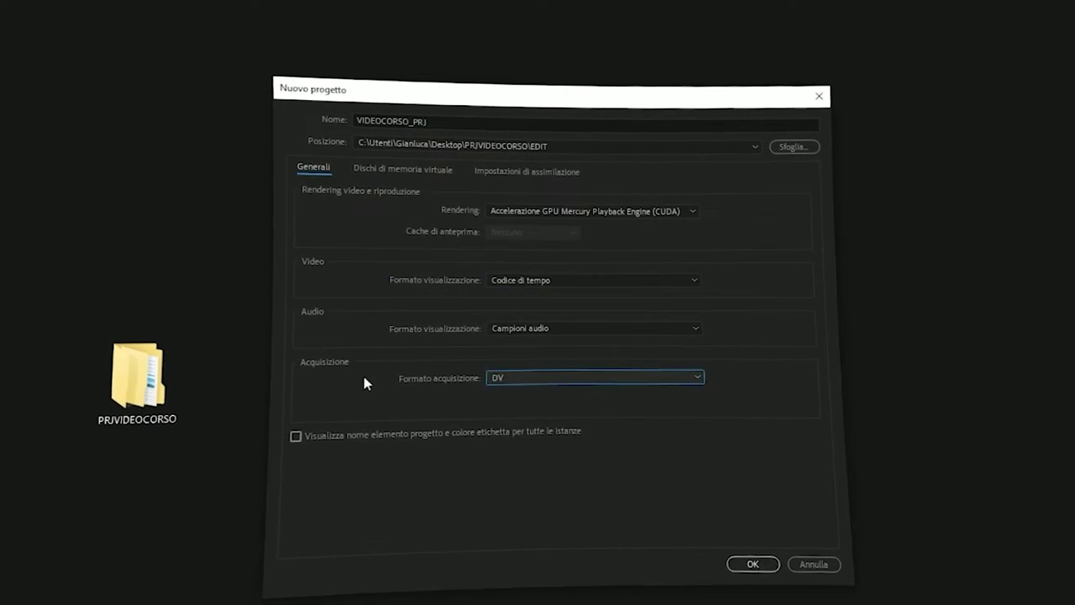
- Review the Dischi and Impostazioni tabs, then confirm the VIDEOCORSO_PRJ project settings with OK
{"action": "left_click", "coordinate": [403, 169]}
{"action": "left_click", "coordinate": [527, 171]}
{"action": "left_click", "coordinate": [313, 167]}
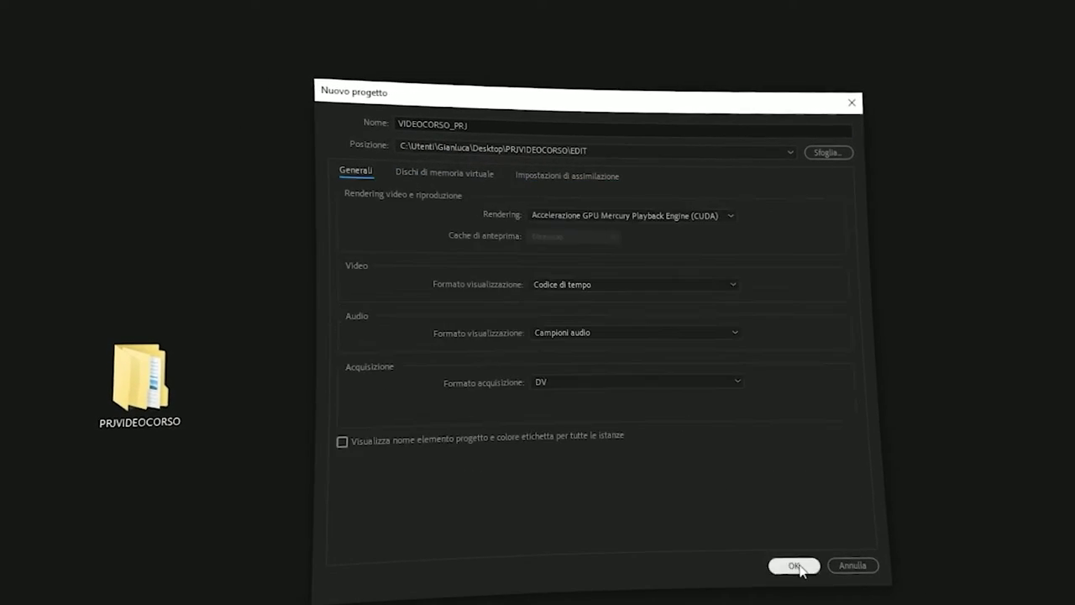
{"action": "left_click", "coordinate": [753, 564]}
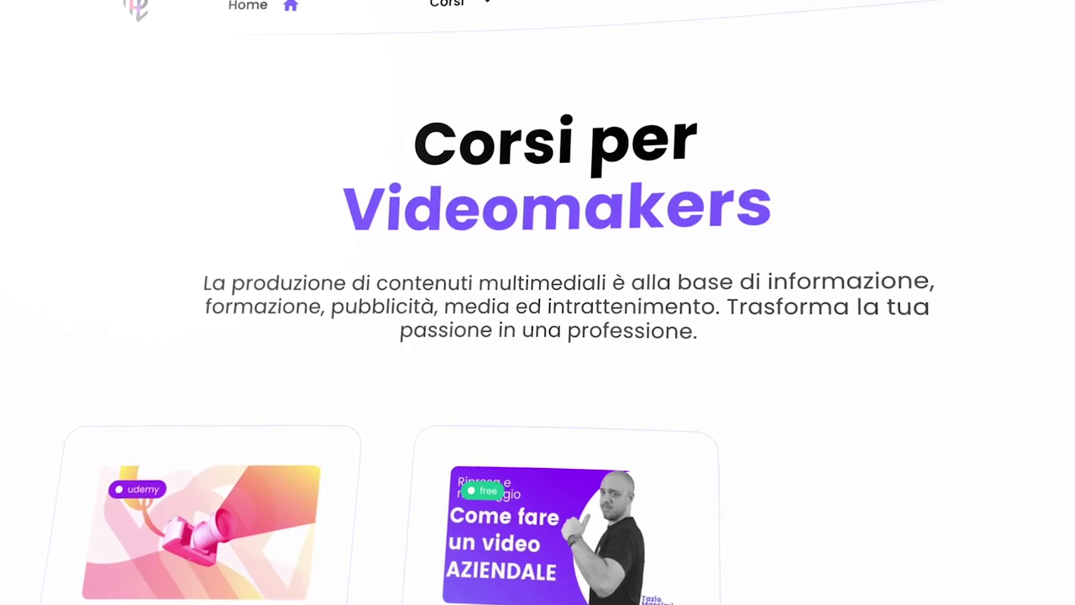
- Scroll down through the Videomaking course description, info panel and 12,99€ coupon
{"action": "scroll", "coordinate": [538, 336], "scroll_direction": "down", "scroll_amount": 2}
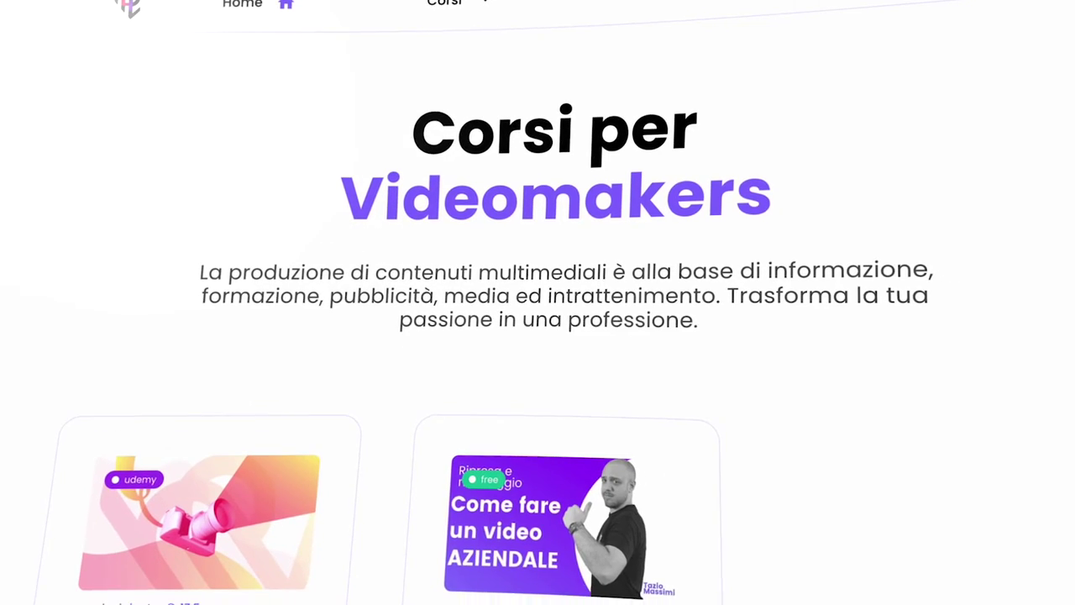
{"action": "scroll", "coordinate": [537, 336], "scroll_direction": "down", "scroll_amount": 5}
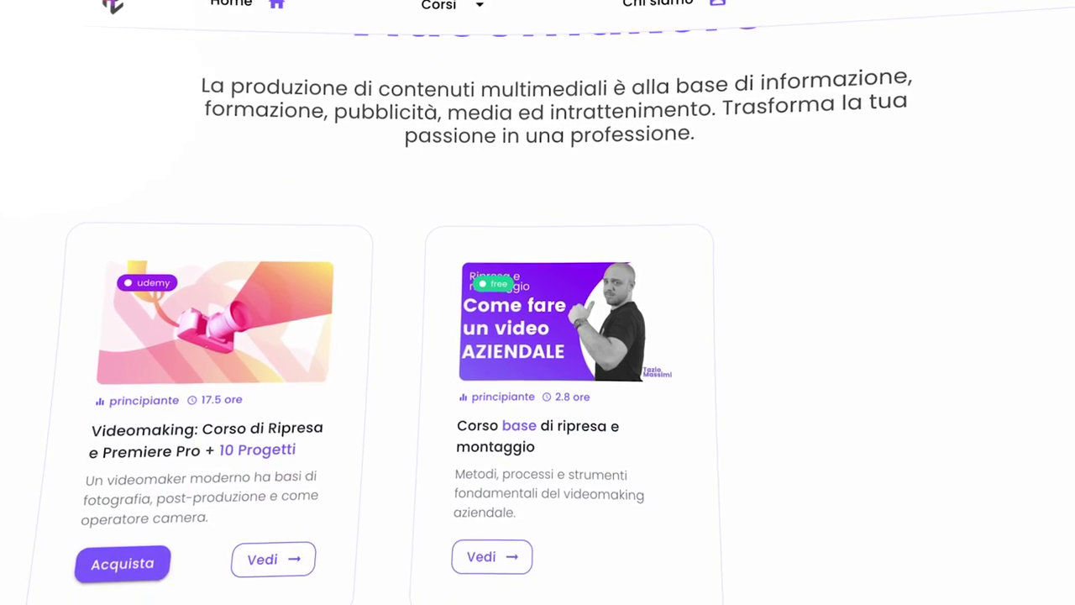
{"action": "scroll", "coordinate": [537, 336], "scroll_direction": "down", "scroll_amount": 1}
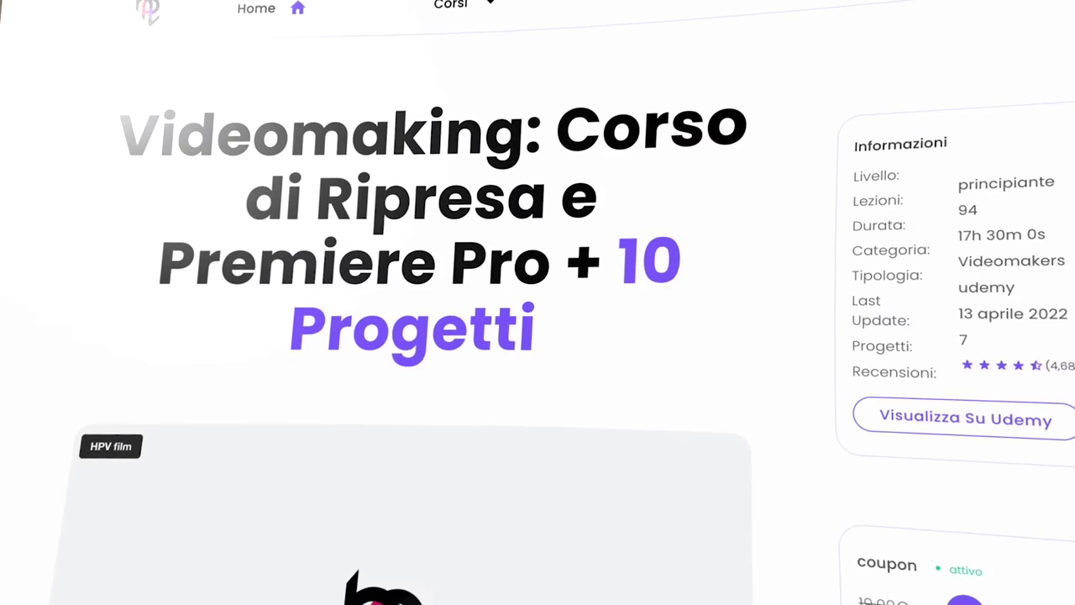
{"action": "scroll", "coordinate": [537, 336], "scroll_direction": "down", "scroll_amount": 1}
{"action": "scroll", "coordinate": [537, 336], "scroll_direction": "down", "scroll_amount": 3}
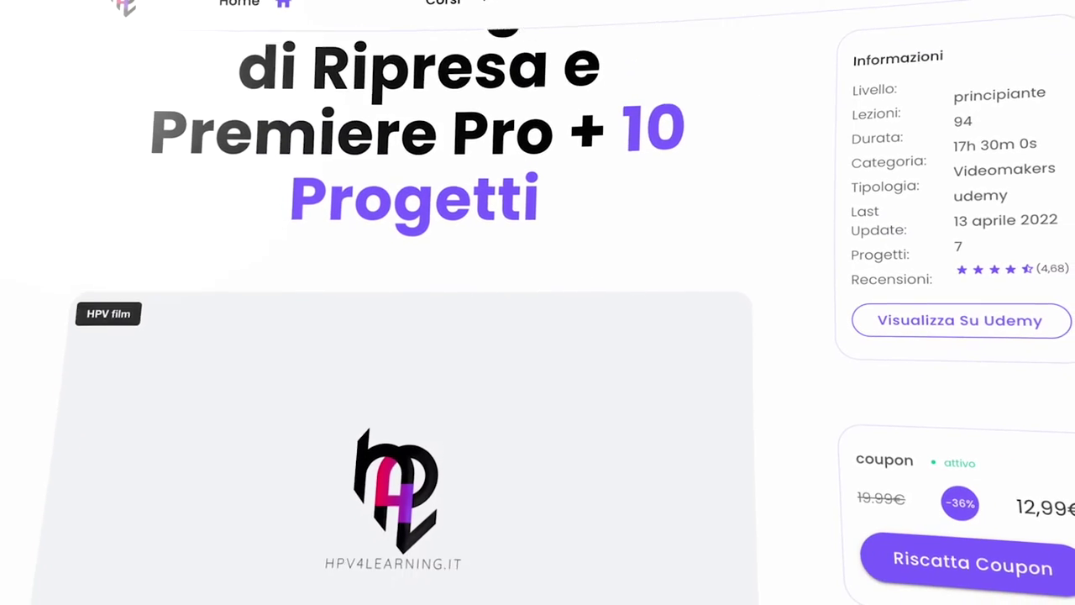
{"action": "scroll", "coordinate": [538, 336], "scroll_direction": "down", "scroll_amount": 4}
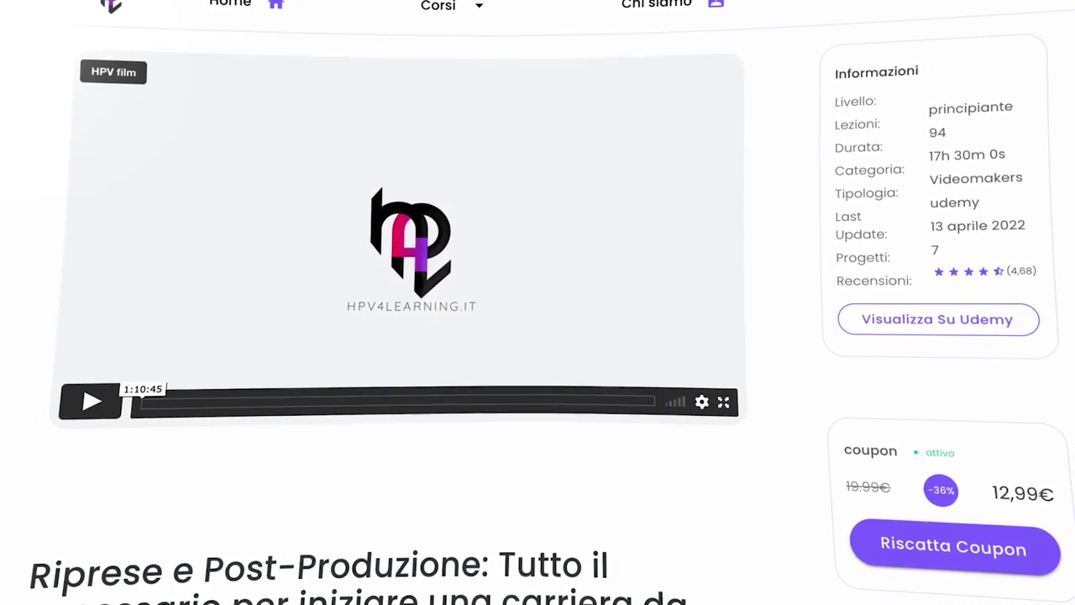
{"action": "scroll", "coordinate": [537, 336], "scroll_direction": "down", "scroll_amount": 3}
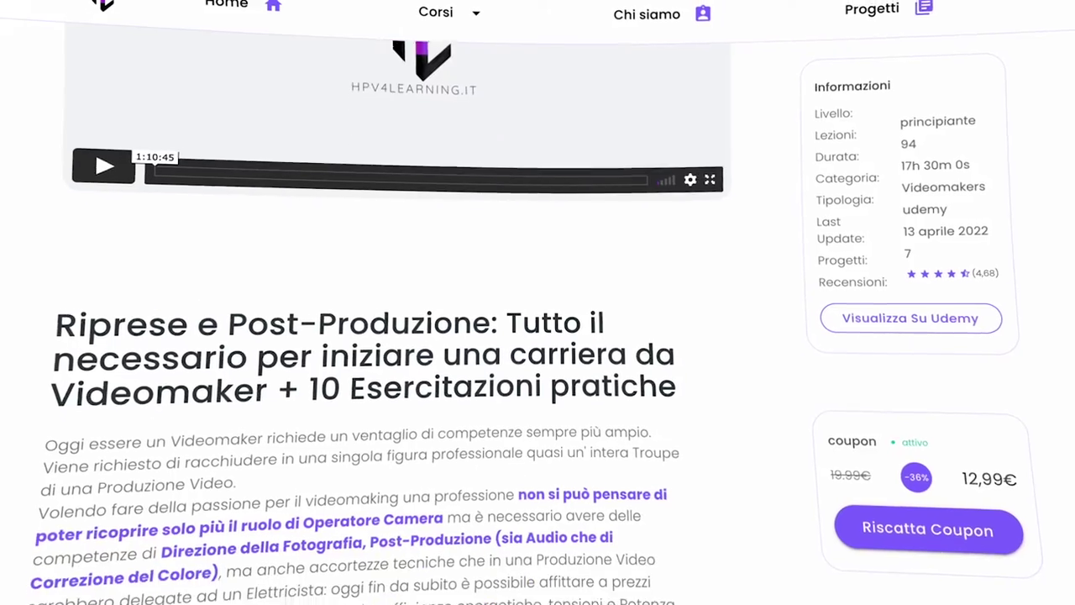
{"action": "scroll", "coordinate": [538, 335], "scroll_direction": "down", "scroll_amount": 4}
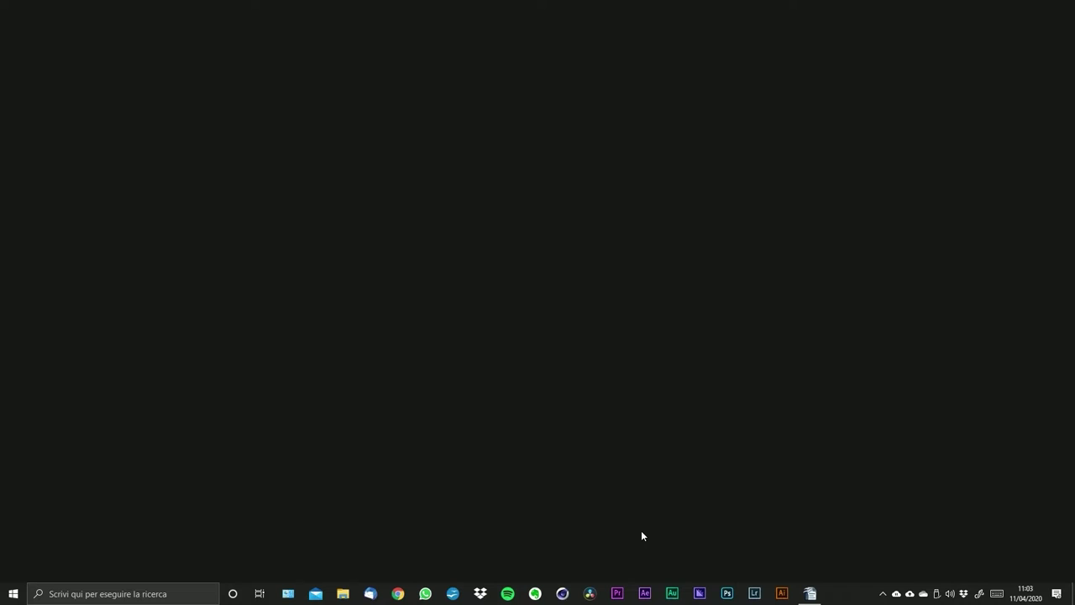
- Launch Adobe Premiere Pro from its taskbar icon
{"action": "left_click", "coordinate": [618, 594]}
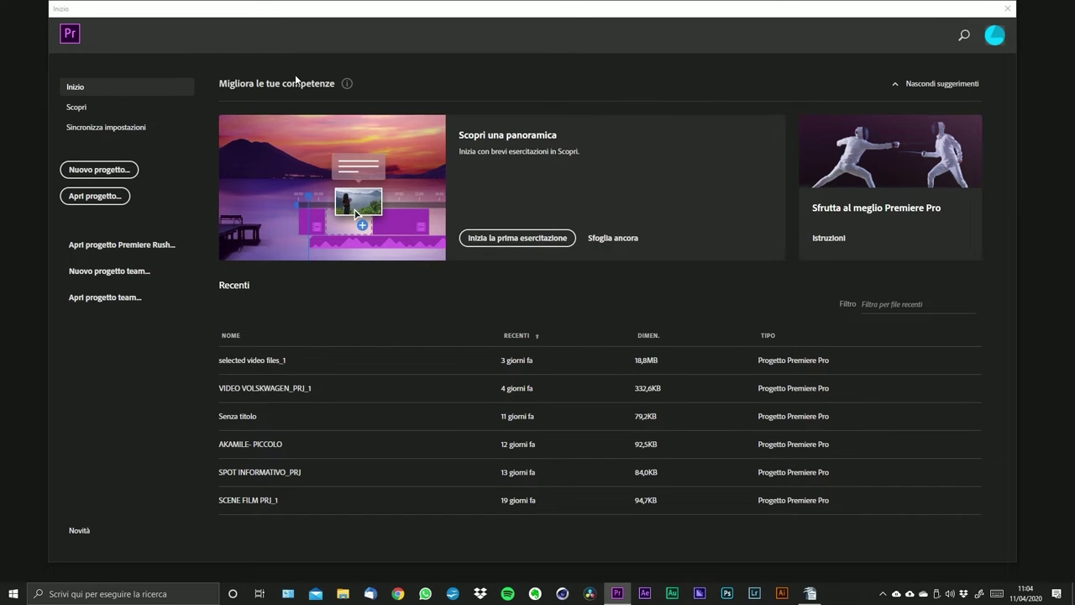
{"action": "mouse_move", "coordinate": [344, 87]}
{"action": "left_click", "coordinate": [913, 306]}
- Move the start window aside and create a desktop folder named PRJVIDEOCORSO
{"action": "left_click_drag", "start_coordinate": [660, 17], "coordinate": [1067, 107]}
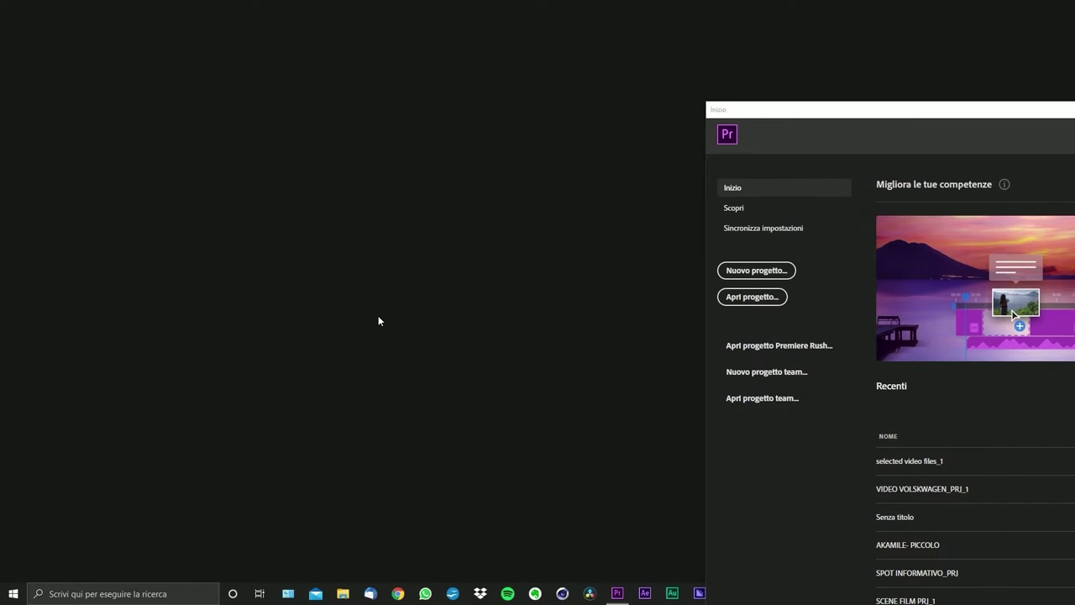
{"action": "right_click", "coordinate": [213, 326]}
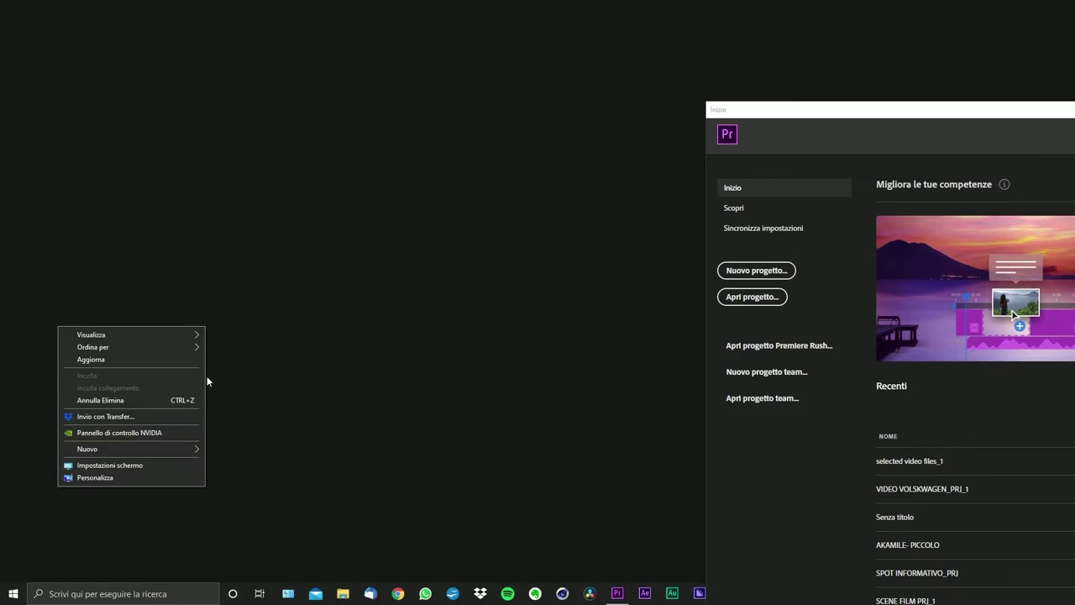
{"action": "mouse_move", "coordinate": [100, 449]}
{"action": "left_click", "coordinate": [273, 448]}
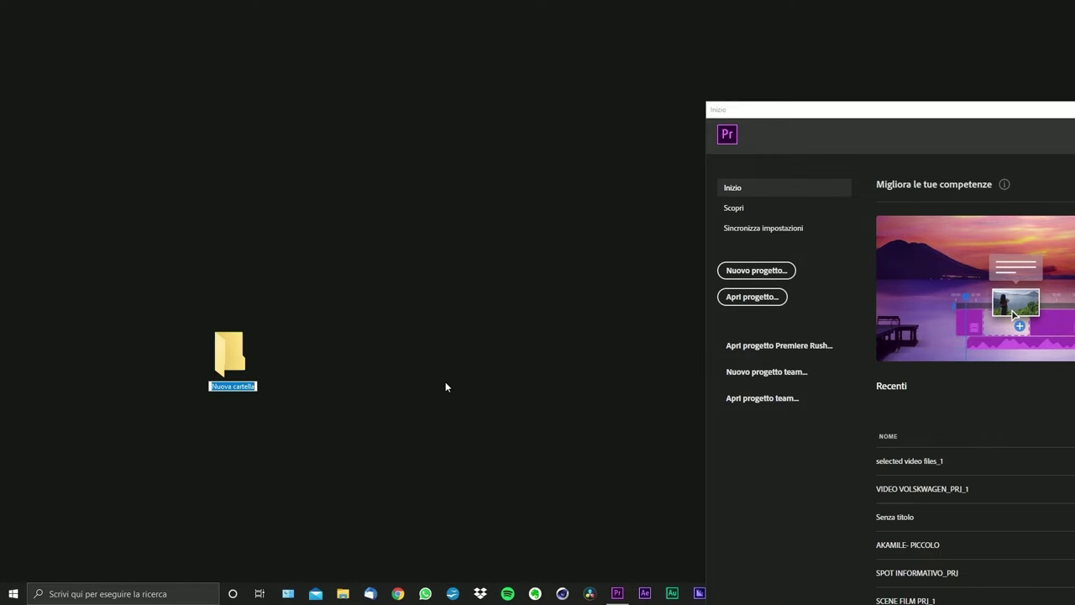
{"action": "type", "text": "PRJVIDEOCORSO"}
{"action": "key", "text": "Return"}
{"action": "left_click", "coordinate": [315, 326]}
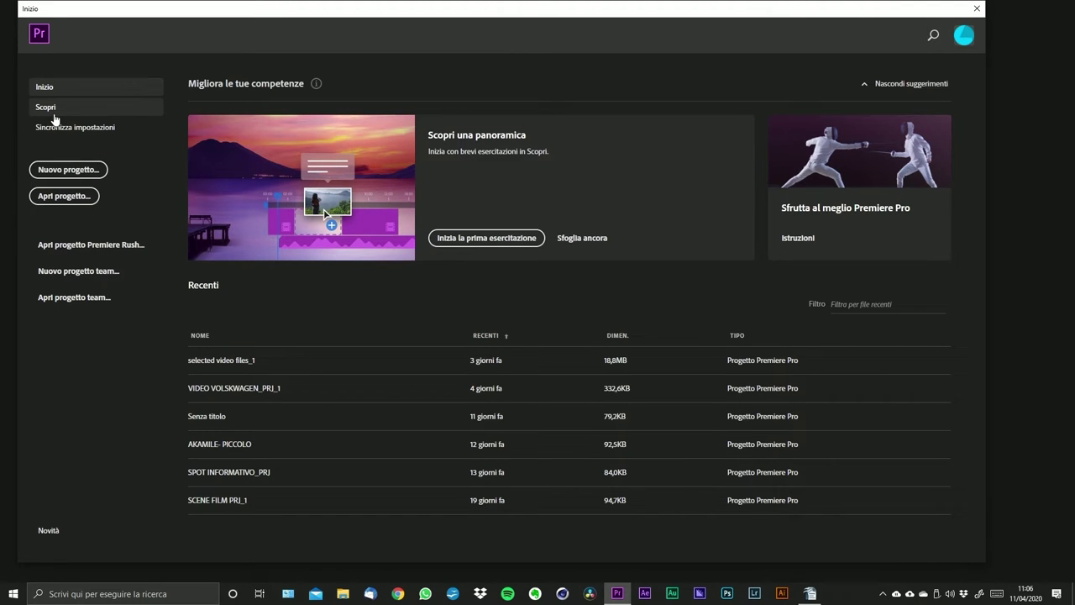
- Browse the Scopri tutorials list, then go to the Sincronizza impostazioni page
{"action": "left_click", "coordinate": [53, 116]}
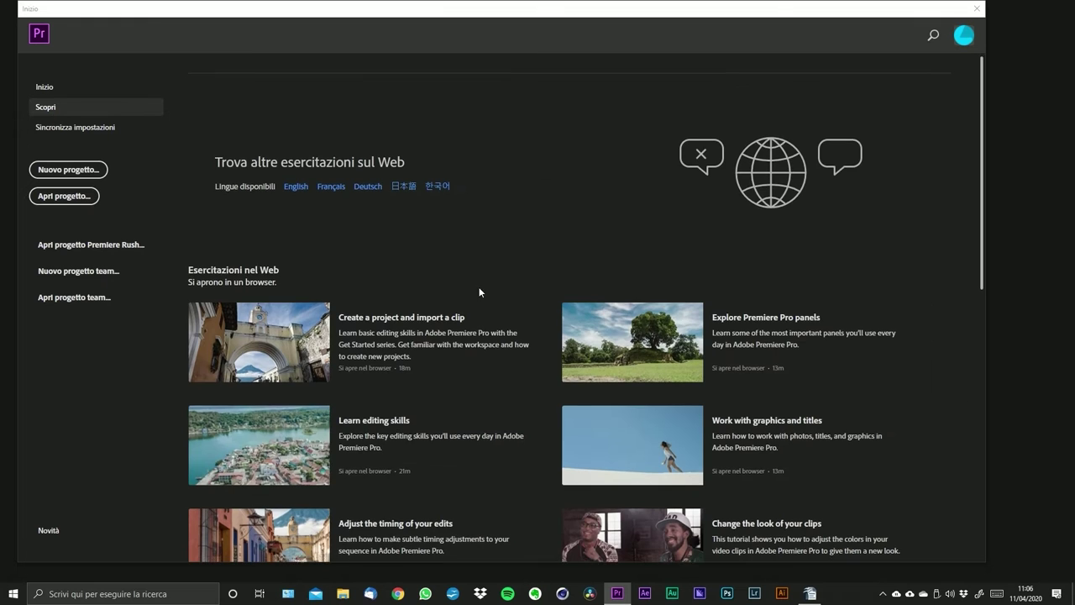
{"action": "scroll", "coordinate": [495, 378], "scroll_direction": "down", "scroll_amount": 4}
{"action": "scroll", "coordinate": [504, 433], "scroll_direction": "down", "scroll_amount": 3}
{"action": "scroll", "coordinate": [487, 432], "scroll_direction": "up", "scroll_amount": 7}
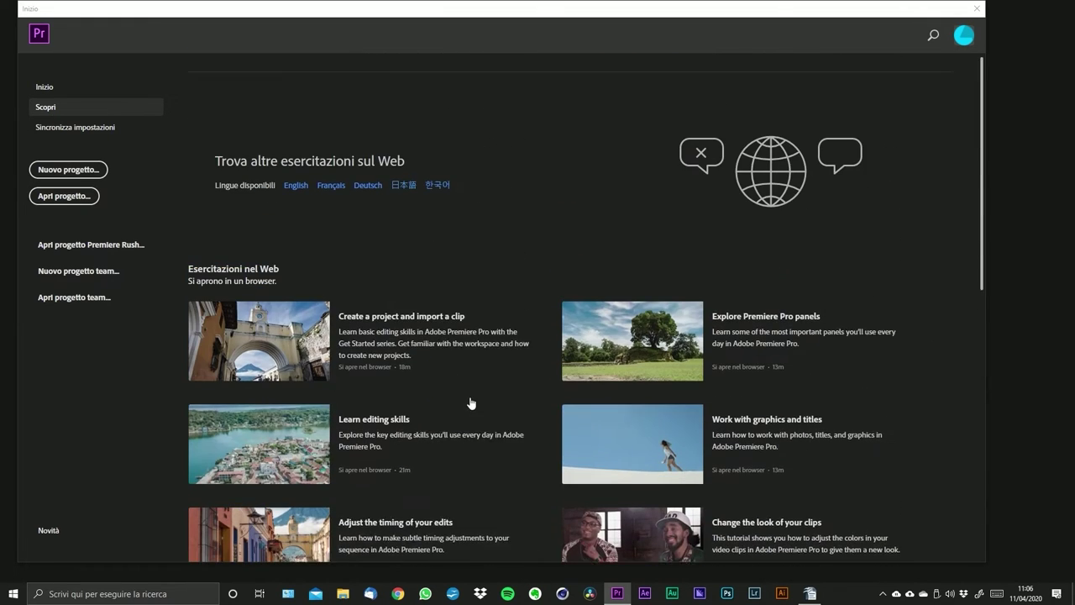
{"action": "left_click", "coordinate": [74, 128]}
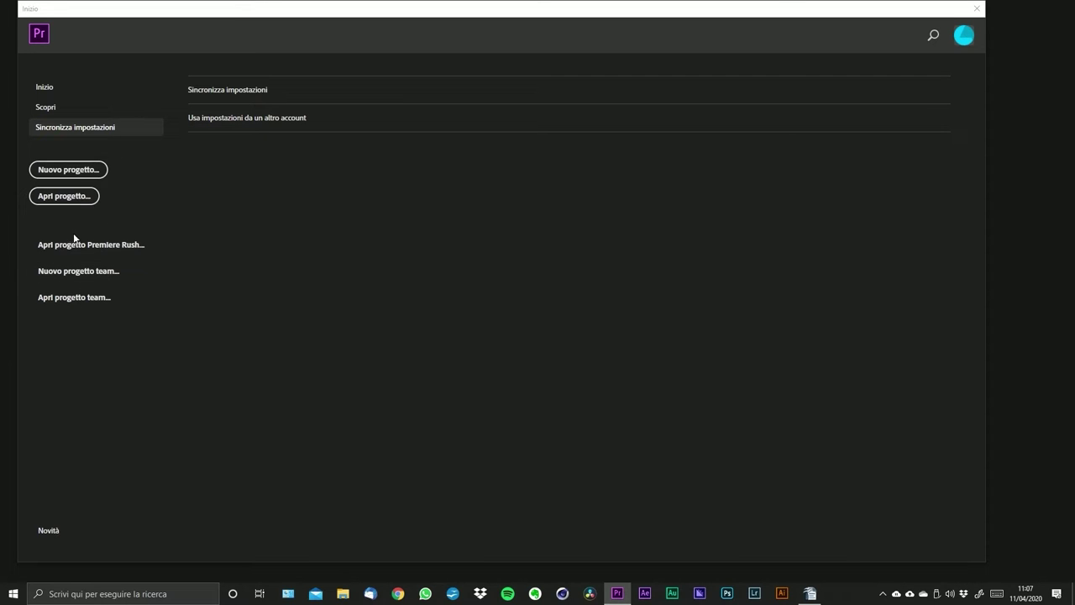
{"action": "left_click", "coordinate": [62, 89]}
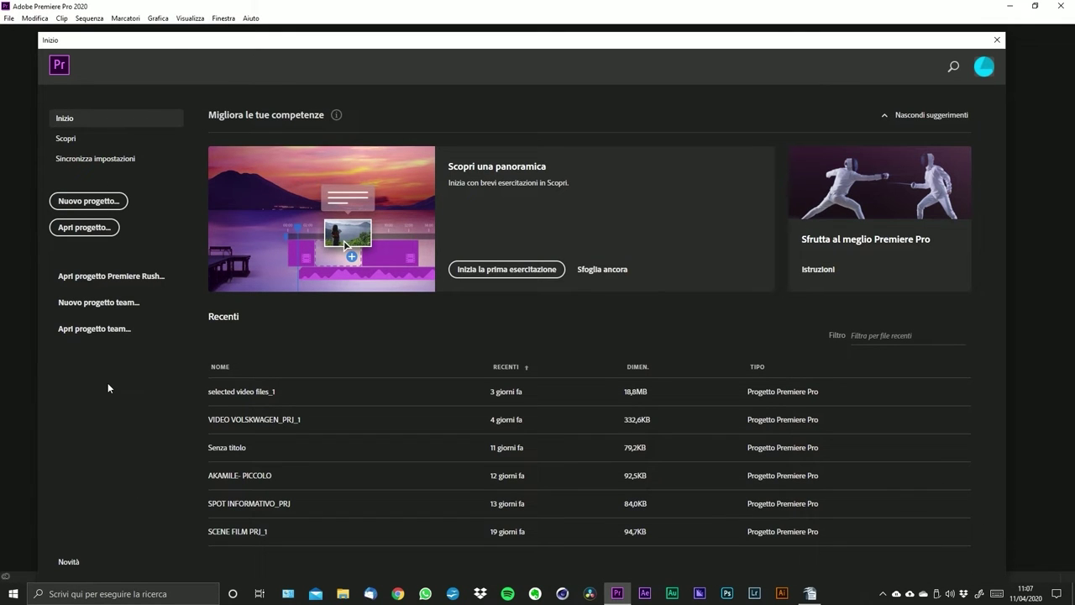
{"action": "left_click_drag", "start_coordinate": [425, 42], "coordinate": [432, 22]}
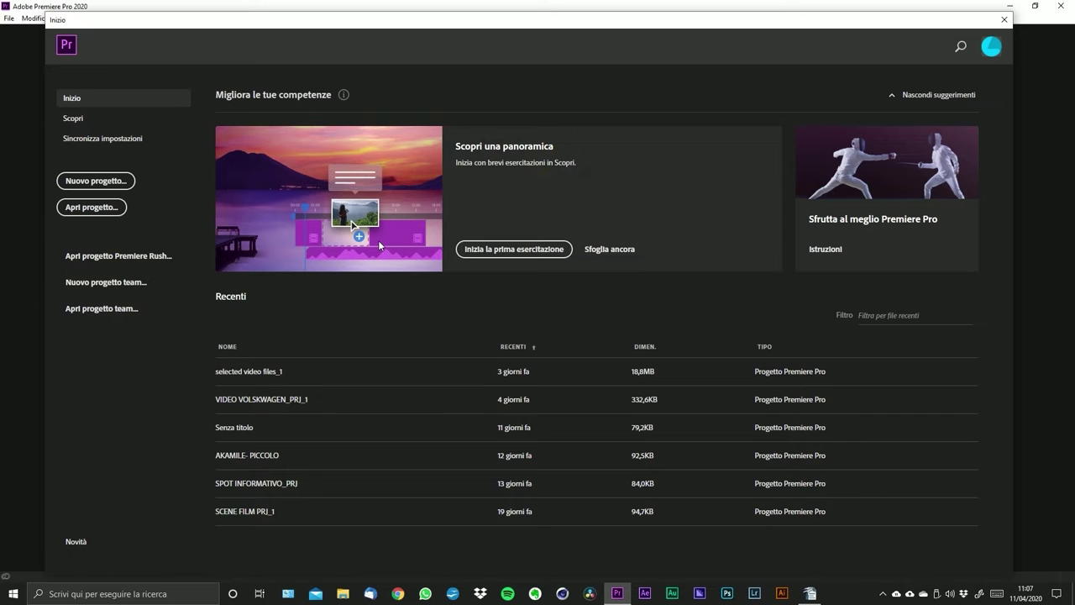
{"action": "left_click_drag", "start_coordinate": [306, 23], "coordinate": [292, 19]}
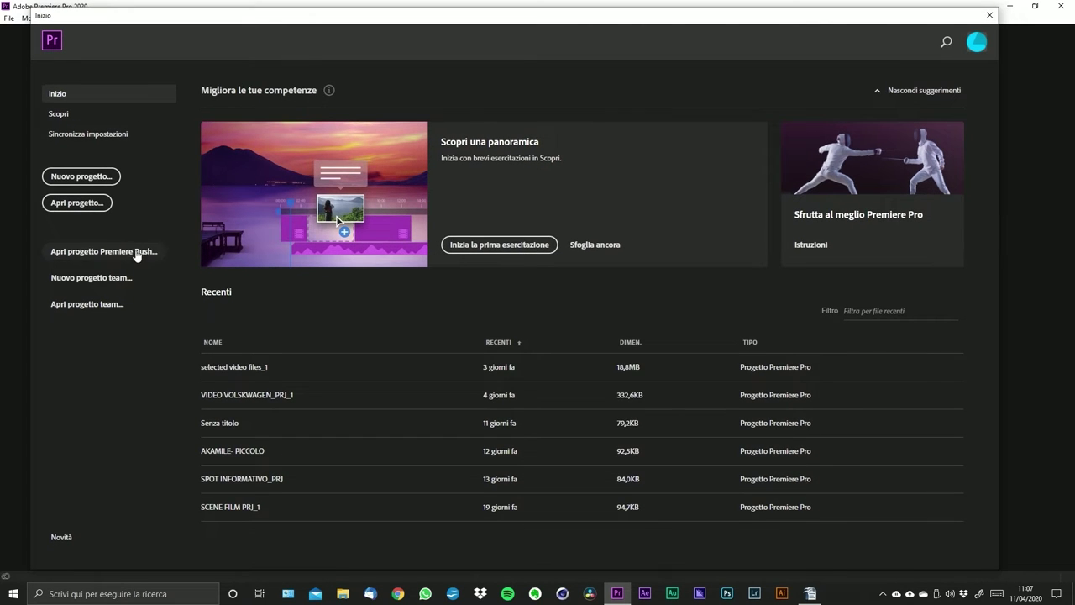
{"action": "left_click", "coordinate": [84, 205]}
{"action": "key", "text": "Escape"}
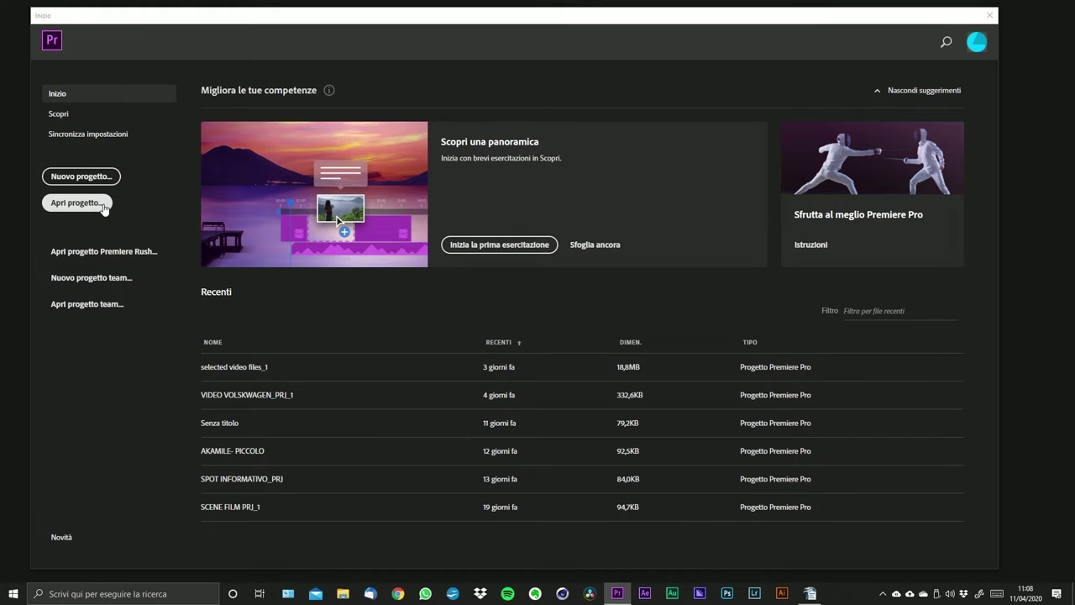
- Start a new project and select the default 'Senza titolo' name
{"action": "left_click", "coordinate": [93, 176]}
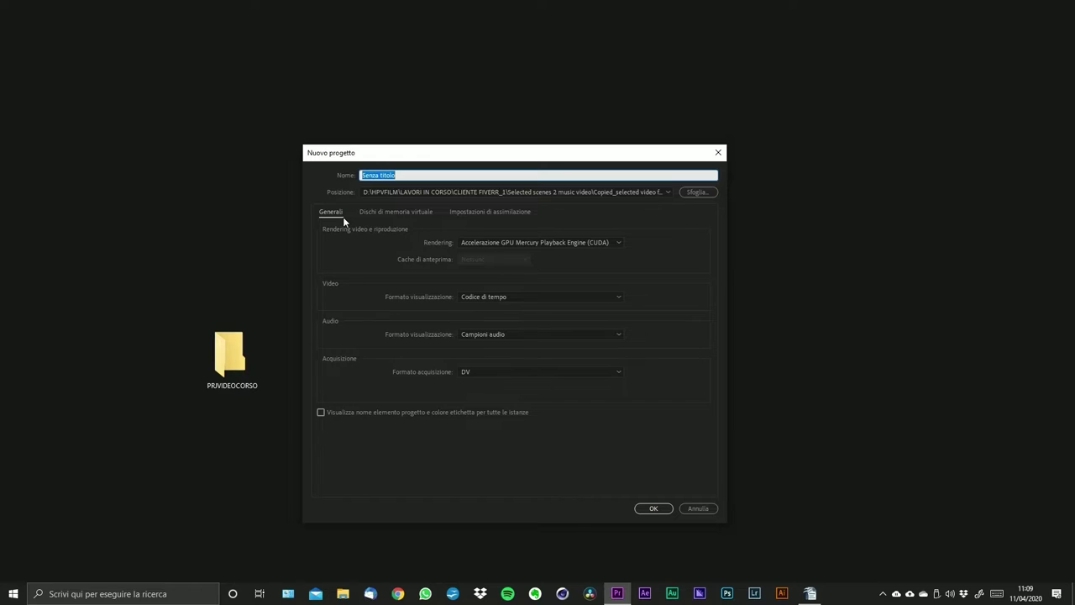
{"action": "left_click", "coordinate": [350, 175]}
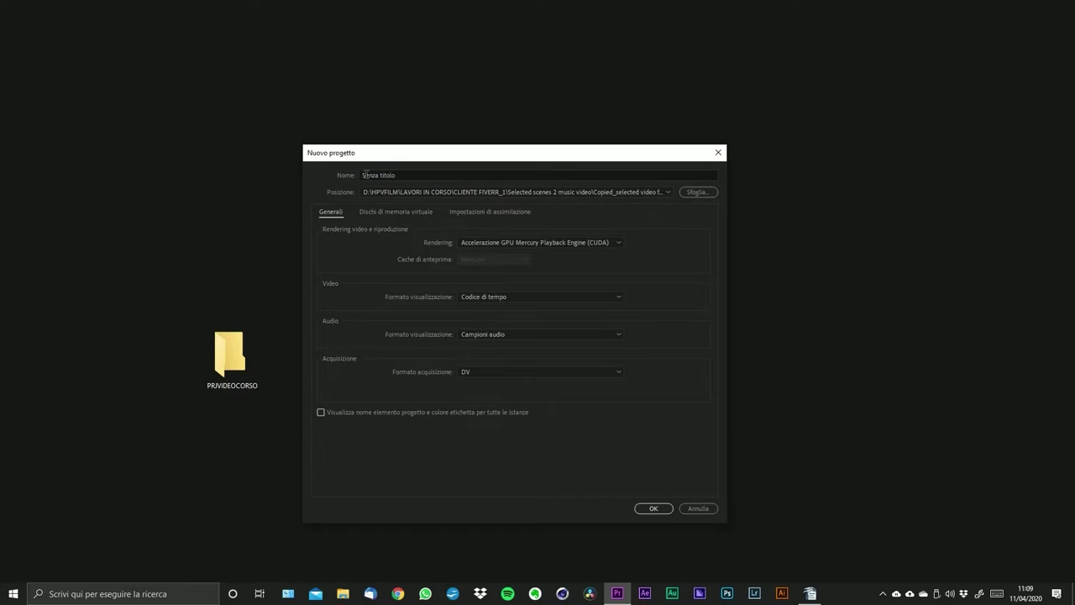
{"action": "left_click", "coordinate": [406, 174]}
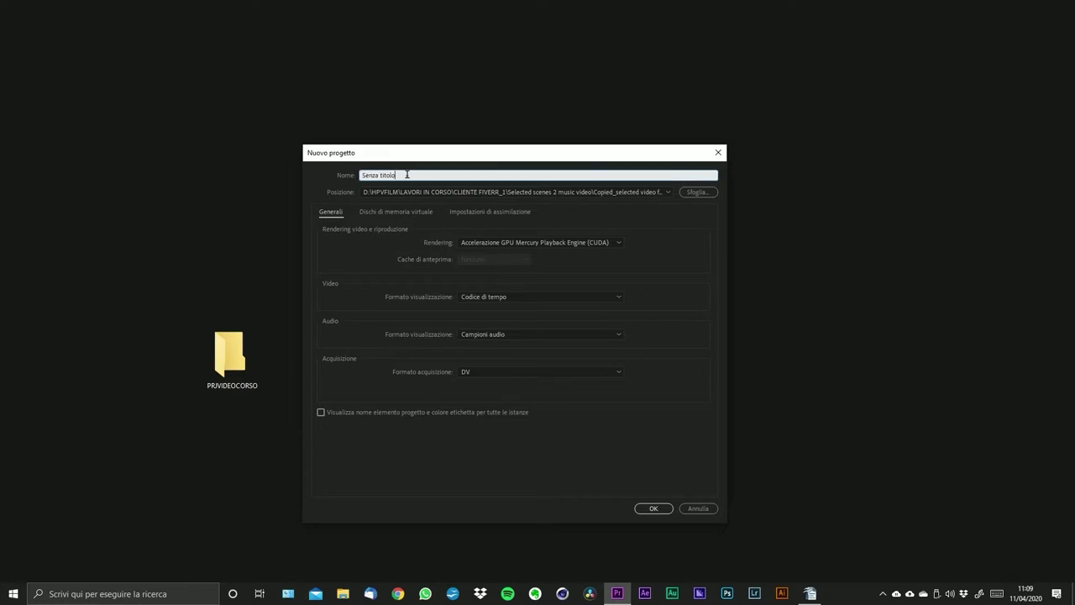
{"action": "key", "text": "ctrl+a"}
- Replace the project name with VIDEOCORSO_PRJ, clearing a mistyped entry first
{"action": "left_click_drag", "start_coordinate": [157, 290], "coordinate": [271, 422]}
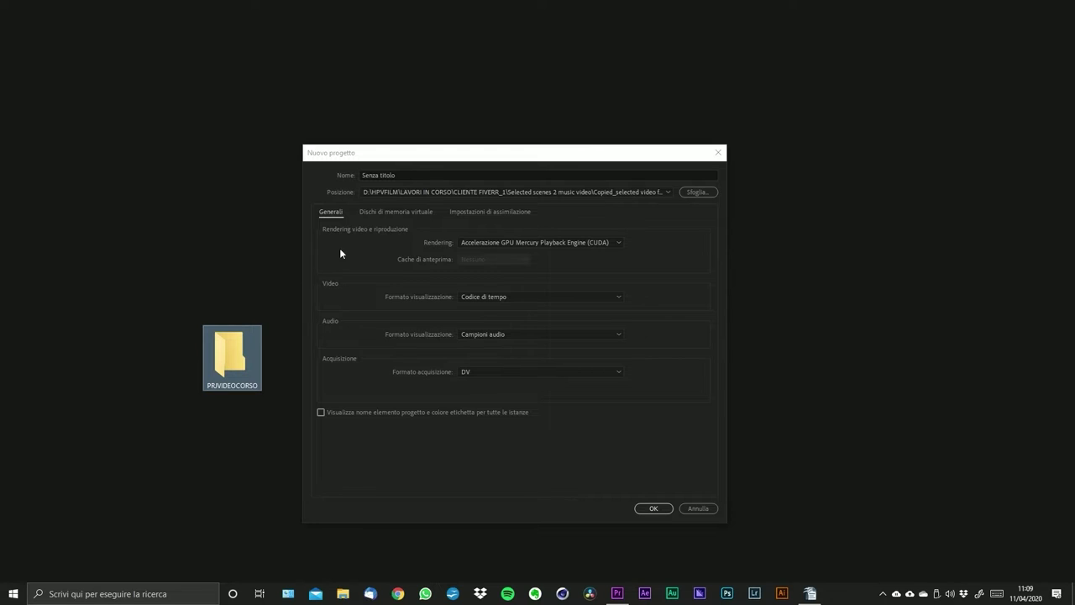
{"action": "left_click", "coordinate": [401, 173]}
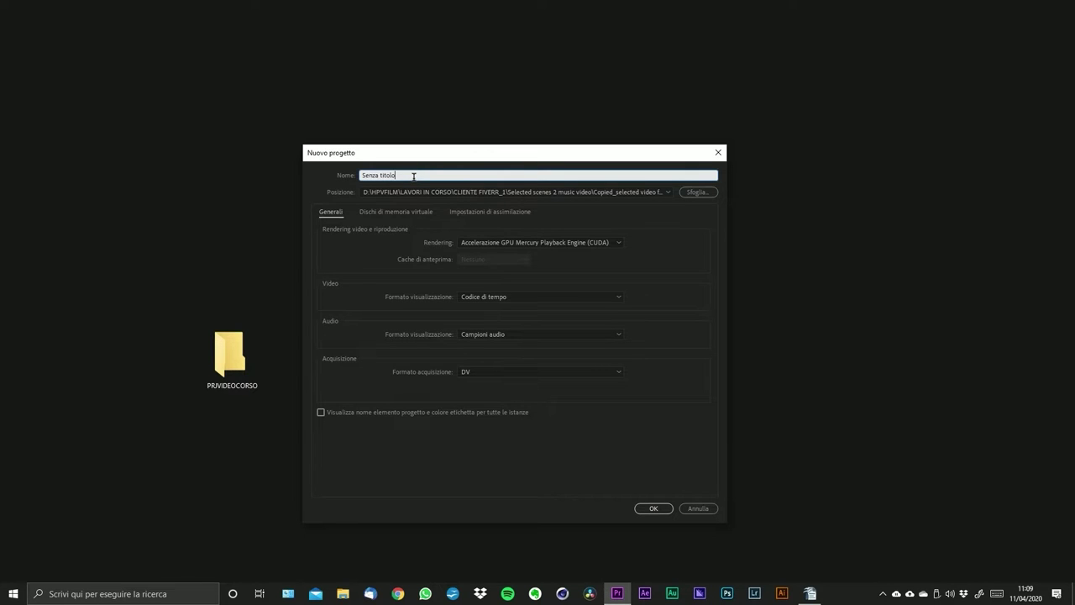
{"action": "double_click", "coordinate": [413, 176]}
{"action": "left_click_drag", "start_coordinate": [413, 176], "coordinate": [181, 141]}
{"action": "type", "text": "T8Z89"}
{"action": "key", "text": "BackSpace"}
{"action": "key", "text": "BackSpace"}
{"action": "key", "text": "BackSpace"}
{"action": "key", "text": "BackSpace"}
{"action": "key", "text": "BackSpace"}
{"action": "type", "text": "VIDEOCORSO_PRJ"}
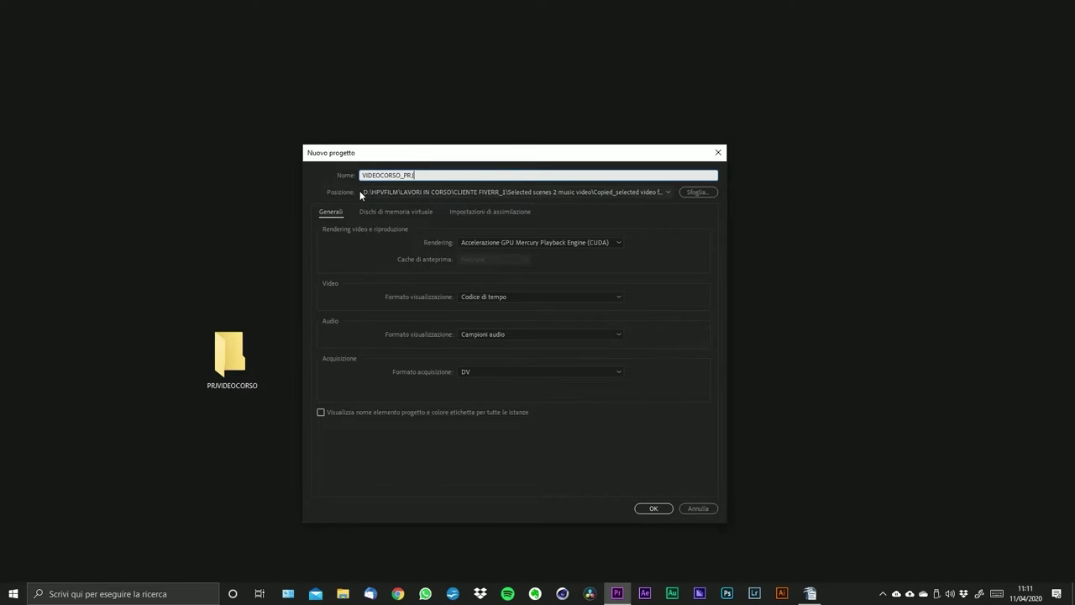
- Browse for a new project location and navigate to Desktop > PRJVIDEOCORSO
{"action": "left_click", "coordinate": [388, 192]}
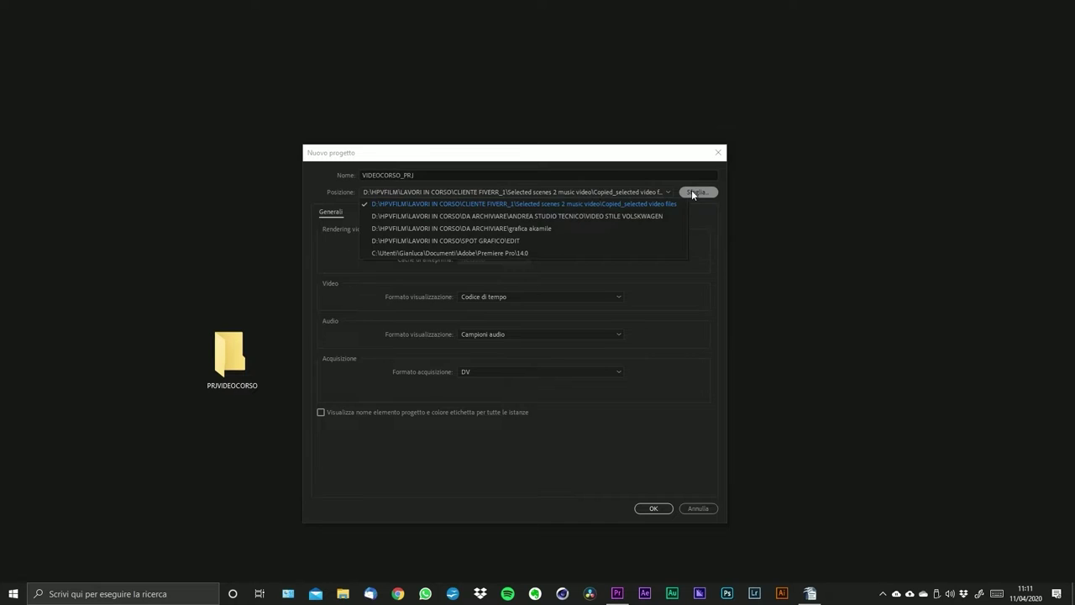
{"action": "left_click", "coordinate": [693, 192]}
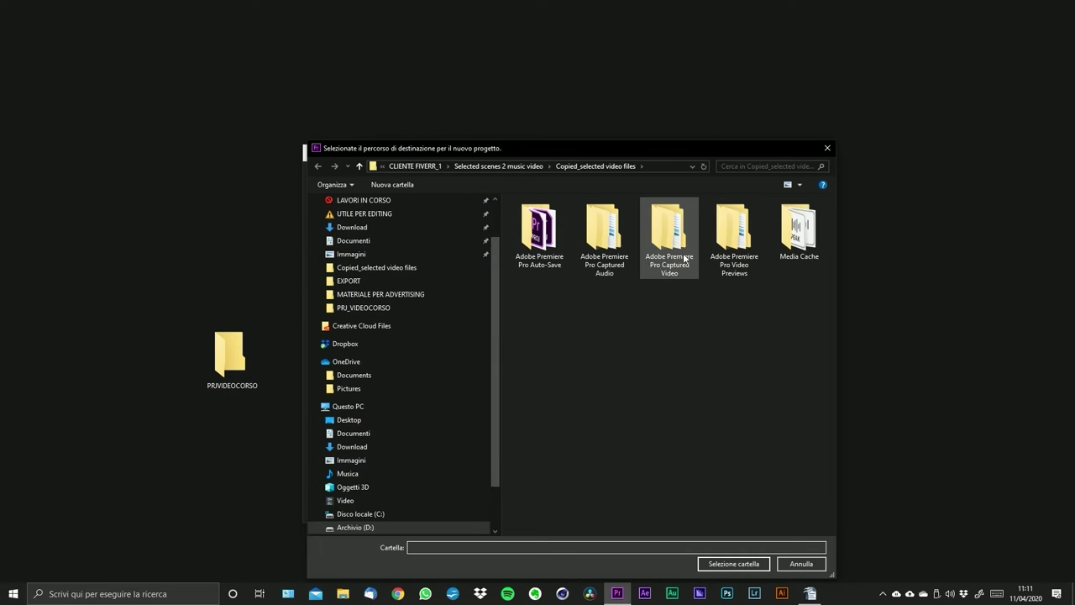
{"action": "left_click_drag", "start_coordinate": [607, 150], "coordinate": [592, 91]}
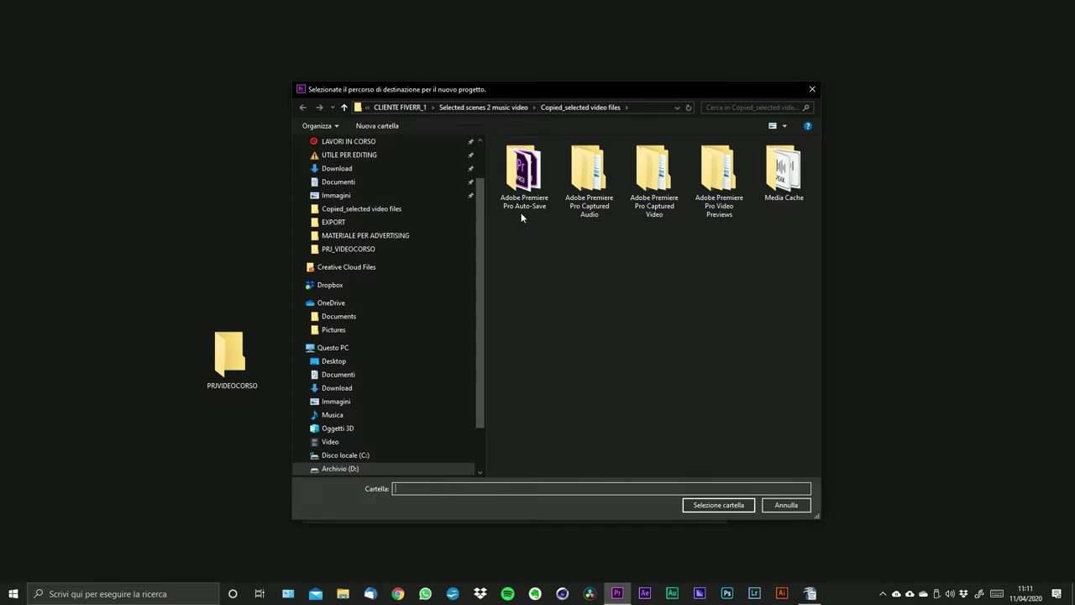
{"action": "left_click", "coordinate": [508, 241]}
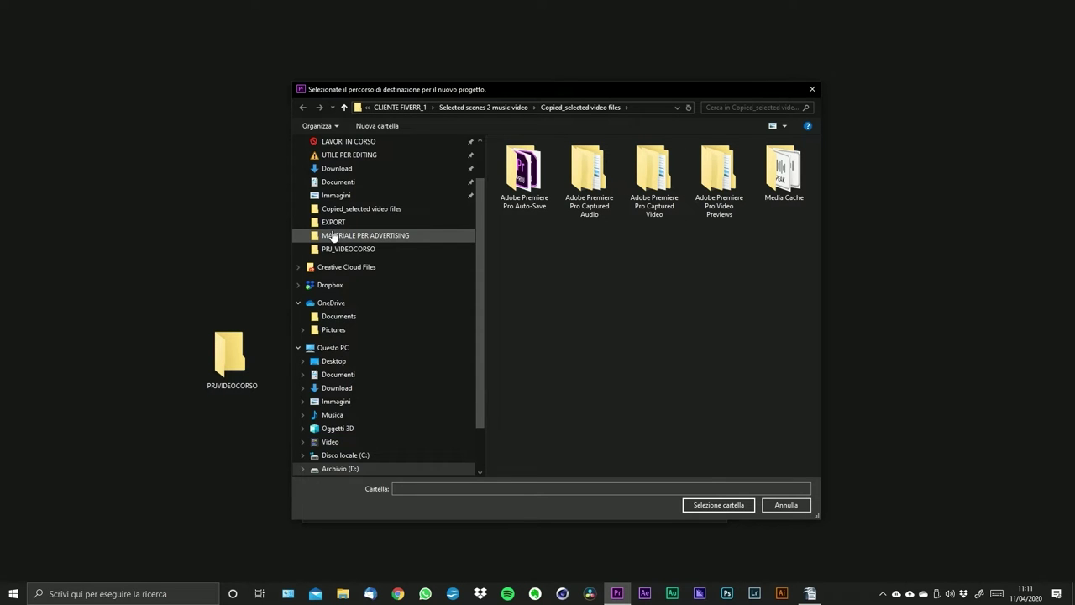
{"action": "scroll", "coordinate": [329, 232], "scroll_direction": "up", "scroll_amount": 1}
{"action": "left_click", "coordinate": [333, 164]}
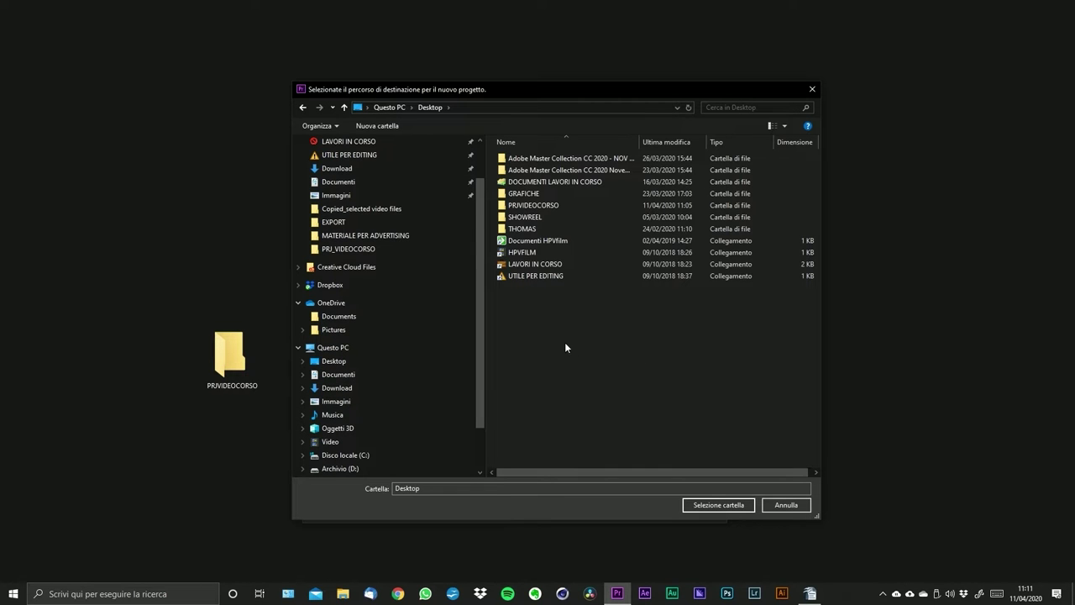
{"action": "double_click", "coordinate": [553, 206]}
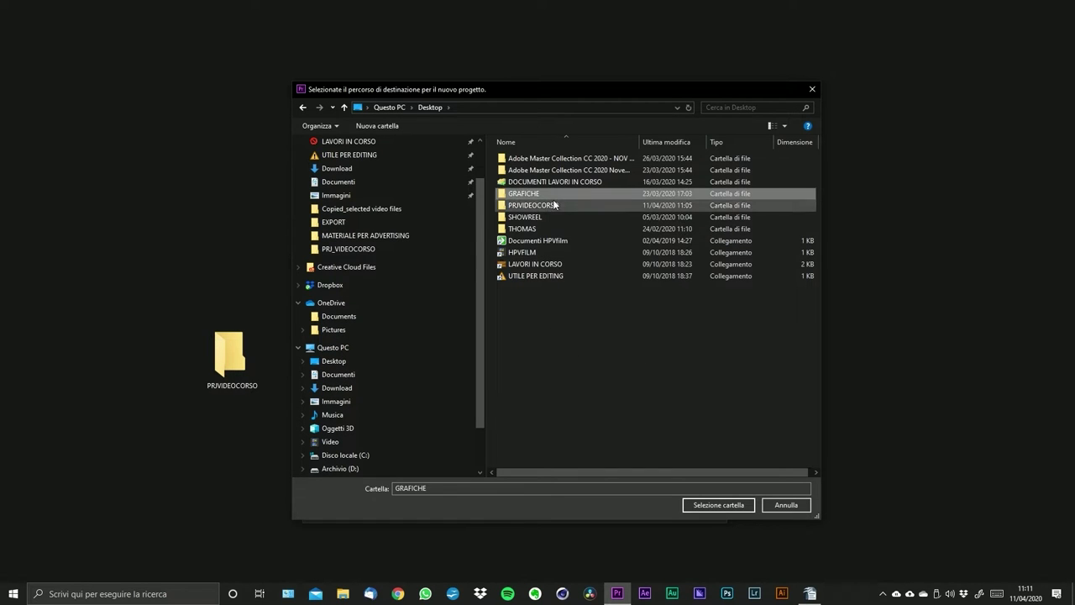
{"action": "left_click_drag", "start_coordinate": [599, 90], "coordinate": [580, 78]}
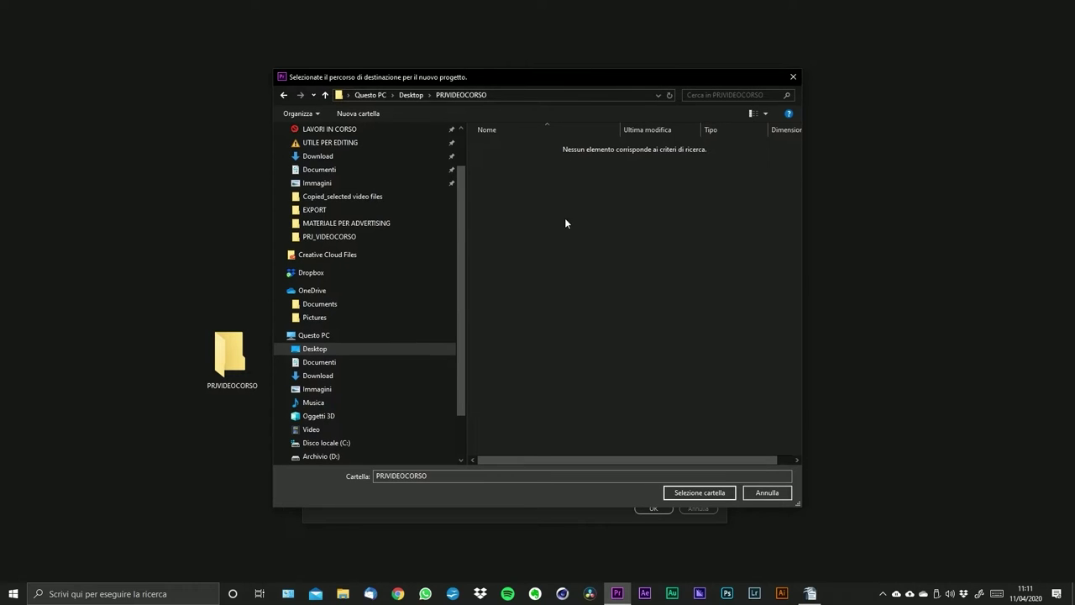
- Create an EDIT subfolder in PRJVIDEOCORSO and choose it as the project location
{"action": "right_click", "coordinate": [568, 196]}
{"action": "mouse_move", "coordinate": [508, 339]}
{"action": "left_click", "coordinate": [587, 338]}
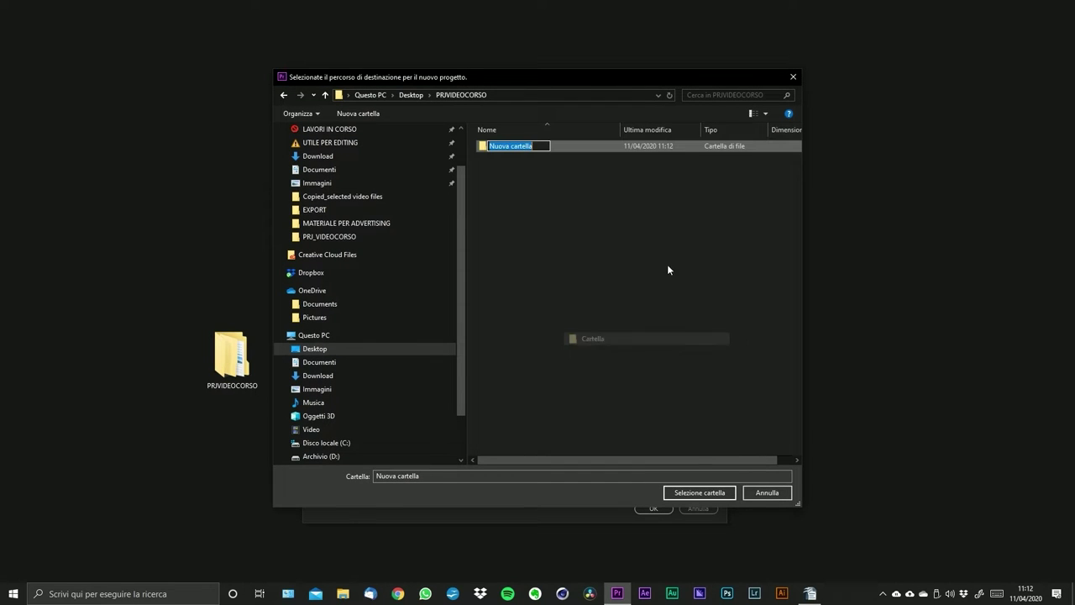
{"action": "type", "text": "E"}
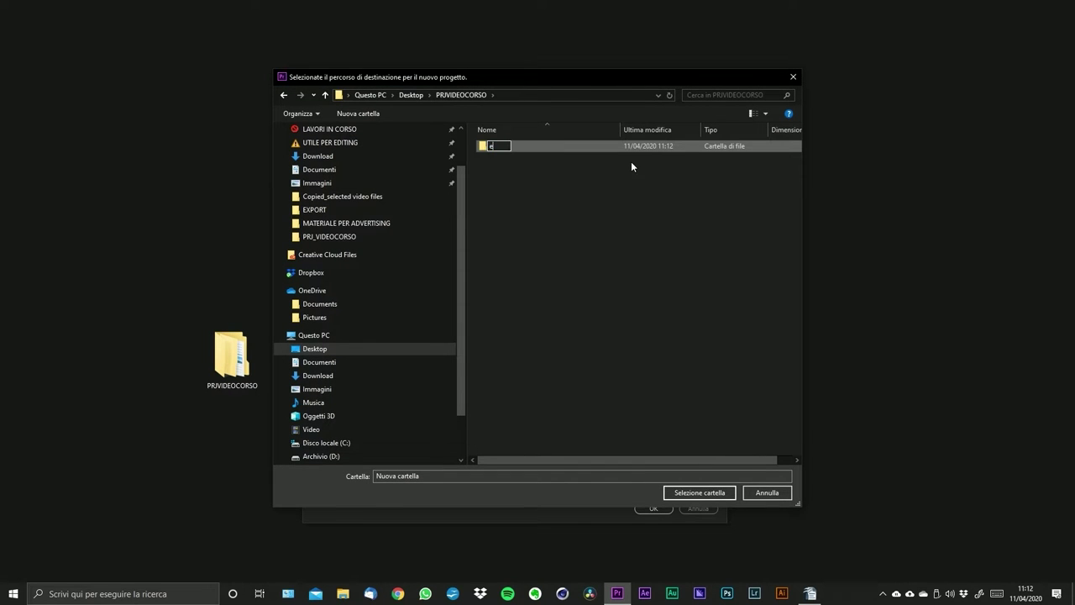
{"action": "type", "text": "DIT"}
{"action": "key", "text": "Return"}
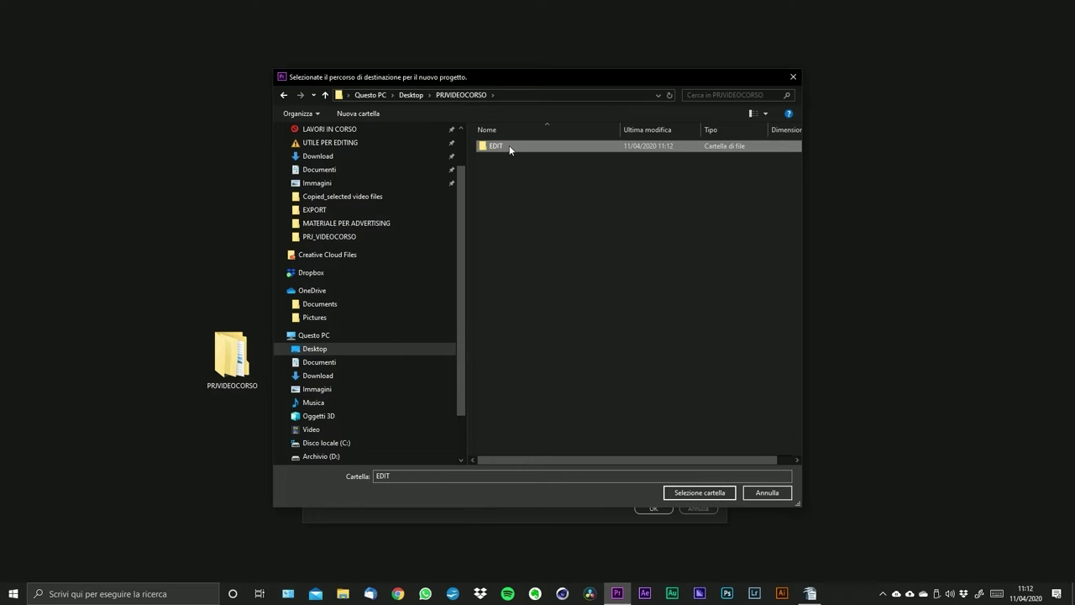
{"action": "double_click", "coordinate": [508, 146]}
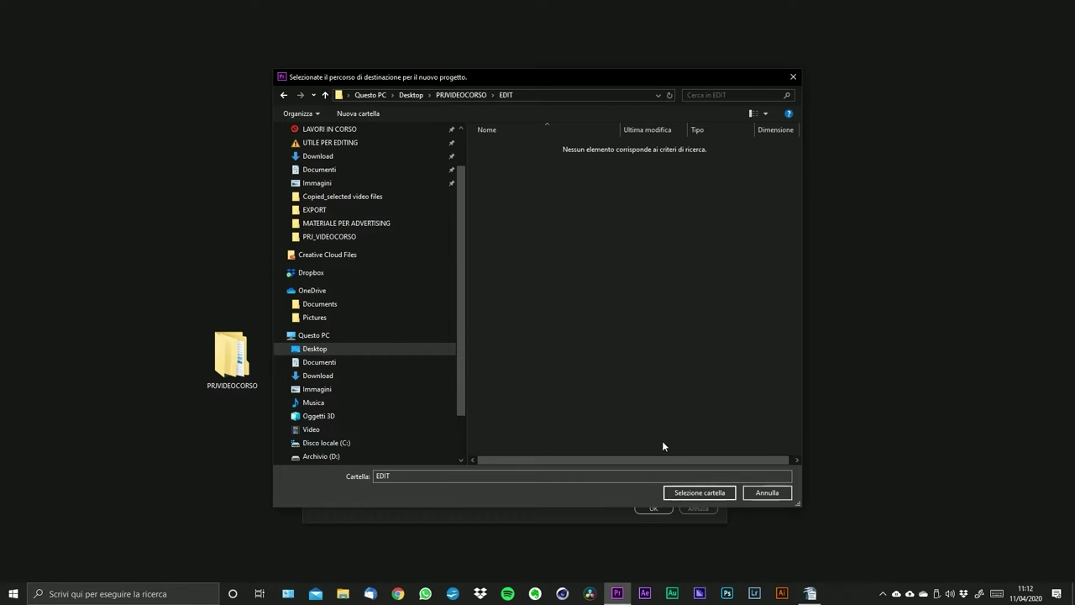
{"action": "left_click", "coordinate": [698, 492]}
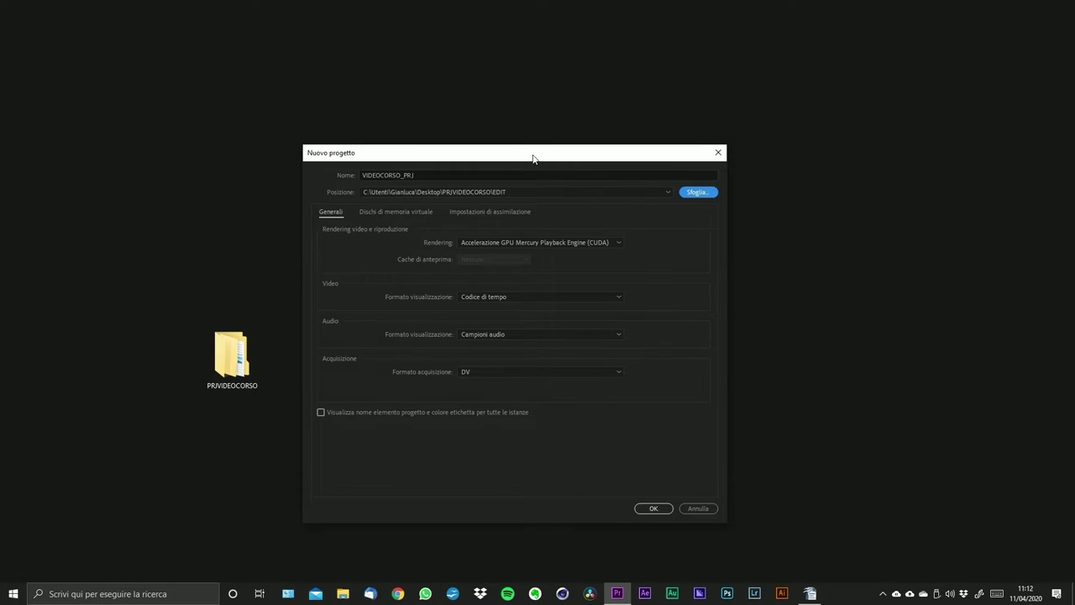
- Keep GPU-accelerated rendering and show the Video display format choices
{"action": "left_click_drag", "start_coordinate": [533, 159], "coordinate": [549, 146]}
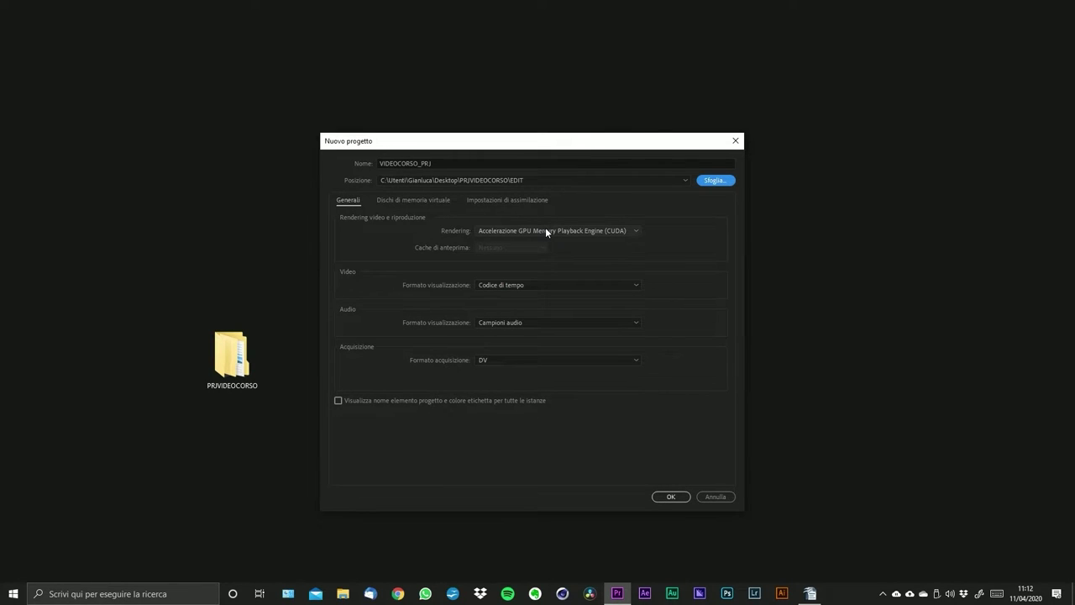
{"action": "left_click", "coordinate": [546, 231]}
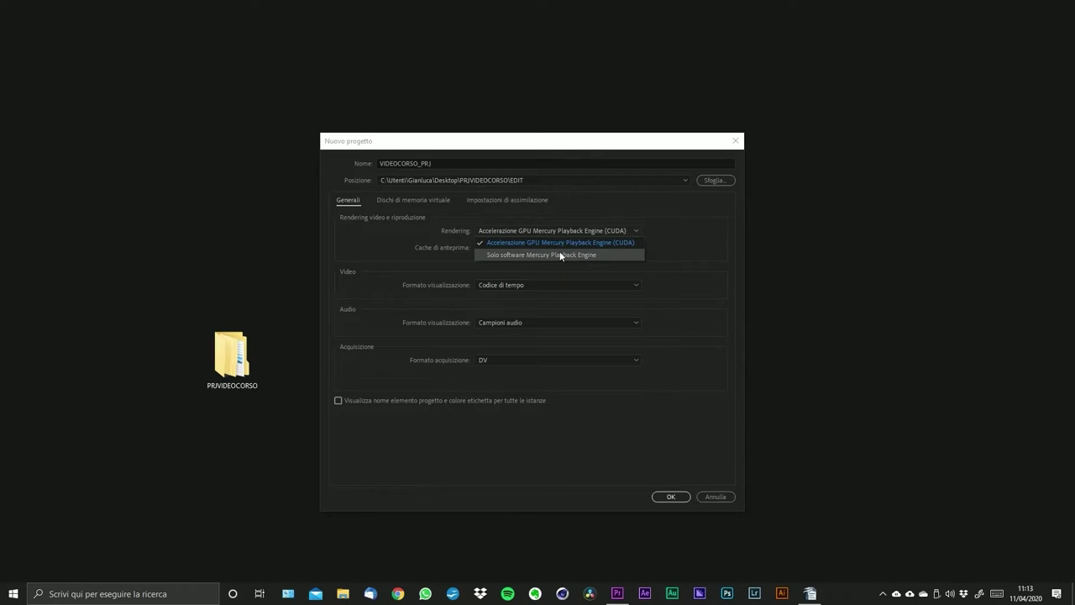
{"action": "left_click", "coordinate": [357, 281]}
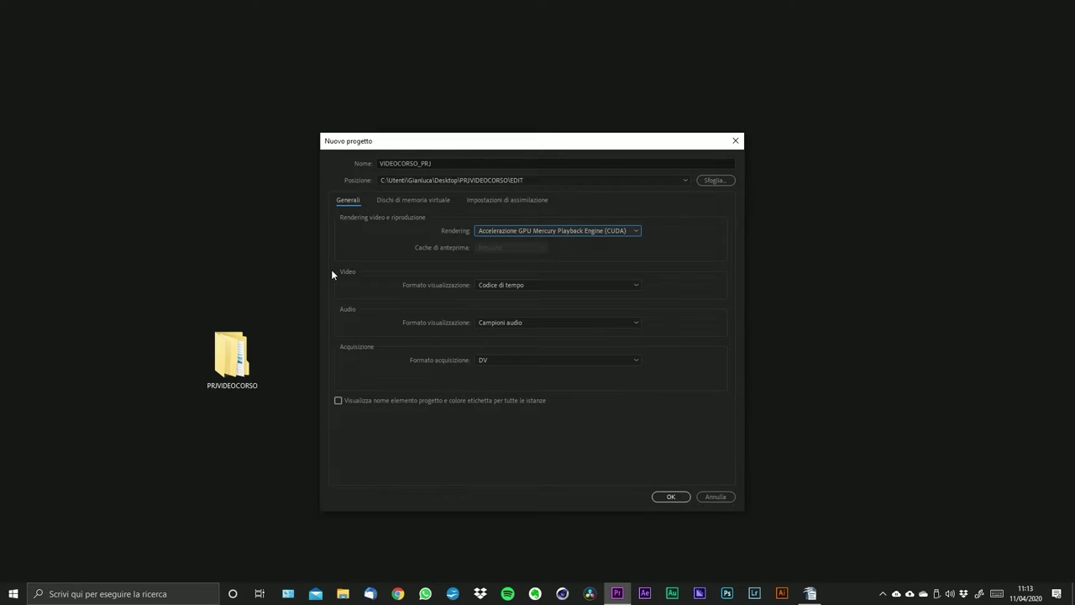
{"action": "left_click", "coordinate": [548, 285]}
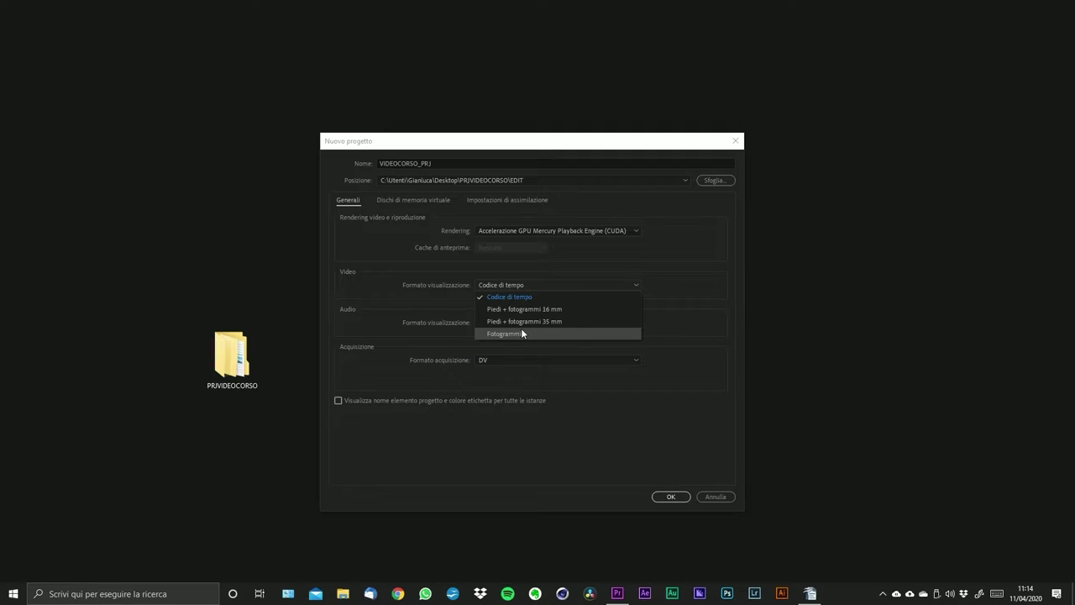
- Keep Codice di tempo as the video display format
{"action": "left_click", "coordinate": [666, 278]}
{"action": "left_click", "coordinate": [535, 284]}
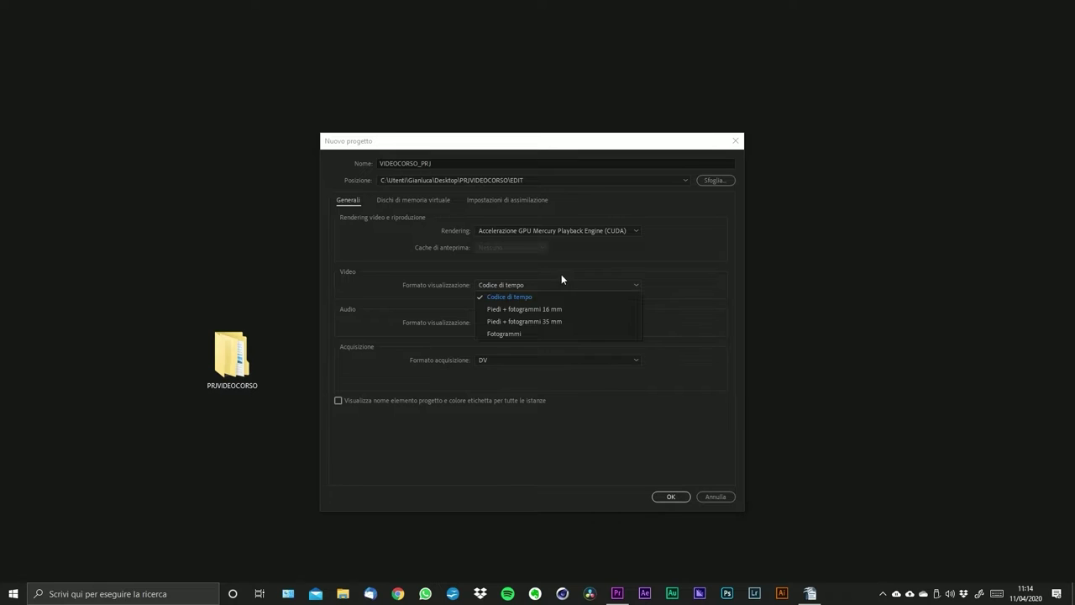
{"action": "left_click", "coordinate": [561, 276]}
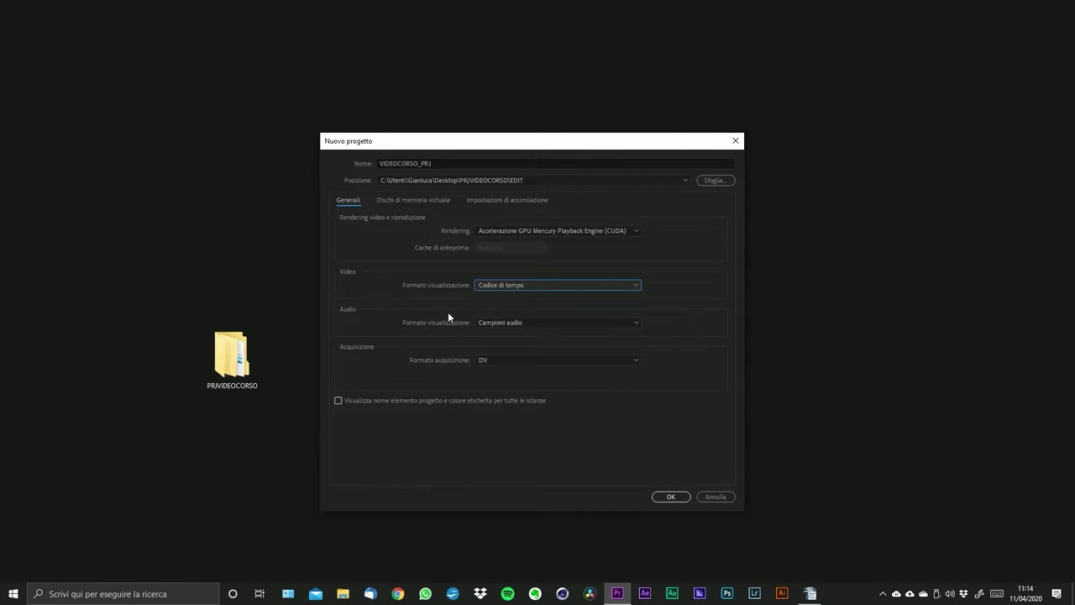
- Keep Campioni audio for audio display, then show the DV and HDV capture formats
{"action": "left_click", "coordinate": [504, 324]}
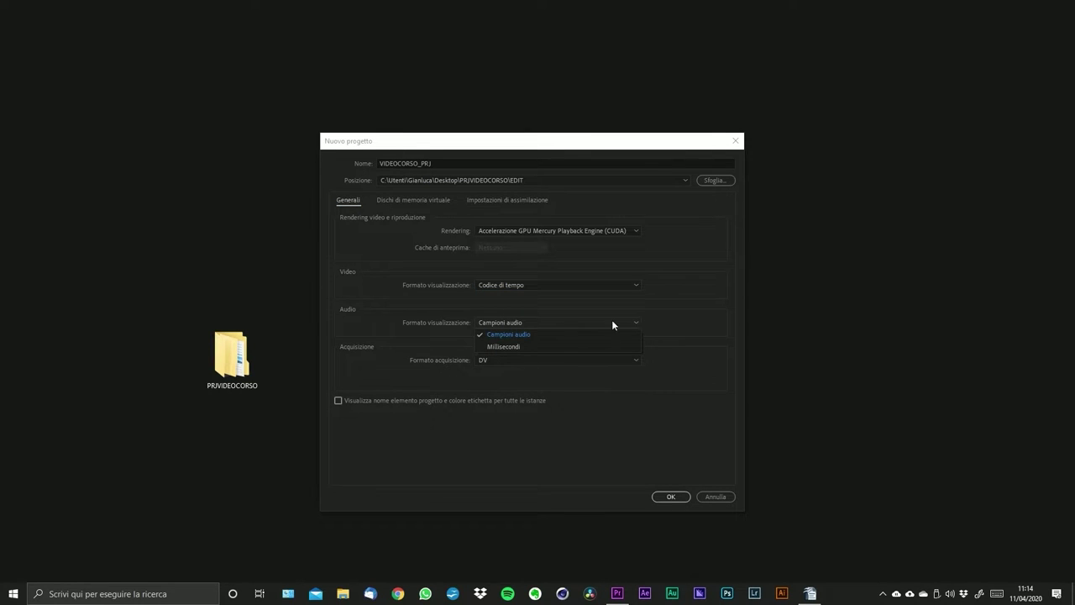
{"action": "left_click", "coordinate": [524, 336]}
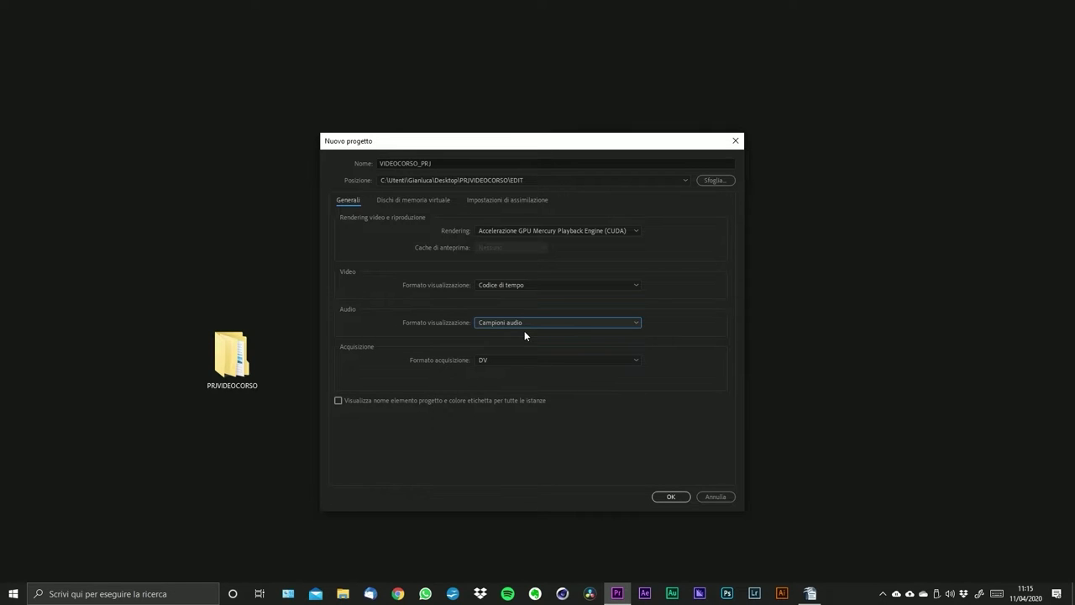
{"action": "left_click", "coordinate": [519, 321]}
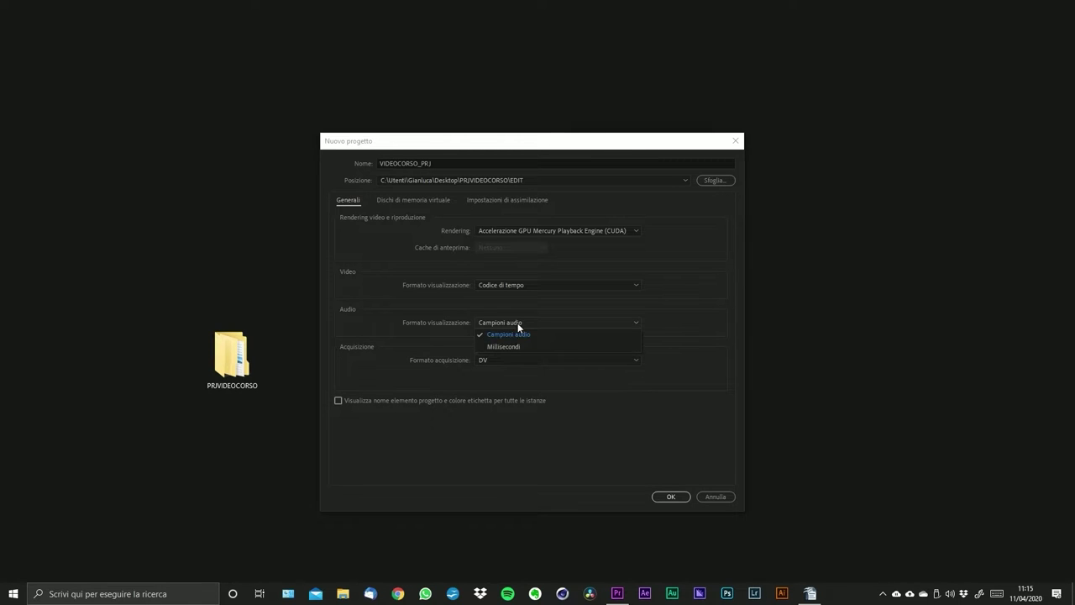
{"action": "left_click", "coordinate": [518, 322]}
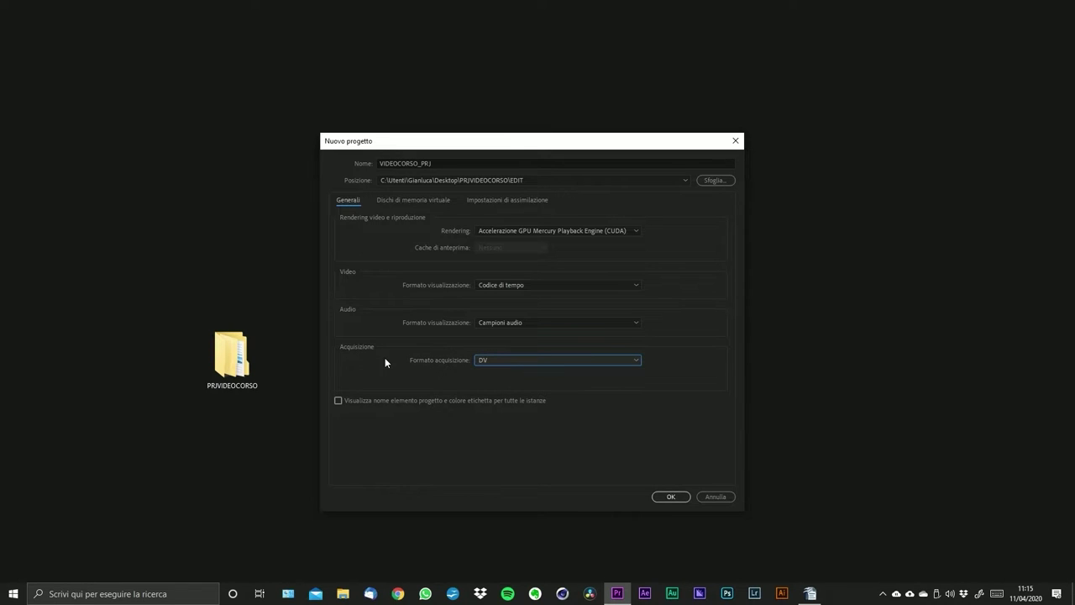
{"action": "left_click", "coordinate": [513, 360]}
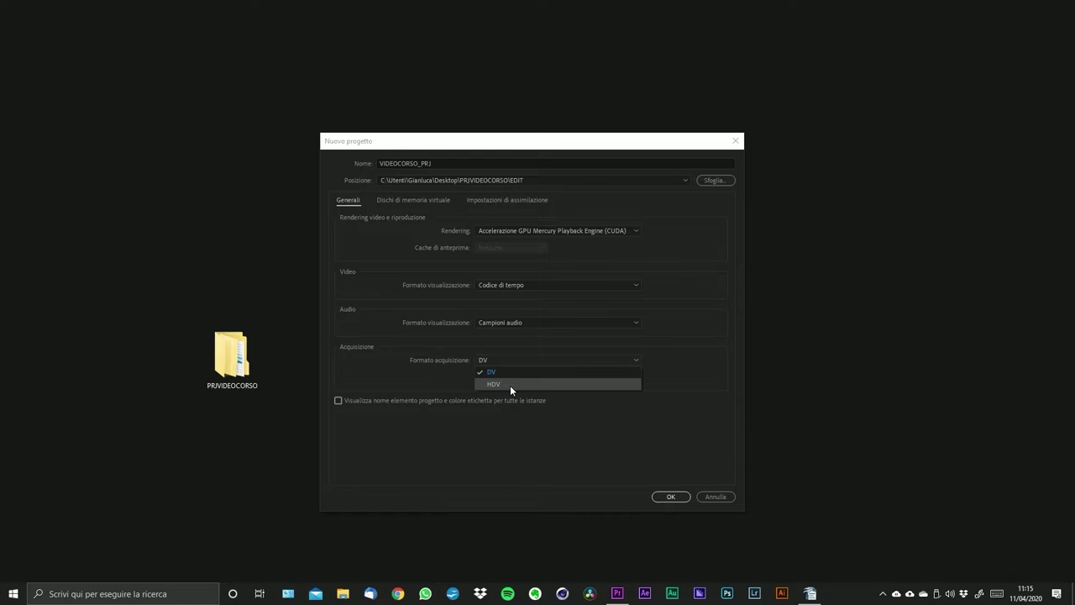
- Close the Formato acquisizione list with DV still selected
{"action": "left_click", "coordinate": [430, 381]}
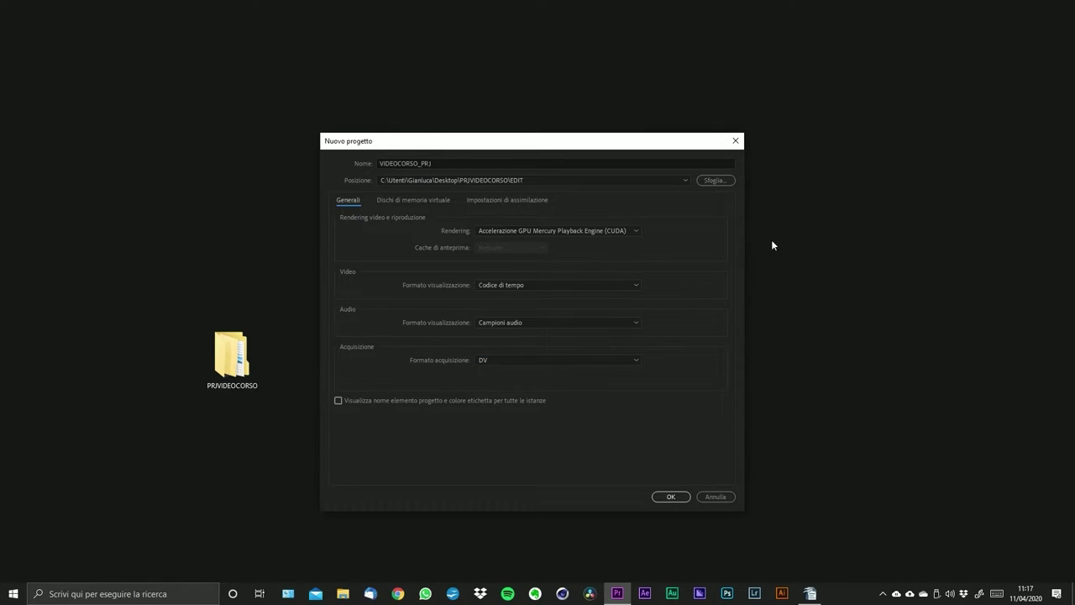
- Show the Dischi di memoria virtuale settings and move the Nuovo progetto dialog up slightly
{"action": "left_click", "coordinate": [402, 202]}
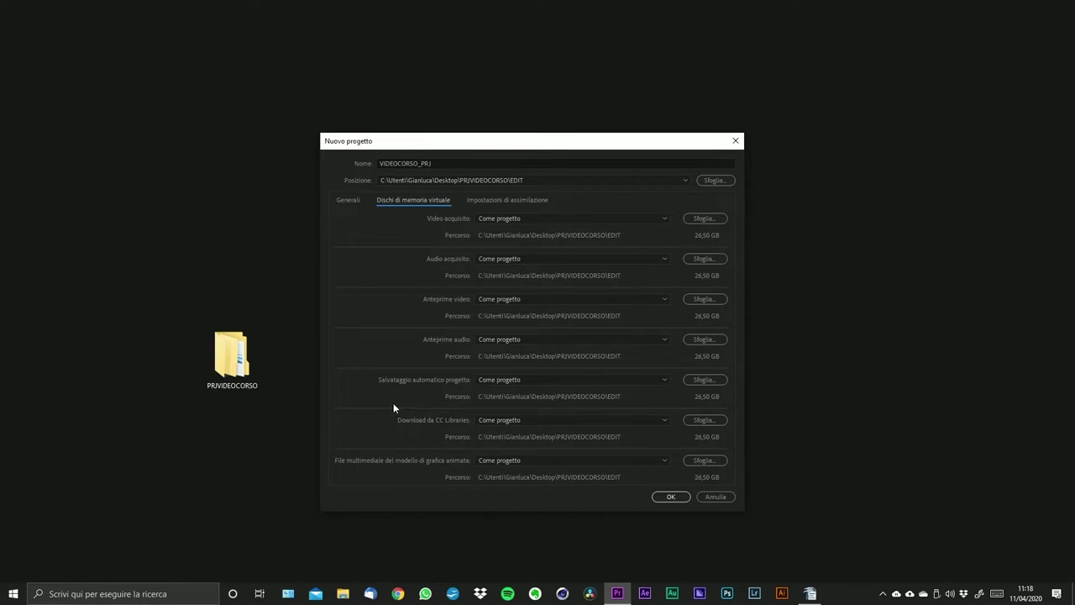
{"action": "left_click_drag", "start_coordinate": [557, 143], "coordinate": [555, 178]}
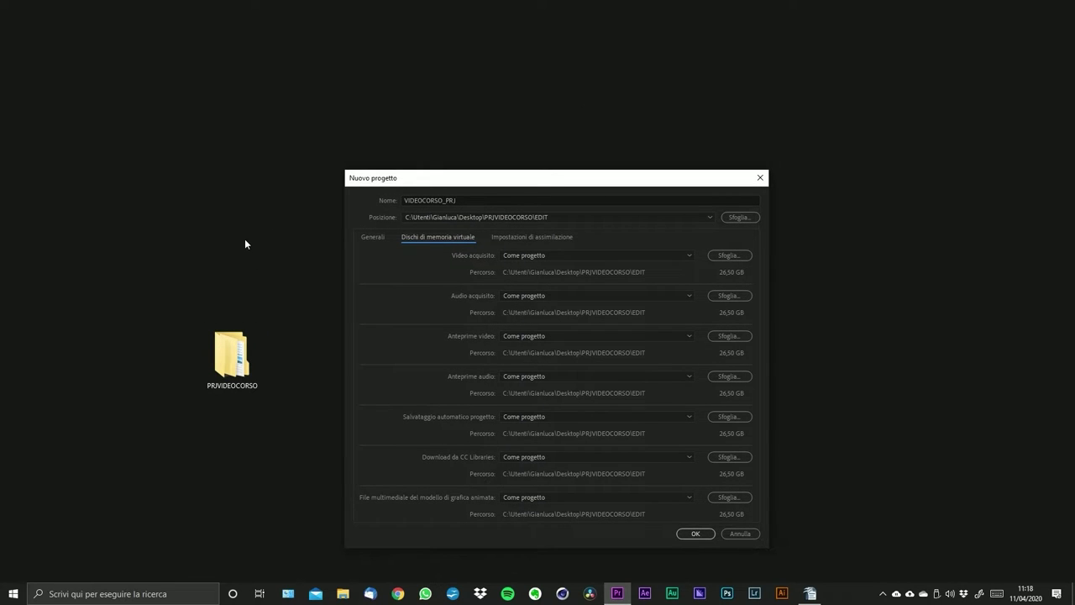
{"action": "left_click_drag", "start_coordinate": [614, 178], "coordinate": [617, 145]}
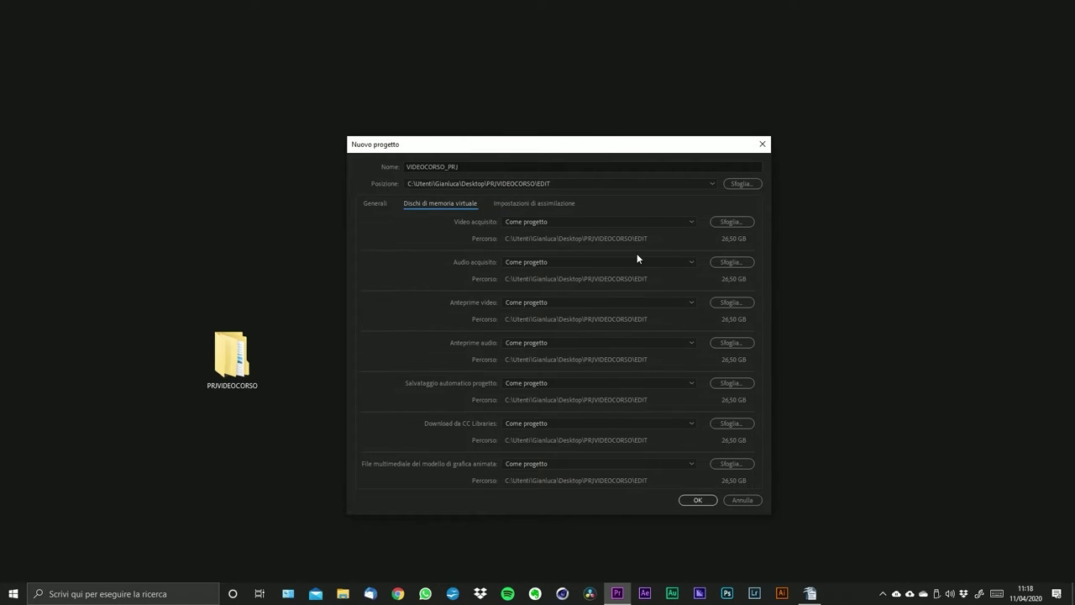
{"action": "left_click", "coordinate": [540, 221]}
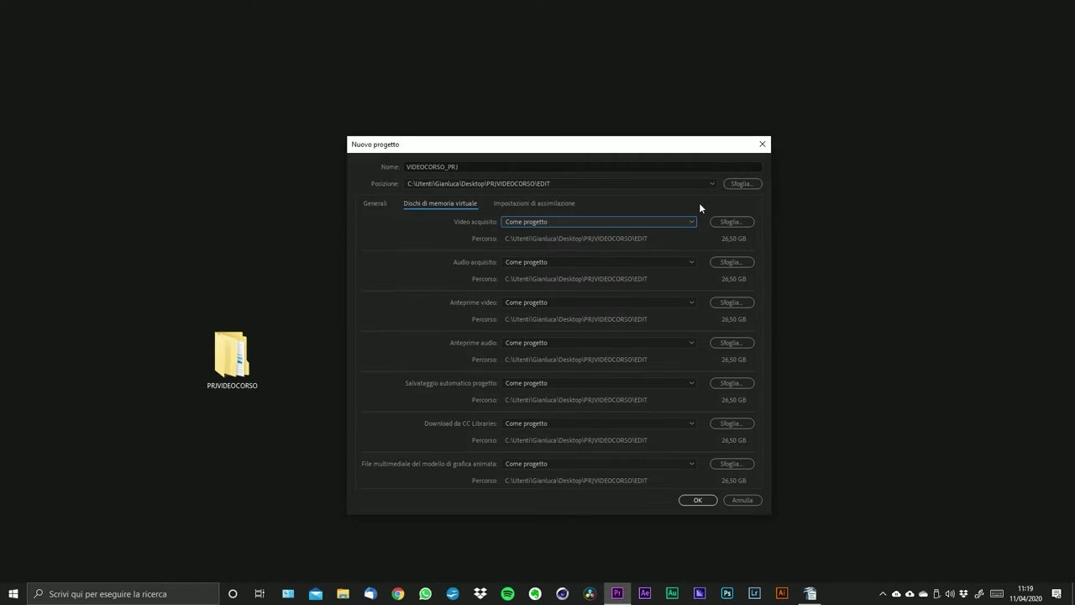
- Keep Video acquisito set to Come progetto, then view the ingest settings with ingest left off
{"action": "left_click", "coordinate": [684, 220]}
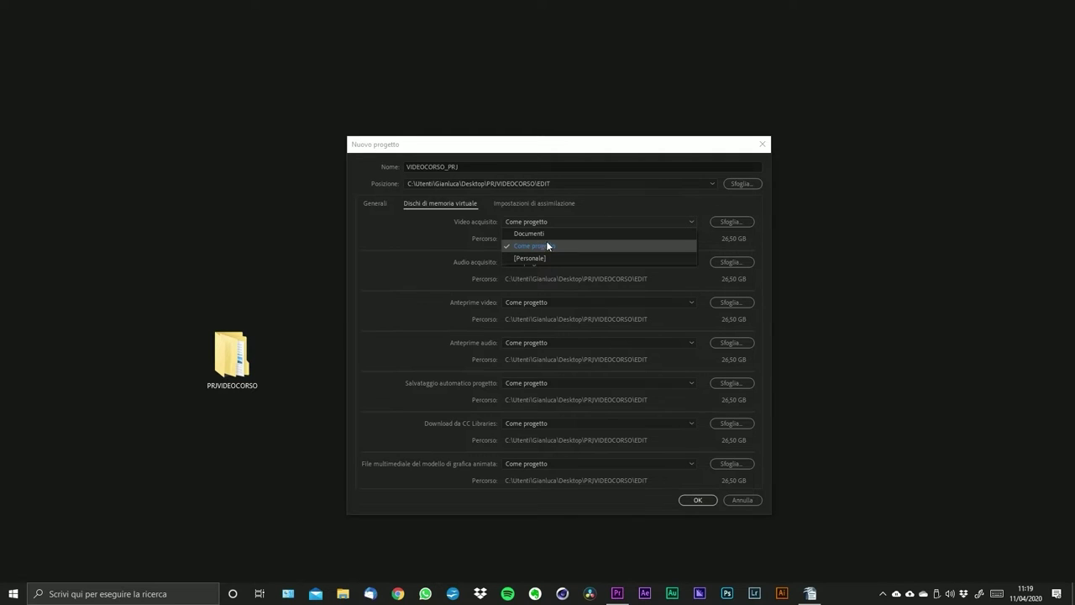
{"action": "left_click", "coordinate": [652, 204]}
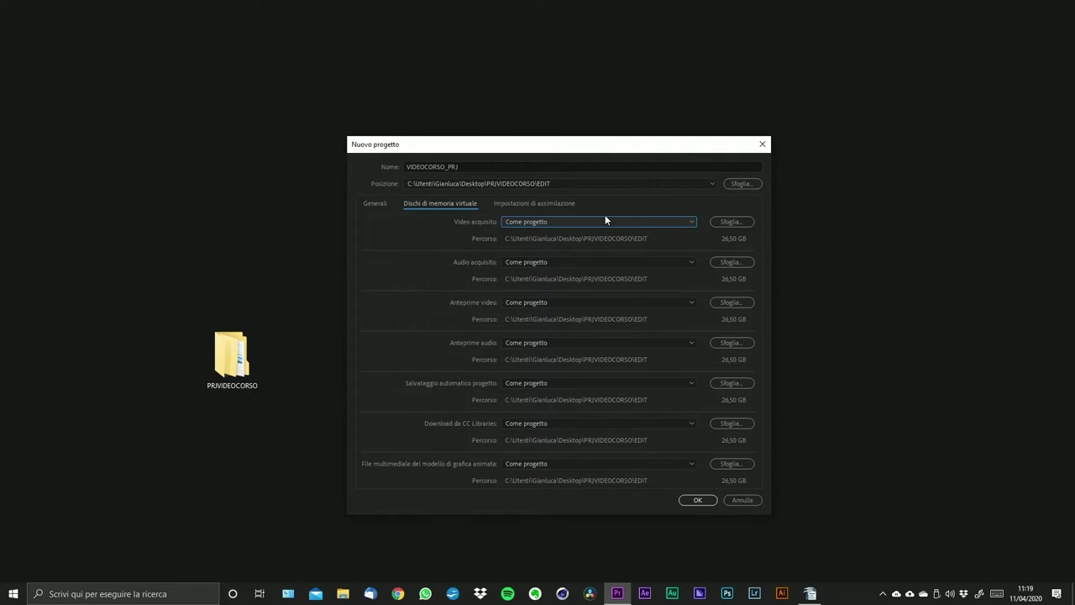
{"action": "left_click", "coordinate": [578, 223]}
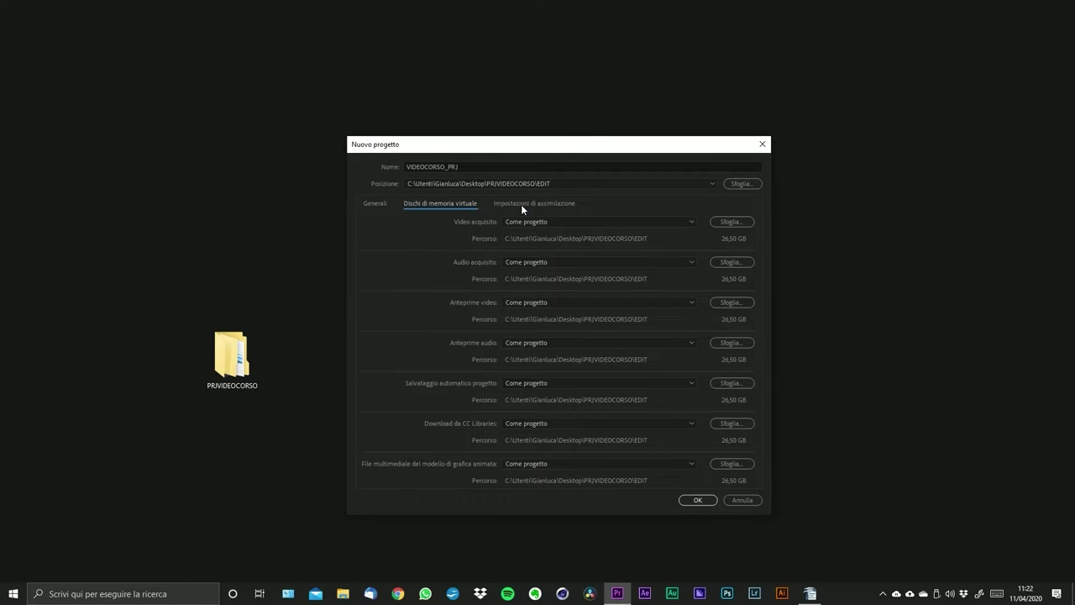
{"action": "left_click", "coordinate": [521, 203]}
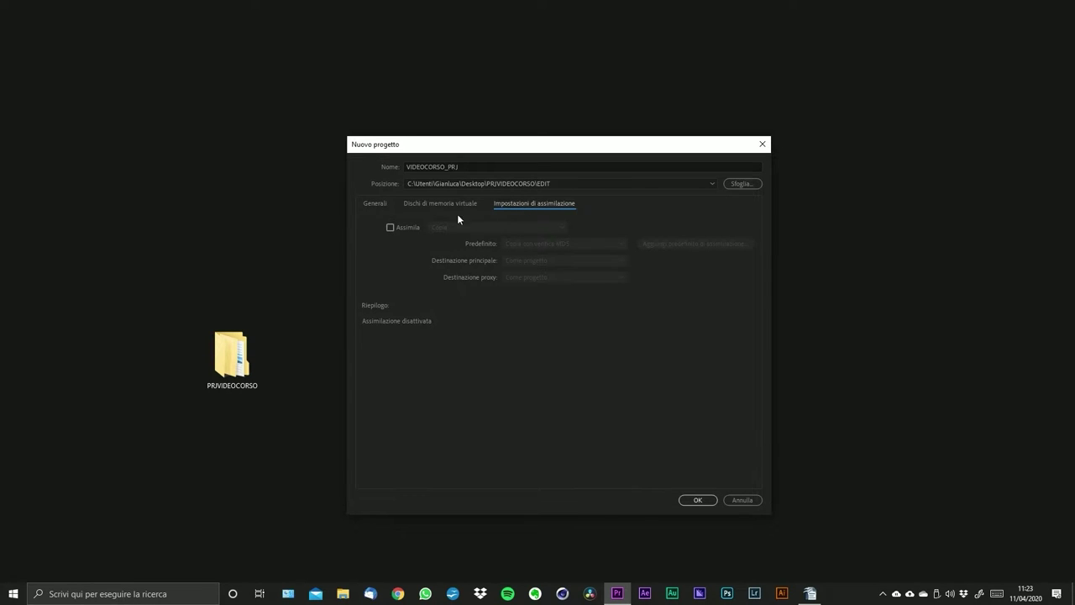
- Return to the general project settings and confirm to create the project
{"action": "left_click", "coordinate": [383, 204]}
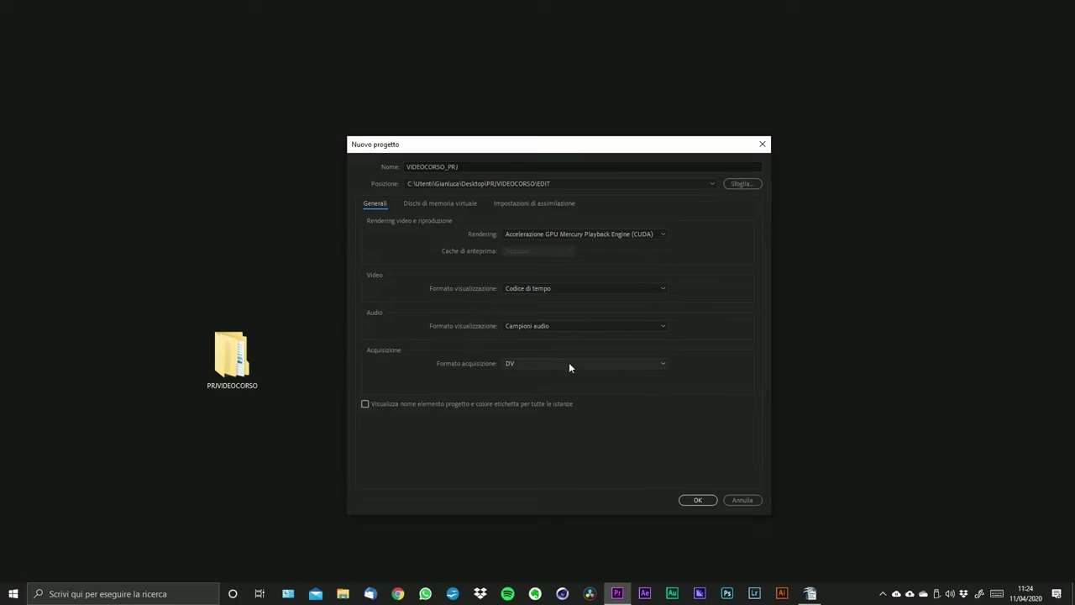
{"action": "left_click", "coordinate": [702, 504]}
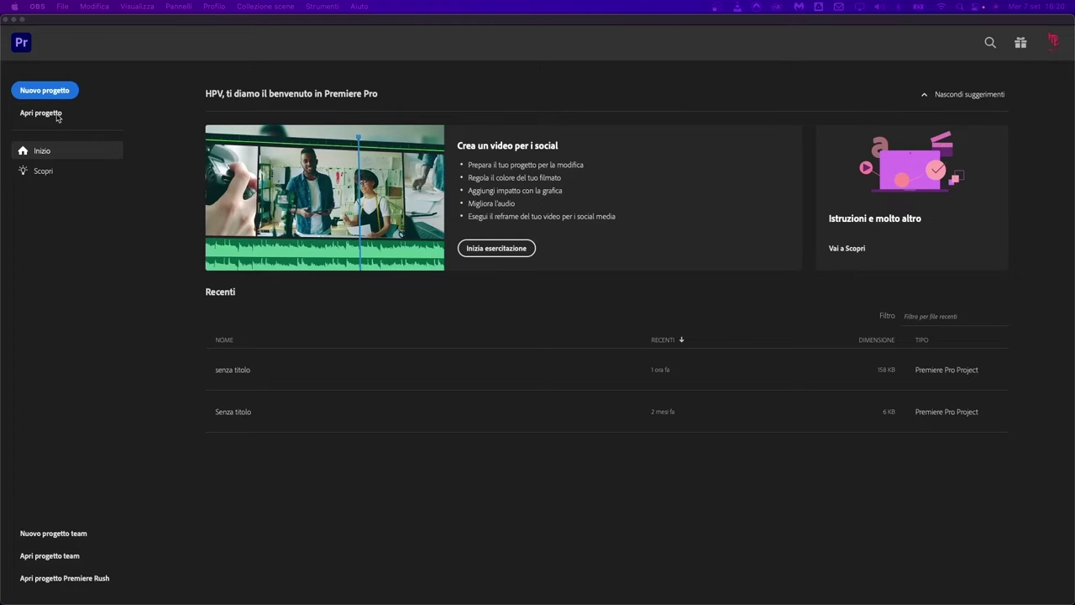
{"action": "left_click", "coordinate": [43, 170]}
{"action": "left_click", "coordinate": [43, 171]}
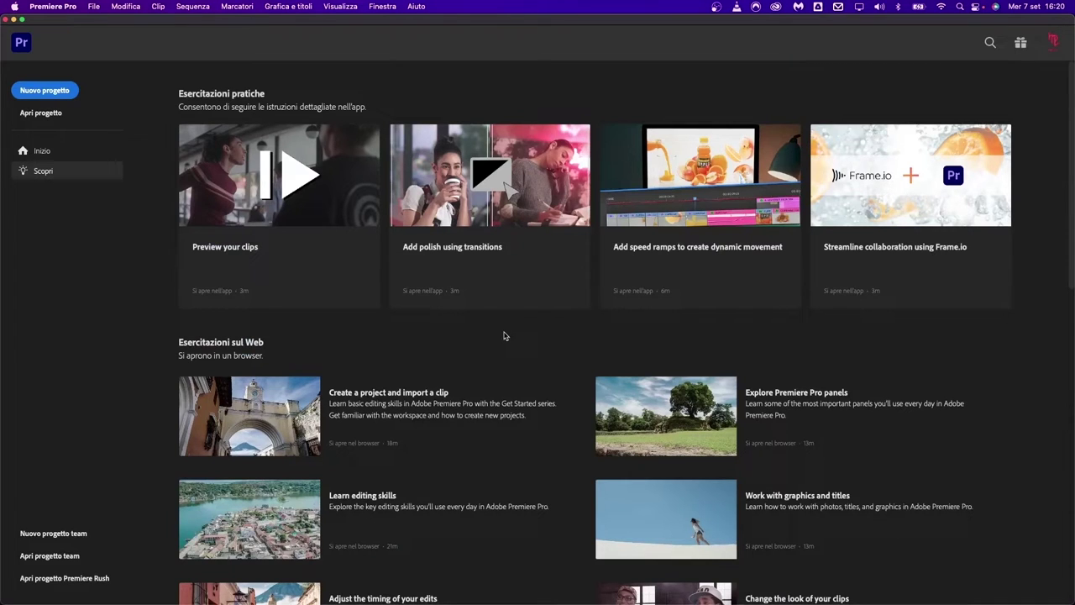
{"action": "left_click", "coordinate": [41, 150]}
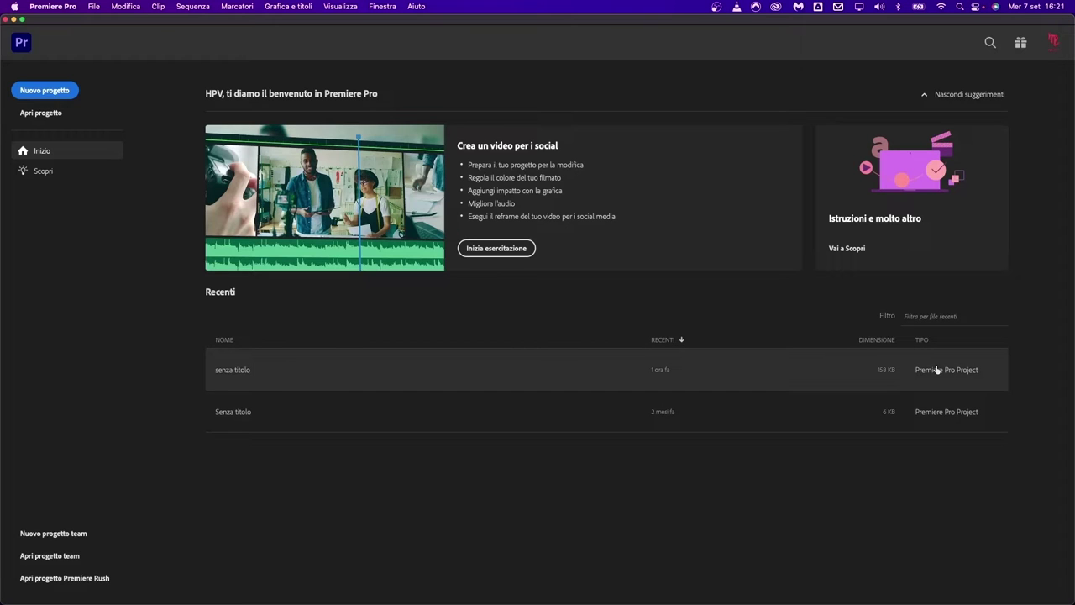
{"action": "left_click", "coordinate": [921, 317]}
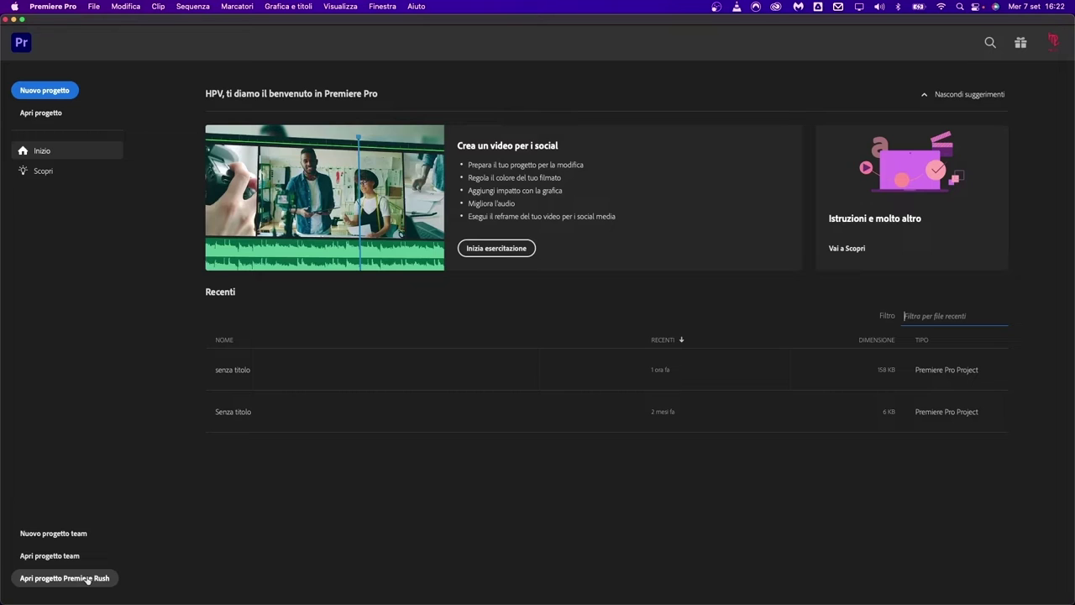
- Start a Nuovo progetto from the Home screen and select the Nome progetto field
{"action": "left_click", "coordinate": [56, 92]}
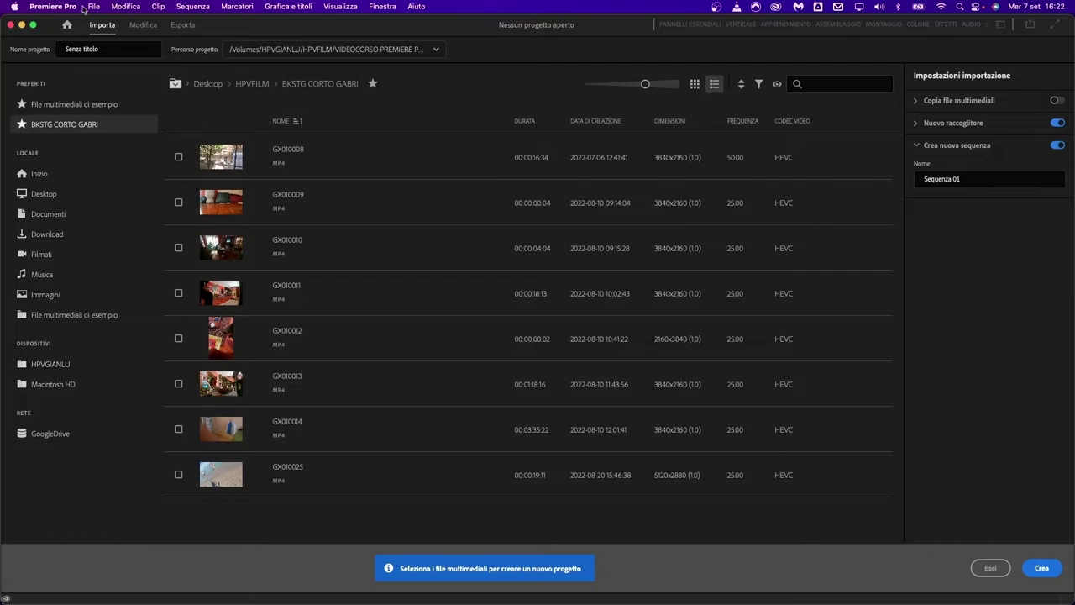
{"action": "left_click", "coordinate": [108, 51]}
{"action": "left_click", "coordinate": [438, 52]}
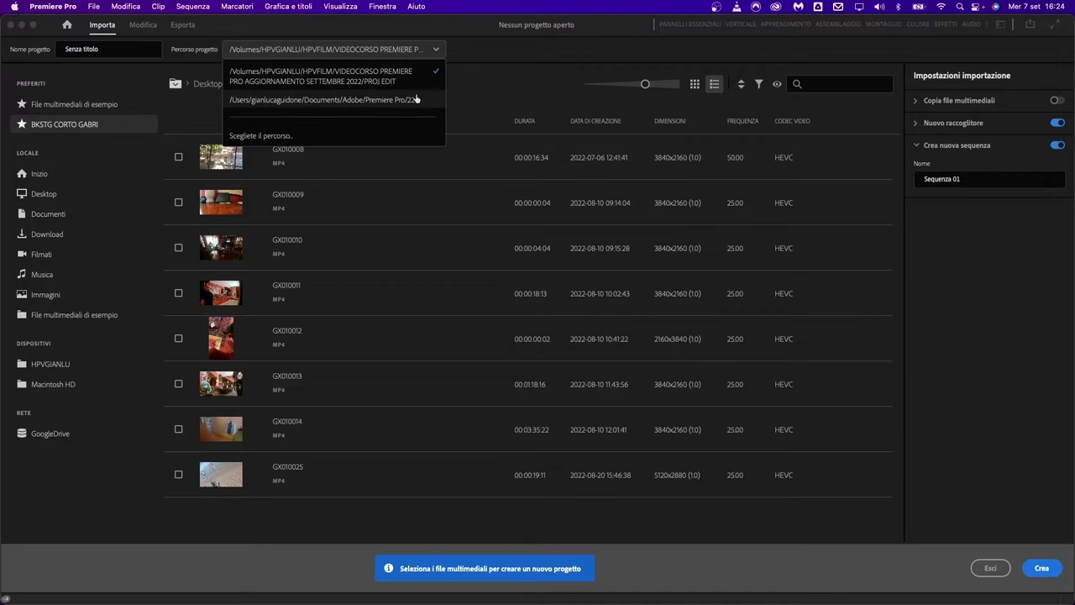
{"action": "left_click", "coordinate": [507, 83]}
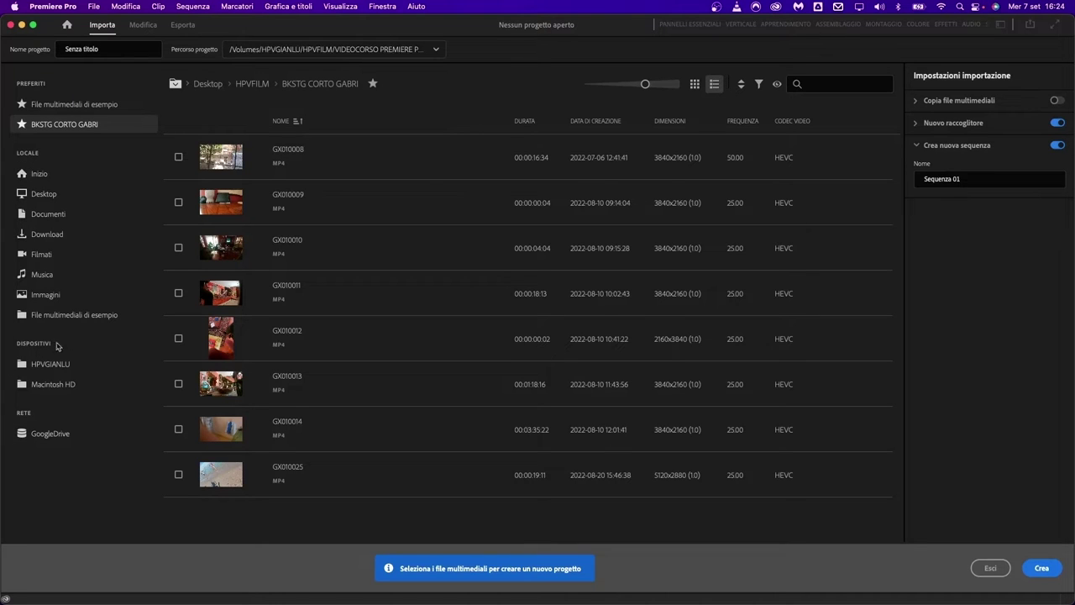
- Browse the Inizio, Desktop, HPVGIANLU and Macintosh HD locations in the Import sidebar
{"action": "left_click", "coordinate": [41, 178]}
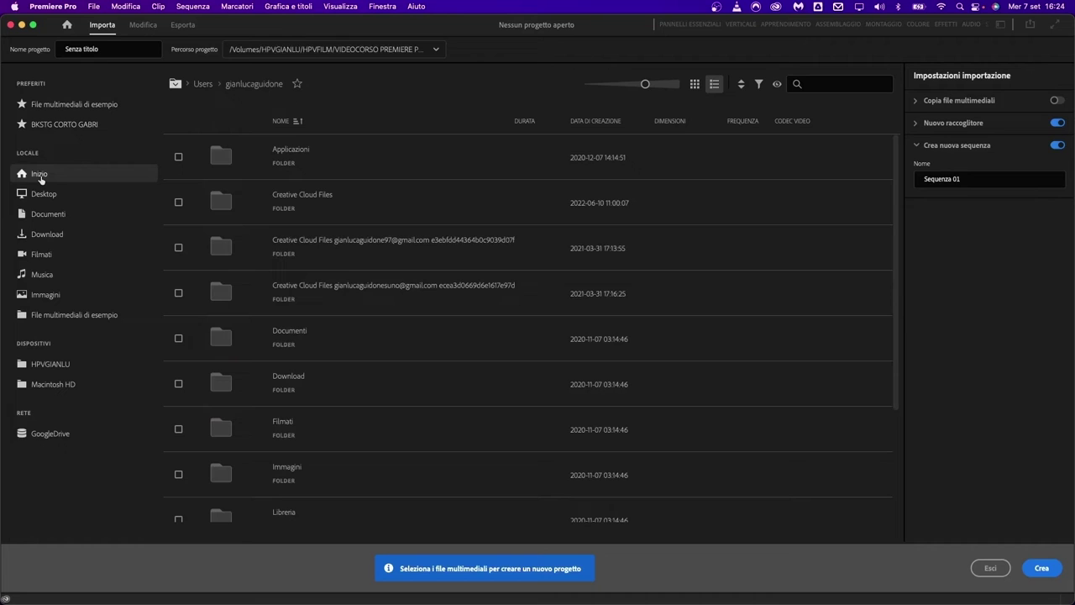
{"action": "left_click", "coordinate": [44, 195]}
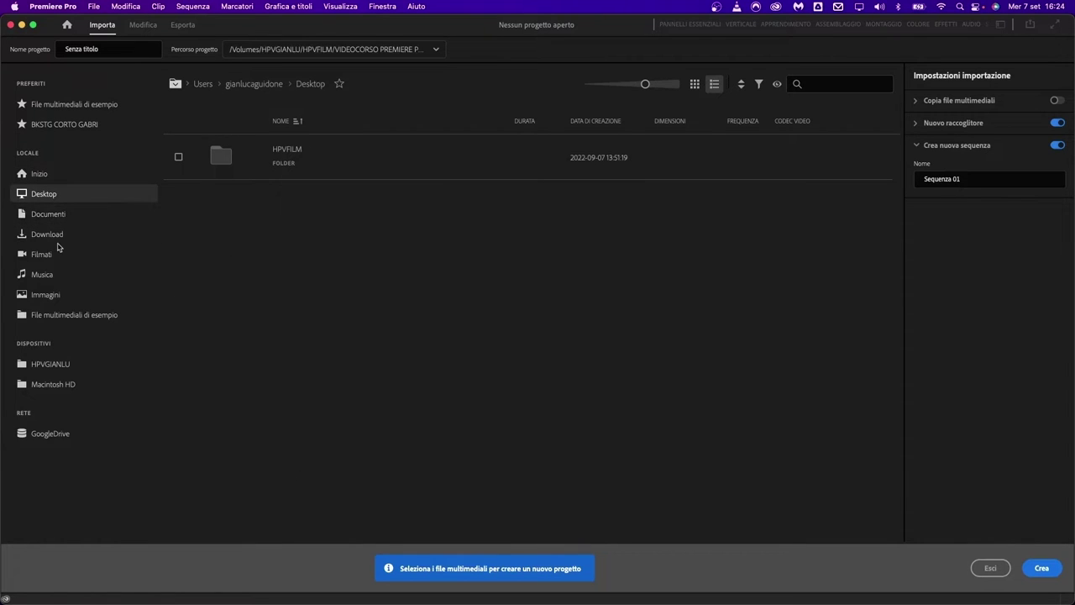
{"action": "left_click", "coordinate": [45, 365]}
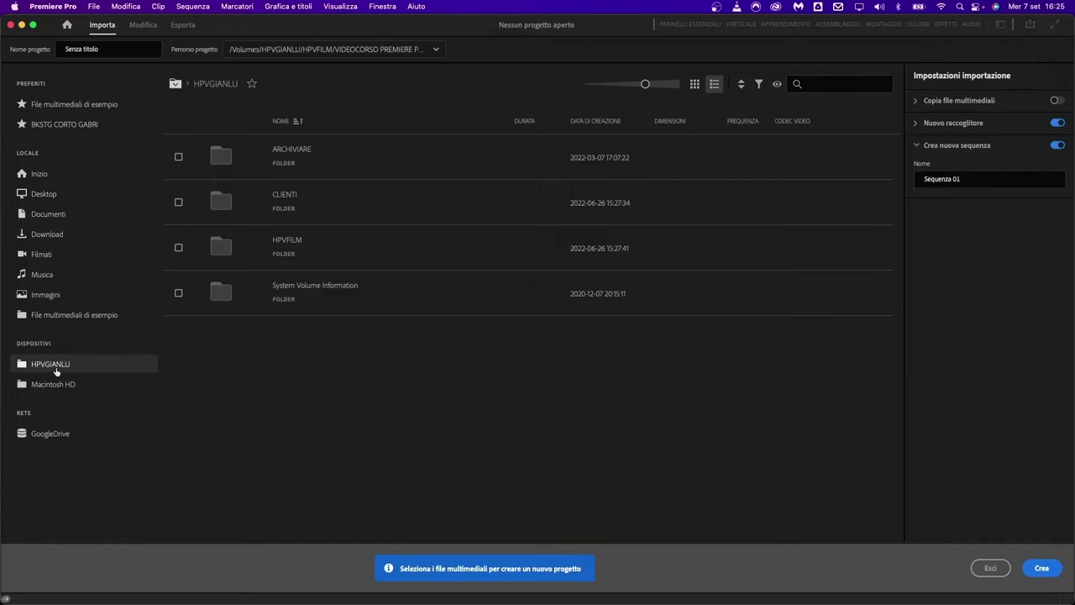
{"action": "left_click", "coordinate": [61, 385]}
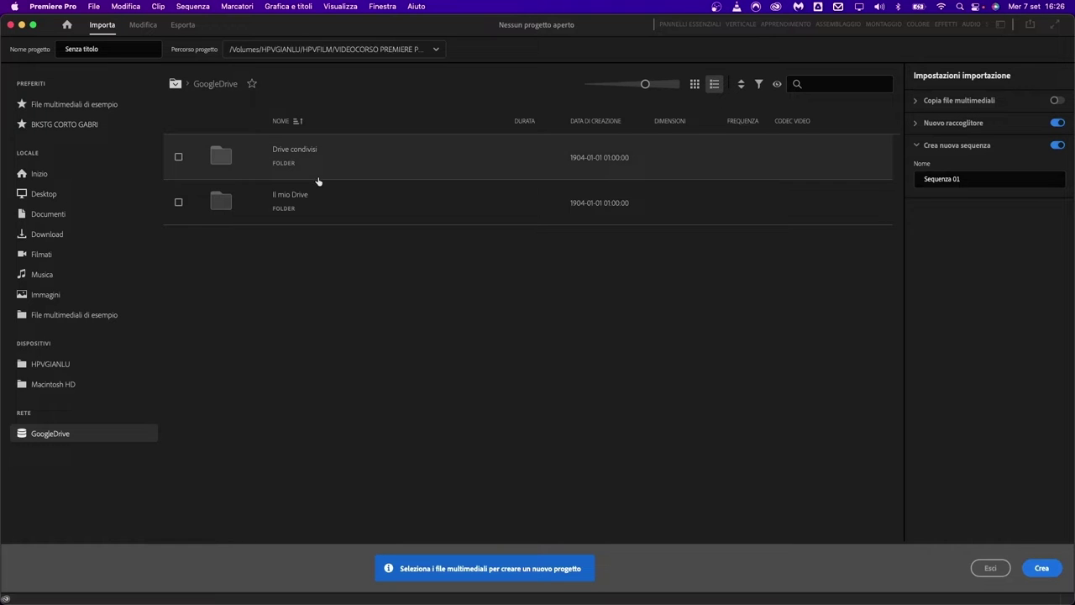
- Go back to BKSTG CORTO GABRI and display its clips as a grid of smaller thumbnails
{"action": "left_click", "coordinate": [108, 126]}
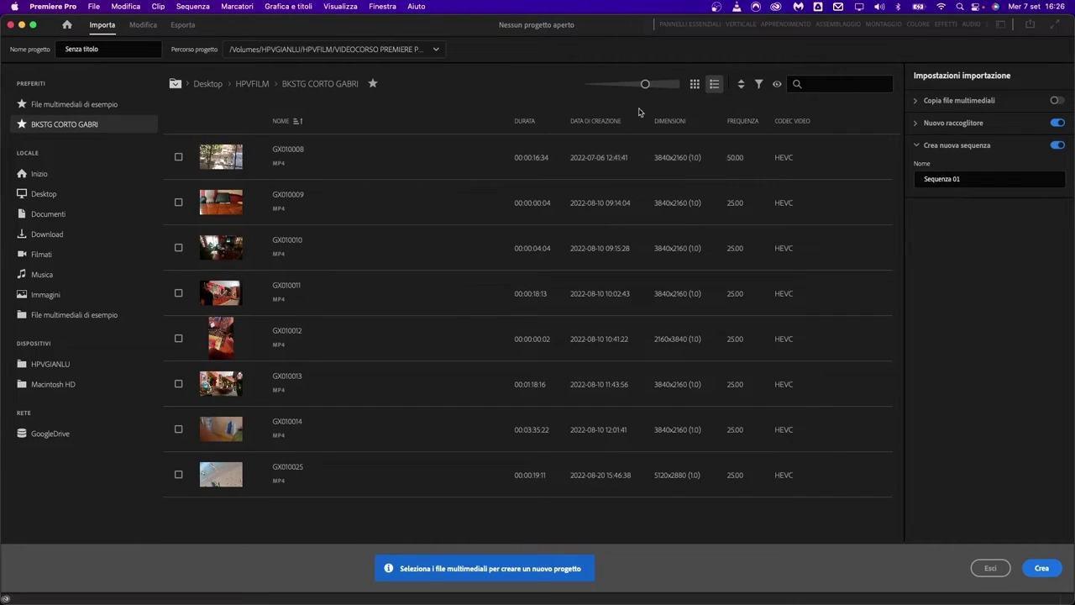
{"action": "mouse_move", "coordinate": [644, 84]}
{"action": "left_mouse_down"}
{"action": "mouse_move", "coordinate": [580, 84]}
{"action": "mouse_move", "coordinate": [643, 85]}
{"action": "mouse_move", "coordinate": [602, 91]}
{"action": "mouse_move", "coordinate": [644, 87]}
{"action": "mouse_move", "coordinate": [629, 89]}
{"action": "left_mouse_up"}
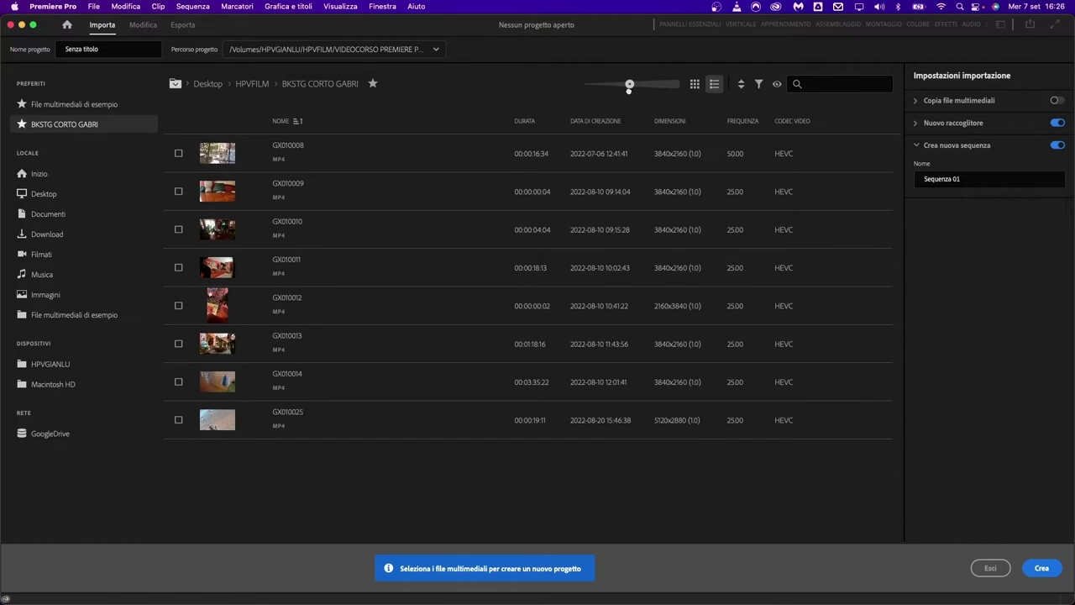
{"action": "left_click", "coordinate": [695, 84]}
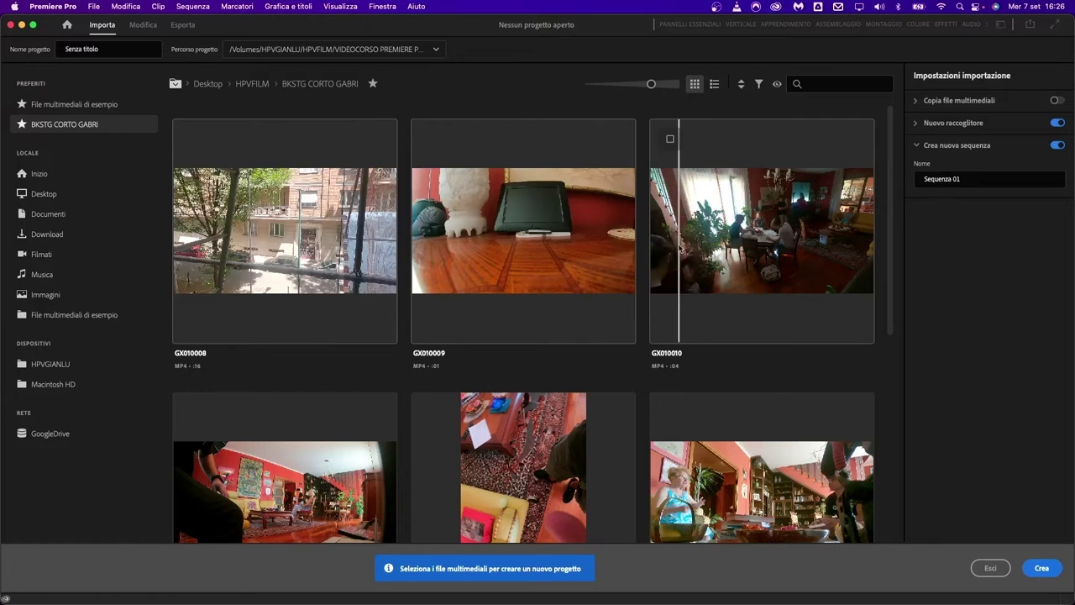
{"action": "scroll", "coordinate": [760, 227], "scroll_direction": "down", "scroll_amount": 1}
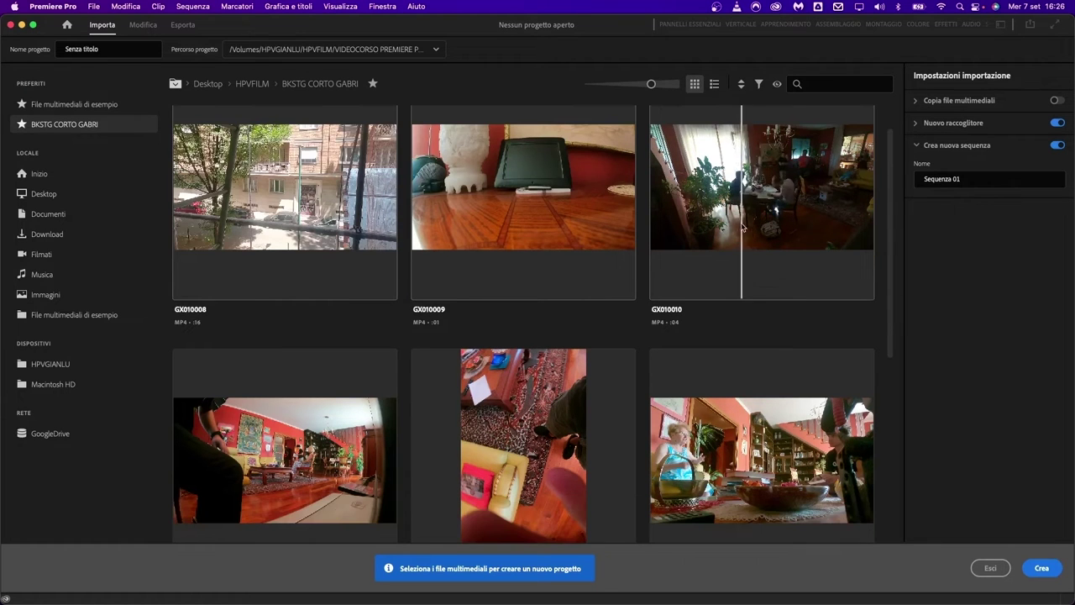
{"action": "left_click_drag", "start_coordinate": [651, 84], "coordinate": [632, 84]}
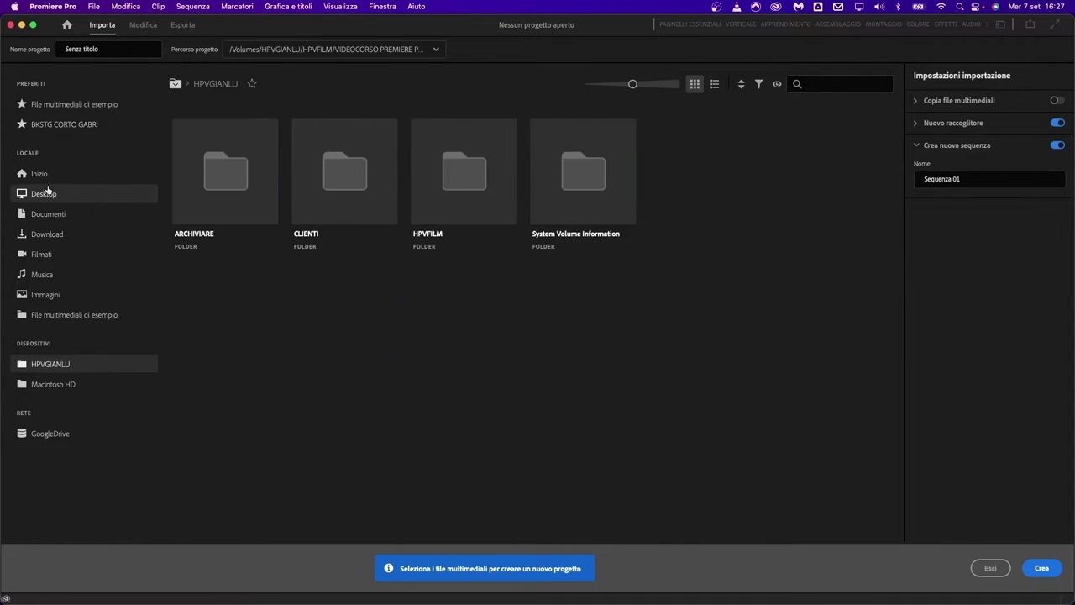
- Navigate Desktop > HPVFILM > BKSTG CORTO GABRI to list its eight MP4 clips
{"action": "left_click", "coordinate": [79, 193]}
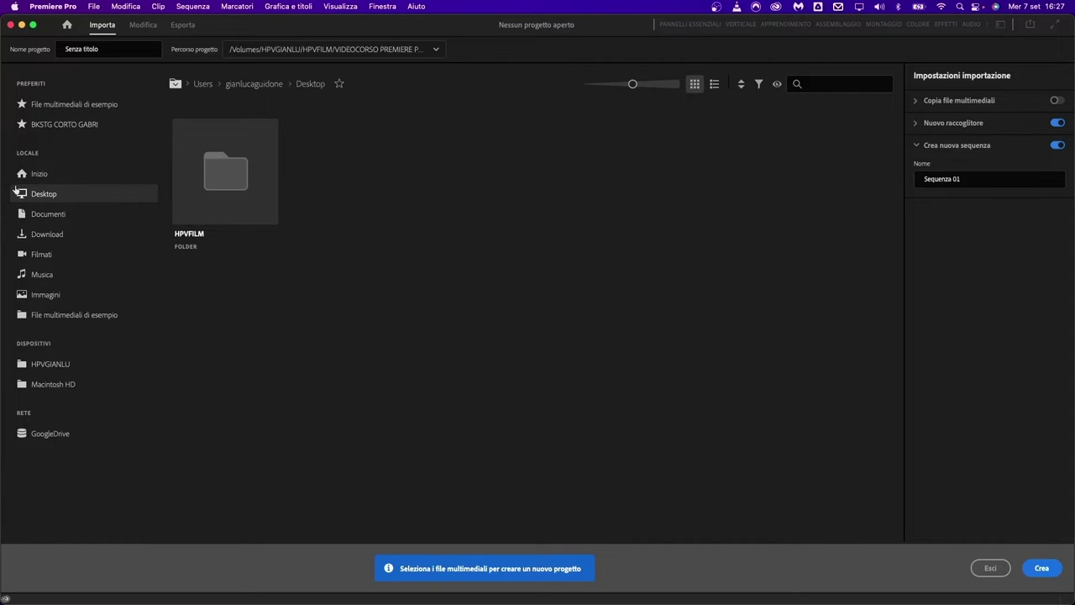
{"action": "double_click", "coordinate": [227, 187]}
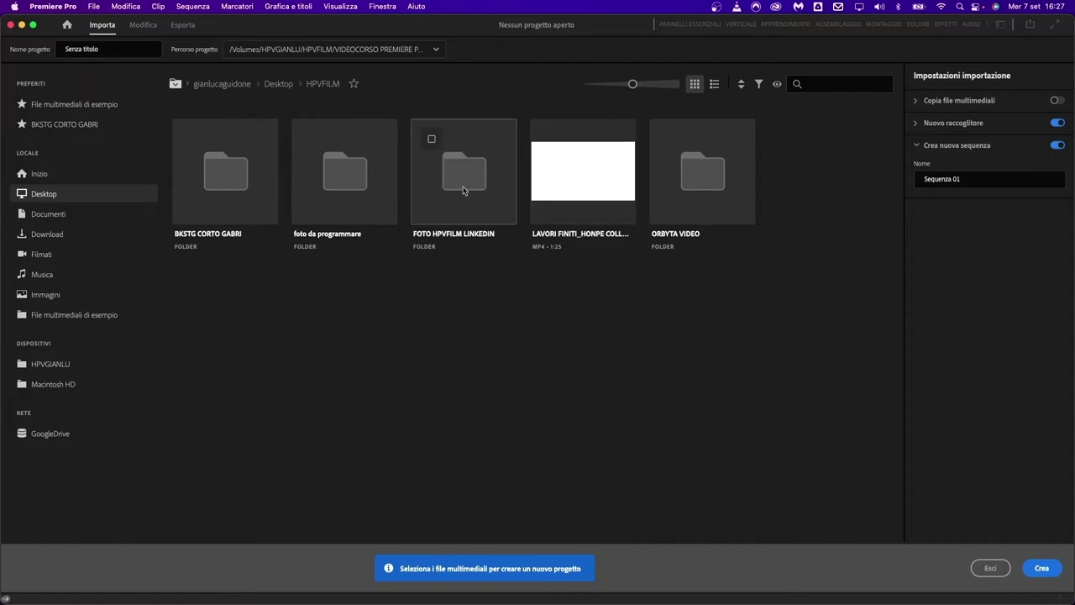
{"action": "double_click", "coordinate": [236, 199]}
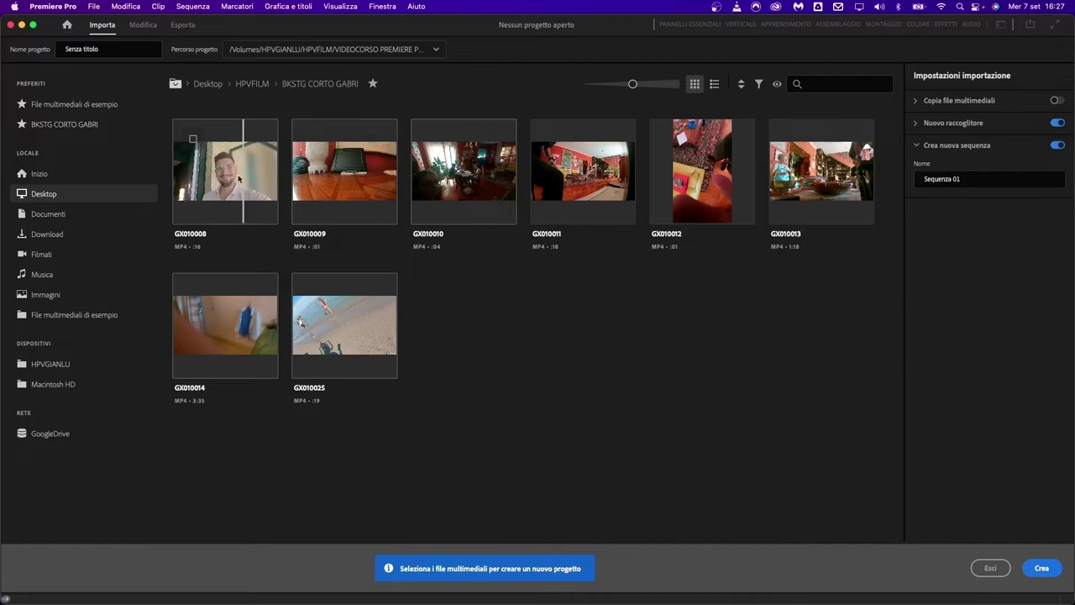
- Try list view, then return to thumbnails shrunk so all clips fit per row
{"action": "left_click", "coordinate": [714, 84]}
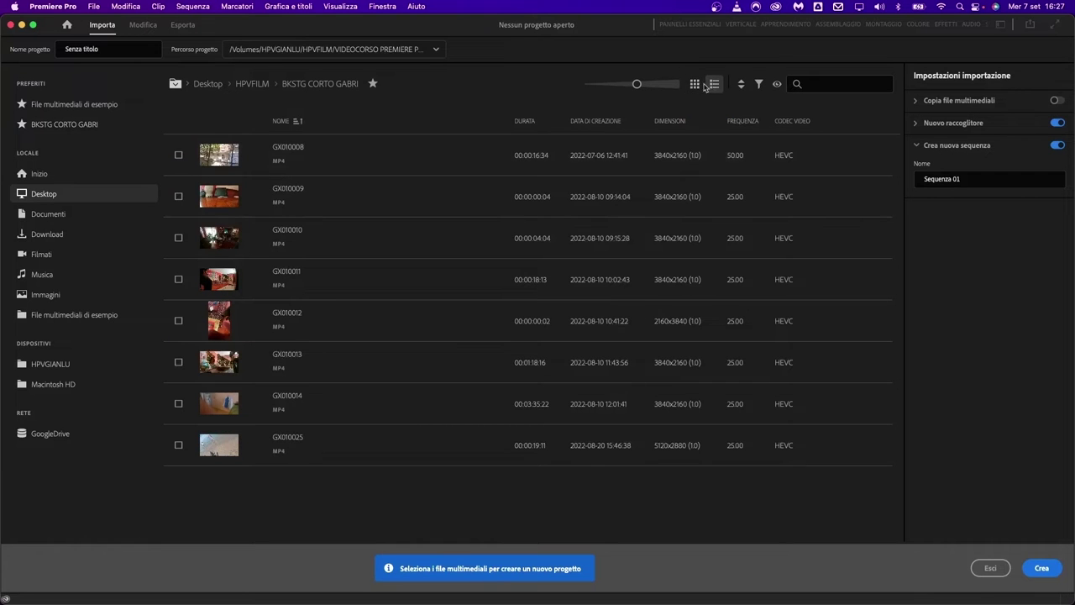
{"action": "left_click", "coordinate": [694, 85]}
{"action": "mouse_move", "coordinate": [633, 85]}
{"action": "left_mouse_down"}
{"action": "mouse_move", "coordinate": [651, 84]}
{"action": "mouse_move", "coordinate": [612, 84]}
{"action": "mouse_move", "coordinate": [630, 84]}
{"action": "left_mouse_up"}
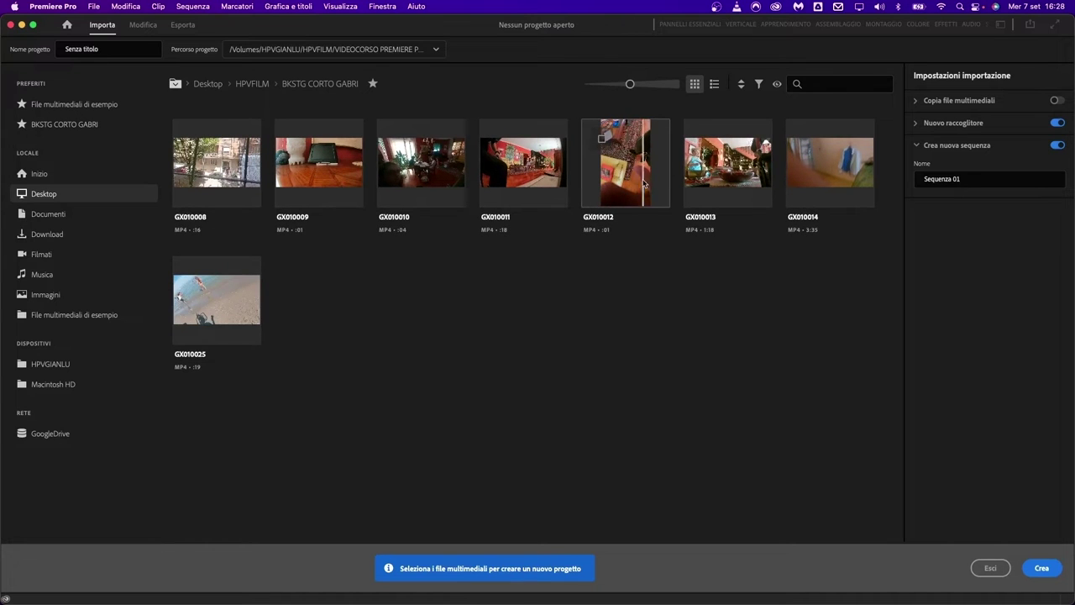
- Check the sort options without changing order, then bring up the file type filter choices
{"action": "left_click", "coordinate": [740, 85]}
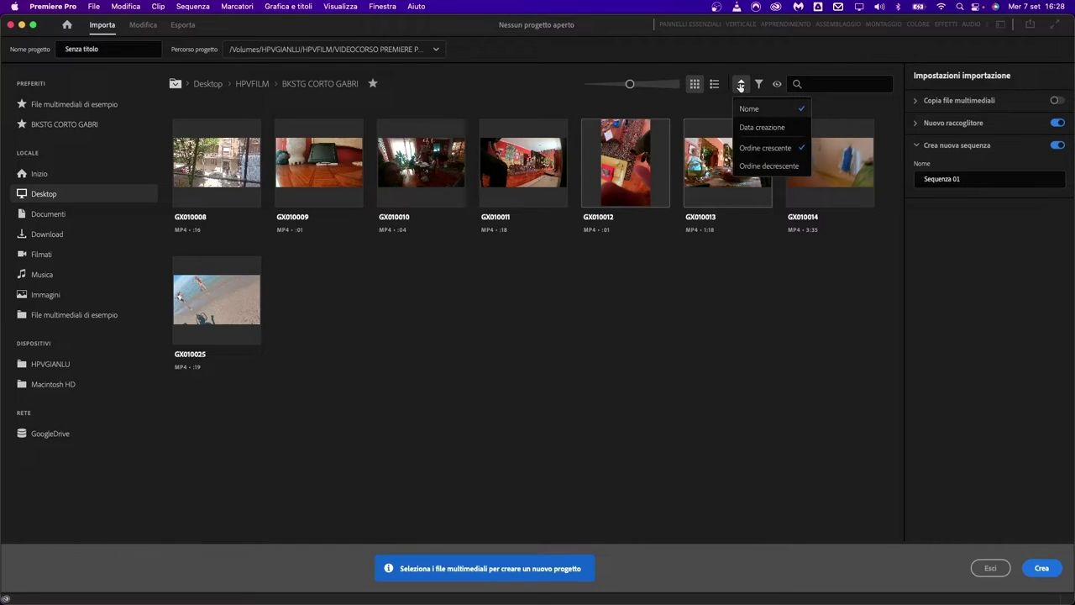
{"action": "left_click", "coordinate": [740, 86]}
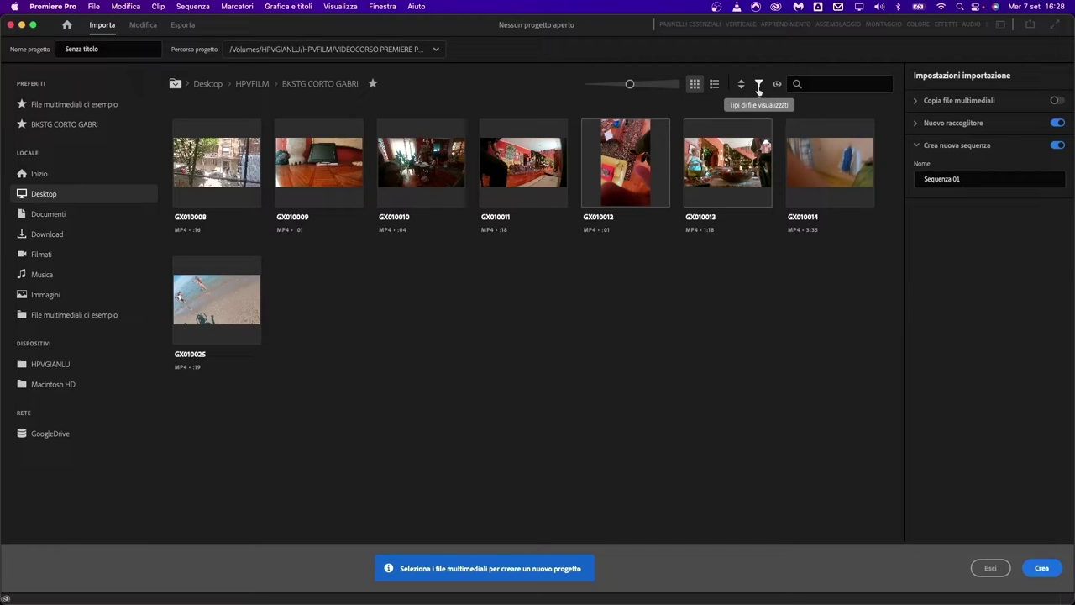
{"action": "left_click", "coordinate": [759, 88]}
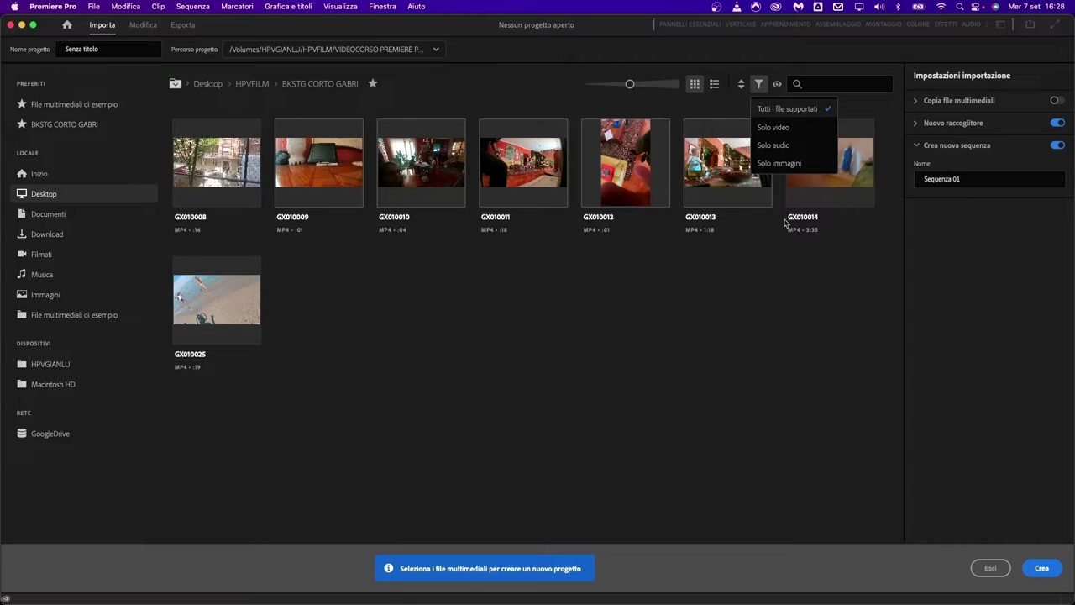
- Filter the browser to Solo immagini, then back to Solo video
{"action": "left_click", "coordinate": [776, 128]}
{"action": "left_click", "coordinate": [759, 85]}
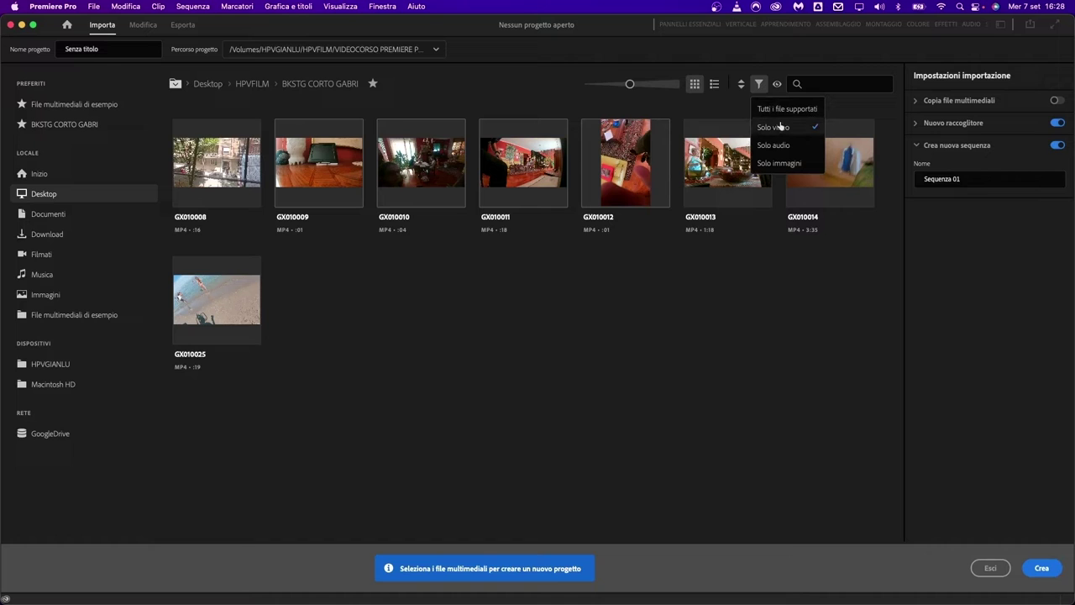
{"action": "left_click", "coordinate": [783, 165]}
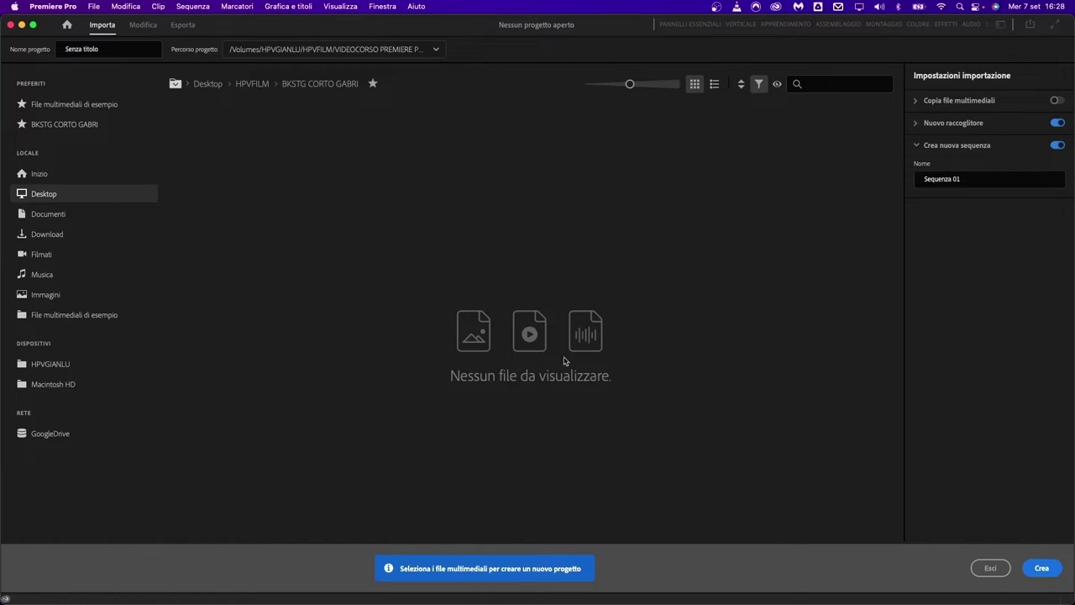
{"action": "left_click", "coordinate": [759, 84]}
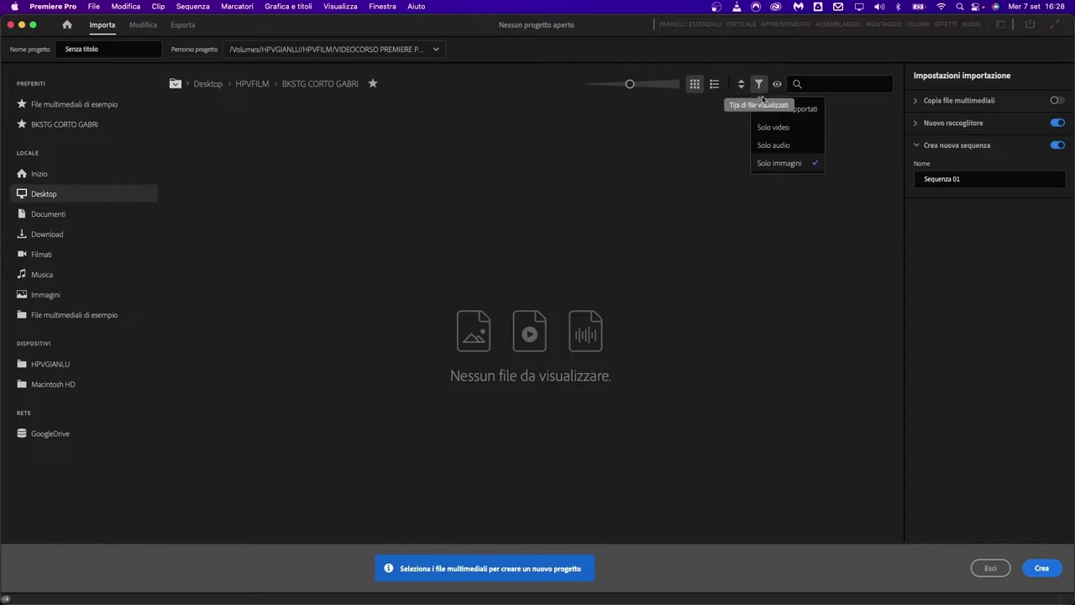
{"action": "left_click", "coordinate": [790, 135]}
{"action": "left_click", "coordinate": [758, 84]}
{"action": "left_click", "coordinate": [776, 108]}
- Search the clips for GX0008, then clear the search so all clips list
{"action": "left_click", "coordinate": [825, 87]}
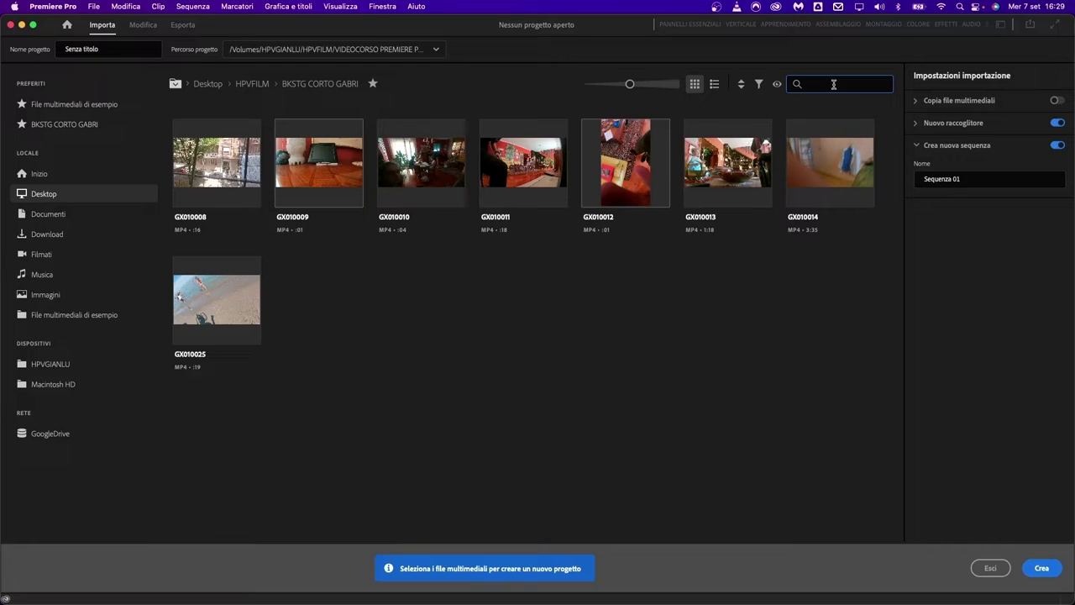
{"action": "type", "text": "GX"}
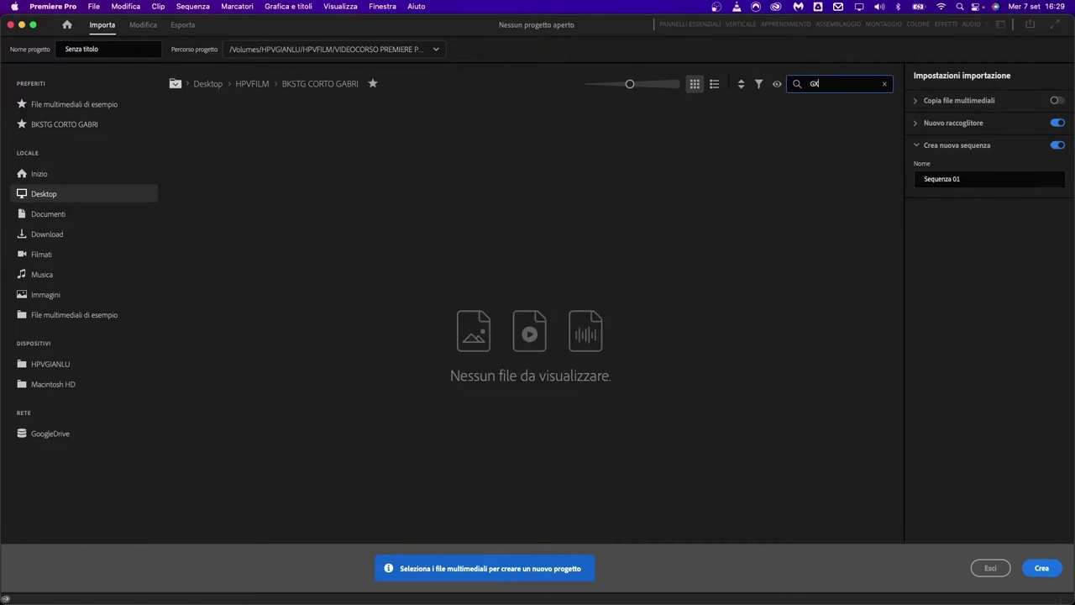
{"action": "type", "text": "0008"}
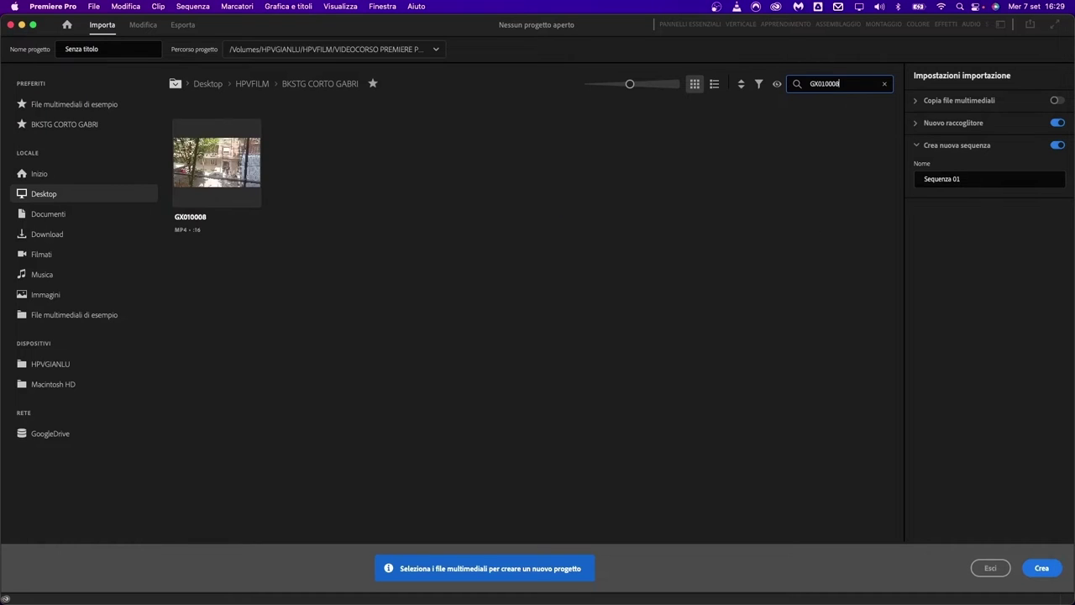
{"action": "double_click", "coordinate": [848, 82]}
{"action": "key", "text": "BackSpace"}
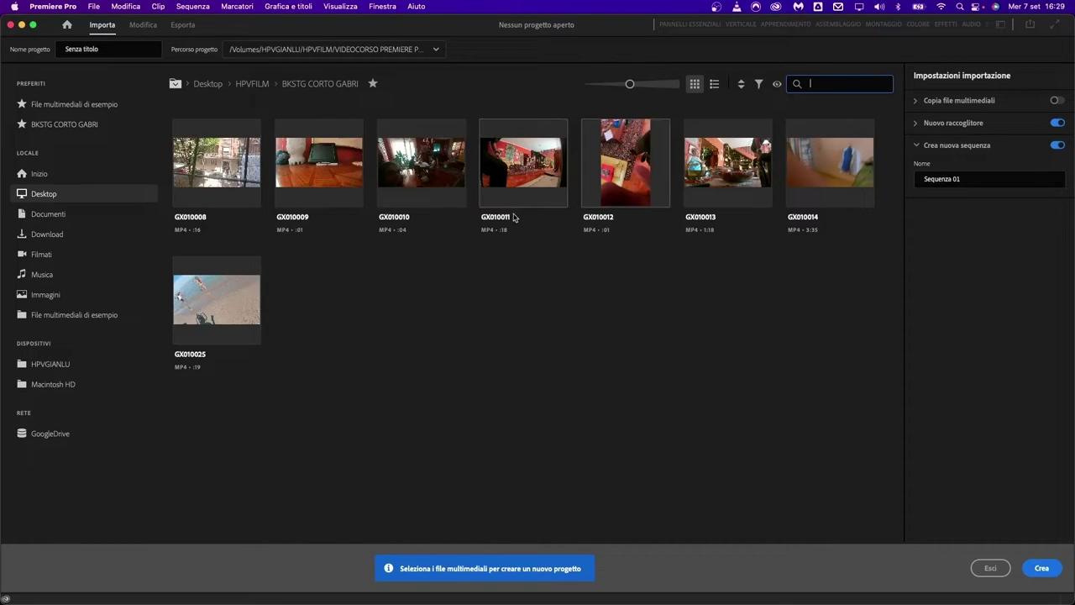
{"action": "mouse_move", "coordinate": [515, 217]}
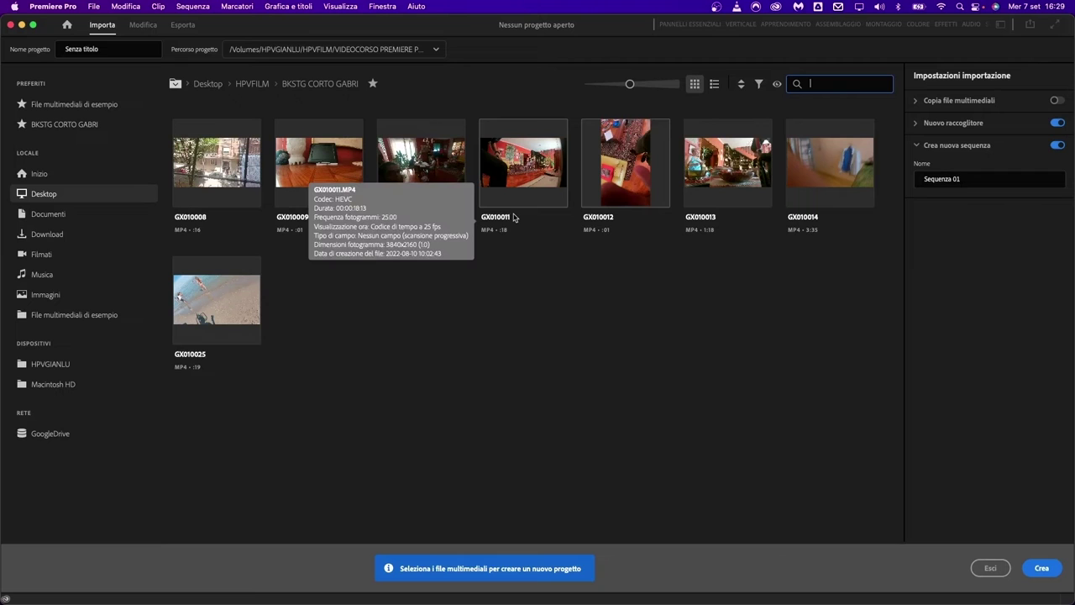
{"action": "left_click", "coordinate": [192, 139]}
{"action": "left_click", "coordinate": [295, 139]}
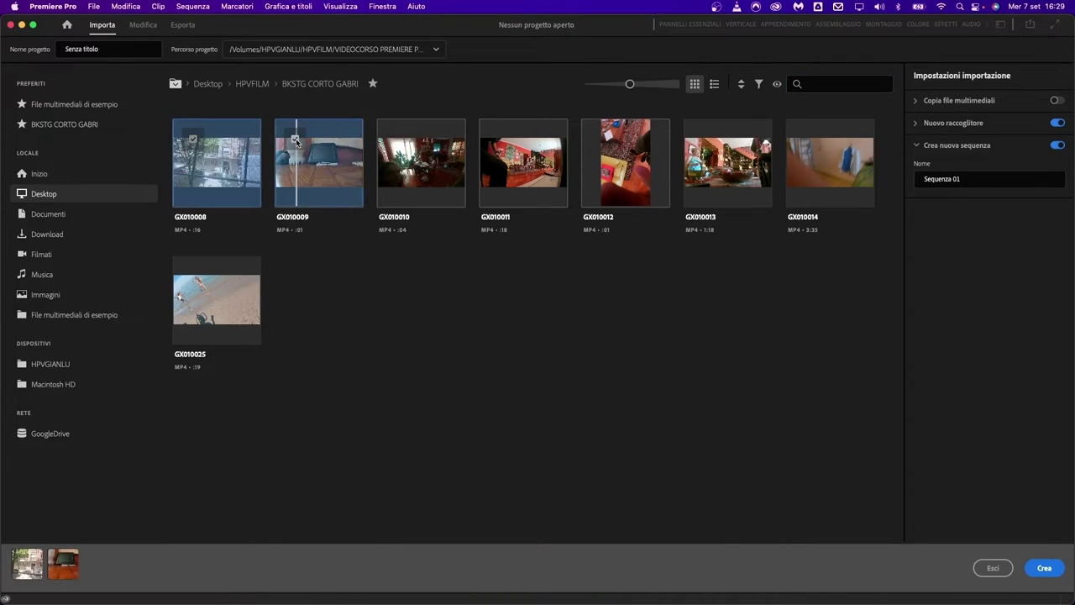
{"action": "left_click", "coordinate": [254, 87]}
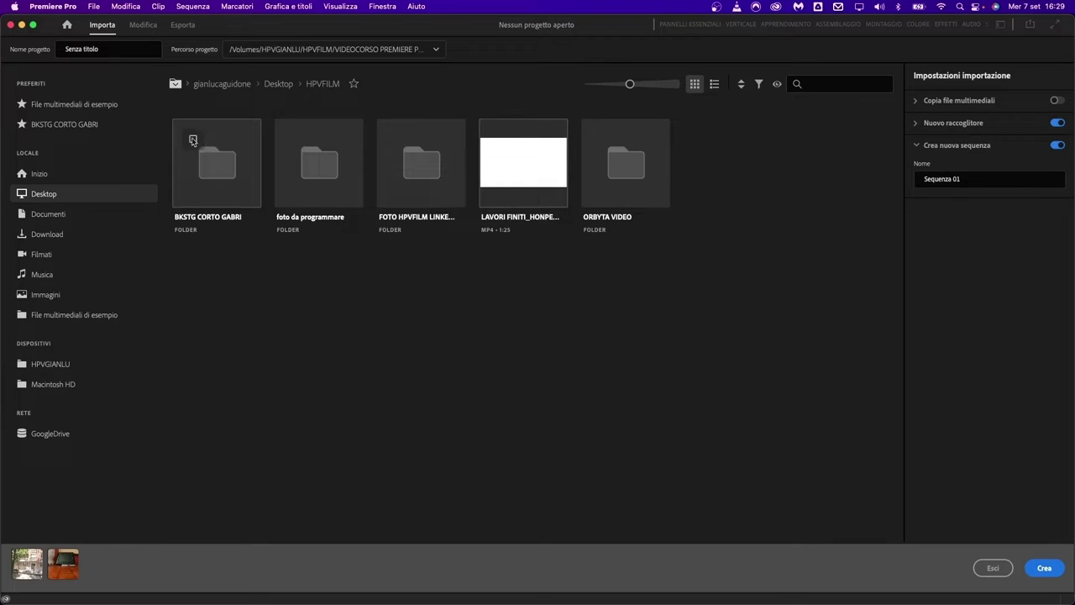
{"action": "left_click", "coordinate": [192, 139]}
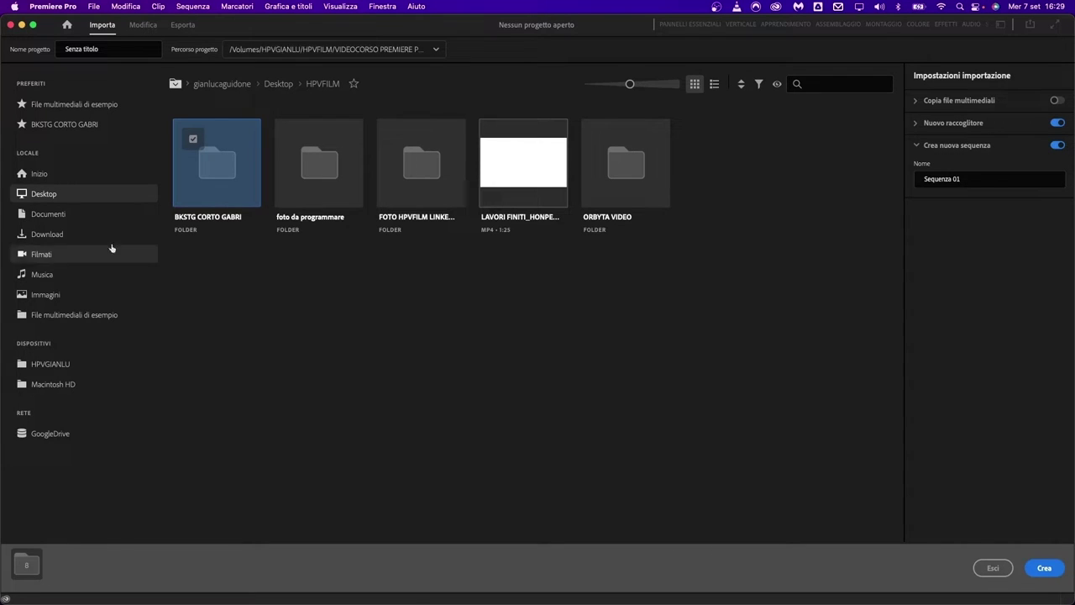
{"action": "double_click", "coordinate": [206, 155]}
{"action": "left_click", "coordinate": [247, 83]}
{"action": "left_click", "coordinate": [193, 139]}
{"action": "left_click", "coordinate": [193, 139]}
{"action": "left_click", "coordinate": [193, 139]}
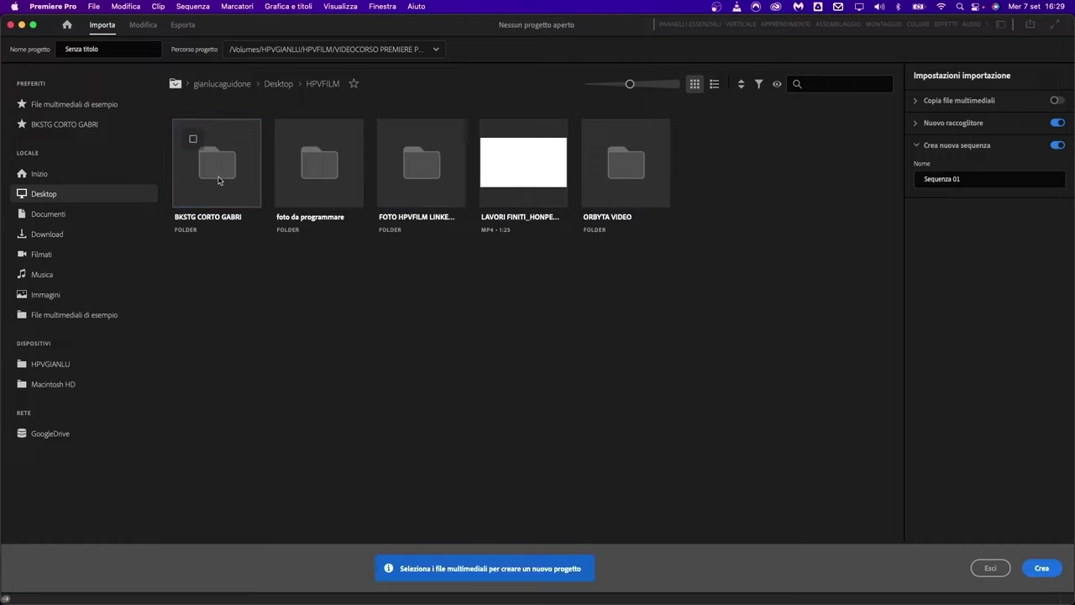
{"action": "left_click", "coordinate": [193, 140]}
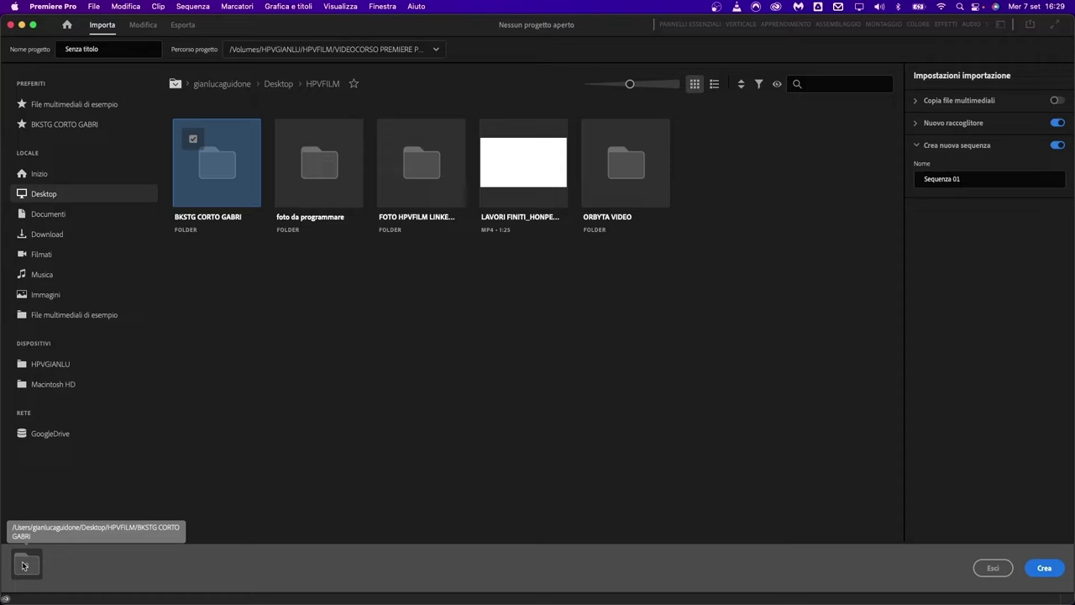
{"action": "left_click", "coordinate": [299, 147]}
{"action": "left_click", "coordinate": [299, 144]}
{"action": "left_click", "coordinate": [300, 143]}
{"action": "left_click", "coordinate": [397, 139]}
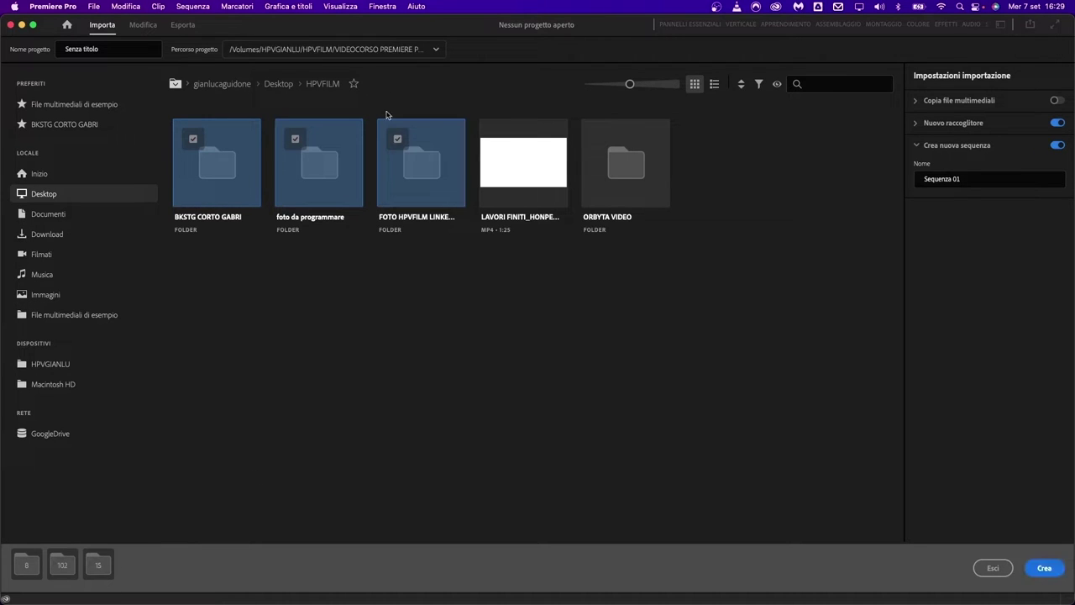
{"action": "left_click", "coordinate": [397, 139]}
{"action": "left_click", "coordinate": [297, 140]}
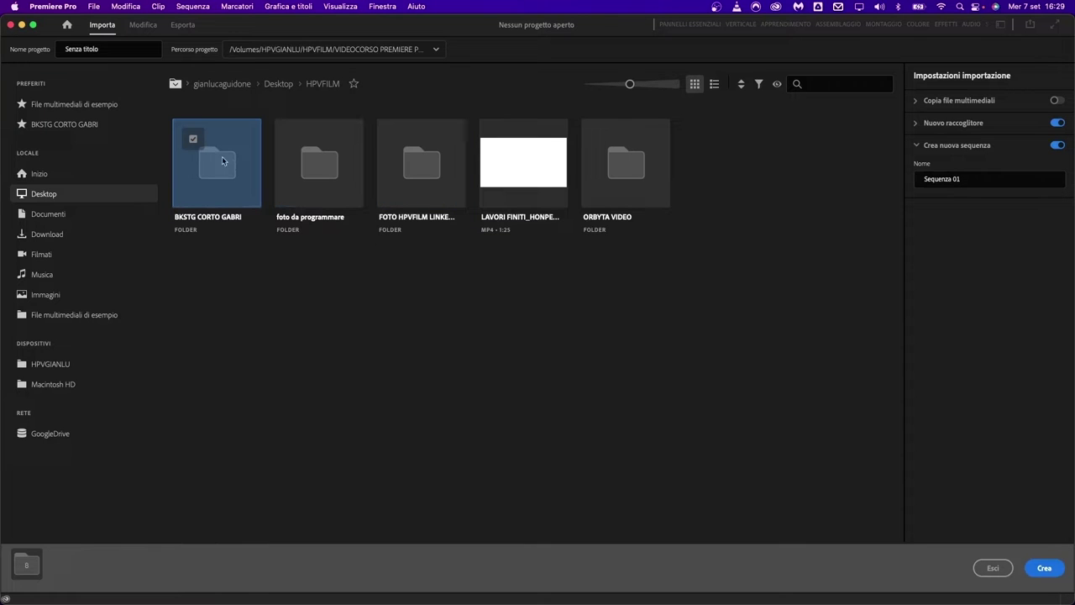
{"action": "double_click", "coordinate": [198, 149]}
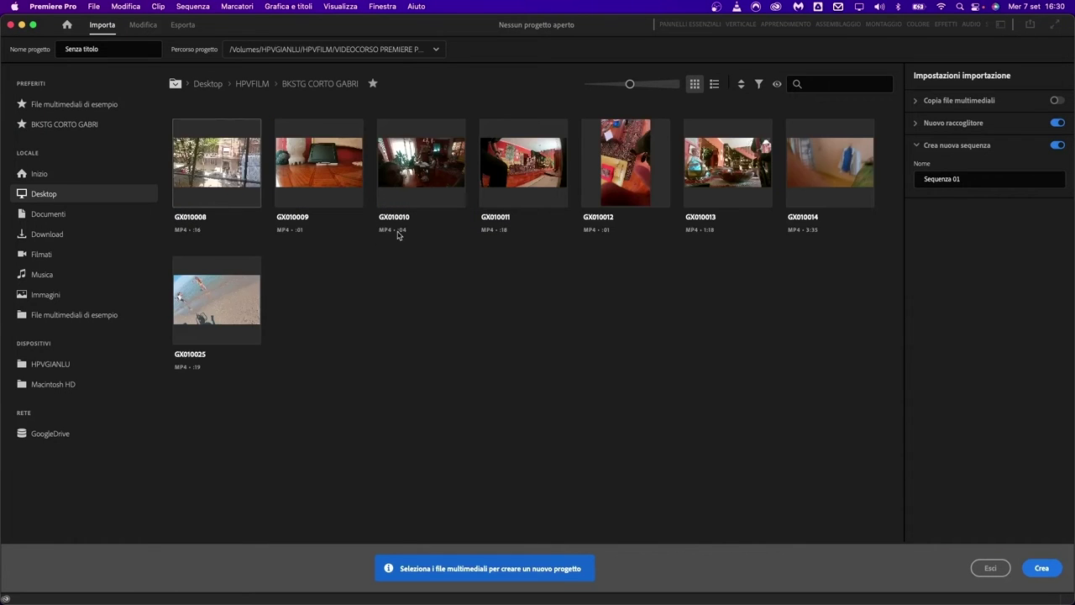
- Select all eight clips, GX010008 through GX010014 and GX010025, for import
{"action": "left_click", "coordinate": [193, 136]}
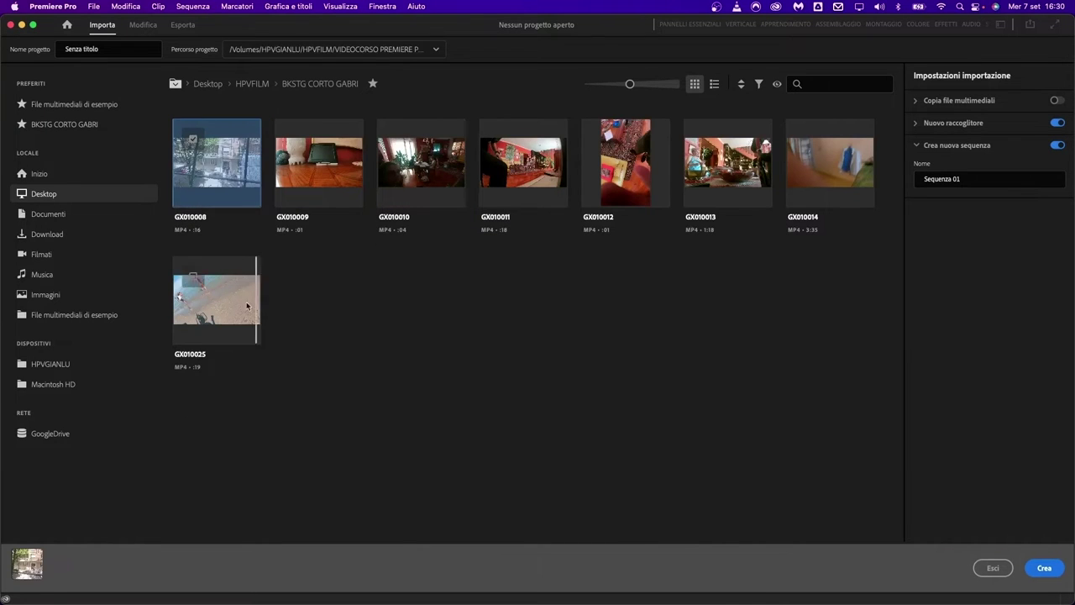
{"action": "left_click", "coordinate": [293, 140]}
{"action": "left_click", "coordinate": [396, 139]}
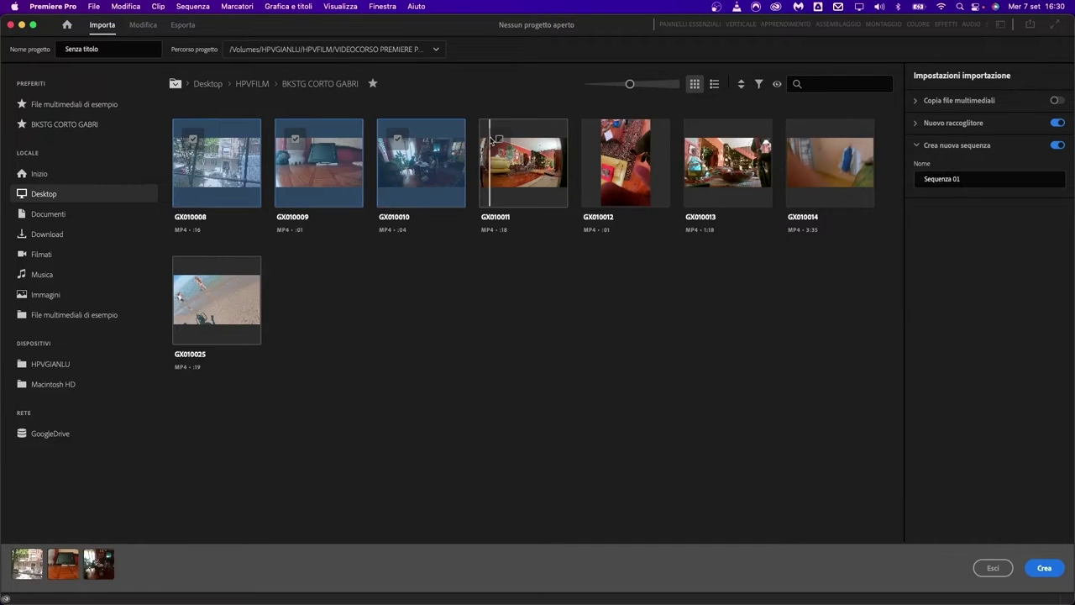
{"action": "left_click", "coordinate": [495, 139]}
{"action": "left_click", "coordinate": [601, 138]}
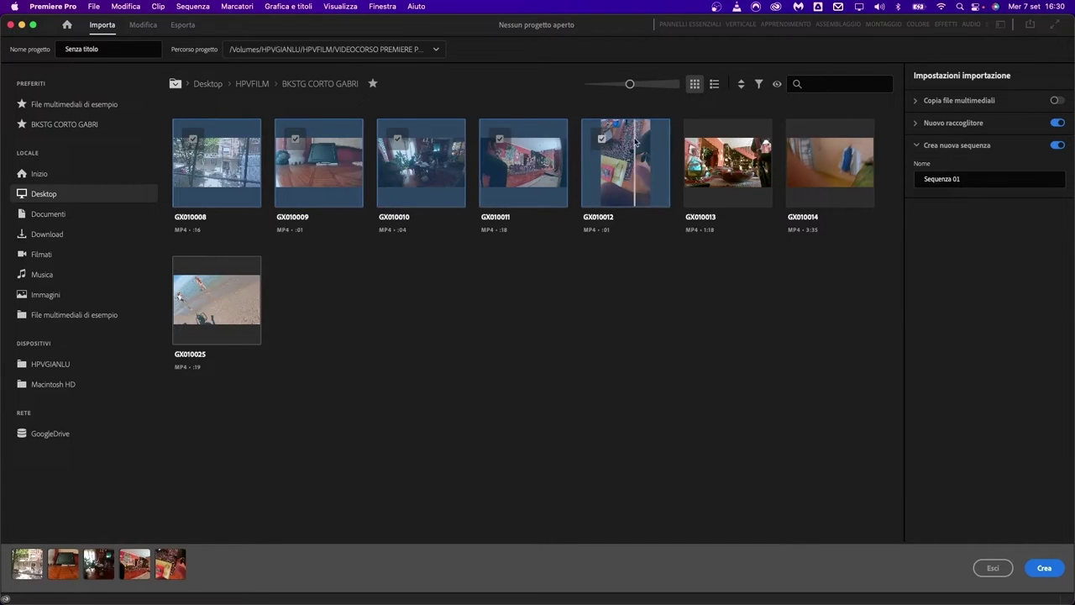
{"action": "left_click", "coordinate": [703, 139]}
{"action": "left_click", "coordinate": [804, 139]}
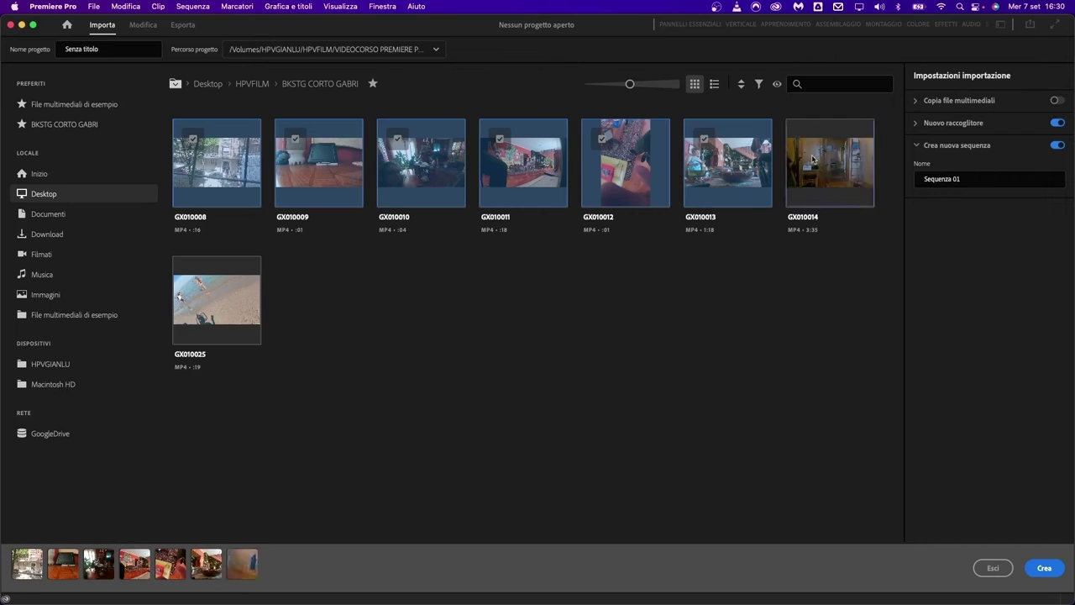
{"action": "left_click", "coordinate": [190, 277]}
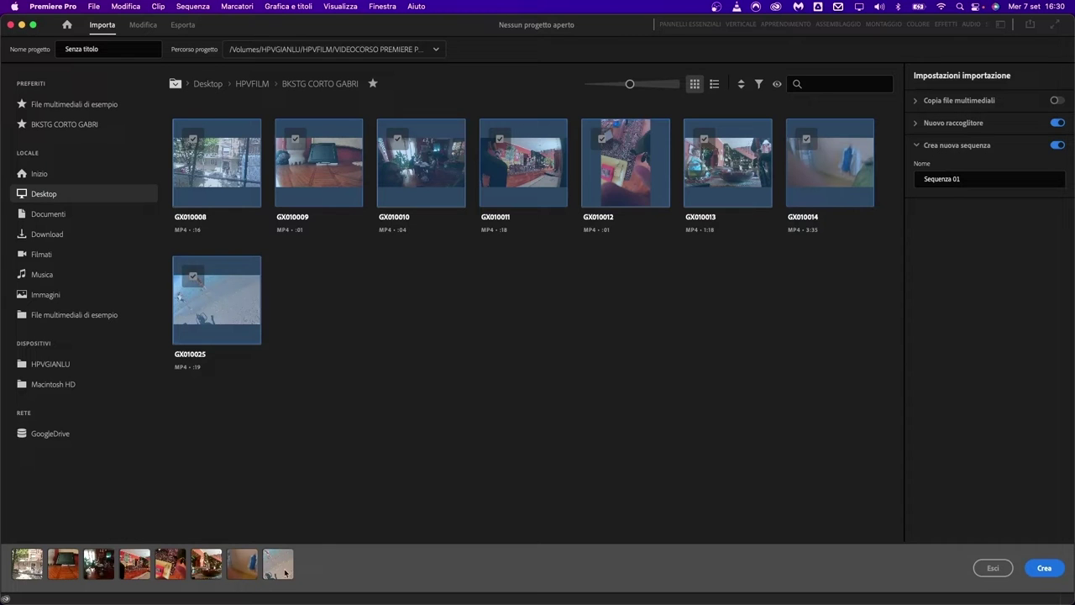
- Deselect all eight clips again, starting with GX010025, leaving none chosen
{"action": "left_click", "coordinate": [193, 276]}
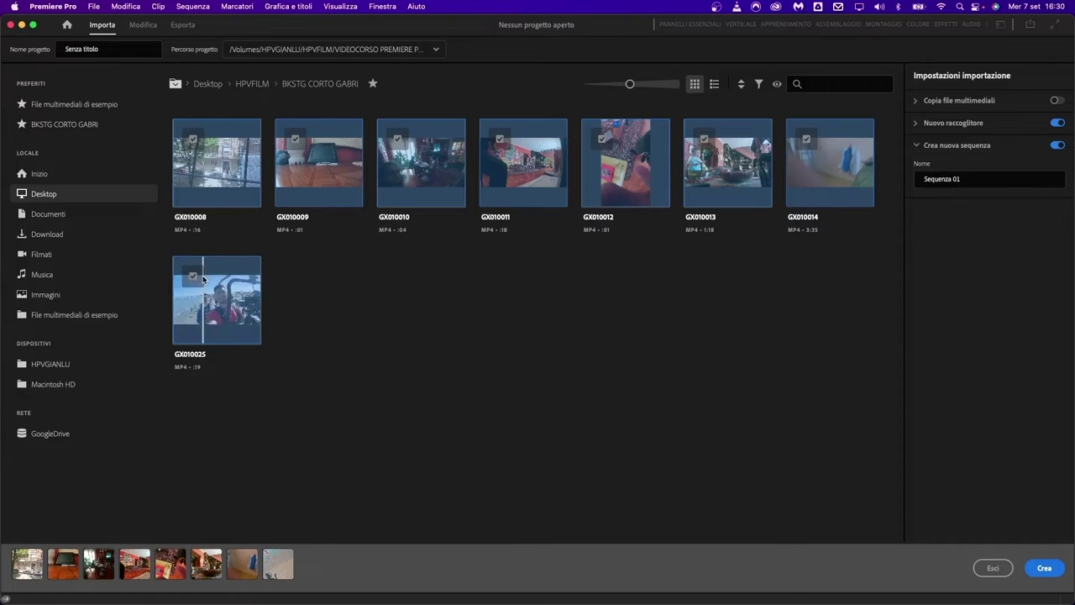
{"action": "left_click", "coordinate": [193, 139]}
{"action": "left_click", "coordinate": [296, 140]}
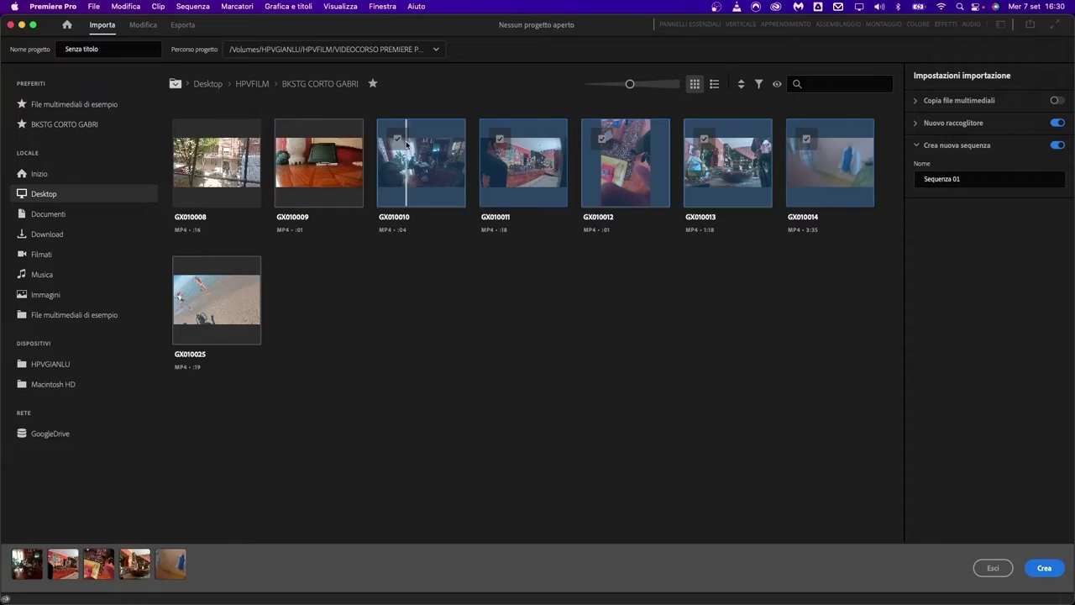
{"action": "left_click", "coordinate": [398, 139]}
{"action": "left_click", "coordinate": [500, 140]}
{"action": "left_click", "coordinate": [602, 140]}
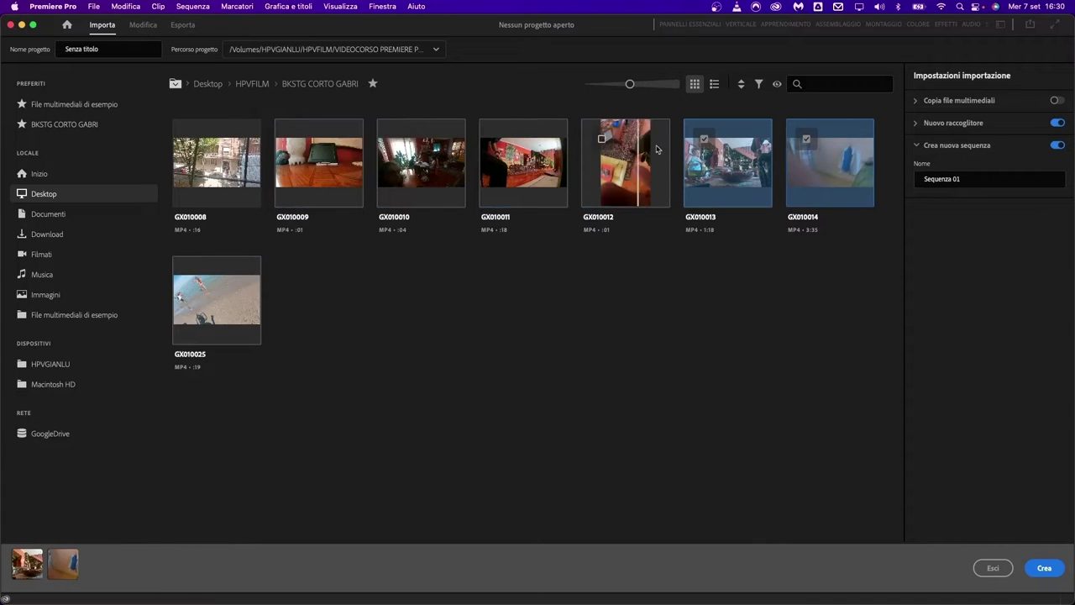
{"action": "left_click", "coordinate": [704, 139]}
{"action": "left_click", "coordinate": [805, 141]}
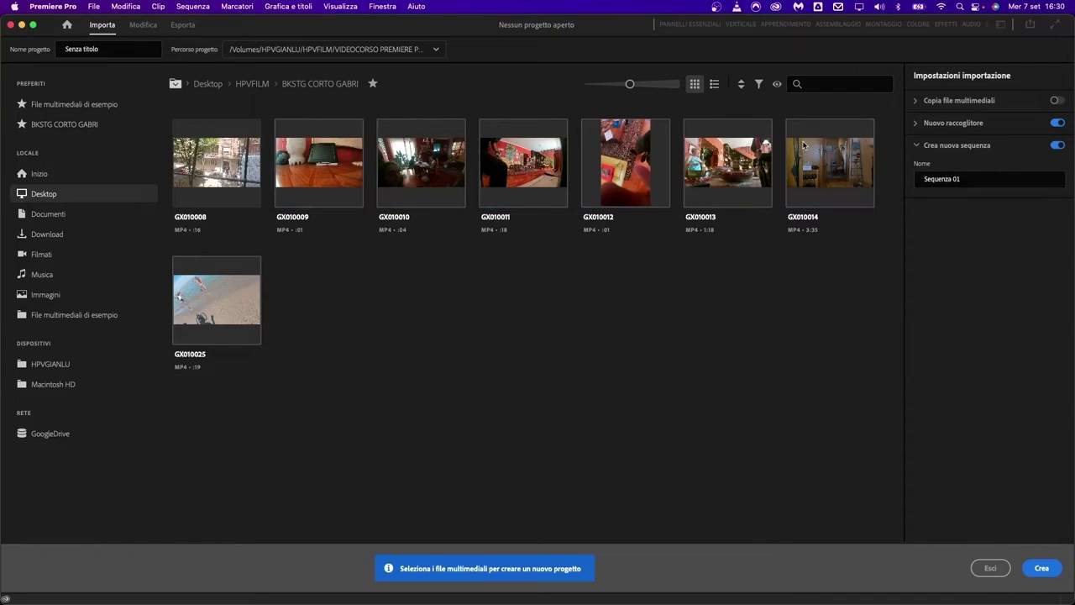
- Check clips GX010025, GX010009, GX010010 and GX010013, then expand the Copia file multimediali settings
{"action": "left_click", "coordinate": [198, 291]}
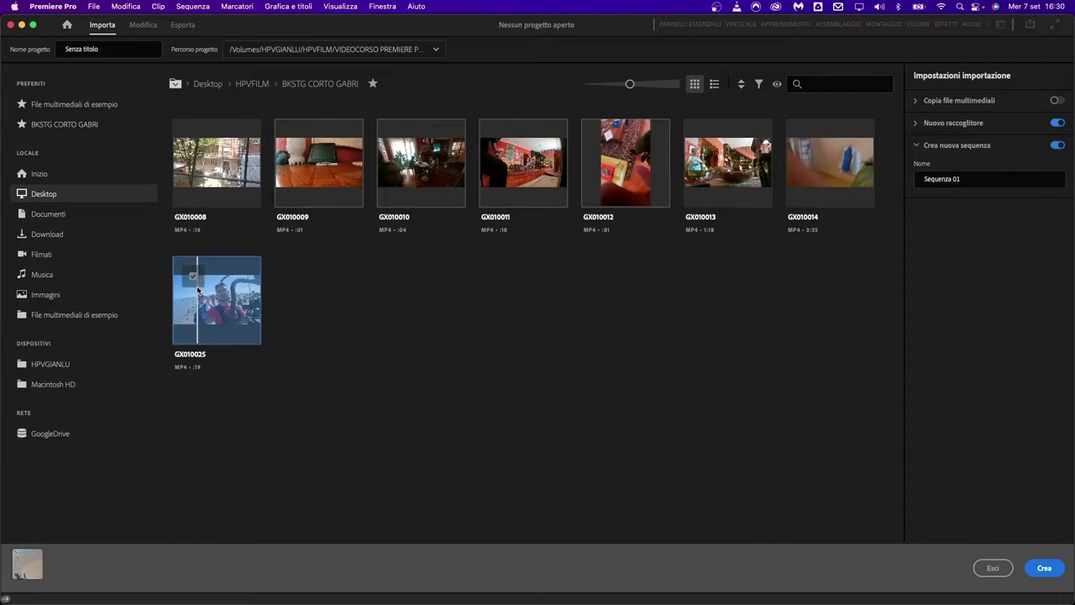
{"action": "left_click", "coordinate": [290, 160]}
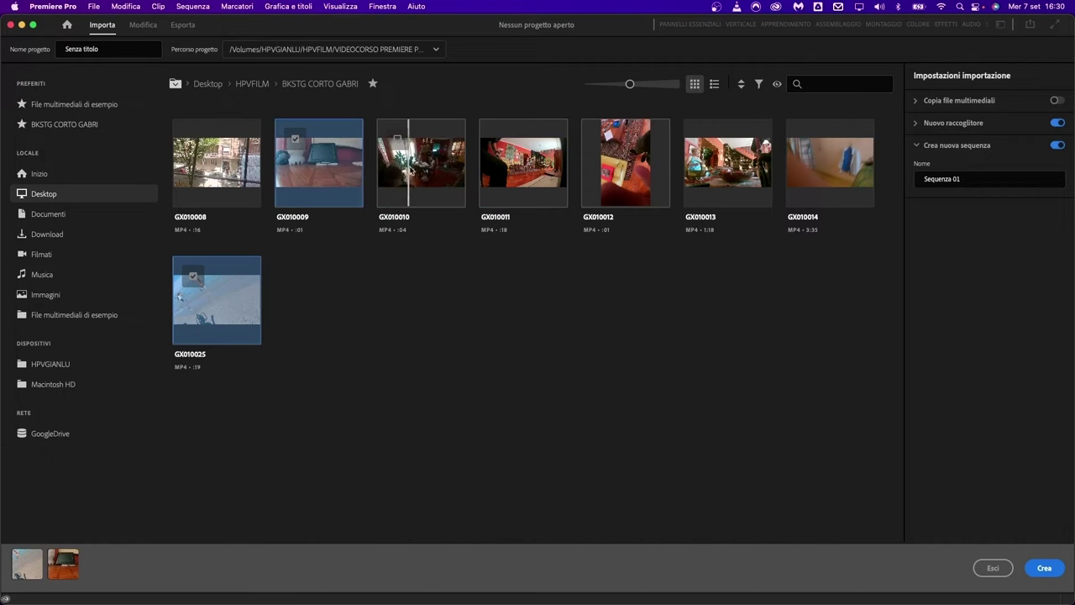
{"action": "left_click", "coordinate": [412, 172]}
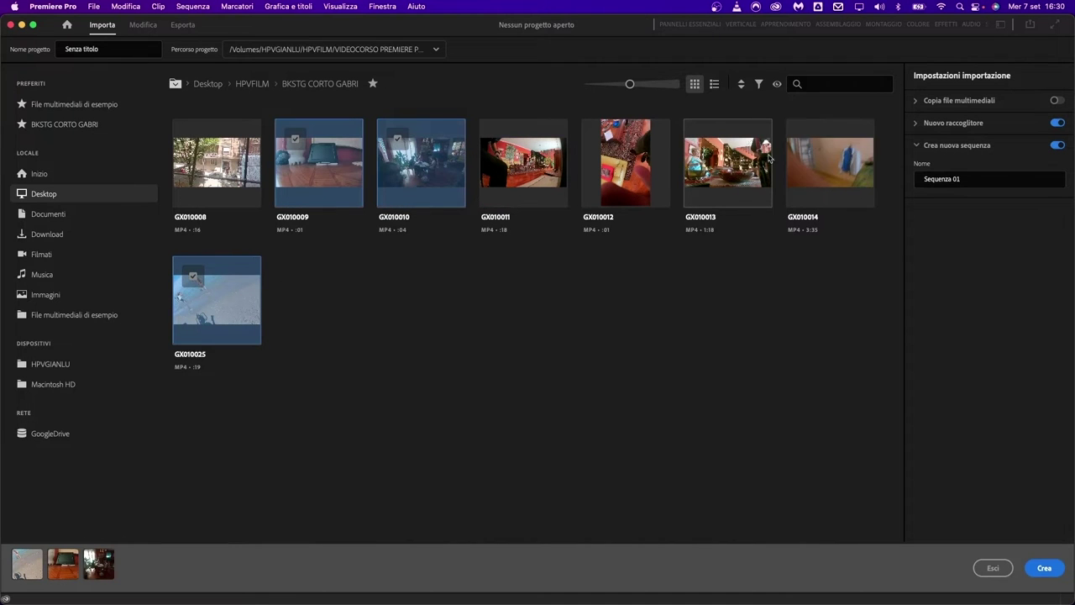
{"action": "left_click", "coordinate": [726, 170]}
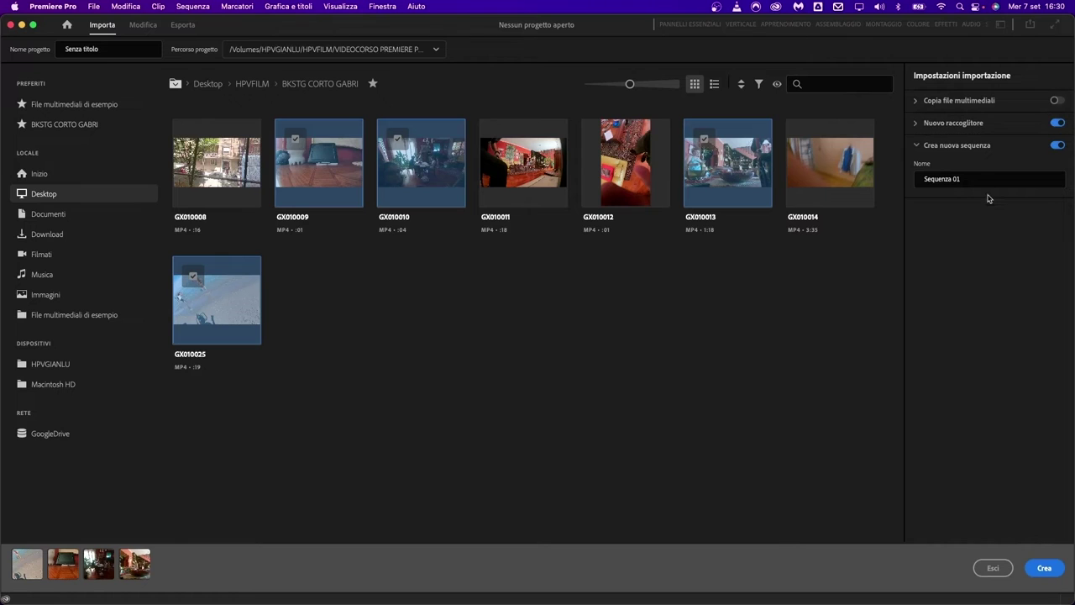
{"action": "left_click", "coordinate": [922, 100]}
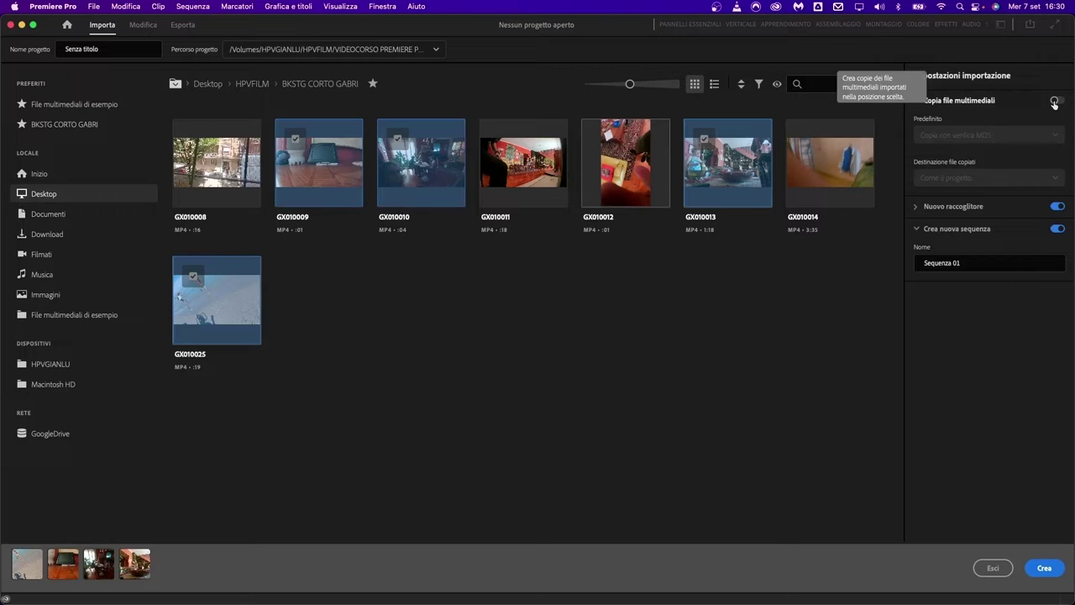
{"action": "left_click", "coordinate": [1054, 101]}
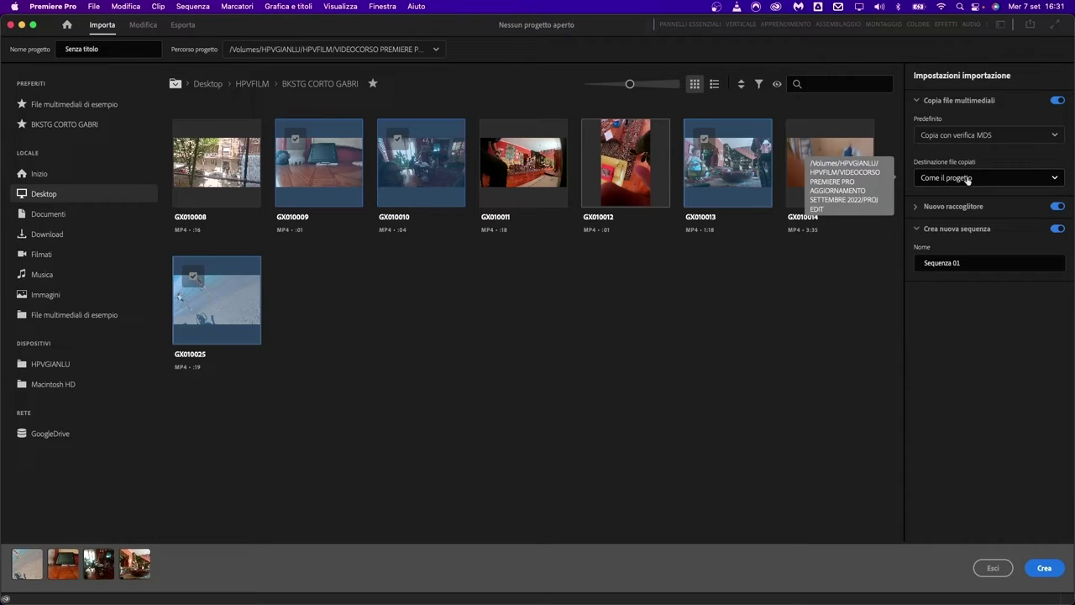
{"action": "left_click", "coordinate": [1055, 101]}
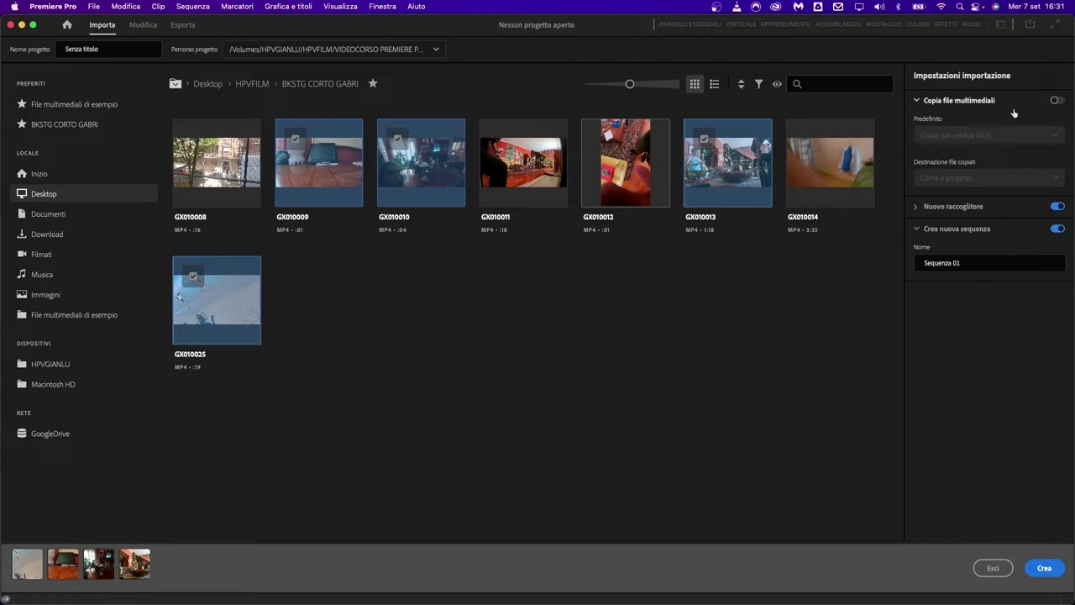
- Enable Nuovo raccoglitore and name the new bin SELEZIONATE, keeping the sequence named Sequenza 01
{"action": "left_click", "coordinate": [917, 210]}
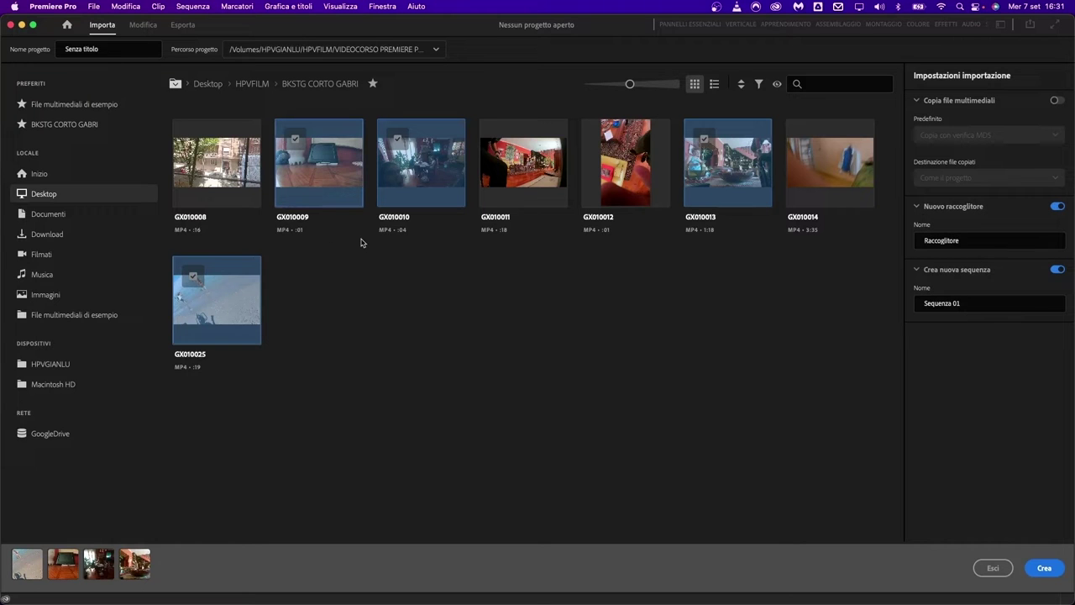
{"action": "double_click", "coordinate": [969, 240]}
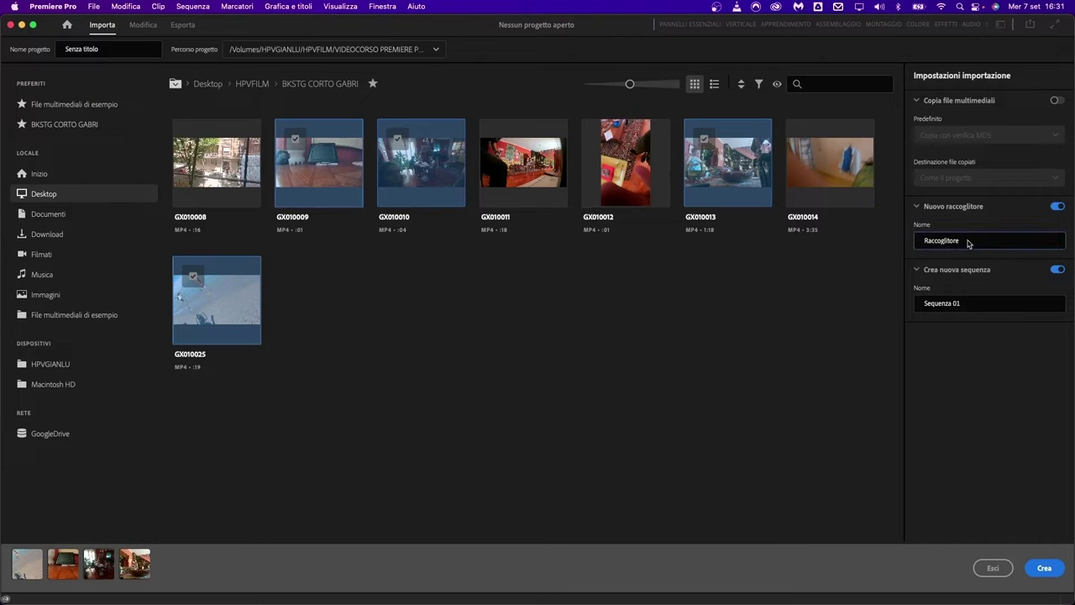
{"action": "type", "text": "SELEZIONATE"}
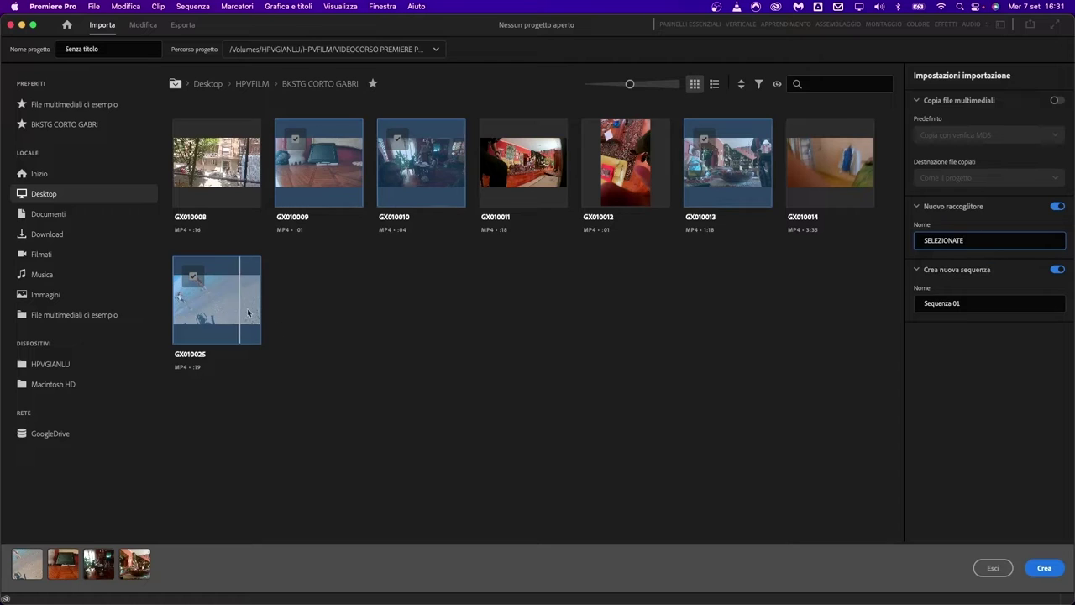
{"action": "left_click", "coordinate": [960, 306]}
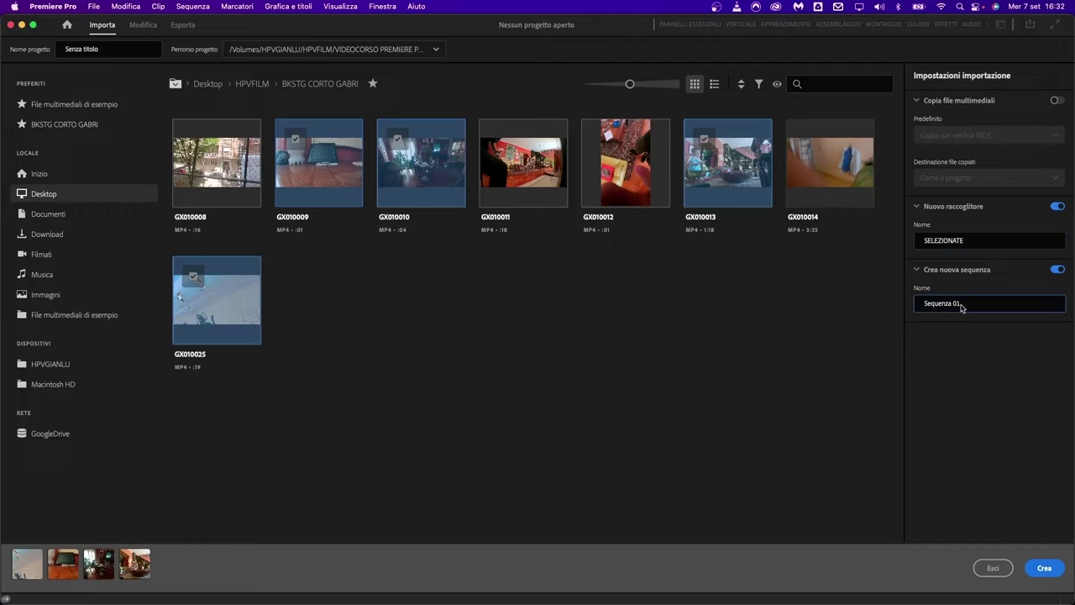
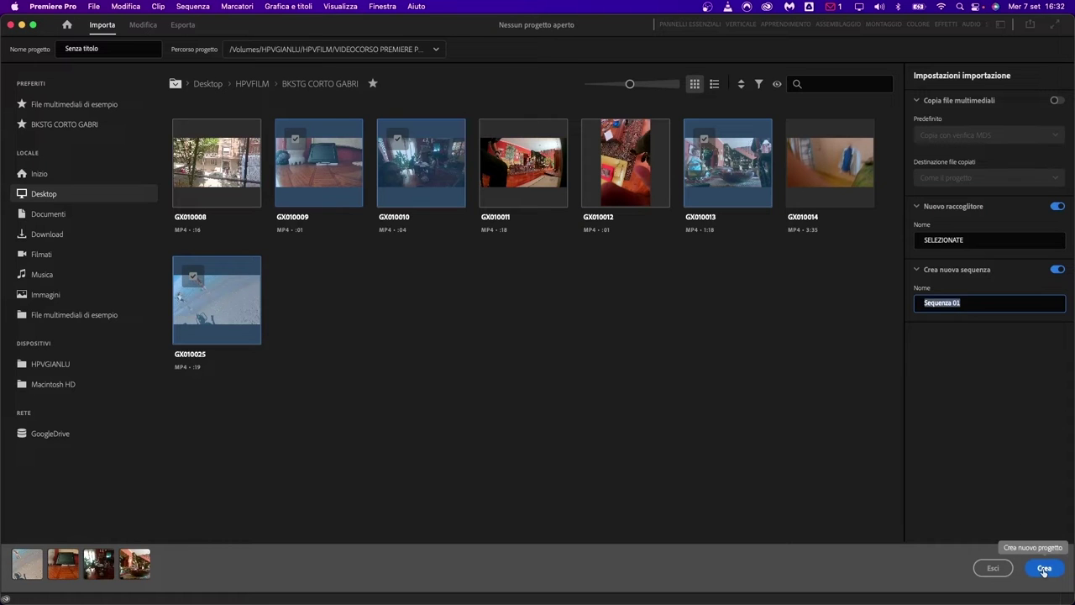
- Create the project and scrub Sequenza 01's playhead back to 00:00:12:14
{"action": "left_click", "coordinate": [1044, 569]}
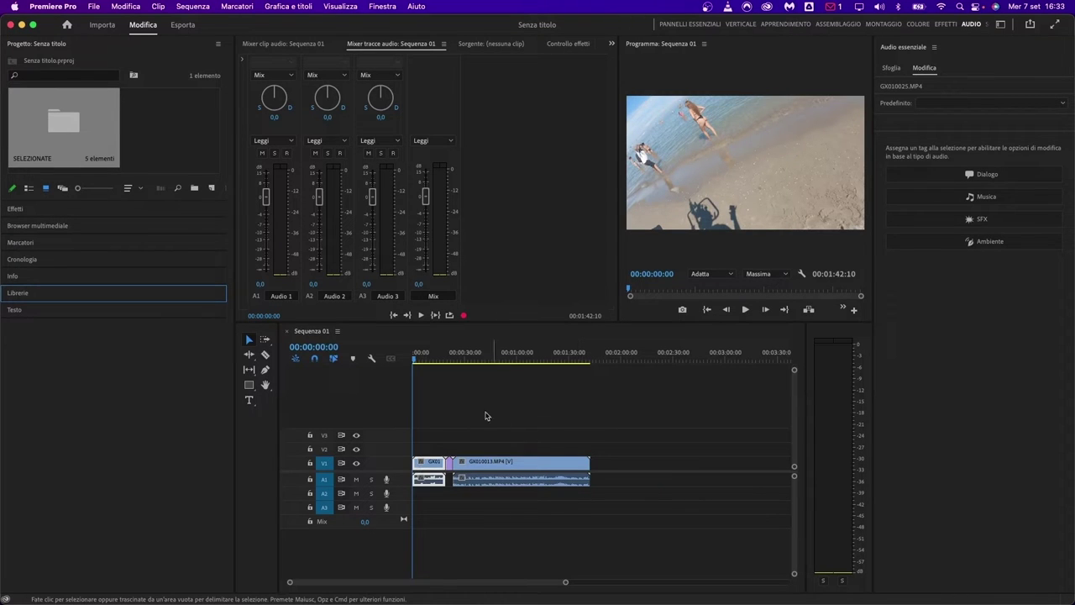
{"action": "left_click", "coordinate": [446, 362]}
{"action": "left_click_drag", "start_coordinate": [446, 361], "coordinate": [434, 361]}
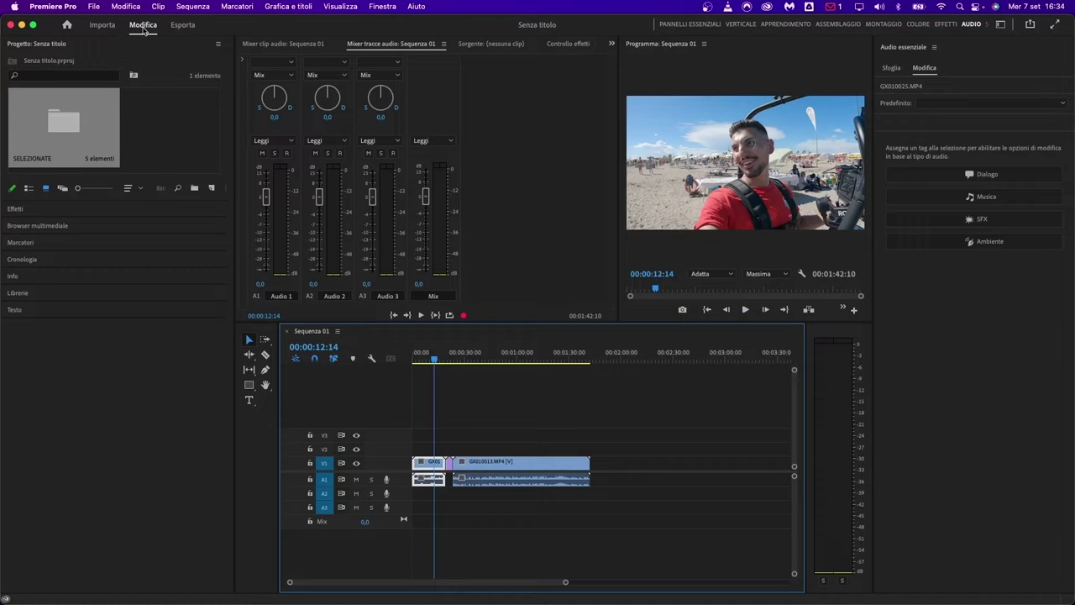
{"action": "left_click", "coordinate": [105, 29]}
- Return to the Modifica editing layout showing the empty VIDEOCORSO_PRJ project
{"action": "left_click", "coordinate": [142, 29]}
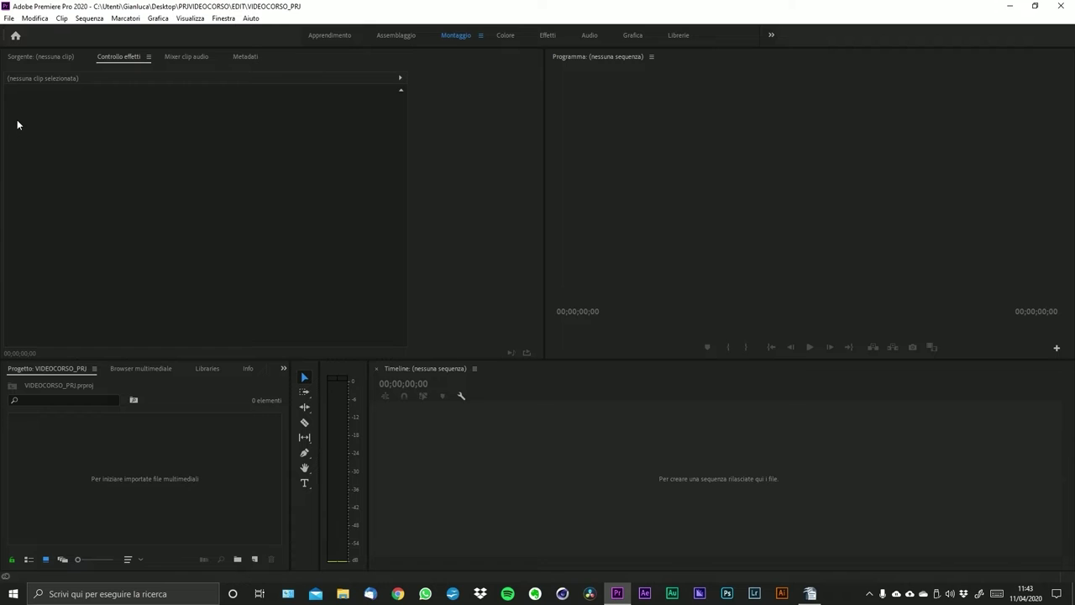
- Switch to the Apprendimento workspace and browse the Learn panel tutorials
{"action": "left_click", "coordinate": [344, 38]}
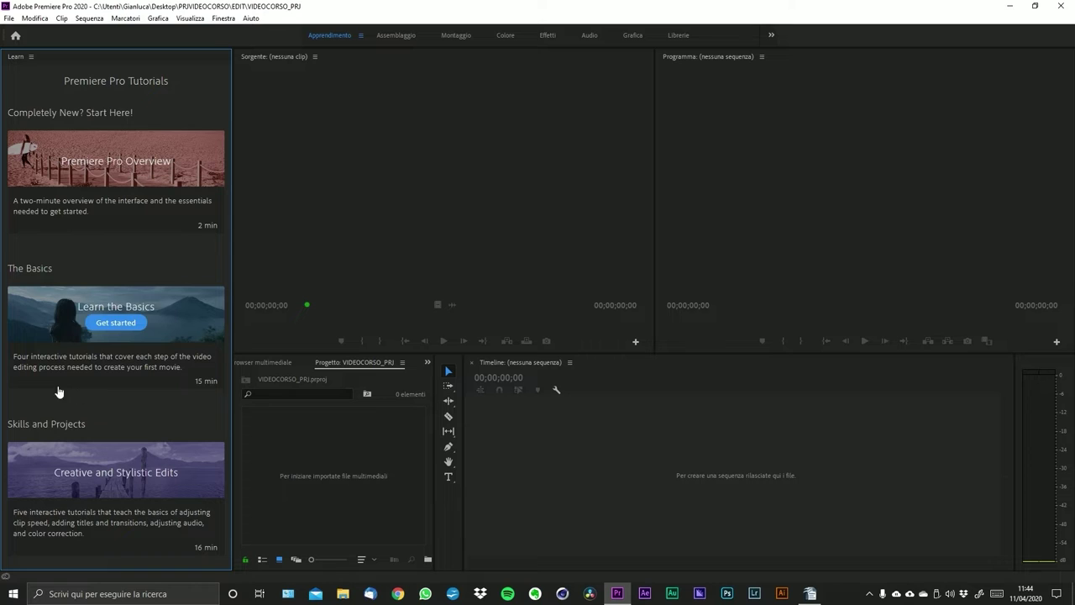
{"action": "scroll", "coordinate": [90, 339], "scroll_direction": "down", "scroll_amount": 1}
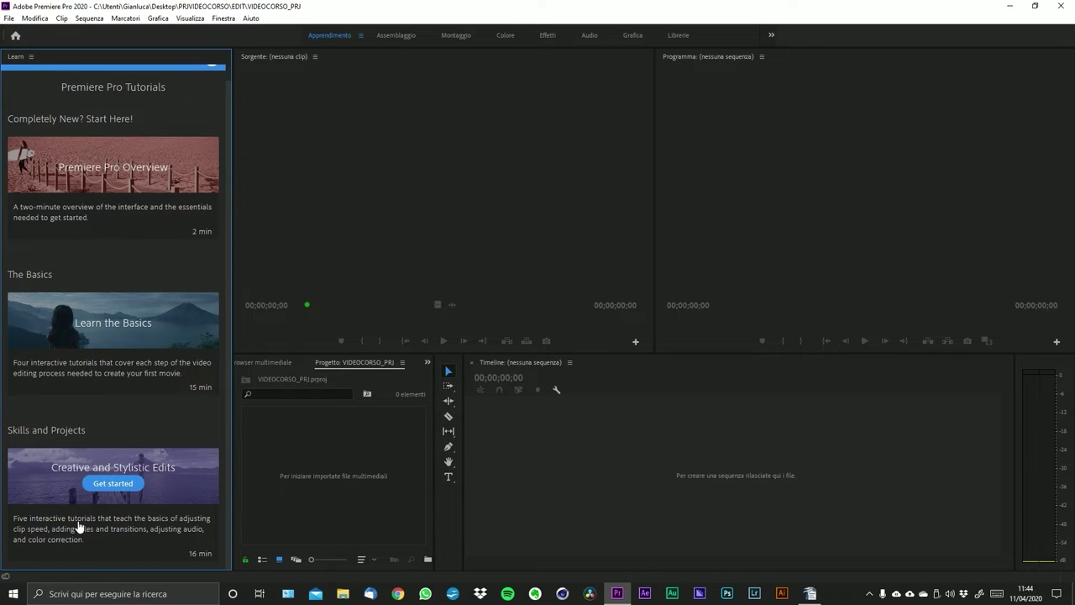
{"action": "scroll", "coordinate": [123, 525], "scroll_direction": "up", "scroll_amount": 1}
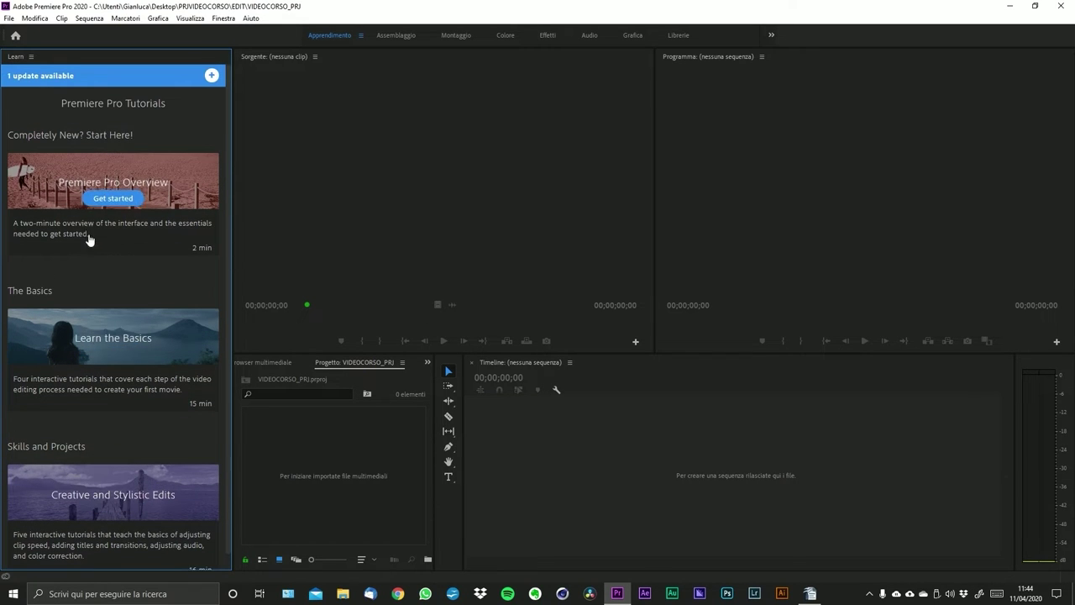
{"action": "mouse_move", "coordinate": [116, 330]}
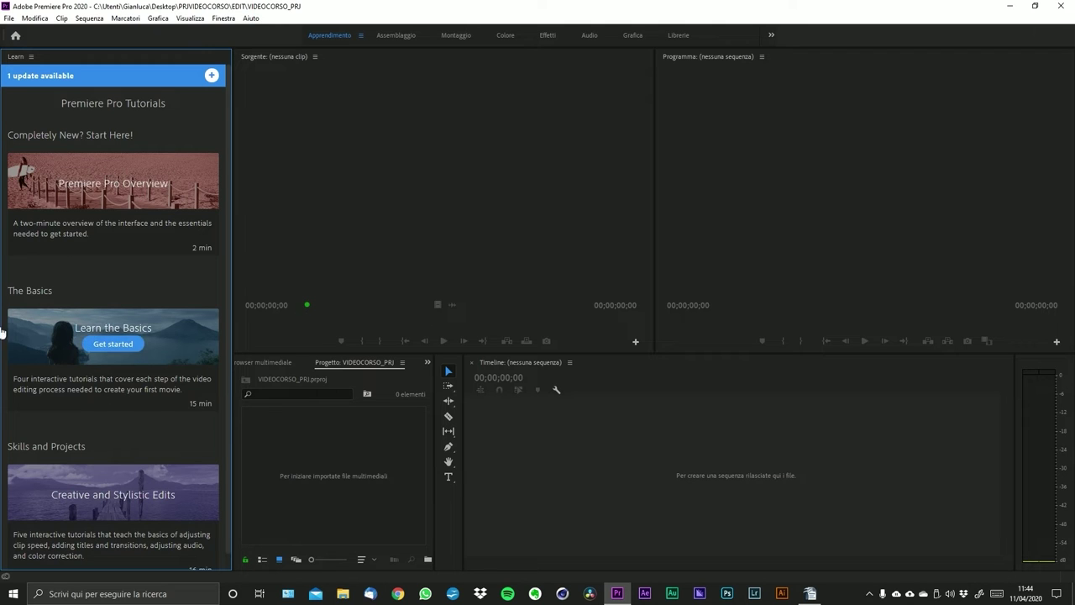
{"action": "mouse_move", "coordinate": [115, 216]}
{"action": "scroll", "coordinate": [139, 538], "scroll_direction": "down", "scroll_amount": 1}
{"action": "mouse_move", "coordinate": [140, 538]}
{"action": "scroll", "coordinate": [141, 538], "scroll_direction": "up", "scroll_amount": 1}
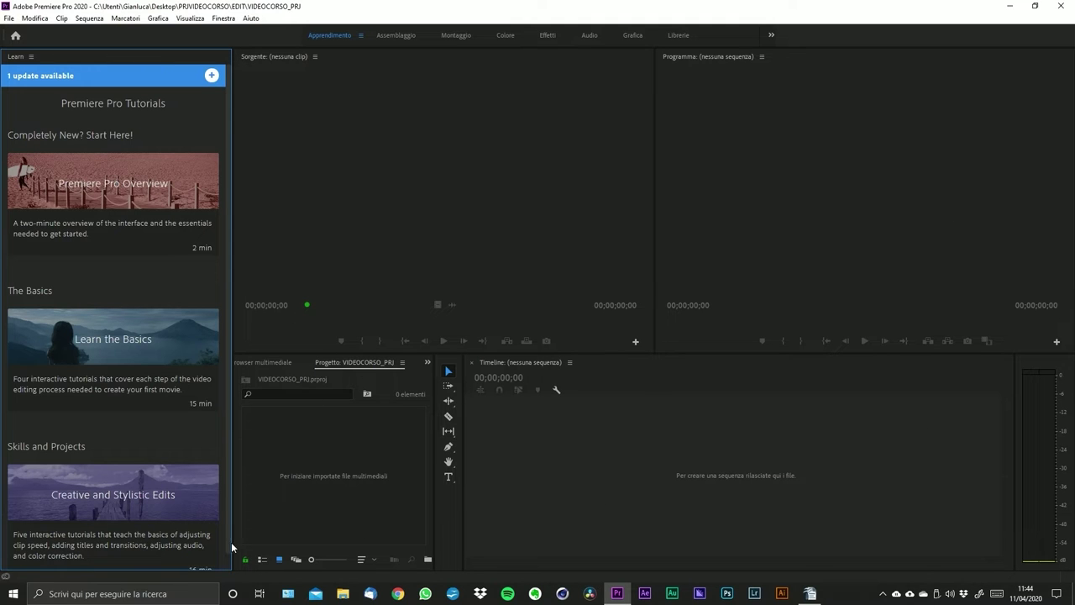
- Look through the remaining tutorials, then switch to the Assemblaggio workspace
{"action": "scroll", "coordinate": [101, 471], "scroll_direction": "down", "scroll_amount": 1}
{"action": "scroll", "coordinate": [101, 454], "scroll_direction": "up", "scroll_amount": 1}
{"action": "mouse_move", "coordinate": [106, 175]}
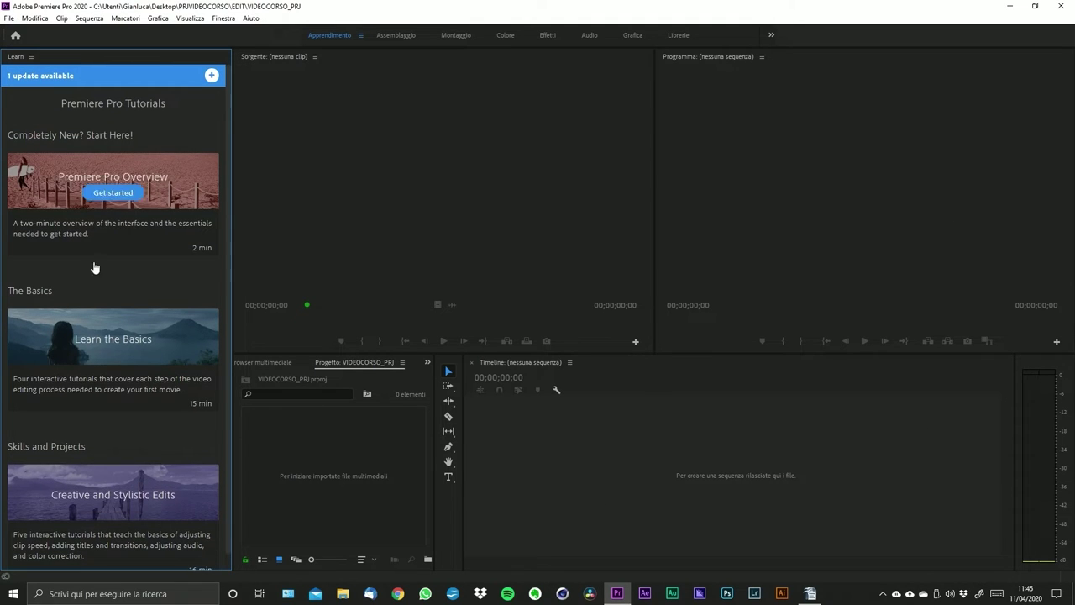
{"action": "scroll", "coordinate": [126, 252], "scroll_direction": "down", "scroll_amount": 1}
{"action": "scroll", "coordinate": [81, 423], "scroll_direction": "up", "scroll_amount": 1}
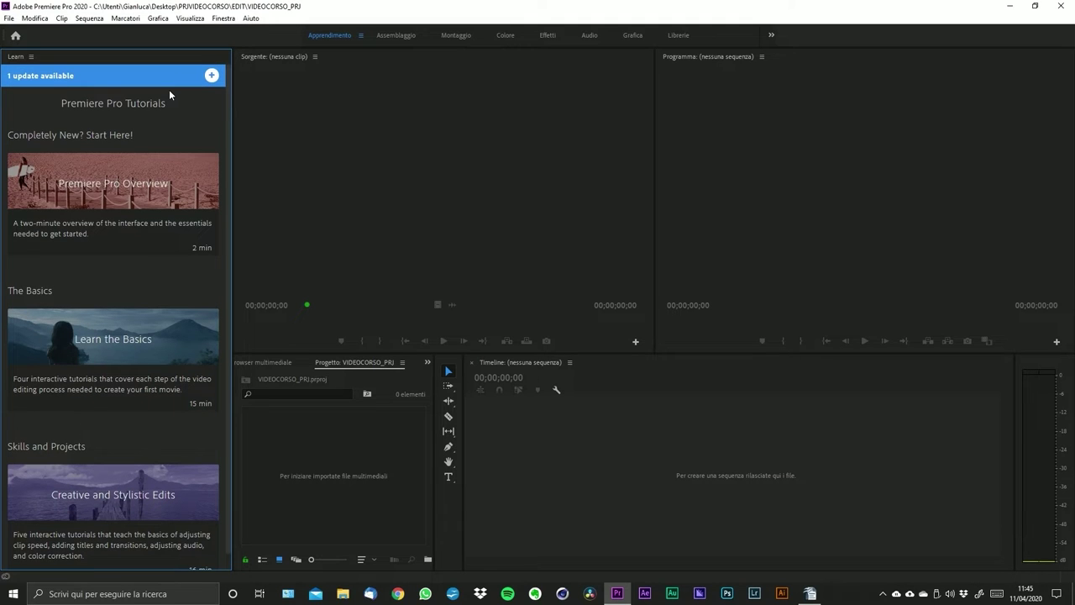
{"action": "left_click", "coordinate": [392, 39]}
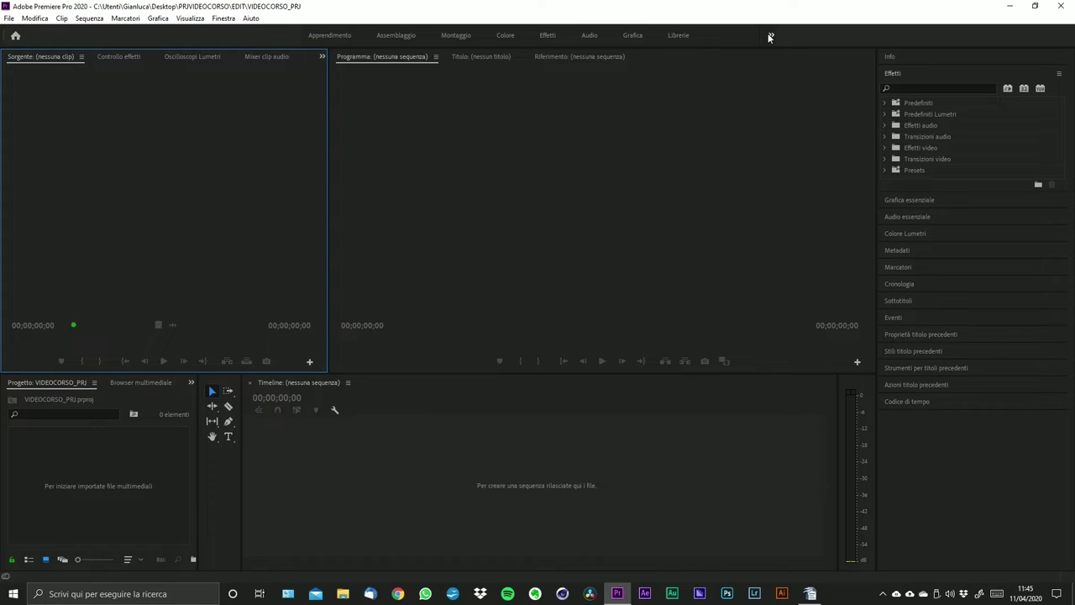
- Collapse the Effetti list, activate the Project panel with Shift+1, and show the File menu
{"action": "left_click", "coordinate": [939, 74]}
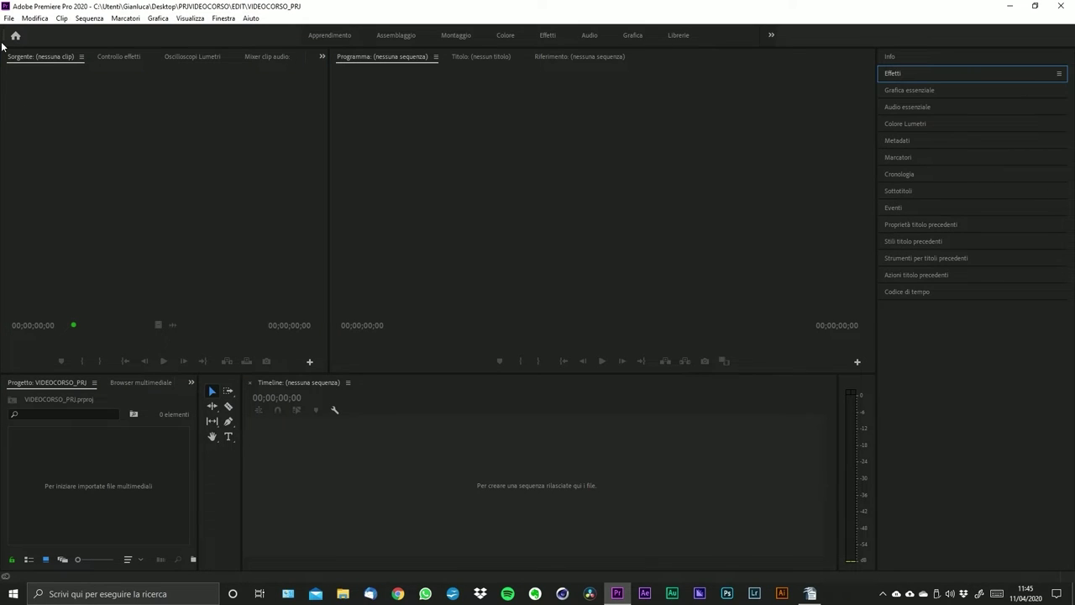
{"action": "key", "text": "shift+1"}
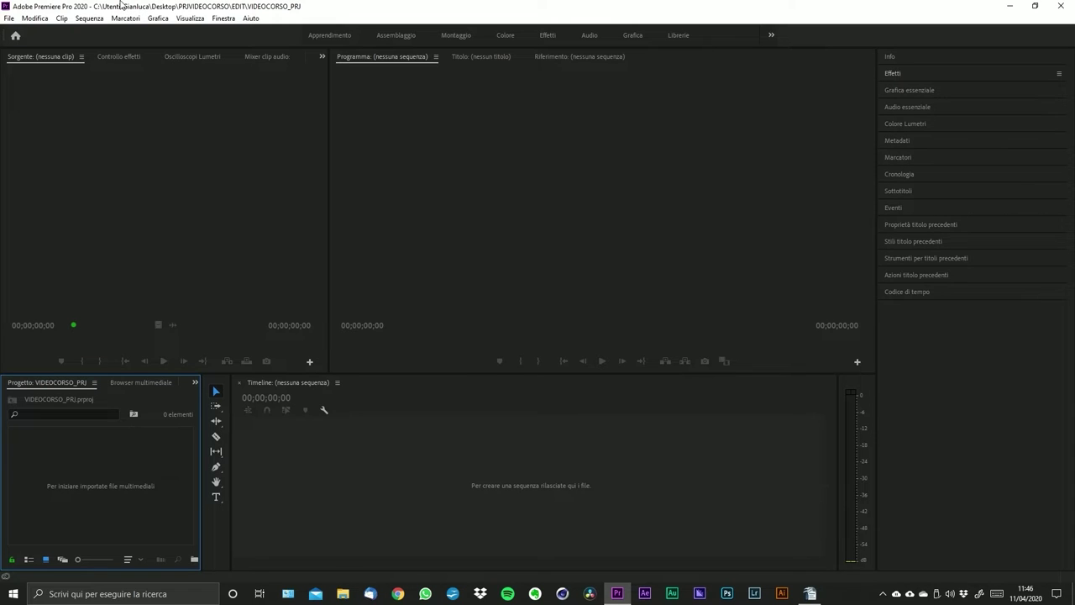
{"action": "left_click", "coordinate": [6, 20]}
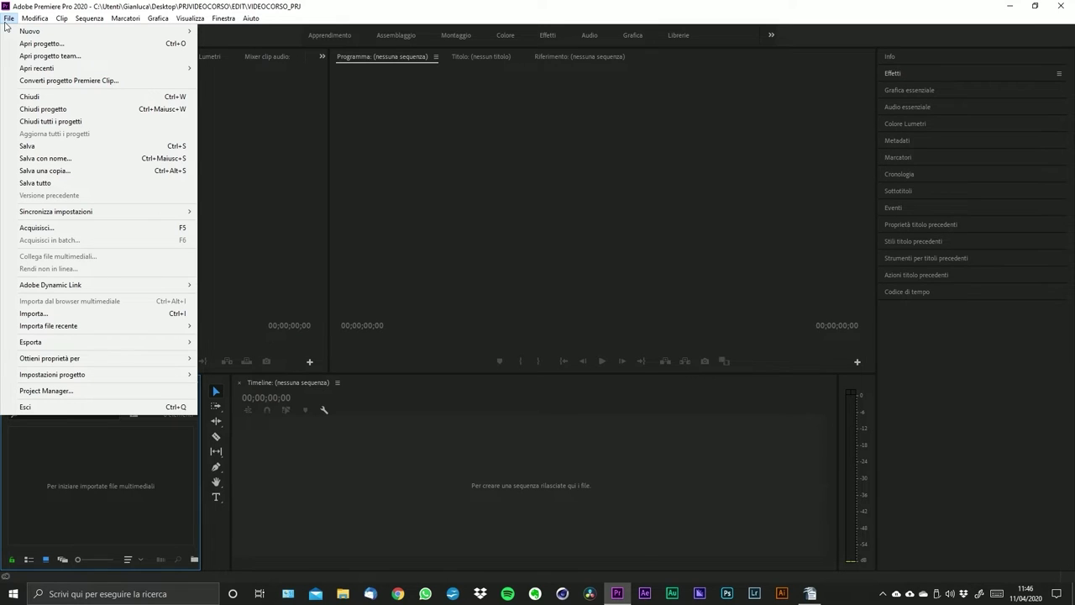
{"action": "mouse_move", "coordinate": [28, 32]}
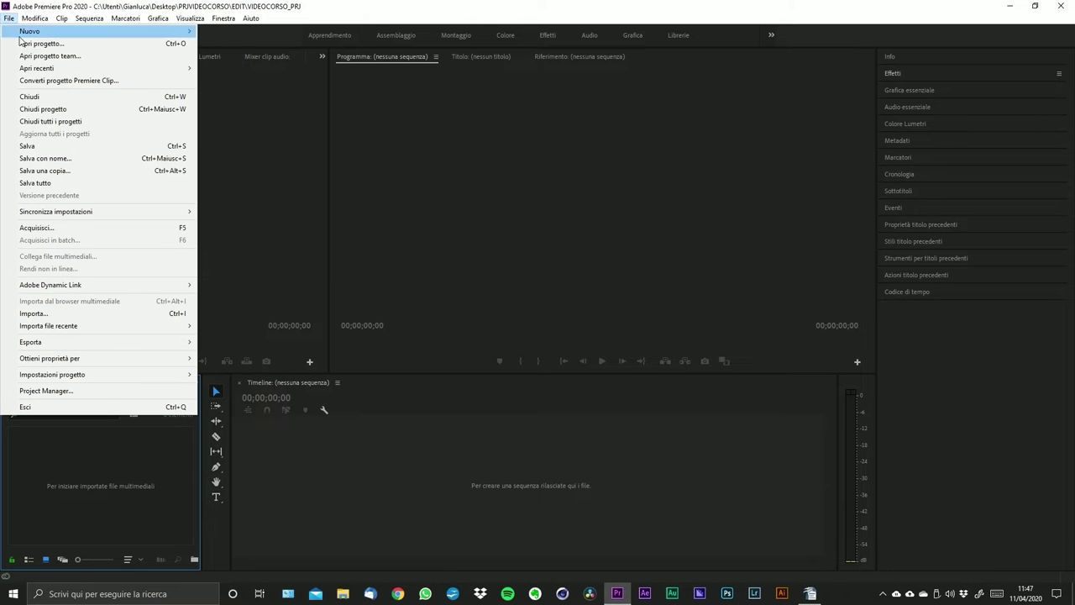
{"action": "mouse_move", "coordinate": [28, 67]}
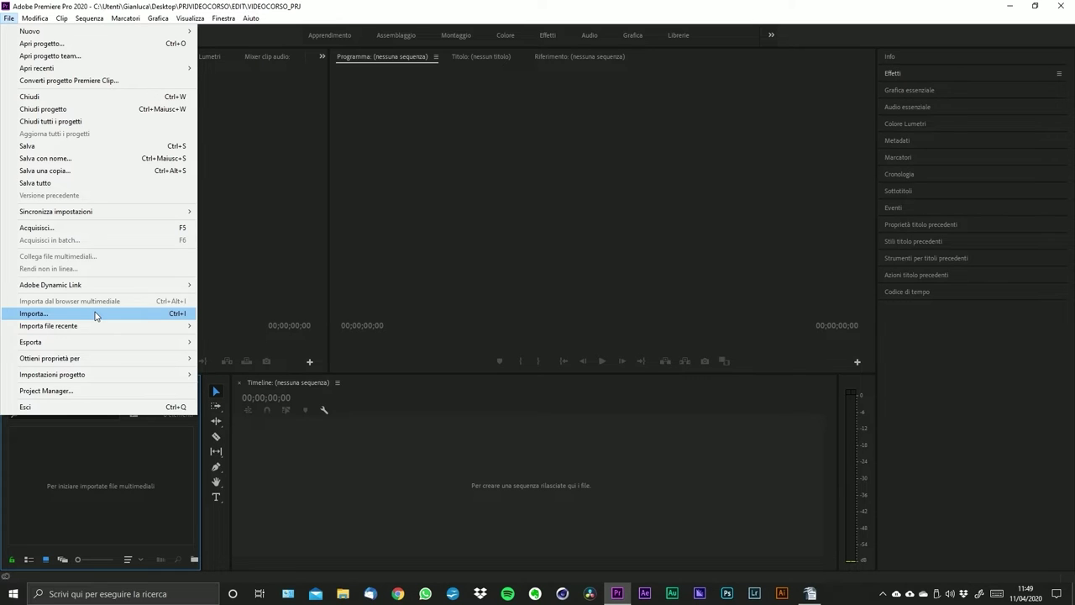
{"action": "left_click", "coordinate": [53, 310]}
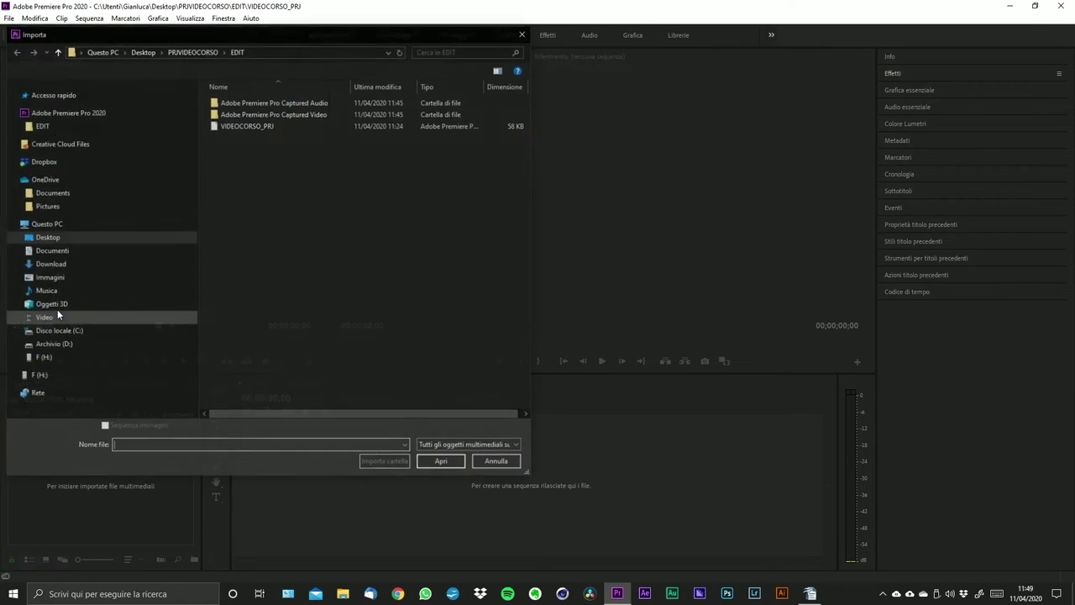
{"action": "scroll", "coordinate": [50, 309], "scroll_direction": "down", "scroll_amount": 1}
{"action": "scroll", "coordinate": [50, 309], "scroll_direction": "up", "scroll_amount": 1}
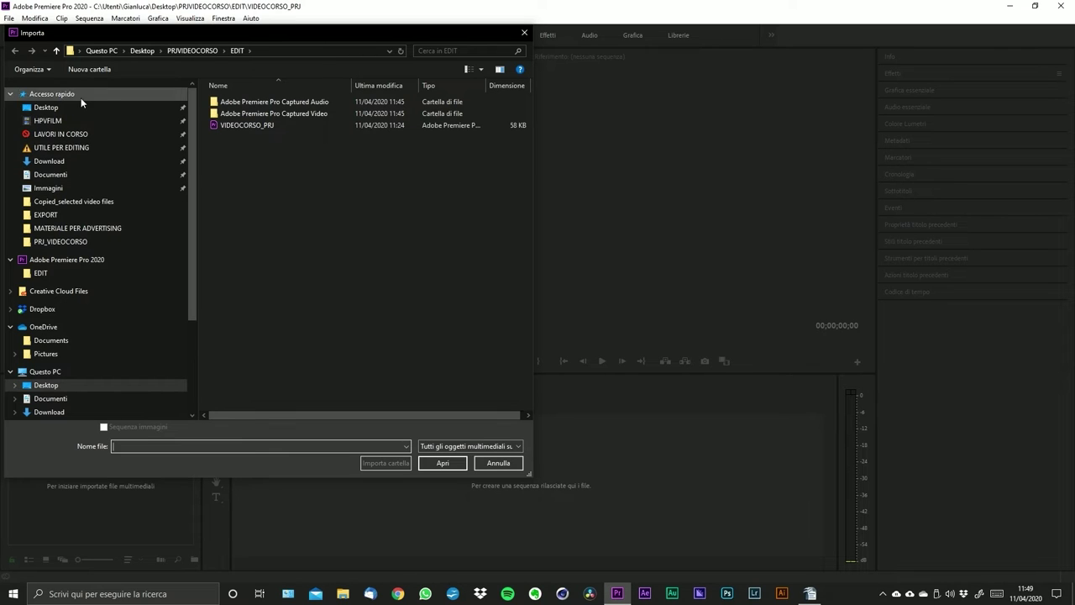
{"action": "scroll", "coordinate": [81, 265], "scroll_direction": "down", "scroll_amount": 5}
{"action": "scroll", "coordinate": [73, 290], "scroll_direction": "up", "scroll_amount": 5}
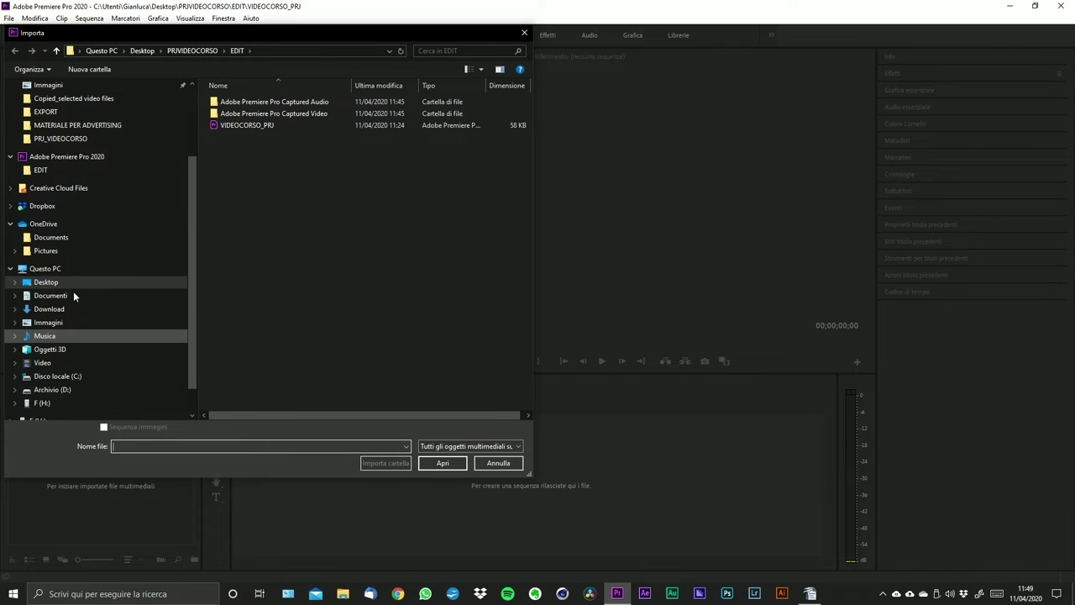
{"action": "left_click", "coordinate": [526, 32]}
{"action": "left_click", "coordinate": [9, 18]}
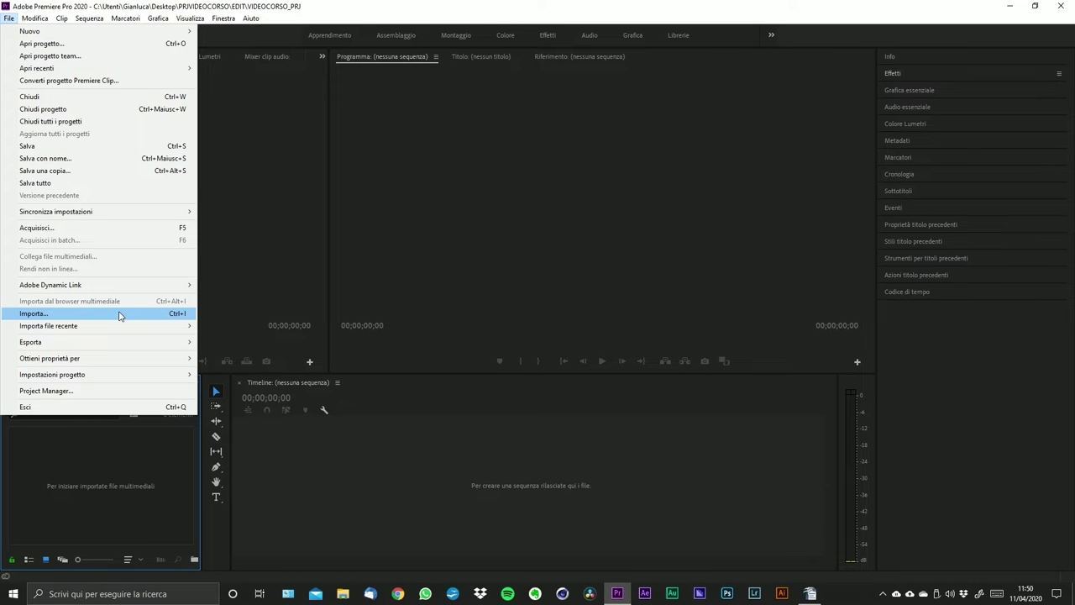
- Review the File menu's project commands, glance at Grafica, and return to File
{"action": "mouse_move", "coordinate": [98, 345]}
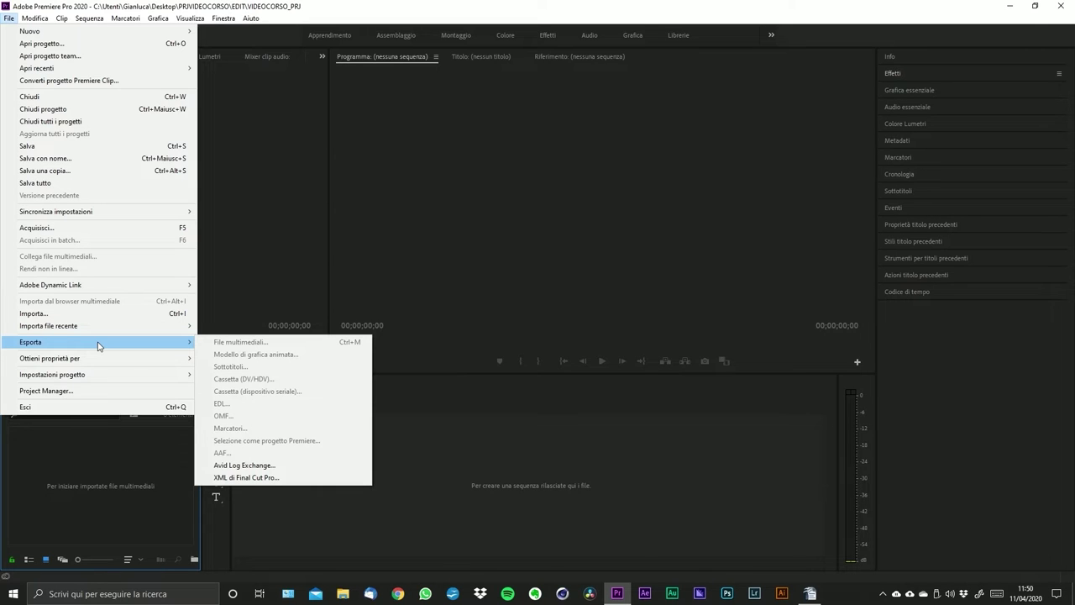
{"action": "mouse_move", "coordinate": [103, 367]}
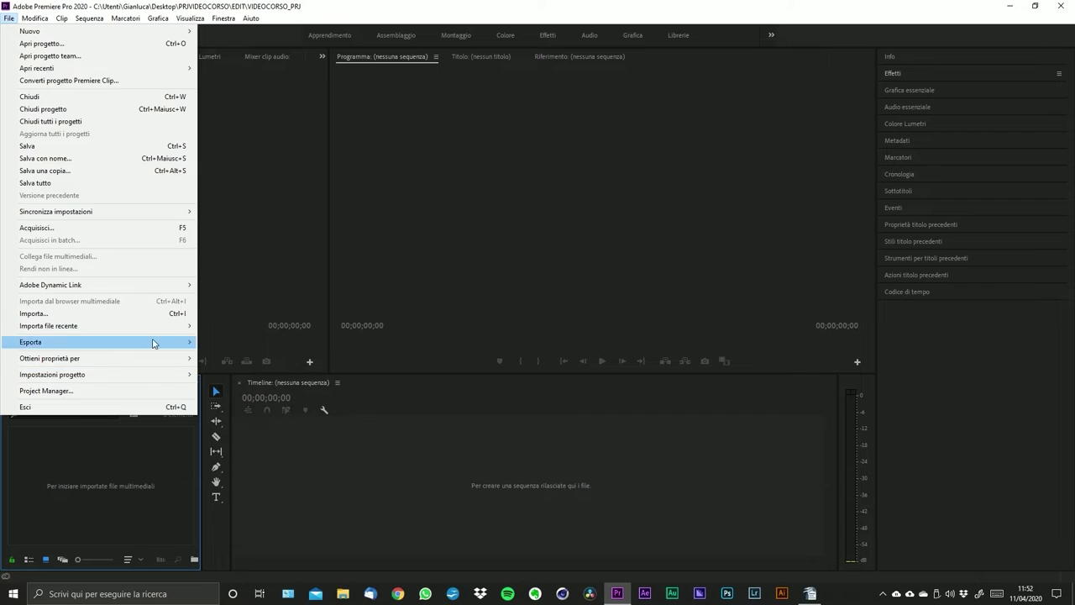
{"action": "key", "text": "Escape"}
{"action": "left_click", "coordinate": [148, 20]}
{"action": "left_click", "coordinate": [9, 18]}
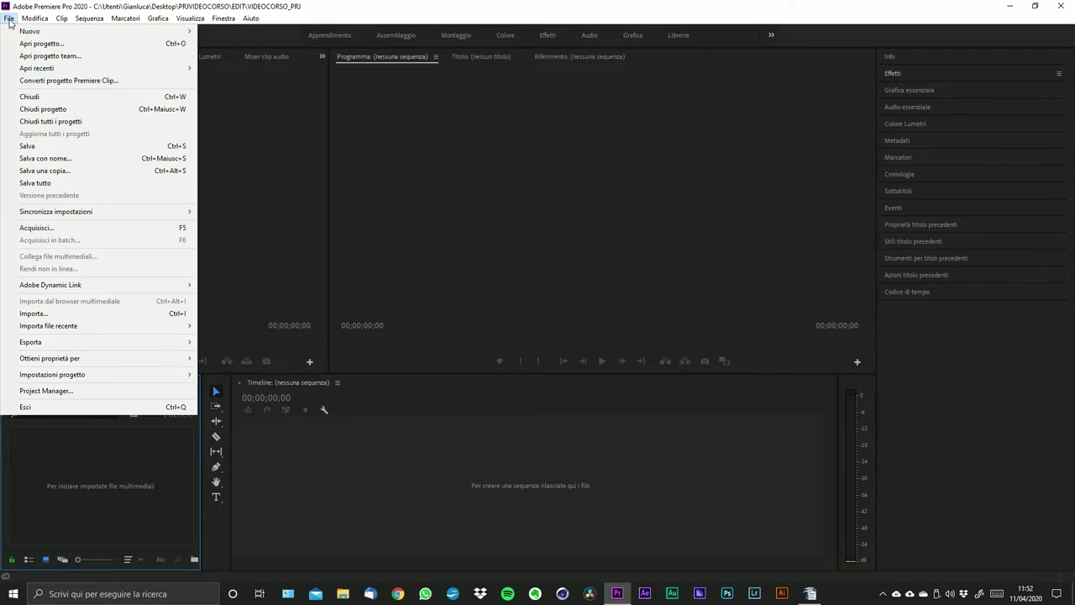
- Browse the menu bar menus, finishing with the Modifica editing commands list open
{"action": "mouse_move", "coordinate": [78, 15]}
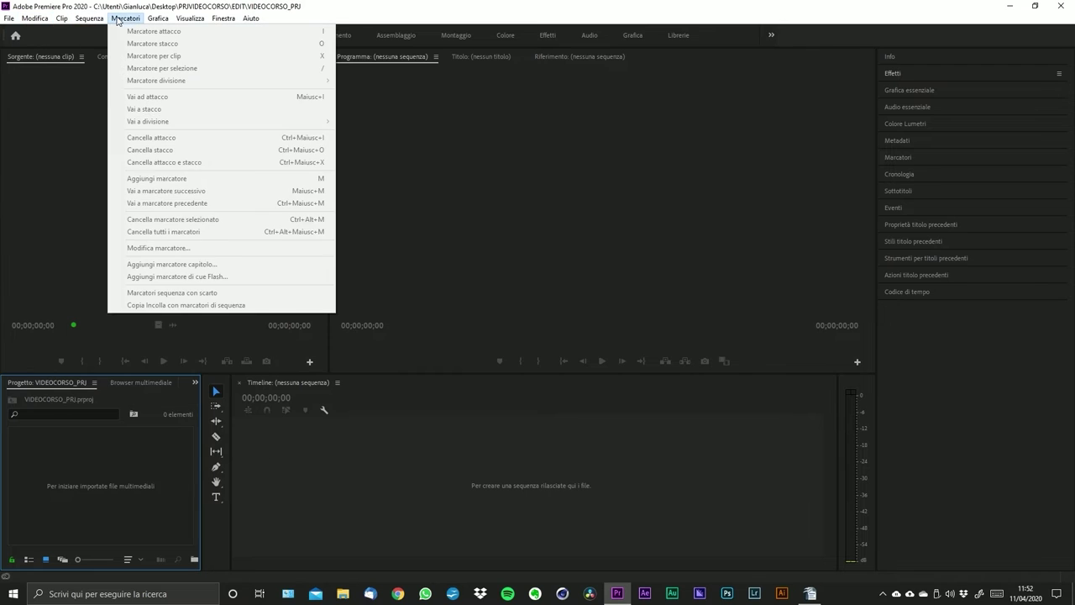
{"action": "mouse_move", "coordinate": [194, 22]}
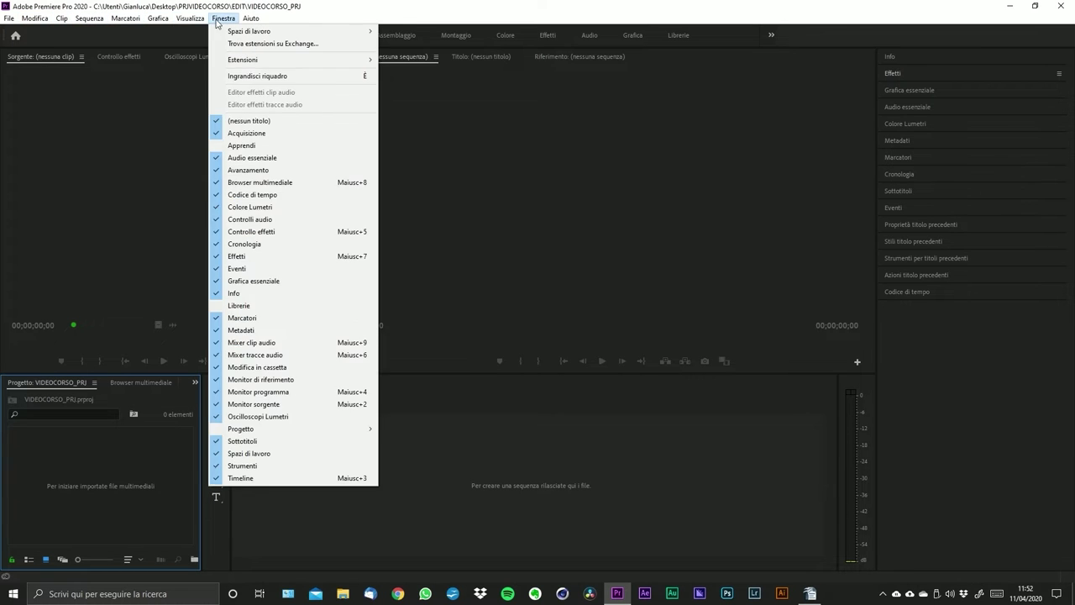
{"action": "mouse_move", "coordinate": [22, 20]}
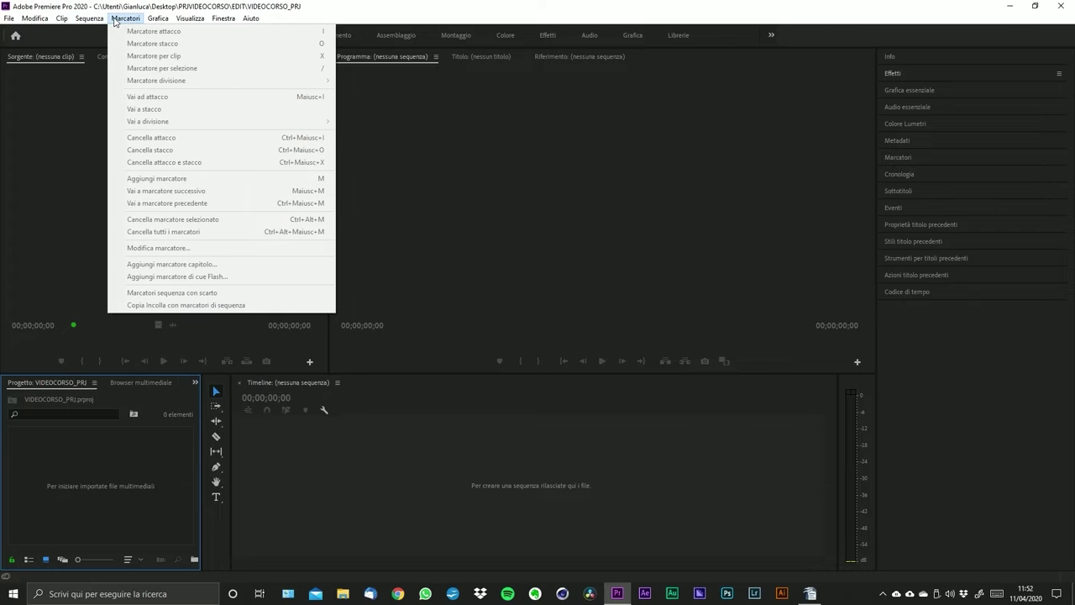
{"action": "mouse_move", "coordinate": [156, 22]}
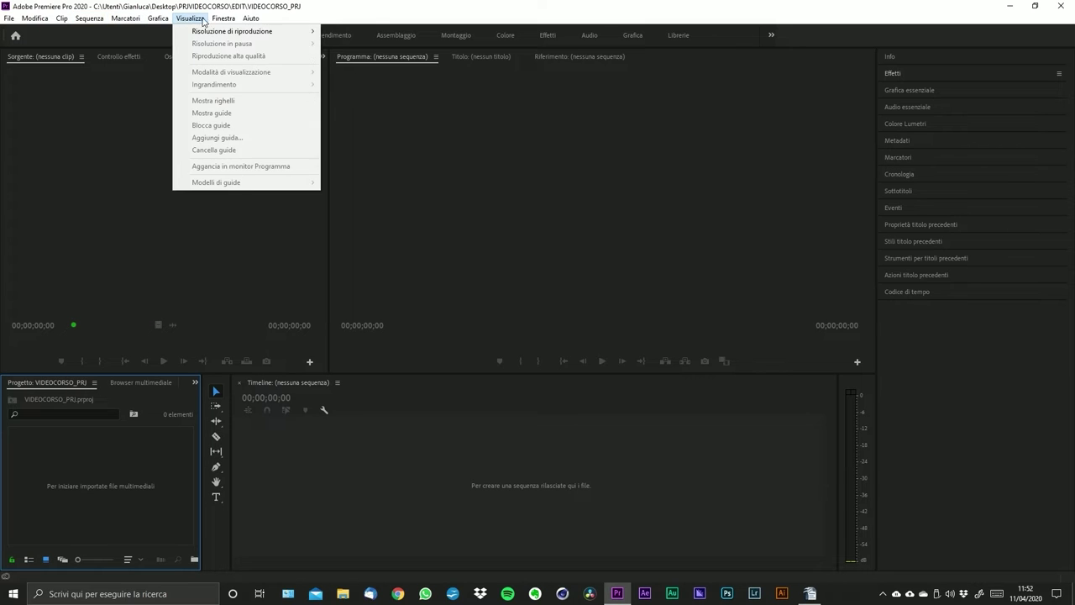
{"action": "mouse_move", "coordinate": [251, 18]}
{"action": "left_click", "coordinate": [82, 30]}
- Show the Modifica menu and review entries down to Scelte rapide da tastiera and Preferenze
{"action": "left_click", "coordinate": [27, 18]}
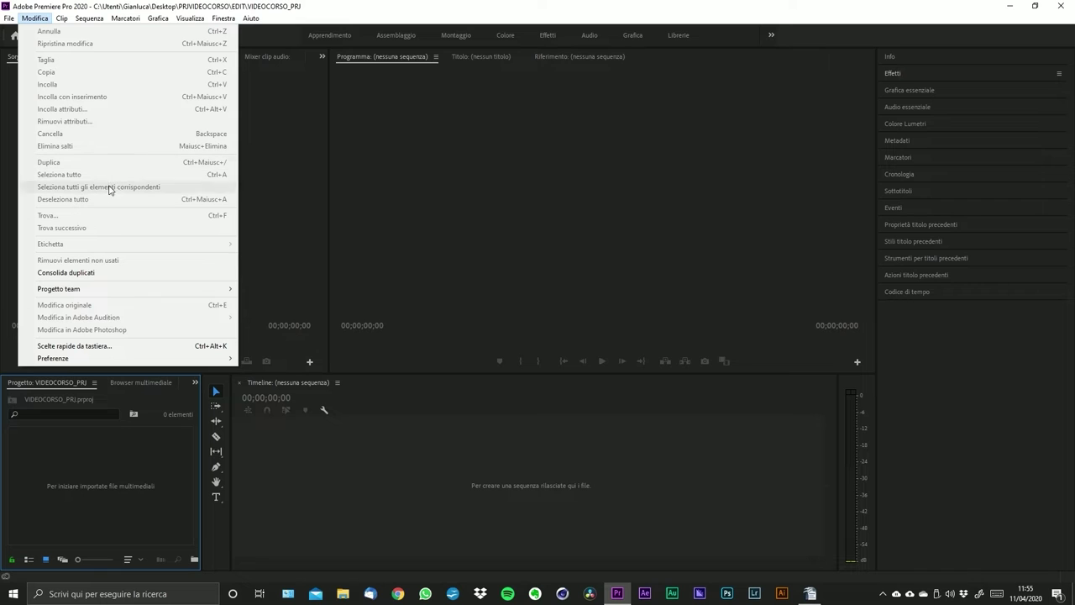
- Open the keyboard shortcuts editor, scroll its command list, and view the layout presets
{"action": "left_click", "coordinate": [102, 347]}
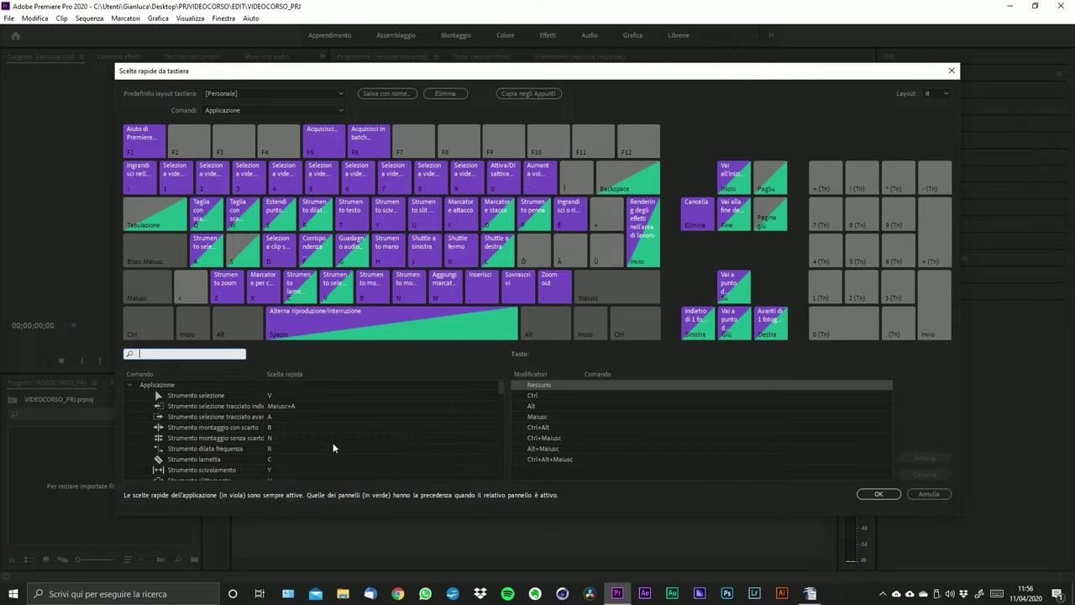
{"action": "scroll", "coordinate": [235, 453], "scroll_direction": "down", "scroll_amount": 5}
{"action": "scroll", "coordinate": [241, 456], "scroll_direction": "up", "scroll_amount": 5}
{"action": "scroll", "coordinate": [224, 408], "scroll_direction": "down", "scroll_amount": 5}
{"action": "scroll", "coordinate": [442, 430], "scroll_direction": "up", "scroll_amount": 5}
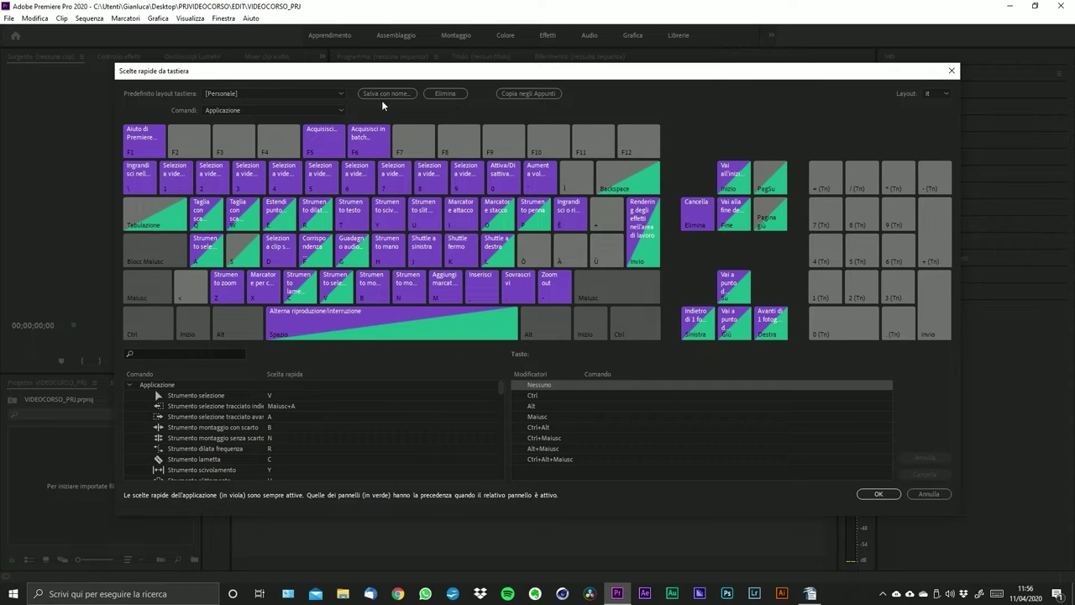
{"action": "left_click", "coordinate": [295, 92]}
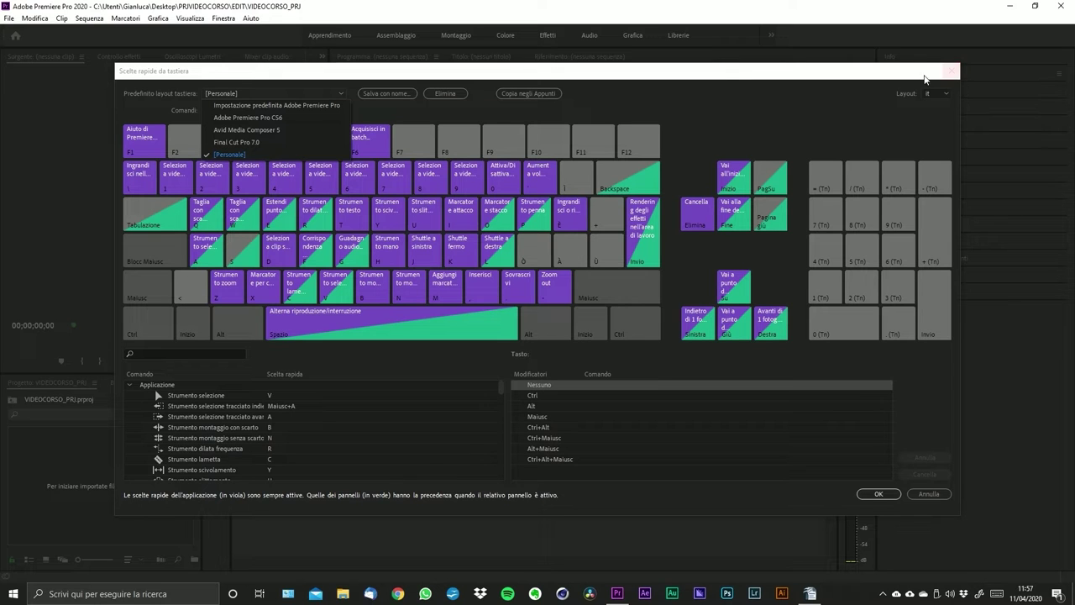
- Cancel the shortcuts editor, view the Preferenze submenu, then move to the Clip menu
{"action": "left_click", "coordinate": [928, 493]}
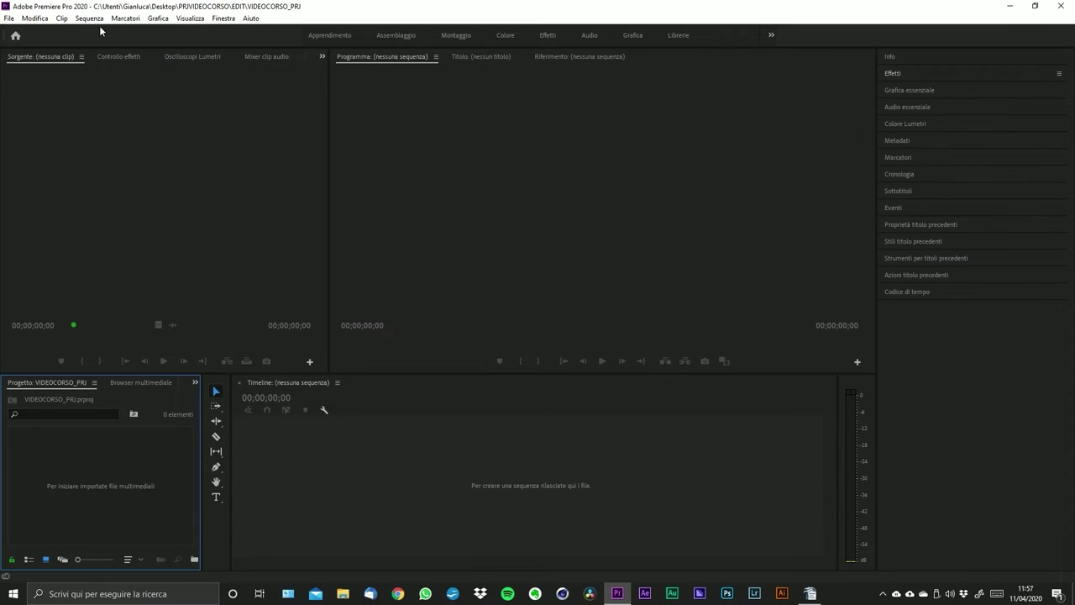
{"action": "left_click", "coordinate": [35, 18]}
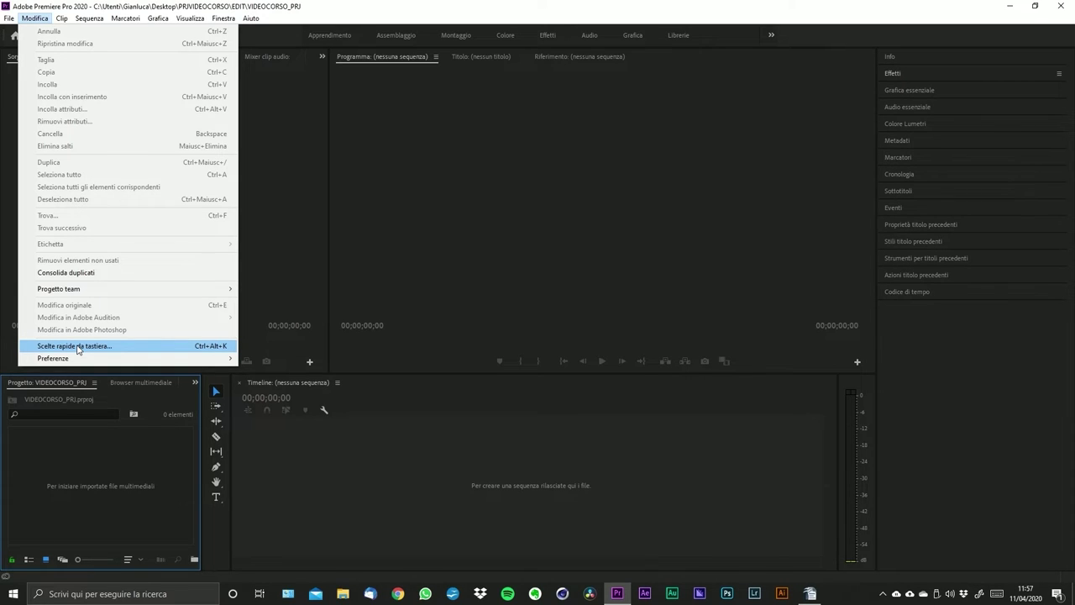
{"action": "mouse_move", "coordinate": [85, 361]}
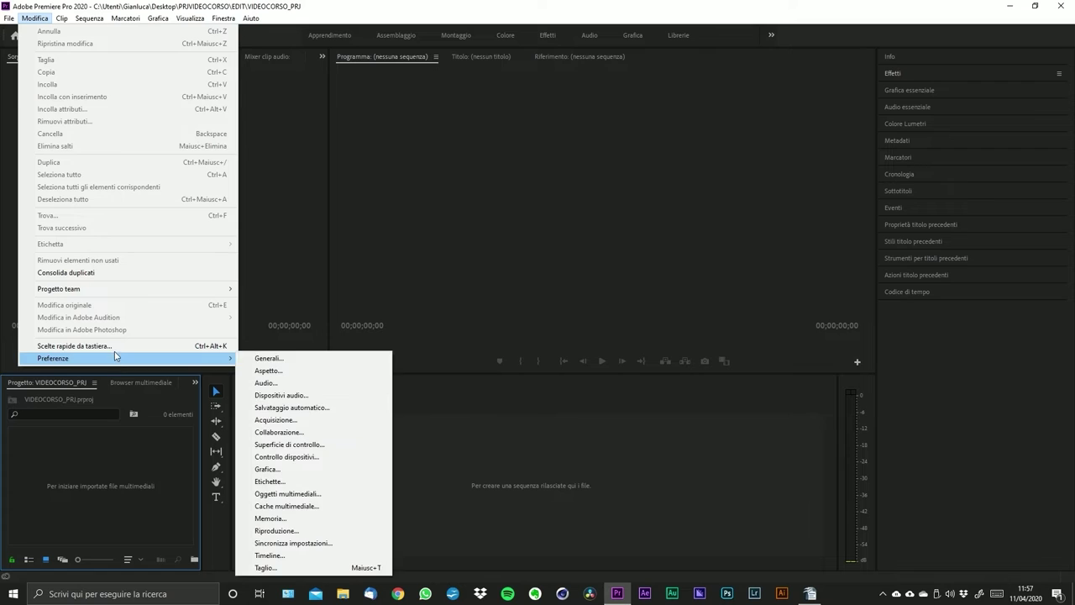
{"action": "mouse_move", "coordinate": [62, 14]}
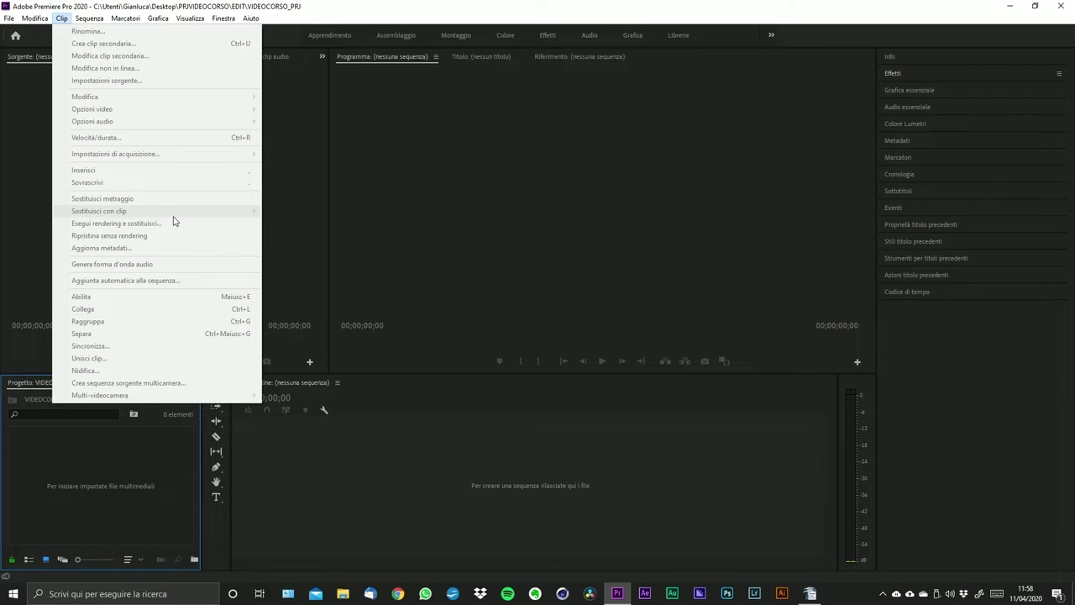
- Show the Sequenza menu with its rendering, transition, gap and track commands
{"action": "mouse_move", "coordinate": [98, 23]}
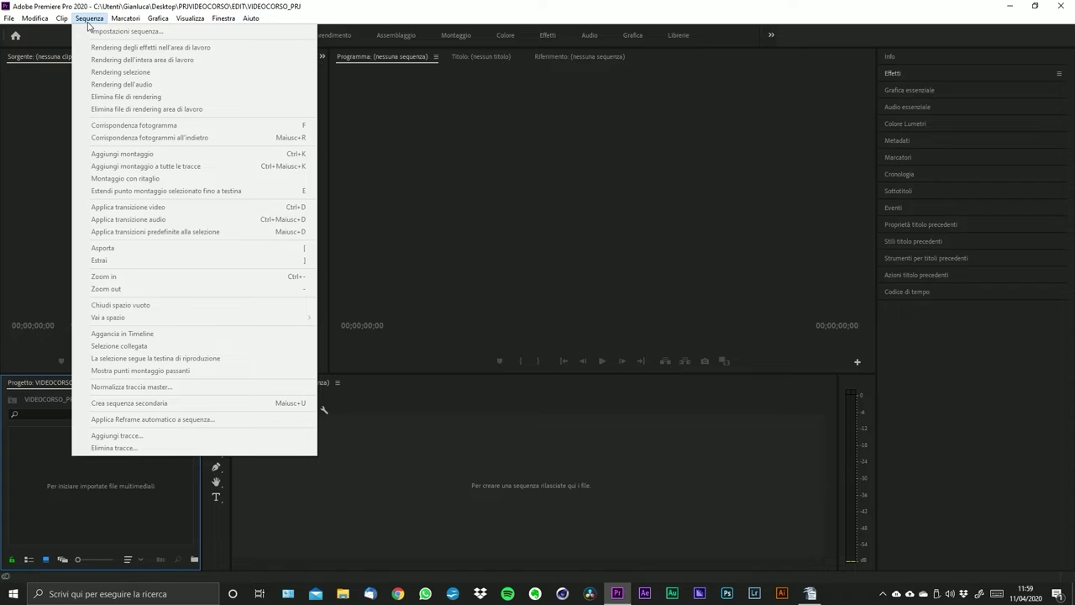
- Move along the menu bar to the Visualizza menu with playback resolution, rulers and guide options
{"action": "mouse_move", "coordinate": [127, 23]}
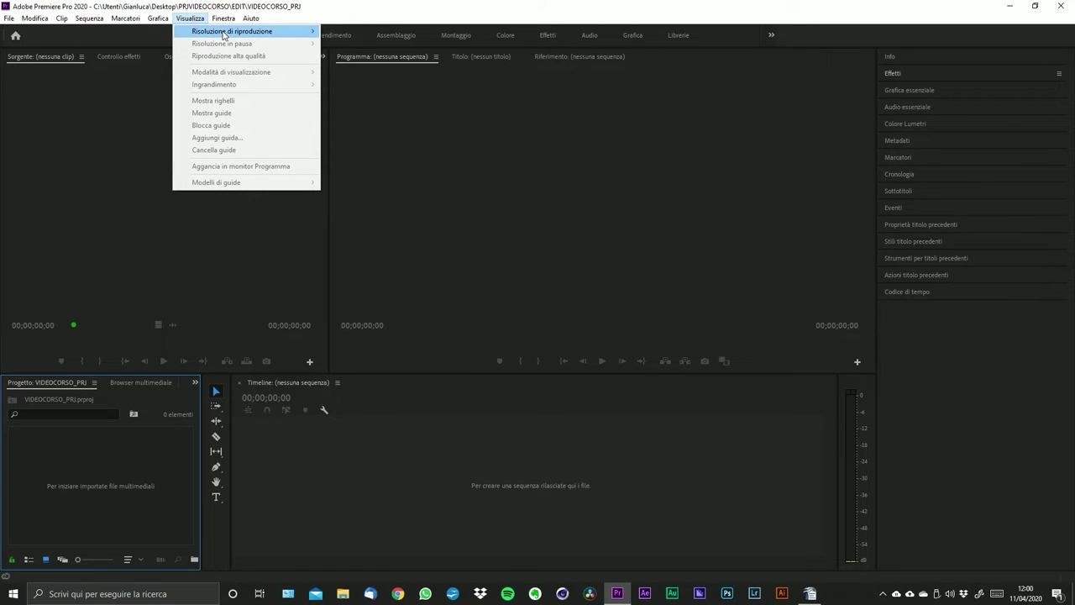
- Leave Risoluzione di riproduzione unchanged and show the Finestra list of panels and workspaces
{"action": "mouse_move", "coordinate": [216, 36]}
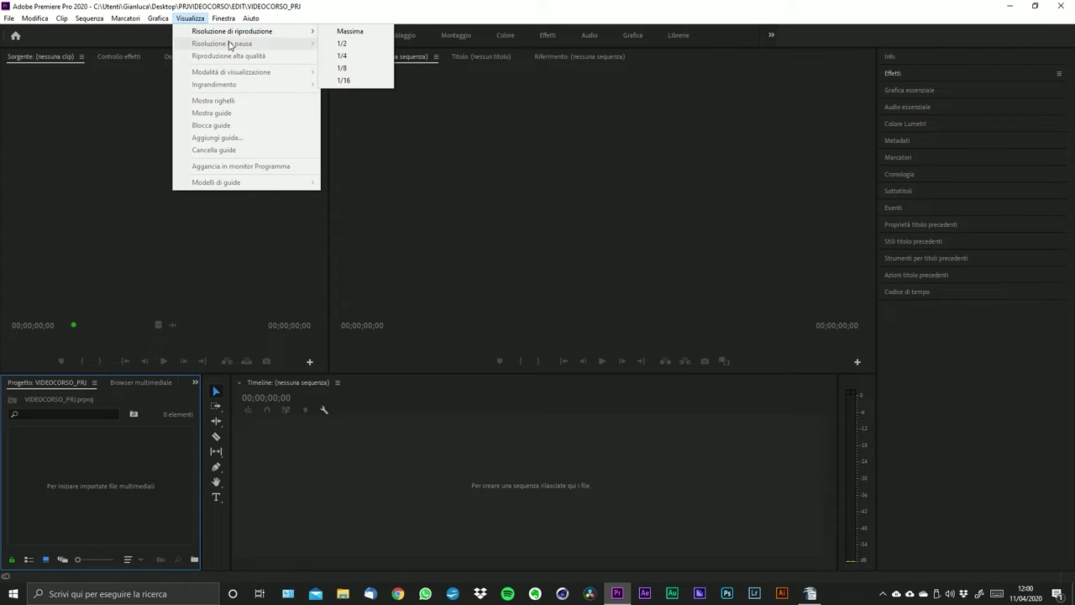
{"action": "mouse_move", "coordinate": [252, 31]}
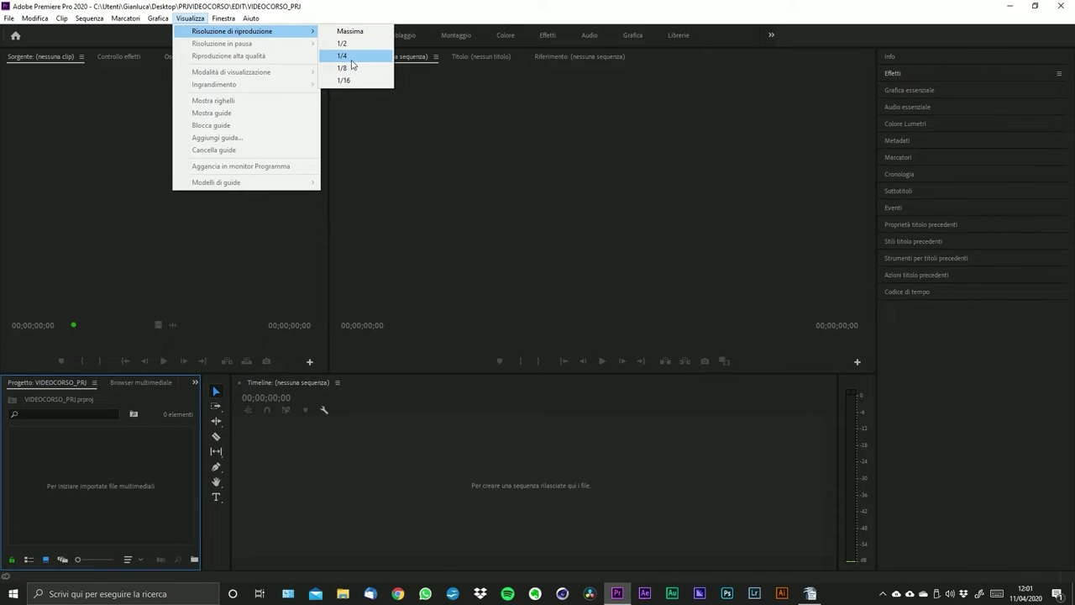
{"action": "left_click", "coordinate": [231, 23]}
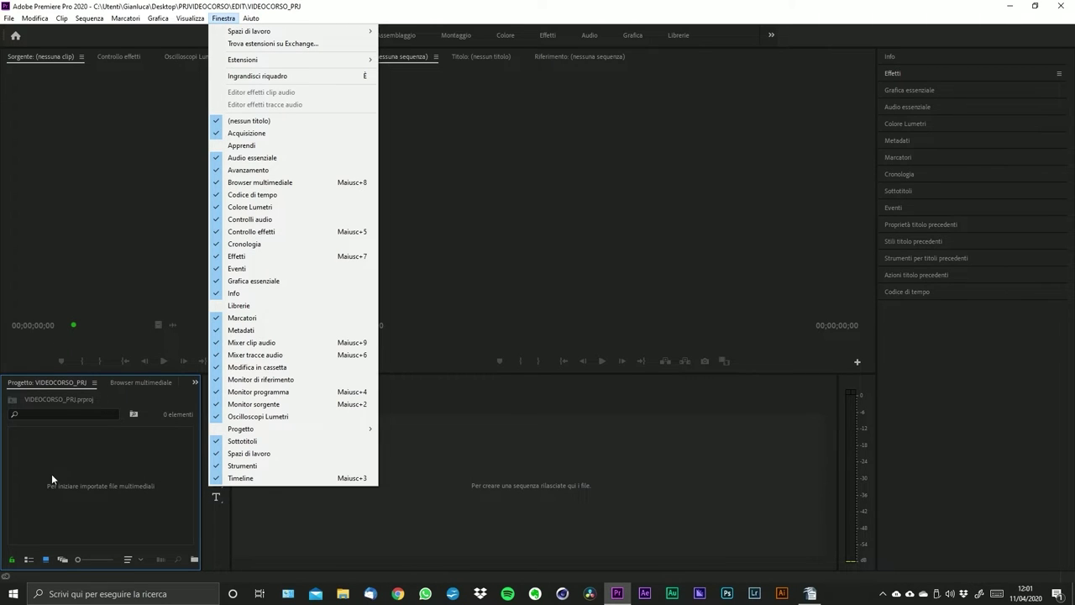
- Give focus in turn to the Source monitor, Program monitor and Project panel
{"action": "left_click", "coordinate": [94, 156]}
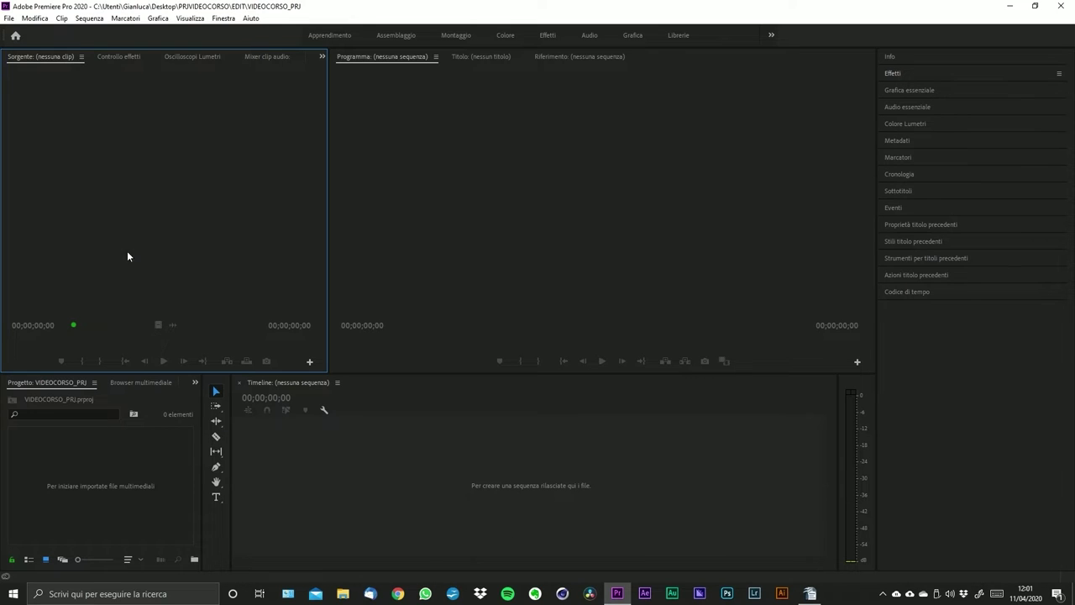
{"action": "left_click", "coordinate": [661, 157]}
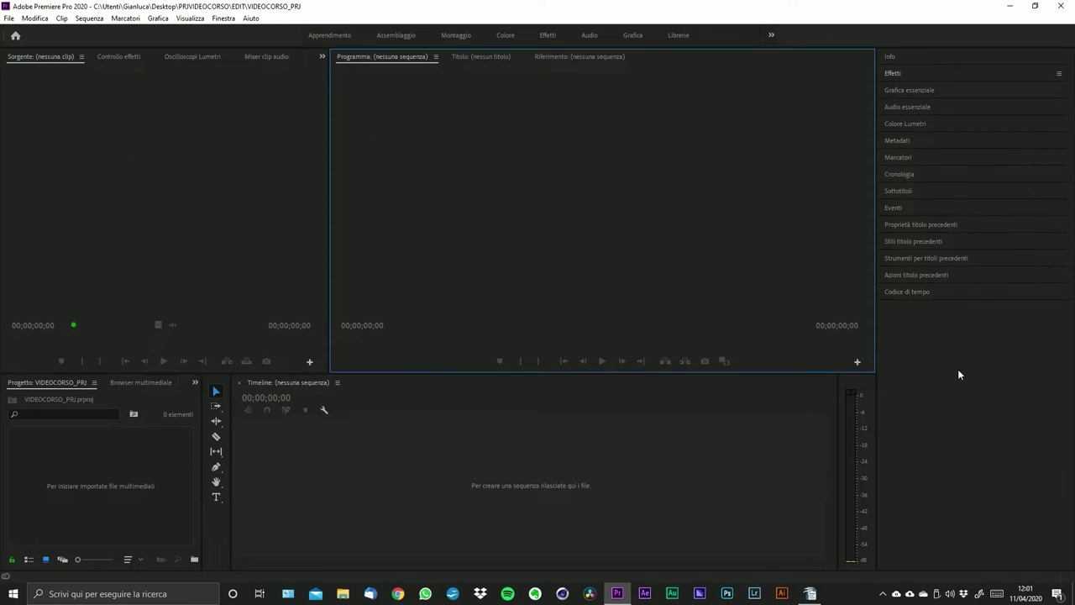
{"action": "left_click", "coordinate": [386, 504]}
{"action": "left_click", "coordinate": [57, 489]}
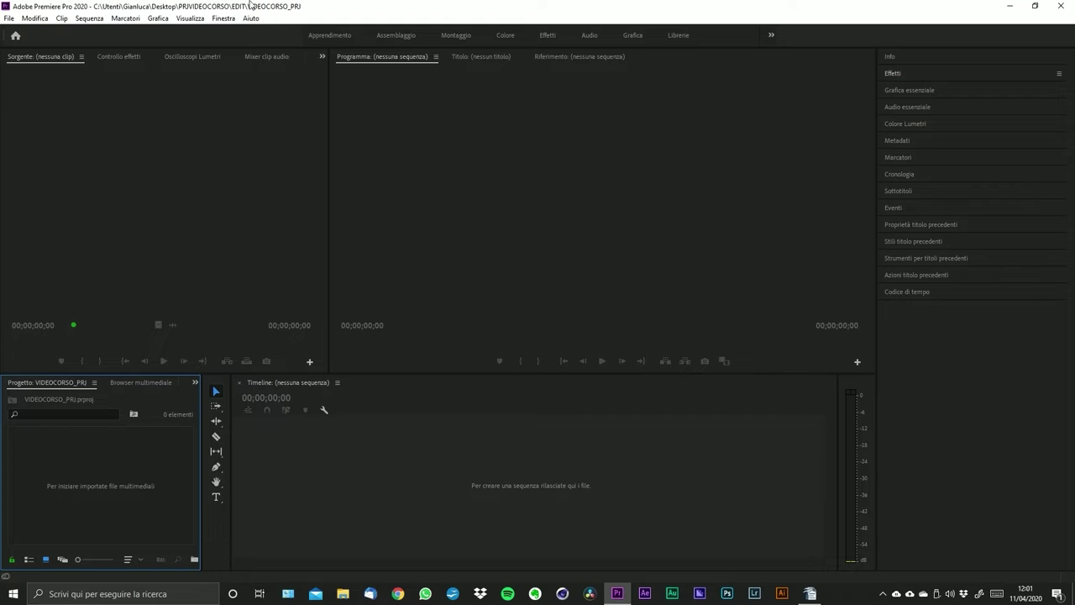
- Open the Learn tutorials panel from Finestra, nudge its floating window, then close it
{"action": "left_click", "coordinate": [224, 17]}
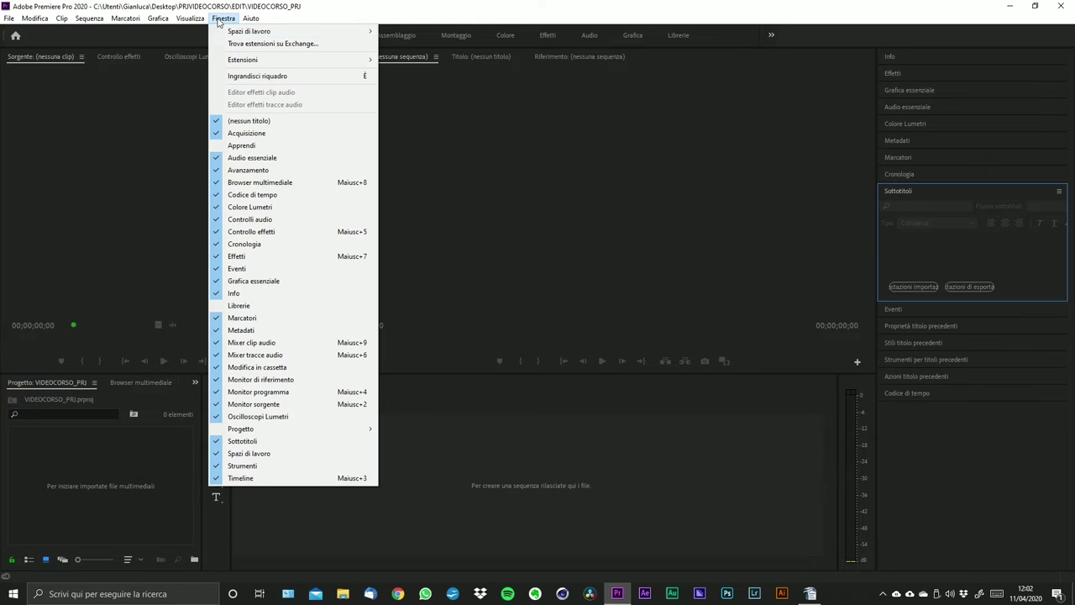
{"action": "left_click", "coordinate": [248, 148]}
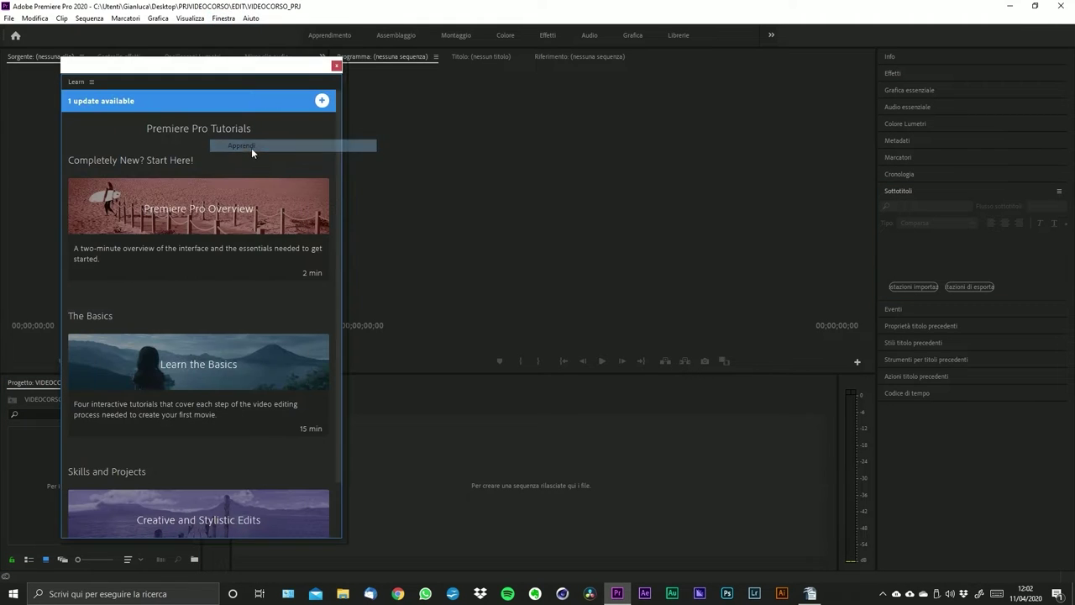
{"action": "left_click_drag", "start_coordinate": [246, 78], "coordinate": [222, 92]}
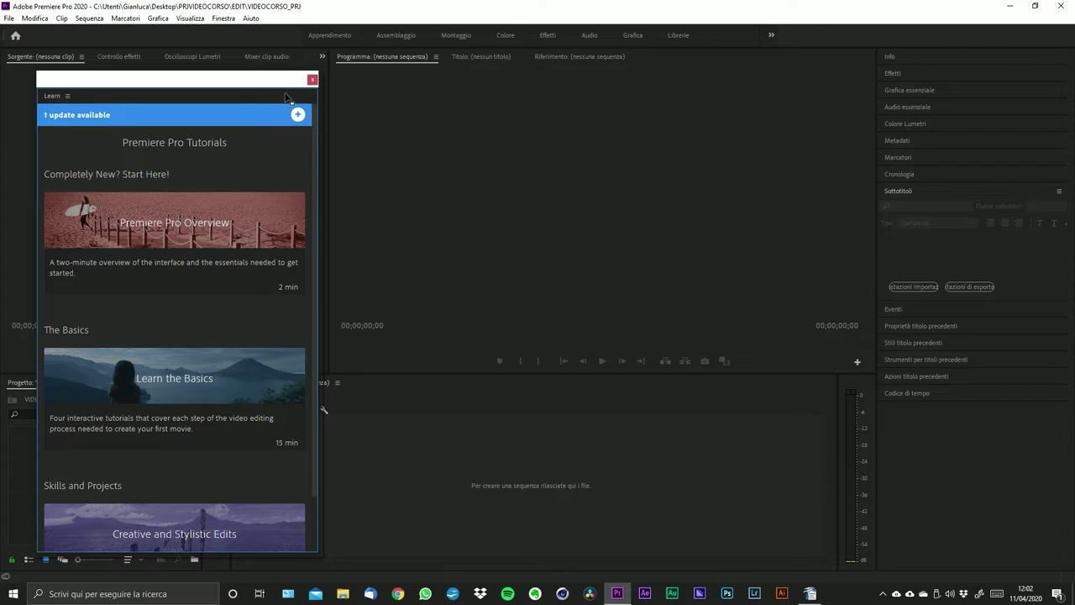
{"action": "left_click", "coordinate": [313, 80]}
{"action": "left_click", "coordinate": [223, 17]}
{"action": "left_click", "coordinate": [453, 157]}
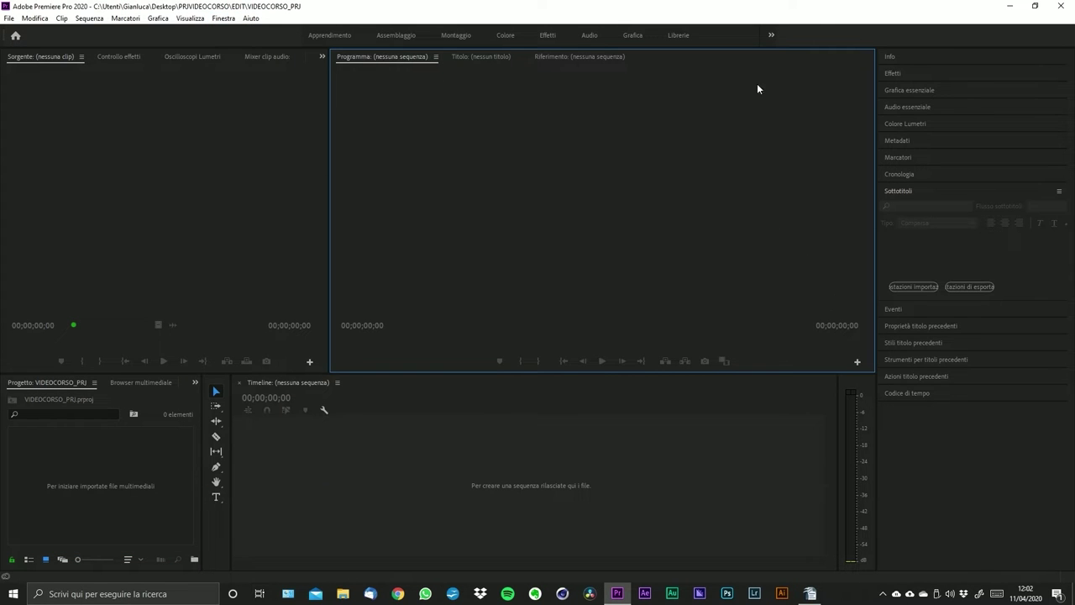
- Close the Project panel with Chiudi pannello and reopen it via Finestra > Progetto > VIDEOCORSO_PRJ.prproj
{"action": "left_click", "coordinate": [95, 382]}
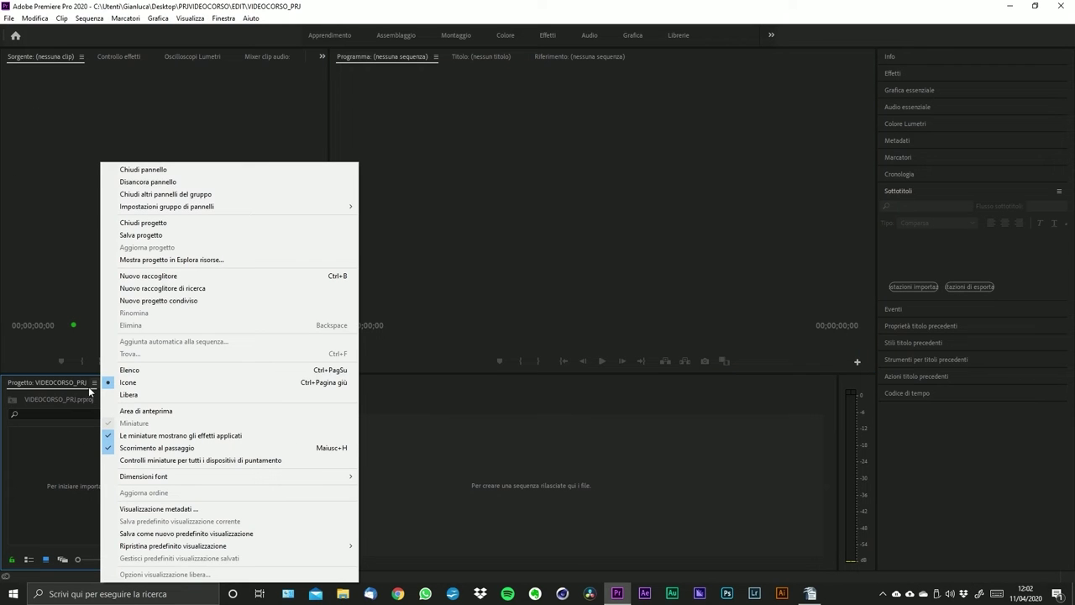
{"action": "left_click", "coordinate": [151, 172]}
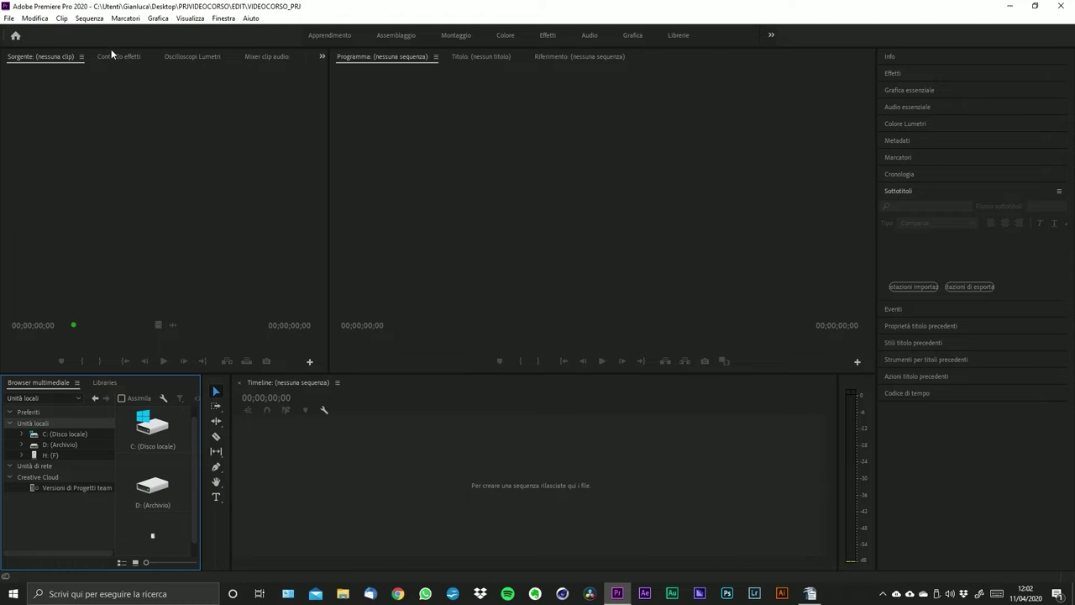
{"action": "left_click", "coordinate": [223, 18]}
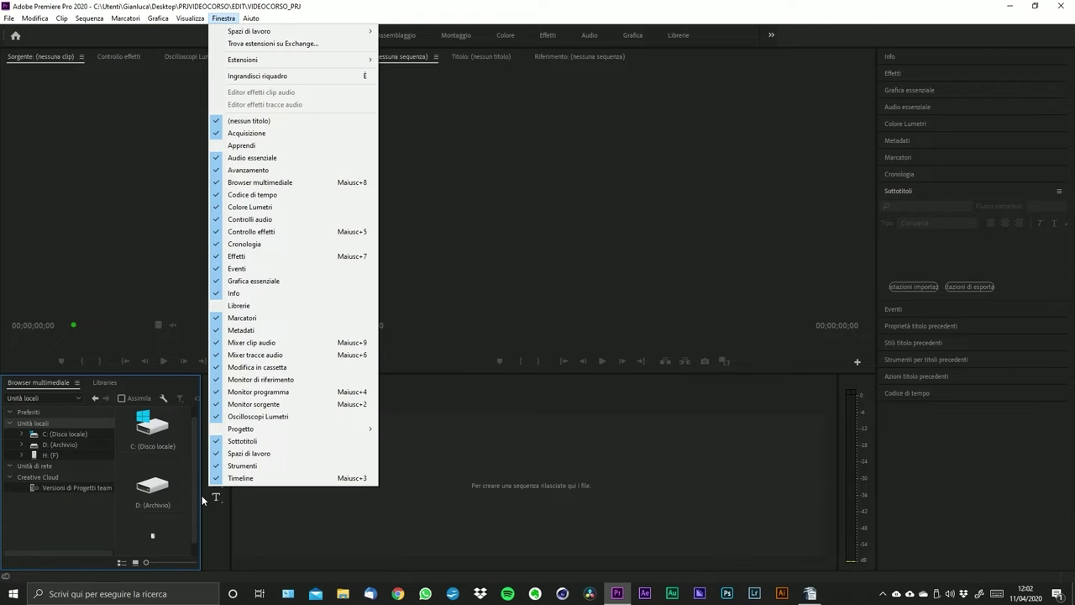
{"action": "mouse_move", "coordinate": [303, 429]}
{"action": "left_click", "coordinate": [411, 430]}
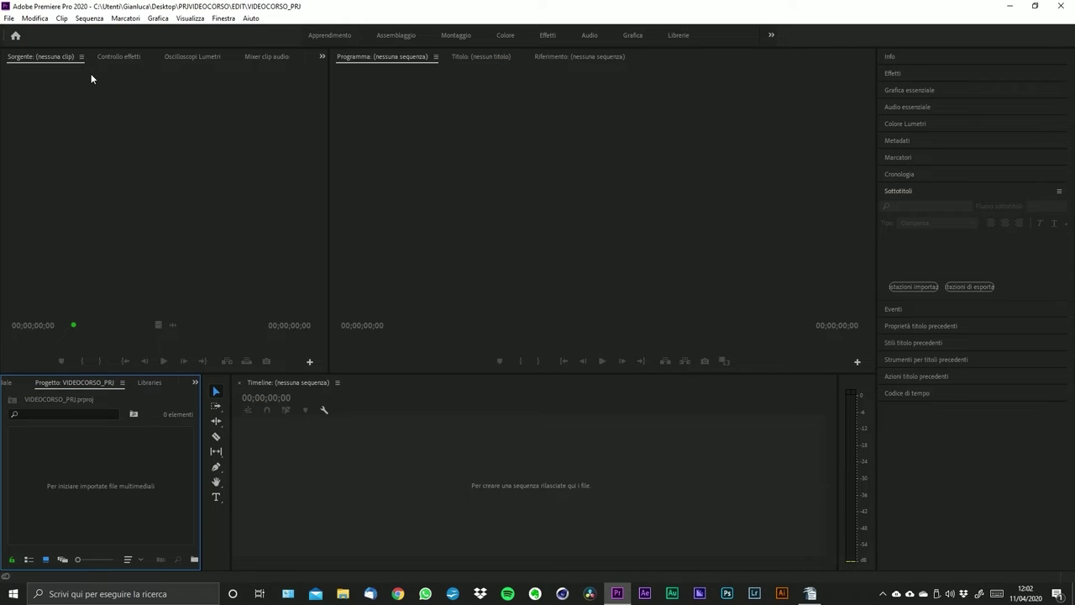
- Cycle the upper-left tabs: Effect Controls, Lumetri Scopes, Audio Clip Mixer, back to Effect Controls
{"action": "left_click", "coordinate": [110, 58]}
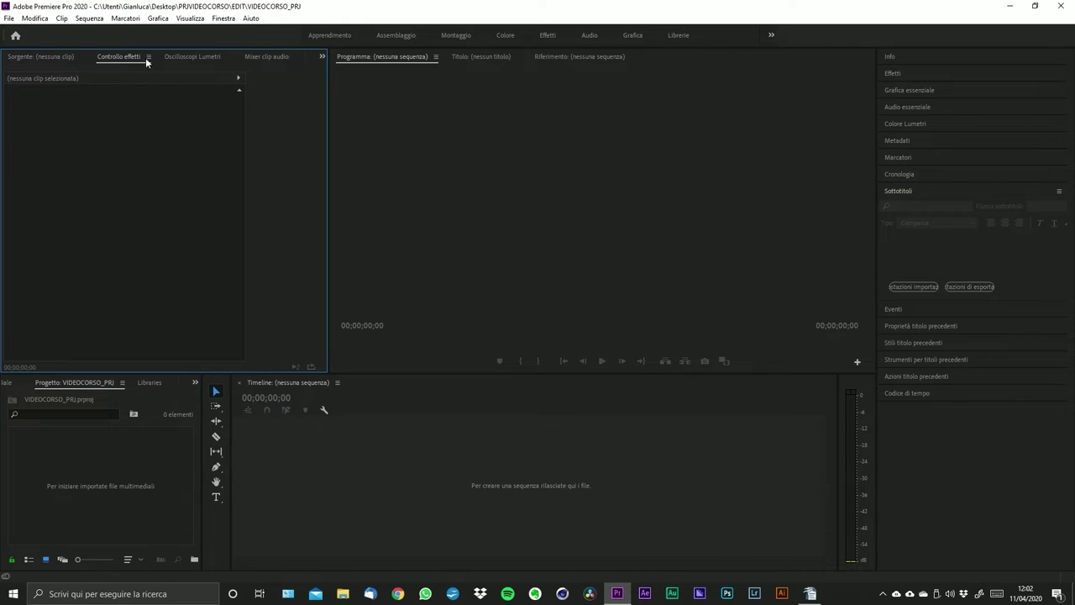
{"action": "left_click", "coordinate": [191, 62]}
{"action": "left_click", "coordinate": [266, 57]}
{"action": "left_click", "coordinate": [91, 54]}
- Browse the Finestra panel list without choosing, then bring the Source monitor, then the Program monitor, forward
{"action": "left_click", "coordinate": [221, 18]}
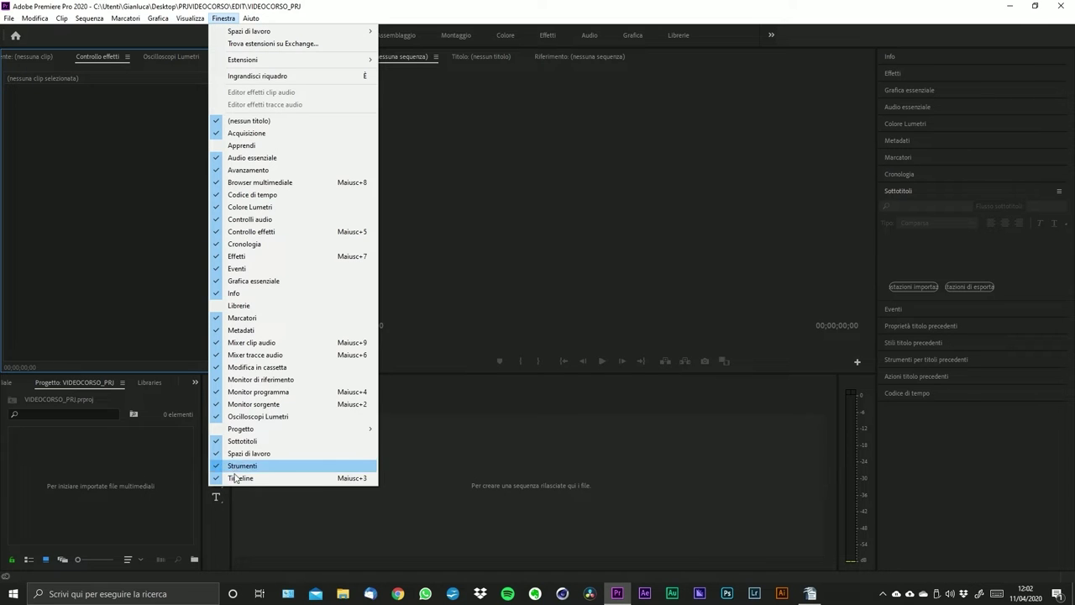
{"action": "left_click", "coordinate": [130, 128]}
{"action": "left_click", "coordinate": [32, 59]}
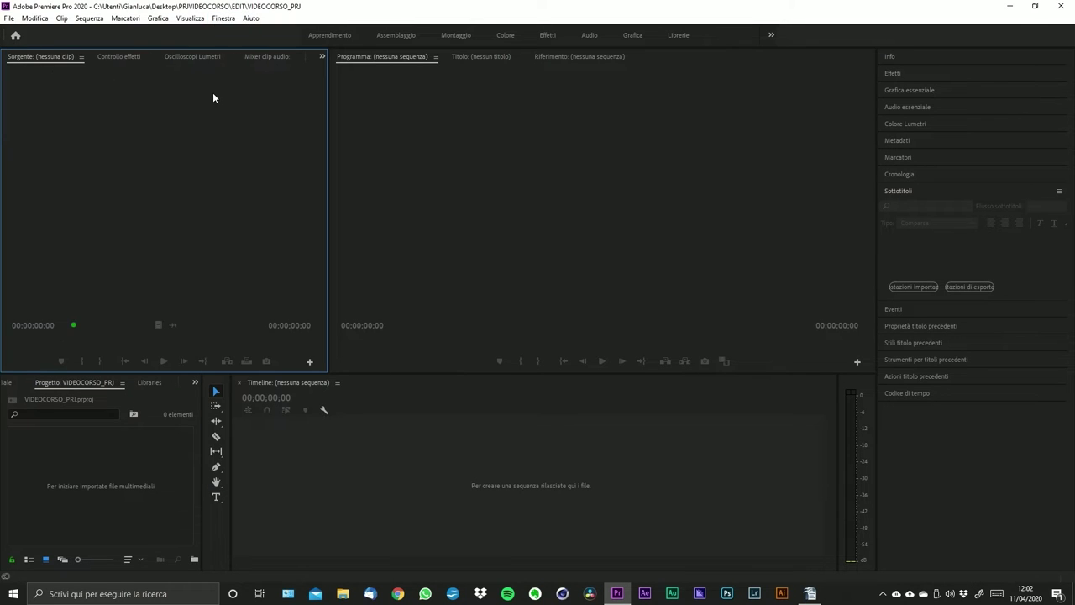
{"action": "left_click", "coordinate": [222, 19]}
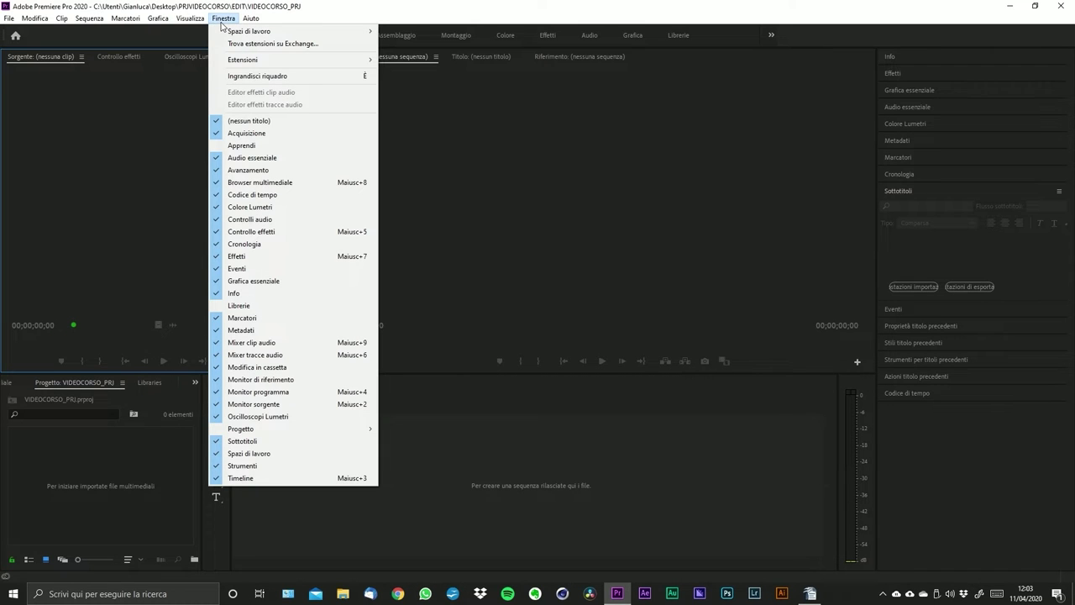
{"action": "left_click", "coordinate": [249, 32]}
{"action": "left_click", "coordinate": [224, 18]}
{"action": "left_click", "coordinate": [151, 92]}
{"action": "left_click", "coordinate": [399, 58]}
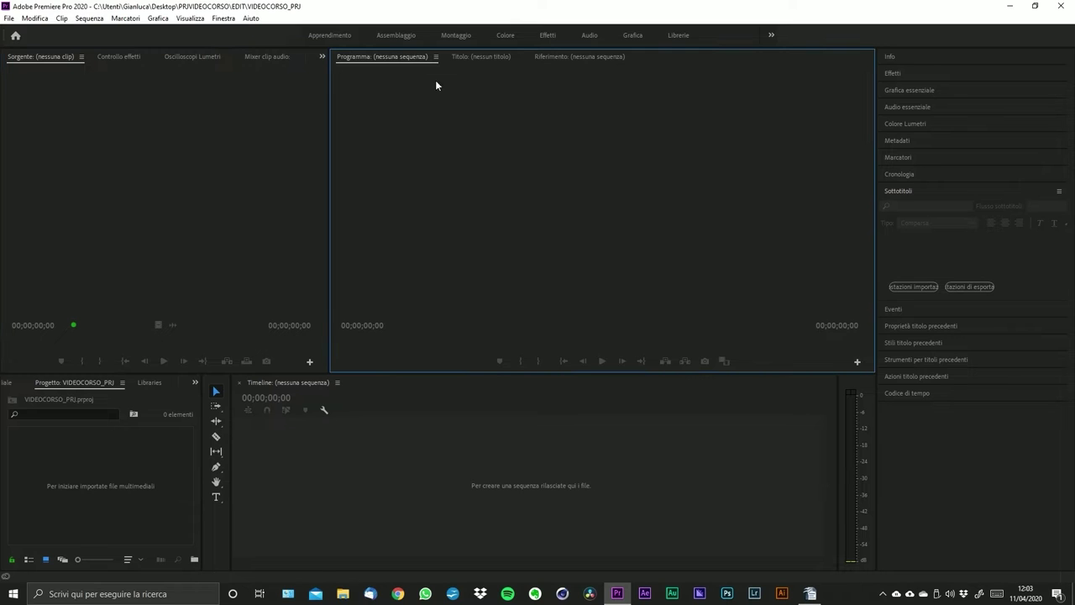
- Maximize the Program monitor with Ingrandisci riquadro, then restore it with Ripristina dimensioni riquadro
{"action": "left_click", "coordinate": [223, 18]}
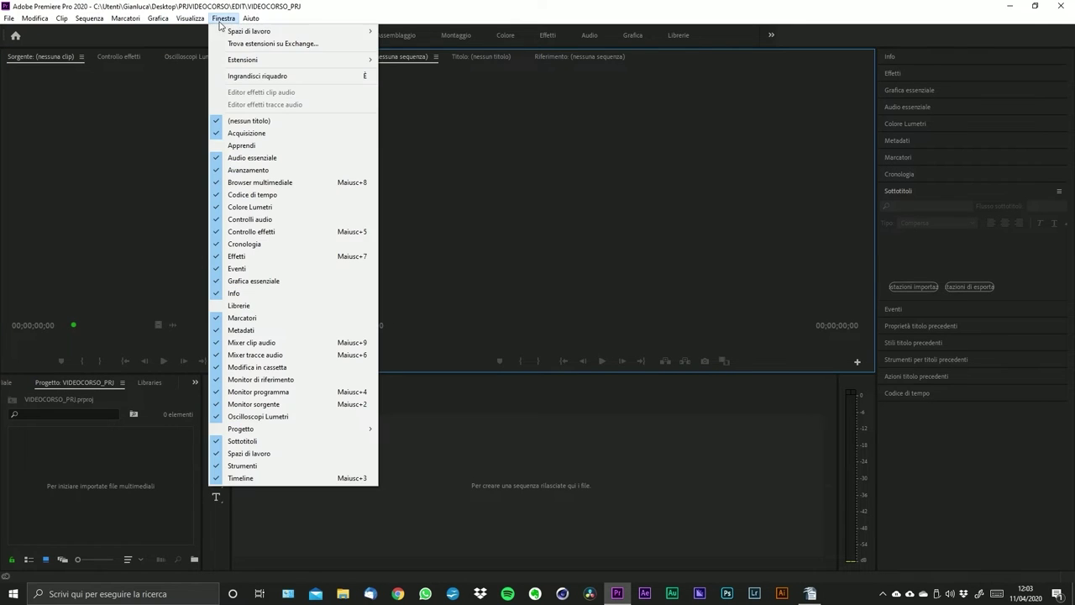
{"action": "left_click", "coordinate": [281, 79]}
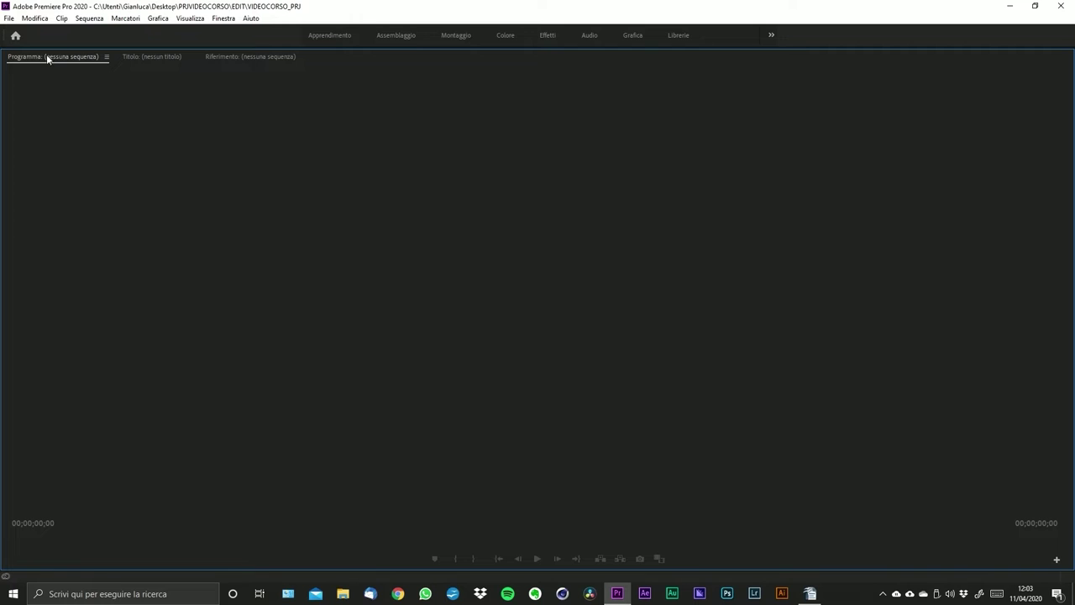
{"action": "left_click", "coordinate": [224, 20]}
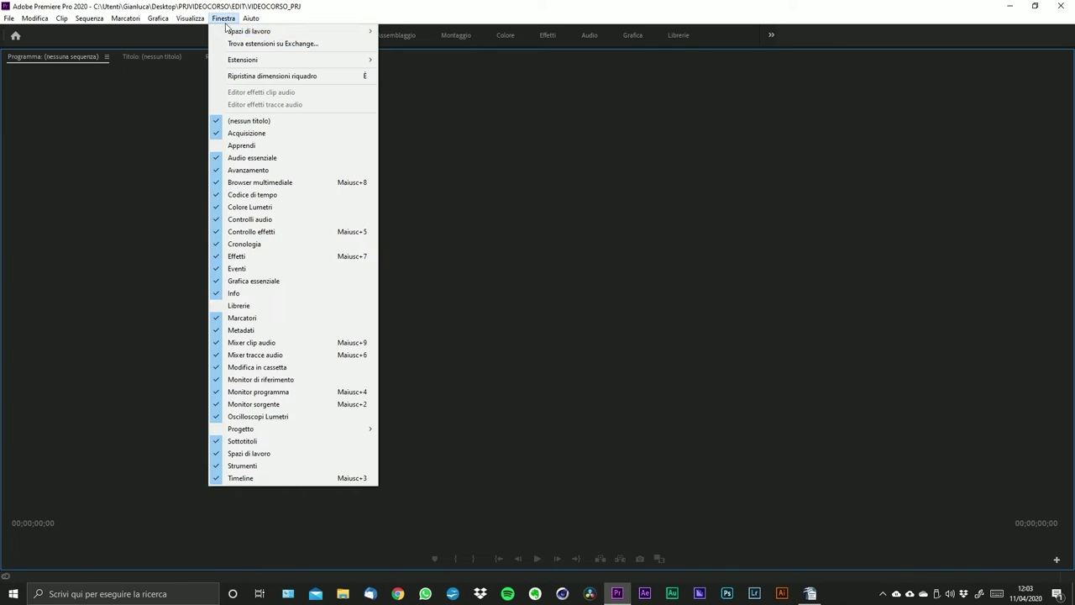
{"action": "left_click", "coordinate": [254, 76]}
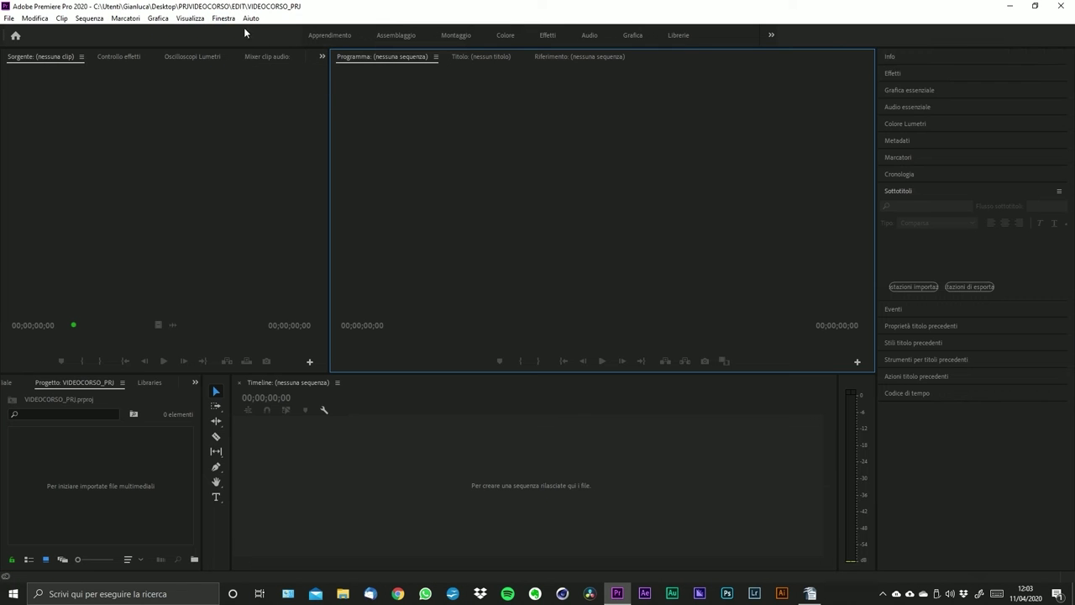
{"action": "left_click", "coordinate": [224, 19]}
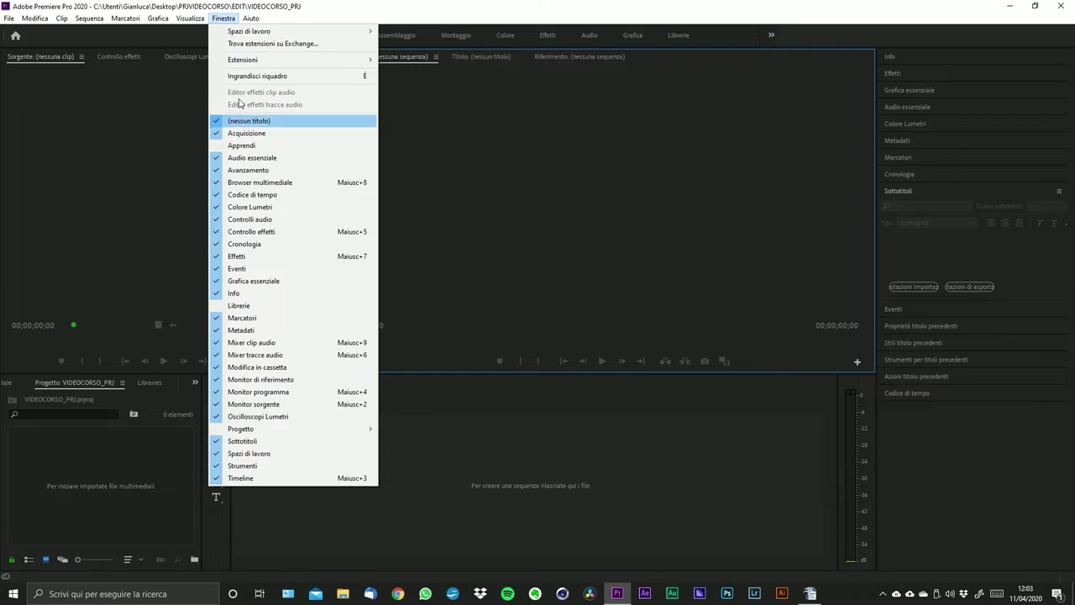
{"action": "mouse_move", "coordinate": [307, 65]}
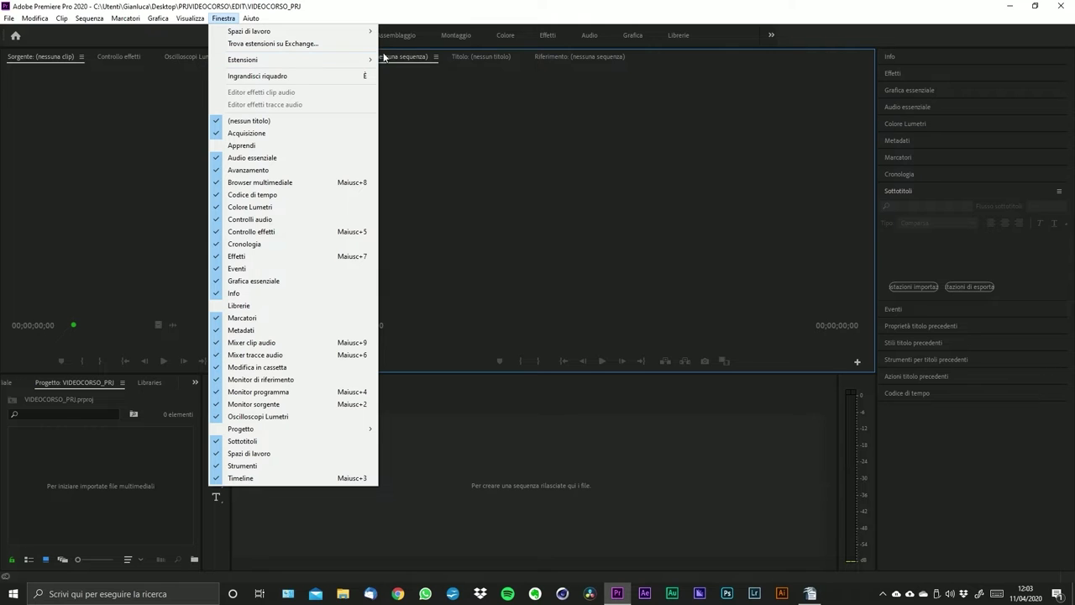
- Launch Finestra > Estensioni > RG Universe Dashboard, reposition its window, then close it
{"action": "left_click", "coordinate": [411, 62]}
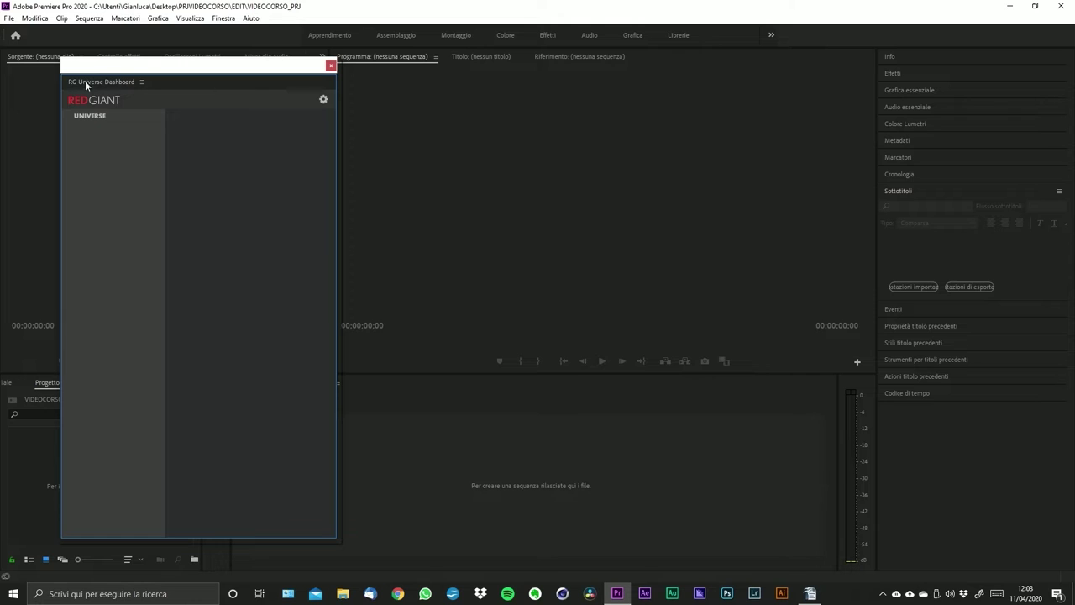
{"action": "left_click_drag", "start_coordinate": [254, 70], "coordinate": [624, 78]}
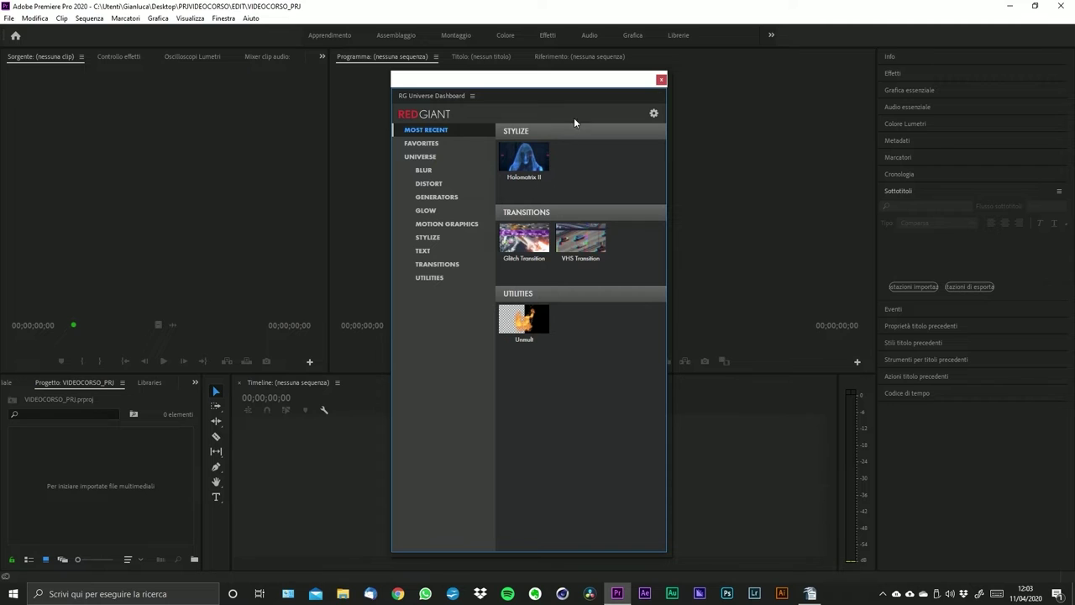
{"action": "left_click", "coordinate": [662, 80]}
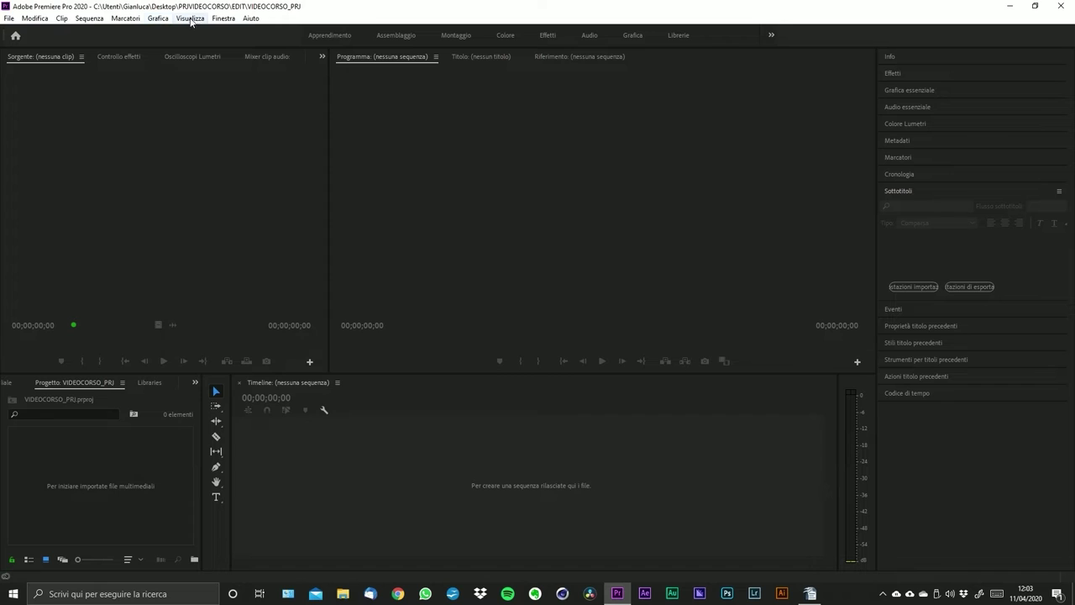
- Review the Finestra panel list and Trova estensioni su Exchange, then reach the Aiuto menu
{"action": "left_click", "coordinate": [223, 18]}
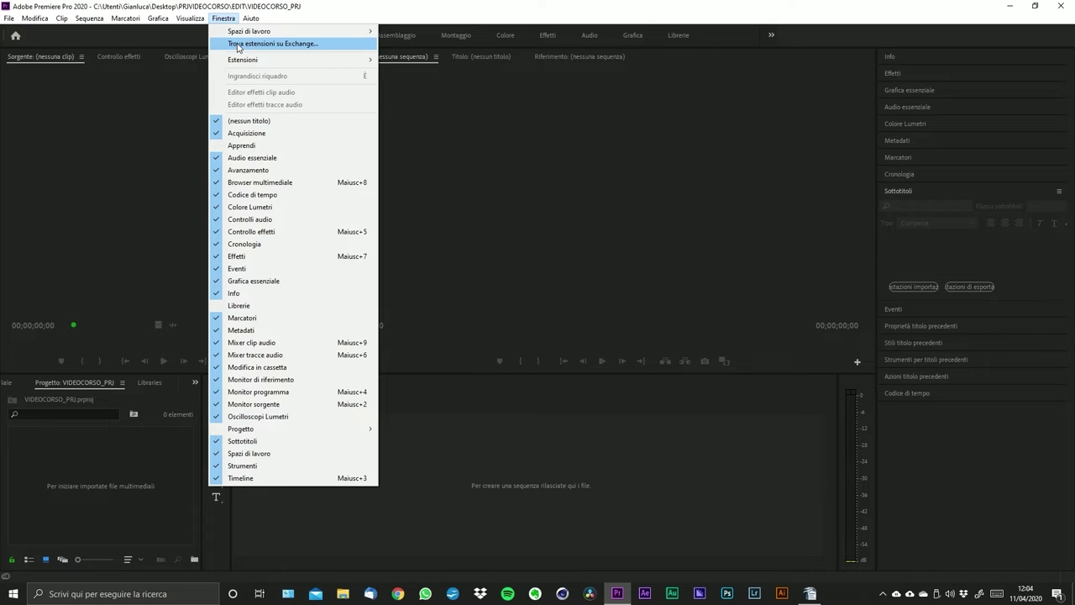
{"action": "mouse_move", "coordinate": [249, 20]}
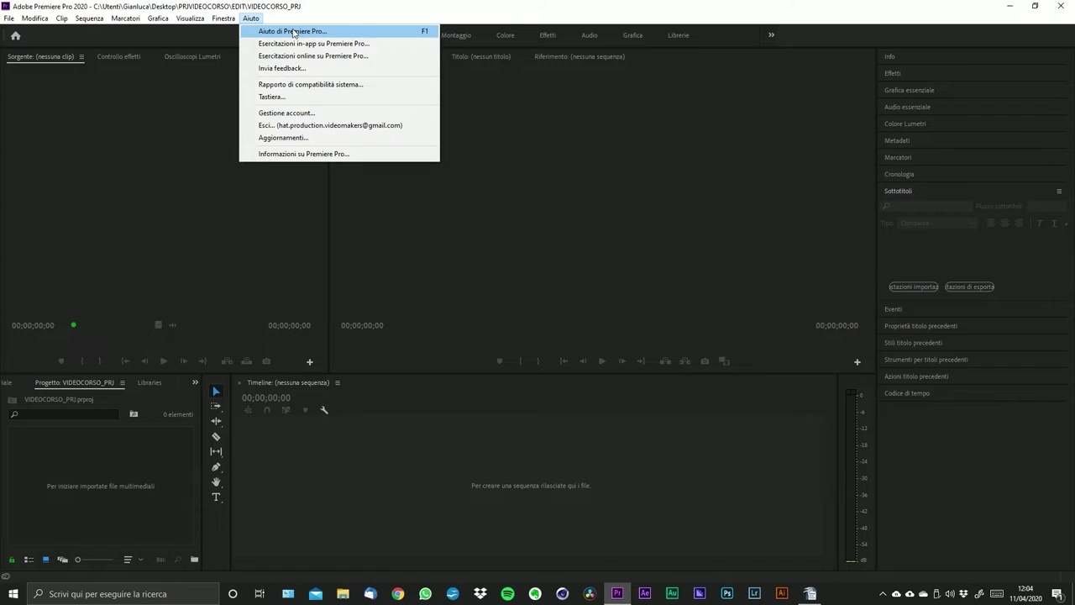
{"action": "left_click", "coordinate": [327, 31]}
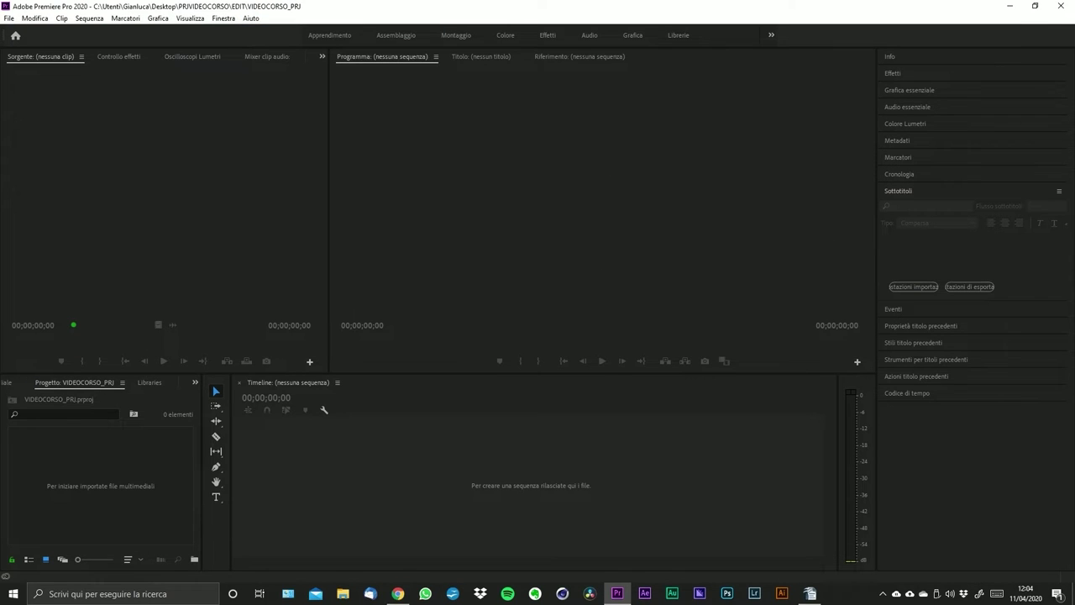
{"action": "left_click", "coordinate": [247, 20]}
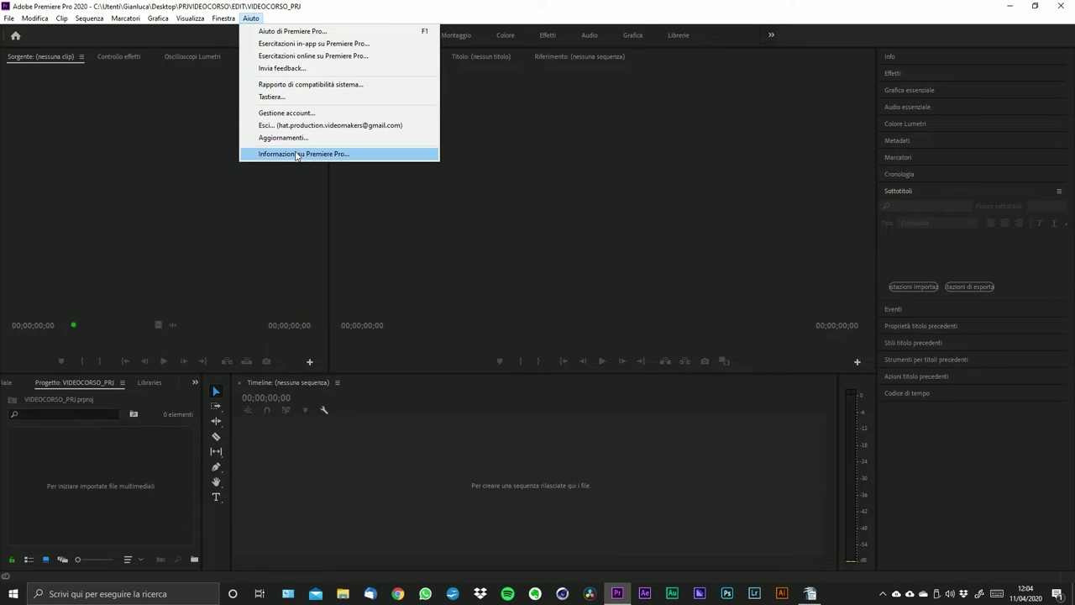
{"action": "left_click", "coordinate": [297, 155]}
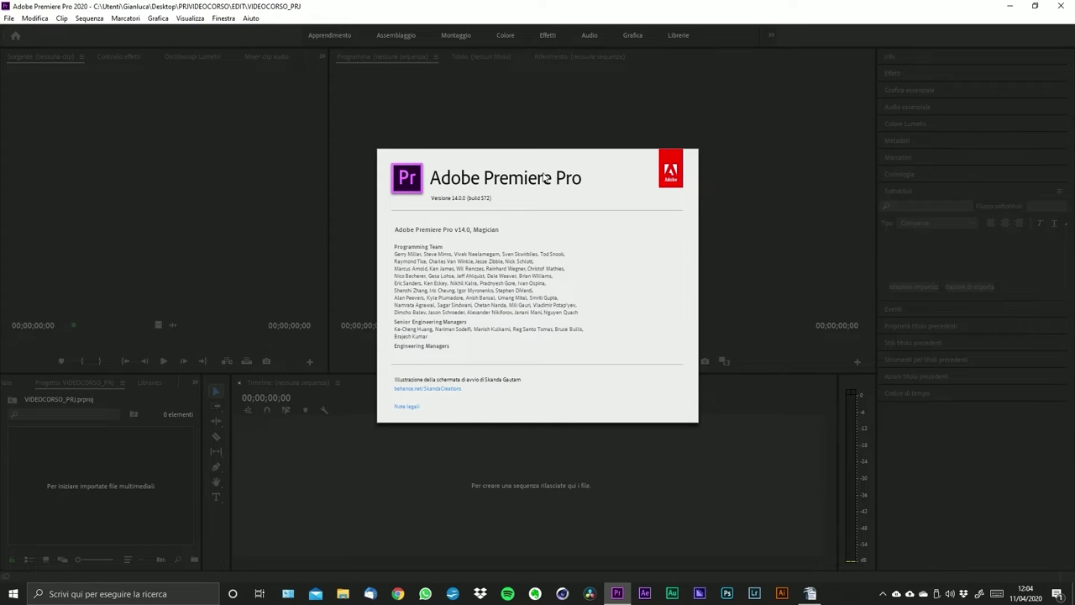
{"action": "left_click", "coordinate": [424, 364]}
{"action": "left_click", "coordinate": [251, 17]}
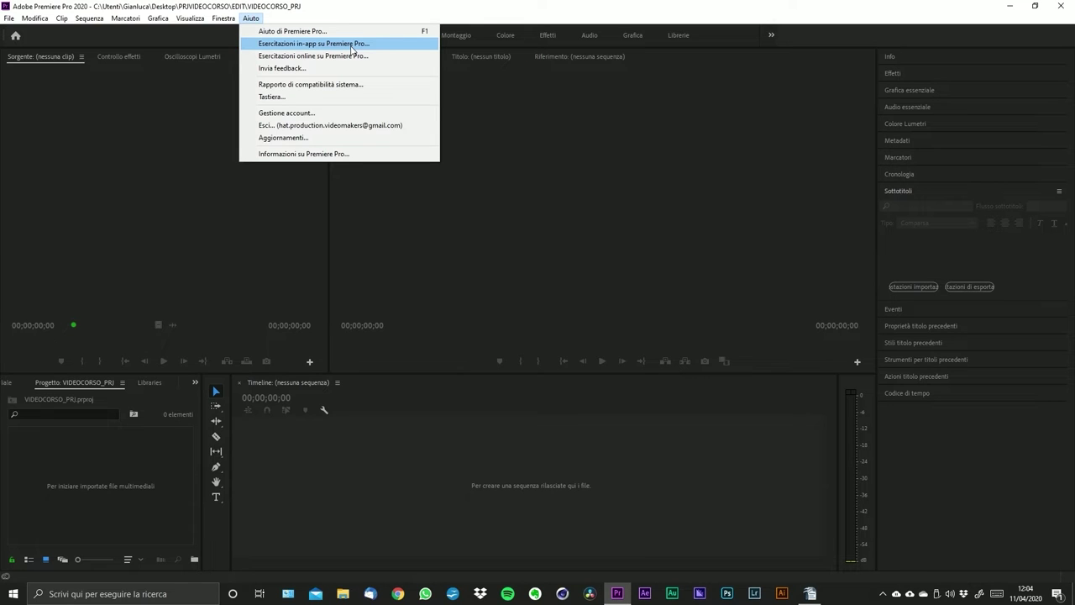
{"action": "left_click", "coordinate": [249, 18]}
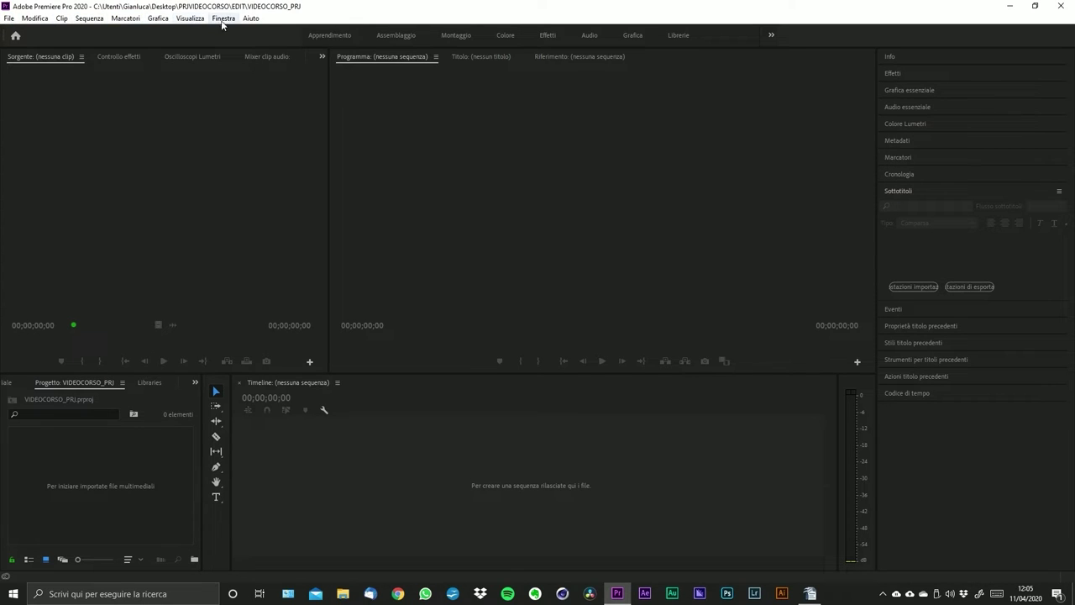
- Switch to the All Panels workspace with Alt+Shift+5 and review the Spazi di lavoro list
{"action": "key", "text": "alt+shift+5"}
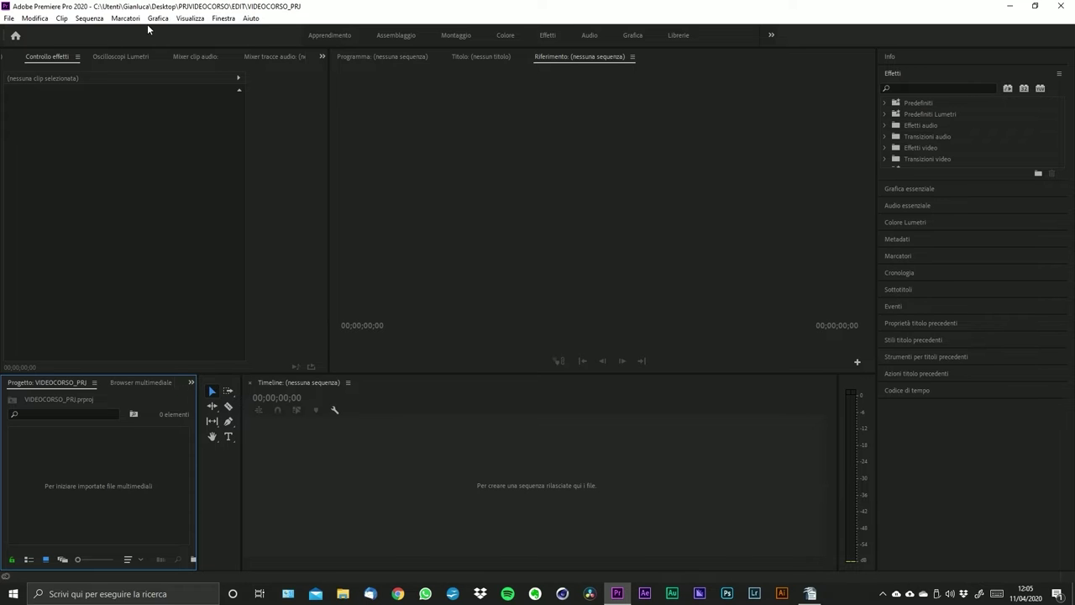
{"action": "left_click", "coordinate": [222, 17]}
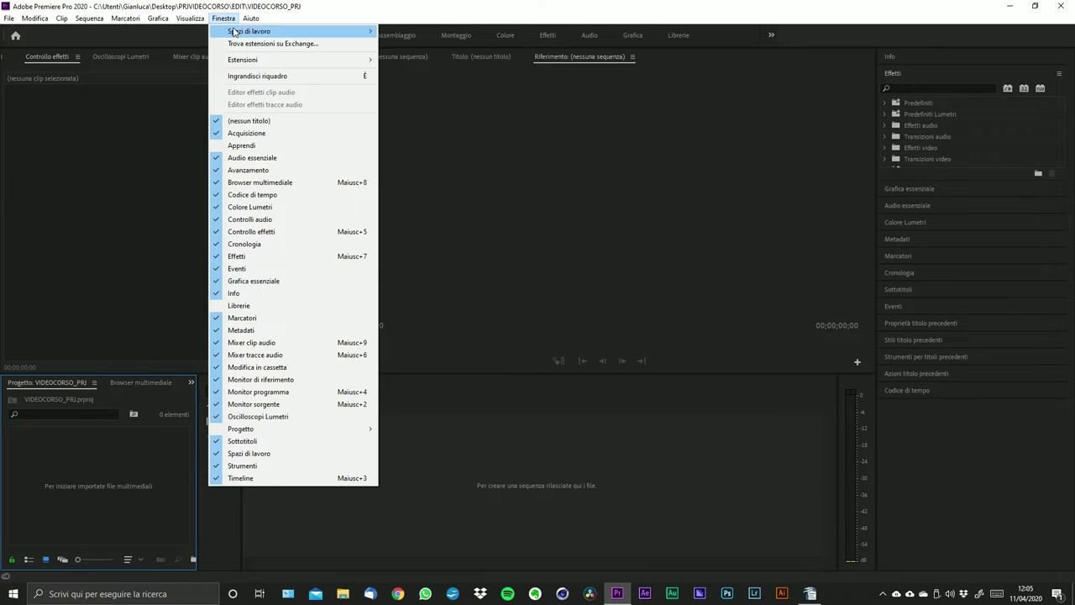
{"action": "mouse_move", "coordinate": [253, 31]}
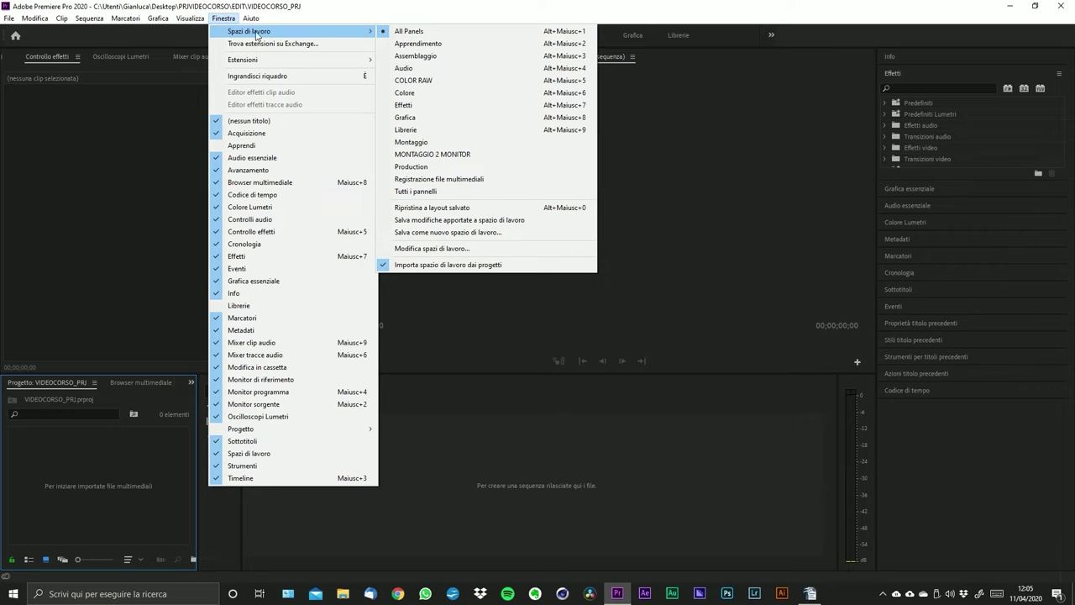
{"action": "left_click", "coordinate": [221, 19]}
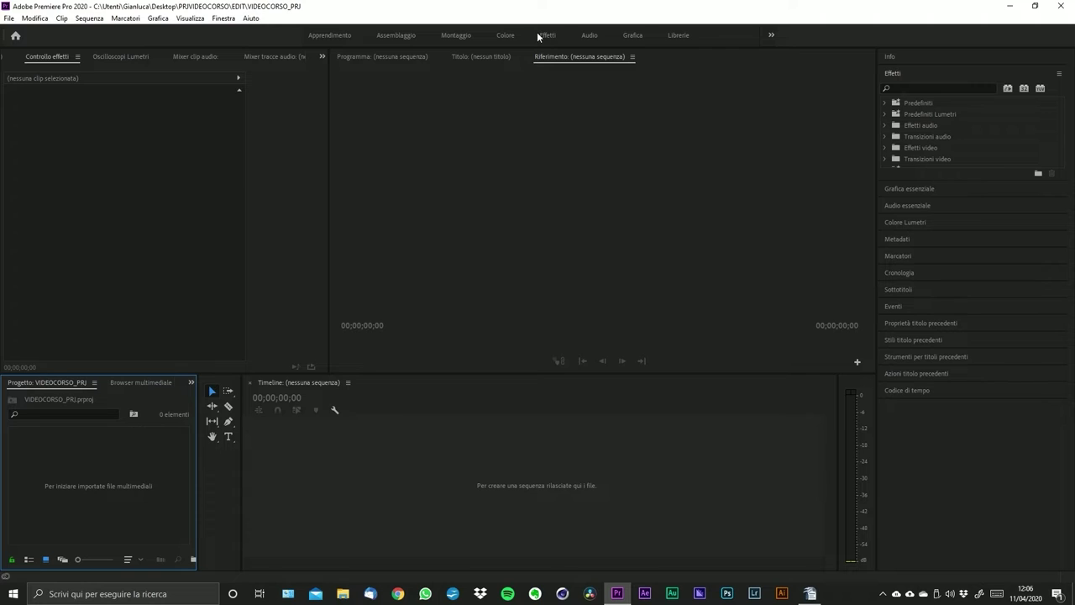
- Pick Assemblaggio via the » workspace overflow and drag the Project panel divider wider
{"action": "left_click", "coordinate": [771, 35]}
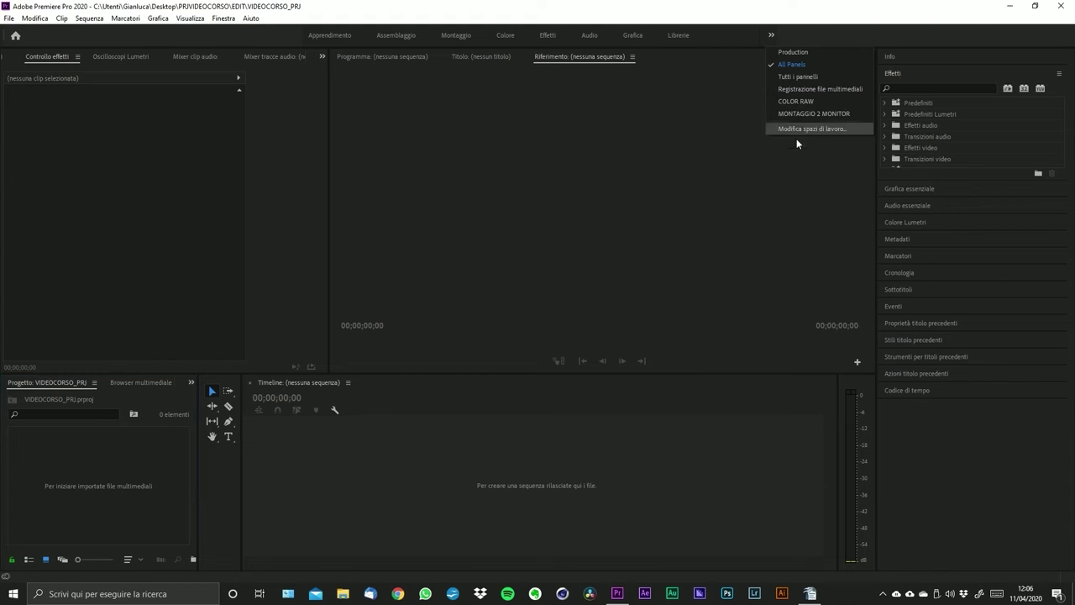
{"action": "left_click", "coordinate": [274, 35]}
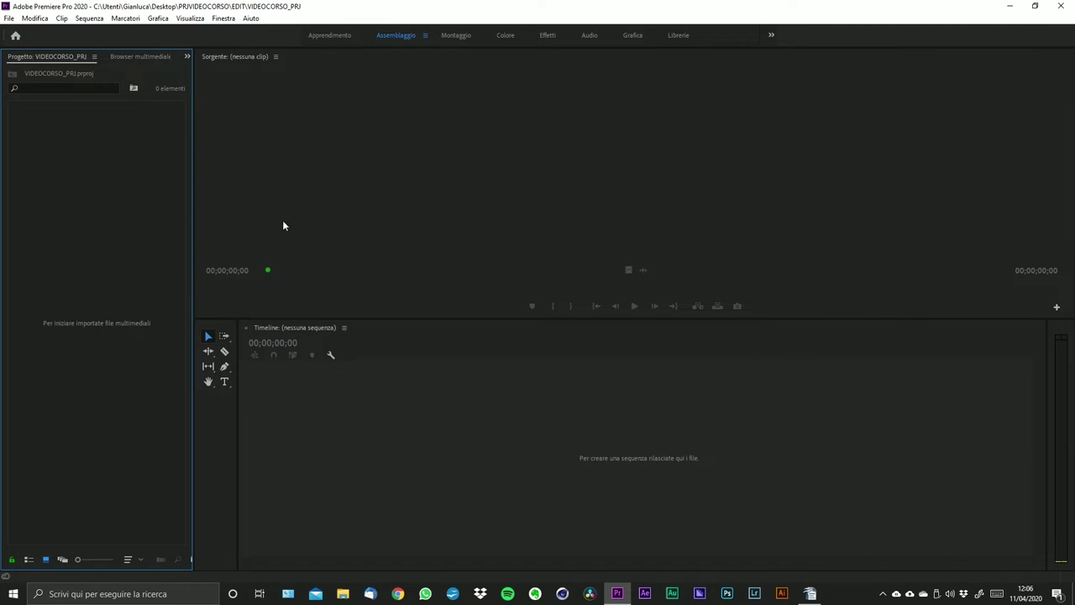
{"action": "left_click_drag", "start_coordinate": [192, 188], "coordinate": [285, 193]}
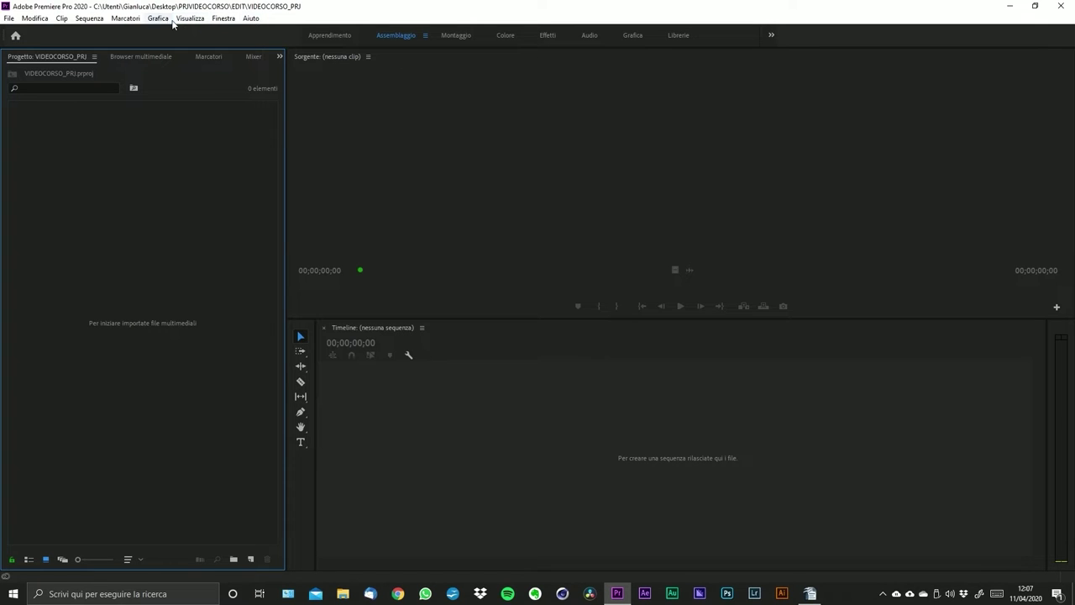
- Choose All Panels under Spazi di lavoro, bring Sorgente forward, and narrow Tools to one column
{"action": "left_click", "coordinate": [190, 18]}
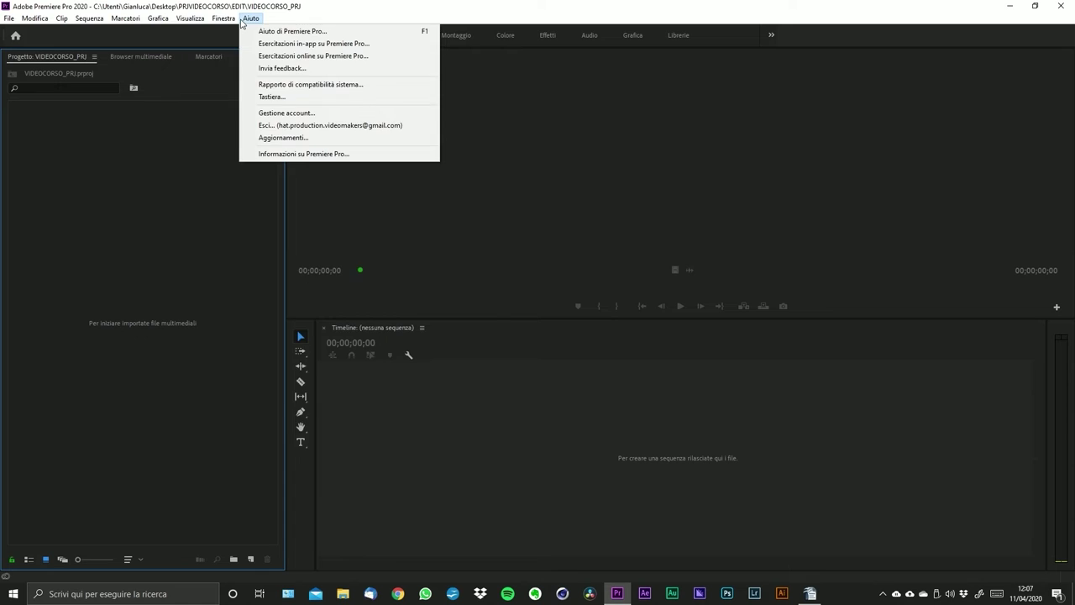
{"action": "mouse_move", "coordinate": [259, 32]}
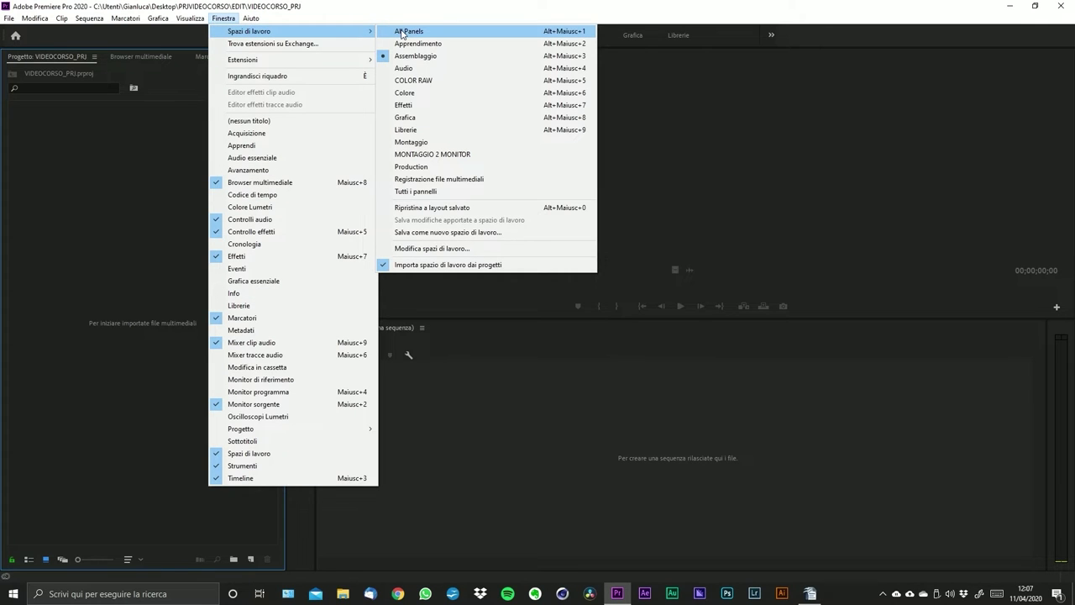
{"action": "left_click", "coordinate": [402, 33]}
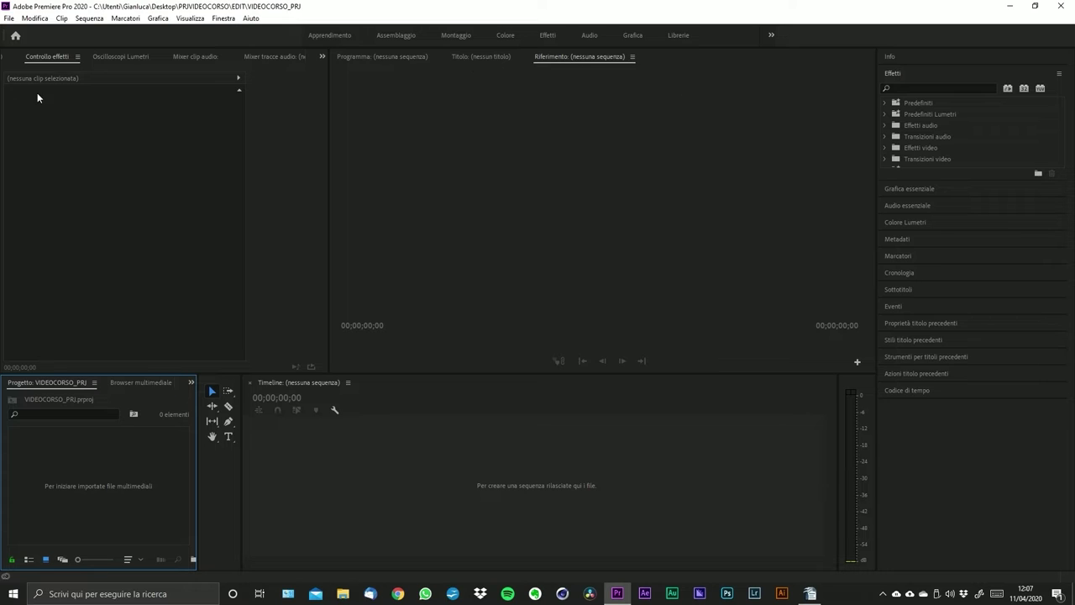
{"action": "left_click", "coordinate": [7, 57]}
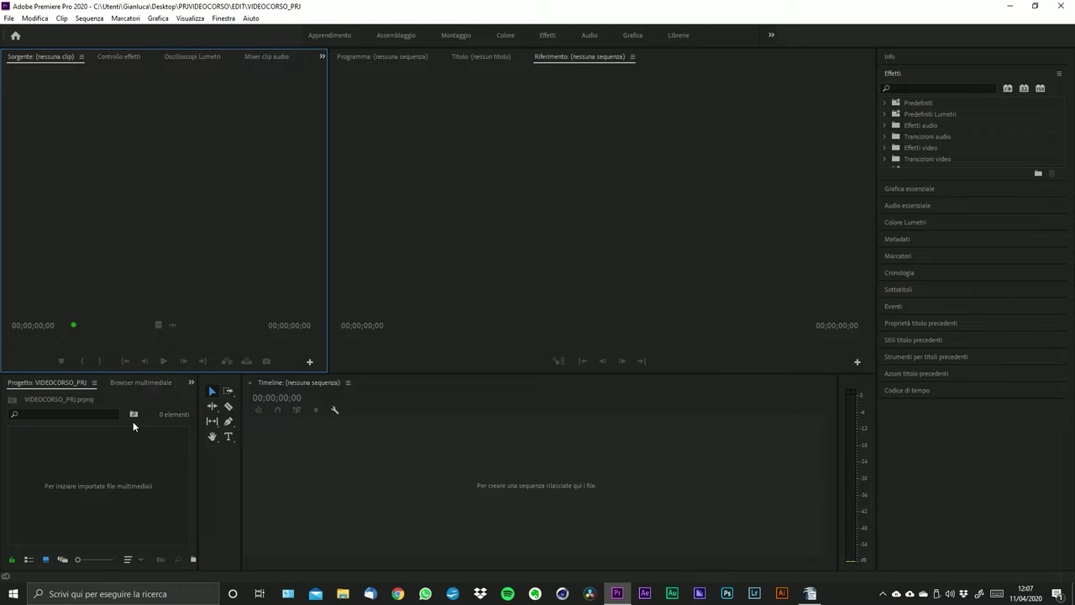
{"action": "left_click_drag", "start_coordinate": [242, 449], "coordinate": [232, 450]}
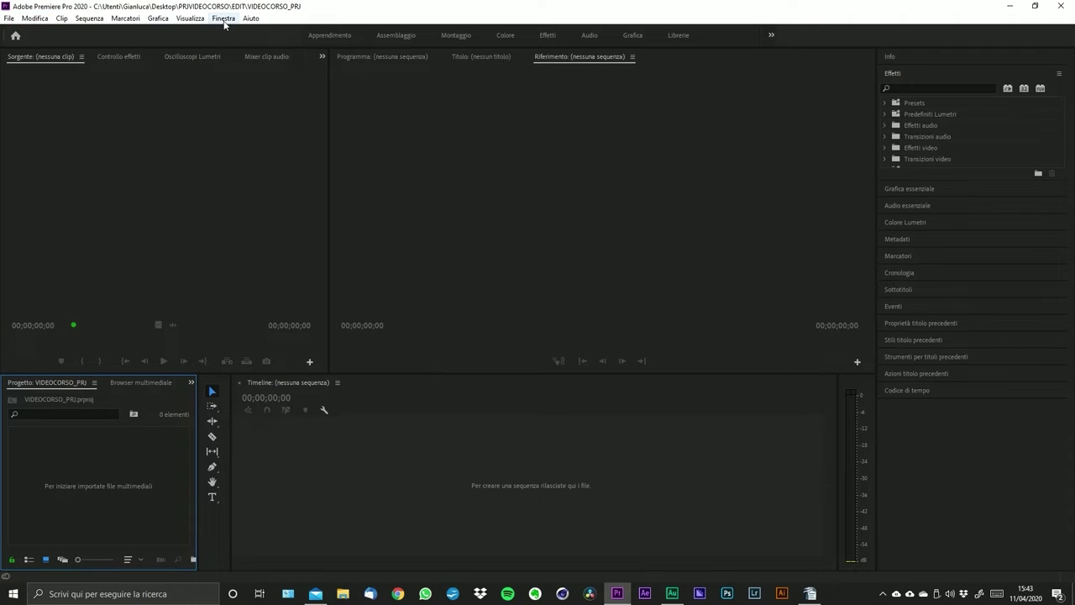
- Open Preferenze > Generali… from the Modifica menu and shift the dialog slightly
{"action": "left_click", "coordinate": [8, 18]}
{"action": "mouse_move", "coordinate": [35, 18]}
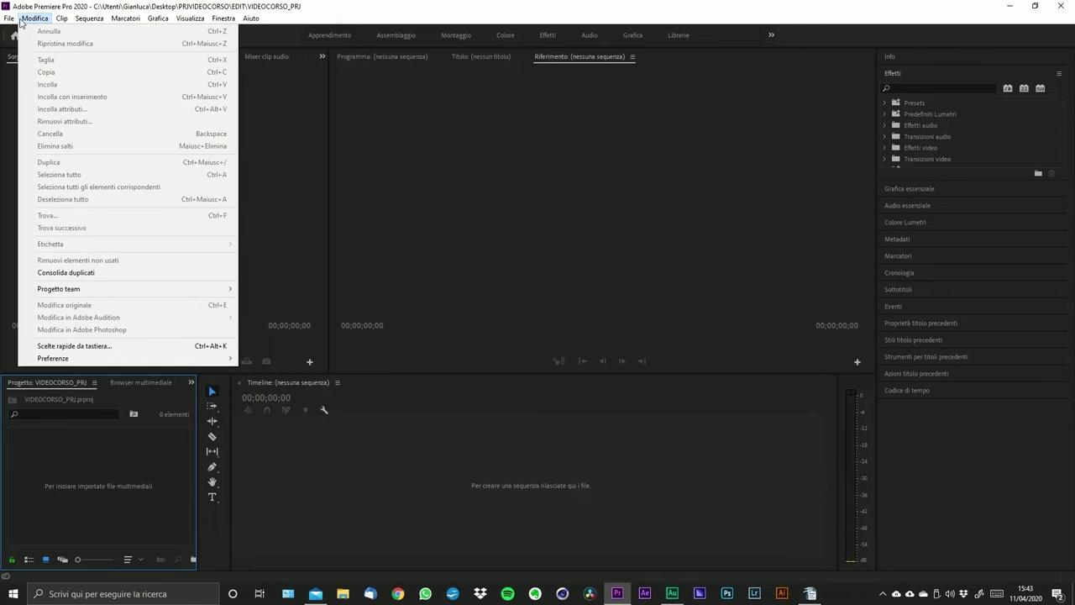
{"action": "mouse_move", "coordinate": [74, 359]}
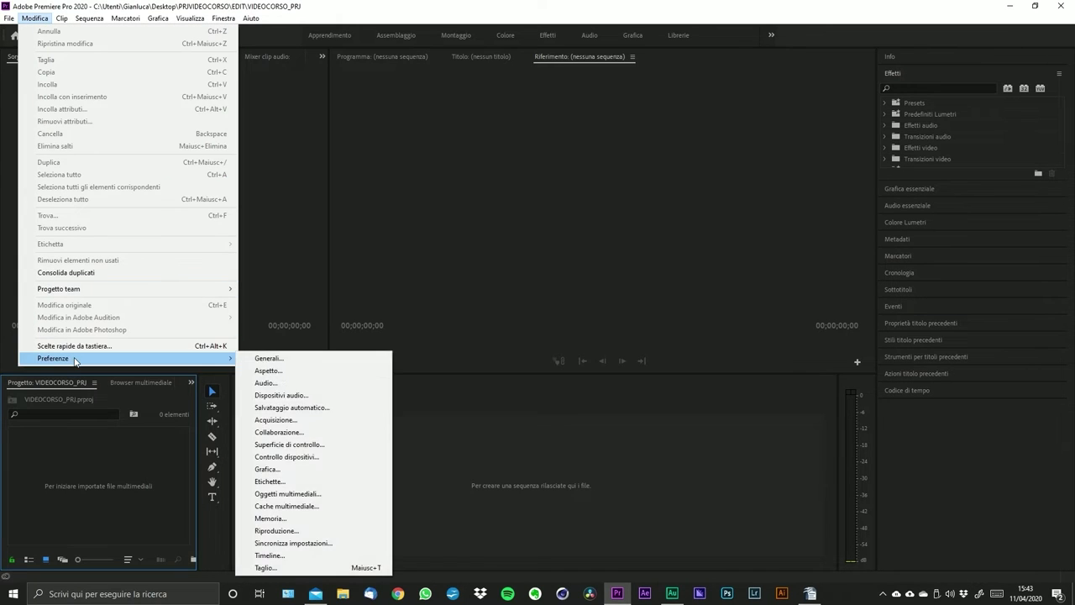
{"action": "left_click", "coordinate": [293, 361]}
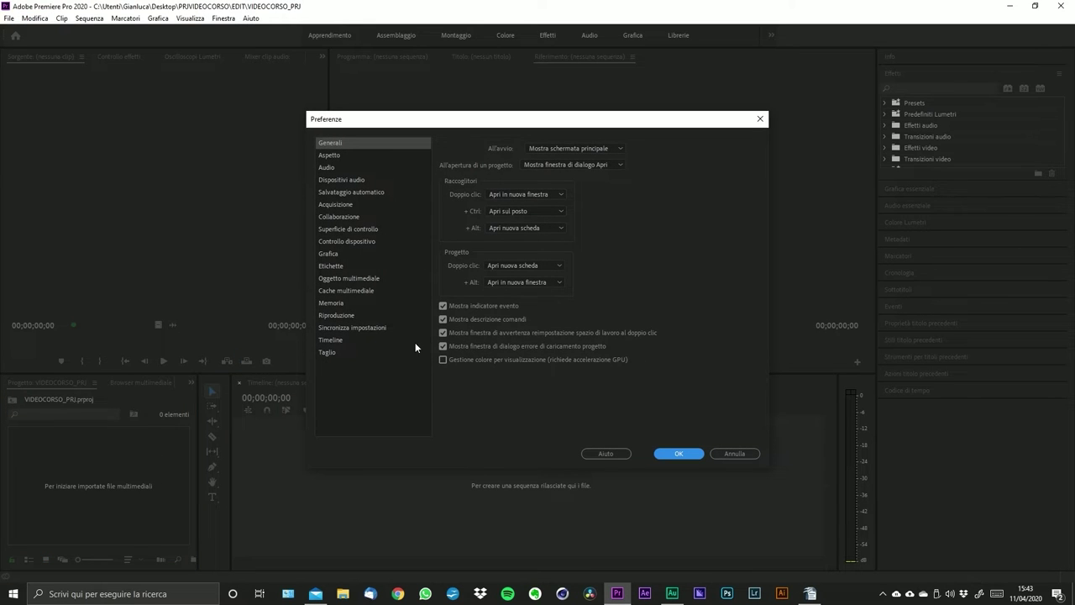
{"action": "left_click_drag", "start_coordinate": [527, 119], "coordinate": [540, 123]}
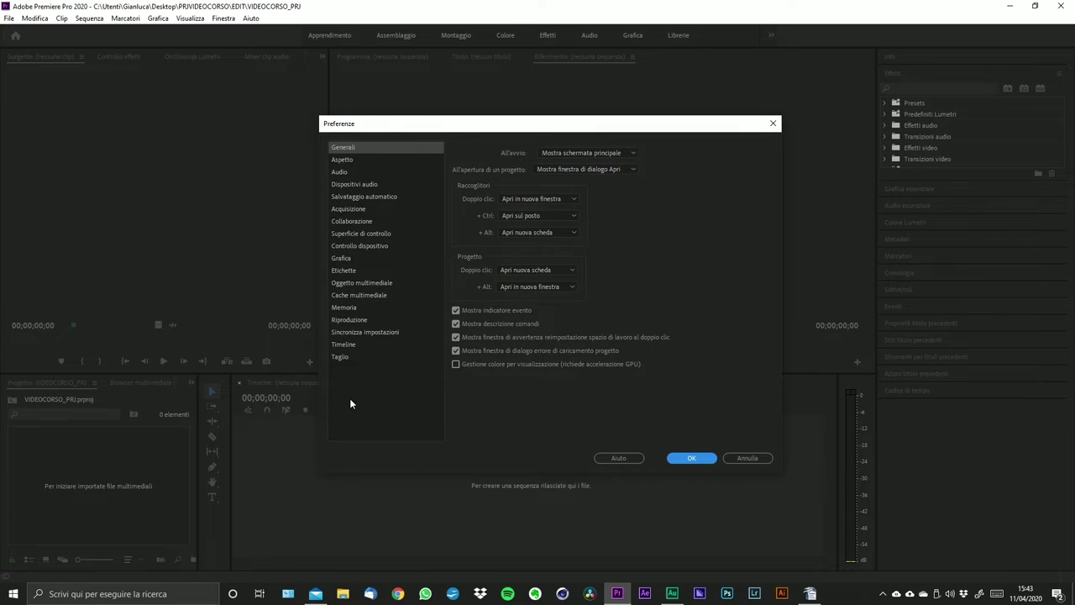
- Look through the Aspetto, Audio and audio devices pages, then return to Generali
{"action": "left_click", "coordinate": [352, 161]}
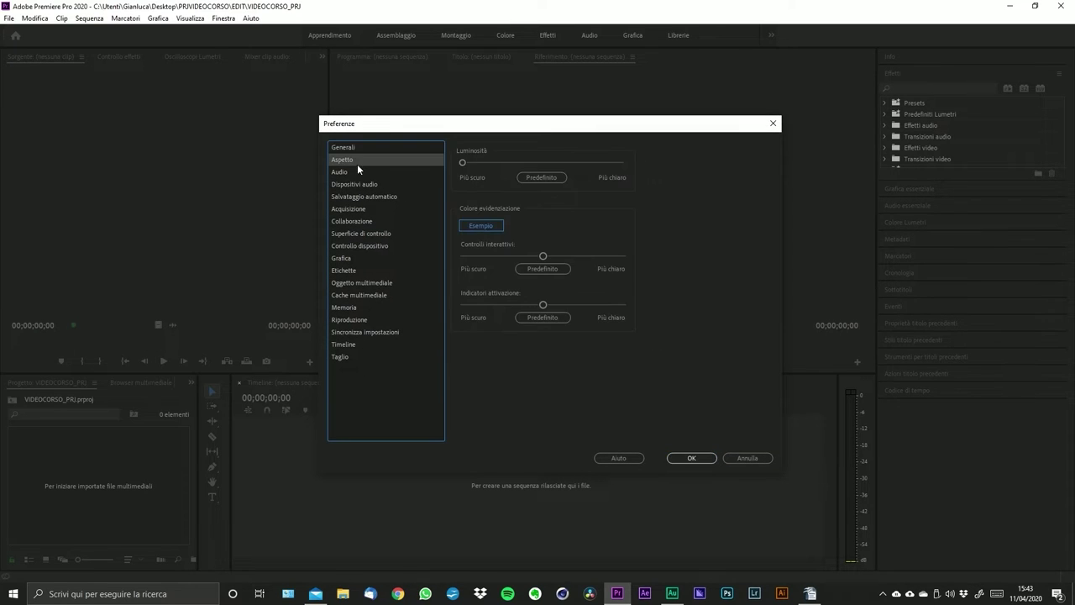
{"action": "left_click", "coordinate": [346, 172]}
{"action": "left_click", "coordinate": [353, 184]}
{"action": "left_click", "coordinate": [346, 147]}
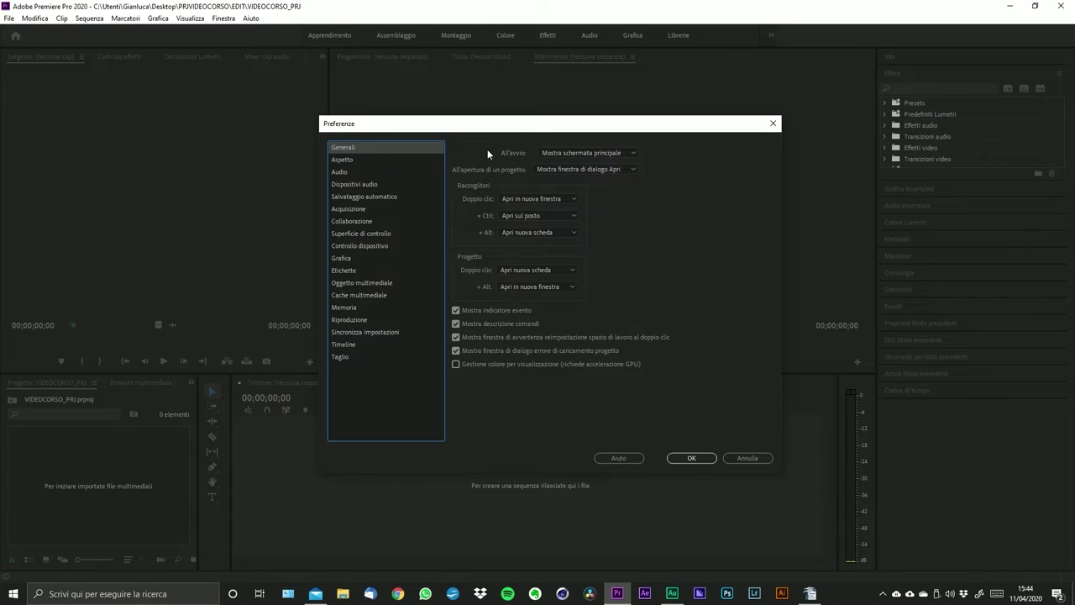
- Review the All'avvio and All'apertura di un progetto dropdown choices, leaving both unchanged
{"action": "left_click", "coordinate": [608, 152]}
{"action": "left_click", "coordinate": [665, 160]}
{"action": "left_click", "coordinate": [626, 166]}
{"action": "left_click", "coordinate": [680, 161]}
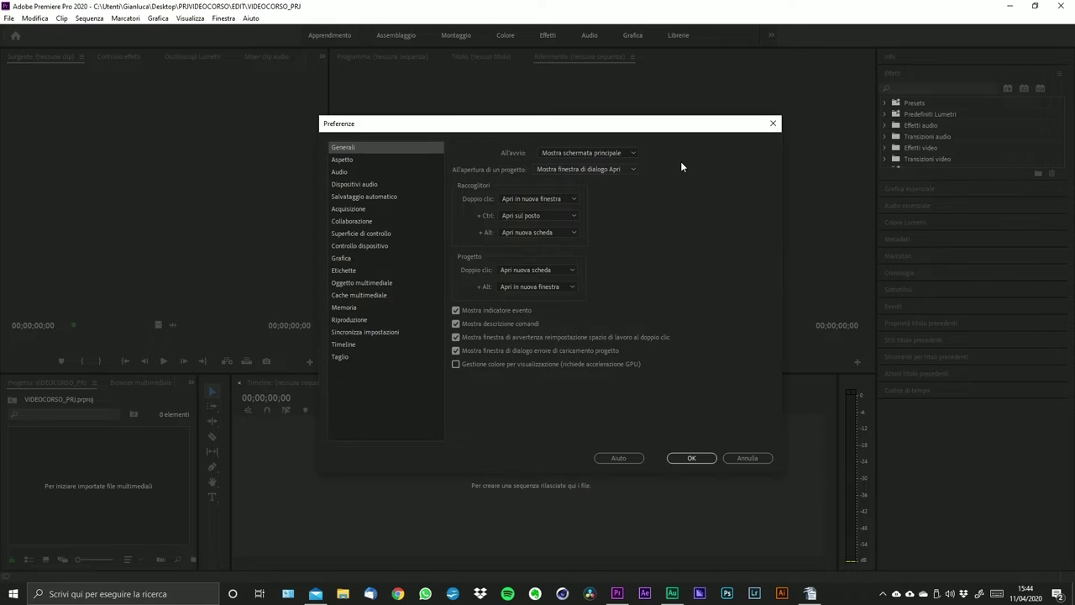
{"action": "left_click", "coordinate": [595, 168]}
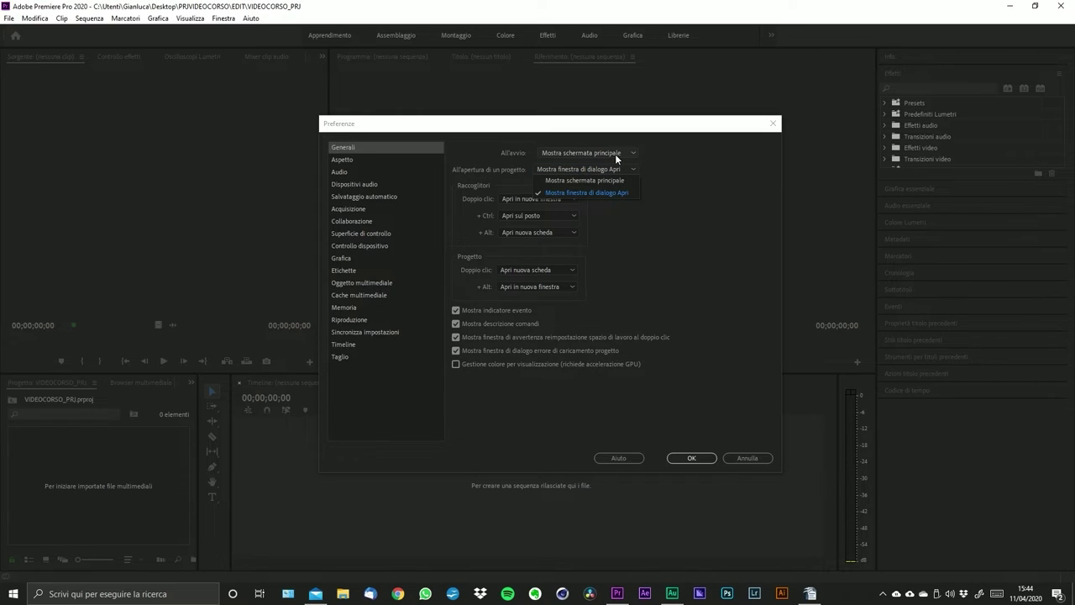
{"action": "left_click", "coordinate": [615, 164]}
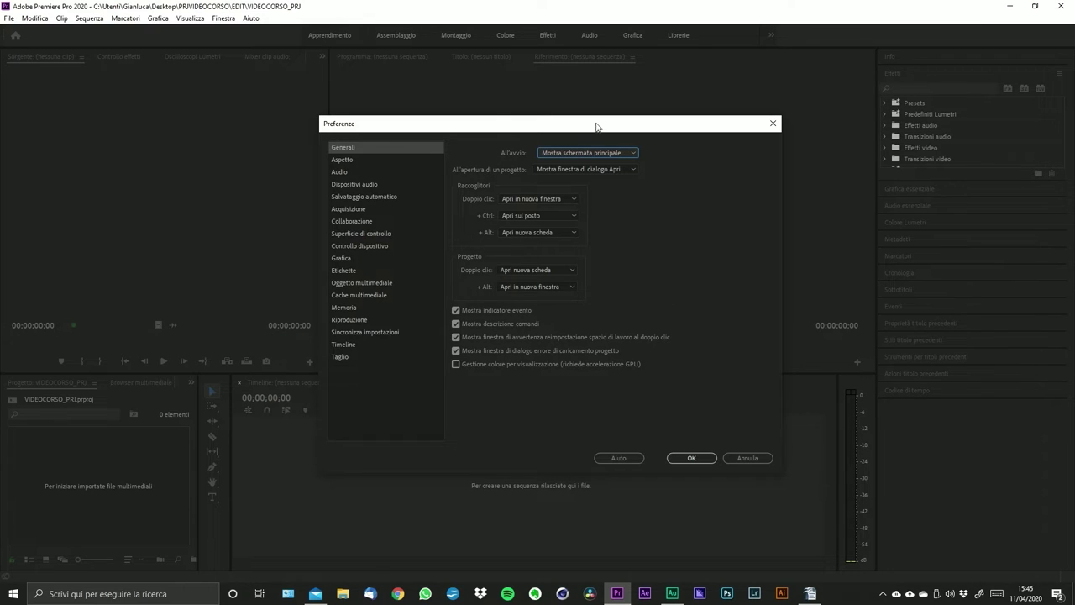
- Show the Aspetto page, briefly brightening the interface before returning Luminosità to darkest
{"action": "left_click", "coordinate": [352, 159]}
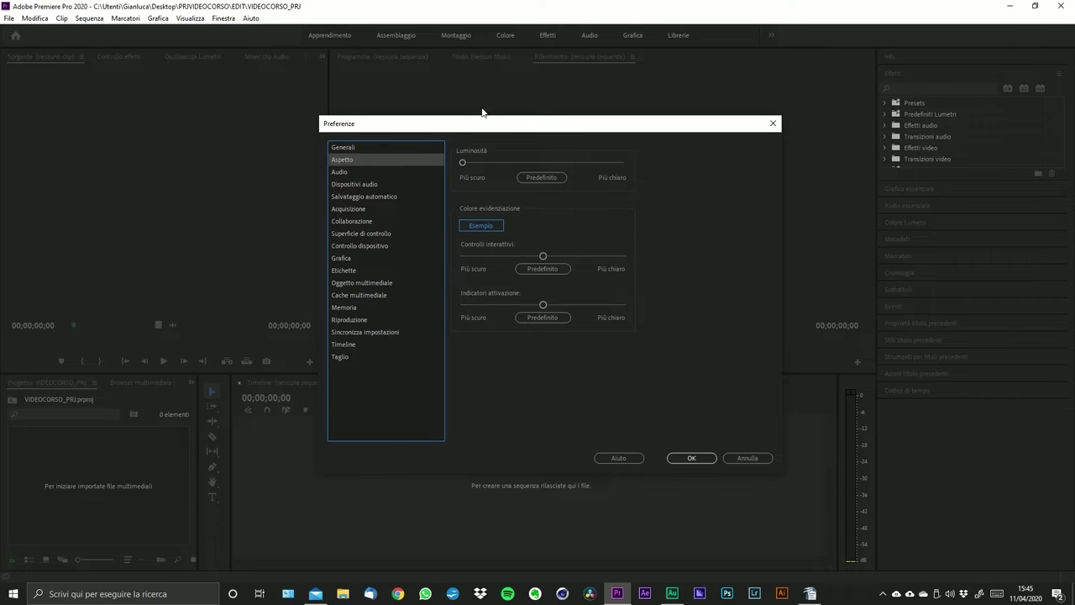
{"action": "left_click", "coordinate": [466, 162]}
{"action": "left_click_drag", "start_coordinate": [465, 159], "coordinate": [448, 156]}
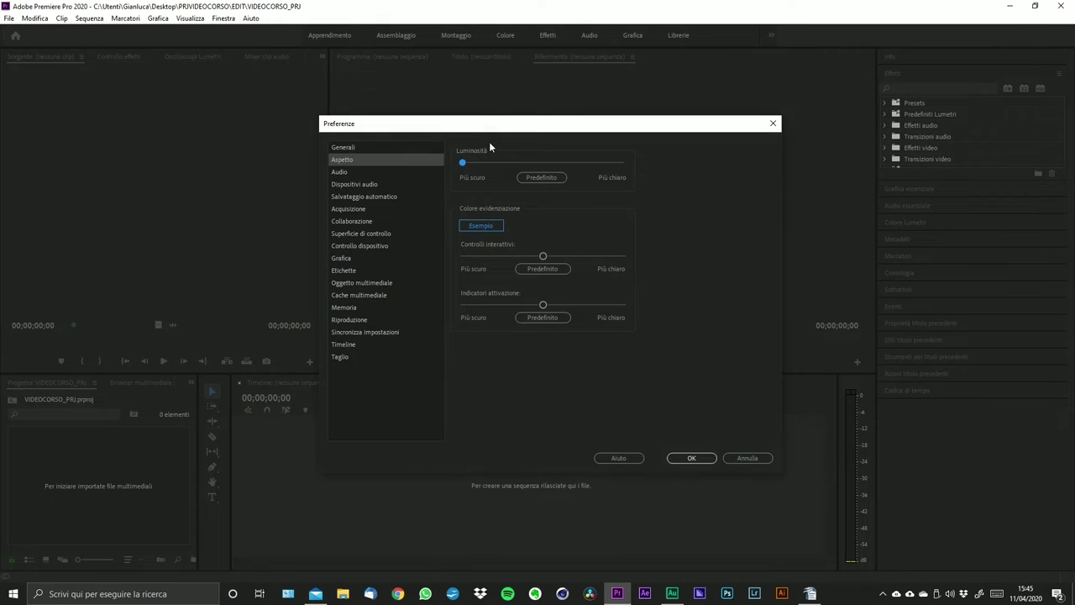
- Show the Audio page, with 5.1 mixdown Fronte + Retro and 6 dB large volume adjustment
{"action": "left_click", "coordinate": [336, 171]}
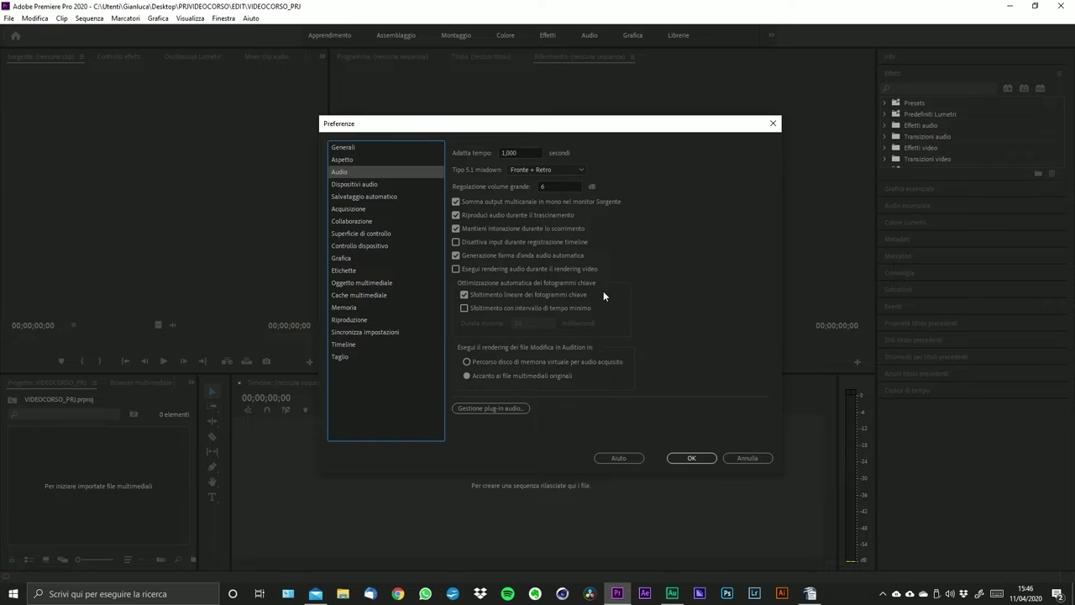
- View Dispositivi audio, then Salvataggio automatico: save every 5 minutes, keep 20 versions
{"action": "left_click", "coordinate": [361, 185]}
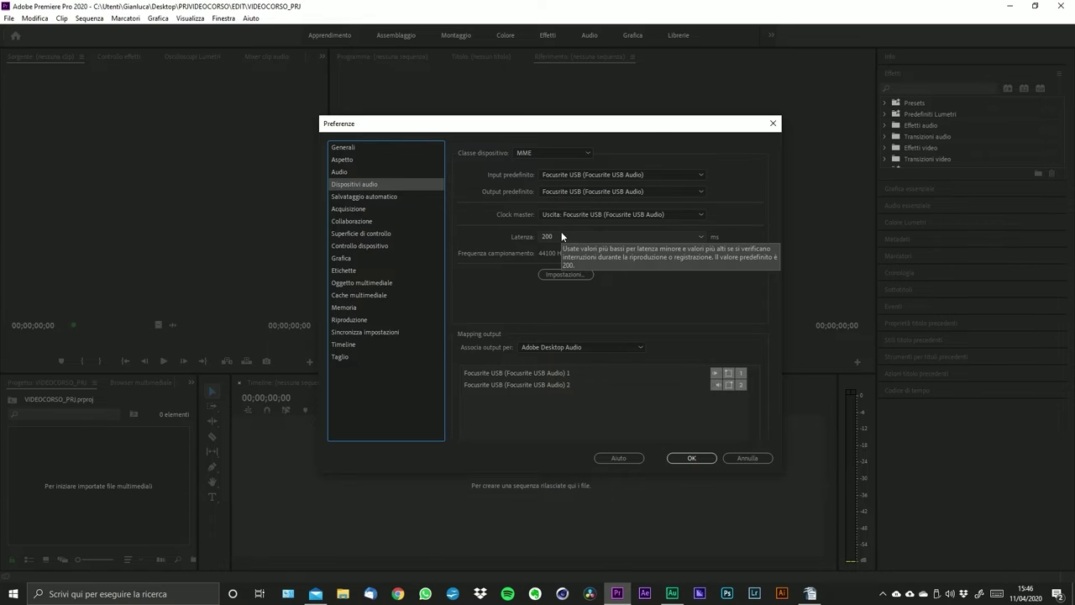
{"action": "left_click", "coordinate": [375, 197]}
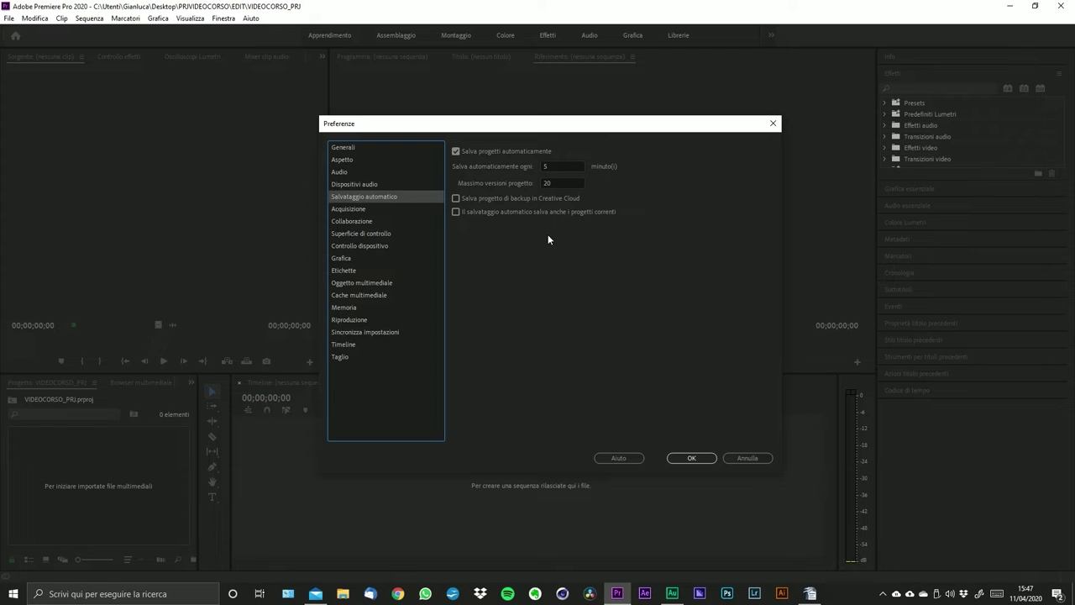
- Compare the Acquisizione and Collaborazione preference pages, switching between them
{"action": "left_click", "coordinate": [338, 212]}
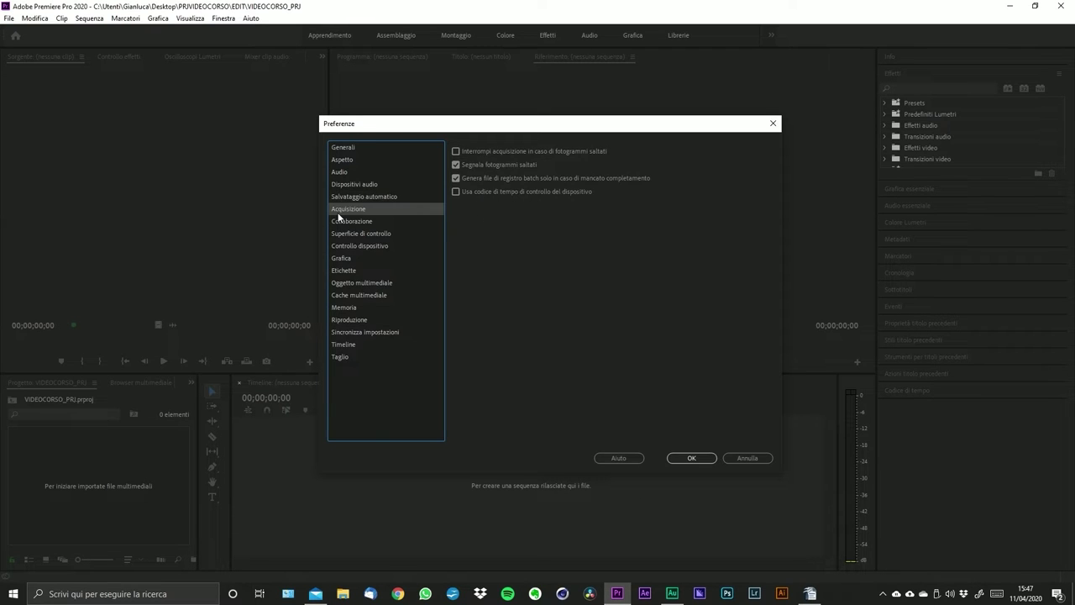
{"action": "left_click", "coordinate": [350, 220]}
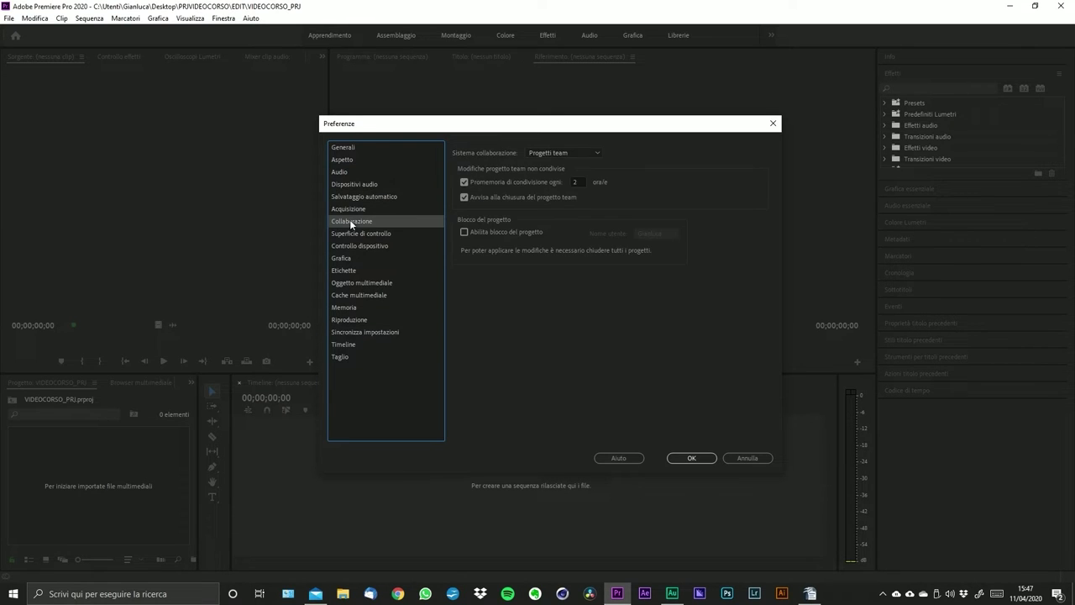
{"action": "left_click", "coordinate": [348, 207]}
{"action": "left_click", "coordinate": [346, 221]}
{"action": "left_click", "coordinate": [347, 211]}
{"action": "left_click", "coordinate": [351, 222]}
- Step through Superficie di controllo, Controllo dispositivo and Grafica pages to Etichette
{"action": "left_click", "coordinate": [354, 233]}
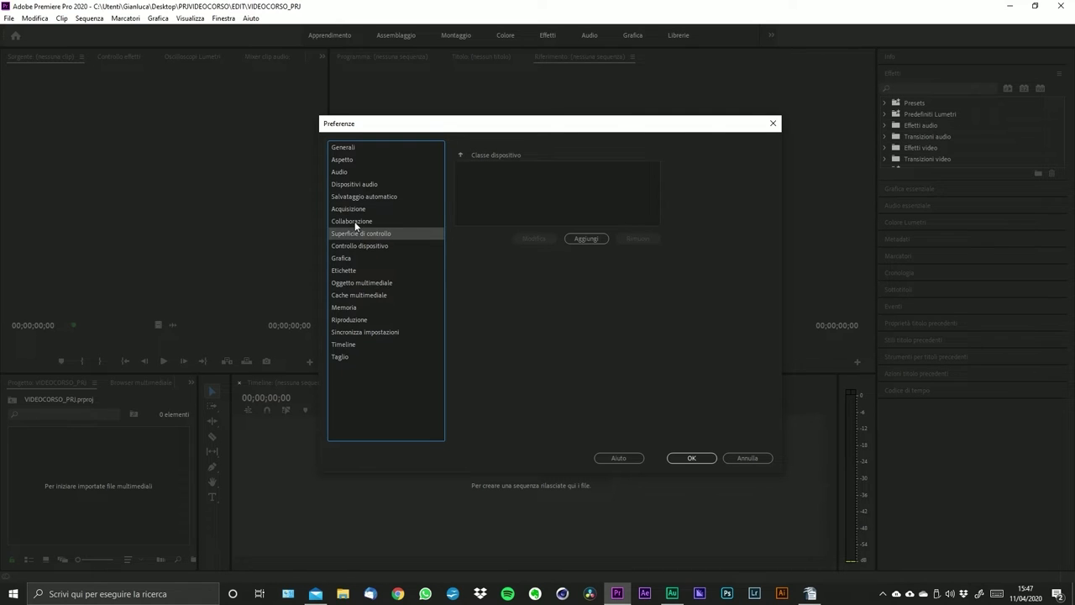
{"action": "left_click", "coordinate": [351, 246]}
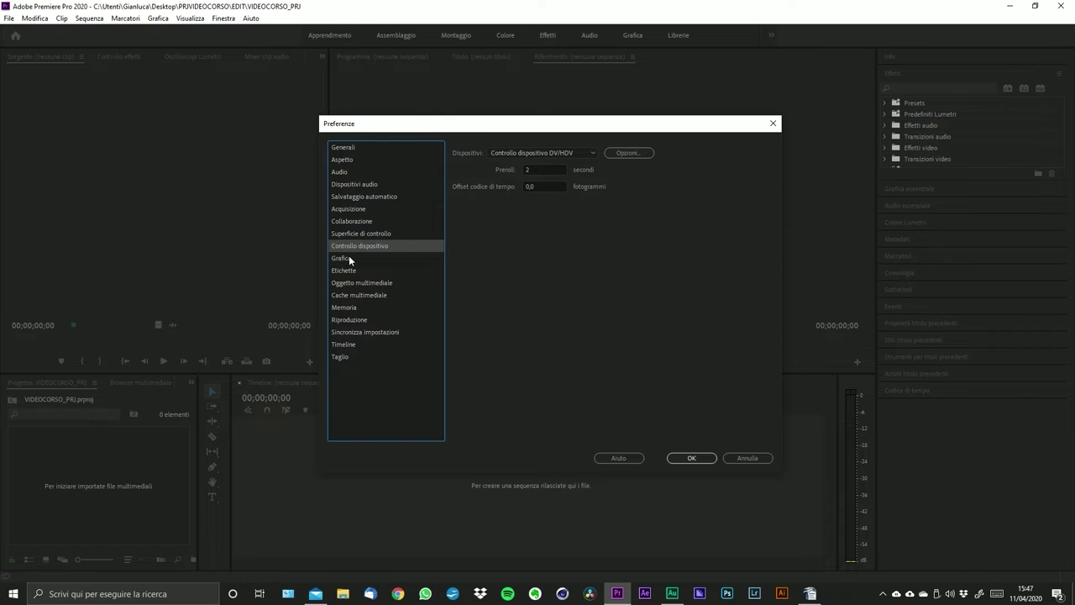
{"action": "left_click", "coordinate": [347, 256]}
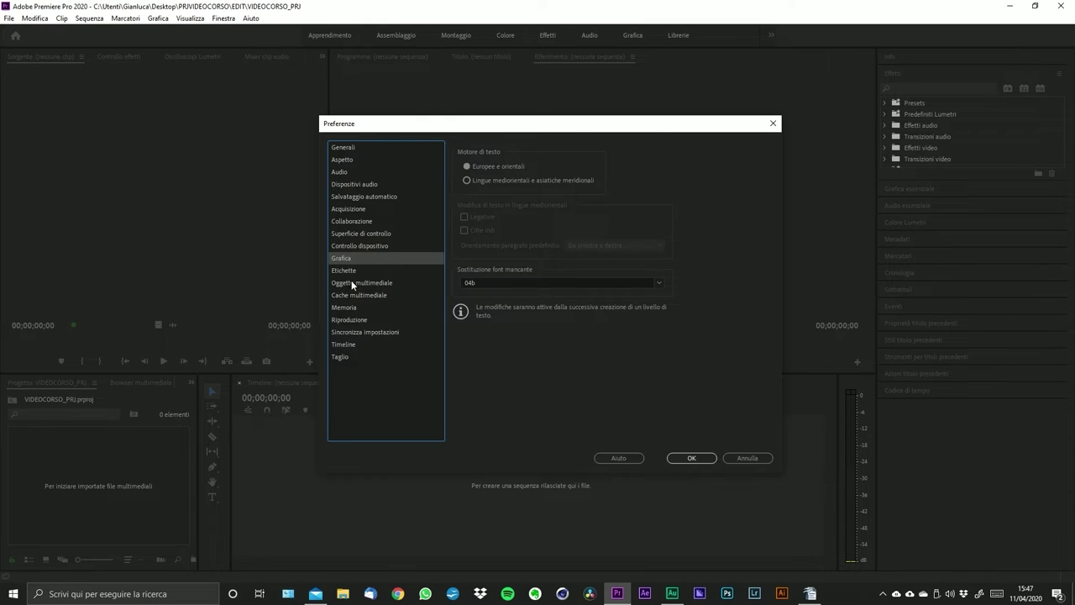
{"action": "left_click", "coordinate": [349, 270]}
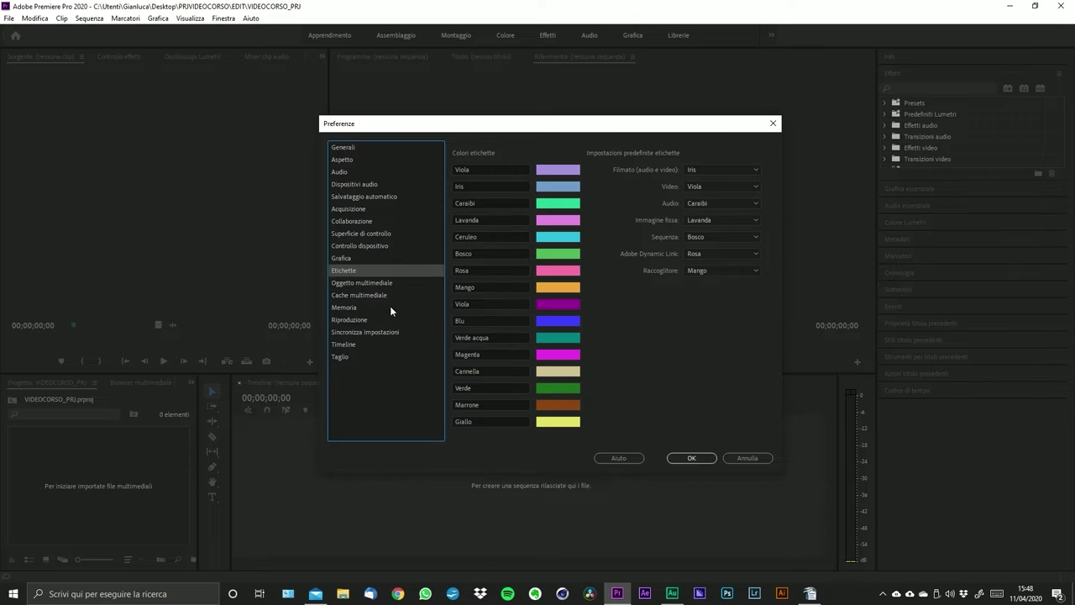
- View Oggetto multimediale and Cache multimediale, then Memoria with 5 GB reserved
{"action": "left_click", "coordinate": [365, 283]}
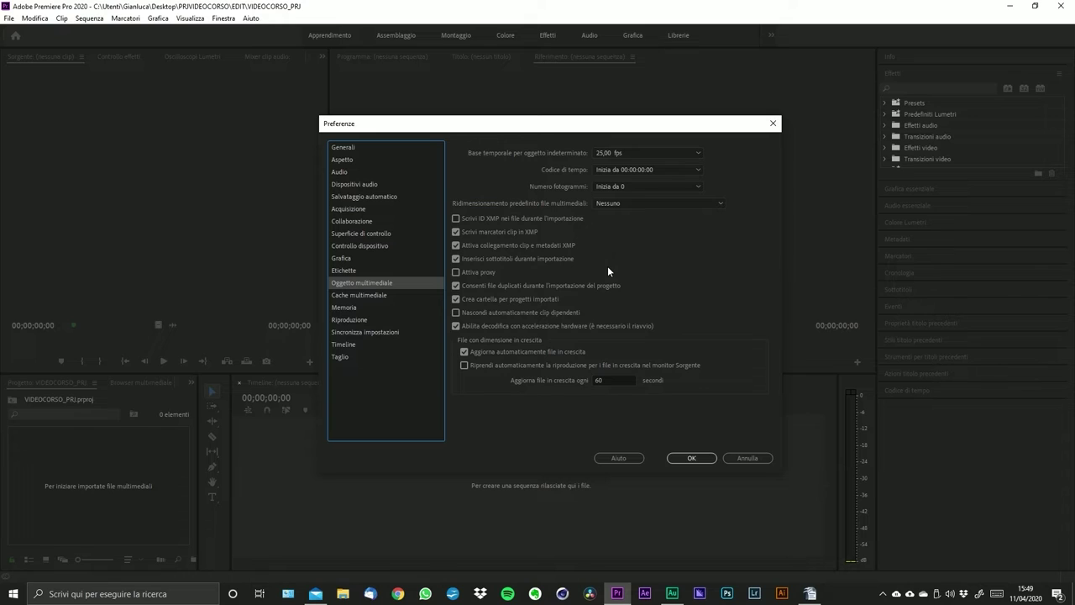
{"action": "left_click", "coordinate": [368, 296]}
{"action": "key", "text": "Down"}
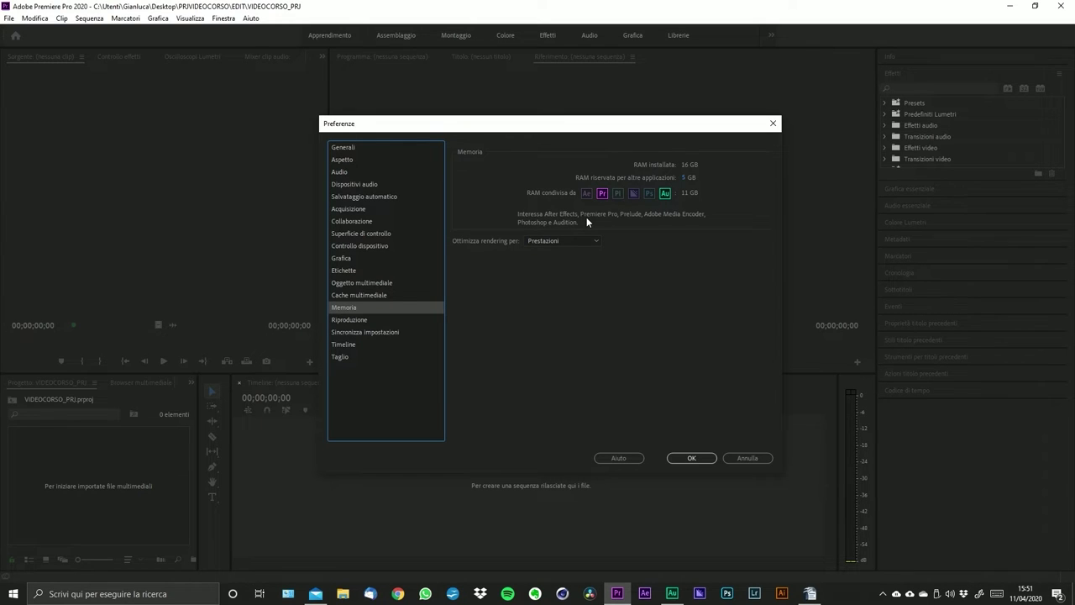
- Show the Riproduzione page: 3-second preroll, 2-second postroll, 5-frame skip
{"action": "left_click", "coordinate": [347, 320]}
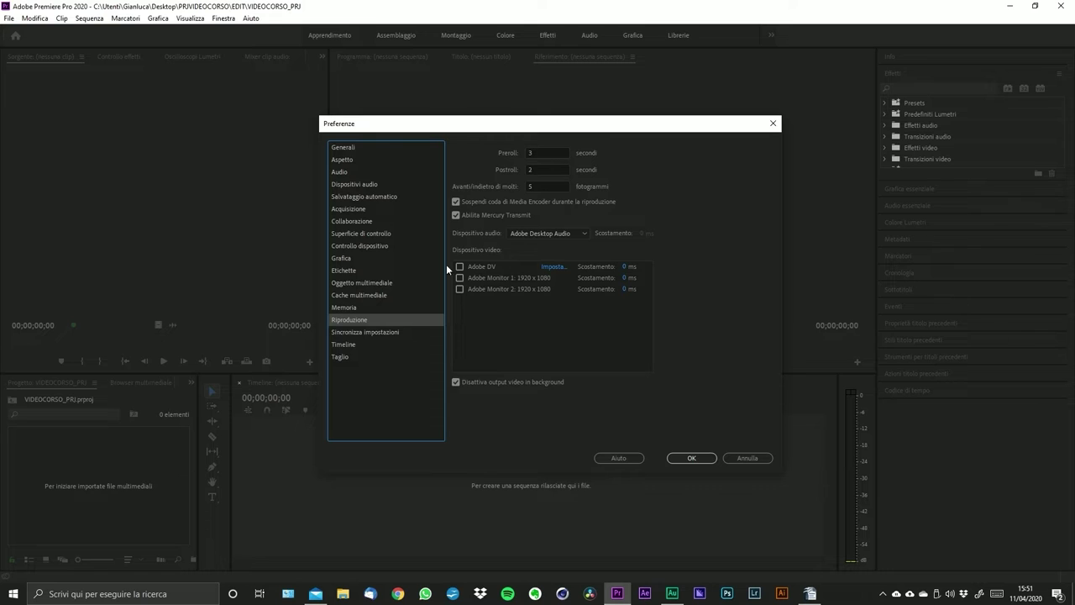
- View Sincronizza impostazioni, then the Timeline page with 25-frame video transitions
{"action": "left_click", "coordinate": [370, 332]}
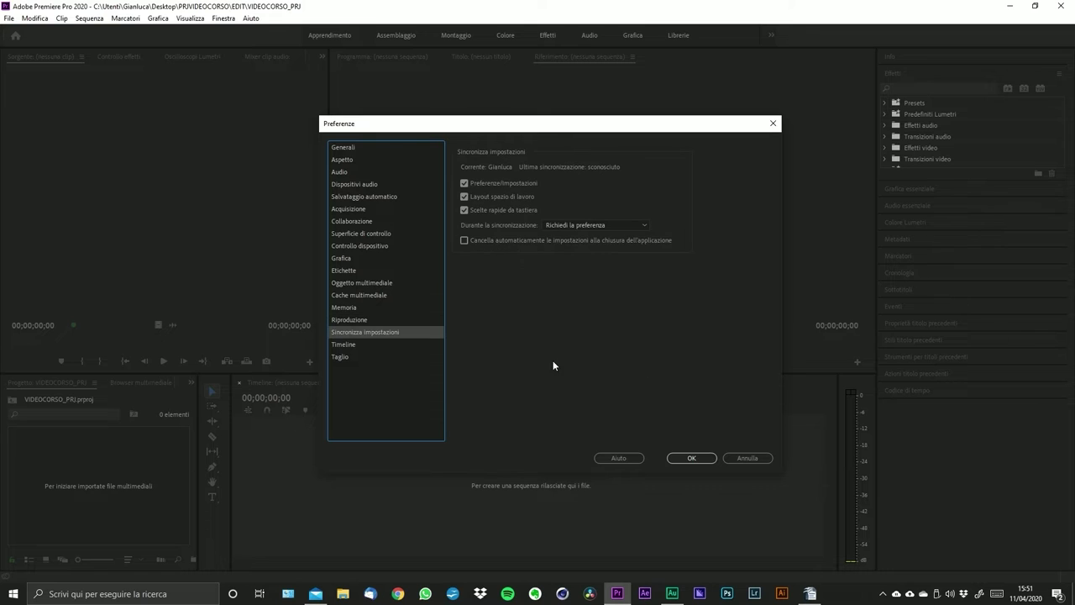
{"action": "left_click", "coordinate": [352, 345]}
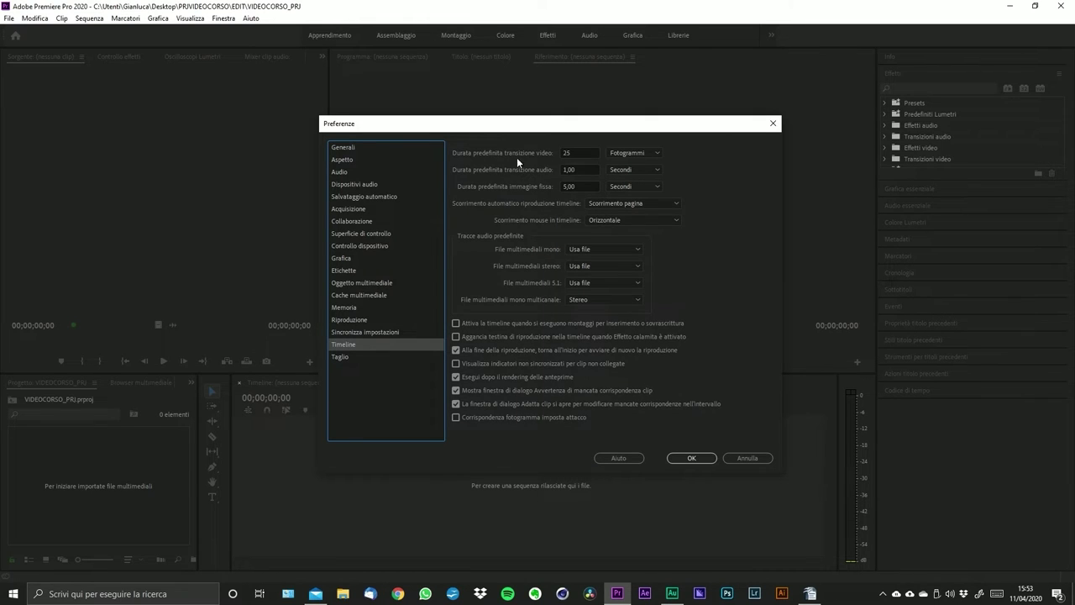
- Show the Taglio page with 5-frame large trim offset and 100 audio time units
{"action": "key", "text": "Tab"}
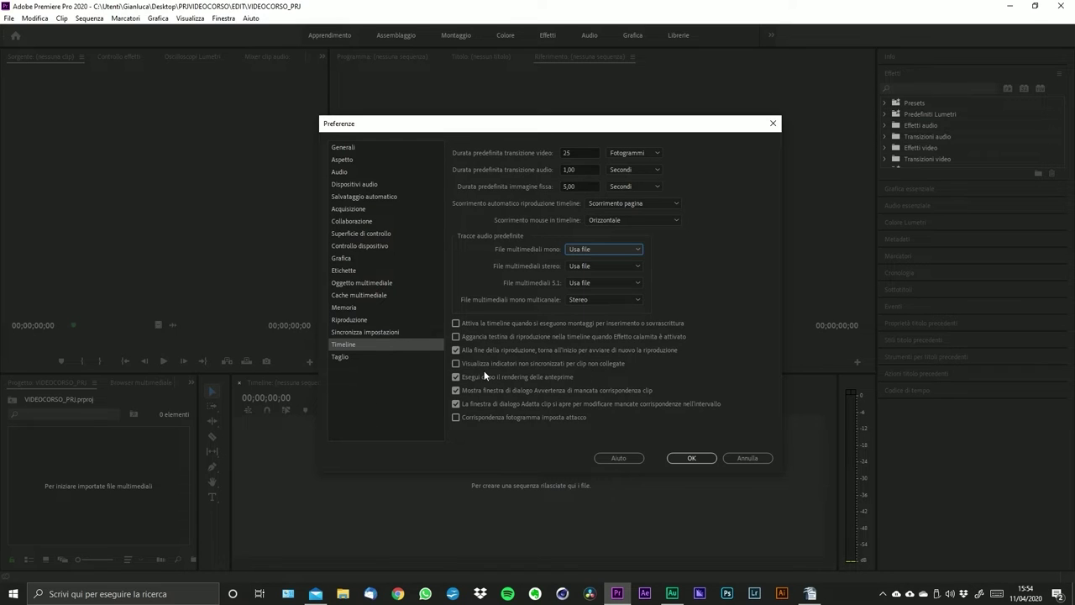
{"action": "left_click", "coordinate": [343, 362]}
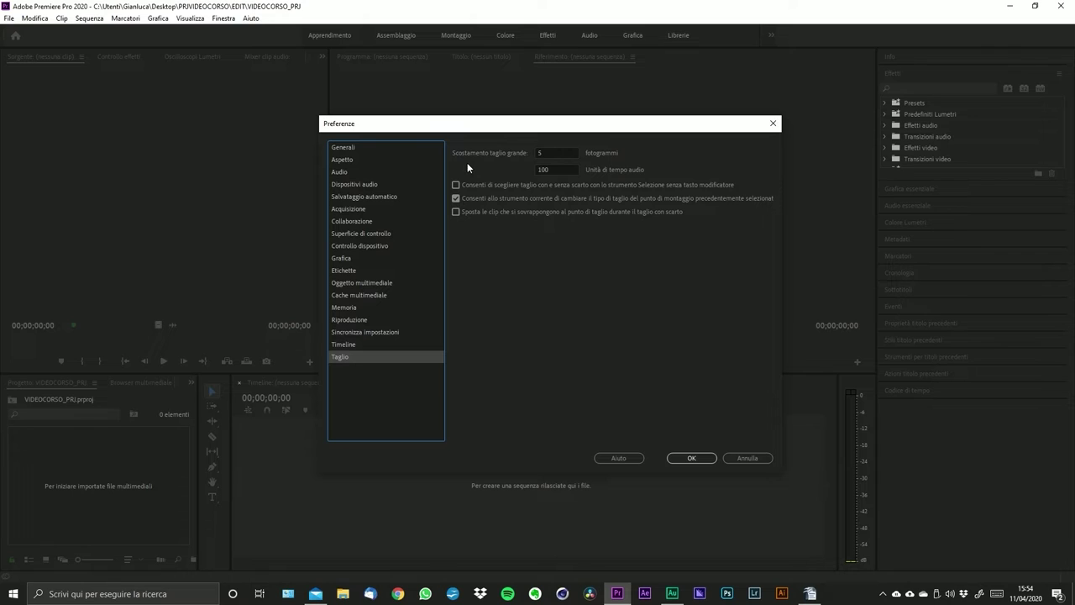
{"action": "left_click", "coordinate": [552, 153]}
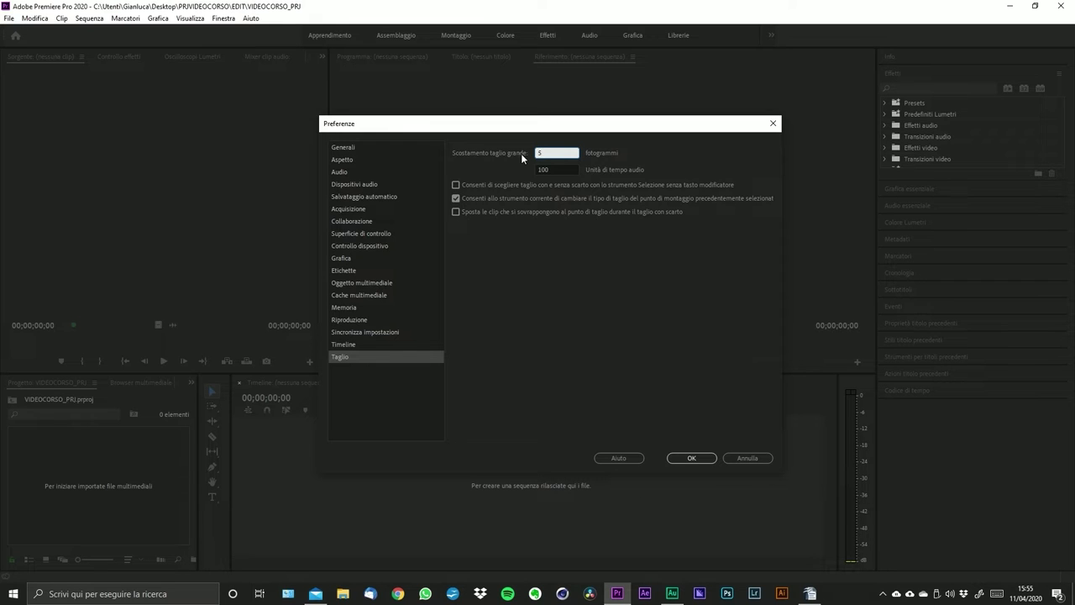
{"action": "left_click", "coordinate": [567, 170]}
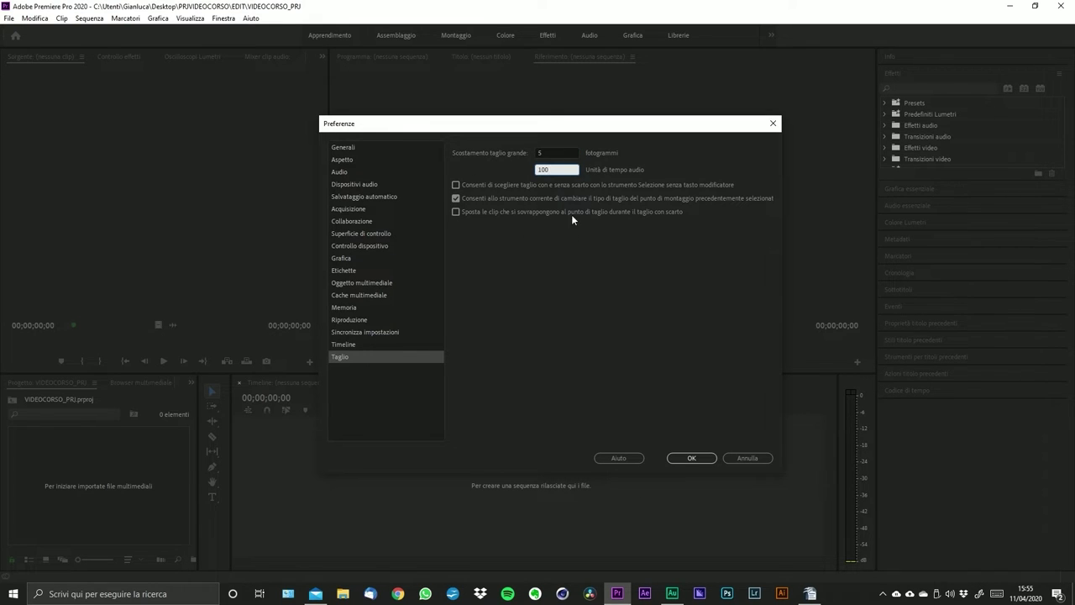
{"action": "left_click", "coordinate": [601, 238]}
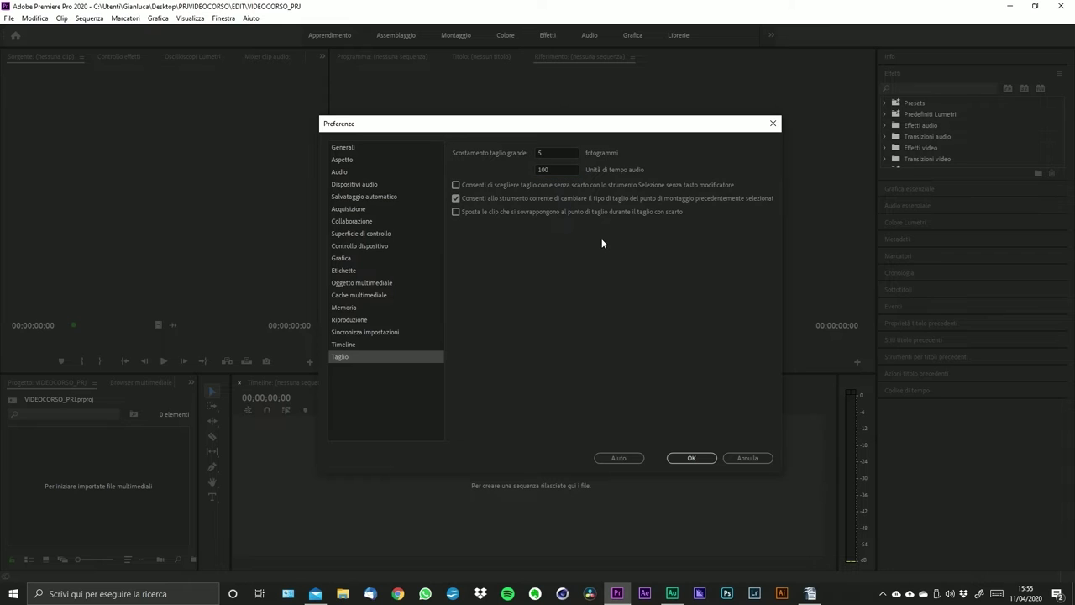
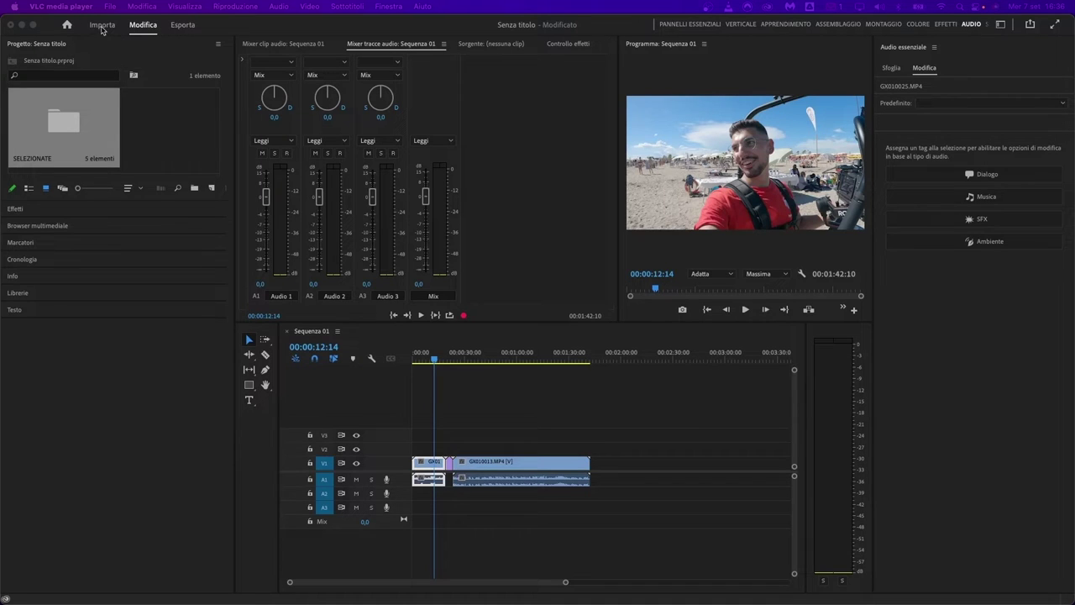
- Tour the Import, Export and Edit pages, then try the Pannelli essenziali, Verticale and Apprendimento workspaces
{"action": "left_click", "coordinate": [102, 26]}
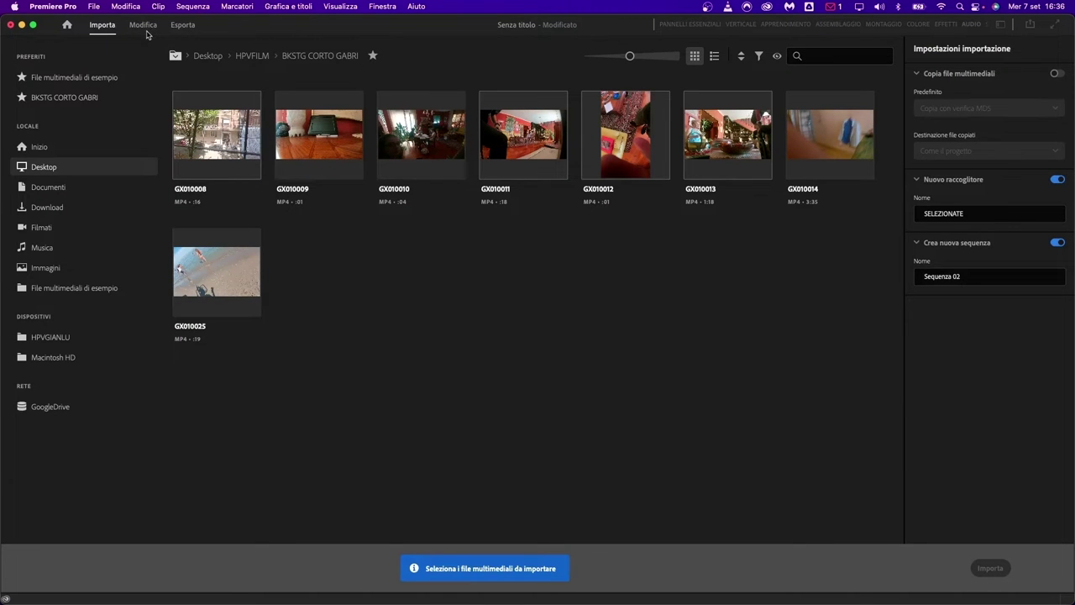
{"action": "left_click", "coordinate": [142, 26]}
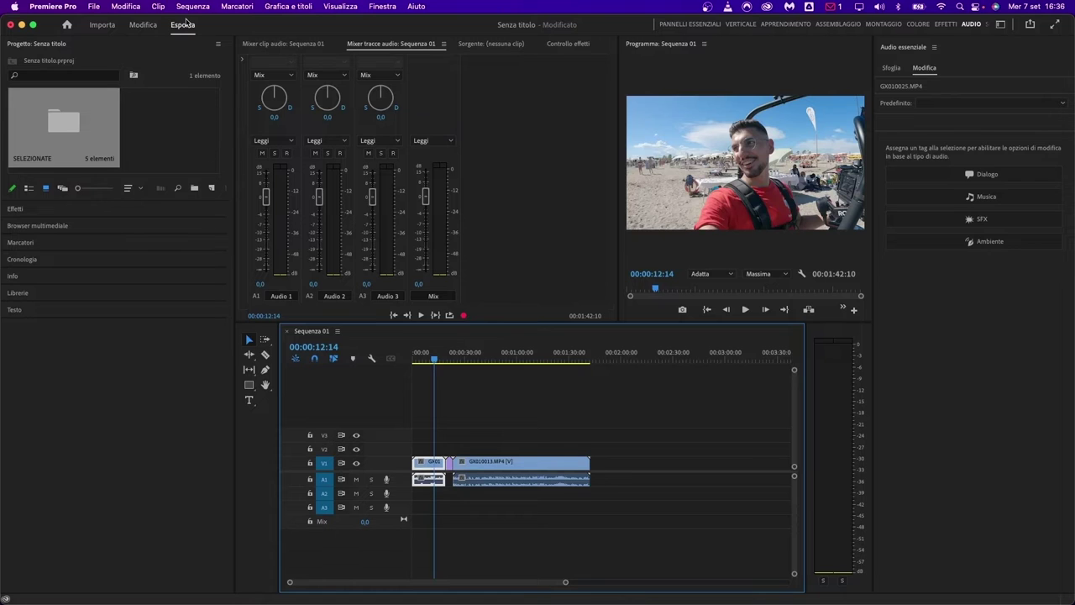
{"action": "left_click", "coordinate": [182, 25]}
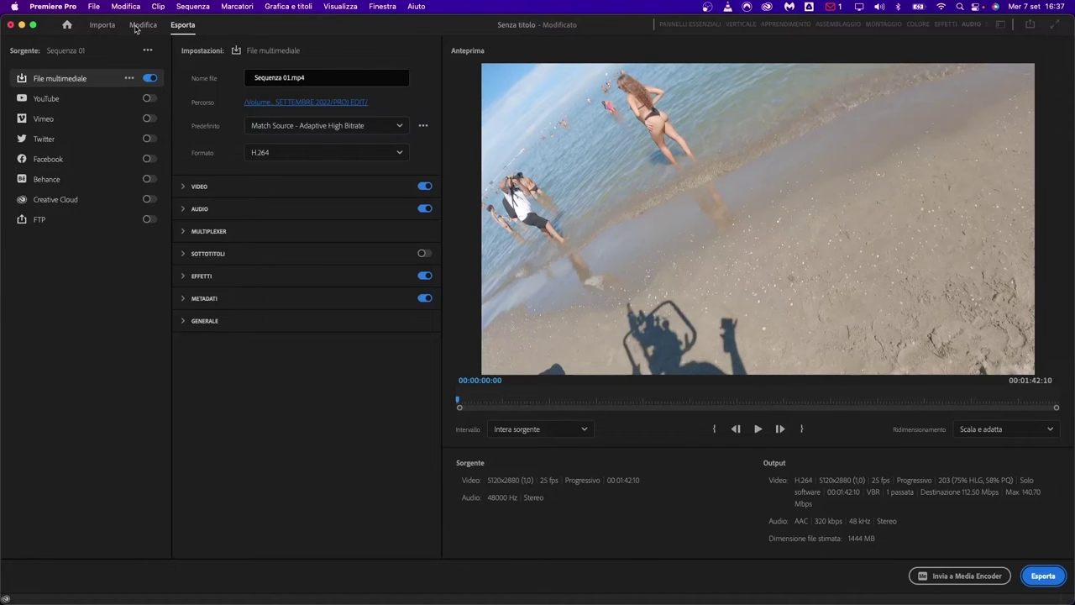
{"action": "left_click", "coordinate": [138, 27]}
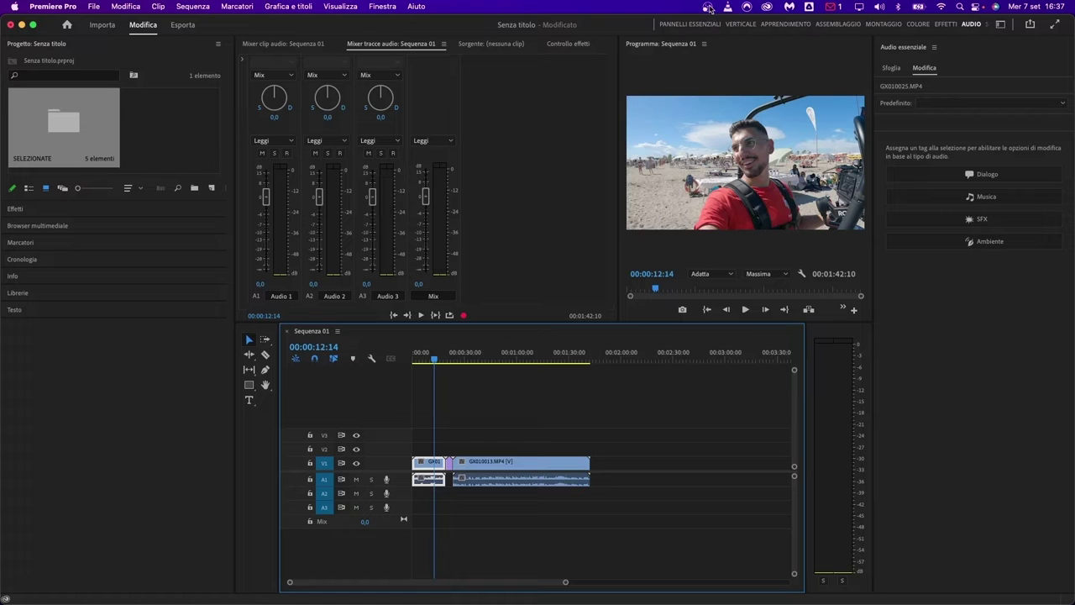
{"action": "left_click", "coordinate": [680, 24]}
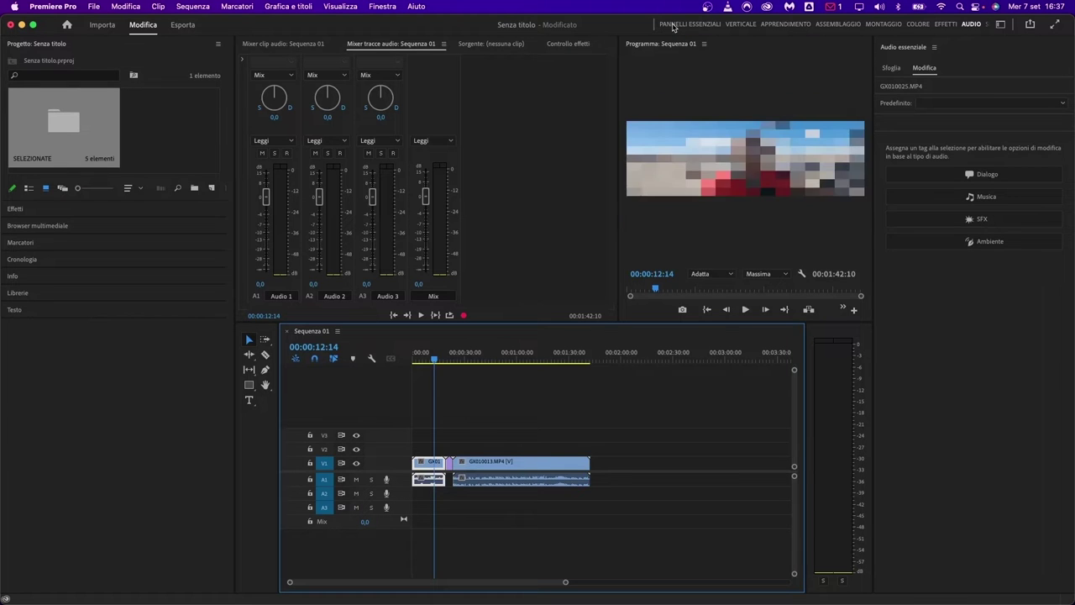
{"action": "left_click", "coordinate": [739, 25]}
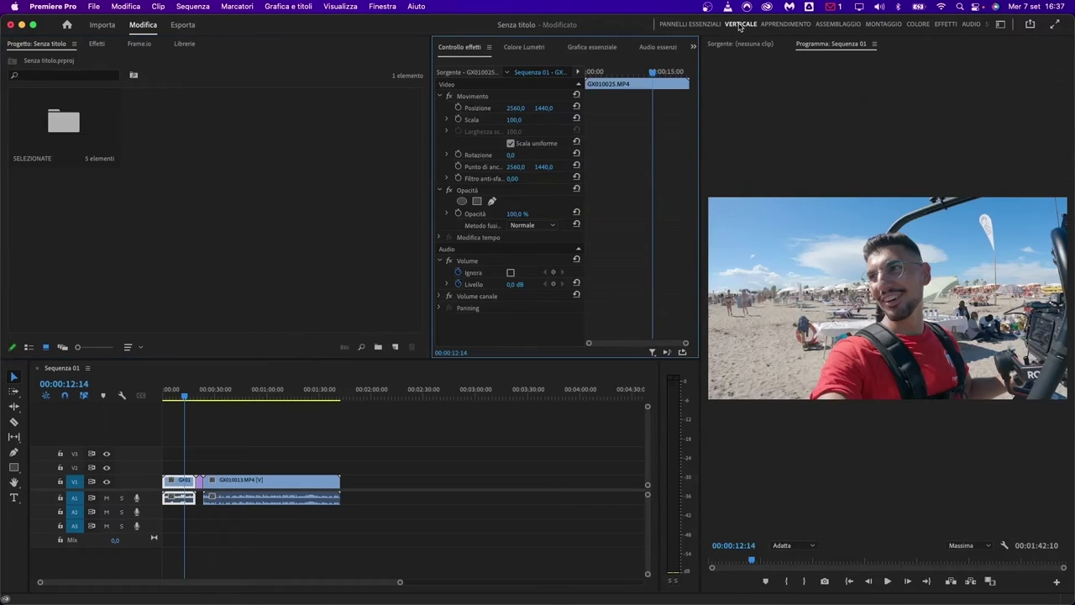
{"action": "left_click", "coordinate": [786, 24]}
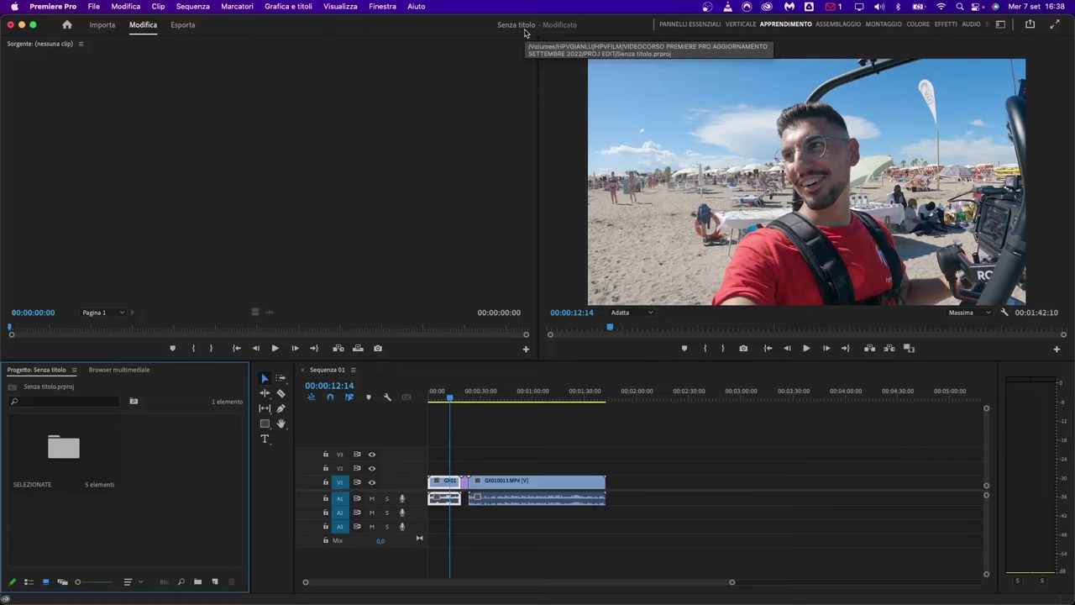
- Hide the workspace names from the header and switch to the Montaggio workspace
{"action": "left_click", "coordinate": [999, 25]}
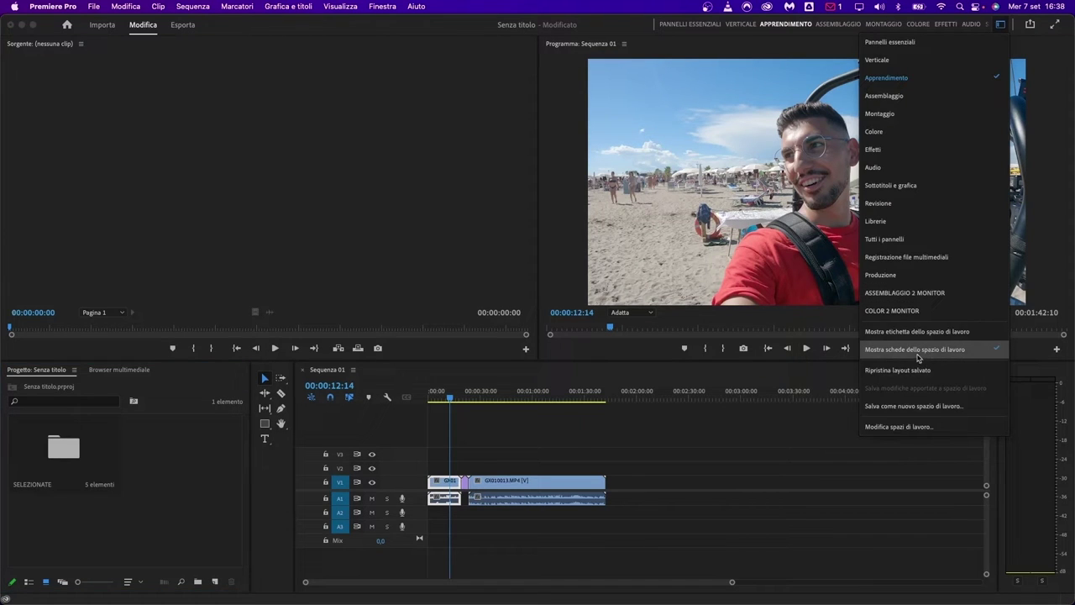
{"action": "left_click", "coordinate": [917, 351]}
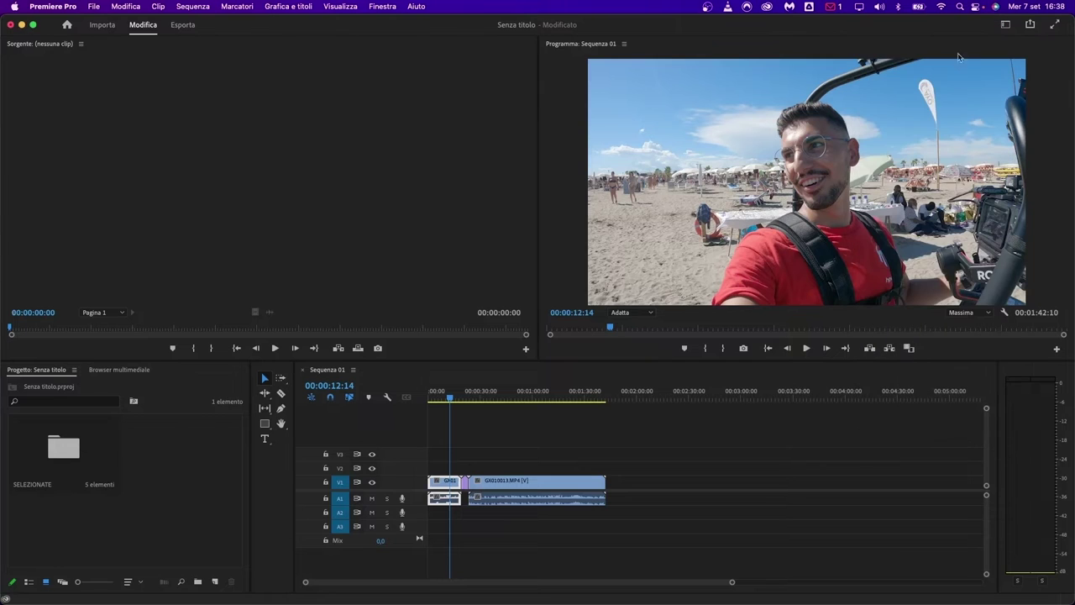
{"action": "left_click", "coordinate": [1005, 26]}
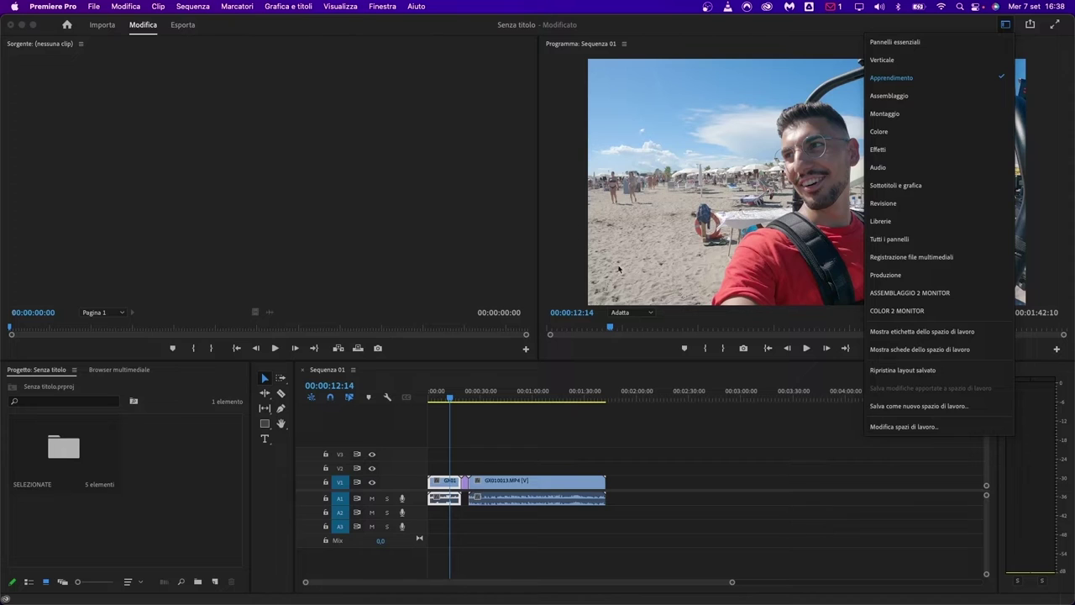
{"action": "left_click", "coordinate": [917, 113]}
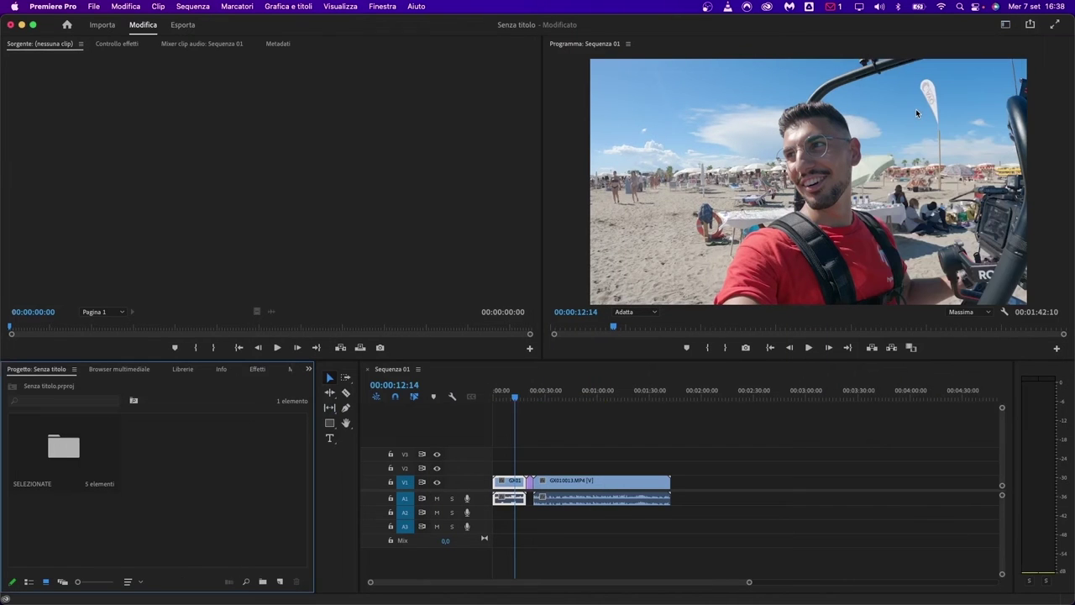
- Turn Mostra schede dello spazio di lavoro back on so all workspace names appear in the header
{"action": "left_click", "coordinate": [1008, 30]}
{"action": "left_click", "coordinate": [1006, 26]}
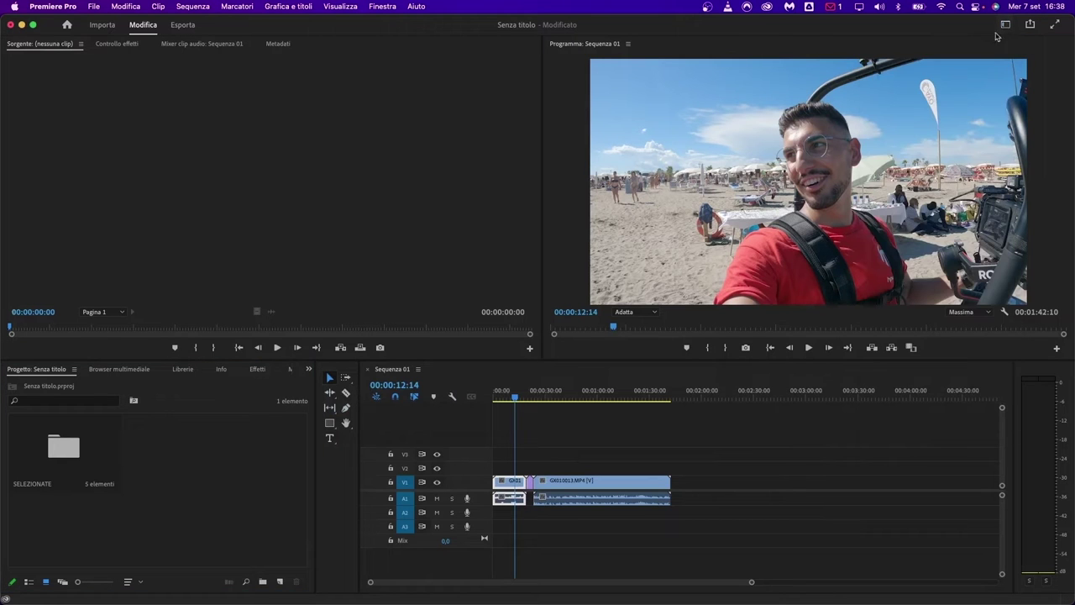
{"action": "left_click", "coordinate": [1006, 25]}
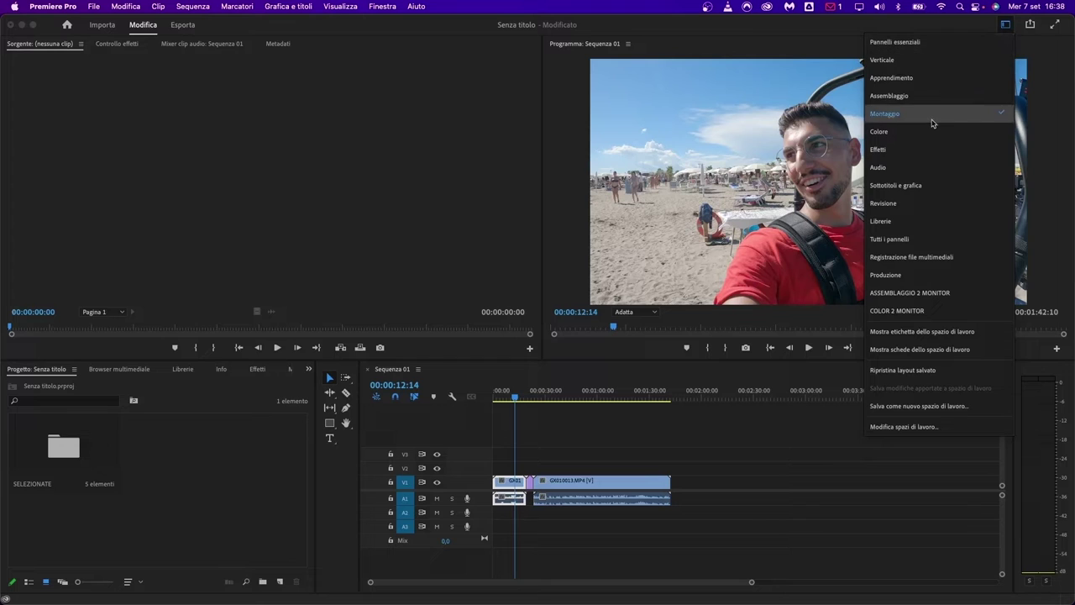
{"action": "left_click", "coordinate": [915, 350]}
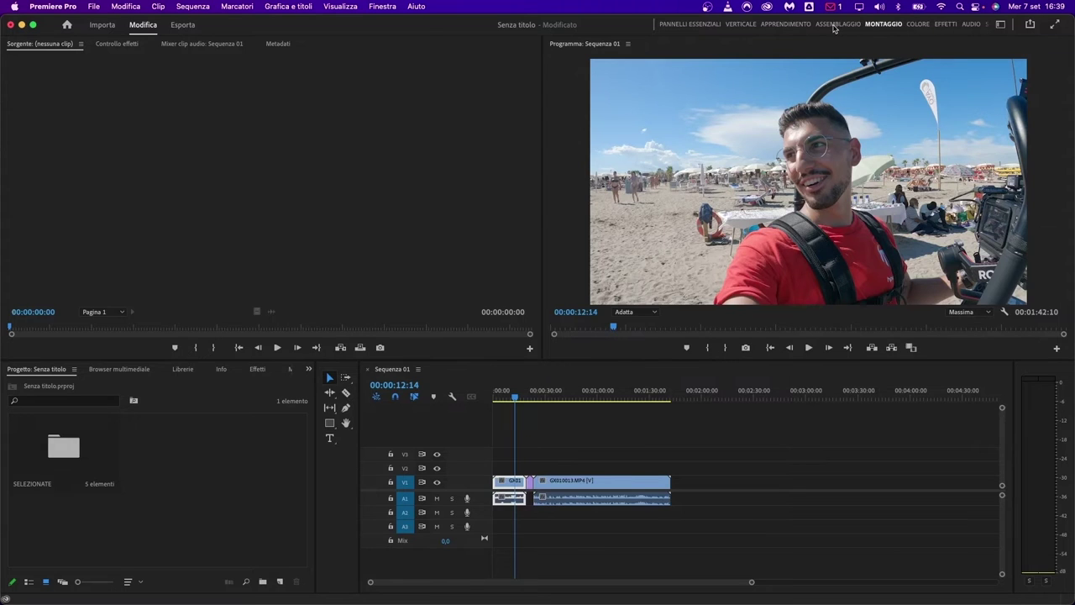
{"action": "left_click", "coordinate": [857, 24]}
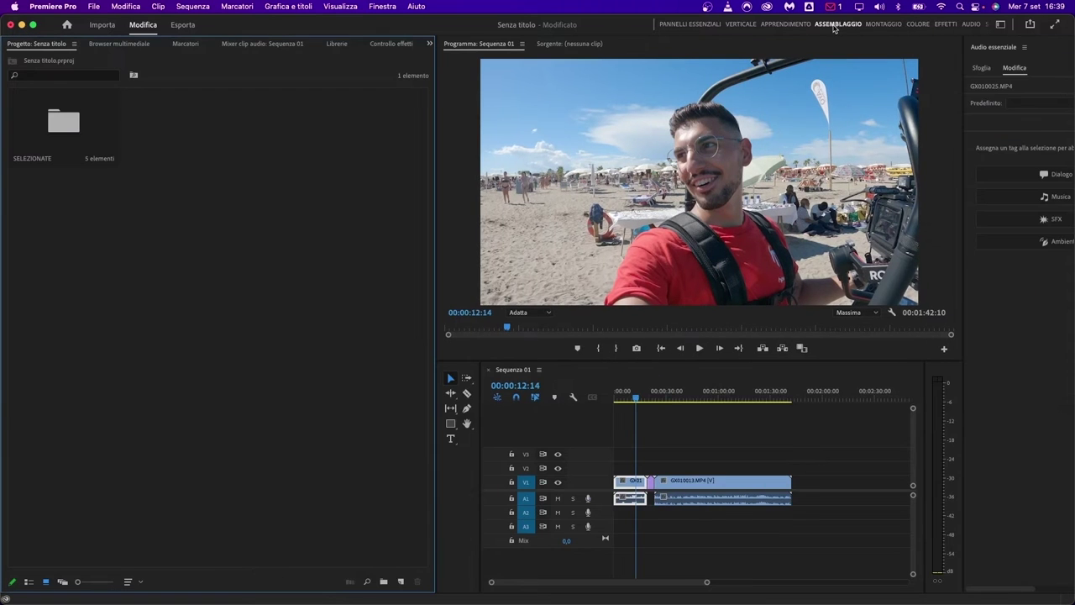
{"action": "left_click", "coordinate": [918, 24]}
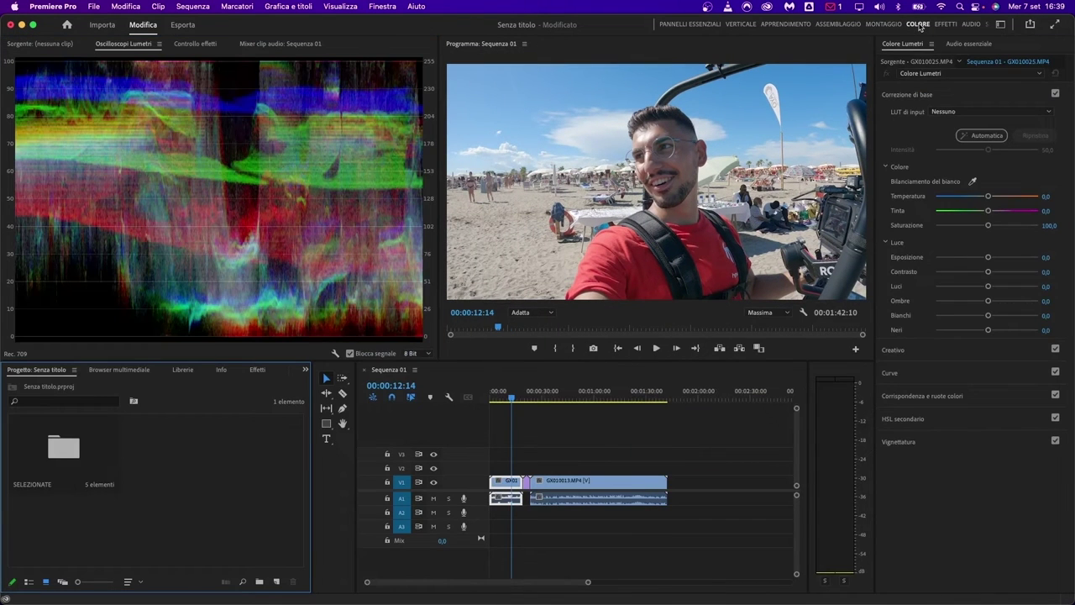
{"action": "left_click", "coordinate": [945, 24]}
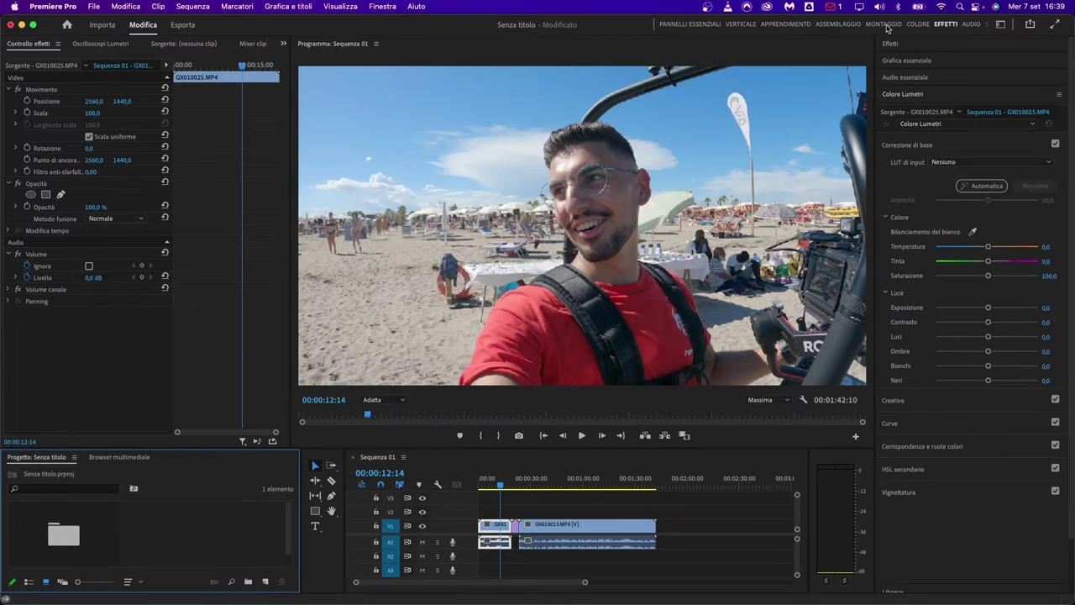
{"action": "left_click", "coordinate": [881, 24]}
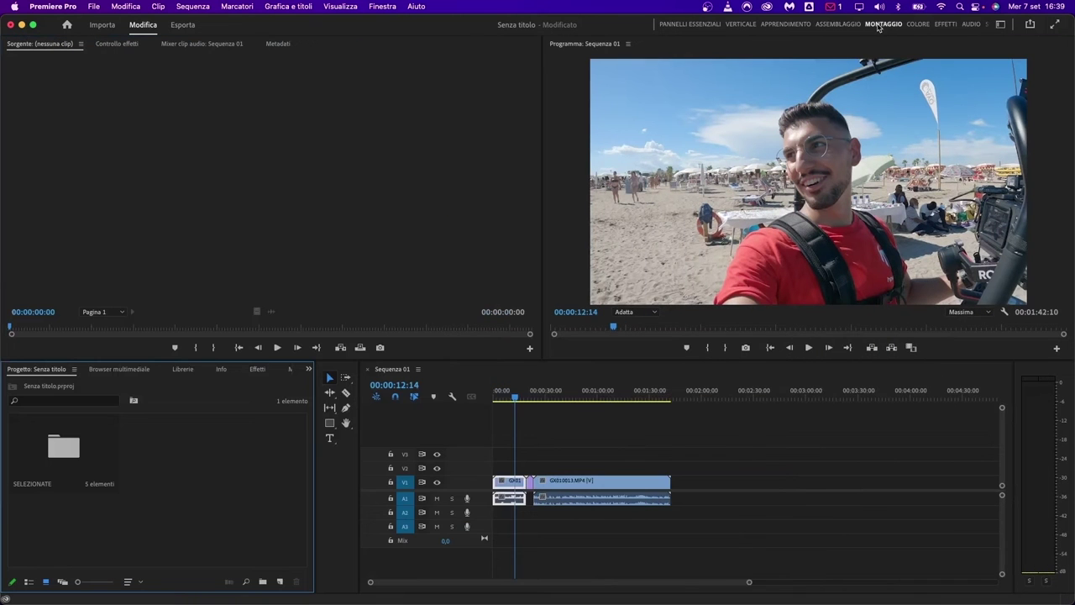
{"action": "left_click", "coordinate": [1000, 24]}
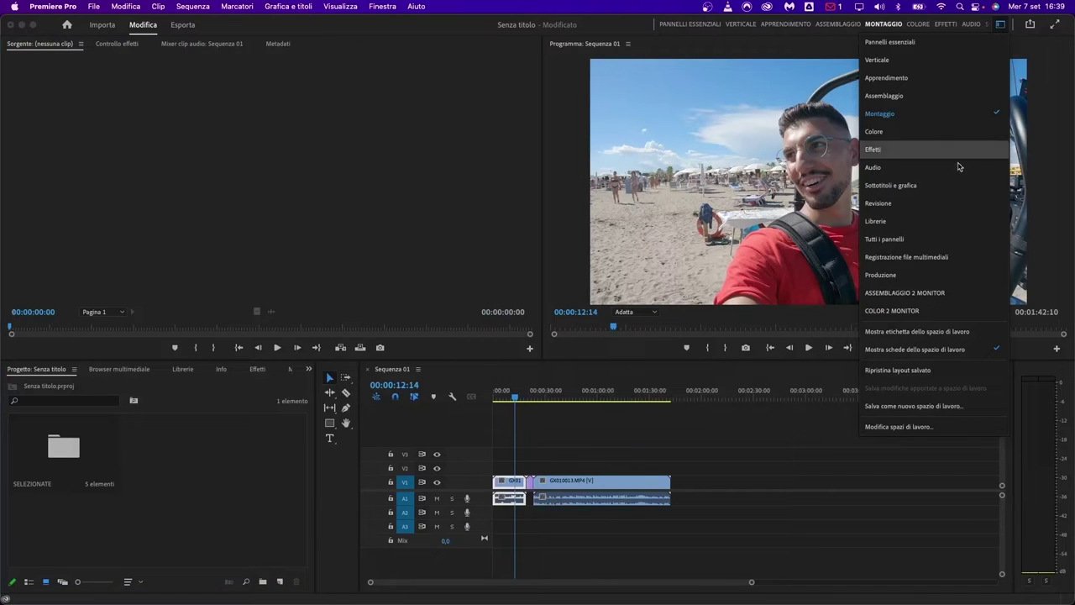
{"action": "left_click", "coordinate": [811, 37]}
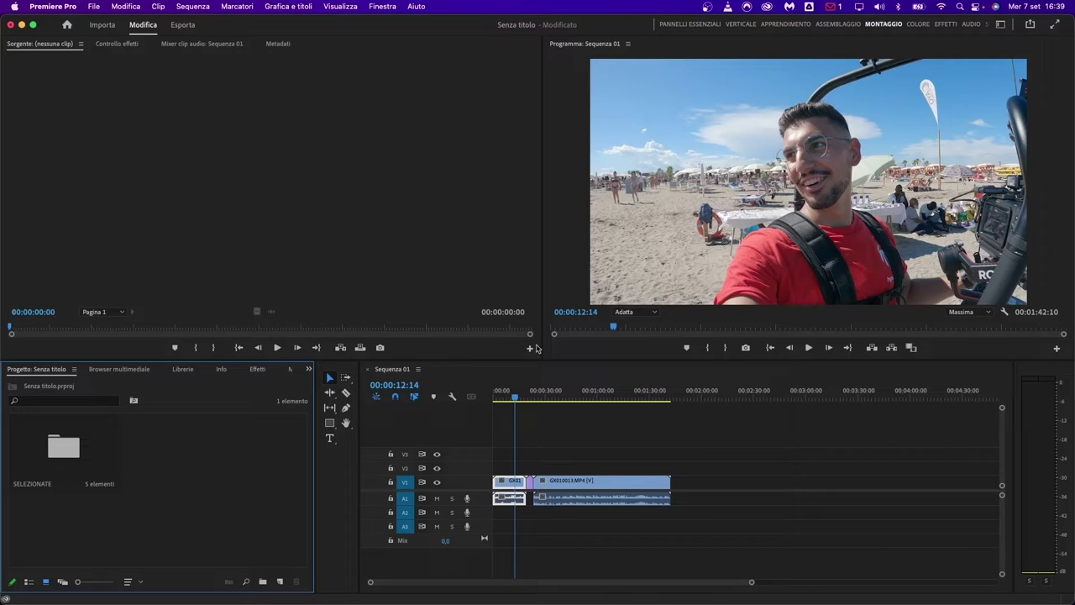
- Preview the program full screen, then open Quick Export keeping the Match Source - Adaptive High Bitrate preset
{"action": "left_click", "coordinate": [1053, 30]}
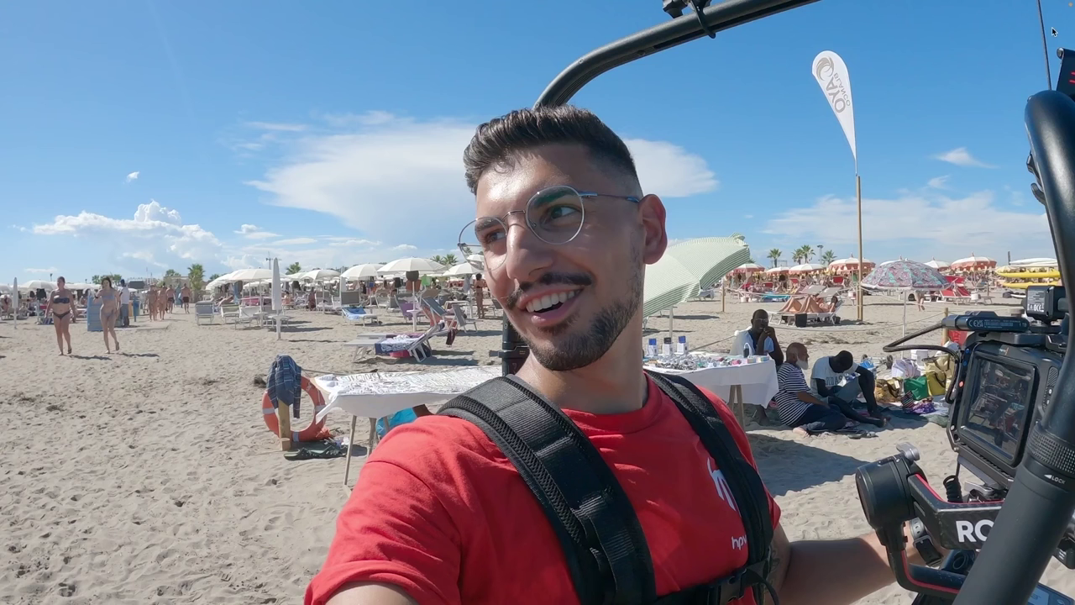
{"action": "key", "text": "Escape"}
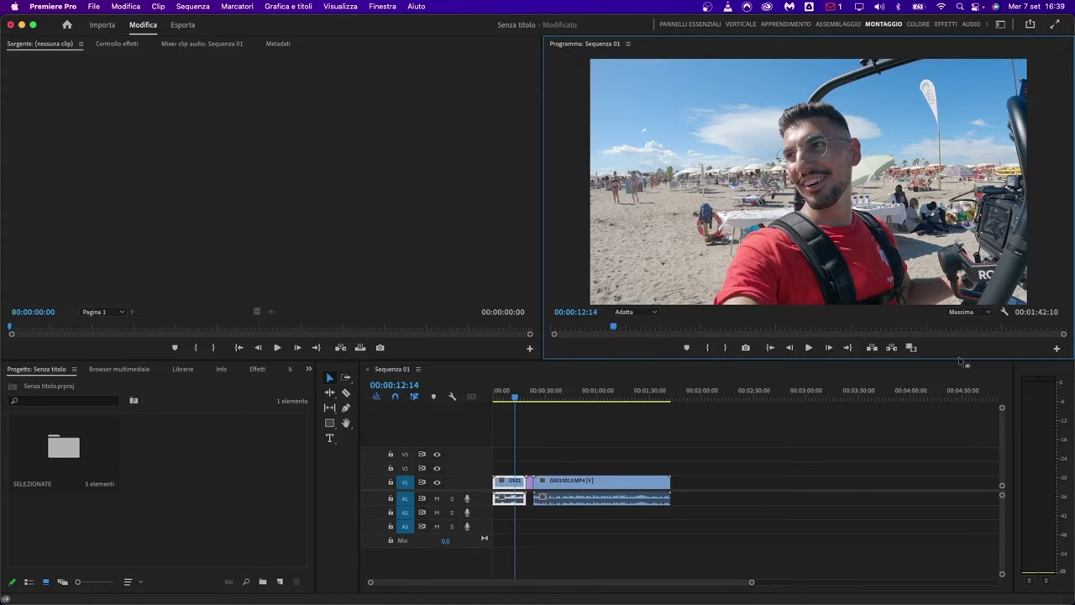
{"action": "left_click", "coordinate": [1032, 26]}
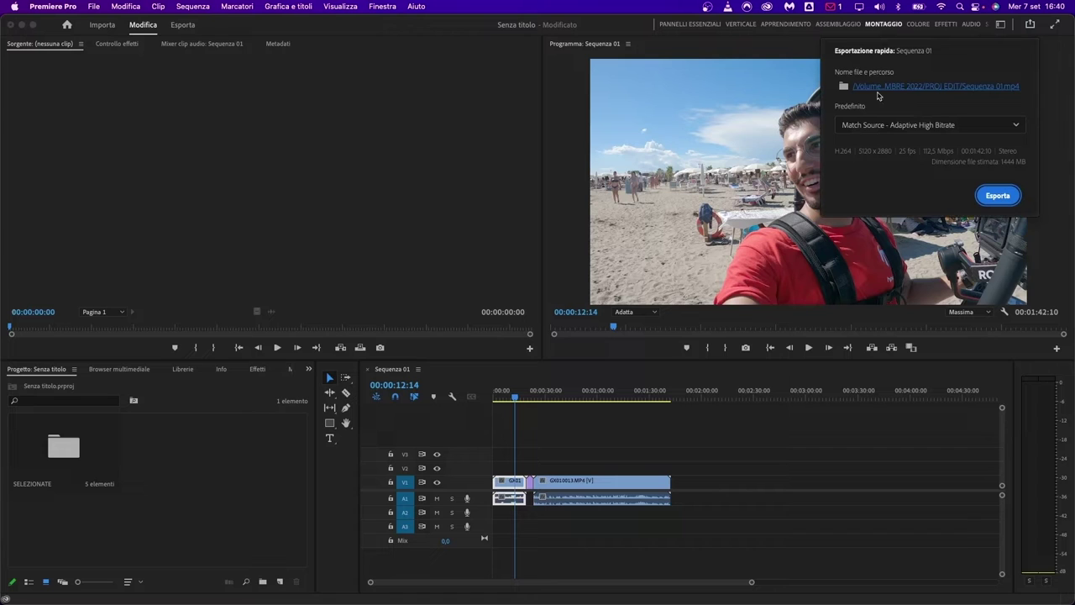
{"action": "left_click", "coordinate": [1012, 128]}
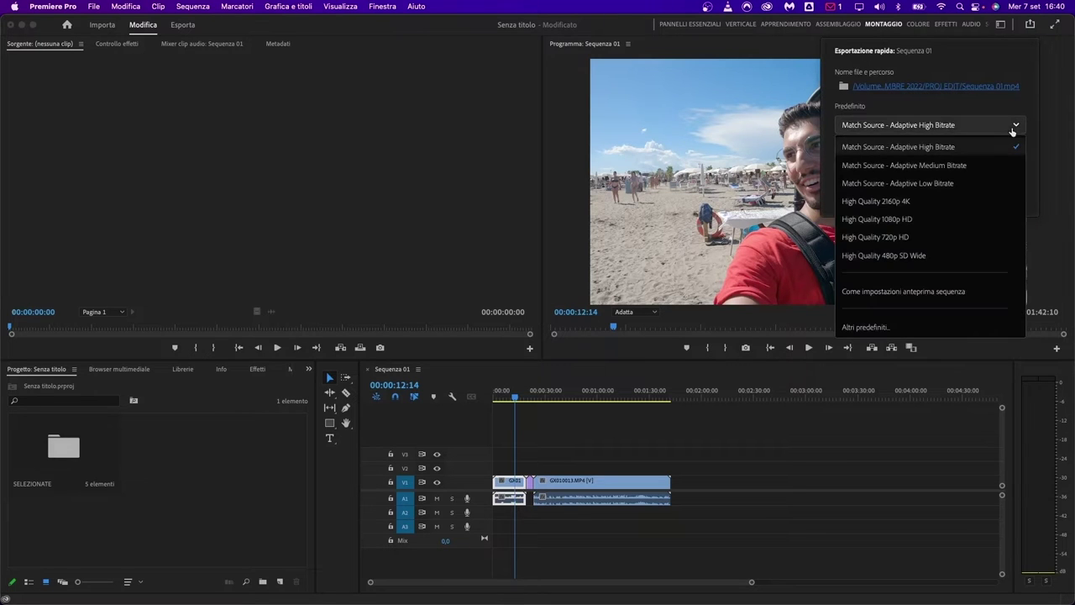
{"action": "left_click", "coordinate": [999, 71]}
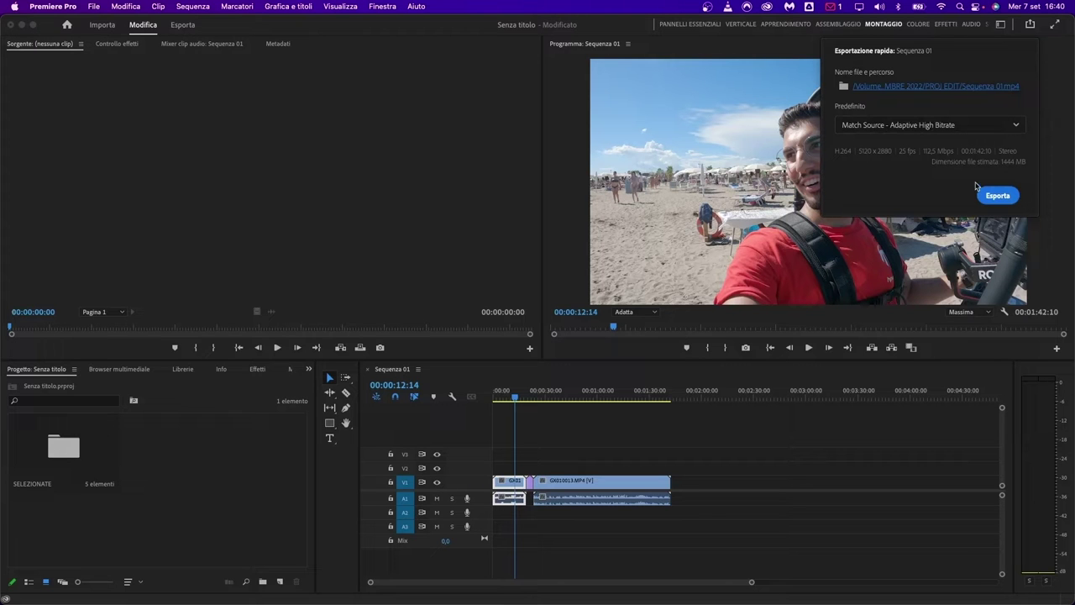
- Switch between the full Esporta page for Sequenza 01 and the Modifica editing layout twice
{"action": "left_click", "coordinate": [179, 27]}
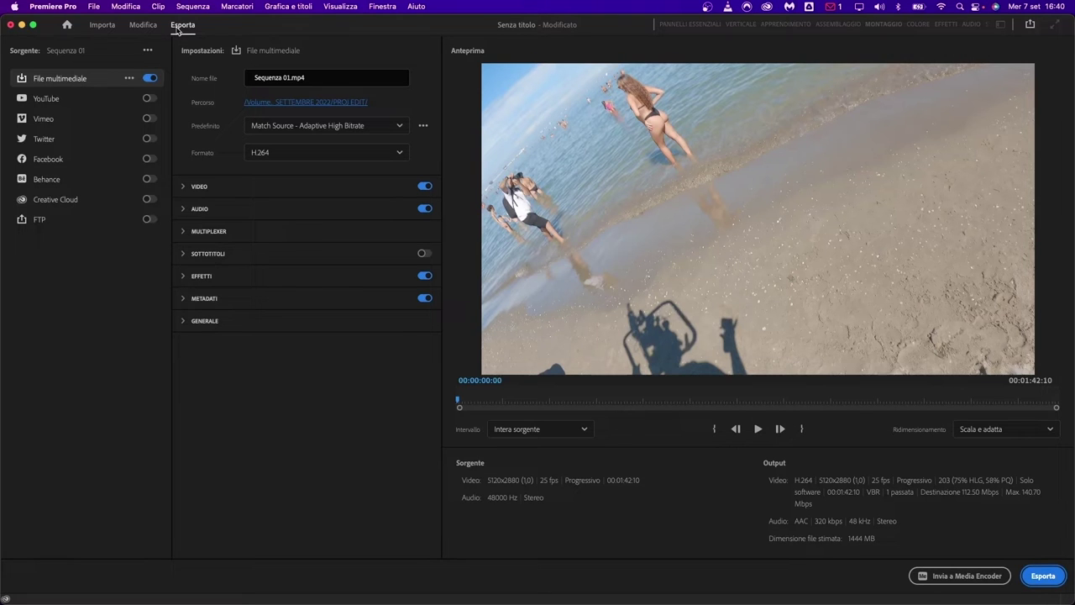
{"action": "left_click", "coordinate": [140, 27]}
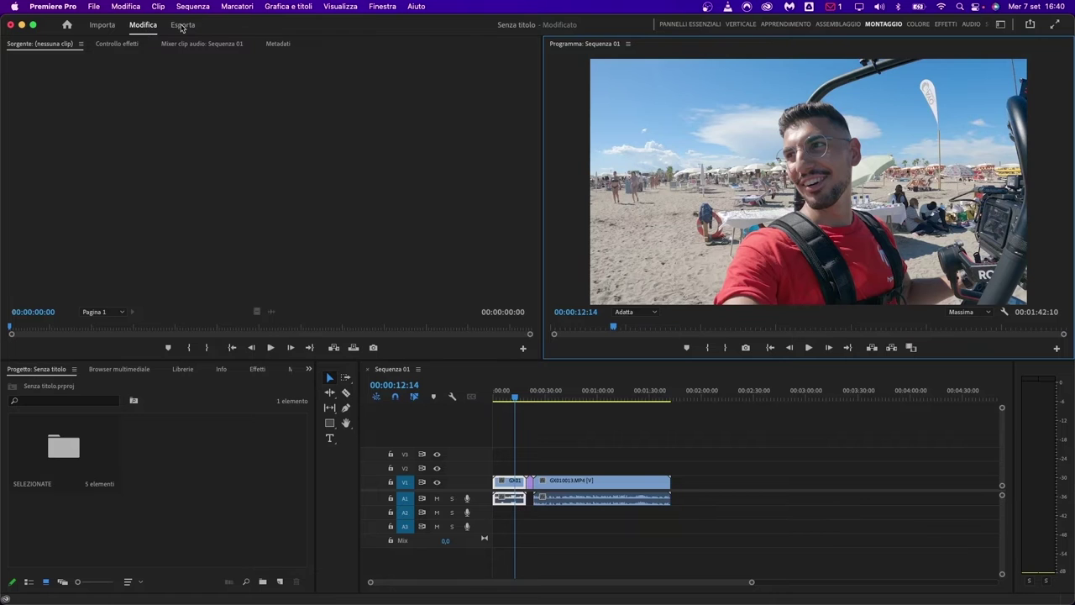
{"action": "left_click", "coordinate": [181, 27]}
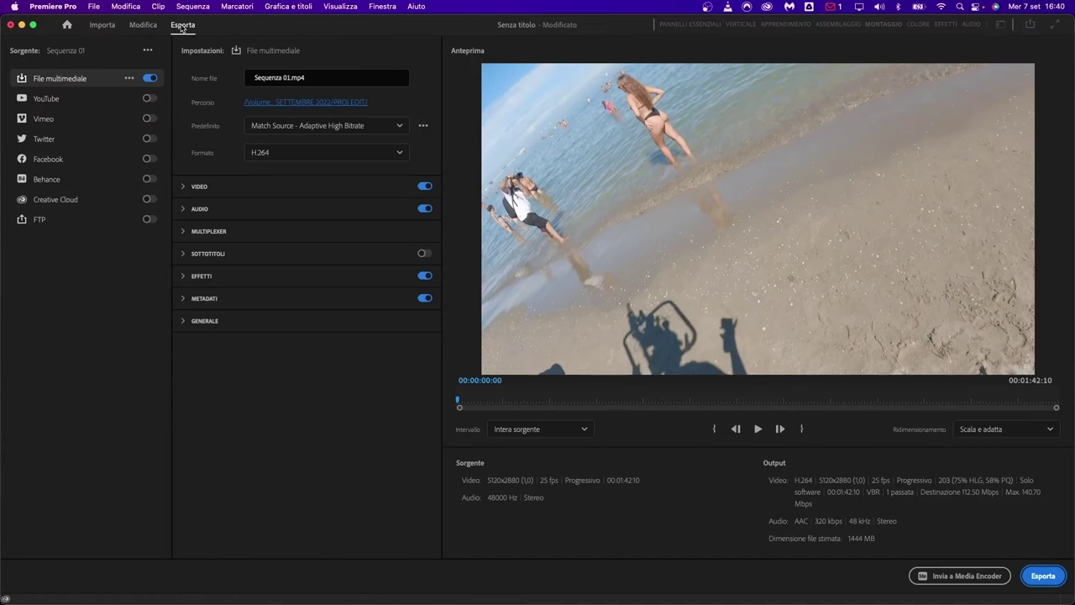
{"action": "left_click", "coordinate": [142, 27]}
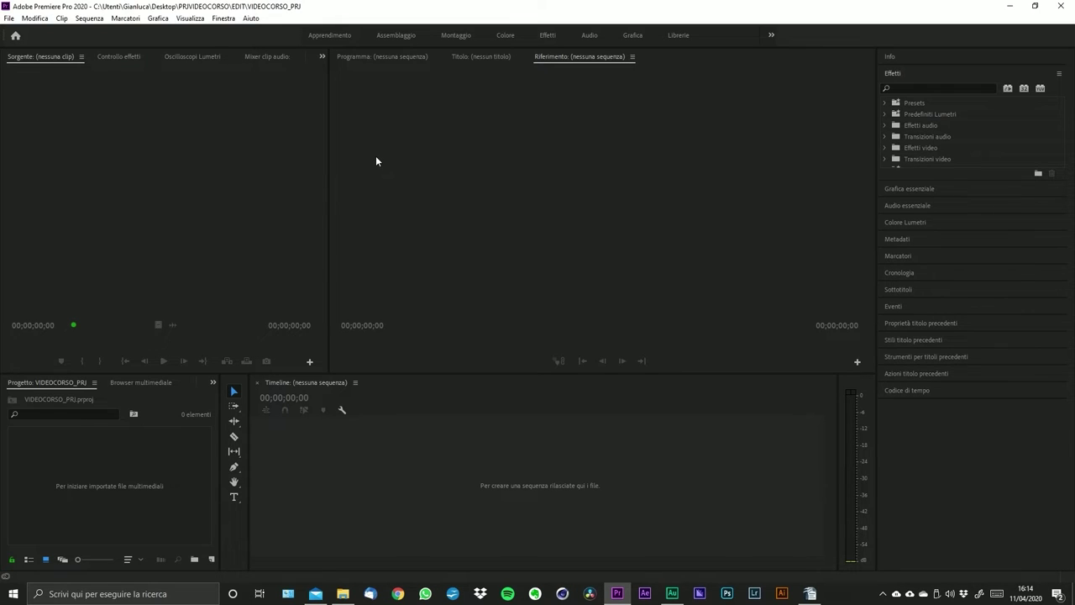
- Keep the All Panels workspace, check the Window menu, and drag the Project panel edge until Libraries shows
{"action": "left_click", "coordinate": [770, 36]}
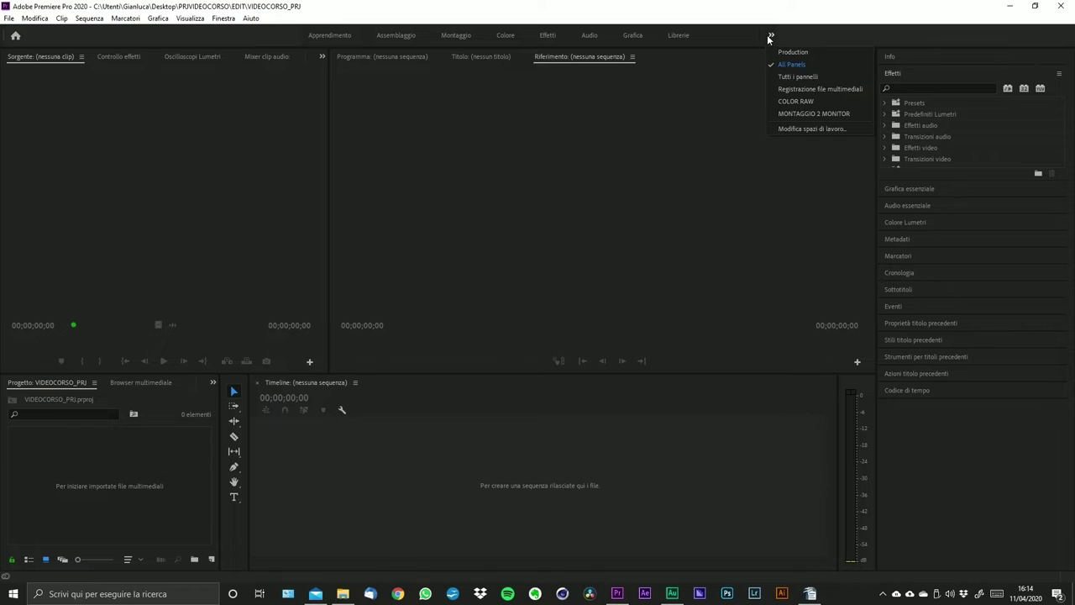
{"action": "left_click", "coordinate": [808, 68]}
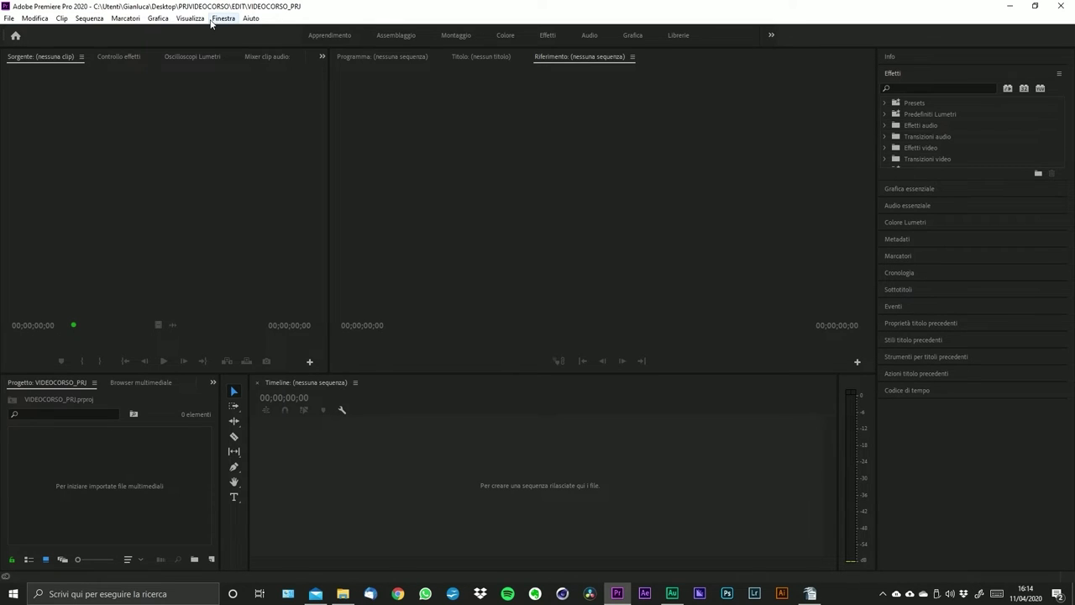
{"action": "left_click", "coordinate": [212, 20]}
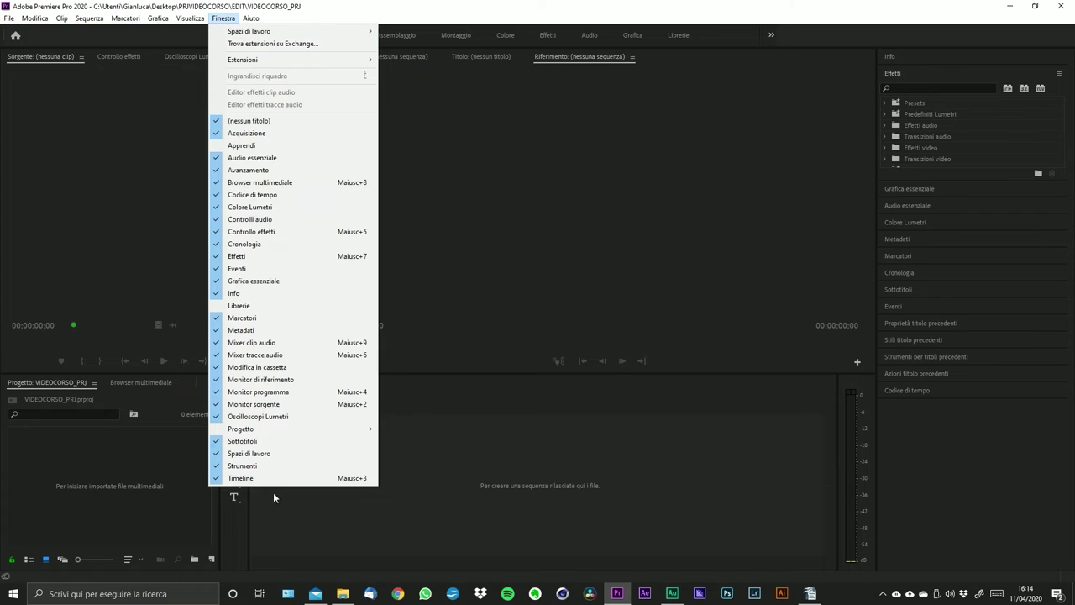
{"action": "left_click", "coordinate": [144, 495]}
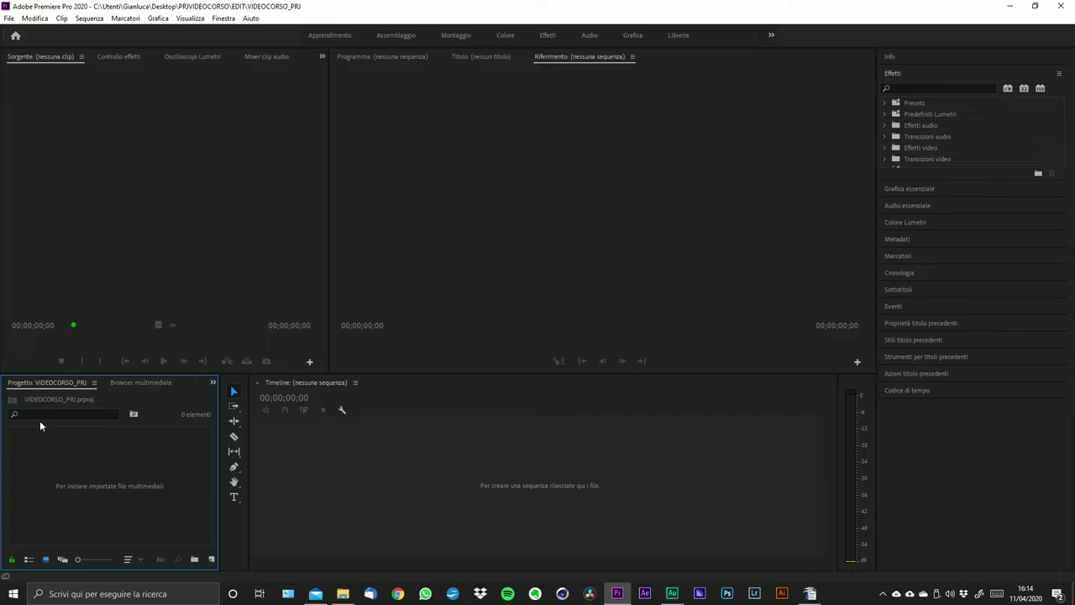
{"action": "left_click_drag", "start_coordinate": [221, 490], "coordinate": [253, 490]}
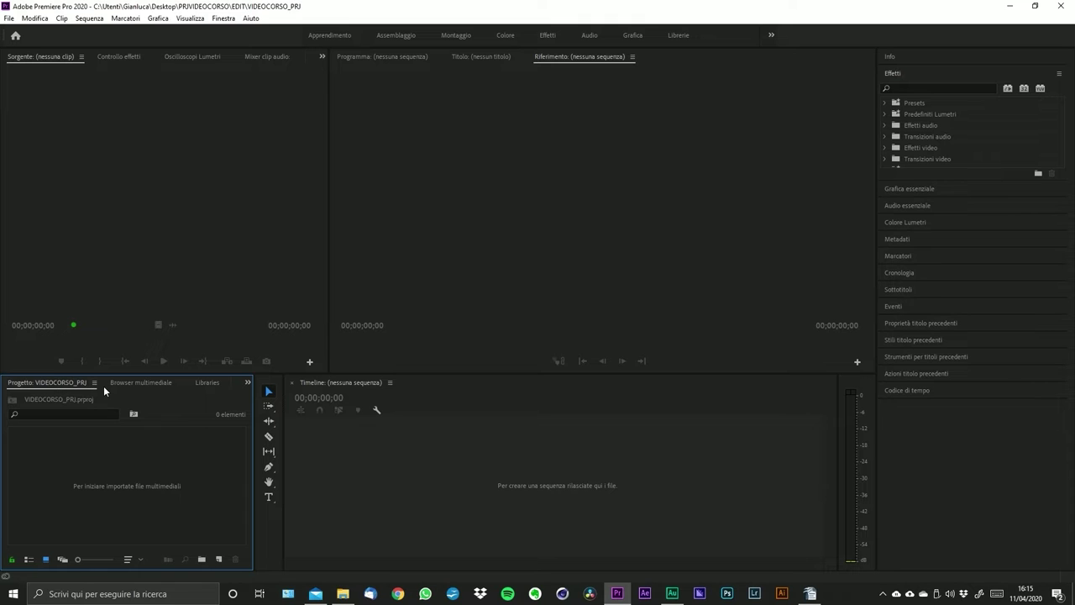
{"action": "left_click", "coordinate": [151, 382]}
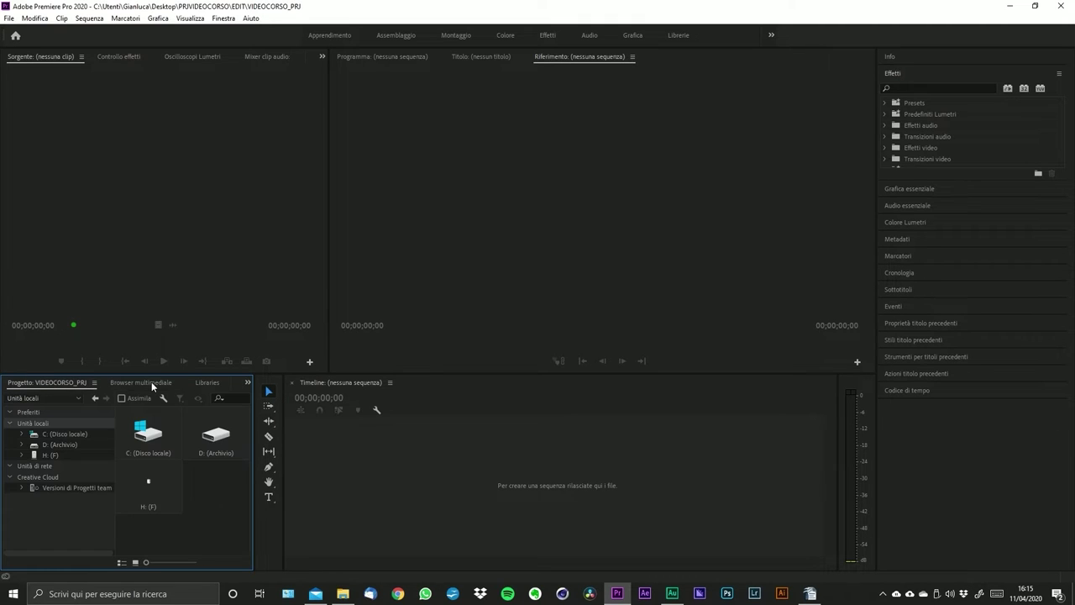
{"action": "left_click", "coordinate": [204, 383]}
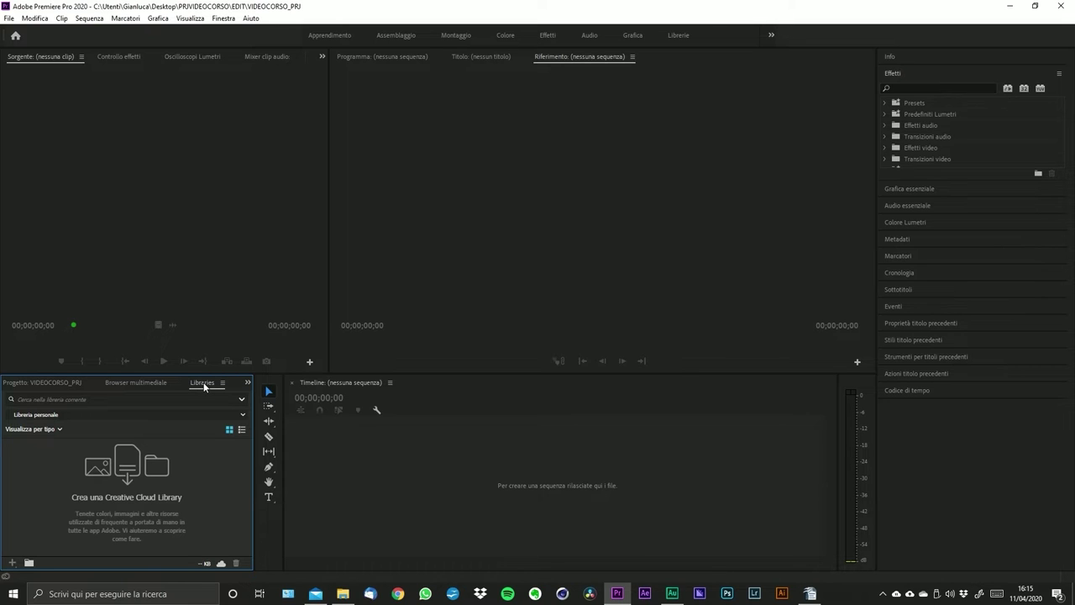
{"action": "left_click", "coordinate": [142, 383]}
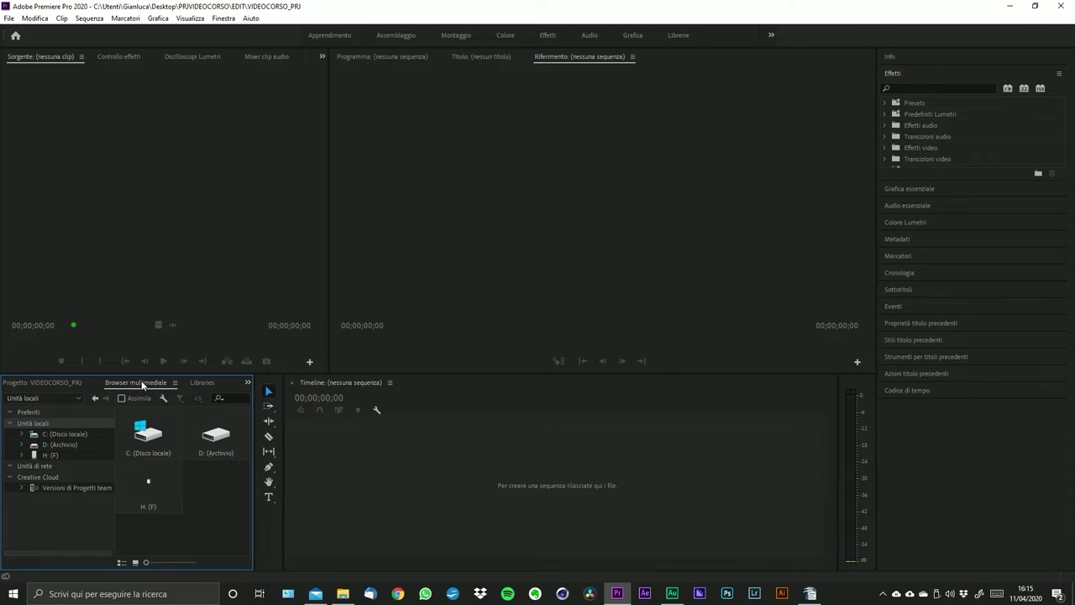
{"action": "left_click", "coordinate": [21, 444]}
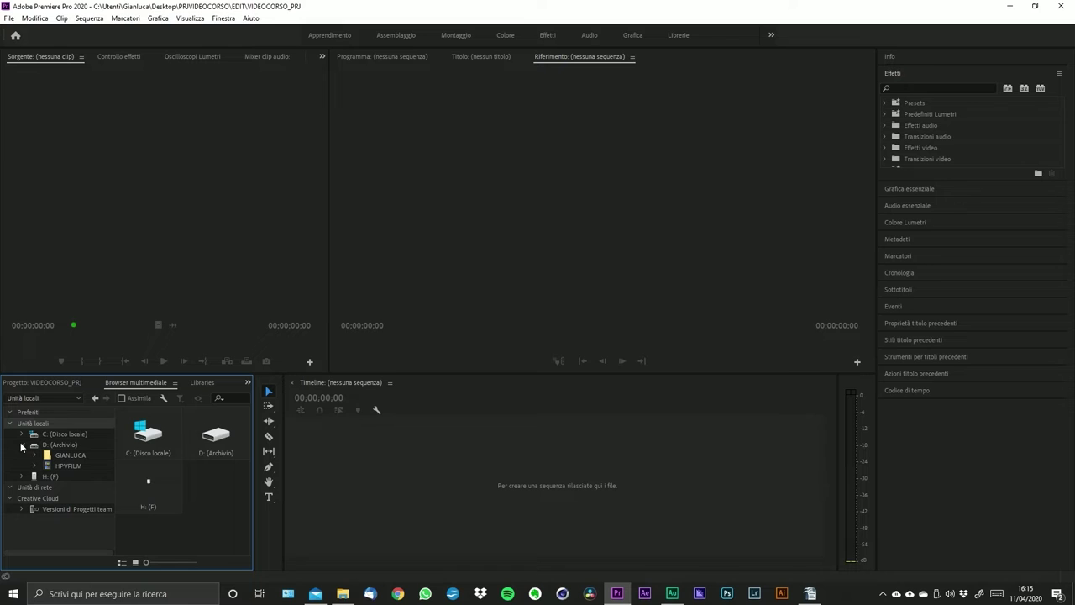
{"action": "left_click", "coordinate": [34, 465]}
{"action": "scroll", "coordinate": [74, 479], "scroll_direction": "down", "scroll_amount": 3}
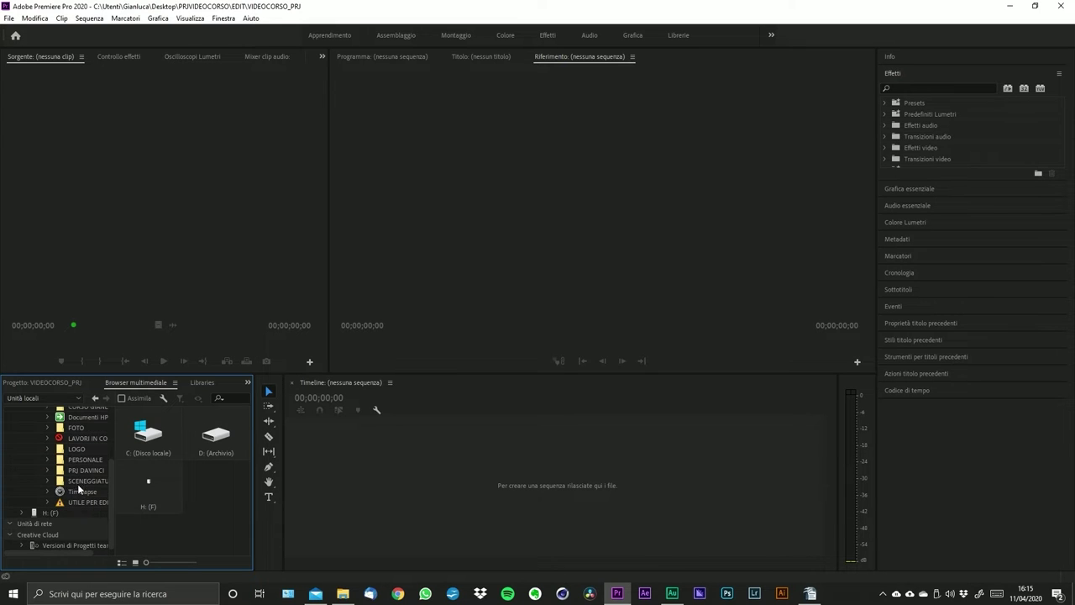
{"action": "left_click", "coordinate": [48, 438]}
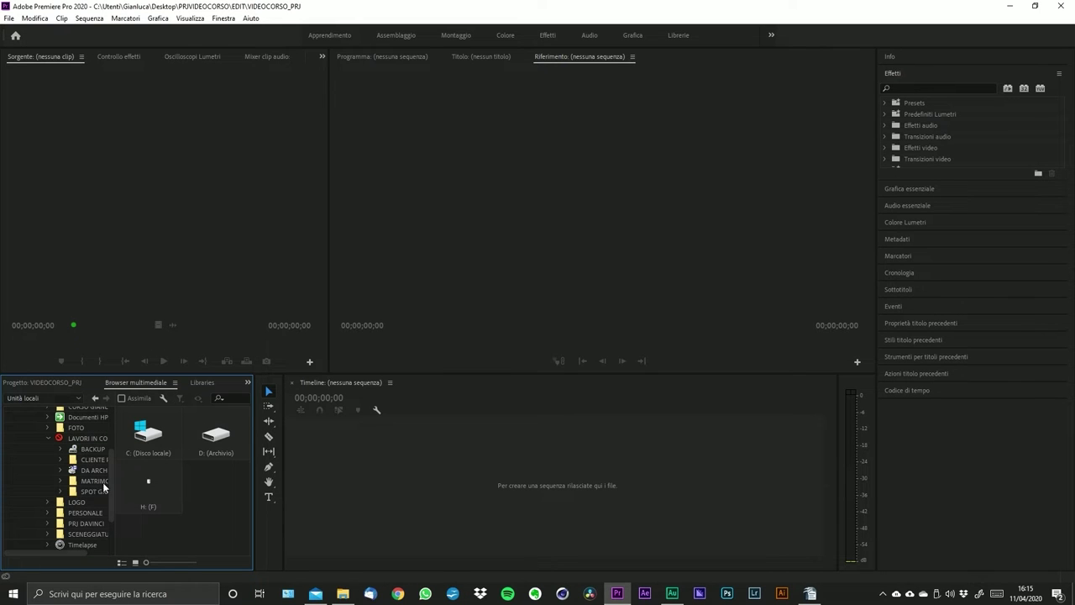
{"action": "left_click_drag", "start_coordinate": [112, 480], "coordinate": [179, 480]}
{"action": "left_click", "coordinate": [58, 382]}
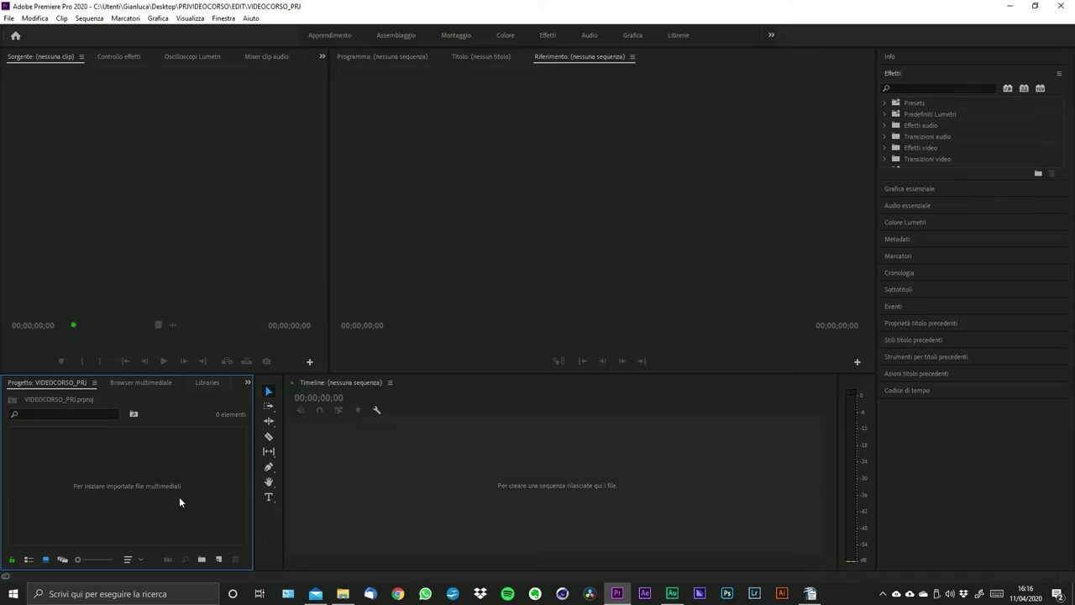
- Maximize the Project panel, focus its search field, and lock the project as read-only
{"action": "double_click", "coordinate": [53, 383]}
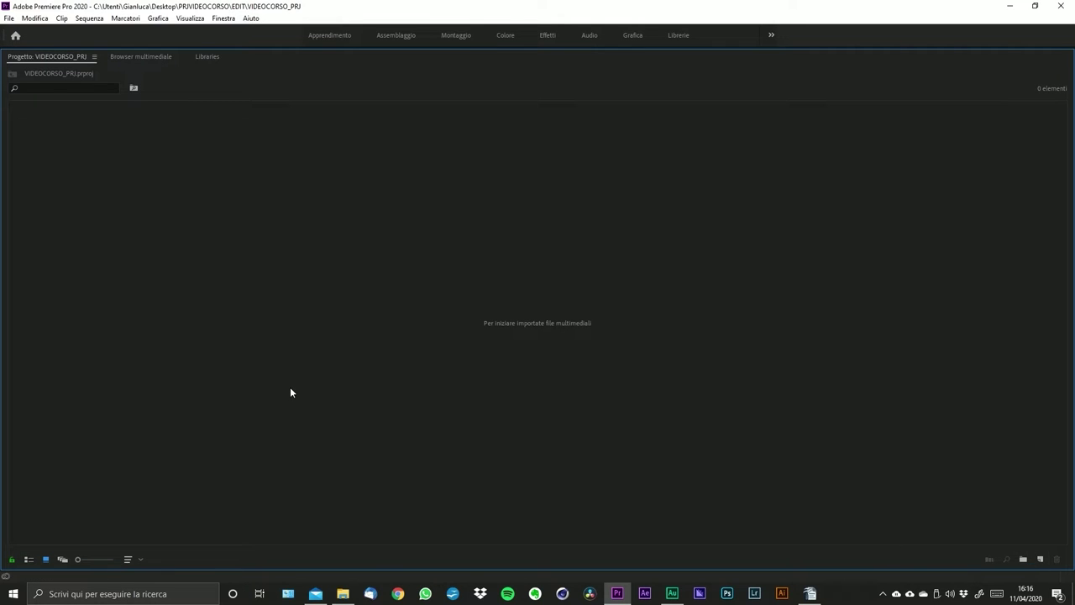
{"action": "left_click", "coordinate": [54, 88]}
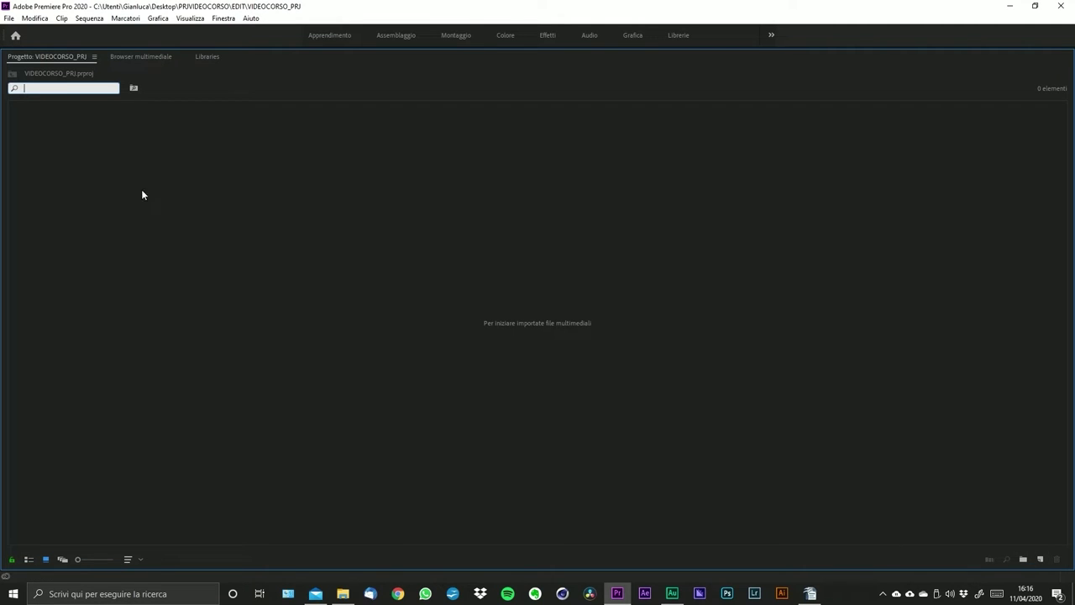
{"action": "left_click", "coordinate": [12, 561]}
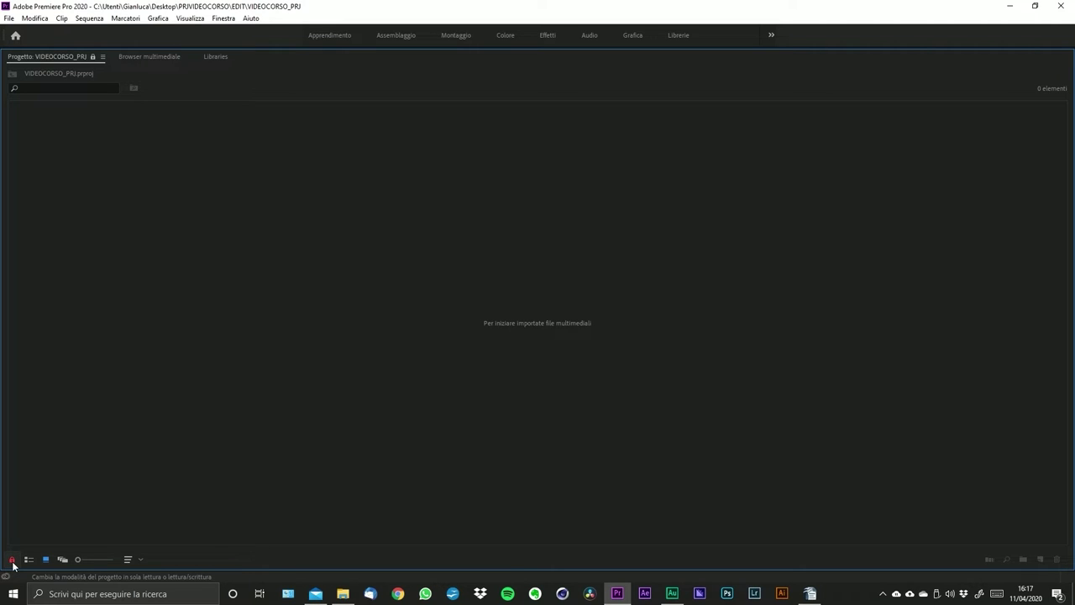
- Unlock VIDEOCORSO_PRJ back to read/write and switch the Project panel to Icon View
{"action": "left_click", "coordinate": [13, 560]}
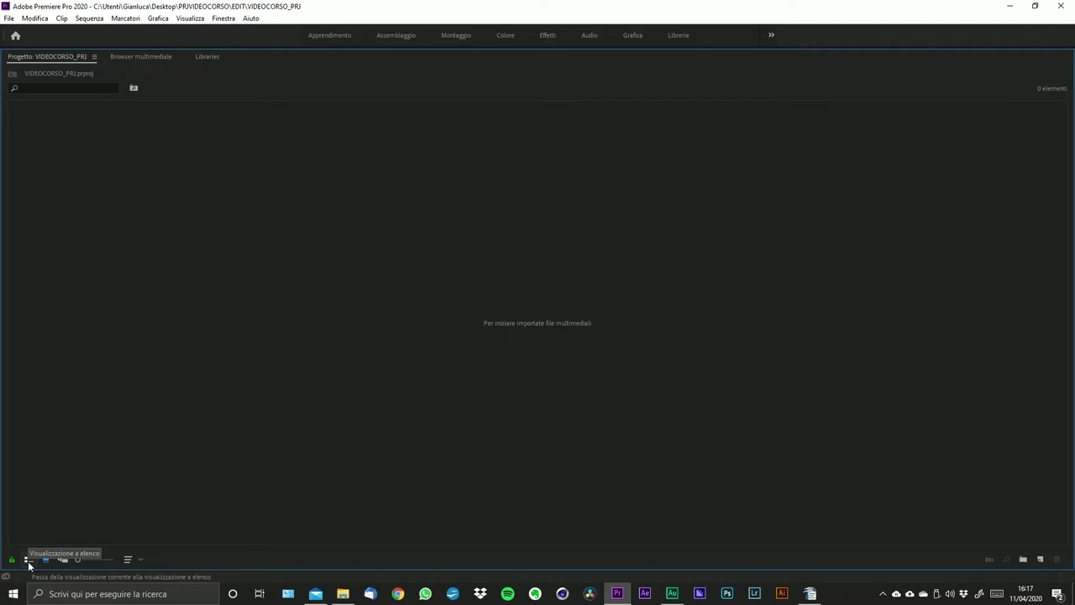
{"action": "left_click", "coordinate": [46, 561]}
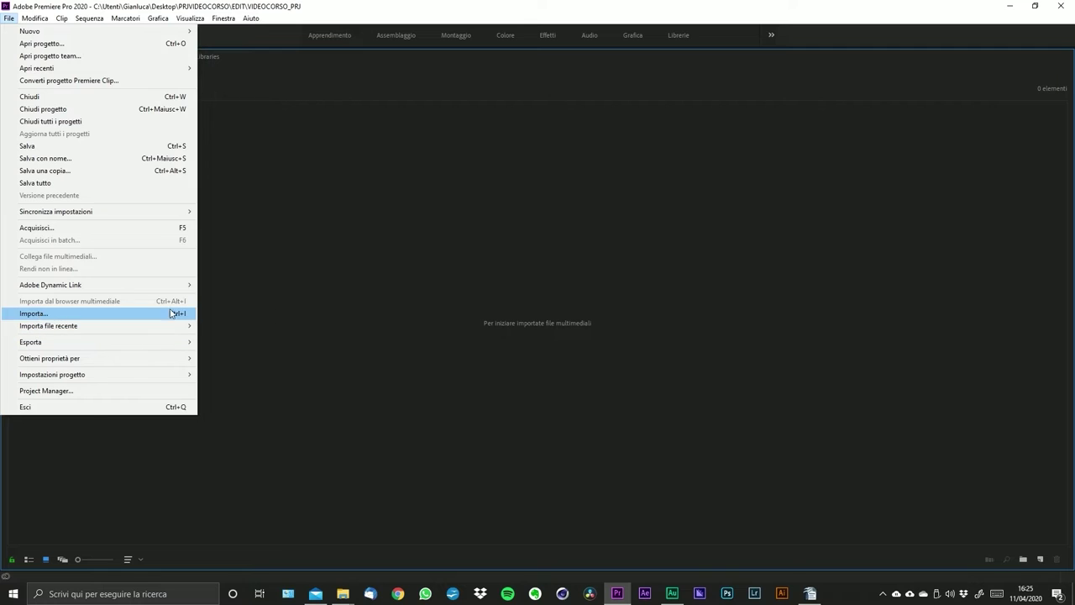
- Open File > Importa... and navigate to the Desktop
{"action": "left_click", "coordinate": [572, 205]}
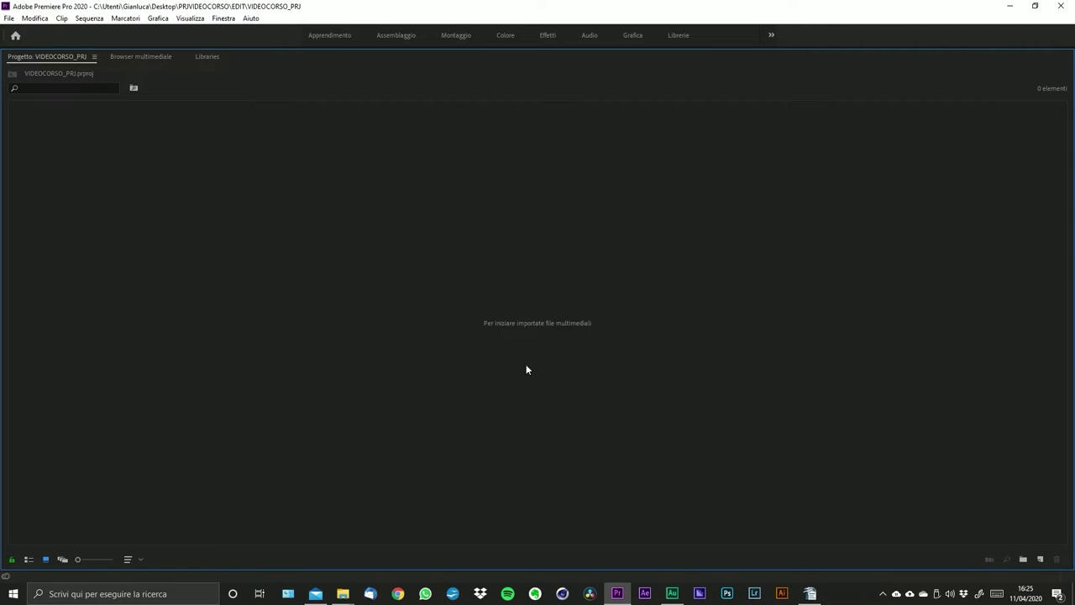
{"action": "left_click", "coordinate": [9, 18]}
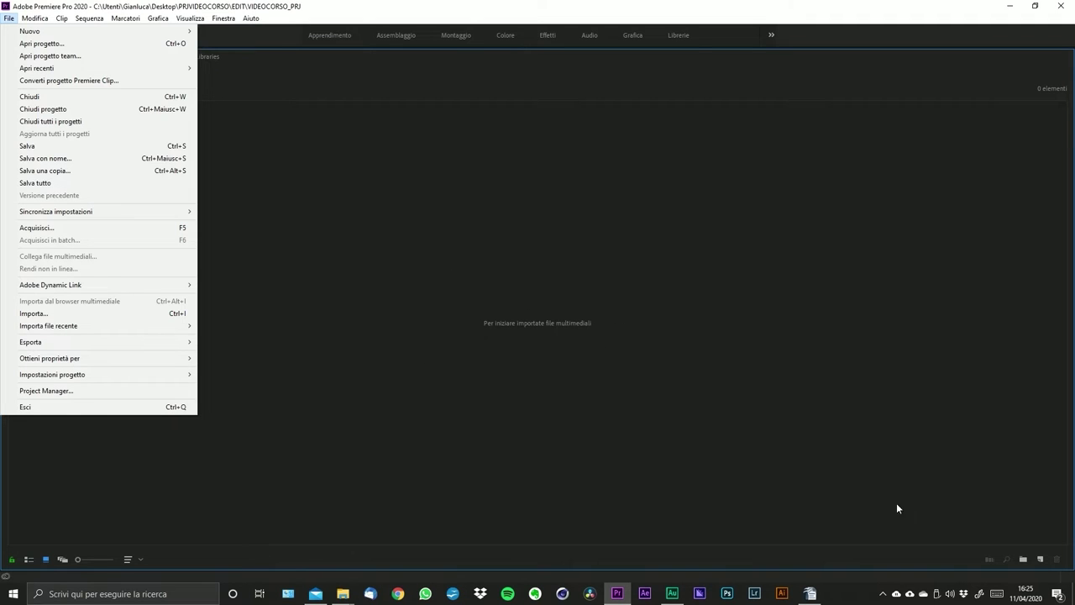
{"action": "left_click", "coordinate": [34, 313]}
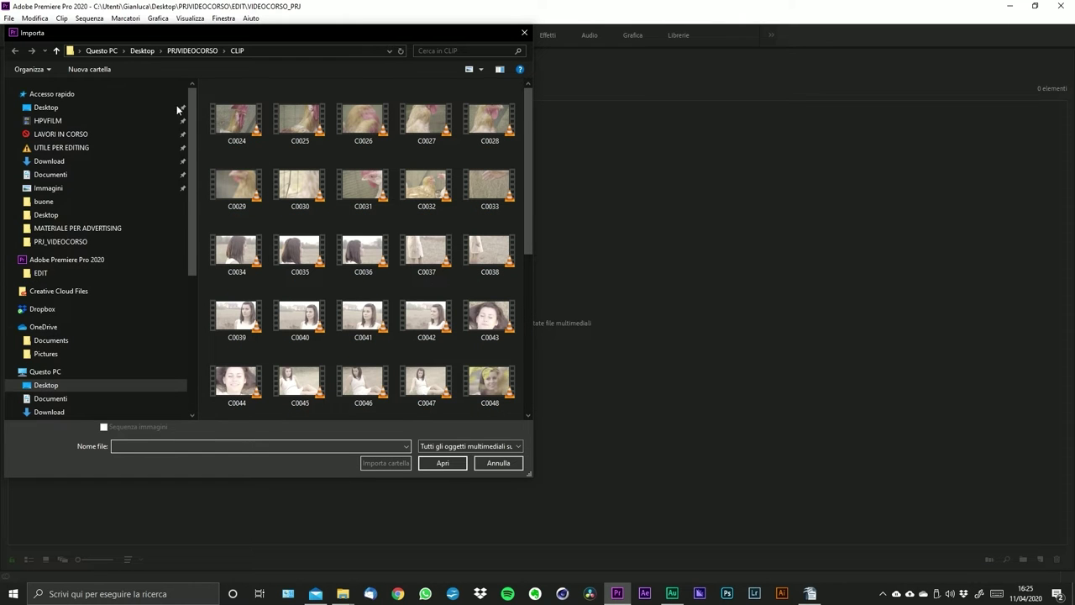
{"action": "left_click", "coordinate": [46, 107]}
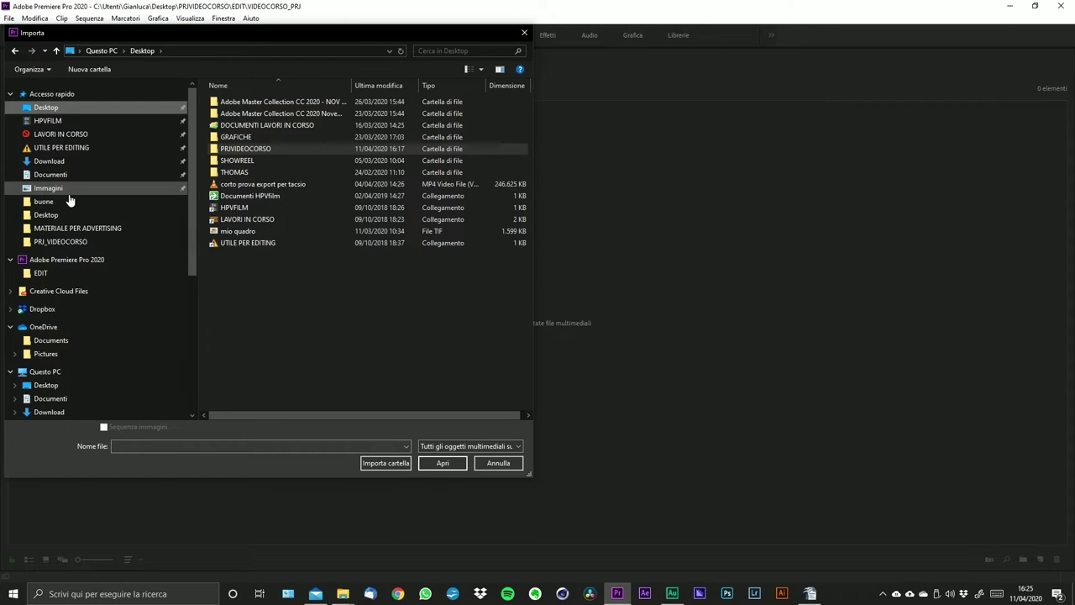
{"action": "scroll", "coordinate": [70, 200], "scroll_direction": "down", "scroll_amount": 7}
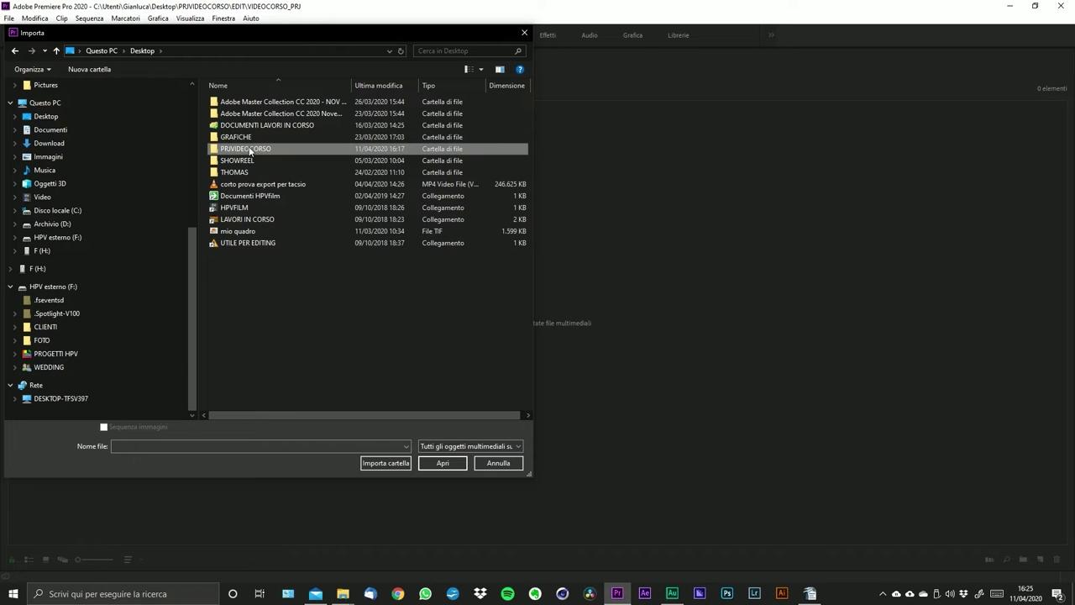
{"action": "scroll", "coordinate": [88, 178], "scroll_direction": "up", "scroll_amount": 2}
{"action": "left_click", "coordinate": [107, 183]}
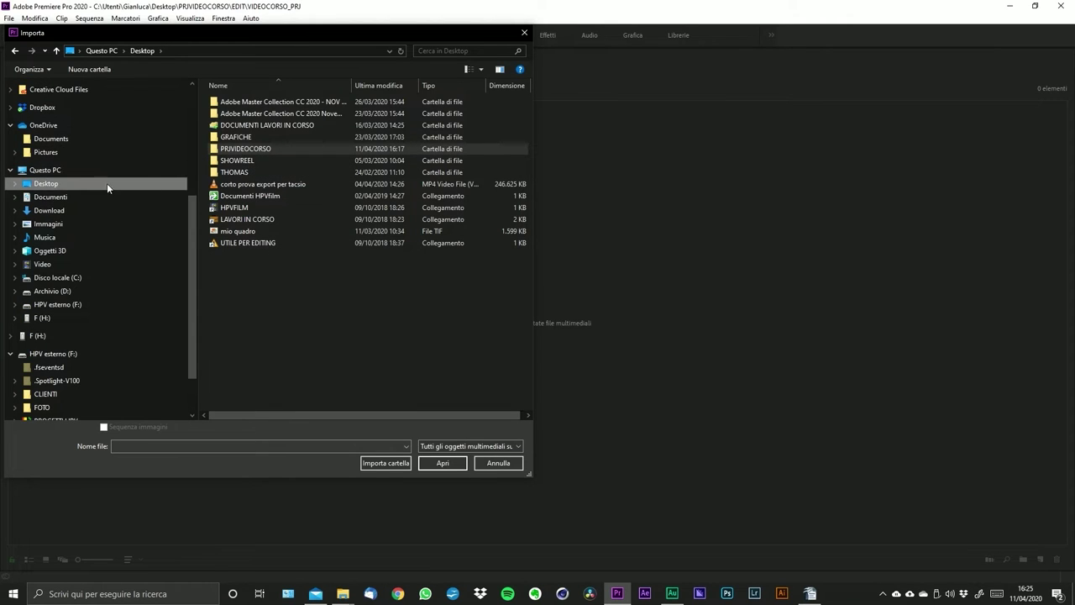
- Browse PRJVIDEOCORSO's CLIP folder, then import the whole CLIP folder with Importa cartella
{"action": "double_click", "coordinate": [252, 151]}
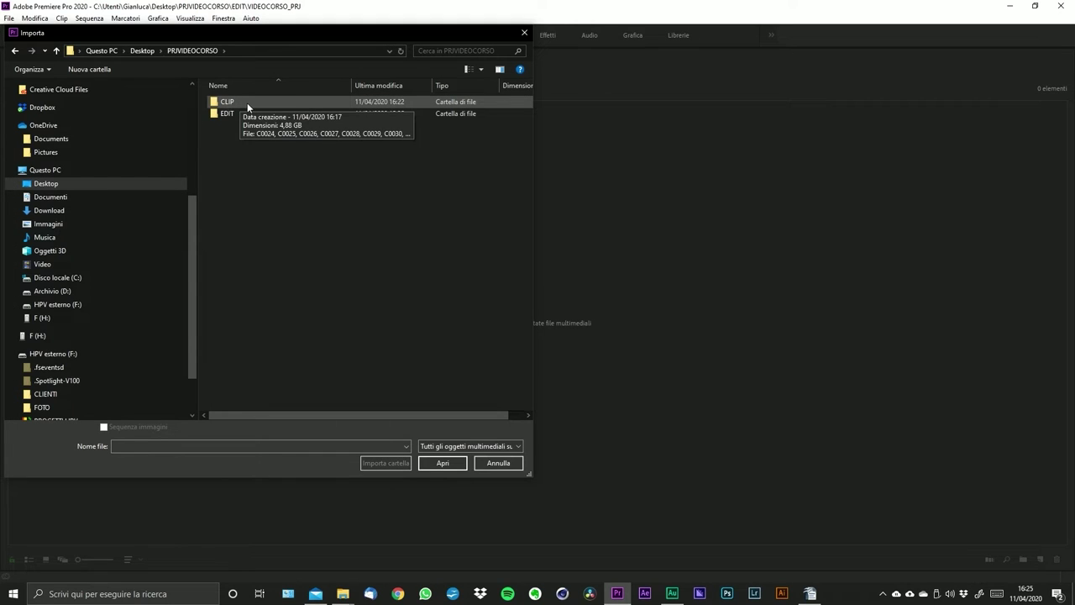
{"action": "left_click", "coordinate": [246, 103]}
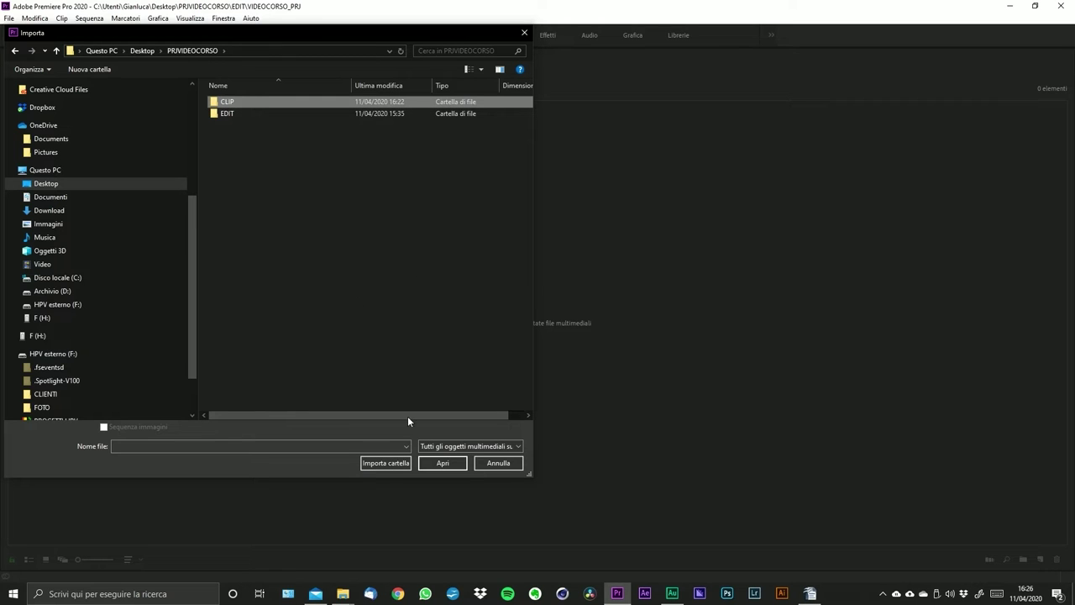
{"action": "double_click", "coordinate": [271, 109]}
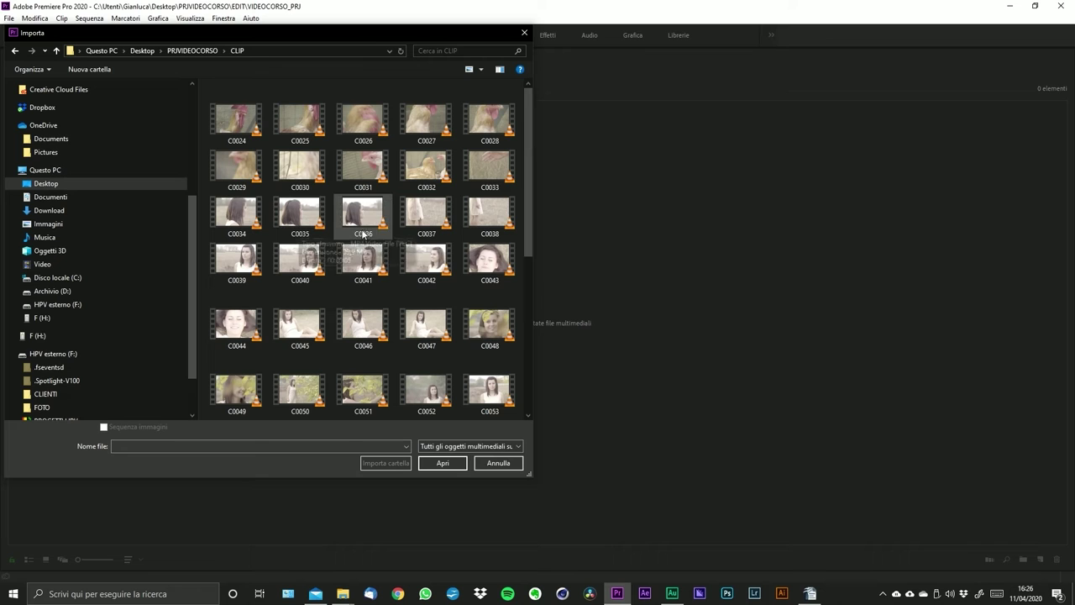
{"action": "left_click", "coordinate": [362, 228]}
{"action": "left_click", "coordinate": [247, 126], "text": "ctrl"}
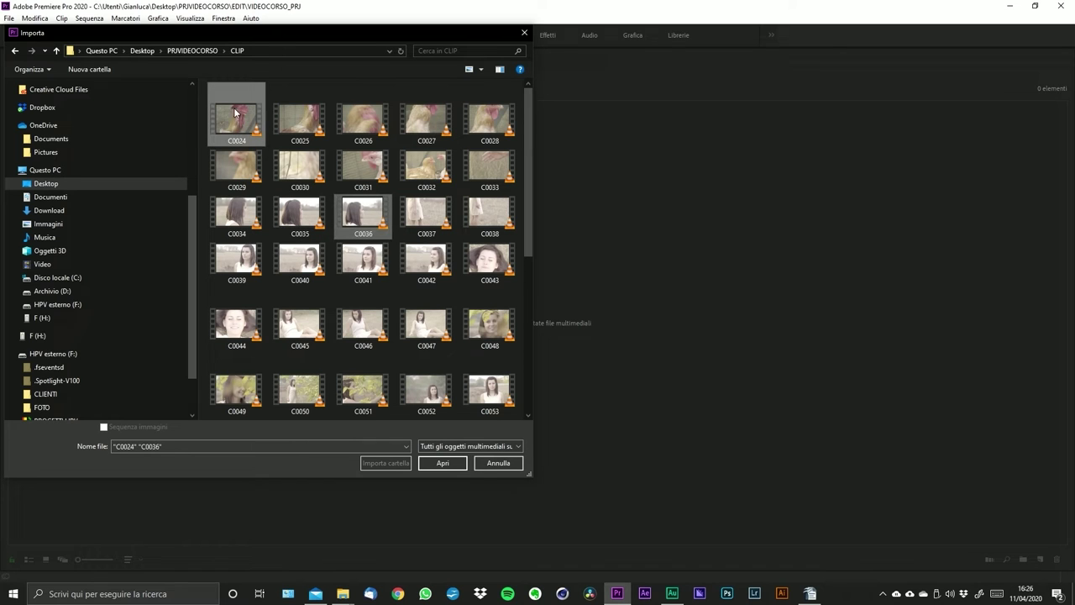
{"action": "left_click", "coordinate": [187, 51]}
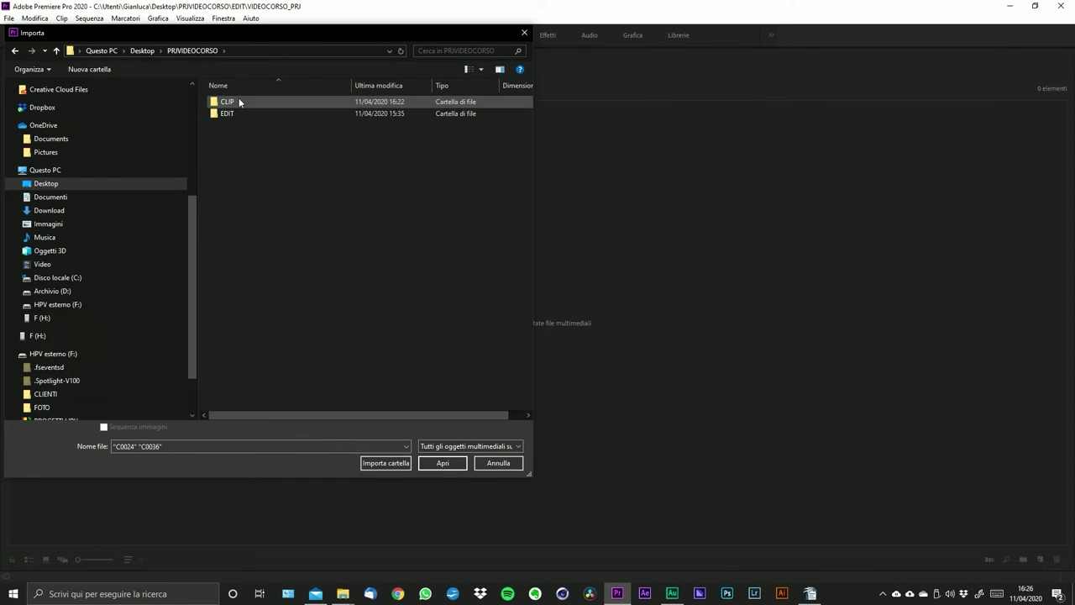
{"action": "left_click", "coordinate": [391, 463]}
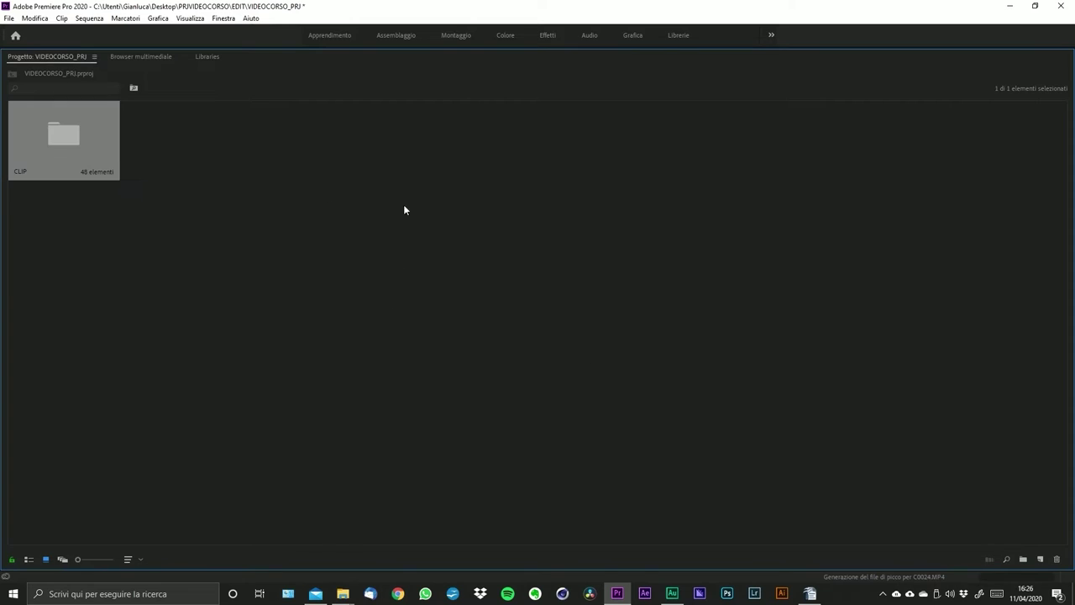
{"action": "left_click", "coordinate": [141, 234]}
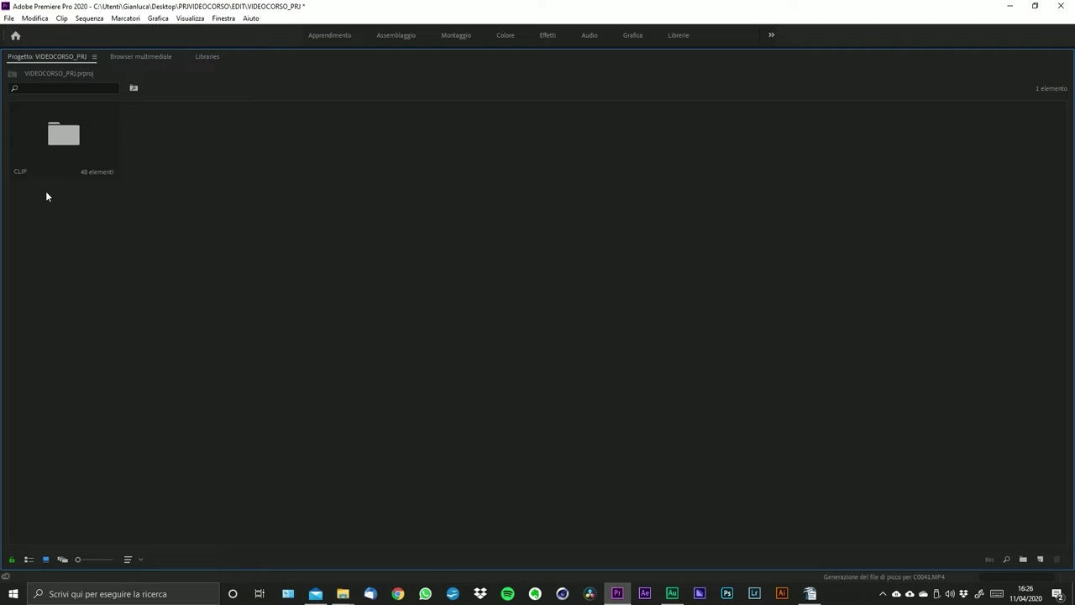
{"action": "double_click", "coordinate": [59, 147]}
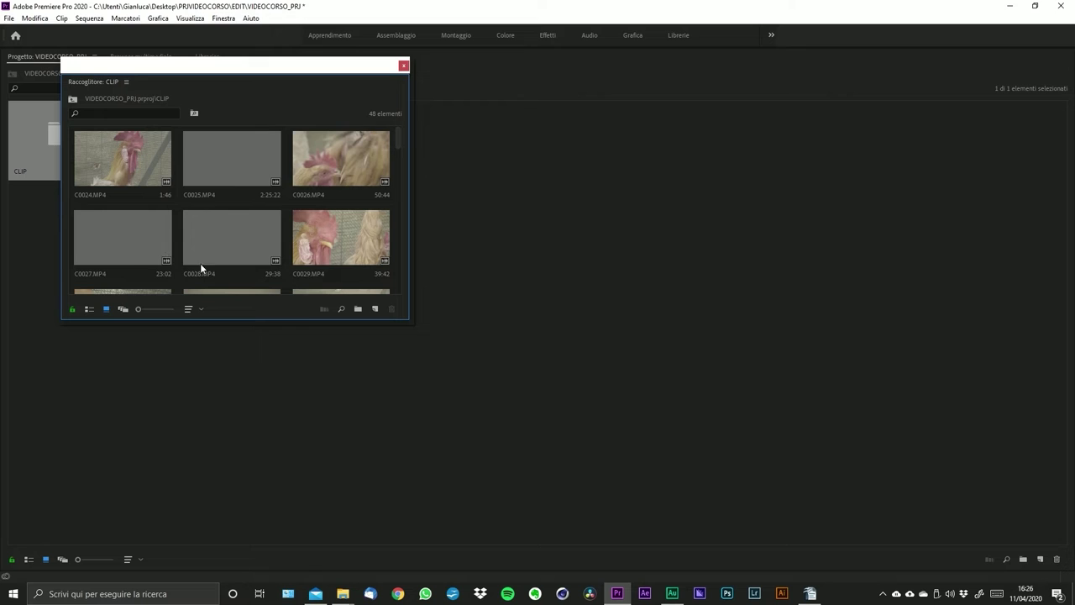
{"action": "left_click_drag", "start_coordinate": [145, 71], "coordinate": [332, 175]}
{"action": "double_click", "coordinate": [59, 55]}
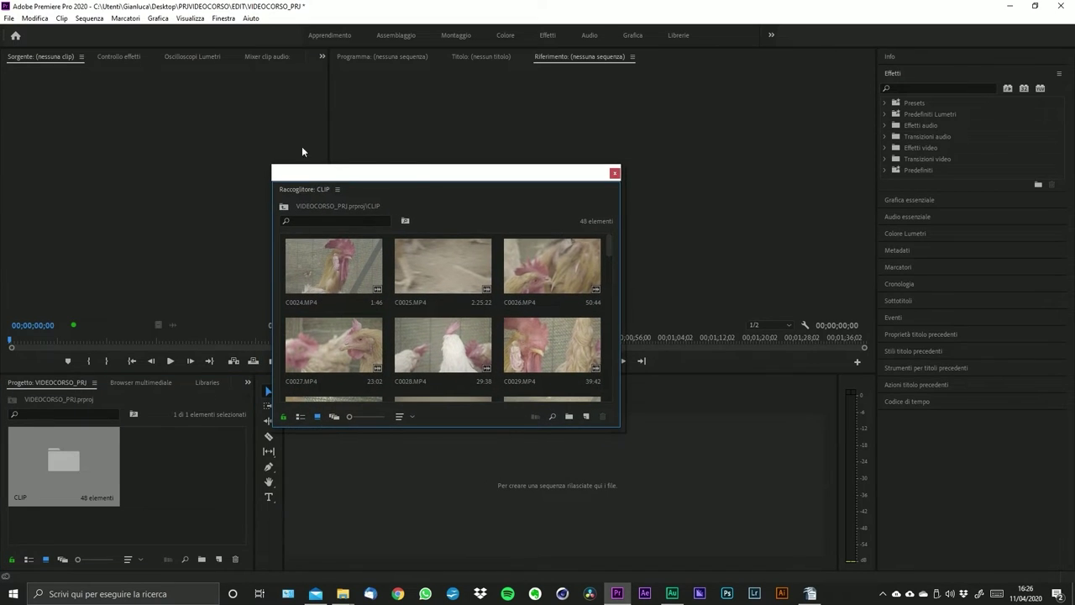
{"action": "left_click_drag", "start_coordinate": [391, 175], "coordinate": [435, 209]}
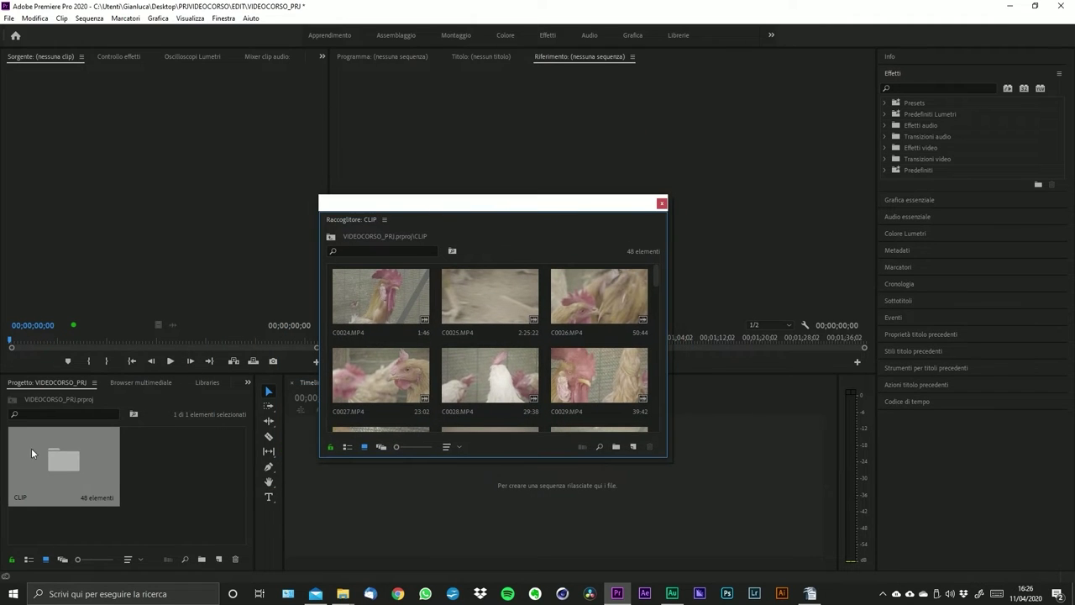
{"action": "left_click_drag", "start_coordinate": [327, 221], "coordinate": [65, 387]}
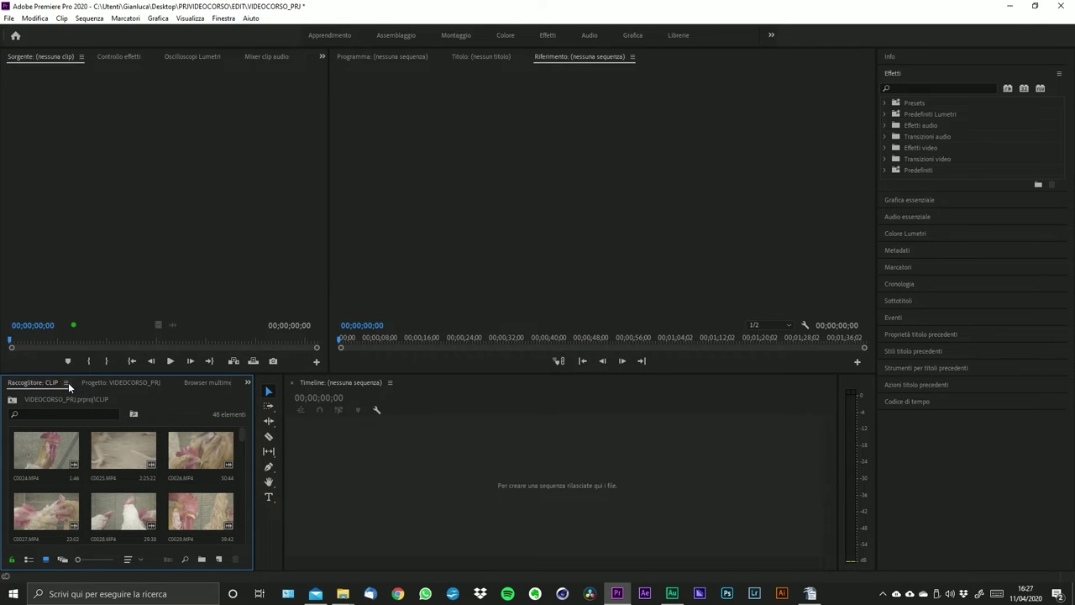
{"action": "left_click", "coordinate": [67, 382]}
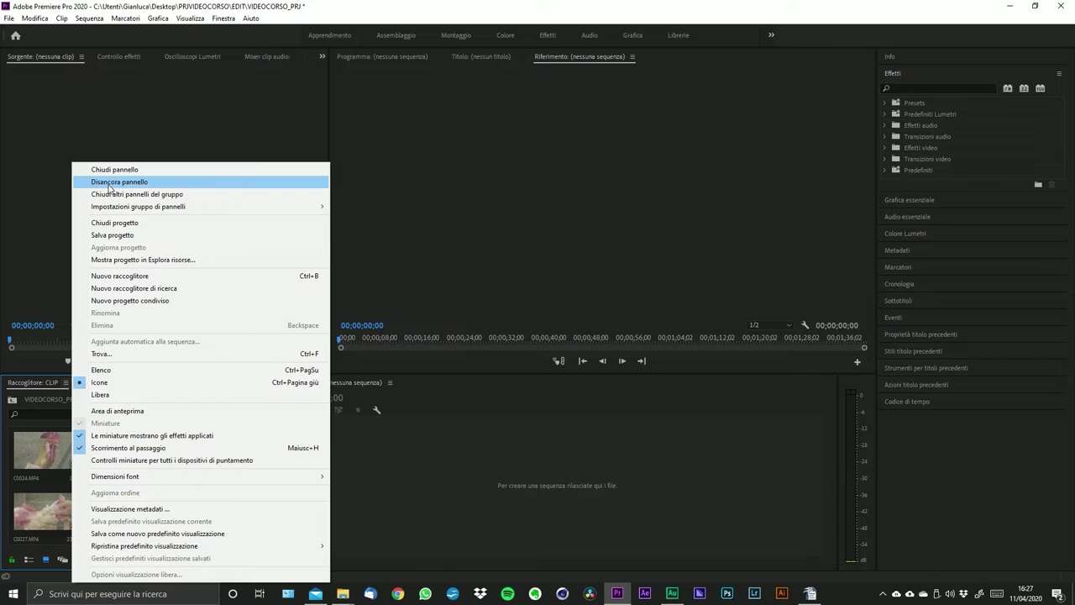
{"action": "left_click", "coordinate": [54, 384]}
{"action": "left_click", "coordinate": [67, 383]}
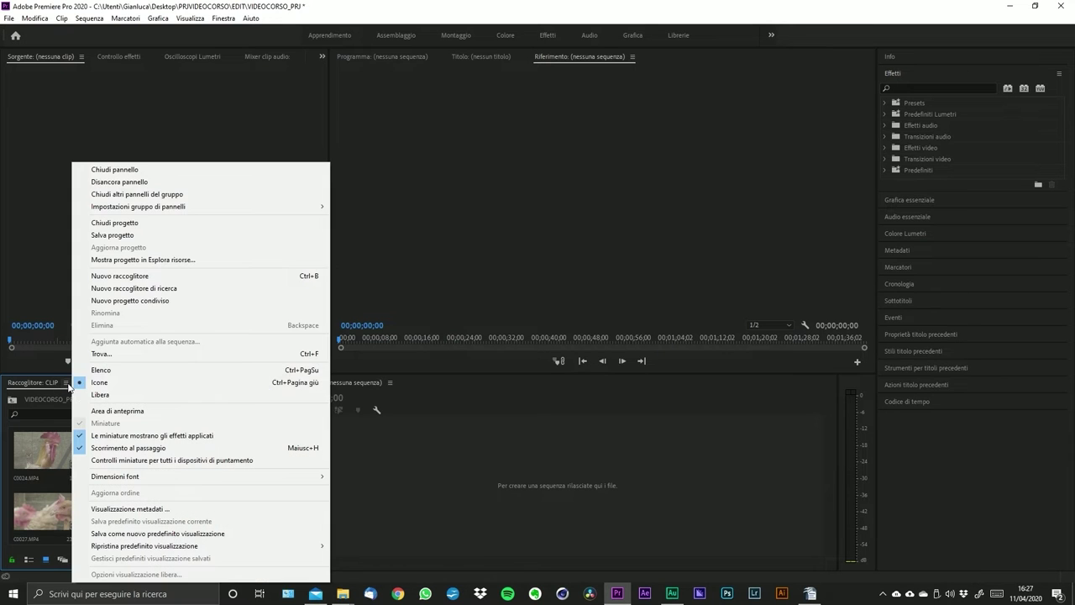
{"action": "left_click", "coordinate": [105, 171]}
{"action": "key", "text": "grave"}
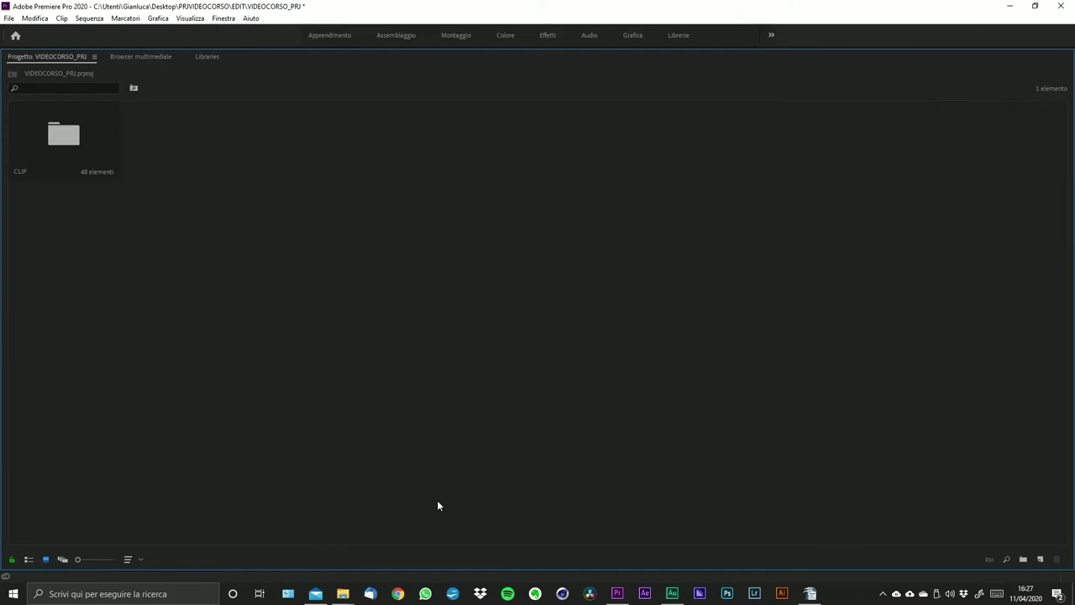
- Try freeform view by moving the CLIP folder tile, then switch to icon and list views
{"action": "left_click", "coordinate": [45, 560]}
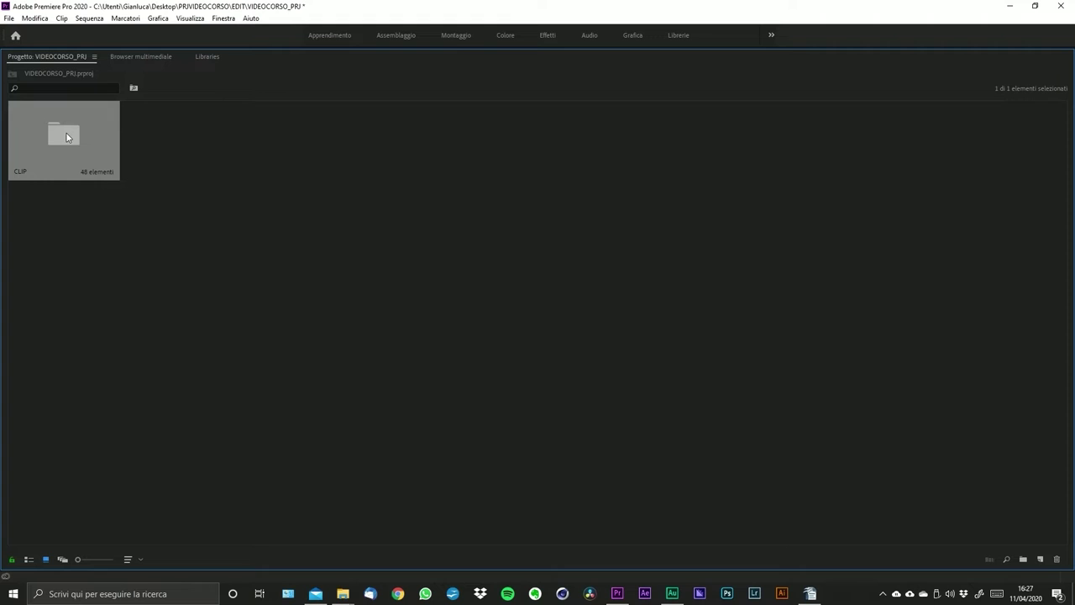
{"action": "left_click", "coordinate": [65, 560]}
{"action": "left_click_drag", "start_coordinate": [69, 165], "coordinate": [114, 187]}
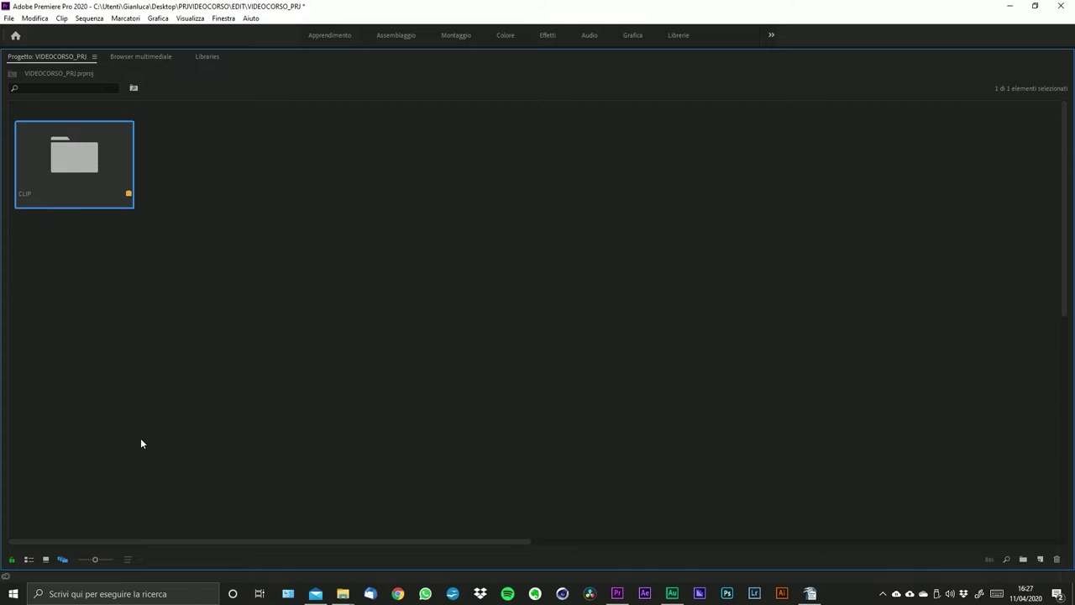
{"action": "left_click", "coordinate": [45, 559]}
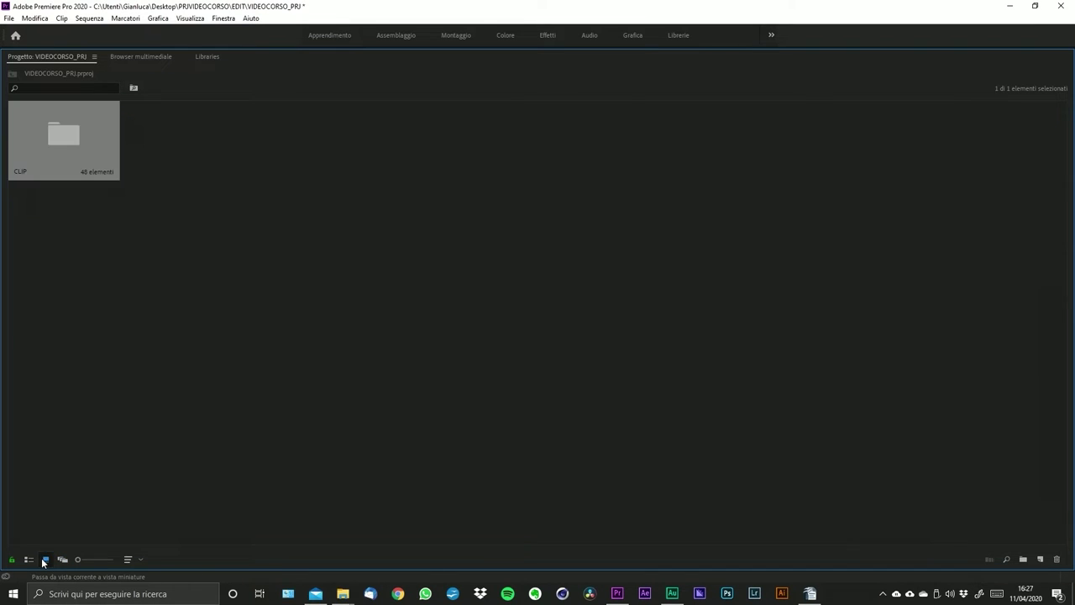
{"action": "left_click", "coordinate": [29, 559]}
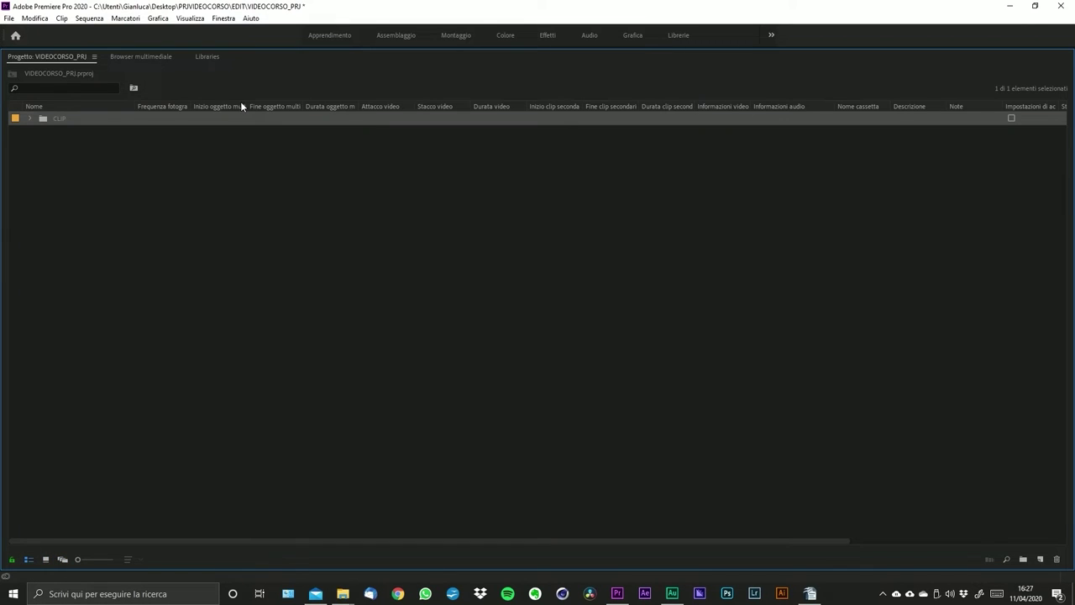
- Expand and collapse CLIP in list view, return to icon view, and check the sort-order options
{"action": "left_click", "coordinate": [32, 118]}
{"action": "scroll", "coordinate": [249, 335], "scroll_direction": "down", "scroll_amount": 3}
{"action": "scroll", "coordinate": [171, 341], "scroll_direction": "up", "scroll_amount": 3}
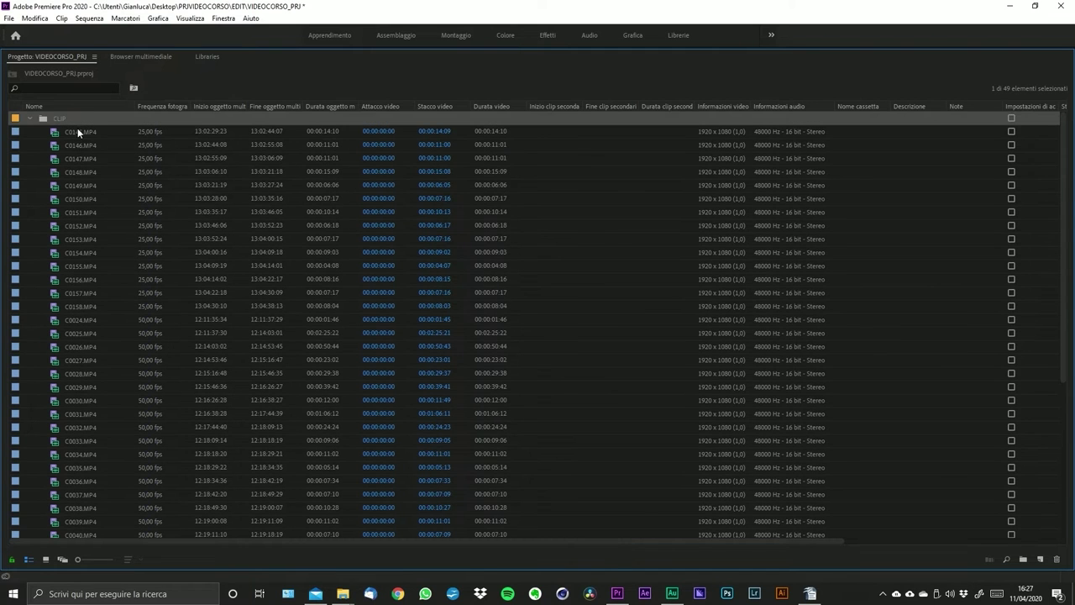
{"action": "left_click", "coordinate": [32, 119]}
{"action": "left_click", "coordinate": [46, 559]}
{"action": "left_click", "coordinate": [128, 559]}
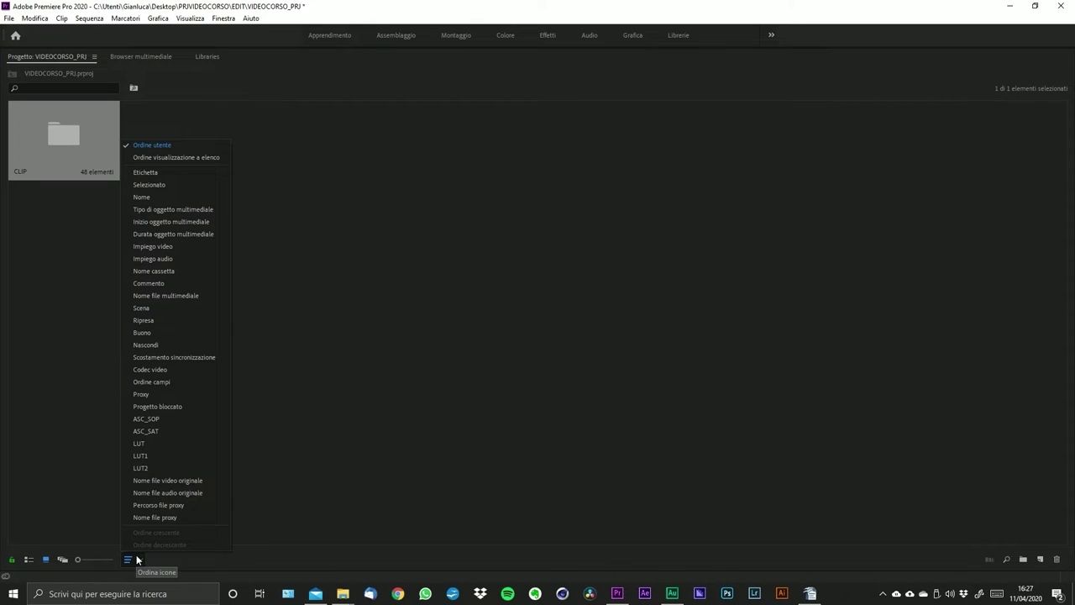
{"action": "left_click", "coordinate": [140, 560]}
{"action": "left_click", "coordinate": [140, 561]}
{"action": "left_click", "coordinate": [59, 137]}
- Open CLIP as a floating bin, dock it as a project tab, and look at the sort options
{"action": "double_click", "coordinate": [60, 137]}
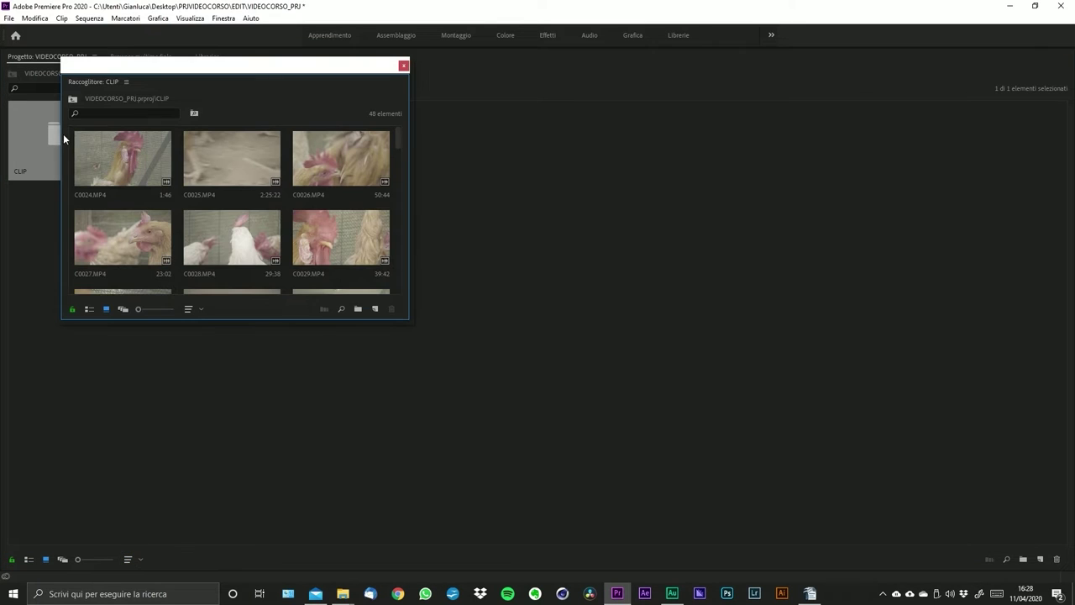
{"action": "left_click_drag", "start_coordinate": [95, 82], "coordinate": [158, 103]}
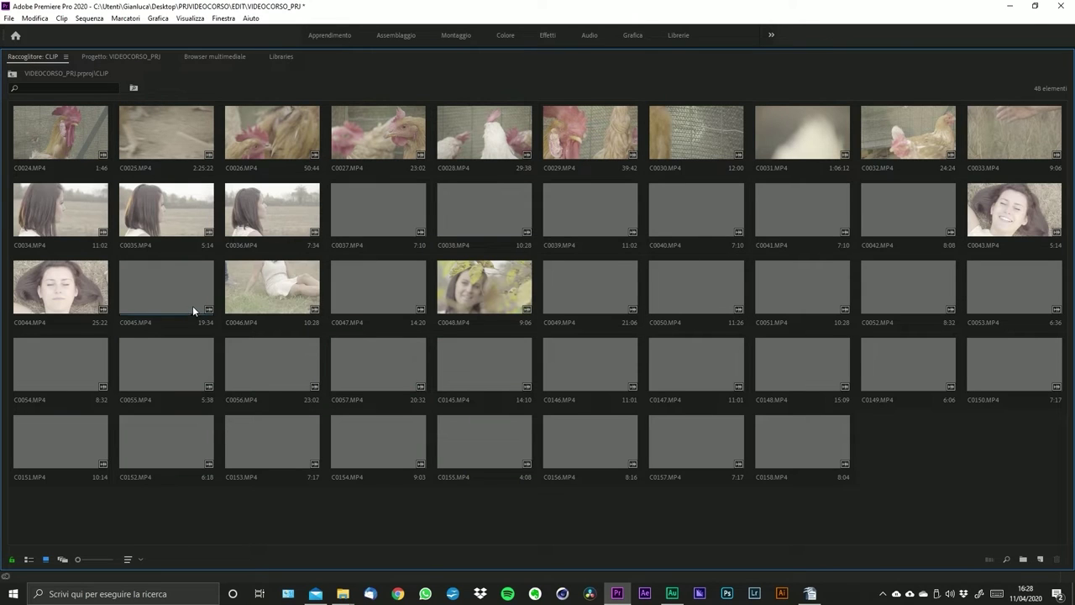
{"action": "left_click", "coordinate": [139, 558]}
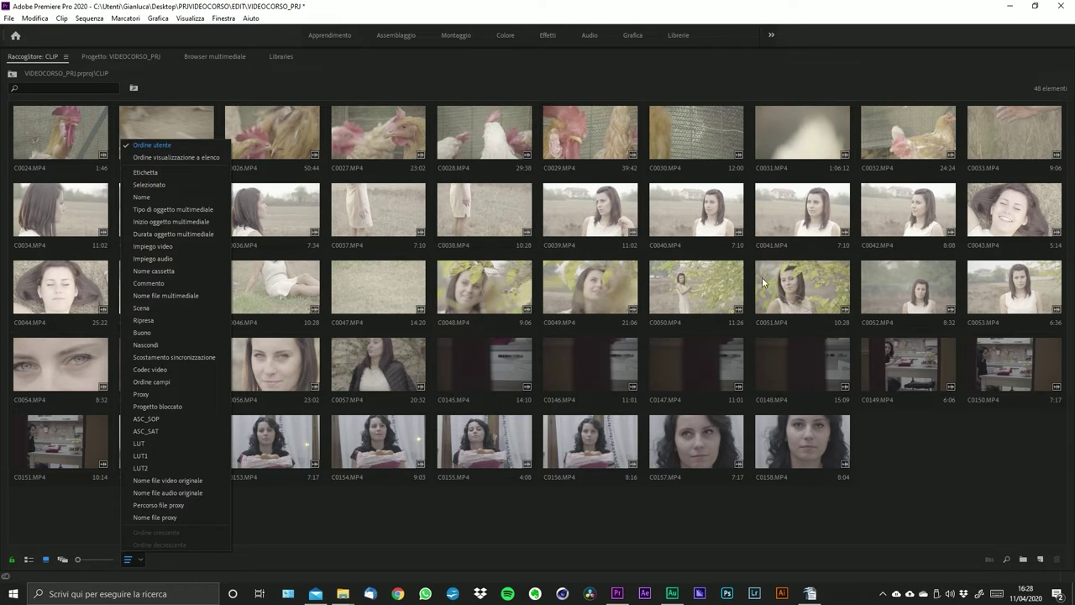
{"action": "left_click", "coordinate": [895, 547]}
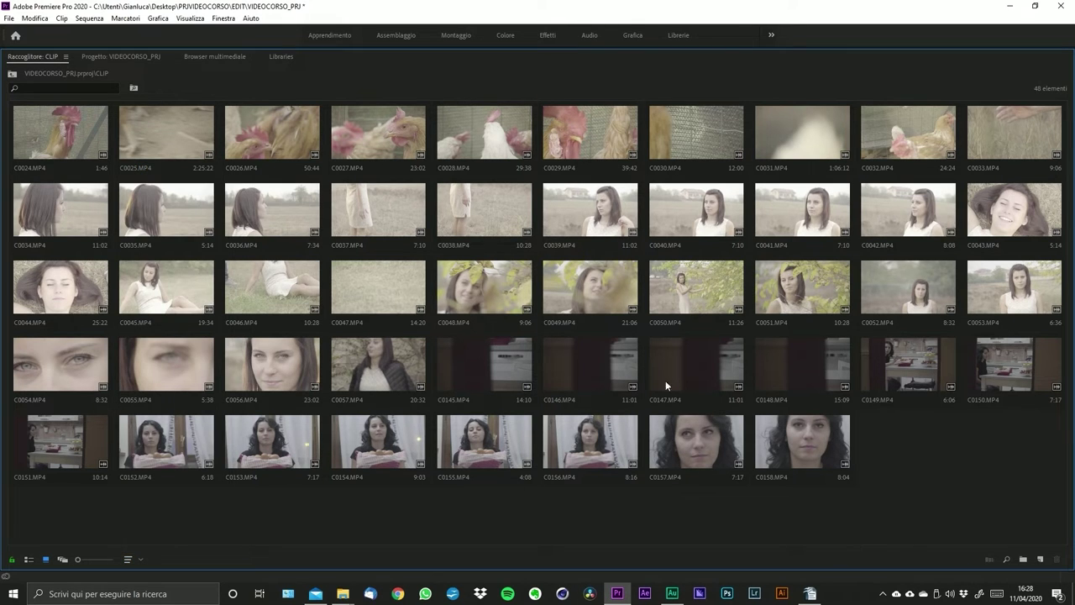
{"action": "left_click", "coordinate": [140, 561]}
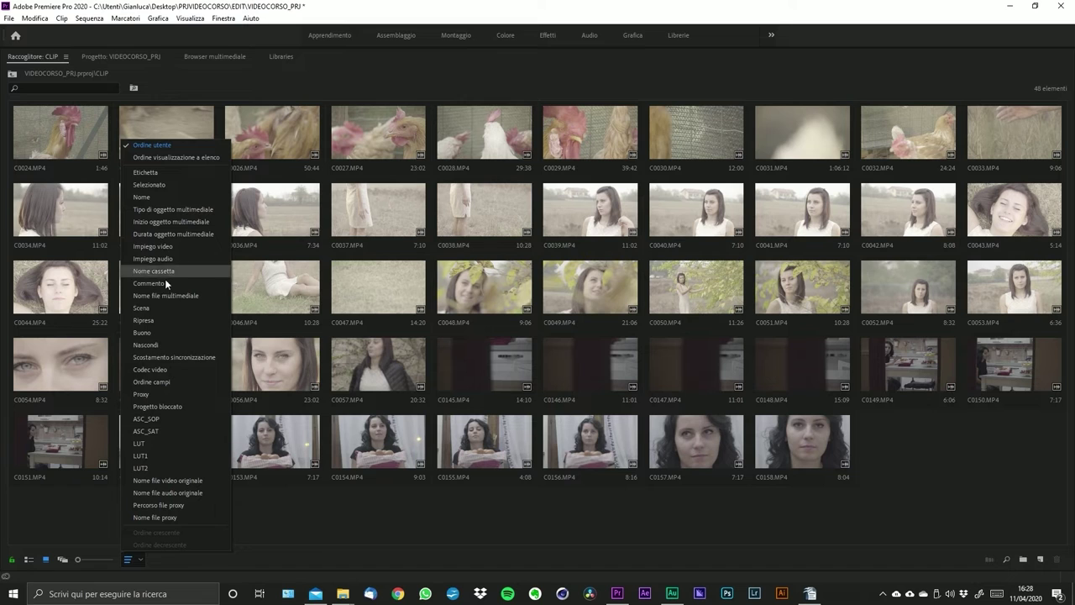
{"action": "left_click", "coordinate": [143, 197]}
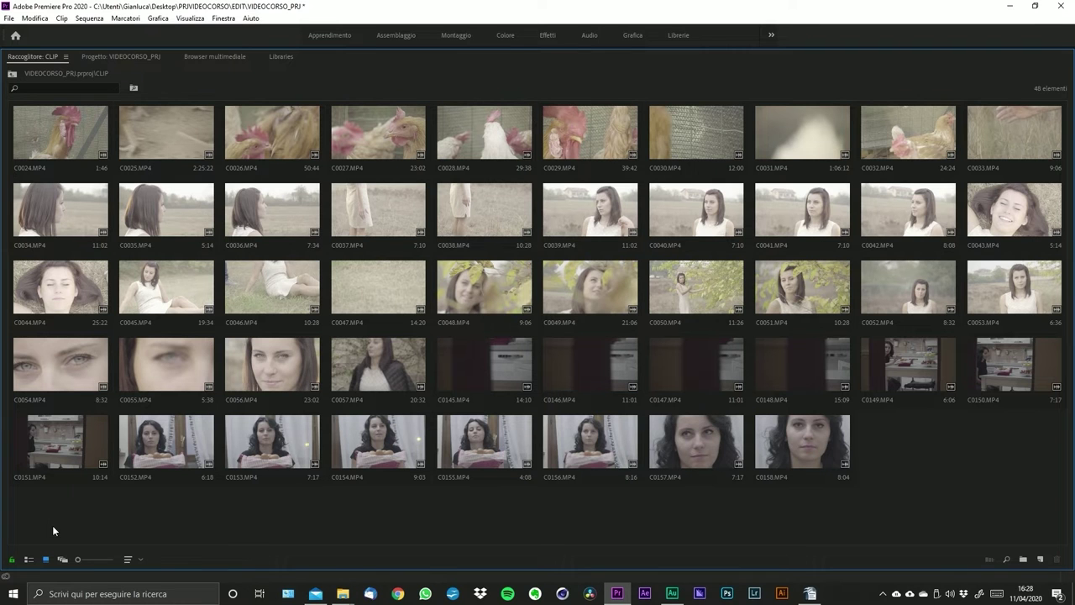
- Sort the CLIP clips in Ordine decrescente, then back to Ordine crescente
{"action": "left_click", "coordinate": [128, 560]}
{"action": "left_click", "coordinate": [152, 545]}
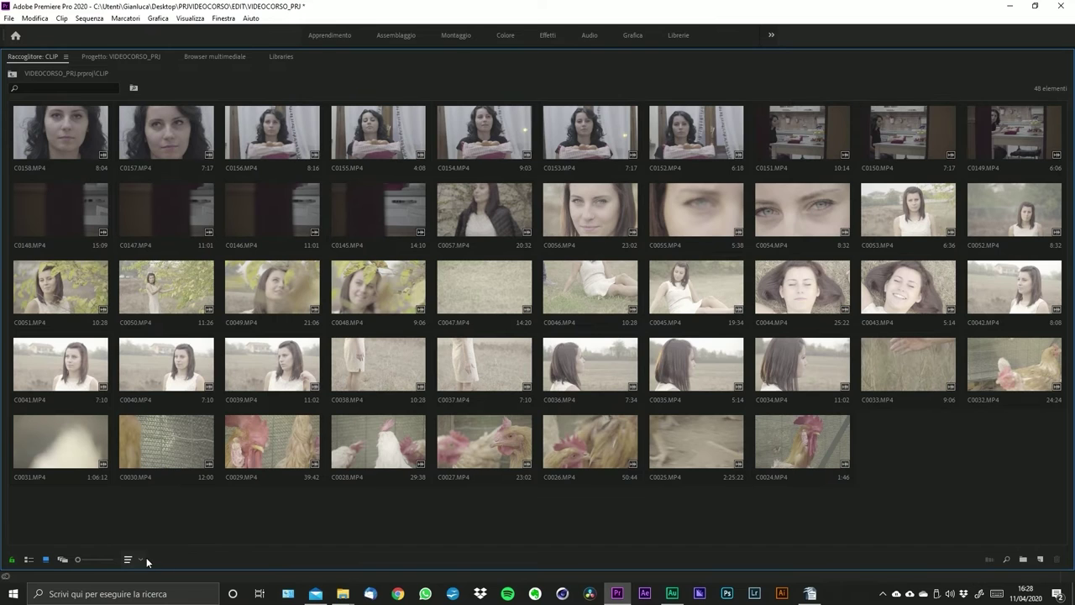
{"action": "left_click", "coordinate": [128, 559]}
{"action": "left_click", "coordinate": [149, 533]}
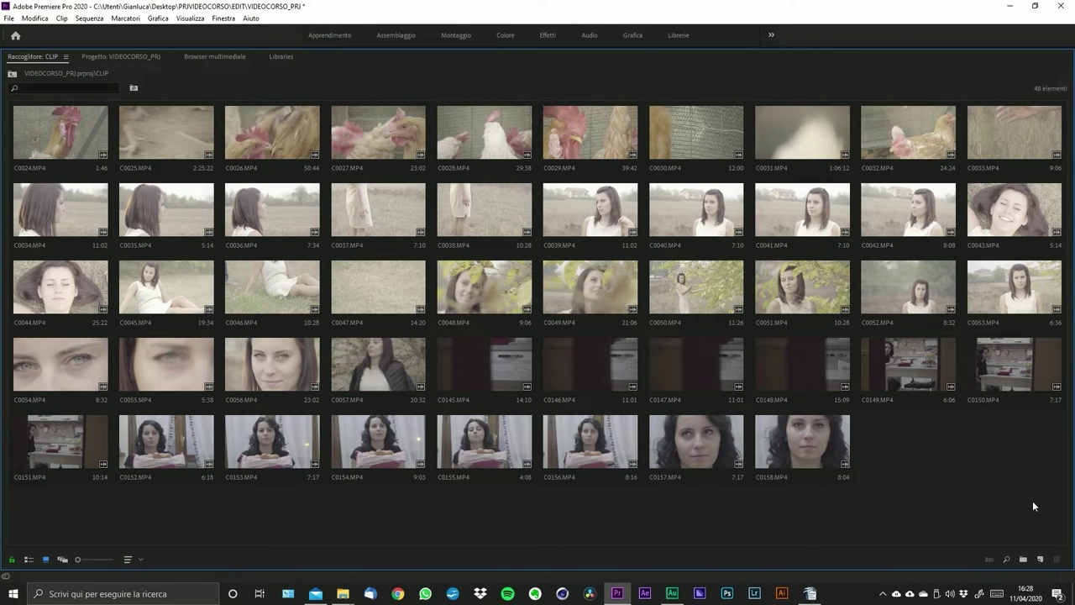
- Create two new bins inside CLIP named RAGAZZA CASA and GALLINE
{"action": "left_click", "coordinate": [1024, 560]}
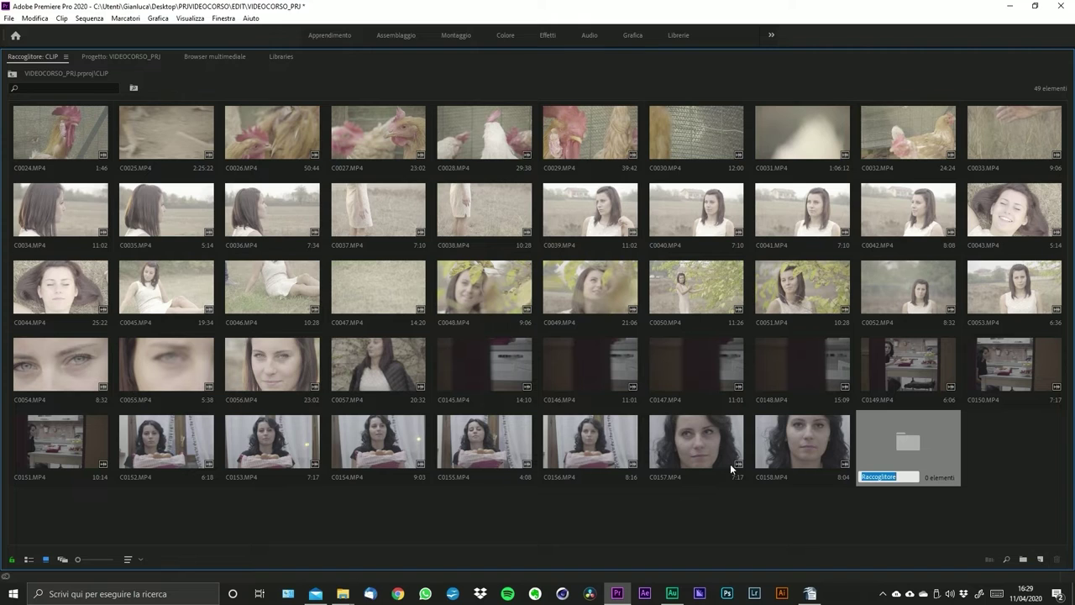
{"action": "left_click", "coordinate": [905, 477]}
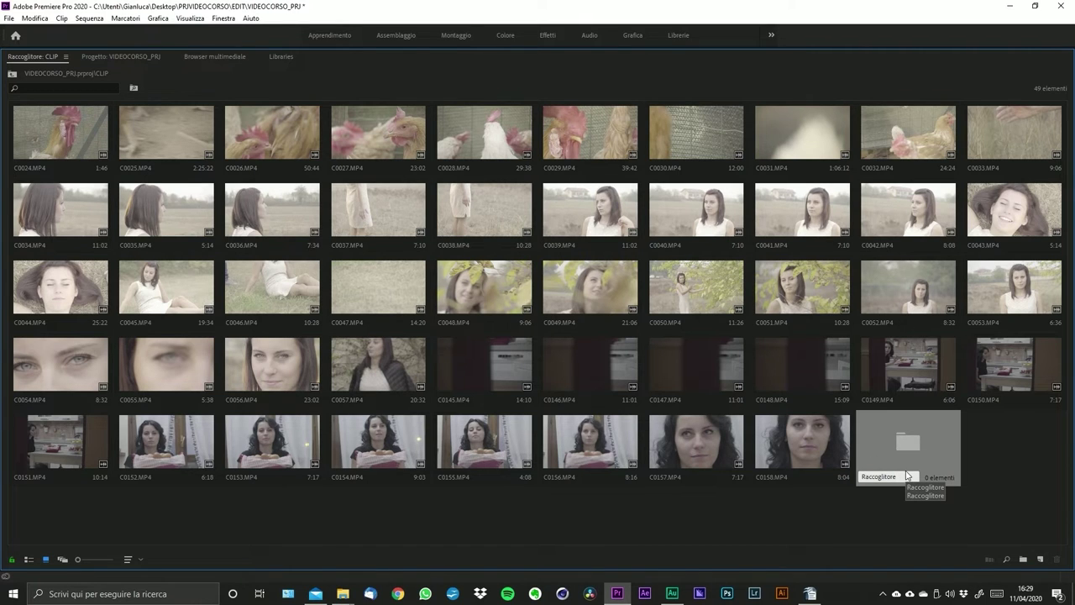
{"action": "type", "text": "R"}
{"action": "key", "text": "BackSpace"}
{"action": "key", "text": "BackSpace"}
{"action": "key", "text": "BackSpace"}
{"action": "key", "text": "BackSpace"}
{"action": "key", "text": "BackSpace"}
{"action": "key", "text": "BackSpace"}
{"action": "key", "text": "BackSpace"}
{"action": "key", "text": "BackSpace"}
{"action": "key", "text": "BackSpace"}
{"action": "key", "text": "BackSpace"}
{"action": "key", "text": "BackSpace"}
{"action": "key", "text": "BackSpace"}
{"action": "type", "text": "RAGAZZA CA"}
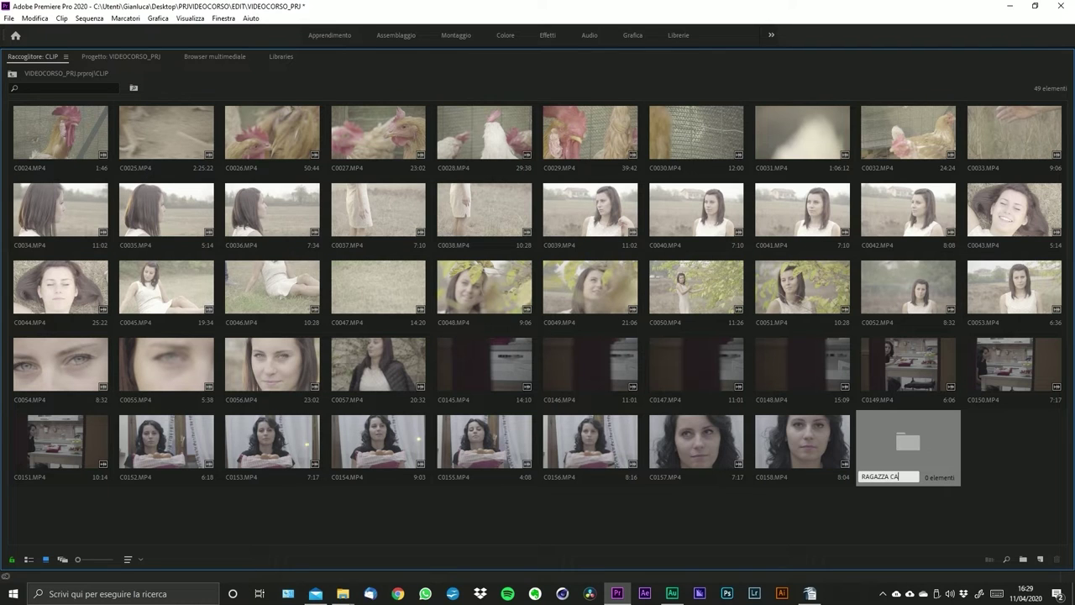
{"action": "type", "text": "SA"}
{"action": "key", "text": "Return"}
{"action": "left_click", "coordinate": [1023, 558]}
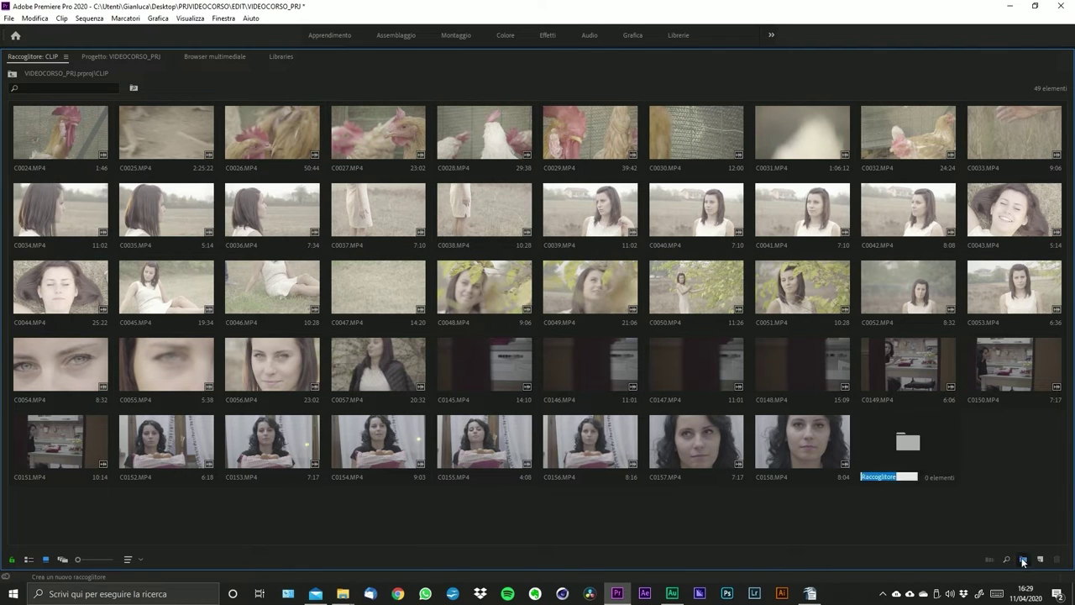
{"action": "type", "text": "GA"}
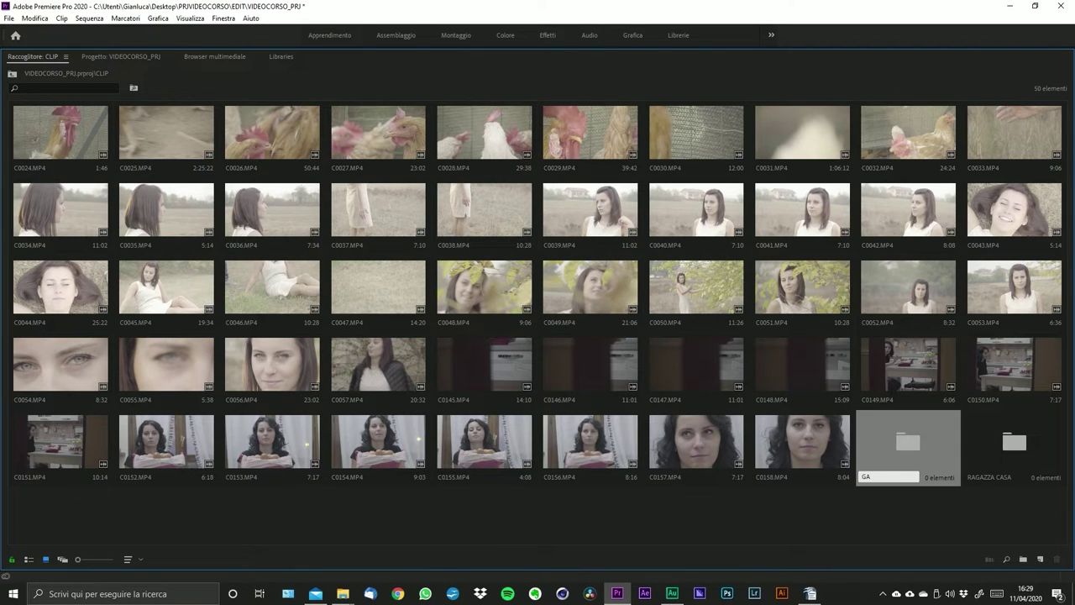
{"action": "type", "text": "LLINE"}
{"action": "key", "text": "Return"}
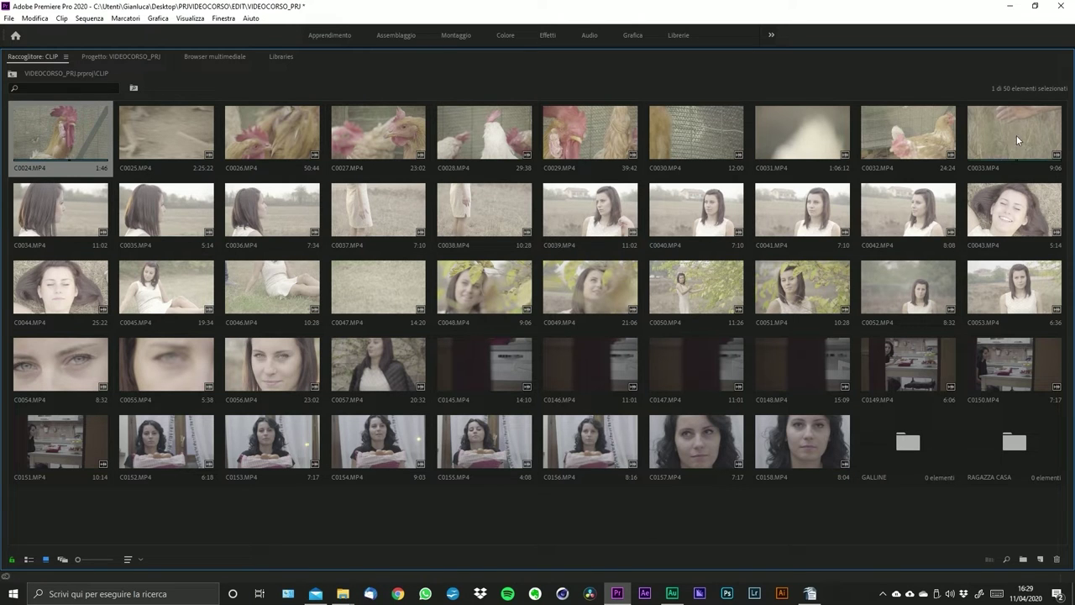
- Move C0024–C0032 into GALLINE and C0145–C0158 into RAGAZZA CASA, then close the CLIP bin
{"action": "left_click", "coordinate": [908, 130], "text": "shift"}
{"action": "left_click_drag", "start_coordinate": [905, 133], "coordinate": [911, 449]}
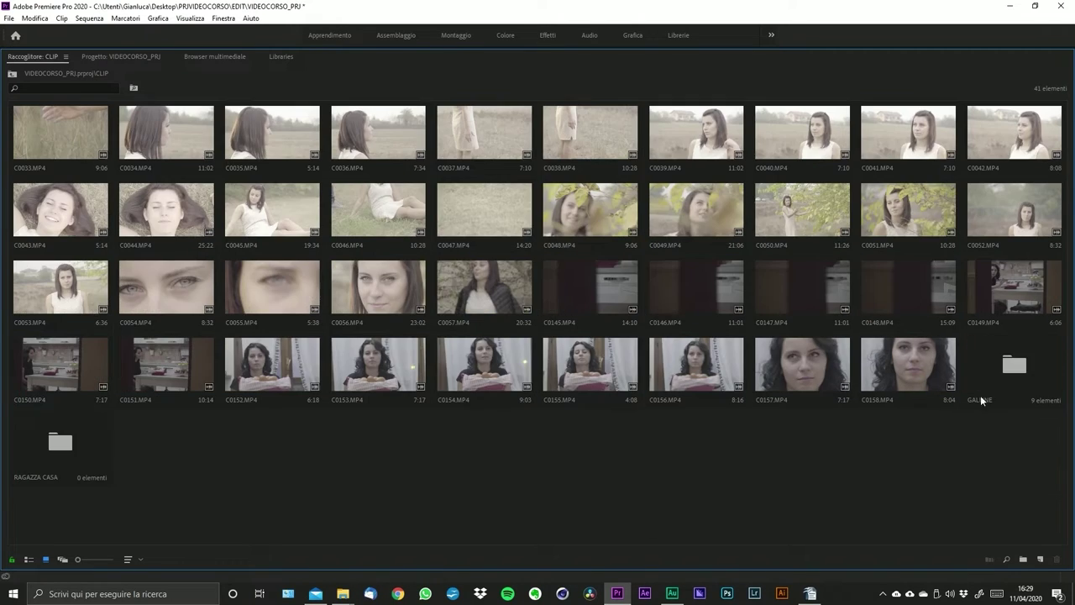
{"action": "left_click", "coordinate": [910, 366]}
{"action": "left_click", "coordinate": [592, 283], "text": "shift"}
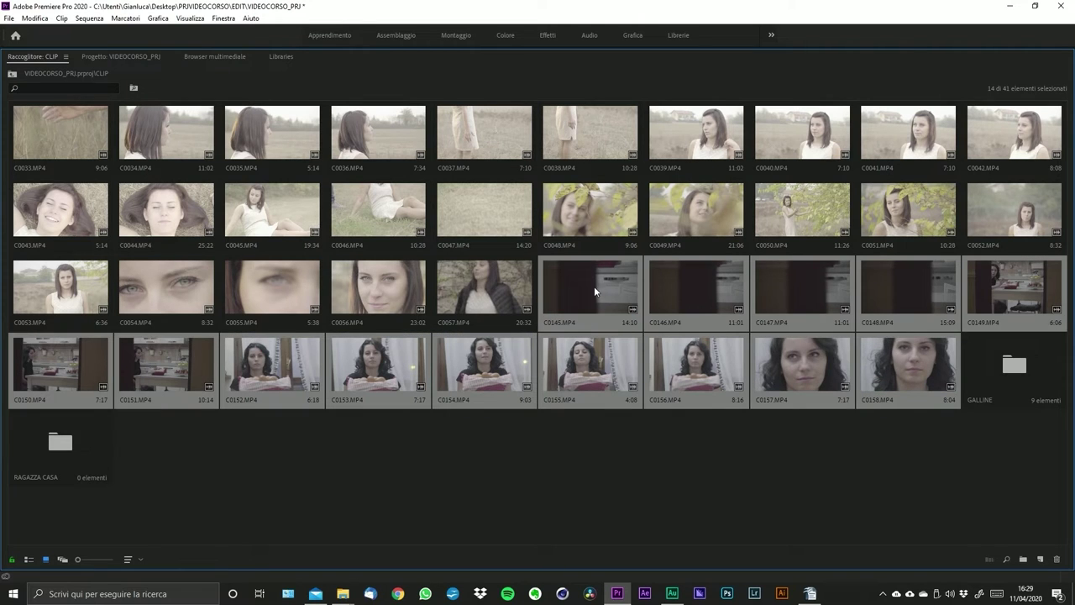
{"action": "left_click_drag", "start_coordinate": [700, 498], "coordinate": [71, 445]}
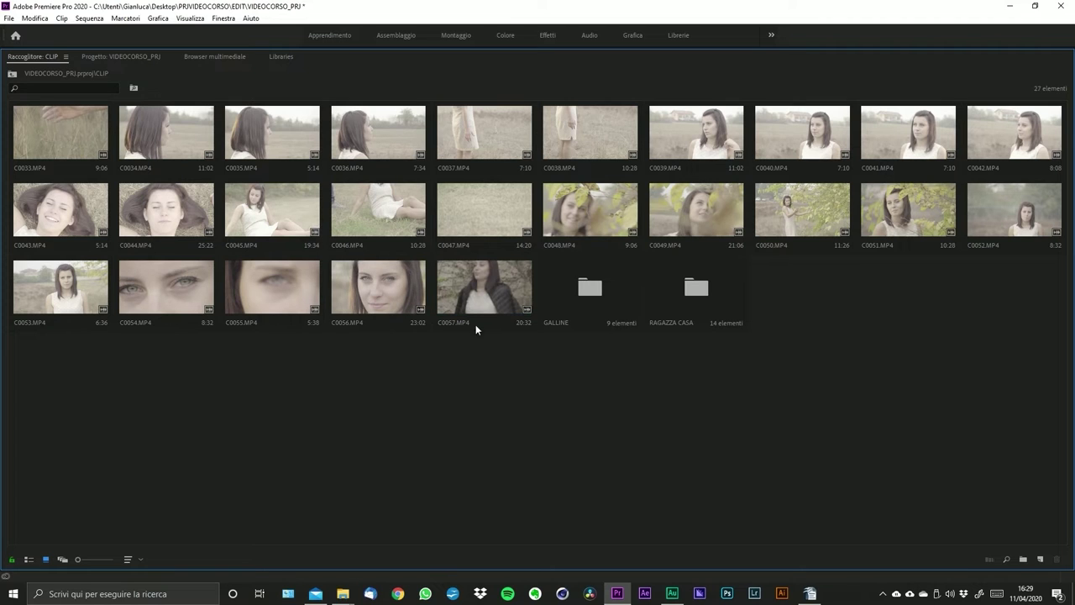
{"action": "key", "text": "ctrl+w"}
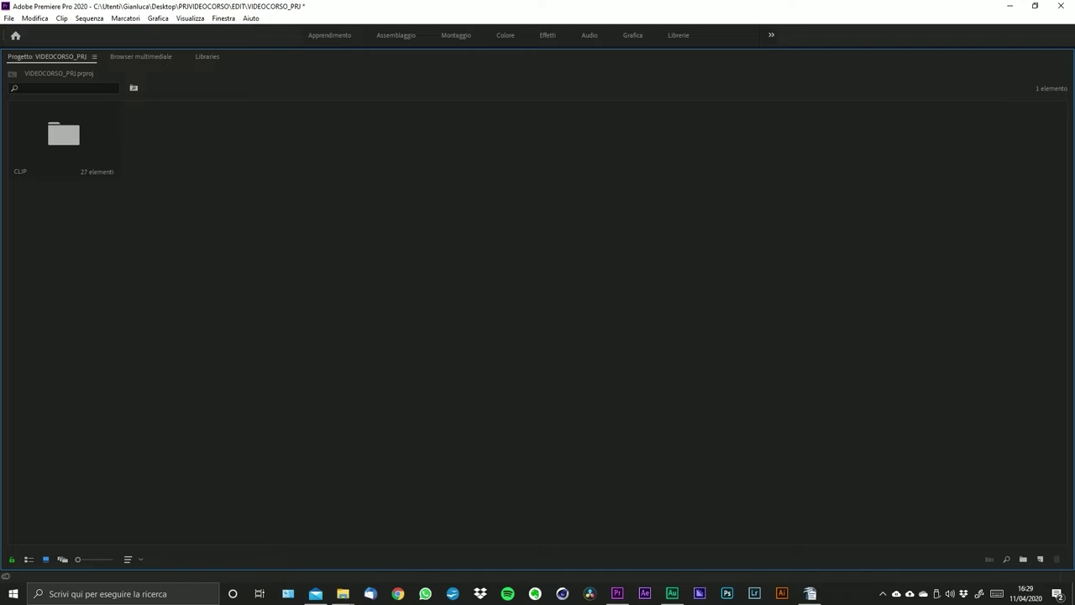
- Return the maximized Project panel to the normal layout, glancing at the New Item menu before and after
{"action": "left_click", "coordinate": [1040, 559]}
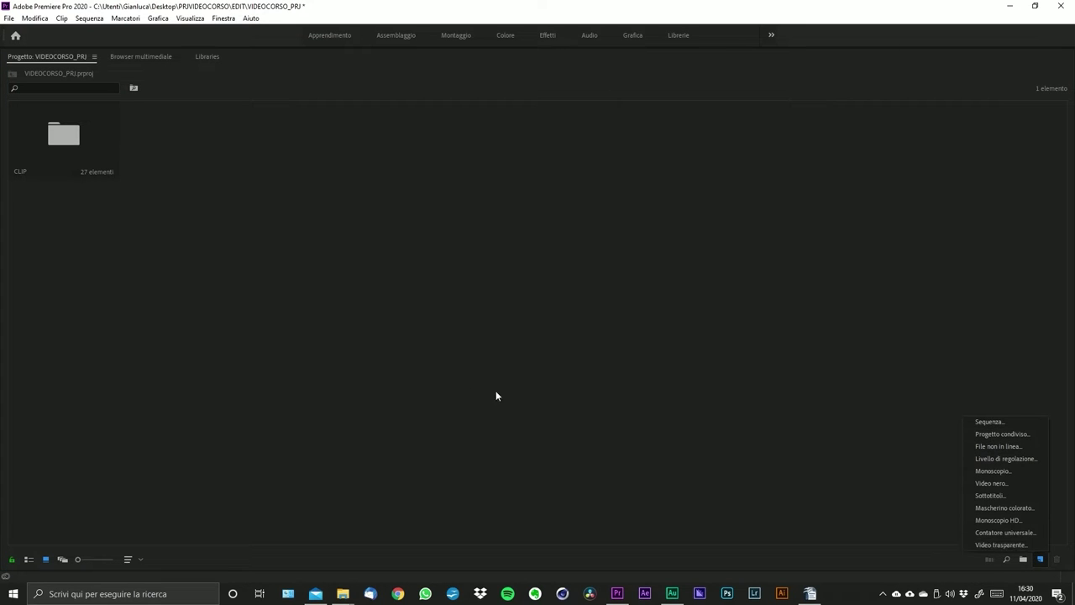
{"action": "left_click", "coordinate": [252, 185]}
{"action": "double_click", "coordinate": [82, 58]}
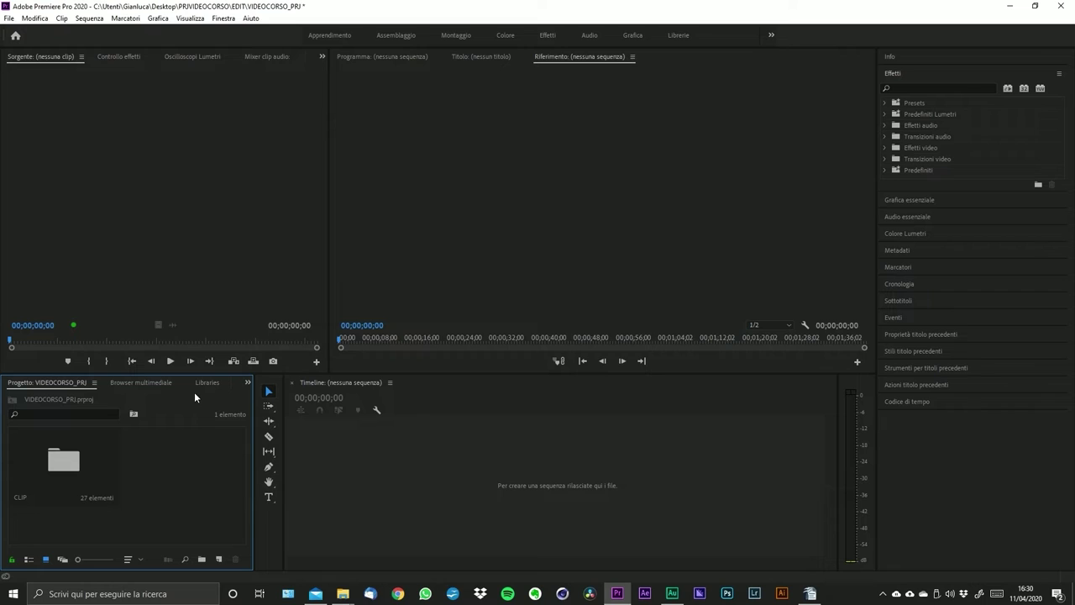
{"action": "left_click", "coordinate": [219, 559]}
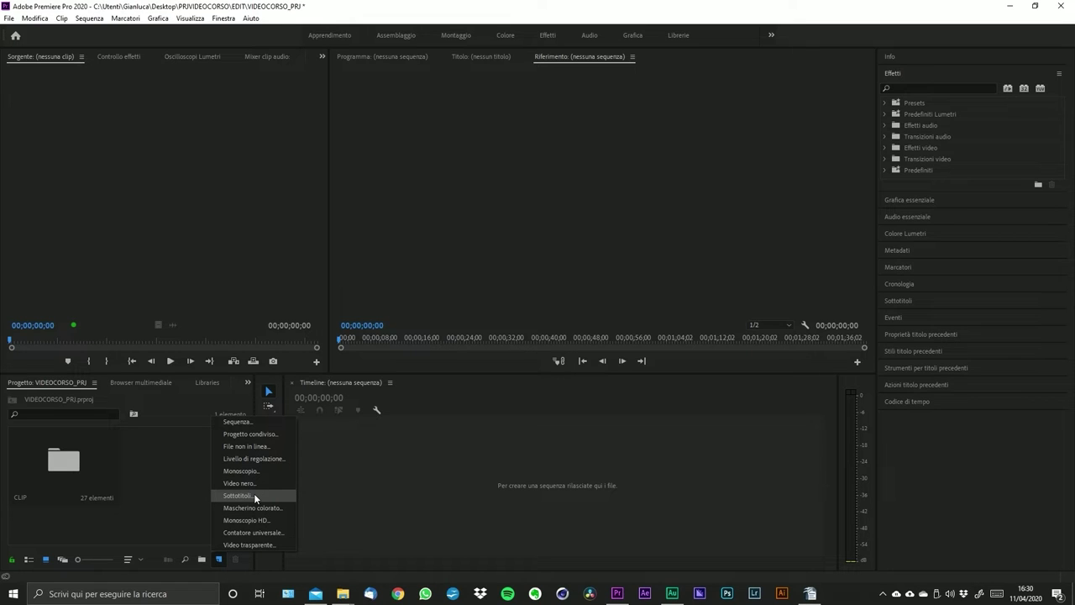
{"action": "left_click", "coordinate": [183, 498]}
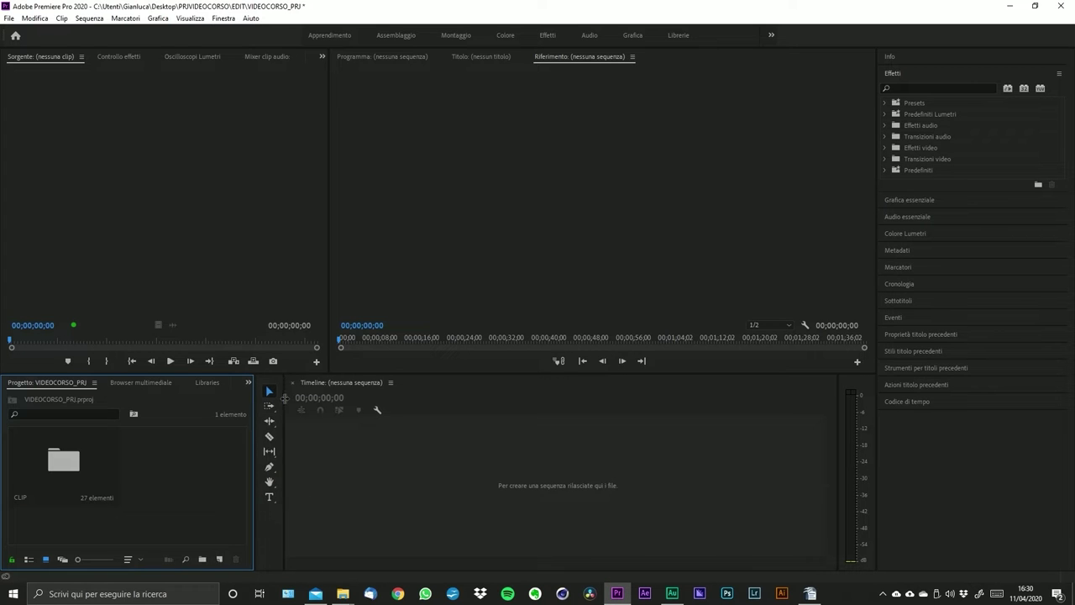
- Widen the Project panel slightly by dragging its right edge and open its options menu
{"action": "left_click_drag", "start_coordinate": [254, 415], "coordinate": [285, 413]}
{"action": "left_click", "coordinate": [93, 383]}
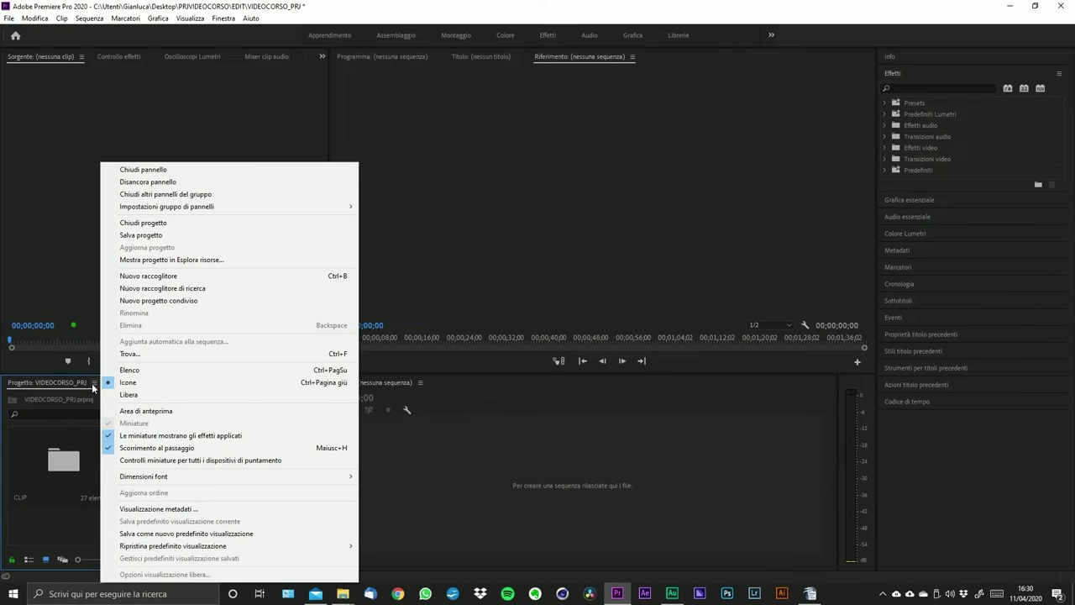
{"action": "left_click", "coordinate": [96, 384]}
{"action": "left_click", "coordinate": [98, 384]}
- Undock the Project panel into a floating window, then dock it back into the layout
{"action": "left_click", "coordinate": [148, 181]}
{"action": "left_click_drag", "start_coordinate": [69, 362], "coordinate": [263, 237]}
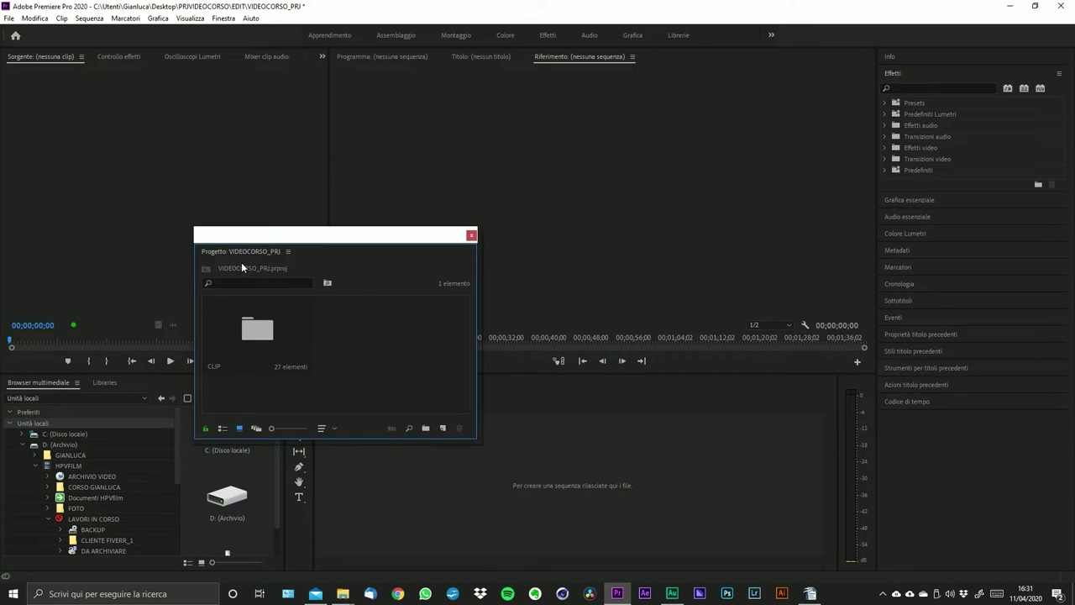
{"action": "left_click", "coordinate": [287, 252]}
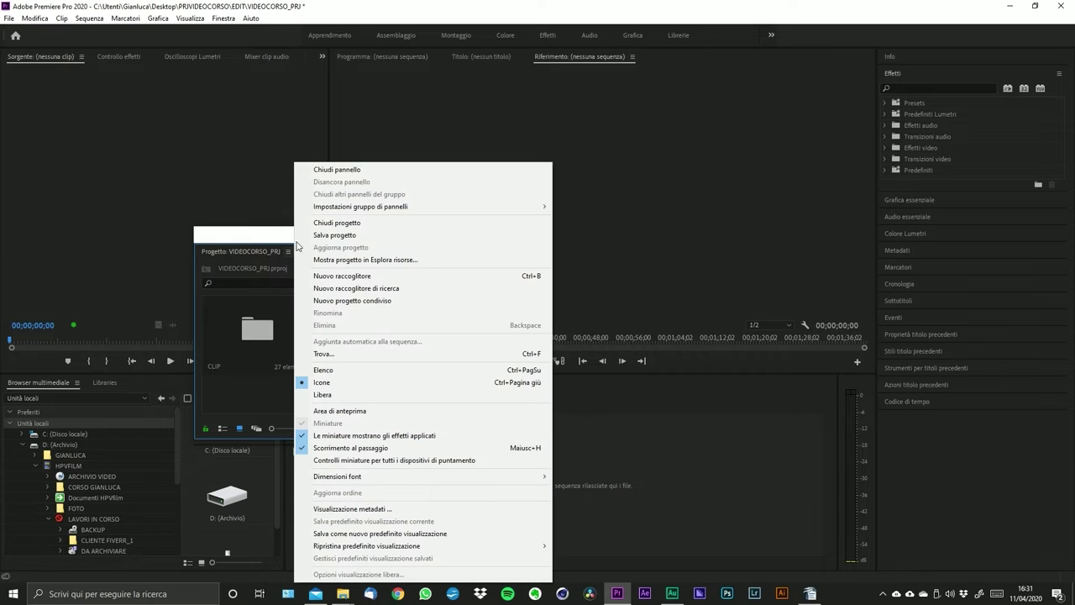
{"action": "left_click", "coordinate": [249, 249]}
{"action": "left_click_drag", "start_coordinate": [249, 250], "coordinate": [13, 391]}
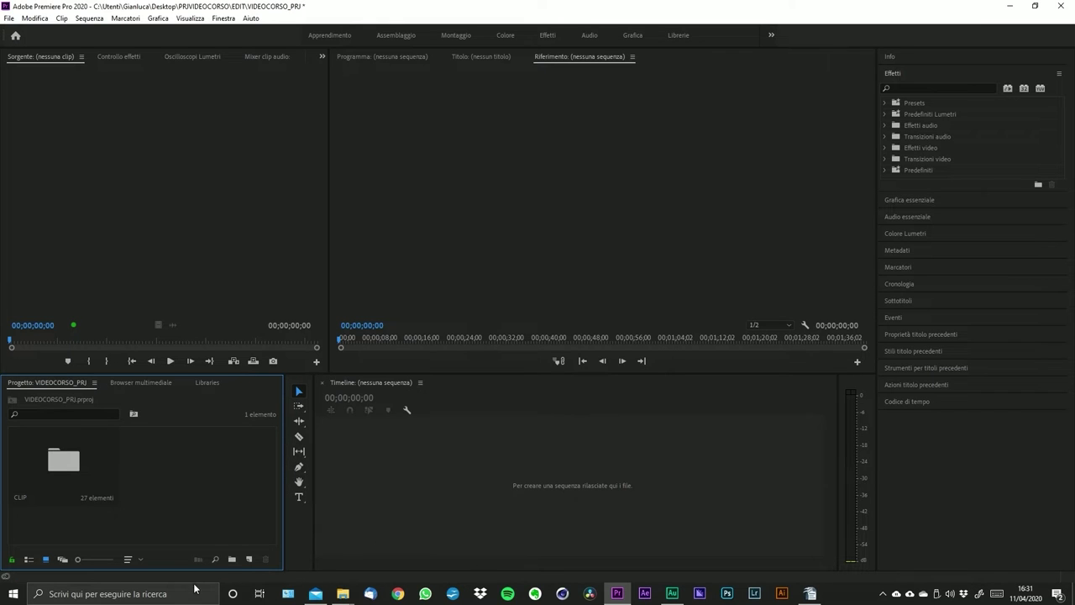
- Browse the Project group's Media Browser and Libraries tabs, returning to the project contents
{"action": "left_click", "coordinate": [93, 382]}
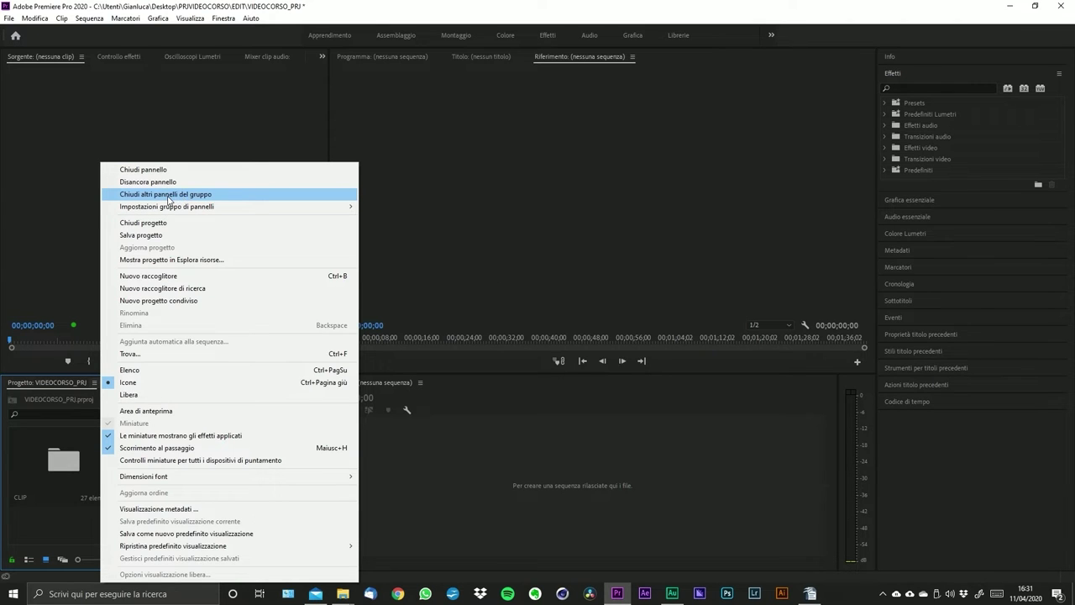
{"action": "left_click", "coordinate": [52, 385]}
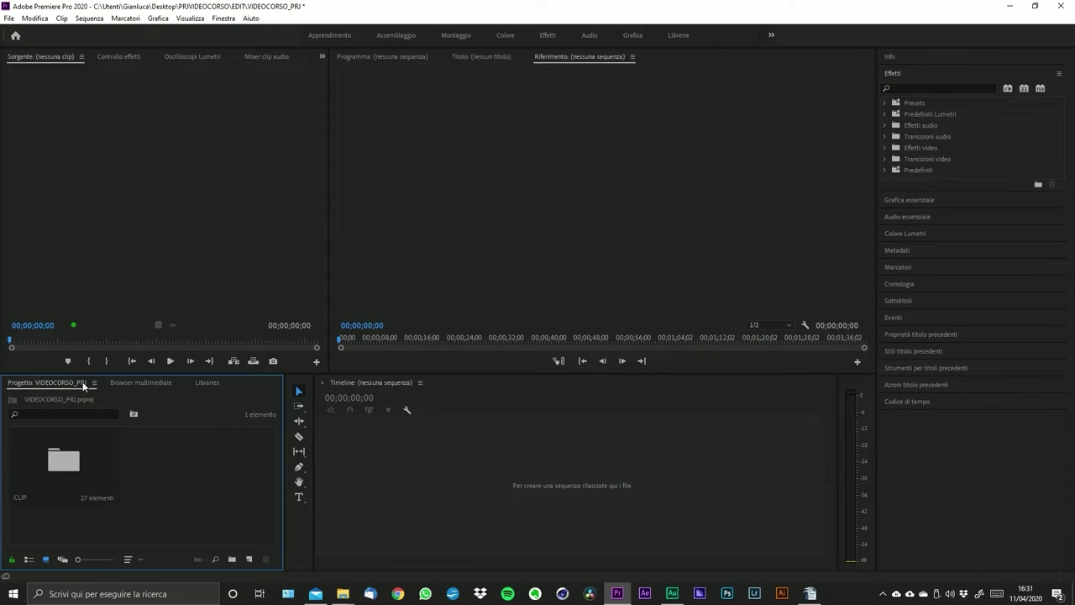
{"action": "left_click", "coordinate": [139, 383]}
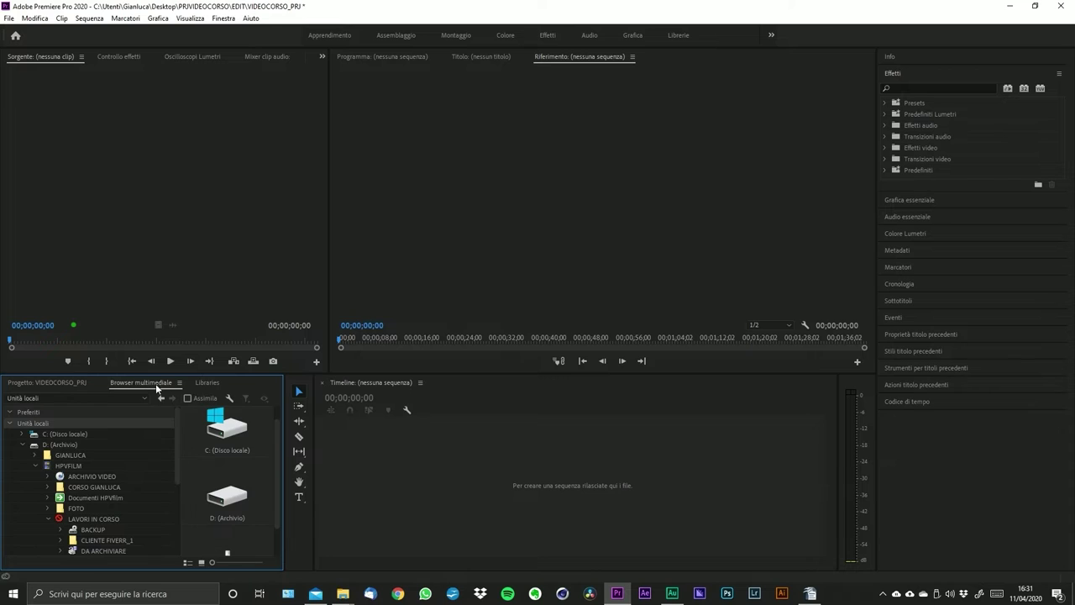
{"action": "left_click", "coordinate": [207, 383]}
{"action": "left_click", "coordinate": [50, 383]}
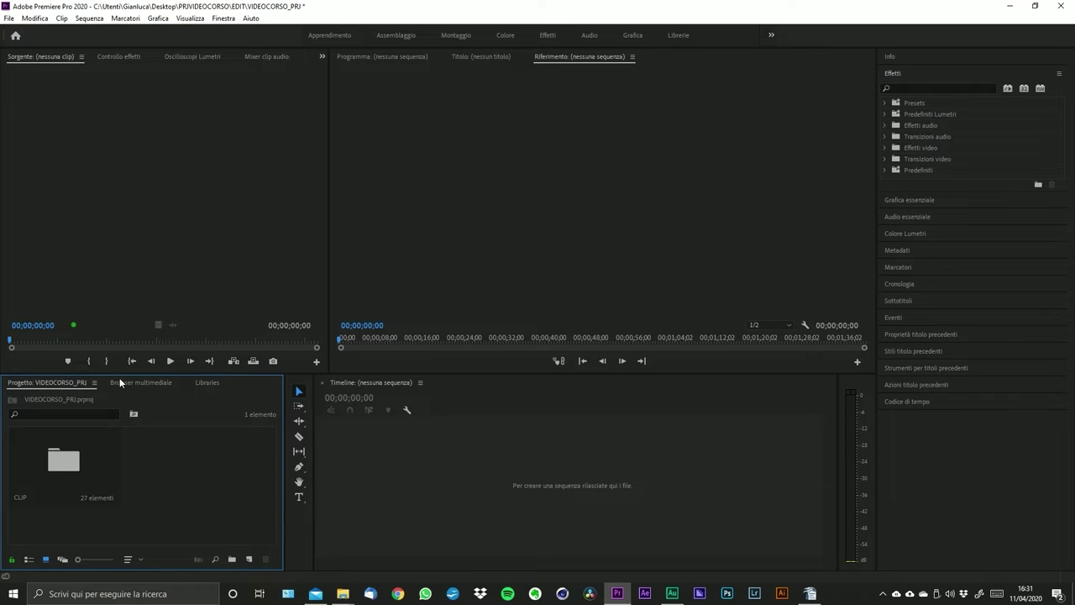
{"action": "left_click", "coordinate": [128, 382]}
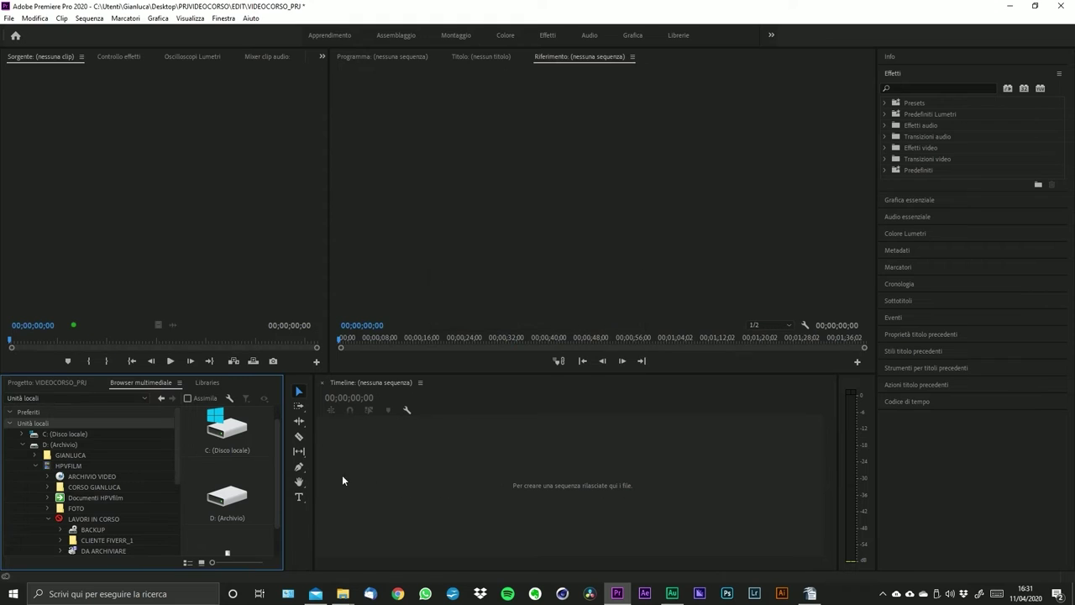
- Cycle the monitor tabs (Effect Controls, Lumetri Scopes, Audio Clip Mixer), then return to Source and Project
{"action": "left_click", "coordinate": [386, 460]}
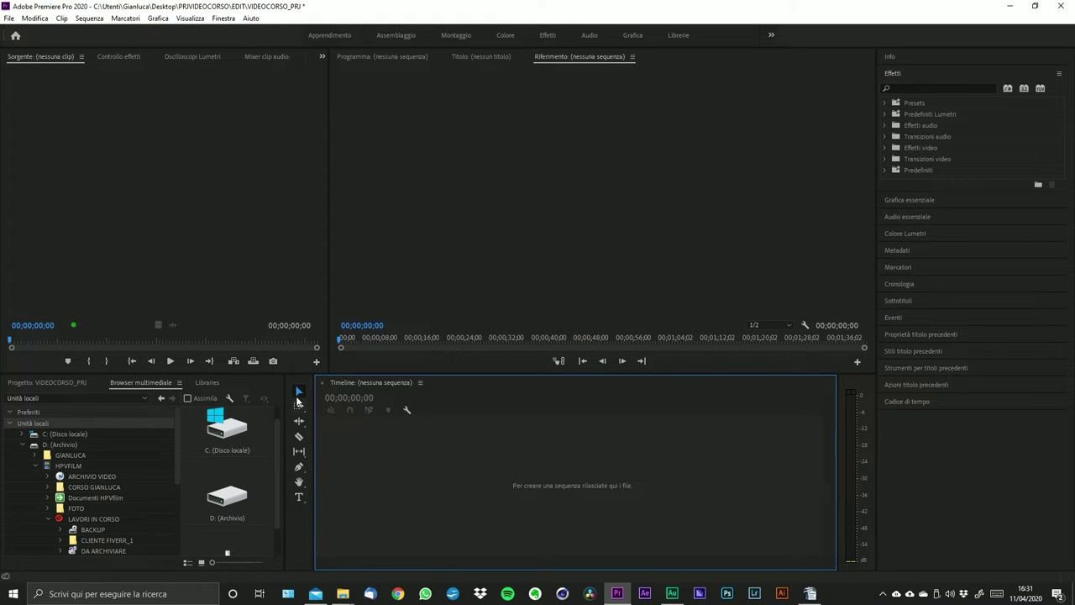
{"action": "left_click", "coordinate": [446, 172]}
{"action": "left_click", "coordinate": [123, 170]}
{"action": "left_click", "coordinate": [134, 56]}
{"action": "left_click", "coordinate": [217, 56]}
{"action": "left_click", "coordinate": [267, 57]}
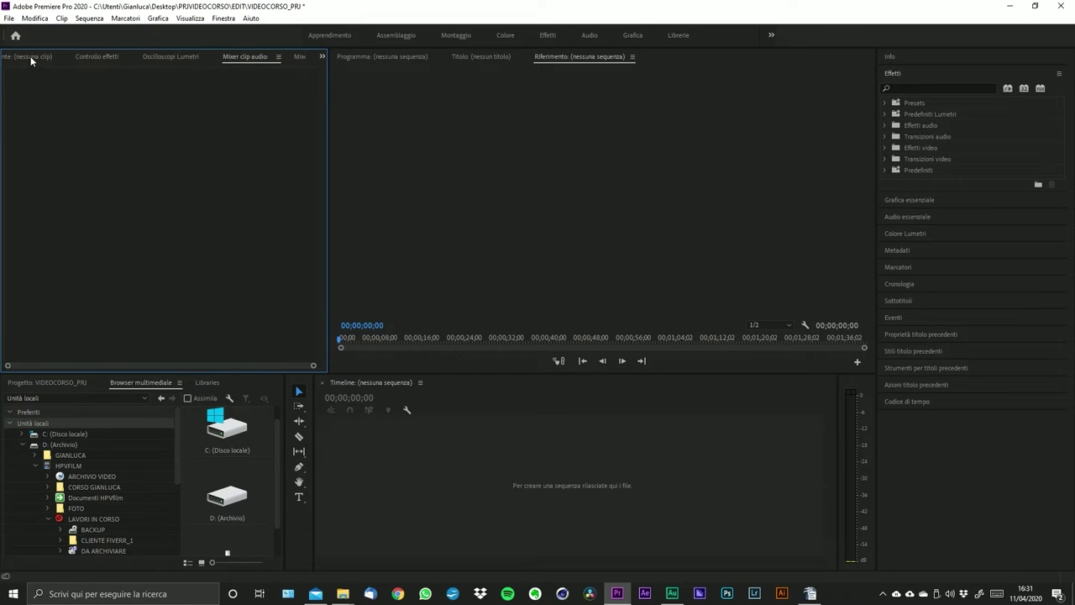
{"action": "left_click", "coordinate": [30, 56]}
{"action": "left_click", "coordinate": [84, 383]}
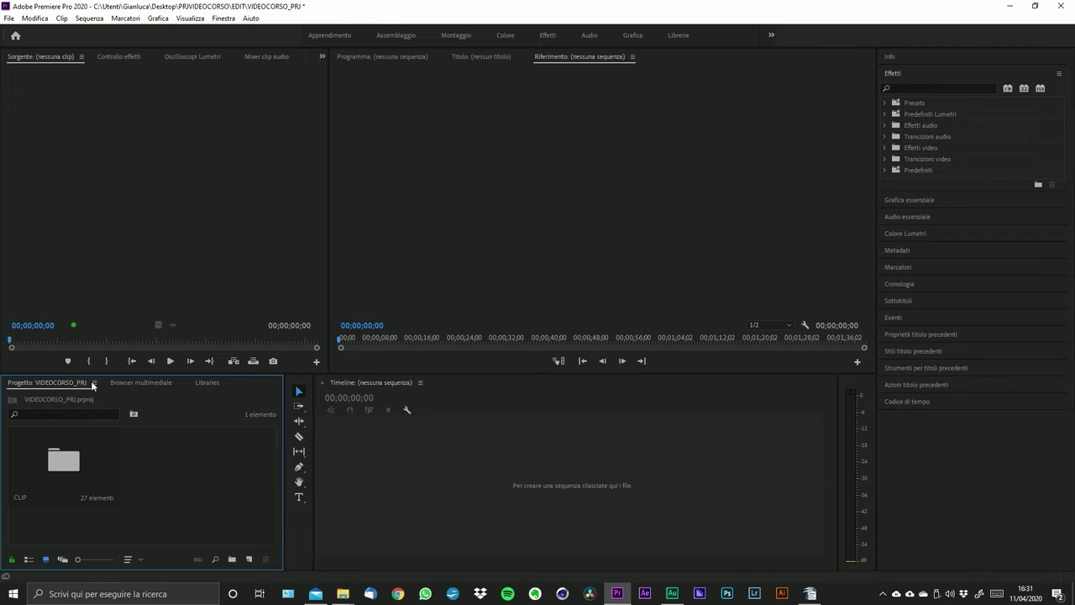
{"action": "left_click", "coordinate": [94, 383]}
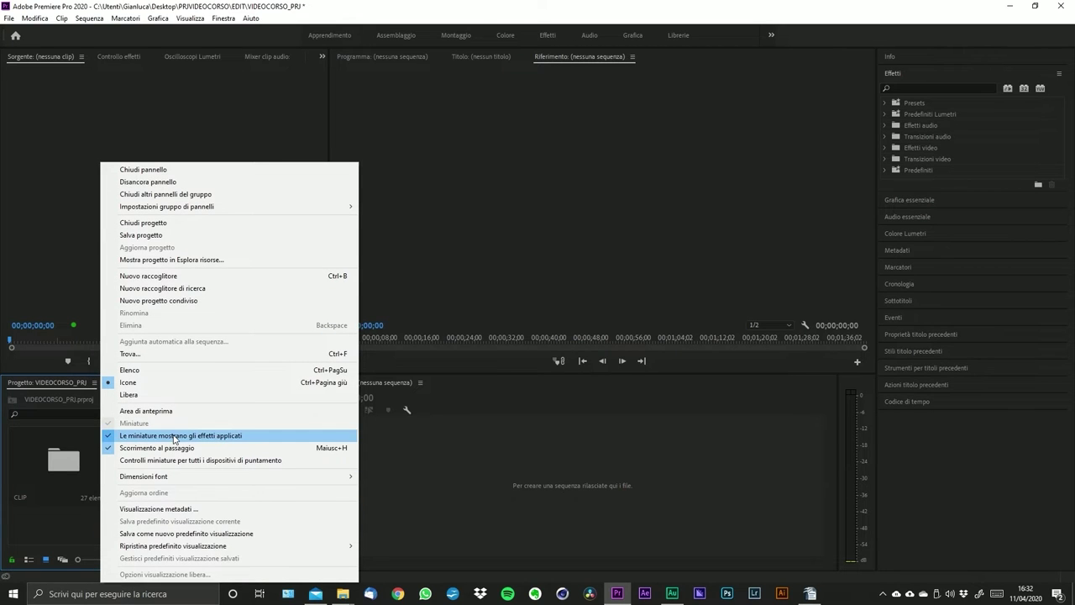
{"action": "left_click", "coordinate": [60, 383]}
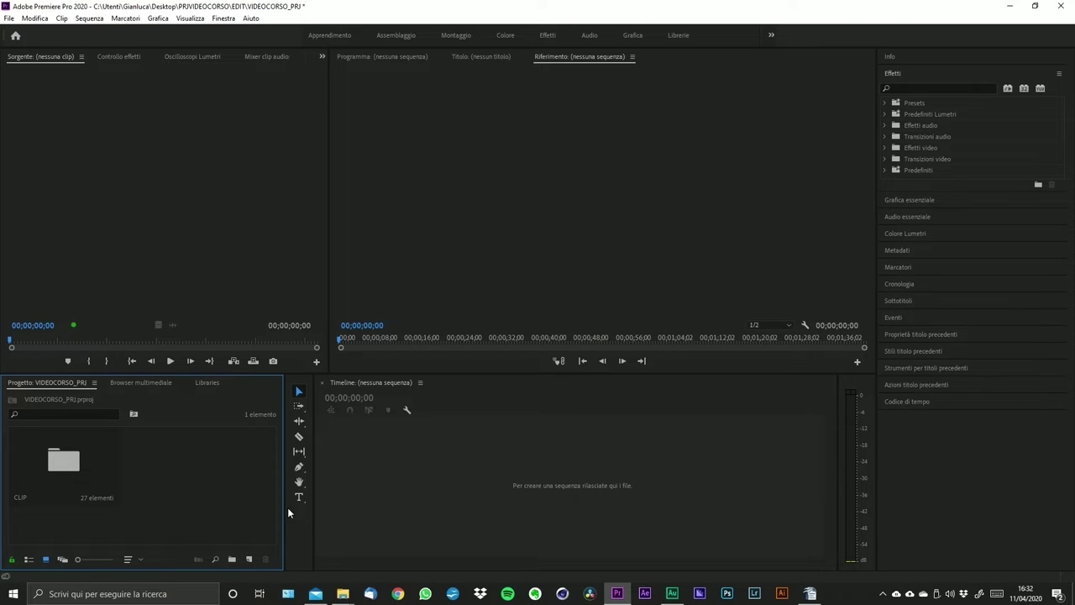
- Open the CLIP bin and dock it as a tab beside the Project panel
{"action": "double_click", "coordinate": [65, 467]}
{"action": "left_click_drag", "start_coordinate": [242, 85], "coordinate": [168, 300]}
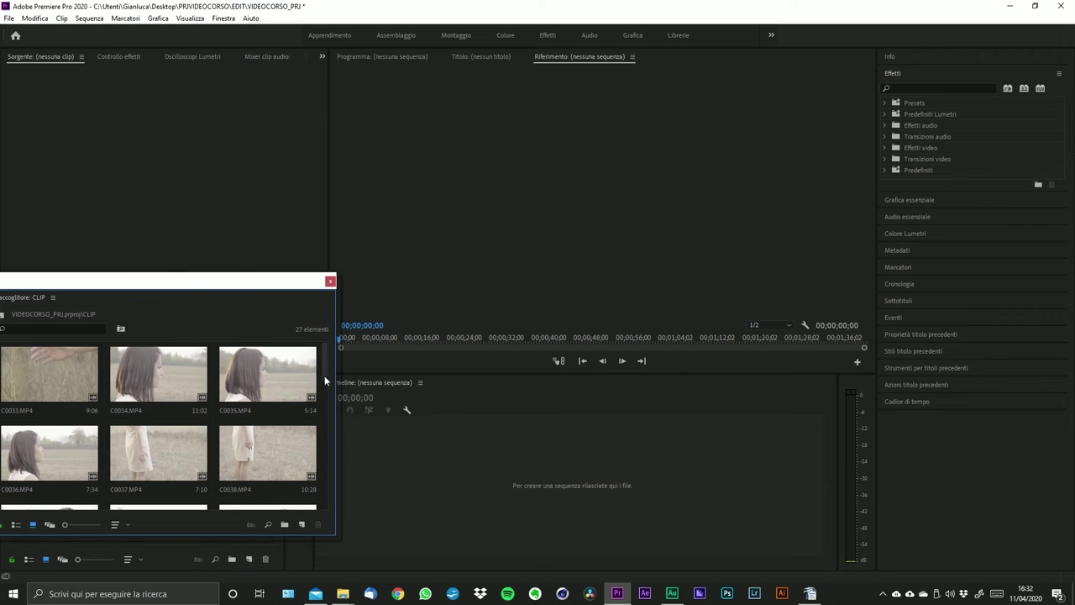
{"action": "left_click_drag", "start_coordinate": [112, 277], "coordinate": [203, 277]}
{"action": "left_click_drag", "start_coordinate": [112, 296], "coordinate": [104, 384]}
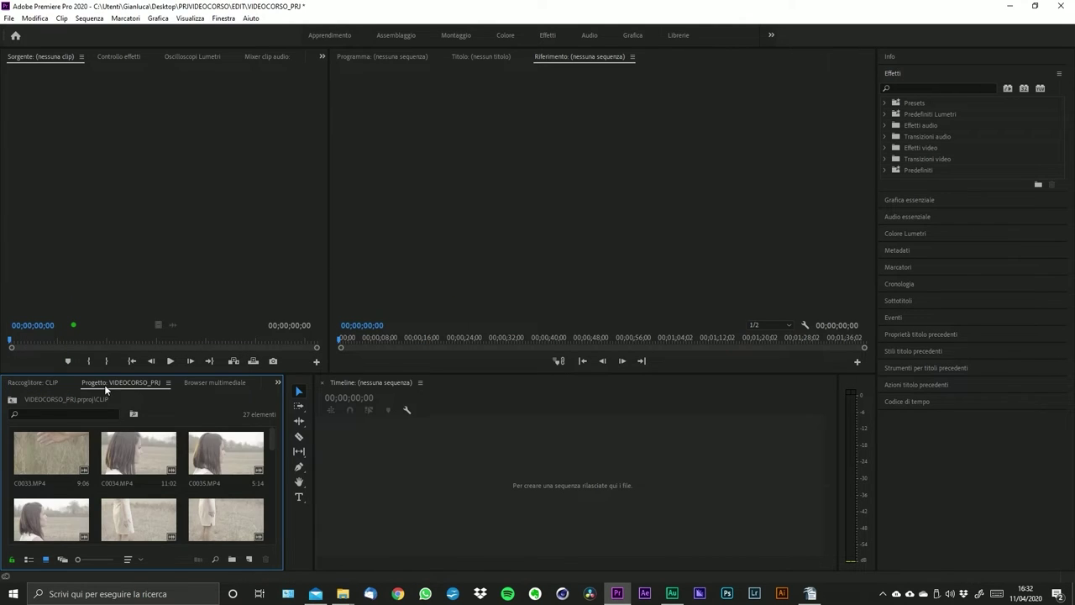
- Start a new sequence from the New Item menu, then cancel the sequence settings window
{"action": "left_click", "coordinate": [249, 560]}
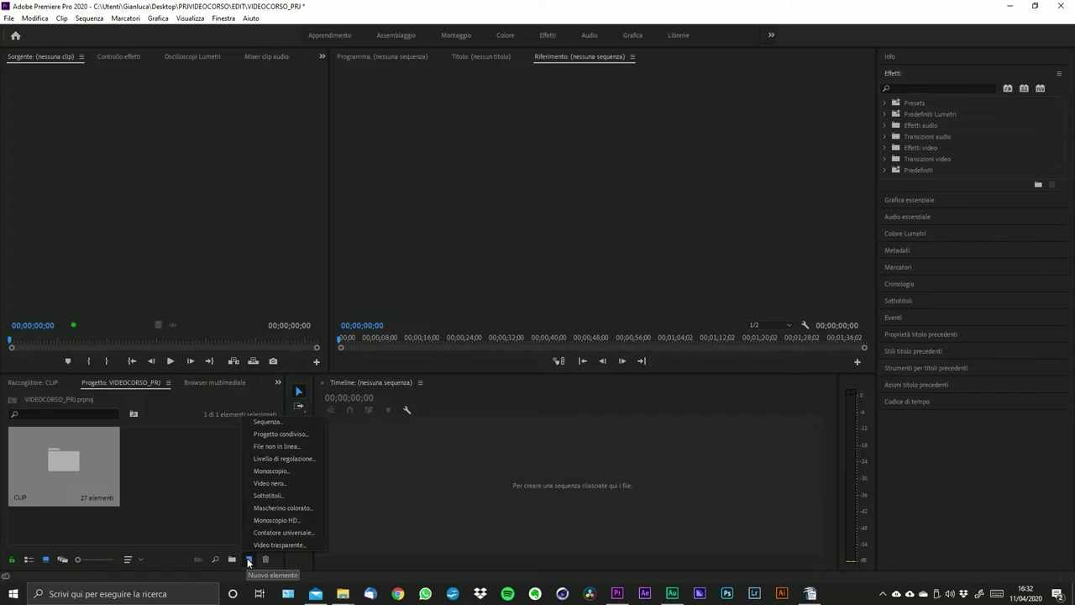
{"action": "left_click", "coordinate": [248, 561]}
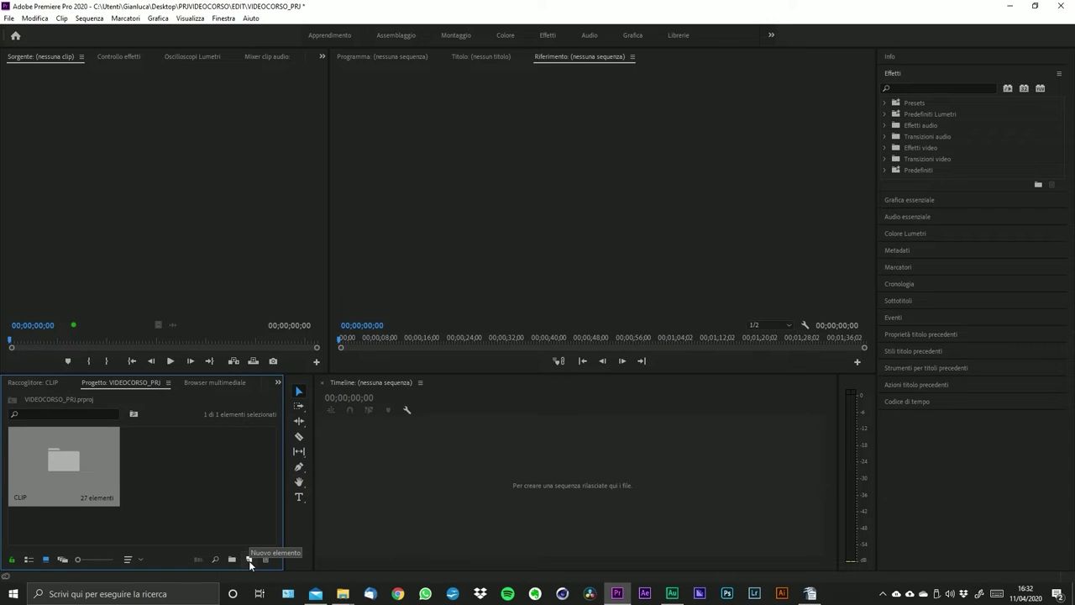
{"action": "left_click", "coordinate": [248, 560]}
{"action": "left_click", "coordinate": [249, 562]}
{"action": "left_click", "coordinate": [249, 560]}
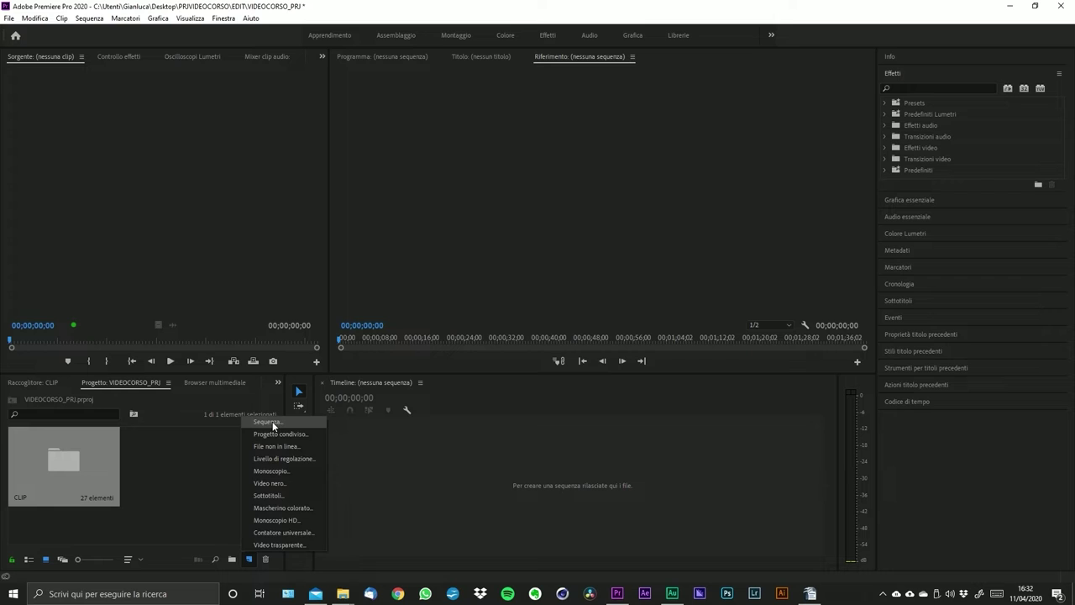
{"action": "left_click", "coordinate": [271, 422]}
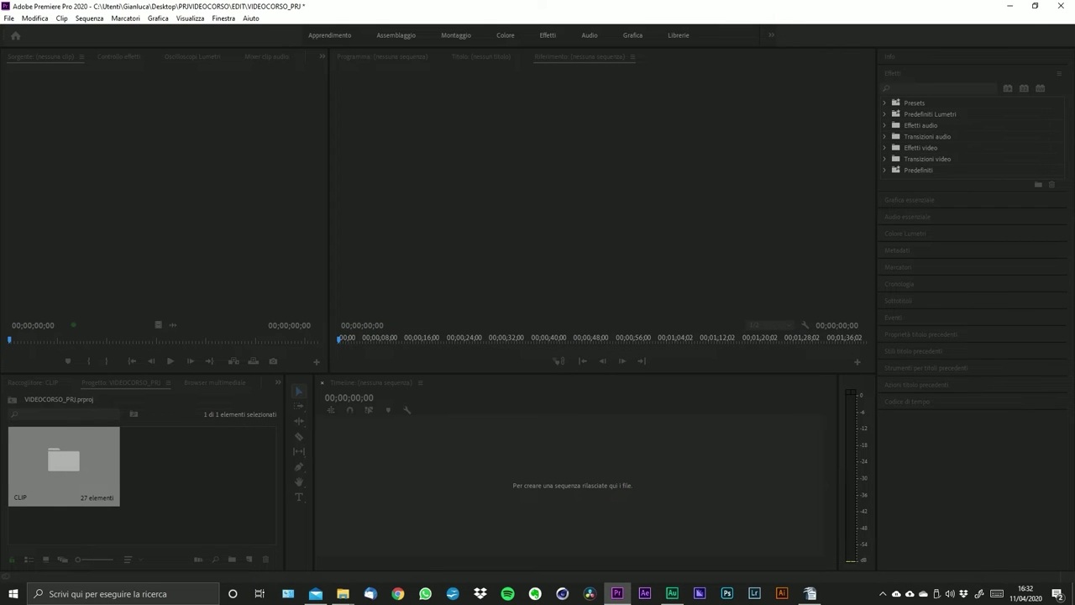
{"action": "left_click_drag", "start_coordinate": [379, 62], "coordinate": [498, 70]}
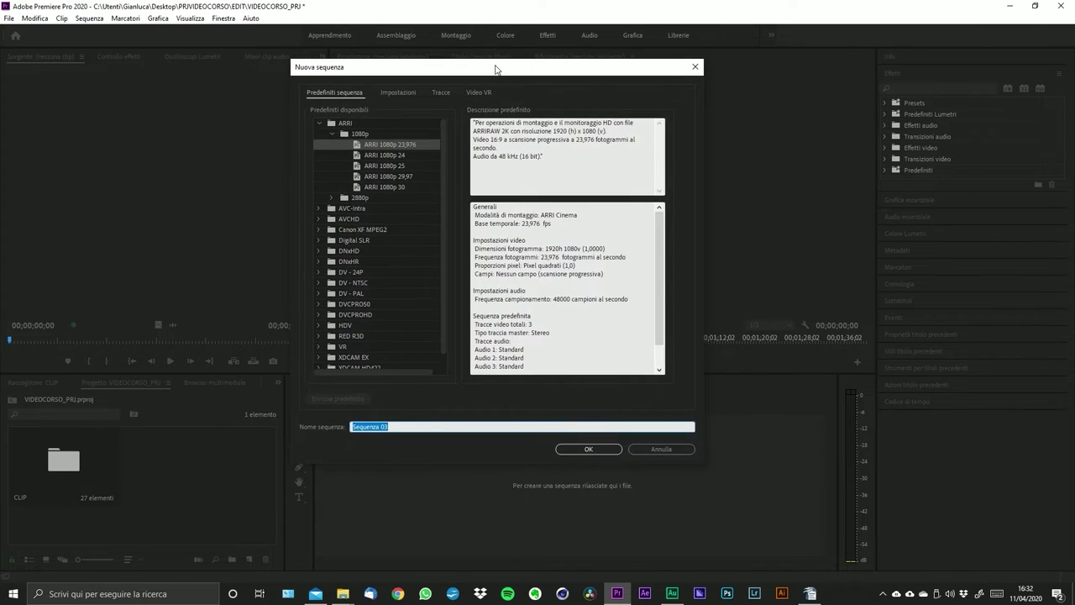
{"action": "left_click", "coordinate": [665, 449]}
{"action": "double_click", "coordinate": [84, 467]}
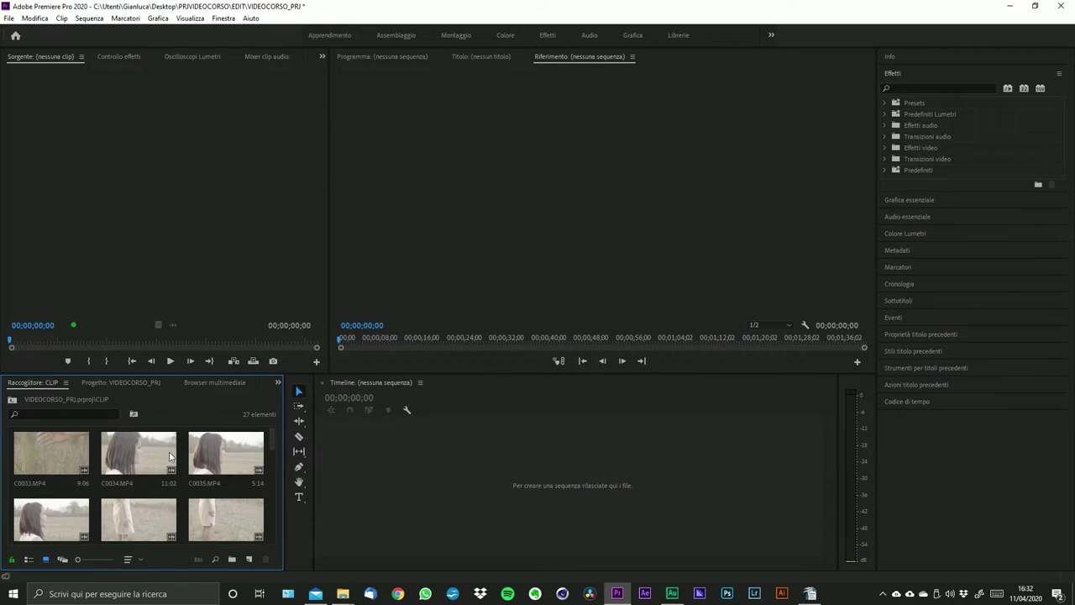
{"action": "left_click", "coordinate": [65, 485]}
{"action": "left_click_drag", "start_coordinate": [84, 469], "coordinate": [510, 491]}
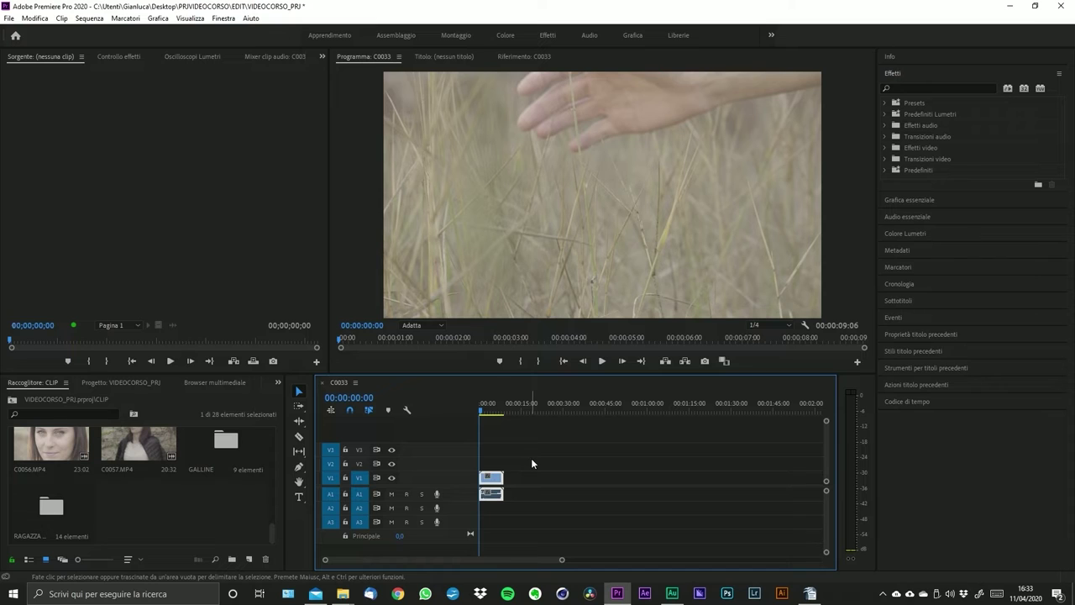
{"action": "key", "text": "ctrl+z"}
{"action": "key", "text": "ctrl+z"}
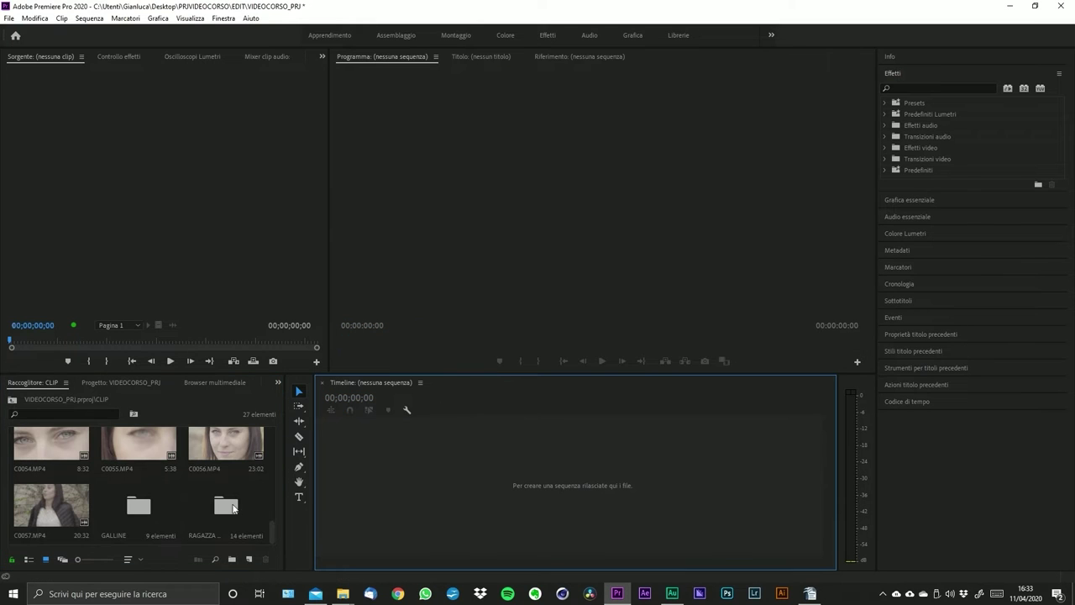
- Create a new sequence from the ARRI 1080p 25 preset and switch to its Impostazioni tab
{"action": "left_click", "coordinate": [248, 559]}
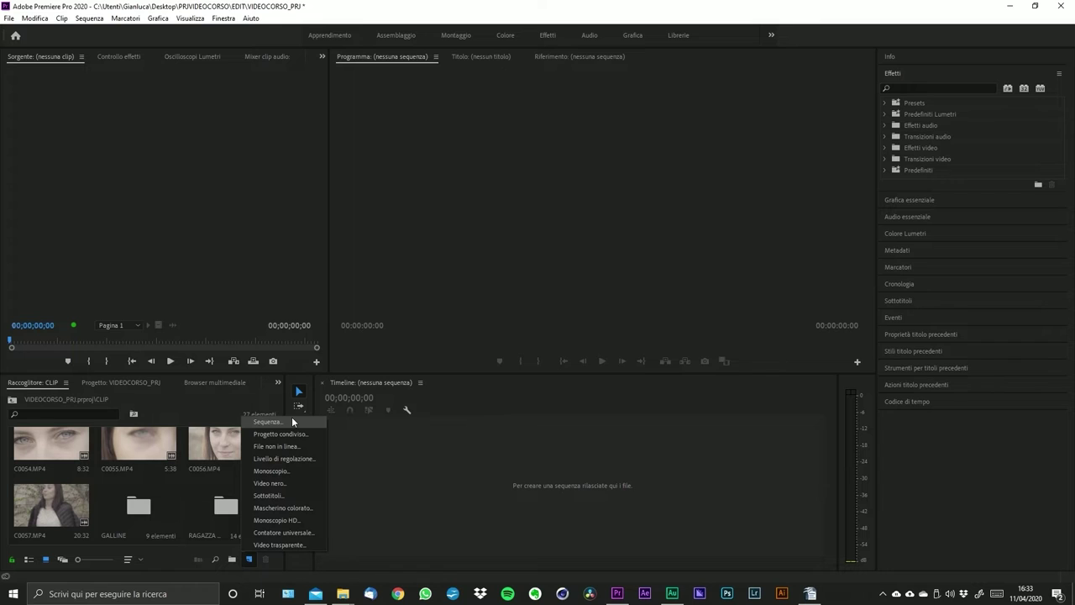
{"action": "left_click", "coordinate": [292, 419]}
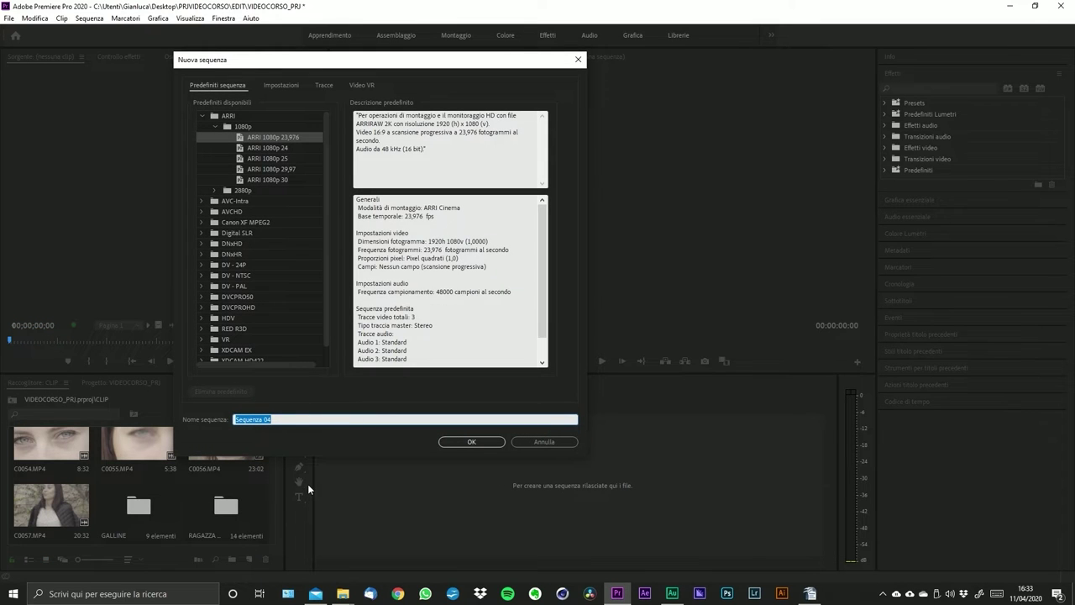
{"action": "left_click", "coordinate": [203, 116]}
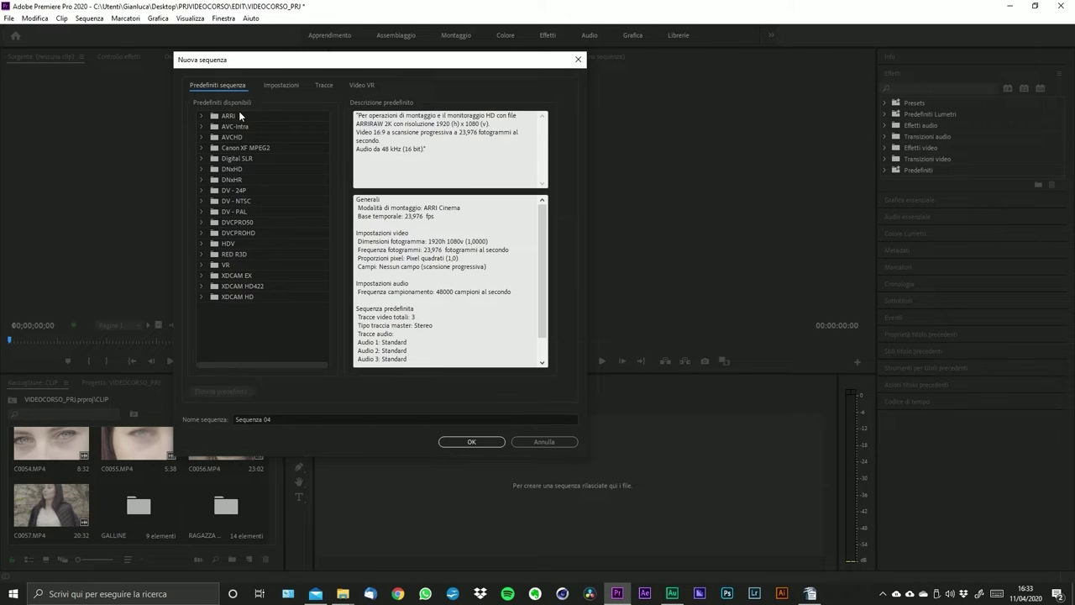
{"action": "left_click", "coordinate": [200, 116]}
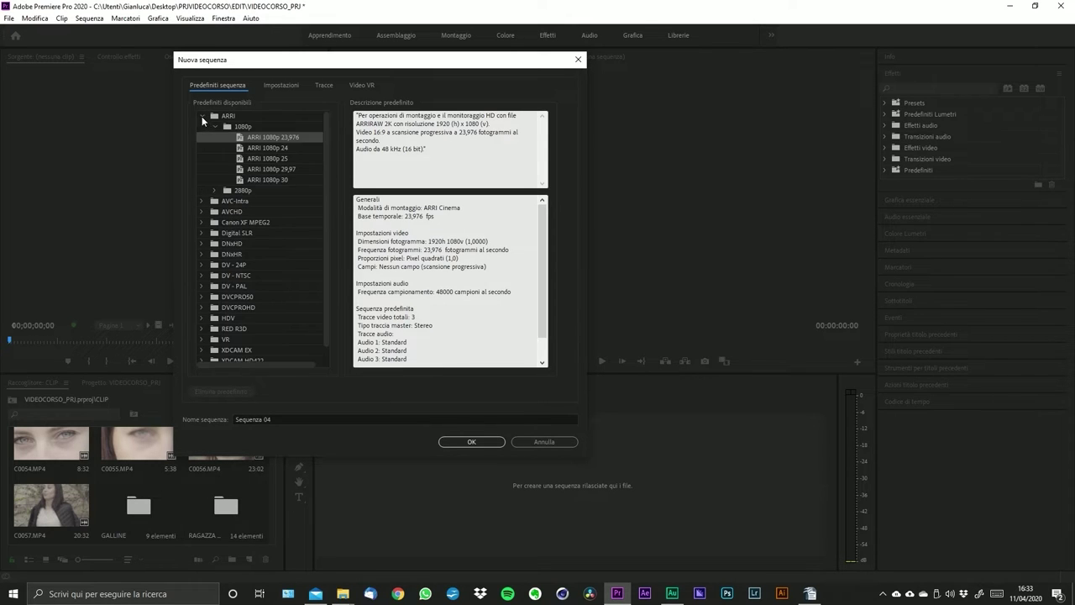
{"action": "left_click", "coordinate": [265, 159]}
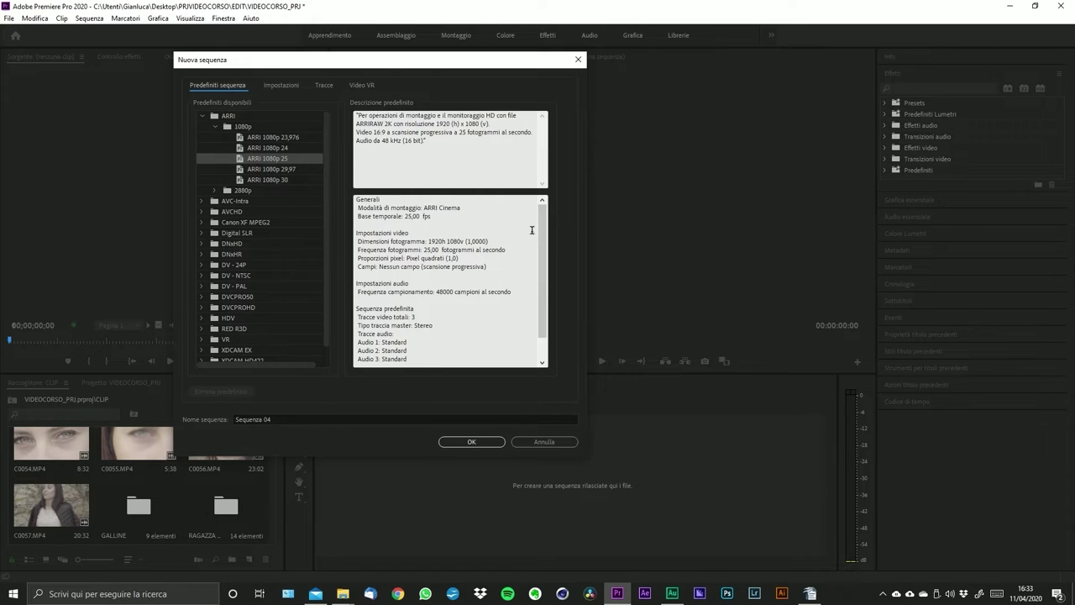
{"action": "scroll", "coordinate": [523, 257], "scroll_direction": "down", "scroll_amount": 2}
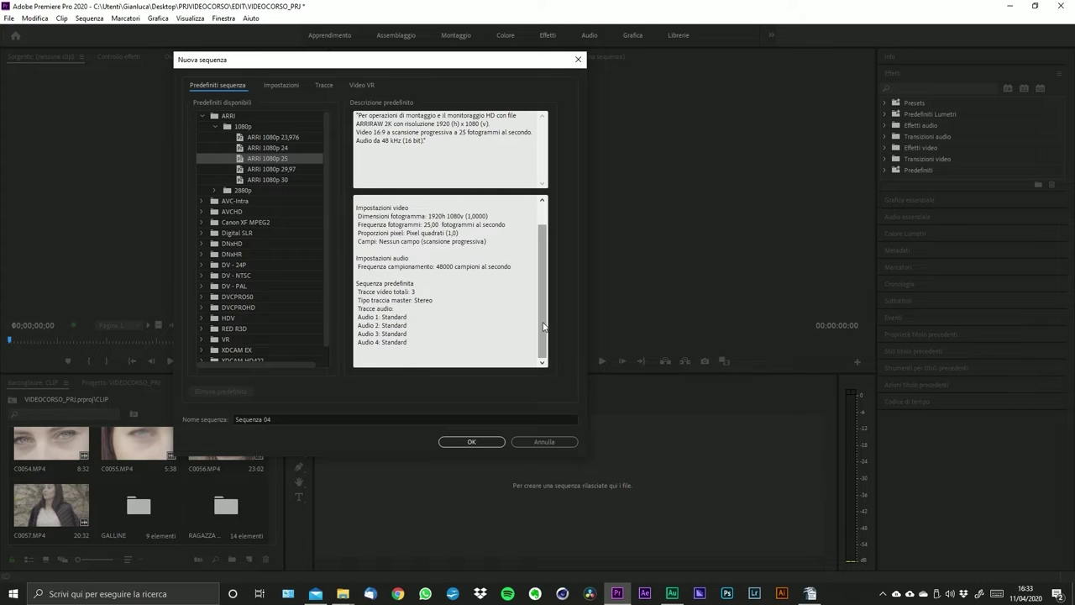
{"action": "scroll", "coordinate": [541, 277], "scroll_direction": "up", "scroll_amount": 1}
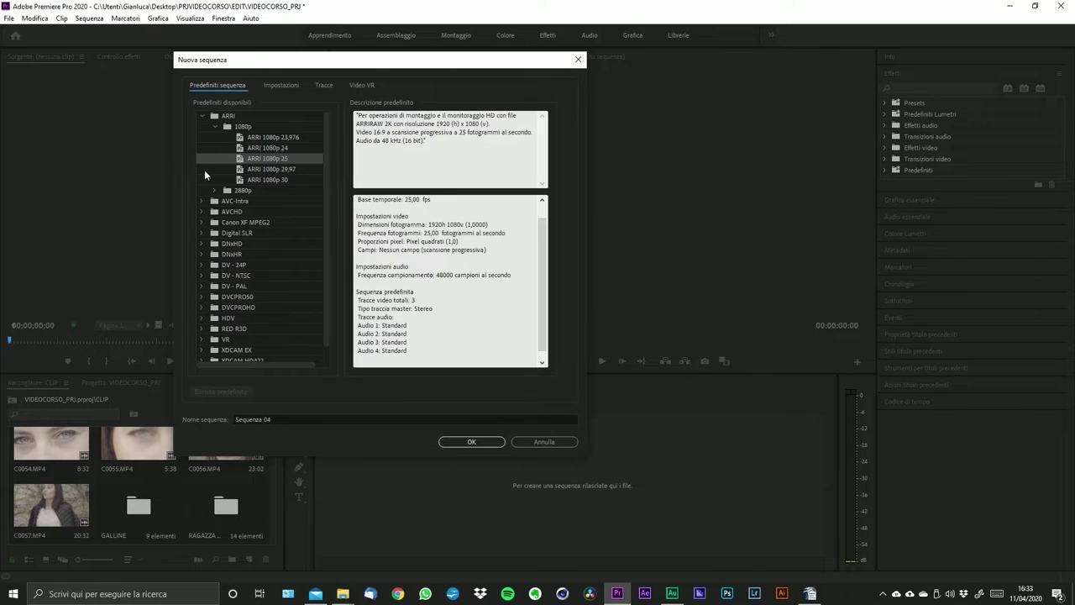
{"action": "left_click", "coordinate": [215, 127]}
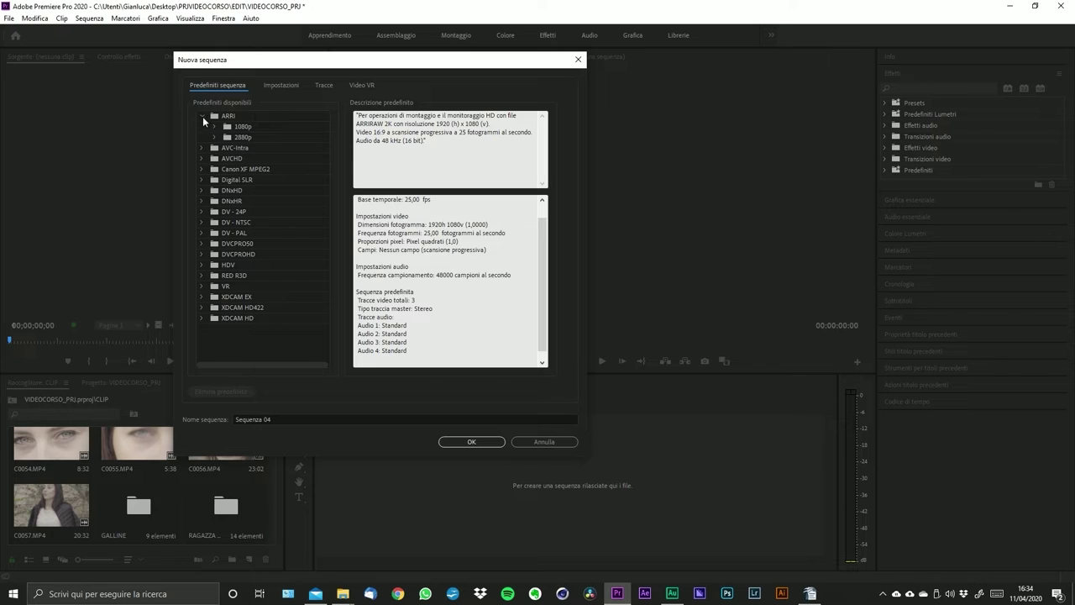
{"action": "left_click", "coordinate": [215, 126]}
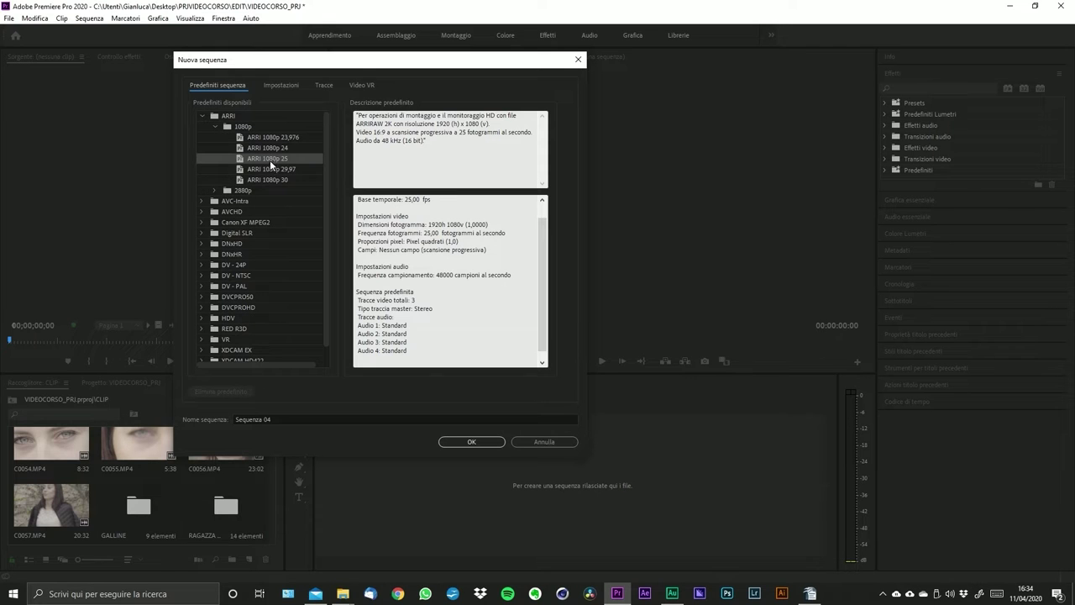
{"action": "left_click", "coordinate": [279, 87]}
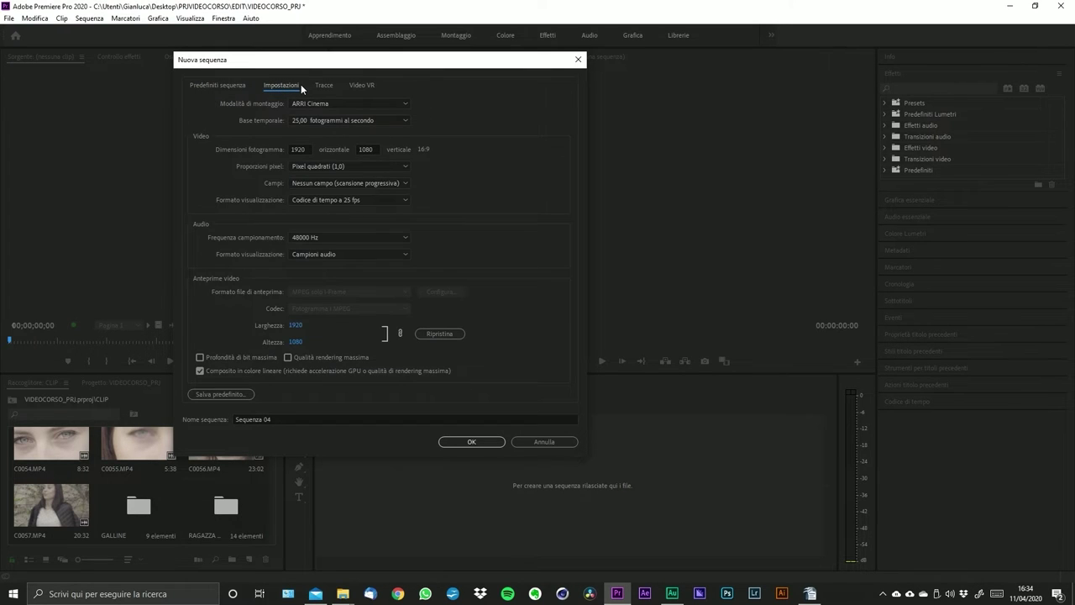
- Review the editing mode and frame rate options, keeping 25,00 fps
{"action": "left_click", "coordinate": [210, 84]}
{"action": "left_click", "coordinate": [279, 87]}
{"action": "left_click", "coordinate": [346, 102]}
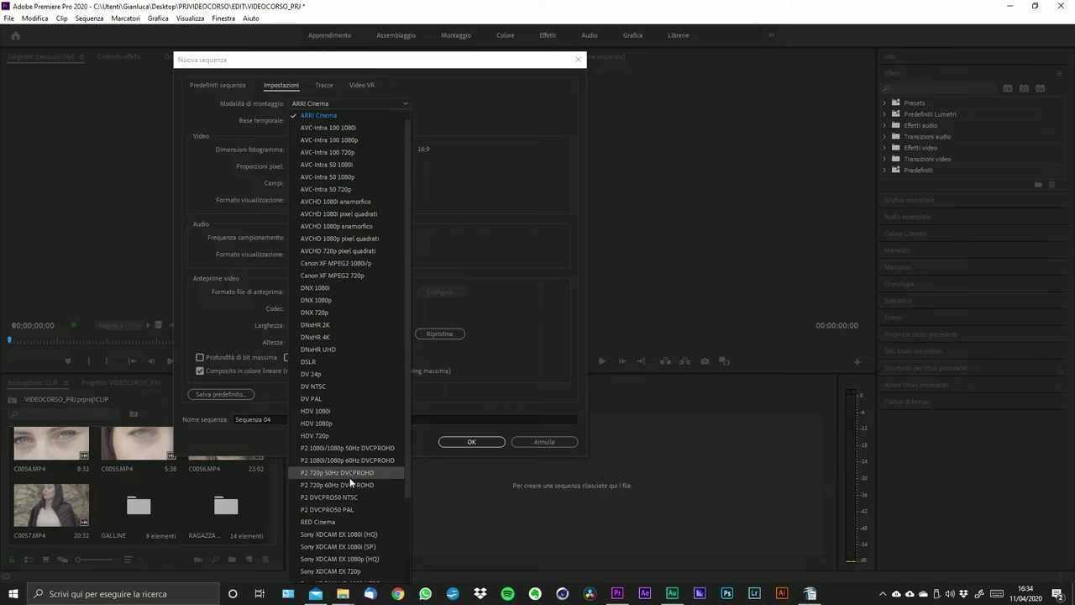
{"action": "left_click", "coordinate": [330, 115]}
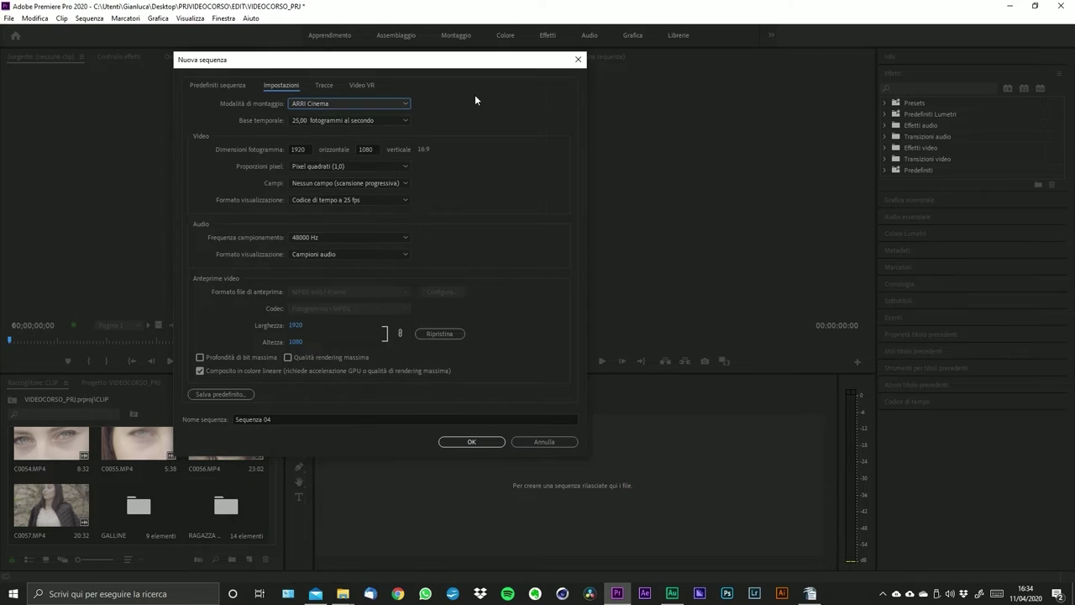
{"action": "left_click", "coordinate": [371, 120]}
{"action": "left_click", "coordinate": [467, 155]}
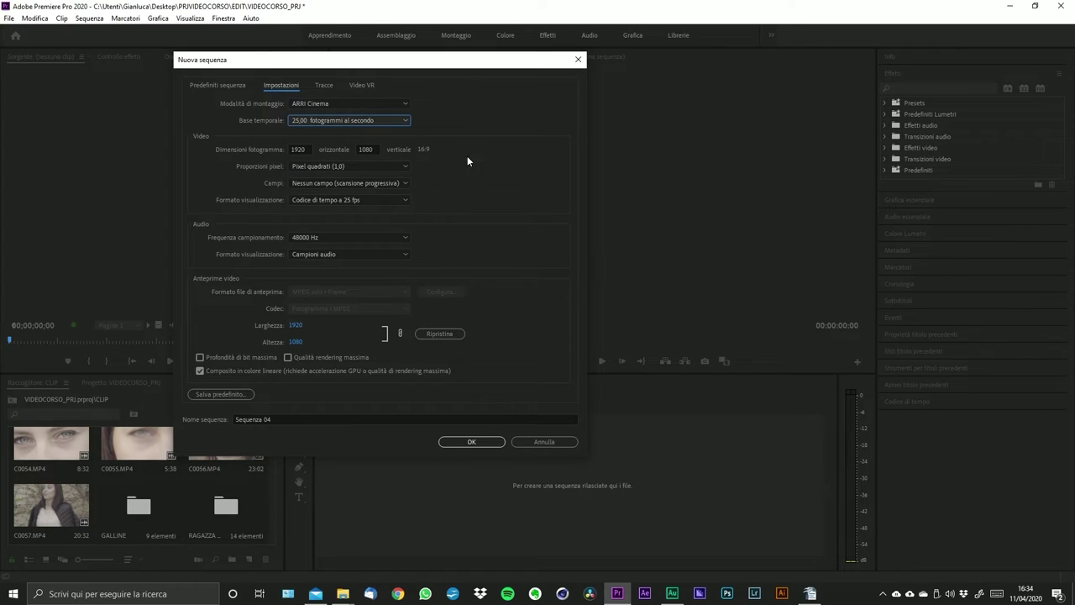
- Enter a frame size of 3840 × 2160
{"action": "left_click", "coordinate": [309, 146]}
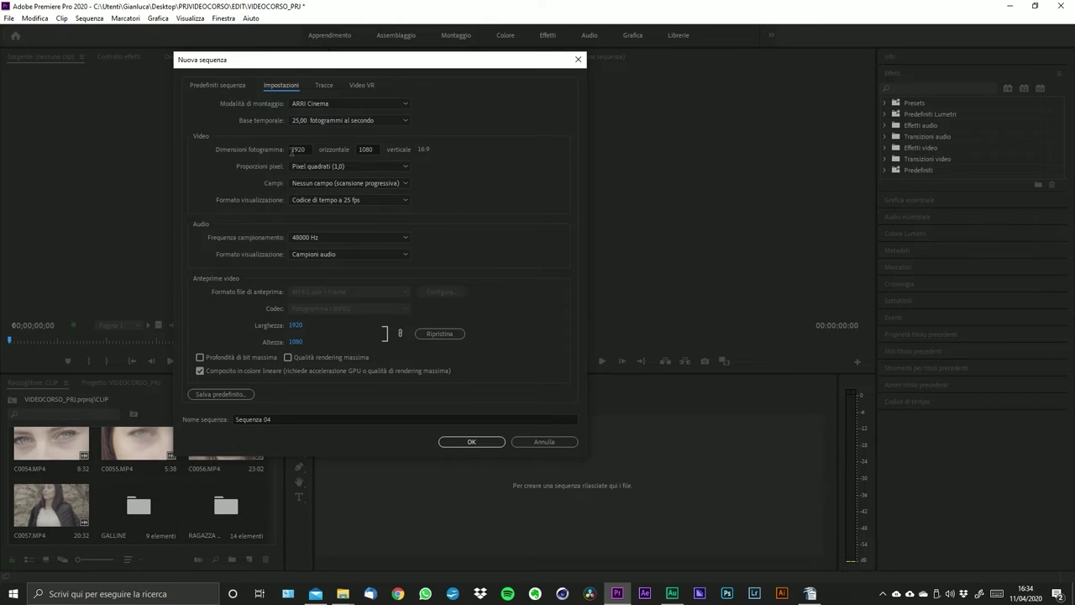
{"action": "left_click", "coordinate": [307, 150]}
{"action": "type", "text": "38940"}
{"action": "key", "text": "BackSpace"}
{"action": "key", "text": "BackSpace"}
{"action": "key", "text": "BackSpace"}
{"action": "key", "text": "BackSpace"}
{"action": "type", "text": "3840"}
{"action": "key", "text": "Tab"}
{"action": "type", "text": "2460"}
{"action": "key", "text": "BackSpace"}
{"action": "key", "text": "BackSpace"}
{"action": "key", "text": "BackSpace"}
{"action": "type", "text": "160"}
{"action": "left_click", "coordinate": [493, 157]}
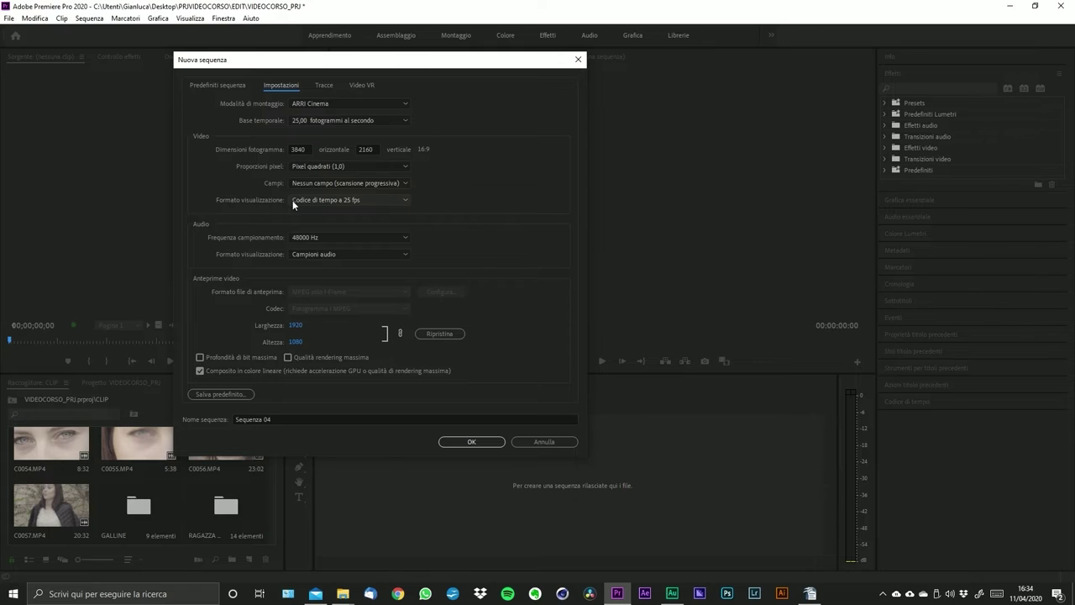
- Set the editing mode to Personale while keeping the 25,00 fps frame rate
{"action": "left_click", "coordinate": [336, 123]}
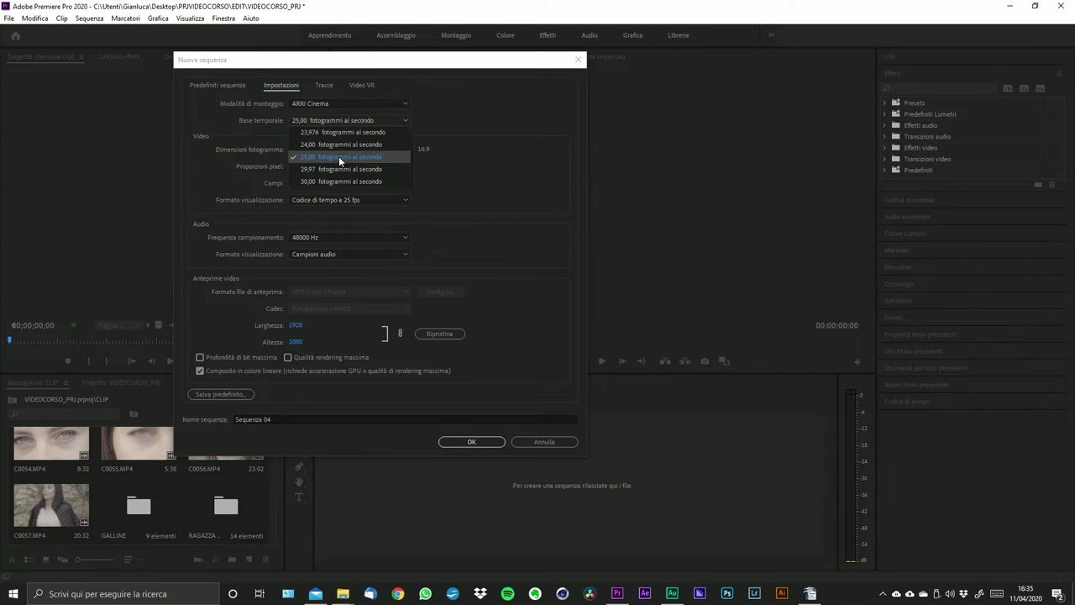
{"action": "left_click", "coordinate": [494, 154]}
{"action": "left_click", "coordinate": [385, 102]}
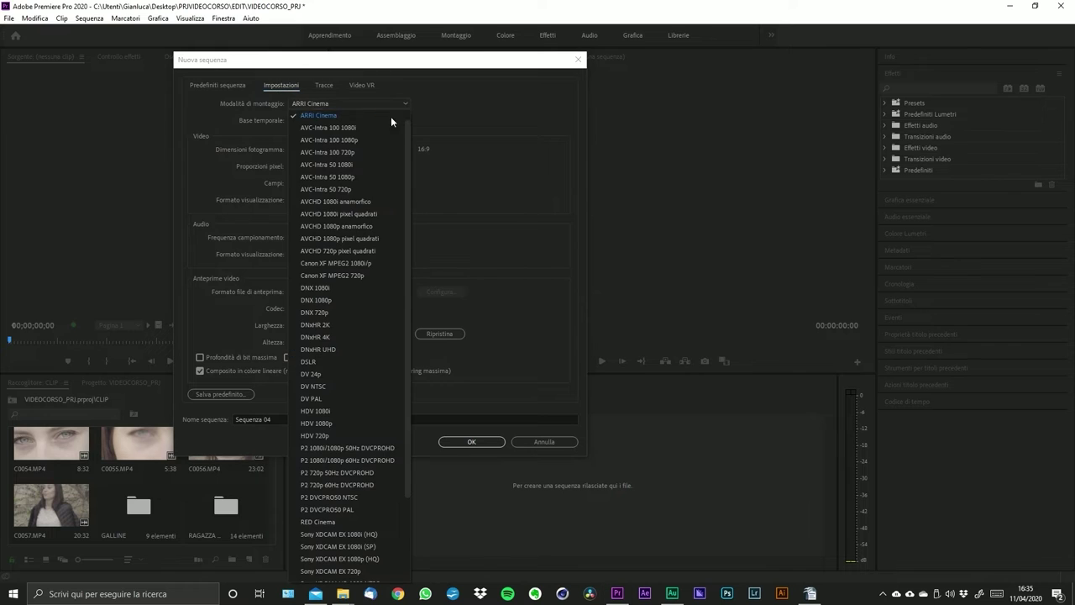
{"action": "scroll", "coordinate": [324, 118], "scroll_direction": "up", "scroll_amount": 1}
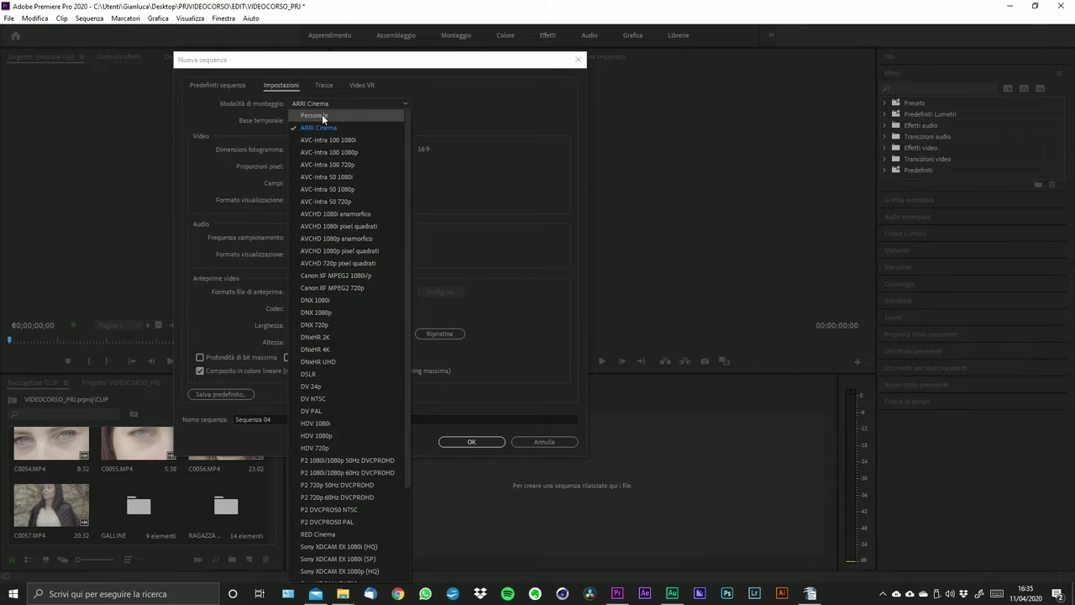
{"action": "left_click", "coordinate": [322, 115]}
{"action": "left_click", "coordinate": [323, 120]}
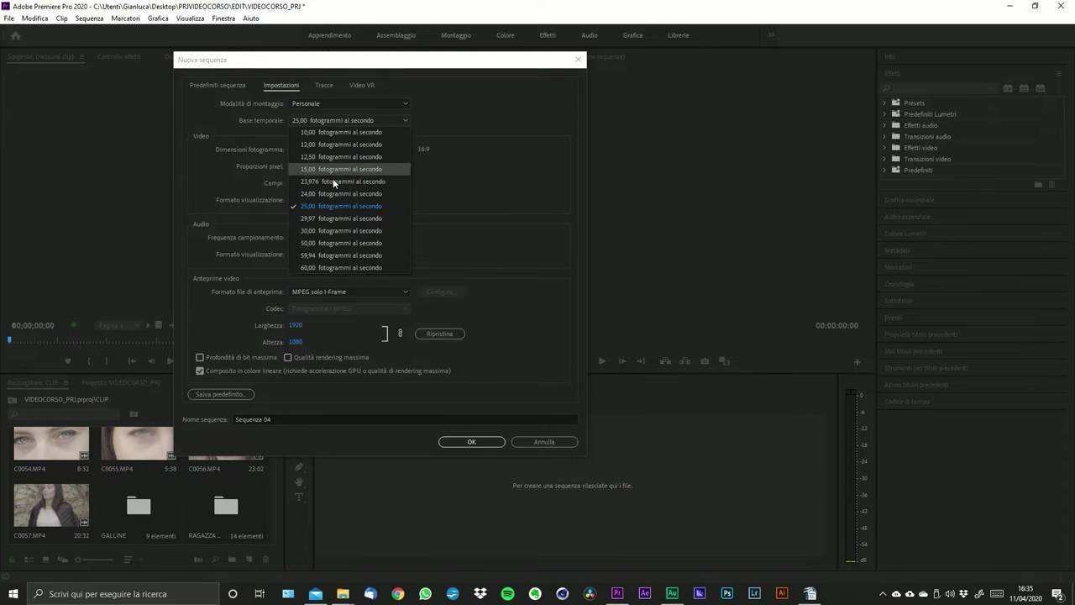
{"action": "left_click", "coordinate": [496, 126]}
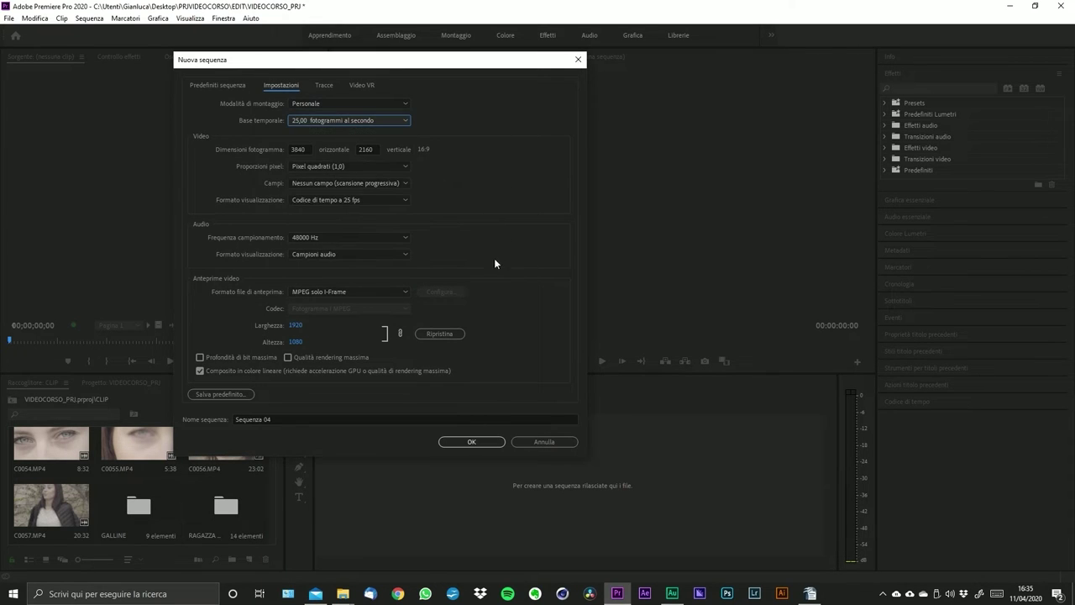
- Keep square pixels and the 25 fps timecode display format
{"action": "left_click", "coordinate": [343, 168]}
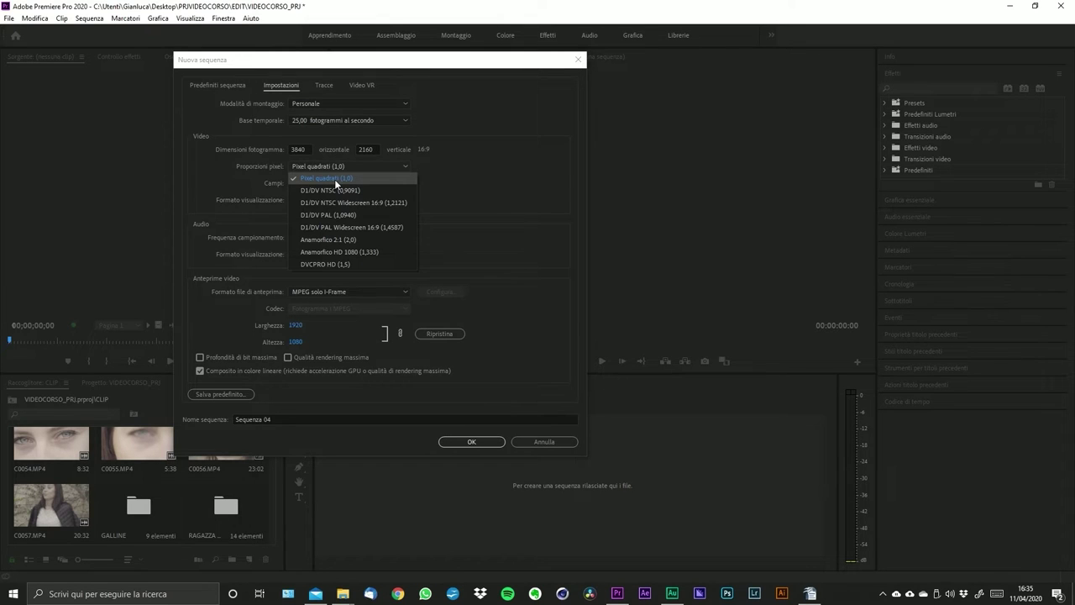
{"action": "left_click", "coordinate": [335, 179]}
{"action": "left_click", "coordinate": [357, 201]}
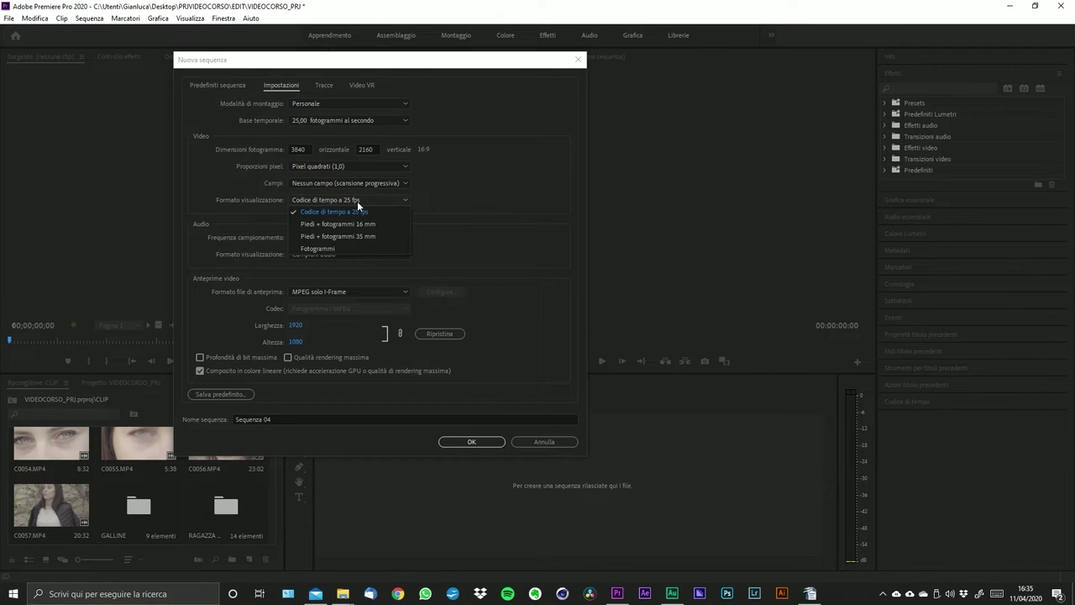
{"action": "left_click", "coordinate": [441, 199]}
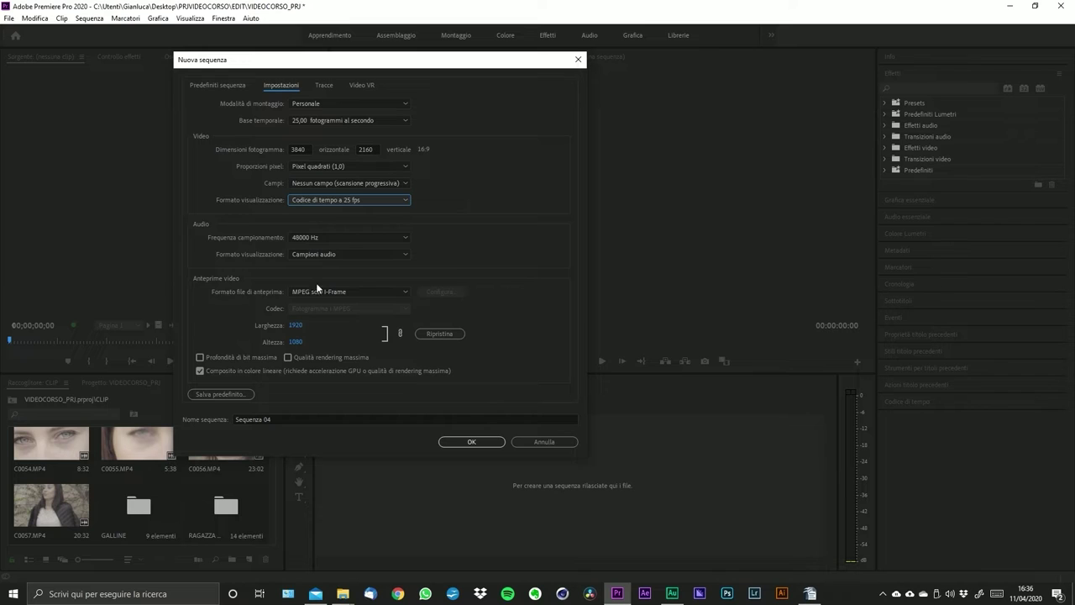
- Keep 48000 Hz audio with Campioni audio display, then view the 3-video, 4-audio track settings
{"action": "left_click", "coordinate": [319, 237]}
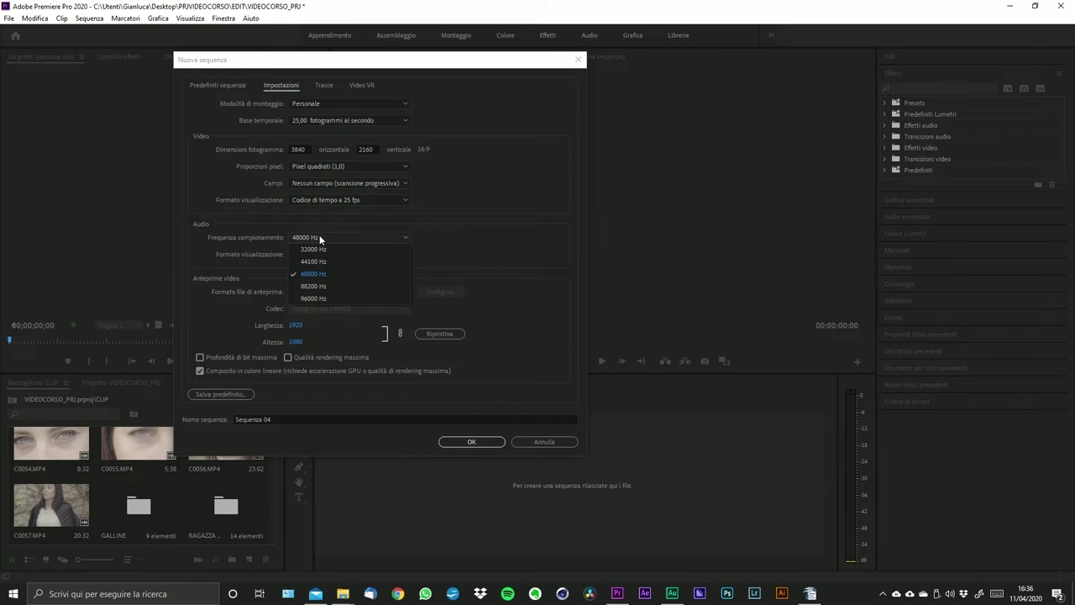
{"action": "left_click", "coordinate": [385, 221]}
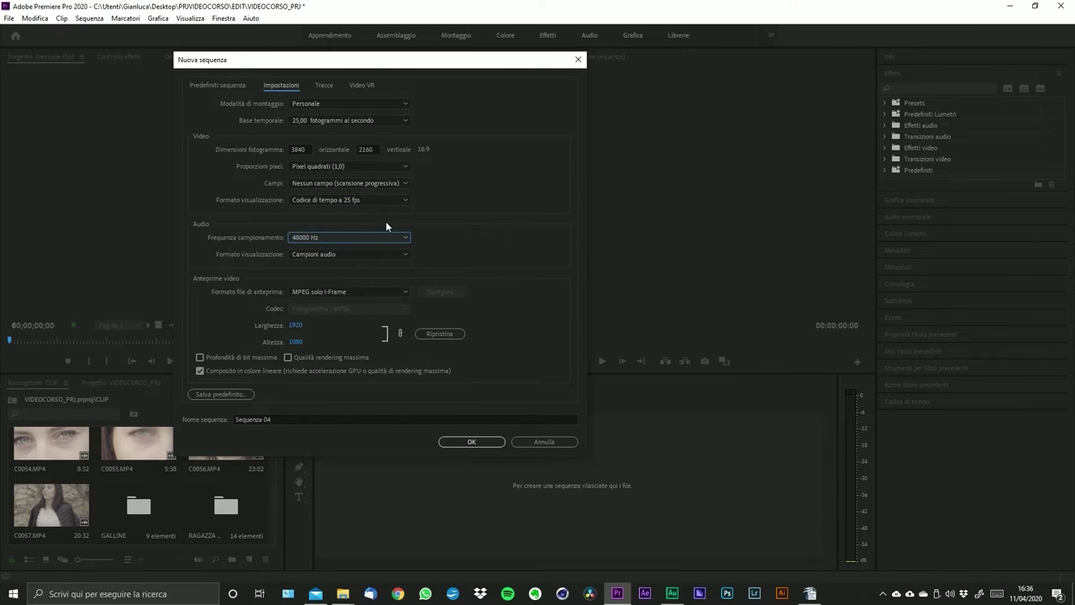
{"action": "left_click", "coordinate": [311, 238]}
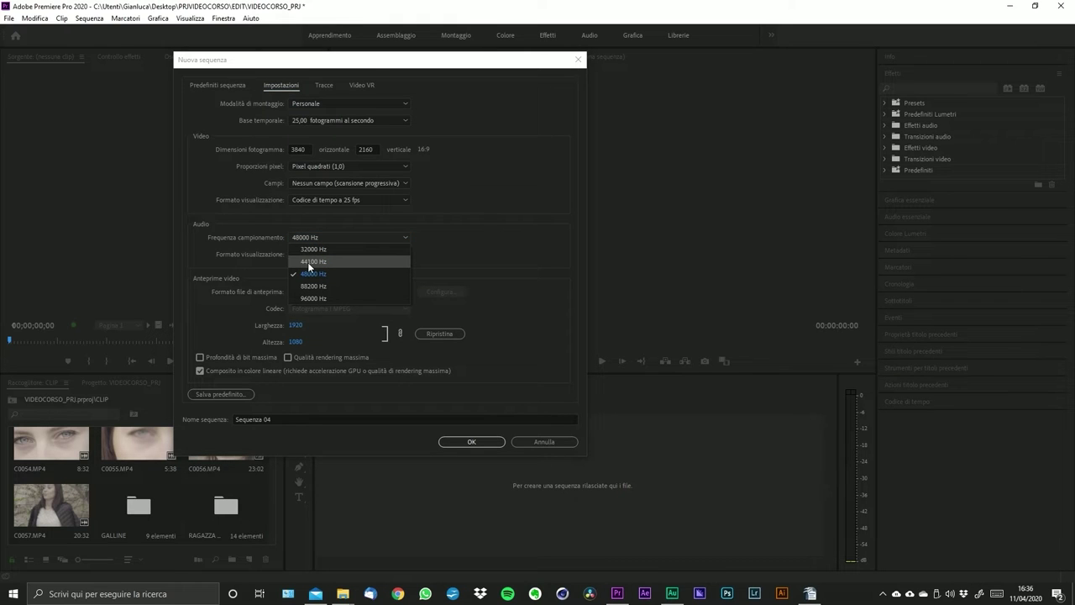
{"action": "left_click", "coordinate": [459, 224]}
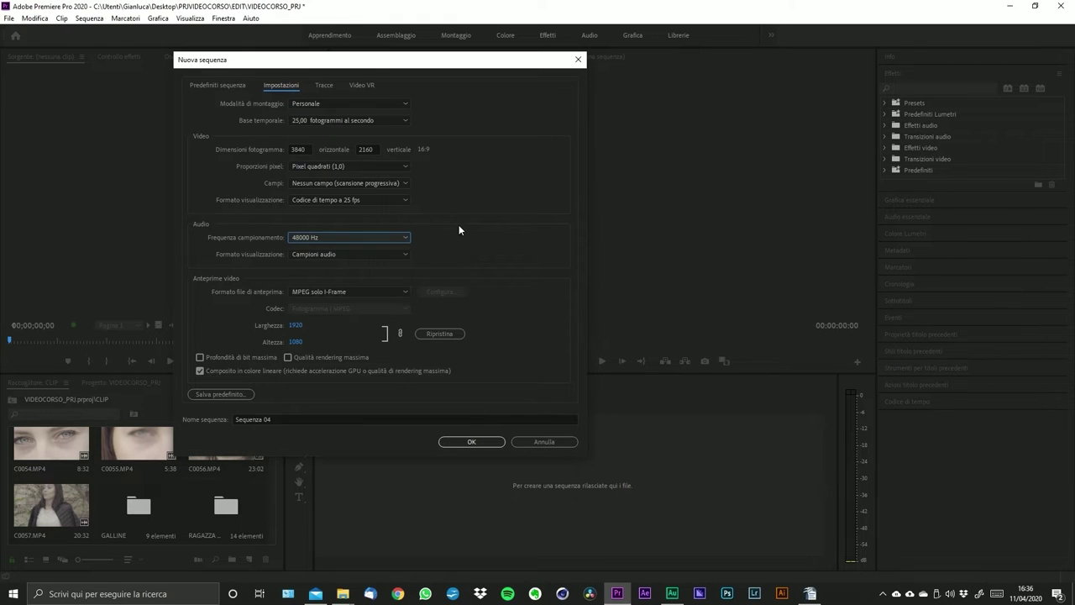
{"action": "left_click", "coordinate": [371, 252]}
{"action": "left_click", "coordinate": [507, 216]}
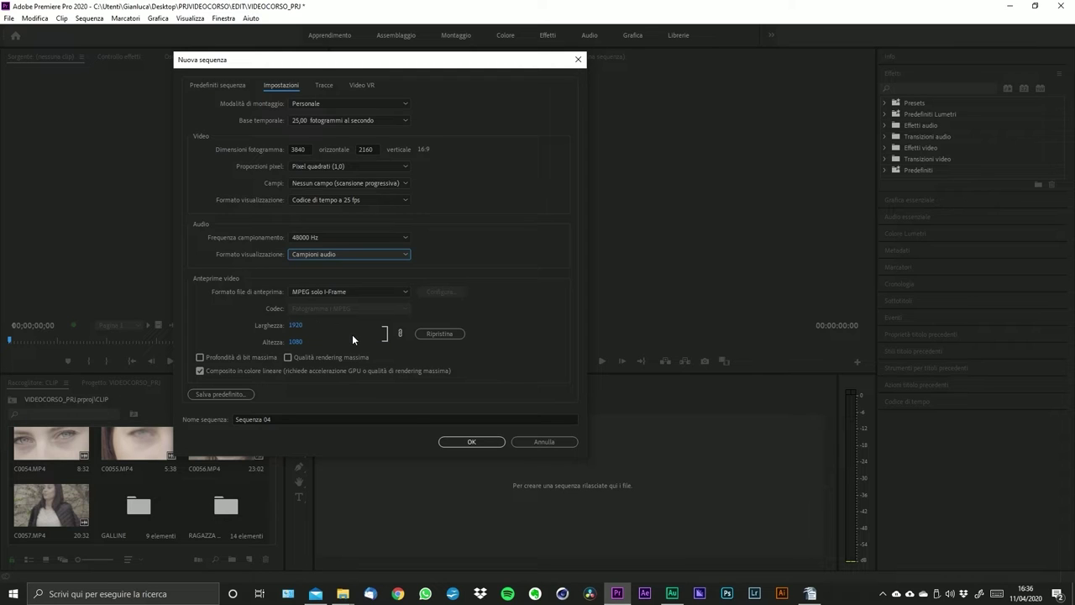
{"action": "left_click", "coordinate": [326, 86]}
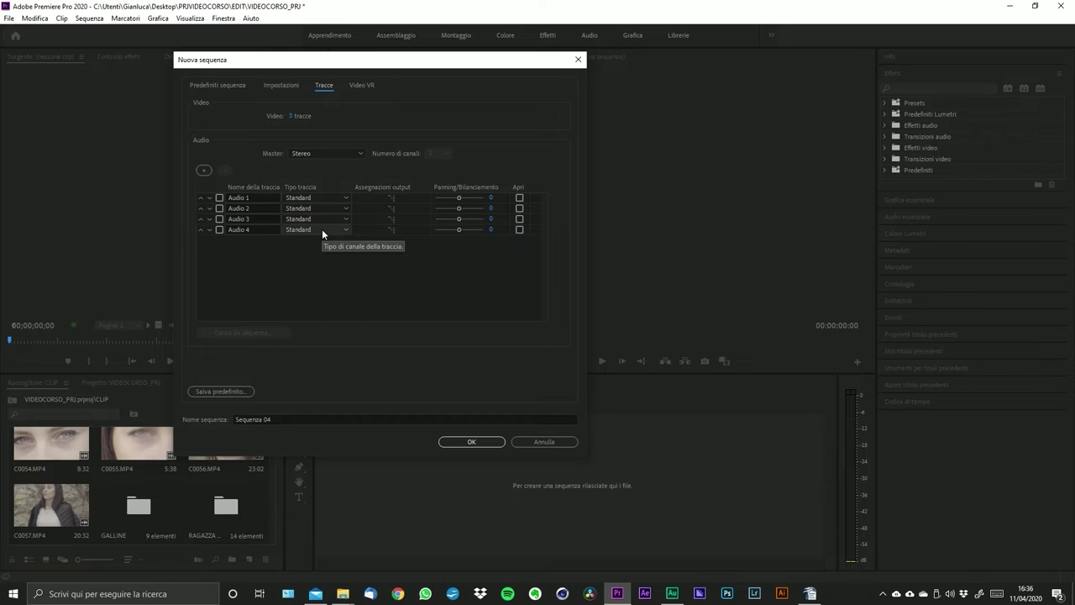
- Check the Video VR tab, name the sequence VIDEOCORSO, and confirm with OK
{"action": "left_click", "coordinate": [357, 85]}
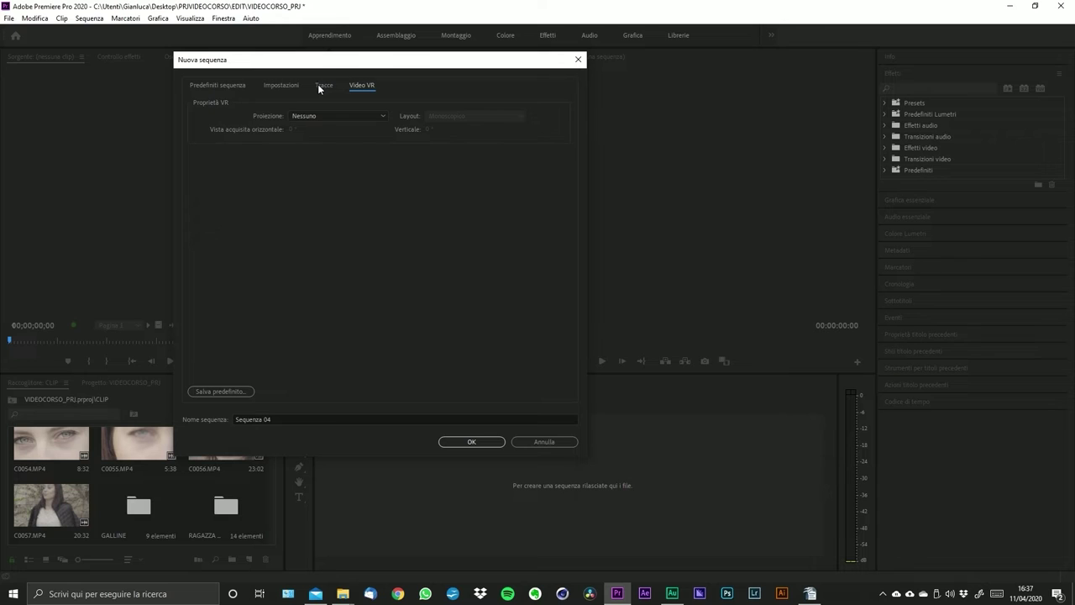
{"action": "left_click", "coordinate": [281, 84]}
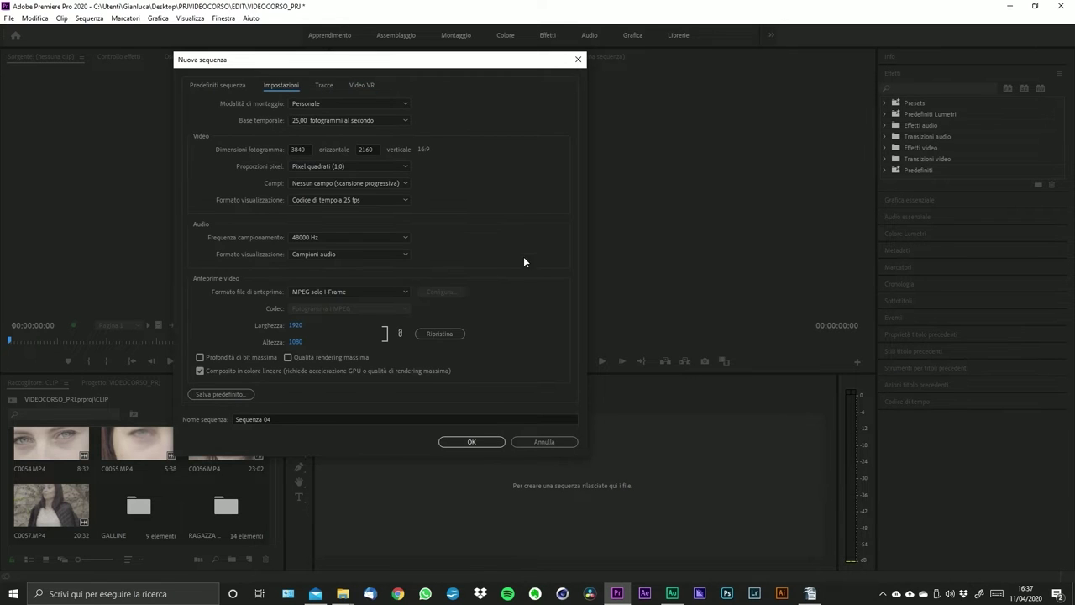
{"action": "left_click", "coordinate": [309, 419]}
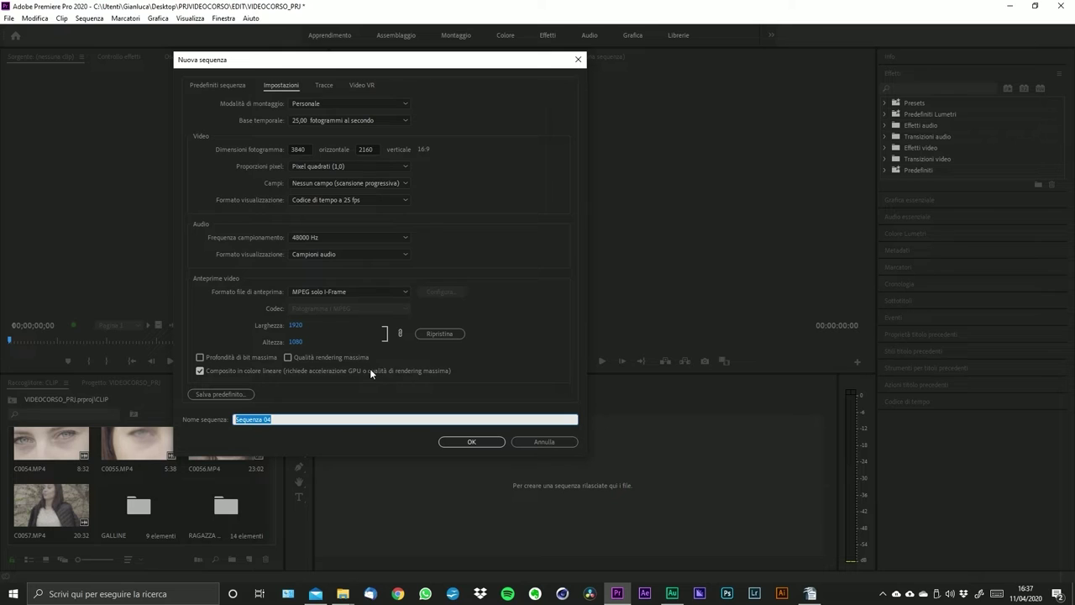
{"action": "type", "text": "VIDEOCR"}
{"action": "key", "text": "BackSpace"}
{"action": "type", "text": "ORSO"}
{"action": "left_click", "coordinate": [274, 87]}
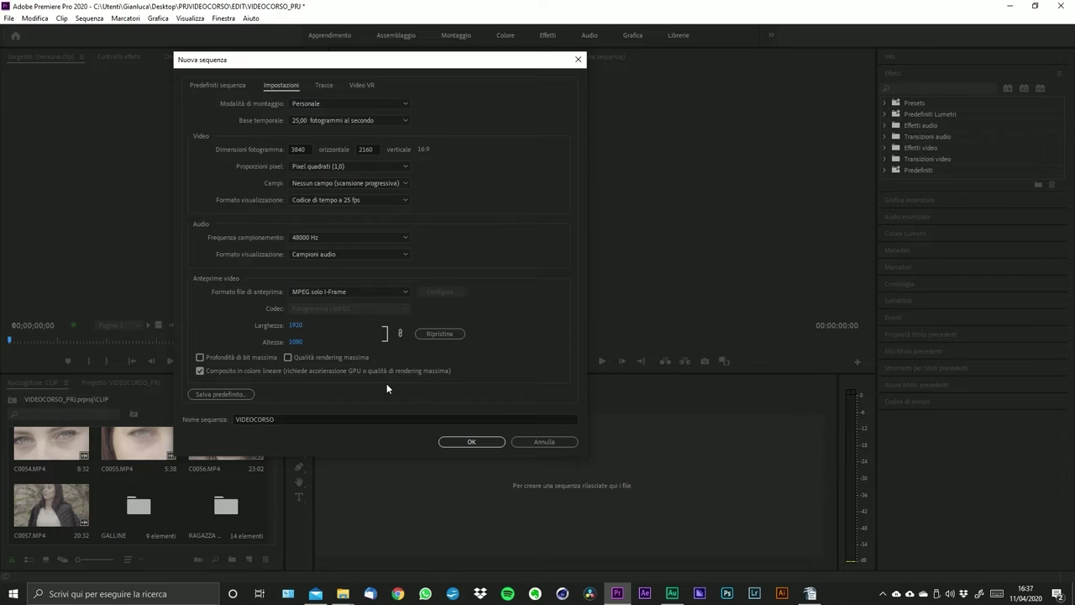
{"action": "left_click", "coordinate": [444, 442]}
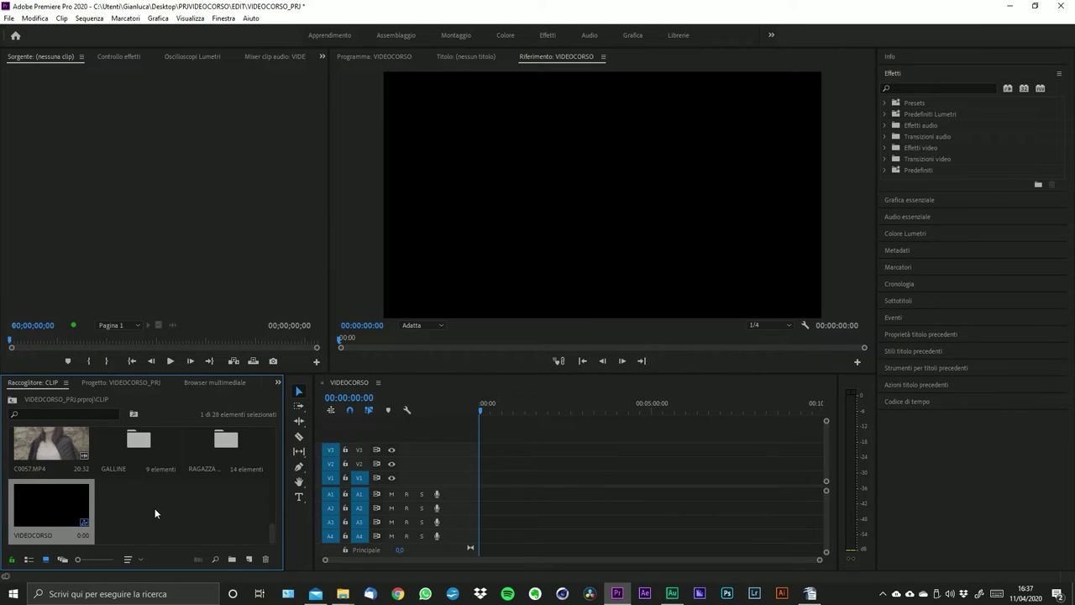
- Save the project with Ctrl+S, open the CLIP bin, and drag C0033 onto the VIDEOCORSO timeline
{"action": "key", "text": "ctrl+s"}
{"action": "left_click", "coordinate": [113, 383]}
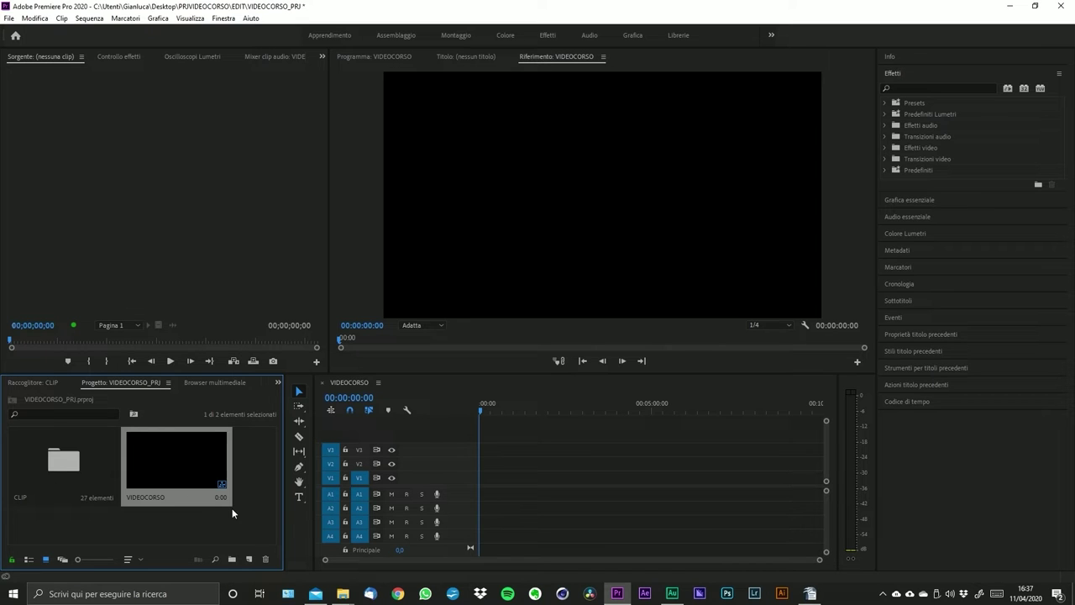
{"action": "left_click", "coordinate": [256, 510]}
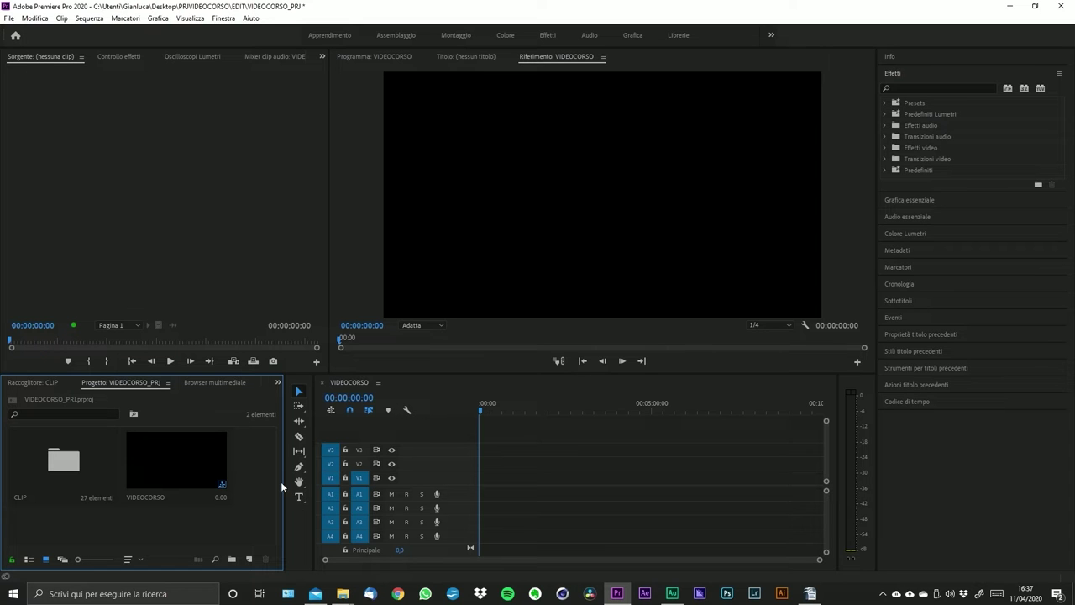
{"action": "double_click", "coordinate": [67, 462]}
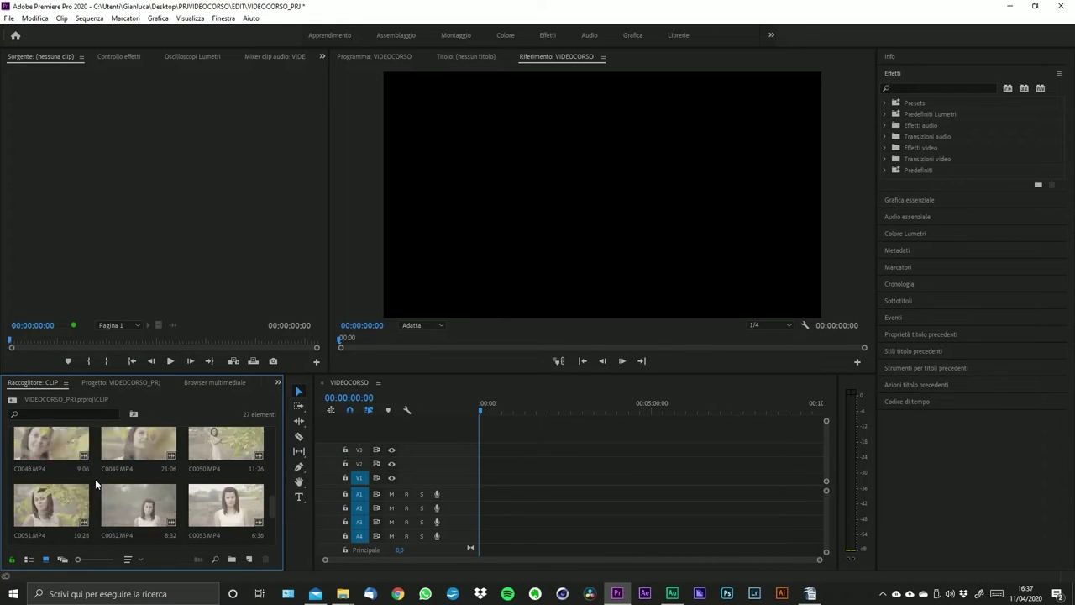
{"action": "scroll", "coordinate": [138, 510], "scroll_direction": "up", "scroll_amount": 3}
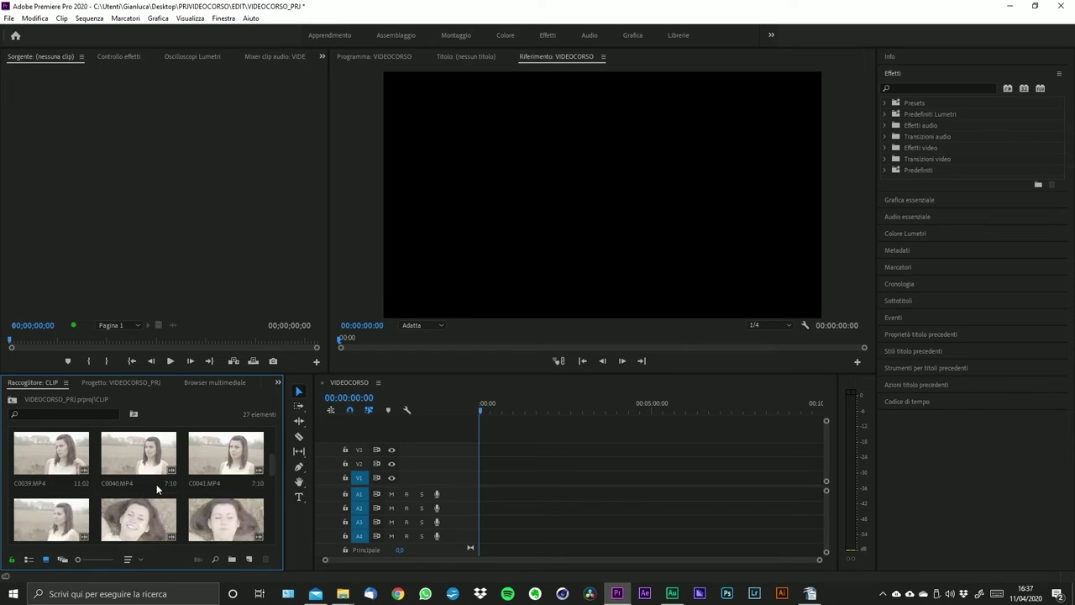
{"action": "scroll", "coordinate": [104, 502], "scroll_direction": "up", "scroll_amount": 1}
{"action": "left_click_drag", "start_coordinate": [34, 459], "coordinate": [485, 493]}
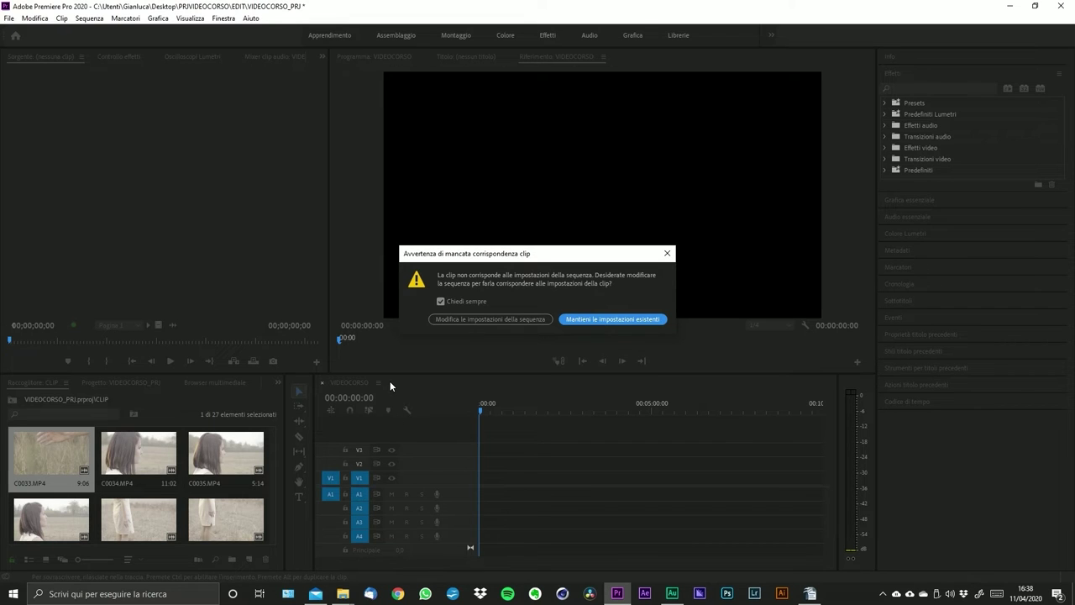
- Keep the existing sequence settings, then delete C0033 from the timeline
{"action": "left_click", "coordinate": [588, 320]}
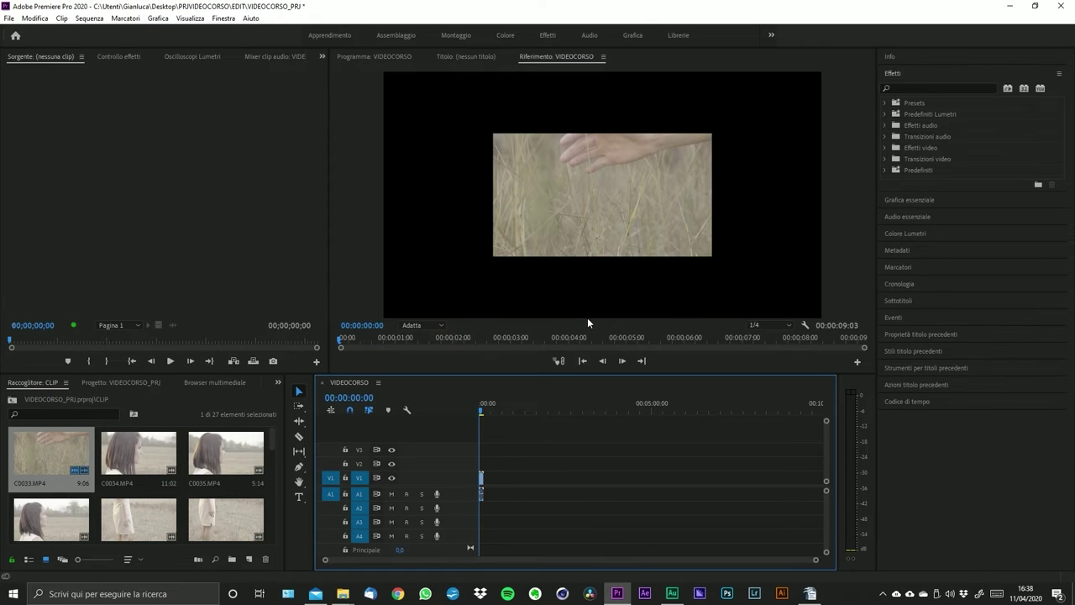
{"action": "left_click", "coordinate": [485, 412]}
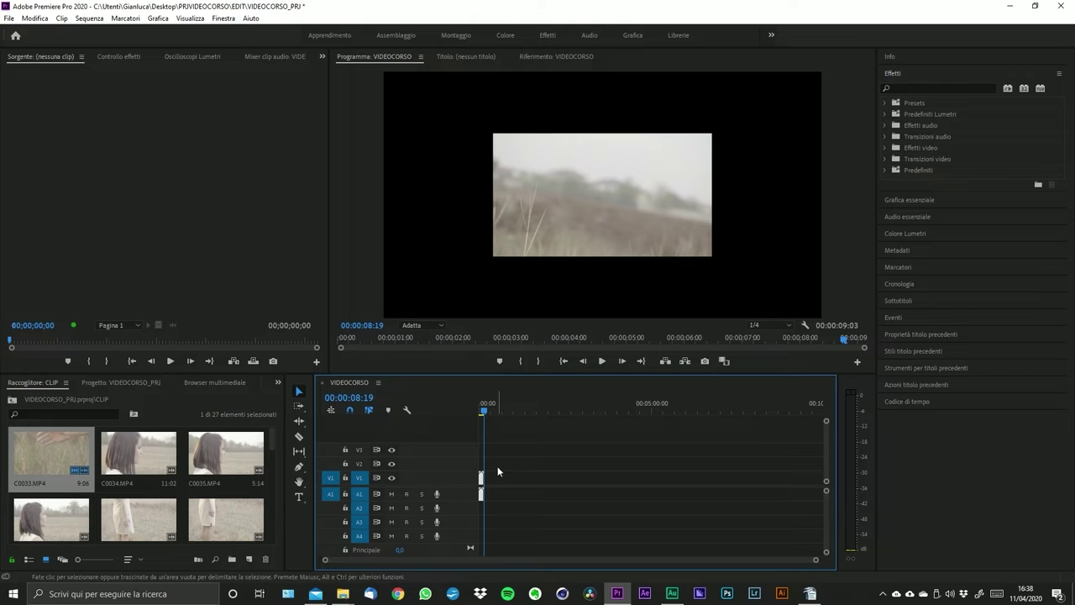
{"action": "key", "text": "Delete"}
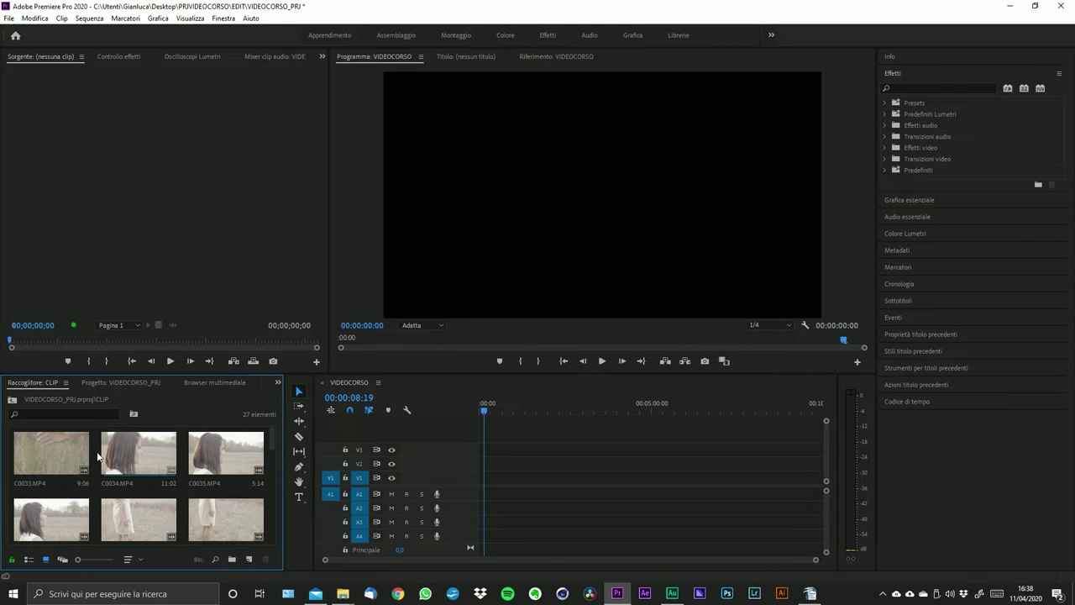
- Place C0034 at the timeline start, changing the sequence settings to match it
{"action": "left_click_drag", "start_coordinate": [122, 456], "coordinate": [472, 486]}
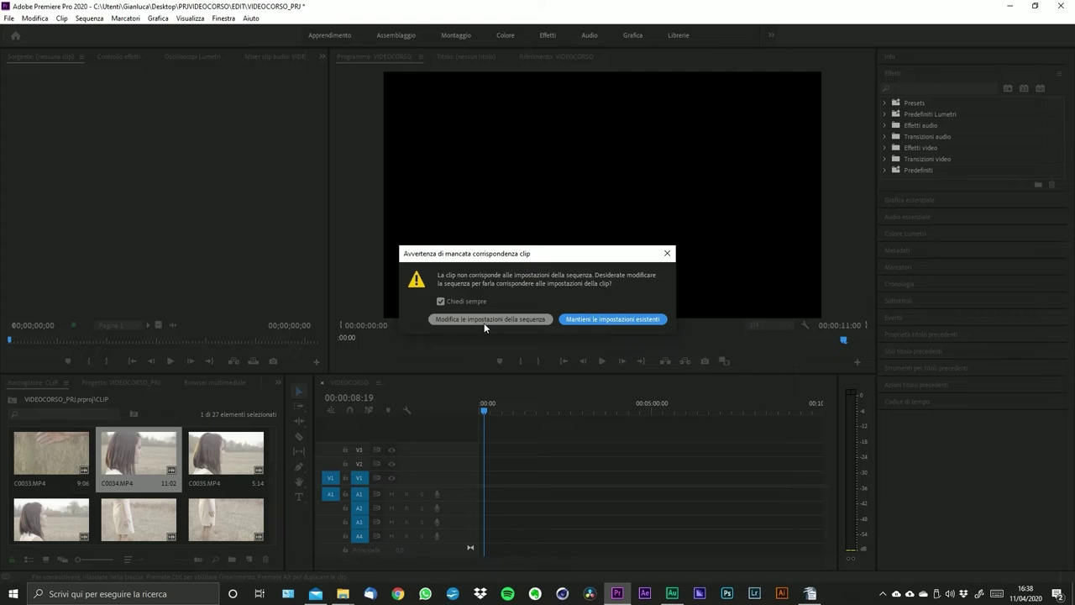
{"action": "left_click", "coordinate": [484, 323]}
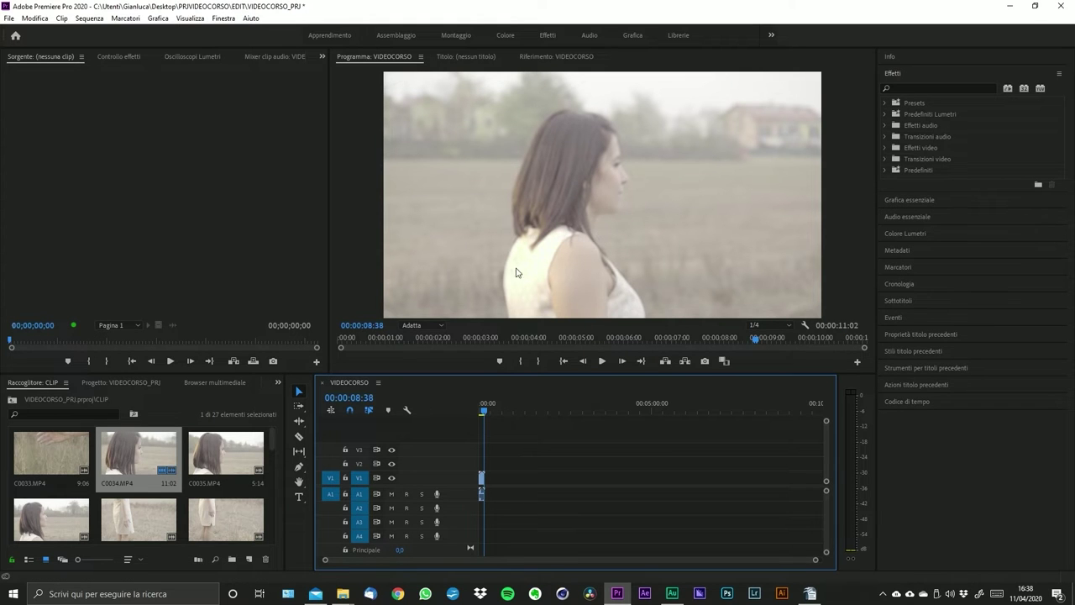
{"action": "left_click_drag", "start_coordinate": [483, 410], "coordinate": [482, 410]}
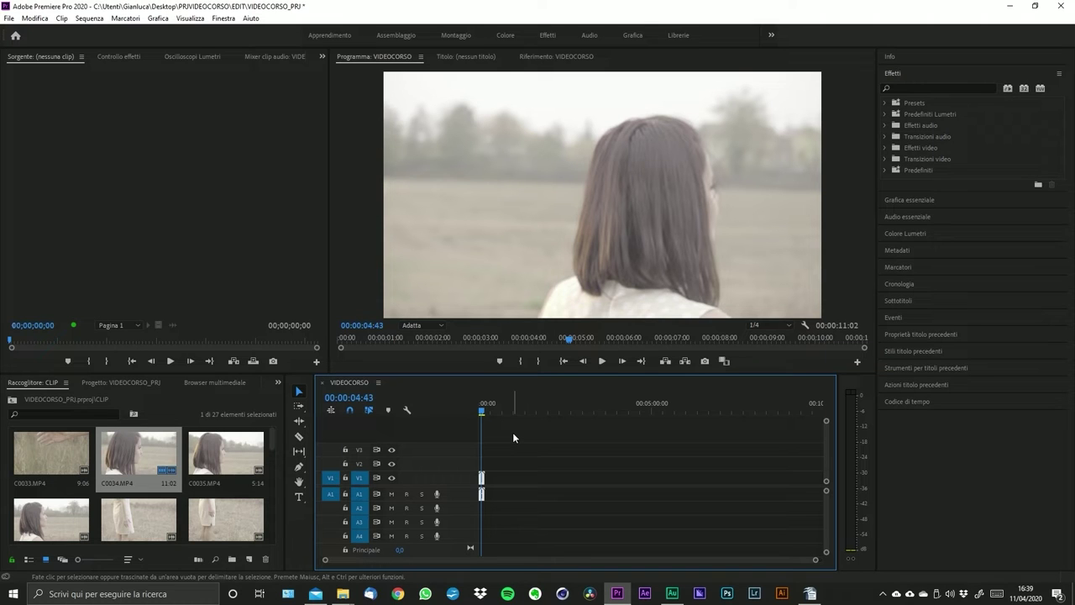
{"action": "left_click", "coordinate": [90, 19]}
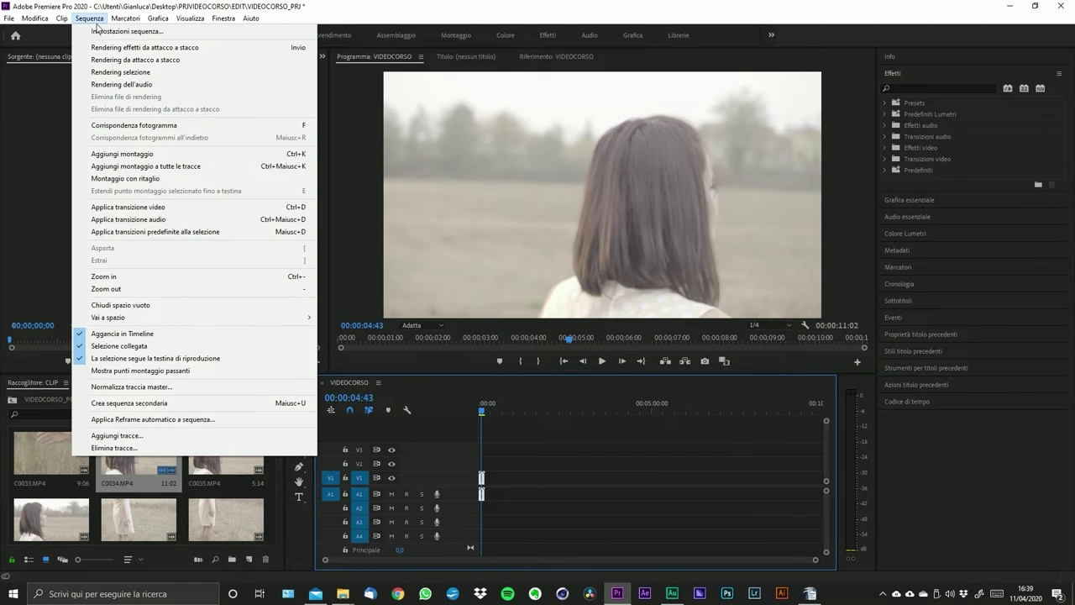
- Set VIDEOCORSO's Base temporale to 25,00 fps in Sequence Settings, accepting deletion of previews
{"action": "left_click", "coordinate": [103, 32]}
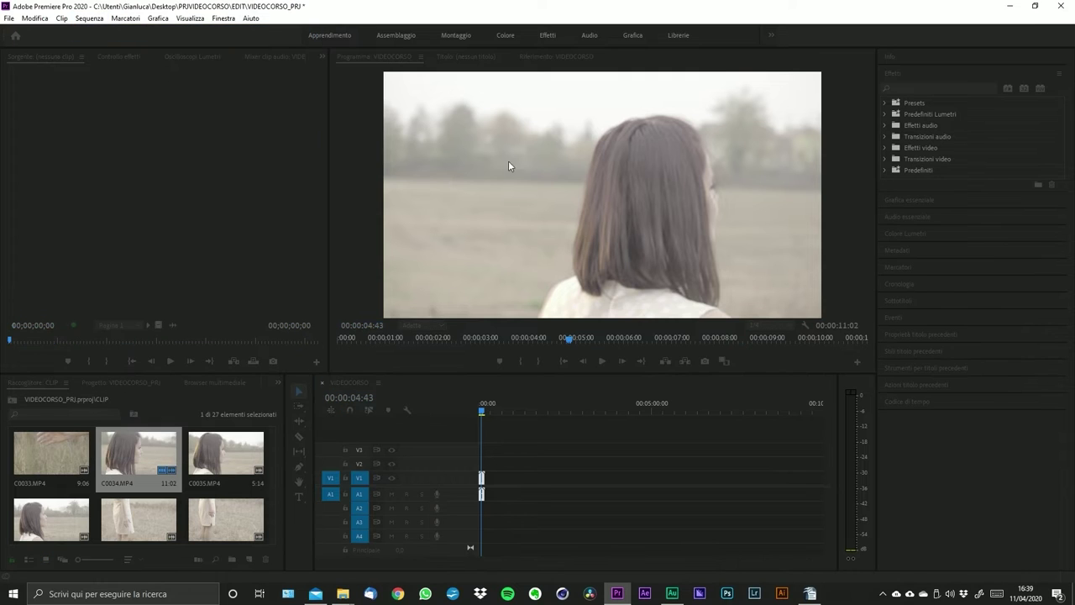
{"action": "left_click_drag", "start_coordinate": [403, 8], "coordinate": [282, 96]}
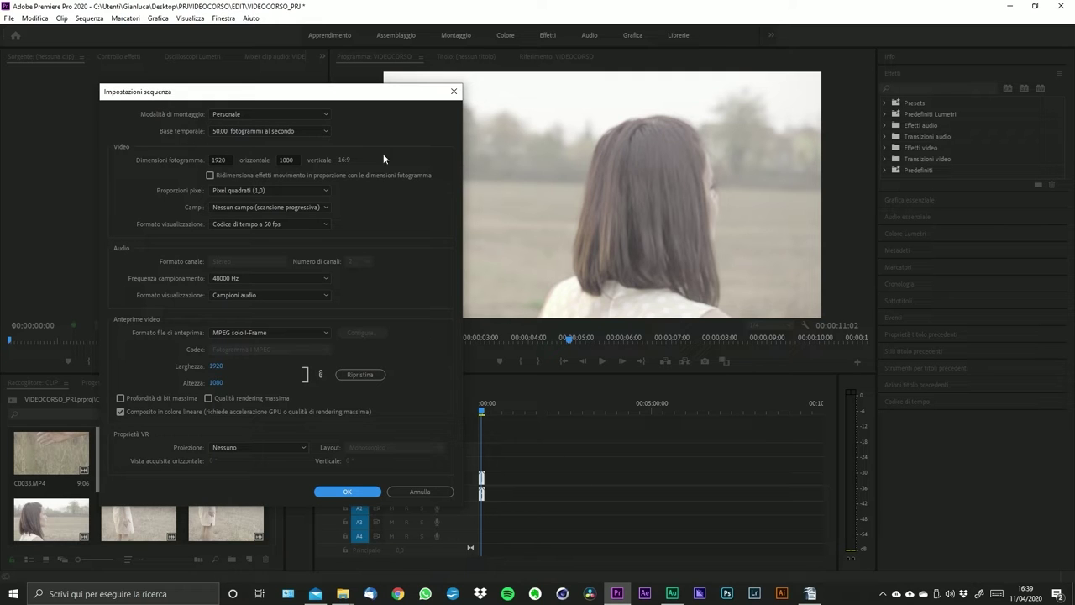
{"action": "left_click", "coordinate": [235, 132]}
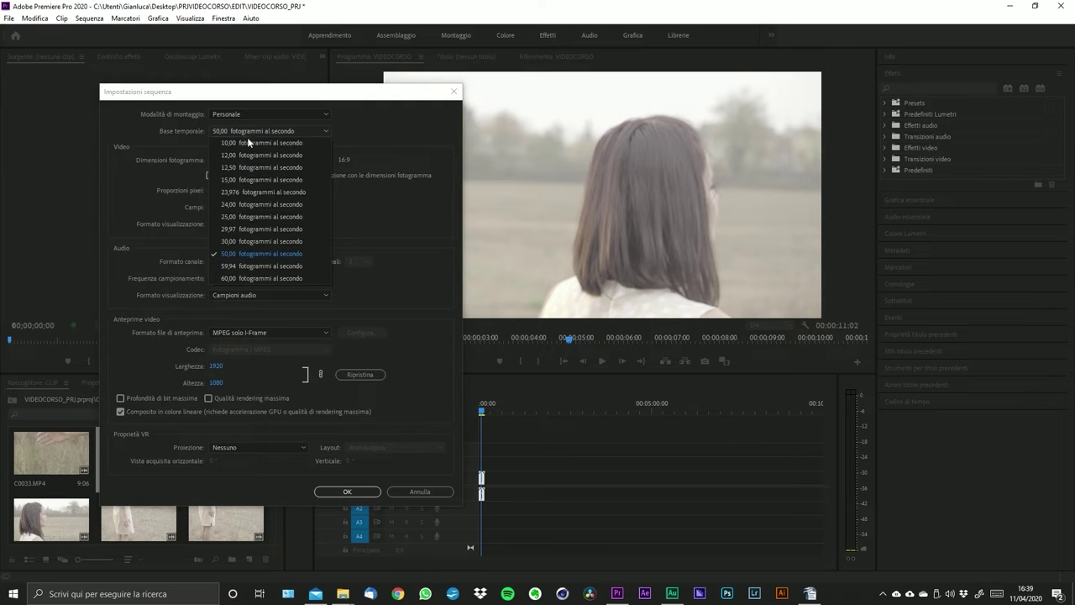
{"action": "left_click", "coordinate": [237, 217]}
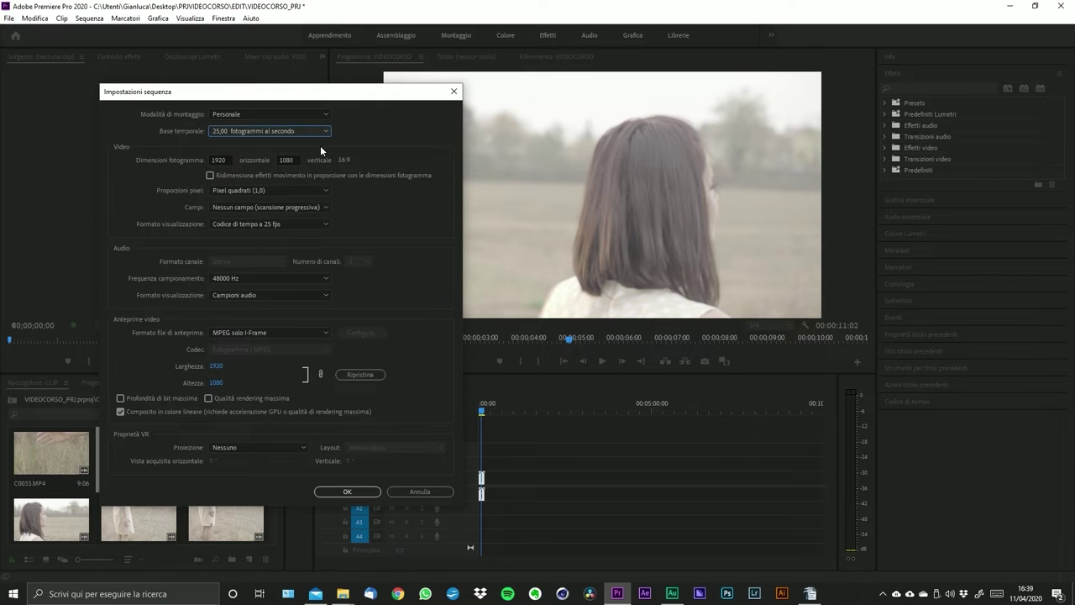
{"action": "left_click", "coordinate": [359, 492]}
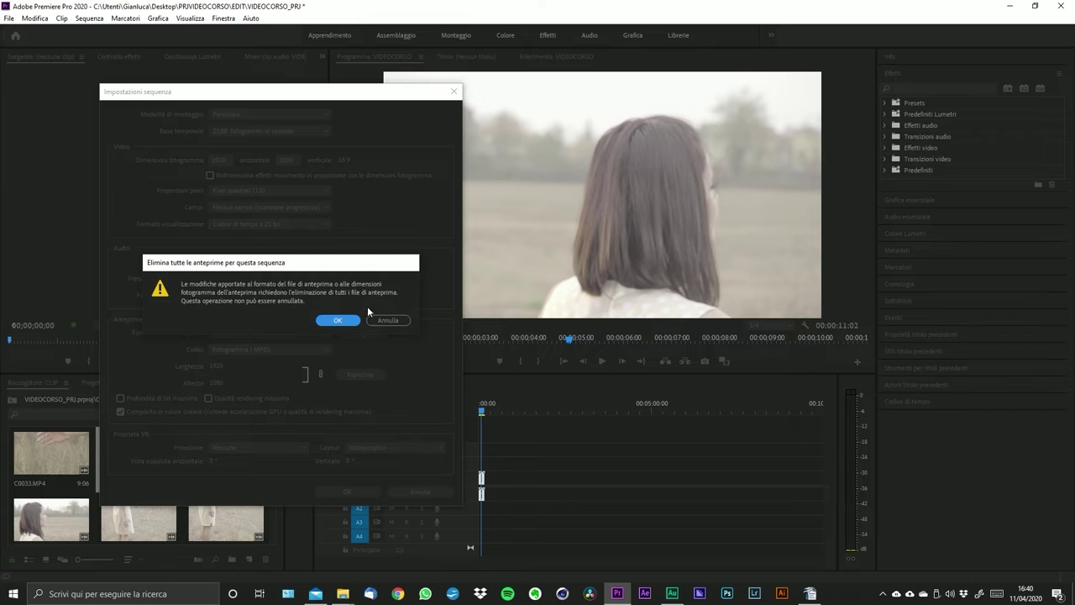
{"action": "left_click", "coordinate": [340, 323]}
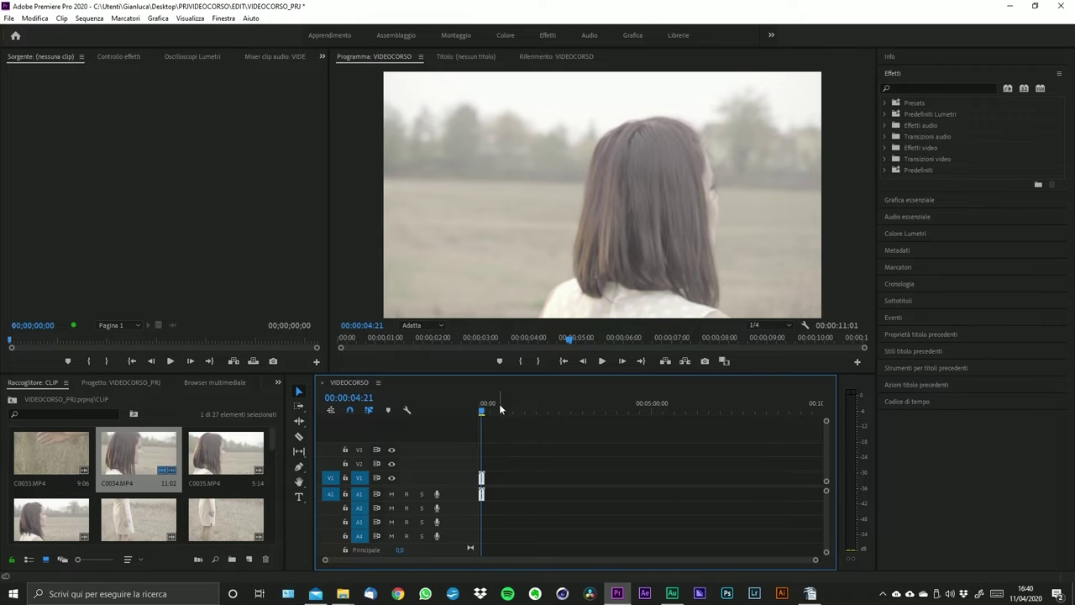
- Return the playhead to the sequence start and zoom the VIDEOCORSO timeline out
{"action": "left_click_drag", "start_coordinate": [498, 409], "coordinate": [462, 412]}
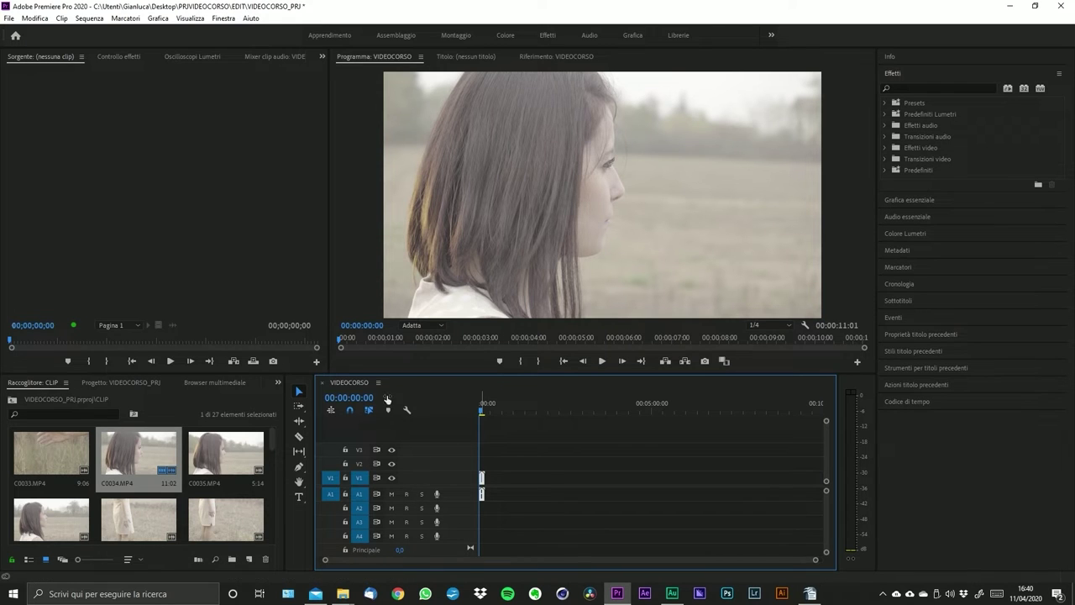
{"action": "left_click_drag", "start_coordinate": [815, 559], "coordinate": [587, 504]}
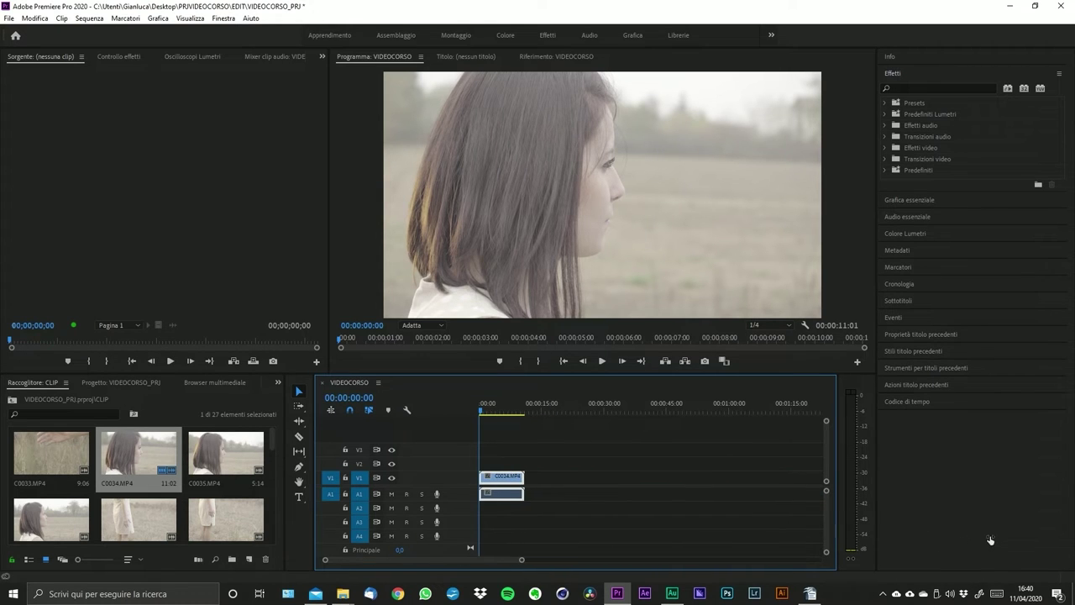
{"action": "left_click_drag", "start_coordinate": [489, 408], "coordinate": [551, 407]}
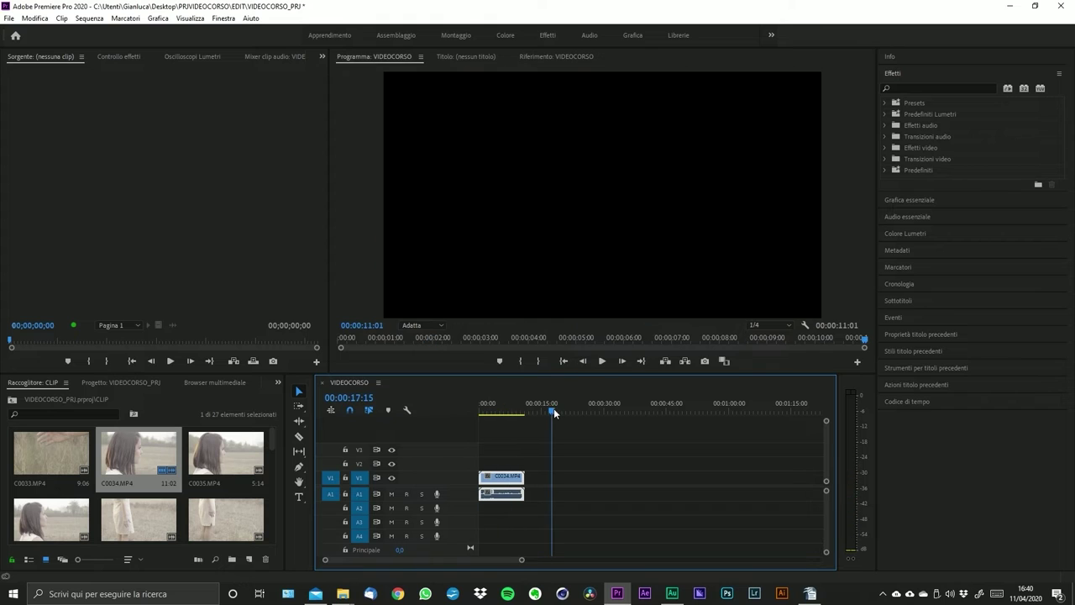
{"action": "left_click_drag", "start_coordinate": [530, 560], "coordinate": [706, 532]}
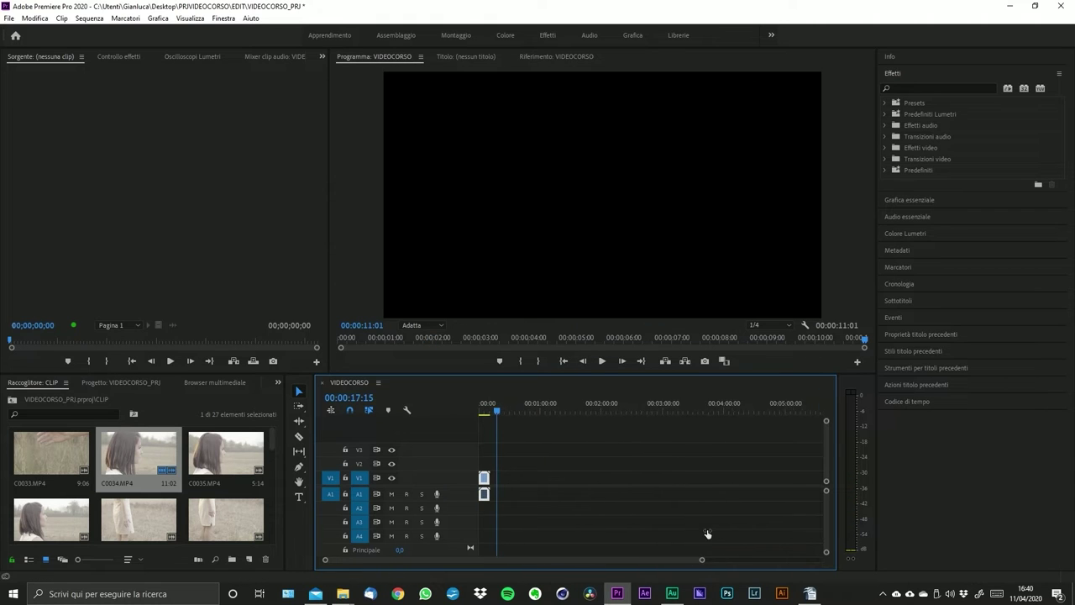
{"action": "left_click_drag", "start_coordinate": [772, 560], "coordinate": [819, 558]}
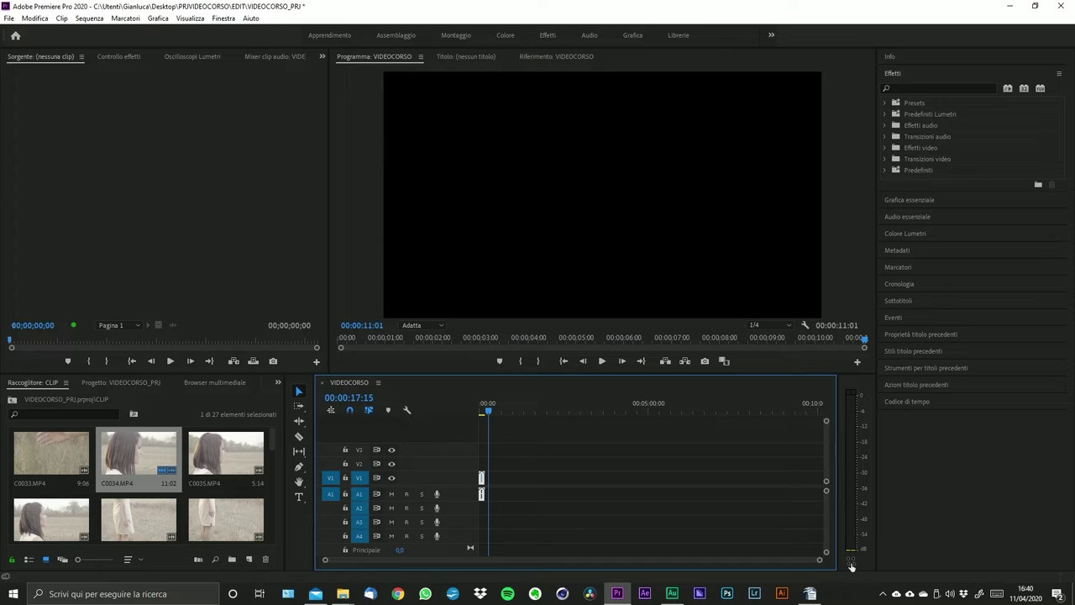
- Move the playhead near the ten-minute mark, back to about five minutes, then zoom in slightly
{"action": "left_click", "coordinate": [815, 411]}
{"action": "left_click_drag", "start_coordinate": [815, 410], "coordinate": [828, 416]}
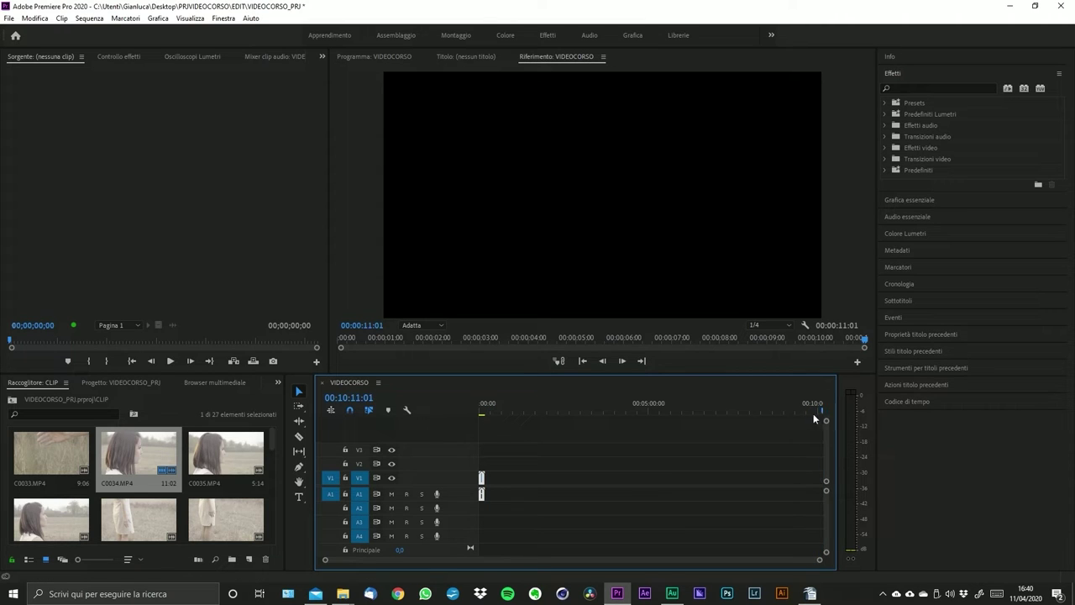
{"action": "left_click", "coordinate": [662, 411]}
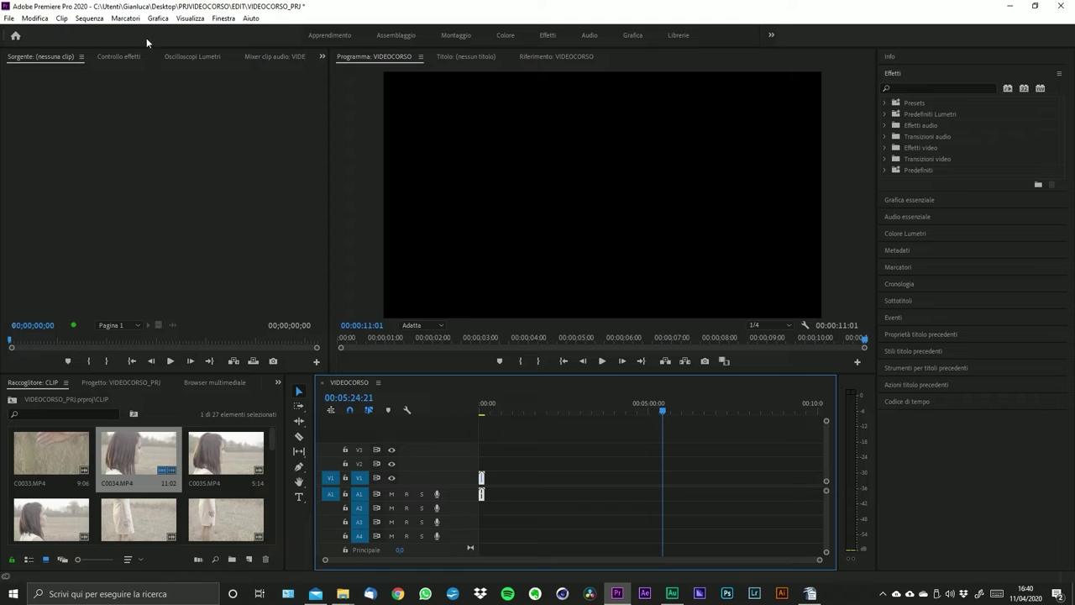
{"action": "left_click_drag", "start_coordinate": [820, 559], "coordinate": [640, 559]}
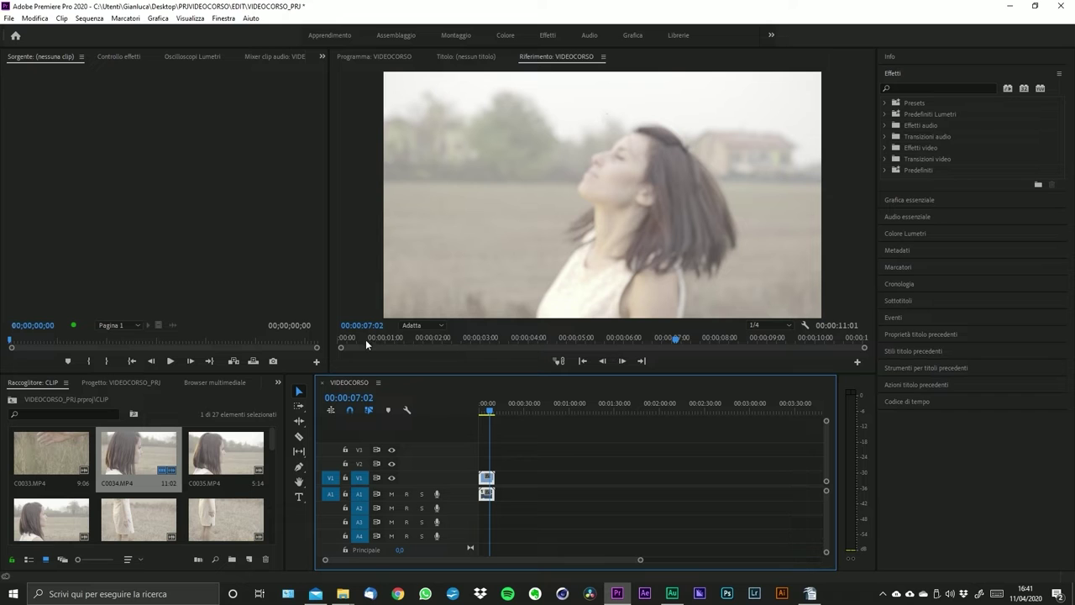
- Mute audio track A1 and scrub back through the footage in the program view
{"action": "left_click", "coordinate": [669, 337]}
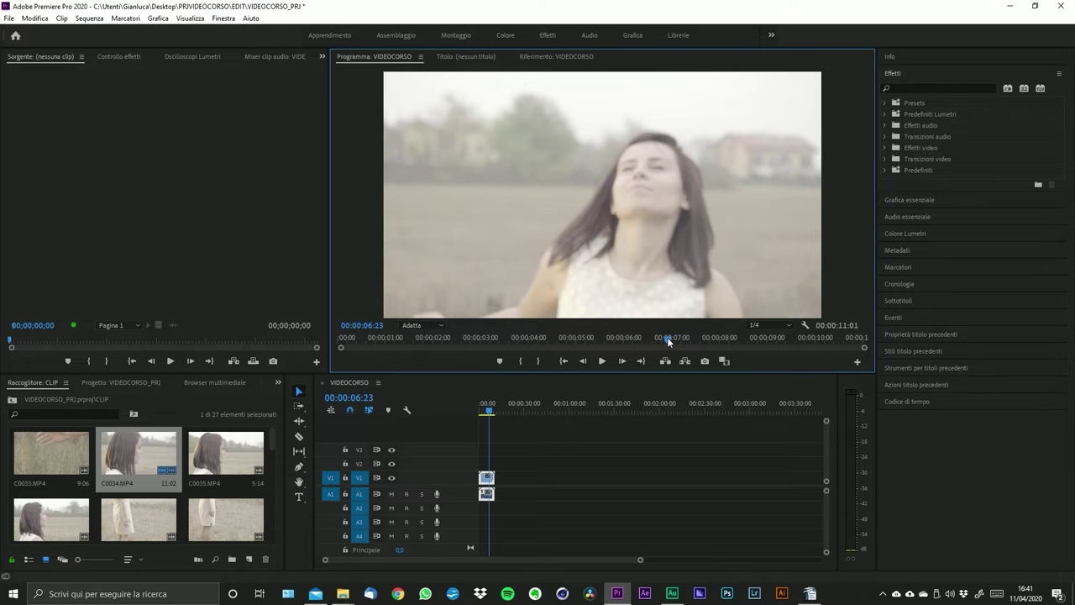
{"action": "left_click", "coordinate": [392, 494]}
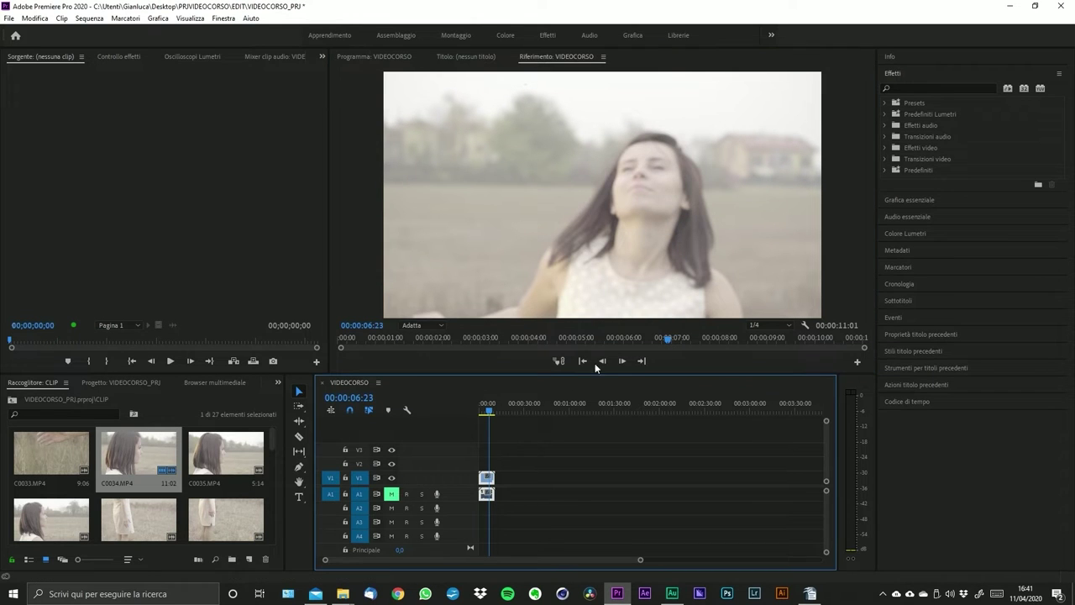
{"action": "left_click_drag", "start_coordinate": [669, 338], "coordinate": [478, 341]}
- Play the sequence, then scrub the program view to 00:00:05:07 and step back a few frames
{"action": "left_click", "coordinate": [487, 413]}
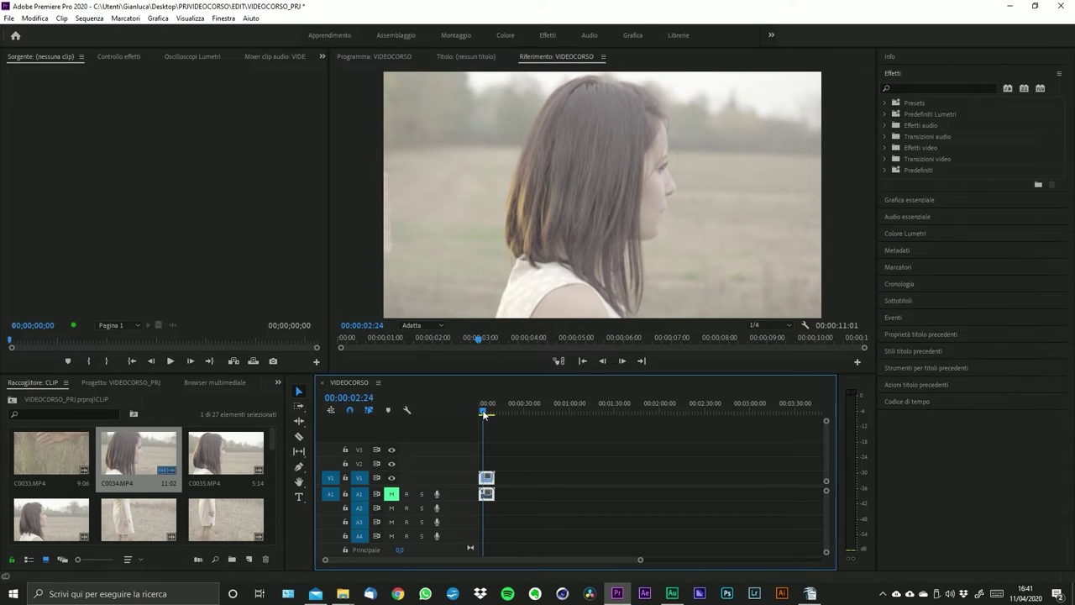
{"action": "key", "text": "space"}
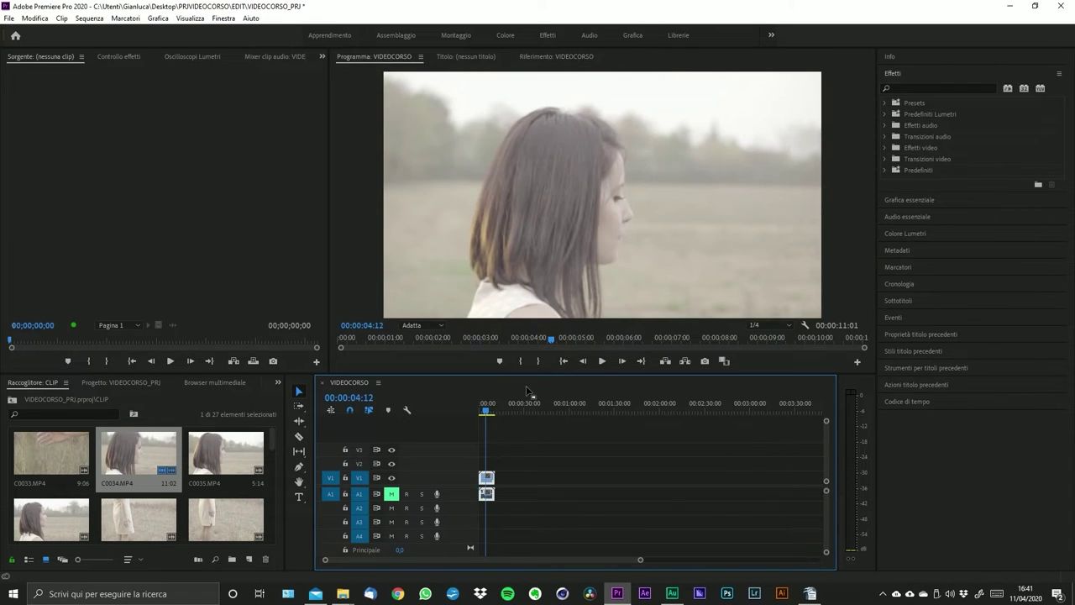
{"action": "left_click_drag", "start_coordinate": [550, 341], "coordinate": [588, 341]}
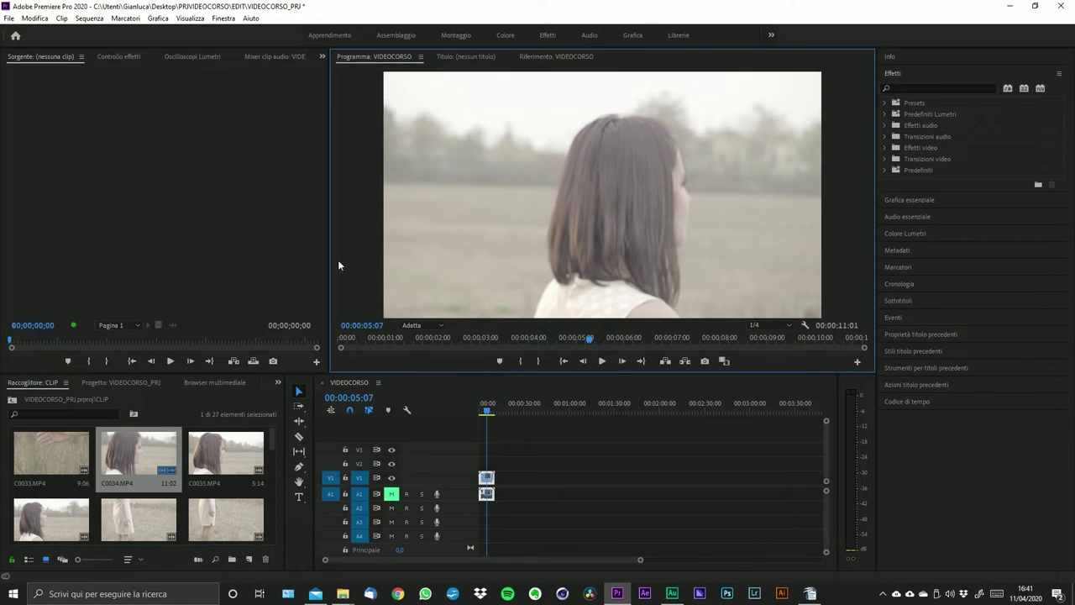
{"action": "key", "text": "Left"}
{"action": "key", "text": "Left"}
{"action": "key", "text": "Left"}
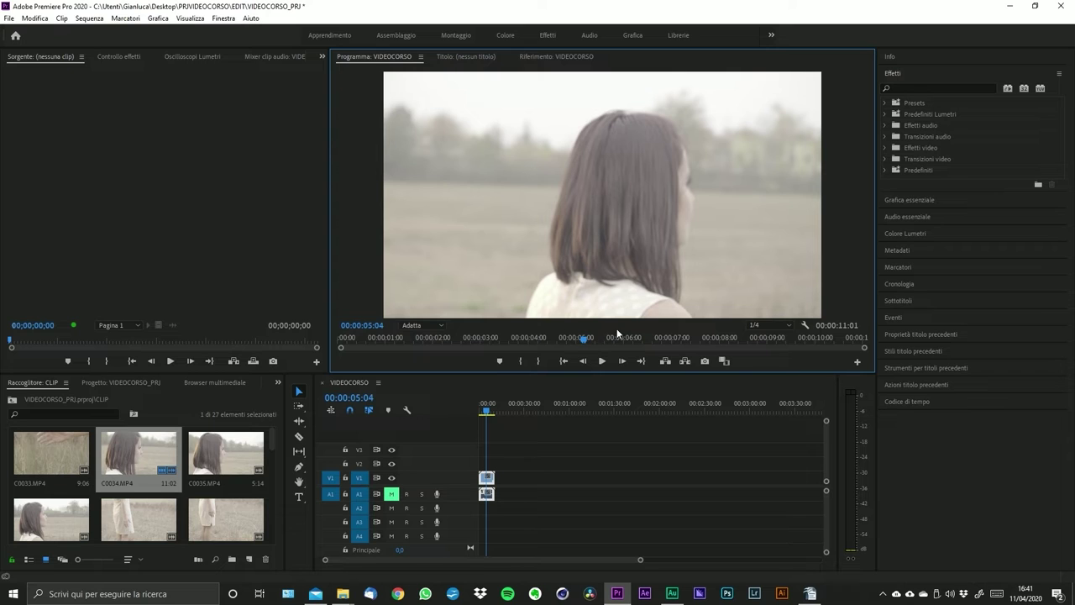
{"action": "left_click", "coordinate": [429, 327]}
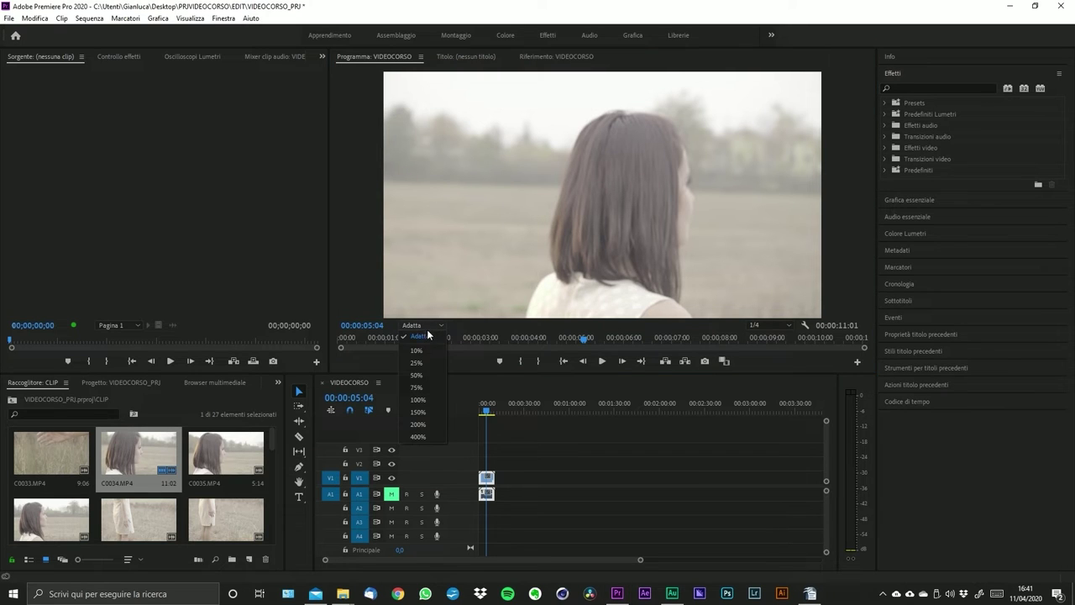
- Try 150% and 10% Program monitor magnification, then settle on Adatta to fit the frame
{"action": "left_click", "coordinate": [417, 411]}
{"action": "left_click_drag", "start_coordinate": [554, 314], "coordinate": [638, 317]}
{"action": "left_click", "coordinate": [420, 325]}
{"action": "left_click", "coordinate": [425, 350]}
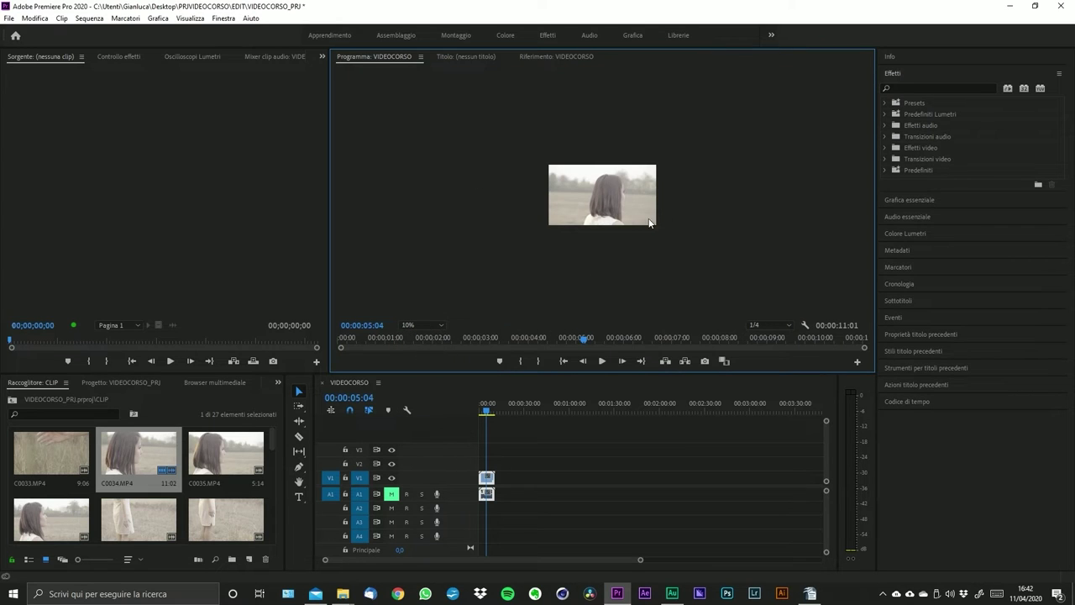
{"action": "left_click", "coordinate": [407, 325]}
{"action": "left_click", "coordinate": [424, 337]}
- Set the Program monitor playback resolution to Massima and play the sequence from the start
{"action": "left_click", "coordinate": [763, 325]}
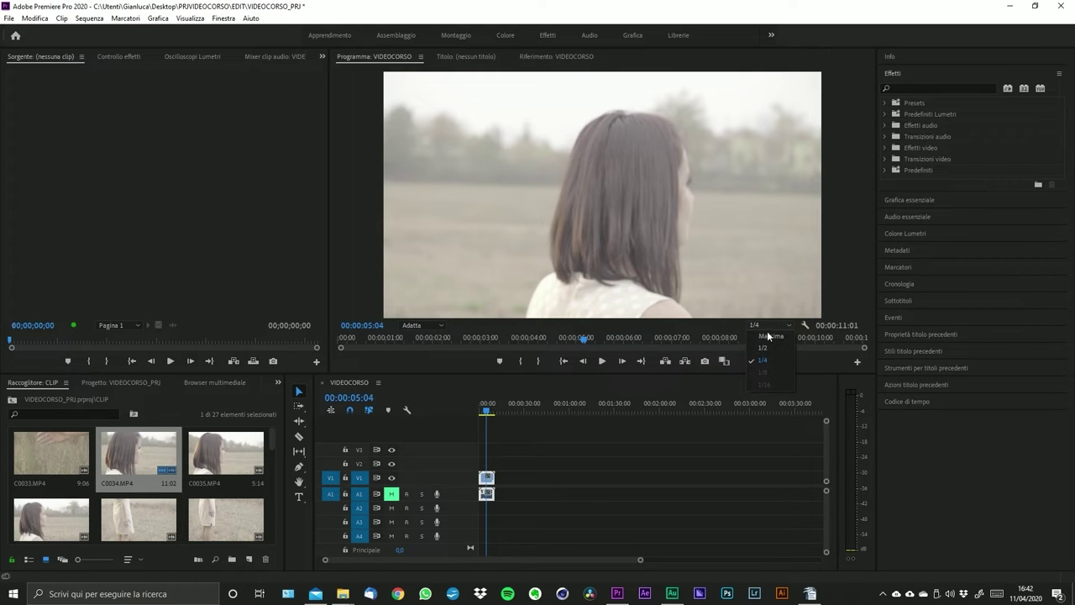
{"action": "left_click", "coordinate": [770, 335]}
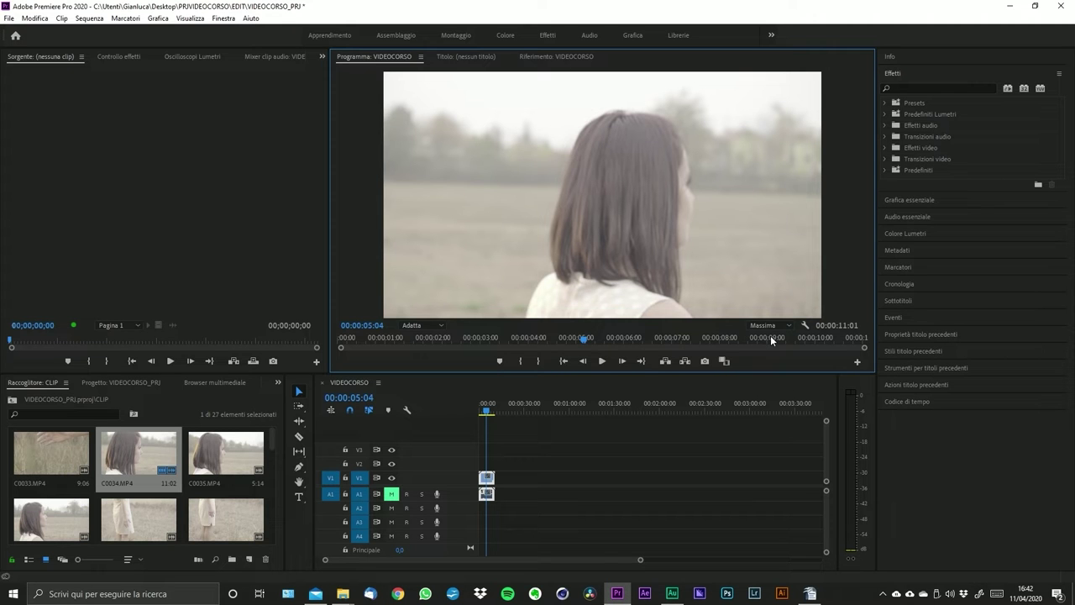
{"action": "left_click", "coordinate": [481, 410]}
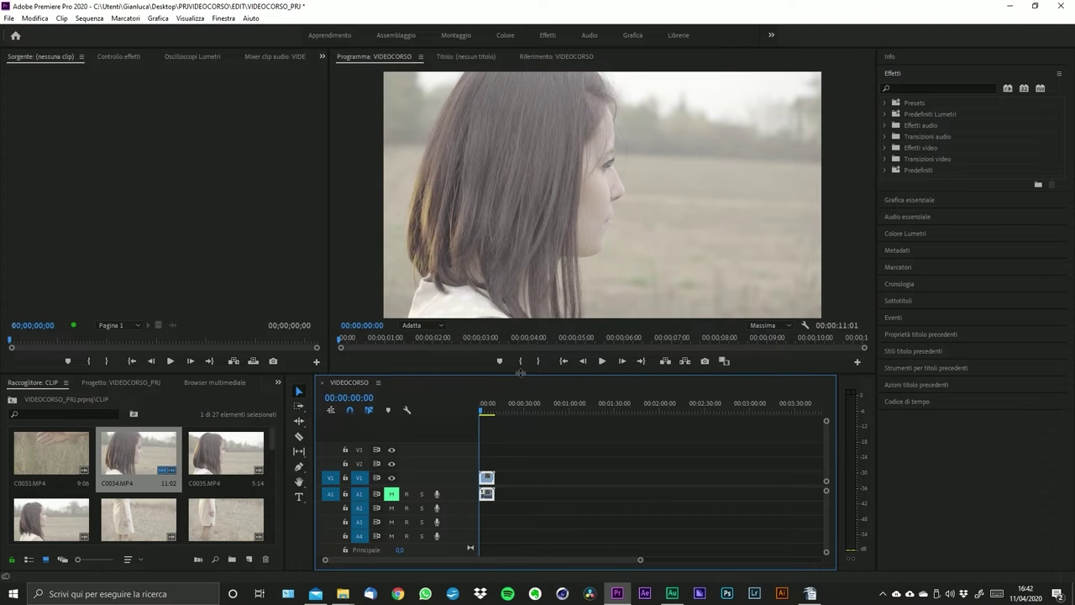
{"action": "key", "text": "space"}
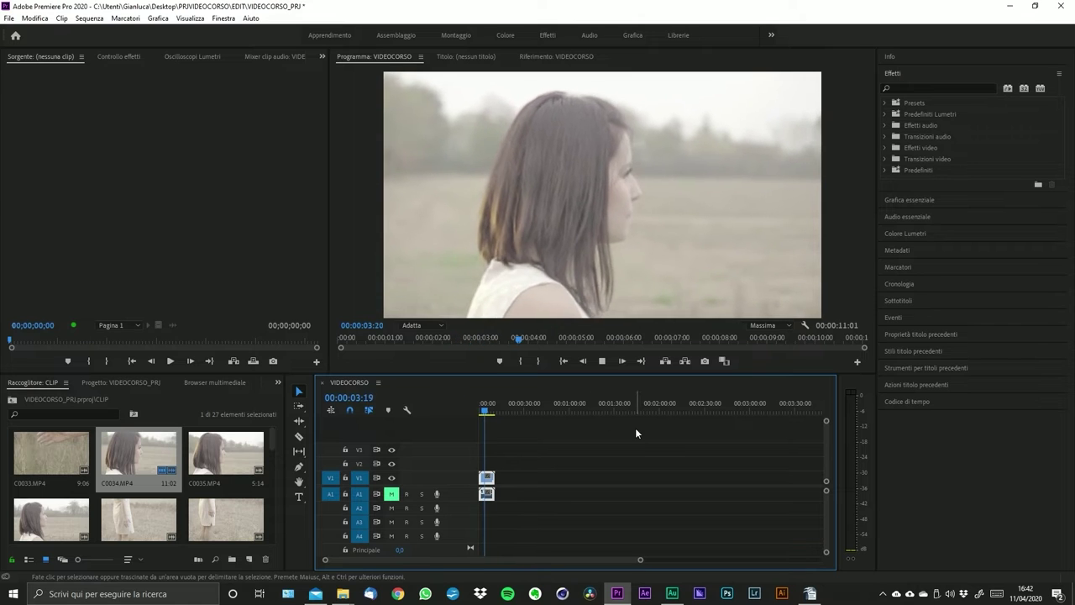
- Set the Riferimento view's playback resolution to 1/4
{"action": "left_click", "coordinate": [556, 56]}
{"action": "left_click", "coordinate": [767, 324]}
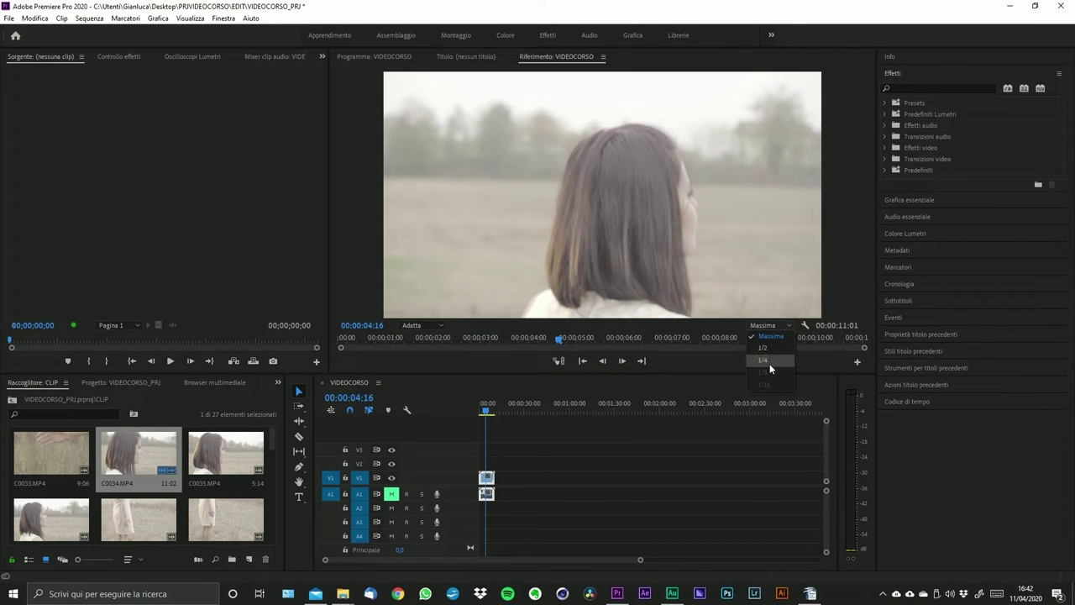
{"action": "left_click", "coordinate": [770, 362]}
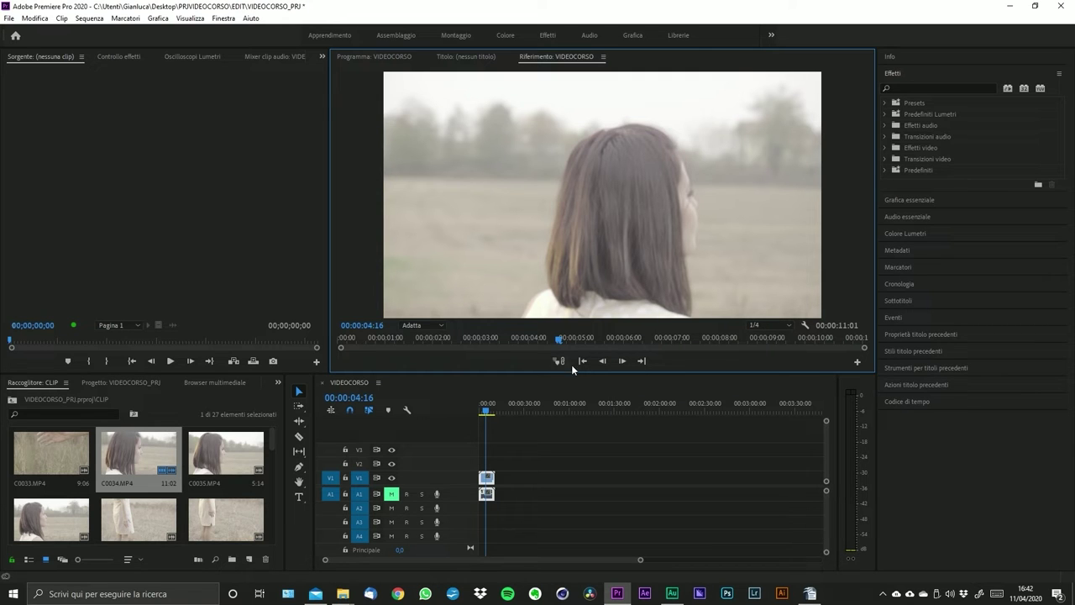
- Scrub the VIDEOCORSO playhead through clip C0034 and park it at 00:00:05:06 for the In point
{"action": "left_click", "coordinate": [489, 412]}
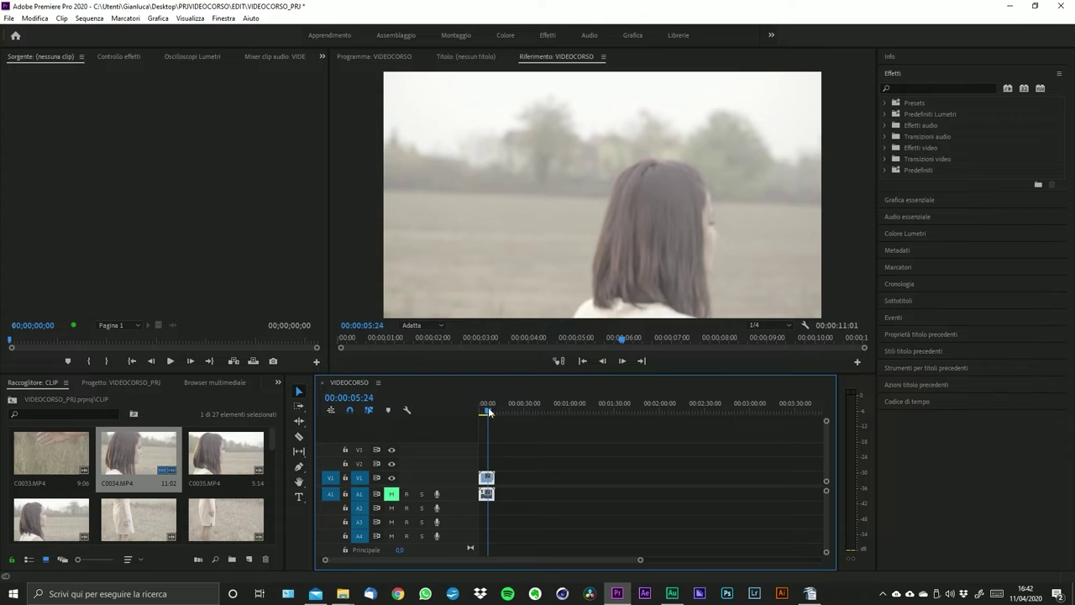
{"action": "left_click_drag", "start_coordinate": [488, 412], "coordinate": [487, 411]}
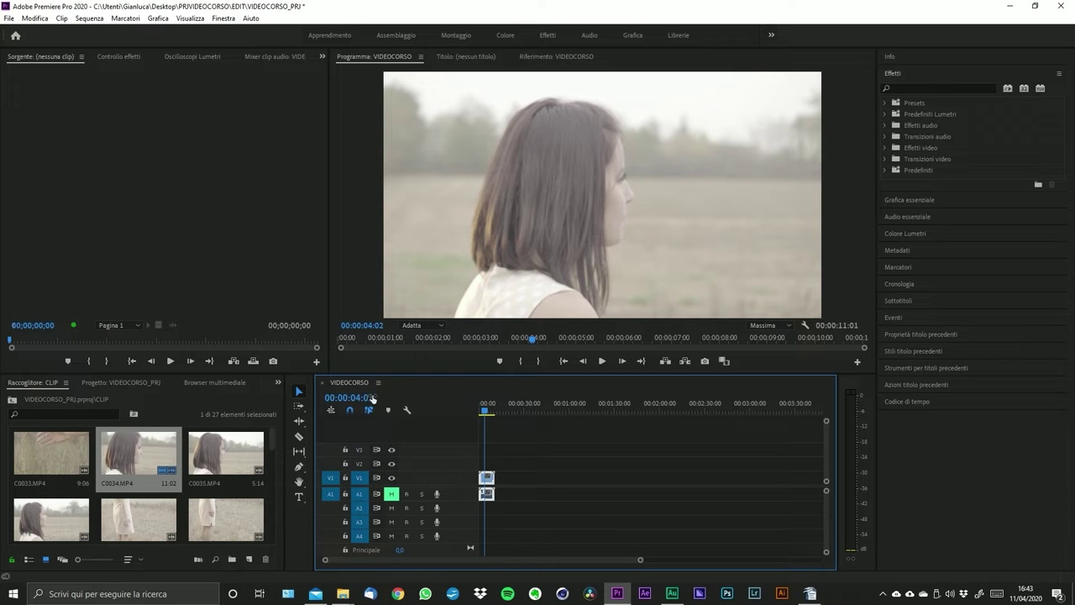
{"action": "left_click_drag", "start_coordinate": [487, 415], "coordinate": [487, 415]}
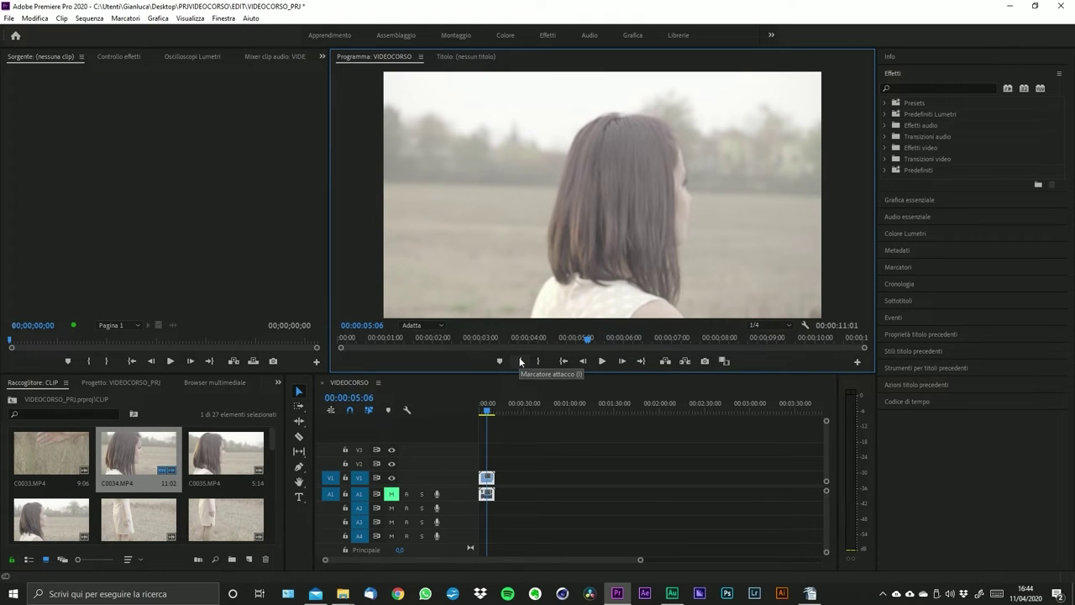
{"action": "left_click", "coordinate": [519, 361]}
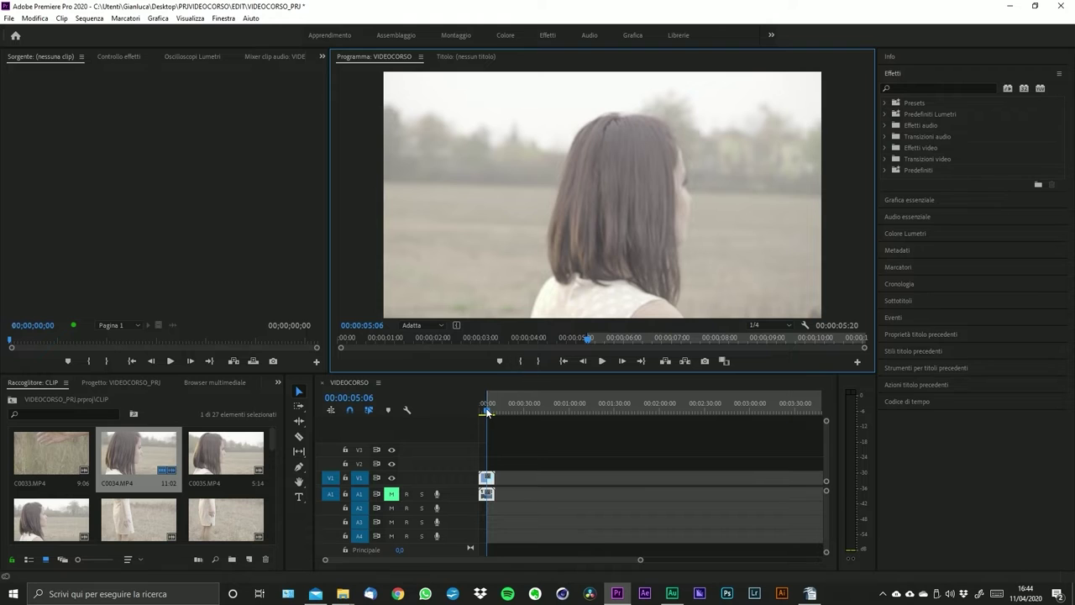
{"action": "key", "text": "space"}
{"action": "left_click", "coordinate": [542, 361]}
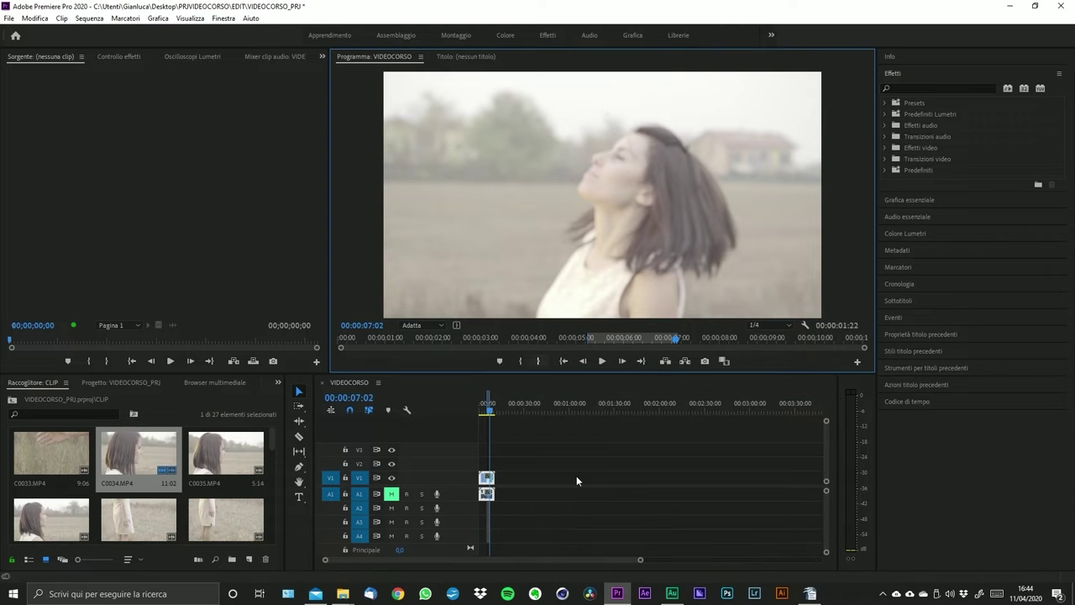
{"action": "left_click_drag", "start_coordinate": [641, 560], "coordinate": [430, 560]}
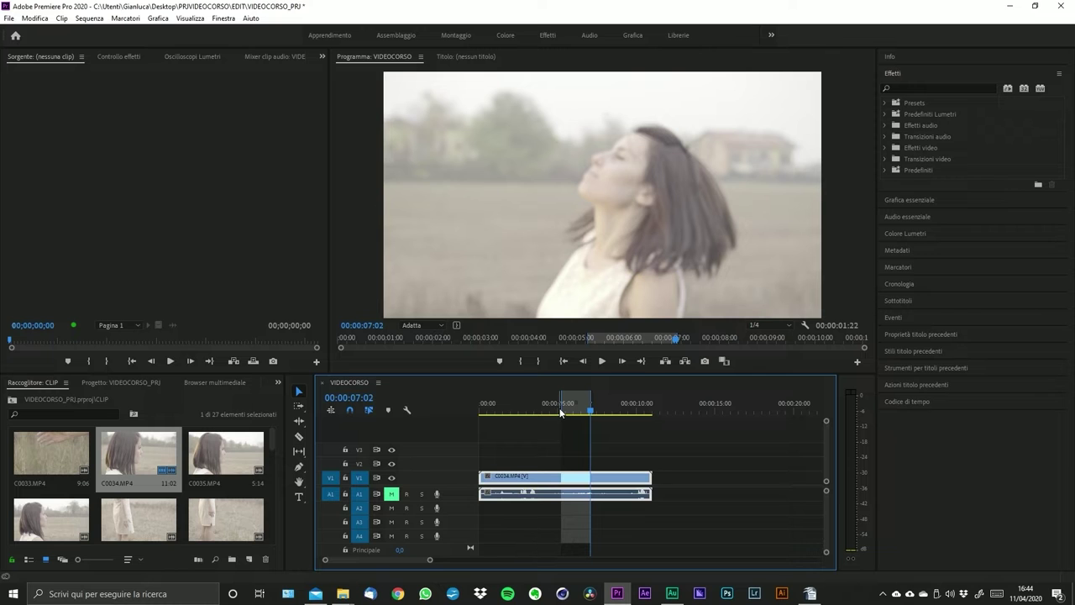
{"action": "left_click_drag", "start_coordinate": [561, 411], "coordinate": [480, 412]}
{"action": "left_click_drag", "start_coordinate": [585, 400], "coordinate": [618, 404]}
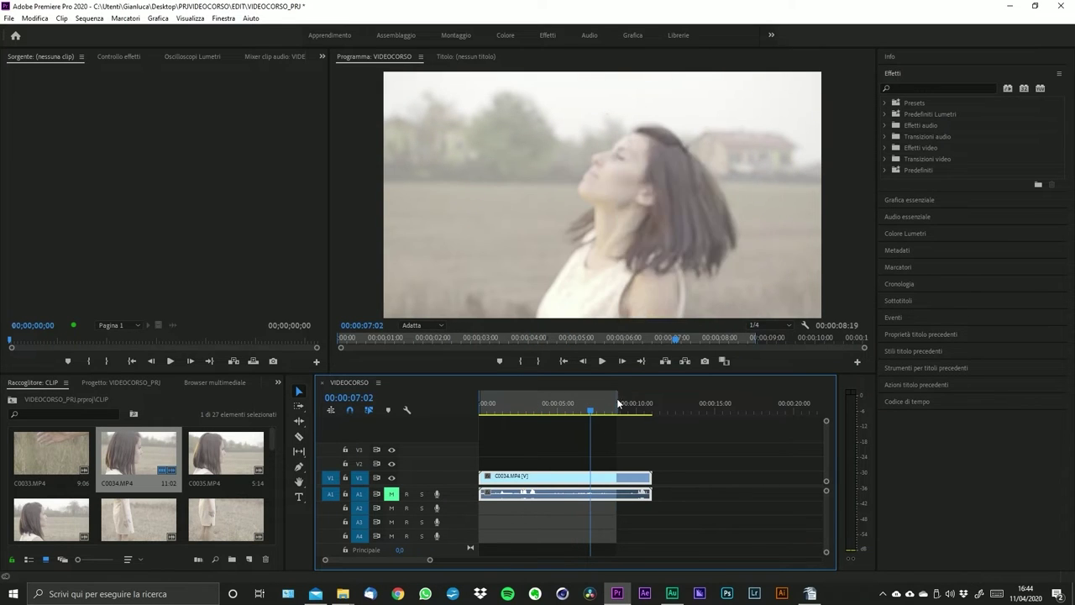
{"action": "right_click", "coordinate": [618, 403]}
{"action": "left_click", "coordinate": [669, 248]}
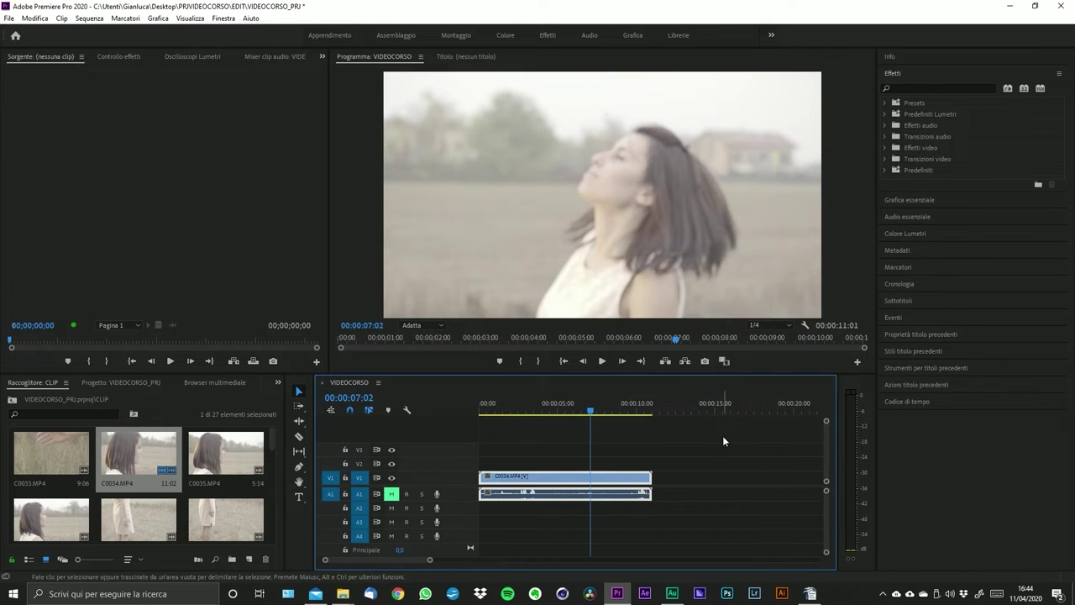
{"action": "left_click", "coordinate": [599, 360]}
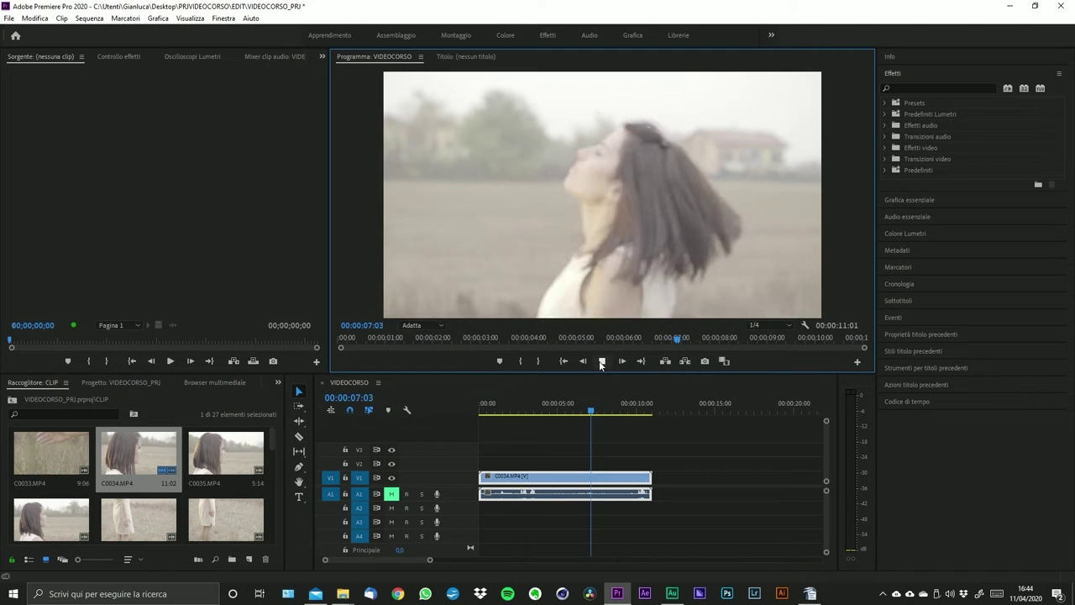
{"action": "left_click", "coordinate": [584, 362]}
{"action": "left_click", "coordinate": [584, 361]}
{"action": "left_click", "coordinate": [585, 361]}
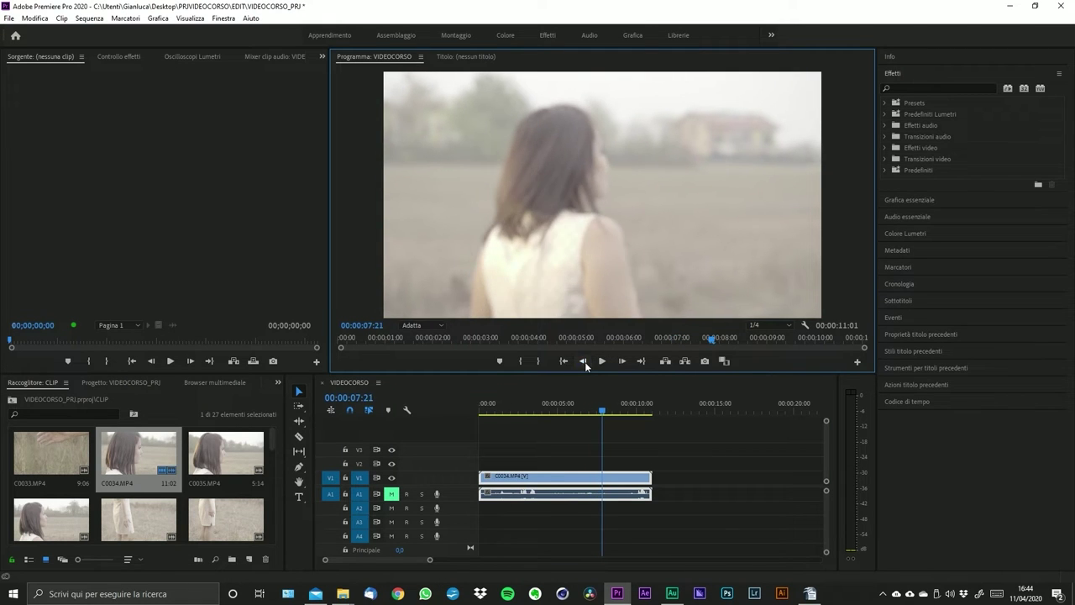
{"action": "left_click", "coordinate": [584, 361]}
{"action": "left_click", "coordinate": [584, 361]}
{"action": "left_click", "coordinate": [584, 361]}
{"action": "left_click", "coordinate": [585, 362]}
{"action": "left_click", "coordinate": [623, 360]}
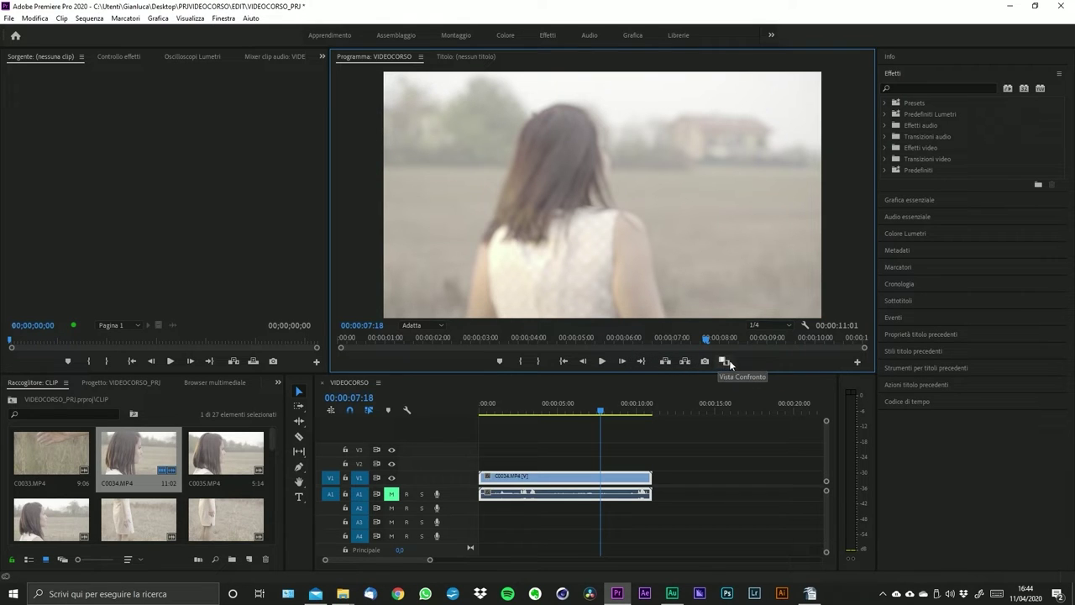
- Turn on Mostra righelli to show rulers around the Program monitor frame
{"action": "left_click", "coordinate": [766, 339]}
{"action": "left_click", "coordinate": [805, 327]}
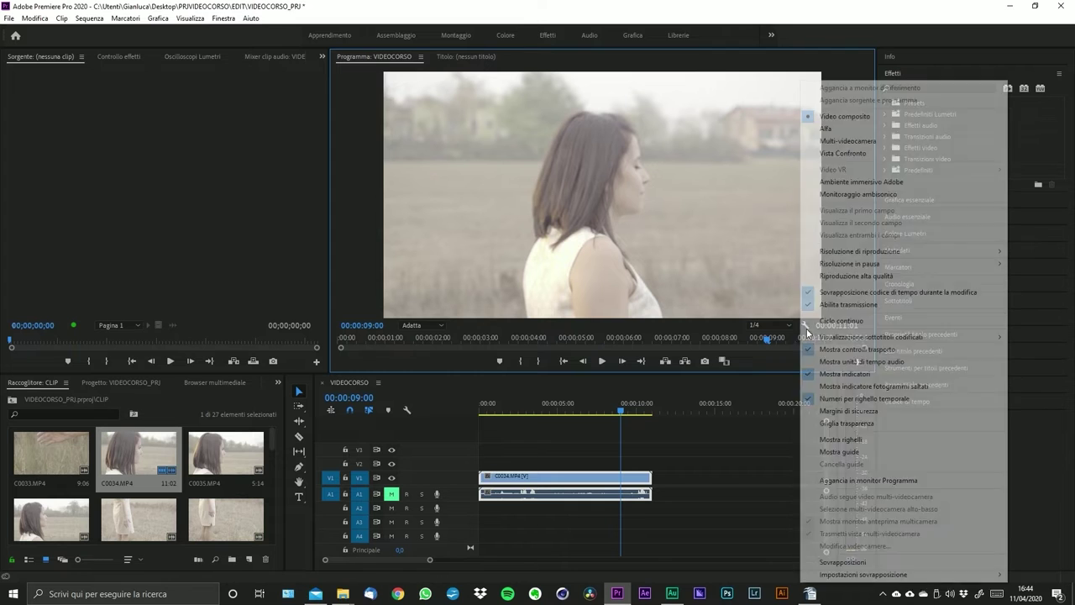
{"action": "left_click", "coordinate": [805, 325]}
{"action": "left_click", "coordinate": [804, 326]}
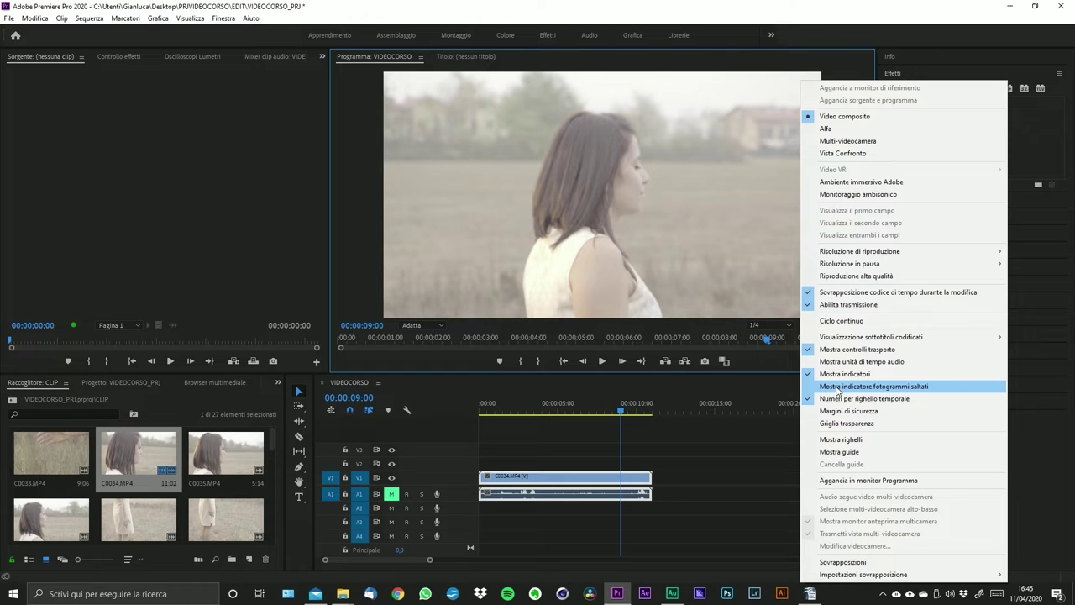
{"action": "left_click", "coordinate": [841, 439]}
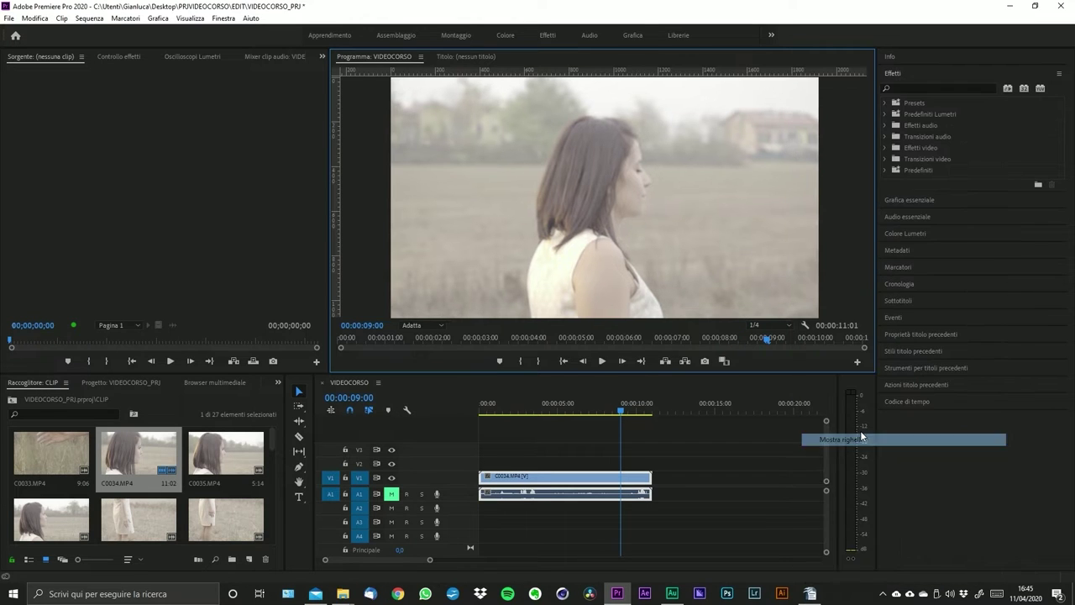
- Toggle Margini di sicurezza on and off, then zoom the timeline out to about 45 seconds
{"action": "left_click", "coordinate": [805, 326]}
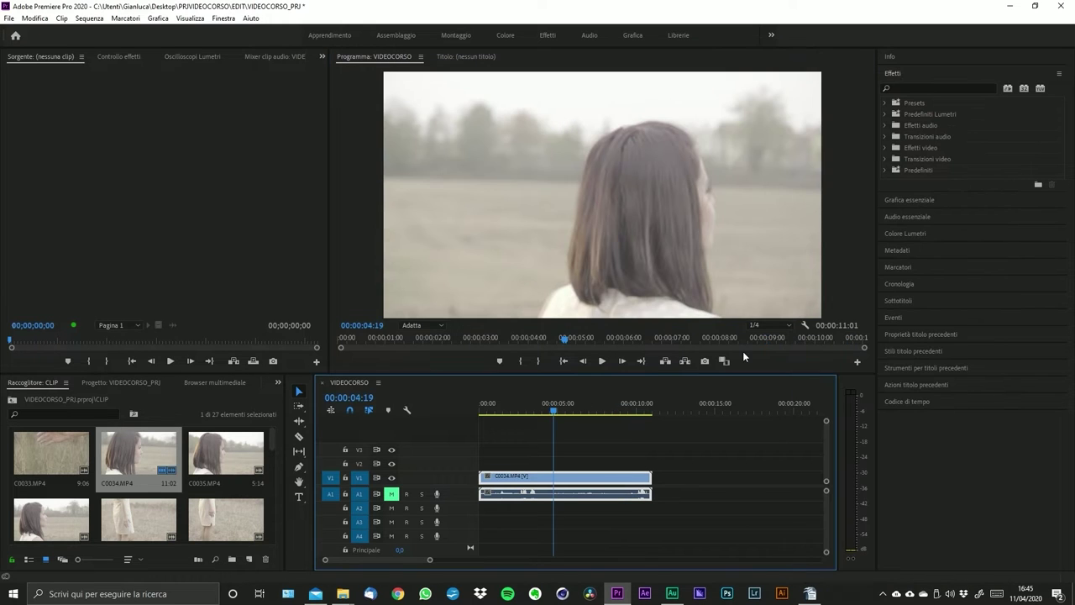
{"action": "left_click", "coordinate": [804, 325]}
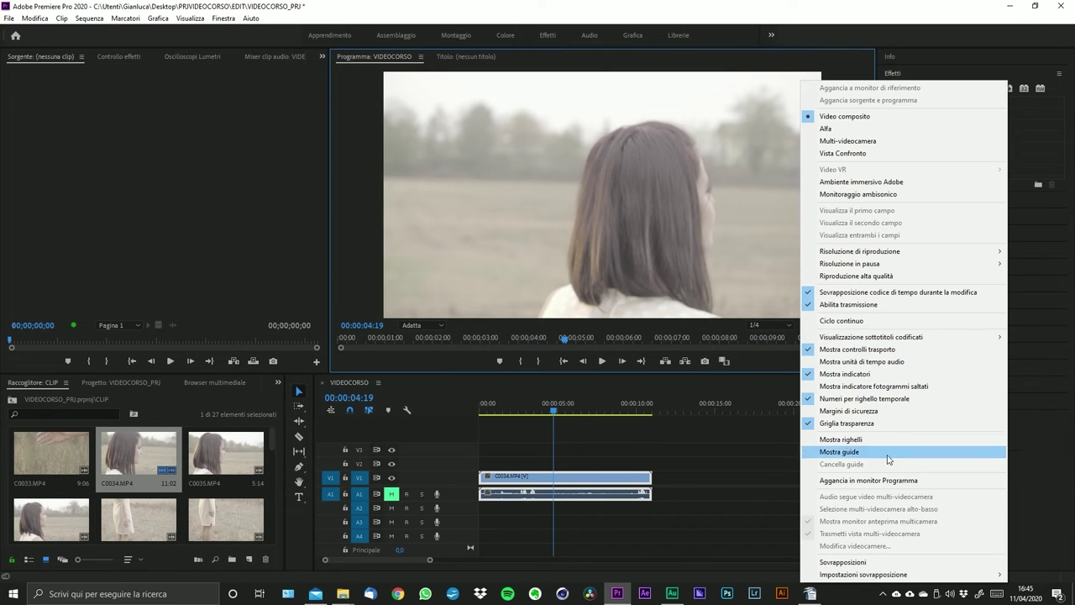
{"action": "left_click", "coordinate": [857, 412]}
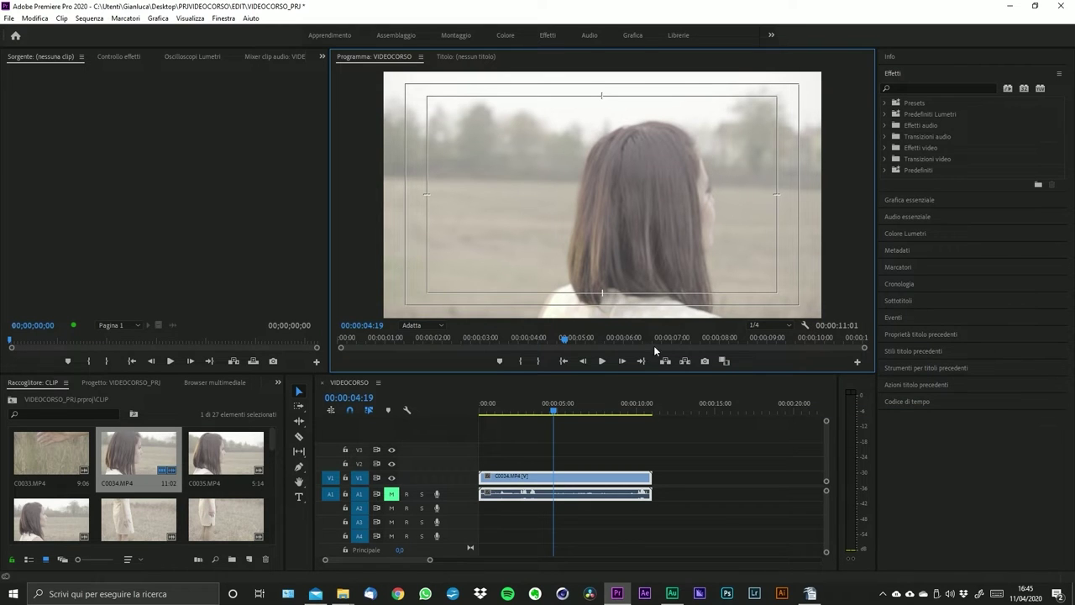
{"action": "left_click", "coordinate": [805, 325]}
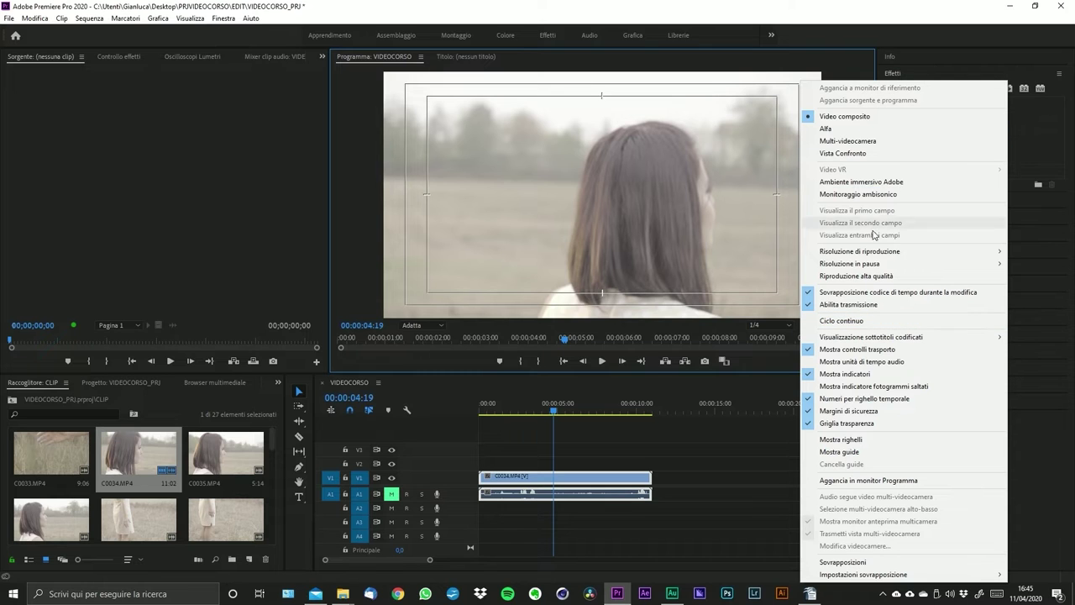
{"action": "left_click", "coordinate": [848, 411]}
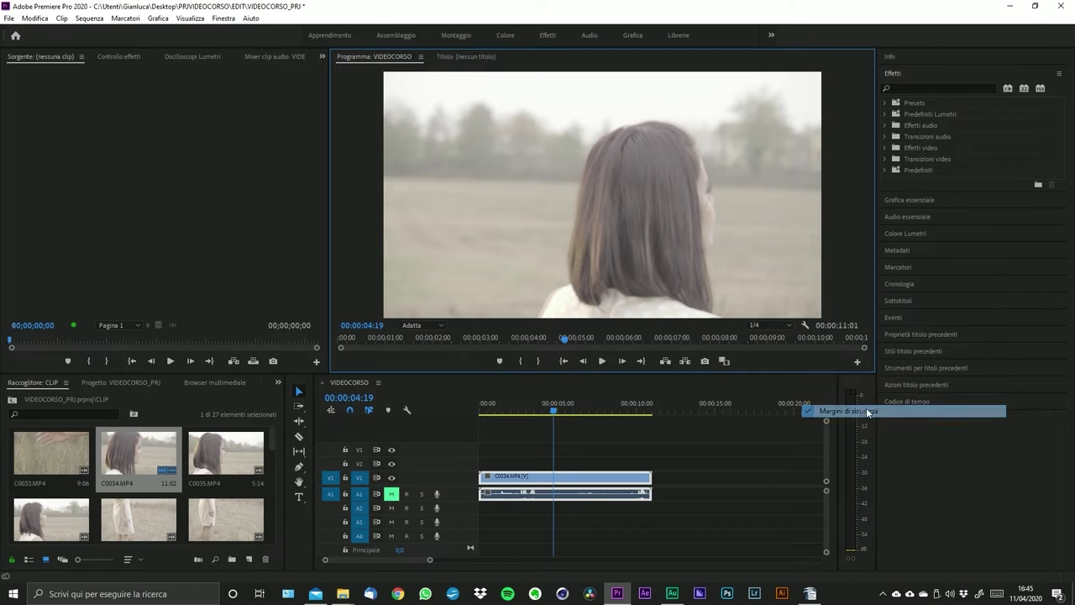
{"action": "left_click", "coordinate": [542, 405]}
{"action": "left_click_drag", "start_coordinate": [431, 560], "coordinate": [474, 560]}
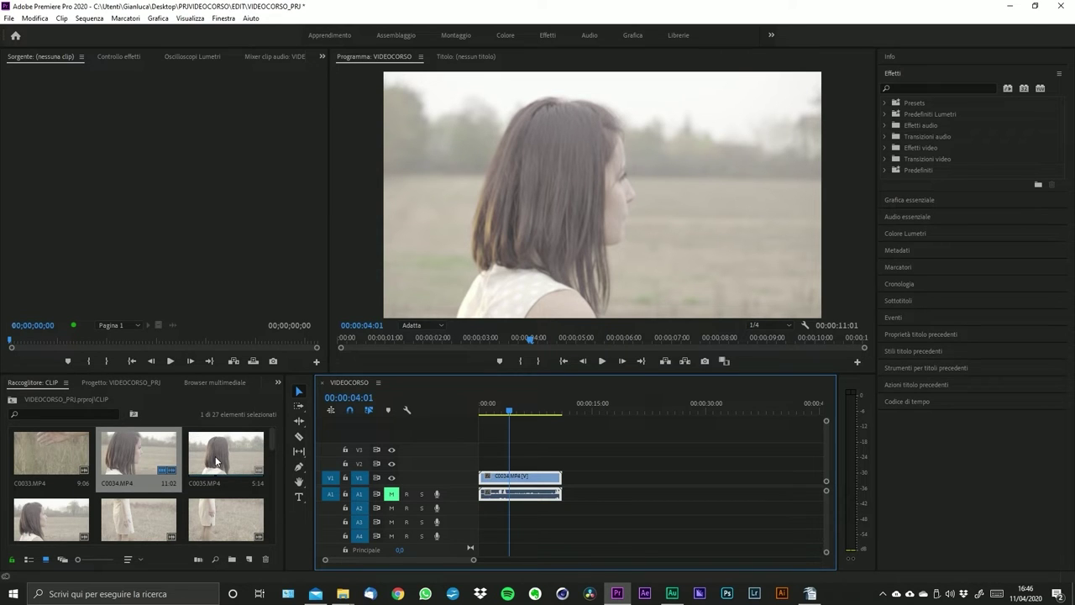
- Load C0035 into a widened Source monitor and preview it around 00:00:01:26
{"action": "left_click_drag", "start_coordinate": [509, 411], "coordinate": [566, 414]}
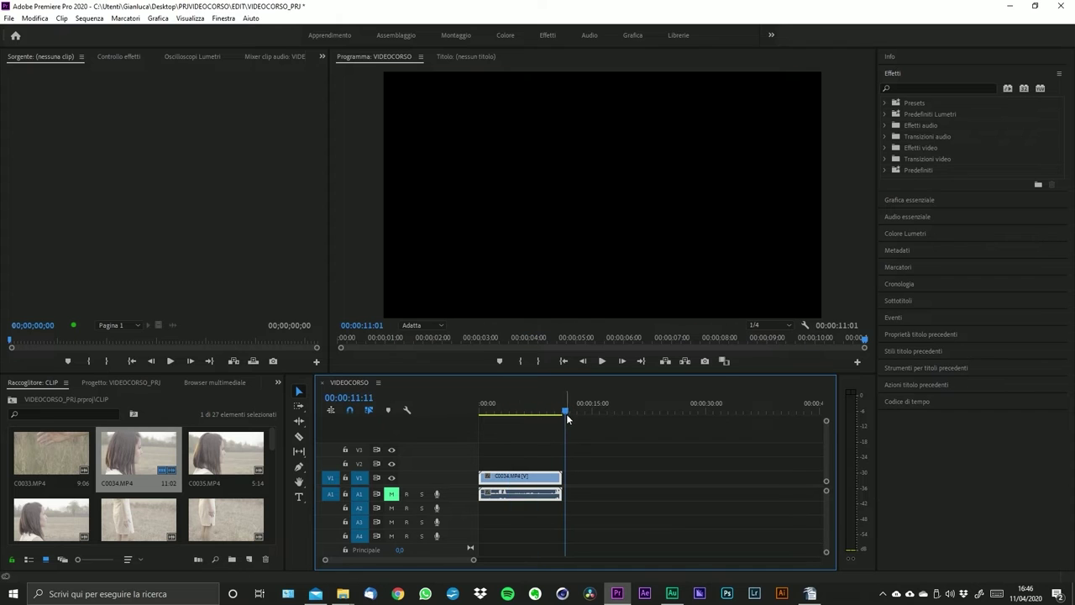
{"action": "double_click", "coordinate": [224, 443]}
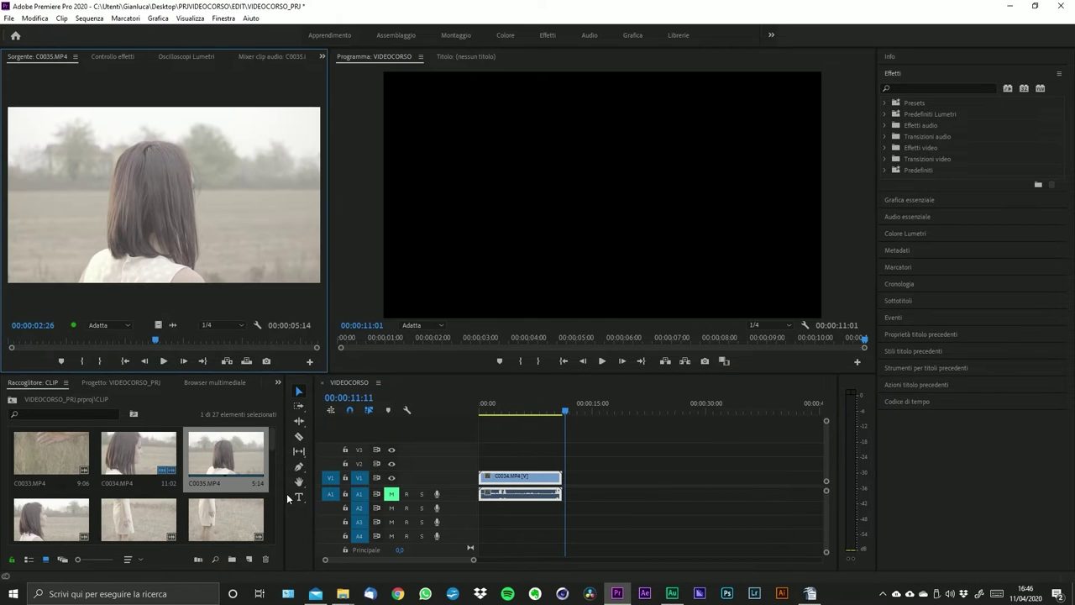
{"action": "left_click_drag", "start_coordinate": [332, 163], "coordinate": [406, 178]}
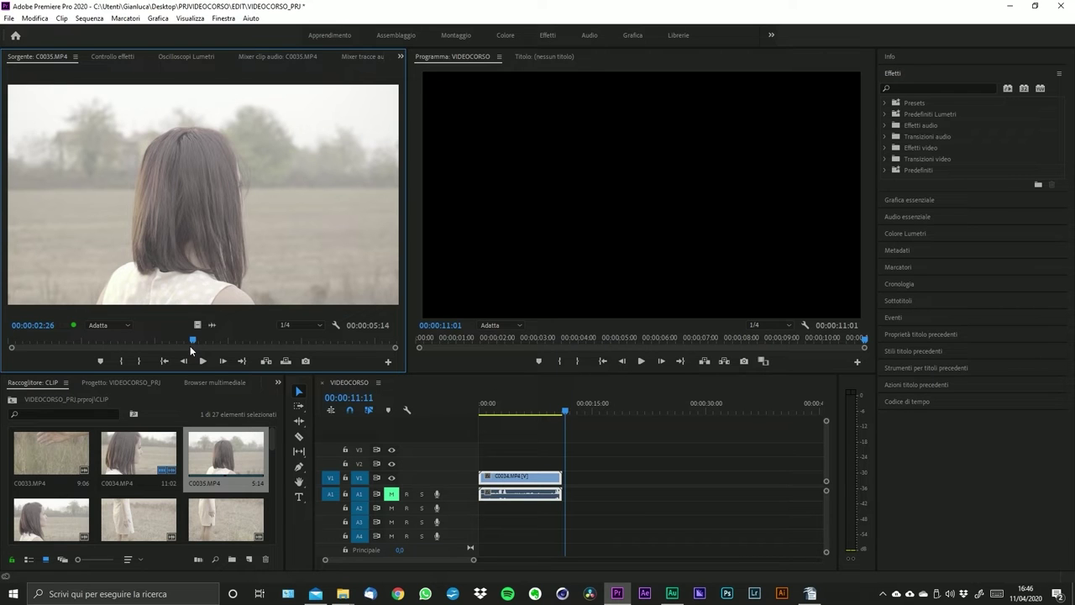
{"action": "left_click_drag", "start_coordinate": [193, 340], "coordinate": [120, 342]}
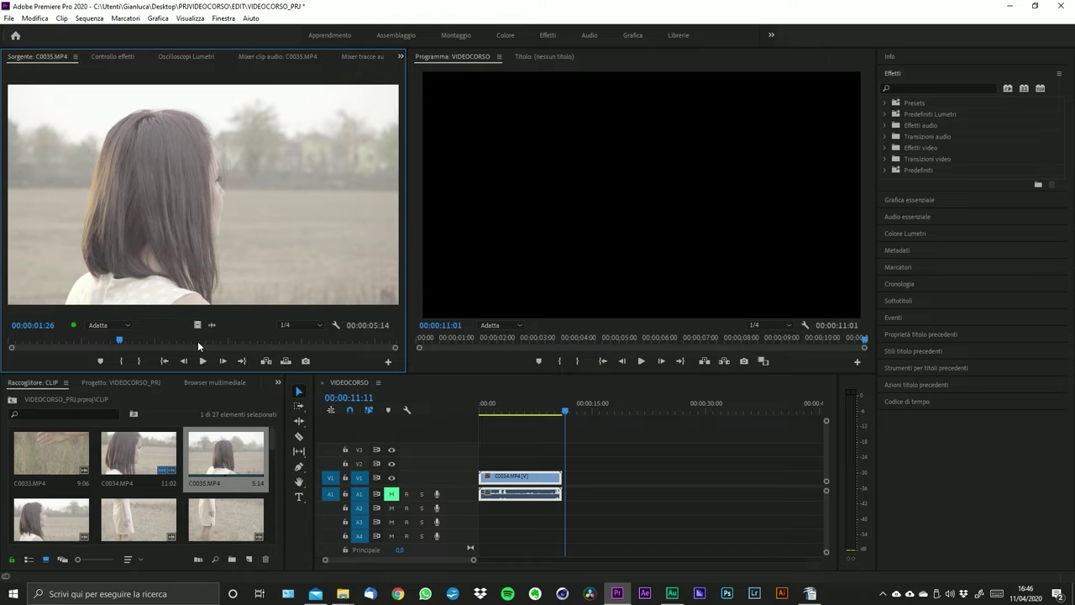
- Load clip C0033 into the Source monitor and cue it to 00:00:03:25
{"action": "mouse_move", "coordinate": [534, 409]}
{"action": "left_mouse_down"}
{"action": "mouse_move", "coordinate": [456, 408]}
{"action": "mouse_move", "coordinate": [531, 411]}
{"action": "left_mouse_up"}
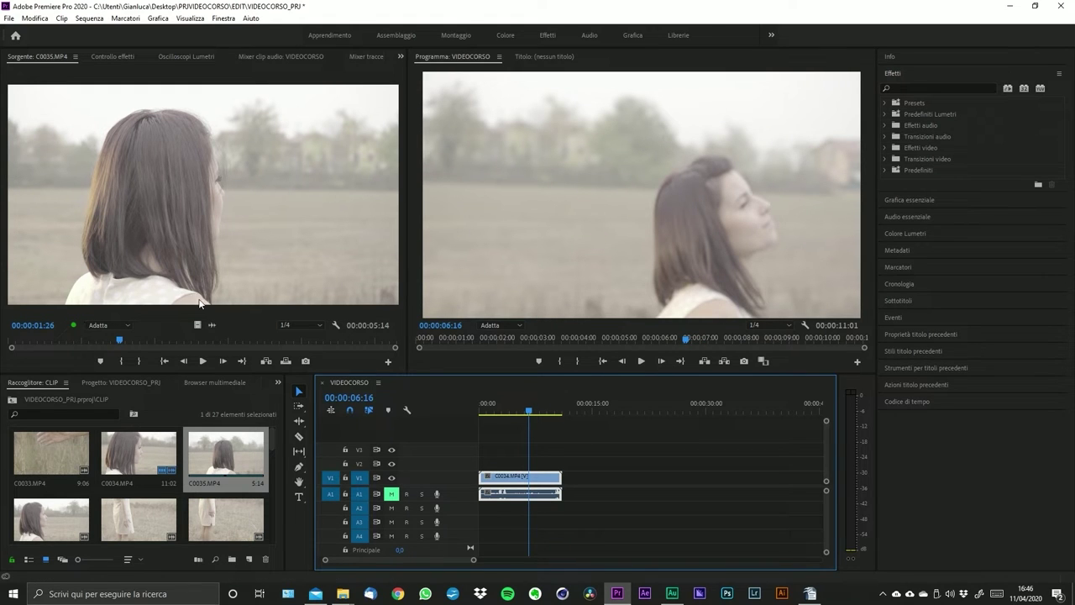
{"action": "double_click", "coordinate": [50, 454]}
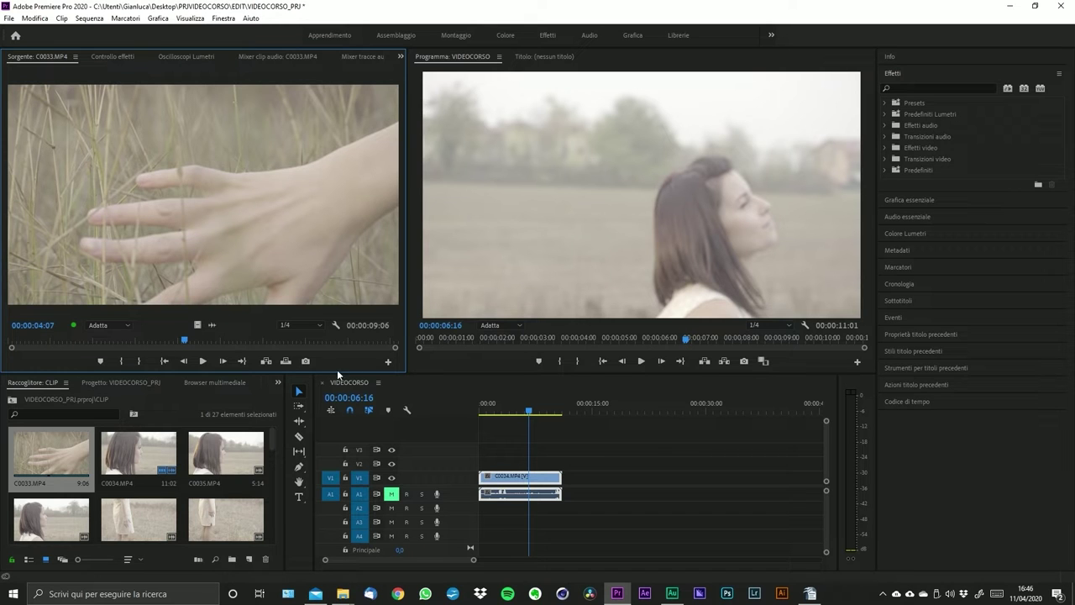
{"action": "left_click_drag", "start_coordinate": [185, 343], "coordinate": [157, 341]}
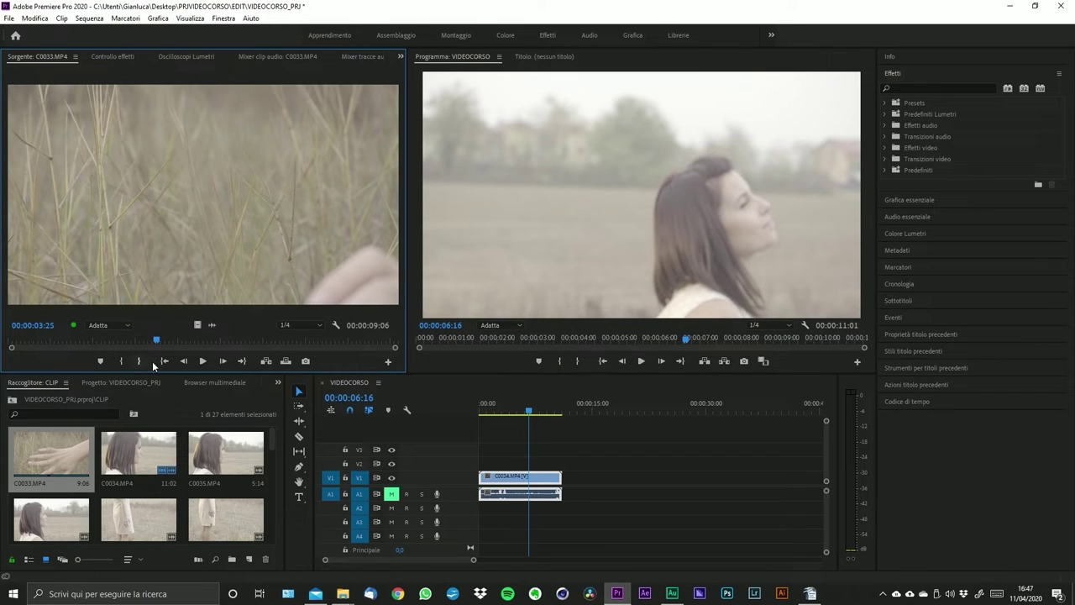
{"action": "left_click", "coordinate": [287, 325]}
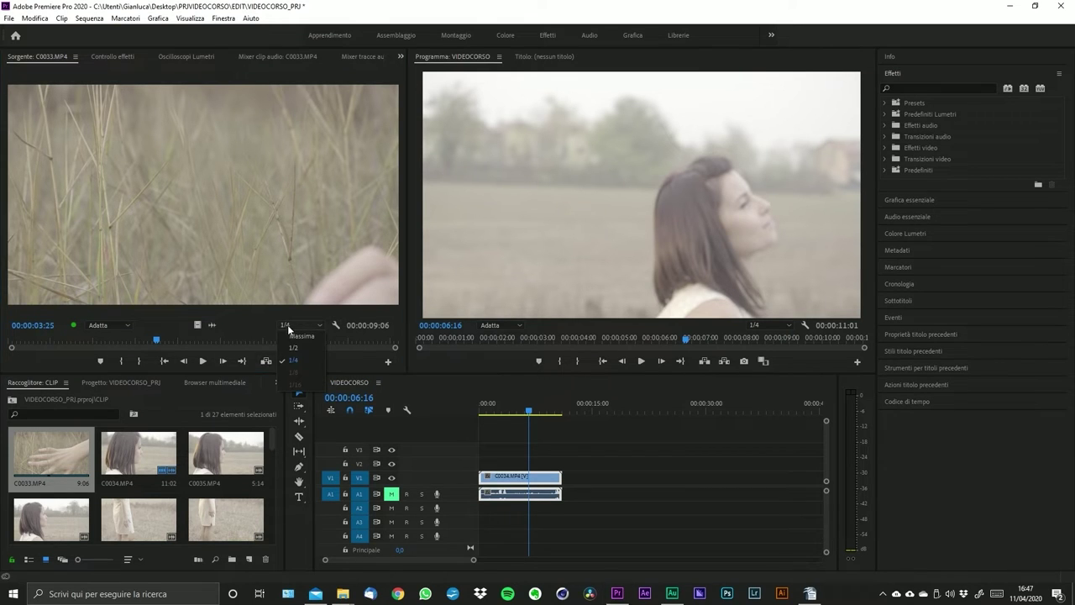
{"action": "left_click", "coordinate": [292, 324]}
{"action": "left_click", "coordinate": [299, 326]}
{"action": "left_click", "coordinate": [303, 326]}
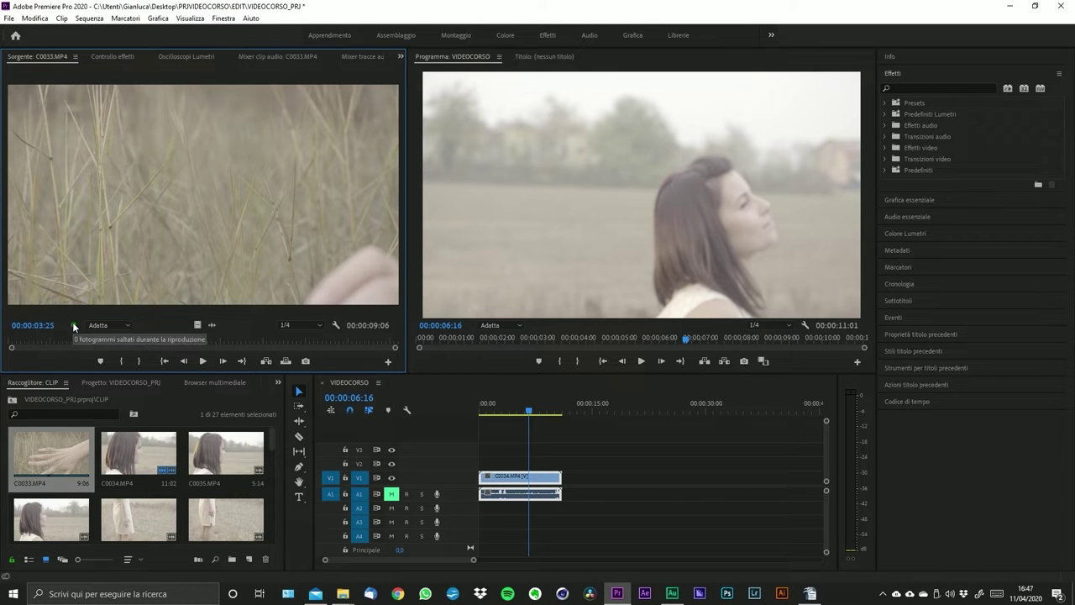
{"action": "left_click", "coordinate": [287, 326]}
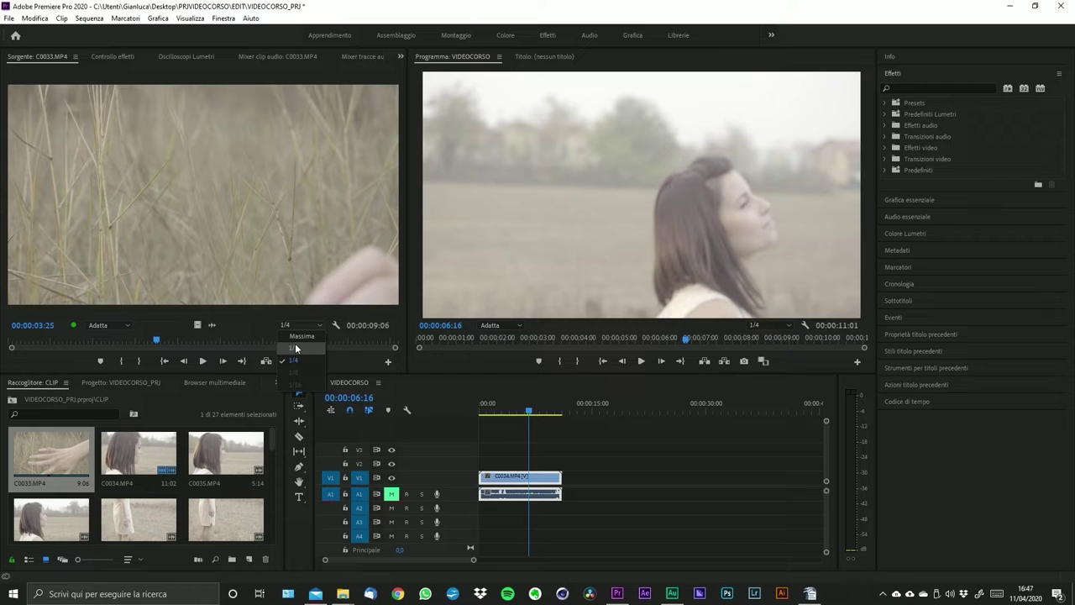
{"action": "left_click", "coordinate": [305, 322]}
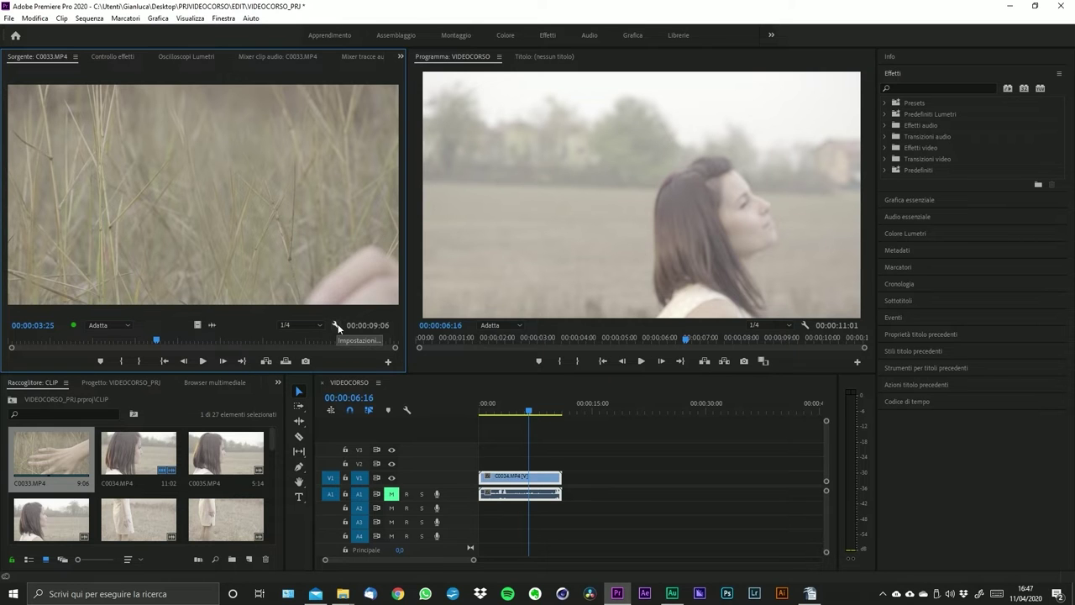
{"action": "left_click", "coordinate": [336, 323]}
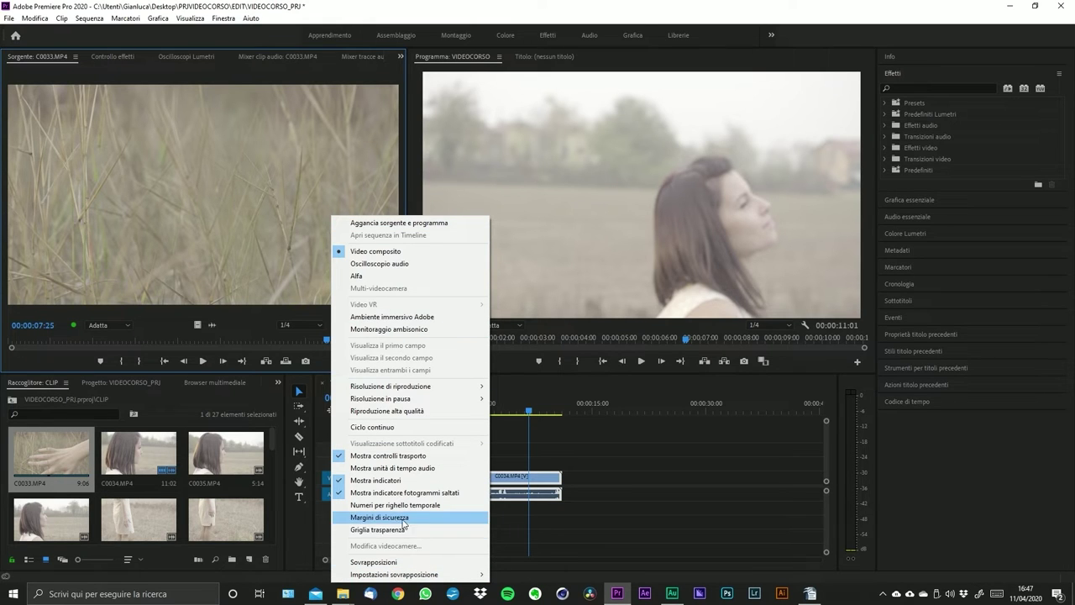
{"action": "left_click", "coordinate": [325, 340]}
{"action": "left_click_drag", "start_coordinate": [325, 337], "coordinate": [274, 336]}
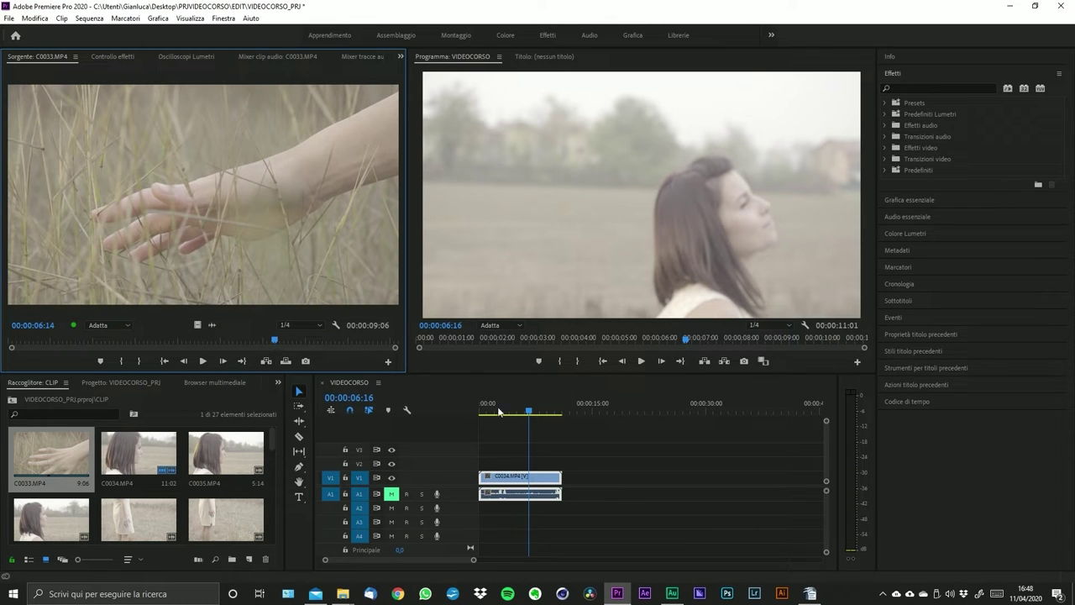
- Briefly review the sequence, then rewind C0033 and play it from its start
{"action": "left_click_drag", "start_coordinate": [529, 411], "coordinate": [523, 413]}
{"action": "key", "text": "space"}
{"action": "key", "text": "space"}
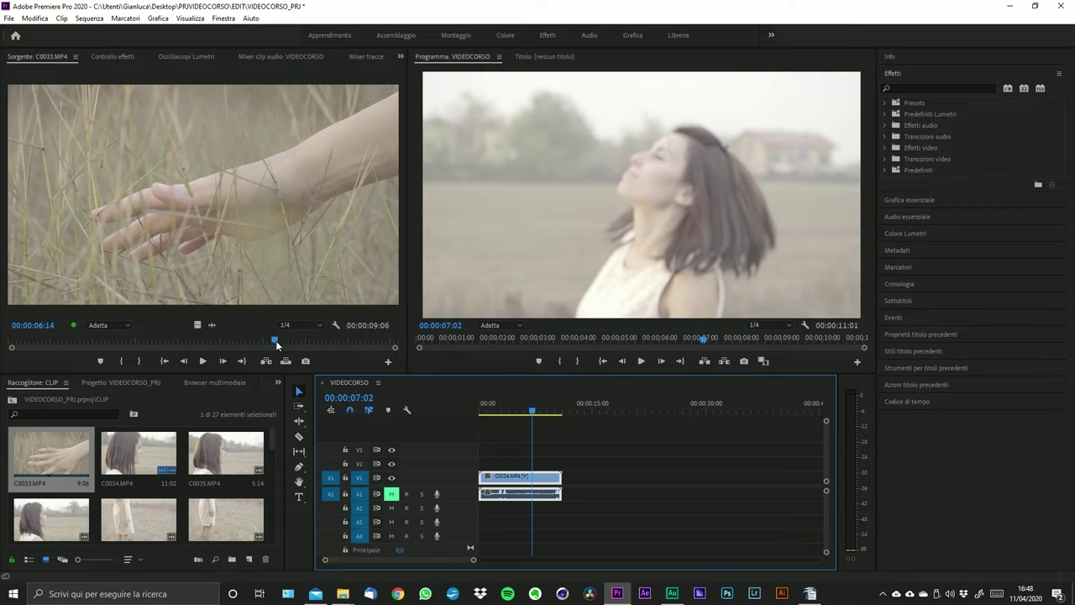
{"action": "left_click_drag", "start_coordinate": [276, 342], "coordinate": [11, 342]}
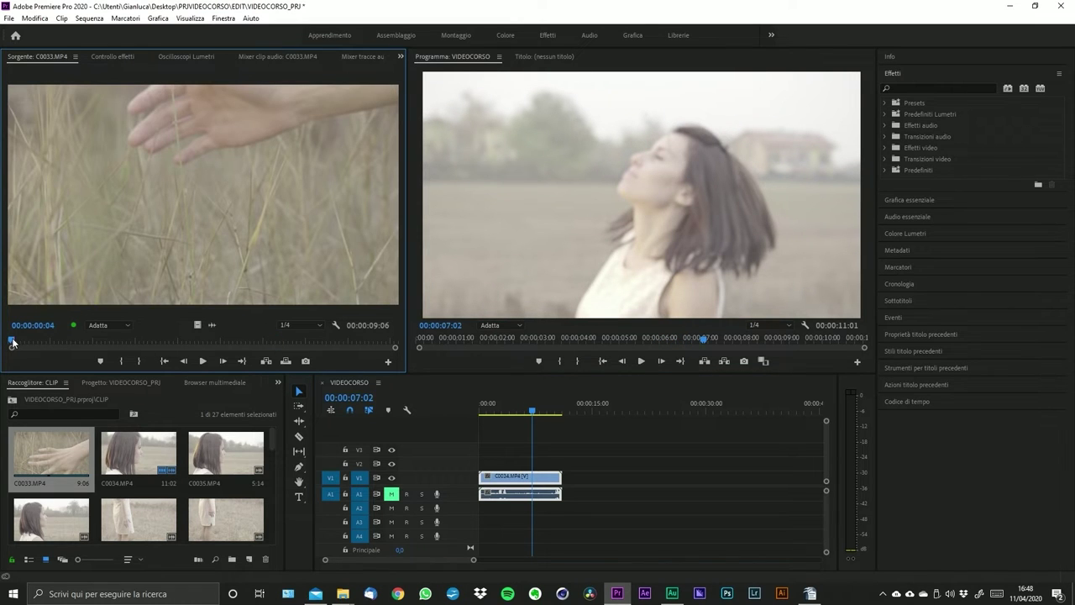
{"action": "key", "text": "space"}
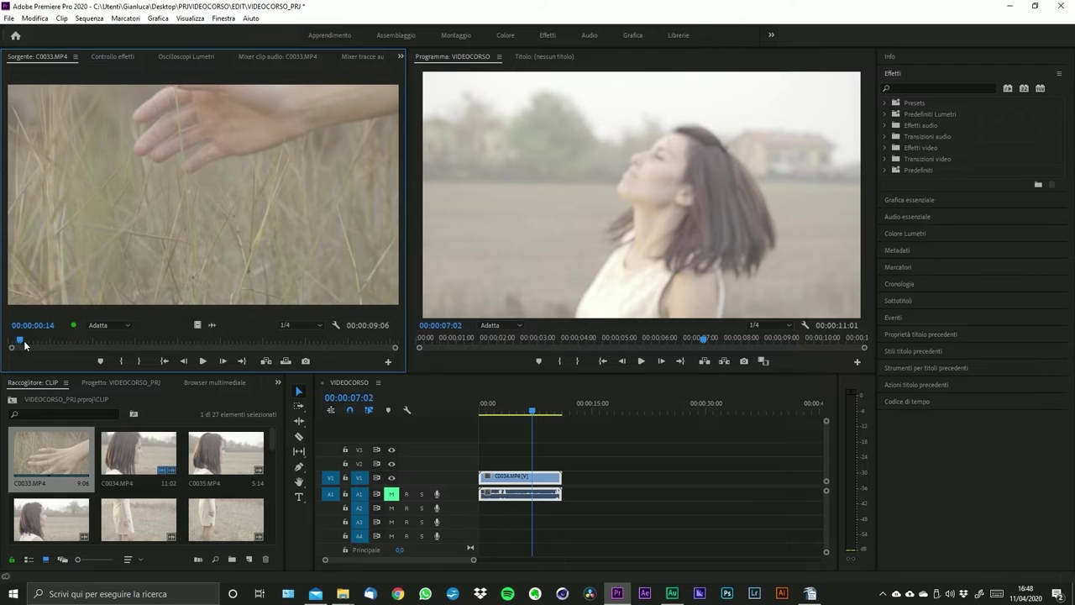
{"action": "key", "text": "space"}
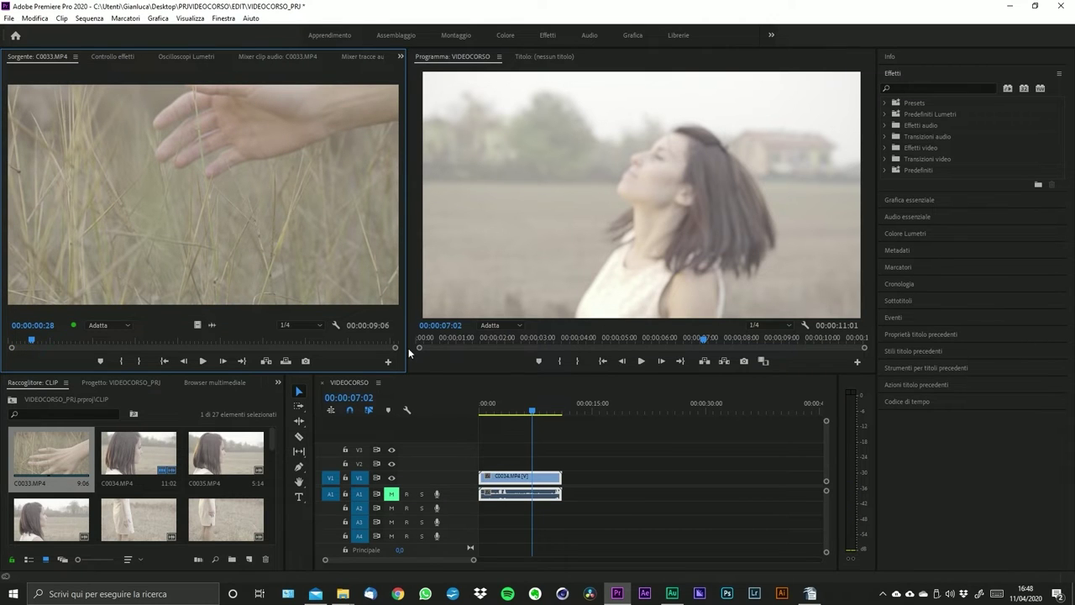
- Zoom the Source time ruler back out and scrub C0033 to the hand shot's start frame
{"action": "scroll", "coordinate": [277, 349], "scroll_direction": "up", "scroll_amount": 5}
{"action": "scroll", "coordinate": [268, 353], "scroll_direction": "up", "scroll_amount": 5}
{"action": "scroll", "coordinate": [156, 340], "scroll_direction": "down", "scroll_amount": 4}
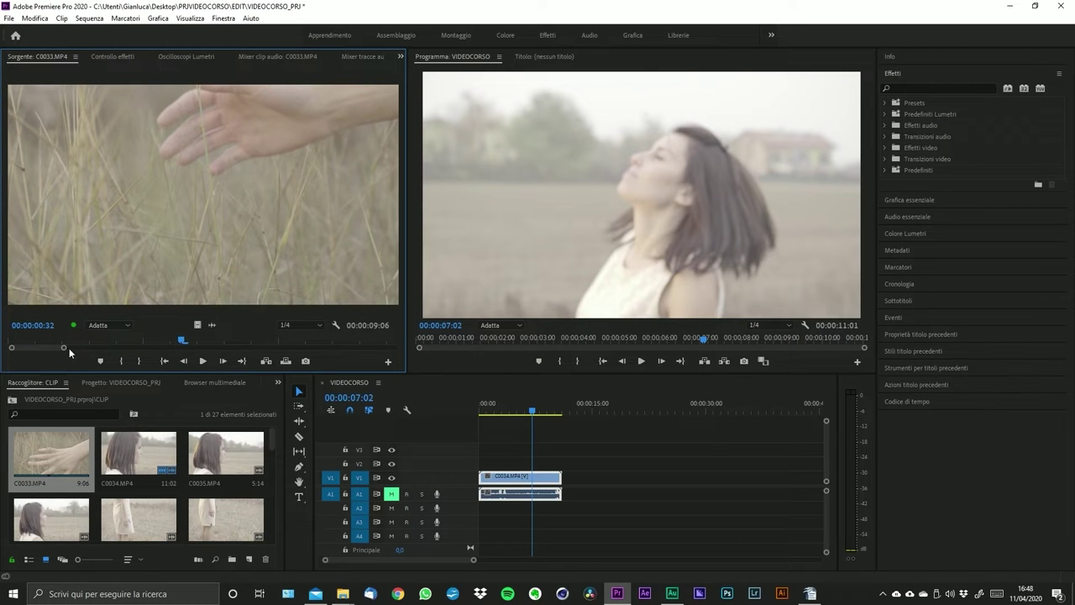
{"action": "left_click_drag", "start_coordinate": [67, 348], "coordinate": [405, 368]}
{"action": "left_click_drag", "start_coordinate": [473, 560], "coordinate": [444, 560]}
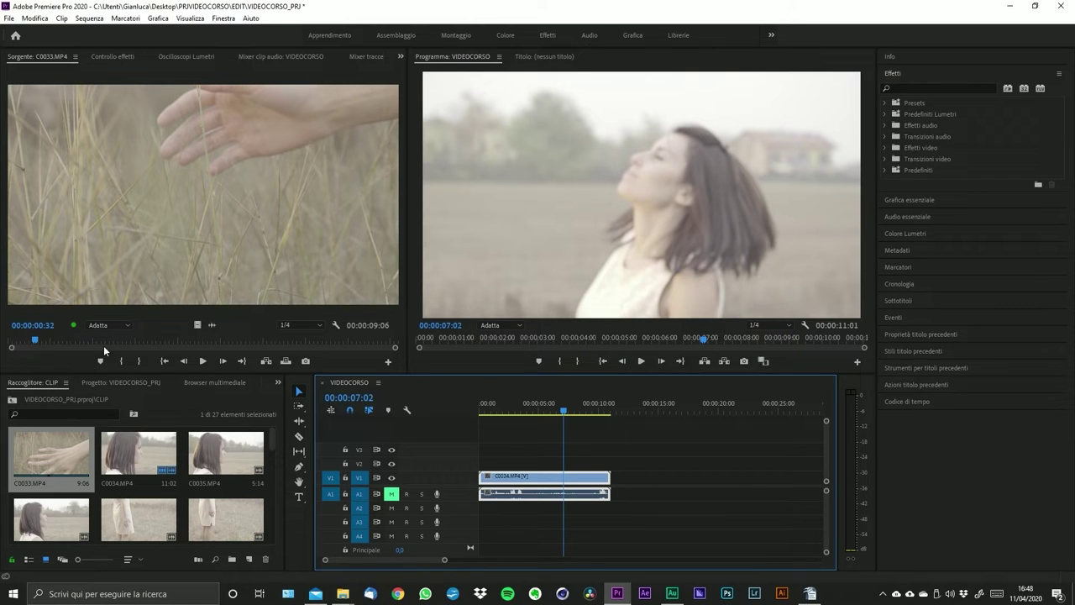
{"action": "mouse_move", "coordinate": [166, 341]}
{"action": "left_mouse_down"}
{"action": "mouse_move", "coordinate": [234, 343]}
{"action": "mouse_move", "coordinate": [175, 343]}
{"action": "left_mouse_up"}
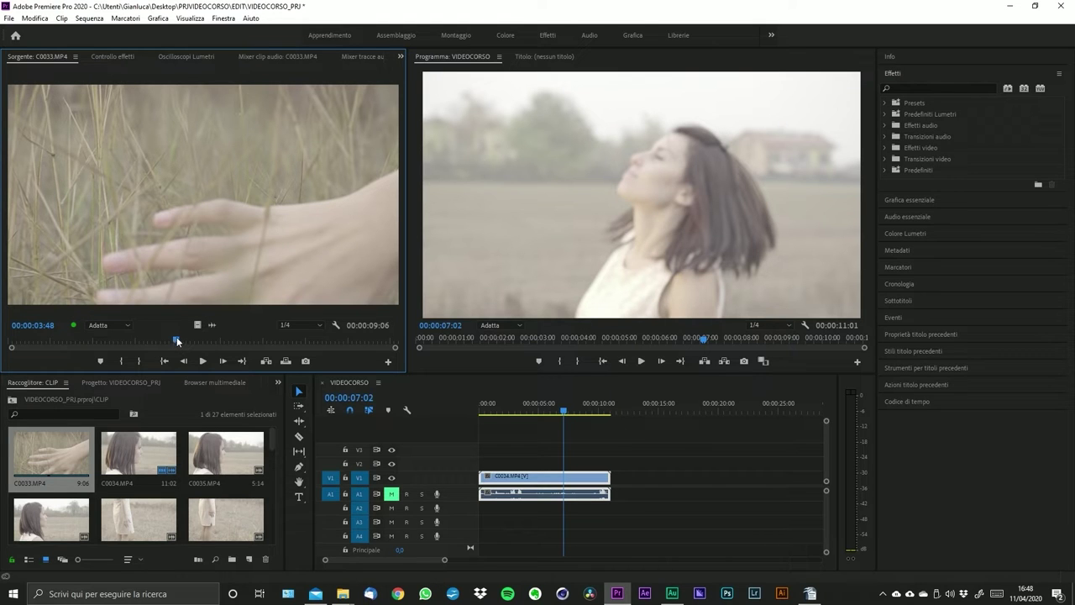
{"action": "left_click_drag", "start_coordinate": [177, 337], "coordinate": [179, 337]}
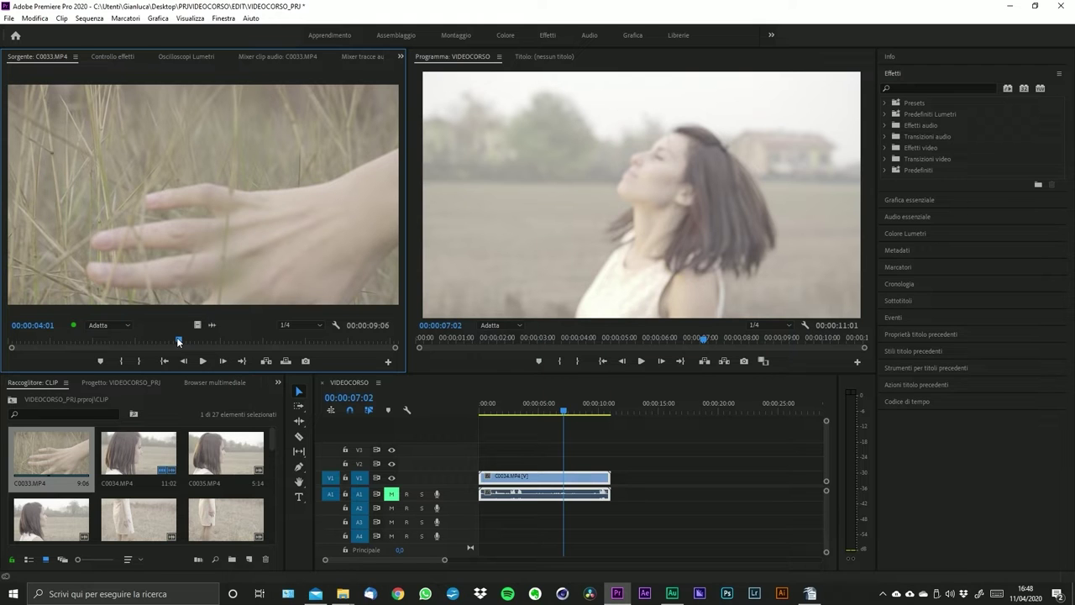
{"action": "left_click_drag", "start_coordinate": [177, 339], "coordinate": [174, 337]}
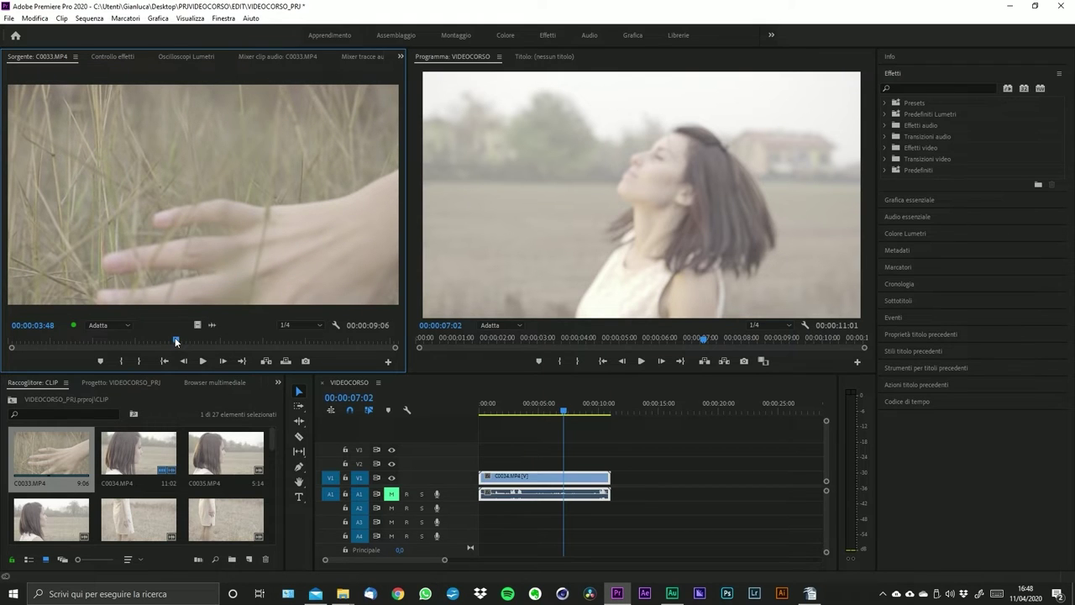
- Mark C0033 In at 00:00:03:48 and Out at 00:00:05:15, then cancel the Button Editor
{"action": "left_click", "coordinate": [123, 362]}
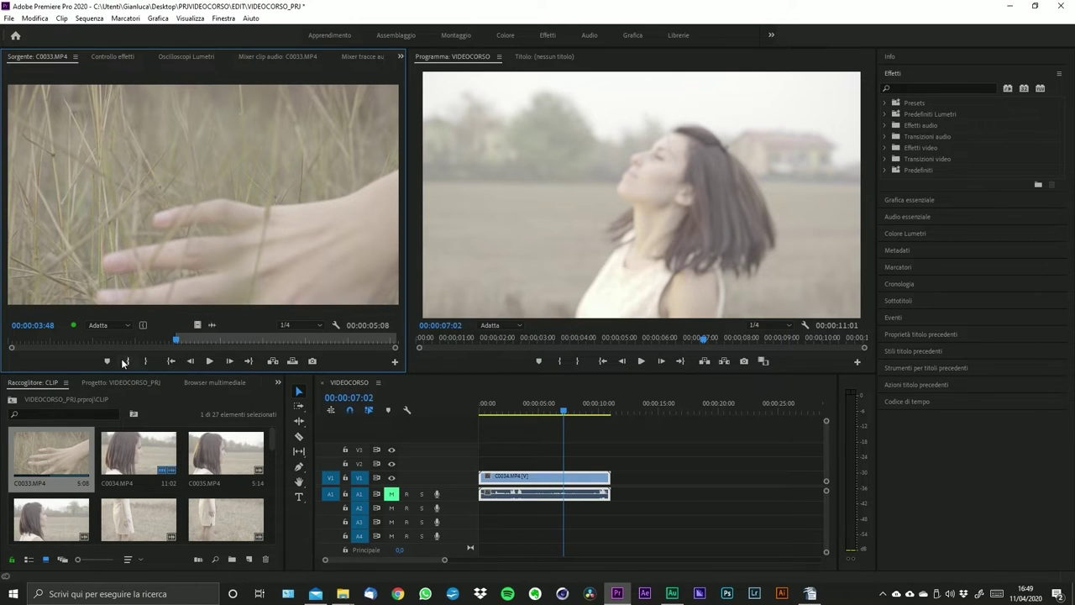
{"action": "left_click_drag", "start_coordinate": [177, 338], "coordinate": [225, 342]}
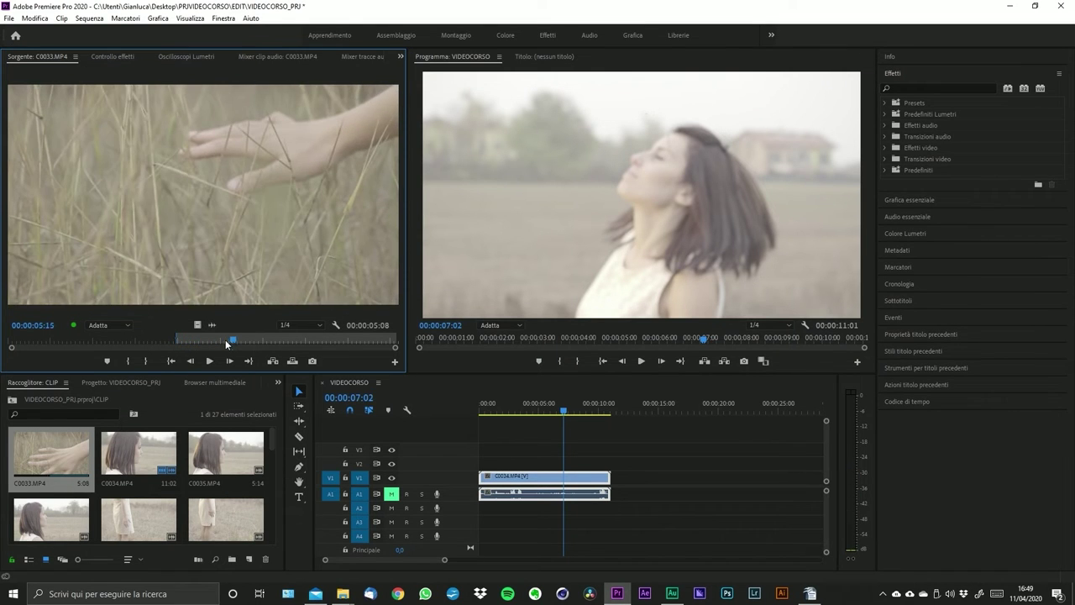
{"action": "left_click", "coordinate": [148, 361]}
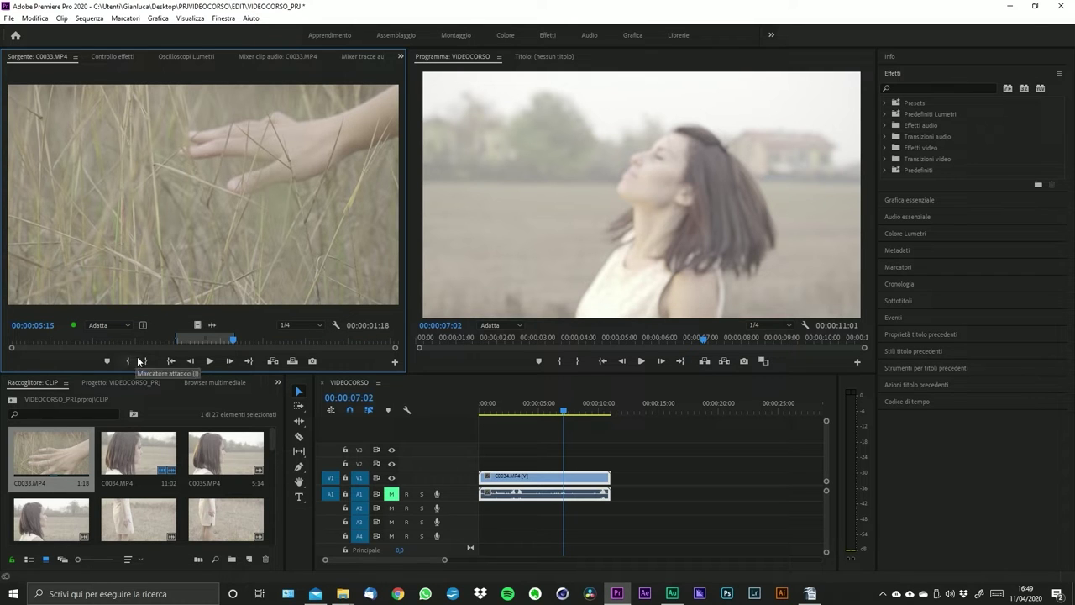
{"action": "left_click", "coordinate": [395, 361]}
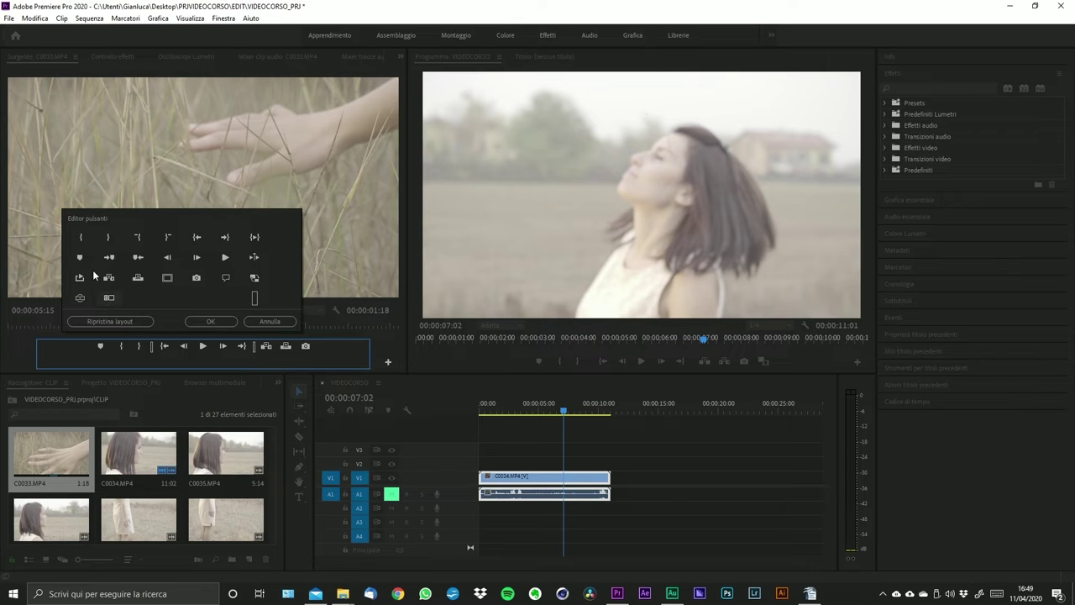
{"action": "left_click", "coordinate": [272, 322]}
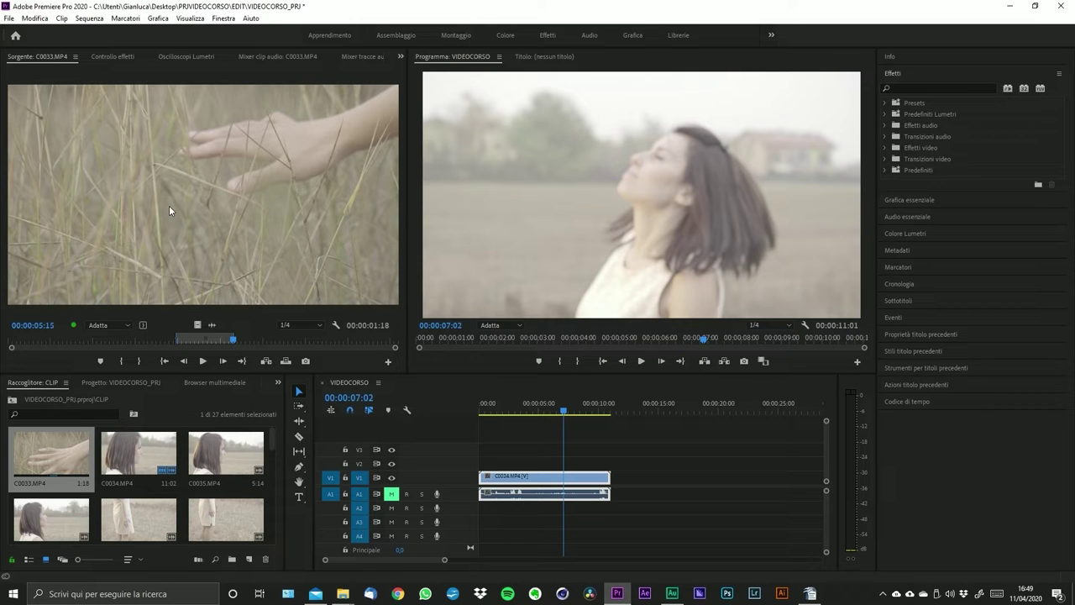
{"action": "left_click_drag", "start_coordinate": [168, 195], "coordinate": [571, 464]}
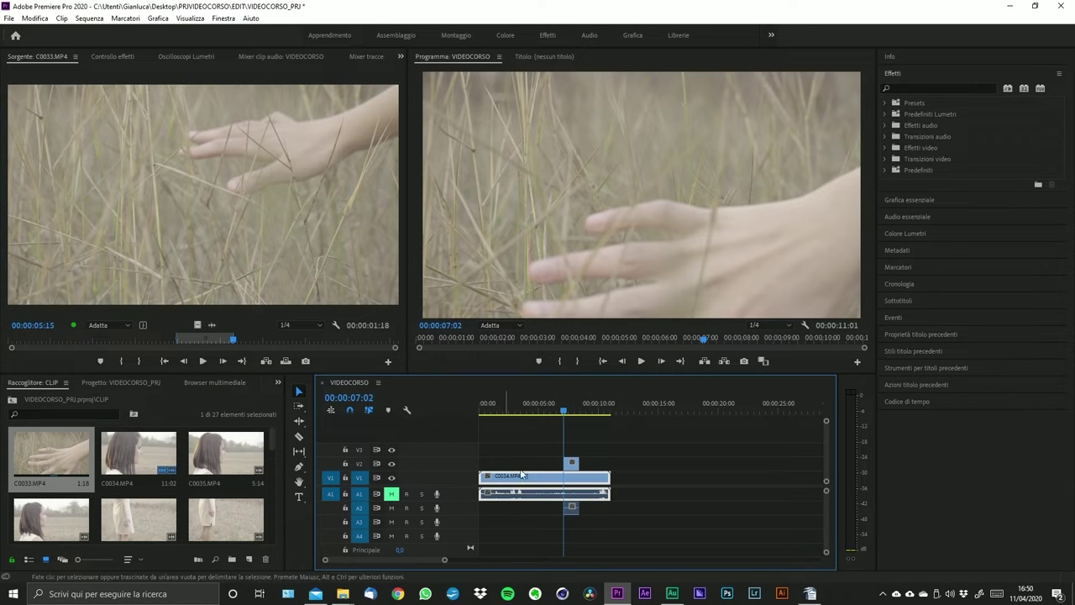
{"action": "left_click_drag", "start_coordinate": [444, 559], "coordinate": [409, 563]}
{"action": "left_click", "coordinate": [610, 466]}
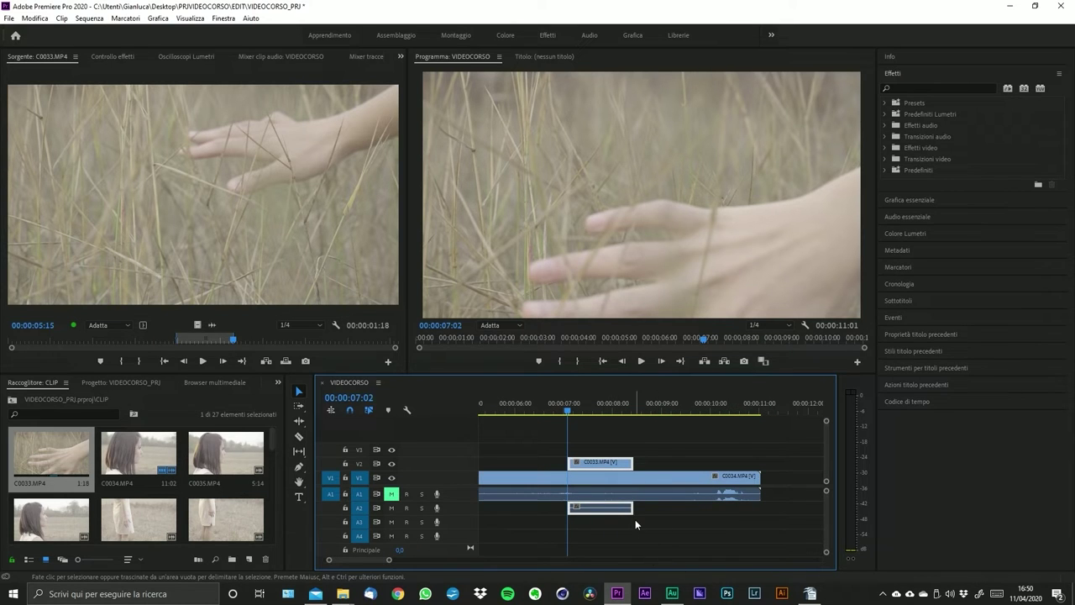
{"action": "key", "text": "Delete"}
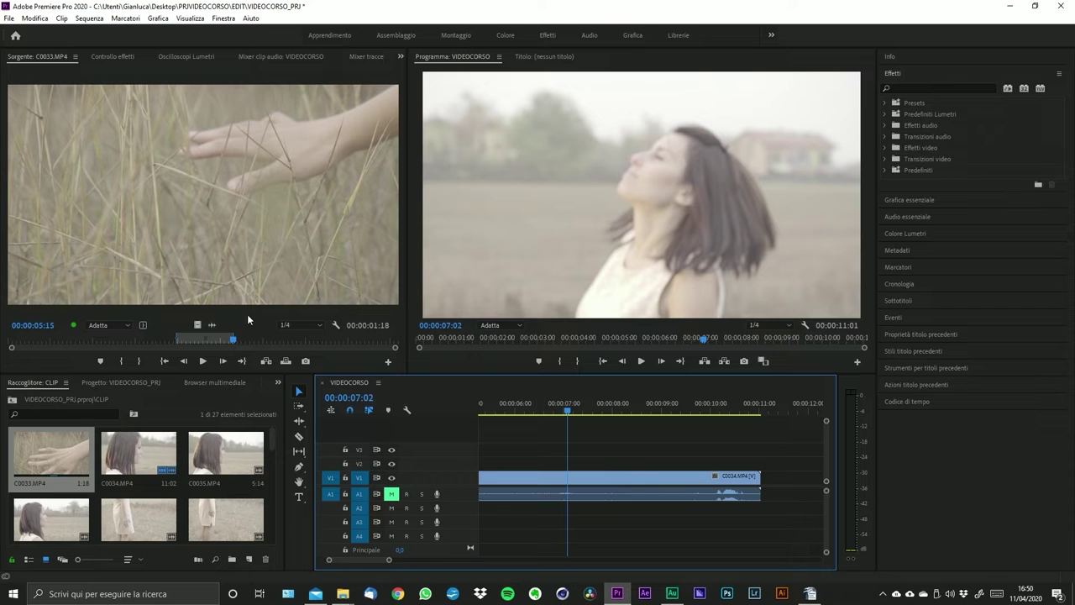
{"action": "left_click_drag", "start_coordinate": [389, 560], "coordinate": [483, 559]}
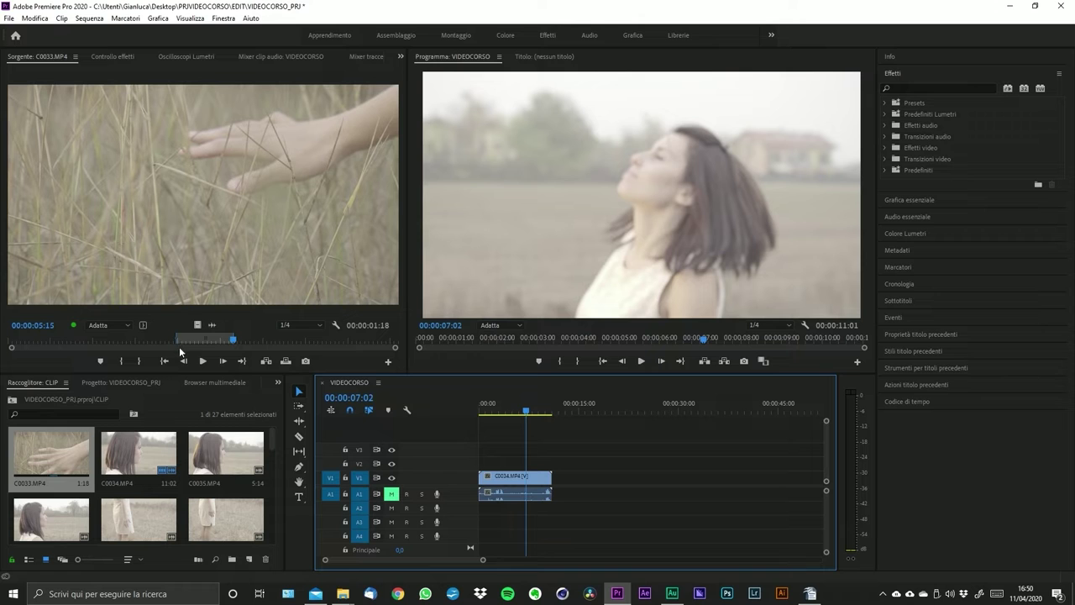
{"action": "left_click", "coordinate": [196, 324]}
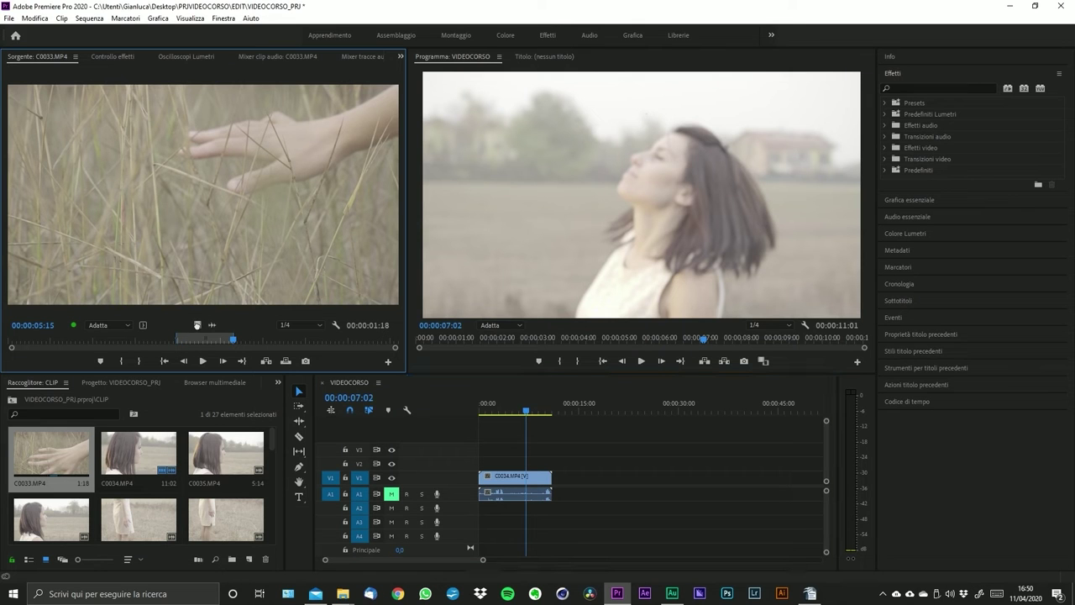
{"action": "left_click", "coordinate": [210, 325]}
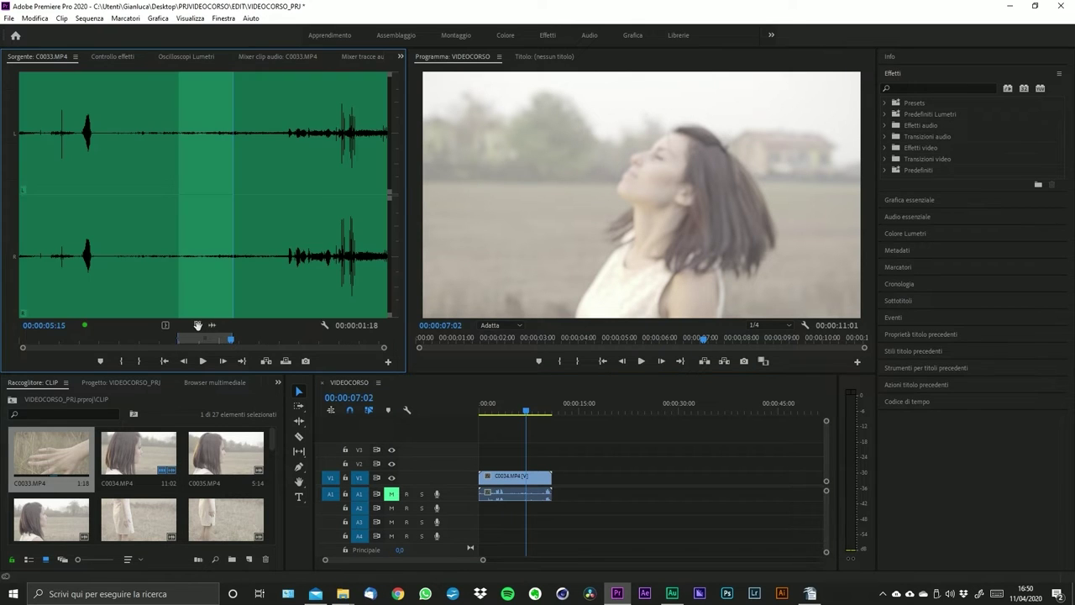
{"action": "left_click", "coordinate": [197, 325]}
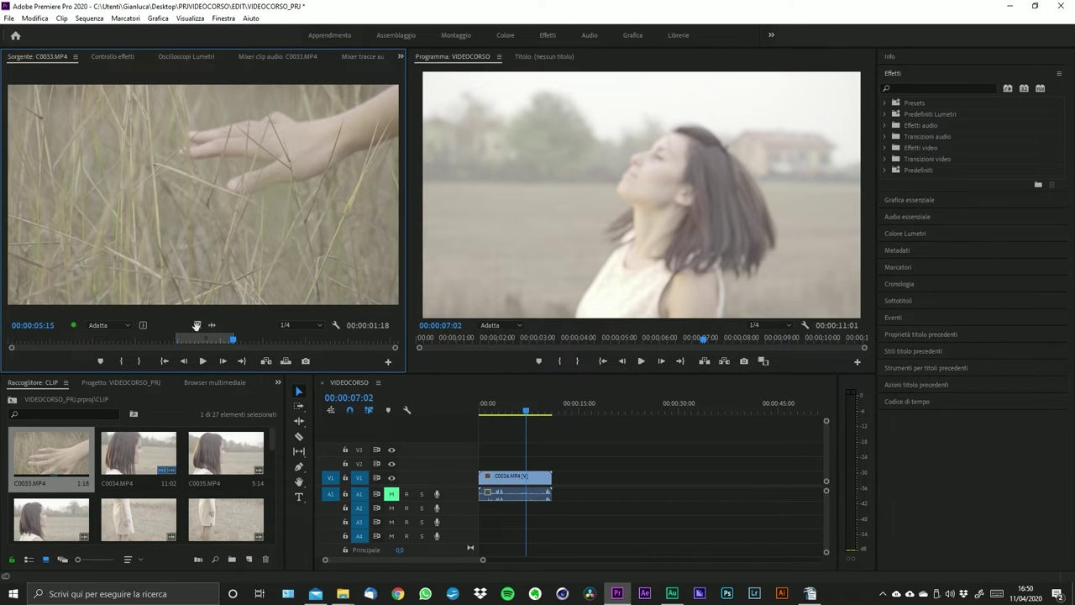
{"action": "left_click", "coordinate": [211, 325]}
{"action": "left_click", "coordinate": [198, 326]}
{"action": "left_click_drag", "start_coordinate": [199, 325], "coordinate": [561, 486]}
{"action": "scroll", "coordinate": [589, 466], "scroll_direction": "down", "scroll_amount": 2}
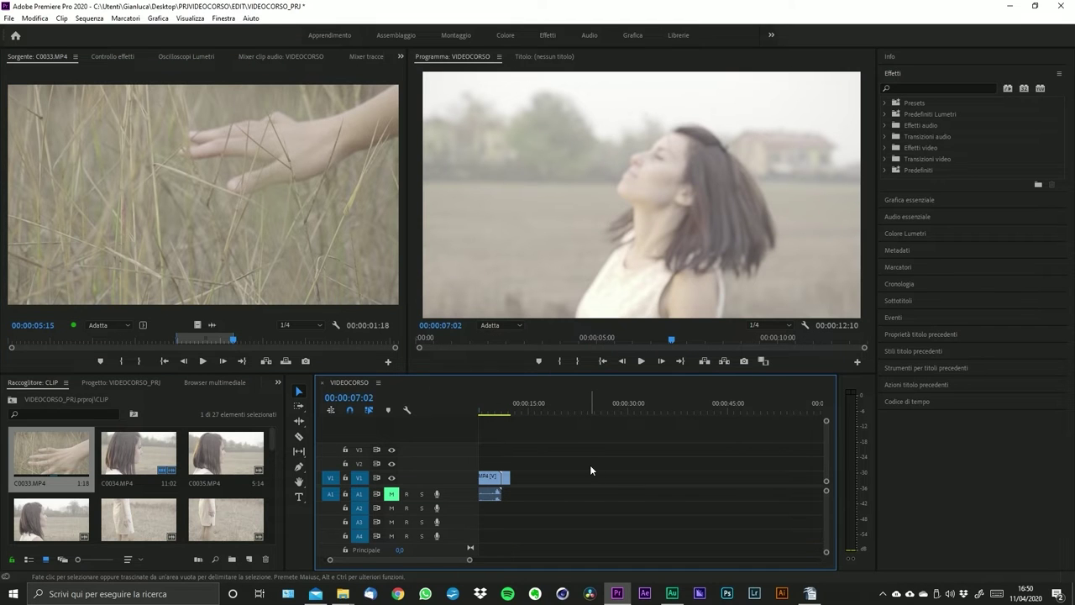
{"action": "scroll", "coordinate": [590, 464], "scroll_direction": "up", "scroll_amount": 2}
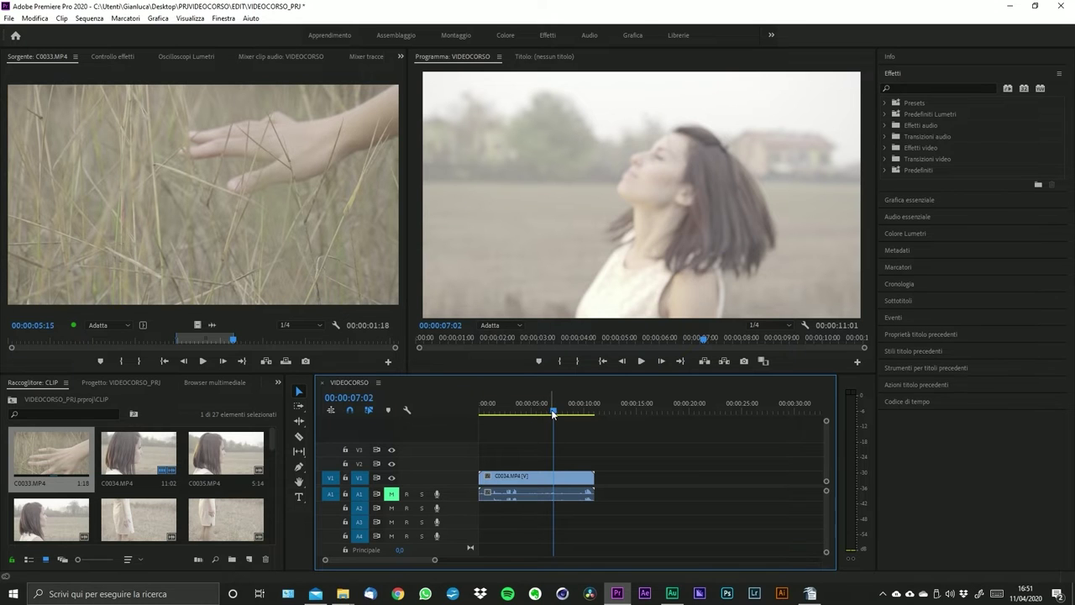
- Park the playhead at 00:00:06:11, insert the C0033 shot, and scrub back to inspect the cut
{"action": "left_click_drag", "start_coordinate": [553, 410], "coordinate": [547, 413]}
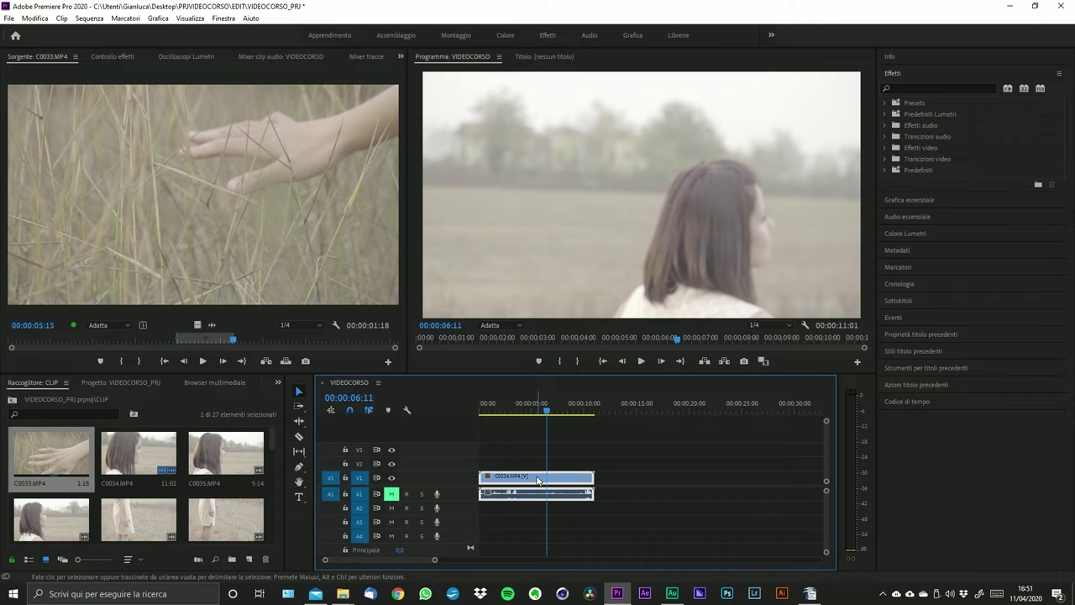
{"action": "key", "text": "ctrl+k"}
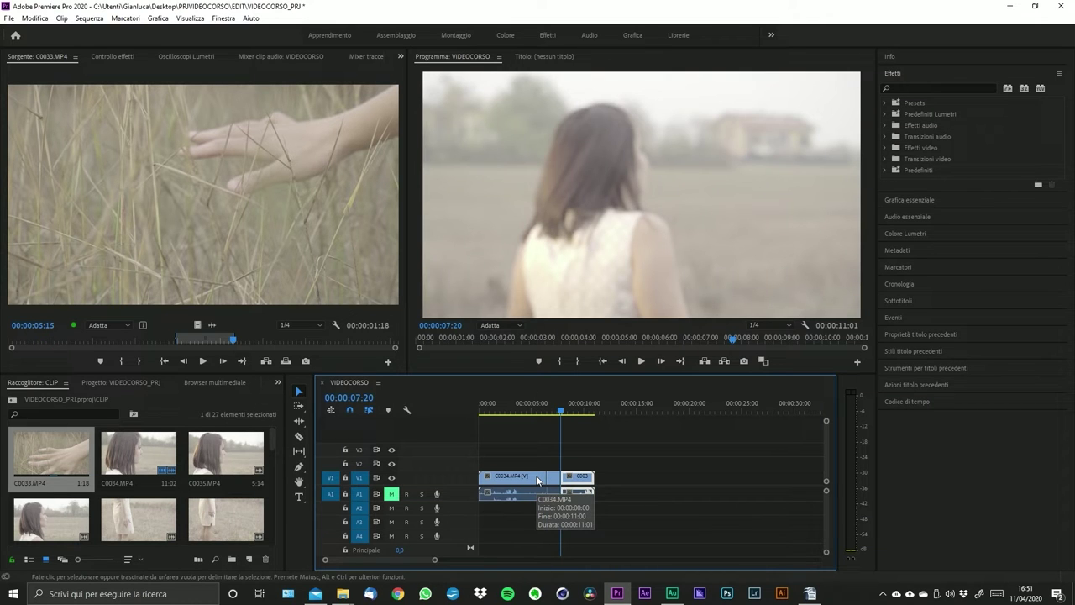
{"action": "left_click_drag", "start_coordinate": [435, 560], "coordinate": [404, 562]}
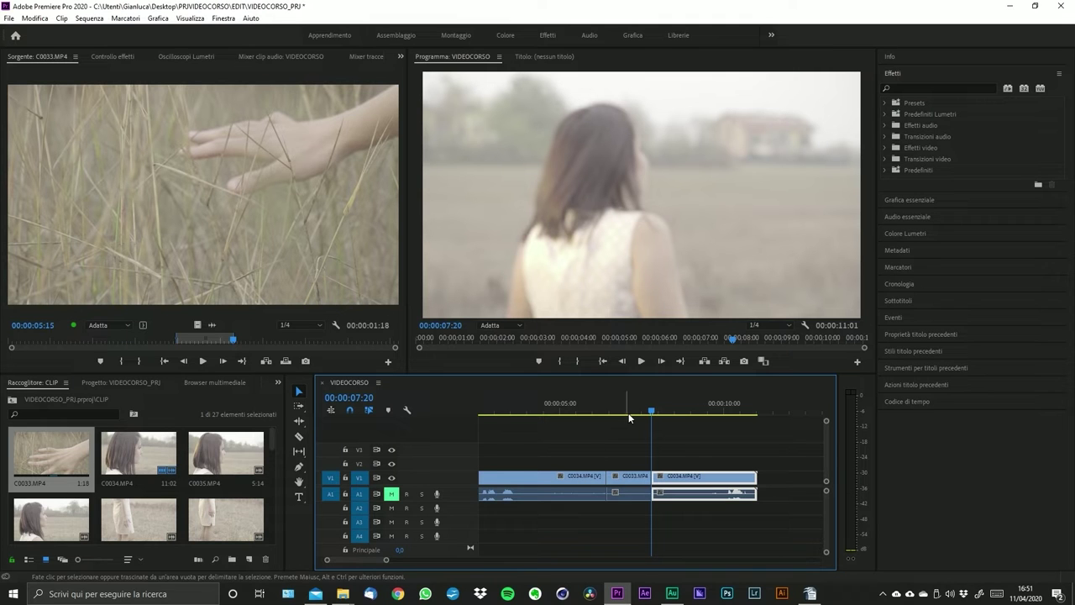
{"action": "key", "text": "Left"}
{"action": "key", "text": "Left"}
{"action": "key", "text": "Left"}
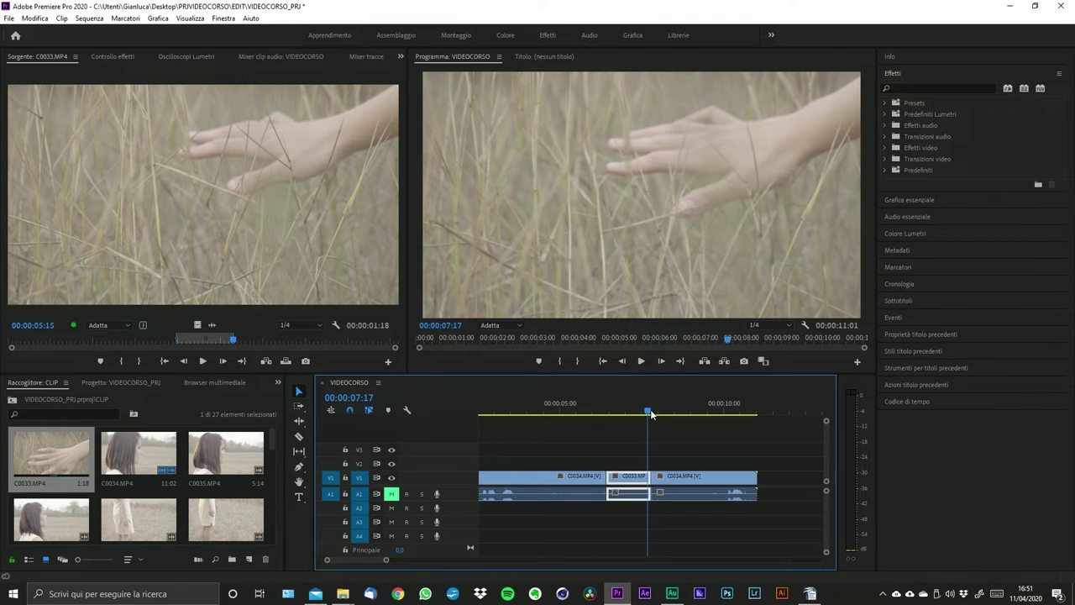
{"action": "left_click", "coordinate": [653, 413]}
{"action": "left_click_drag", "start_coordinate": [654, 416], "coordinate": [607, 421]}
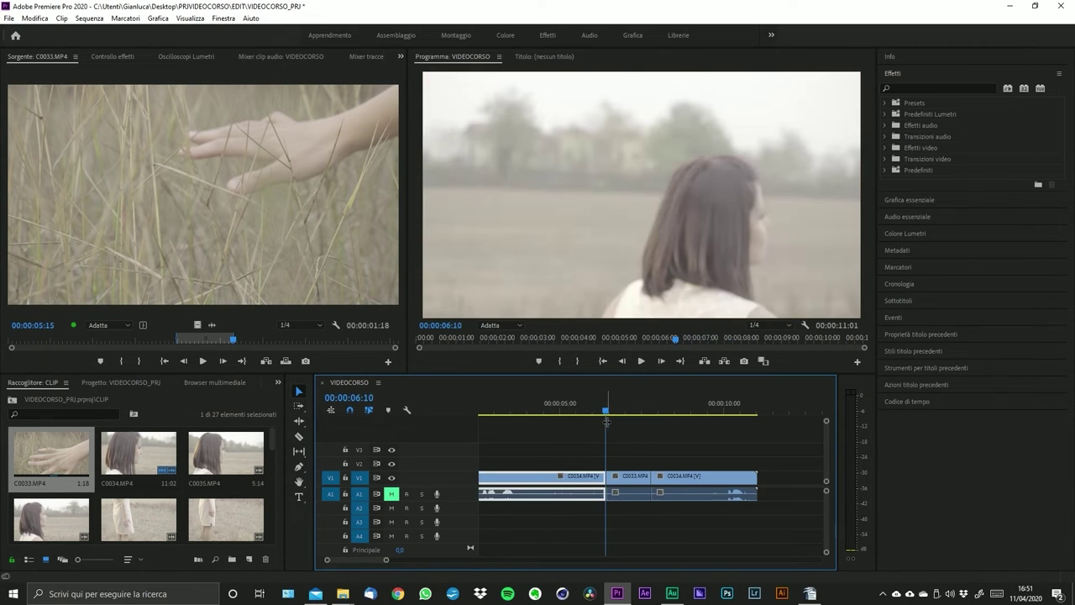
- Insert the C0033 shot again, select and review it, undo, and readjust the timeline zoom
{"action": "mouse_move", "coordinate": [386, 559]}
{"action": "left_mouse_down"}
{"action": "mouse_move", "coordinate": [431, 559]}
{"action": "mouse_move", "coordinate": [388, 559]}
{"action": "left_mouse_up"}
{"action": "key", "text": "."}
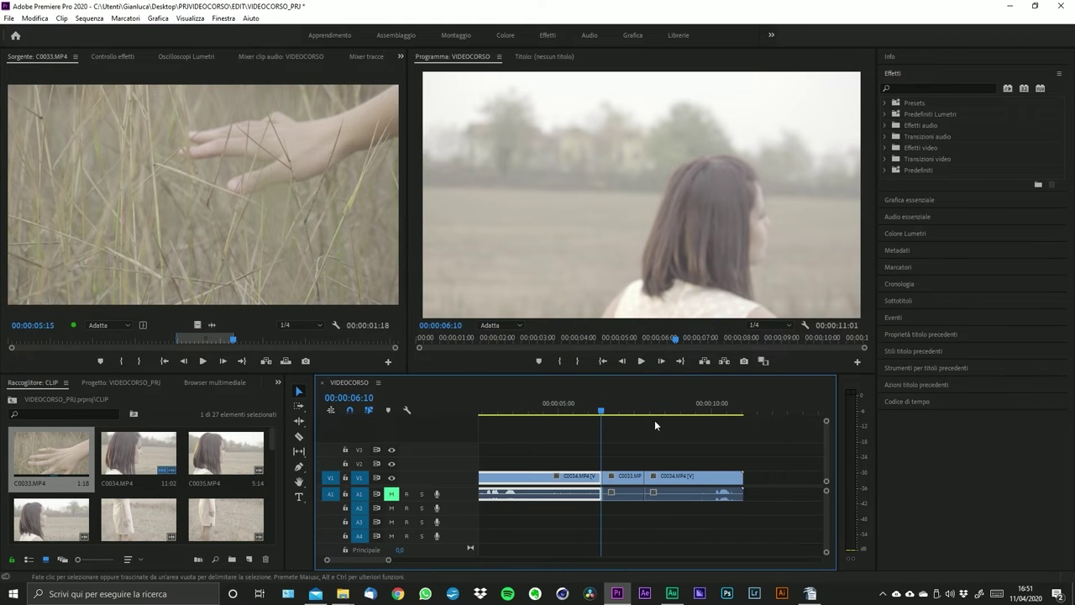
{"action": "left_click", "coordinate": [610, 411]}
{"action": "key", "text": "d"}
{"action": "mouse_move", "coordinate": [614, 415]}
{"action": "left_mouse_down"}
{"action": "mouse_move", "coordinate": [695, 415]}
{"action": "mouse_move", "coordinate": [566, 420]}
{"action": "mouse_move", "coordinate": [615, 427]}
{"action": "left_mouse_up"}
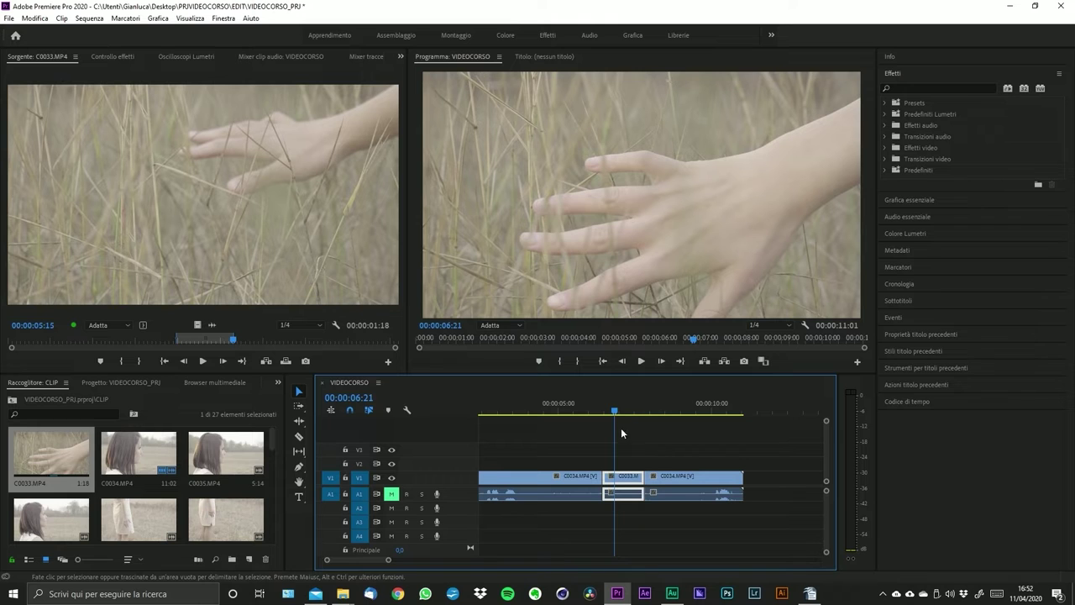
{"action": "key", "text": "ctrl+z"}
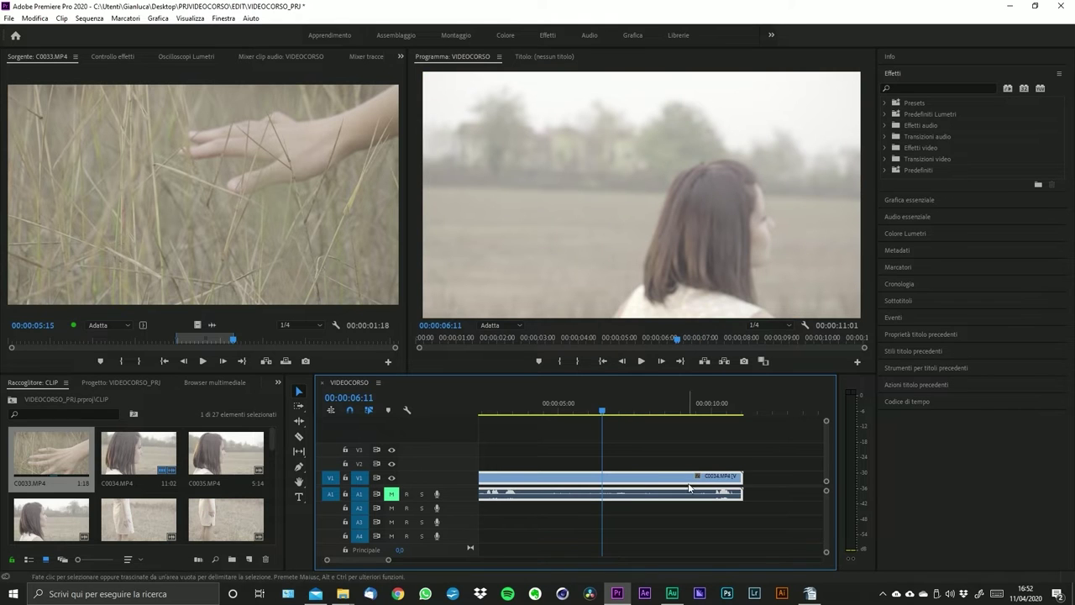
{"action": "left_click_drag", "start_coordinate": [388, 560], "coordinate": [411, 561]}
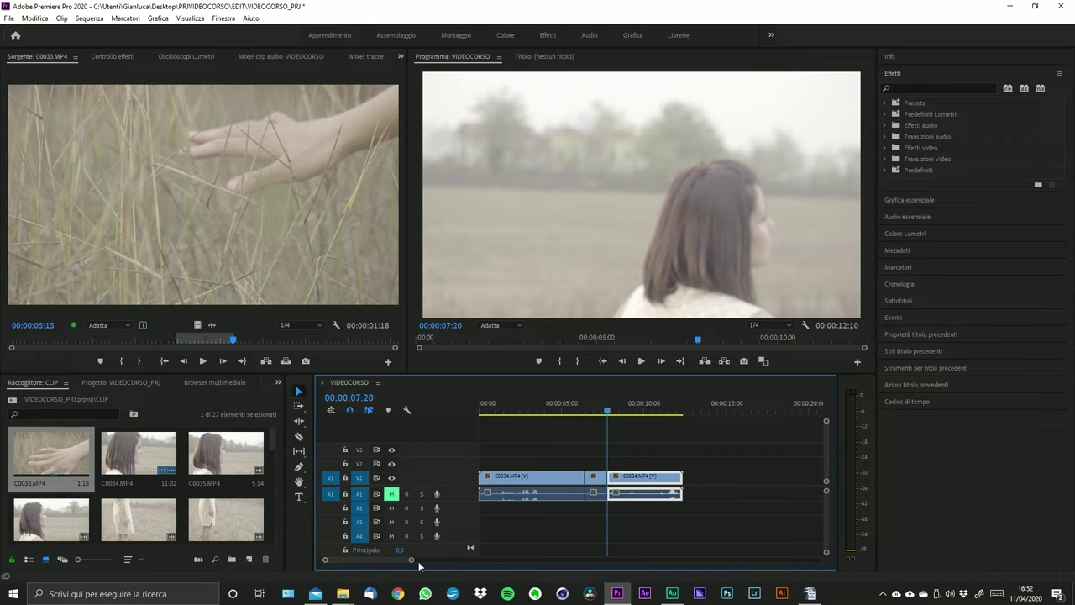
{"action": "left_click_drag", "start_coordinate": [411, 559], "coordinate": [404, 560]}
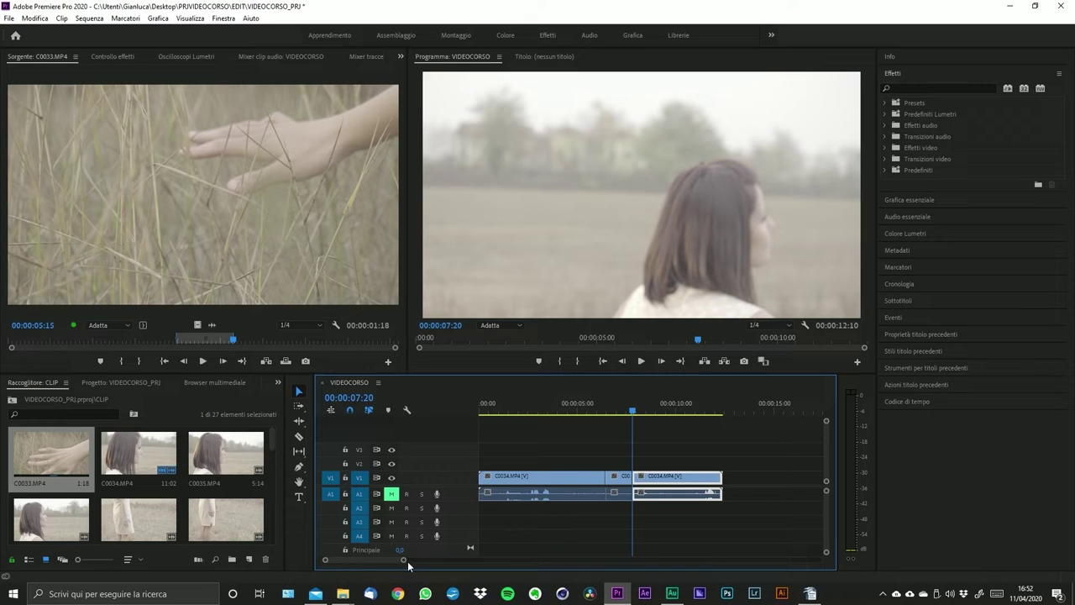
{"action": "left_click_drag", "start_coordinate": [416, 562], "coordinate": [441, 564]}
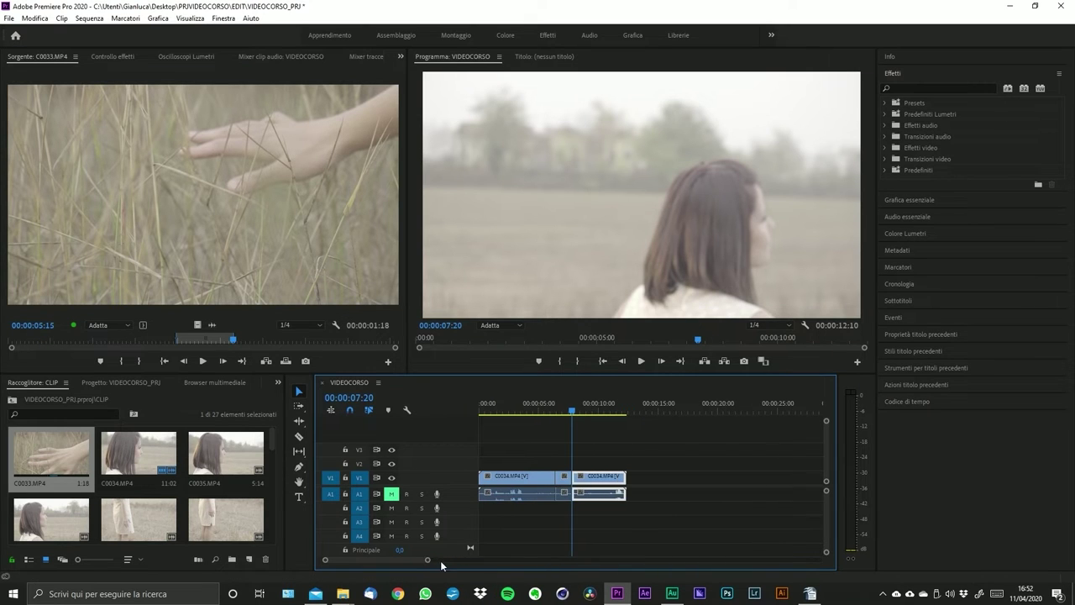
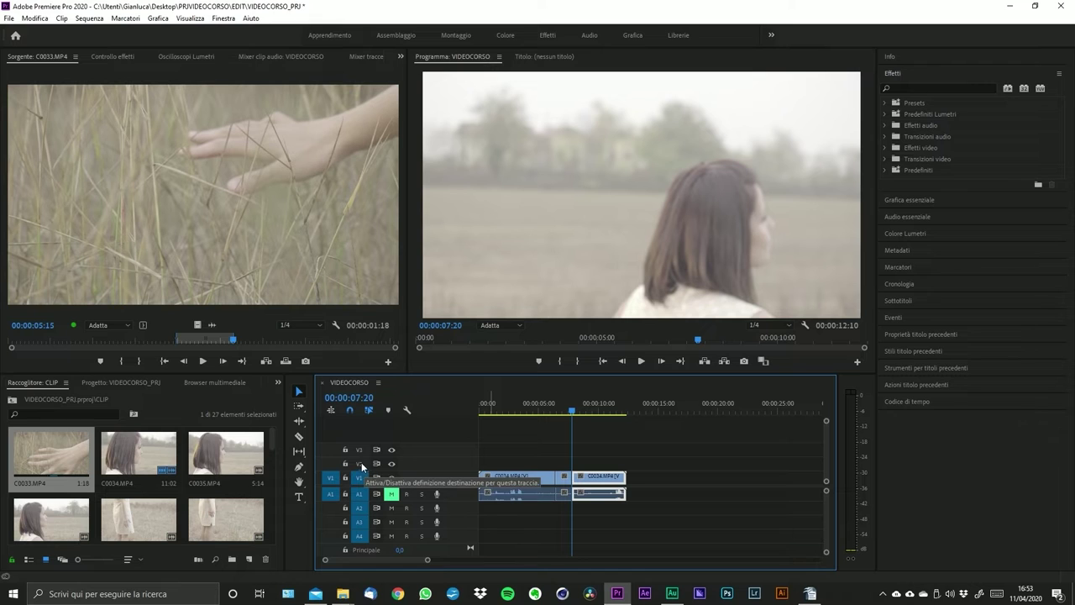
- Toggle track targeting so V1, V2 and V3 all end up targeted
{"action": "left_click", "coordinate": [362, 463]}
{"action": "left_click", "coordinate": [360, 477]}
{"action": "left_click", "coordinate": [360, 463]}
{"action": "left_click", "coordinate": [359, 450]}
{"action": "left_click", "coordinate": [358, 463]}
{"action": "left_click", "coordinate": [358, 477]}
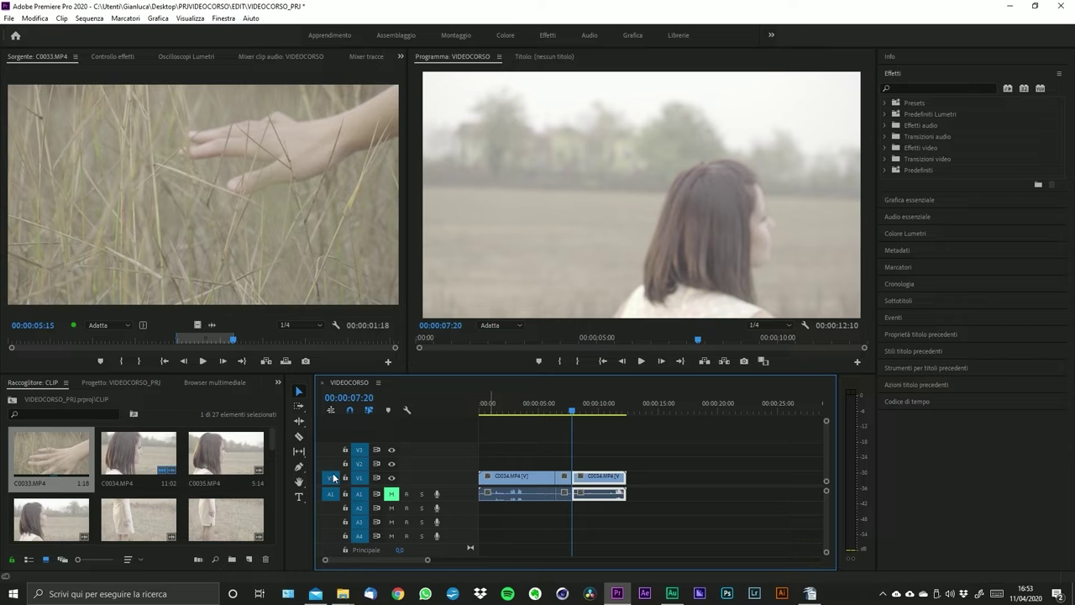
- Try alternative source patches with the C0033 source, then restore video and audio patching to V1 and A1
{"action": "mouse_move", "coordinate": [330, 473]}
{"action": "left_mouse_down"}
{"action": "mouse_move", "coordinate": [330, 450]}
{"action": "mouse_move", "coordinate": [331, 477]}
{"action": "left_mouse_up"}
{"action": "left_click", "coordinate": [331, 477]}
{"action": "left_click_drag", "start_coordinate": [608, 411], "coordinate": [635, 417]}
{"action": "left_click", "coordinate": [206, 328]}
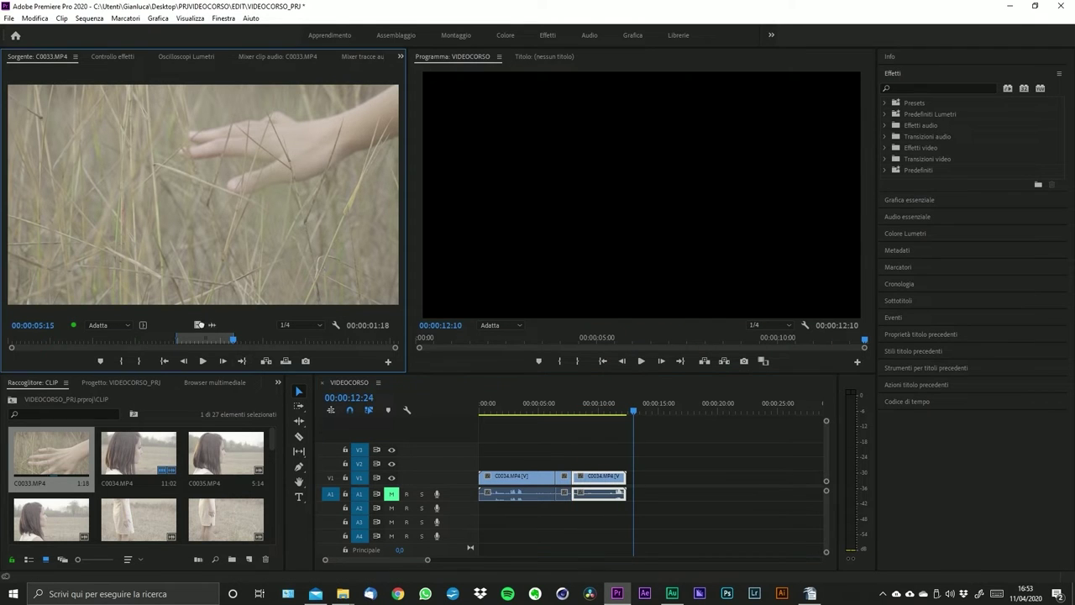
{"action": "mouse_move", "coordinate": [595, 485]}
{"action": "left_mouse_down"}
{"action": "mouse_move", "coordinate": [636, 474]}
{"action": "mouse_move", "coordinate": [648, 491]}
{"action": "mouse_move", "coordinate": [656, 465]}
{"action": "mouse_move", "coordinate": [610, 480]}
{"action": "left_mouse_up"}
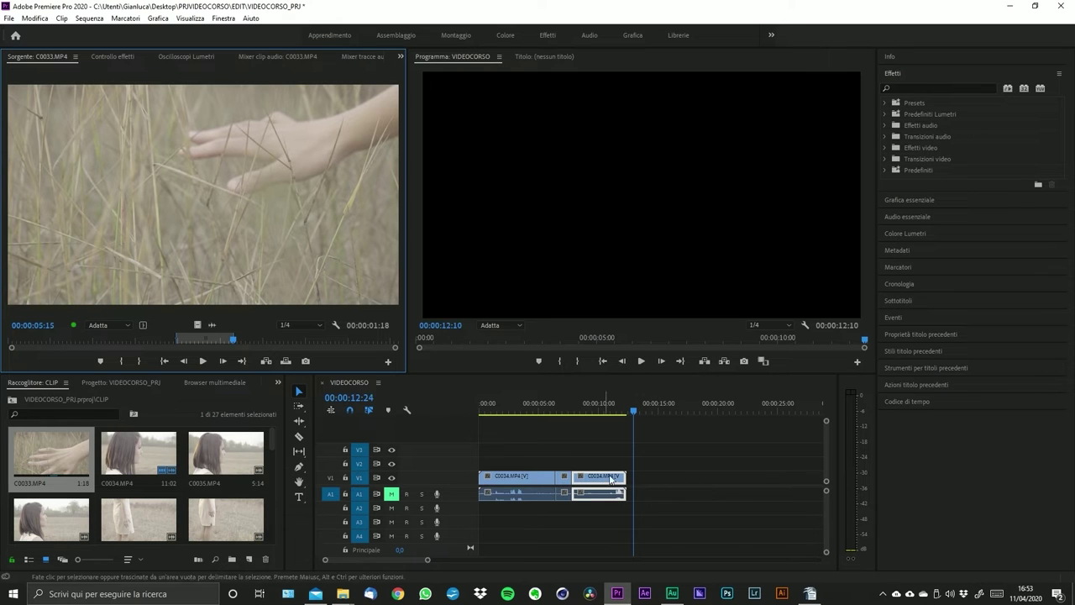
{"action": "left_click", "coordinate": [330, 494]}
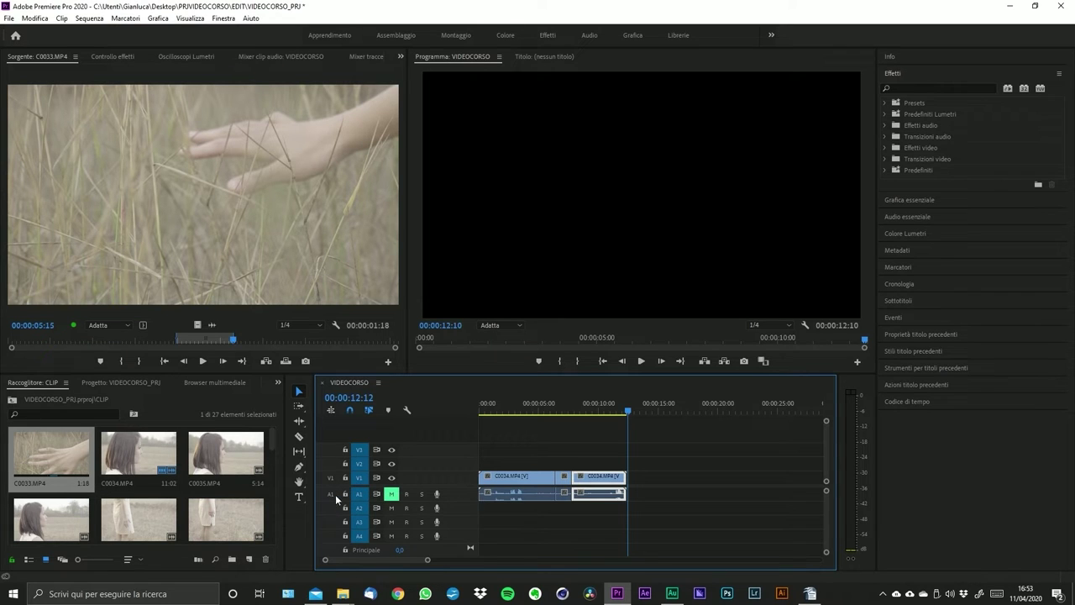
{"action": "left_click", "coordinate": [330, 477]}
- Lock and then unlock track V1, zooming the timeline in and back out
{"action": "left_click_drag", "start_coordinate": [428, 560], "coordinate": [416, 561]}
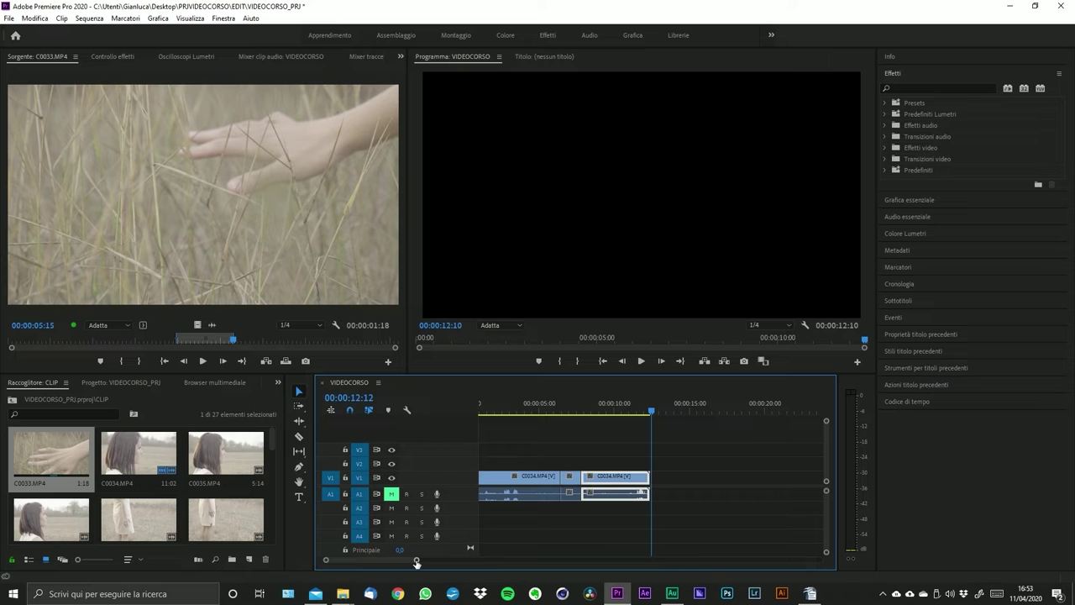
{"action": "left_click", "coordinate": [347, 479]}
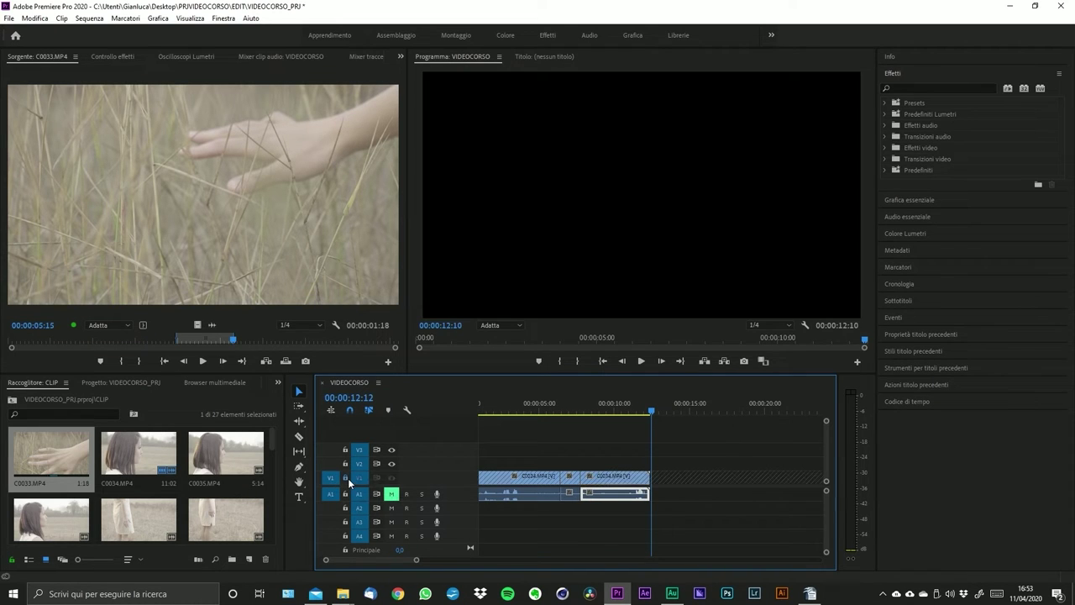
{"action": "left_click", "coordinate": [346, 477]}
{"action": "mouse_move", "coordinate": [417, 559]}
{"action": "left_mouse_down"}
{"action": "mouse_move", "coordinate": [447, 562]}
{"action": "mouse_move", "coordinate": [431, 560]}
{"action": "left_mouse_up"}
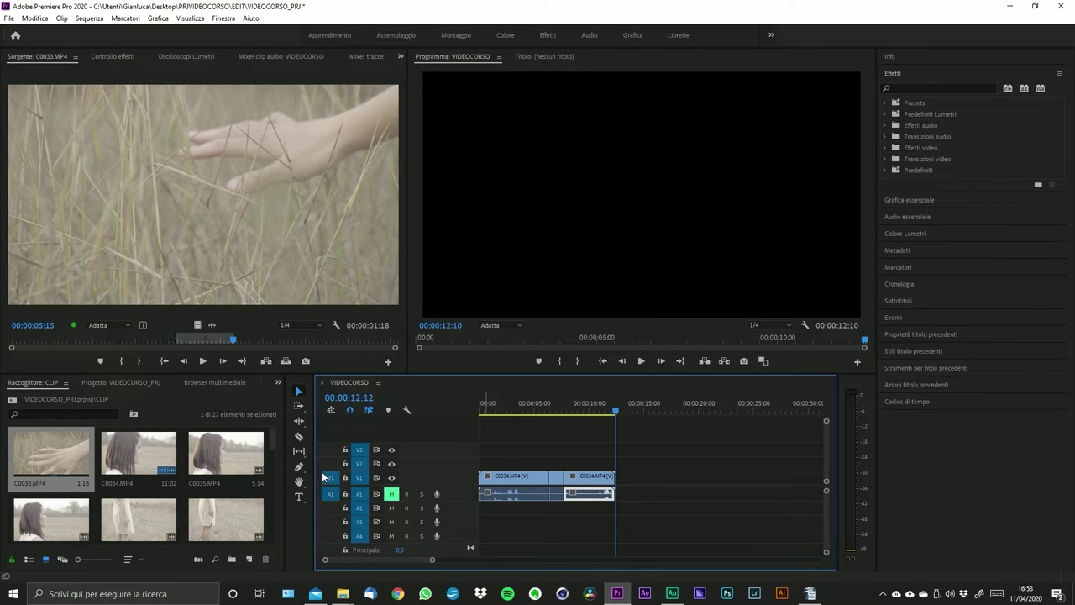
- Test patching source video to V2 and back, with the playhead near four seconds
{"action": "left_click", "coordinate": [332, 464]}
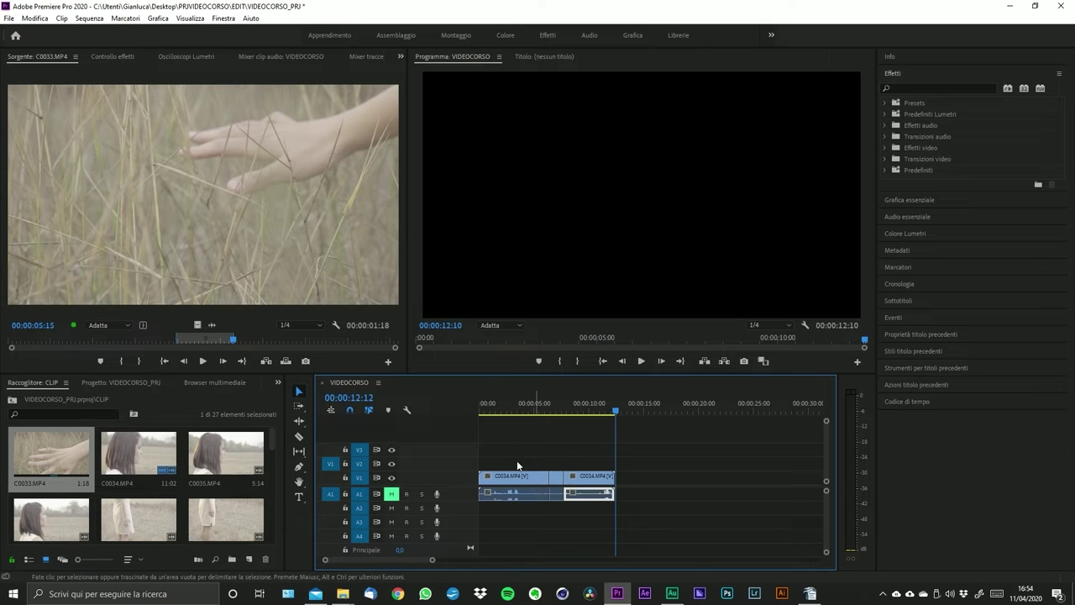
{"action": "key", "text": "Home"}
{"action": "left_click", "coordinate": [330, 477]}
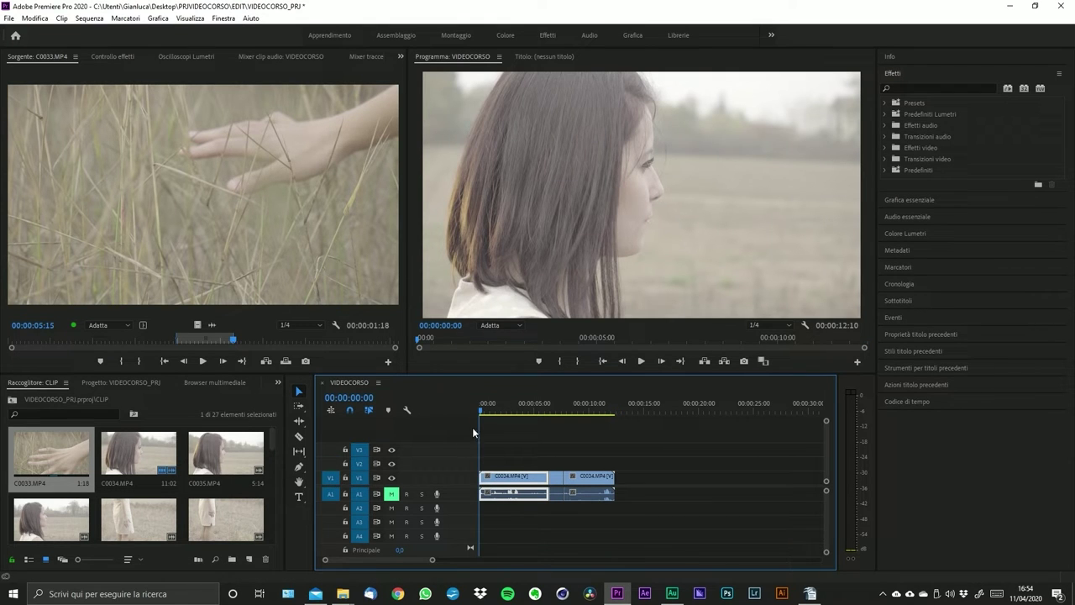
{"action": "left_click_drag", "start_coordinate": [480, 412], "coordinate": [544, 415]}
{"action": "left_click", "coordinate": [556, 477]}
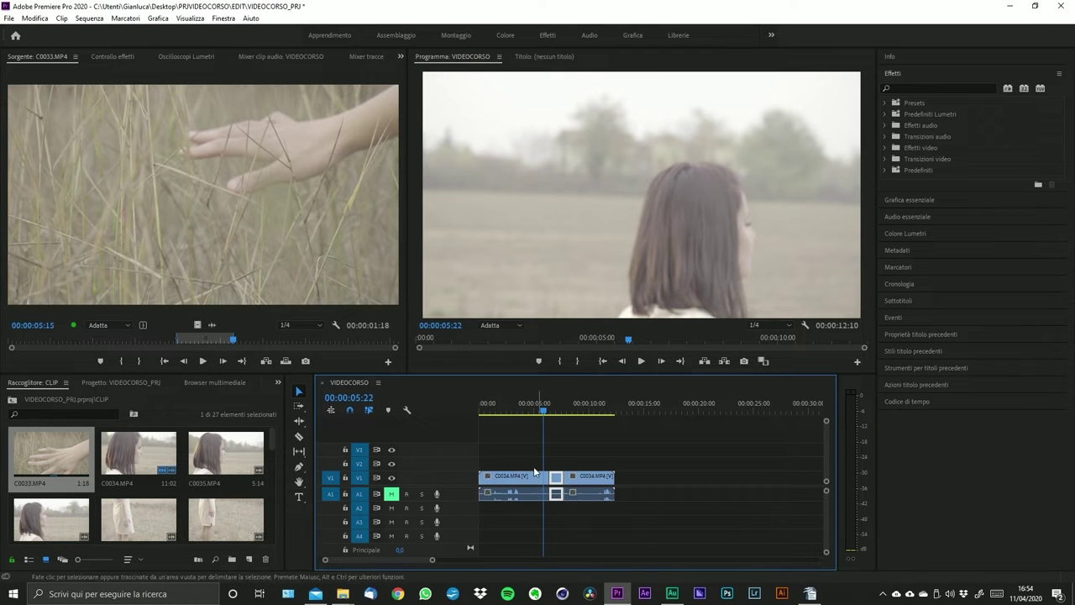
{"action": "left_click", "coordinate": [508, 464]}
- Overwrite the C0033 shot onto V2 at 00:00:06:11, then patch source audio to A1
{"action": "left_click_drag", "start_coordinate": [332, 473], "coordinate": [330, 463]}
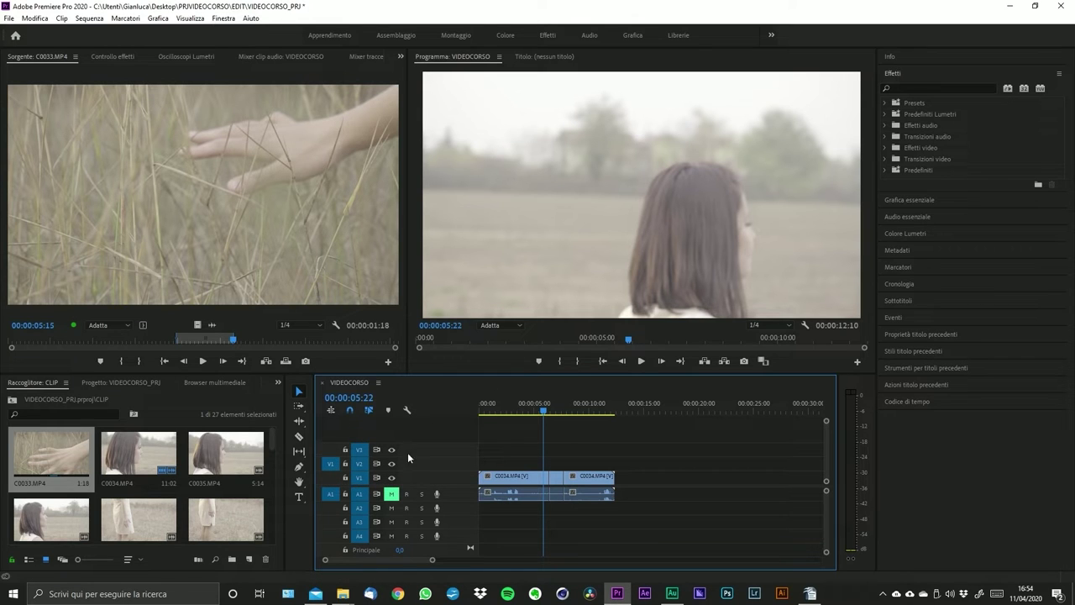
{"action": "left_click", "coordinate": [548, 408]}
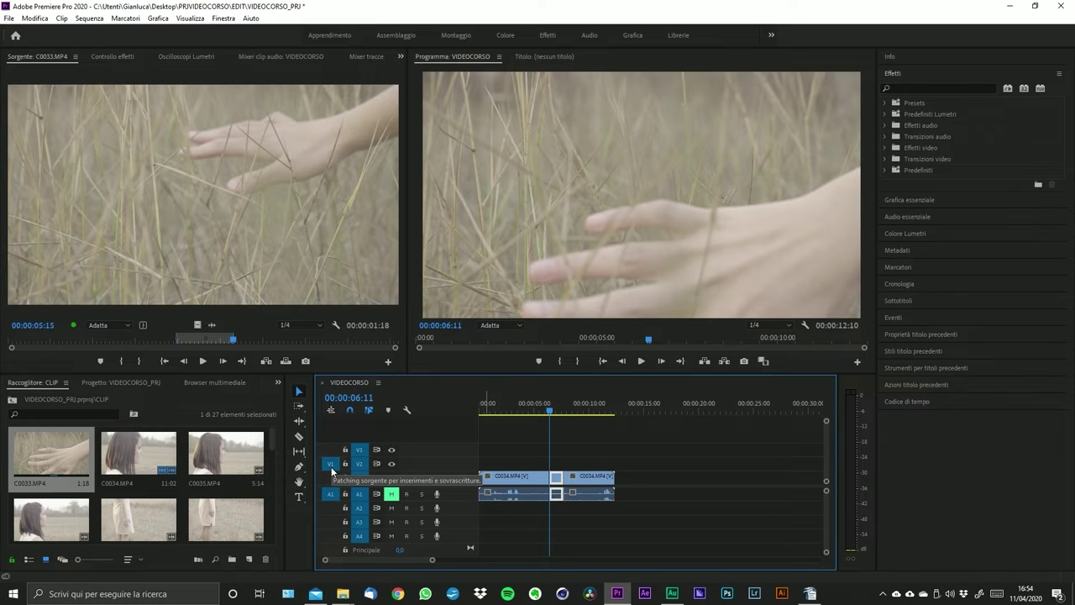
{"action": "key", "text": "."}
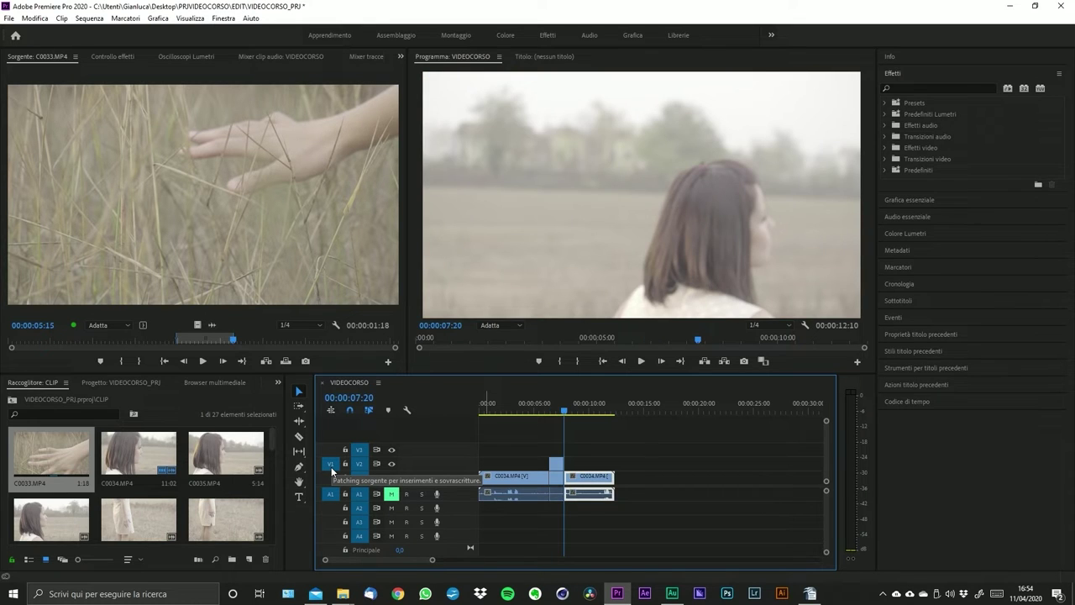
{"action": "left_click_drag", "start_coordinate": [565, 411], "coordinate": [552, 413]}
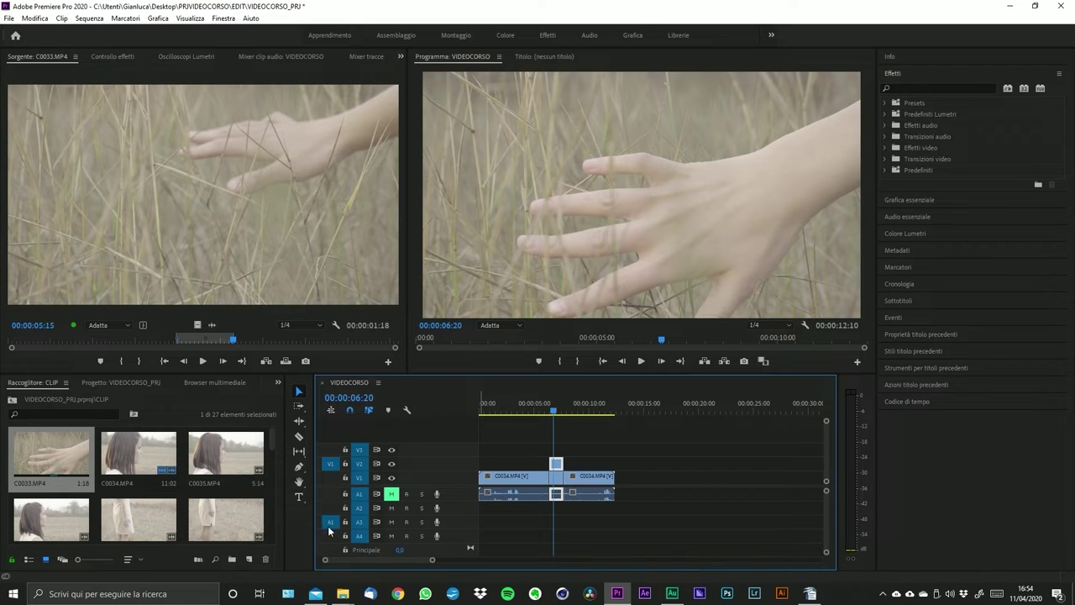
{"action": "left_click", "coordinate": [329, 496]}
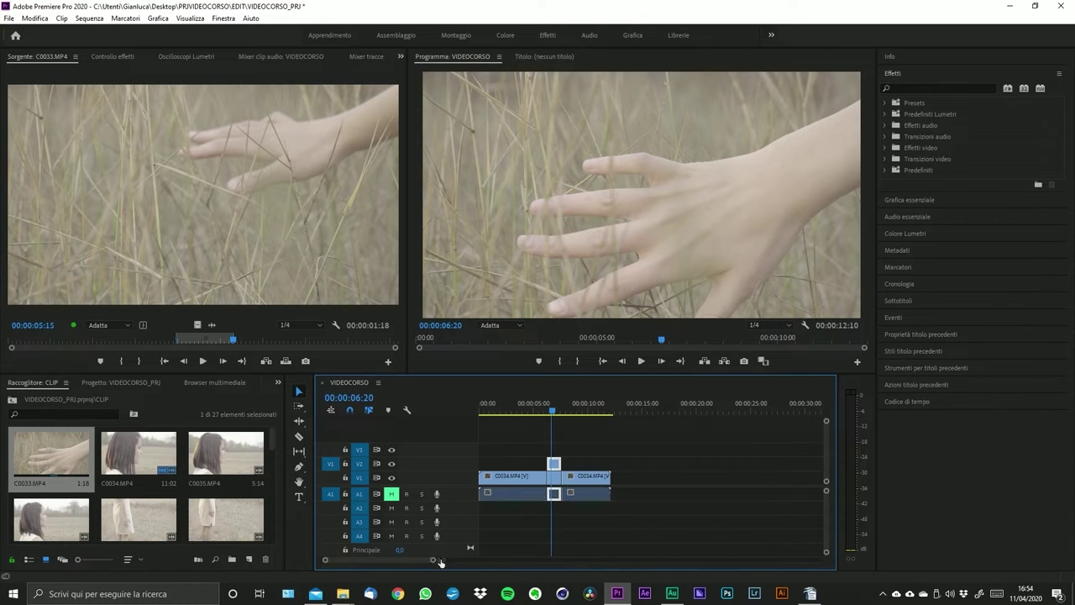
{"action": "left_click_drag", "start_coordinate": [431, 561], "coordinate": [488, 559]}
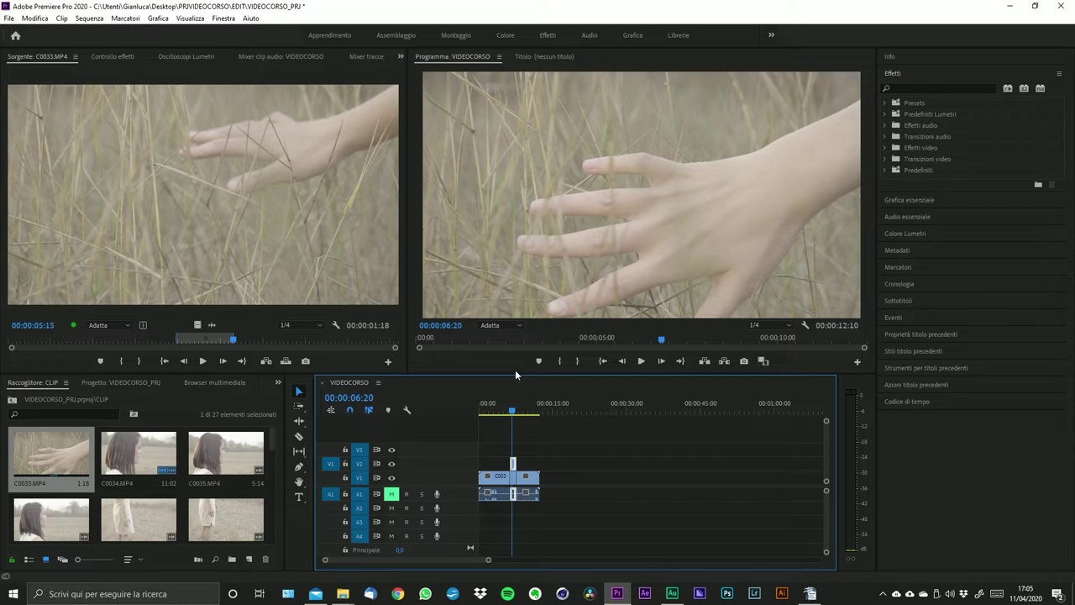
- Switch to the Assemblaggio workspace and open the CLIP bin docked beside the project panel
{"action": "left_click", "coordinate": [400, 37]}
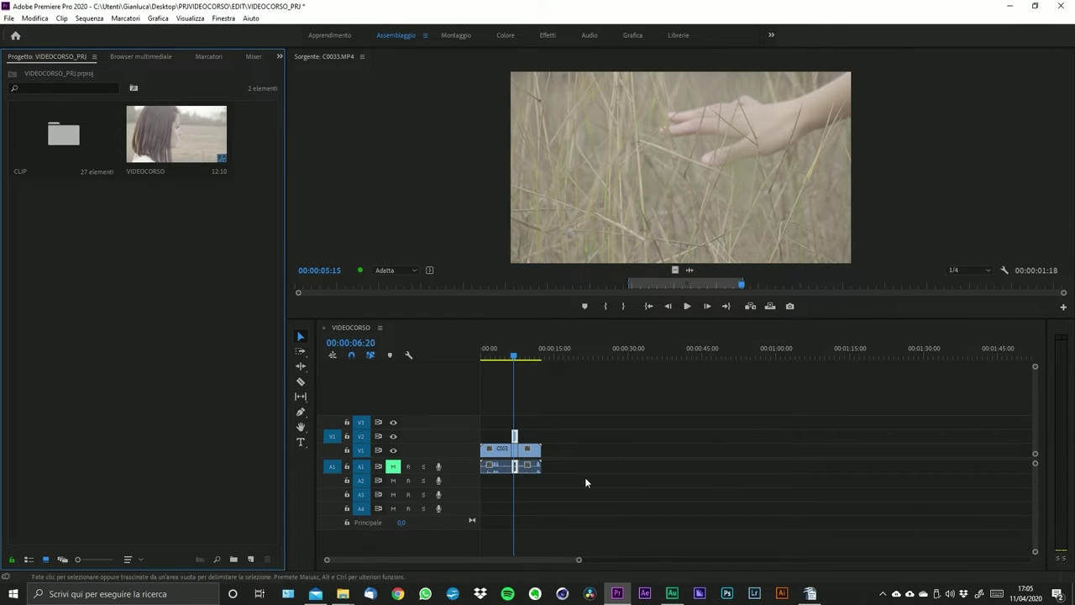
{"action": "left_click_drag", "start_coordinate": [579, 560], "coordinate": [473, 560]}
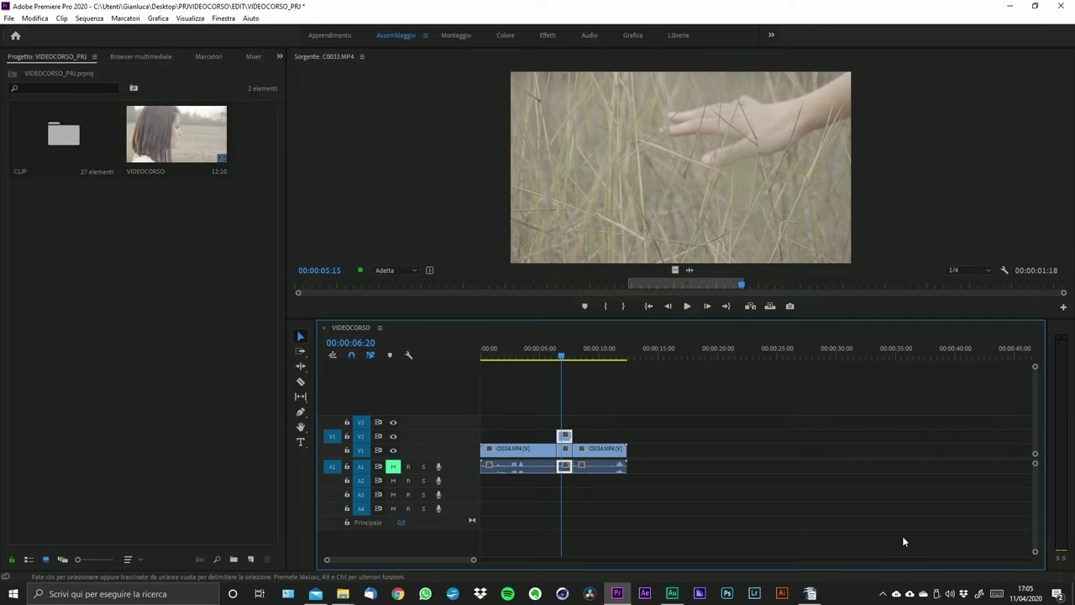
{"action": "left_click", "coordinate": [56, 143]}
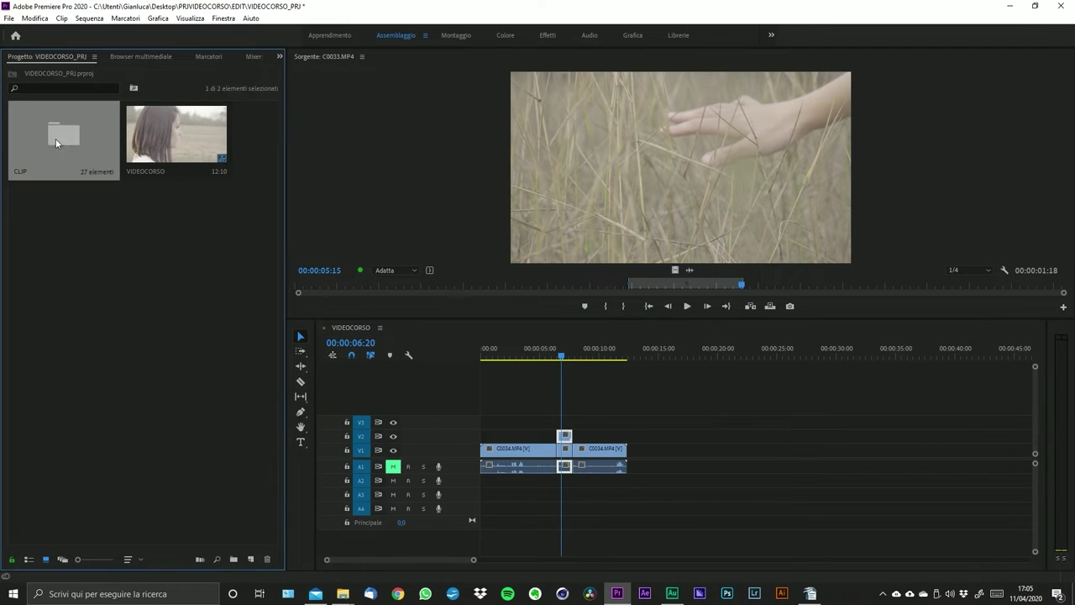
{"action": "double_click", "coordinate": [56, 143]}
{"action": "left_click_drag", "start_coordinate": [78, 84], "coordinate": [68, 252]}
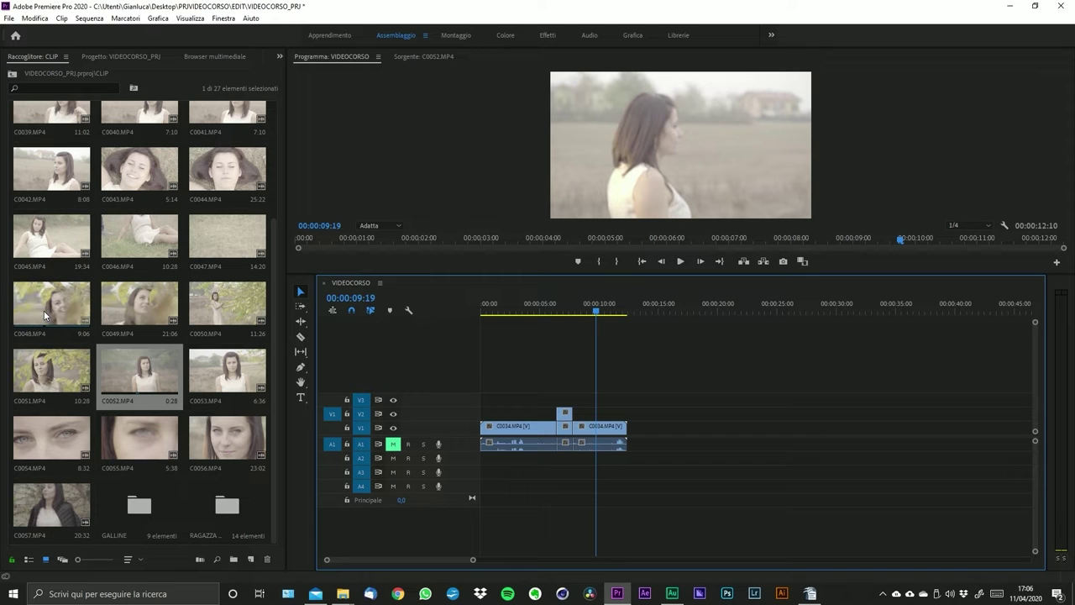
{"action": "scroll", "coordinate": [188, 381], "scroll_direction": "up", "scroll_amount": 2}
{"action": "scroll", "coordinate": [188, 381], "scroll_direction": "down", "scroll_amount": 2}
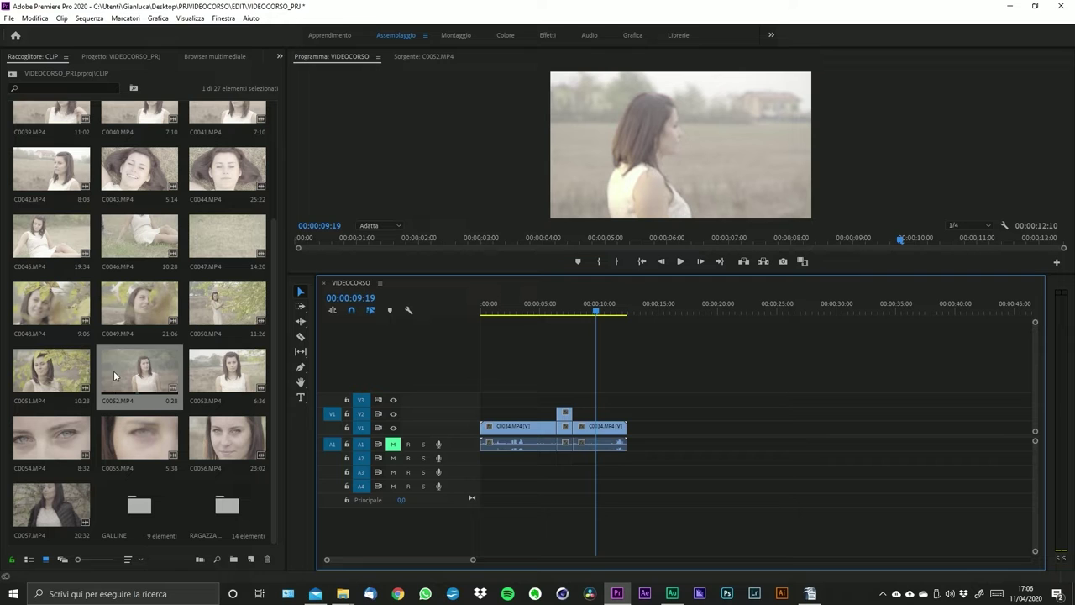
{"action": "scroll", "coordinate": [208, 380], "scroll_direction": "up", "scroll_amount": 2}
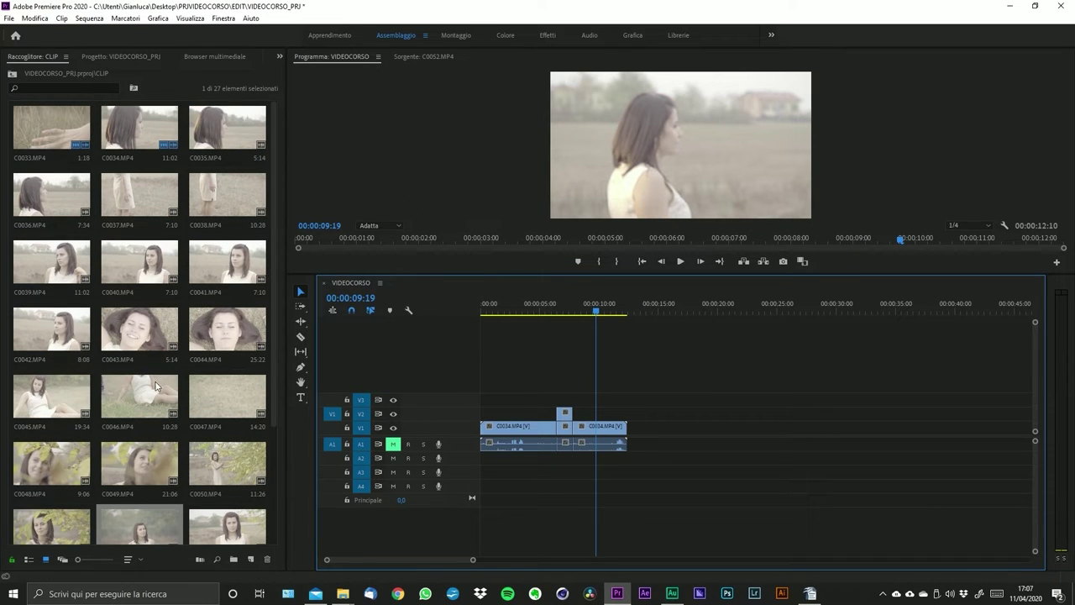
{"action": "scroll", "coordinate": [156, 384], "scroll_direction": "down", "scroll_amount": 2}
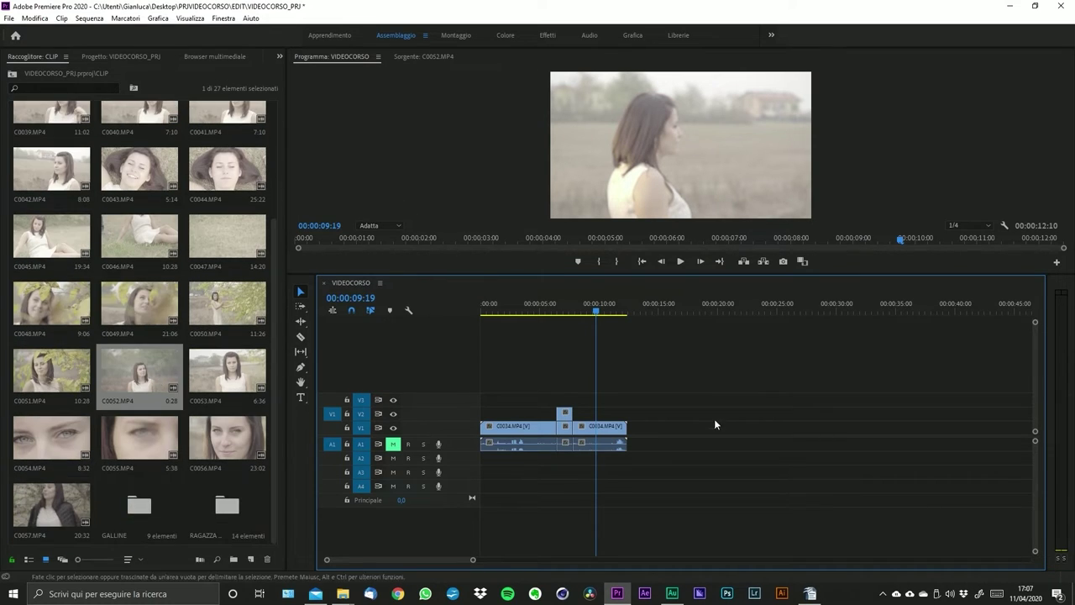
- Load C0053 in the Source monitor and mark a 22-frame In/Out range
{"action": "double_click", "coordinate": [225, 373]}
{"action": "mouse_move", "coordinate": [660, 244]}
{"action": "left_mouse_down"}
{"action": "mouse_move", "coordinate": [710, 243]}
{"action": "mouse_move", "coordinate": [675, 227]}
{"action": "mouse_move", "coordinate": [674, 414]}
{"action": "mouse_move", "coordinate": [633, 417]}
{"action": "left_mouse_up"}
{"action": "key", "text": "i"}
{"action": "key", "text": "o"}
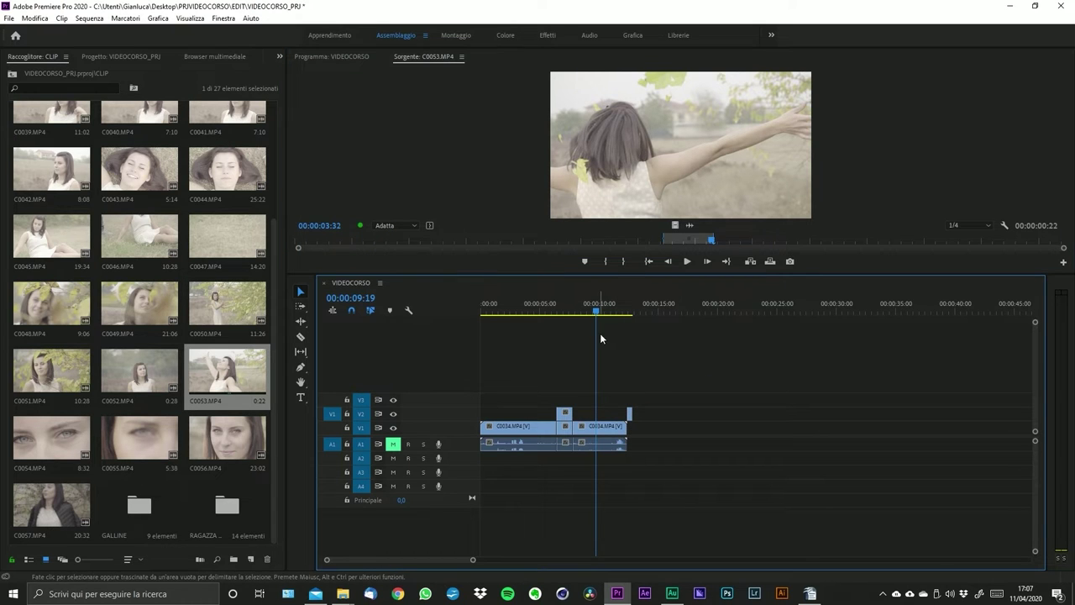
- Park the playhead at 00:00:09:13, enlarge the Program monitor and zoom the timeline in
{"action": "left_click", "coordinate": [594, 307]}
{"action": "left_click", "coordinate": [412, 57]}
{"action": "left_click", "coordinate": [349, 55]}
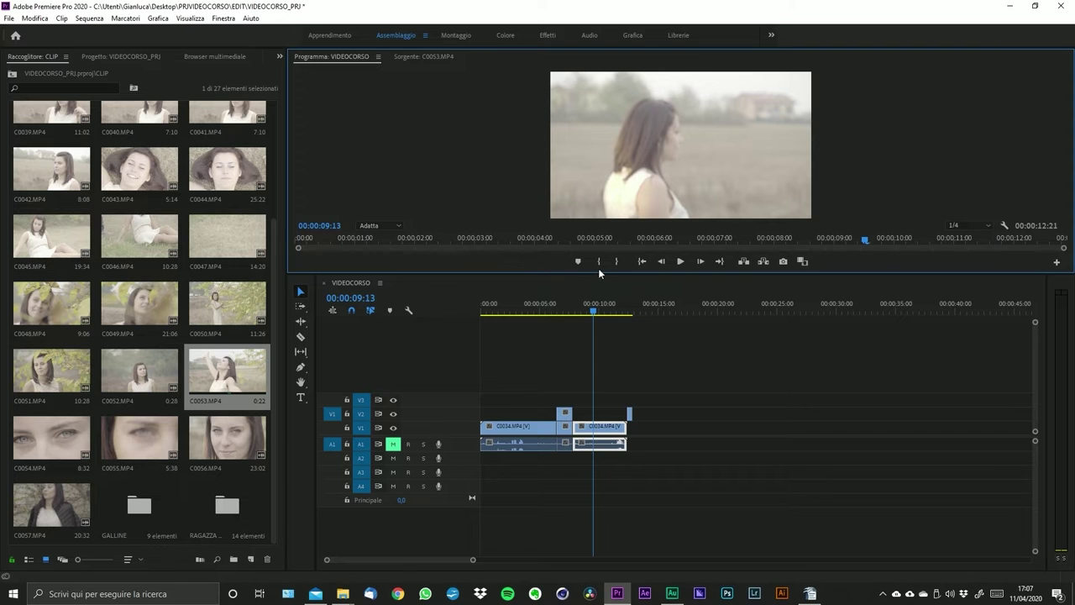
{"action": "left_click_drag", "start_coordinate": [600, 273], "coordinate": [600, 308]}
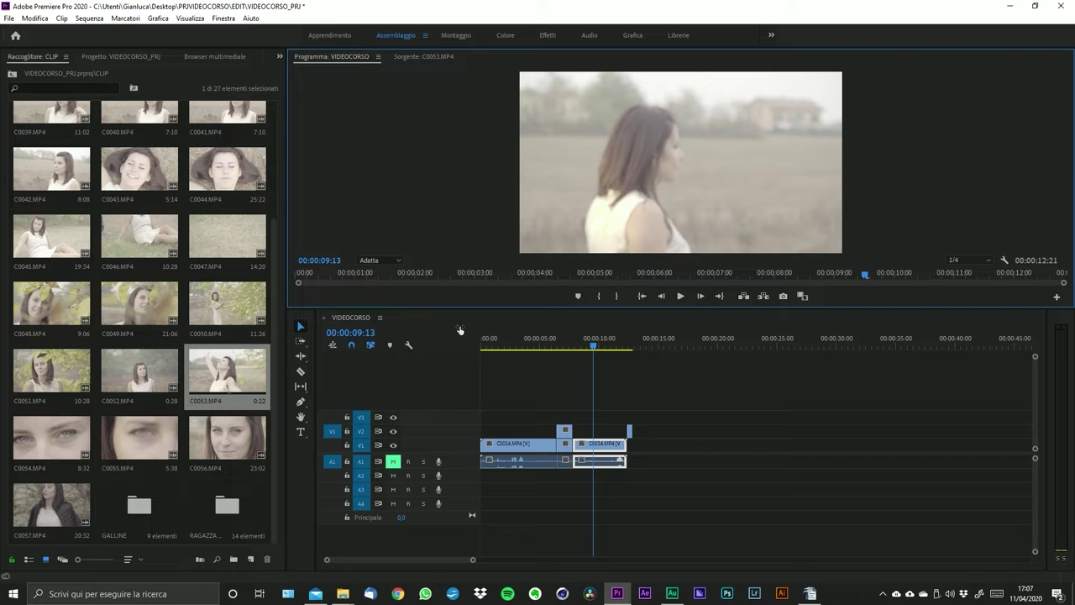
{"action": "left_click_drag", "start_coordinate": [473, 560], "coordinate": [446, 561]}
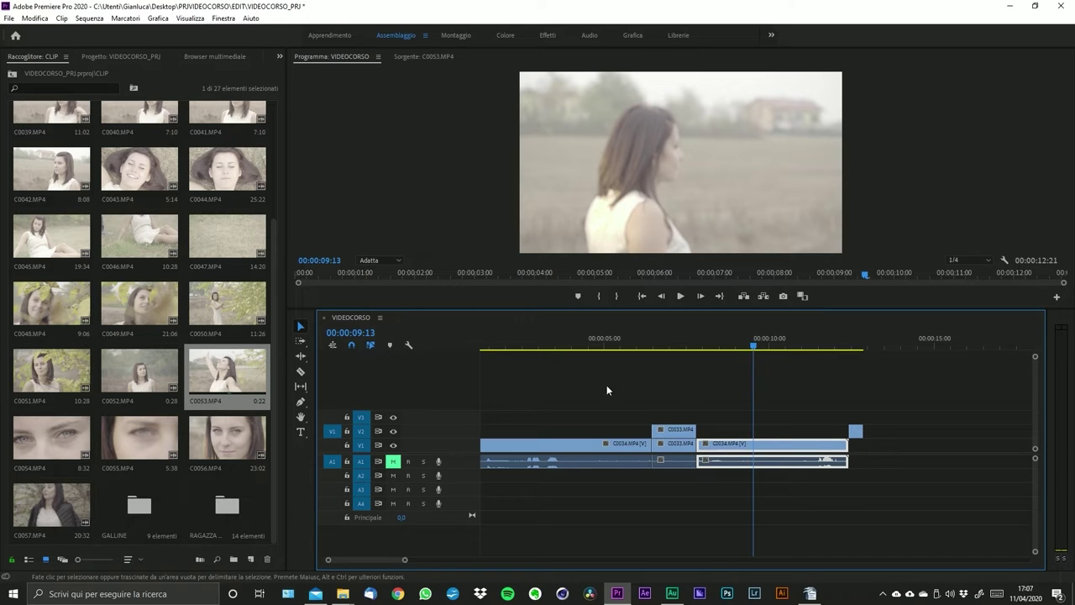
- Switch to the editing workspace and widen the zoomed-out timeline beside a narrower project panel
{"action": "left_click", "coordinate": [449, 35]}
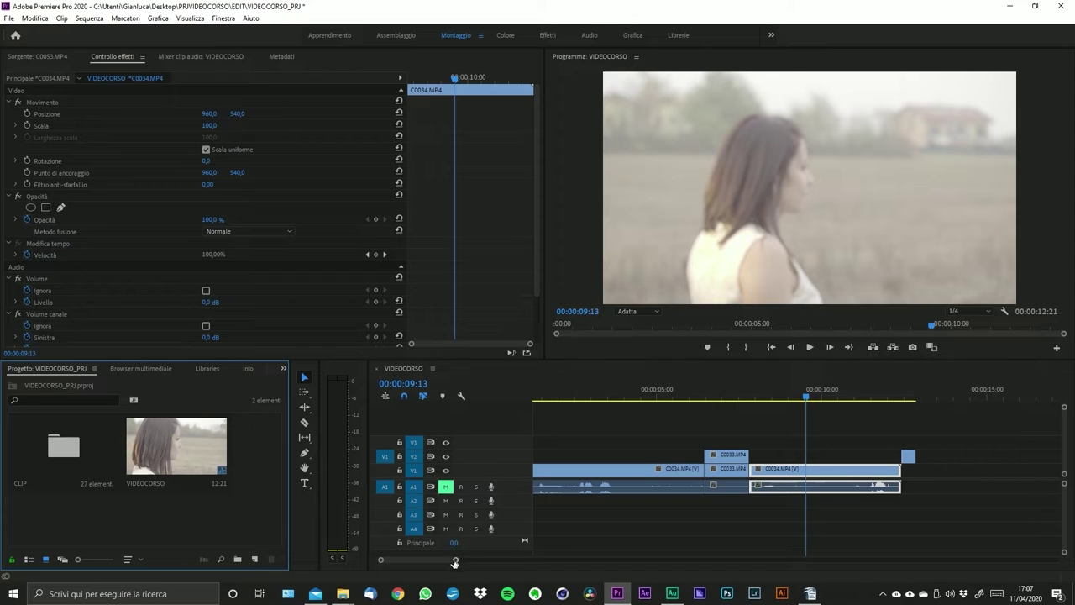
{"action": "mouse_move", "coordinate": [456, 563]}
{"action": "left_mouse_down"}
{"action": "mouse_move", "coordinate": [626, 562]}
{"action": "mouse_move", "coordinate": [443, 561]}
{"action": "left_mouse_up"}
{"action": "key", "text": "minus"}
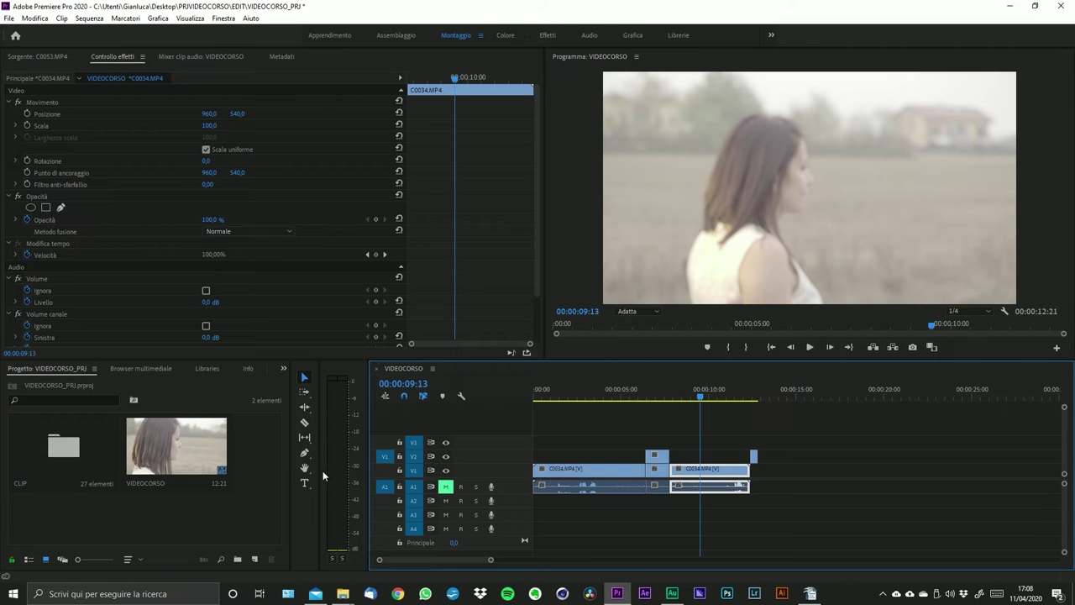
{"action": "mouse_move", "coordinate": [320, 472]}
{"action": "left_mouse_down"}
{"action": "mouse_move", "coordinate": [308, 472]}
{"action": "mouse_move", "coordinate": [360, 477]}
{"action": "mouse_move", "coordinate": [338, 476]}
{"action": "left_mouse_up"}
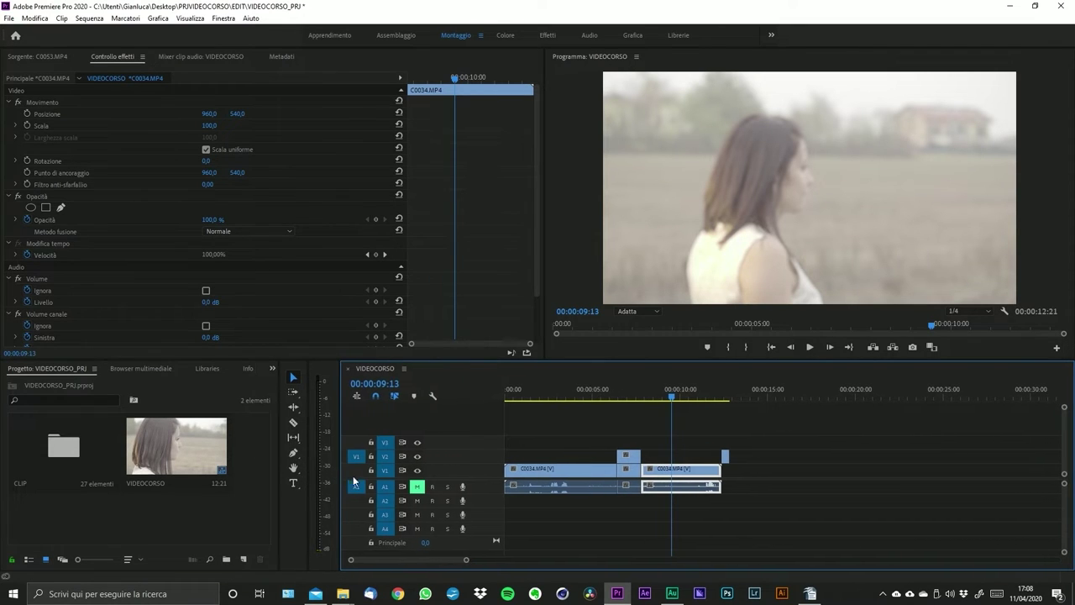
- Patch source video to V1 and source audio back to A1 after trying A2
{"action": "left_click", "coordinate": [356, 471]}
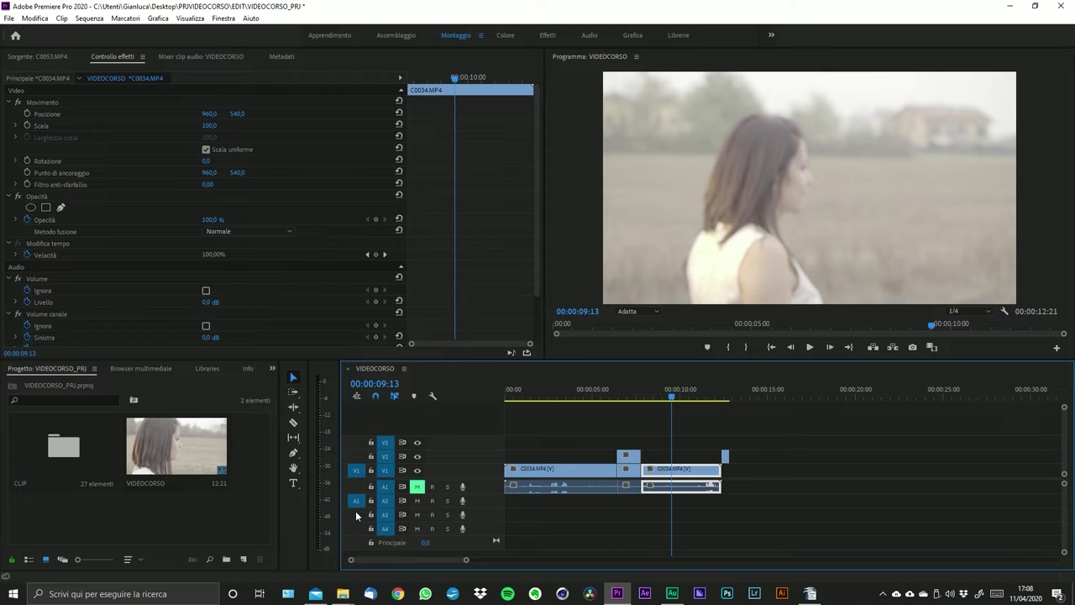
{"action": "left_click", "coordinate": [356, 501]}
{"action": "left_click", "coordinate": [354, 486]}
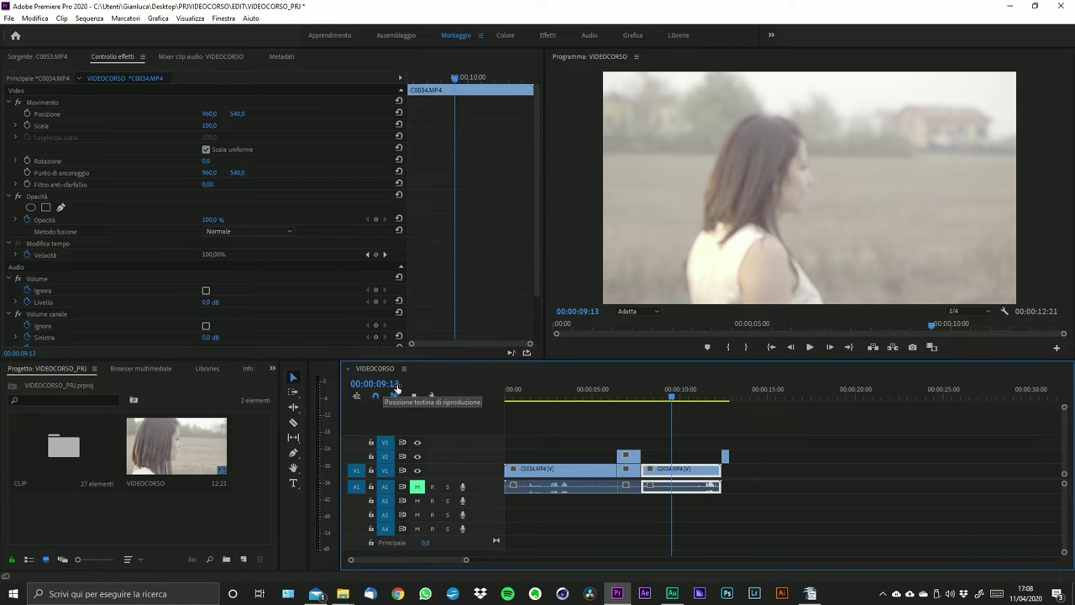
- Edit the timeline timecode to seconds 05 and frames 10, jumping the playhead to 00:00:05:10
{"action": "left_click", "coordinate": [384, 384]}
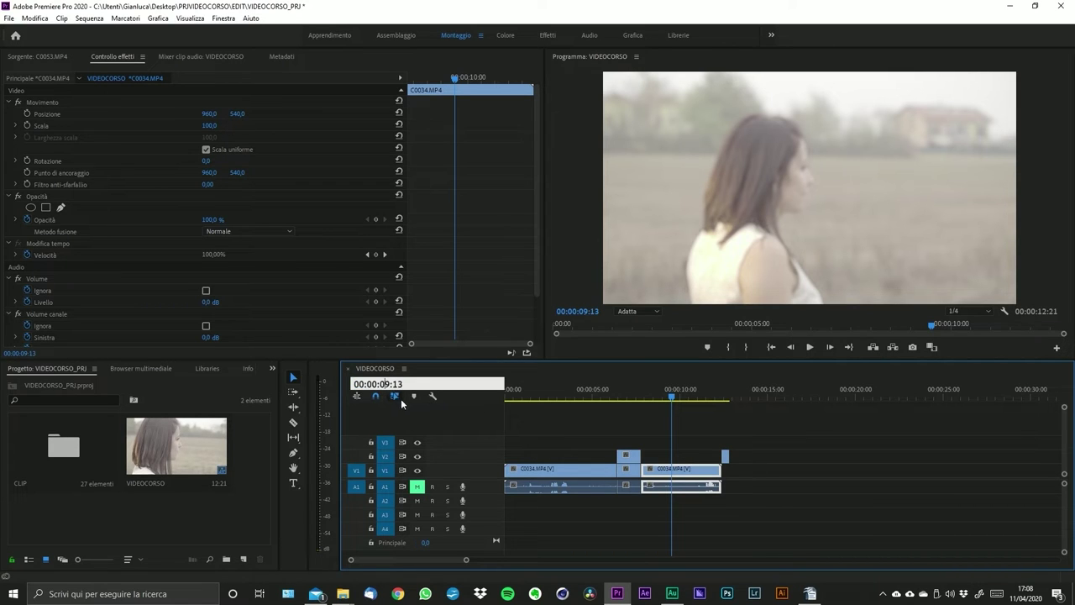
{"action": "left_click_drag", "start_coordinate": [392, 384], "coordinate": [382, 384]}
{"action": "type", "text": "05"}
{"action": "left_click_drag", "start_coordinate": [396, 383], "coordinate": [405, 384]}
{"action": "type", "text": "10"}
{"action": "key", "text": "Return"}
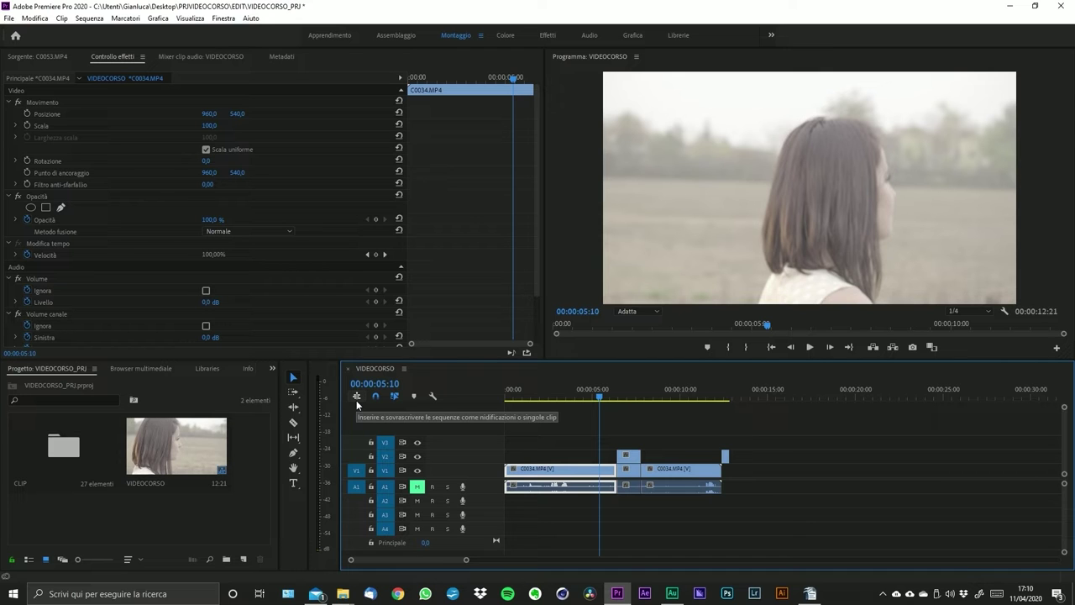
{"action": "left_click", "coordinate": [158, 490]}
{"action": "right_click", "coordinate": [151, 474]}
{"action": "left_click", "coordinate": [143, 473]}
{"action": "right_click", "coordinate": [143, 473]}
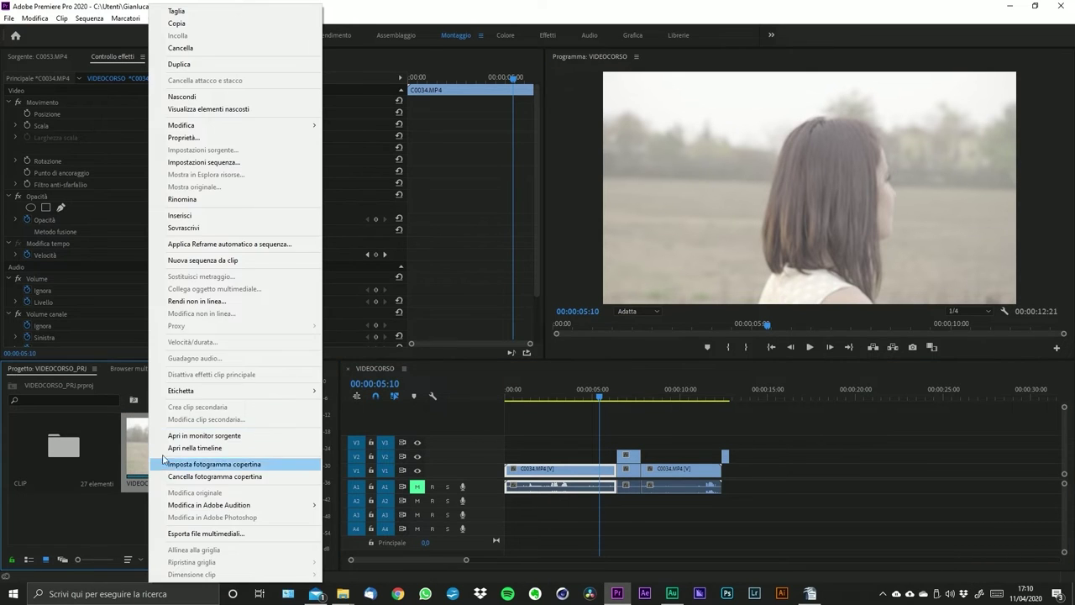
{"action": "left_click", "coordinate": [200, 64]}
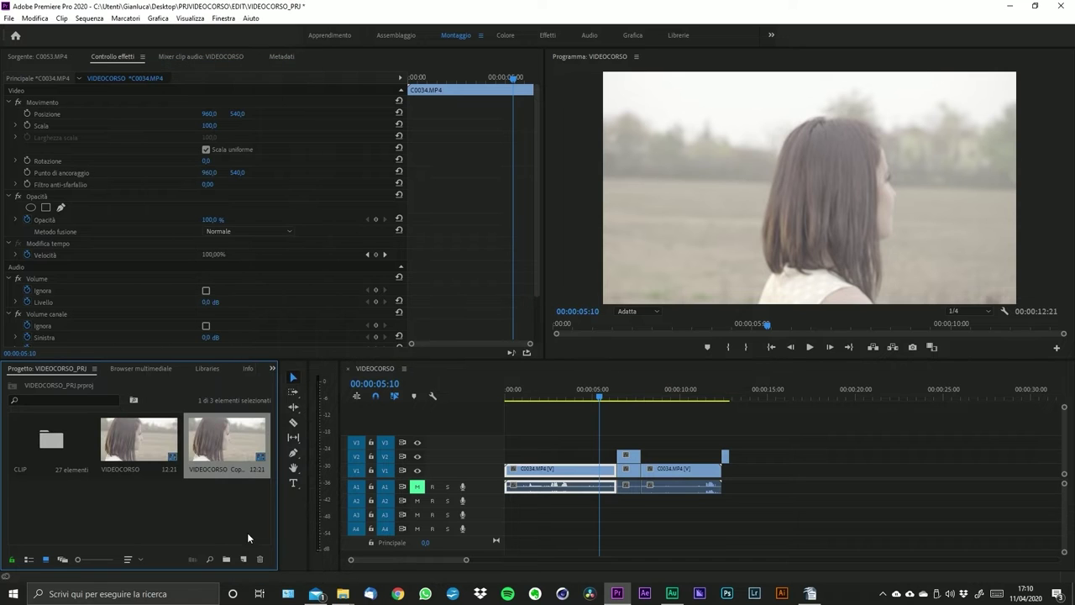
{"action": "left_click", "coordinate": [220, 468]}
{"action": "left_click", "coordinate": [222, 470]}
{"action": "type", "text": "ASDF"}
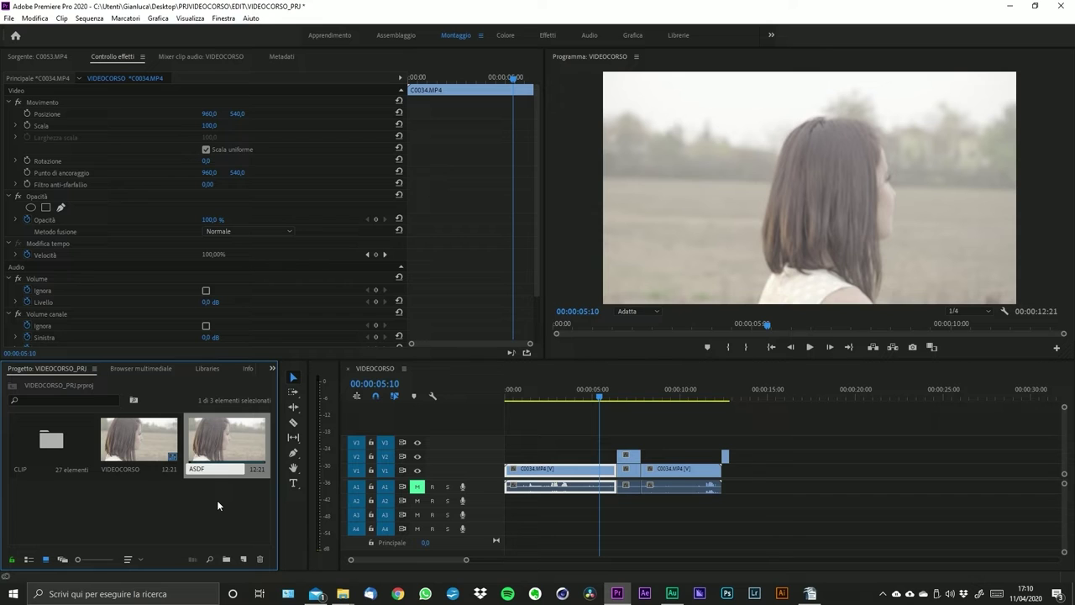
{"action": "key", "text": "BackSpace"}
{"action": "type", "text": "LTRA"}
{"action": "key", "text": "Tab"}
{"action": "left_click", "coordinate": [223, 446]}
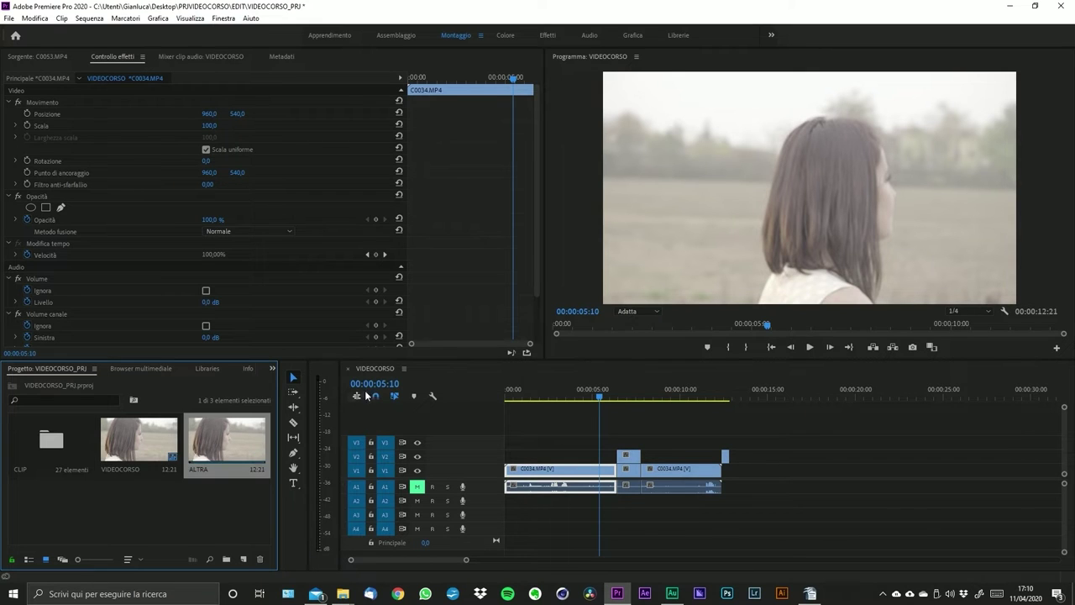
{"action": "left_click_drag", "start_coordinate": [223, 446], "coordinate": [851, 479]}
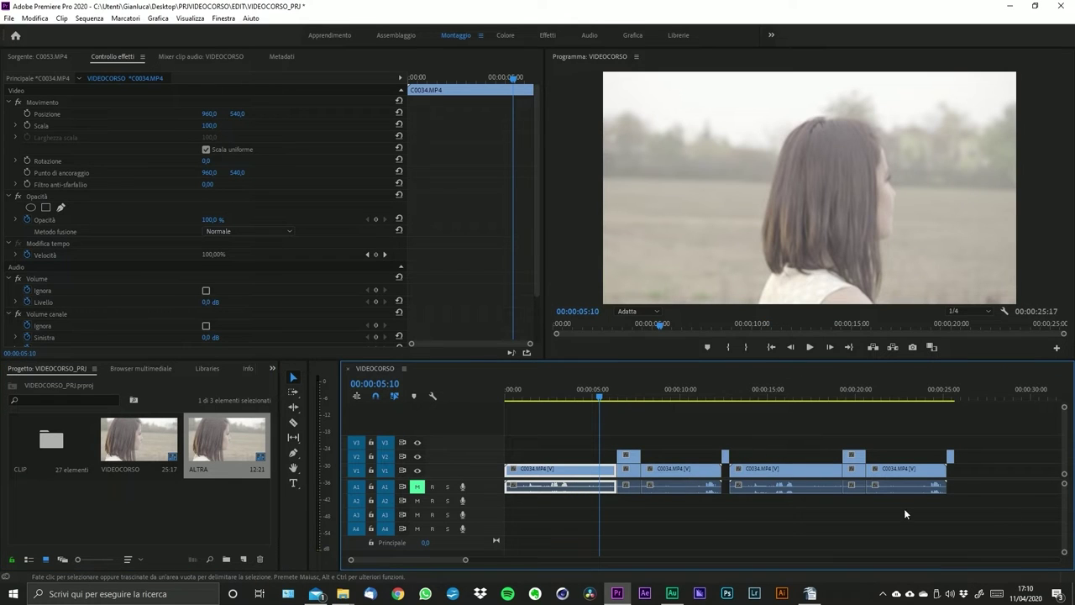
{"action": "key", "text": "ctrl+z"}
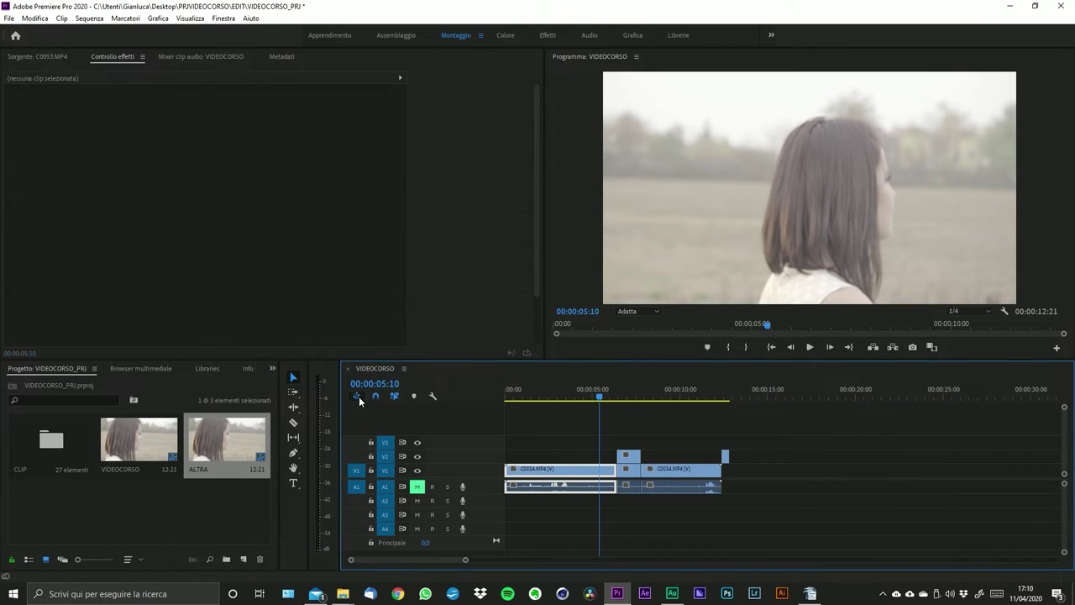
{"action": "left_click_drag", "start_coordinate": [235, 443], "coordinate": [760, 479]}
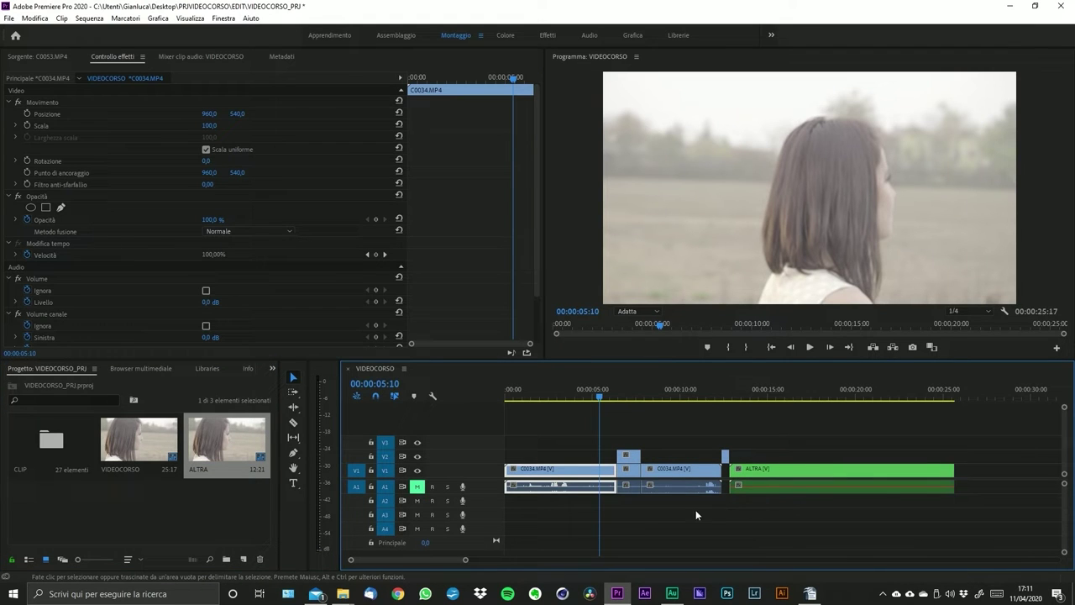
{"action": "left_click_drag", "start_coordinate": [756, 442], "coordinate": [833, 502]}
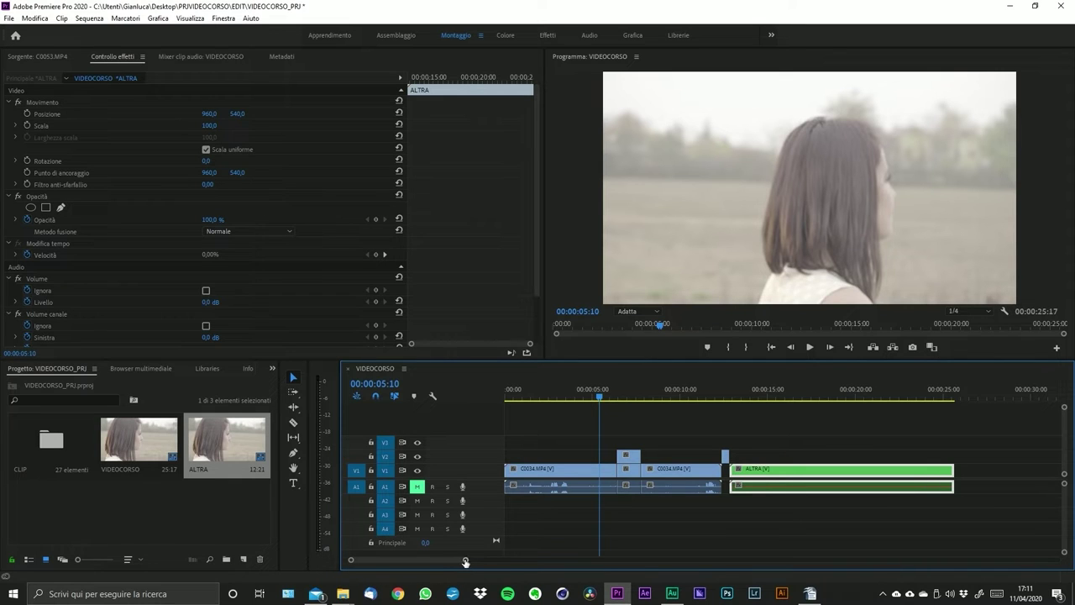
{"action": "left_click_drag", "start_coordinate": [465, 560], "coordinate": [509, 559]}
{"action": "left_click_drag", "start_coordinate": [688, 441], "coordinate": [728, 506]}
{"action": "left_click_drag", "start_coordinate": [697, 432], "coordinate": [773, 502]}
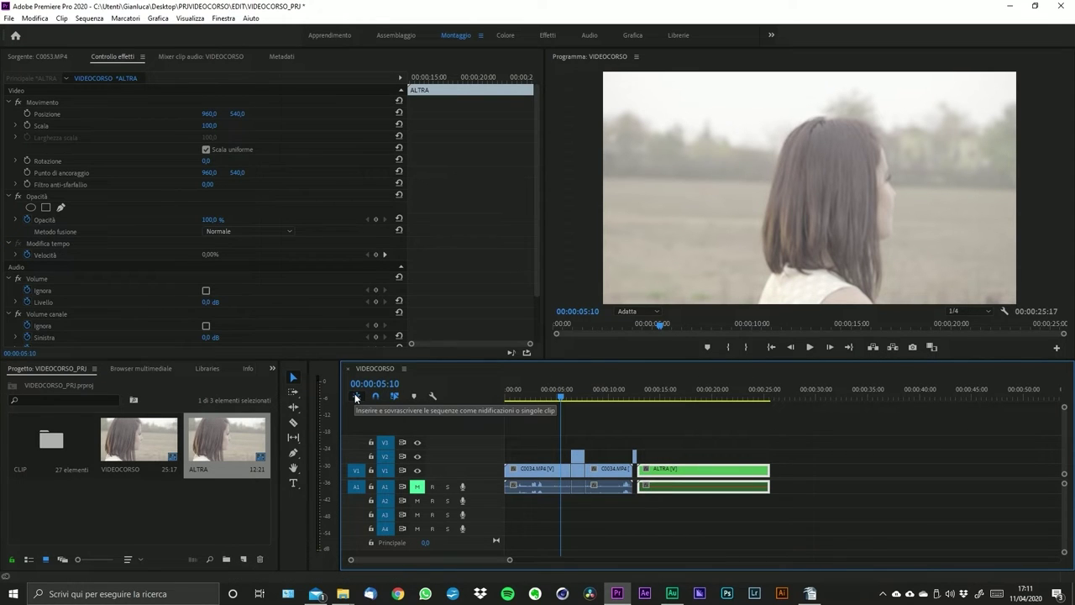
{"action": "left_click", "coordinate": [226, 443]}
{"action": "key", "text": "Delete"}
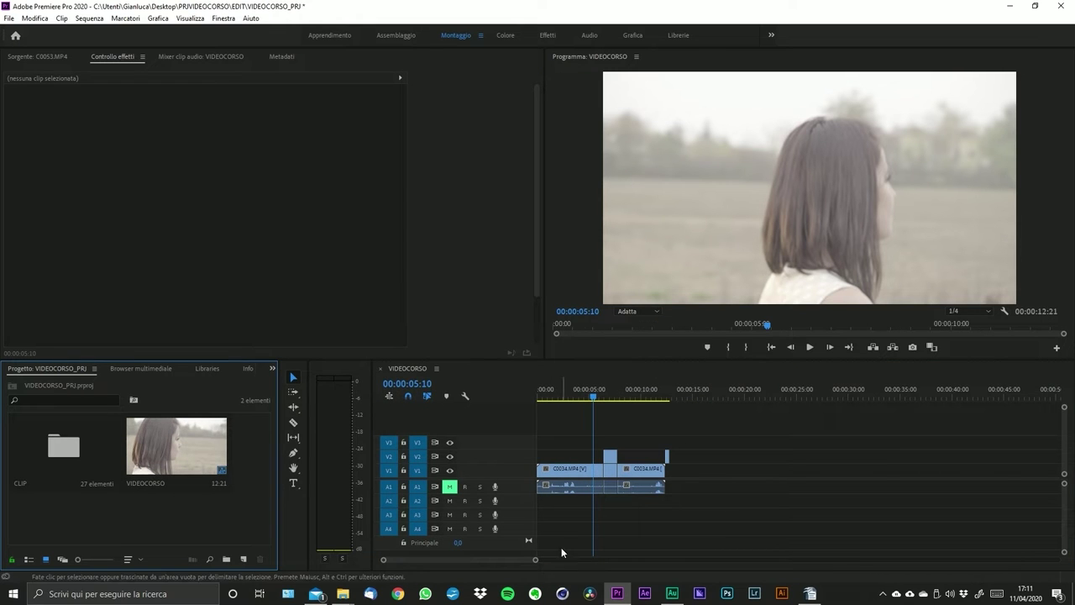
- With snapping off, nudge the C0033 clip on V2, re-enable snapping, and scrub to 00:00:06:09
{"action": "left_click_drag", "start_coordinate": [535, 559], "coordinate": [459, 559]}
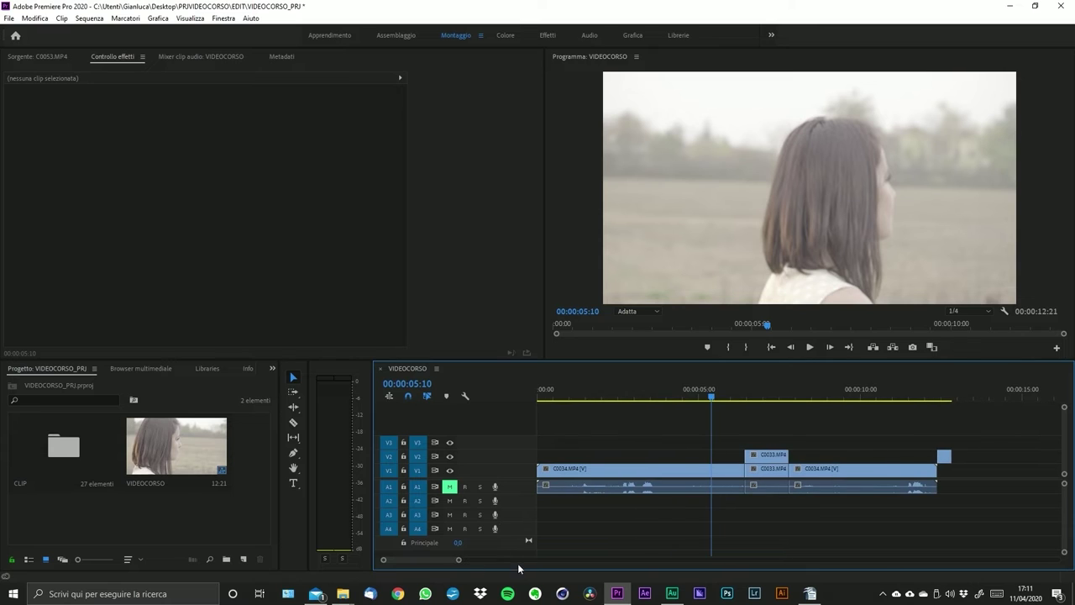
{"action": "left_click", "coordinate": [408, 396]}
{"action": "mouse_move", "coordinate": [766, 458]}
{"action": "left_mouse_down"}
{"action": "mouse_move", "coordinate": [716, 460]}
{"action": "mouse_move", "coordinate": [989, 468]}
{"action": "mouse_move", "coordinate": [957, 476]}
{"action": "mouse_move", "coordinate": [966, 481]}
{"action": "mouse_move", "coordinate": [768, 468]}
{"action": "mouse_move", "coordinate": [499, 538]}
{"action": "mouse_move", "coordinate": [414, 402]}
{"action": "mouse_move", "coordinate": [694, 477]}
{"action": "mouse_move", "coordinate": [765, 464]}
{"action": "mouse_move", "coordinate": [742, 461]}
{"action": "mouse_move", "coordinate": [728, 463]}
{"action": "mouse_move", "coordinate": [981, 475]}
{"action": "mouse_move", "coordinate": [767, 463]}
{"action": "left_mouse_up"}
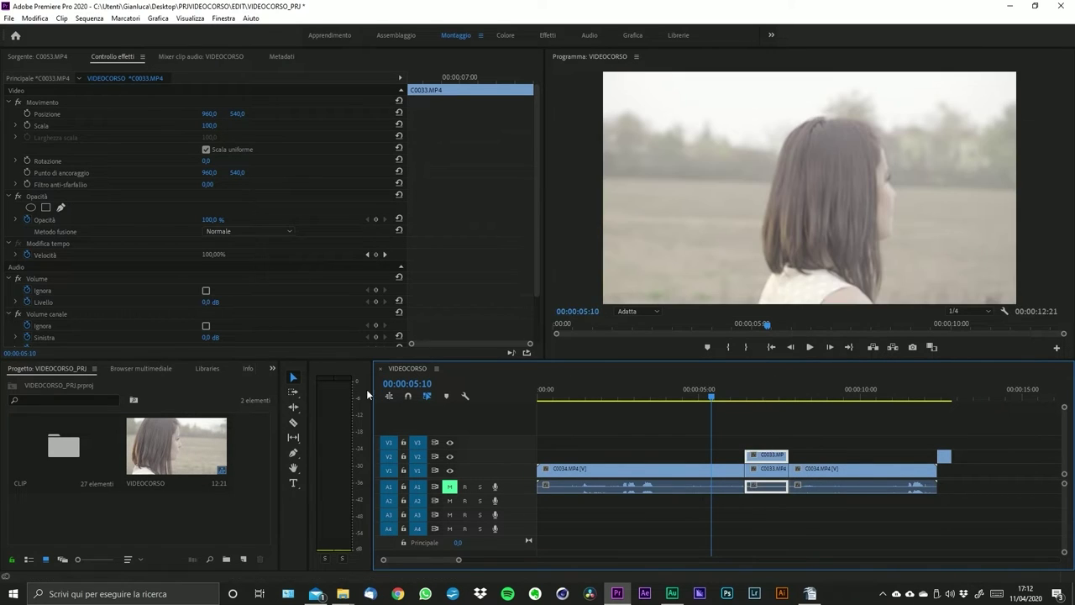
{"action": "left_click", "coordinate": [404, 396]}
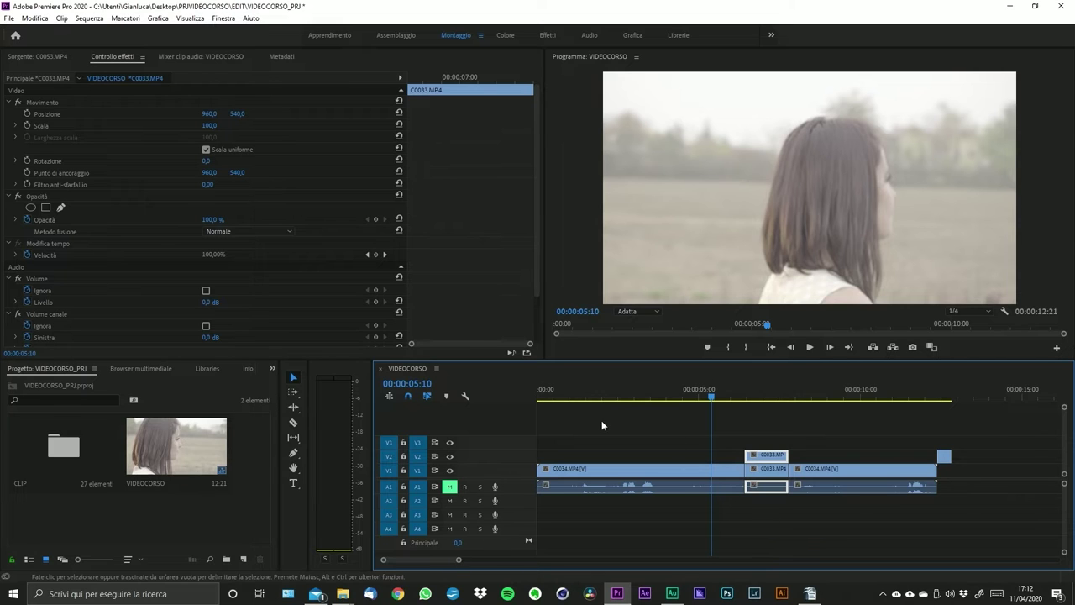
{"action": "left_click_drag", "start_coordinate": [718, 398], "coordinate": [742, 398]}
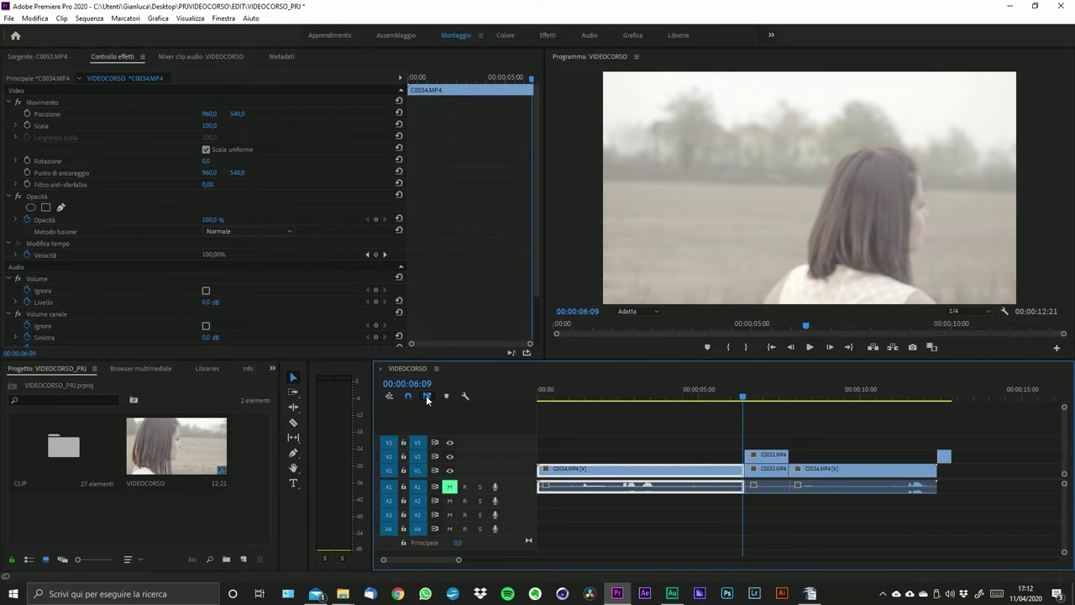
- Shift the C0034 audio six frames and its video 15 frames later, selecting each separately
{"action": "left_click", "coordinate": [610, 470], "text": "alt"}
{"action": "left_click", "coordinate": [642, 488], "text": "alt"}
{"action": "left_click", "coordinate": [631, 470], "text": "alt"}
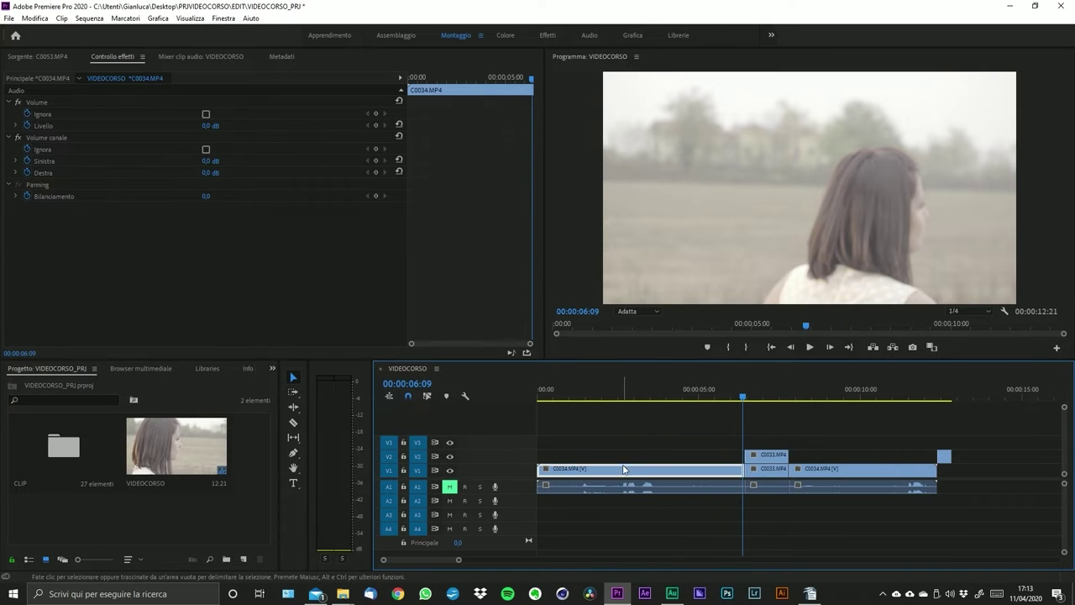
{"action": "left_click_drag", "start_coordinate": [617, 430], "coordinate": [652, 511]}
{"action": "left_click", "coordinate": [644, 488], "text": "alt"}
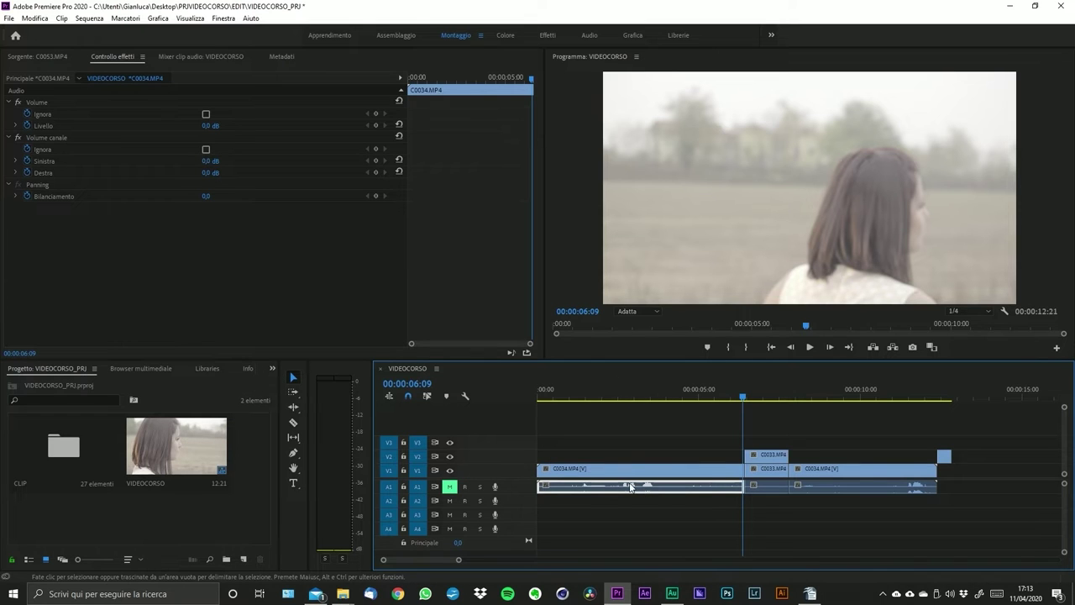
{"action": "left_click_drag", "start_coordinate": [580, 490], "coordinate": [599, 489]}
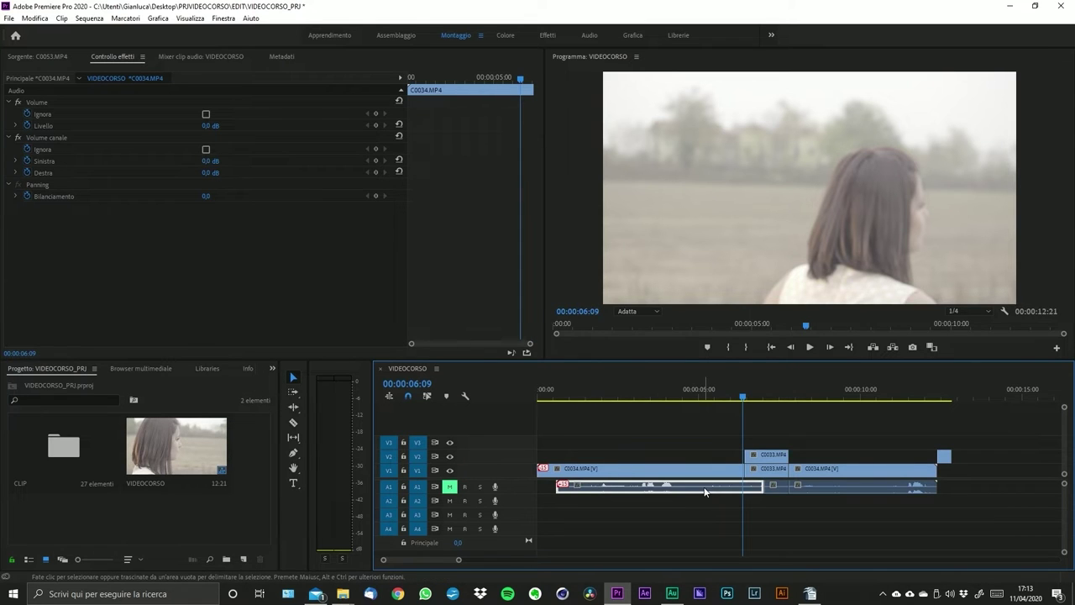
{"action": "left_click", "coordinate": [566, 475], "text": "alt"}
{"action": "mouse_move", "coordinate": [566, 475]}
{"action": "left_mouse_down"}
{"action": "mouse_move", "coordinate": [588, 476]}
{"action": "mouse_move", "coordinate": [569, 487]}
{"action": "left_mouse_up"}
{"action": "left_click", "coordinate": [615, 521]}
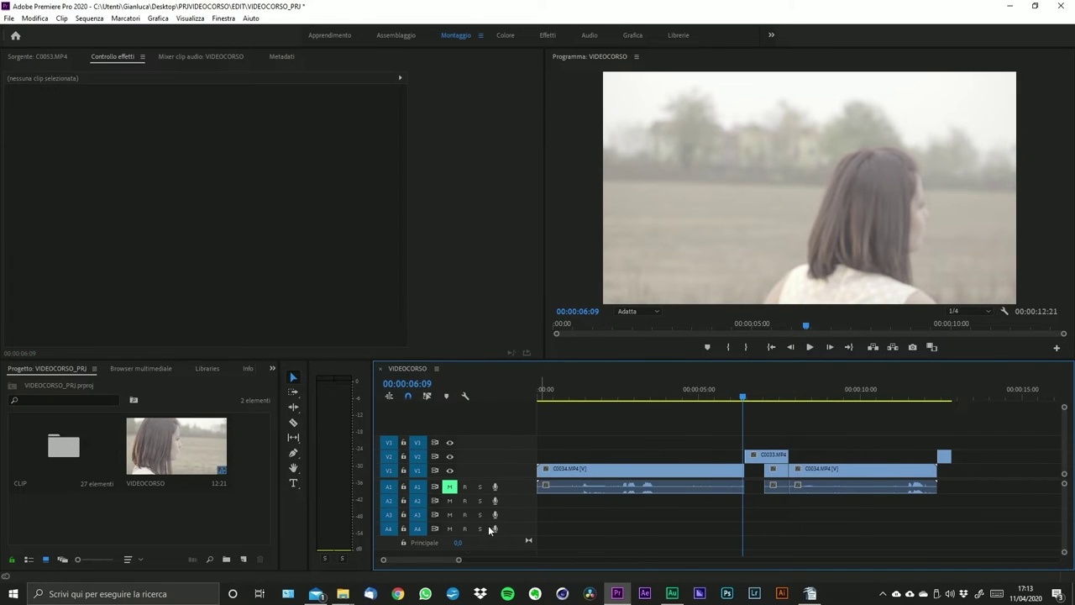
- Move the first C0034 clip onto track V2 at 00:00 and zoom out to see all clips
{"action": "scroll", "coordinate": [461, 560], "scroll_direction": "up", "scroll_amount": 2}
{"action": "scroll", "coordinate": [652, 501], "scroll_direction": "up", "scroll_amount": 3}
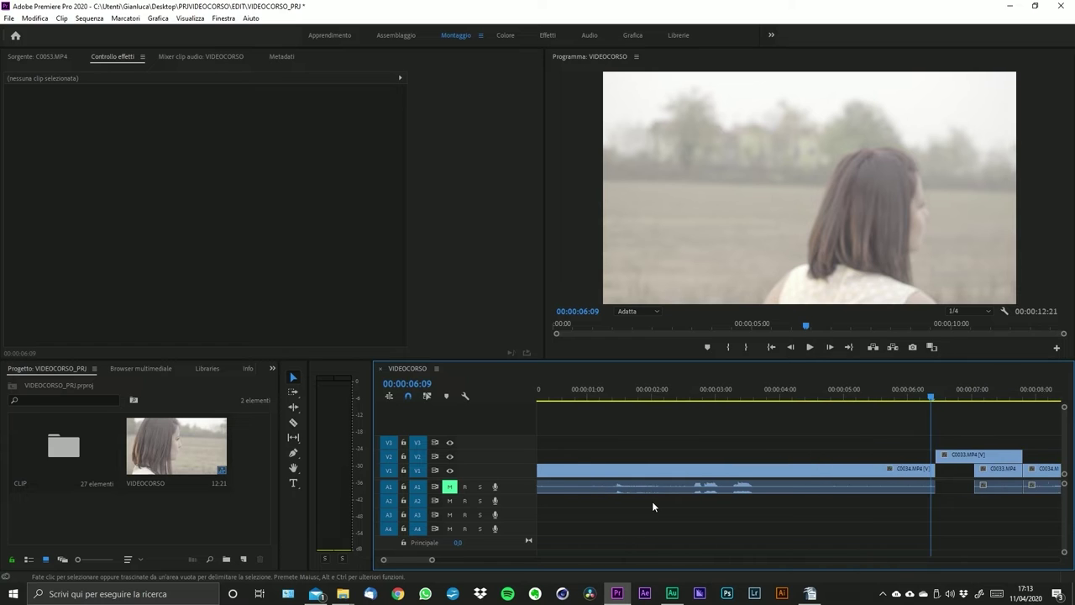
{"action": "left_click_drag", "start_coordinate": [616, 476], "coordinate": [581, 455]}
{"action": "left_click", "coordinate": [601, 474]}
{"action": "left_click_drag", "start_coordinate": [431, 560], "coordinate": [540, 560]}
{"action": "left_click", "coordinate": [614, 518]}
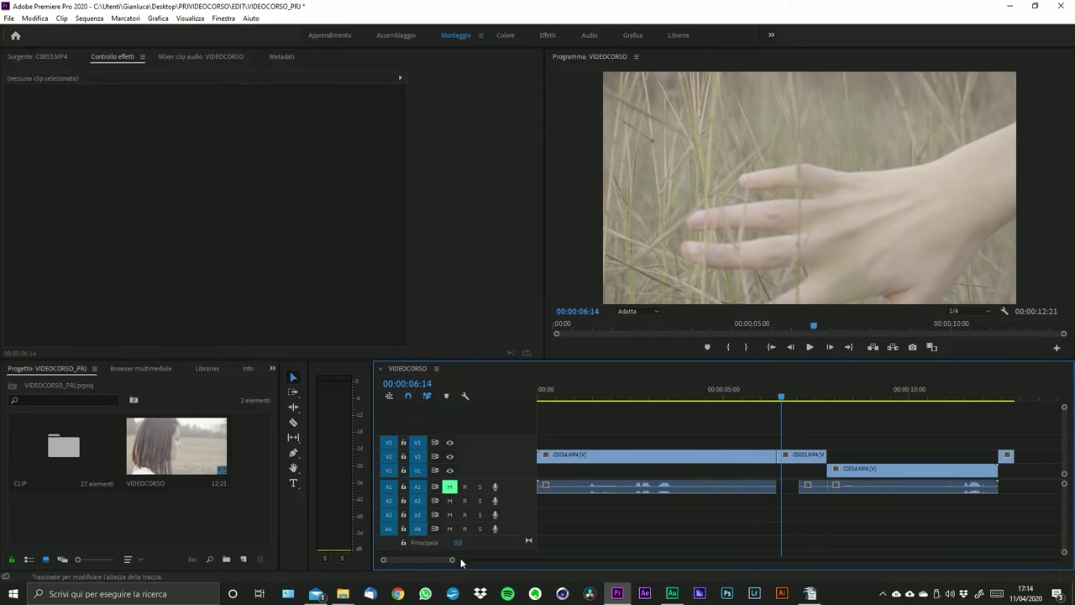
- Select the first C0034 clip and mark it at 00:00:05:05
{"action": "left_click_drag", "start_coordinate": [452, 560], "coordinate": [483, 560]}
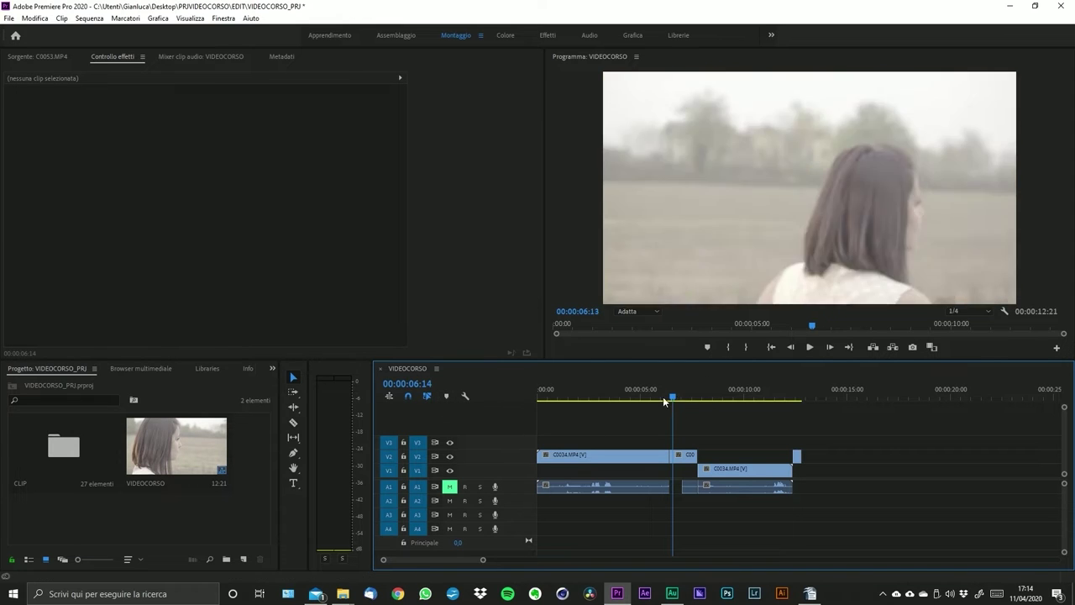
{"action": "left_click", "coordinate": [644, 396]}
{"action": "left_click", "coordinate": [604, 455]}
{"action": "left_click", "coordinate": [450, 397]}
{"action": "right_click", "coordinate": [644, 465]}
{"action": "left_click", "coordinate": [613, 507]}
- Zoom in on the new marker, check the timeline view options, and zoom back out
{"action": "left_click_drag", "start_coordinate": [481, 561], "coordinate": [401, 560]}
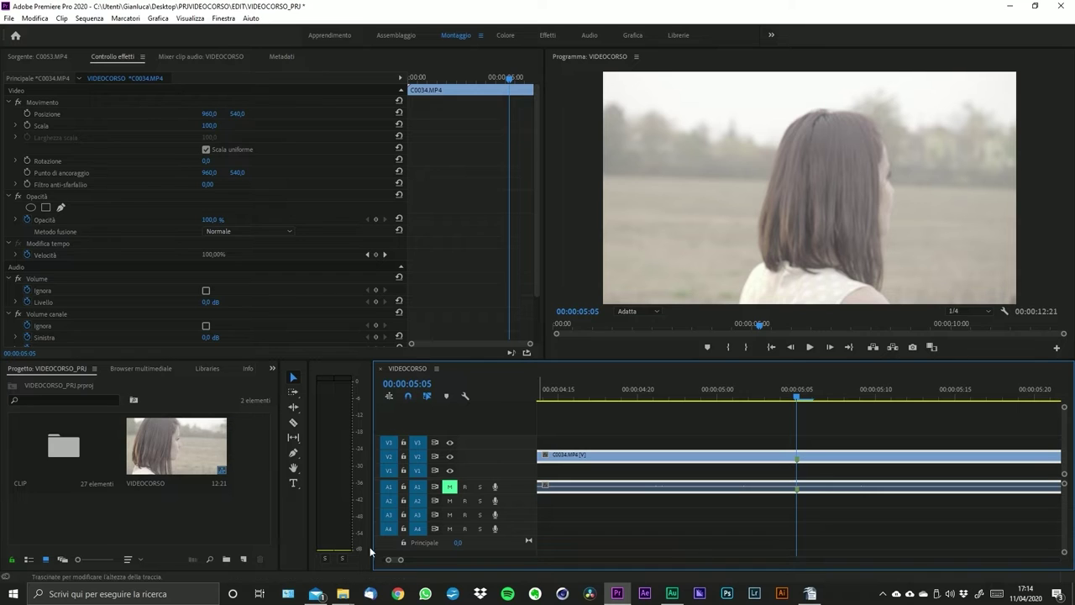
{"action": "left_click_drag", "start_coordinate": [403, 560], "coordinate": [447, 560]}
{"action": "left_click", "coordinate": [466, 398]}
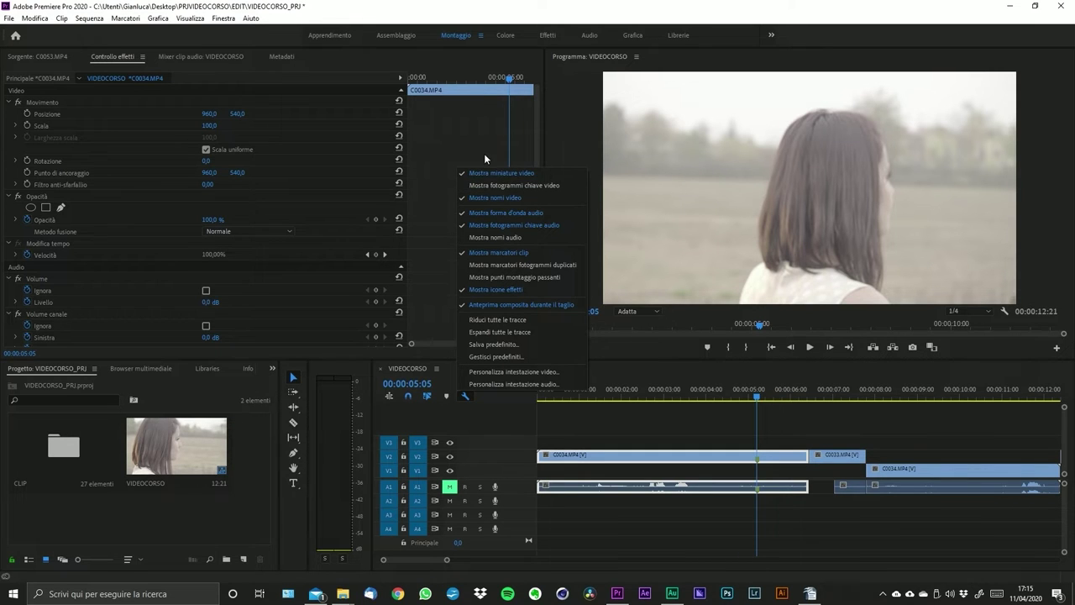
{"action": "left_click", "coordinate": [468, 401]}
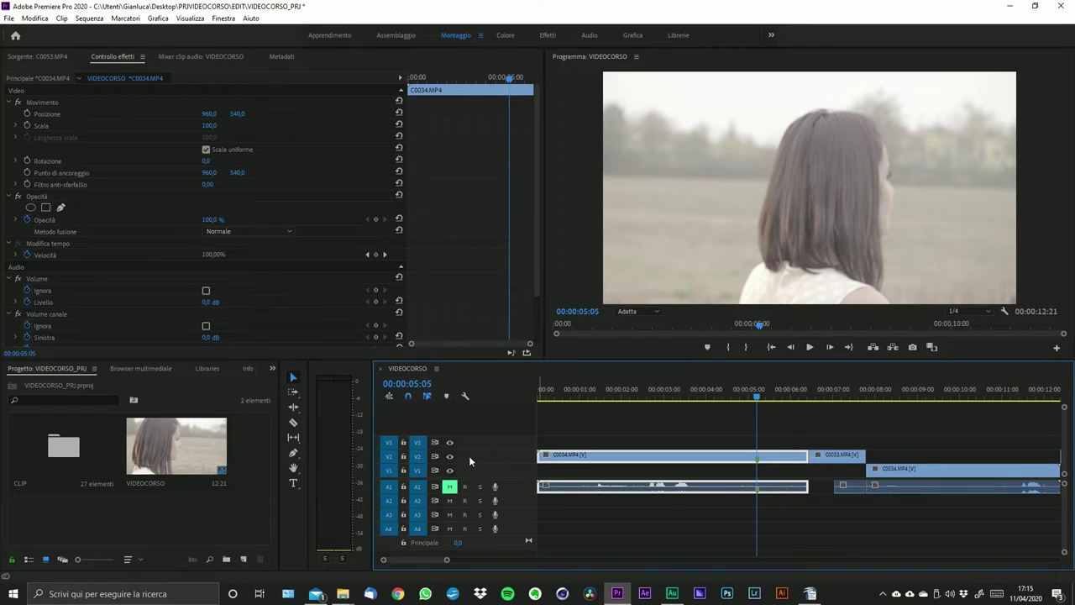
{"action": "left_click_drag", "start_coordinate": [446, 559], "coordinate": [514, 561]}
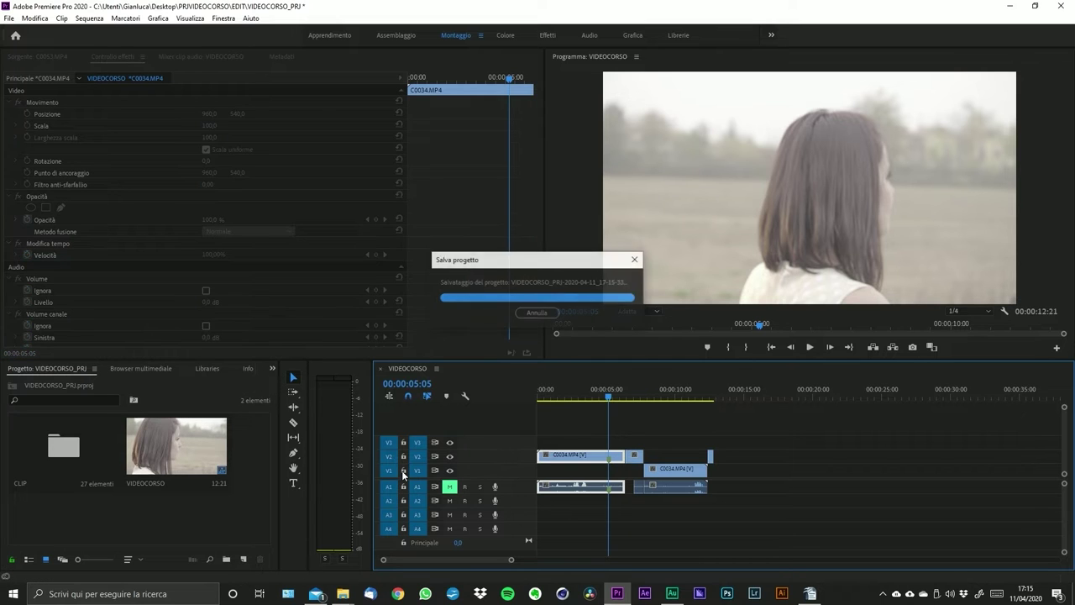
- Lock and unlock tracks V1 and V2, leaving both editable, and zoom in on the clips
{"action": "left_click", "coordinate": [403, 469]}
{"action": "left_click", "coordinate": [403, 469]}
{"action": "left_click", "coordinate": [403, 456]}
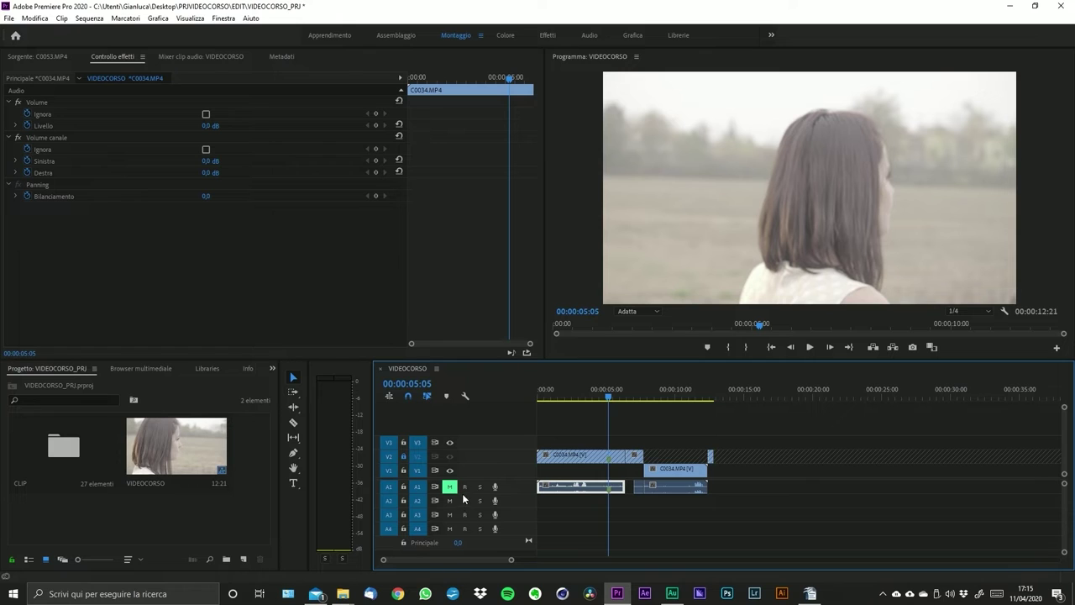
{"action": "left_click", "coordinate": [403, 456]}
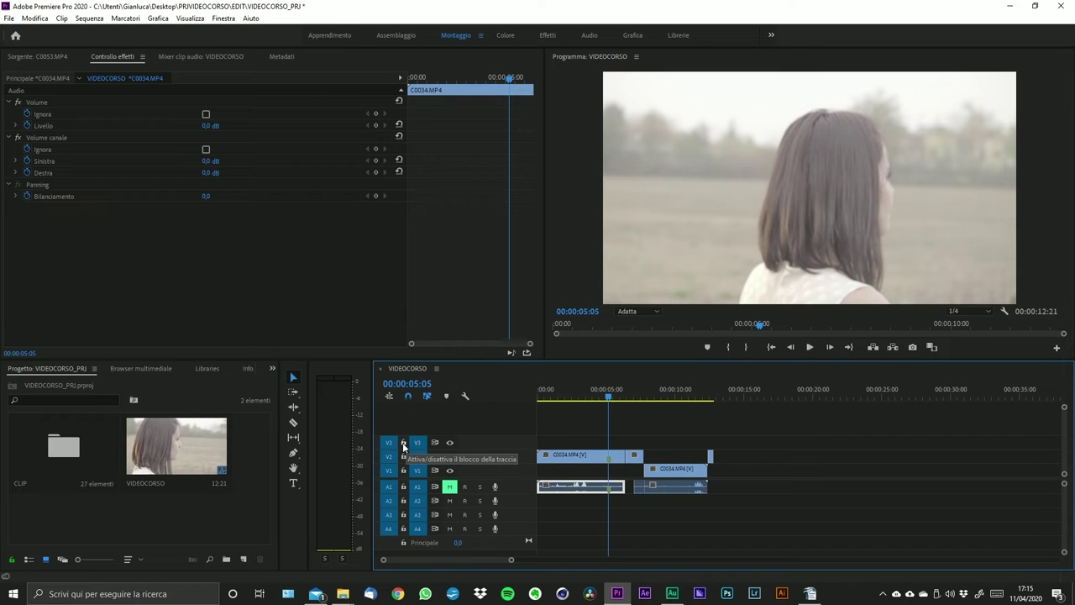
{"action": "left_click_drag", "start_coordinate": [511, 560], "coordinate": [617, 506]}
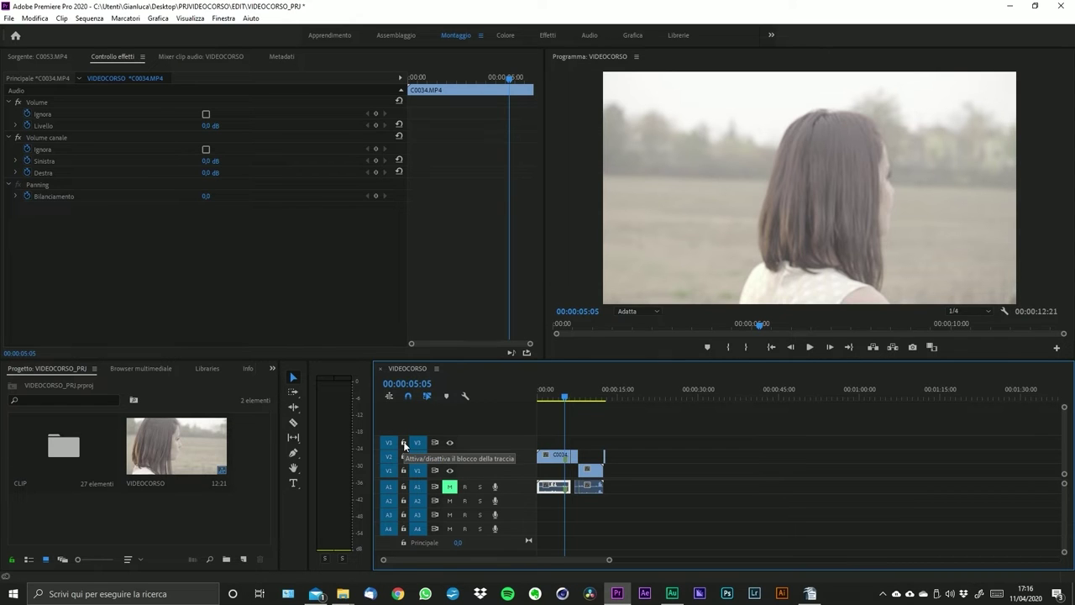
{"action": "key", "text": "="}
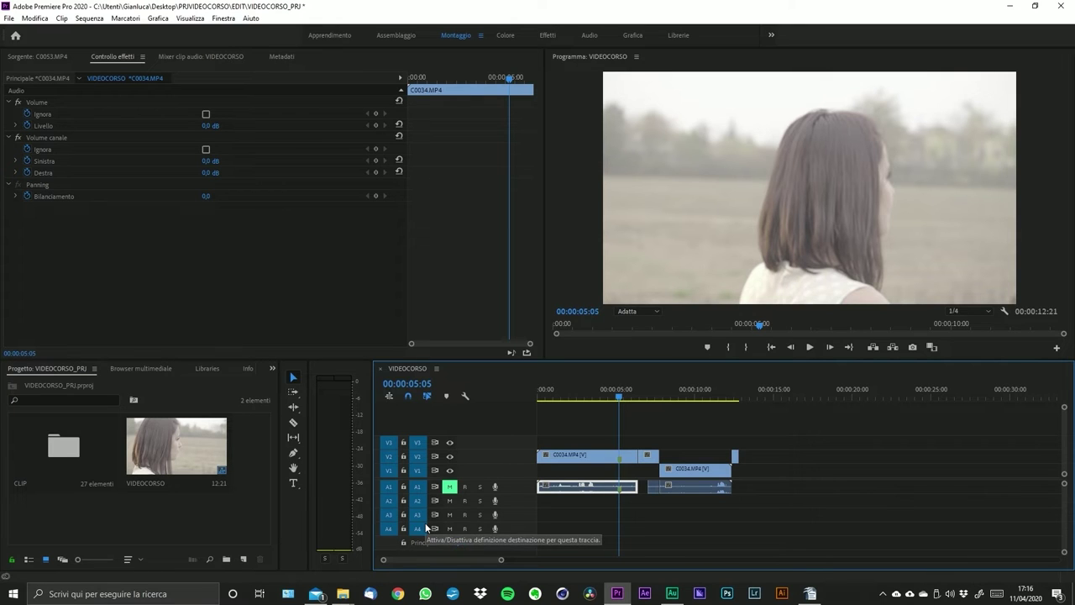
- Compare the output with V2 hidden and shown, then place the C0033 hand clip on V3 near five seconds
{"action": "left_click", "coordinate": [470, 464]}
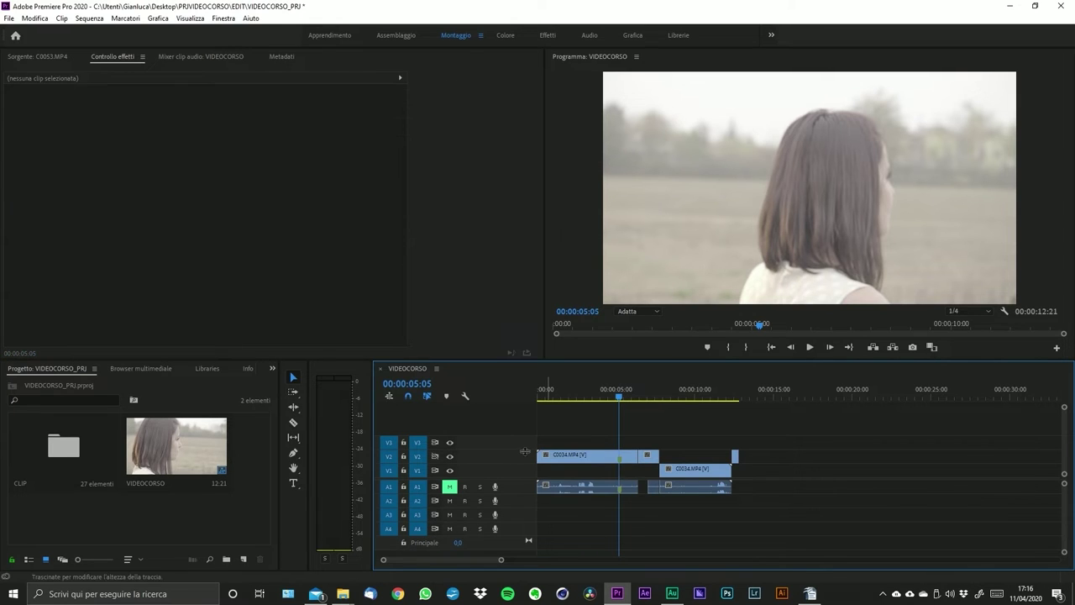
{"action": "left_click", "coordinate": [449, 457]}
{"action": "left_click", "coordinate": [449, 456]}
{"action": "left_click", "coordinate": [449, 457]}
{"action": "left_click", "coordinate": [450, 457]}
{"action": "left_click", "coordinate": [449, 457]}
{"action": "left_click", "coordinate": [449, 457]}
{"action": "left_click_drag", "start_coordinate": [651, 458], "coordinate": [625, 444]}
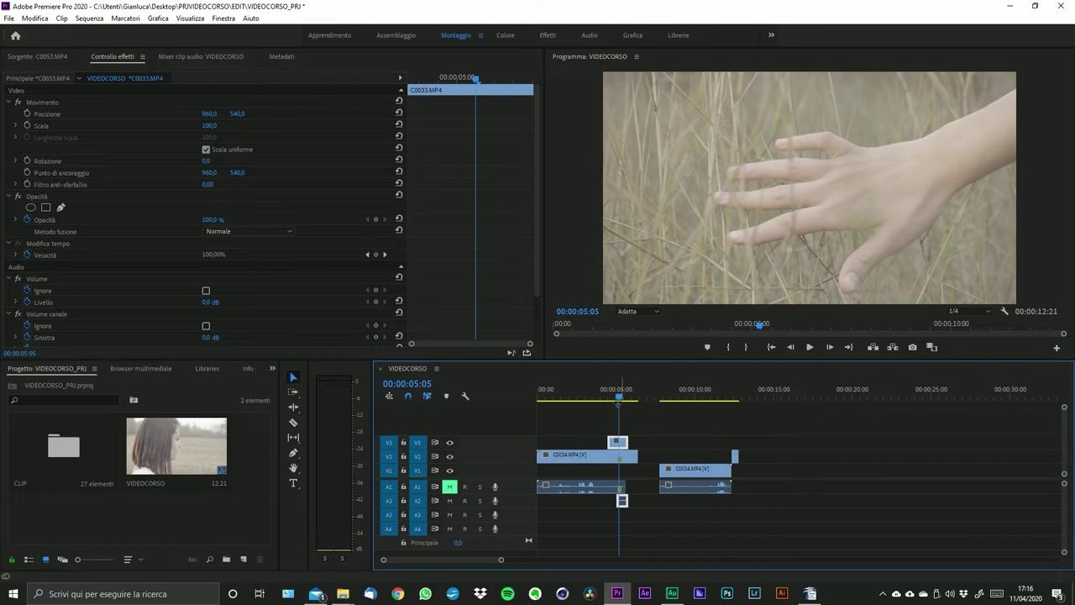
- Hide and reshow track V3 to compare the shots, then unmute audio track A1
{"action": "left_click", "coordinate": [449, 442]}
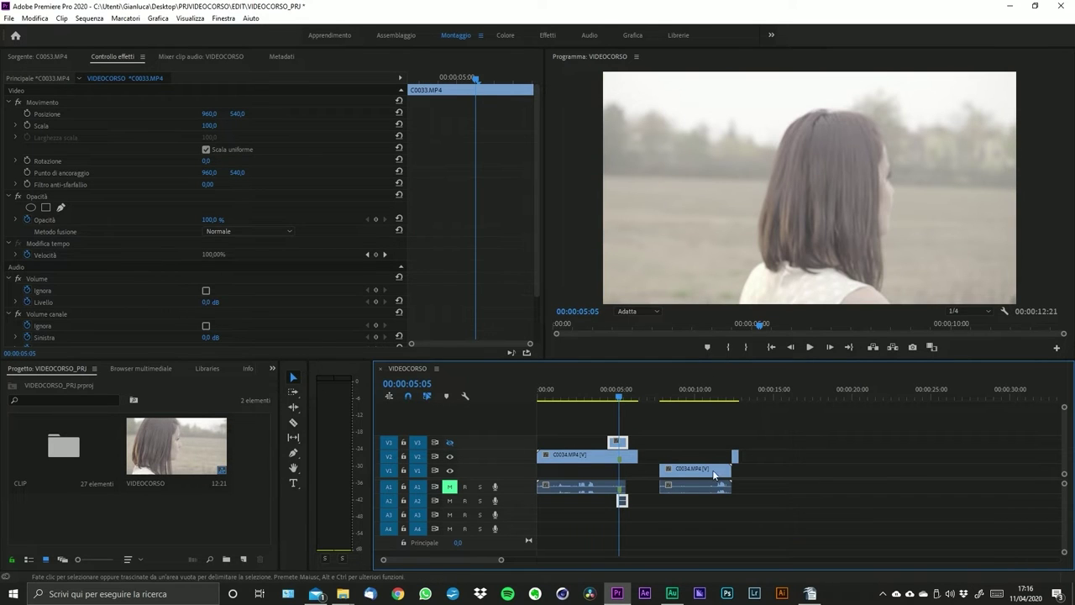
{"action": "left_click", "coordinate": [450, 456]}
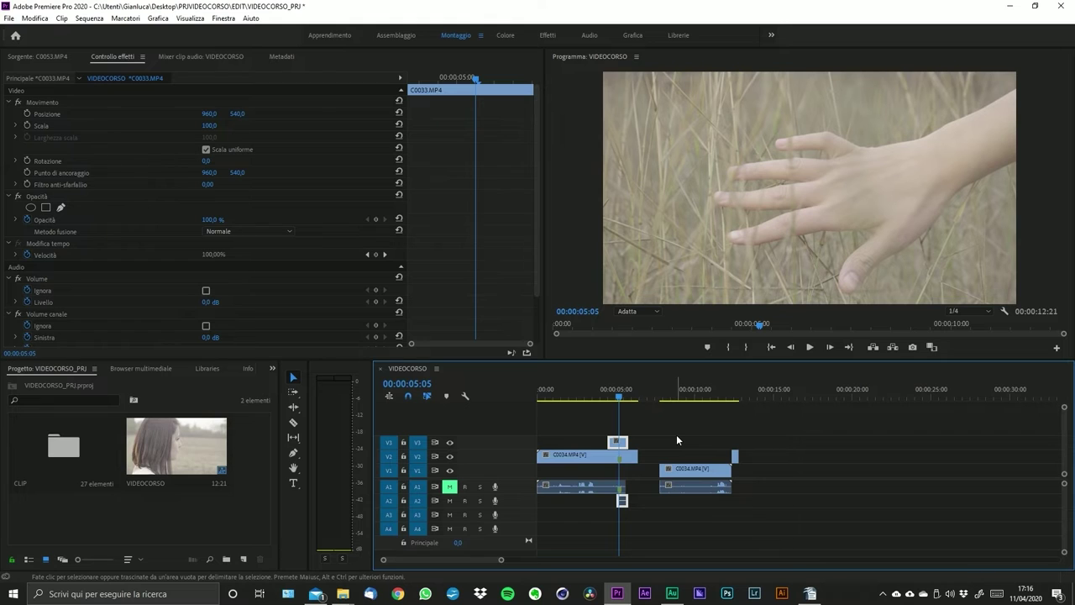
{"action": "left_click", "coordinate": [450, 486]}
{"action": "right_click", "coordinate": [512, 486]}
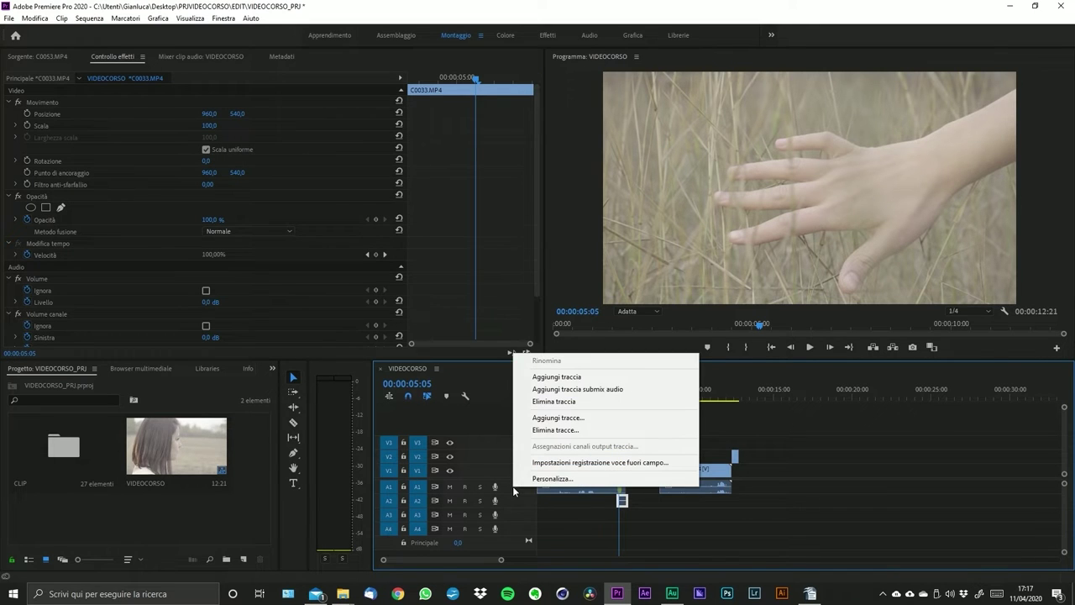
{"action": "left_click", "coordinate": [531, 482]}
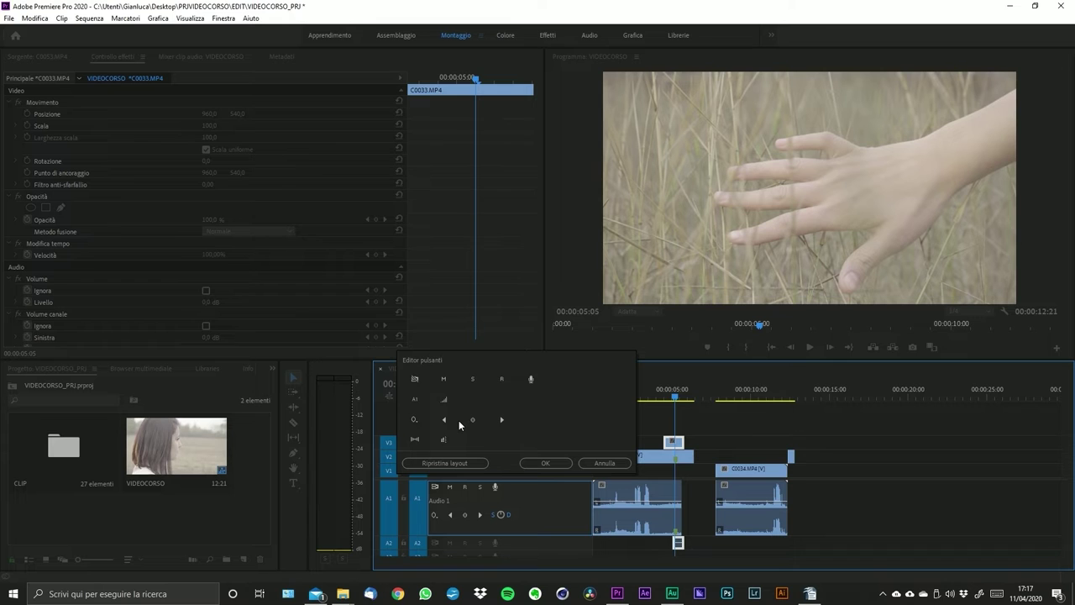
{"action": "left_click", "coordinate": [600, 463]}
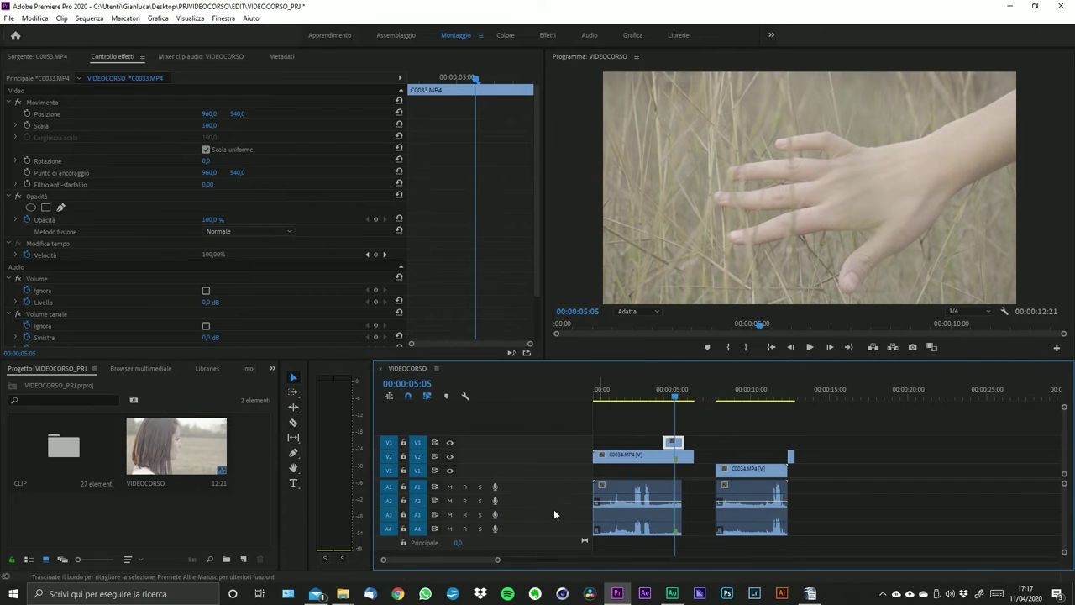
{"action": "key", "text": "minus"}
{"action": "key", "text": "minus"}
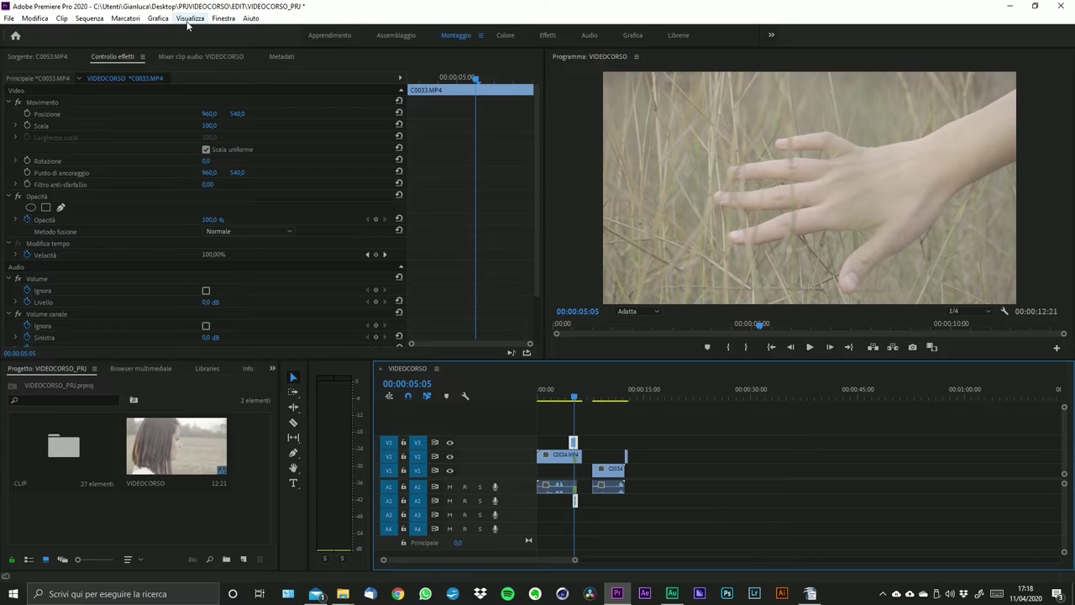
- Show the Tools panel from the Finestra menu's Strumenti entry
{"action": "left_click", "coordinate": [222, 18]}
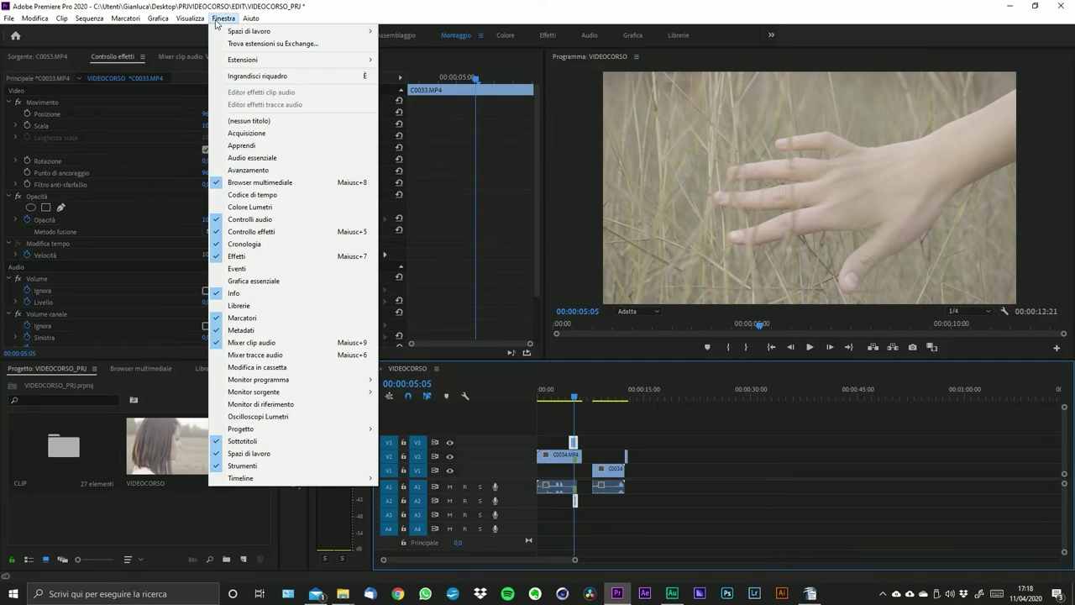
{"action": "mouse_move", "coordinate": [223, 18]}
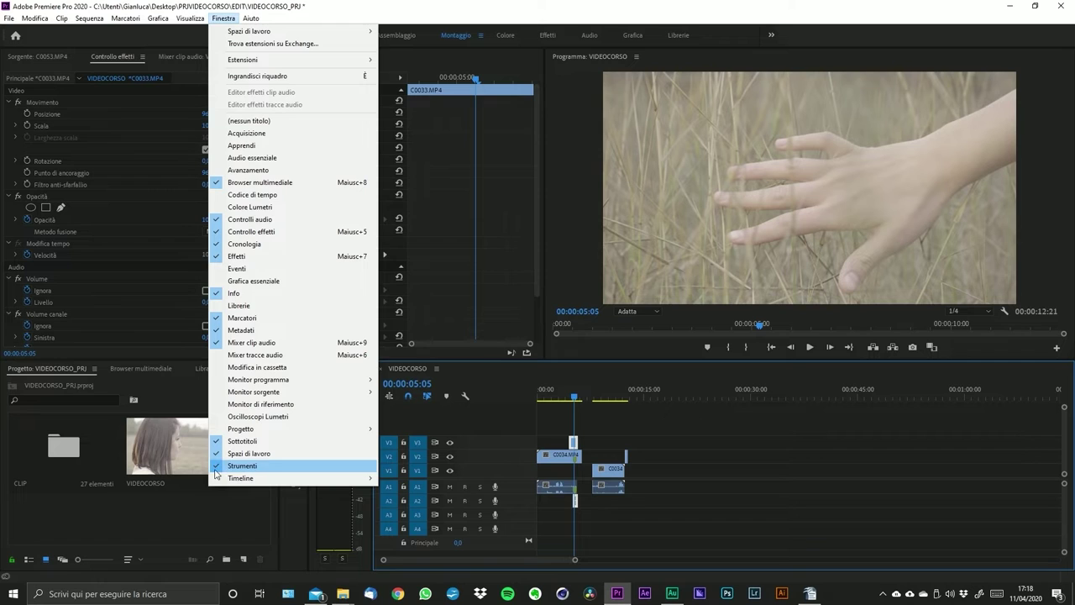
{"action": "left_click", "coordinate": [292, 189]}
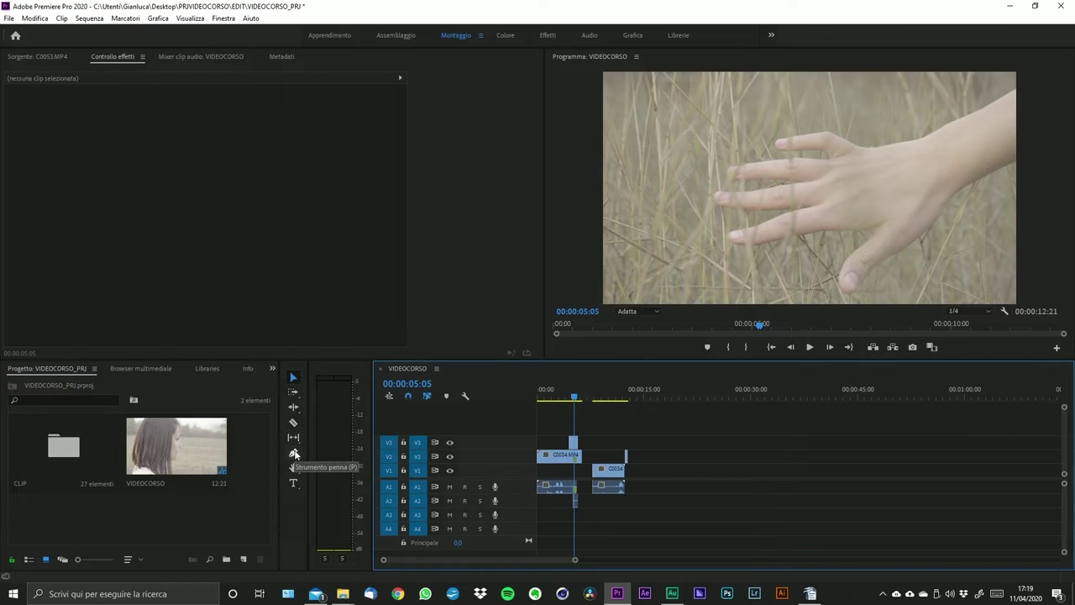
- Move the C0033 hand shot and its audio from V3 onto V2/A1 after the second C0034 clip
{"action": "left_click", "coordinate": [295, 382]}
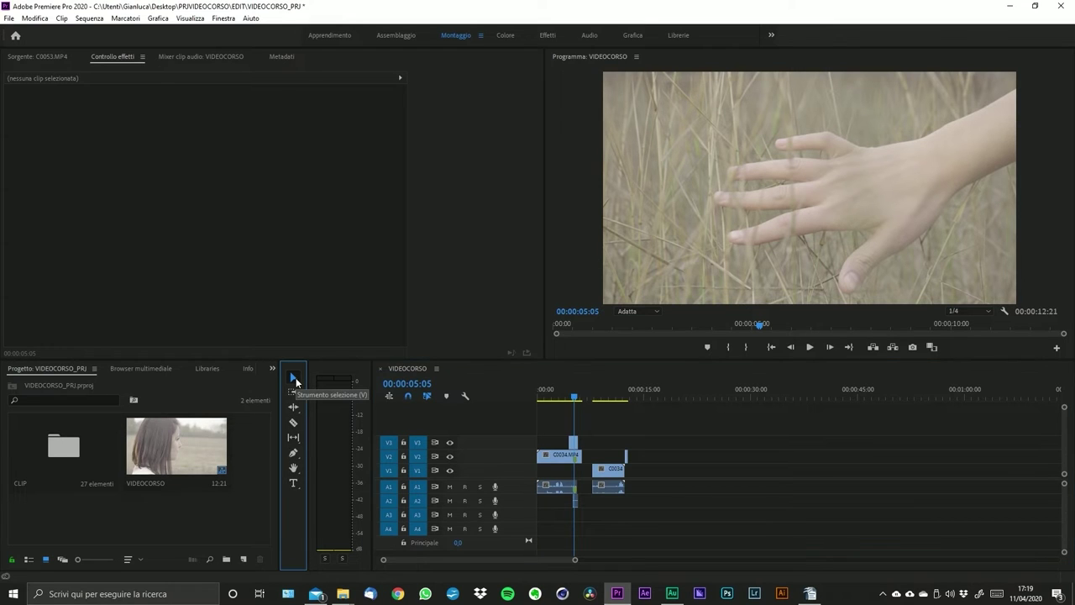
{"action": "left_click_drag", "start_coordinate": [571, 441], "coordinate": [563, 499]}
{"action": "left_click", "coordinate": [608, 468]}
{"action": "left_click_drag", "start_coordinate": [699, 417], "coordinate": [609, 468]}
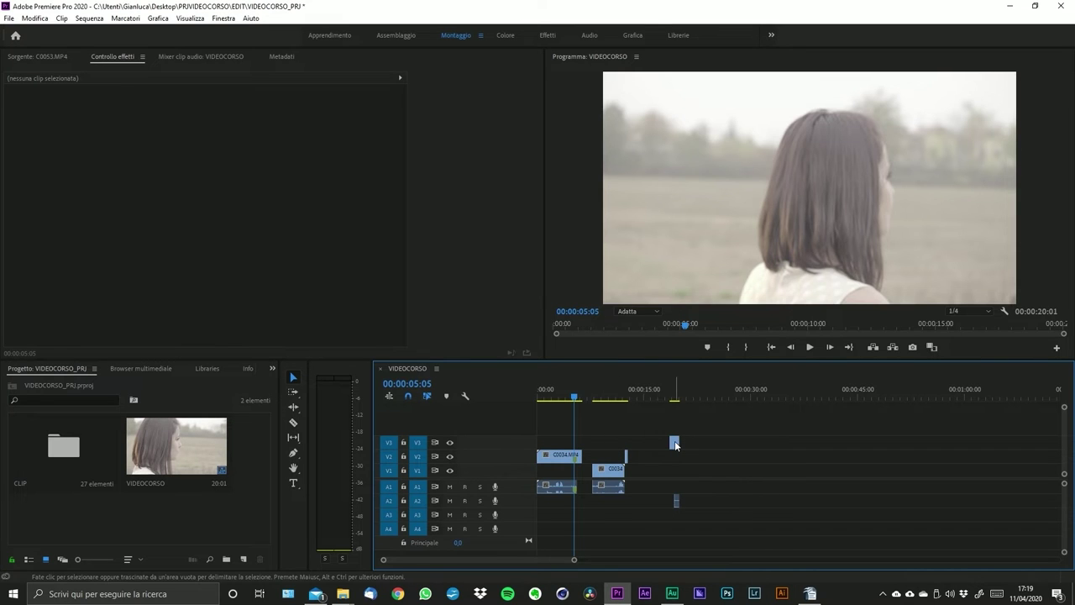
{"action": "left_click_drag", "start_coordinate": [674, 442], "coordinate": [632, 441]}
{"action": "left_click_drag", "start_coordinate": [683, 417], "coordinate": [547, 517]}
{"action": "left_click_drag", "start_coordinate": [635, 503], "coordinate": [631, 487]}
{"action": "left_click", "coordinate": [661, 510]}
{"action": "left_click_drag", "start_coordinate": [628, 442], "coordinate": [632, 456]}
{"action": "left_click", "coordinate": [665, 473]}
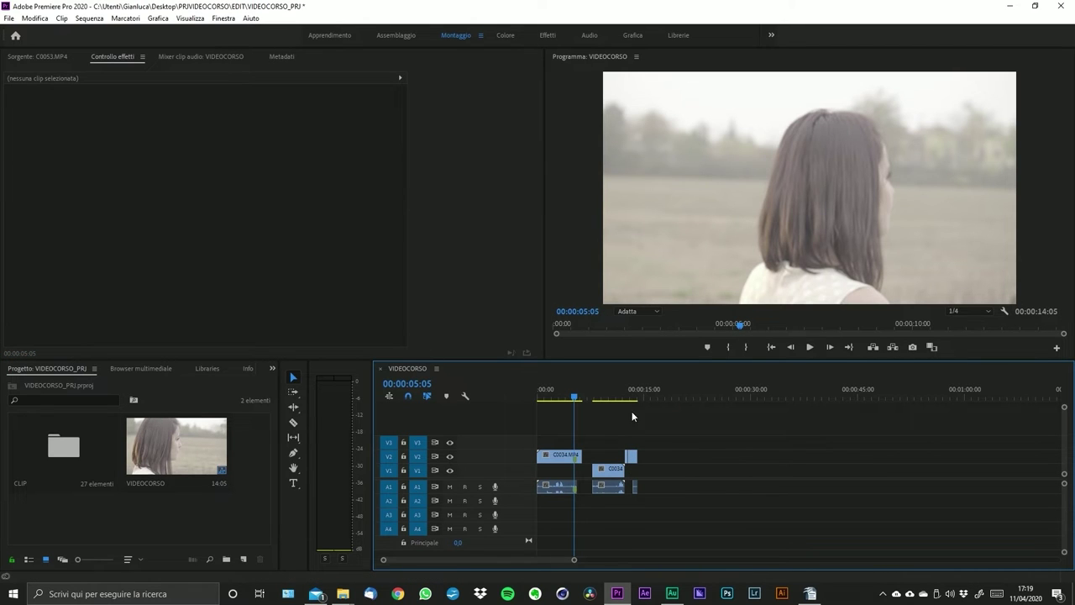
{"action": "key", "text": "="}
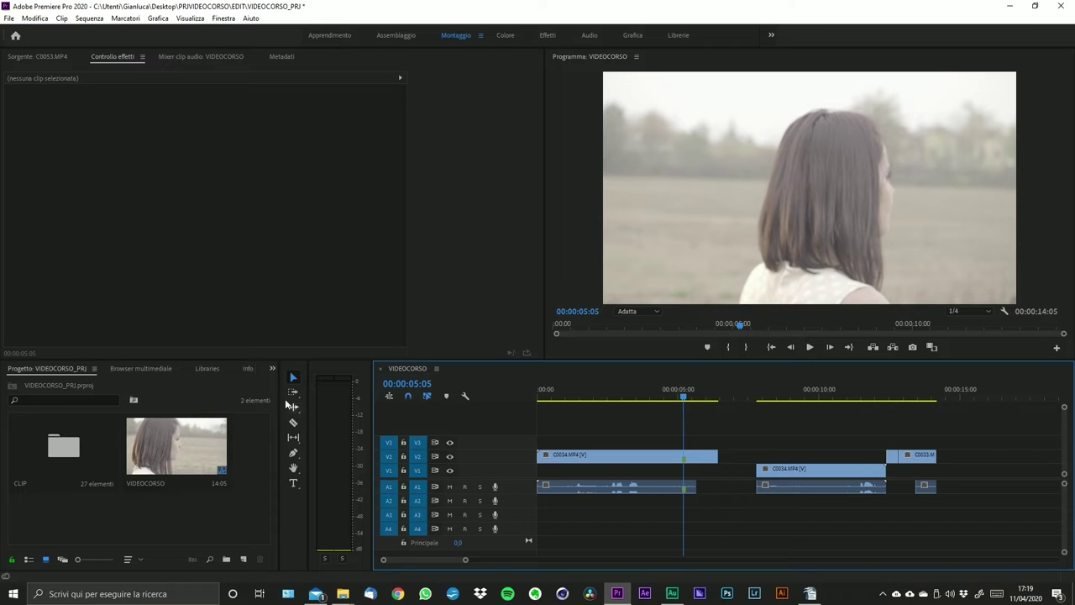
{"action": "left_click_drag", "start_coordinate": [465, 560], "coordinate": [483, 560]}
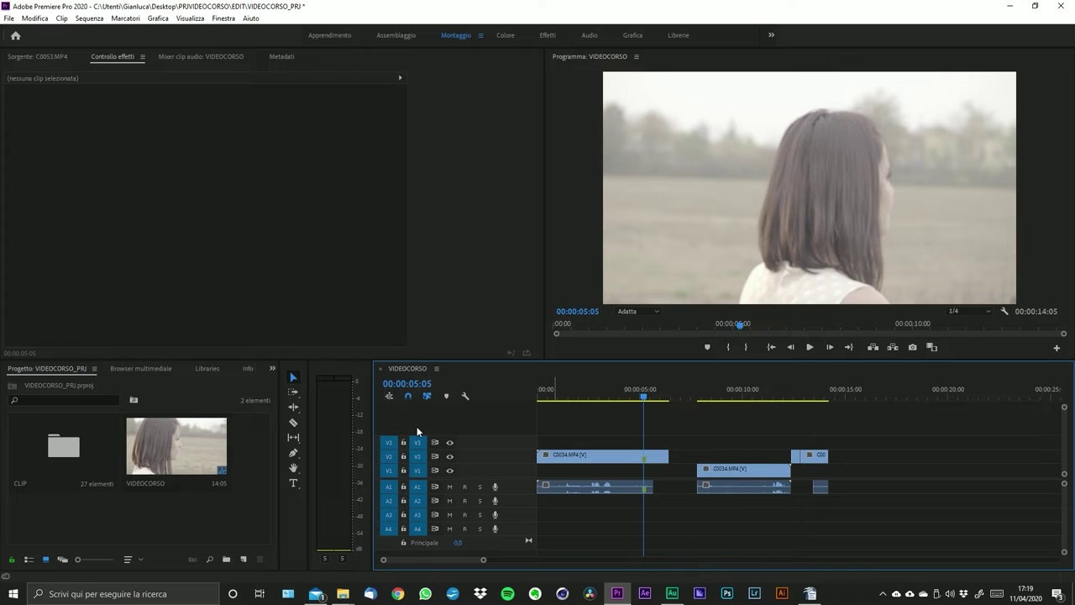
- Razor the V2 C0034 clip at three points, with snapping off for one cut
{"action": "left_click", "coordinate": [292, 424]}
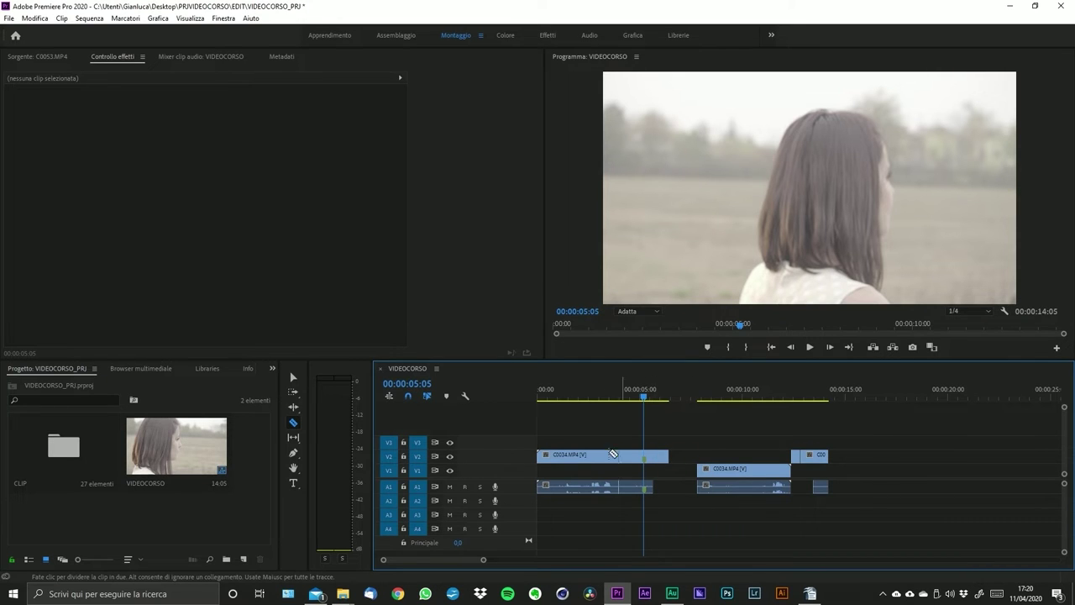
{"action": "left_click", "coordinate": [593, 456]}
{"action": "left_click", "coordinate": [644, 456]}
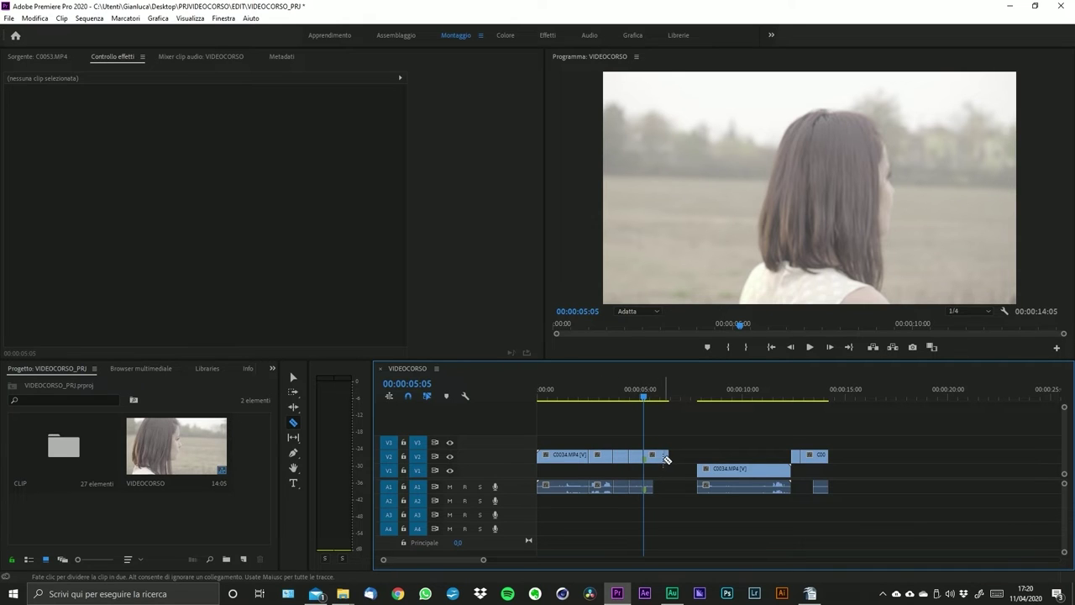
{"action": "left_click", "coordinate": [406, 398]}
{"action": "left_click", "coordinate": [595, 456]}
{"action": "left_click", "coordinate": [409, 398]}
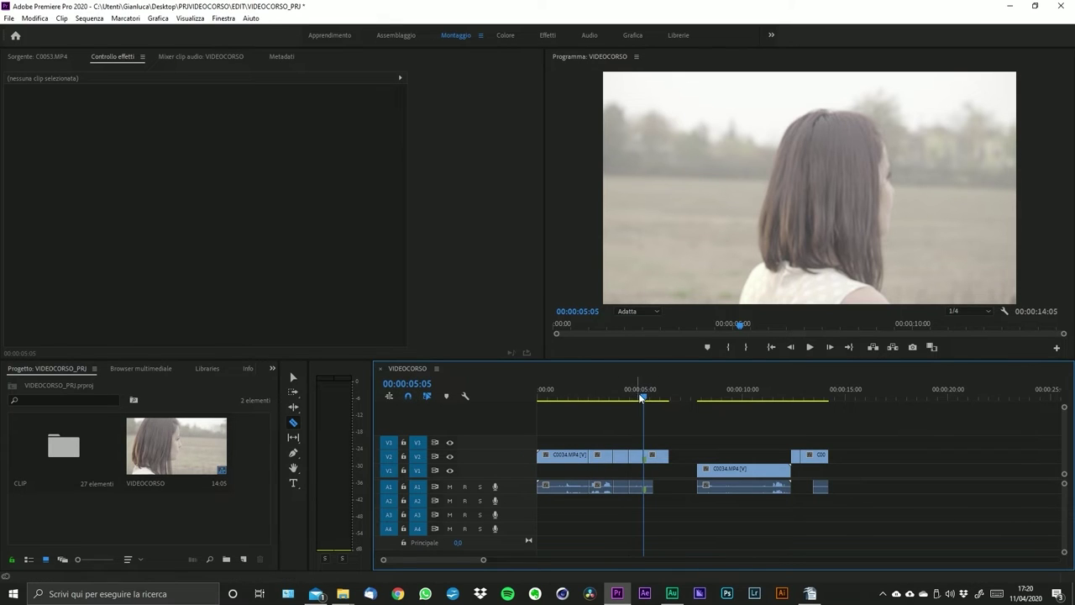
{"action": "left_click", "coordinate": [563, 400]}
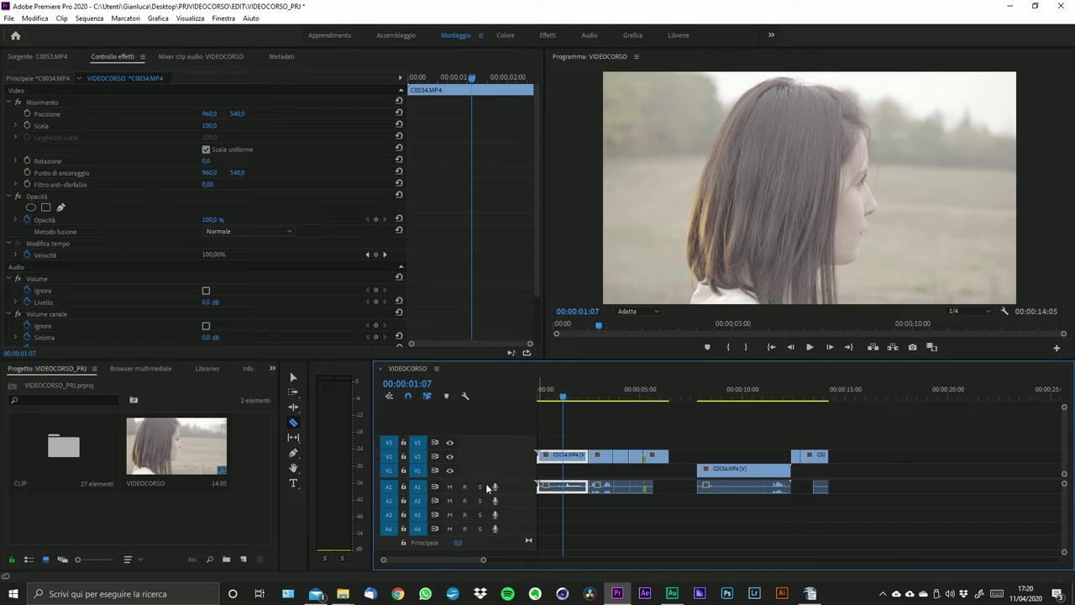
- Mute audio track A1 and scrub the playhead to 00:00:02:10
{"action": "left_click", "coordinate": [449, 486]}
{"action": "left_click", "coordinate": [573, 396]}
{"action": "left_click_drag", "start_coordinate": [573, 396], "coordinate": [587, 396]}
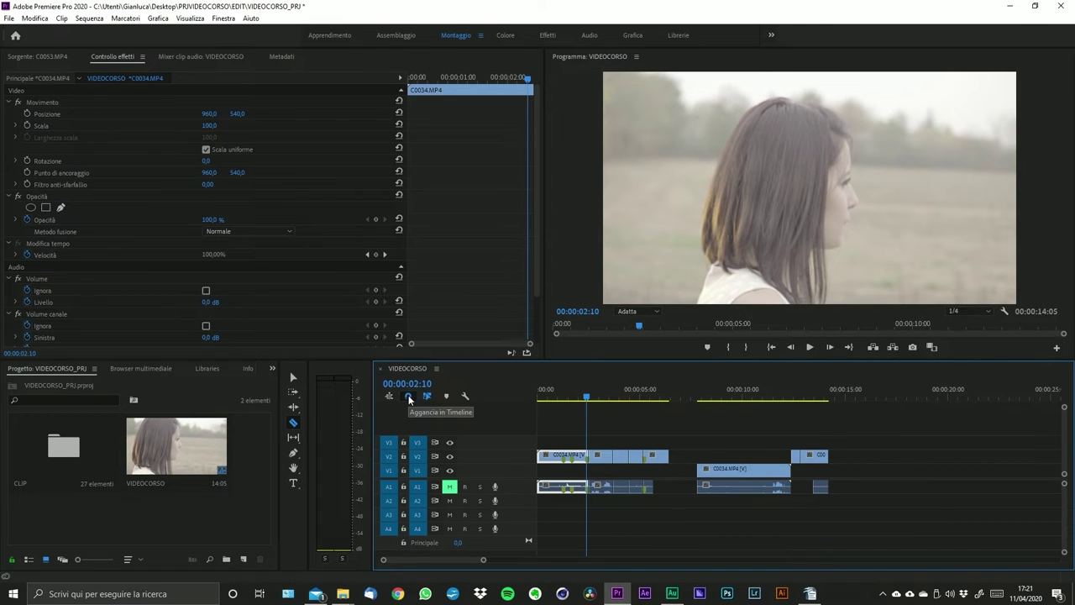
{"action": "left_click", "coordinate": [293, 468]}
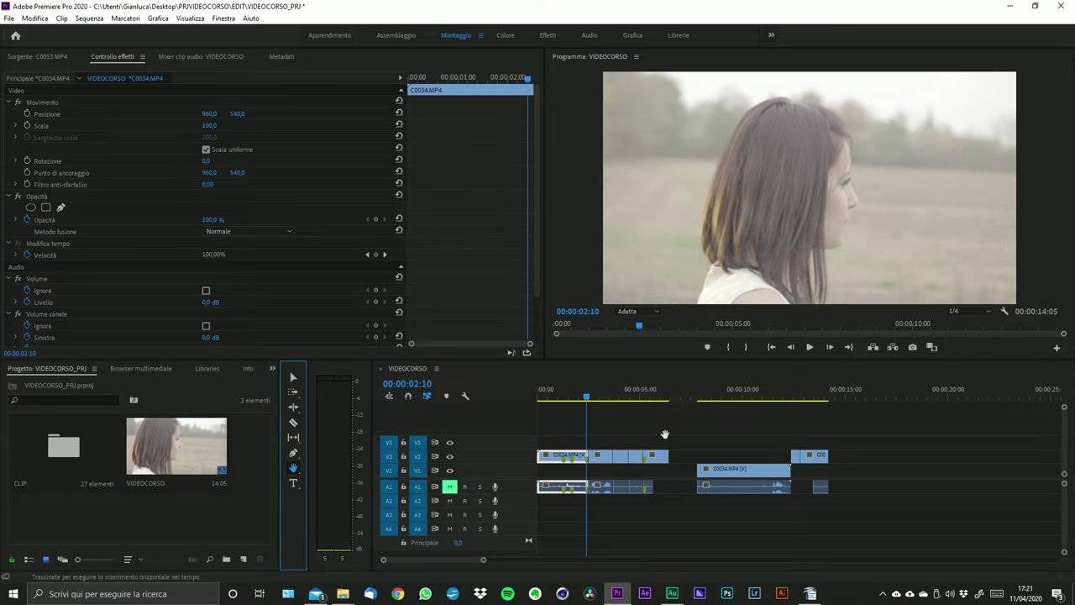
- Pan the timeline and jump the playhead to the next edit point at 00:00:04:17
{"action": "scroll", "coordinate": [665, 434], "scroll_direction": "down", "scroll_amount": 10}
{"action": "scroll", "coordinate": [720, 475], "scroll_direction": "up", "scroll_amount": 5}
{"action": "left_click", "coordinate": [758, 228]}
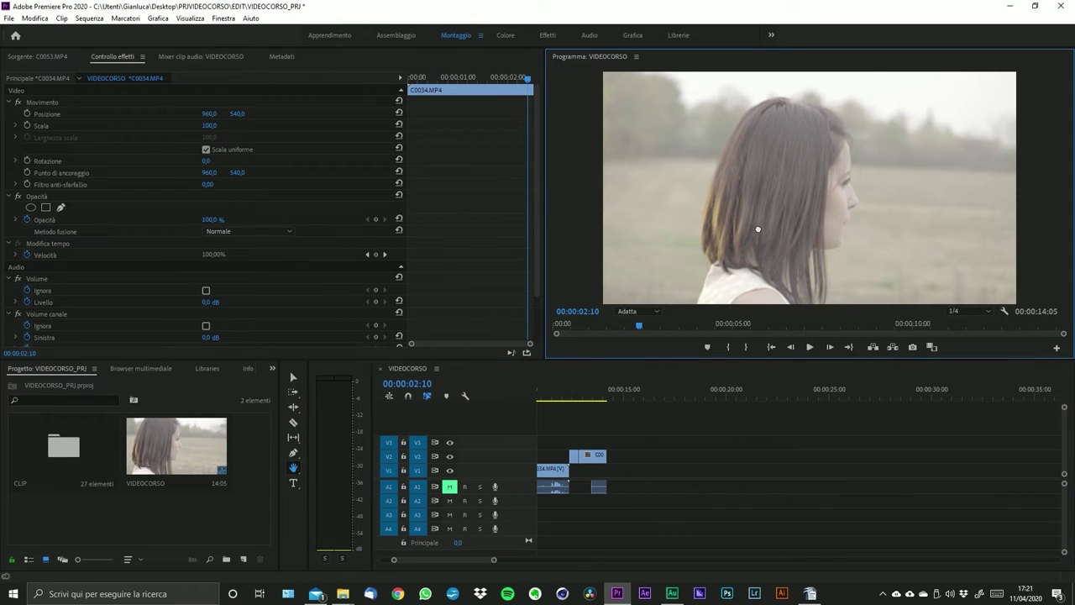
{"action": "left_click_drag", "start_coordinate": [714, 463], "coordinate": [622, 456]}
{"action": "scroll", "coordinate": [819, 437], "scroll_direction": "down", "scroll_amount": 15}
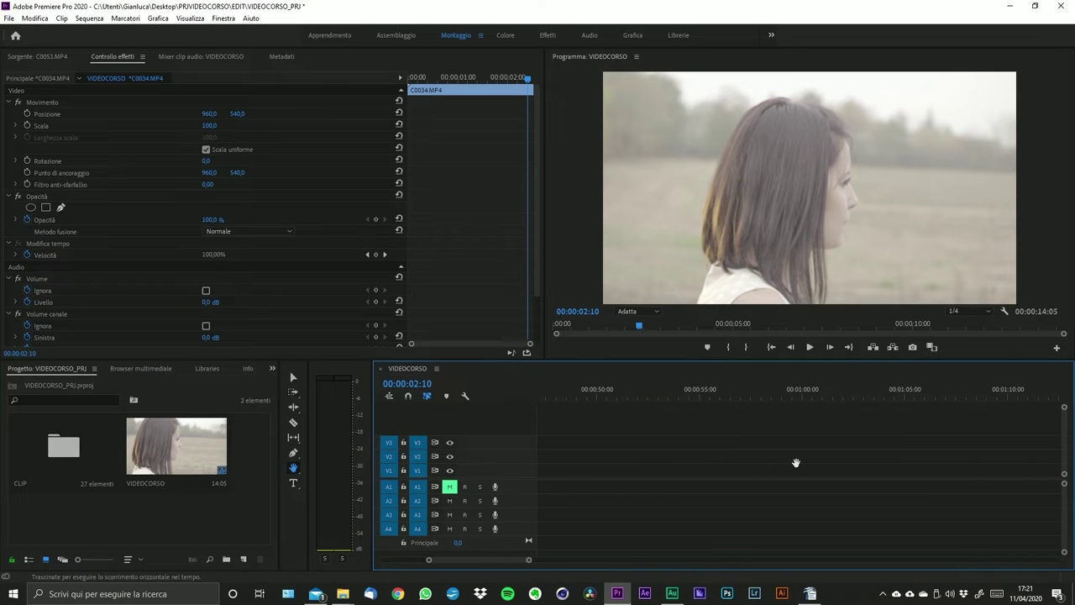
{"action": "key", "text": "Down"}
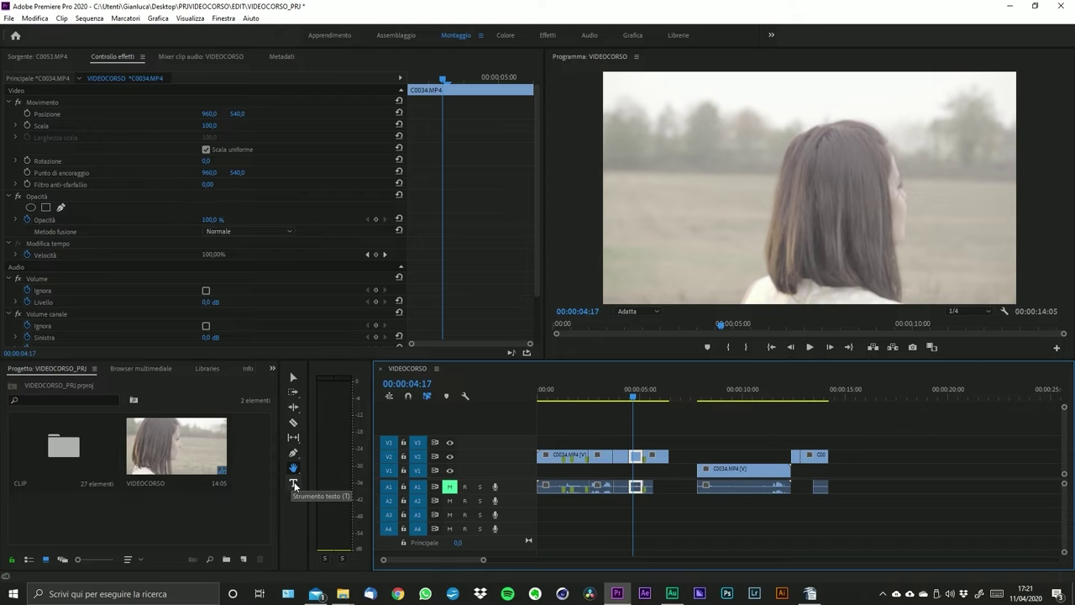
{"action": "left_click", "coordinate": [291, 393]}
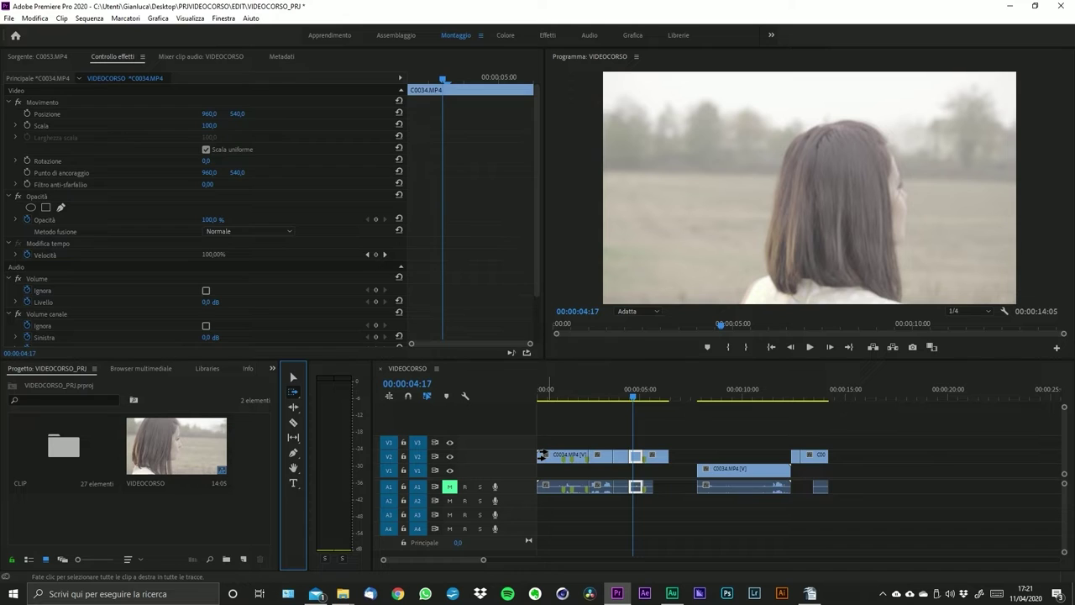
{"action": "left_click", "coordinate": [541, 455]}
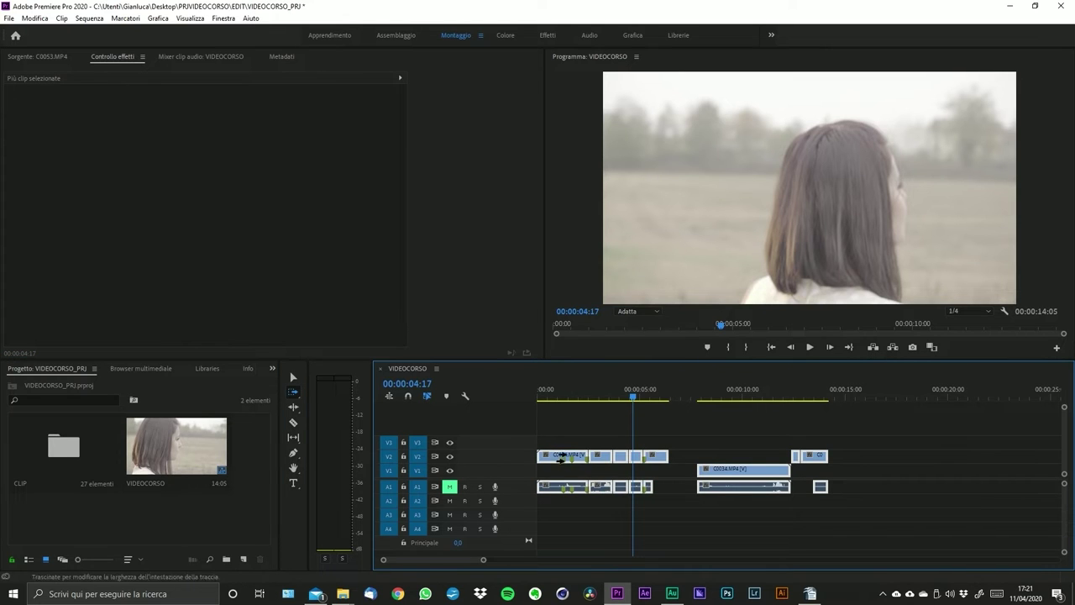
{"action": "left_click", "coordinate": [627, 459]}
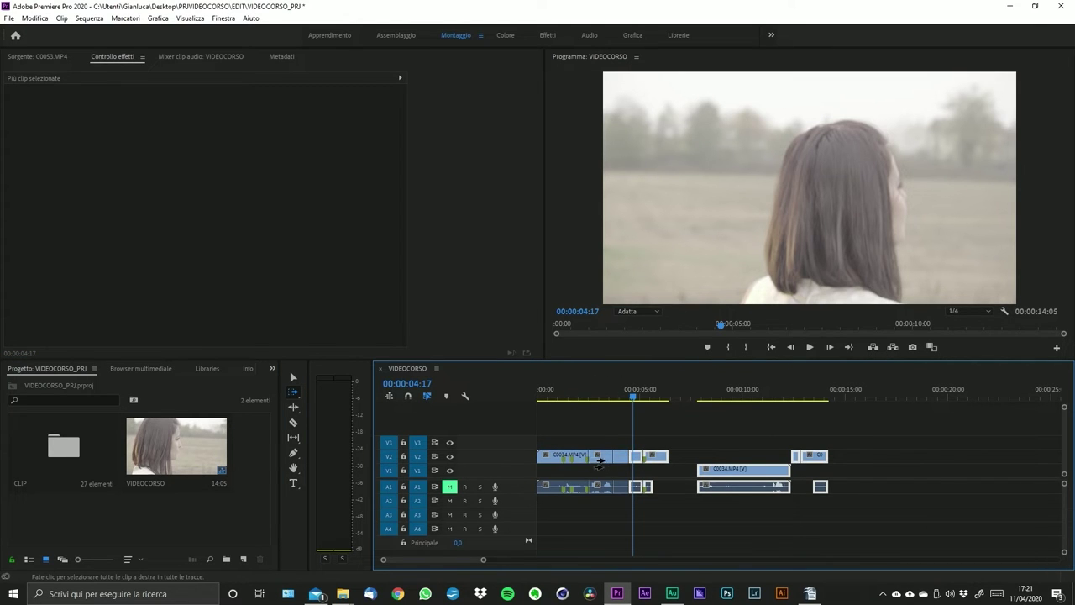
{"action": "left_click", "coordinate": [685, 472]}
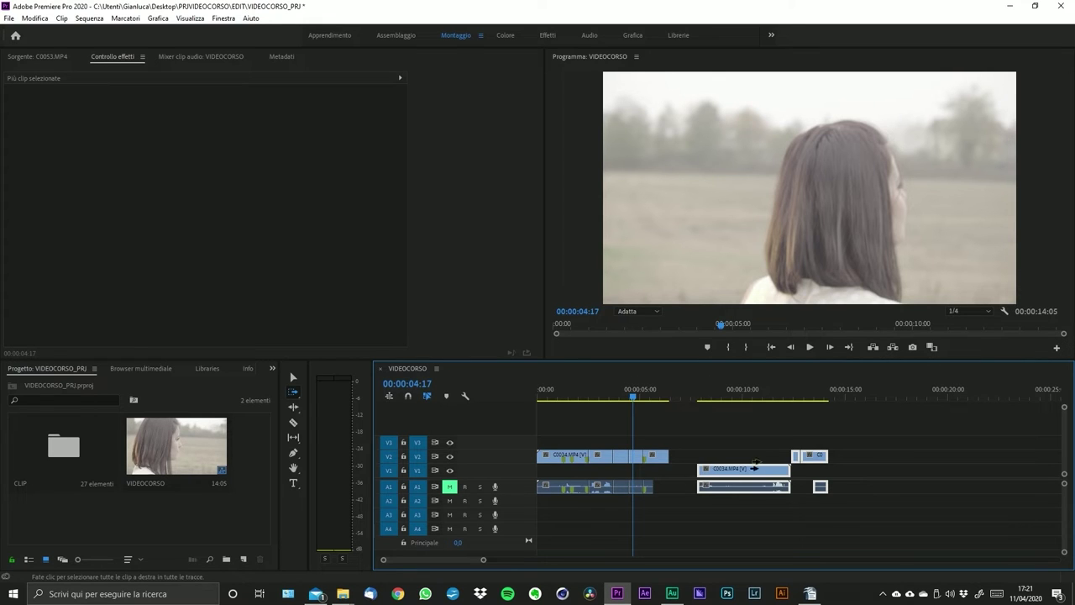
{"action": "left_click", "coordinate": [624, 463]}
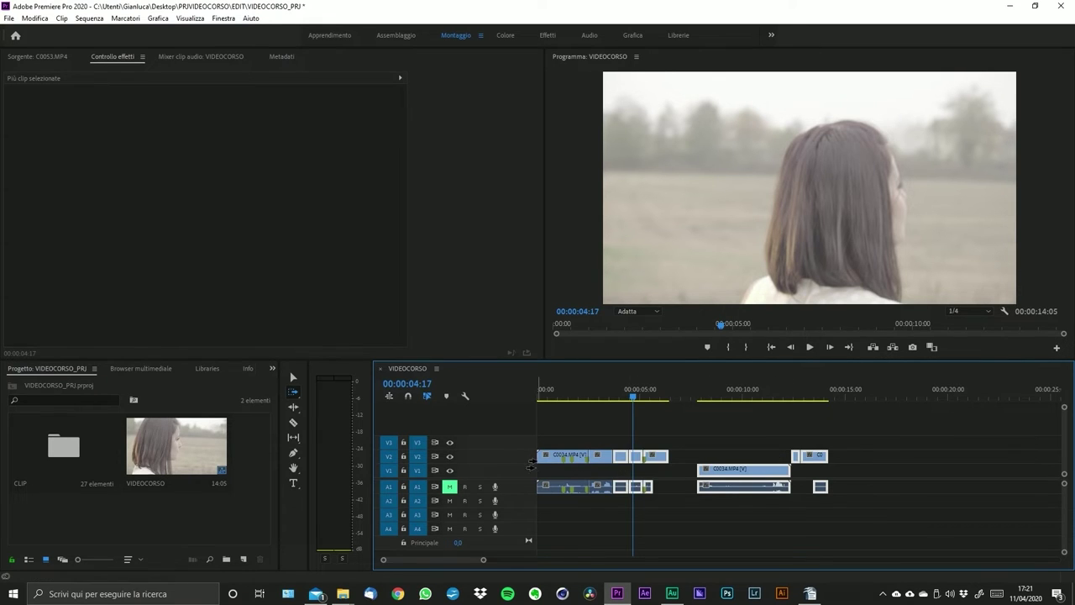
{"action": "left_click", "coordinate": [561, 459]}
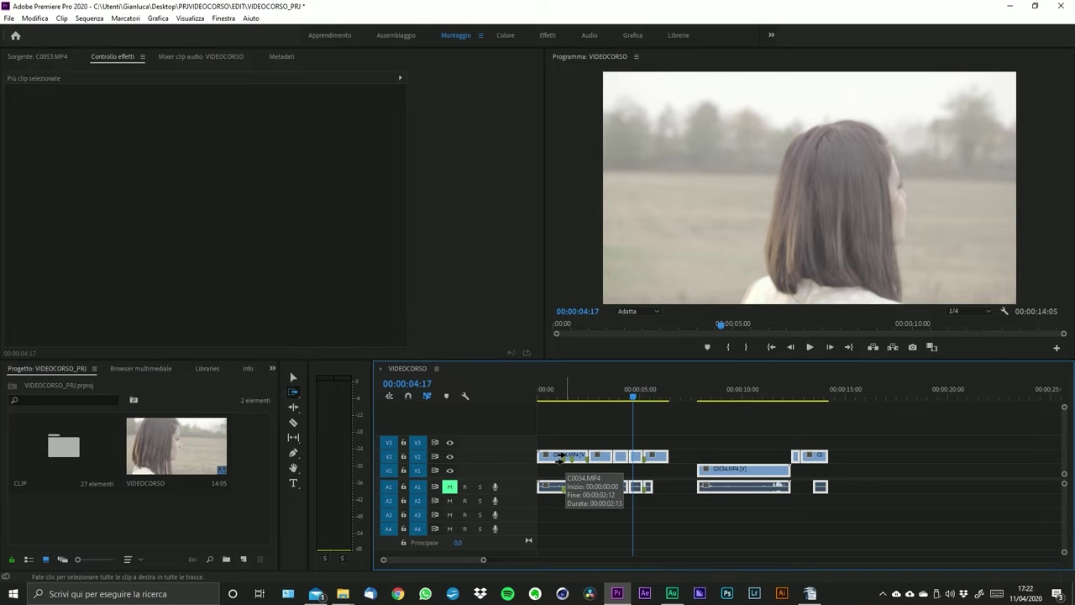
{"action": "left_click", "coordinate": [595, 458]}
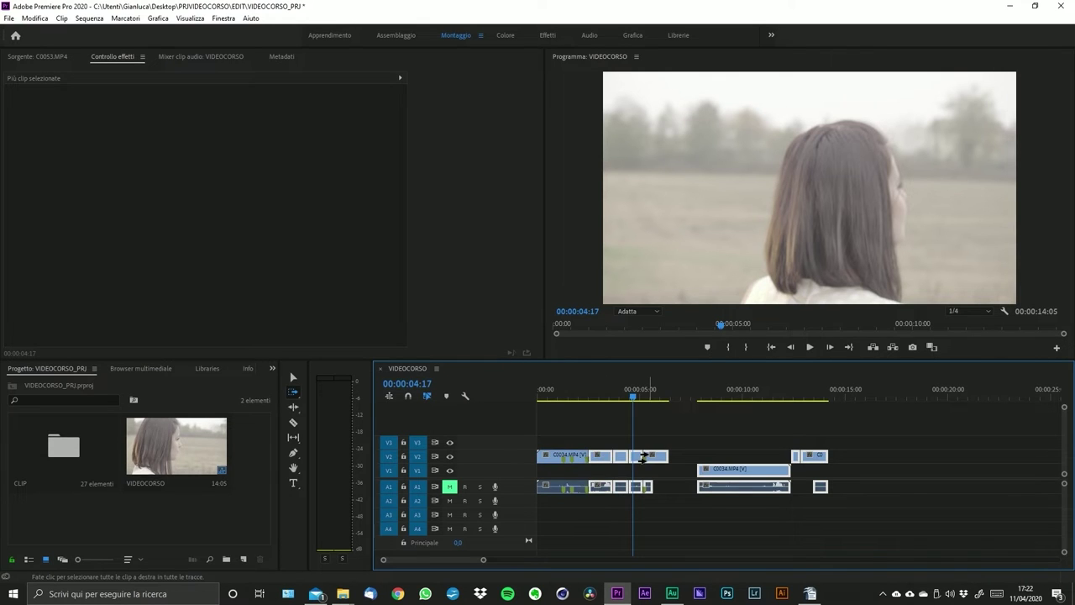
{"action": "left_click", "coordinate": [644, 456]}
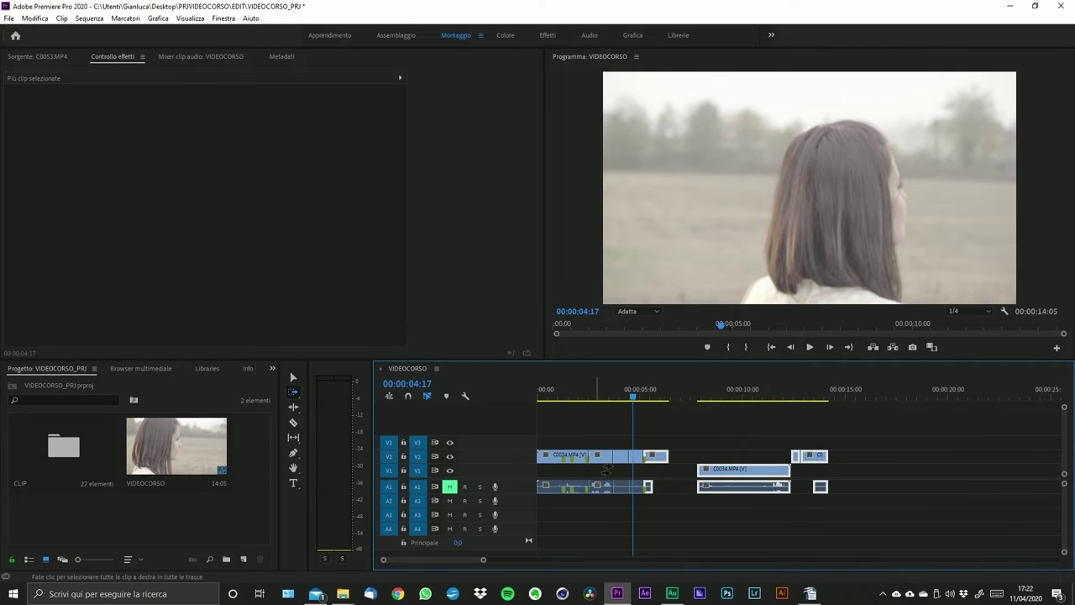
{"action": "key", "text": "shift"}
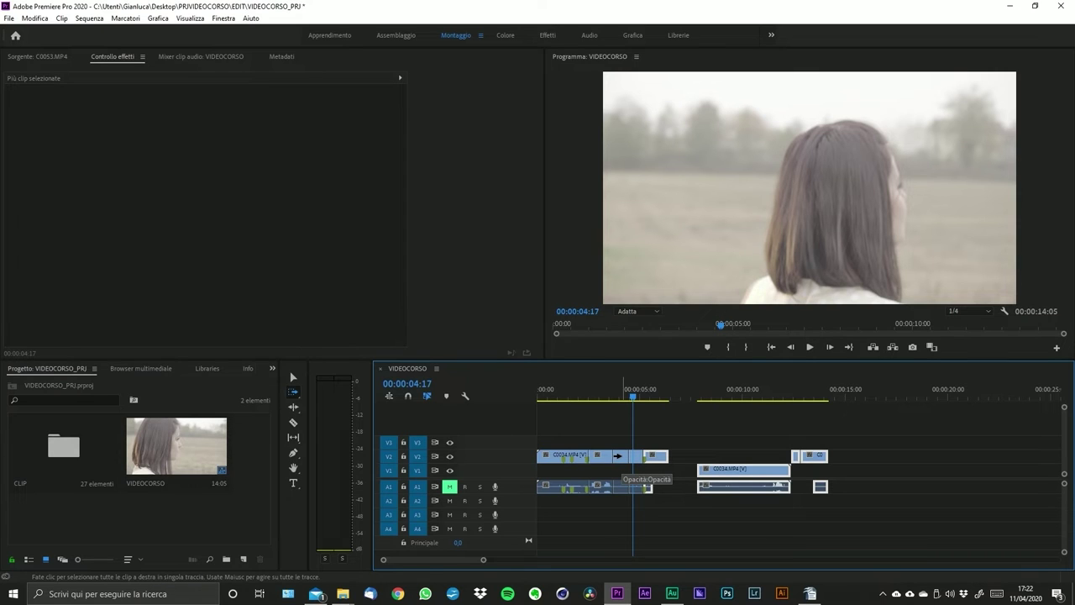
{"action": "left_click", "coordinate": [618, 456]}
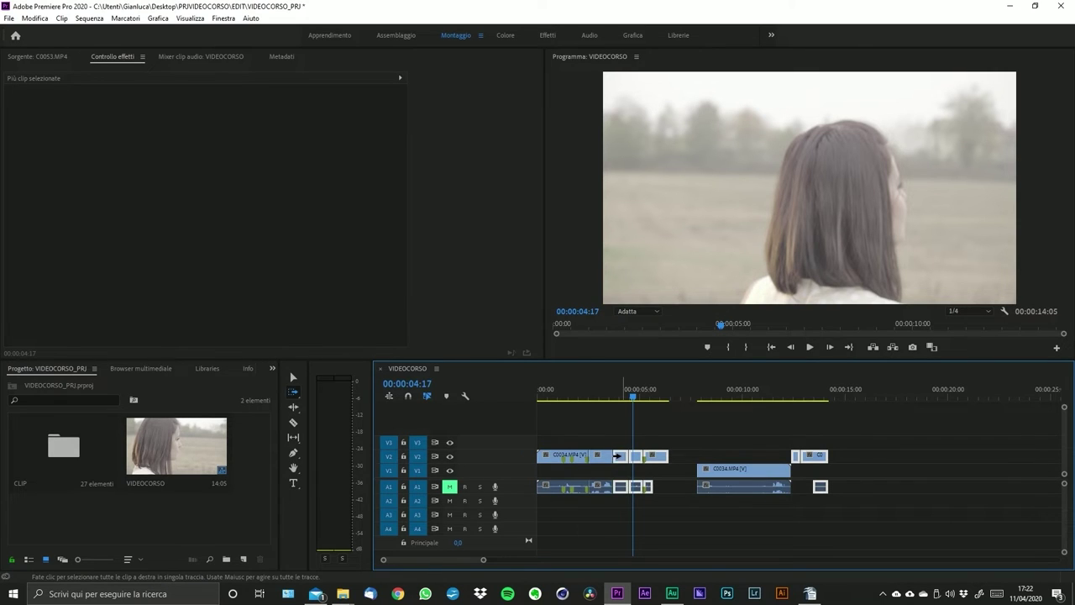
{"action": "left_click", "coordinate": [569, 454]}
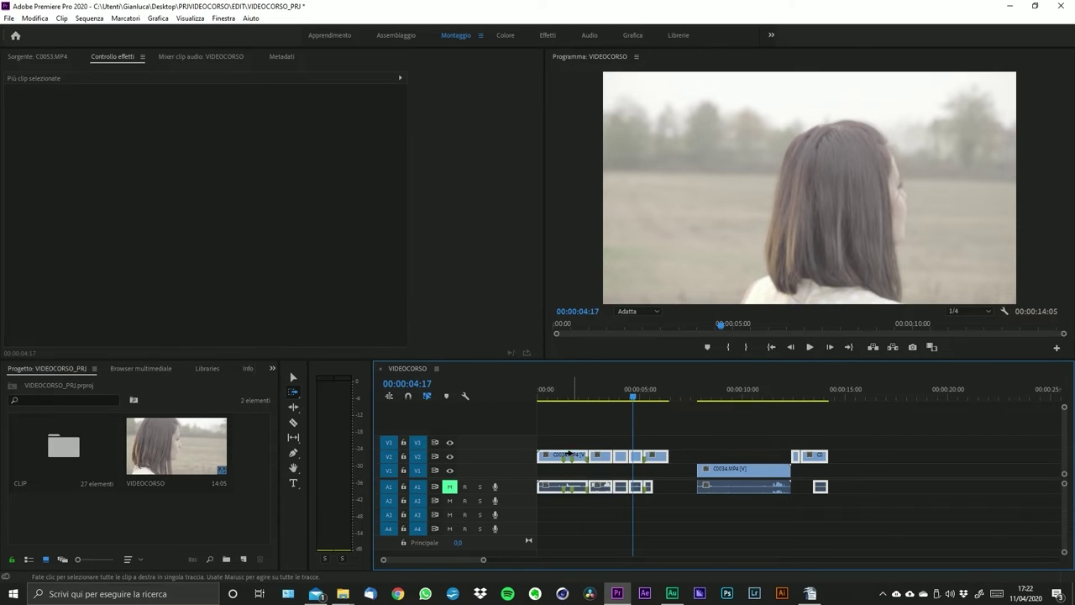
{"action": "left_click", "coordinate": [722, 455]}
{"action": "left_click", "coordinate": [734, 468]}
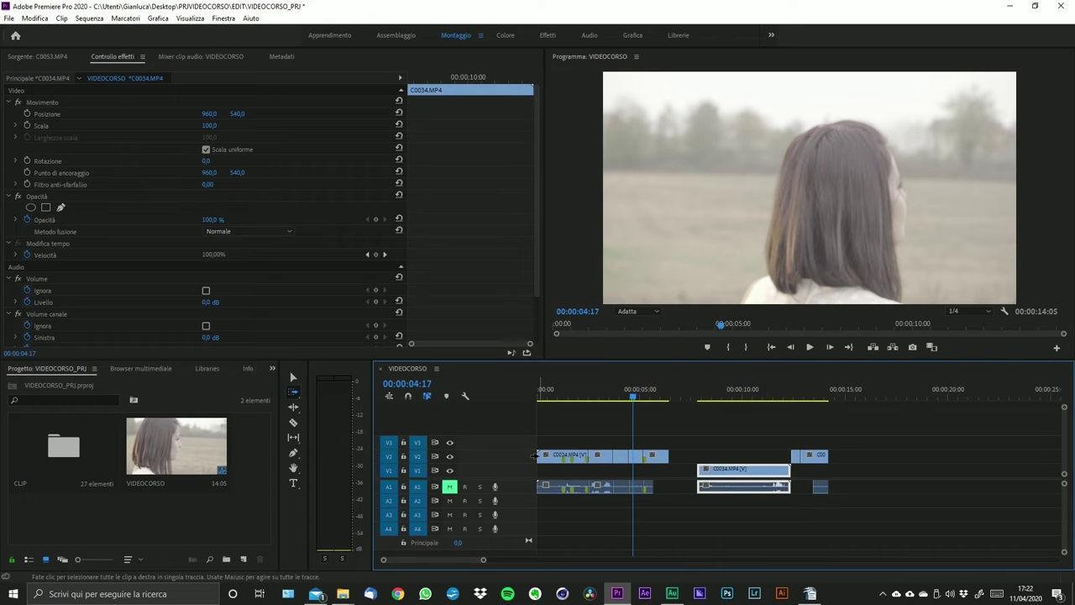
{"action": "left_click", "coordinate": [534, 456]}
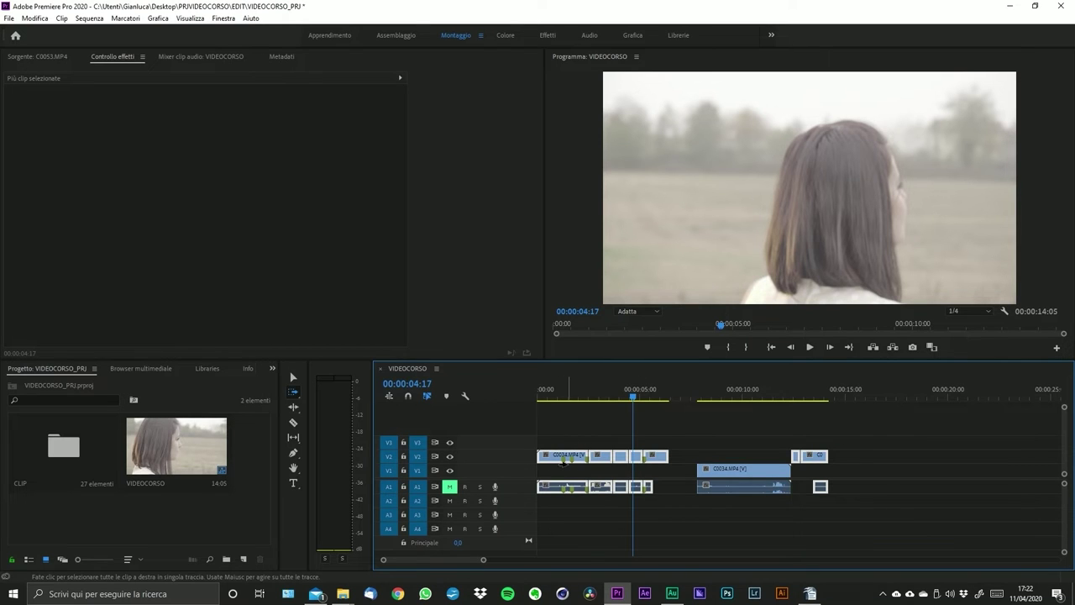
- Move the V1 C0034 clip to the sequence start and shift the whole edit right
{"action": "left_click", "coordinate": [294, 378]}
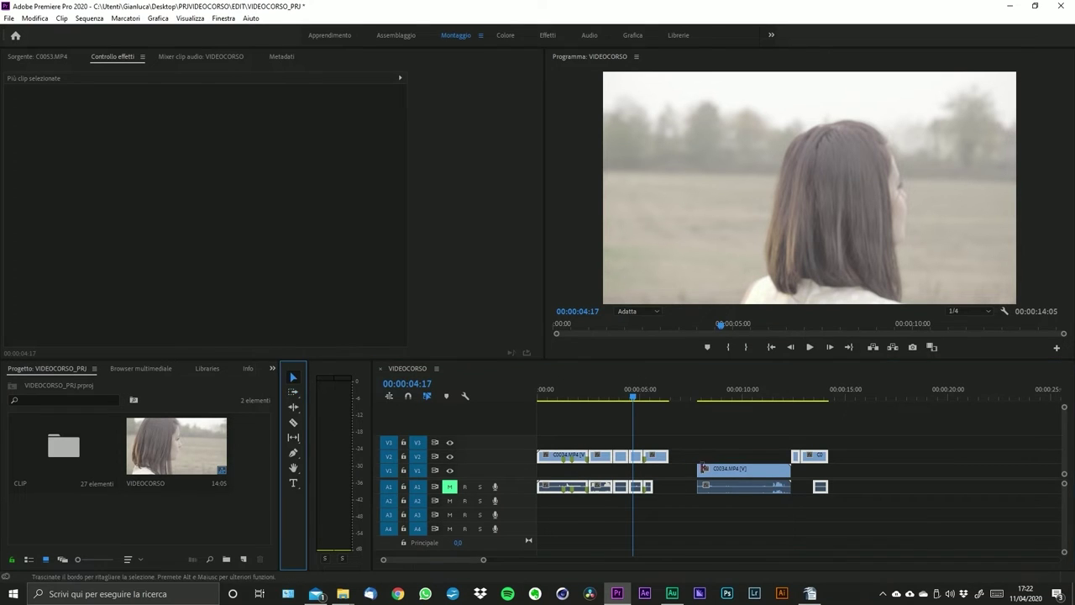
{"action": "left_click_drag", "start_coordinate": [740, 469], "coordinate": [590, 512]}
{"action": "left_click", "coordinate": [619, 461], "text": "shift"}
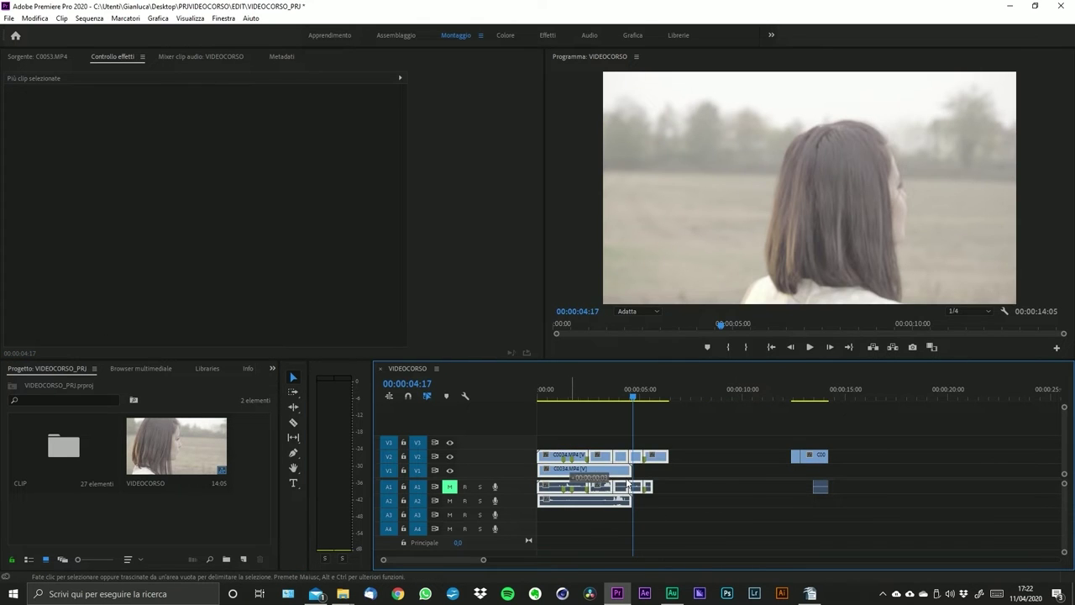
{"action": "left_click_drag", "start_coordinate": [619, 460], "coordinate": [677, 460]}
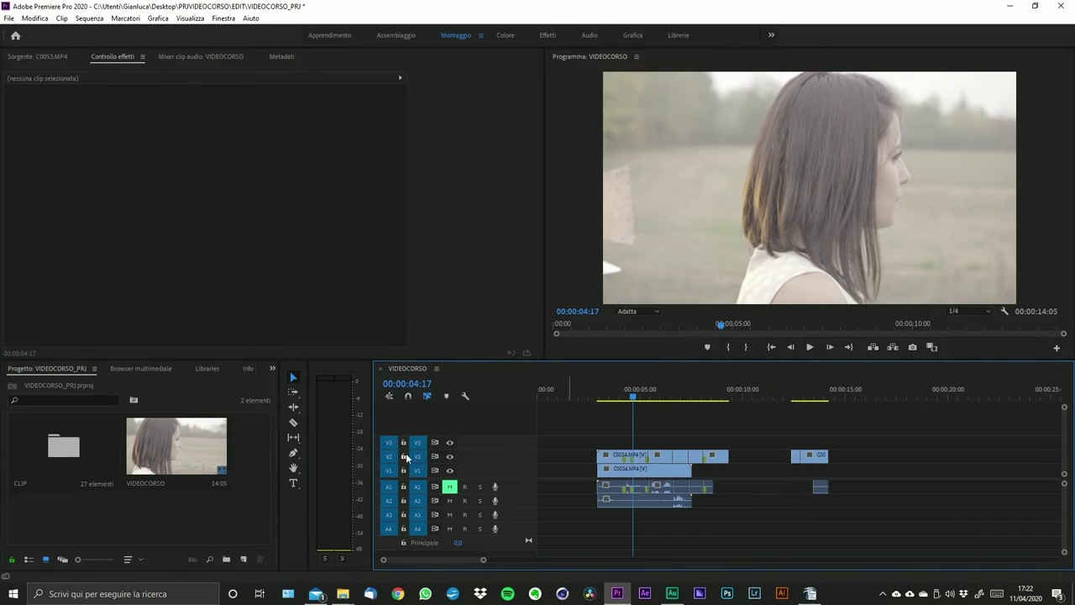
- Test Track Select Forward, alternately selecting the V1 C0034 clip and the V2 clips
{"action": "left_click", "coordinate": [293, 395]}
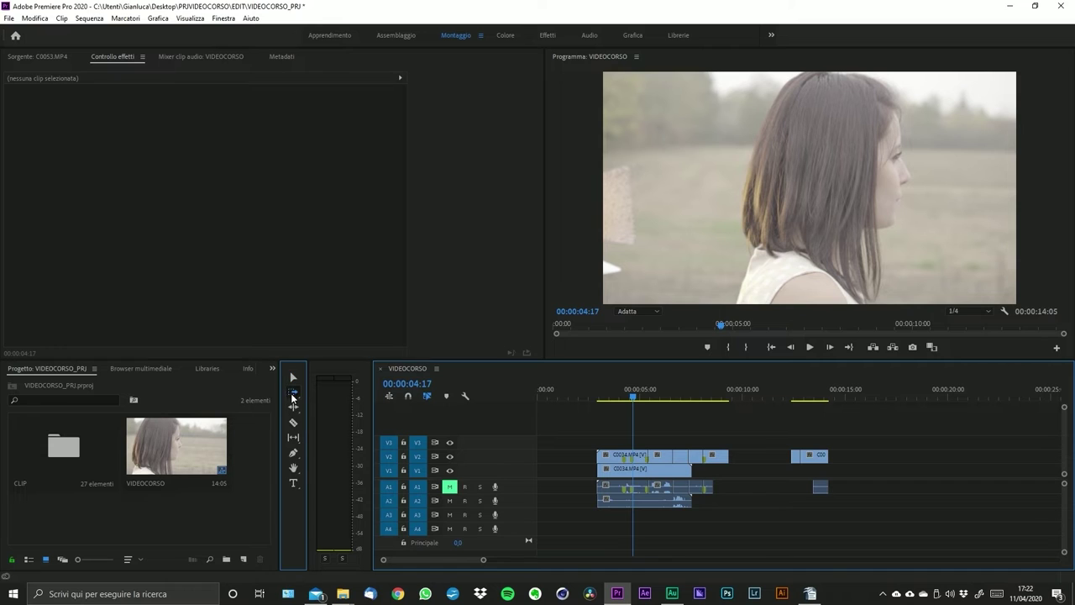
{"action": "left_click", "coordinate": [577, 462]}
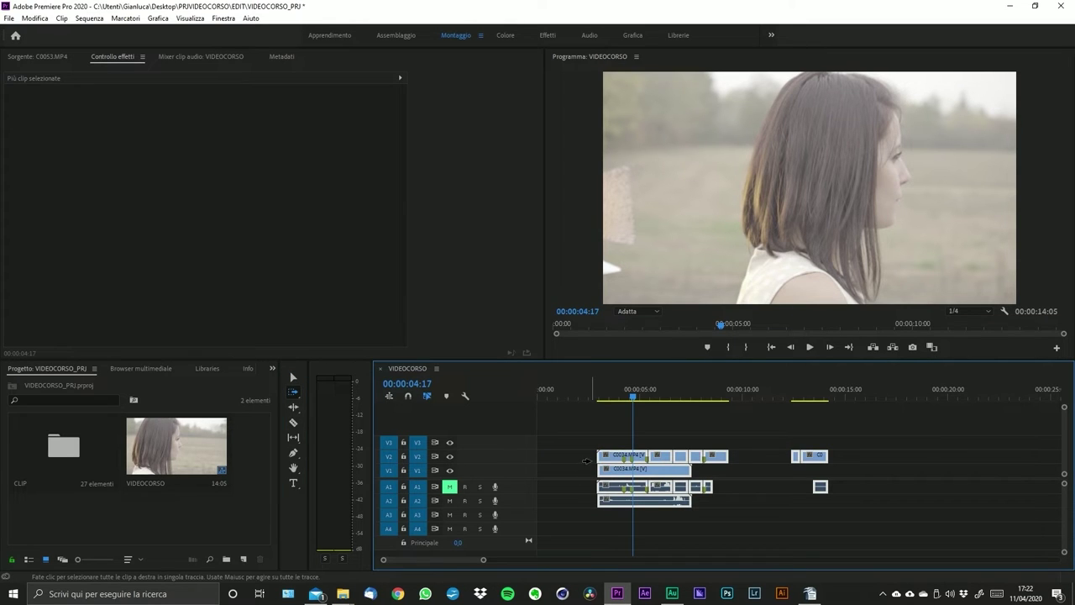
{"action": "left_click", "coordinate": [585, 471], "text": "shift"}
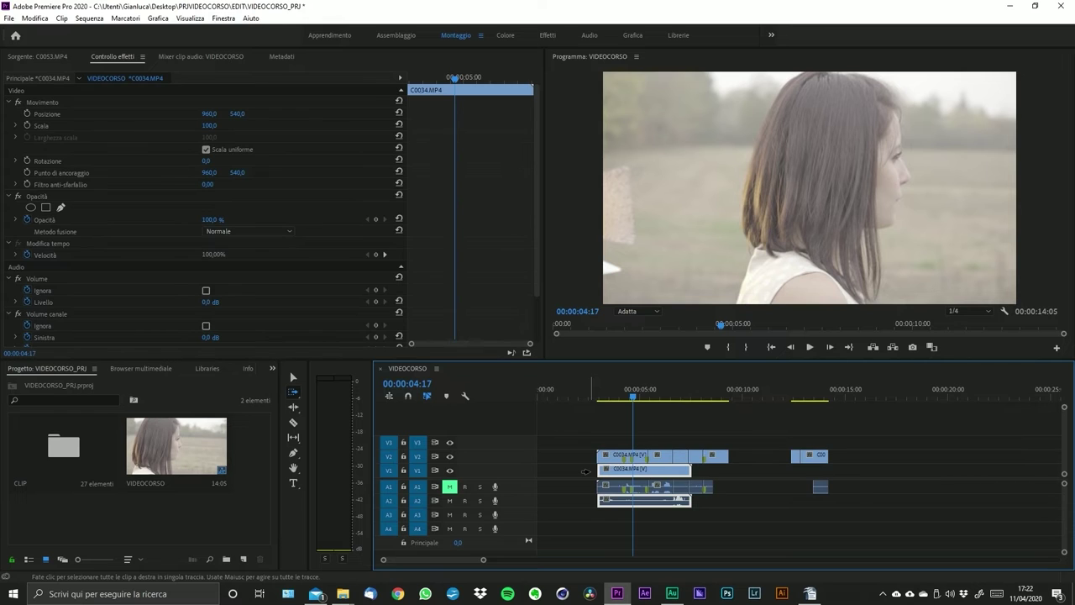
{"action": "left_click", "coordinate": [585, 453]}
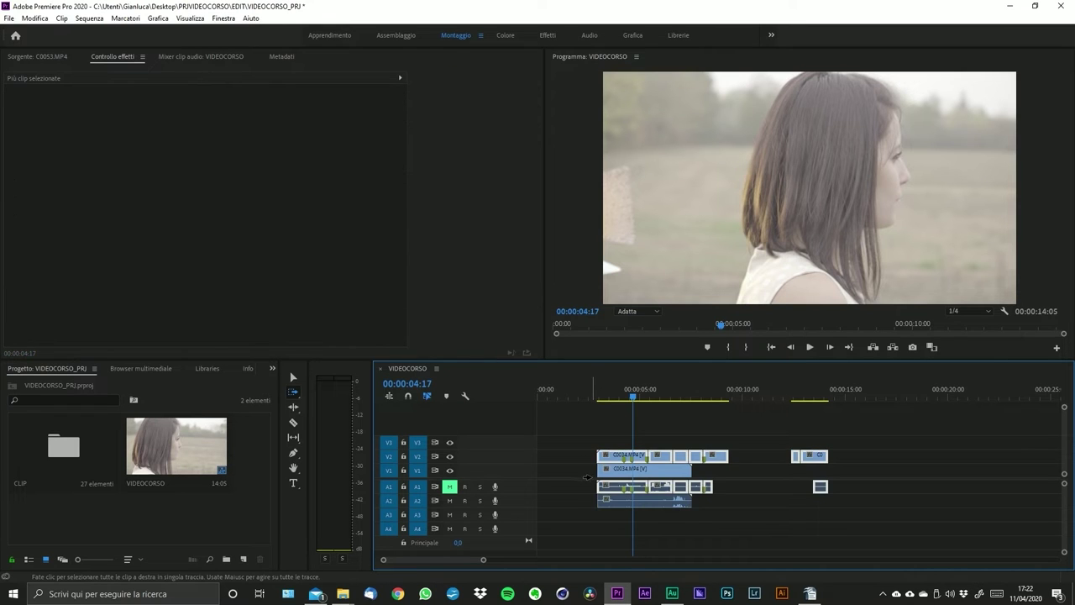
{"action": "left_click", "coordinate": [587, 471]}
{"action": "left_click", "coordinate": [586, 456]}
{"action": "left_click", "coordinate": [587, 471]}
{"action": "left_click", "coordinate": [586, 455]}
{"action": "left_click", "coordinate": [584, 473]}
{"action": "left_click", "coordinate": [585, 487]}
{"action": "left_click", "coordinate": [588, 472]}
{"action": "left_click", "coordinate": [586, 455]}
{"action": "left_click", "coordinate": [294, 399]}
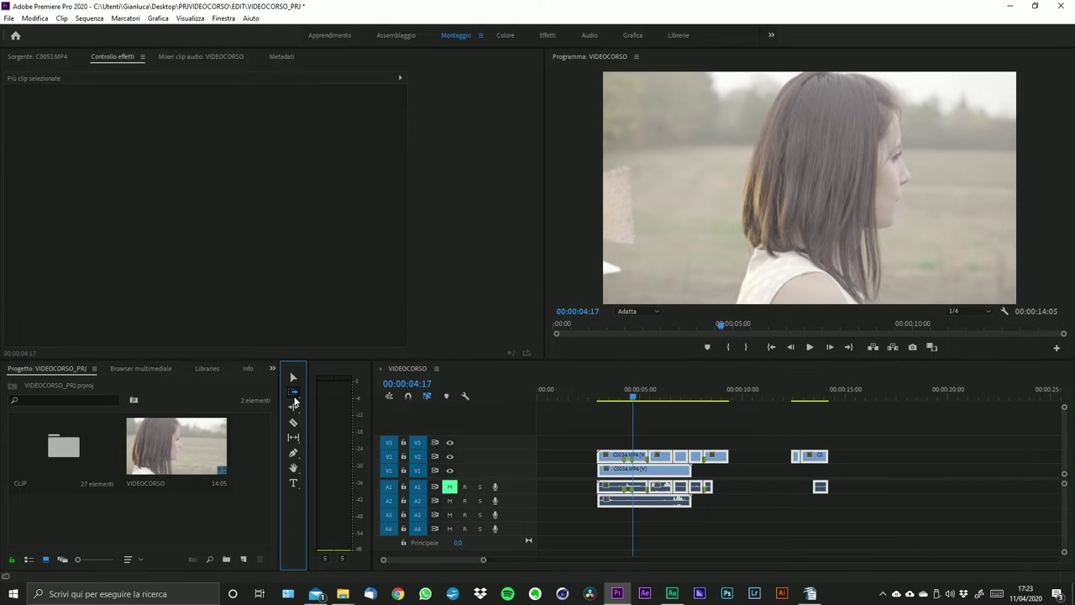
{"action": "left_click", "coordinate": [294, 400]}
{"action": "left_click", "coordinate": [293, 401]}
{"action": "left_click", "coordinate": [299, 402]}
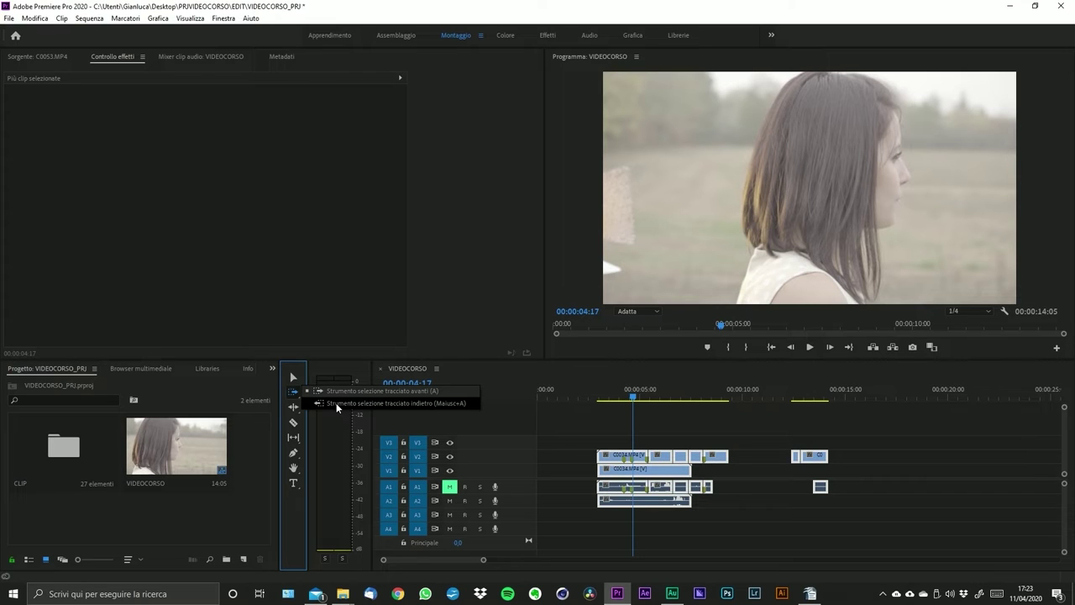
- Switch to Track Select Backward and test selecting clips left of a point on V2
{"action": "left_click", "coordinate": [336, 402]}
{"action": "left_click", "coordinate": [299, 398]}
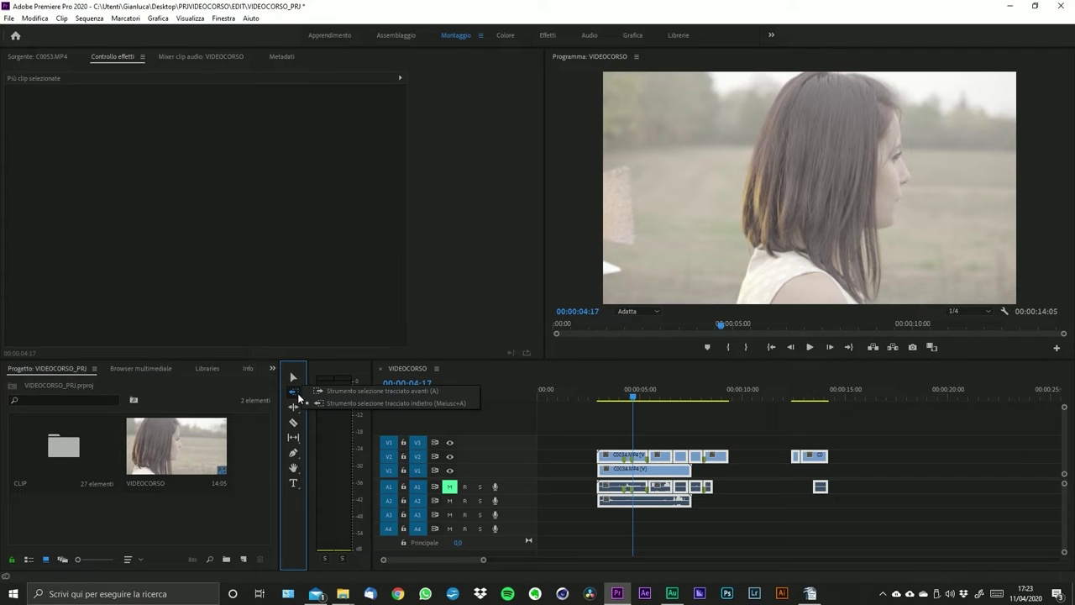
{"action": "left_click", "coordinate": [320, 402]}
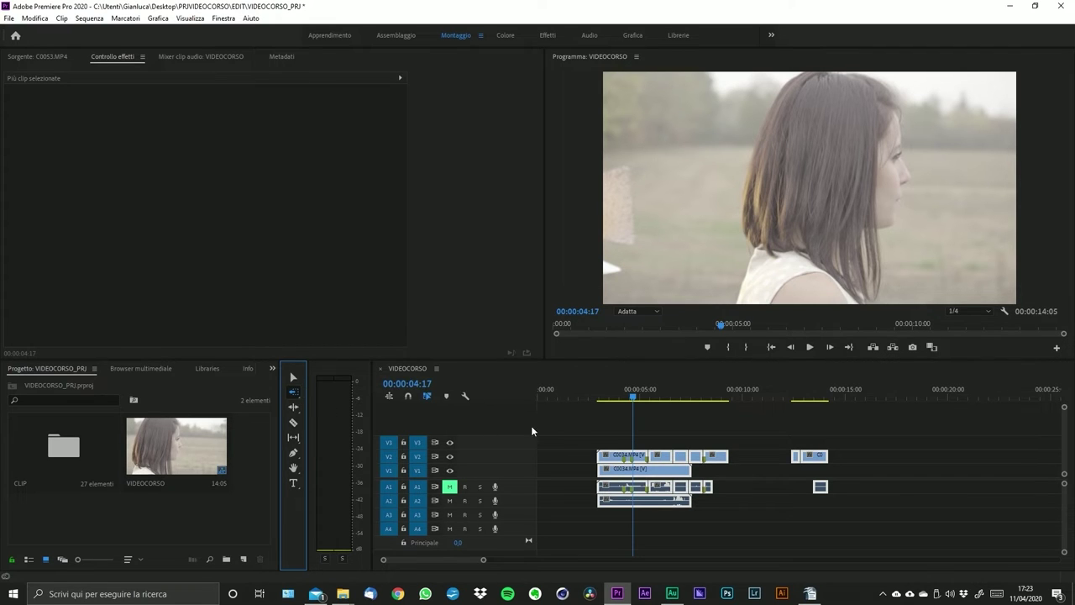
{"action": "left_click", "coordinate": [751, 454]}
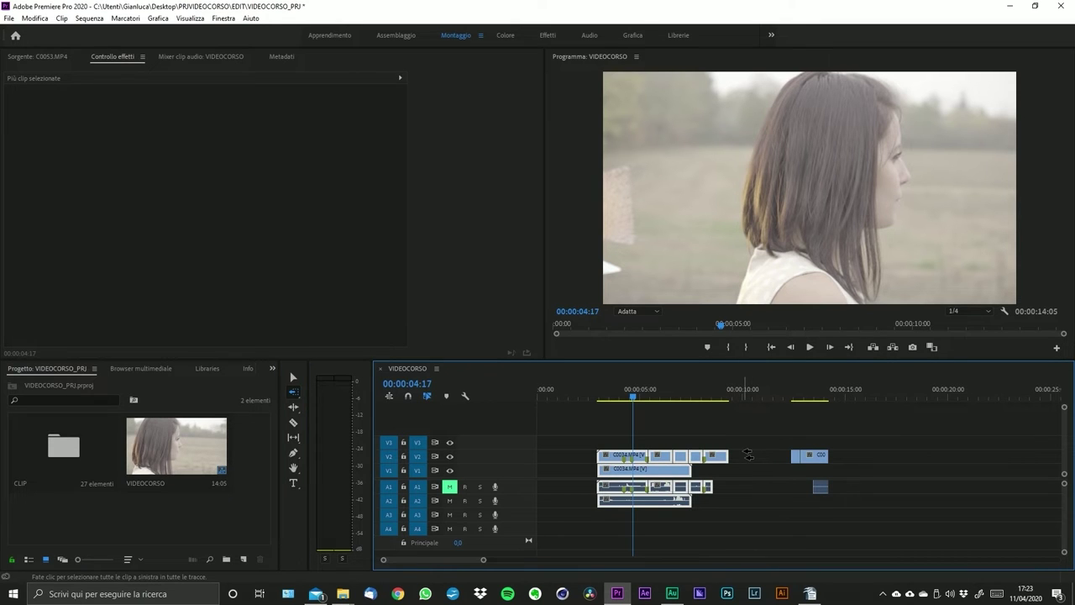
{"action": "left_click", "coordinate": [749, 455], "text": "shift"}
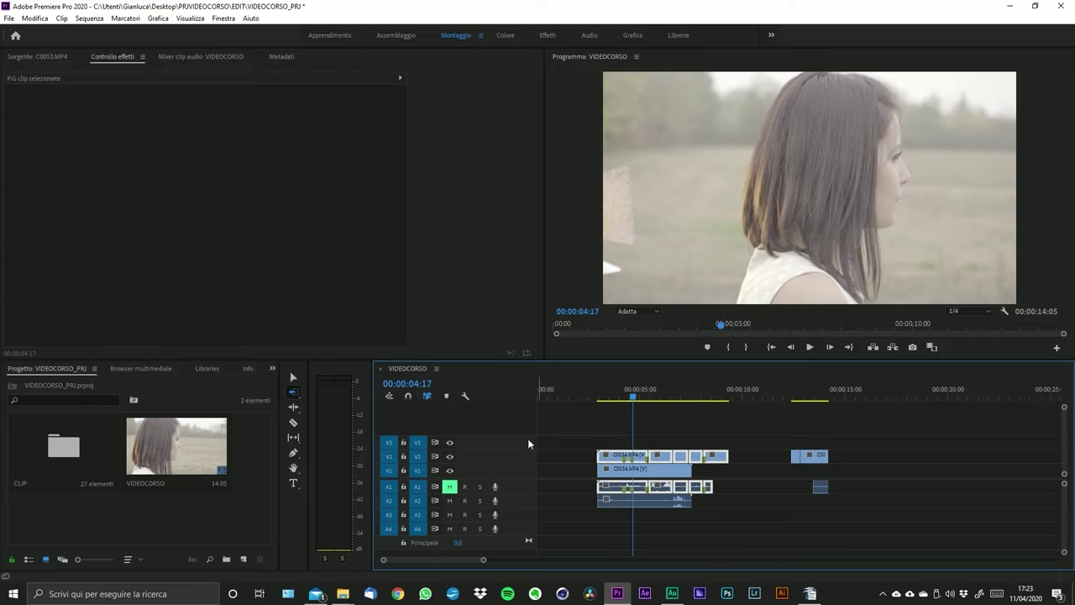
{"action": "left_click", "coordinate": [892, 457]}
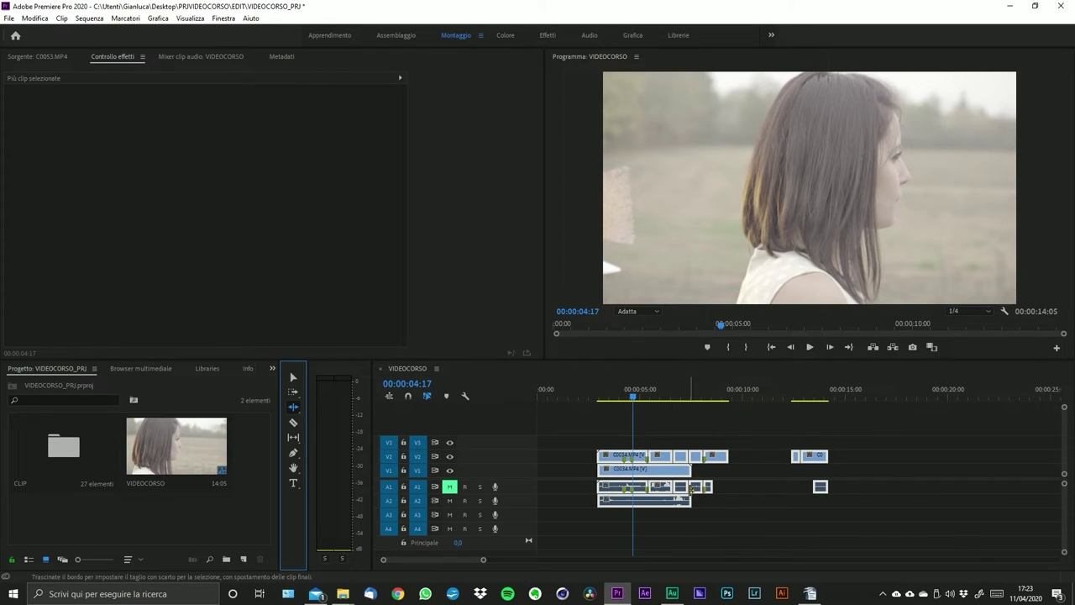
- Shift the edit further right, move C0034 near the start, and set the playhead to 00:00:02:23
{"action": "left_click", "coordinate": [293, 377]}
{"action": "left_click_drag", "start_coordinate": [712, 480], "coordinate": [762, 479]}
{"action": "left_click", "coordinate": [791, 467]}
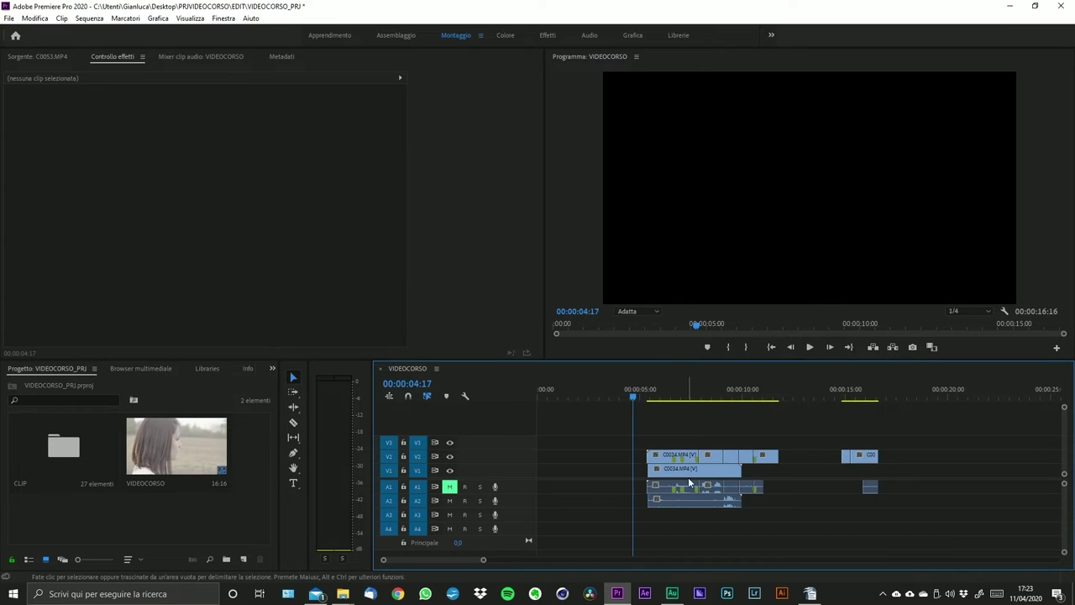
{"action": "left_click_drag", "start_coordinate": [667, 455], "coordinate": [571, 457]}
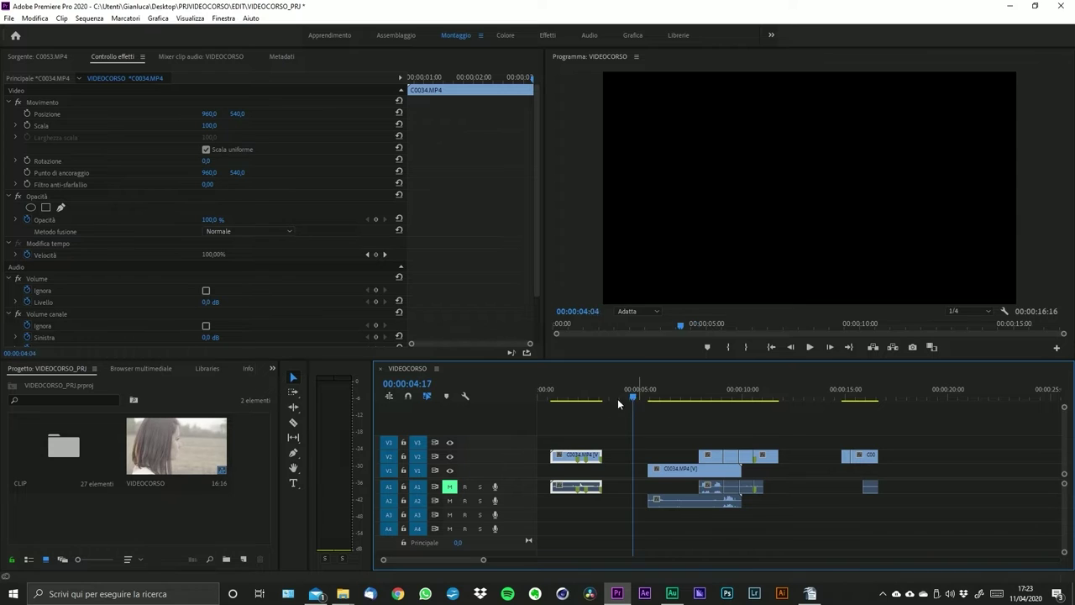
{"action": "left_click", "coordinate": [597, 393]}
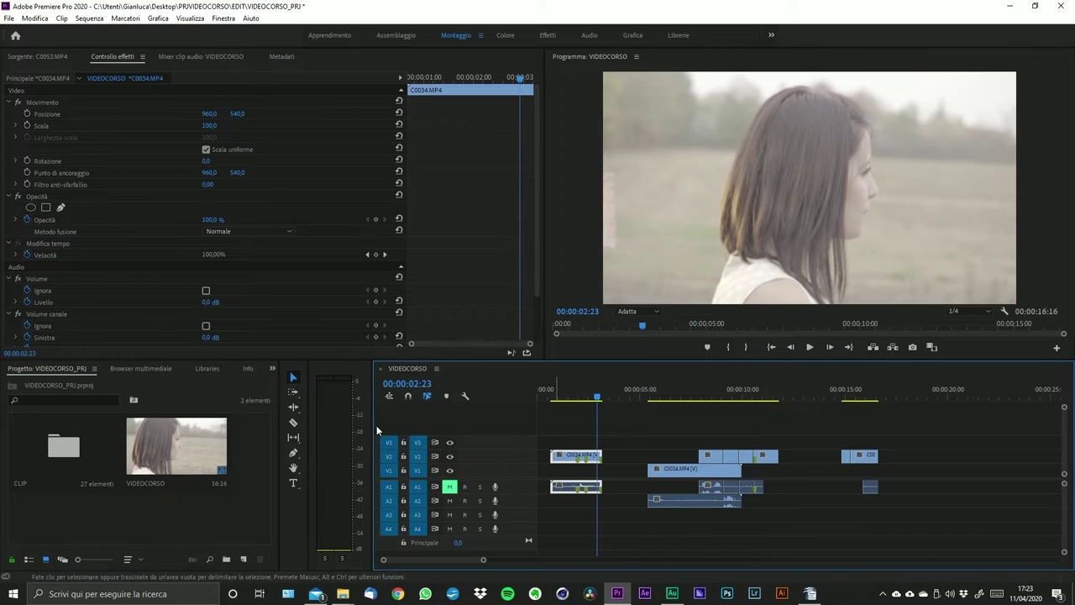
- Ripple-trim the V2 C0034 clip, undo and redo it 10 frames shorter, then zoom in
{"action": "left_click", "coordinate": [293, 409]}
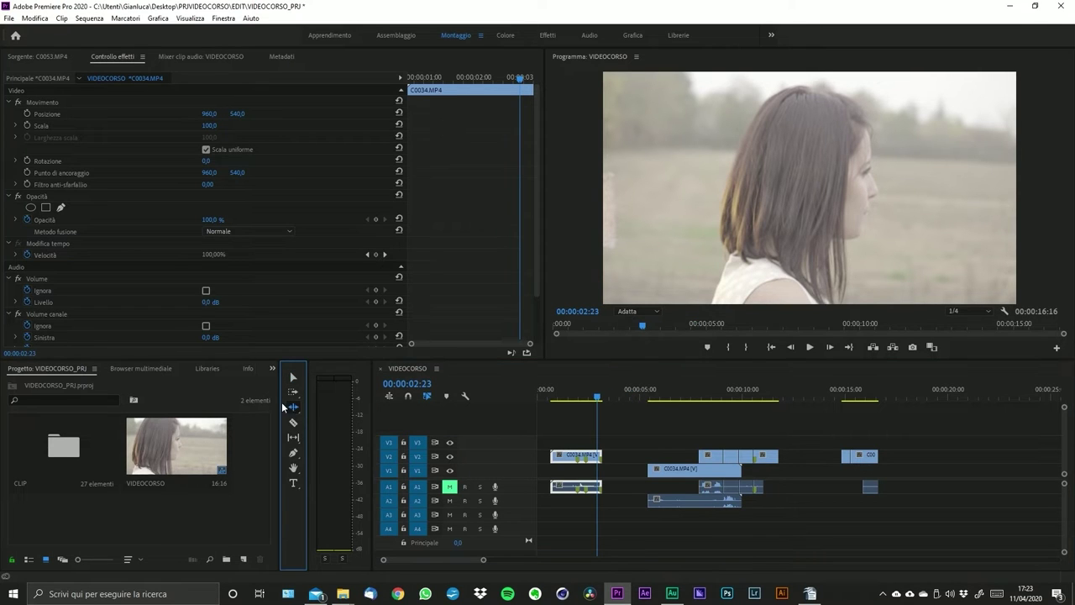
{"action": "mouse_move", "coordinate": [600, 456]}
{"action": "left_mouse_down"}
{"action": "mouse_move", "coordinate": [571, 456]}
{"action": "mouse_move", "coordinate": [582, 456]}
{"action": "left_mouse_up"}
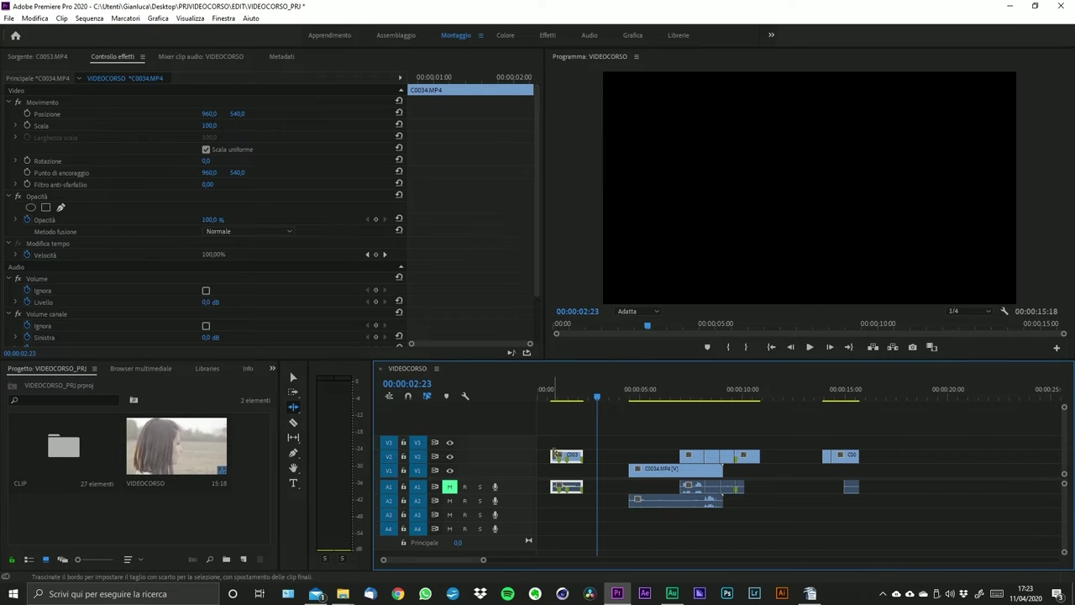
{"action": "key", "text": "ctrl+z"}
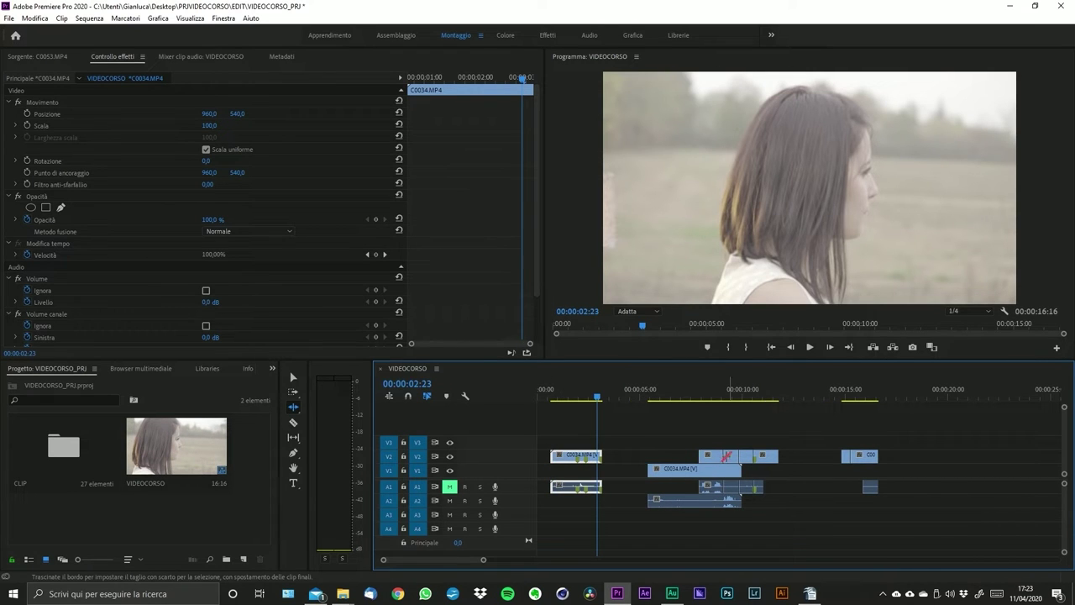
{"action": "left_click_drag", "start_coordinate": [728, 455], "coordinate": [743, 461]}
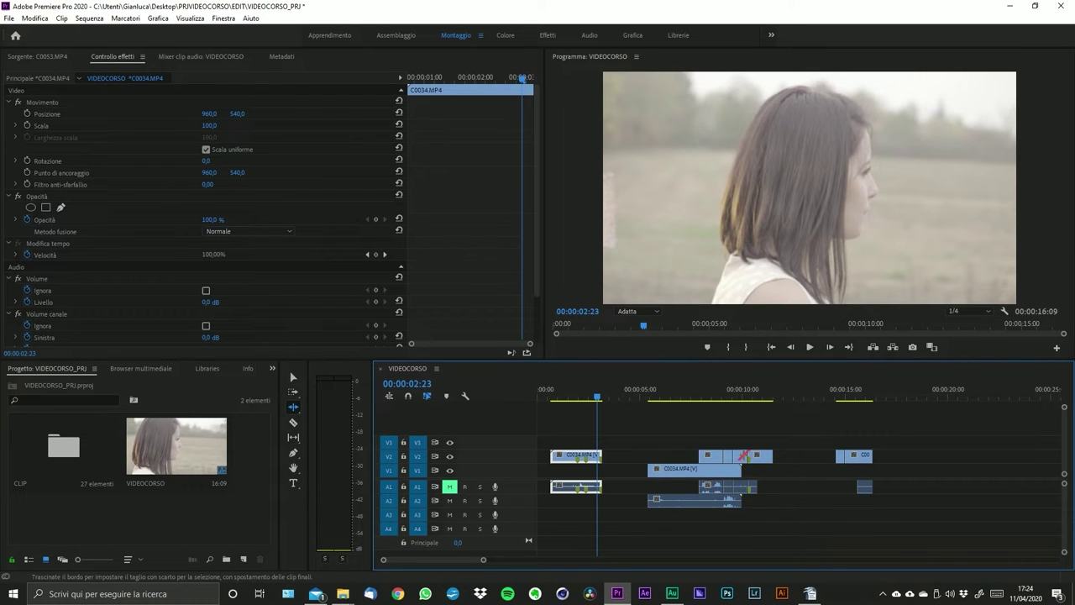
{"action": "left_click_drag", "start_coordinate": [774, 456], "coordinate": [770, 456]}
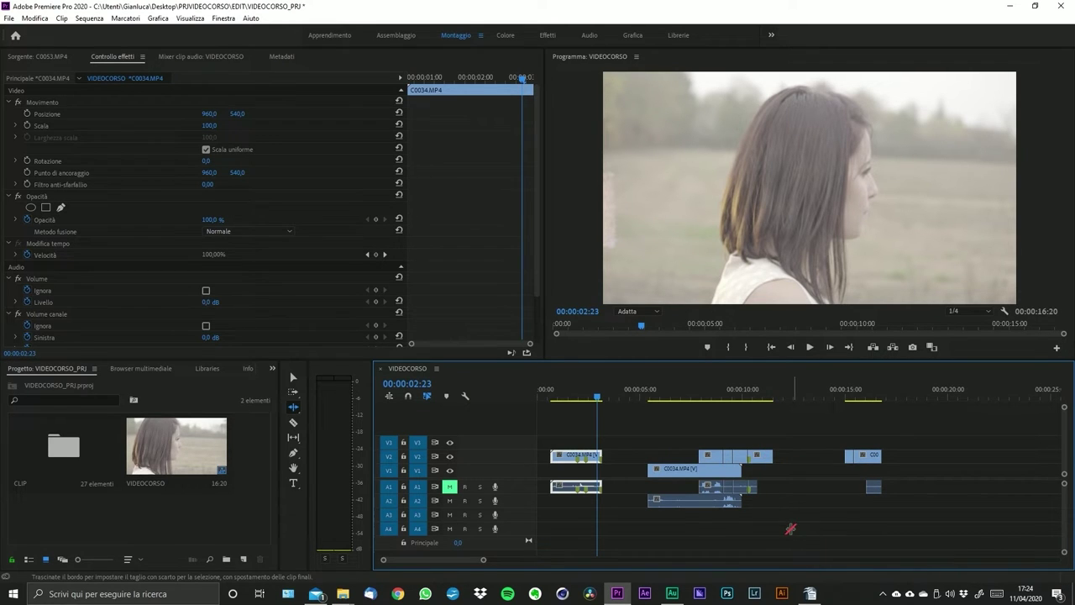
{"action": "key", "text": "v"}
{"action": "left_click", "coordinate": [720, 391]}
{"action": "key", "text": "="}
{"action": "key", "text": "="}
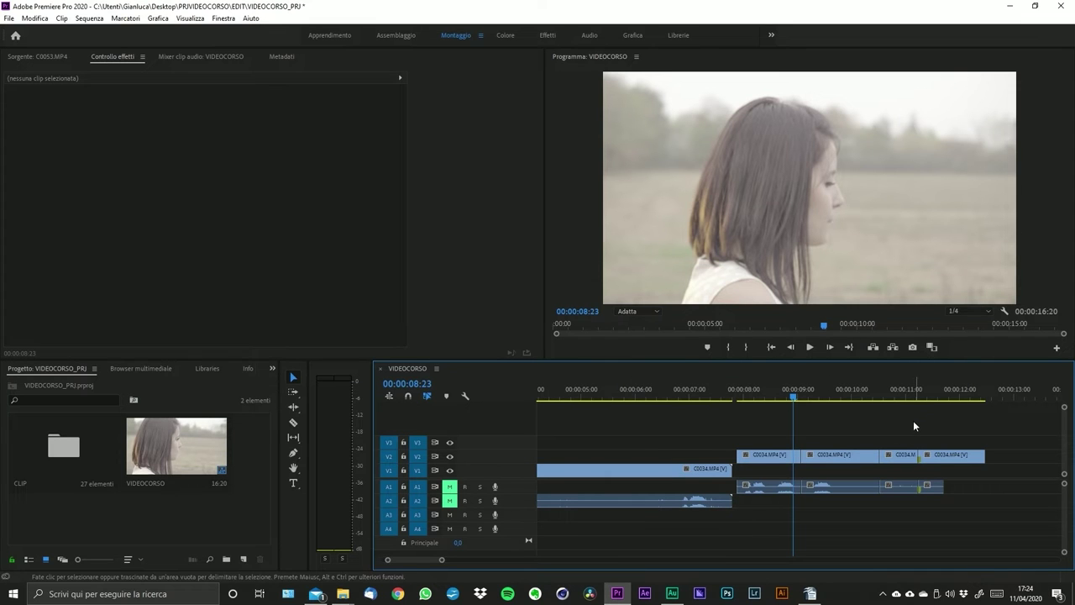
- Adjust the V2 clip edges near 00:00:09:04, then ripple-trim the first clip's end to reach 00:00:15:23
{"action": "left_click_drag", "start_coordinate": [804, 456], "coordinate": [853, 457]}
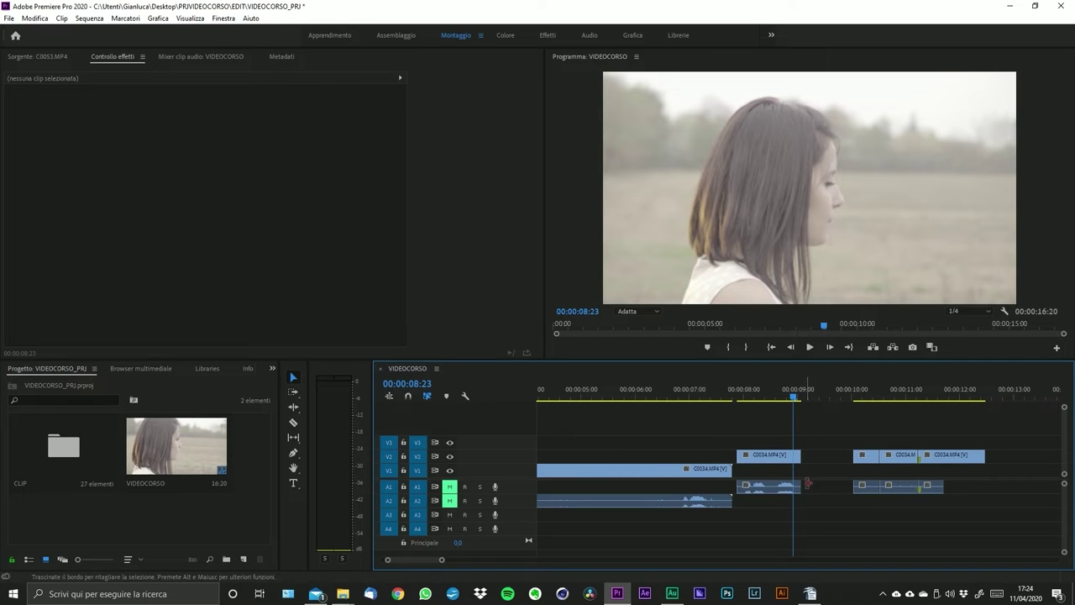
{"action": "mouse_move", "coordinate": [805, 399]}
{"action": "left_mouse_down"}
{"action": "mouse_move", "coordinate": [853, 396]}
{"action": "mouse_move", "coordinate": [796, 400]}
{"action": "left_mouse_up"}
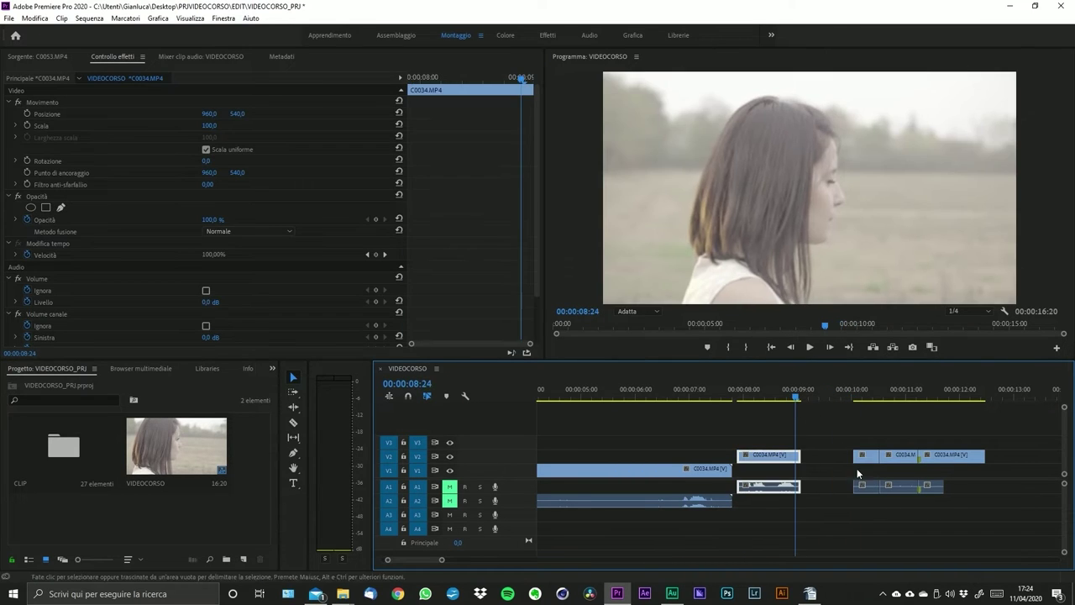
{"action": "left_click_drag", "start_coordinate": [800, 456], "coordinate": [850, 456]}
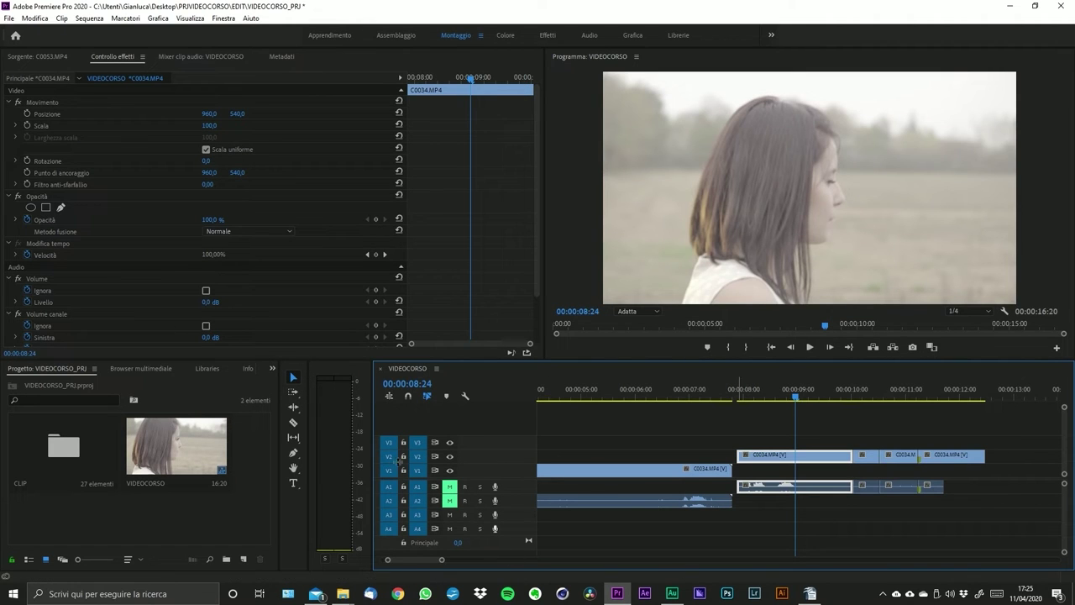
{"action": "left_click", "coordinate": [294, 408]}
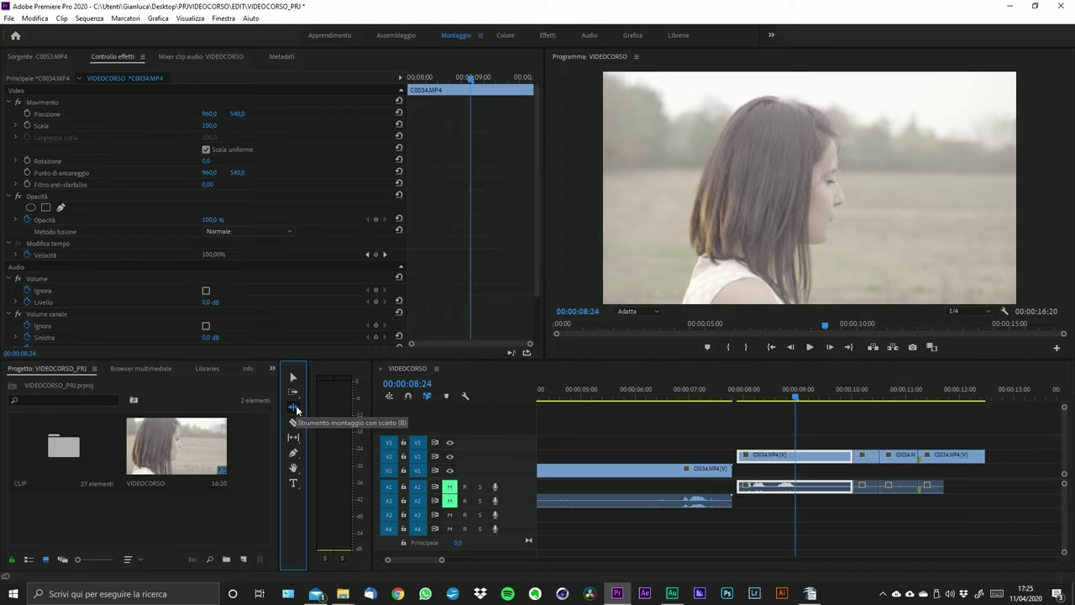
{"action": "left_click_drag", "start_coordinate": [852, 456], "coordinate": [802, 456]}
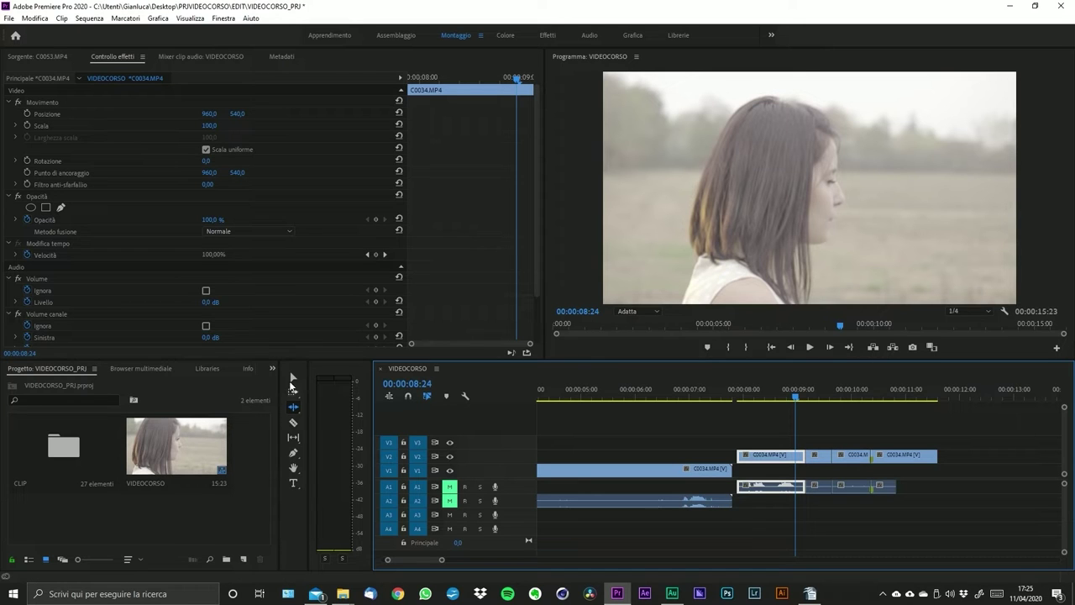
- Switch to the Rolling Edit tool and roll the V2 cut between the C0034 clips earlier
{"action": "left_click", "coordinate": [294, 408]}
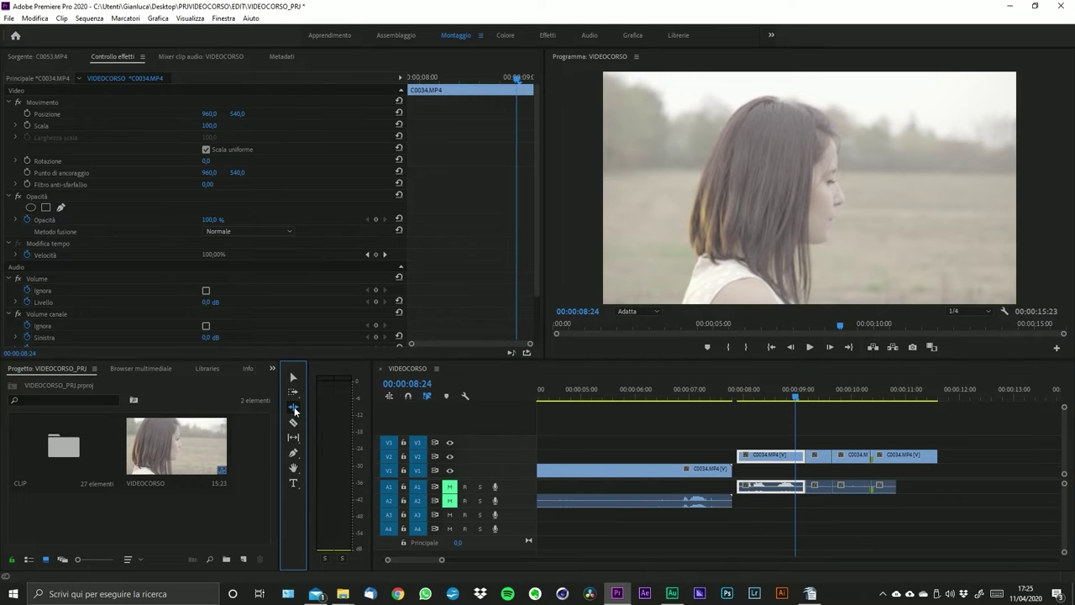
{"action": "left_click", "coordinate": [329, 418]}
{"action": "left_click", "coordinate": [294, 412]}
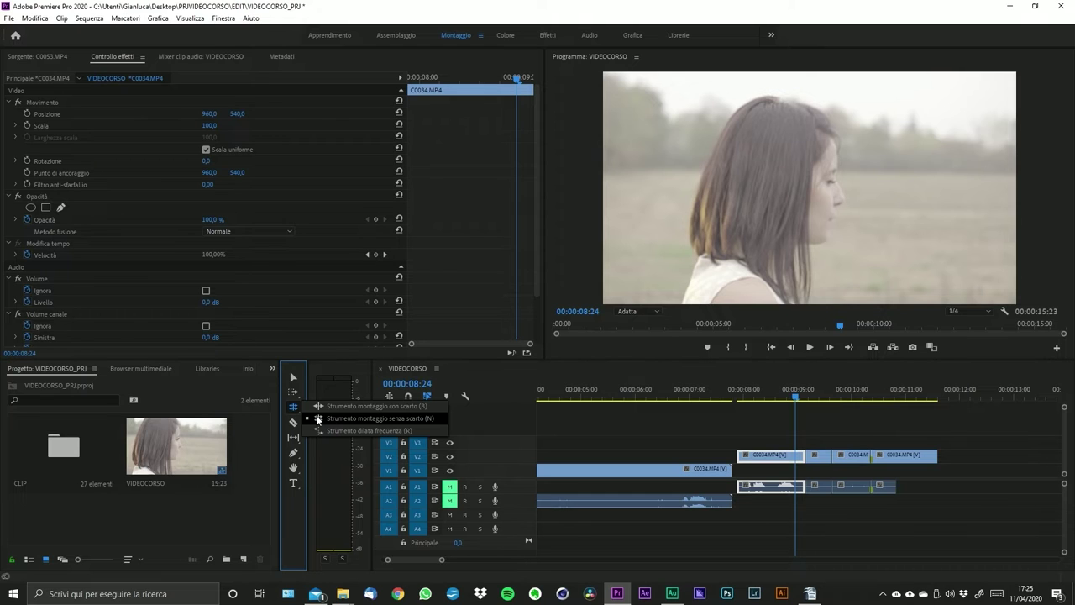
{"action": "left_click", "coordinate": [369, 417]}
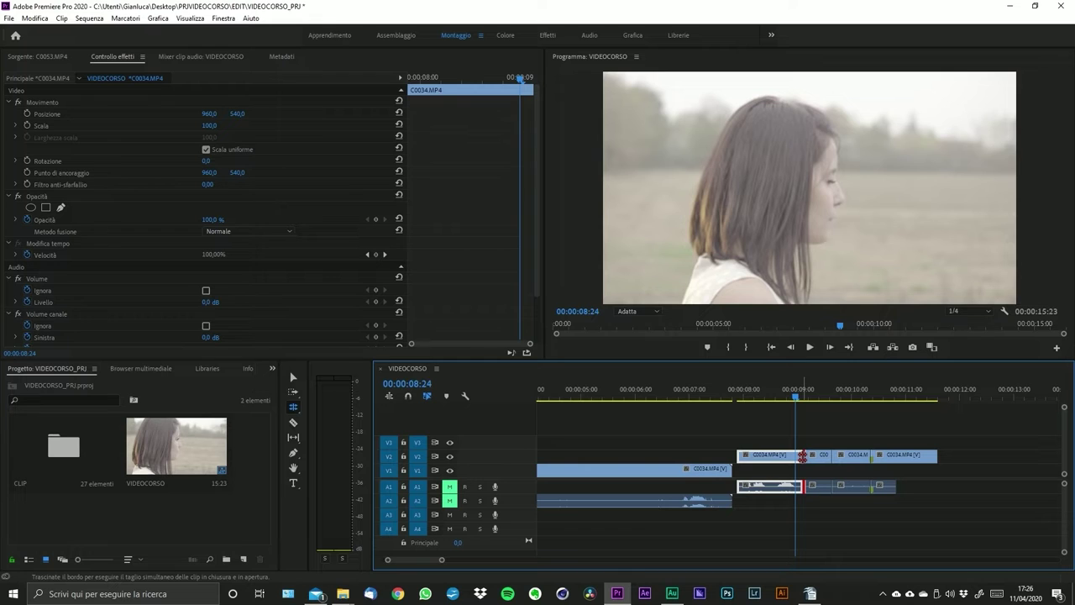
{"action": "left_click_drag", "start_coordinate": [803, 456], "coordinate": [785, 454]}
- With the Selection tool, trim the next clip's head to open a gap, then close it again
{"action": "key", "text": "v"}
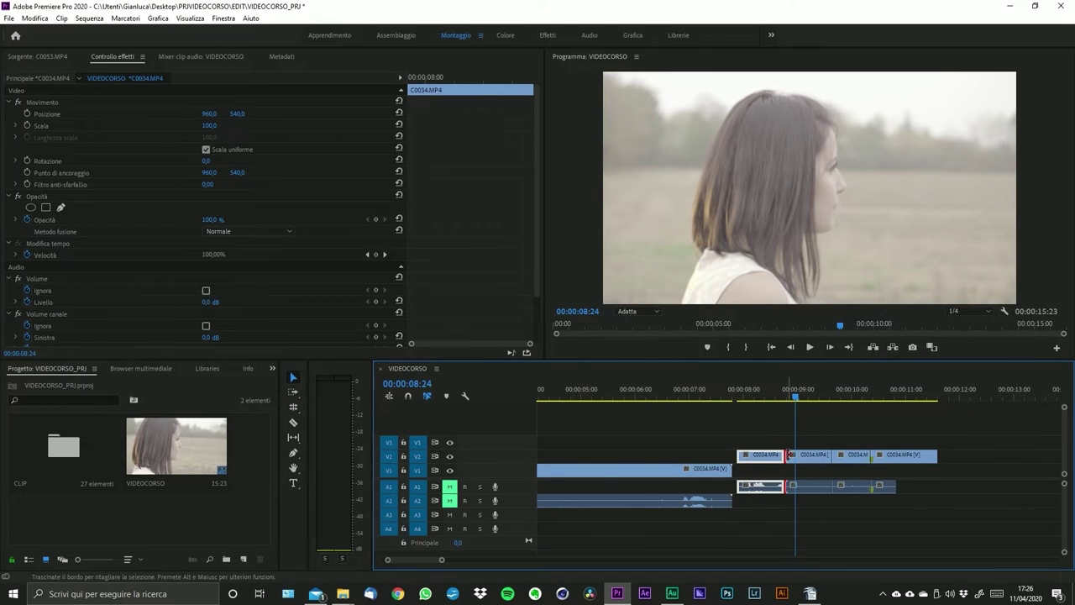
{"action": "left_click_drag", "start_coordinate": [787, 457], "coordinate": [808, 456]}
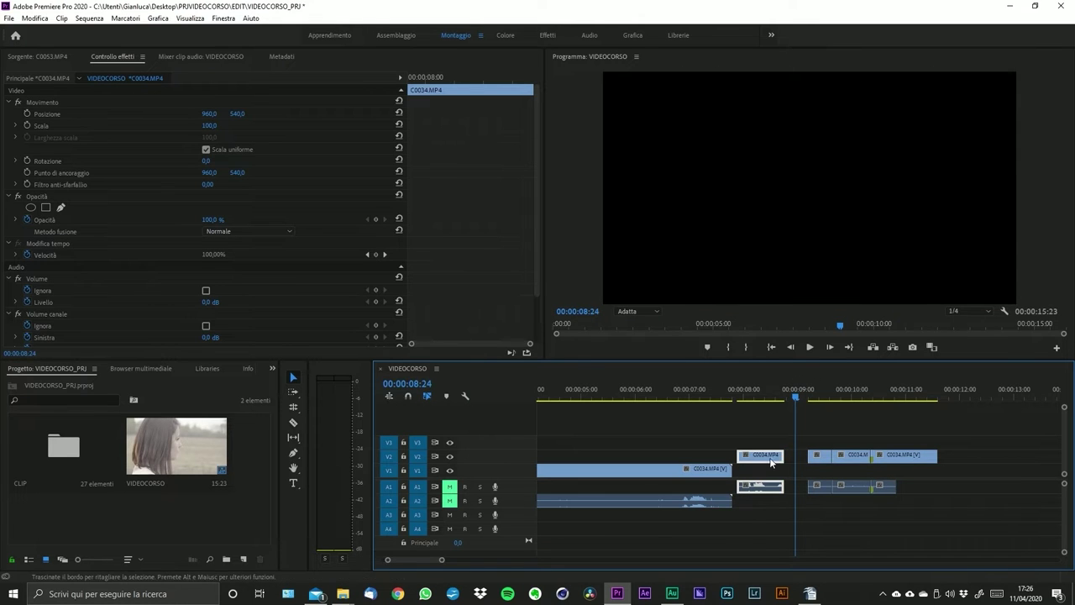
{"action": "left_click_drag", "start_coordinate": [810, 458], "coordinate": [782, 456]}
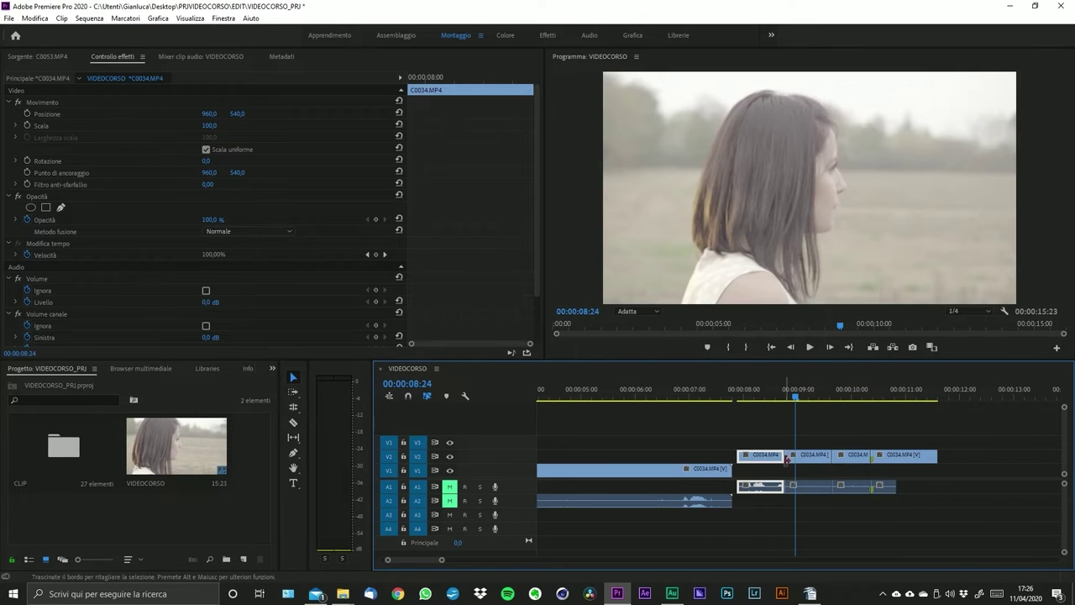
- Roll the V2 cut 9 frames later, then 5 frames back, keeping the sequence at 00:00:15:23
{"action": "left_click", "coordinate": [294, 408]}
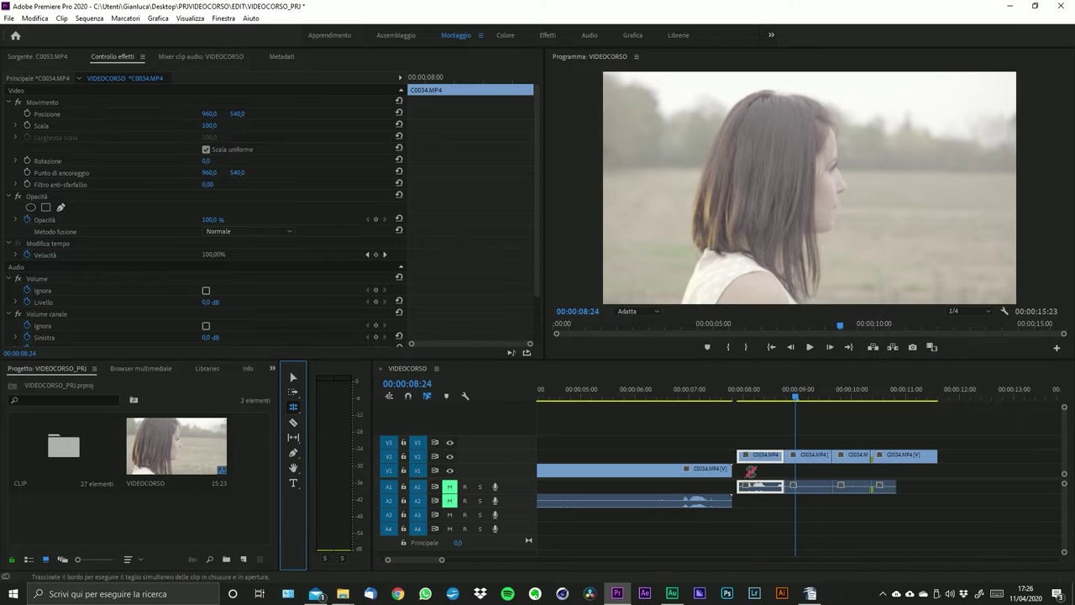
{"action": "left_click_drag", "start_coordinate": [784, 457], "coordinate": [807, 468]}
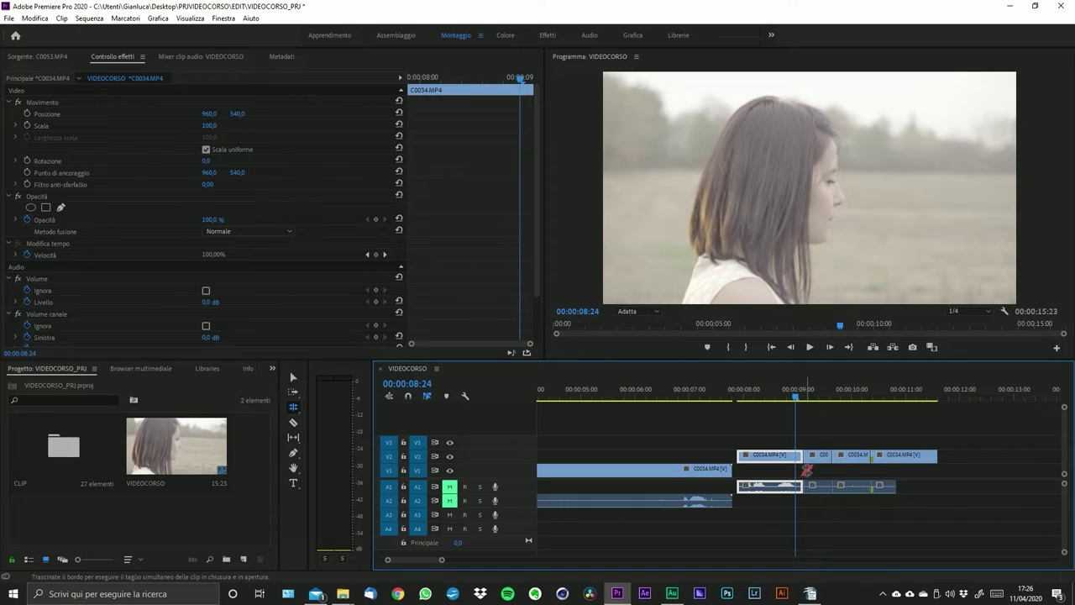
{"action": "mouse_move", "coordinate": [802, 457]}
{"action": "left_mouse_down"}
{"action": "mouse_move", "coordinate": [781, 457]}
{"action": "mouse_move", "coordinate": [800, 458]}
{"action": "left_mouse_up"}
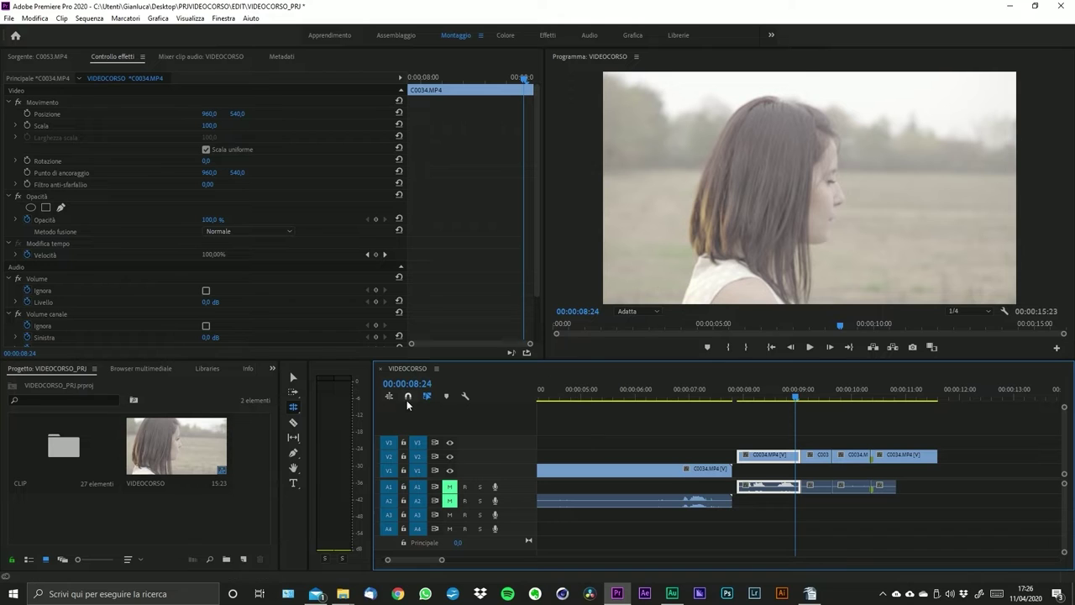
{"action": "left_click", "coordinate": [293, 406]}
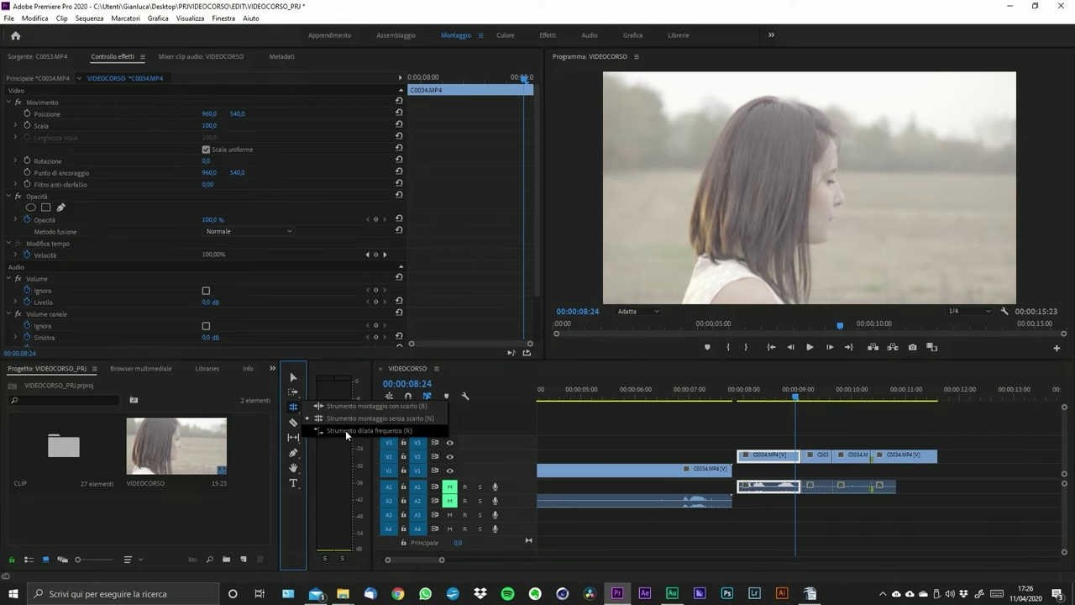
- Rate-stretch the C0034 clip after the cut to about 43,66% speed
{"action": "left_click", "coordinate": [345, 430]}
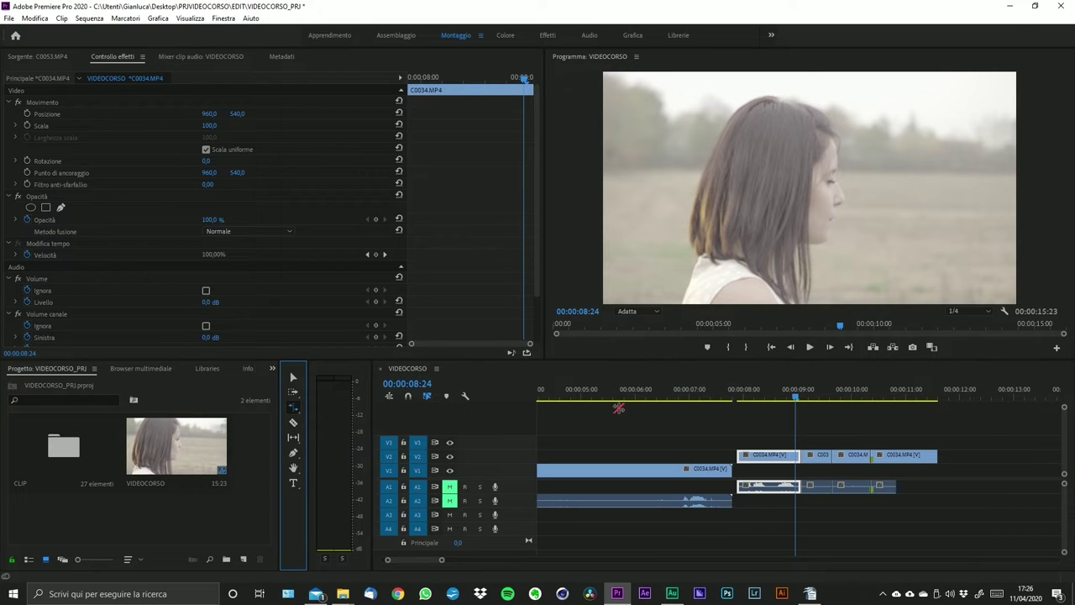
{"action": "left_click_drag", "start_coordinate": [937, 458], "coordinate": [1004, 458]}
{"action": "scroll", "coordinate": [797, 403], "scroll_direction": "down", "scroll_amount": 2}
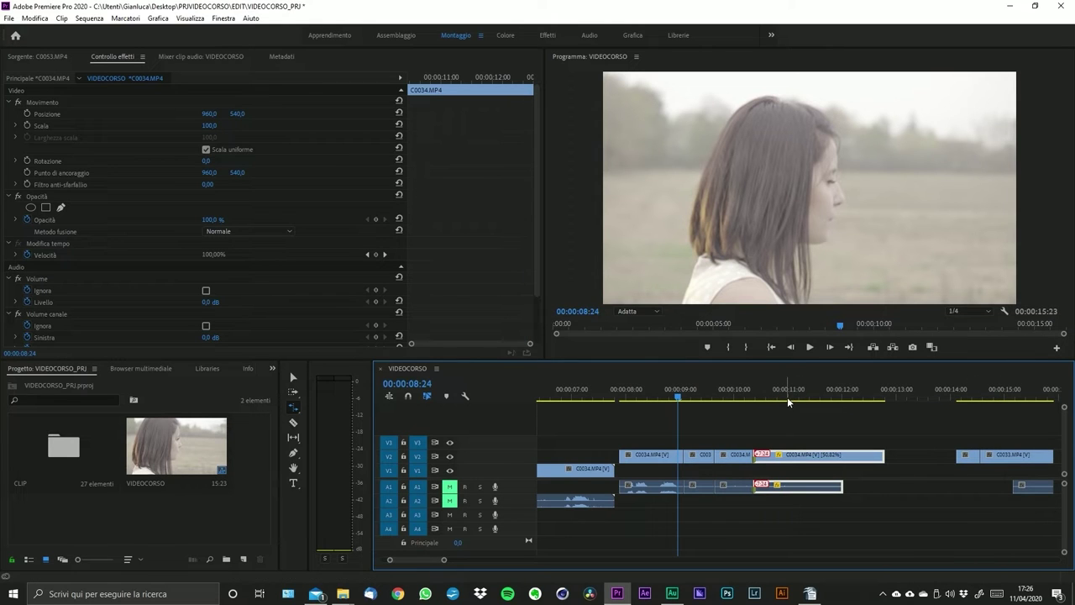
{"action": "left_click", "coordinate": [777, 393]}
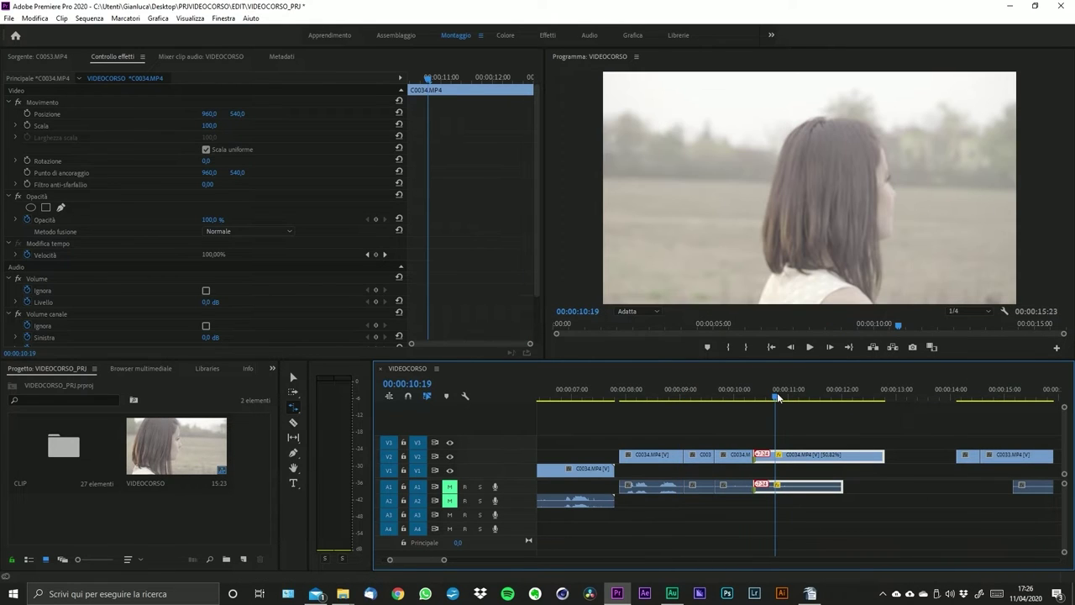
{"action": "left_click_drag", "start_coordinate": [882, 455], "coordinate": [905, 456]}
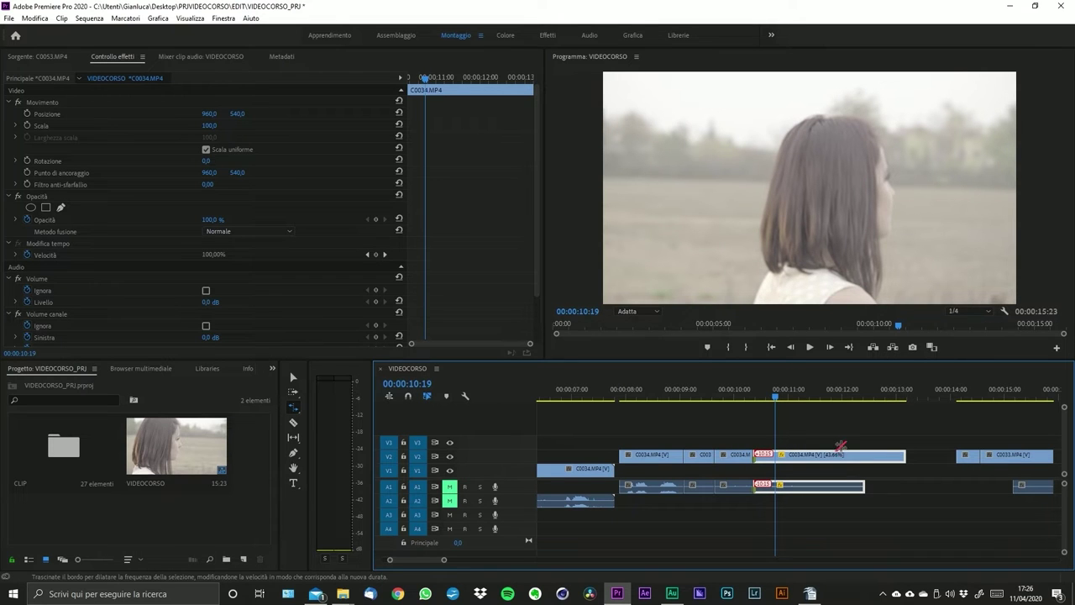
{"action": "left_click", "coordinate": [771, 397]}
- Preview the slowed clip from around 00:00:10:00, undo the last stretch and remove the clip, leaving a gap
{"action": "left_click_drag", "start_coordinate": [770, 397], "coordinate": [751, 395]}
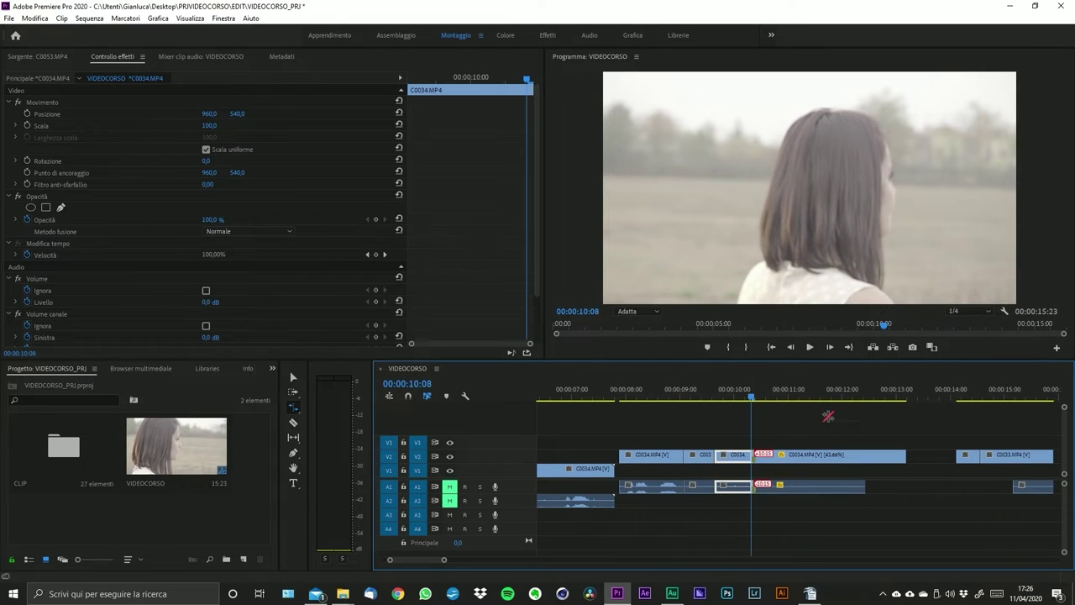
{"action": "left_click", "coordinate": [769, 397]}
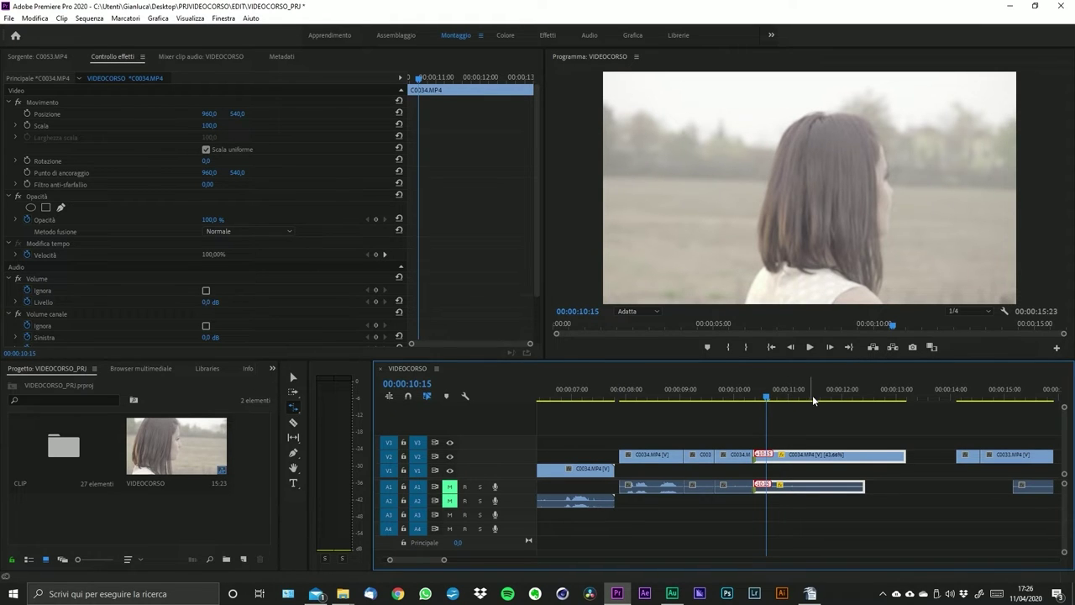
{"action": "left_click", "coordinate": [789, 398]}
{"action": "left_click", "coordinate": [757, 394]}
{"action": "key", "text": "space"}
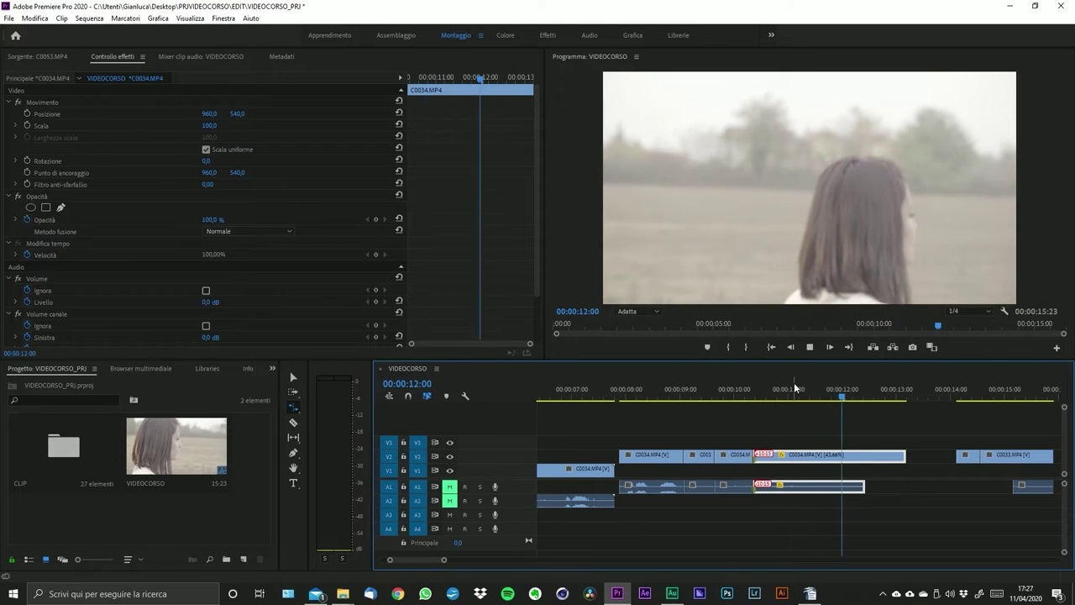
{"action": "key", "text": "space"}
{"action": "left_click_drag", "start_coordinate": [904, 457], "coordinate": [827, 456]}
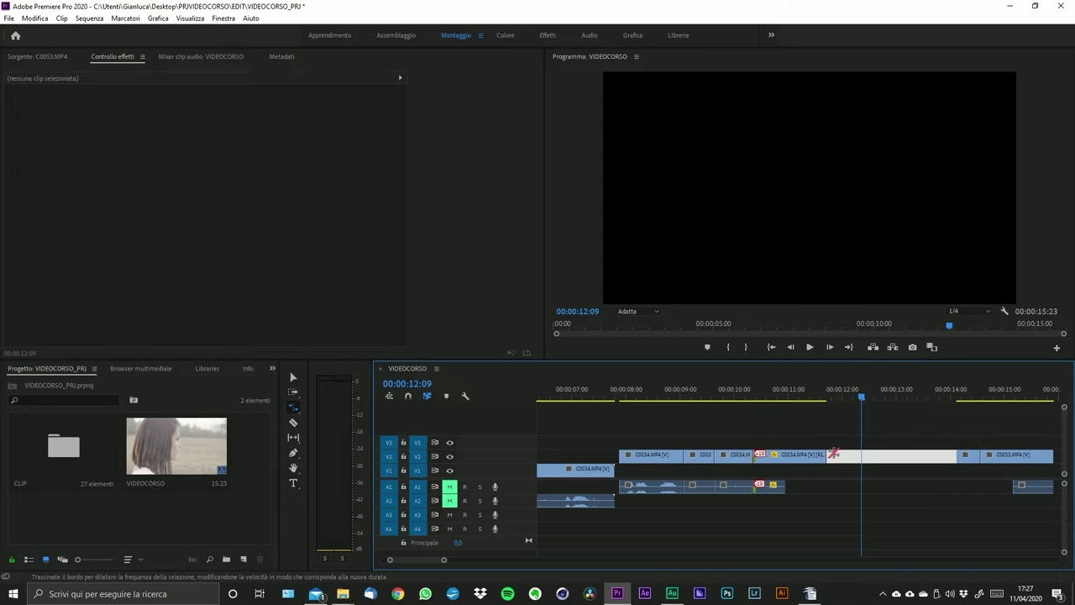
{"action": "key", "text": "ctrl+z"}
{"action": "key", "text": "ctrl+z"}
{"action": "key", "text": "v"}
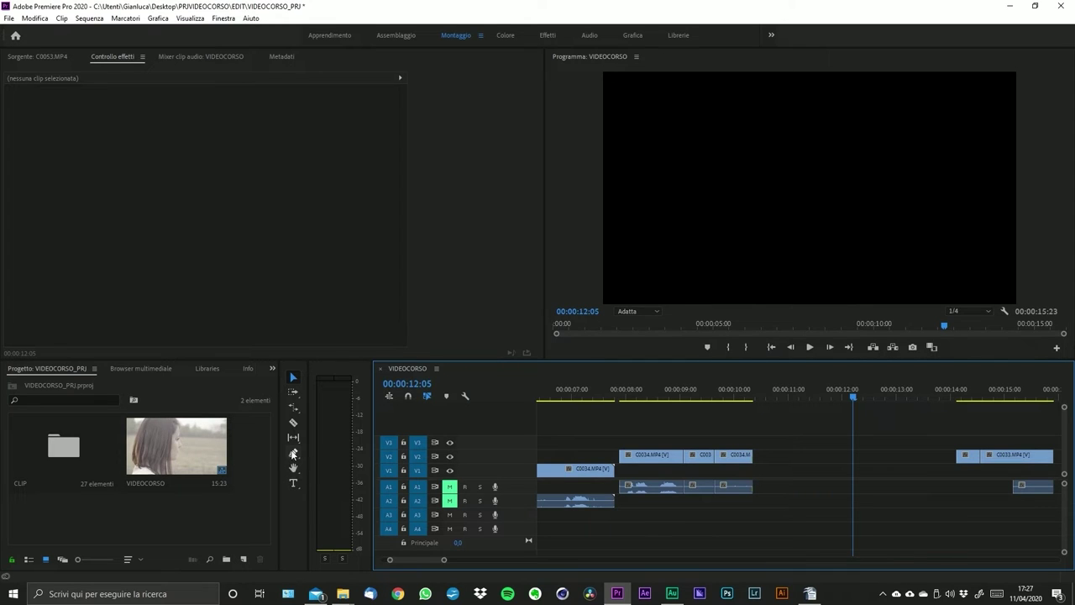
- Create a text title reading 'VIDEOCORSO' on the program frame
{"action": "left_click", "coordinate": [293, 482]}
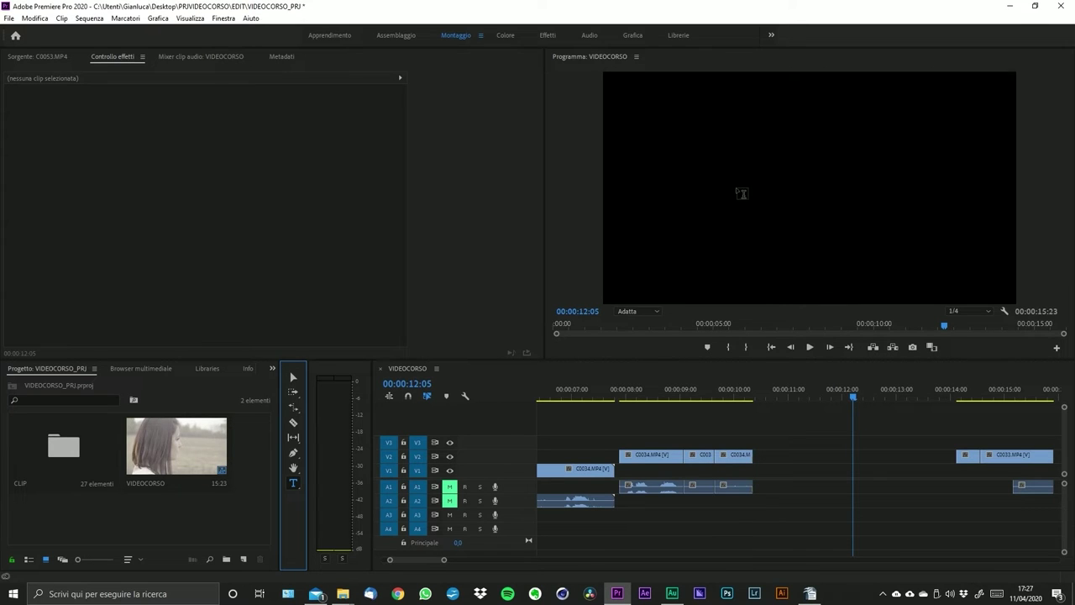
{"action": "left_click", "coordinate": [748, 191]}
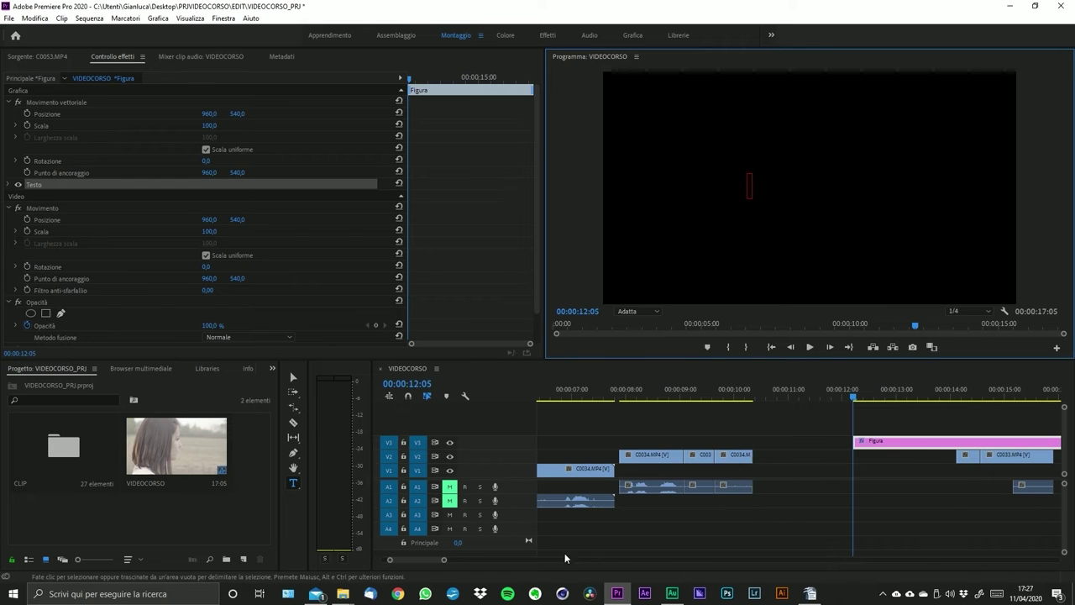
{"action": "mouse_move", "coordinate": [446, 560]}
{"action": "left_mouse_down"}
{"action": "mouse_move", "coordinate": [495, 561]}
{"action": "mouse_move", "coordinate": [459, 560]}
{"action": "left_mouse_up"}
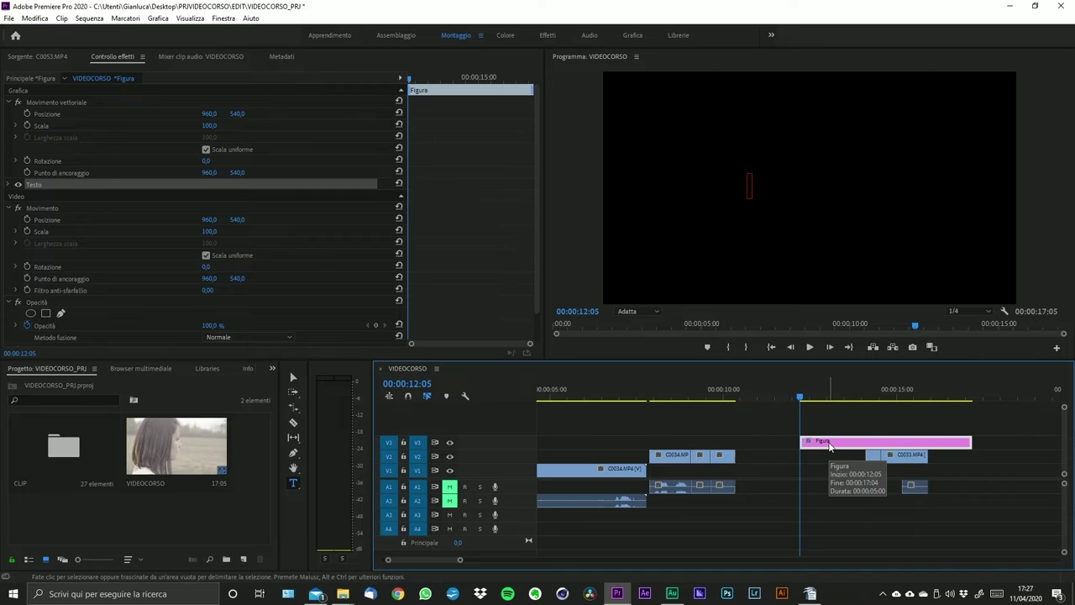
{"action": "left_click", "coordinate": [751, 185]}
{"action": "type", "text": "VIDEOCORSO"}
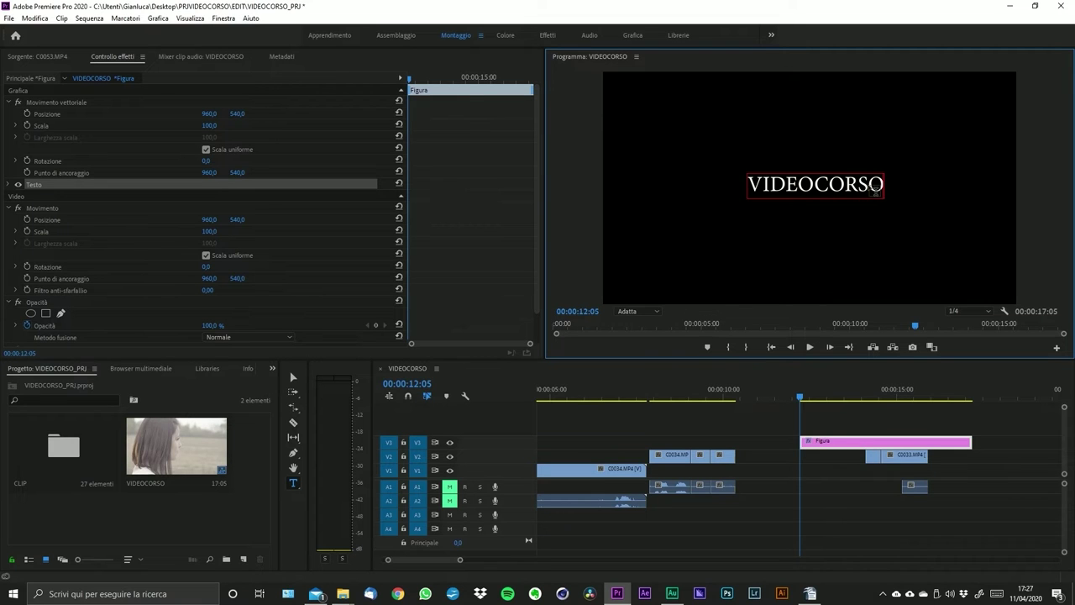
{"action": "left_click", "coordinate": [754, 473]}
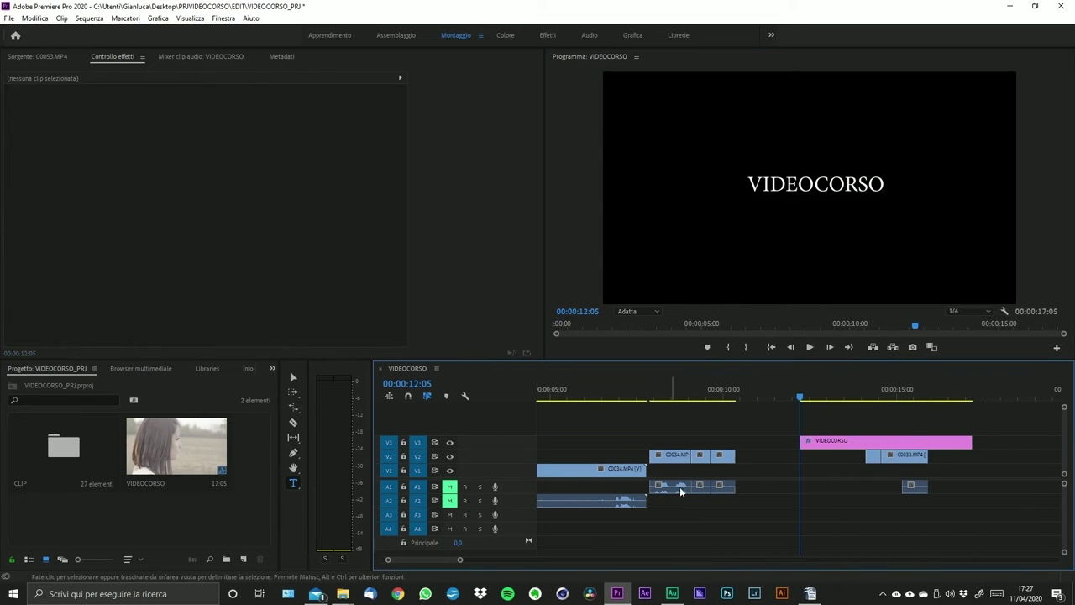
- Select the VIDEOCORSO title clip on V3 and delete it
{"action": "left_click", "coordinate": [891, 441]}
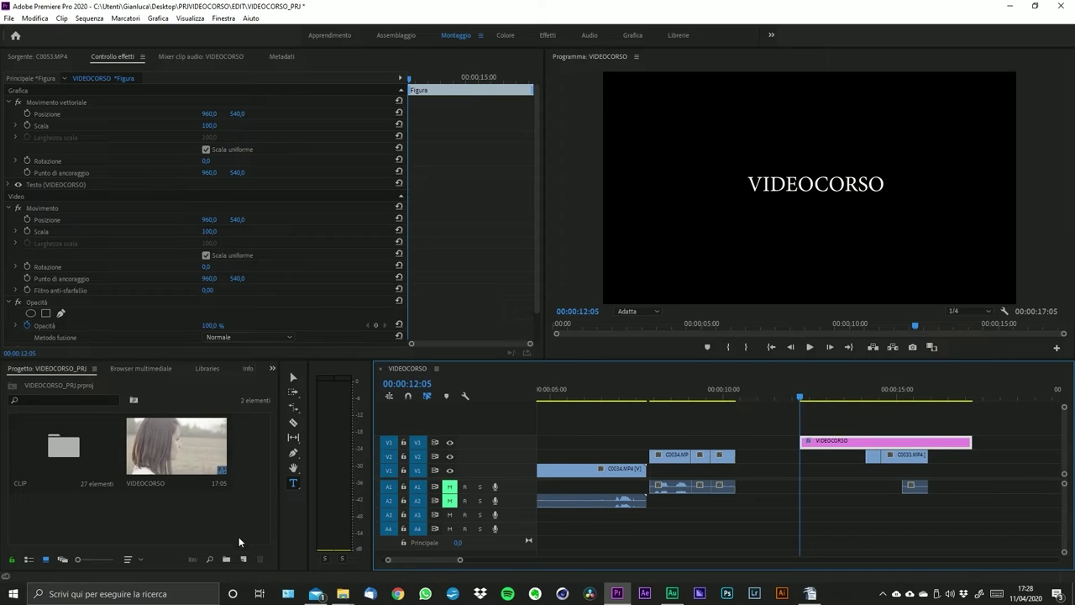
{"action": "left_click", "coordinate": [77, 453]}
{"action": "left_click", "coordinate": [834, 446]}
{"action": "key", "text": "Delete"}
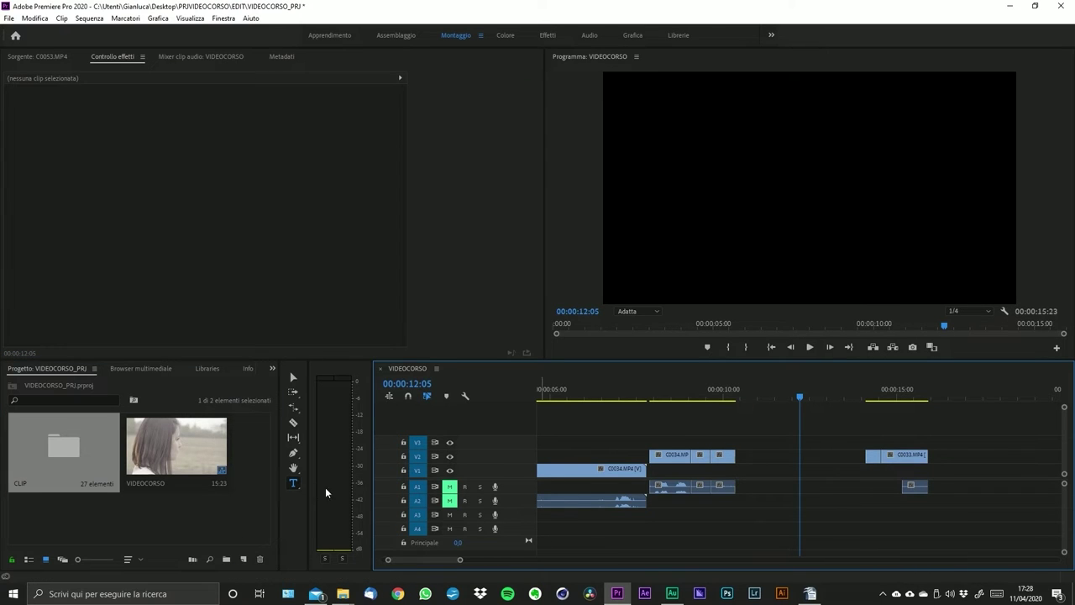
{"action": "left_click", "coordinate": [293, 454]}
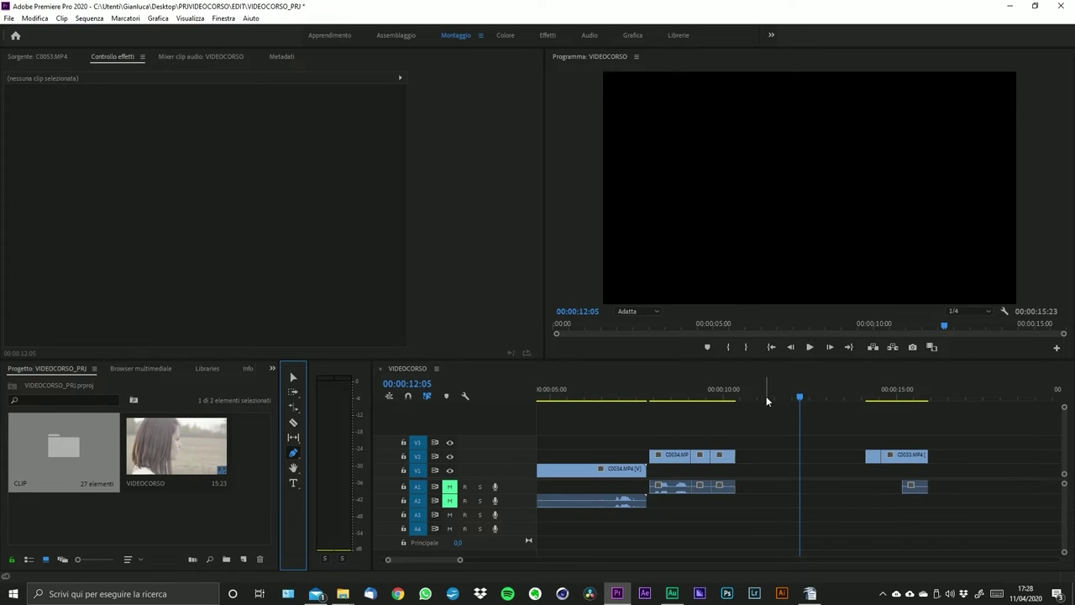
{"action": "left_click", "coordinate": [699, 168]}
{"action": "left_click", "coordinate": [703, 236]}
{"action": "left_click", "coordinate": [872, 245]}
{"action": "left_click", "coordinate": [925, 152]}
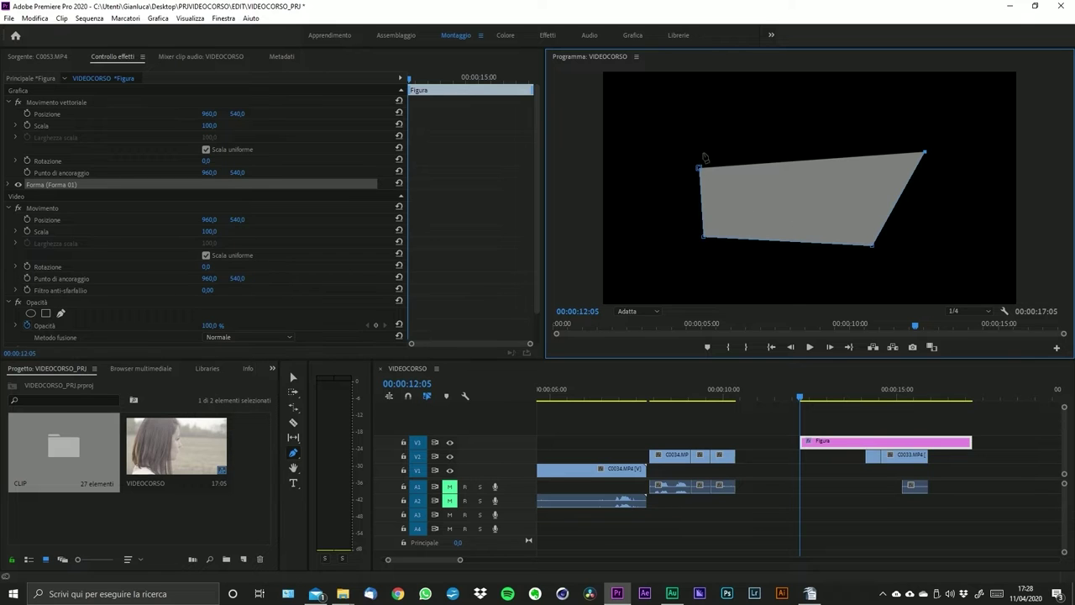
{"action": "left_click", "coordinate": [688, 129]}
{"action": "left_click", "coordinate": [806, 106]}
{"action": "left_click", "coordinate": [761, 200]}
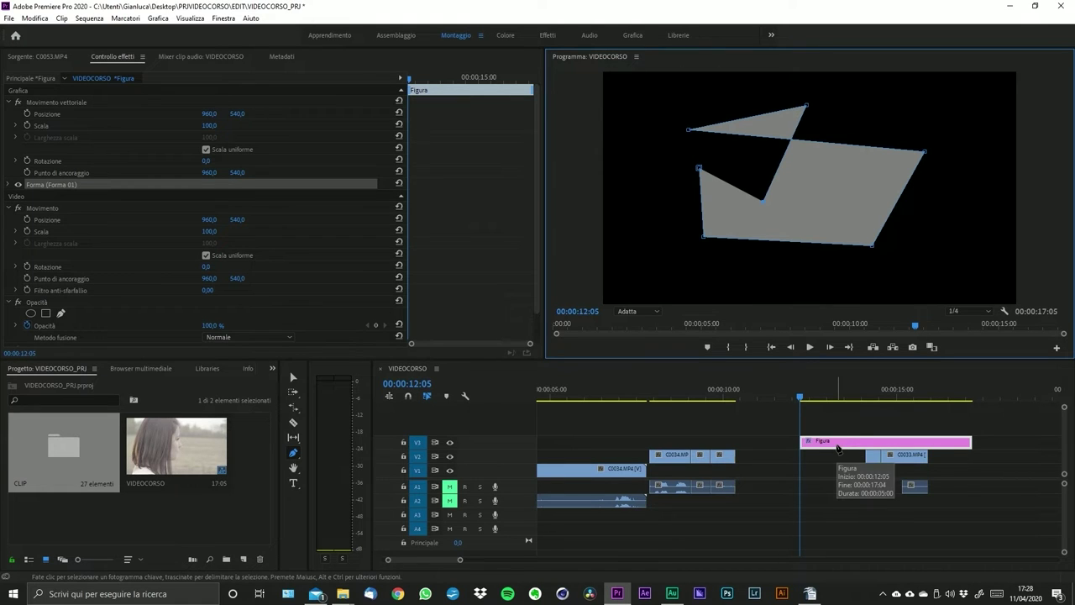
{"action": "key", "text": "v"}
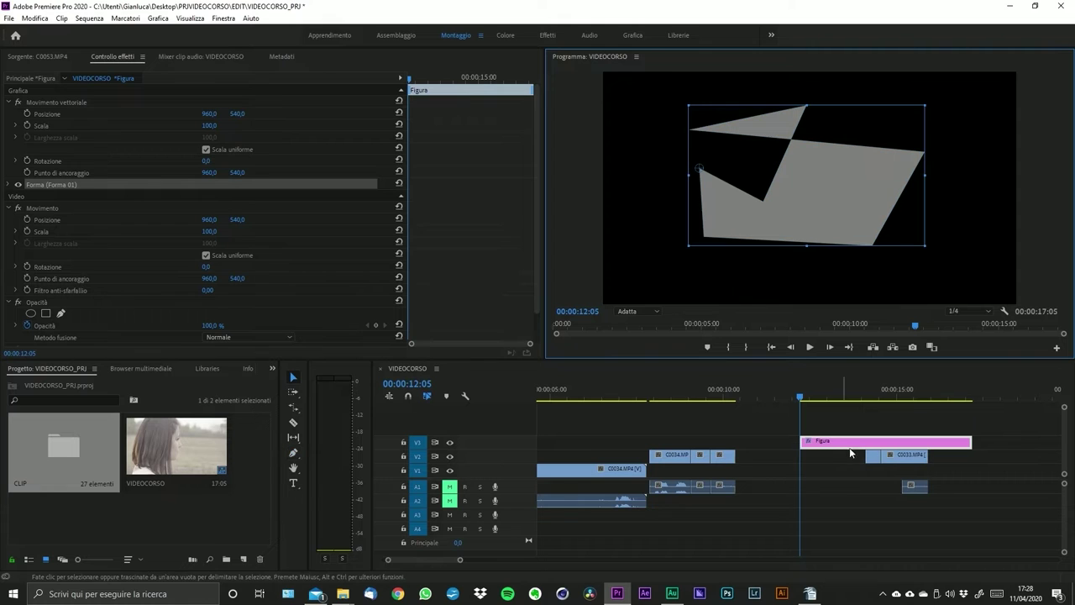
{"action": "left_click", "coordinate": [825, 441]}
{"action": "key", "text": "Delete"}
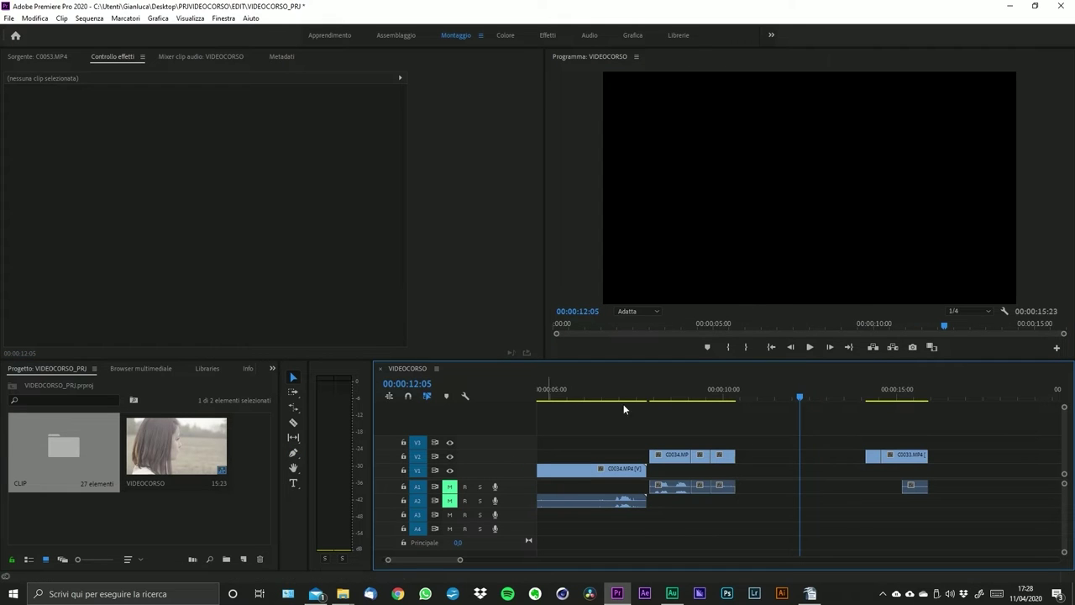
- Select the C0034.MP4 clip and expand tracks V1 and A2 to show the audio
{"action": "left_click", "coordinate": [579, 471]}
{"action": "key", "text": "equal"}
{"action": "key", "text": "equal"}
{"action": "key", "text": "equal"}
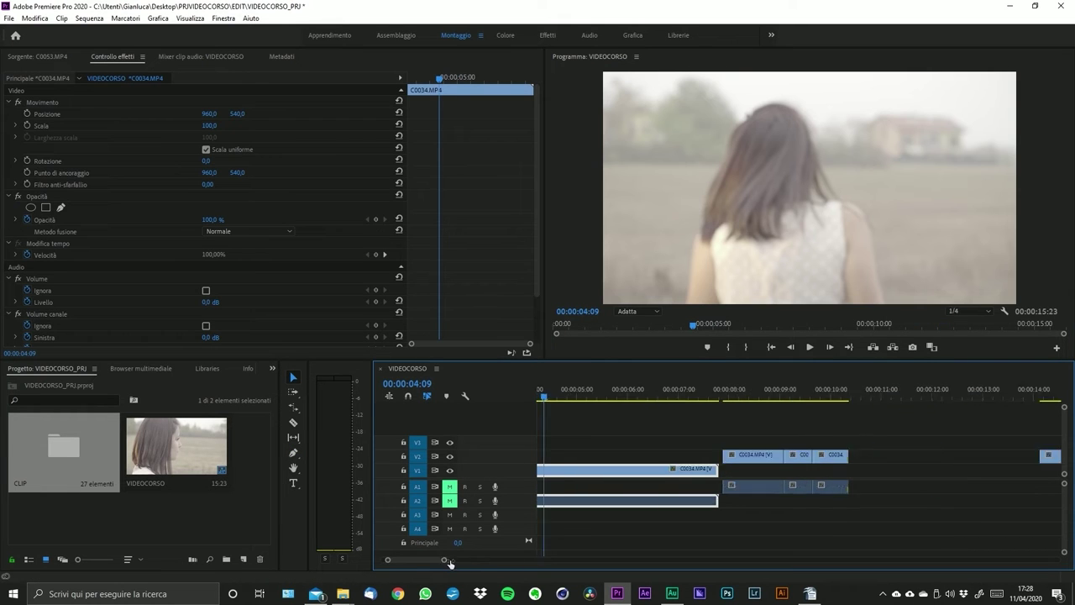
{"action": "double_click", "coordinate": [511, 465]}
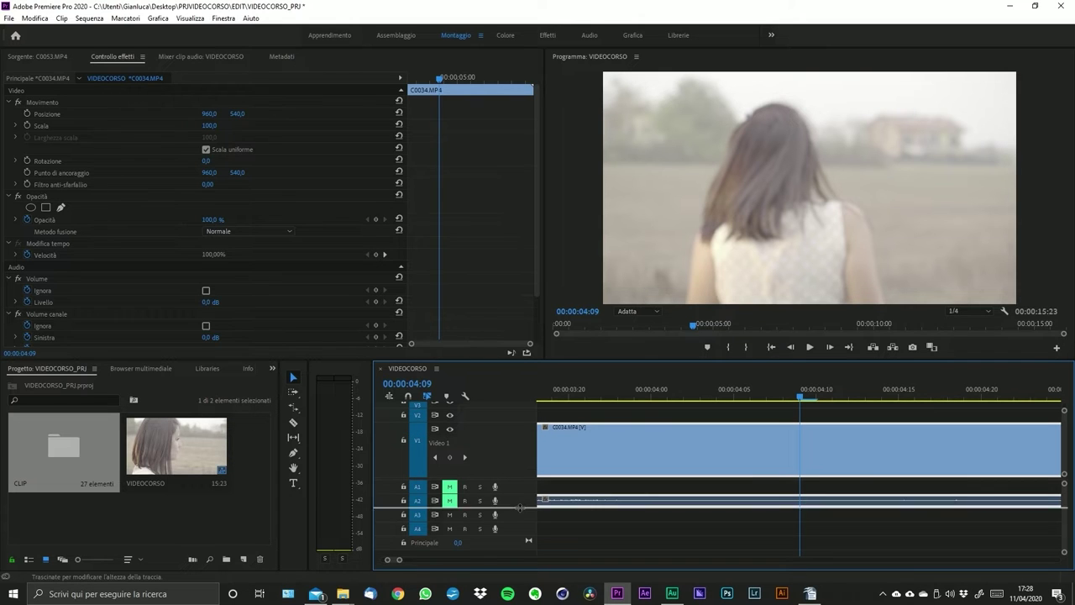
{"action": "left_click_drag", "start_coordinate": [520, 507], "coordinate": [547, 558]}
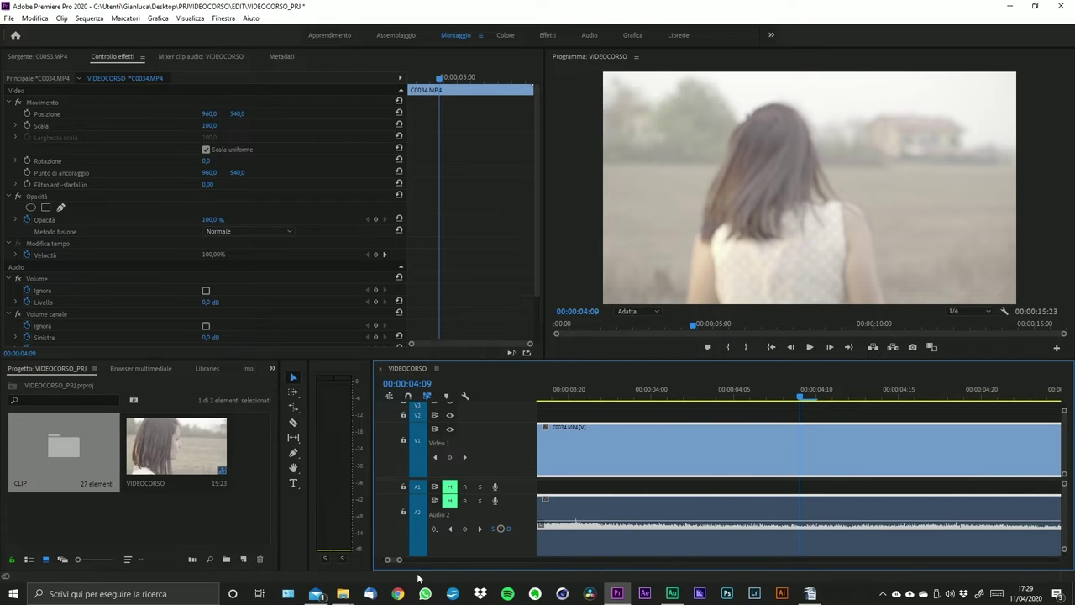
{"action": "left_click_drag", "start_coordinate": [401, 561], "coordinate": [430, 560]}
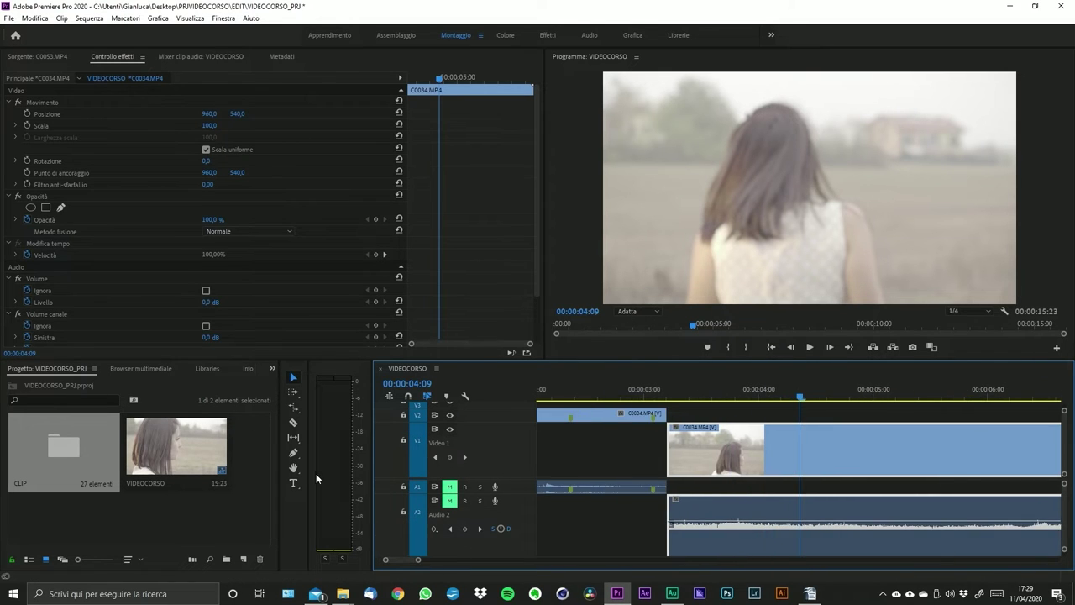
- Add a 0,0 dB volume keyframe on the A2 audio with the Pen tool, then collapse V1 and A2
{"action": "left_click", "coordinate": [295, 455]}
{"action": "left_click", "coordinate": [723, 521]}
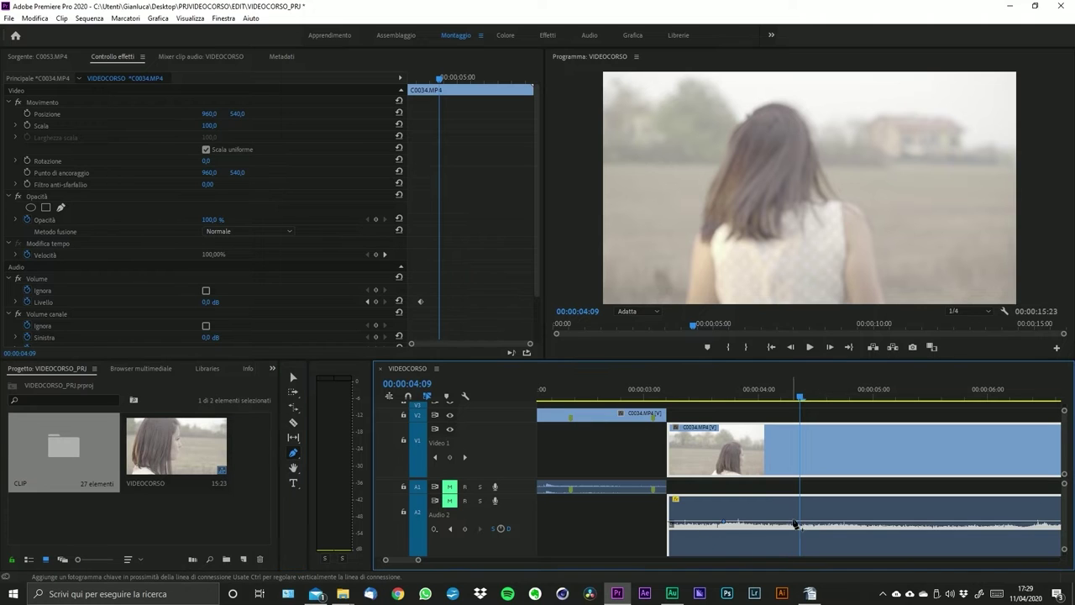
{"action": "left_click", "coordinate": [831, 526]}
{"action": "left_click_drag", "start_coordinate": [832, 527], "coordinate": [834, 529]}
{"action": "key", "text": "ctrl+z"}
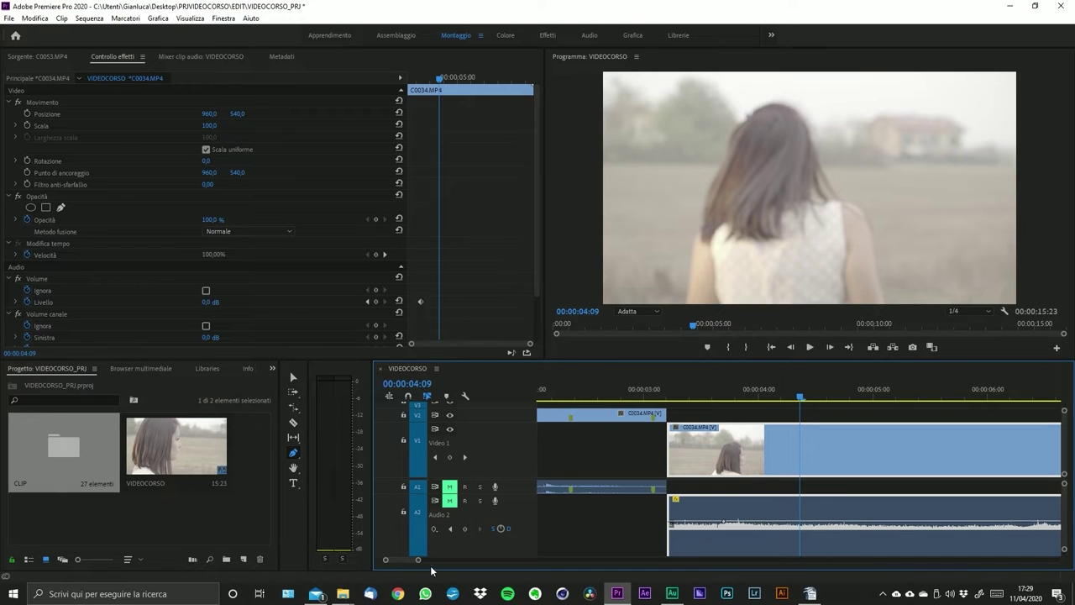
{"action": "left_click_drag", "start_coordinate": [419, 562], "coordinate": [511, 560]}
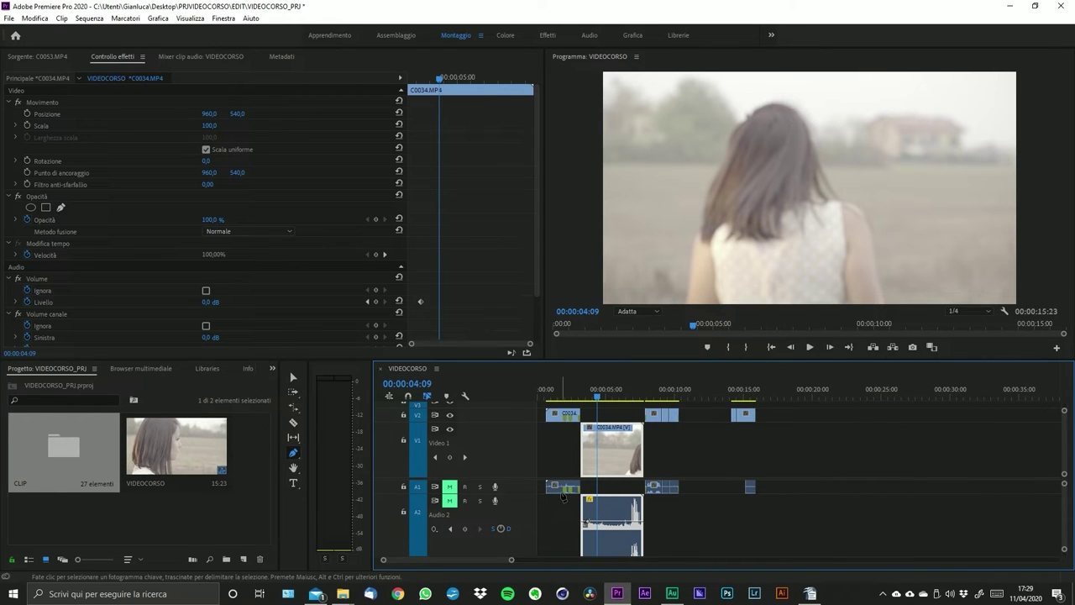
{"action": "double_click", "coordinate": [505, 461]}
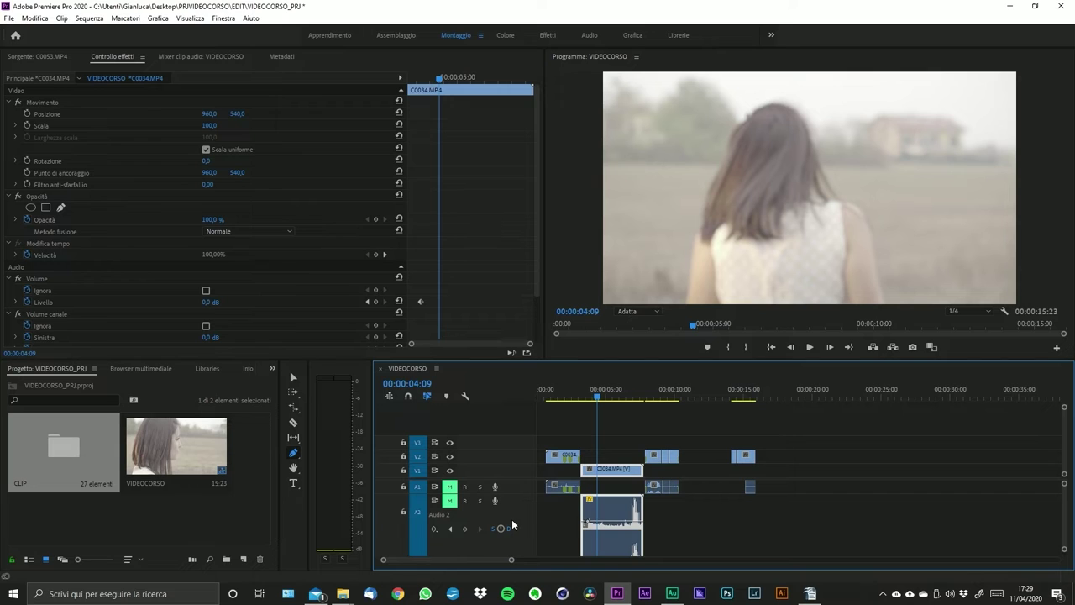
{"action": "double_click", "coordinate": [512, 519]}
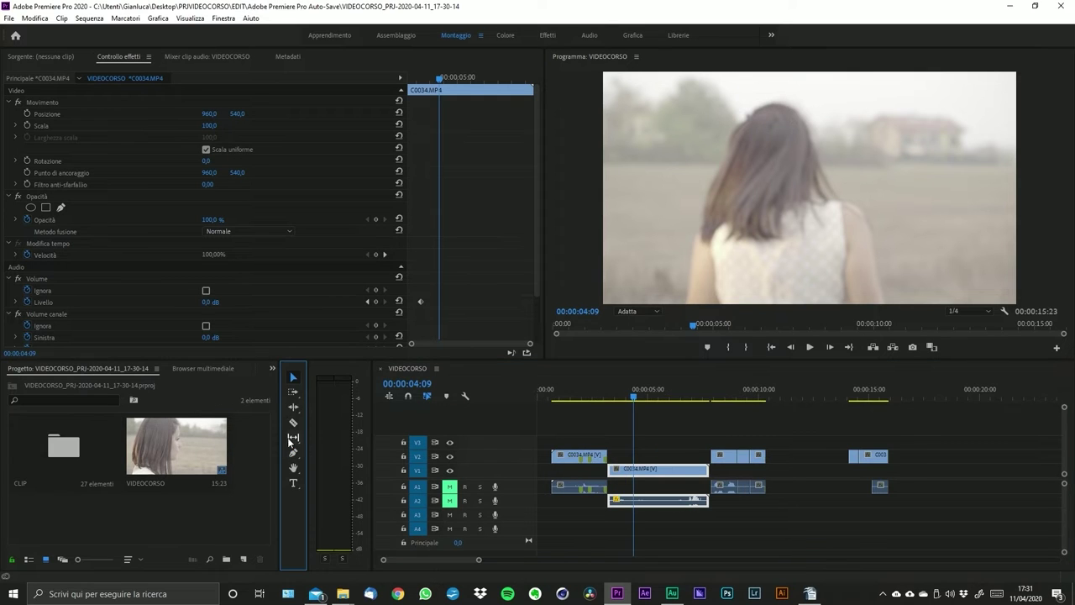
{"action": "left_click", "coordinate": [294, 408]}
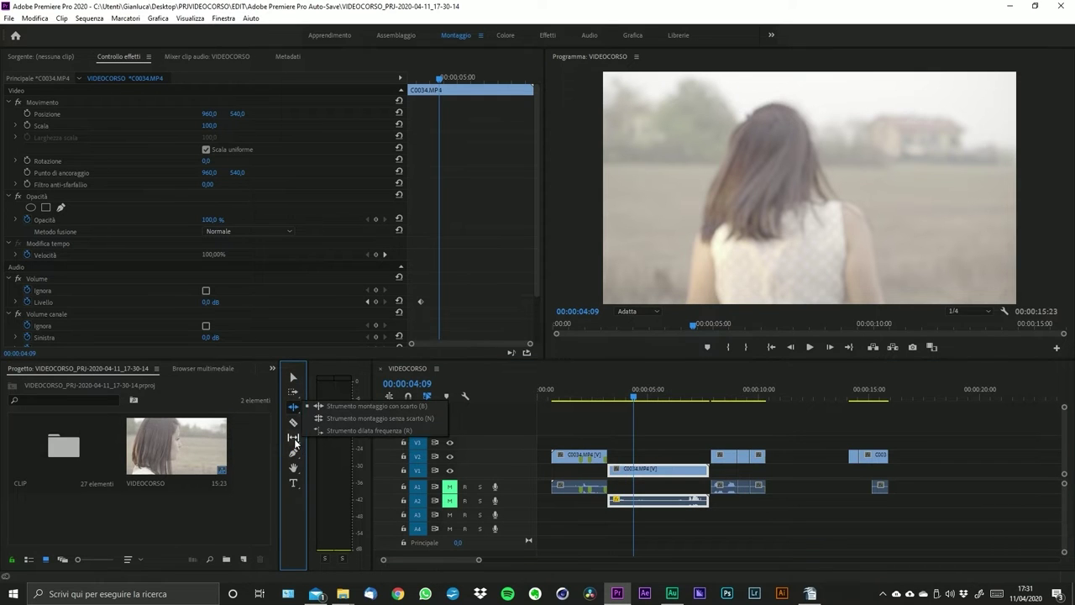
{"action": "left_click", "coordinate": [294, 437]}
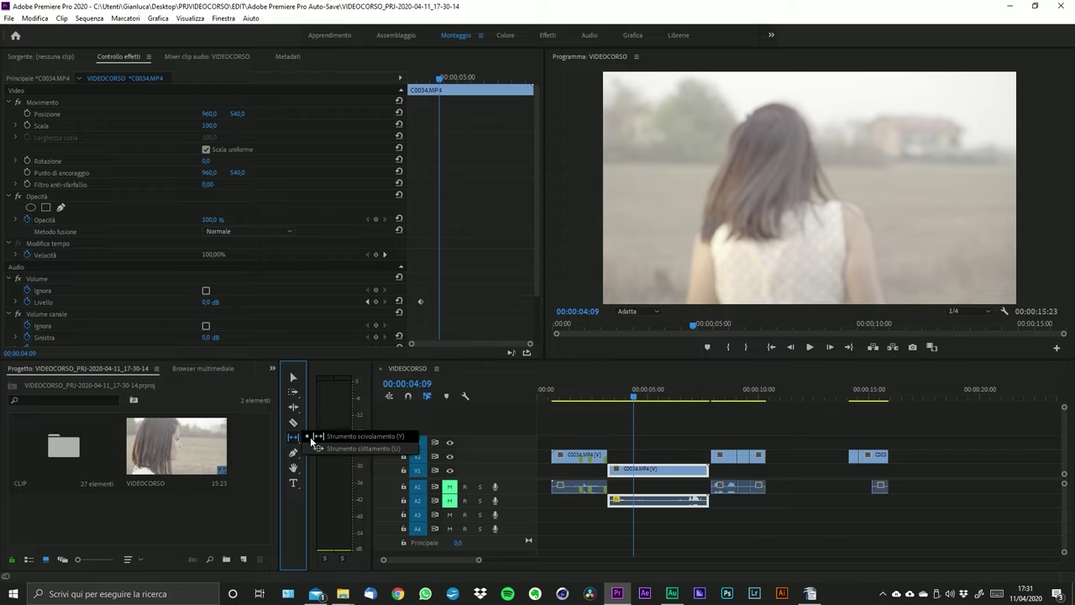
{"action": "left_click", "coordinate": [310, 436]}
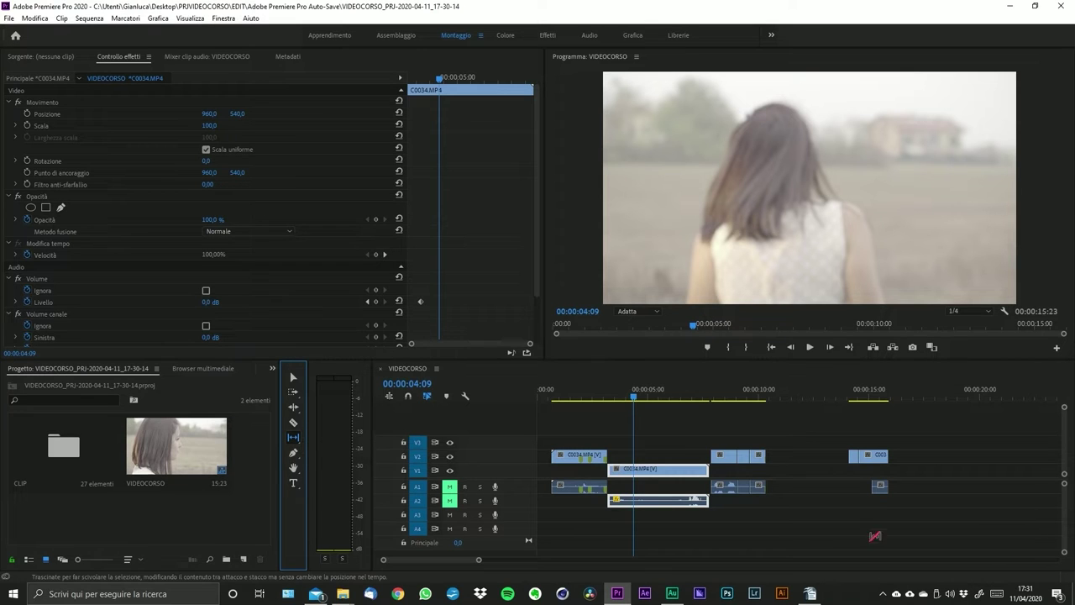
{"action": "left_click_drag", "start_coordinate": [724, 394], "coordinate": [739, 394]}
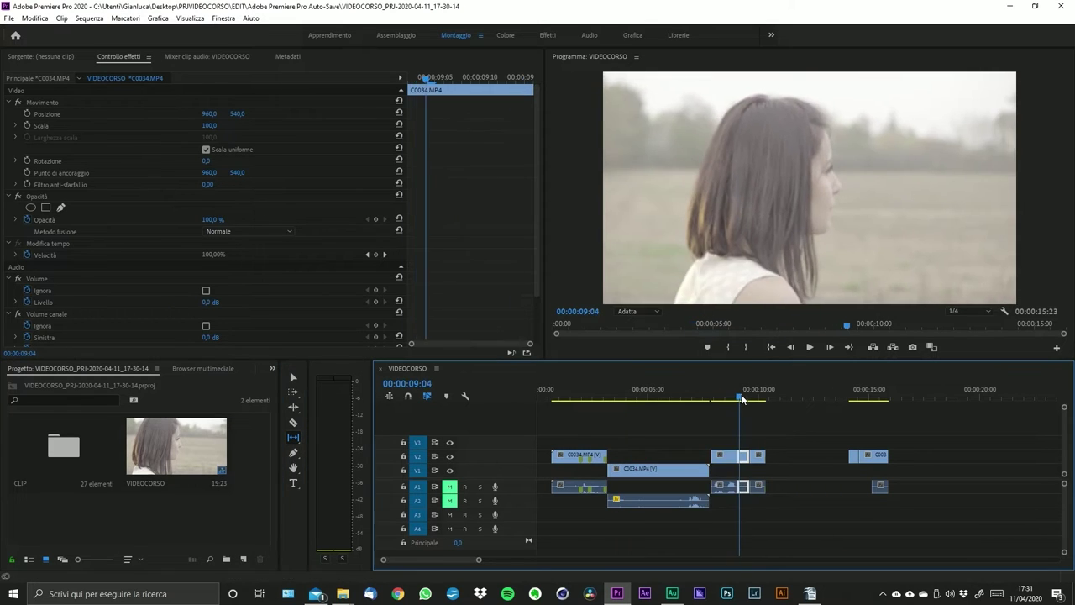
{"action": "left_click_drag", "start_coordinate": [479, 560], "coordinate": [425, 559]}
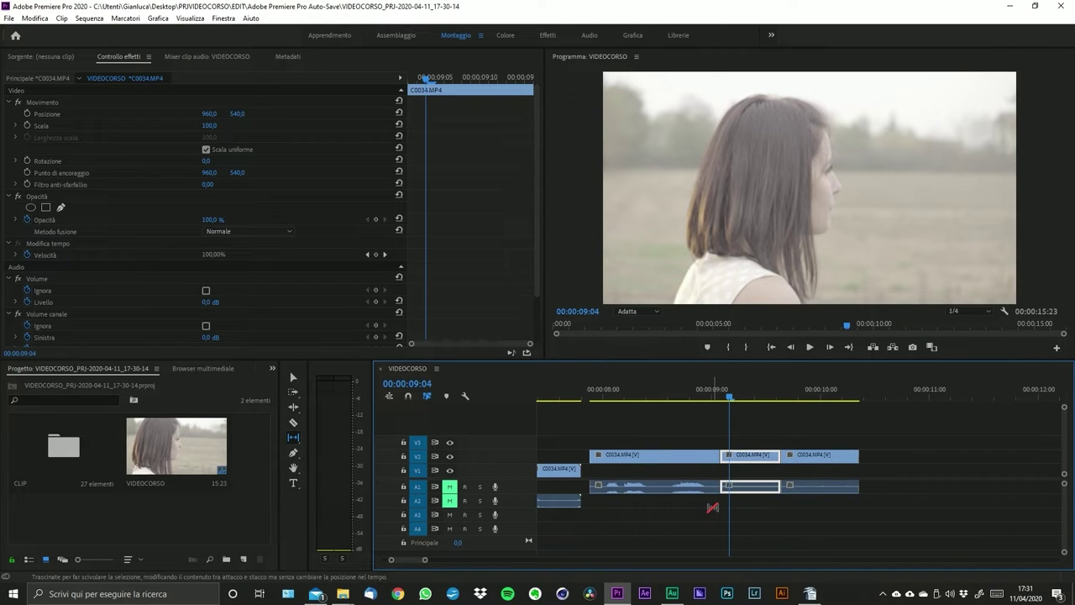
{"action": "left_click", "coordinate": [747, 388]}
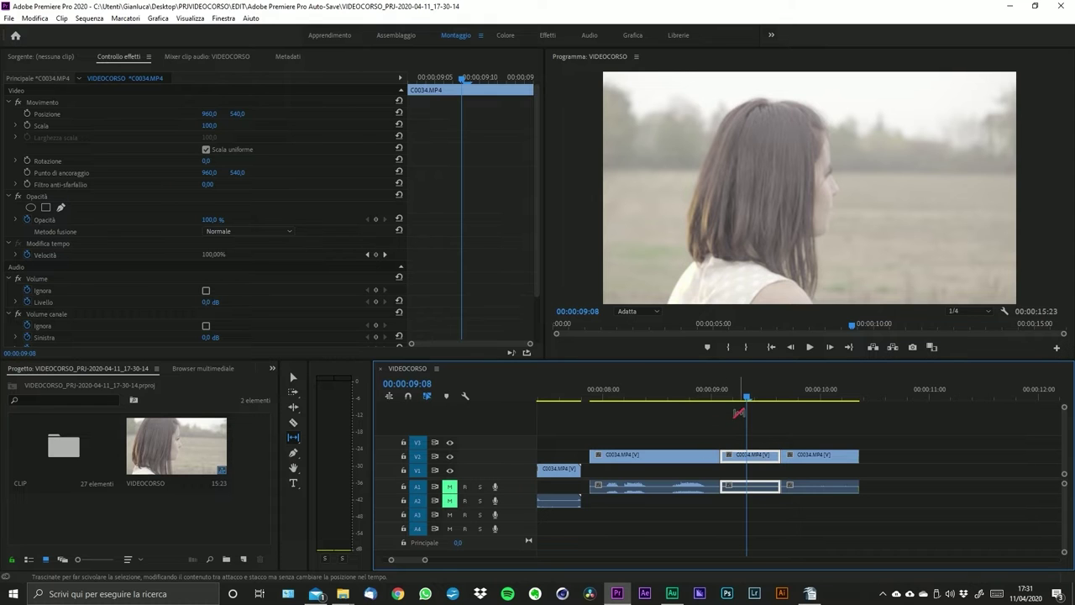
{"action": "mouse_move", "coordinate": [748, 391]}
{"action": "left_mouse_down"}
{"action": "mouse_move", "coordinate": [714, 393]}
{"action": "mouse_move", "coordinate": [775, 403]}
{"action": "mouse_move", "coordinate": [741, 402]}
{"action": "left_mouse_up"}
{"action": "left_click_drag", "start_coordinate": [752, 453], "coordinate": [710, 459]}
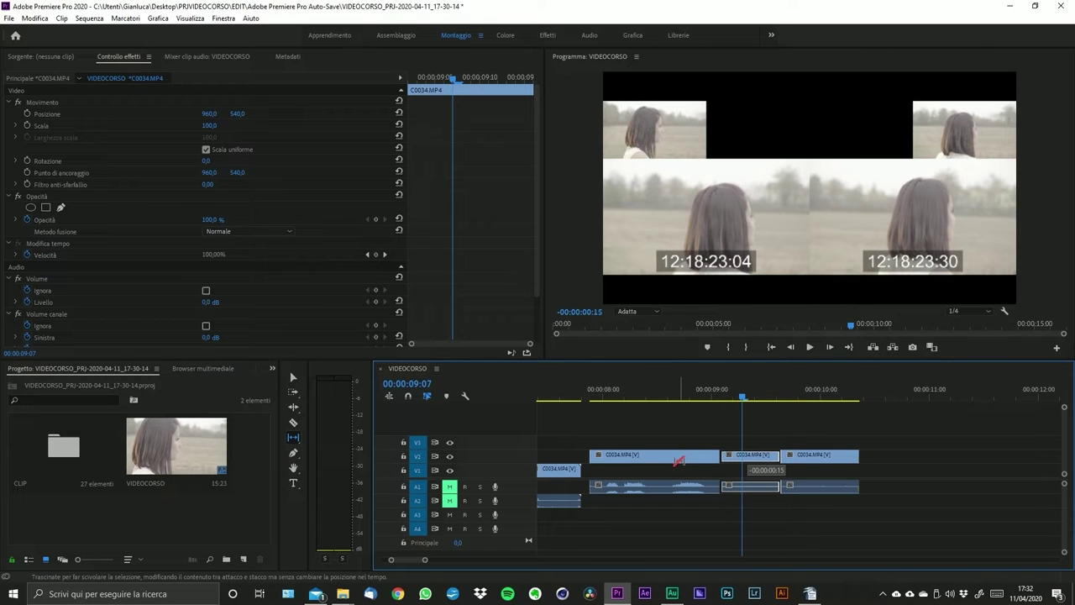
{"action": "left_click_drag", "start_coordinate": [696, 461], "coordinate": [832, 456]}
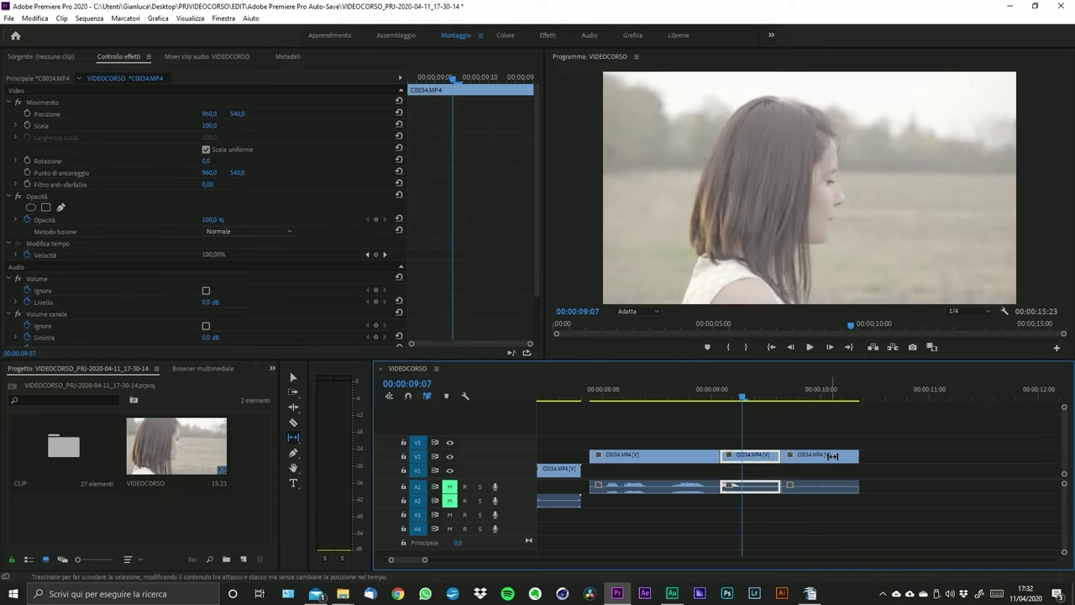
{"action": "mouse_move", "coordinate": [751, 400]}
{"action": "left_mouse_down"}
{"action": "mouse_move", "coordinate": [722, 399]}
{"action": "mouse_move", "coordinate": [744, 403]}
{"action": "left_mouse_up"}
{"action": "left_click_drag", "start_coordinate": [736, 456], "coordinate": [625, 496]}
{"action": "left_click_drag", "start_coordinate": [742, 459], "coordinate": [696, 461]}
{"action": "left_click_drag", "start_coordinate": [723, 397], "coordinate": [703, 402]}
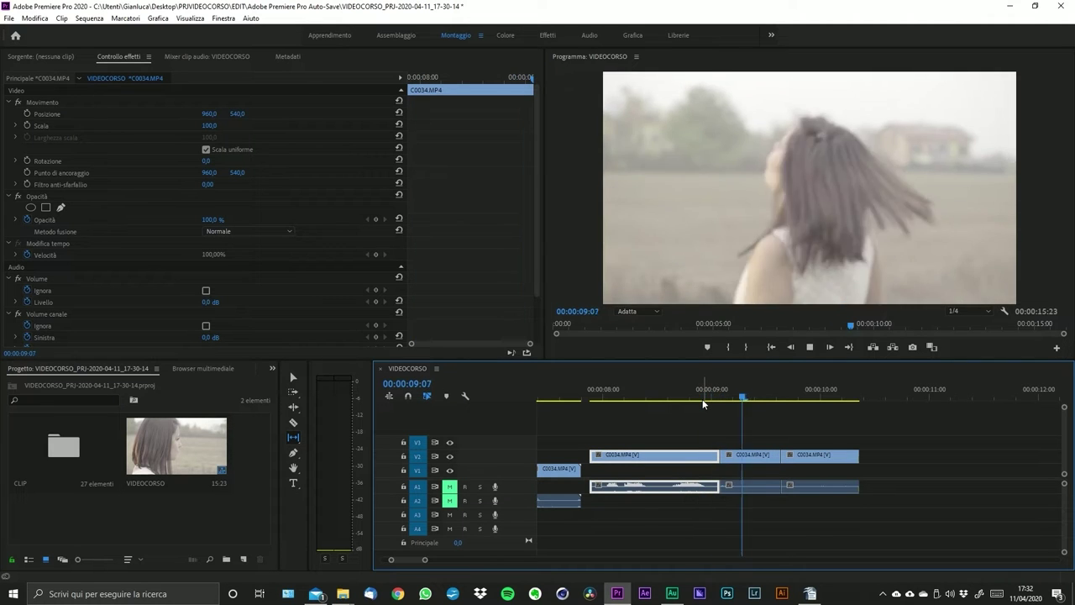
{"action": "left_click", "coordinate": [749, 399]}
{"action": "key", "text": "space"}
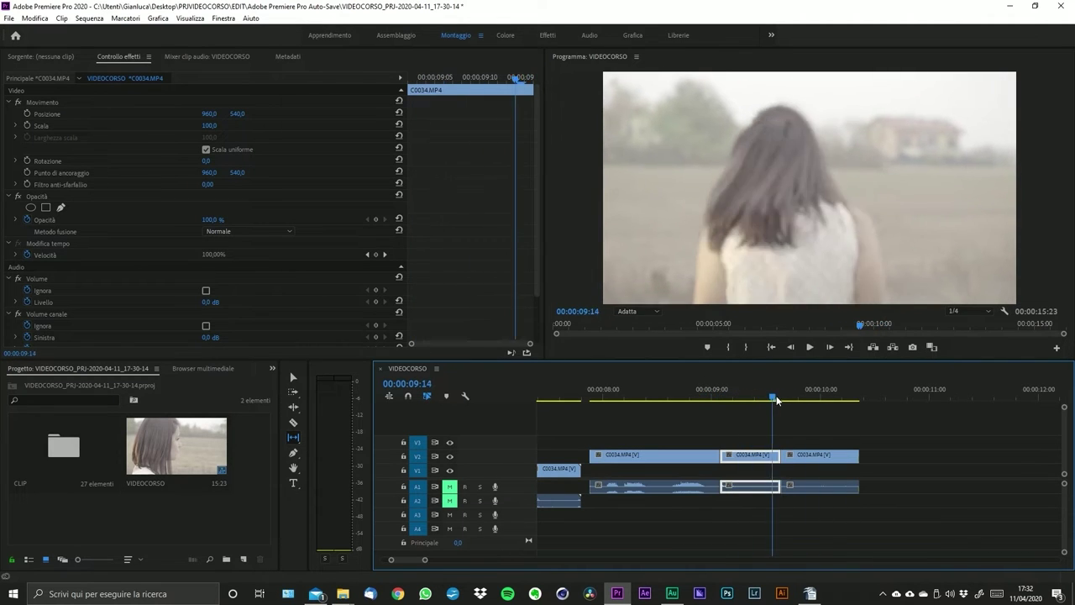
{"action": "key", "text": "space"}
- Slide the middle C0034 clip on V2 12 frames earlier with the Slide tool
{"action": "left_click_drag", "start_coordinate": [294, 437], "coordinate": [328, 436]}
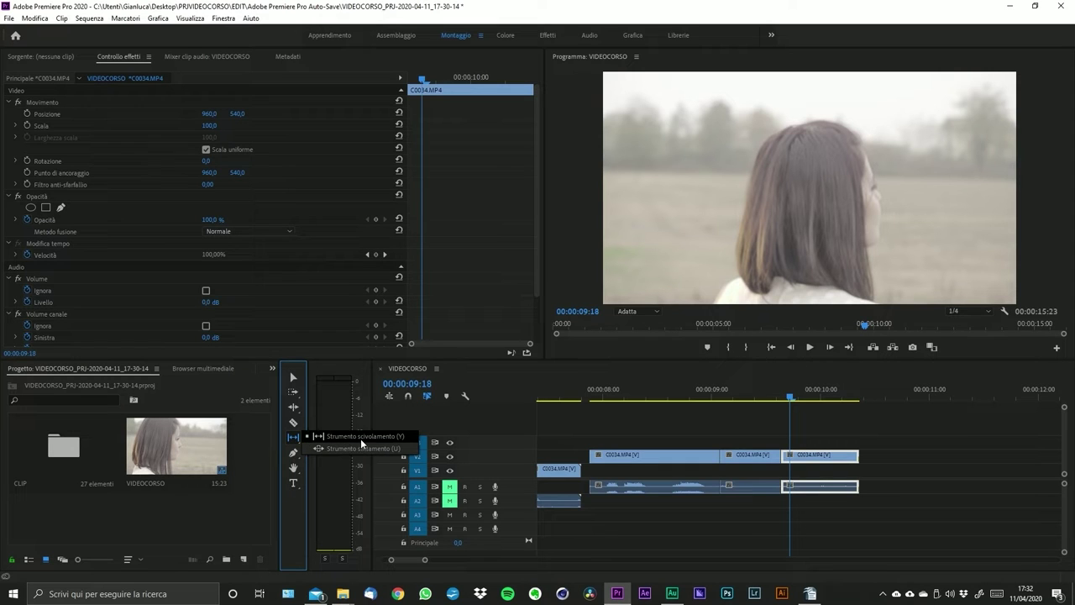
{"action": "left_click", "coordinate": [368, 447]}
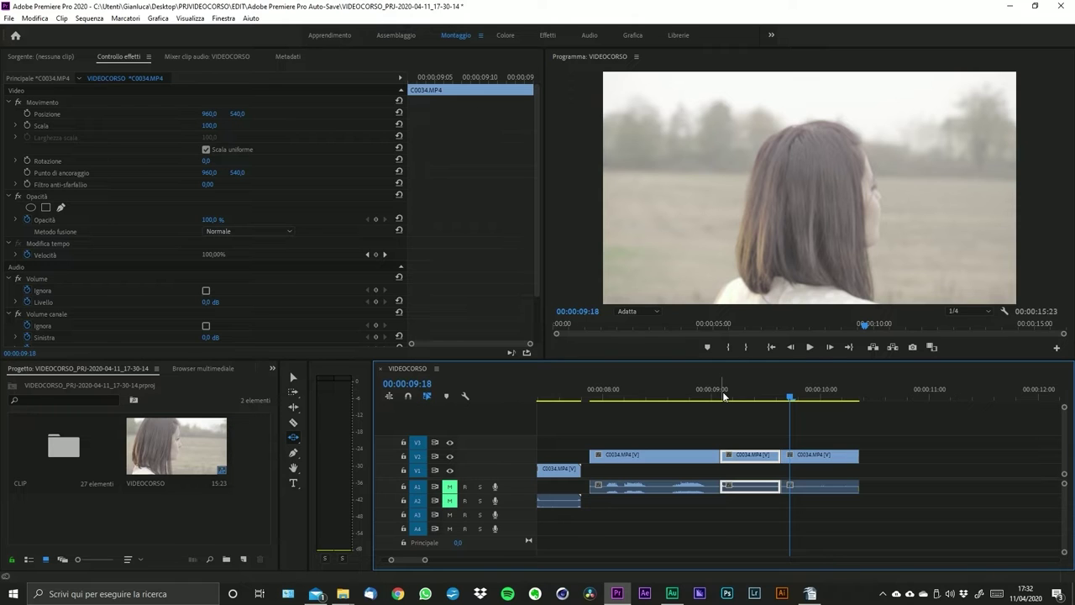
{"action": "left_click", "coordinate": [722, 395]}
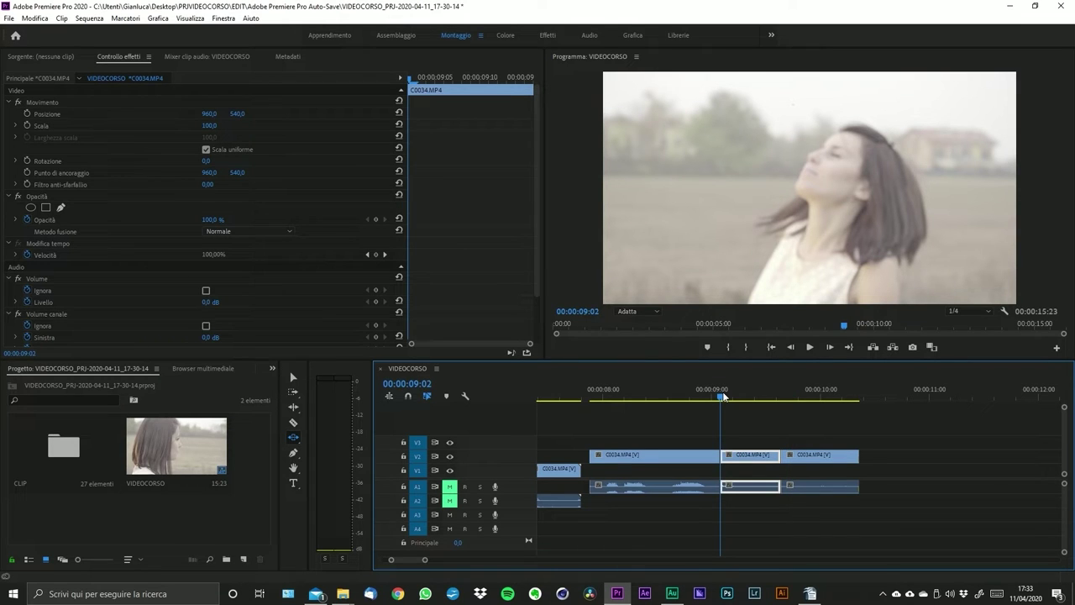
{"action": "left_click_drag", "start_coordinate": [722, 395], "coordinate": [734, 395]}
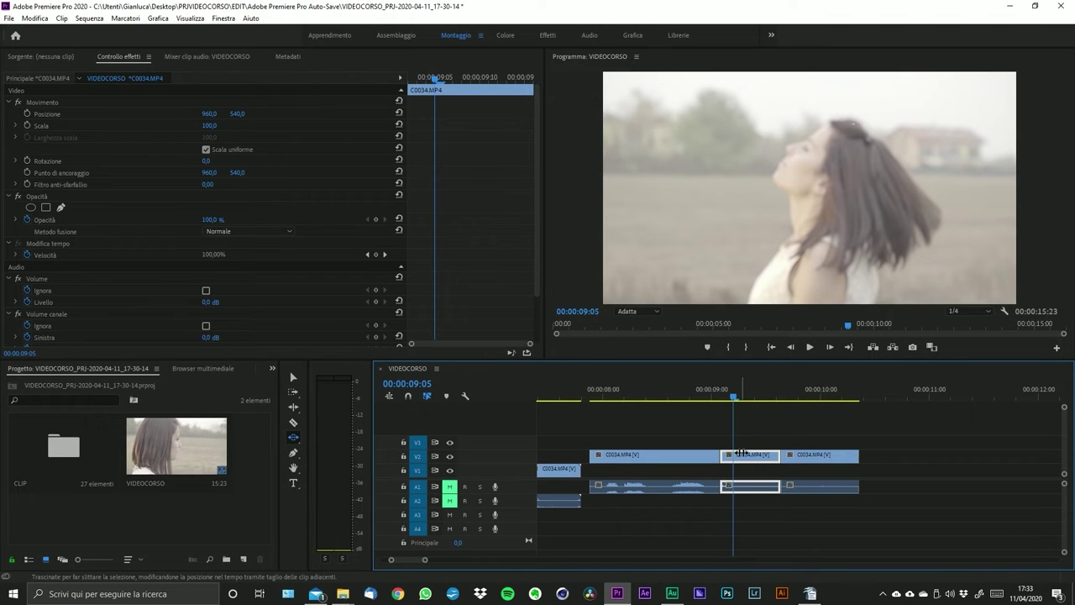
{"action": "left_click_drag", "start_coordinate": [748, 454], "coordinate": [693, 454]}
{"action": "left_click_drag", "start_coordinate": [712, 395], "coordinate": [694, 413]}
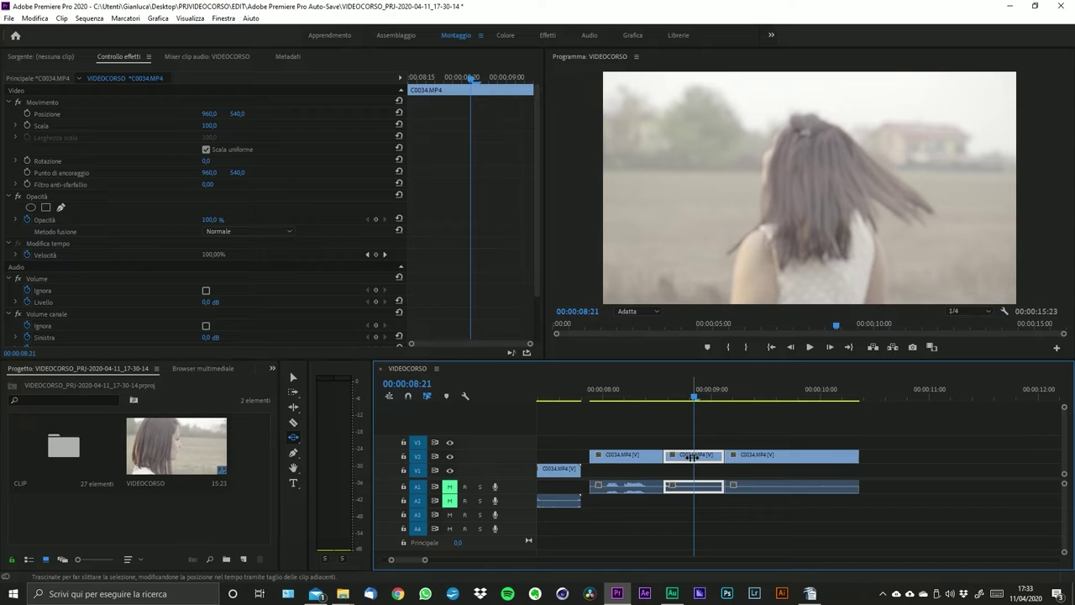
- Slip the middle V2 clip's footage 9 frames later
{"action": "left_click_drag", "start_coordinate": [693, 458], "coordinate": [727, 455]}
{"action": "key", "text": "Down"}
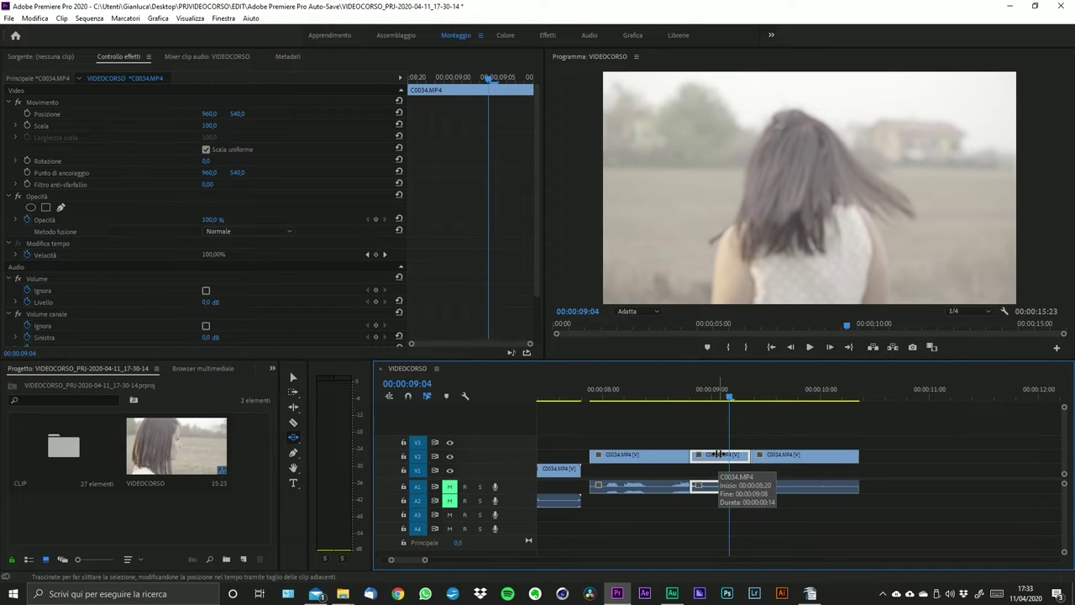
{"action": "left_click", "coordinate": [293, 453]}
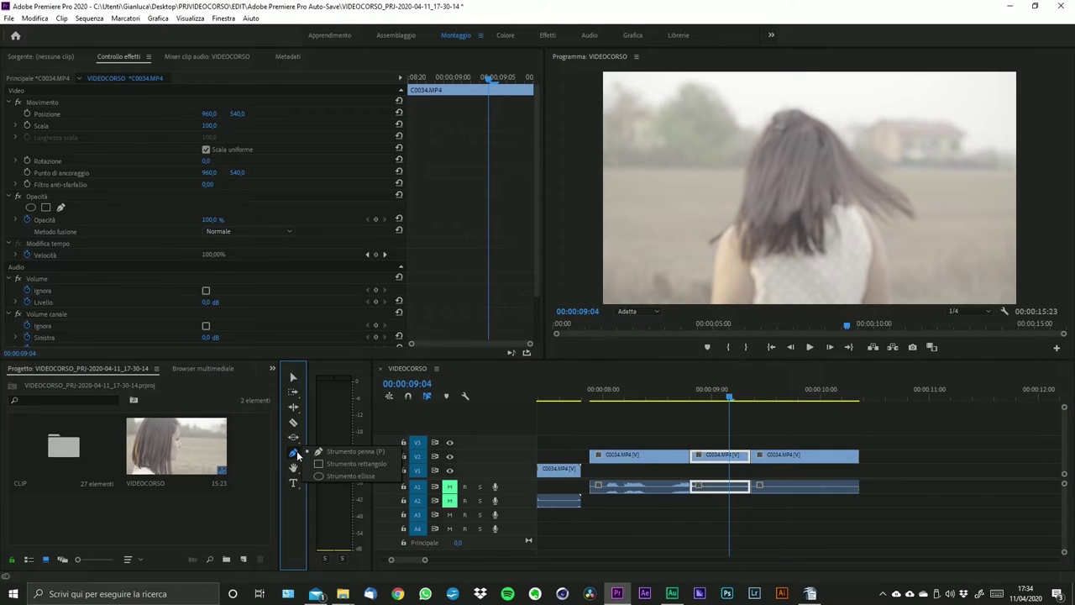
{"action": "left_click", "coordinate": [344, 463]}
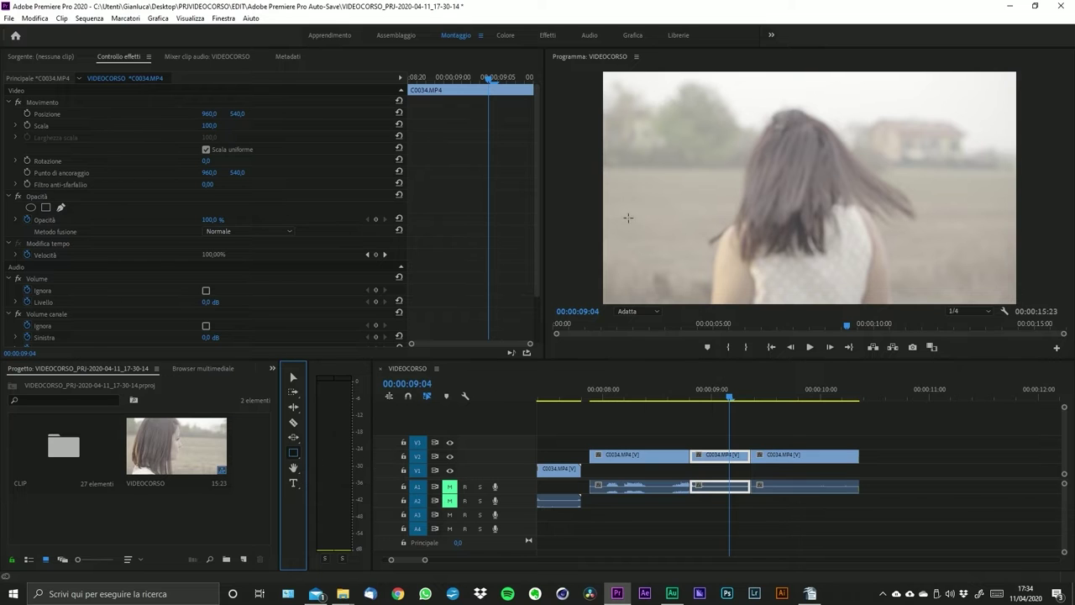
{"action": "left_click_drag", "start_coordinate": [650, 158], "coordinate": [857, 273]}
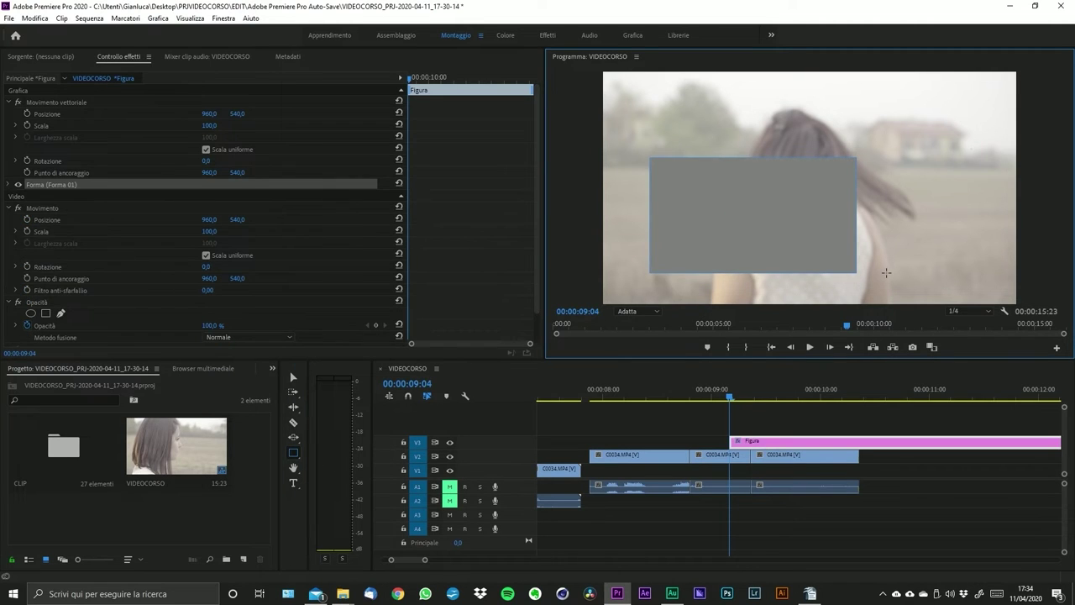
{"action": "key", "text": "ctrl+z"}
{"action": "left_click", "coordinate": [292, 454]}
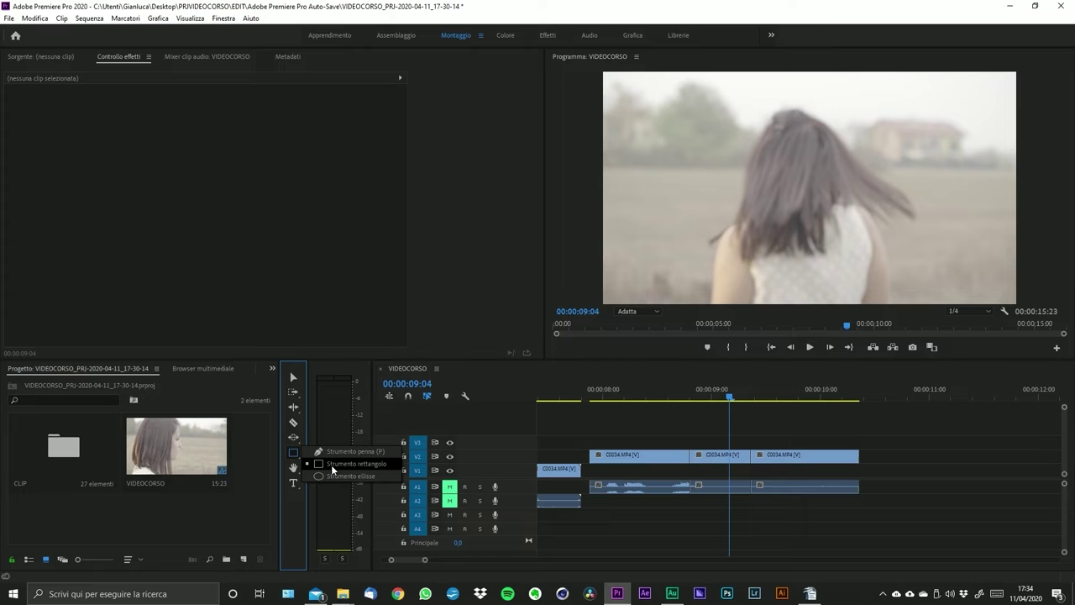
{"action": "left_click", "coordinate": [332, 467]}
{"action": "left_click_drag", "start_coordinate": [668, 126], "coordinate": [875, 249]}
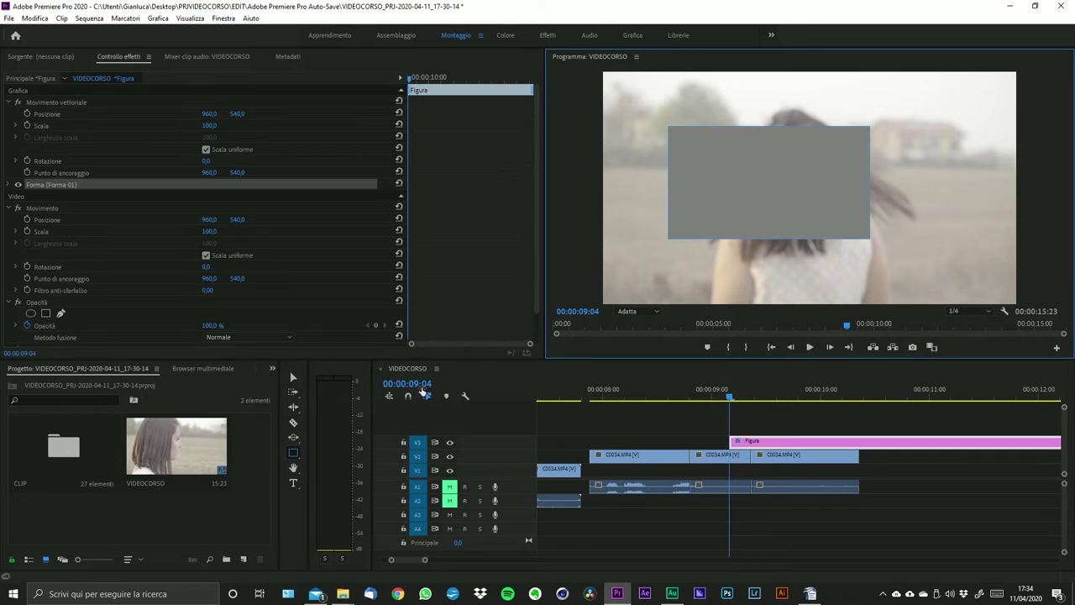
{"action": "key", "text": "ctrl+z"}
{"action": "left_click", "coordinate": [297, 454]}
{"action": "left_click", "coordinate": [336, 481]}
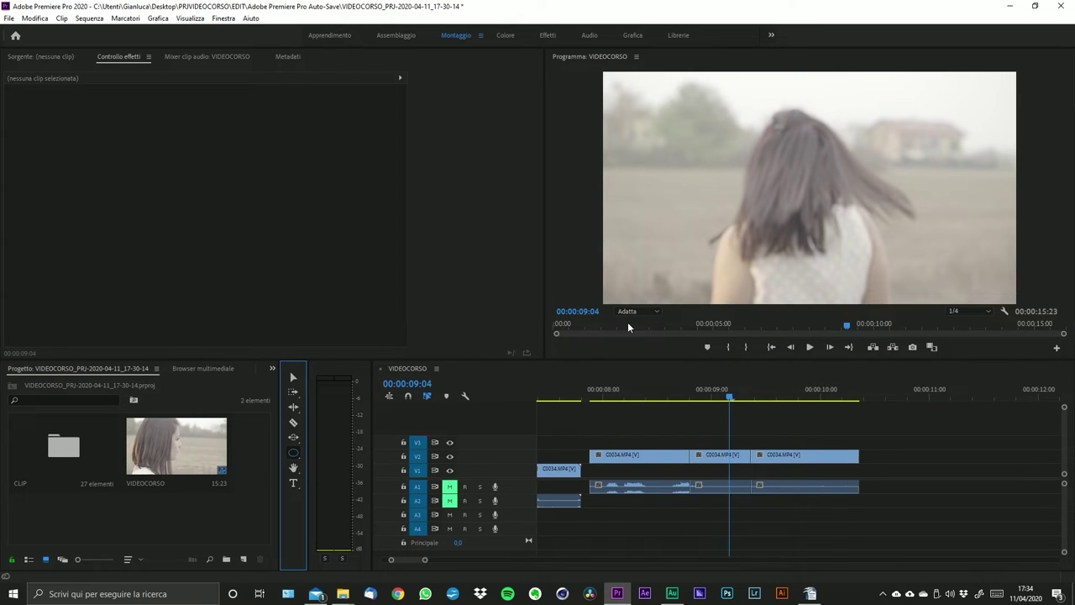
{"action": "left_click_drag", "start_coordinate": [763, 136], "coordinate": [865, 251]}
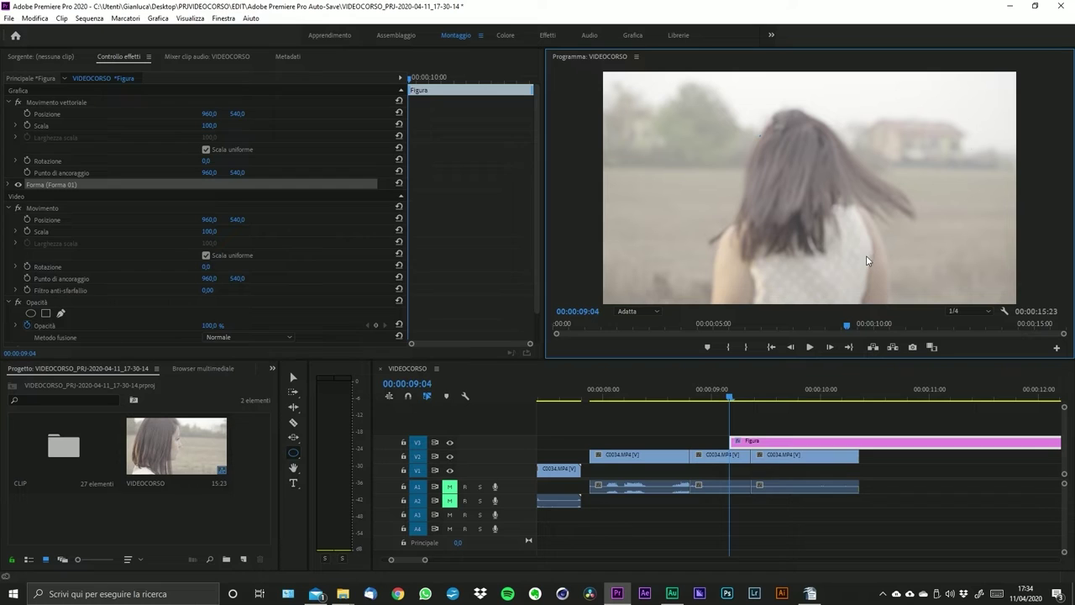
{"action": "key", "text": "ctrl+z"}
{"action": "left_click", "coordinate": [296, 452]}
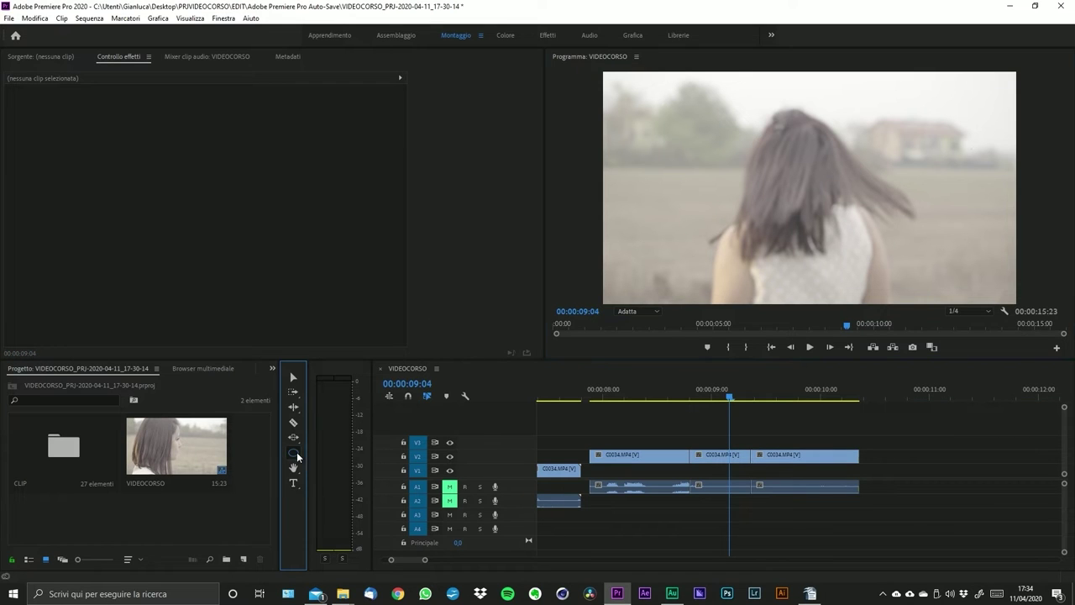
{"action": "left_click", "coordinate": [301, 452]}
{"action": "left_click", "coordinate": [335, 451]}
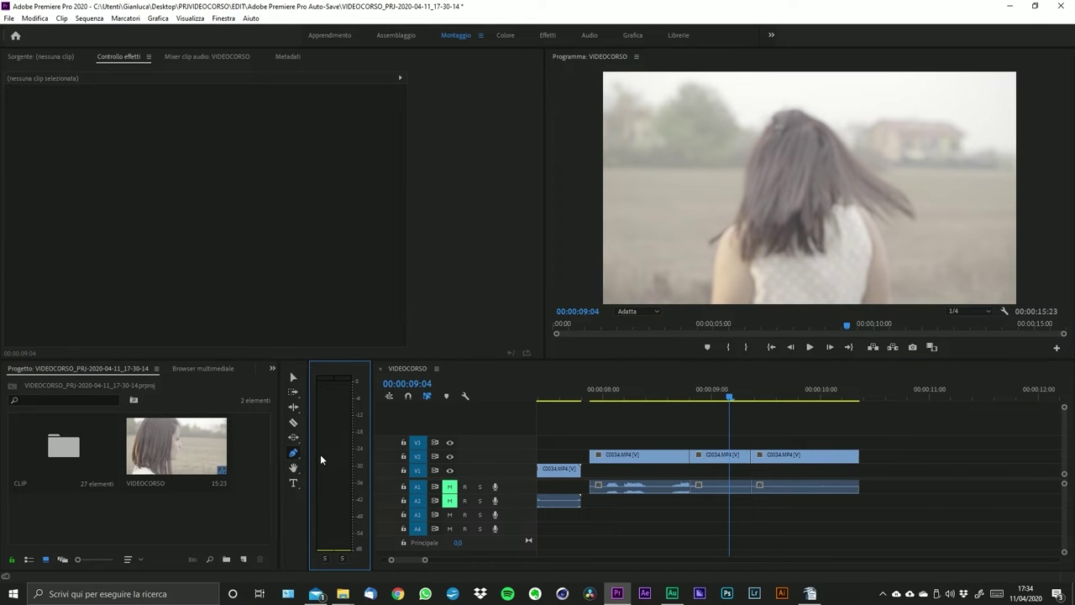
{"action": "left_click", "coordinate": [298, 469]}
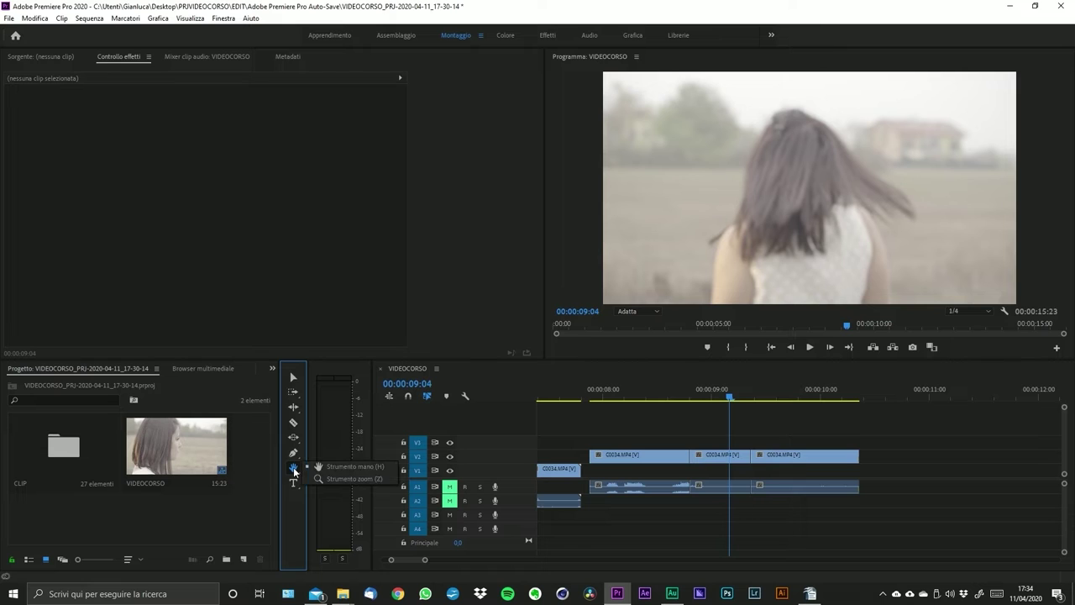
- Zoom into the timeline with the Zoom tool, then drag the zoom bar to fit the whole sequence
{"action": "left_click", "coordinate": [348, 480]}
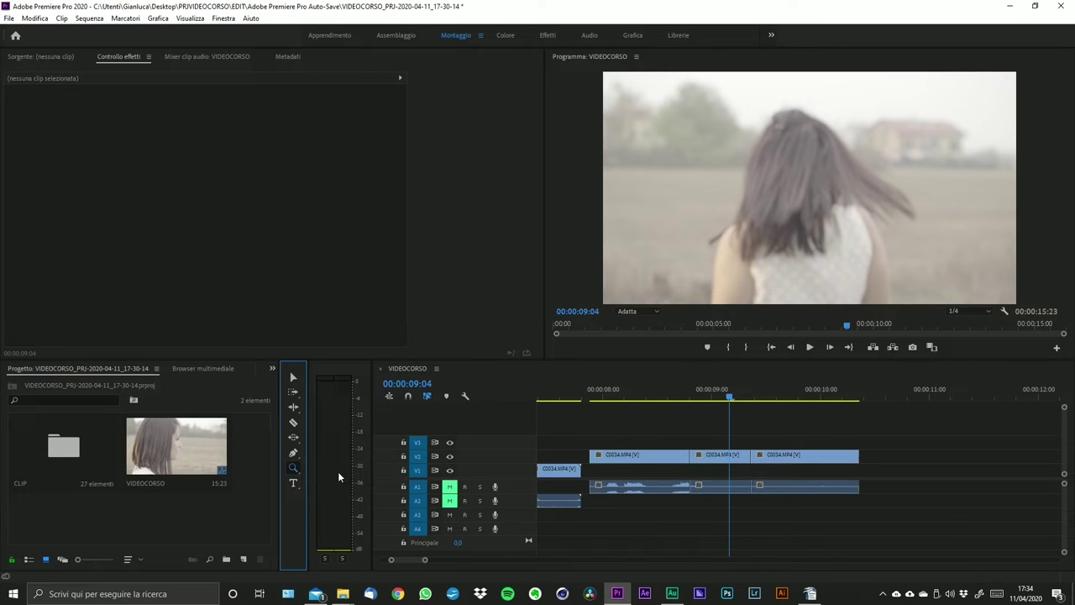
{"action": "left_click", "coordinate": [630, 436]}
{"action": "left_click", "coordinate": [653, 438]}
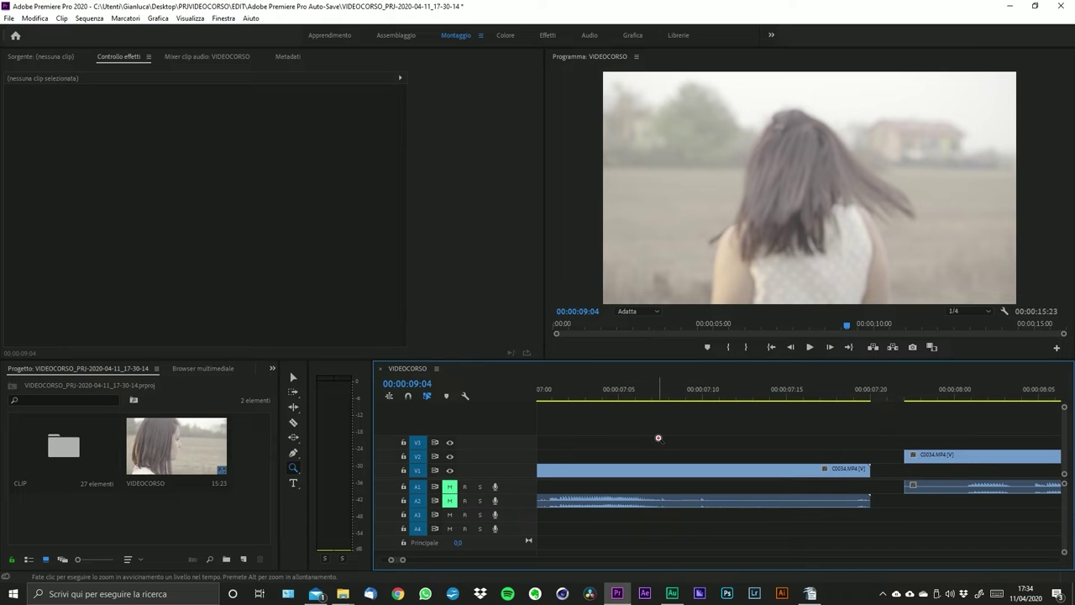
{"action": "left_click", "coordinate": [659, 437]}
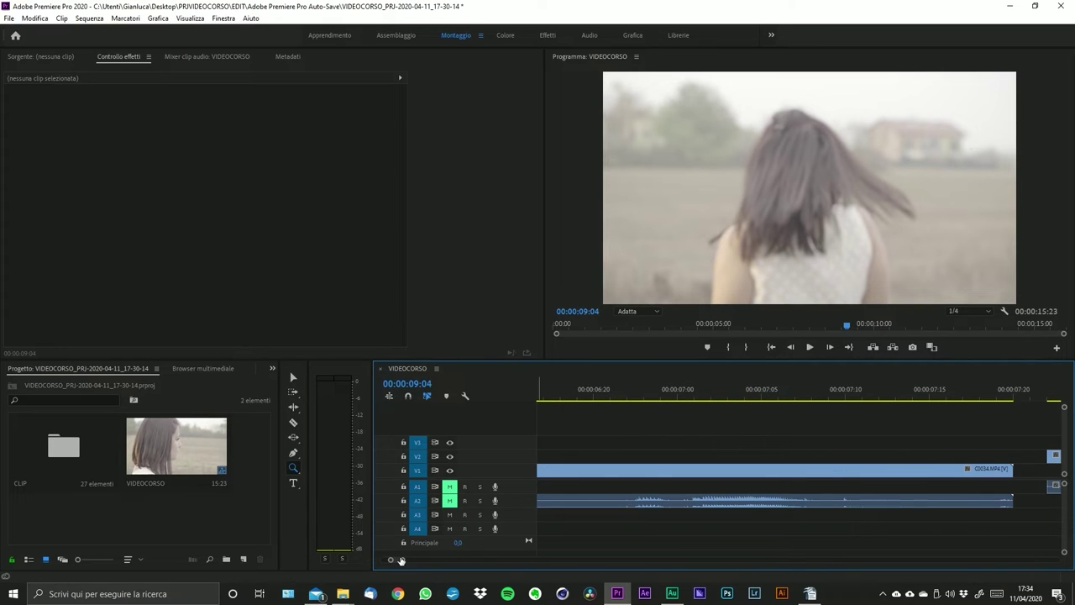
{"action": "left_click_drag", "start_coordinate": [403, 562], "coordinate": [598, 562]}
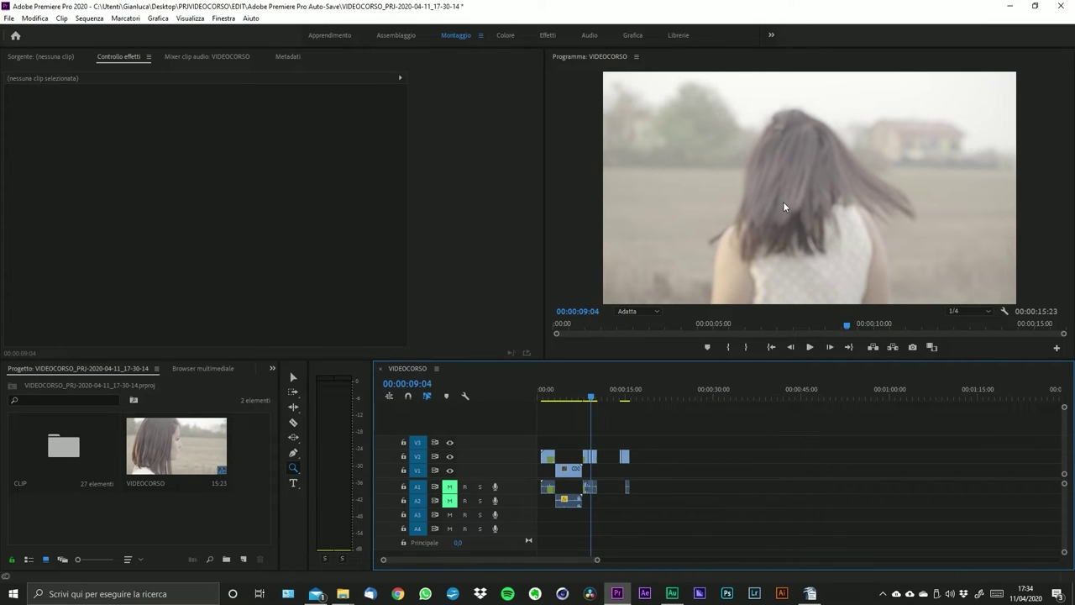
{"action": "left_click", "coordinate": [293, 482]}
{"action": "left_click", "coordinate": [295, 483]}
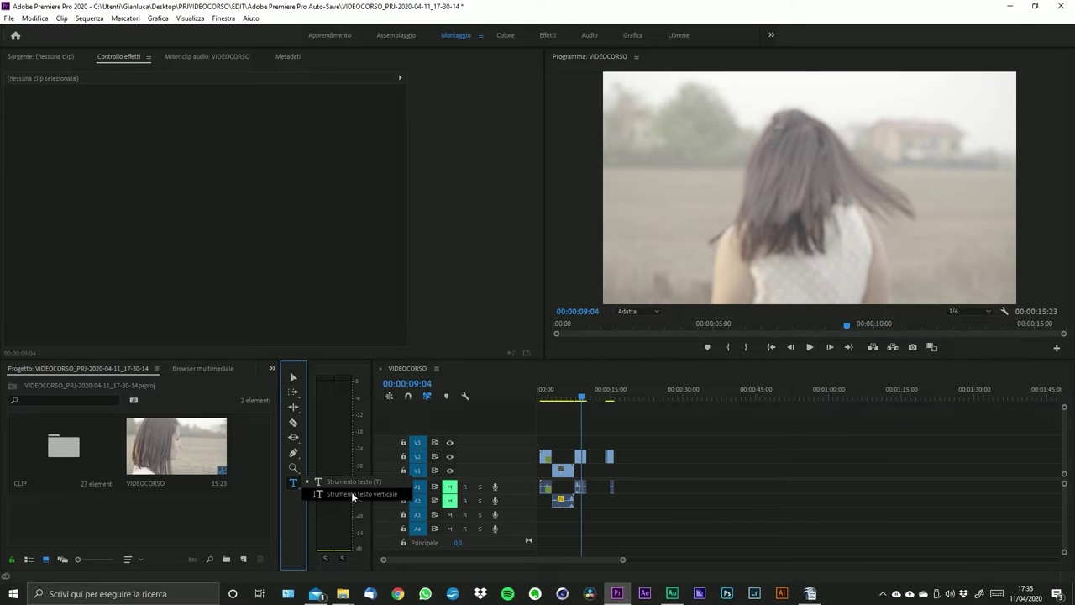
{"action": "left_click", "coordinate": [697, 156]}
{"action": "type", "text": "RK"}
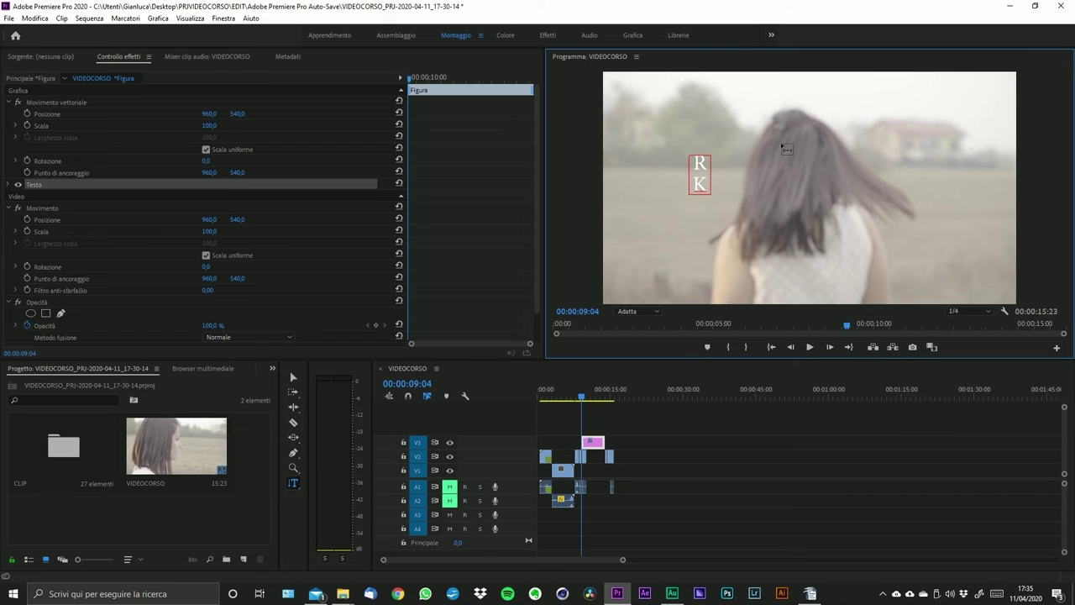
{"action": "key", "text": "BackSpace"}
{"action": "type", "text": "VIDEOCORSO"}
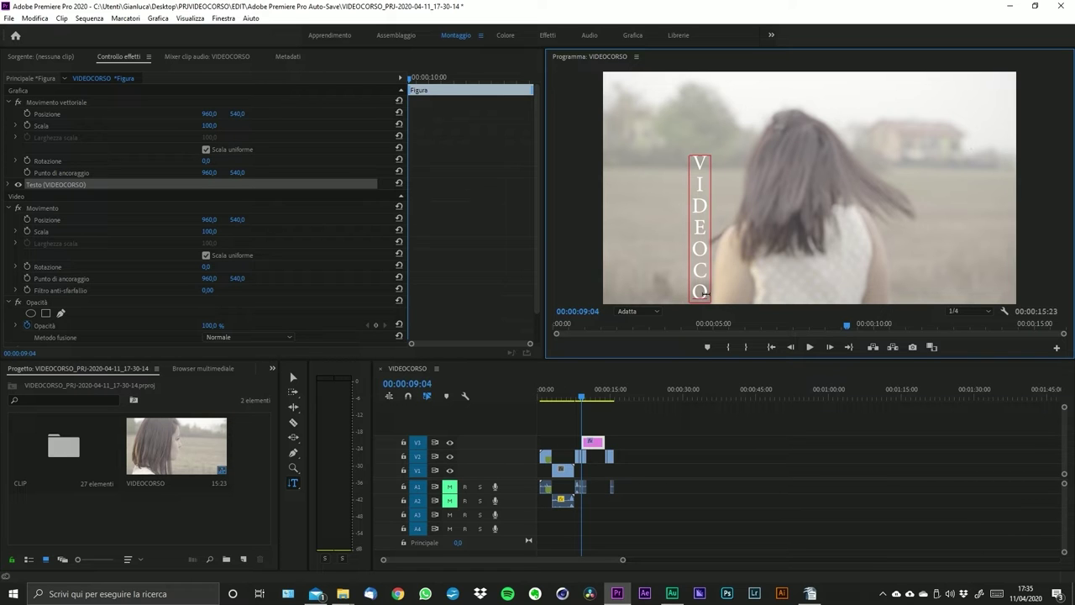
{"action": "double_click", "coordinate": [709, 296]}
{"action": "key", "text": "BackSpace"}
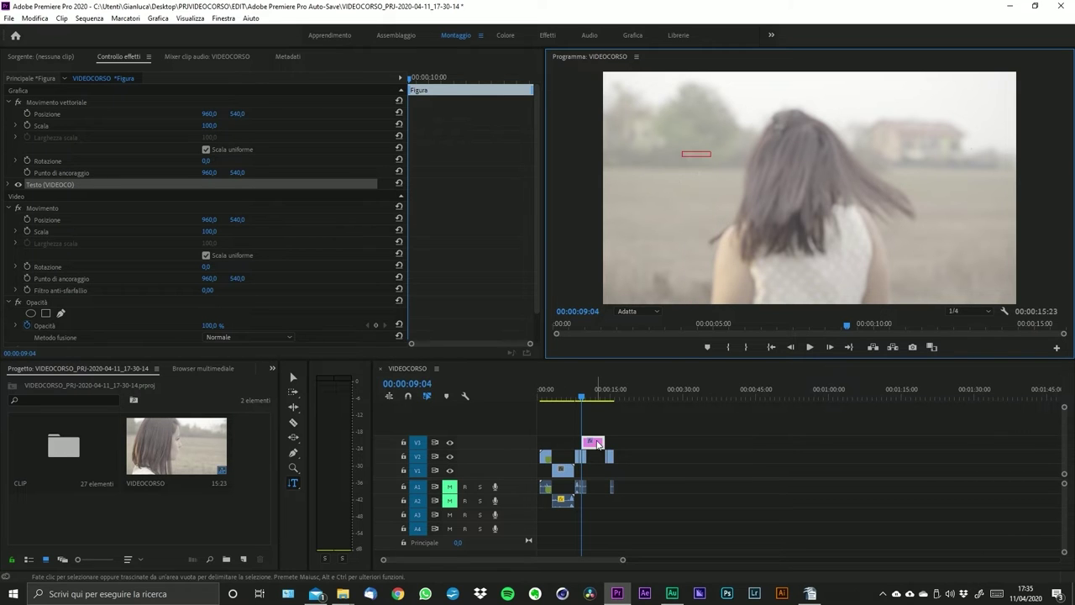
{"action": "left_click", "coordinate": [623, 536]}
{"action": "left_click_drag", "start_coordinate": [625, 555], "coordinate": [508, 559]}
{"action": "left_click", "coordinate": [293, 379]}
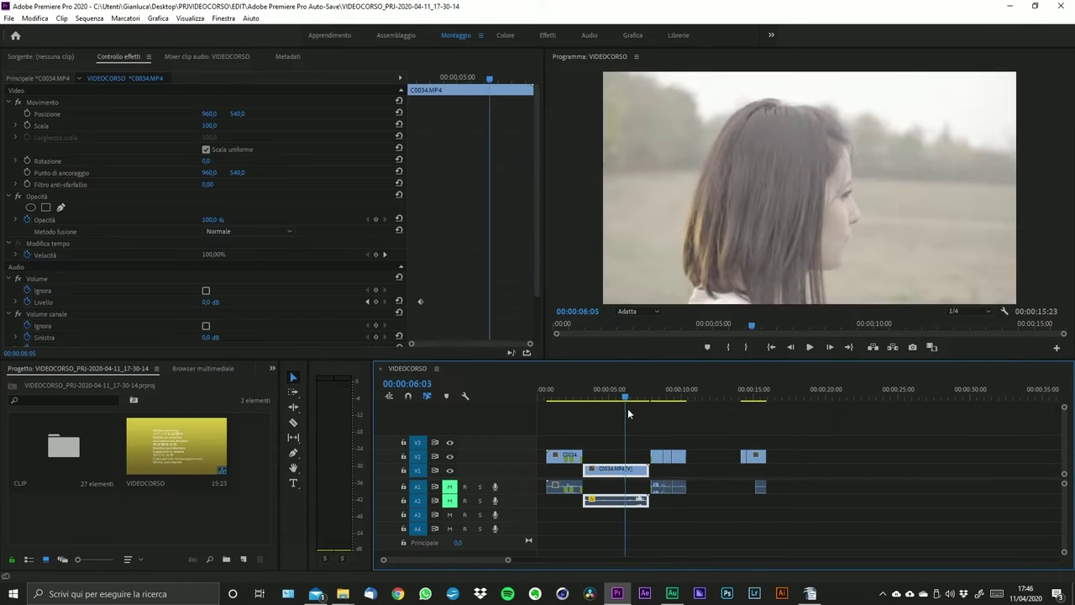
- Scrub to 00:00:11:05 and open the context menu of the C0034.MP4 clip on V1
{"action": "left_click_drag", "start_coordinate": [628, 408], "coordinate": [700, 408]}
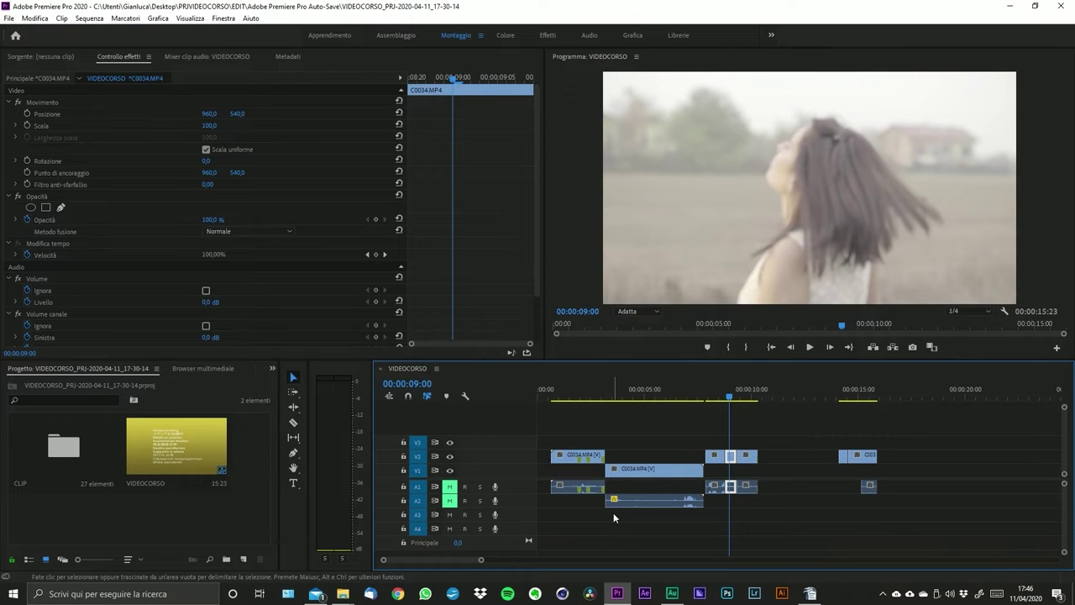
{"action": "right_click", "coordinate": [206, 520]}
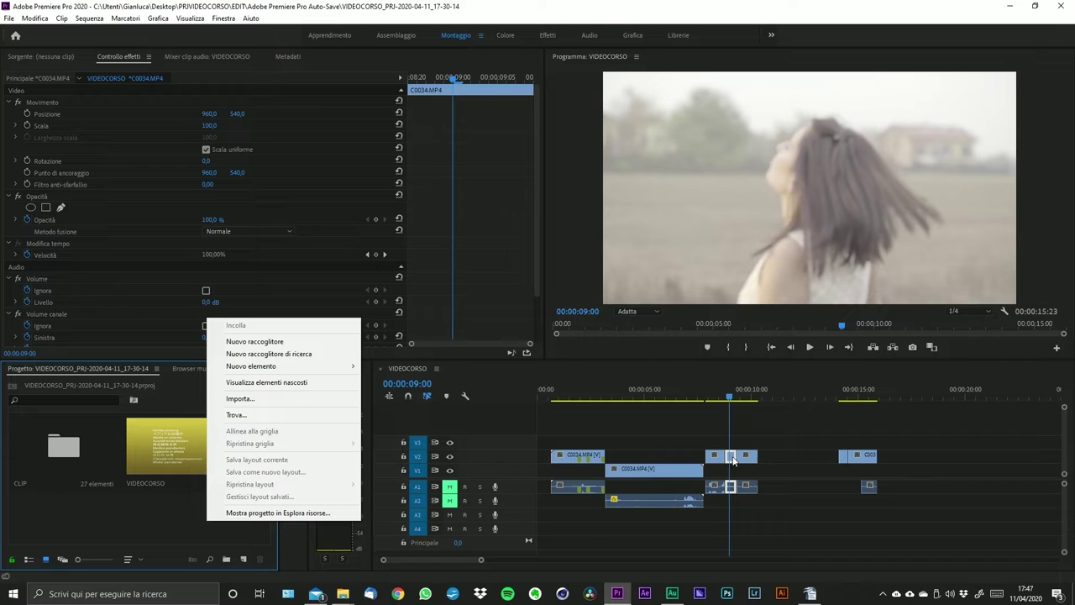
{"action": "left_click", "coordinate": [766, 461]}
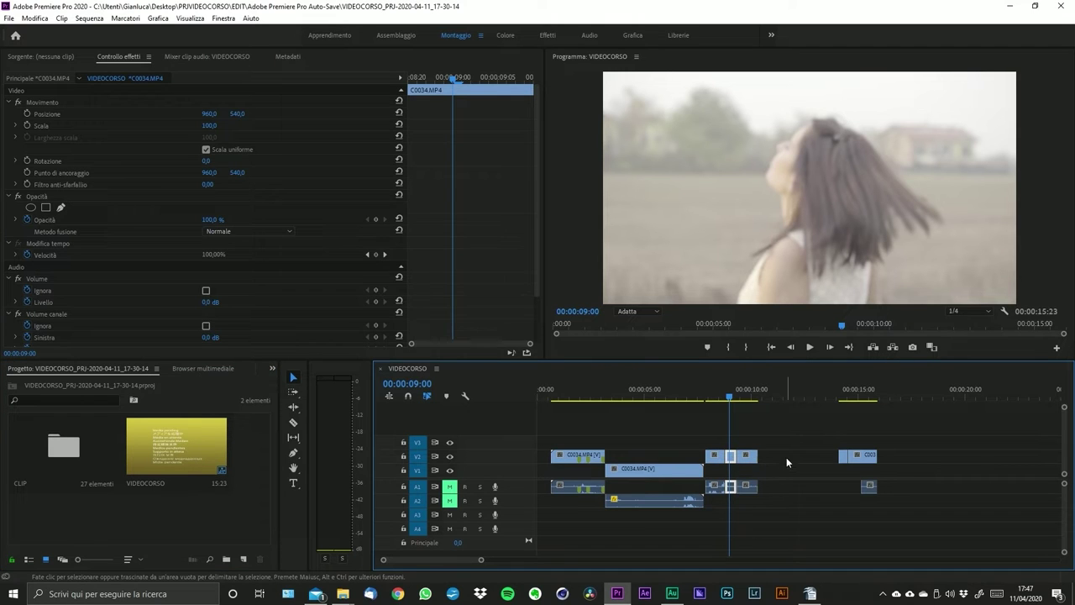
{"action": "right_click", "coordinate": [786, 457]}
{"action": "right_click", "coordinate": [746, 456]}
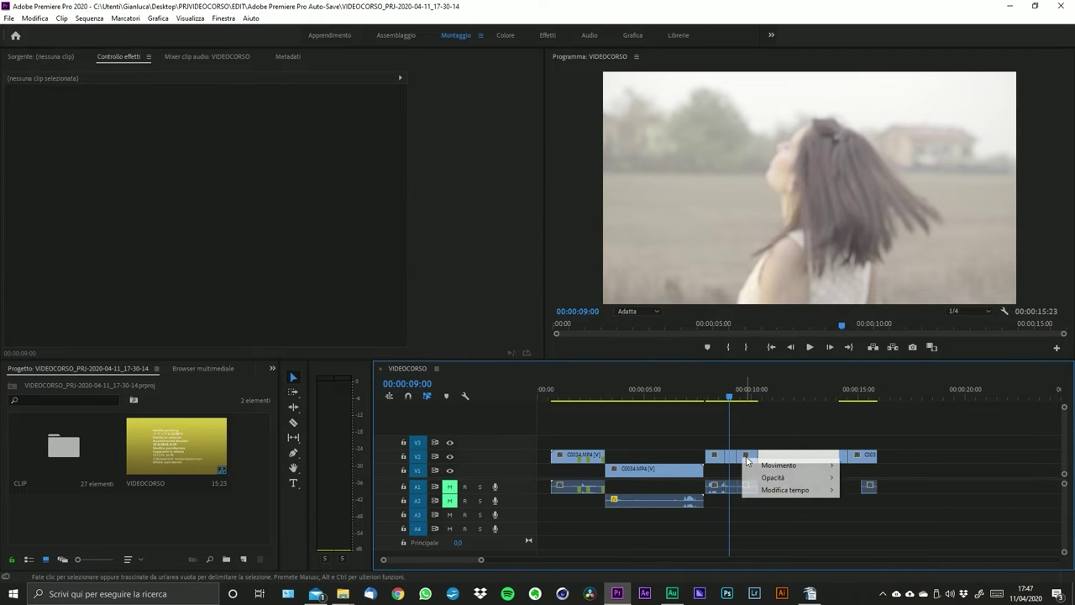
{"action": "left_click_drag", "start_coordinate": [482, 559], "coordinate": [460, 559]}
{"action": "right_click", "coordinate": [669, 470]}
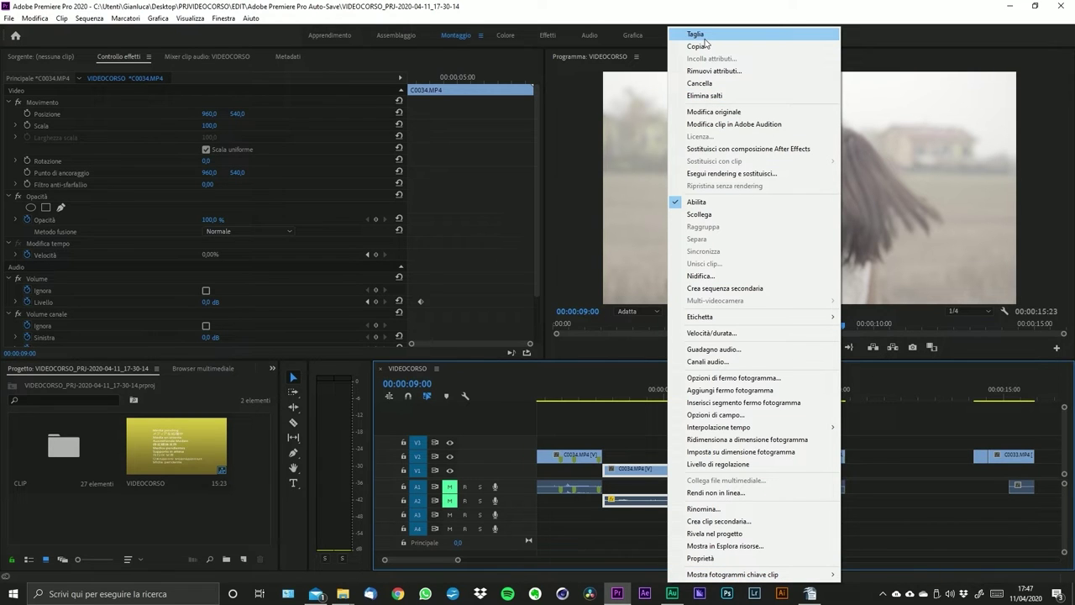
- Cut the C0034.MP4 clip and its audio off V1 with Taglia, leaving V1 empty
{"action": "left_click", "coordinate": [62, 18]}
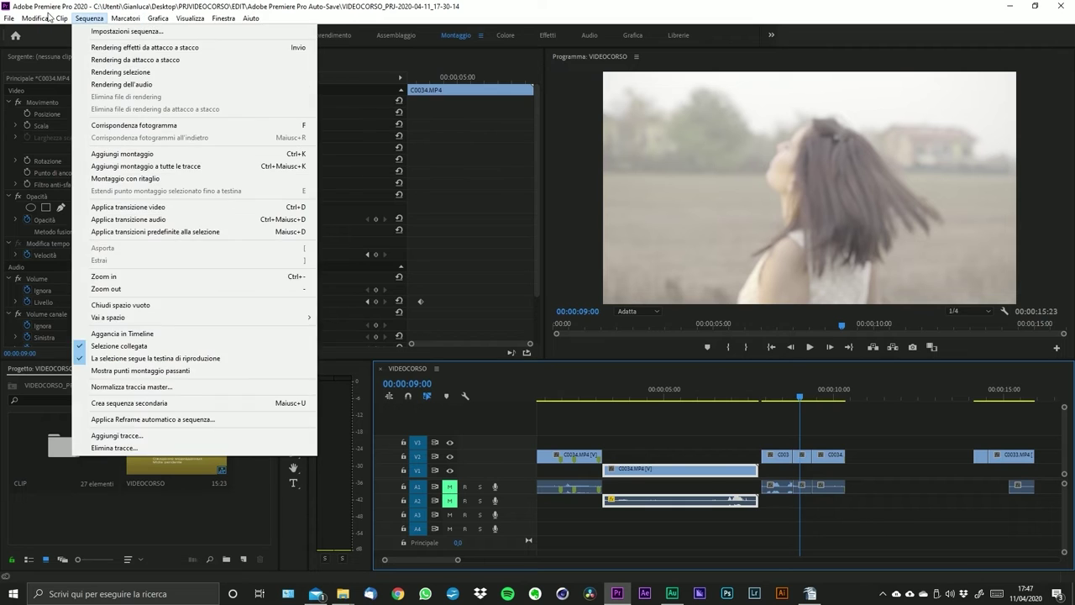
{"action": "mouse_move", "coordinate": [34, 18]}
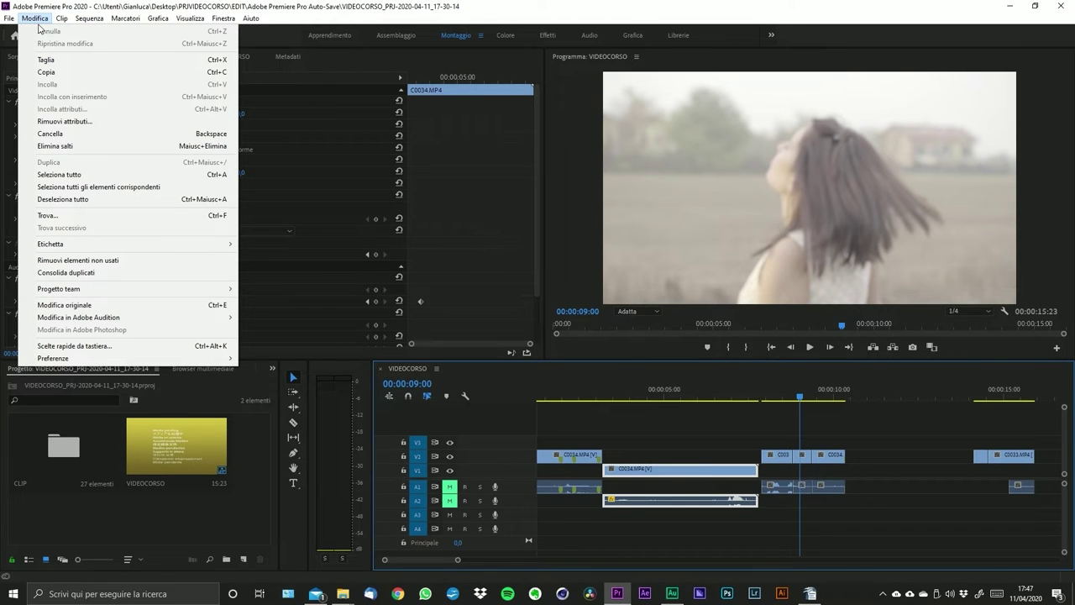
{"action": "left_click", "coordinate": [669, 471]}
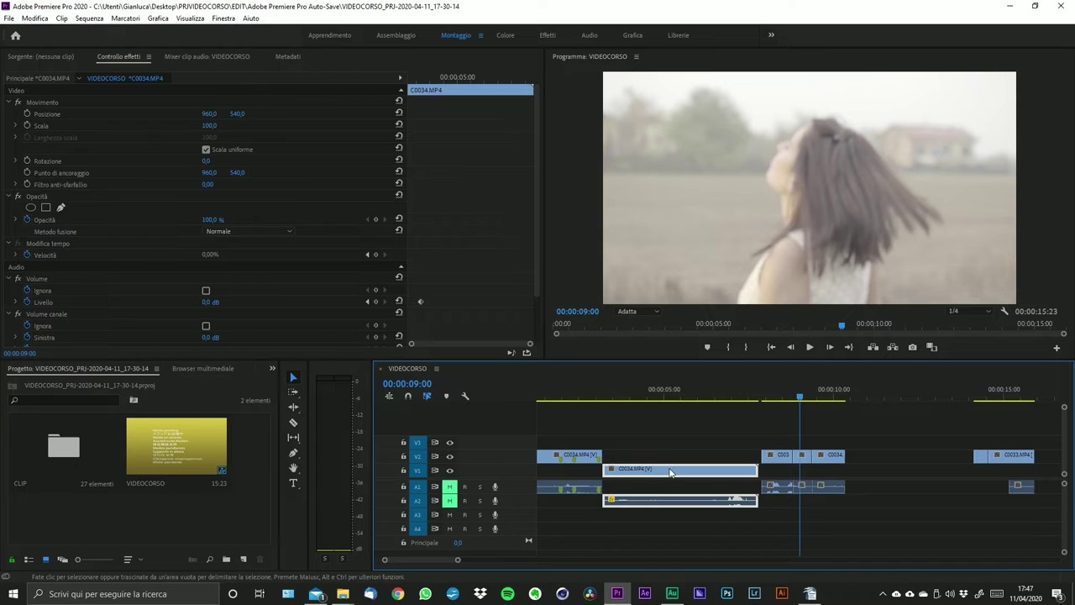
{"action": "right_click", "coordinate": [673, 475]}
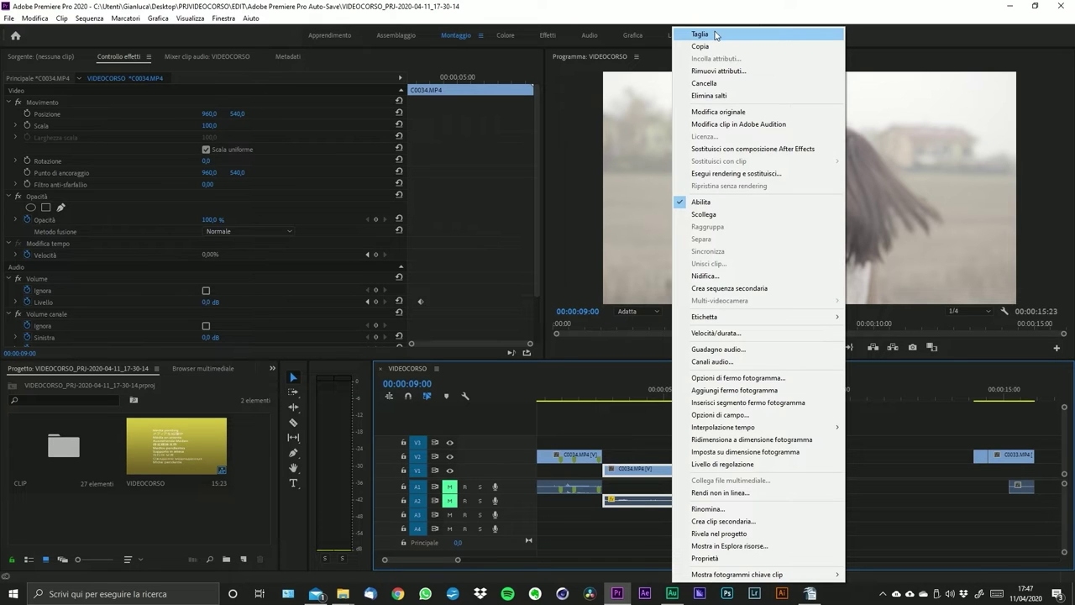
{"action": "left_click", "coordinate": [711, 41]}
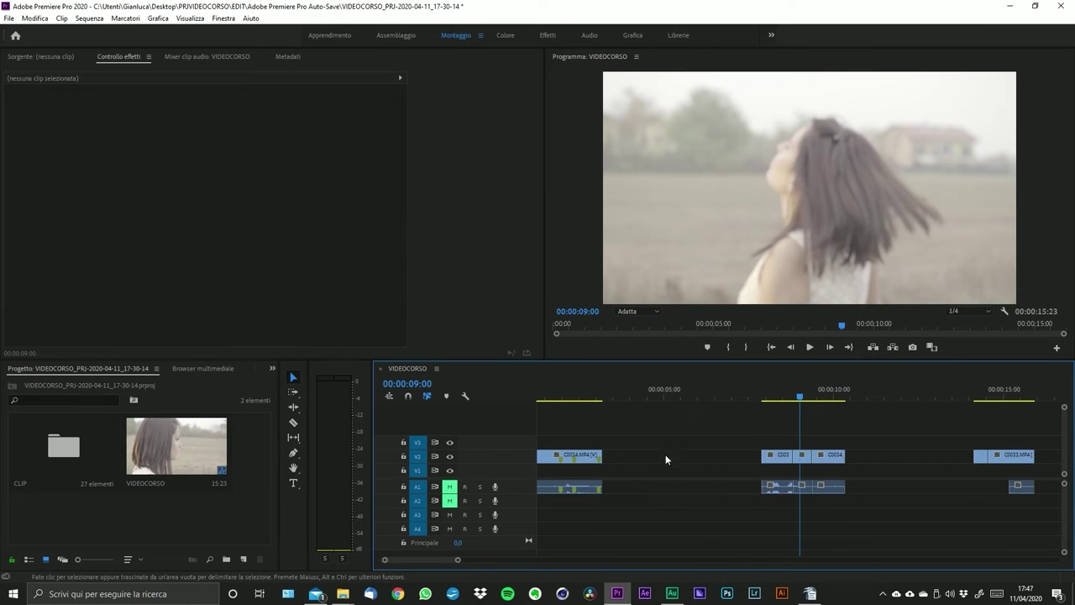
{"action": "scroll", "coordinate": [665, 407], "scroll_direction": "down", "scroll_amount": 2}
- Paste the cut C0034 clip at the playhead near 00:00:17:06, after C0033
{"action": "left_click_drag", "start_coordinate": [461, 560], "coordinate": [485, 561]}
{"action": "scroll", "coordinate": [742, 501], "scroll_direction": "down", "scroll_amount": 2}
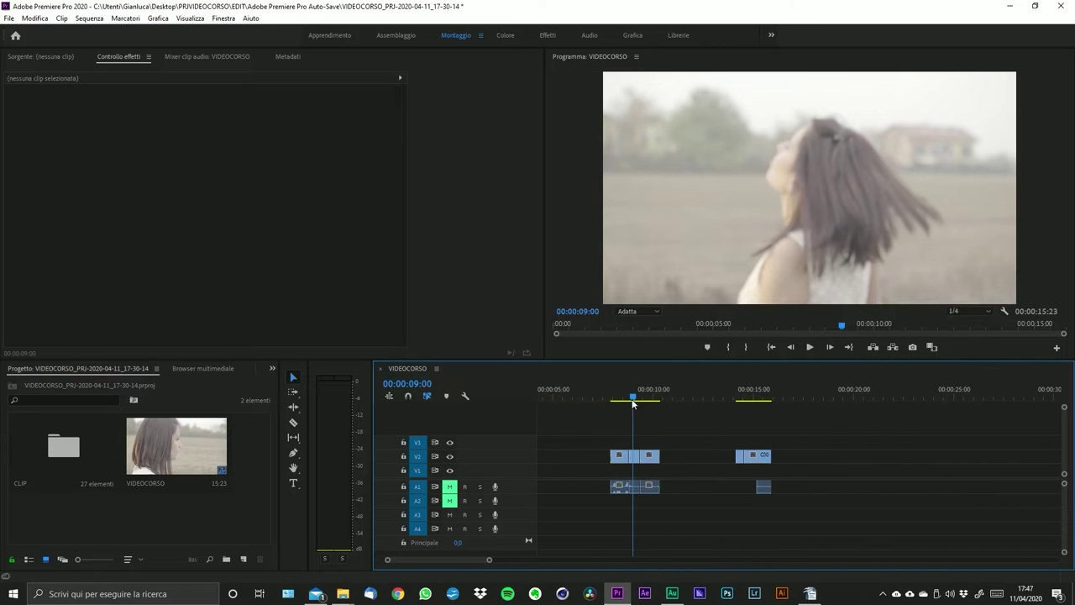
{"action": "scroll", "coordinate": [712, 408], "scroll_direction": "up", "scroll_amount": 2}
{"action": "left_click", "coordinate": [837, 456]}
{"action": "left_click_drag", "start_coordinate": [788, 392], "coordinate": [876, 393]}
{"action": "scroll", "coordinate": [868, 440], "scroll_direction": "down", "scroll_amount": 2}
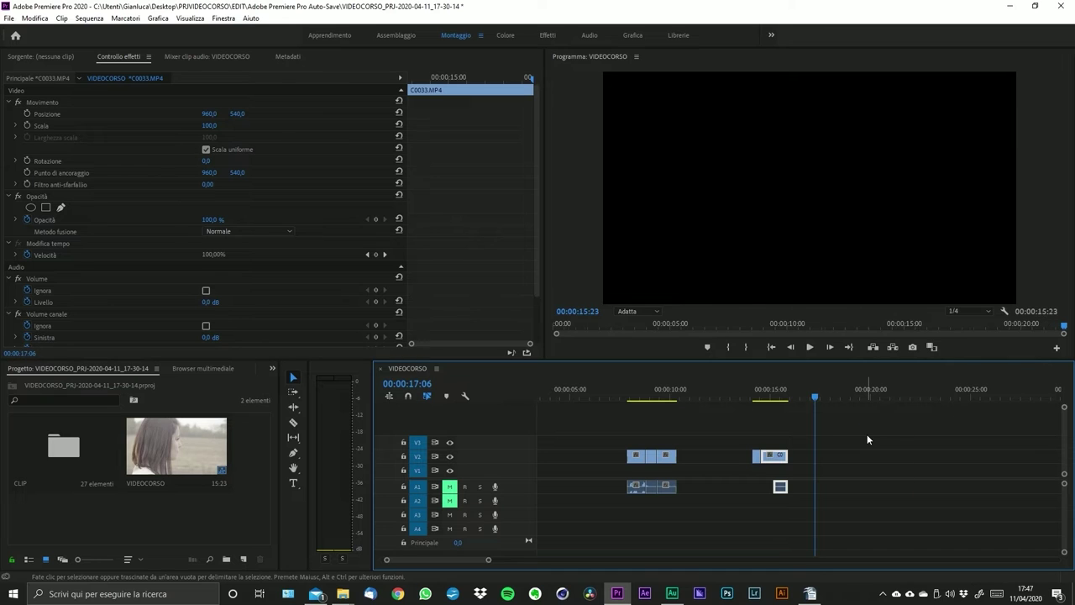
{"action": "key", "text": "ctrl+v"}
{"action": "scroll", "coordinate": [850, 546], "scroll_direction": "up", "scroll_amount": 2}
{"action": "scroll", "coordinate": [850, 552], "scroll_direction": "down", "scroll_amount": 2}
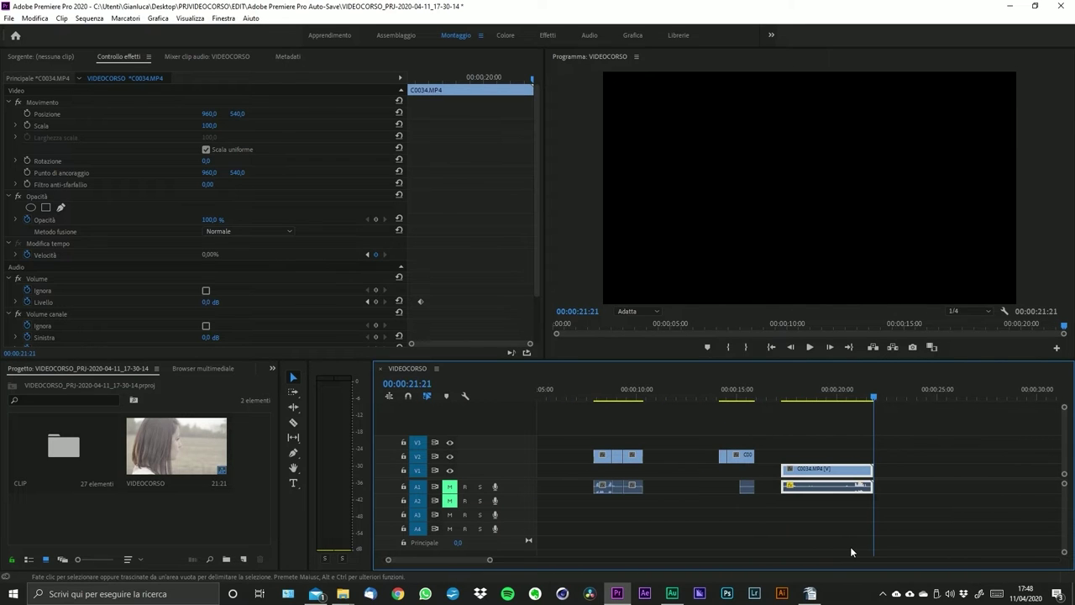
- Reposition the pasted C0034 clip at 00:00:20:00, preview it, and paste a second copy after it
{"action": "right_click", "coordinate": [823, 468]}
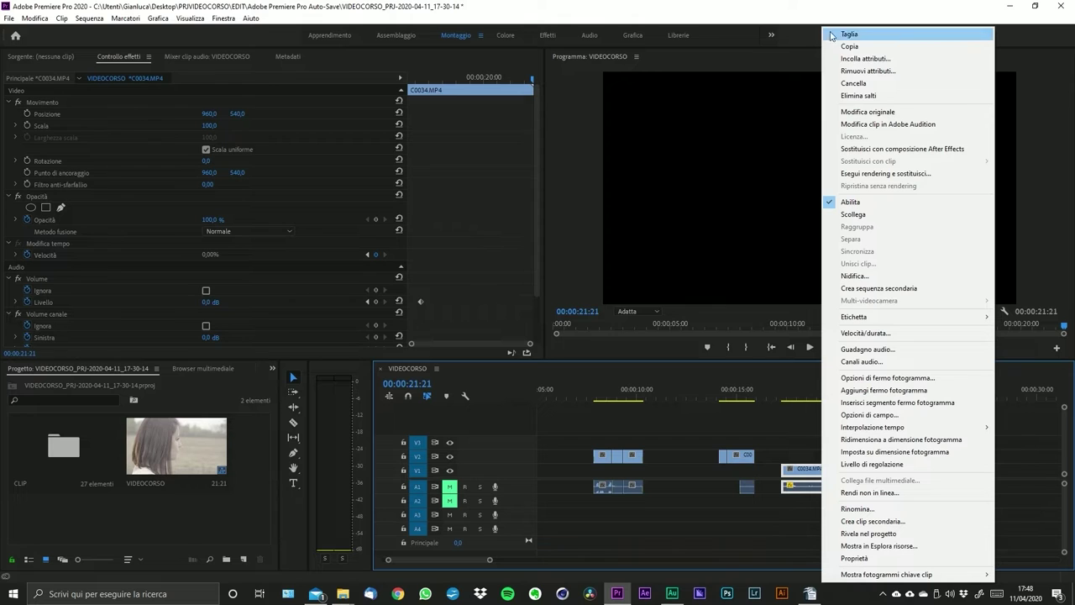
{"action": "left_click", "coordinate": [802, 465]}
{"action": "left_click", "coordinate": [804, 391]}
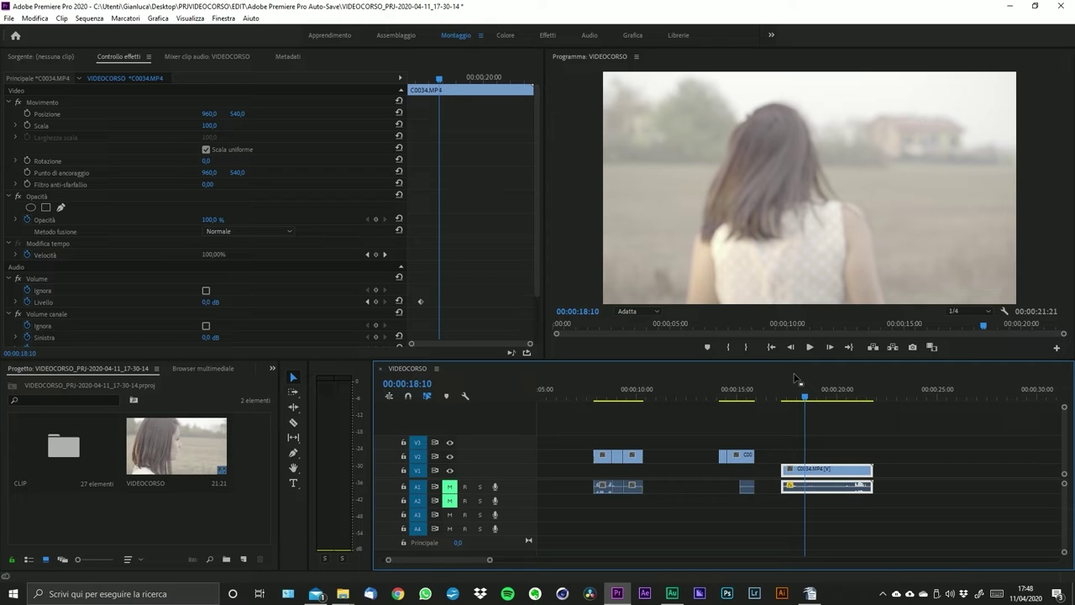
{"action": "key", "text": "Delete"}
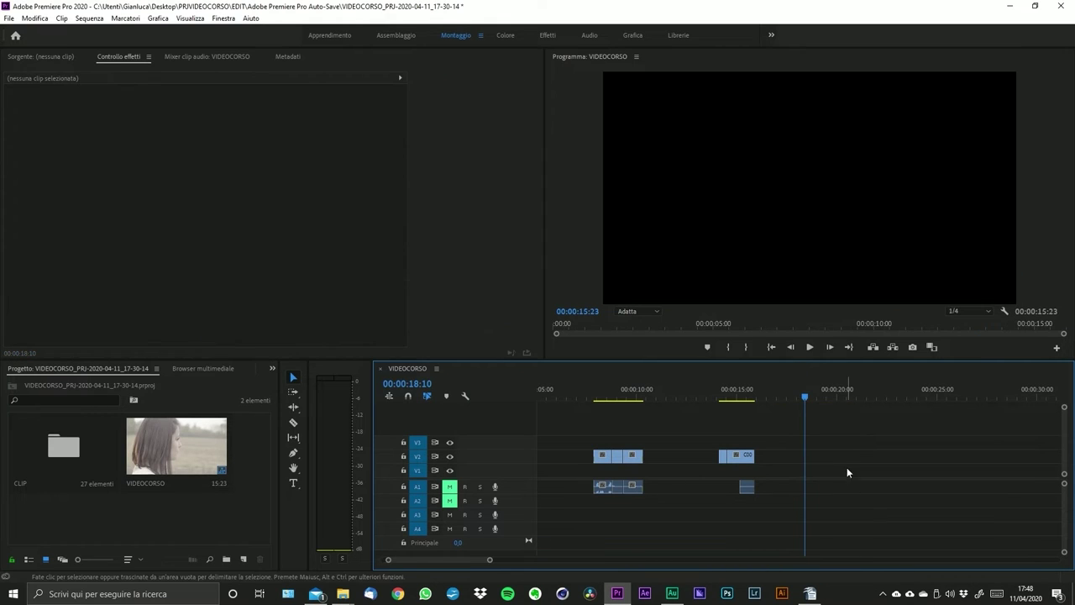
{"action": "left_click_drag", "start_coordinate": [811, 394], "coordinate": [838, 392]}
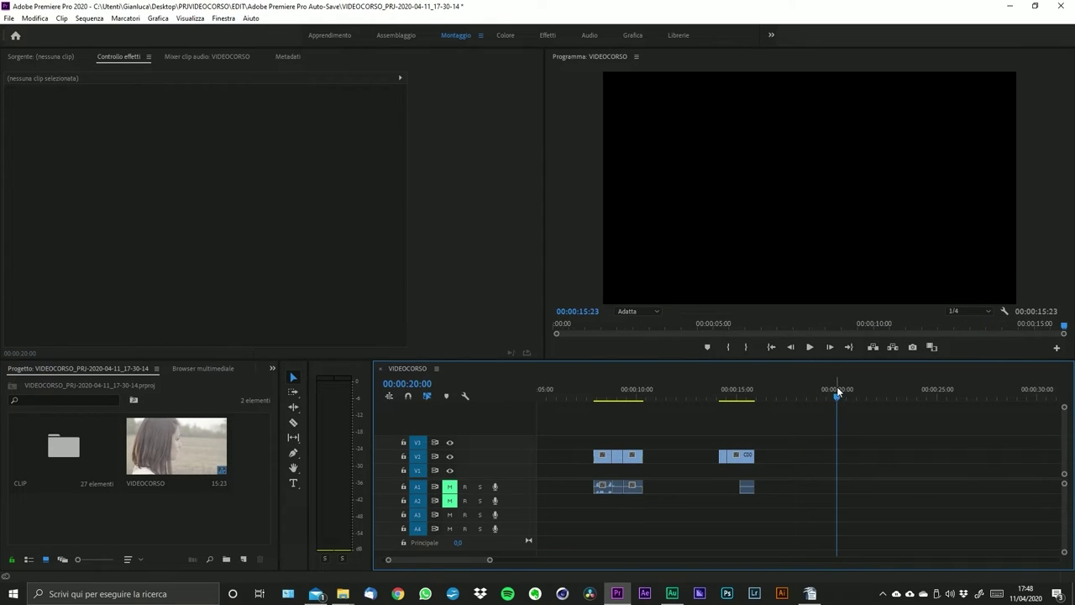
{"action": "key", "text": "ctrl+z"}
{"action": "key", "text": "space"}
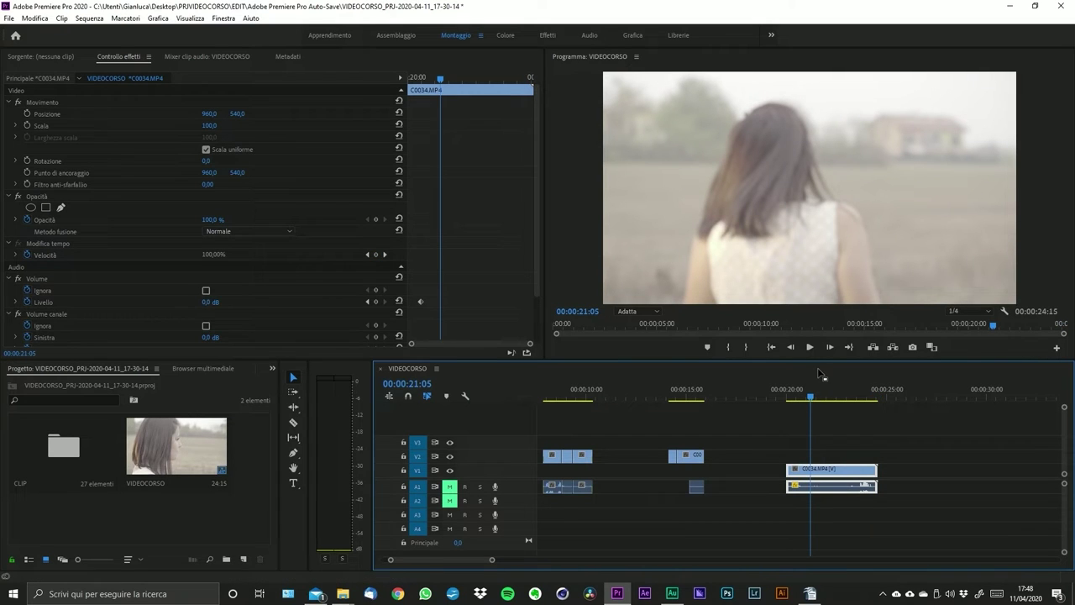
{"action": "scroll", "coordinate": [840, 388], "scroll_direction": "down", "scroll_amount": 2}
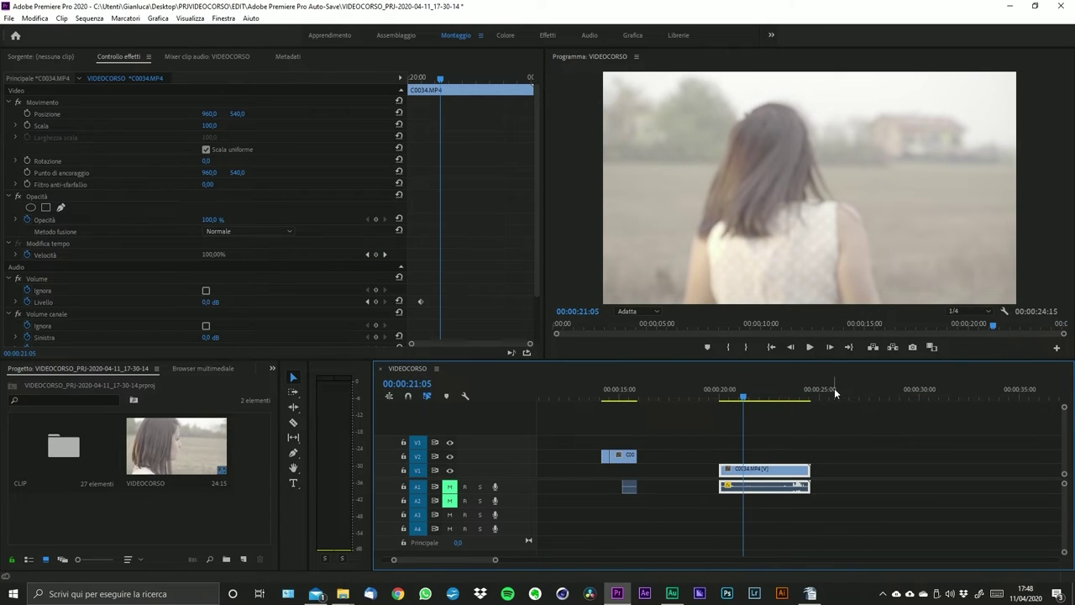
{"action": "left_click", "coordinate": [837, 389]}
{"action": "key", "text": "ctrl+v"}
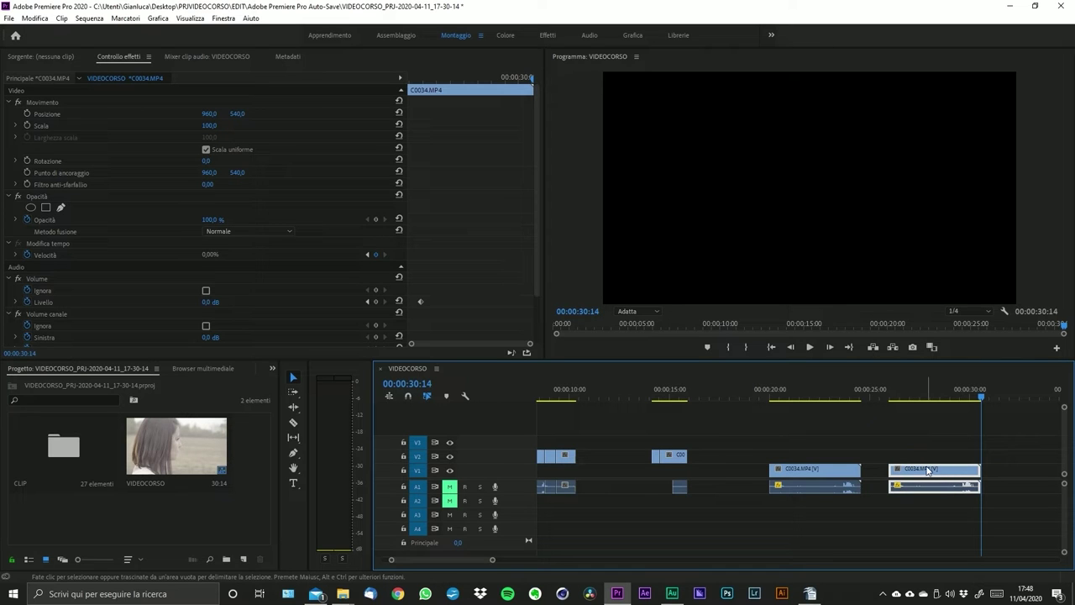
- Undo the second paste and copy the remaining C0034 clip with Copia
{"action": "key", "text": "ctrl+z"}
{"action": "right_click", "coordinate": [791, 462]}
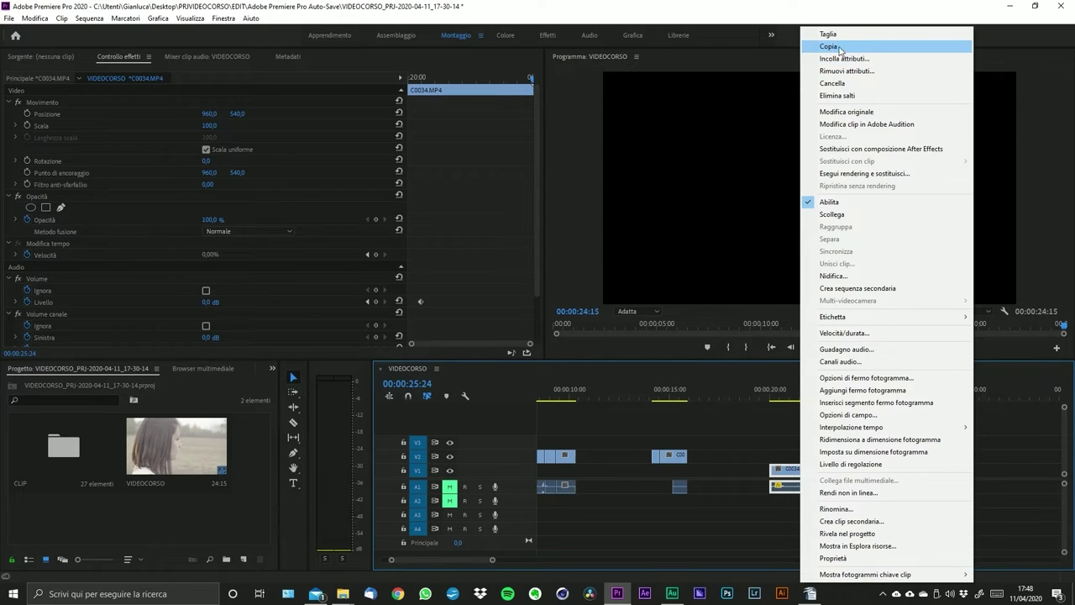
{"action": "left_click", "coordinate": [832, 47]}
- Select the C0033 clip on V2 to show its Effect Controls: Scale 100, Opacity 100%, Level 0,0 dB
{"action": "left_click", "coordinate": [675, 397]}
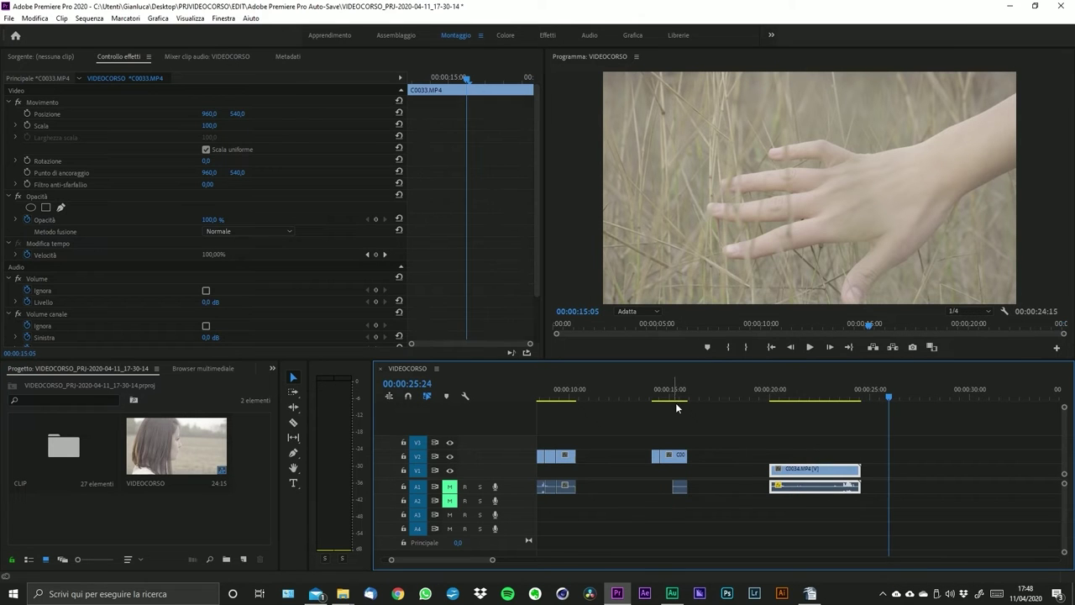
{"action": "left_click", "coordinate": [680, 458]}
{"action": "right_click", "coordinate": [681, 461]}
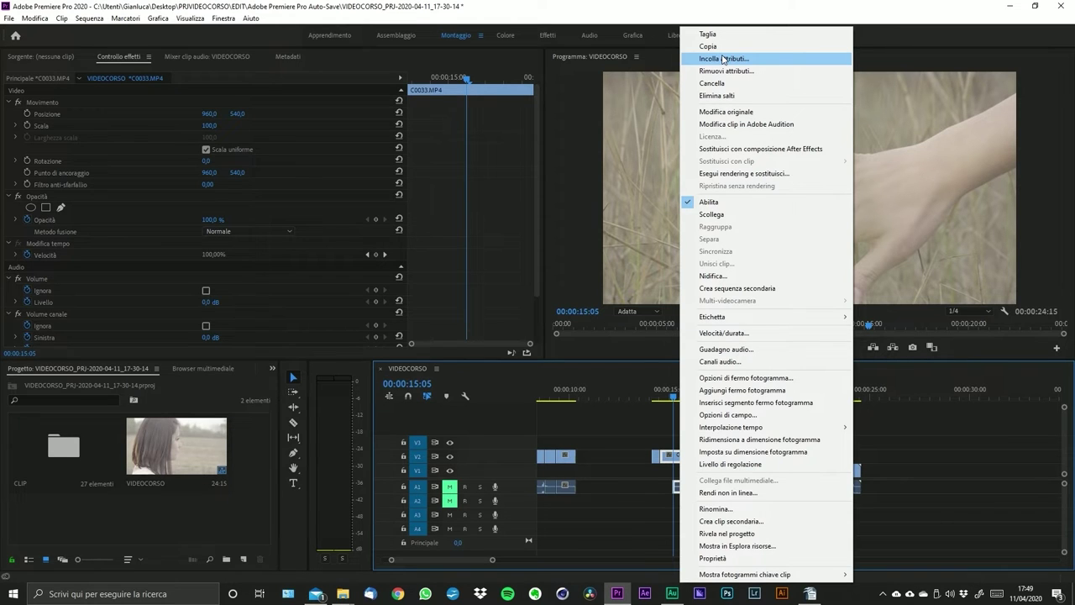
{"action": "key", "text": "Escape"}
{"action": "key", "text": "="}
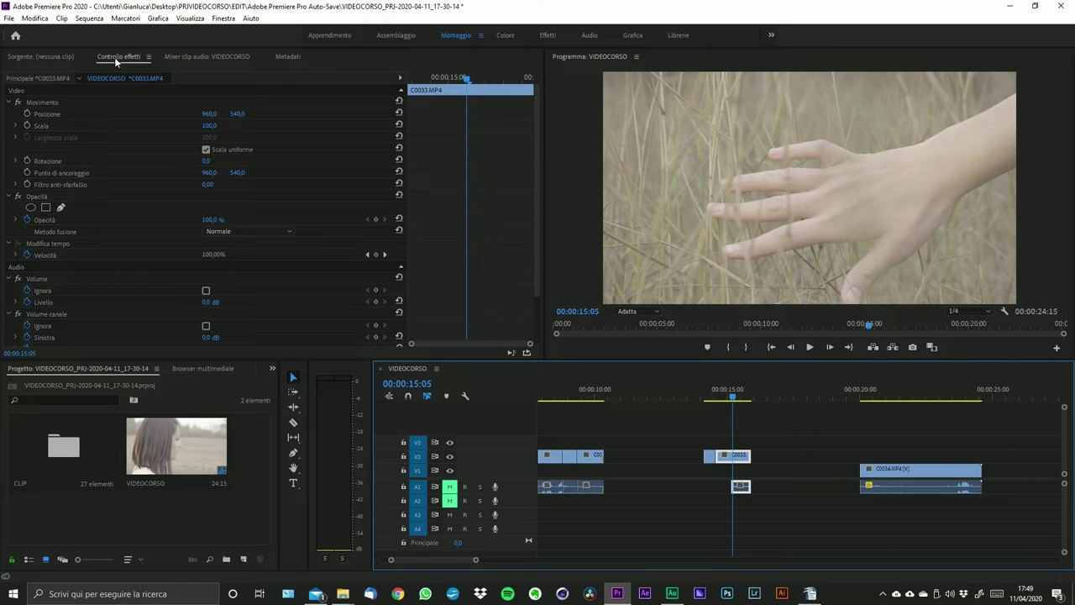
{"action": "left_click_drag", "start_coordinate": [534, 145], "coordinate": [521, 119]}
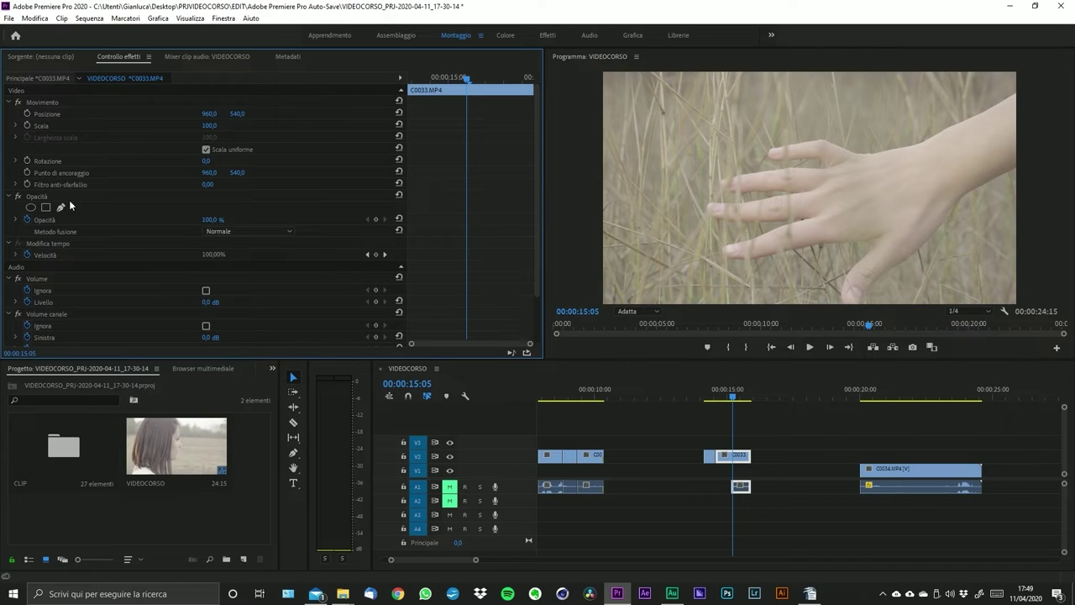
{"action": "scroll", "coordinate": [103, 299], "scroll_direction": "down", "scroll_amount": 2}
{"action": "scroll", "coordinate": [105, 304], "scroll_direction": "up", "scroll_amount": 2}
- Raise the C0033 clip's Scale to 300 in Effect Controls
{"action": "left_click", "coordinate": [209, 125]}
{"action": "type", "text": "130"}
{"action": "key", "text": "Return"}
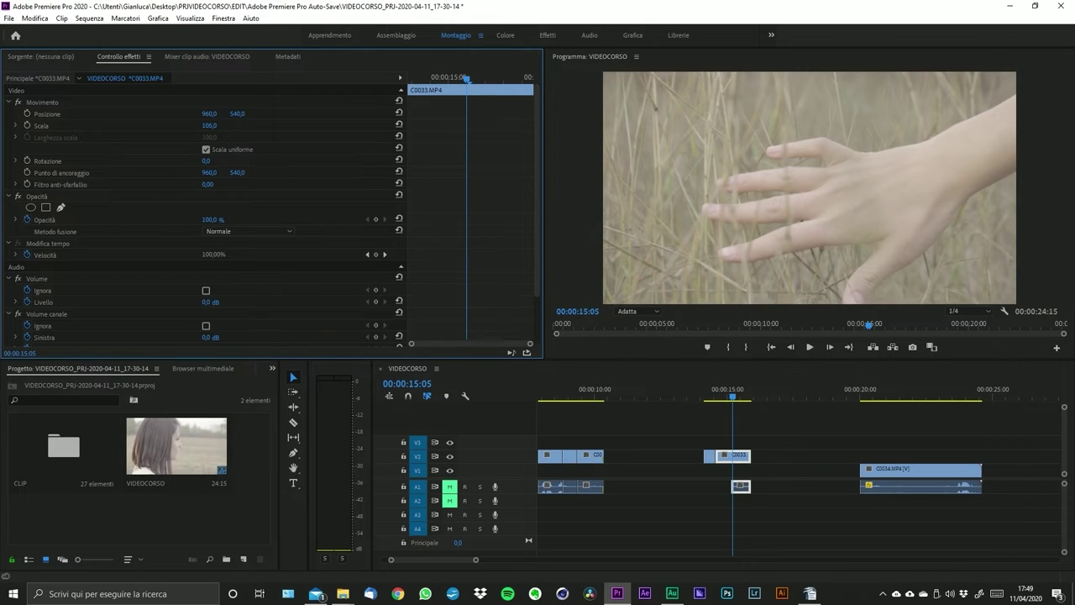
{"action": "left_click_drag", "start_coordinate": [209, 125], "coordinate": [216, 126]}
{"action": "left_click", "coordinate": [217, 125]}
{"action": "type", "text": "300"}
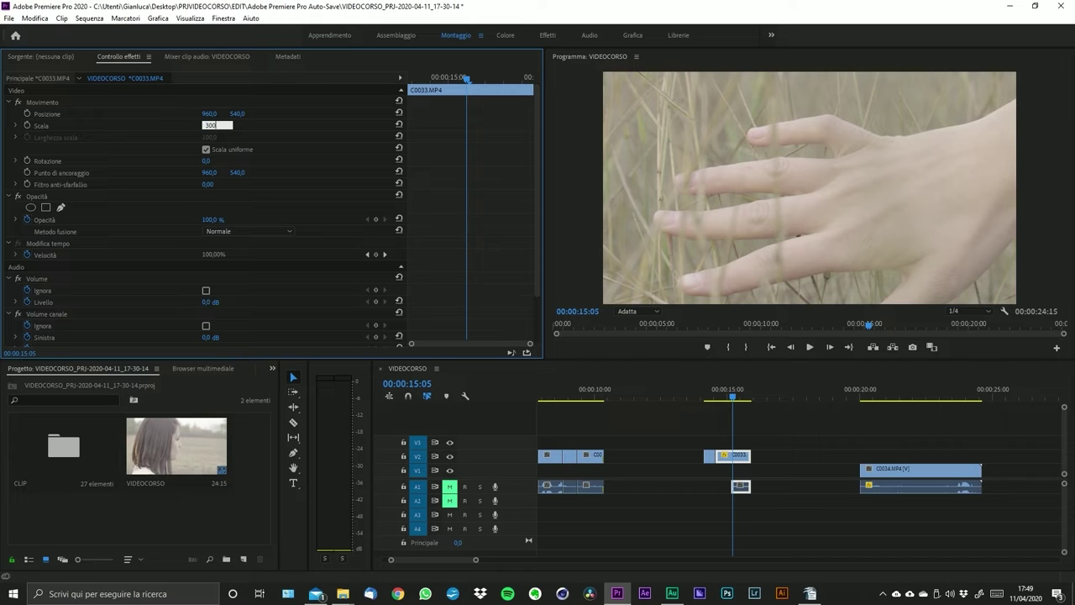
{"action": "key", "text": "Return"}
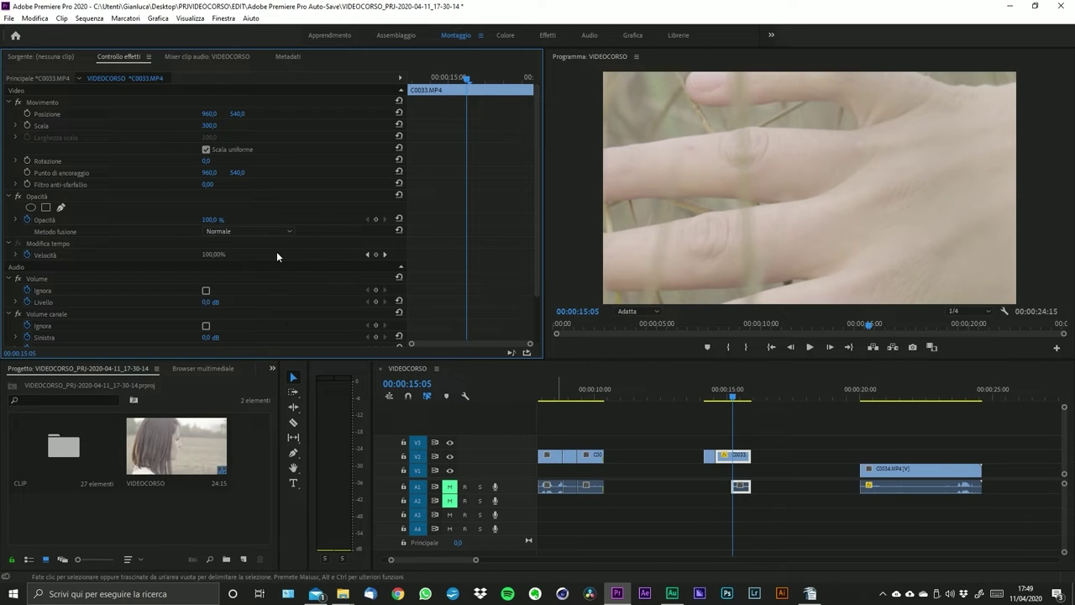
- Copy the scaled C0033 clip and choose Incolla attributi on the C0034 clip
{"action": "right_click", "coordinate": [746, 455]}
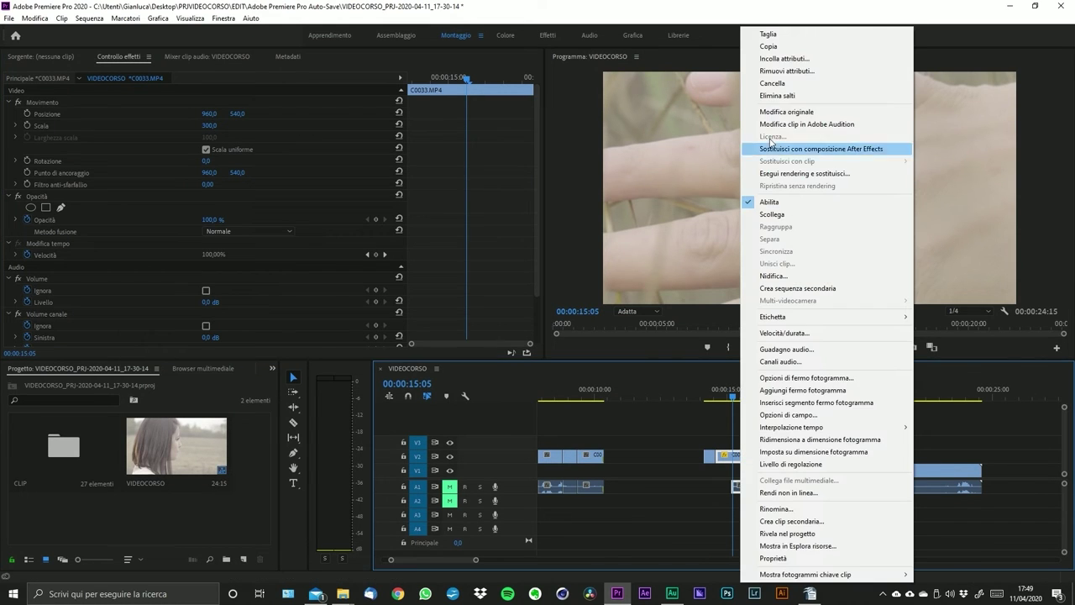
{"action": "left_click", "coordinate": [807, 47]}
{"action": "left_click", "coordinate": [919, 484]}
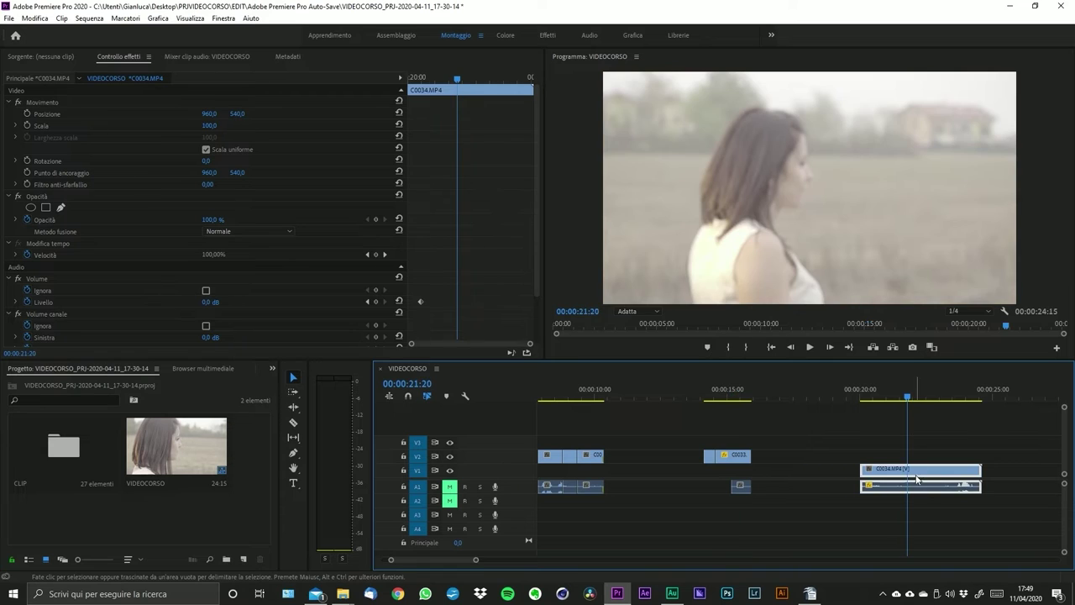
{"action": "right_click", "coordinate": [919, 480]}
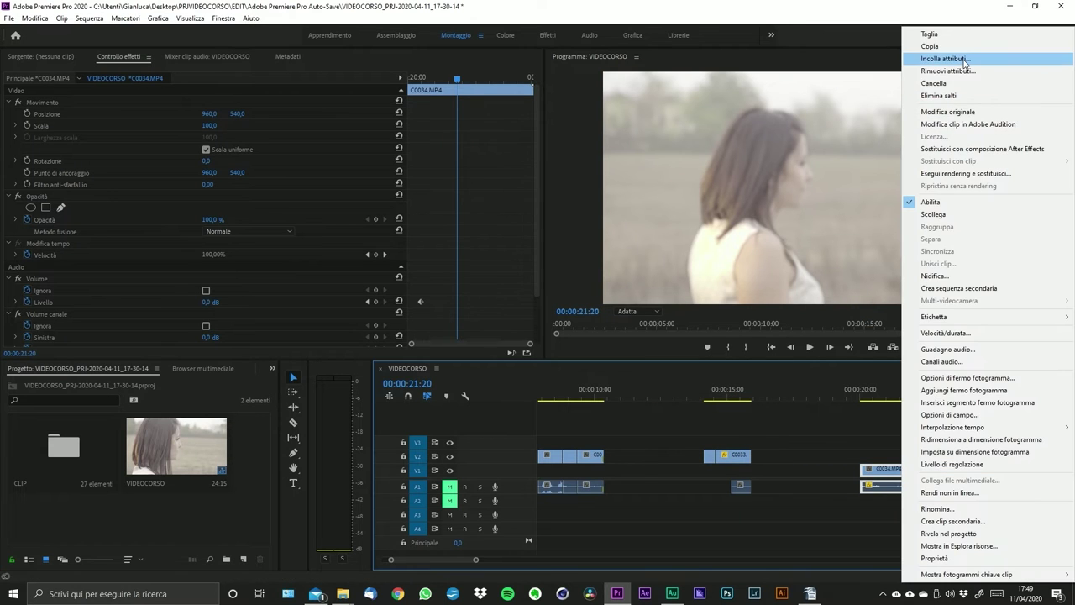
{"action": "left_click", "coordinate": [947, 58]}
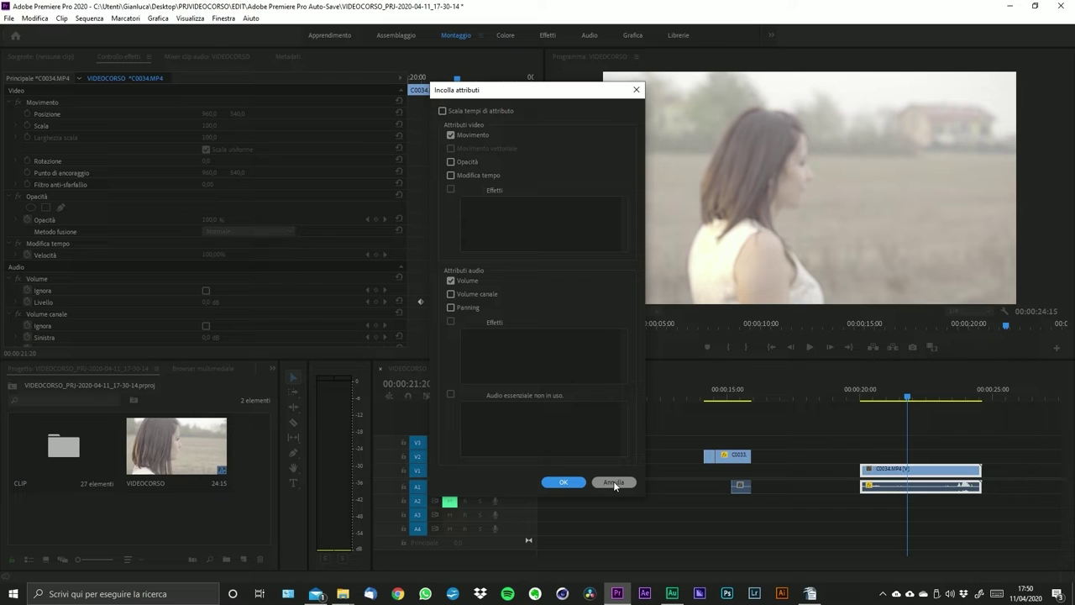
- Confirm the attribute paste, then remove the pasted attributes from clips C0033 and C0034 with Rimuovi attributi
{"action": "left_click", "coordinate": [563, 483]}
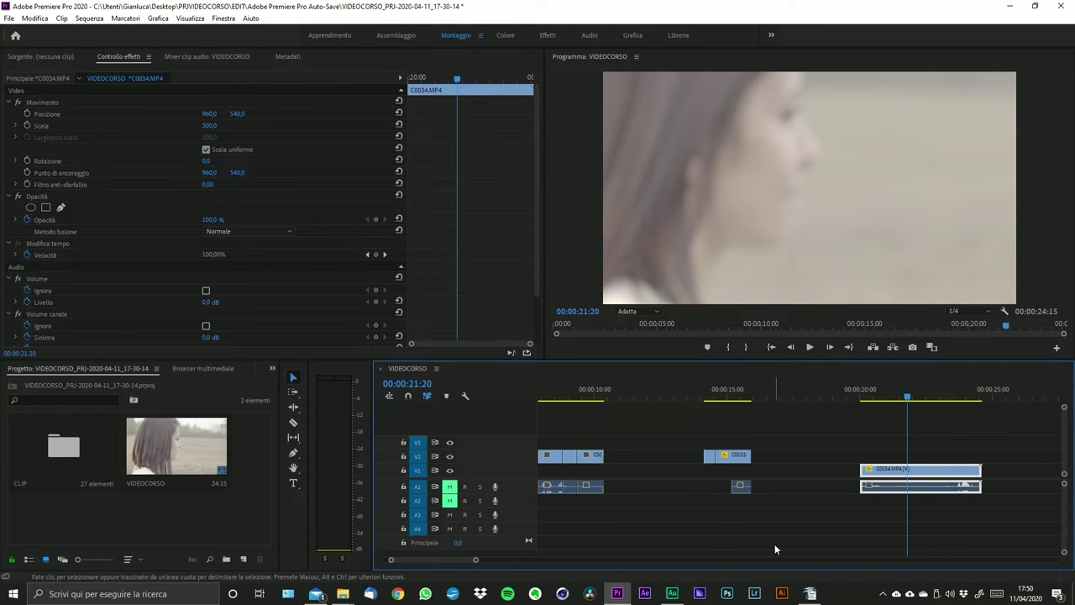
{"action": "scroll", "coordinate": [777, 538], "scroll_direction": "down", "scroll_amount": 2}
{"action": "left_click_drag", "start_coordinate": [939, 417], "coordinate": [666, 467]}
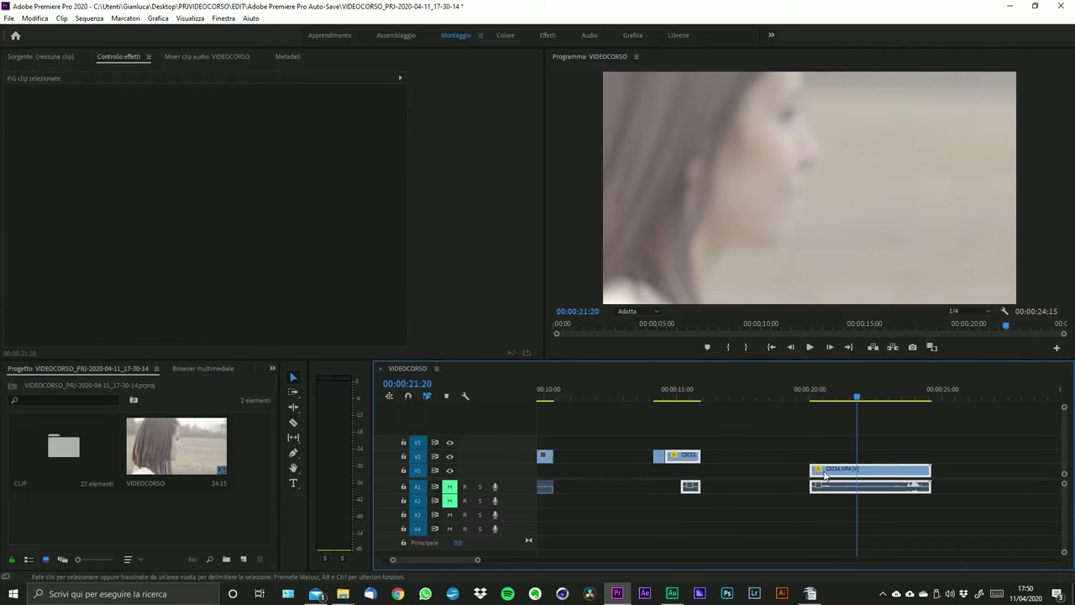
{"action": "right_click", "coordinate": [826, 476]}
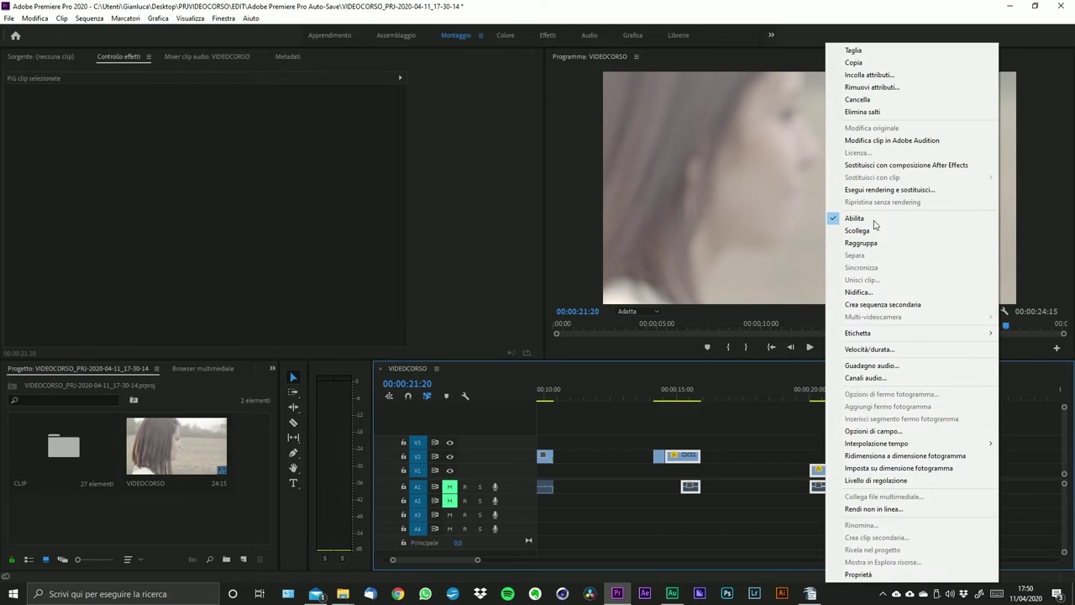
{"action": "left_click", "coordinate": [861, 87]}
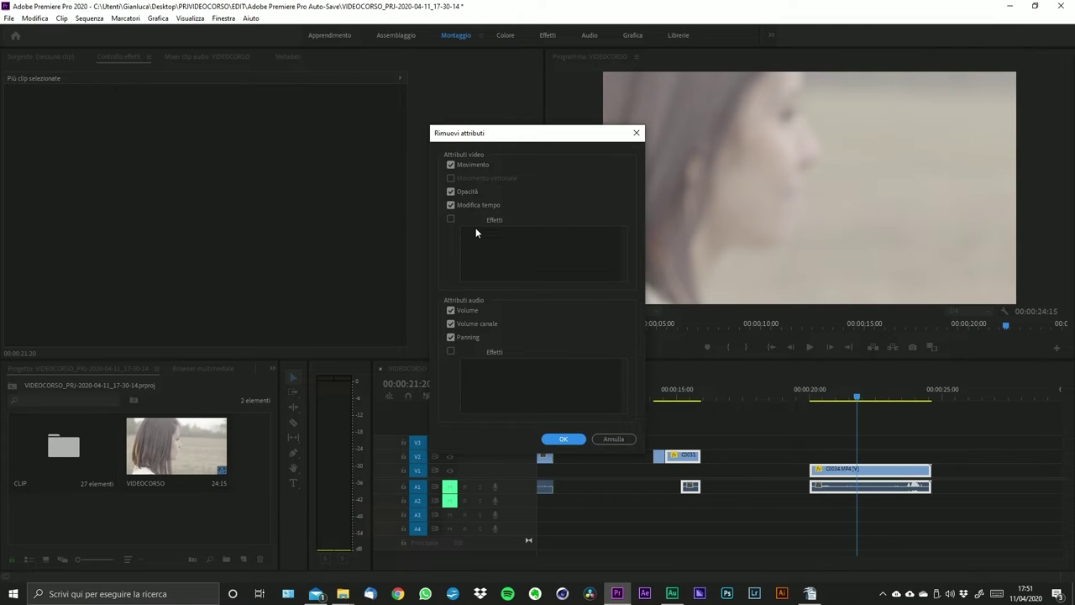
{"action": "left_click", "coordinate": [579, 439]}
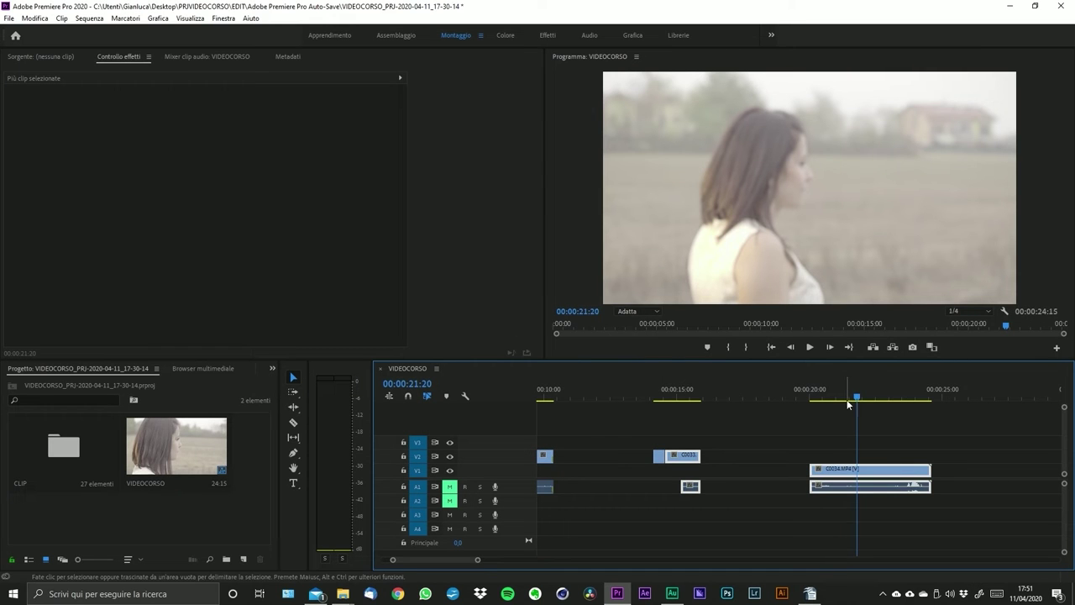
- Slide C0034 left on V1/A1 so it starts near 00:00:16, right after C0033
{"action": "left_click_drag", "start_coordinate": [859, 395], "coordinate": [818, 403]}
{"action": "left_click_drag", "start_coordinate": [769, 445], "coordinate": [728, 481]}
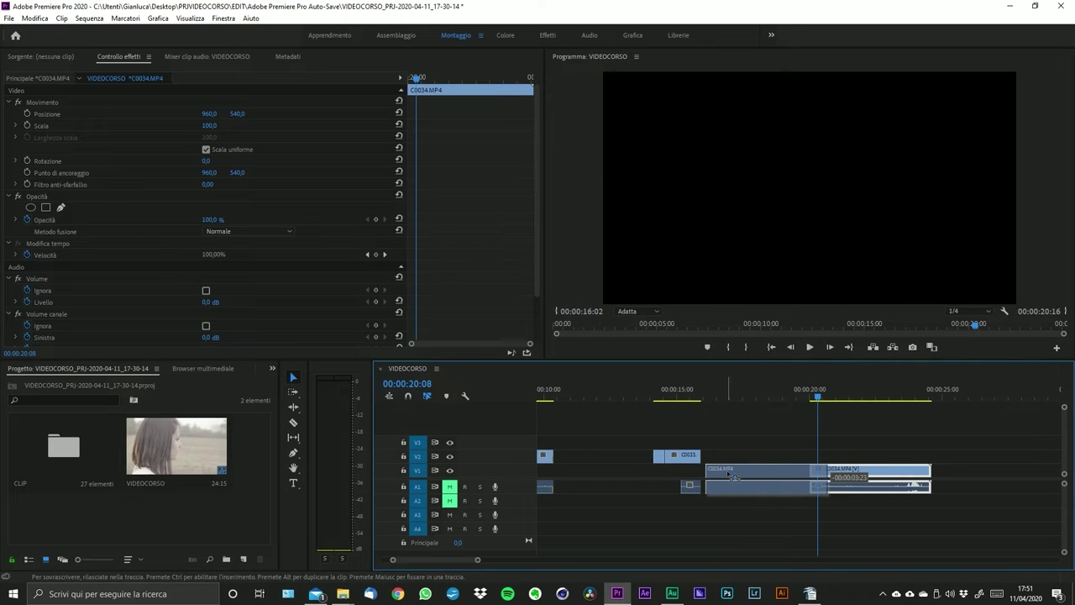
{"action": "left_click", "coordinate": [744, 505]}
{"action": "mouse_move", "coordinate": [730, 385]}
{"action": "left_mouse_down"}
{"action": "mouse_move", "coordinate": [703, 384]}
{"action": "mouse_move", "coordinate": [736, 382]}
{"action": "left_mouse_up"}
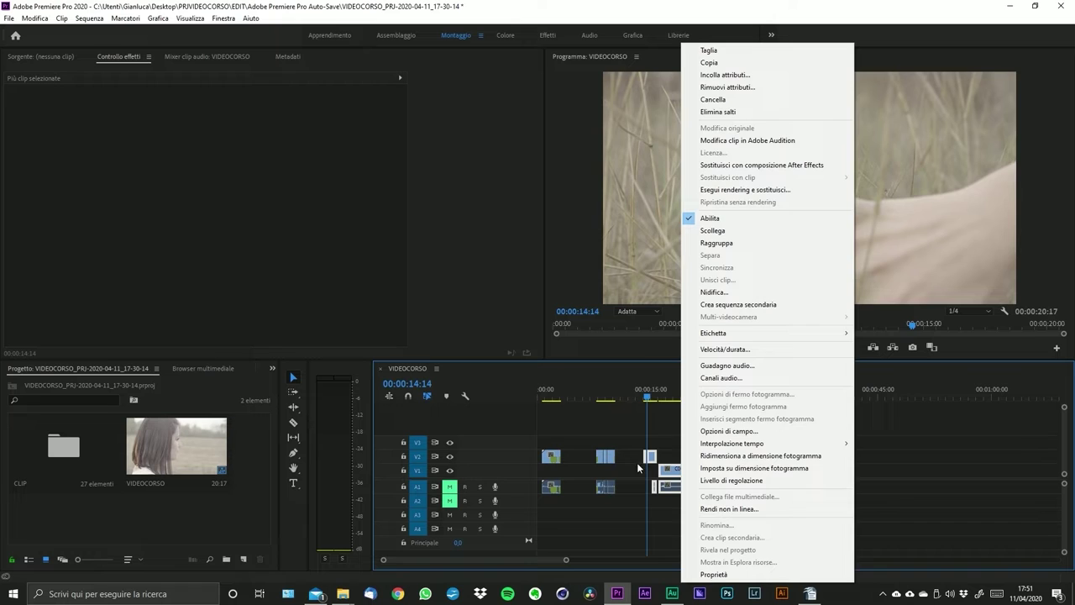
{"action": "left_click", "coordinate": [663, 391]}
{"action": "left_click_drag", "start_coordinate": [566, 559], "coordinate": [538, 562]}
{"action": "key", "text": "="}
{"action": "key", "text": "="}
{"action": "key", "text": "="}
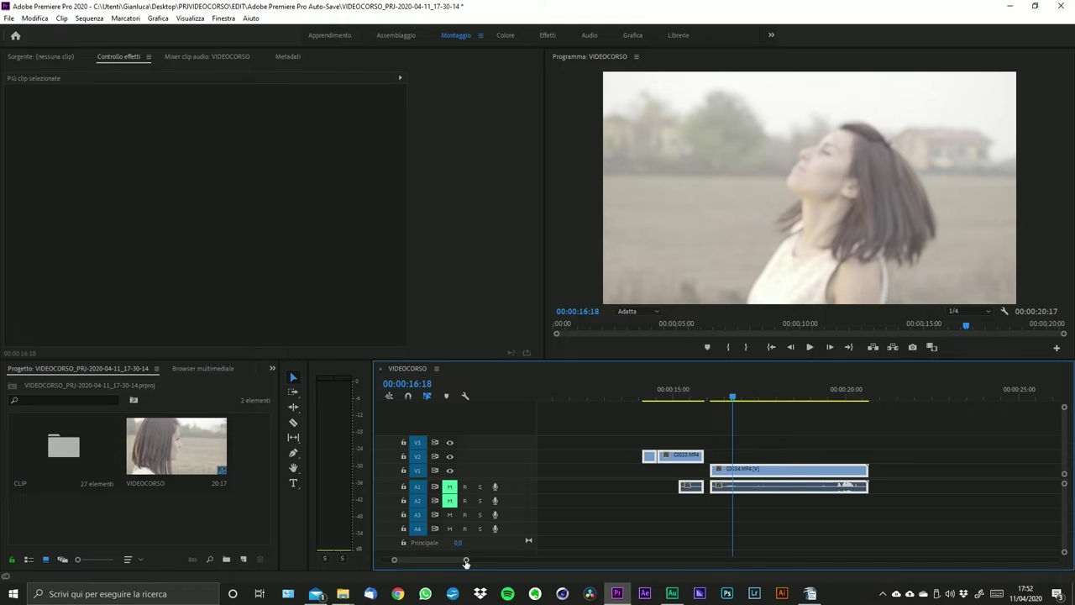
{"action": "key", "text": "-"}
{"action": "key", "text": "-"}
{"action": "key", "text": "-"}
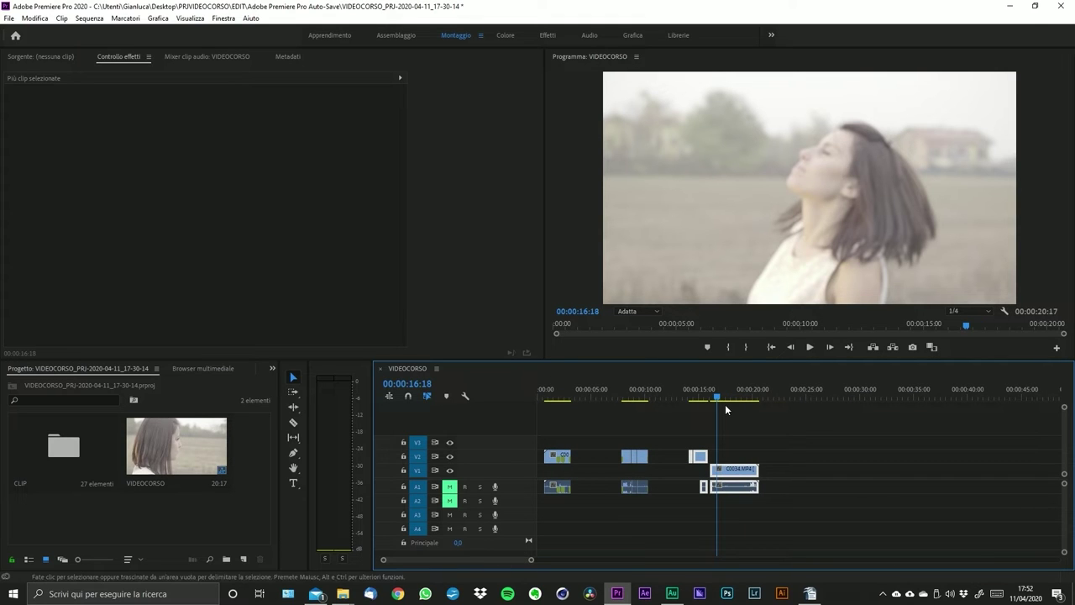
{"action": "left_click_drag", "start_coordinate": [530, 560], "coordinate": [458, 560]}
{"action": "scroll", "coordinate": [685, 553], "scroll_direction": "right", "scroll_amount": 3}
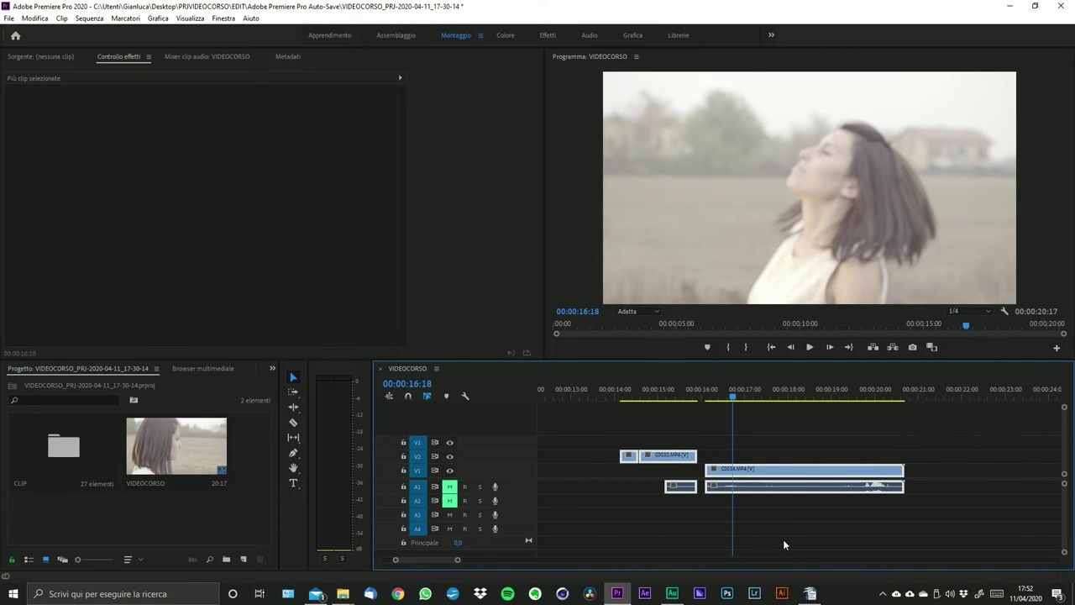
{"action": "left_click", "coordinate": [756, 475]}
{"action": "right_click", "coordinate": [755, 475]}
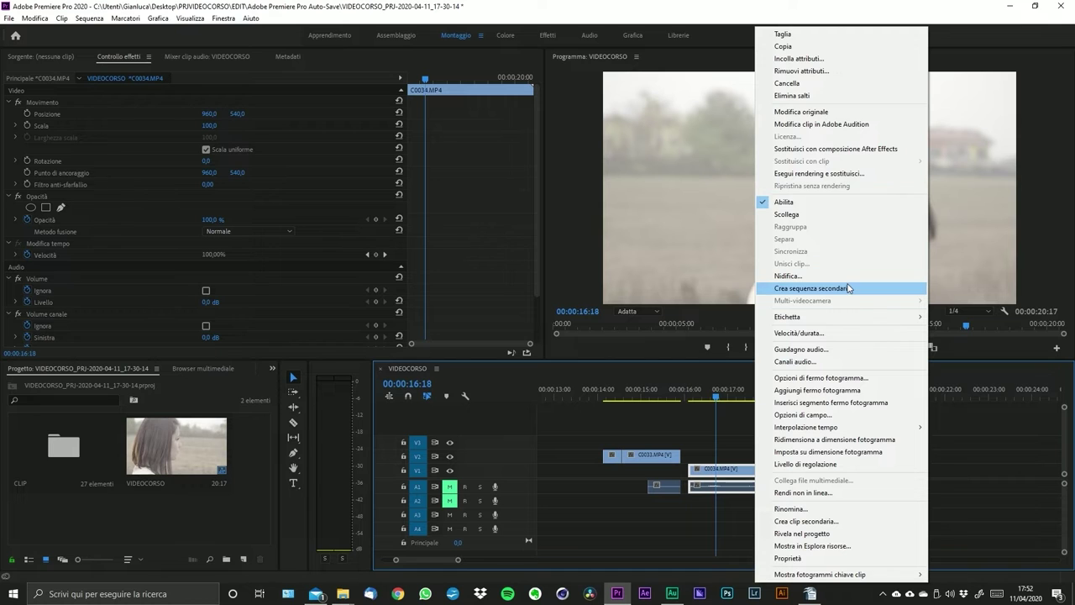
{"action": "left_click", "coordinate": [821, 202]}
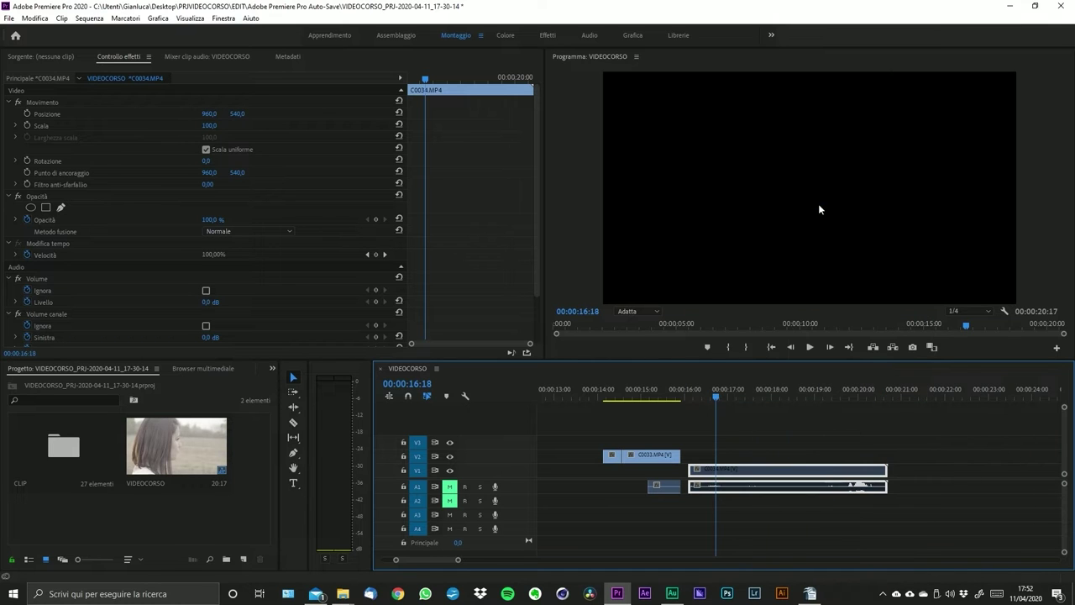
{"action": "left_click", "coordinate": [719, 397]}
{"action": "left_click_drag", "start_coordinate": [718, 397], "coordinate": [885, 426]}
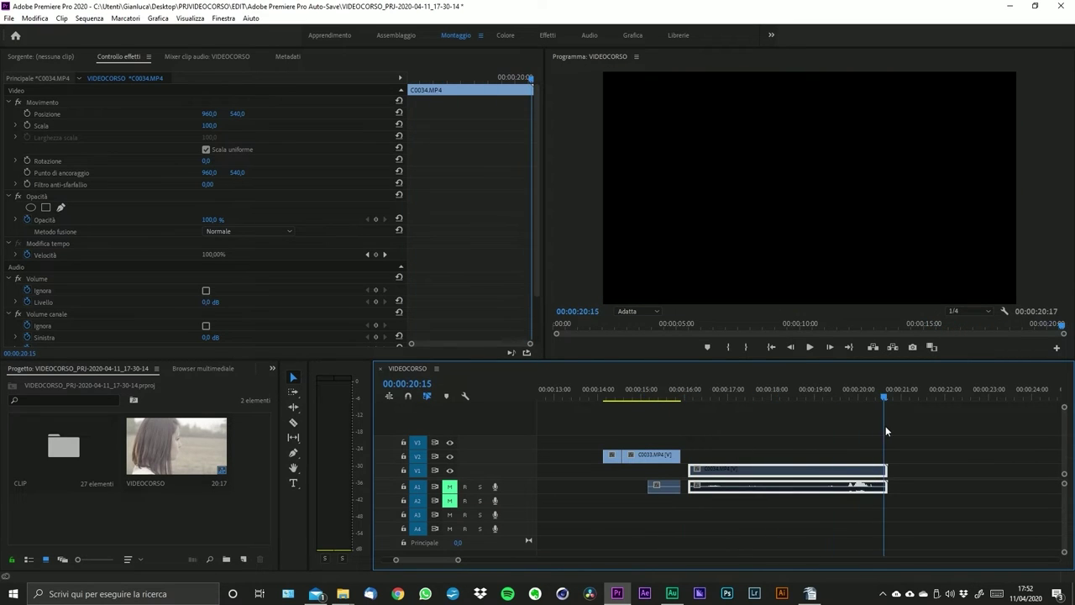
{"action": "left_click", "coordinate": [680, 446]}
{"action": "key", "text": "space"}
{"action": "key", "text": "space"}
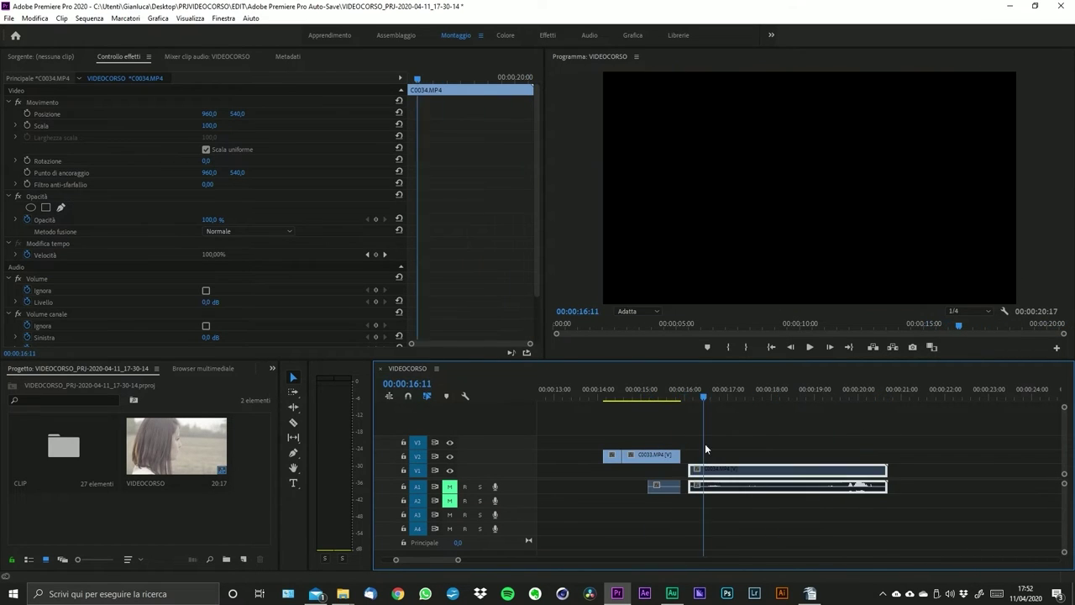
{"action": "left_click_drag", "start_coordinate": [752, 450], "coordinate": [773, 474]}
{"action": "right_click", "coordinate": [773, 475]}
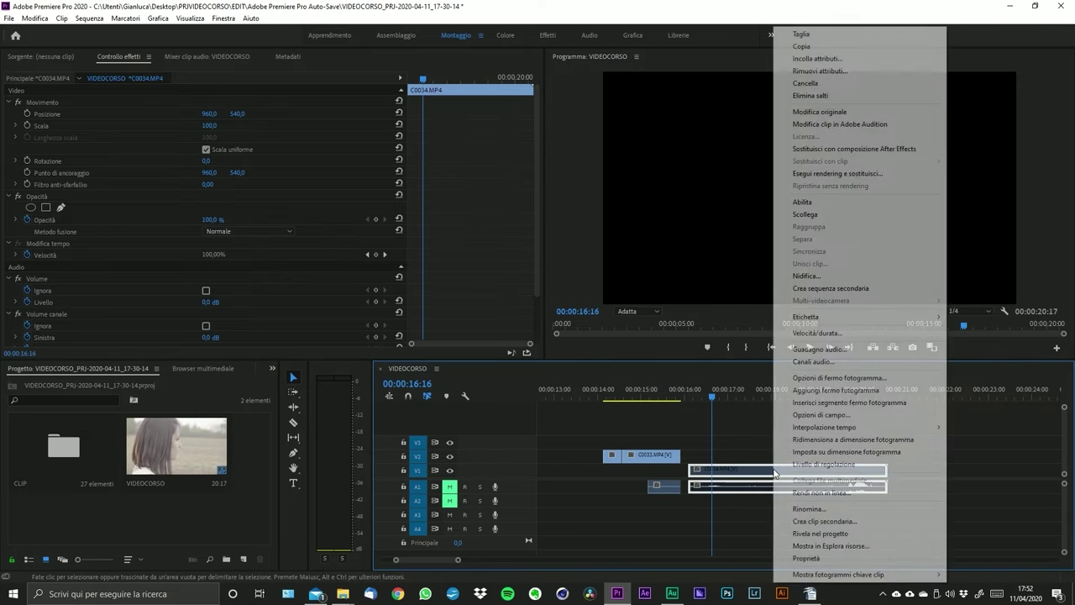
{"action": "left_click", "coordinate": [852, 206]}
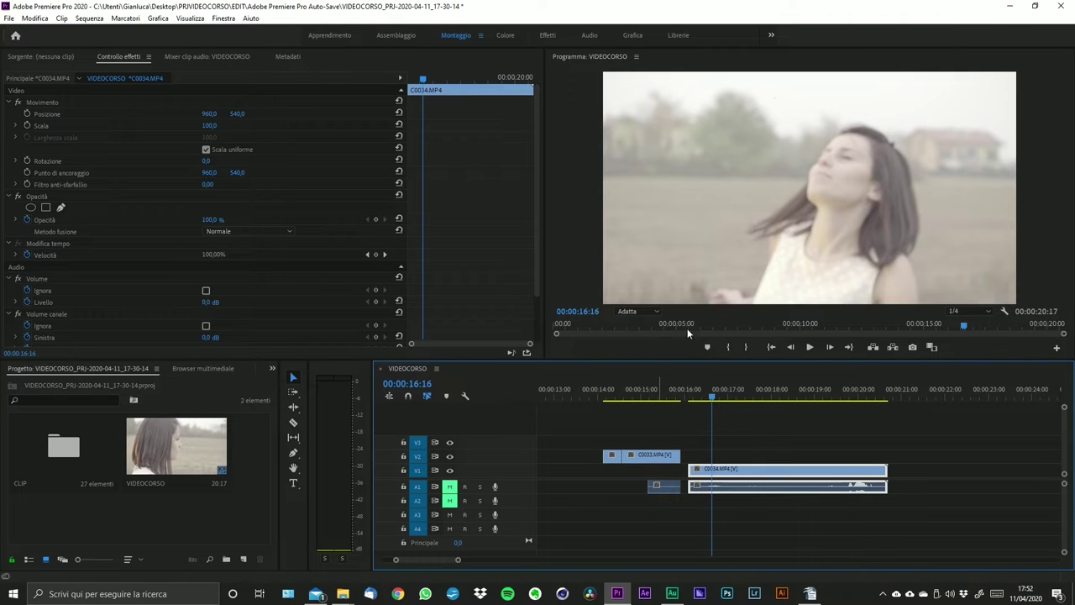
{"action": "left_click_drag", "start_coordinate": [738, 394], "coordinate": [756, 400]}
- Drag the linked C0034 video and audio a few frames right to start around 00:00:17
{"action": "right_click", "coordinate": [795, 469]}
{"action": "left_click", "coordinate": [772, 471]}
{"action": "right_click", "coordinate": [773, 472]}
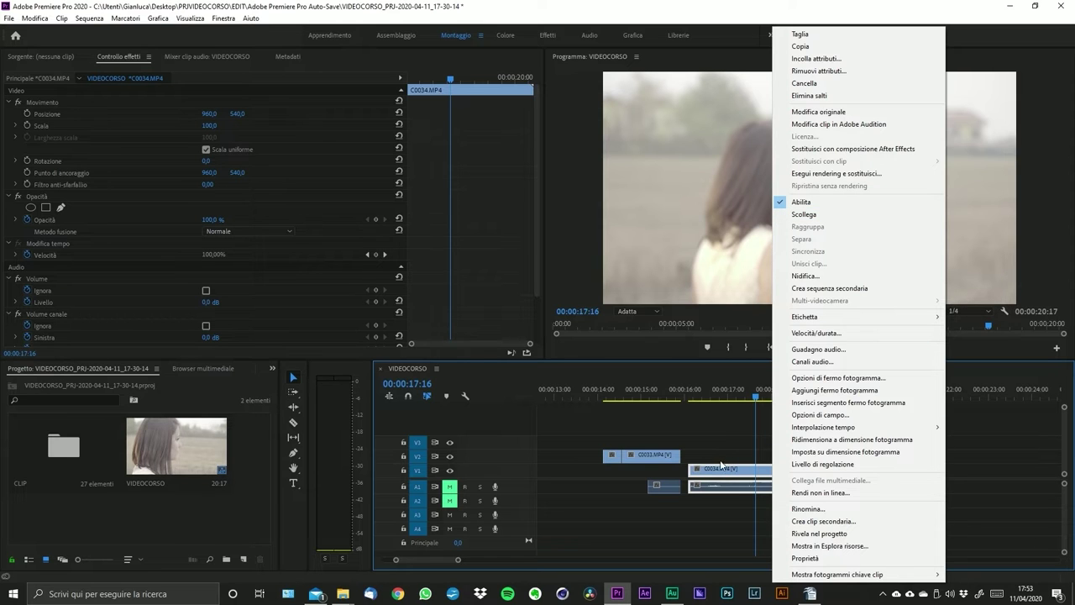
{"action": "left_click", "coordinate": [751, 514]}
{"action": "left_click_drag", "start_coordinate": [830, 476], "coordinate": [862, 477]}
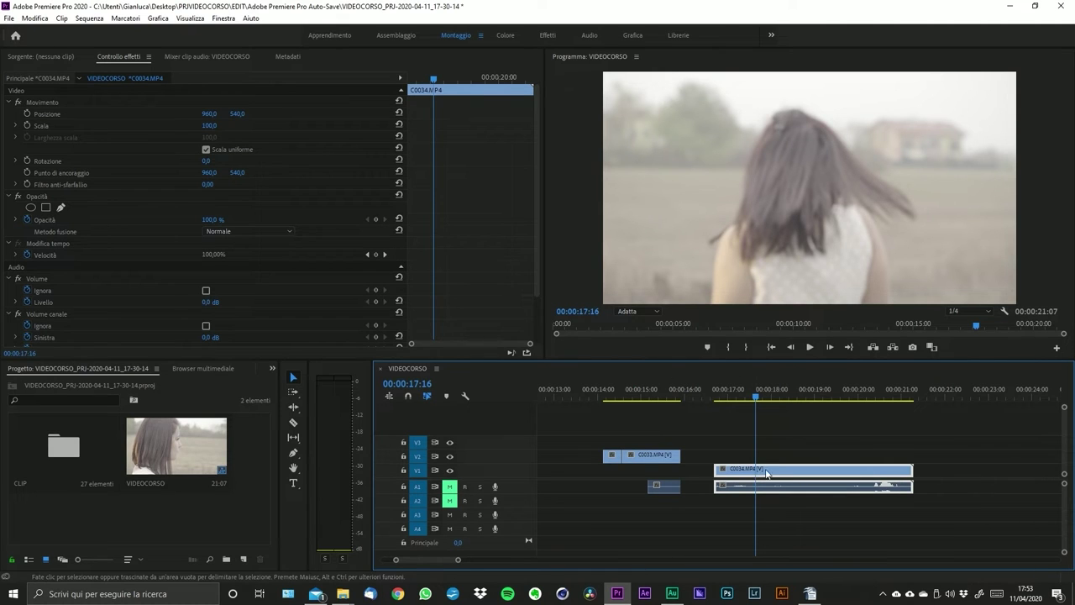
{"action": "left_click", "coordinate": [836, 461]}
{"action": "left_click_drag", "start_coordinate": [794, 470], "coordinate": [799, 469]}
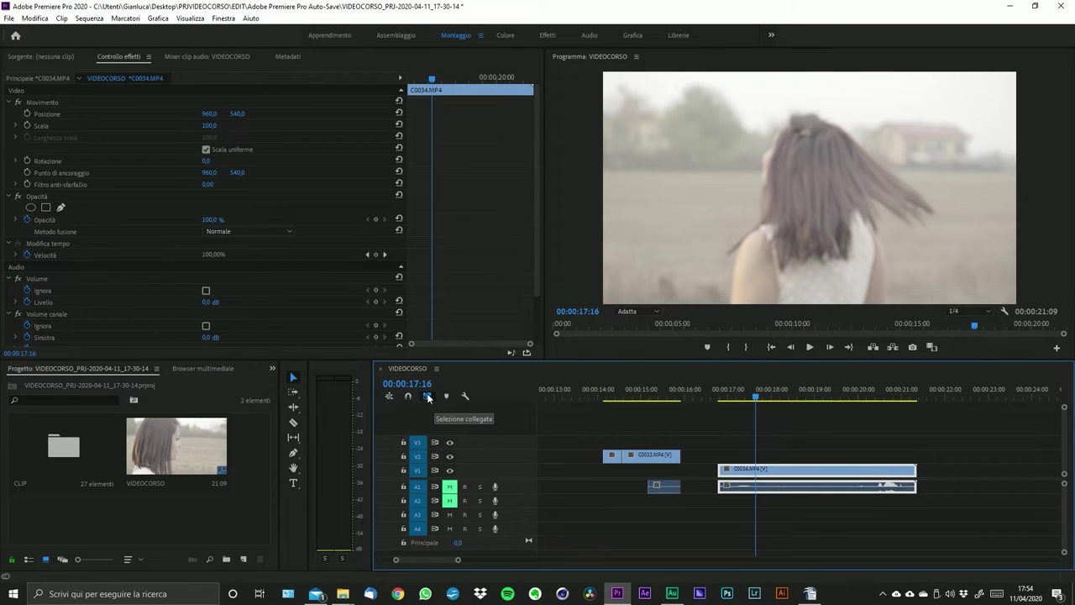
{"action": "left_click_drag", "start_coordinate": [787, 470], "coordinate": [803, 477]}
{"action": "left_click", "coordinate": [801, 473]}
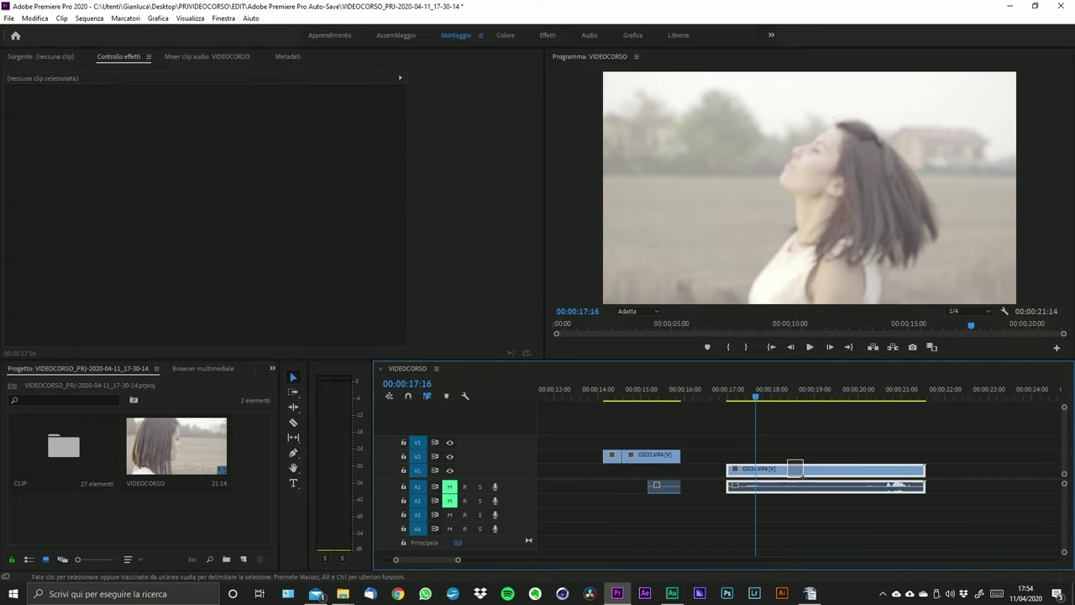
- Unlink C0034 with Scollega and slide only its V1 video earlier, leaving the A1 audio in place
{"action": "right_click", "coordinate": [801, 472]}
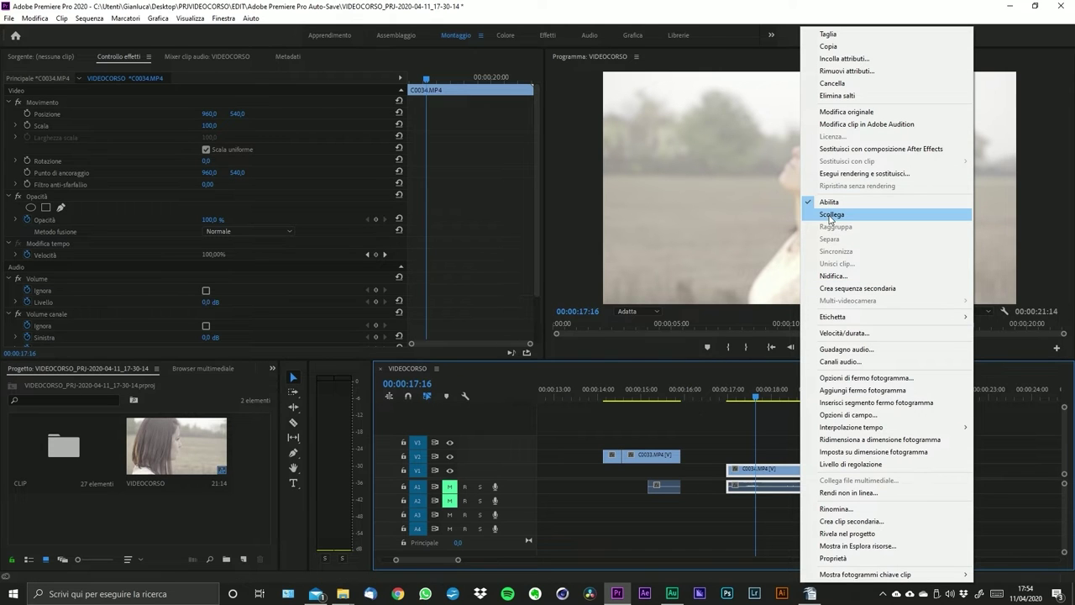
{"action": "left_click", "coordinate": [831, 215]}
{"action": "left_click_drag", "start_coordinate": [779, 472], "coordinate": [815, 486]}
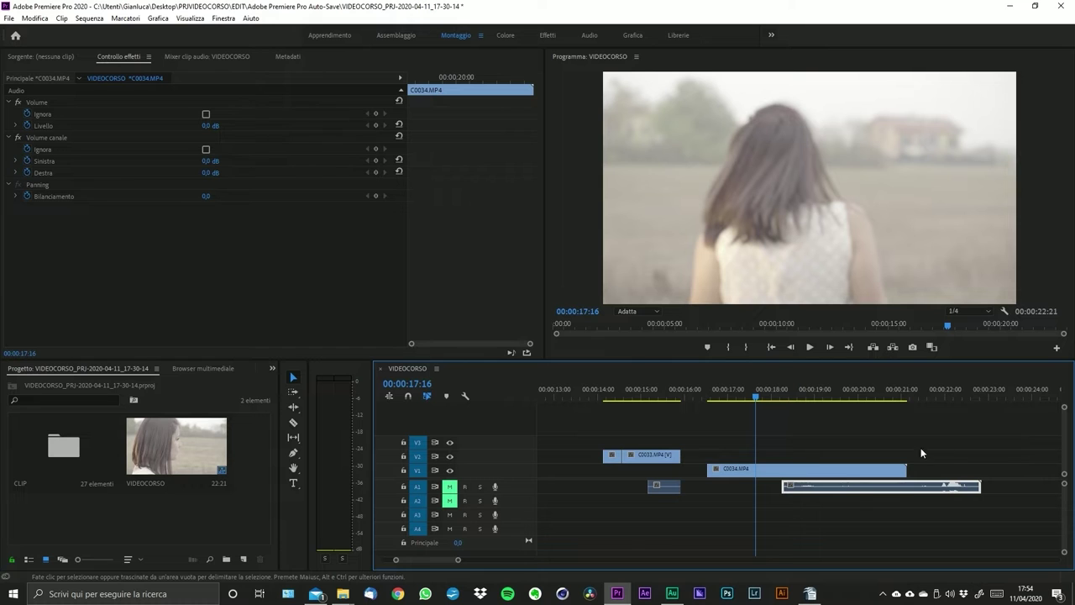
{"action": "left_click_drag", "start_coordinate": [739, 470], "coordinate": [698, 470]}
{"action": "right_click", "coordinate": [678, 456]}
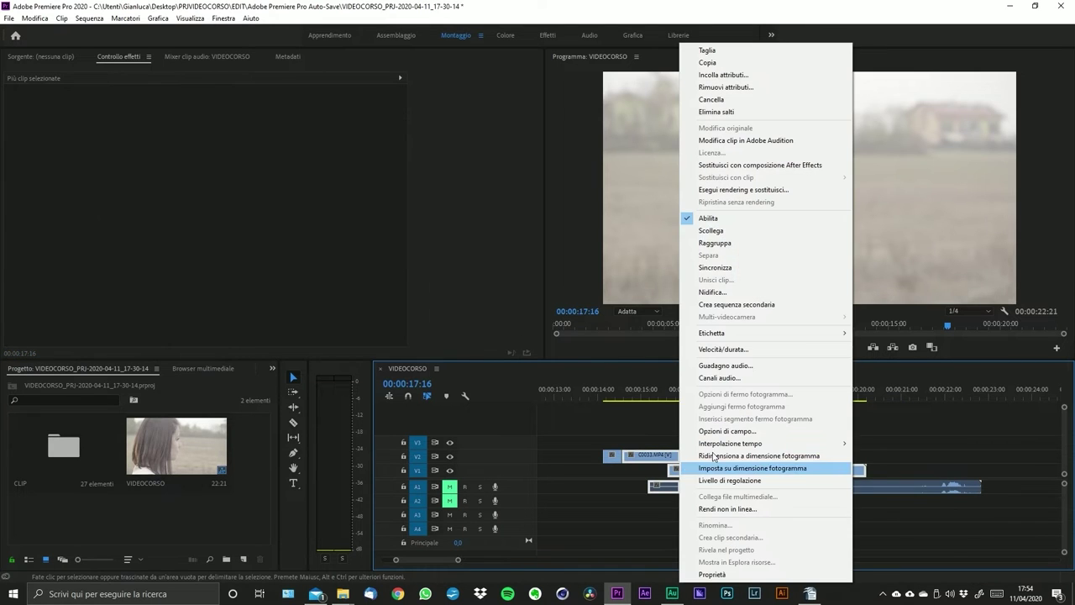
{"action": "left_click", "coordinate": [726, 230]}
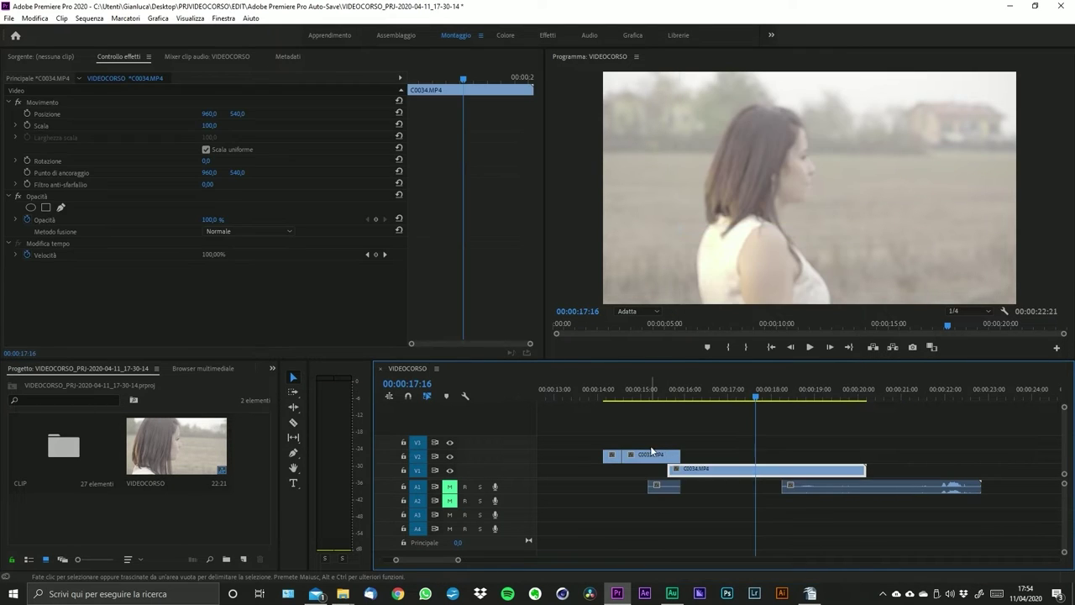
- Relink the clips and try moving and trimming C0033 and C0034, undoing each change
{"action": "right_click", "coordinate": [679, 467]}
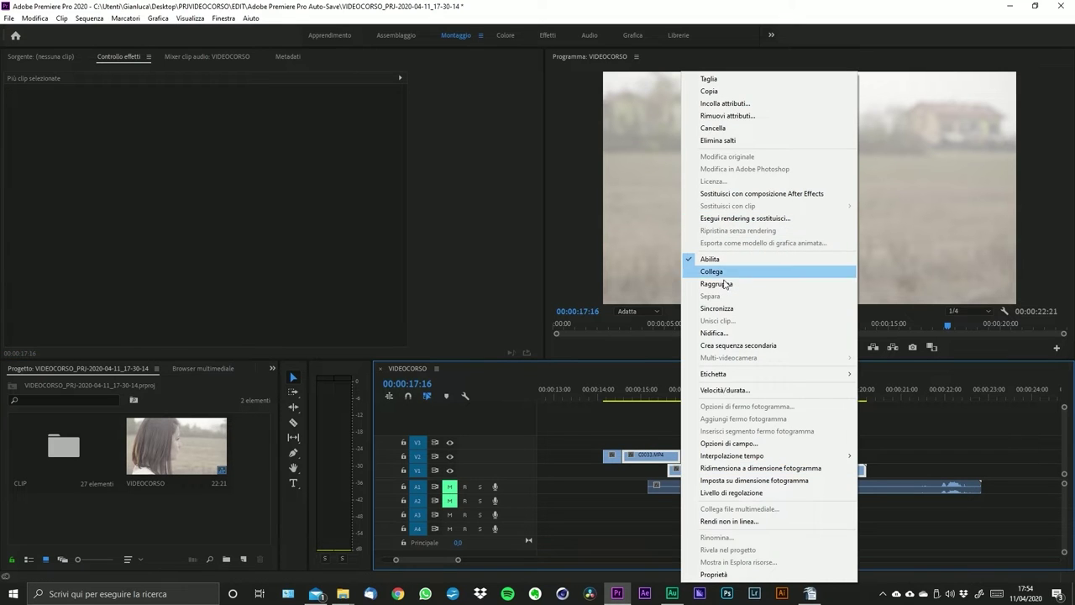
{"action": "left_click", "coordinate": [714, 271]}
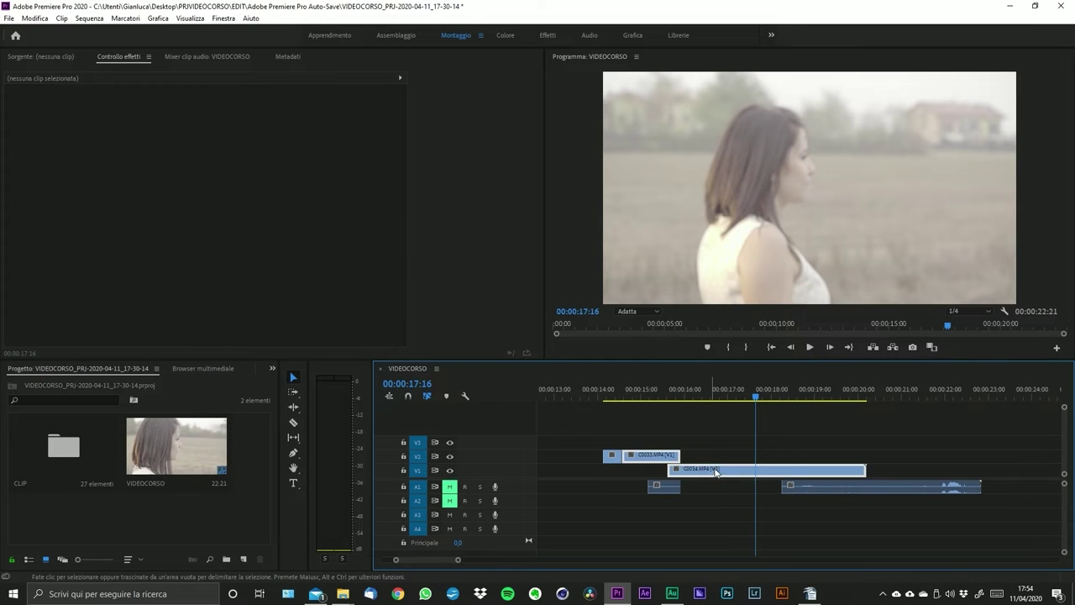
{"action": "key", "text": "ctrl+z"}
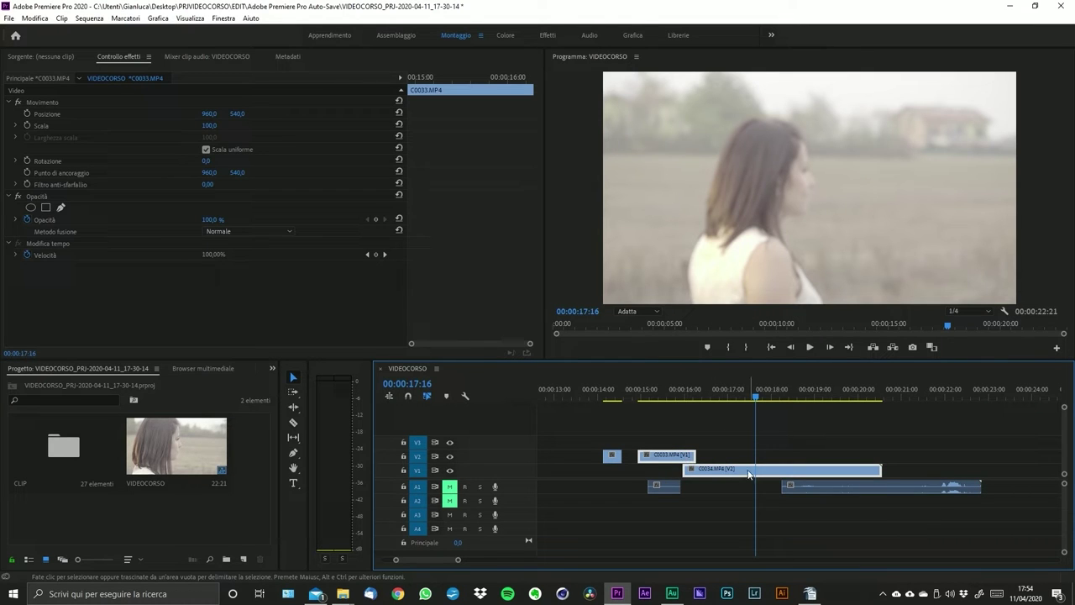
{"action": "left_click_drag", "start_coordinate": [730, 471], "coordinate": [775, 469]}
{"action": "left_click", "coordinate": [925, 461]}
{"action": "left_click_drag", "start_coordinate": [924, 461], "coordinate": [870, 468]}
{"action": "key", "text": "ctrl+z"}
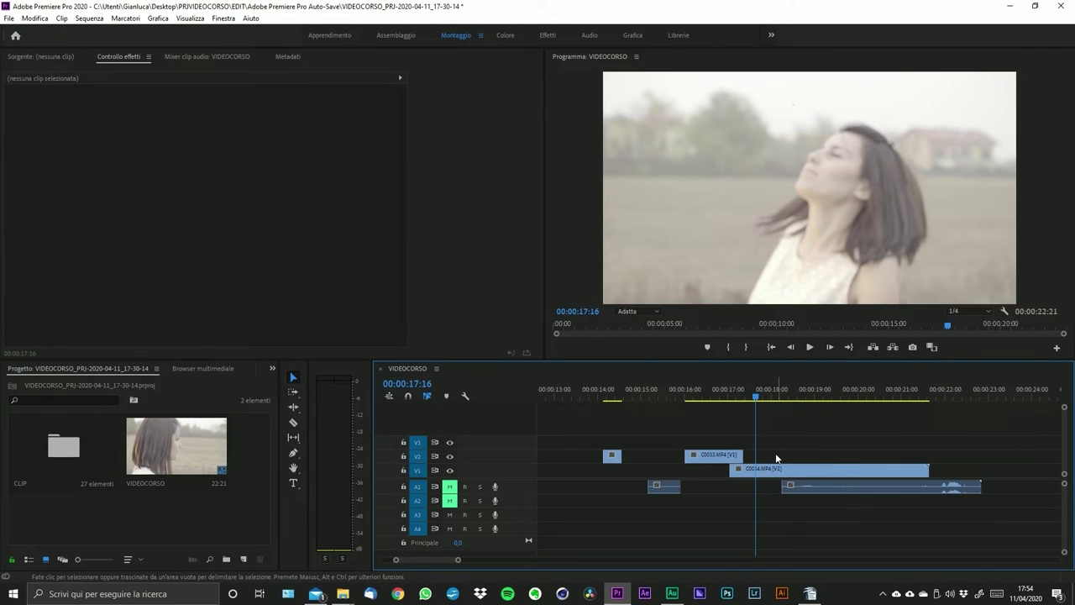
{"action": "left_click_drag", "start_coordinate": [687, 457], "coordinate": [696, 457]}
{"action": "key", "text": "ctrl+z"}
- Unlink and relink C0033 and C0034 with Ctrl+L, then move C0033 on V2 to about 00:00:17:00
{"action": "right_click", "coordinate": [797, 470]}
{"action": "left_click", "coordinate": [734, 415]}
{"action": "left_click", "coordinate": [752, 470]}
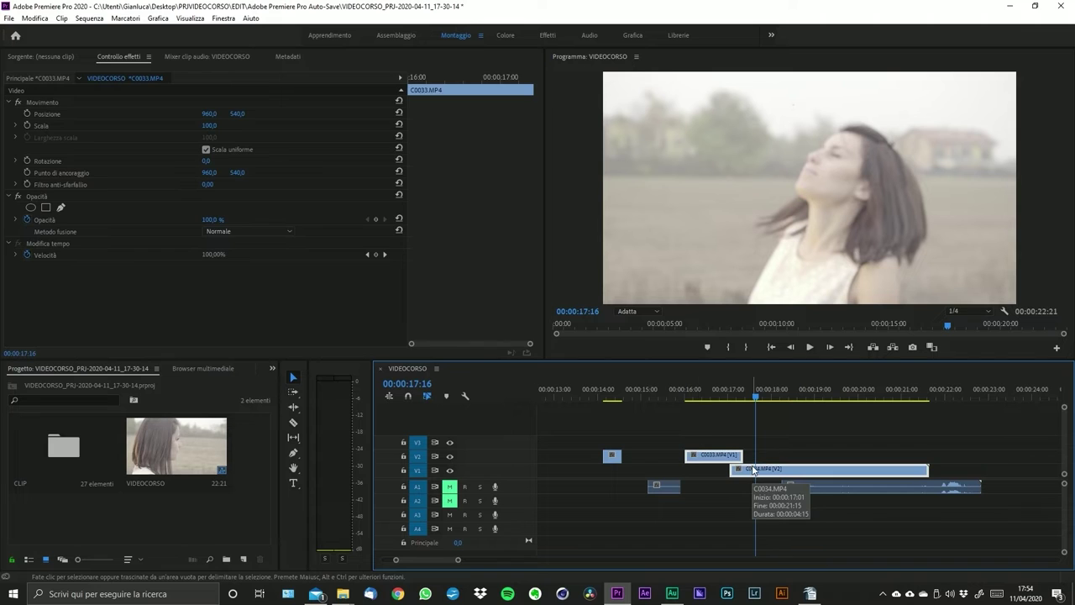
{"action": "key", "text": "ctrl"}
{"action": "key", "text": "ctrl+l"}
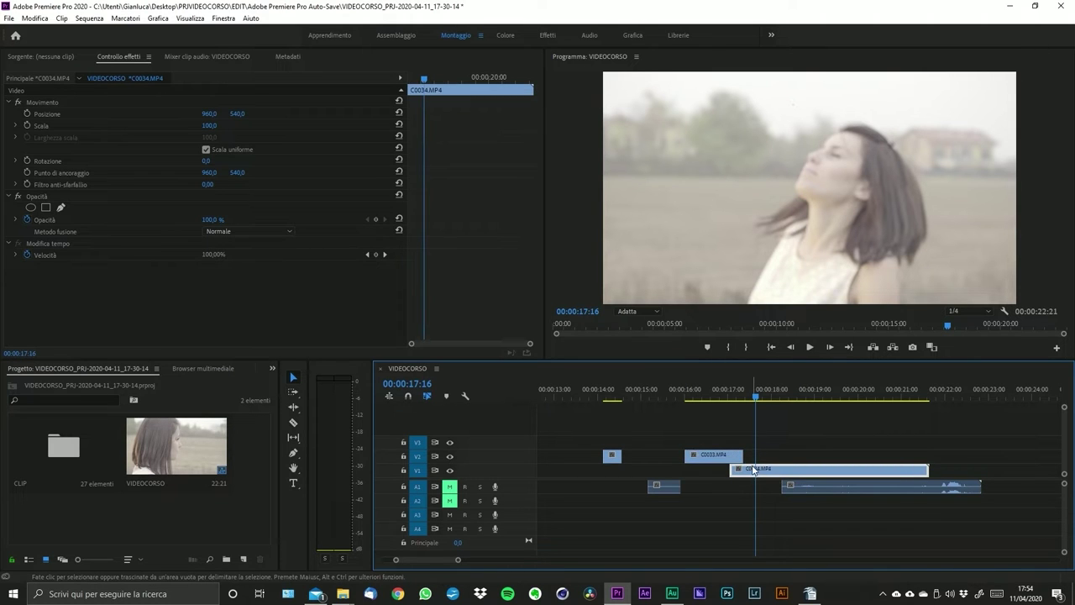
{"action": "left_click_drag", "start_coordinate": [739, 430], "coordinate": [772, 471]}
{"action": "key", "text": "ctrl+l"}
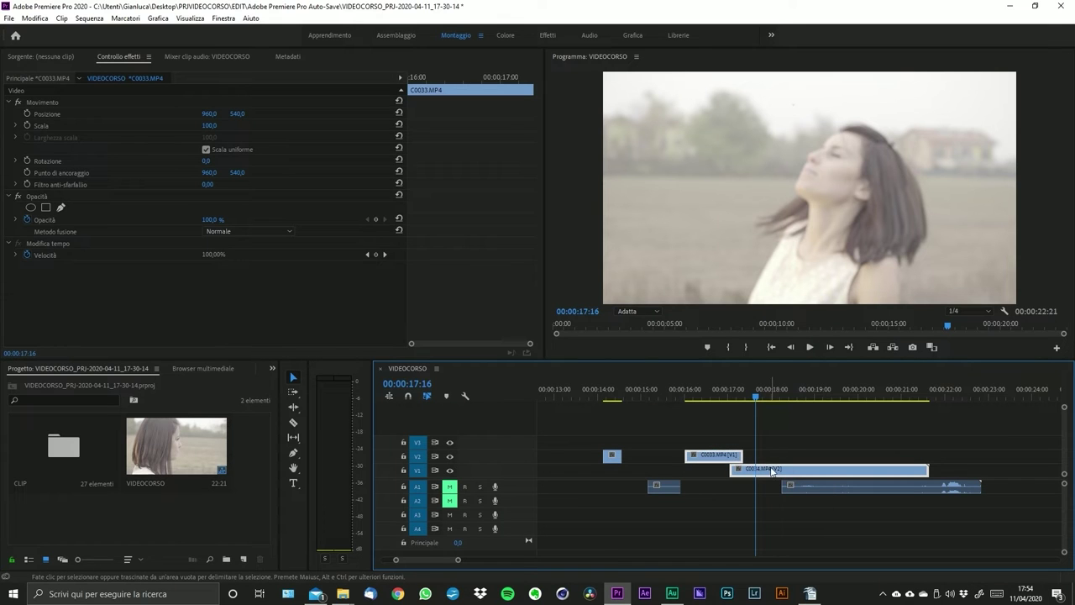
{"action": "left_click", "coordinate": [749, 458]}
{"action": "left_click_drag", "start_coordinate": [724, 455], "coordinate": [769, 455]}
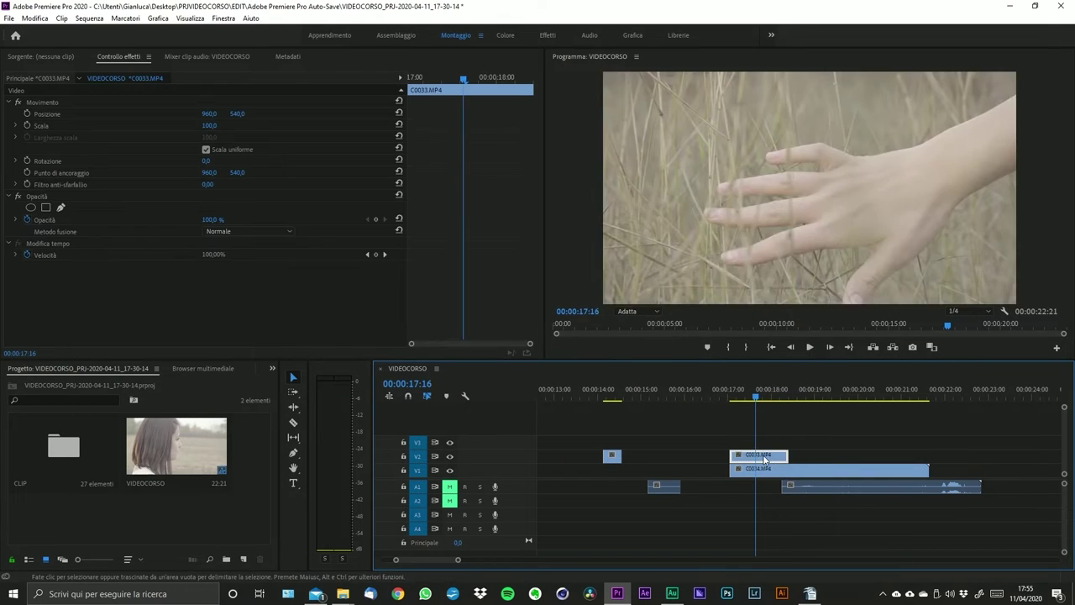
{"action": "left_click", "coordinate": [805, 476]}
- Undo the C0033 move and shift C0034 on V1 later to start near 00:00:18:00
{"action": "right_click", "coordinate": [750, 454]}
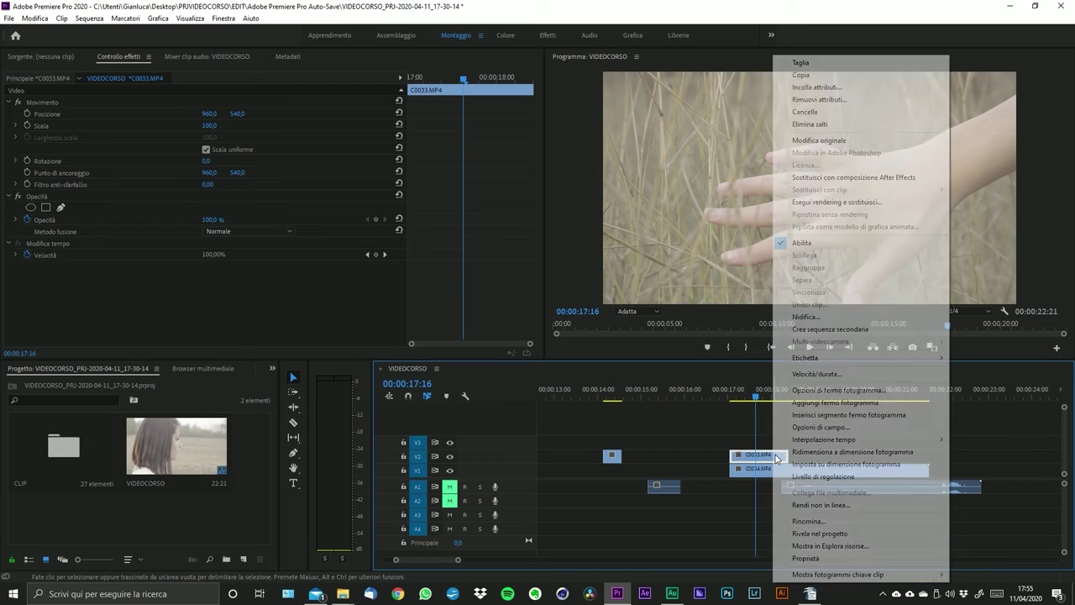
{"action": "left_click", "coordinate": [701, 418]}
{"action": "key", "text": "ctrl+z"}
{"action": "left_click_drag", "start_coordinate": [759, 467], "coordinate": [826, 476]}
{"action": "left_click", "coordinate": [821, 503]}
- Extend the left edge of C0034's A1 audio back to about 00:00:17:15
{"action": "left_click", "coordinate": [813, 472]}
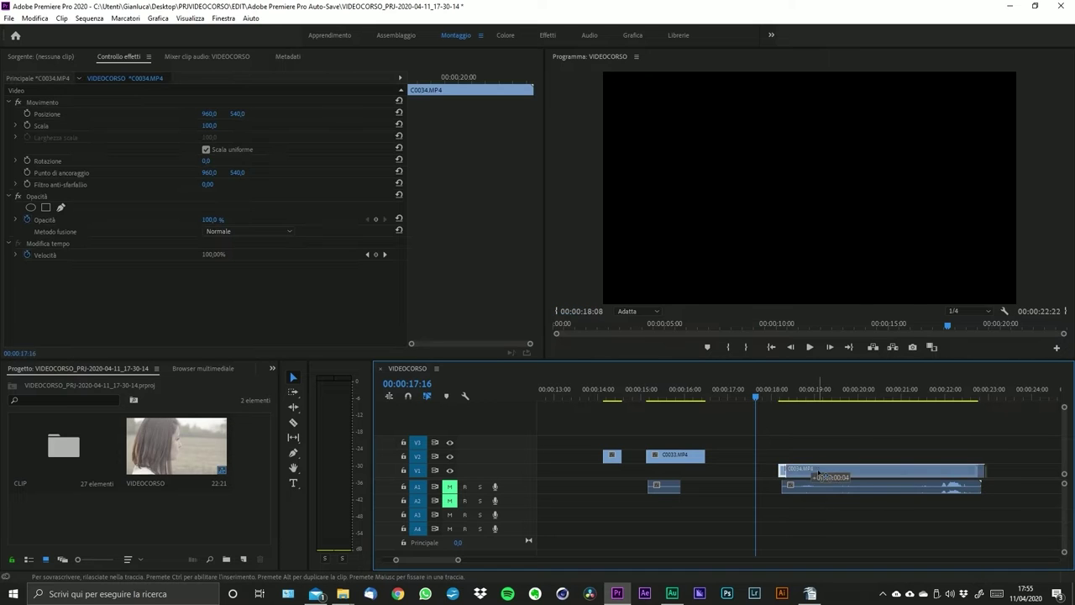
{"action": "left_click_drag", "start_coordinate": [818, 522], "coordinate": [806, 470]}
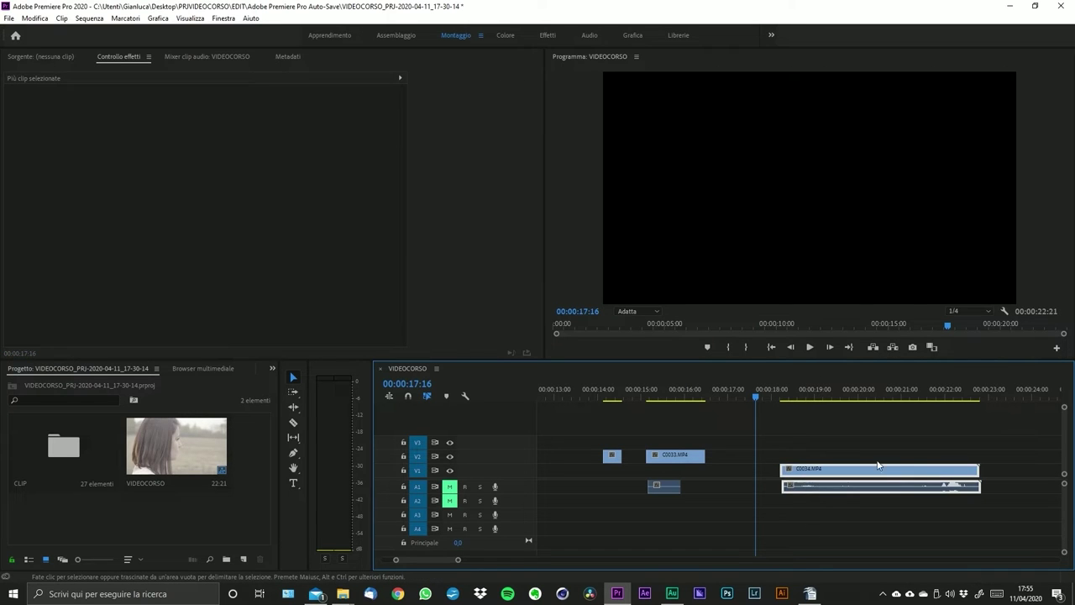
{"action": "left_click", "coordinate": [990, 502]}
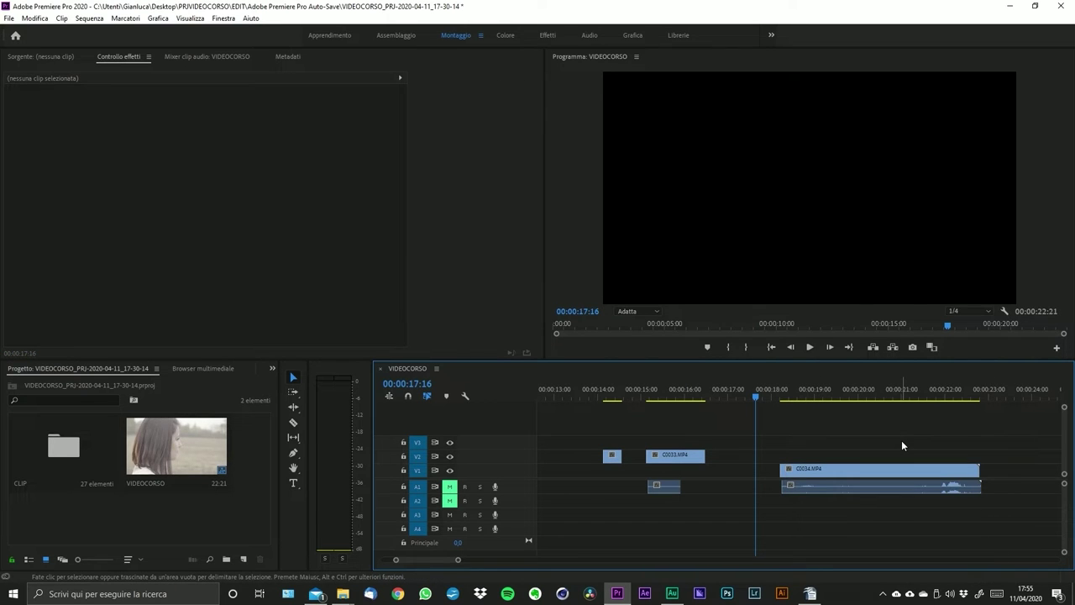
{"action": "mouse_move", "coordinate": [782, 486]}
{"action": "left_mouse_down"}
{"action": "mouse_move", "coordinate": [751, 485]}
{"action": "mouse_move", "coordinate": [764, 486]}
{"action": "left_mouse_up"}
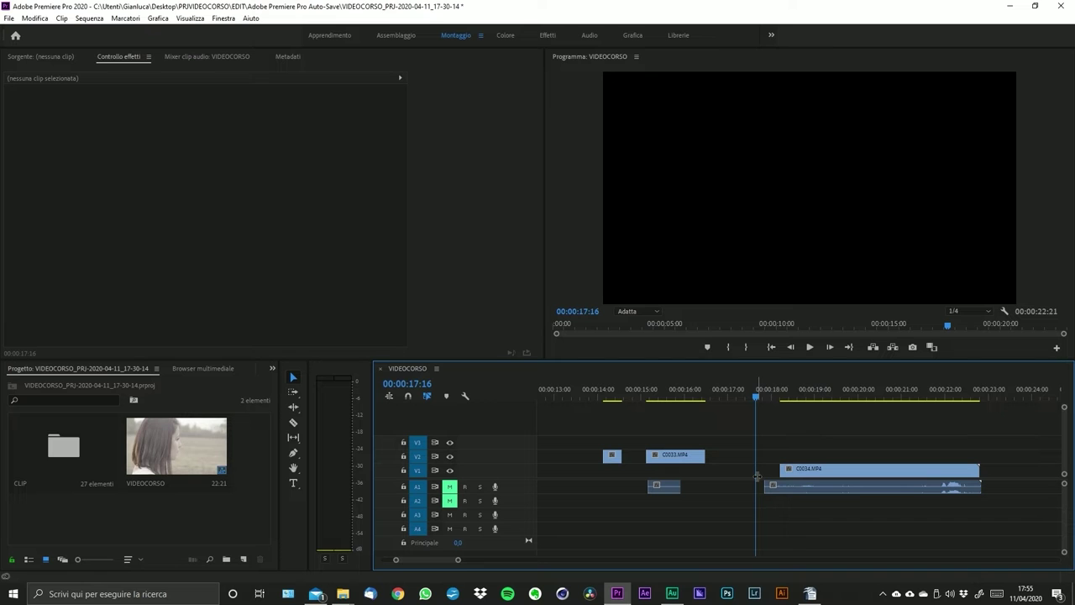
{"action": "left_click", "coordinate": [806, 469]}
{"action": "key", "text": "minus"}
{"action": "key", "text": "minus"}
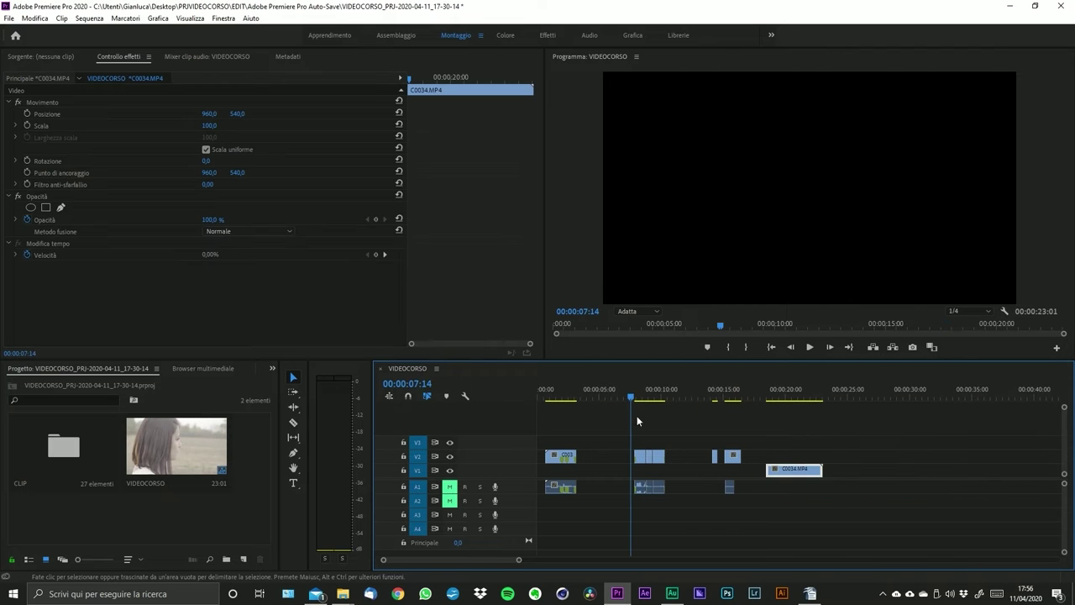
- Group the three short C0034 pieces near 00:00:07 with Raggruppa
{"action": "left_click", "coordinate": [564, 397]}
{"action": "right_click", "coordinate": [569, 458]}
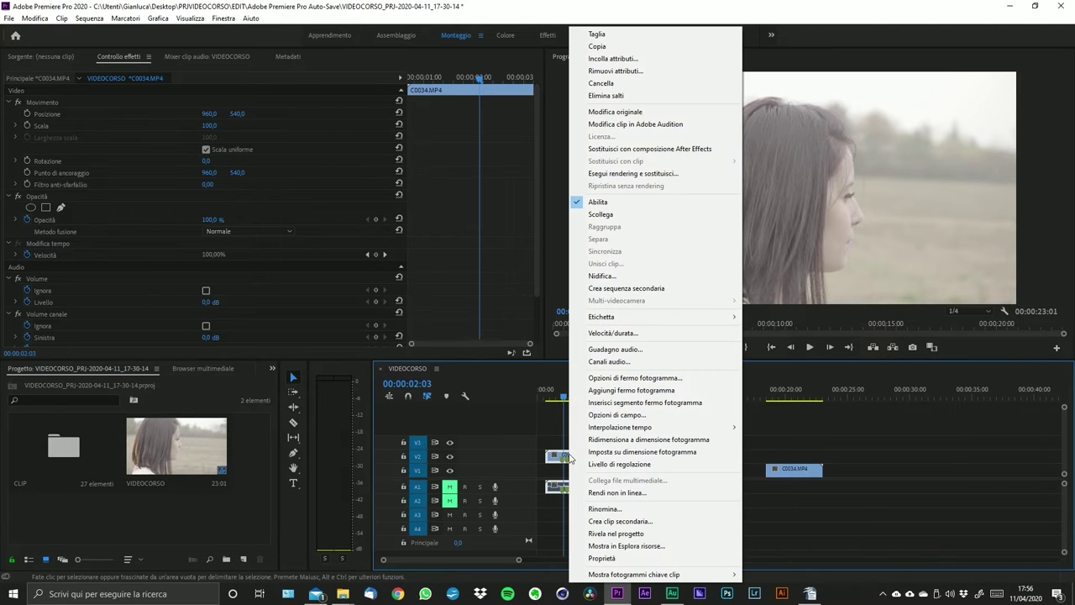
{"action": "key", "text": "Escape"}
{"action": "key", "text": "equal"}
{"action": "left_click_drag", "start_coordinate": [707, 437], "coordinate": [746, 458]}
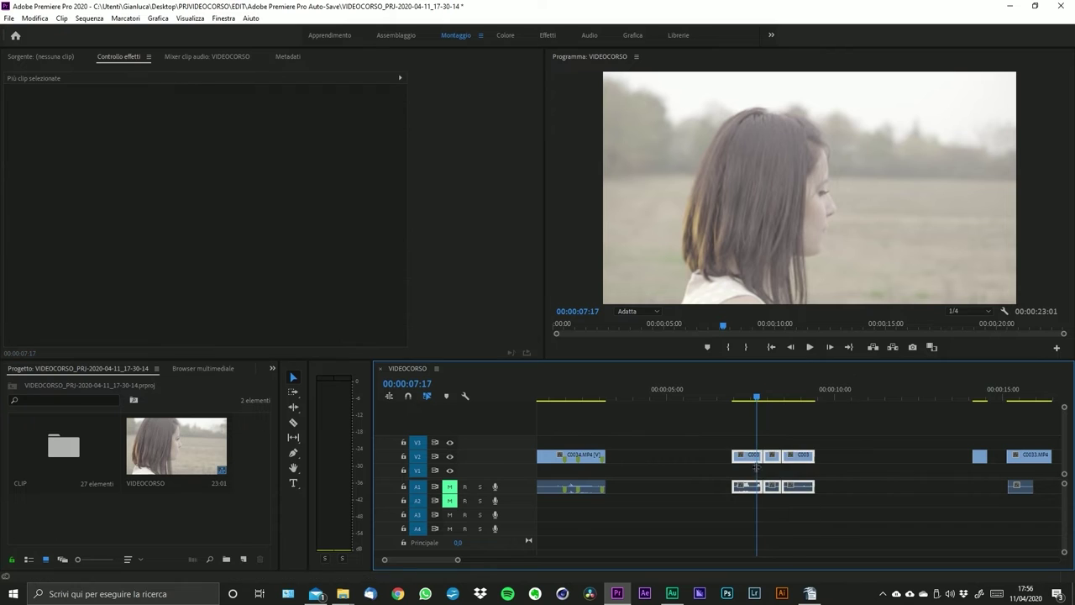
{"action": "right_click", "coordinate": [745, 458]}
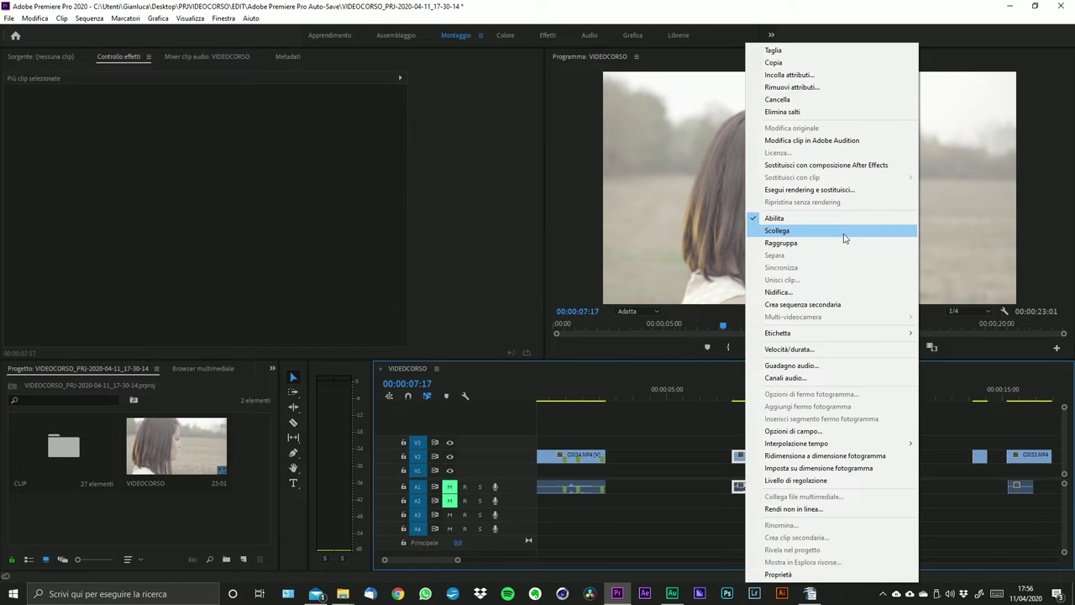
{"action": "left_click", "coordinate": [779, 246]}
{"action": "left_click_drag", "start_coordinate": [684, 433], "coordinate": [819, 516]}
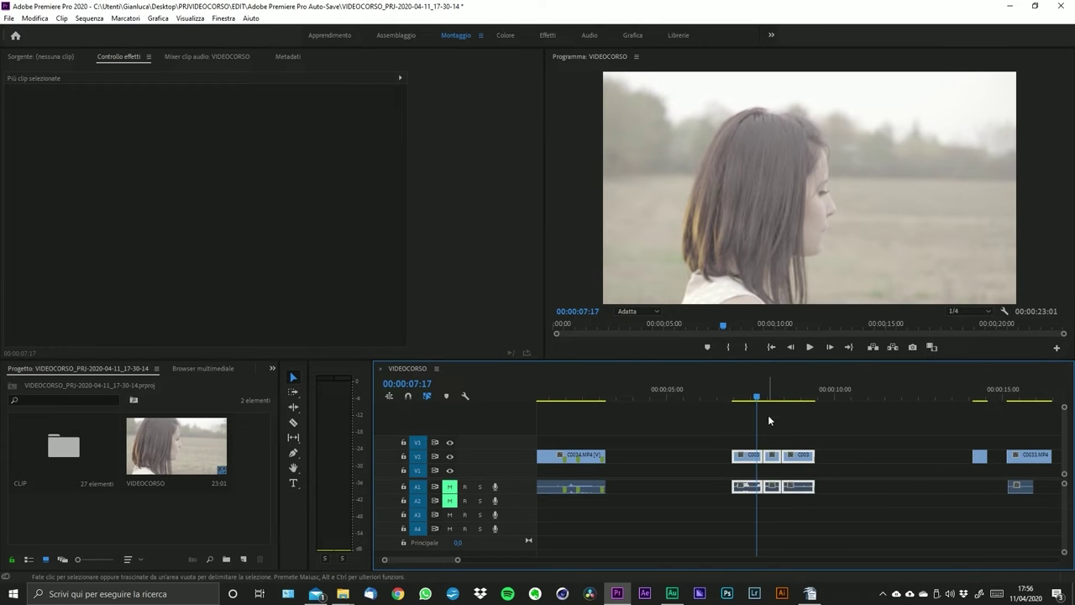
{"action": "right_click", "coordinate": [768, 456]}
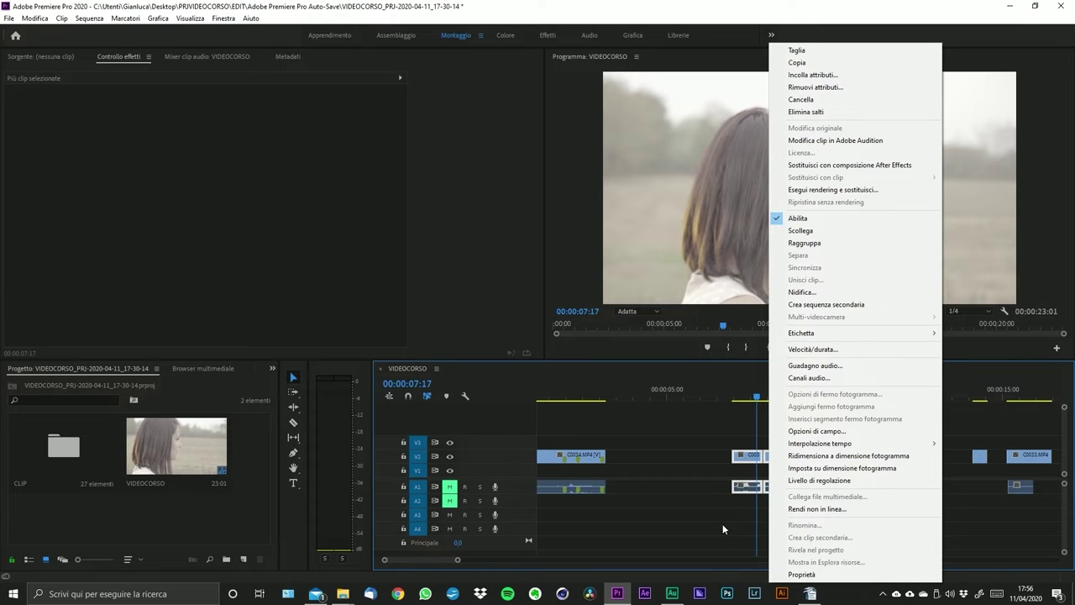
{"action": "left_click", "coordinate": [707, 417]}
{"action": "left_click_drag", "start_coordinate": [707, 417], "coordinate": [836, 487]}
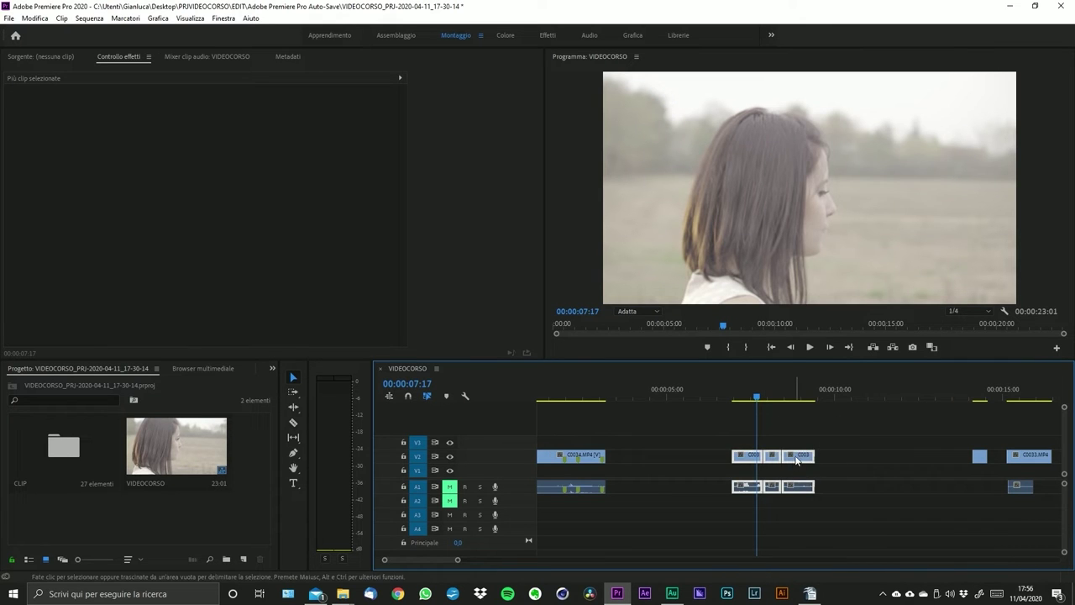
{"action": "right_click", "coordinate": [796, 457]}
{"action": "left_click", "coordinate": [828, 243]}
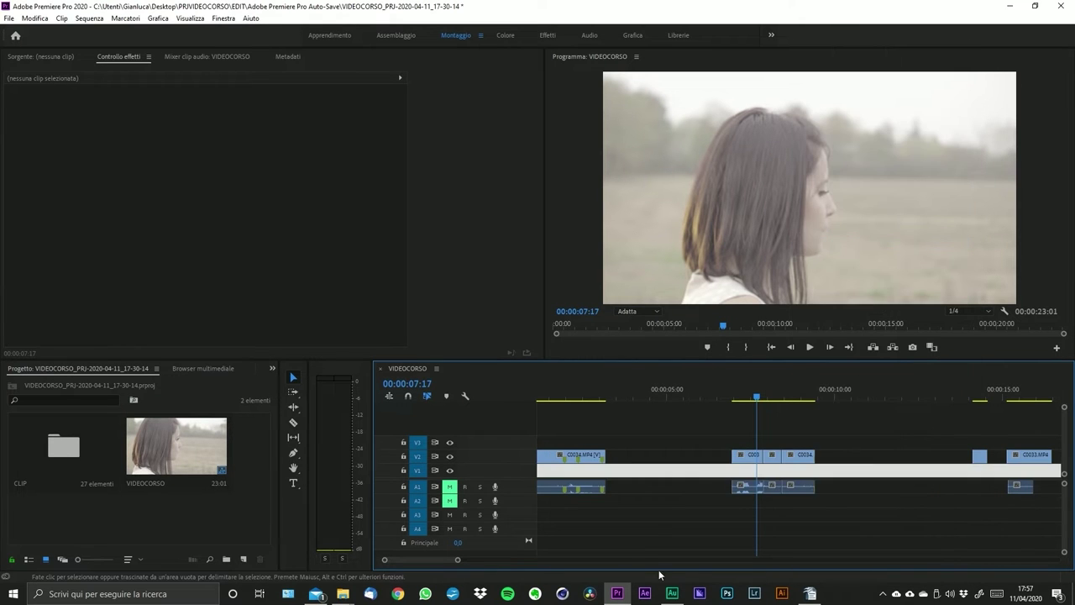
- Shift the group slightly earlier so the pieces sit back to back around 00:00:06–00:00:08
{"action": "left_click_drag", "start_coordinate": [461, 561], "coordinate": [445, 560]}
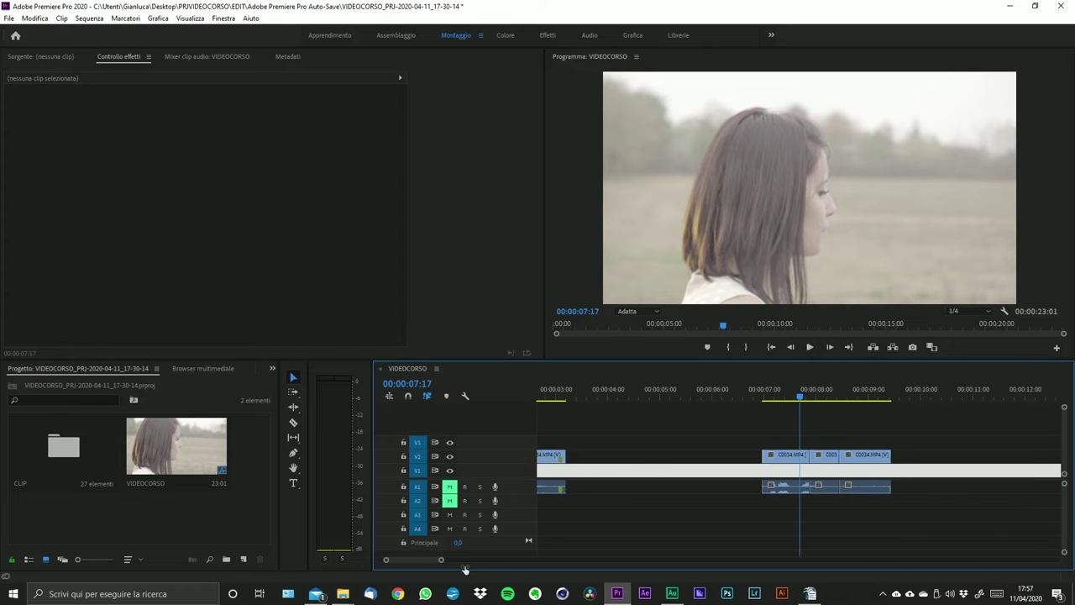
{"action": "left_click_drag", "start_coordinate": [780, 457], "coordinate": [739, 458]}
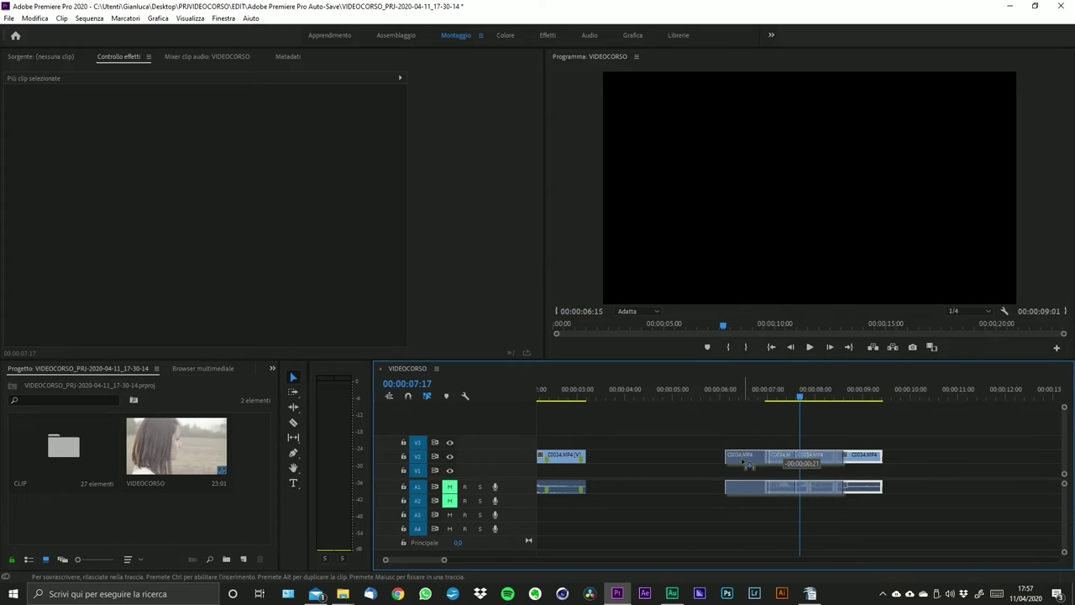
{"action": "left_click_drag", "start_coordinate": [817, 462], "coordinate": [847, 503]}
{"action": "left_click", "coordinate": [760, 460]}
- Ungroup the C0034 pieces with Separa and stagger them onto V1/A1, V2/A2 and V3/A3
{"action": "right_click", "coordinate": [767, 456]}
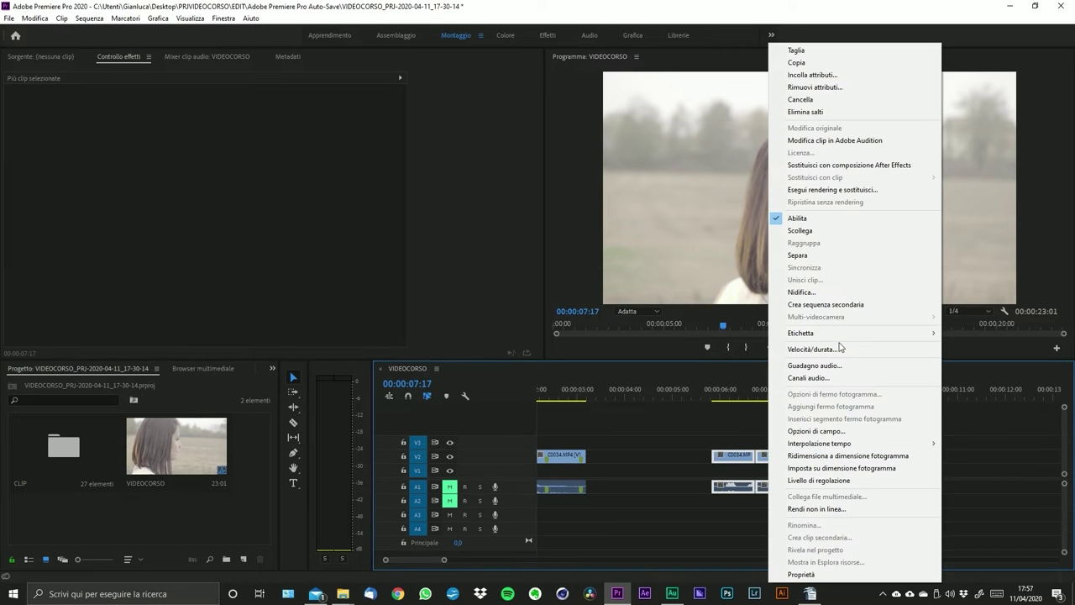
{"action": "left_click", "coordinate": [795, 255]}
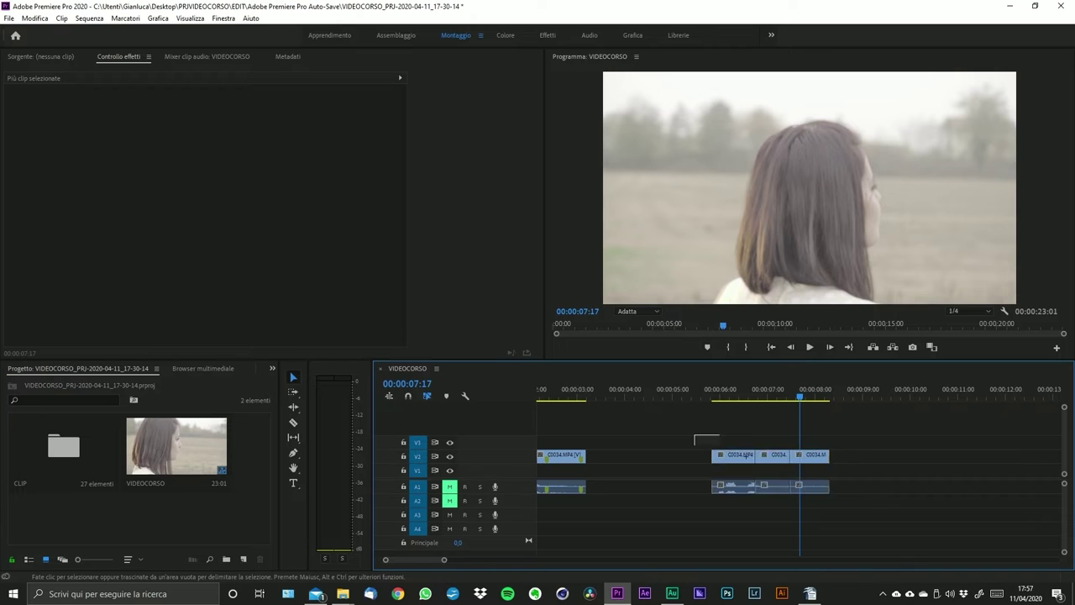
{"action": "right_click", "coordinate": [771, 458]}
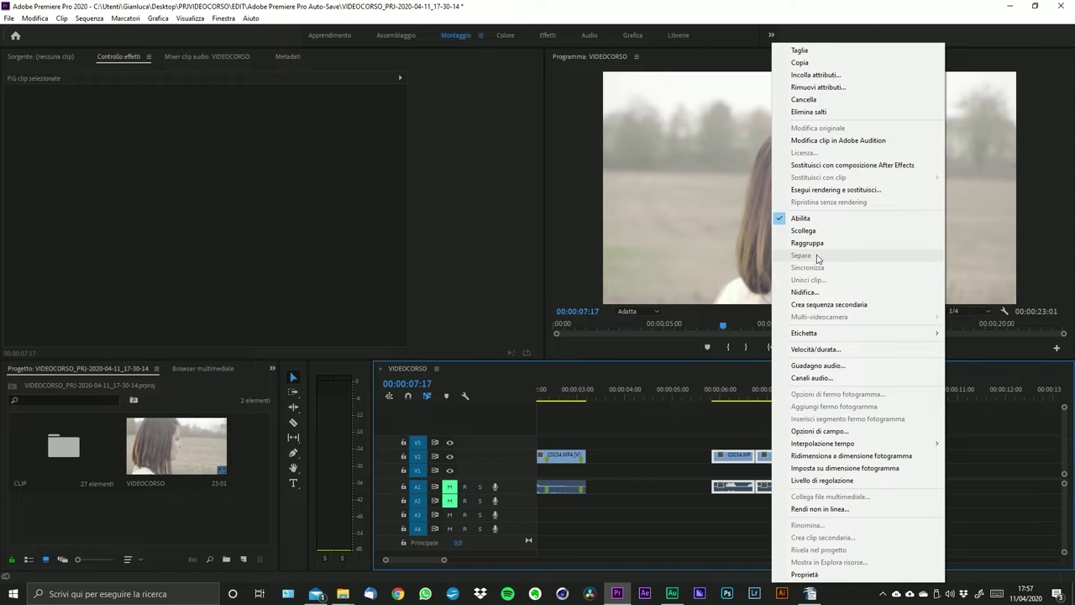
{"action": "left_click", "coordinate": [731, 486]}
{"action": "left_click_drag", "start_coordinate": [731, 484], "coordinate": [735, 471]}
{"action": "left_click_drag", "start_coordinate": [785, 494], "coordinate": [810, 516]}
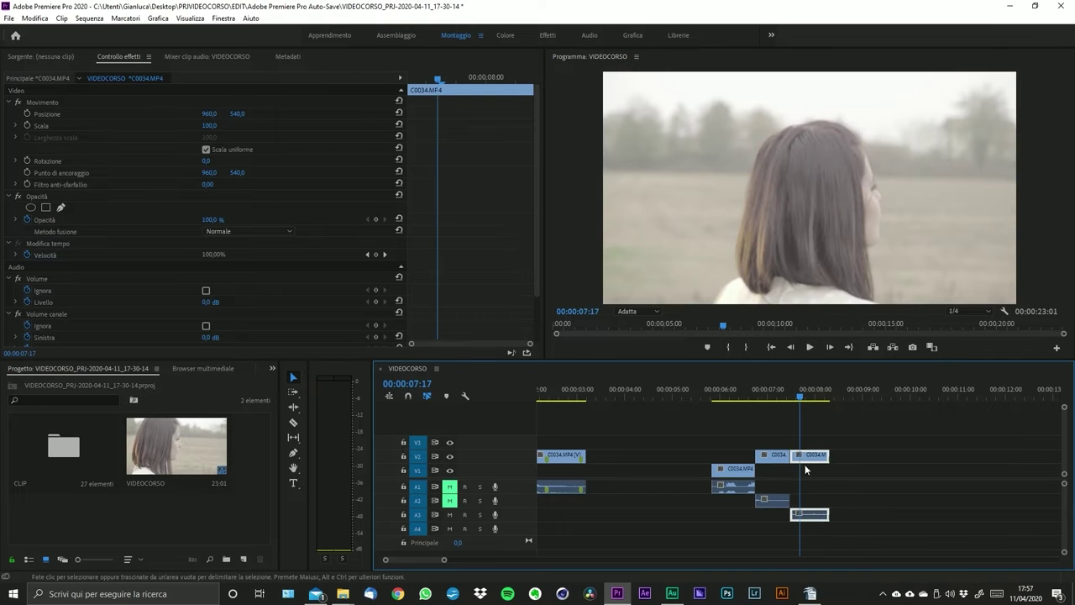
{"action": "left_click_drag", "start_coordinate": [811, 440], "coordinate": [710, 531]}
{"action": "right_click", "coordinate": [731, 474]}
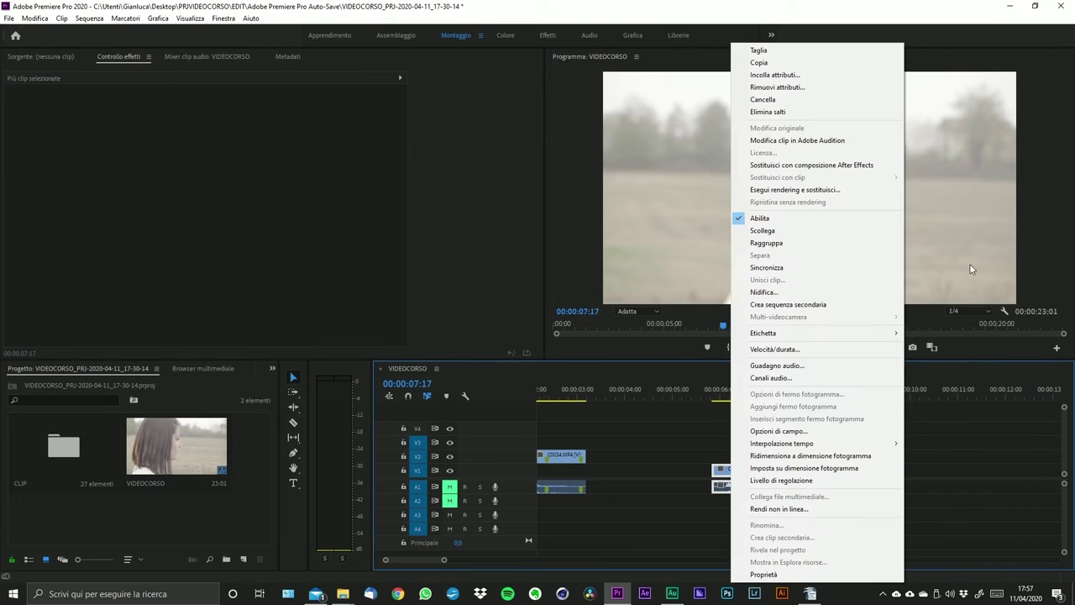
{"action": "left_click", "coordinate": [803, 266]}
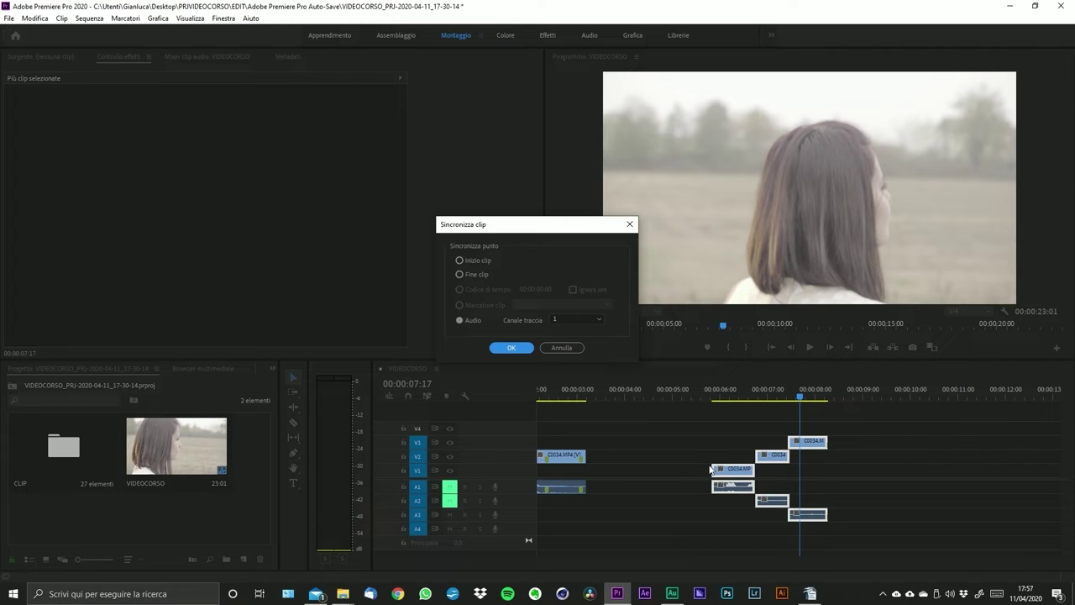
{"action": "left_click", "coordinate": [575, 348]}
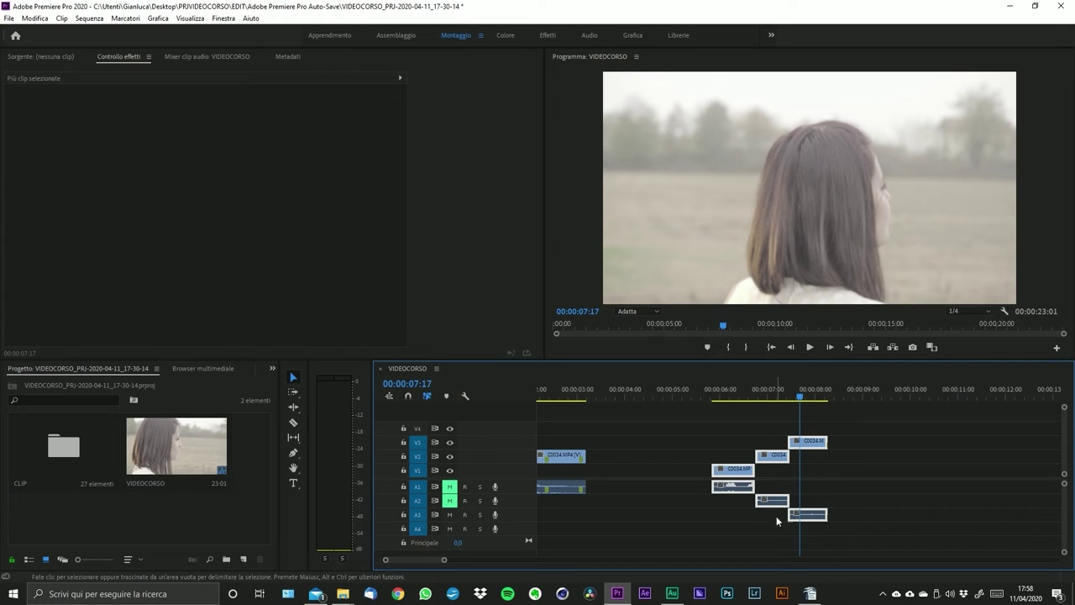
- Realign the stacked pieces, moving V2 and V3 13 frames earlier and the V1 piece later
{"action": "left_click", "coordinate": [837, 533]}
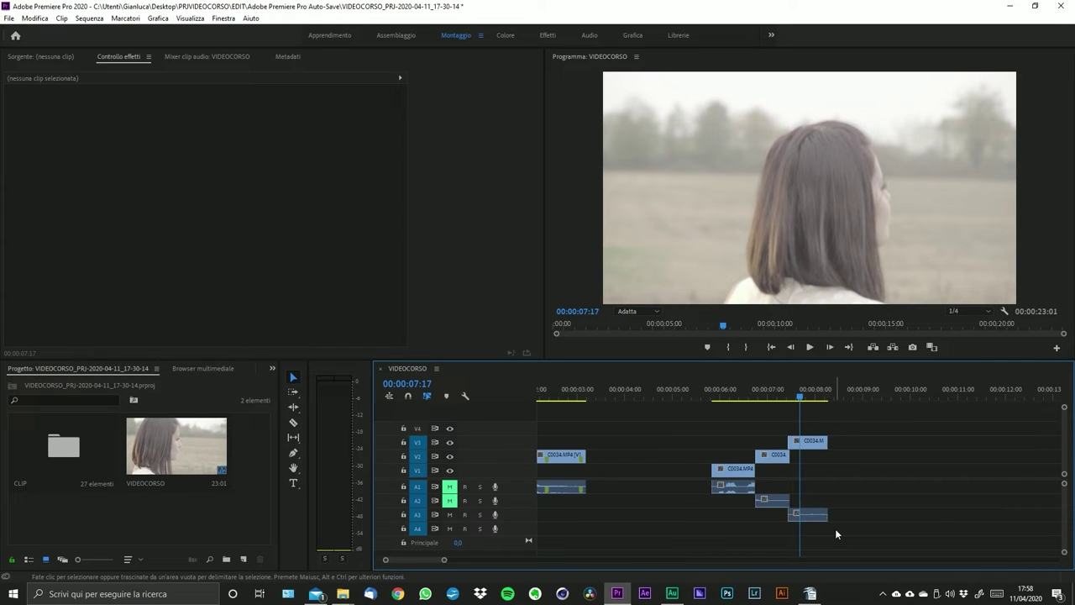
{"action": "left_click_drag", "start_coordinate": [850, 532], "coordinate": [750, 495]}
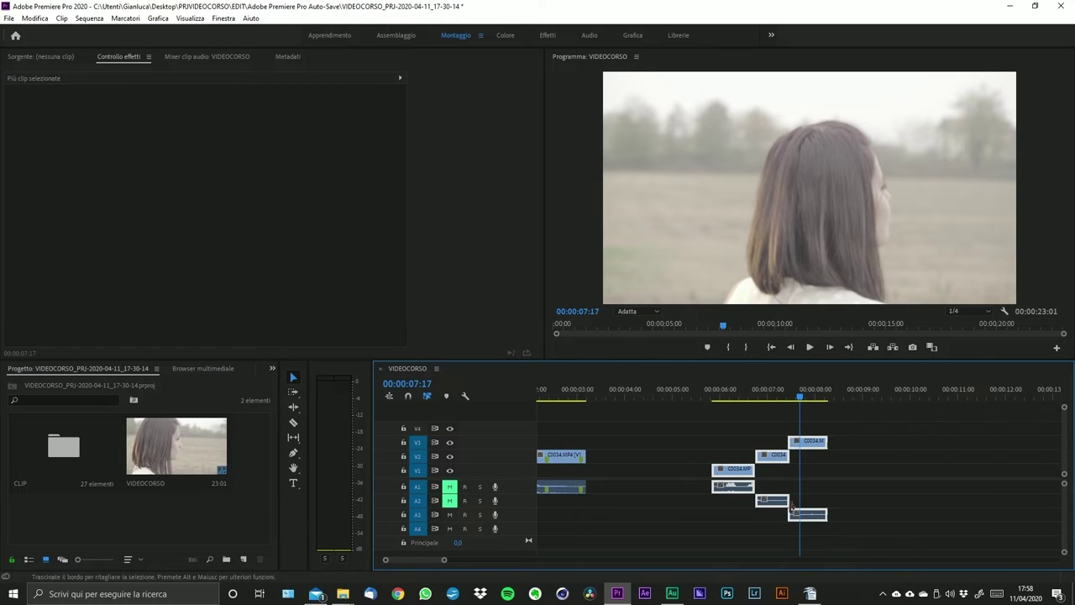
{"action": "right_click", "coordinate": [811, 448]}
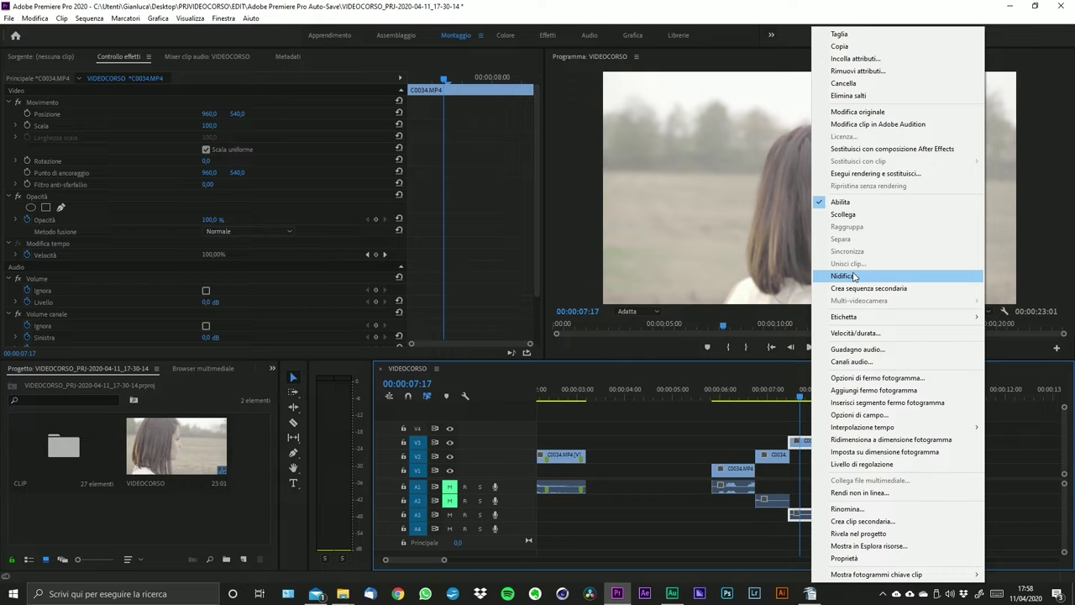
{"action": "left_click", "coordinate": [774, 445]}
{"action": "mouse_move", "coordinate": [764, 445]}
{"action": "left_mouse_down"}
{"action": "mouse_move", "coordinate": [808, 447]}
{"action": "mouse_move", "coordinate": [776, 452]}
{"action": "left_mouse_up"}
{"action": "left_click_drag", "start_coordinate": [727, 477], "coordinate": [779, 476]}
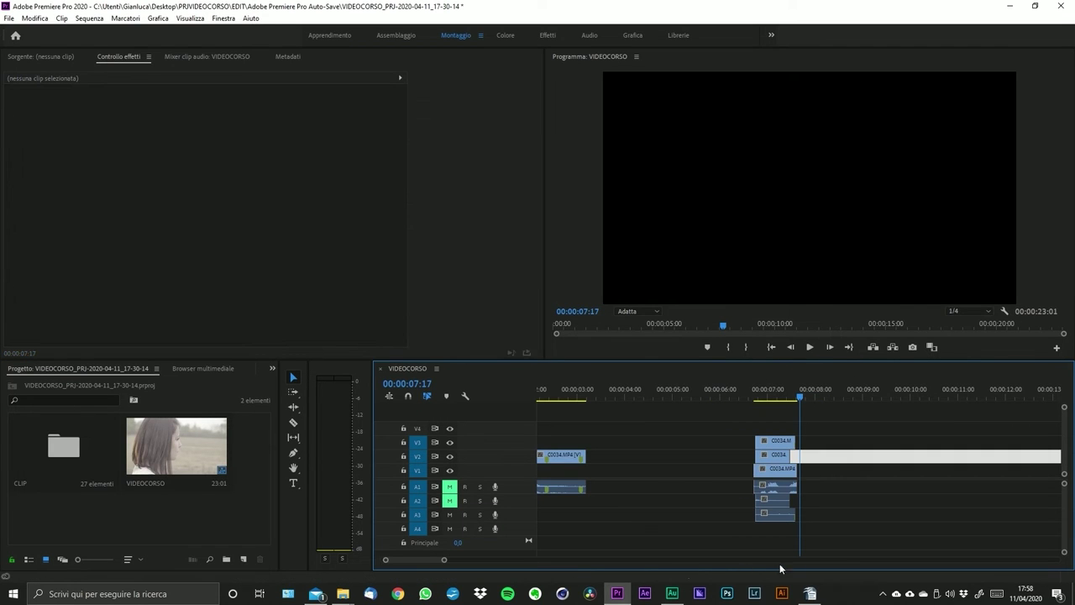
{"action": "left_click_drag", "start_coordinate": [443, 559], "coordinate": [422, 560]}
{"action": "left_click_drag", "start_coordinate": [756, 397], "coordinate": [717, 399]}
- Delete the three audio clips on tracks A1–A3
{"action": "key", "text": "ctrl+a"}
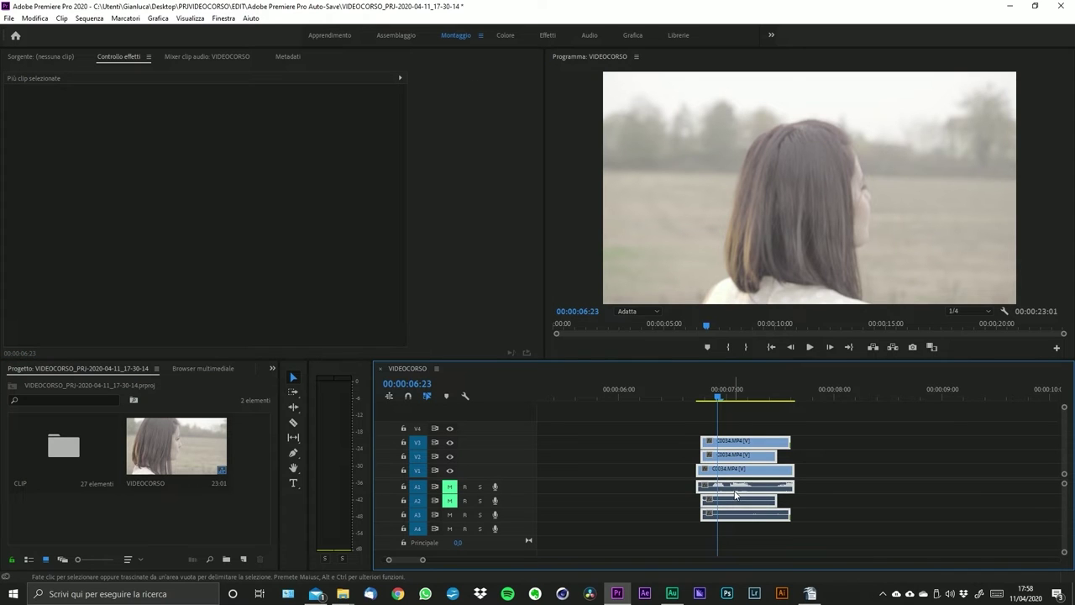
{"action": "left_click", "coordinate": [741, 501]}
{"action": "left_click_drag", "start_coordinate": [744, 542], "coordinate": [734, 489]}
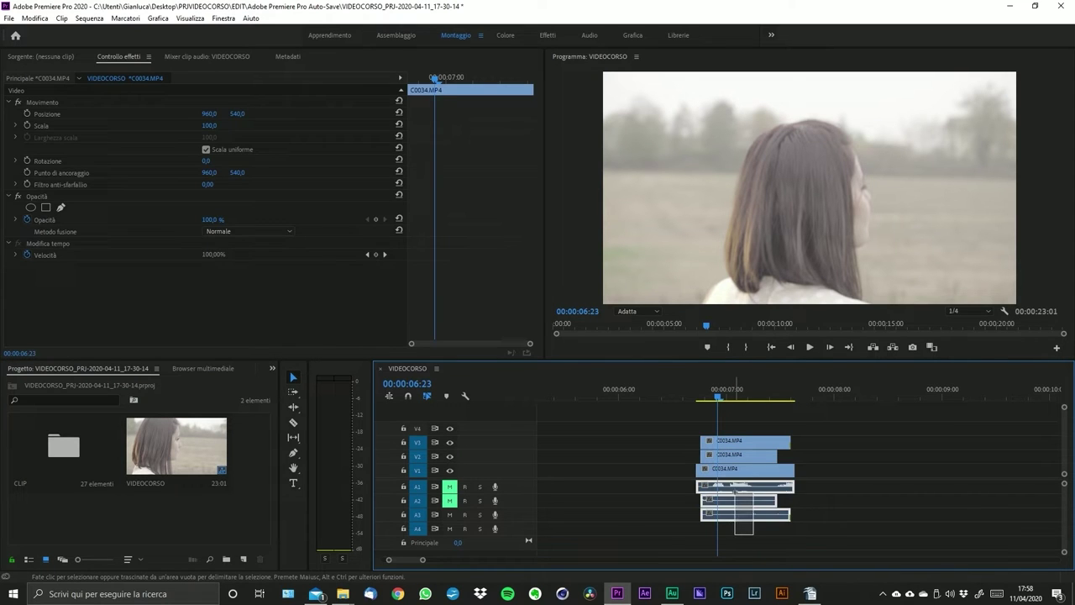
{"action": "key", "text": "Delete"}
- Razor-cut the V3 clip into short fragments, trim the cut, and play back from 06:18
{"action": "key", "text": "c"}
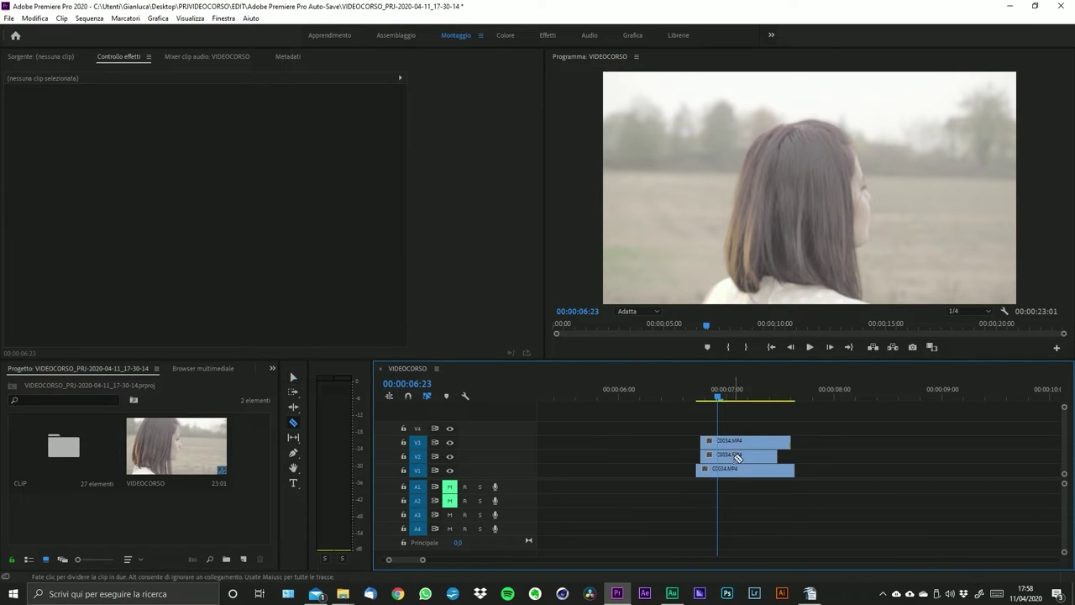
{"action": "left_click", "coordinate": [727, 443]}
{"action": "left_click", "coordinate": [750, 441]}
{"action": "key", "text": "v"}
{"action": "left_click", "coordinate": [763, 461]}
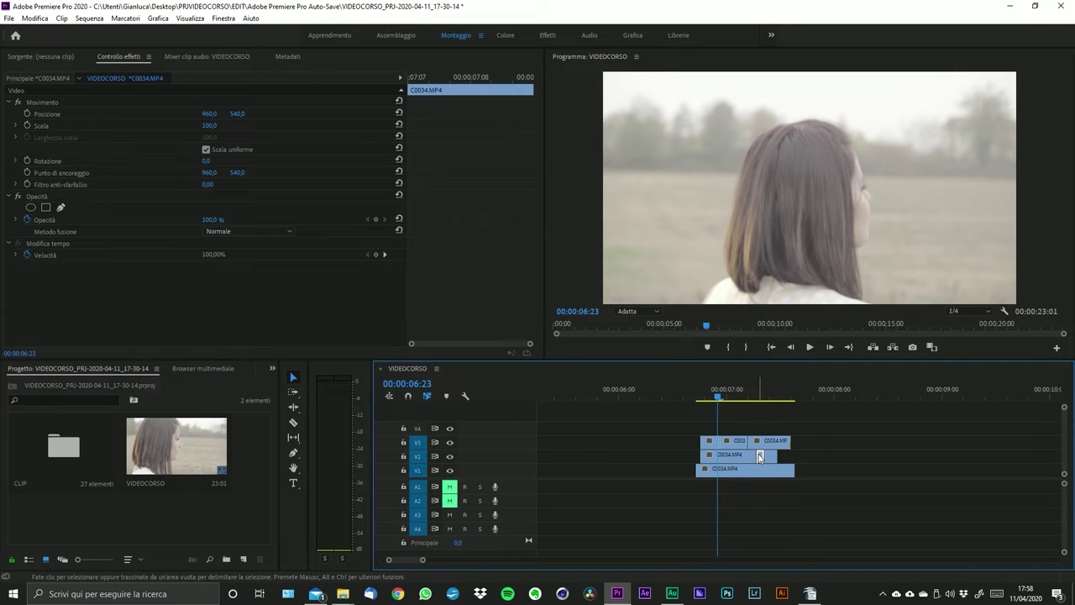
{"action": "left_click_drag", "start_coordinate": [760, 443], "coordinate": [773, 443]}
{"action": "left_click", "coordinate": [697, 397]}
{"action": "key", "text": "space"}
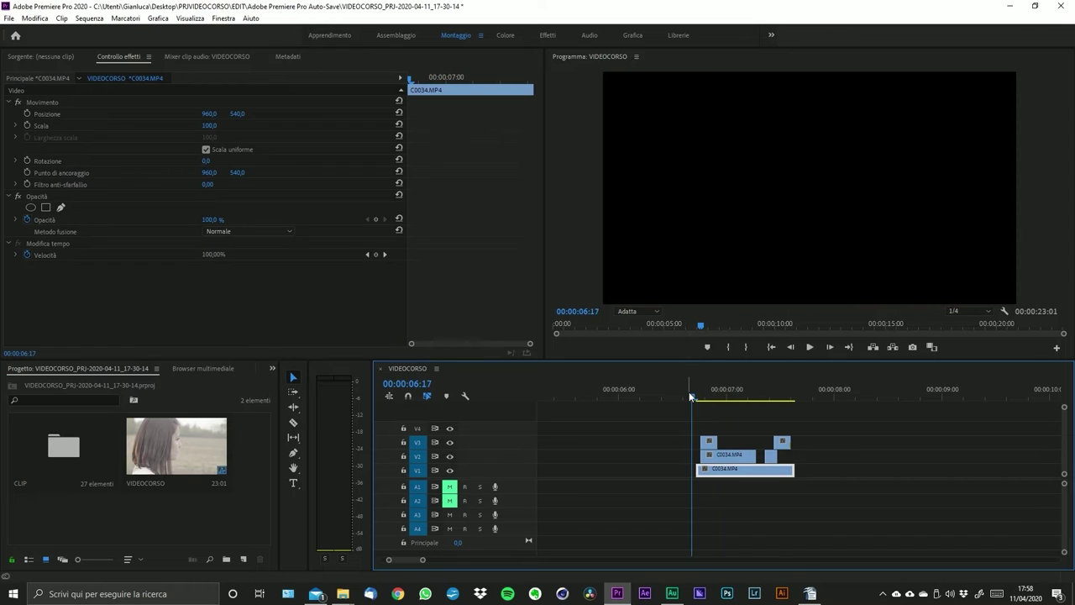
{"action": "left_click_drag", "start_coordinate": [777, 396], "coordinate": [781, 462]}
- Nest the selected V1–V3 clips into 'Sequenza nidificata 01', accepting the default name
{"action": "right_click", "coordinate": [775, 476]}
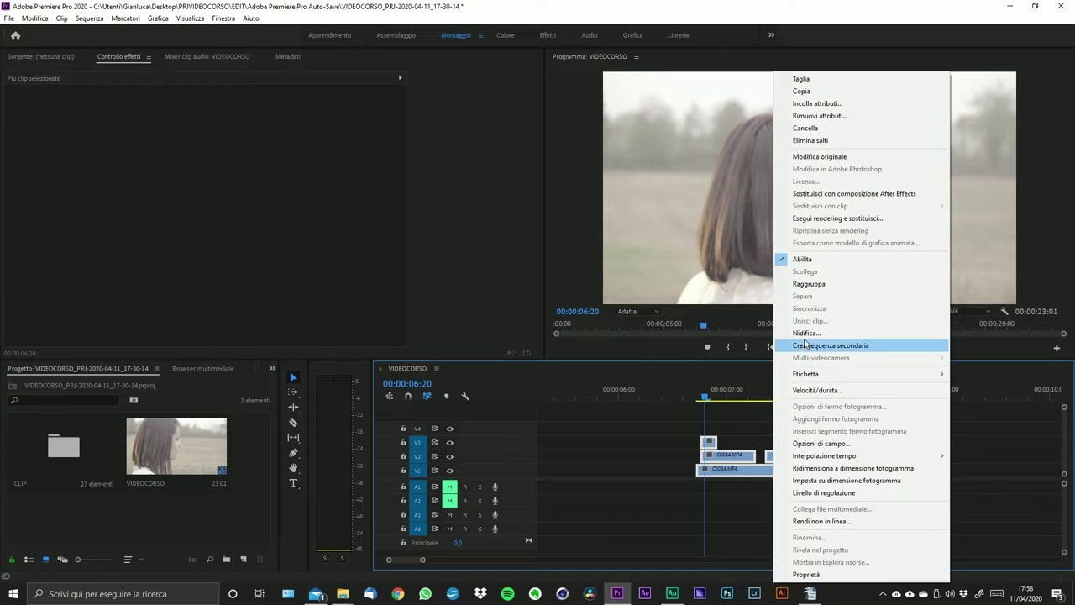
{"action": "left_click", "coordinate": [804, 333]}
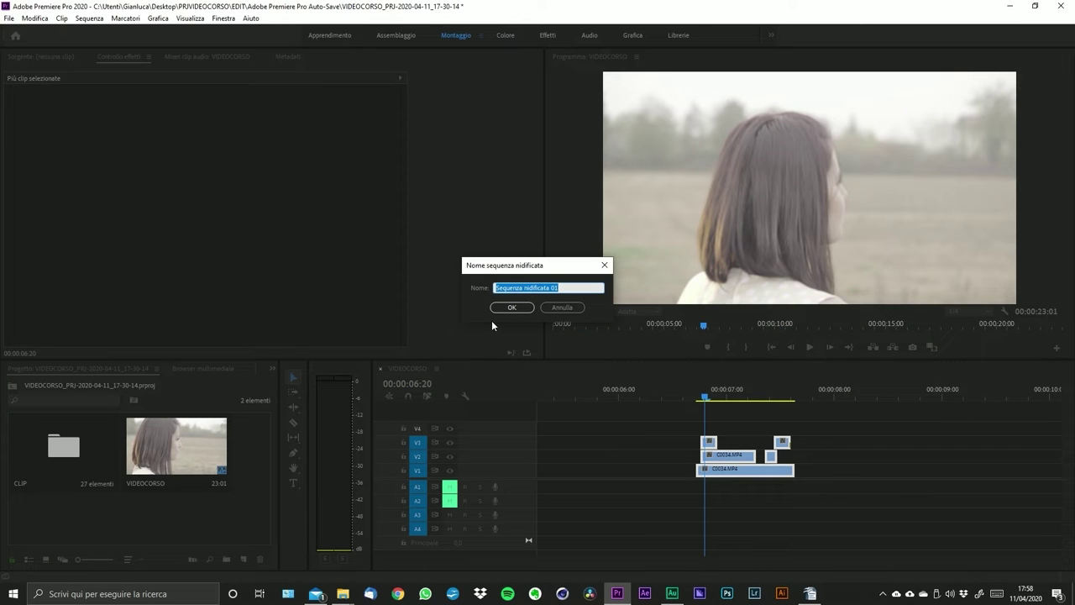
{"action": "key", "text": "Return"}
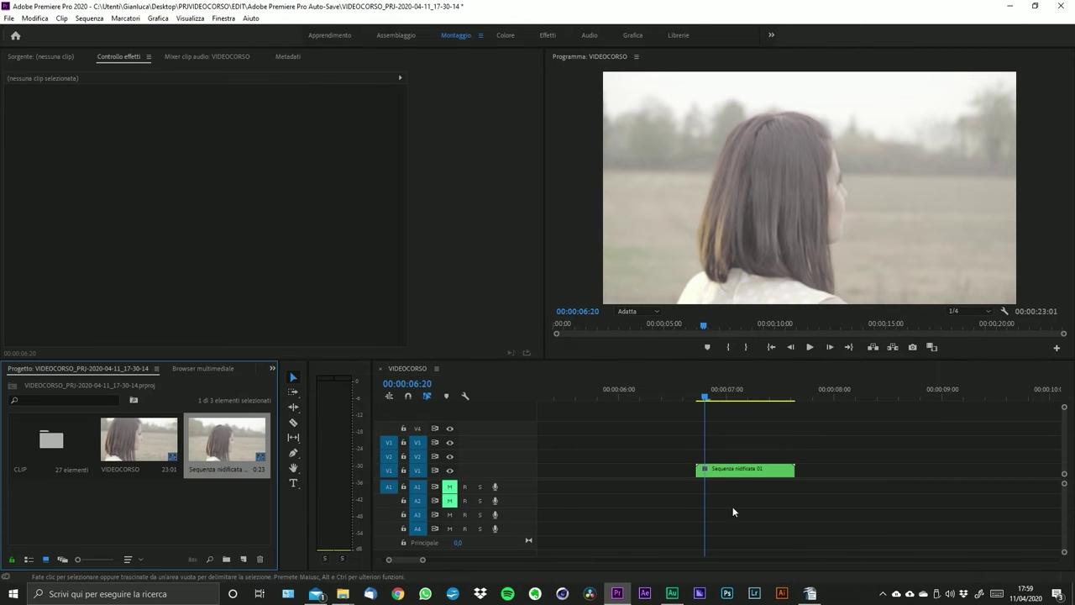
{"action": "left_click", "coordinate": [732, 472]}
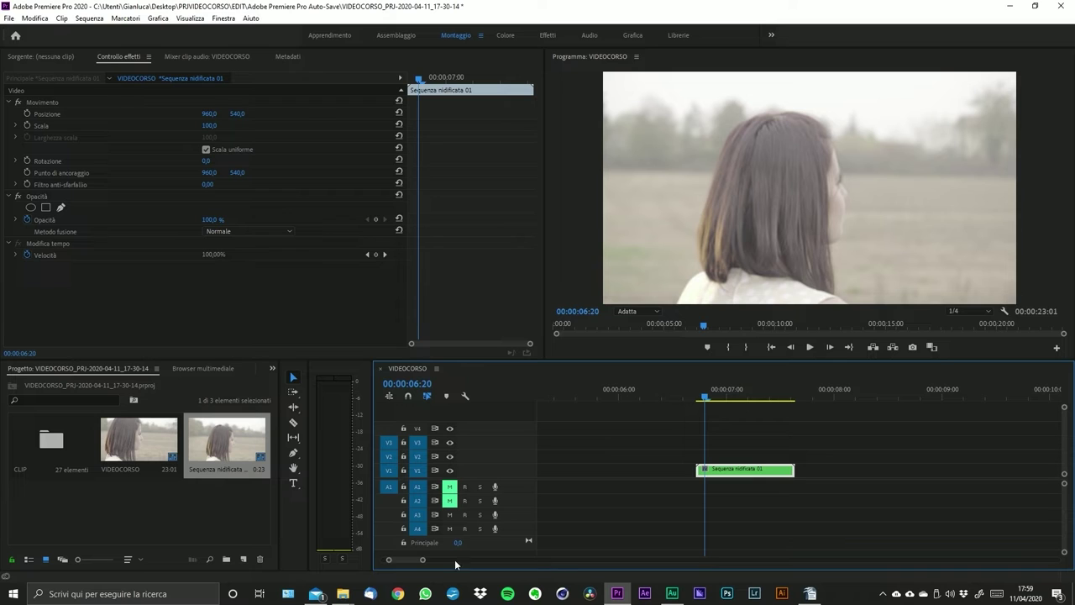
{"action": "left_click_drag", "start_coordinate": [441, 561], "coordinate": [426, 559]}
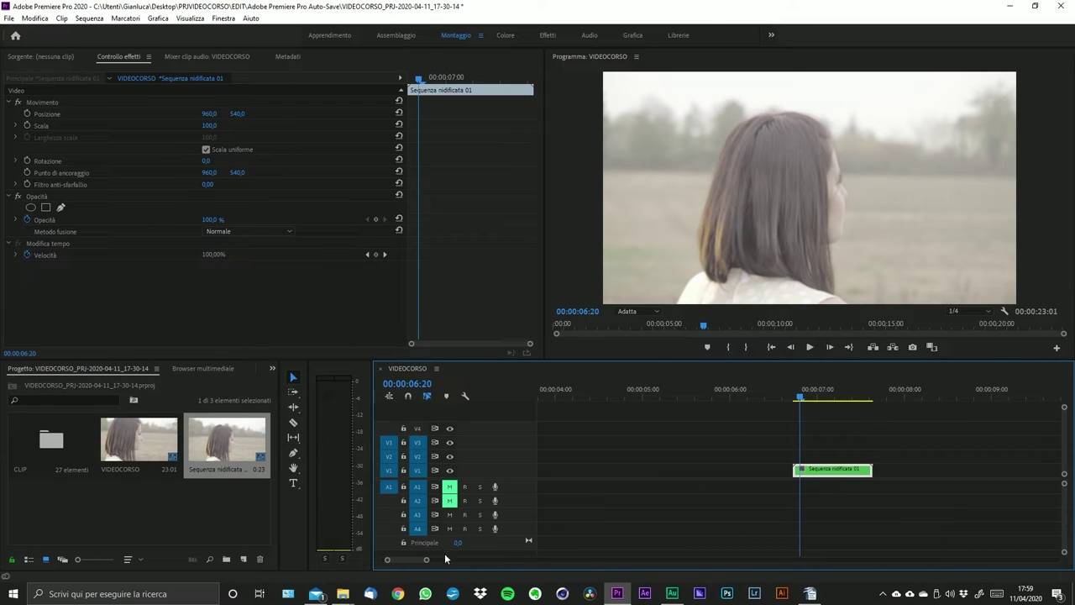
{"action": "left_click_drag", "start_coordinate": [427, 561], "coordinate": [459, 559]}
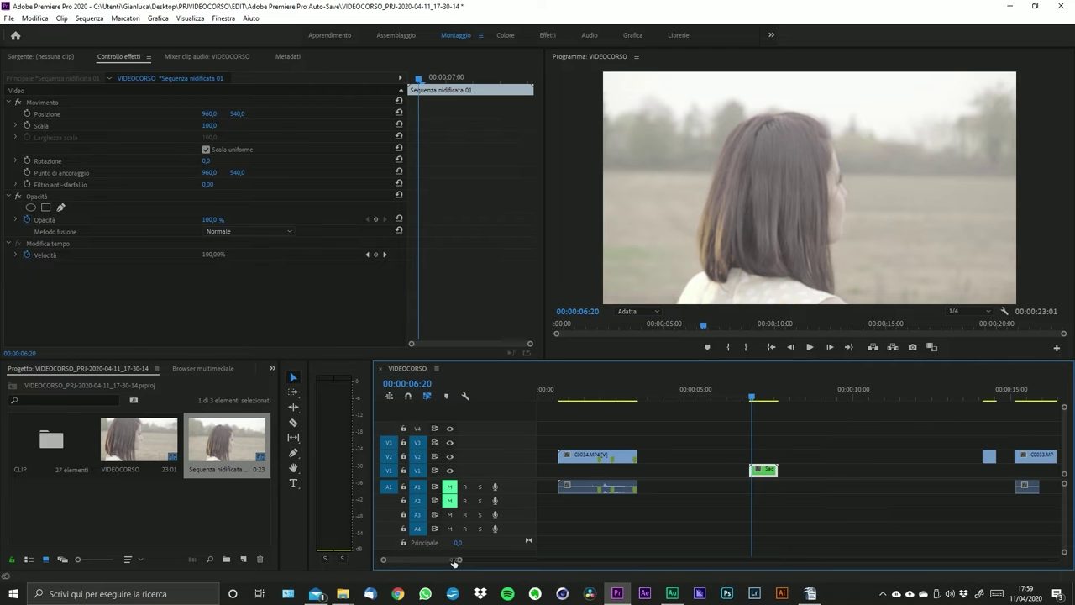
- Open Sequenza nidificata 01 and extend the V2 C0034 clip to meet the next clip
{"action": "double_click", "coordinate": [755, 471]}
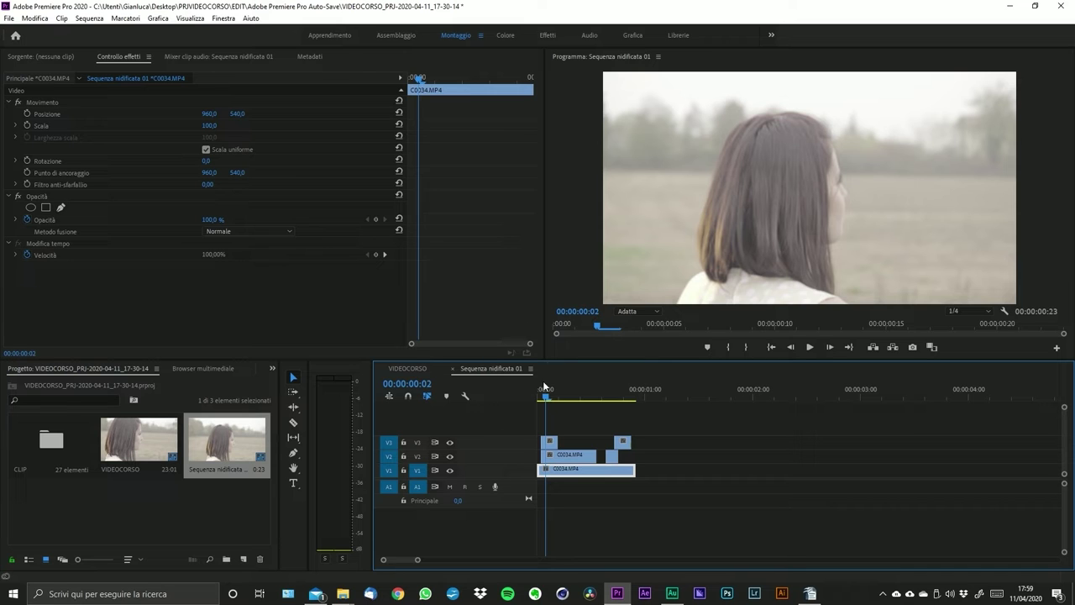
{"action": "left_click_drag", "start_coordinate": [546, 395], "coordinate": [568, 395]}
{"action": "left_click_drag", "start_coordinate": [590, 454], "coordinate": [638, 455]}
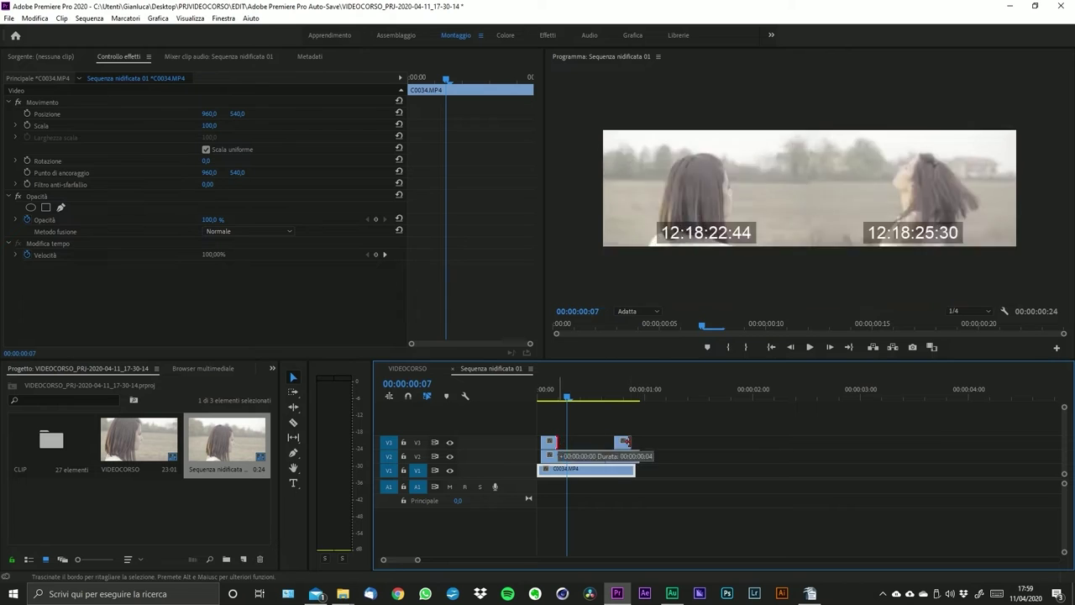
- Switch between the VIDEOCORSO and Sequenza nidificata 01 timelines, ending on VIDEOCORSO
{"action": "left_click", "coordinate": [407, 368]}
{"action": "mouse_move", "coordinate": [746, 410]}
{"action": "left_mouse_down"}
{"action": "mouse_move", "coordinate": [775, 408]}
{"action": "mouse_move", "coordinate": [749, 412]}
{"action": "left_mouse_up"}
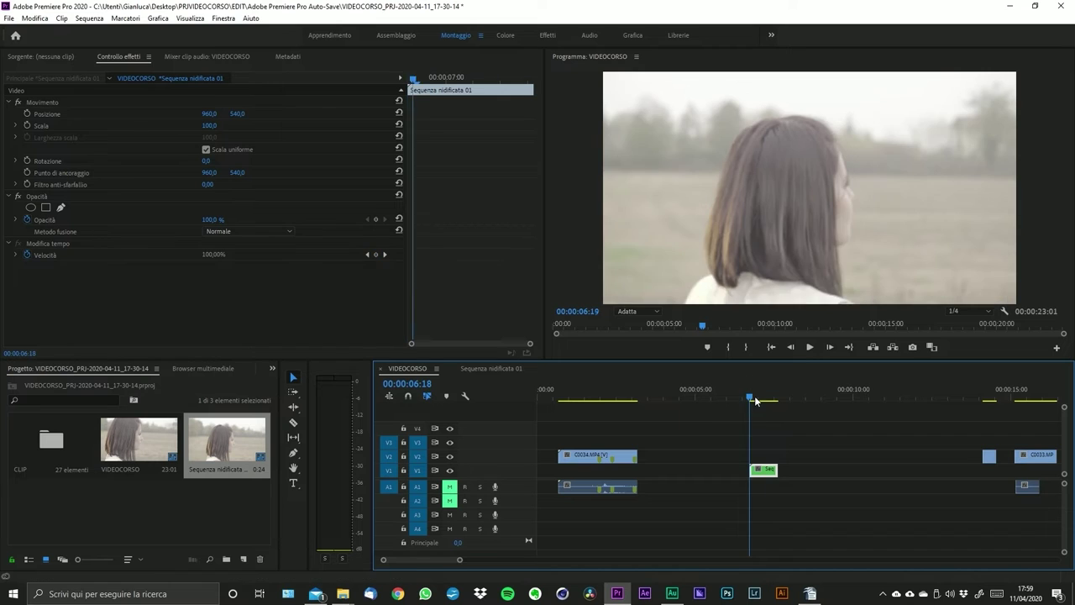
{"action": "left_click", "coordinate": [485, 371]}
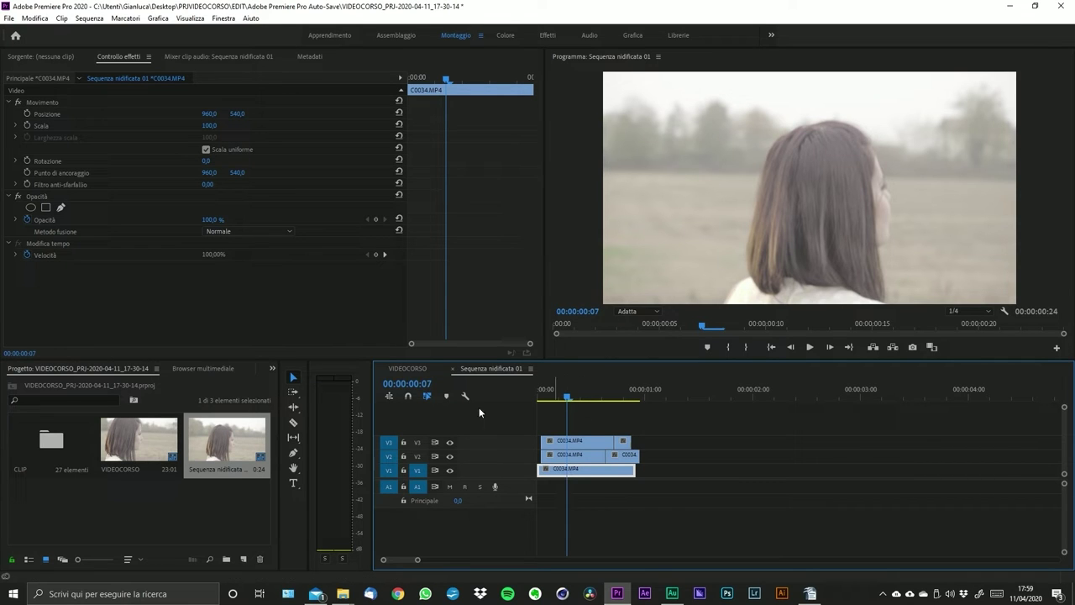
{"action": "left_click", "coordinate": [409, 368]}
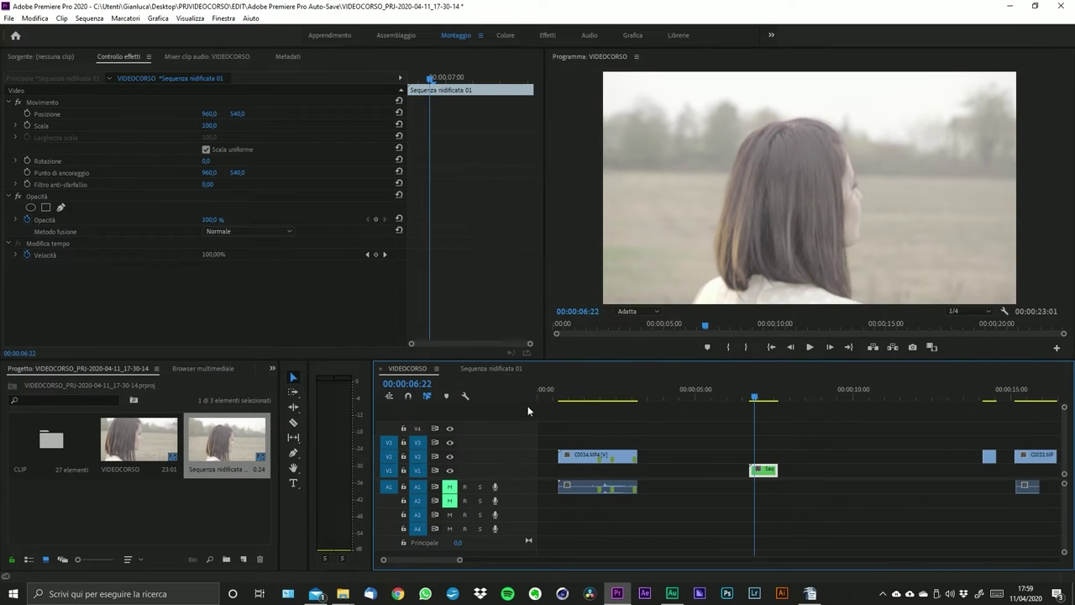
{"action": "left_click", "coordinate": [496, 367]}
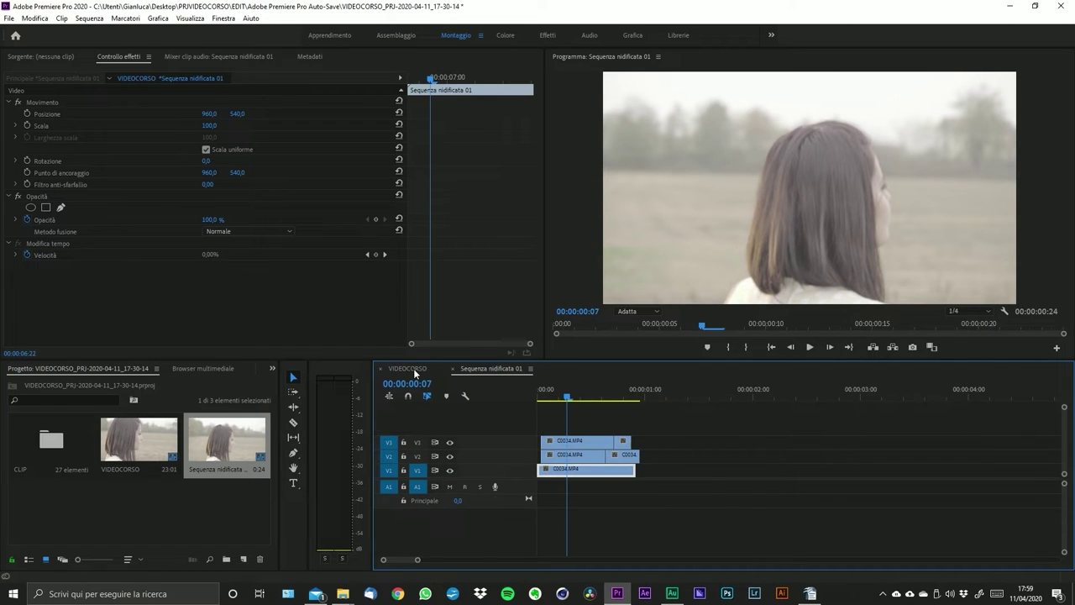
{"action": "left_click", "coordinate": [412, 370]}
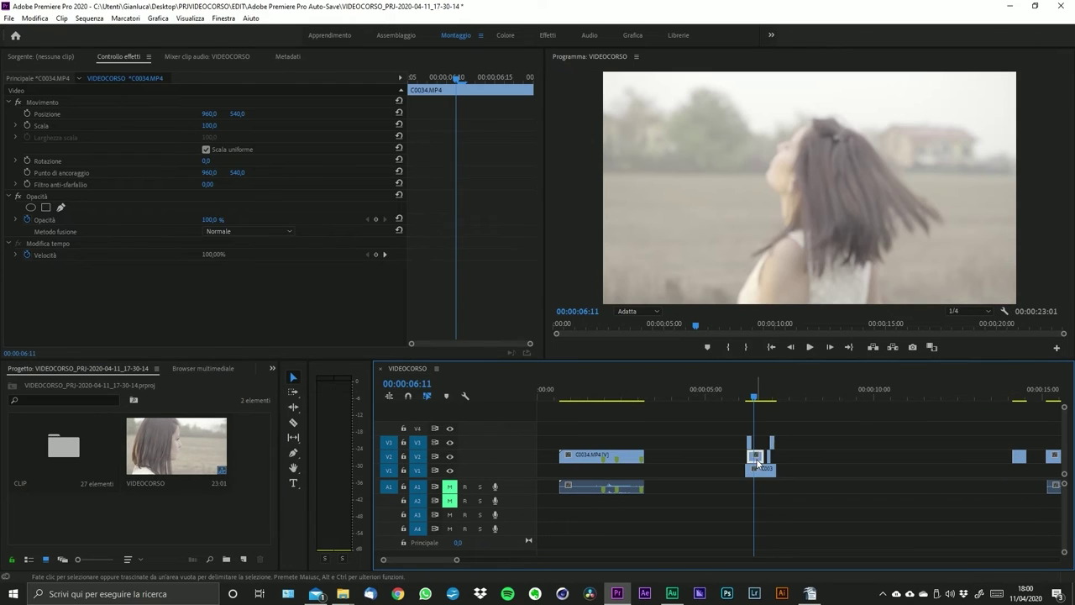
- Make a subsequence from the VIDEOCORSO clip, open it, then close and delete it
{"action": "right_click", "coordinate": [756, 469]}
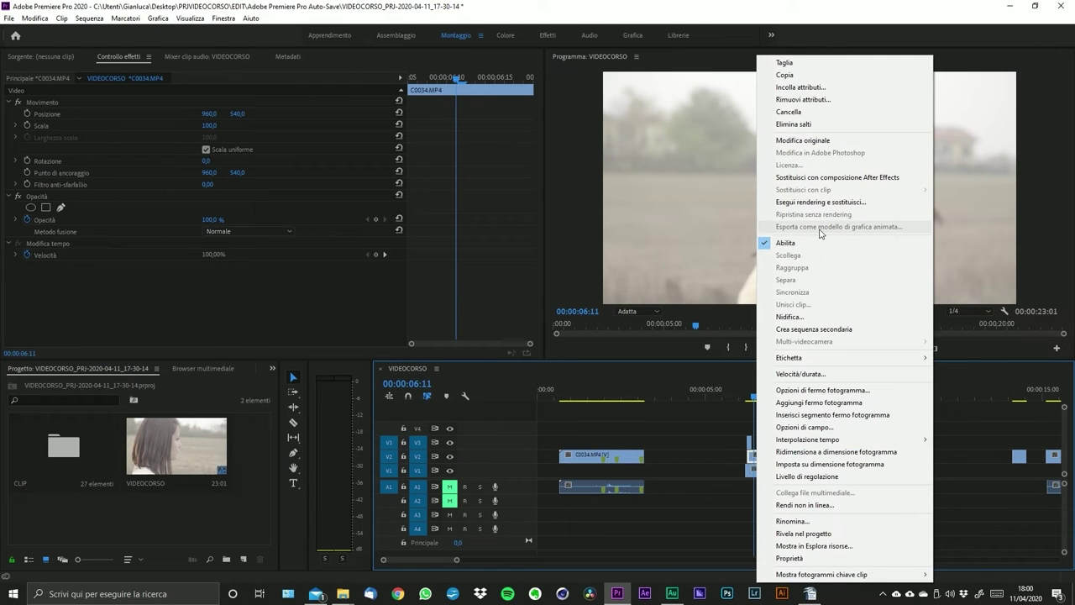
{"action": "left_click", "coordinate": [814, 329]}
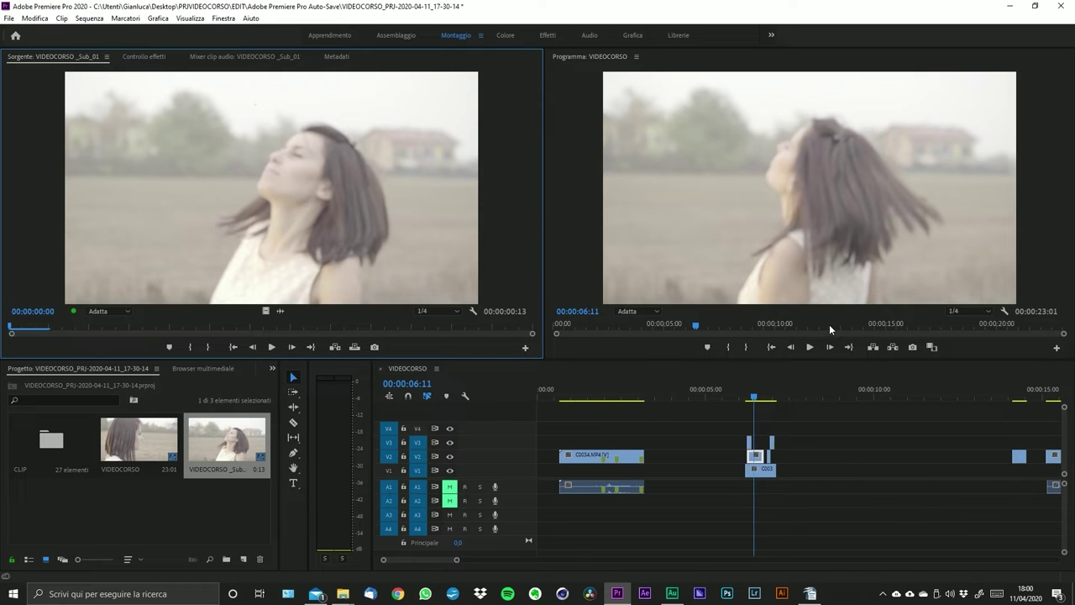
{"action": "left_click", "coordinate": [209, 508]}
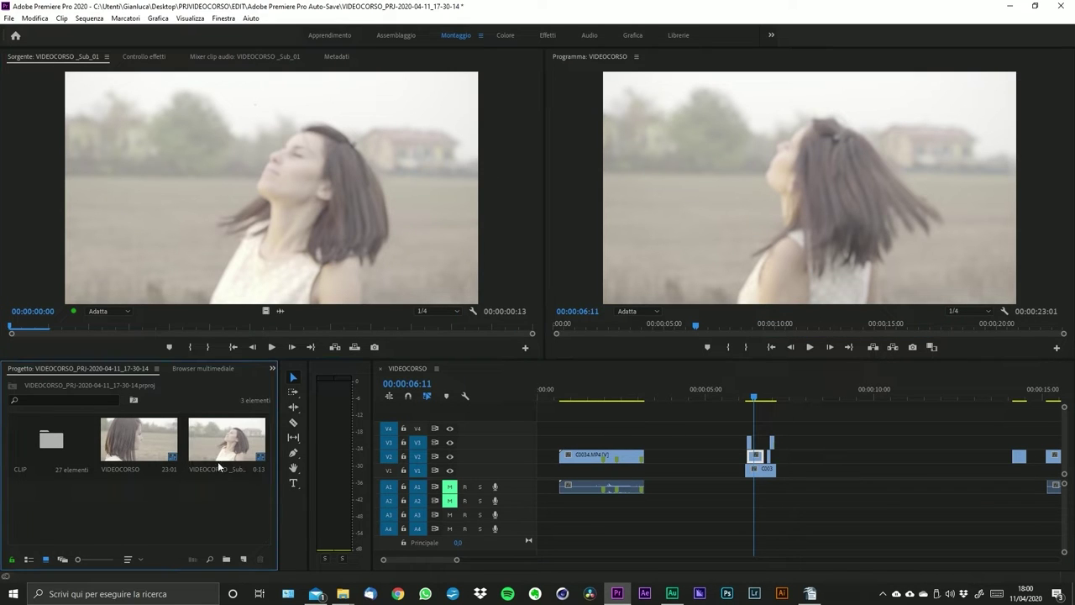
{"action": "double_click", "coordinate": [206, 444]}
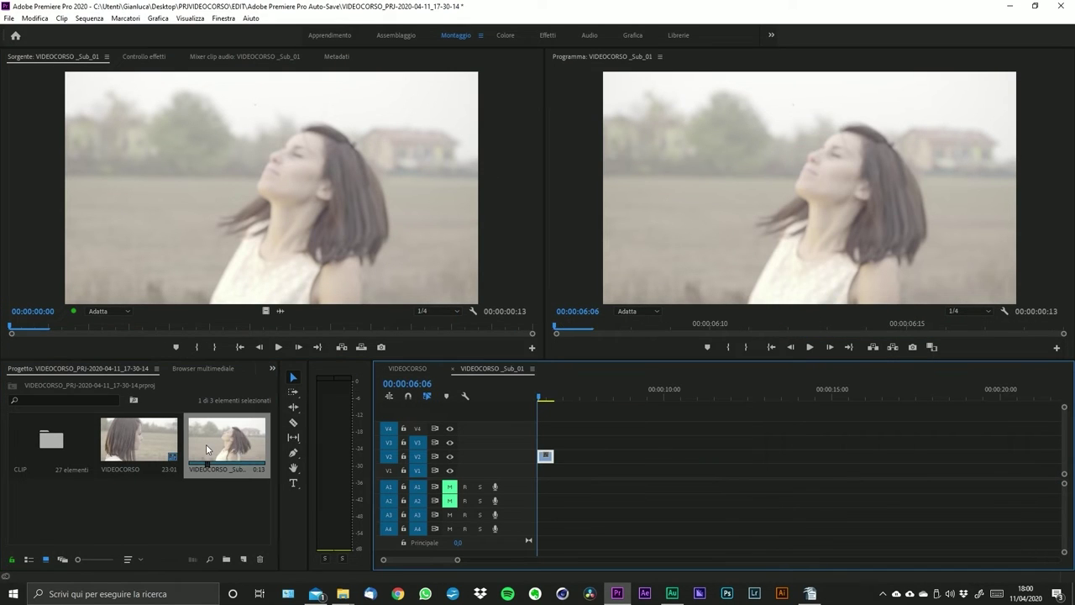
{"action": "left_click", "coordinate": [453, 372]}
{"action": "key", "text": "Delete"}
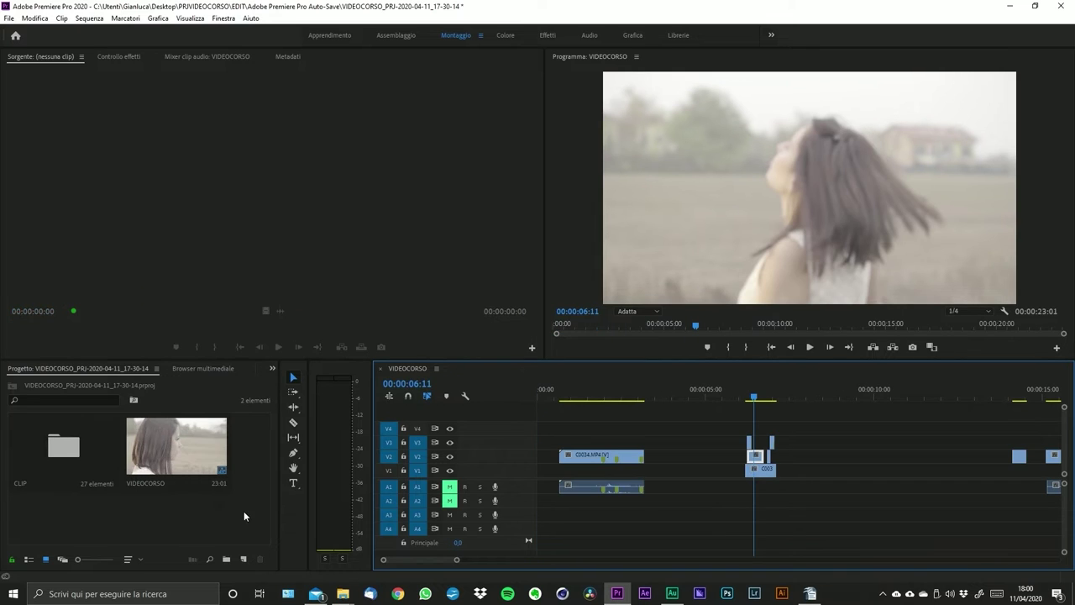
- Move the three clips and C0034.MP4 from about 00:00:15 back to about 7 seconds
{"action": "left_click_drag", "start_coordinate": [456, 559], "coordinate": [515, 561]}
{"action": "left_click_drag", "start_coordinate": [693, 427], "coordinate": [755, 507]}
{"action": "left_click_drag", "start_coordinate": [745, 457], "coordinate": [653, 458]}
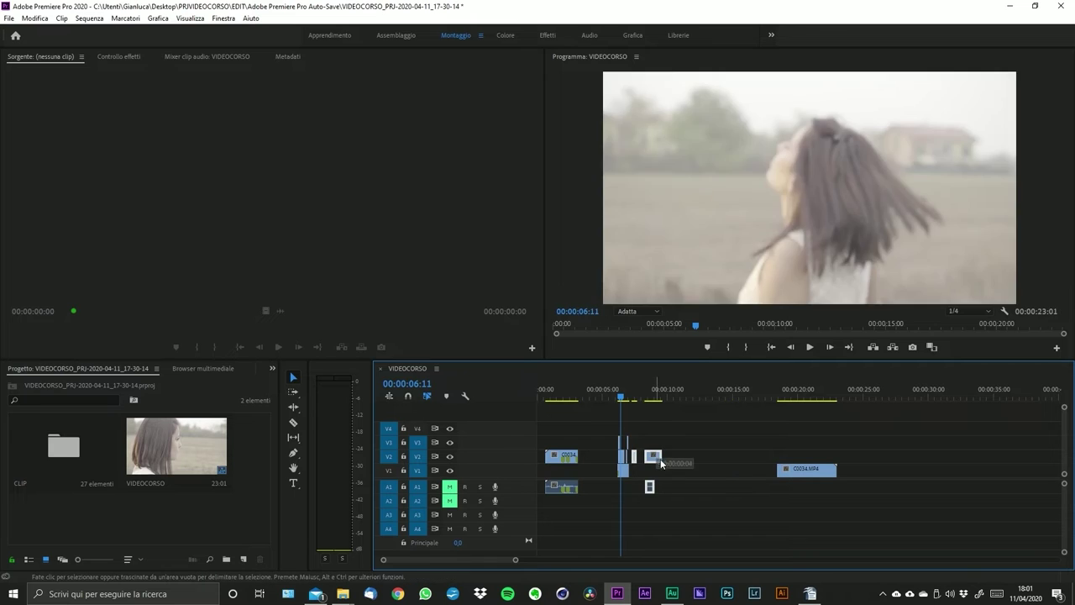
{"action": "left_click_drag", "start_coordinate": [797, 476], "coordinate": [654, 476]}
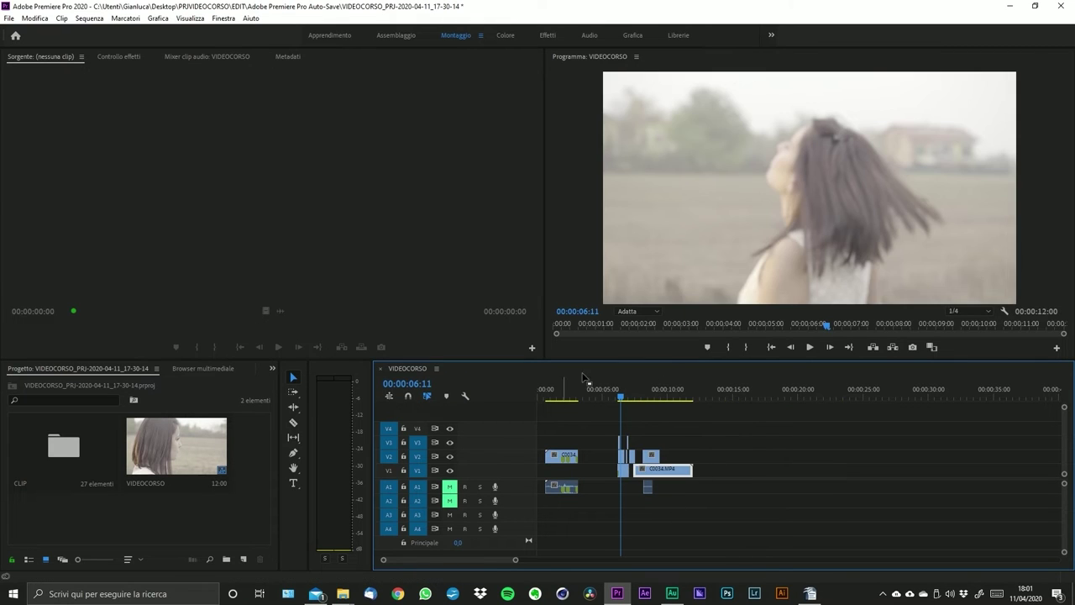
{"action": "left_click_drag", "start_coordinate": [619, 398], "coordinate": [603, 398]}
{"action": "left_click_drag", "start_coordinate": [566, 458], "coordinate": [602, 462]}
{"action": "left_click_drag", "start_coordinate": [514, 560], "coordinate": [503, 563]}
{"action": "scroll", "coordinate": [502, 562], "scroll_direction": "up", "scroll_amount": 5}
{"action": "scroll", "coordinate": [678, 505], "scroll_direction": "down", "scroll_amount": 5}
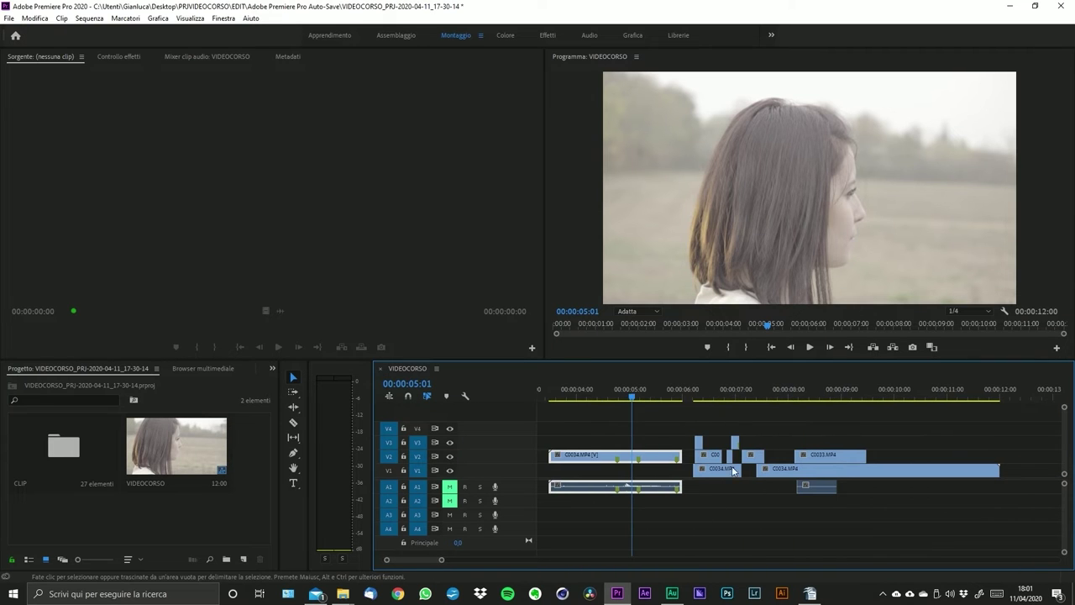
- Turn the short V1–V3 clips near 6–7 s into VIDEOCORSO _Sub_01 and open it, then undo
{"action": "left_click_drag", "start_coordinate": [751, 408], "coordinate": [708, 494]}
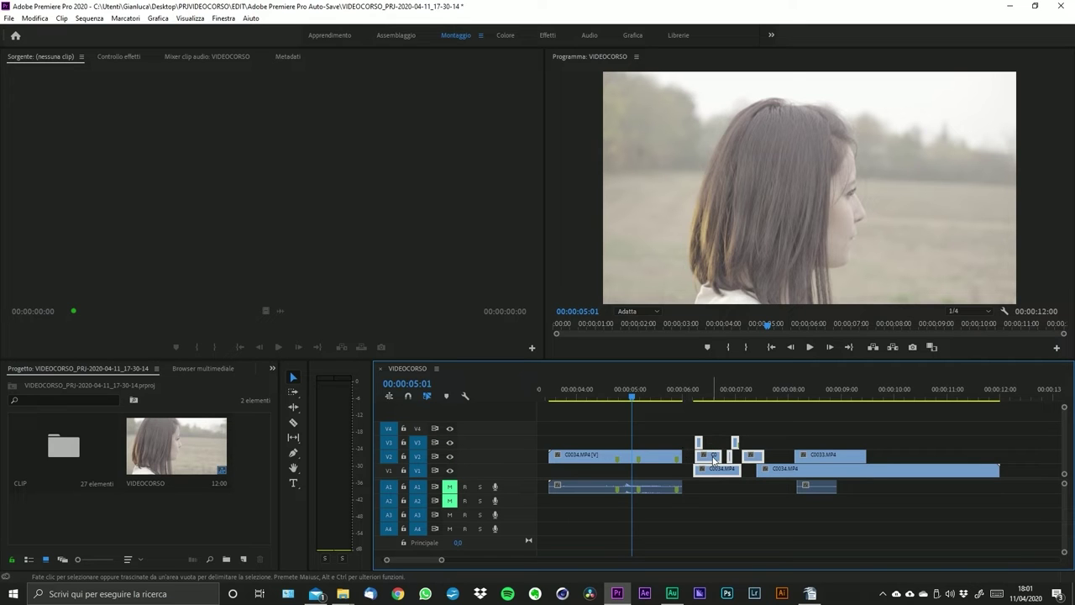
{"action": "right_click", "coordinate": [713, 462]}
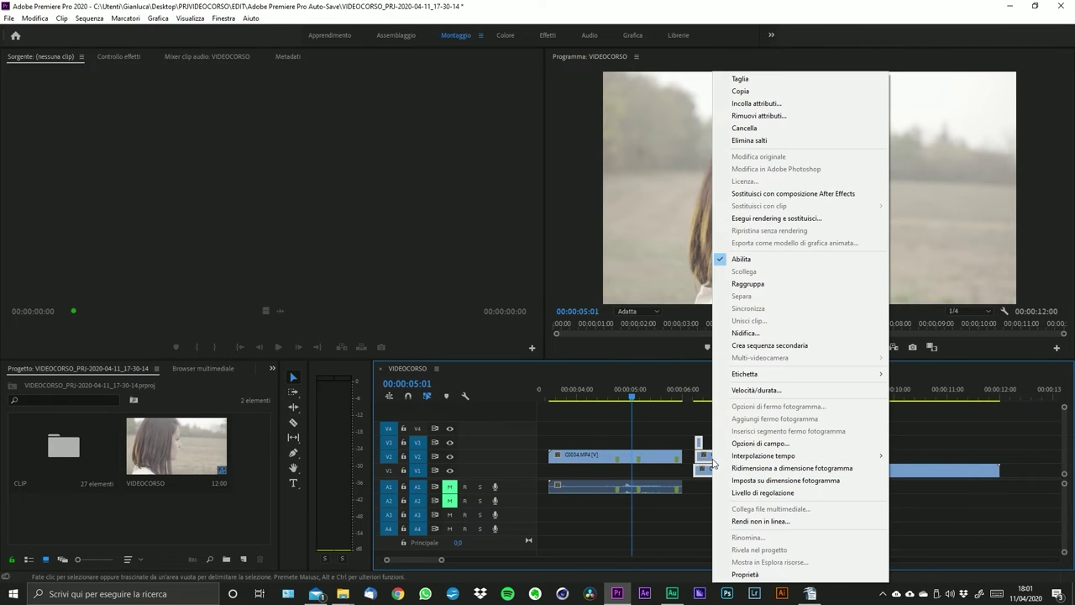
{"action": "left_click", "coordinate": [748, 346]}
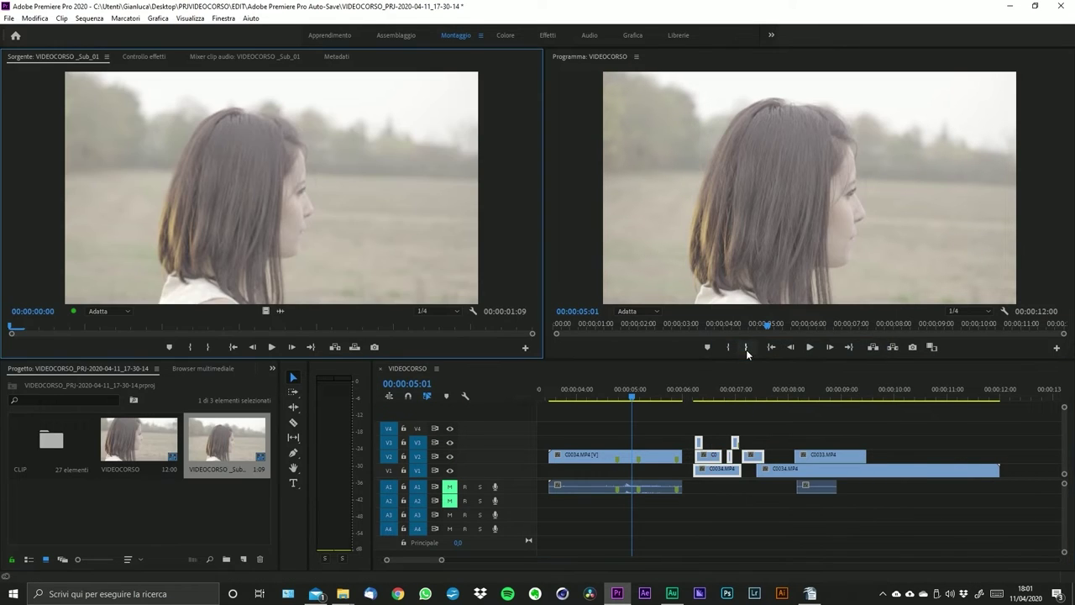
{"action": "double_click", "coordinate": [229, 454]}
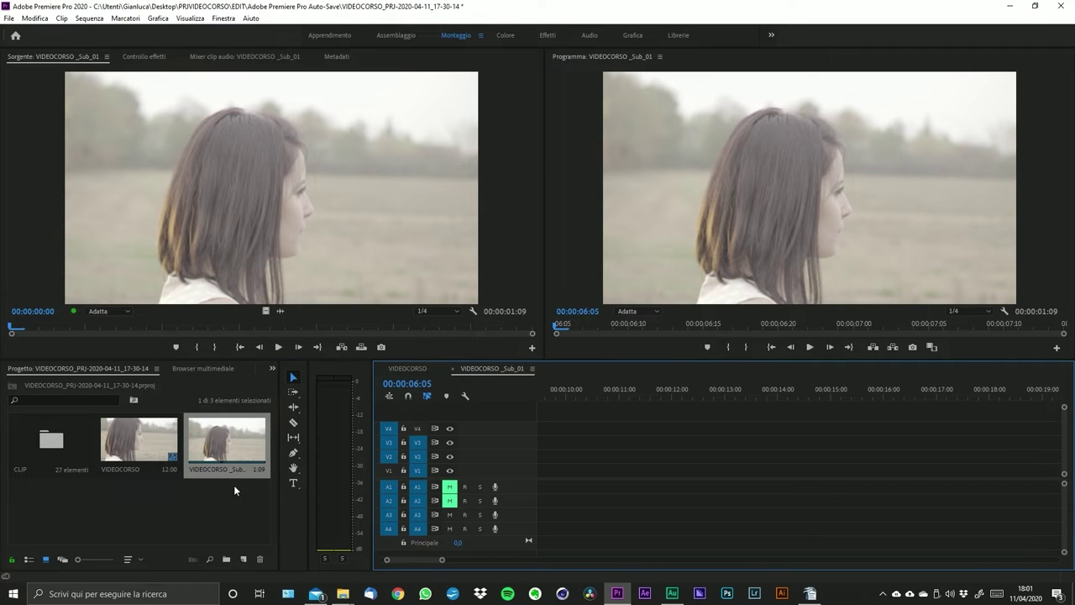
{"action": "left_click_drag", "start_coordinate": [444, 561], "coordinate": [440, 561]}
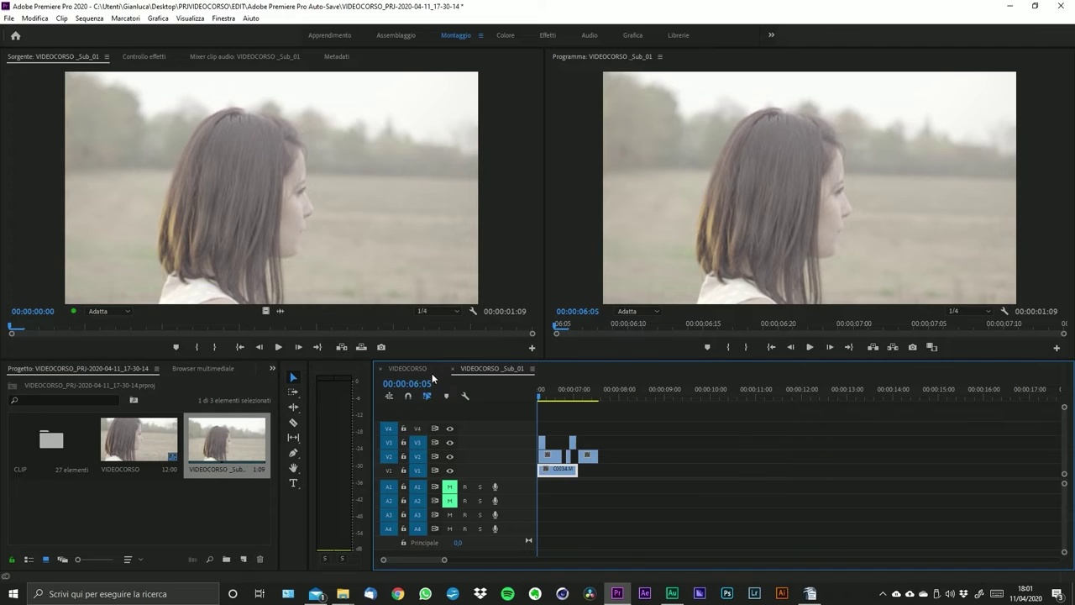
{"action": "key", "text": "ctrl+z"}
{"action": "left_click_drag", "start_coordinate": [444, 559], "coordinate": [468, 565]}
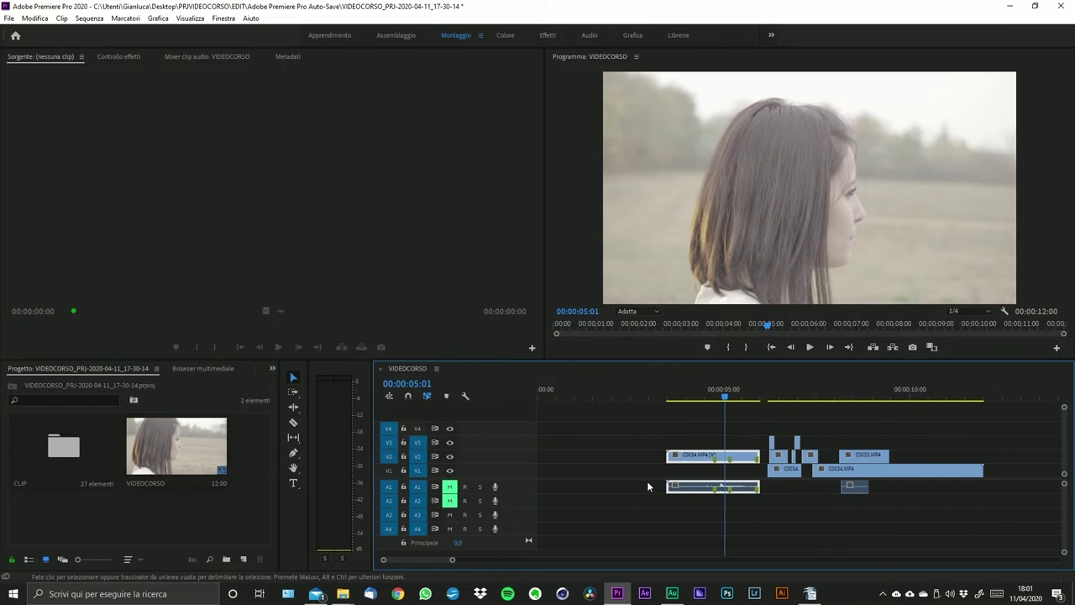
{"action": "scroll", "coordinate": [648, 480], "scroll_direction": "down", "scroll_amount": 3}
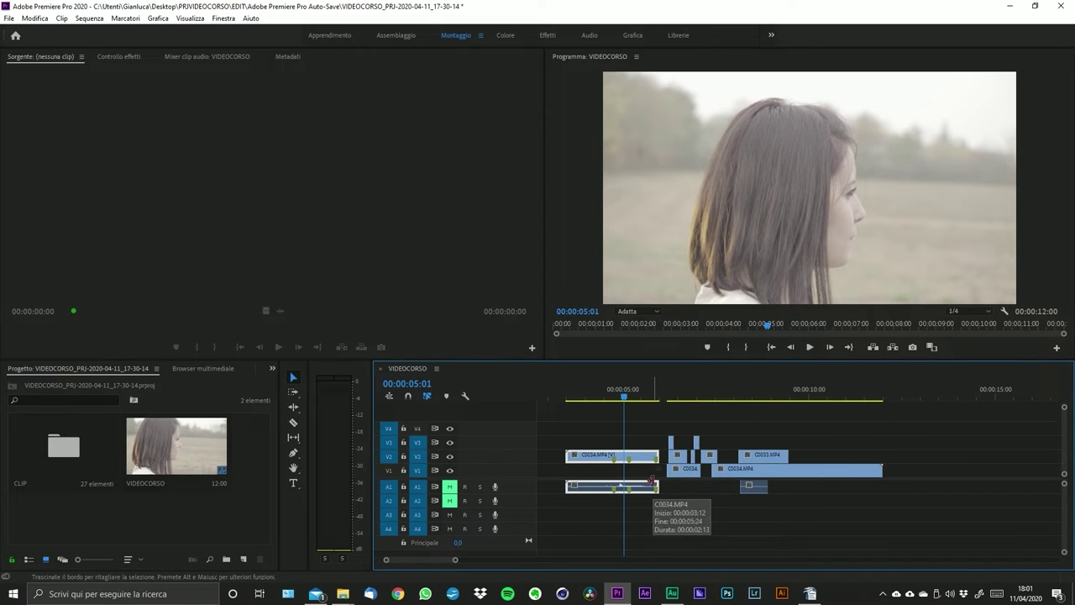
{"action": "left_click_drag", "start_coordinate": [663, 419], "coordinate": [699, 446]}
{"action": "left_click", "coordinate": [709, 455]}
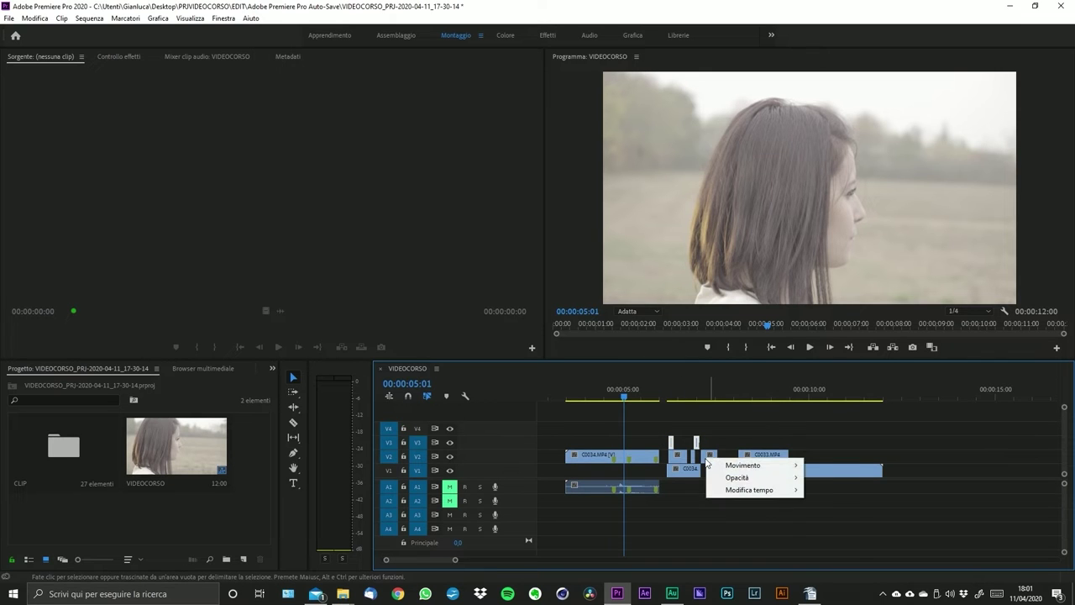
{"action": "right_click", "coordinate": [706, 458]}
{"action": "left_click", "coordinate": [679, 462]}
{"action": "left_click", "coordinate": [675, 457]}
{"action": "left_click", "coordinate": [667, 462]}
{"action": "right_click", "coordinate": [665, 458]}
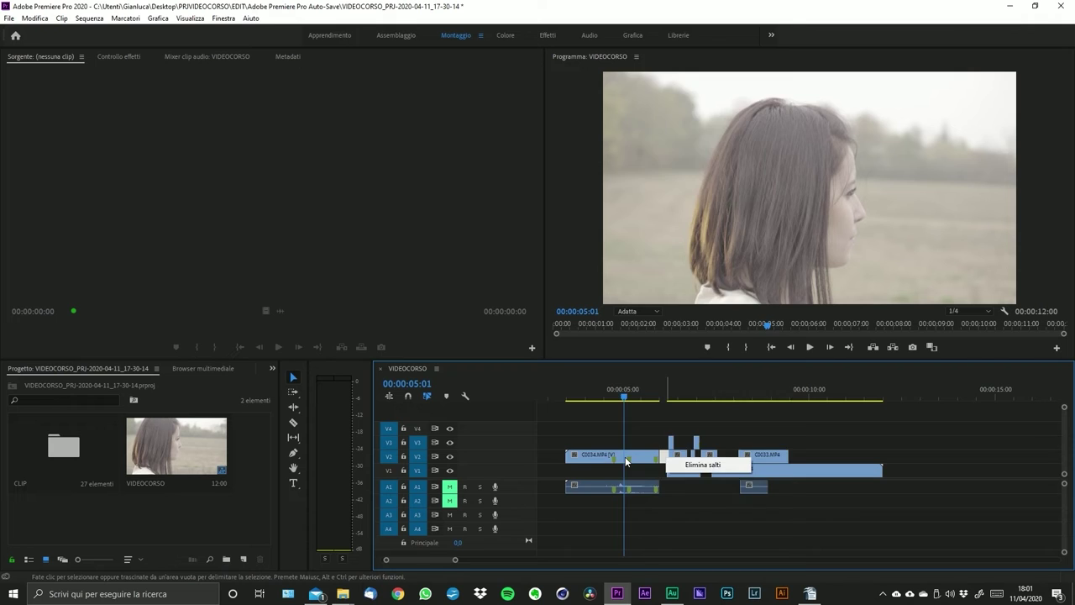
{"action": "right_click", "coordinate": [627, 460]}
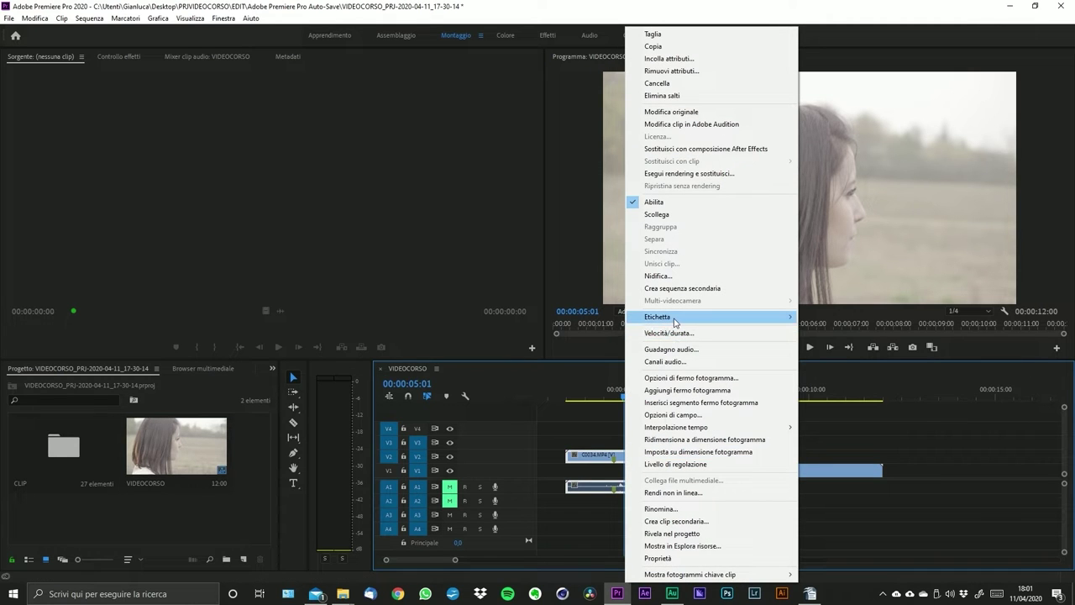
{"action": "mouse_move", "coordinate": [676, 321]}
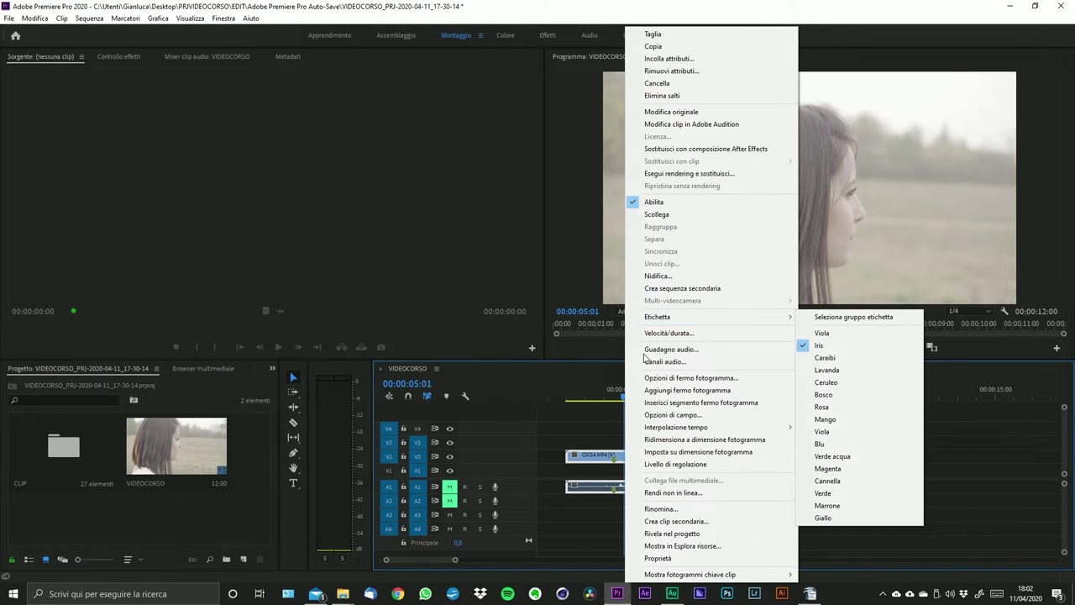
{"action": "left_click", "coordinate": [585, 459]}
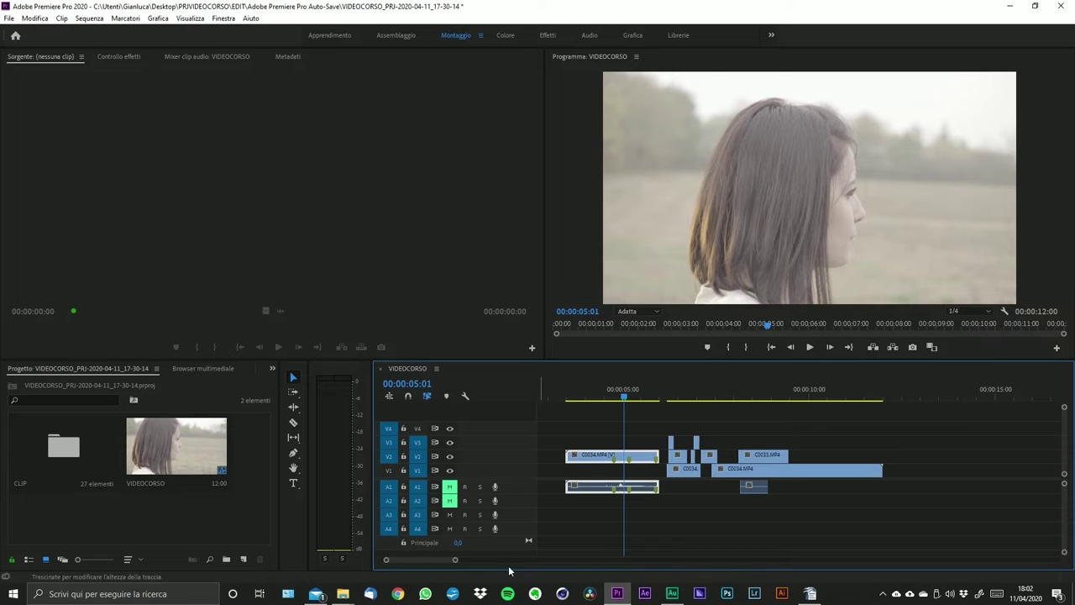
{"action": "mouse_move", "coordinate": [456, 560]}
{"action": "left_mouse_down"}
{"action": "mouse_move", "coordinate": [478, 561]}
{"action": "mouse_move", "coordinate": [437, 559]}
{"action": "left_mouse_up"}
- Open the GALLINE bin inside CLIP and give all nine chicken clips a pink label
{"action": "left_click", "coordinate": [51, 452]}
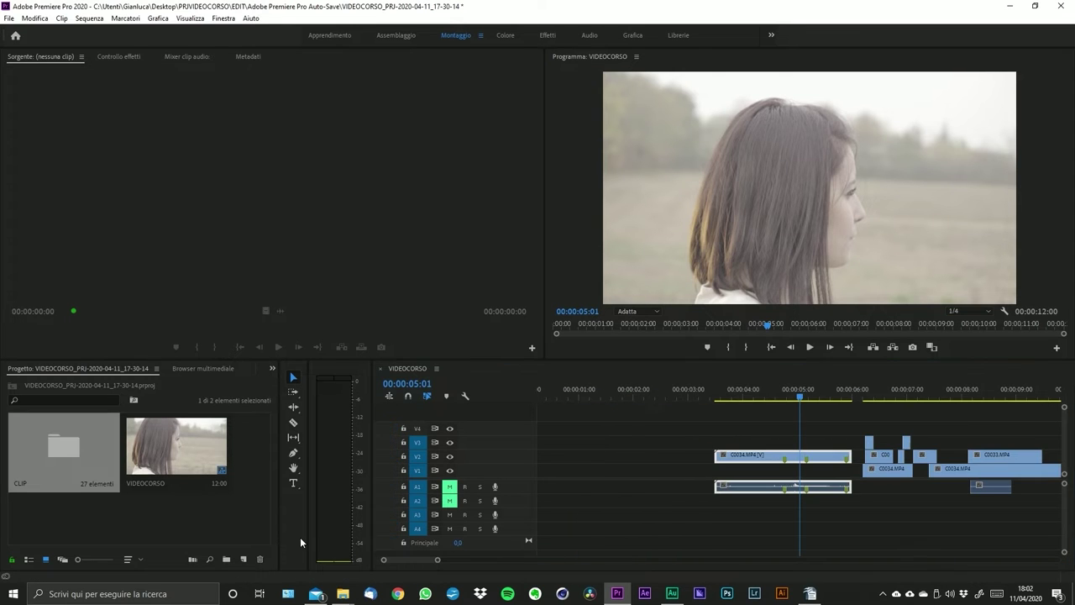
{"action": "double_click", "coordinate": [61, 452]}
{"action": "scroll", "coordinate": [134, 272], "scroll_direction": "down", "scroll_amount": 6}
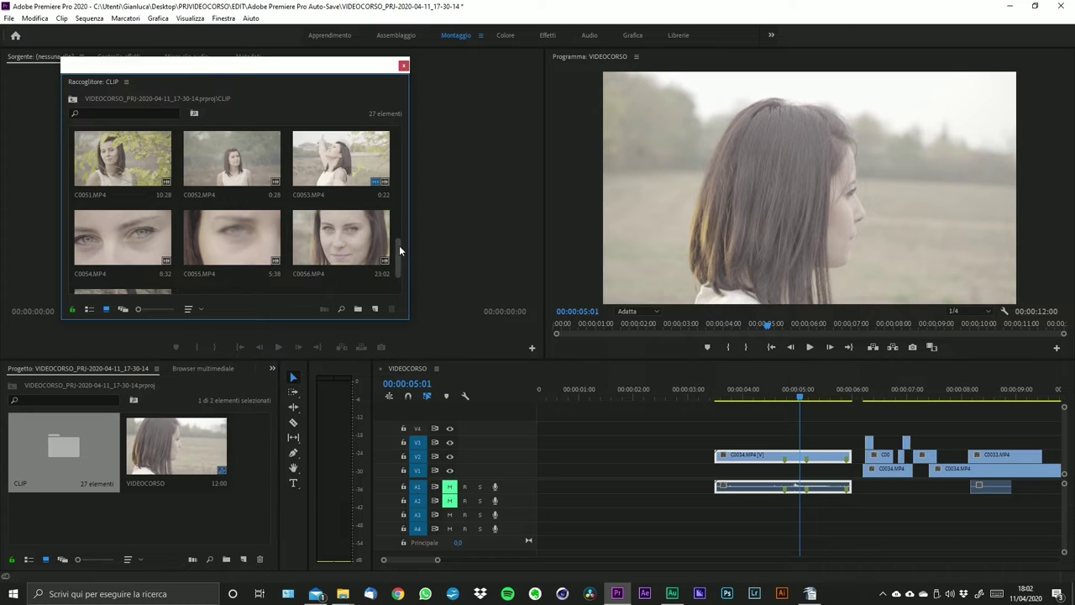
{"action": "scroll", "coordinate": [399, 246], "scroll_direction": "down", "scroll_amount": 1}
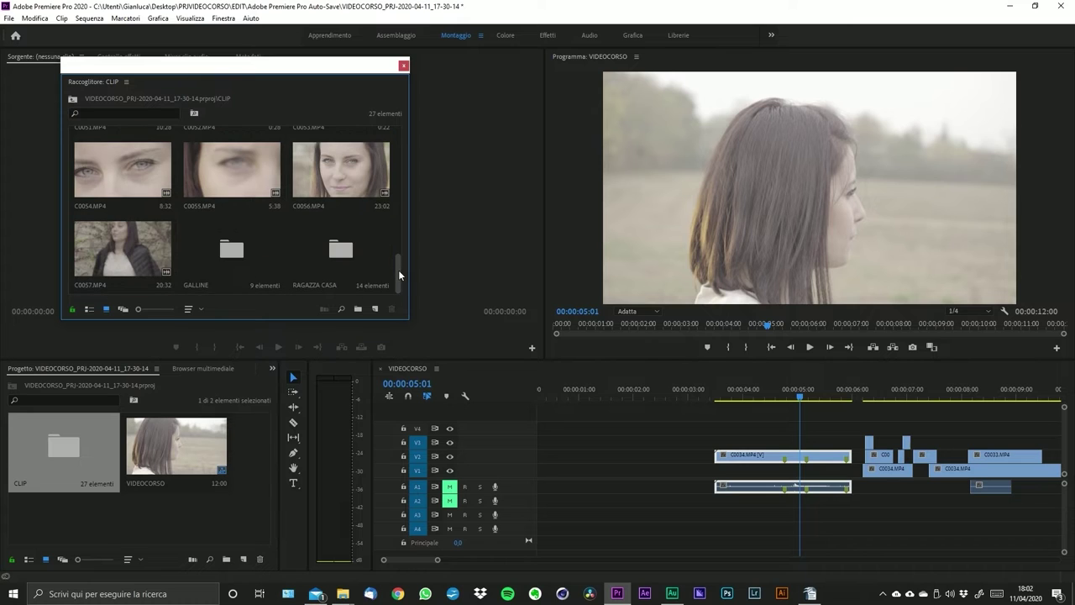
{"action": "double_click", "coordinate": [220, 261]}
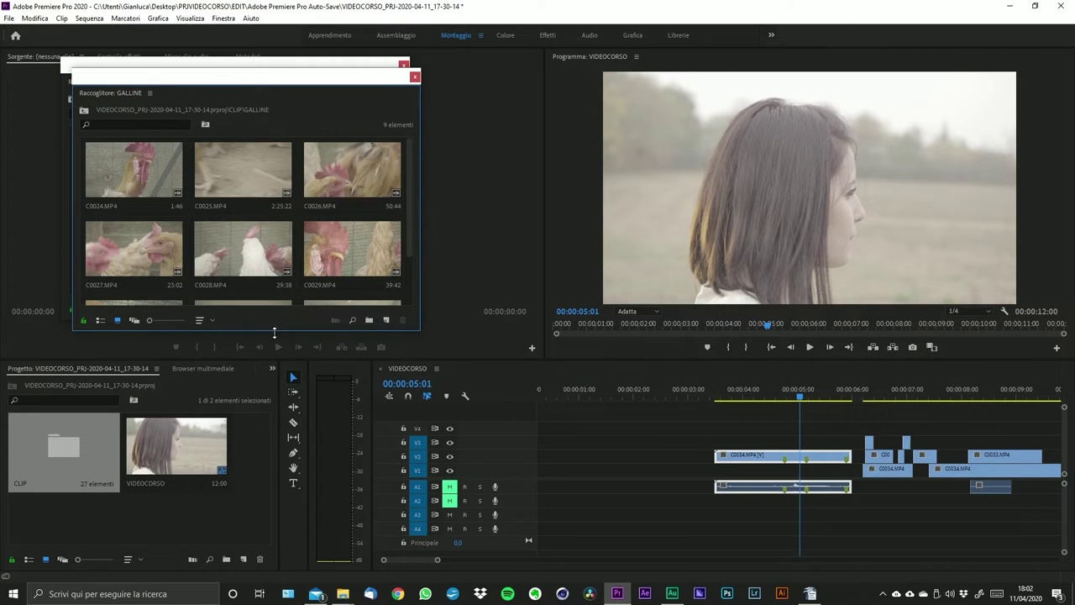
{"action": "left_click_drag", "start_coordinate": [274, 330], "coordinate": [272, 472]}
{"action": "left_click", "coordinate": [377, 353]}
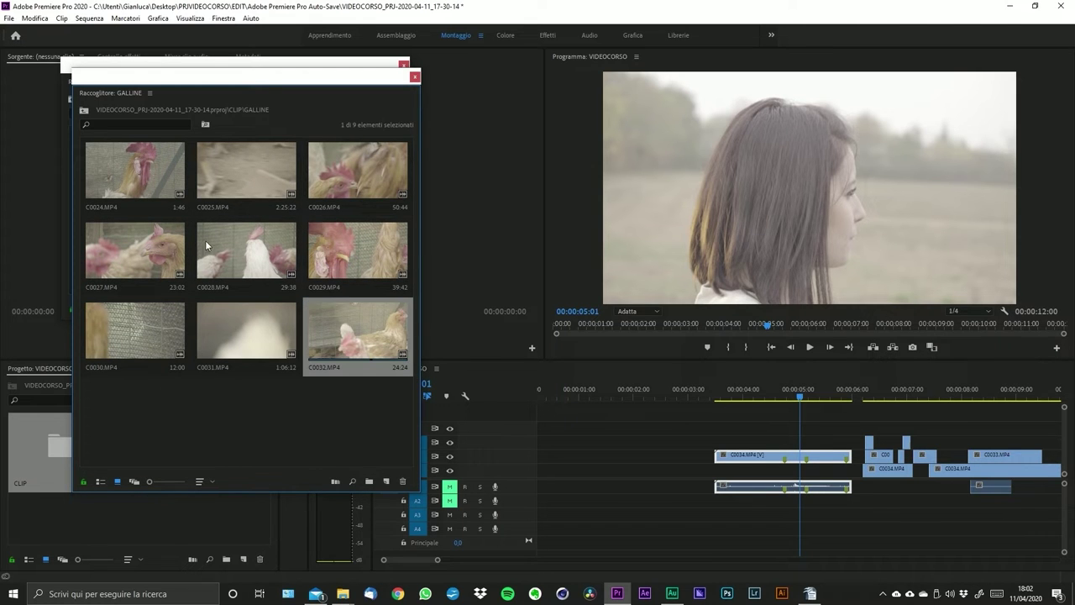
{"action": "key", "text": "ctrl+a"}
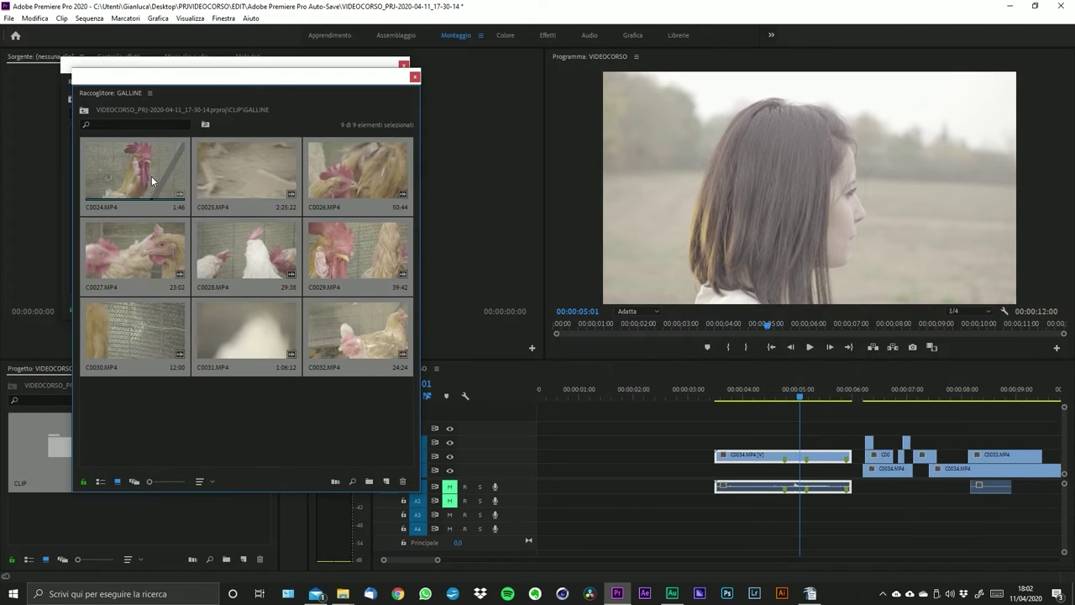
{"action": "right_click", "coordinate": [151, 175]}
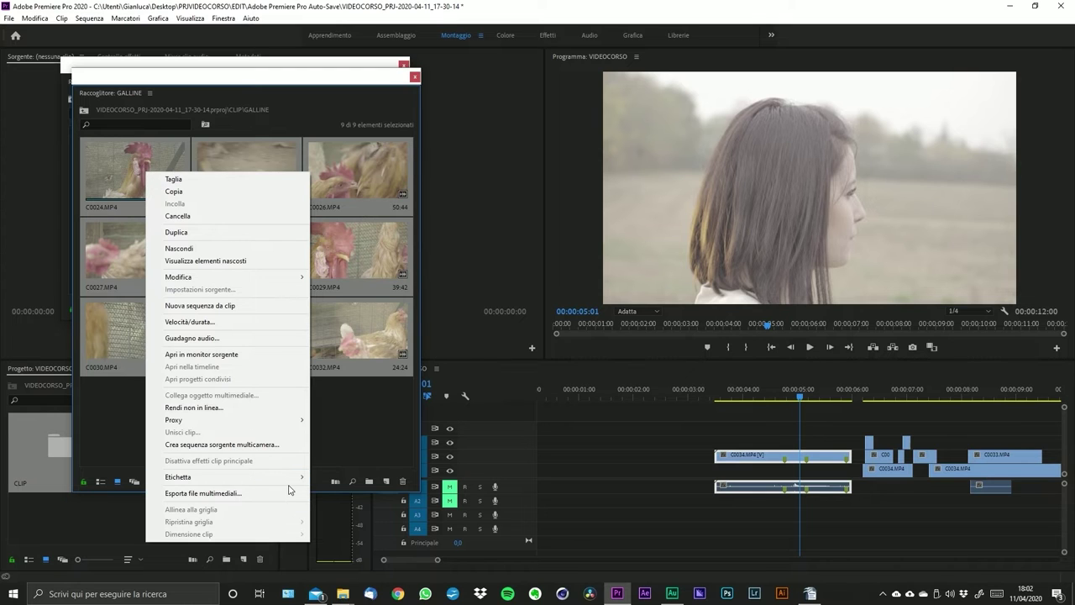
{"action": "mouse_move", "coordinate": [191, 479]}
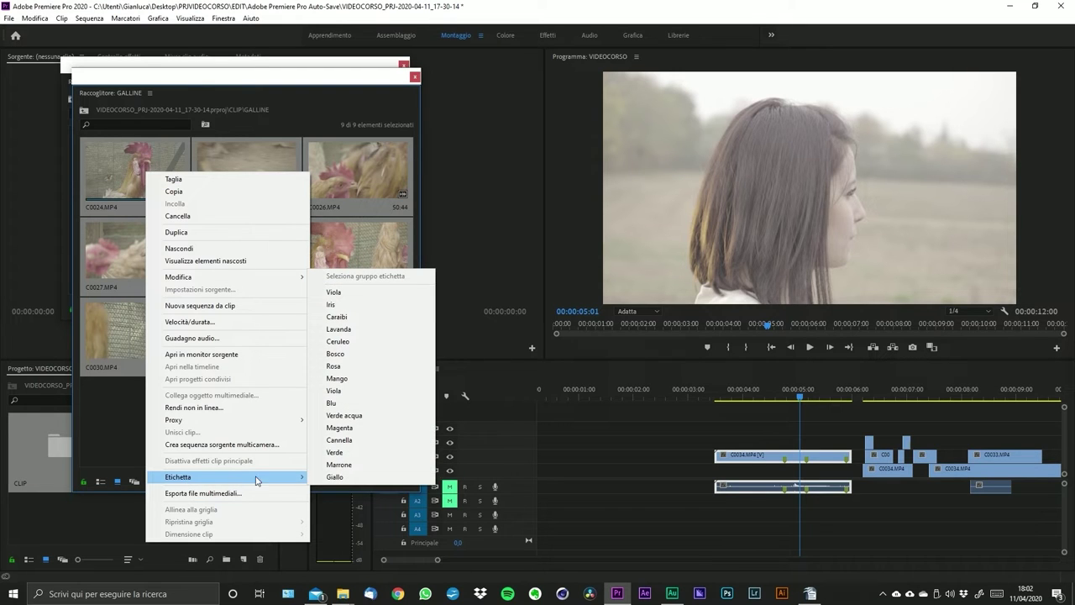
{"action": "left_click", "coordinate": [340, 366]}
- Open the RAGAZZA CASA bin and label all 14 clips Verde acqua
{"action": "left_click_drag", "start_coordinate": [367, 84], "coordinate": [274, 244]}
{"action": "left_click", "coordinate": [321, 236]}
{"action": "double_click", "coordinate": [337, 252]}
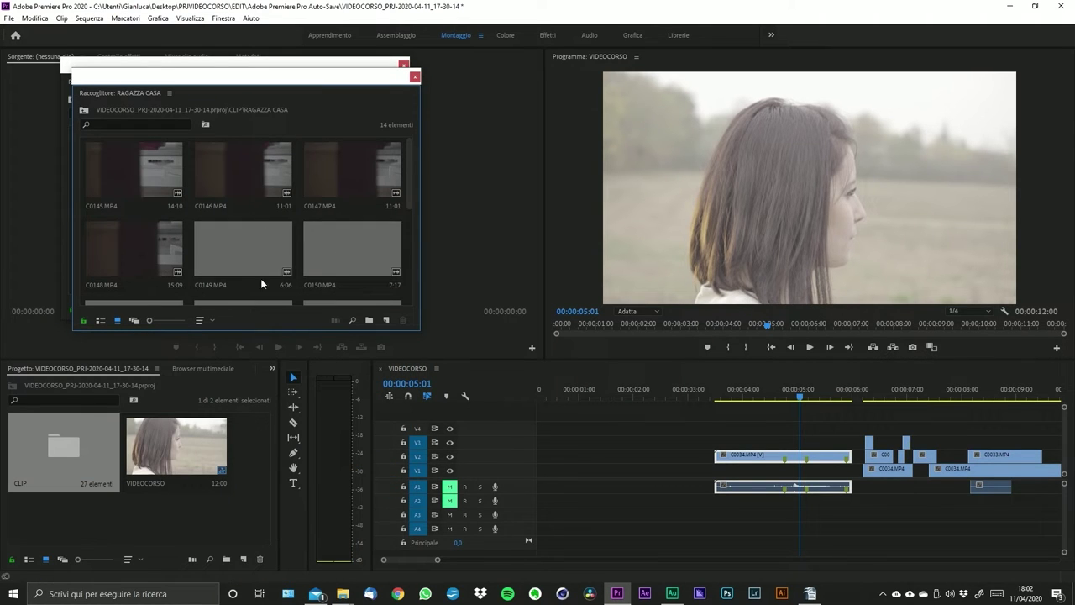
{"action": "key", "text": "ctrl+a"}
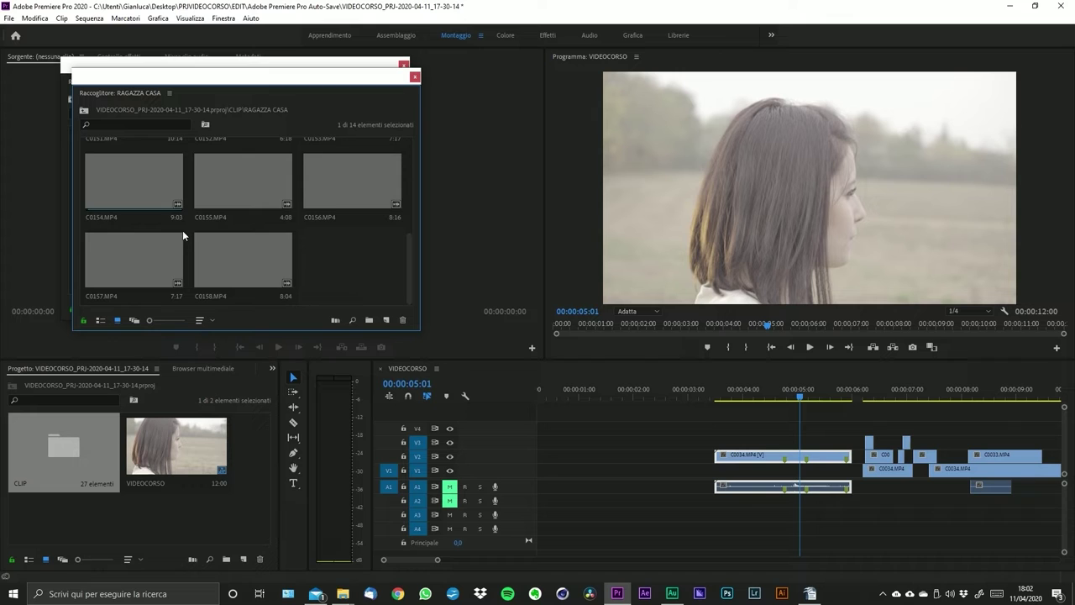
{"action": "scroll", "coordinate": [247, 267], "scroll_direction": "down", "scroll_amount": 3}
{"action": "right_click", "coordinate": [247, 266]}
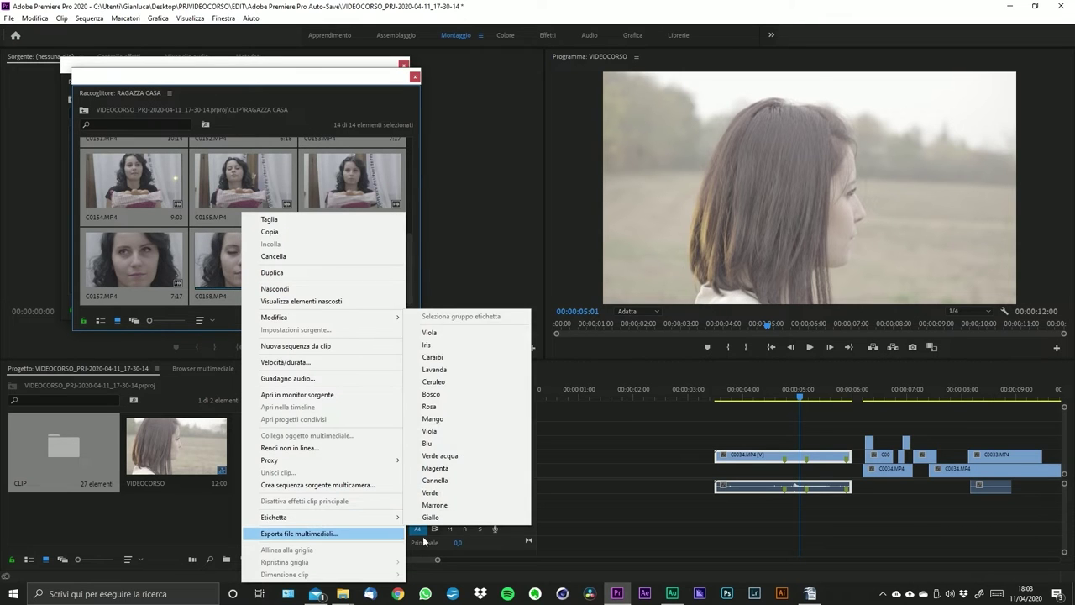
{"action": "mouse_move", "coordinate": [378, 518]}
{"action": "left_click", "coordinate": [466, 456]}
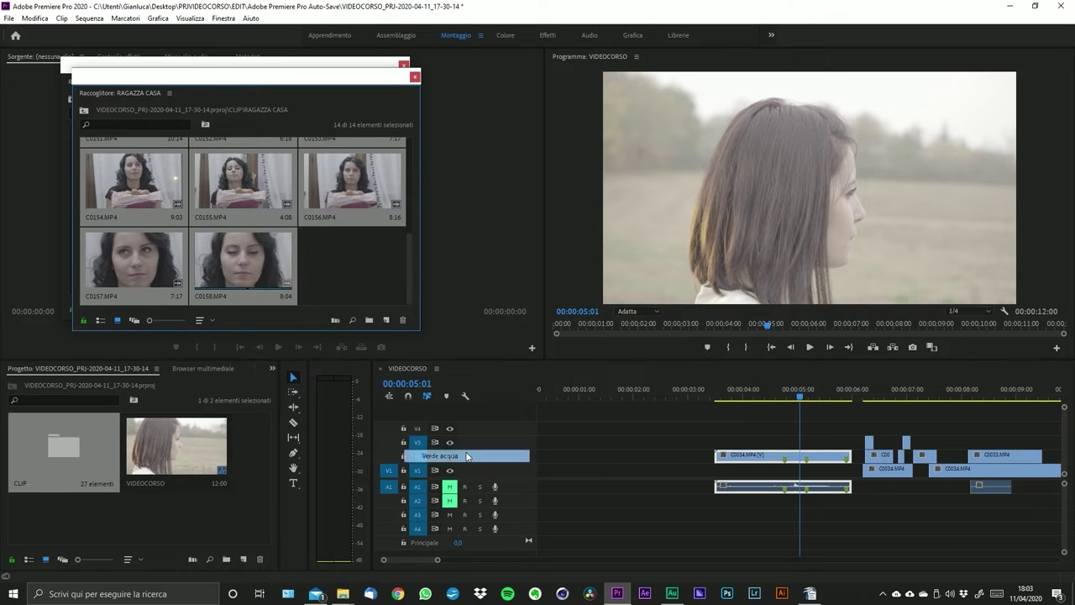
{"action": "left_click", "coordinate": [341, 294]}
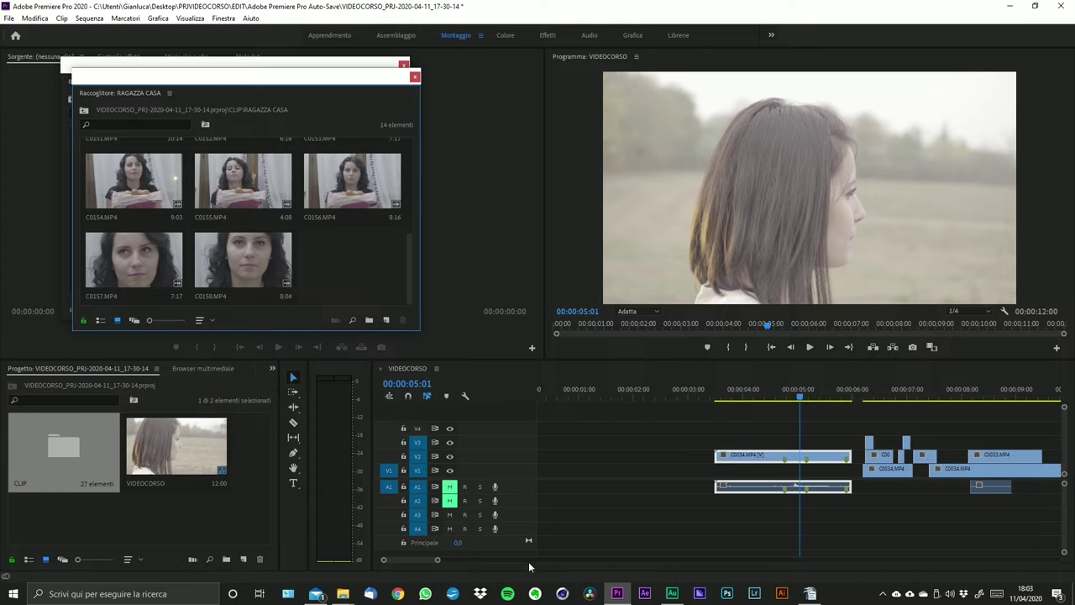
{"action": "left_click_drag", "start_coordinate": [465, 563], "coordinate": [492, 560]}
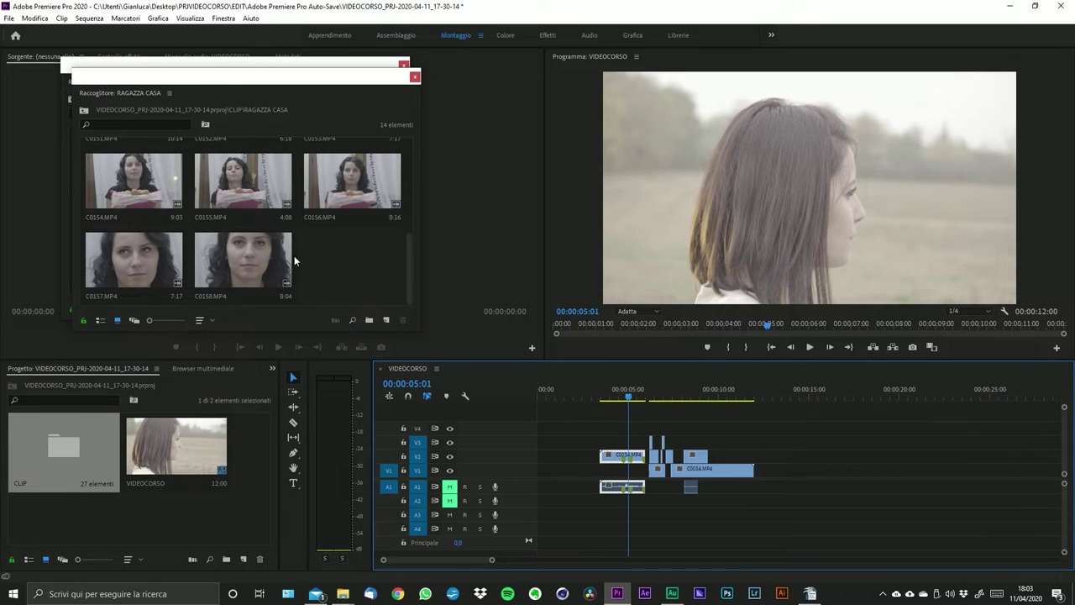
- Add clip C0158 from RAGAZZA CASA to V1 after the existing clips
{"action": "left_click_drag", "start_coordinate": [240, 273], "coordinate": [760, 467]}
{"action": "left_click", "coordinate": [777, 391]}
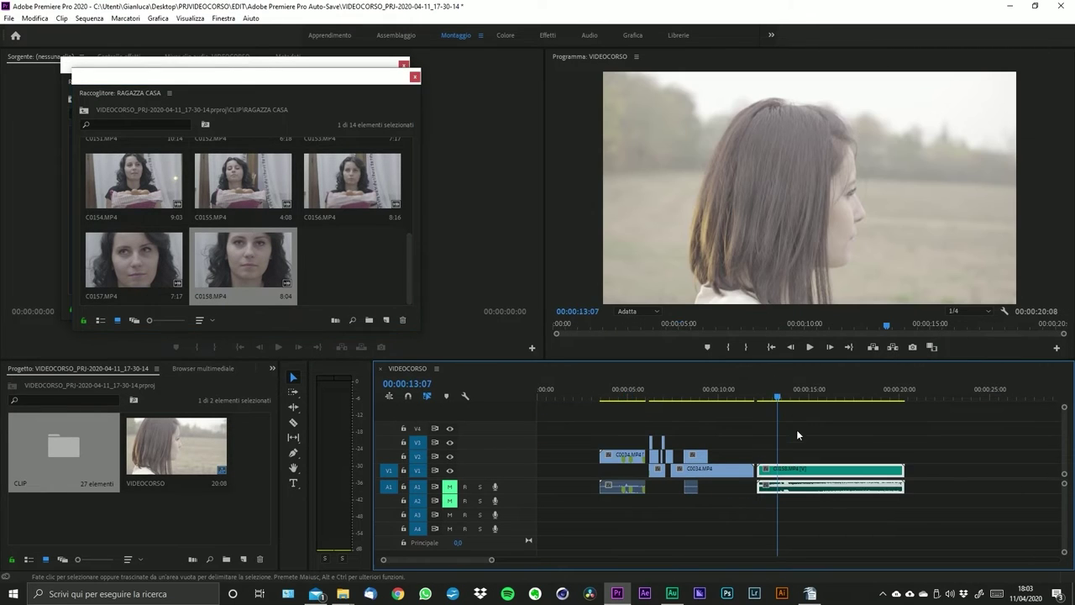
{"action": "left_click", "coordinate": [414, 77]}
- Layer clip C0024 from GALLINE on V2 above C0158 at 00:00:13:07
{"action": "double_click", "coordinate": [224, 261]}
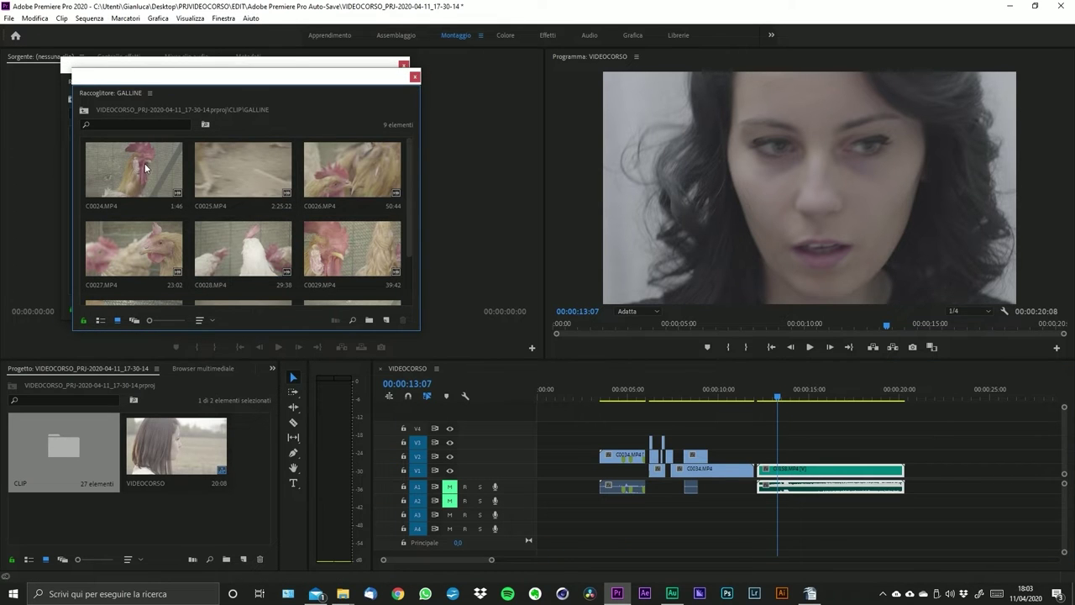
{"action": "left_click_drag", "start_coordinate": [144, 163], "coordinate": [739, 455]}
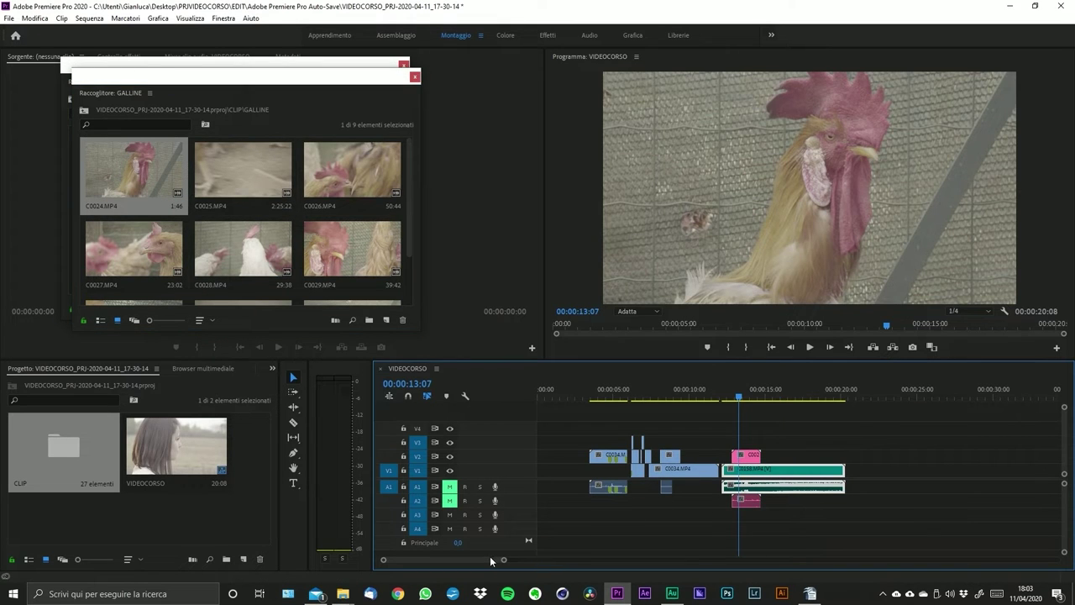
{"action": "left_click_drag", "start_coordinate": [489, 556], "coordinate": [511, 560]}
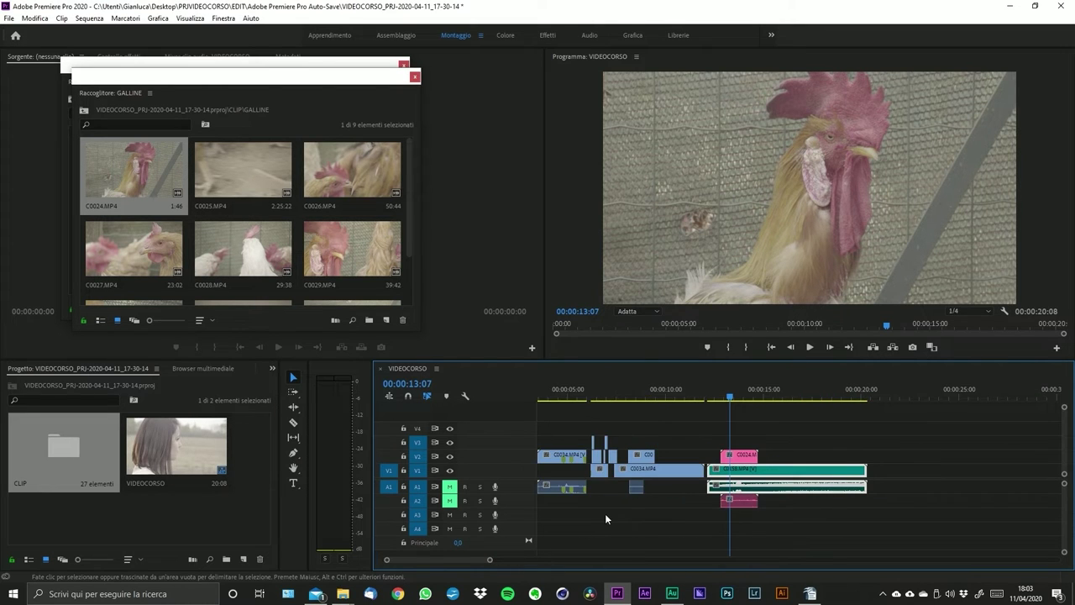
{"action": "scroll", "coordinate": [607, 510], "scroll_direction": "down", "scroll_amount": 4}
{"action": "scroll", "coordinate": [703, 477], "scroll_direction": "up", "scroll_amount": 5}
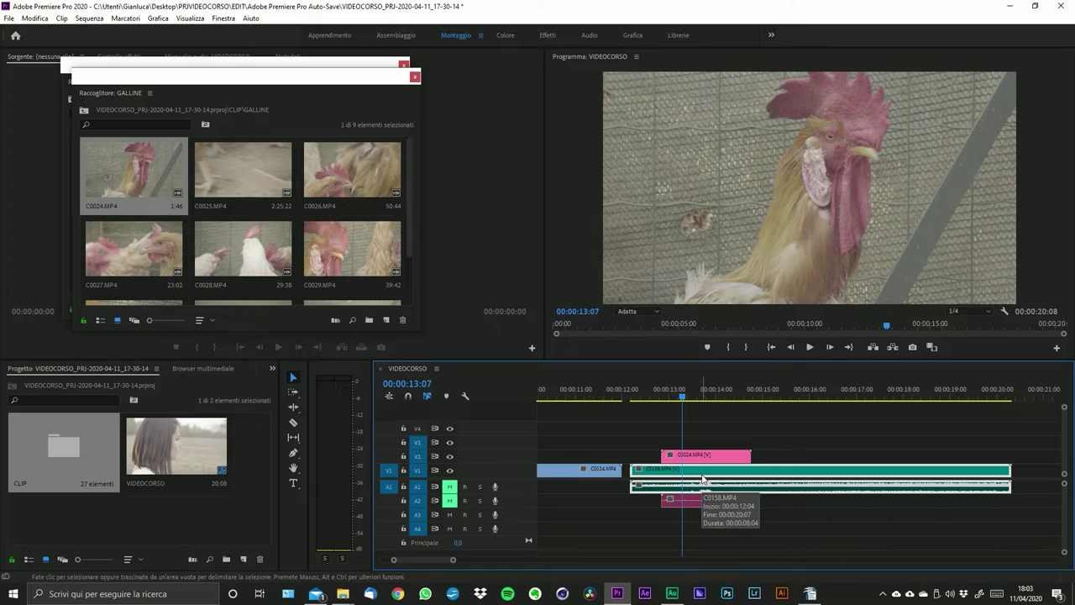
{"action": "left_click_drag", "start_coordinate": [452, 559], "coordinate": [488, 560]}
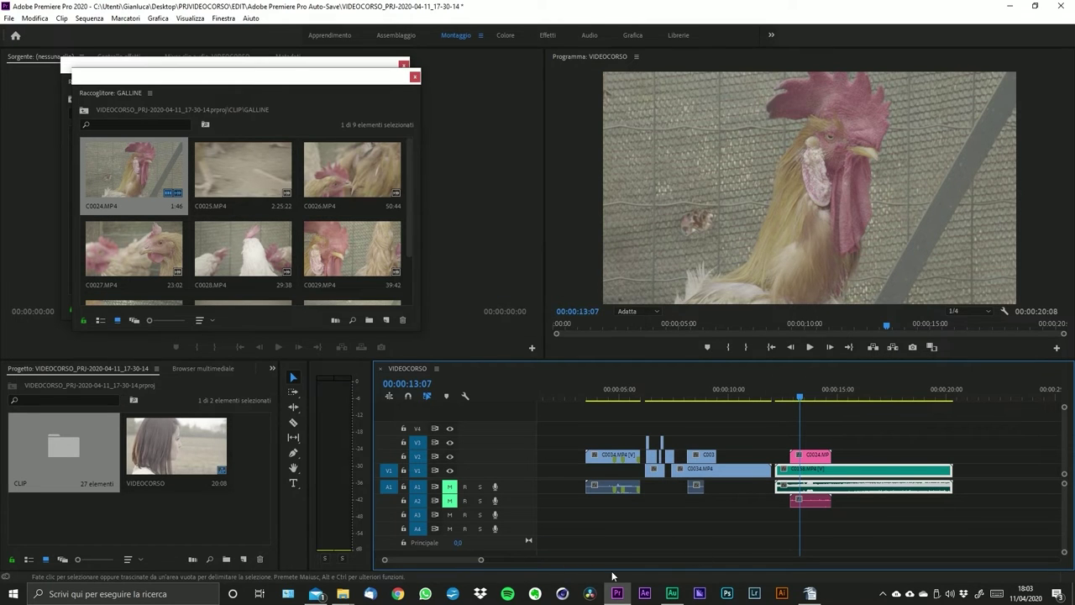
{"action": "key", "text": "="}
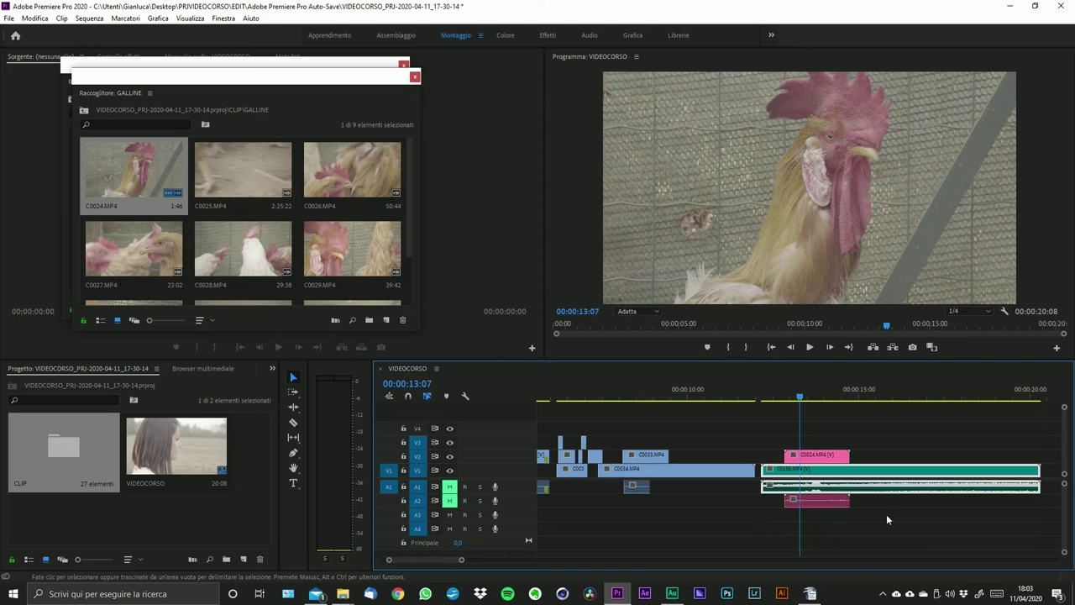
{"action": "left_click_drag", "start_coordinate": [460, 560], "coordinate": [537, 560]}
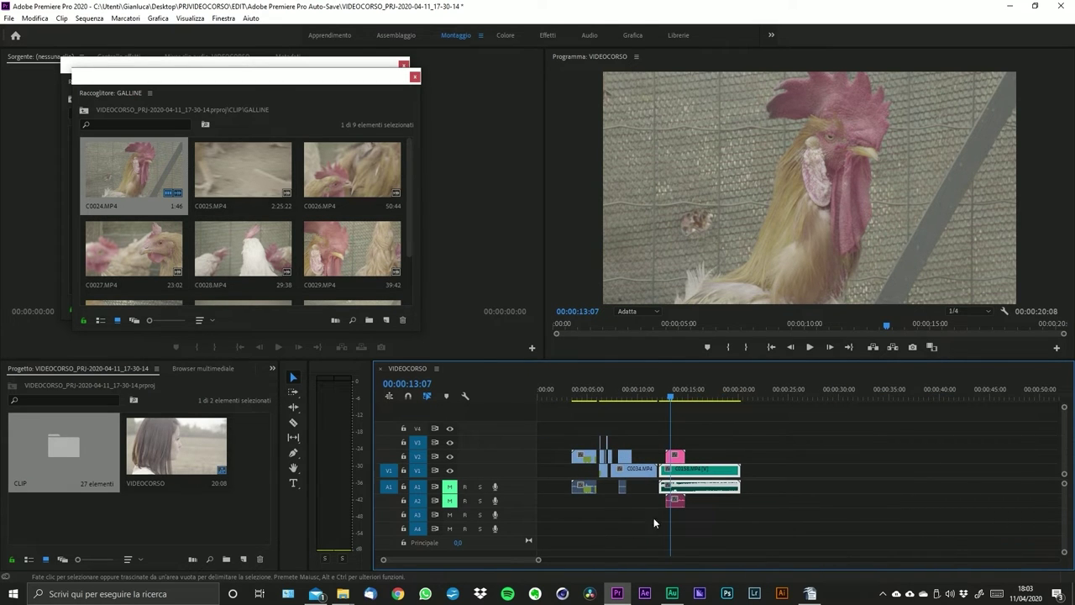
{"action": "left_click", "coordinate": [762, 440]}
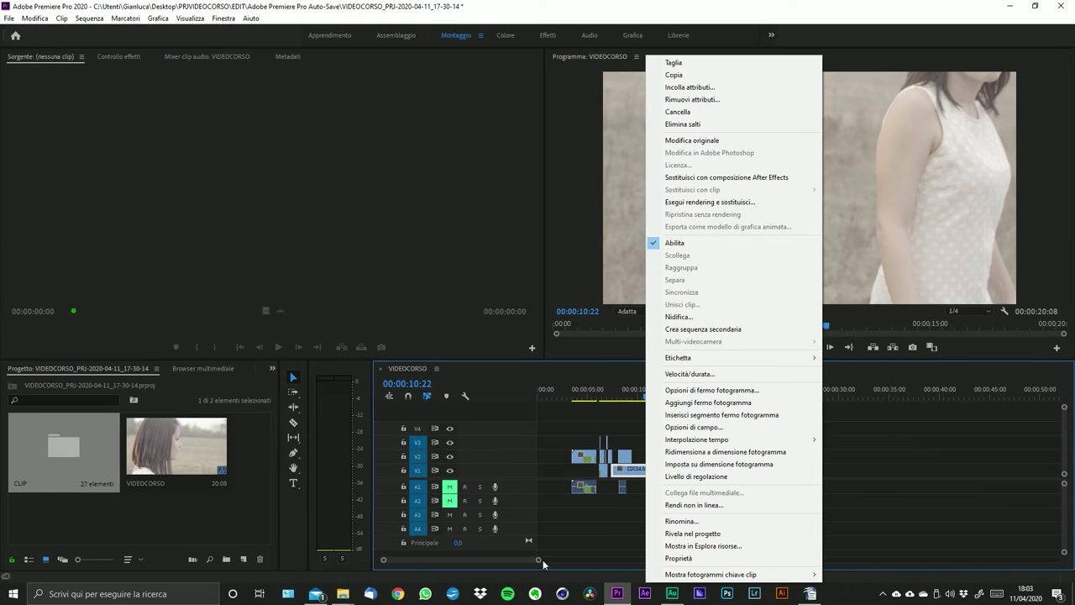
- Put the playhead at 00:00:07:01 and give the small V3 clip there the Viola label
{"action": "left_click", "coordinate": [538, 559]}
{"action": "left_click_drag", "start_coordinate": [538, 561], "coordinate": [504, 561]}
{"action": "scroll", "coordinate": [623, 538], "scroll_direction": "up", "scroll_amount": 3}
{"action": "scroll", "coordinate": [623, 542], "scroll_direction": "up", "scroll_amount": 4}
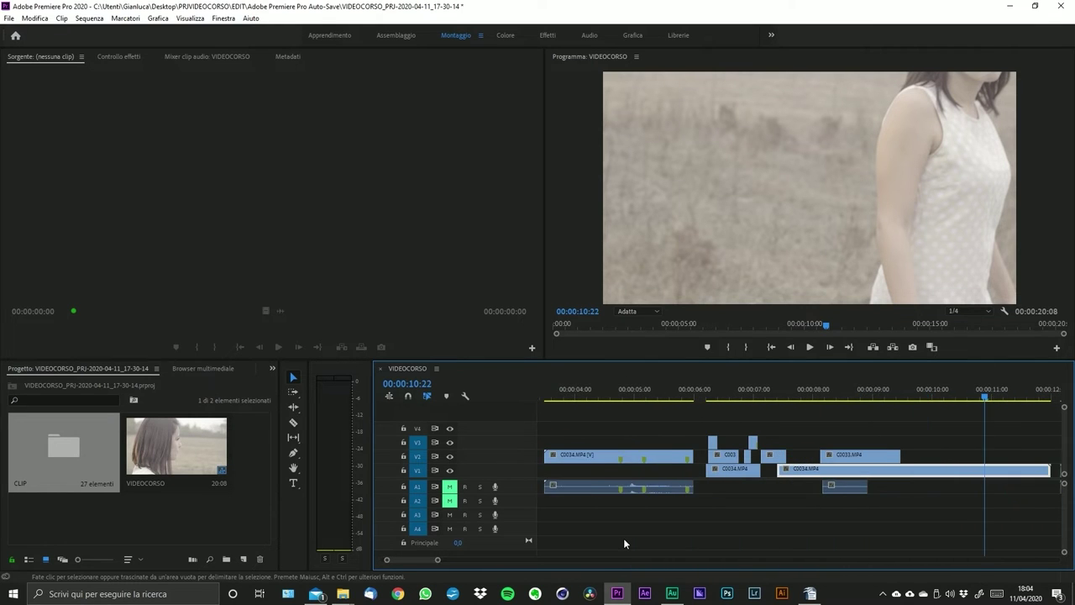
{"action": "left_click_drag", "start_coordinate": [438, 559], "coordinate": [467, 564]}
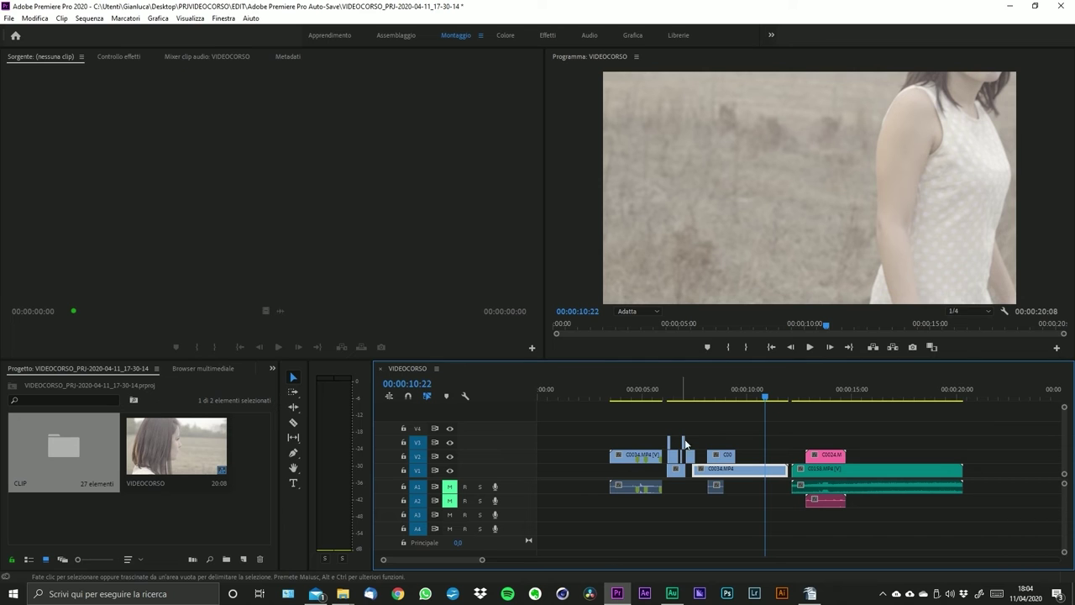
{"action": "left_click", "coordinate": [689, 395]}
{"action": "left_click", "coordinate": [684, 396]}
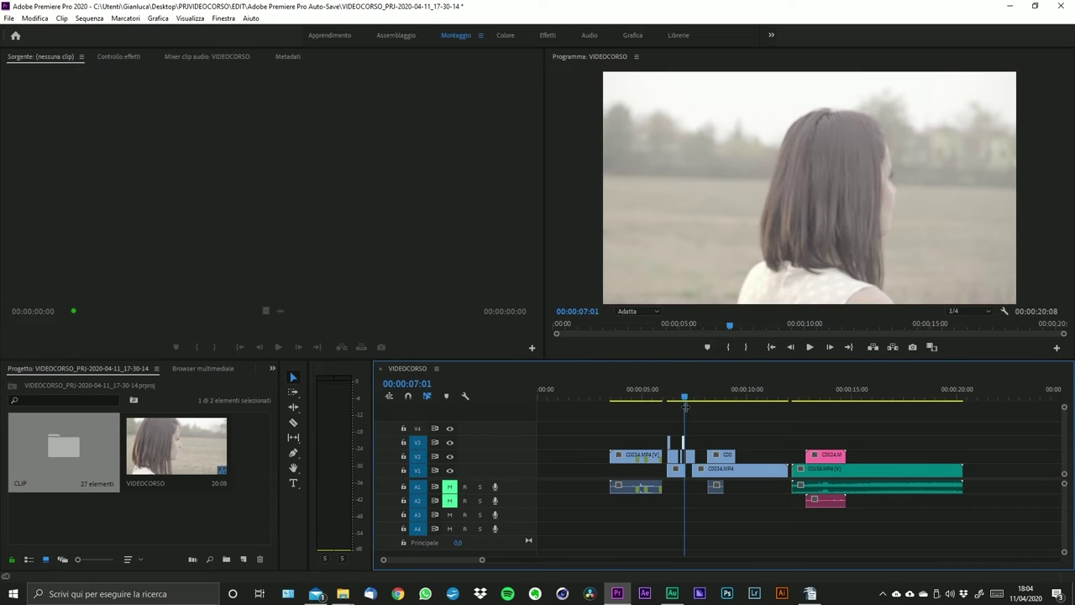
{"action": "right_click", "coordinate": [682, 443]}
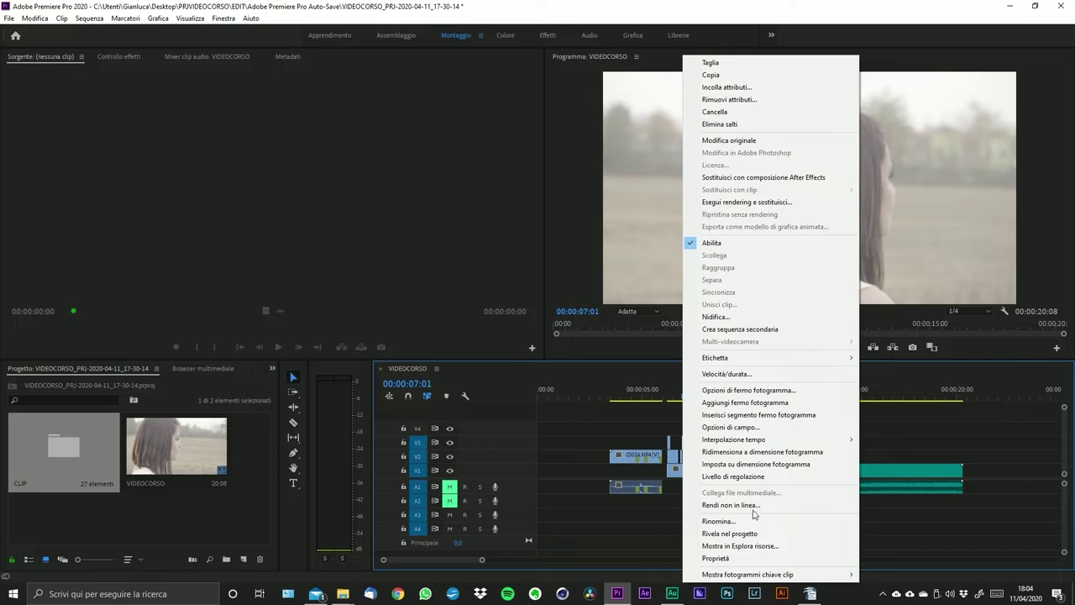
{"action": "mouse_move", "coordinate": [755, 363]}
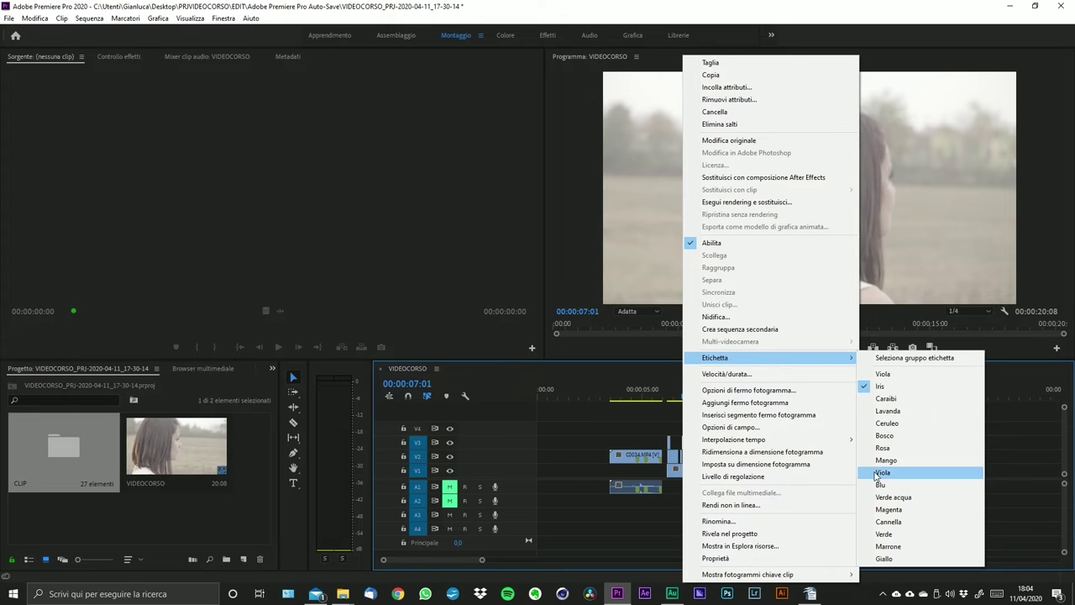
{"action": "left_click", "coordinate": [882, 472]}
{"action": "key", "text": "="}
{"action": "mouse_move", "coordinate": [444, 559]}
{"action": "left_mouse_down"}
{"action": "mouse_move", "coordinate": [424, 564]}
{"action": "mouse_move", "coordinate": [436, 561]}
{"action": "left_mouse_up"}
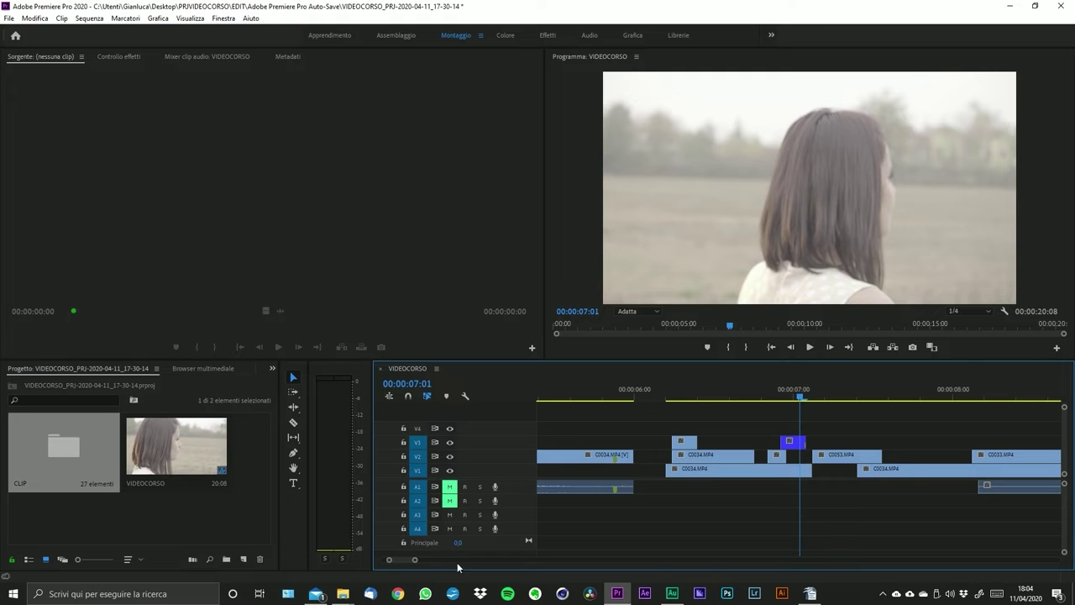
{"action": "right_click", "coordinate": [797, 444]}
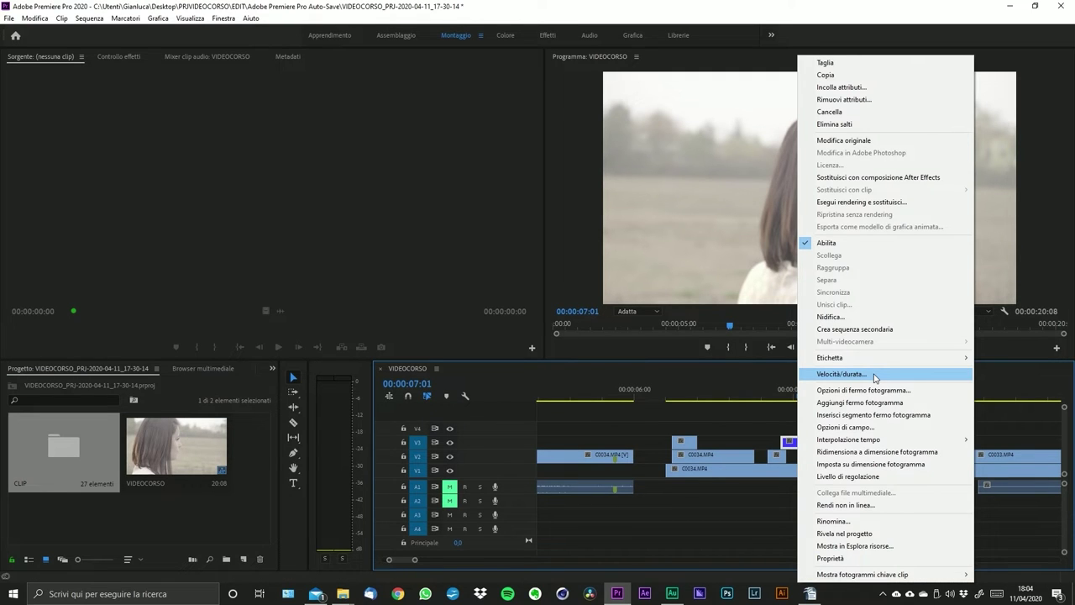
{"action": "left_click", "coordinate": [842, 373]}
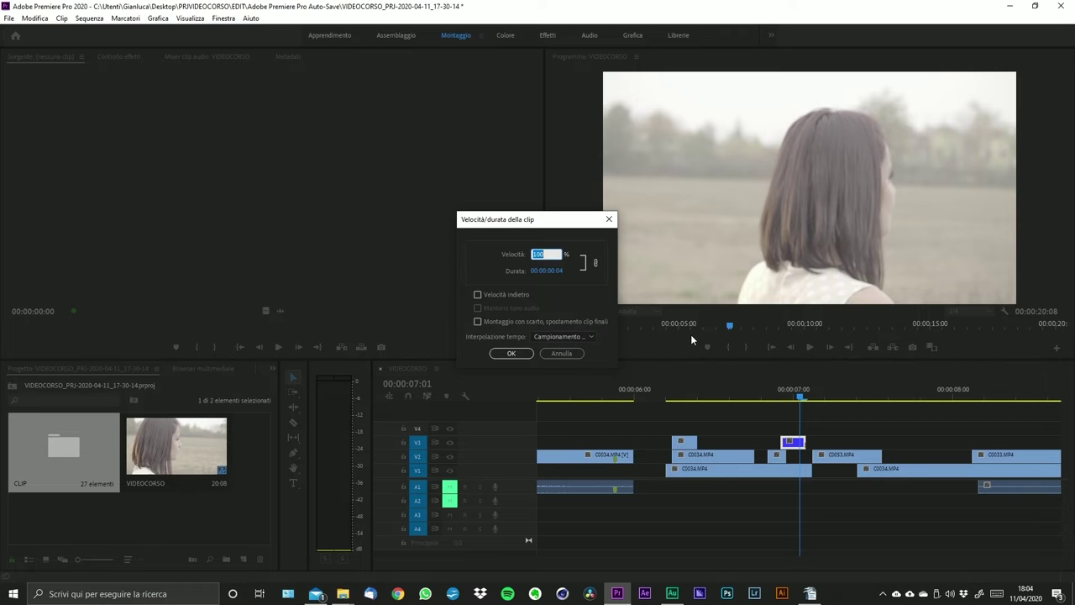
{"action": "left_click", "coordinate": [551, 253]}
{"action": "left_click_drag", "start_coordinate": [552, 254], "coordinate": [503, 256]}
{"action": "left_click_drag", "start_coordinate": [549, 252], "coordinate": [474, 257]}
{"action": "key", "text": "BackSpace"}
{"action": "type", "text": "100"}
{"action": "left_click", "coordinate": [595, 264]}
{"action": "type", "text": "50"}
{"action": "left_click", "coordinate": [588, 240]}
{"action": "key", "text": "Return"}
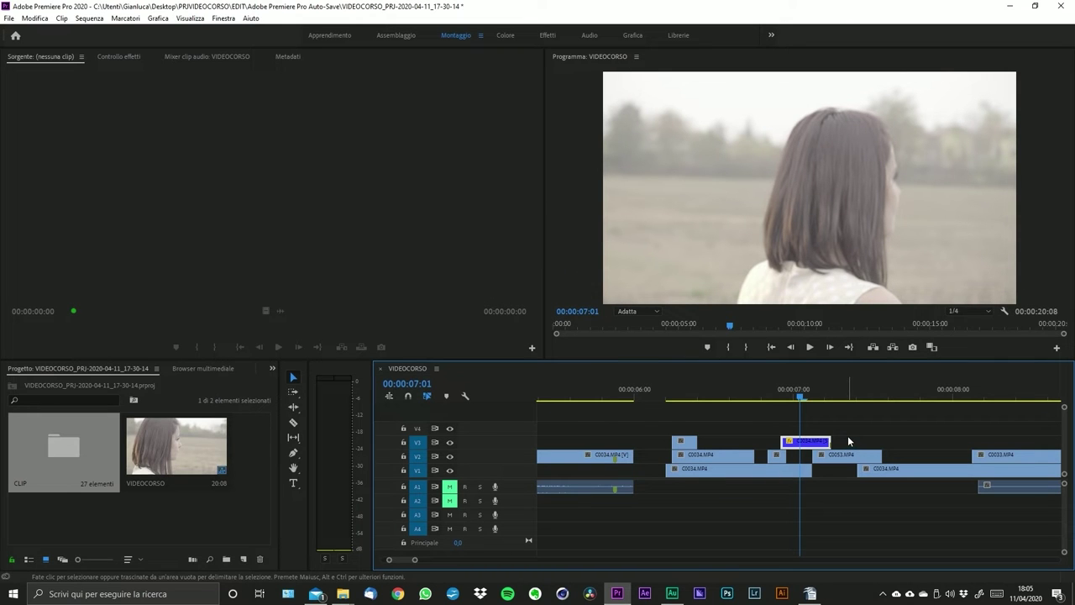
{"action": "key", "text": "ctrl+z"}
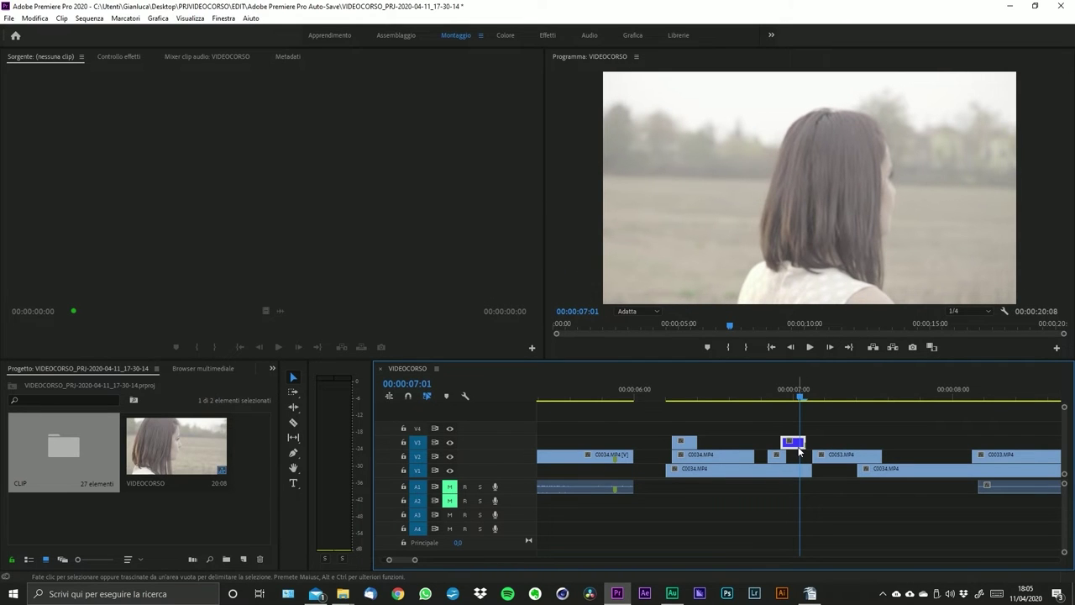
- Set the small V3 clip's speed to 50% with speed and duration unlinked
{"action": "right_click", "coordinate": [794, 446]}
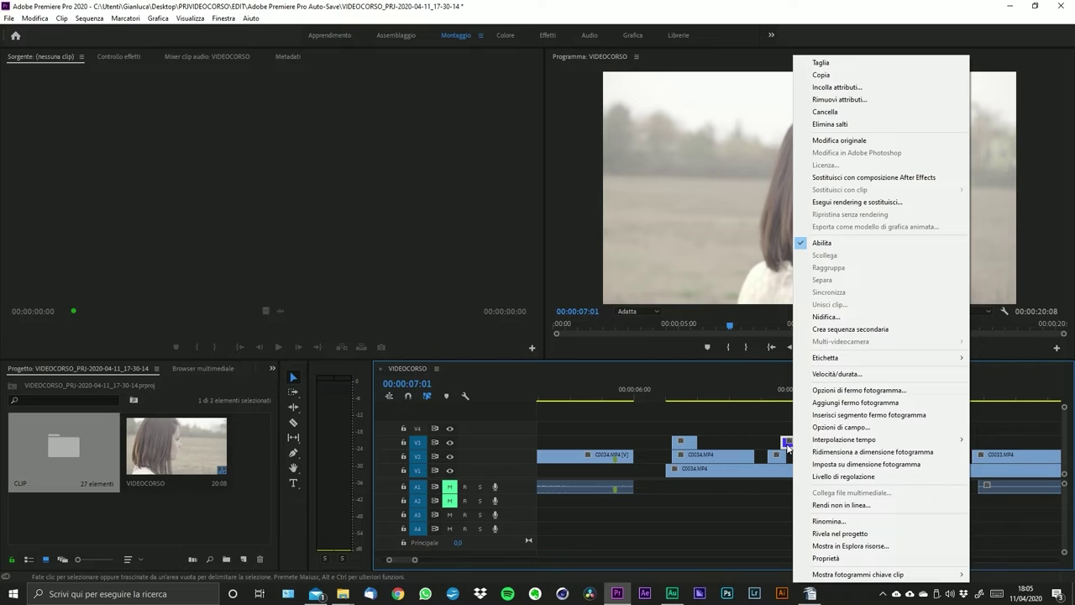
{"action": "left_click", "coordinate": [787, 446]}
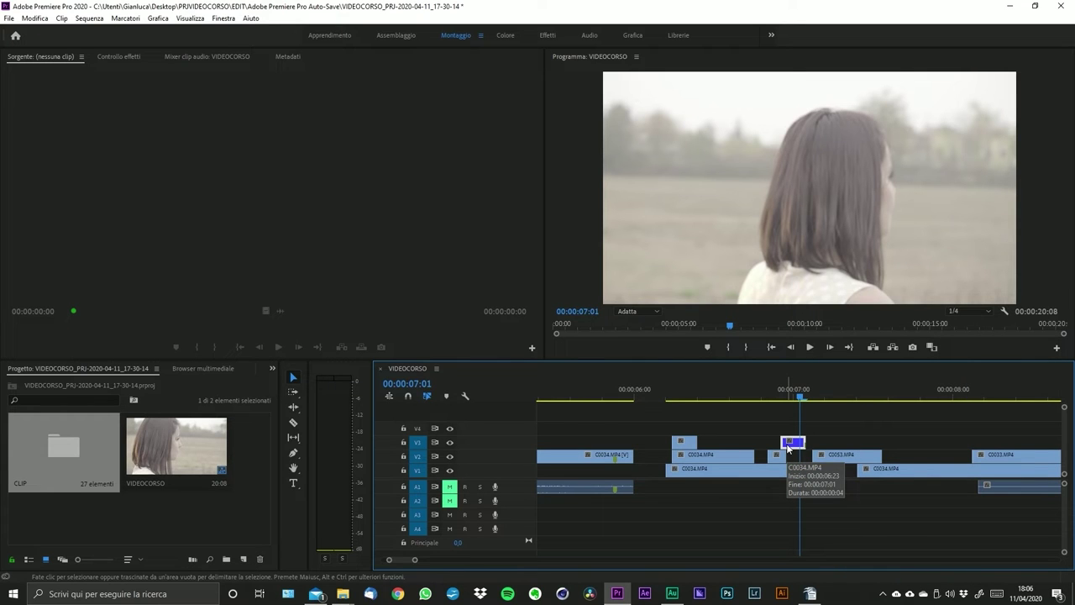
{"action": "key", "text": "ctrl+r"}
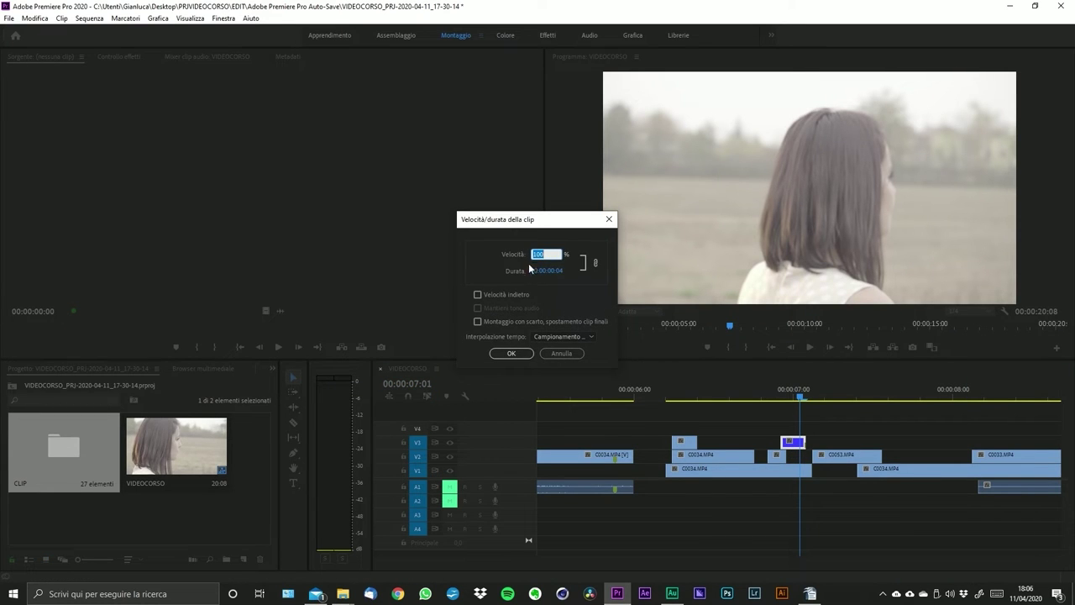
{"action": "mouse_move", "coordinate": [535, 222]}
{"action": "left_mouse_down"}
{"action": "mouse_move", "coordinate": [557, 231]}
{"action": "mouse_move", "coordinate": [523, 233]}
{"action": "left_mouse_up"}
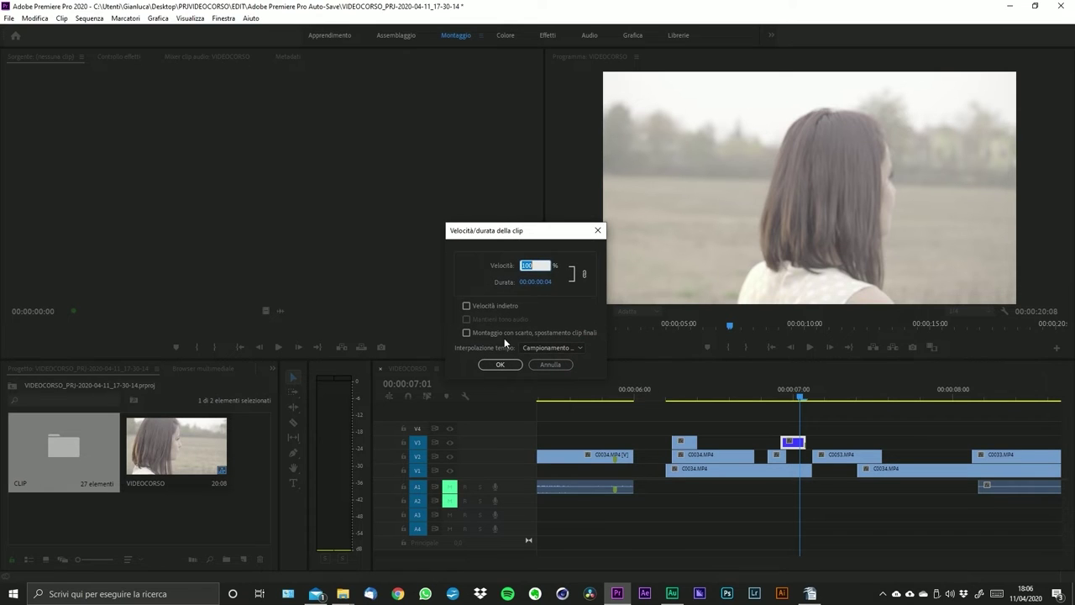
{"action": "left_click", "coordinate": [584, 274]}
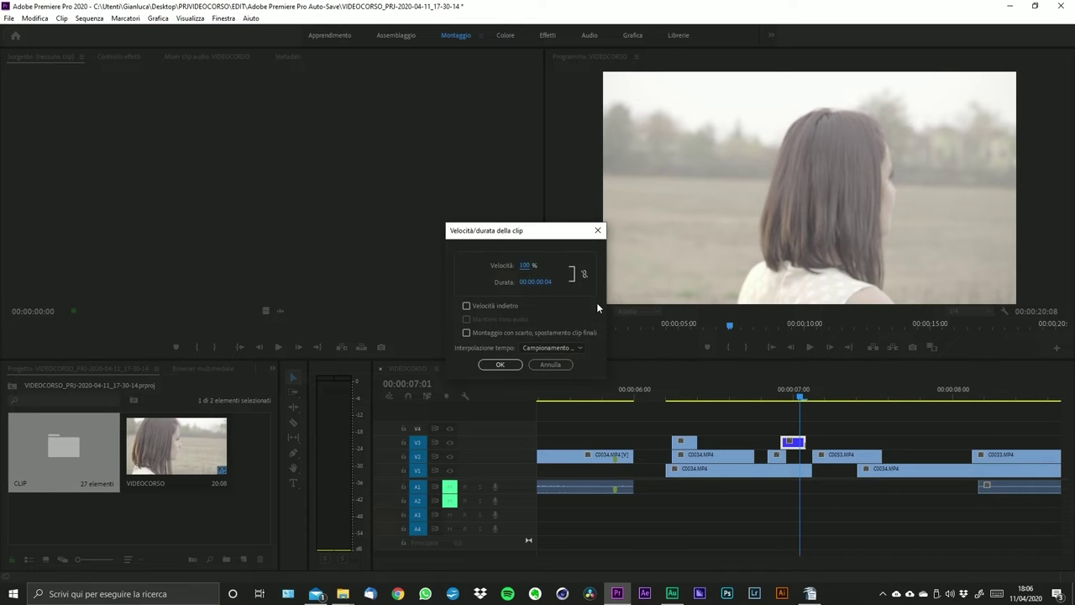
{"action": "left_click", "coordinate": [526, 265]}
{"action": "type", "text": "50"}
{"action": "key", "text": "Return"}
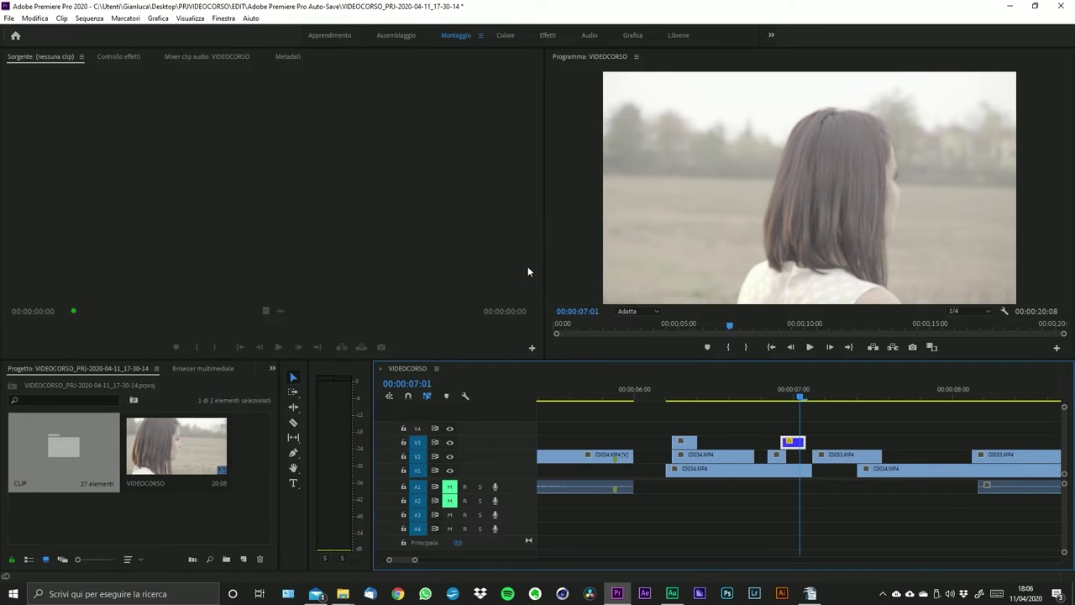
- Extend the V3 clip's end at 00:00:07:00, then set its speed back to 100%
{"action": "left_click_drag", "start_coordinate": [798, 390], "coordinate": [780, 395]}
{"action": "key", "text": "Right"}
{"action": "key", "text": "Right"}
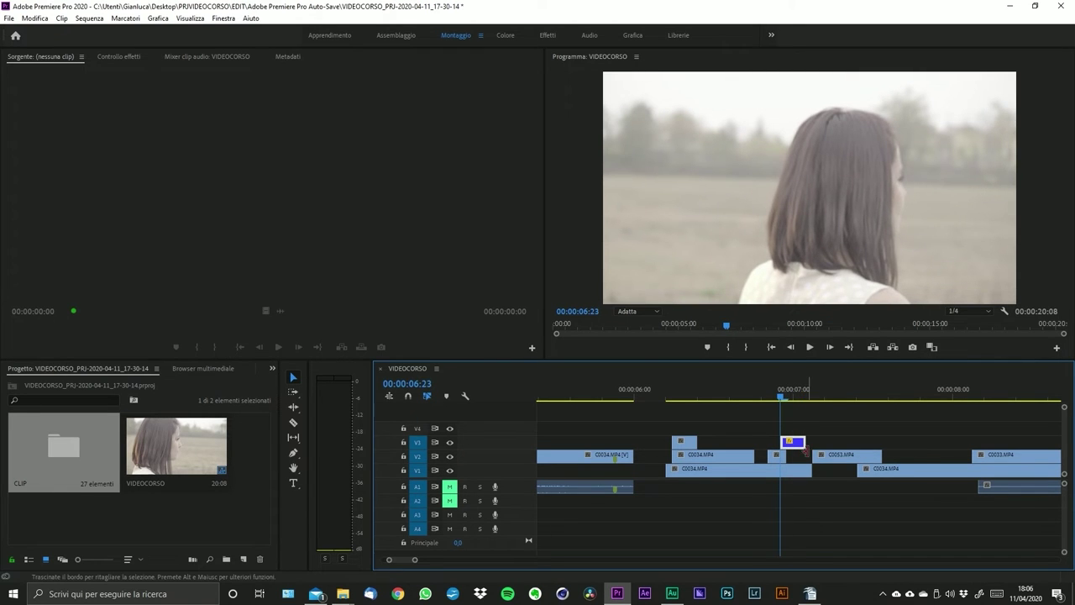
{"action": "left_click_drag", "start_coordinate": [804, 442], "coordinate": [843, 441]}
{"action": "key", "text": "ctrl+r"}
{"action": "left_click", "coordinate": [595, 263]}
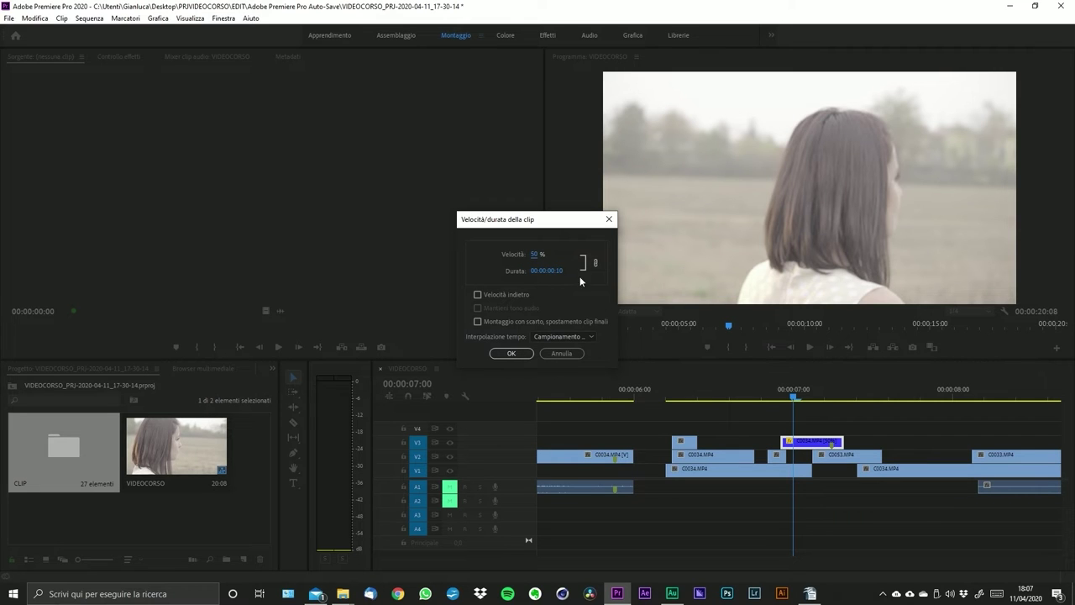
{"action": "left_click", "coordinate": [536, 252]}
{"action": "type", "text": "100"}
{"action": "key", "text": "Return"}
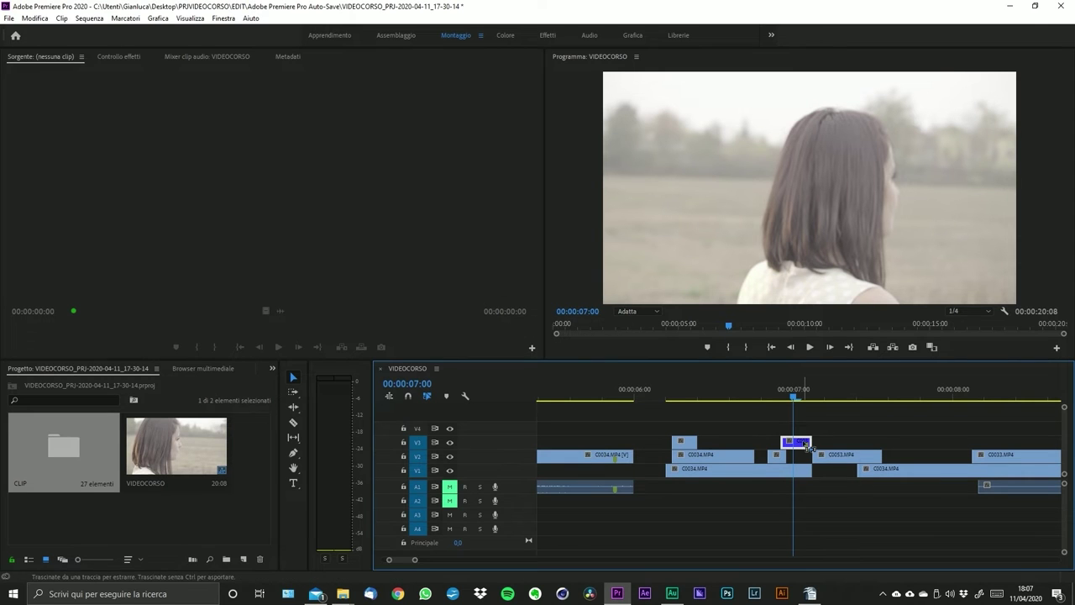
{"action": "key", "text": "ctrl+r"}
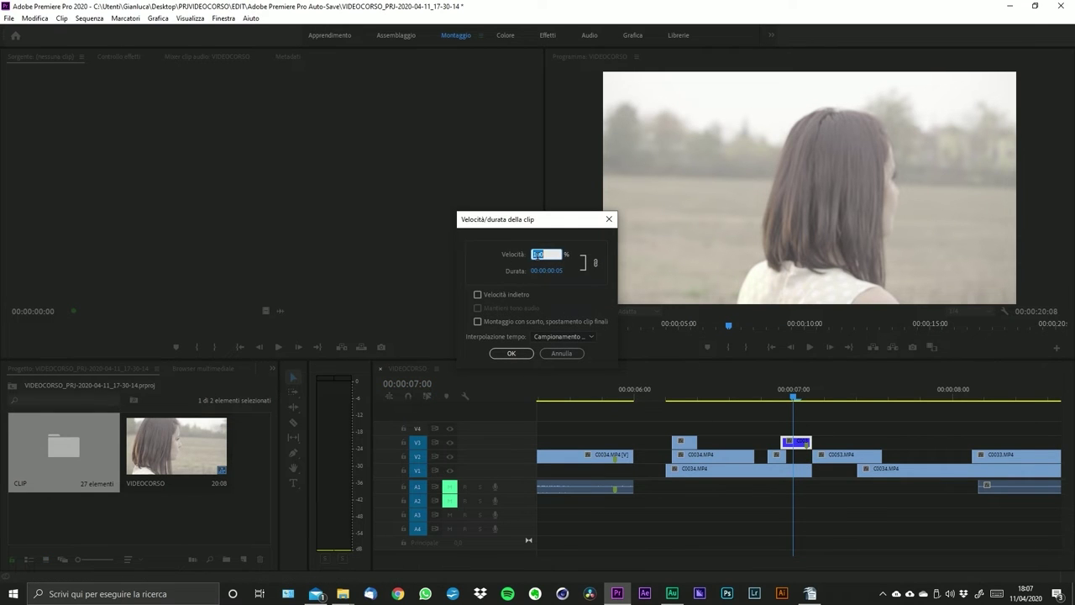
- Scrub the Durata value, then try Velocità values of 50% and 100%
{"action": "left_click", "coordinate": [562, 271]}
{"action": "left_click_drag", "start_coordinate": [564, 271], "coordinate": [526, 272]}
{"action": "left_click", "coordinate": [537, 253]}
{"action": "type", "text": "50"}
{"action": "left_click", "coordinate": [574, 248]}
{"action": "left_click", "coordinate": [532, 254]}
{"action": "type", "text": "100"}
{"action": "left_click", "coordinate": [517, 252]}
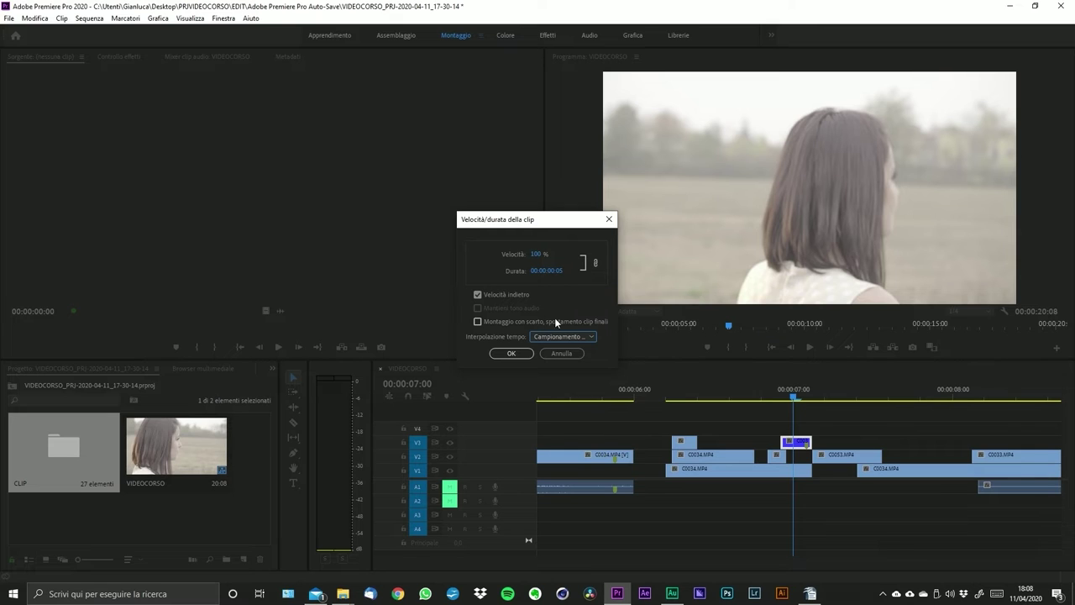
- Keep Frame Sampling interpolation, enable ripple edit for trailing clips, and set speed to 50%
{"action": "left_click", "coordinate": [589, 336]}
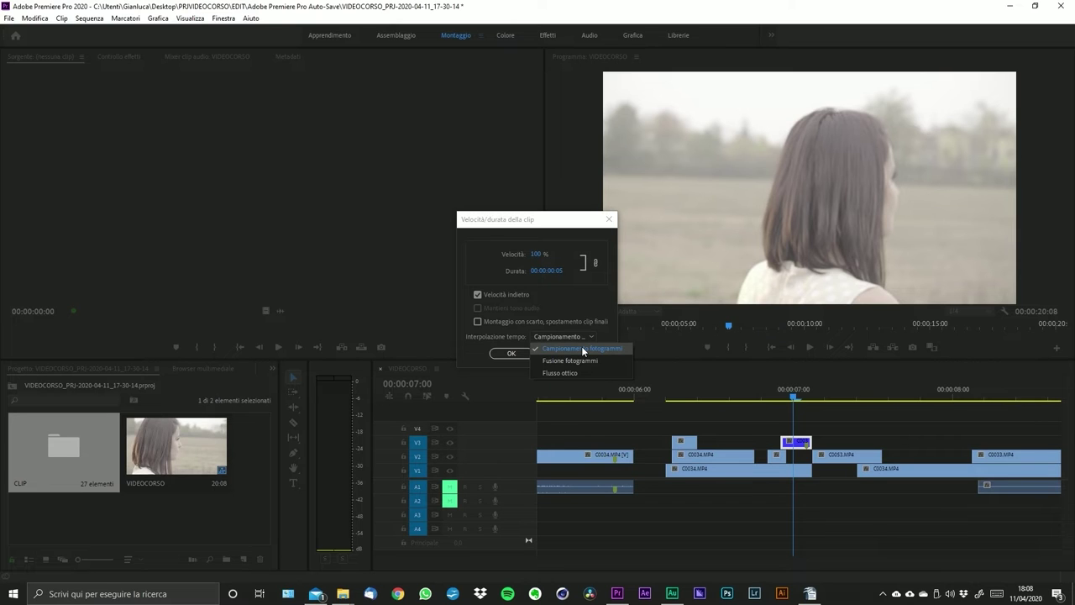
{"action": "left_click", "coordinate": [582, 347]}
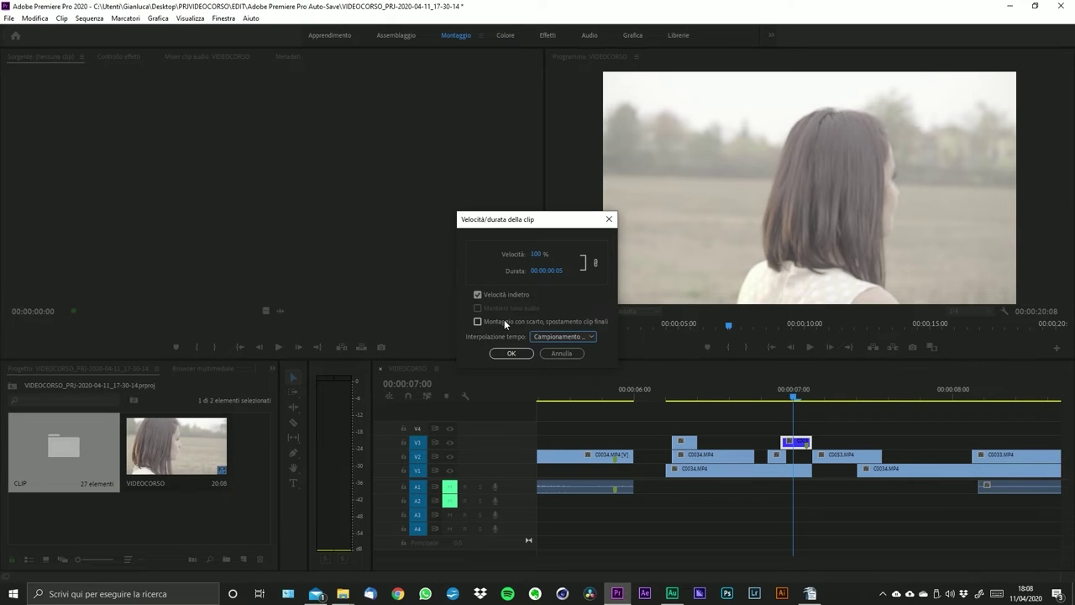
{"action": "left_click", "coordinate": [504, 320]}
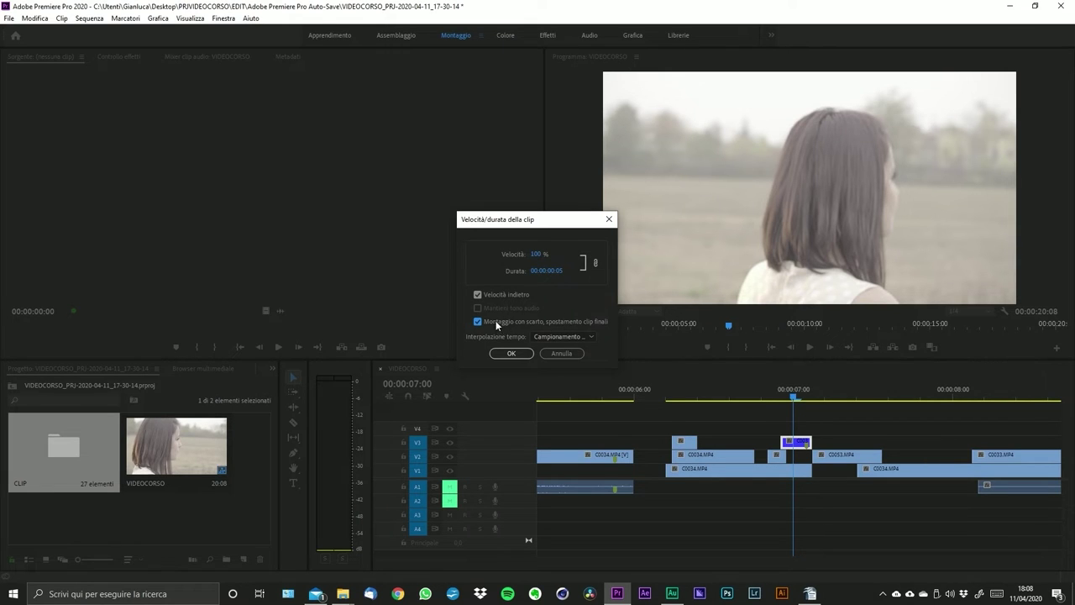
{"action": "left_click", "coordinate": [535, 253]}
{"action": "left_click", "coordinate": [505, 259]}
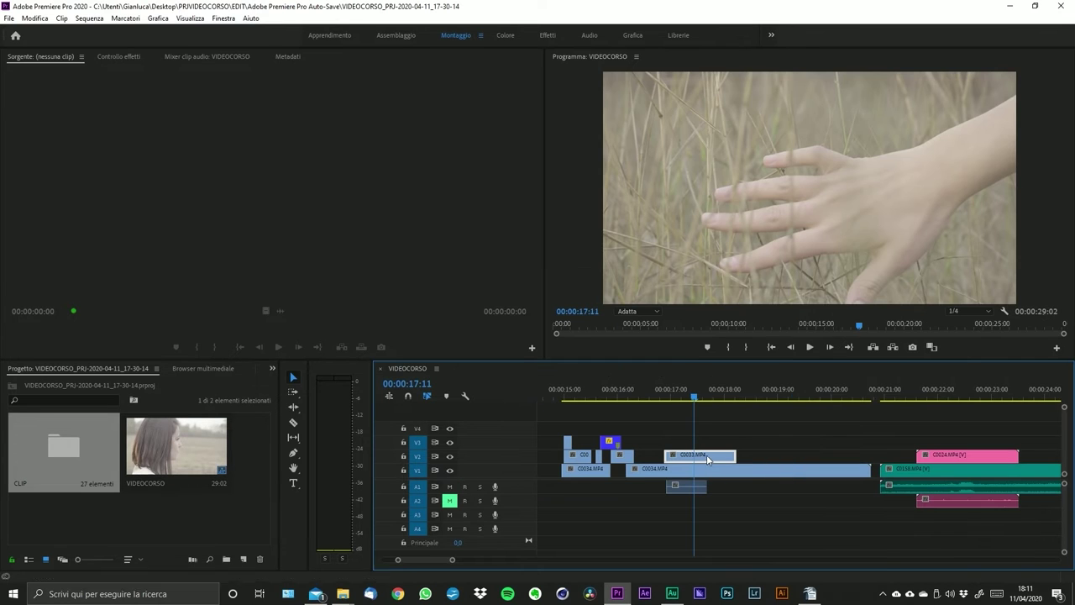
- Confirm Opzioni di fermo fotogramma on C0033.MP4 with Ferma su checked, then scrub to 00:00:17:13
{"action": "right_click", "coordinate": [708, 458]}
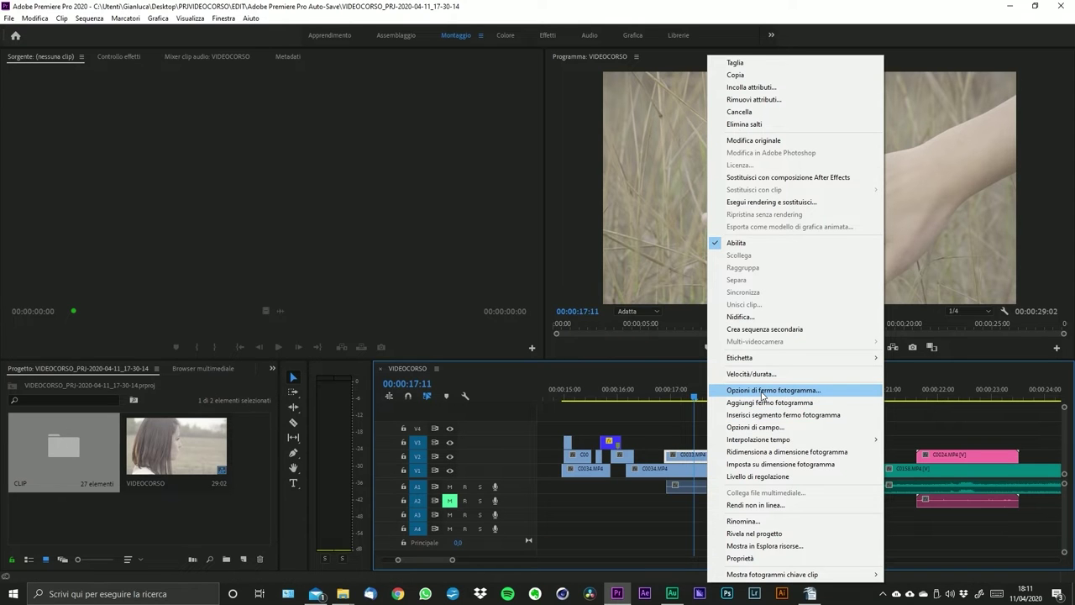
{"action": "left_click", "coordinate": [763, 391]}
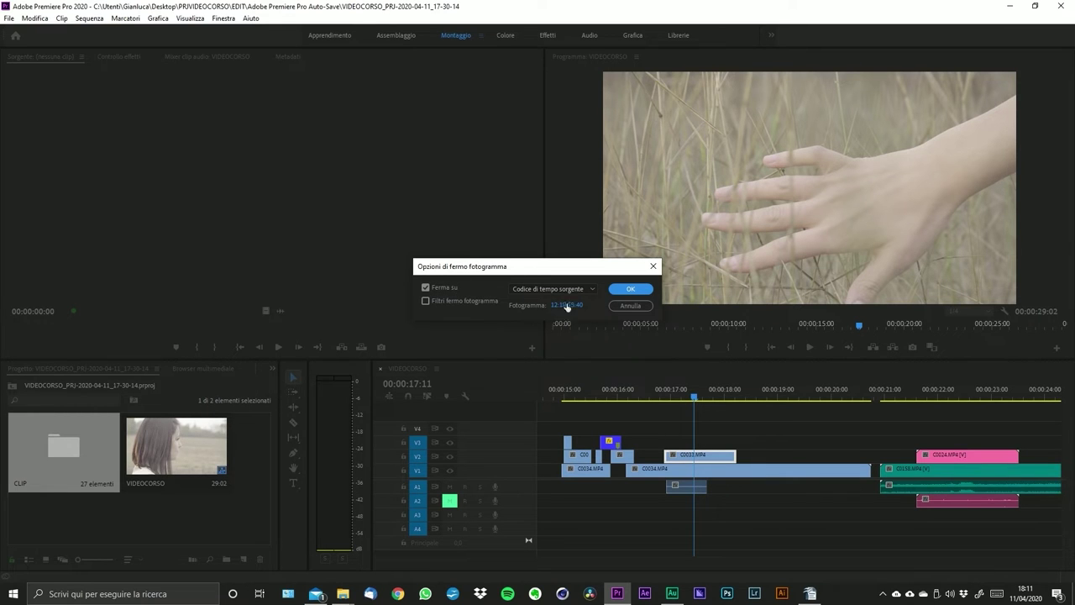
{"action": "left_click", "coordinate": [628, 288]}
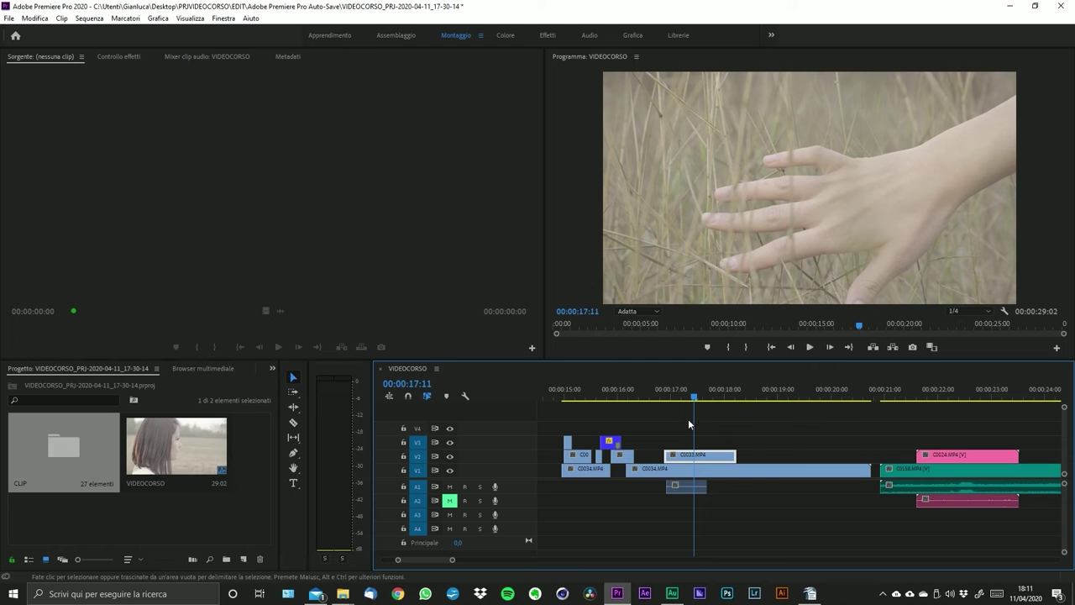
{"action": "left_click", "coordinate": [669, 392]}
{"action": "left_click_drag", "start_coordinate": [668, 393], "coordinate": [719, 398]}
- Add a frame hold to C0033 at the playhead and stretch the frozen piece to about 00:00:21
{"action": "right_click", "coordinate": [713, 457]}
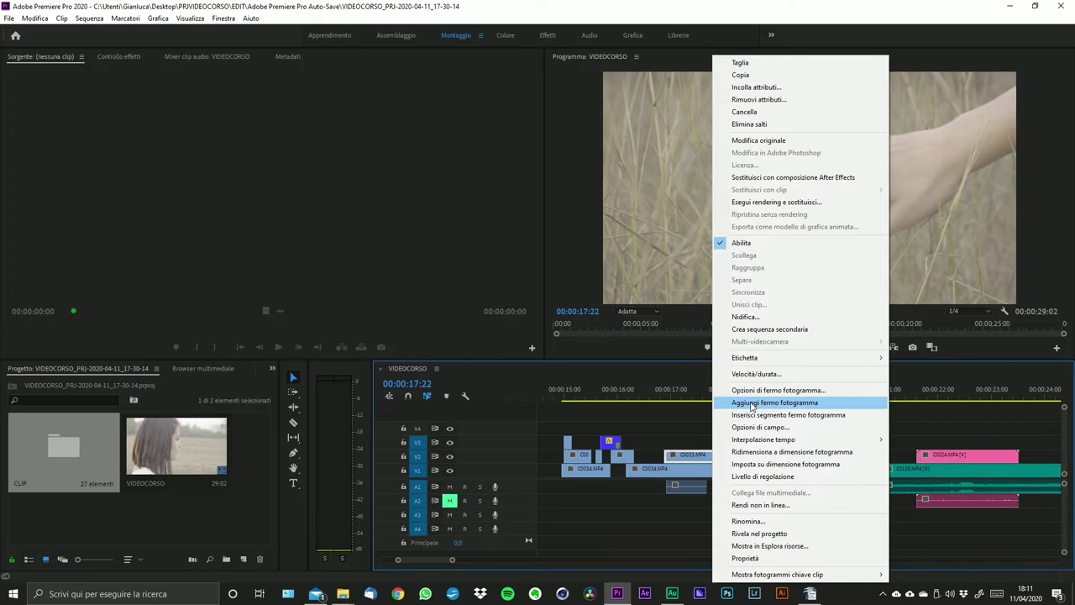
{"action": "left_click", "coordinate": [751, 404]}
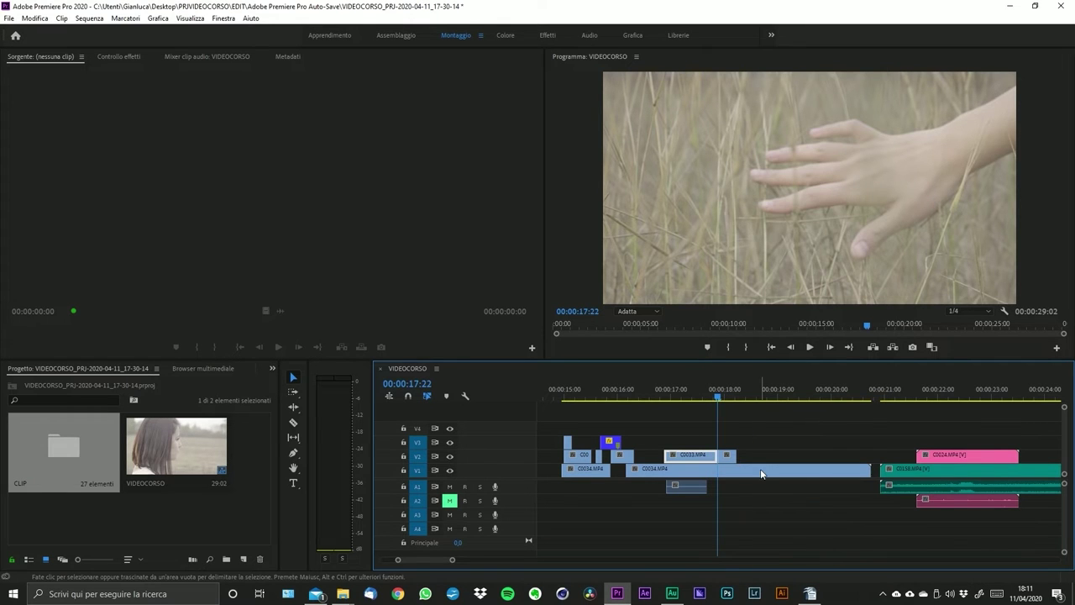
{"action": "left_click", "coordinate": [714, 398]}
{"action": "left_click_drag", "start_coordinate": [714, 398], "coordinate": [739, 400]}
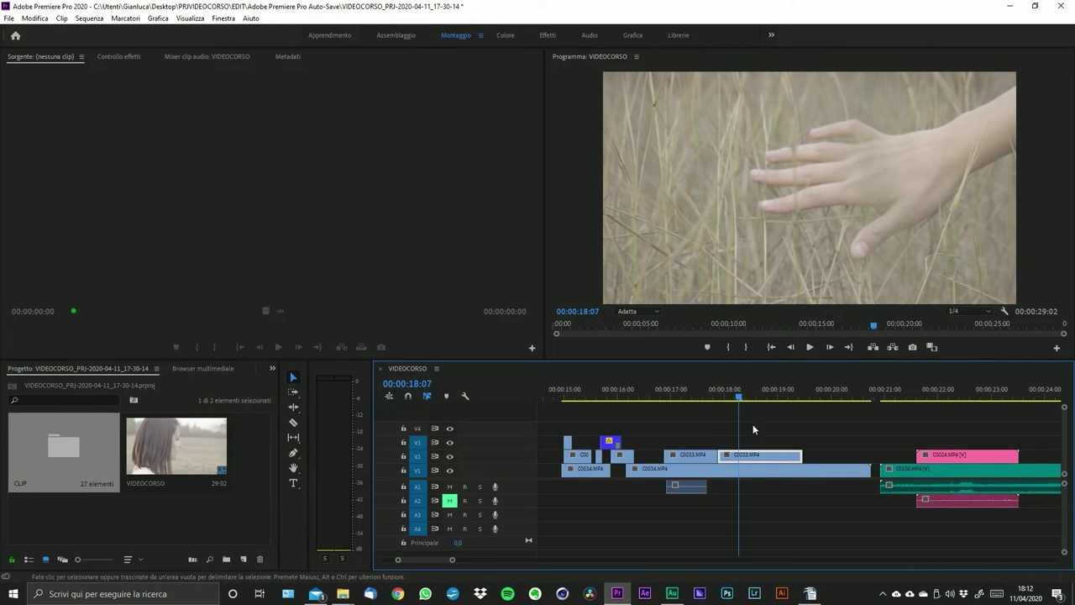
{"action": "left_click_drag", "start_coordinate": [802, 456], "coordinate": [853, 457]}
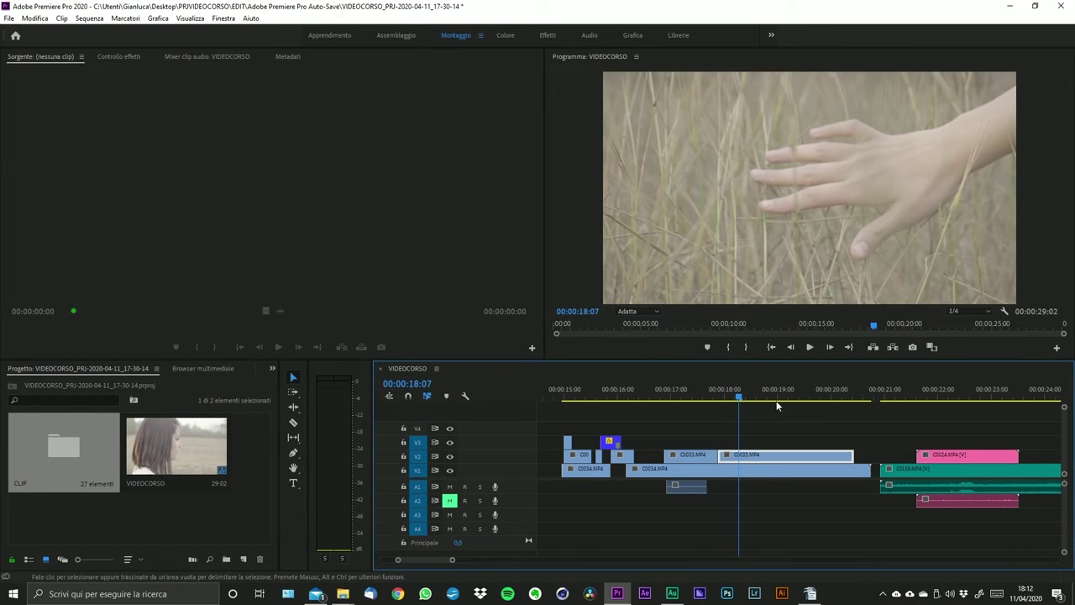
{"action": "left_click", "coordinate": [705, 398]}
{"action": "left_click_drag", "start_coordinate": [706, 398], "coordinate": [717, 397]}
{"action": "left_click", "coordinate": [757, 454]}
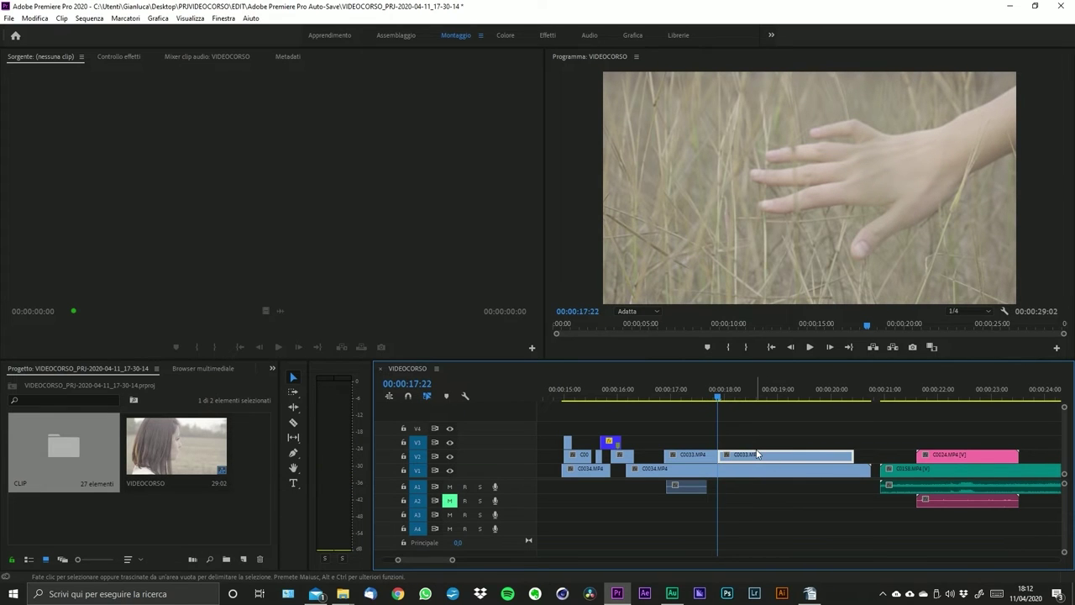
- Insert a freeze-frame segment into the V1 C0034 clip and scale it to frame size
{"action": "right_click", "coordinate": [693, 455]}
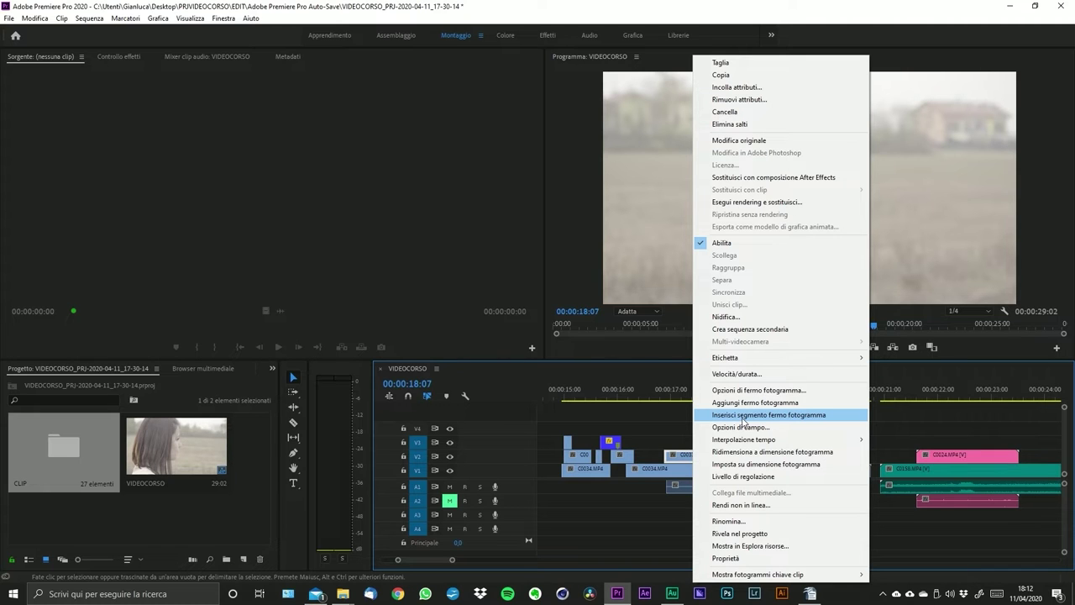
{"action": "left_click", "coordinate": [744, 414]}
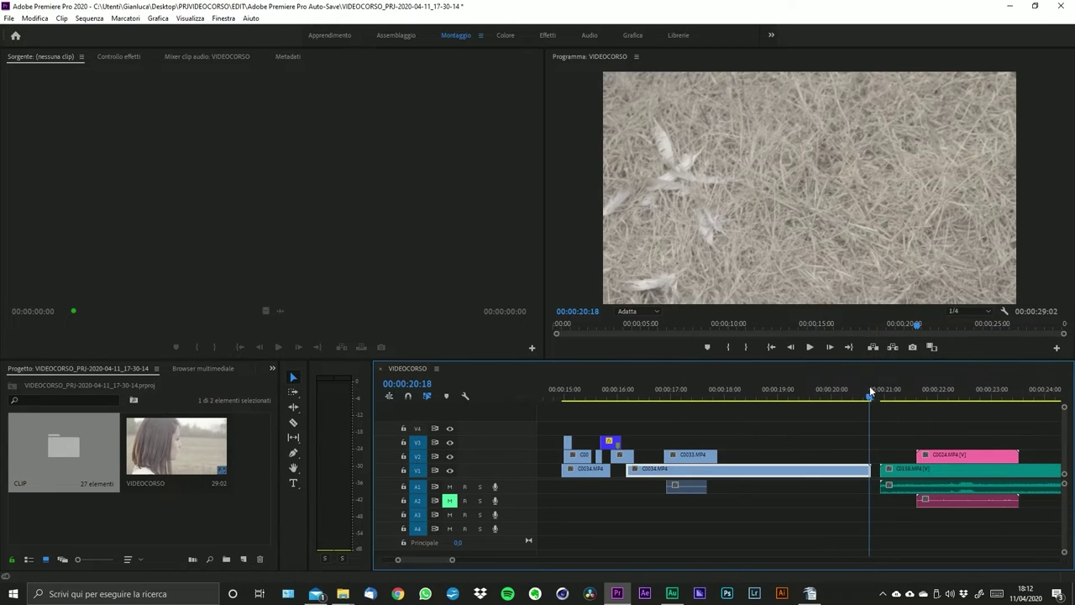
{"action": "right_click", "coordinate": [863, 471]}
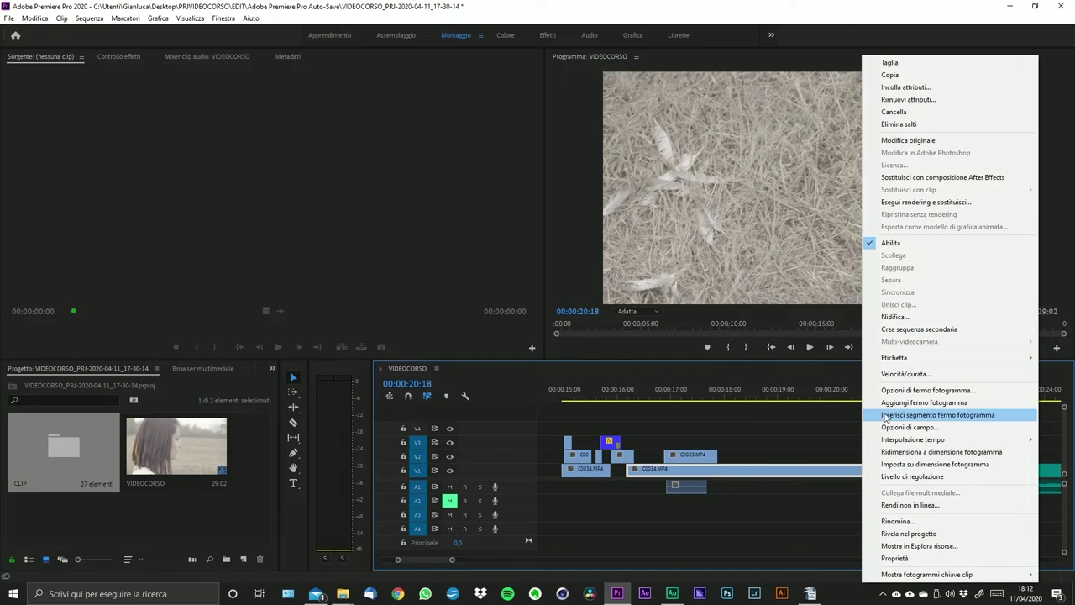
{"action": "left_click", "coordinate": [914, 464]}
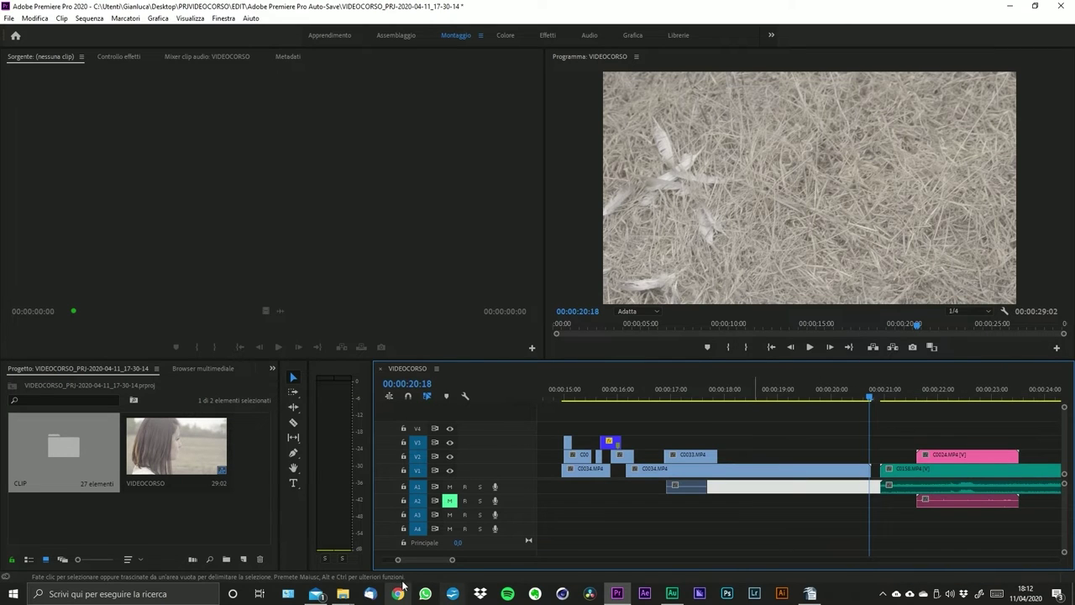
{"action": "mouse_move", "coordinate": [453, 562]}
{"action": "left_mouse_down"}
{"action": "mouse_move", "coordinate": [486, 562]}
{"action": "mouse_move", "coordinate": [468, 560]}
{"action": "left_mouse_up"}
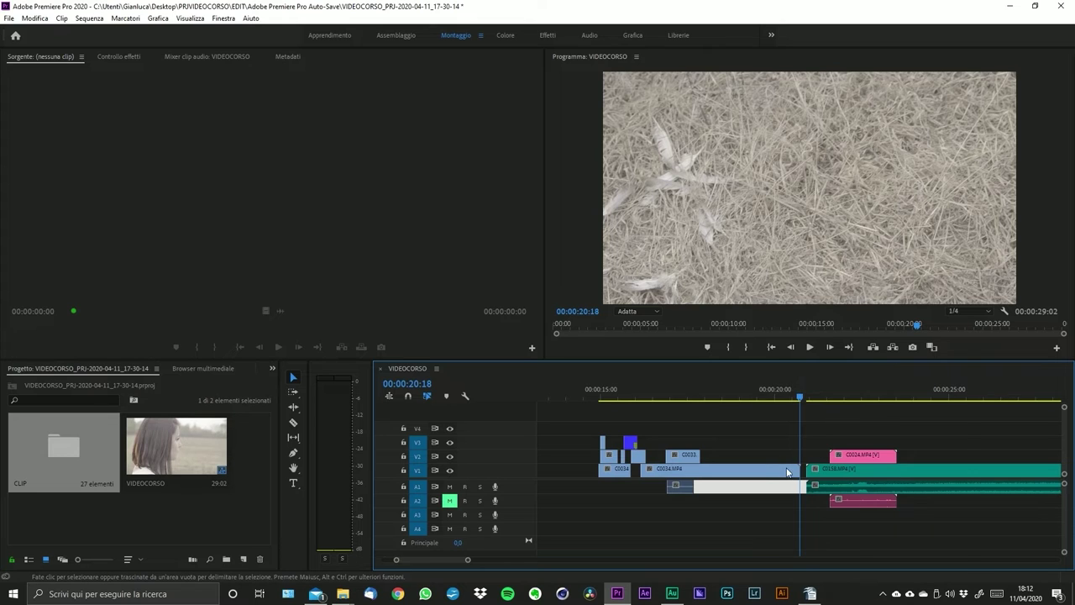
- Insert a freeze-frame segment at the playhead and delete the C0034.MP4 piece after it
{"action": "right_click", "coordinate": [788, 470]}
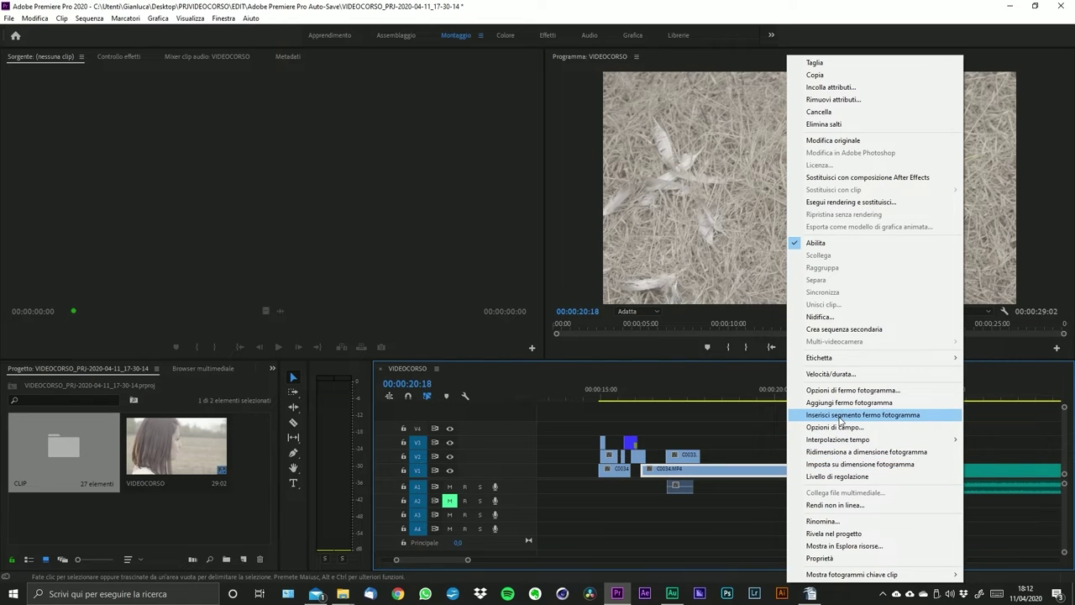
{"action": "left_click", "coordinate": [840, 415]}
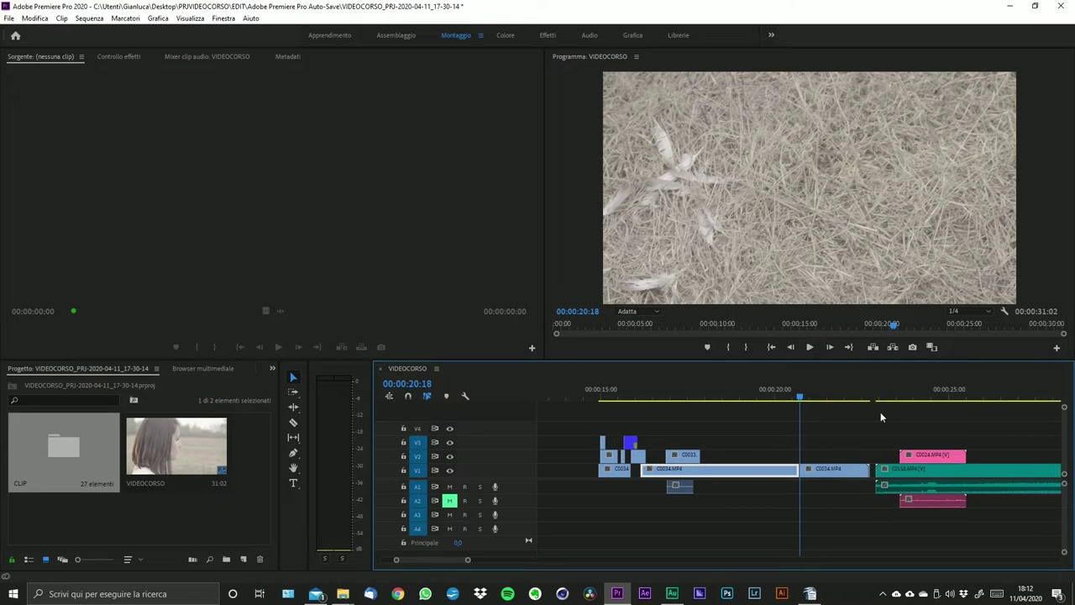
{"action": "left_click_drag", "start_coordinate": [823, 454], "coordinate": [871, 484]}
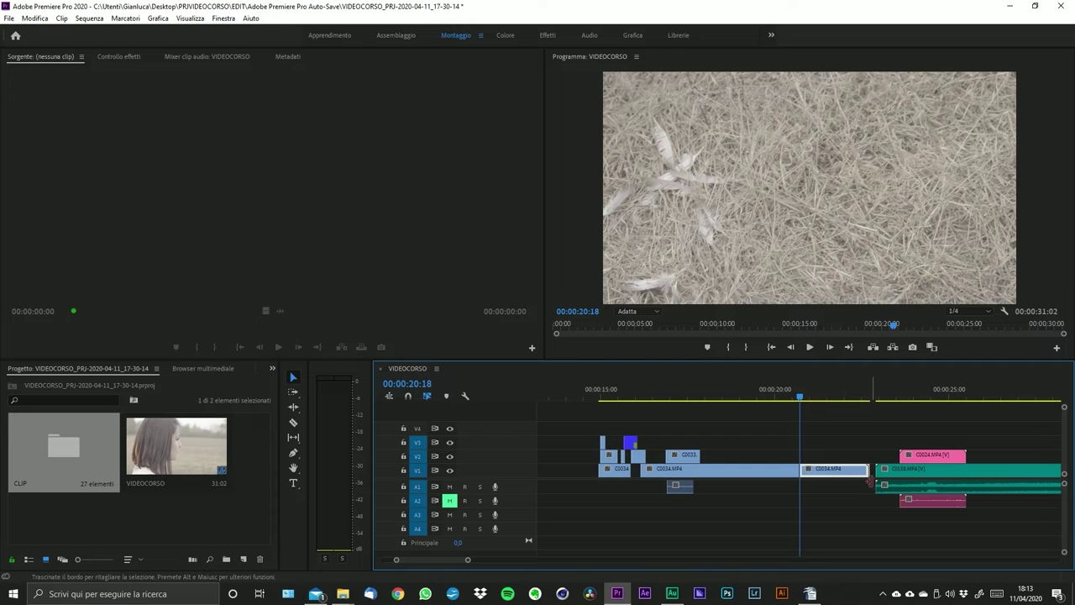
{"action": "key", "text": "Delete"}
- Insert a freeze-frame segment at 00:00:18:23 and delete the leftover C0034.MP4 piece near 00:00:20
{"action": "left_click", "coordinate": [760, 398]}
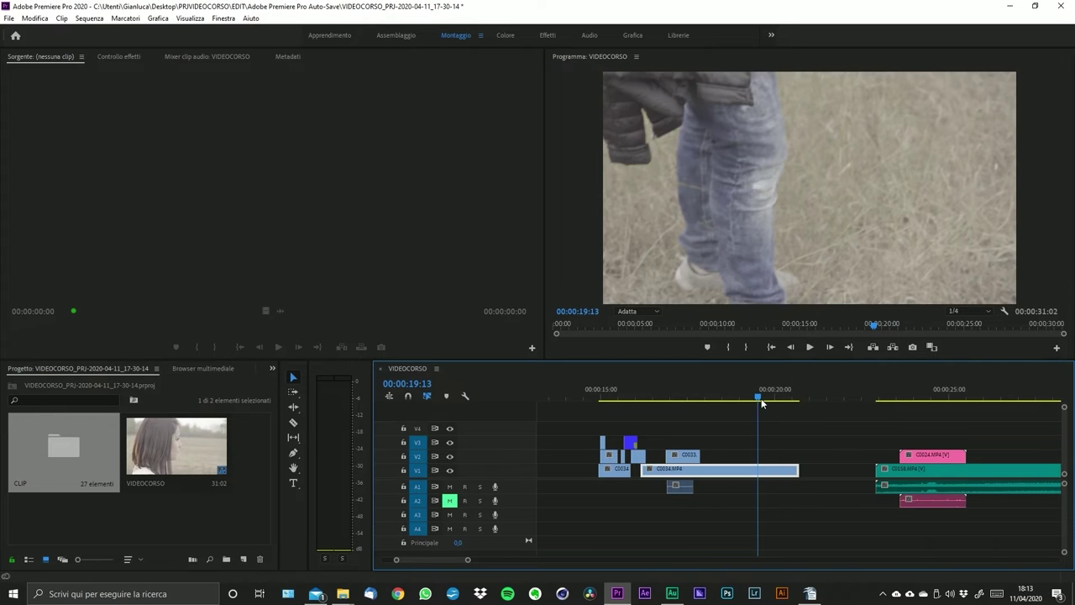
{"action": "left_click", "coordinate": [738, 398]}
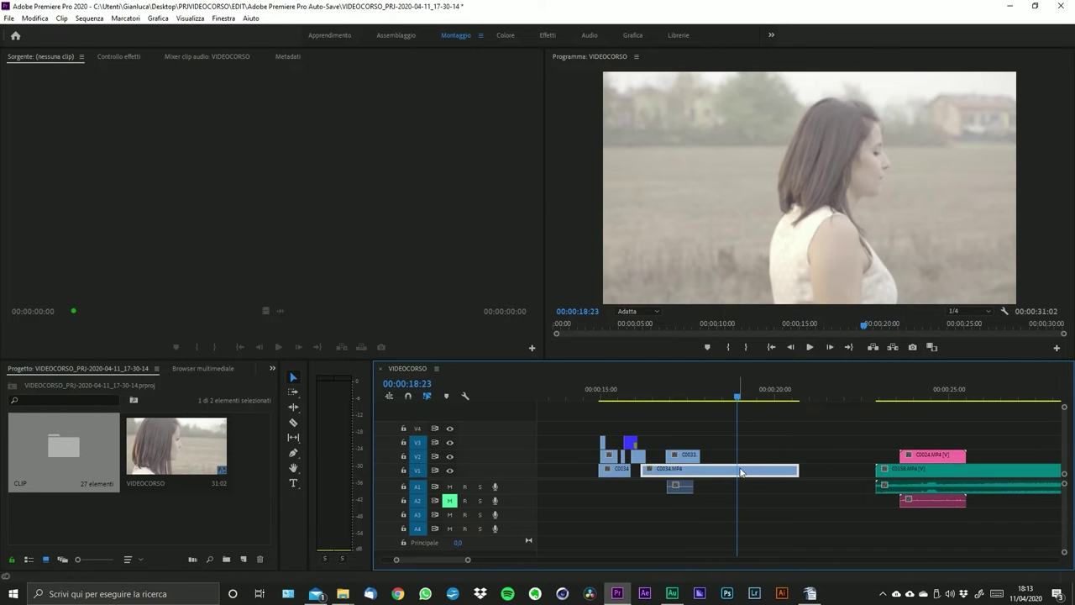
{"action": "right_click", "coordinate": [740, 472]}
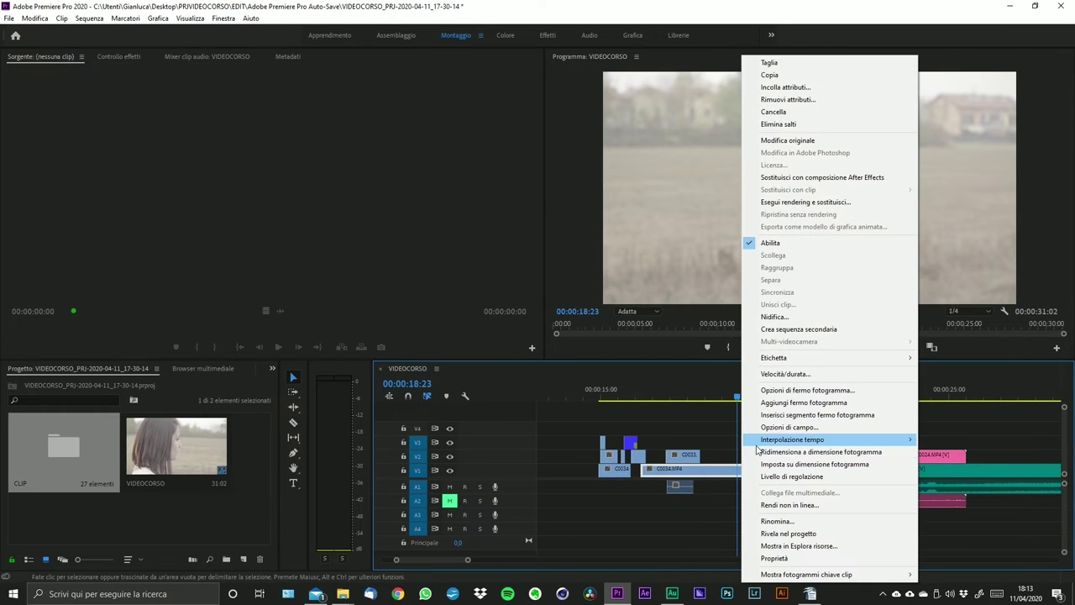
{"action": "left_click", "coordinate": [818, 390]}
{"action": "key", "text": "Escape"}
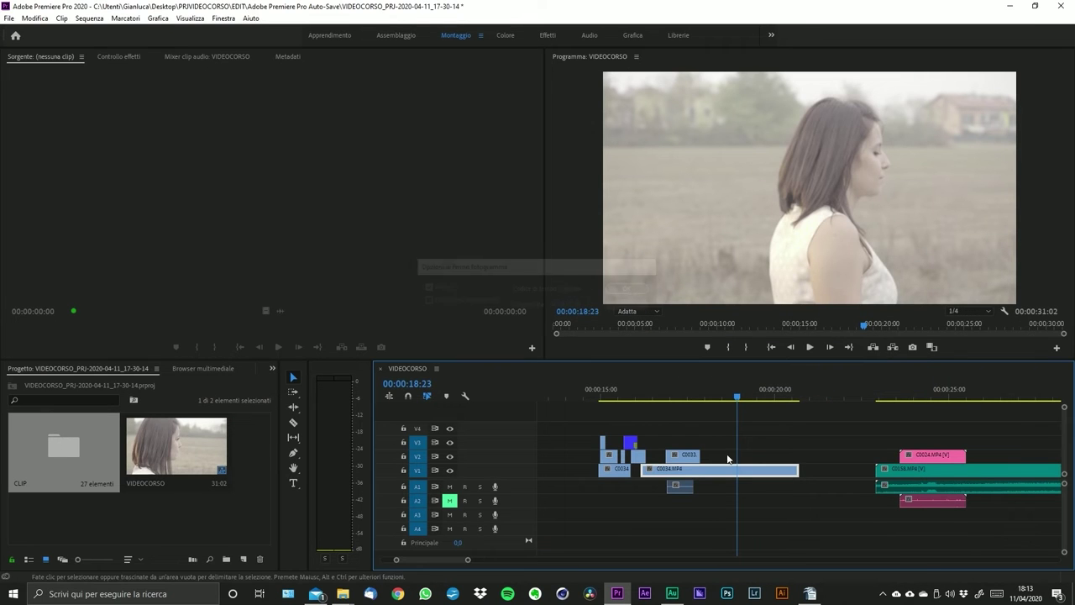
{"action": "right_click", "coordinate": [754, 475]}
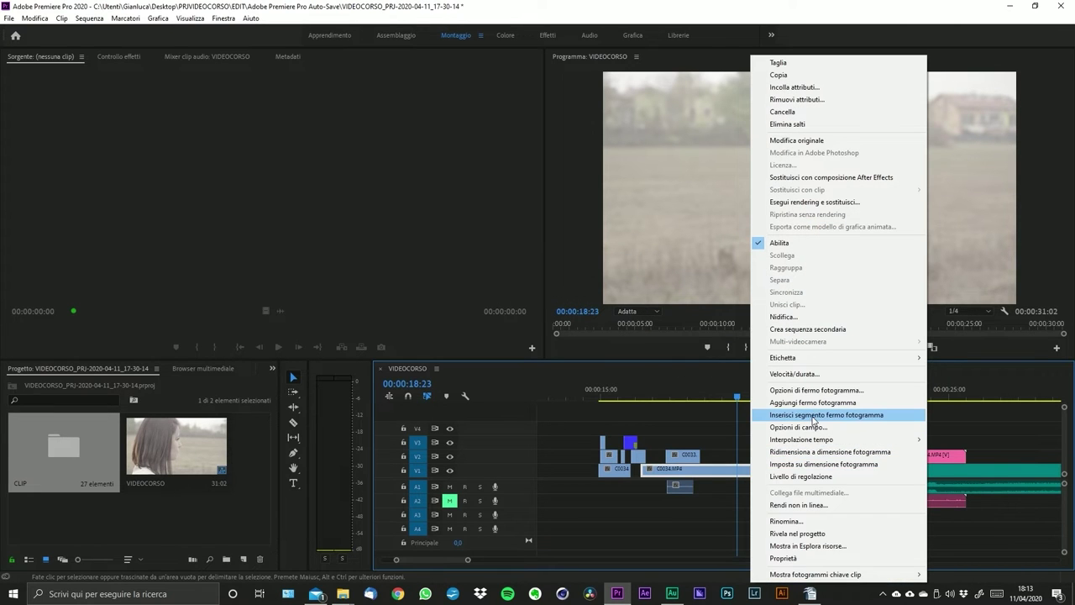
{"action": "left_click", "coordinate": [814, 415]}
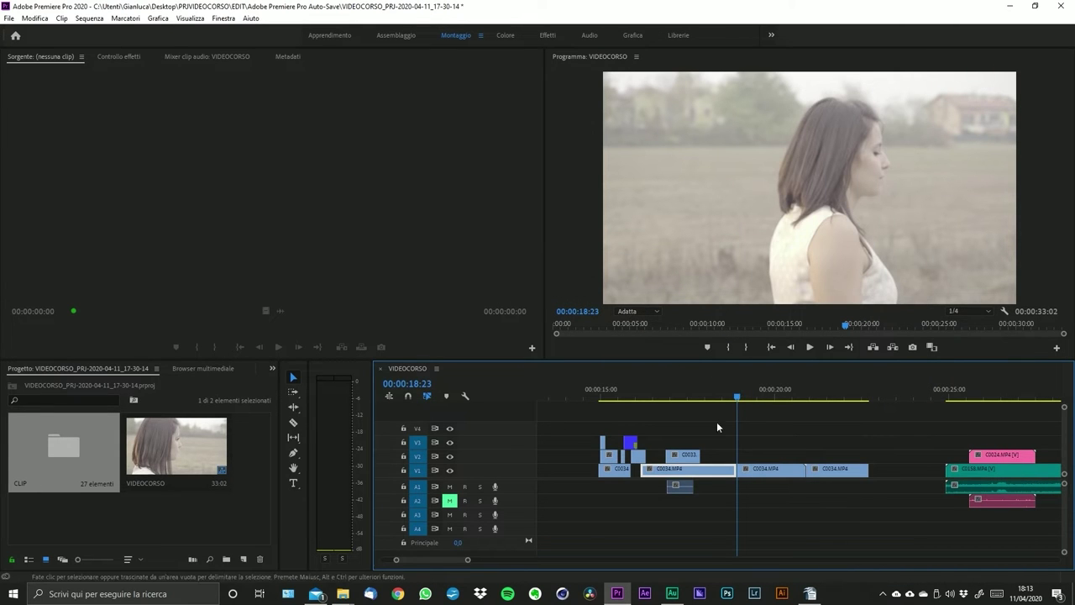
{"action": "left_click_drag", "start_coordinate": [740, 400], "coordinate": [772, 420]}
{"action": "mouse_move", "coordinate": [468, 563]}
{"action": "left_mouse_down"}
{"action": "mouse_move", "coordinate": [440, 561]}
{"action": "mouse_move", "coordinate": [470, 561]}
{"action": "mouse_move", "coordinate": [451, 561]}
{"action": "left_mouse_up"}
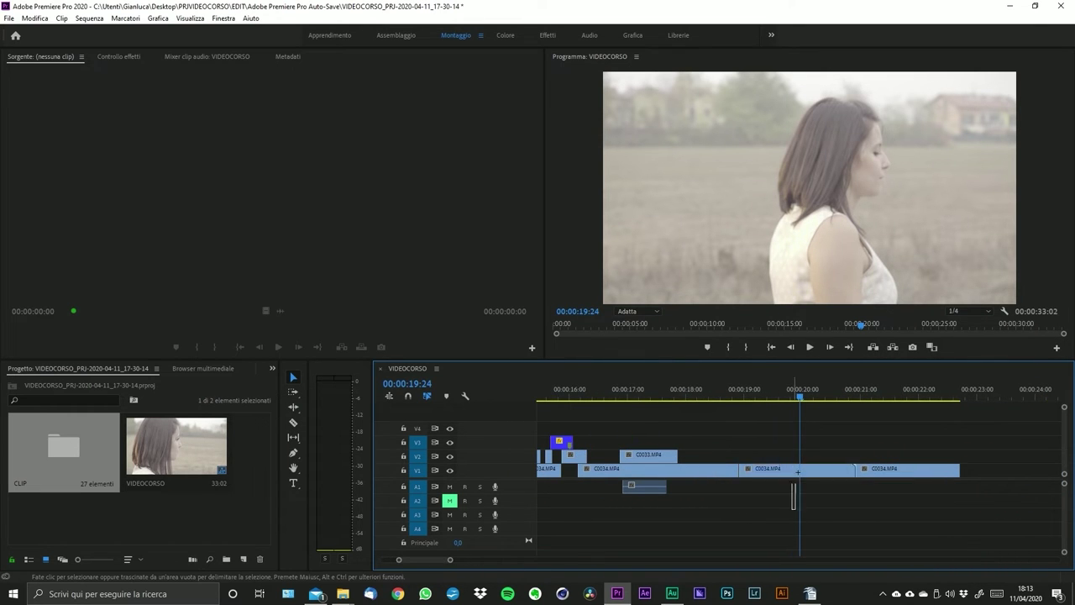
{"action": "key", "text": "Delete"}
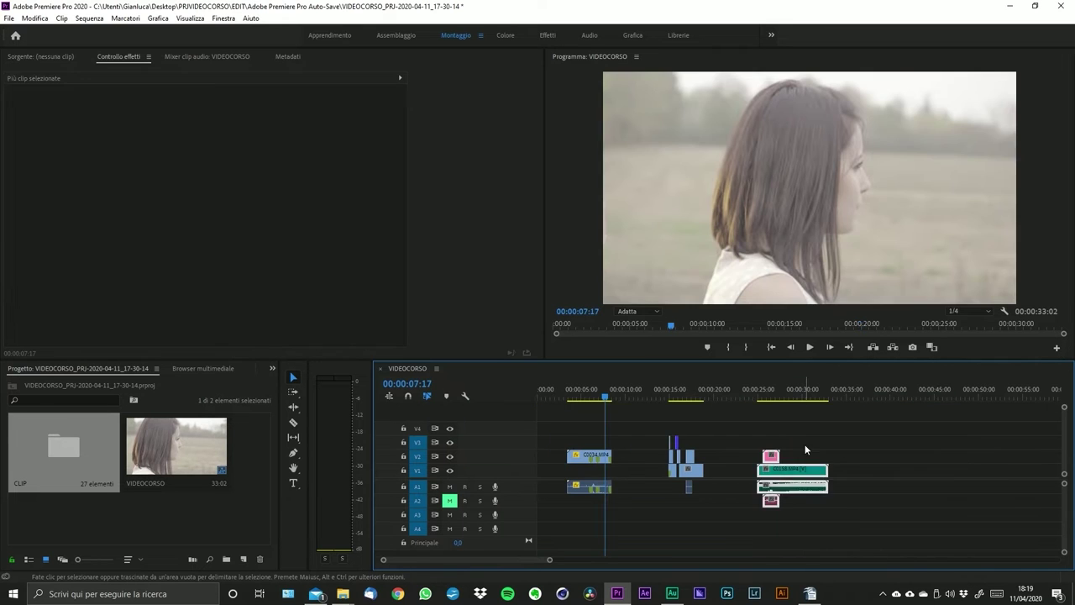
{"action": "right_click", "coordinate": [785, 472]}
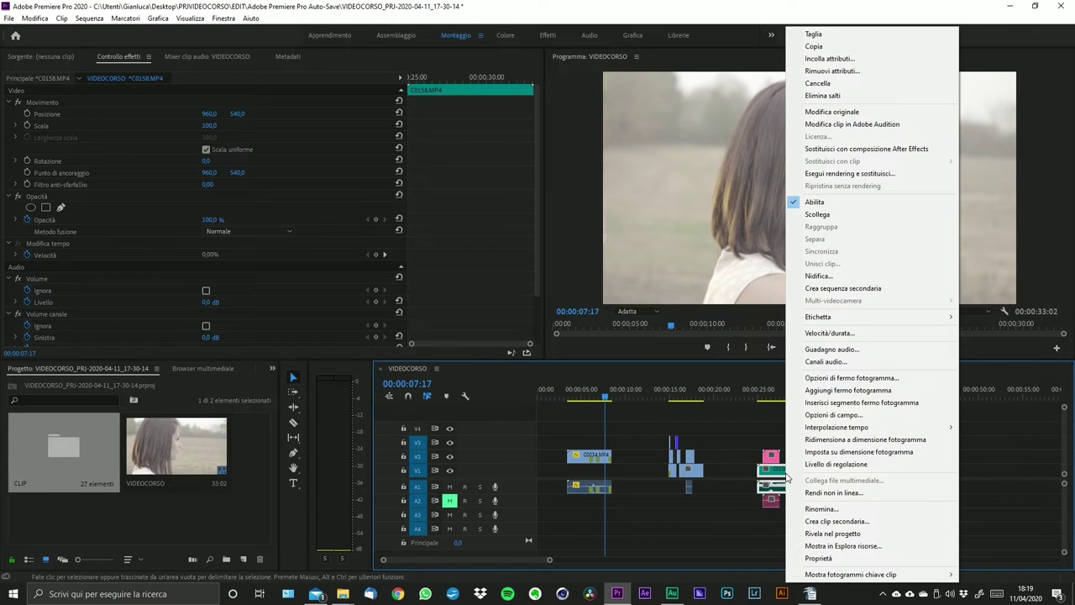
- Move the playhead to 00:00:28:05 and mute audio track A1
{"action": "left_click", "coordinate": [761, 395]}
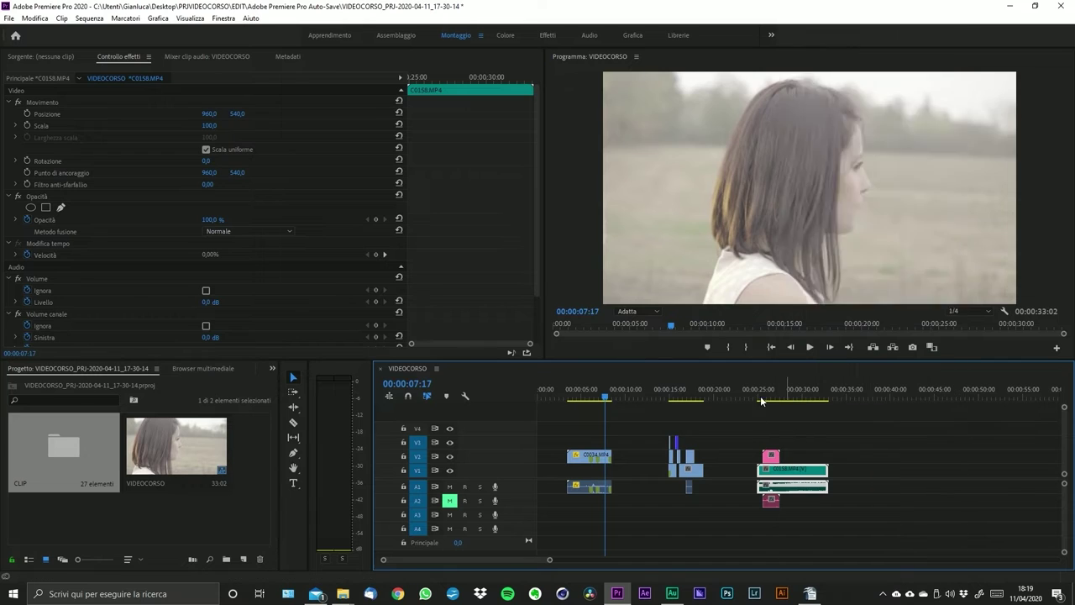
{"action": "left_click", "coordinate": [785, 392]}
{"action": "left_click", "coordinate": [449, 486]}
- Try Rename on the C0158 clip and cancel, then start a subclip named C0158.MP4.ClipSecondaria001 and cancel it too
{"action": "right_click", "coordinate": [804, 476]}
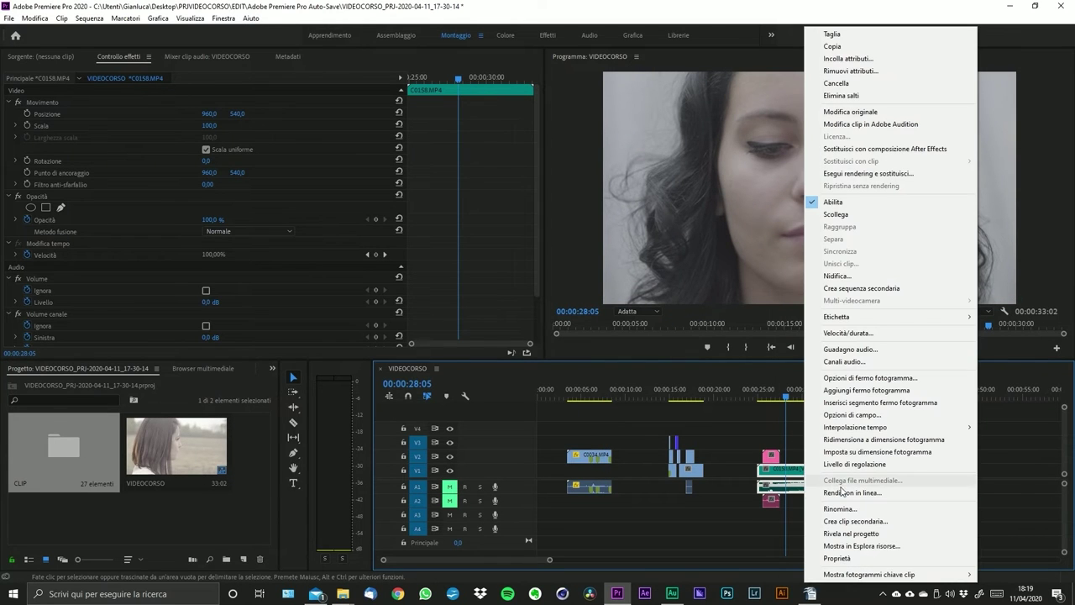
{"action": "left_click", "coordinate": [843, 509]}
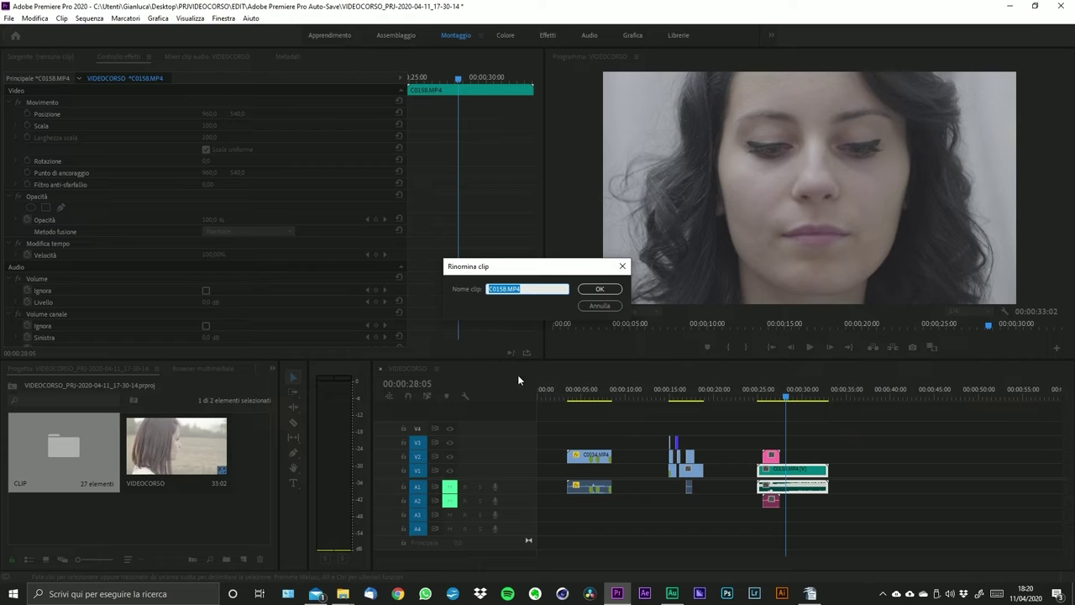
{"action": "left_click", "coordinate": [596, 307]}
{"action": "right_click", "coordinate": [810, 477]}
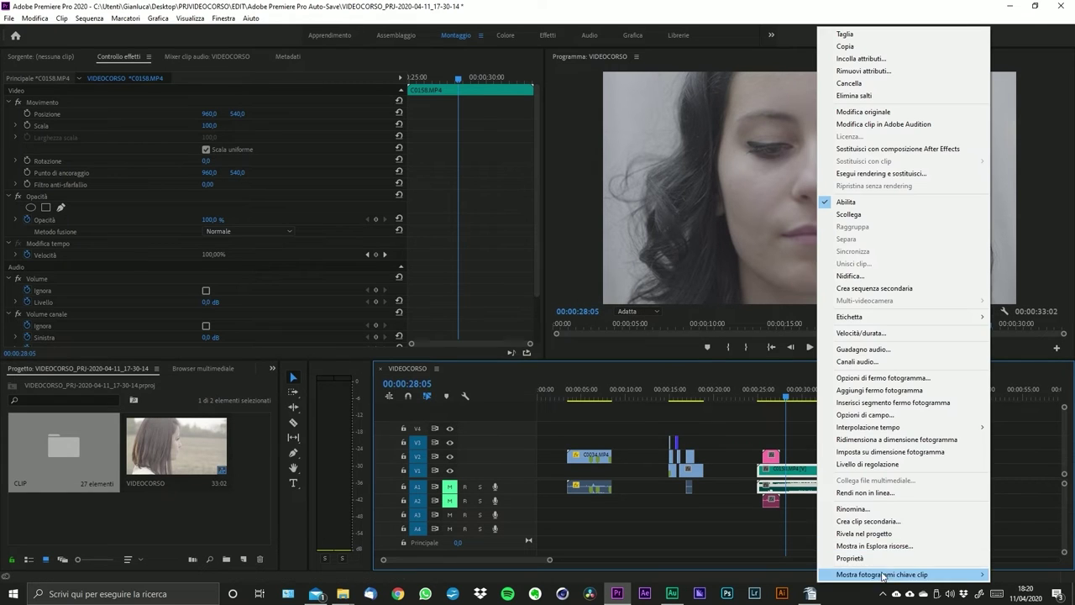
{"action": "left_click", "coordinate": [865, 520]}
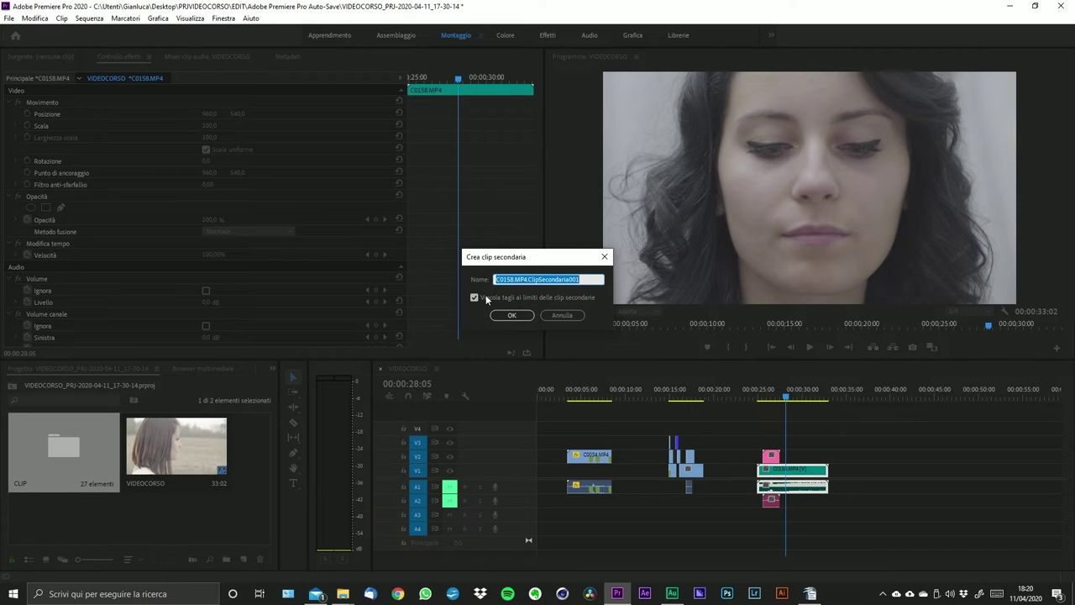
{"action": "left_click", "coordinate": [546, 315]}
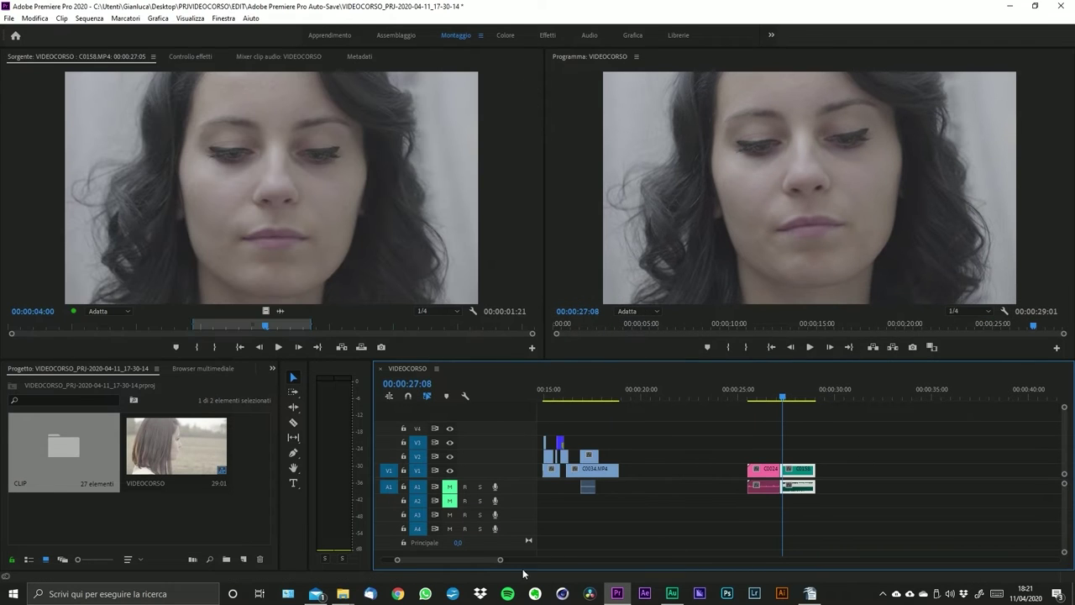
- Zoom in around 00:00:27:10 and reveal C0158 in its RAGAZZA CASA project bin, then close the bin
{"action": "left_click_drag", "start_coordinate": [500, 559], "coordinate": [467, 560]}
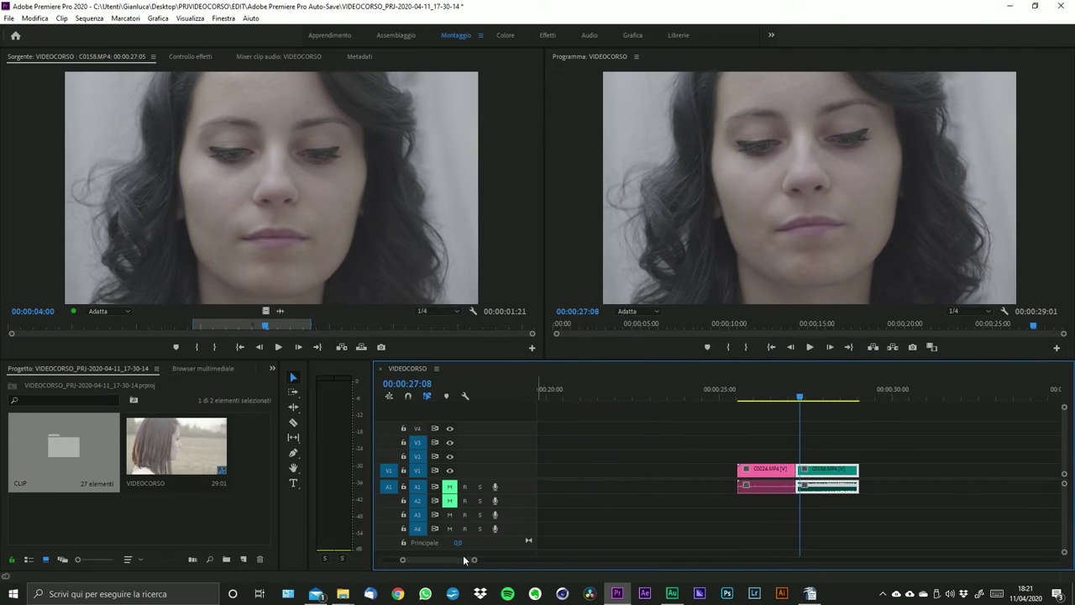
{"action": "scroll", "coordinate": [520, 559], "scroll_direction": "down", "scroll_amount": 3}
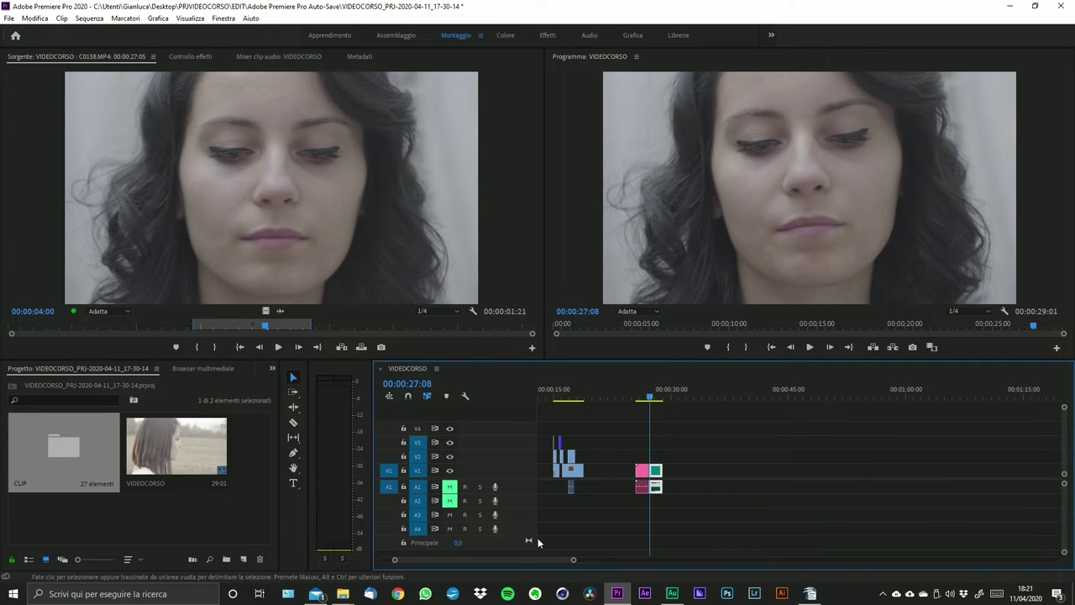
{"action": "left_click_drag", "start_coordinate": [574, 559], "coordinate": [466, 559]}
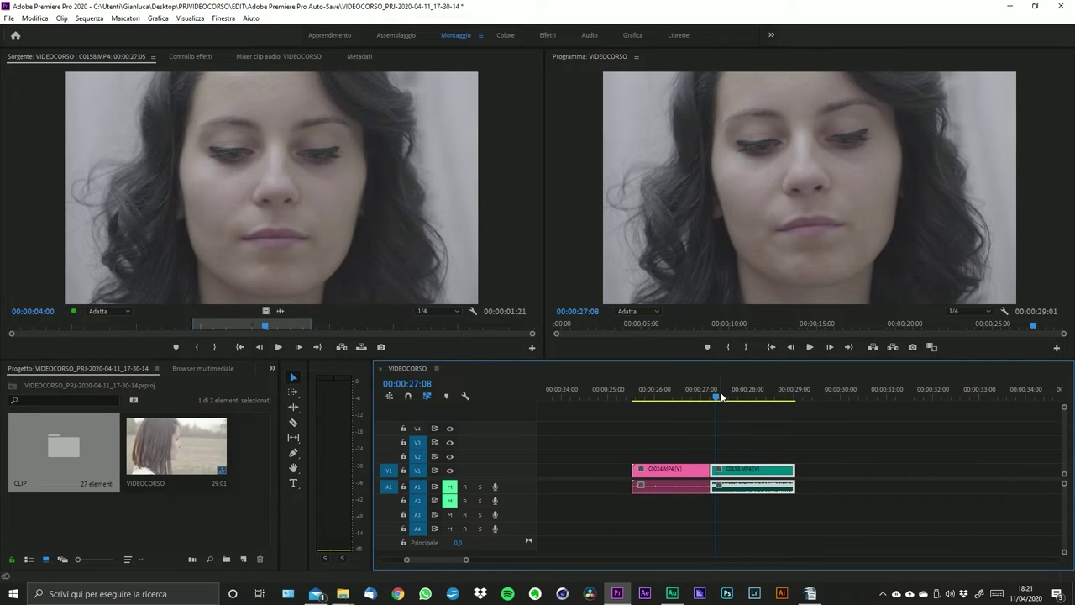
{"action": "left_click", "coordinate": [721, 397]}
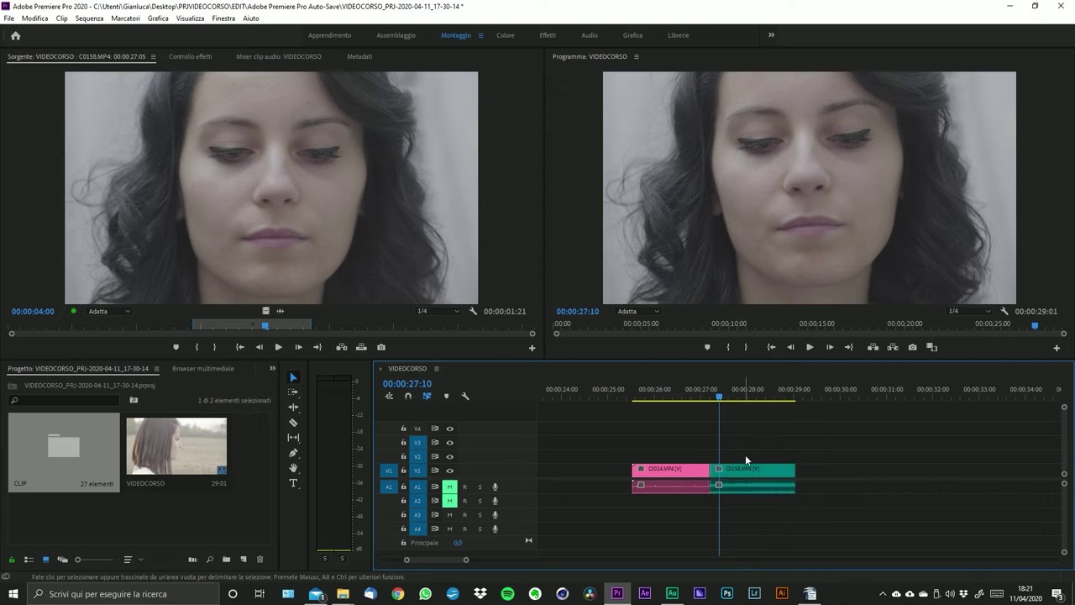
{"action": "right_click", "coordinate": [756, 476]}
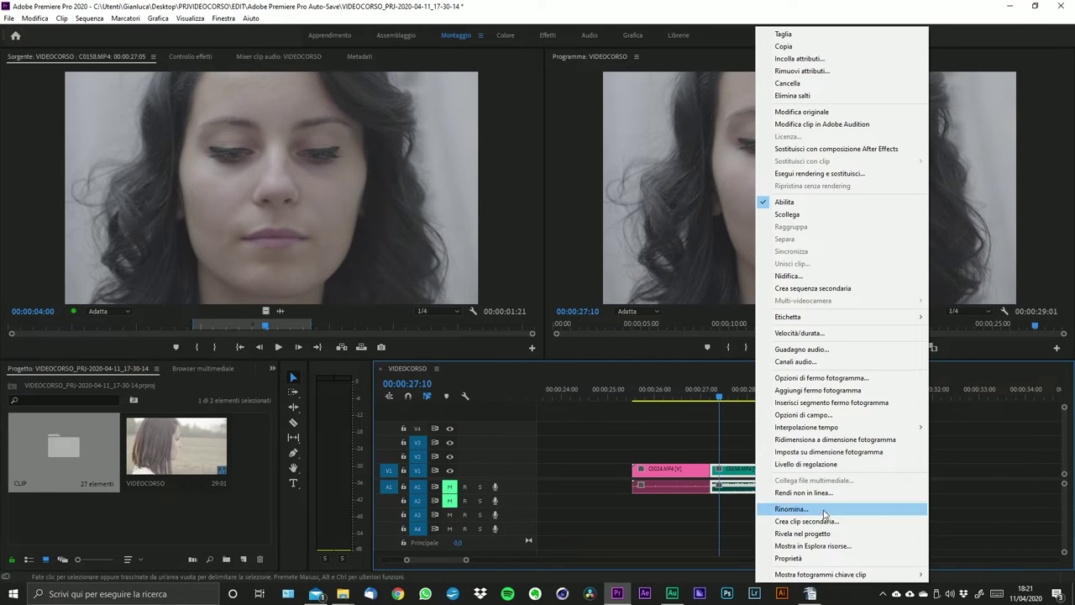
{"action": "left_click", "coordinate": [833, 534]}
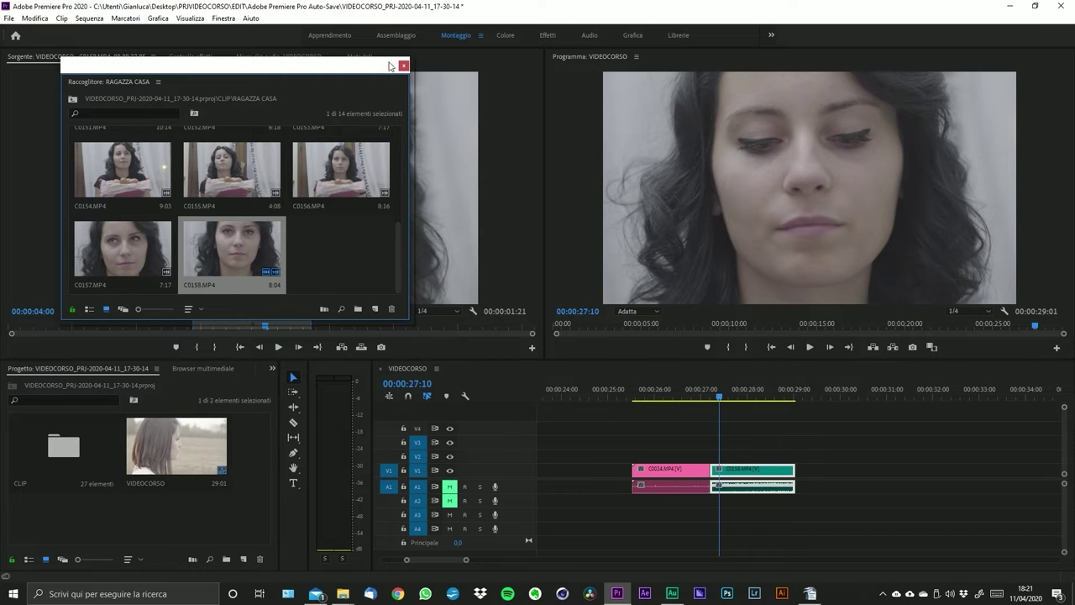
{"action": "left_click", "coordinate": [403, 64]}
- Select the two timeline clips and show C0158's source file in File Explorer
{"action": "left_click_drag", "start_coordinate": [753, 439], "coordinate": [756, 484]}
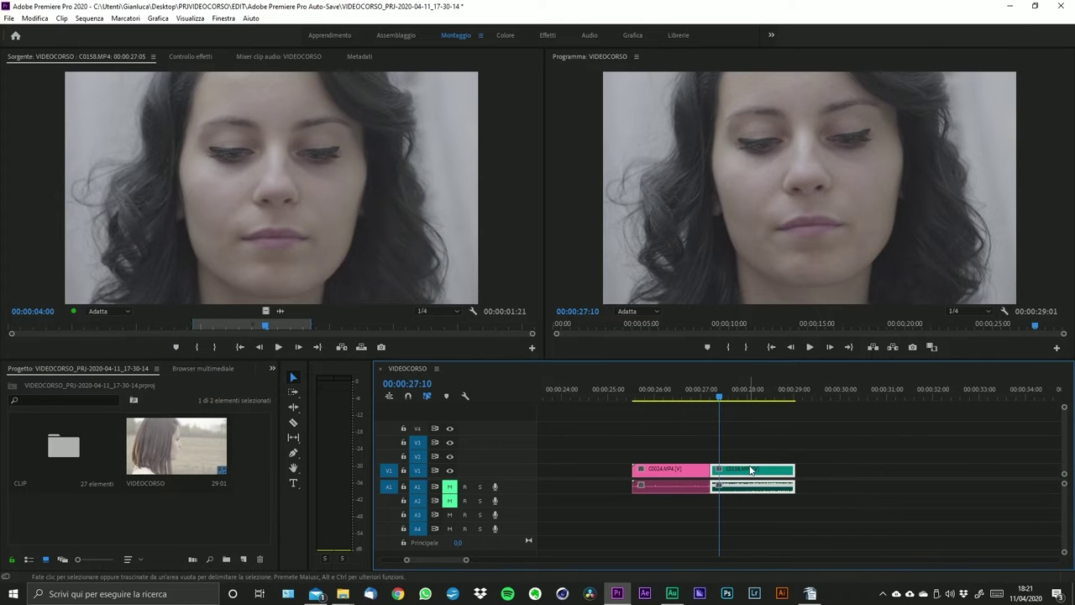
{"action": "right_click", "coordinate": [751, 481]}
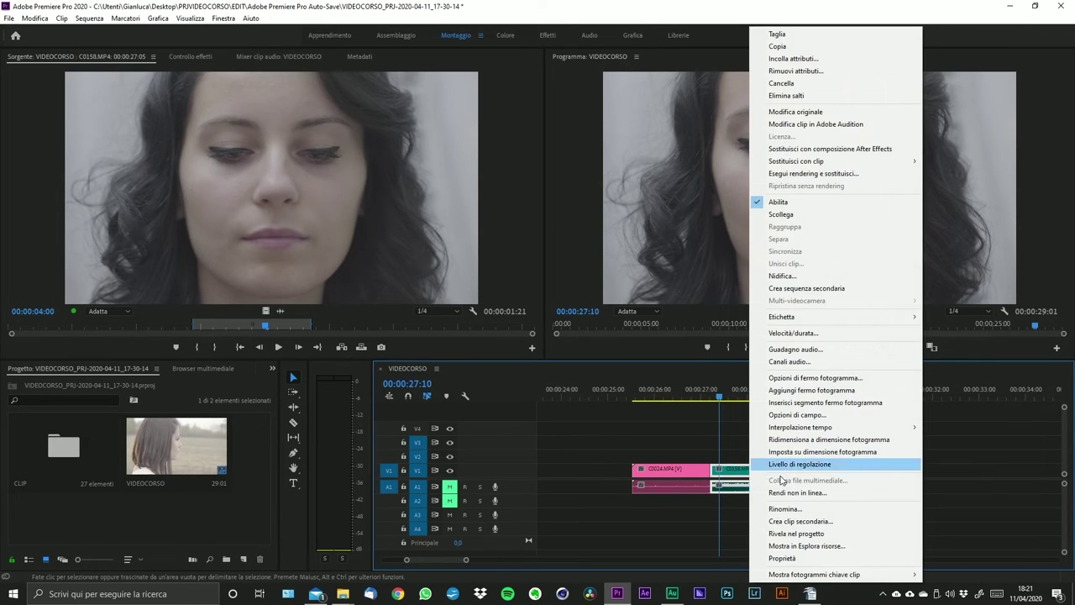
{"action": "left_click", "coordinate": [807, 546]}
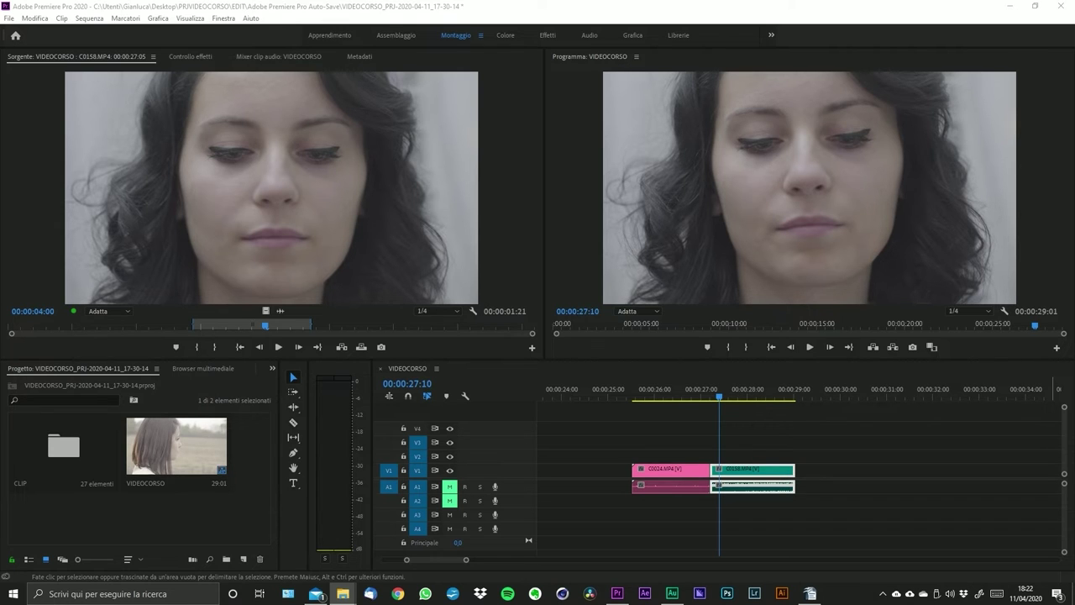
{"action": "key", "text": "alt+Tab"}
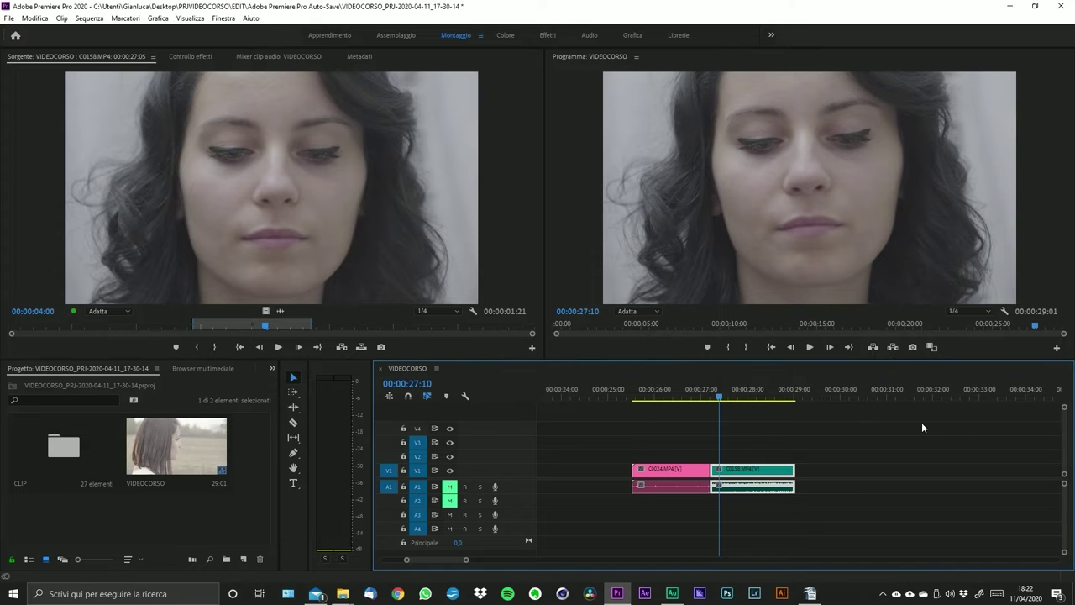
{"action": "right_click", "coordinate": [745, 467]}
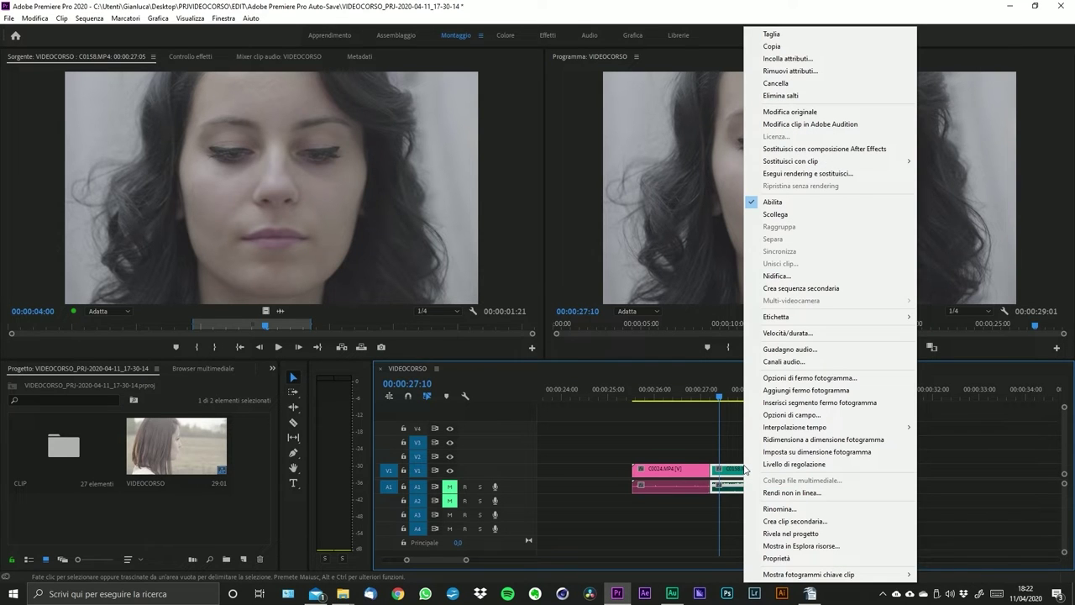
{"action": "left_click", "coordinate": [776, 558]}
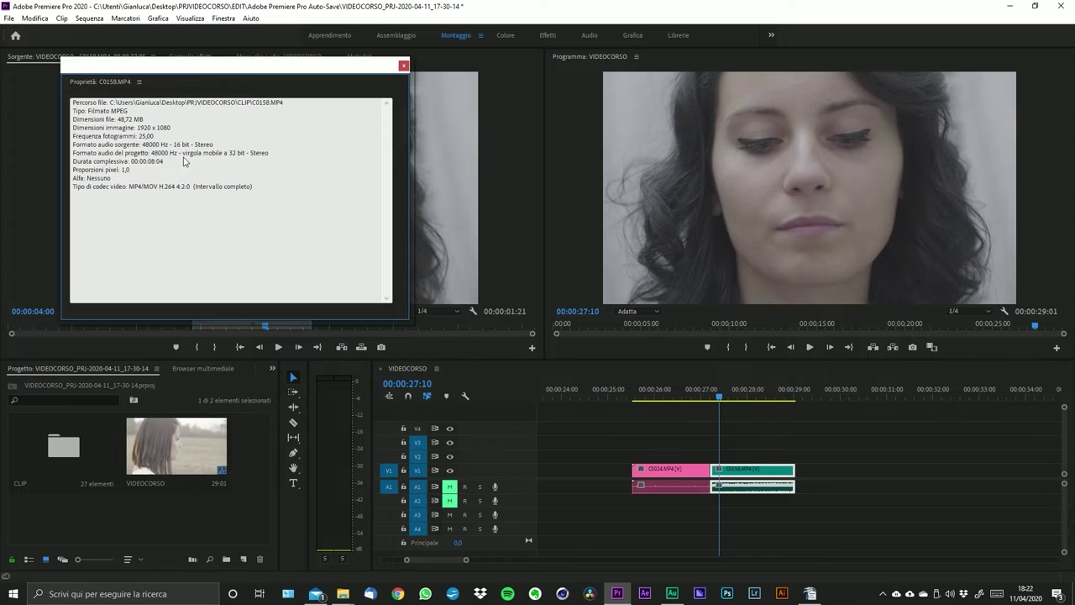
{"action": "left_click_drag", "start_coordinate": [232, 67], "coordinate": [703, 228]}
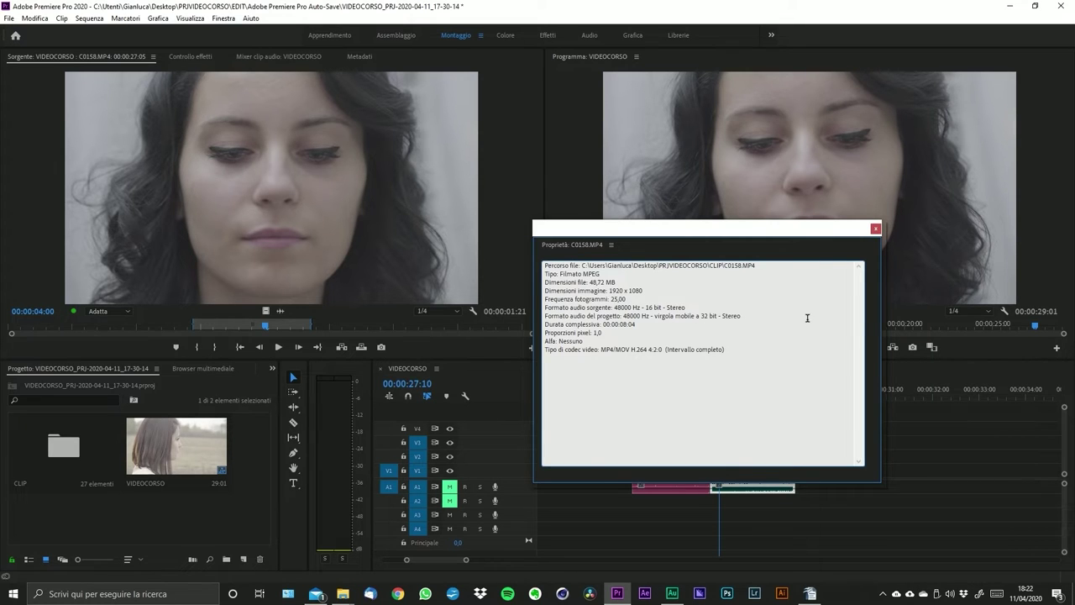
{"action": "left_click", "coordinate": [875, 230]}
{"action": "left_click", "coordinate": [837, 452]}
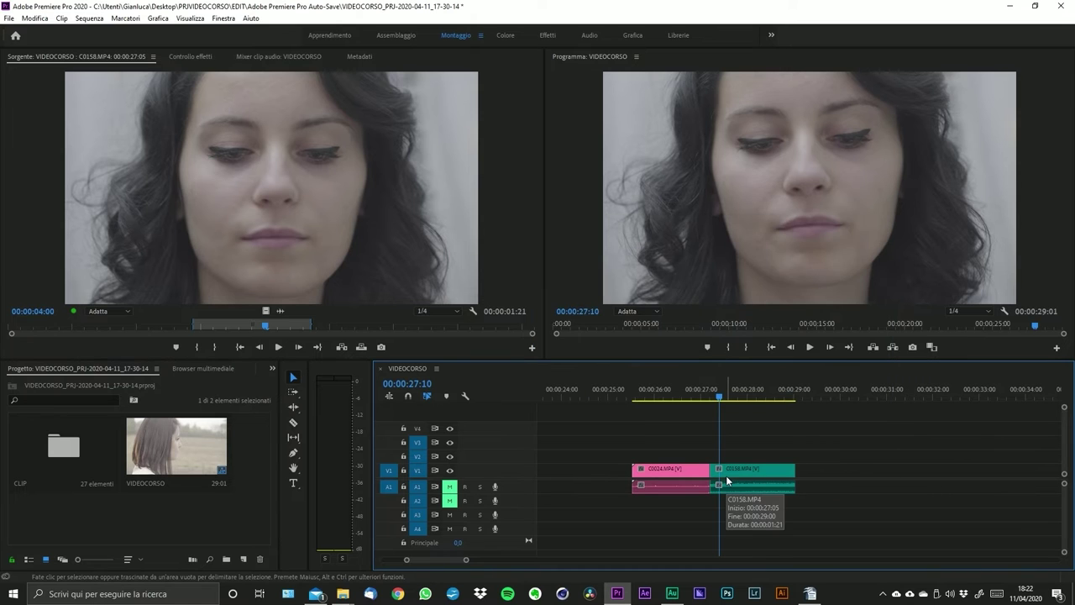
- Select clip C0158 and browse its Mostra fotogrammi chiave clip options: Movimento, Opacità, Modifica tempo
{"action": "right_click", "coordinate": [777, 472]}
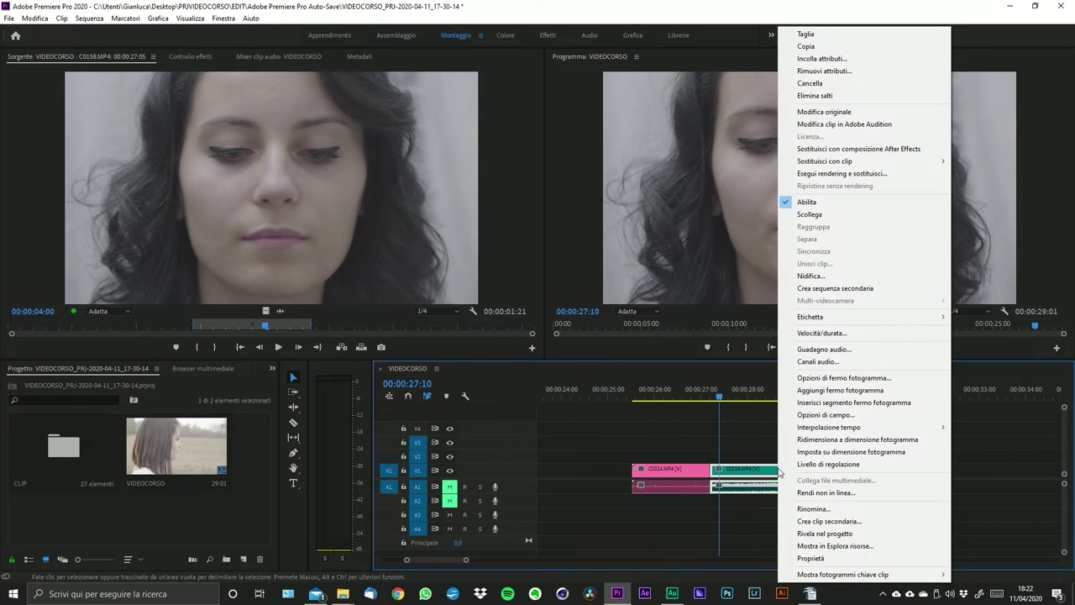
{"action": "left_click", "coordinate": [761, 459]}
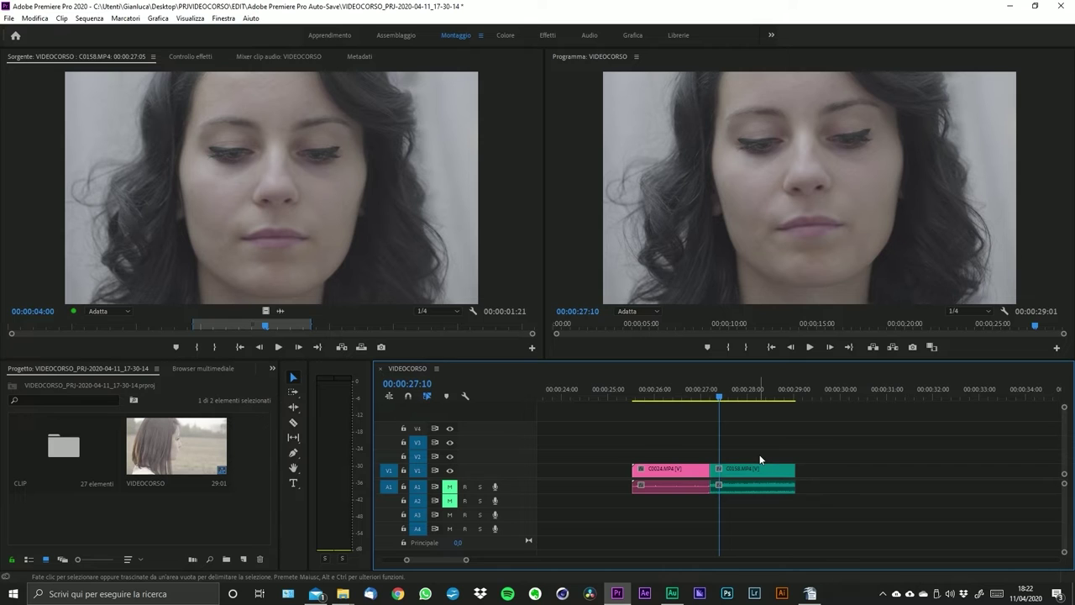
{"action": "left_click", "coordinate": [758, 469]}
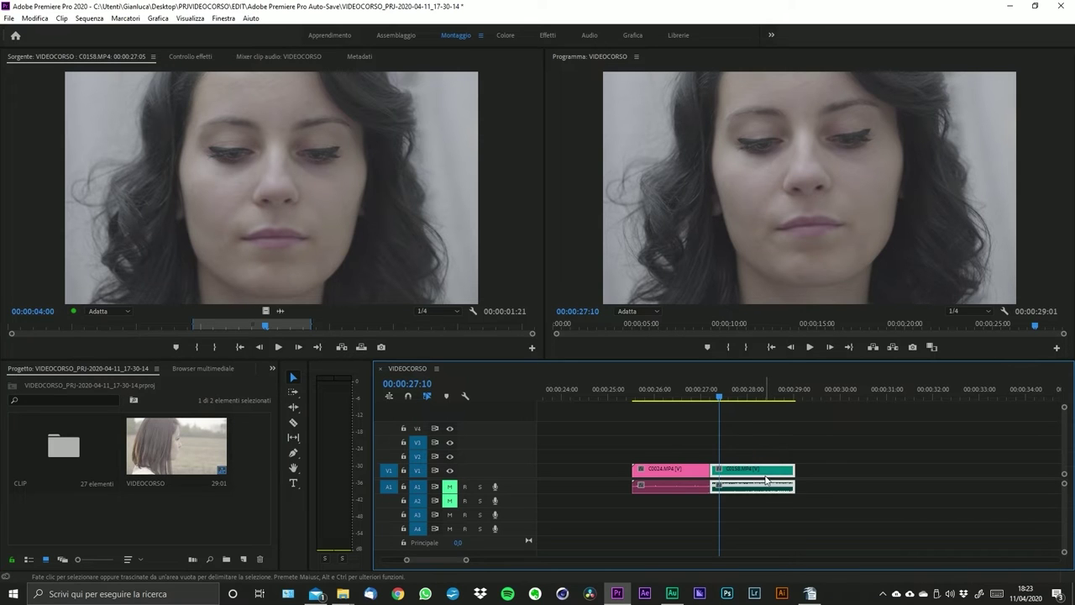
{"action": "mouse_move", "coordinate": [468, 560]}
{"action": "left_mouse_down"}
{"action": "mouse_move", "coordinate": [504, 563]}
{"action": "mouse_move", "coordinate": [472, 560]}
{"action": "left_mouse_up"}
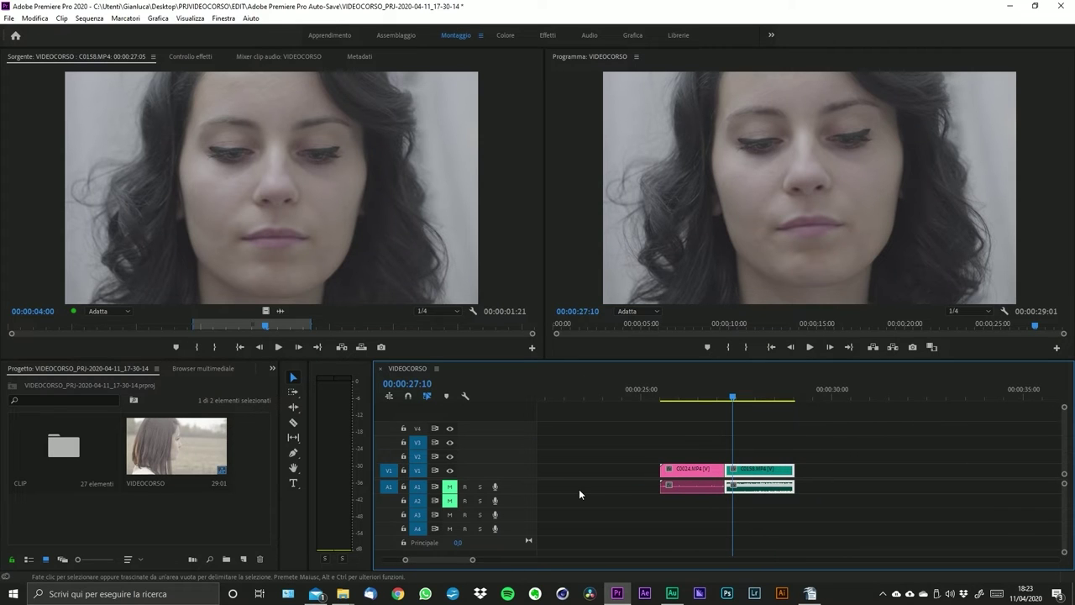
{"action": "scroll", "coordinate": [677, 475], "scroll_direction": "down", "scroll_amount": 3}
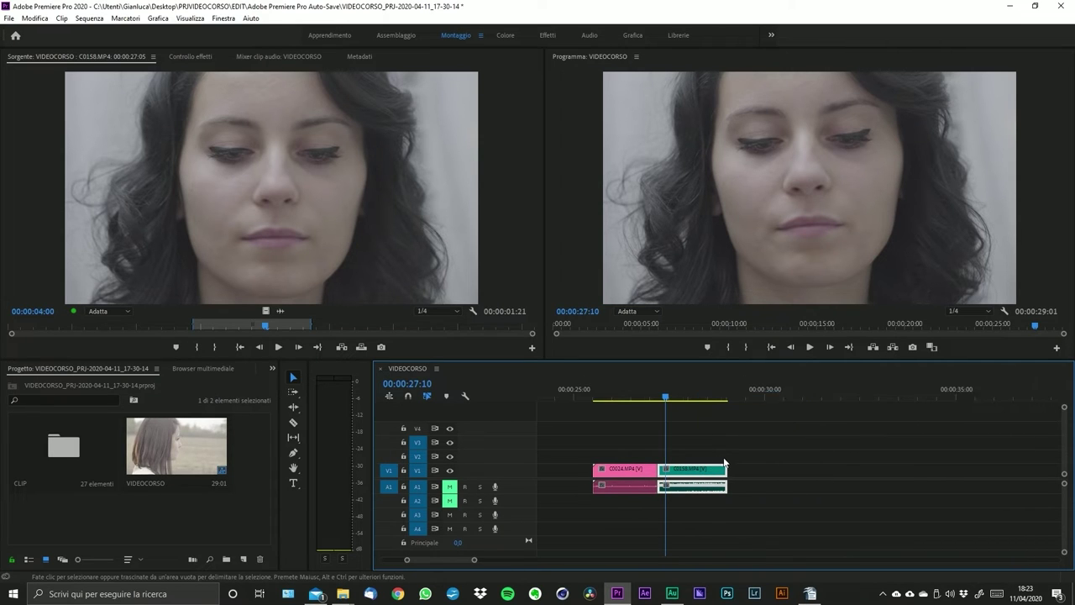
{"action": "right_click", "coordinate": [685, 474]}
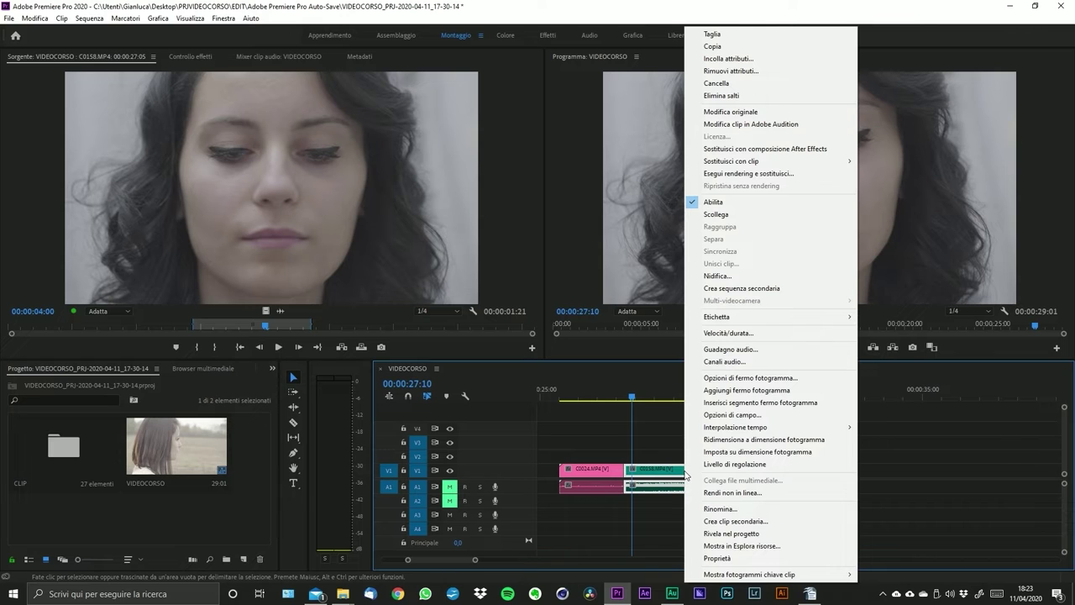
{"action": "mouse_move", "coordinate": [749, 574]}
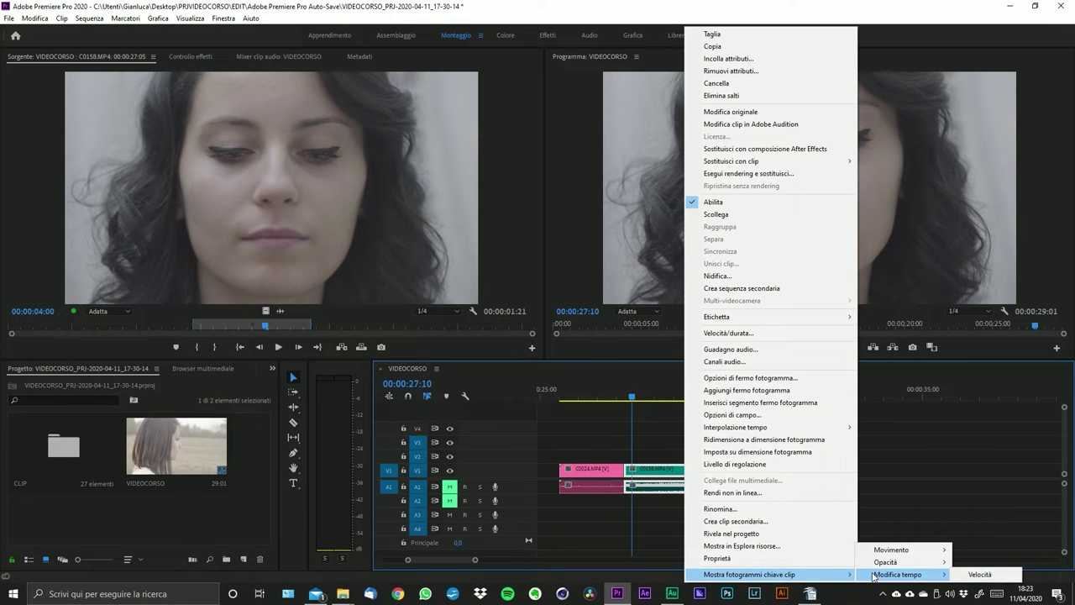
{"action": "mouse_move", "coordinate": [894, 553]}
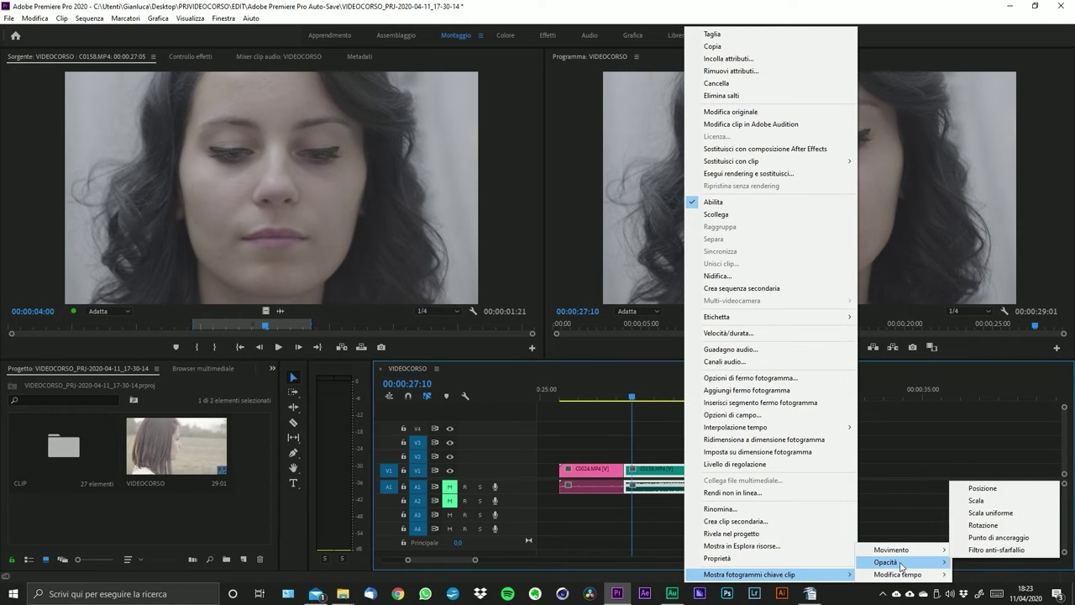
{"action": "left_click", "coordinate": [654, 516]}
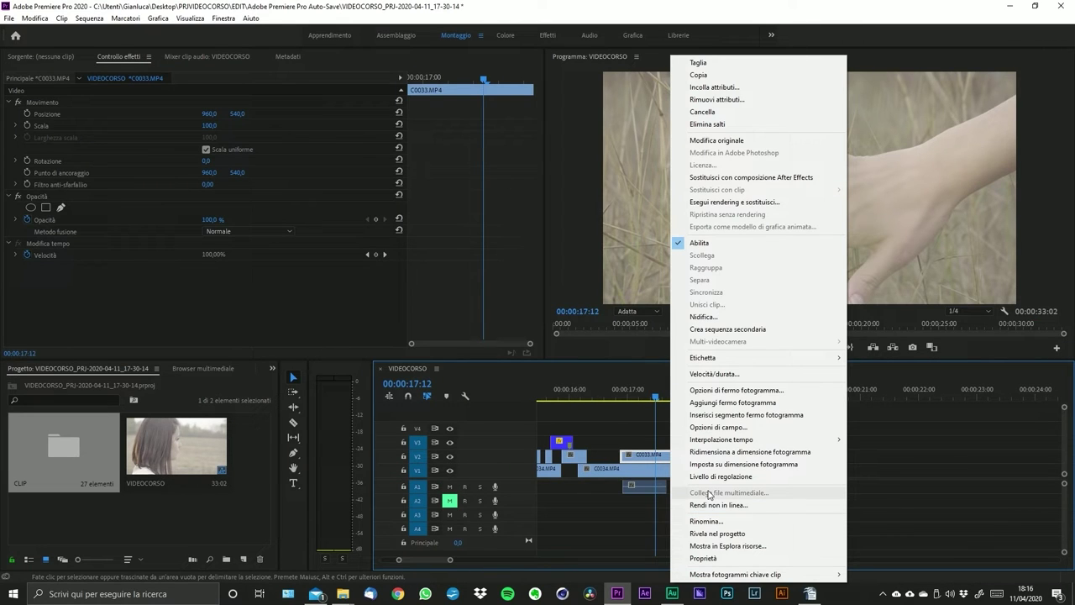
- Zoom out, select every clip in VIDEOCORSO and make their media offline with Rendi non in linea
{"action": "left_click", "coordinate": [451, 559]}
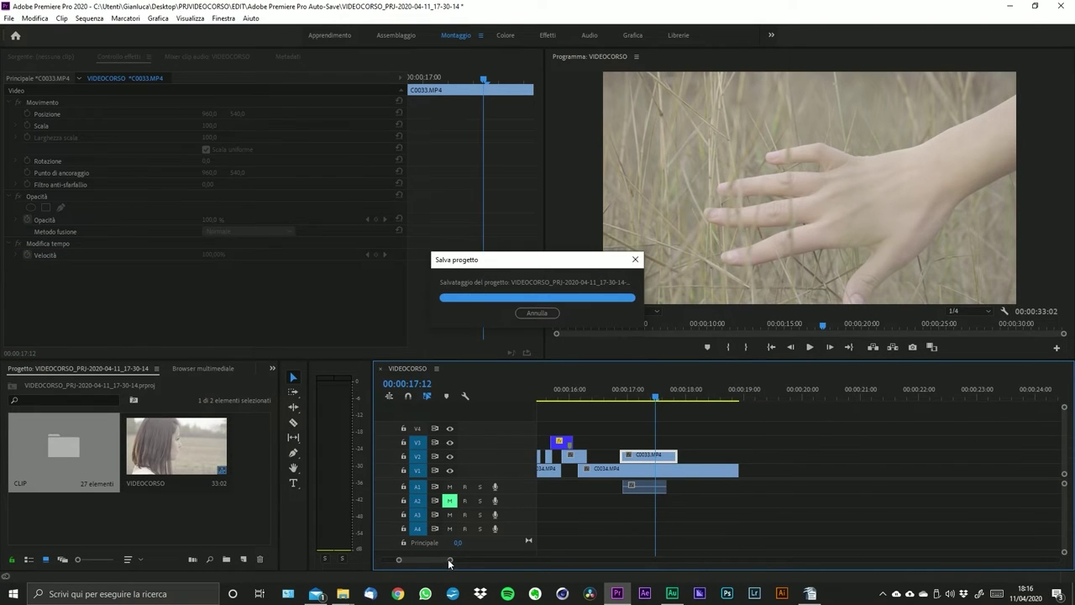
{"action": "left_click_drag", "start_coordinate": [451, 560], "coordinate": [453, 559]}
{"action": "left_click_drag", "start_coordinate": [660, 421], "coordinate": [865, 490]}
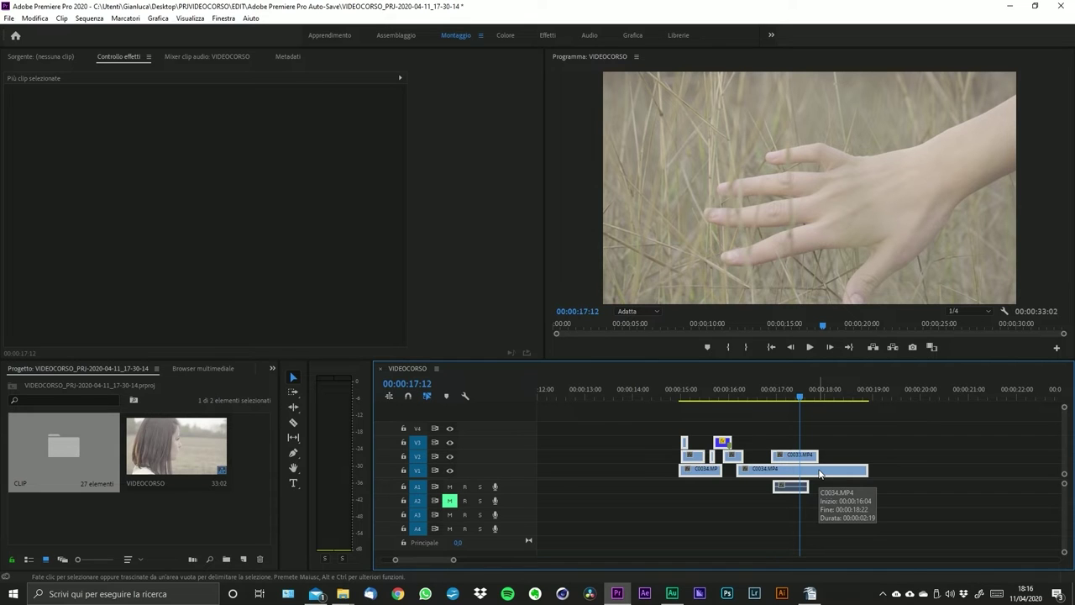
{"action": "left_click_drag", "start_coordinate": [453, 559], "coordinate": [526, 561]}
{"action": "left_click_drag", "start_coordinate": [947, 425], "coordinate": [573, 509]}
{"action": "right_click", "coordinate": [716, 473]}
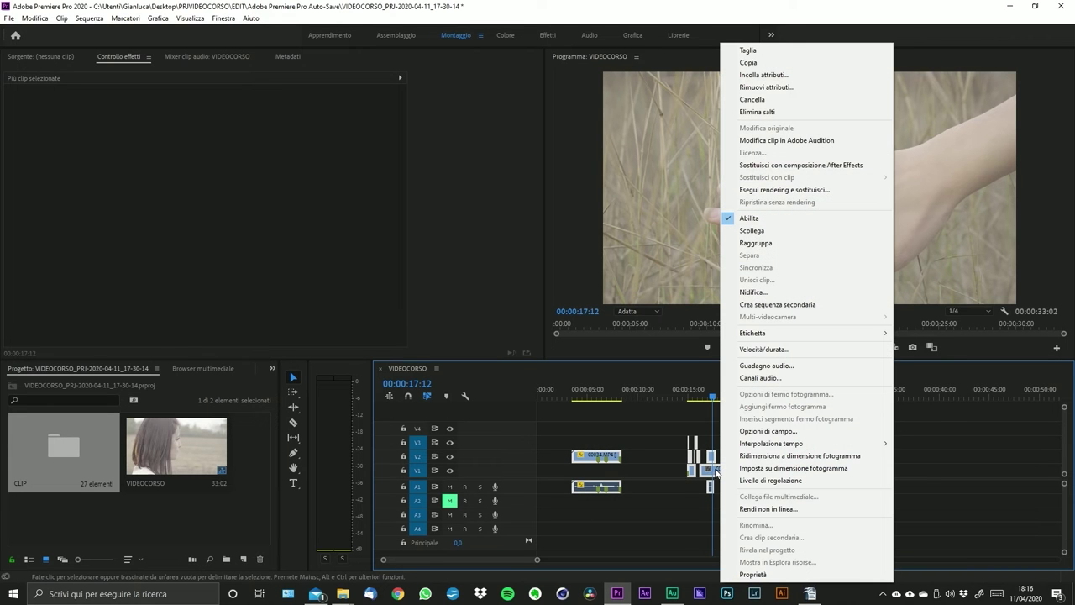
{"action": "left_click", "coordinate": [802, 508]}
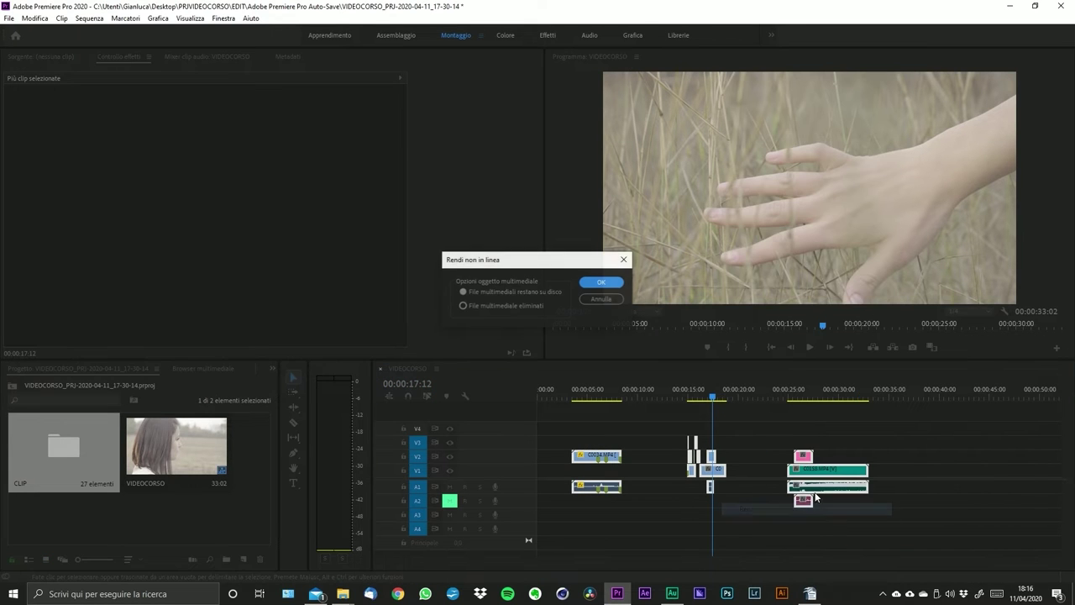
{"action": "left_click", "coordinate": [606, 284]}
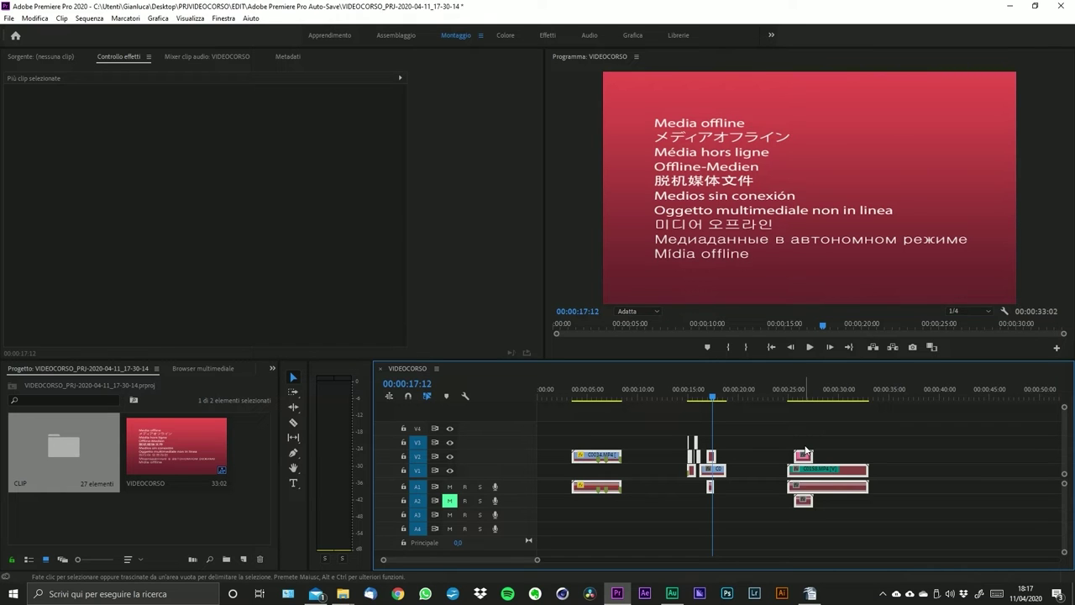
- Select all five timeline clips, open Collega file multimediale for them, and move the dialog right
{"action": "left_click_drag", "start_coordinate": [886, 416], "coordinate": [571, 515]}
{"action": "right_click", "coordinate": [723, 472]}
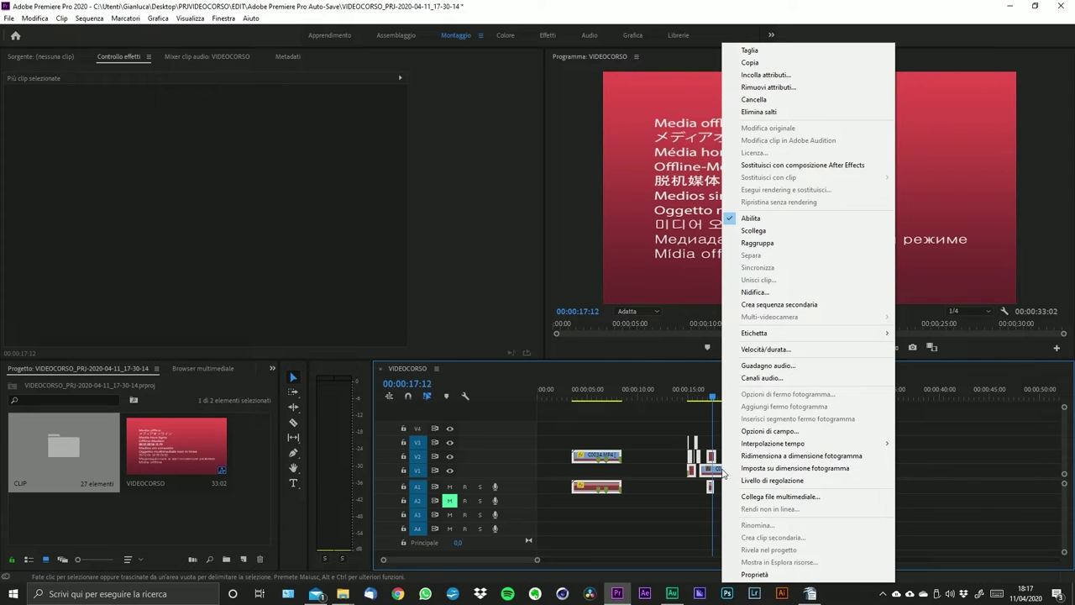
{"action": "left_click", "coordinate": [657, 521]}
{"action": "left_click", "coordinate": [808, 391]}
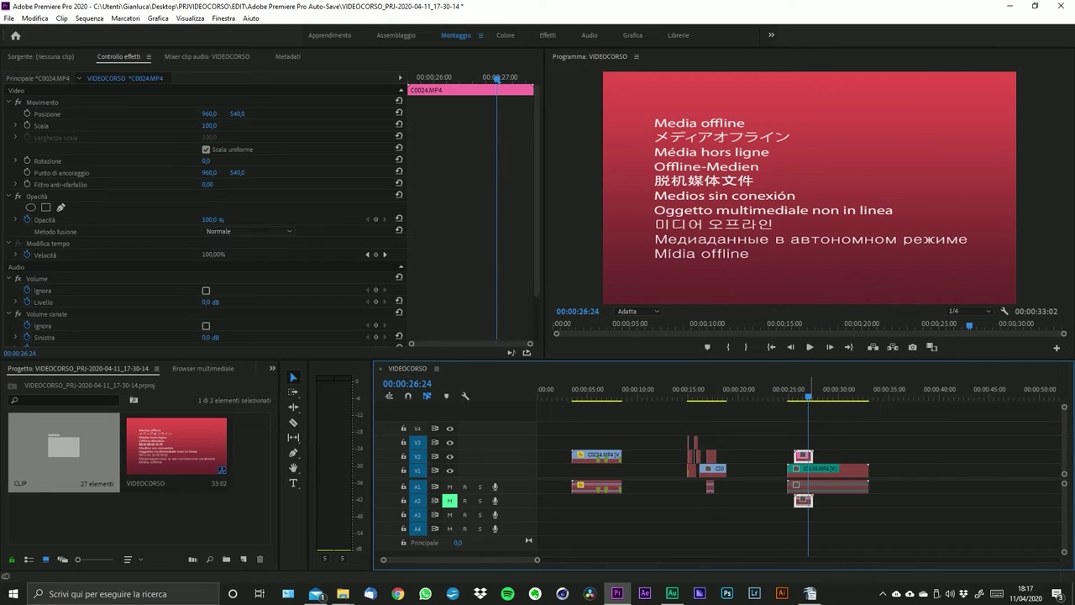
{"action": "scroll", "coordinate": [647, 516], "scroll_direction": "up", "scroll_amount": 3}
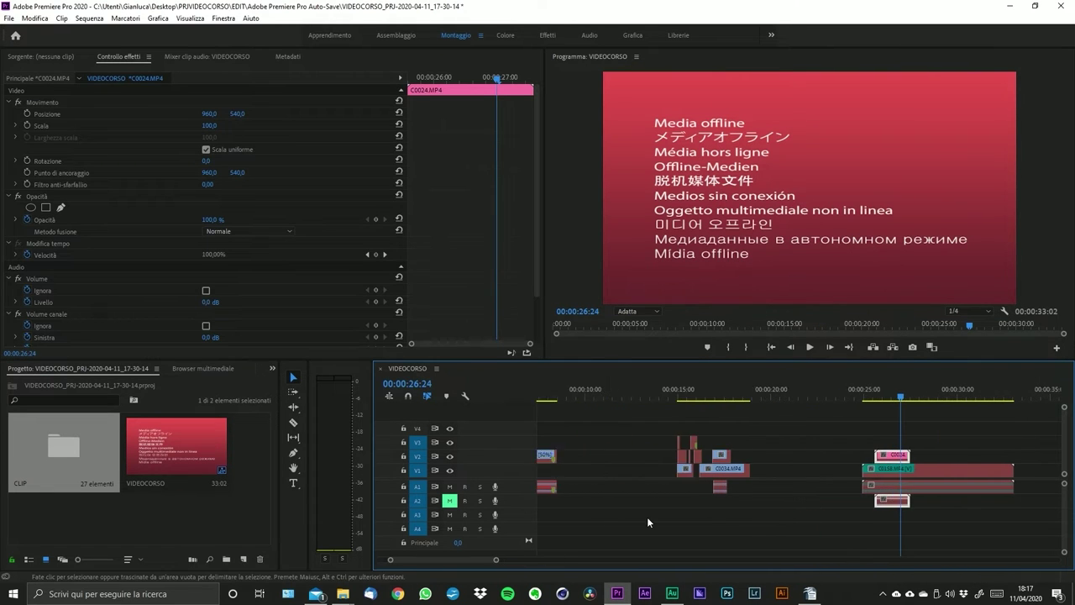
{"action": "scroll", "coordinate": [647, 517], "scroll_direction": "up", "scroll_amount": 2}
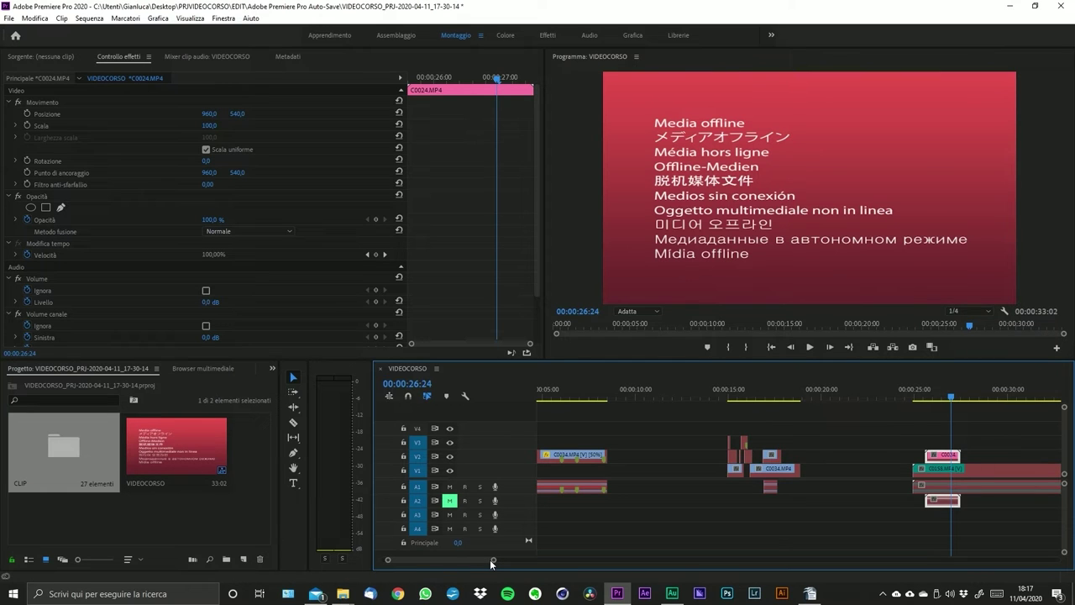
{"action": "left_click_drag", "start_coordinate": [493, 560], "coordinate": [549, 560]}
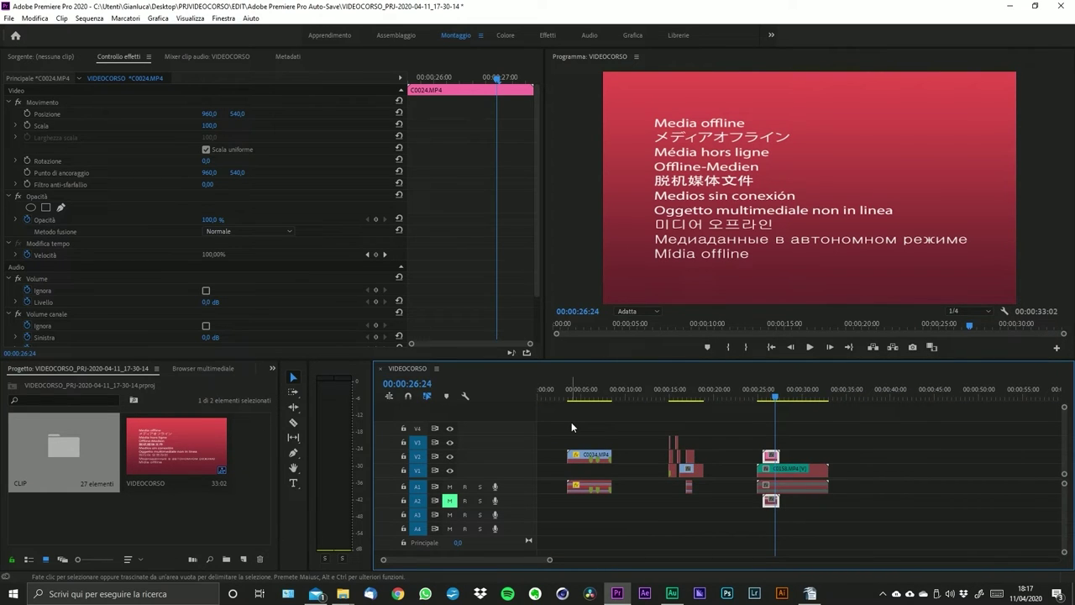
{"action": "left_click_drag", "start_coordinate": [559, 418], "coordinate": [786, 504]}
{"action": "right_click", "coordinate": [779, 474]}
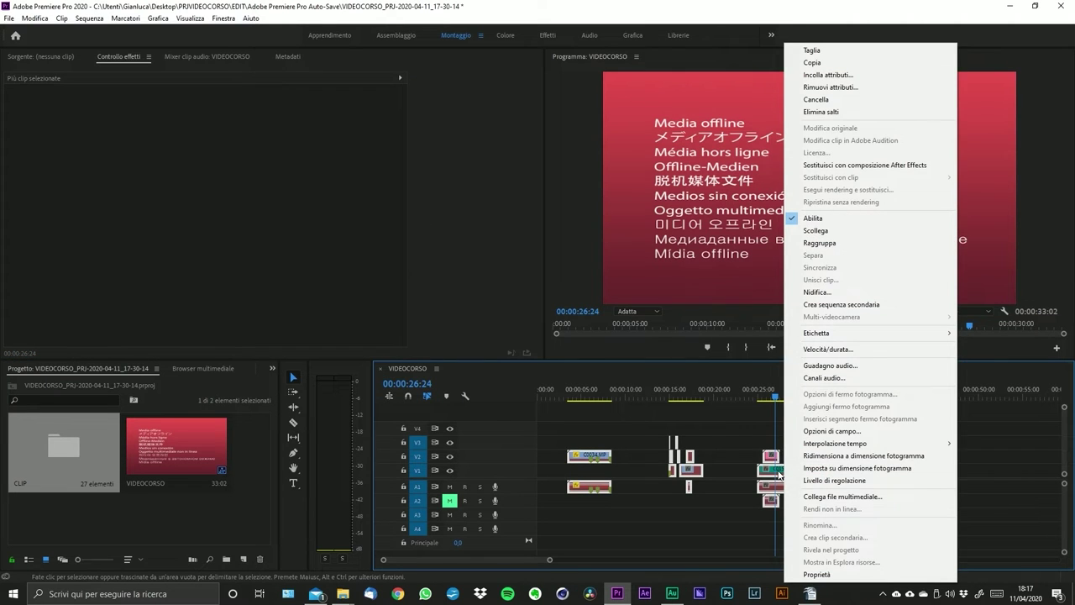
{"action": "left_click", "coordinate": [825, 496]}
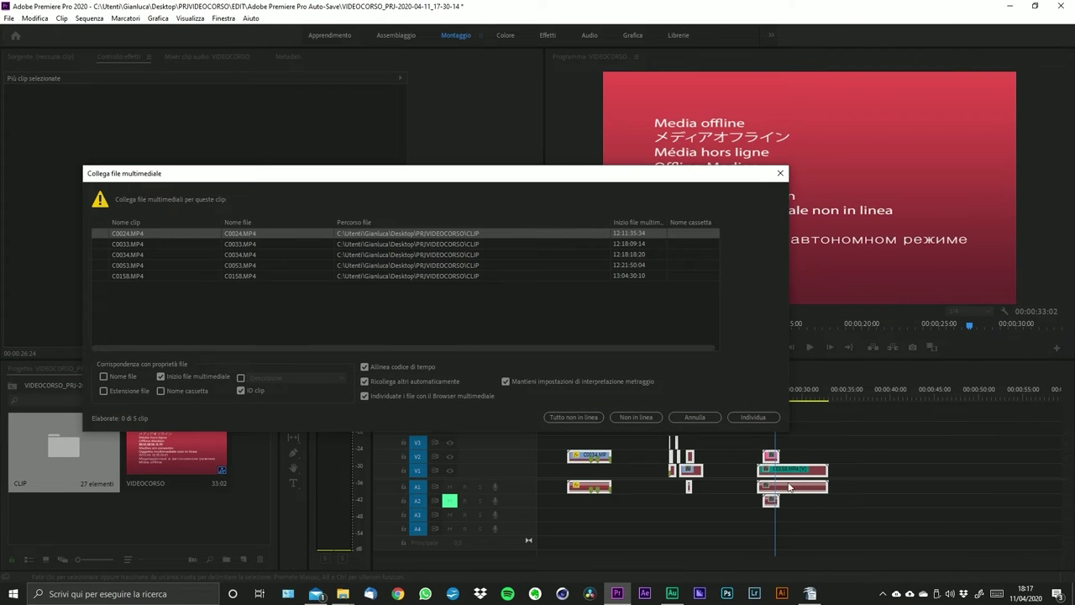
{"action": "left_click_drag", "start_coordinate": [367, 173], "coordinate": [471, 175]}
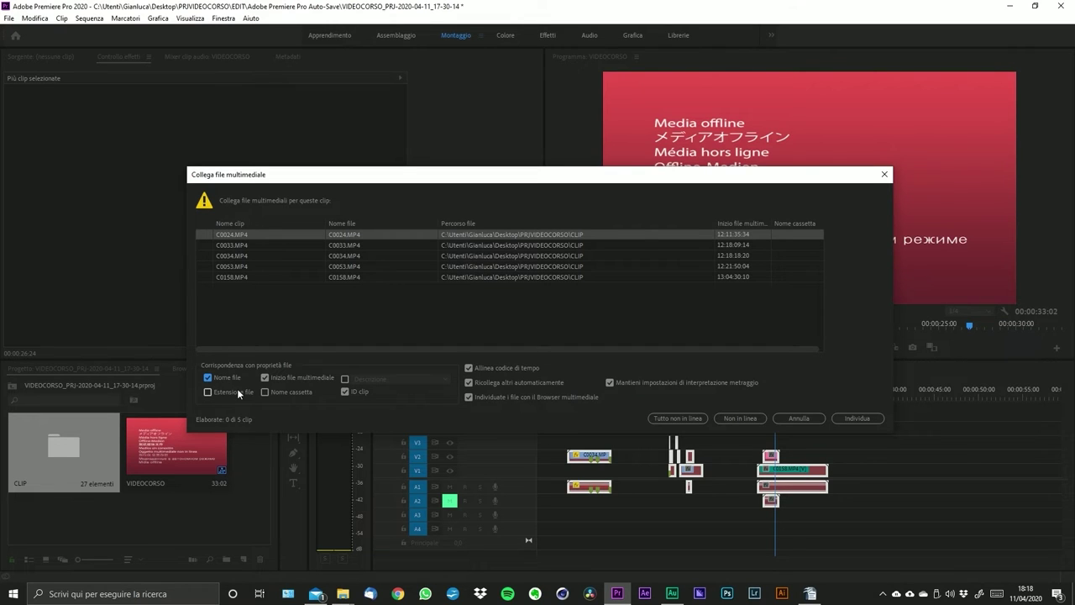
- Relink the offline clips to the PRJVIDEOCORSO folder, matching by file extension
{"action": "left_click", "coordinate": [245, 390]}
{"action": "left_click", "coordinate": [867, 420]}
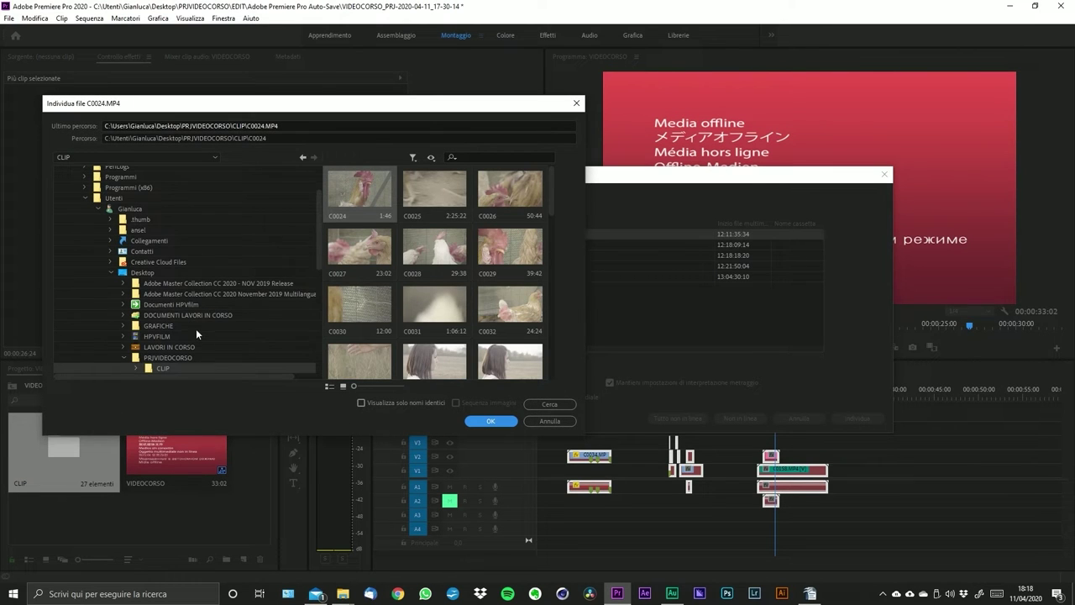
{"action": "scroll", "coordinate": [196, 328], "scroll_direction": "down", "scroll_amount": 2}
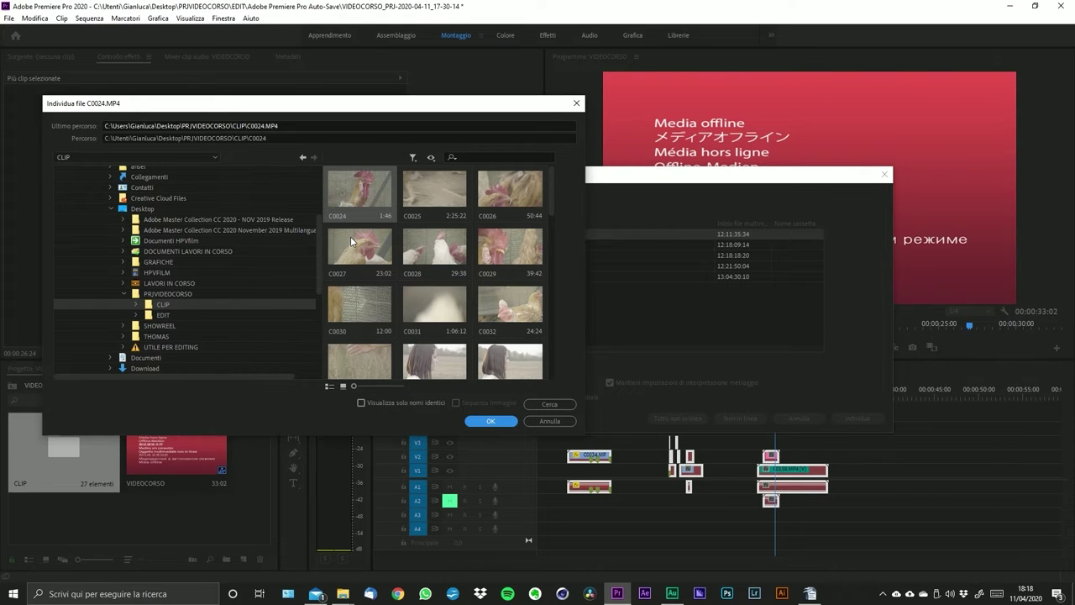
{"action": "left_click", "coordinate": [172, 295]}
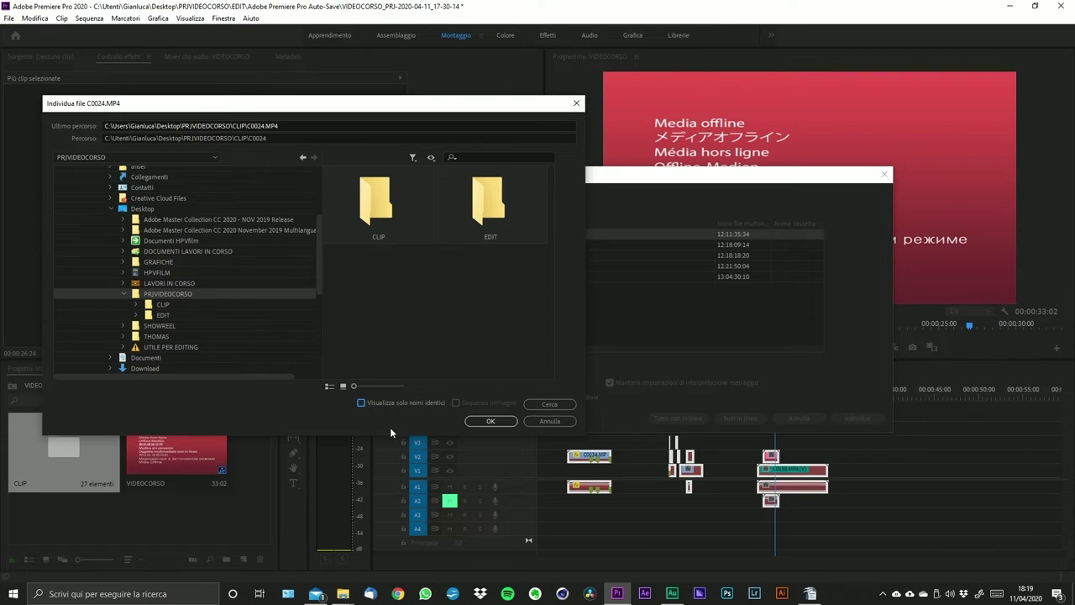
{"action": "left_click_drag", "start_coordinate": [497, 104], "coordinate": [858, 307]}
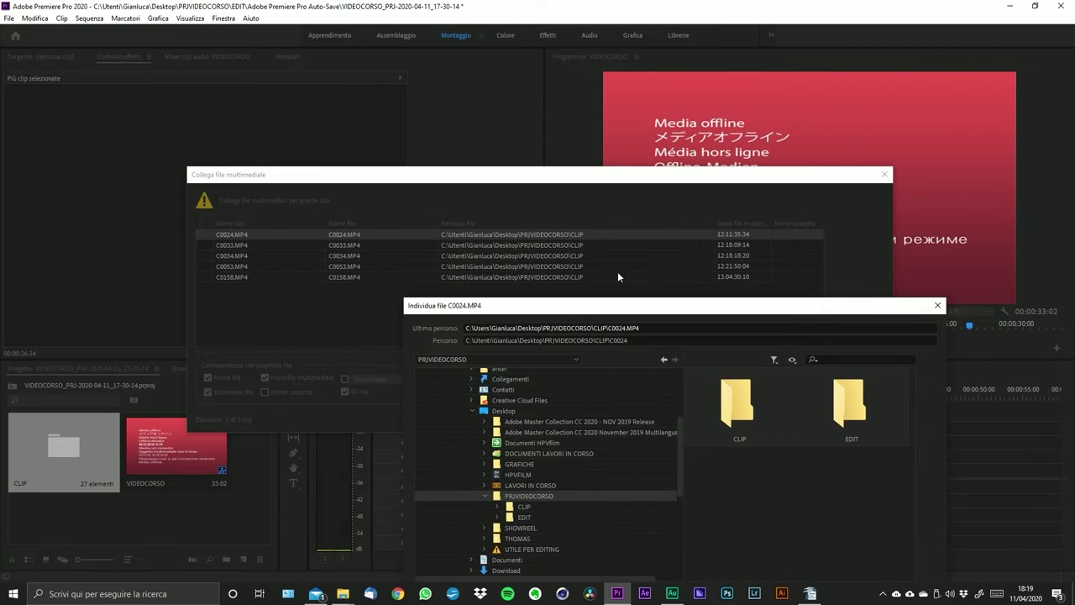
{"action": "left_click_drag", "start_coordinate": [655, 305], "coordinate": [428, 145]}
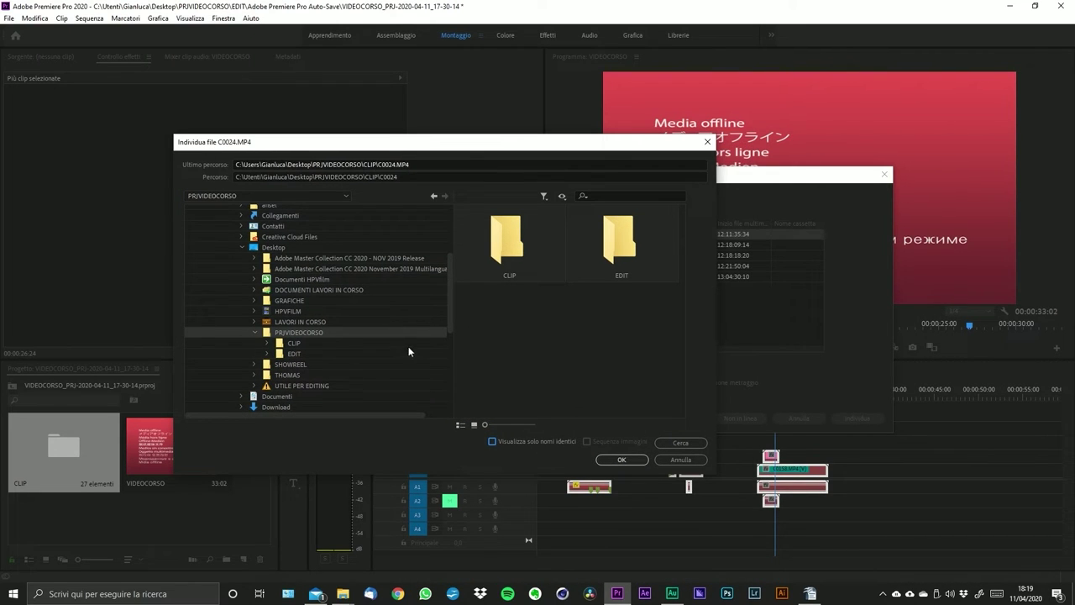
{"action": "left_click", "coordinate": [634, 462]}
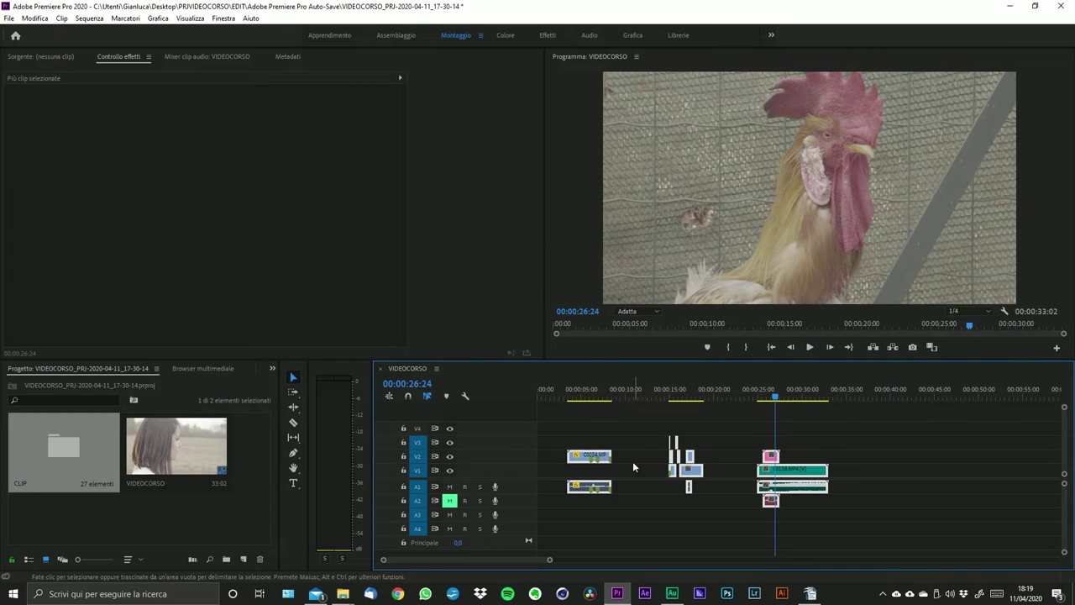
- Park the playhead at 7:17, deselect all clips, and show clip C0158's Effect Controls
{"action": "left_click", "coordinate": [612, 395]}
{"action": "left_click_drag", "start_coordinate": [612, 395], "coordinate": [606, 396]}
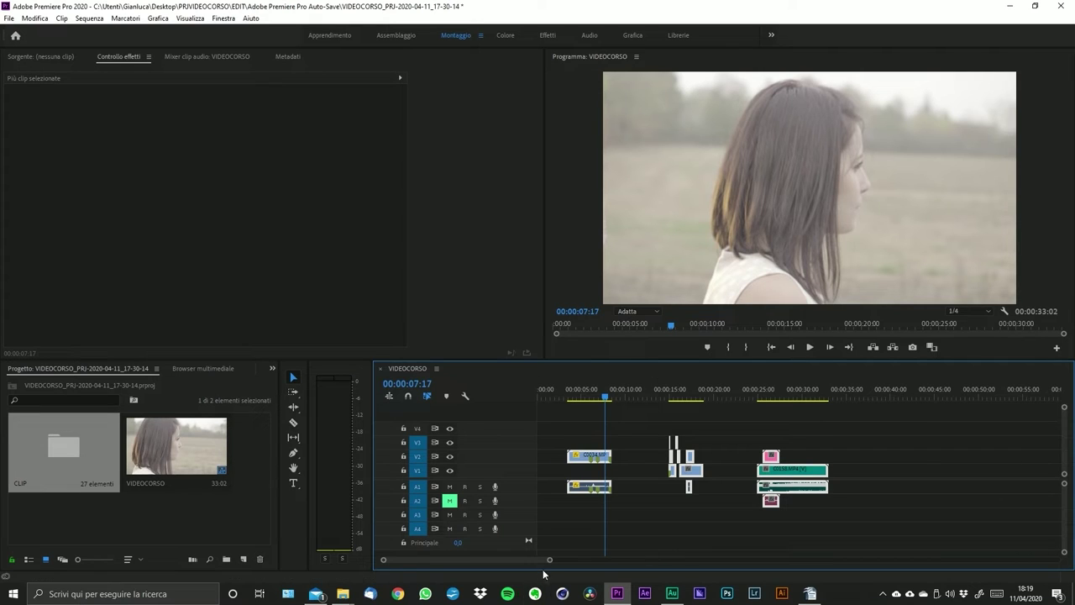
{"action": "left_click", "coordinate": [628, 548]}
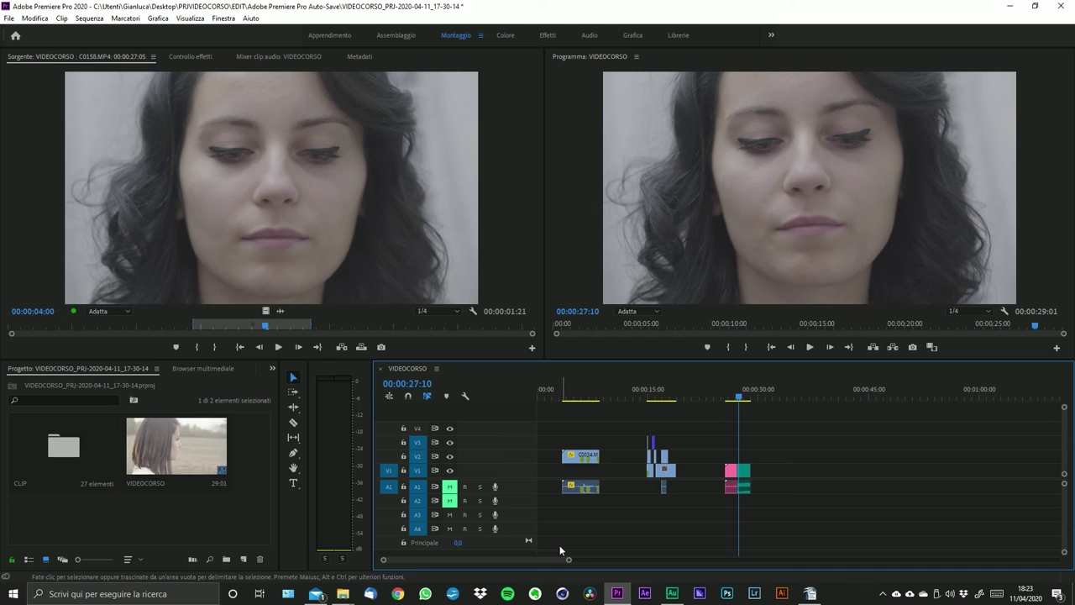
{"action": "left_click", "coordinate": [190, 56]}
{"action": "left_click", "coordinate": [746, 476]}
{"action": "left_click", "coordinate": [747, 476]}
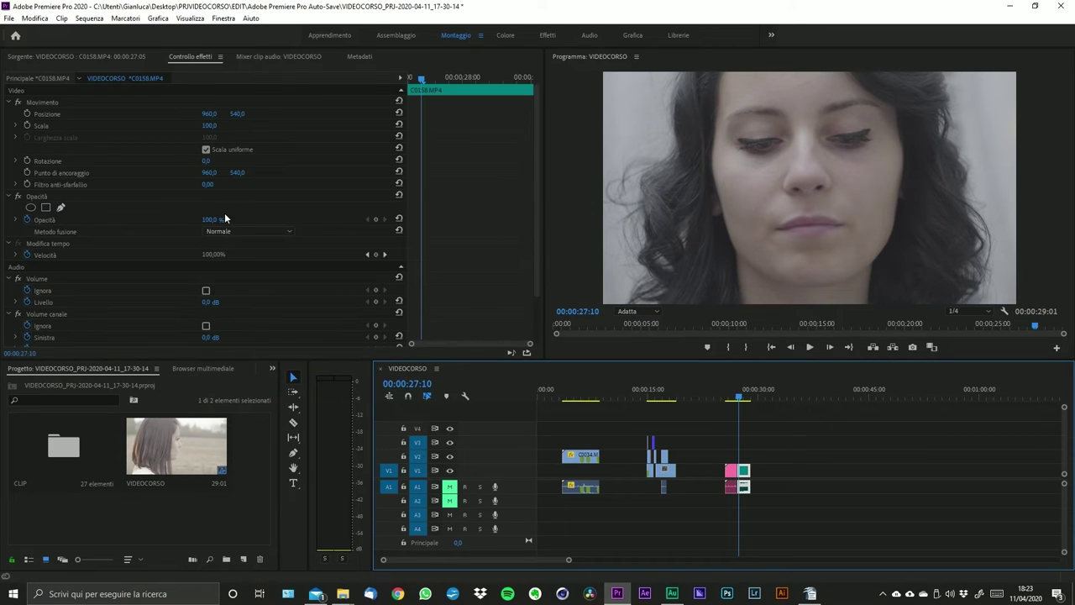
{"action": "left_click", "coordinate": [531, 234]}
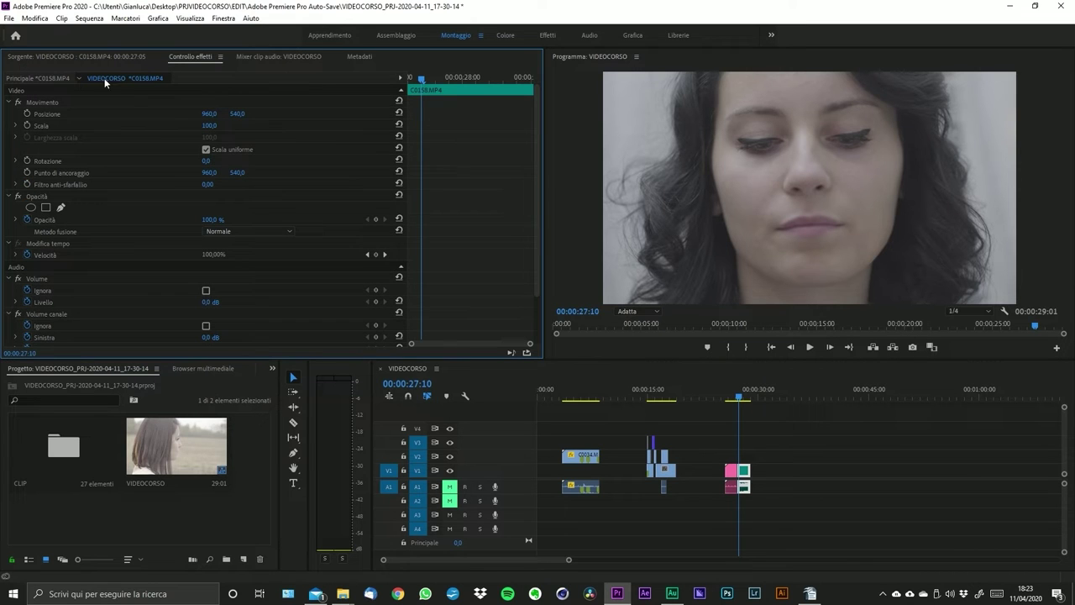
{"action": "left_click", "coordinate": [570, 561]}
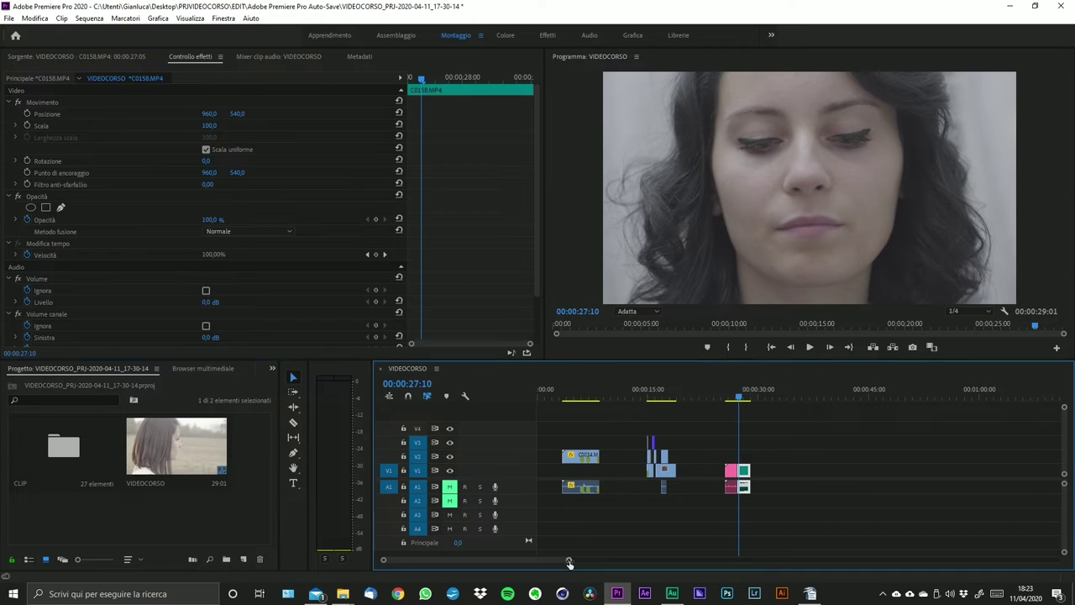
{"action": "key", "text": "="}
{"action": "key", "text": "="}
{"action": "key", "text": "="}
{"action": "key", "text": "="}
{"action": "key", "text": "="}
{"action": "key", "text": "="}
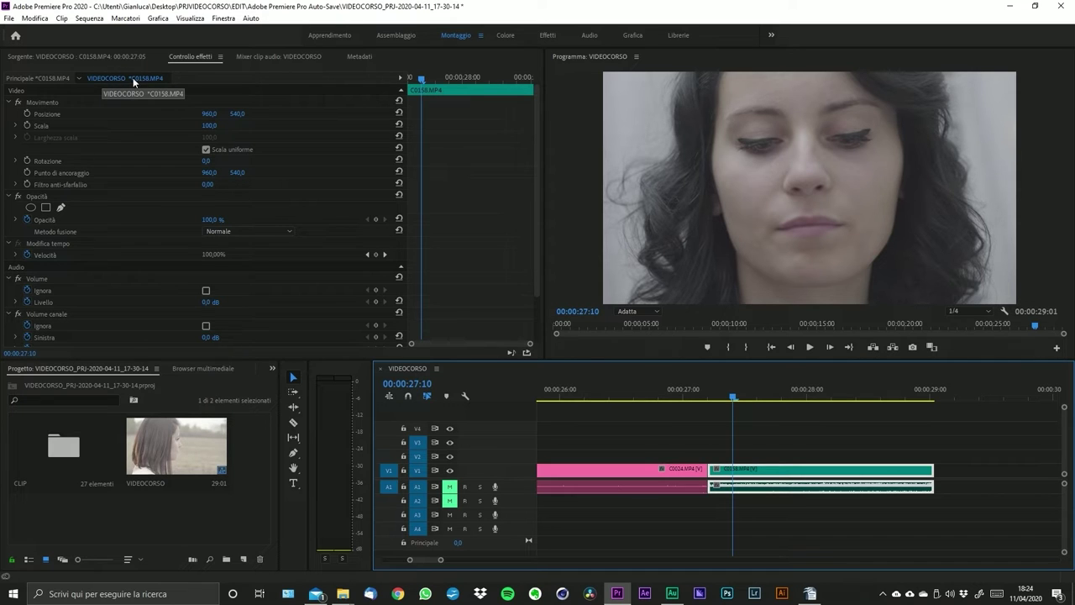
{"action": "left_click", "coordinate": [27, 79]}
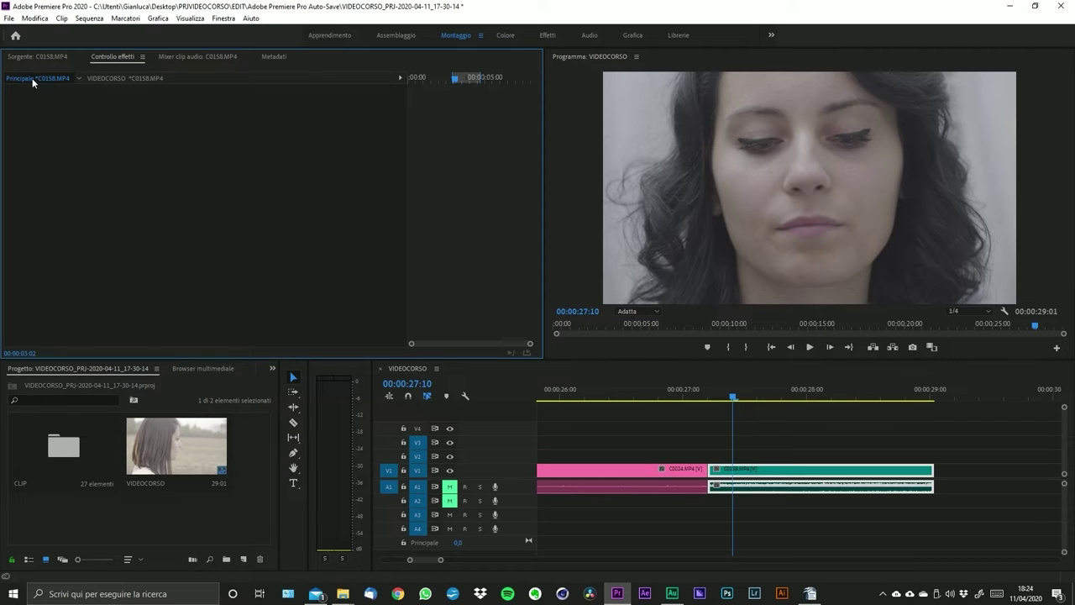
{"action": "left_click", "coordinate": [99, 79]}
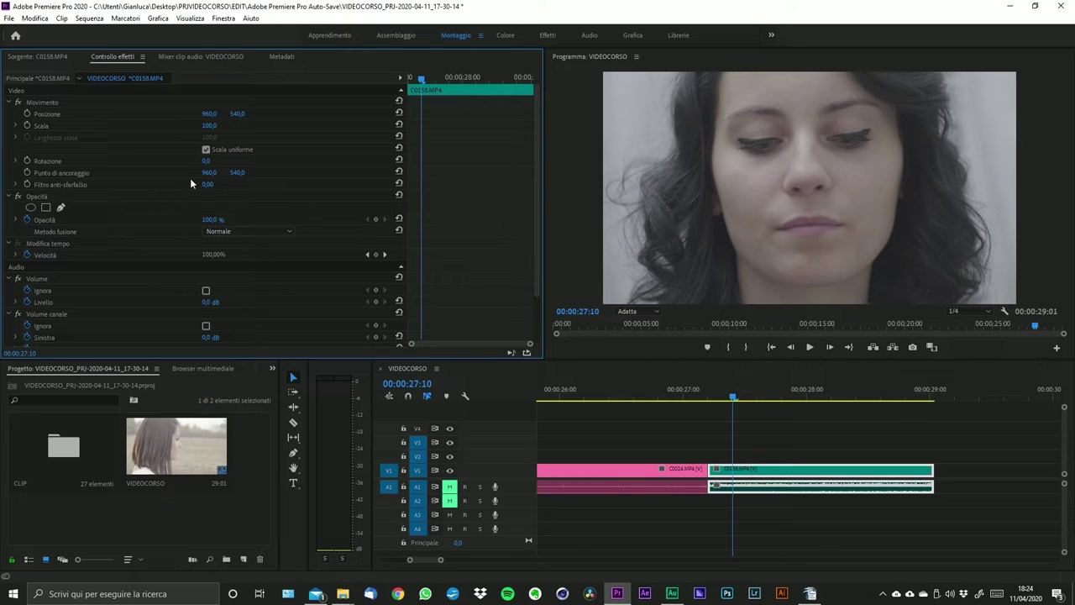
{"action": "left_click", "coordinate": [47, 102]}
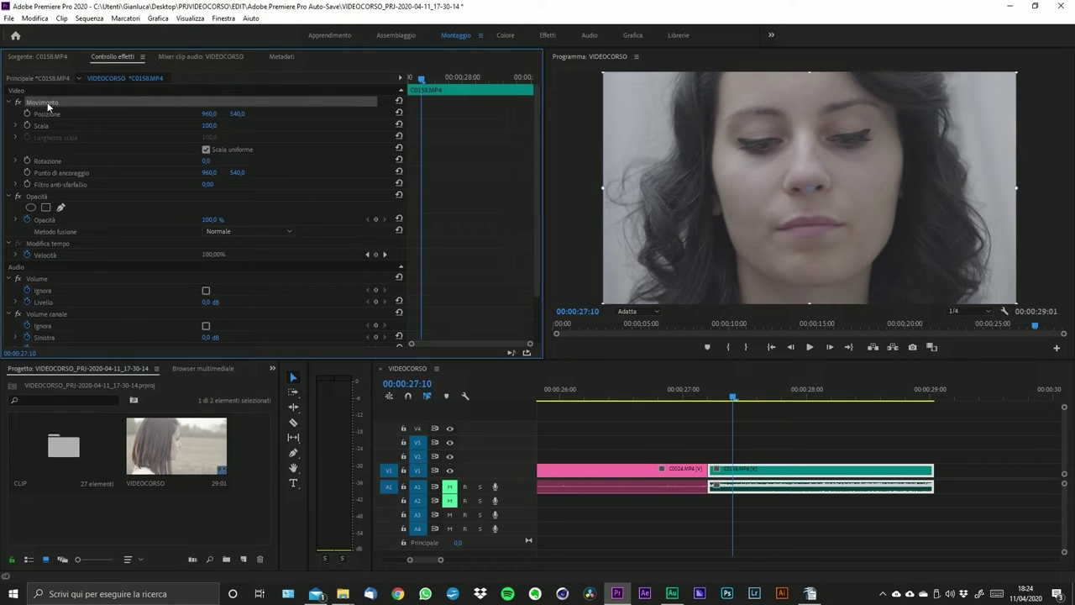
{"action": "left_click", "coordinate": [77, 126]}
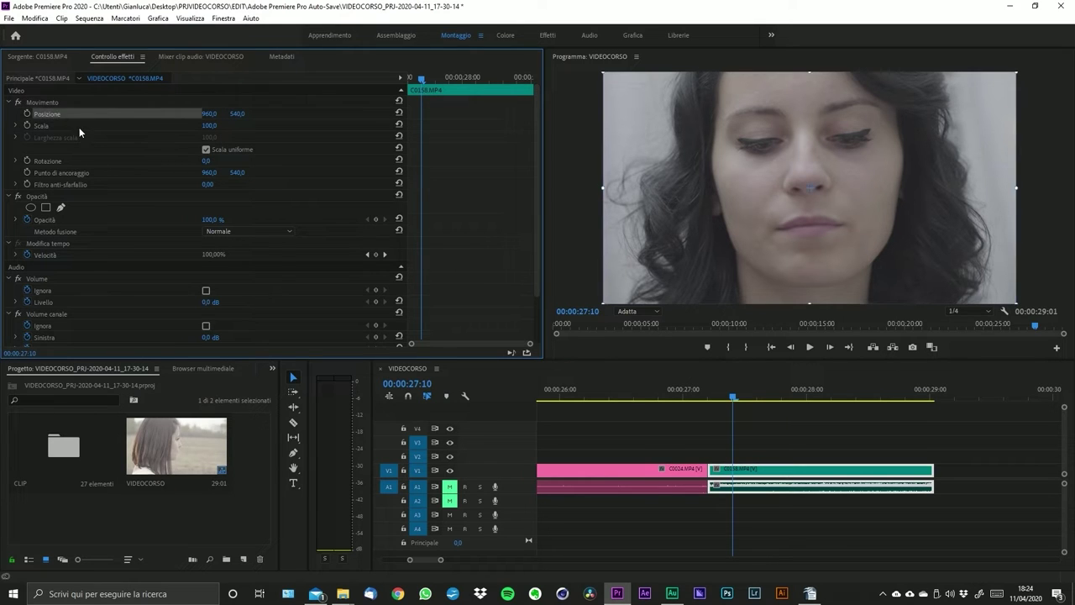
{"action": "left_click", "coordinate": [40, 104]}
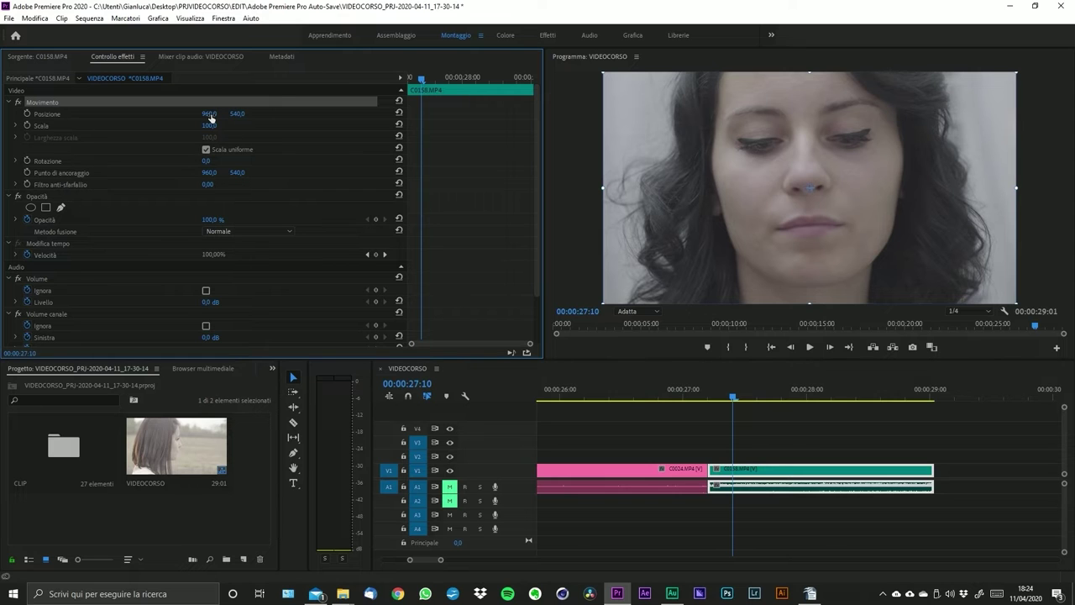
{"action": "scroll", "coordinate": [94, 270], "scroll_direction": "down", "scroll_amount": 3}
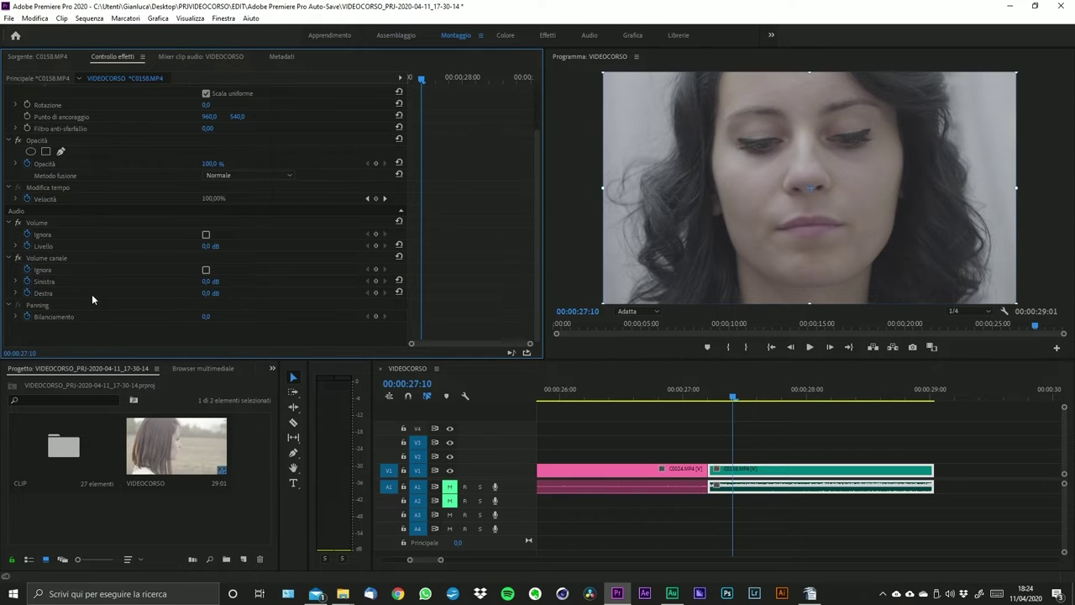
{"action": "scroll", "coordinate": [93, 286], "scroll_direction": "up", "scroll_amount": 3}
{"action": "scroll", "coordinate": [112, 284], "scroll_direction": "down", "scroll_amount": 2}
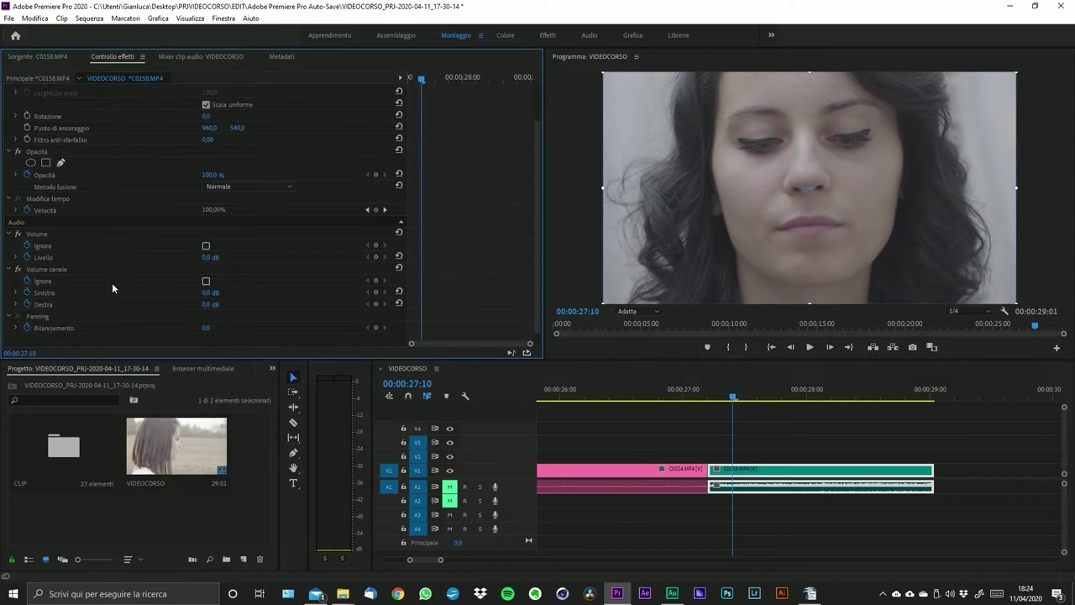
{"action": "scroll", "coordinate": [111, 284], "scroll_direction": "up", "scroll_amount": 2}
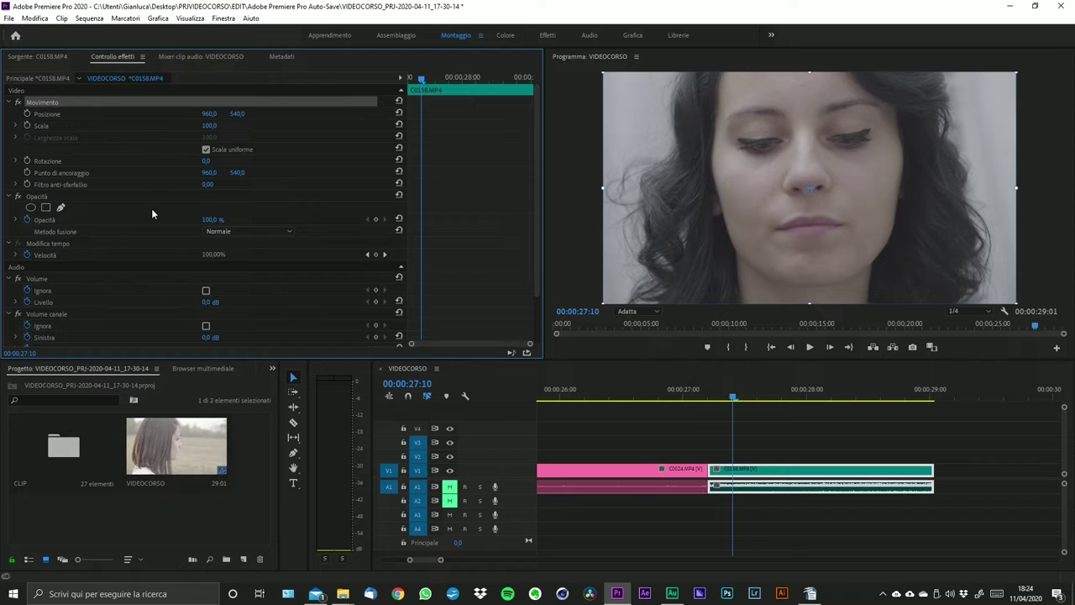
{"action": "scroll", "coordinate": [147, 252], "scroll_direction": "down", "scroll_amount": 3}
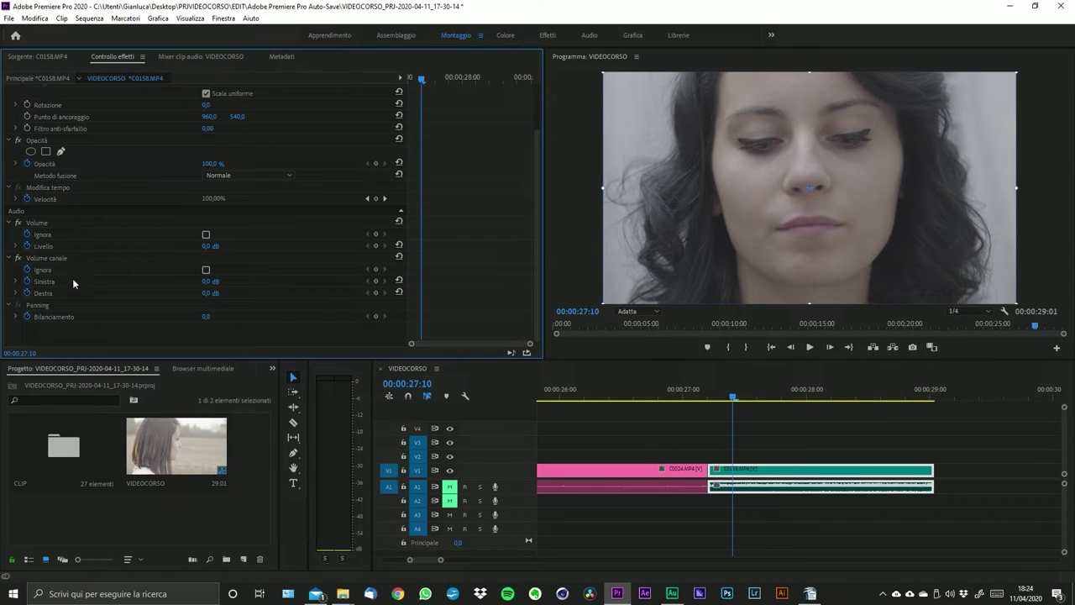
{"action": "scroll", "coordinate": [115, 294], "scroll_direction": "up", "scroll_amount": 3}
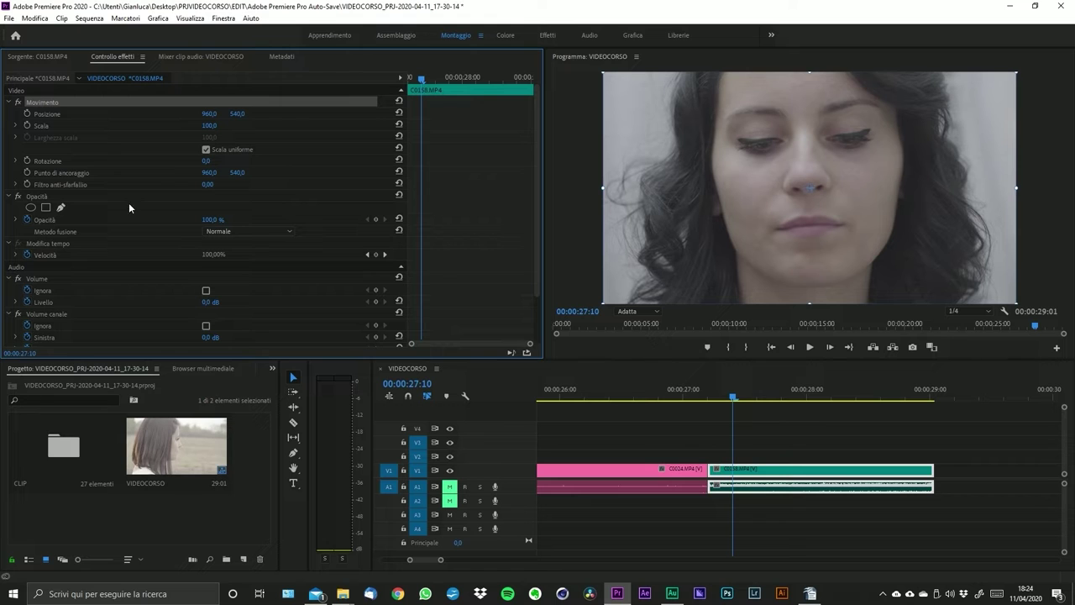
{"action": "left_click_drag", "start_coordinate": [208, 113], "coordinate": [357, 134]}
{"action": "left_click", "coordinate": [399, 113]}
{"action": "left_click", "coordinate": [399, 125]}
{"action": "left_click", "coordinate": [209, 164]}
{"action": "type", "text": "28"}
{"action": "key", "text": "Return"}
{"action": "left_click", "coordinate": [399, 159]}
{"action": "scroll", "coordinate": [90, 191], "scroll_direction": "down", "scroll_amount": 2}
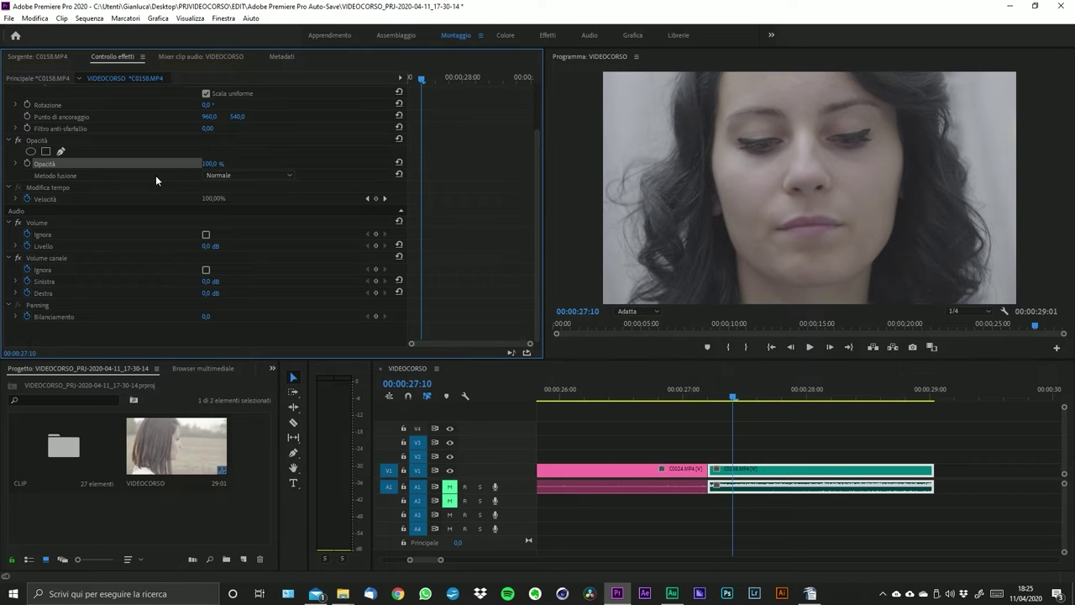
{"action": "mouse_move", "coordinate": [210, 163]}
{"action": "left_mouse_down"}
{"action": "mouse_move", "coordinate": [131, 164]}
{"action": "mouse_move", "coordinate": [210, 164]}
{"action": "left_mouse_up"}
{"action": "scroll", "coordinate": [33, 273], "scroll_direction": "up", "scroll_amount": 3}
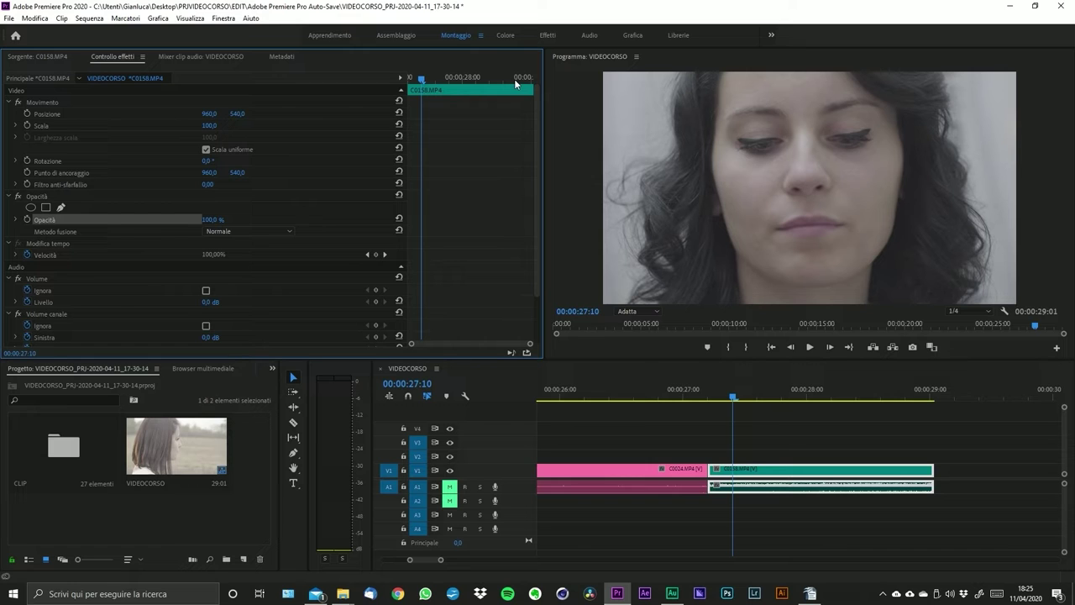
{"action": "left_click", "coordinate": [410, 81]}
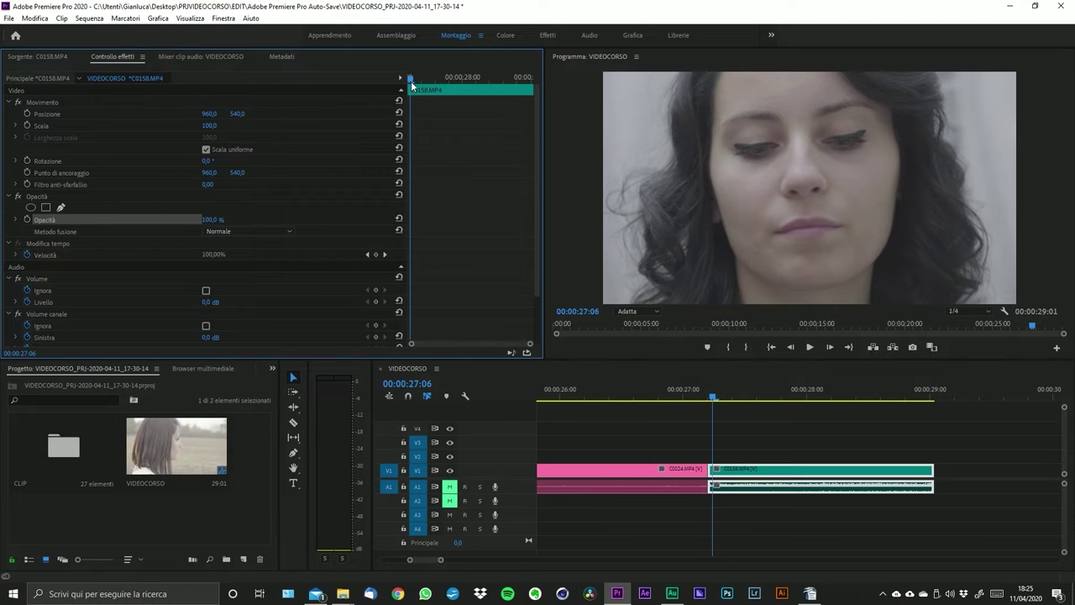
- Keyframe C0158's Scale at 50 at the clip start and 100 later on
{"action": "left_click", "coordinate": [29, 125]}
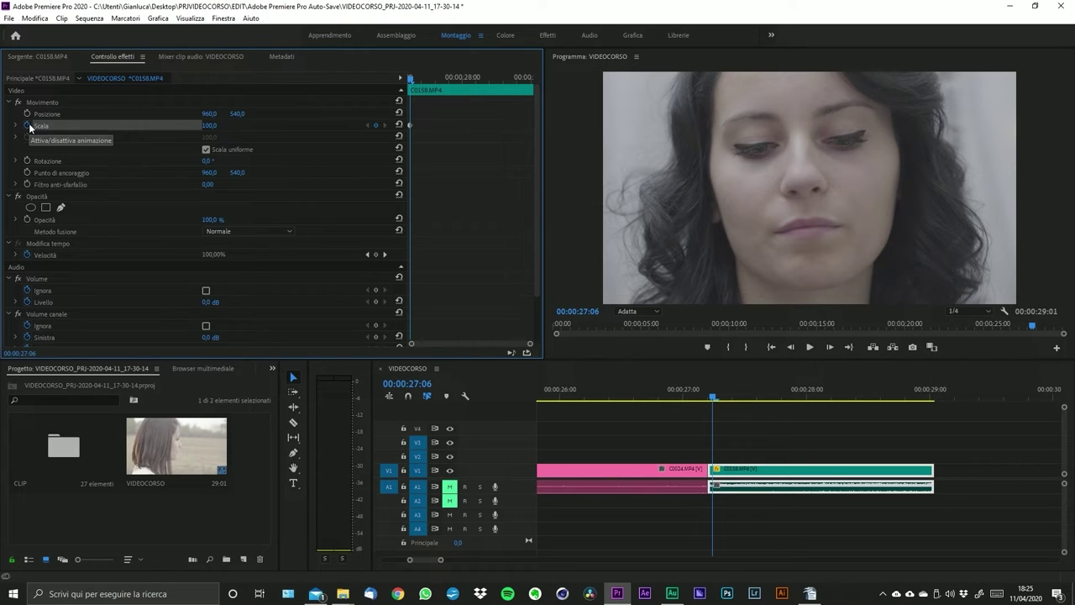
{"action": "left_click", "coordinate": [209, 124]}
{"action": "type", "text": "50"}
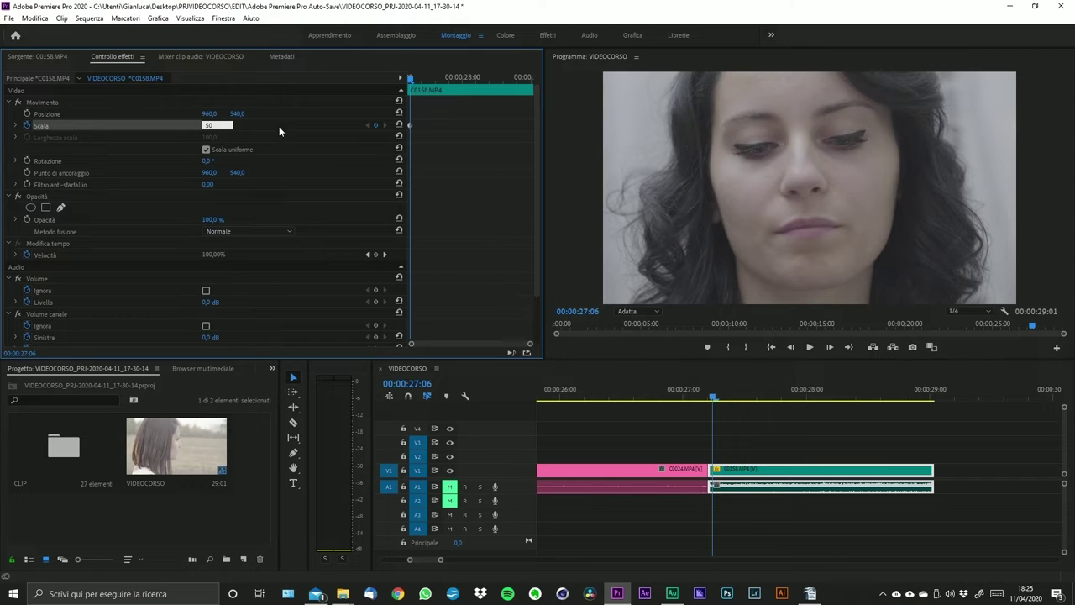
{"action": "key", "text": "Return"}
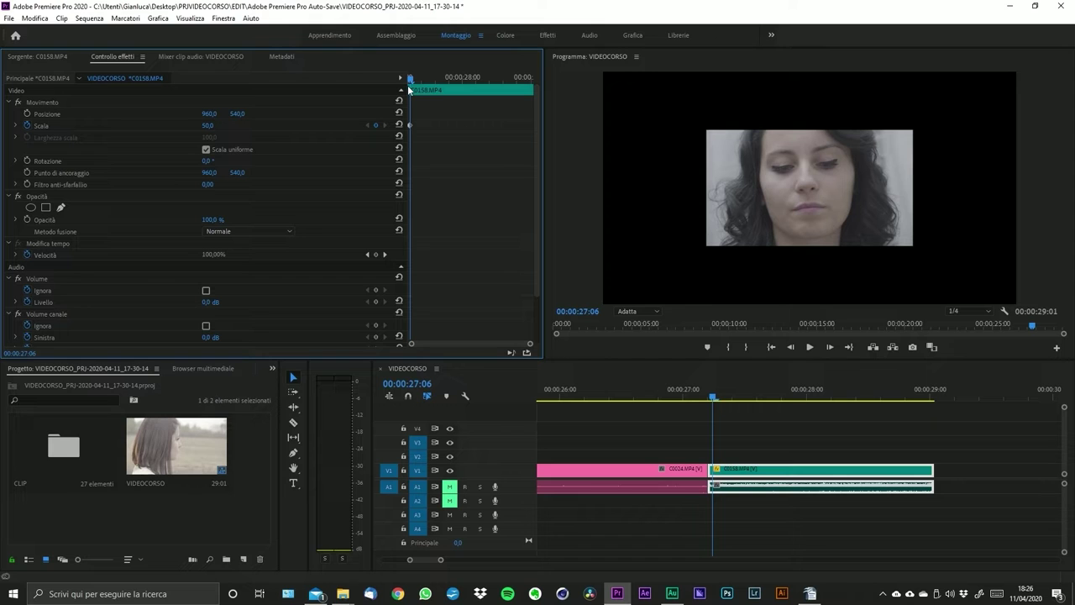
{"action": "left_click_drag", "start_coordinate": [411, 82], "coordinate": [474, 95]}
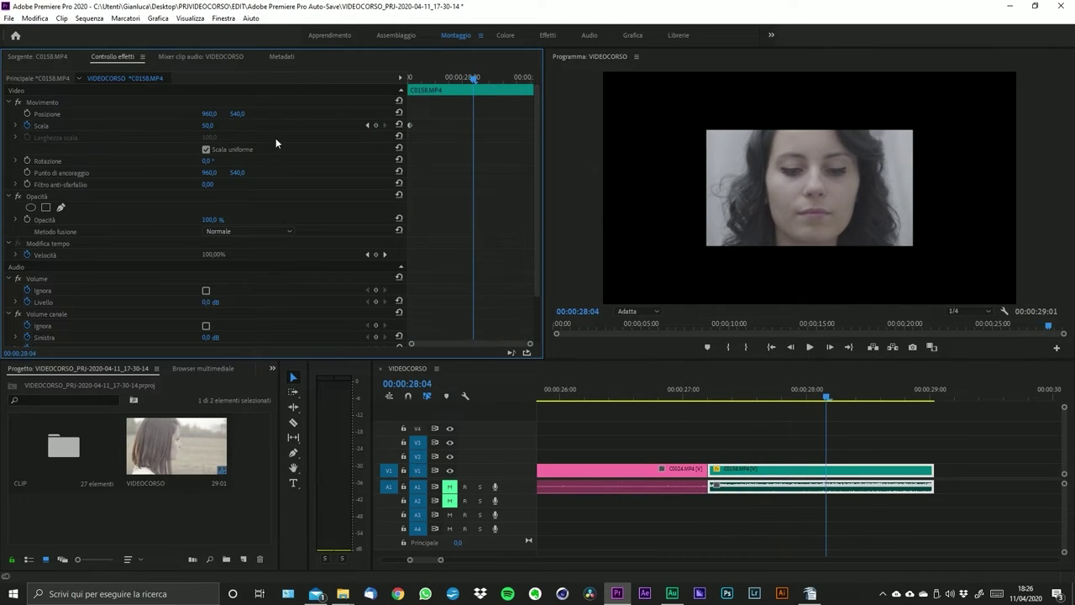
{"action": "left_click", "coordinate": [214, 125]}
{"action": "type", "text": "100"}
{"action": "key", "text": "Return"}
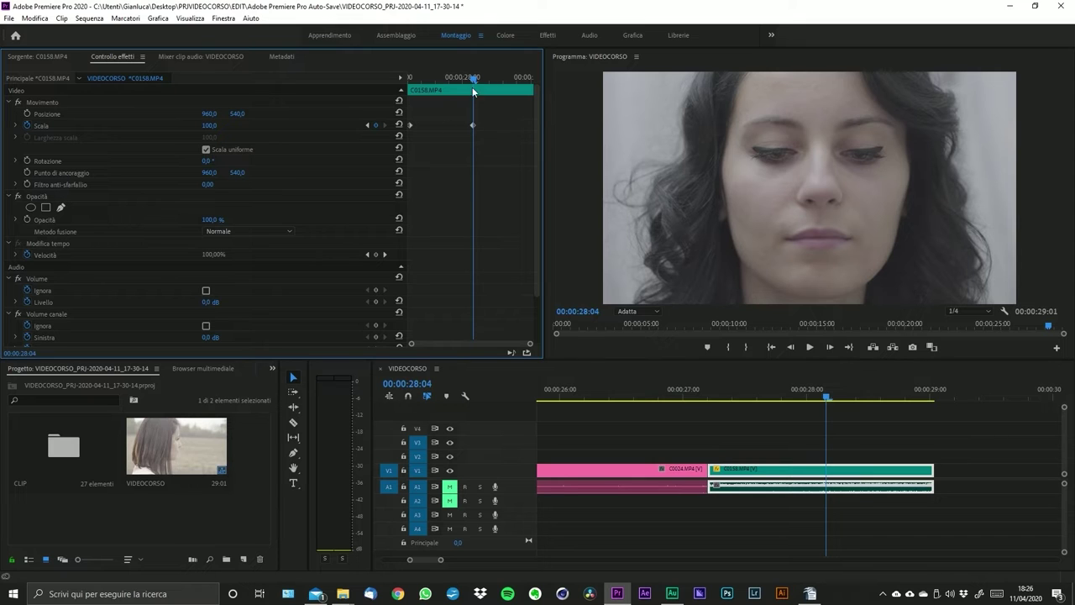
- Step between the two scale keyframes and play back the scale animation
{"action": "left_click", "coordinate": [369, 123]}
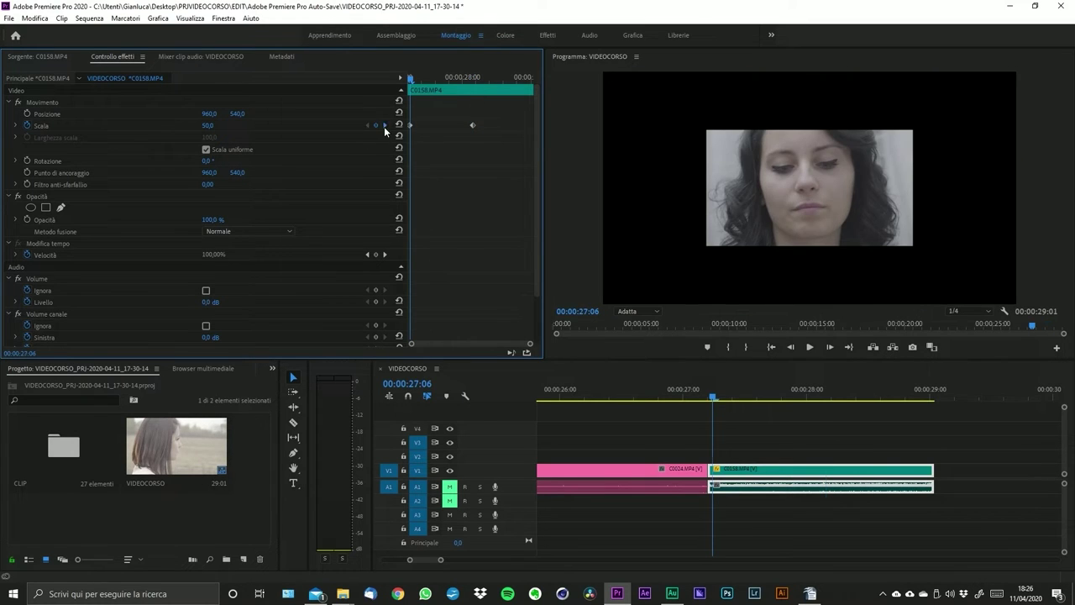
{"action": "left_click", "coordinate": [383, 126]}
{"action": "left_click", "coordinate": [366, 126]}
{"action": "left_click_drag", "start_coordinate": [411, 79], "coordinate": [403, 102]}
{"action": "left_click", "coordinate": [809, 349]}
{"action": "left_click_drag", "start_coordinate": [879, 397], "coordinate": [713, 399]}
{"action": "left_click", "coordinate": [167, 126]}
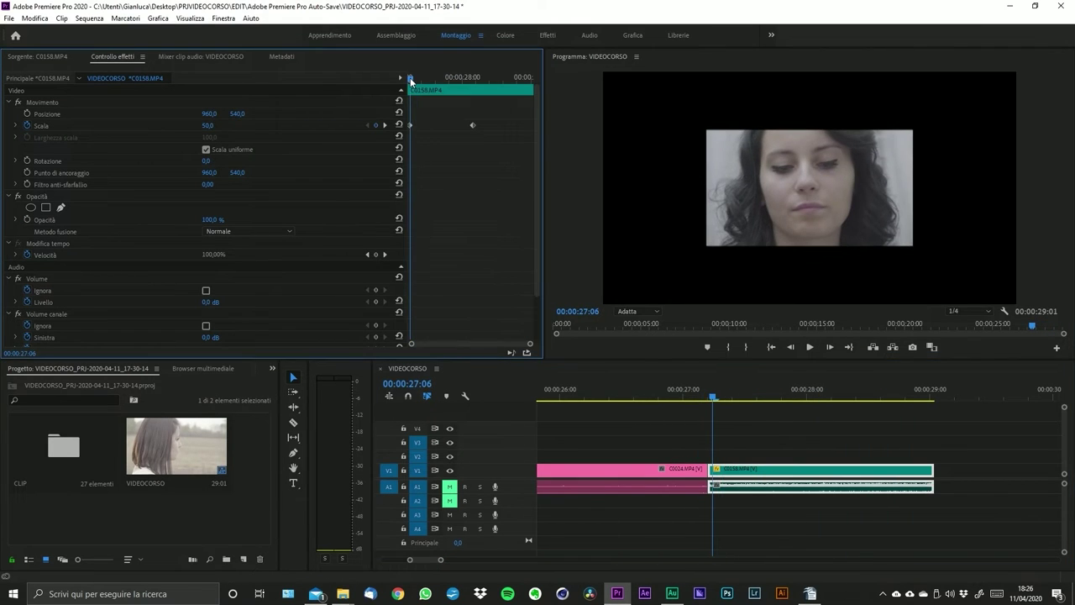
{"action": "left_click", "coordinate": [168, 126]}
{"action": "left_click_drag", "start_coordinate": [450, 74], "coordinate": [473, 77]}
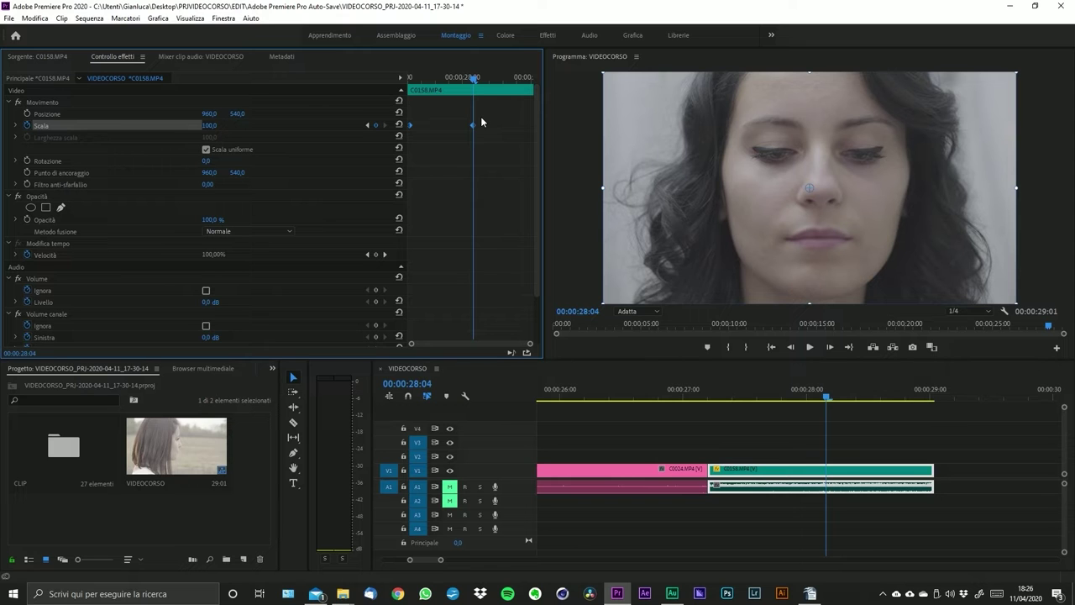
{"action": "mouse_move", "coordinate": [474, 78]}
{"action": "left_mouse_down"}
{"action": "mouse_move", "coordinate": [410, 78]}
{"action": "mouse_move", "coordinate": [474, 87]}
{"action": "left_mouse_up"}
- Turn off C0158's scale animation, deleting its keyframes so scale stays at 100
{"action": "left_click", "coordinate": [51, 196]}
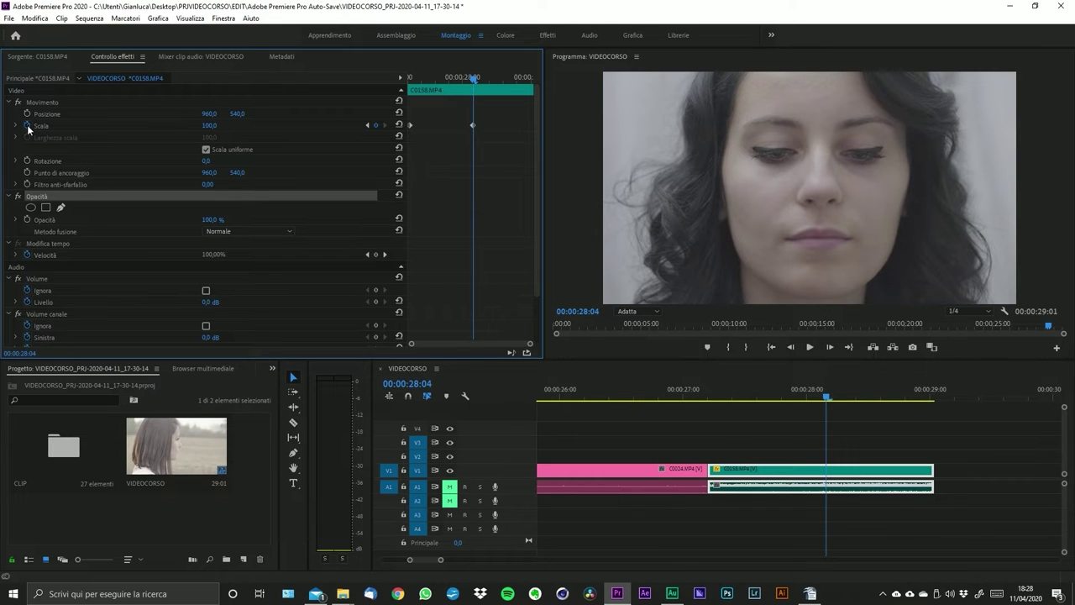
{"action": "left_click", "coordinate": [27, 124]}
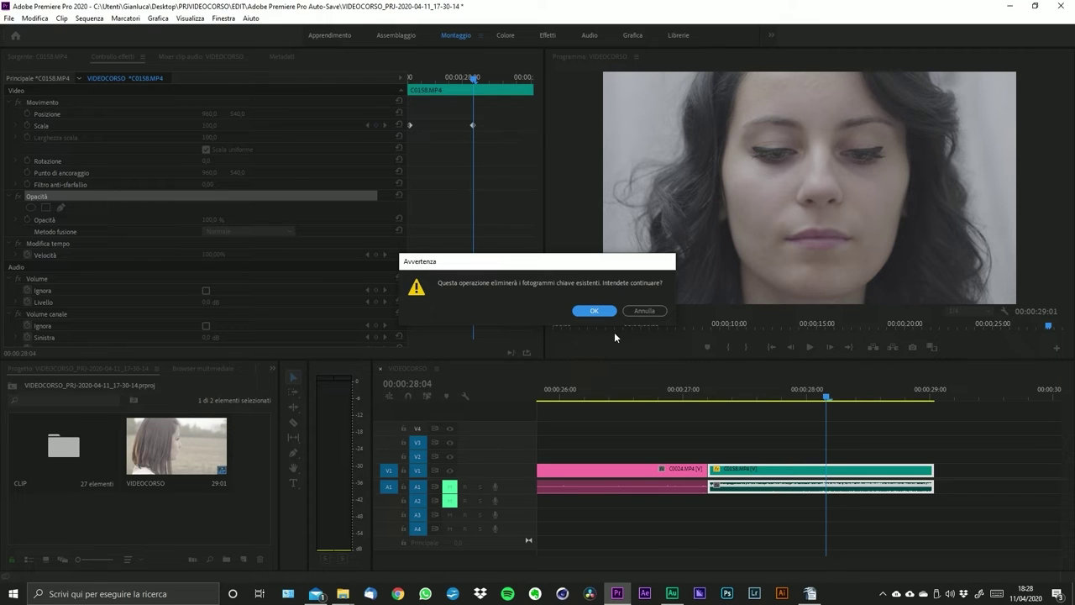
{"action": "left_click", "coordinate": [592, 311]}
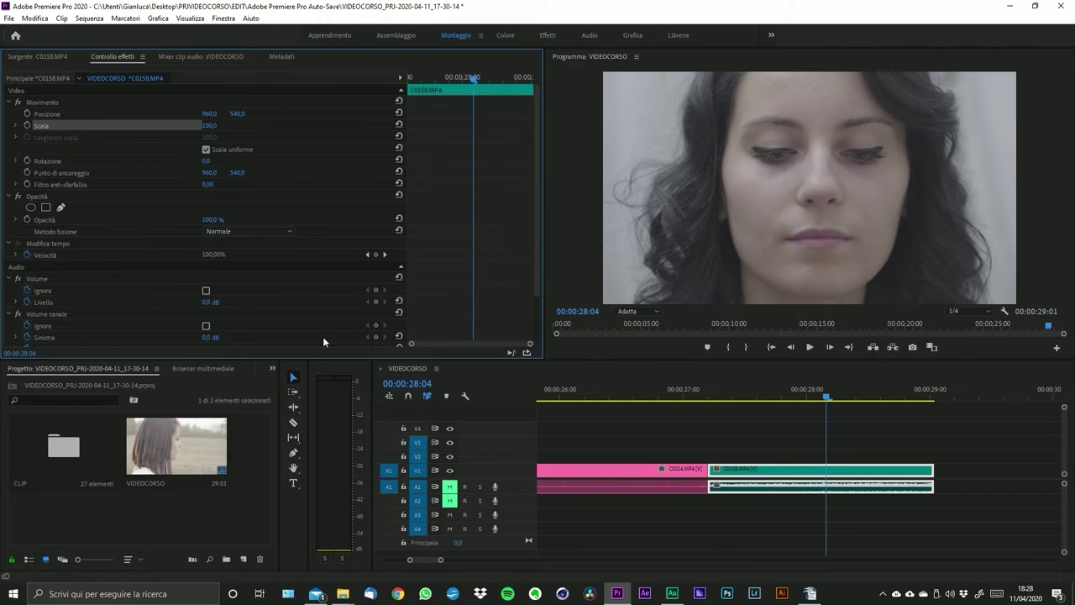
{"action": "mouse_move", "coordinate": [467, 78]}
{"action": "left_mouse_down"}
{"action": "mouse_move", "coordinate": [447, 84]}
{"action": "mouse_move", "coordinate": [472, 91]}
{"action": "mouse_move", "coordinate": [446, 97]}
{"action": "mouse_move", "coordinate": [527, 109]}
{"action": "mouse_move", "coordinate": [476, 84]}
{"action": "left_mouse_up"}
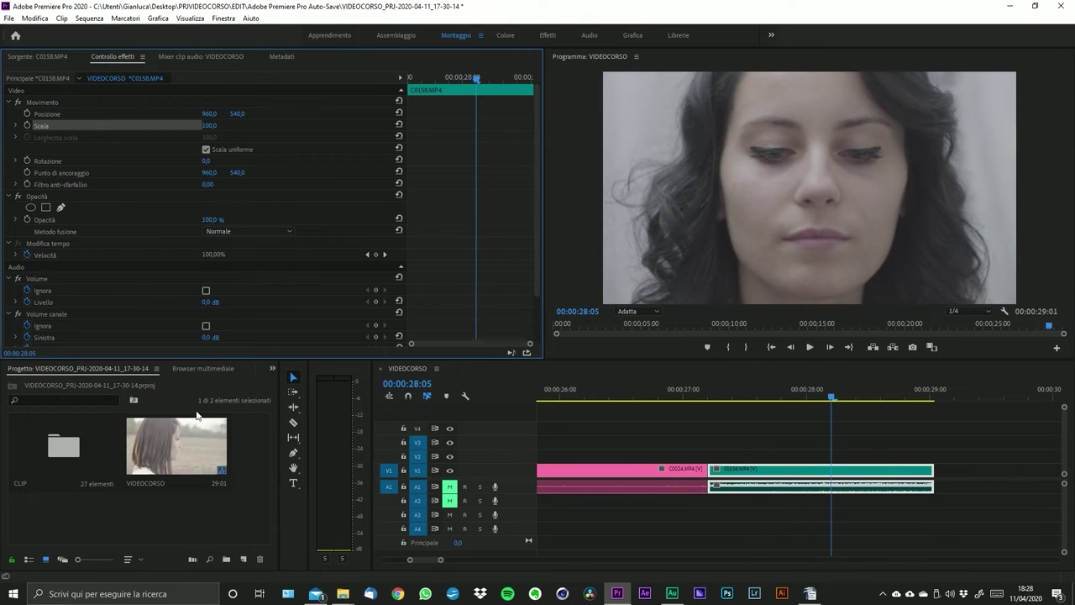
{"action": "left_click", "coordinate": [37, 197]}
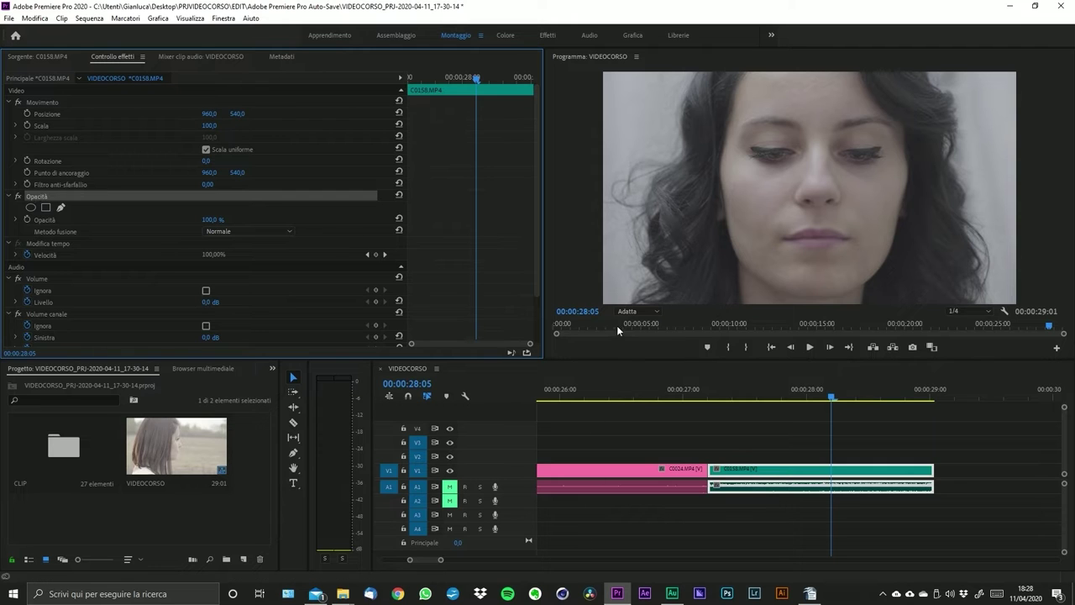
{"action": "left_click_drag", "start_coordinate": [438, 560], "coordinate": [480, 561]}
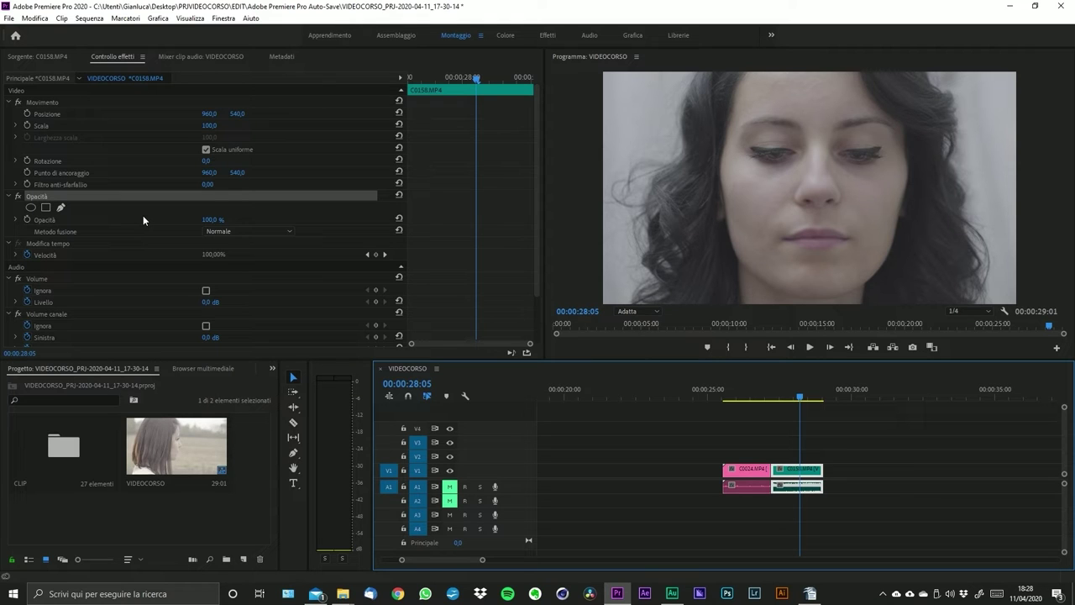
- Try freehand, rectangle and ellipse masks on the eye, deleting each one
{"action": "left_click", "coordinate": [60, 208]}
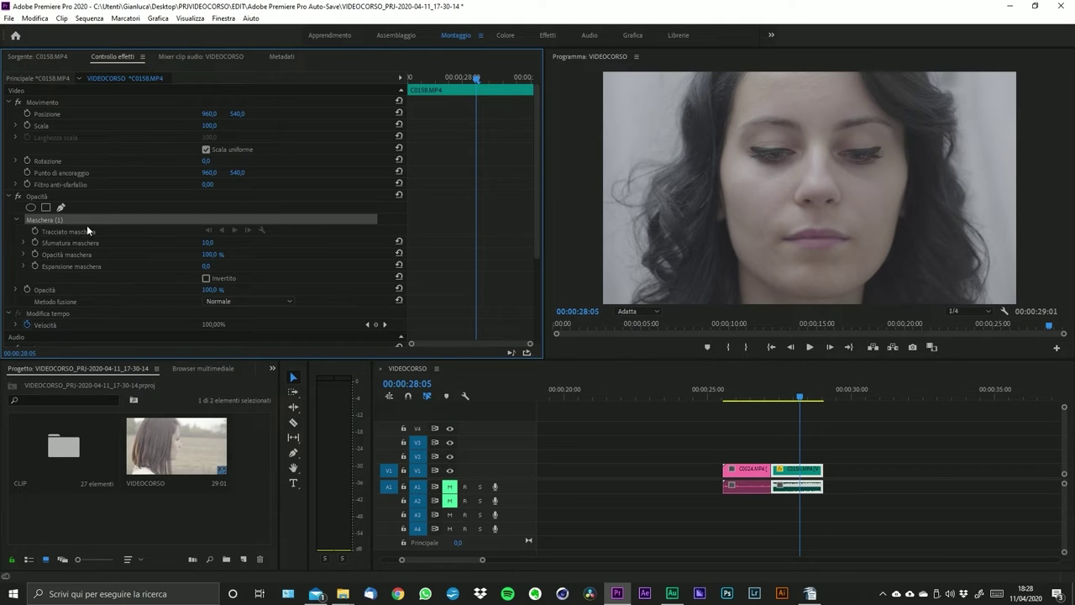
{"action": "key", "text": "Delete"}
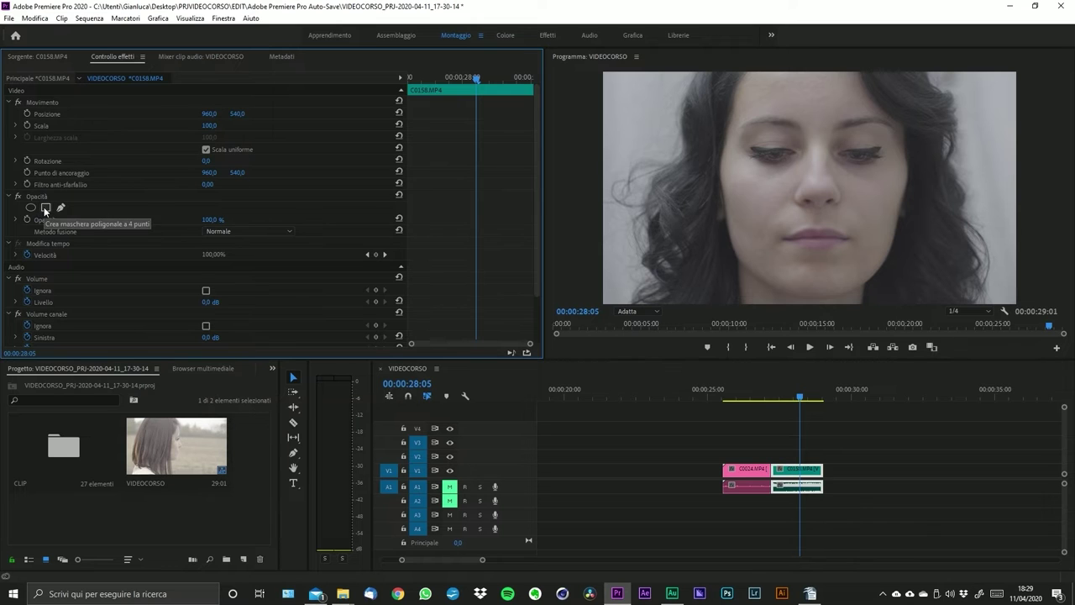
{"action": "left_click", "coordinate": [45, 208]}
{"action": "left_click_drag", "start_coordinate": [814, 185], "coordinate": [812, 157]}
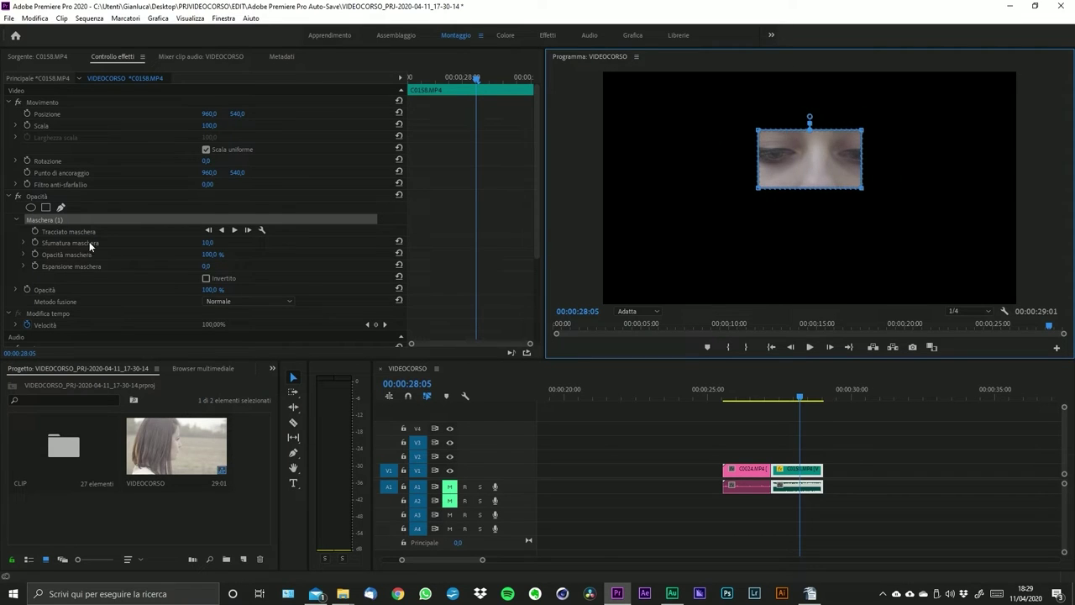
{"action": "key", "text": "Delete"}
{"action": "left_click", "coordinate": [30, 207]}
{"action": "left_click_drag", "start_coordinate": [796, 196], "coordinate": [776, 162]}
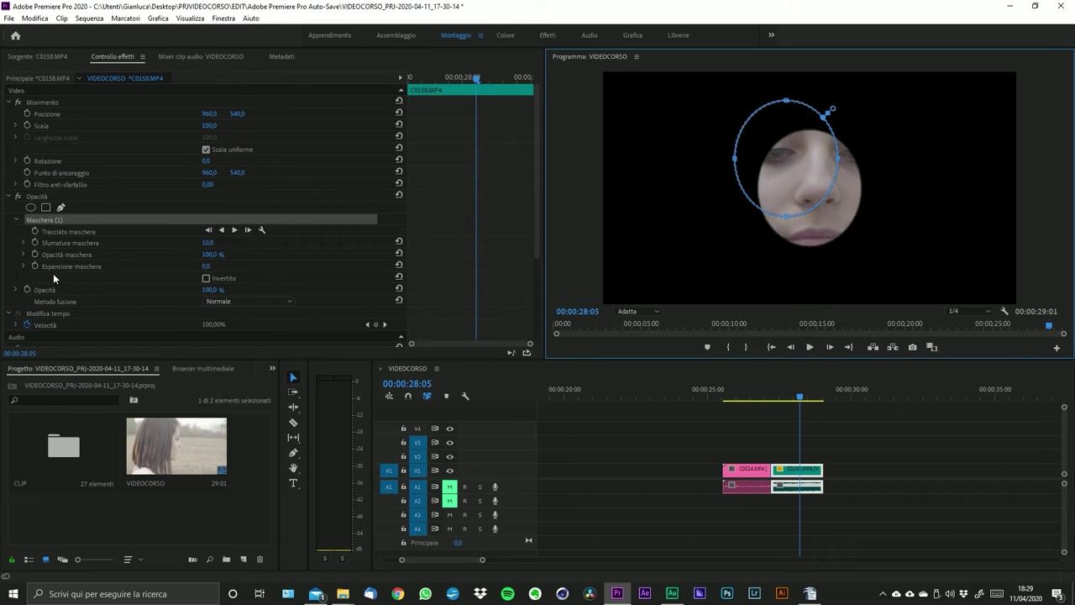
{"action": "key", "text": "Delete"}
- Draw a closed five-point freehand mask around the left eye and widen its right vertex
{"action": "left_click", "coordinate": [59, 208]}
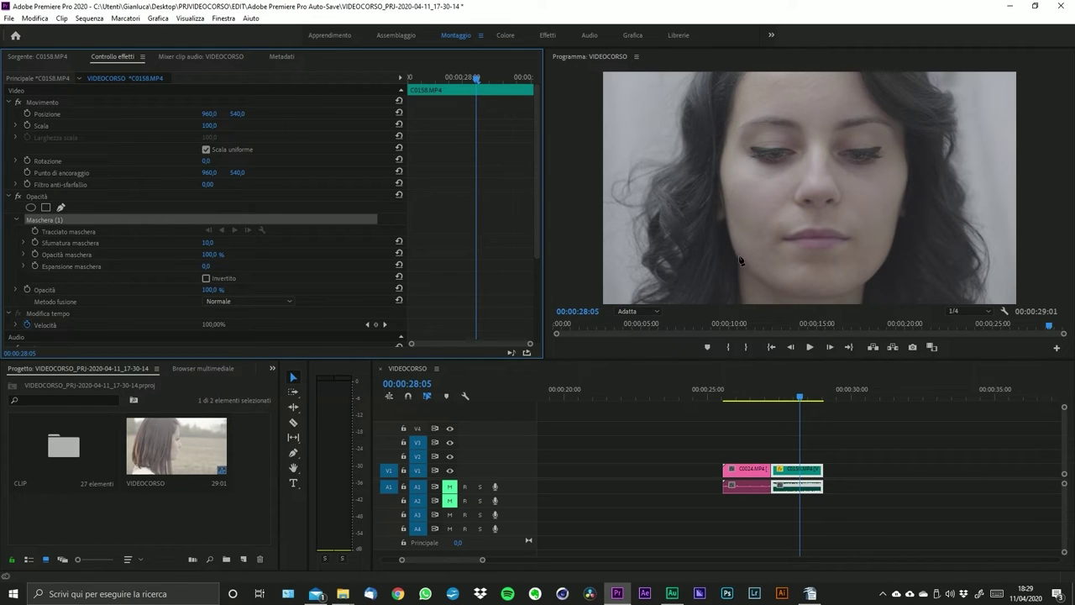
{"action": "left_click", "coordinate": [750, 157]}
{"action": "left_click", "coordinate": [799, 166]}
{"action": "left_click", "coordinate": [808, 146]}
{"action": "left_click", "coordinate": [780, 130]}
{"action": "left_click", "coordinate": [750, 139]}
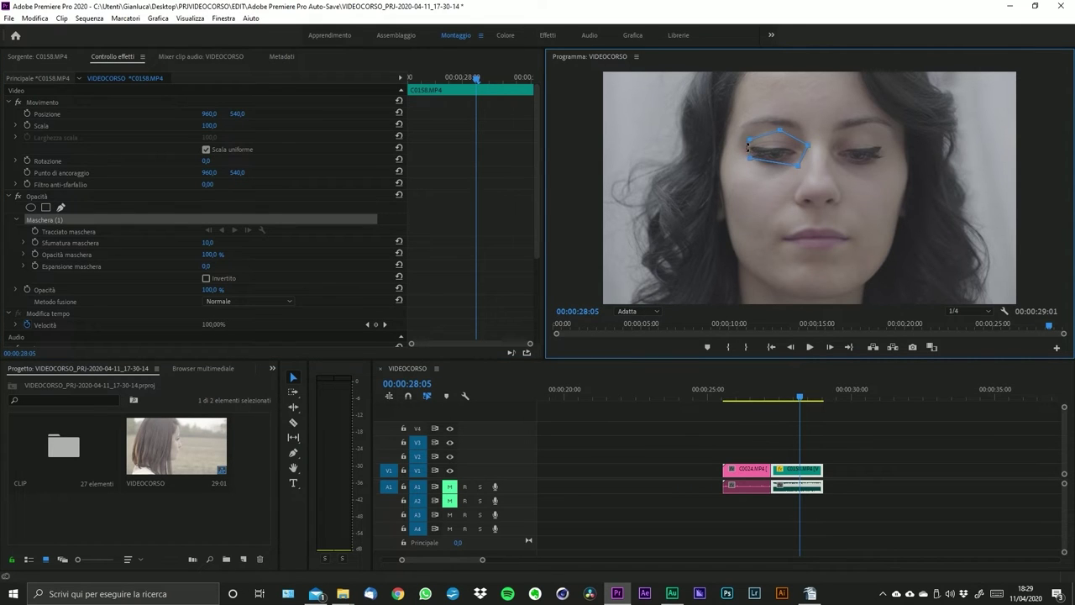
{"action": "left_click", "coordinate": [749, 157]}
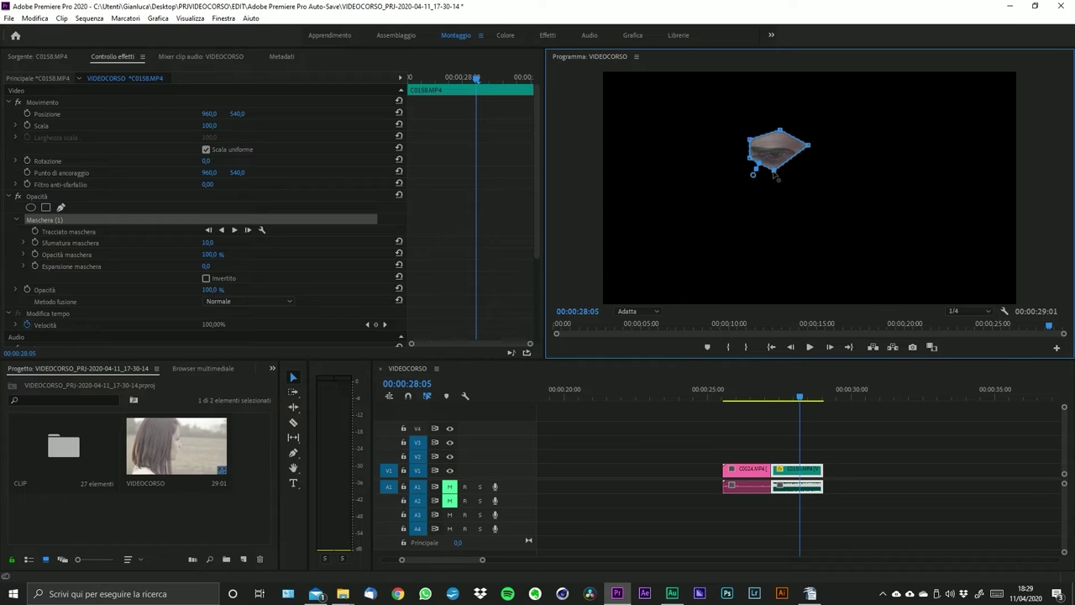
{"action": "left_click_drag", "start_coordinate": [798, 166], "coordinate": [816, 155]}
{"action": "left_click_drag", "start_coordinate": [800, 396], "coordinate": [820, 401]}
{"action": "left_click_drag", "start_coordinate": [831, 403], "coordinate": [795, 400]}
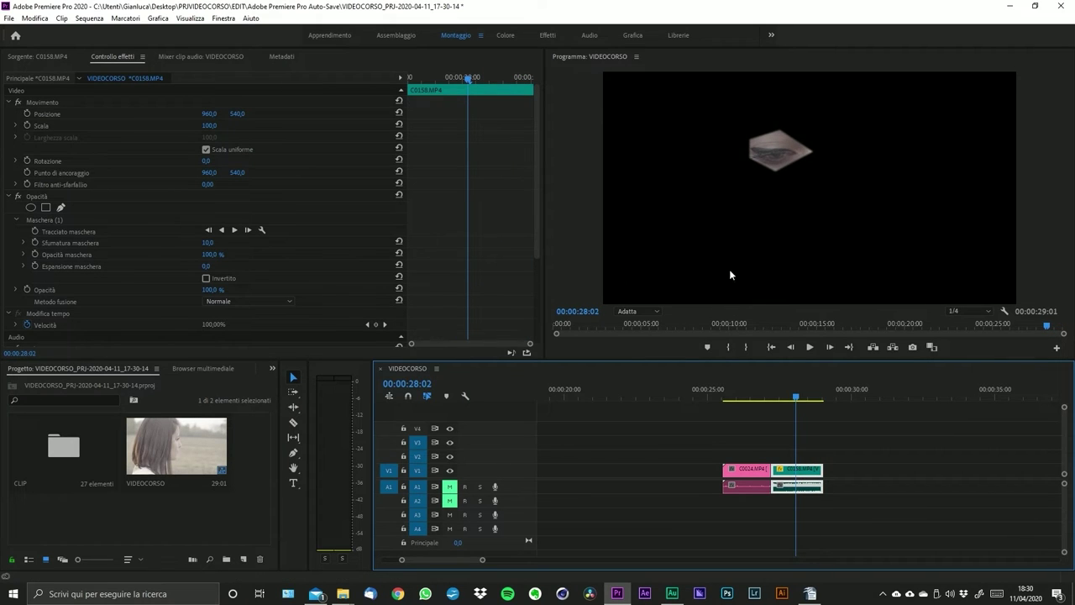
- Enable Mask Path keyframing and track the eye mask forward to the clip end
{"action": "left_click", "coordinate": [62, 234]}
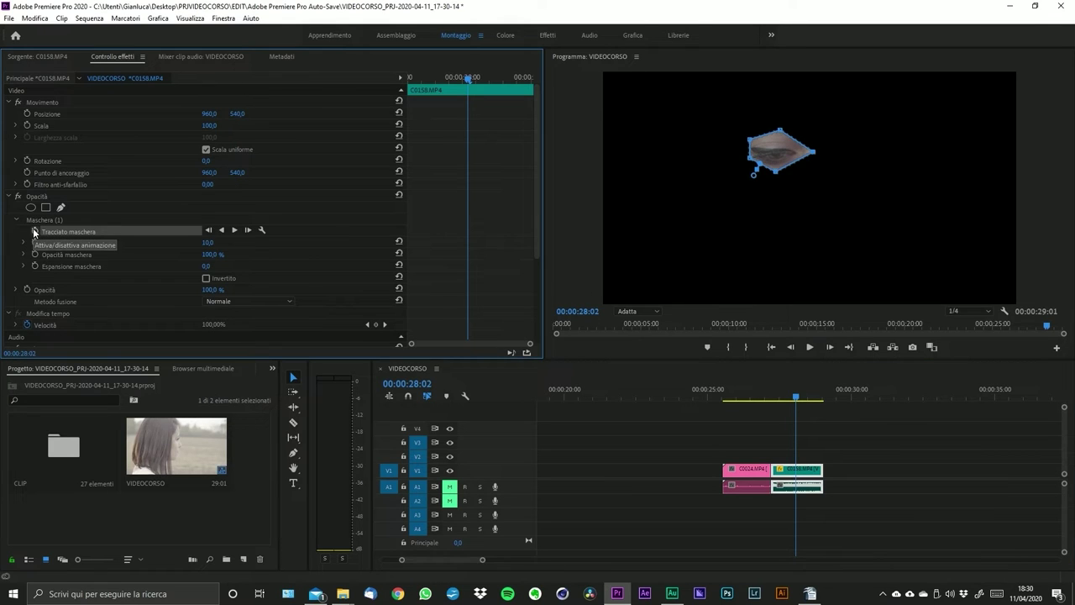
{"action": "left_click", "coordinate": [34, 231]}
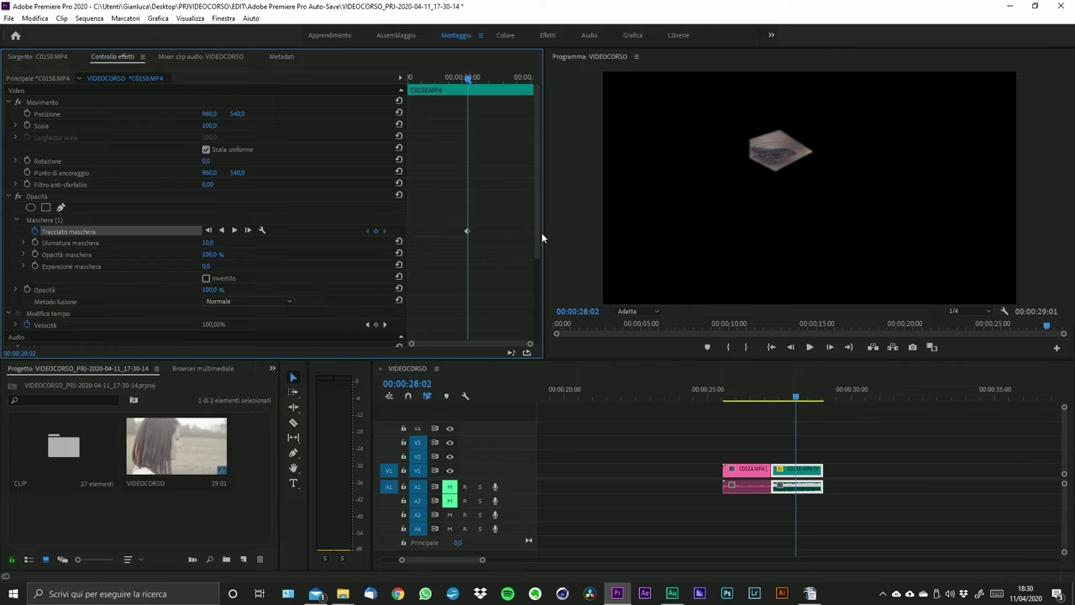
{"action": "left_click", "coordinate": [77, 226]}
{"action": "left_click", "coordinate": [236, 231]}
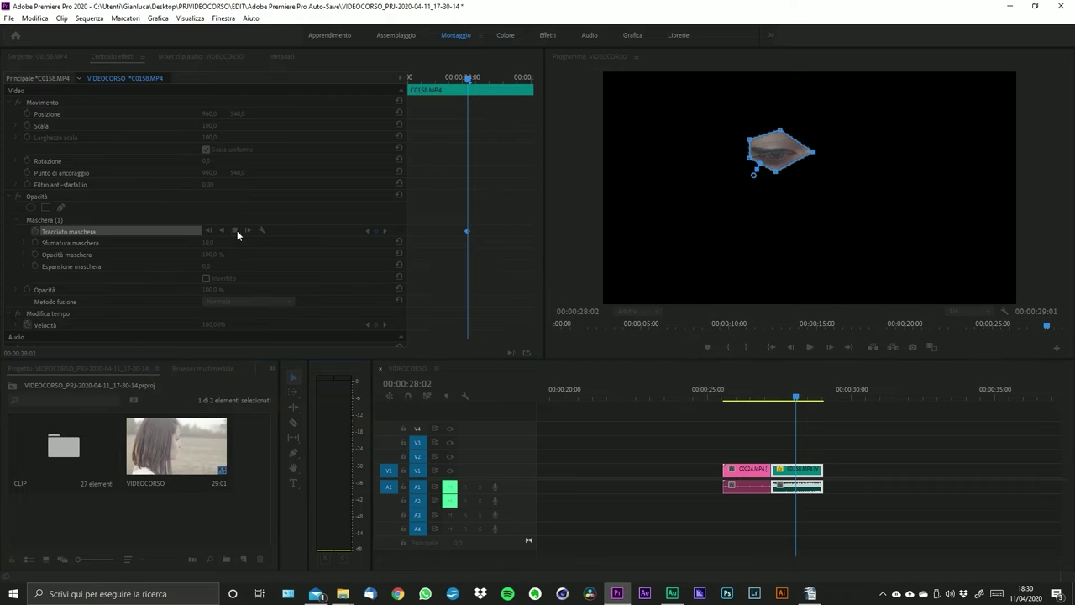
- Scrub through C0158 to check that the tracked mask follows the eye
{"action": "left_click_drag", "start_coordinate": [873, 264], "coordinate": [462, 281]}
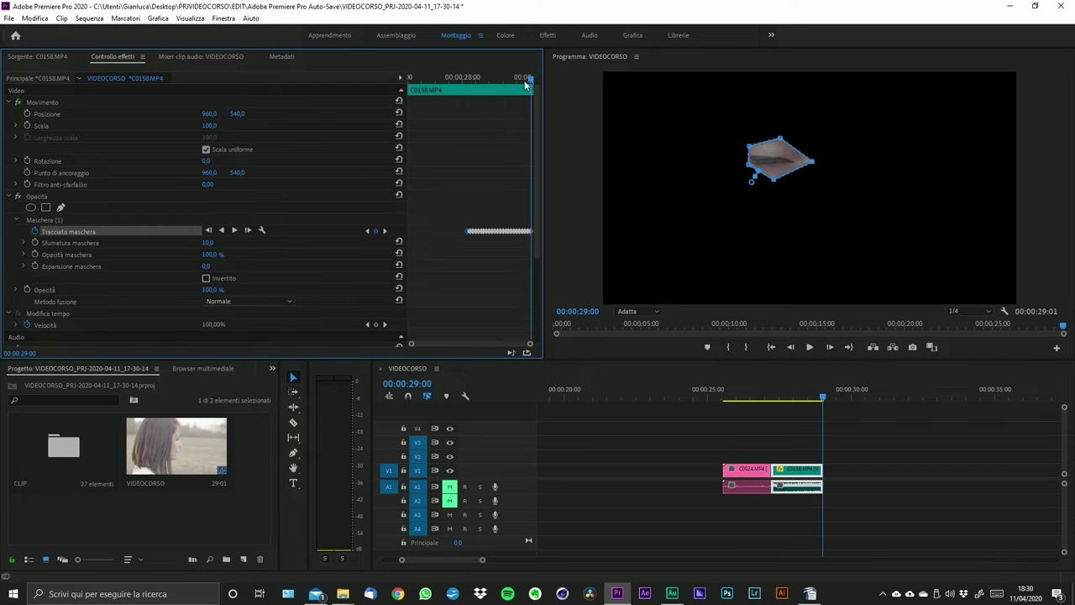
{"action": "scroll", "coordinate": [530, 344], "scroll_direction": "up", "scroll_amount": 2}
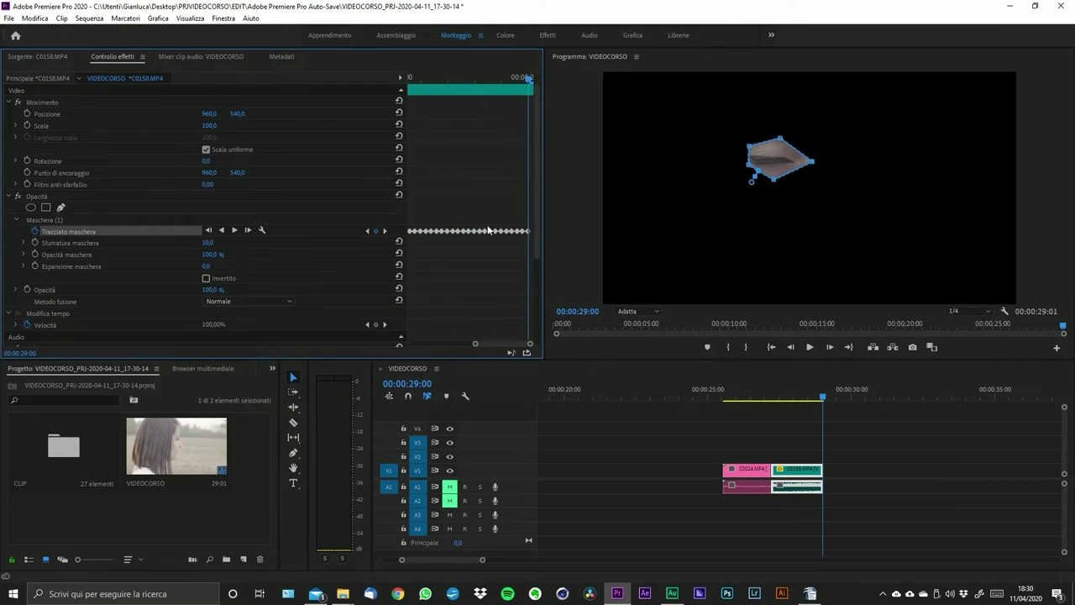
{"action": "left_click_drag", "start_coordinate": [506, 344], "coordinate": [497, 343]}
{"action": "left_click_drag", "start_coordinate": [422, 76], "coordinate": [488, 90]}
{"action": "left_click_drag", "start_coordinate": [519, 344], "coordinate": [562, 346]}
{"action": "left_click_drag", "start_coordinate": [482, 73], "coordinate": [460, 87]}
{"action": "key", "text": "space"}
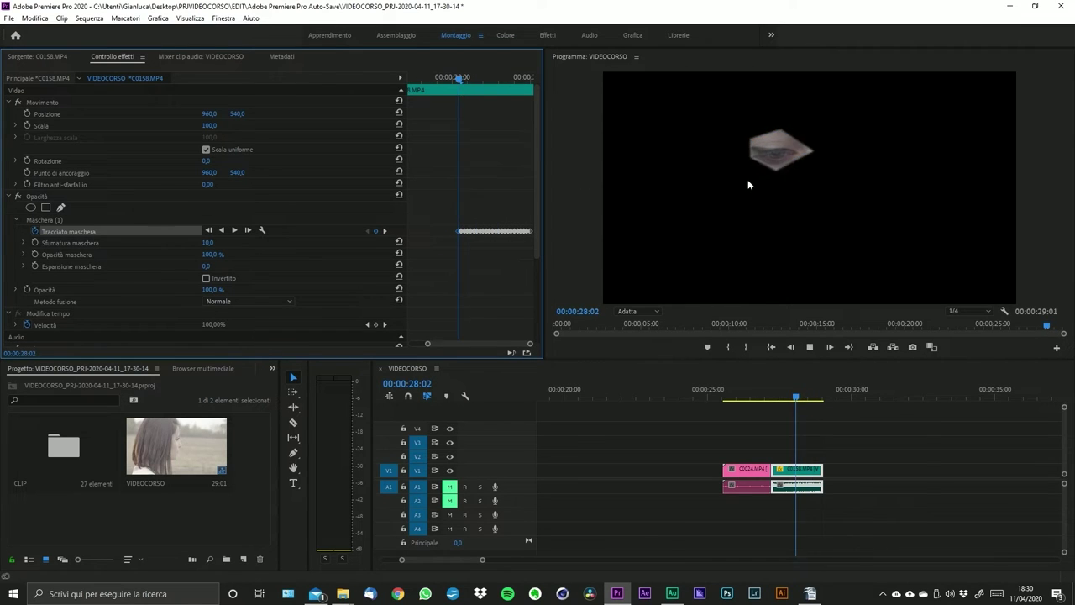
{"action": "left_click_drag", "start_coordinate": [525, 78], "coordinate": [461, 76]}
{"action": "key", "text": "space"}
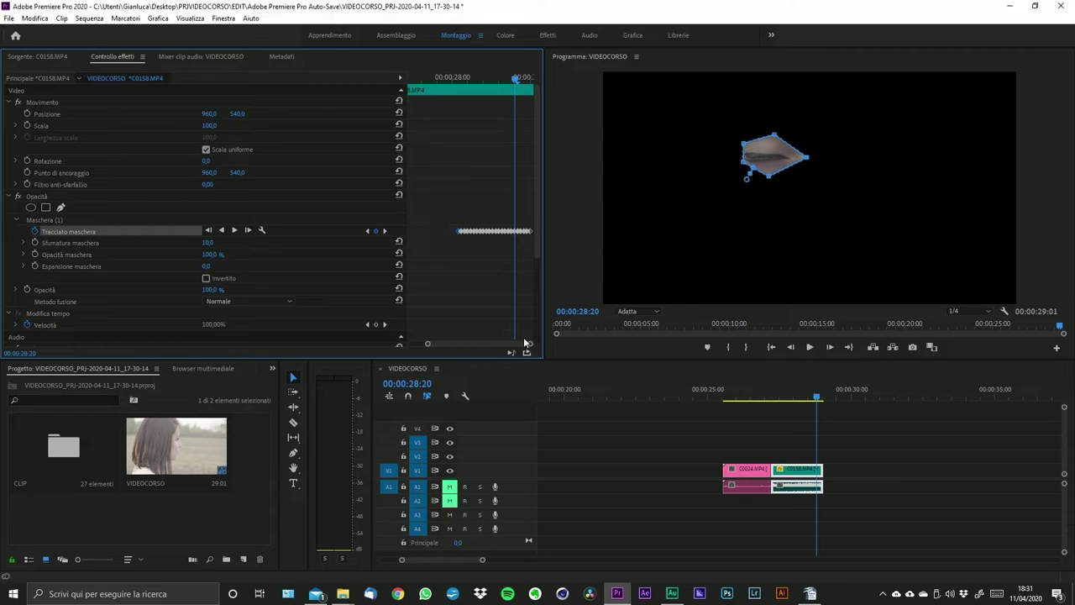
{"action": "left_click_drag", "start_coordinate": [530, 346], "coordinate": [576, 337]}
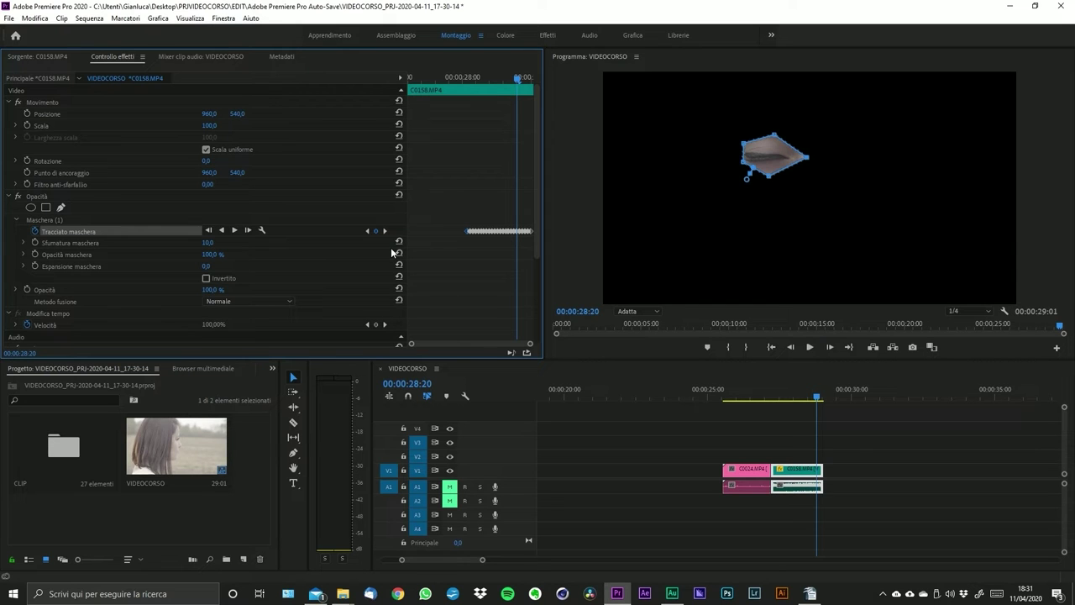
{"action": "left_click_drag", "start_coordinate": [453, 210], "coordinate": [534, 256]}
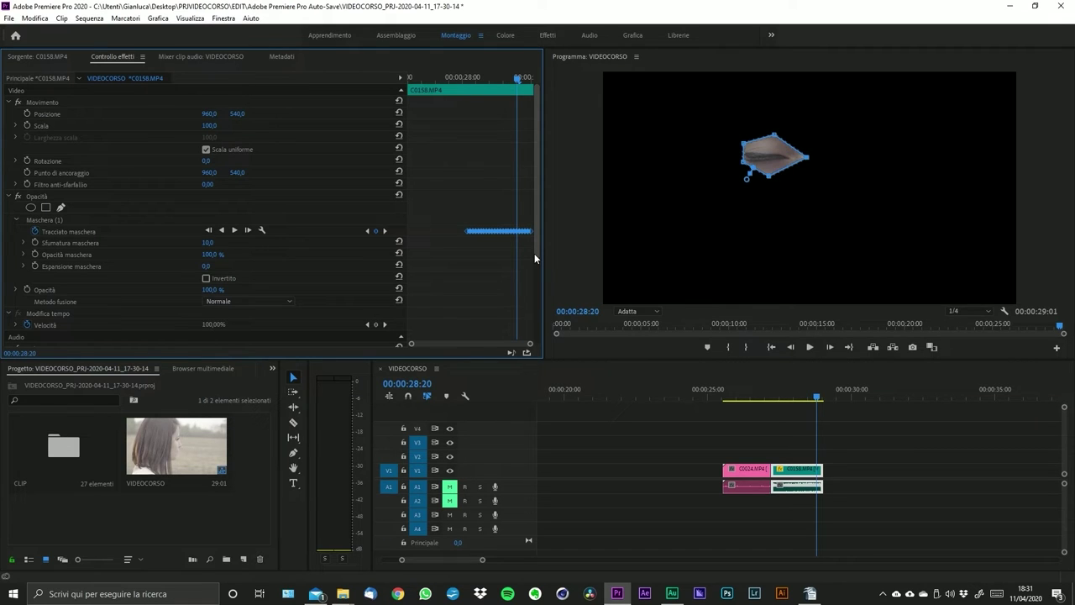
{"action": "left_click", "coordinate": [69, 220]}
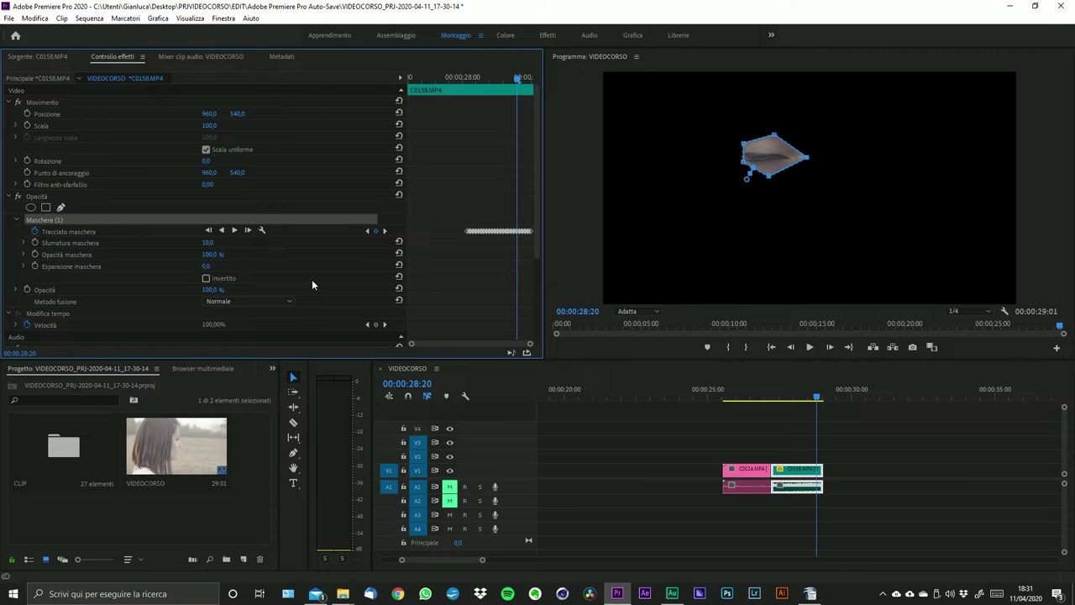
- Delete Mask (1) from C0158 and scrub back to view the unmasked face
{"action": "key", "text": "Delete"}
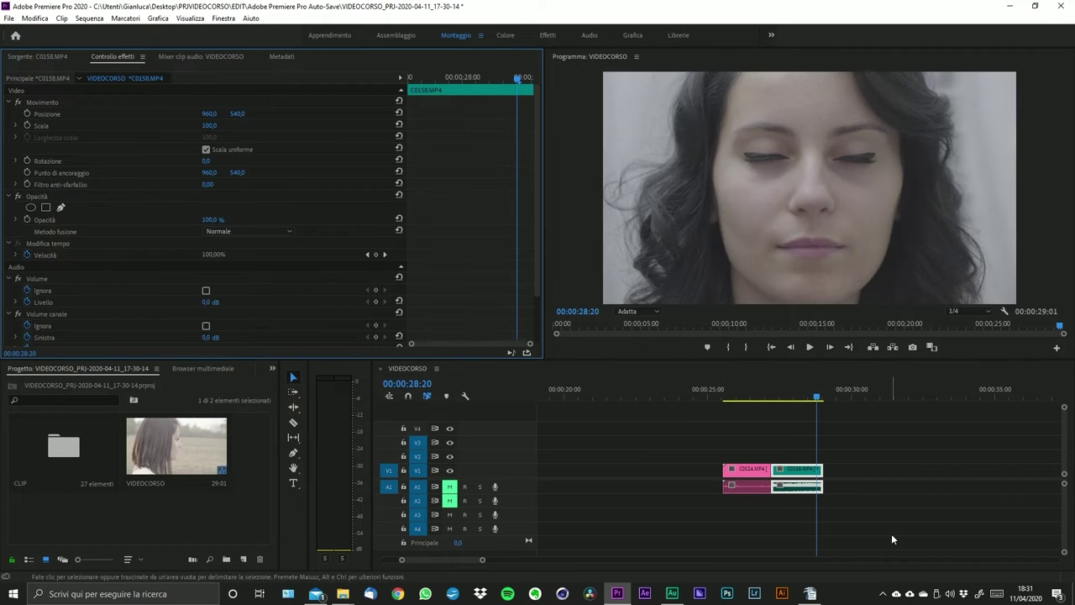
{"action": "left_click_drag", "start_coordinate": [819, 396], "coordinate": [800, 397]}
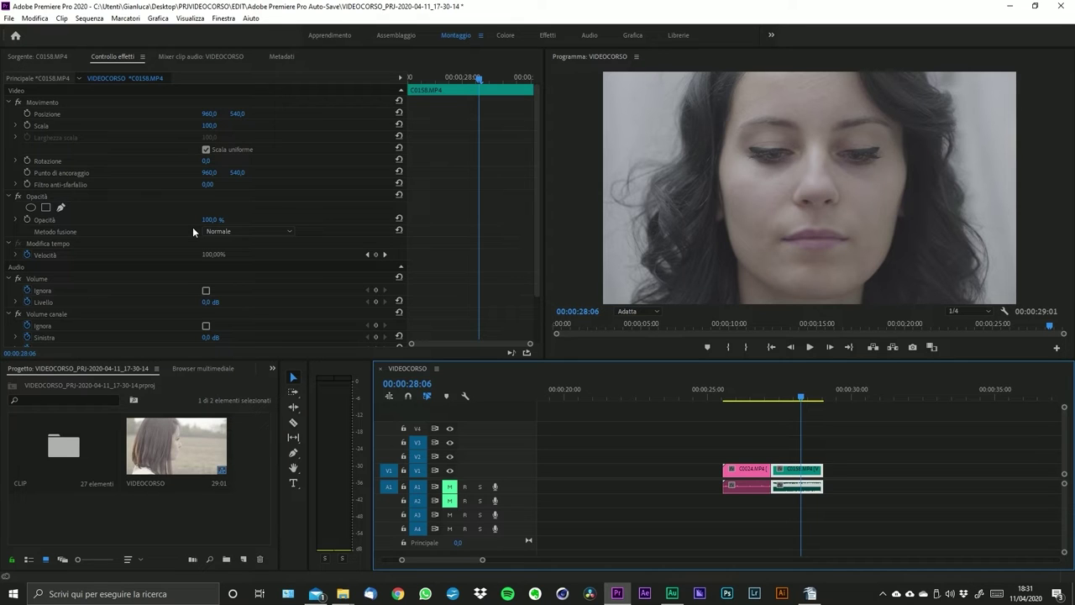
{"action": "left_click_drag", "start_coordinate": [482, 560], "coordinate": [523, 555]}
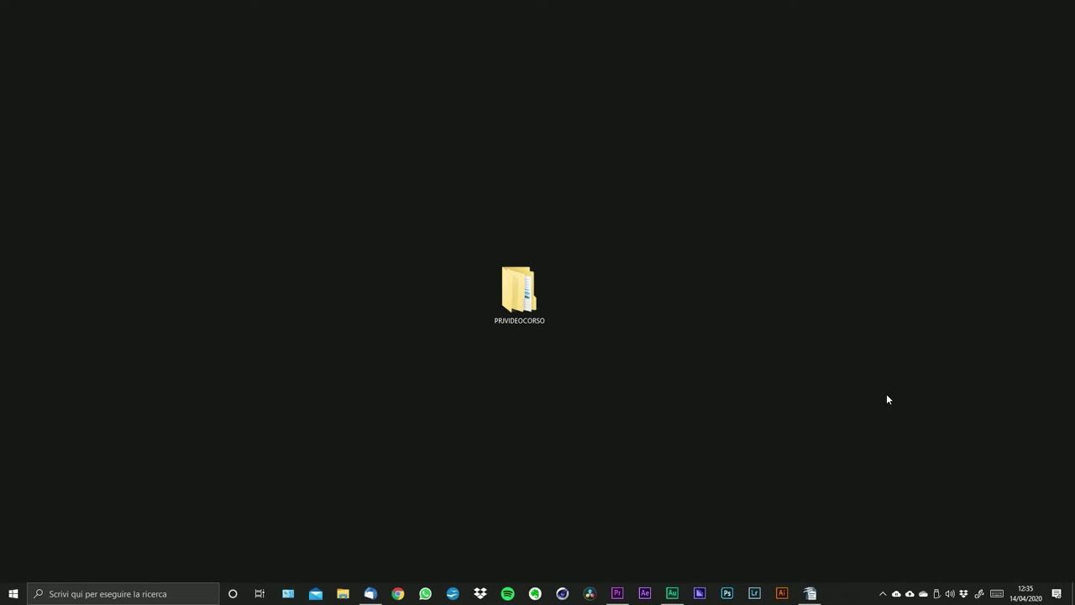
- Browse into PRJVIDEOCORSO > EDIT > Adobe Premiere Pro Auto-Save in File Explorer
{"action": "double_click", "coordinate": [523, 296]}
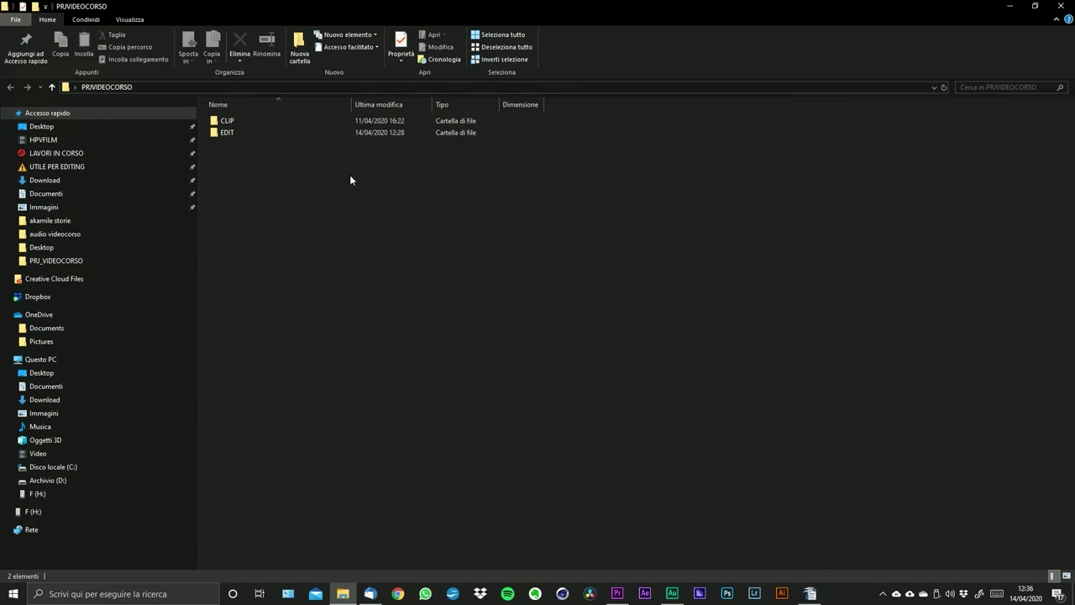
{"action": "double_click", "coordinate": [252, 131]}
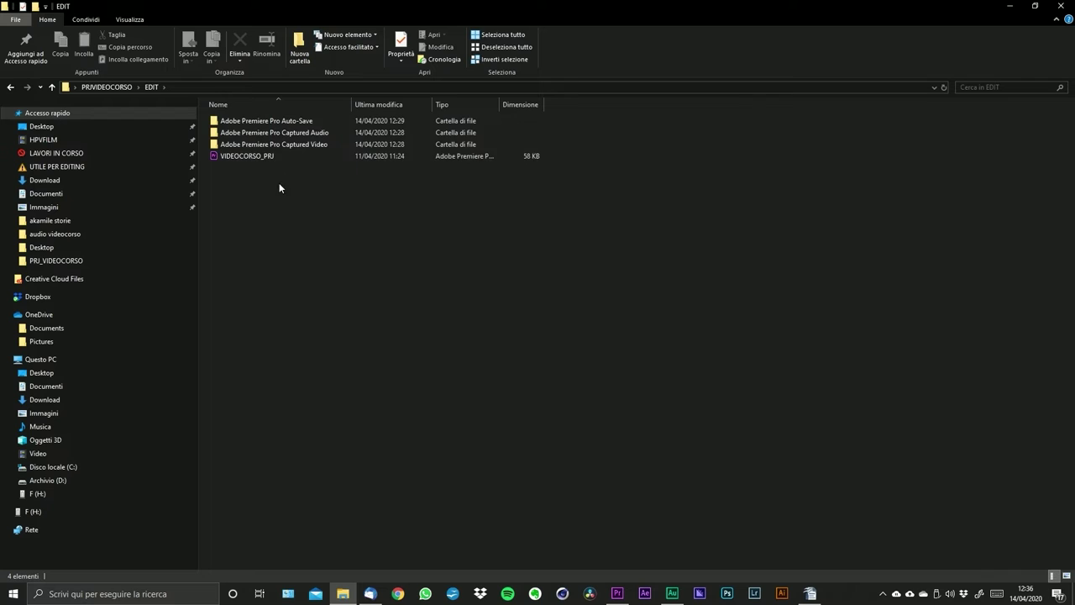
{"action": "double_click", "coordinate": [286, 121]}
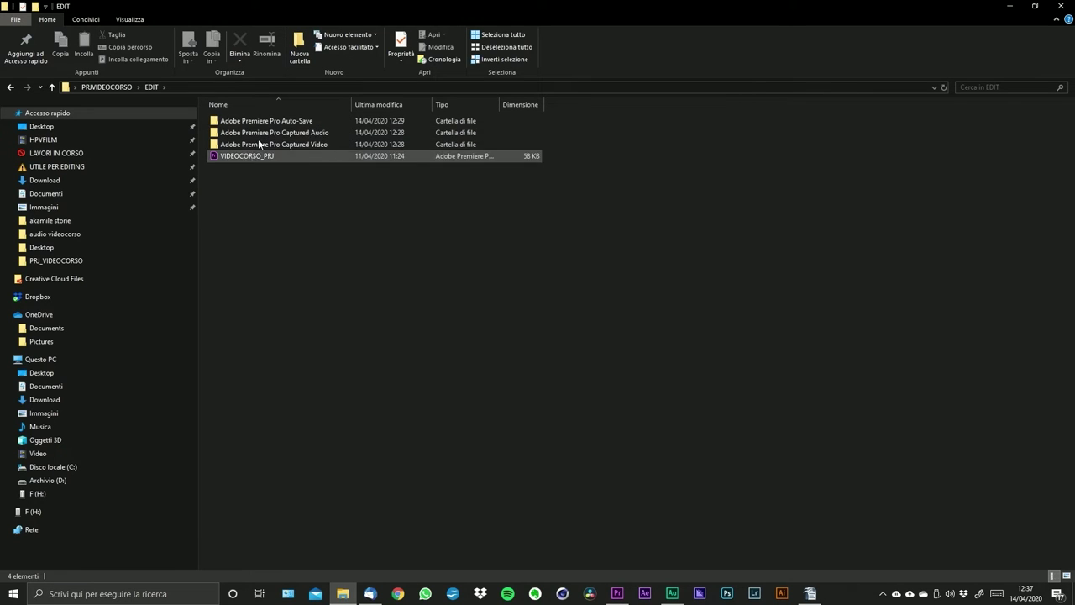
- Check the Captured Audio and Captured Video folders and return to EDIT
{"action": "left_click", "coordinate": [256, 136]}
{"action": "double_click", "coordinate": [256, 139]}
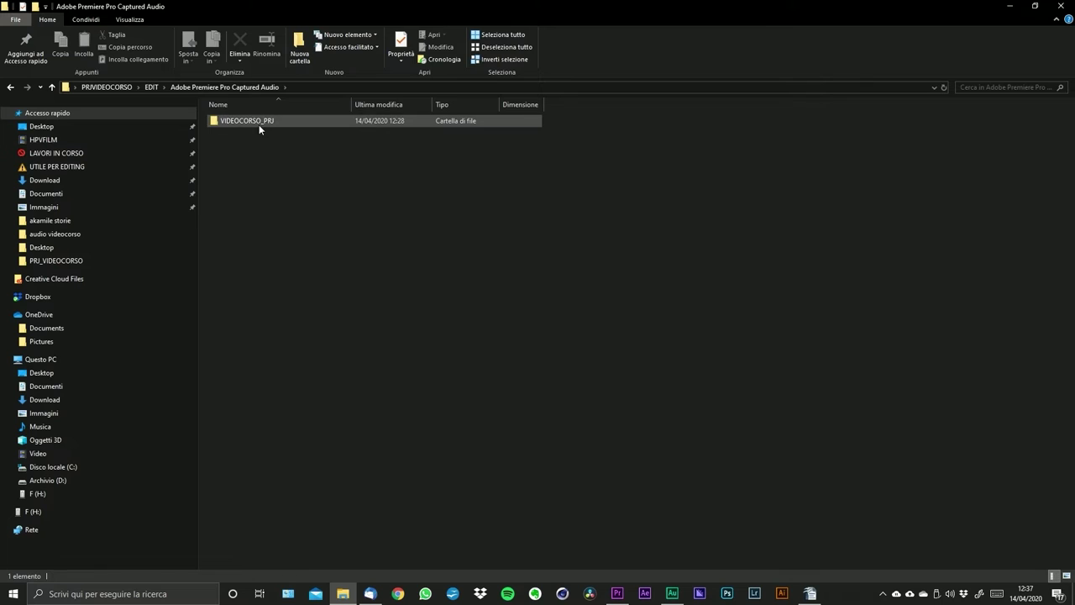
{"action": "double_click", "coordinate": [259, 124]}
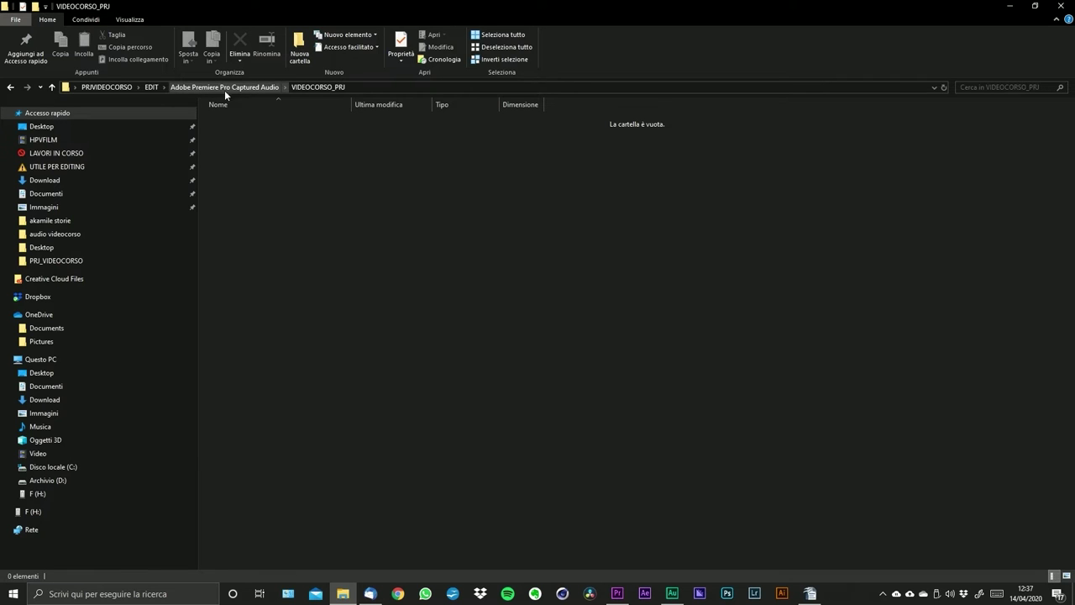
{"action": "left_click", "coordinate": [151, 86]}
{"action": "double_click", "coordinate": [263, 141]}
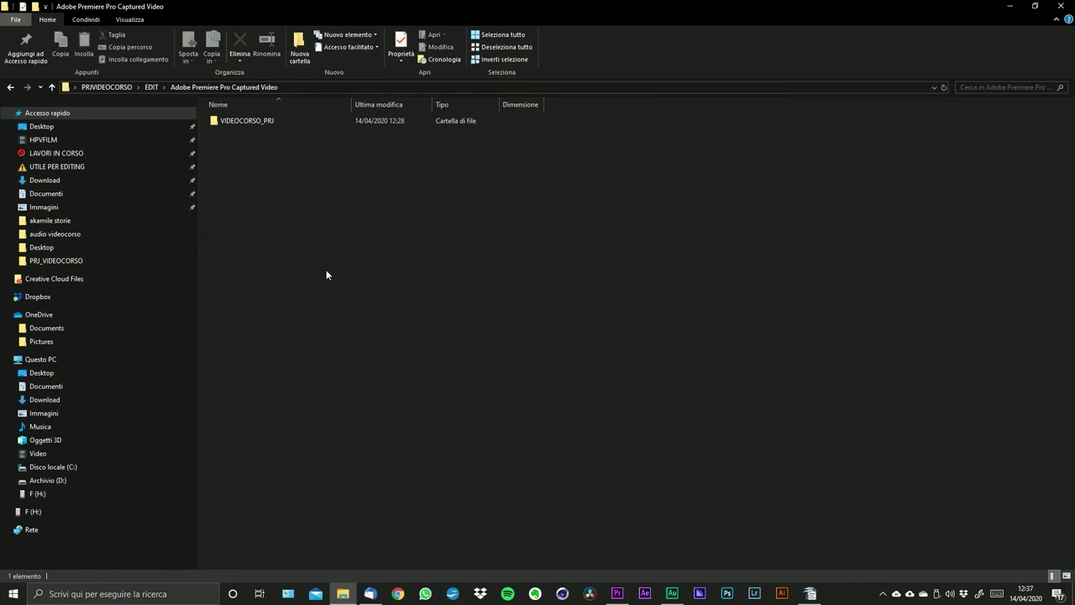
{"action": "double_click", "coordinate": [242, 124]}
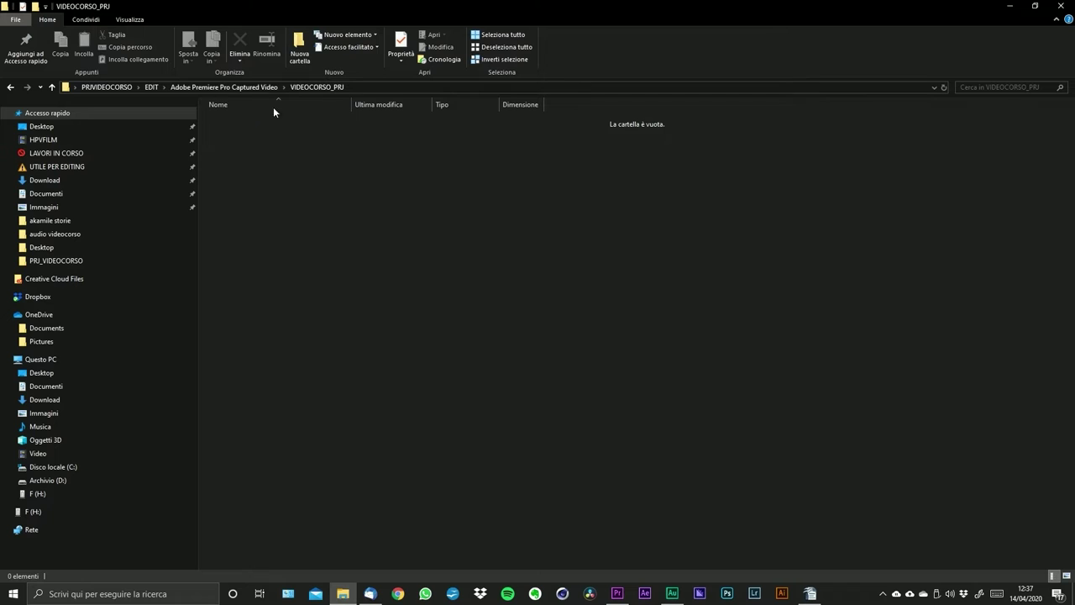
{"action": "left_click", "coordinate": [223, 87]}
{"action": "left_click", "coordinate": [148, 87]}
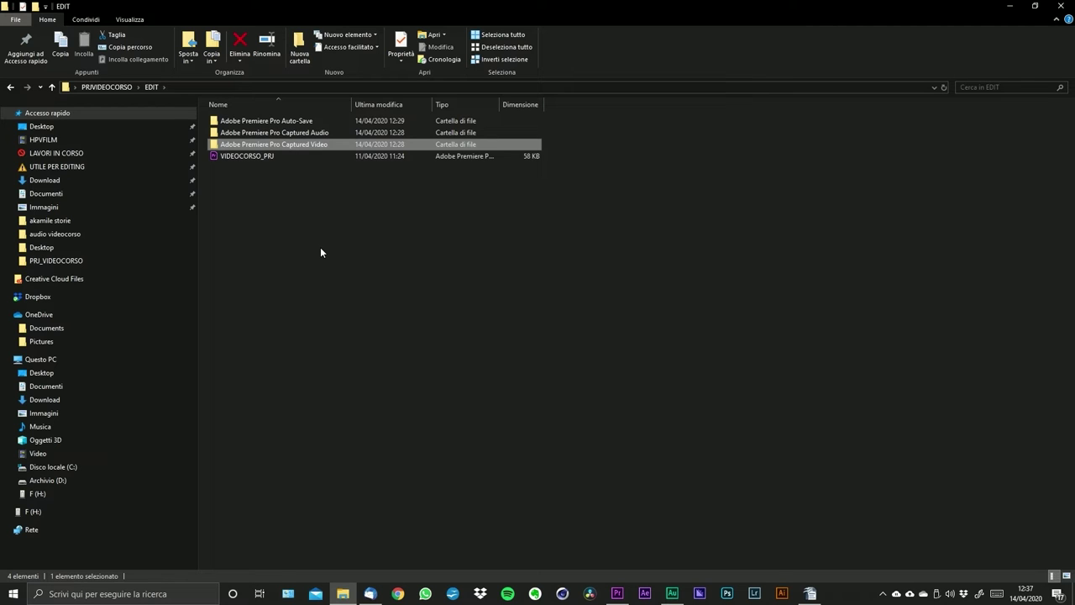
- Pick the newest VIDEOCORSO_PRJ auto-save file in the Auto-Save folder
{"action": "double_click", "coordinate": [282, 123]}
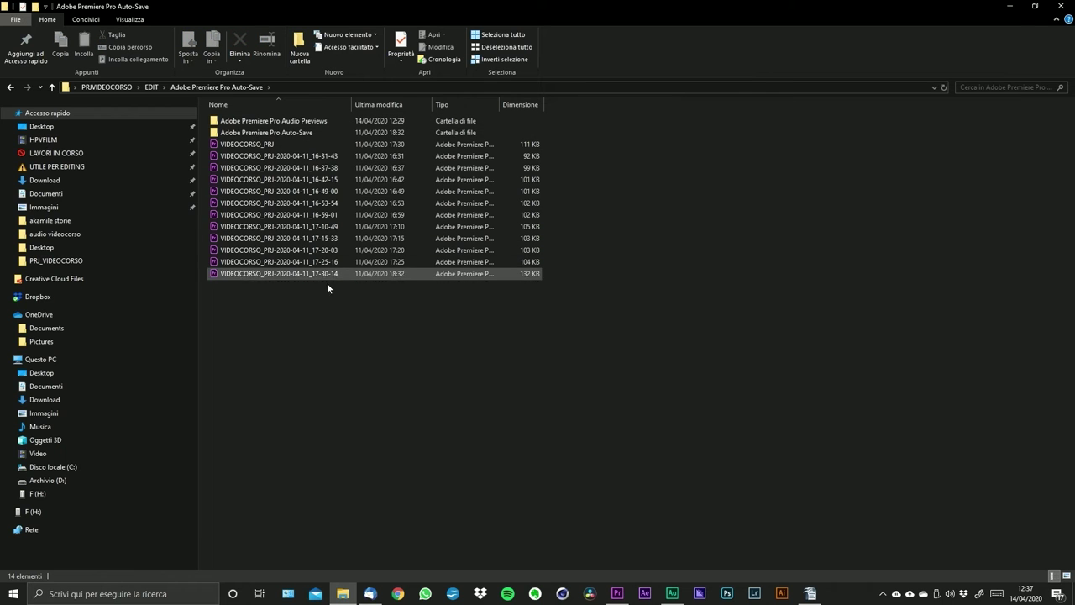
{"action": "left_click_drag", "start_coordinate": [358, 295], "coordinate": [336, 131]}
{"action": "left_click", "coordinate": [345, 307]}
{"action": "left_click_drag", "start_coordinate": [235, 369], "coordinate": [281, 141]}
{"action": "left_click", "coordinate": [284, 273]}
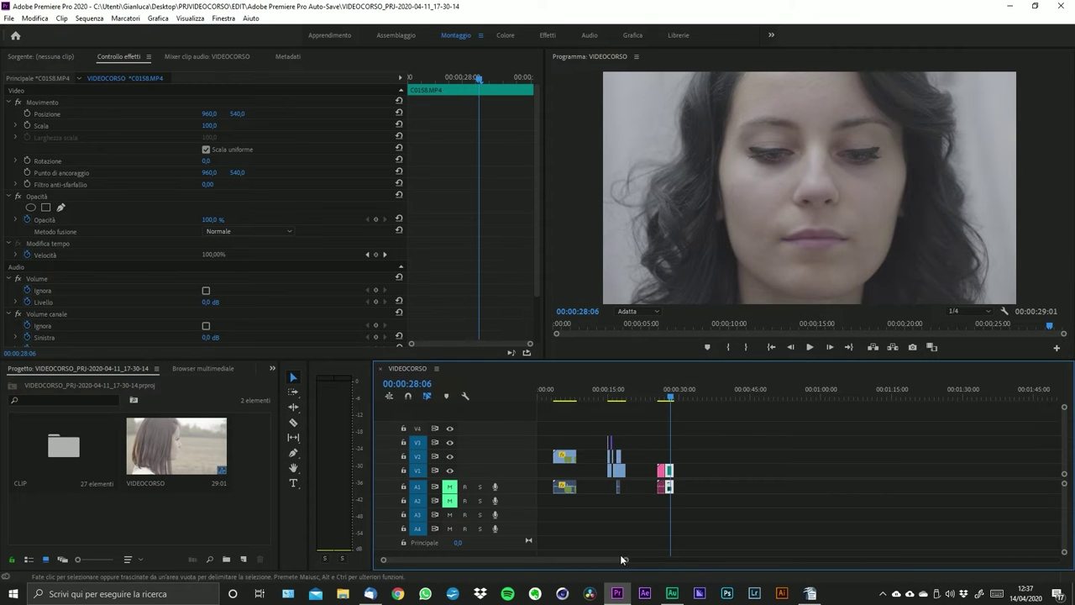
{"action": "mouse_move", "coordinate": [626, 561]}
{"action": "left_mouse_down"}
{"action": "mouse_move", "coordinate": [559, 556]}
{"action": "mouse_move", "coordinate": [632, 556]}
{"action": "left_mouse_up"}
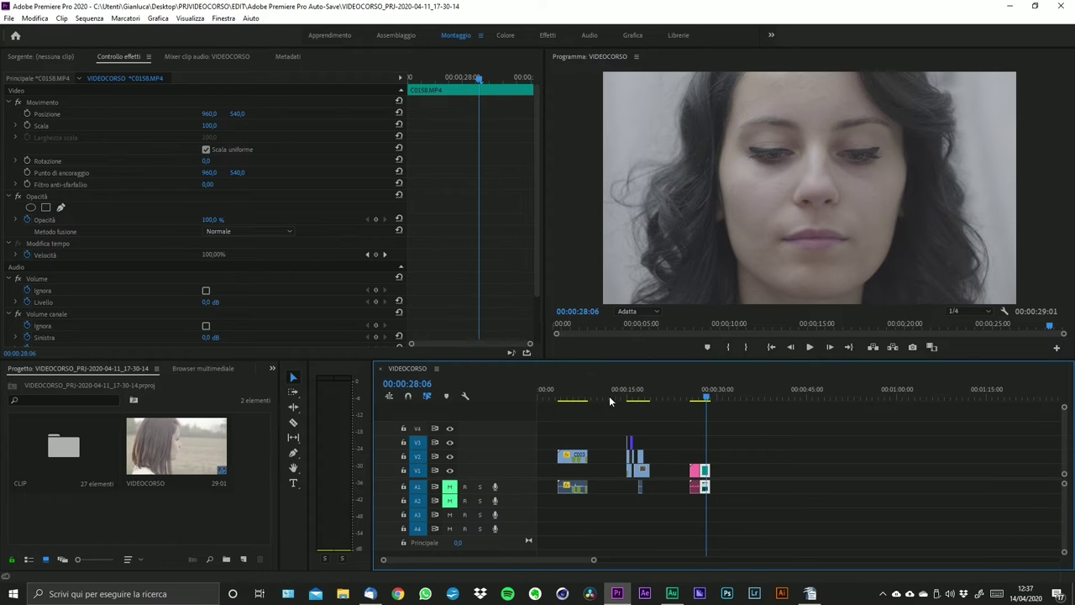
{"action": "left_click_drag", "start_coordinate": [588, 397], "coordinate": [548, 397]}
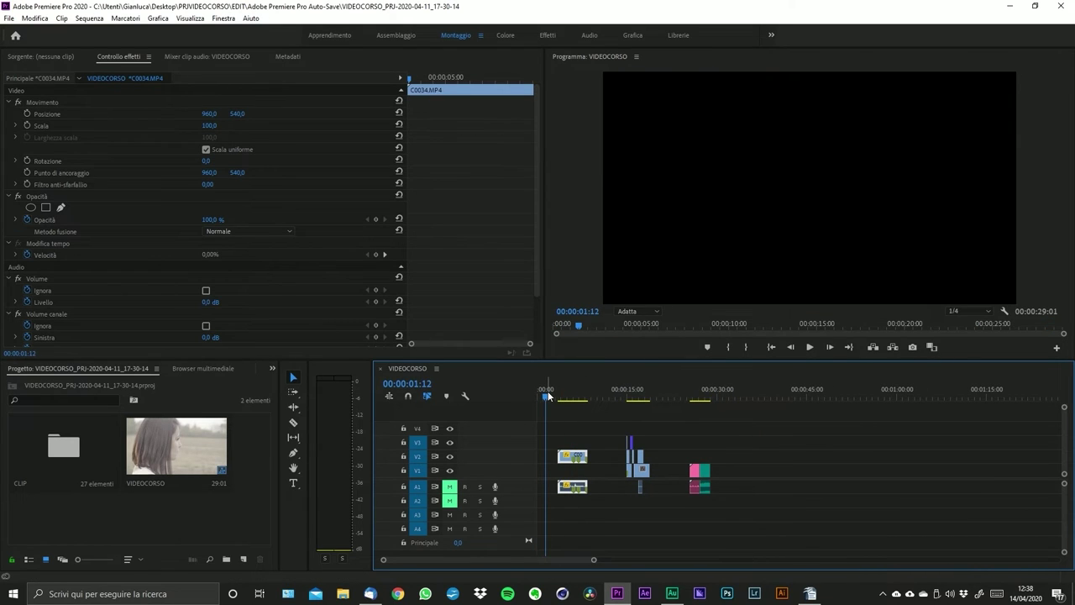
{"action": "left_click_drag", "start_coordinate": [594, 559], "coordinate": [535, 559]}
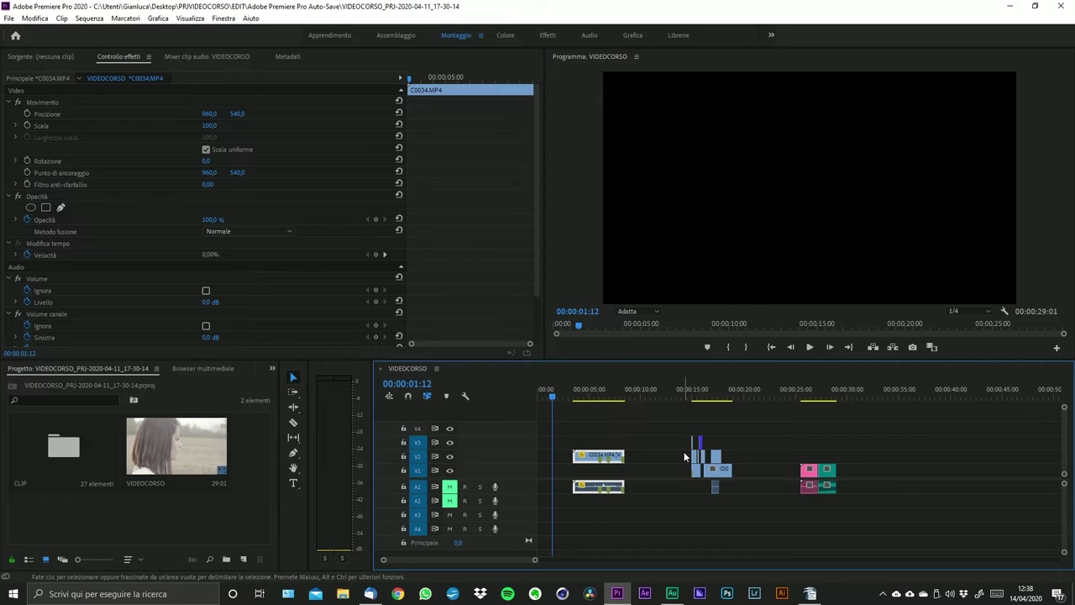
{"action": "left_click_drag", "start_coordinate": [535, 559], "coordinate": [564, 561]}
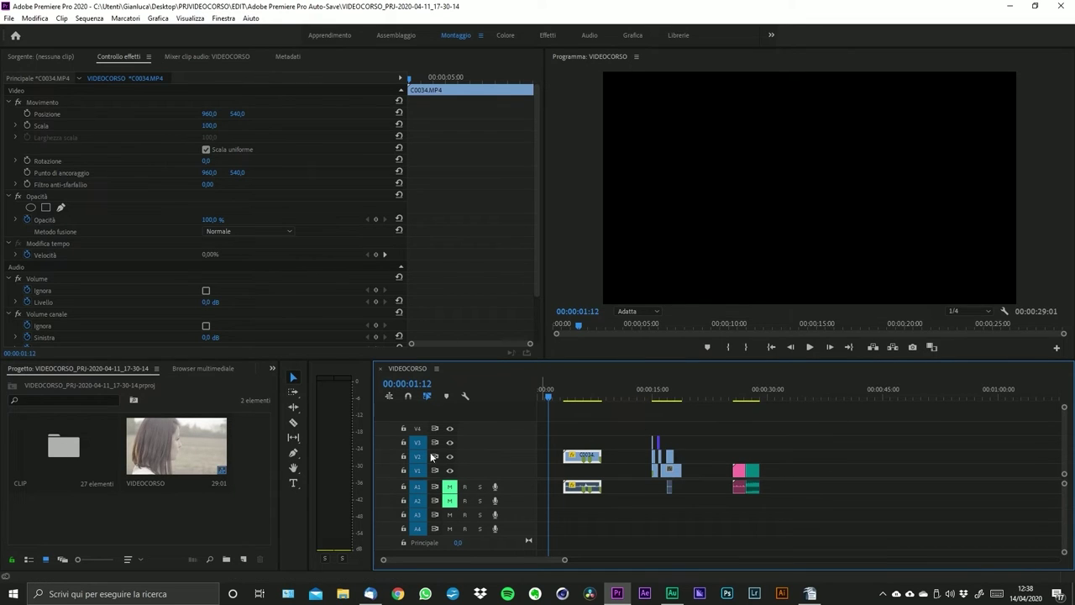
{"action": "left_click", "coordinate": [209, 519]}
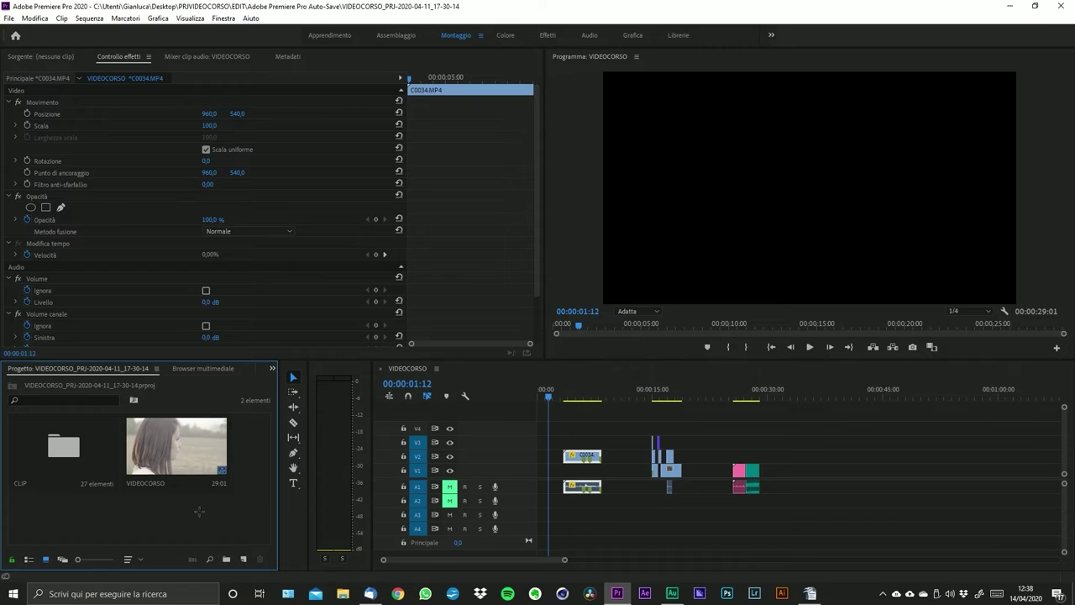
{"action": "left_click", "coordinate": [209, 518]}
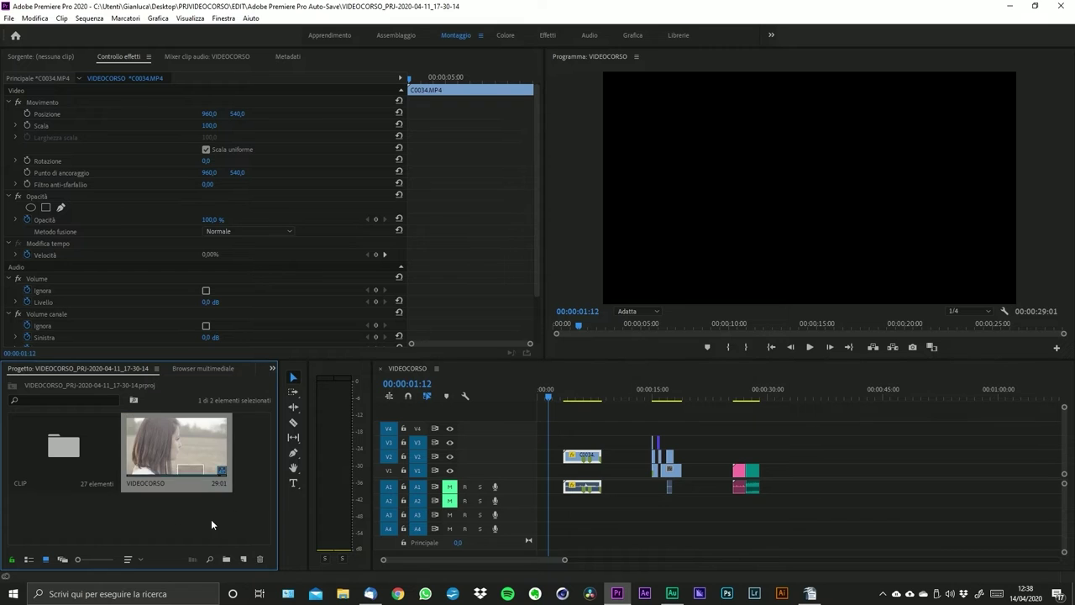
{"action": "left_click", "coordinate": [163, 452]}
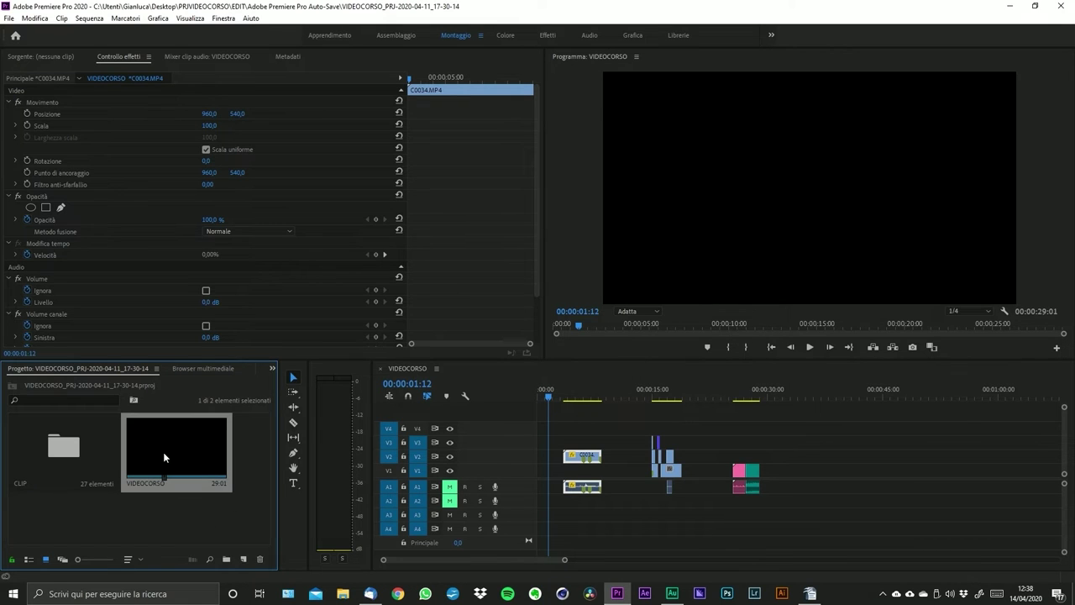
{"action": "right_click", "coordinate": [164, 454]}
{"action": "left_click", "coordinate": [551, 555]}
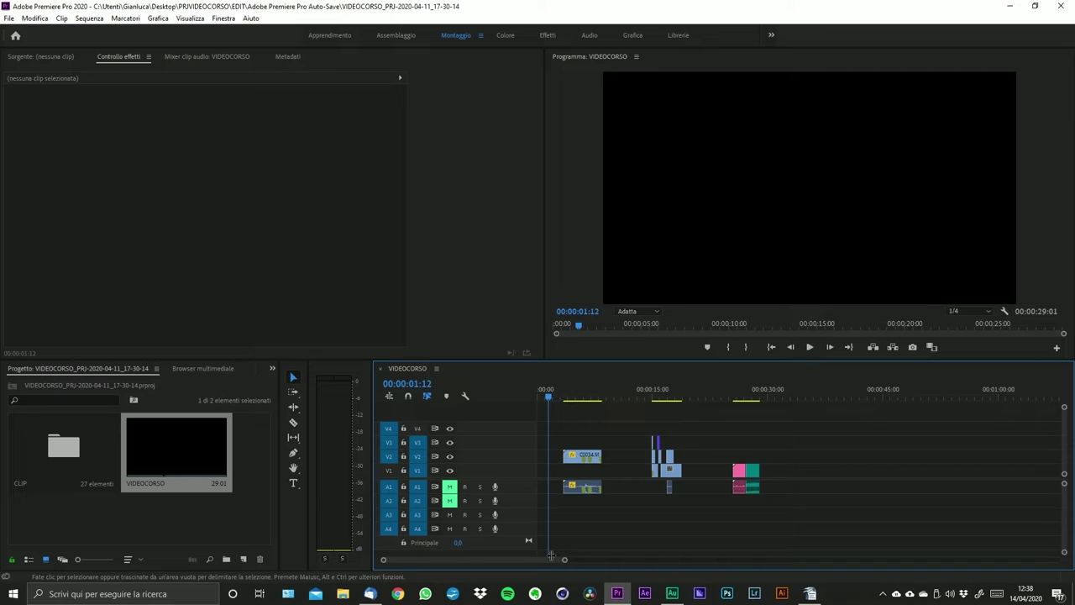
{"action": "scroll", "coordinate": [576, 560], "scroll_direction": "down", "scroll_amount": 1}
{"action": "scroll", "coordinate": [652, 561], "scroll_direction": "up", "scroll_amount": 3}
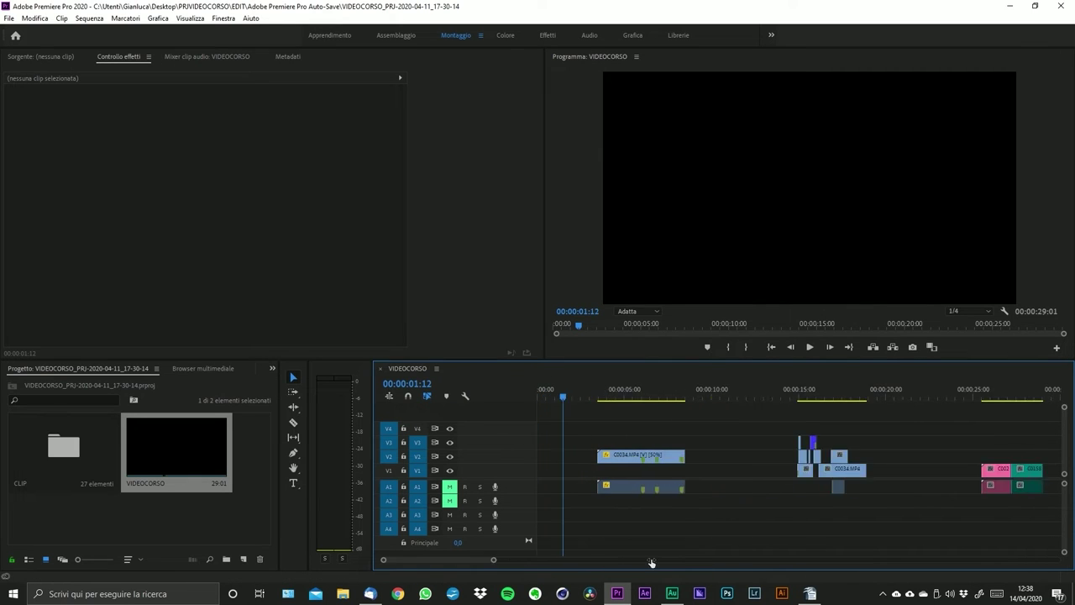
{"action": "scroll", "coordinate": [651, 561], "scroll_direction": "down", "scroll_amount": 2}
{"action": "scroll", "coordinate": [690, 470], "scroll_direction": "down", "scroll_amount": 1}
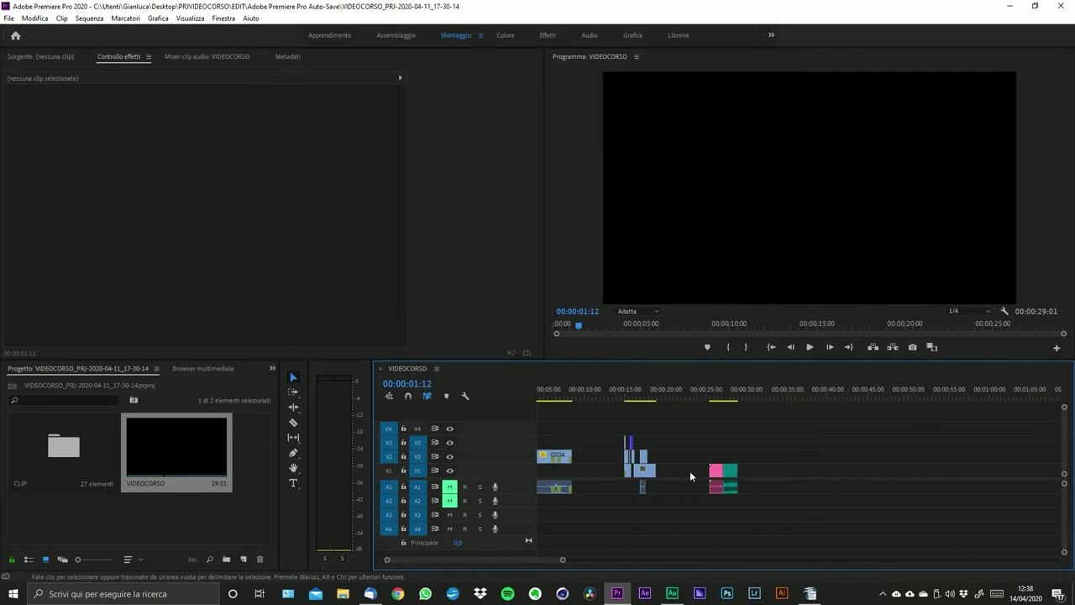
{"action": "left_click_drag", "start_coordinate": [563, 559], "coordinate": [587, 560]}
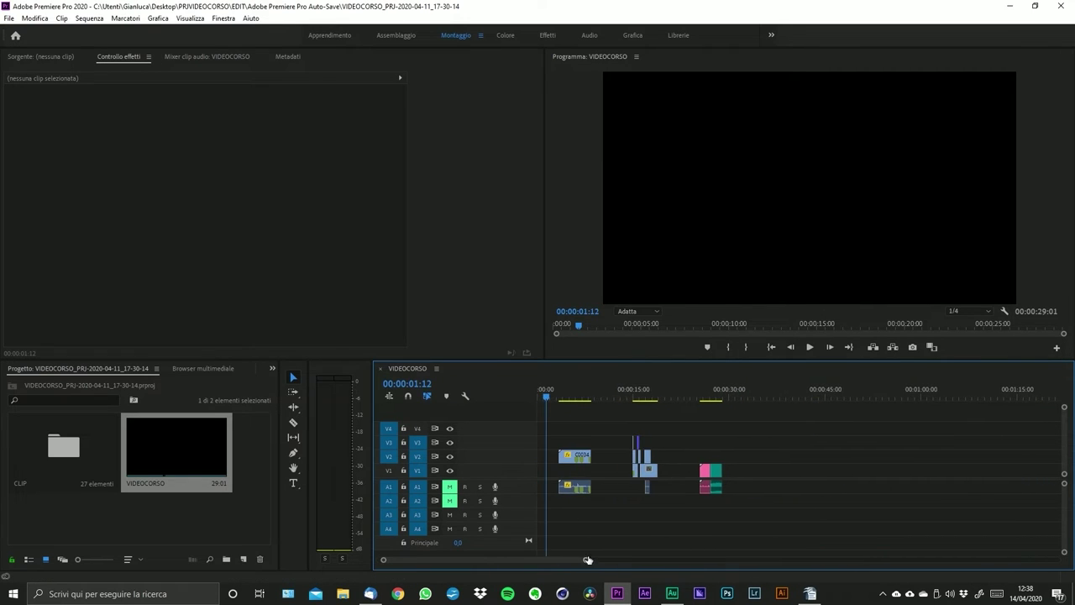
- Duplicate the VIDEOCORSO sequence from its context menu, creating VIDEOCORSO copy
{"action": "left_click", "coordinate": [198, 521]}
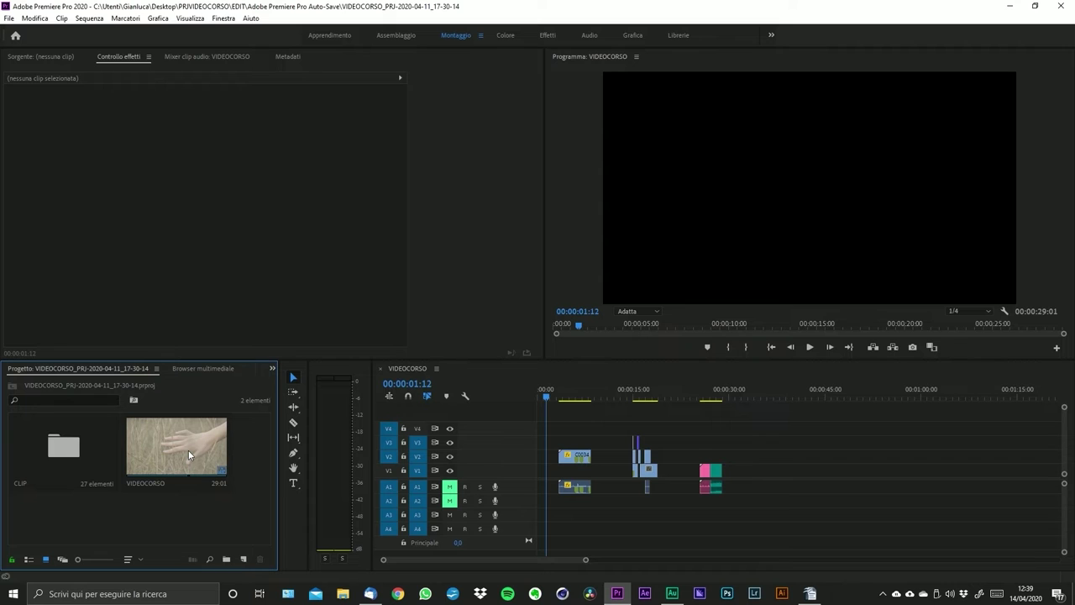
{"action": "right_click", "coordinate": [188, 450]}
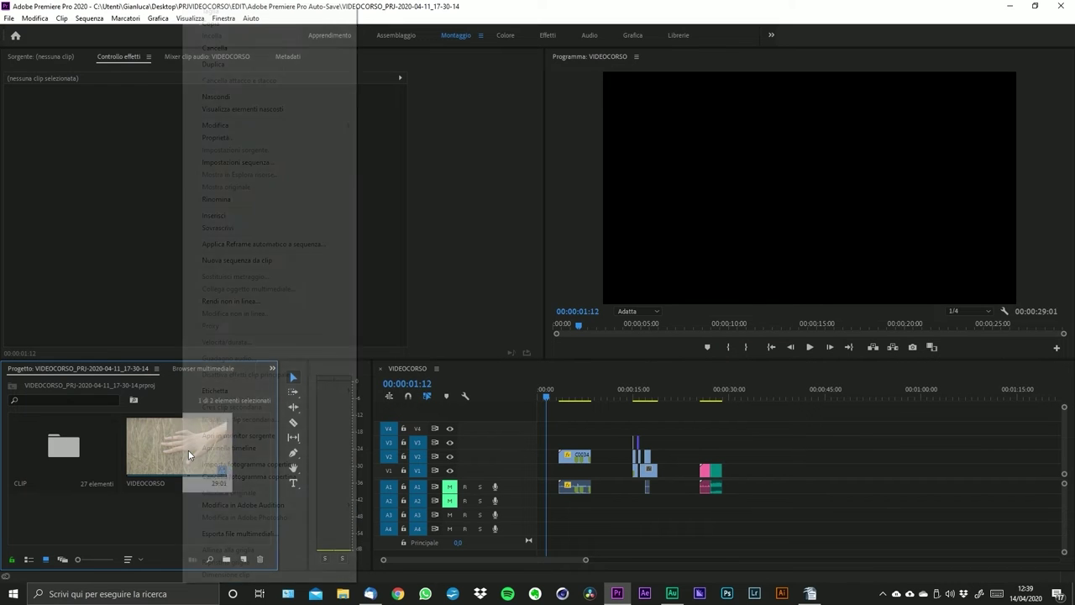
{"action": "left_click", "coordinate": [155, 450]}
{"action": "right_click", "coordinate": [199, 449]}
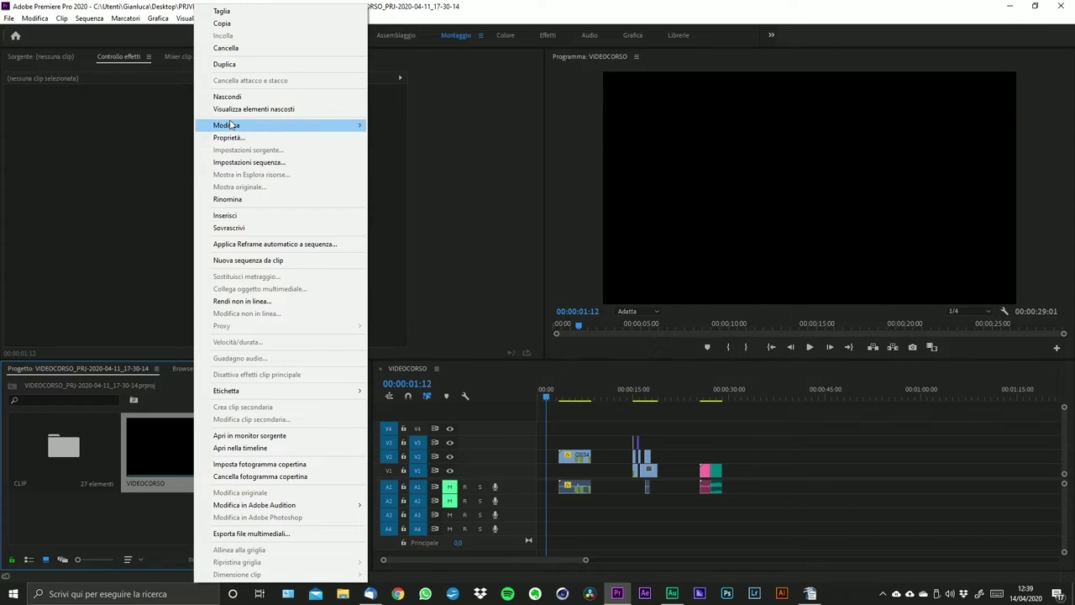
{"action": "left_click", "coordinate": [232, 64]}
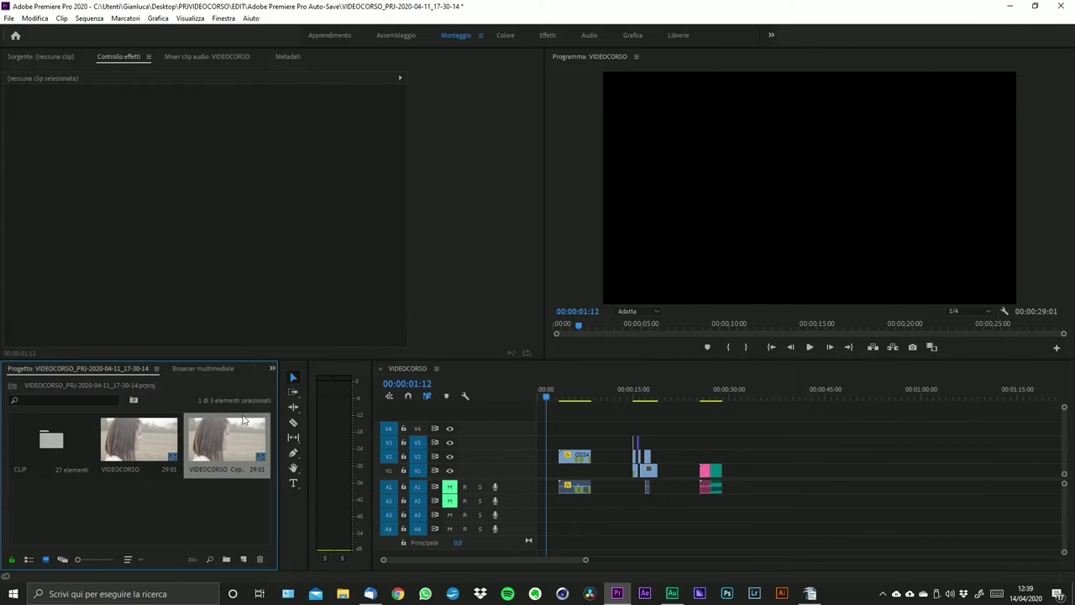
{"action": "left_click", "coordinate": [192, 504]}
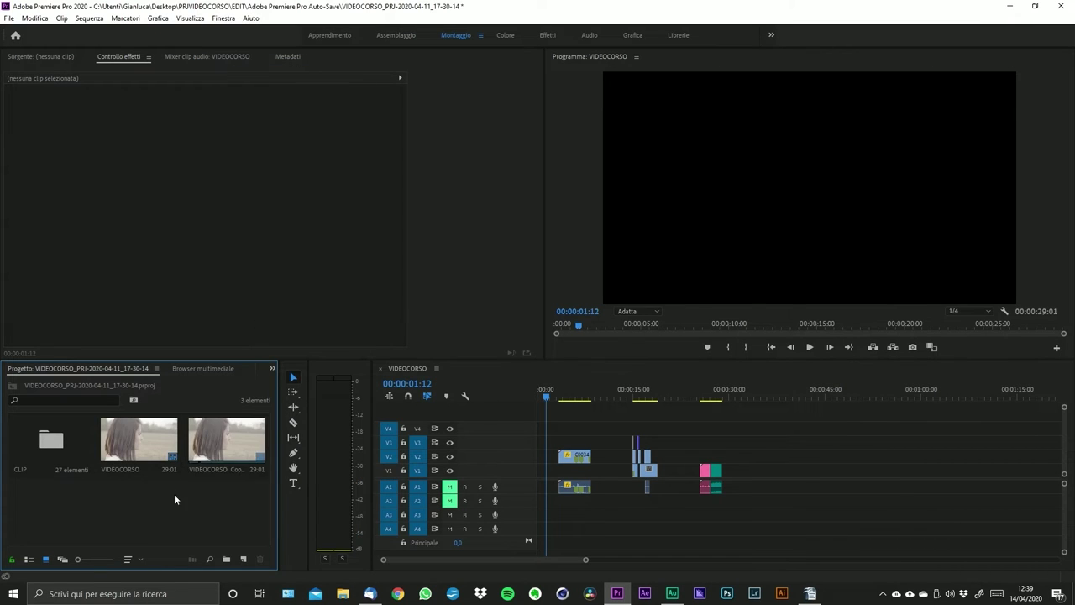
- Rename the duplicated sequence to 'VIDEO FINITO' and open it in the timeline
{"action": "left_click", "coordinate": [216, 471]}
{"action": "left_click", "coordinate": [216, 471]}
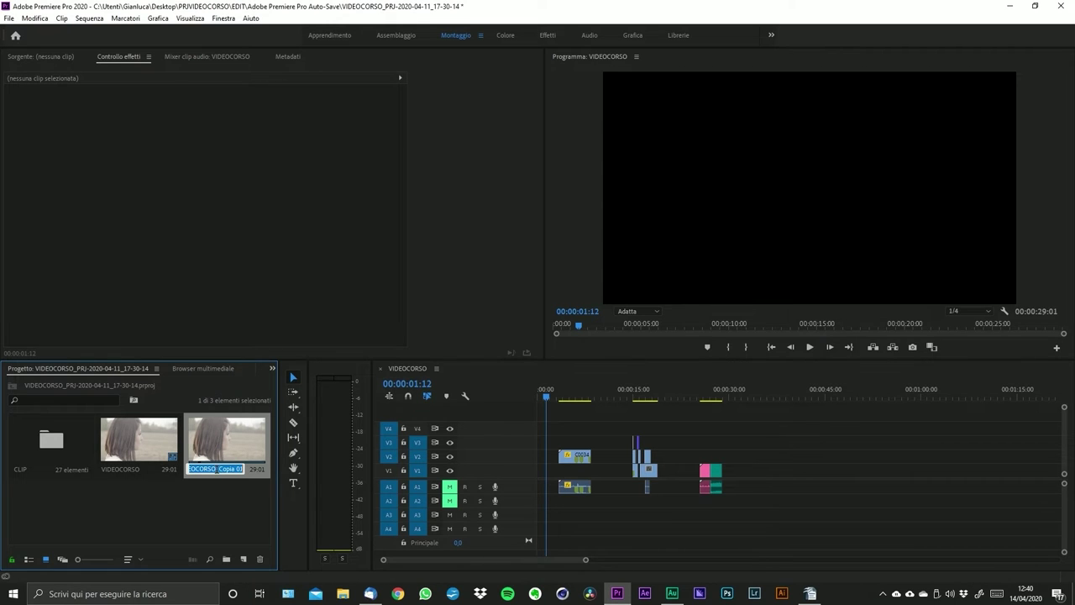
{"action": "type", "text": "VIDEO FINITO"}
{"action": "key", "text": "Return"}
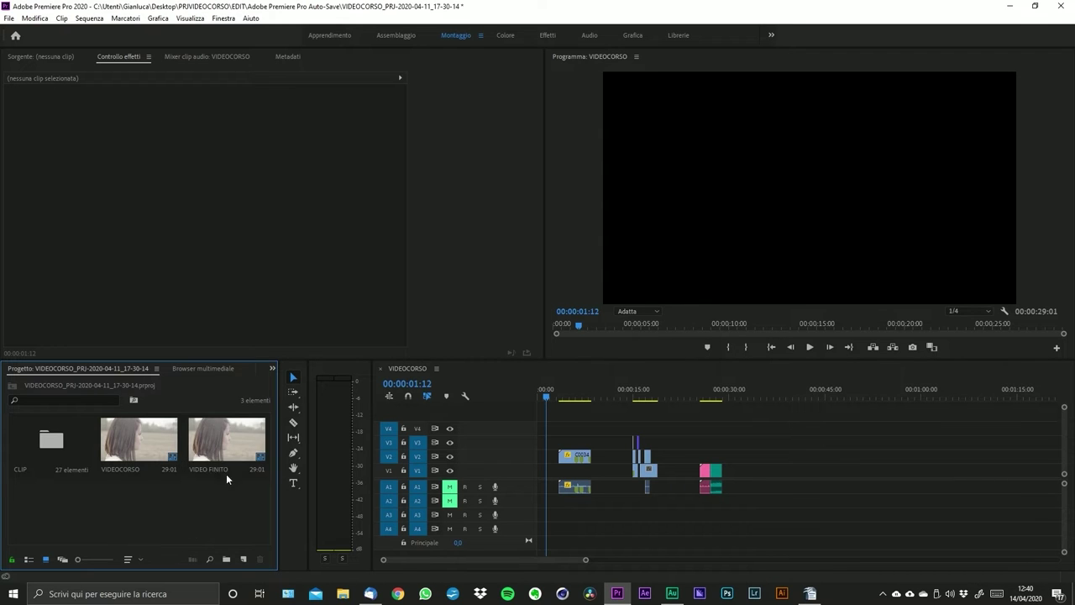
{"action": "double_click", "coordinate": [209, 442]}
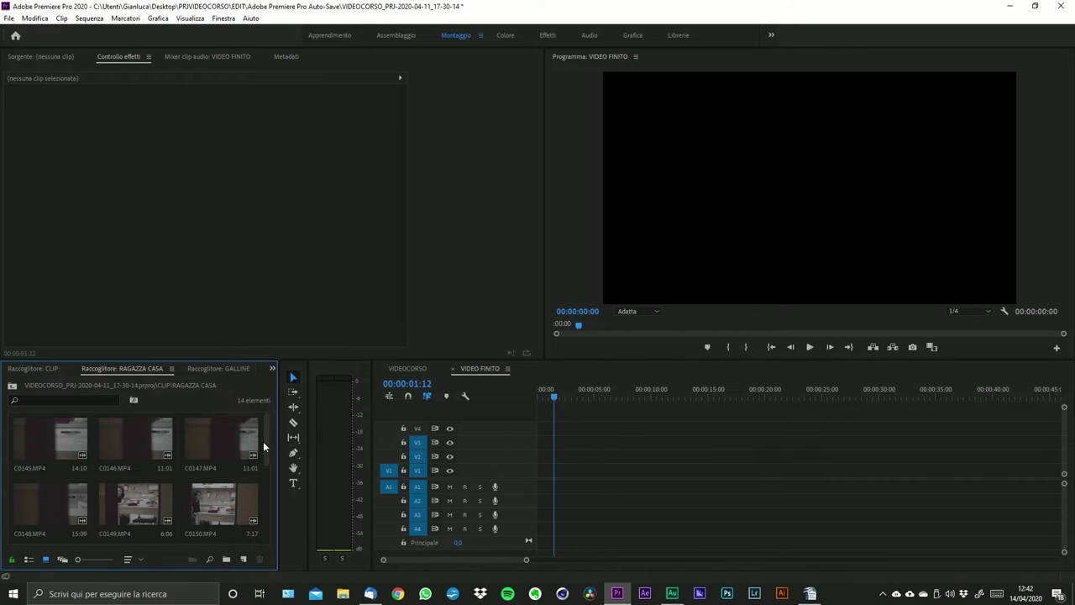
{"action": "left_click", "coordinate": [127, 559]}
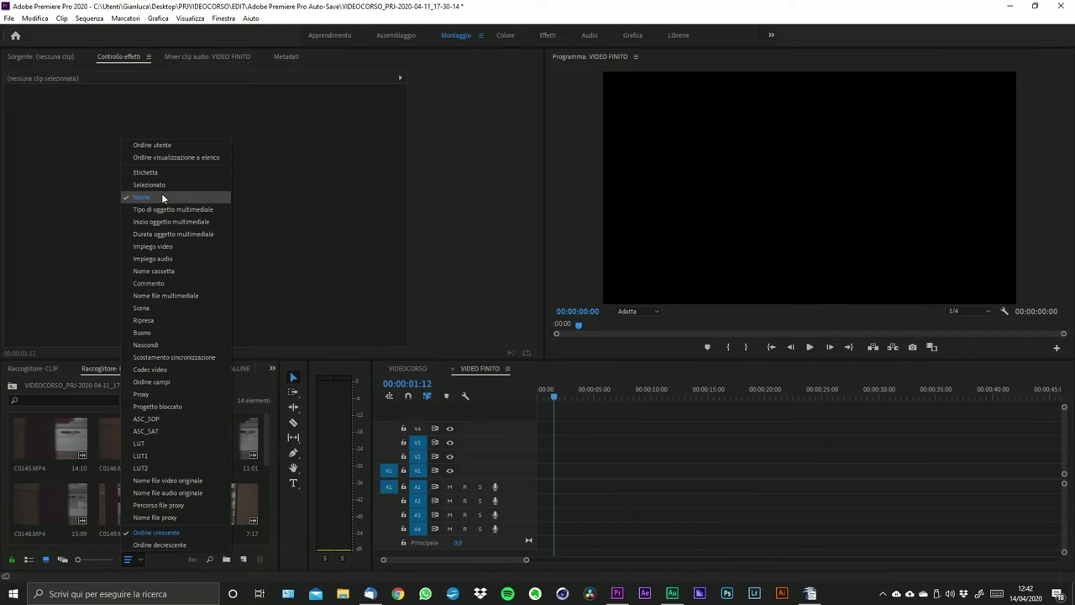
{"action": "left_click", "coordinate": [157, 568]}
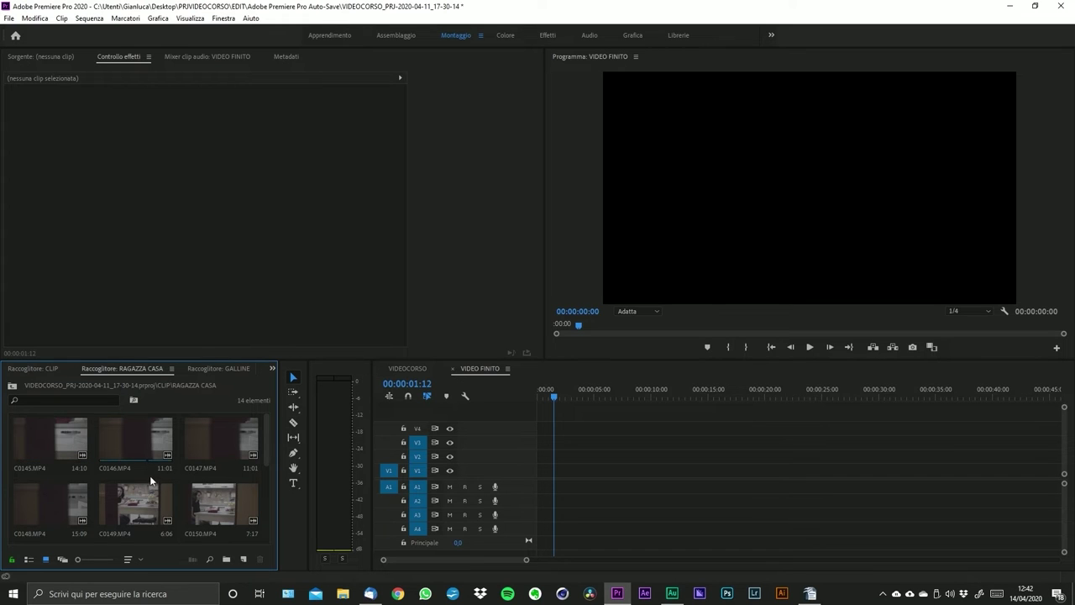
{"action": "scroll", "coordinate": [151, 480], "scroll_direction": "down", "scroll_amount": 4}
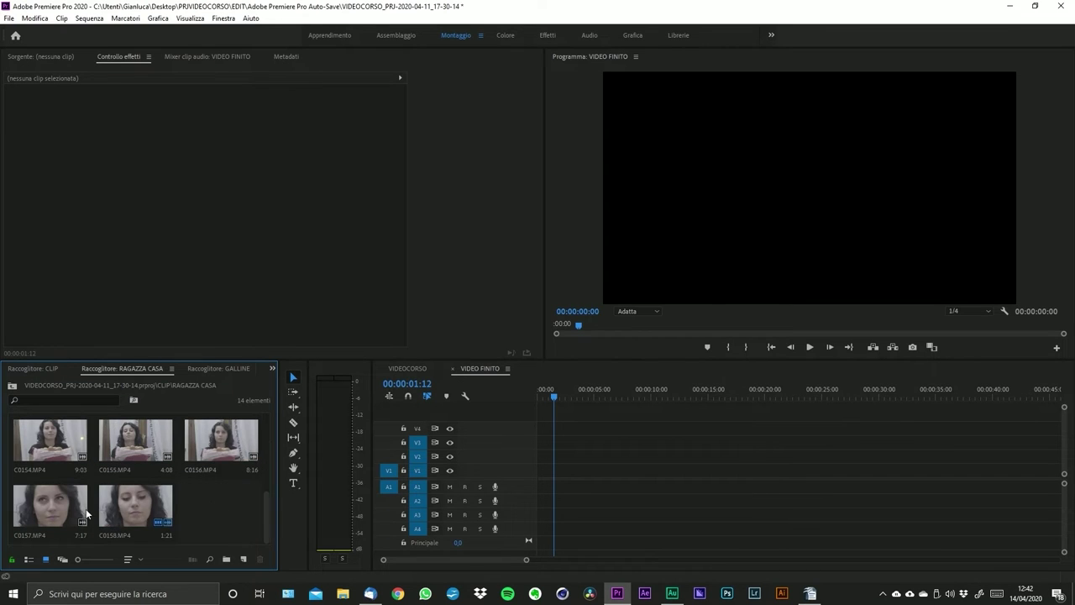
{"action": "scroll", "coordinate": [198, 522], "scroll_direction": "up", "scroll_amount": 4}
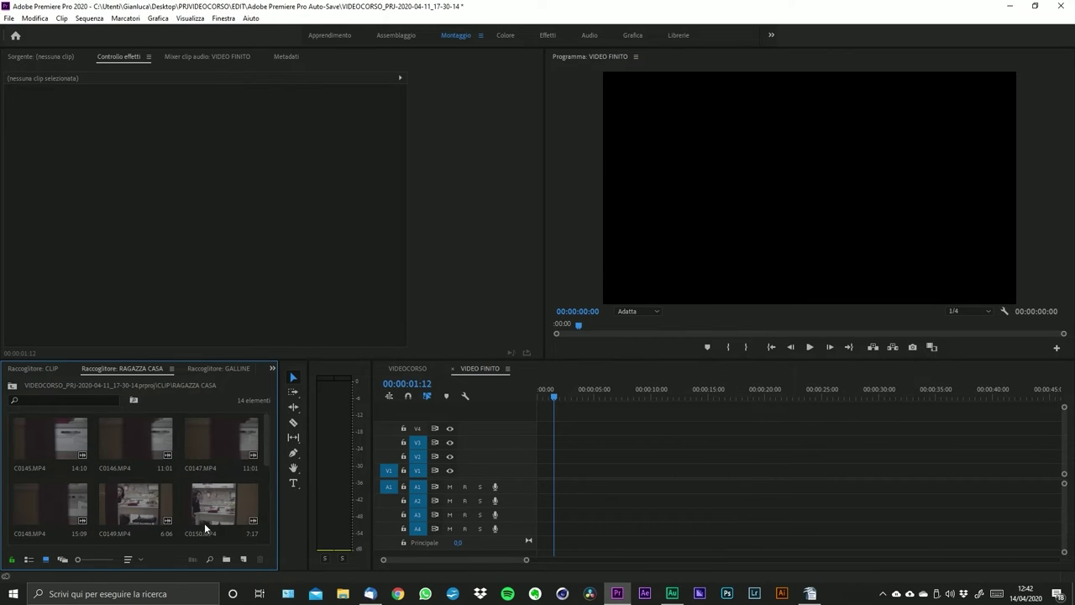
- After previewing C0145, load C0147 and mark In at 00:00:03:00 and Out at 00:00:06:20
{"action": "double_click", "coordinate": [38, 446]}
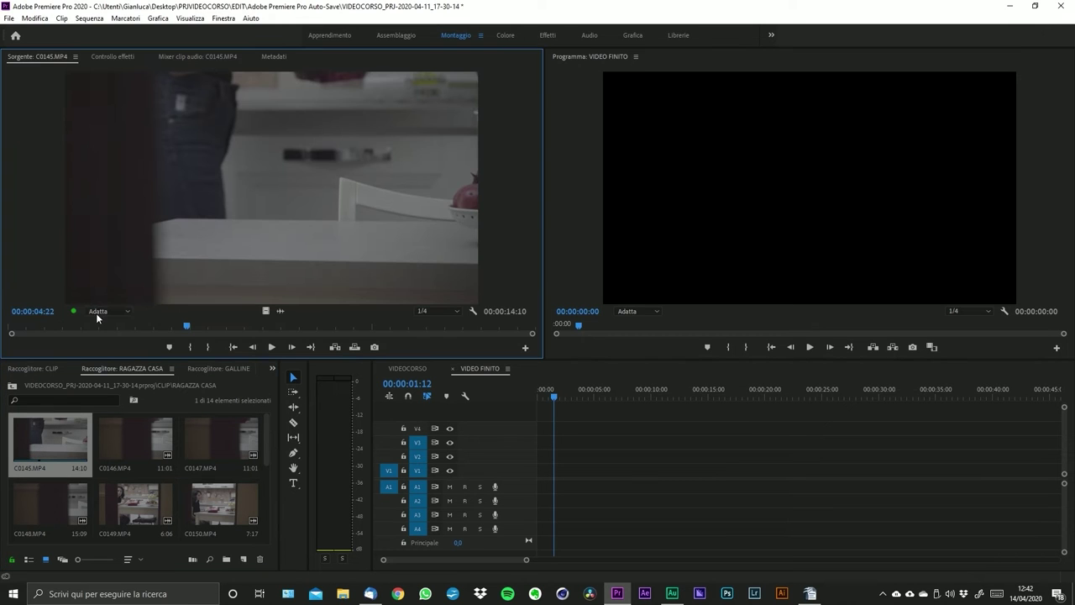
{"action": "left_click_drag", "start_coordinate": [186, 327], "coordinate": [173, 326]}
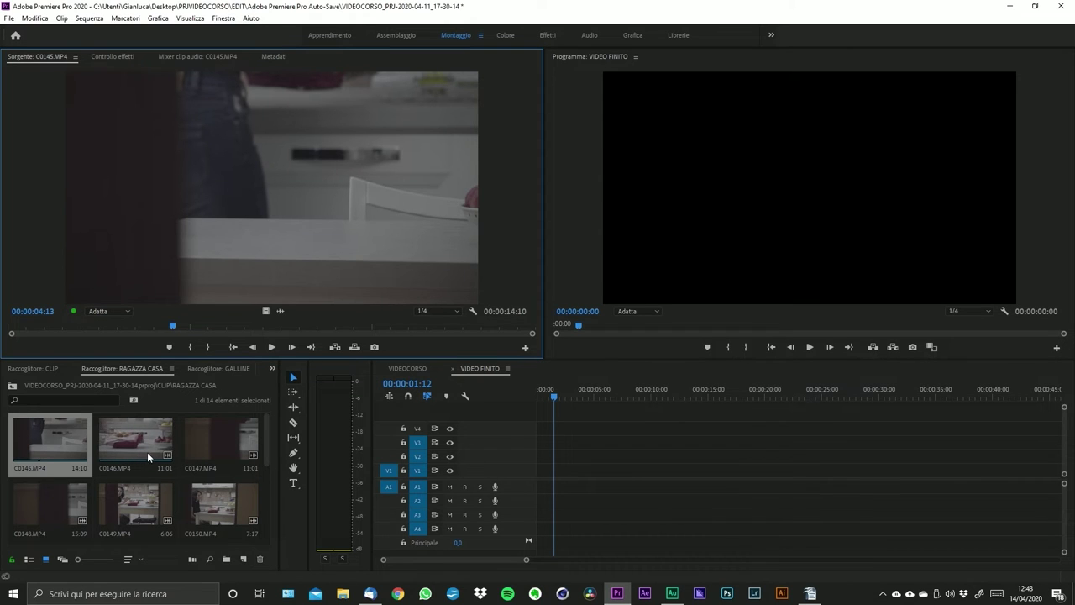
{"action": "double_click", "coordinate": [200, 442]}
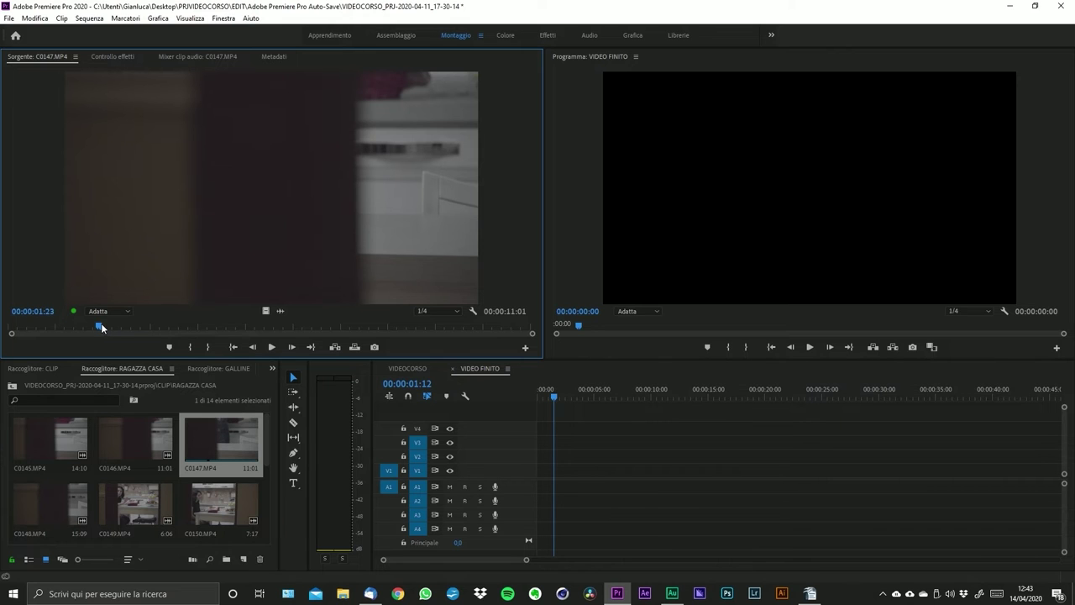
{"action": "left_click_drag", "start_coordinate": [106, 325], "coordinate": [333, 344]}
{"action": "key", "text": "i"}
{"action": "key", "text": "o"}
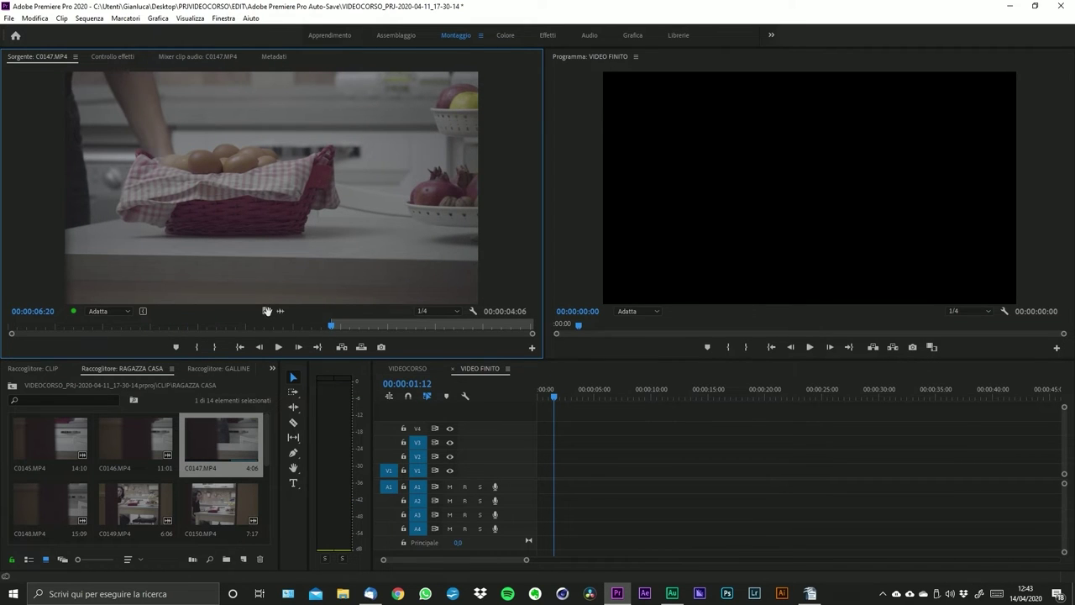
- Place C0147 at the start of VIDEO FINITO on V1 and play it back
{"action": "left_click_drag", "start_coordinate": [448, 440], "coordinate": [511, 477]}
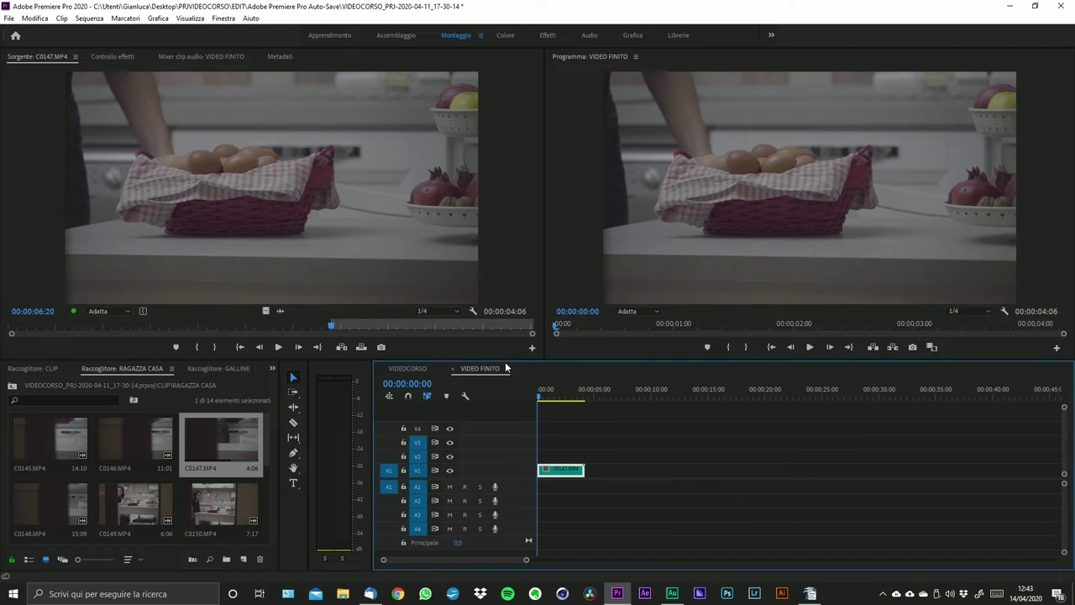
{"action": "key", "text": "space"}
{"action": "key", "text": "space"}
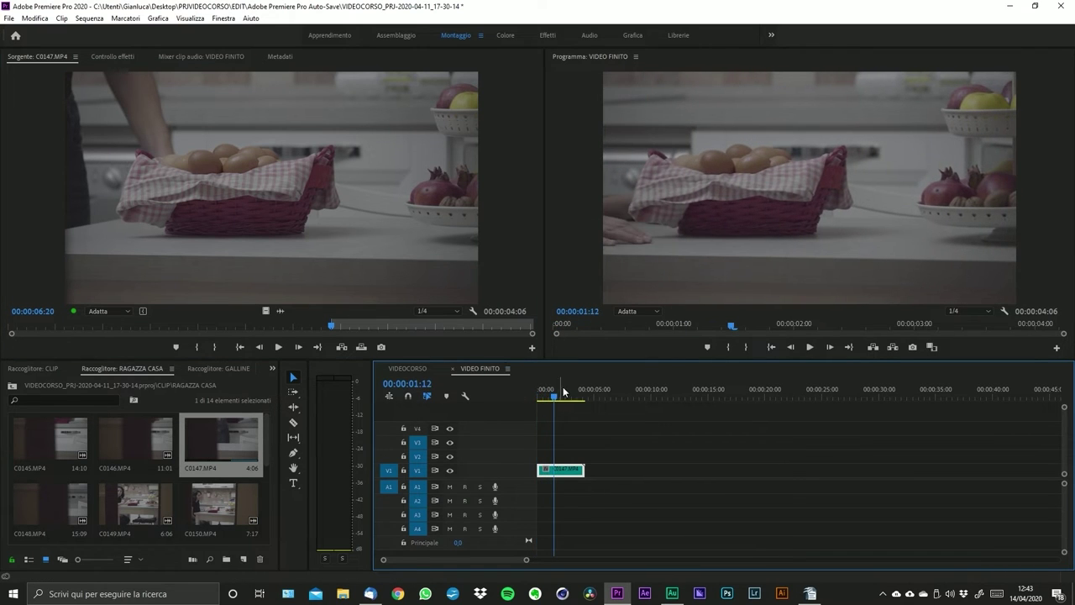
{"action": "mouse_move", "coordinate": [562, 391]}
{"action": "left_mouse_down"}
{"action": "mouse_move", "coordinate": [507, 396]}
{"action": "mouse_move", "coordinate": [567, 404]}
{"action": "mouse_move", "coordinate": [556, 403]}
{"action": "left_mouse_up"}
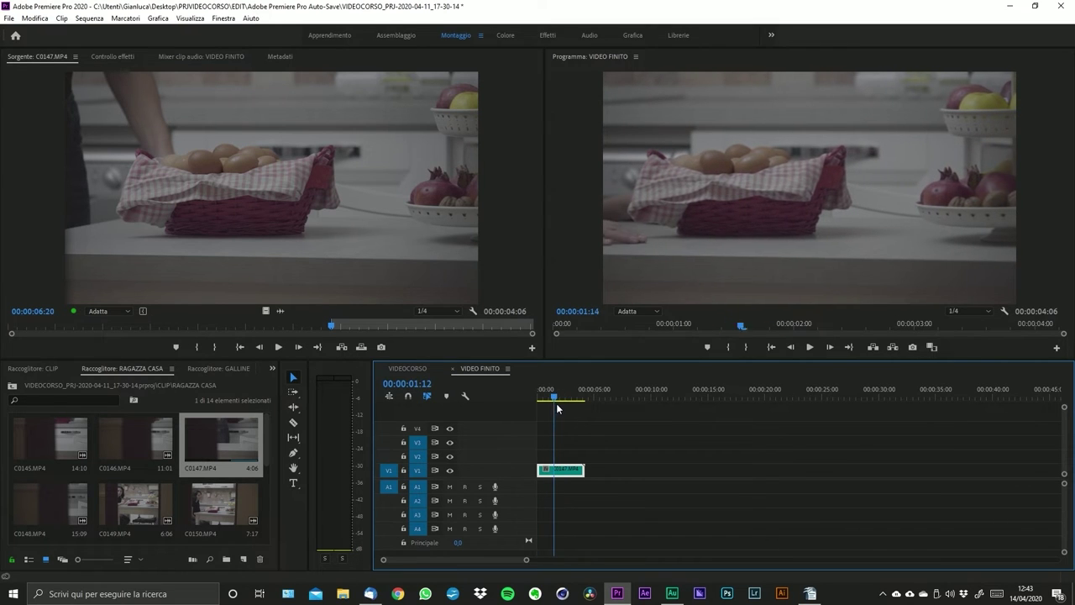
{"action": "mouse_move", "coordinate": [581, 470]}
{"action": "left_mouse_down"}
{"action": "mouse_move", "coordinate": [553, 463]}
{"action": "mouse_move", "coordinate": [589, 475]}
{"action": "mouse_move", "coordinate": [582, 460]}
{"action": "mouse_move", "coordinate": [554, 467]}
{"action": "mouse_move", "coordinate": [580, 468]}
{"action": "left_mouse_up"}
- Razor-cut C0147 at the current frame and trim away the part after the cut
{"action": "key", "text": "c"}
{"action": "left_click", "coordinate": [556, 470]}
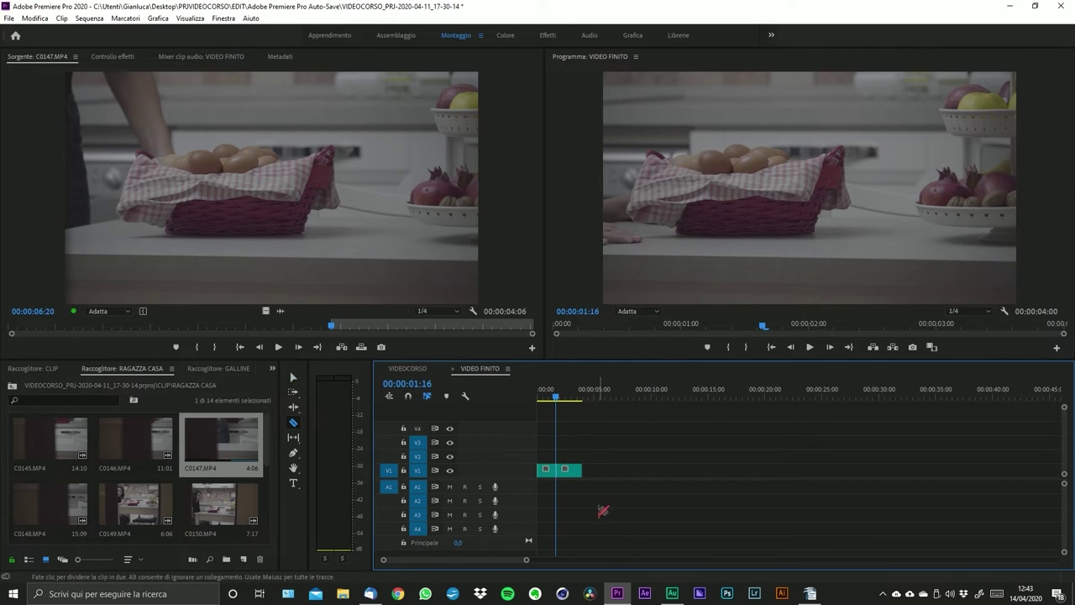
{"action": "key", "text": "v"}
{"action": "left_click", "coordinate": [568, 470]}
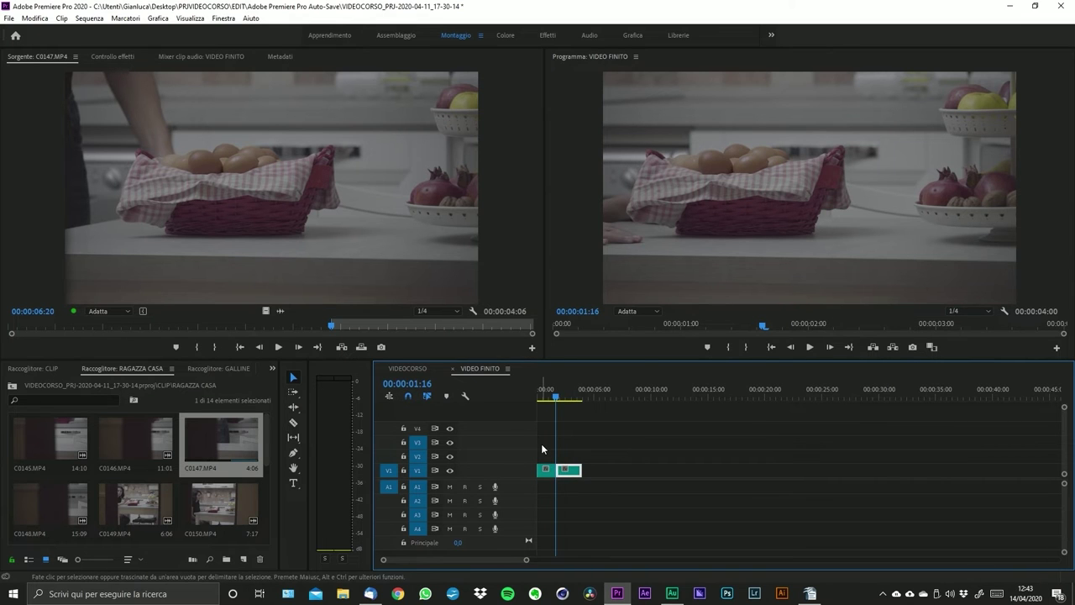
{"action": "left_click", "coordinate": [541, 443]}
{"action": "left_click_drag", "start_coordinate": [582, 470], "coordinate": [556, 467]}
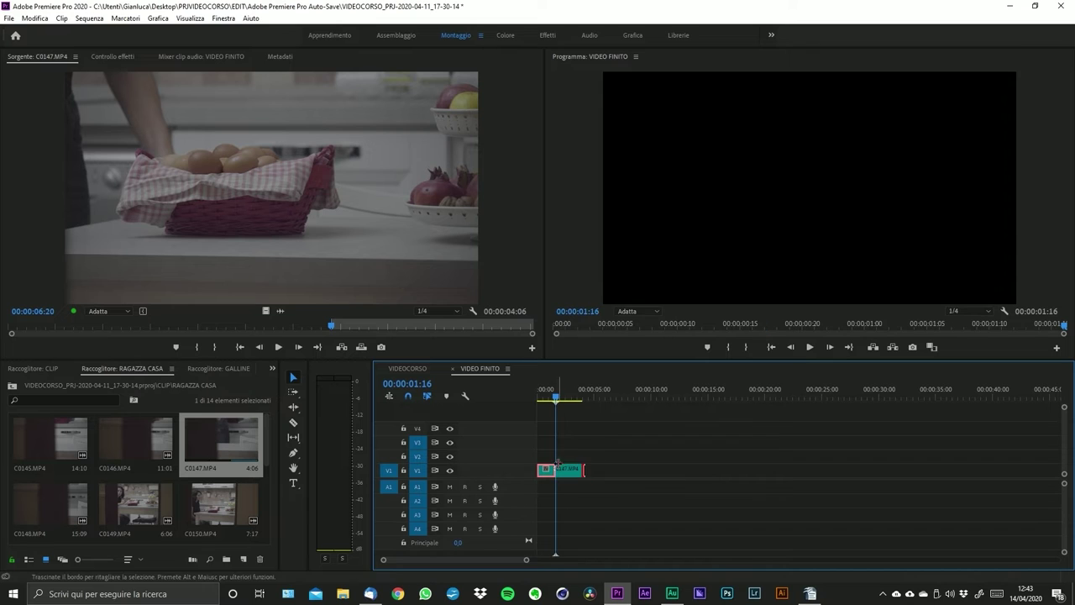
- Return to the sequence start and scrub through clip C0151 in the Source monitor
{"action": "left_click_drag", "start_coordinate": [555, 400], "coordinate": [517, 400]}
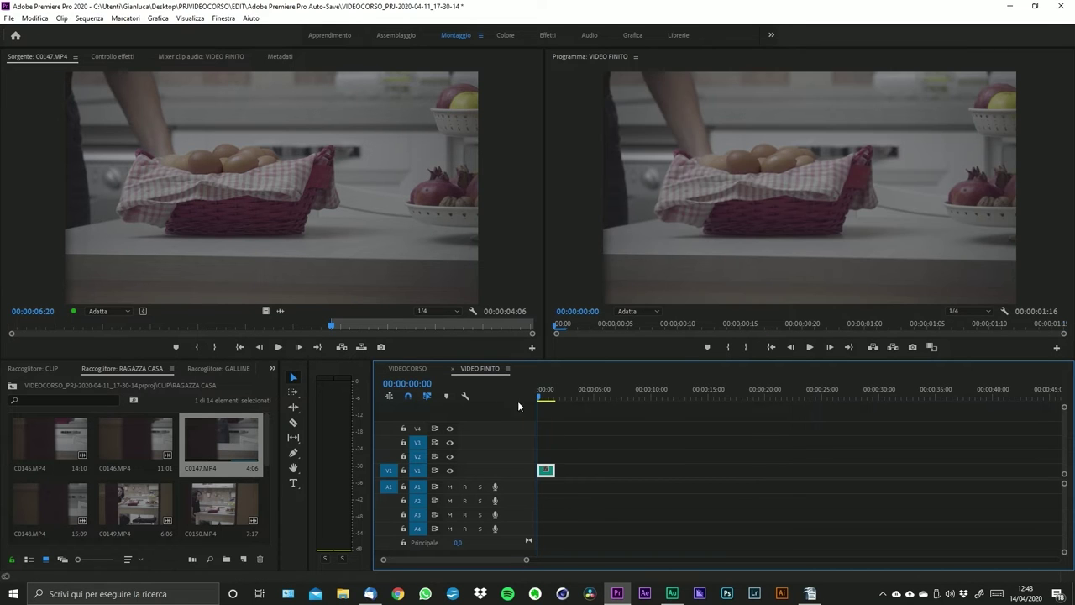
{"action": "left_click_drag", "start_coordinate": [525, 560], "coordinate": [458, 559]}
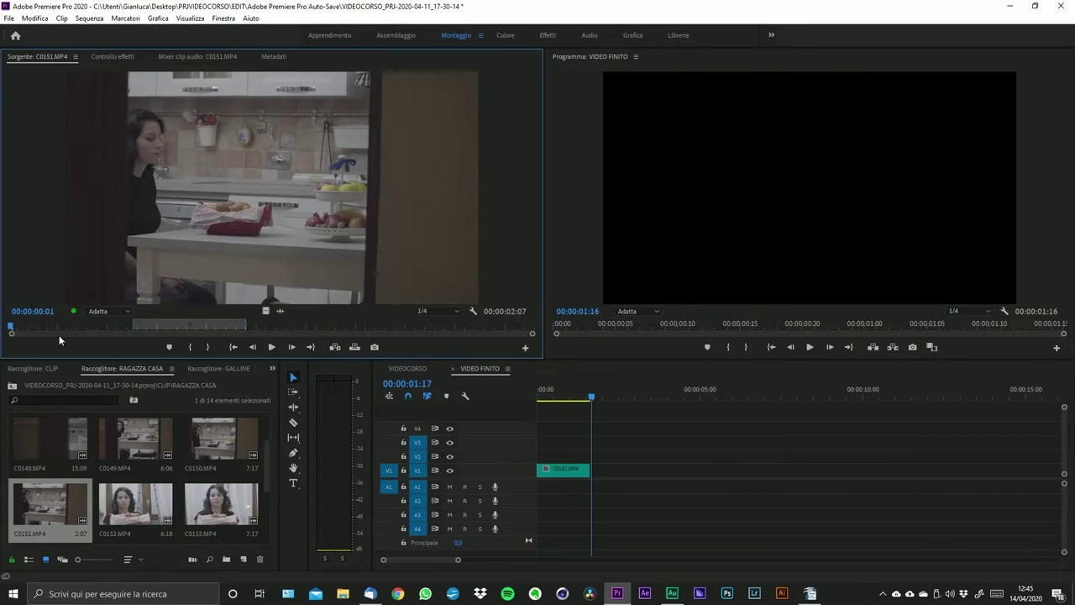
{"action": "left_click_drag", "start_coordinate": [59, 335], "coordinate": [140, 327]}
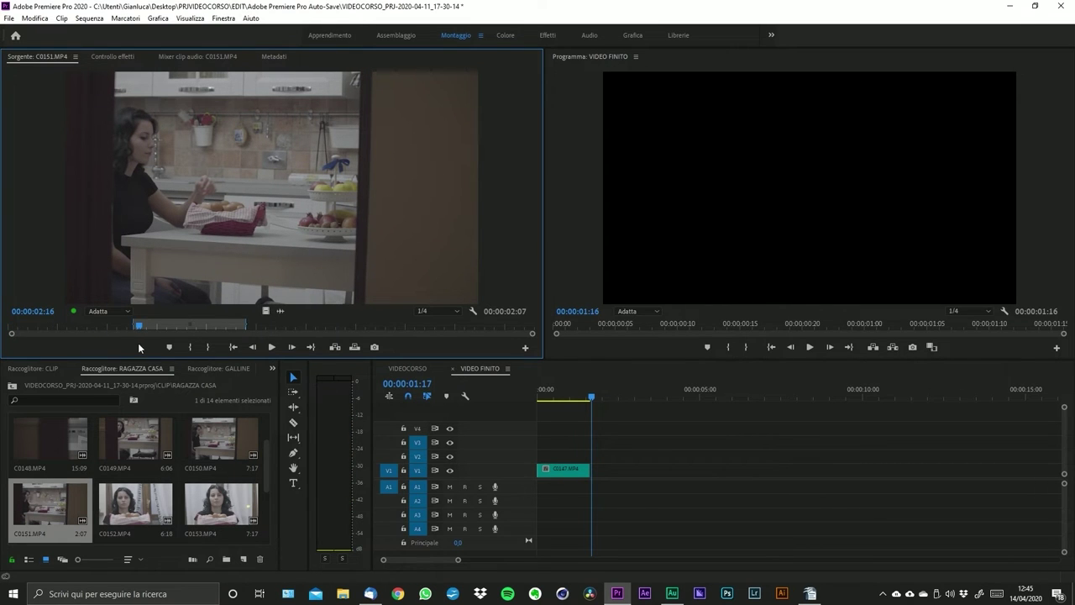
- Mark C0151's Out point at 00:00:04:10
{"action": "left_click_drag", "start_coordinate": [136, 321], "coordinate": [599, 461]}
{"action": "key", "text": "o"}
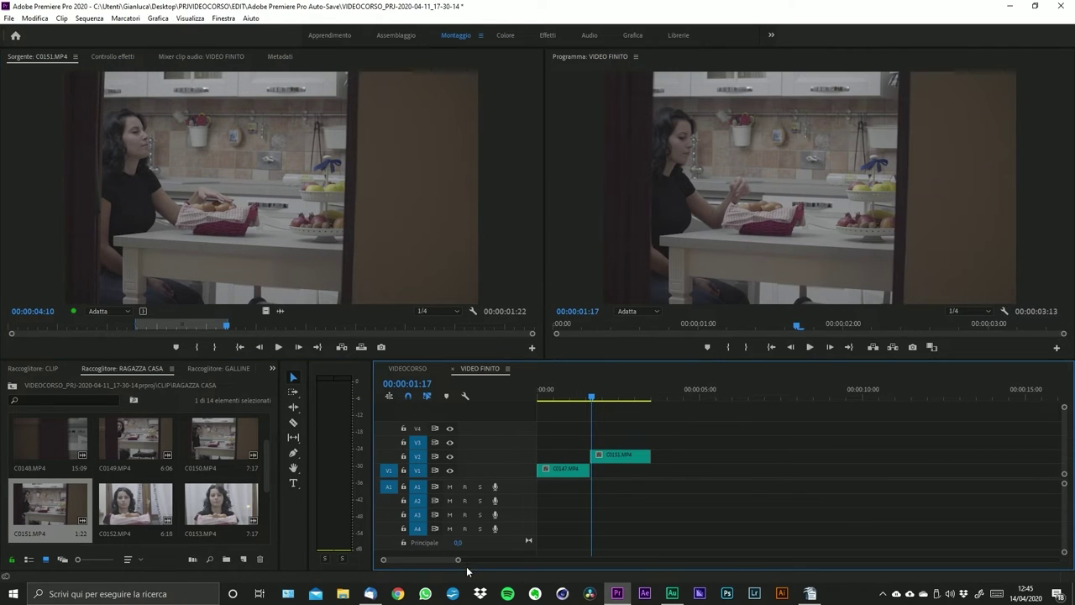
{"action": "left_click_drag", "start_coordinate": [462, 563], "coordinate": [427, 561]}
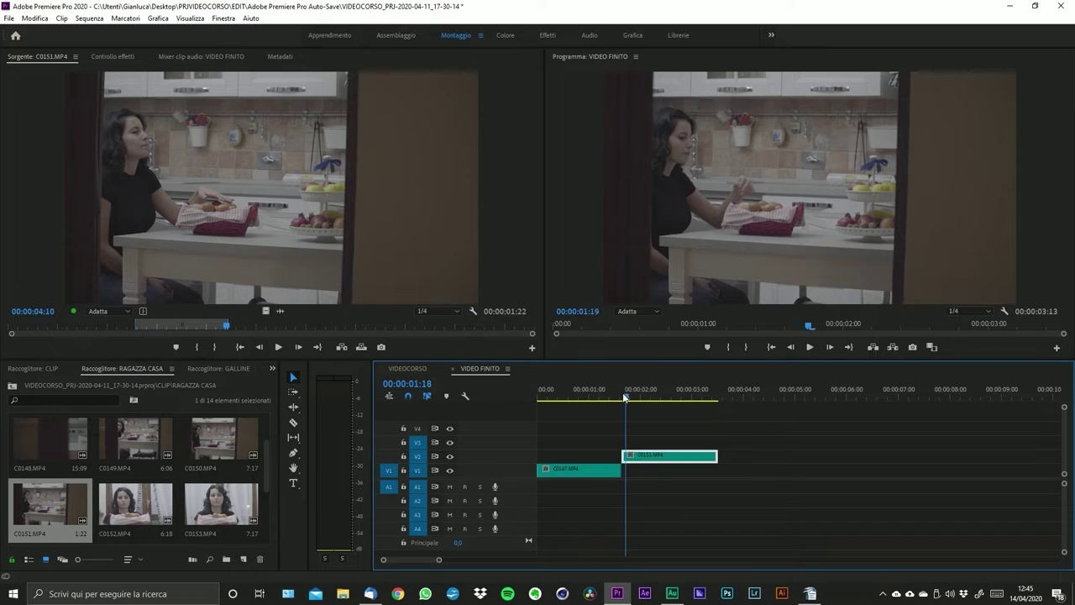
- Play back and scrub through the start of the VIDEO FINITO sequence
{"action": "left_click", "coordinate": [620, 397]}
{"action": "left_click_drag", "start_coordinate": [619, 397], "coordinate": [499, 393]}
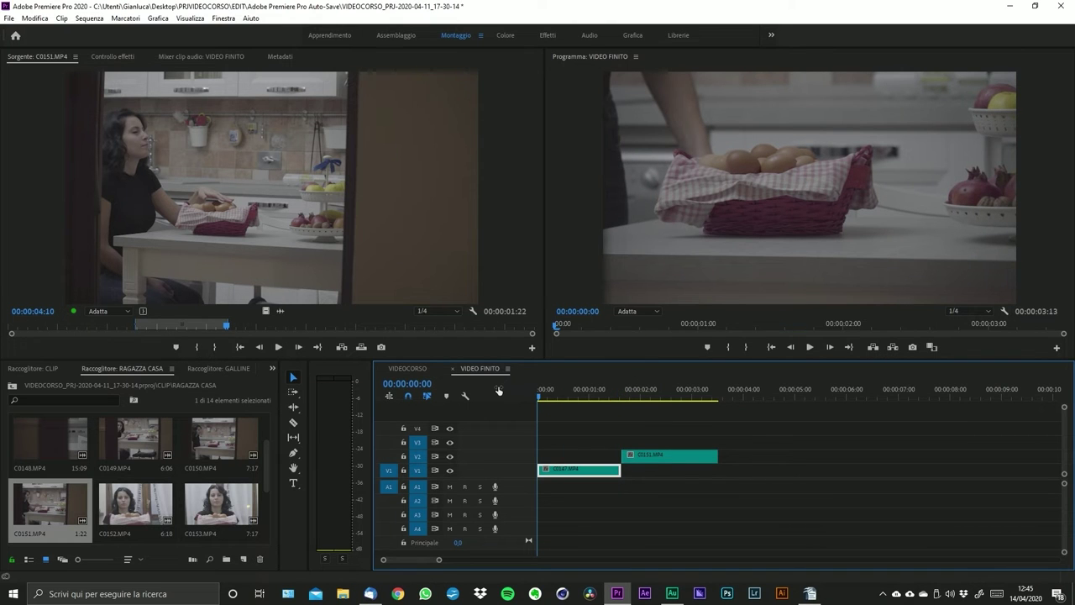
{"action": "key", "text": "space"}
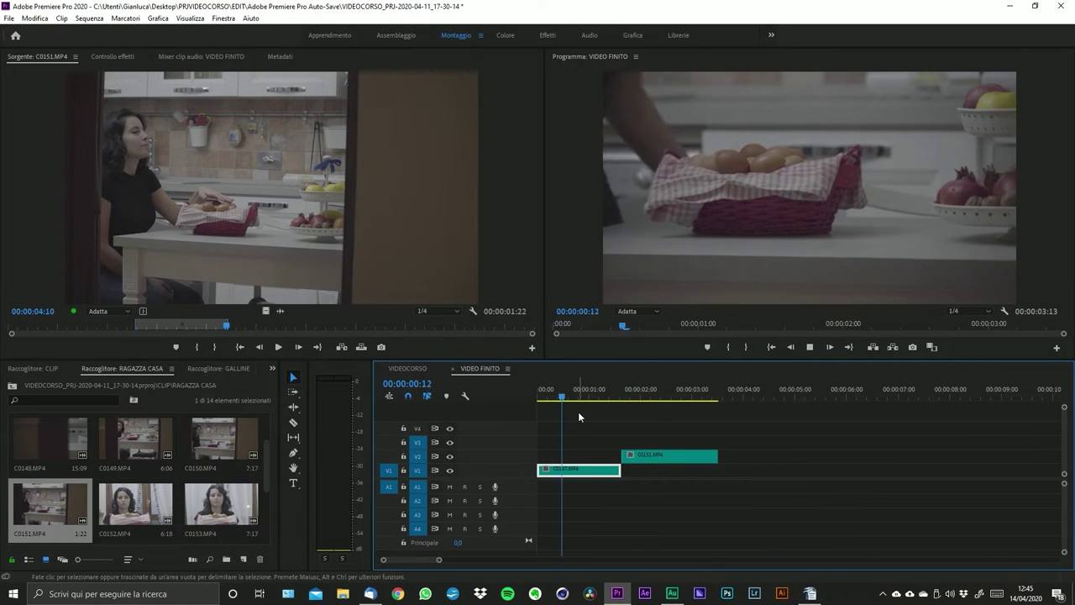
{"action": "key", "text": "space"}
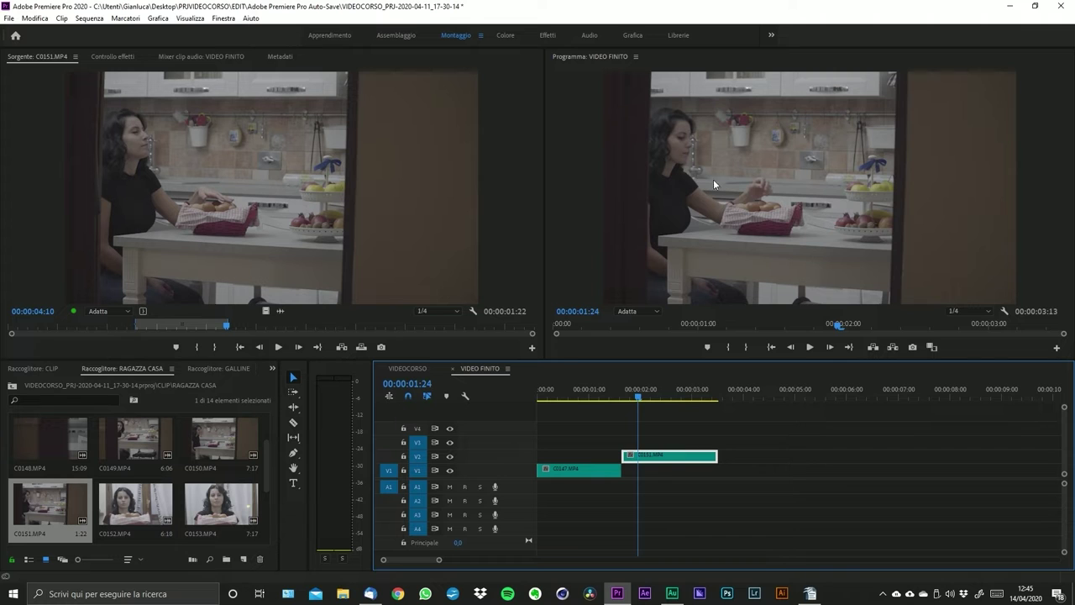
{"action": "left_click", "coordinate": [544, 392]}
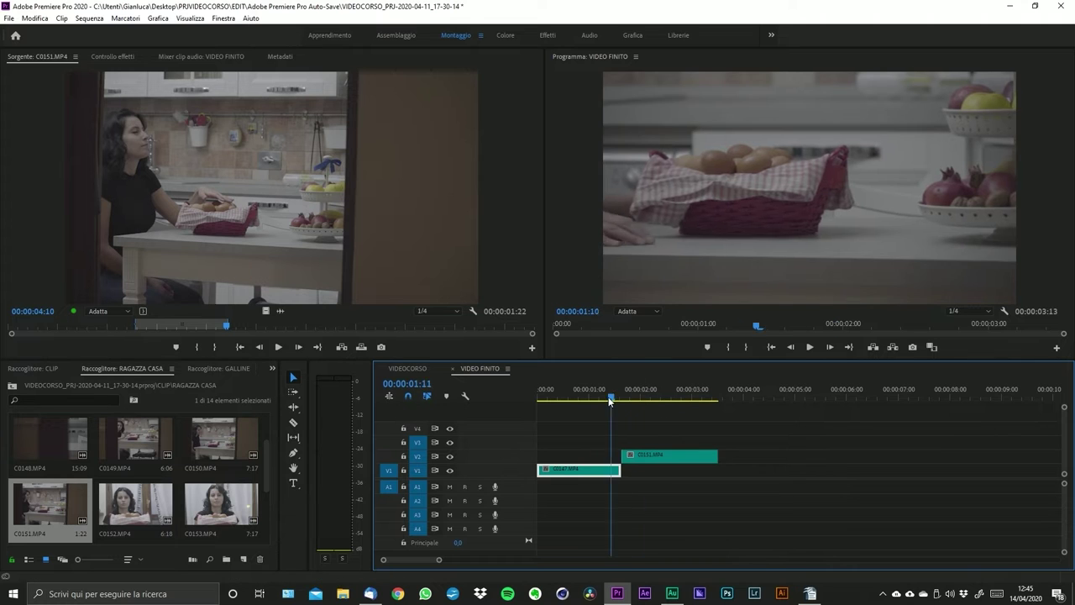
{"action": "left_click", "coordinate": [554, 398]}
{"action": "left_click_drag", "start_coordinate": [554, 398], "coordinate": [610, 405]}
- Shift C0147 and C0151 together about two seconds later in the sequence
{"action": "left_click_drag", "start_coordinate": [639, 456], "coordinate": [674, 456]}
{"action": "left_click_drag", "start_coordinate": [613, 470], "coordinate": [647, 470]}
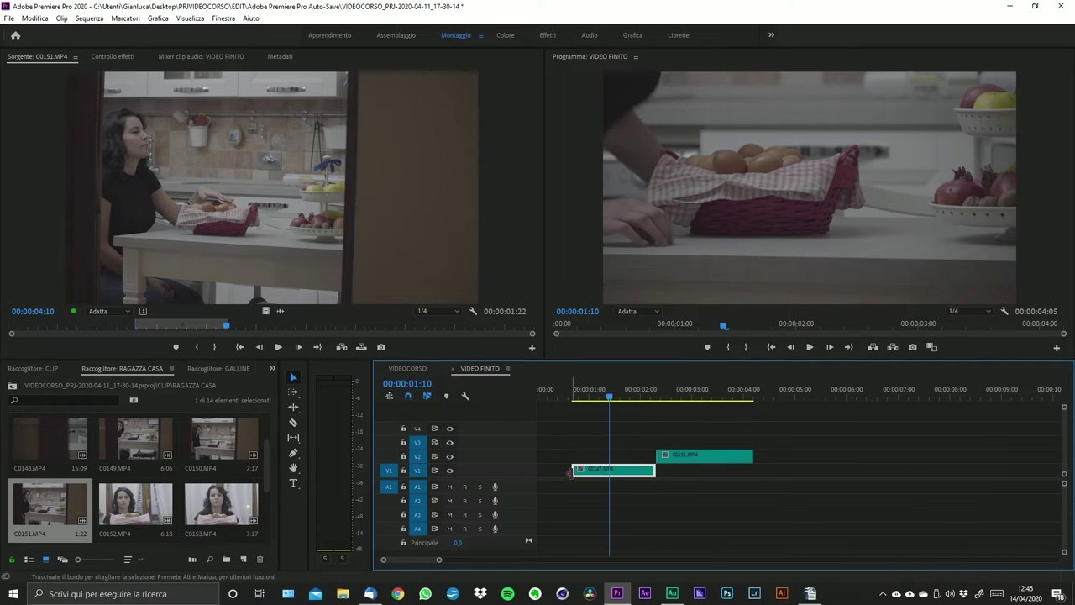
{"action": "left_click_drag", "start_coordinate": [694, 436], "coordinate": [579, 487]}
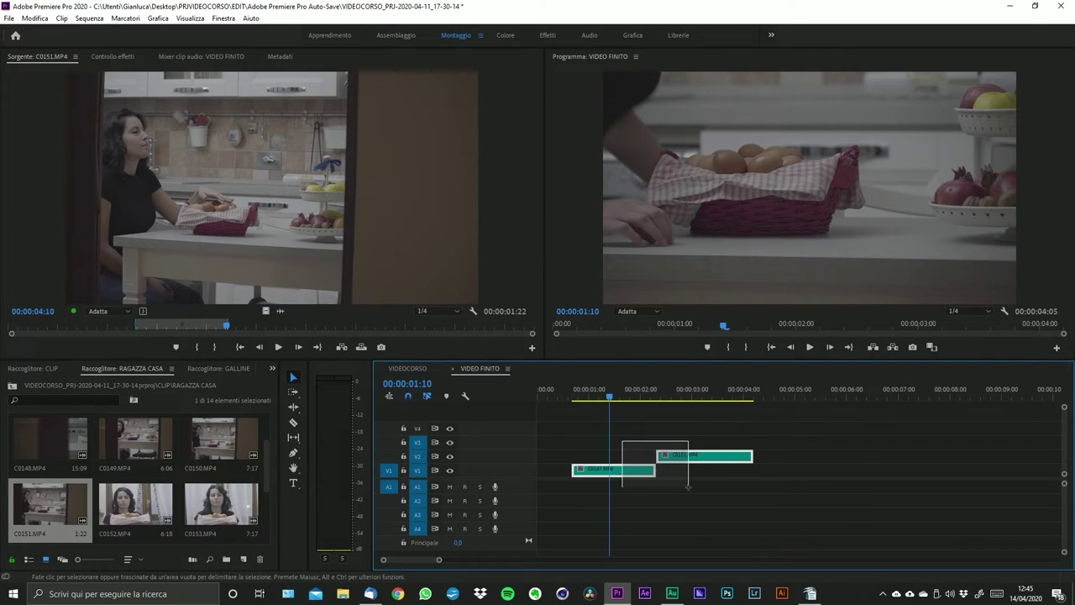
{"action": "left_click_drag", "start_coordinate": [679, 458], "coordinate": [713, 460]}
{"action": "left_click", "coordinate": [663, 456]}
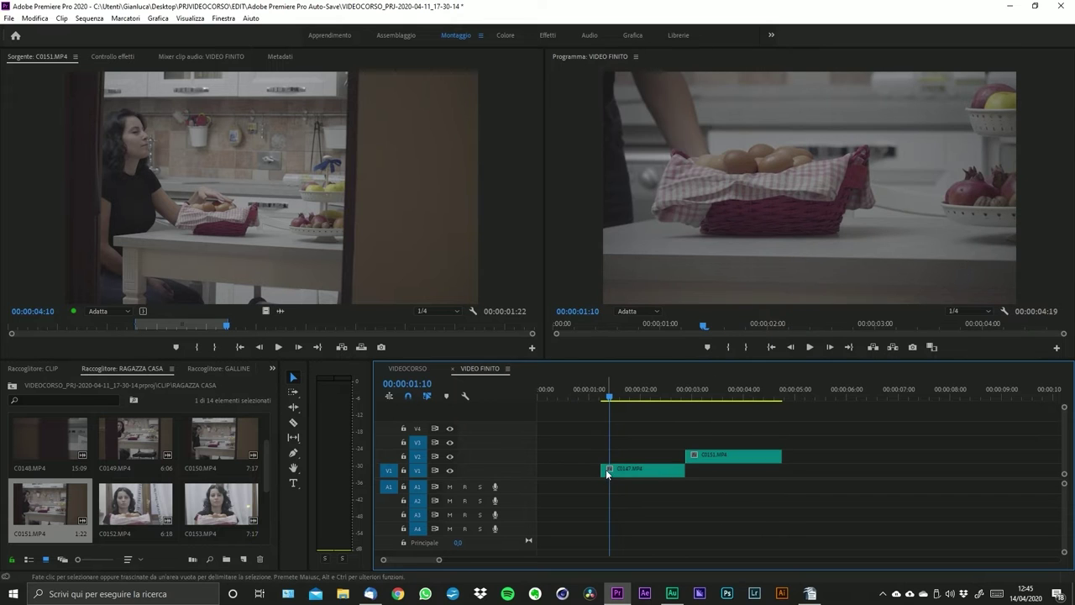
{"action": "left_click_drag", "start_coordinate": [601, 469], "coordinate": [537, 469]}
{"action": "left_click", "coordinate": [567, 468]}
{"action": "left_click_drag", "start_coordinate": [579, 392], "coordinate": [544, 401]}
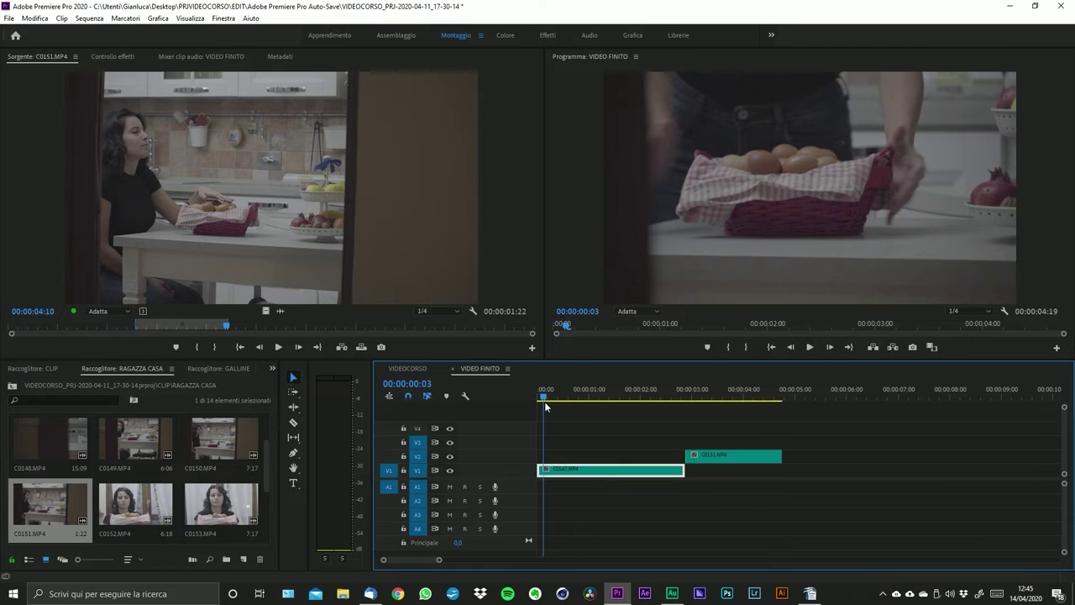
{"action": "left_click_drag", "start_coordinate": [605, 435], "coordinate": [706, 496]}
{"action": "left_click_drag", "start_coordinate": [605, 468], "coordinate": [714, 469]}
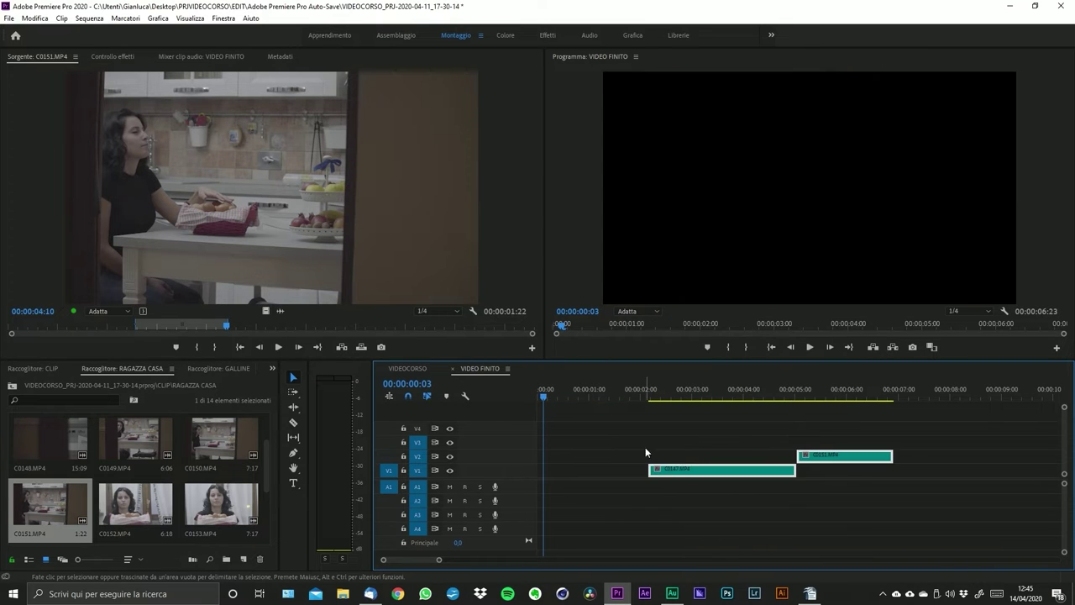
- Extend C0147 back to zero, cut it about one second in, and delete the first piece
{"action": "left_click_drag", "start_coordinate": [645, 469], "coordinate": [538, 469]}
{"action": "left_click_drag", "start_coordinate": [544, 398], "coordinate": [626, 395]}
{"action": "key", "text": "c"}
{"action": "left_click", "coordinate": [628, 468]}
{"action": "key", "text": "v"}
{"action": "left_click", "coordinate": [623, 469]}
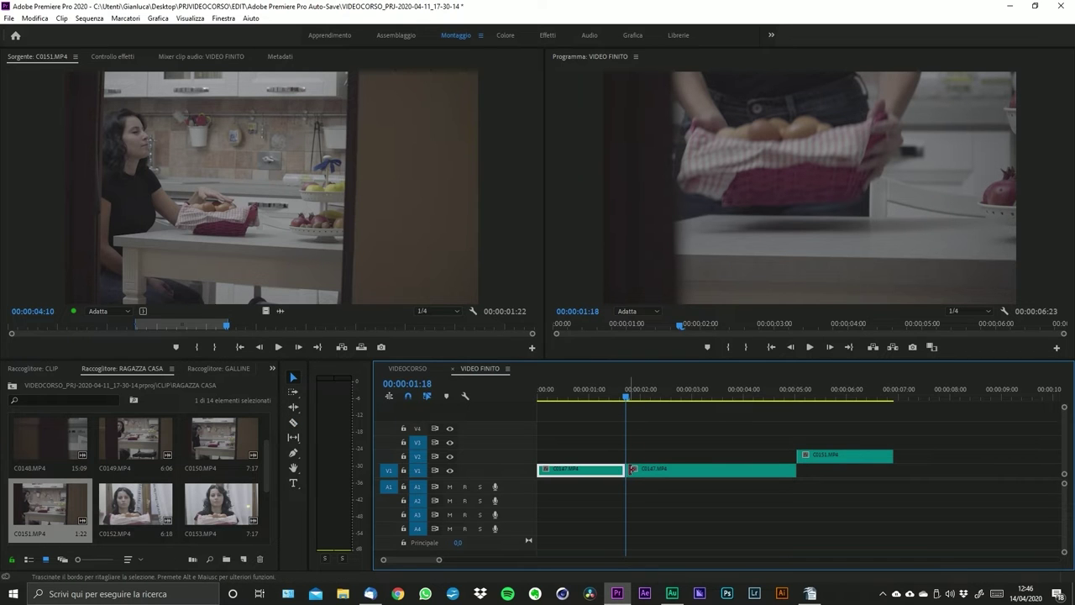
{"action": "key", "text": "Delete"}
{"action": "left_click_drag", "start_coordinate": [628, 469], "coordinate": [604, 469]}
- Cut C0147 at 00:00:02:18, delete its tail, start C0151 there, and close the opening gap
{"action": "left_click_drag", "start_coordinate": [622, 413], "coordinate": [677, 405]}
{"action": "key", "text": "ctrl+k"}
{"action": "left_click", "coordinate": [690, 474]}
{"action": "key", "text": "Delete"}
{"action": "left_click_drag", "start_coordinate": [816, 454], "coordinate": [696, 454]}
{"action": "left_click", "coordinate": [576, 470]}
{"action": "key", "text": "Delete"}
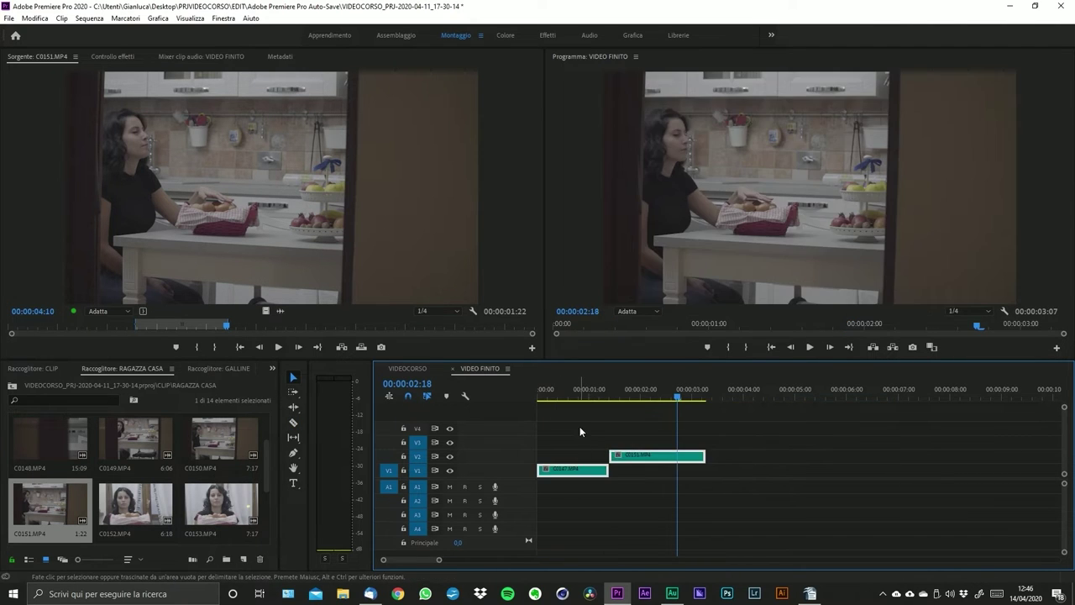
- Play back the sequence, then move C0151 about one second later and lengthen C0147 to meet it
{"action": "left_click_drag", "start_coordinate": [602, 398], "coordinate": [500, 397]}
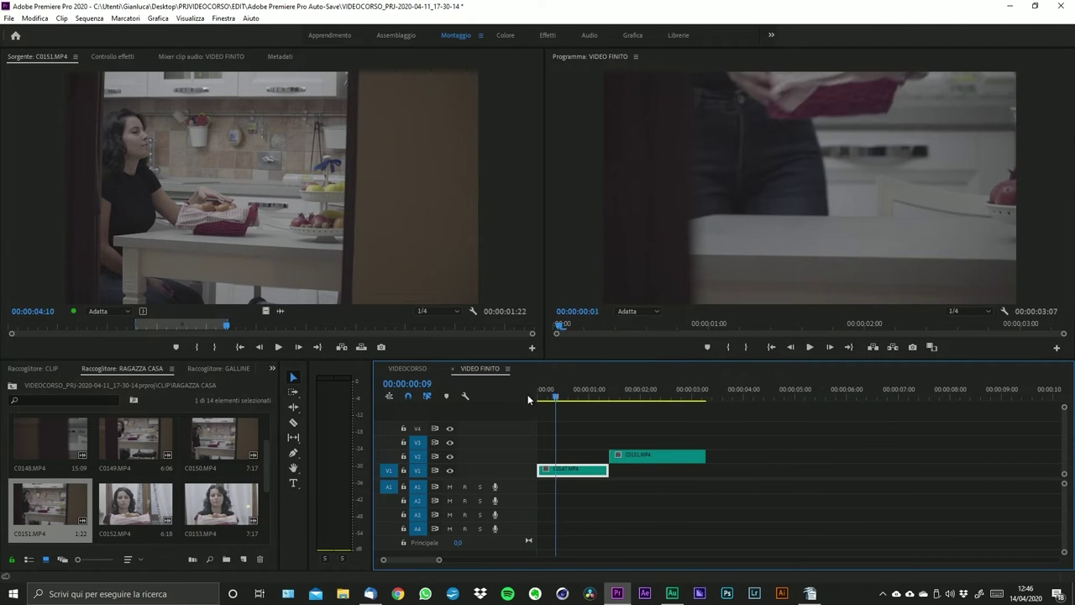
{"action": "key", "text": "space"}
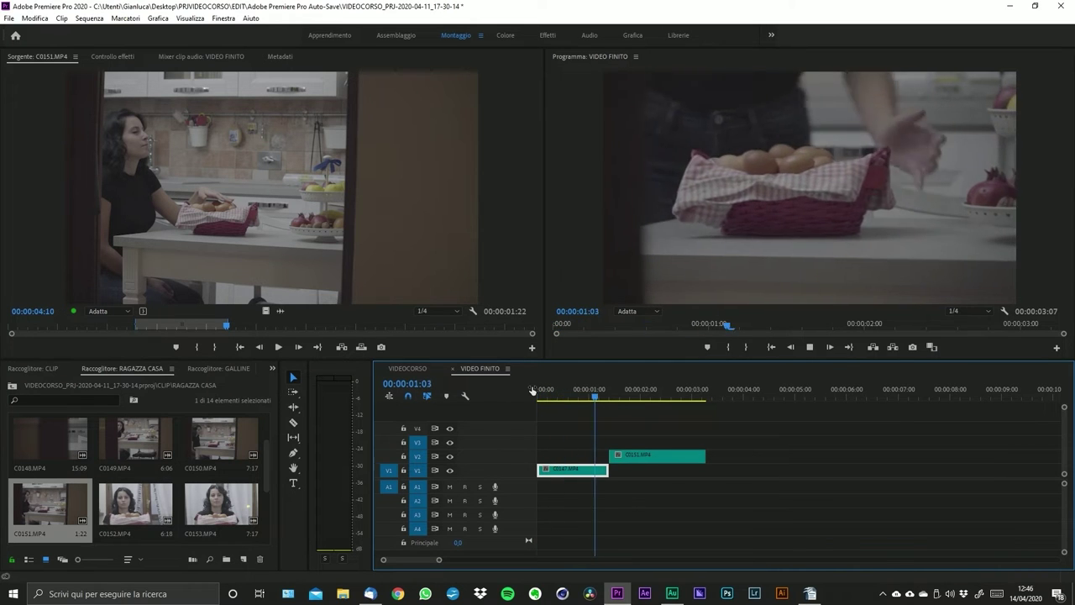
{"action": "key", "text": "space"}
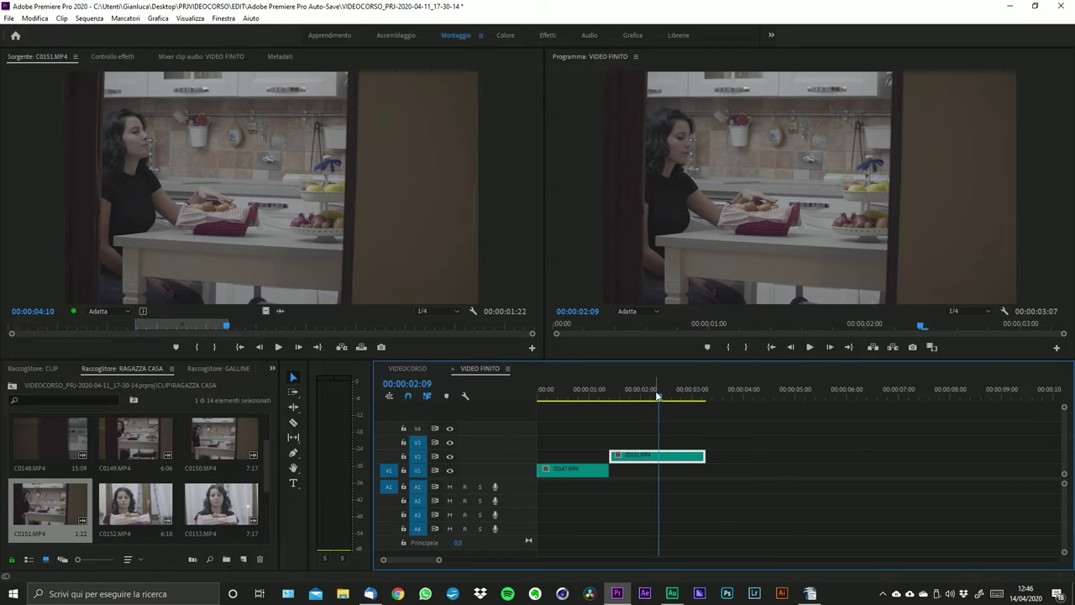
{"action": "left_click", "coordinate": [596, 394]}
{"action": "left_click_drag", "start_coordinate": [642, 454], "coordinate": [687, 456]}
{"action": "left_click_drag", "start_coordinate": [607, 470], "coordinate": [664, 470]}
- Move C0151 further later and extend C0147's end, then preview and undo those edits
{"action": "left_click", "coordinate": [625, 396]}
{"action": "left_click_drag", "start_coordinate": [632, 396], "coordinate": [658, 395]}
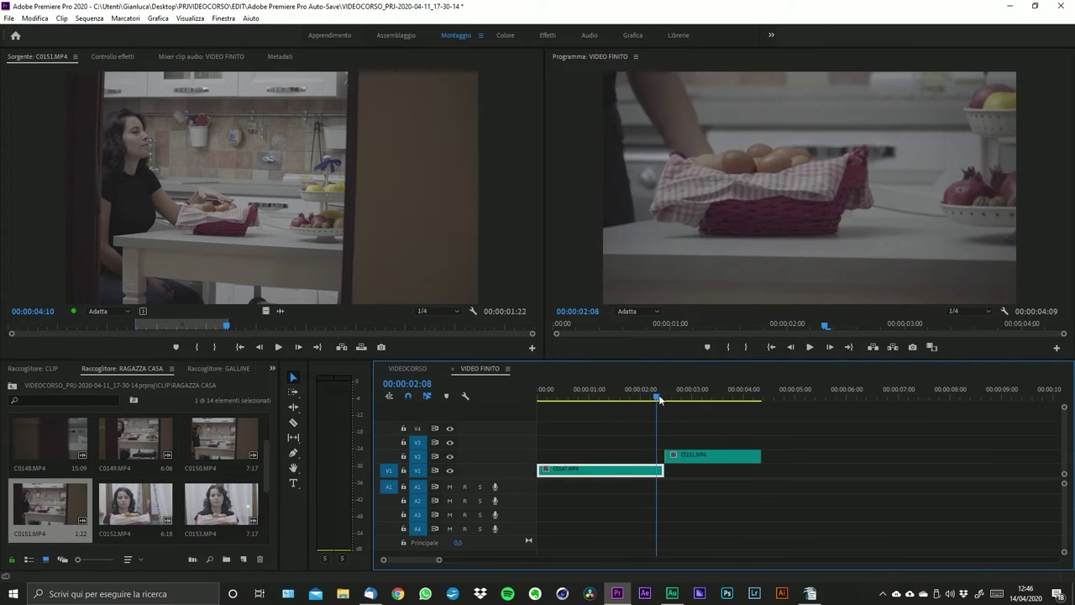
{"action": "left_click", "coordinate": [678, 456]}
{"action": "left_click_drag", "start_coordinate": [703, 456], "coordinate": [726, 456]}
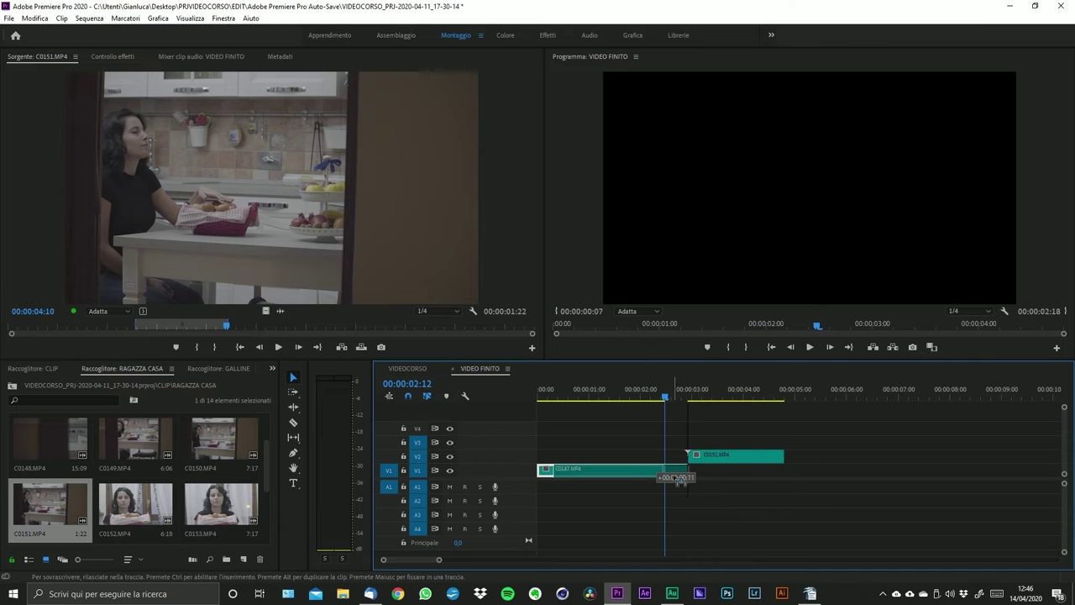
{"action": "left_click_drag", "start_coordinate": [663, 470], "coordinate": [694, 470]}
{"action": "mouse_move", "coordinate": [665, 396]}
{"action": "left_mouse_down"}
{"action": "mouse_move", "coordinate": [691, 397]}
{"action": "mouse_move", "coordinate": [651, 395]}
{"action": "left_mouse_up"}
{"action": "left_click", "coordinate": [677, 395]}
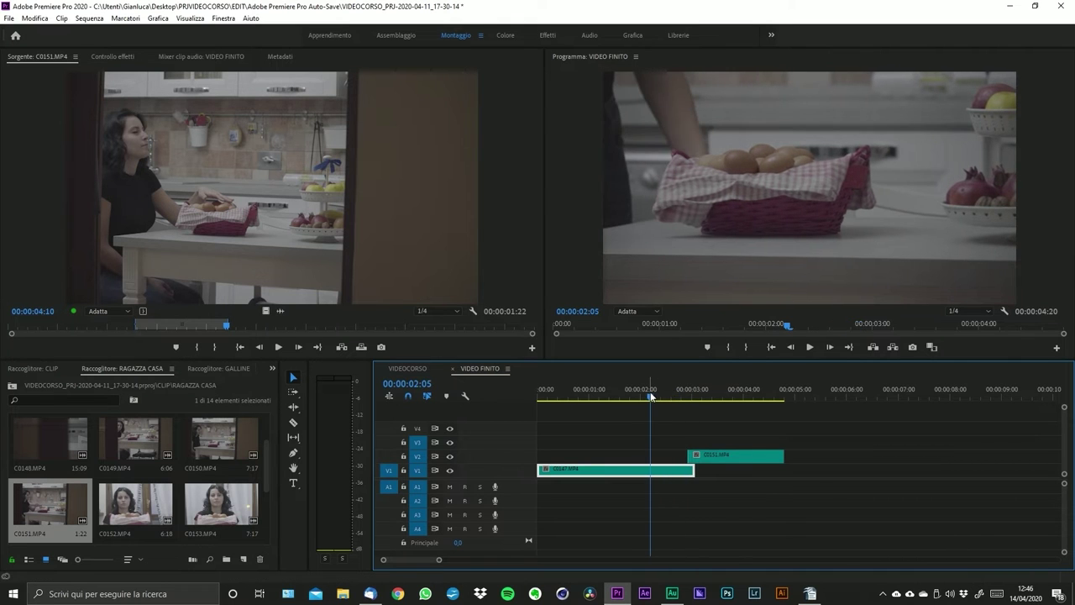
{"action": "key", "text": "ctrl+z"}
{"action": "key", "text": "ctrl+z"}
{"action": "key", "text": "ctrl+z"}
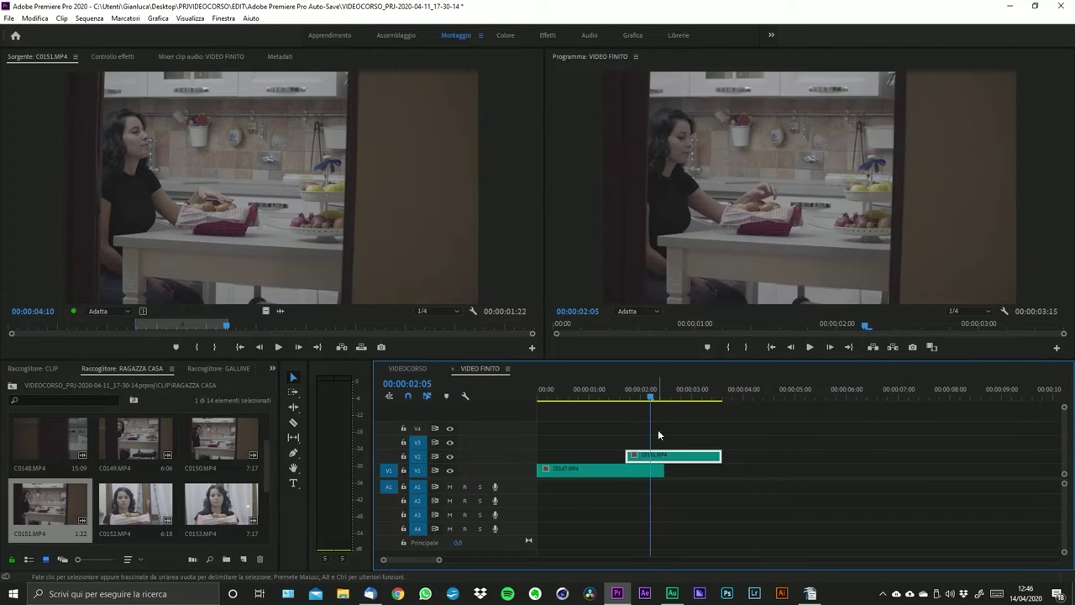
- Return to the start, select C0151 on V2, and move the playhead to 00:00:03:07
{"action": "left_click_drag", "start_coordinate": [646, 401], "coordinate": [538, 375]}
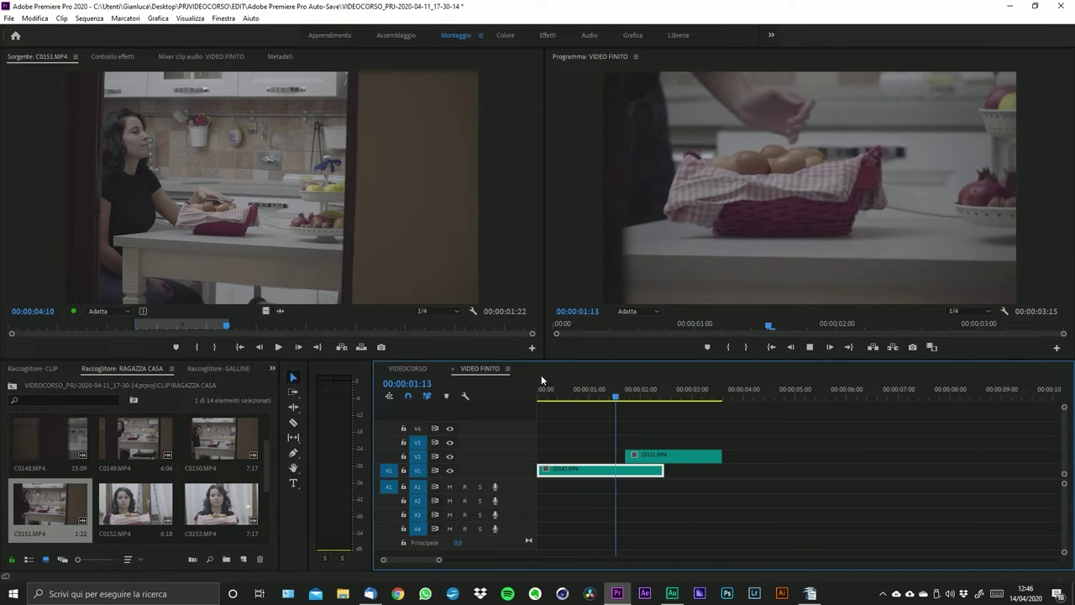
{"action": "left_click", "coordinate": [699, 458]}
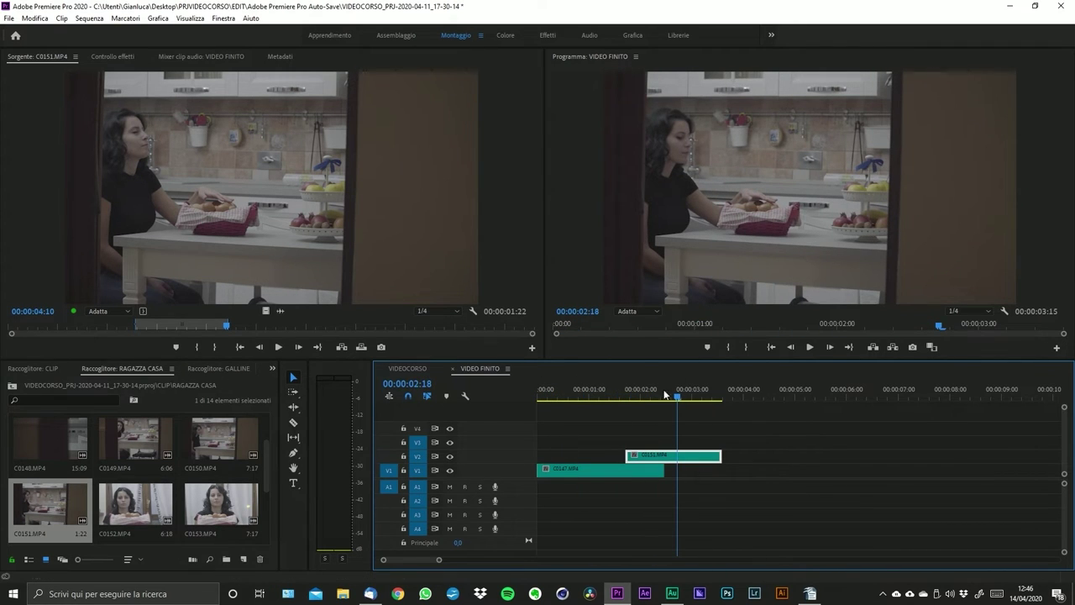
{"action": "left_click_drag", "start_coordinate": [678, 398], "coordinate": [713, 406]}
- Load C0156, mark a short In/Out range, and drop its video on V2 after C0151
{"action": "key", "text": "Right"}
{"action": "key", "text": "Right"}
{"action": "key", "text": "Right"}
{"action": "scroll", "coordinate": [174, 508], "scroll_direction": "down", "scroll_amount": 2}
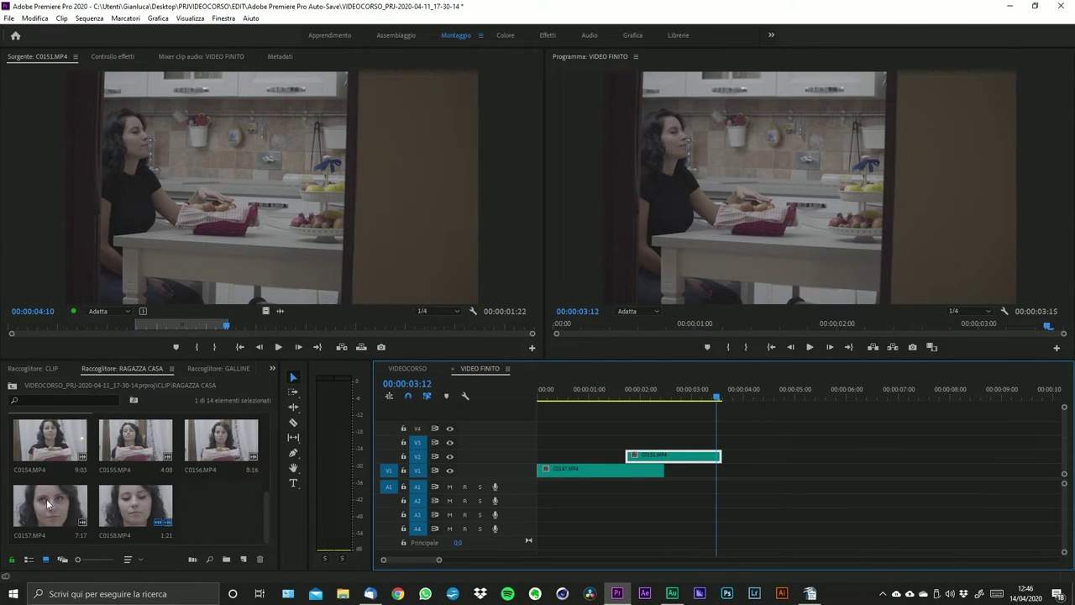
{"action": "double_click", "coordinate": [228, 444]}
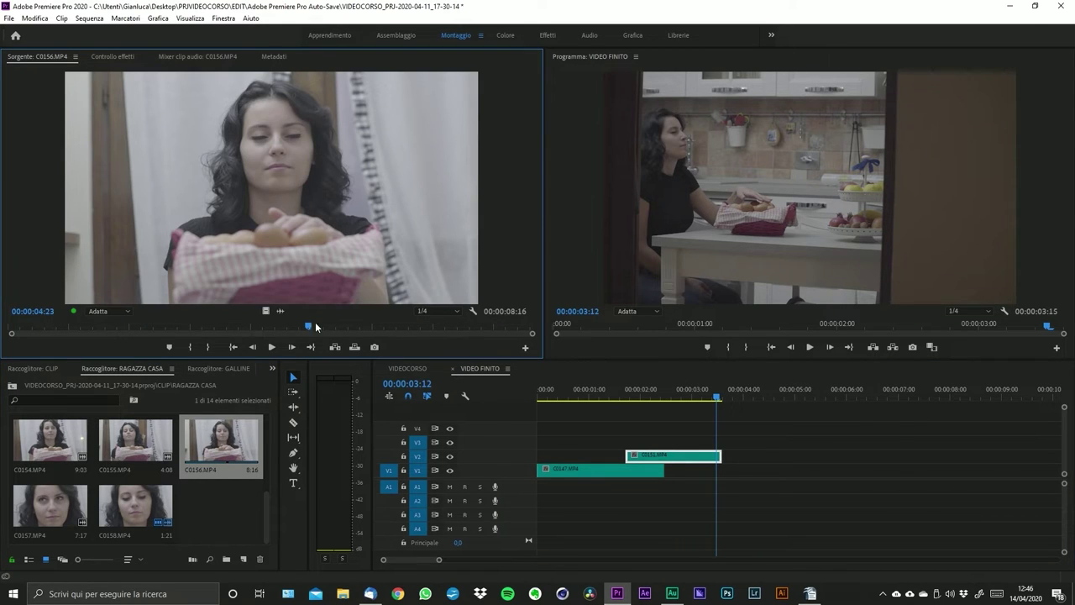
{"action": "left_click_drag", "start_coordinate": [309, 327], "coordinate": [289, 326]}
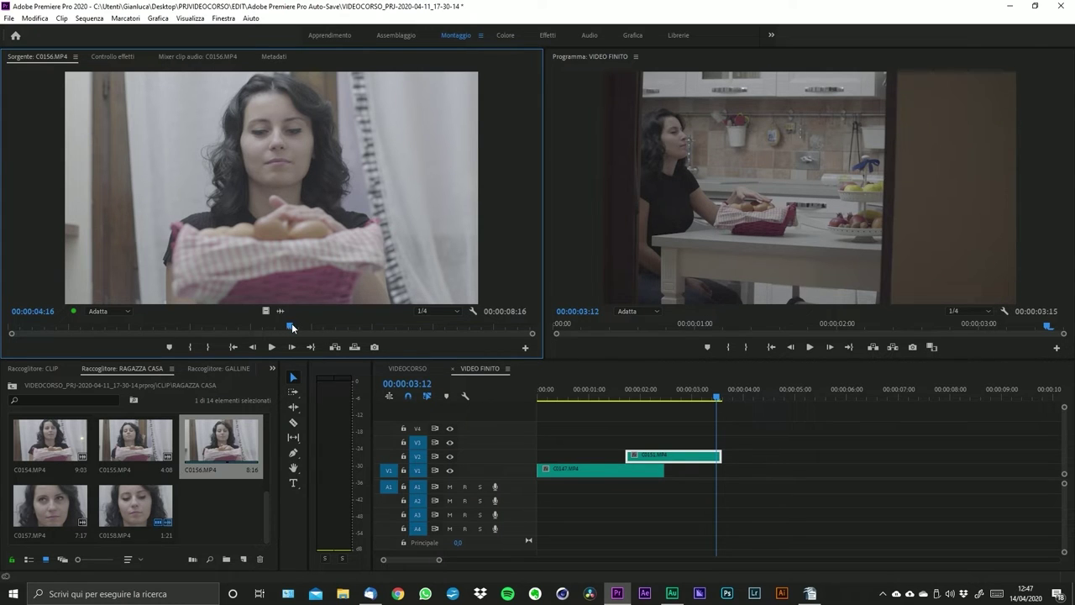
{"action": "left_click_drag", "start_coordinate": [292, 324], "coordinate": [374, 333]}
{"action": "key", "text": "i"}
{"action": "key", "text": "o"}
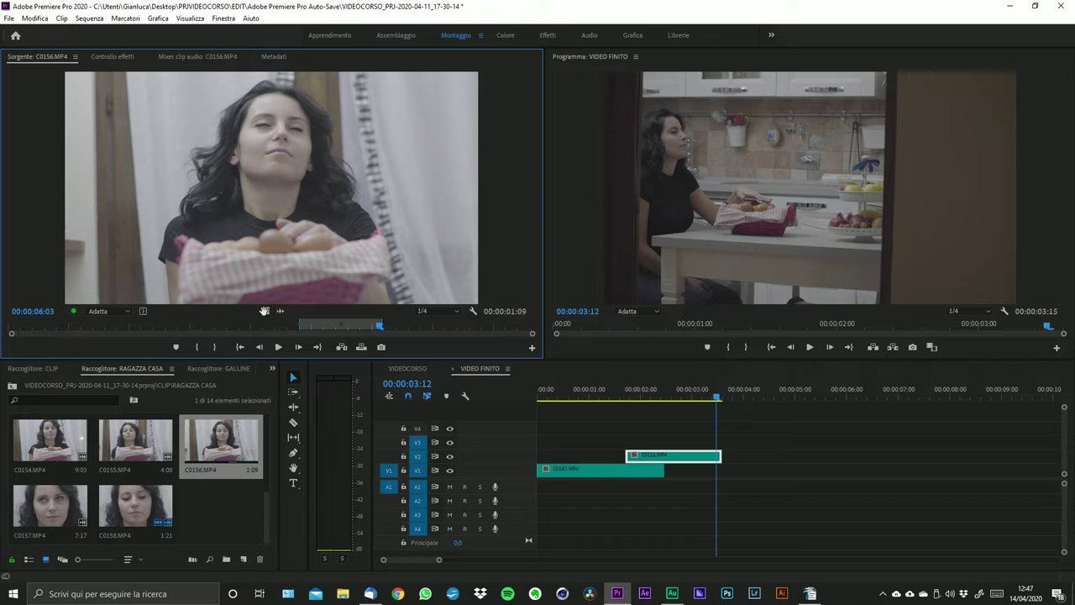
{"action": "left_click_drag", "start_coordinate": [265, 310], "coordinate": [728, 457]}
{"action": "left_click_drag", "start_coordinate": [716, 396], "coordinate": [677, 404]}
- Ripple-trim C0151 at the playhead with W and play the sequence back from the start
{"action": "left_click", "coordinate": [742, 459]}
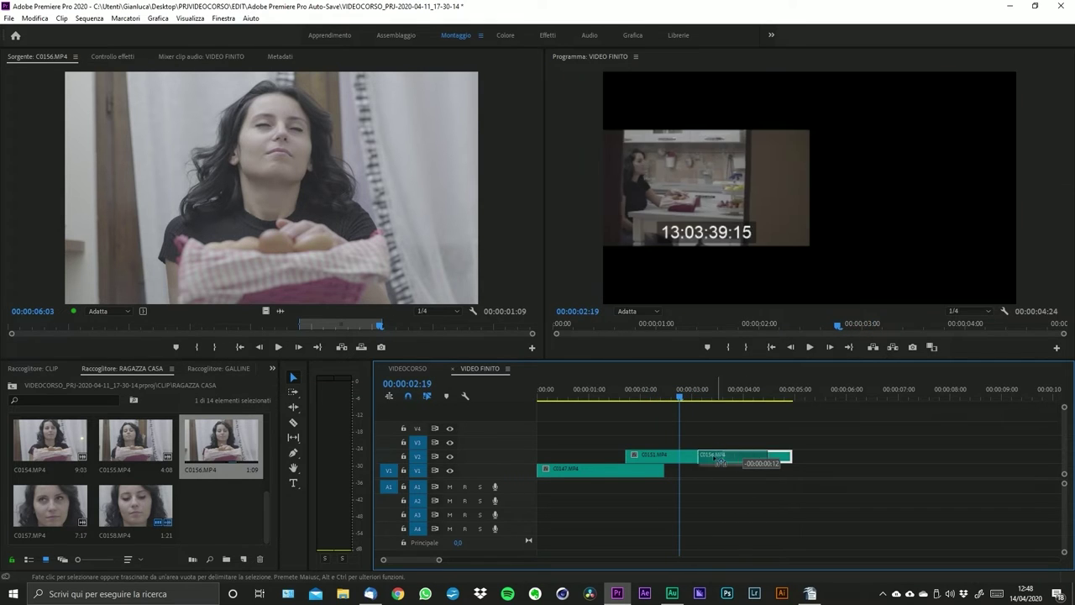
{"action": "key", "text": "w"}
{"action": "left_click", "coordinate": [543, 390]}
{"action": "key", "text": "space"}
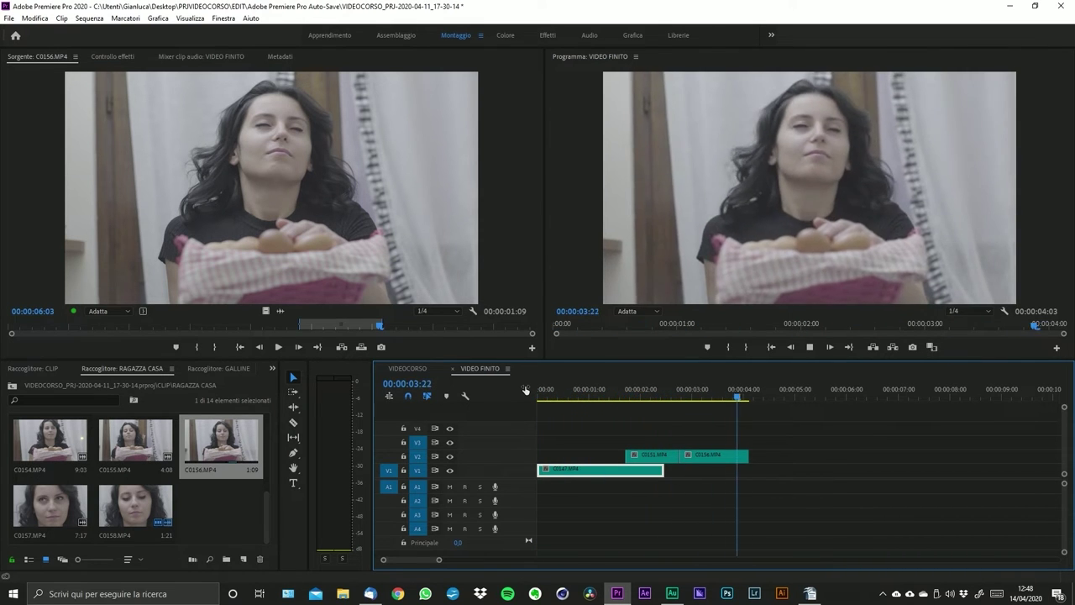
{"action": "key", "text": "space"}
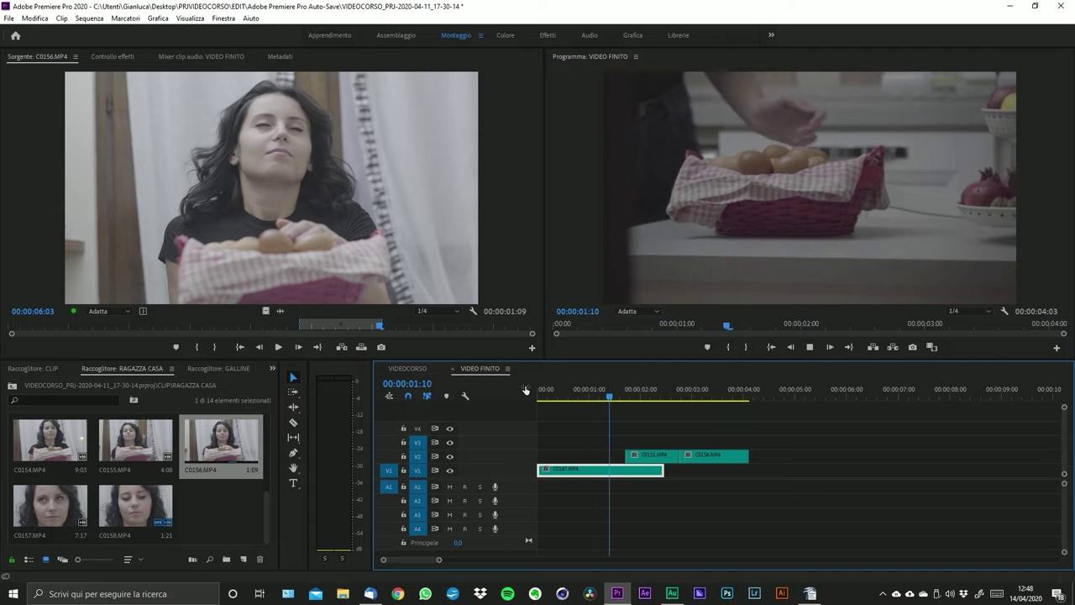
{"action": "left_click", "coordinate": [714, 456]}
- Trim C0156's head to the playhead and review the cut, undoing to shift the edit earlier
{"action": "left_click_drag", "start_coordinate": [732, 398], "coordinate": [745, 398]}
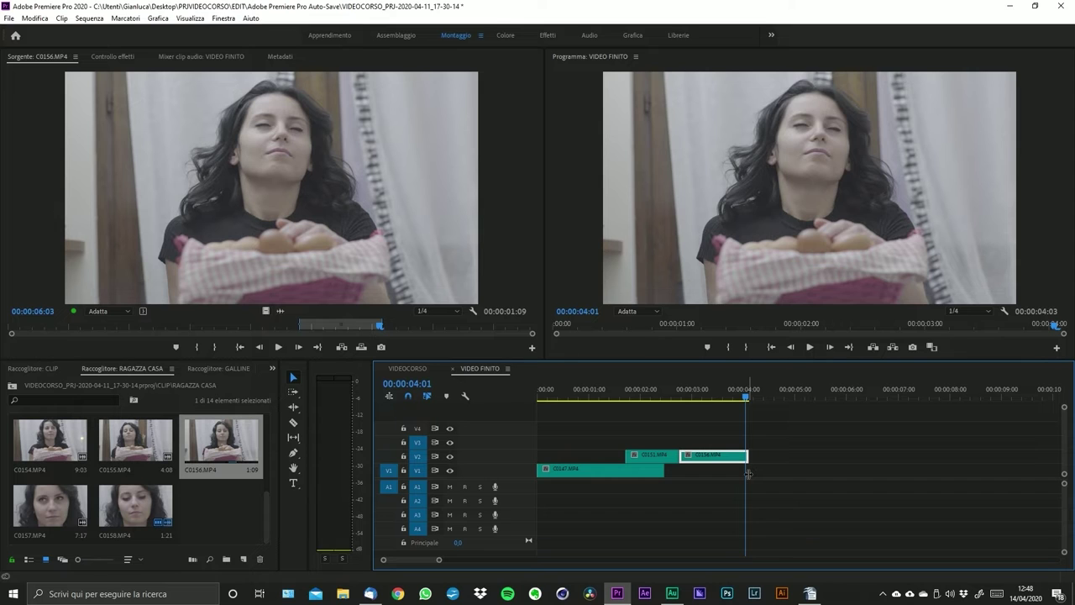
{"action": "left_click_drag", "start_coordinate": [752, 395], "coordinate": [691, 397]}
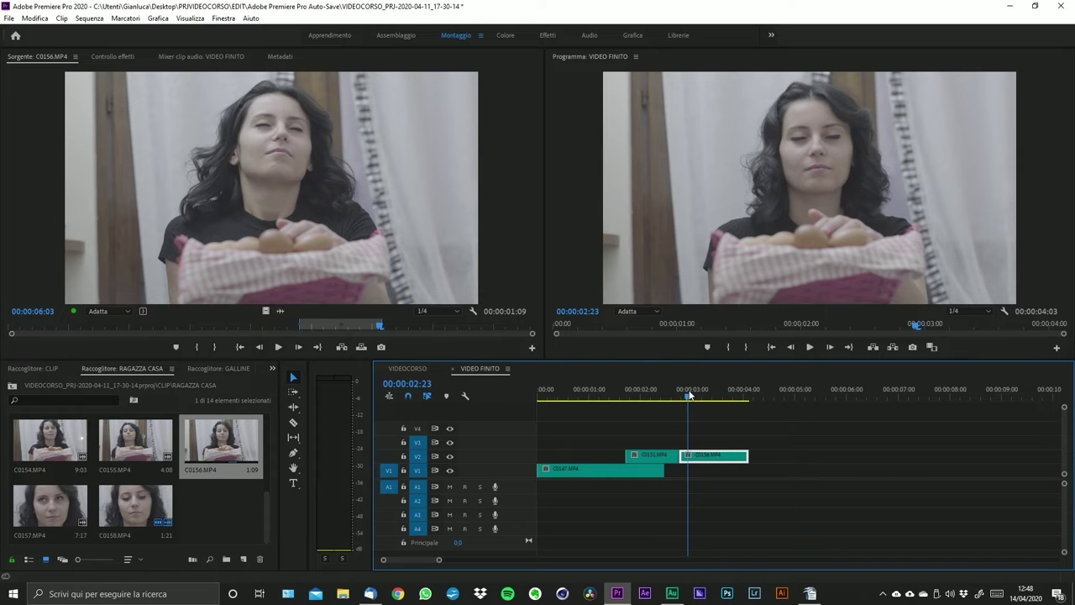
{"action": "mouse_move", "coordinate": [689, 395]}
{"action": "left_mouse_down"}
{"action": "mouse_move", "coordinate": [633, 396]}
{"action": "mouse_move", "coordinate": [707, 407]}
{"action": "left_mouse_up"}
{"action": "left_click_drag", "start_coordinate": [681, 455], "coordinate": [721, 456]}
{"action": "left_click_drag", "start_coordinate": [713, 390], "coordinate": [685, 398]}
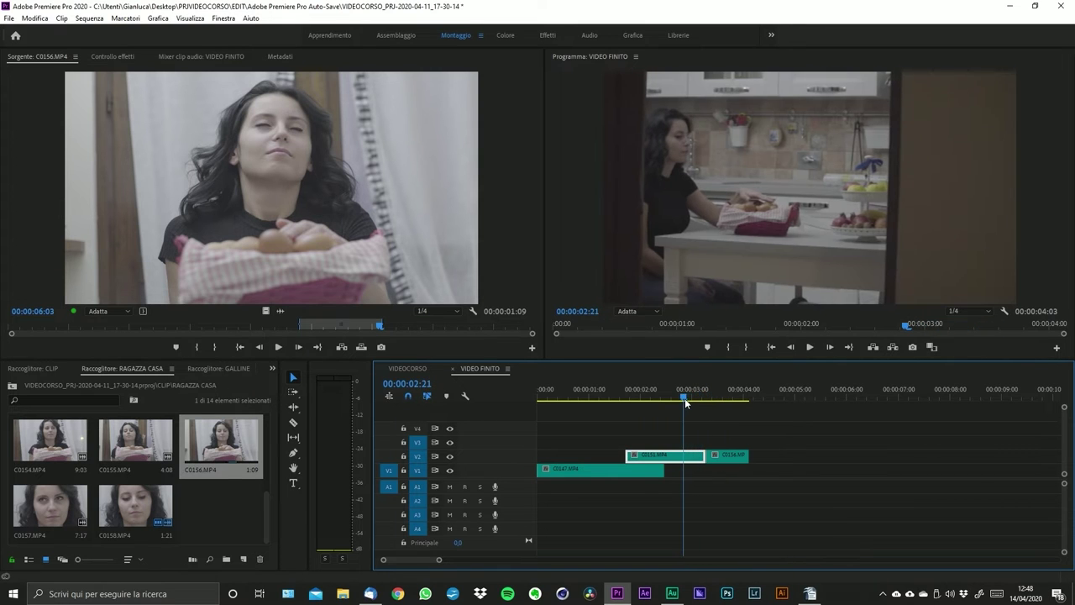
{"action": "key", "text": "ctrl+z"}
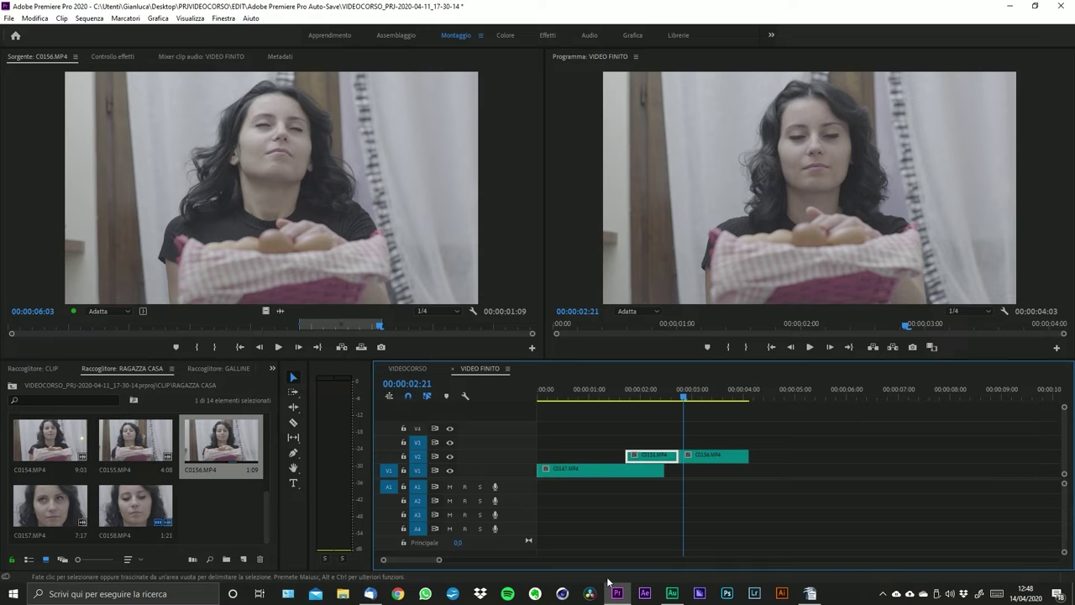
{"action": "left_click", "coordinate": [268, 501]}
- Marquee-select both V2 clips, move them down with Alt+Down, then undo the move
{"action": "scroll", "coordinate": [645, 463], "scroll_direction": "down", "scroll_amount": 2}
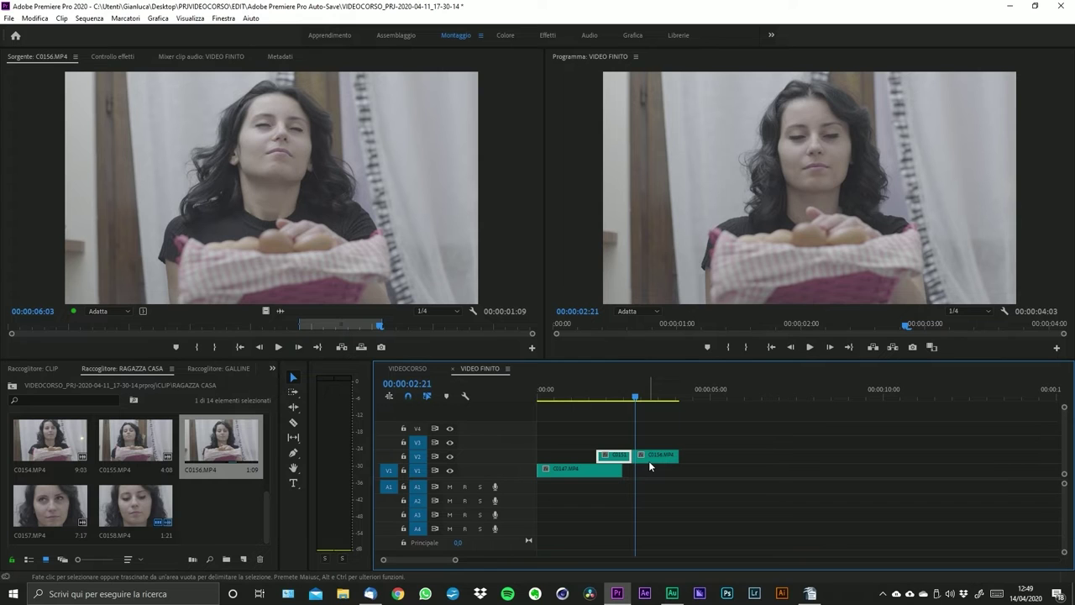
{"action": "left_click", "coordinate": [684, 482]}
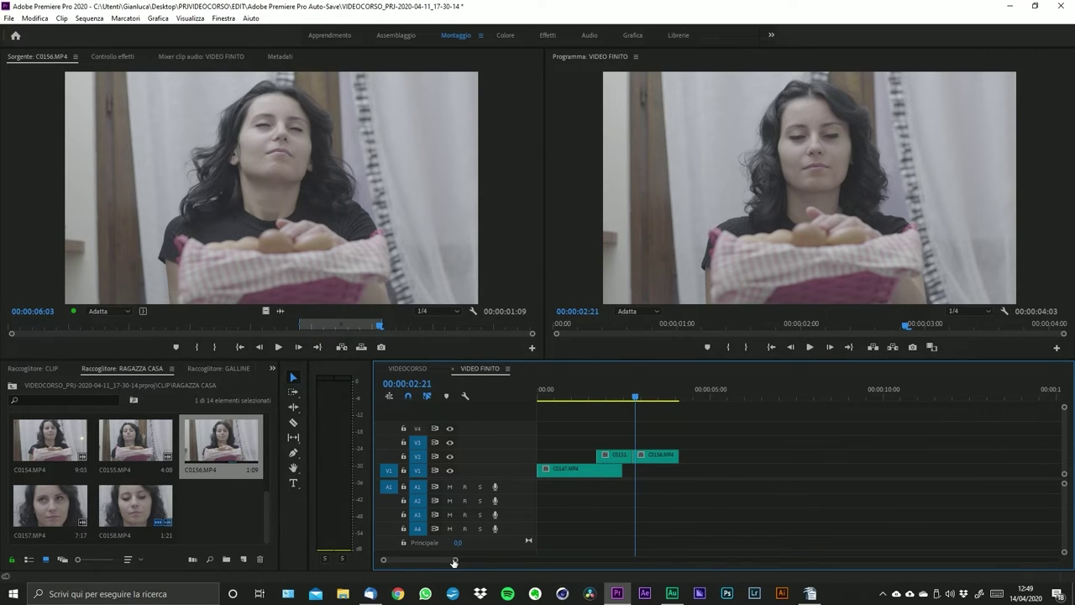
{"action": "left_click_drag", "start_coordinate": [451, 562], "coordinate": [438, 561]}
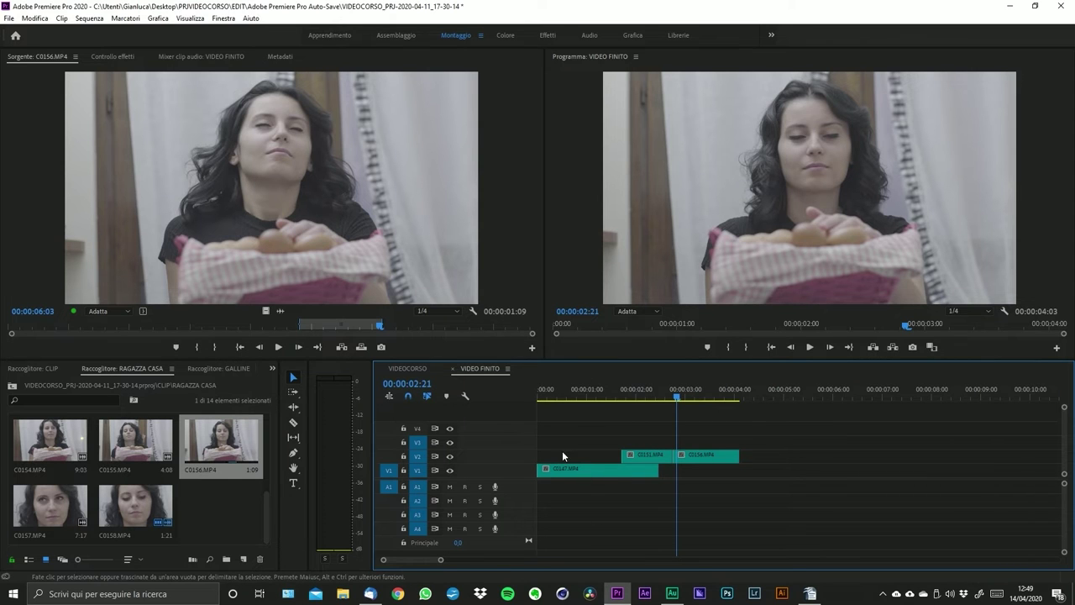
{"action": "left_click_drag", "start_coordinate": [657, 435], "coordinate": [705, 462]}
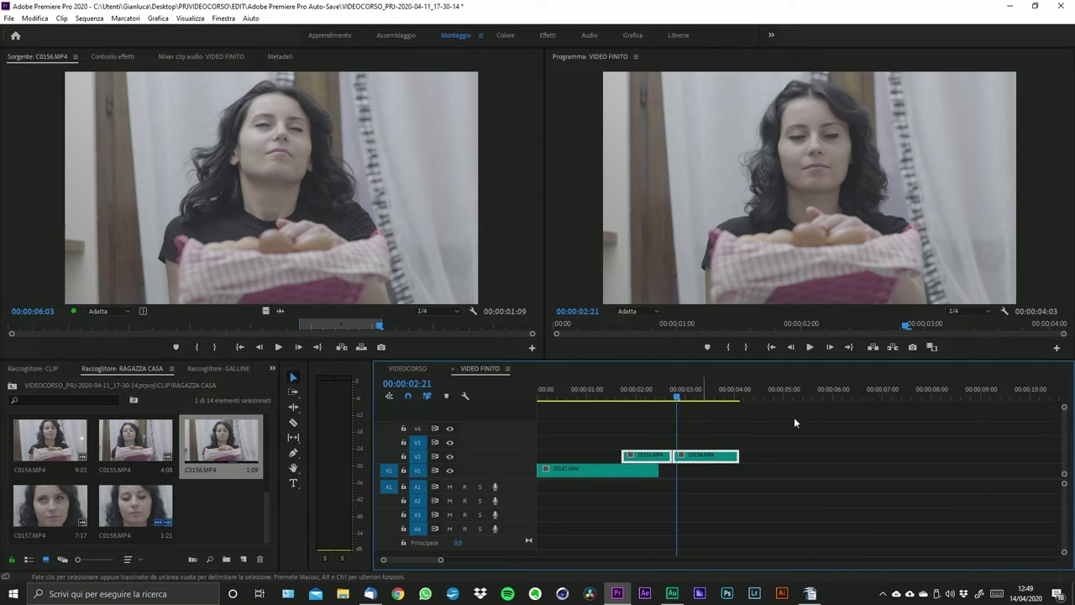
{"action": "key", "text": "alt+Down"}
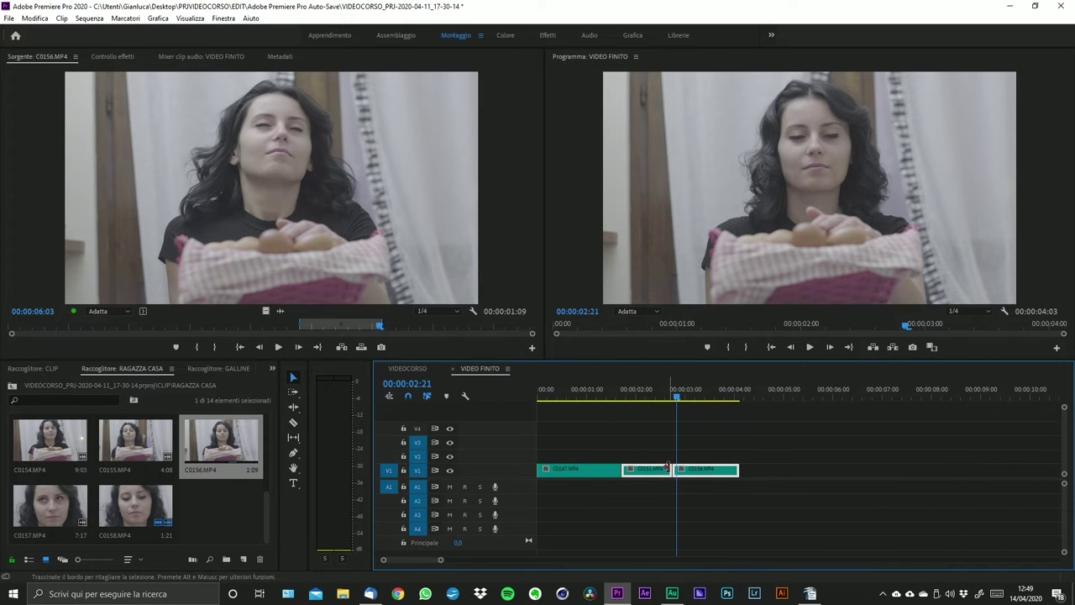
{"action": "key", "text": "ctrl+z"}
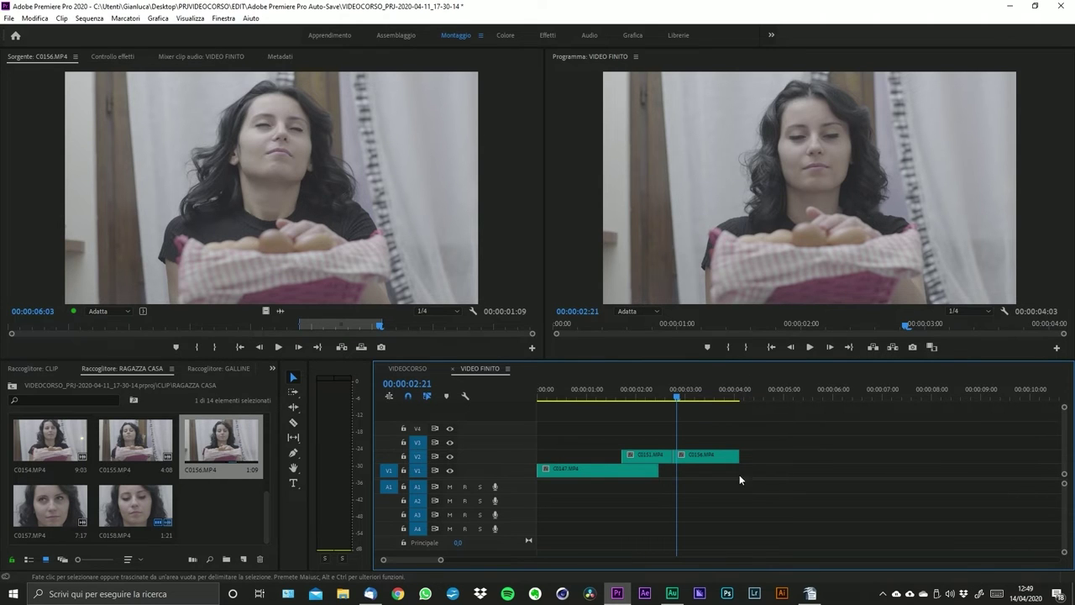
- Drag C0156 onto V1 after C0147 and extend C0151's end slightly on V2
{"action": "left_click_drag", "start_coordinate": [687, 456], "coordinate": [704, 475]}
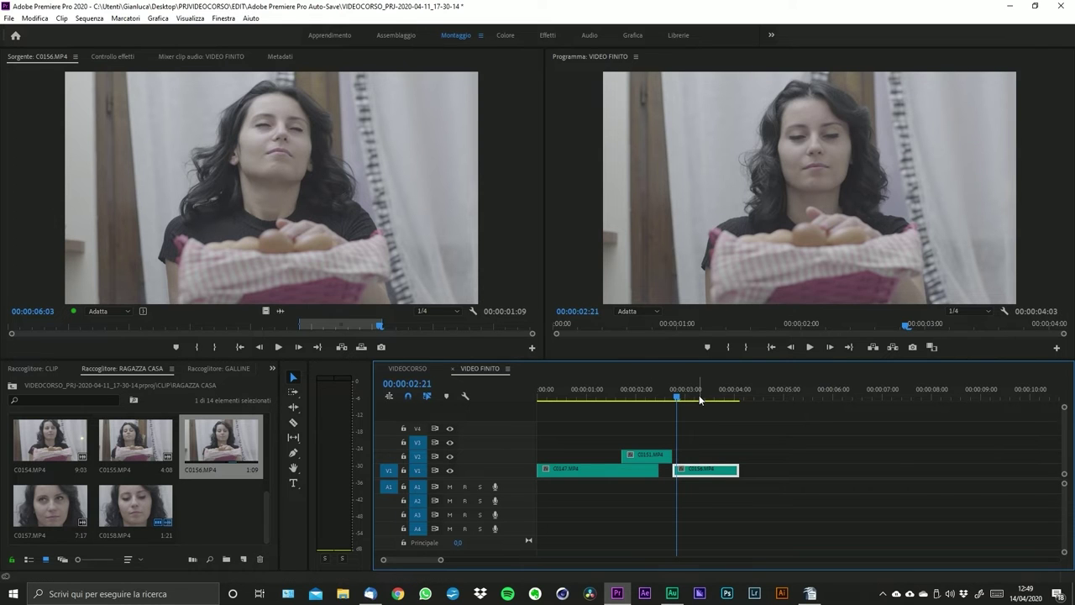
{"action": "left_click_drag", "start_coordinate": [682, 401], "coordinate": [669, 401]}
{"action": "left_click", "coordinate": [647, 455]}
{"action": "left_click_drag", "start_coordinate": [443, 561], "coordinate": [426, 561]}
{"action": "left_click_drag", "start_coordinate": [702, 454], "coordinate": [708, 454]}
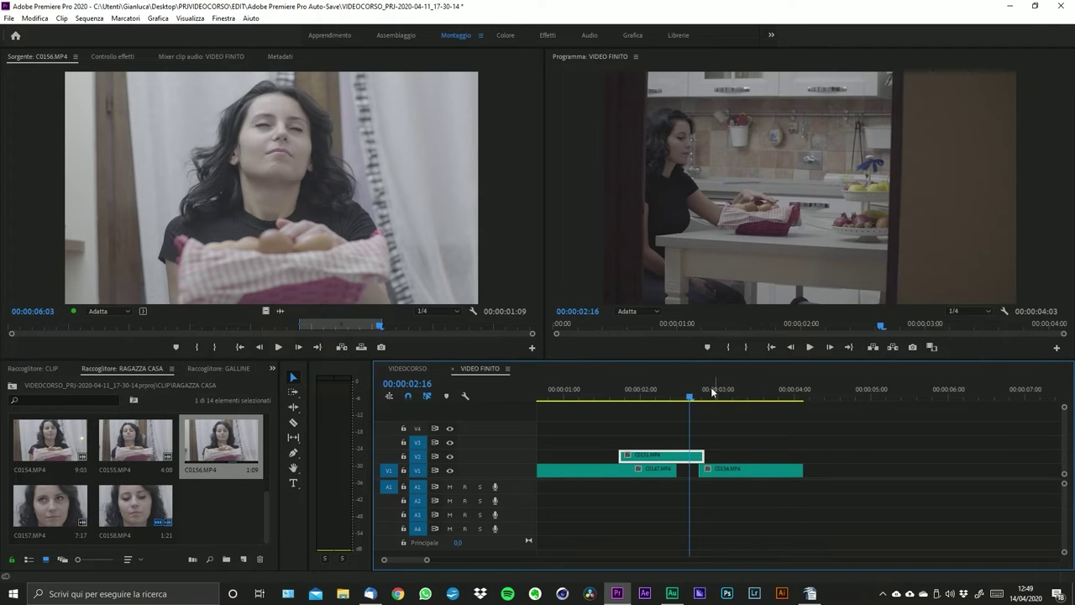
{"action": "mouse_move", "coordinate": [711, 388]}
{"action": "left_mouse_down"}
{"action": "mouse_move", "coordinate": [724, 388]}
{"action": "mouse_move", "coordinate": [694, 397]}
{"action": "left_mouse_up"}
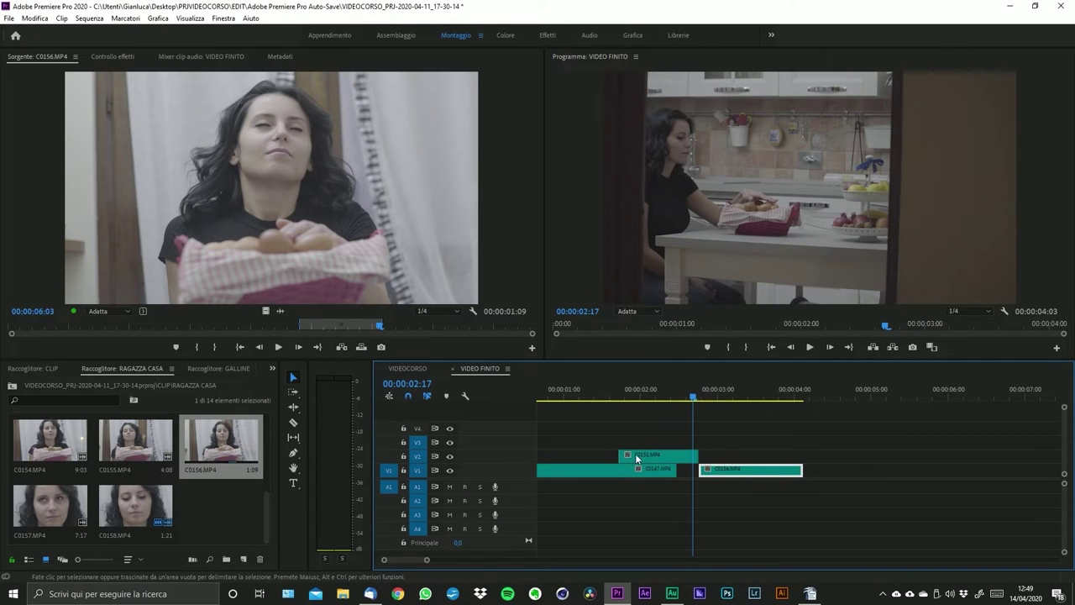
{"action": "scroll", "coordinate": [636, 460], "scroll_direction": "up", "scroll_amount": 2}
{"action": "scroll", "coordinate": [669, 475], "scroll_direction": "up", "scroll_amount": 1}
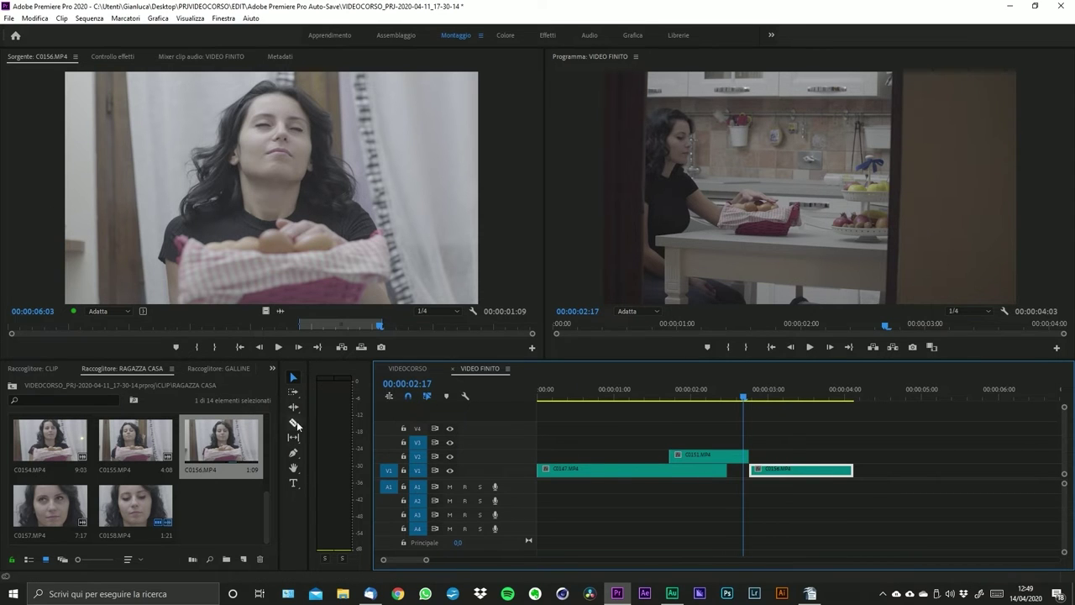
{"action": "scroll", "coordinate": [449, 555], "scroll_direction": "down", "scroll_amount": 2}
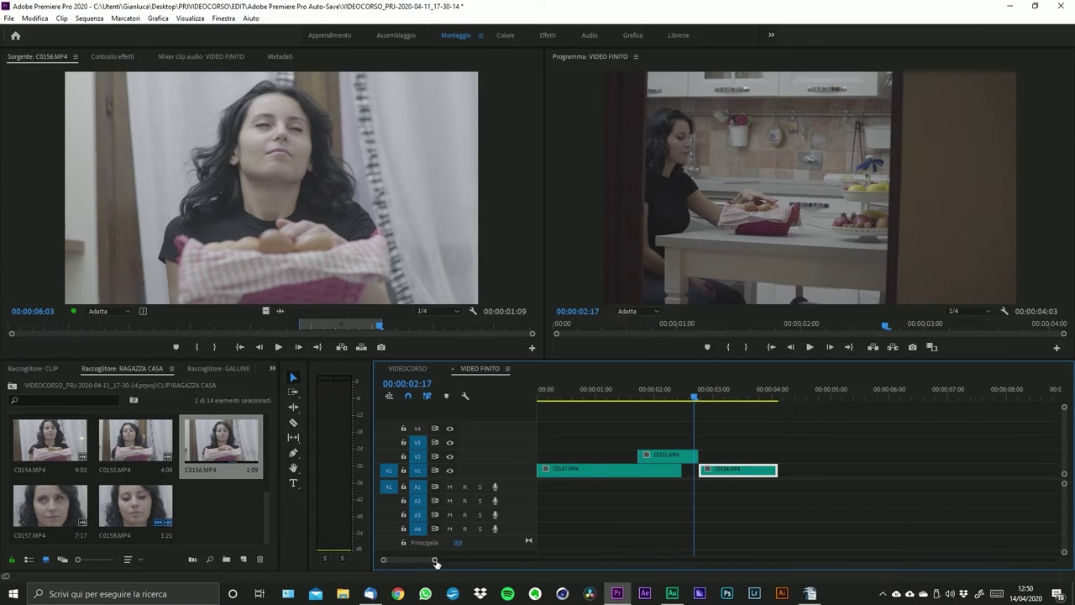
{"action": "left_click_drag", "start_coordinate": [436, 562], "coordinate": [458, 559]}
- Delete C0151 from V2, review the edit without it, then restore it with Ctrl+Z
{"action": "left_click", "coordinate": [653, 478]}
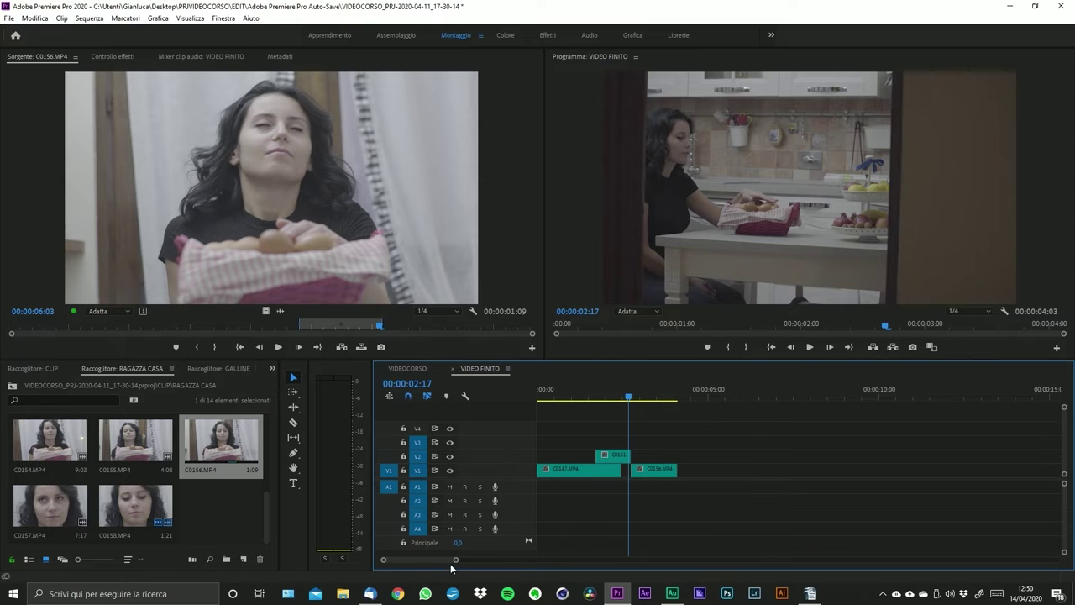
{"action": "mouse_move", "coordinate": [455, 563]}
{"action": "left_mouse_down"}
{"action": "mouse_move", "coordinate": [417, 561]}
{"action": "mouse_move", "coordinate": [443, 561]}
{"action": "left_mouse_up"}
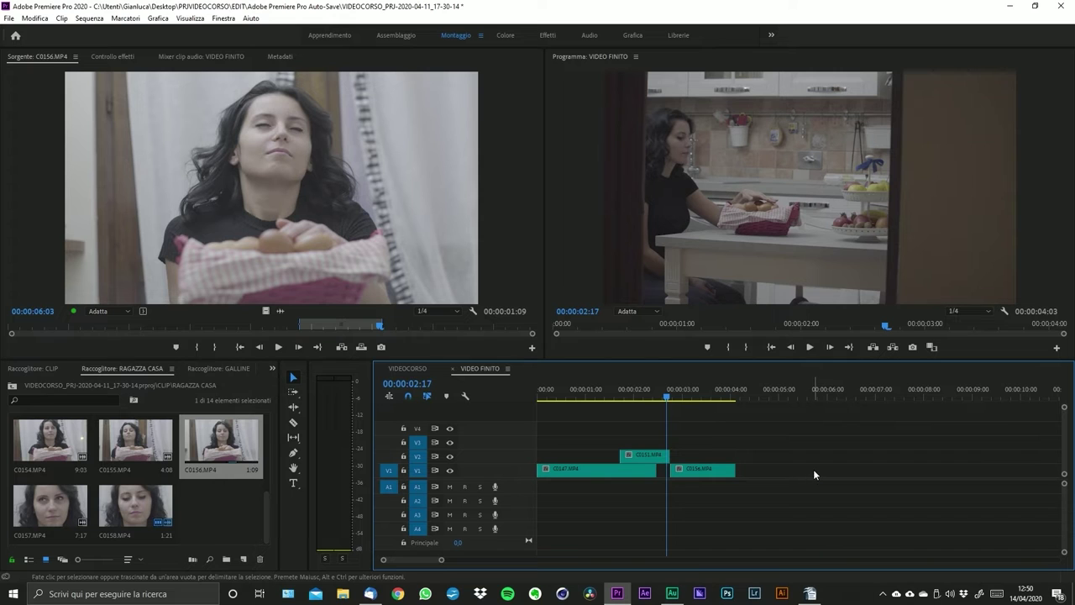
{"action": "left_click_drag", "start_coordinate": [442, 560], "coordinate": [454, 561]}
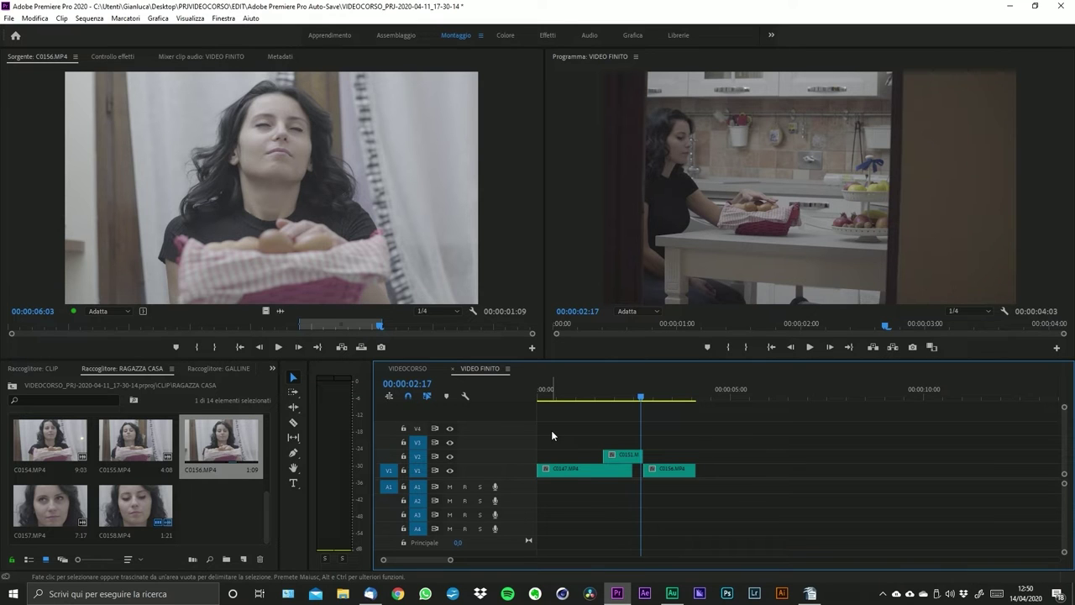
{"action": "left_click", "coordinate": [620, 456]}
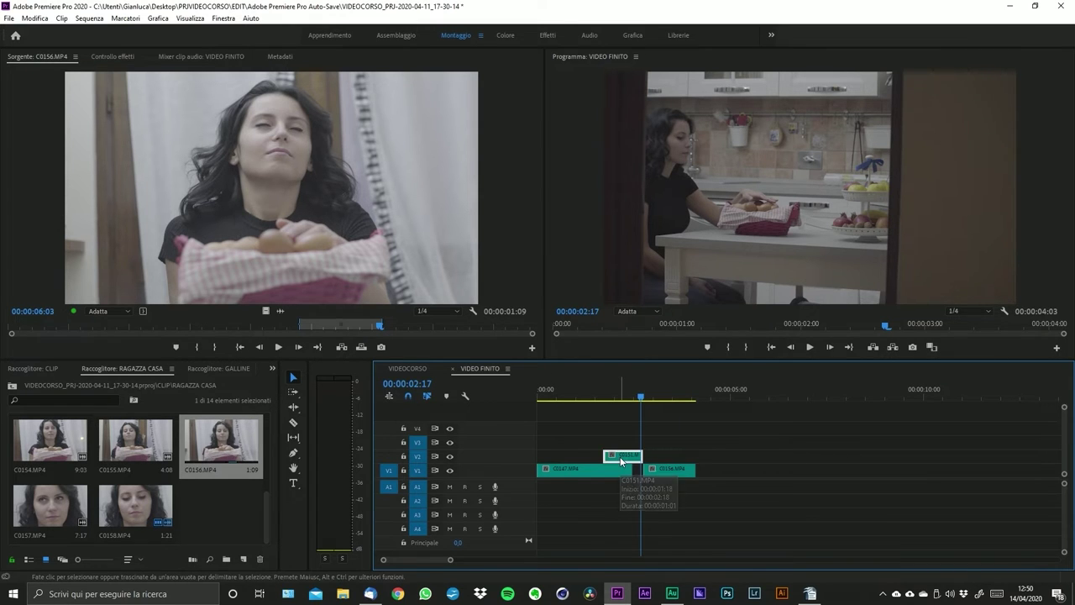
{"action": "key", "text": "Delete"}
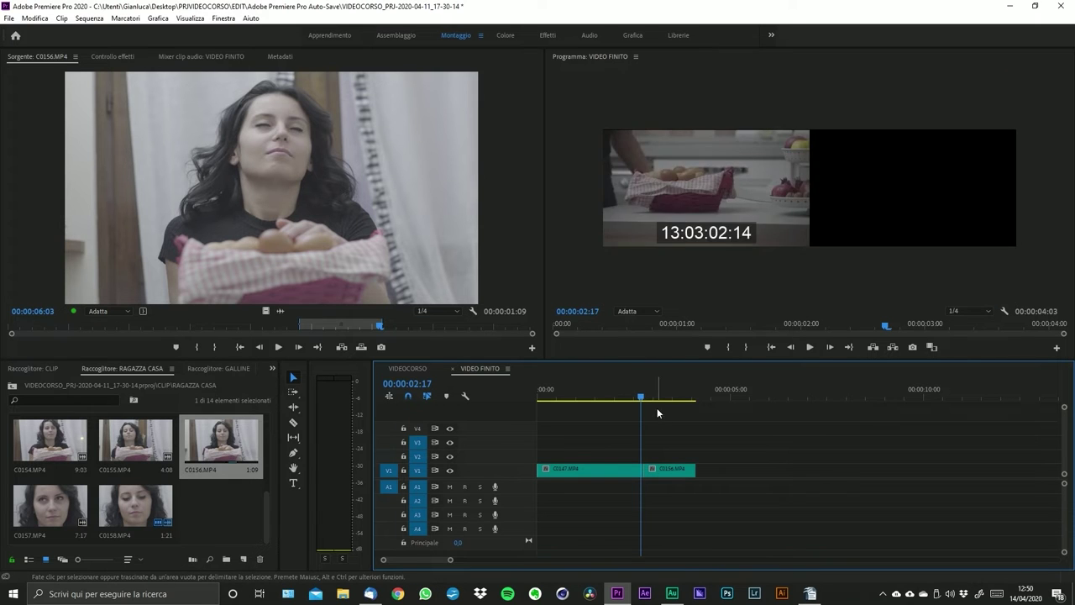
{"action": "left_click", "coordinate": [639, 399]}
{"action": "left_click_drag", "start_coordinate": [639, 399], "coordinate": [672, 407]}
{"action": "key", "text": "ctrl+z"}
{"action": "key", "text": "ctrl+z"}
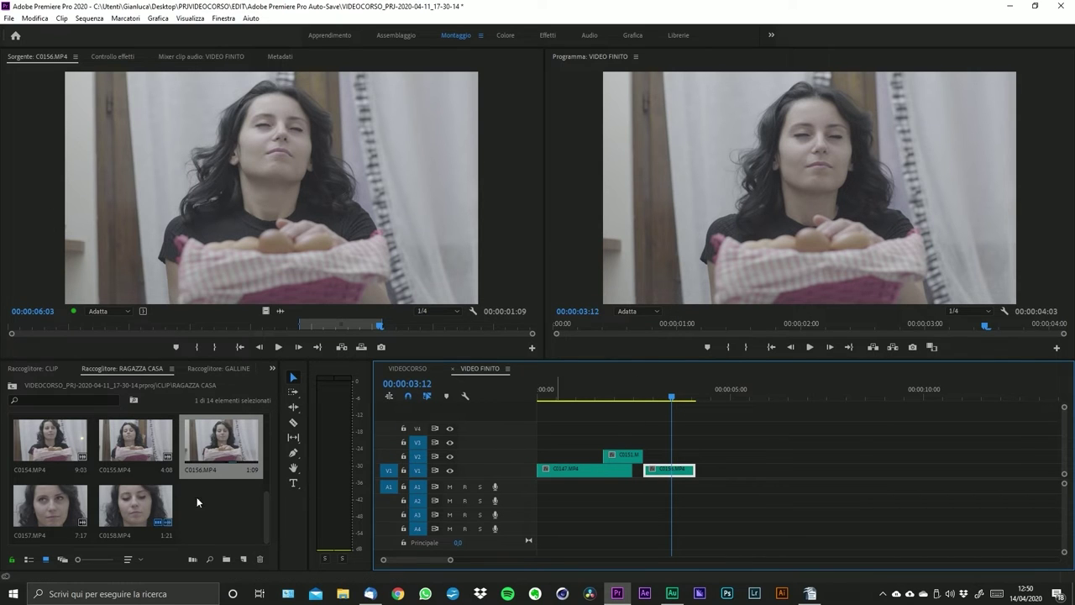
- Switch to the CLIP bin and browse through its field clips
{"action": "key", "text": "shift+1"}
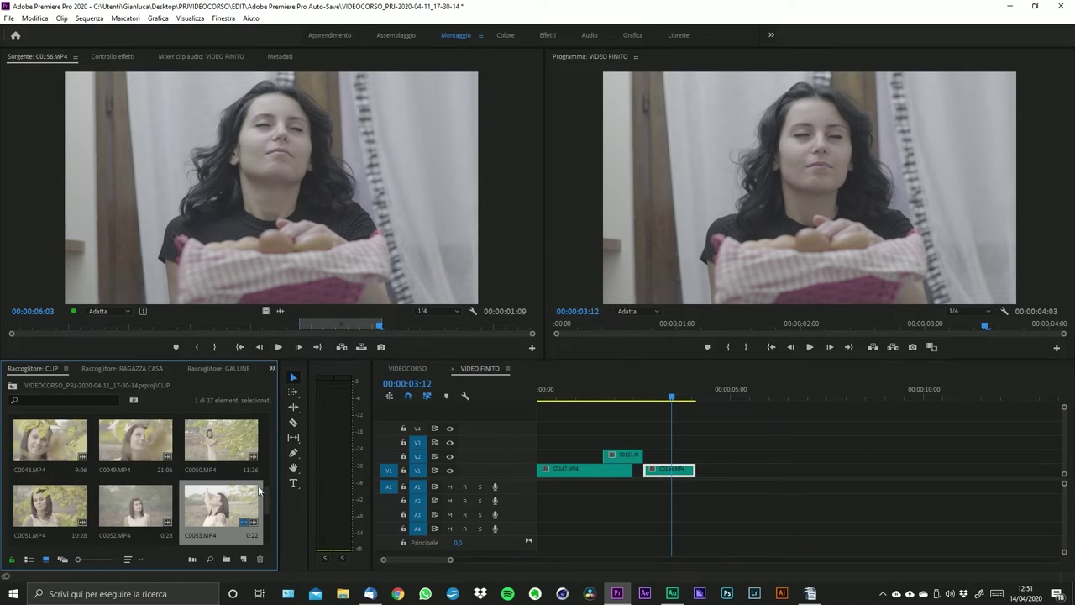
{"action": "left_click_drag", "start_coordinate": [672, 393], "coordinate": [700, 402]}
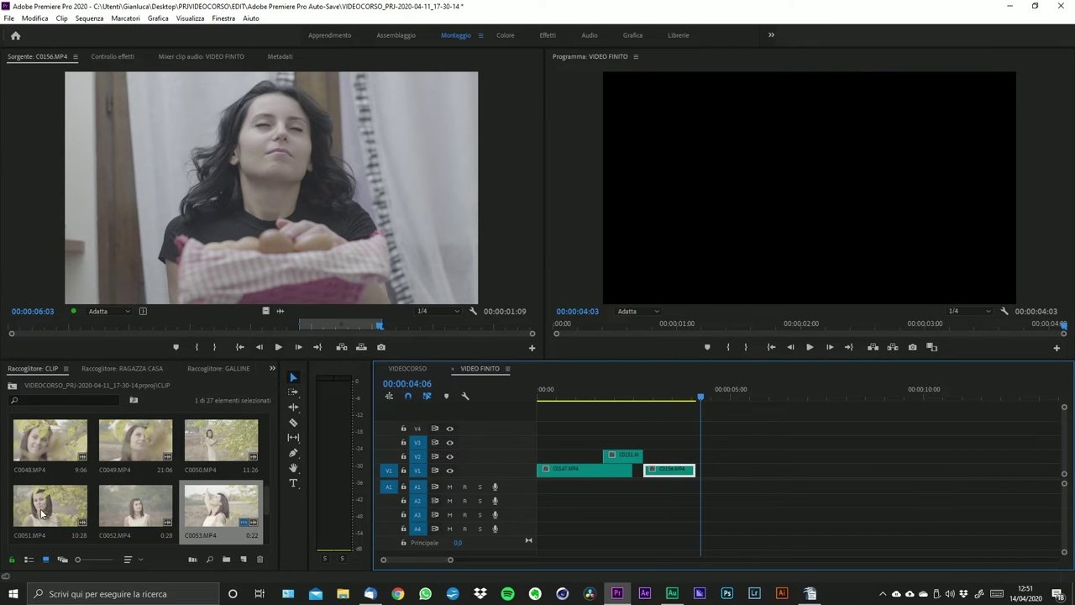
{"action": "scroll", "coordinate": [85, 506], "scroll_direction": "down", "scroll_amount": 3}
{"action": "scroll", "coordinate": [51, 466], "scroll_direction": "up", "scroll_amount": 2}
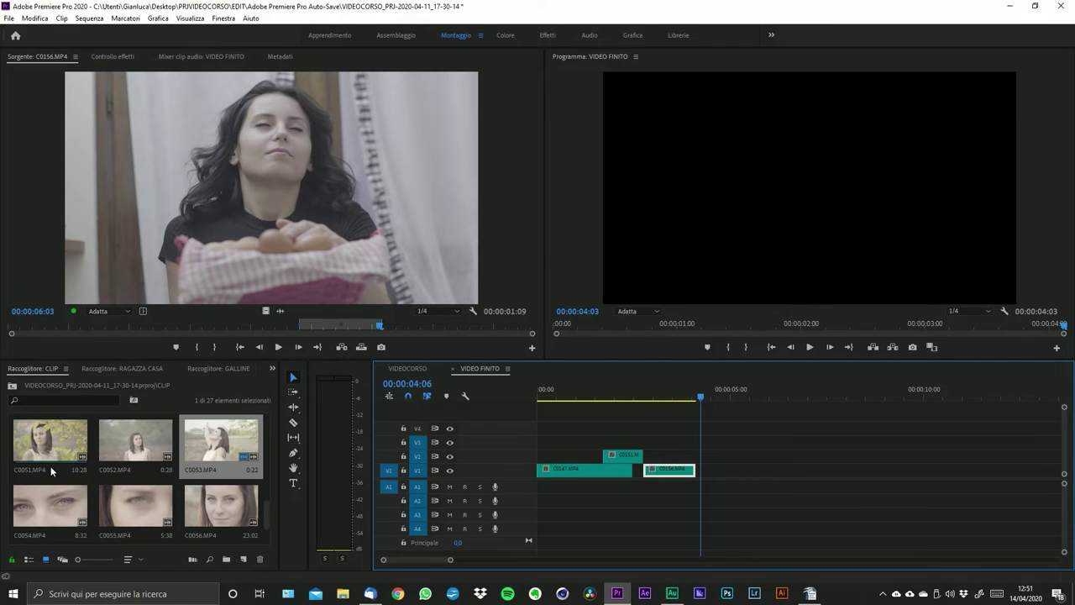
{"action": "scroll", "coordinate": [114, 463], "scroll_direction": "up", "scroll_amount": 2}
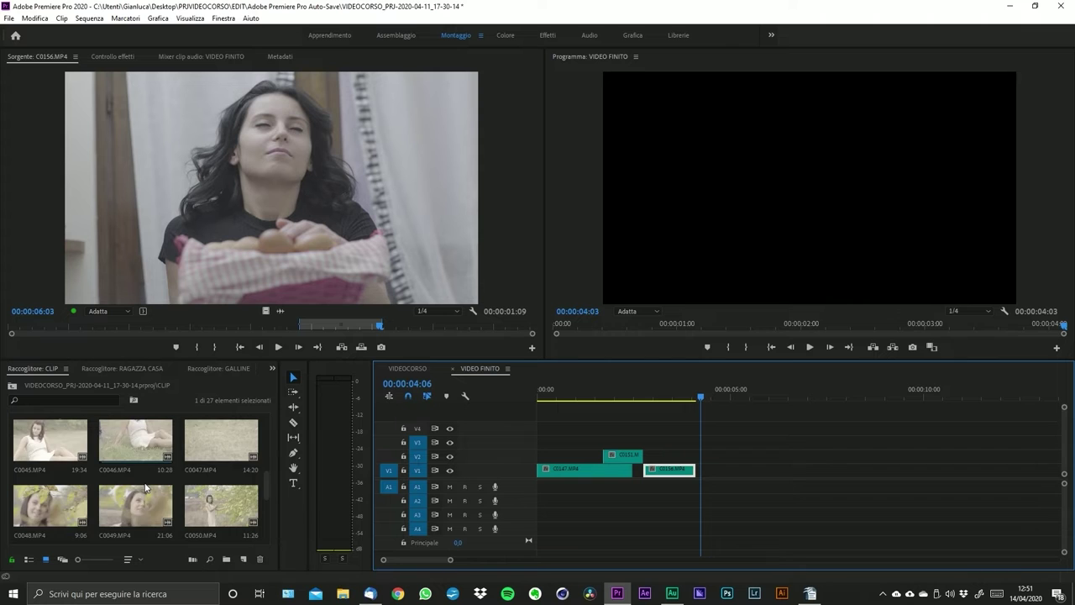
{"action": "scroll", "coordinate": [145, 487], "scroll_direction": "up", "scroll_amount": 3}
- From the GALLINE bin, load C0032 and drop it on V2 right after C0156
{"action": "key", "text": "shift+1"}
{"action": "key", "text": "shift+1"}
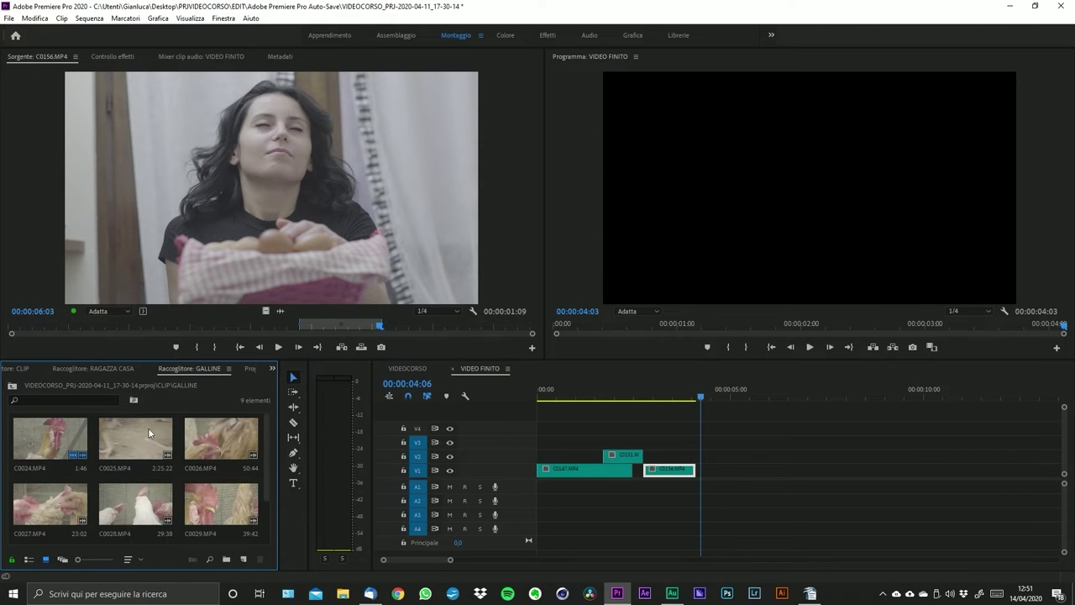
{"action": "scroll", "coordinate": [50, 455], "scroll_direction": "down", "scroll_amount": 1}
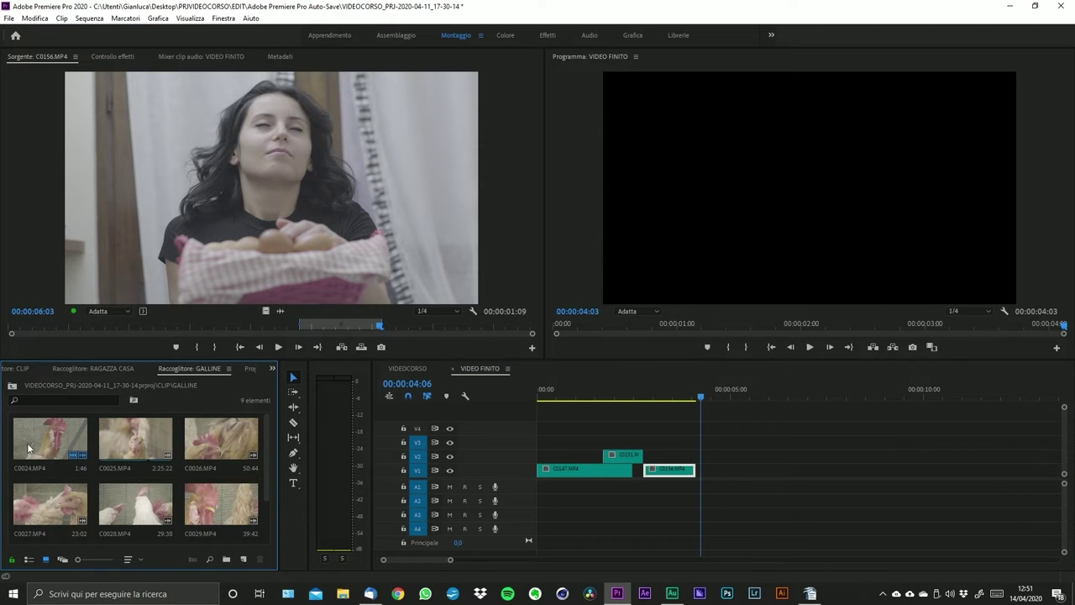
{"action": "double_click", "coordinate": [220, 508]}
{"action": "left_click_drag", "start_coordinate": [221, 508], "coordinate": [701, 461]}
- Slow chicken clip C0032 to 50% speed and play it back
{"action": "left_click", "coordinate": [691, 398]}
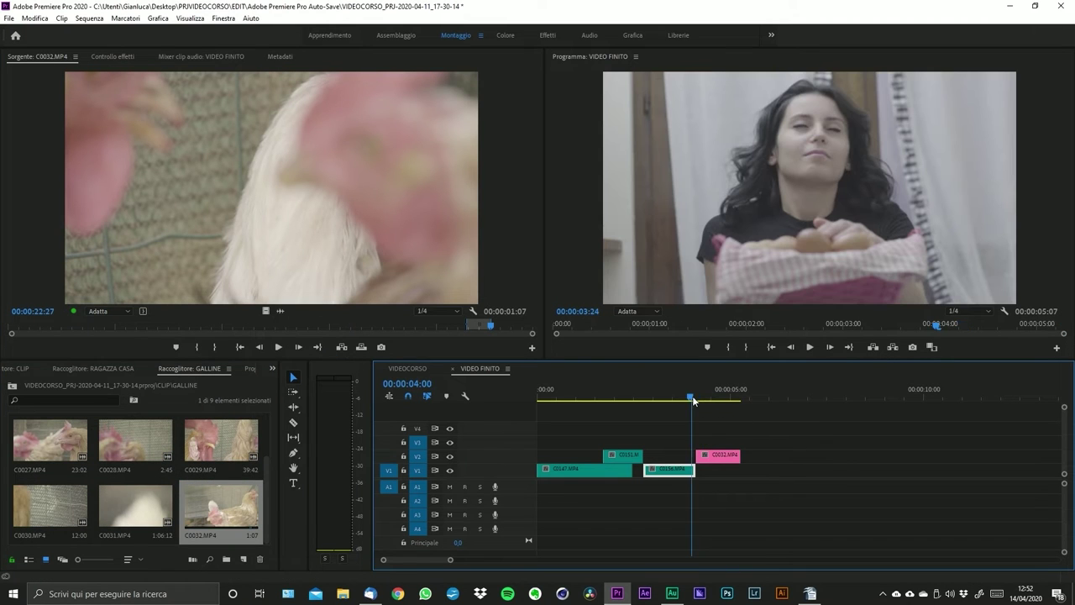
{"action": "left_click", "coordinate": [727, 461]}
{"action": "key", "text": "ctrl+r"}
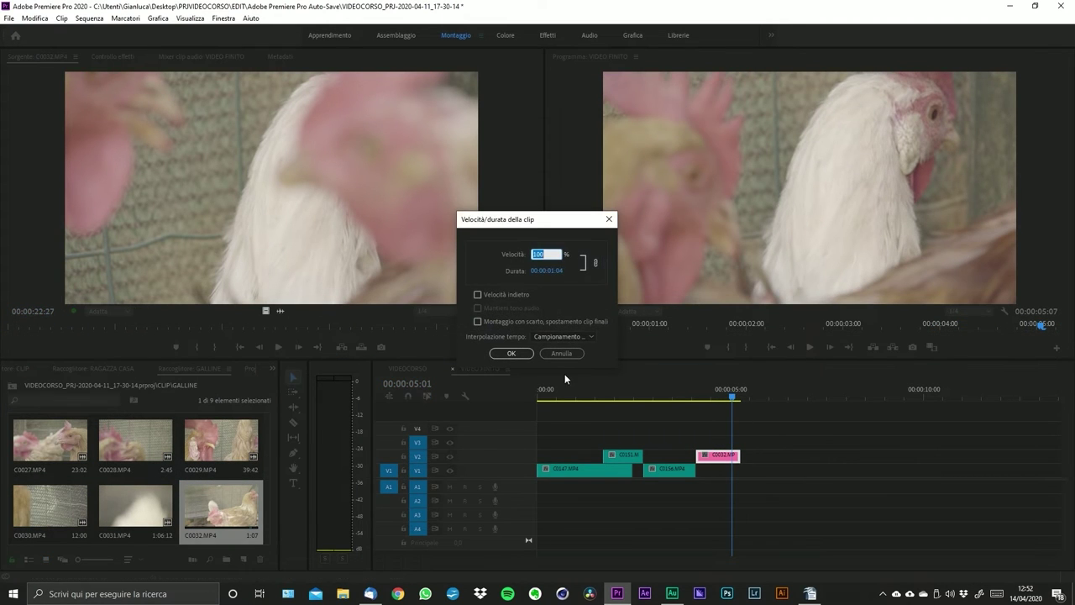
{"action": "type", "text": "50"}
{"action": "key", "text": "Return"}
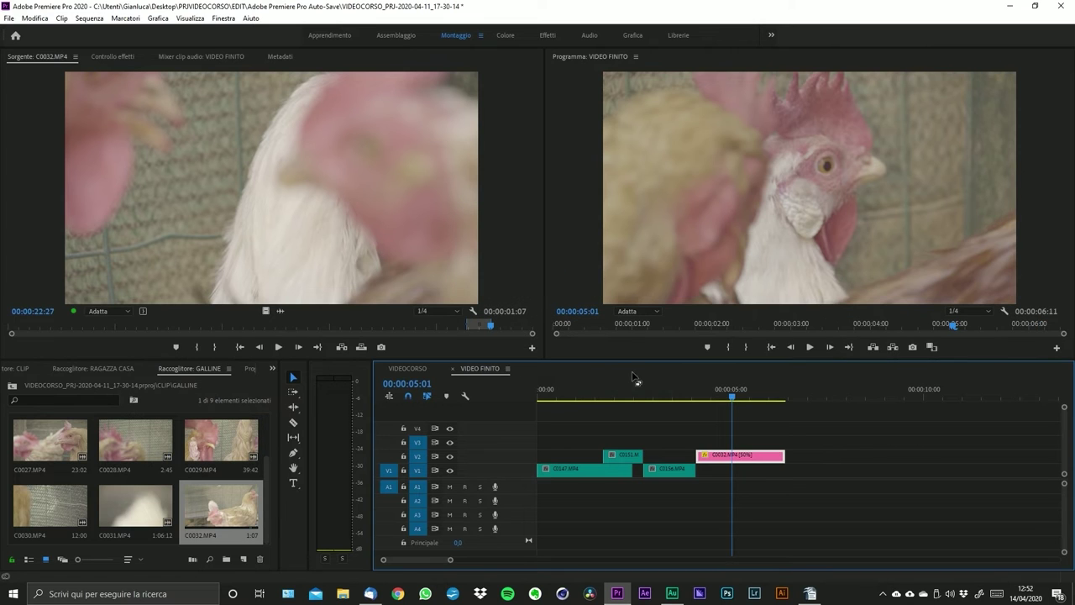
{"action": "left_click", "coordinate": [693, 397]}
{"action": "key", "text": "space"}
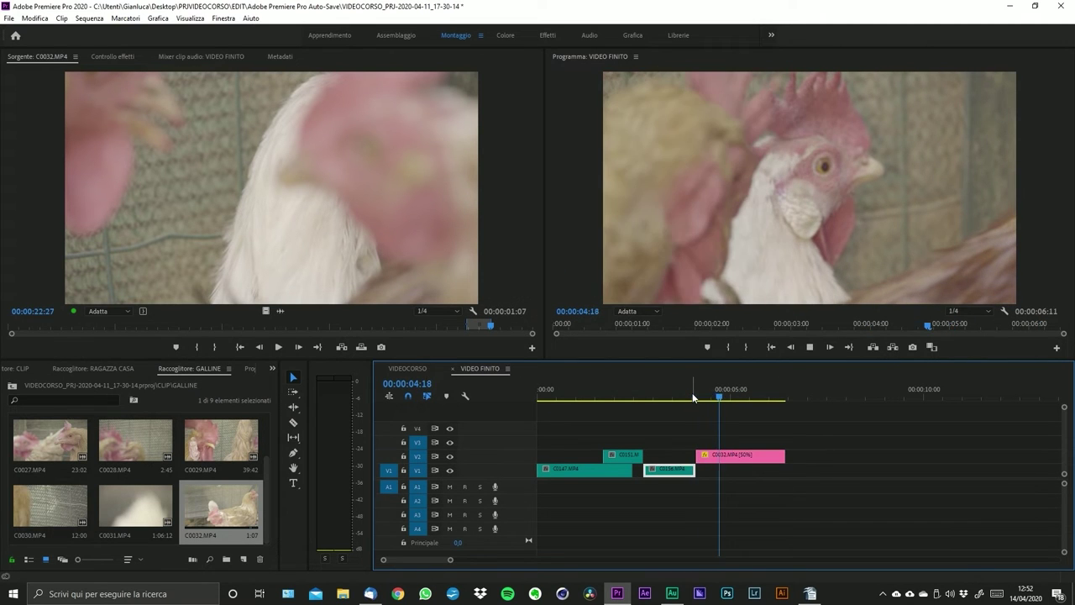
{"action": "key", "text": "space"}
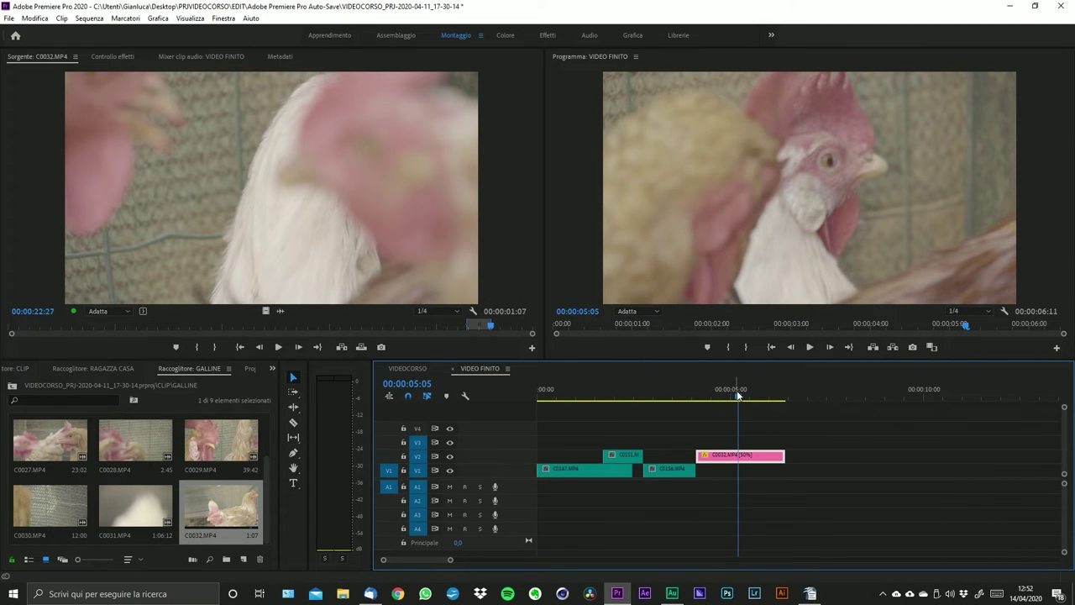
- Split C0032 in two at the chosen playhead position
{"action": "left_click_drag", "start_coordinate": [720, 429], "coordinate": [743, 458]}
{"action": "key", "text": "space"}
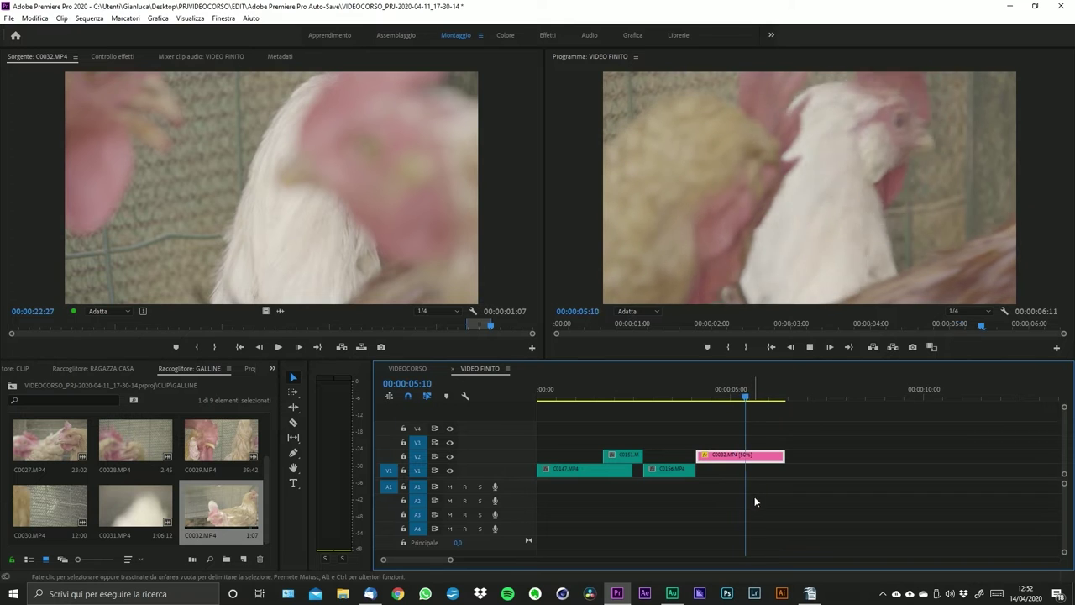
{"action": "key", "text": "space"}
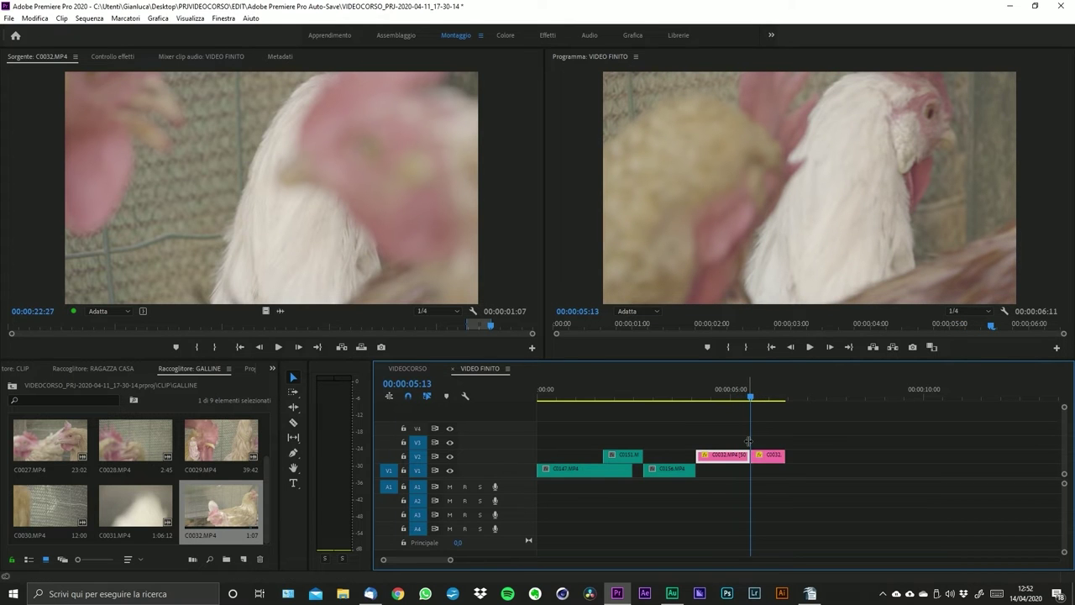
{"action": "left_click_drag", "start_coordinate": [750, 398], "coordinate": [733, 400]}
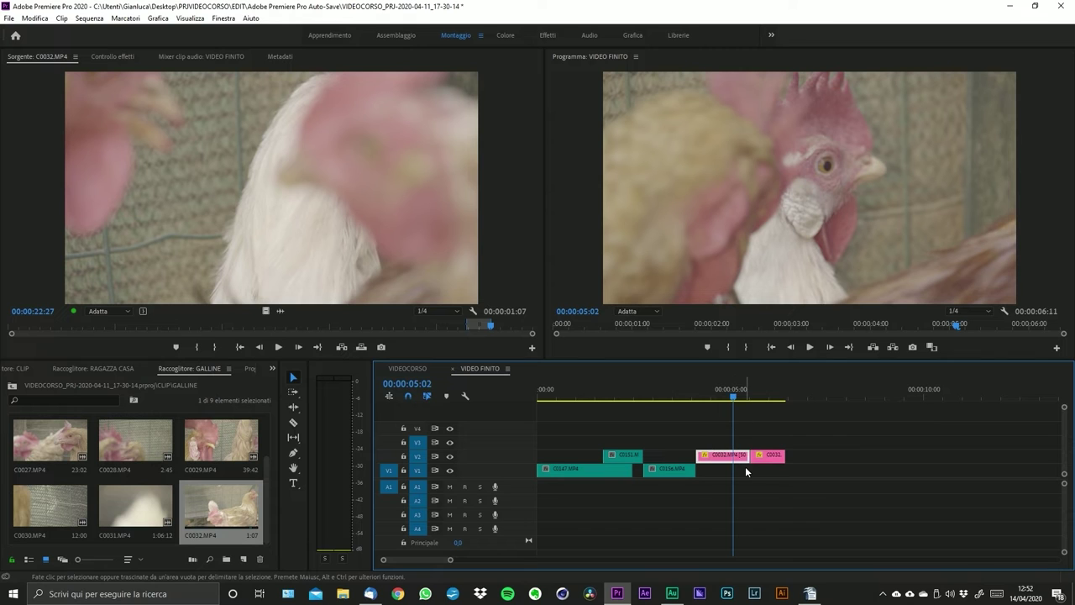
{"action": "key", "text": "ctrl+k"}
- Speed the C0032 pieces up to 200% and slide them together
{"action": "left_click", "coordinate": [708, 457]}
{"action": "key", "text": "ctrl+r"}
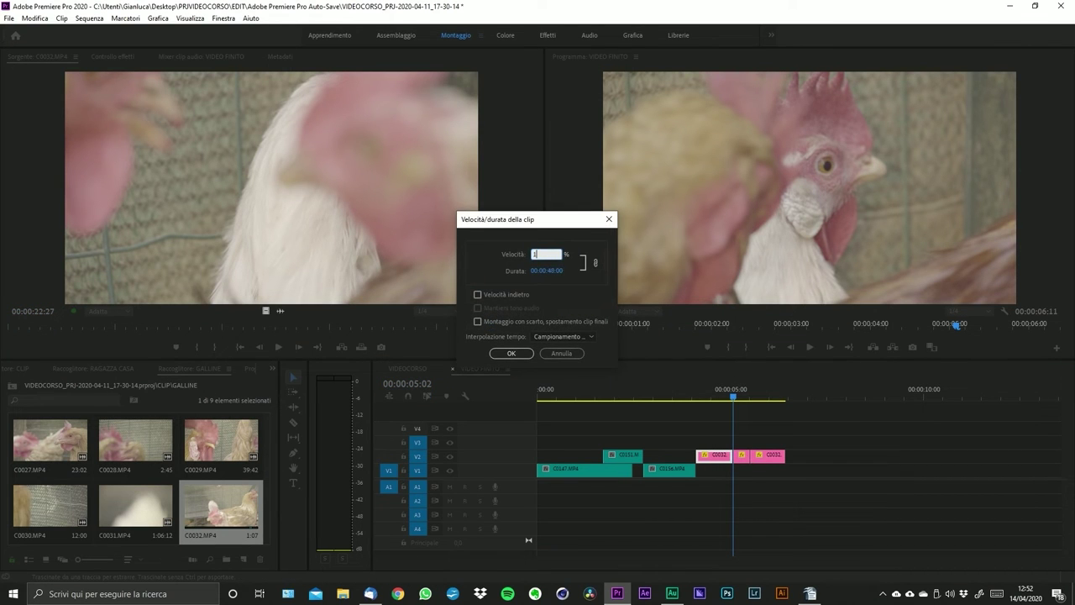
{"action": "type", "text": "200"}
{"action": "key", "text": "Return"}
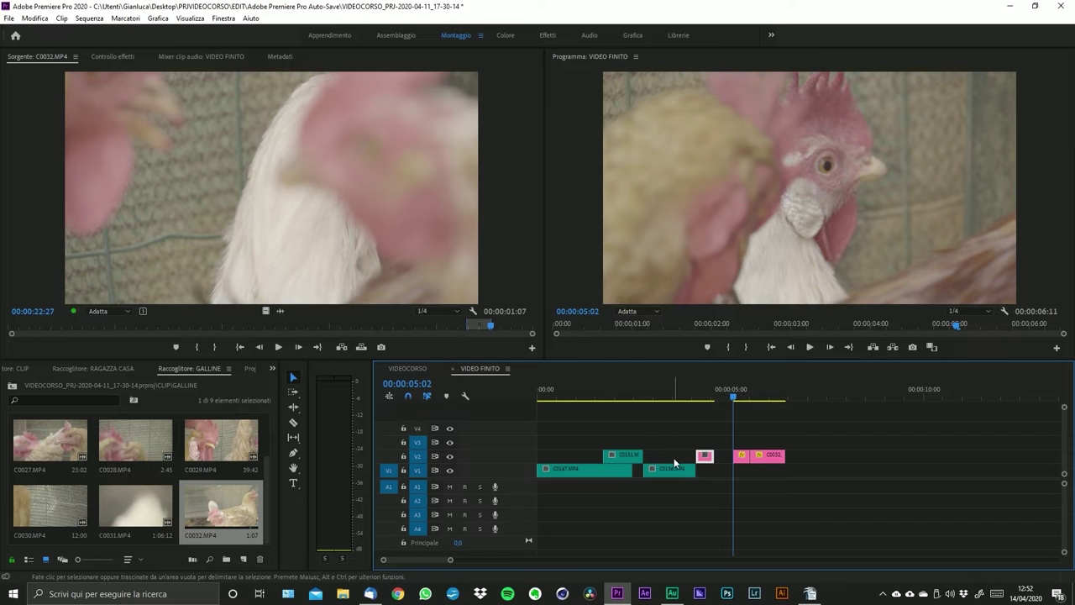
{"action": "left_click_drag", "start_coordinate": [761, 458], "coordinate": [754, 458]}
{"action": "key", "text": "ctrl+r"}
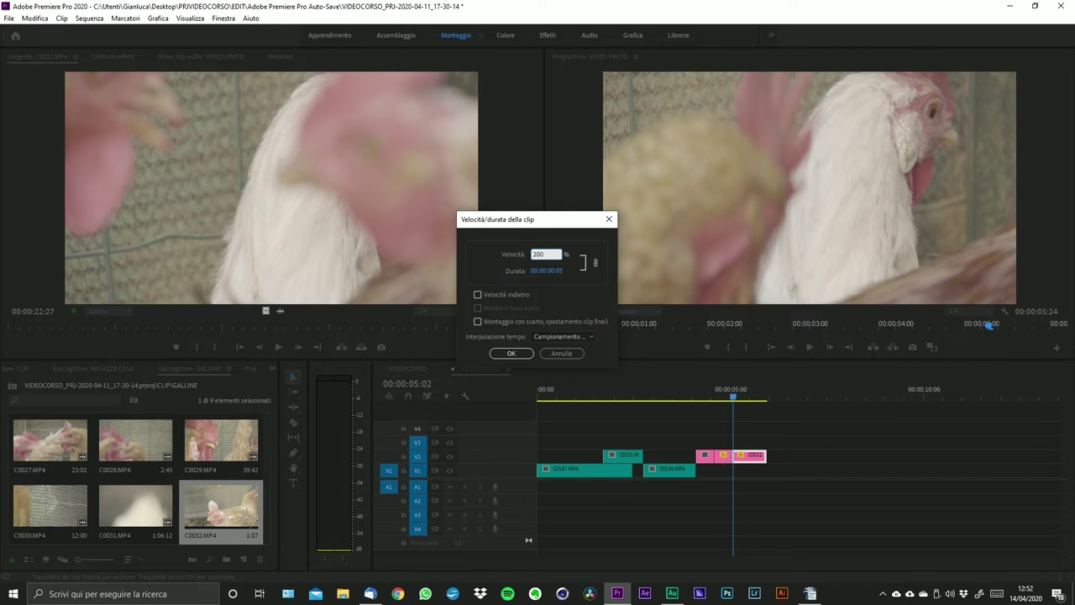
{"action": "key", "text": "Return"}
- Add chicken clip C0026 to V1 after the egg clip and play the sequence
{"action": "left_click_drag", "start_coordinate": [725, 399], "coordinate": [680, 403]}
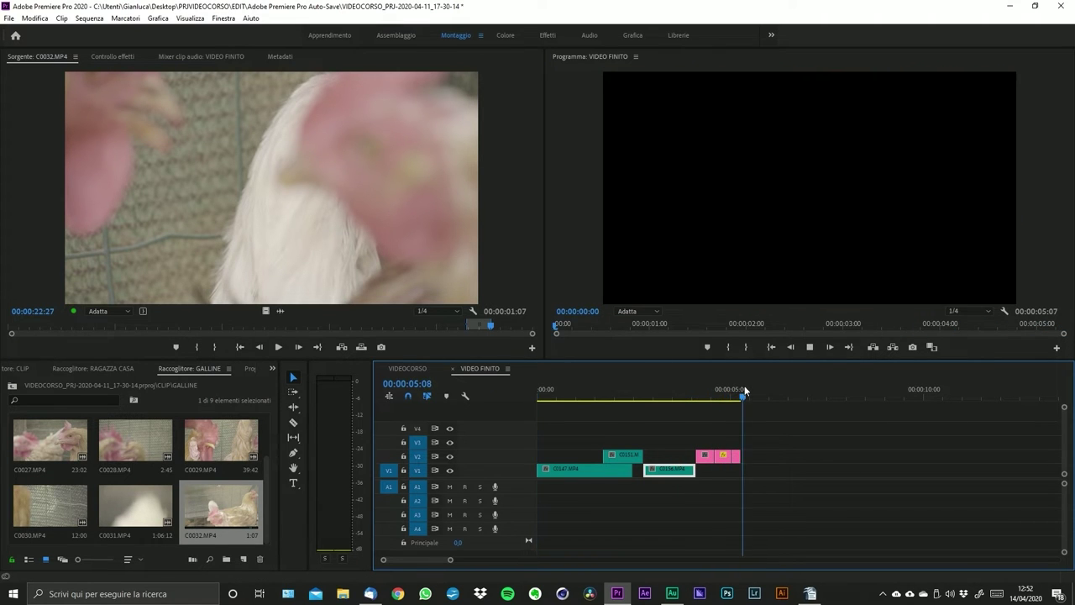
{"action": "scroll", "coordinate": [120, 511], "scroll_direction": "up", "scroll_amount": 1}
{"action": "left_click", "coordinate": [221, 438]}
{"action": "left_click_drag", "start_coordinate": [221, 439], "coordinate": [764, 469]}
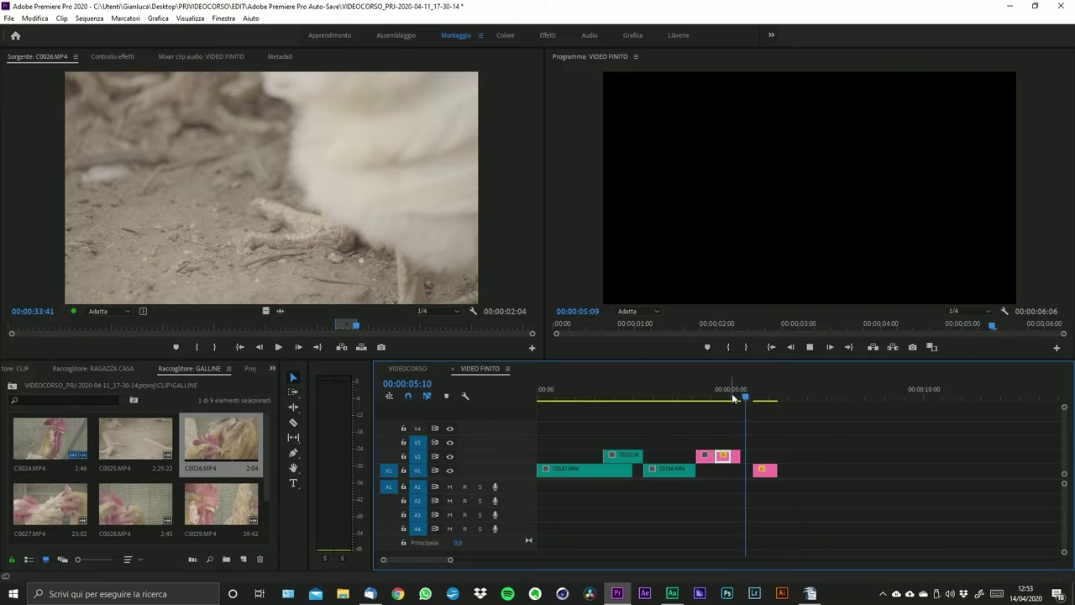
{"action": "key", "text": "space"}
- Select all the chicken clips and shift them left to follow the egg clip
{"action": "left_click", "coordinate": [761, 401]}
{"action": "left_click_drag", "start_coordinate": [741, 437], "coordinate": [795, 459]}
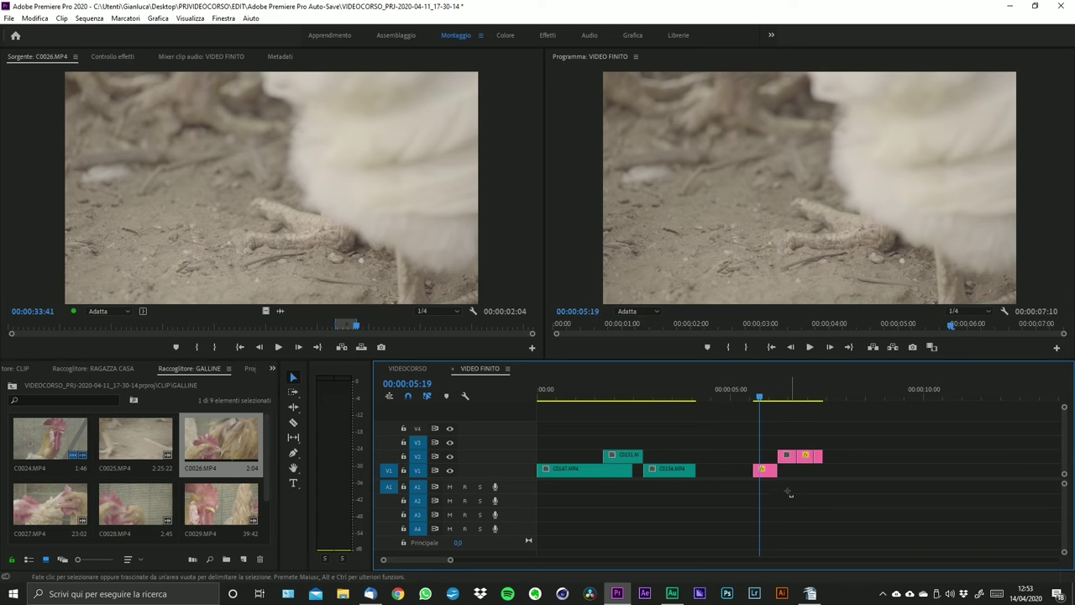
{"action": "left_click_drag", "start_coordinate": [767, 494], "coordinate": [812, 460]}
{"action": "left_click_drag", "start_coordinate": [759, 395], "coordinate": [722, 393]}
{"action": "left_click_drag", "start_coordinate": [762, 474], "coordinate": [706, 469]}
- Review the chicken clips and delete the last C0032 piece
{"action": "left_click", "coordinate": [687, 396]}
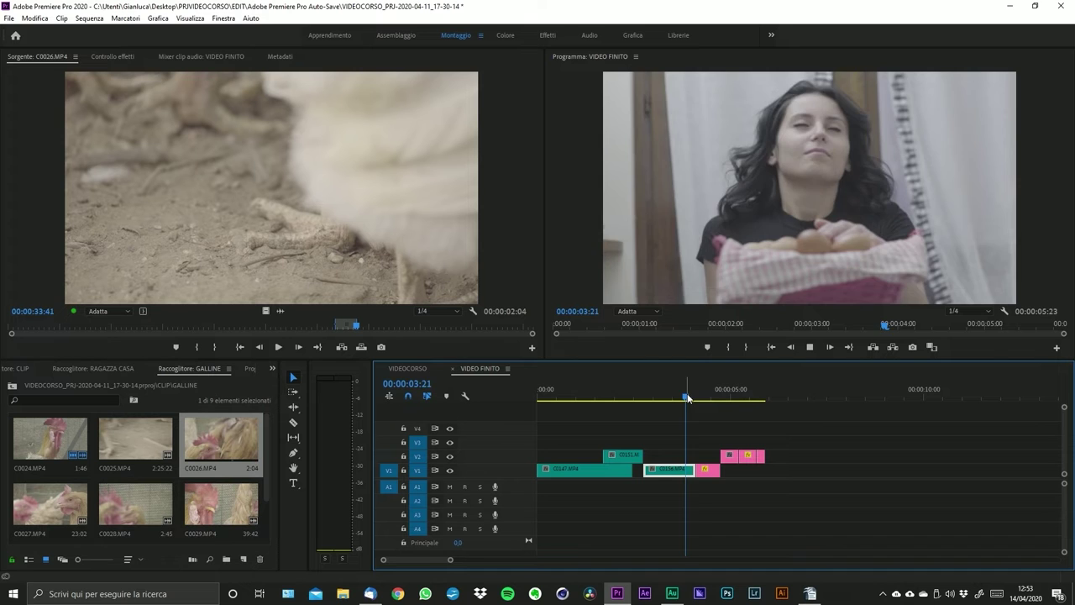
{"action": "left_click", "coordinate": [726, 454]}
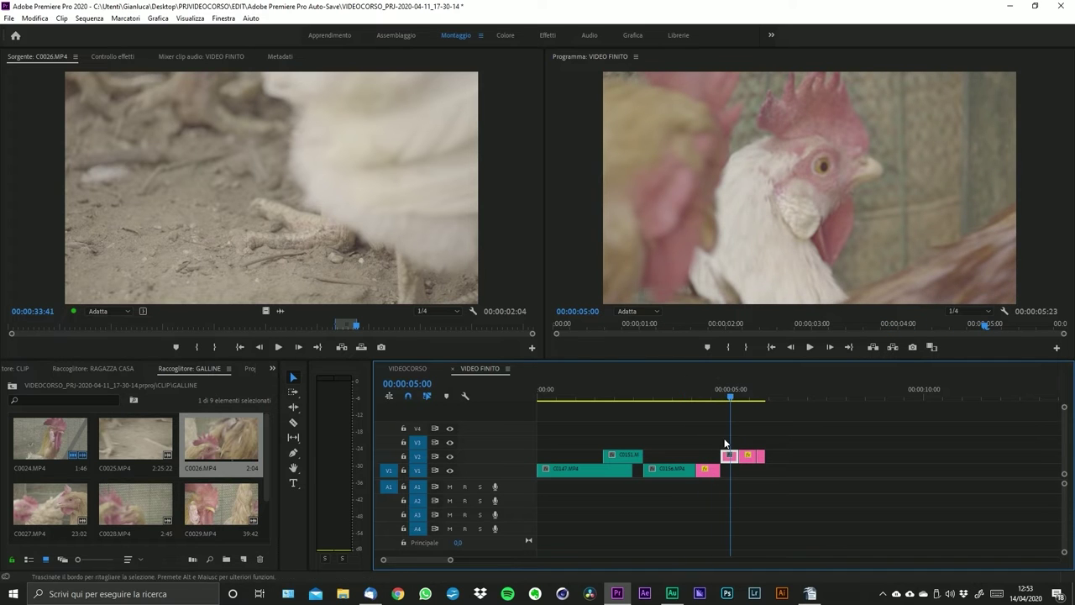
{"action": "mouse_move", "coordinate": [724, 394]}
{"action": "left_mouse_down"}
{"action": "mouse_move", "coordinate": [710, 394]}
{"action": "mouse_move", "coordinate": [722, 393]}
{"action": "left_mouse_up"}
{"action": "key", "text": "space"}
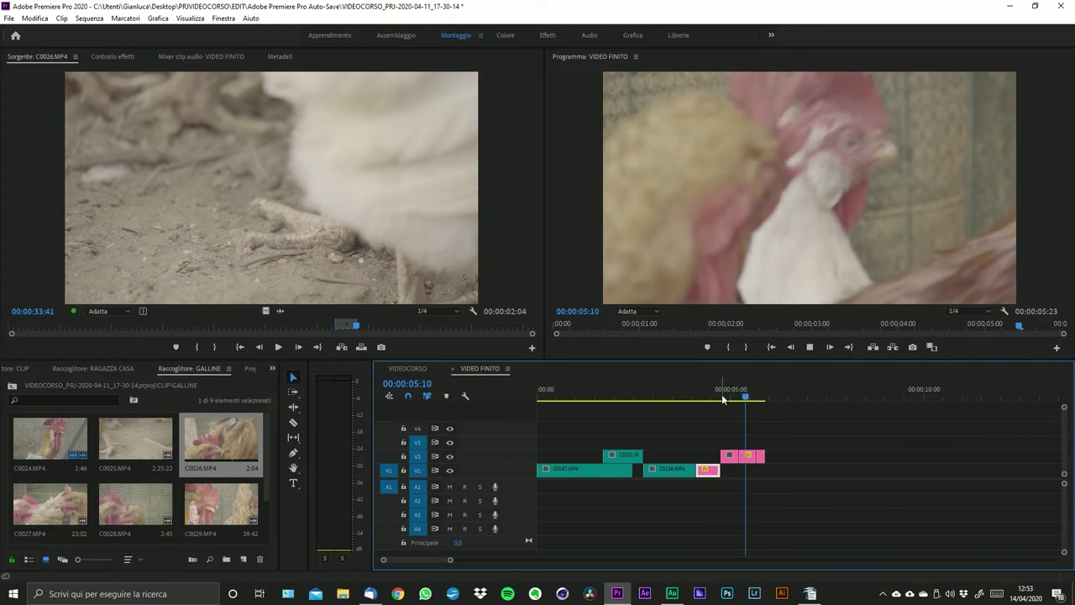
{"action": "left_click", "coordinate": [753, 397]}
{"action": "left_click_drag", "start_coordinate": [754, 397], "coordinate": [735, 401]}
{"action": "key", "text": "Delete"}
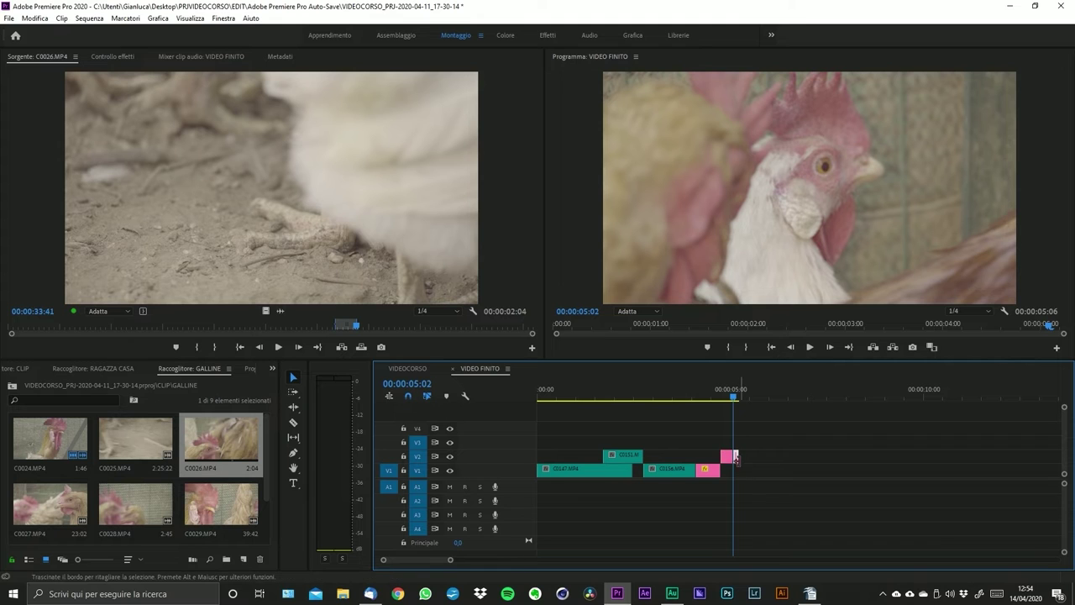
- Lengthen the remaining C0032 piece, set it to 200%, and slide it left
{"action": "left_click_drag", "start_coordinate": [760, 456], "coordinate": [757, 456]}
{"action": "left_click_drag", "start_coordinate": [732, 401], "coordinate": [744, 399]}
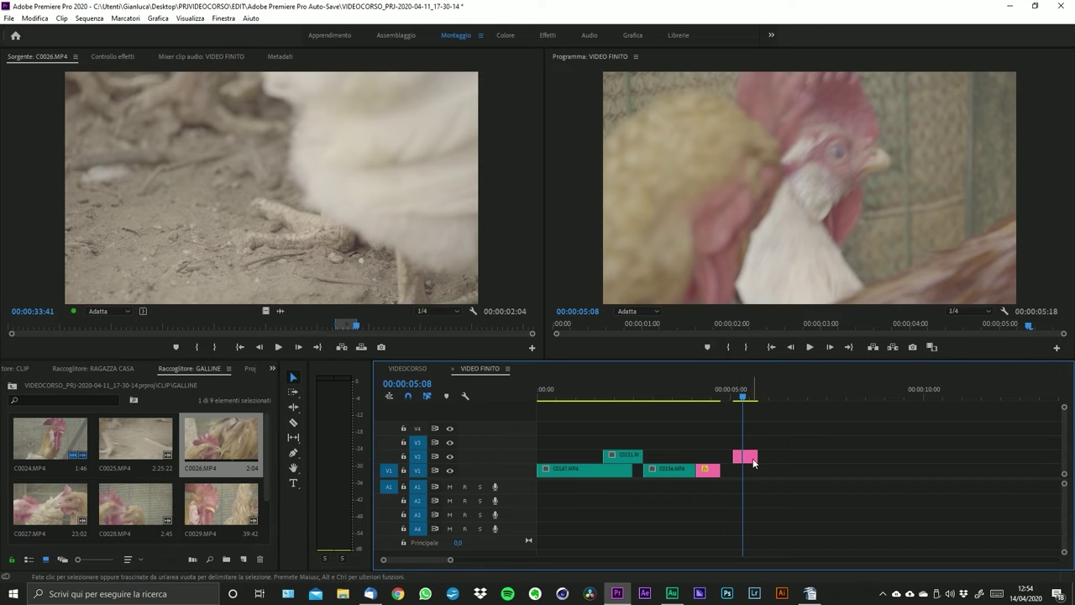
{"action": "key", "text": "ctrl+r"}
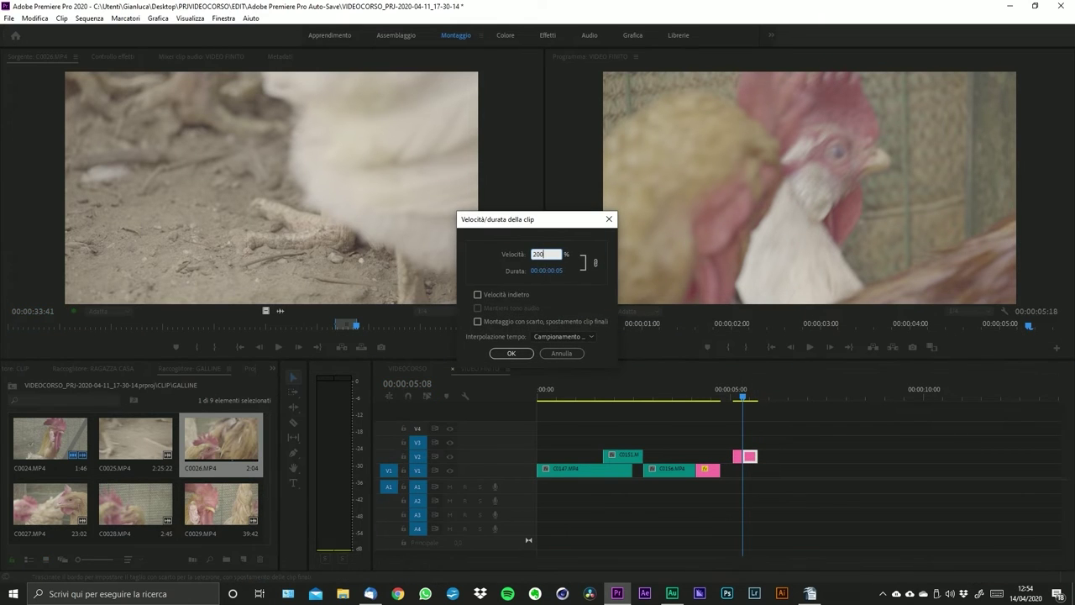
{"action": "type", "text": "200"}
{"action": "key", "text": "Return"}
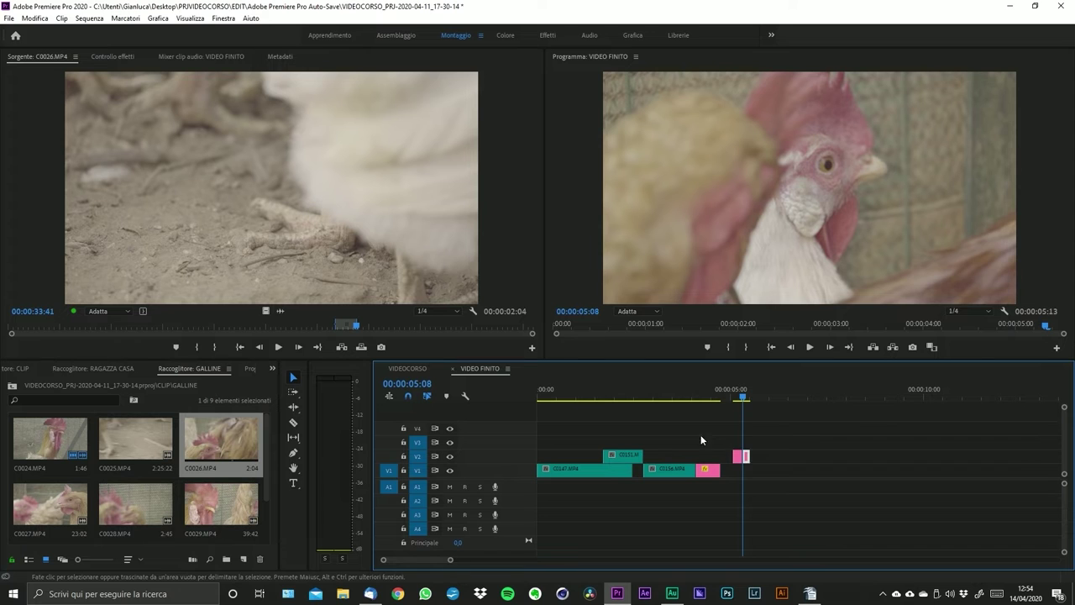
{"action": "left_click_drag", "start_coordinate": [743, 456], "coordinate": [729, 456]}
{"action": "left_click_drag", "start_coordinate": [727, 393], "coordinate": [712, 393]}
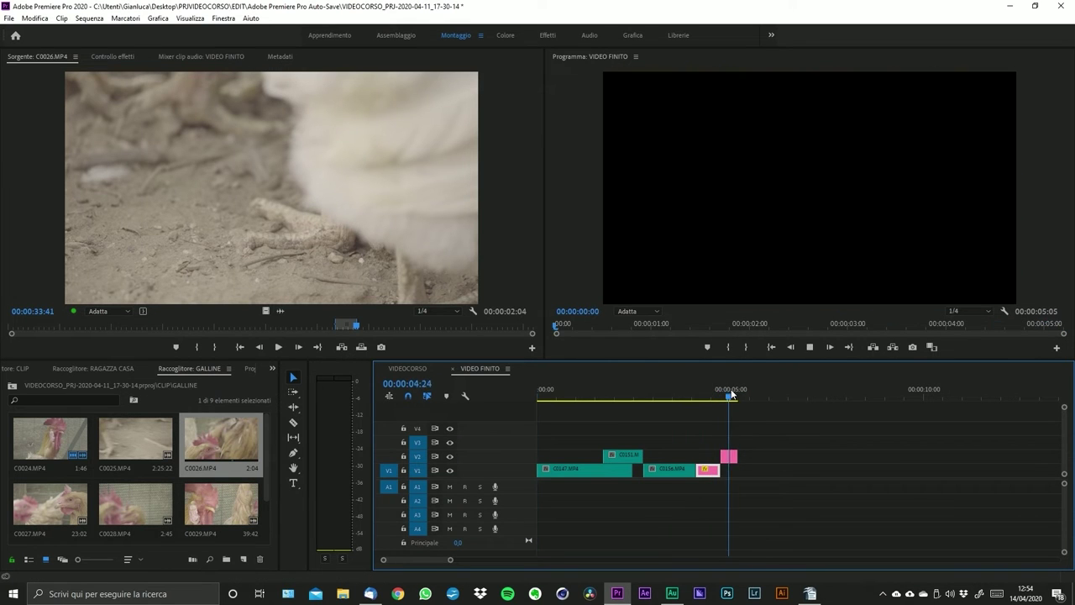
- Save the project
{"action": "left_click", "coordinate": [731, 393]}
{"action": "scroll", "coordinate": [128, 507], "scroll_direction": "down", "scroll_amount": 2}
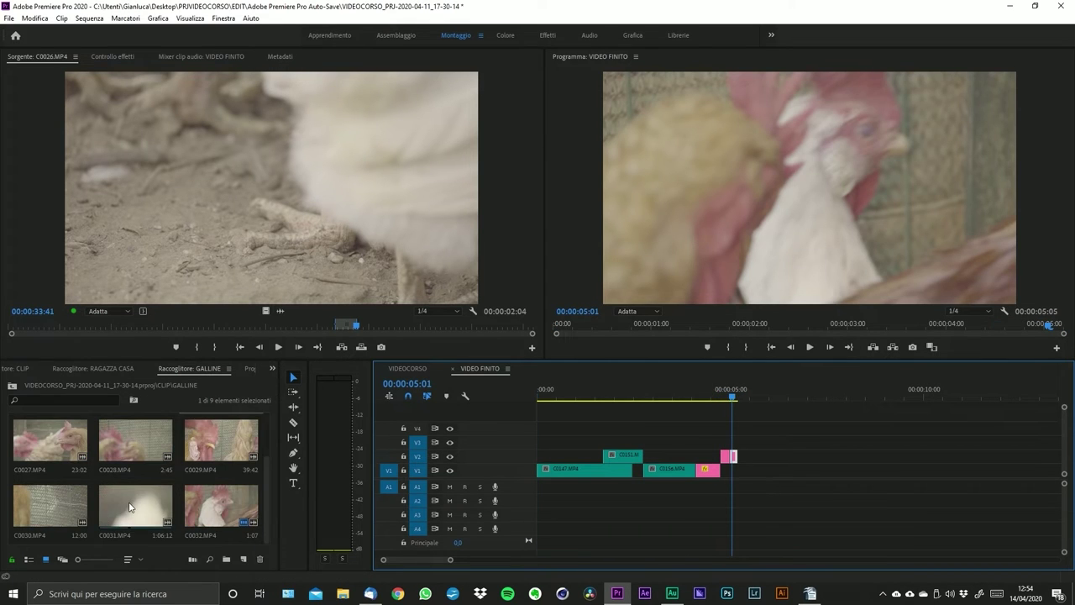
{"action": "scroll", "coordinate": [128, 504], "scroll_direction": "up", "scroll_amount": 2}
{"action": "key", "text": "ctrl+s"}
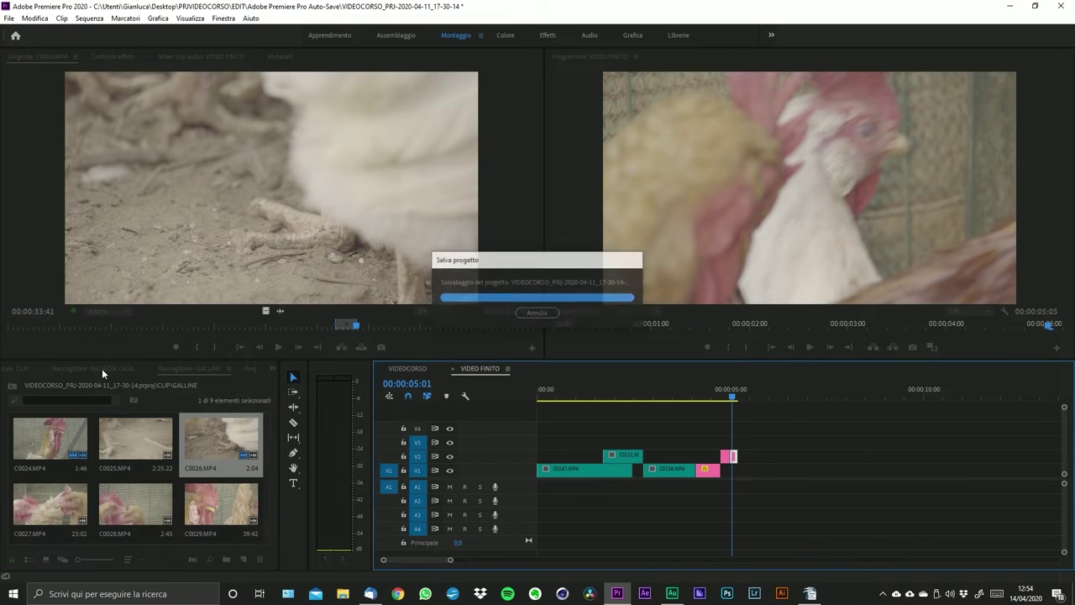
- Open C0035 from the CLIP bin and mark In at 3:04 and Out at 4:09
{"action": "left_click", "coordinate": [102, 368]}
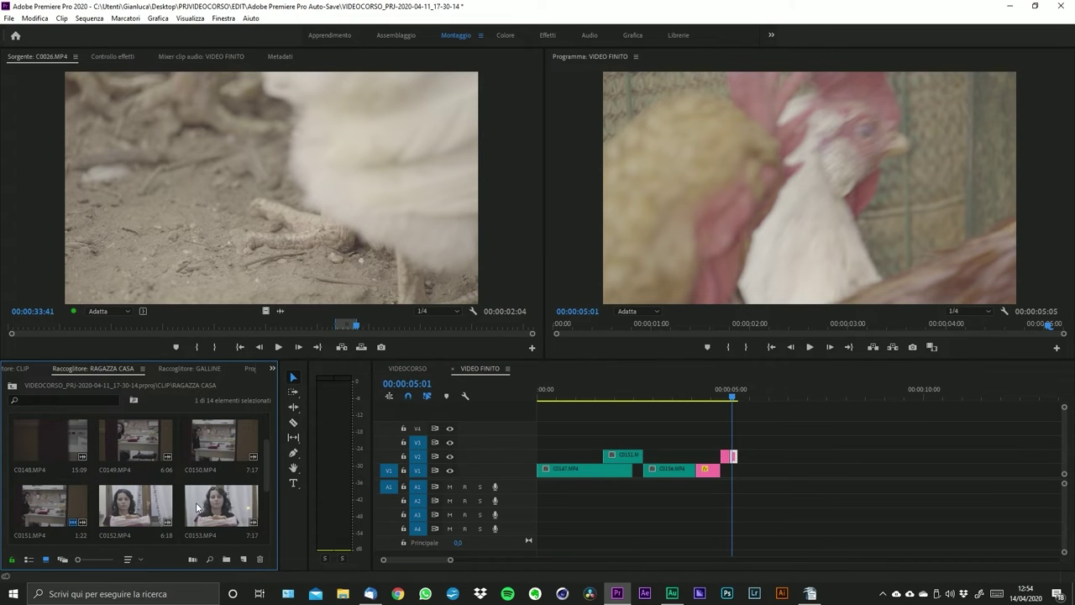
{"action": "left_click", "coordinate": [18, 369]}
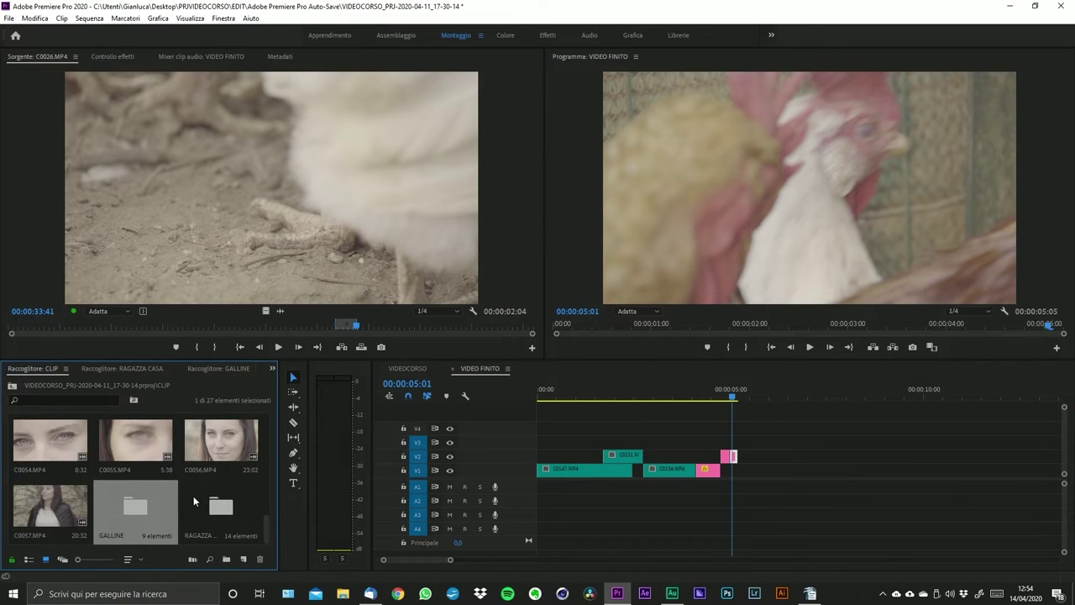
{"action": "scroll", "coordinate": [193, 501], "scroll_direction": "up", "scroll_amount": 3}
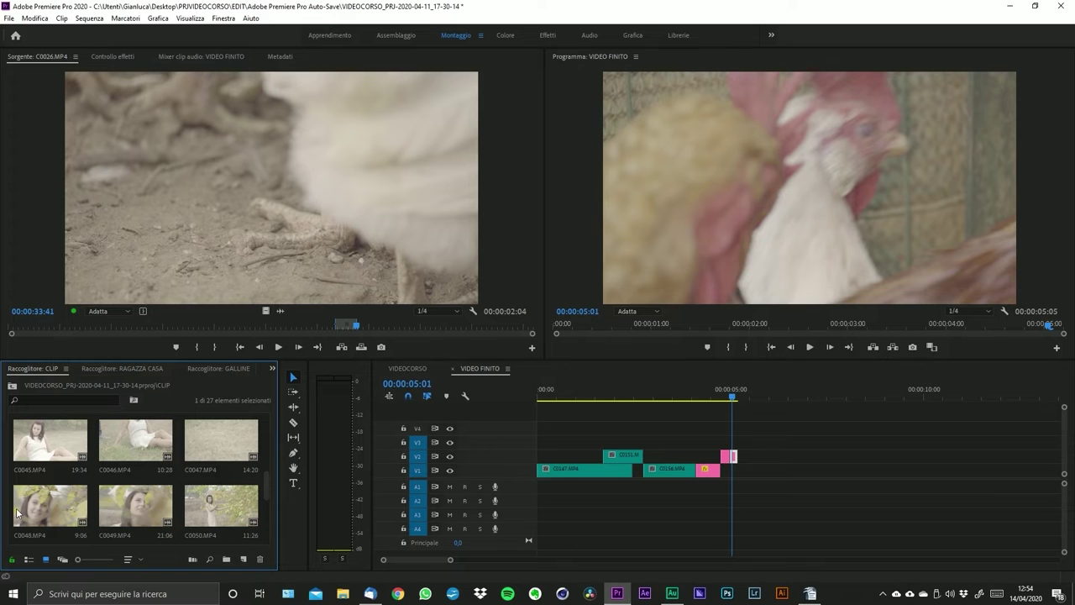
{"action": "scroll", "coordinate": [51, 502], "scroll_direction": "up", "scroll_amount": 2}
{"action": "scroll", "coordinate": [126, 456], "scroll_direction": "up", "scroll_amount": 2}
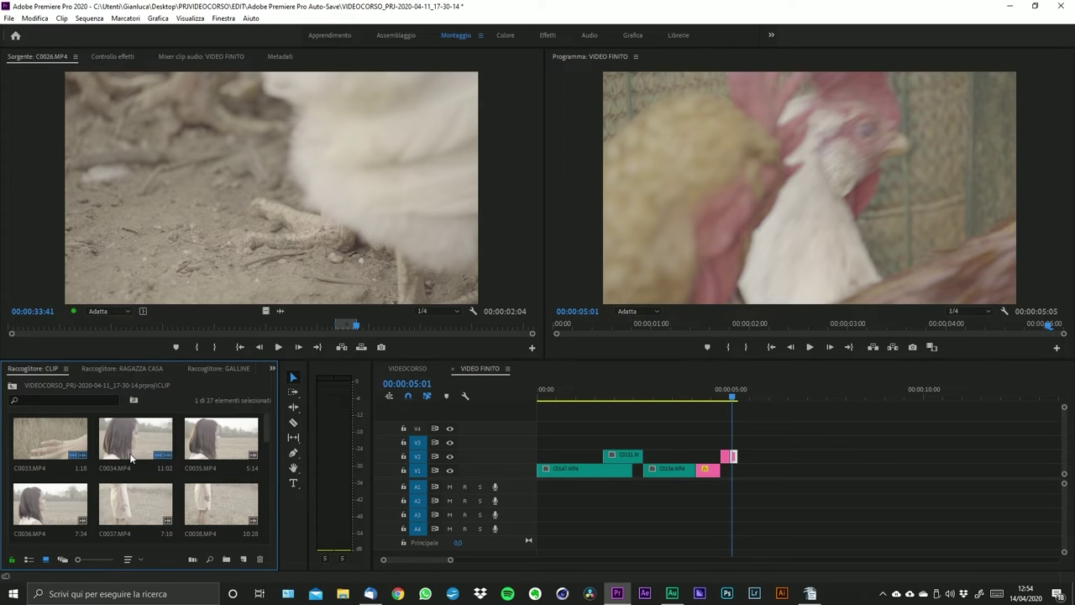
{"action": "double_click", "coordinate": [221, 437]}
{"action": "left_click", "coordinate": [314, 327]}
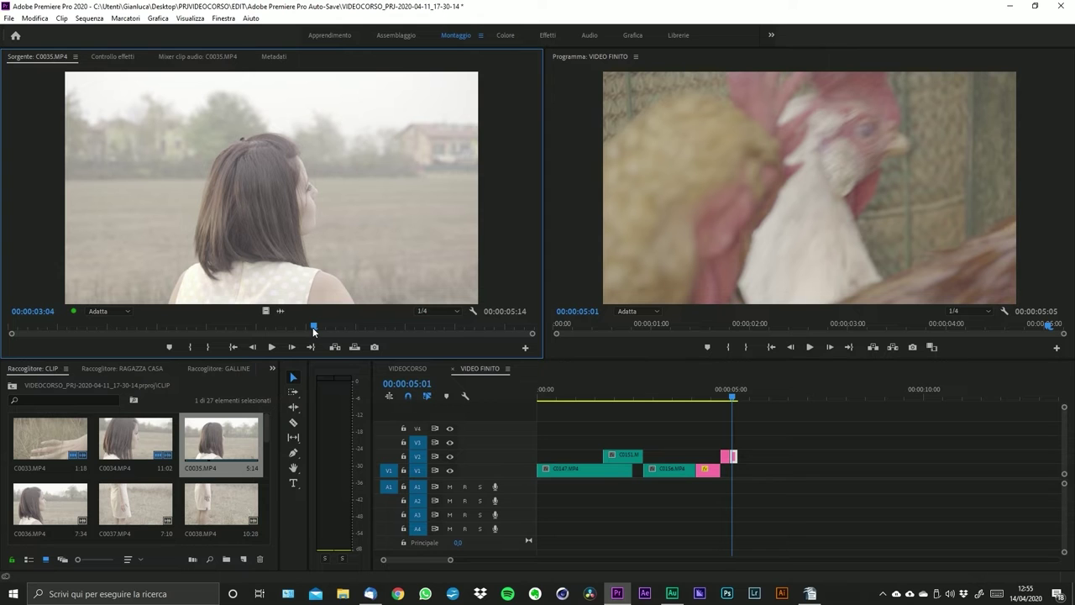
{"action": "key", "text": "i"}
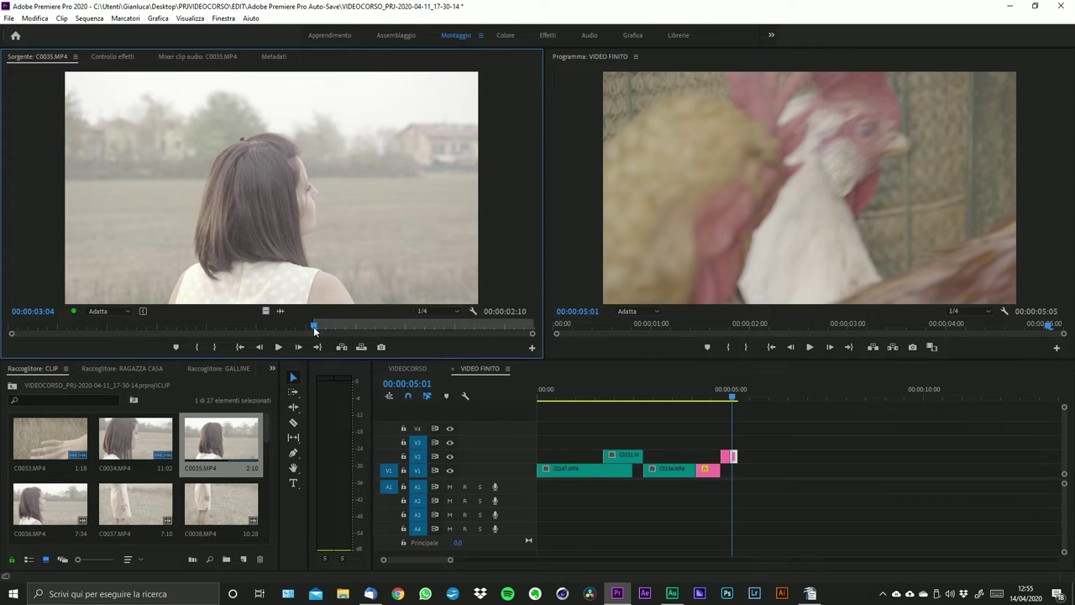
{"action": "left_click_drag", "start_coordinate": [314, 328], "coordinate": [423, 326]}
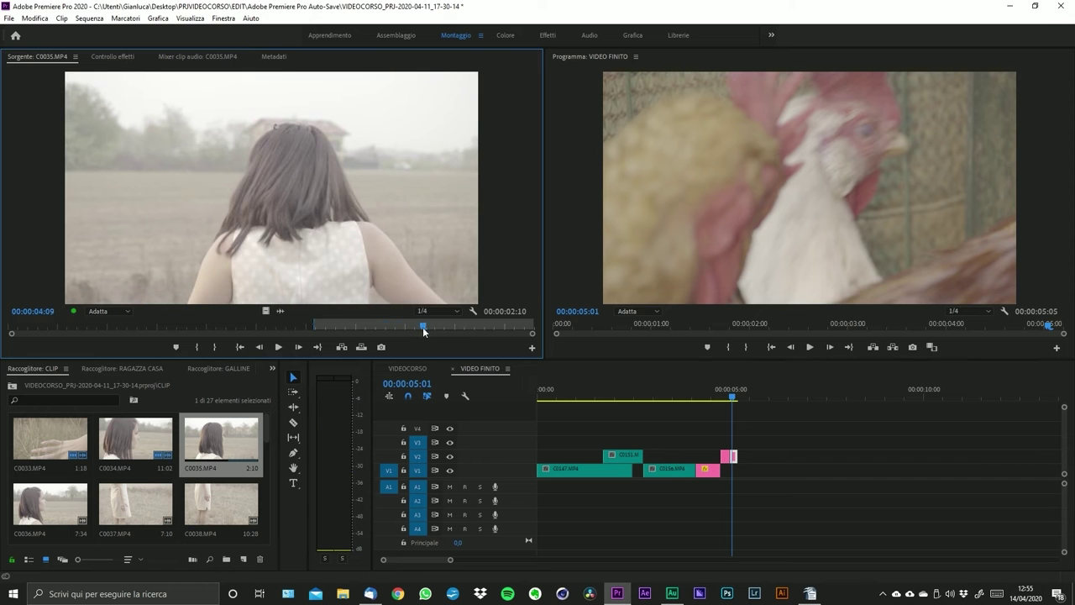
{"action": "key", "text": "o"}
- Place the trimmed C0035 on V1 after the chicken clips
{"action": "left_click_drag", "start_coordinate": [477, 356], "coordinate": [747, 470]}
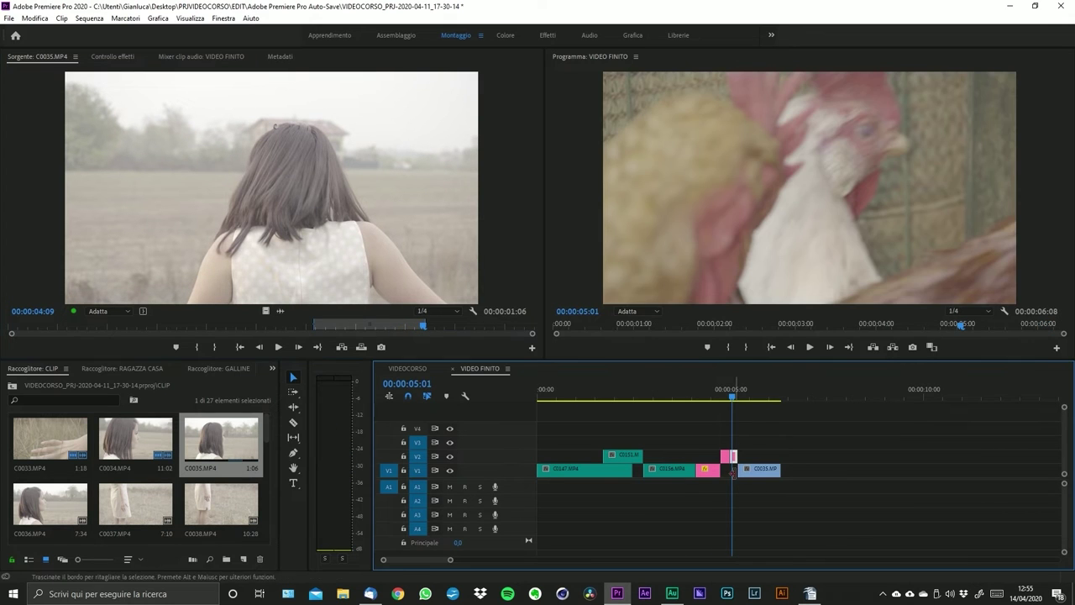
{"action": "left_click", "coordinate": [740, 398]}
{"action": "left_click_drag", "start_coordinate": [740, 398], "coordinate": [754, 400]}
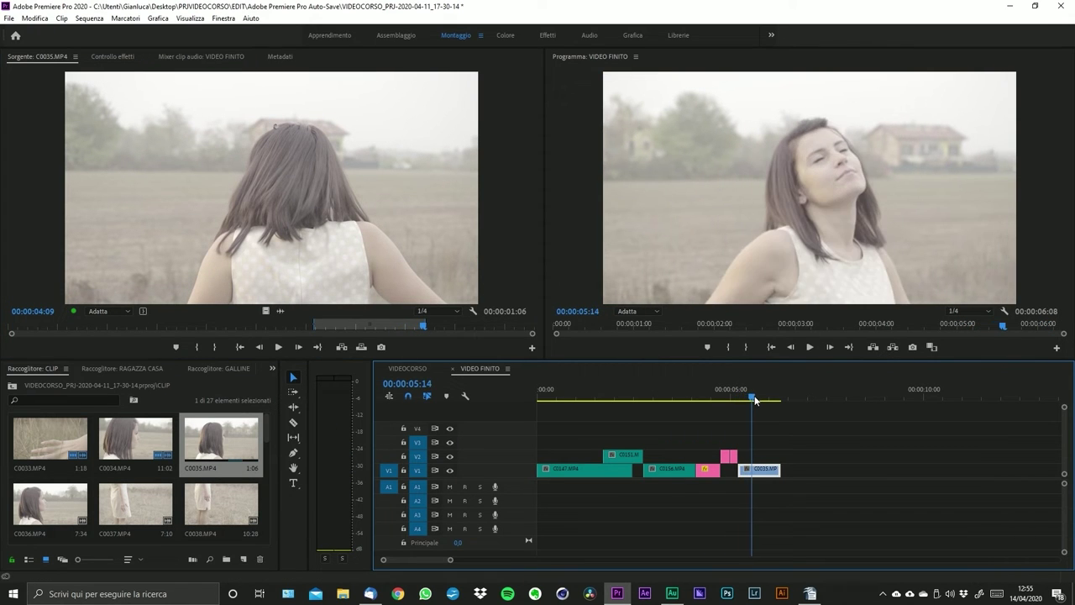
- Speed the short final piece of C0035 up to 200%
{"action": "left_click", "coordinate": [766, 472]}
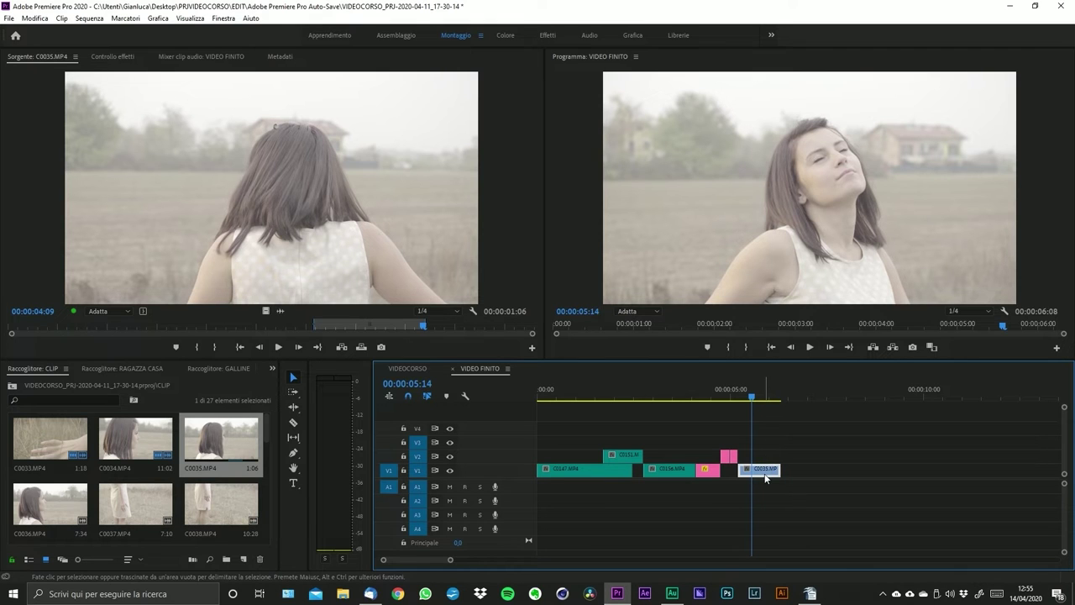
{"action": "left_click", "coordinate": [759, 398]}
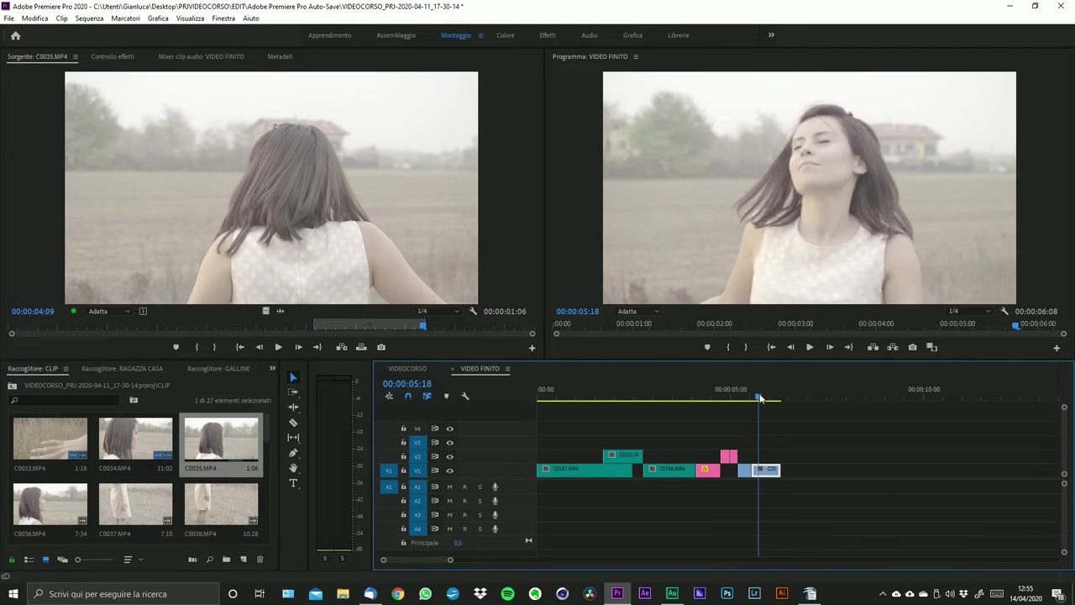
{"action": "left_click_drag", "start_coordinate": [762, 398], "coordinate": [763, 398]}
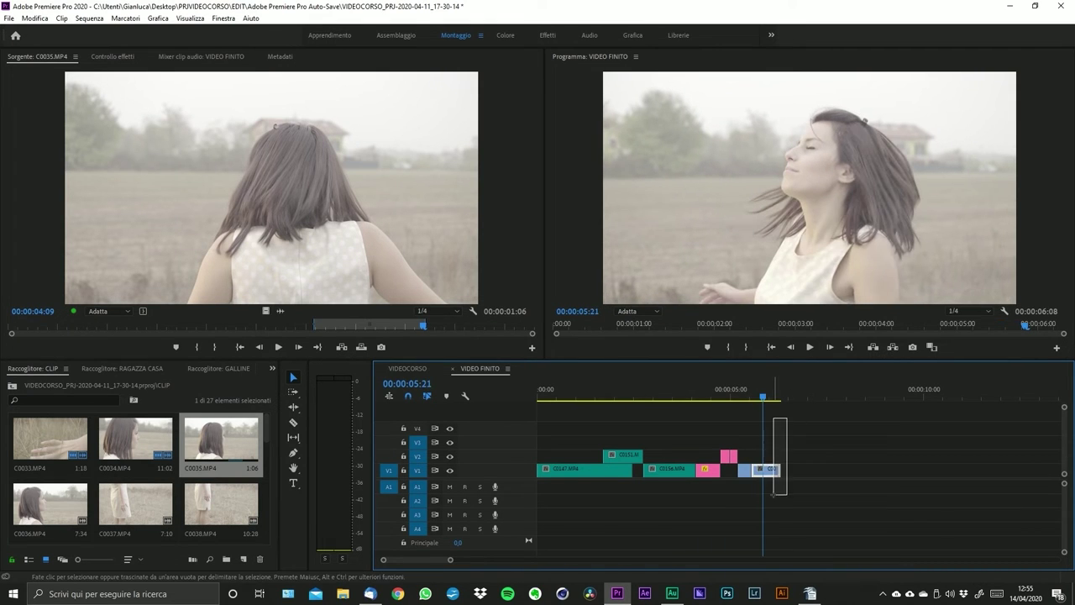
{"action": "left_click", "coordinate": [771, 469]}
{"action": "key", "text": "ctrl+r"}
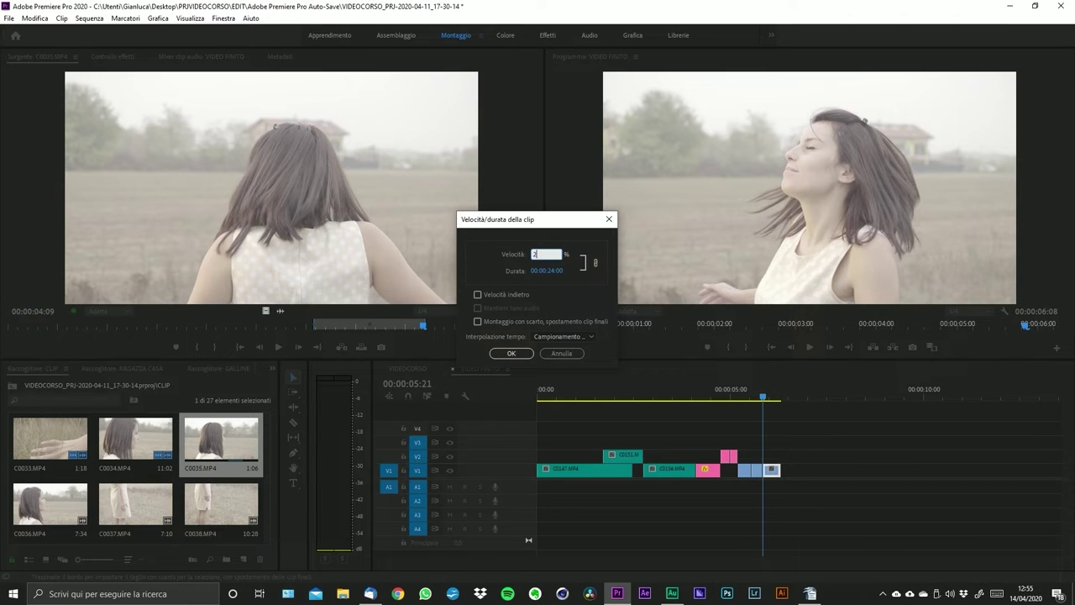
{"action": "type", "text": "200"}
{"action": "key", "text": "Return"}
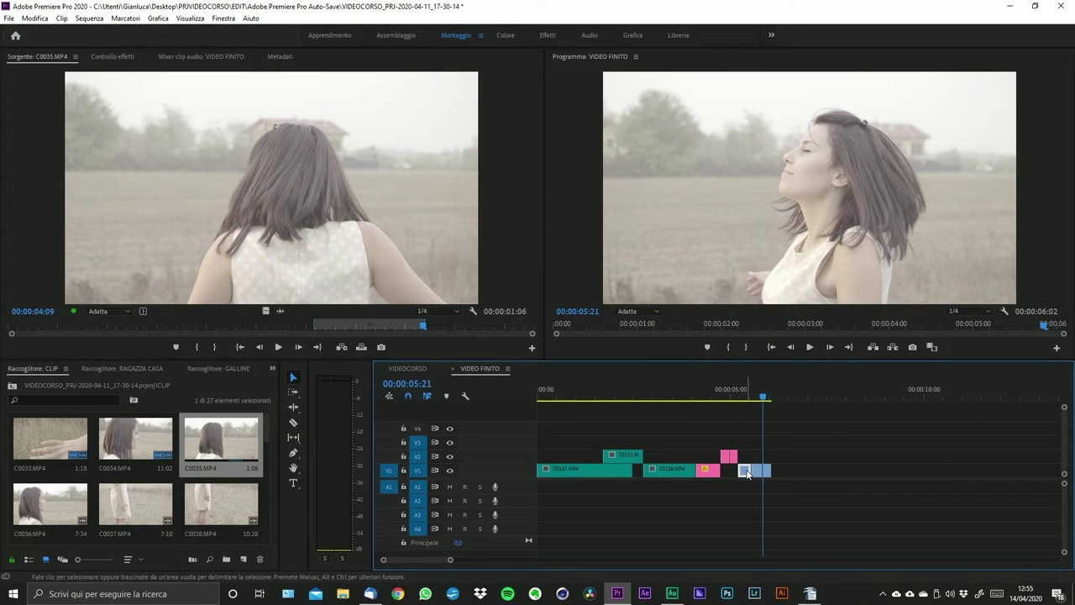
{"action": "key", "text": "ctrl+r"}
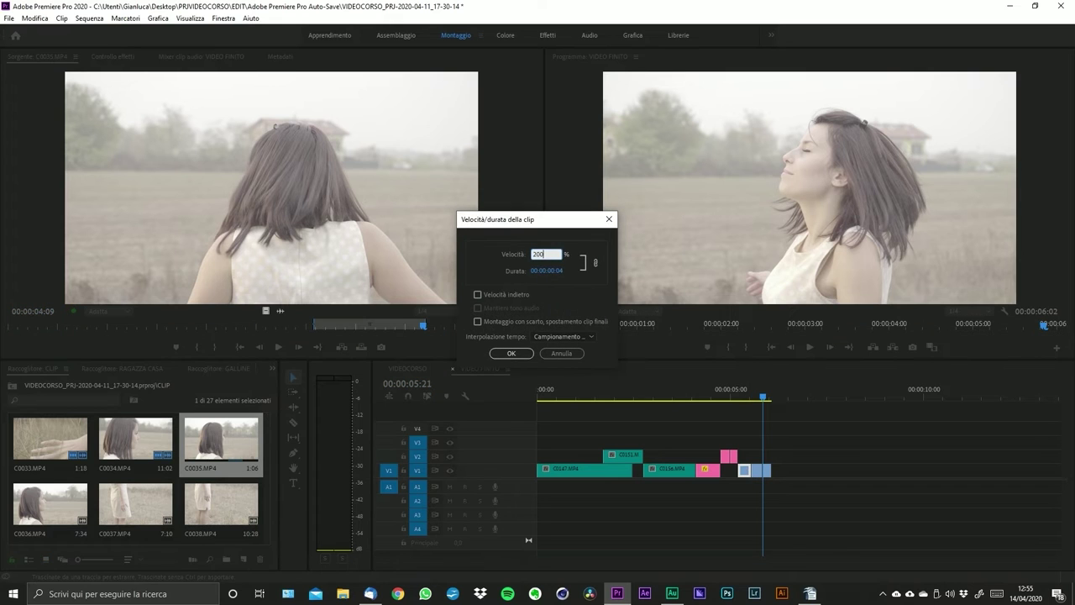
{"action": "key", "text": "Return"}
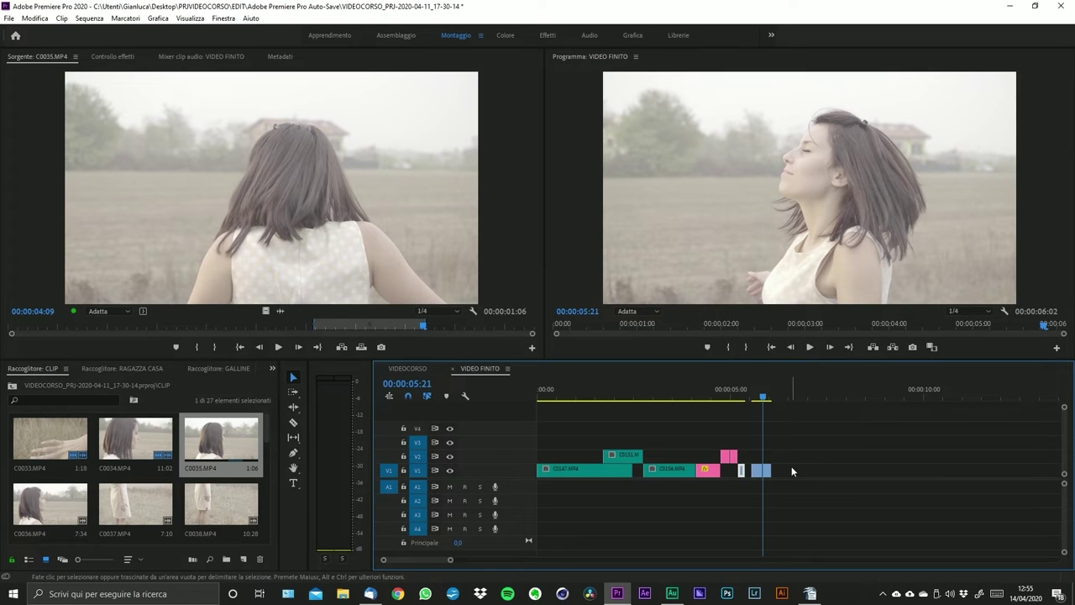
- Move the final piece right, slow another piece to 50%, and close the gap
{"action": "left_click_drag", "start_coordinate": [766, 470], "coordinate": [788, 472]}
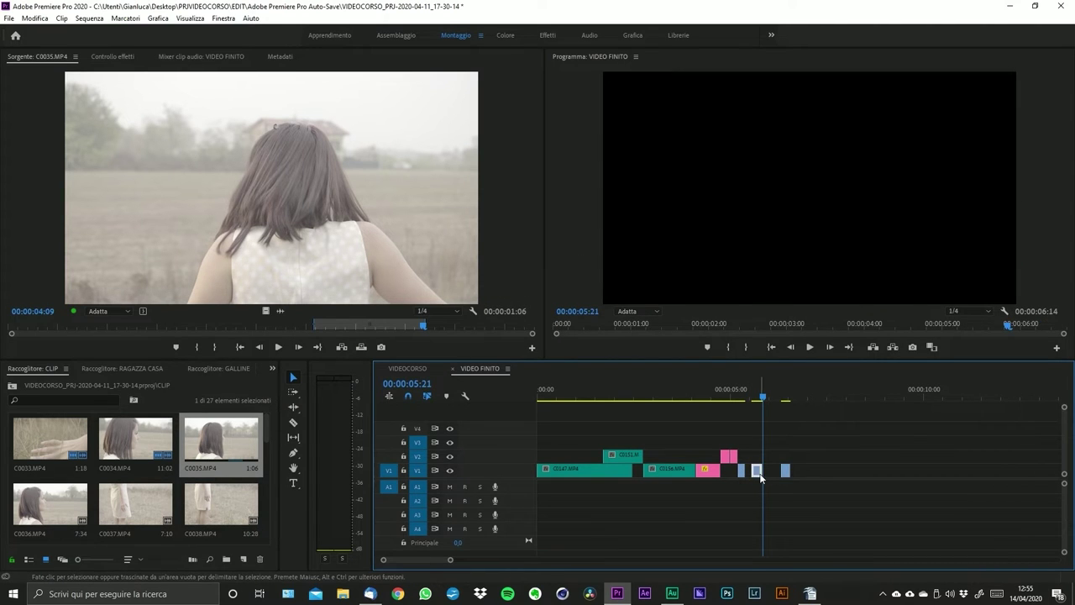
{"action": "key", "text": "ctrl+r"}
{"action": "key", "text": "Return"}
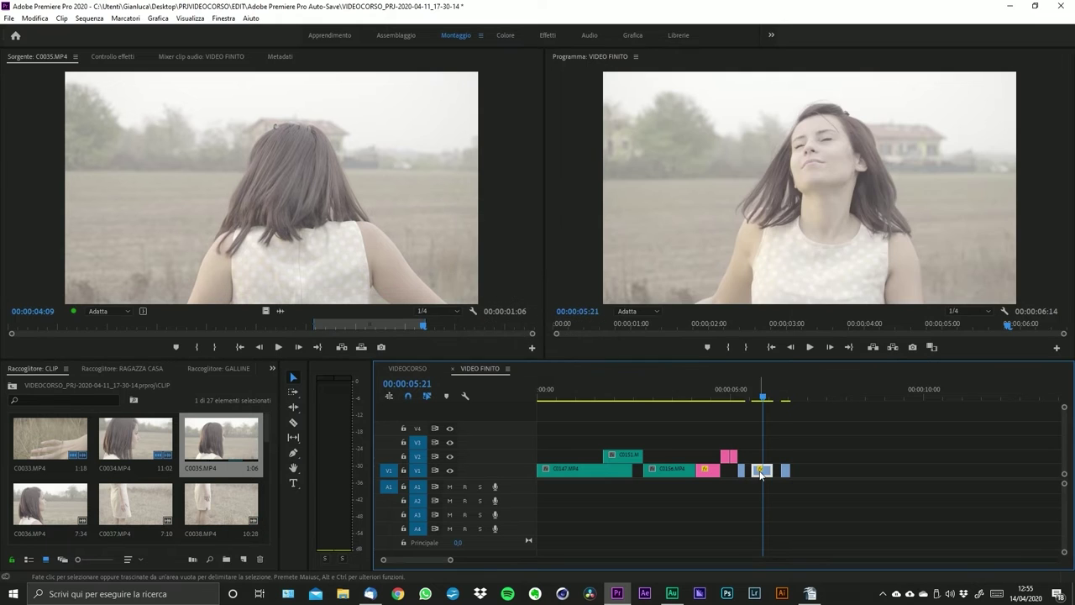
{"action": "mouse_move", "coordinate": [752, 472]}
{"action": "left_mouse_down"}
{"action": "mouse_move", "coordinate": [777, 472]}
{"action": "mouse_move", "coordinate": [766, 472]}
{"action": "left_mouse_up"}
- Play and scrub through the VIDEO FINITO ending from 4:17
{"action": "left_click", "coordinate": [717, 395]}
{"action": "key", "text": "space"}
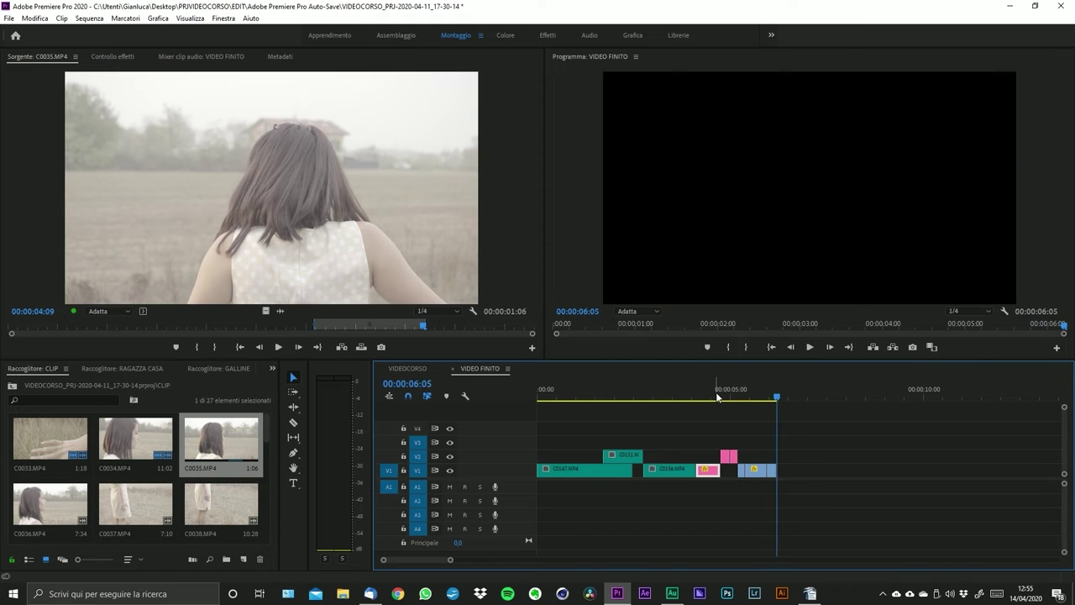
{"action": "key", "text": "space"}
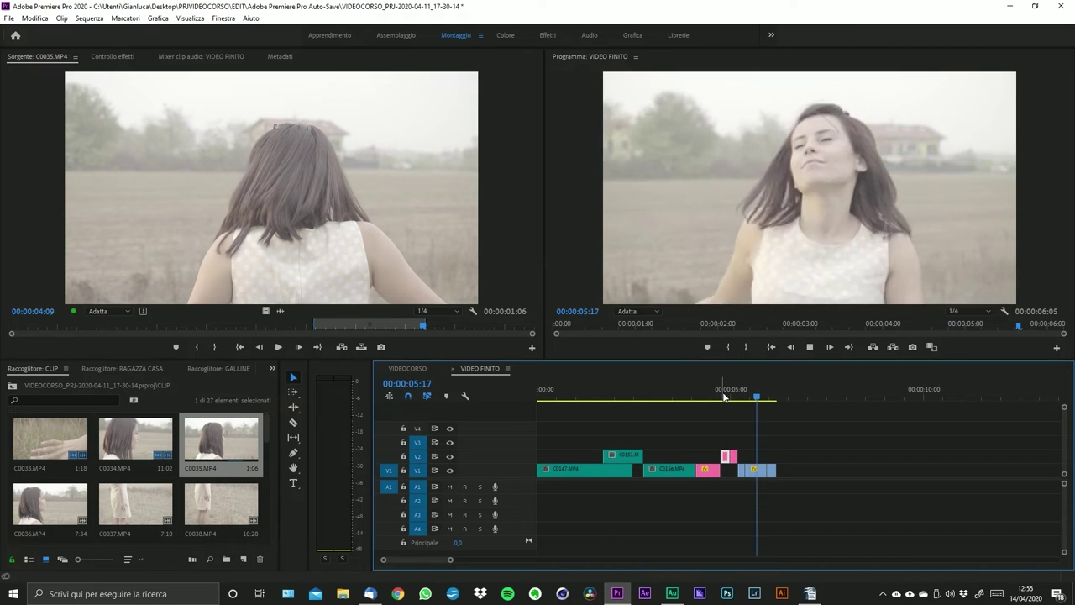
{"action": "key", "text": "space"}
{"action": "left_click_drag", "start_coordinate": [747, 390], "coordinate": [722, 395]}
{"action": "key", "text": "space"}
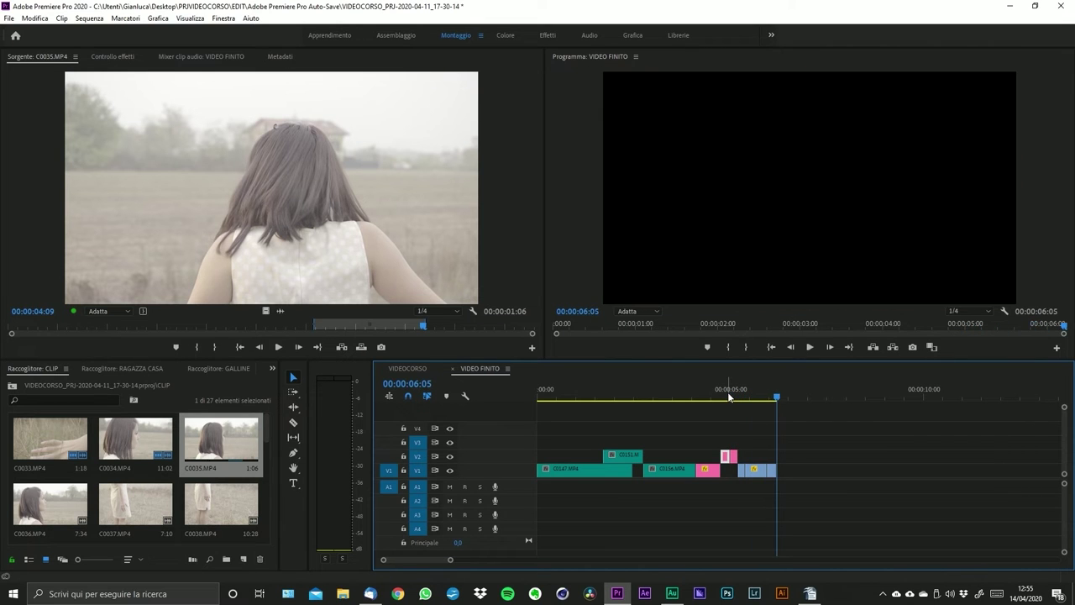
{"action": "left_click", "coordinate": [762, 396]}
{"action": "mouse_move", "coordinate": [766, 401]}
{"action": "left_mouse_down"}
{"action": "mouse_move", "coordinate": [776, 404]}
{"action": "mouse_move", "coordinate": [751, 407]}
{"action": "left_mouse_up"}
- Review the ending at Full playback resolution, then return it to 1/4
{"action": "left_click", "coordinate": [965, 311]}
{"action": "left_click", "coordinate": [970, 322]}
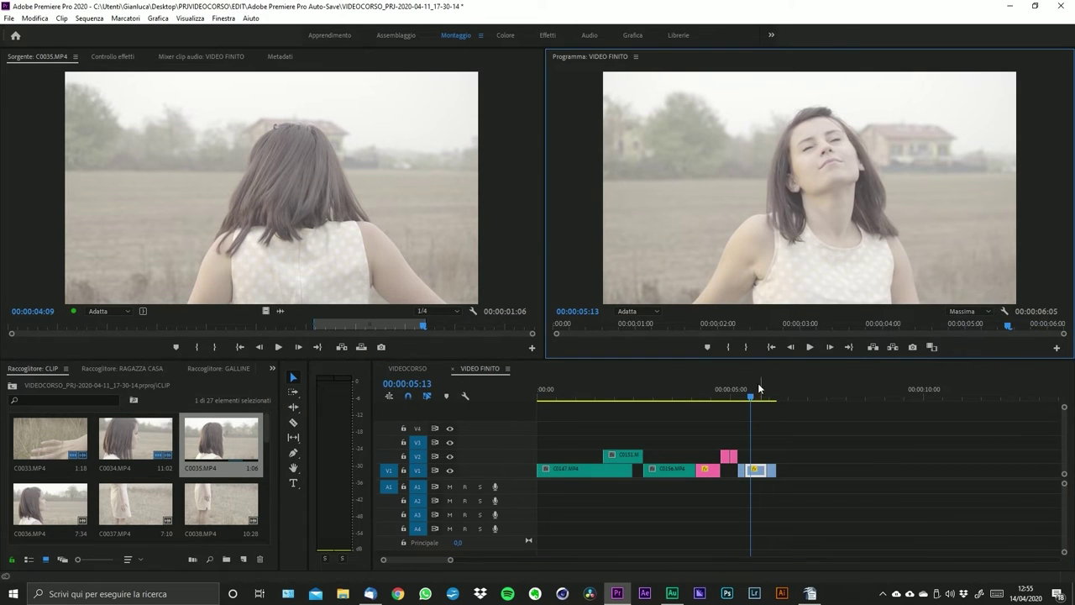
{"action": "left_click", "coordinate": [714, 396]}
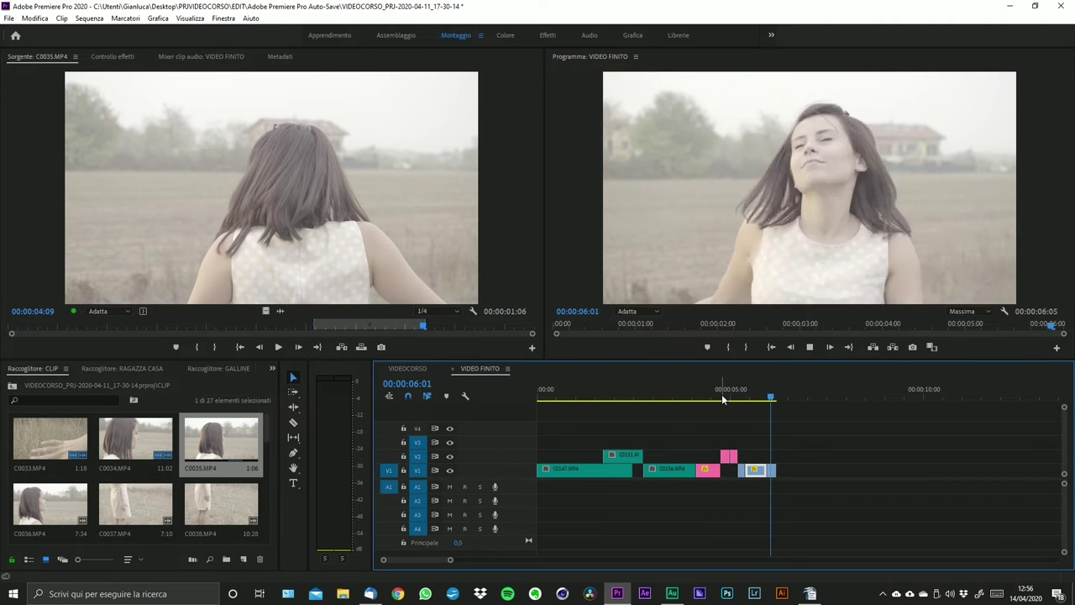
{"action": "mouse_move", "coordinate": [727, 394]}
{"action": "left_mouse_down"}
{"action": "mouse_move", "coordinate": [775, 410]}
{"action": "mouse_move", "coordinate": [715, 411]}
{"action": "left_mouse_up"}
{"action": "left_click", "coordinate": [968, 311]}
{"action": "left_click", "coordinate": [967, 347]}
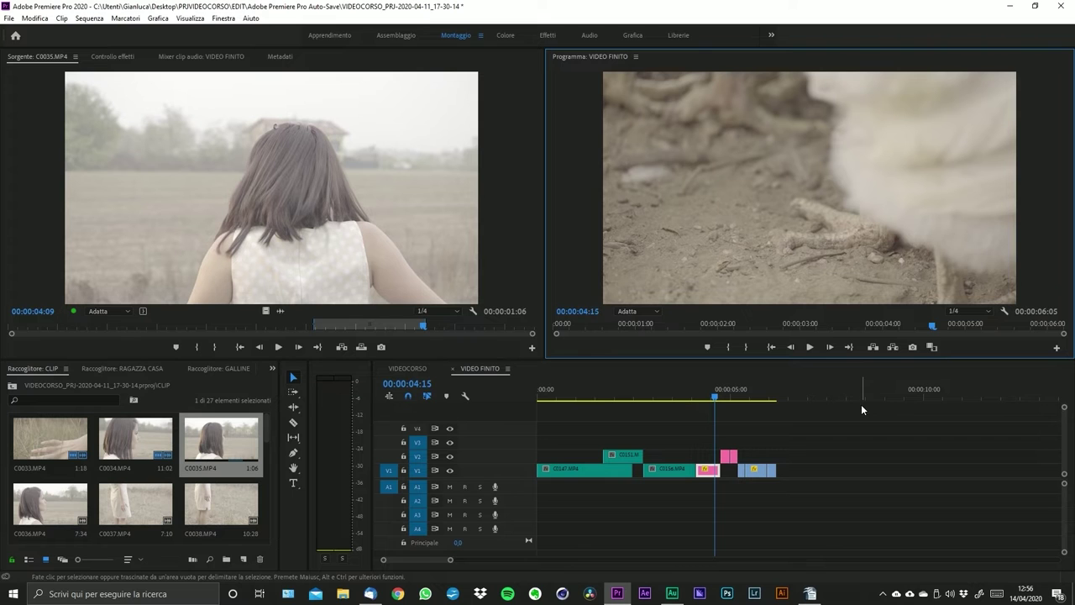
- Zoom out to the whole sequence and play it from the start
{"action": "scroll", "coordinate": [134, 470], "scroll_direction": "down", "scroll_amount": 1}
{"action": "left_click_drag", "start_coordinate": [452, 563], "coordinate": [500, 560]}
{"action": "key", "text": "Home"}
{"action": "key", "text": "space"}
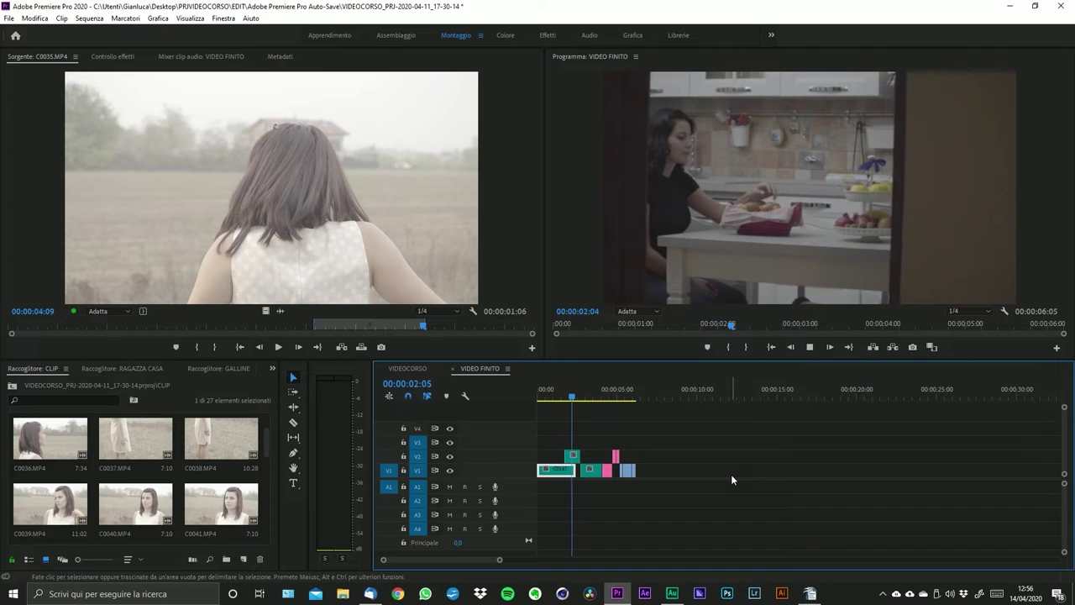
{"action": "key", "text": "space"}
{"action": "key", "text": "Home"}
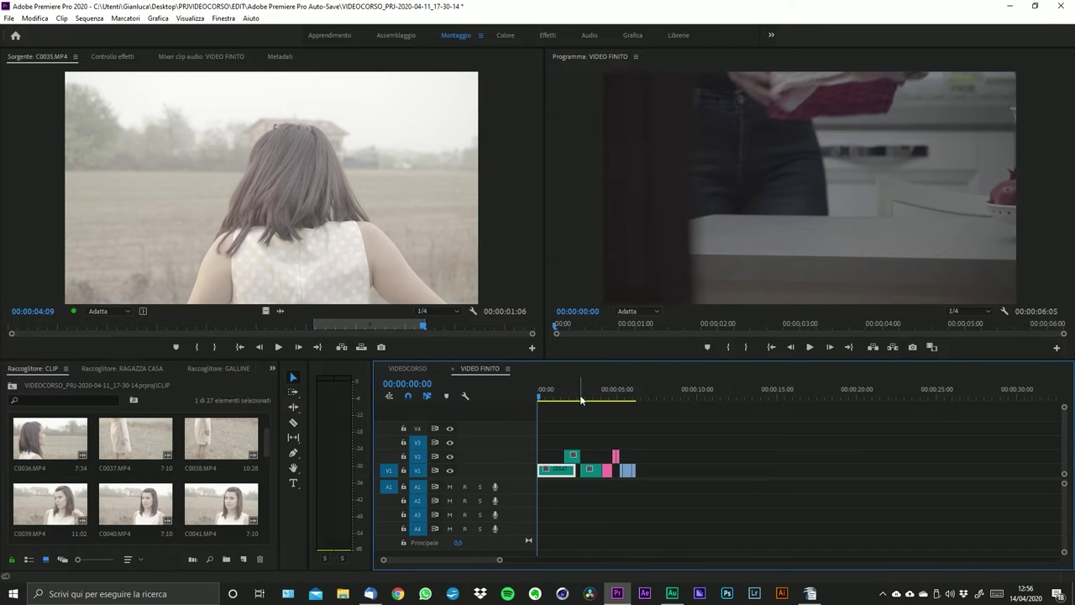
{"action": "key", "text": "space"}
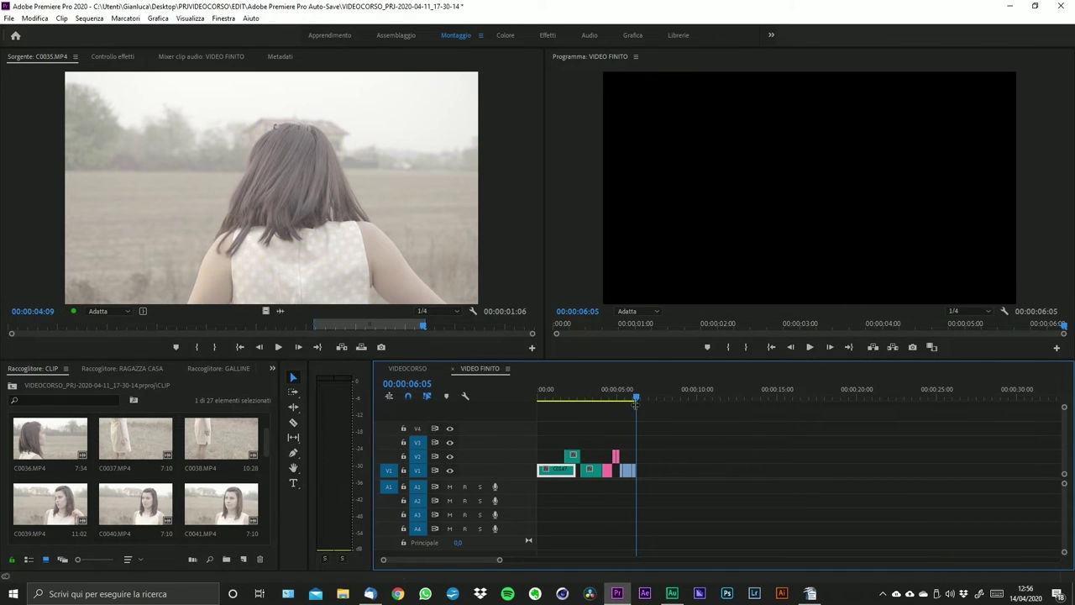
{"action": "left_click_drag", "start_coordinate": [635, 403], "coordinate": [556, 401]}
{"action": "left_click_drag", "start_coordinate": [563, 397], "coordinate": [635, 403]}
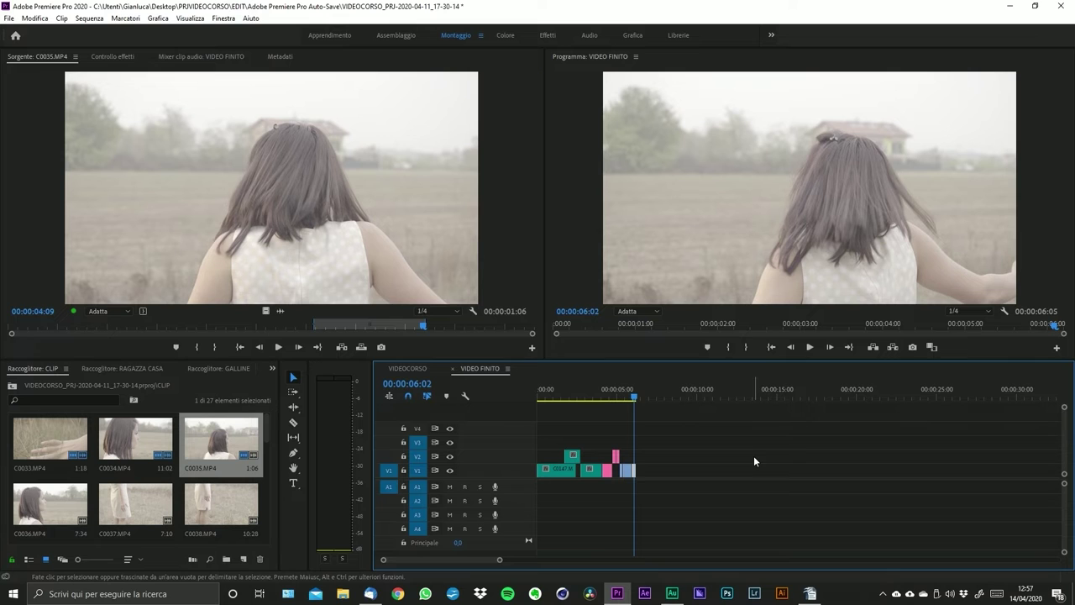
{"action": "scroll", "coordinate": [192, 483], "scroll_direction": "down", "scroll_amount": 5}
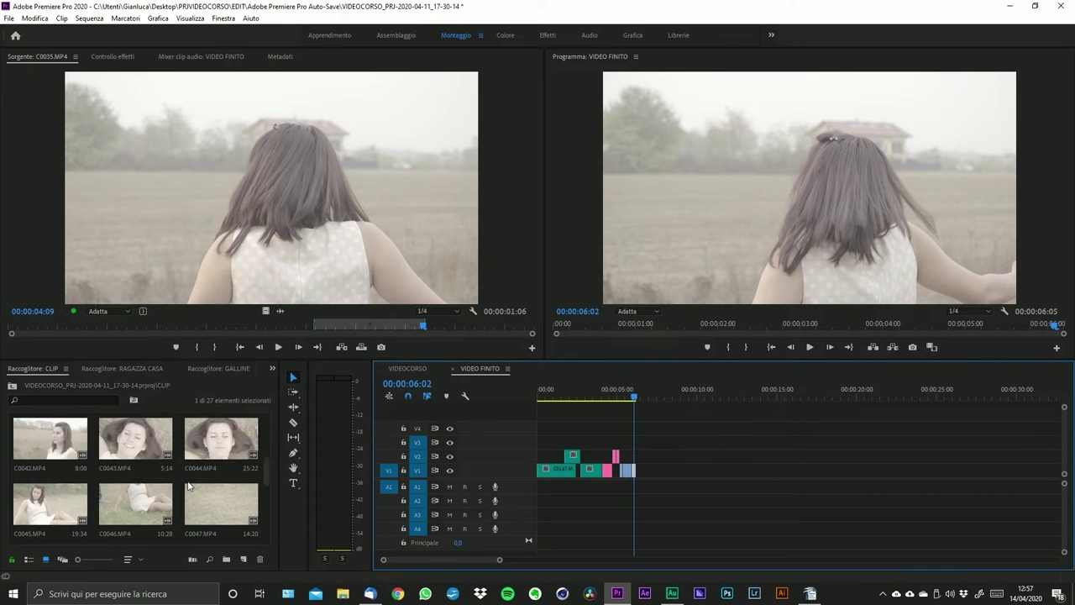
{"action": "scroll", "coordinate": [193, 487], "scroll_direction": "up", "scroll_amount": 4}
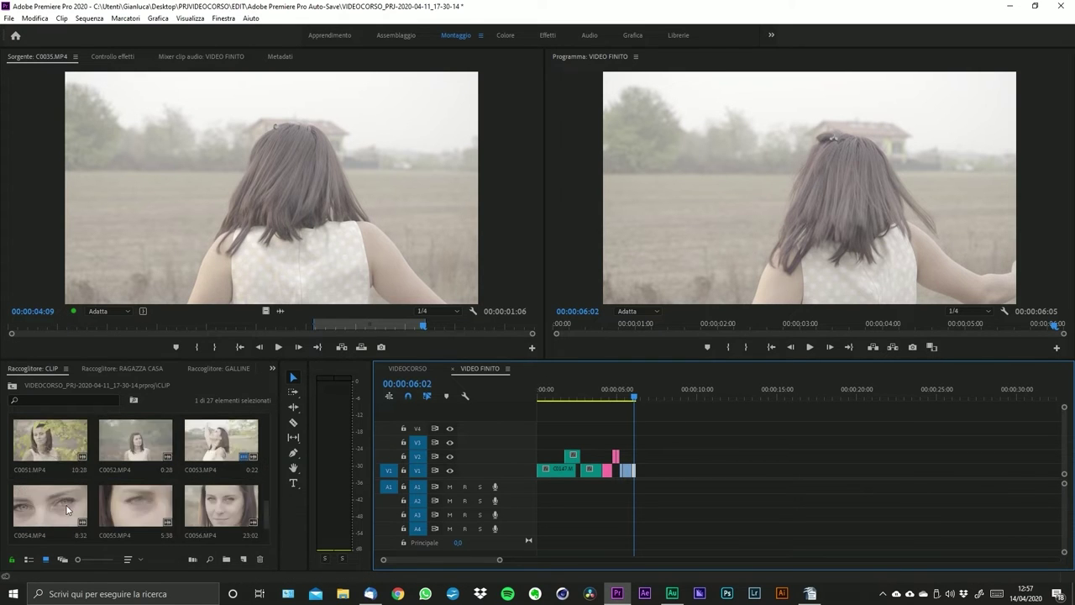
{"action": "scroll", "coordinate": [81, 509], "scroll_direction": "down", "scroll_amount": 5}
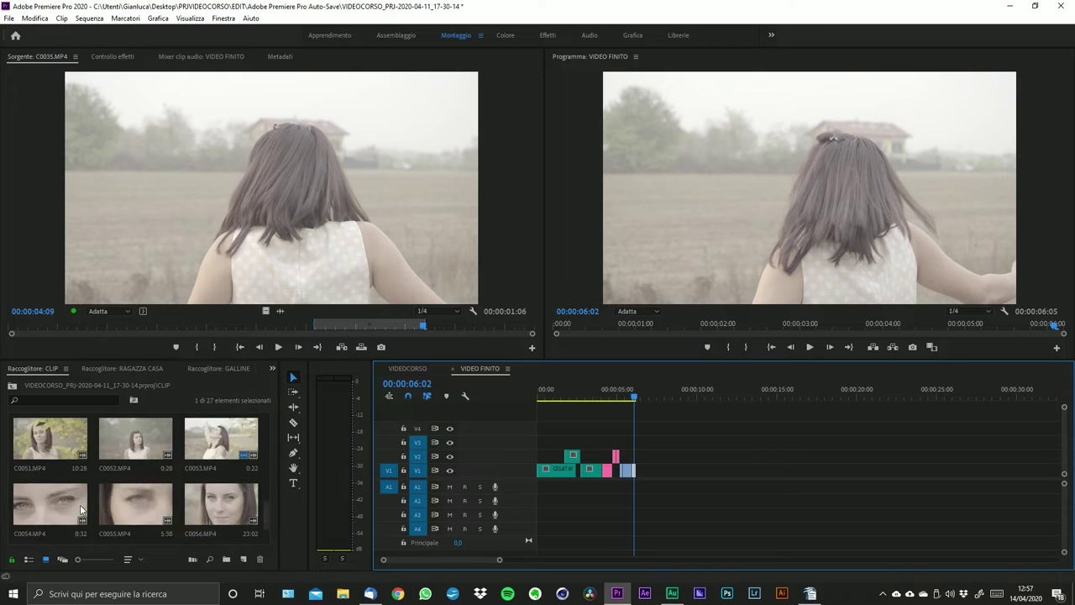
{"action": "scroll", "coordinate": [80, 509], "scroll_direction": "up", "scroll_amount": 5}
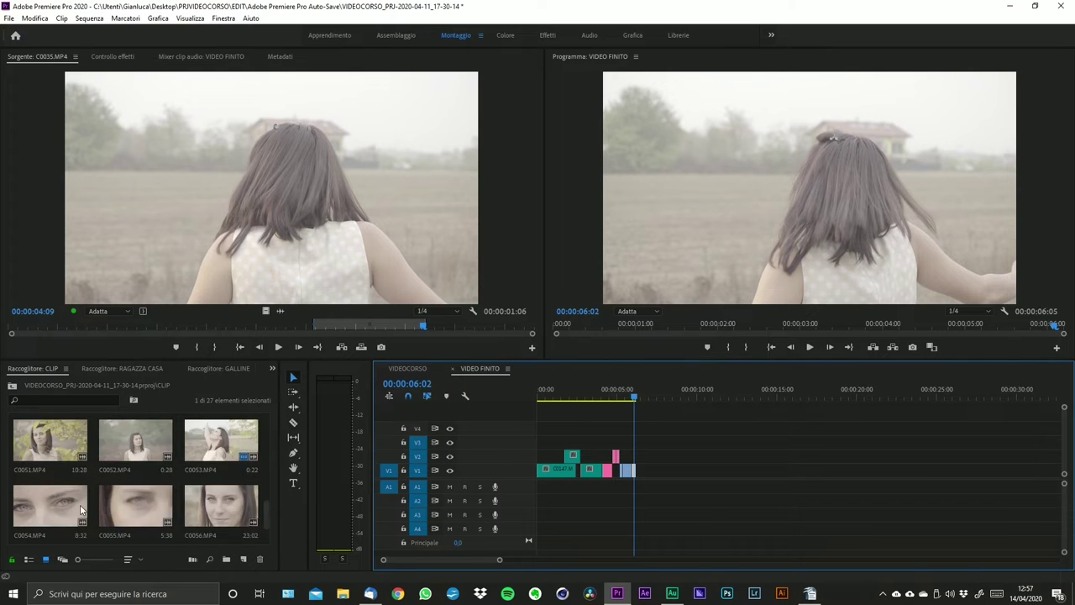
{"action": "scroll", "coordinate": [82, 509], "scroll_direction": "up", "scroll_amount": 2}
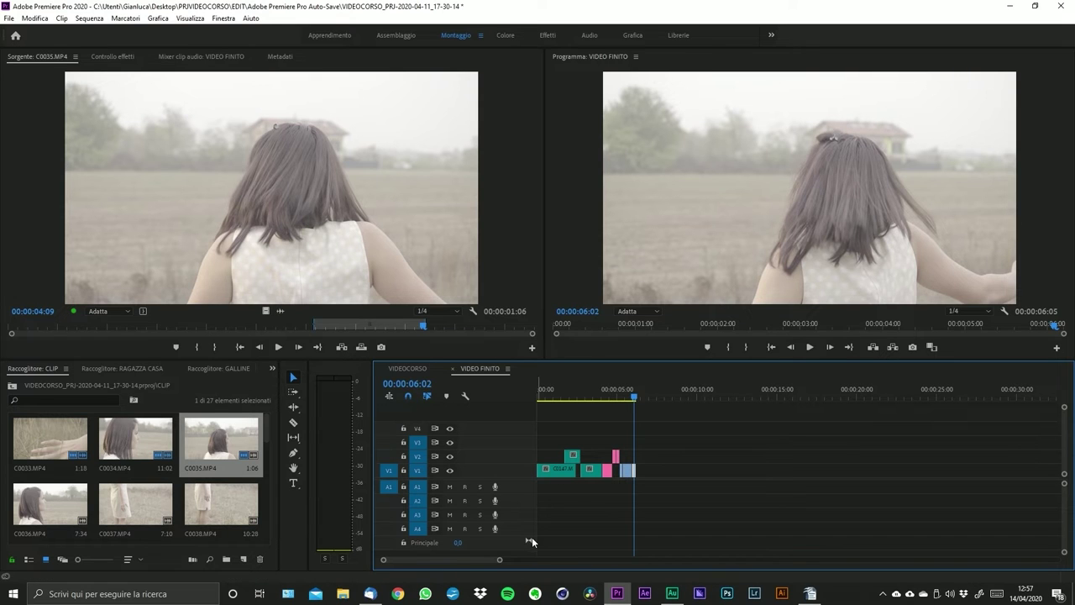
- Zoom in on the VIDEO FINITO timeline and scrub back to the kitchen shot at 2:15
{"action": "left_click_drag", "start_coordinate": [499, 563], "coordinate": [438, 561]}
{"action": "scroll", "coordinate": [782, 503], "scroll_direction": "up", "scroll_amount": 2}
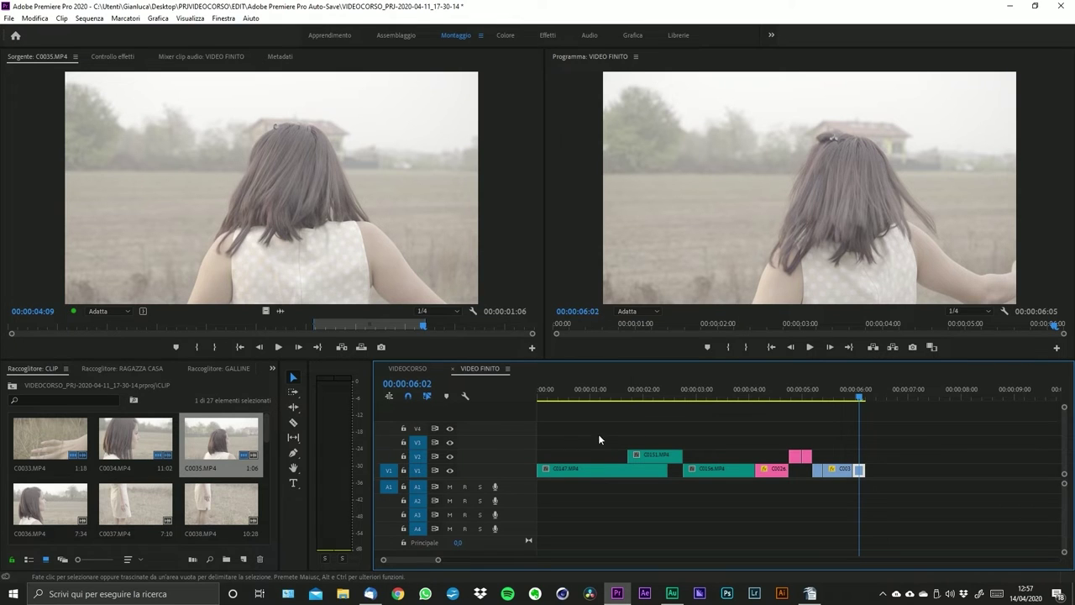
{"action": "left_click_drag", "start_coordinate": [561, 401], "coordinate": [783, 377]}
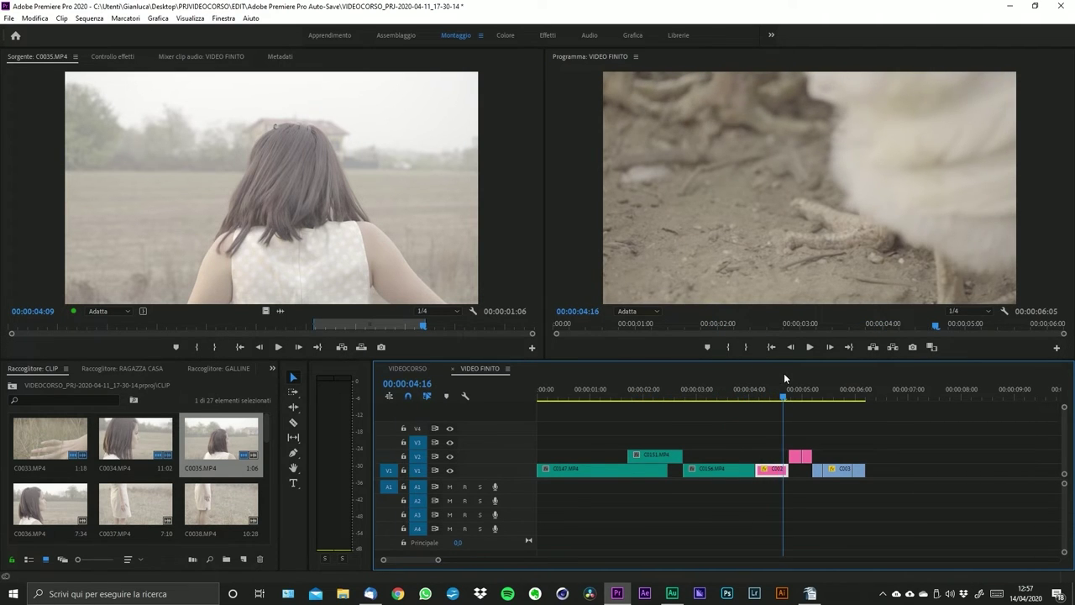
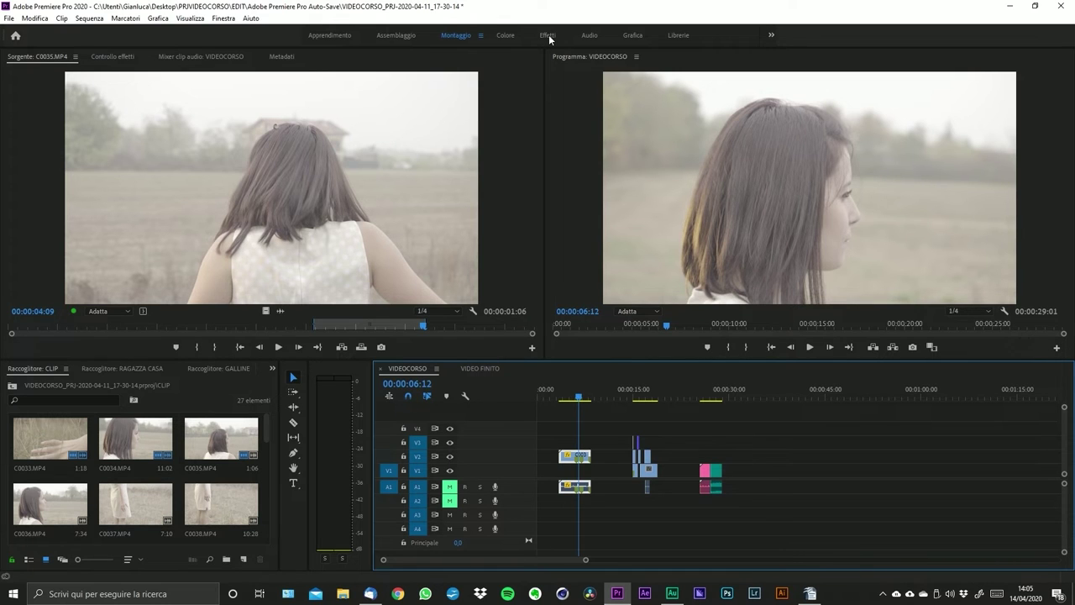
- Switch Premiere Pro to the Effetti workspace
{"action": "left_click", "coordinate": [549, 35]}
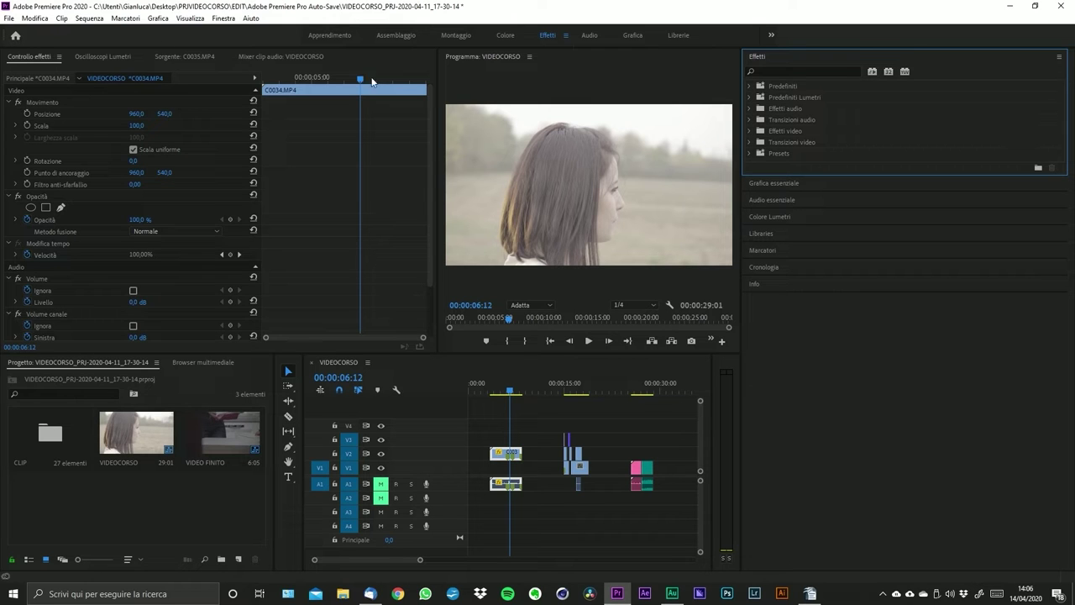
{"action": "left_click", "coordinate": [106, 58]}
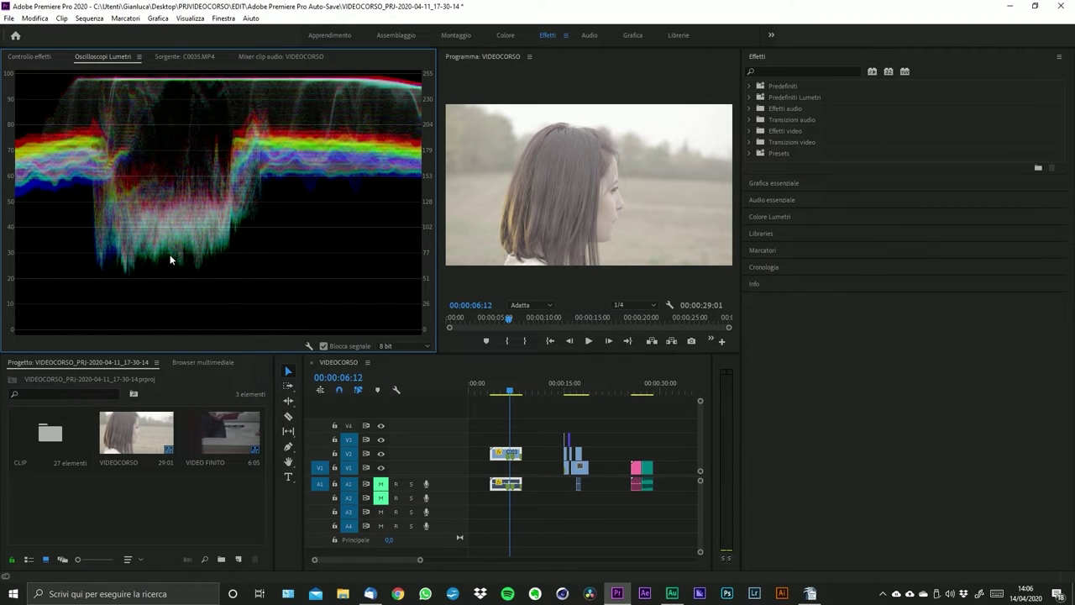
{"action": "left_click", "coordinate": [172, 58]}
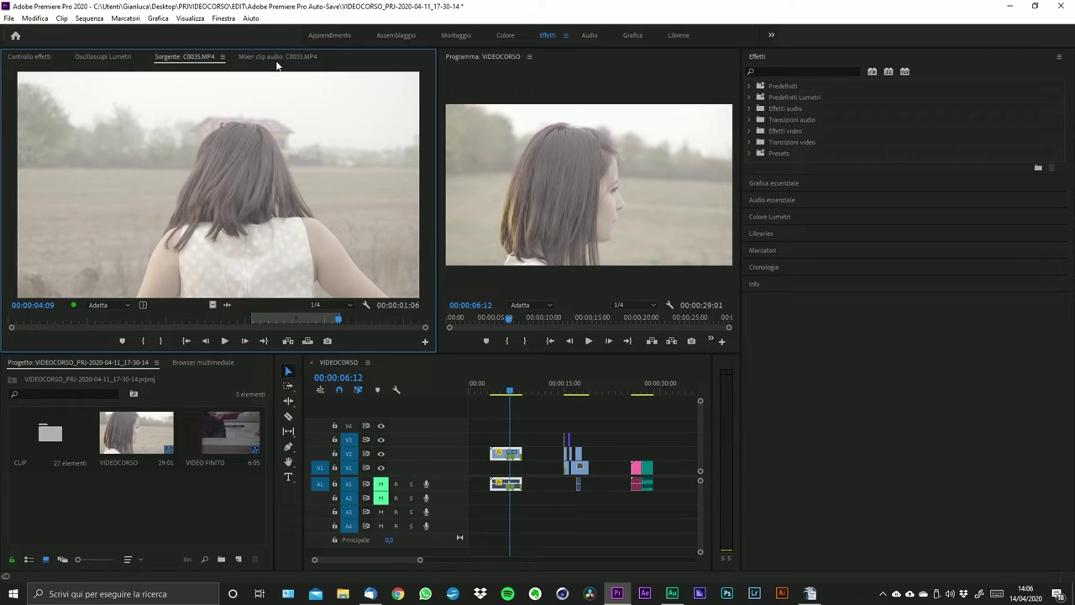
{"action": "left_click", "coordinate": [279, 58]}
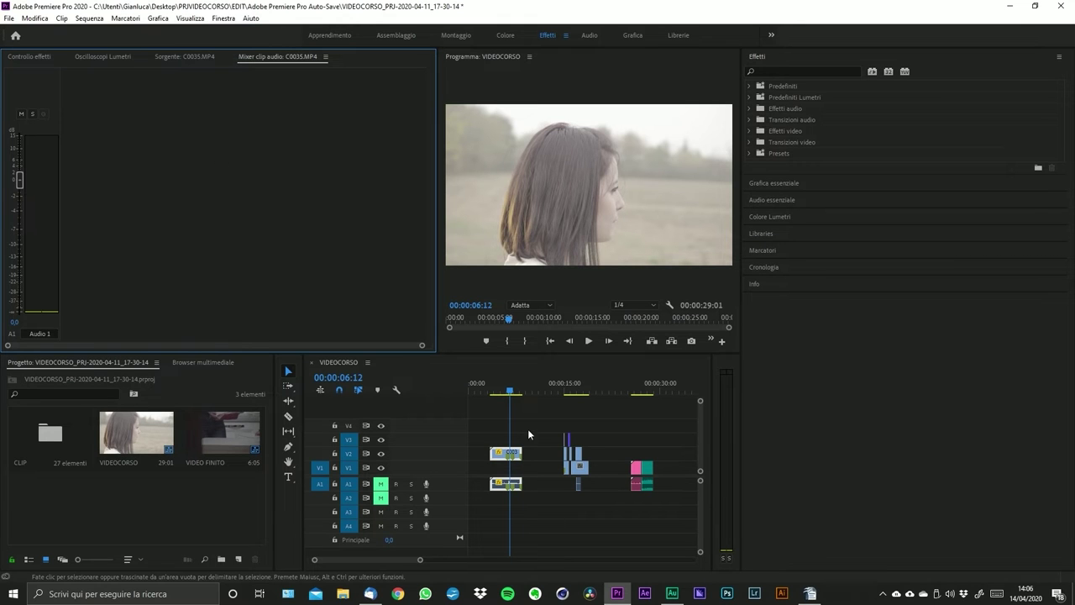
{"action": "key", "text": "minus"}
{"action": "key", "text": "shift+5"}
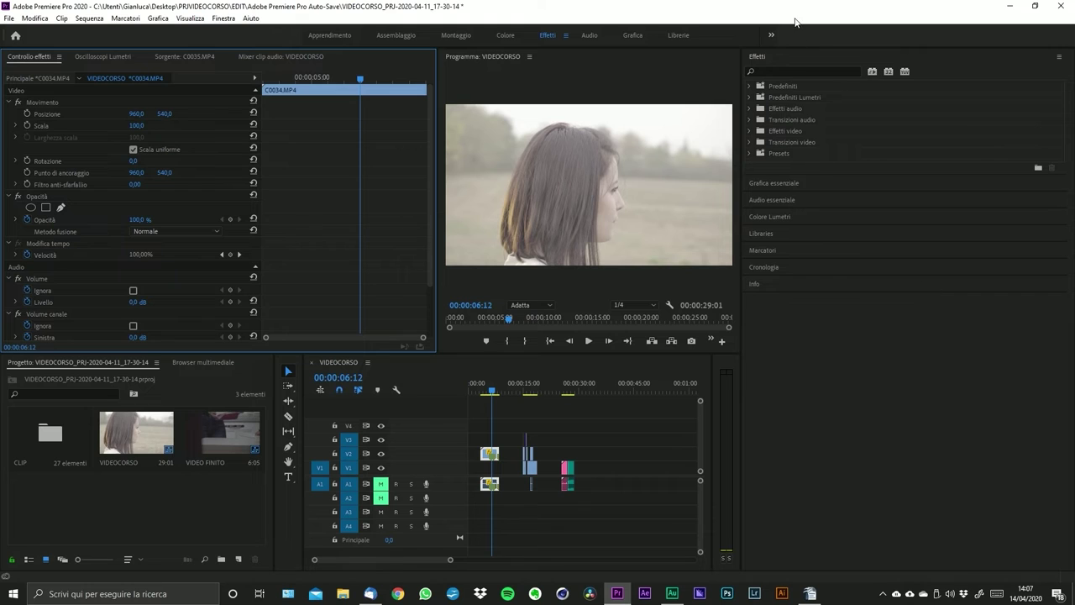
{"action": "left_click", "coordinate": [780, 55]}
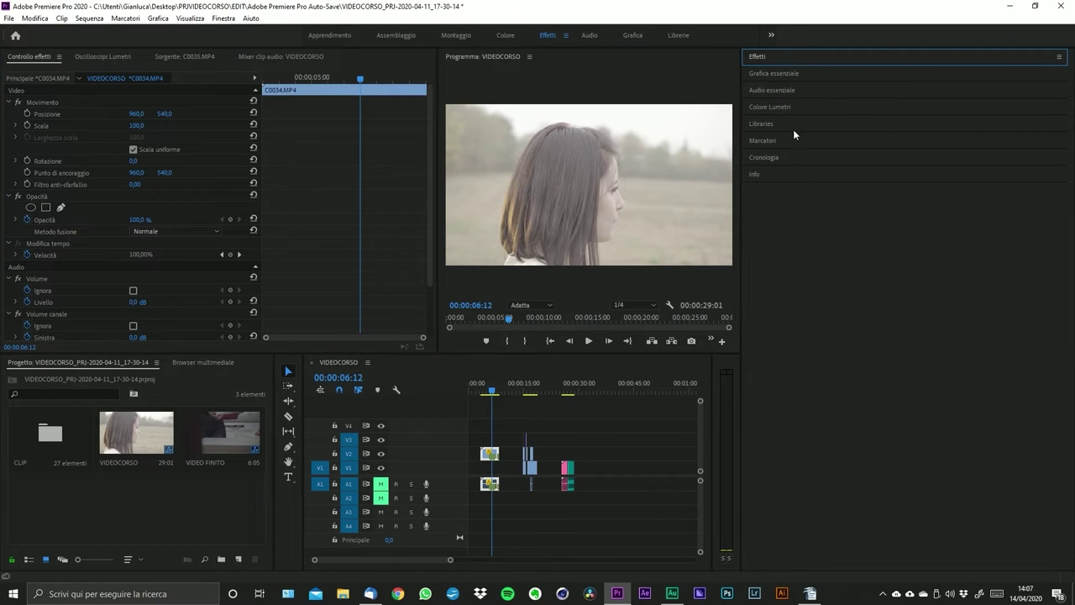
{"action": "left_click", "coordinate": [773, 57]}
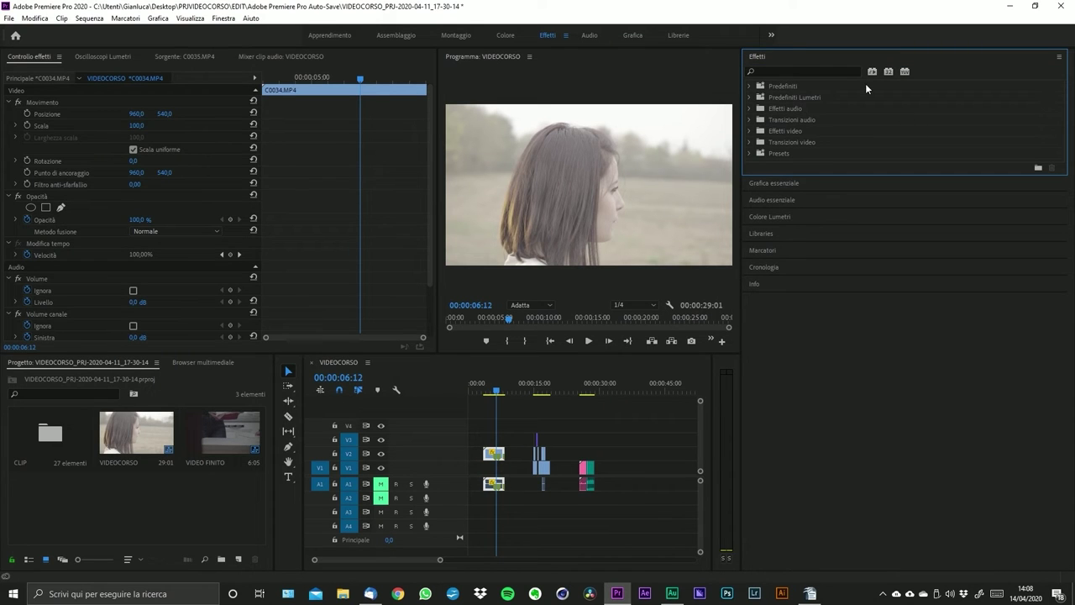
{"action": "left_click_drag", "start_coordinate": [831, 172], "coordinate": [845, 330]}
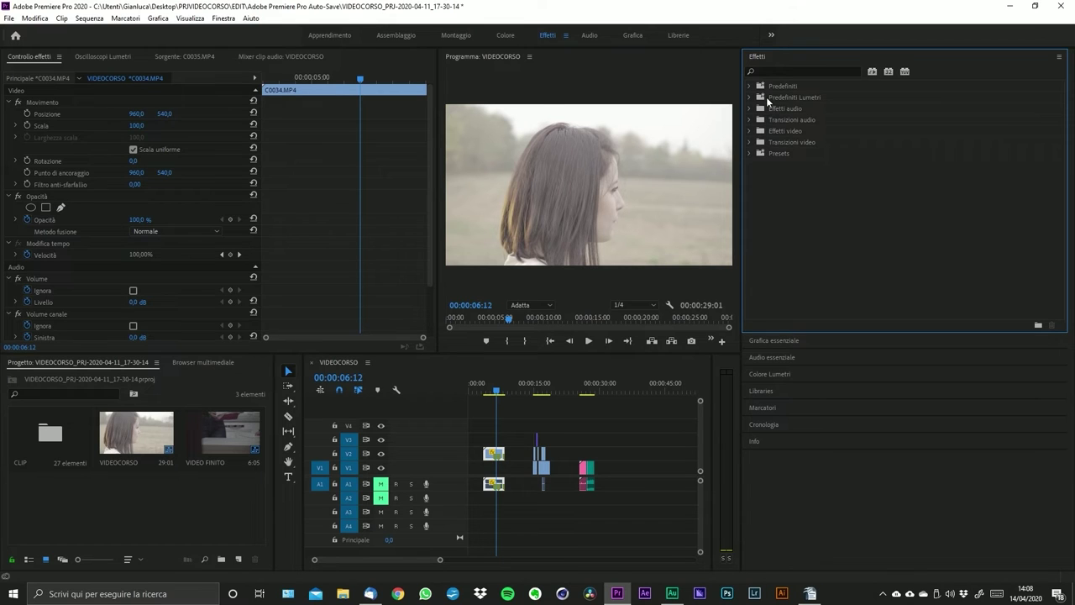
{"action": "left_click", "coordinate": [780, 89]}
{"action": "left_click", "coordinate": [784, 154]}
{"action": "left_click", "coordinate": [791, 71]}
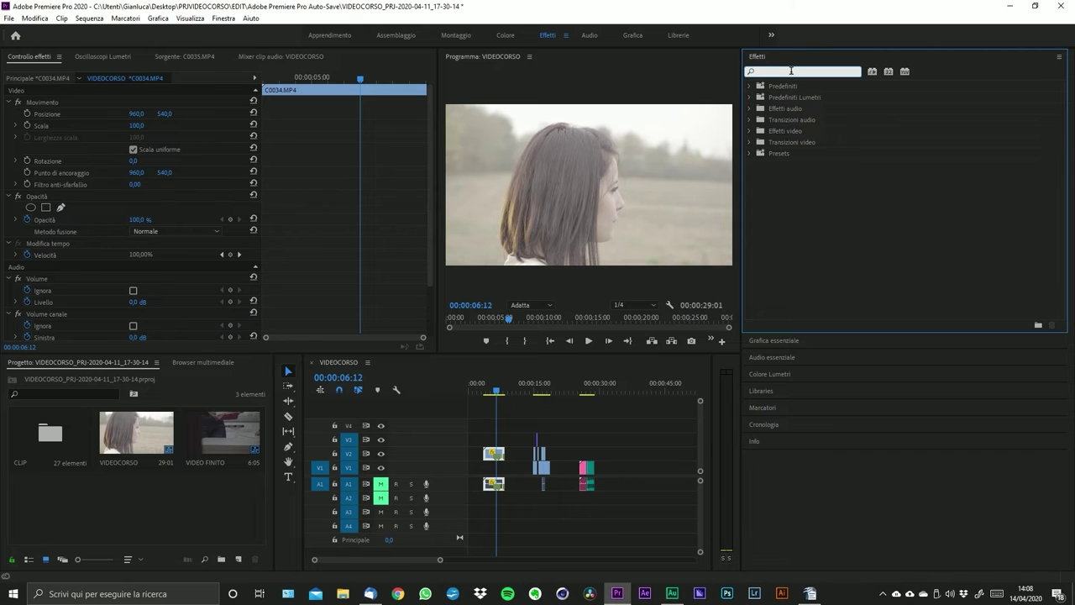
{"action": "left_click", "coordinate": [870, 74]}
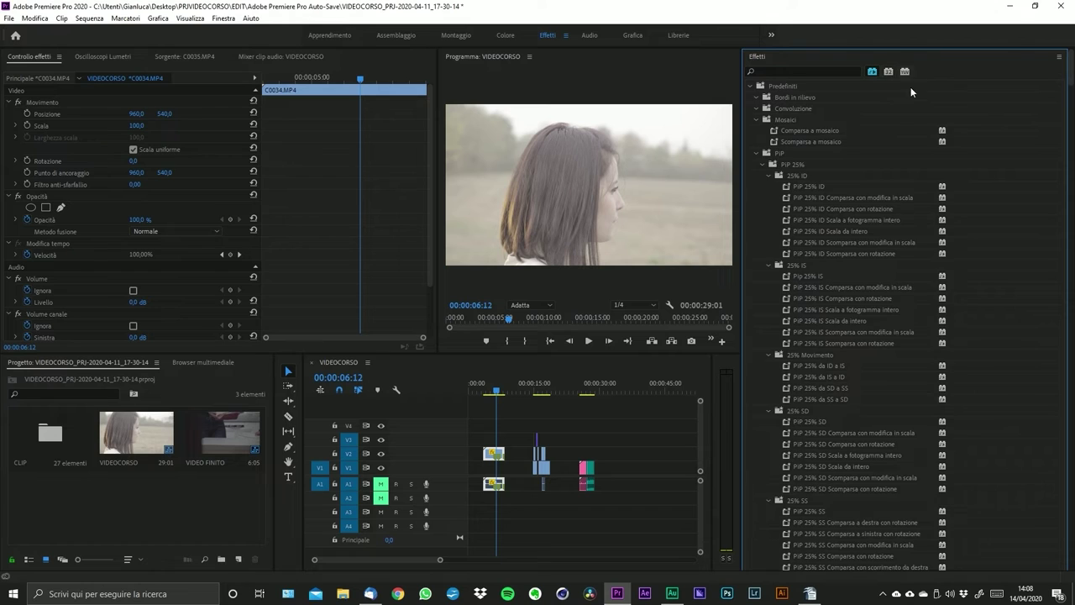
{"action": "left_click", "coordinate": [873, 72]}
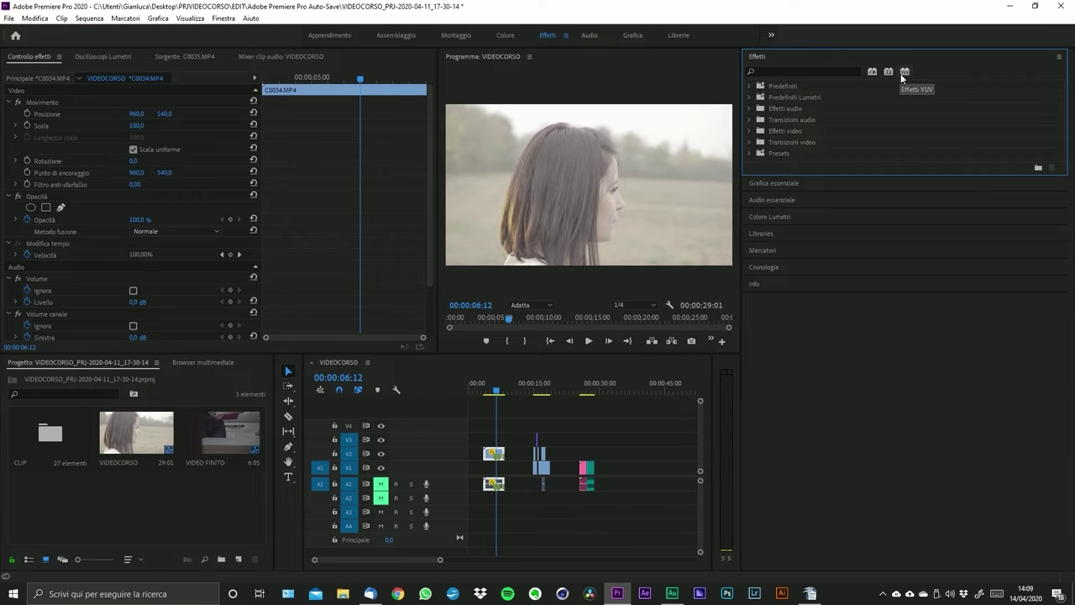
{"action": "left_click", "coordinate": [903, 72]}
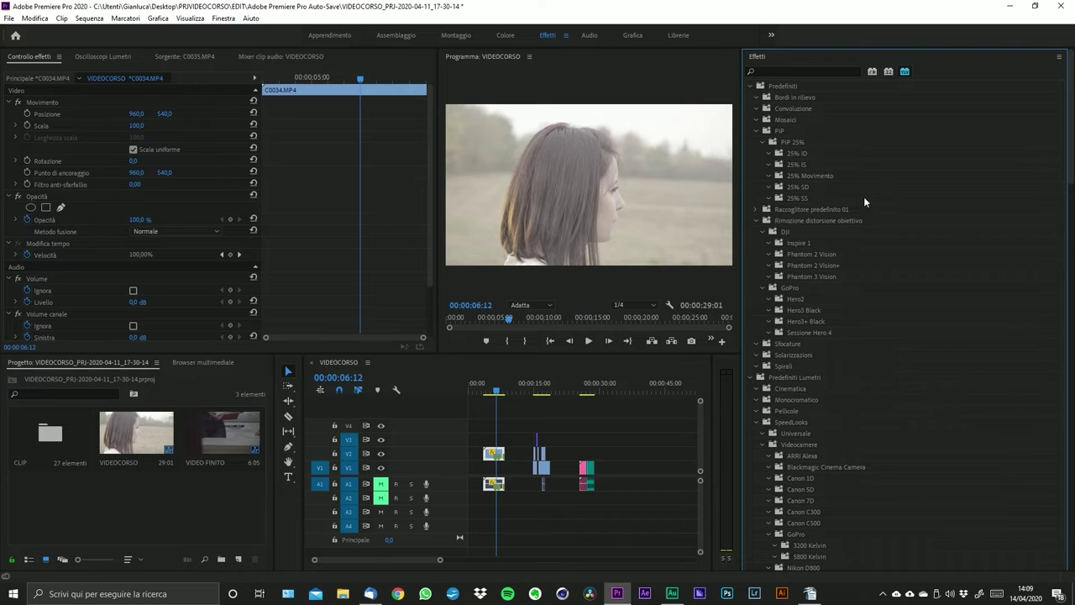
{"action": "scroll", "coordinate": [864, 198], "scroll_direction": "down", "scroll_amount": 10}
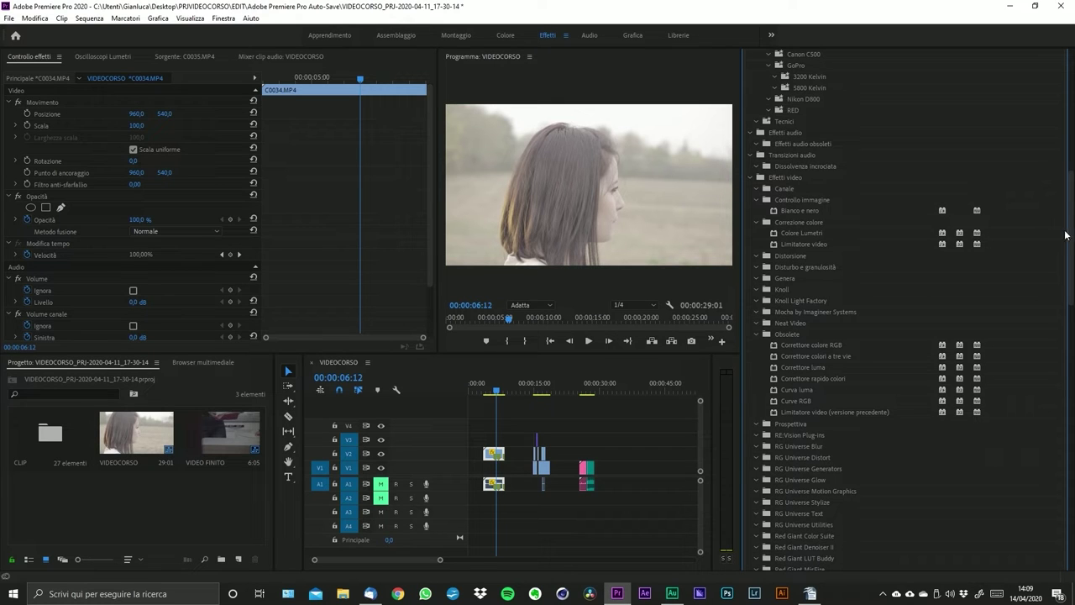
{"action": "scroll", "coordinate": [966, 224], "scroll_direction": "up", "scroll_amount": 10}
{"action": "key", "text": "shift+7"}
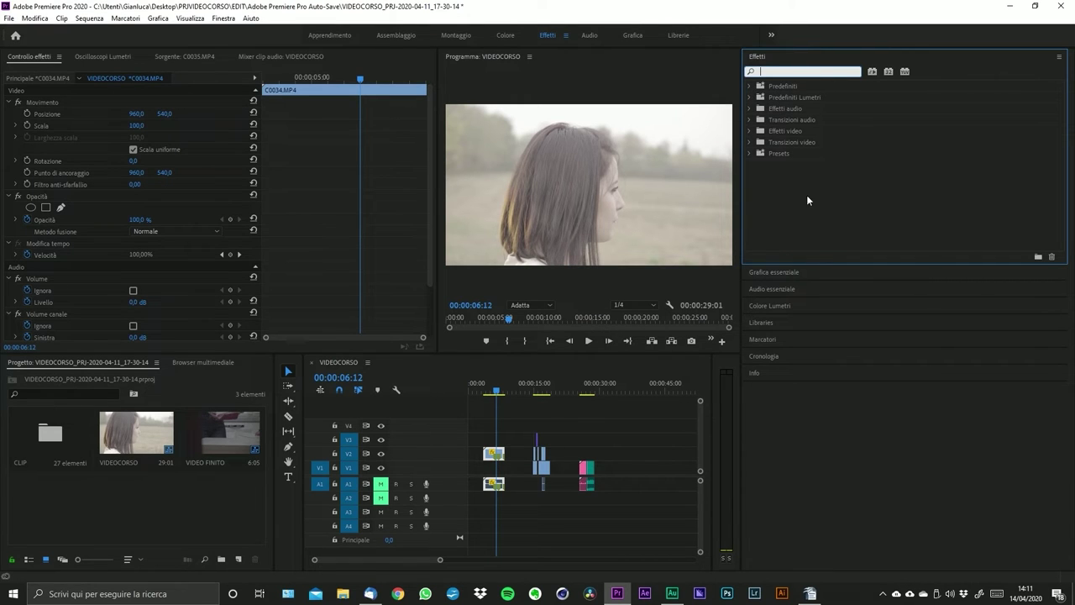
{"action": "left_click", "coordinate": [750, 86]}
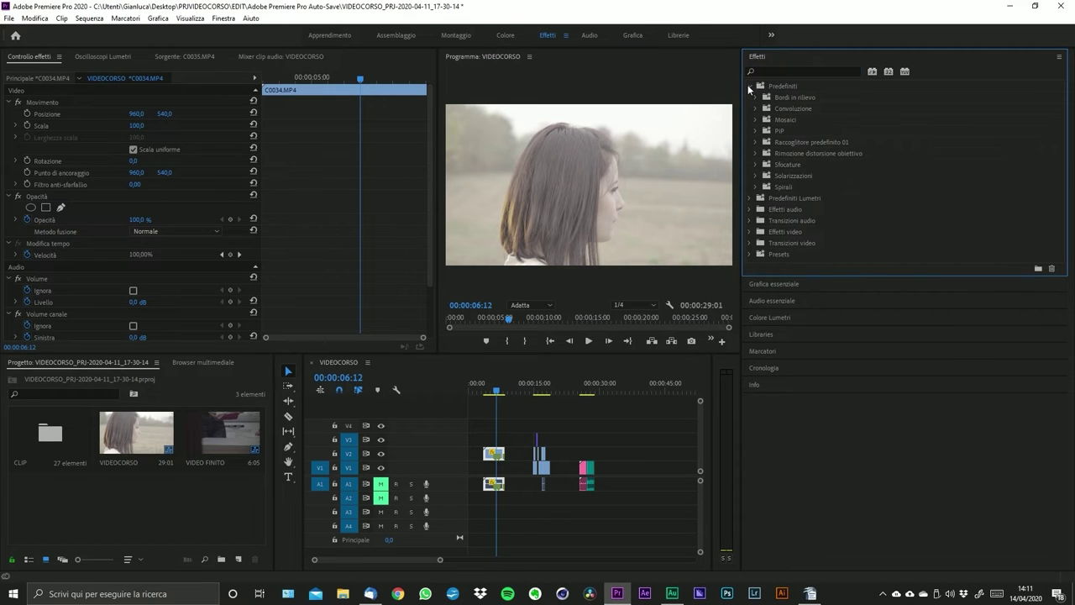
{"action": "left_click", "coordinate": [755, 97]}
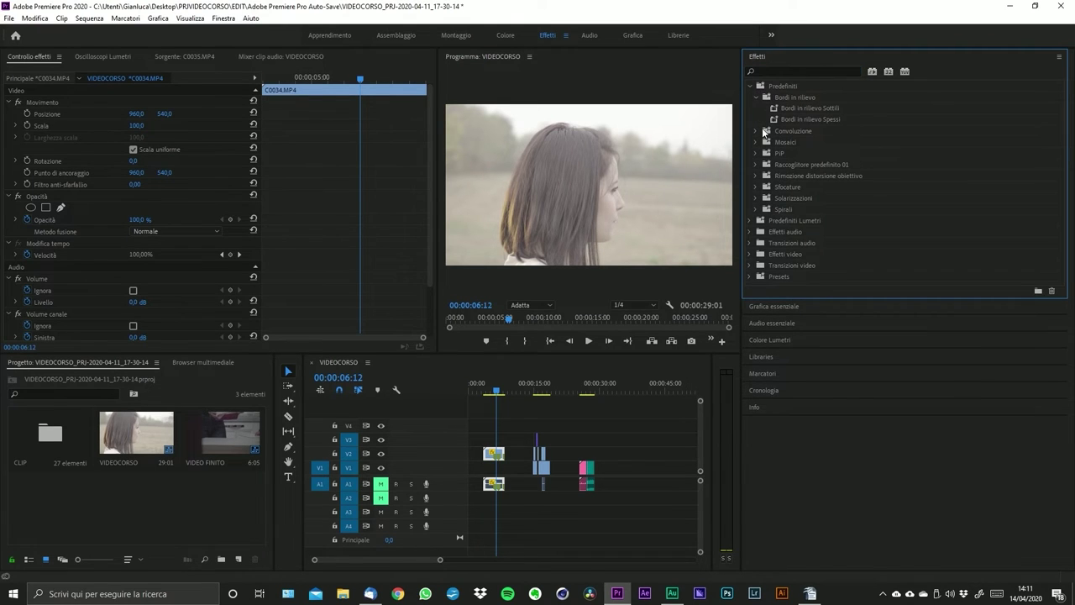
{"action": "left_click", "coordinate": [756, 132]}
{"action": "left_click", "coordinate": [756, 98]}
{"action": "left_click", "coordinate": [754, 107]}
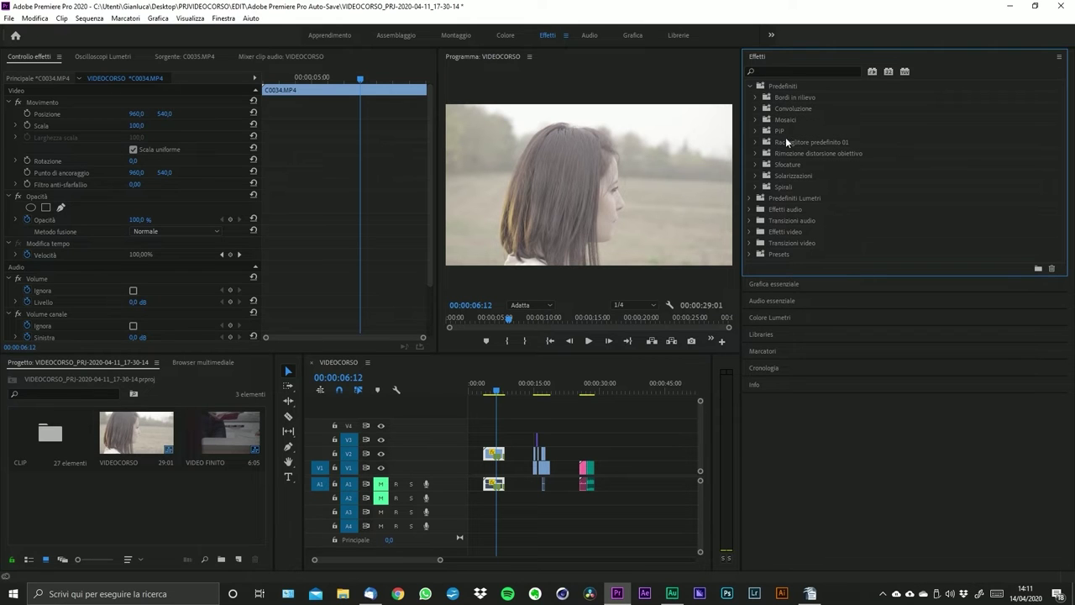
{"action": "left_click", "coordinate": [749, 86]}
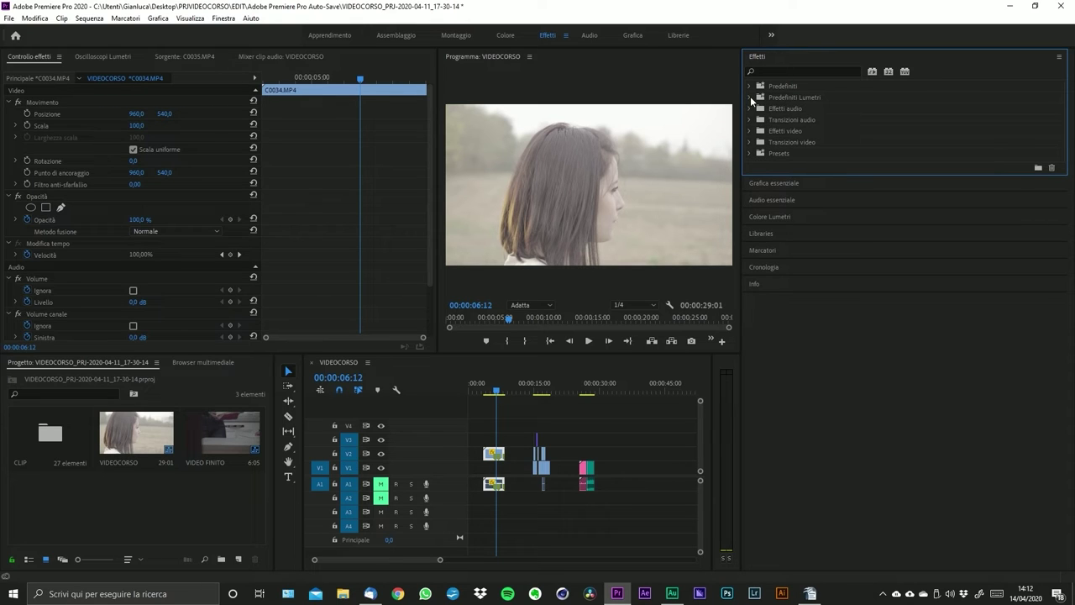
- Browse the Predefiniti Lumetri presets, opening Cinematica and then the Monocromatico looks
{"action": "left_click", "coordinate": [749, 97]}
{"action": "left_click", "coordinate": [756, 109]}
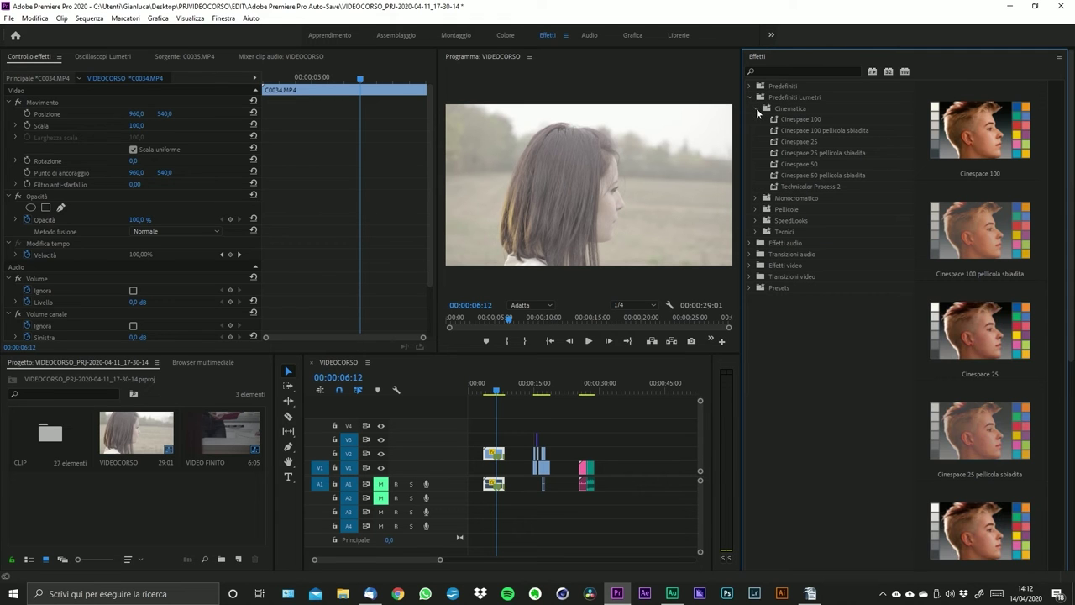
{"action": "scroll", "coordinate": [976, 327], "scroll_direction": "down", "scroll_amount": 5}
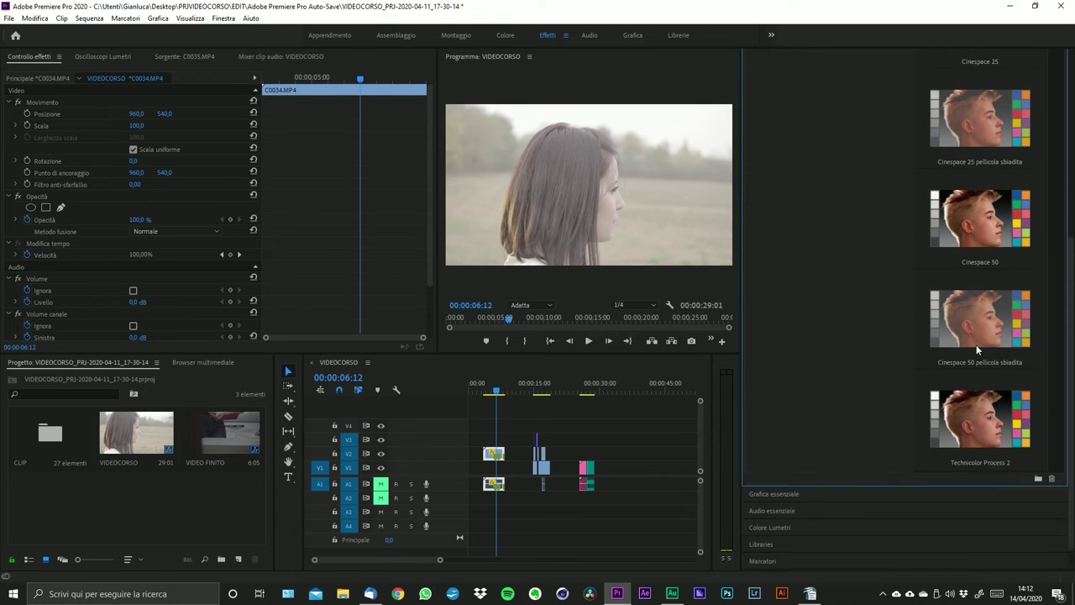
{"action": "scroll", "coordinate": [980, 287], "scroll_direction": "up", "scroll_amount": 5}
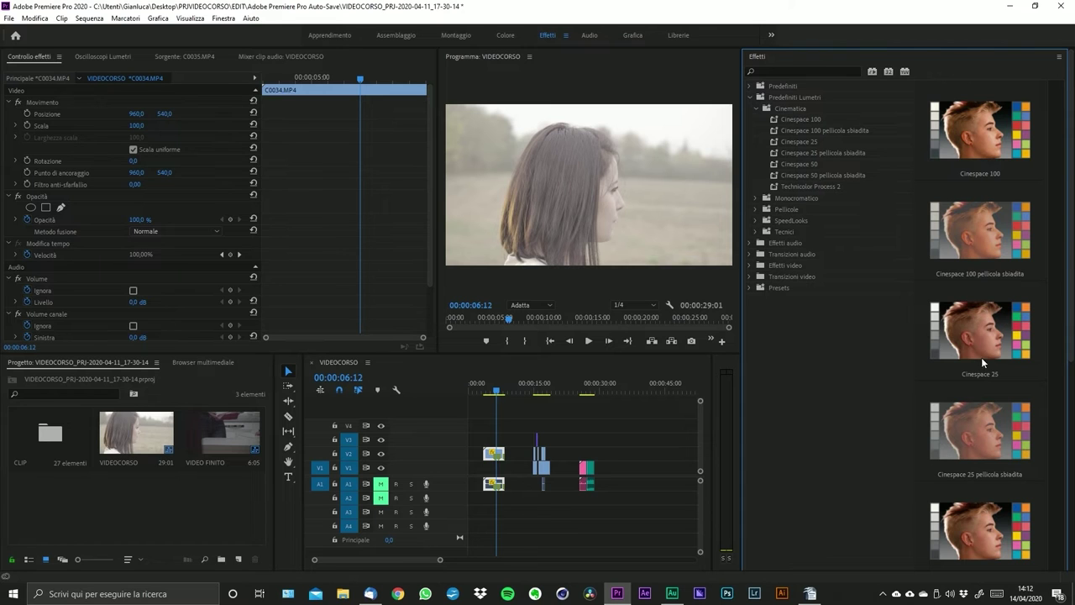
{"action": "scroll", "coordinate": [971, 464], "scroll_direction": "down", "scroll_amount": 5}
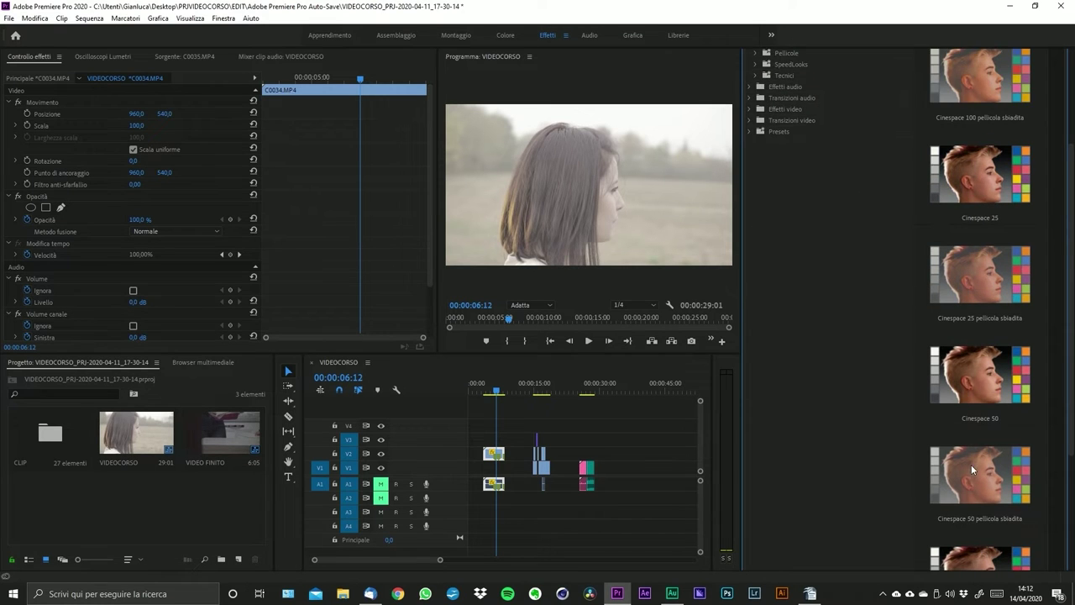
{"action": "scroll", "coordinate": [974, 461], "scroll_direction": "up", "scroll_amount": 5}
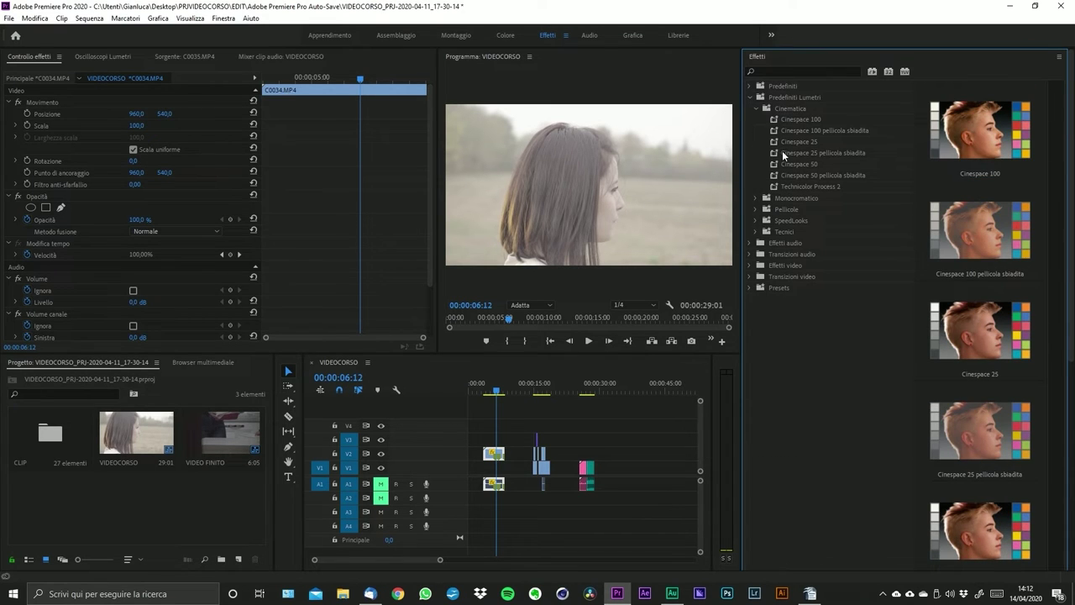
{"action": "left_click", "coordinate": [756, 198]}
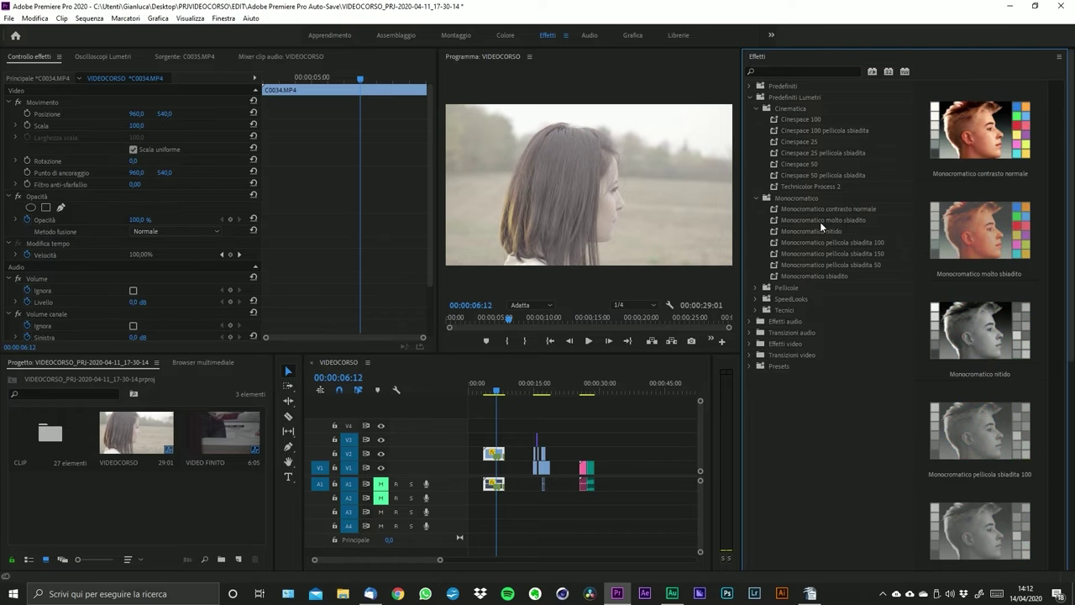
{"action": "left_click", "coordinate": [793, 219]}
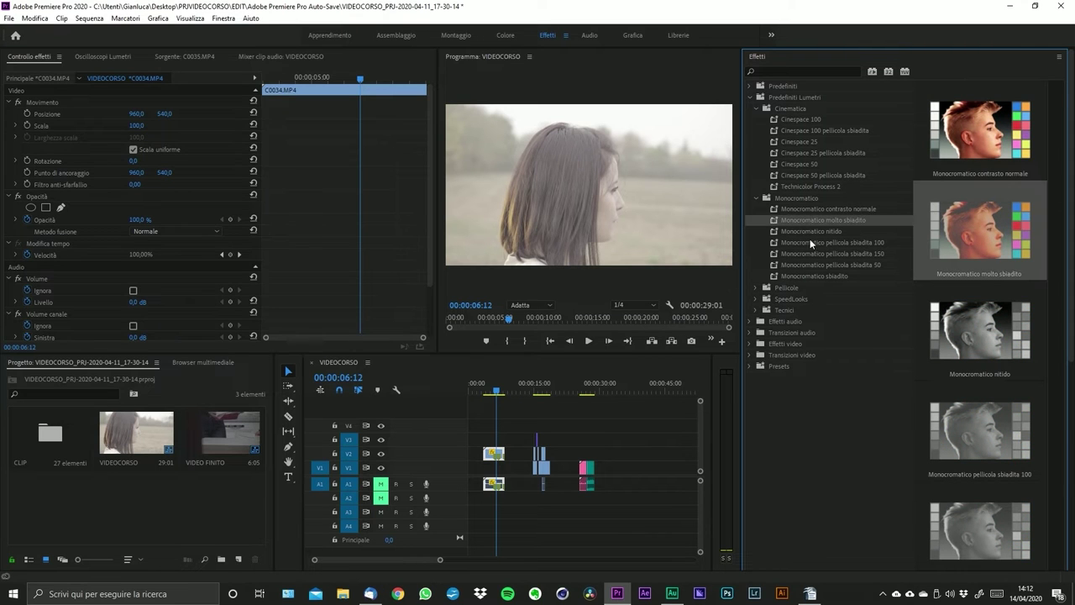
- Apply Monocromatico nitido to clip C0034 and inspect the added Lumetri colour effect
{"action": "left_click_drag", "start_coordinate": [992, 348], "coordinate": [491, 453]}
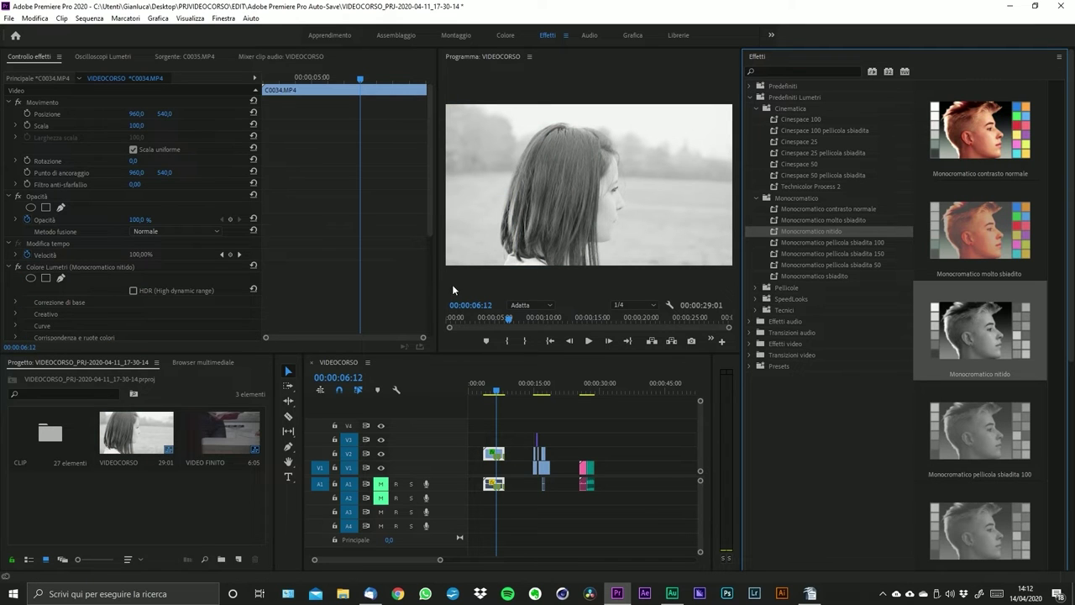
{"action": "left_click_drag", "start_coordinate": [430, 220], "coordinate": [434, 266]}
{"action": "left_click", "coordinate": [77, 193]}
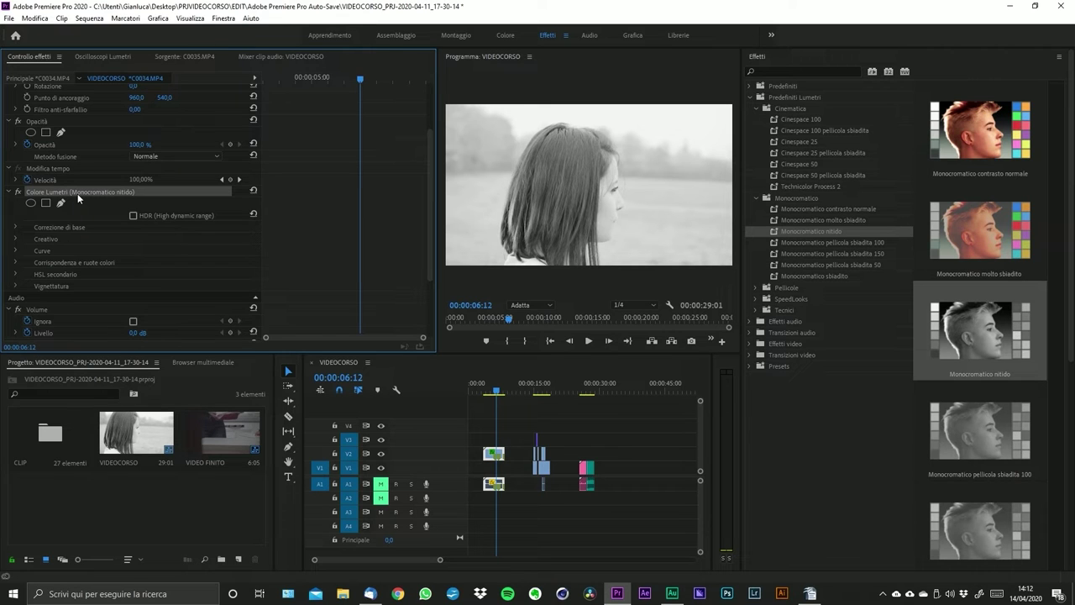
{"action": "left_click", "coordinate": [15, 228]}
{"action": "left_click", "coordinate": [14, 228]}
- Remove the Lumetri colour effect from C0034 and collapse the Monocromatico, SpeedLooks and Cinematica folders
{"action": "key", "text": "Delete"}
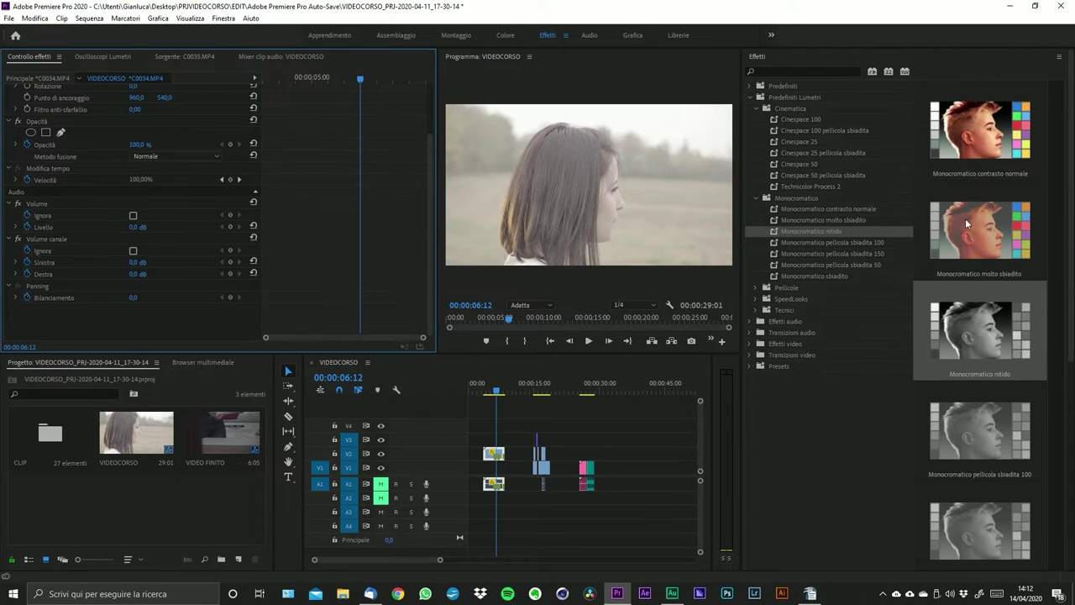
{"action": "left_click", "coordinate": [756, 197]}
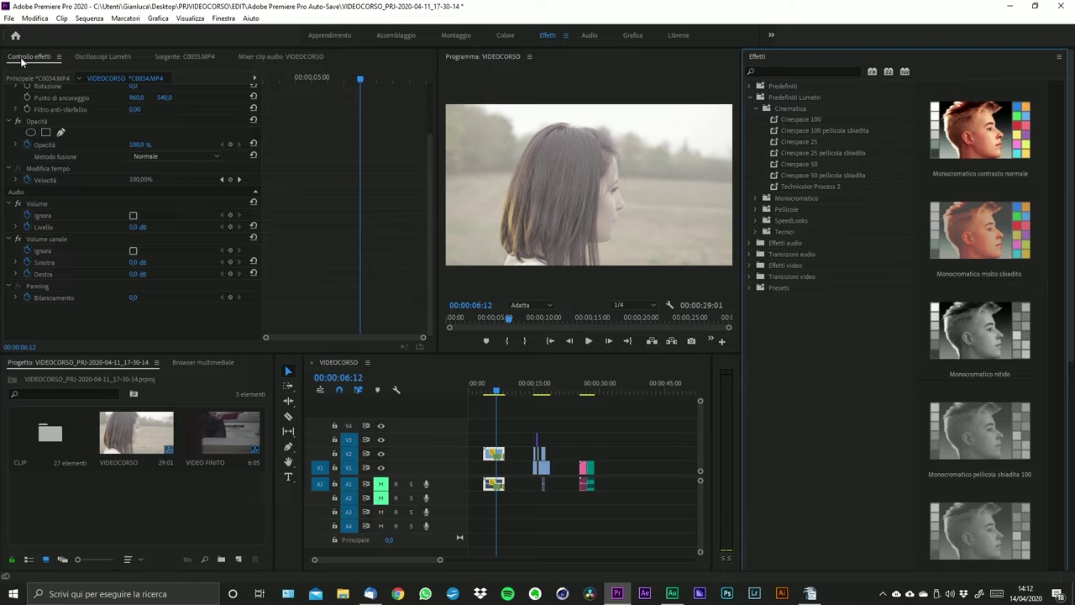
{"action": "left_click", "coordinate": [756, 220]}
{"action": "left_click", "coordinate": [756, 220]}
{"action": "left_click", "coordinate": [758, 107]}
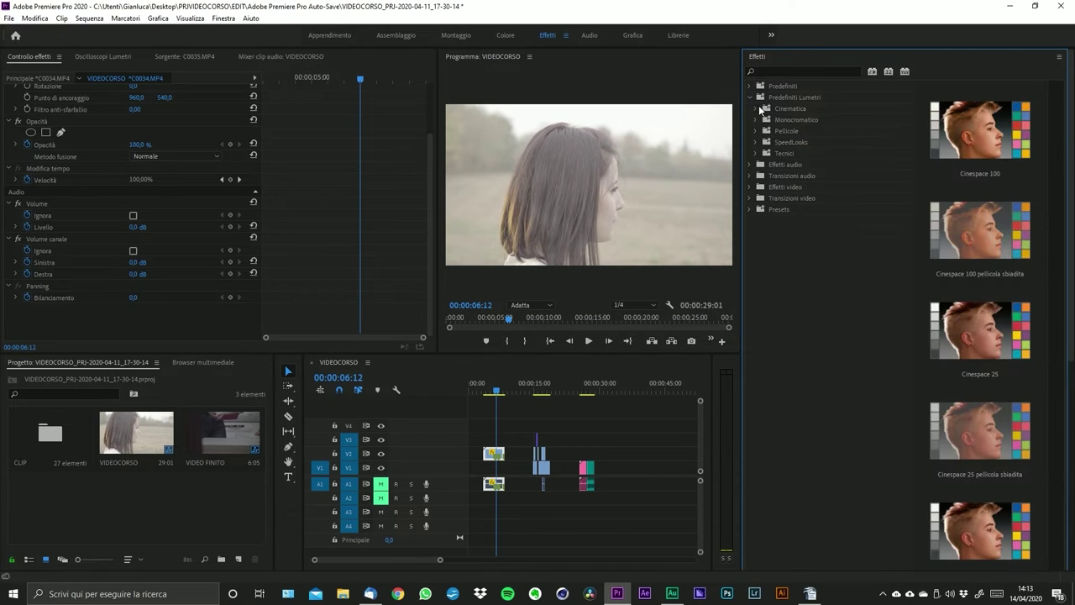
{"action": "left_click", "coordinate": [750, 97]}
{"action": "left_click", "coordinate": [750, 97]}
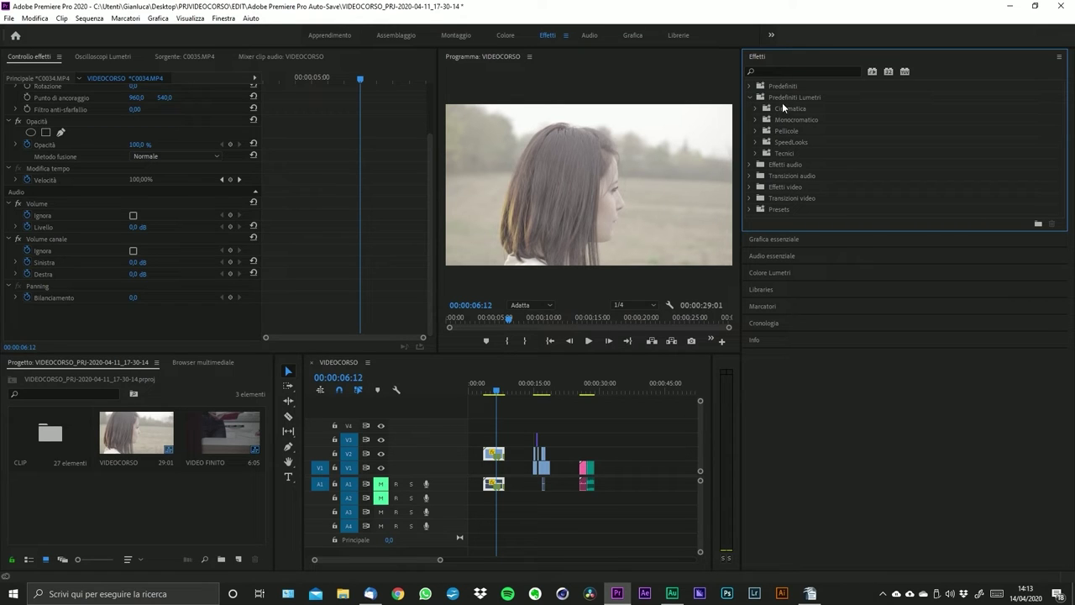
- Collapse Predefiniti Lumetri and expand Effetti audio to browse the audio effects list
{"action": "left_click", "coordinate": [750, 97]}
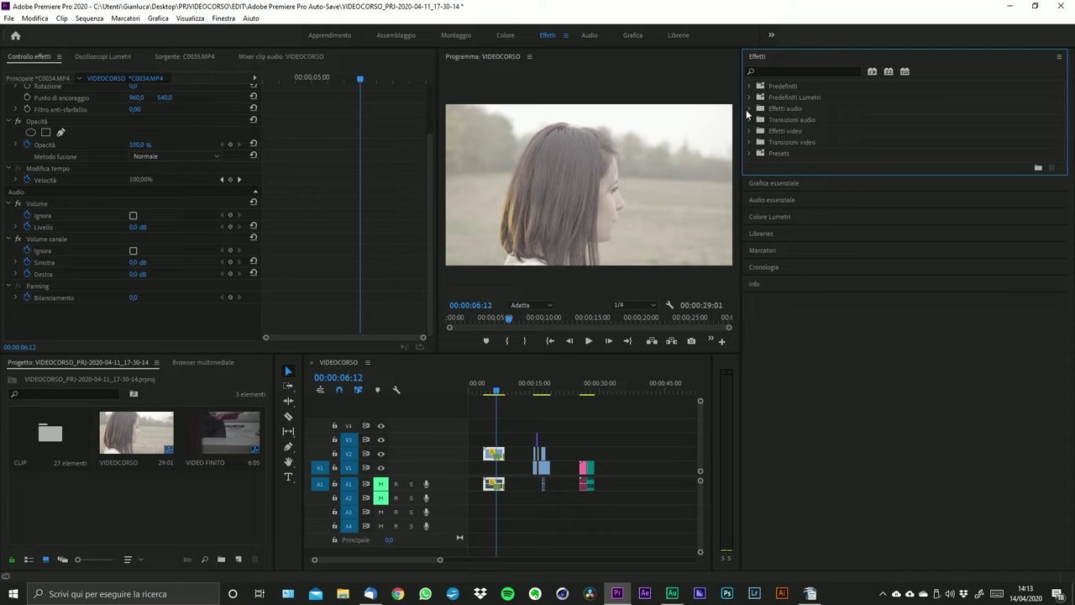
{"action": "left_click", "coordinate": [748, 109]}
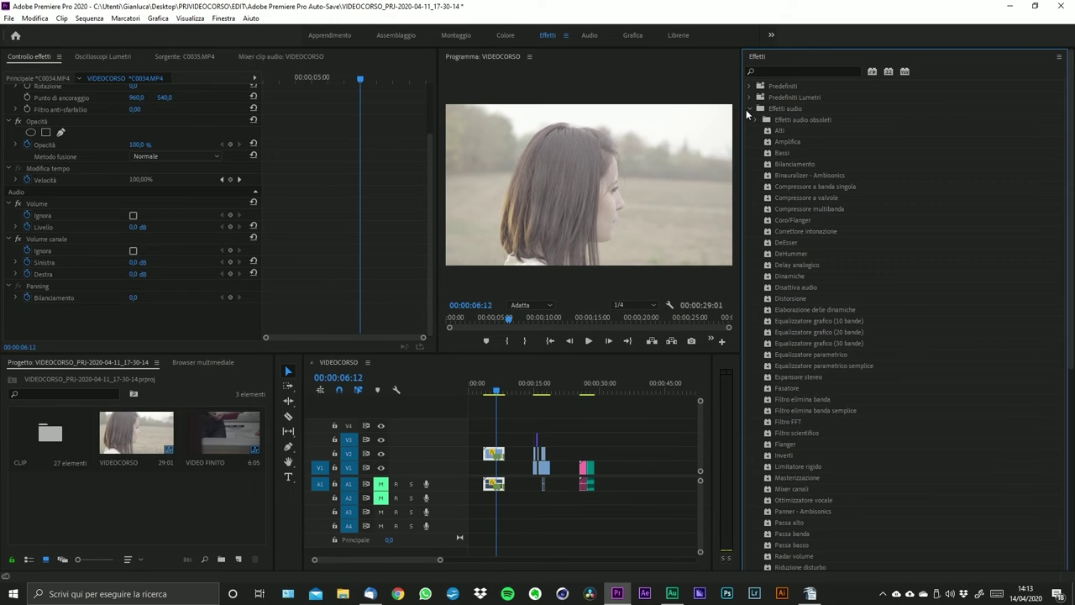
{"action": "scroll", "coordinate": [893, 277], "scroll_direction": "down", "scroll_amount": 10}
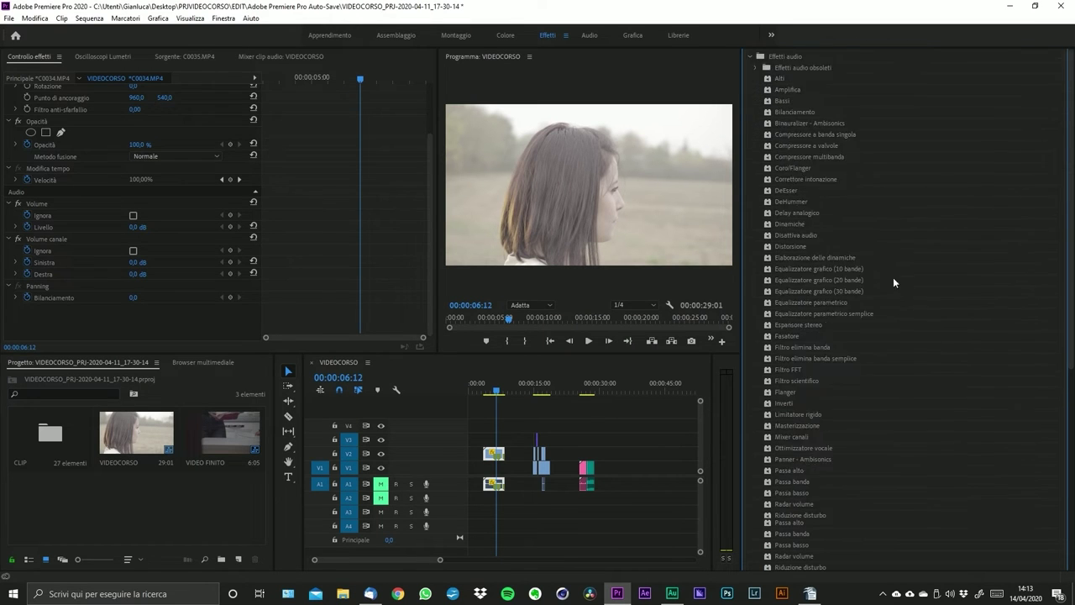
{"action": "scroll", "coordinate": [843, 375], "scroll_direction": "up", "scroll_amount": 5}
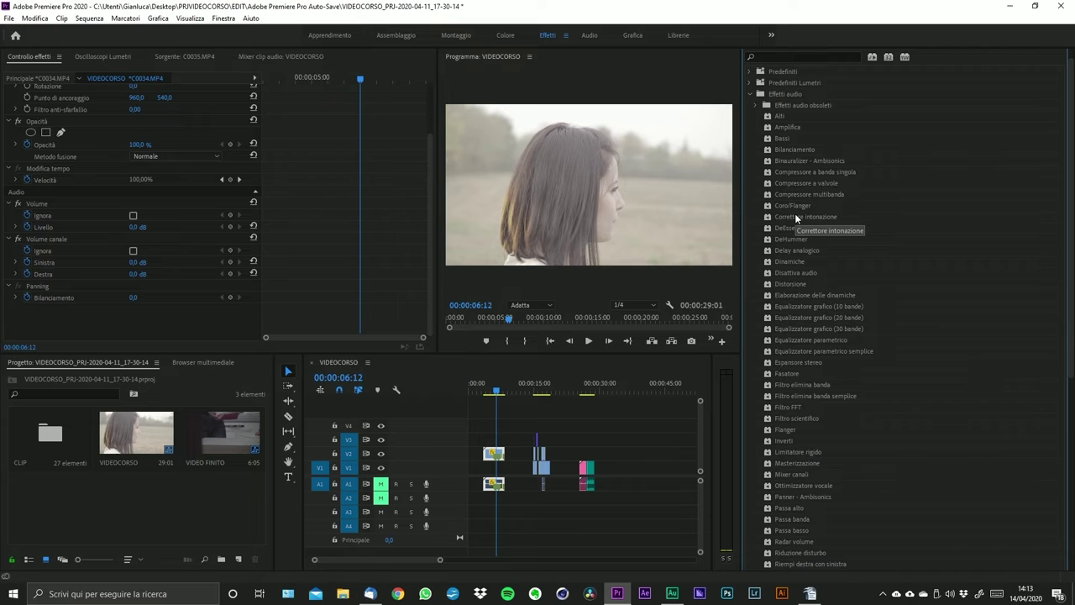
{"action": "scroll", "coordinate": [796, 236], "scroll_direction": "down", "scroll_amount": 5}
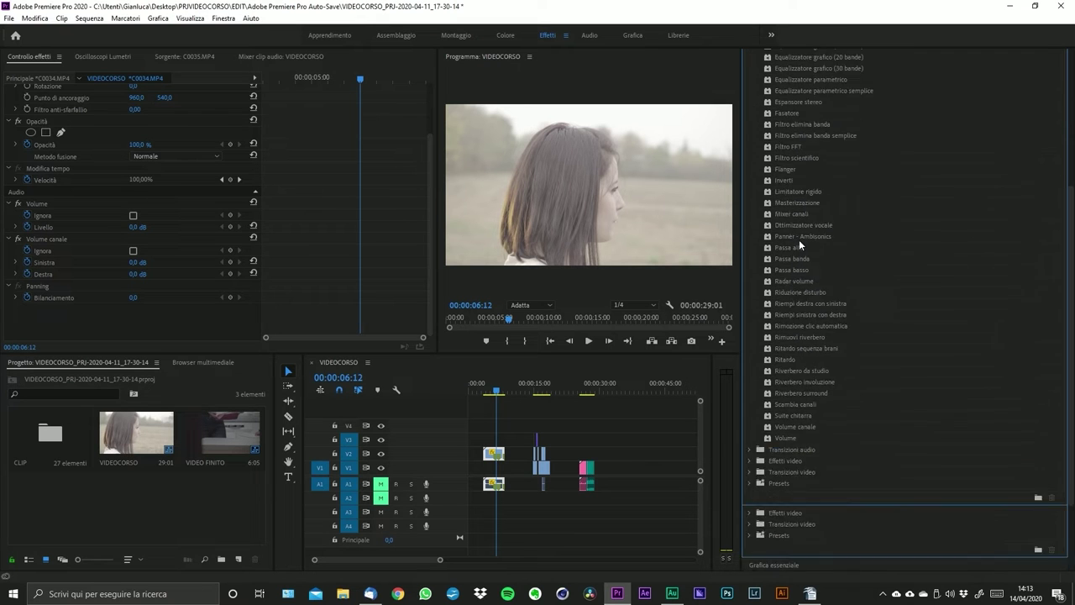
{"action": "scroll", "coordinate": [782, 155], "scroll_direction": "up", "scroll_amount": 2}
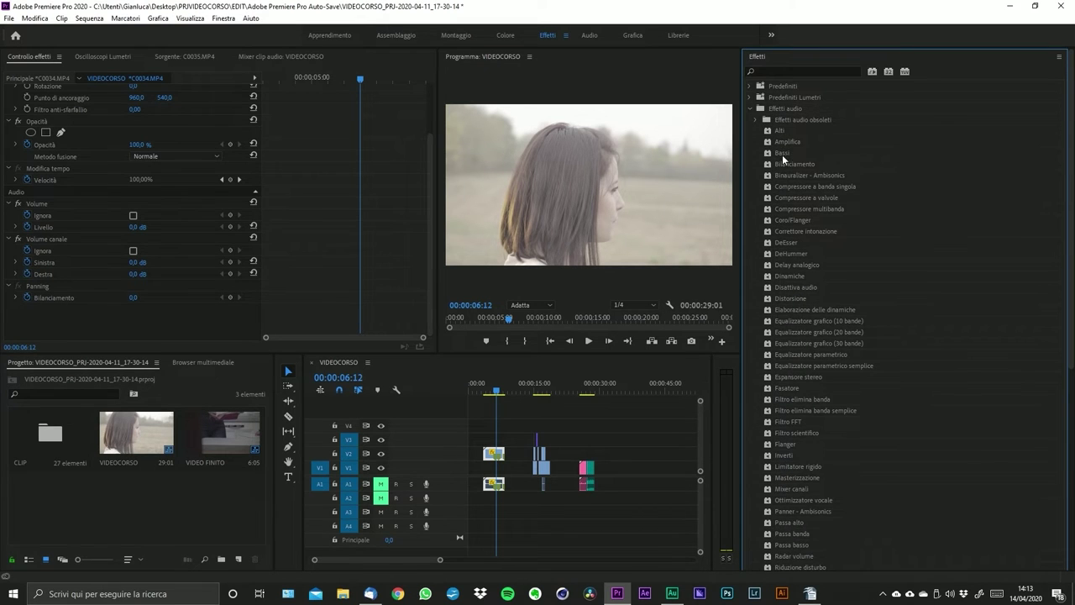
{"action": "scroll", "coordinate": [843, 295], "scroll_direction": "down", "scroll_amount": 5}
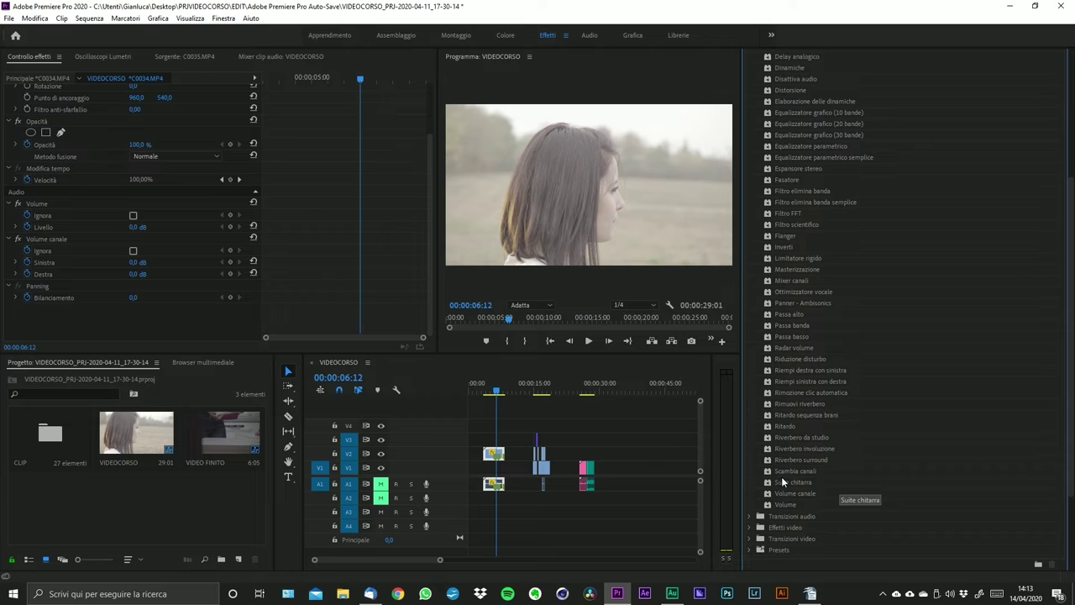
{"action": "scroll", "coordinate": [786, 374], "scroll_direction": "up", "scroll_amount": 4}
- Peek into Effetti audio obsoleti, close it again, and scroll through the audio effects
{"action": "left_click", "coordinate": [755, 119]}
{"action": "left_click", "coordinate": [754, 120]}
{"action": "scroll", "coordinate": [840, 239], "scroll_direction": "down", "scroll_amount": 5}
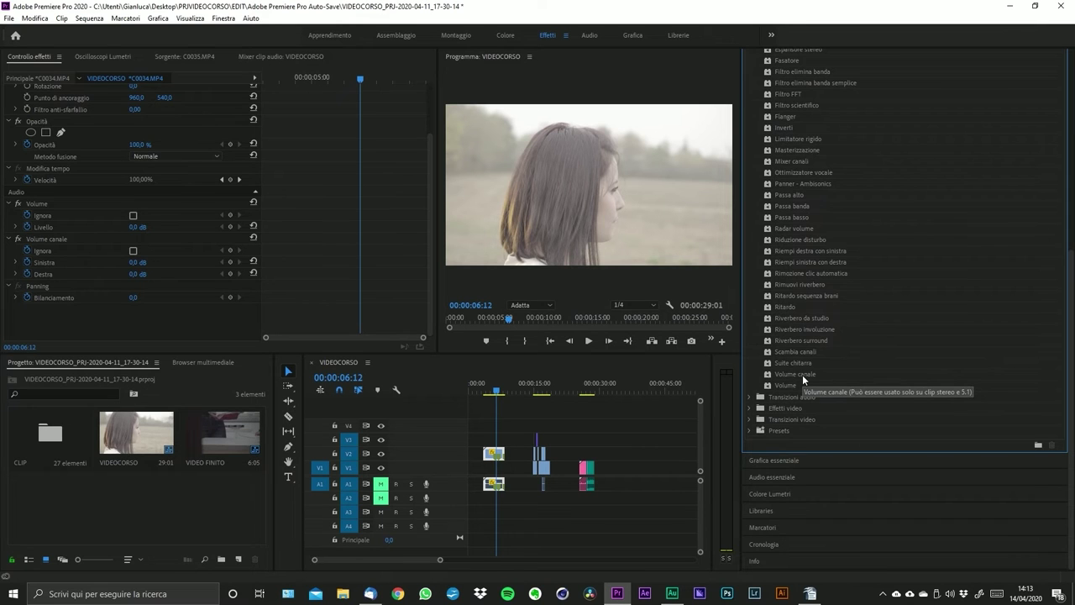
{"action": "scroll", "coordinate": [802, 375], "scroll_direction": "up", "scroll_amount": 5}
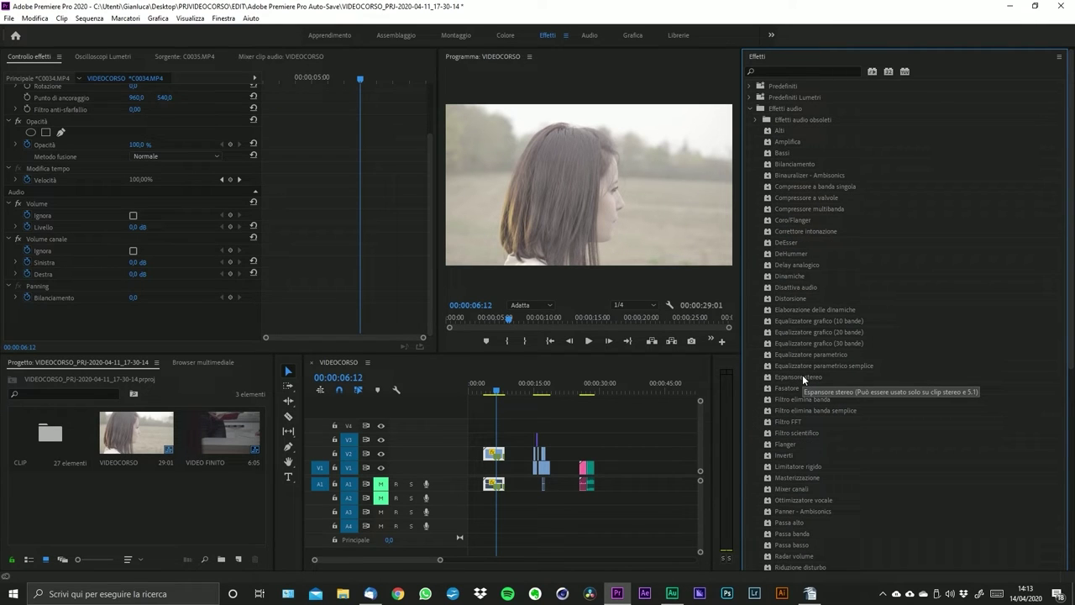
{"action": "scroll", "coordinate": [838, 375], "scroll_direction": "down", "scroll_amount": 5}
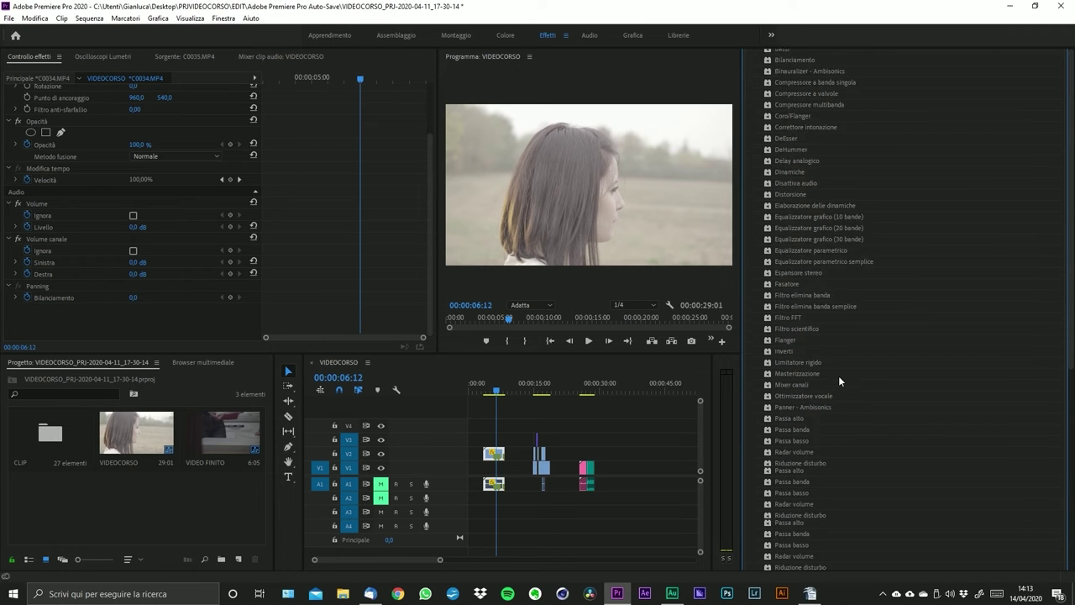
{"action": "scroll", "coordinate": [838, 375], "scroll_direction": "up", "scroll_amount": 5}
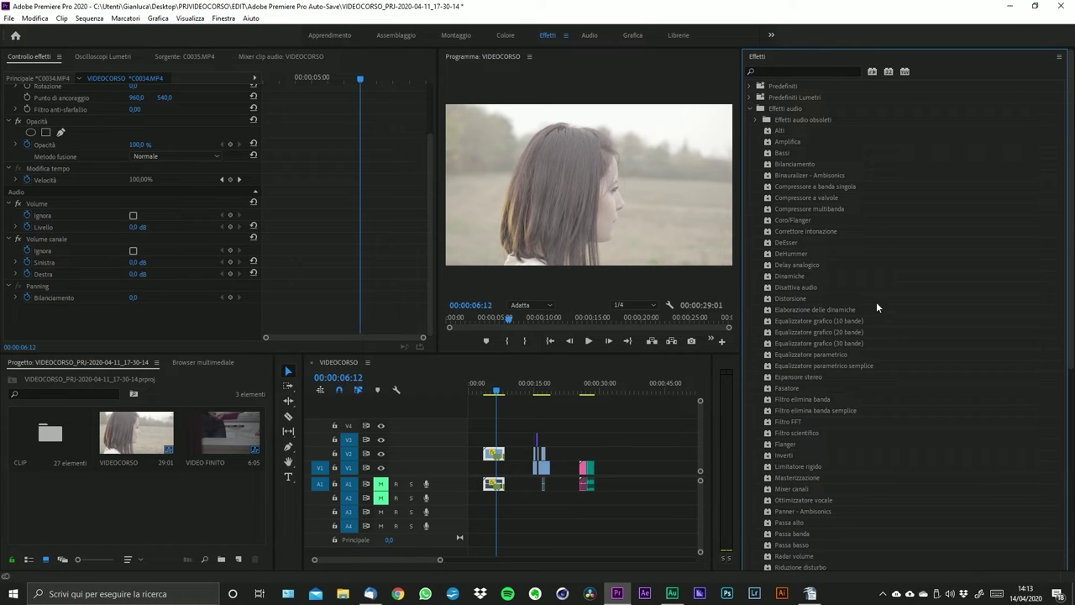
- Apply Equalizzatore grafico (10 bande) to C0034's audio and open its Modifica editor
{"action": "left_click_drag", "start_coordinate": [808, 321], "coordinate": [497, 484]}
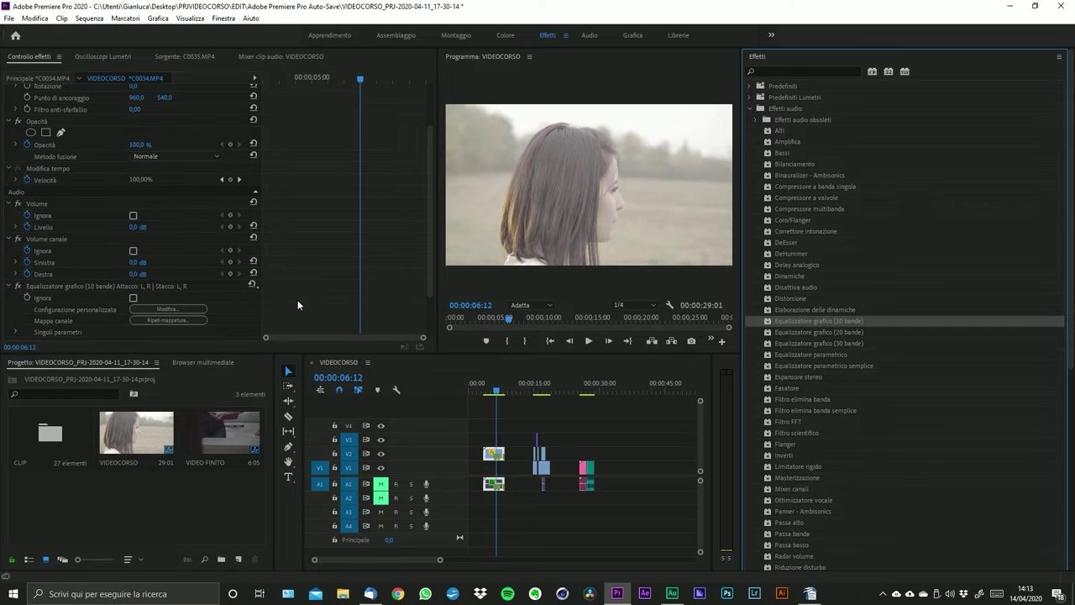
{"action": "scroll", "coordinate": [297, 300], "scroll_direction": "down", "scroll_amount": 1}
{"action": "scroll", "coordinate": [165, 314], "scroll_direction": "down", "scroll_amount": 1}
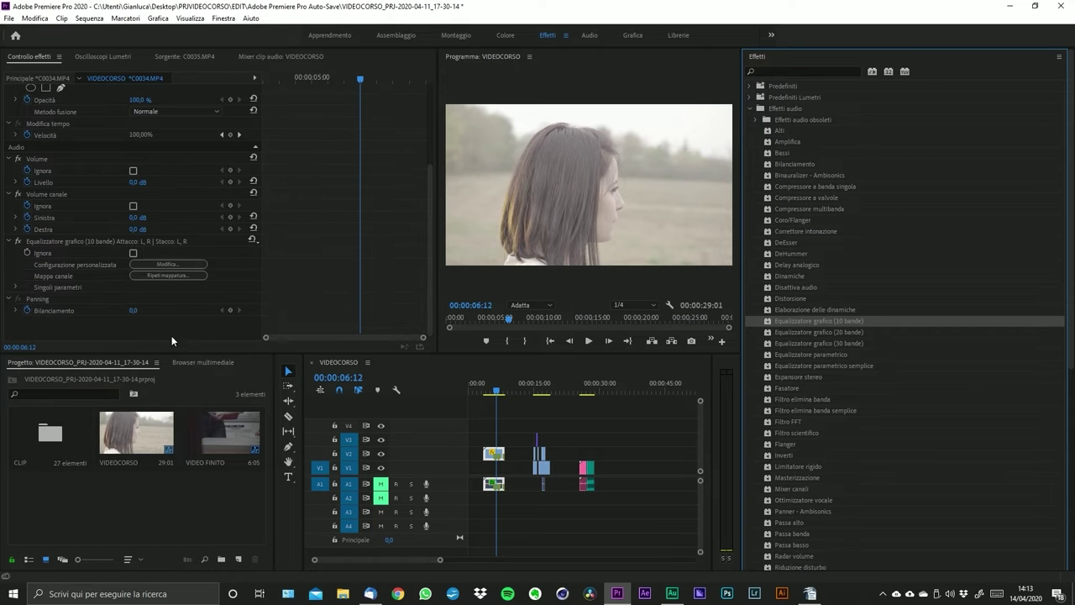
{"action": "left_click", "coordinate": [86, 240]}
{"action": "left_click", "coordinate": [167, 265]}
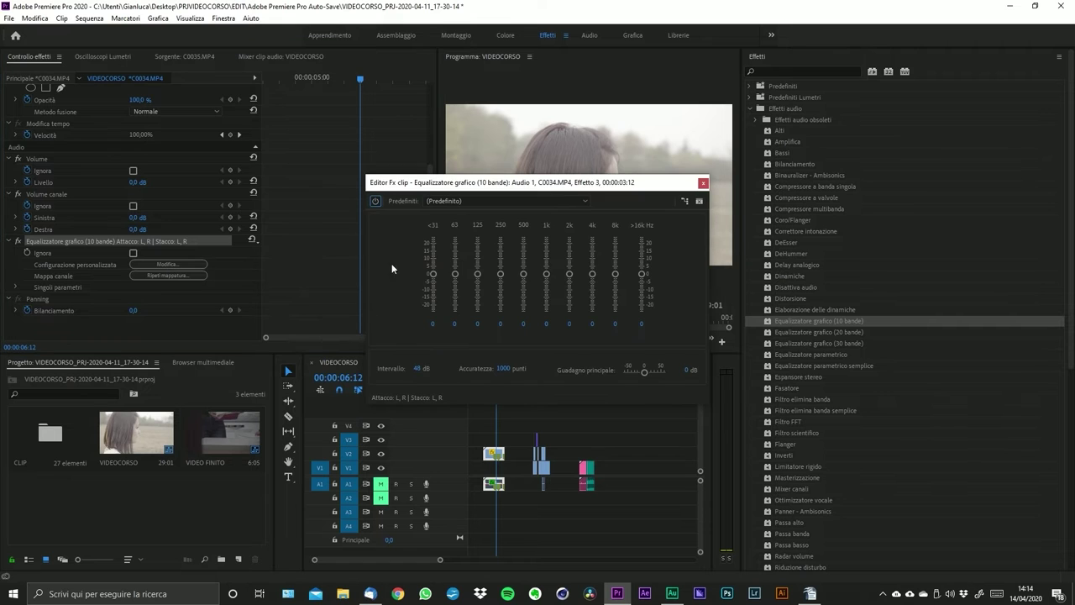
- Move the Editor Fx clip window aside and close it with every band left at 0
{"action": "left_click_drag", "start_coordinate": [570, 185], "coordinate": [374, 99]}
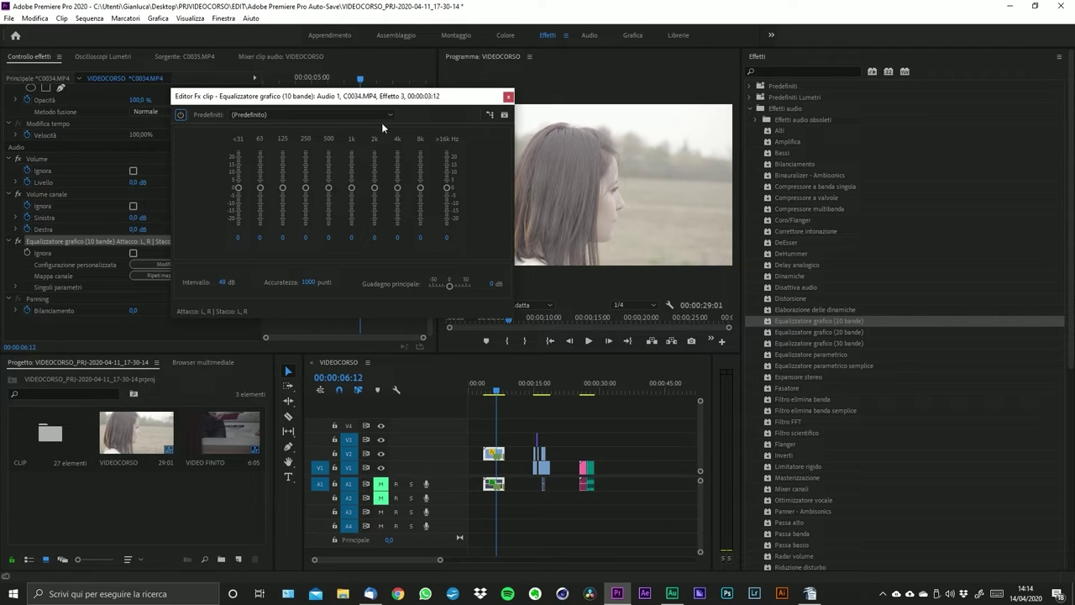
{"action": "left_click", "coordinate": [508, 95]}
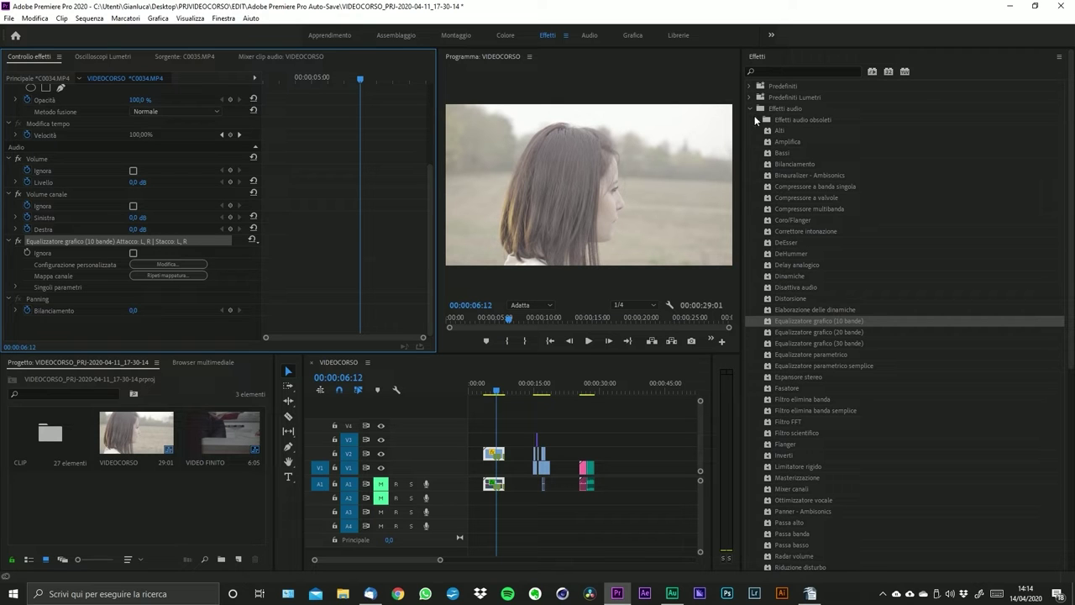
- Browse the audio folders, including the three Dissolvenza incrociata audio transitions, then collapse them
{"action": "scroll", "coordinate": [873, 294], "scroll_direction": "down", "scroll_amount": 5}
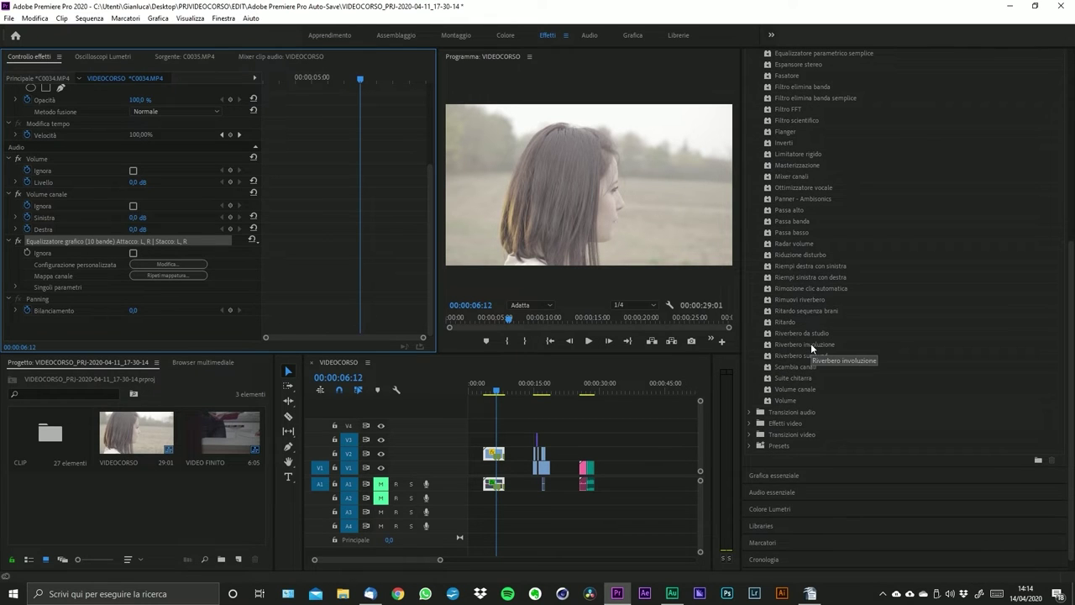
{"action": "scroll", "coordinate": [811, 343], "scroll_direction": "up", "scroll_amount": 6}
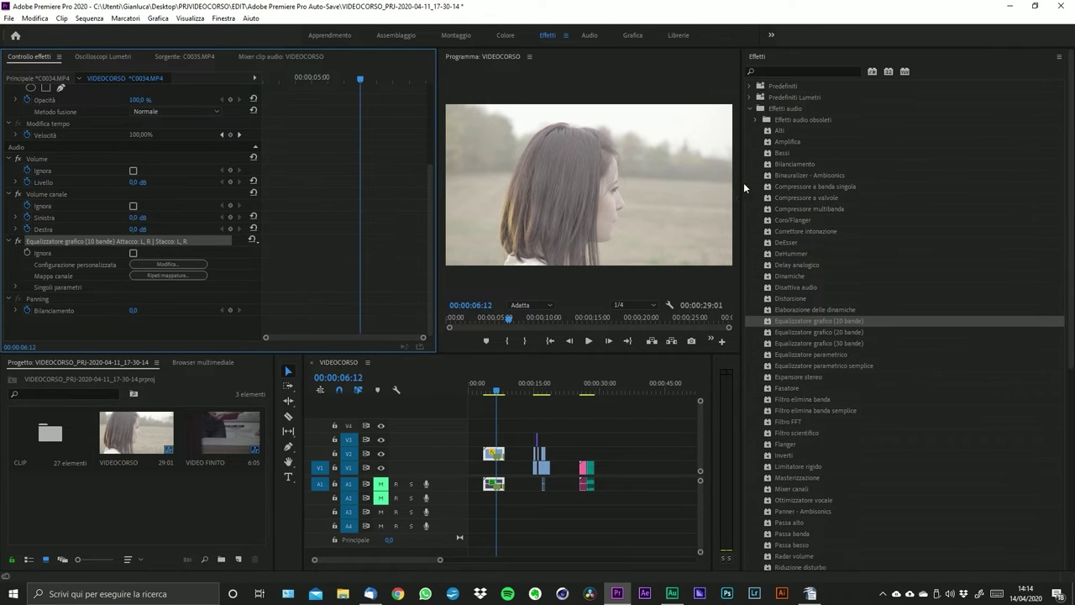
{"action": "left_click", "coordinate": [754, 119]}
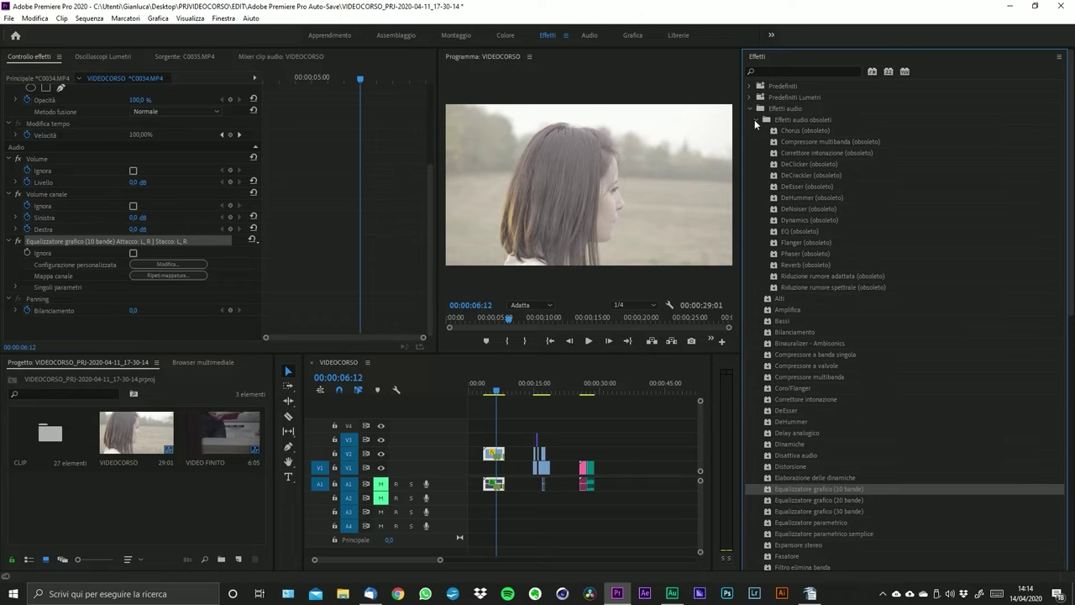
{"action": "left_click", "coordinate": [754, 119]}
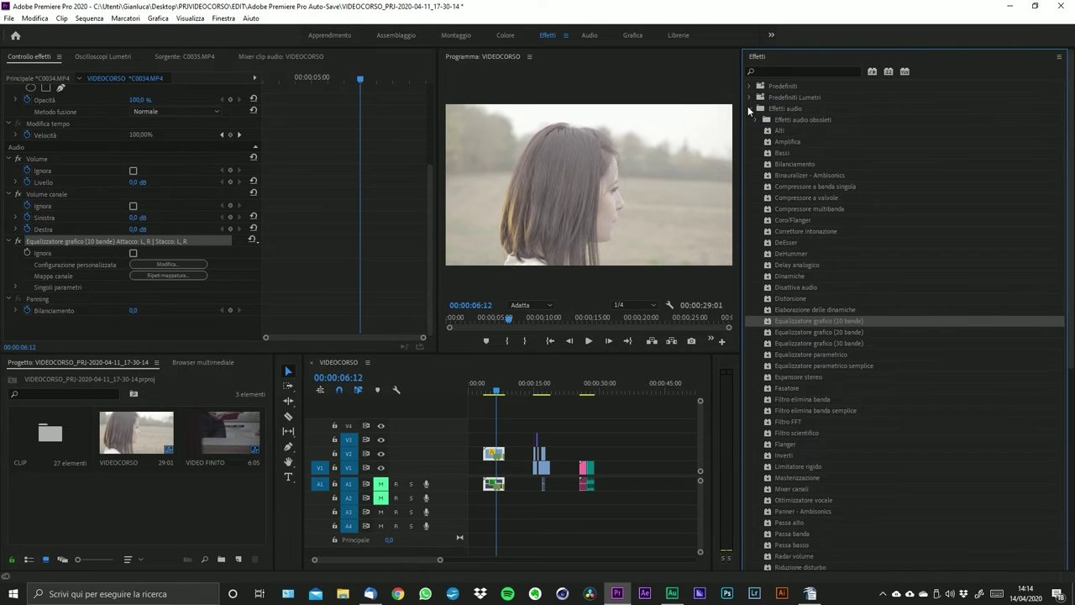
{"action": "left_click", "coordinate": [749, 108]}
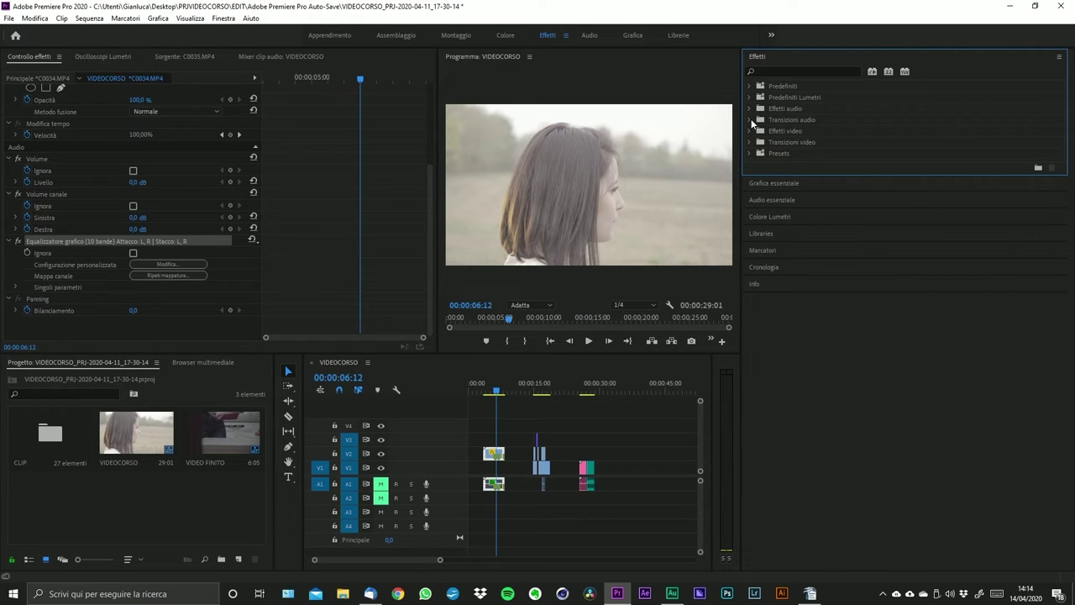
{"action": "left_click", "coordinate": [750, 121]}
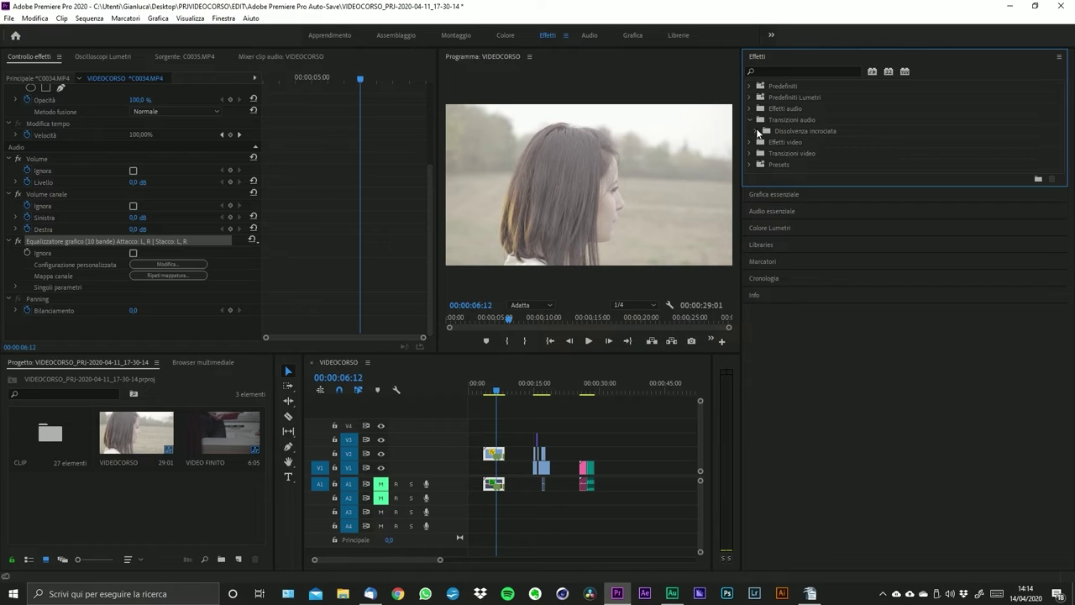
{"action": "left_click", "coordinate": [757, 131]}
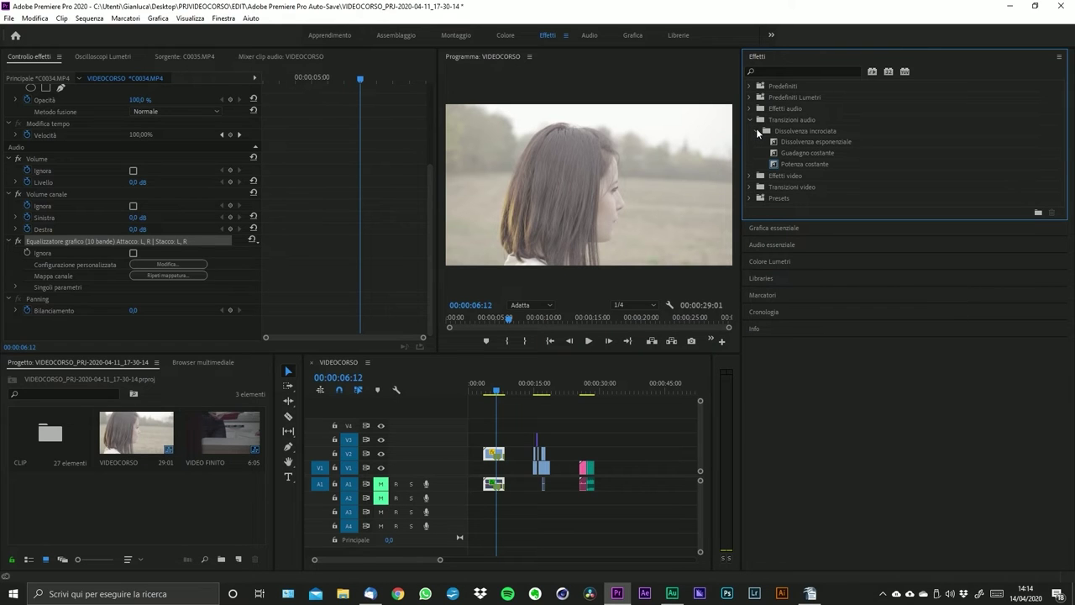
{"action": "left_click", "coordinate": [748, 121]}
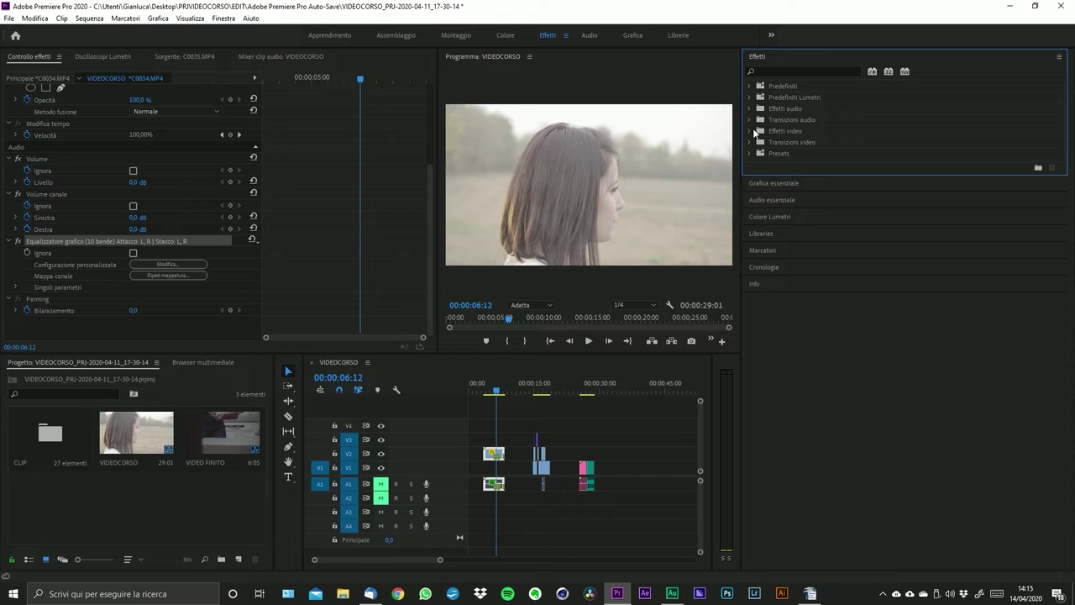
- Expand Effetti video, scroll its categories, and open the Canale category
{"action": "left_click", "coordinate": [750, 131]}
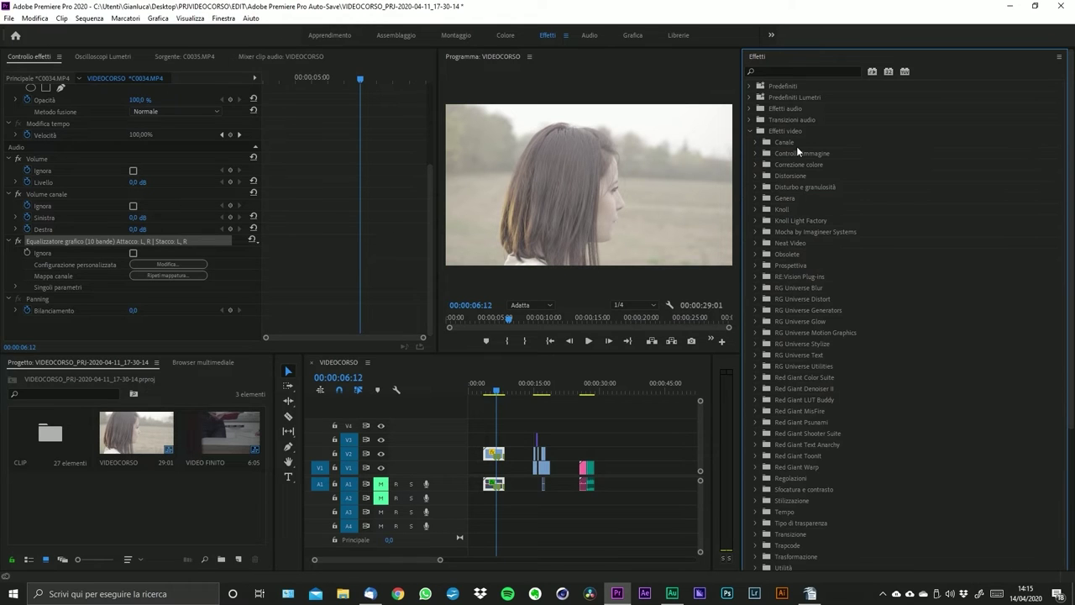
{"action": "scroll", "coordinate": [797, 146], "scroll_direction": "down", "scroll_amount": 5}
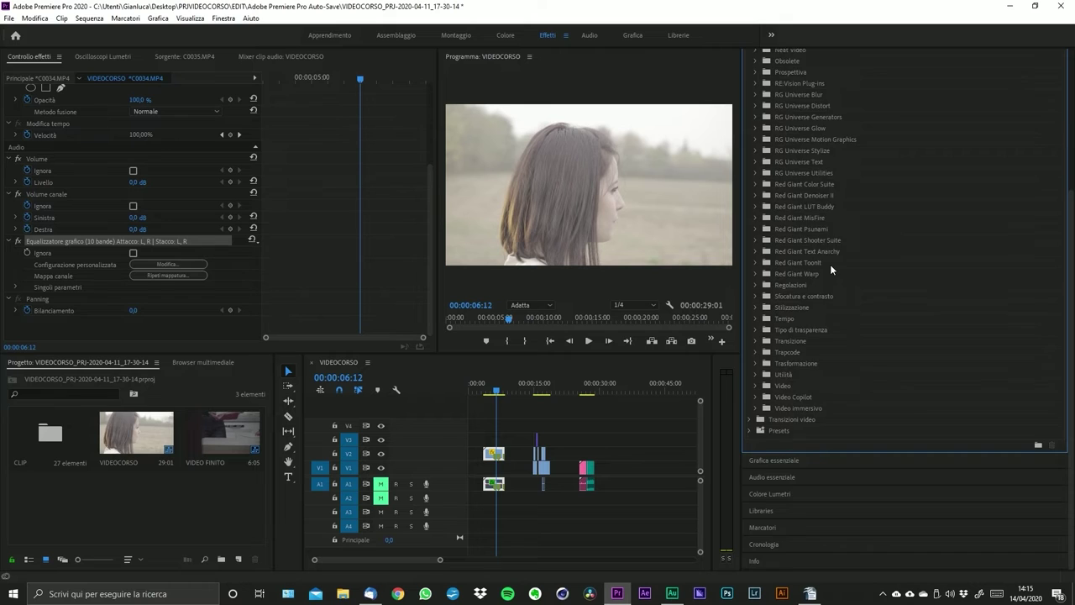
{"action": "scroll", "coordinate": [830, 263], "scroll_direction": "up", "scroll_amount": 5}
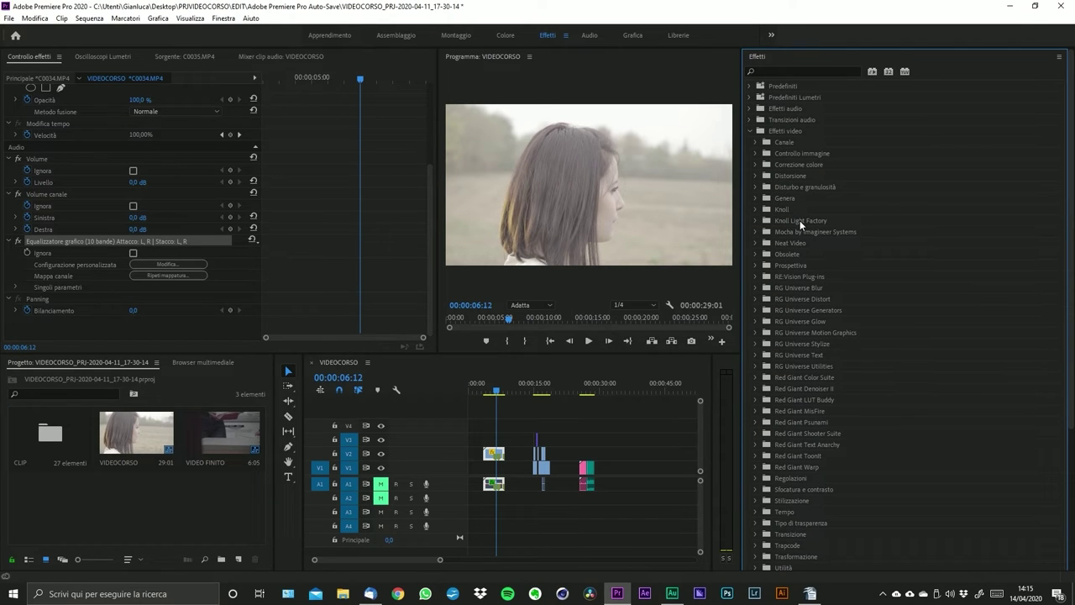
{"action": "scroll", "coordinate": [800, 220], "scroll_direction": "down", "scroll_amount": 5}
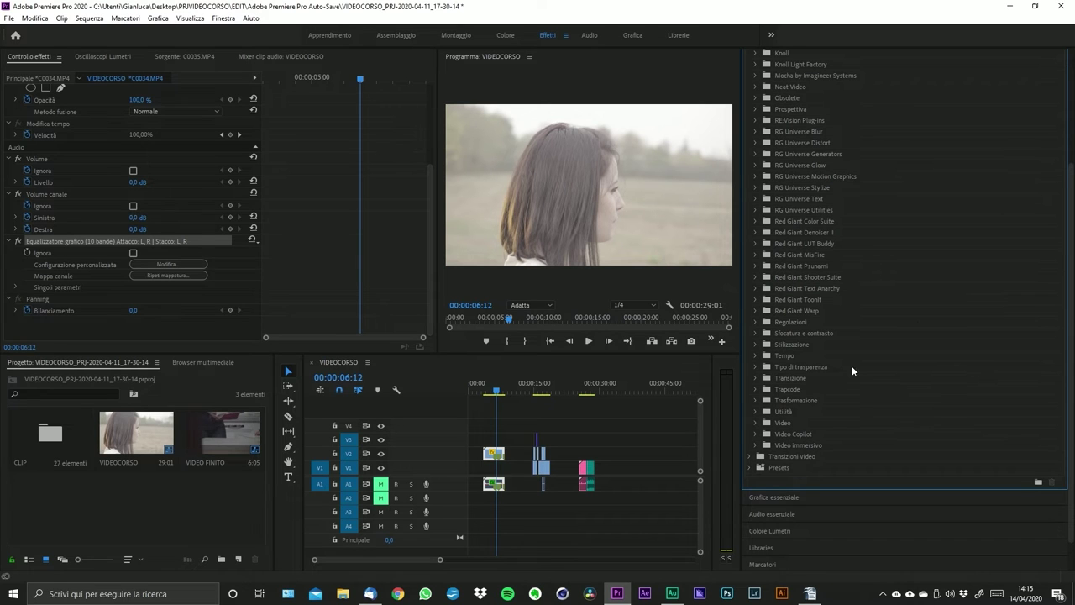
{"action": "scroll", "coordinate": [806, 282], "scroll_direction": "up", "scroll_amount": 5}
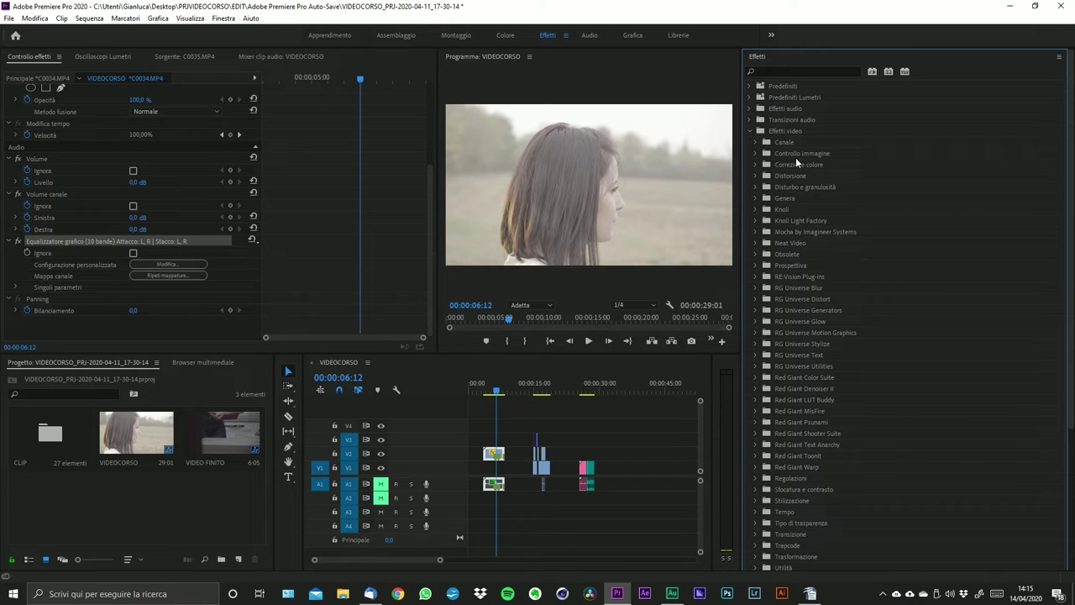
{"action": "scroll", "coordinate": [790, 251], "scroll_direction": "down", "scroll_amount": 2}
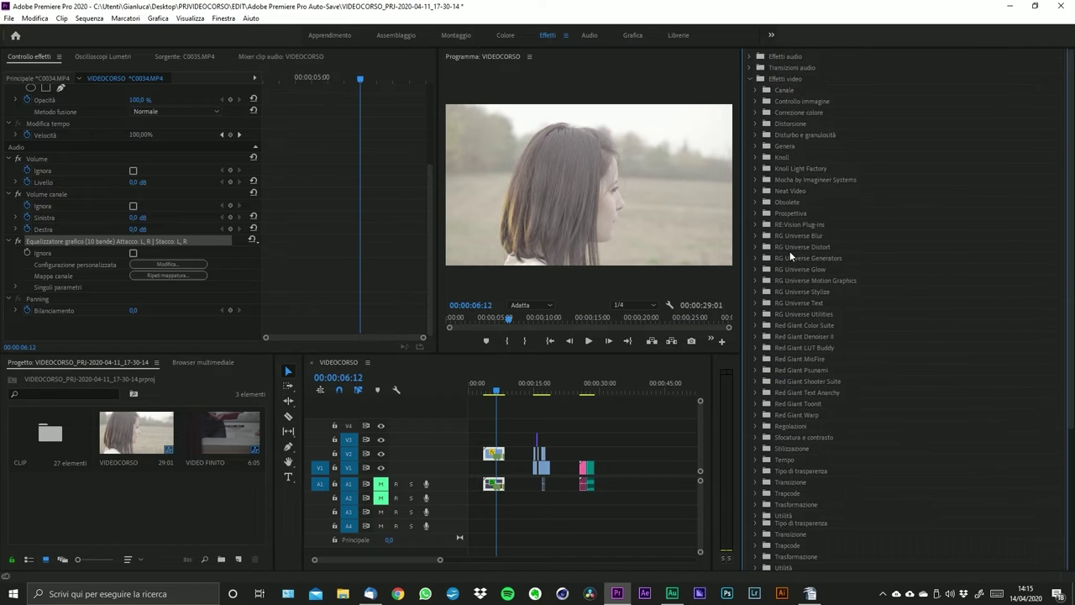
{"action": "scroll", "coordinate": [807, 273], "scroll_direction": "down", "scroll_amount": 4}
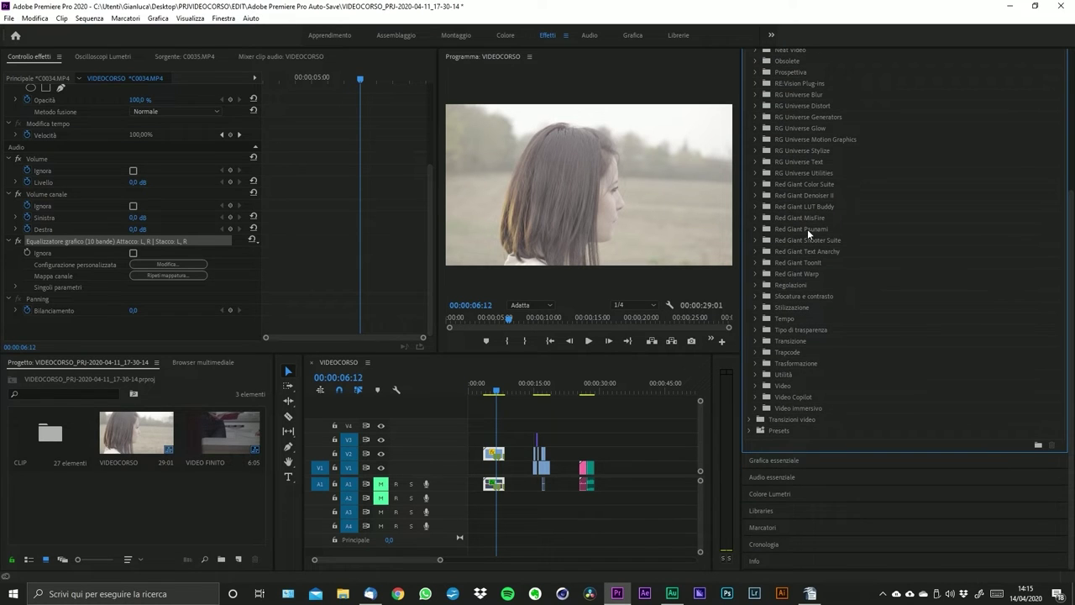
{"action": "scroll", "coordinate": [807, 228], "scroll_direction": "up", "scroll_amount": 6}
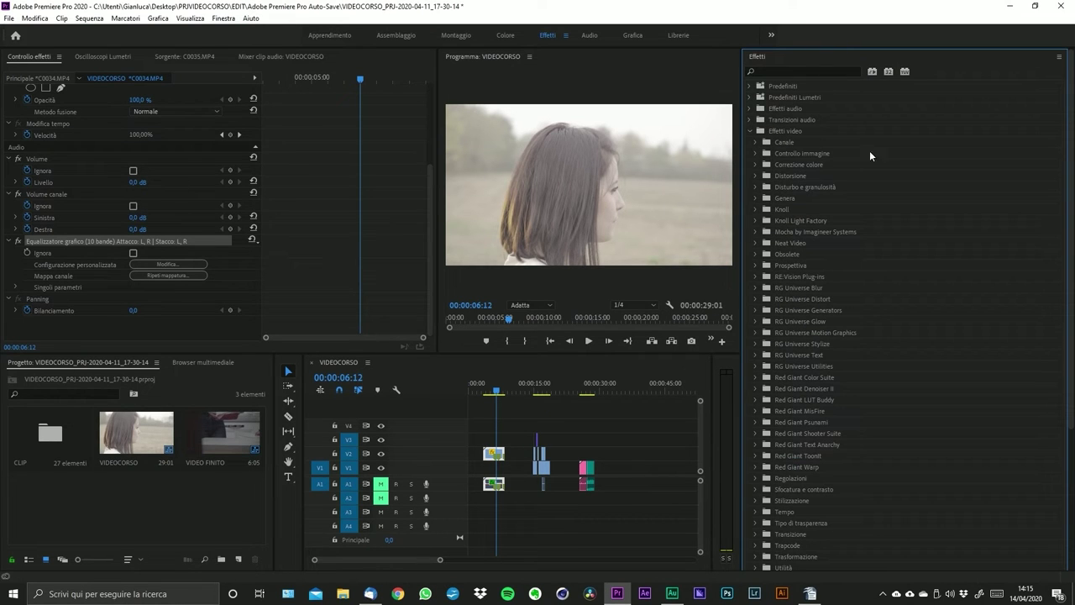
{"action": "left_click", "coordinate": [755, 143]}
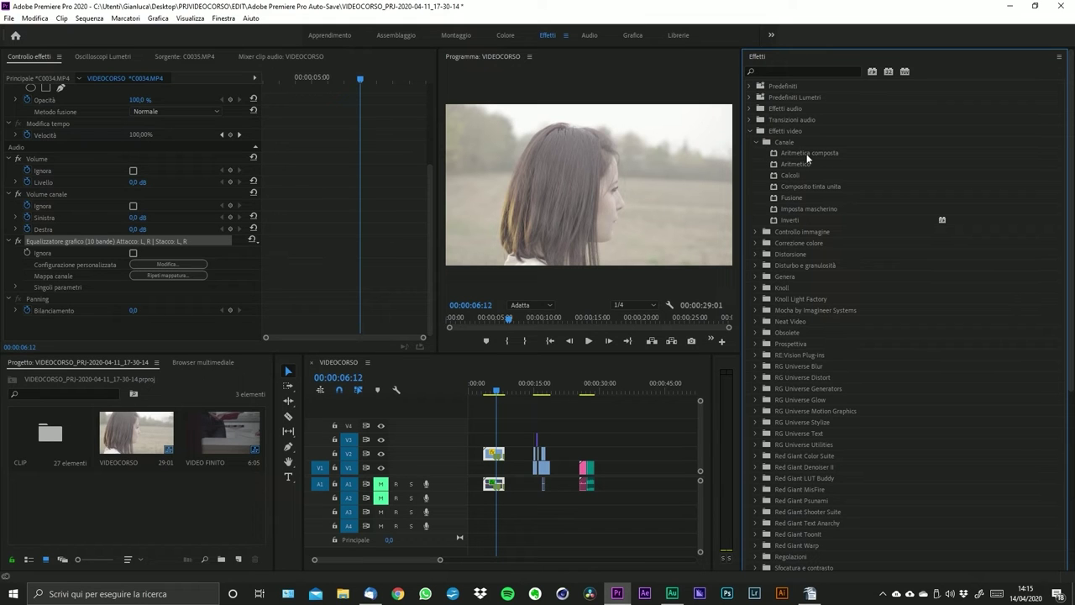
- Undo the Equalizzatore grafico effect and browse the Canale and Controllo immagine categories
{"action": "key", "text": "ctrl+z"}
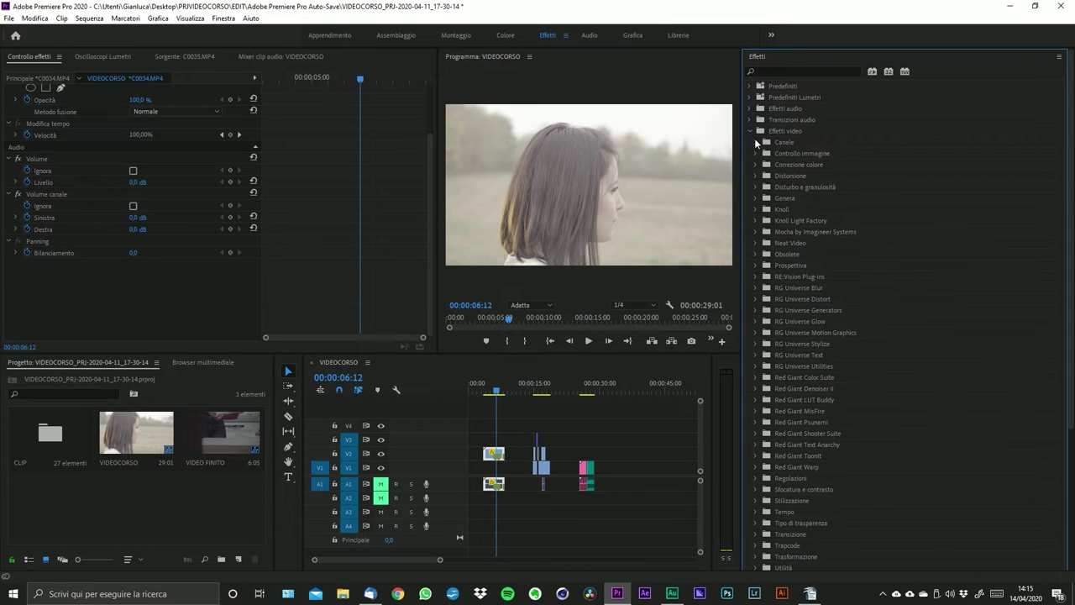
{"action": "left_click", "coordinate": [755, 142]}
{"action": "left_click", "coordinate": [755, 154]}
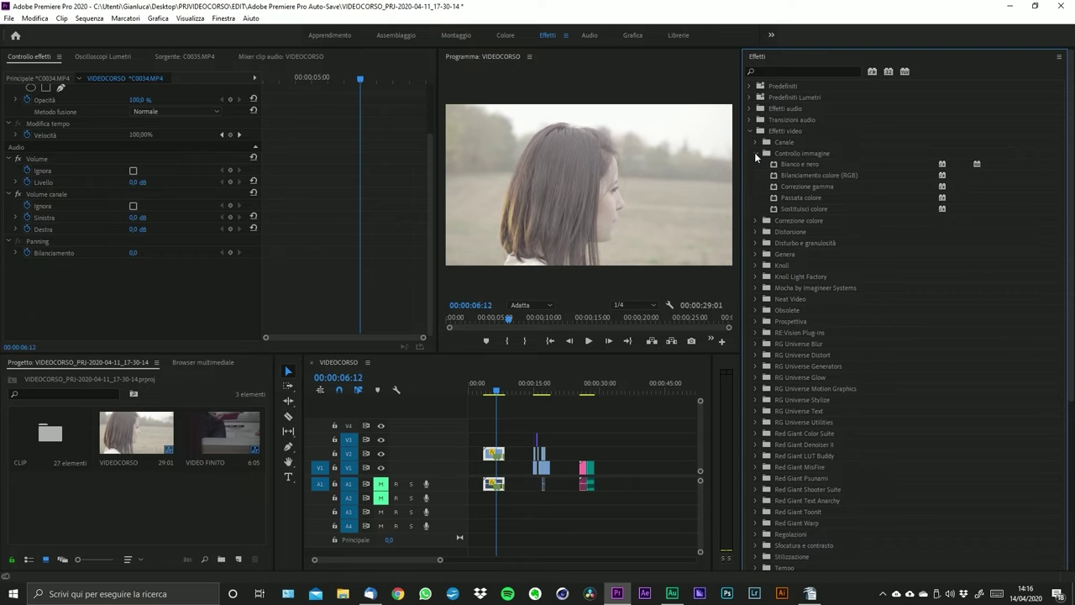
{"action": "left_click", "coordinate": [754, 152]}
- Browse Correzione colore, then leave the Distorsione category expanded
{"action": "left_click", "coordinate": [754, 163]}
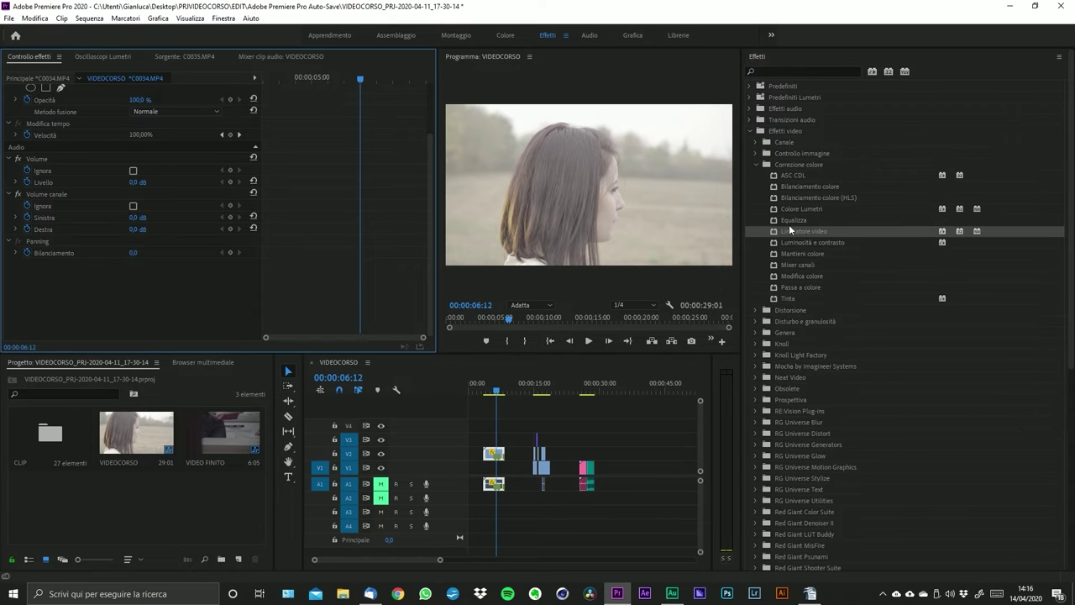
{"action": "left_click", "coordinate": [756, 164]}
{"action": "left_click", "coordinate": [757, 164]}
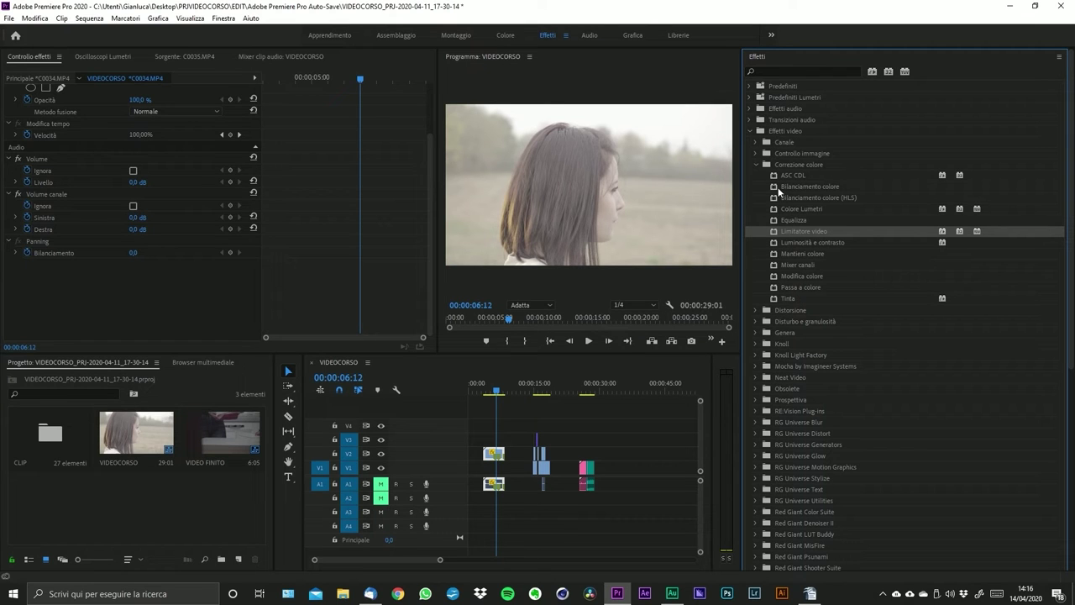
{"action": "left_click", "coordinate": [758, 164]}
{"action": "left_click", "coordinate": [756, 176]}
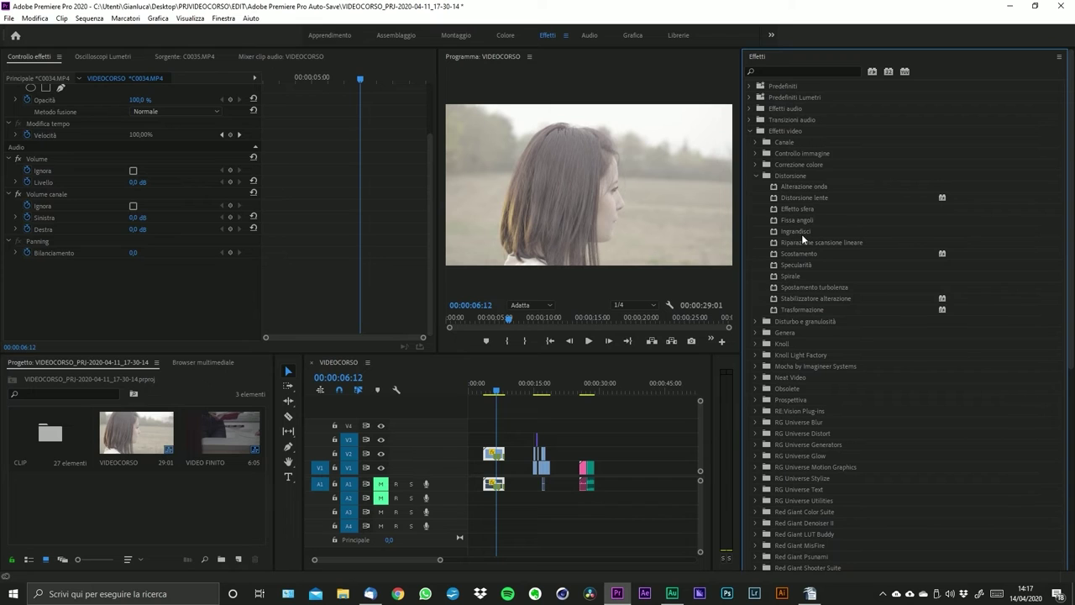
{"action": "left_click", "coordinate": [752, 175]}
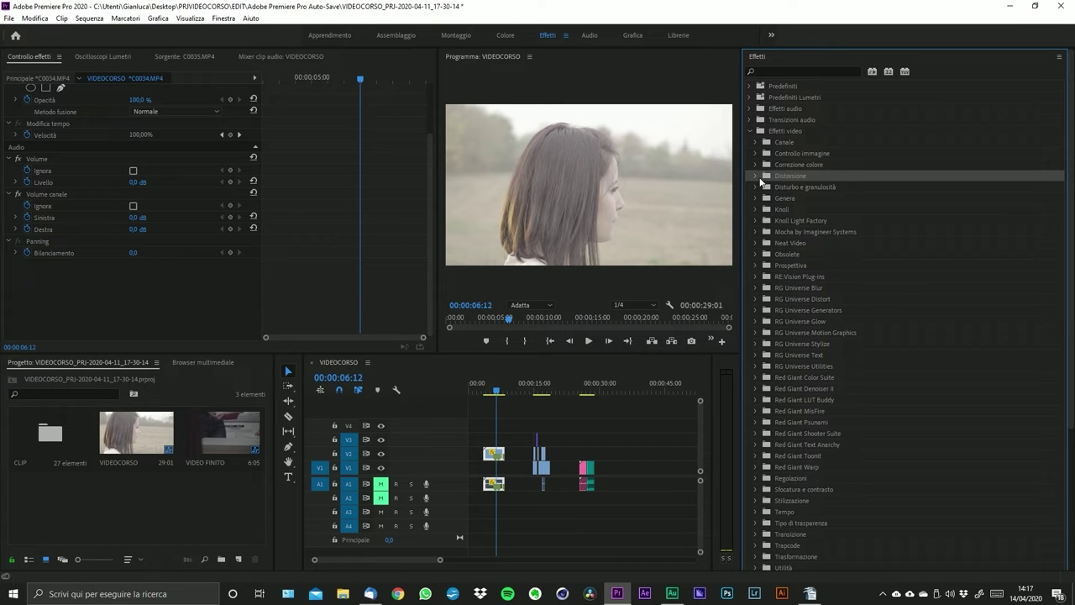
{"action": "left_click", "coordinate": [754, 175]}
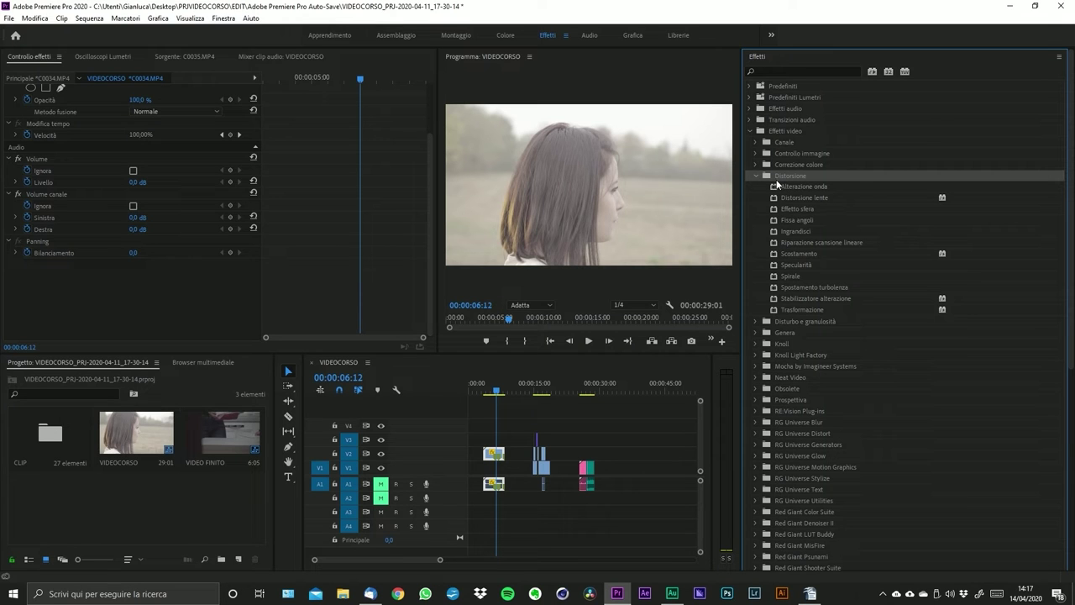
- Zoom the timeline and select the Stabilizzatore alterazione effect
{"action": "left_click_drag", "start_coordinate": [441, 561], "coordinate": [412, 560]}
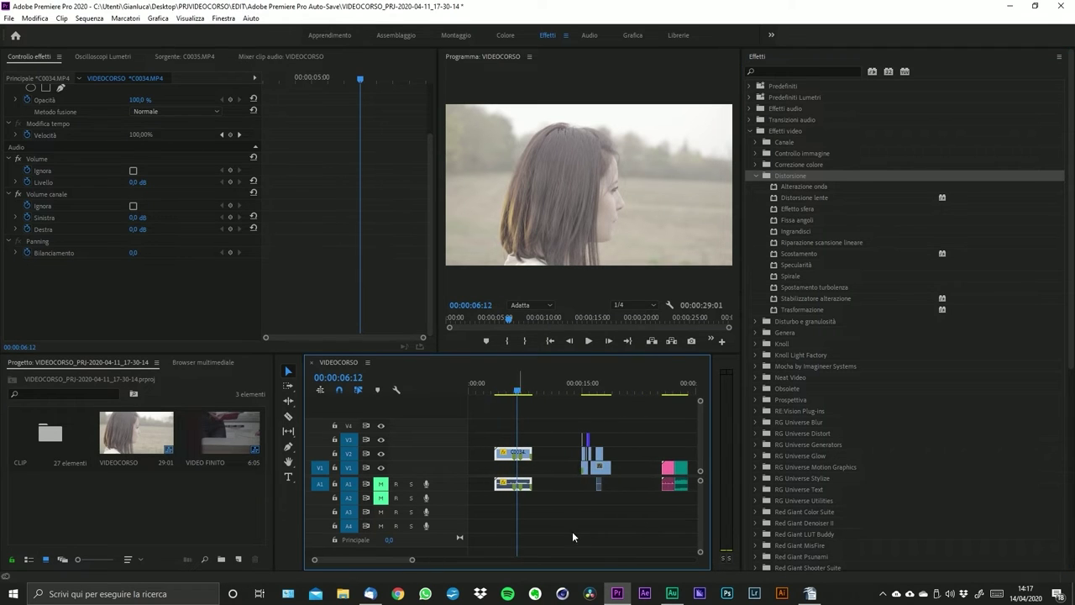
{"action": "left_click", "coordinate": [843, 300]}
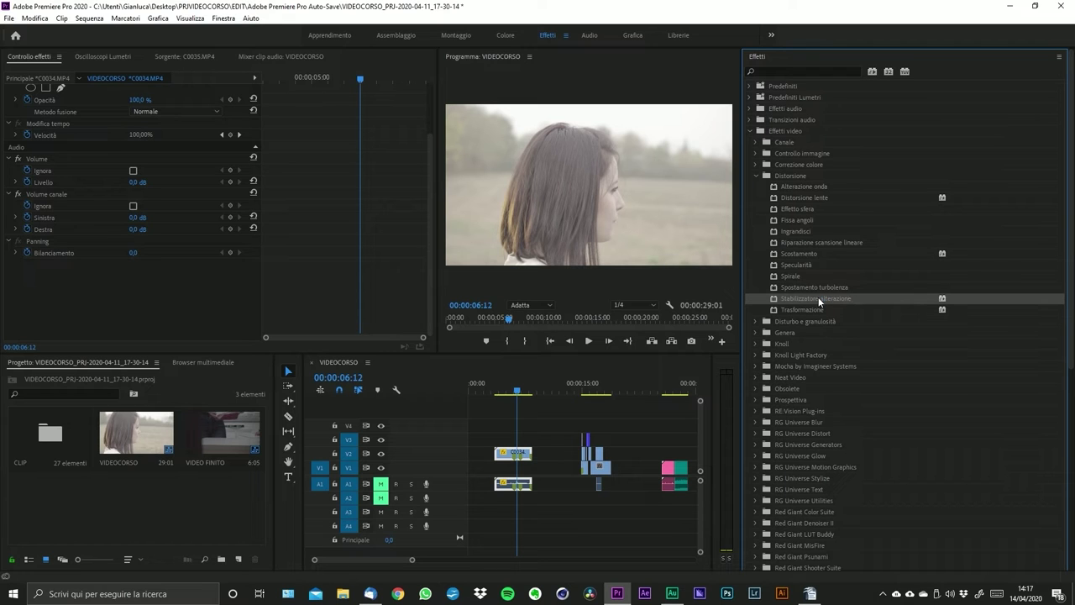
{"action": "left_click_drag", "start_coordinate": [410, 561], "coordinate": [393, 562]}
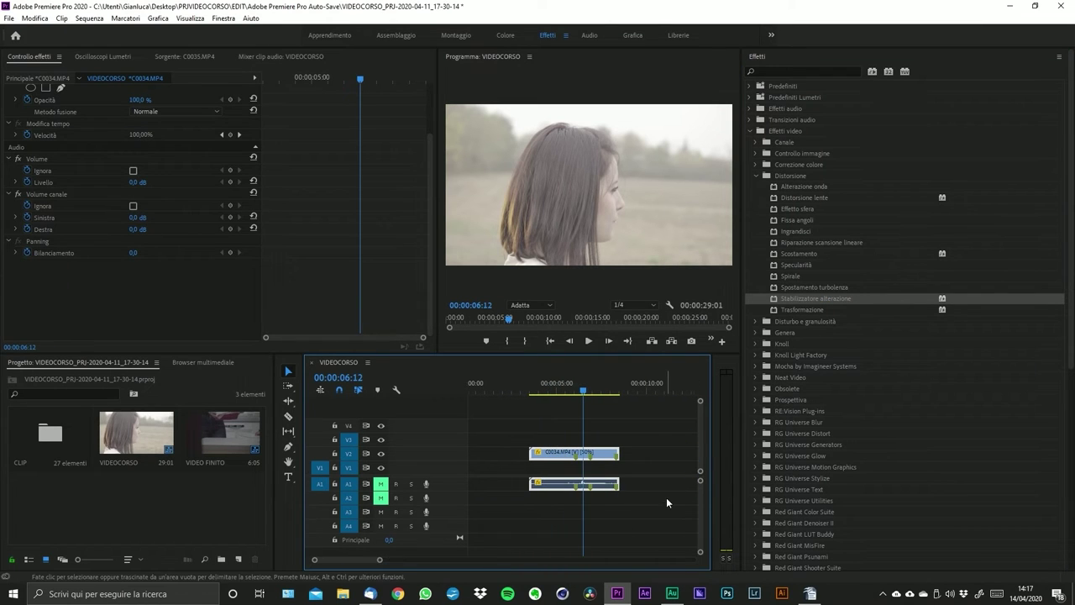
{"action": "scroll", "coordinate": [666, 502], "scroll_direction": "down", "scroll_amount": 2}
- Drag Stabilizzatore alterazione onto C0034 on V2, then undo twice after the speed-conflict error
{"action": "left_click_drag", "start_coordinate": [804, 299], "coordinate": [555, 454]}
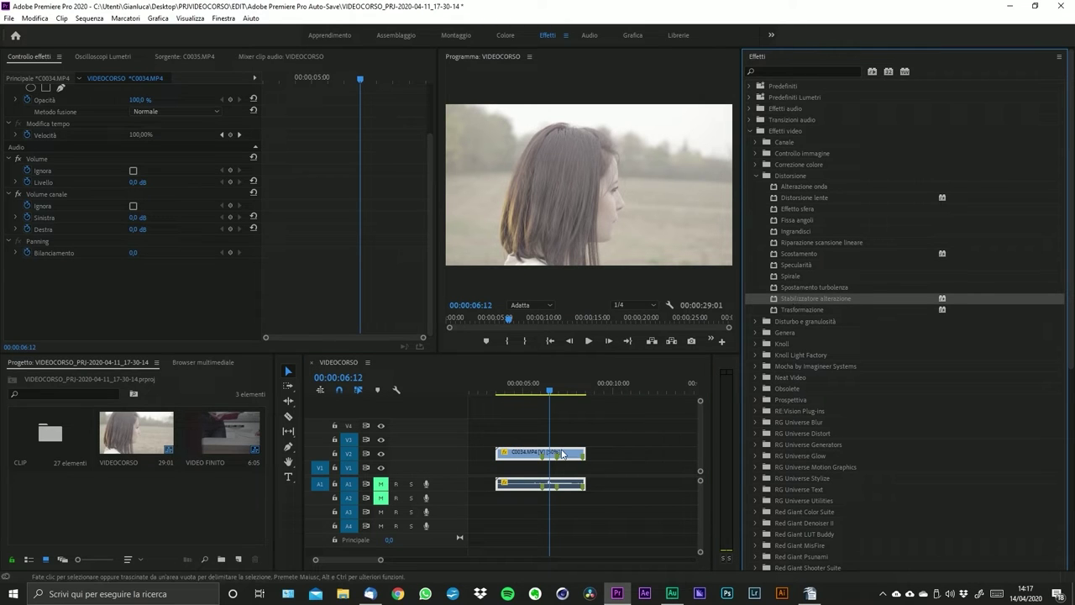
{"action": "mouse_move", "coordinate": [382, 563]}
{"action": "left_mouse_down"}
{"action": "mouse_move", "coordinate": [346, 563]}
{"action": "mouse_move", "coordinate": [386, 563]}
{"action": "left_mouse_up"}
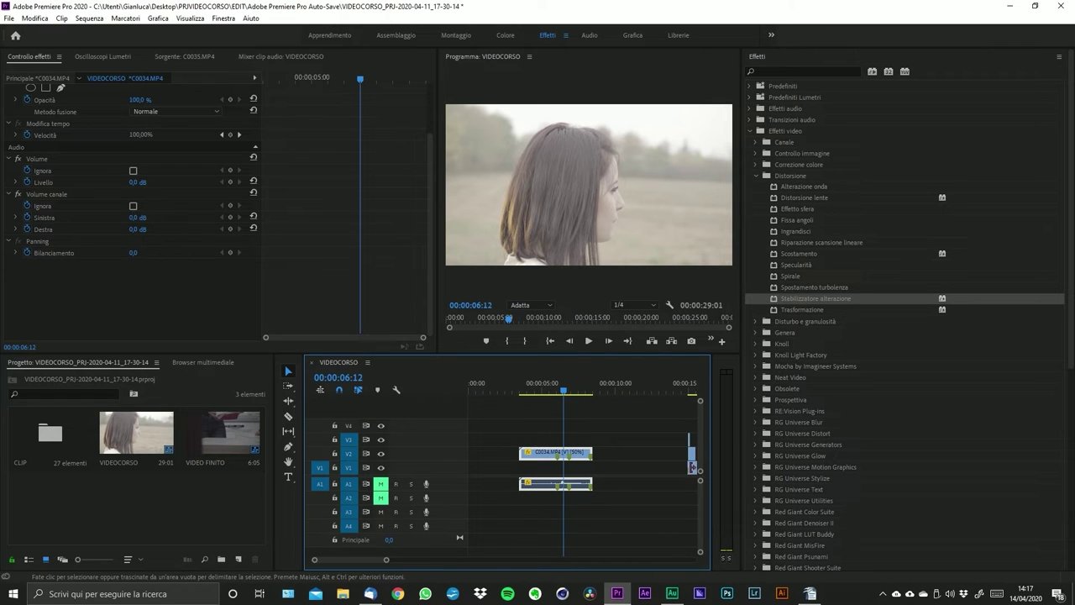
{"action": "left_click_drag", "start_coordinate": [806, 297], "coordinate": [561, 454]}
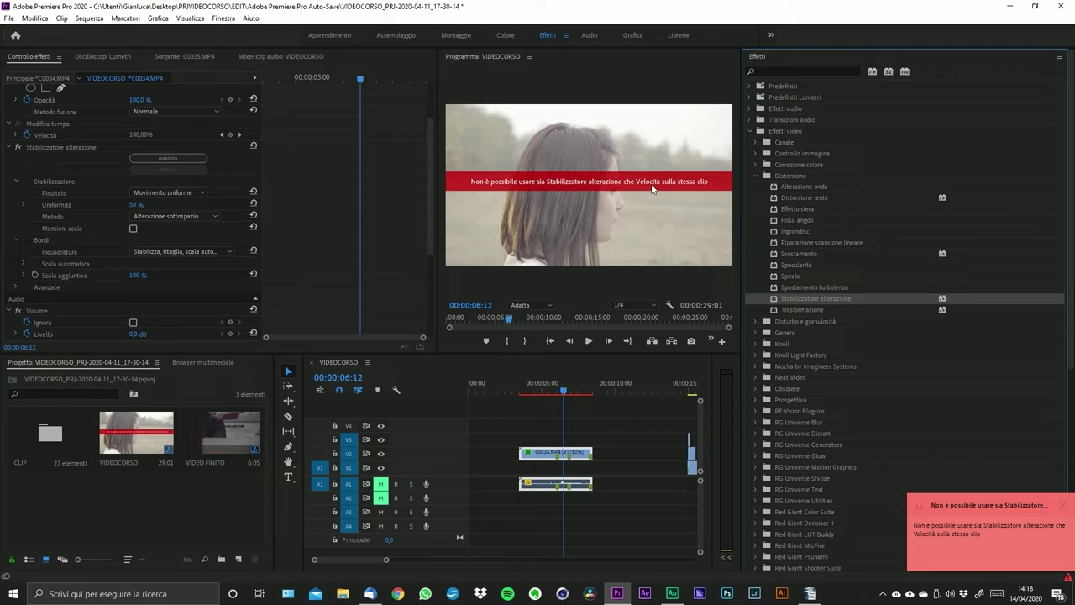
{"action": "key", "text": "ctrl+z"}
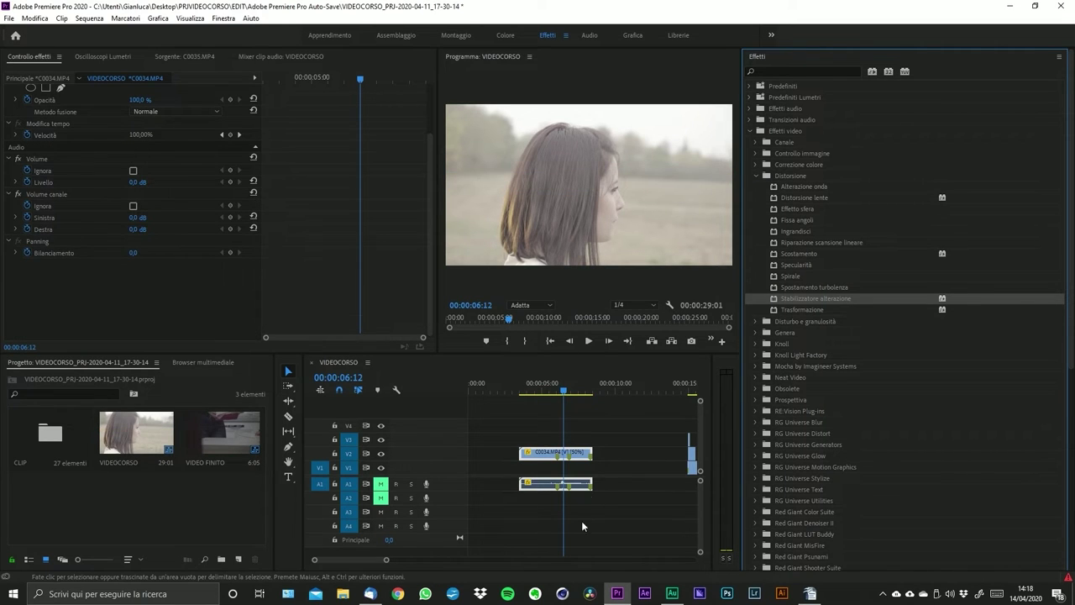
{"action": "key", "text": "ctrl+z"}
- Scale clip C0034 to the frame size
{"action": "left_click", "coordinate": [595, 442]}
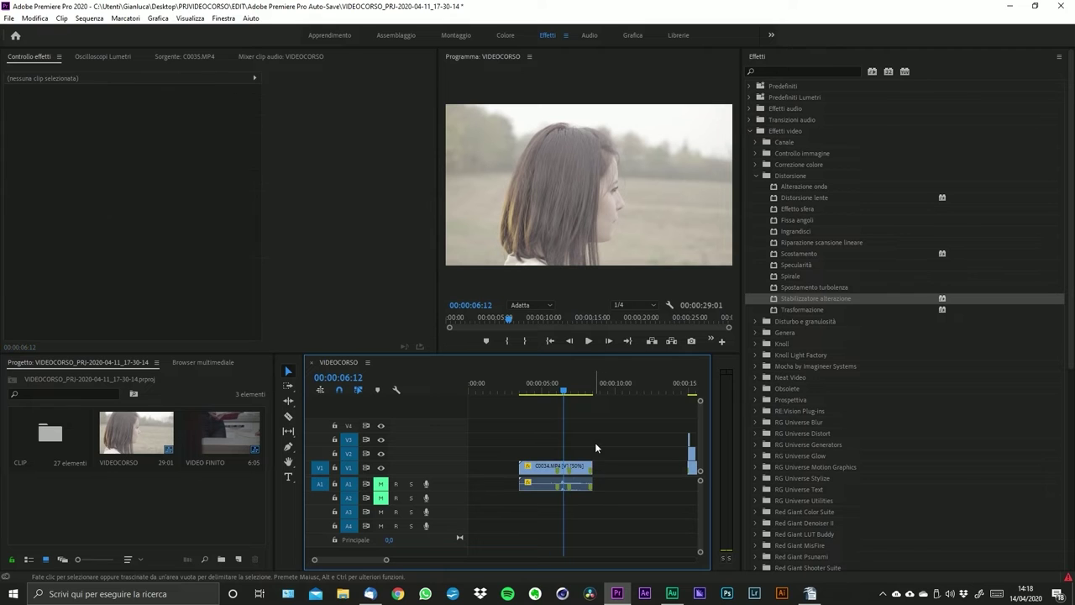
{"action": "right_click", "coordinate": [545, 467]}
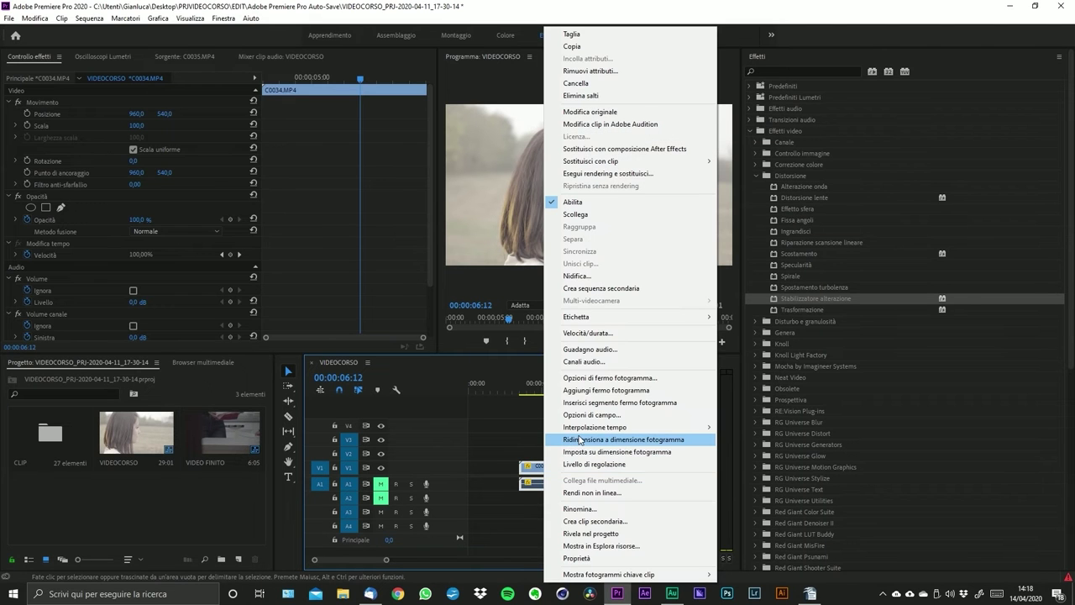
{"action": "left_click", "coordinate": [579, 439]}
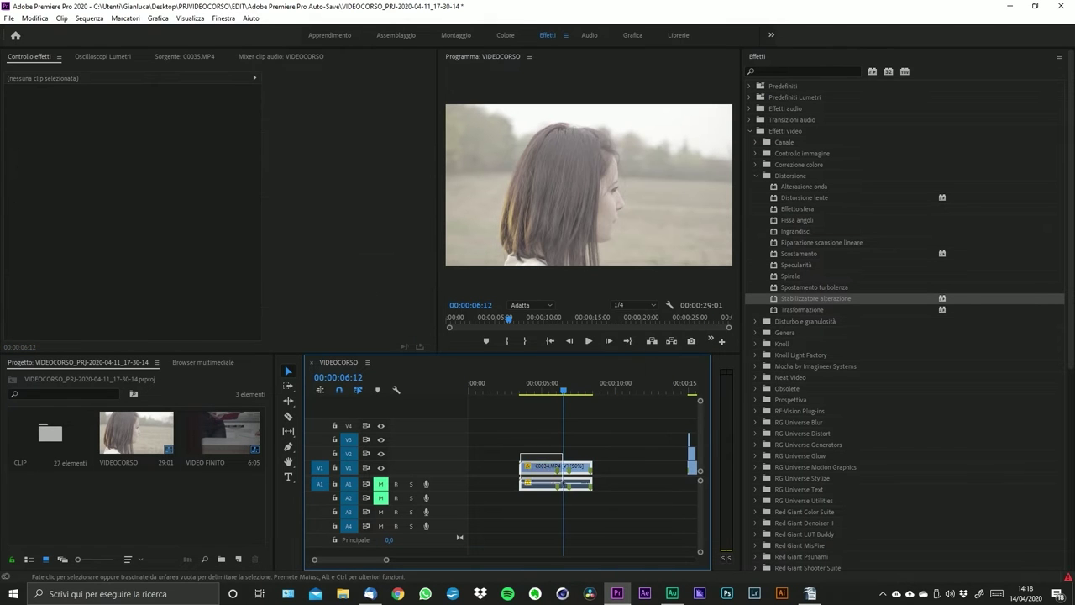
- Nest C0034 into a new sequence named STABILIZZAZIONE and select the nested clip
{"action": "right_click", "coordinate": [576, 472]}
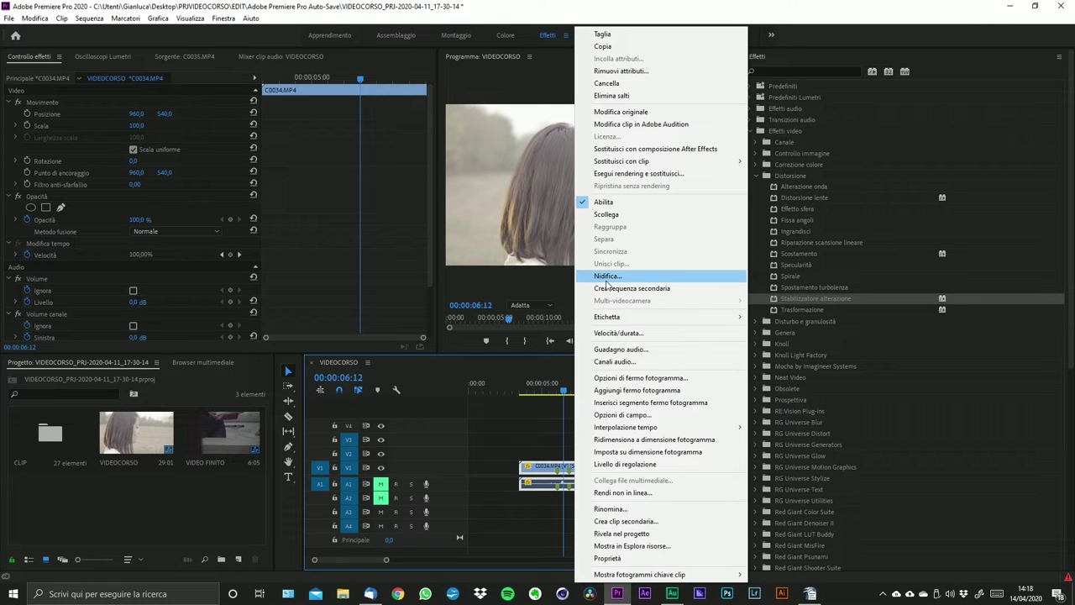
{"action": "left_click", "coordinate": [607, 282]}
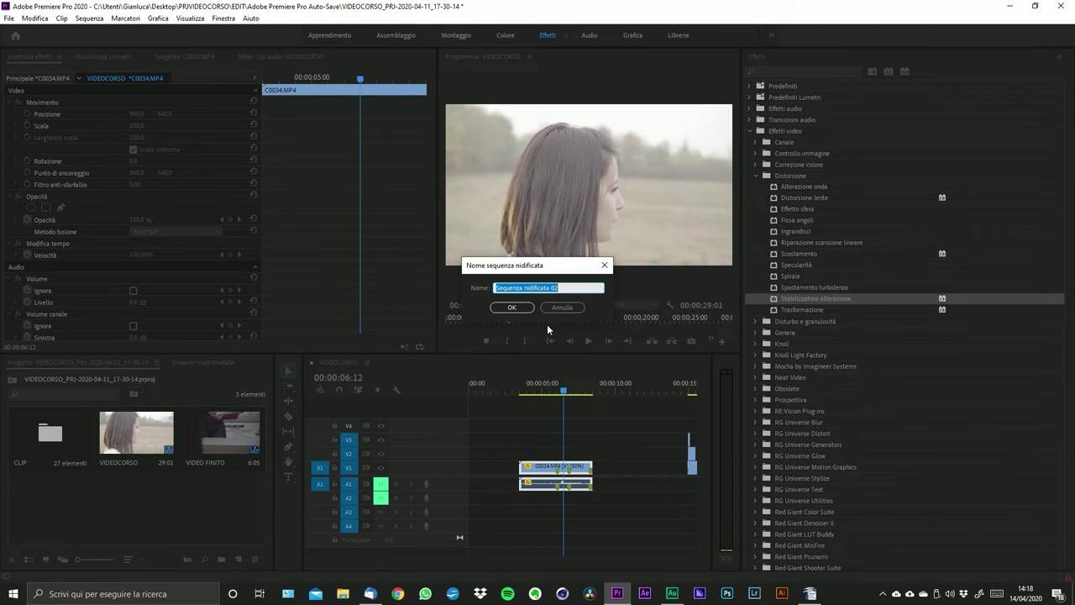
{"action": "type", "text": "STABILIZZAZIONE"}
{"action": "key", "text": "Return"}
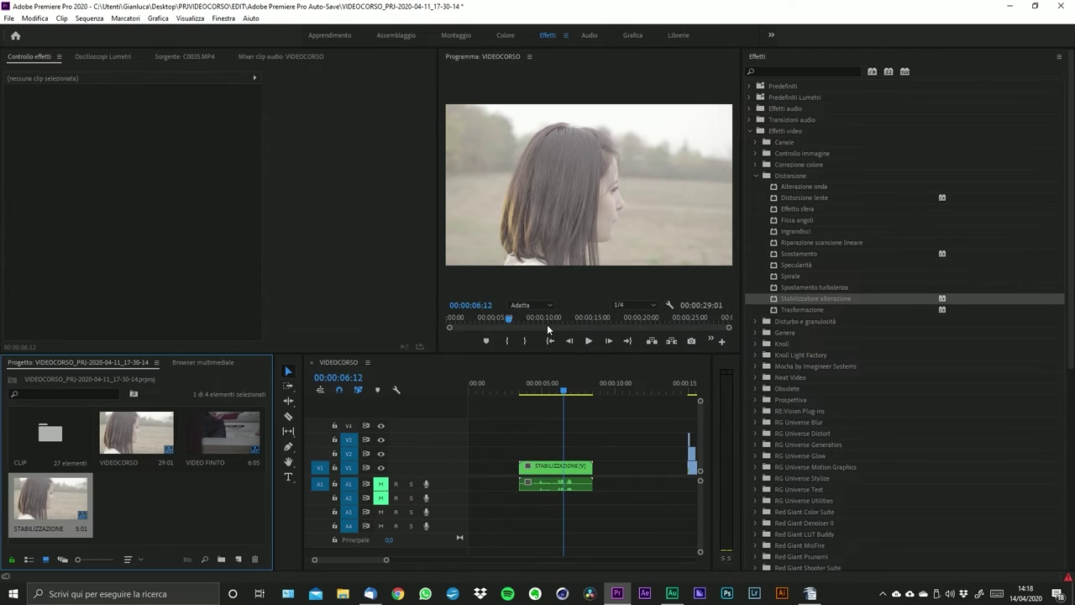
{"action": "left_click", "coordinate": [565, 476]}
- Apply Stabilizzatore alterazione to the STABILIZZAZIONE clip and play from about 5 seconds to preview it
{"action": "left_click_drag", "start_coordinate": [802, 296], "coordinate": [564, 473]}
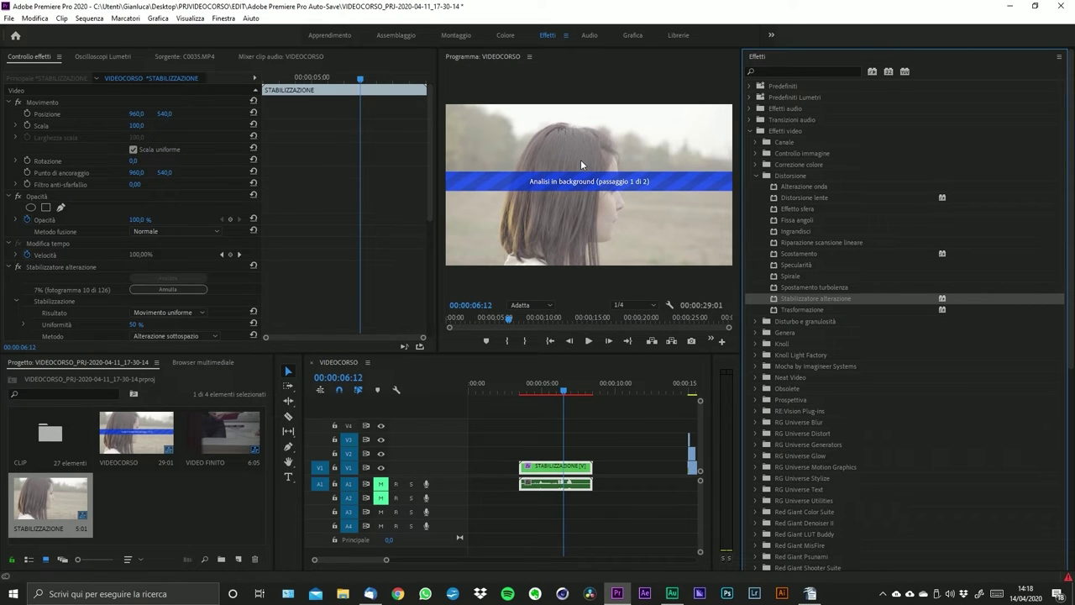
{"action": "left_click_drag", "start_coordinate": [432, 154], "coordinate": [430, 181]}
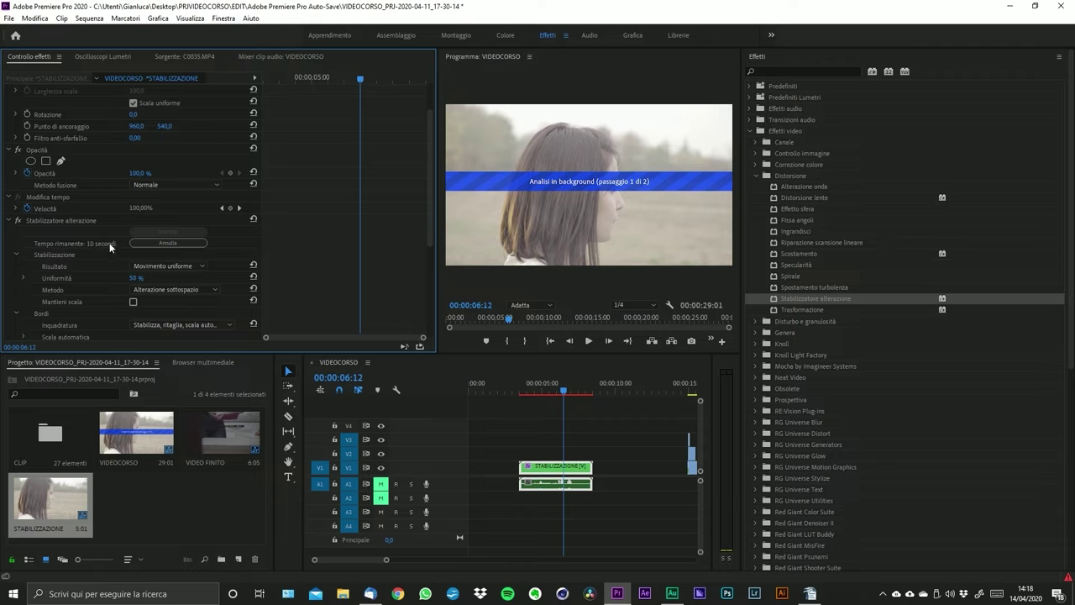
{"action": "left_click_drag", "start_coordinate": [429, 215], "coordinate": [435, 235]}
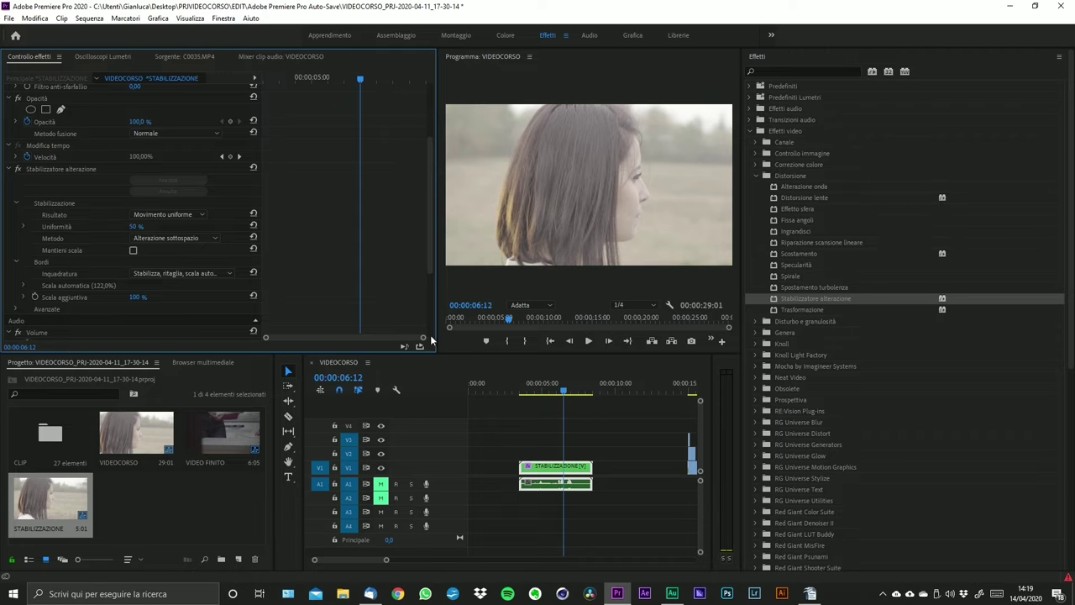
{"action": "mouse_move", "coordinate": [563, 391]}
{"action": "left_mouse_down"}
{"action": "mouse_move", "coordinate": [515, 391]}
{"action": "mouse_move", "coordinate": [583, 389]}
{"action": "mouse_move", "coordinate": [554, 388]}
{"action": "left_mouse_up"}
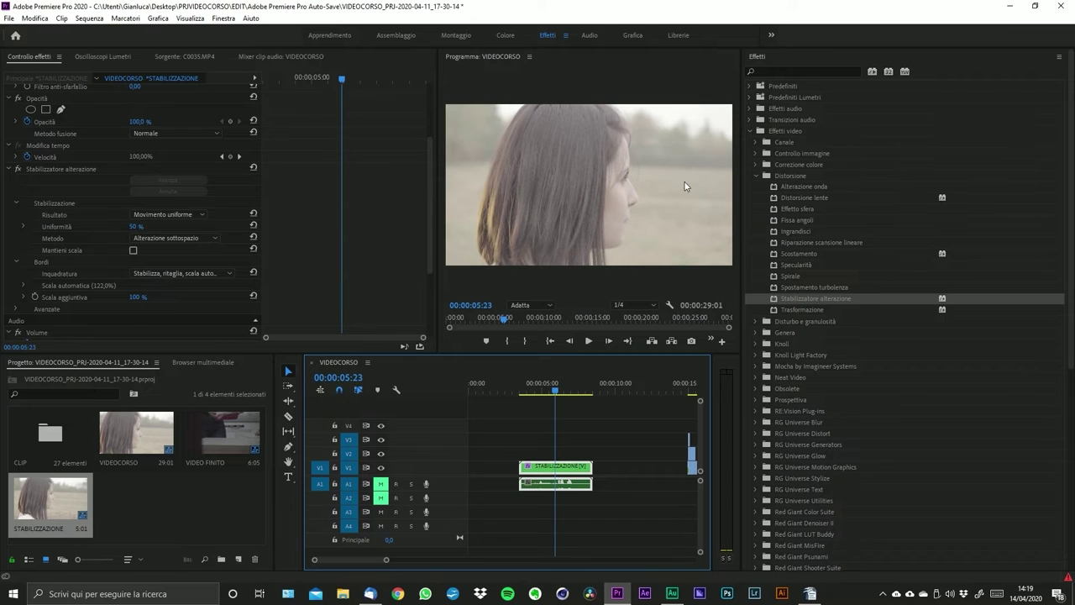
{"action": "key", "text": "space"}
{"action": "key", "text": "space"}
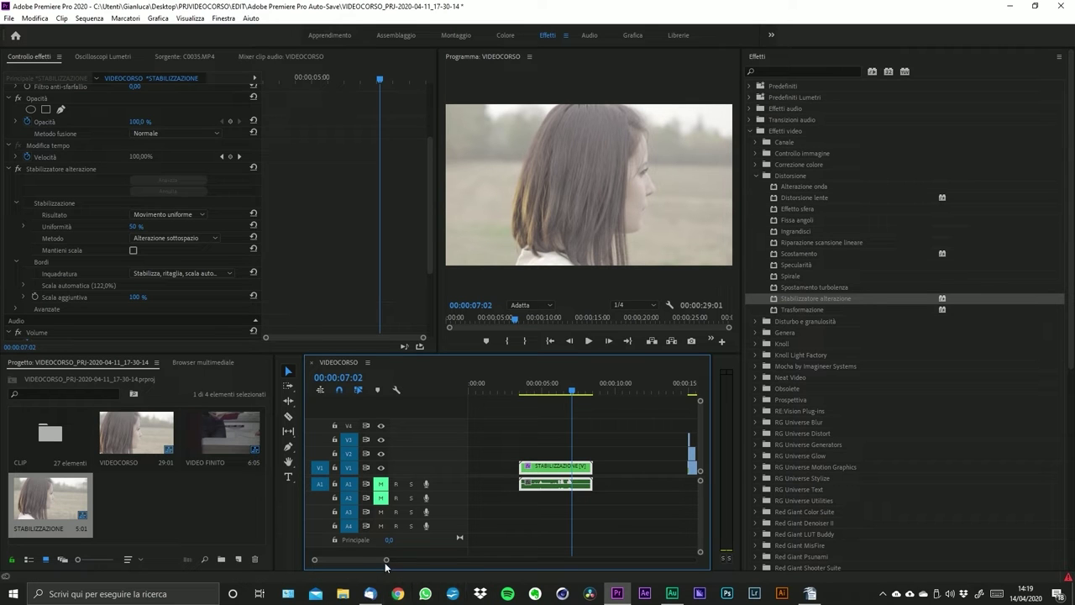
- Adjust the timeline view and save the project
{"action": "left_click_drag", "start_coordinate": [384, 561], "coordinate": [375, 561]}
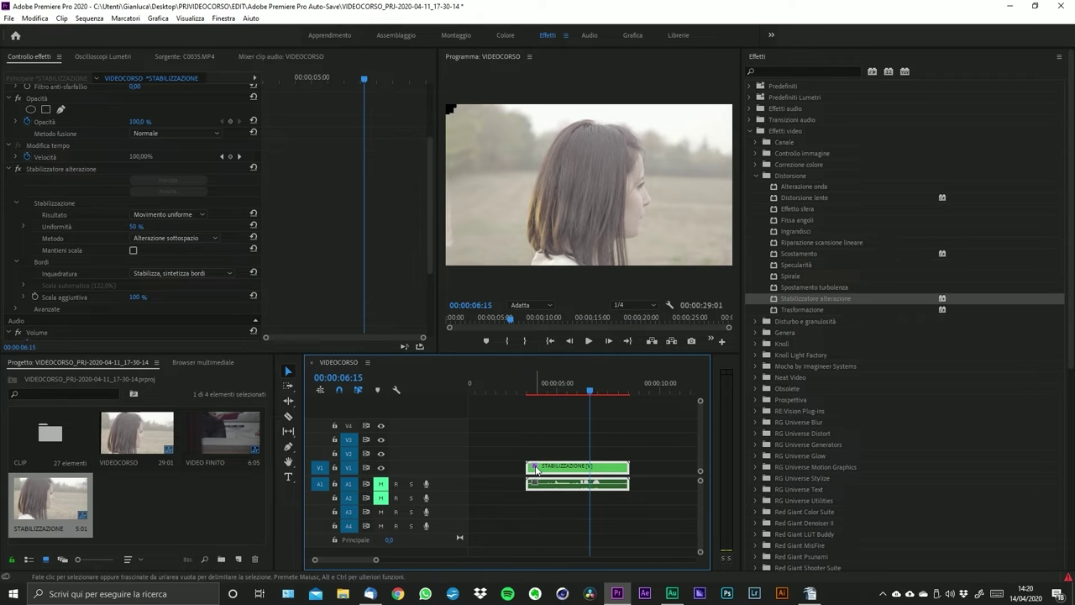
{"action": "left_click_drag", "start_coordinate": [377, 561], "coordinate": [336, 560]}
{"action": "scroll", "coordinate": [511, 494], "scroll_direction": "up", "scroll_amount": 5}
{"action": "scroll", "coordinate": [510, 494], "scroll_direction": "up", "scroll_amount": 4}
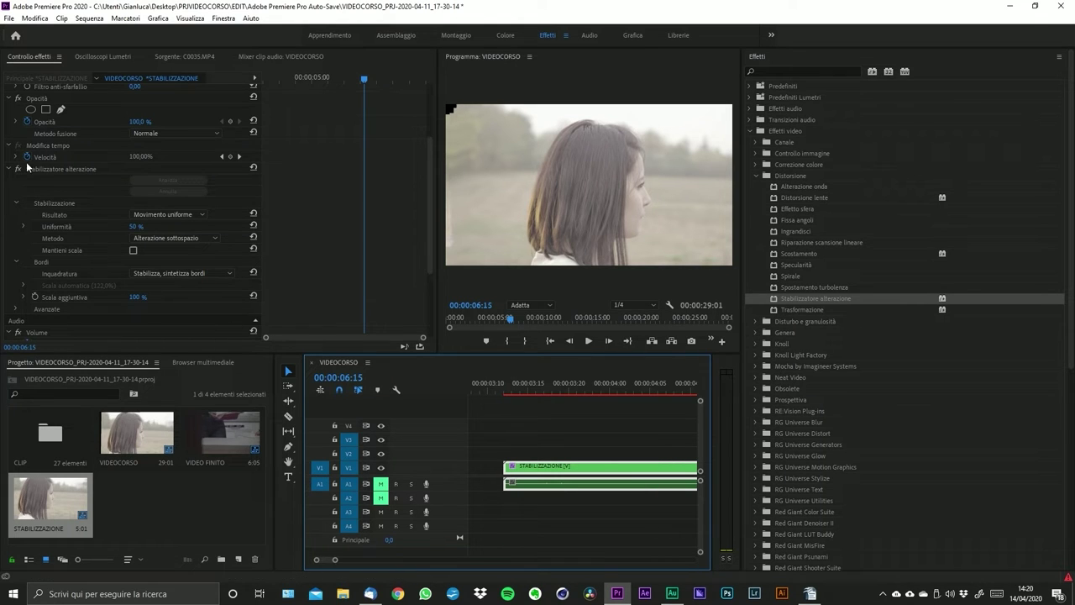
{"action": "key", "text": "ctrl+s"}
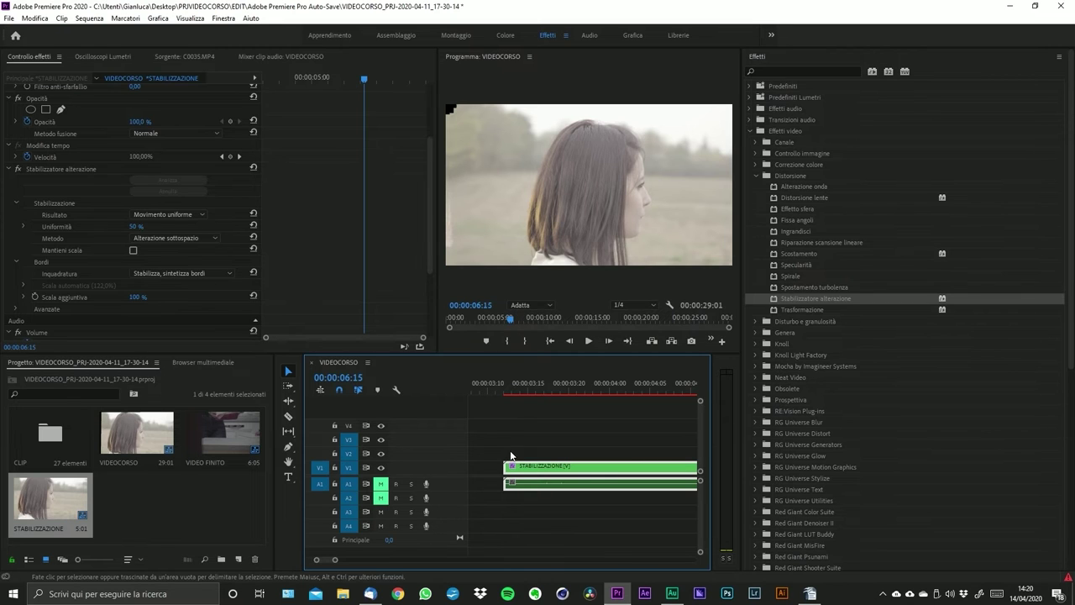
- Reselect the STABILIZZAZIONE clip and select its Stabilizzatore alterazione effect in Effect Controls
{"action": "left_click_drag", "start_coordinate": [336, 560], "coordinate": [380, 561]}
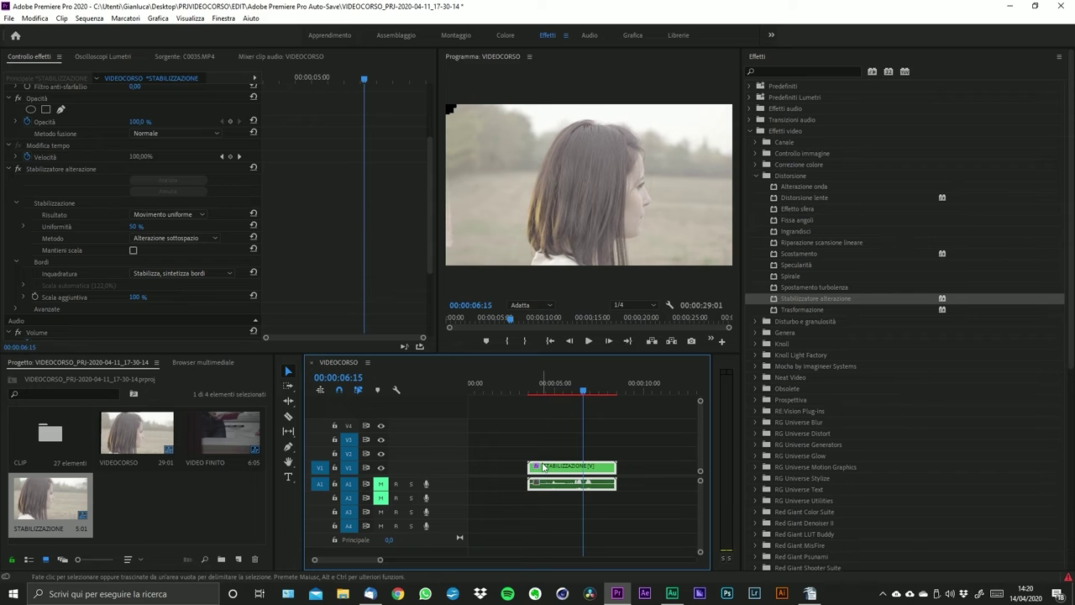
{"action": "left_click_drag", "start_coordinate": [697, 447], "coordinate": [467, 462]}
{"action": "scroll", "coordinate": [44, 267], "scroll_direction": "down", "scroll_amount": 2}
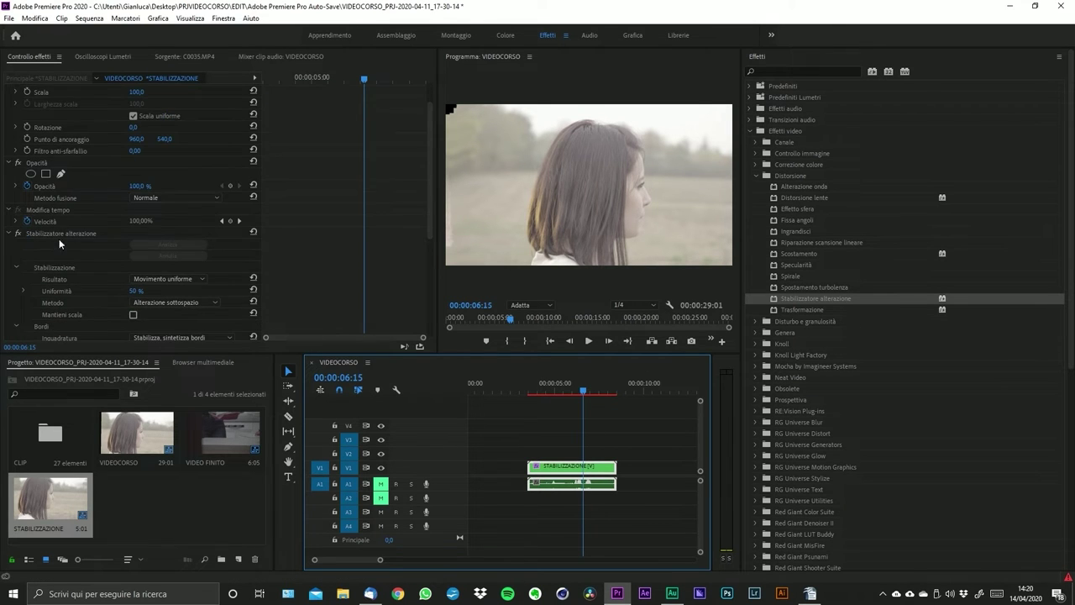
{"action": "scroll", "coordinate": [104, 249], "scroll_direction": "down", "scroll_amount": 2}
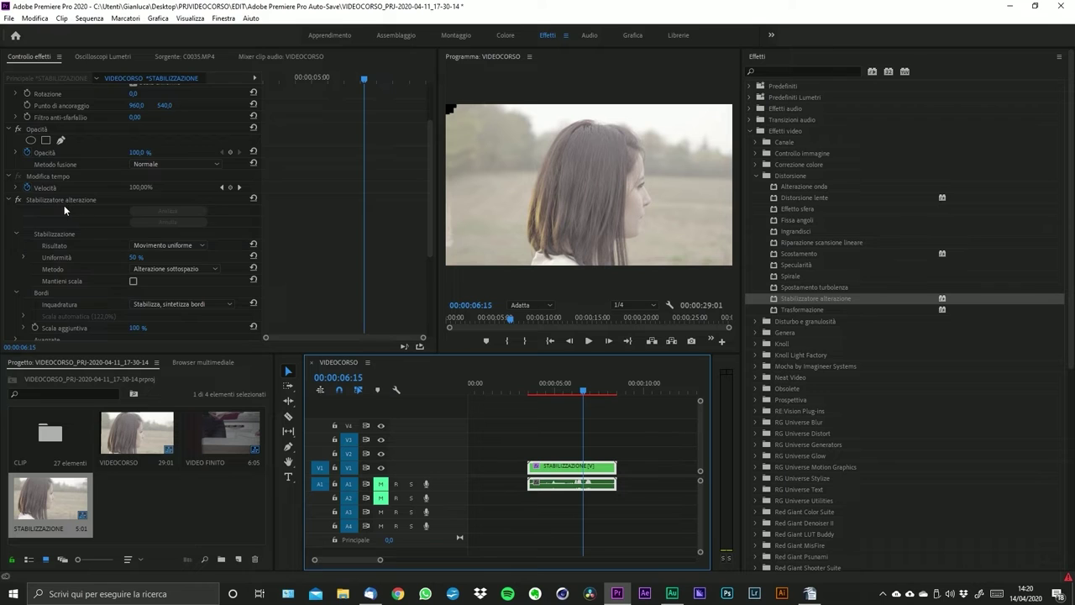
{"action": "scroll", "coordinate": [64, 205], "scroll_direction": "down", "scroll_amount": 3}
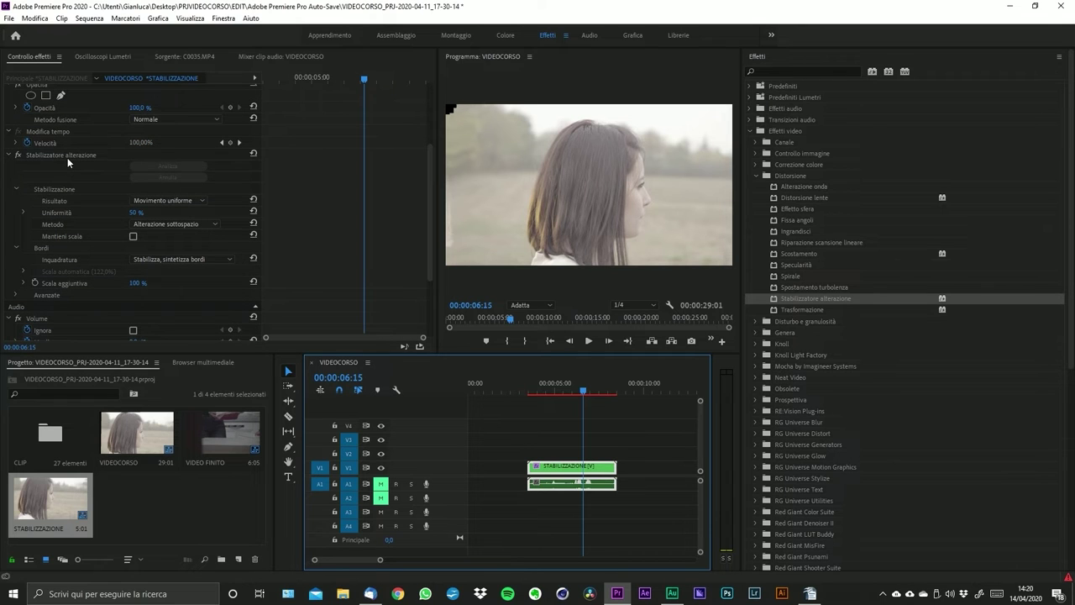
{"action": "left_click", "coordinate": [67, 156]}
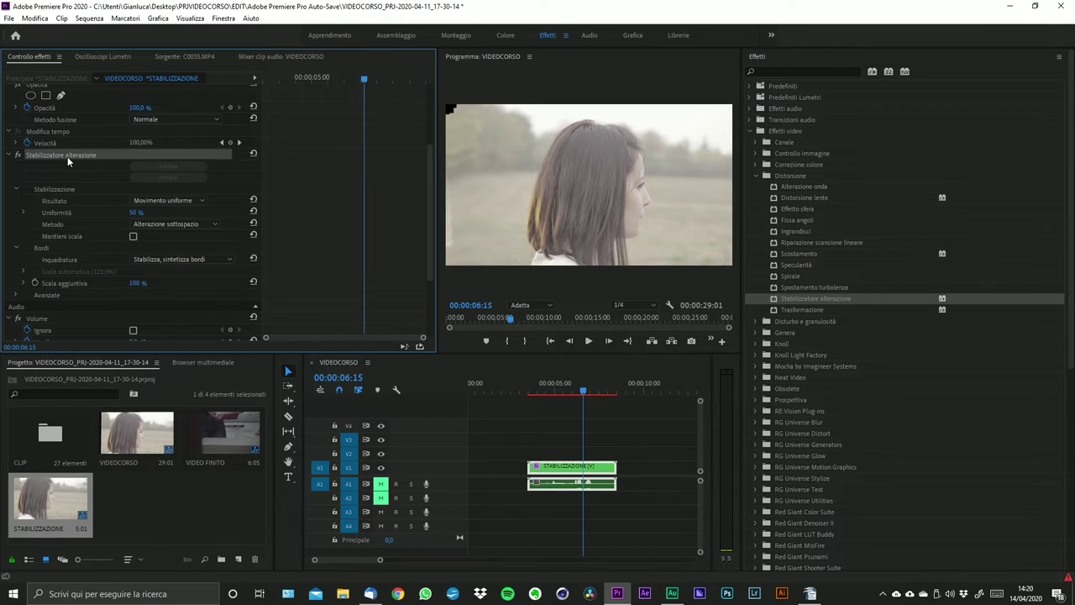
- Delete Stabilizzatore alterazione from the clip, then try scale 112 and reset it to 100
{"action": "key", "text": "Delete"}
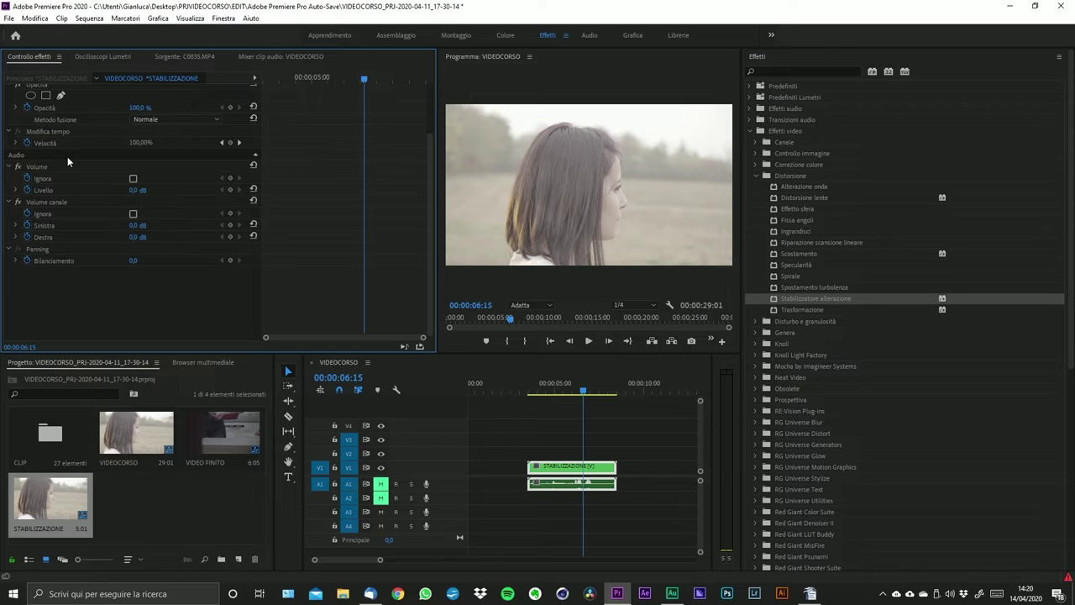
{"action": "left_click", "coordinate": [603, 470]}
{"action": "scroll", "coordinate": [78, 235], "scroll_direction": "up", "scroll_amount": 4}
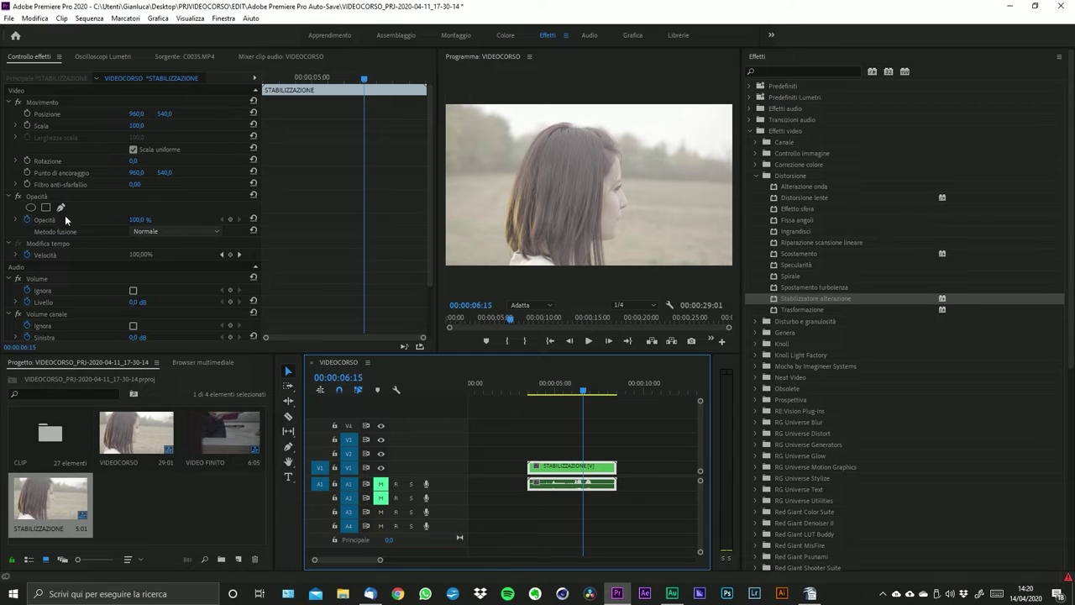
{"action": "left_click", "coordinate": [34, 220]}
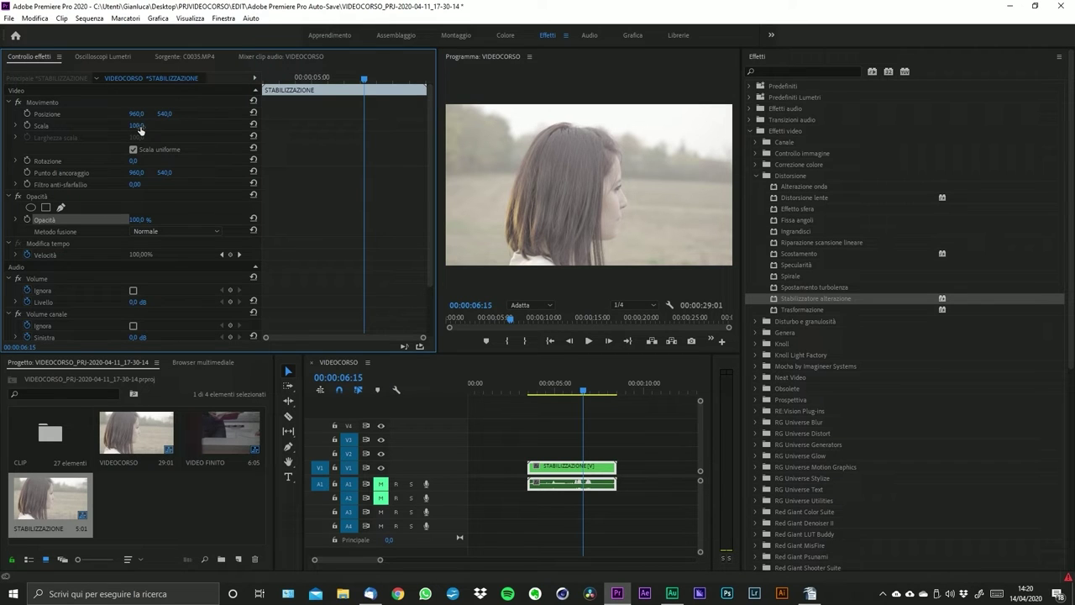
{"action": "left_click_drag", "start_coordinate": [136, 125], "coordinate": [146, 126]}
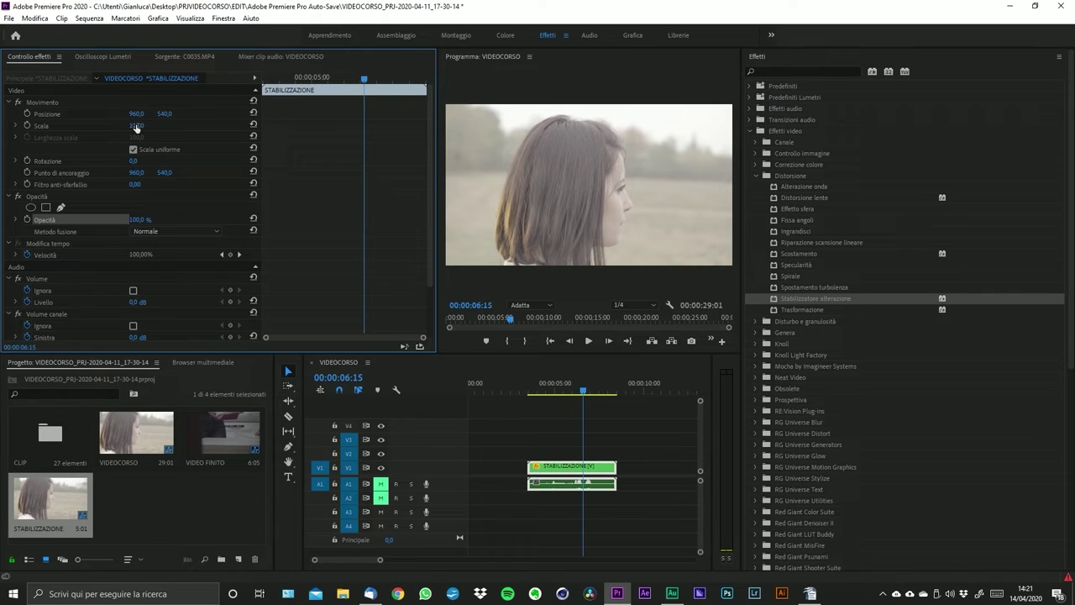
{"action": "left_click", "coordinate": [253, 124]}
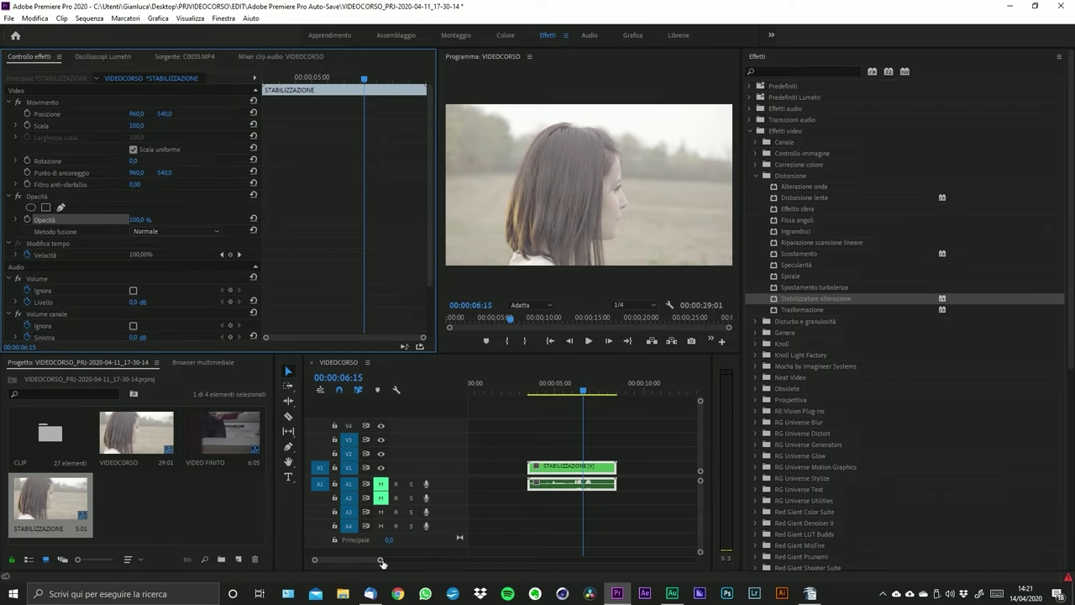
- Apply the Trasformazione effect to the STABILIZZAZIONE clip
{"action": "left_click_drag", "start_coordinate": [380, 559], "coordinate": [410, 559]}
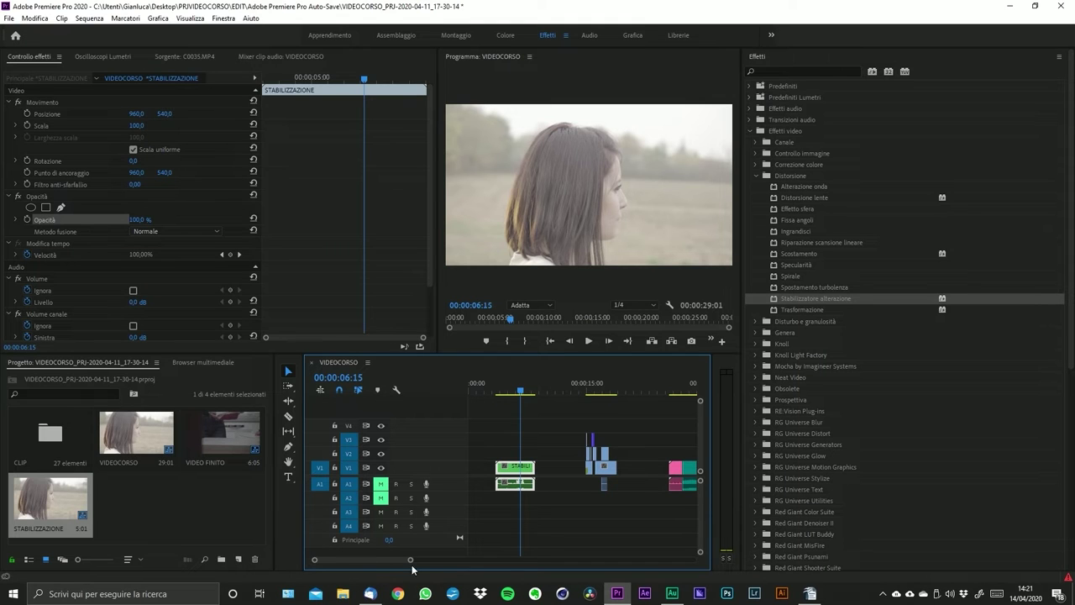
{"action": "left_click_drag", "start_coordinate": [411, 561], "coordinate": [380, 561]}
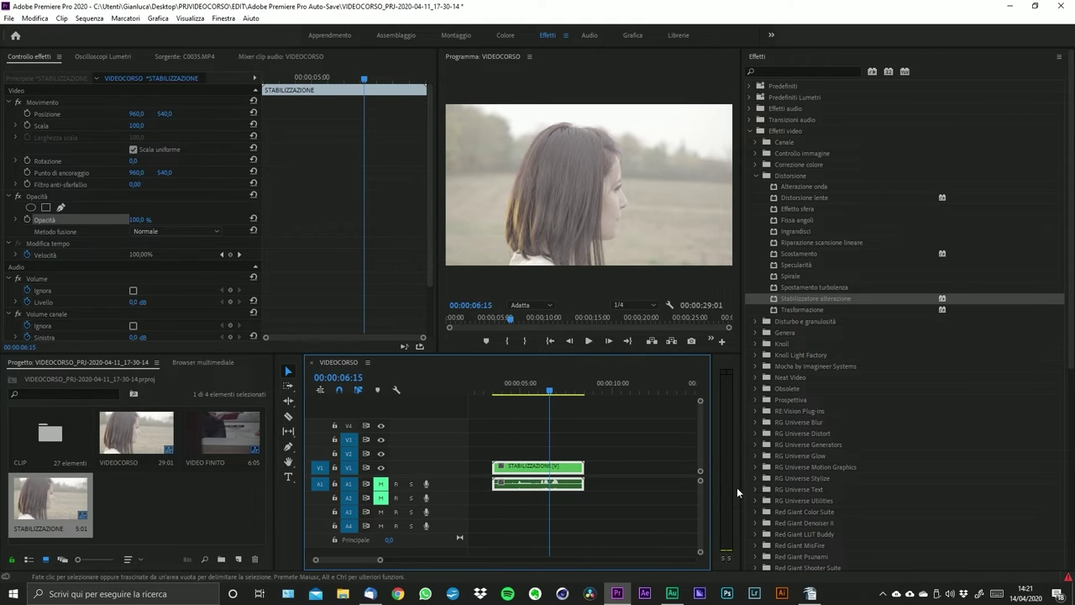
{"action": "left_click", "coordinate": [787, 311]}
{"action": "left_click_drag", "start_coordinate": [805, 308], "coordinate": [548, 467]}
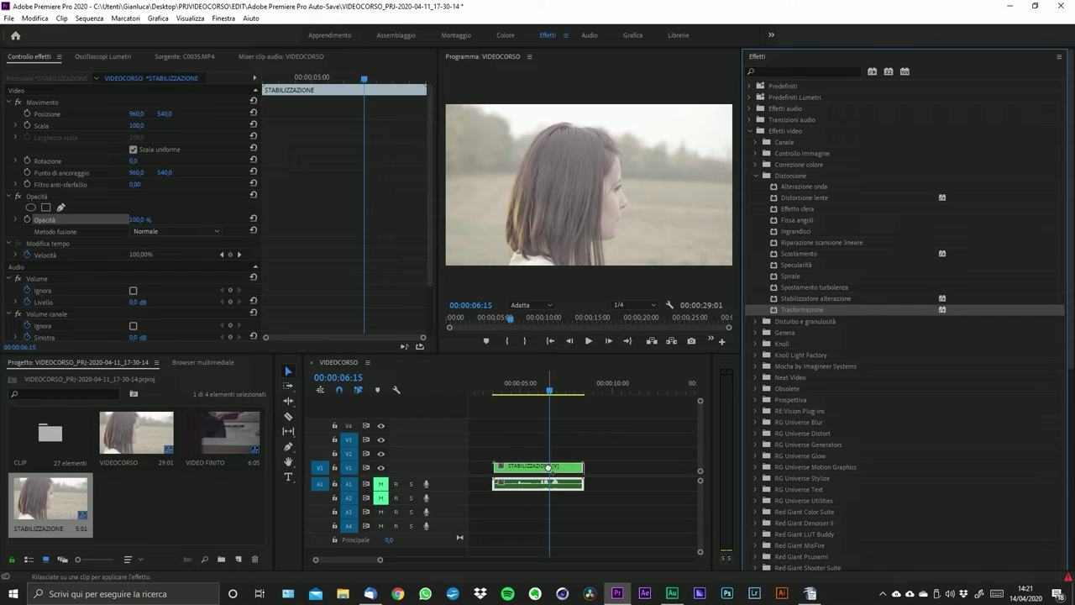
{"action": "left_click_drag", "start_coordinate": [547, 467], "coordinate": [548, 467]}
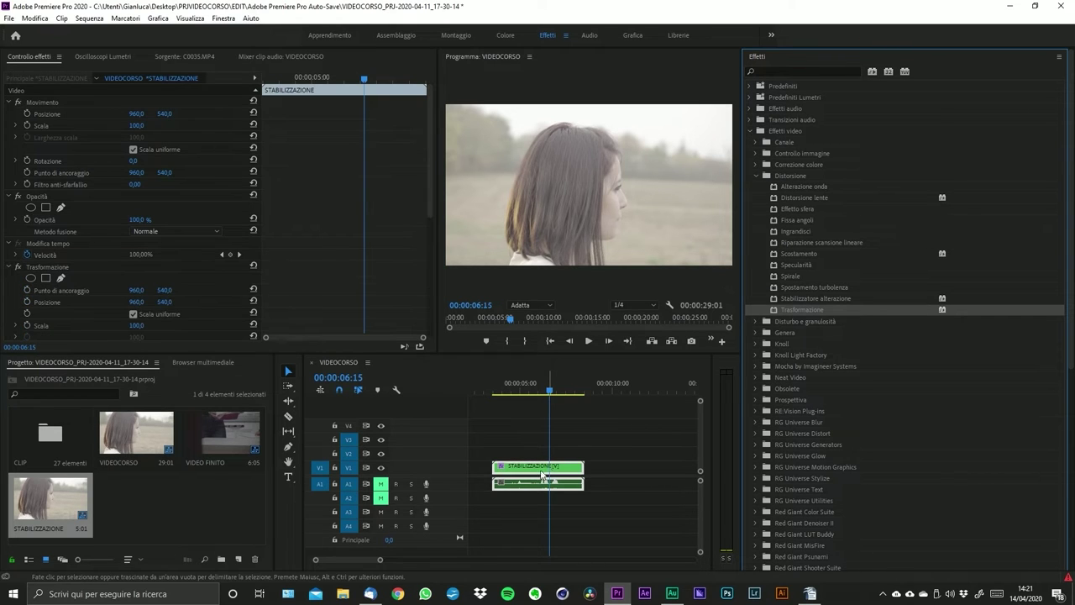
{"action": "scroll", "coordinate": [142, 238], "scroll_direction": "down", "scroll_amount": 2}
{"action": "mouse_move", "coordinate": [136, 268]}
{"action": "left_mouse_down"}
{"action": "mouse_move", "coordinate": [177, 268]}
{"action": "mouse_move", "coordinate": [143, 267]}
{"action": "left_mouse_up"}
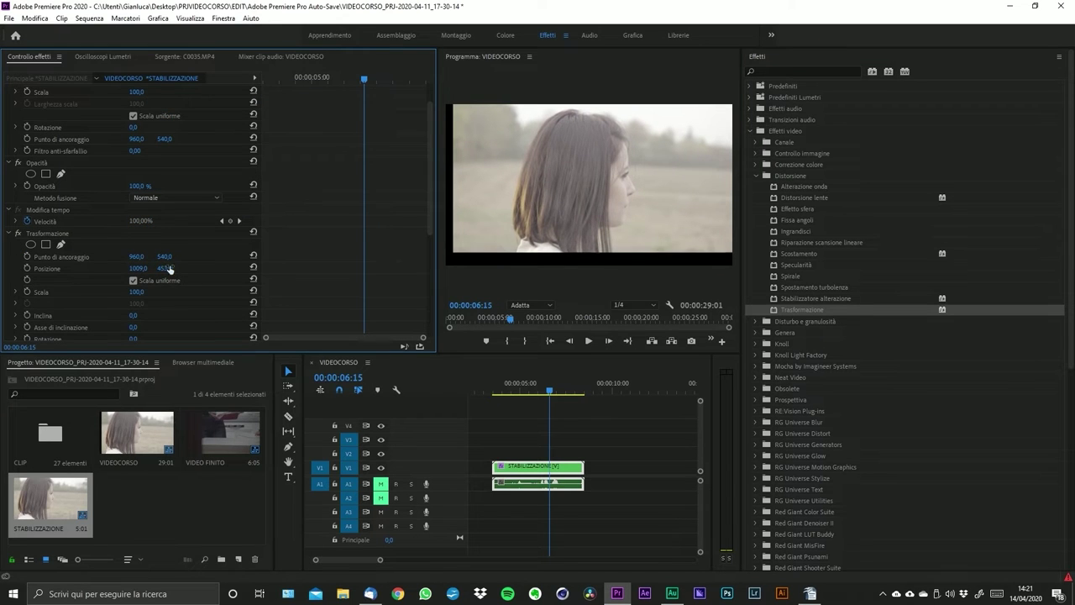
{"action": "left_click_drag", "start_coordinate": [138, 316], "coordinate": [165, 318]}
{"action": "scroll", "coordinate": [139, 341], "scroll_direction": "down", "scroll_amount": 1}
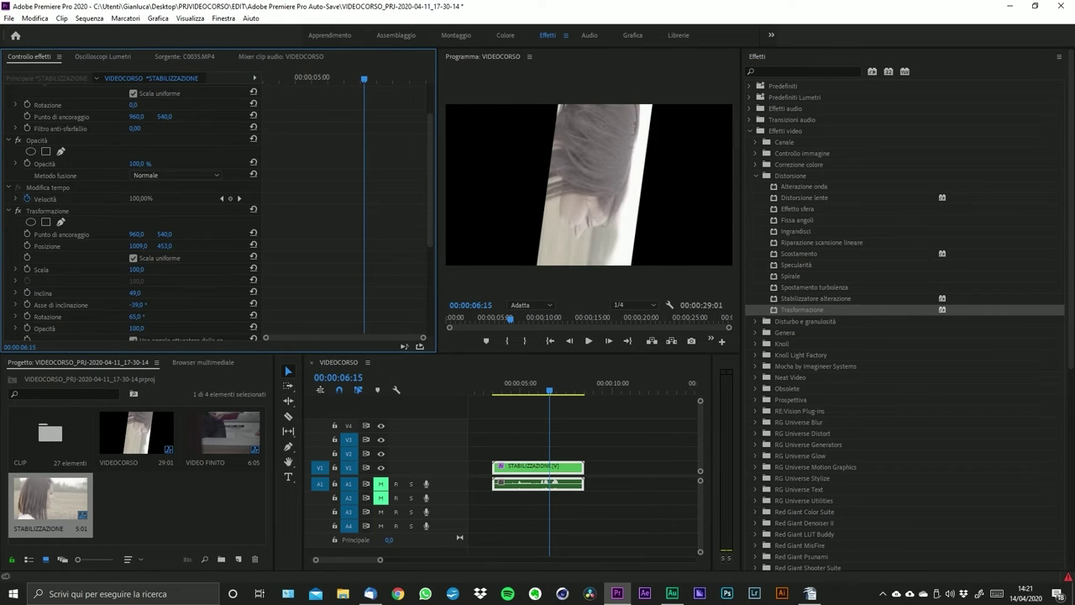
{"action": "left_click", "coordinate": [51, 214]}
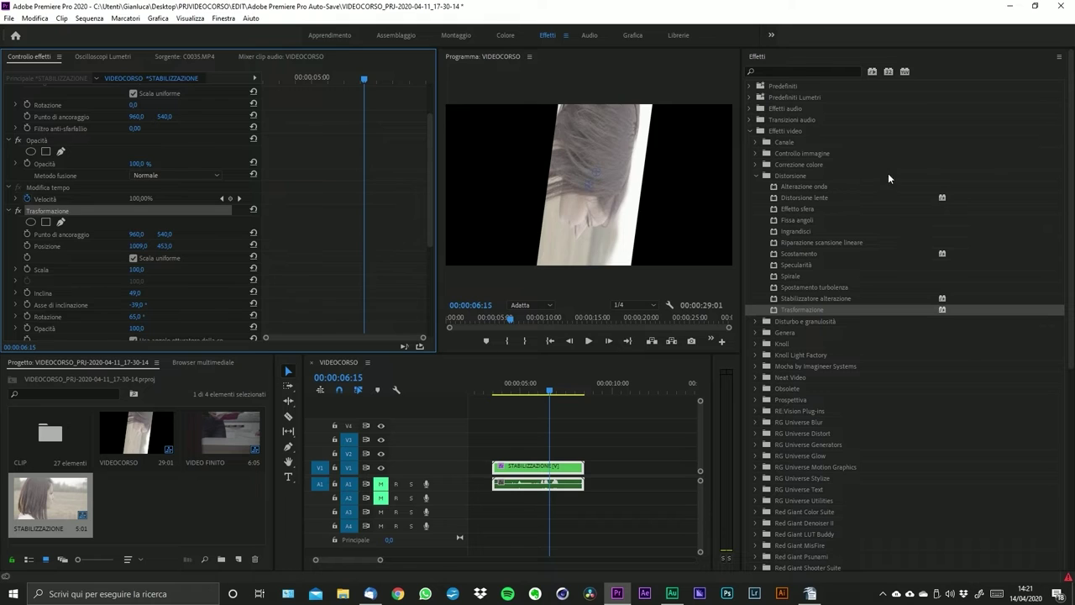
{"action": "key", "text": "Delete"}
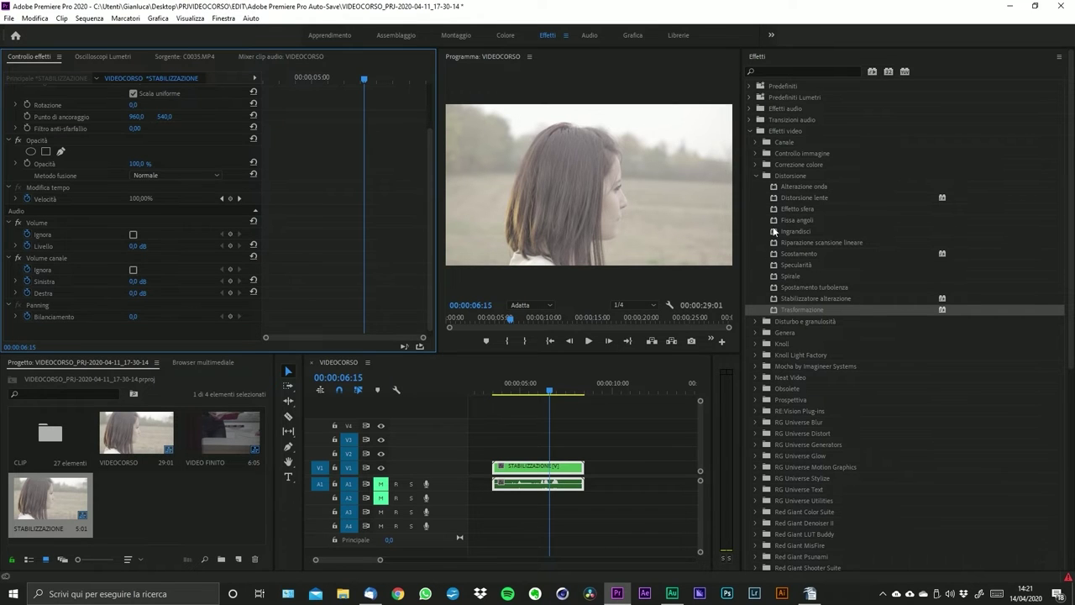
- Collapse Distorsione, peek into Disturbo e granulosità and Genera, then open the New Item list
{"action": "left_click", "coordinate": [754, 175]}
{"action": "left_click", "coordinate": [770, 187]}
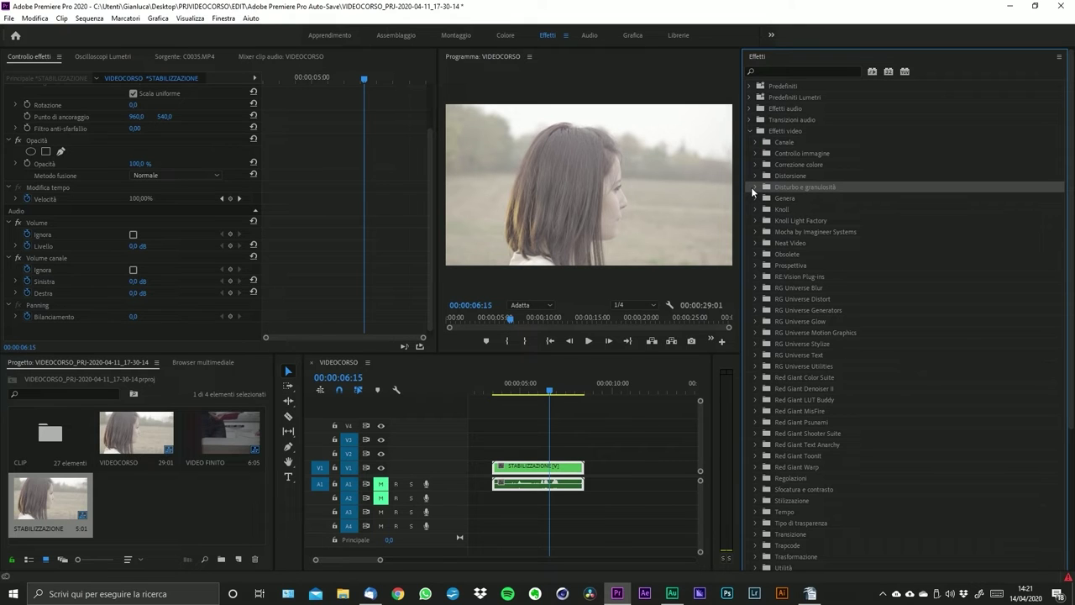
{"action": "left_click", "coordinate": [753, 187]}
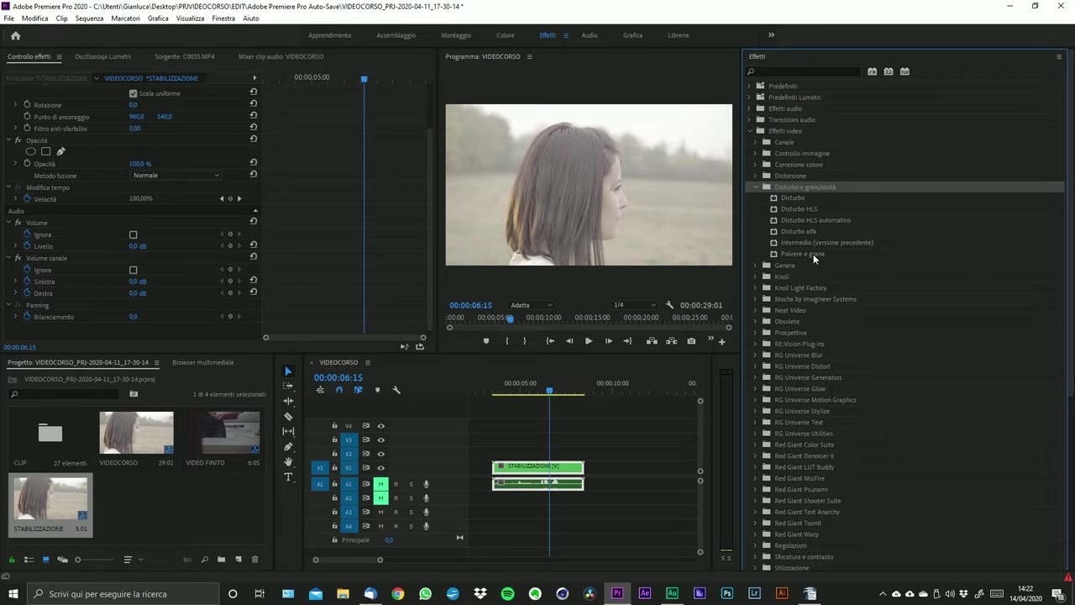
{"action": "left_click", "coordinate": [756, 187]}
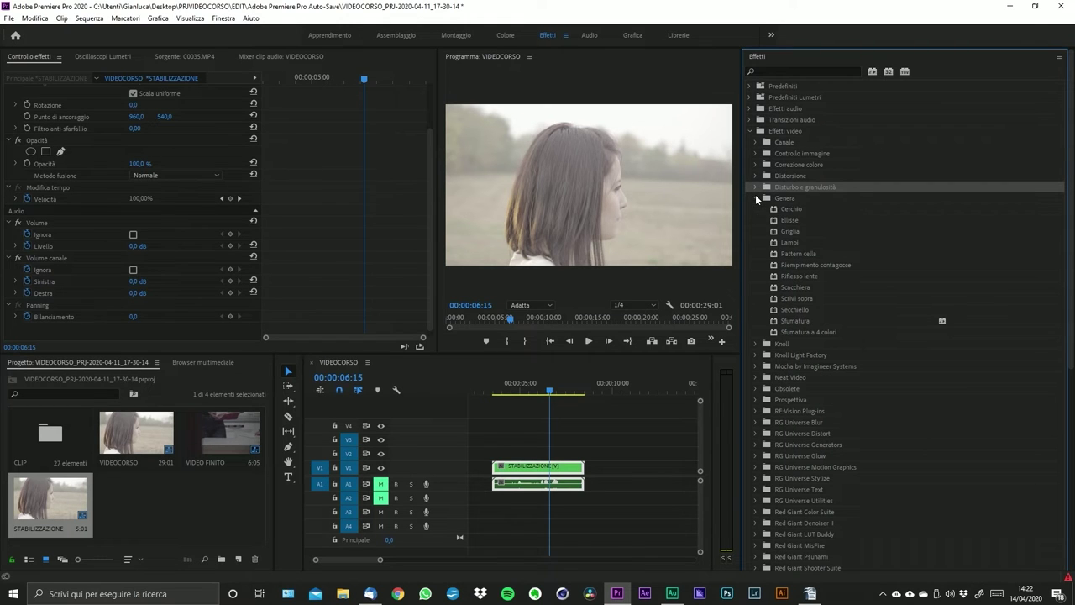
{"action": "left_click", "coordinate": [756, 198]}
{"action": "left_click", "coordinate": [755, 199]}
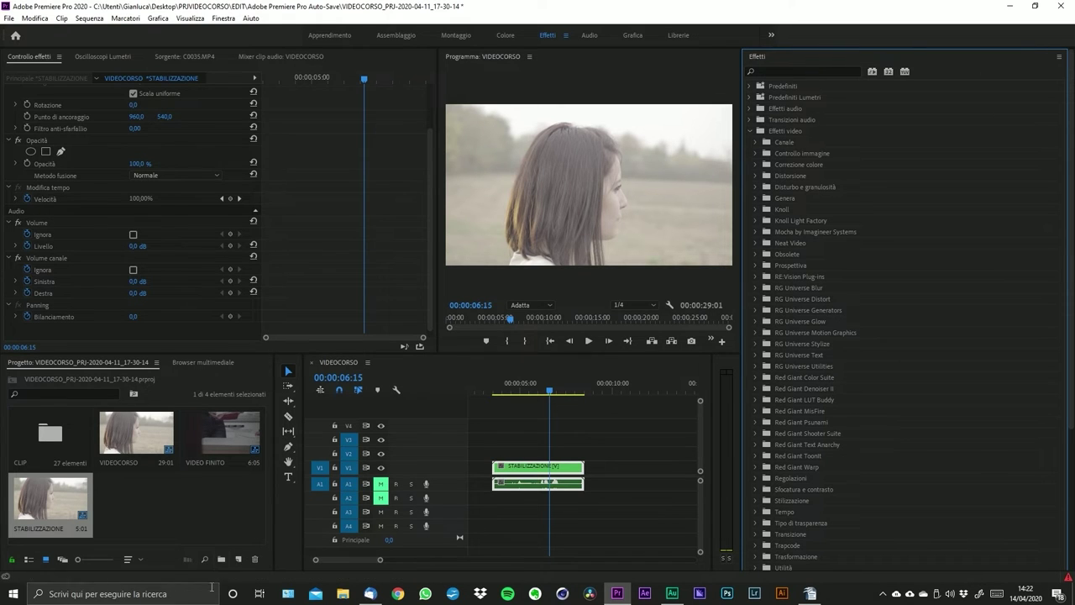
{"action": "left_click", "coordinate": [238, 559]}
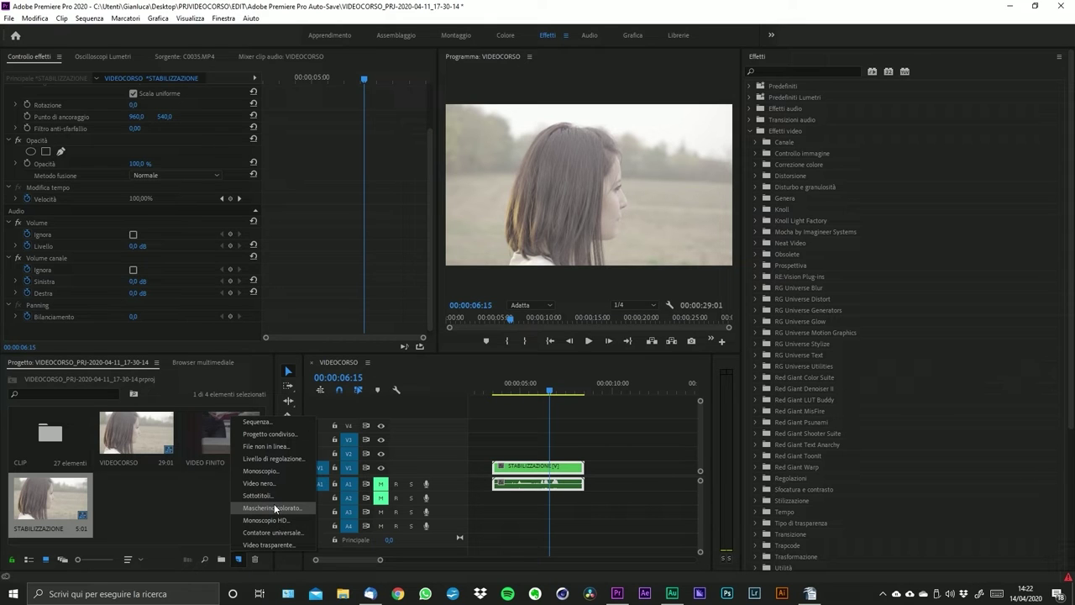
- Create a Livello di regolazione adjustment layer and place it on track V4
{"action": "left_click", "coordinate": [265, 458]}
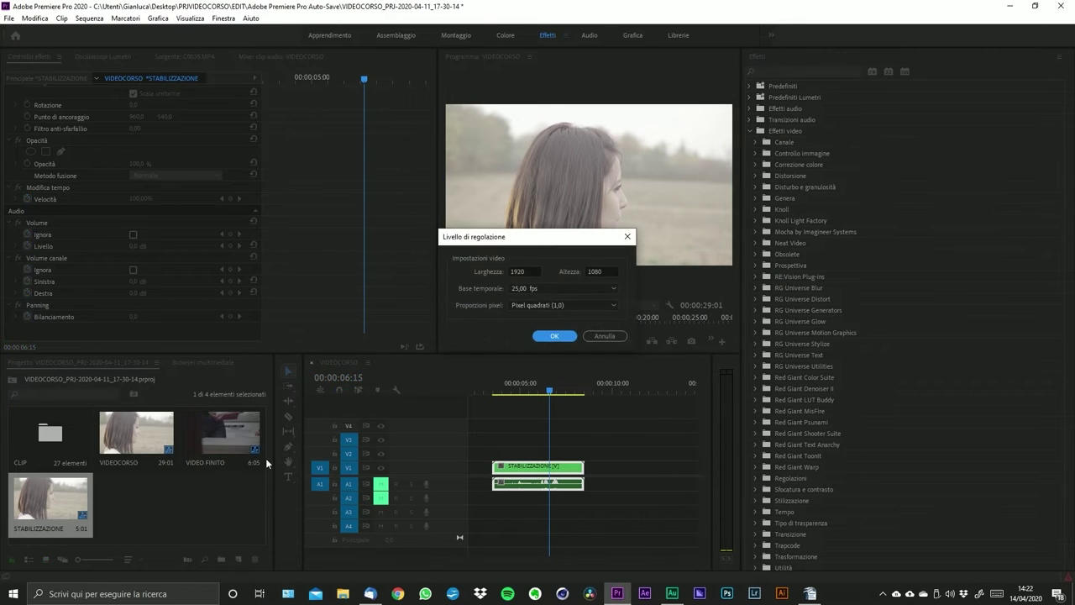
{"action": "left_click", "coordinate": [556, 337]}
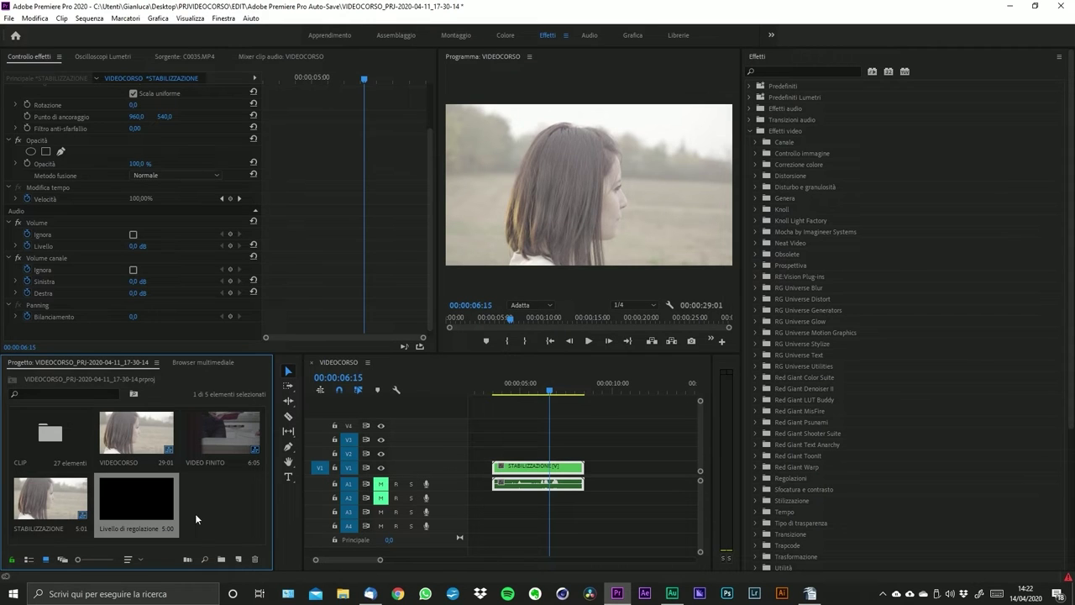
{"action": "left_click_drag", "start_coordinate": [155, 504], "coordinate": [454, 448]}
{"action": "left_click_drag", "start_coordinate": [382, 560], "coordinate": [435, 561]}
{"action": "left_click_drag", "start_coordinate": [490, 439], "coordinate": [469, 426]}
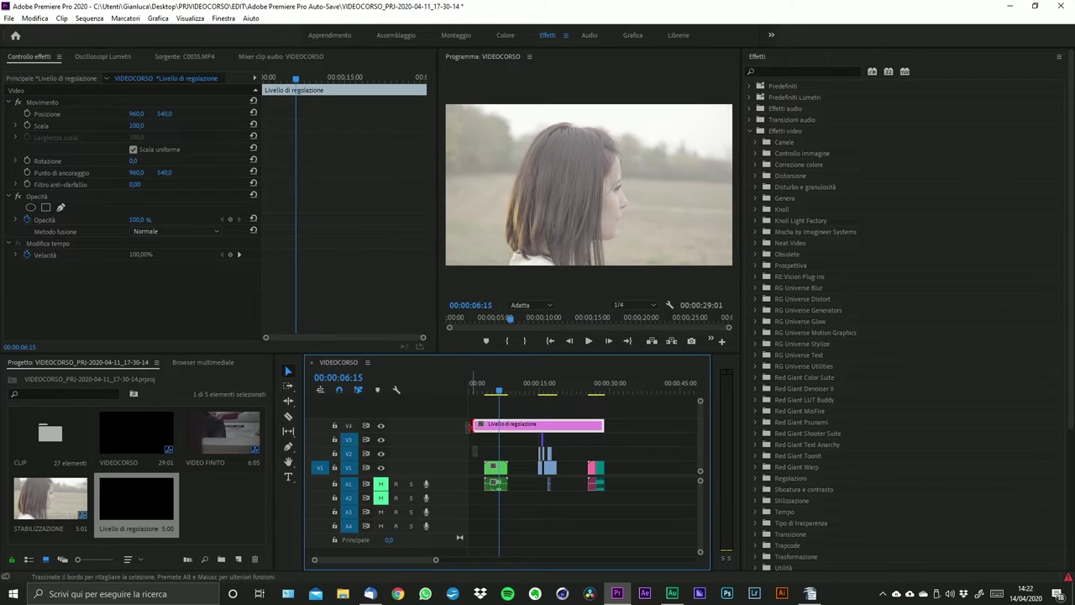
- Extend the adjustment layer across the sequence and zoom the timeline out to show everything
{"action": "left_click_drag", "start_coordinate": [436, 559], "coordinate": [409, 560]}
{"action": "scroll", "coordinate": [583, 512], "scroll_direction": "up", "scroll_amount": 1}
{"action": "scroll", "coordinate": [582, 512], "scroll_direction": "down", "scroll_amount": 1}
{"action": "left_click_drag", "start_coordinate": [668, 425], "coordinate": [673, 426]}
{"action": "scroll", "coordinate": [619, 510], "scroll_direction": "up", "scroll_amount": 2}
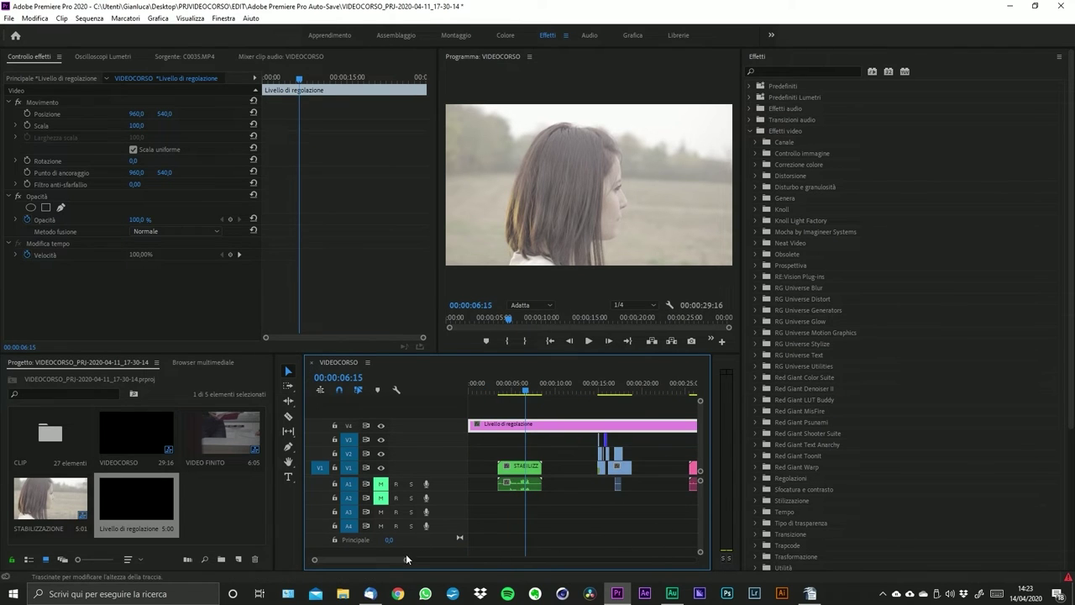
{"action": "left_click_drag", "start_coordinate": [408, 559], "coordinate": [468, 563]}
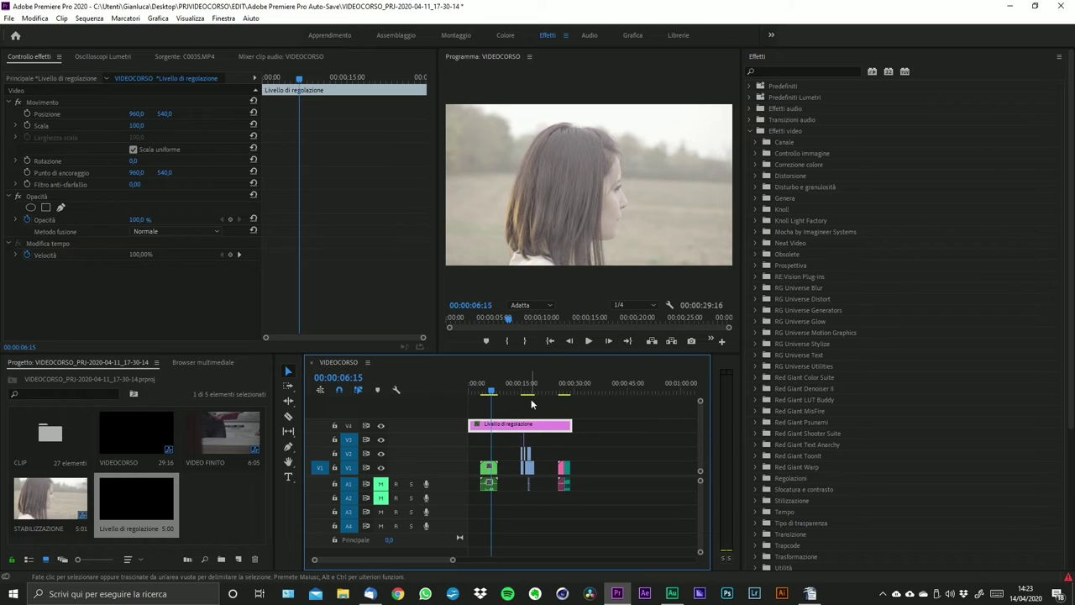
- Apply Bianco e nero from Controllo immagine to the adjustment layer
{"action": "left_click", "coordinate": [754, 165]}
{"action": "left_click", "coordinate": [755, 162]}
{"action": "left_click", "coordinate": [756, 154]}
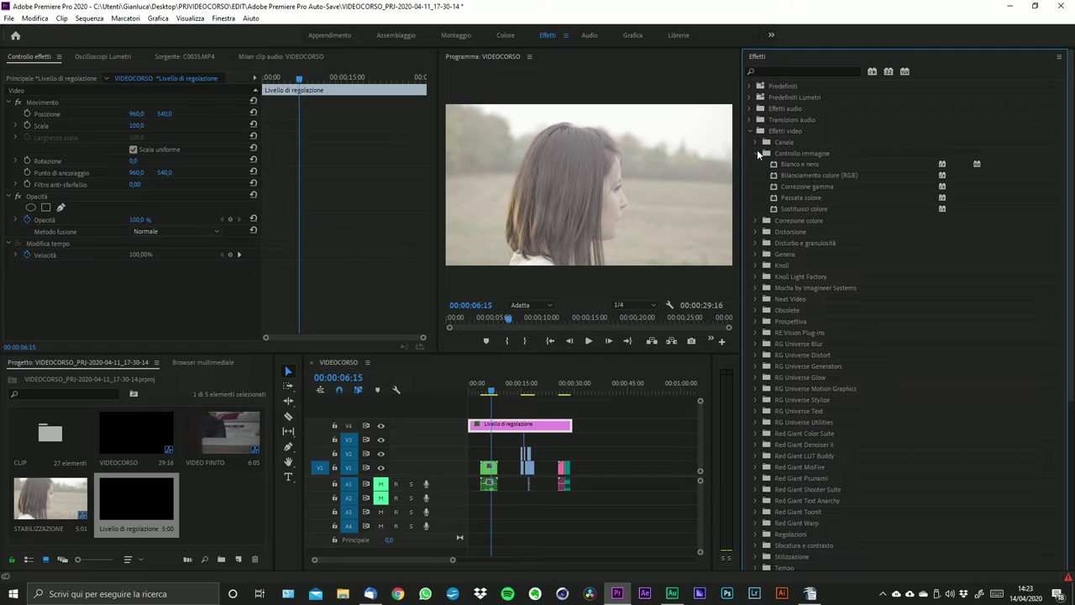
{"action": "left_click_drag", "start_coordinate": [795, 166], "coordinate": [519, 426]}
- Scrub through the sequence to preview the black-and-white look, then select the Bianco e nero effect
{"action": "left_click", "coordinate": [493, 393]}
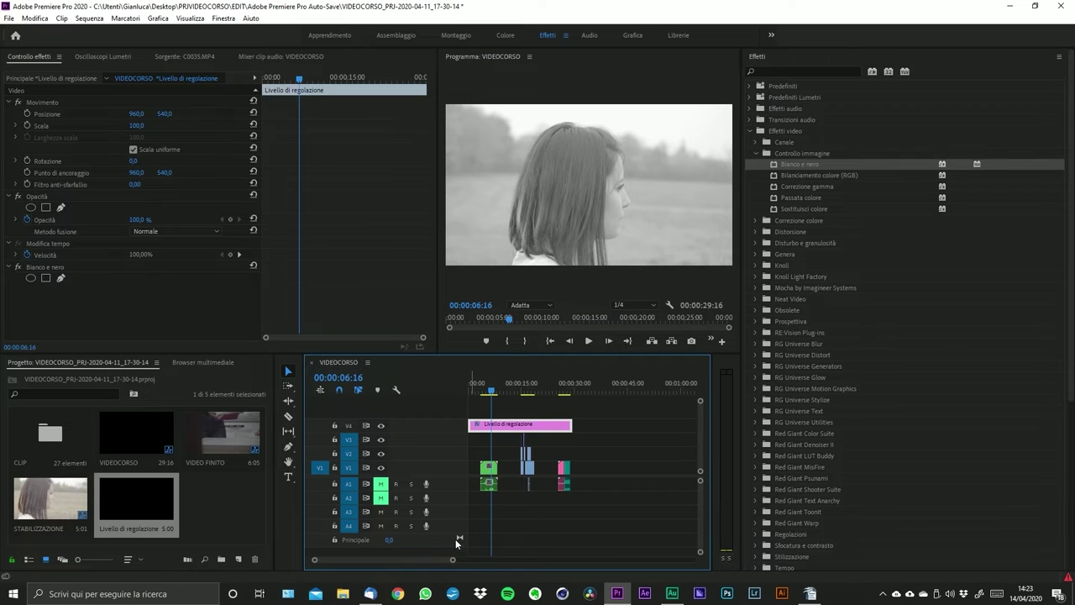
{"action": "left_click_drag", "start_coordinate": [452, 559], "coordinate": [407, 560]}
{"action": "scroll", "coordinate": [546, 528], "scroll_direction": "down", "scroll_amount": 2}
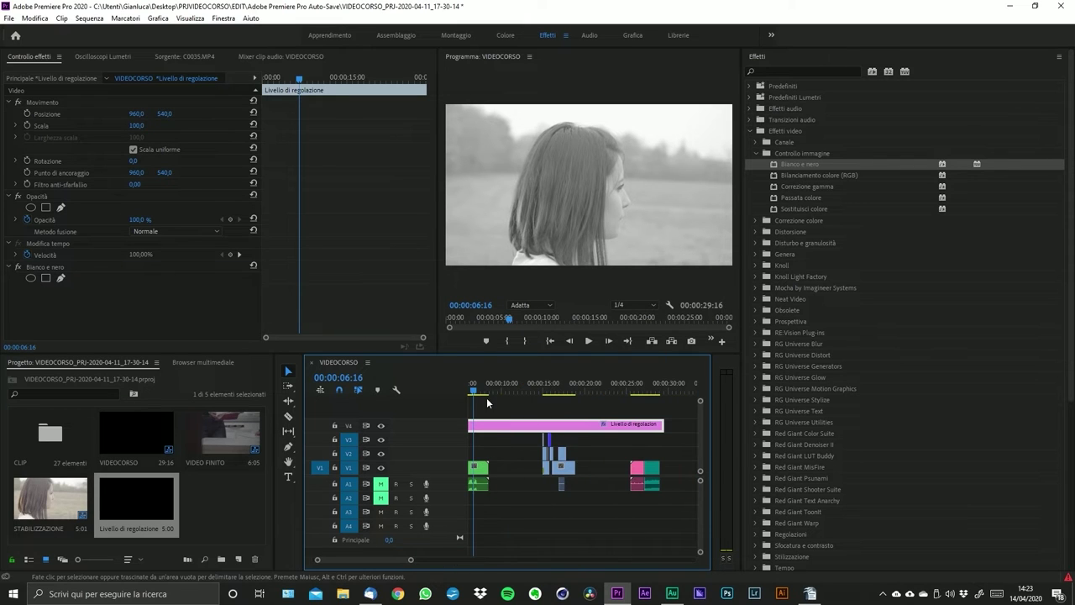
{"action": "left_click_drag", "start_coordinate": [480, 391], "coordinate": [660, 412]}
{"action": "left_click_drag", "start_coordinate": [409, 560], "coordinate": [464, 561]}
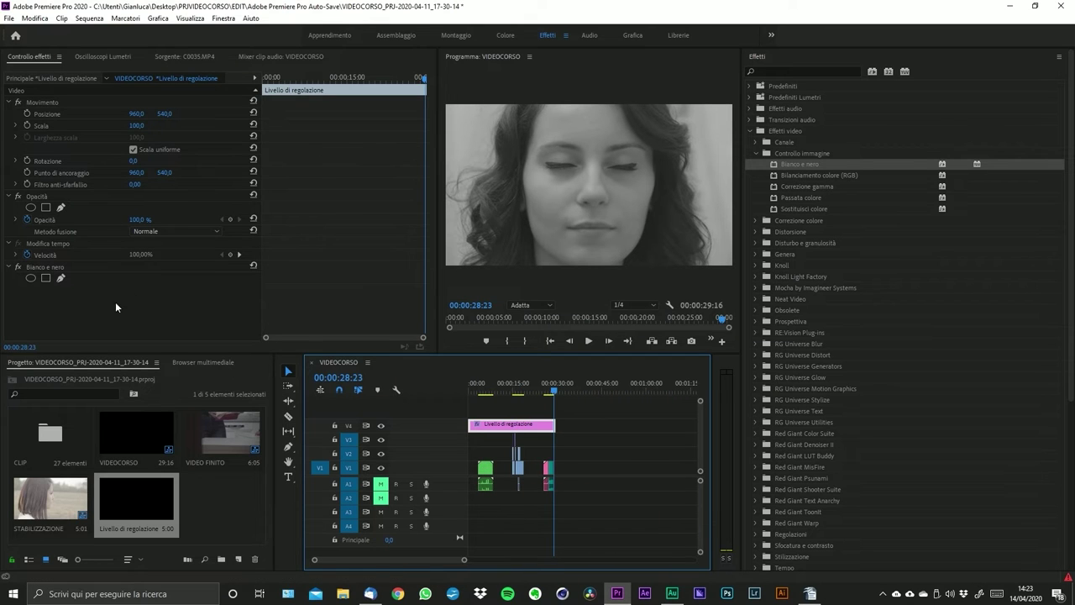
{"action": "left_click", "coordinate": [35, 268]}
- Remove Bianco e nero from the adjustment layer and collapse Controllo immagine
{"action": "key", "text": "Delete"}
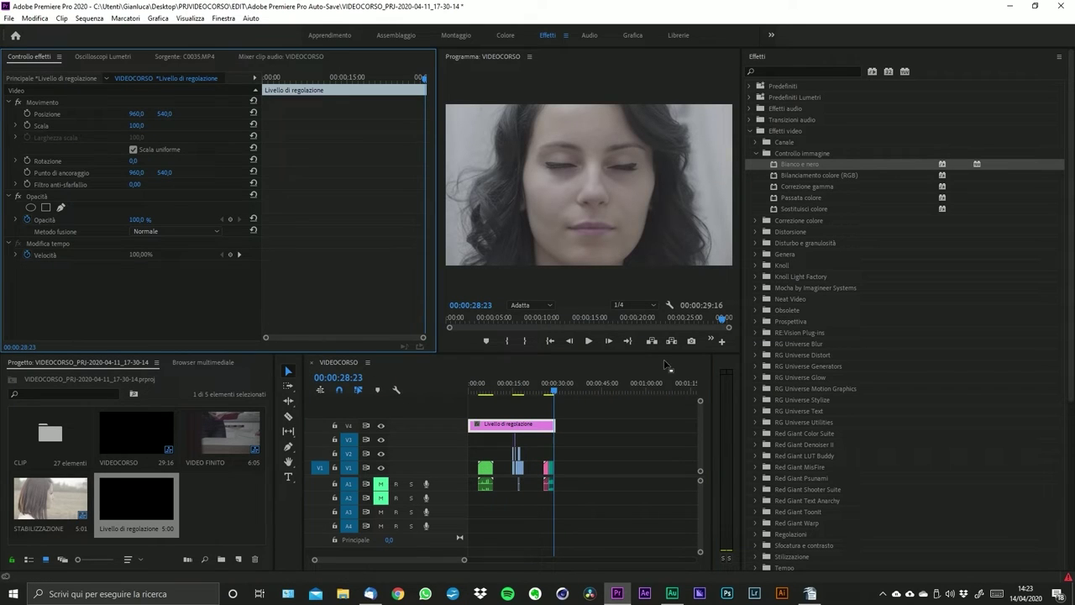
{"action": "left_click", "coordinate": [758, 156]}
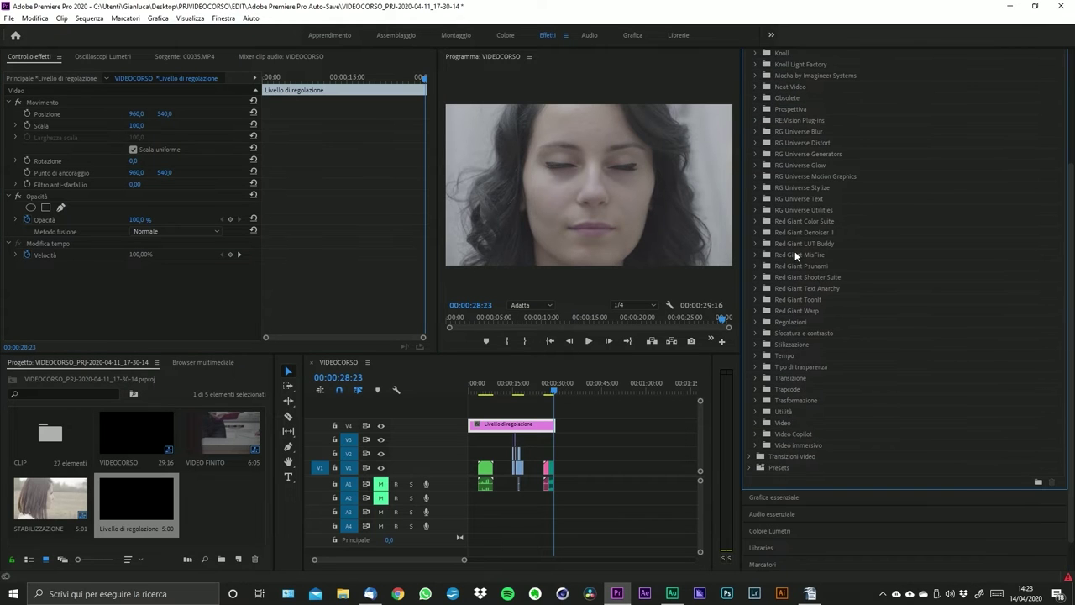
{"action": "scroll", "coordinate": [798, 268], "scroll_direction": "down", "scroll_amount": 5}
- Expand the Genera folder and select Sfumatura a 4 colori
{"action": "scroll", "coordinate": [851, 304], "scroll_direction": "up", "scroll_amount": 5}
{"action": "left_click", "coordinate": [755, 199]}
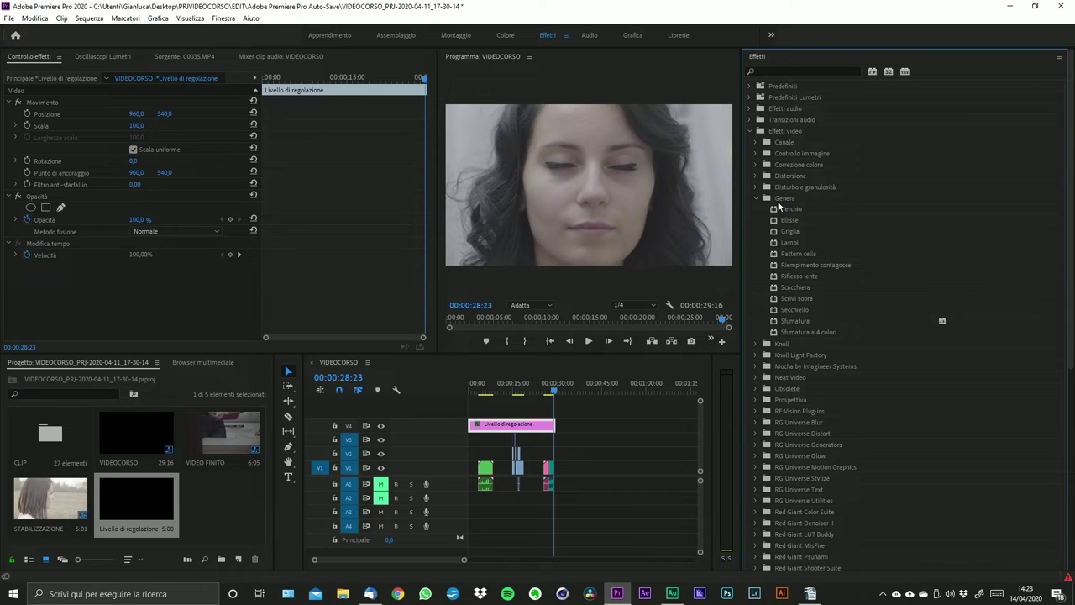
{"action": "left_click", "coordinate": [805, 331]}
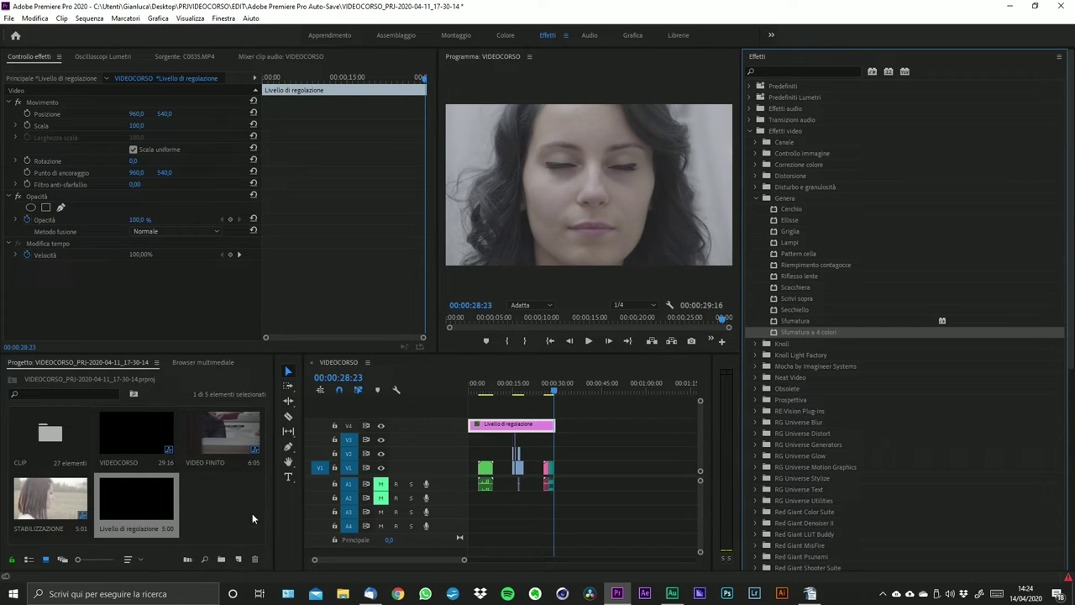
- Apply Sfumatura a 4 colori to the adjustment layer and review its settings
{"action": "left_click_drag", "start_coordinate": [810, 333], "coordinate": [489, 425]}
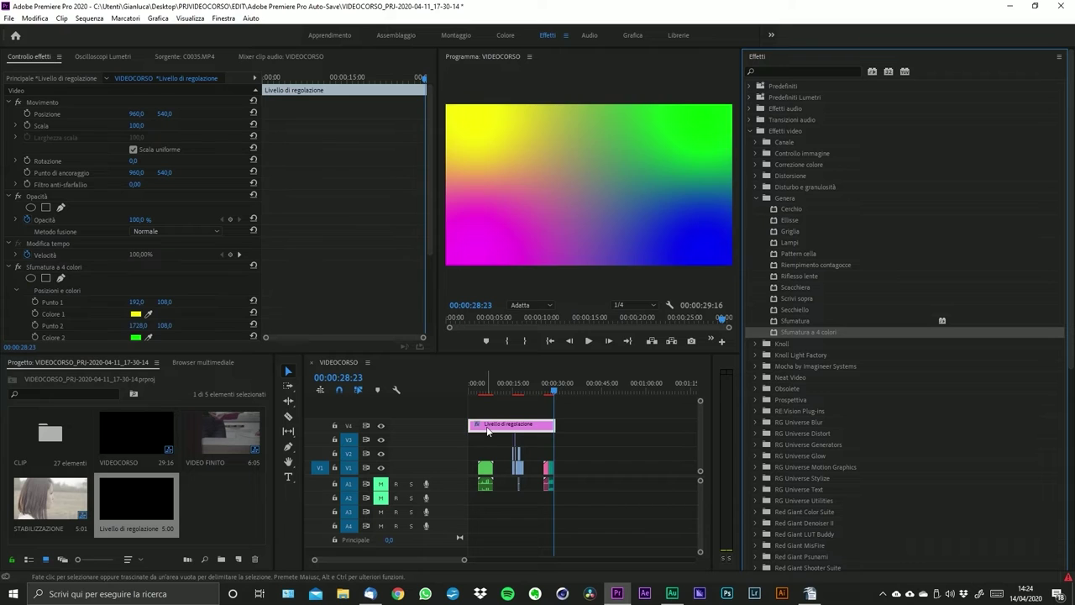
{"action": "left_click_drag", "start_coordinate": [547, 388], "coordinate": [489, 391]}
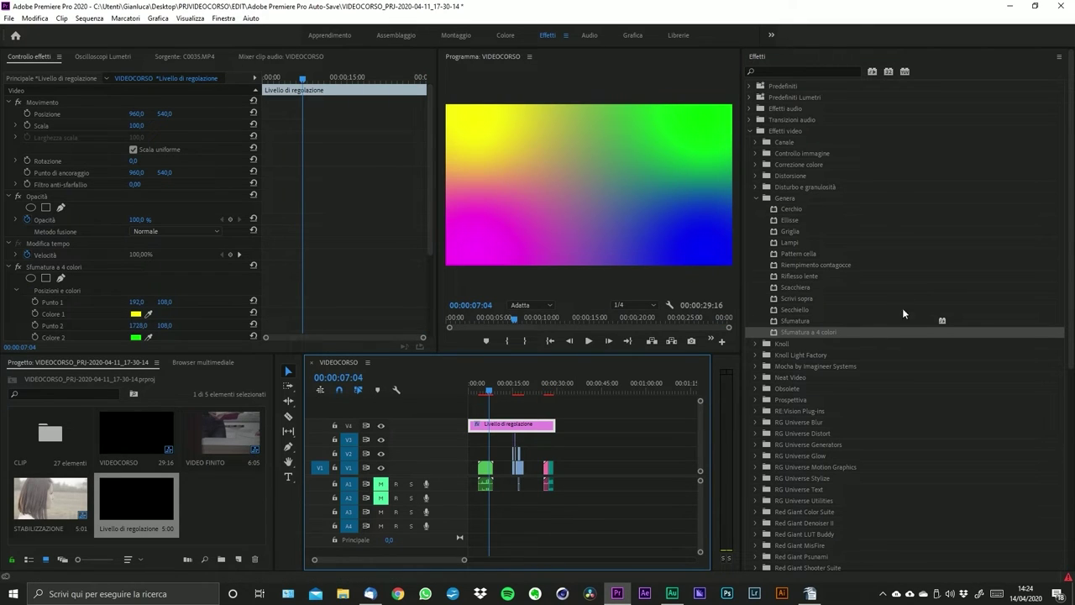
{"action": "scroll", "coordinate": [168, 241], "scroll_direction": "down", "scroll_amount": 2}
{"action": "scroll", "coordinate": [170, 246], "scroll_direction": "down", "scroll_amount": 4}
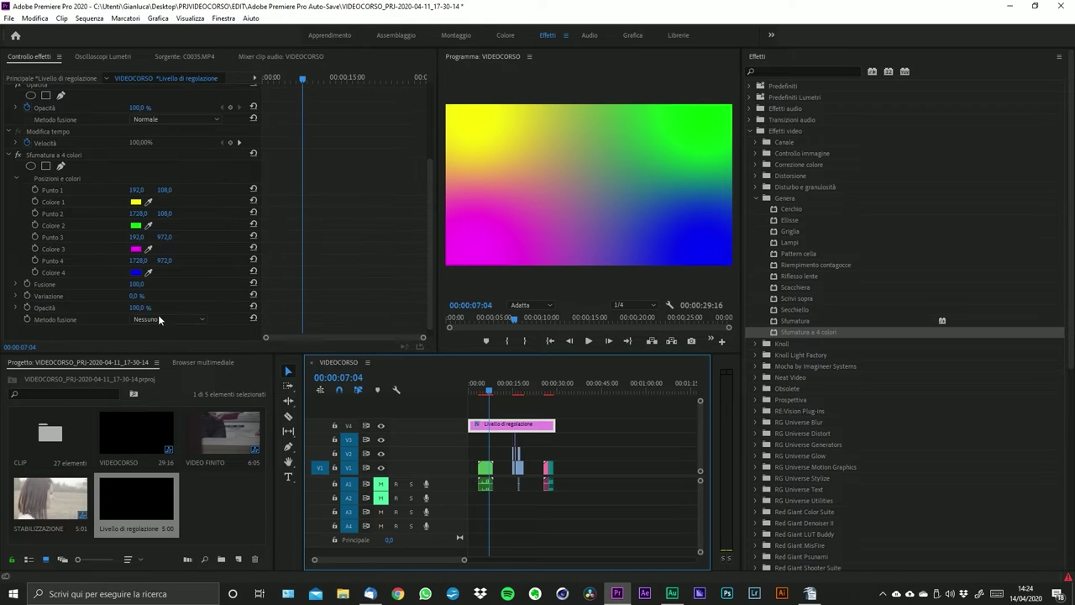
{"action": "scroll", "coordinate": [234, 298], "scroll_direction": "down", "scroll_amount": 1}
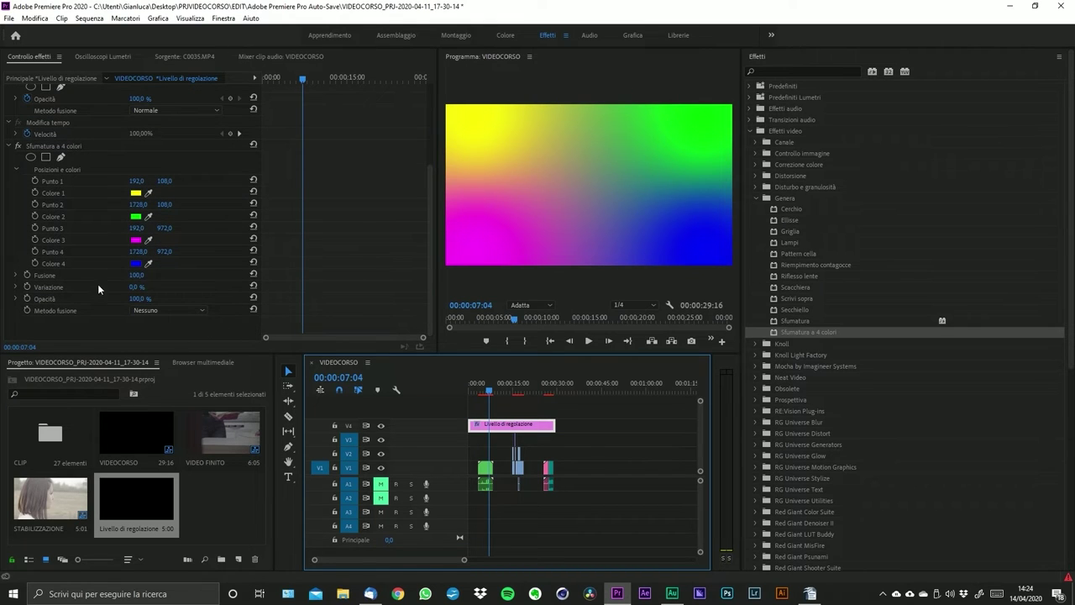
- Select the gradient effect and delete it from the adjustment layer
{"action": "left_click", "coordinate": [140, 298]}
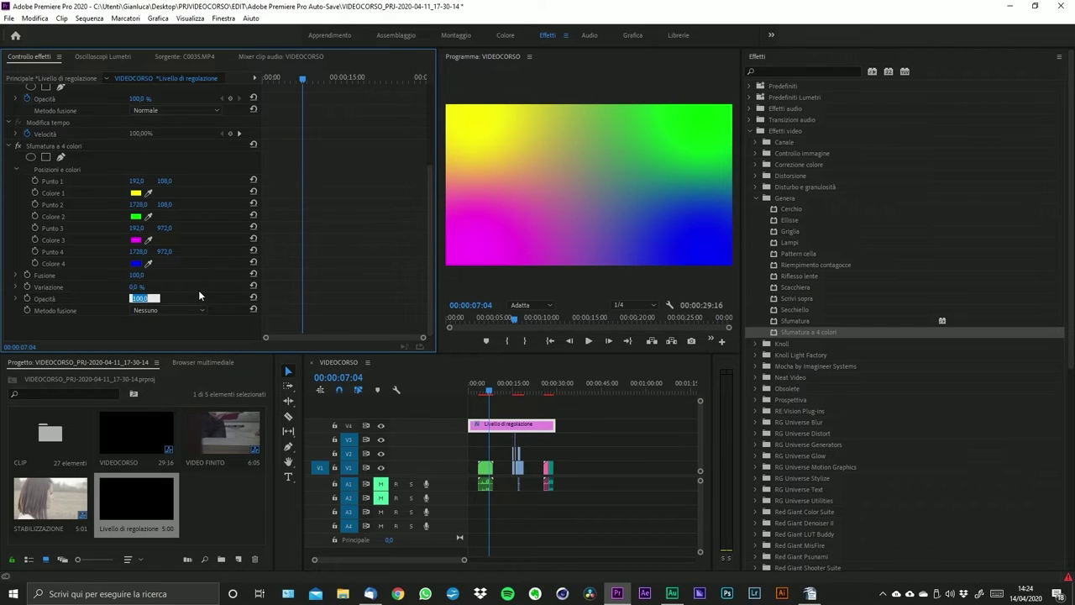
{"action": "key", "text": "Delete"}
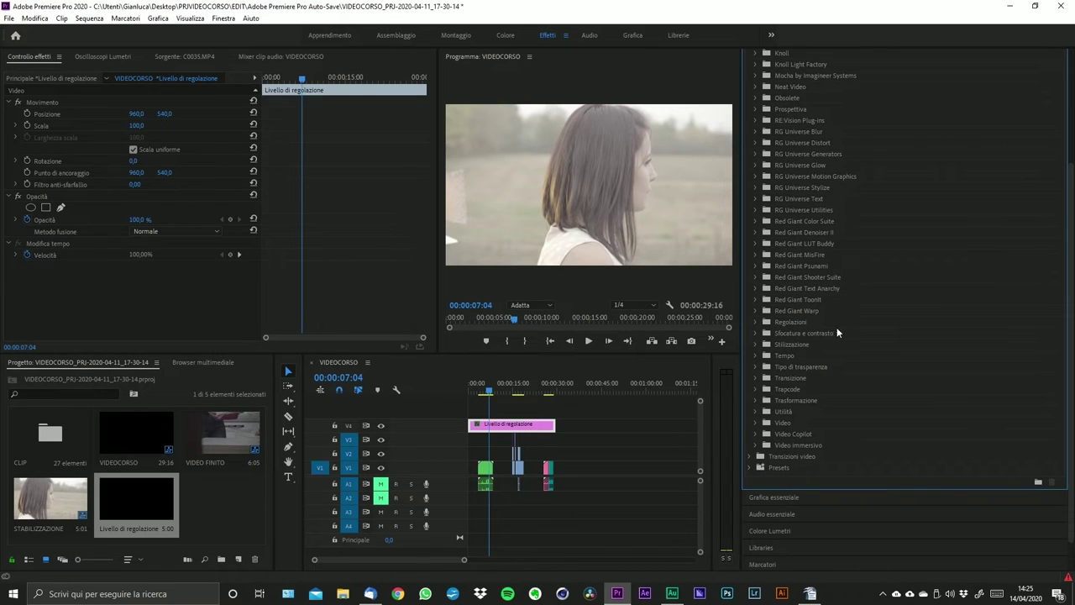
{"action": "scroll", "coordinate": [797, 210], "scroll_direction": "up", "scroll_amount": 4}
- Save the project with Ctrl+S, then browse the Regolazioni and Stilizzazione effect groups
{"action": "scroll", "coordinate": [794, 301], "scroll_direction": "down", "scroll_amount": 5}
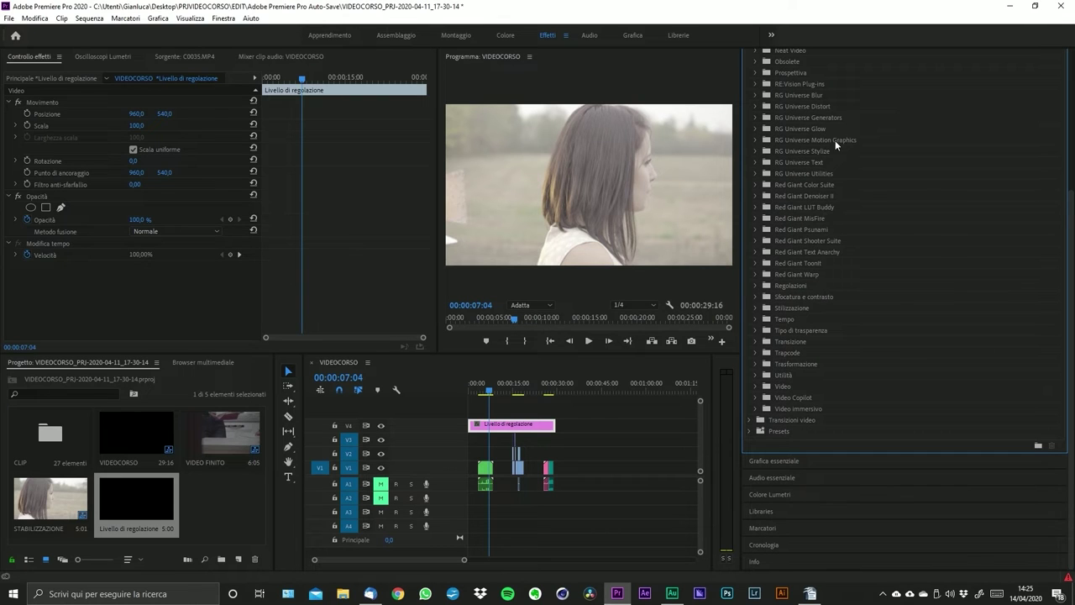
{"action": "key", "text": "ctrl+s"}
{"action": "left_click", "coordinate": [755, 285]}
{"action": "left_click", "coordinate": [754, 285]}
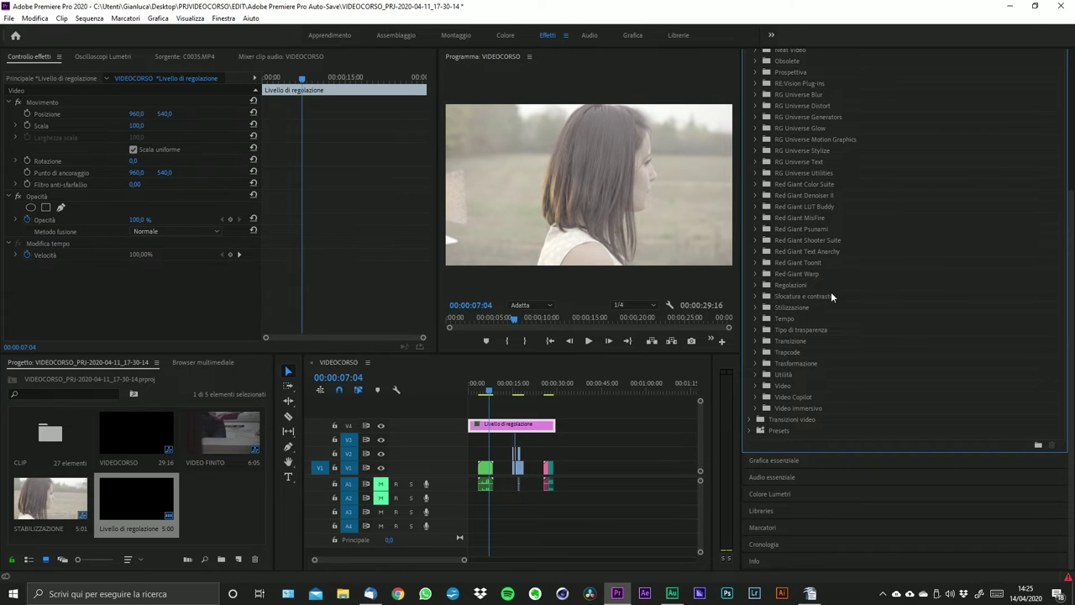
{"action": "left_click", "coordinate": [758, 306]}
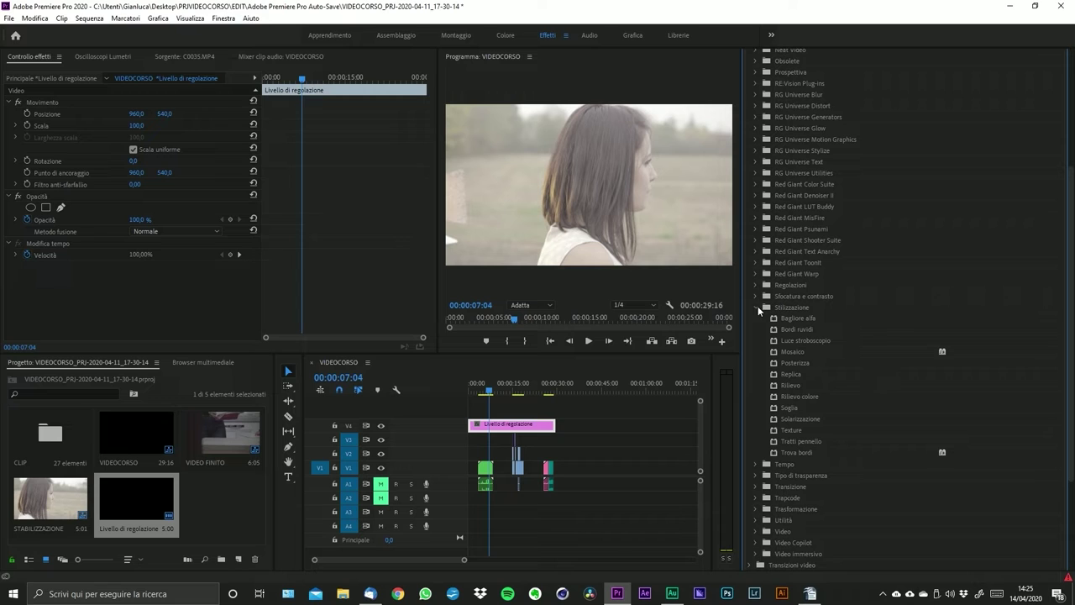
{"action": "scroll", "coordinate": [872, 168], "scroll_direction": "down", "scroll_amount": 4}
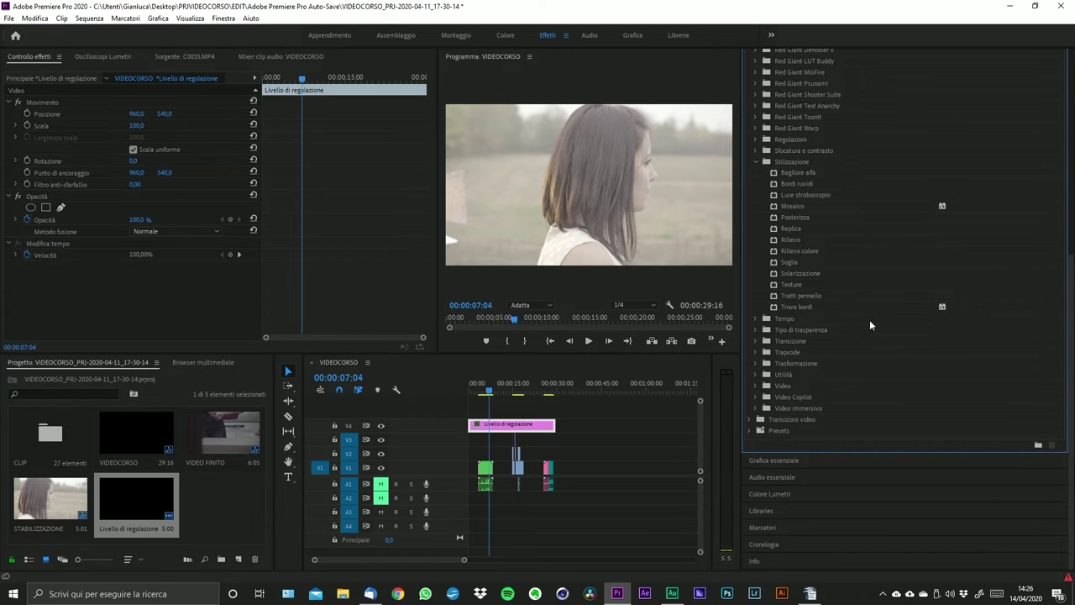
{"action": "left_click", "coordinate": [756, 163]}
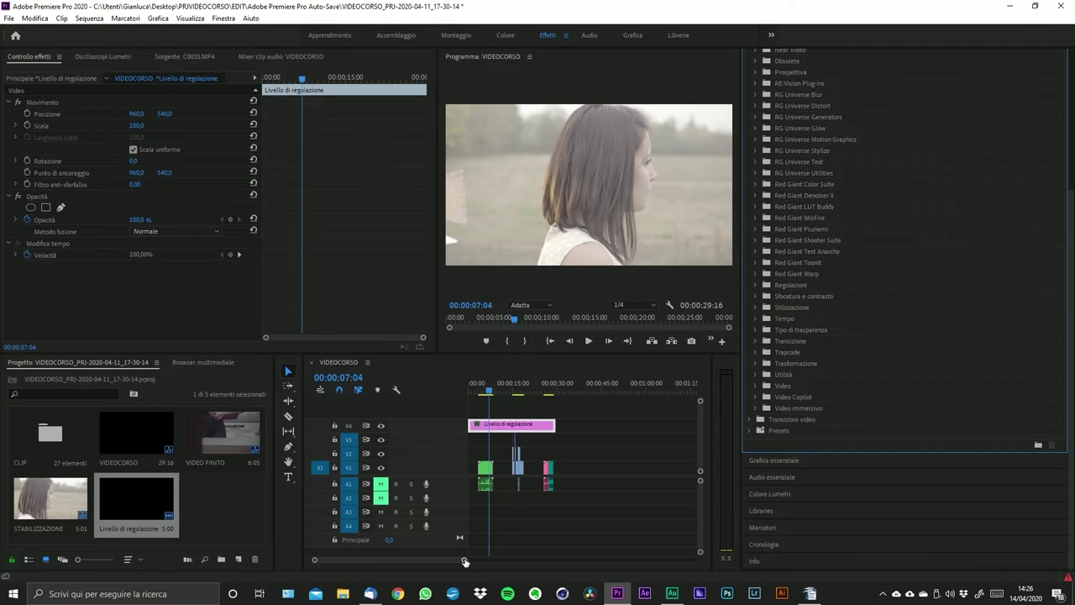
{"action": "left_click_drag", "start_coordinate": [464, 559], "coordinate": [456, 559]}
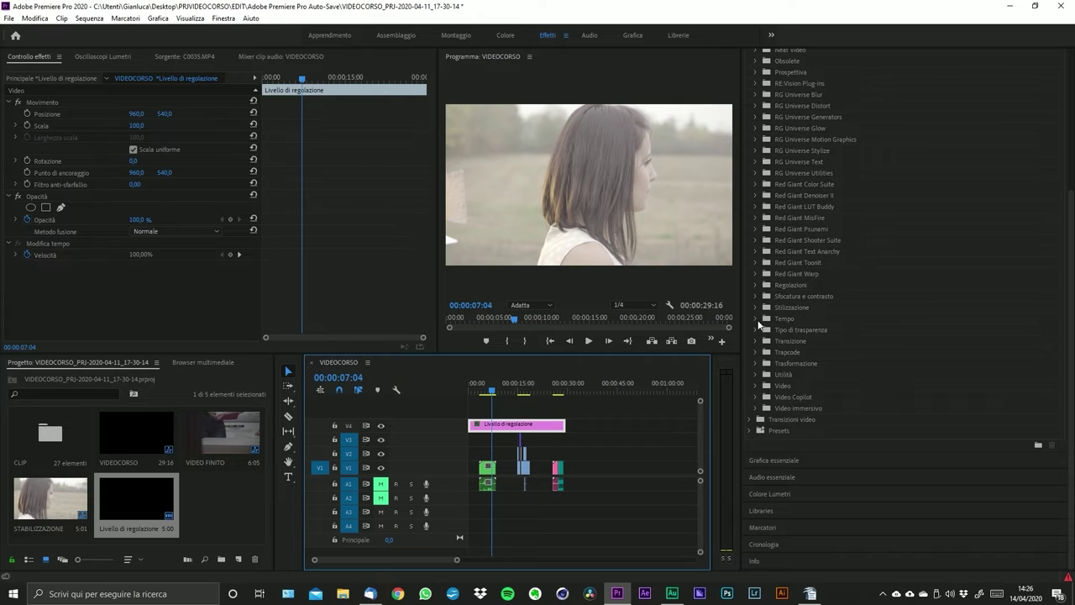
- Collapse Stilizzazione, check Tempo, and expand Tipo di trasparenza to list Luma through Ultra
{"action": "left_click", "coordinate": [755, 307]}
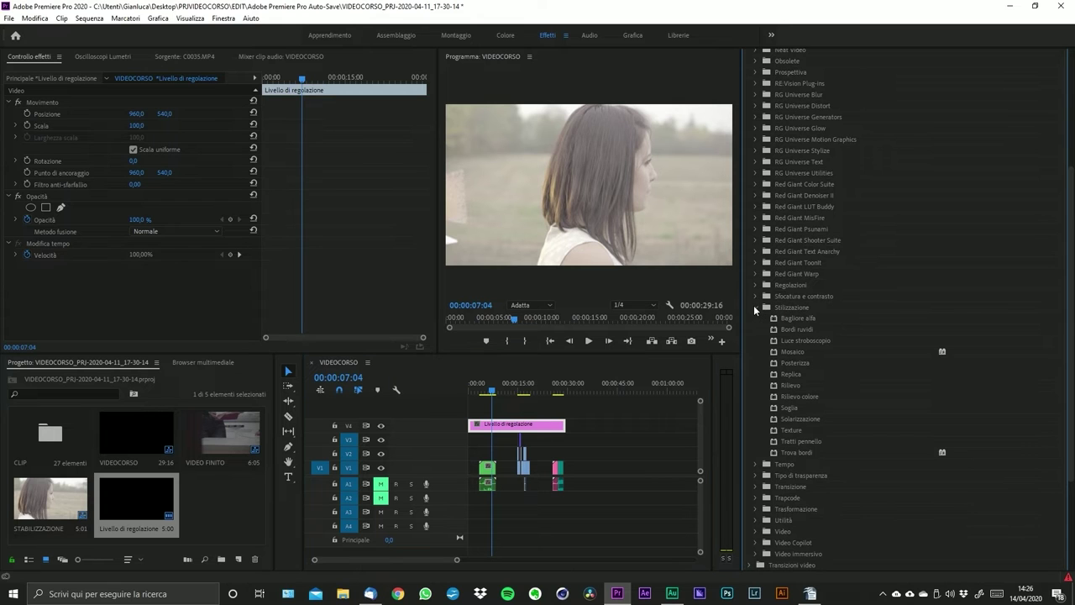
{"action": "left_click", "coordinate": [754, 307]}
{"action": "left_click", "coordinate": [756, 318]}
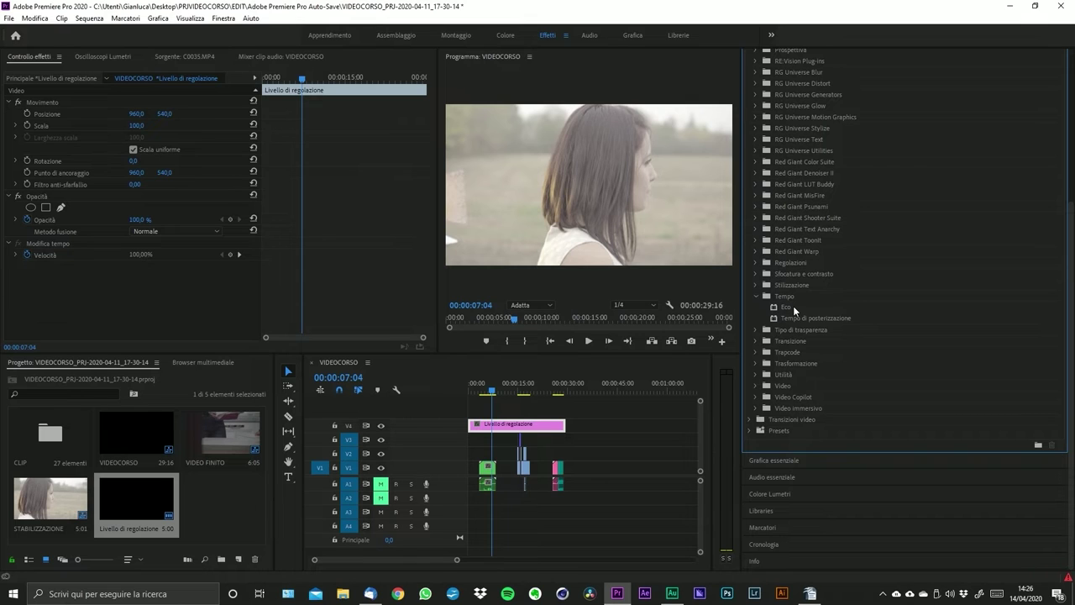
{"action": "left_click", "coordinate": [755, 297]}
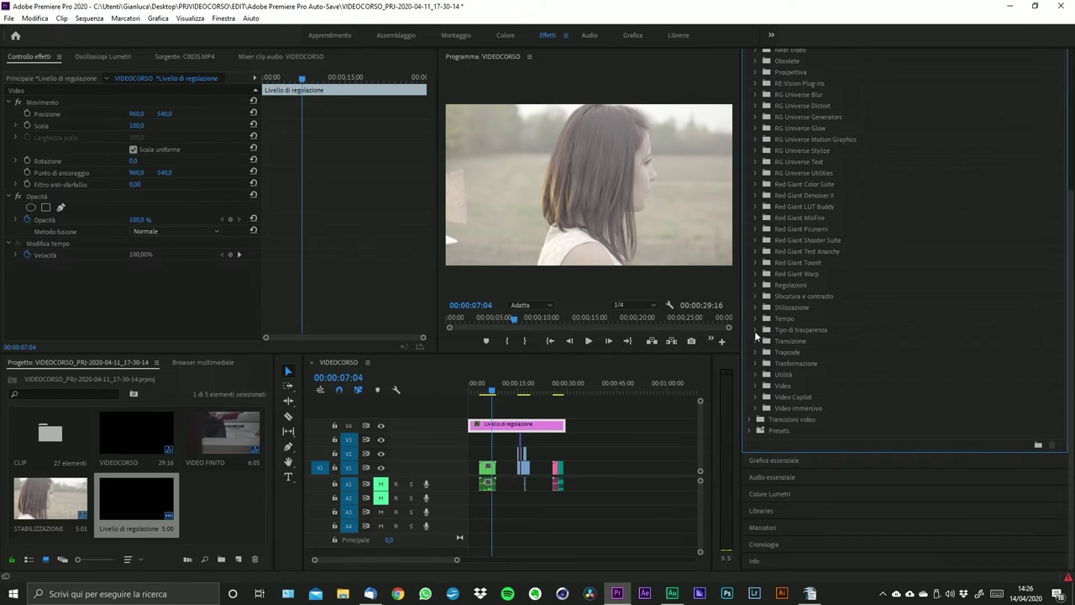
{"action": "left_click", "coordinate": [755, 330]}
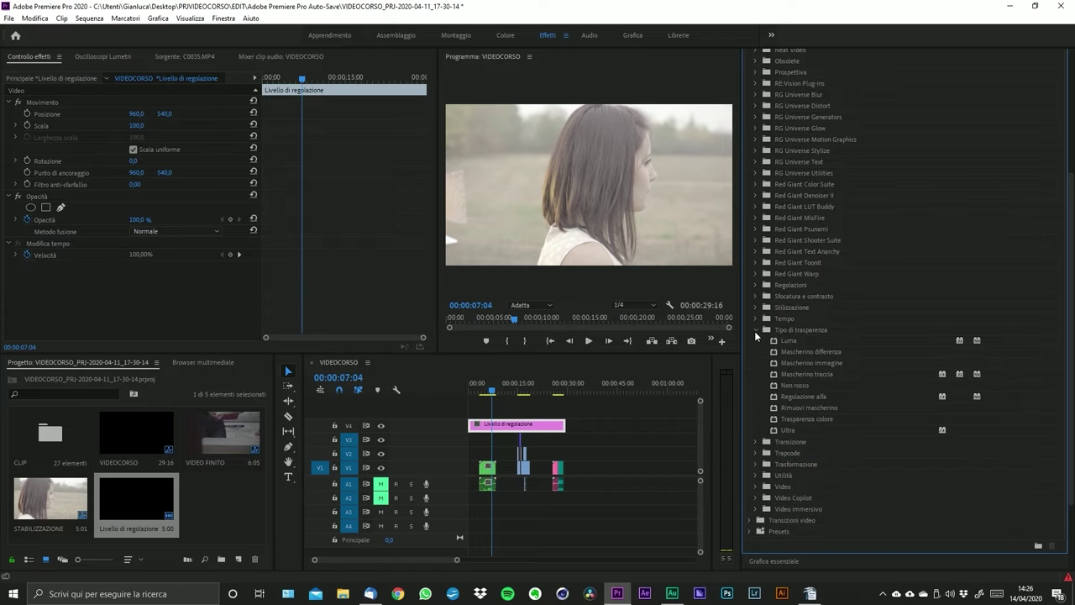
- Zoom the timeline in around the 16-second mark
{"action": "left_click_drag", "start_coordinate": [457, 560], "coordinate": [436, 563]}
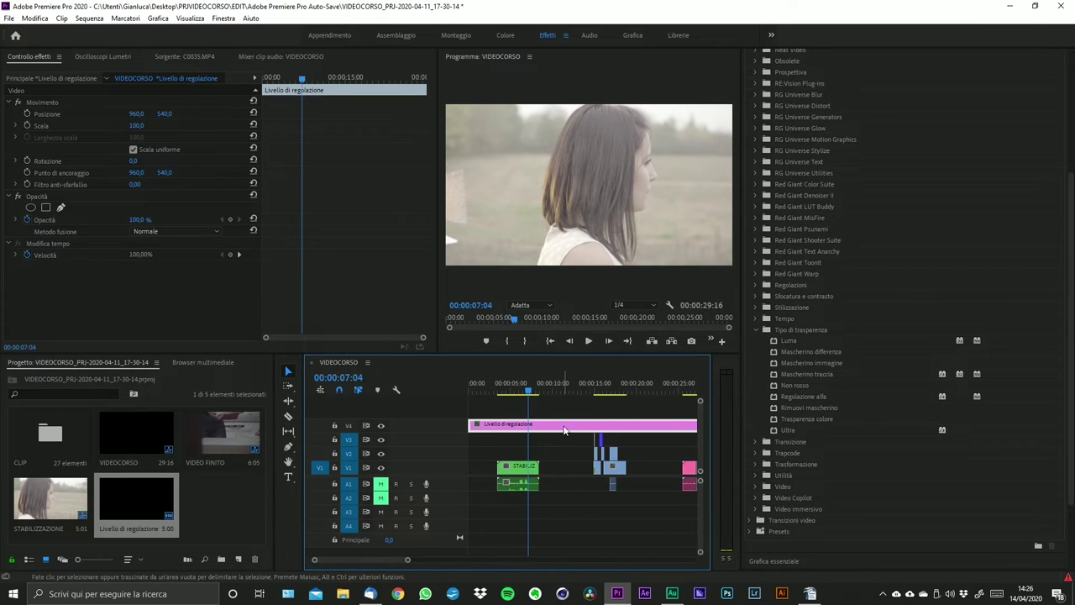
{"action": "scroll", "coordinate": [591, 440], "scroll_direction": "up", "scroll_amount": 1}
{"action": "scroll", "coordinate": [591, 439], "scroll_direction": "up", "scroll_amount": 2}
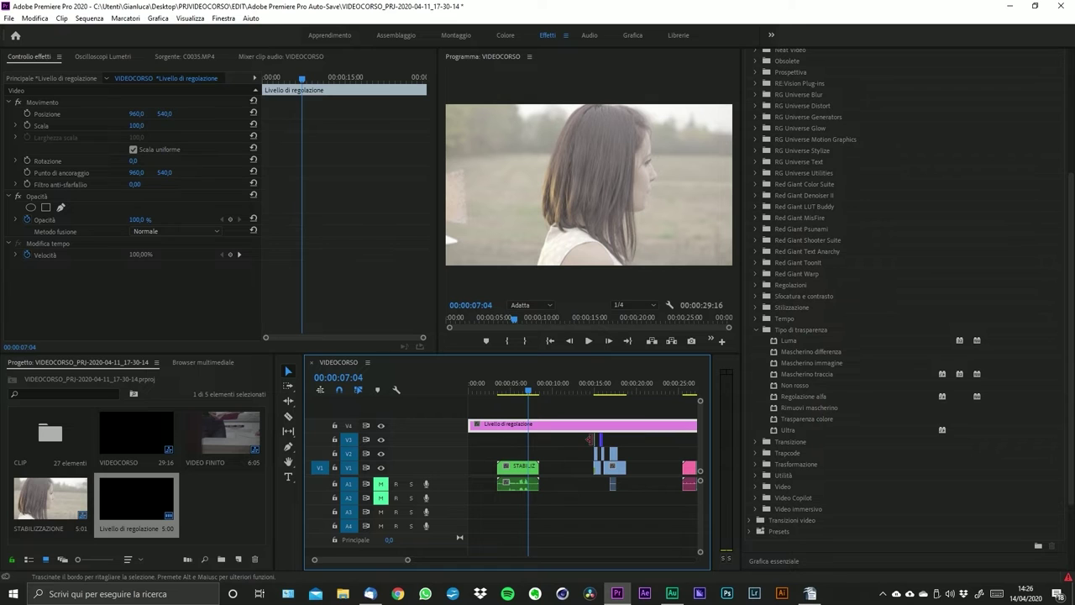
{"action": "left_click_drag", "start_coordinate": [409, 564], "coordinate": [447, 568]}
{"action": "key", "text": "="}
{"action": "key", "text": "="}
{"action": "key", "text": "="}
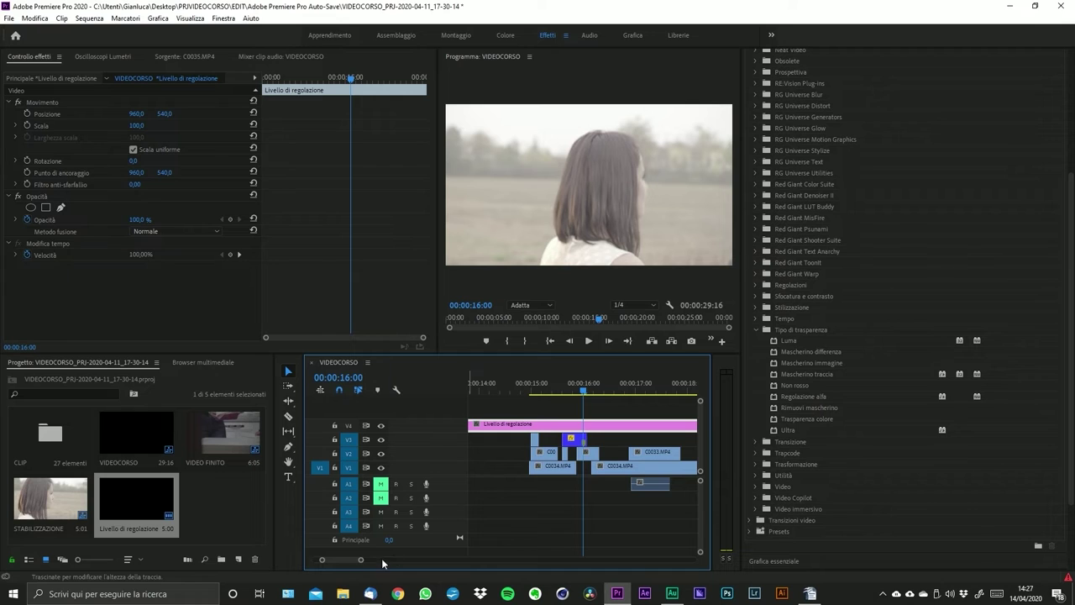
{"action": "key", "text": "minus"}
{"action": "key", "text": "minus"}
{"action": "key", "text": "equal"}
{"action": "key", "text": "equal"}
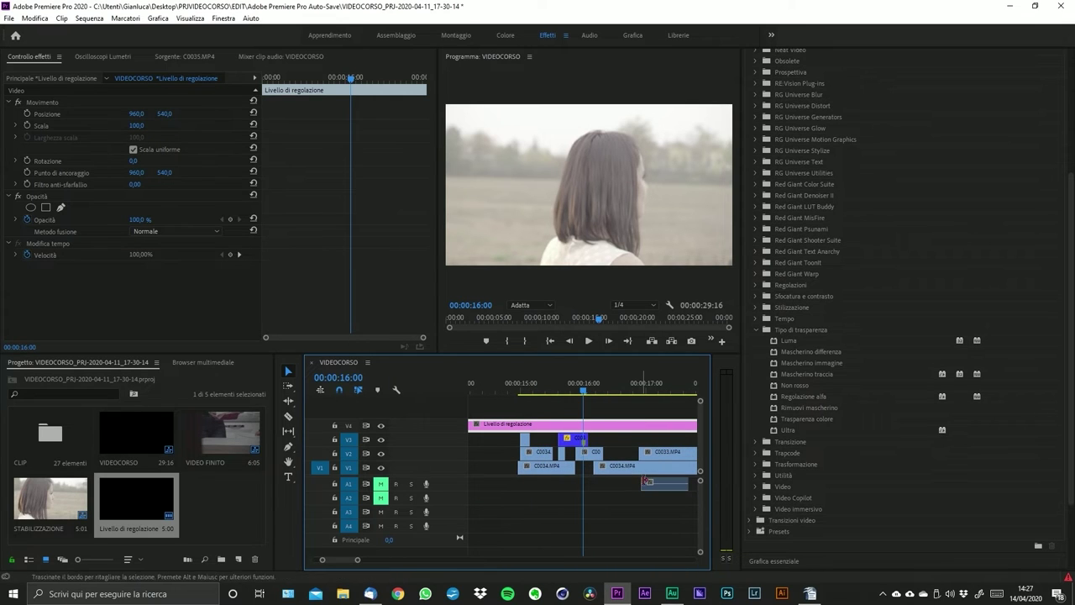
- Select the C0034.MP4 clip on V3 and park the playhead at 00:00:15:01
{"action": "left_click", "coordinate": [582, 443]}
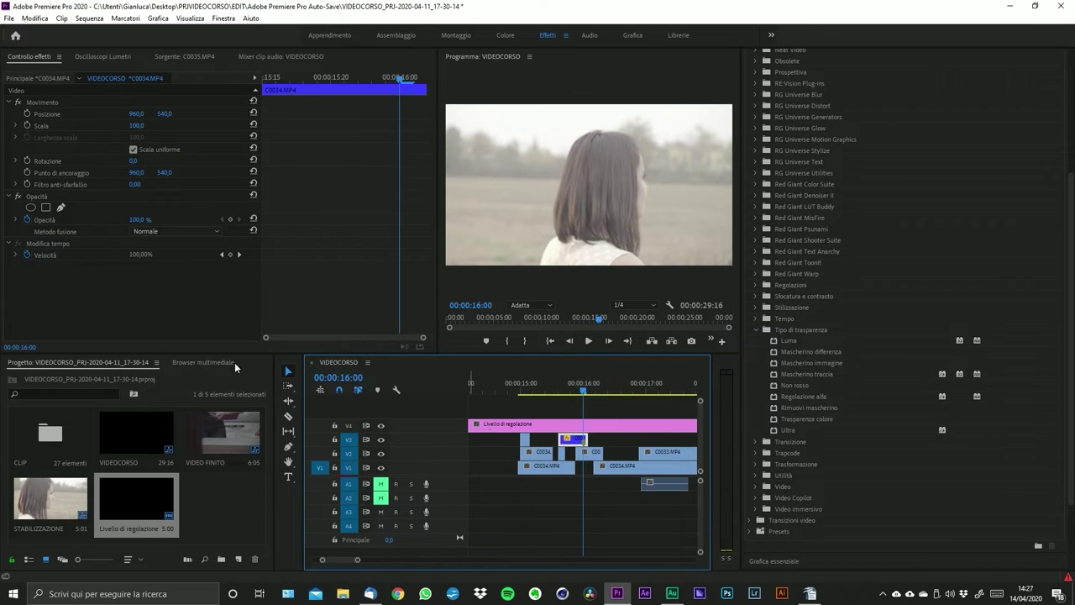
{"action": "left_click", "coordinate": [522, 387]}
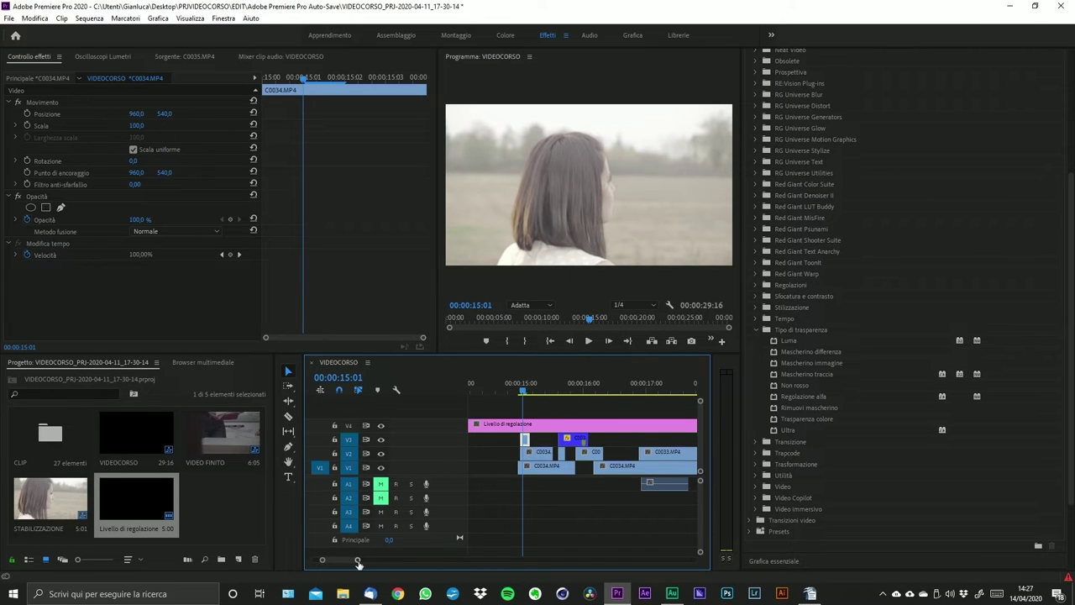
{"action": "left_click_drag", "start_coordinate": [357, 560], "coordinate": [335, 559]}
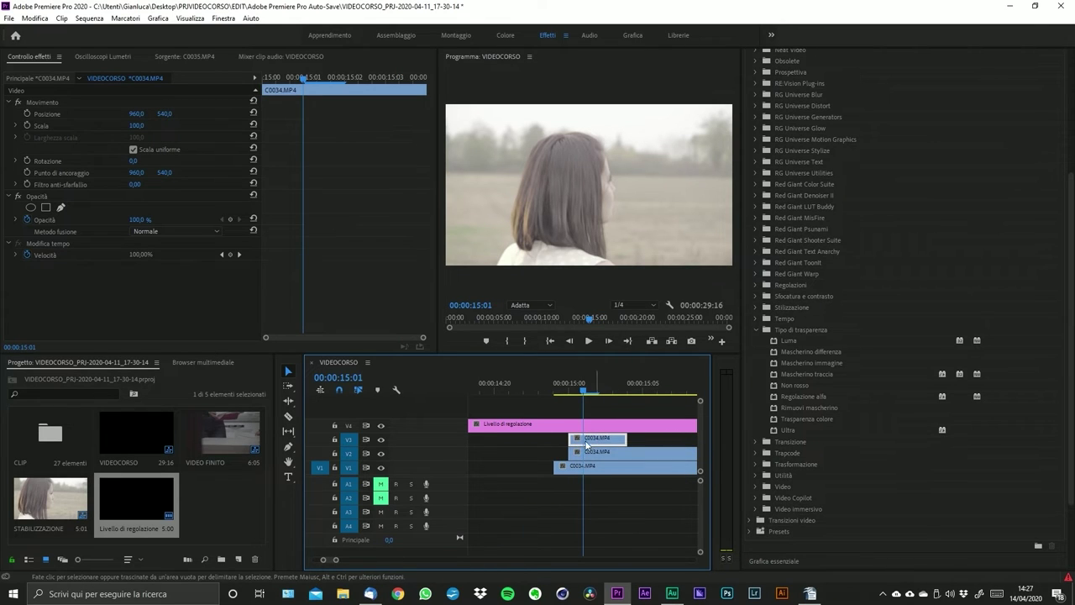
- Preview the top C0034.MP4 clip at 50% opacity and widen the program monitor
{"action": "left_click", "coordinate": [35, 221]}
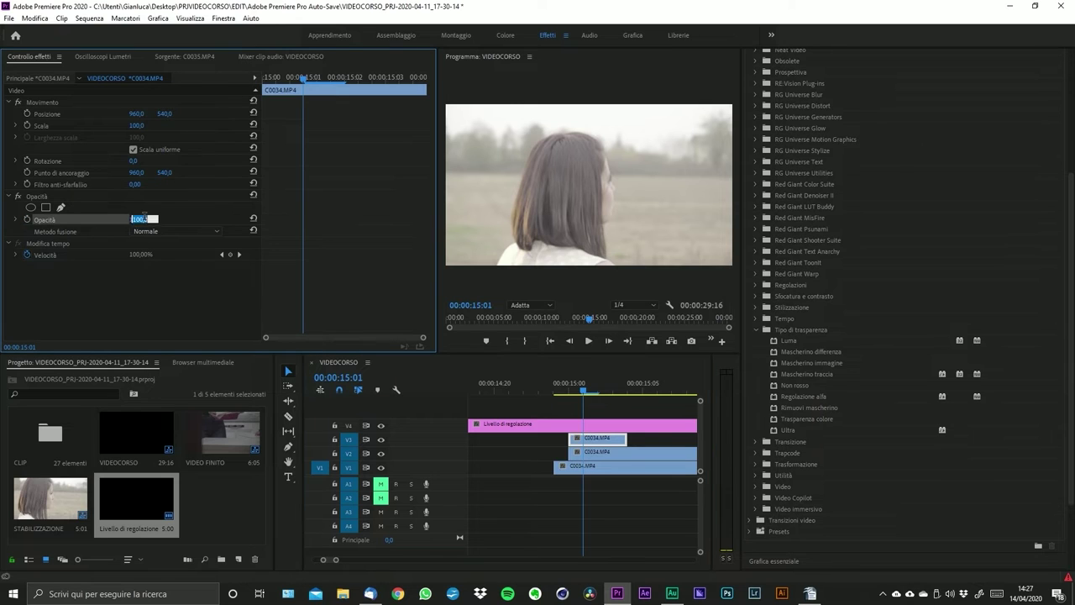
{"action": "type", "text": "50"}
{"action": "key", "text": "Return"}
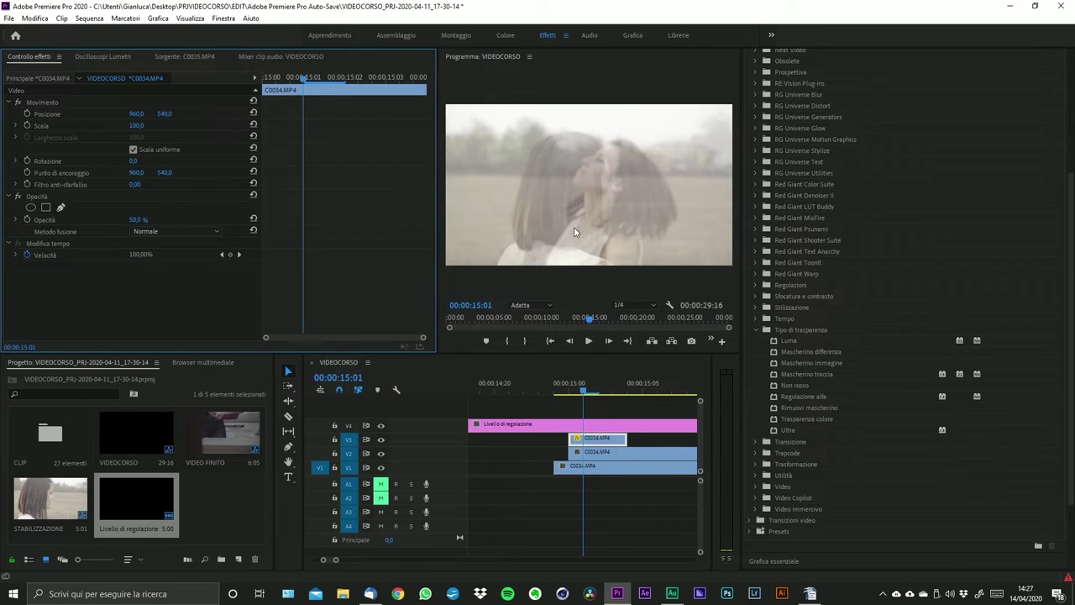
{"action": "left_click_drag", "start_coordinate": [433, 245], "coordinate": [377, 244]}
- Restore the clip's opacity to 100%, then scrub the value to preview a fainter overlay
{"action": "left_click", "coordinate": [119, 220]}
{"action": "type", "text": "100"}
{"action": "key", "text": "Return"}
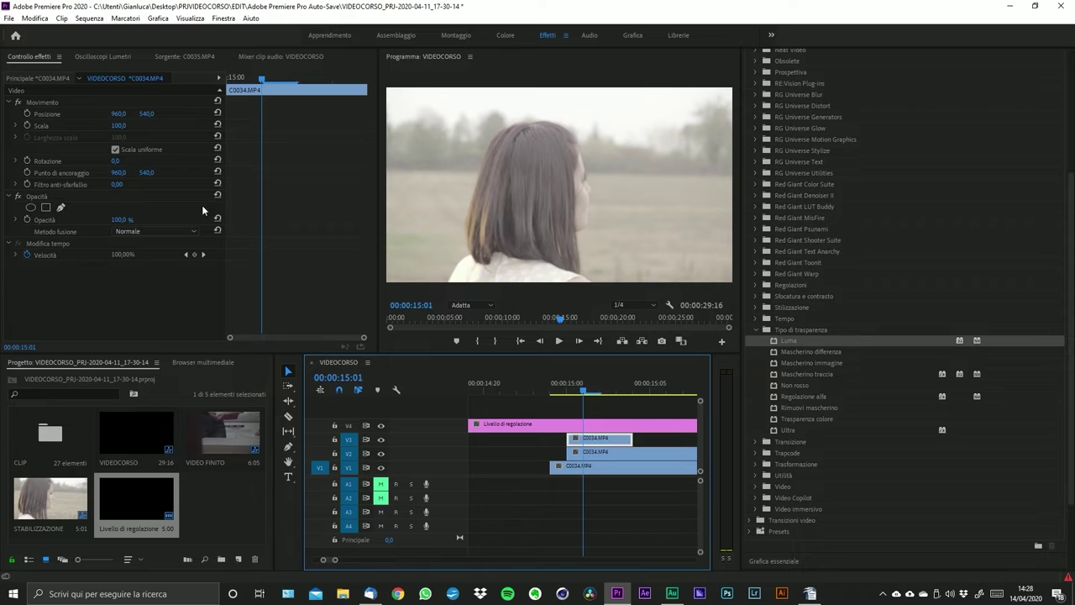
{"action": "mouse_move", "coordinate": [122, 220]}
{"action": "left_mouse_down"}
{"action": "mouse_move", "coordinate": [101, 220]}
{"action": "mouse_move", "coordinate": [143, 220]}
{"action": "left_mouse_up"}
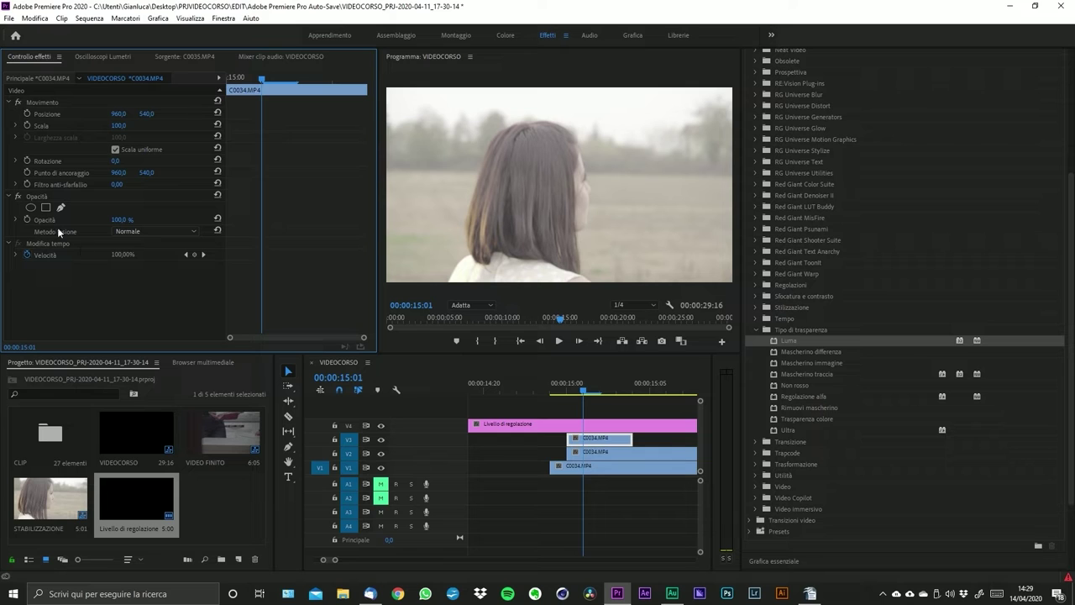
- Try Schermo lineare (Aggiungi) as the C0034 blend mode, then settle on Schiarisci and preview it
{"action": "left_click", "coordinate": [158, 232]}
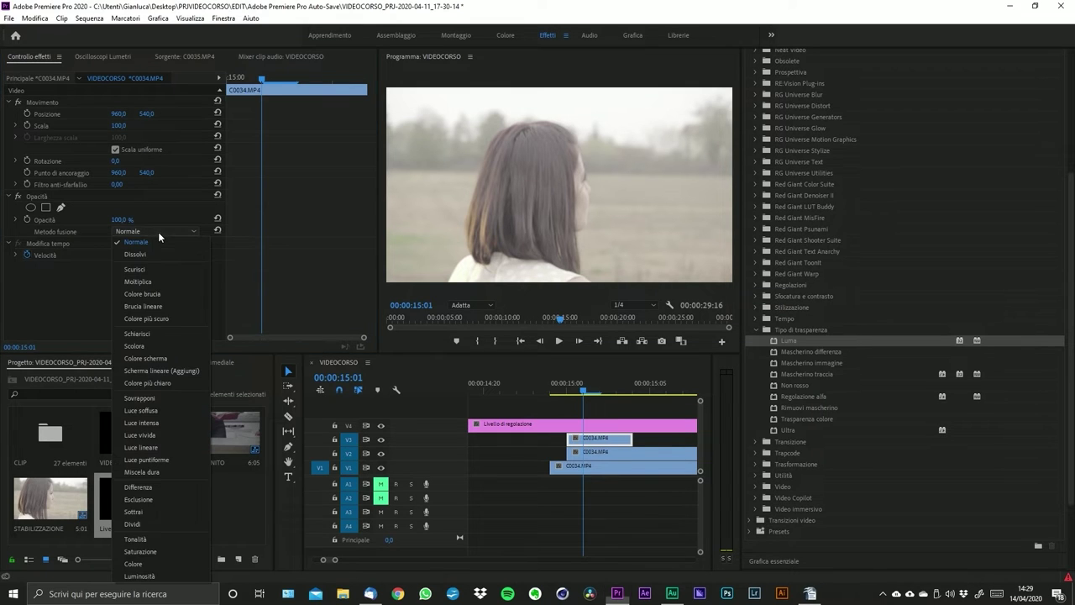
{"action": "left_click", "coordinate": [61, 236]}
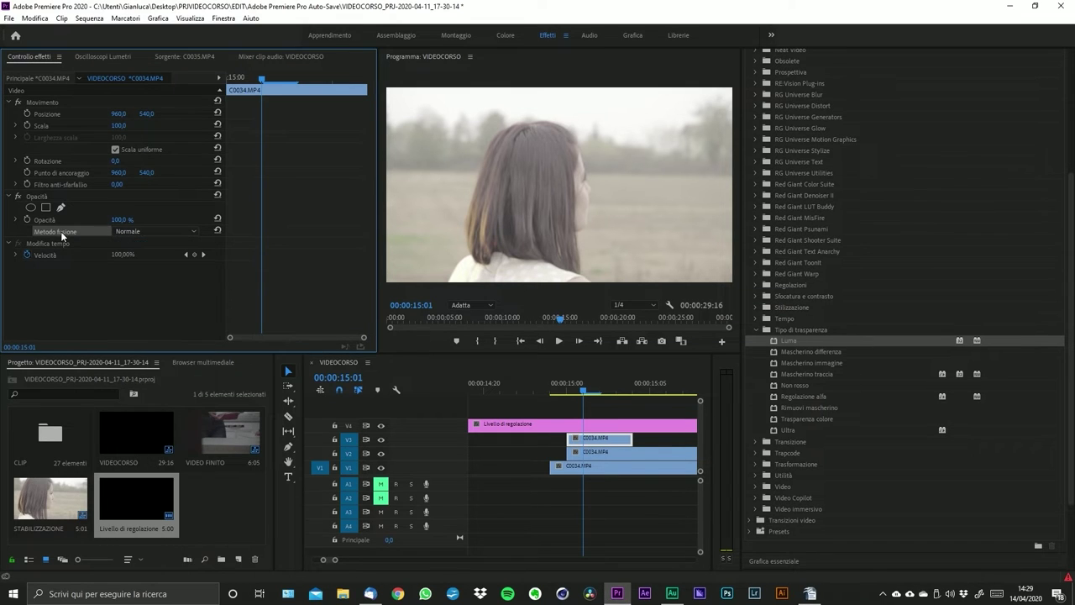
{"action": "left_click", "coordinate": [124, 235]}
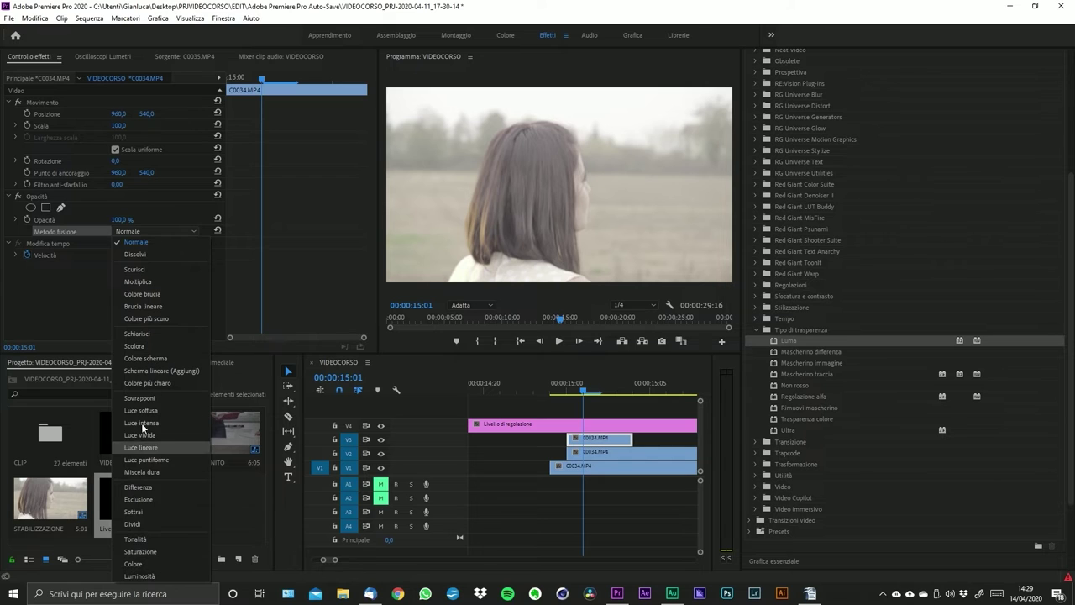
{"action": "left_click", "coordinate": [593, 447]}
{"action": "left_click", "coordinate": [599, 442]}
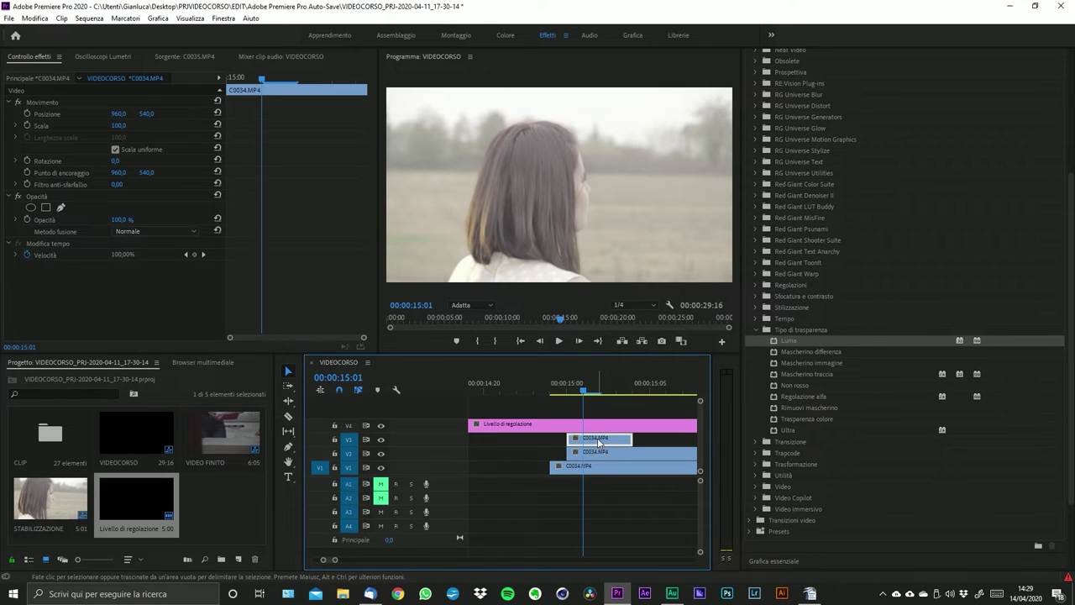
{"action": "left_click", "coordinate": [149, 235]}
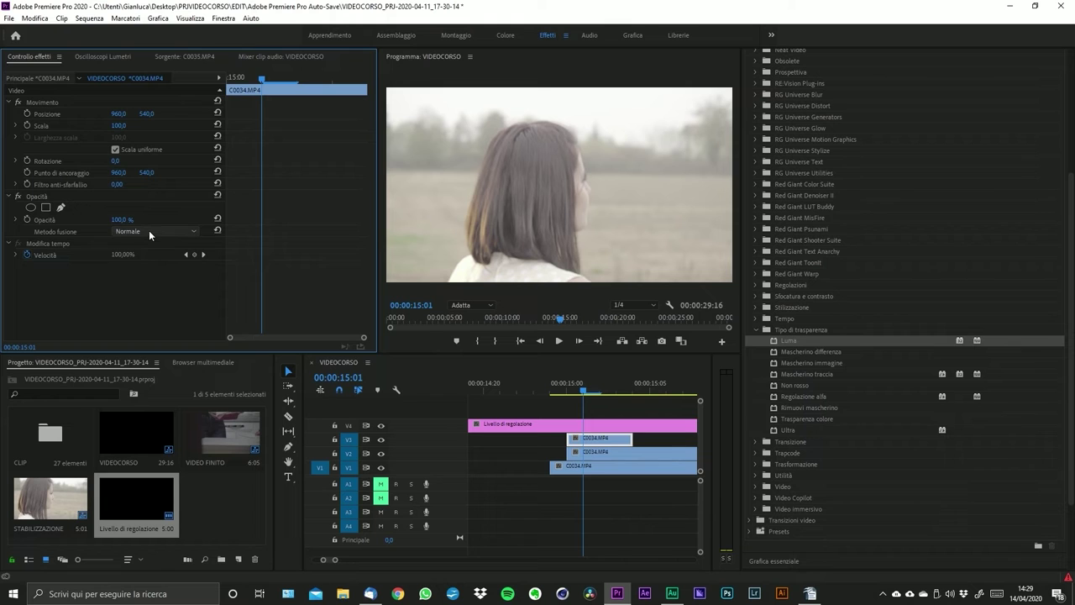
{"action": "left_click", "coordinate": [149, 230]}
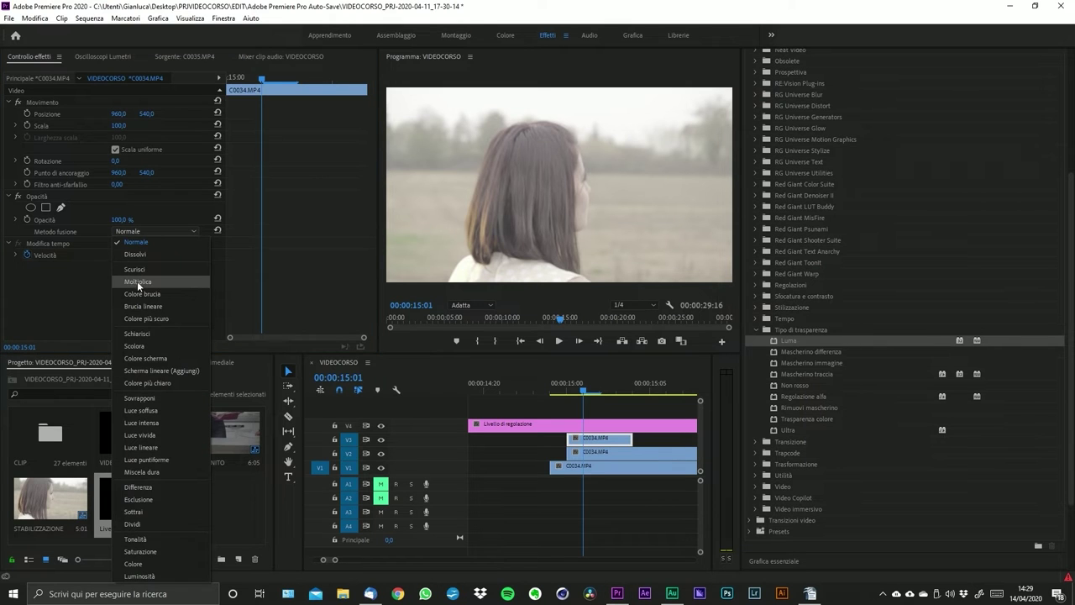
{"action": "left_click", "coordinate": [177, 369]}
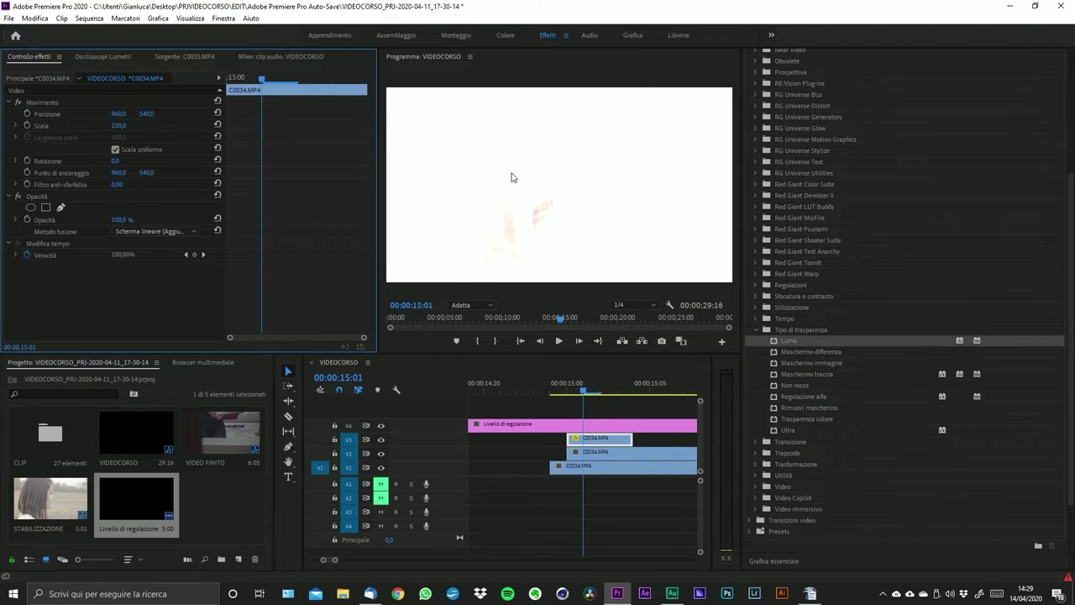
{"action": "left_click", "coordinate": [183, 230]}
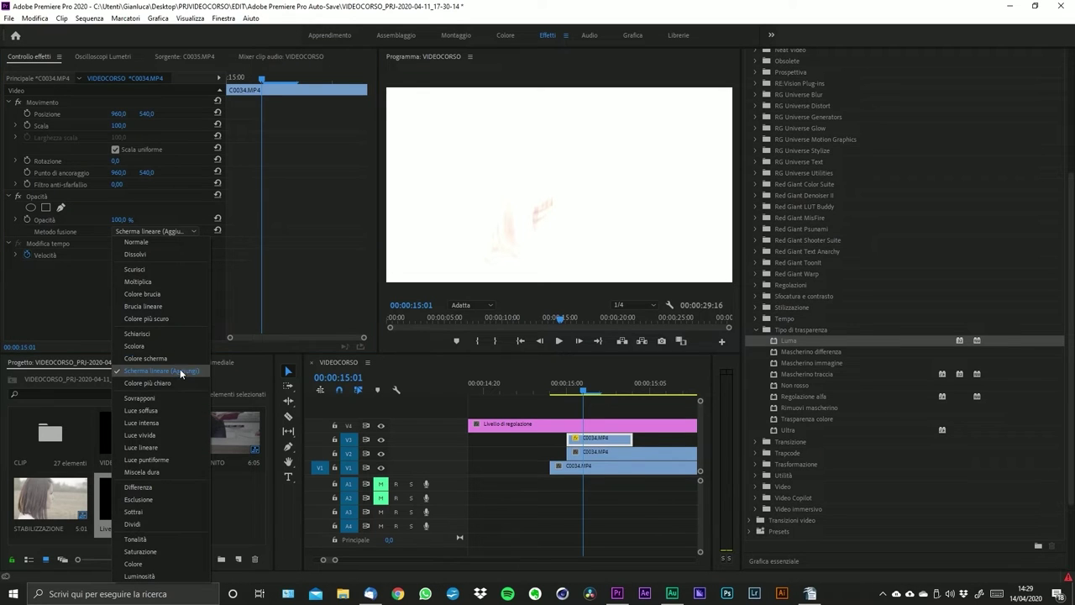
{"action": "left_click", "coordinate": [168, 334]}
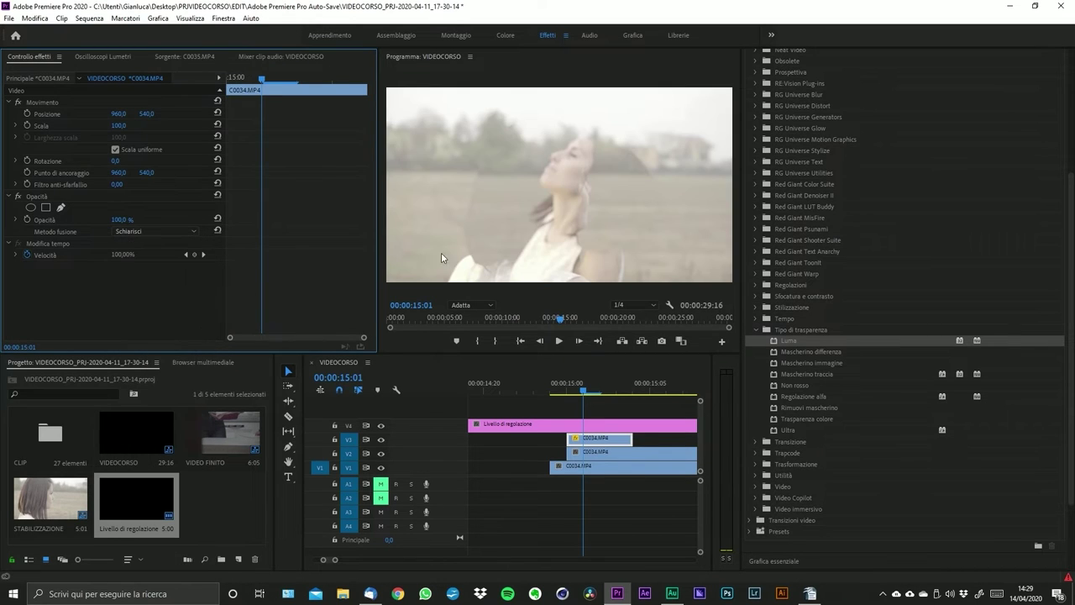
{"action": "mouse_move", "coordinate": [588, 399]}
{"action": "left_mouse_down"}
{"action": "mouse_move", "coordinate": [629, 398]}
{"action": "mouse_move", "coordinate": [590, 393]}
{"action": "mouse_move", "coordinate": [600, 393]}
{"action": "left_mouse_up"}
- Cycle the blend mode through Luminosità, Esclusione, Normale, Schermo lineare (Aggiungi) and Schiarisci
{"action": "left_click", "coordinate": [169, 234]}
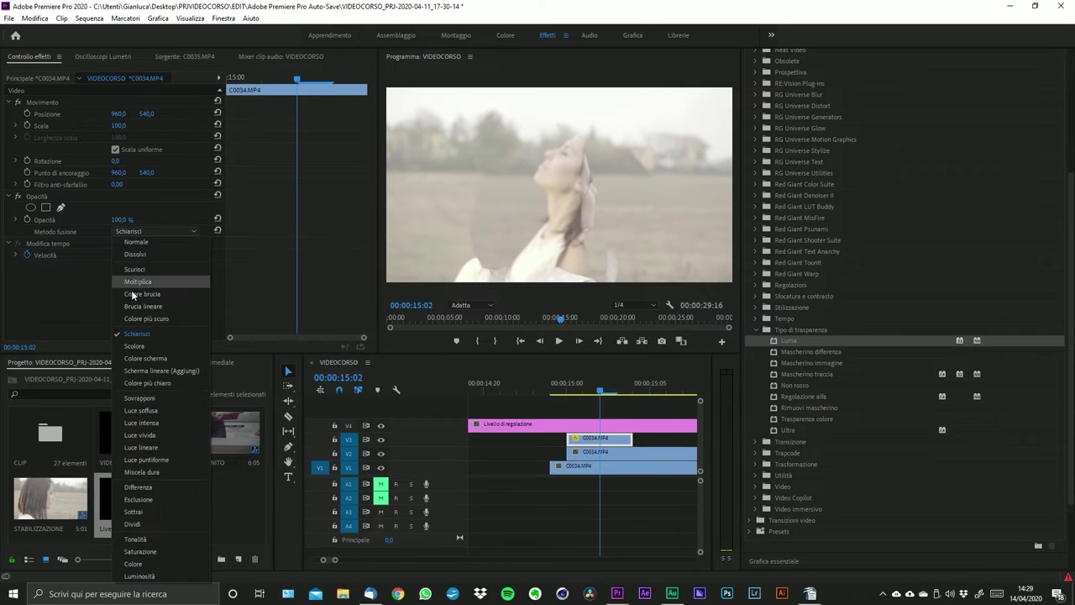
{"action": "left_click", "coordinate": [178, 576]}
{"action": "left_click", "coordinate": [614, 393]}
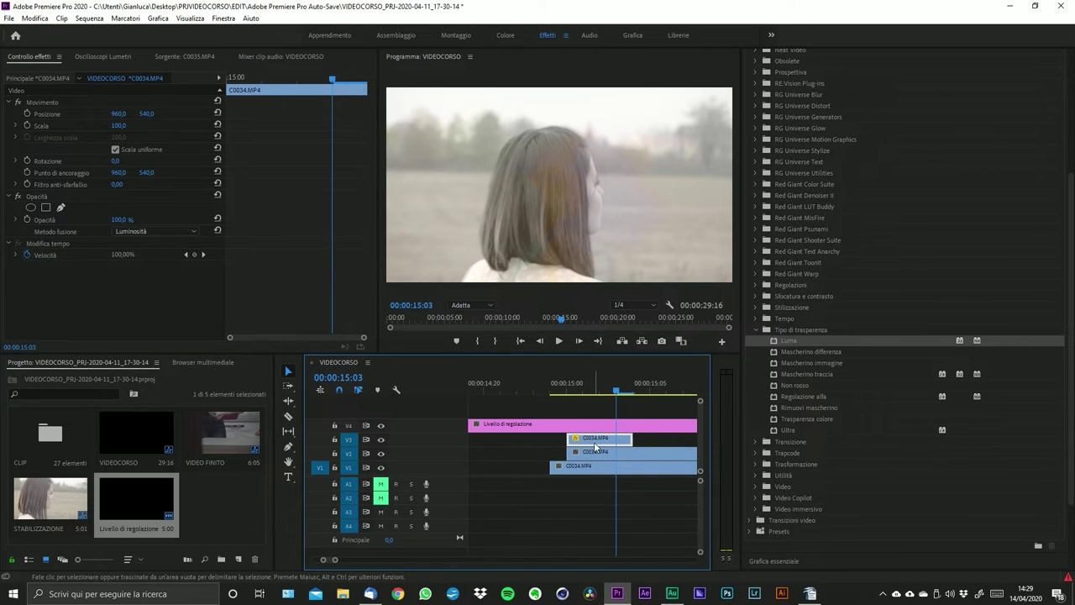
{"action": "left_click", "coordinate": [151, 227]}
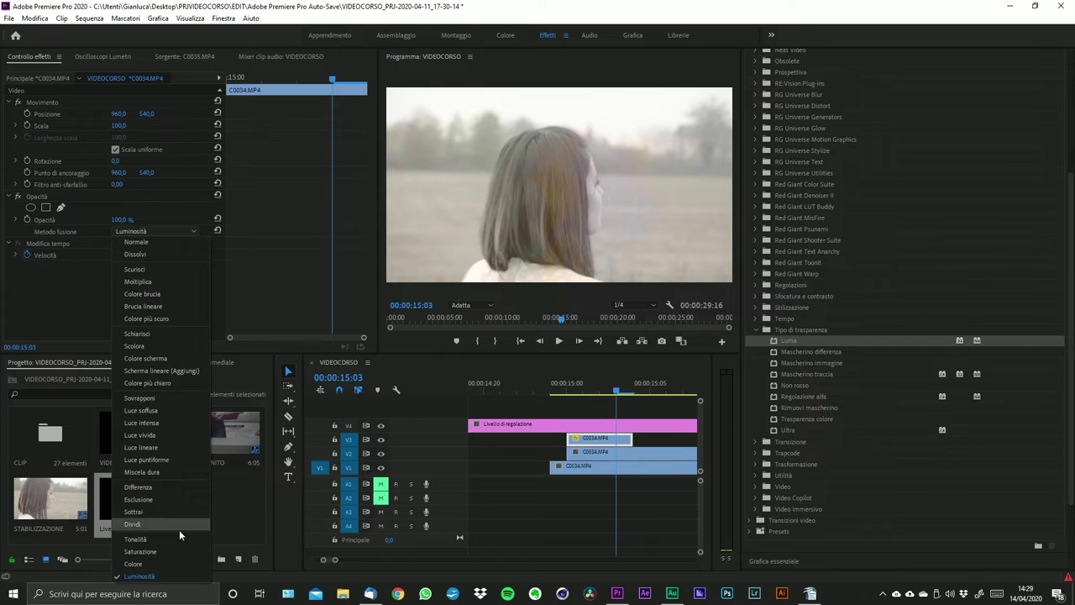
{"action": "left_click", "coordinate": [147, 499]}
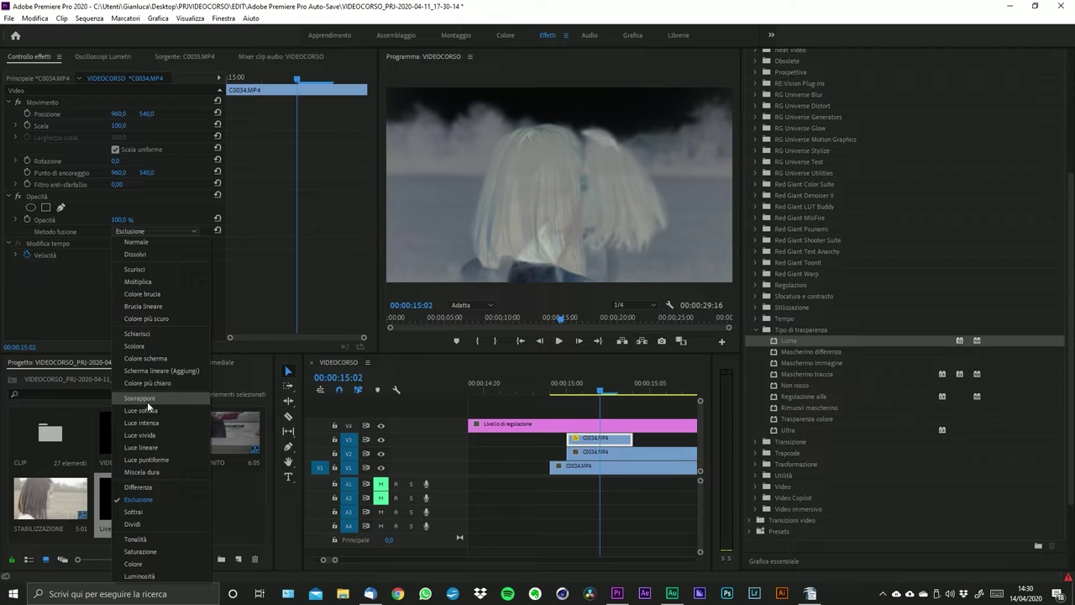
{"action": "left_click", "coordinate": [126, 244]}
{"action": "left_click", "coordinate": [132, 233]}
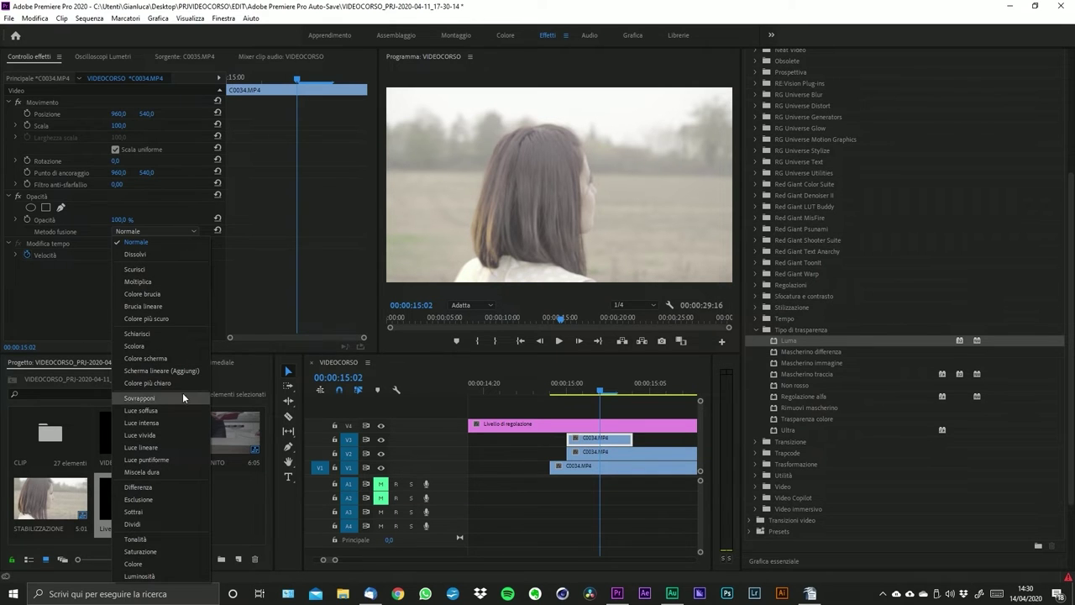
{"action": "left_click", "coordinate": [162, 370]}
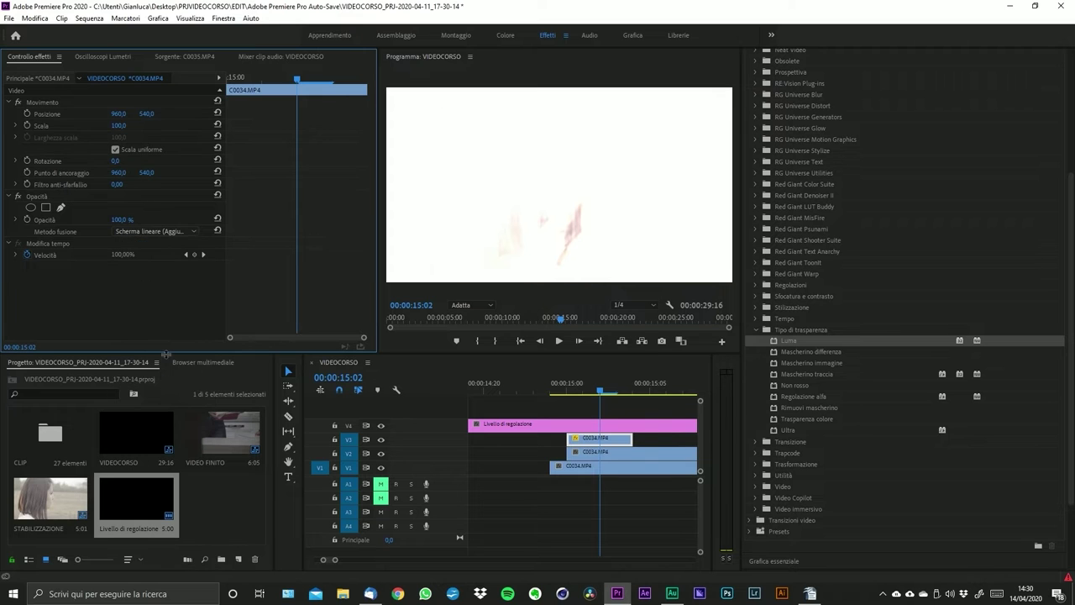
{"action": "left_click", "coordinate": [151, 231]}
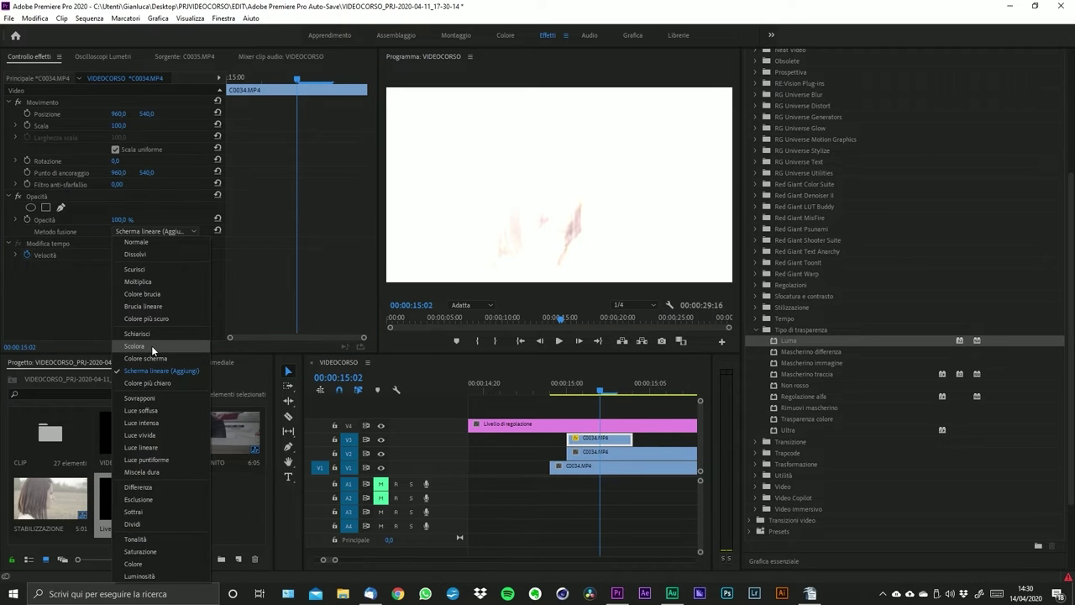
{"action": "left_click", "coordinate": [148, 334]}
- Try the Scolora, Colore più chiaro, Differenza and Esclusione blend modes
{"action": "left_click", "coordinate": [157, 231]}
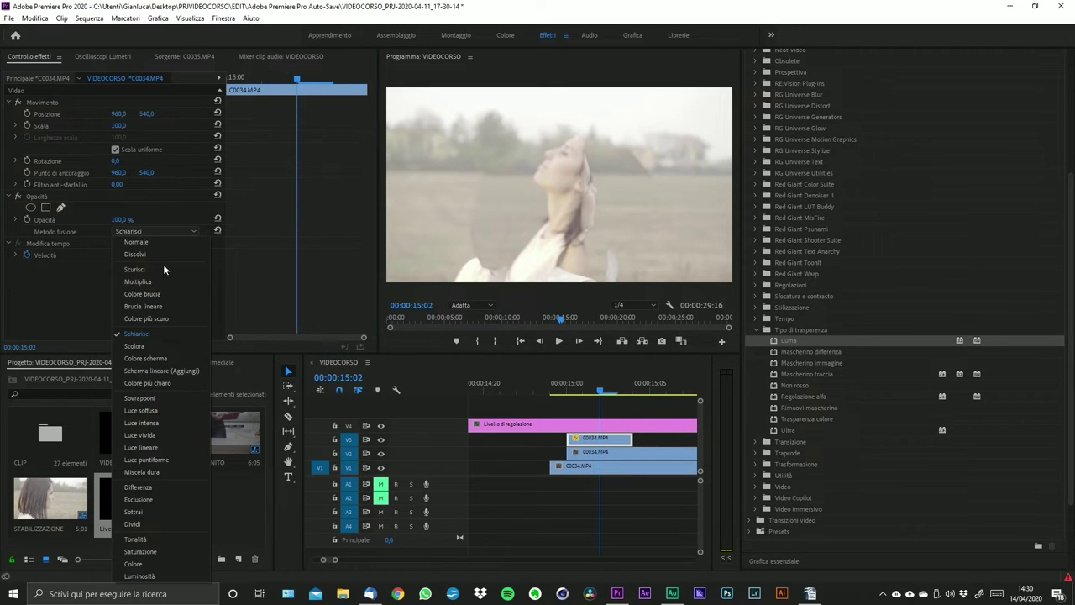
{"action": "left_click", "coordinate": [169, 347]}
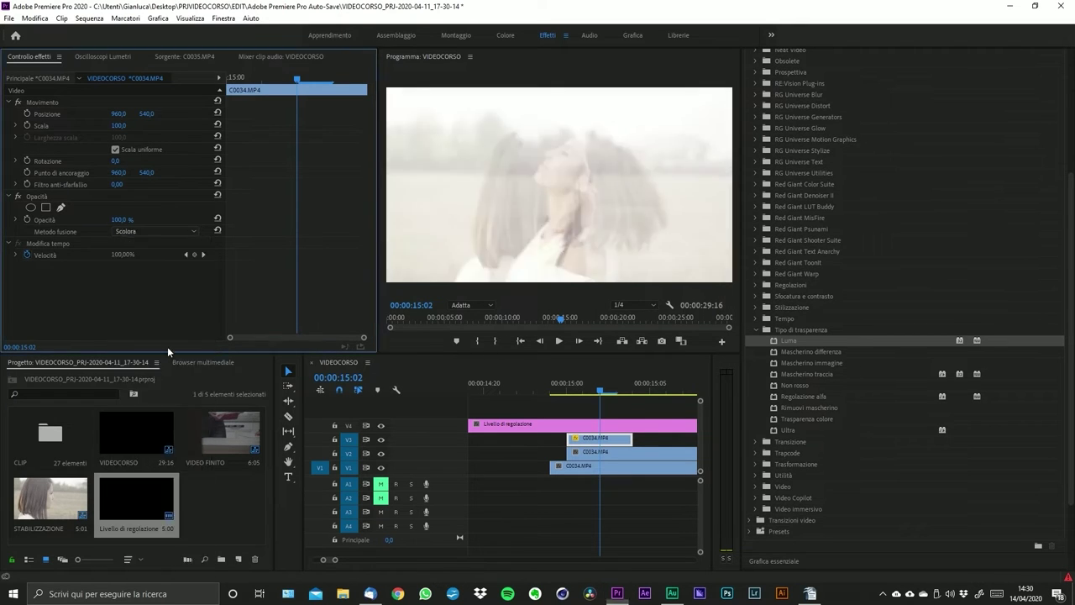
{"action": "left_click", "coordinate": [163, 233]}
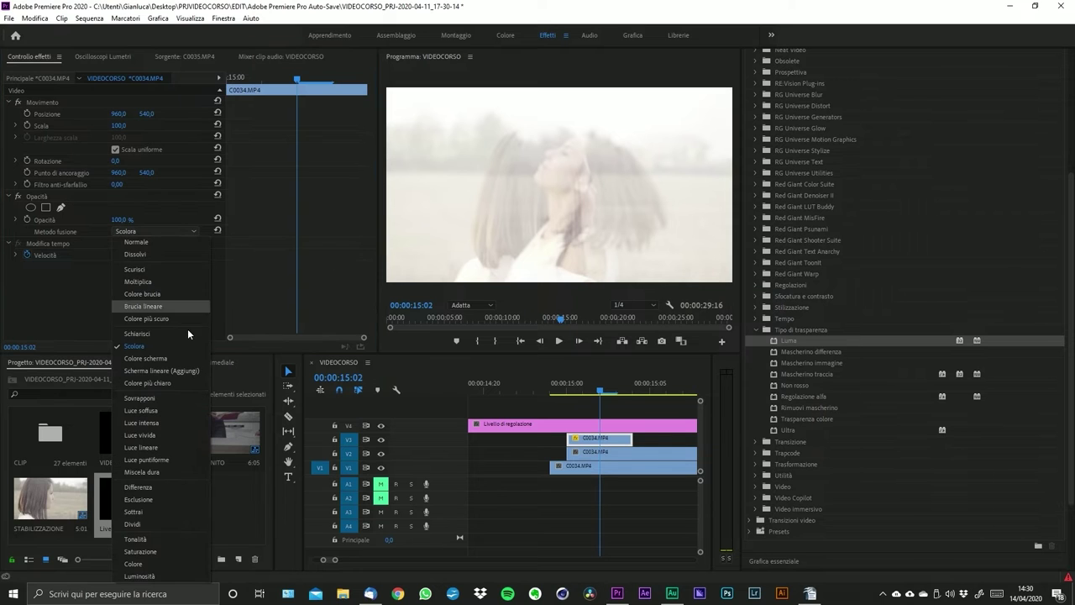
{"action": "left_click", "coordinate": [168, 383]}
{"action": "left_click", "coordinate": [141, 231]}
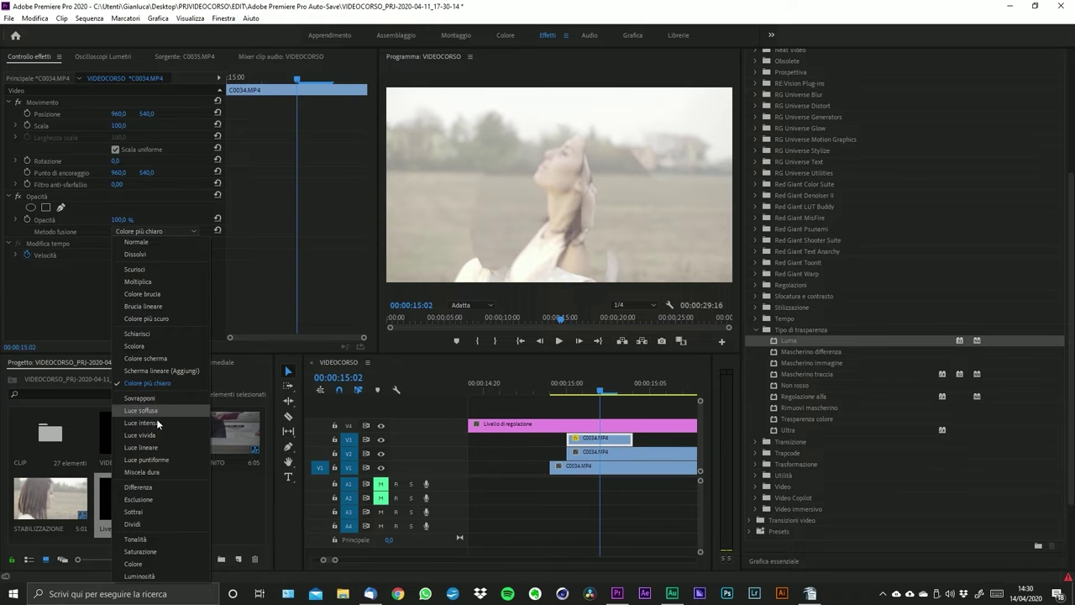
{"action": "left_click", "coordinate": [168, 498]}
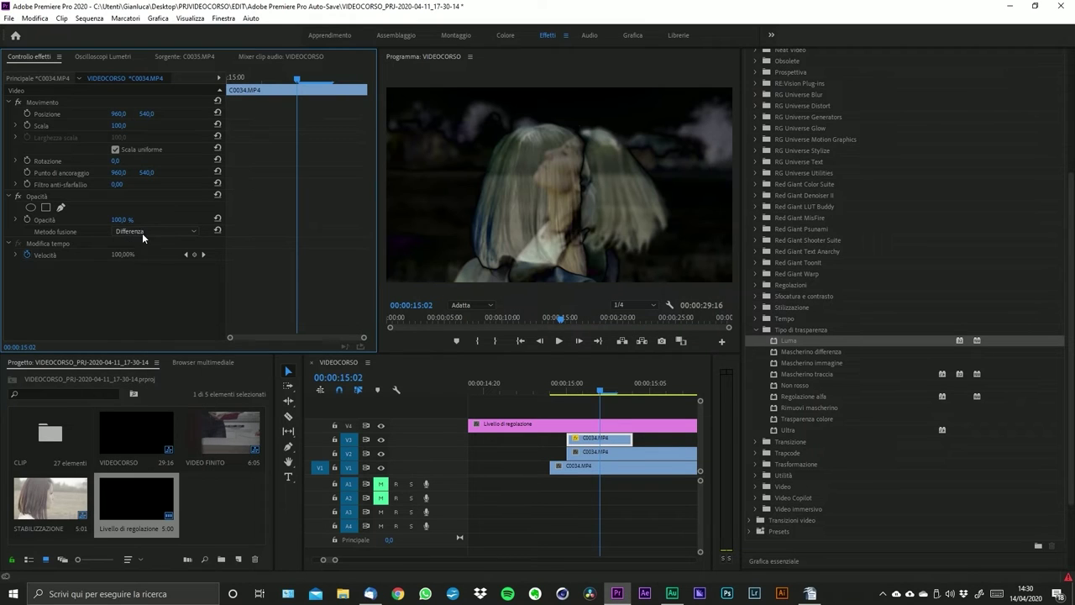
{"action": "left_click", "coordinate": [142, 233]}
{"action": "left_click", "coordinate": [158, 497]}
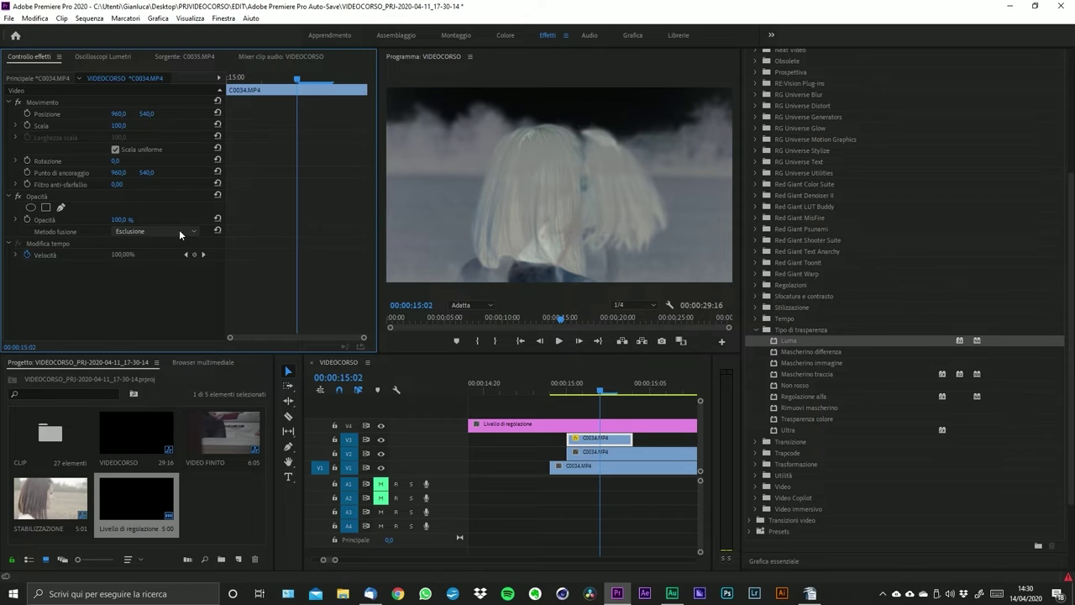
- Try Sottrai and Dividi, then set the blend mode back to Normale
{"action": "left_click", "coordinate": [179, 229]}
{"action": "left_click", "coordinate": [176, 509]}
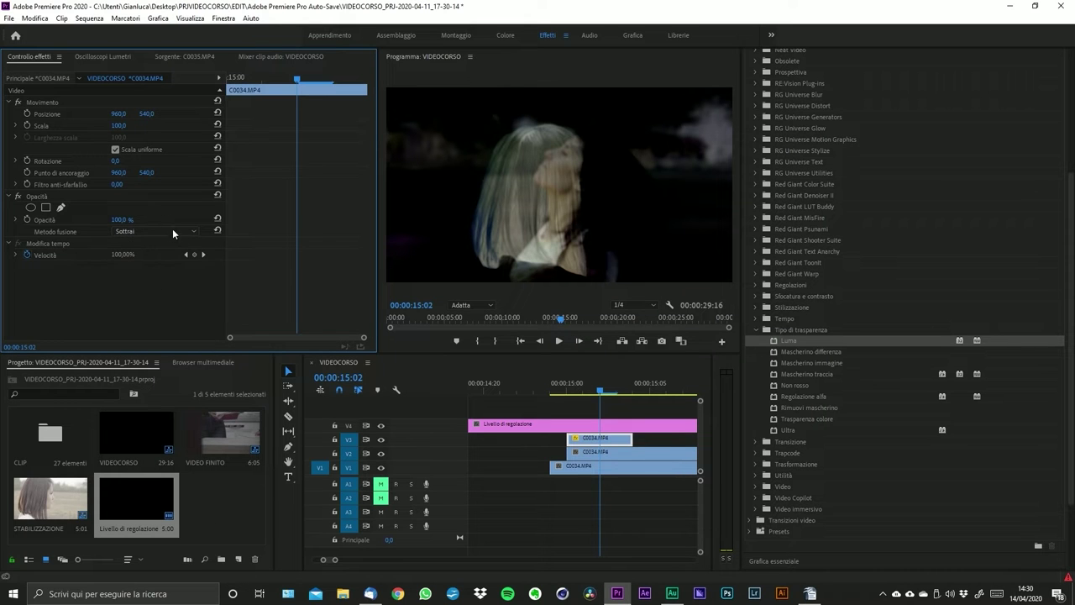
{"action": "left_click", "coordinate": [172, 228]}
{"action": "left_click", "coordinate": [170, 525]}
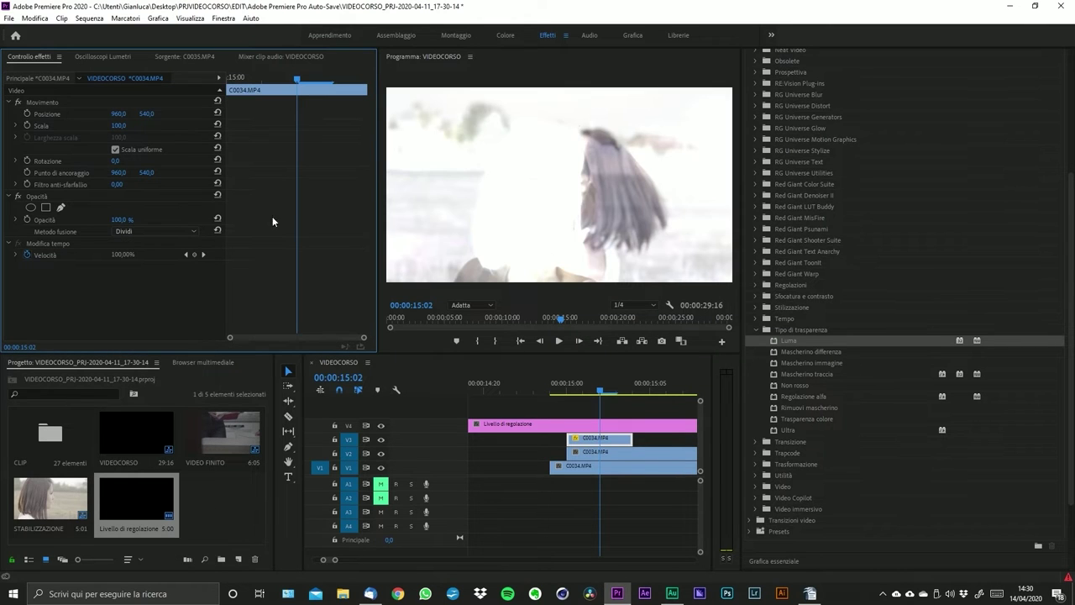
{"action": "left_click", "coordinate": [168, 232]}
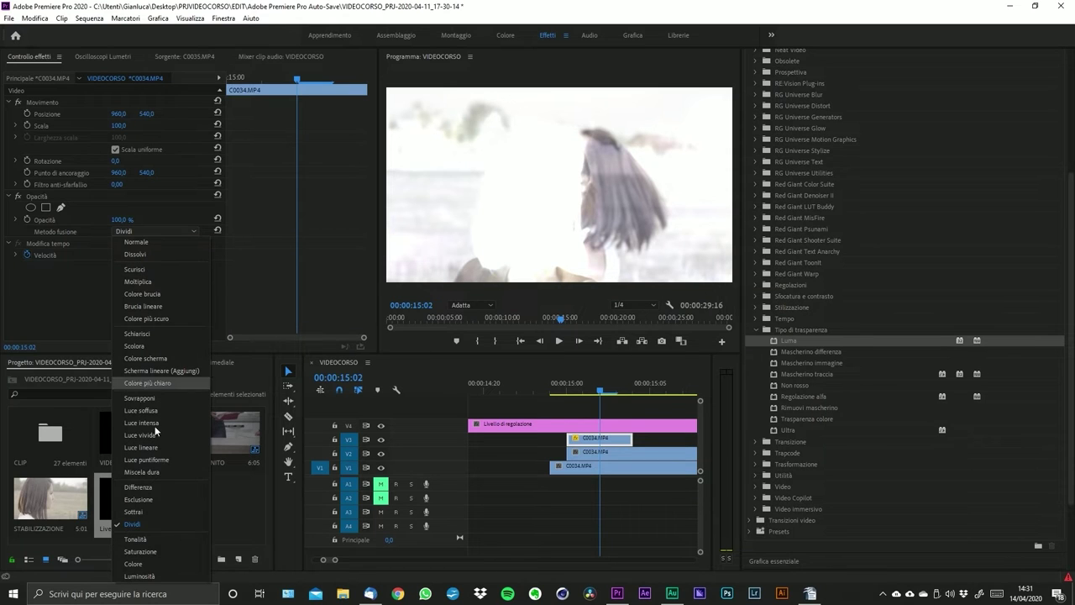
{"action": "left_click", "coordinate": [136, 241]}
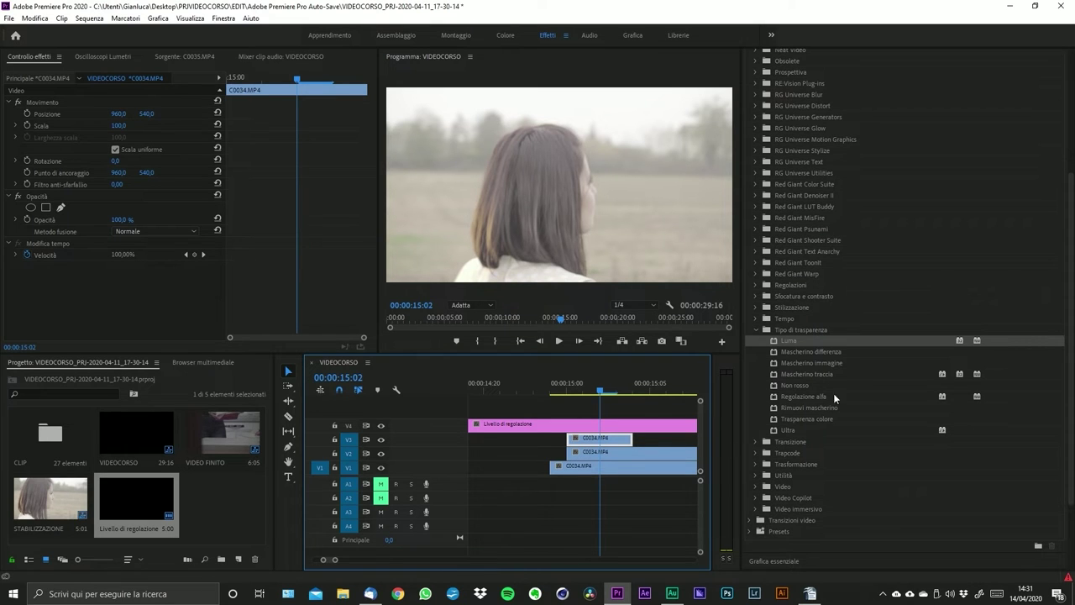
- Save the project with Ctrl+S while browsing the Ultra key and Trasparenza colore effects
{"action": "left_click", "coordinate": [788, 434]}
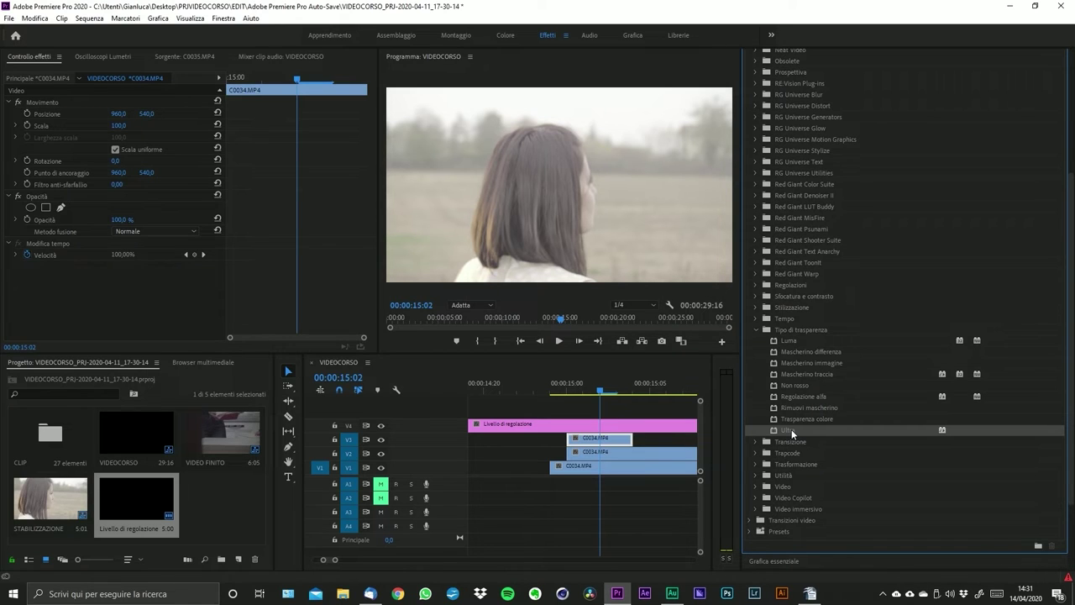
{"action": "key", "text": "ctrl+s"}
{"action": "left_click", "coordinate": [813, 419]}
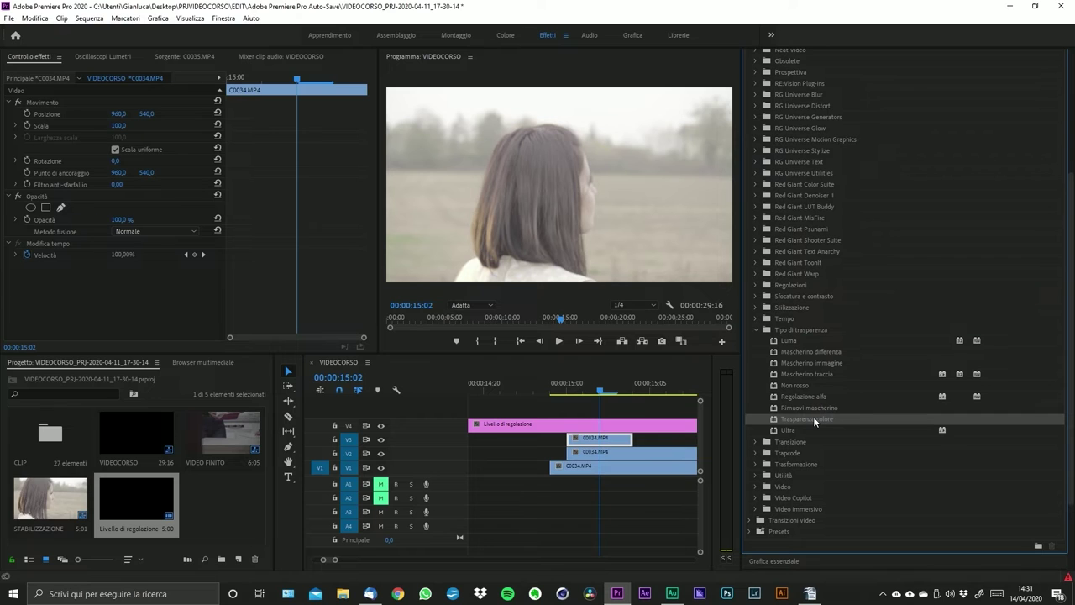
- Apply Trasparenza colore to the V3 clip, sample a brownish key colour, and raise Tolleranza colore
{"action": "left_click_drag", "start_coordinate": [813, 418], "coordinate": [608, 445]}
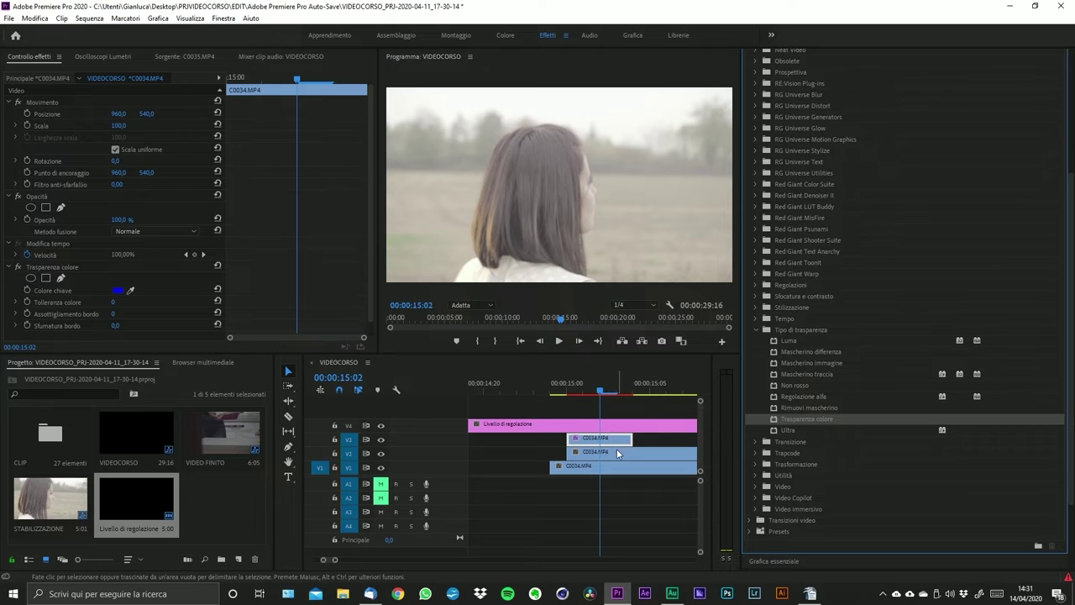
{"action": "scroll", "coordinate": [162, 286], "scroll_direction": "down", "scroll_amount": 1}
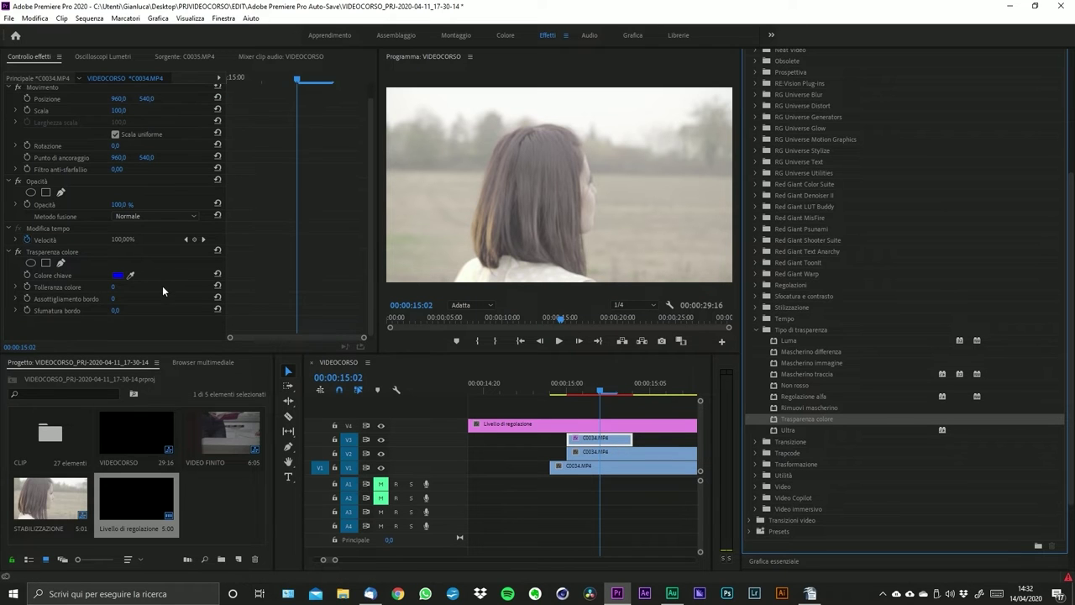
{"action": "left_click", "coordinate": [131, 276]}
{"action": "left_click", "coordinate": [540, 200]}
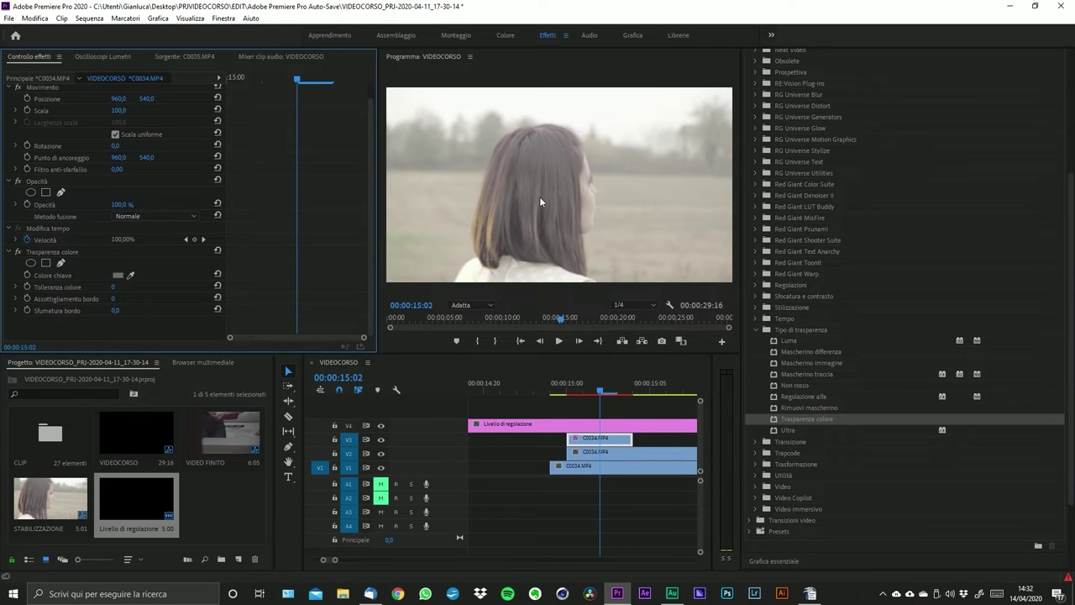
{"action": "left_click", "coordinate": [131, 276]}
{"action": "left_click", "coordinate": [497, 239]}
{"action": "mouse_move", "coordinate": [114, 289]}
{"action": "left_mouse_down"}
{"action": "mouse_move", "coordinate": [173, 289]}
{"action": "mouse_move", "coordinate": [117, 299]}
{"action": "mouse_move", "coordinate": [112, 287]}
{"action": "left_mouse_up"}
{"action": "left_click", "coordinate": [115, 286]}
{"action": "key", "text": "Tab"}
{"action": "key", "text": "Tab"}
{"action": "key", "text": "Return"}
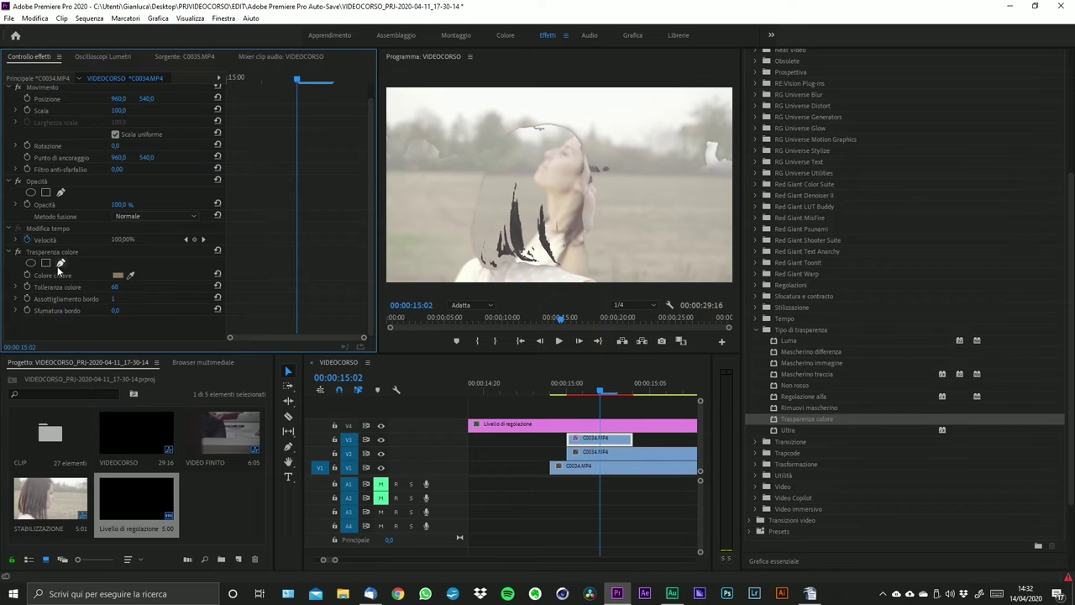
- Keyframe Tolleranza colore, adding a second keyframe at 0, and check an earlier frame
{"action": "left_click", "coordinate": [56, 254]}
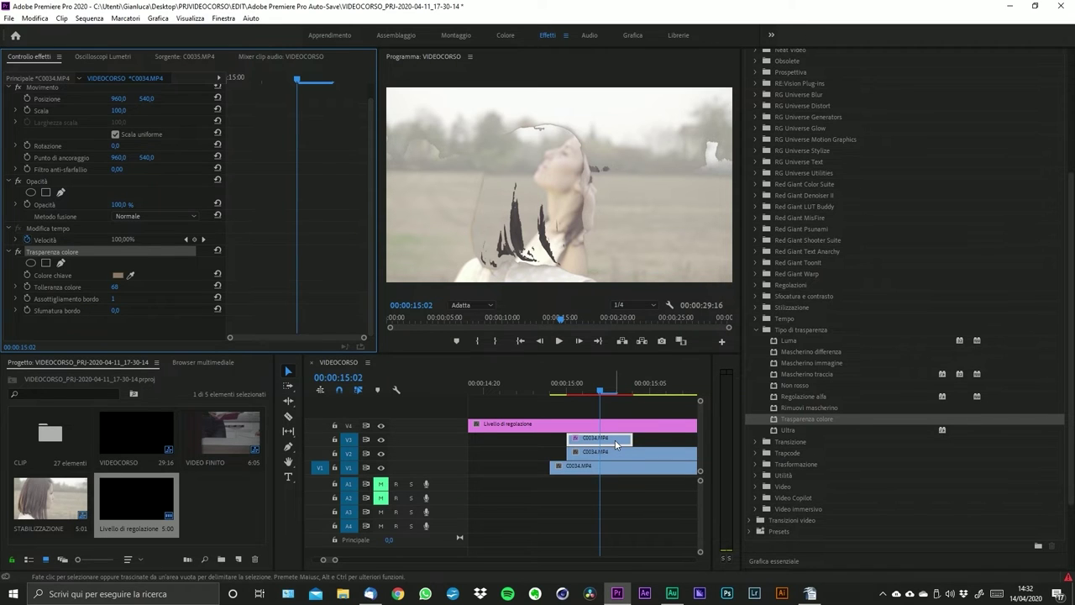
{"action": "left_click", "coordinate": [28, 287]}
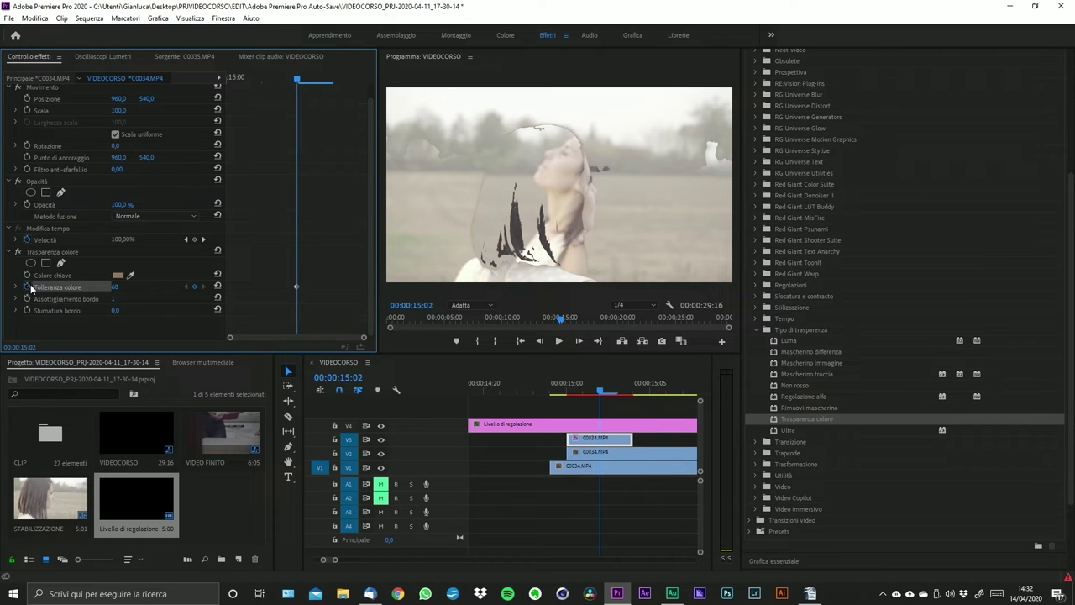
{"action": "left_click_drag", "start_coordinate": [296, 286], "coordinate": [343, 287]}
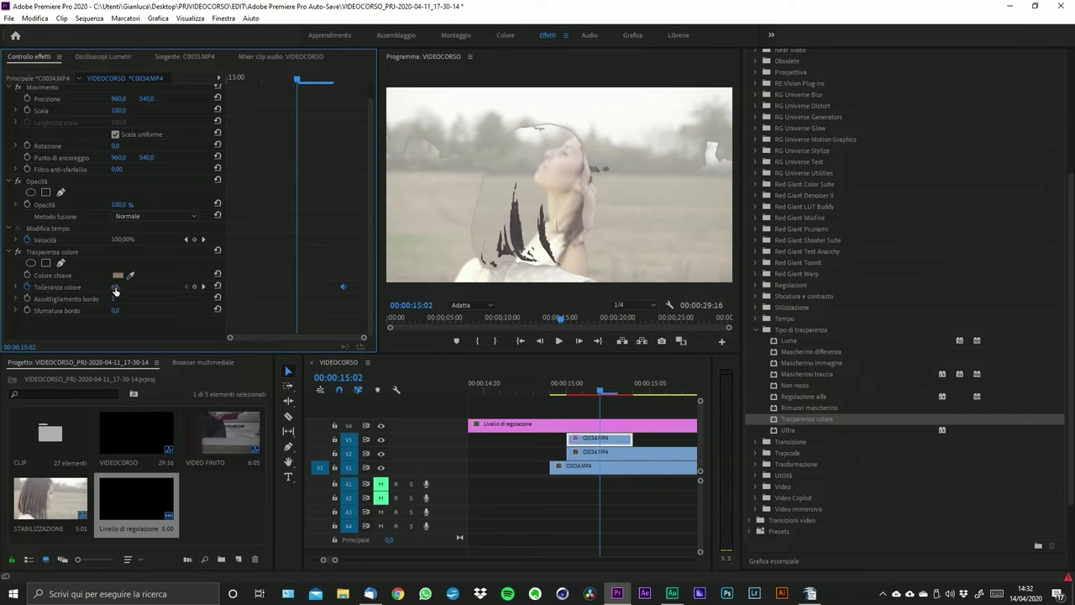
{"action": "left_click_drag", "start_coordinate": [115, 286], "coordinate": [67, 286]}
{"action": "left_click_drag", "start_coordinate": [298, 290], "coordinate": [255, 288]}
{"action": "mouse_move", "coordinate": [297, 79]}
{"action": "left_mouse_down"}
{"action": "mouse_move", "coordinate": [217, 78]}
{"action": "mouse_move", "coordinate": [313, 82]}
{"action": "left_mouse_up"}
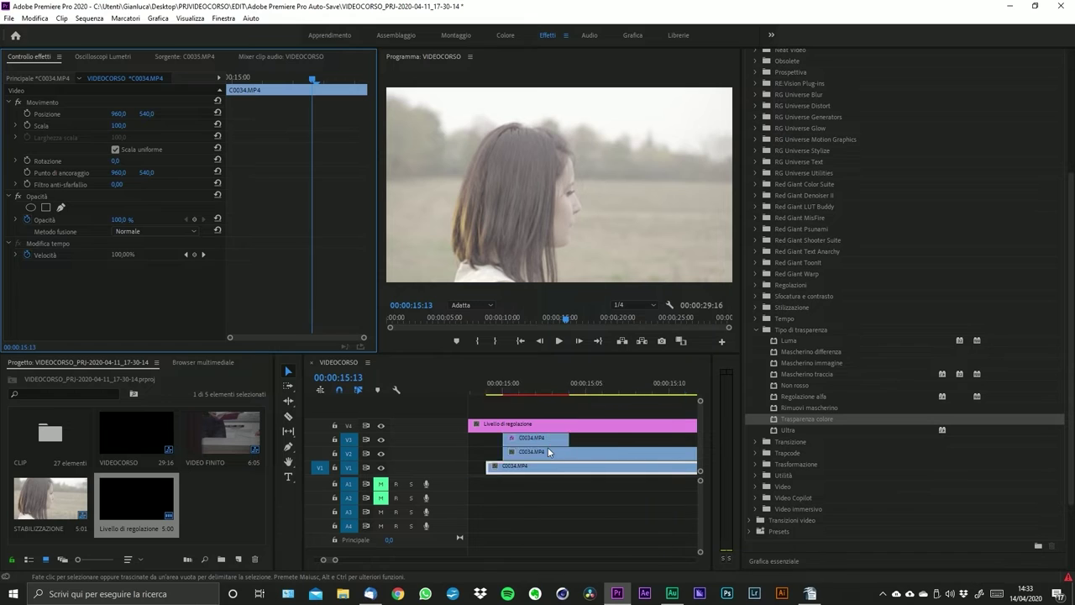
- Delete the Trasparenza colore effect from the V3 C0034 clip
{"action": "scroll", "coordinate": [549, 451], "scroll_direction": "up", "scroll_amount": 2}
{"action": "left_click", "coordinate": [571, 437]}
{"action": "left_click", "coordinate": [586, 388]}
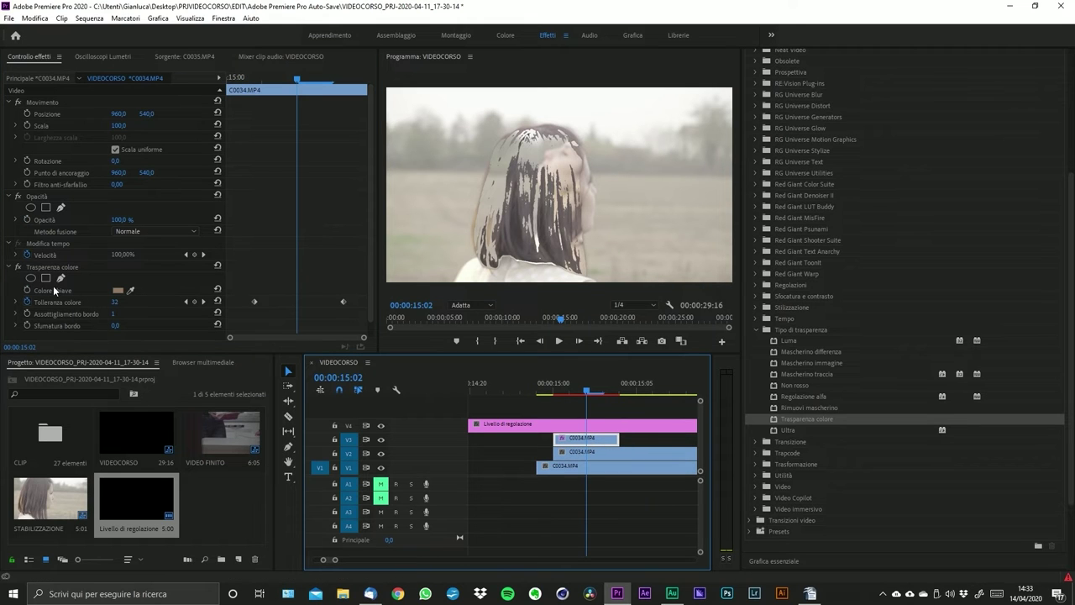
{"action": "left_click", "coordinate": [42, 268]}
{"action": "key", "text": "Delete"}
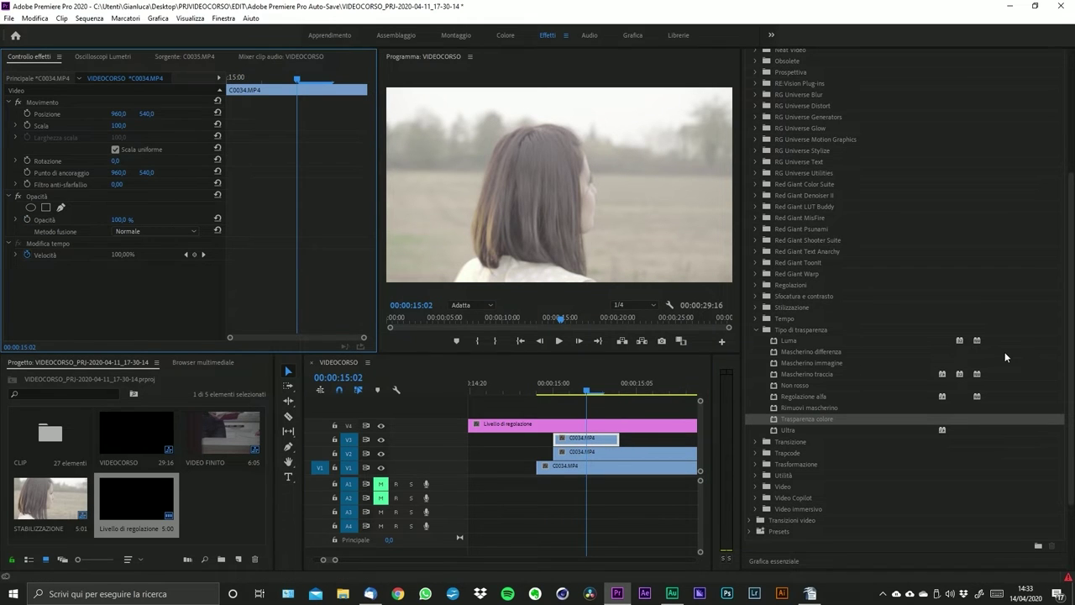
- Collapse Tipo di trasparenza, browse the neighbouring folders, and expand Transizioni video
{"action": "scroll", "coordinate": [830, 398], "scroll_direction": "down", "scroll_amount": 3}
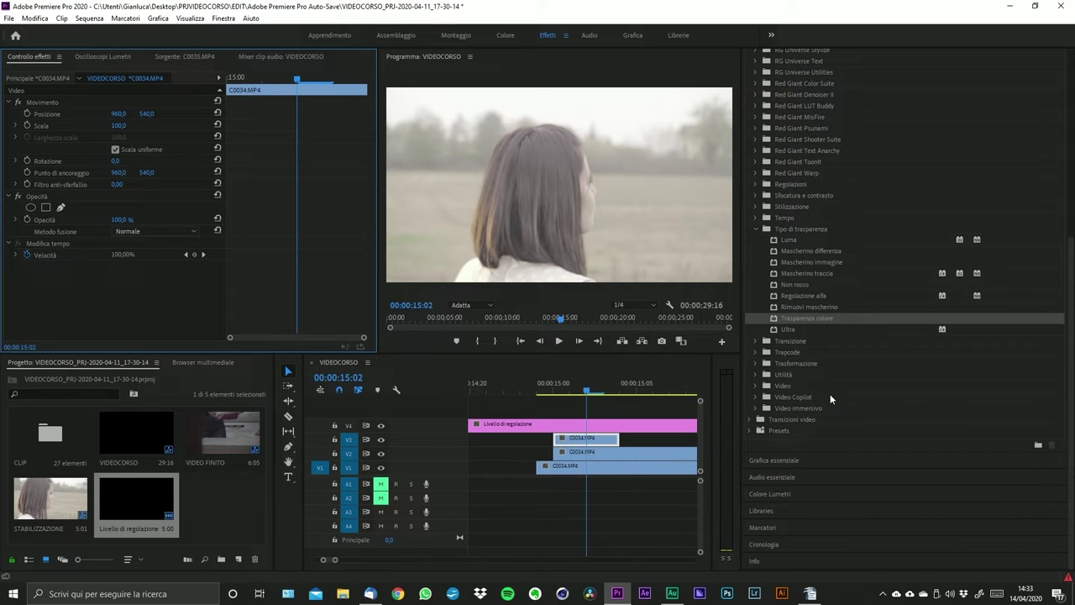
{"action": "left_click", "coordinate": [755, 228]}
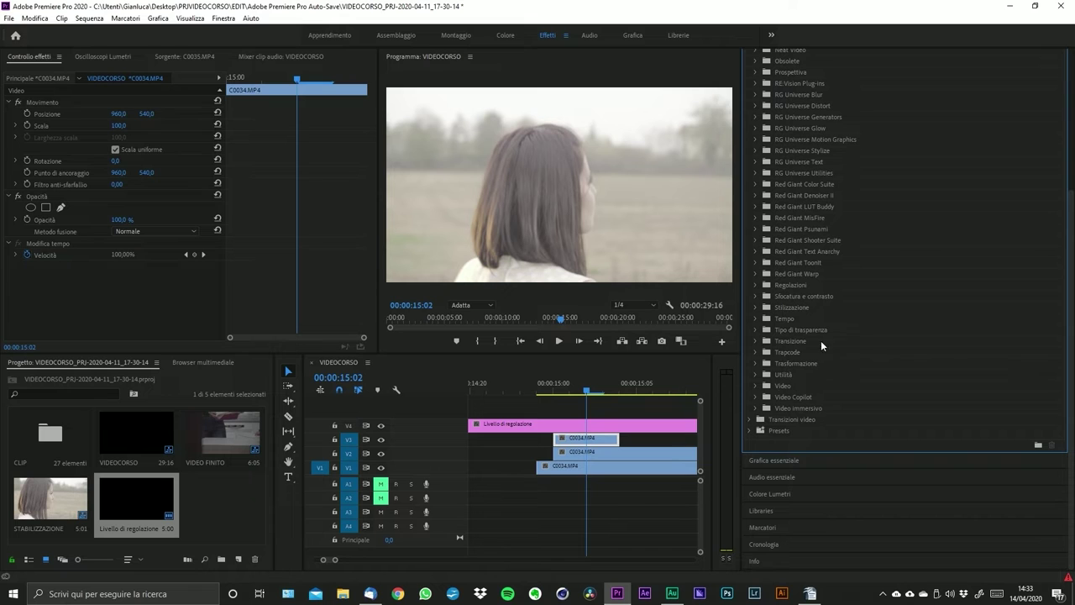
{"action": "left_click", "coordinate": [758, 363]}
{"action": "left_click", "coordinate": [759, 362]}
{"action": "left_click", "coordinate": [758, 362]}
{"action": "left_click", "coordinate": [758, 362]}
{"action": "left_click", "coordinate": [759, 351]}
{"action": "left_click", "coordinate": [759, 351]}
{"action": "left_click", "coordinate": [759, 340]}
{"action": "left_click", "coordinate": [759, 340]}
{"action": "left_click", "coordinate": [756, 408]}
{"action": "left_click", "coordinate": [756, 408]}
{"action": "left_click", "coordinate": [750, 418]}
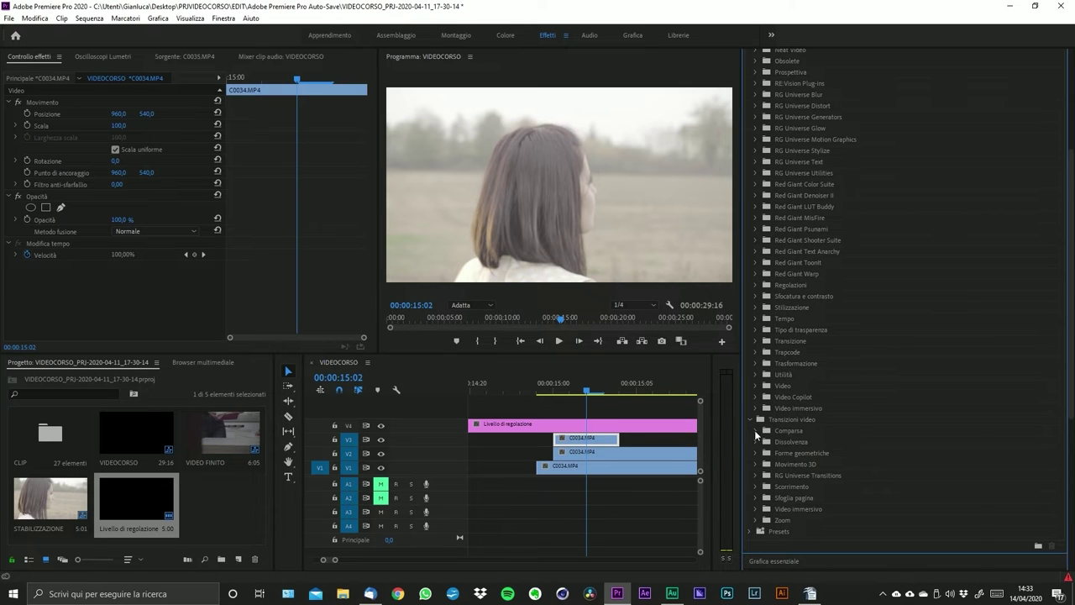
- Apply the Cuneo wipe from the Comparsa folder to the V3 C0034 clip
{"action": "left_click", "coordinate": [754, 430]}
{"action": "scroll", "coordinate": [337, 560], "scroll_direction": "down", "scroll_amount": 5}
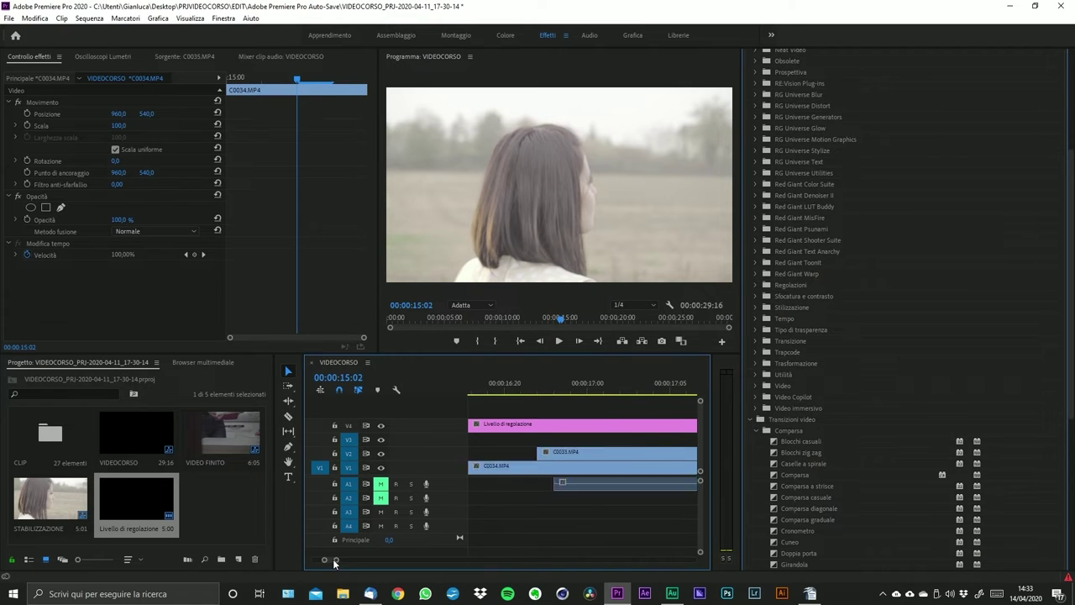
{"action": "scroll", "coordinate": [339, 561], "scroll_direction": "up", "scroll_amount": 5}
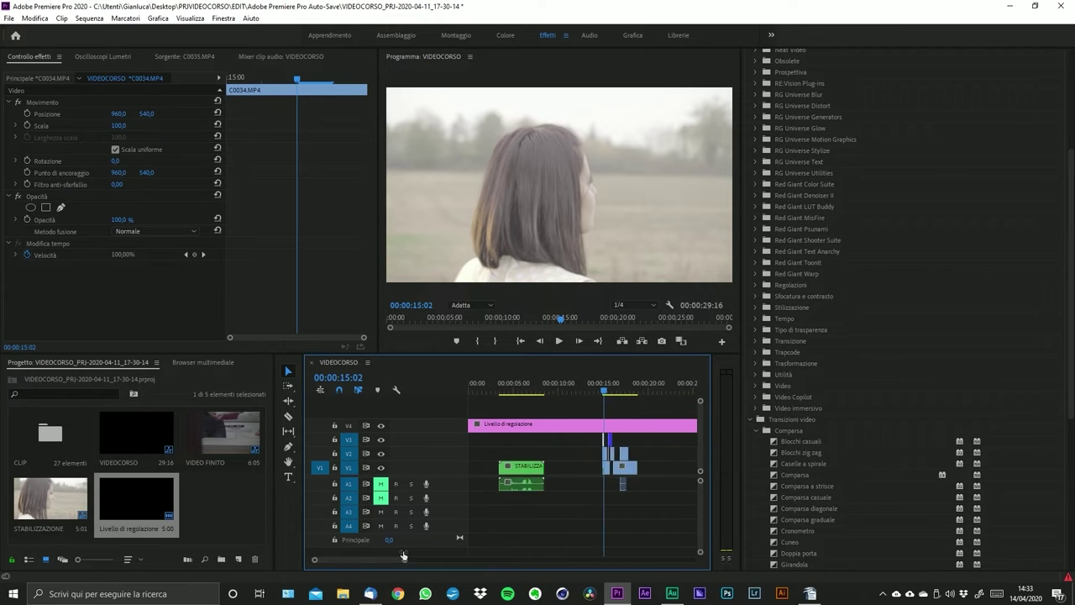
{"action": "scroll", "coordinate": [1006, 426], "scroll_direction": "down", "scroll_amount": 5}
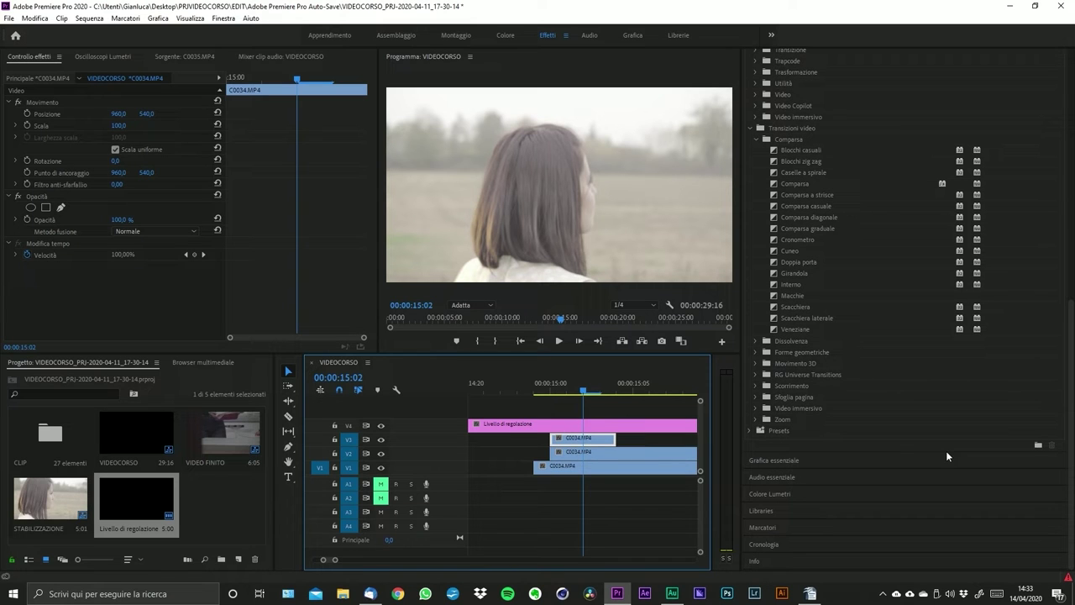
{"action": "left_click", "coordinate": [797, 250]}
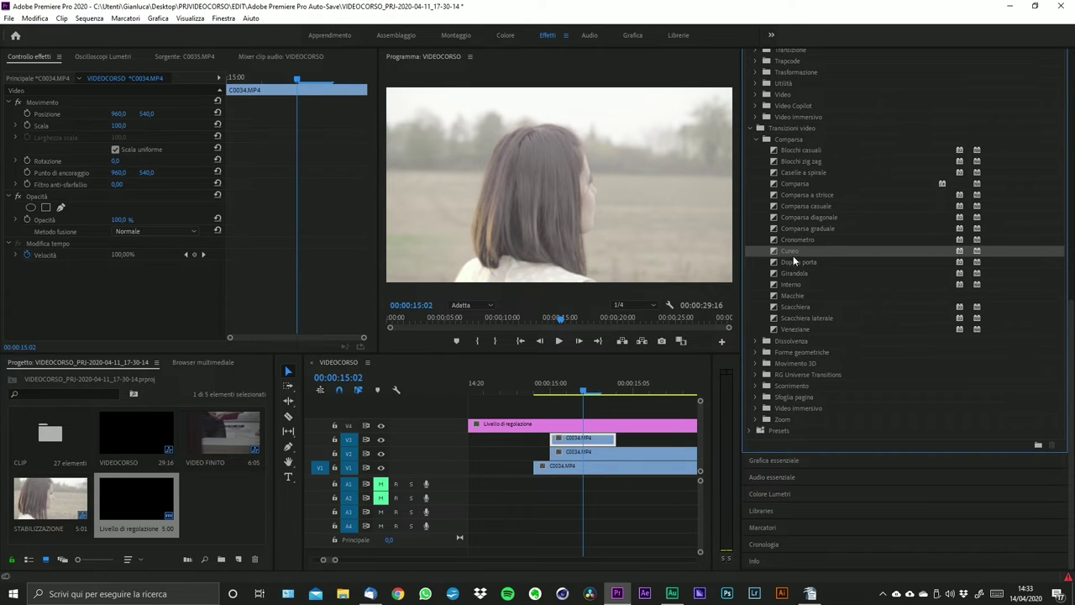
{"action": "scroll", "coordinate": [526, 495], "scroll_direction": "down", "scroll_amount": 2}
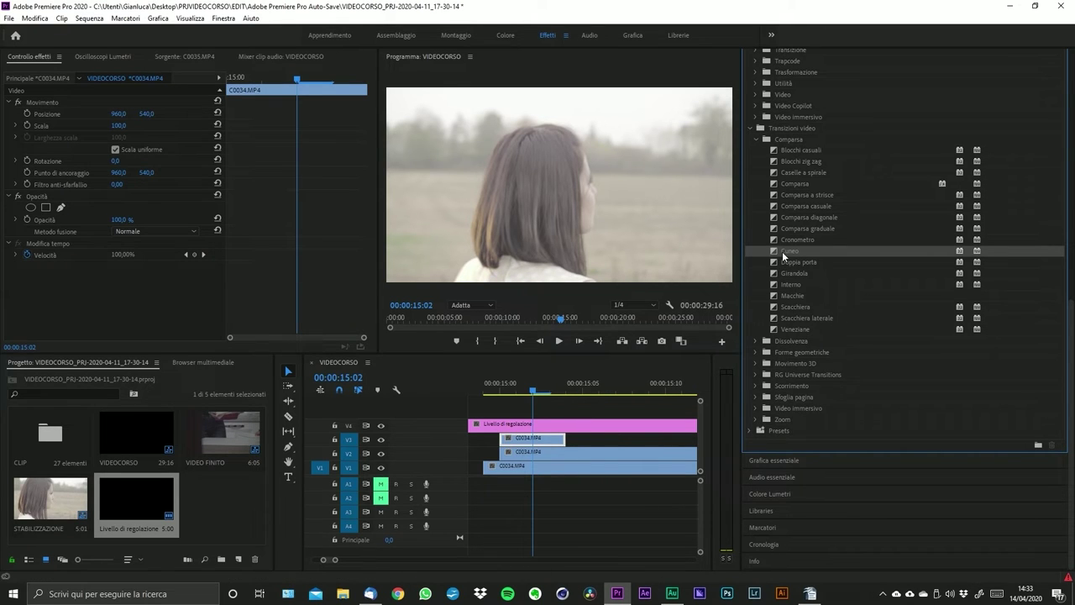
{"action": "left_click_drag", "start_coordinate": [802, 245], "coordinate": [564, 439]}
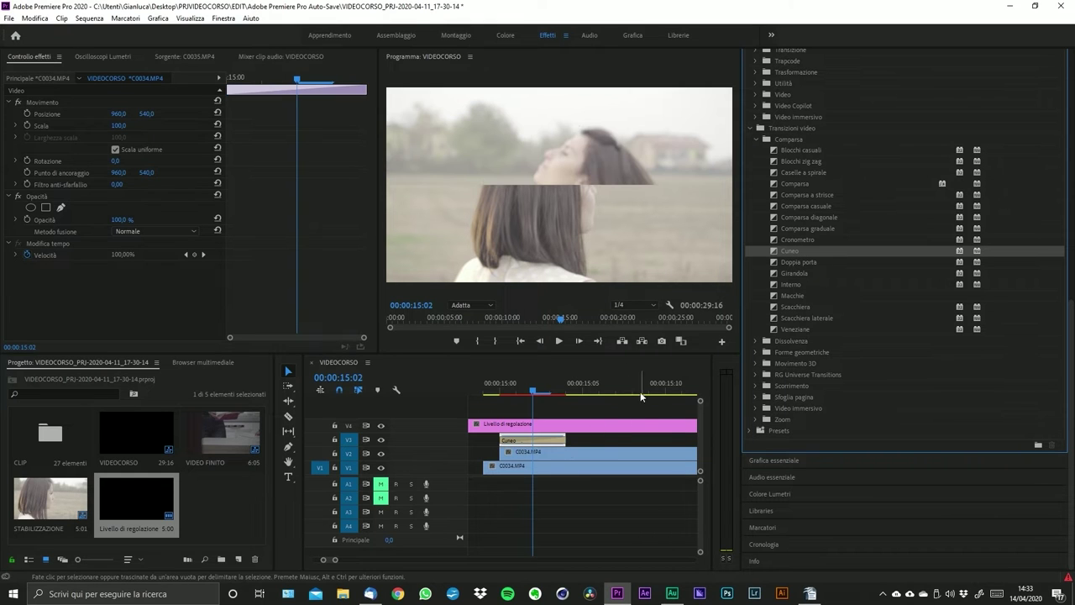
- Shorten the Cuneo transition to two frames and play it back from 00:00:15:00
{"action": "left_click_drag", "start_coordinate": [529, 393], "coordinate": [482, 397]}
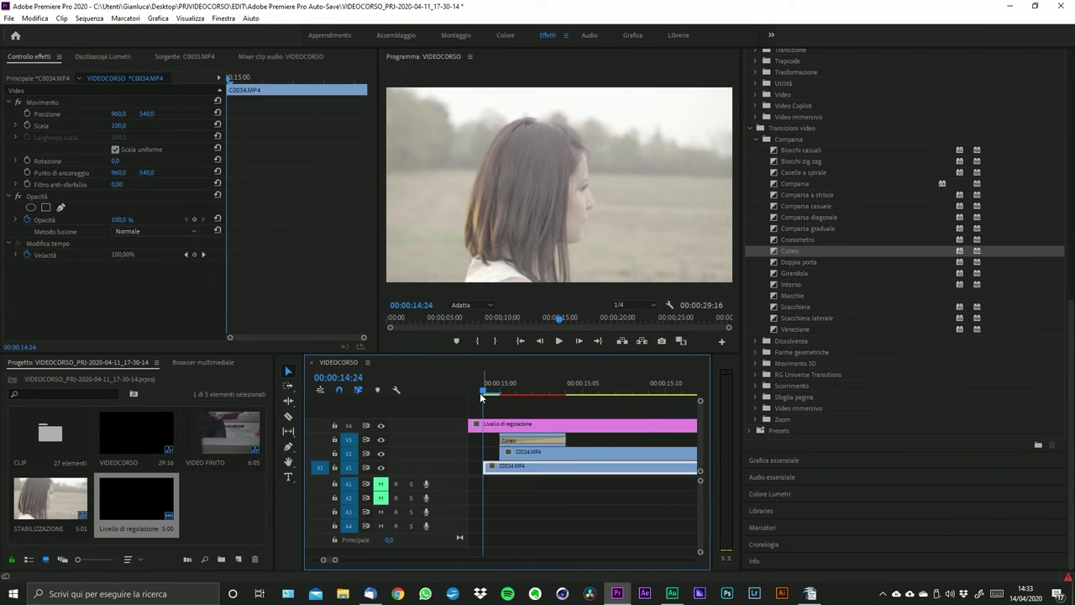
{"action": "left_click", "coordinate": [534, 440]}
{"action": "left_click_drag", "start_coordinate": [277, 108], "coordinate": [300, 107]}
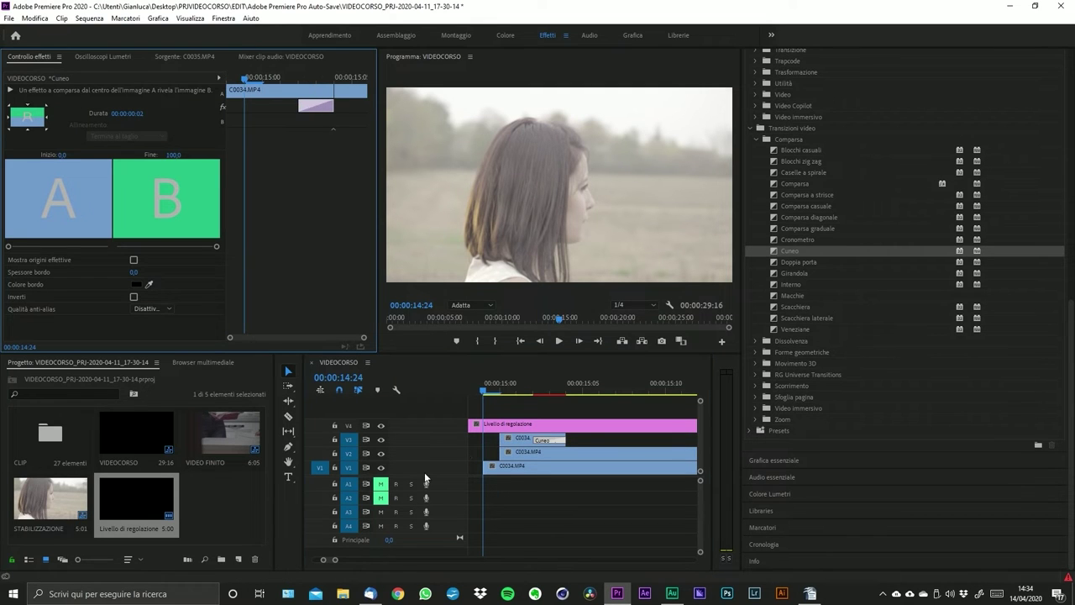
{"action": "left_click", "coordinate": [492, 392]}
{"action": "key", "text": "space"}
{"action": "key", "text": "space"}
{"action": "left_click_drag", "start_coordinate": [475, 388], "coordinate": [581, 384]}
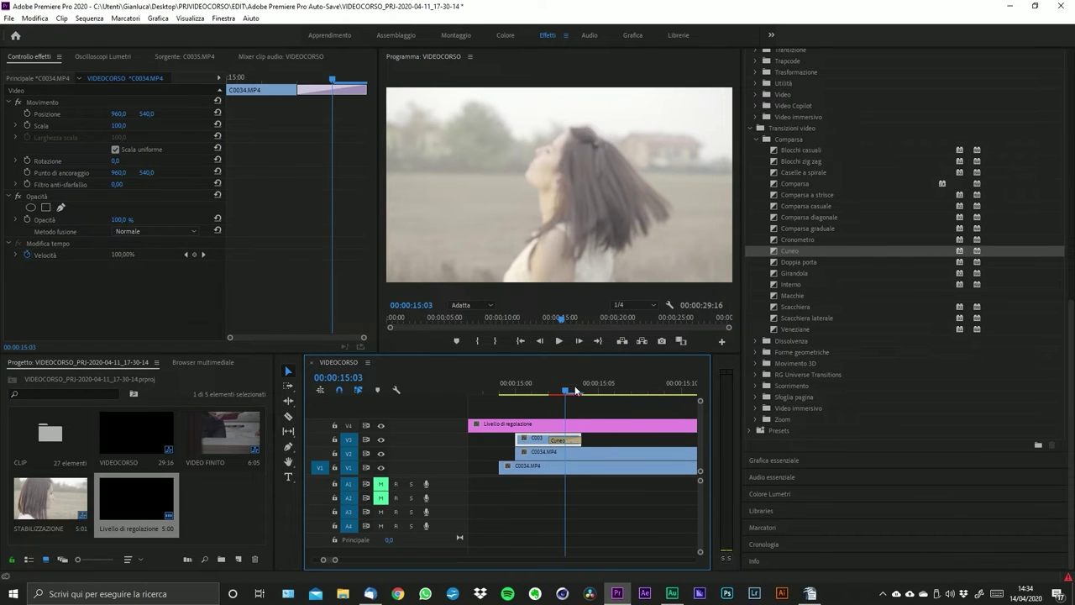
- Delete the Cuneo transition and place a Comparsa transition at the clip's start
{"action": "left_click", "coordinate": [570, 442]}
{"action": "key", "text": "Delete"}
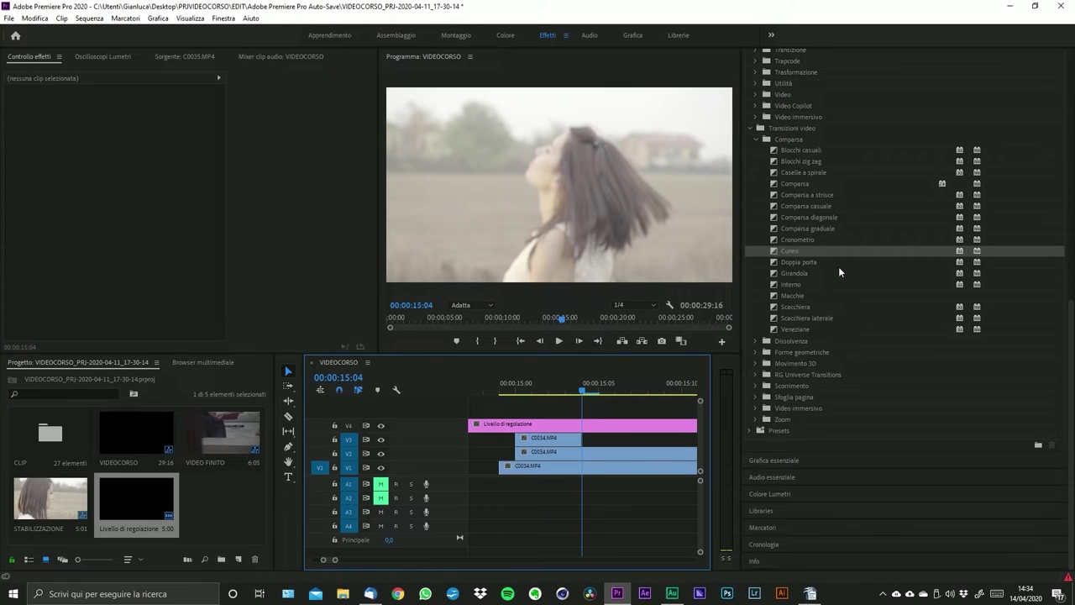
{"action": "left_click_drag", "start_coordinate": [799, 187], "coordinate": [523, 438]}
{"action": "left_click_drag", "start_coordinate": [802, 190], "coordinate": [523, 440]}
- Play back the Comparsa transition on V3 from 00:00:15:00
{"action": "left_click", "coordinate": [490, 386]}
{"action": "key", "text": "space"}
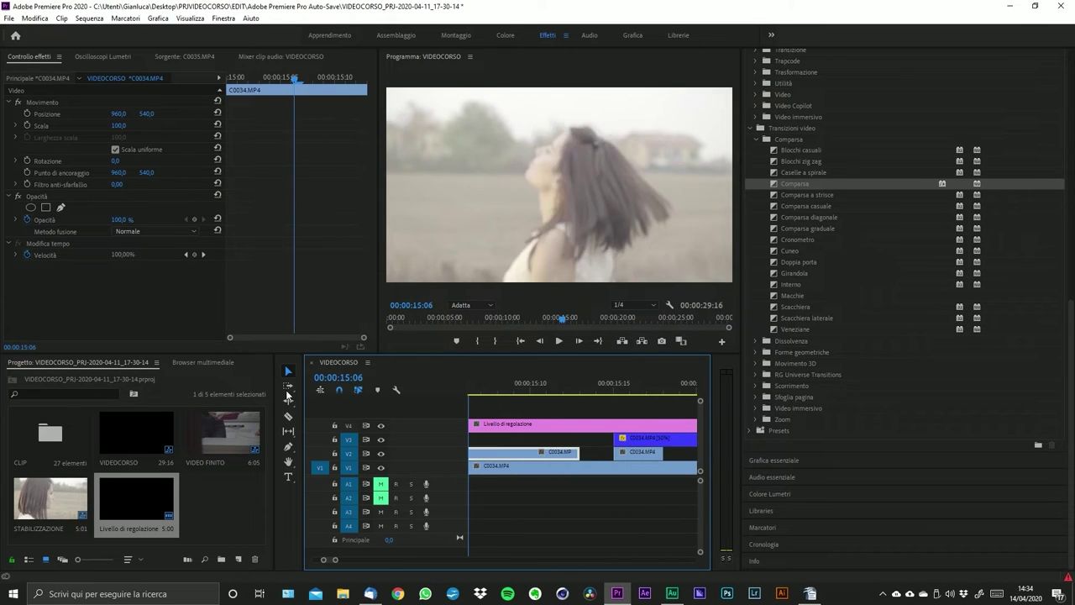
{"action": "key", "text": "space"}
{"action": "left_click", "coordinate": [623, 440]}
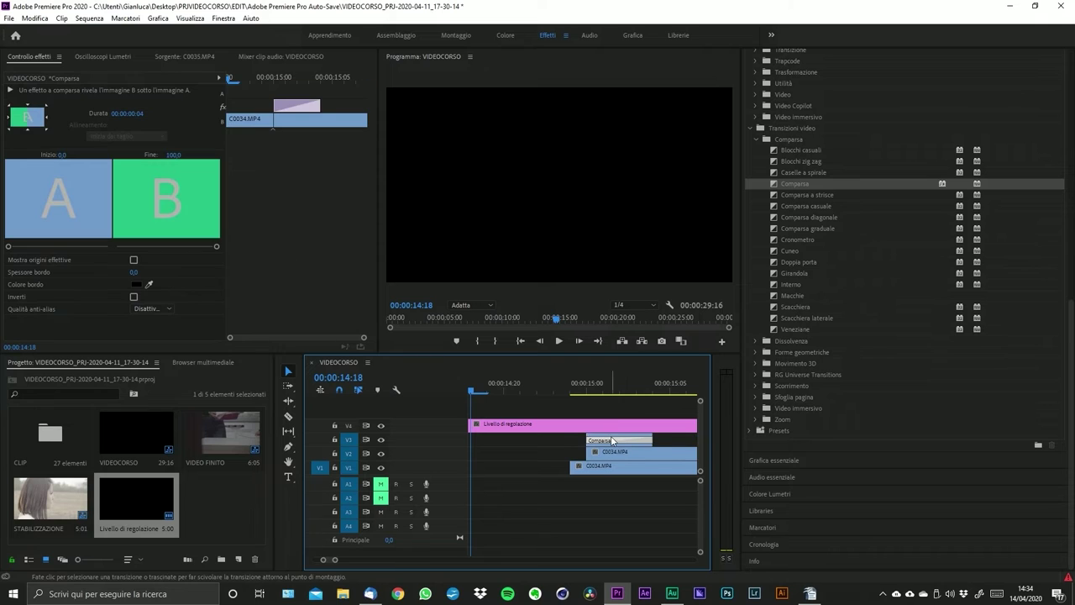
{"action": "scroll", "coordinate": [623, 453], "scroll_direction": "down", "scroll_amount": 2}
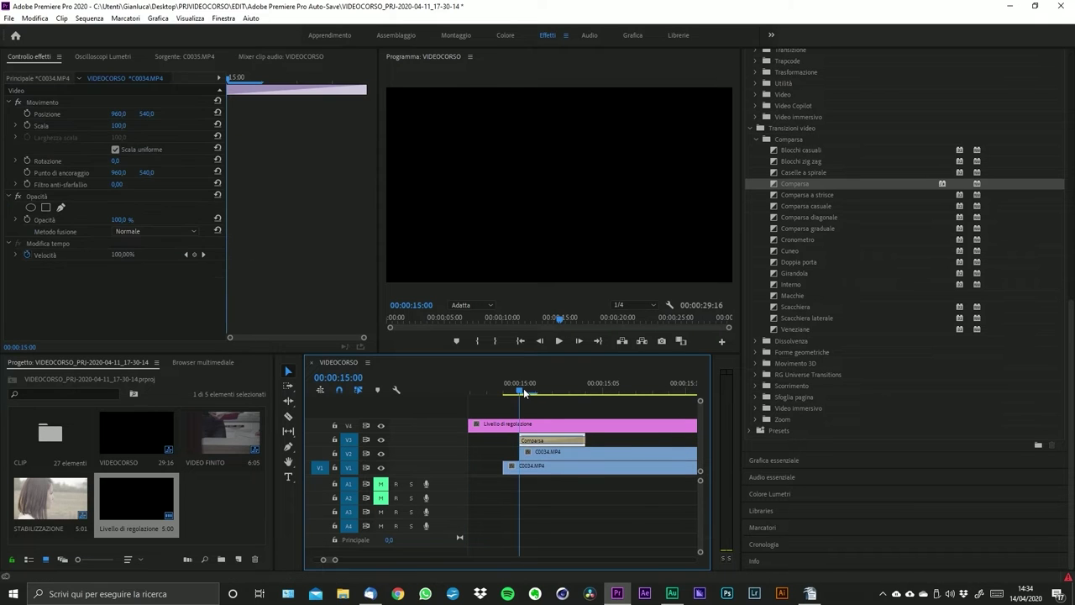
{"action": "left_click", "coordinate": [522, 388]}
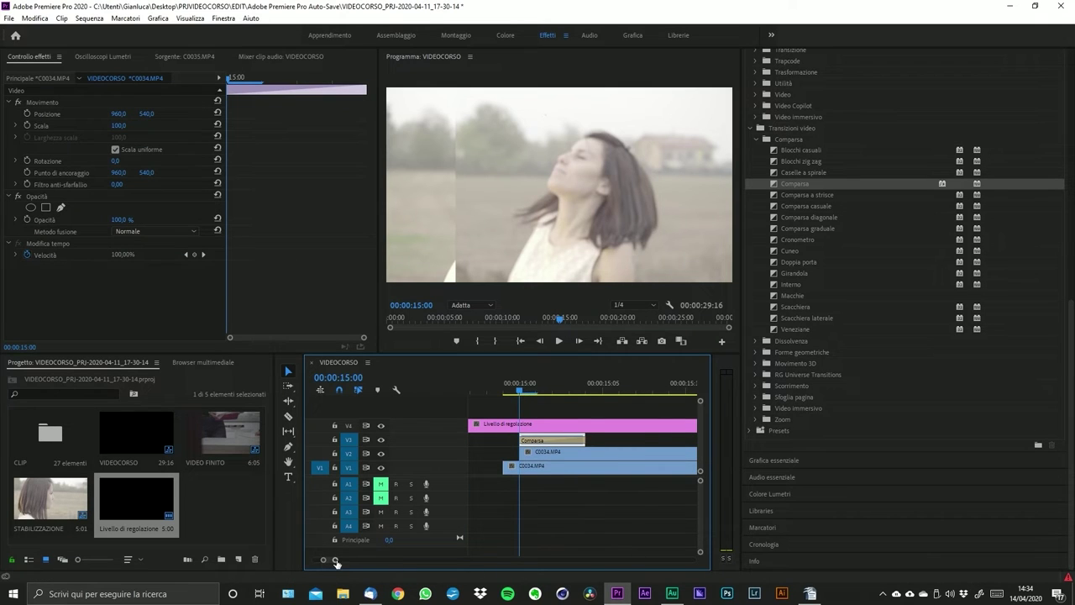
{"action": "scroll", "coordinate": [325, 560], "scroll_direction": "down", "scroll_amount": 3}
{"action": "scroll", "coordinate": [319, 562], "scroll_direction": "up", "scroll_amount": 3}
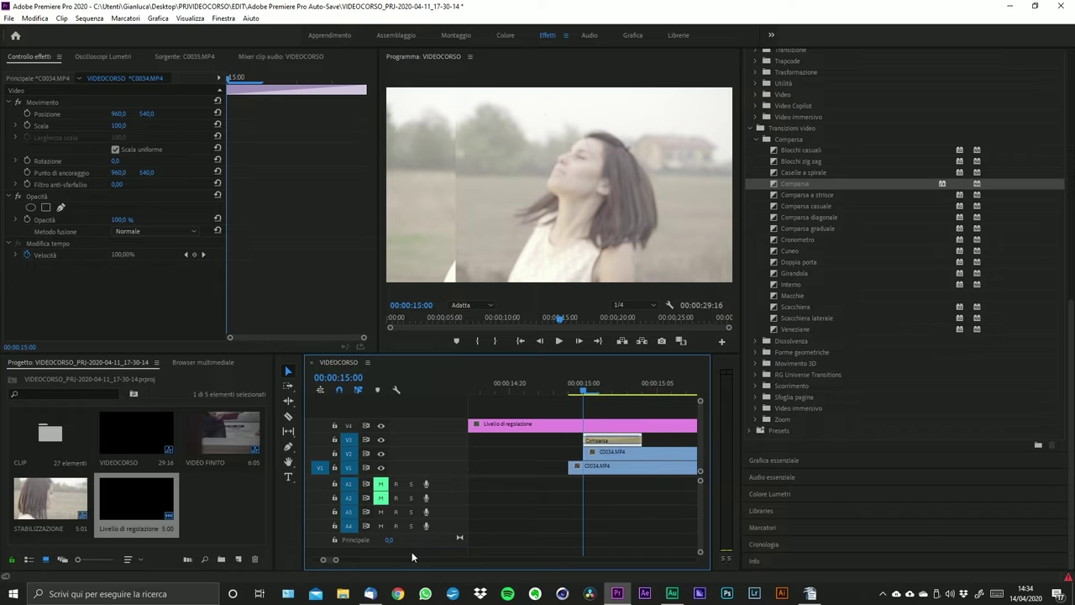
- Delete the Comparsa transition from V3 and zoom the timeline out to show later clips
{"action": "left_click", "coordinate": [605, 440]}
{"action": "key", "text": "Delete"}
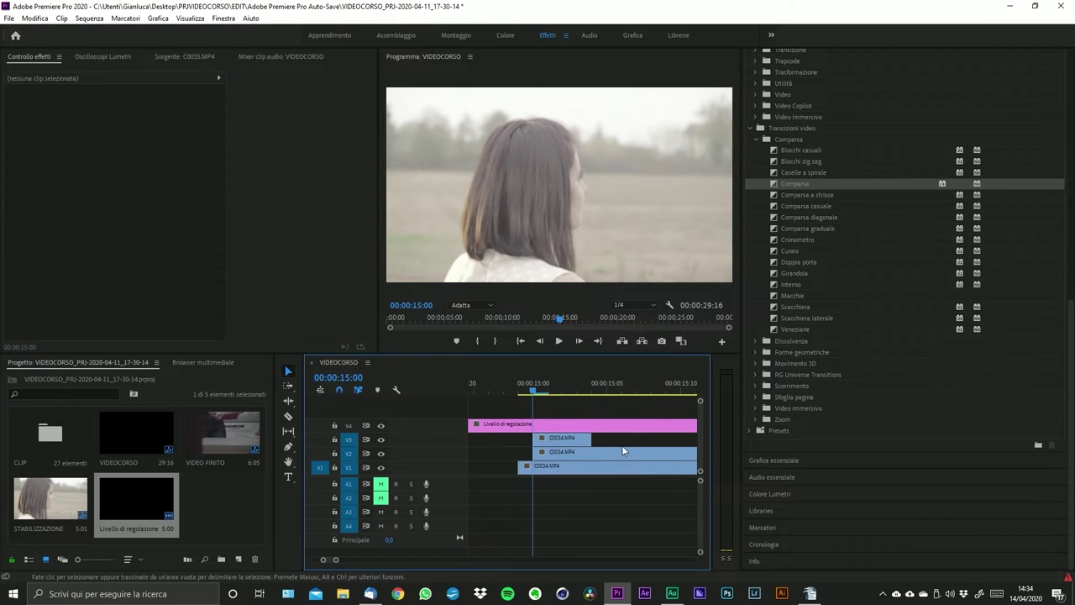
{"action": "scroll", "coordinate": [583, 490], "scroll_direction": "down", "scroll_amount": 2}
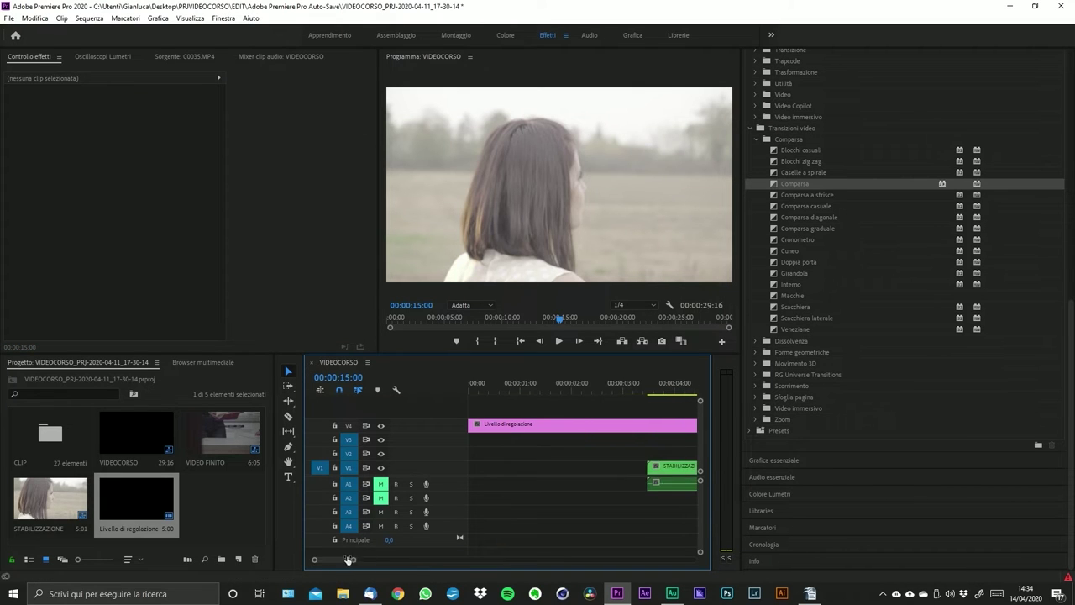
{"action": "scroll", "coordinate": [352, 561], "scroll_direction": "down", "scroll_amount": 1}
{"action": "scroll", "coordinate": [403, 552], "scroll_direction": "down", "scroll_amount": 3}
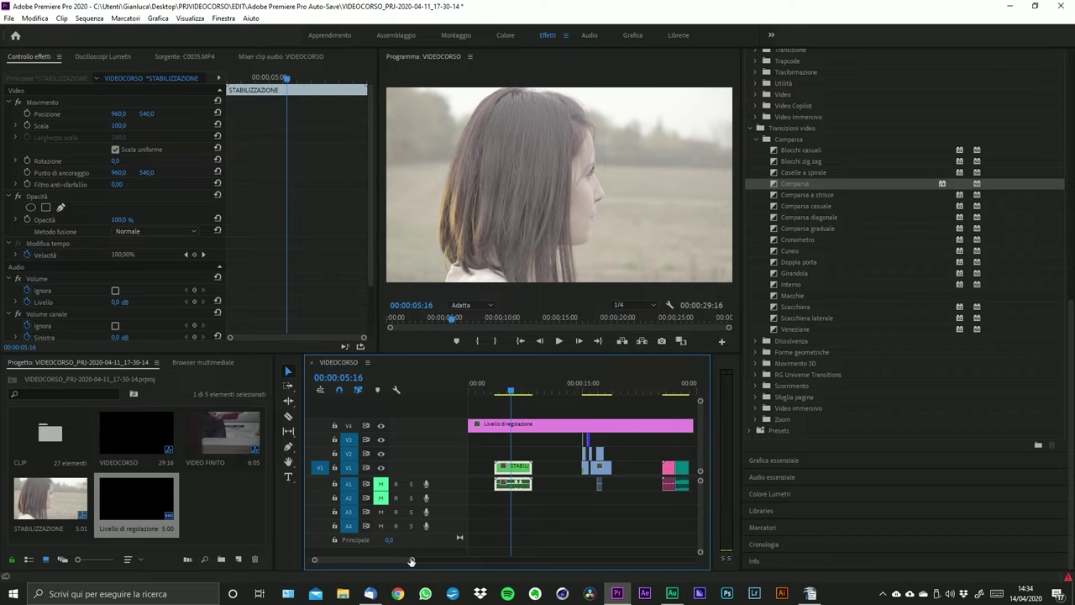
{"action": "scroll", "coordinate": [407, 555], "scroll_direction": "up", "scroll_amount": 3}
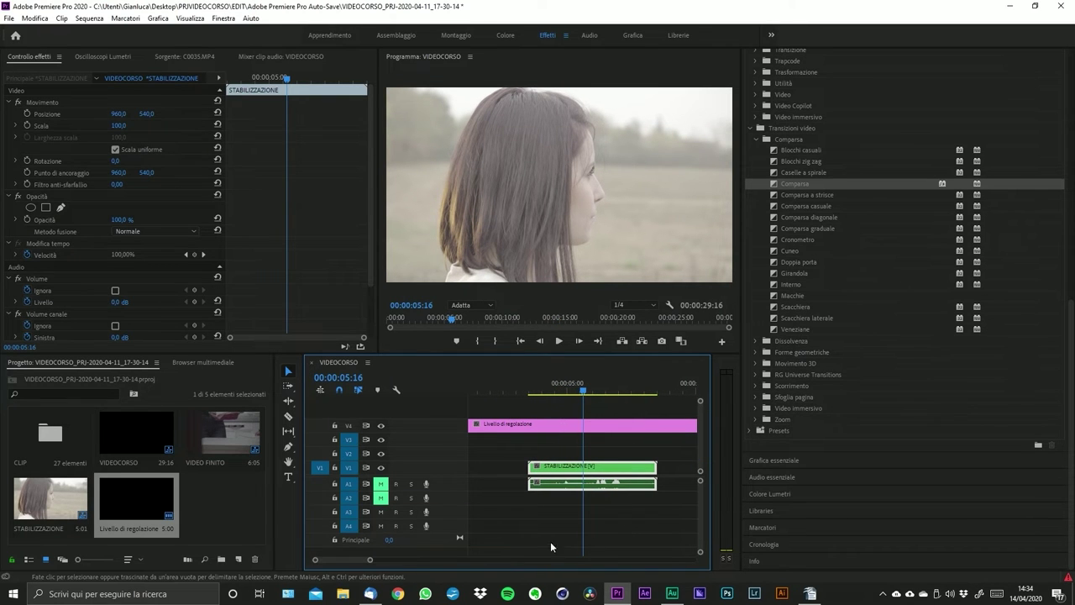
{"action": "left_click_drag", "start_coordinate": [370, 561], "coordinate": [399, 561]}
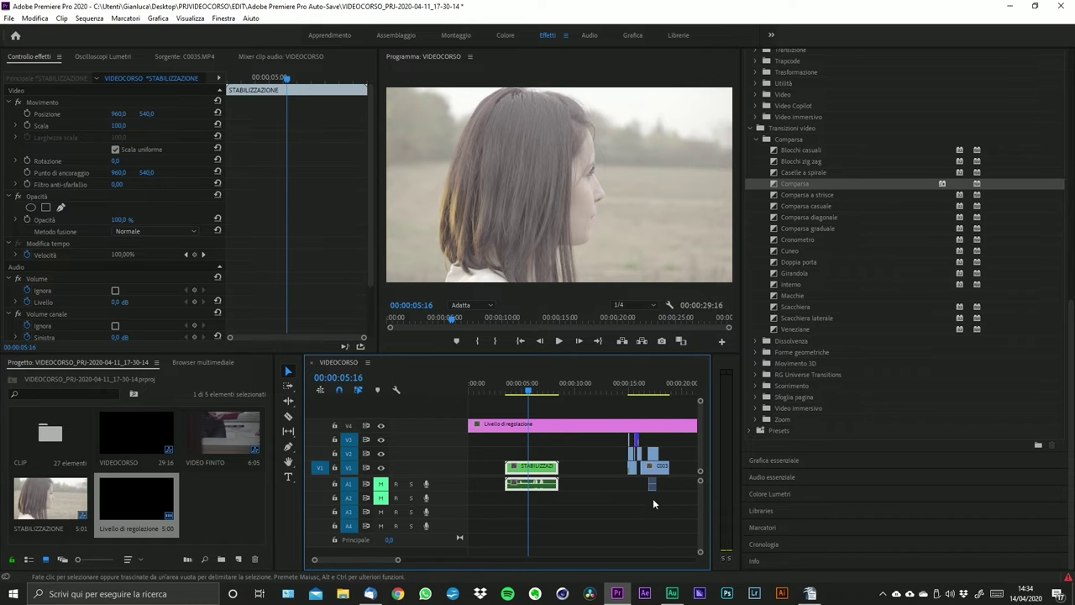
{"action": "left_click", "coordinate": [652, 454]}
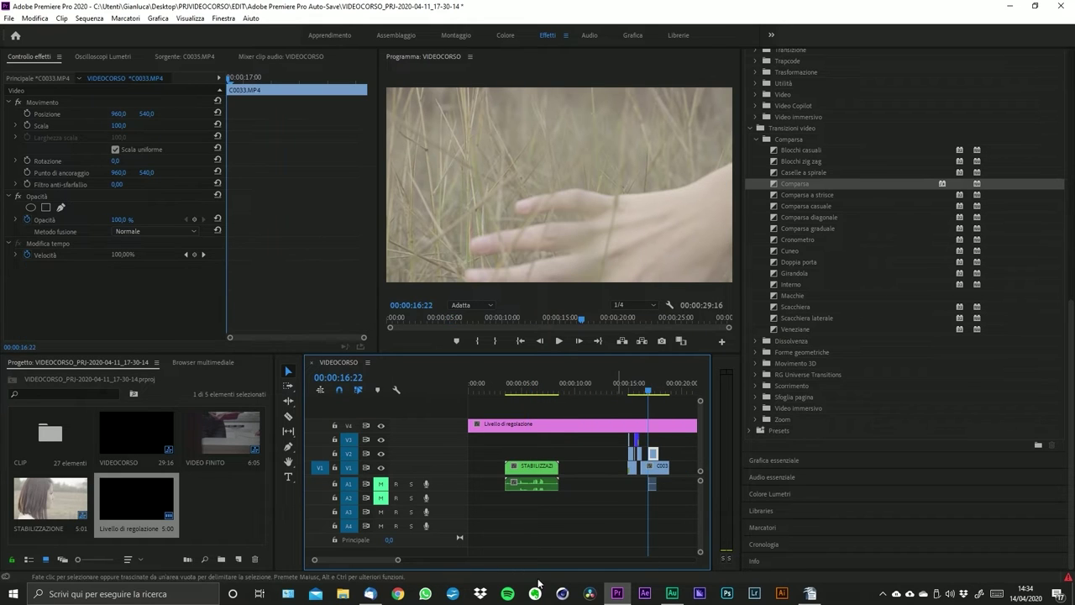
{"action": "scroll", "coordinate": [399, 561], "scroll_direction": "up", "scroll_amount": 5}
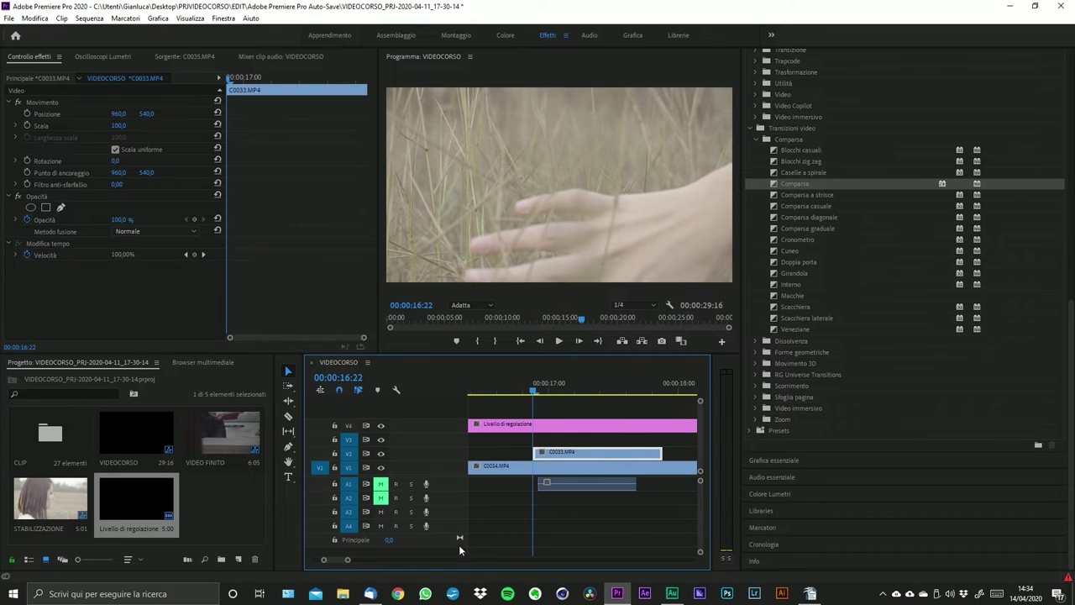
{"action": "left_click", "coordinate": [562, 389]}
{"action": "scroll", "coordinate": [379, 559], "scroll_direction": "down", "scroll_amount": 5}
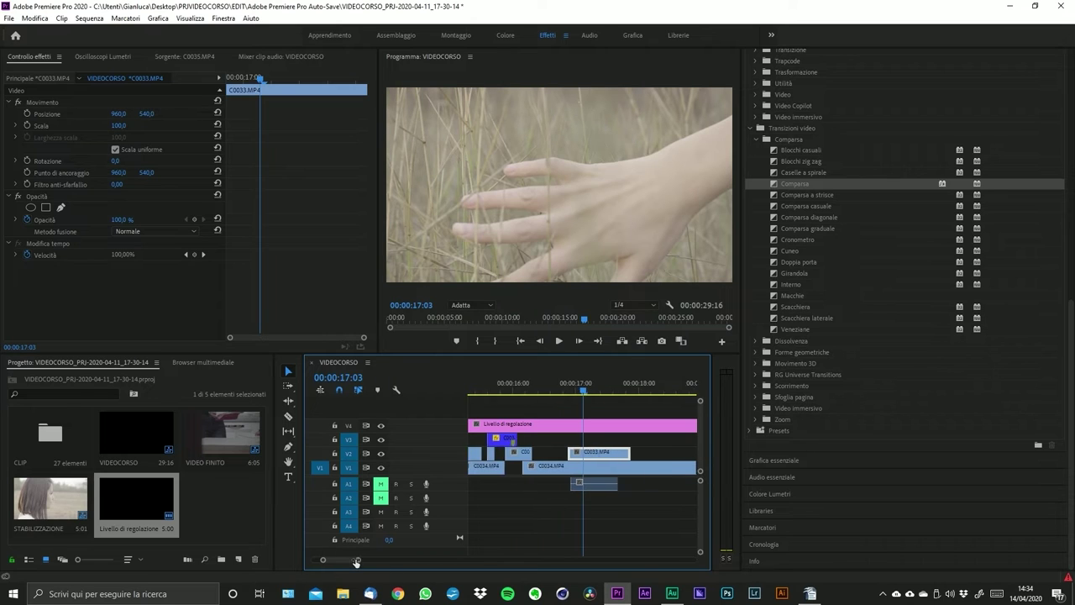
{"action": "scroll", "coordinate": [378, 560], "scroll_direction": "up", "scroll_amount": 3}
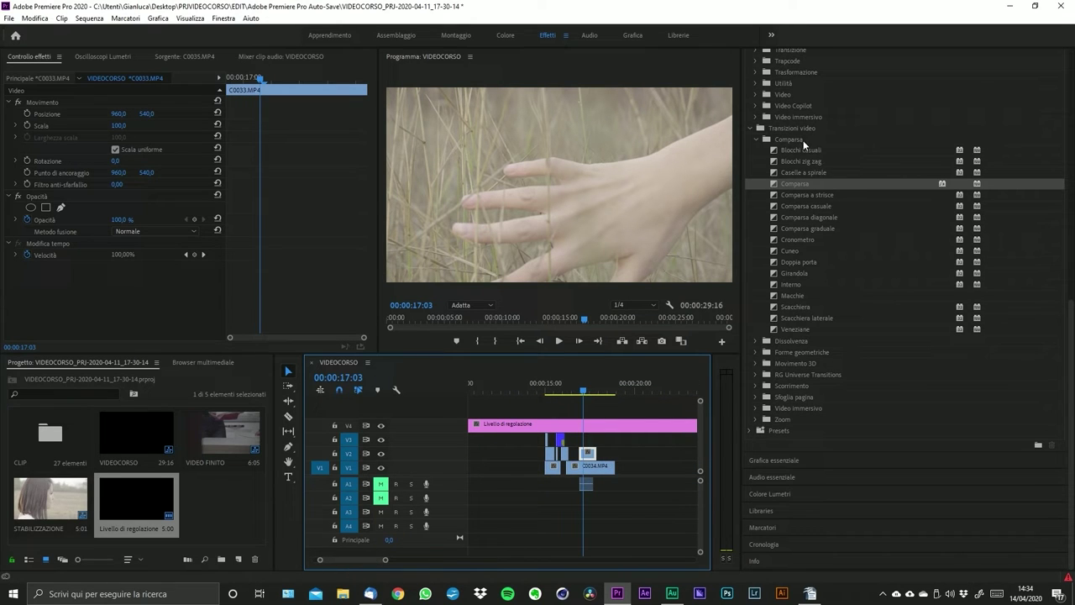
{"action": "left_click", "coordinate": [766, 330]}
{"action": "left_click_drag", "start_coordinate": [766, 330], "coordinate": [587, 456]}
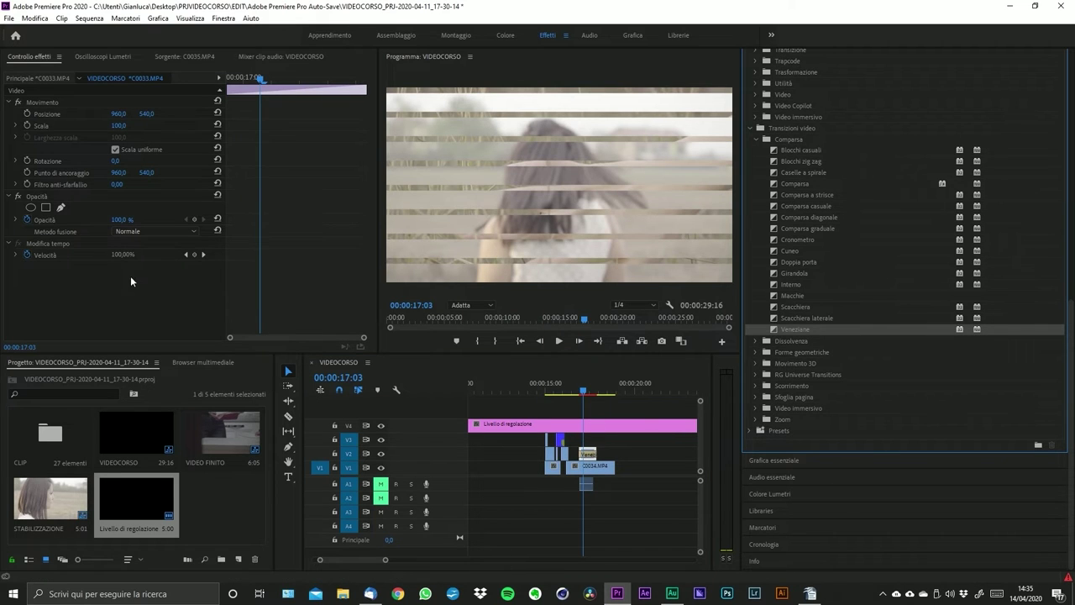
{"action": "left_click", "coordinate": [130, 317]}
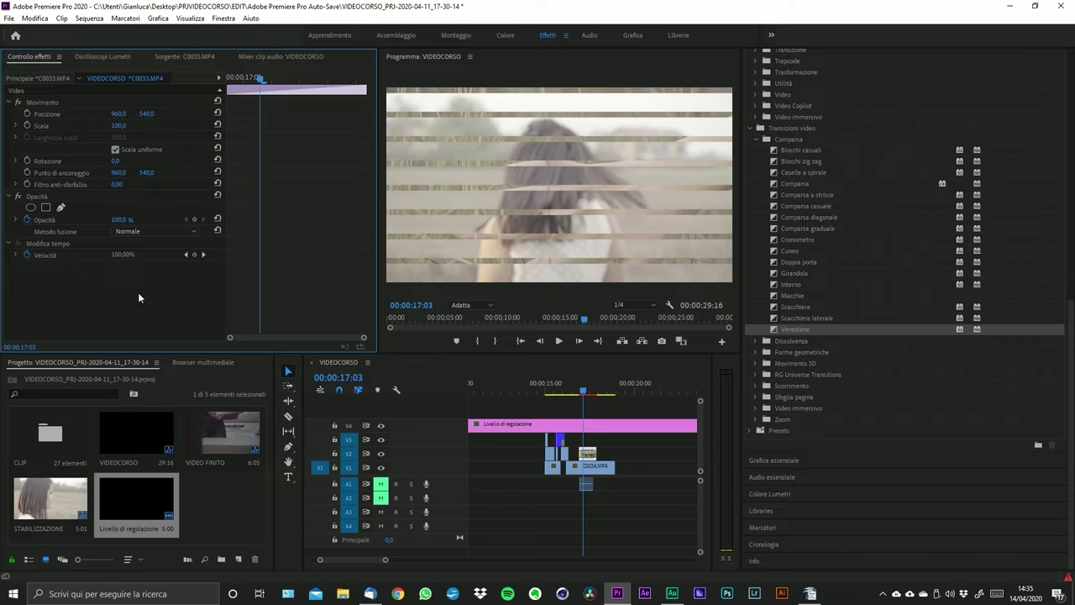
{"action": "left_click_drag", "start_coordinate": [384, 560], "coordinate": [348, 559]}
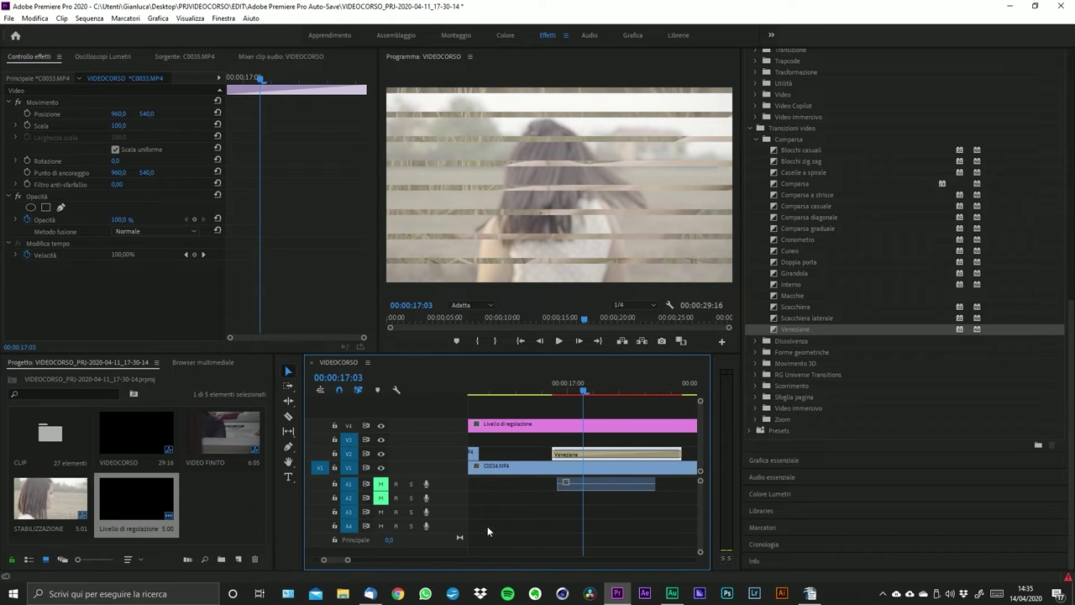
{"action": "left_click", "coordinate": [627, 453]}
{"action": "scroll", "coordinate": [538, 456], "scroll_direction": "down", "scroll_amount": 2}
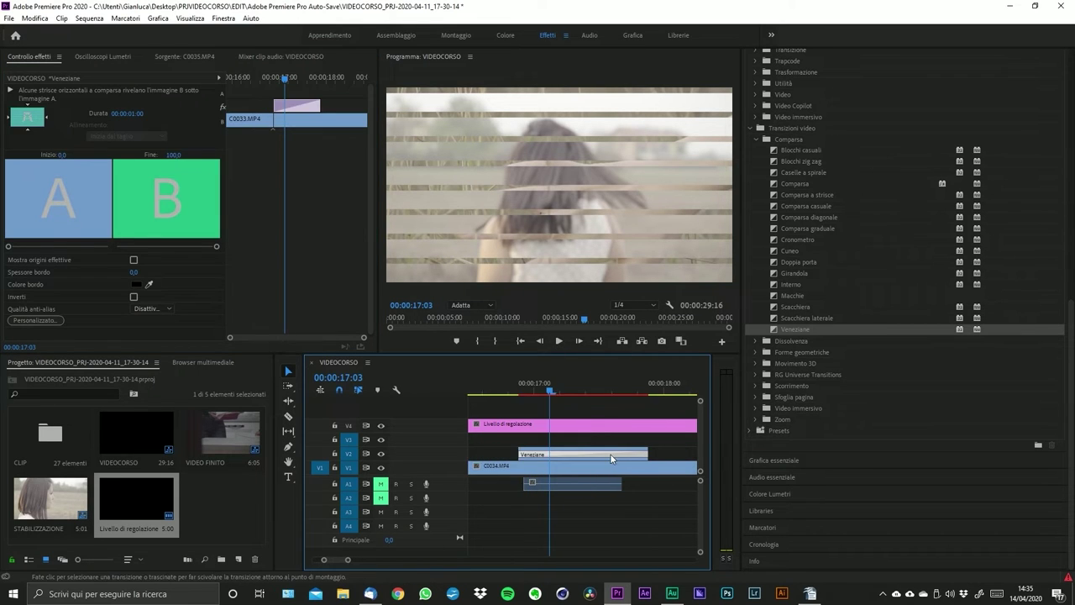
{"action": "left_click_drag", "start_coordinate": [485, 453], "coordinate": [485, 454]}
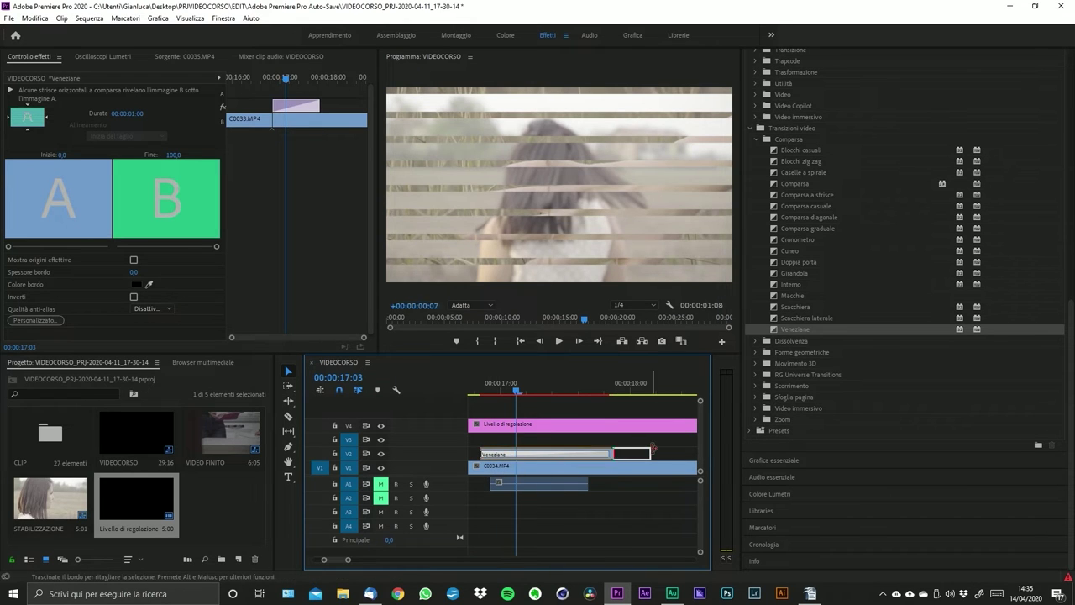
{"action": "mouse_move", "coordinate": [348, 559]}
{"action": "left_mouse_down"}
{"action": "mouse_move", "coordinate": [377, 559]}
{"action": "mouse_move", "coordinate": [351, 559]}
{"action": "left_mouse_up"}
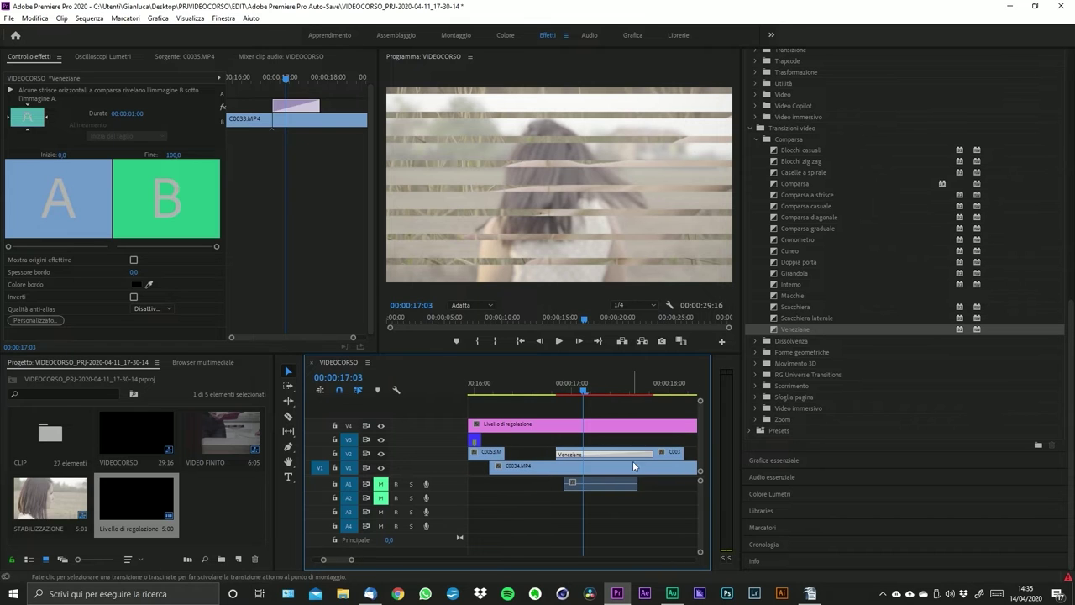
{"action": "left_click", "coordinate": [614, 461]}
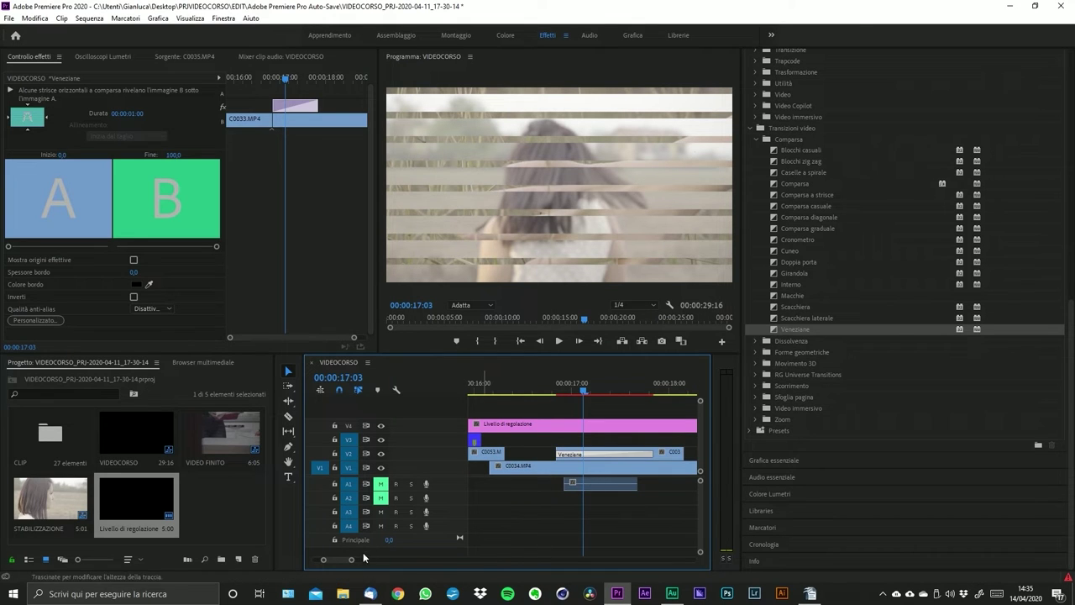
{"action": "left_click_drag", "start_coordinate": [351, 559], "coordinate": [343, 559]}
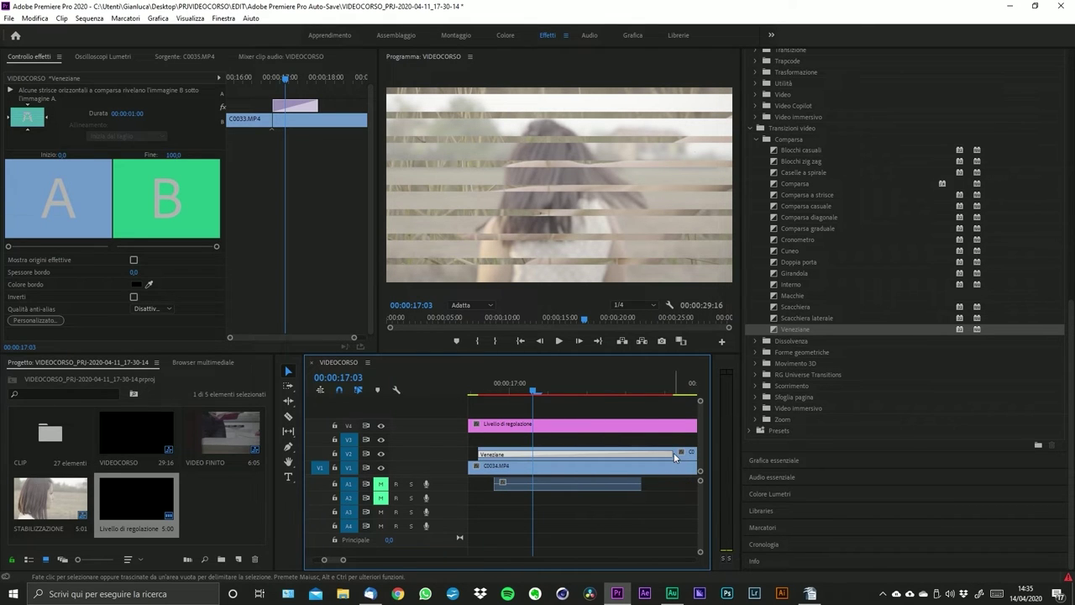
{"action": "left_click_drag", "start_coordinate": [672, 453], "coordinate": [642, 454]}
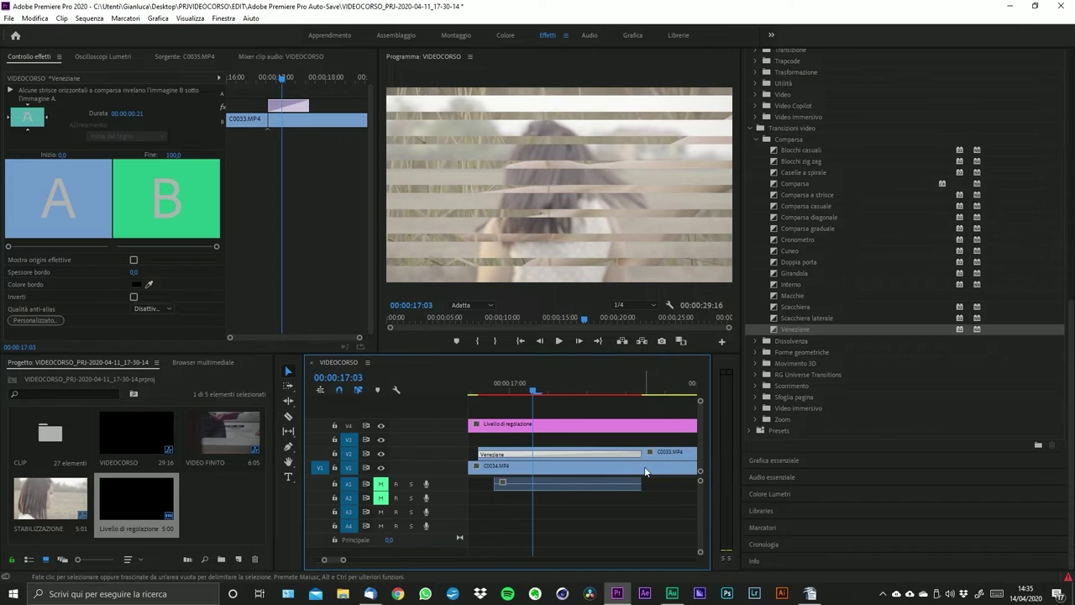
{"action": "left_click", "coordinate": [646, 455]}
{"action": "left_click", "coordinate": [608, 453]}
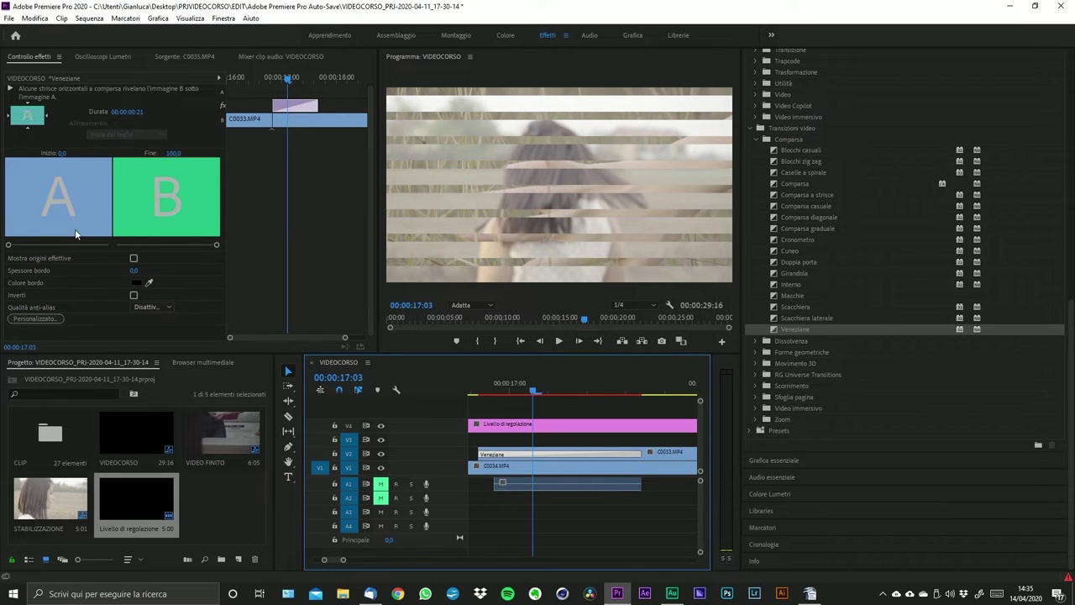
{"action": "left_click_drag", "start_coordinate": [317, 105], "coordinate": [289, 104]}
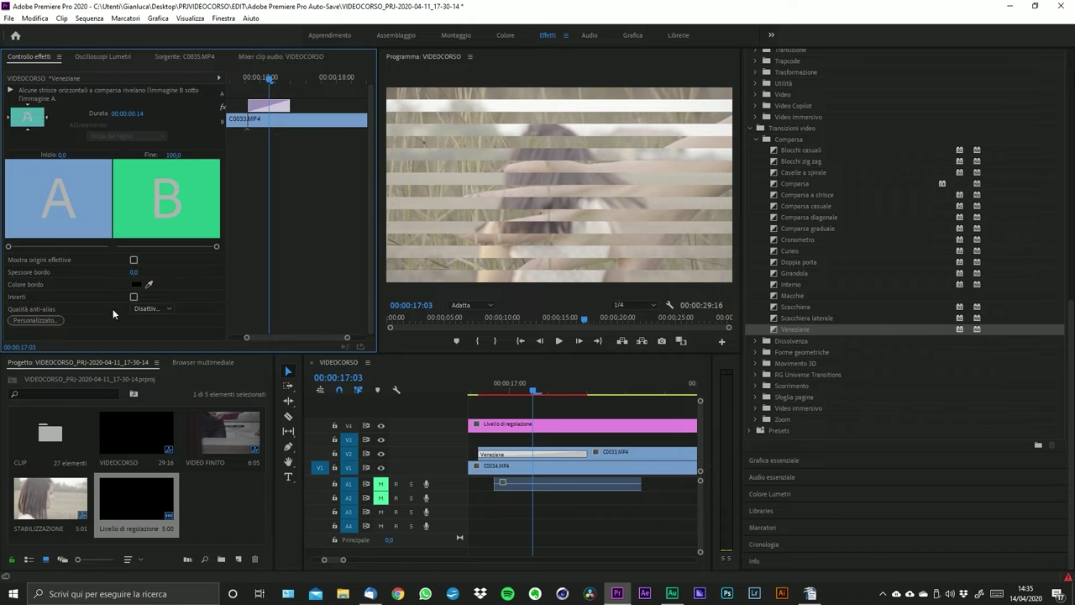
{"action": "left_click", "coordinate": [547, 453]}
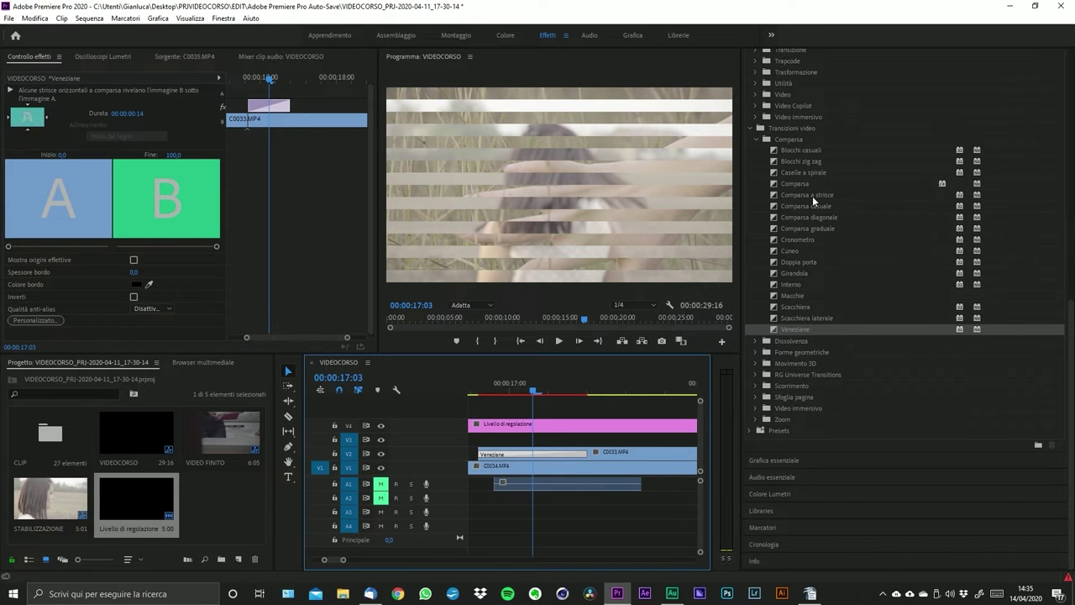
{"action": "left_click", "coordinate": [576, 457]}
{"action": "left_click", "coordinate": [555, 453]}
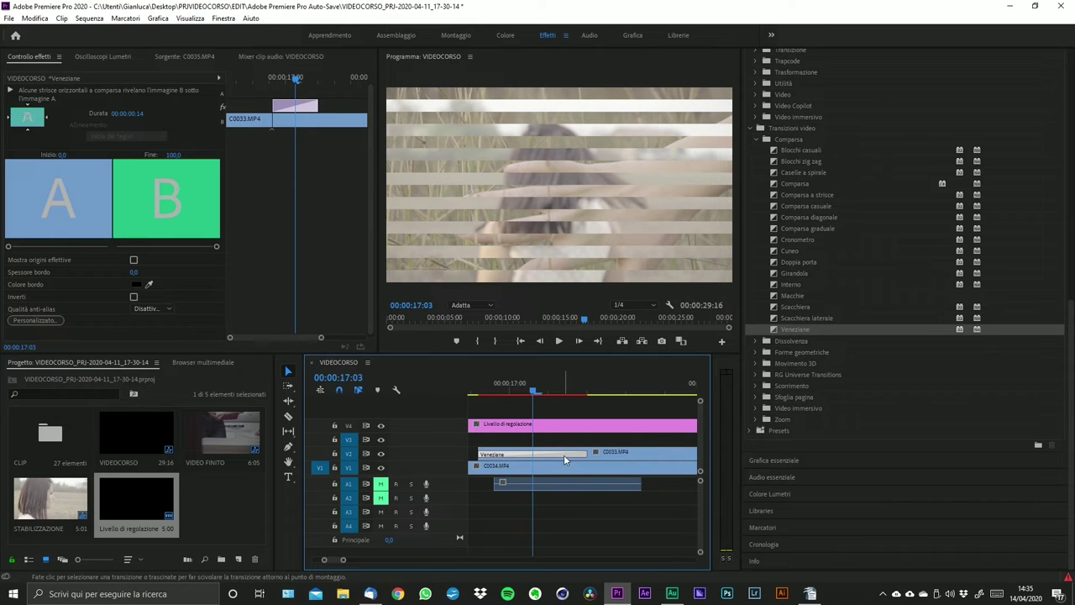
{"action": "left_click", "coordinate": [609, 452]}
{"action": "left_click", "coordinate": [580, 455]}
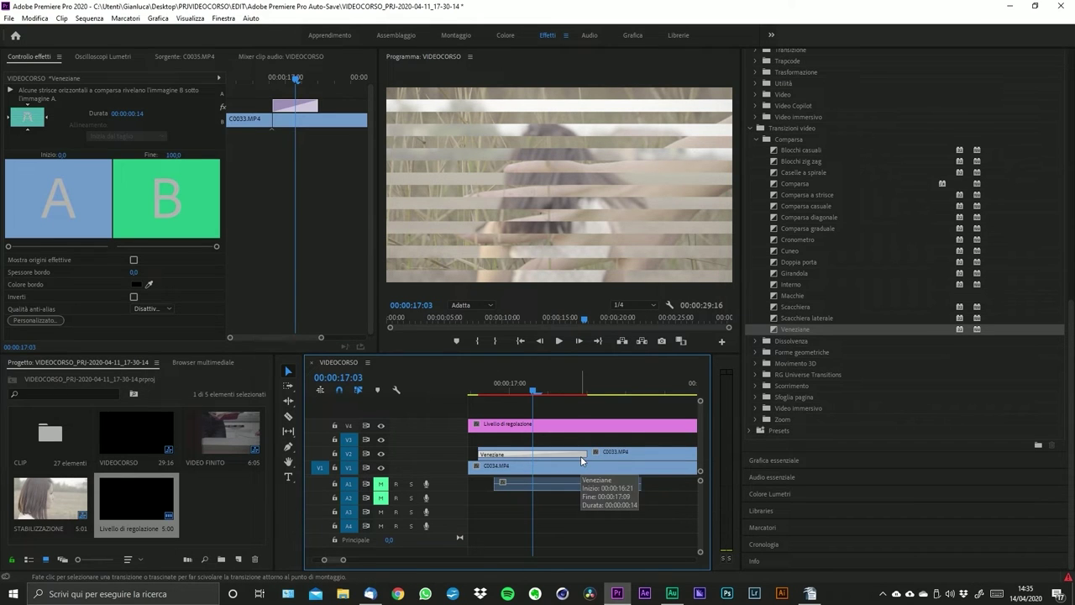
{"action": "left_click", "coordinate": [582, 455]}
{"action": "left_click", "coordinate": [582, 457]}
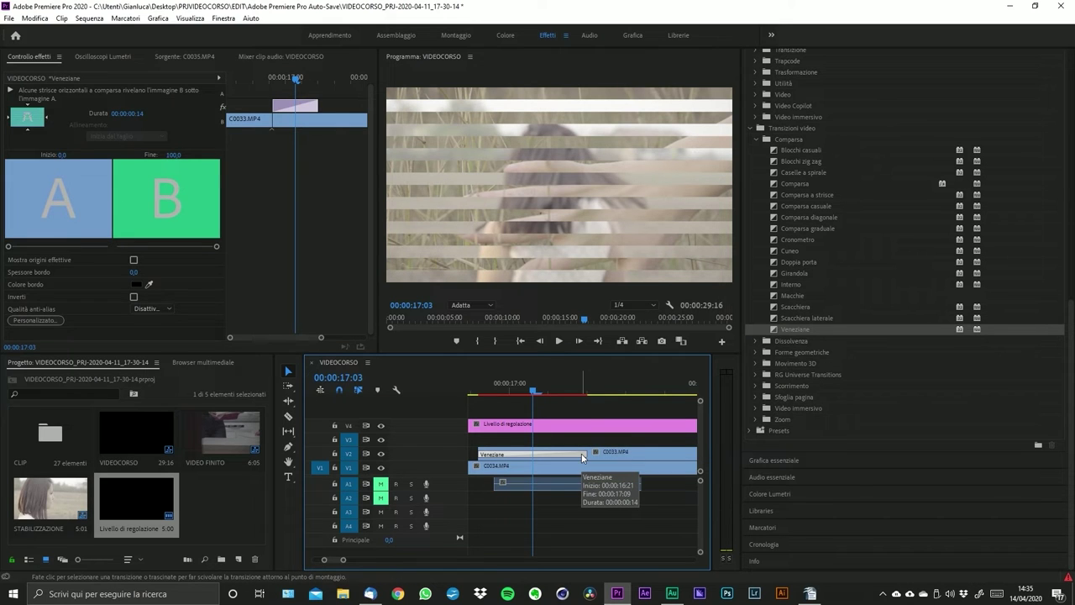
{"action": "key", "text": "Delete"}
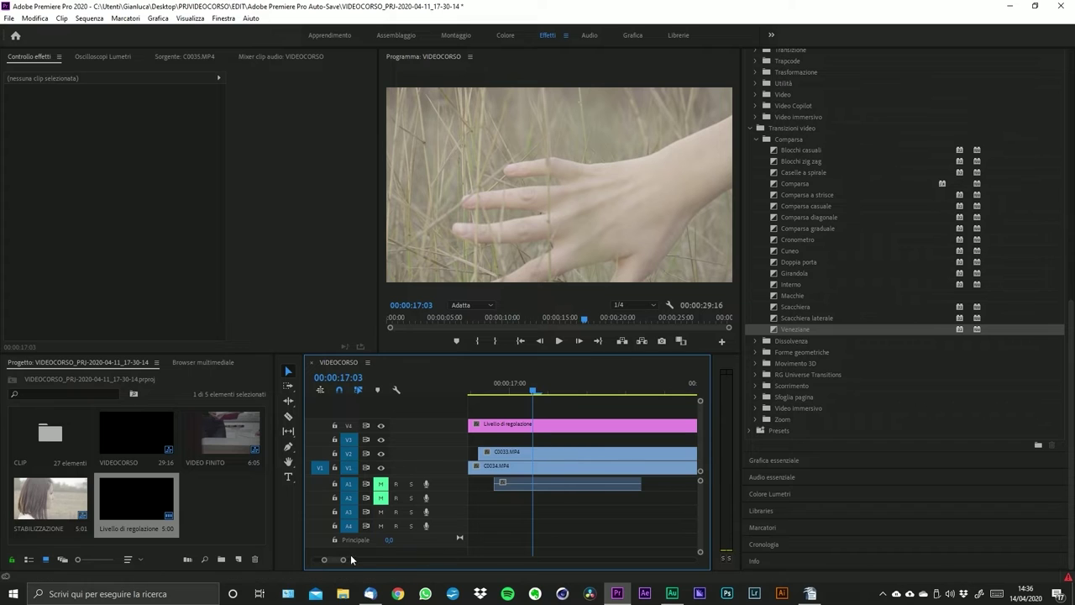
{"action": "scroll", "coordinate": [344, 561], "scroll_direction": "left", "scroll_amount": 3}
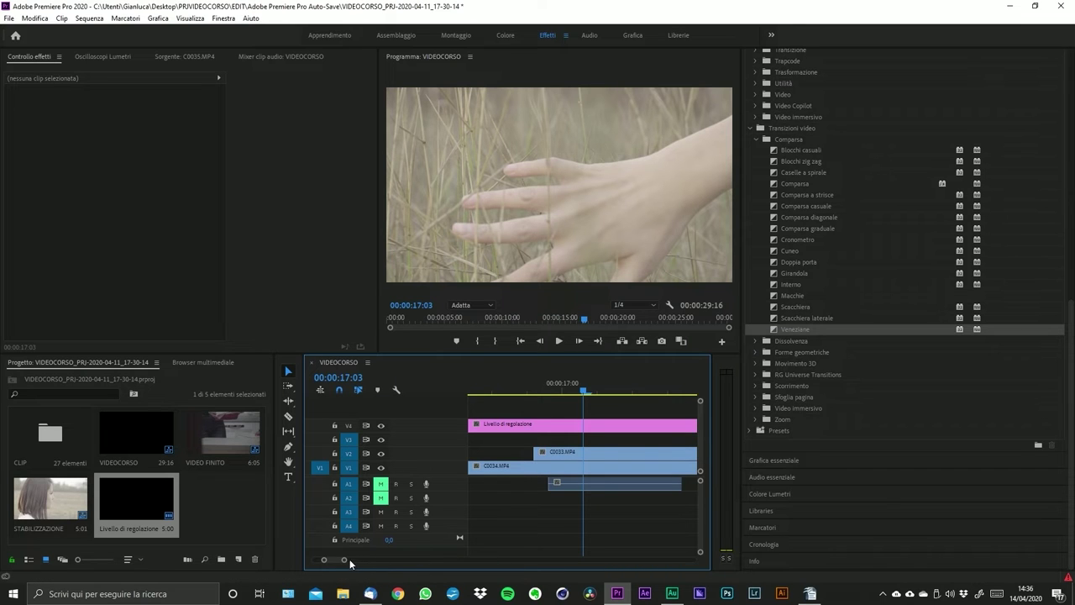
{"action": "left_click_drag", "start_coordinate": [349, 559], "coordinate": [373, 558]}
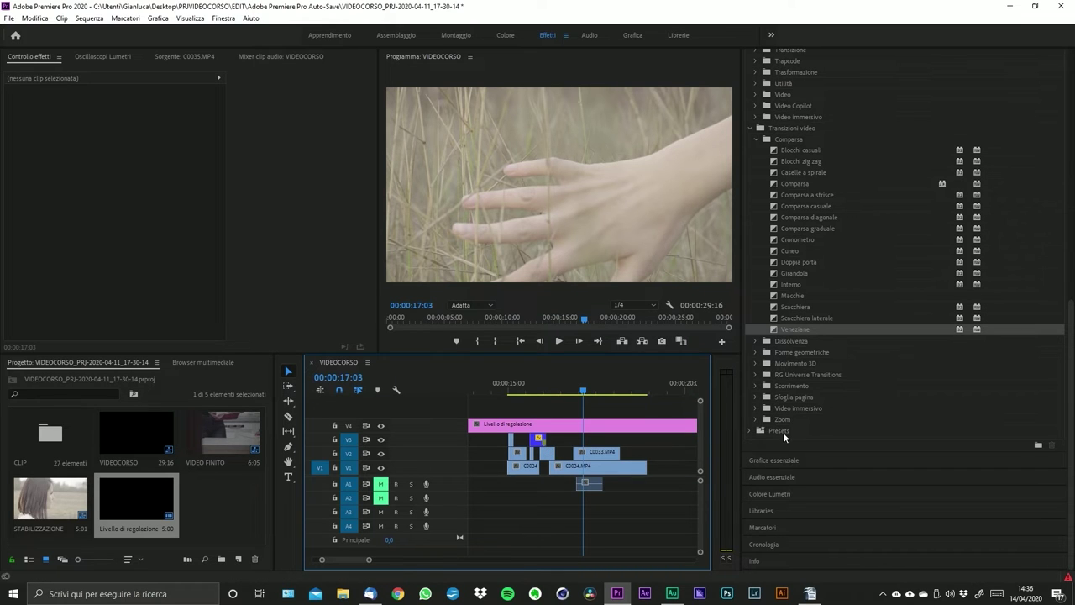
{"action": "mouse_move", "coordinate": [362, 563]}
{"action": "left_mouse_down"}
{"action": "mouse_move", "coordinate": [380, 565]}
{"action": "mouse_move", "coordinate": [346, 564]}
{"action": "left_mouse_up"}
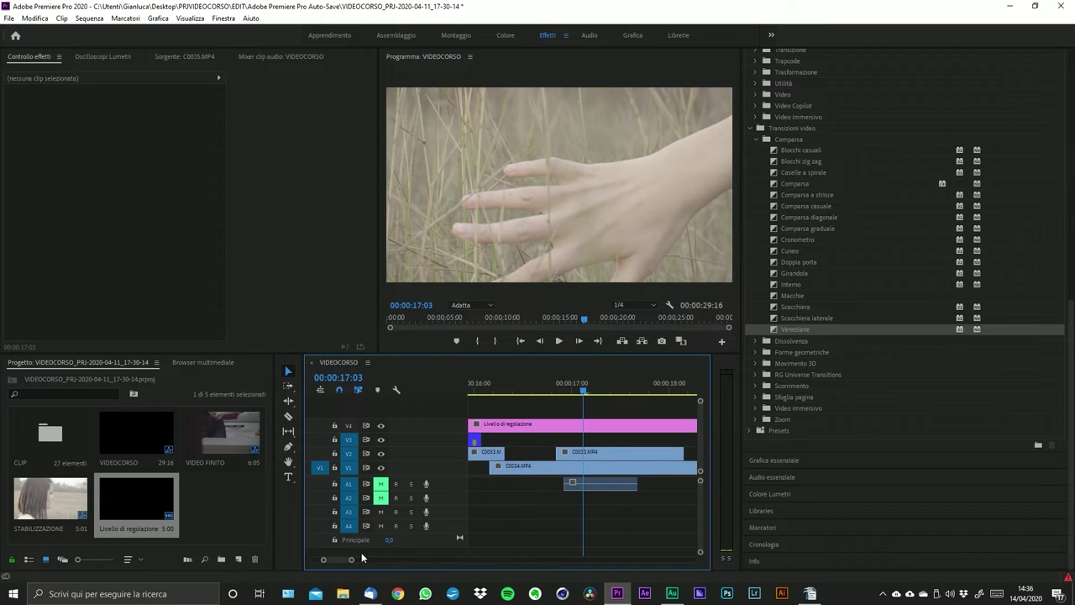
{"action": "left_click_drag", "start_coordinate": [356, 560], "coordinate": [344, 561]}
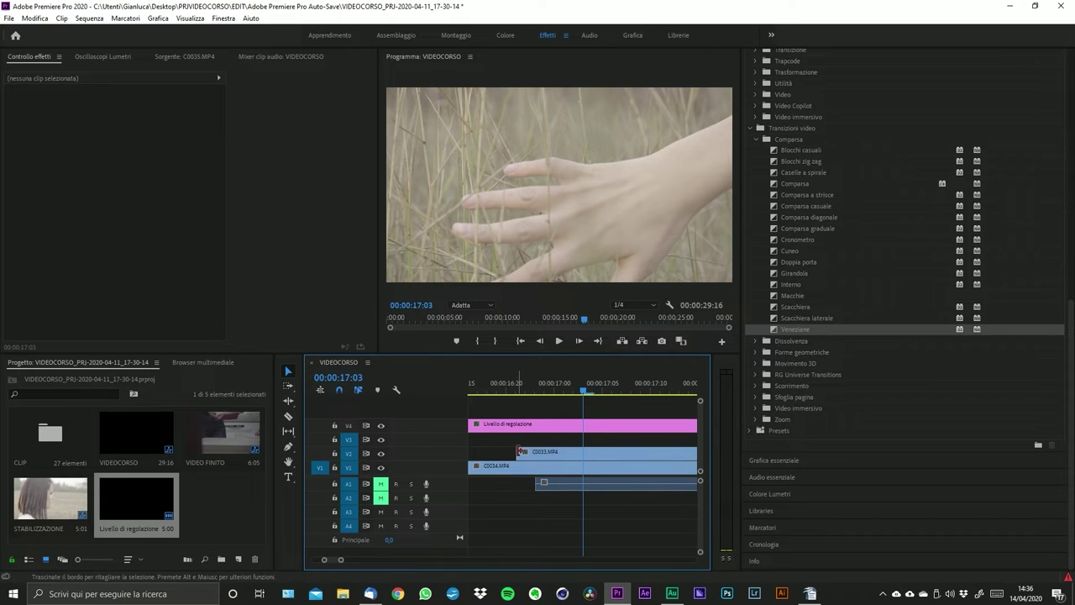
- Apply the default Dissolvenza incrociata to C0033's start, trim it to 17 frames, and collapse Comparsa
{"action": "right_click", "coordinate": [519, 453]}
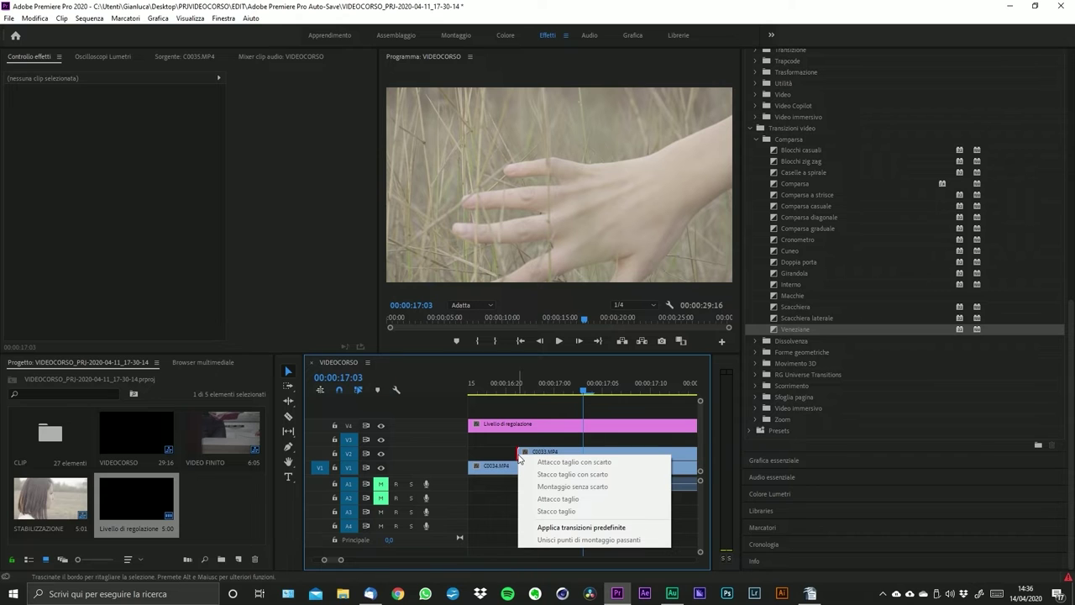
{"action": "left_click", "coordinate": [564, 527]}
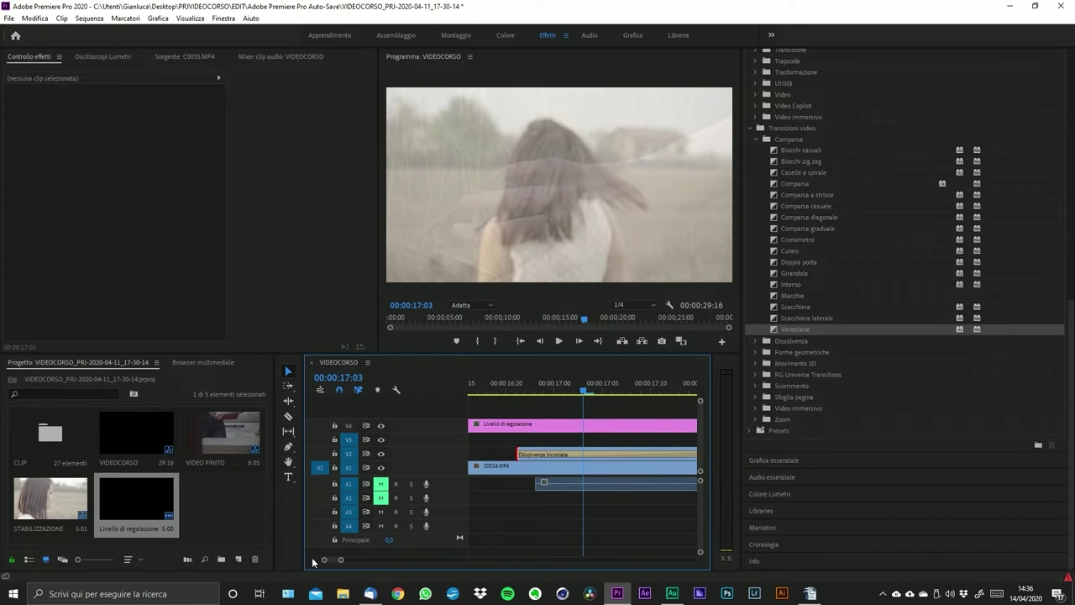
{"action": "left_click_drag", "start_coordinate": [341, 562], "coordinate": [348, 562]}
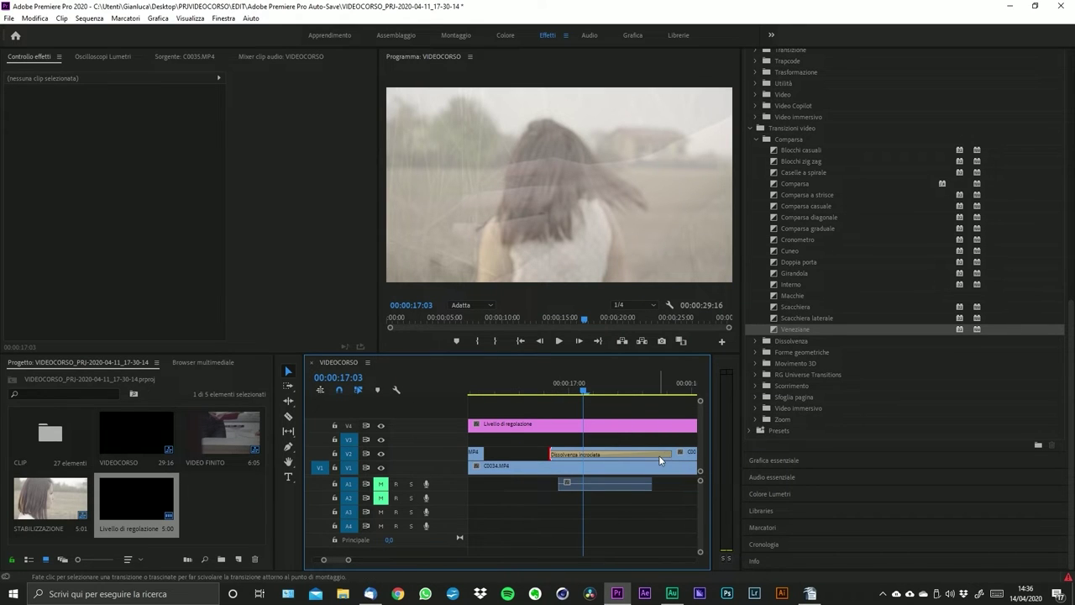
{"action": "left_click_drag", "start_coordinate": [668, 456], "coordinate": [633, 455]}
{"action": "scroll", "coordinate": [808, 382], "scroll_direction": "up", "scroll_amount": 3}
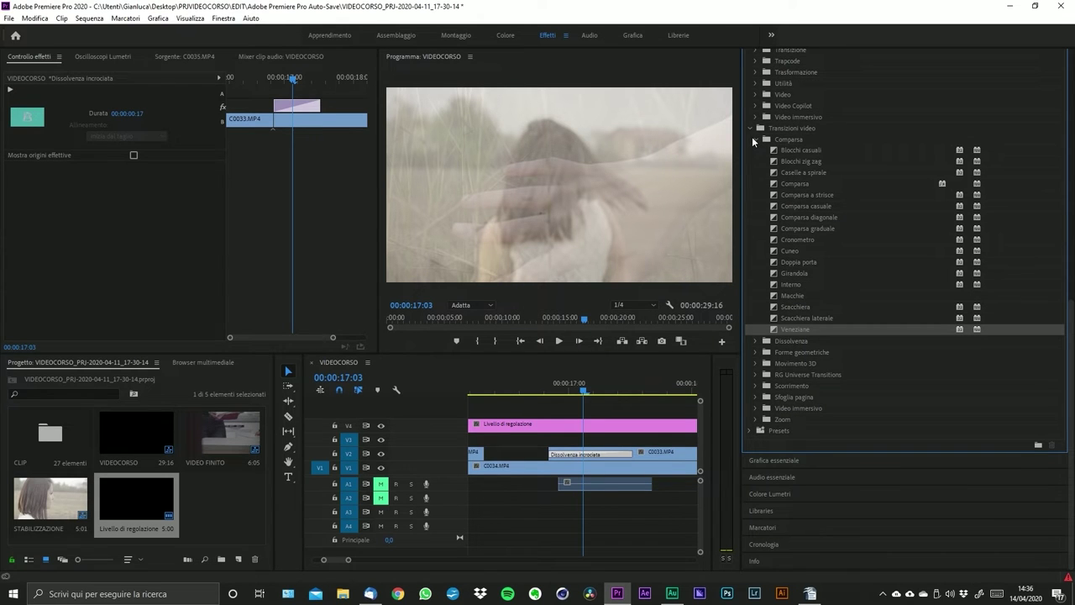
{"action": "left_click", "coordinate": [753, 138]}
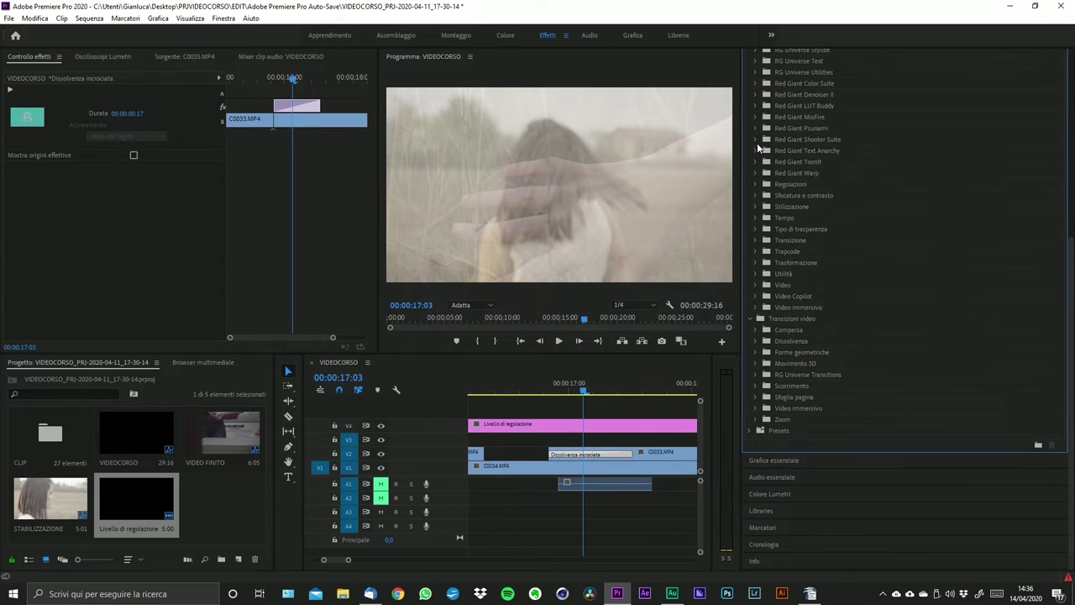
- Shorten C0033's cross dissolve to 13 frames and scrub through it to preview
{"action": "left_click", "coordinate": [757, 344]}
{"action": "scroll", "coordinate": [802, 365], "scroll_direction": "down", "scroll_amount": 3}
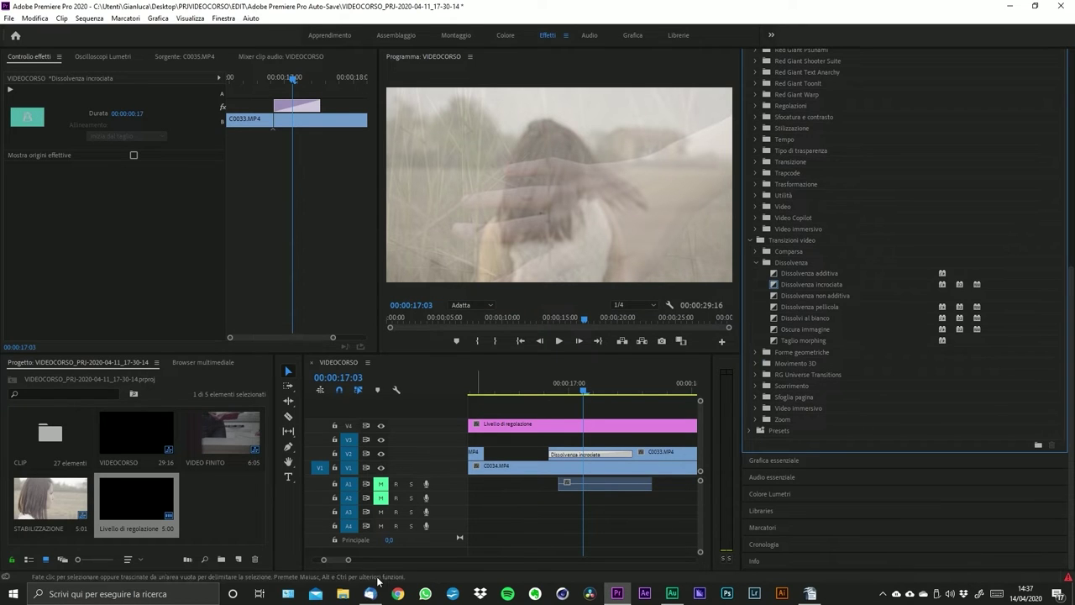
{"action": "left_click_drag", "start_coordinate": [348, 563], "coordinate": [341, 561]}
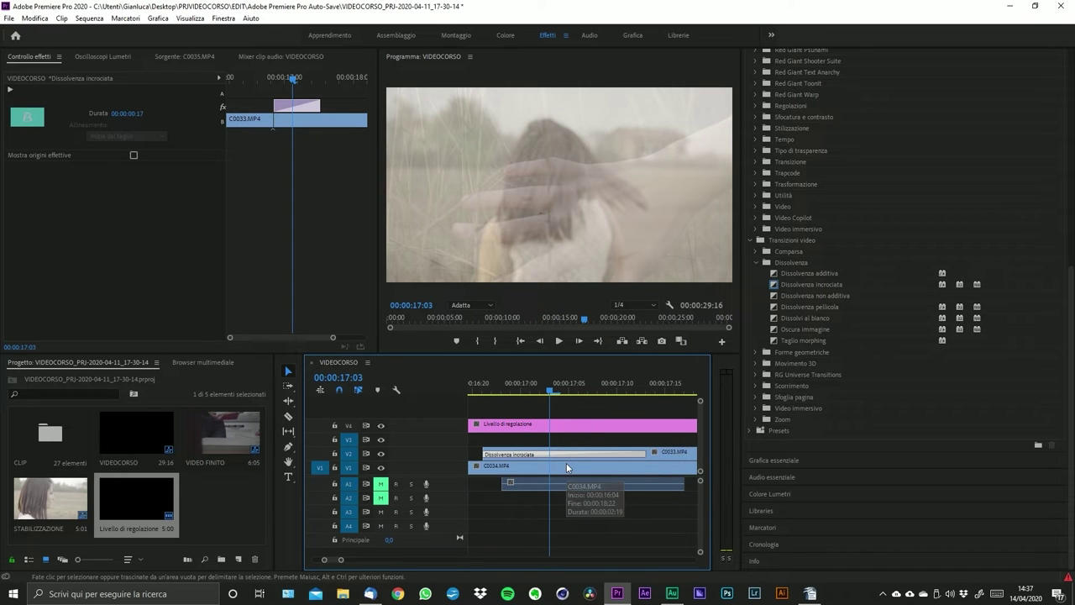
{"action": "scroll", "coordinate": [567, 467], "scroll_direction": "up", "scroll_amount": 2}
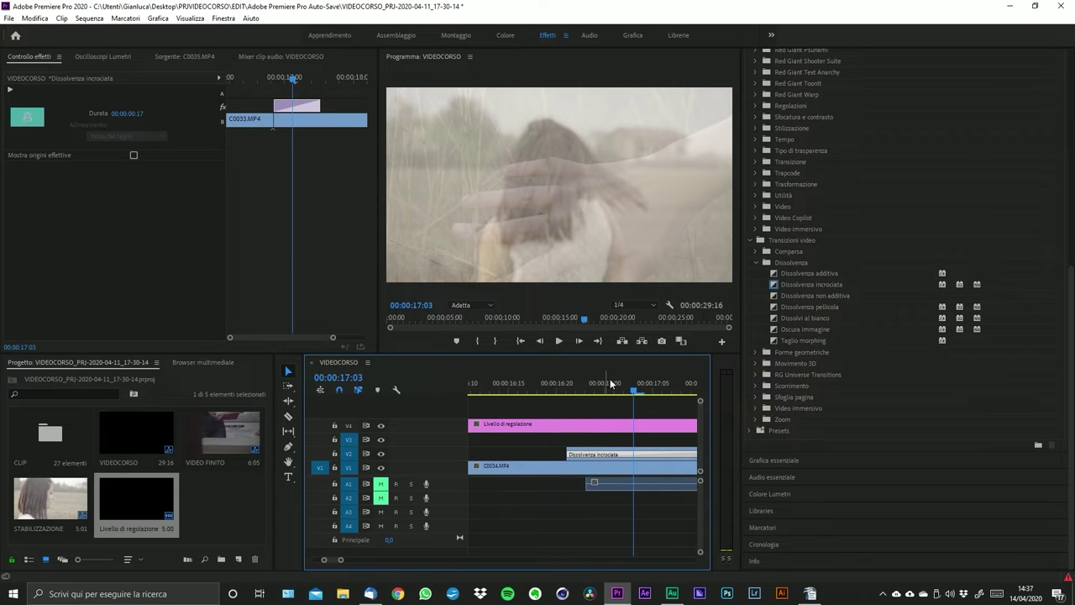
{"action": "left_click_drag", "start_coordinate": [638, 386], "coordinate": [663, 385]}
{"action": "scroll", "coordinate": [593, 493], "scroll_direction": "down", "scroll_amount": 1}
{"action": "left_click_drag", "start_coordinate": [679, 455], "coordinate": [640, 454]}
{"action": "left_click_drag", "start_coordinate": [614, 388], "coordinate": [510, 383]}
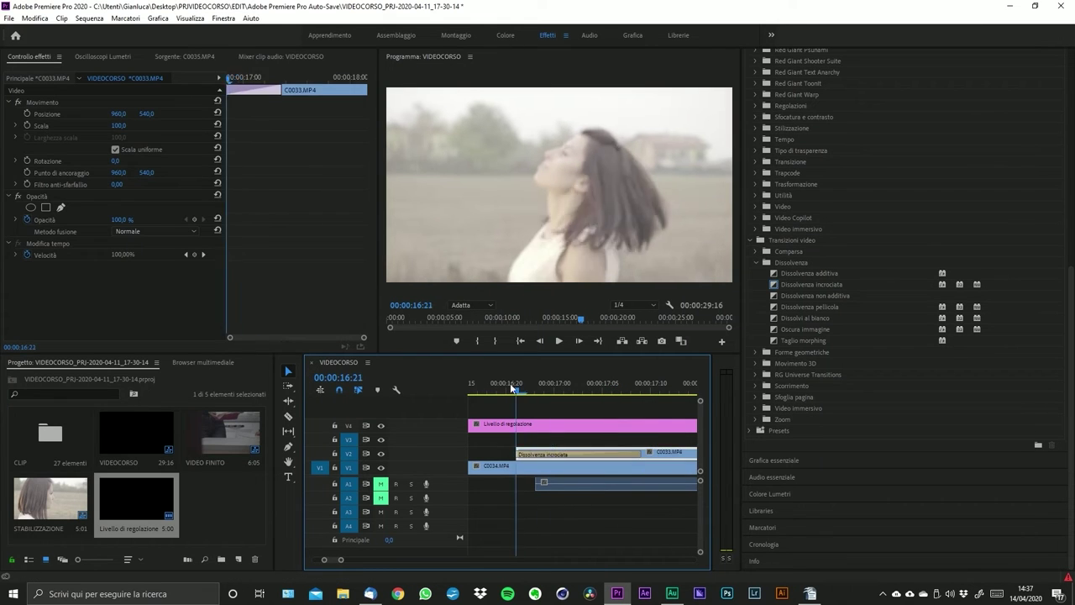
{"action": "scroll", "coordinate": [580, 445], "scroll_direction": "down", "scroll_amount": 1}
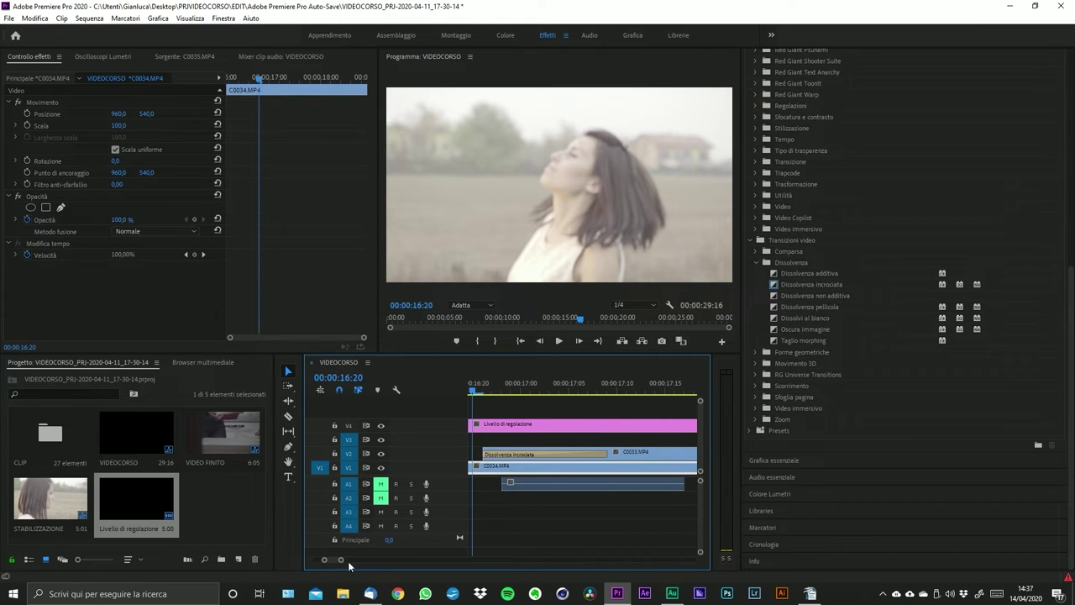
{"action": "left_click_drag", "start_coordinate": [341, 559], "coordinate": [361, 560]}
{"action": "left_click_drag", "start_coordinate": [587, 386], "coordinate": [612, 391]}
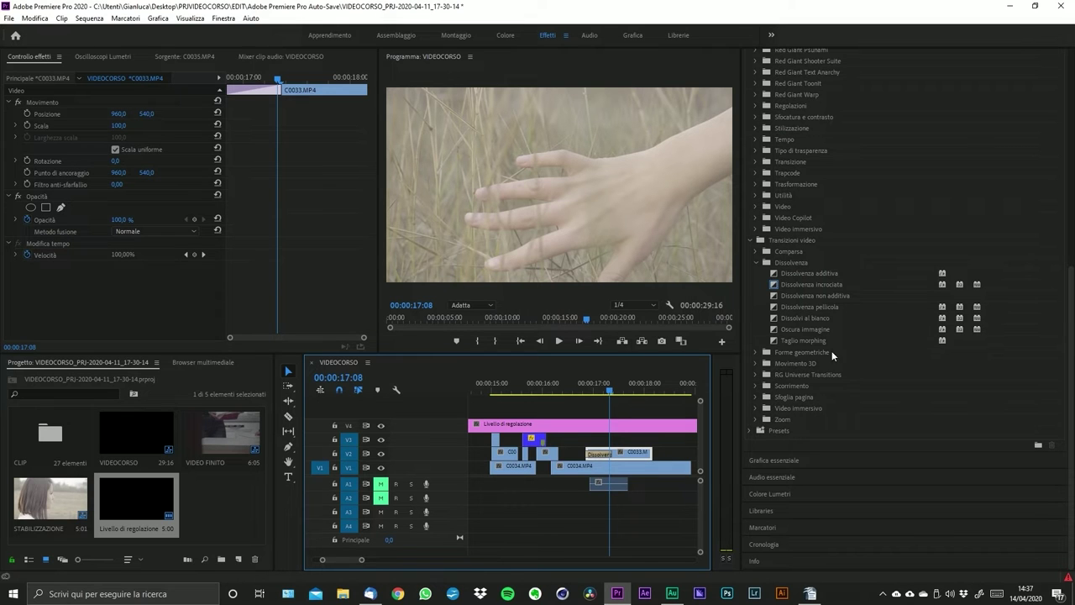
- Add Oscura immagine at C0033's end and preview it up to 18:03
{"action": "left_click_drag", "start_coordinate": [816, 330], "coordinate": [626, 455]}
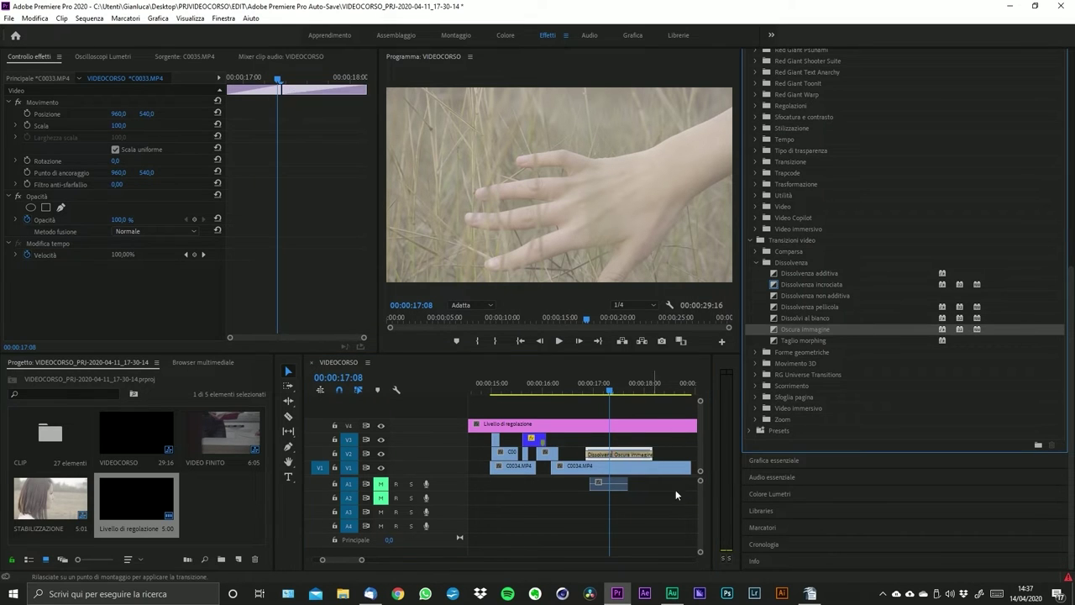
{"action": "left_click", "coordinate": [618, 456]}
{"action": "mouse_move", "coordinate": [608, 393]}
{"action": "left_mouse_down"}
{"action": "mouse_move", "coordinate": [660, 398]}
{"action": "mouse_move", "coordinate": [618, 400]}
{"action": "left_mouse_up"}
{"action": "left_click", "coordinate": [640, 454]}
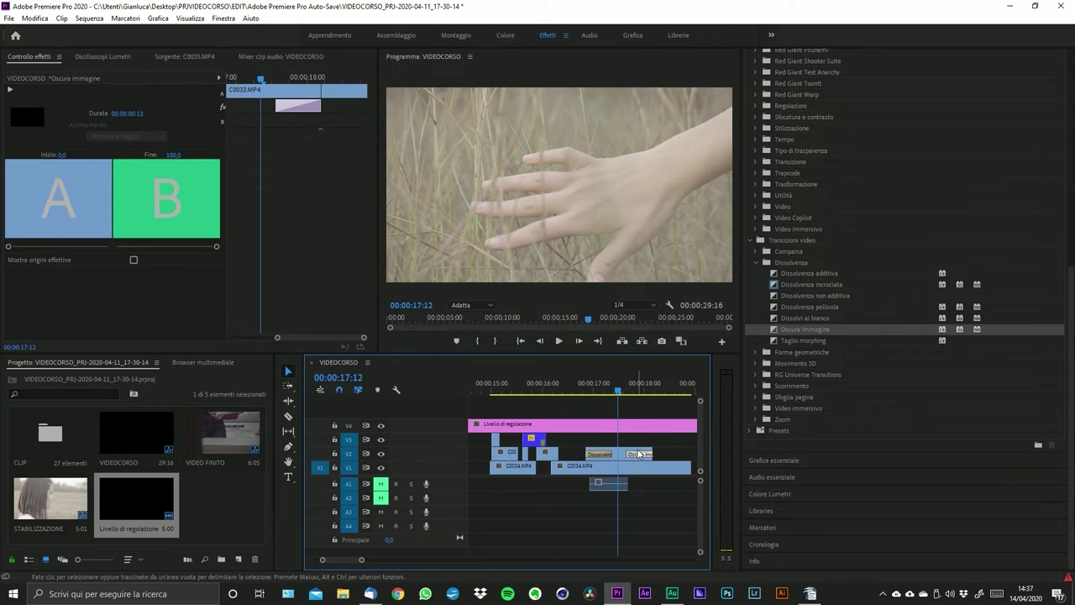
- Swap the Oscura immagine transition at C0033's end for a 7-frame default Dissolvenza incrociata
{"action": "key", "text": "Delete"}
{"action": "right_click", "coordinate": [656, 453]}
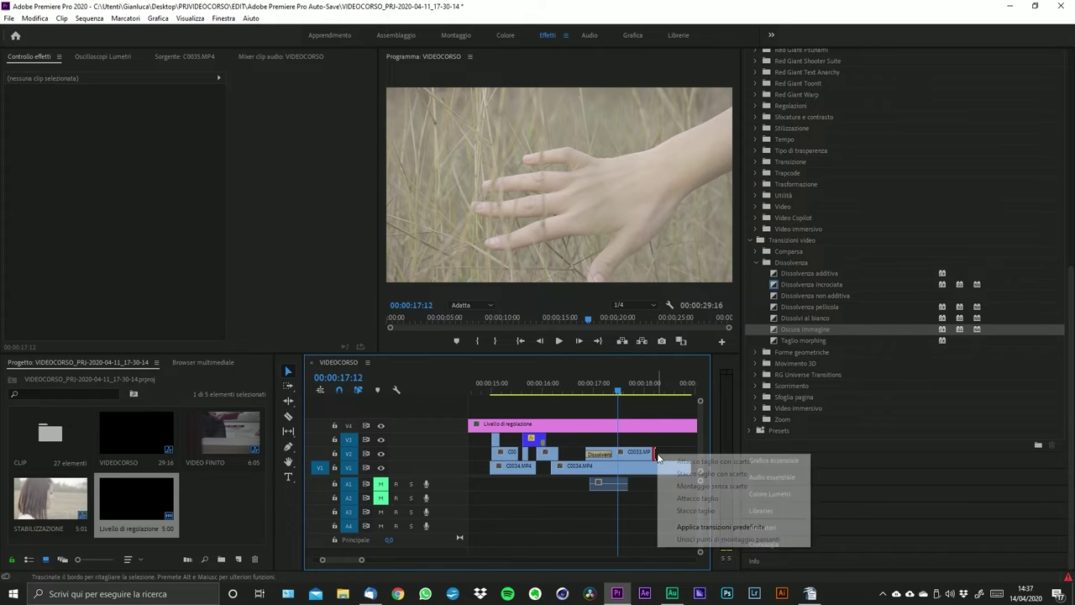
{"action": "left_click", "coordinate": [718, 527]}
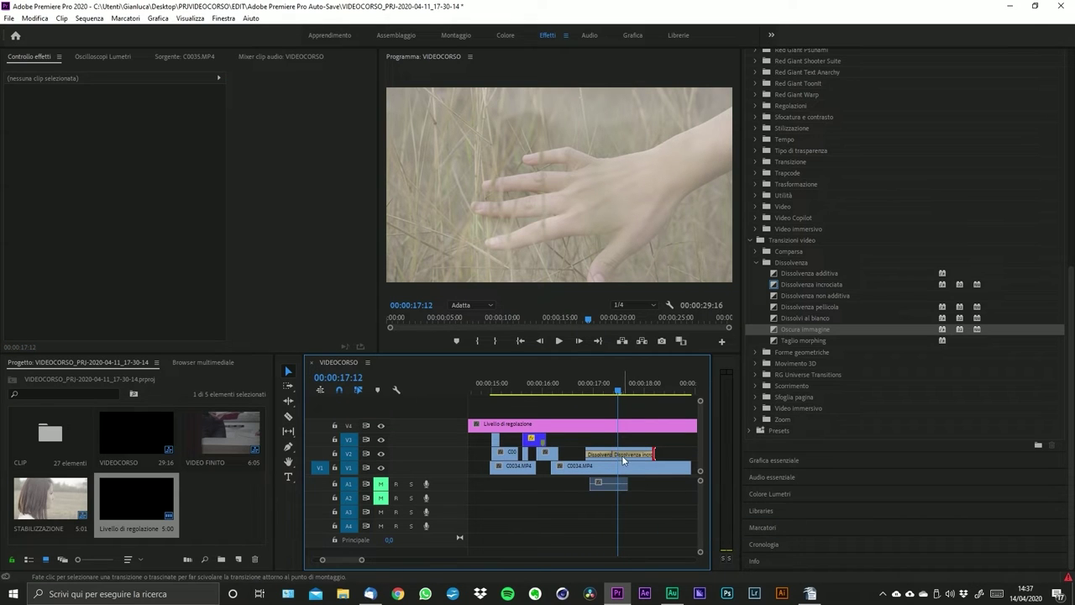
{"action": "left_click_drag", "start_coordinate": [640, 454], "coordinate": [640, 454]}
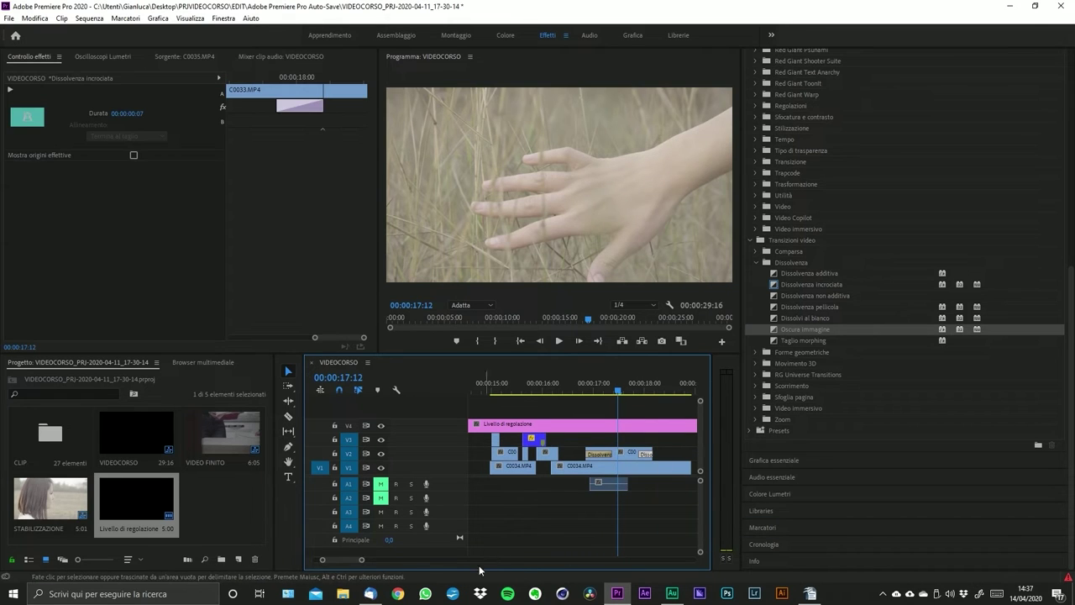
- Zoom the timeline in and dismiss the desktop notification
{"action": "left_click_drag", "start_coordinate": [361, 562], "coordinate": [356, 560]}
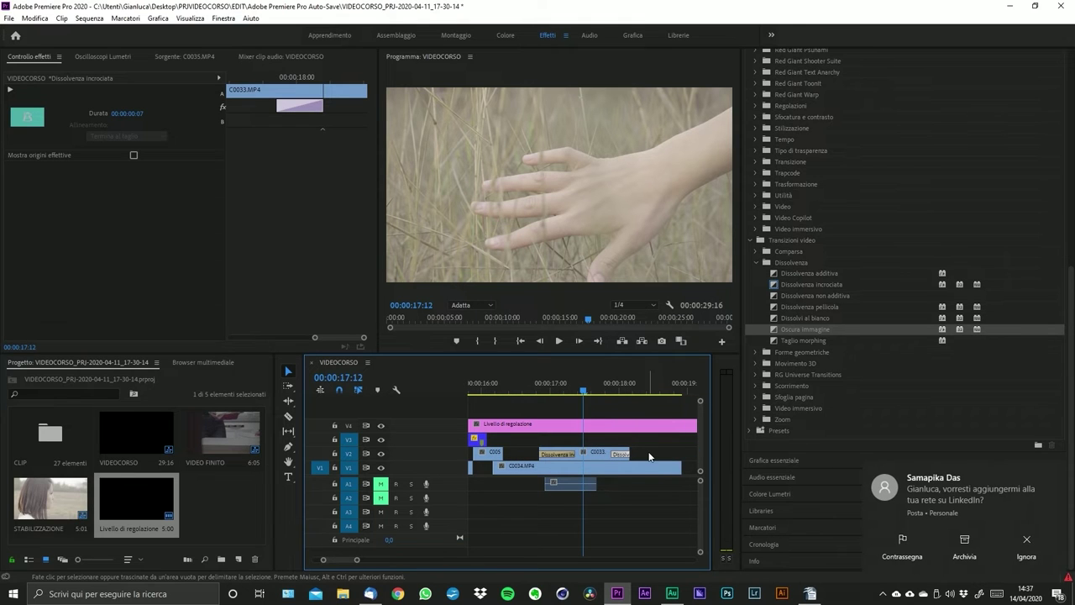
{"action": "left_click", "coordinate": [1026, 542]}
{"action": "left_click", "coordinate": [525, 444]}
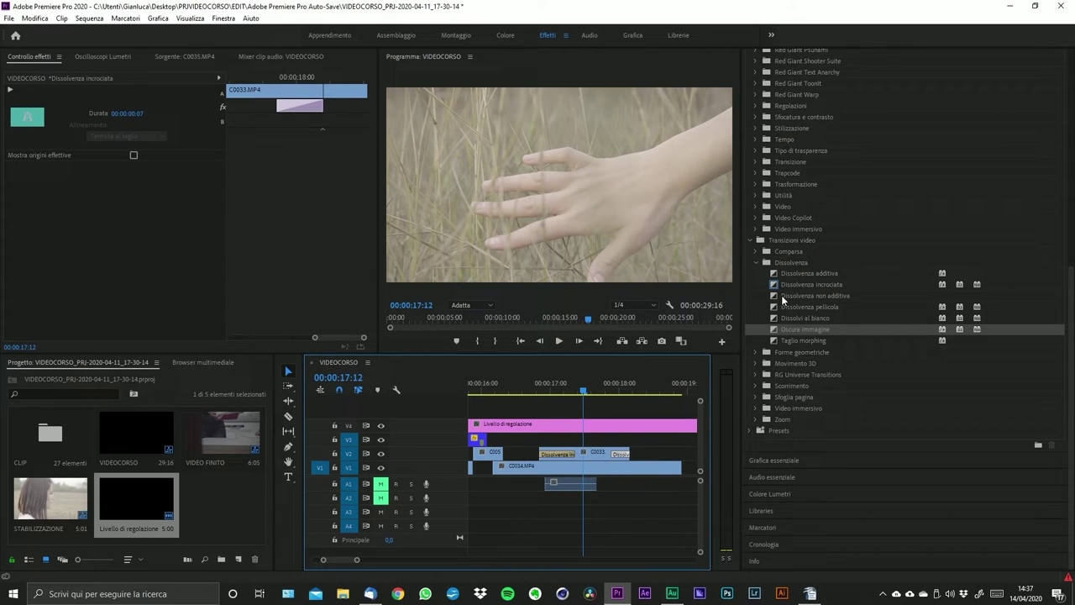
- Collapse the Dissolvenza, Effetti video and Transizioni video folders, then fold away the Effects panel
{"action": "left_click", "coordinate": [755, 262]}
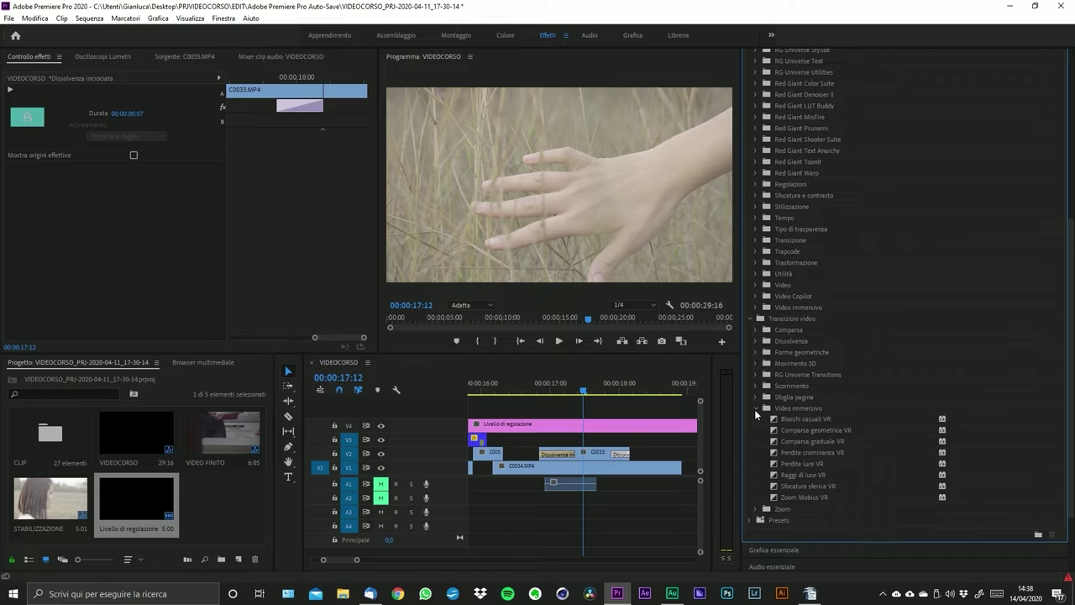
{"action": "mouse_move", "coordinate": [356, 560]}
{"action": "left_mouse_down"}
{"action": "mouse_move", "coordinate": [382, 559]}
{"action": "mouse_move", "coordinate": [372, 560]}
{"action": "left_mouse_up"}
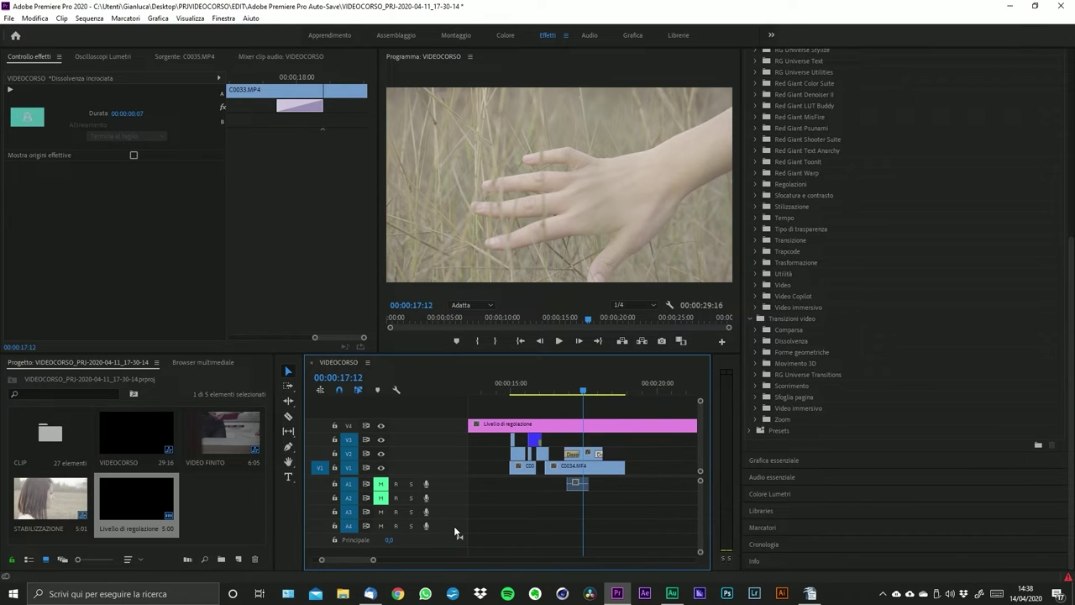
{"action": "scroll", "coordinate": [848, 332], "scroll_direction": "up", "scroll_amount": 5}
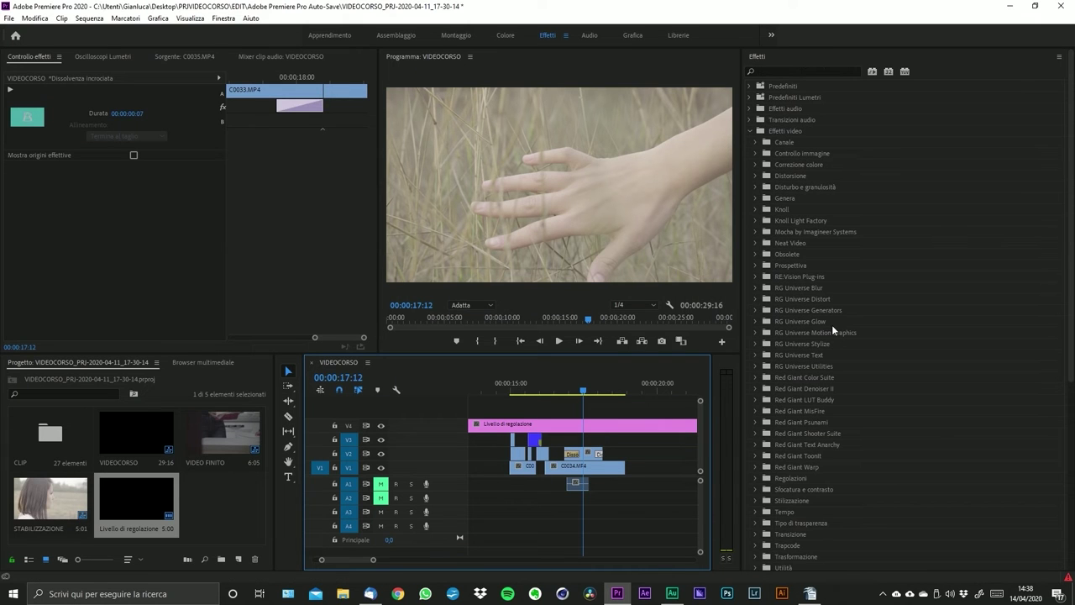
{"action": "left_click", "coordinate": [750, 130]}
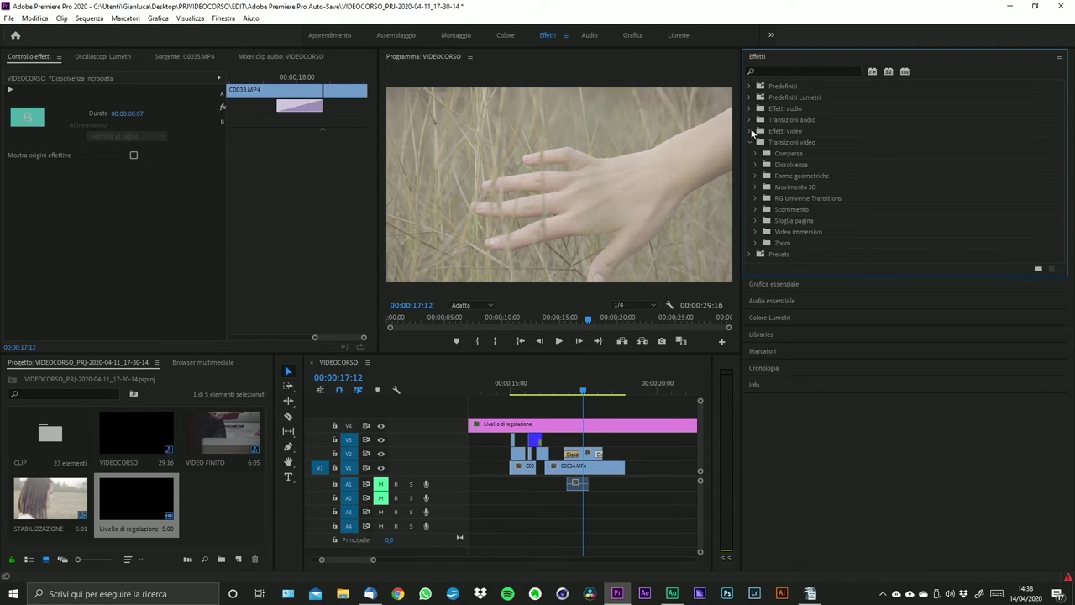
{"action": "left_click", "coordinate": [749, 143]}
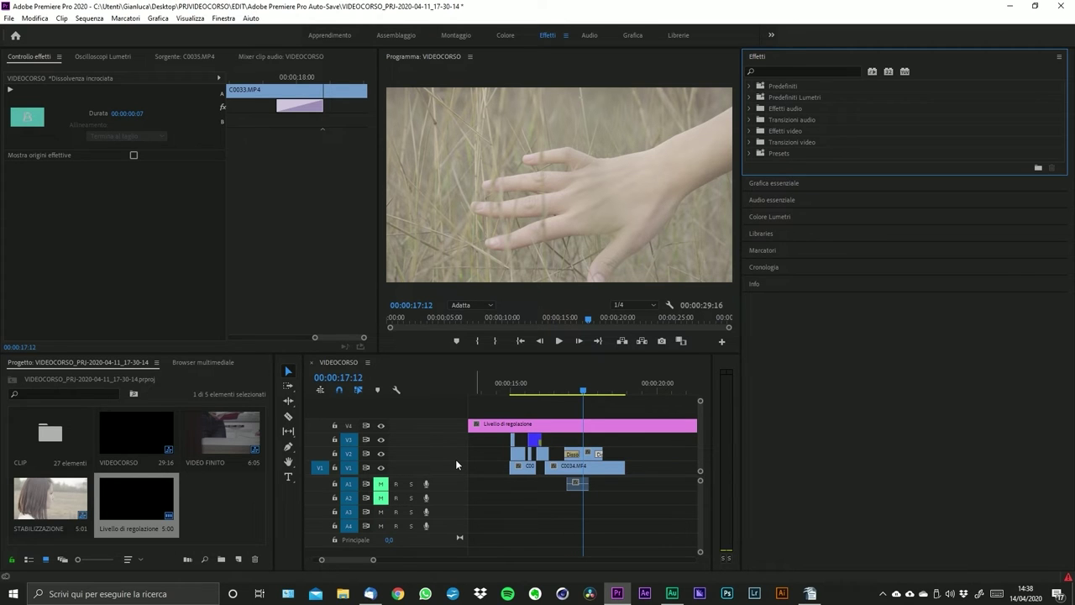
{"action": "key", "text": "minus"}
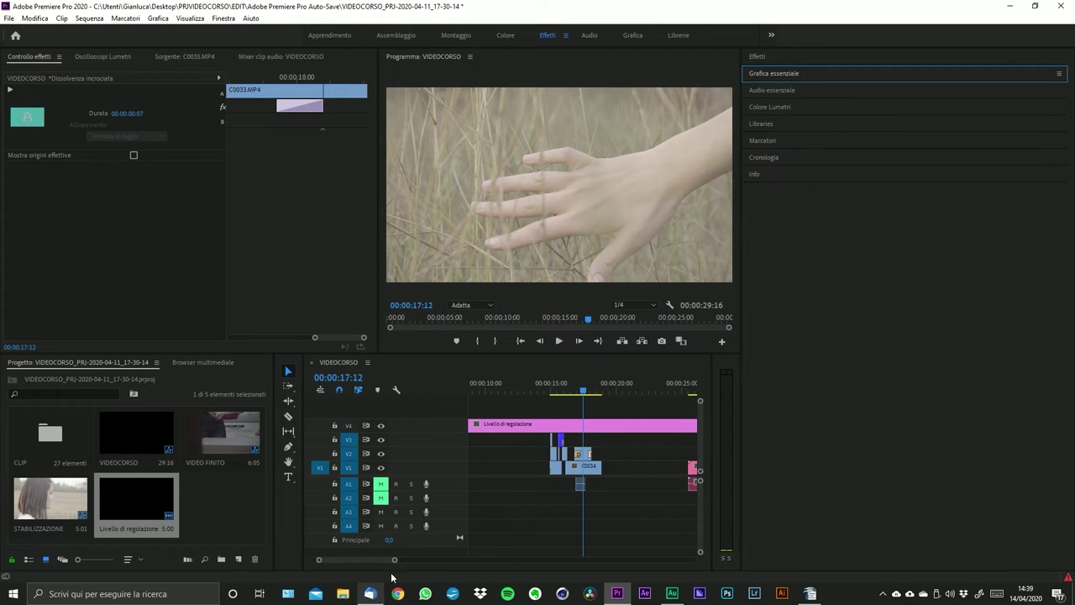
{"action": "mouse_move", "coordinate": [394, 559]}
{"action": "left_mouse_down"}
{"action": "mouse_move", "coordinate": [457, 559]}
{"action": "mouse_move", "coordinate": [404, 559]}
{"action": "left_mouse_up"}
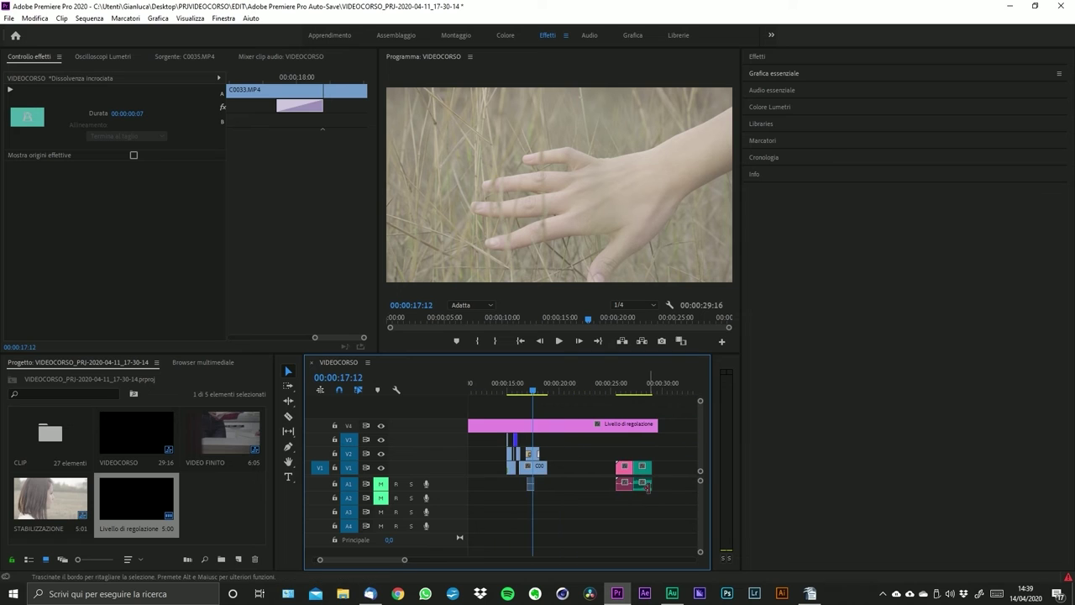
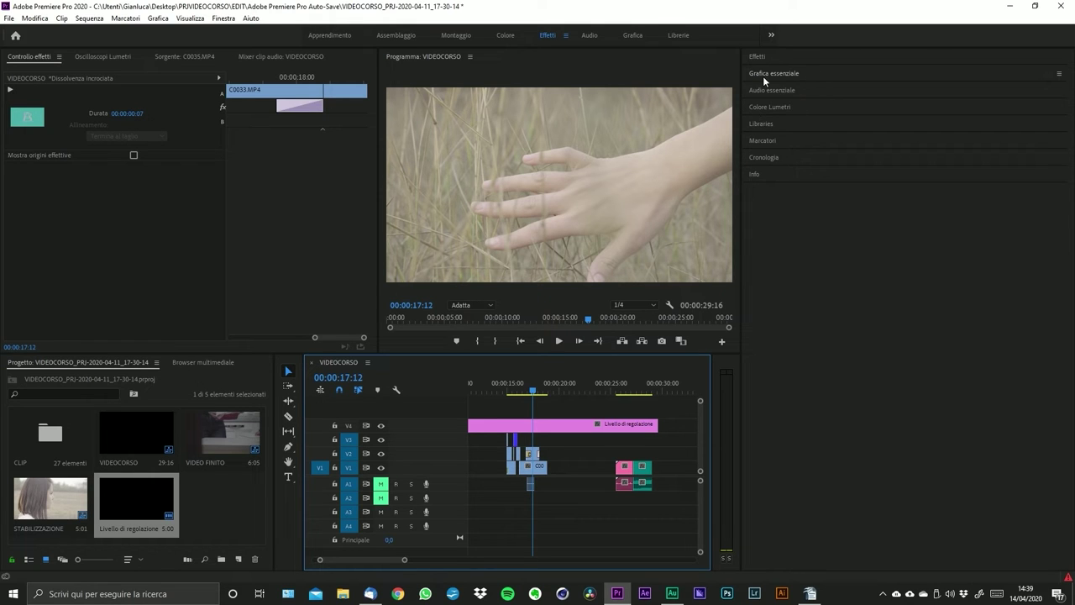
- Expand the Essential Graphics panel and show its Sfoglia template library
{"action": "left_click", "coordinate": [226, 19]}
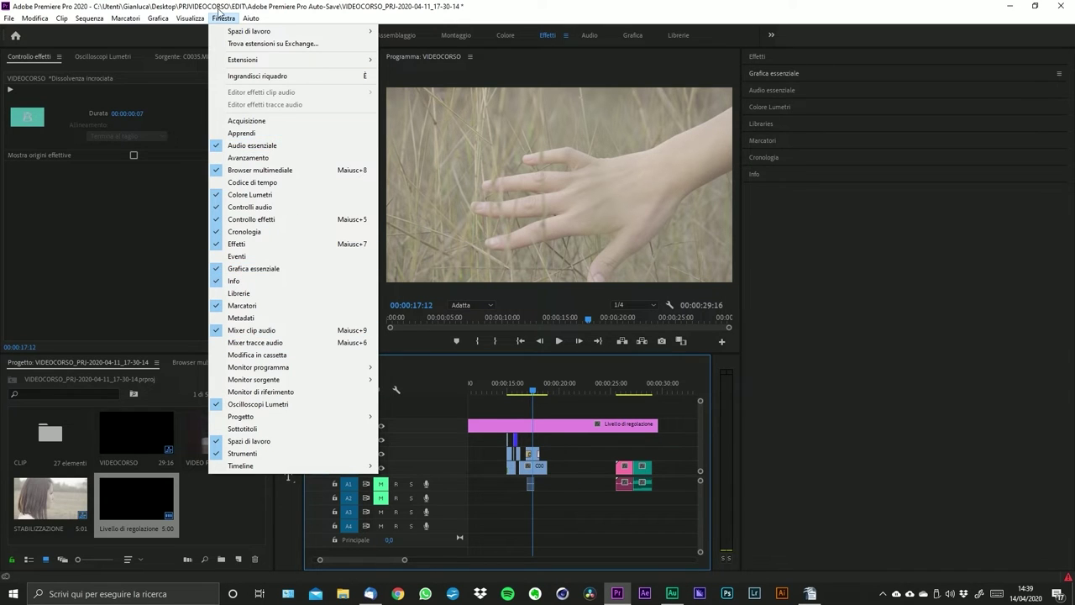
{"action": "left_click", "coordinate": [223, 18]}
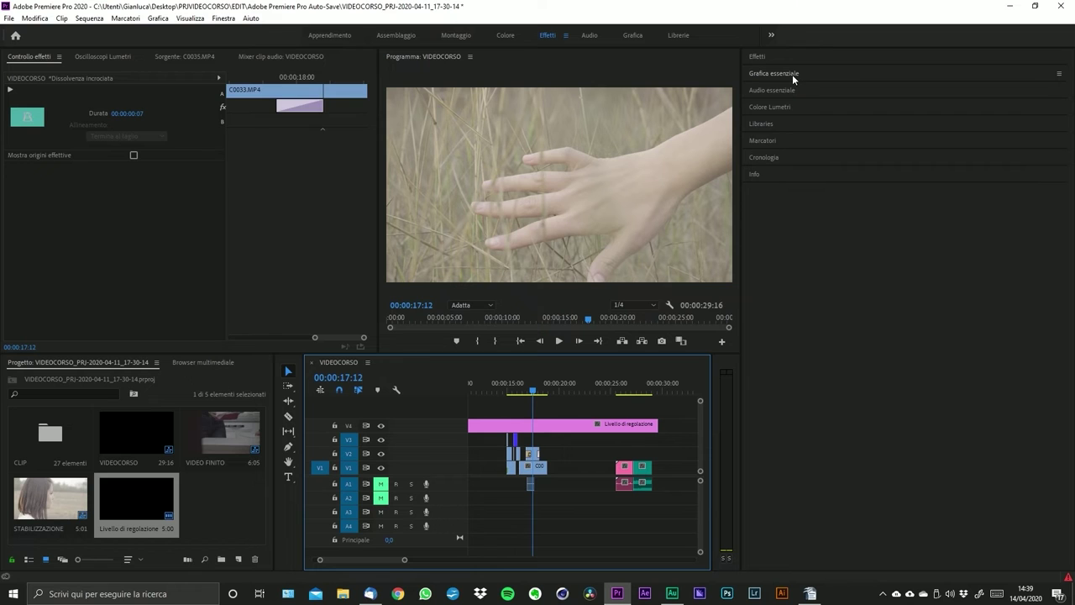
{"action": "left_click", "coordinate": [792, 73]}
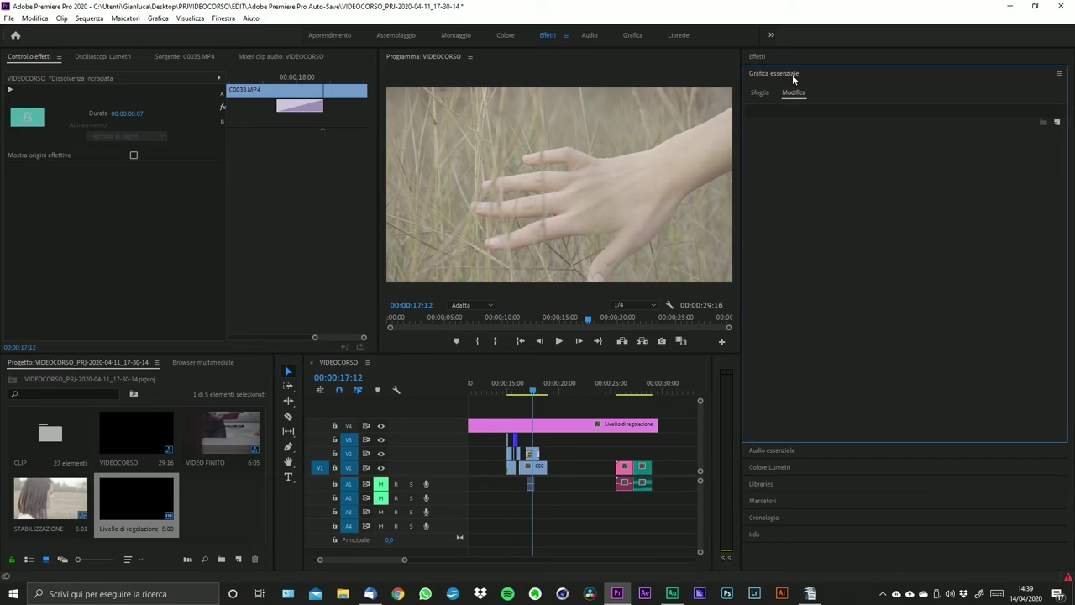
{"action": "left_click", "coordinate": [760, 93]}
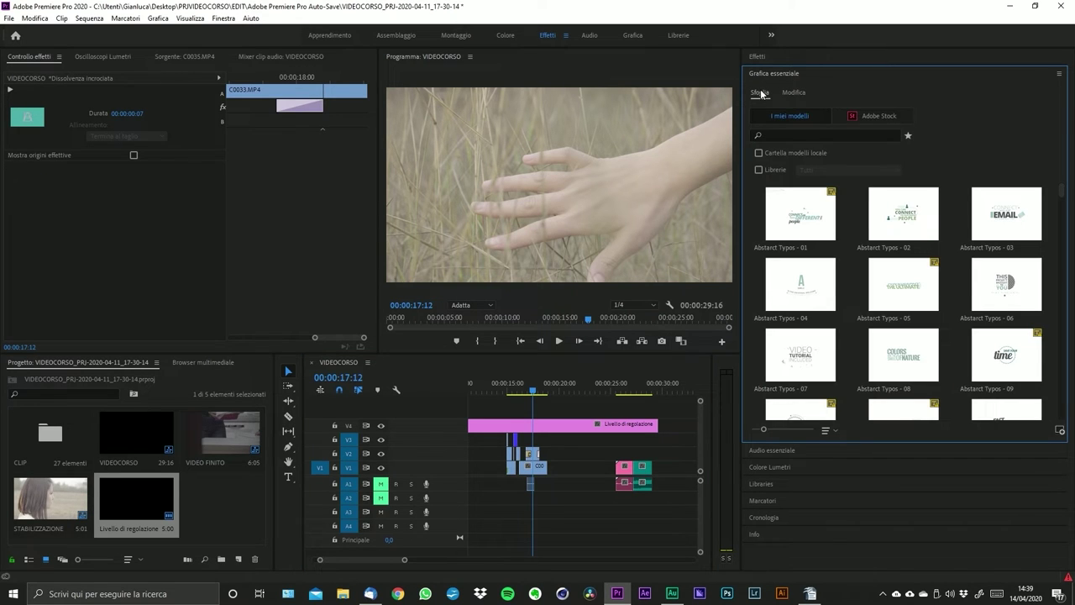
{"action": "left_click_drag", "start_coordinate": [404, 560], "coordinate": [436, 559]}
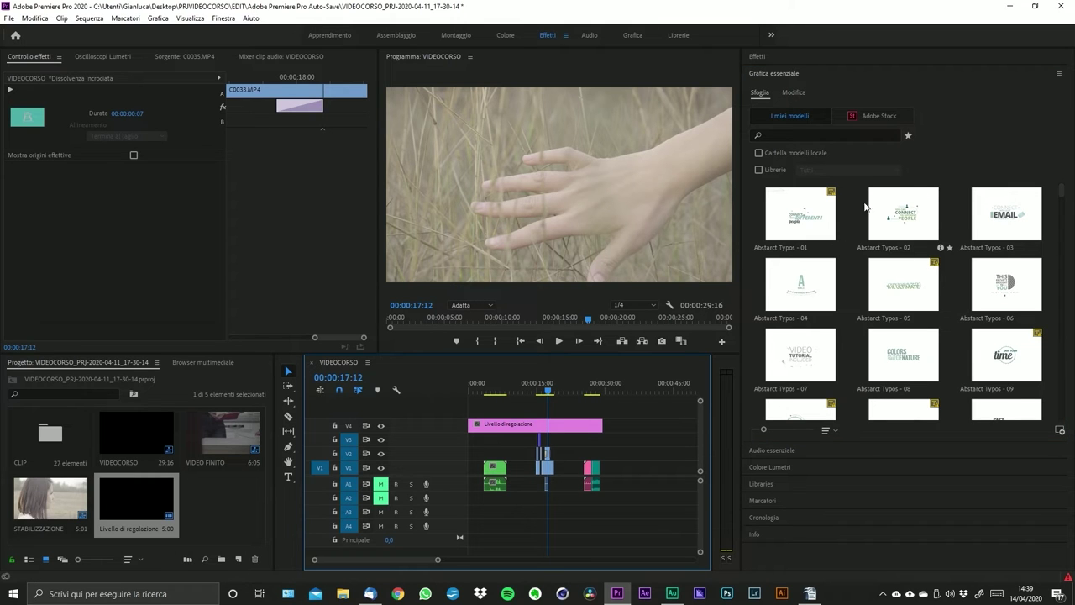
- Scroll through My Templates down to the Titolo base and Titolo grassetto presets
{"action": "scroll", "coordinate": [909, 362], "scroll_direction": "down", "scroll_amount": 5}
{"action": "scroll", "coordinate": [908, 361], "scroll_direction": "down", "scroll_amount": 5}
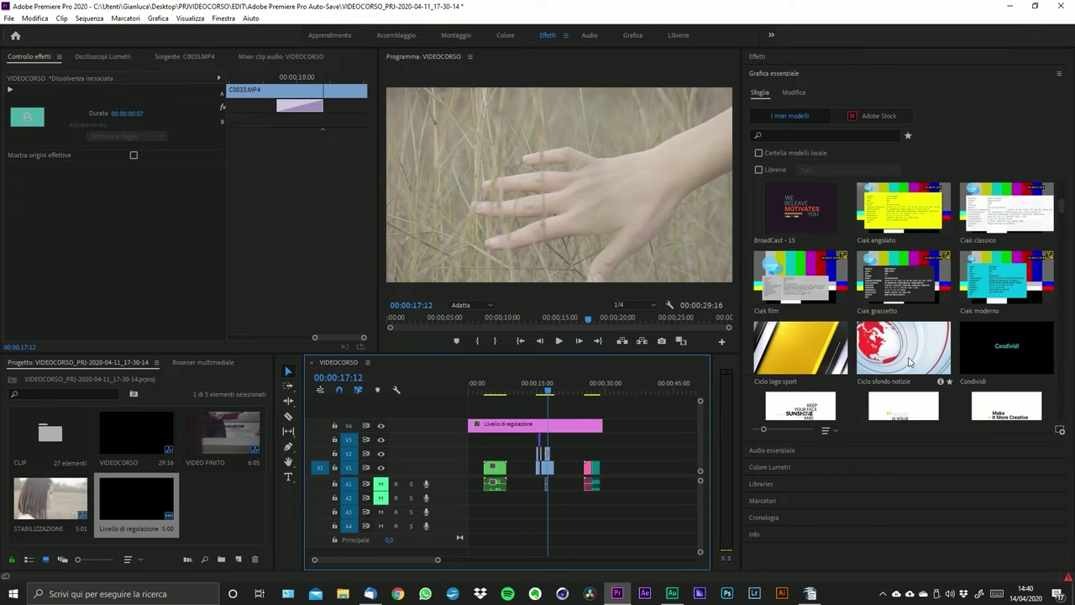
{"action": "scroll", "coordinate": [908, 361], "scroll_direction": "up", "scroll_amount": 10}
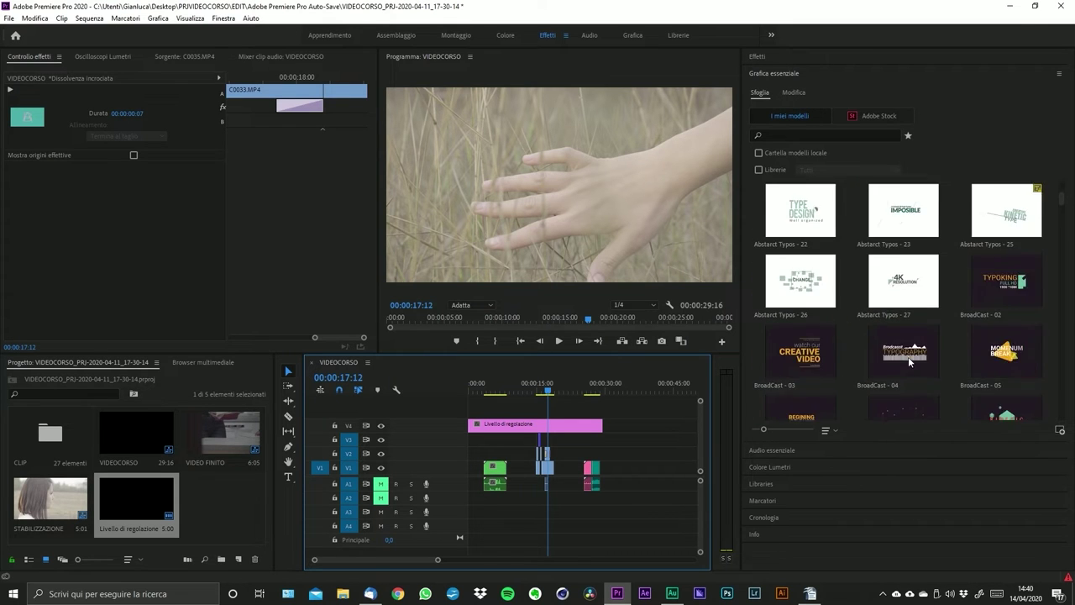
{"action": "scroll", "coordinate": [908, 361], "scroll_direction": "down", "scroll_amount": 10}
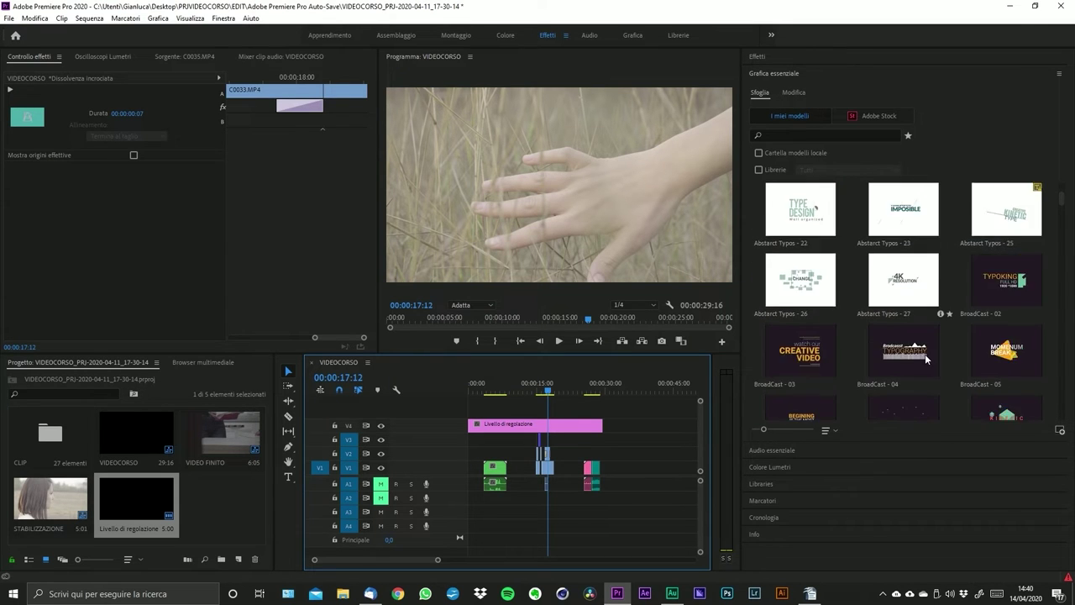
{"action": "scroll", "coordinate": [928, 359], "scroll_direction": "down", "scroll_amount": 10}
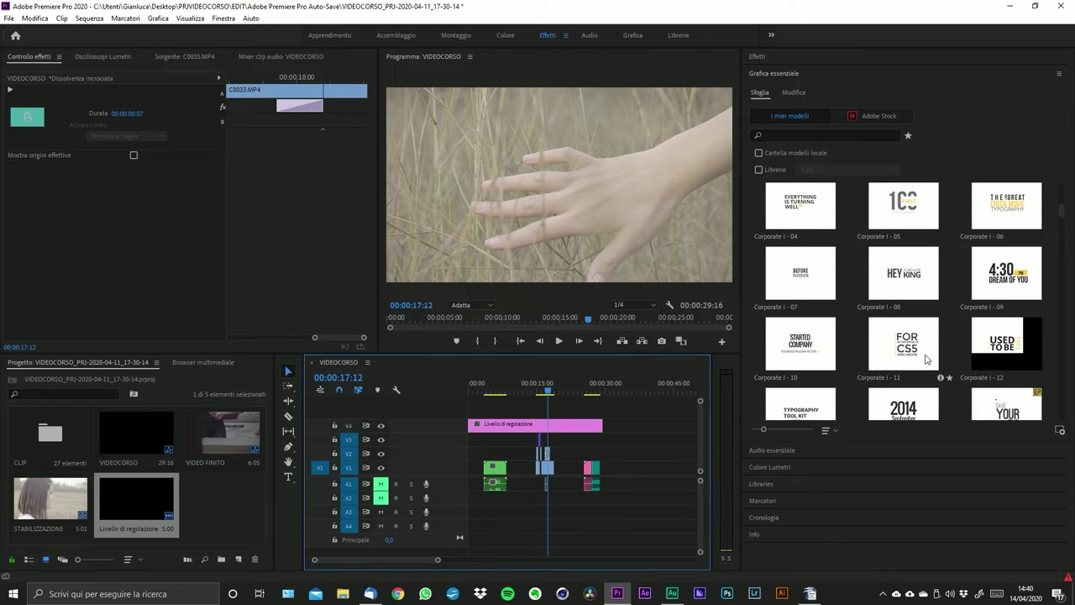
{"action": "scroll", "coordinate": [927, 359], "scroll_direction": "down", "scroll_amount": 6}
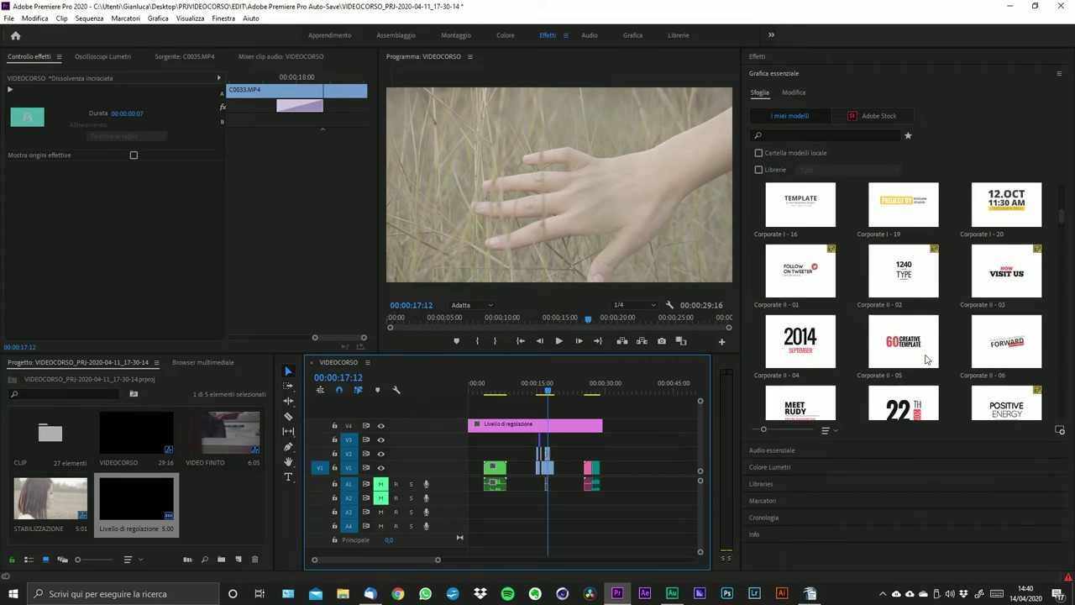
{"action": "scroll", "coordinate": [926, 359], "scroll_direction": "down", "scroll_amount": 5}
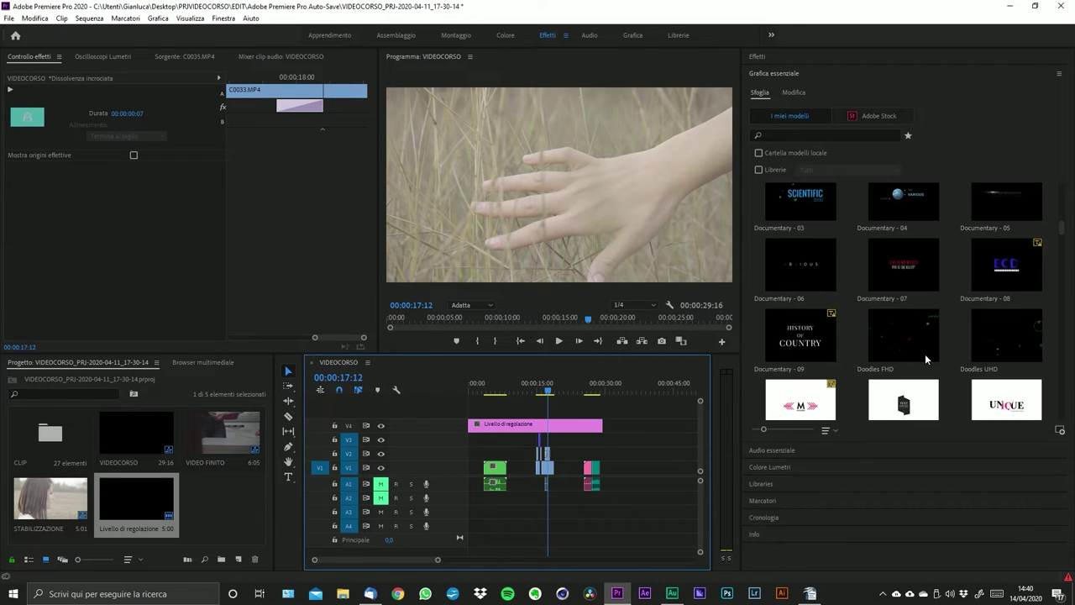
{"action": "scroll", "coordinate": [926, 359], "scroll_direction": "down", "scroll_amount": 5}
{"action": "scroll", "coordinate": [924, 354], "scroll_direction": "down", "scroll_amount": 5}
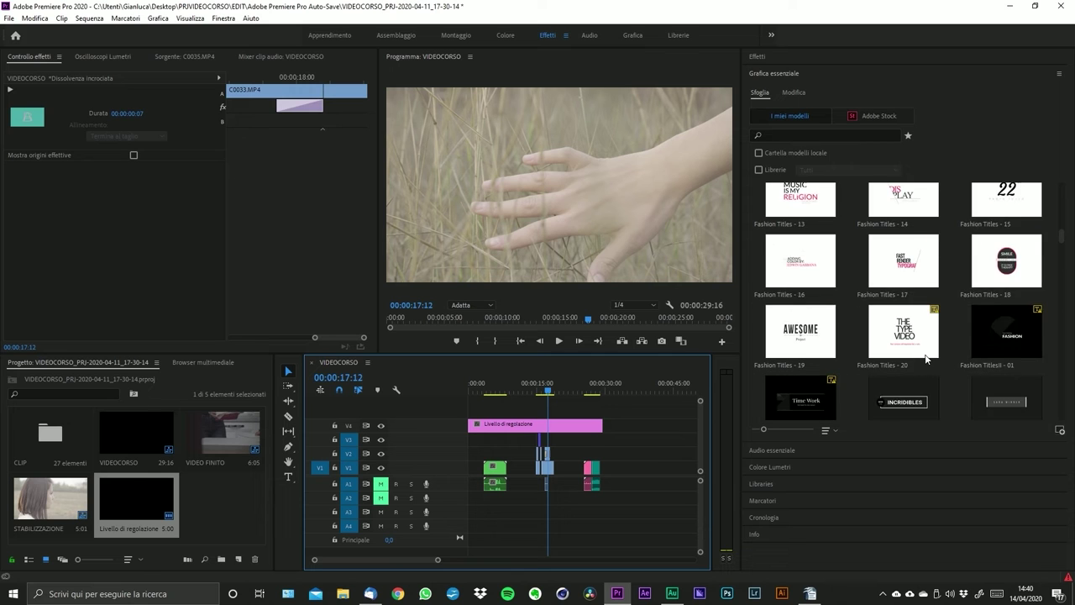
{"action": "scroll", "coordinate": [926, 360], "scroll_direction": "down", "scroll_amount": 6}
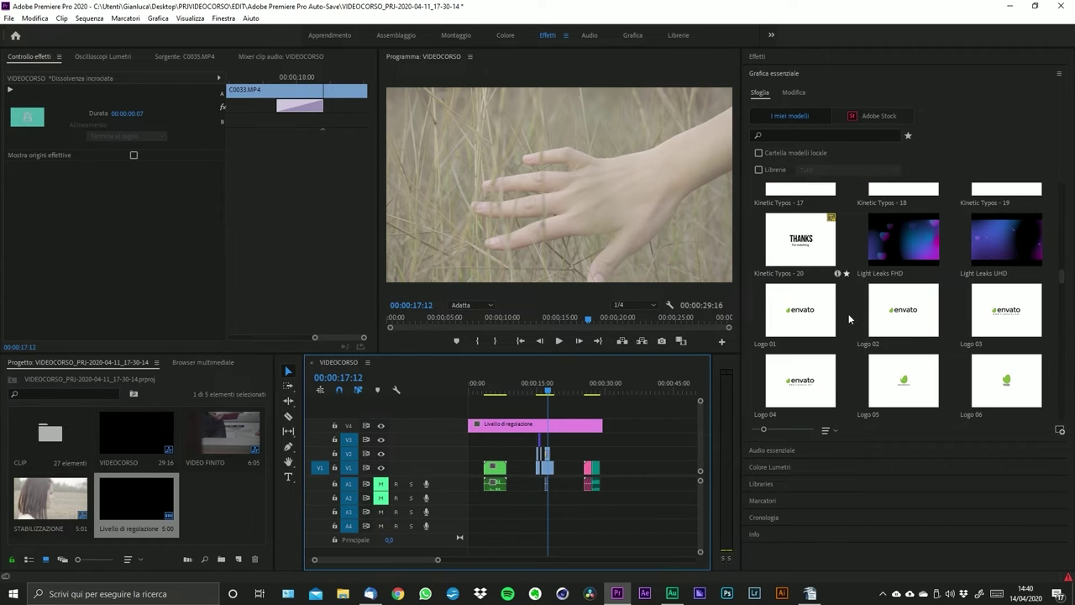
{"action": "scroll", "coordinate": [899, 321], "scroll_direction": "down", "scroll_amount": 5}
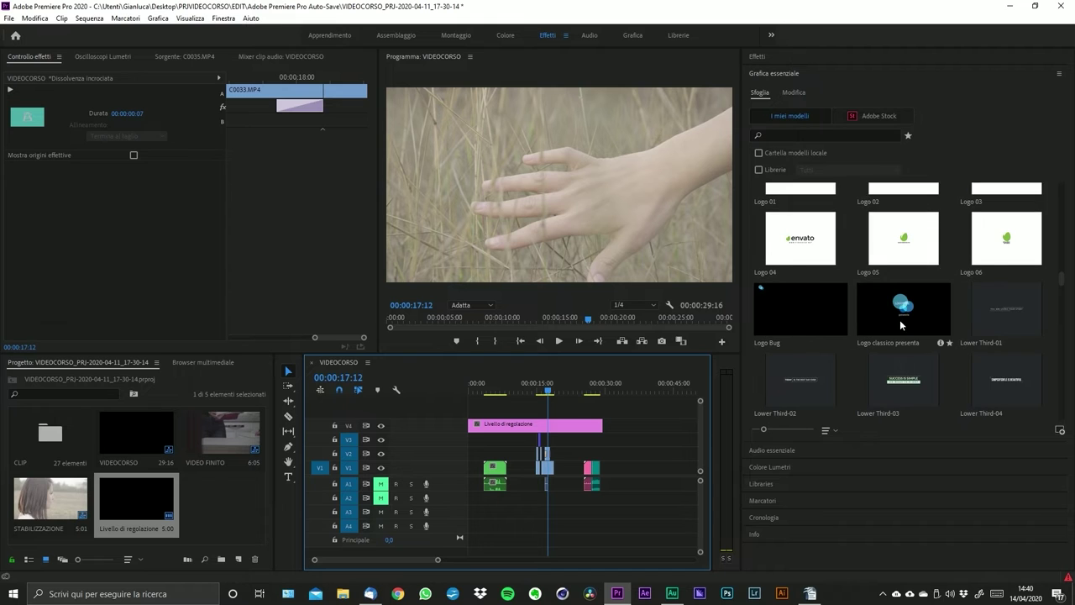
{"action": "scroll", "coordinate": [900, 319], "scroll_direction": "down", "scroll_amount": 5}
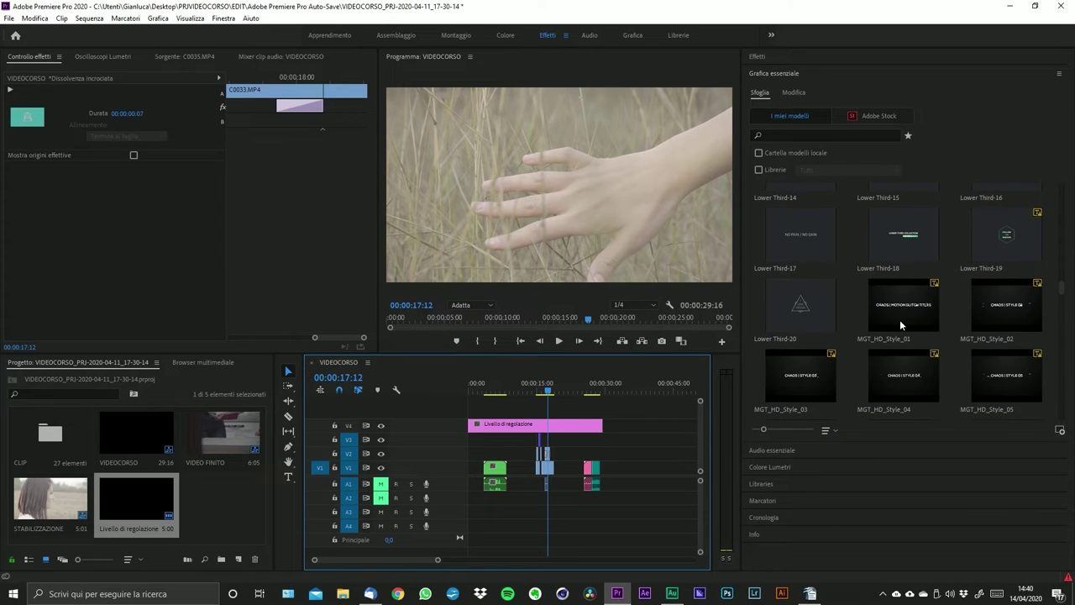
{"action": "scroll", "coordinate": [899, 319], "scroll_direction": "down", "scroll_amount": 5}
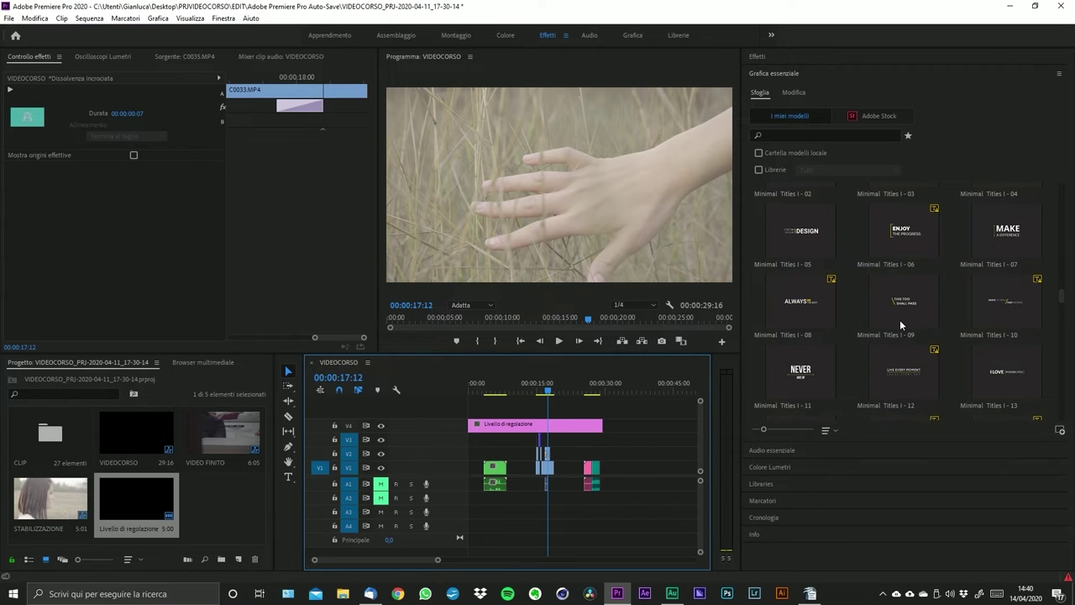
{"action": "scroll", "coordinate": [900, 321], "scroll_direction": "down", "scroll_amount": 8}
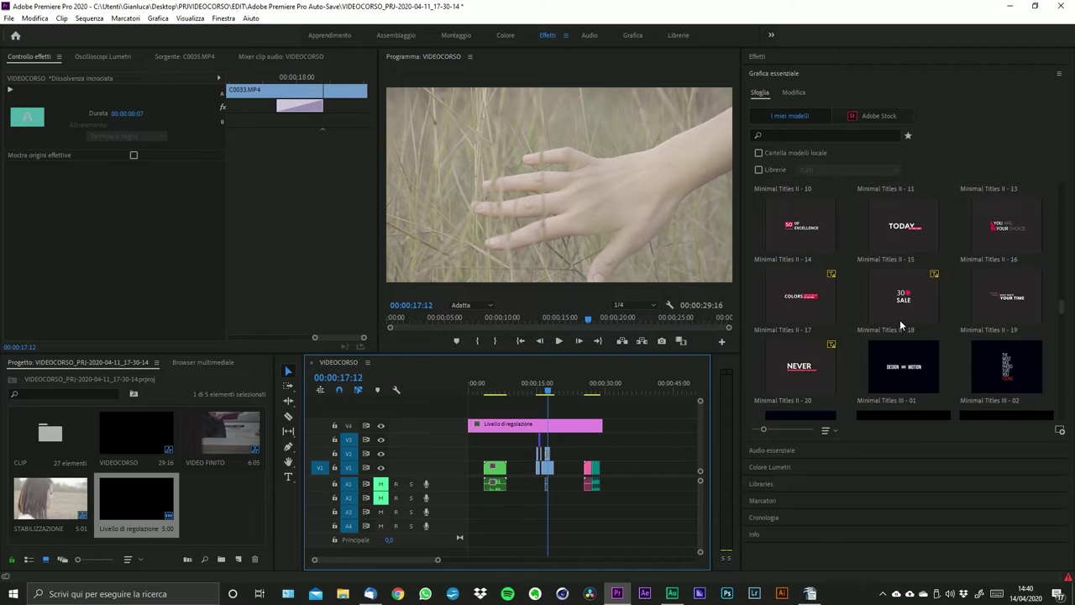
{"action": "scroll", "coordinate": [901, 324], "scroll_direction": "down", "scroll_amount": 8}
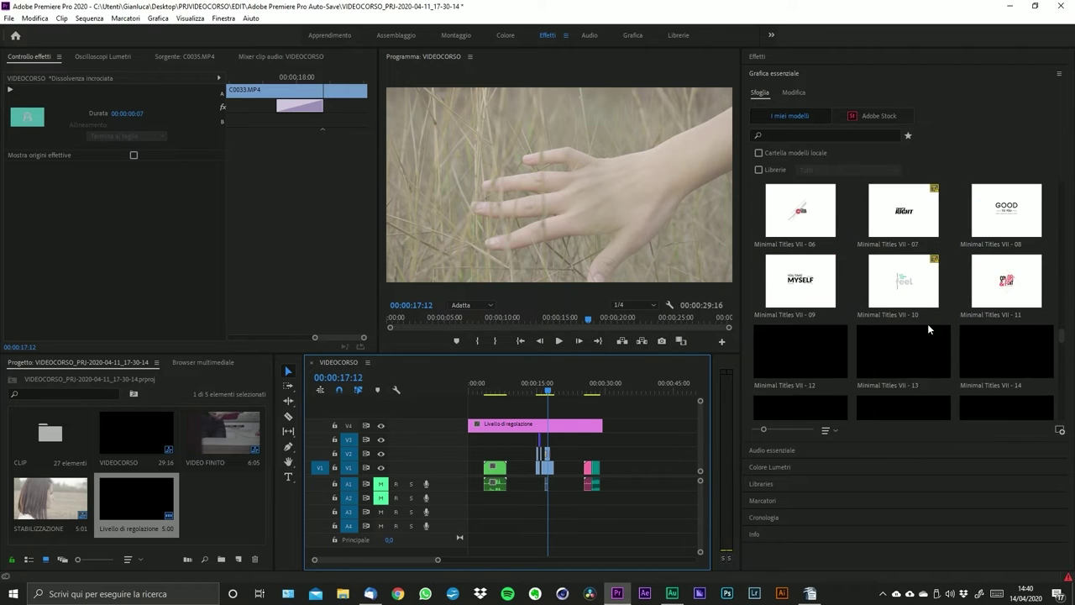
{"action": "scroll", "coordinate": [911, 339], "scroll_direction": "down", "scroll_amount": 8}
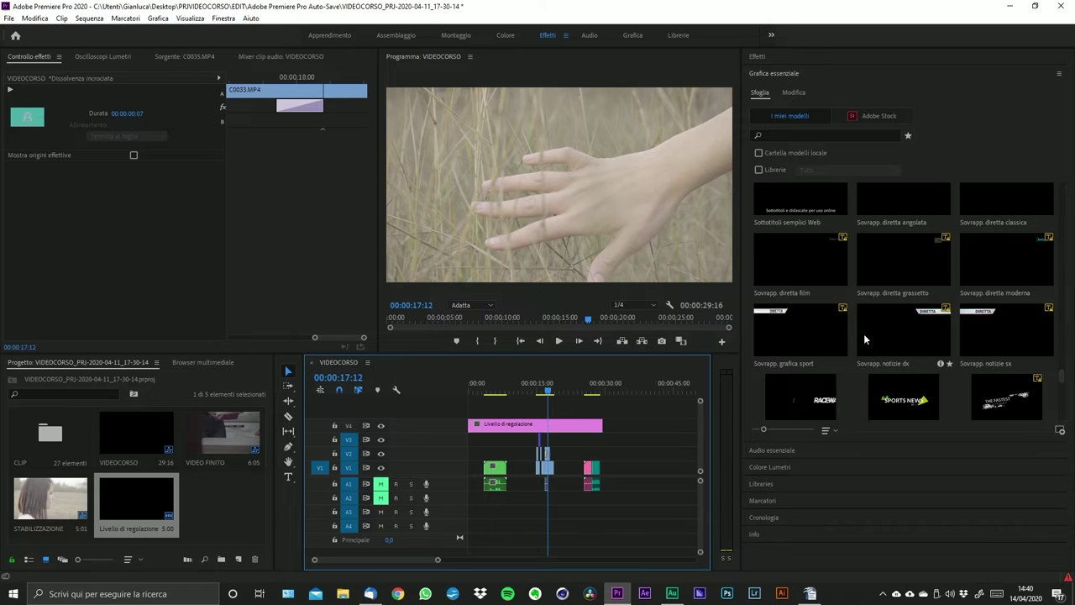
{"action": "scroll", "coordinate": [890, 336], "scroll_direction": "down", "scroll_amount": 3}
{"action": "scroll", "coordinate": [931, 357], "scroll_direction": "down", "scroll_amount": 5}
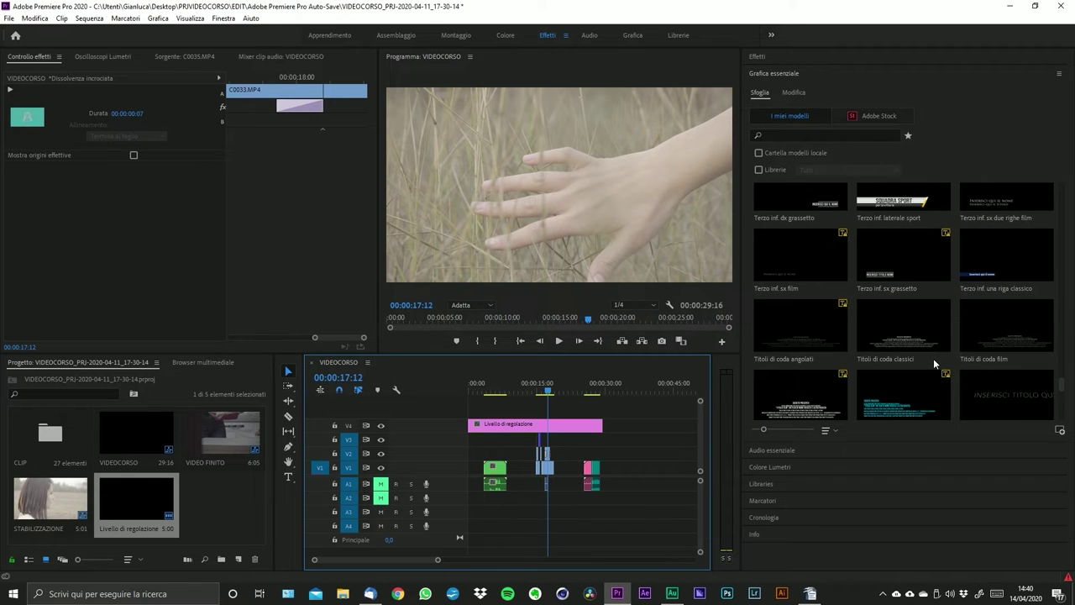
{"action": "scroll", "coordinate": [966, 369], "scroll_direction": "up", "scroll_amount": 1}
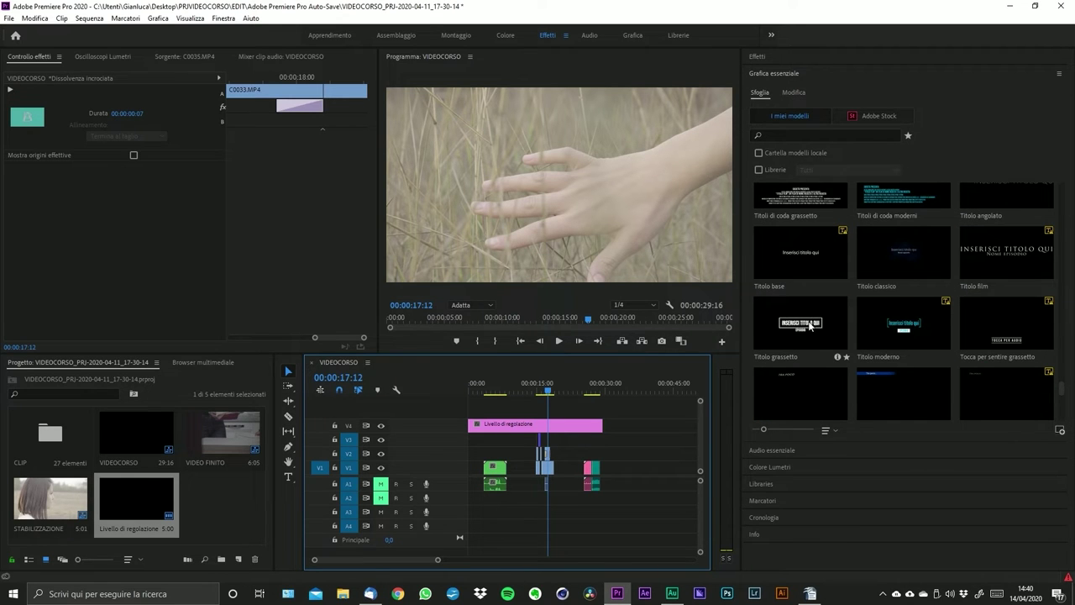
- Place the Titolo grassetto template on track V3 at the sequence start
{"action": "left_click", "coordinate": [810, 330]}
{"action": "left_click_drag", "start_coordinate": [807, 325], "coordinate": [476, 445]}
{"action": "left_click", "coordinate": [490, 391]}
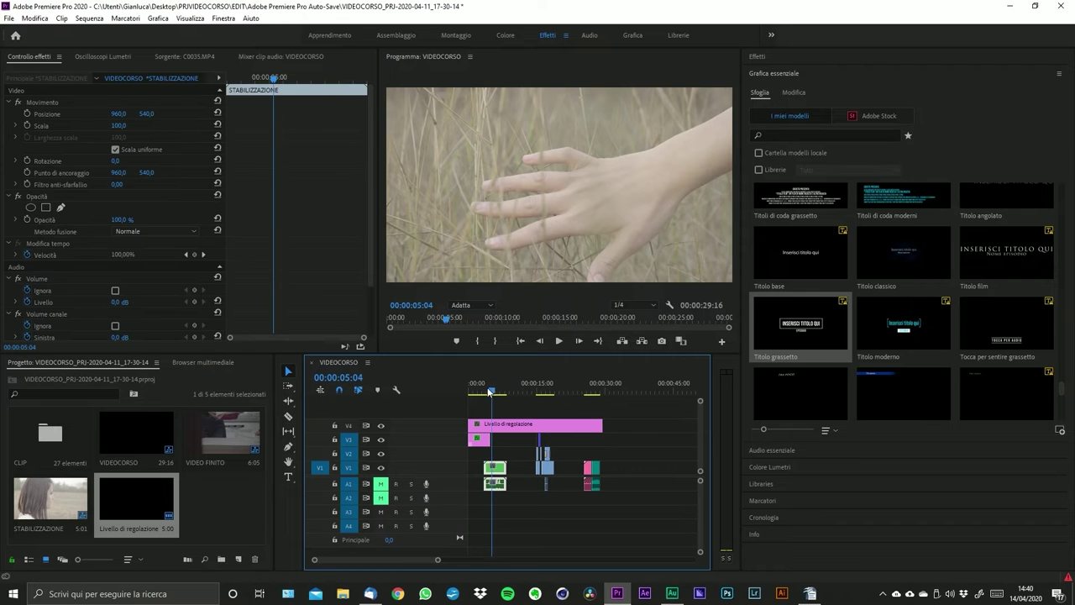
{"action": "left_click_drag", "start_coordinate": [491, 392], "coordinate": [473, 391]}
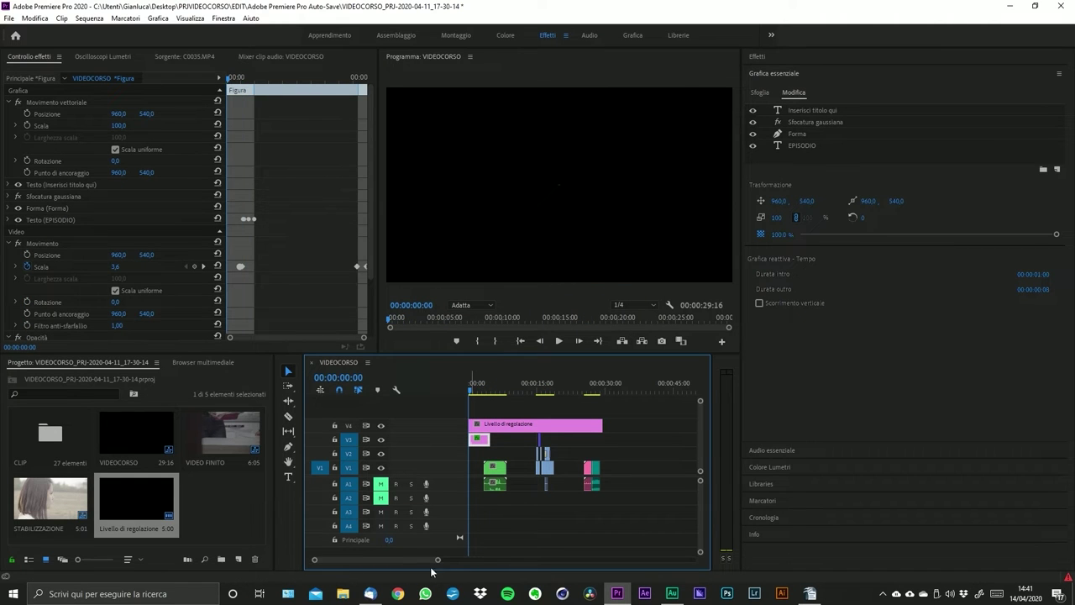
- Zoom in and play back to preview 'INSERISCI TITOLO QUI' over the clips
{"action": "left_click_drag", "start_coordinate": [437, 560], "coordinate": [416, 560]}
{"action": "key", "text": "space"}
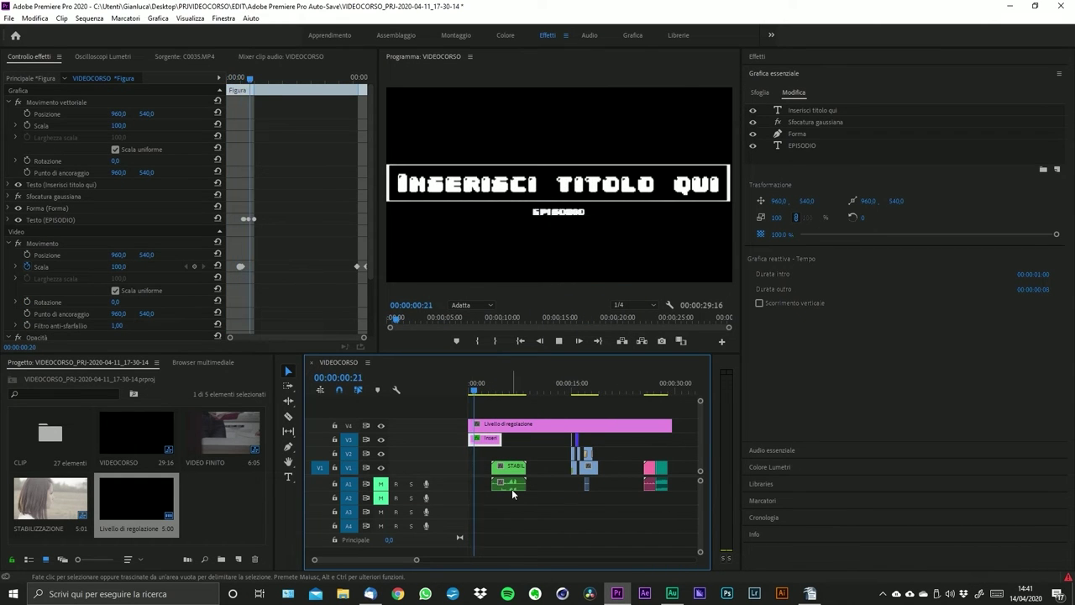
{"action": "left_click", "coordinate": [470, 391]}
{"action": "left_click_drag", "start_coordinate": [470, 392], "coordinate": [483, 392]}
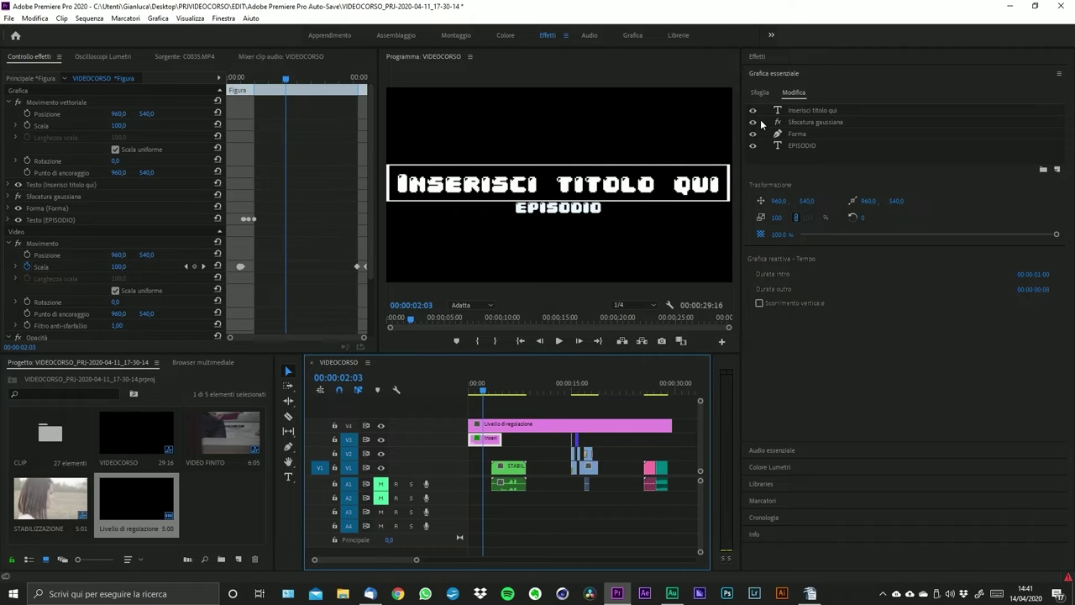
{"action": "left_click", "coordinate": [808, 113]}
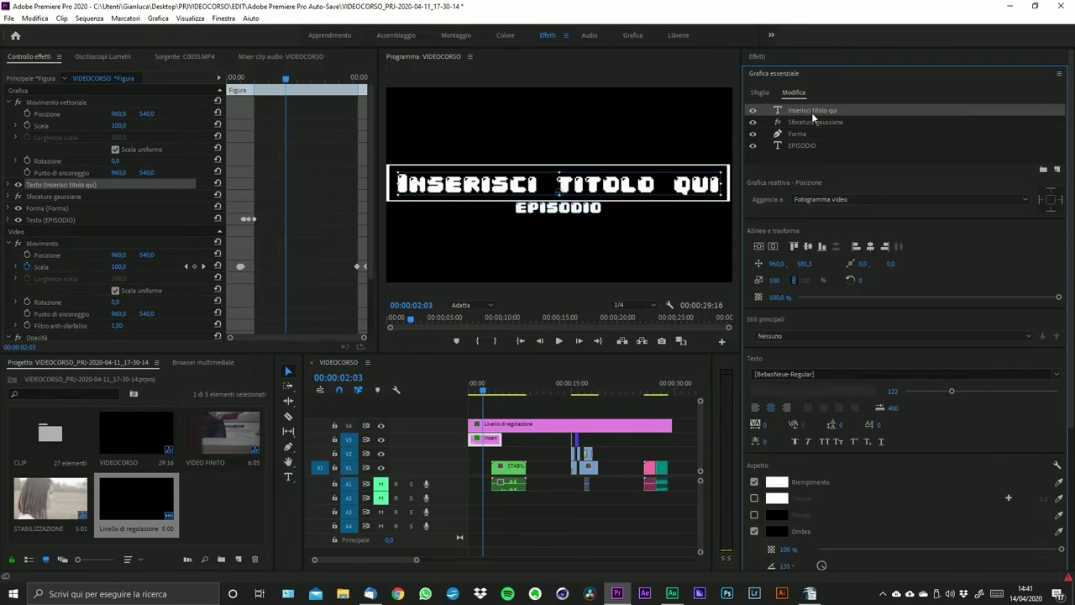
{"action": "scroll", "coordinate": [862, 207], "scroll_direction": "down", "scroll_amount": 3}
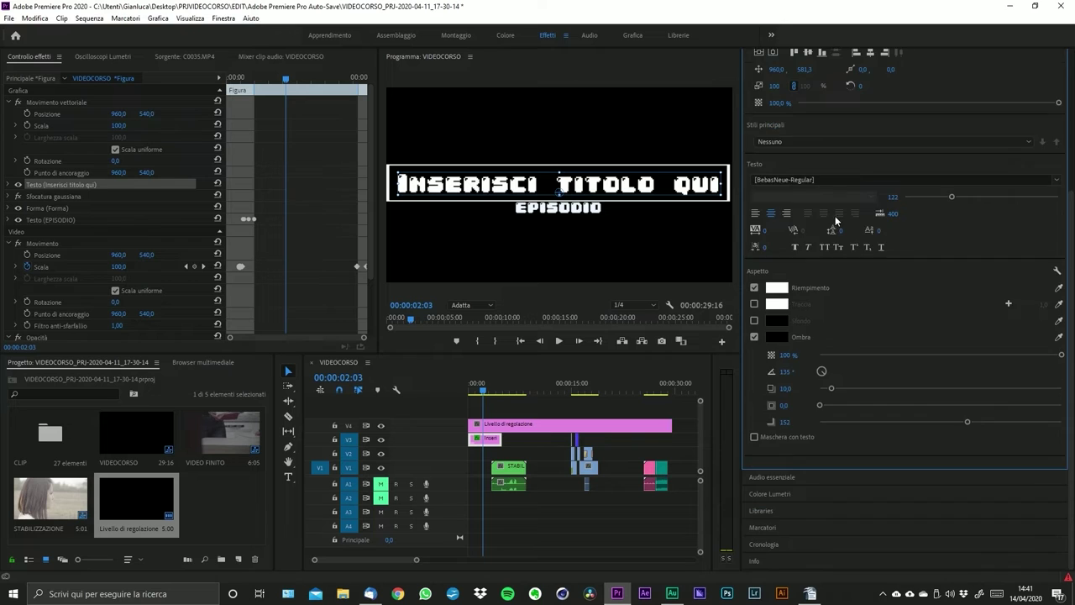
{"action": "scroll", "coordinate": [806, 403], "scroll_direction": "up", "scroll_amount": 3}
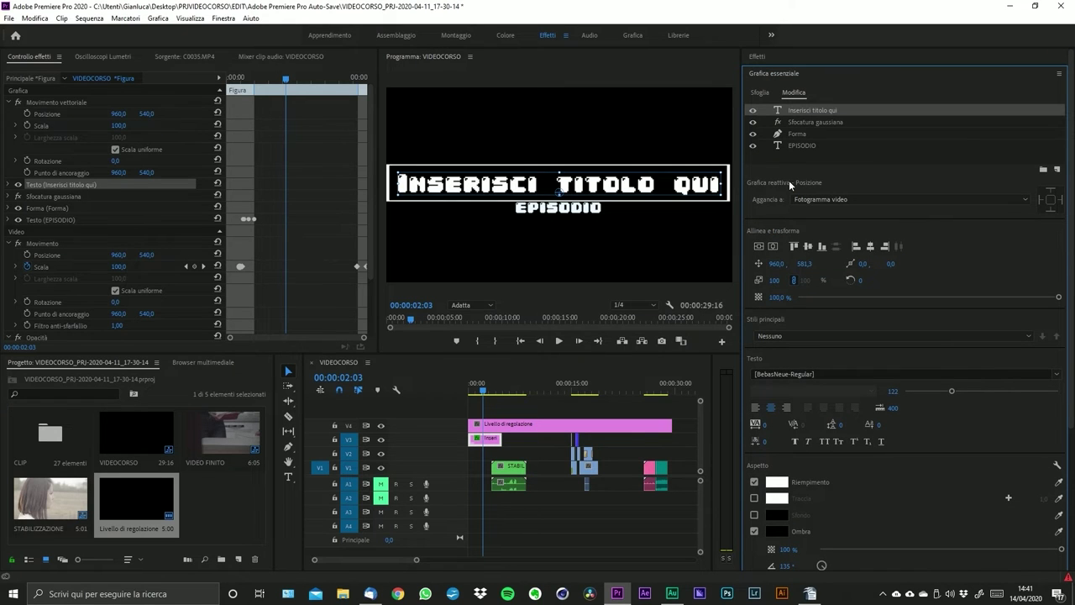
{"action": "scroll", "coordinate": [914, 289], "scroll_direction": "down", "scroll_amount": 3}
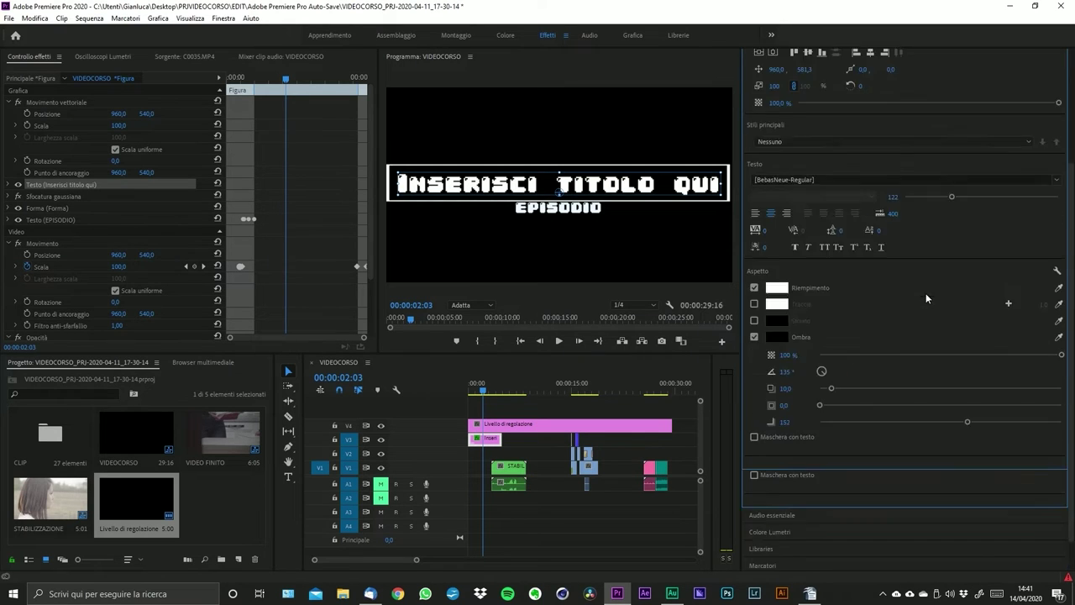
{"action": "scroll", "coordinate": [862, 360], "scroll_direction": "up", "scroll_amount": 3}
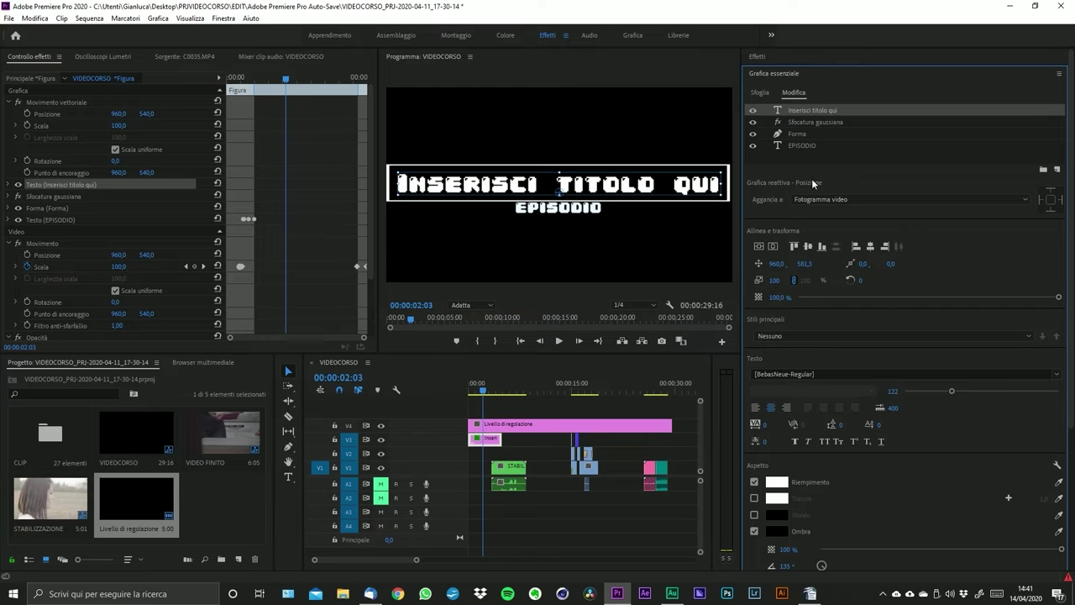
{"action": "left_click", "coordinate": [798, 134]}
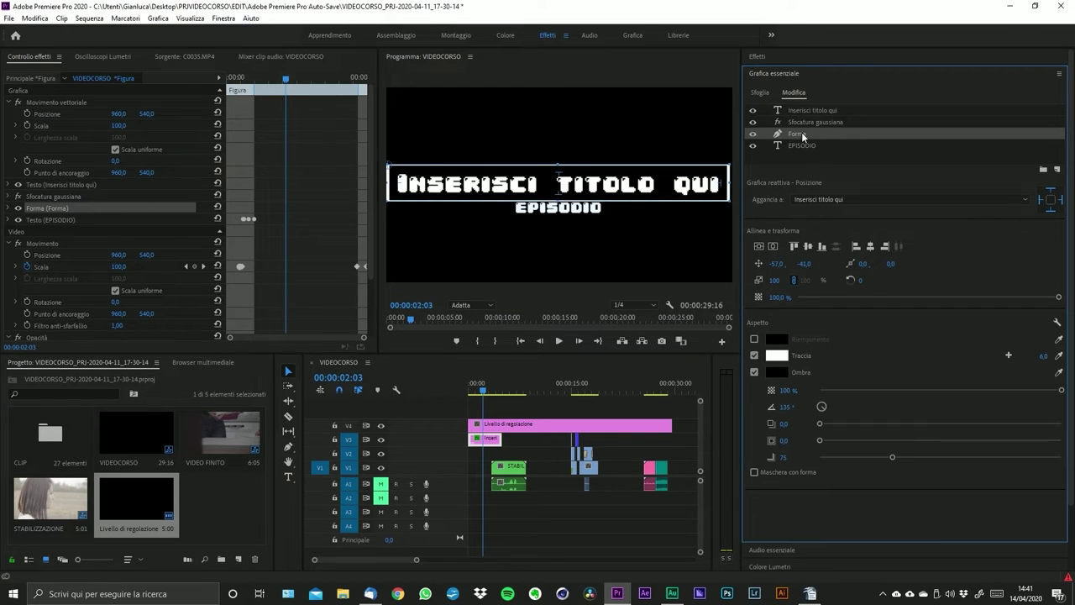
{"action": "left_click", "coordinate": [808, 111]}
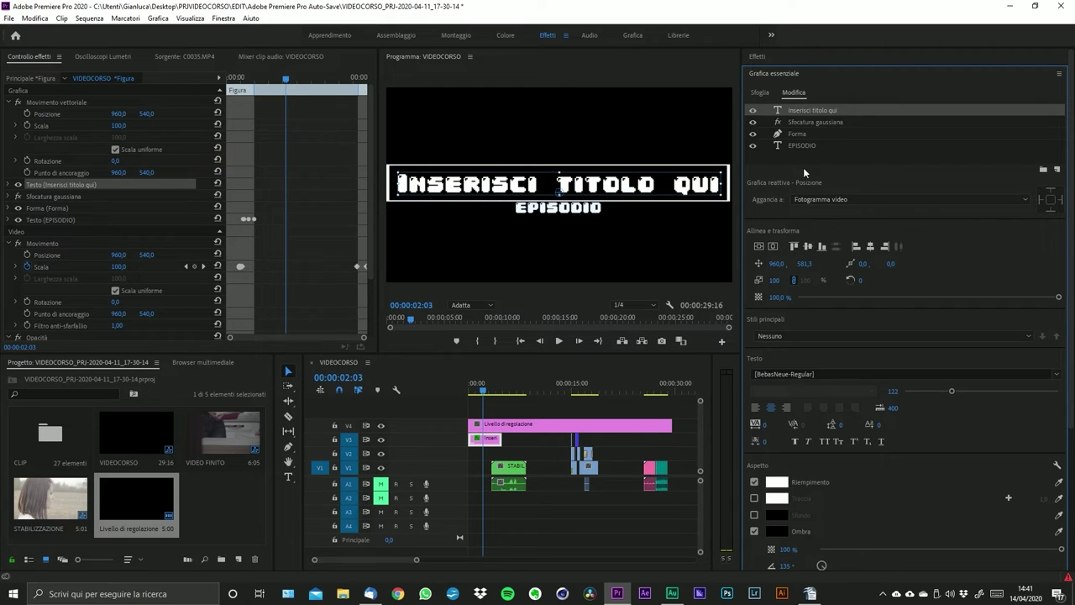
{"action": "scroll", "coordinate": [949, 387], "scroll_direction": "down", "scroll_amount": 3}
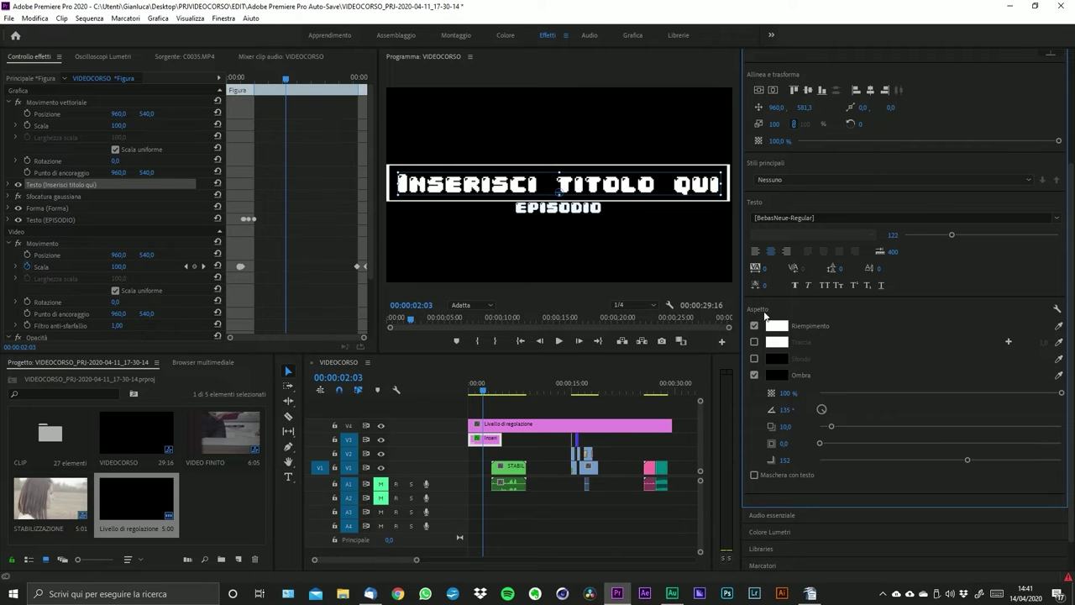
{"action": "scroll", "coordinate": [925, 314], "scroll_direction": "up", "scroll_amount": 3}
- Set the title text's font to Another Danger Slanted - Demo and widen Effect Controls
{"action": "left_click", "coordinate": [804, 373]}
{"action": "left_click", "coordinate": [811, 383]}
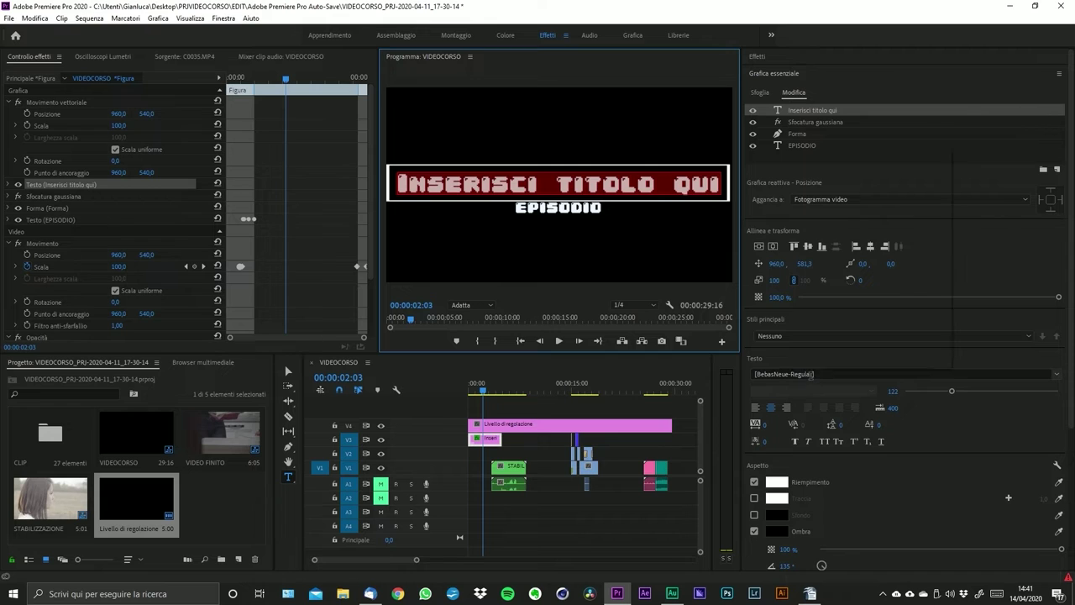
{"action": "left_click", "coordinate": [811, 383]}
{"action": "key", "text": "Escape"}
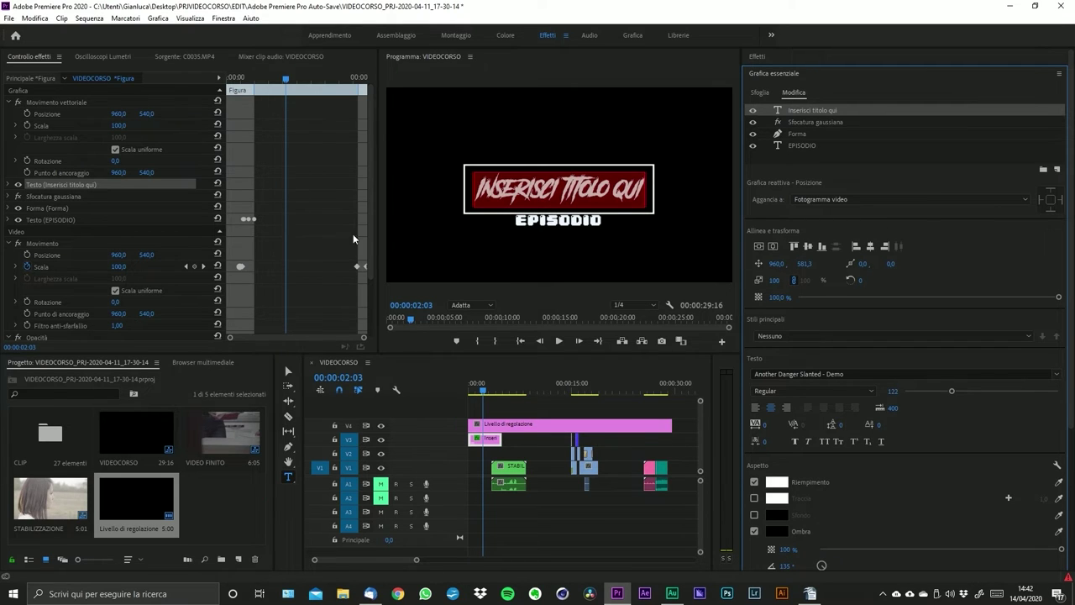
{"action": "left_click_drag", "start_coordinate": [377, 221], "coordinate": [436, 216]}
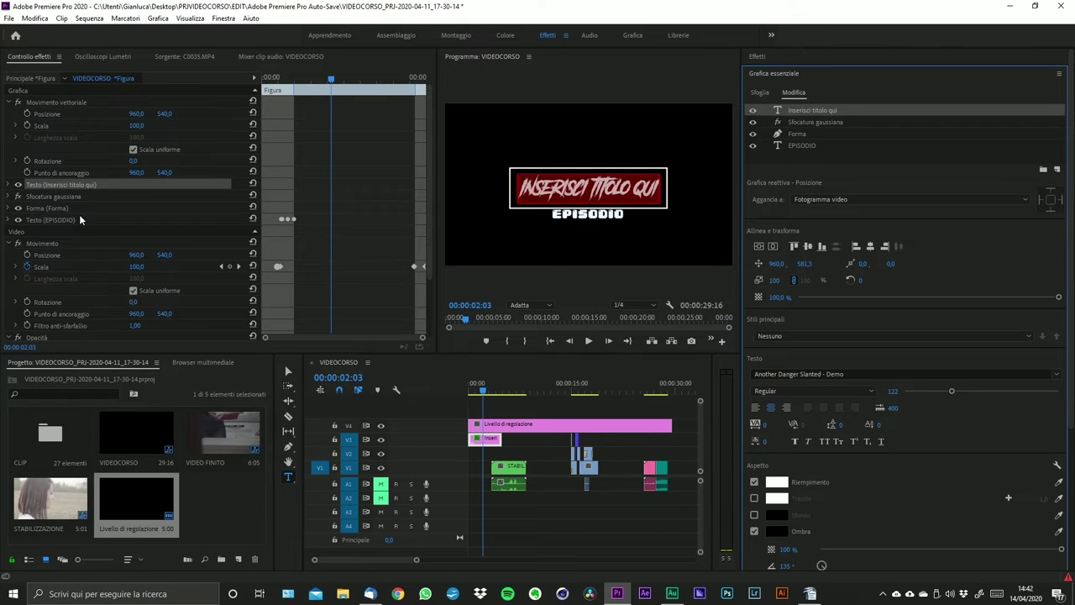
- Inspect the graphic's text, Gaussian blur and shape layers in Effect Controls
{"action": "left_click", "coordinate": [8, 186]}
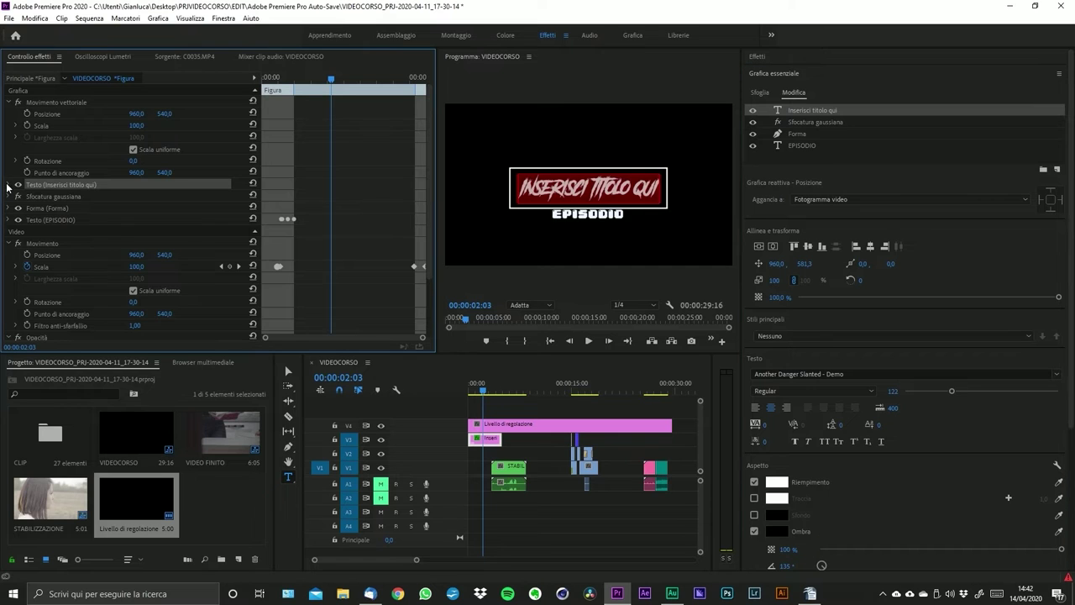
{"action": "left_click", "coordinate": [7, 185]}
{"action": "left_click", "coordinate": [6, 196]}
{"action": "left_click", "coordinate": [7, 208]}
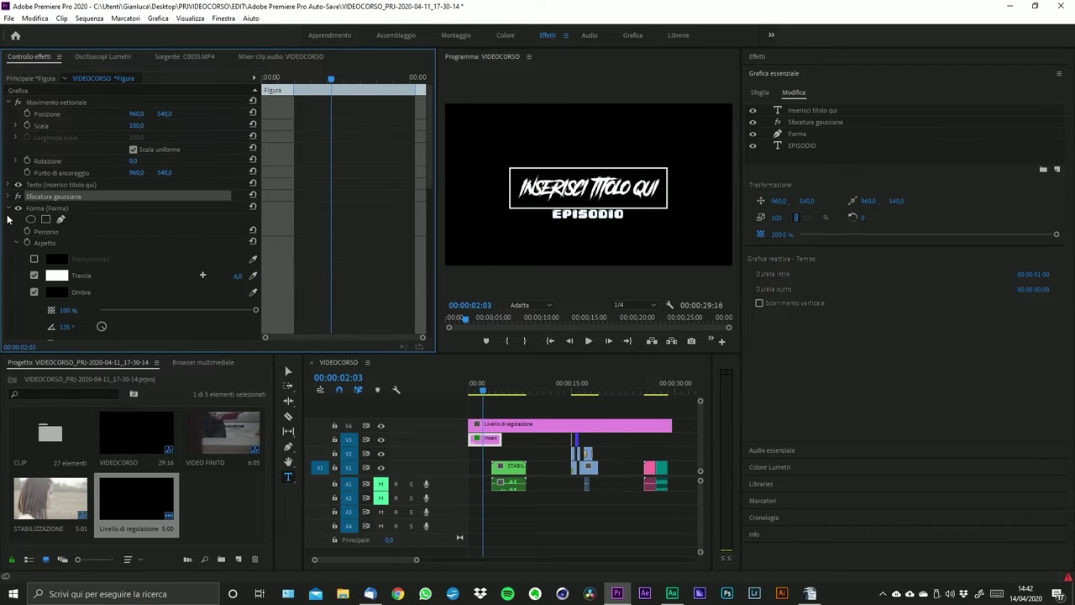
{"action": "left_click", "coordinate": [9, 212]}
{"action": "left_click", "coordinate": [9, 210]}
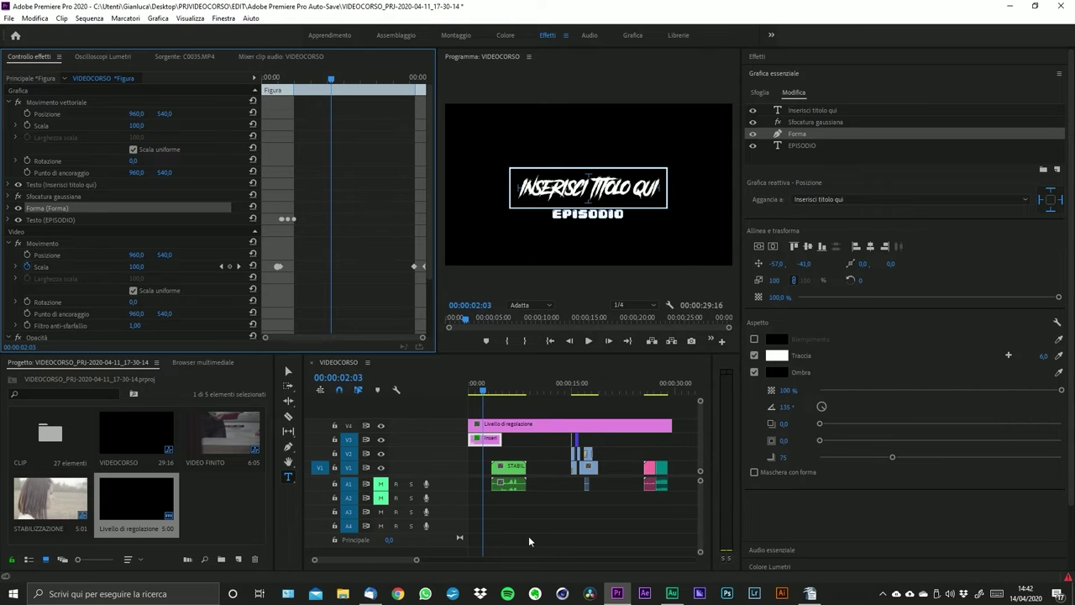
- Zoom the timeline and delete the Inserisci titolo qui clip from V3
{"action": "left_click", "coordinate": [473, 481]}
{"action": "key", "text": "="}
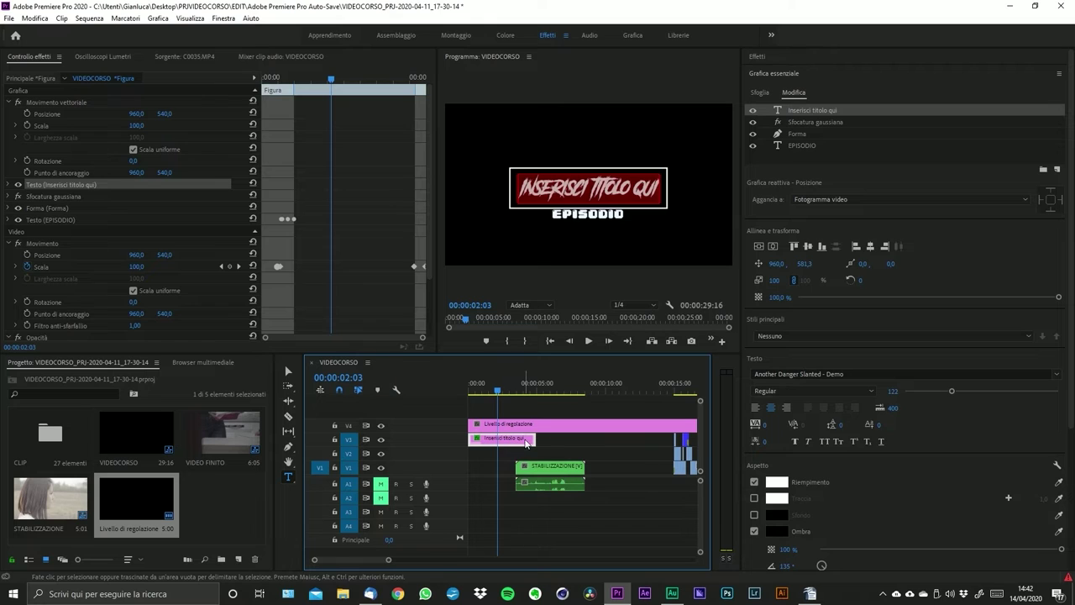
{"action": "left_click", "coordinate": [547, 441]}
{"action": "left_click", "coordinate": [529, 442]}
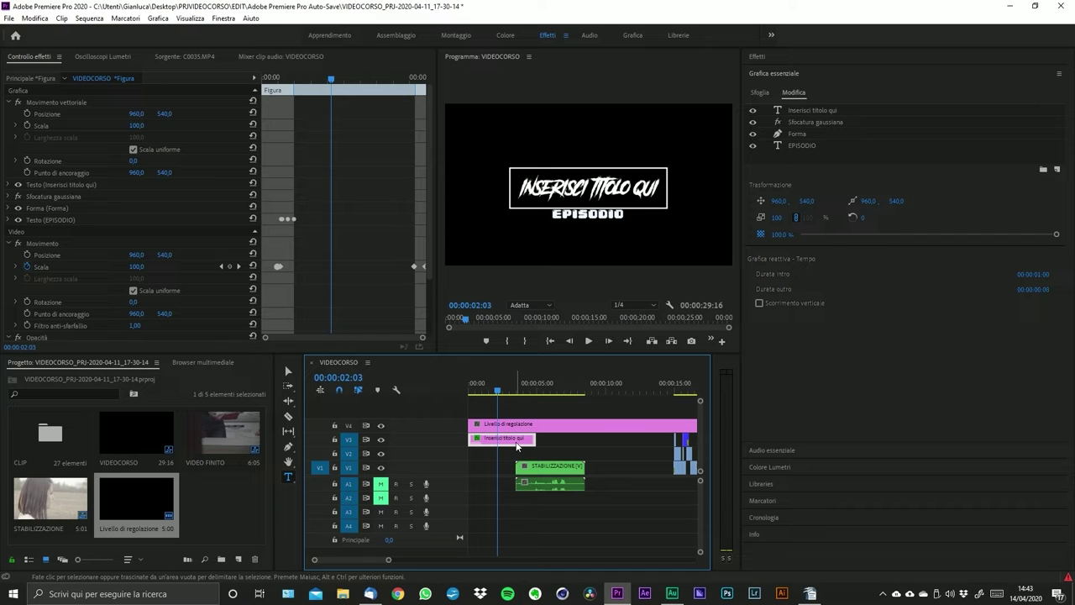
{"action": "key", "text": "Delete"}
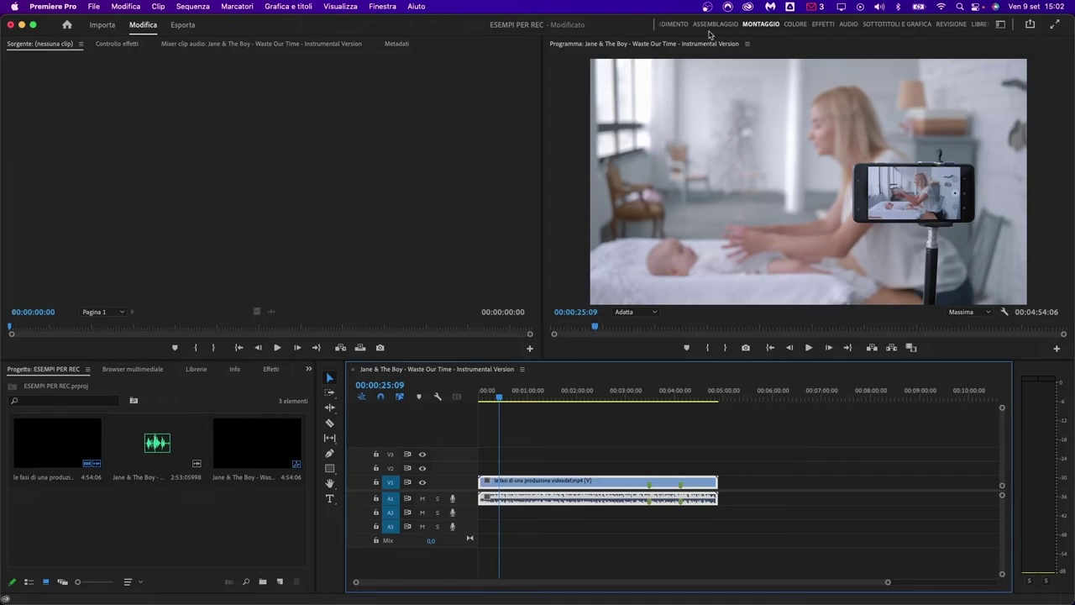
{"action": "left_click", "coordinate": [999, 28]}
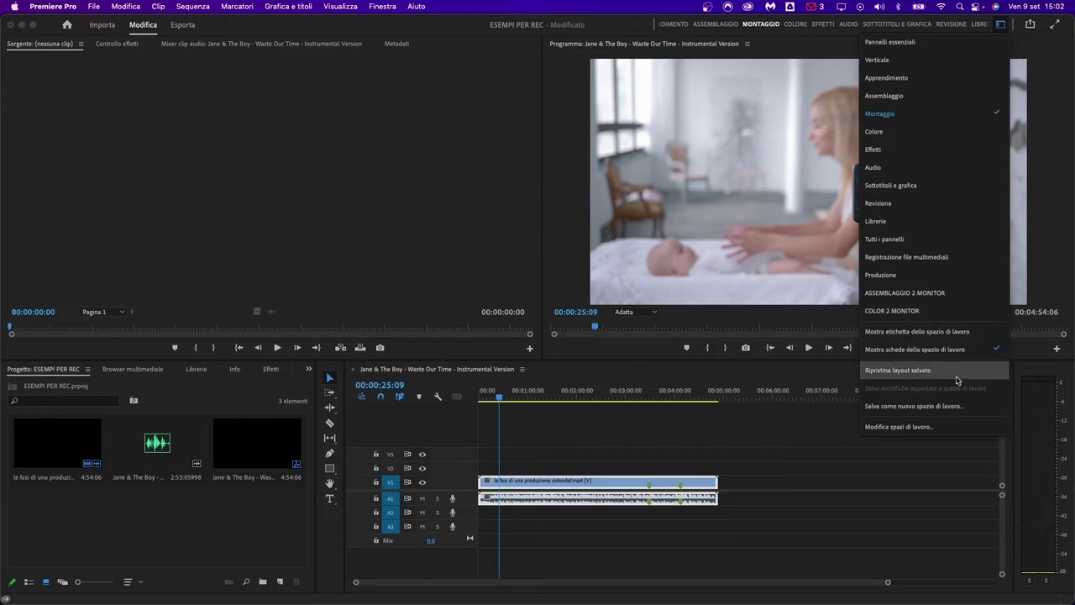
{"action": "left_click", "coordinate": [955, 350]}
{"action": "left_click", "coordinate": [1005, 25]}
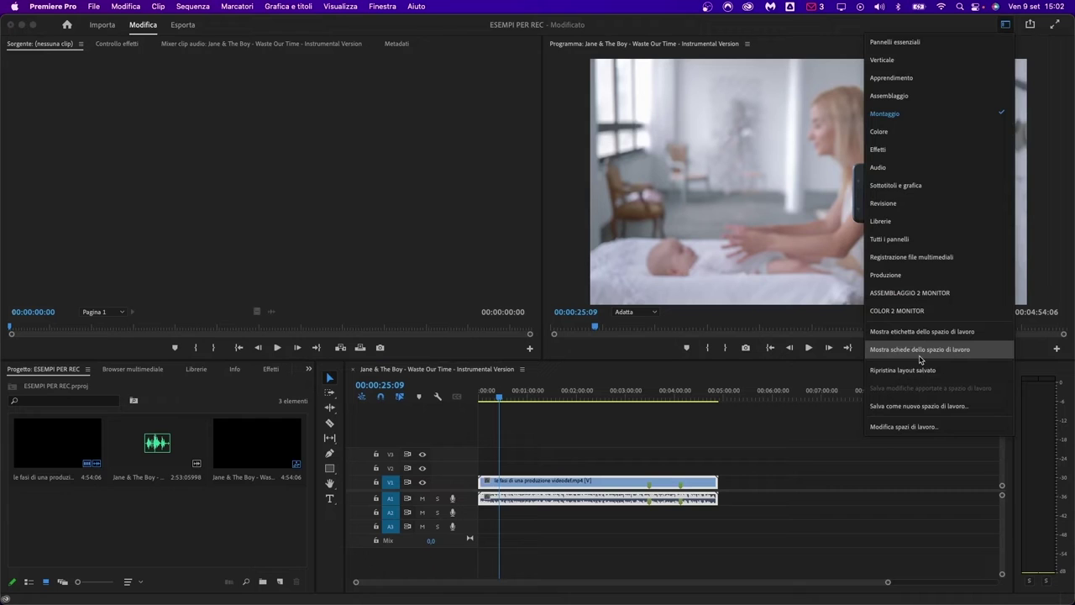
{"action": "left_click", "coordinate": [920, 357]}
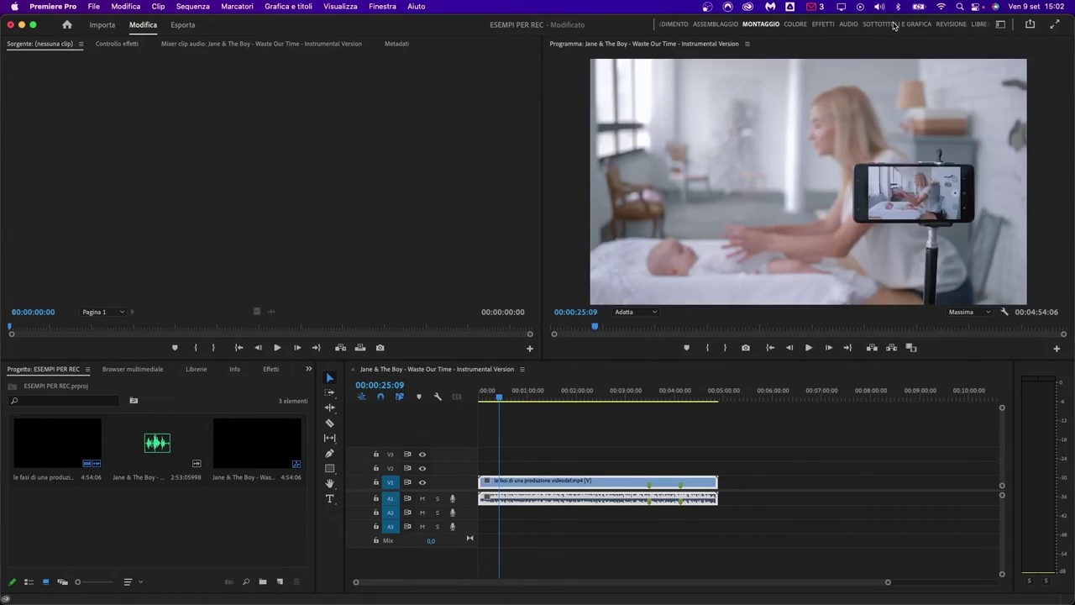
- Switch to the Sottotitoli e grafica workspace and reset it to its saved layout
{"action": "left_click", "coordinate": [894, 25]}
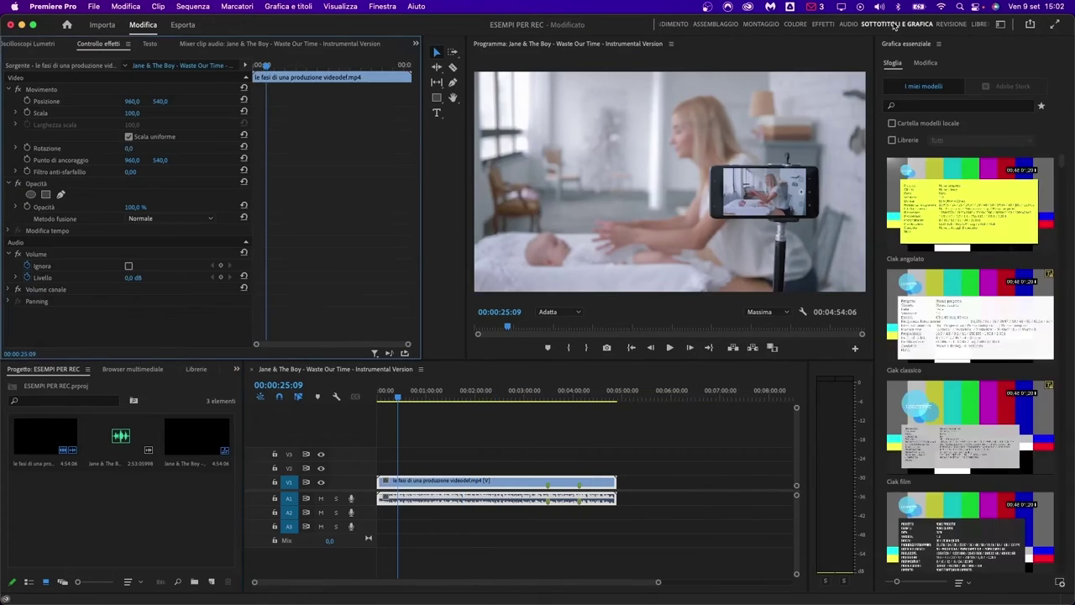
{"action": "left_click", "coordinate": [386, 7]}
{"action": "left_click", "coordinate": [381, 7]}
{"action": "left_click", "coordinate": [382, 7]}
{"action": "mouse_move", "coordinate": [394, 22]}
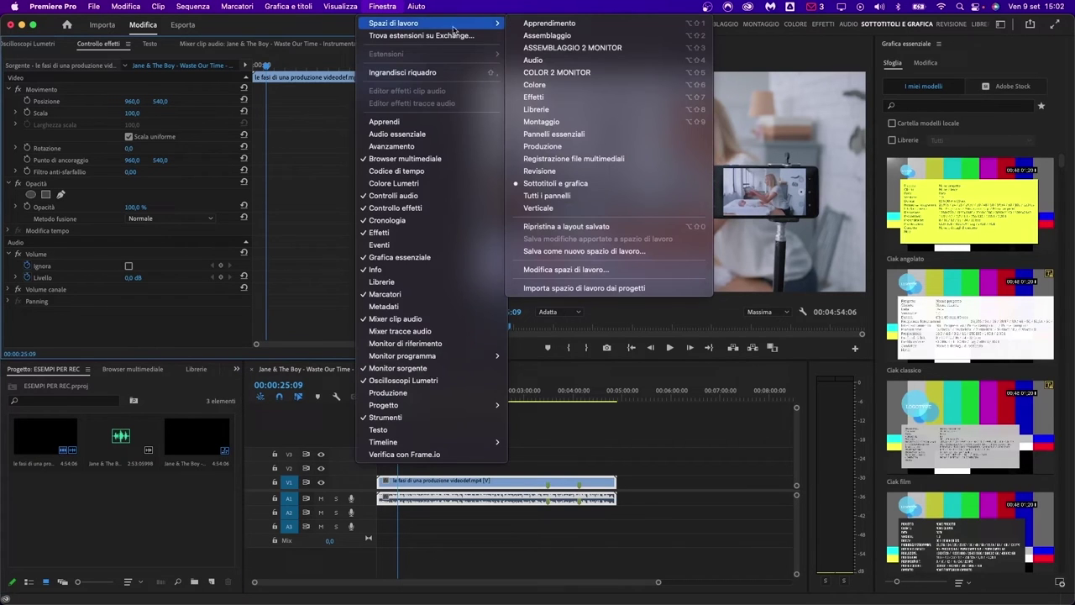
{"action": "left_click", "coordinate": [602, 227]}
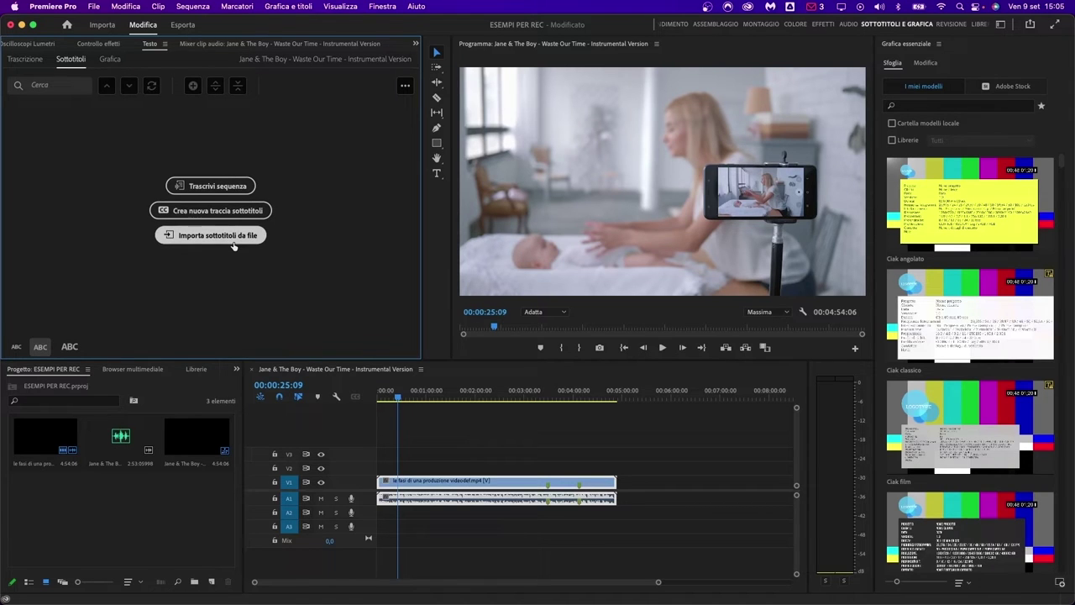
- Check the Testo panel's views, then launch Trascrivi sequenza from the Sottotitoli tab
{"action": "left_click", "coordinate": [108, 60]}
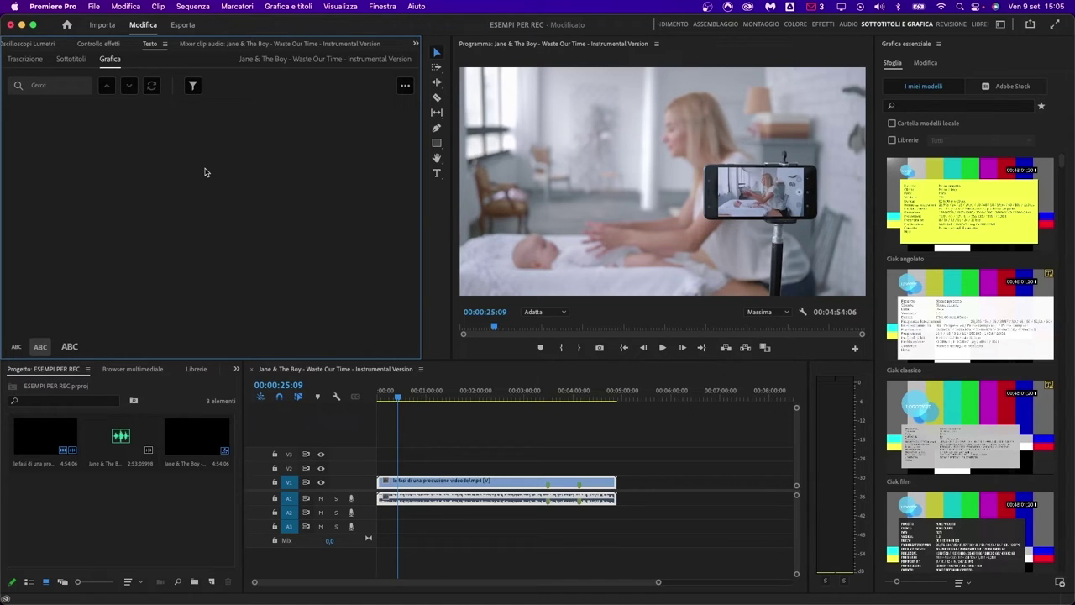
{"action": "left_click", "coordinate": [34, 60]}
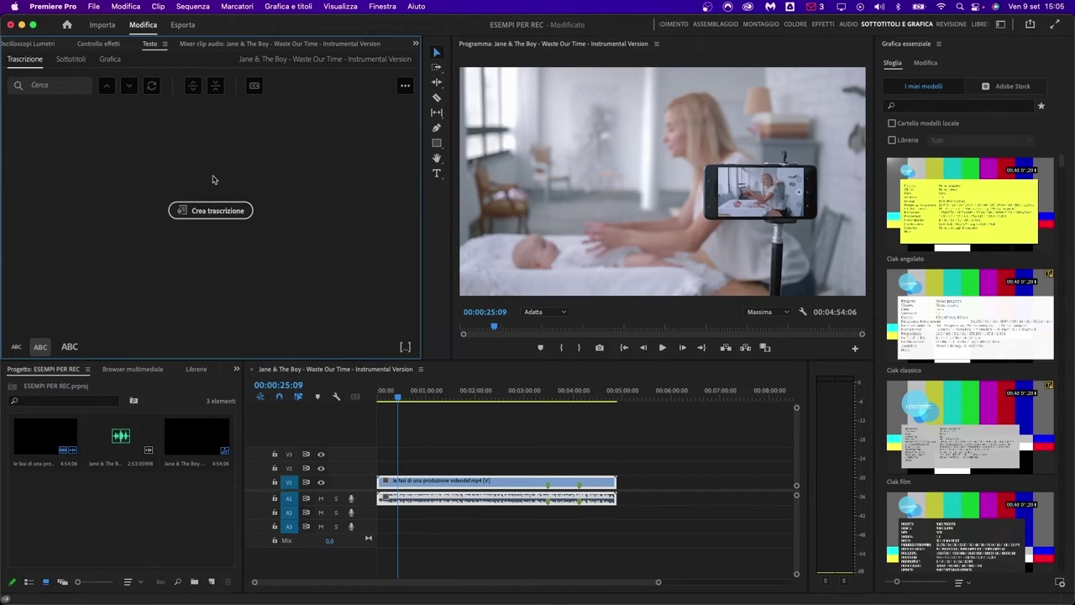
{"action": "left_click", "coordinate": [71, 59]}
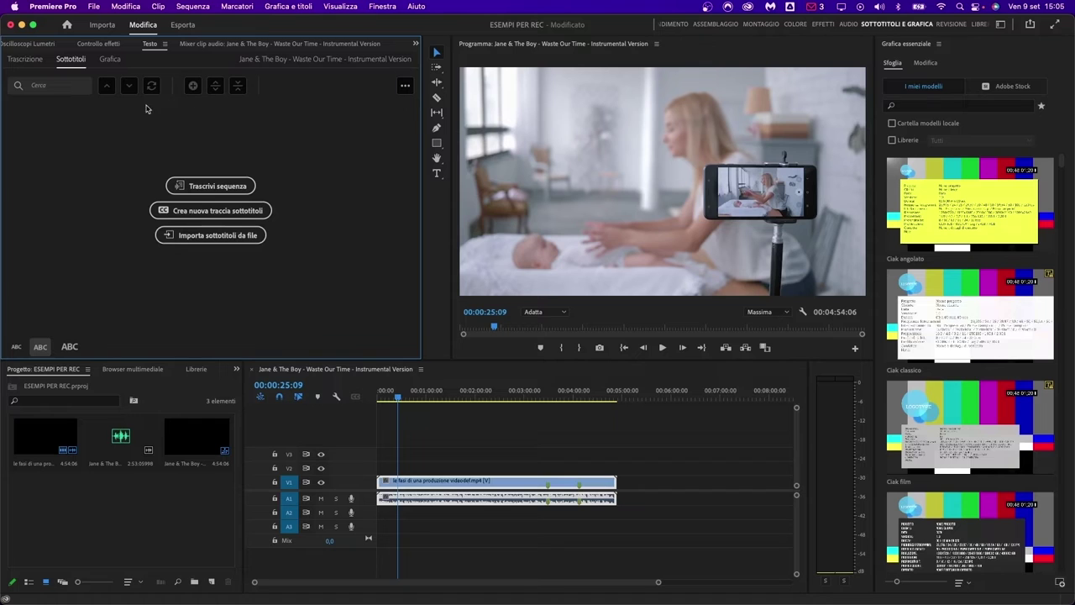
{"action": "left_click", "coordinate": [209, 185]}
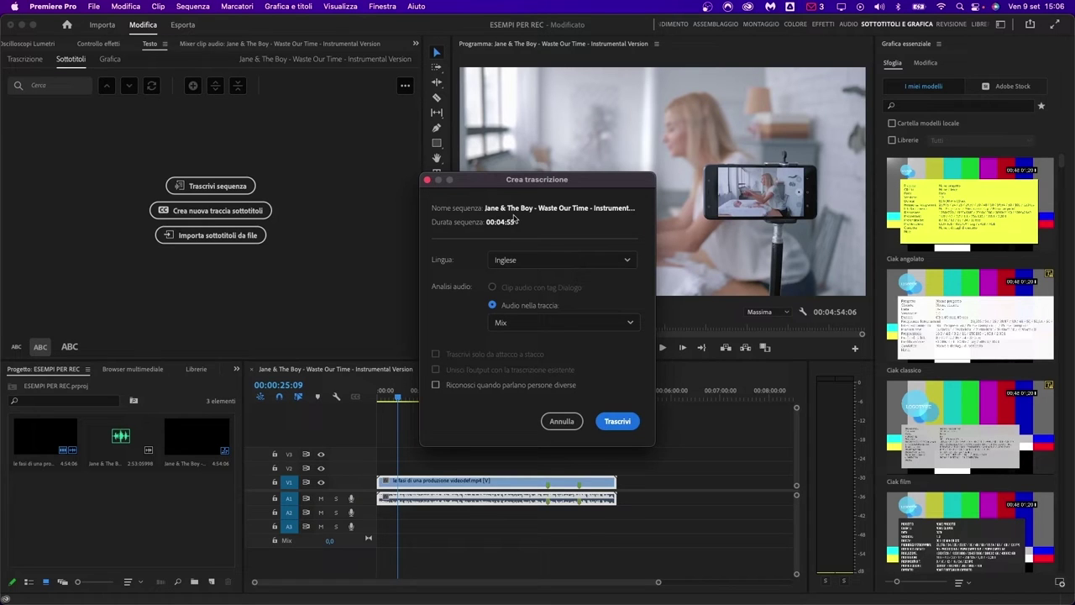
- Choose Italiano from the Crea trascrizione dialog's Lingua list
{"action": "left_click", "coordinate": [534, 261]}
{"action": "scroll", "coordinate": [535, 336], "scroll_direction": "down", "scroll_amount": 3}
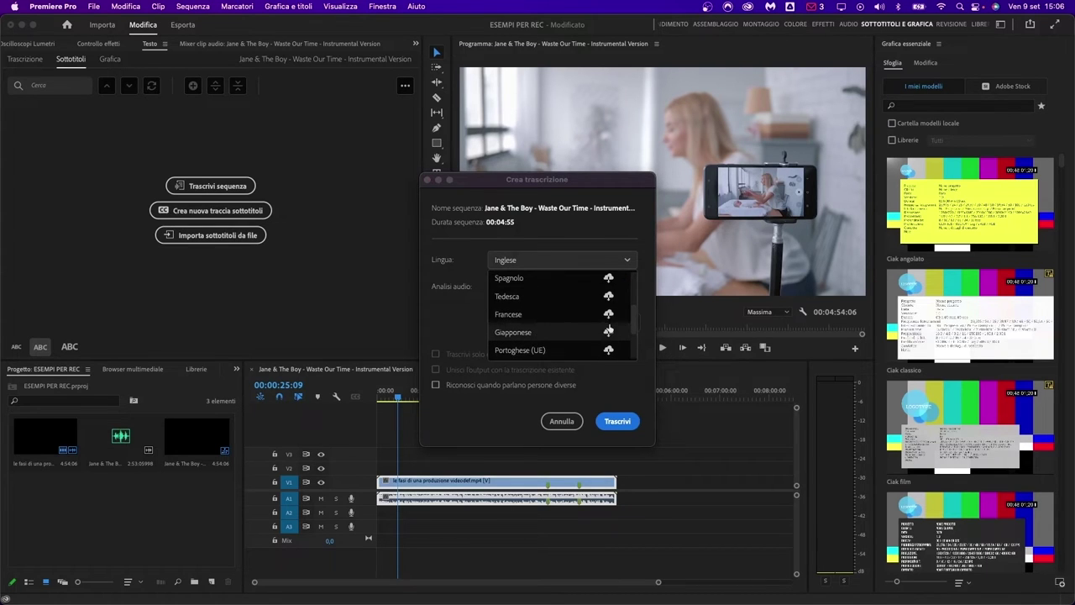
{"action": "scroll", "coordinate": [609, 331], "scroll_direction": "down", "scroll_amount": 3}
{"action": "scroll", "coordinate": [610, 329], "scroll_direction": "up", "scroll_amount": 6}
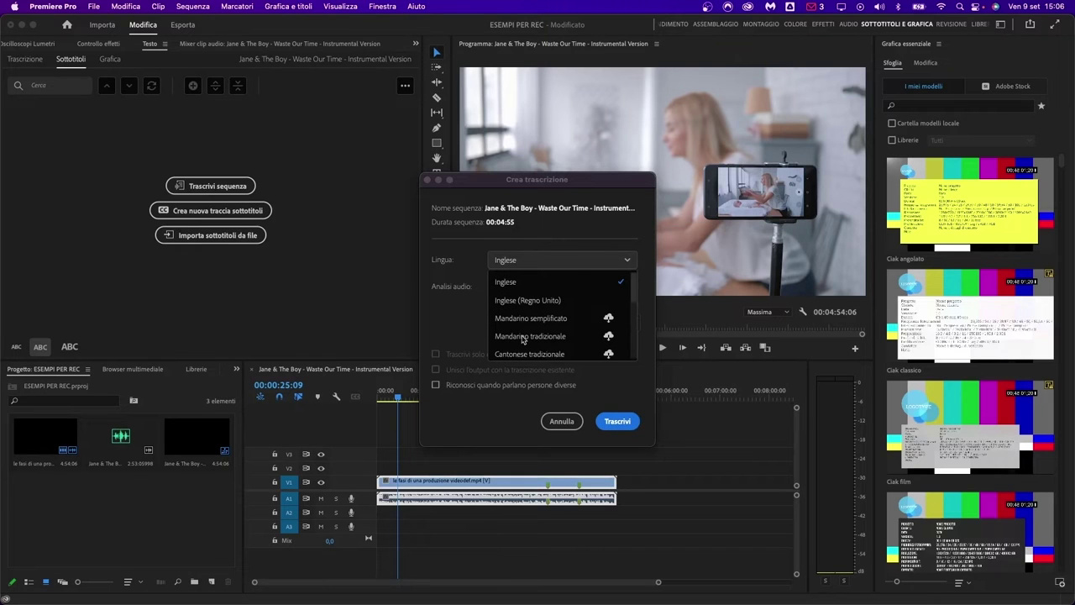
{"action": "scroll", "coordinate": [523, 340], "scroll_direction": "down", "scroll_amount": 2}
{"action": "scroll", "coordinate": [522, 339], "scroll_direction": "down", "scroll_amount": 1}
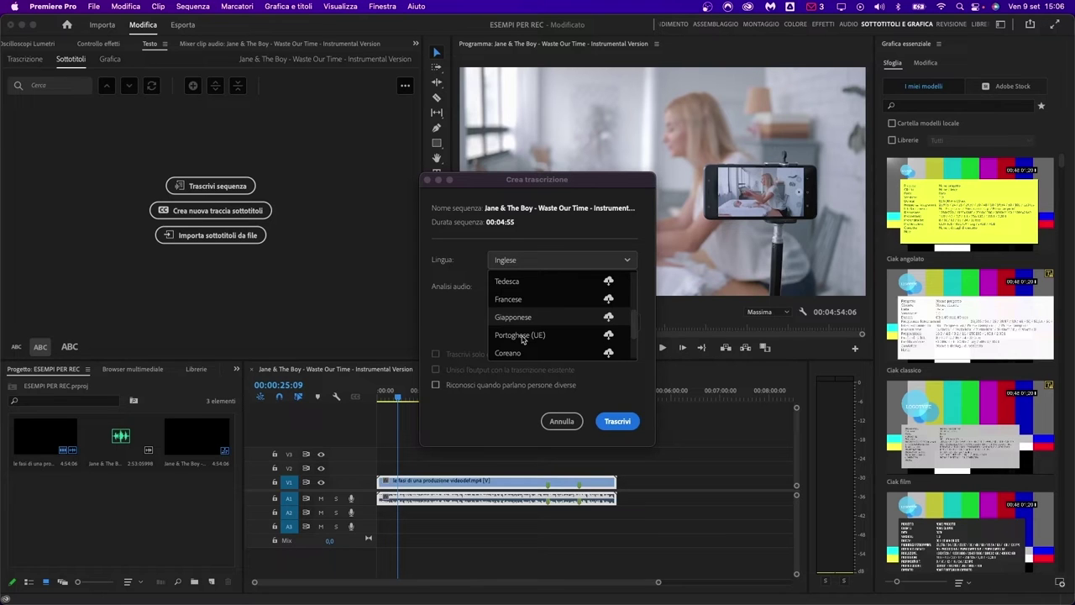
{"action": "scroll", "coordinate": [521, 338], "scroll_direction": "down", "scroll_amount": 3}
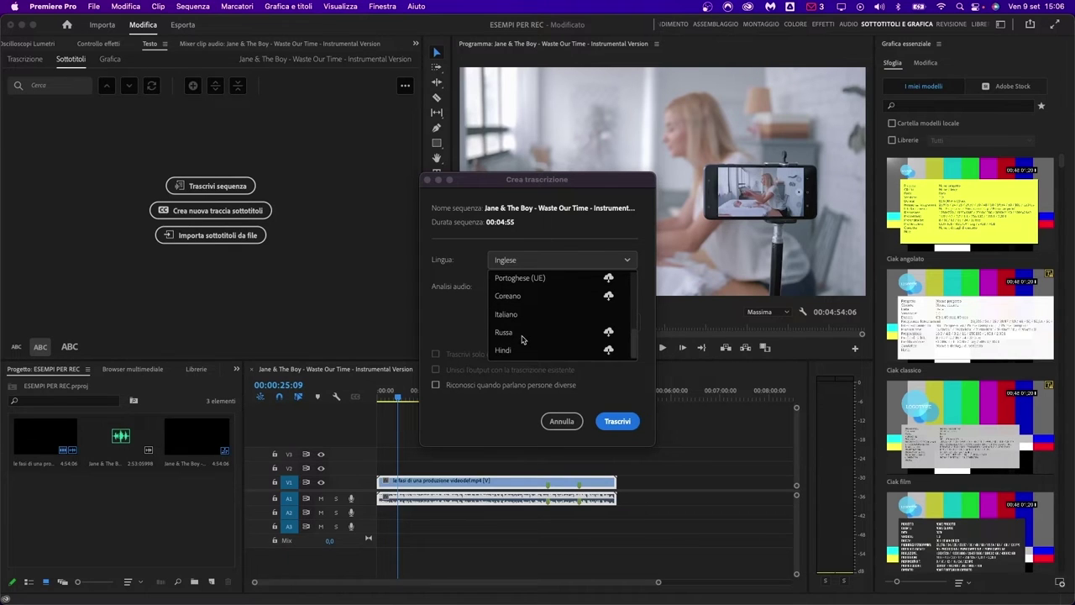
{"action": "scroll", "coordinate": [522, 338], "scroll_direction": "up", "scroll_amount": 5}
{"action": "scroll", "coordinate": [522, 338], "scroll_direction": "down", "scroll_amount": 3}
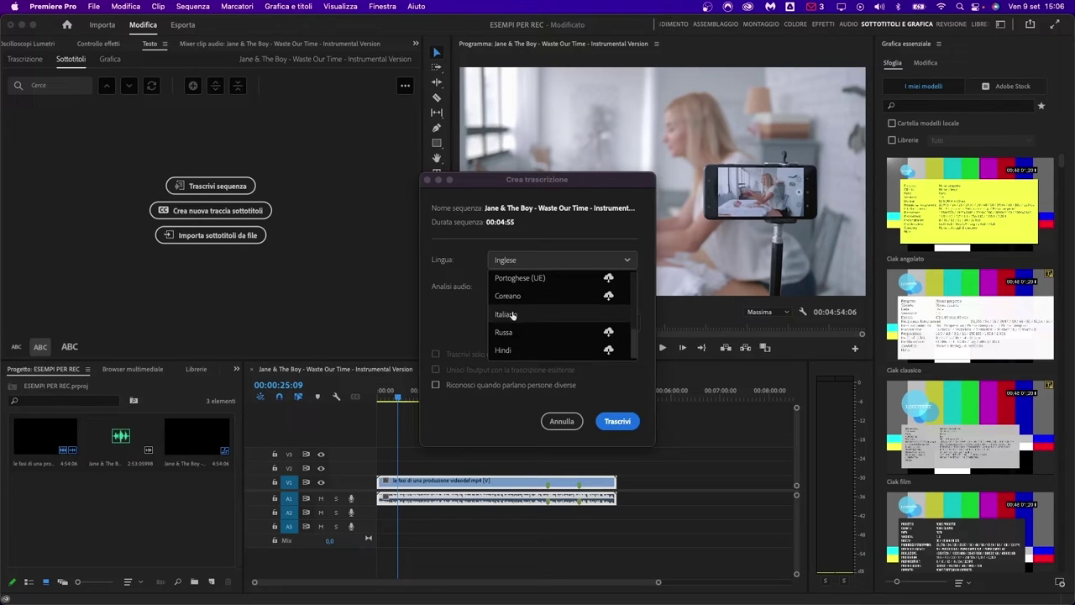
{"action": "left_click", "coordinate": [512, 315]}
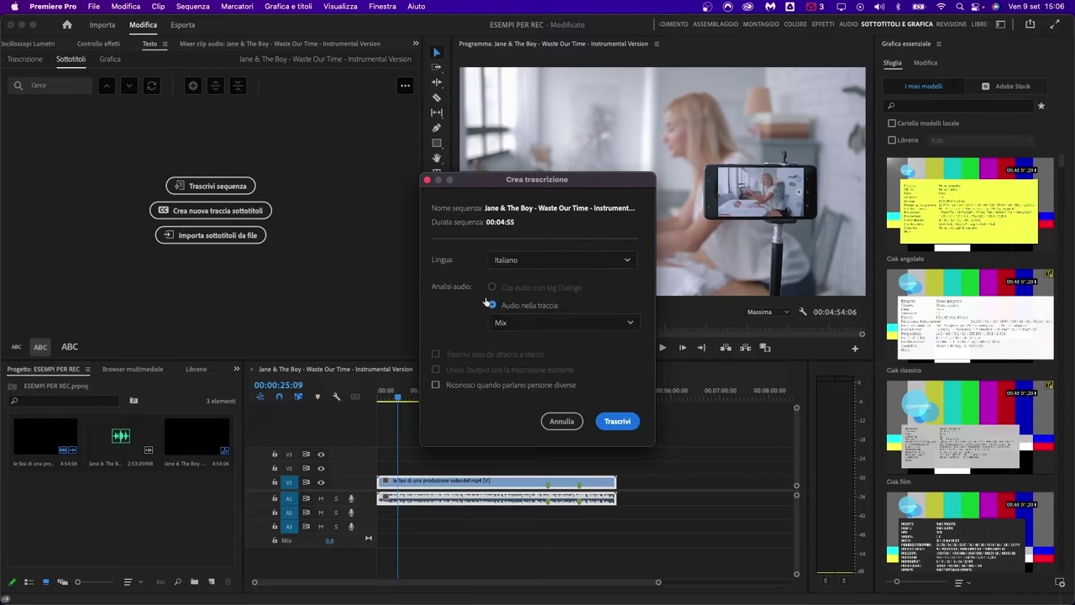
{"action": "left_click", "coordinate": [527, 323]}
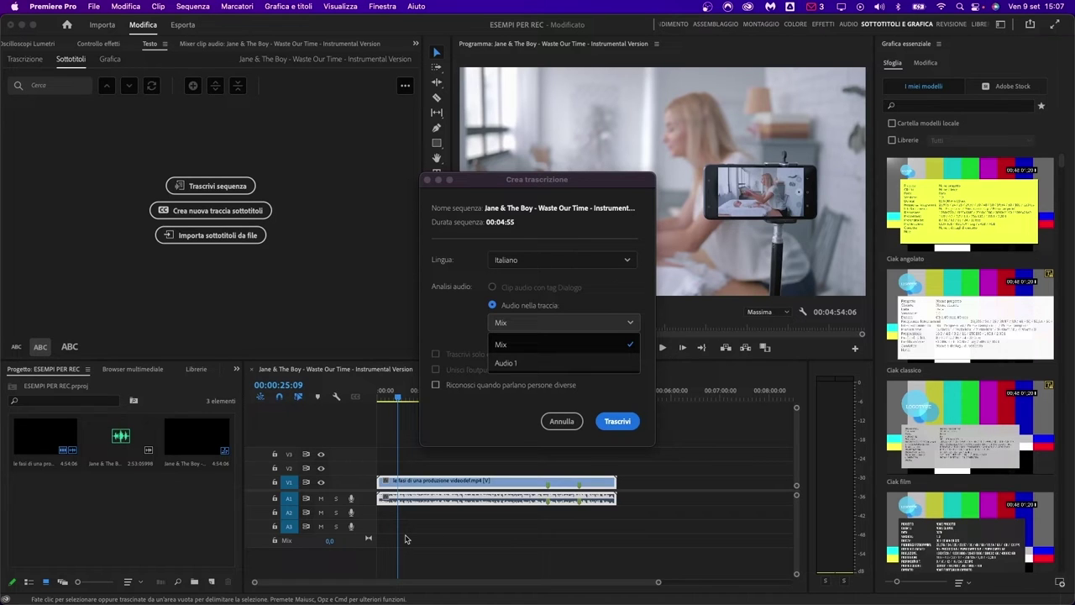
{"action": "left_click", "coordinate": [514, 345]}
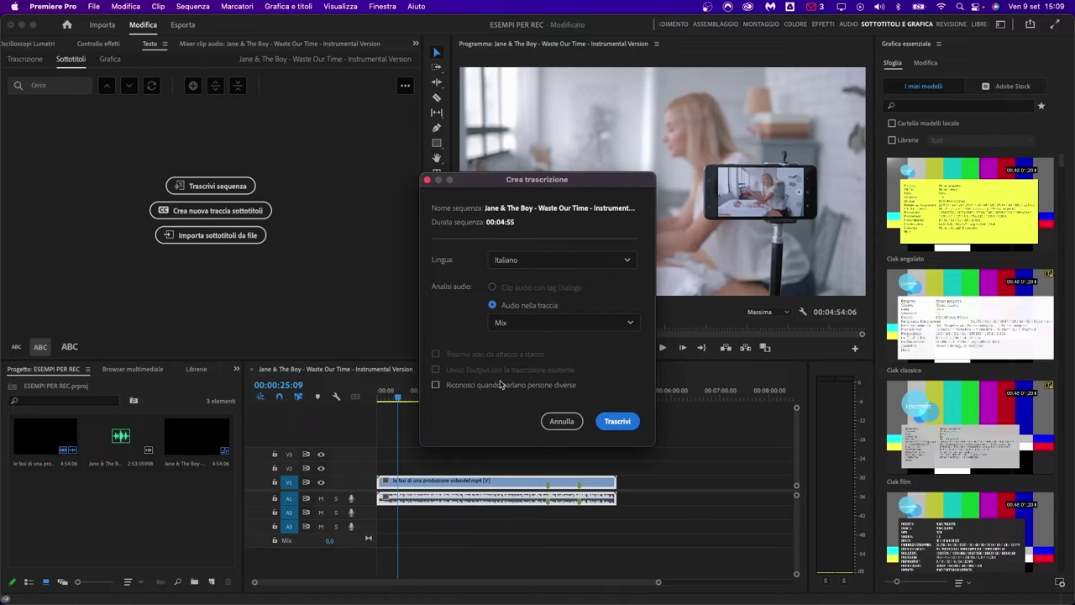
- Run Trascrivi and scroll through the generated Italian transcript paragraphs
{"action": "left_click", "coordinate": [614, 425]}
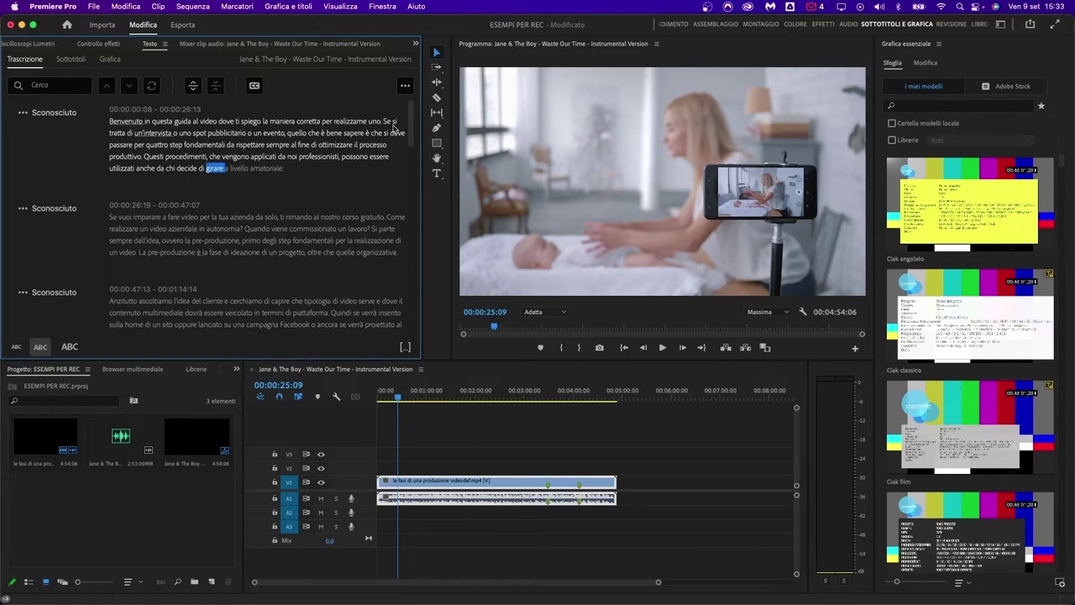
{"action": "scroll", "coordinate": [395, 143], "scroll_direction": "down", "scroll_amount": 10}
{"action": "left_click_drag", "start_coordinate": [404, 173], "coordinate": [411, 113]}
- Rename the Sconosciuto speaker to the presenter's name in Modifica interlocutori and save
{"action": "left_click", "coordinate": [23, 114]}
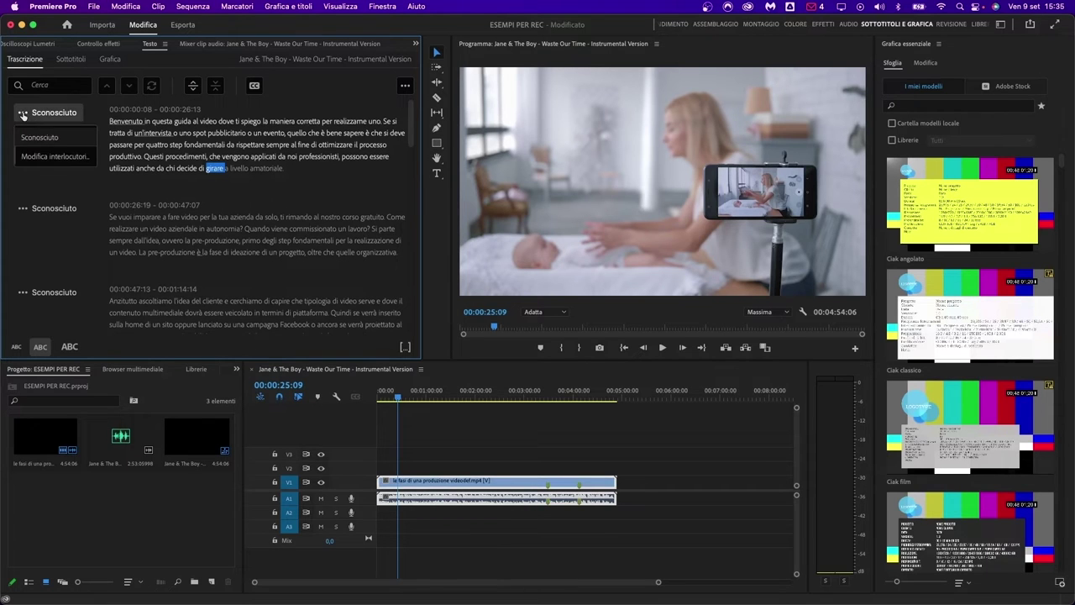
{"action": "left_click", "coordinate": [50, 157]}
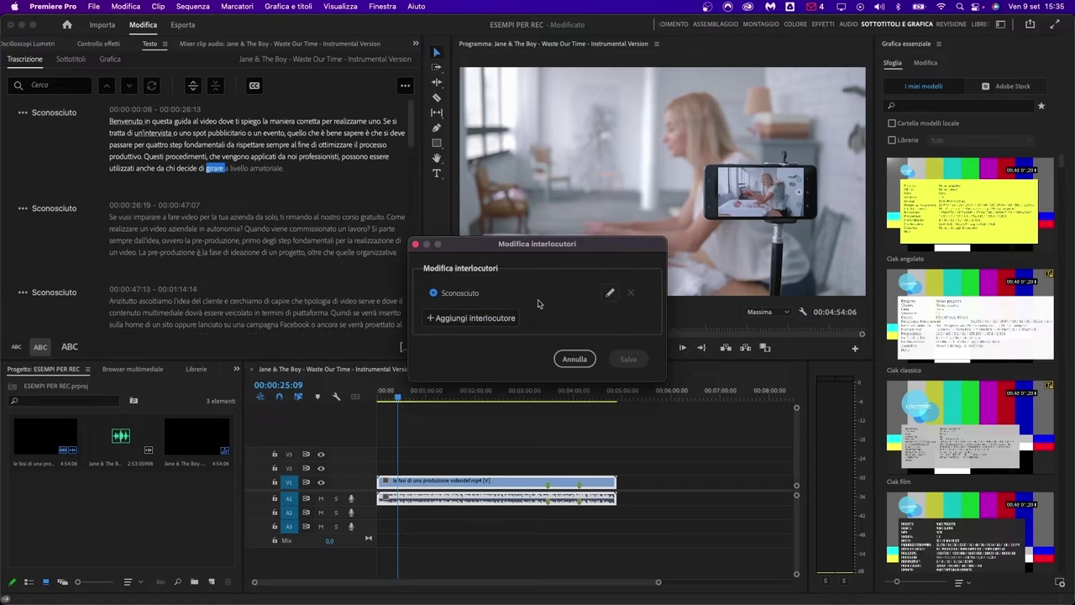
{"action": "left_click", "coordinate": [472, 318]}
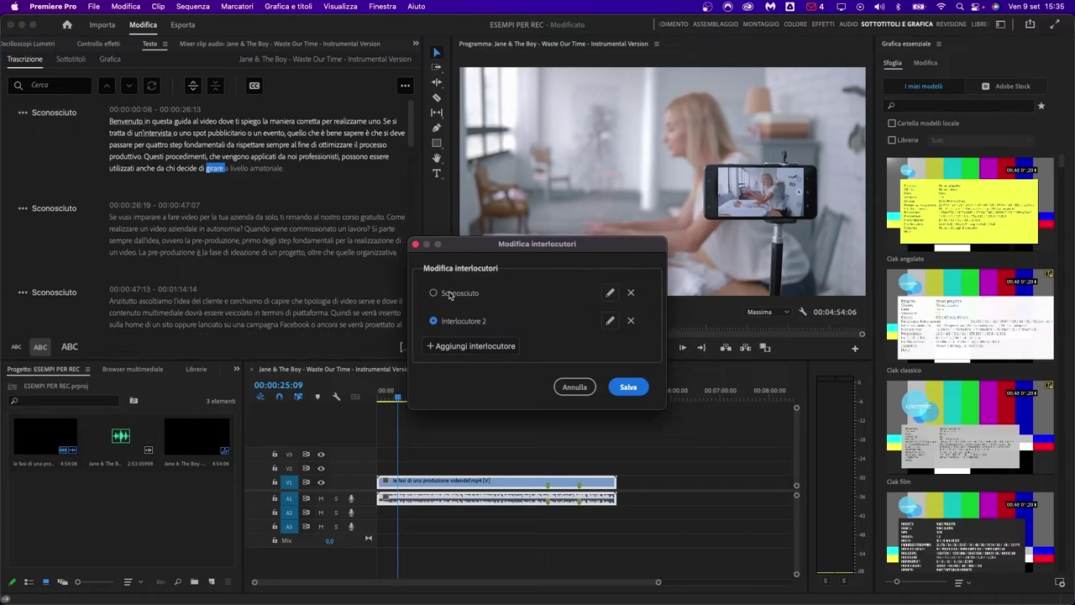
{"action": "left_click", "coordinate": [610, 292]}
{"action": "double_click", "coordinate": [505, 296]}
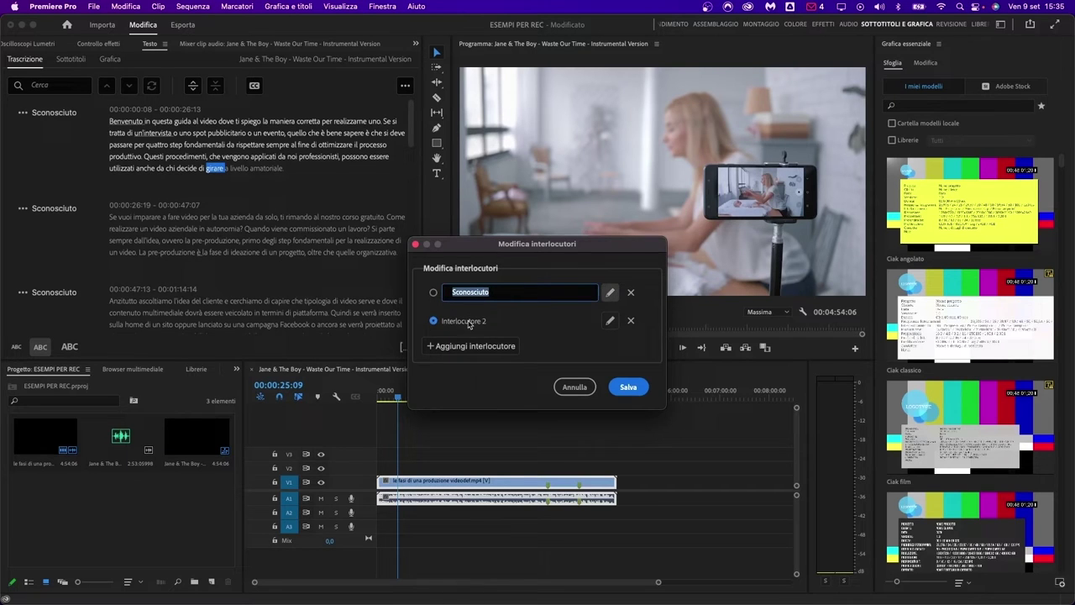
{"action": "left_click", "coordinate": [631, 321]}
{"action": "double_click", "coordinate": [493, 291]}
{"action": "type", "text": "Gianluca"}
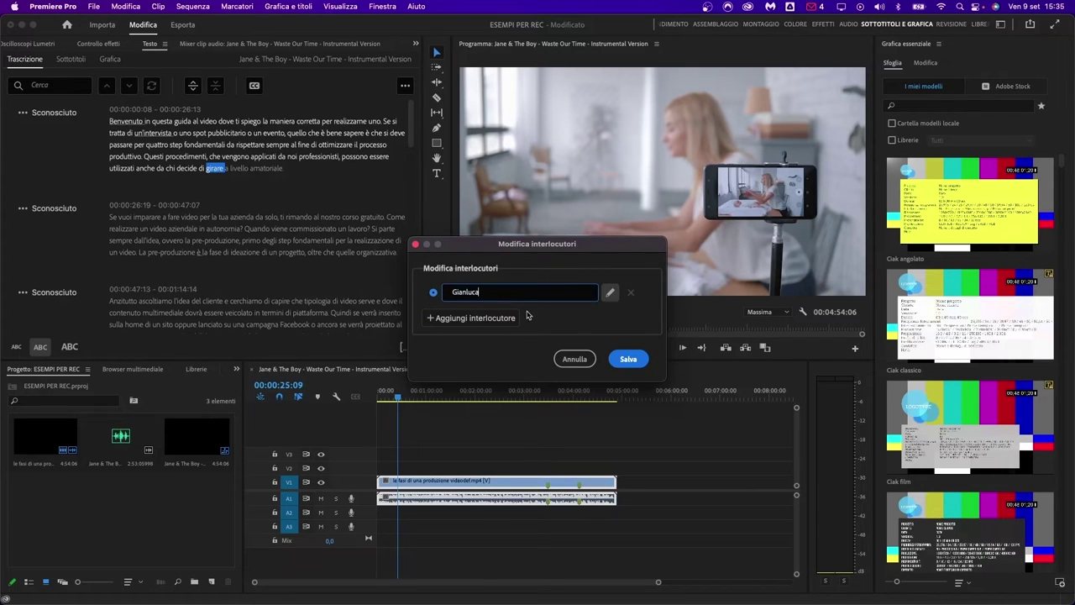
{"action": "left_click", "coordinate": [577, 317]}
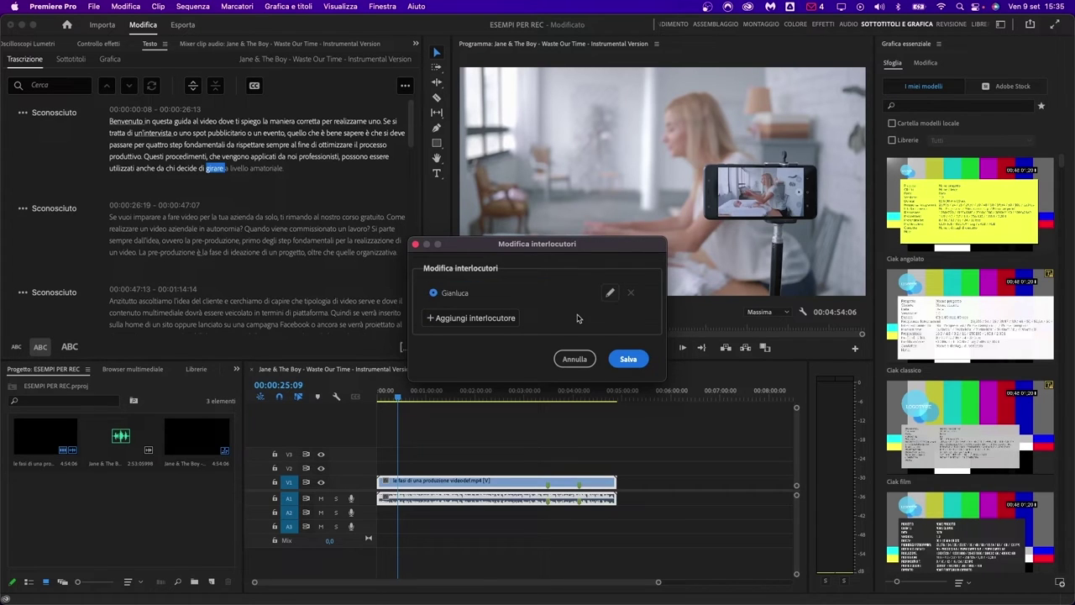
{"action": "left_click", "coordinate": [633, 358]}
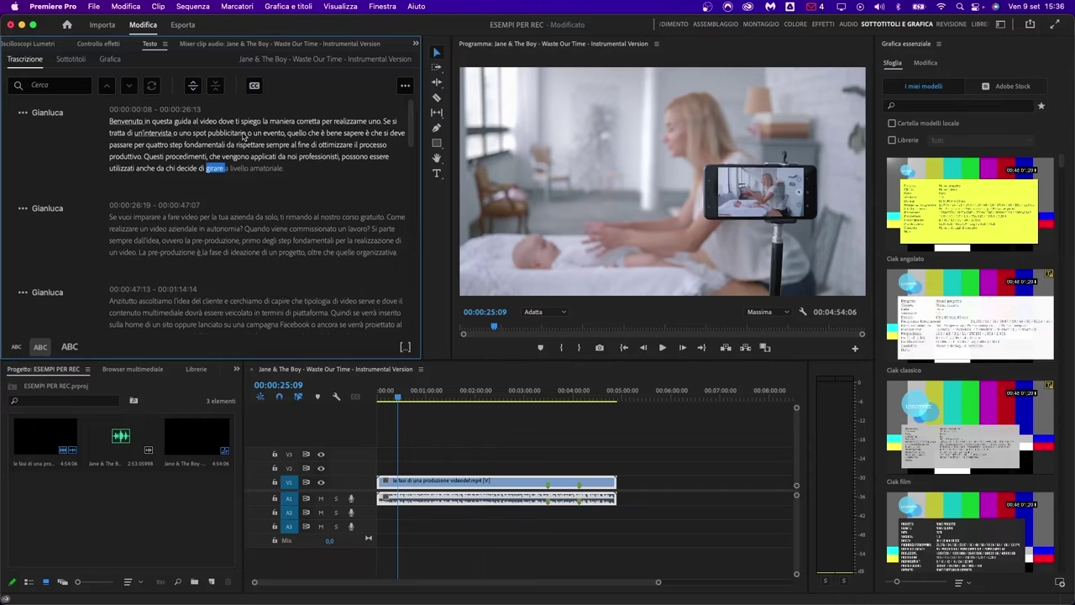
{"action": "left_click", "coordinate": [251, 251]}
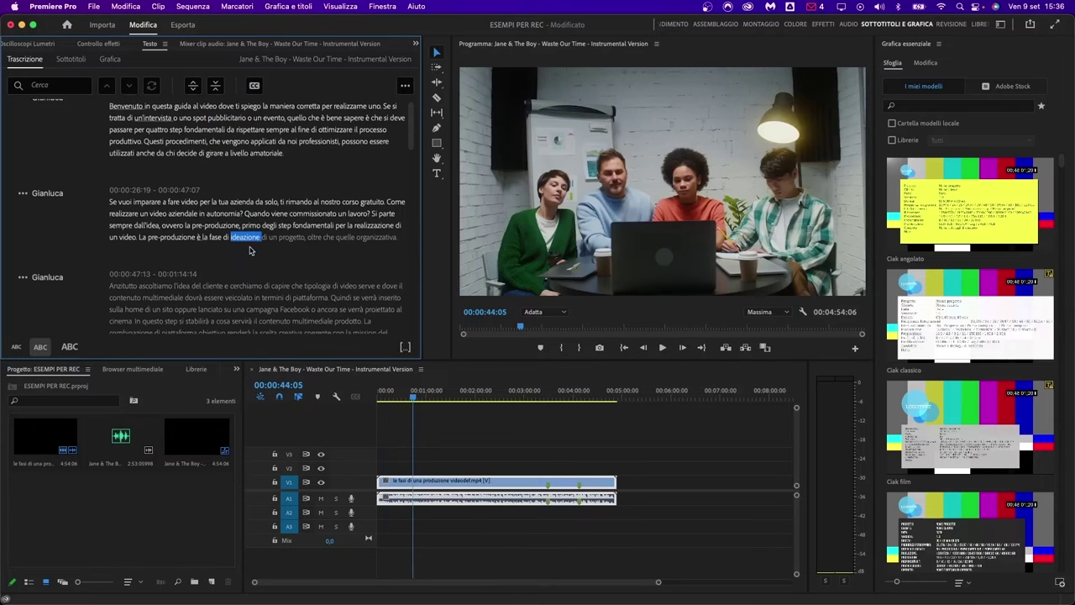
{"action": "left_click", "coordinate": [250, 284]}
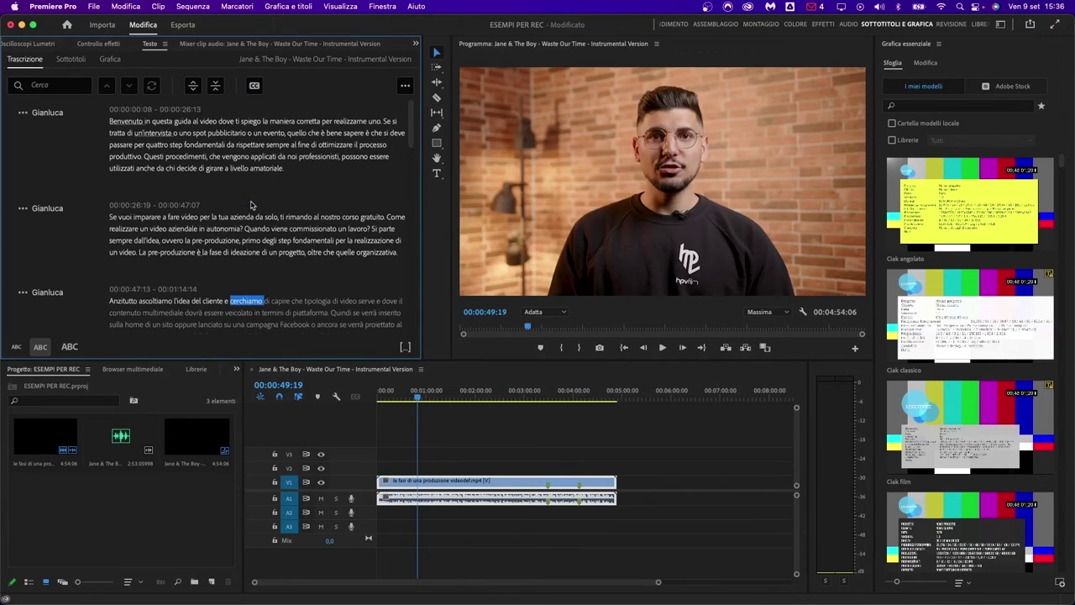
{"action": "left_click", "coordinate": [390, 394]}
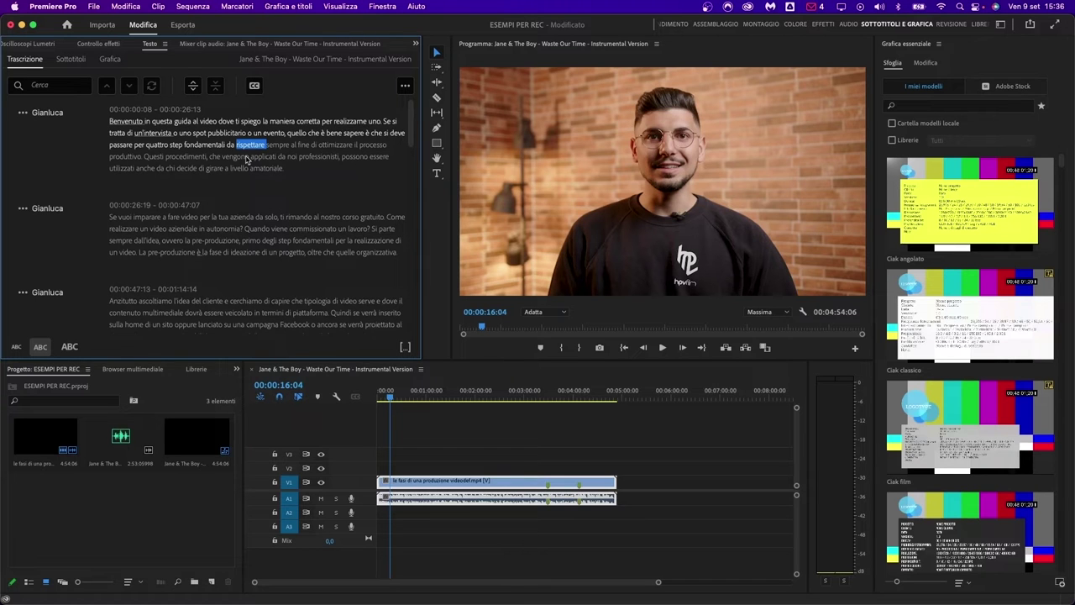
{"action": "key", "text": "Home"}
{"action": "key", "text": "space"}
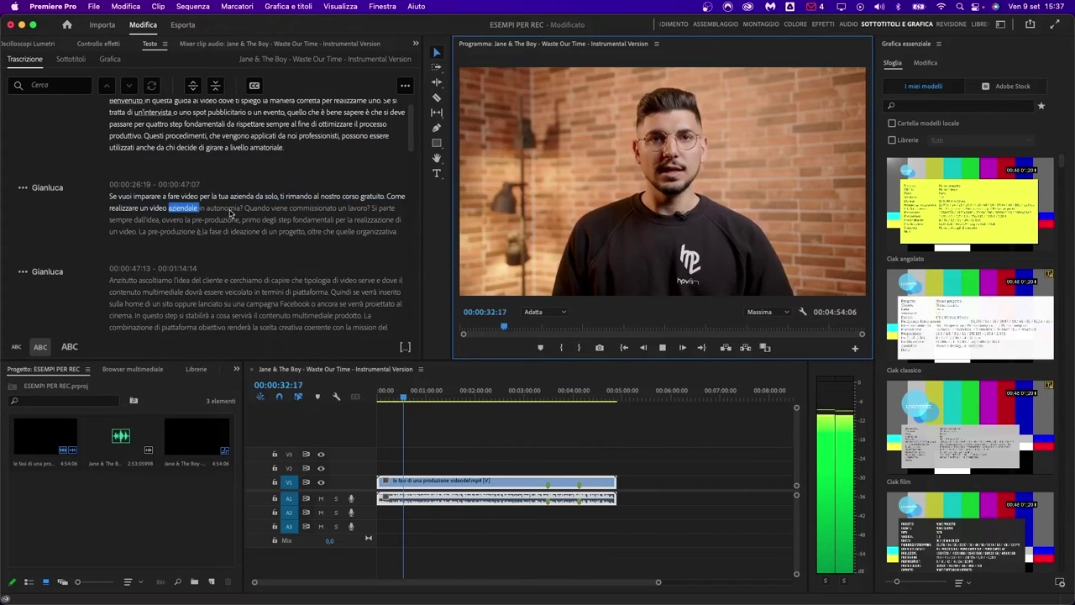
- Replace the '?' after 'autonomia' with a full stop and play back to check
{"action": "left_click", "coordinate": [241, 210]}
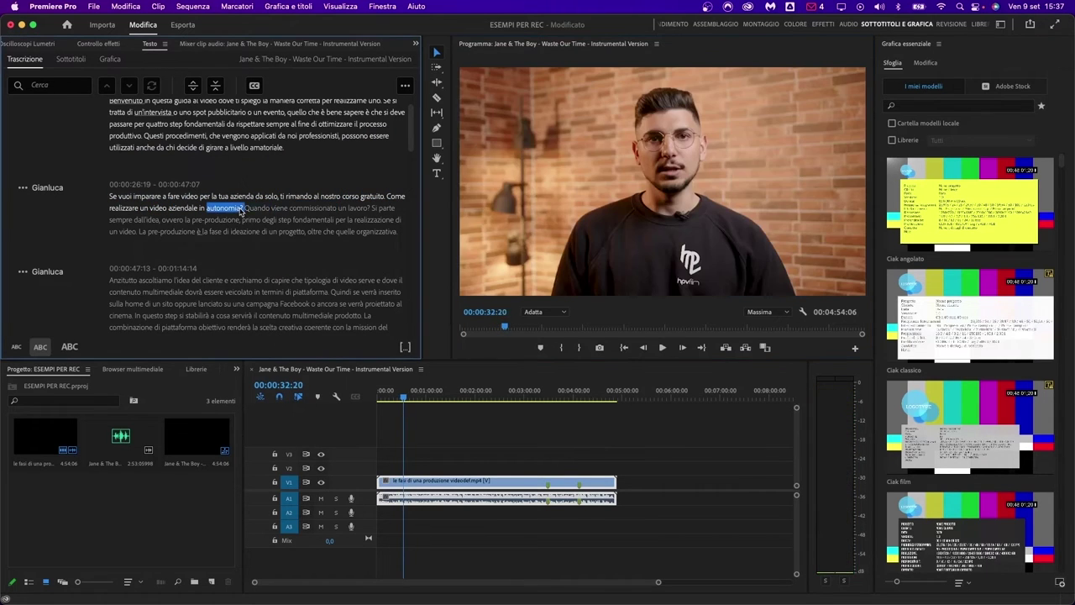
{"action": "double_click", "coordinate": [244, 210]}
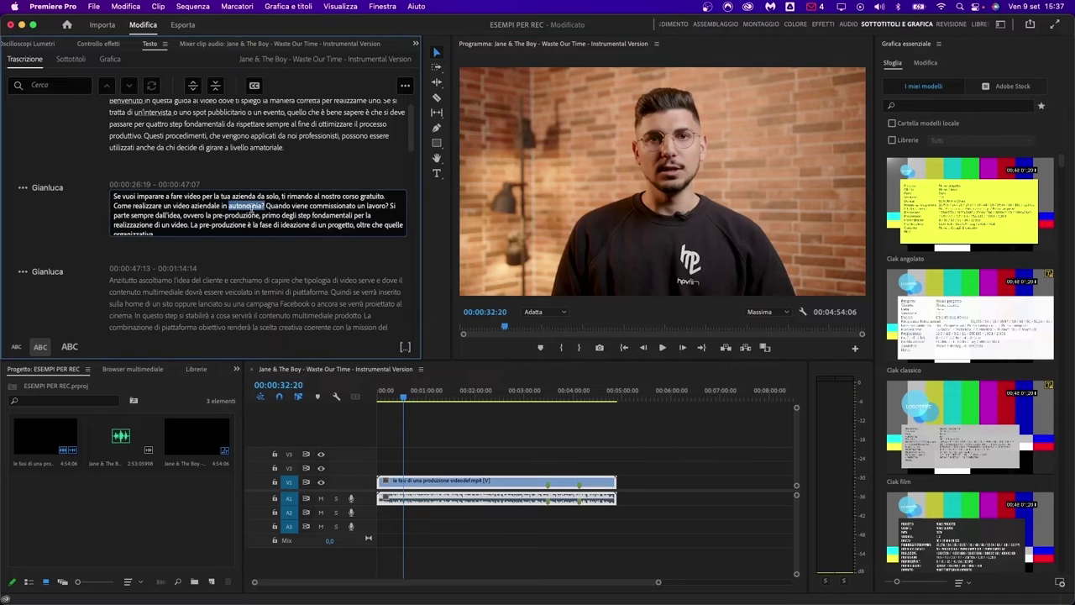
{"action": "left_click", "coordinate": [265, 206]}
{"action": "key", "text": "BackSpace"}
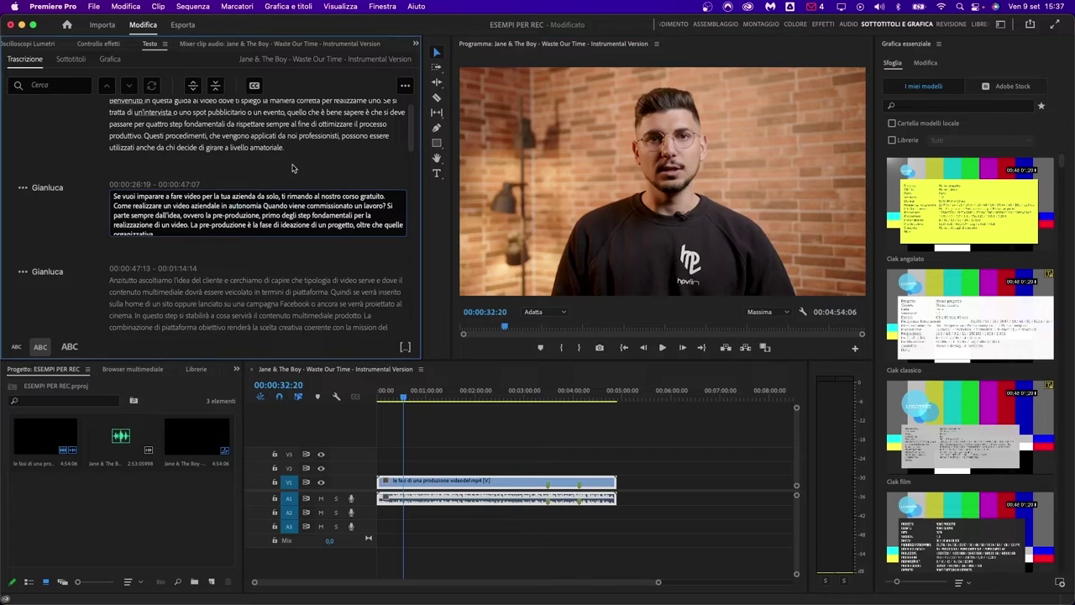
{"action": "type", "text": "."}
{"action": "left_click", "coordinate": [402, 397]}
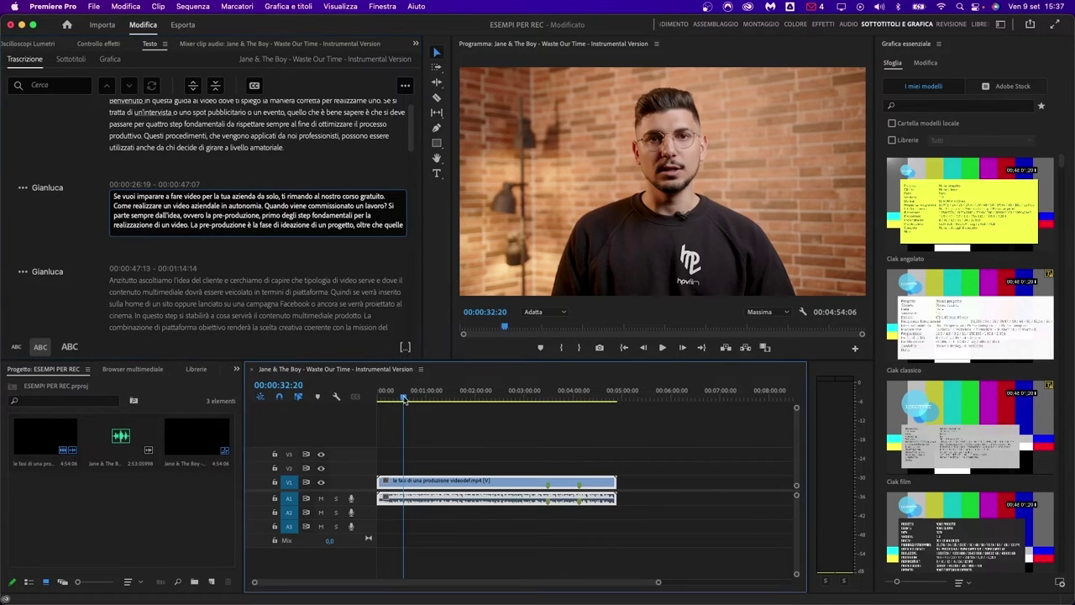
{"action": "key", "text": "space"}
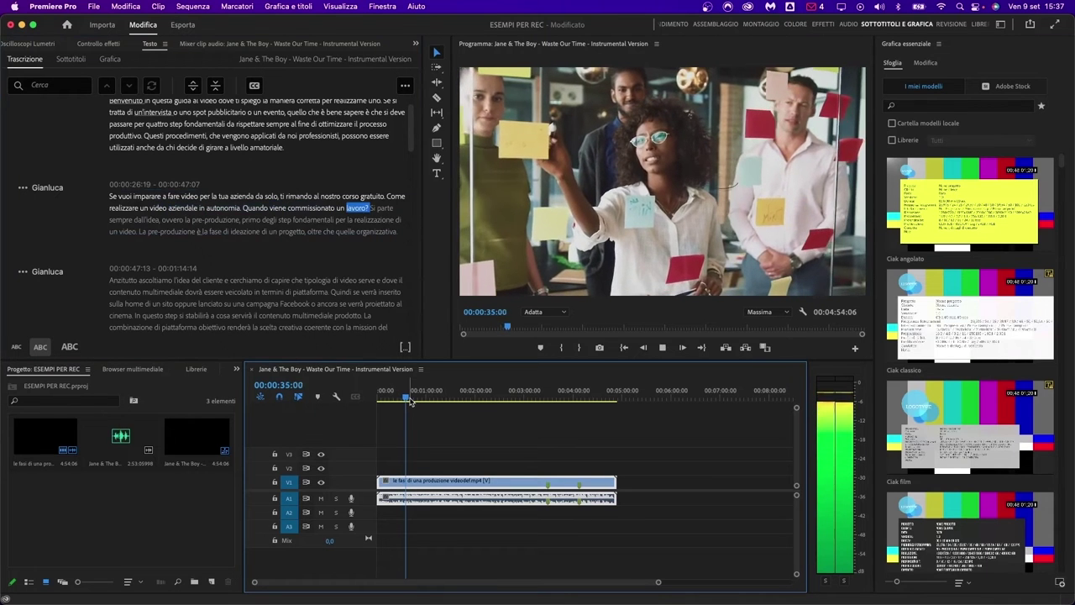
{"action": "key", "text": "space"}
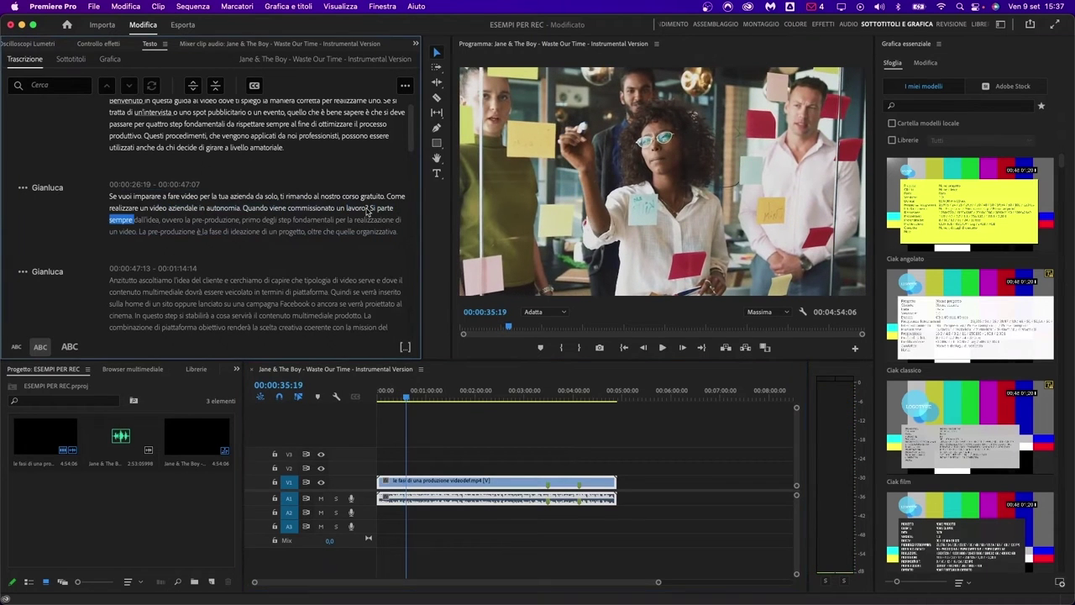
- Fix the punctuation after 'lavoro', then resume playback from the word 'parte'
{"action": "double_click", "coordinate": [368, 210]}
{"action": "left_click", "coordinate": [387, 207]}
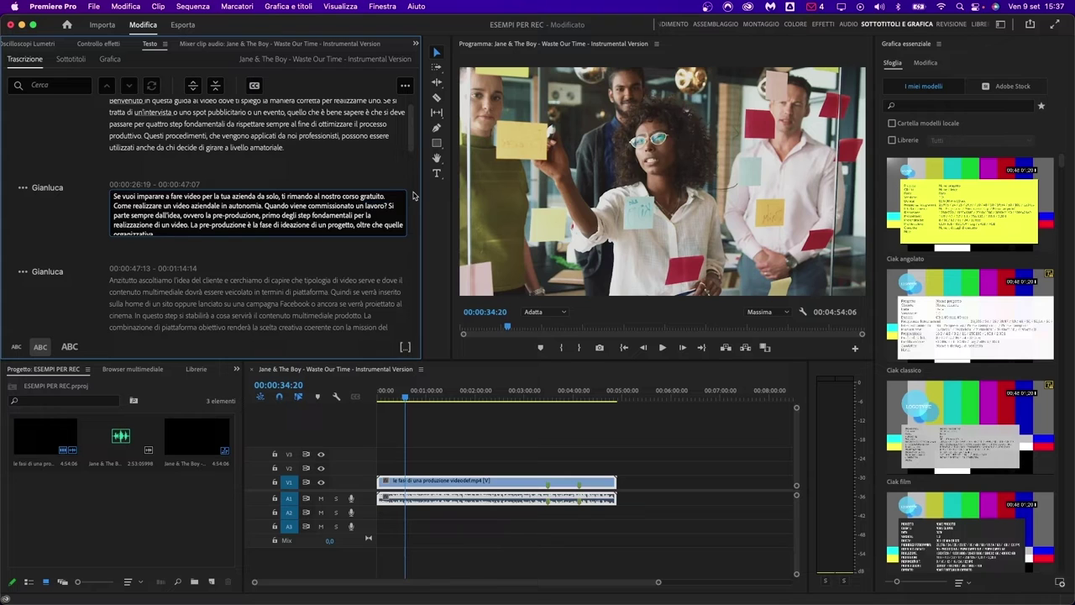
{"action": "type", "text": "."}
{"action": "left_click", "coordinate": [383, 178]}
{"action": "left_click", "coordinate": [381, 208]}
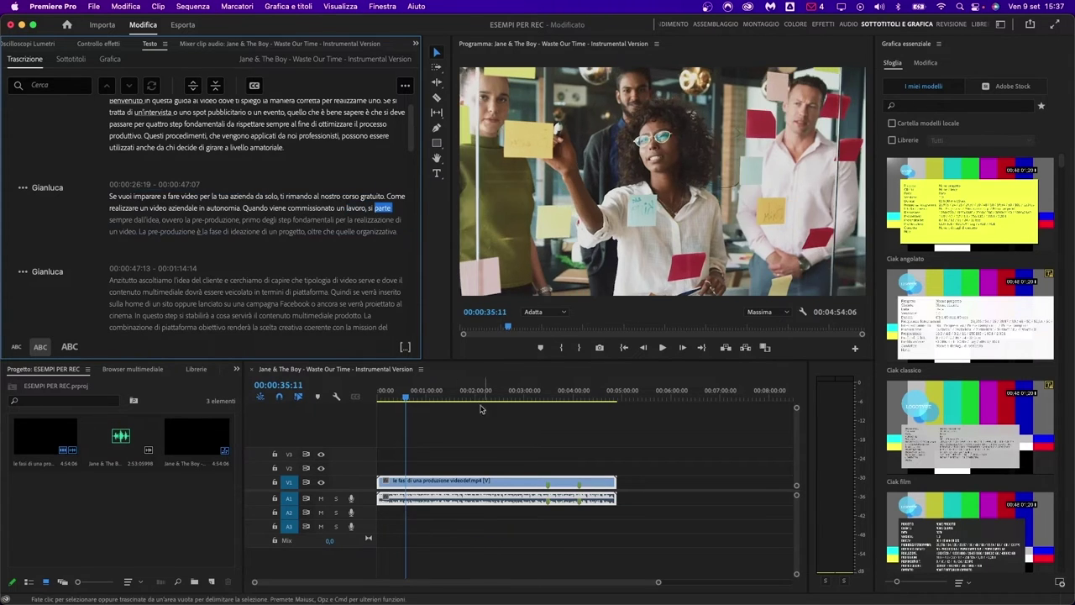
{"action": "left_click", "coordinate": [662, 347]}
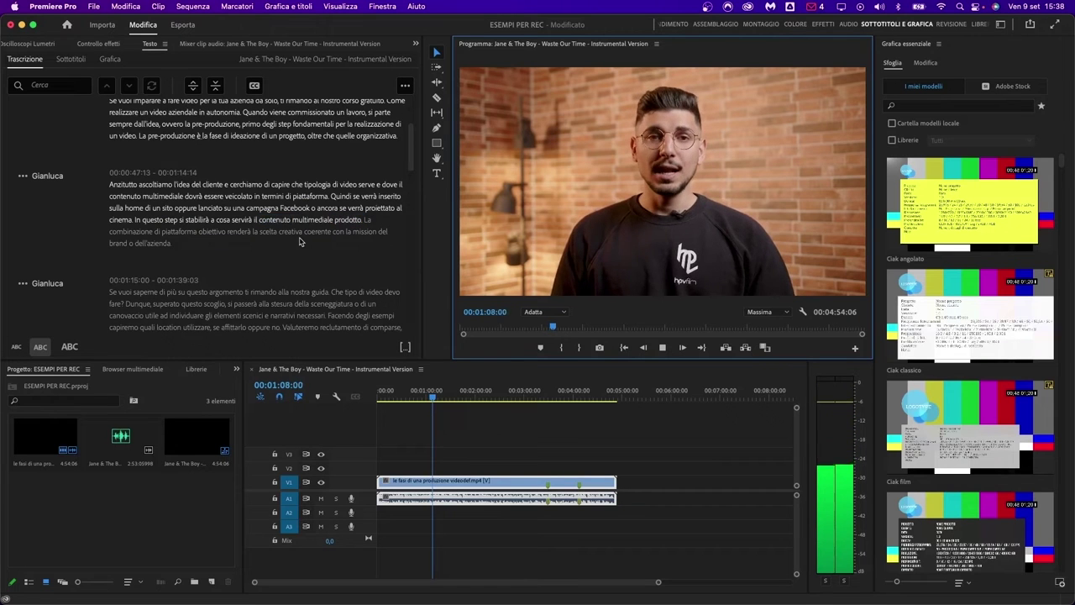
- Insert the missing 'e' so the third transcript block reads 'piattaforma e obiettivo'
{"action": "left_click", "coordinate": [200, 238]}
{"action": "left_click", "coordinate": [200, 237]}
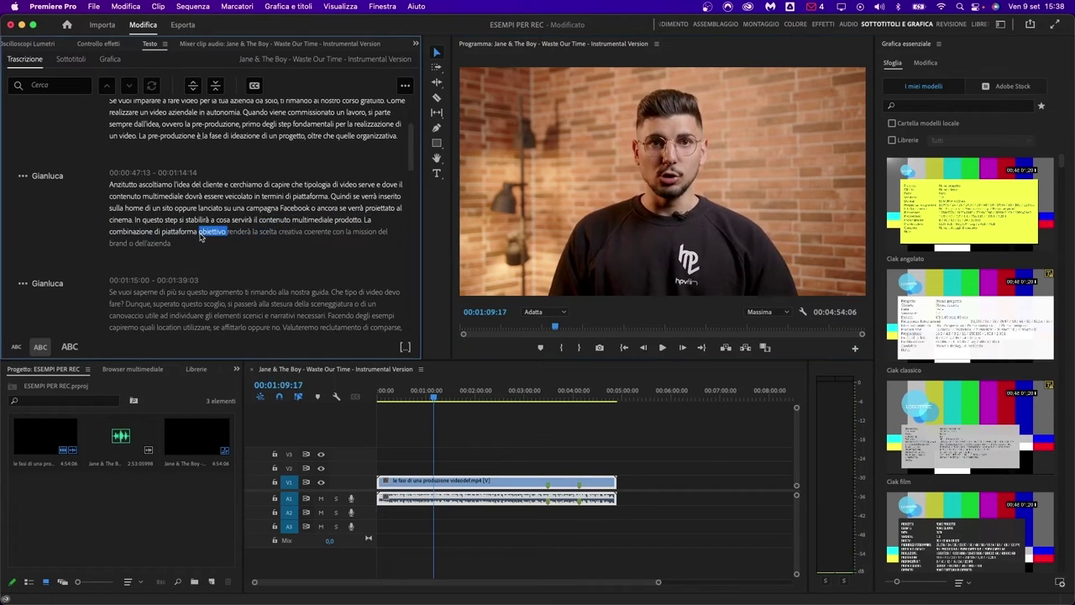
{"action": "double_click", "coordinate": [199, 236]}
{"action": "left_click", "coordinate": [200, 222]}
{"action": "type", "text": "e"}
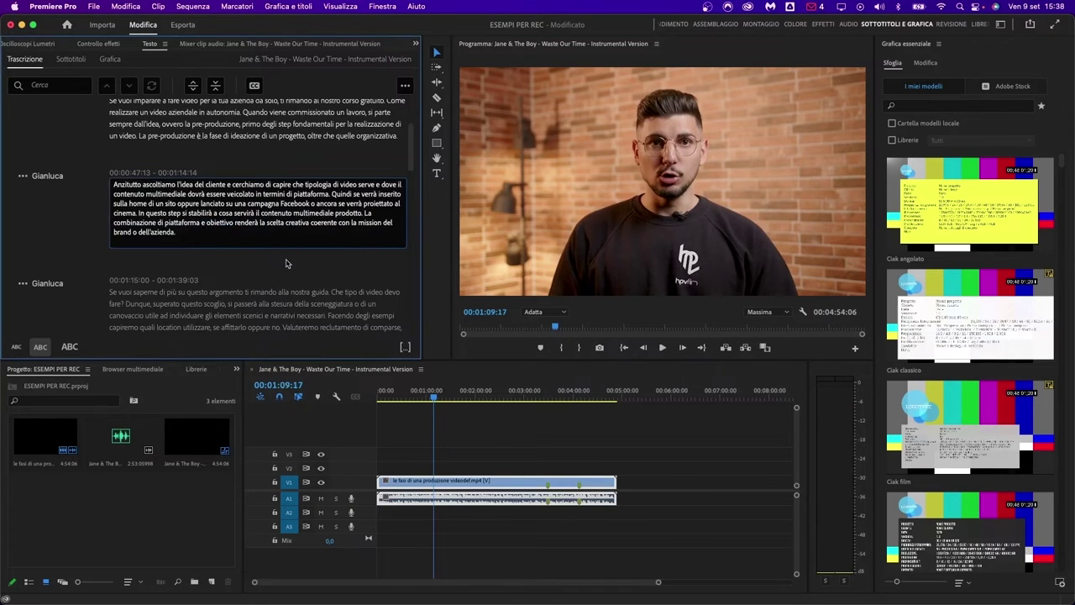
{"action": "left_click", "coordinate": [286, 264]}
- Stop playback in the Program monitor and scroll the Transcript panel up slightly
{"action": "left_click", "coordinate": [662, 348]}
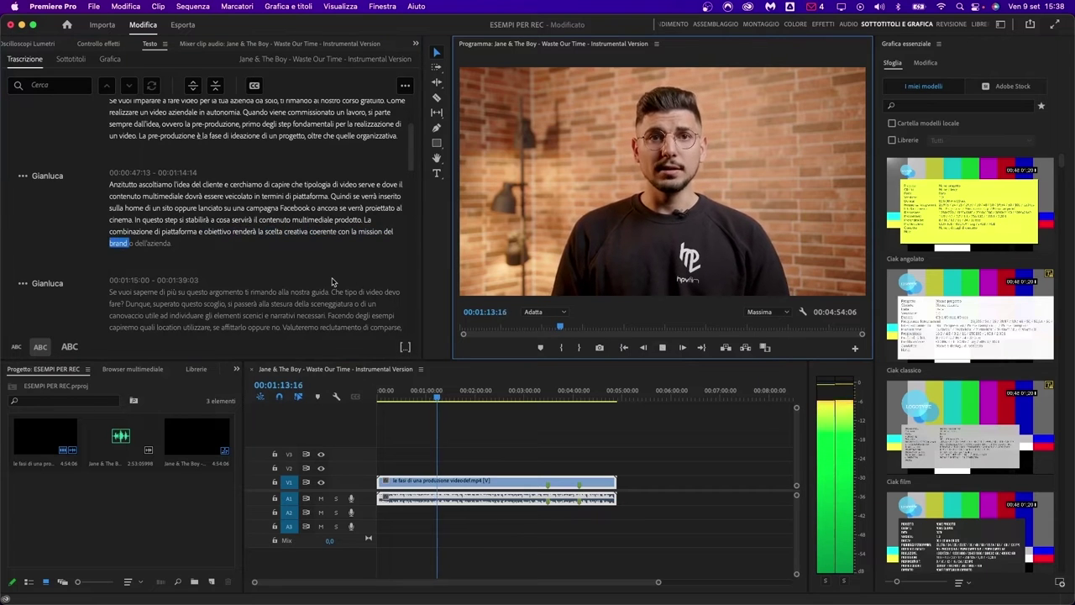
{"action": "left_click", "coordinate": [441, 393]}
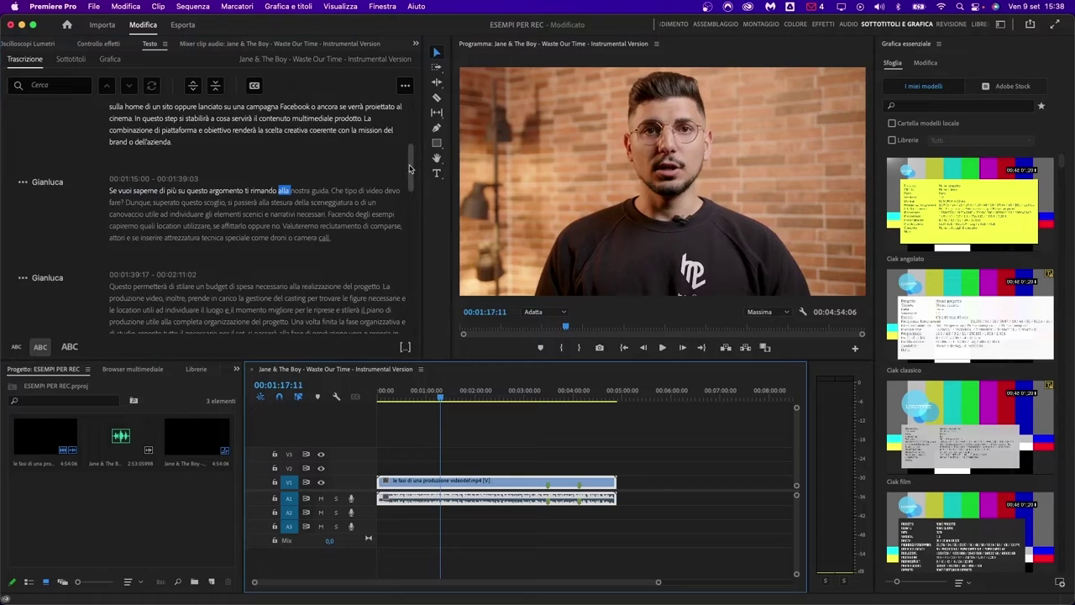
{"action": "scroll", "coordinate": [409, 169], "scroll_direction": "up", "scroll_amount": 2}
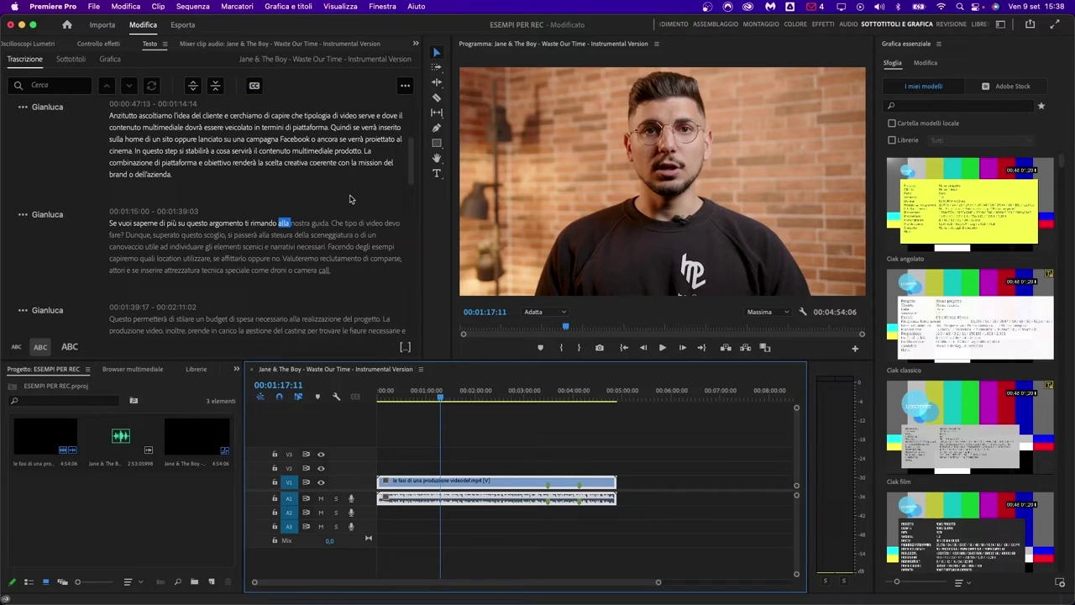
- Create captions with the default preset, Sottotitolo format, no style and double-line captions
{"action": "left_click", "coordinate": [255, 87]}
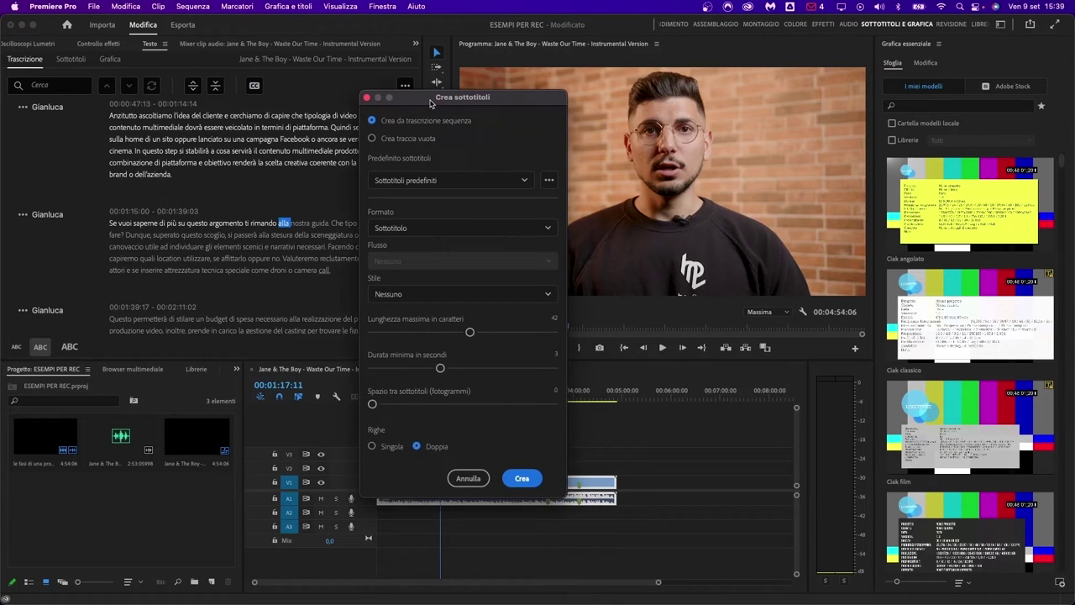
{"action": "left_click_drag", "start_coordinate": [430, 103], "coordinate": [424, 102]}
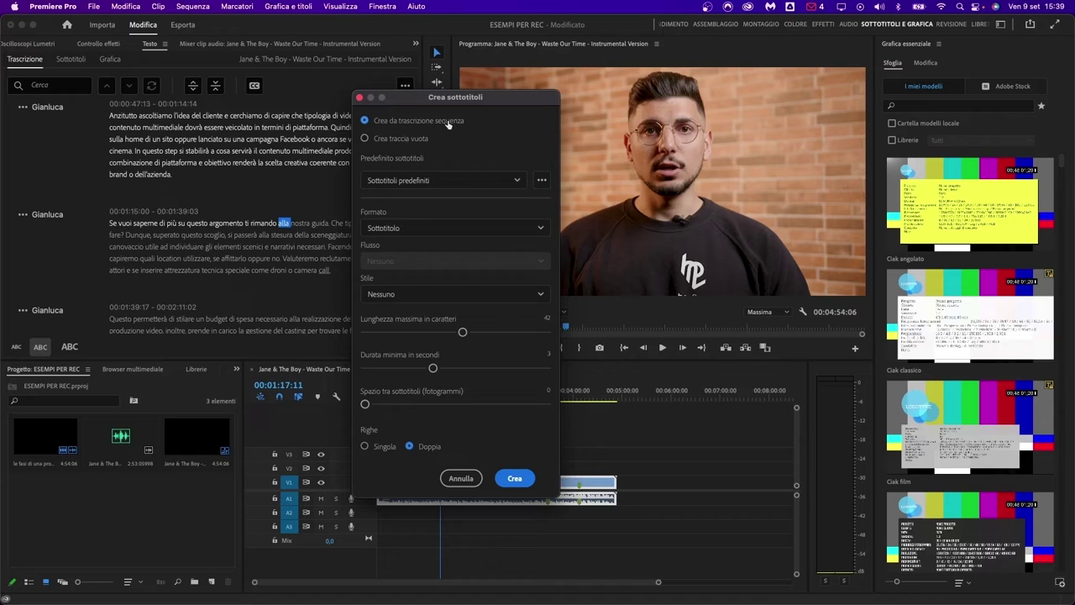
{"action": "left_click", "coordinate": [519, 186]}
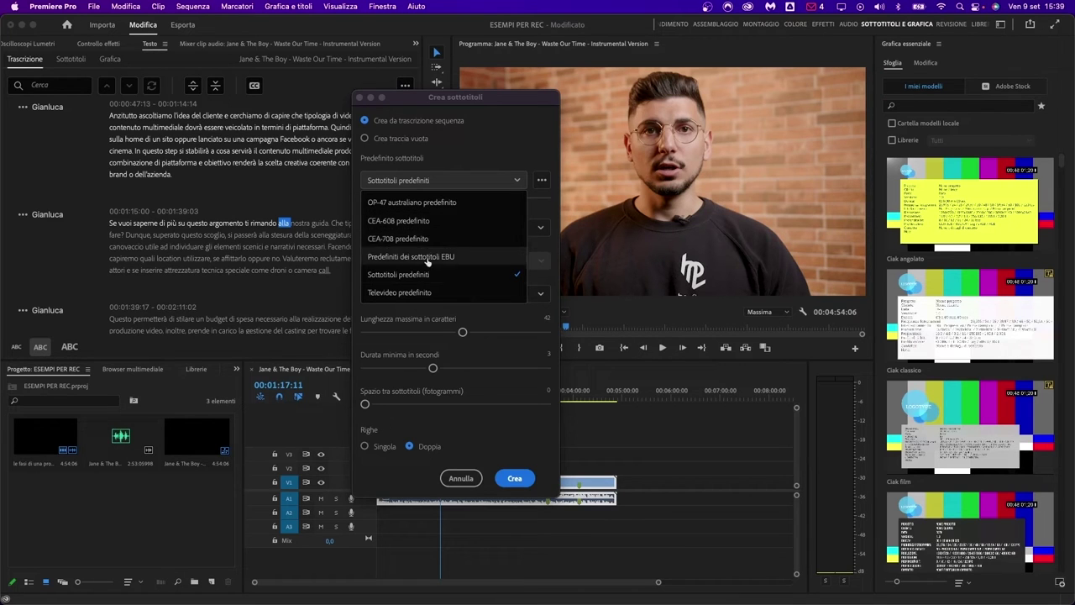
{"action": "left_click", "coordinate": [412, 282]}
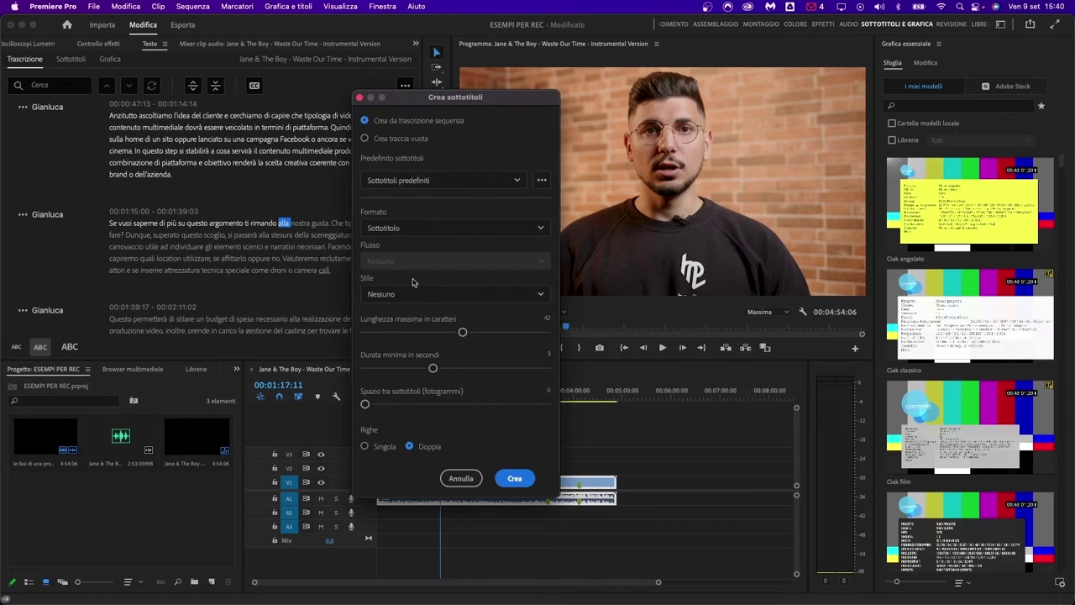
{"action": "left_click", "coordinate": [431, 227]}
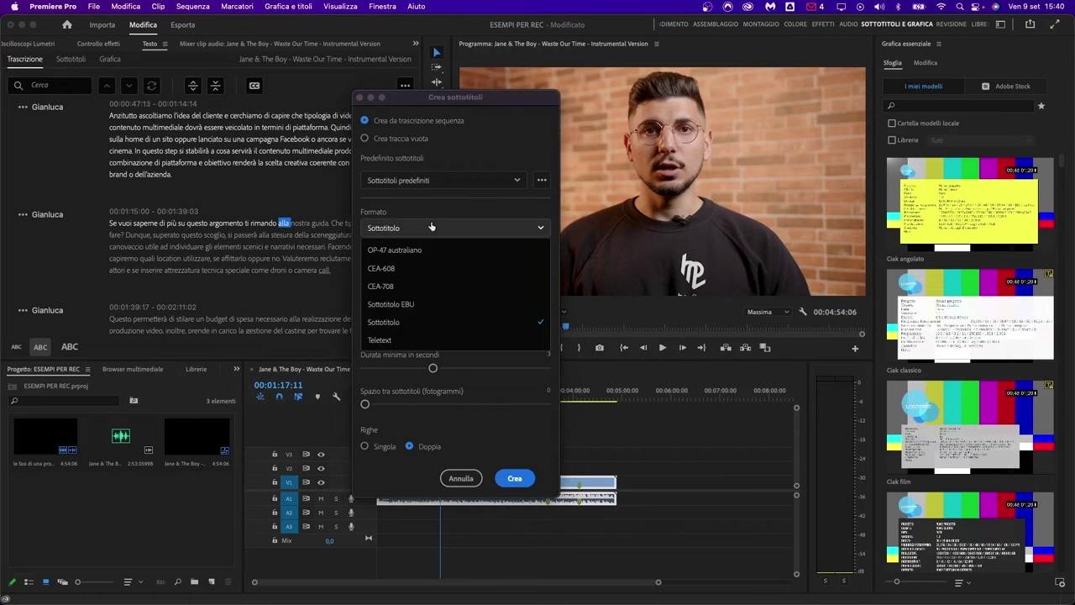
{"action": "left_click", "coordinate": [420, 323]}
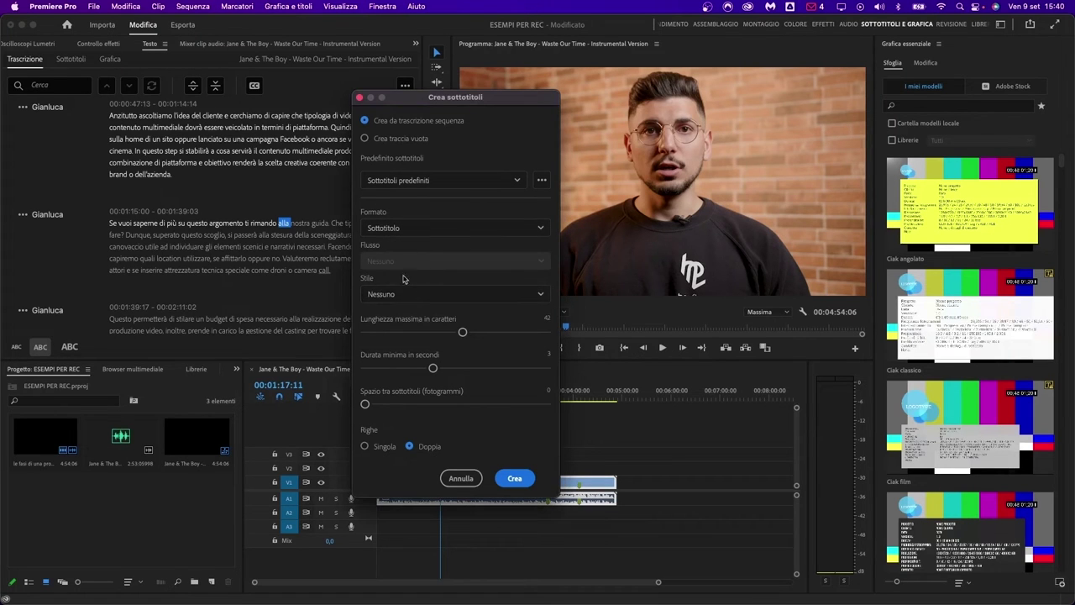
{"action": "left_click", "coordinate": [425, 295]}
{"action": "left_click", "coordinate": [418, 315]}
{"action": "left_click", "coordinate": [409, 446]}
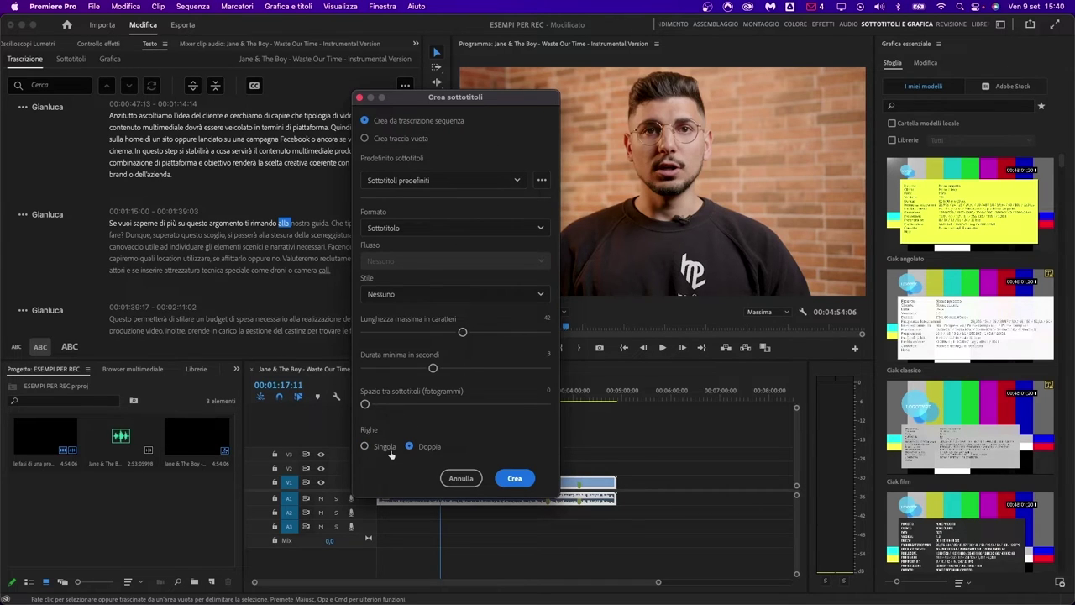
{"action": "left_click", "coordinate": [513, 478]}
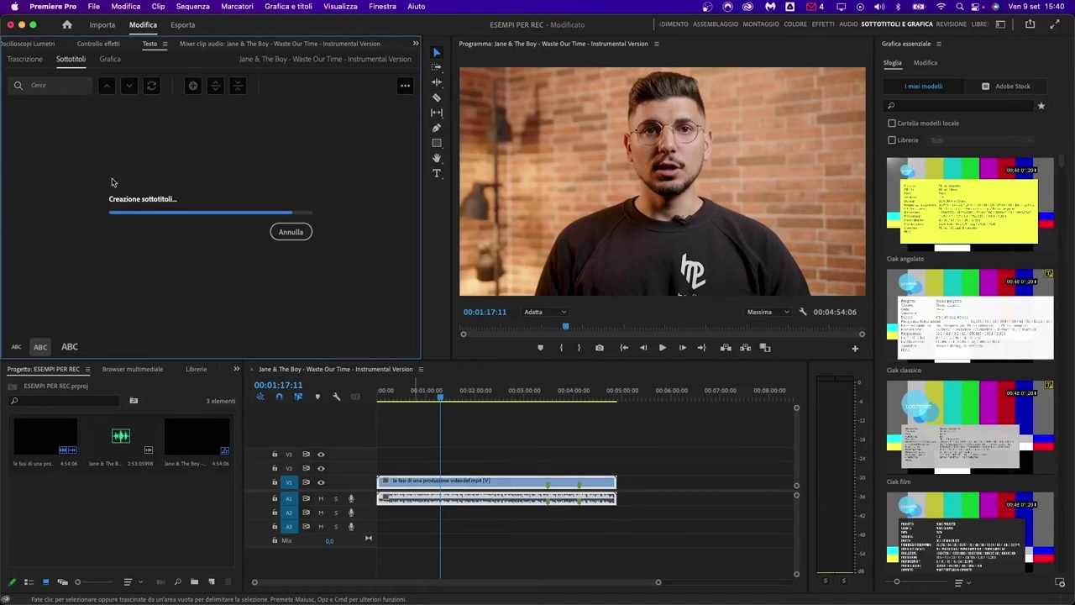
- Zoom the timeline, return the playhead to the start, and play through to review the captions
{"action": "scroll", "coordinate": [501, 446], "scroll_direction": "up", "scroll_amount": 2}
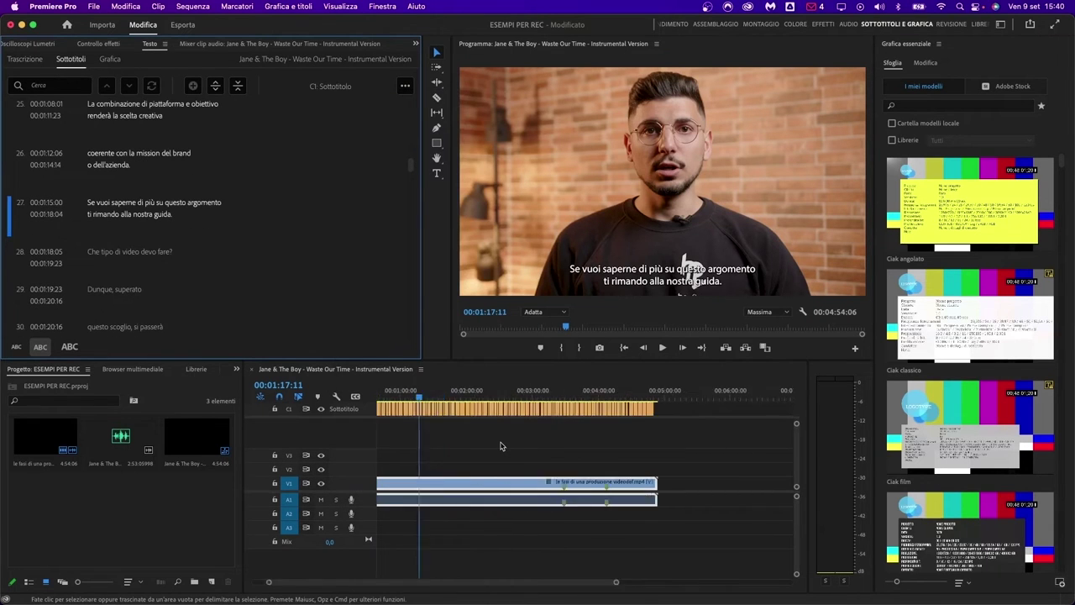
{"action": "scroll", "coordinate": [500, 446], "scroll_direction": "up", "scroll_amount": 3}
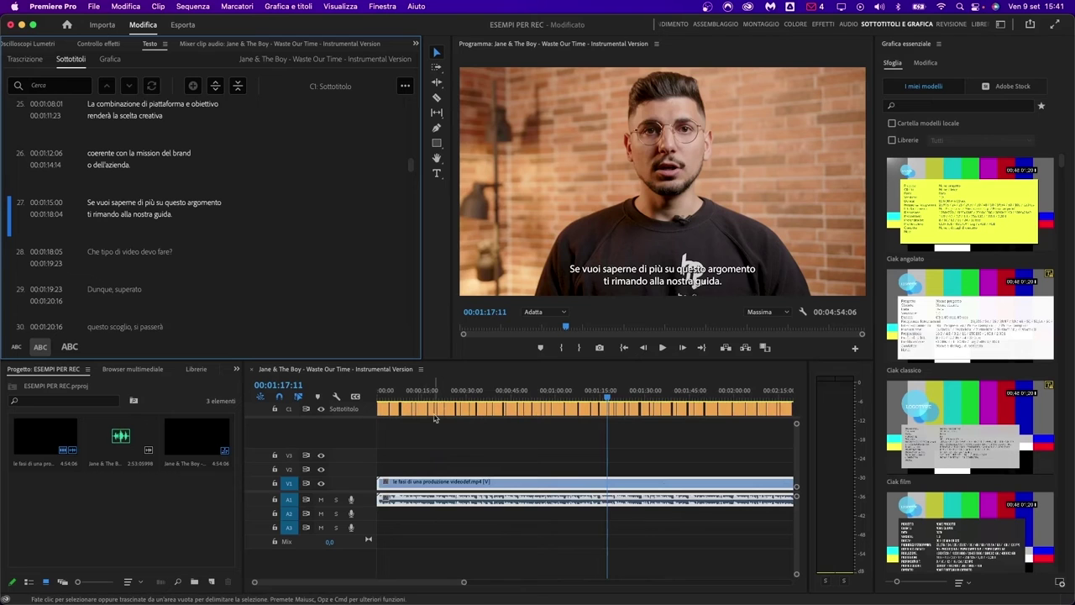
{"action": "left_click_drag", "start_coordinate": [395, 400], "coordinate": [363, 395]}
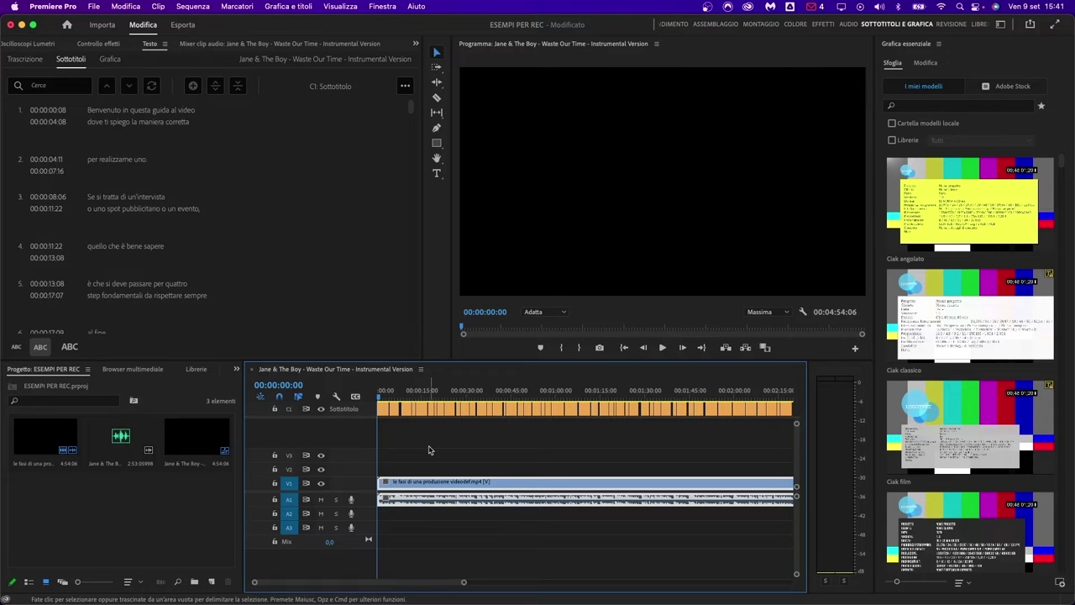
{"action": "key", "text": "space"}
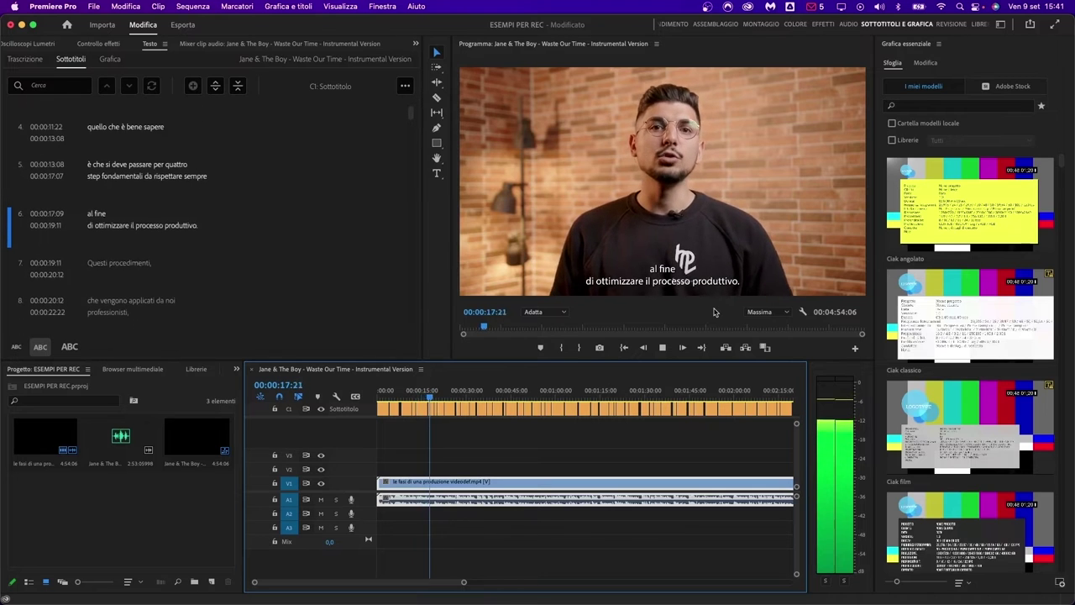
{"action": "key", "text": "space"}
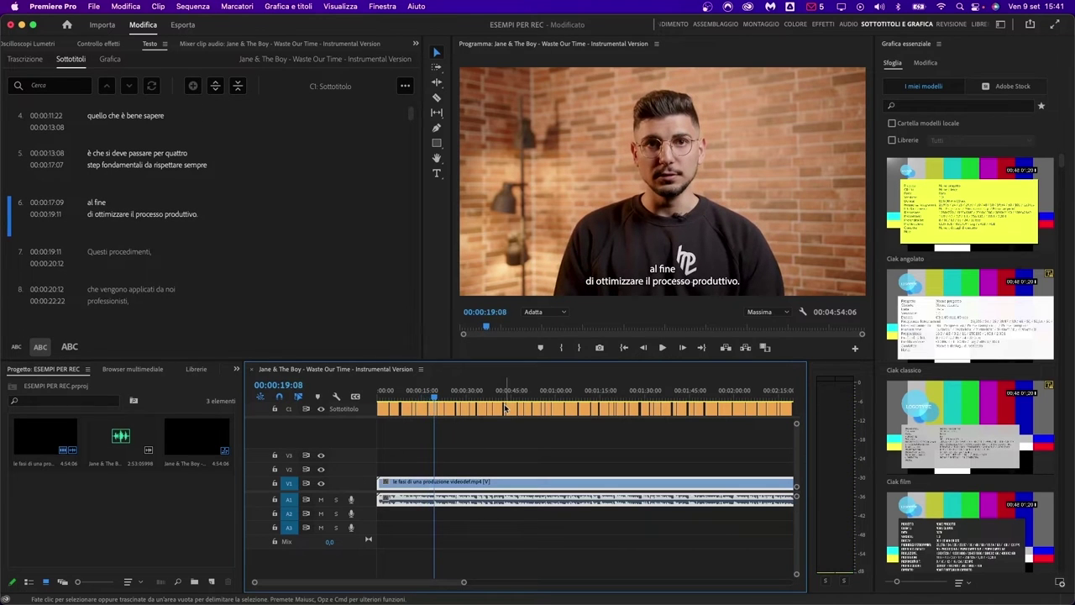
{"action": "scroll", "coordinate": [421, 433], "scroll_direction": "up", "scroll_amount": 1}
{"action": "scroll", "coordinate": [422, 433], "scroll_direction": "up", "scroll_amount": 1}
{"action": "scroll", "coordinate": [424, 434], "scroll_direction": "up", "scroll_amount": 3}
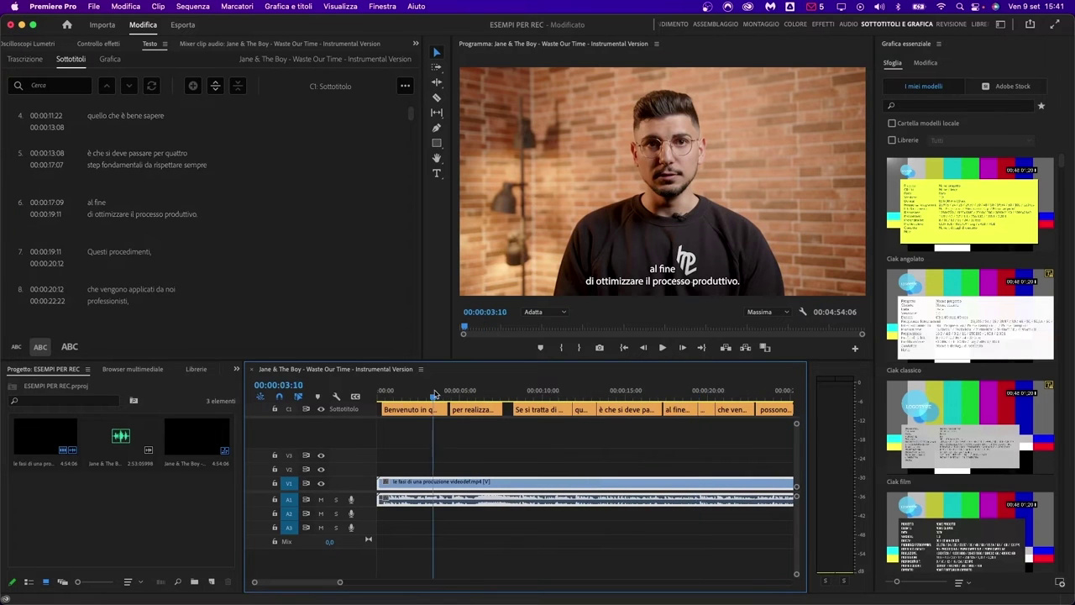
- Extend the first caption and the 'possono essere' caption to meet their neighbours
{"action": "left_click", "coordinate": [438, 393]}
{"action": "left_click_drag", "start_coordinate": [443, 409], "coordinate": [452, 393]}
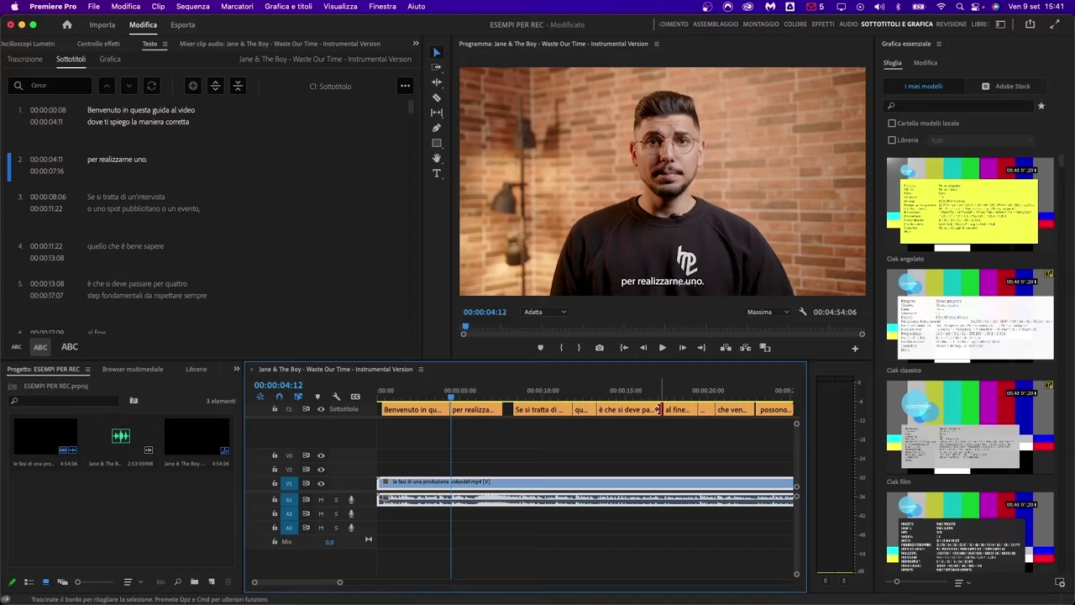
{"action": "scroll", "coordinate": [664, 412], "scroll_direction": "right", "scroll_amount": 3}
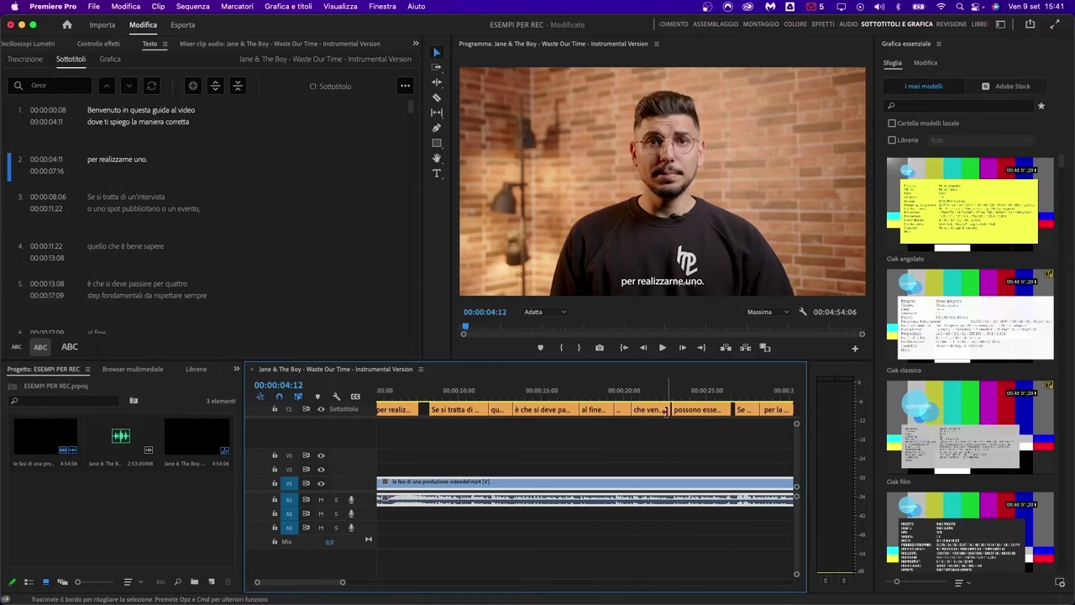
{"action": "scroll", "coordinate": [670, 416], "scroll_direction": "right", "scroll_amount": 3}
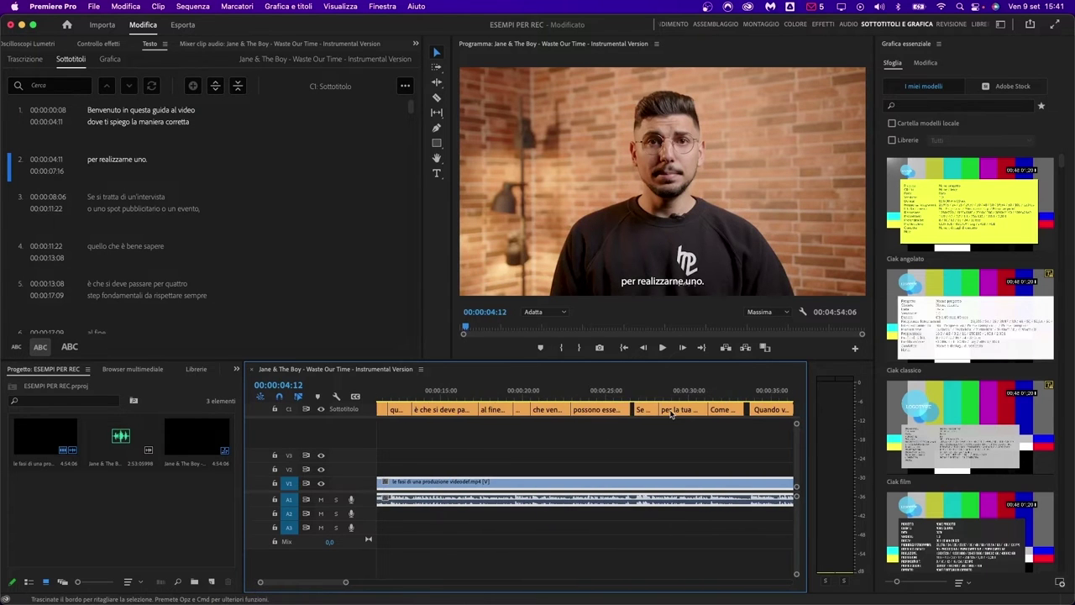
{"action": "left_click", "coordinate": [624, 410]}
{"action": "left_click_drag", "start_coordinate": [622, 409], "coordinate": [627, 407]}
- Close the remaining caption gaps, including the 'è la fase' caption, then return to the first subtitle
{"action": "scroll", "coordinate": [657, 420], "scroll_direction": "right", "scroll_amount": 3}
{"action": "left_click_drag", "start_coordinate": [639, 410], "coordinate": [647, 409]}
{"action": "scroll", "coordinate": [691, 436], "scroll_direction": "right", "scroll_amount": 5}
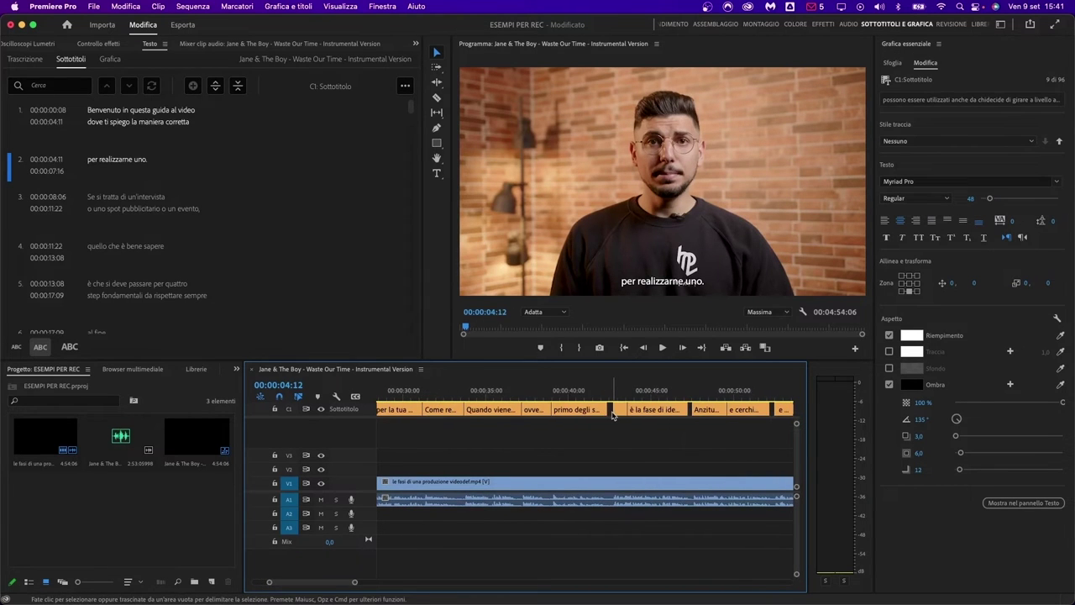
{"action": "left_click_drag", "start_coordinate": [617, 410], "coordinate": [607, 410]}
{"action": "left_click_drag", "start_coordinate": [683, 409], "coordinate": [688, 409]}
{"action": "scroll", "coordinate": [676, 412], "scroll_direction": "right", "scroll_amount": 3}
{"action": "scroll", "coordinate": [714, 447], "scroll_direction": "right", "scroll_amount": 5}
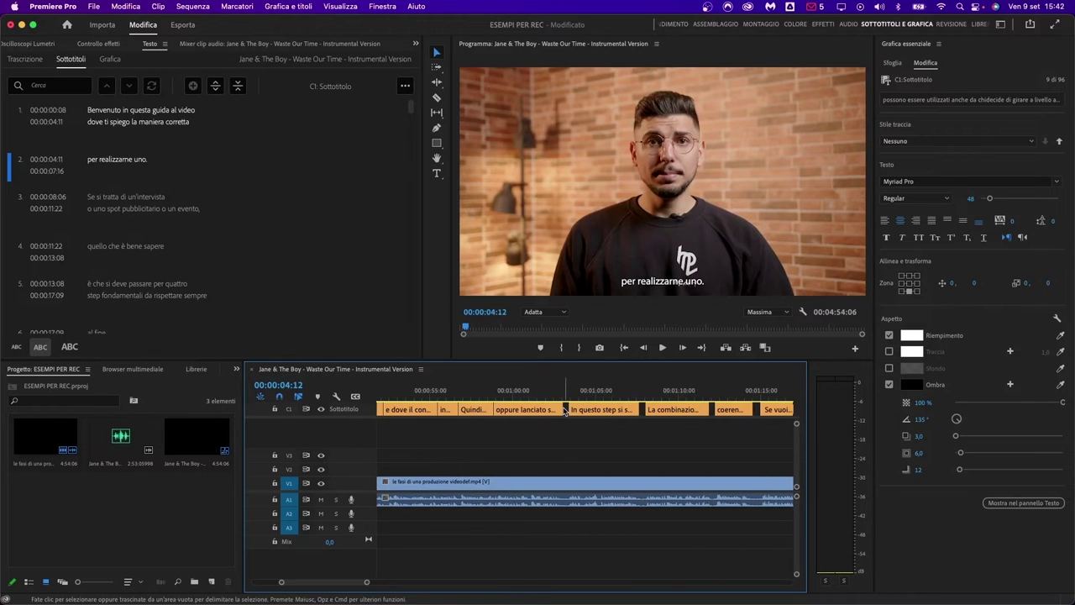
{"action": "left_click_drag", "start_coordinate": [567, 409], "coordinate": [572, 409]}
{"action": "scroll", "coordinate": [632, 435], "scroll_direction": "down", "scroll_amount": 3}
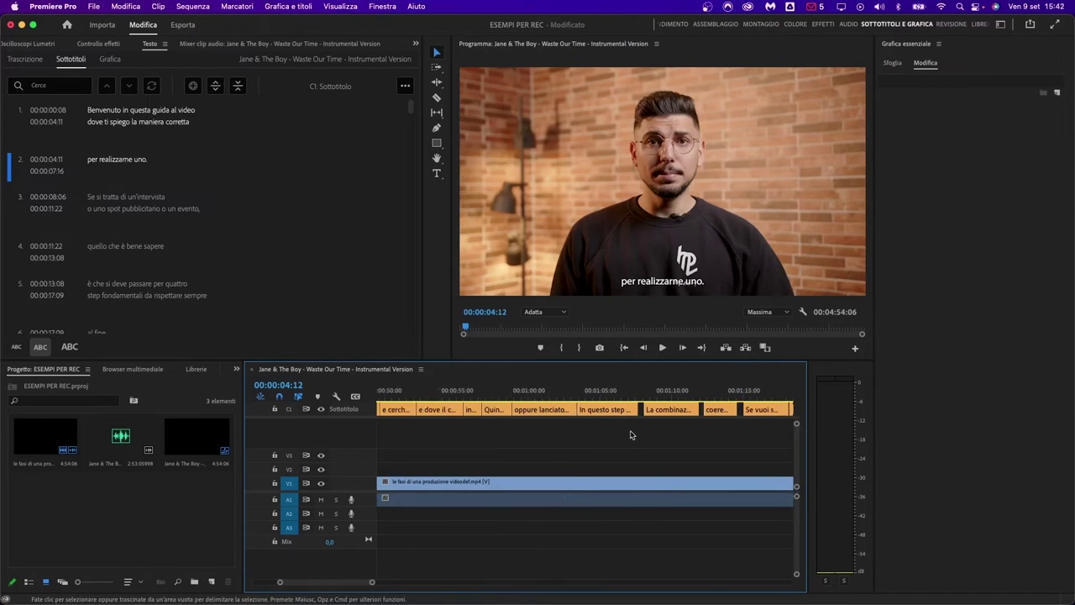
{"action": "scroll", "coordinate": [507, 472], "scroll_direction": "left", "scroll_amount": 10}
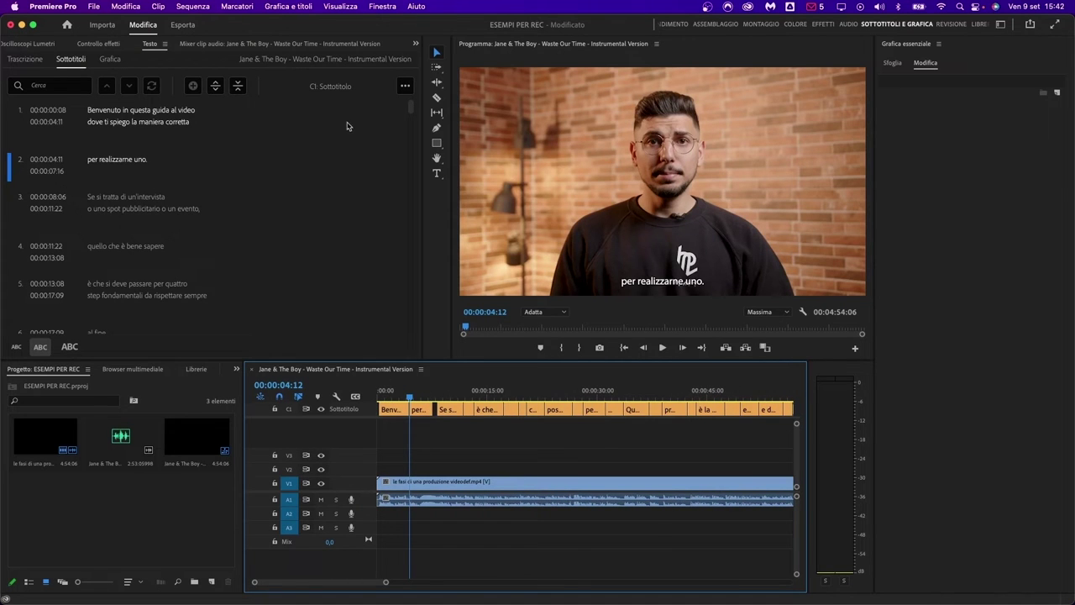
{"action": "left_click", "coordinate": [149, 114]}
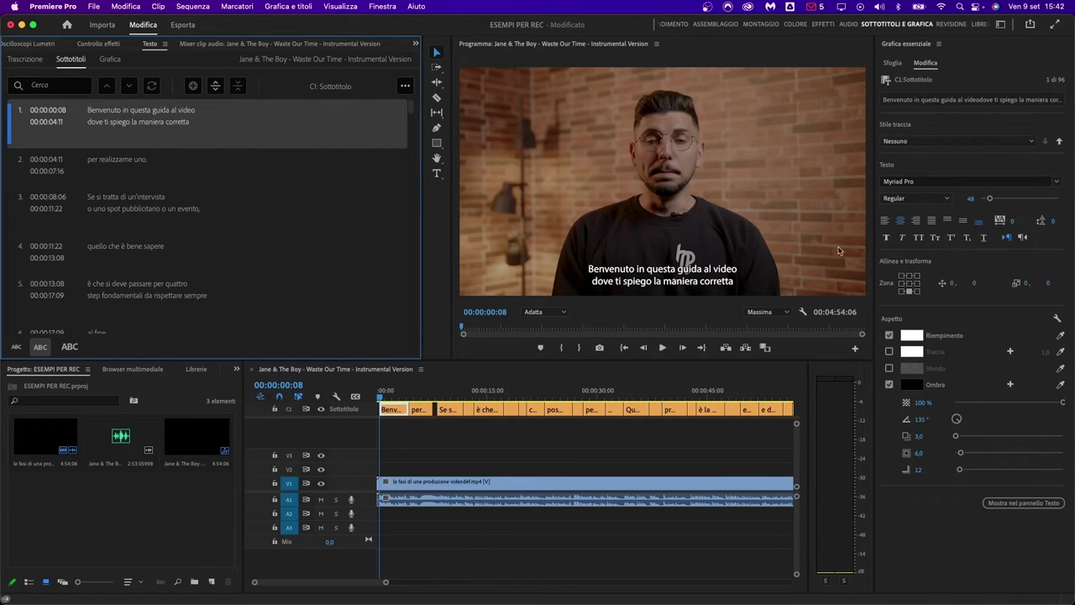
- Test left alignment, keep the caption centred in Myriad Pro, and select caption 1
{"action": "left_click", "coordinate": [884, 222]}
{"action": "left_click", "coordinate": [898, 221]}
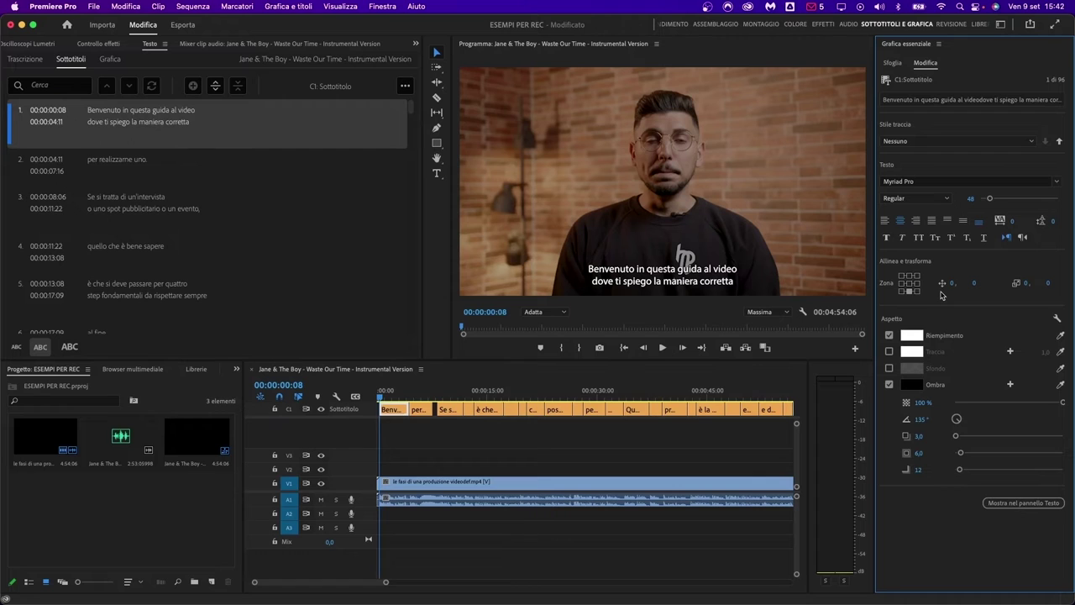
{"action": "left_click", "coordinate": [969, 181]}
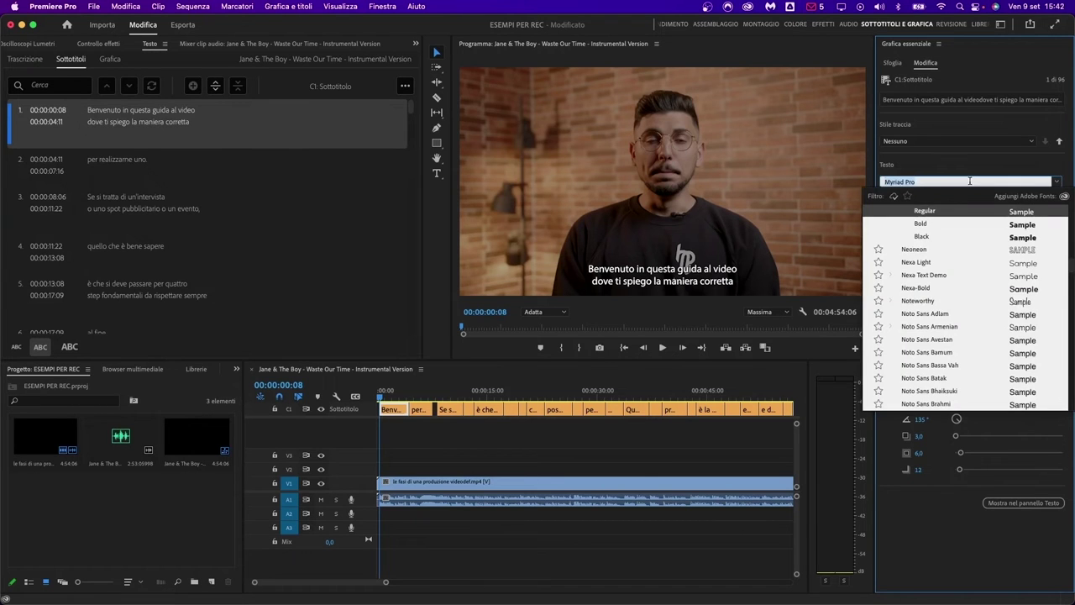
{"action": "left_click", "coordinate": [953, 171]}
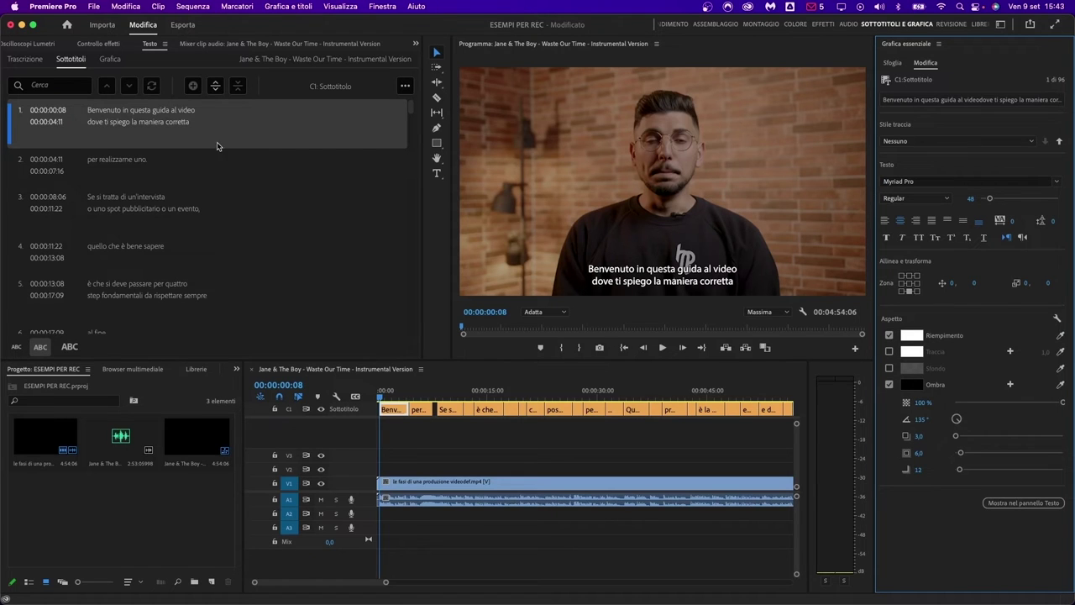
{"action": "left_click", "coordinate": [175, 129]}
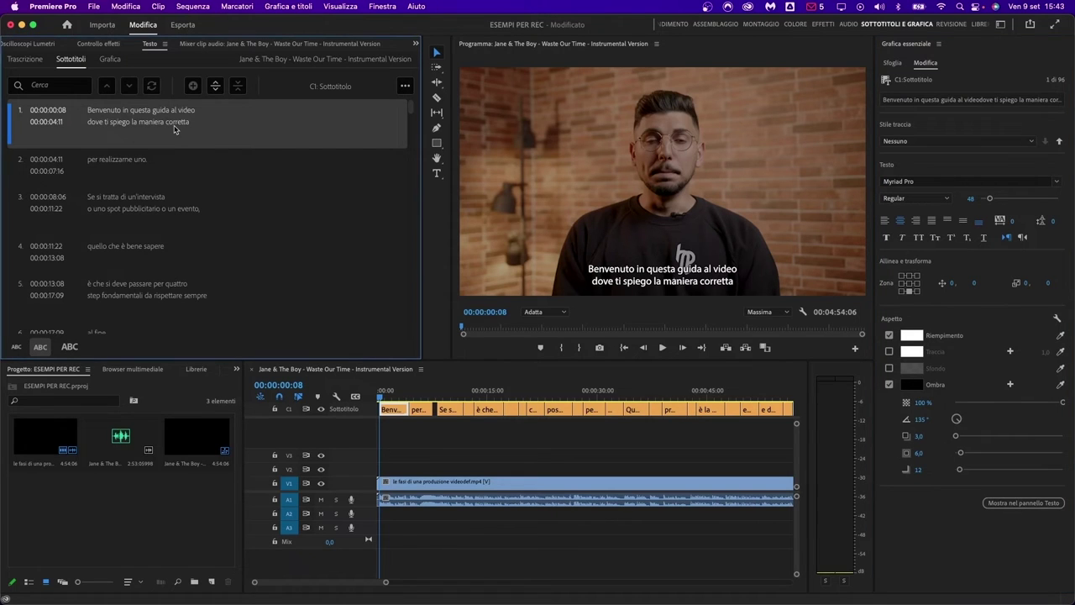
- Select all captions and set their font size to 48
{"action": "key", "text": "super+a"}
{"action": "scroll", "coordinate": [172, 185], "scroll_direction": "down", "scroll_amount": 20}
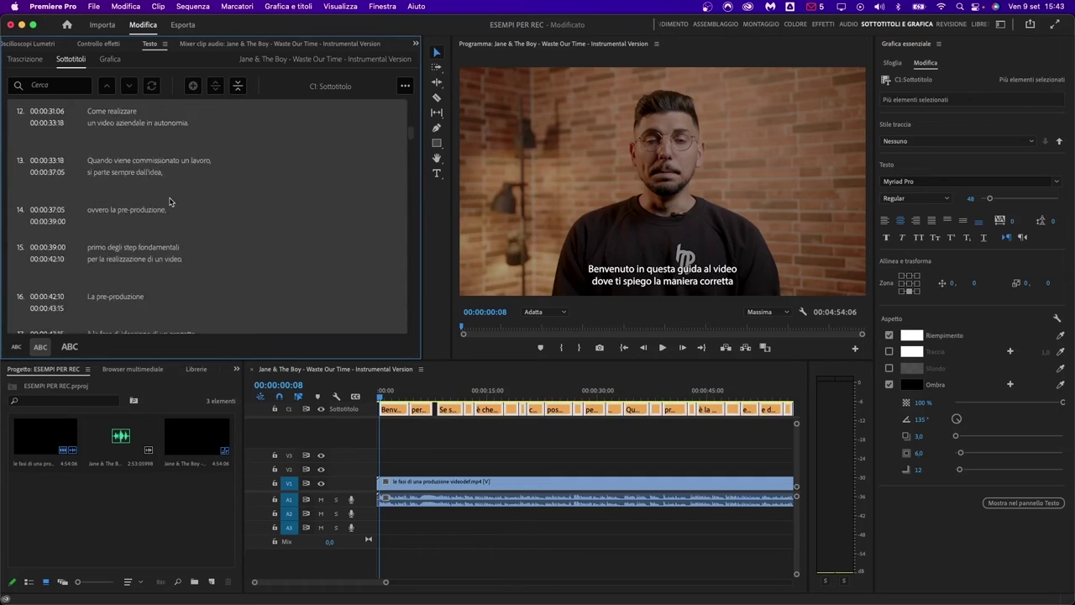
{"action": "scroll", "coordinate": [170, 203], "scroll_direction": "up", "scroll_amount": 20}
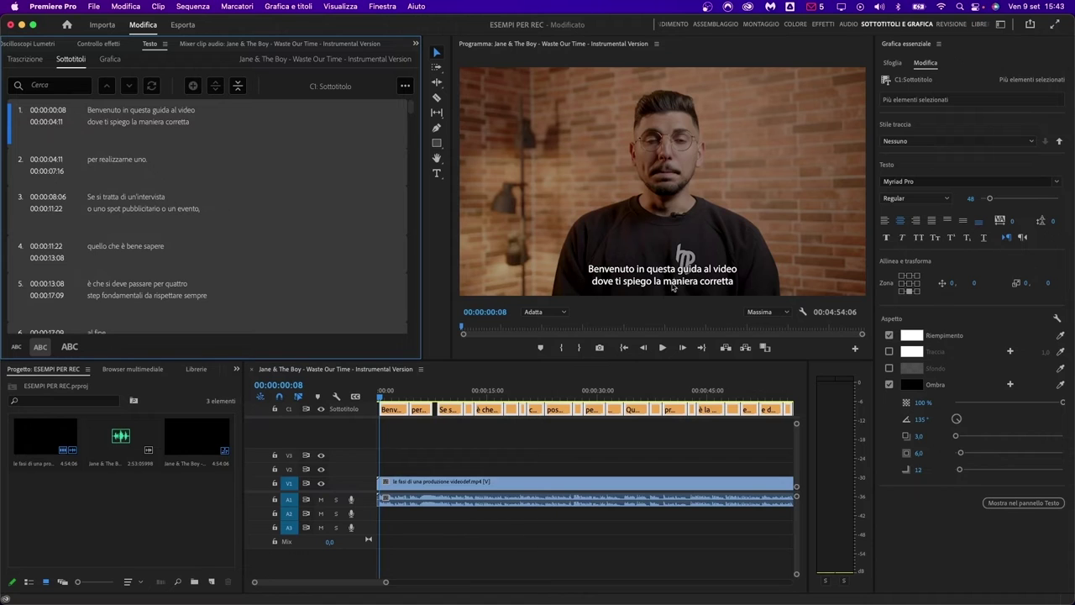
{"action": "left_click_drag", "start_coordinate": [992, 200], "coordinate": [1018, 203]}
{"action": "left_click", "coordinate": [992, 200]}
{"action": "left_click", "coordinate": [967, 198]}
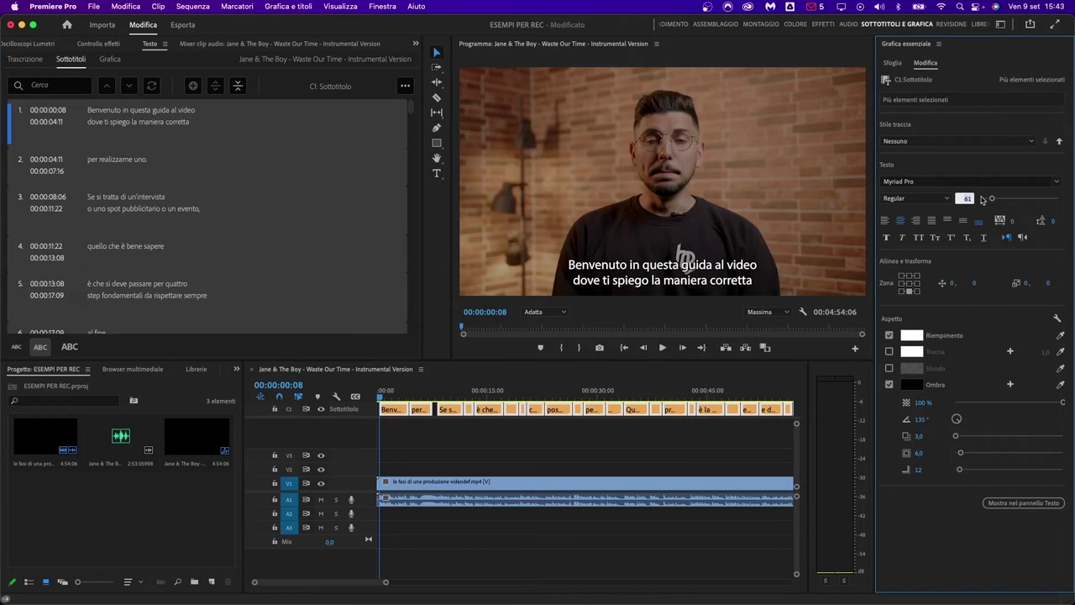
{"action": "type", "text": "48"}
{"action": "key", "text": "Return"}
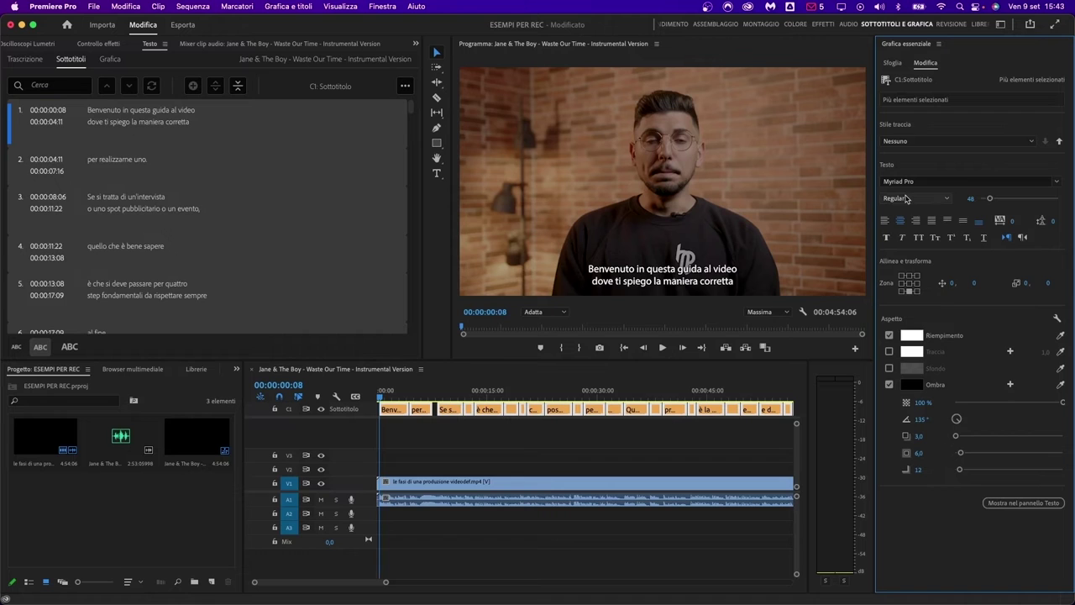
- Try Nexa-Bold and Andale Mono, then apply Noto Sans Cuneiform to all captions
{"action": "left_click", "coordinate": [926, 182]}
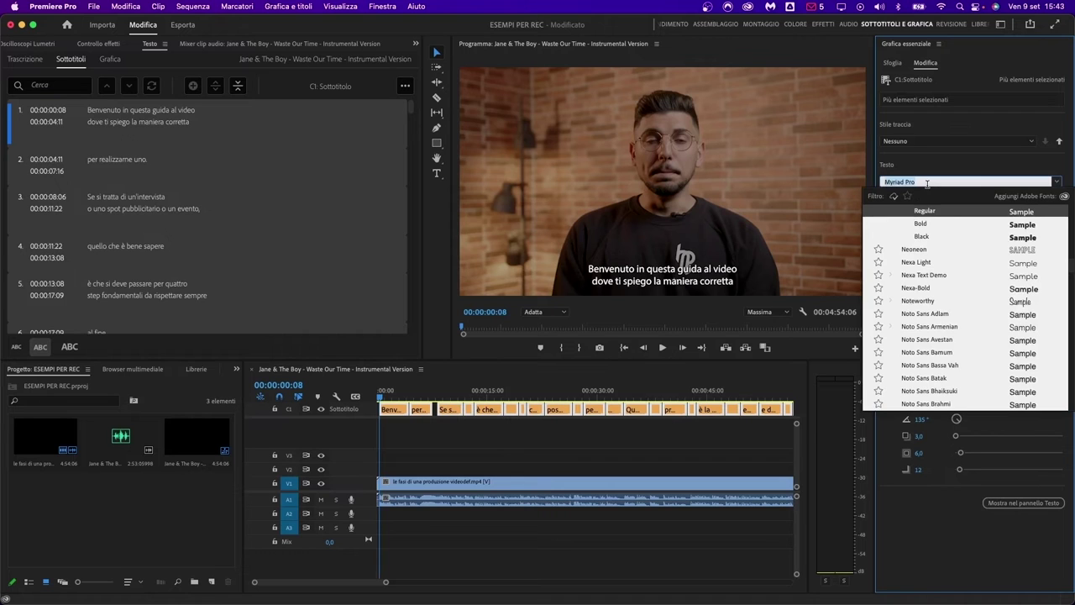
{"action": "left_click", "coordinate": [915, 287]}
{"action": "left_click", "coordinate": [939, 181]}
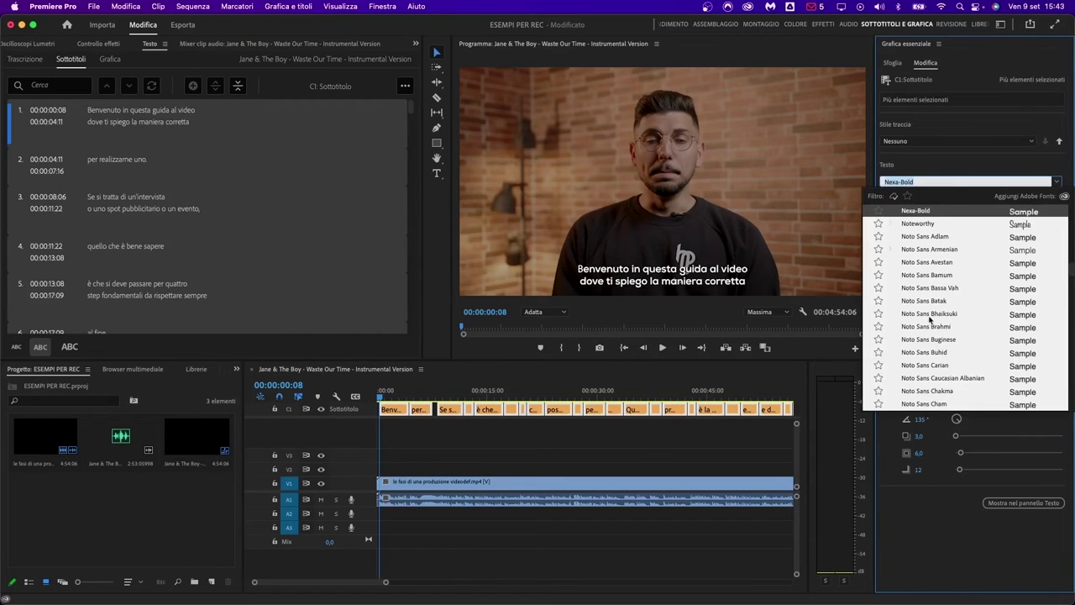
{"action": "scroll", "coordinate": [930, 319], "scroll_direction": "down", "scroll_amount": 5}
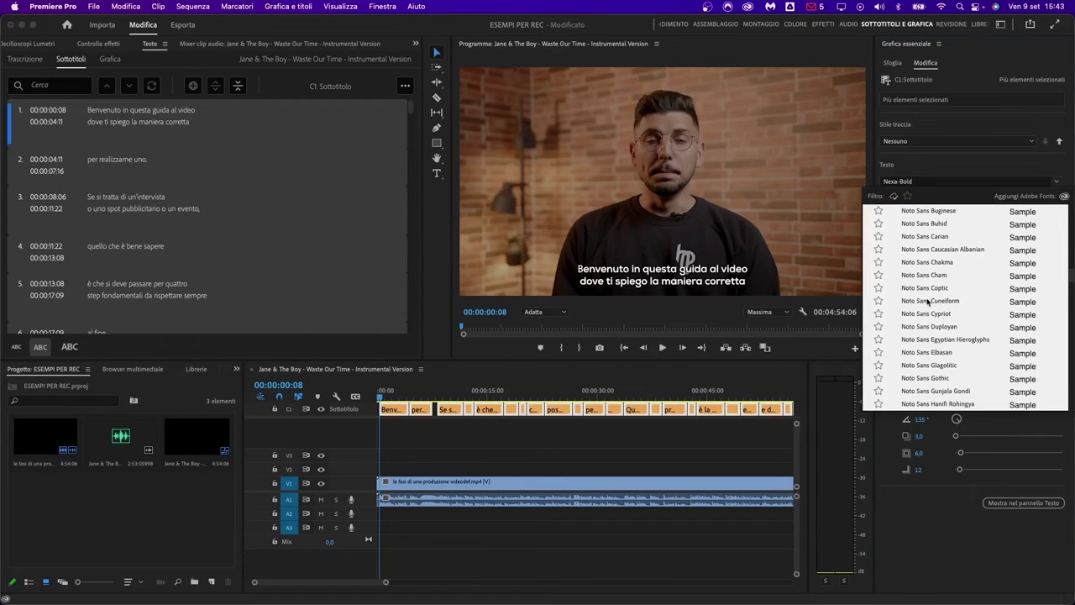
{"action": "left_click", "coordinate": [929, 301]}
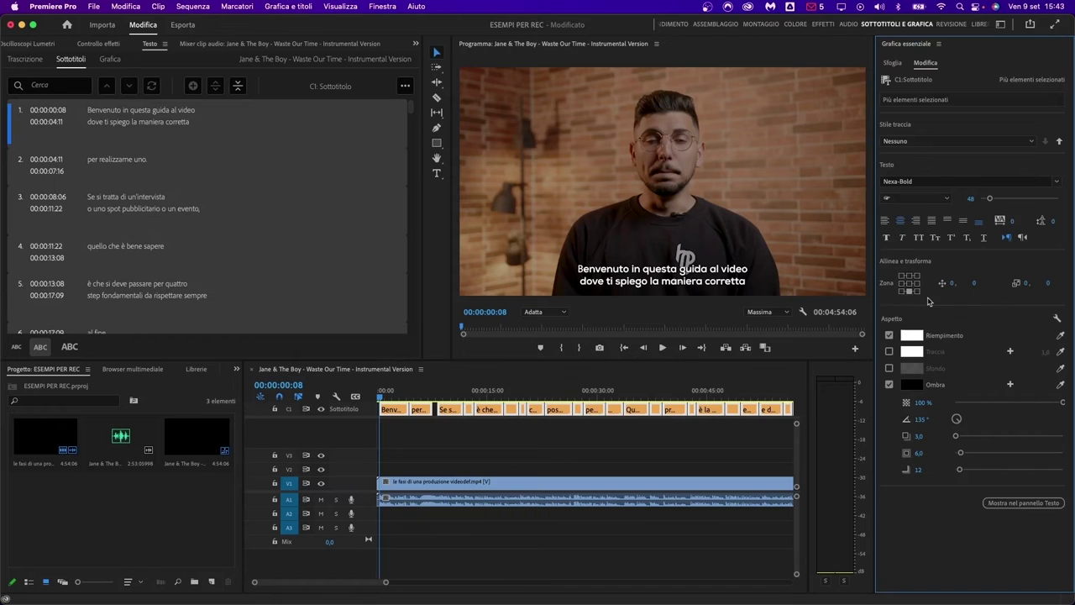
{"action": "left_click", "coordinate": [926, 183]}
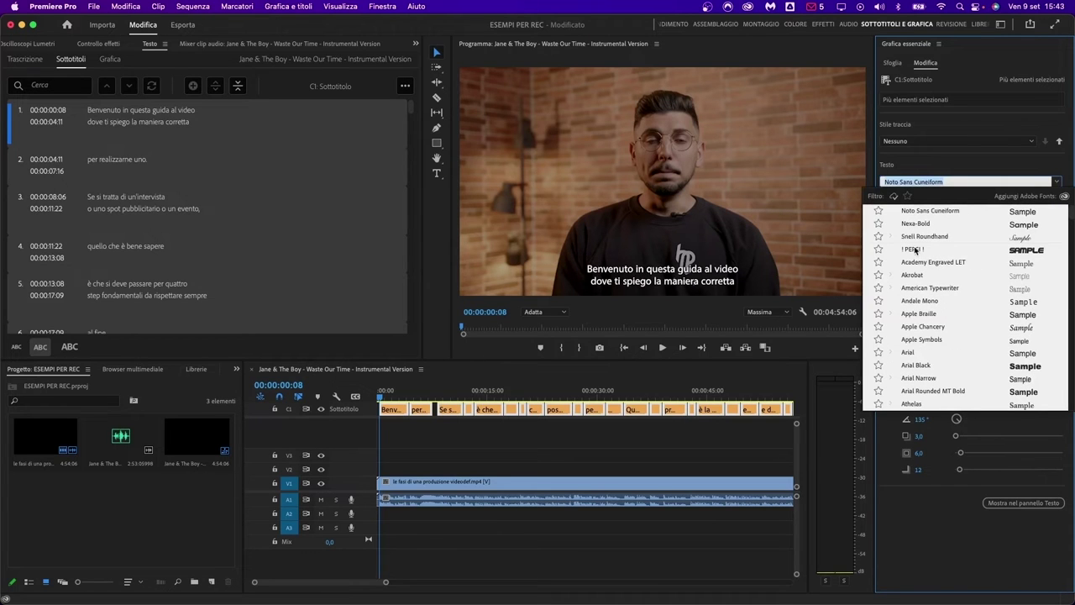
{"action": "left_click", "coordinate": [921, 300]}
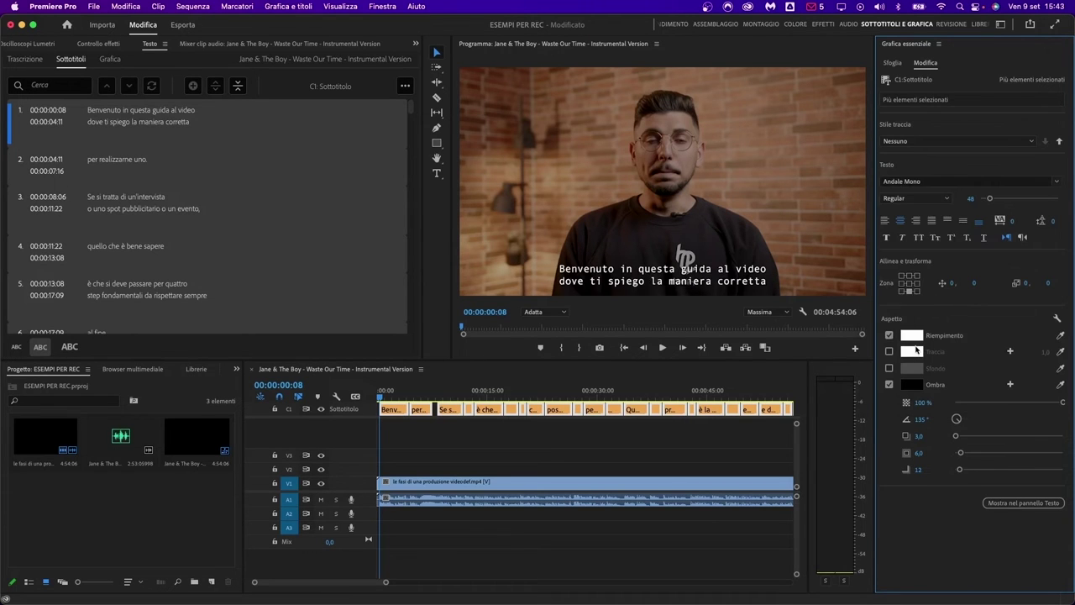
{"action": "left_click", "coordinate": [935, 182]}
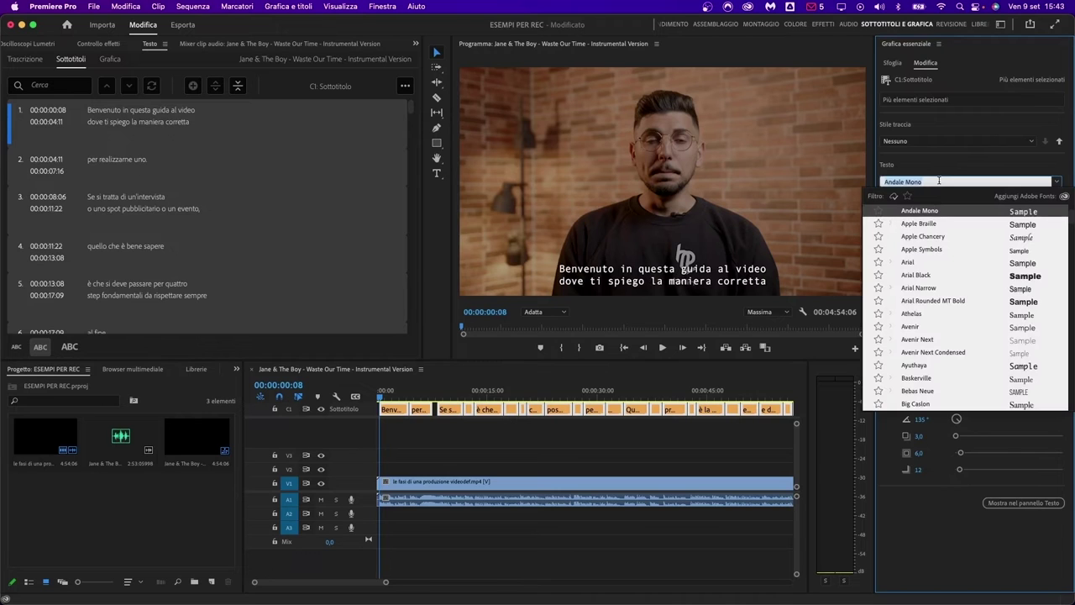
{"action": "scroll", "coordinate": [929, 262], "scroll_direction": "up", "scroll_amount": 3}
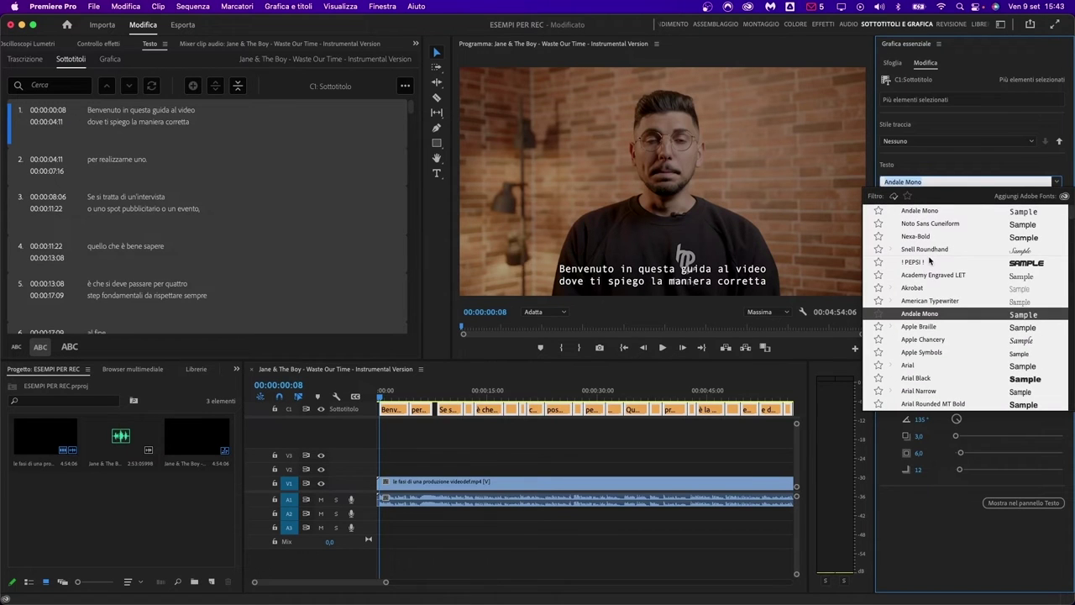
{"action": "left_click", "coordinate": [941, 159]}
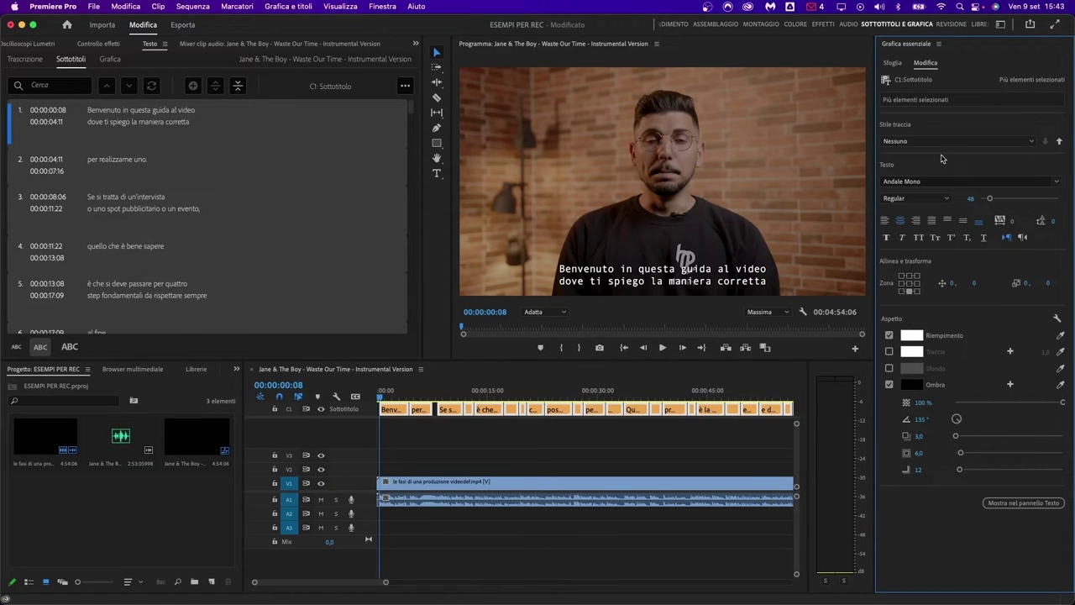
{"action": "left_click", "coordinate": [184, 151]}
{"action": "left_click", "coordinate": [141, 120]}
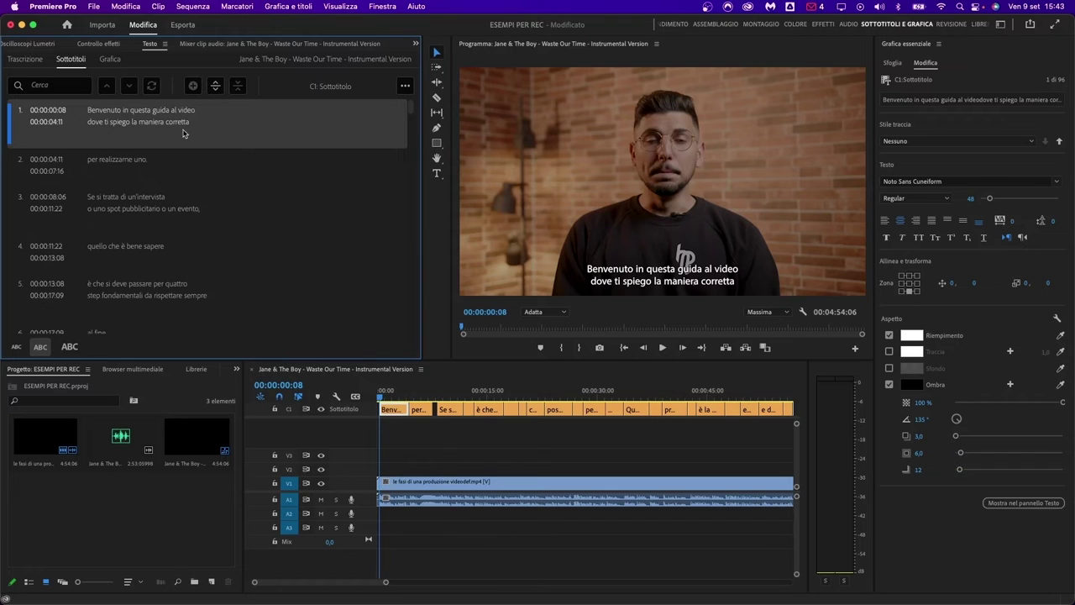
- Split the first caption and delete the duplicate 'Benvenuto' line from the new second caption
{"action": "left_click", "coordinate": [216, 87]}
{"action": "scroll", "coordinate": [395, 420], "scroll_direction": "up", "scroll_amount": 4}
{"action": "left_click", "coordinate": [410, 393]}
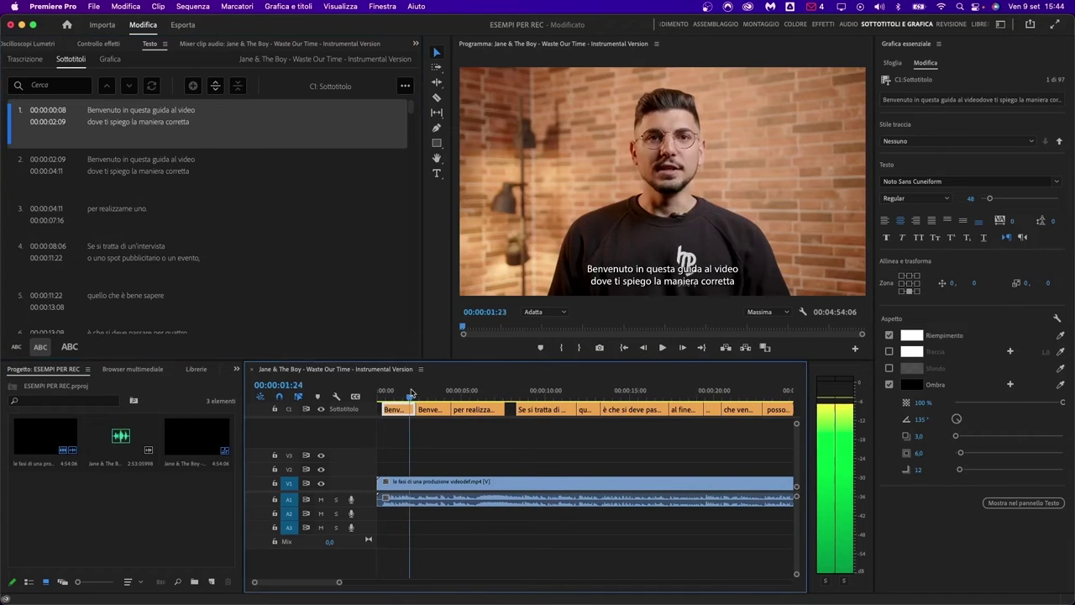
{"action": "left_click", "coordinate": [118, 172]}
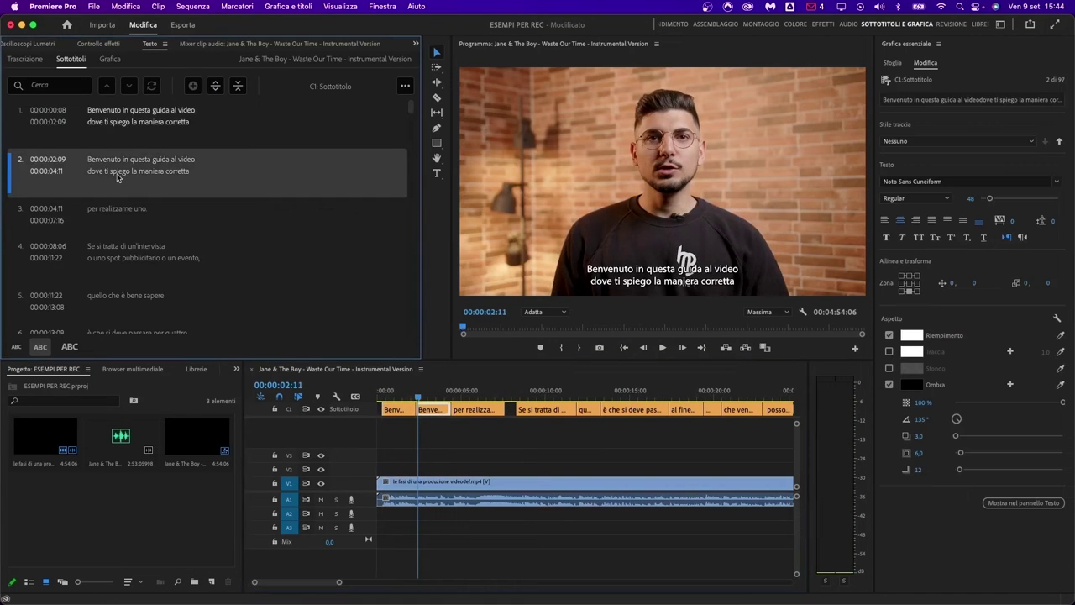
{"action": "double_click", "coordinate": [118, 172]}
{"action": "left_click", "coordinate": [216, 176]}
{"action": "key", "text": "super+a"}
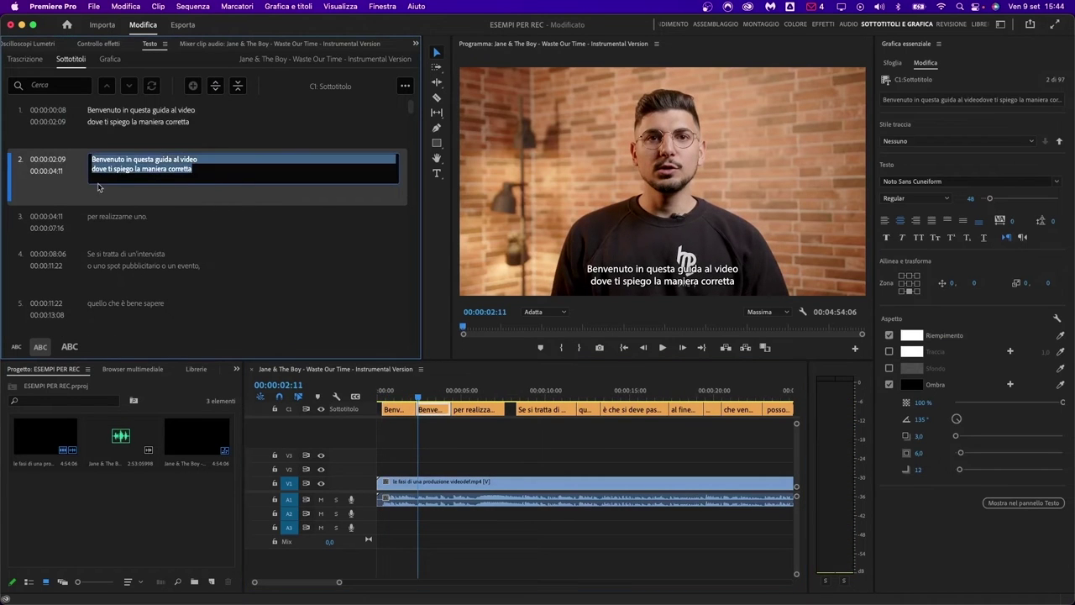
{"action": "left_click", "coordinate": [187, 173]}
{"action": "left_click_drag", "start_coordinate": [206, 159], "coordinate": [50, 162]}
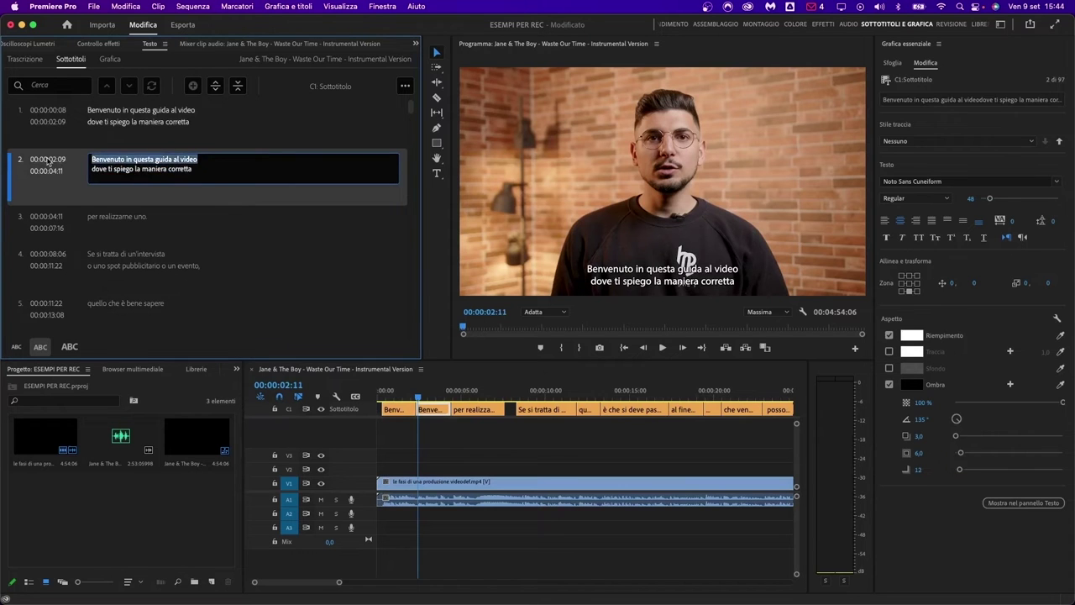
{"action": "key", "text": "BackSpace"}
- Delete the 'dove ti spiego' line from caption 1 and play back to check the split
{"action": "double_click", "coordinate": [122, 126]}
{"action": "left_click", "coordinate": [198, 121]}
{"action": "left_click_drag", "start_coordinate": [208, 119], "coordinate": [48, 119]}
{"action": "key", "text": "BackSpace"}
{"action": "left_click", "coordinate": [389, 391]}
{"action": "key", "text": "space"}
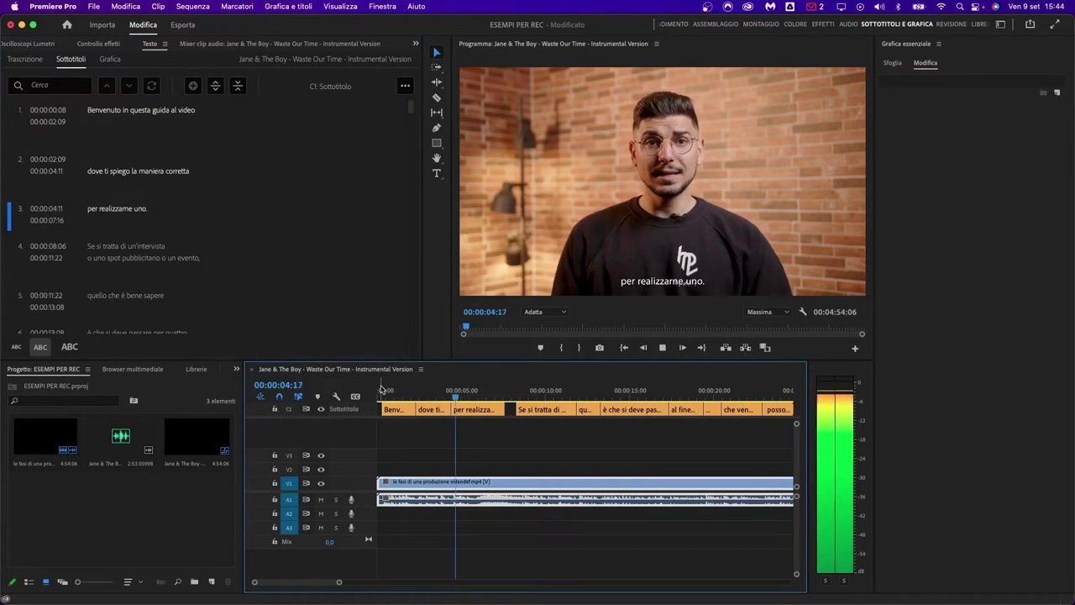
{"action": "key", "text": "space"}
- Select captions 1 and 2, merge them into one caption, and fit the sequence in view
{"action": "left_click_drag", "start_coordinate": [338, 582], "coordinate": [637, 572]}
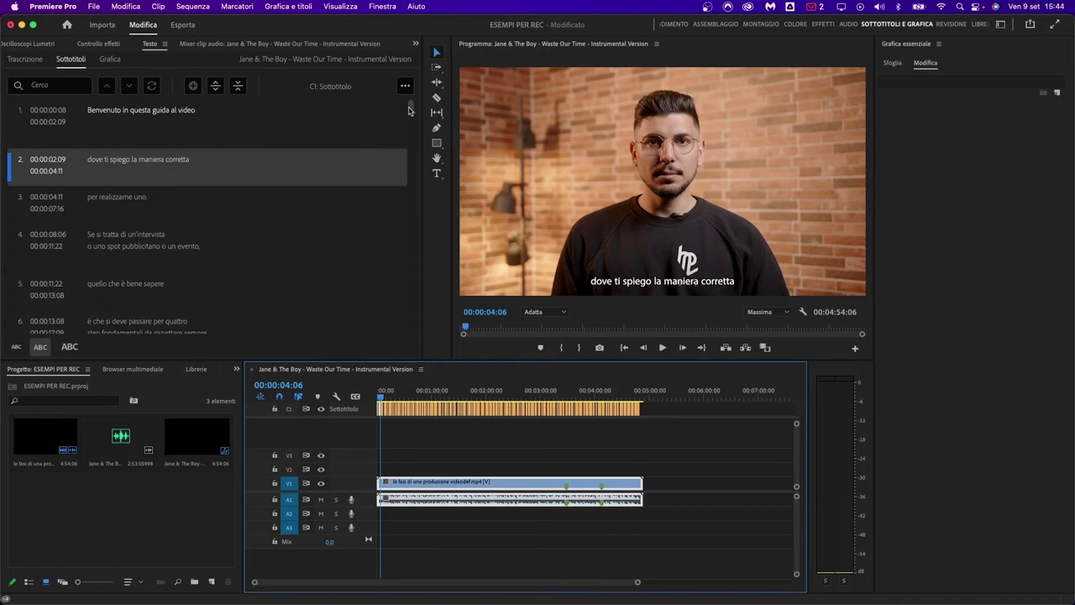
{"action": "left_click_drag", "start_coordinate": [409, 110], "coordinate": [410, 178]}
{"action": "left_click", "coordinate": [153, 138]}
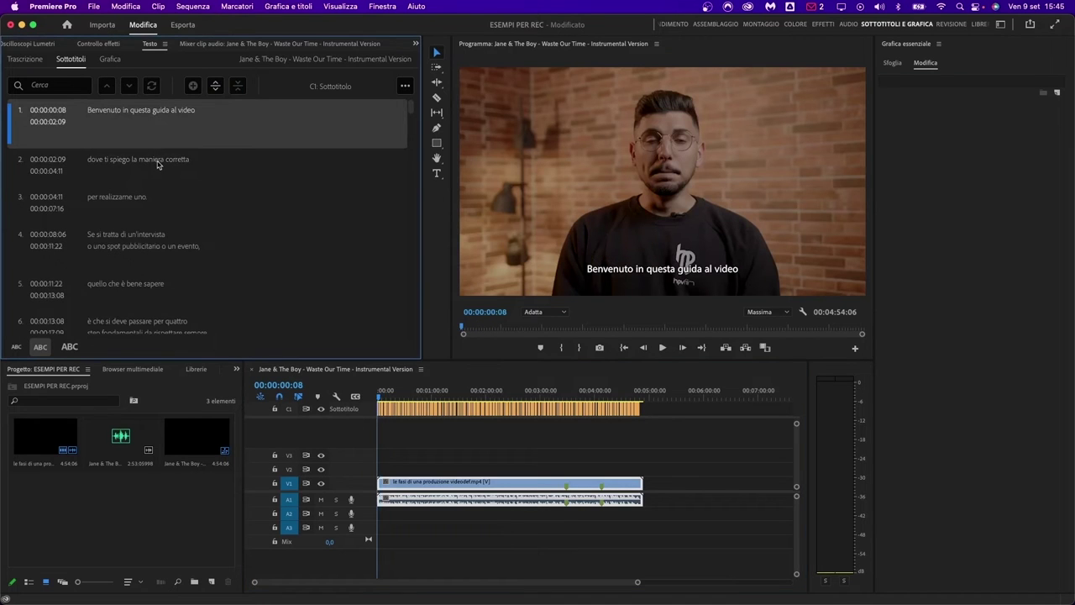
{"action": "left_click", "coordinate": [237, 86]}
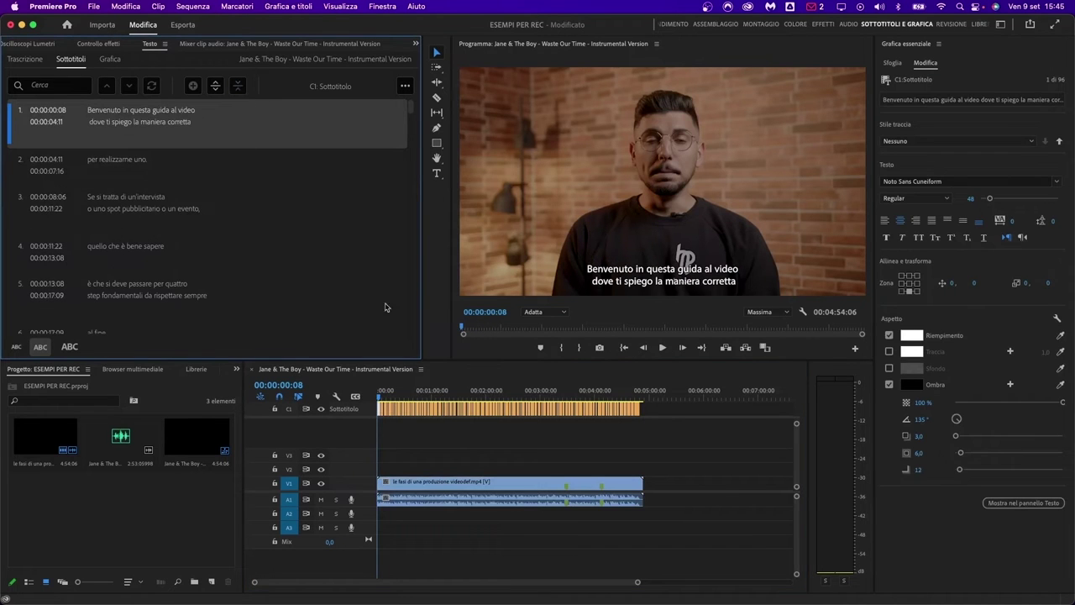
{"action": "key", "text": "backslash"}
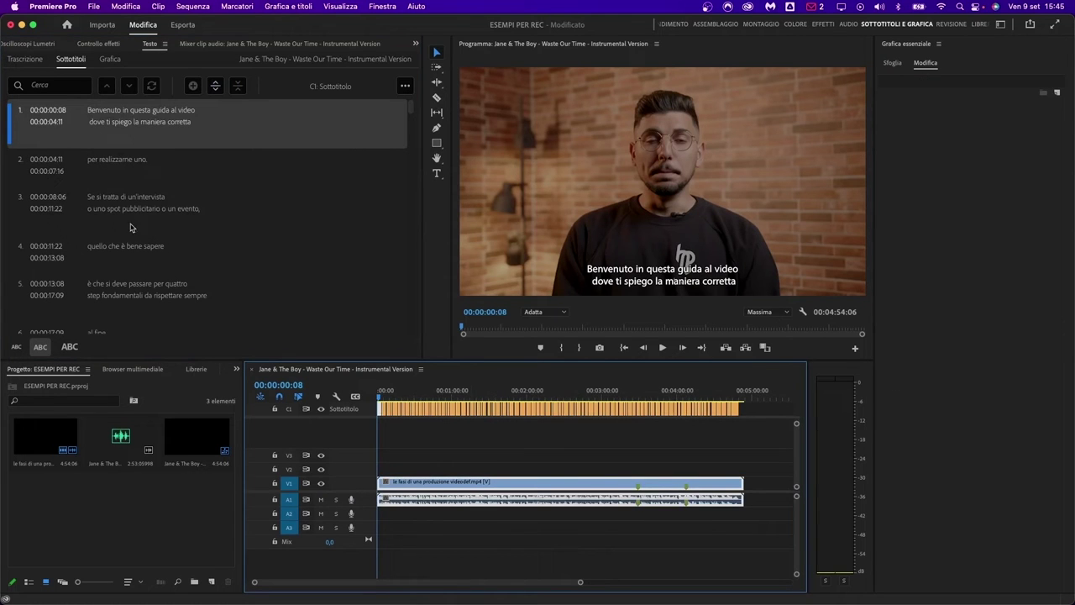
- Search the captions for 'v' and scroll through the matches
{"action": "left_click", "coordinate": [62, 84]}
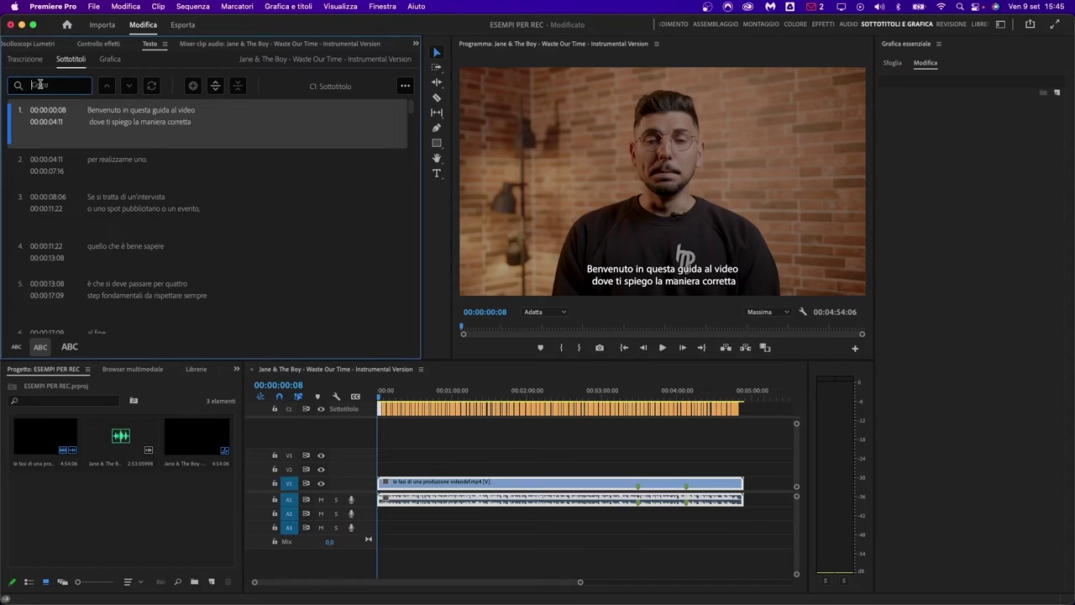
{"action": "type", "text": "video"}
{"action": "scroll", "coordinate": [200, 283], "scroll_direction": "down", "scroll_amount": 10}
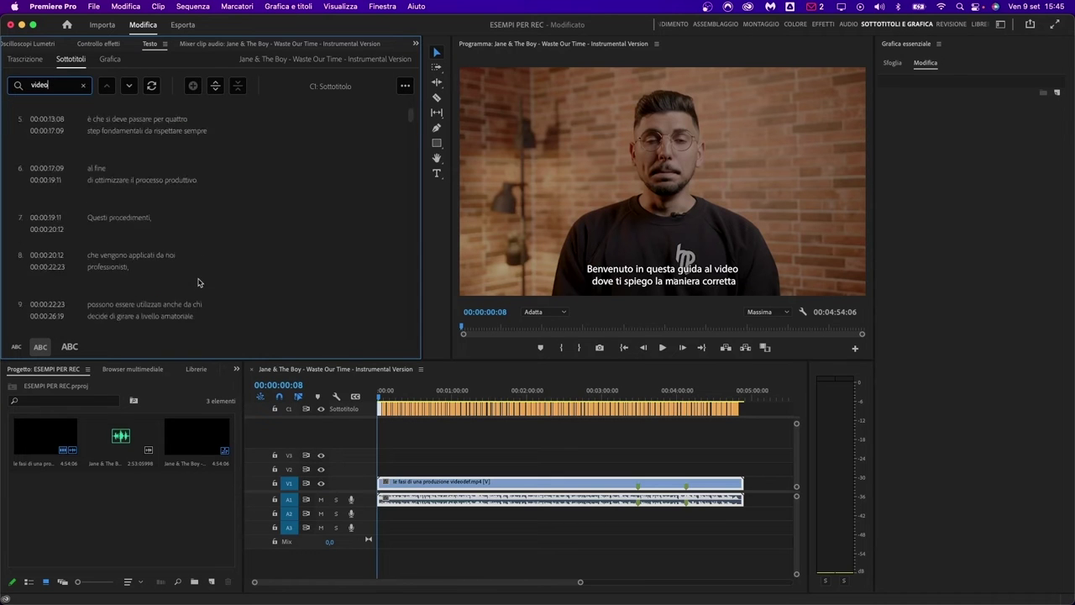
{"action": "scroll", "coordinate": [200, 282], "scroll_direction": "down", "scroll_amount": 15}
{"action": "scroll", "coordinate": [200, 283], "scroll_direction": "down", "scroll_amount": 4}
{"action": "scroll", "coordinate": [200, 282], "scroll_direction": "down", "scroll_amount": 8}
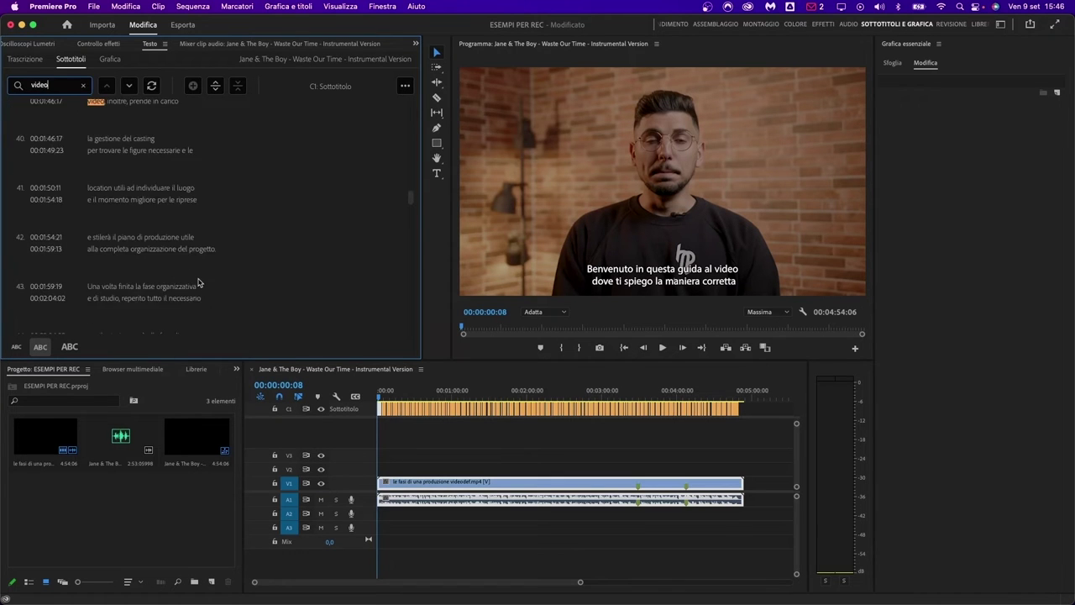
{"action": "scroll", "coordinate": [200, 283], "scroll_direction": "down", "scroll_amount": 5}
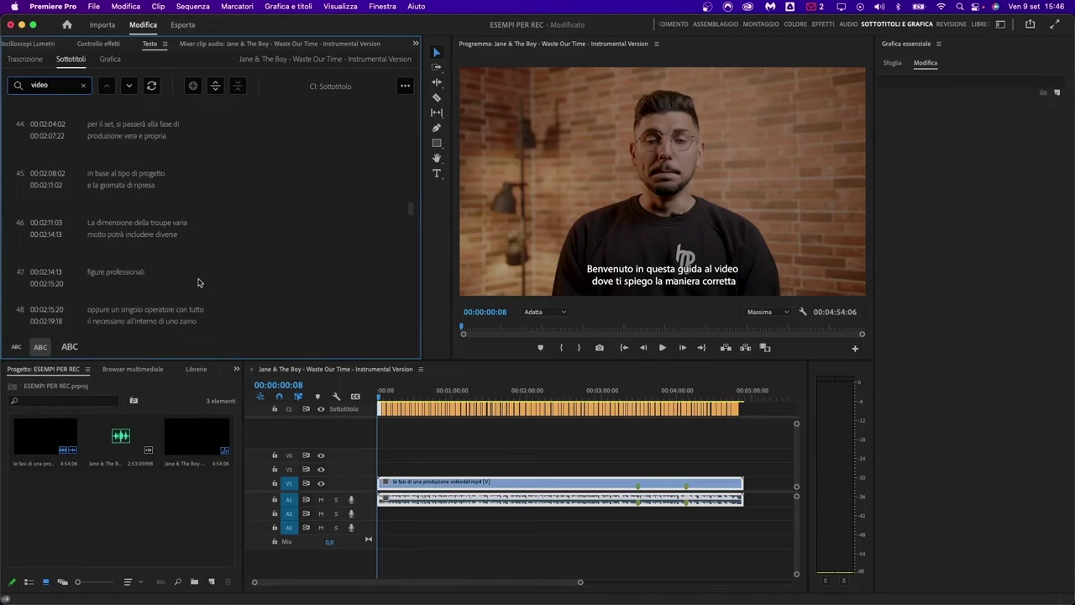
{"action": "scroll", "coordinate": [200, 282], "scroll_direction": "down", "scroll_amount": 4}
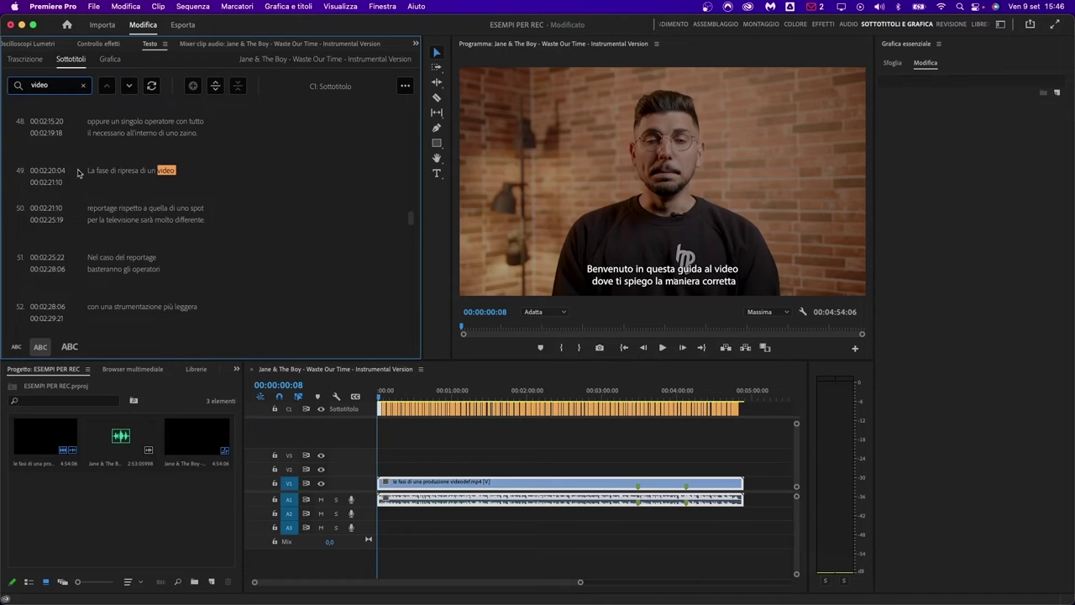
- Change the search term to 'operatori', find its match in caption 51, and show the replace field
{"action": "double_click", "coordinate": [32, 85]}
{"action": "type", "text": "operatori"}
{"action": "key", "text": "BackSpace"}
{"action": "key", "text": "Return"}
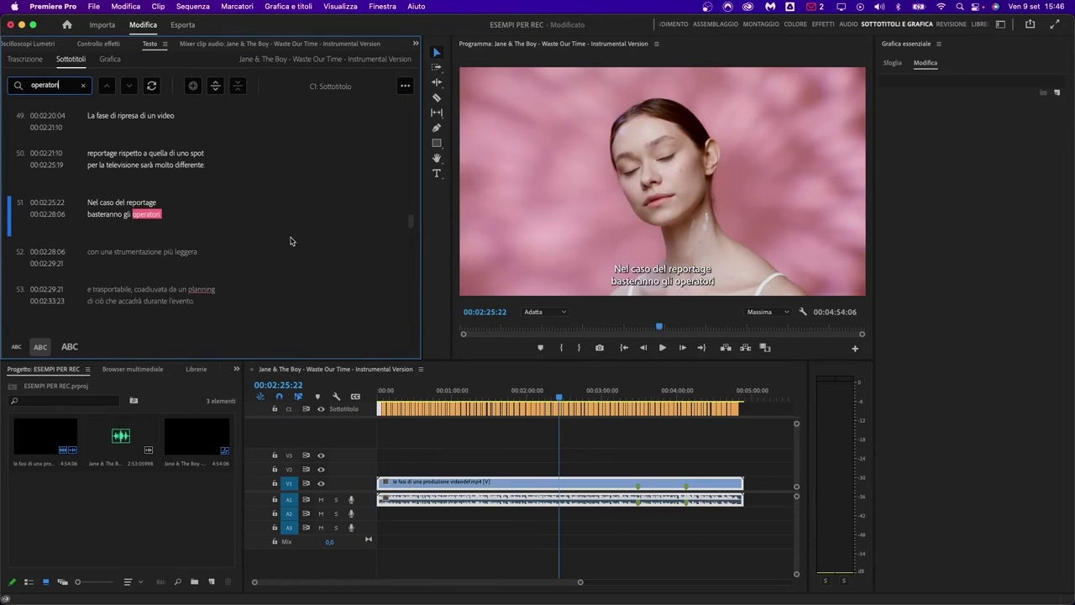
{"action": "scroll", "coordinate": [175, 231], "scroll_direction": "down", "scroll_amount": 2}
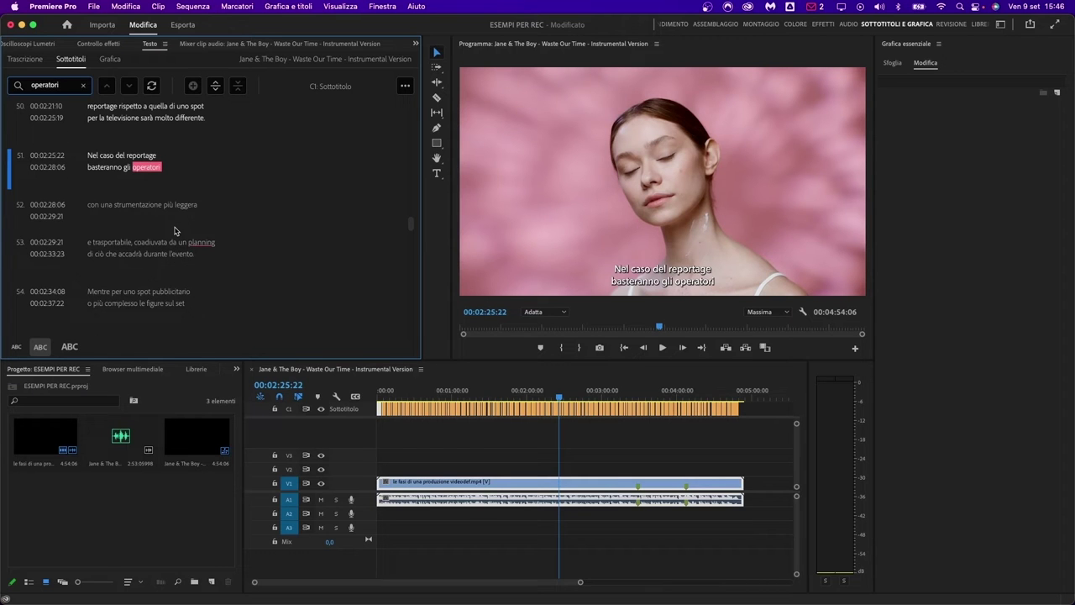
{"action": "scroll", "coordinate": [160, 210], "scroll_direction": "down", "scroll_amount": 15}
{"action": "scroll", "coordinate": [166, 246], "scroll_direction": "up", "scroll_amount": 20}
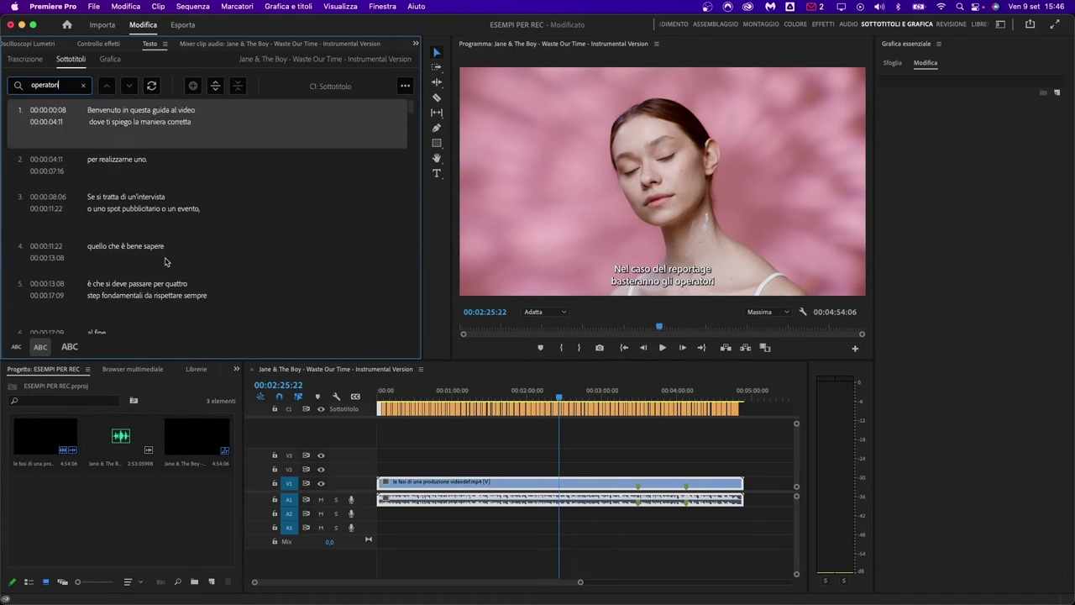
{"action": "scroll", "coordinate": [166, 262], "scroll_direction": "down", "scroll_amount": 12}
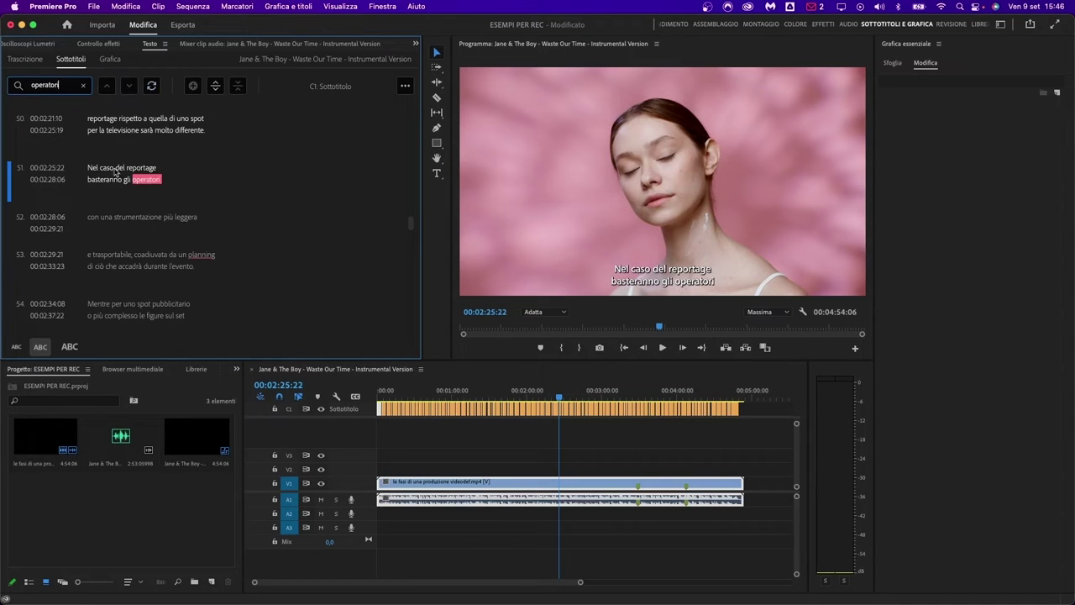
{"action": "left_click", "coordinate": [151, 86]}
- Enter a first name as the replacement and replace all 'operatori' matches with it
{"action": "left_click", "coordinate": [92, 106]}
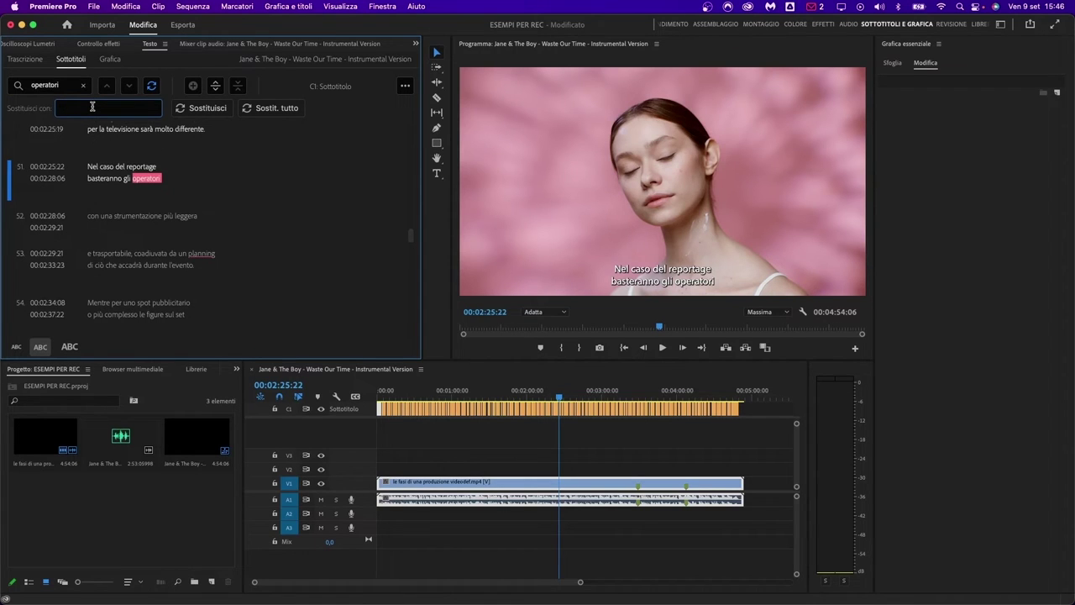
{"action": "type", "text": "giancarlo"}
{"action": "left_click", "coordinate": [267, 111]}
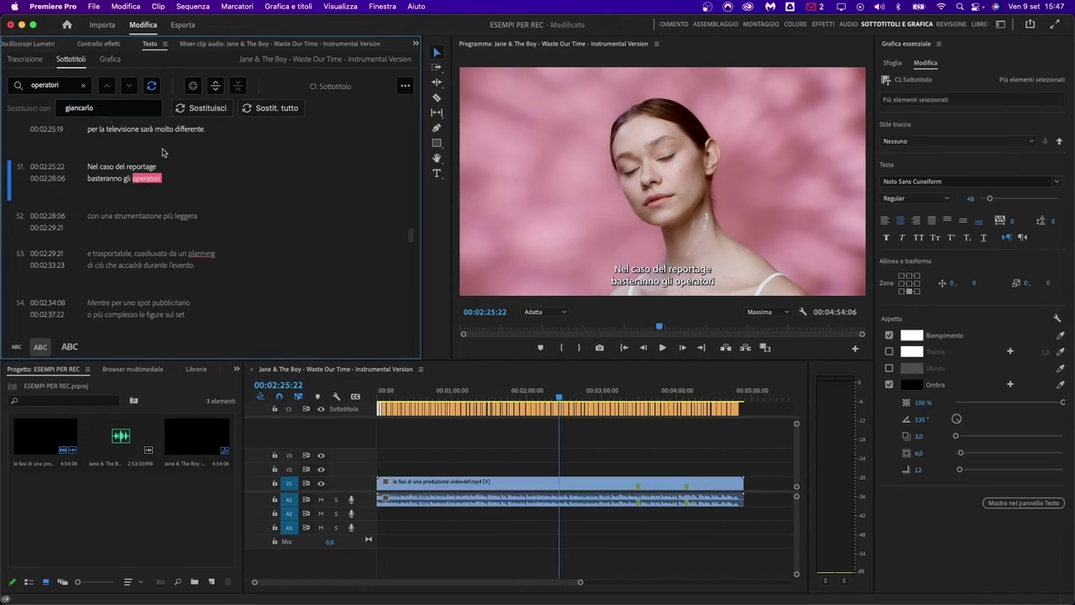
- Search for 'video' and replace the current match, then all remaining ones, with that name
{"action": "left_click", "coordinate": [84, 86]}
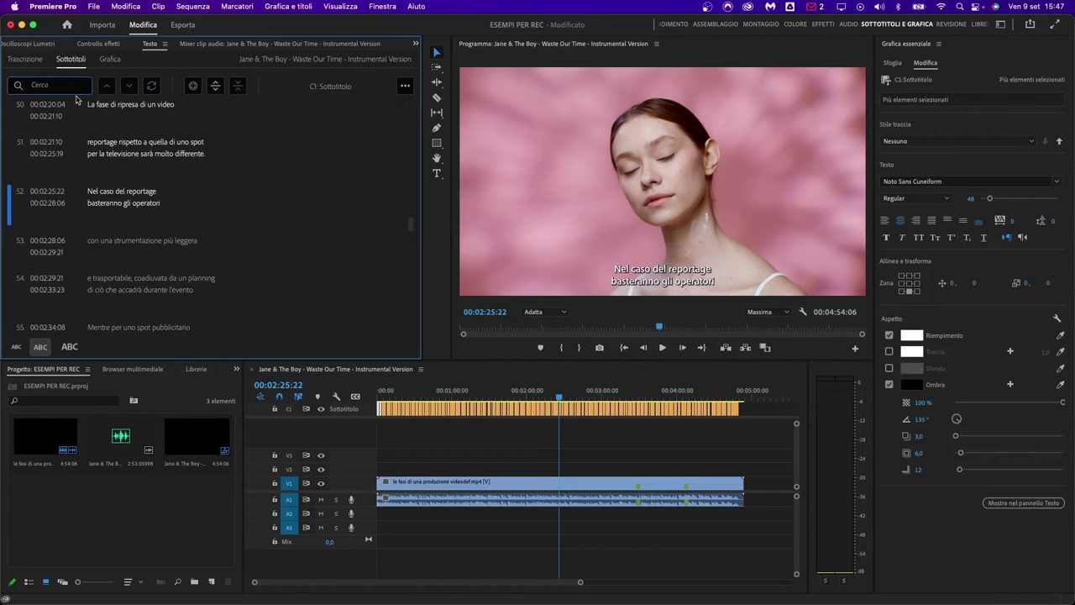
{"action": "type", "text": "video"}
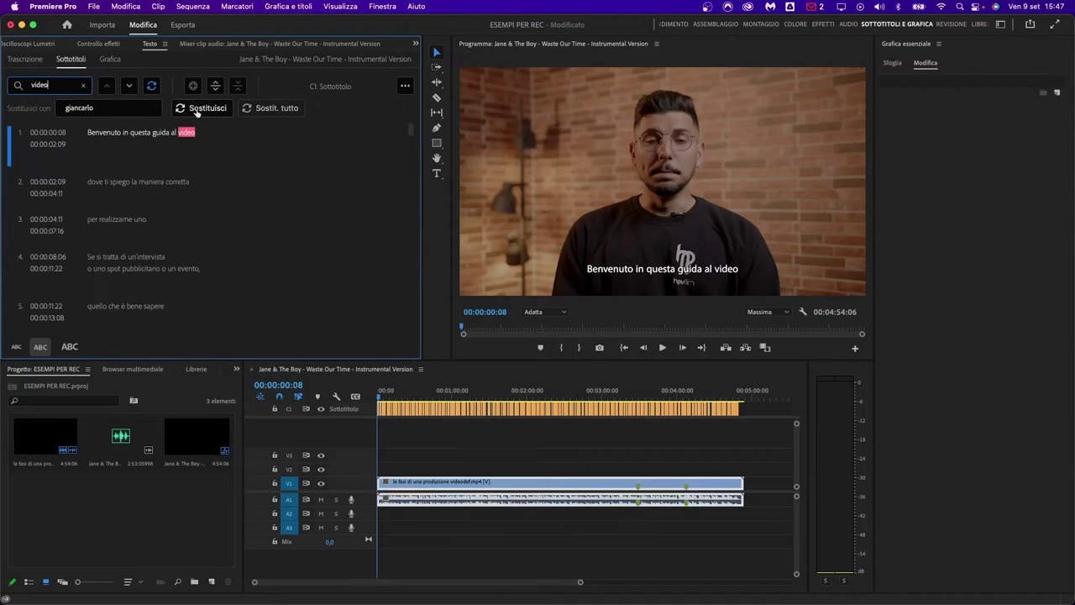
{"action": "left_click", "coordinate": [196, 109]}
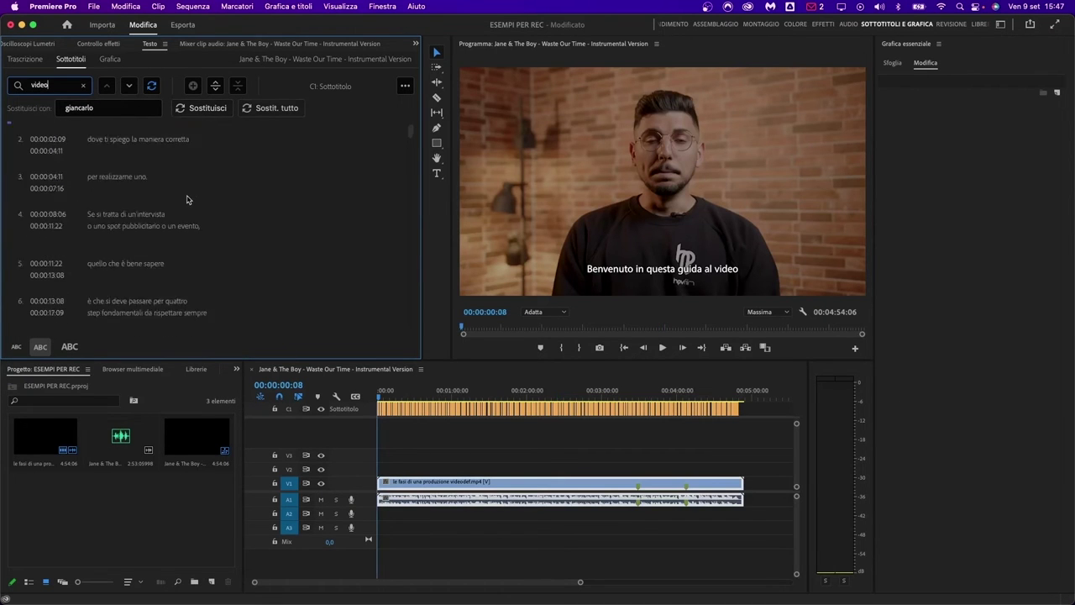
{"action": "scroll", "coordinate": [186, 199], "scroll_direction": "down", "scroll_amount": 2}
{"action": "scroll", "coordinate": [199, 316], "scroll_direction": "up", "scroll_amount": 20}
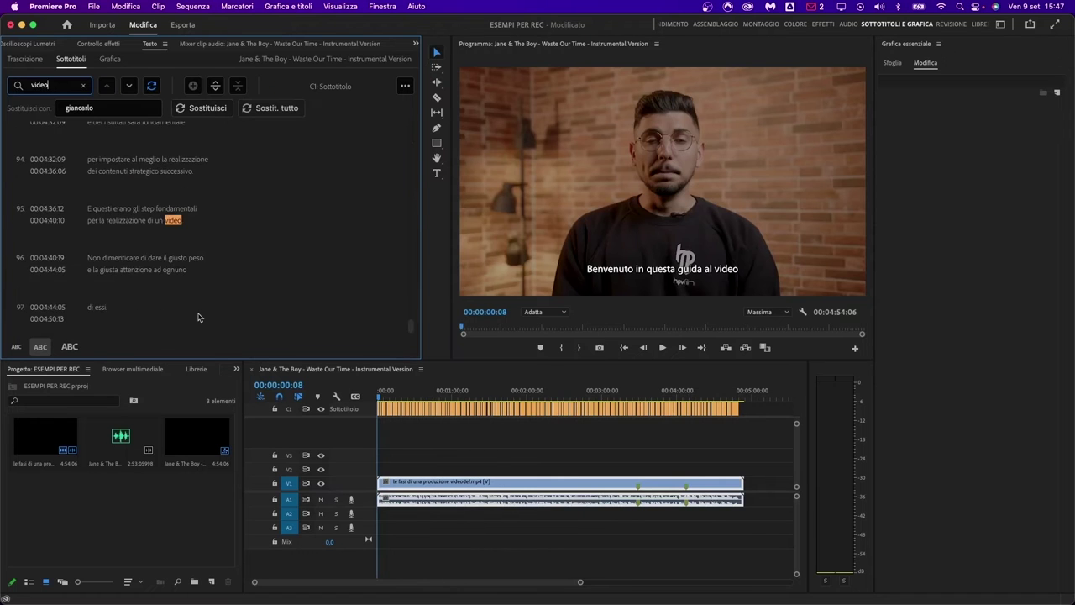
{"action": "left_click", "coordinate": [264, 113]}
{"action": "scroll", "coordinate": [258, 191], "scroll_direction": "down", "scroll_amount": 6}
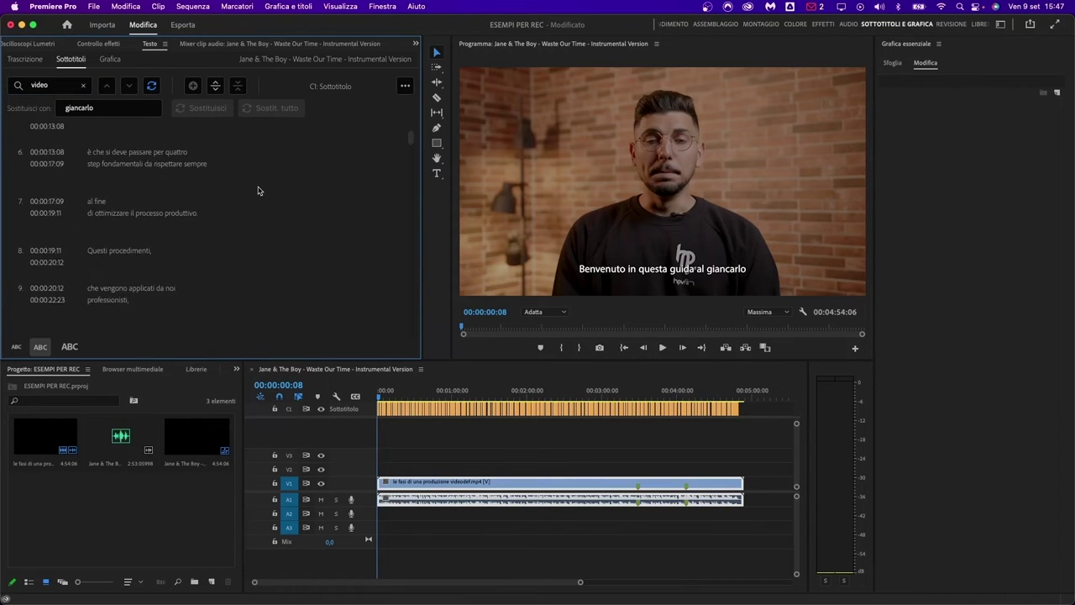
- Review the replaced captions, clear the search box, and move the playhead to the sequence end
{"action": "scroll", "coordinate": [207, 324], "scroll_direction": "down", "scroll_amount": 3}
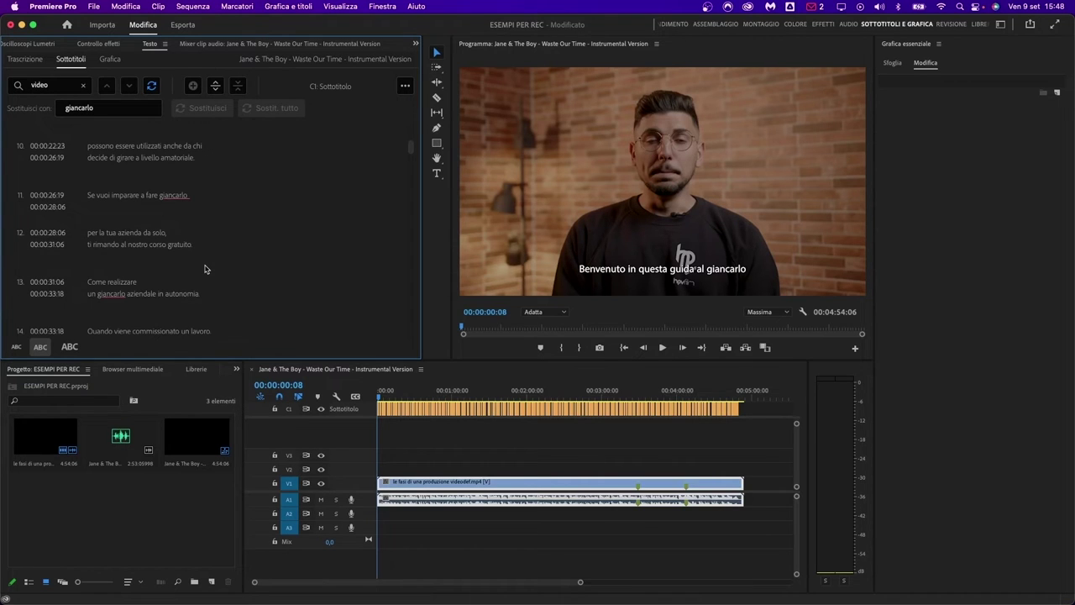
{"action": "scroll", "coordinate": [205, 277], "scroll_direction": "up", "scroll_amount": 10}
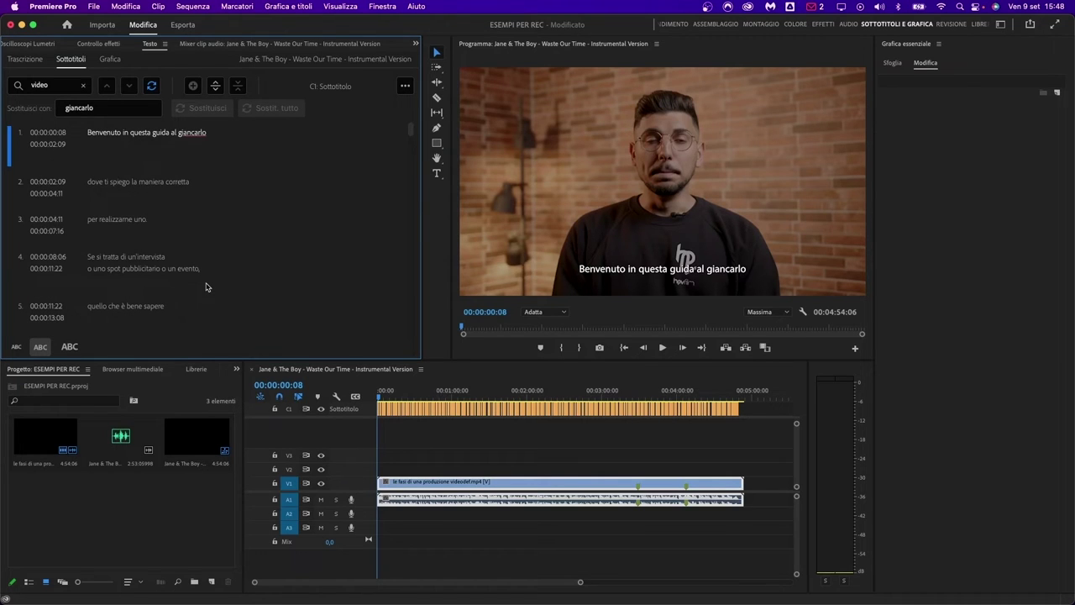
{"action": "left_click", "coordinate": [84, 87]}
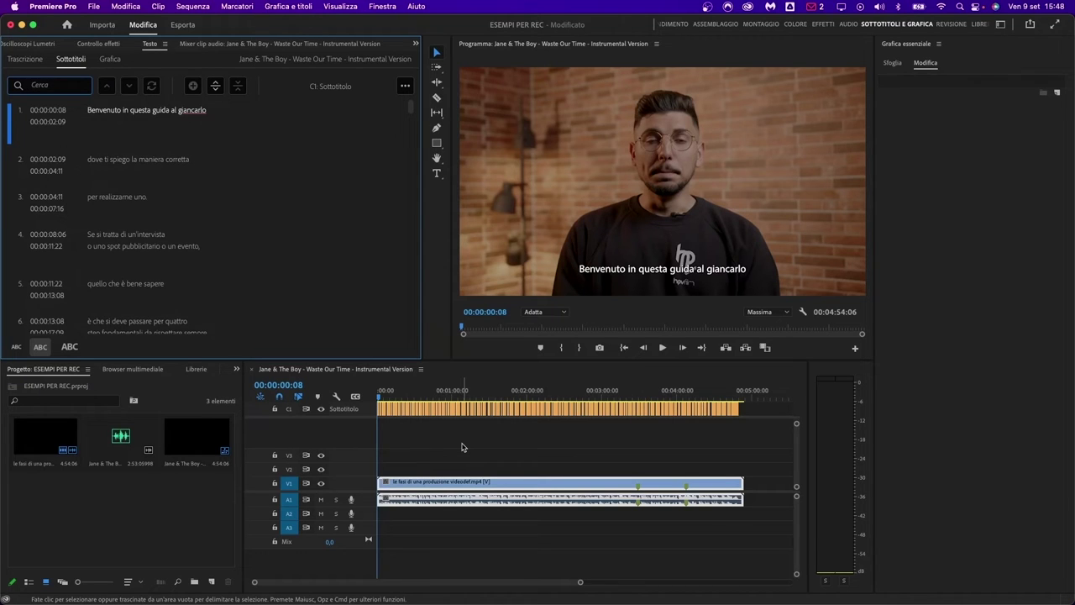
{"action": "left_click", "coordinate": [396, 453]}
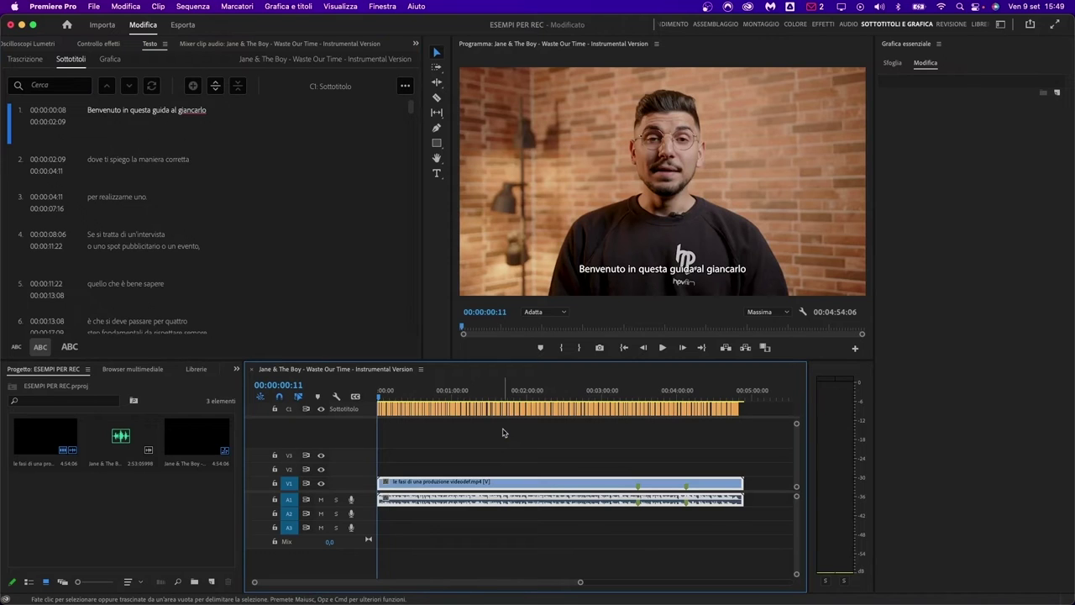
{"action": "left_click", "coordinate": [746, 400]}
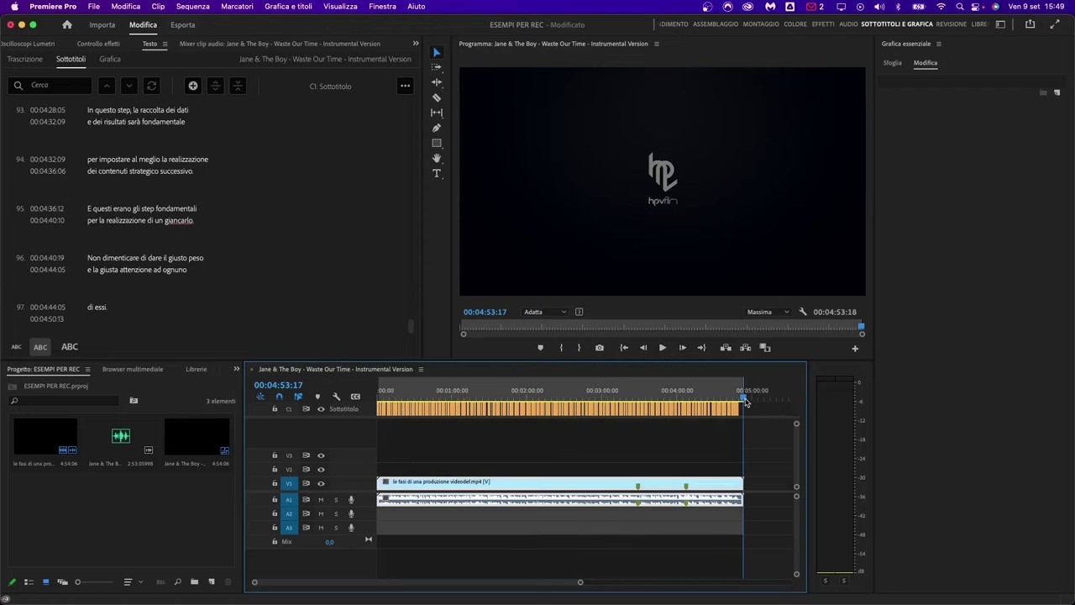
- On the Esporta page, keep SOTTOTITOLI enabled, preview frame 00:01:05:24, and expand its settings
{"action": "left_click", "coordinate": [179, 25]}
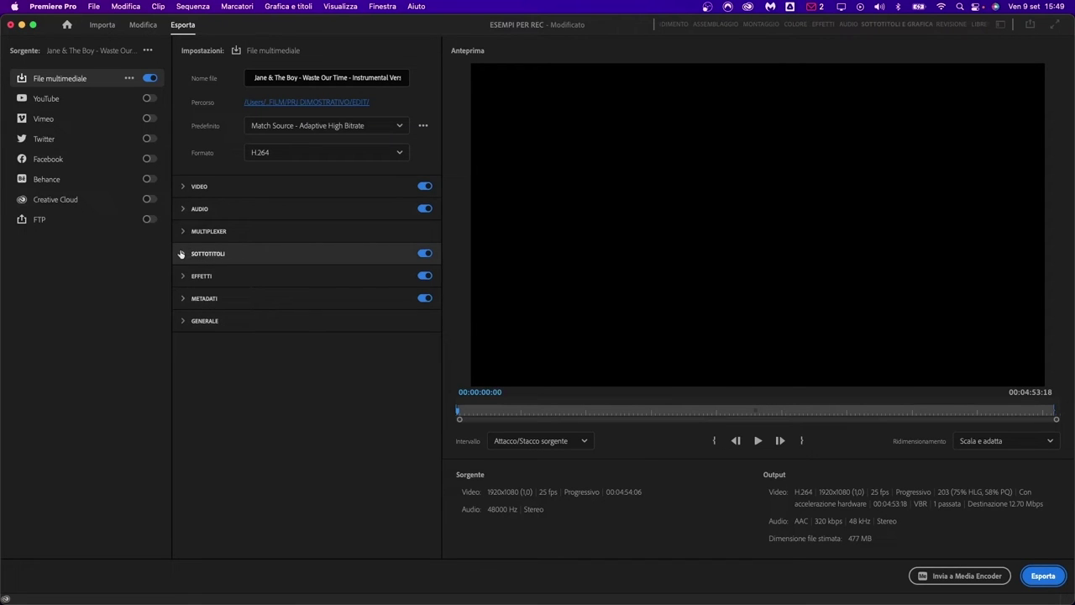
{"action": "left_click", "coordinate": [425, 253]}
{"action": "left_click", "coordinate": [425, 254]}
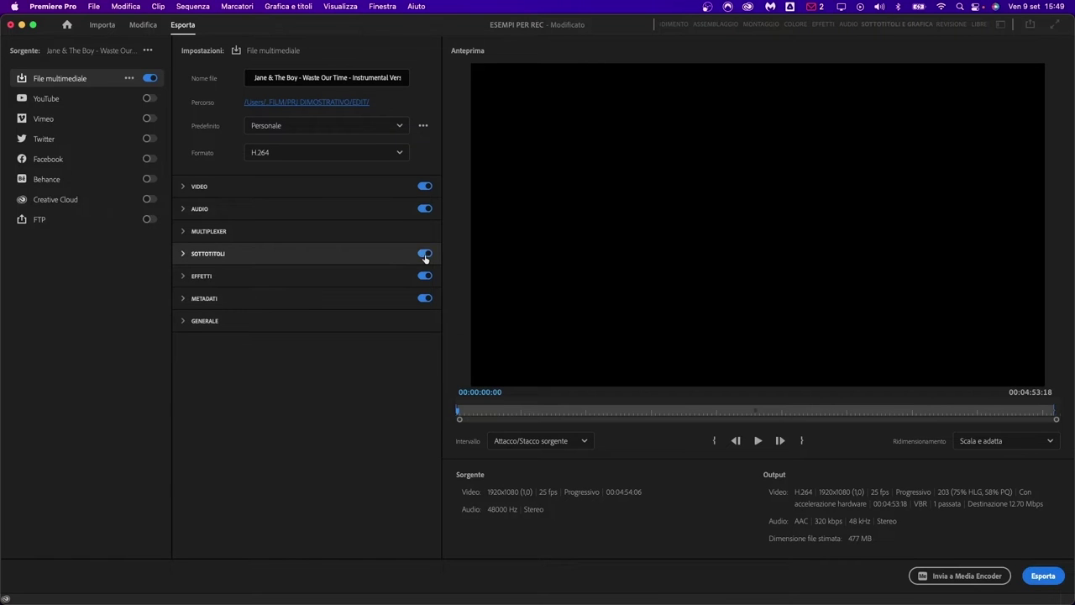
{"action": "left_click", "coordinate": [592, 411]}
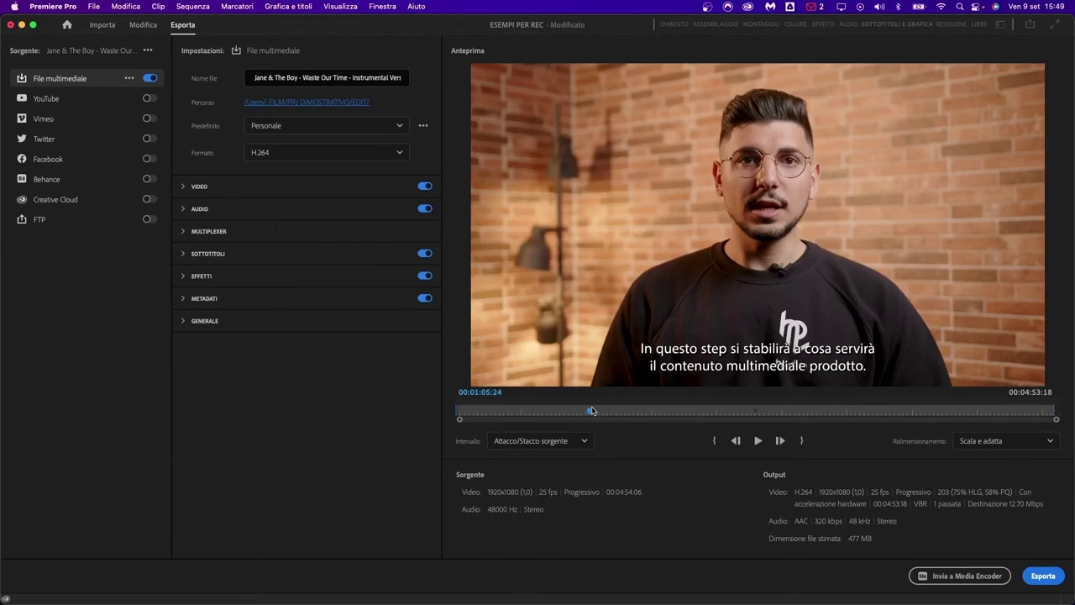
{"action": "left_click", "coordinate": [181, 254]}
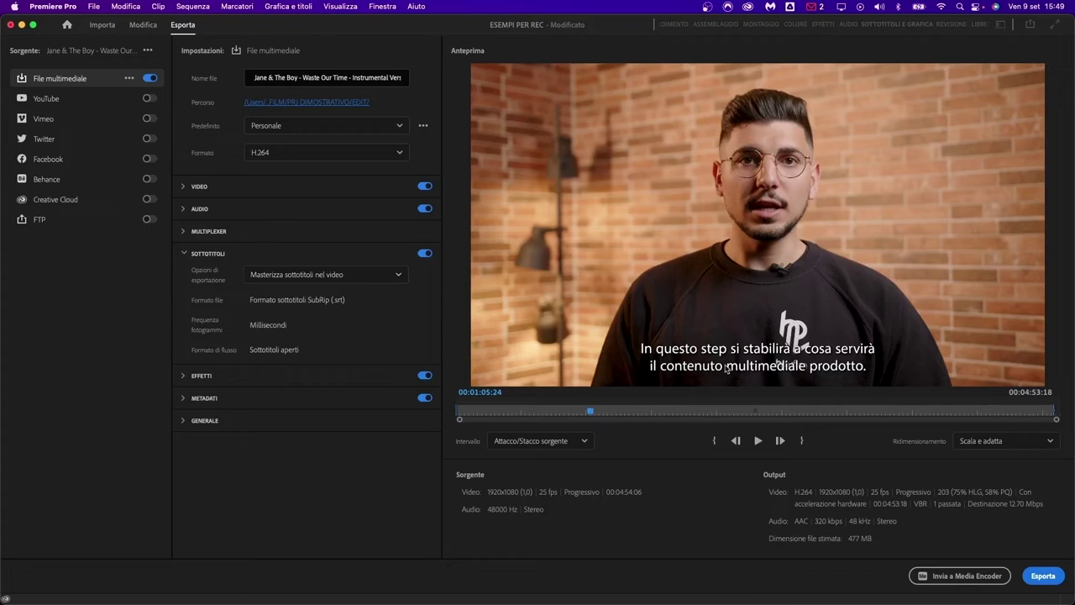
- Try Crea file collaterale, then set subtitle export to Masterizza sottotitoli nel video
{"action": "left_click", "coordinate": [379, 276]}
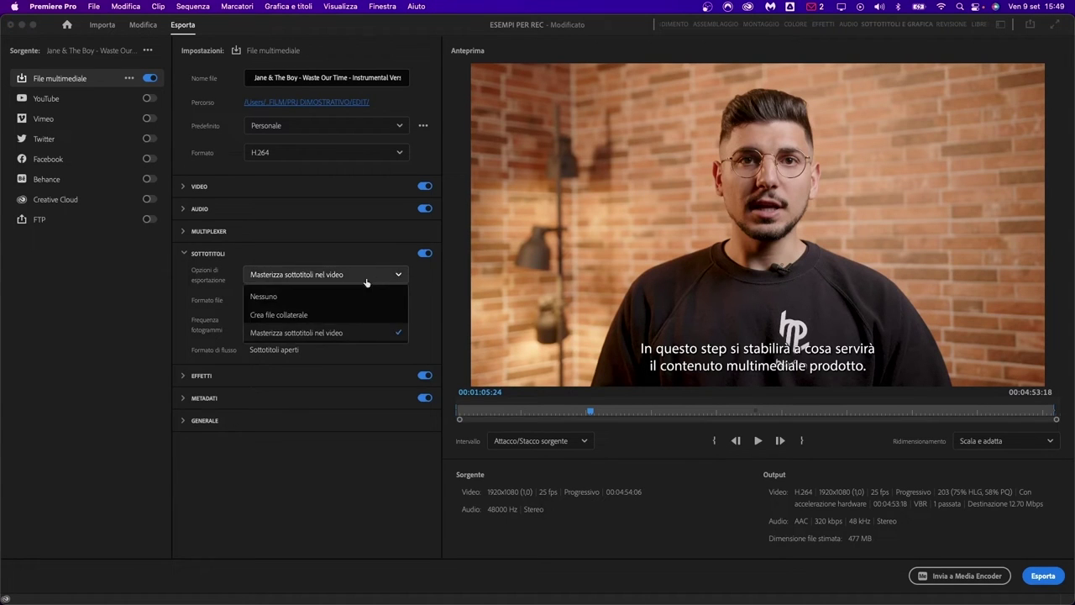
{"action": "left_click", "coordinate": [317, 317]}
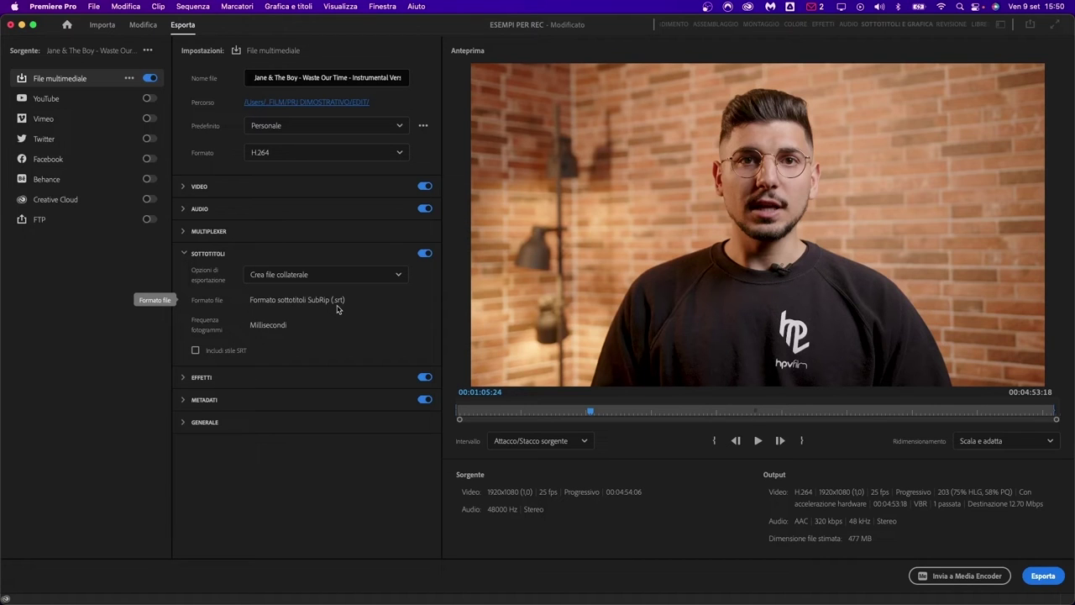
{"action": "left_click", "coordinate": [323, 275]}
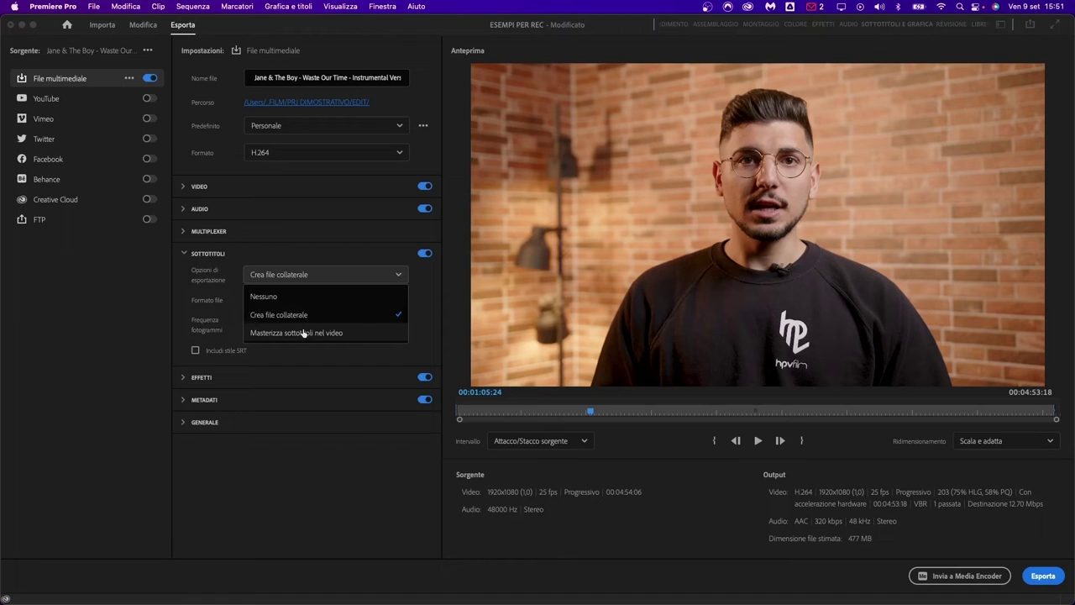
{"action": "left_click", "coordinate": [304, 334]}
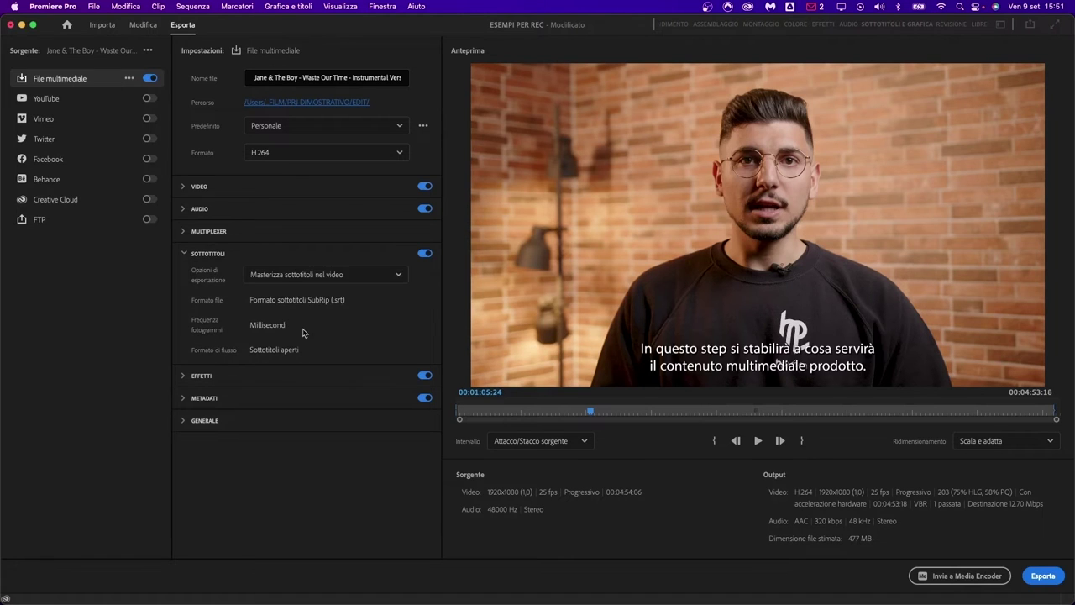
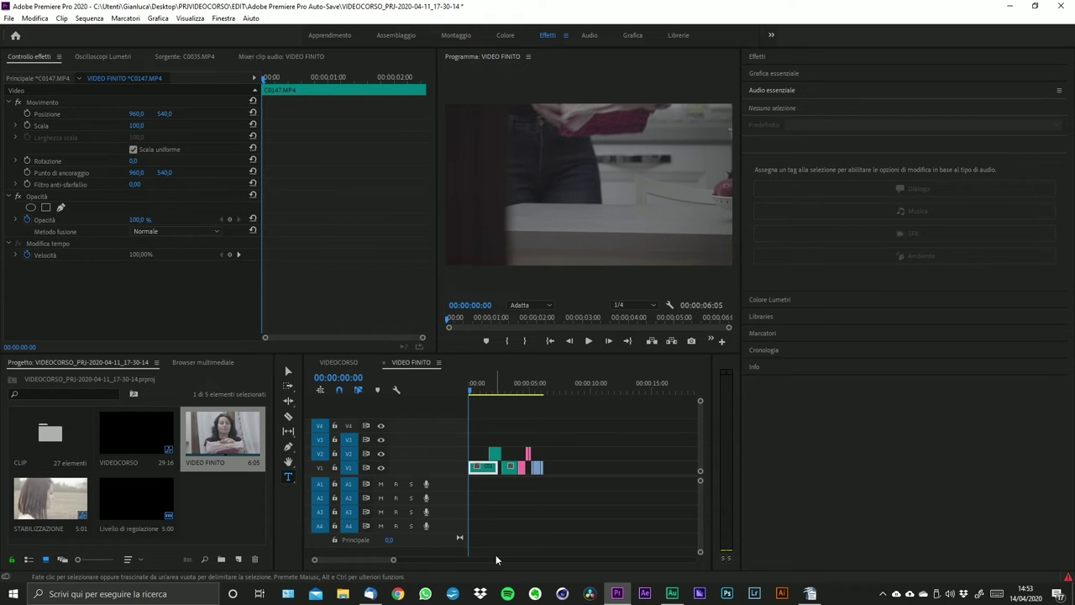
- Pick the Selection tool and rescale the VIDEO FINITO timeline so its clips appear larger
{"action": "left_click", "coordinate": [288, 371]}
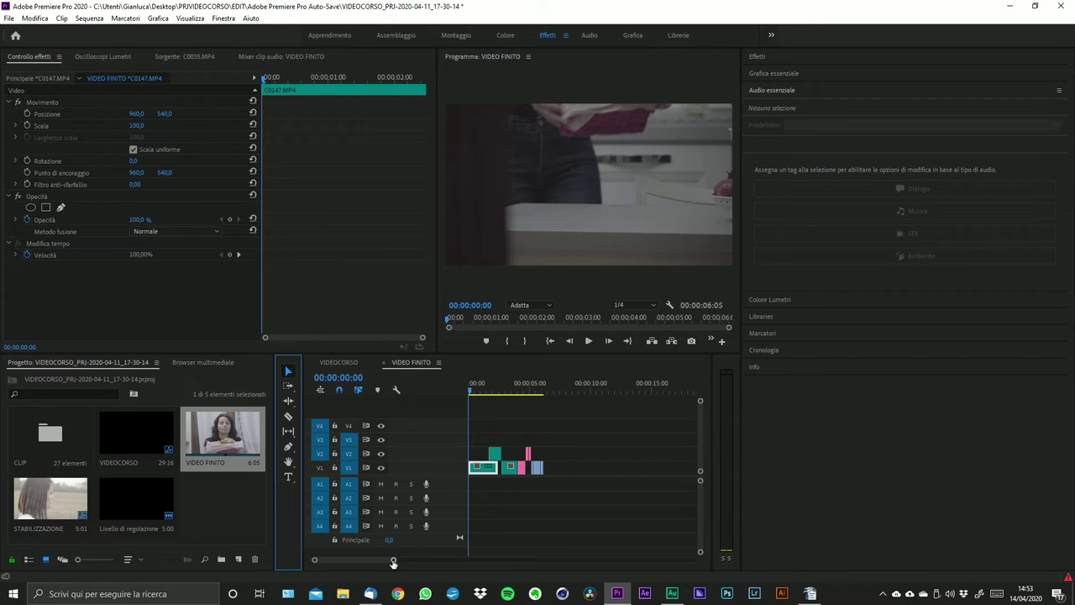
{"action": "mouse_move", "coordinate": [392, 562]}
{"action": "left_mouse_down"}
{"action": "mouse_move", "coordinate": [421, 557]}
{"action": "mouse_move", "coordinate": [381, 559]}
{"action": "left_mouse_up"}
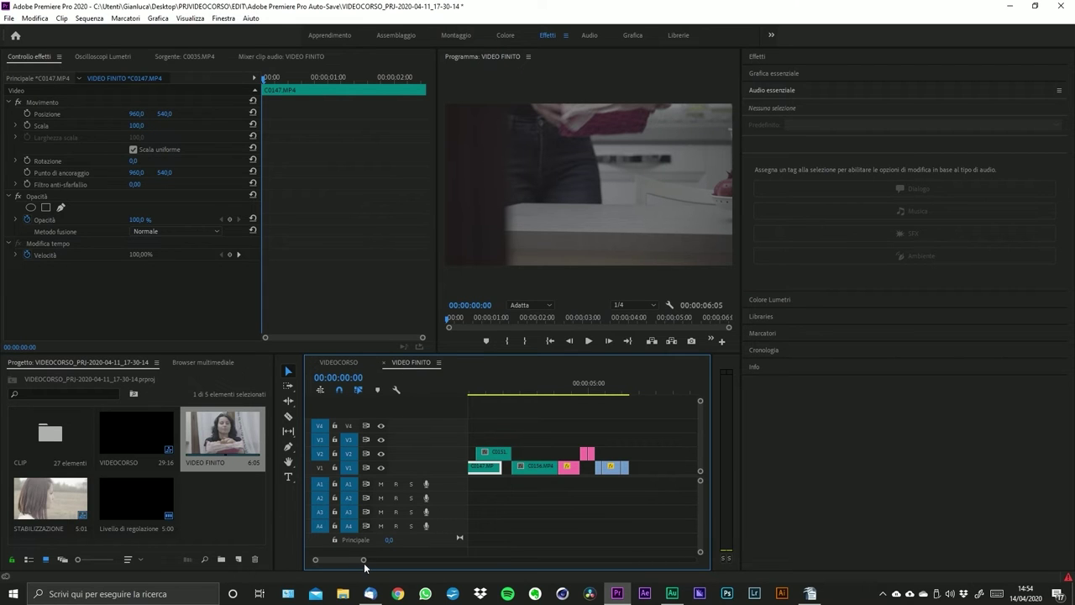
{"action": "left_click_drag", "start_coordinate": [363, 559], "coordinate": [369, 559]}
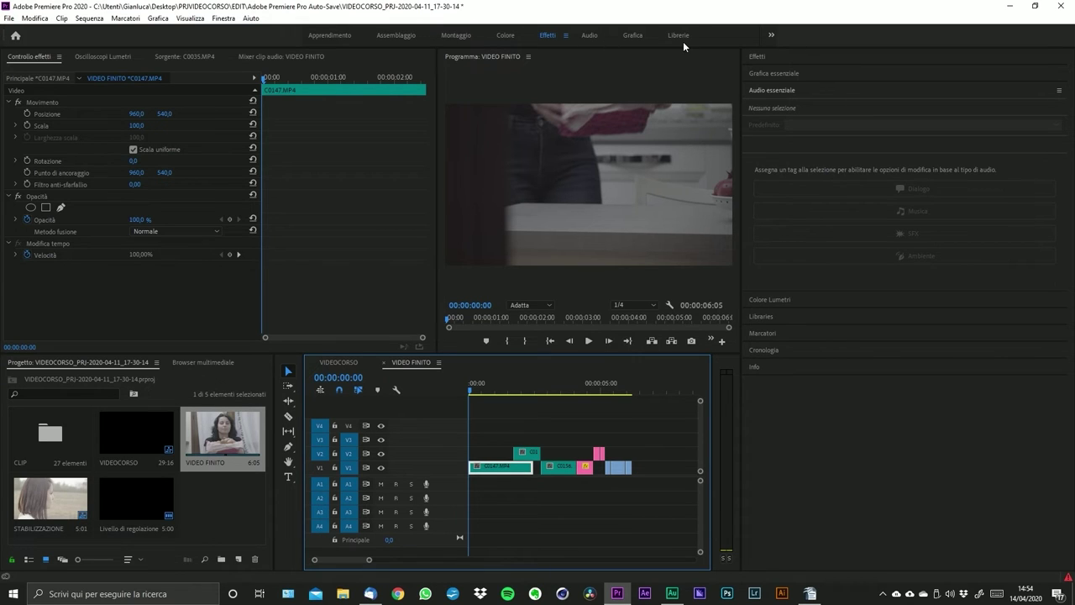
- Switch to the Colore workspace and widen the Lumetri Color panel for C0147.MP4
{"action": "left_click", "coordinate": [505, 34]}
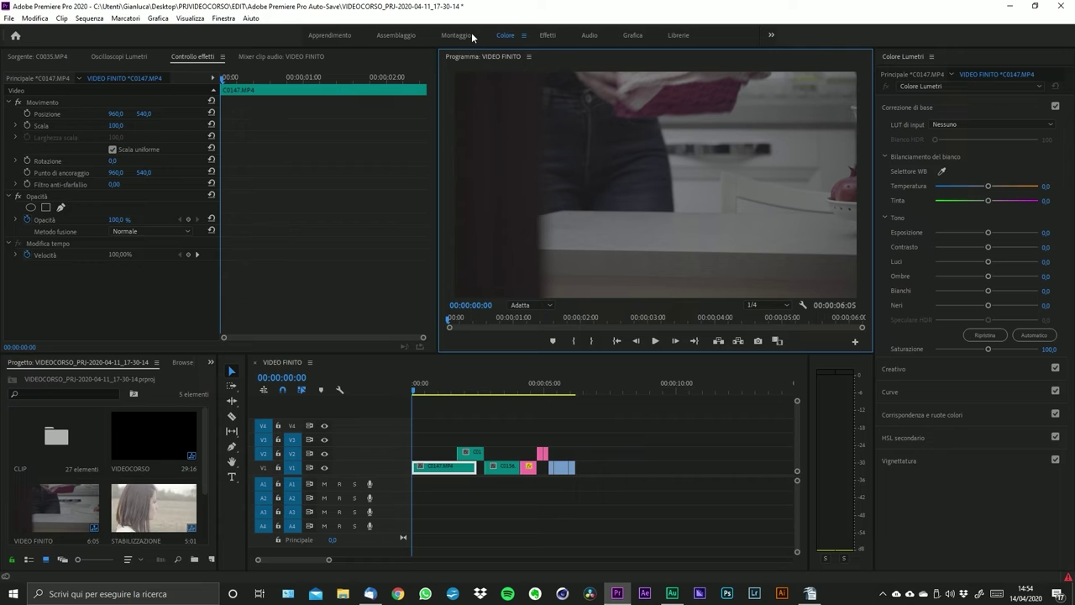
{"action": "left_click_drag", "start_coordinate": [875, 233], "coordinate": [822, 233]}
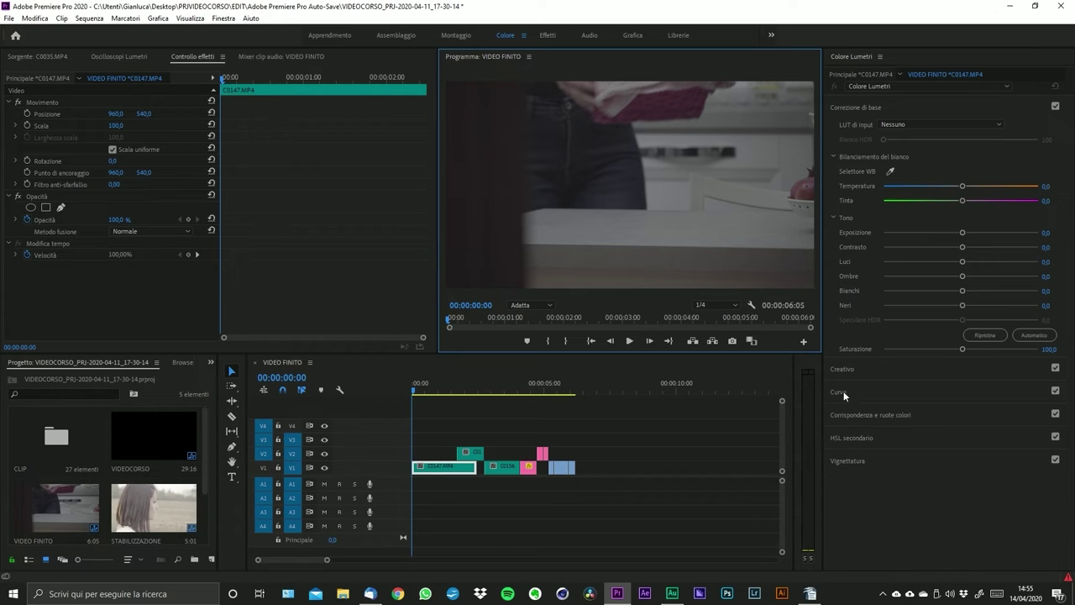
{"action": "left_click", "coordinate": [837, 164]}
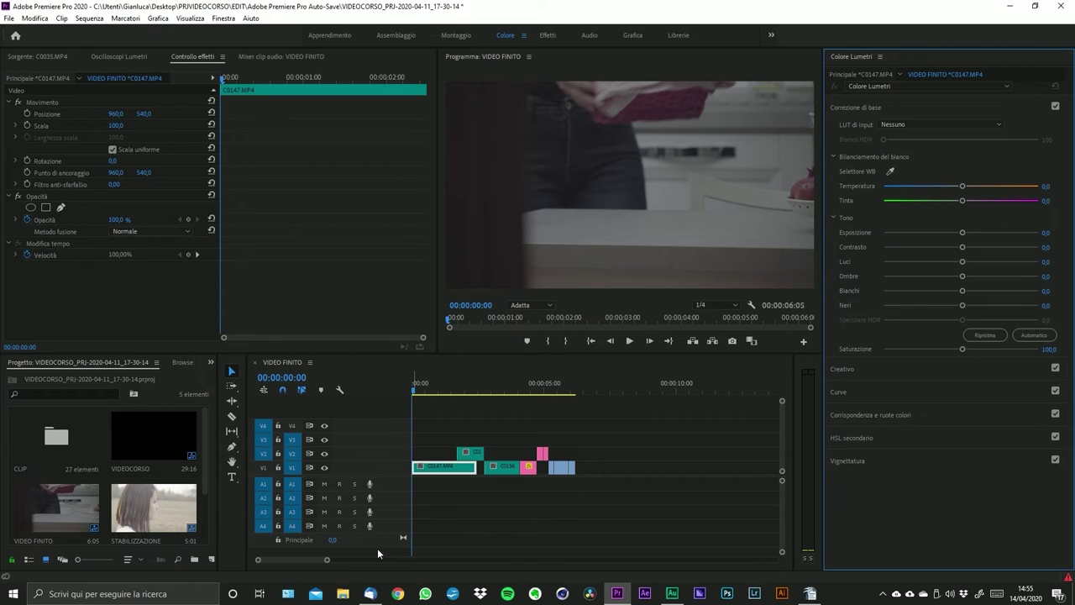
- Show the Lumetri waveform scope in a taller panel and play from near the sequence start
{"action": "left_click", "coordinate": [110, 56]}
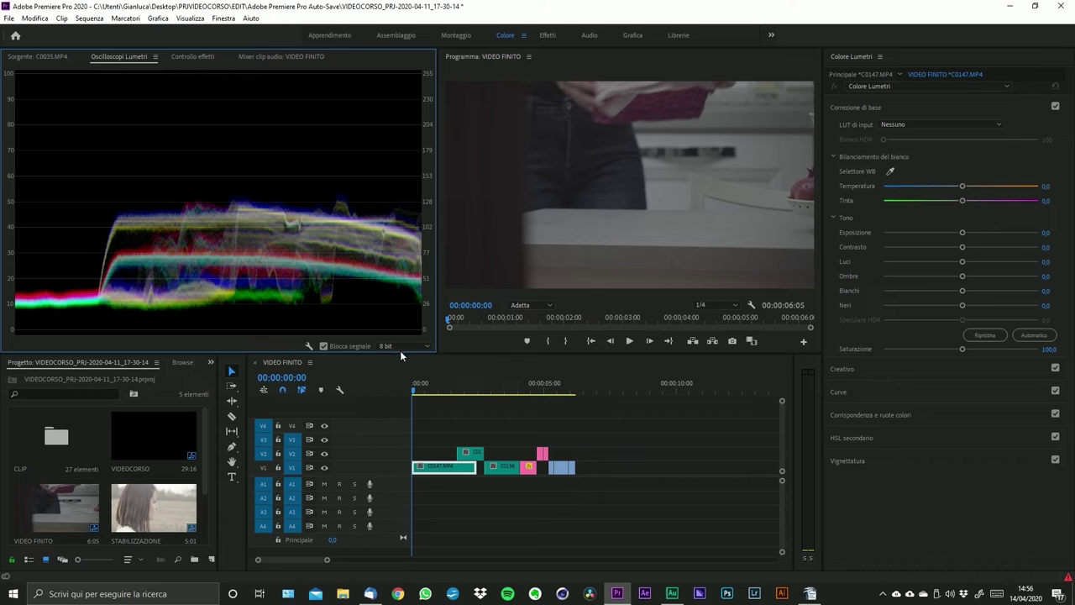
{"action": "left_click_drag", "start_coordinate": [399, 351], "coordinate": [399, 380]}
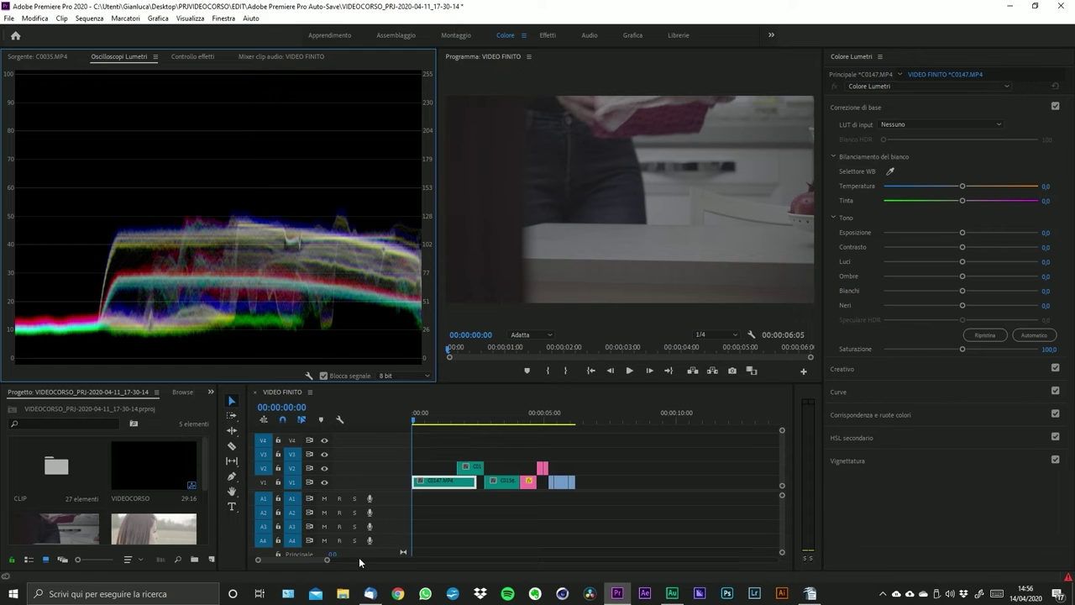
{"action": "left_click", "coordinate": [415, 421]}
{"action": "key", "text": "space"}
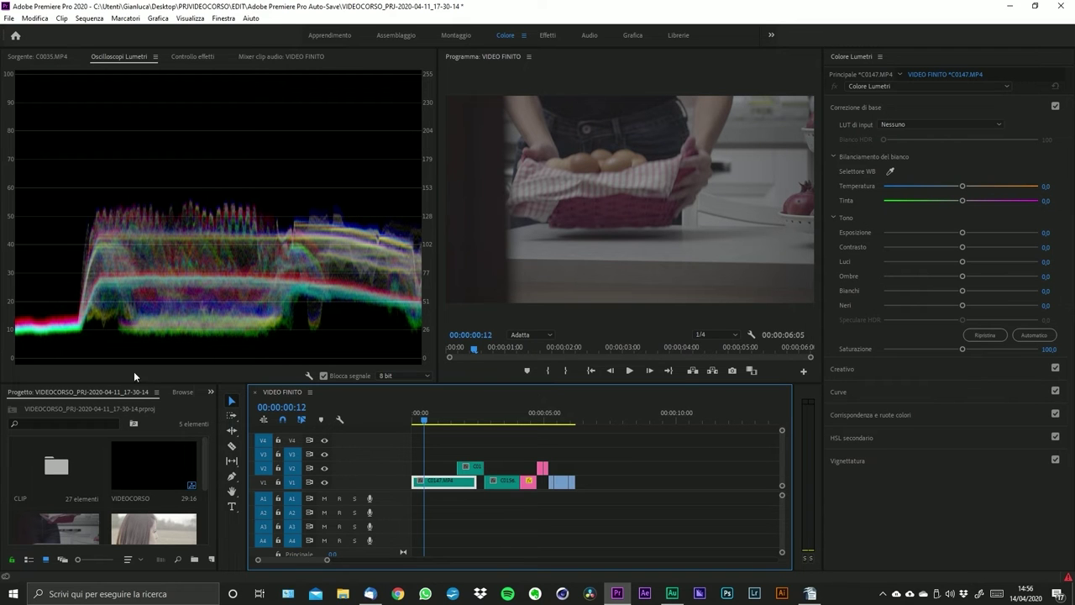
- Scrub the playhead from 00:00:00:14 past 00:00:02:04 into the next shot
{"action": "left_click", "coordinate": [427, 415]}
{"action": "left_click_drag", "start_coordinate": [427, 414], "coordinate": [436, 419]}
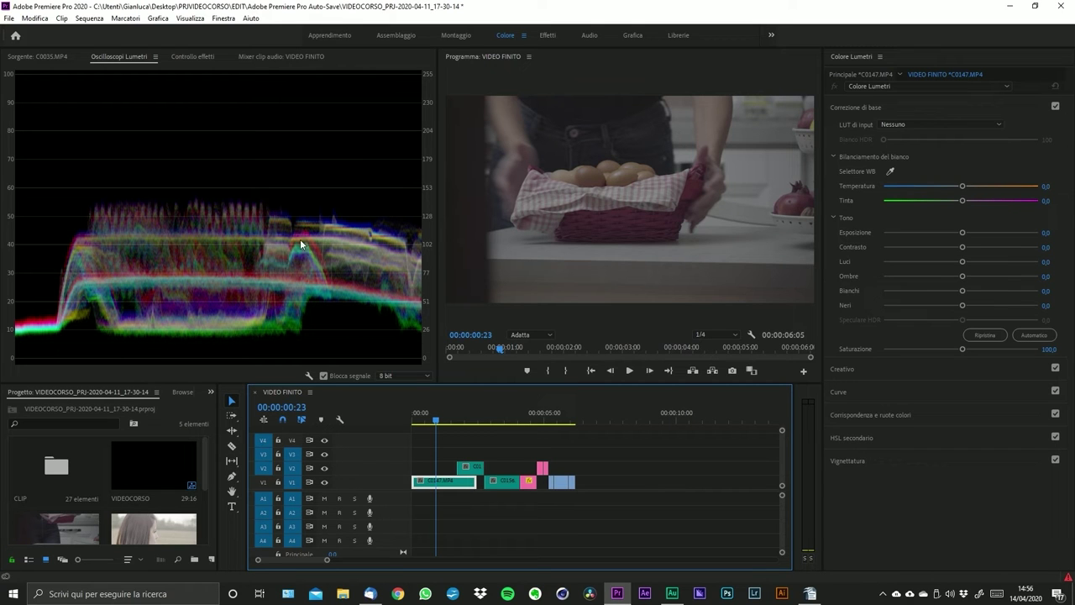
{"action": "left_click", "coordinate": [438, 419]}
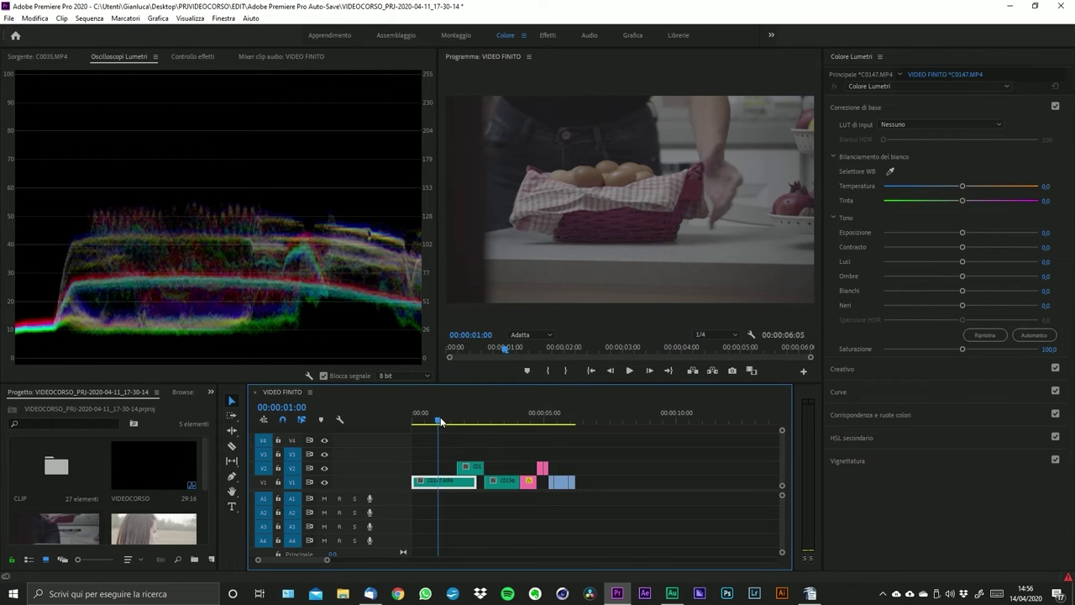
{"action": "mouse_move", "coordinate": [440, 420]}
{"action": "left_mouse_down"}
{"action": "mouse_move", "coordinate": [451, 423]}
{"action": "mouse_move", "coordinate": [440, 422]}
{"action": "left_mouse_up"}
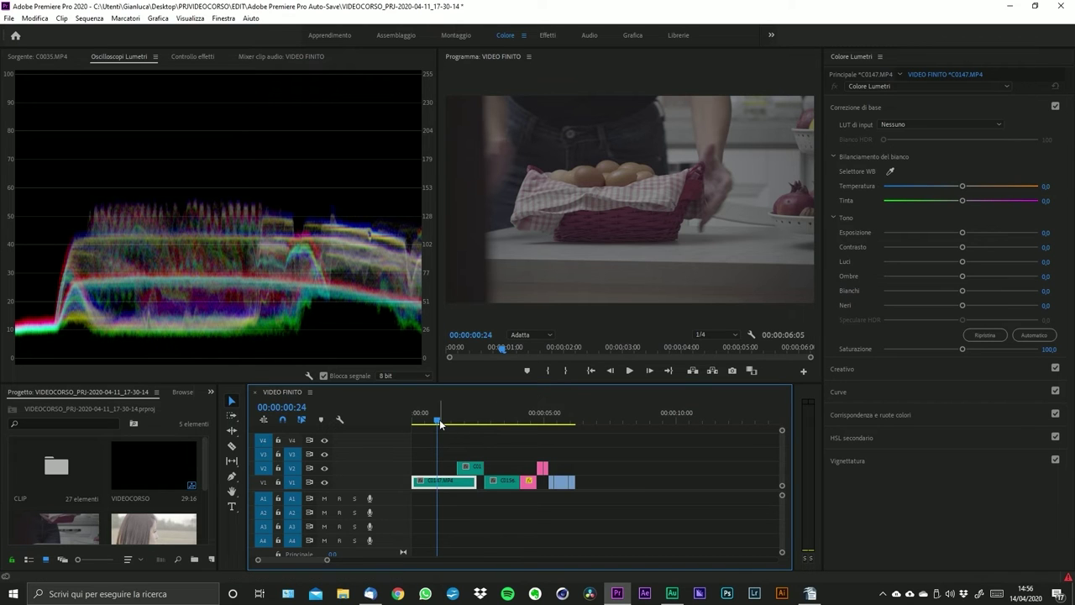
{"action": "left_click_drag", "start_coordinate": [440, 422], "coordinate": [460, 421]}
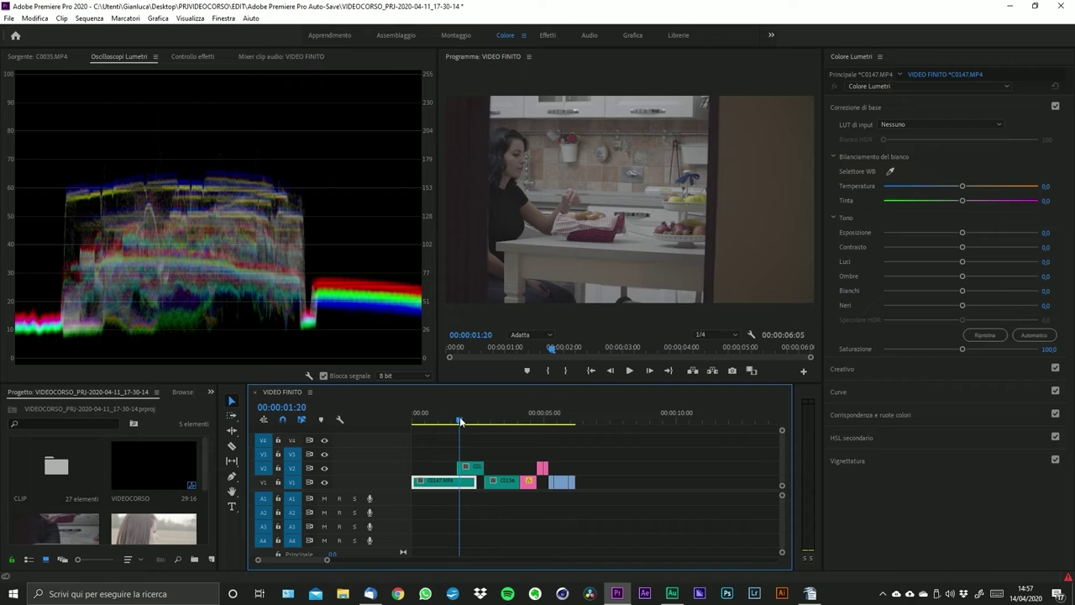
{"action": "left_click_drag", "start_coordinate": [460, 421], "coordinate": [513, 423]}
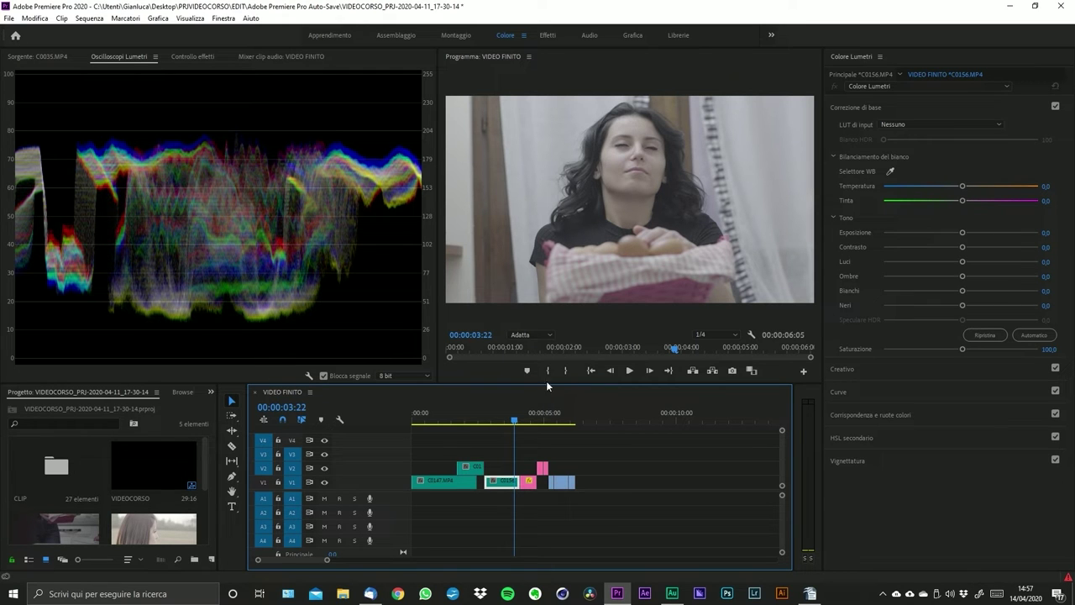
{"action": "left_click_drag", "start_coordinate": [515, 423], "coordinate": [532, 423]}
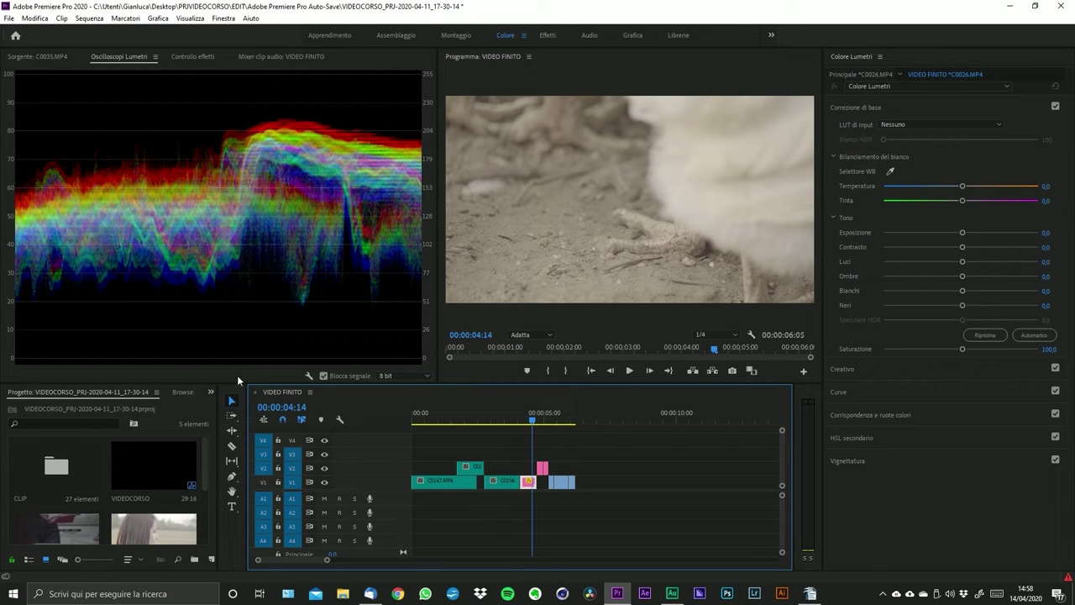
- Browse the Lumetri Scopes right-click submenus without changes, then bring up the scope settings list
{"action": "right_click", "coordinate": [307, 374]}
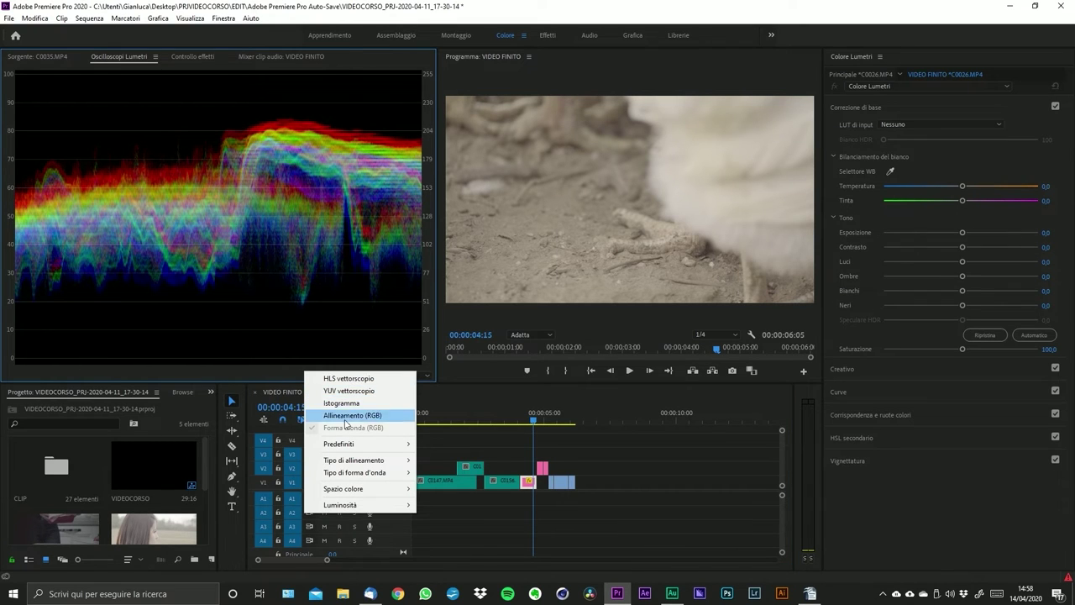
{"action": "mouse_move", "coordinate": [356, 443]}
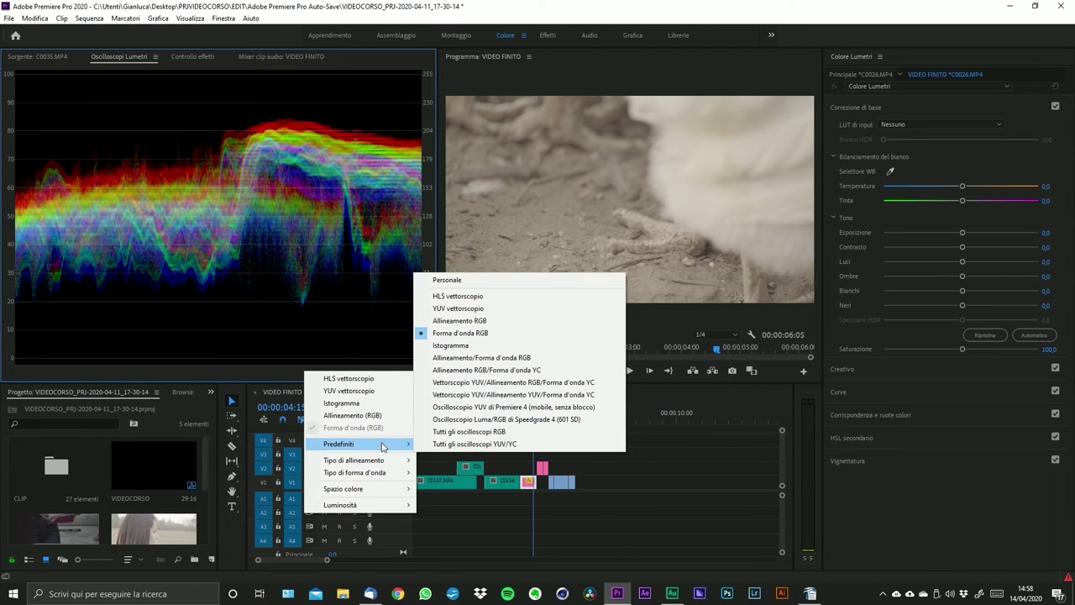
{"action": "mouse_move", "coordinate": [388, 467]}
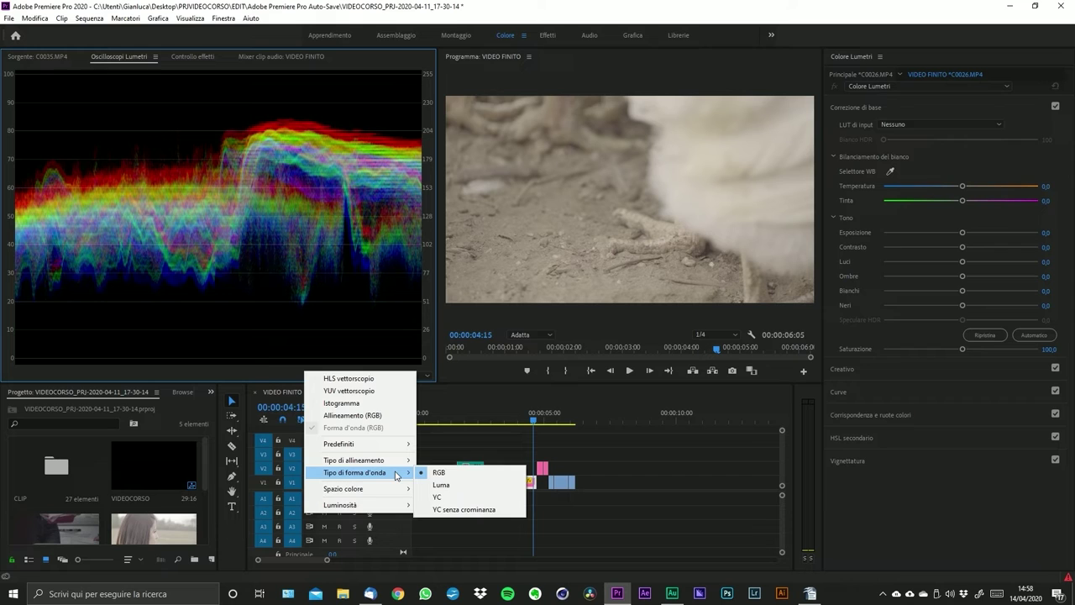
{"action": "left_click", "coordinate": [296, 379]}
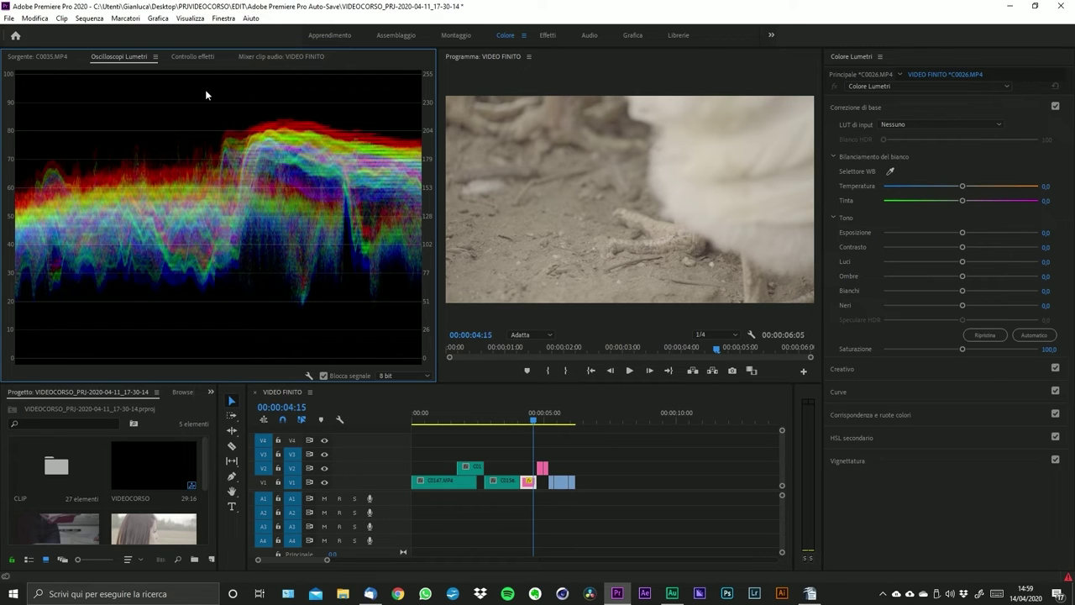
{"action": "left_click", "coordinate": [310, 374]}
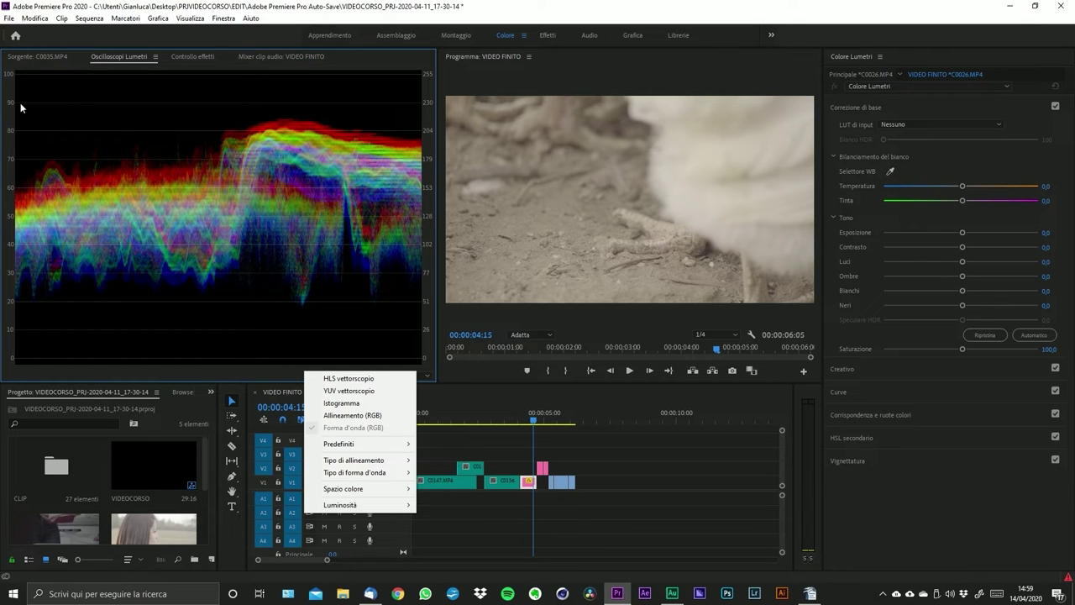
- Add the HLS vectorscope, the other vectorscope and Istogramma beside the RGB waveform
{"action": "left_click", "coordinate": [328, 383]}
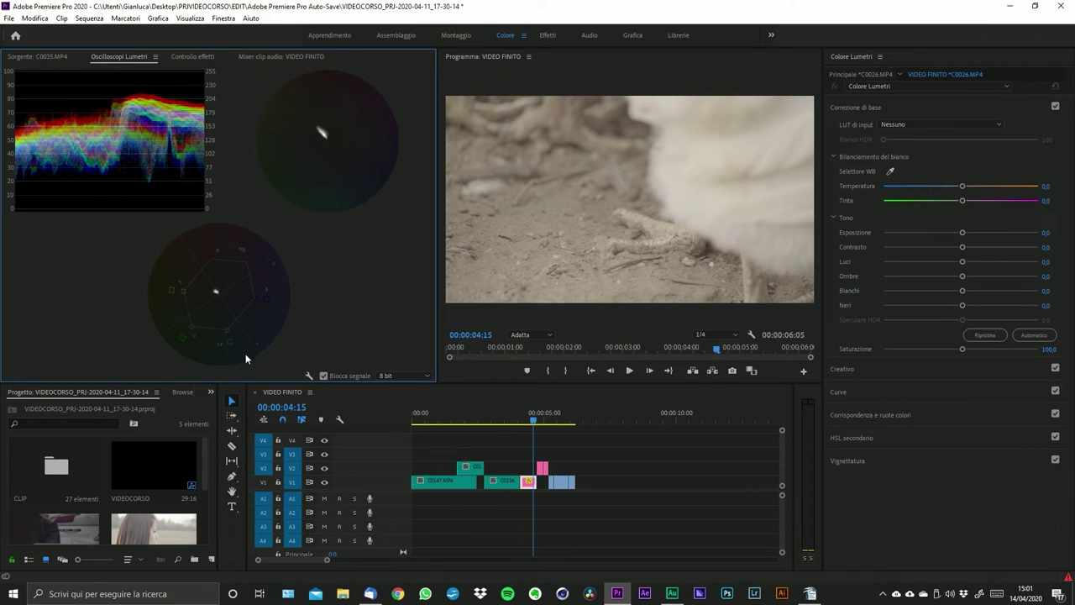
{"action": "left_click", "coordinate": [310, 376]}
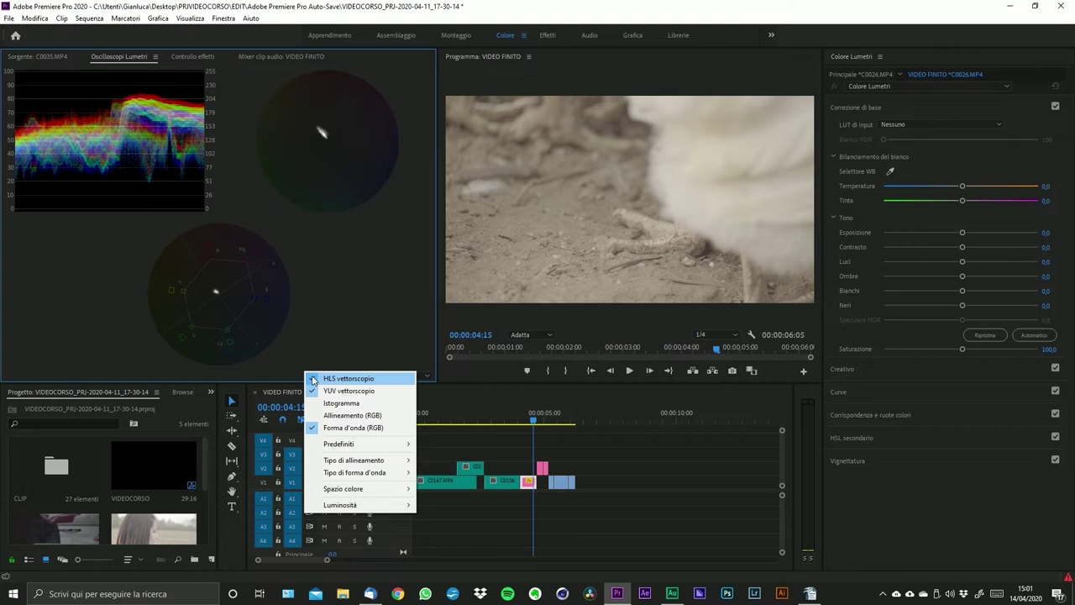
{"action": "left_click", "coordinate": [297, 338]}
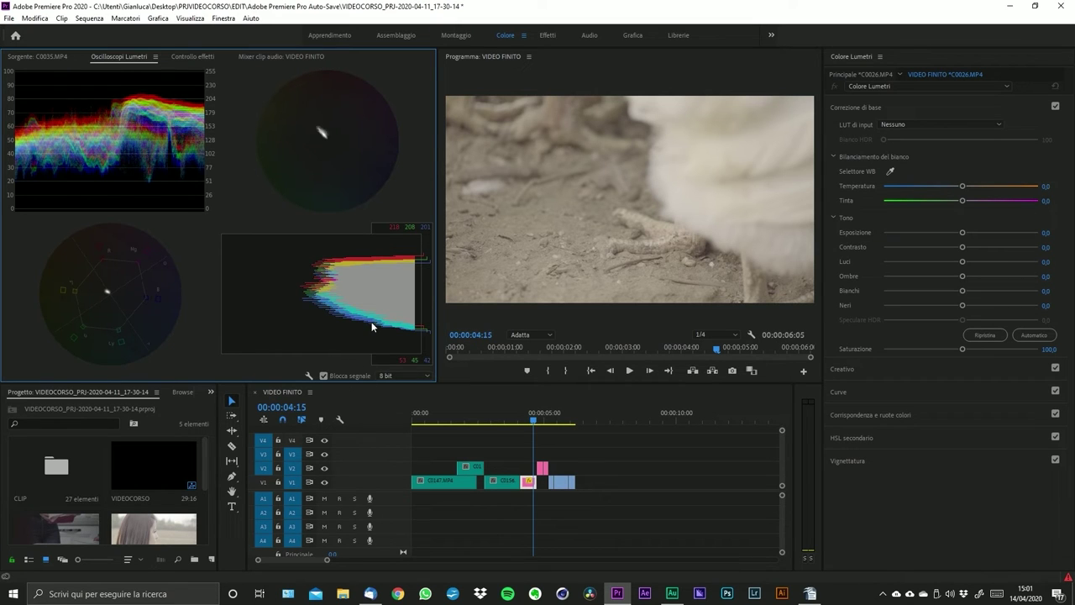
- Reduce the Lumetri scopes to Waveform (RGB) with Parade (RGB) beside it
{"action": "left_click", "coordinate": [307, 377]}
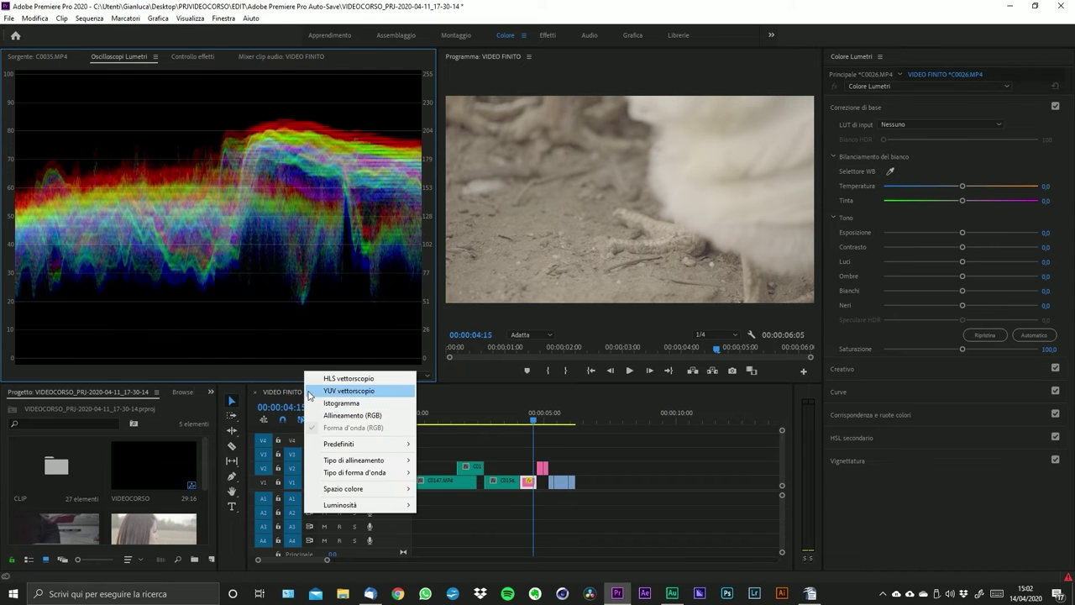
{"action": "left_click", "coordinate": [345, 416]}
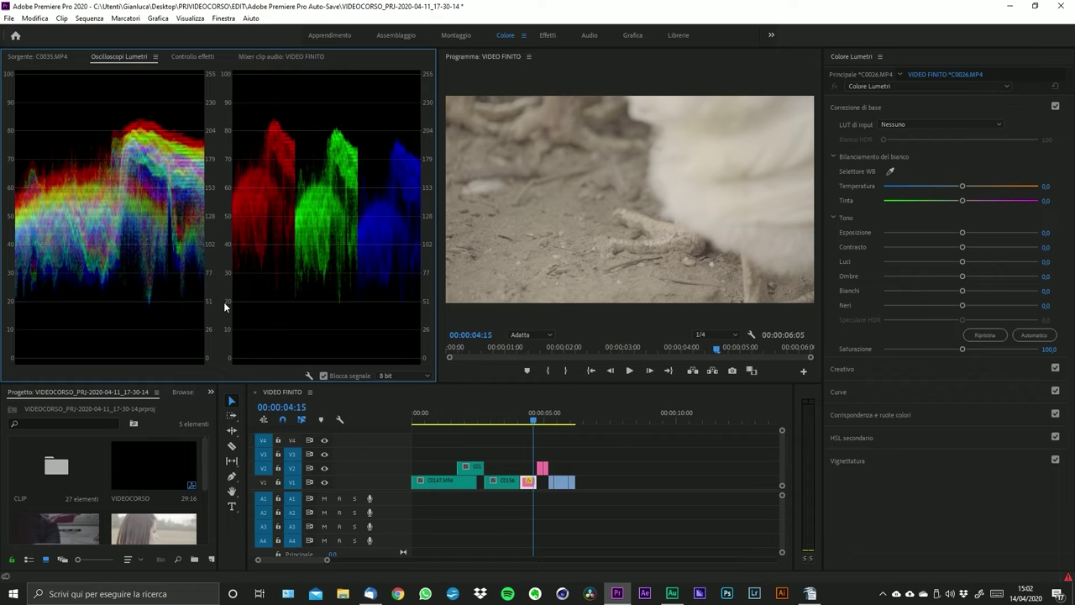
{"action": "left_click", "coordinate": [307, 376]}
{"action": "left_click", "coordinate": [217, 340]}
{"action": "left_click", "coordinate": [310, 374]}
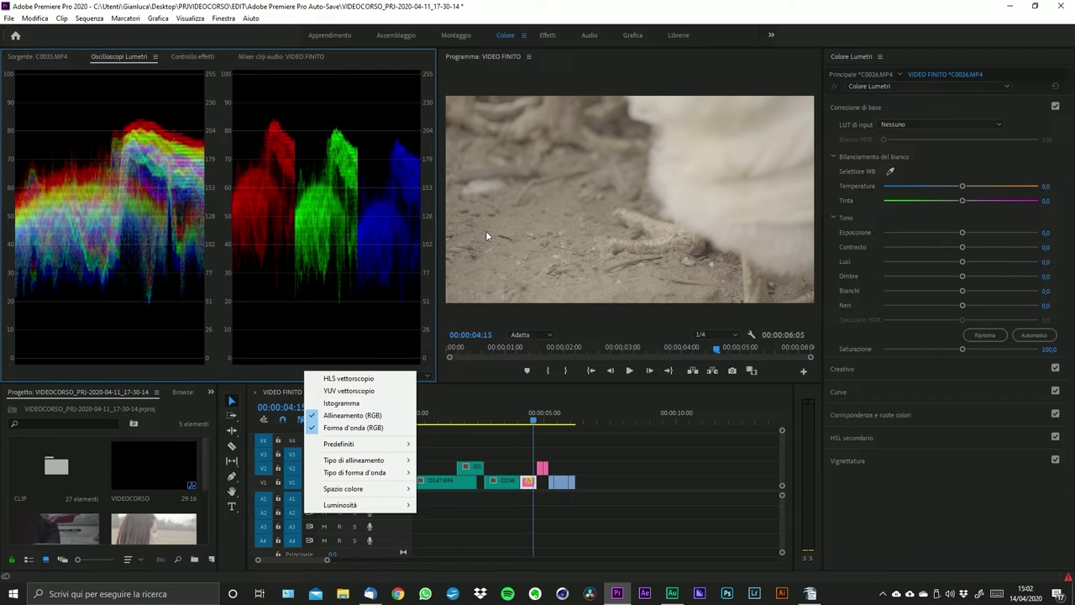
{"action": "left_click", "coordinate": [292, 290]}
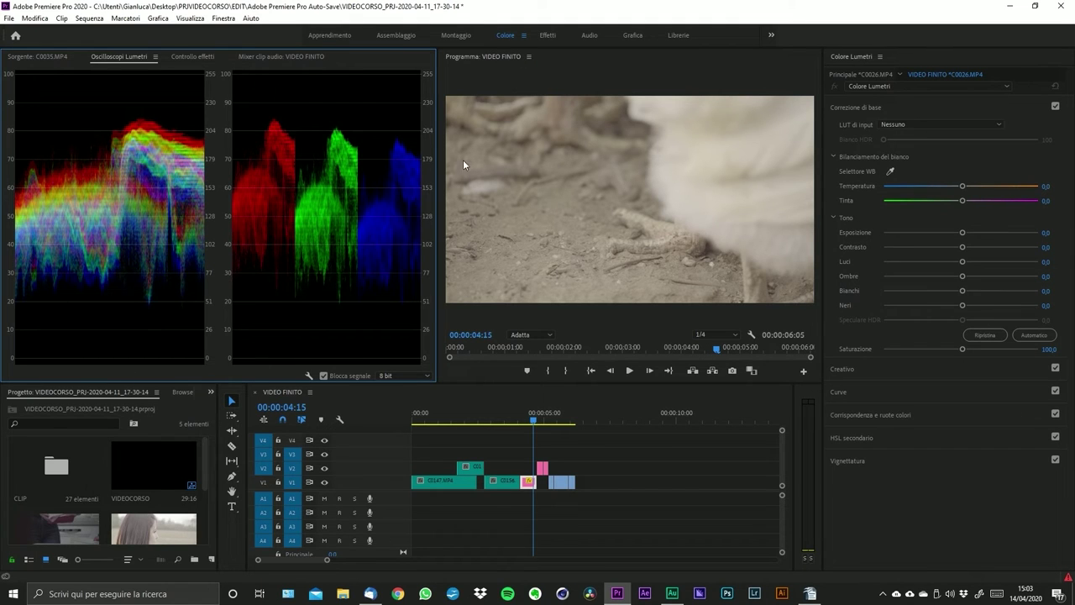
- Scrub through the shots, past the chicken shot, stopping on C0151 at 00:00:02:03
{"action": "left_click", "coordinate": [550, 424]}
{"action": "mouse_move", "coordinate": [551, 424]}
{"action": "left_mouse_down"}
{"action": "mouse_move", "coordinate": [573, 427]}
{"action": "mouse_move", "coordinate": [560, 426]}
{"action": "left_mouse_up"}
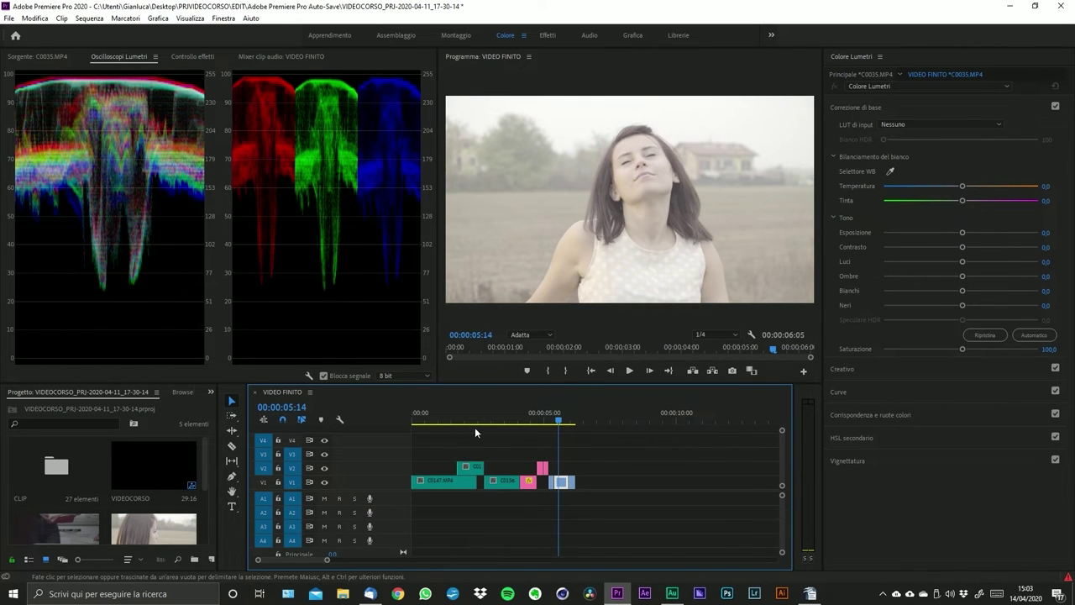
{"action": "left_click_drag", "start_coordinate": [559, 425], "coordinate": [467, 444]}
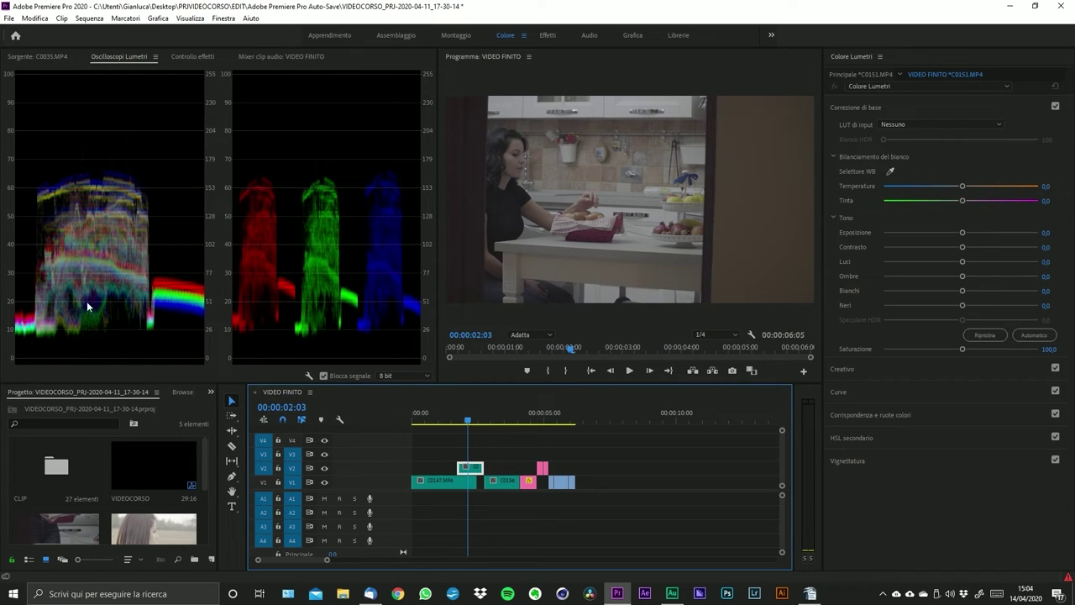
- Scrub back to the basket frame near 00:00:01:12 and select clip C0147 on V1
{"action": "left_click", "coordinate": [563, 415]}
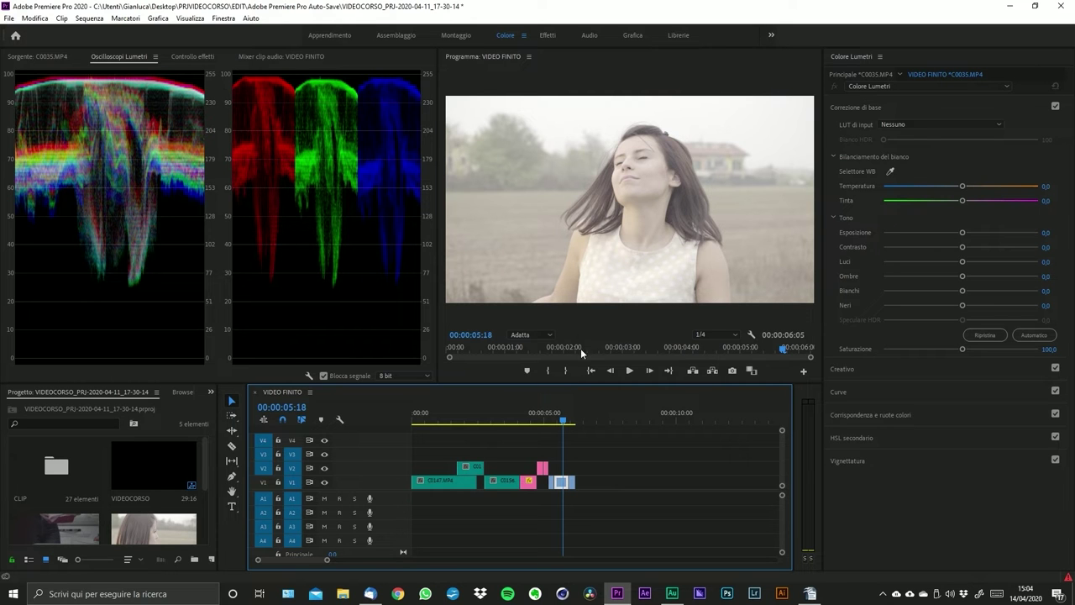
{"action": "left_click_drag", "start_coordinate": [564, 416], "coordinate": [450, 420]}
{"action": "left_click", "coordinate": [423, 486]}
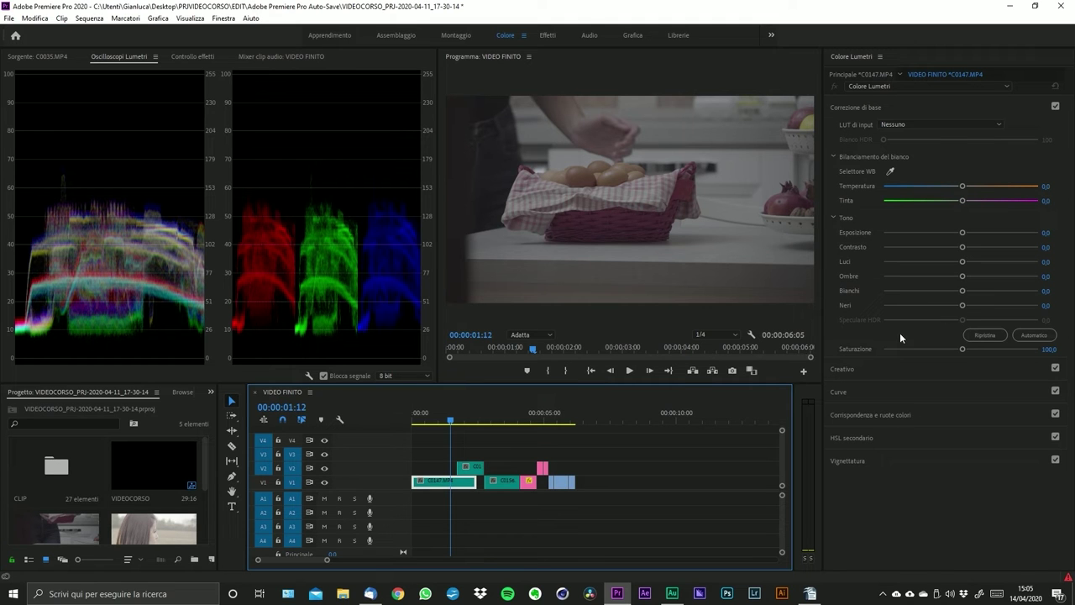
- Test darker and lighter Neri values on C0147, then reset the blacks to 0
{"action": "left_click_drag", "start_coordinate": [963, 305], "coordinate": [933, 309]}
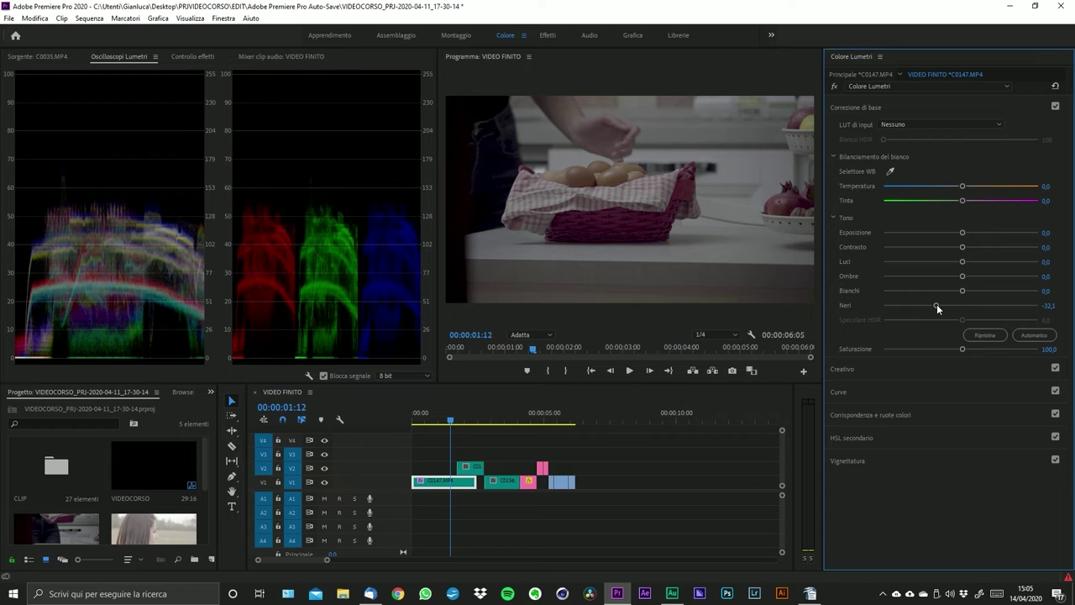
{"action": "left_click_drag", "start_coordinate": [937, 305], "coordinate": [948, 308]}
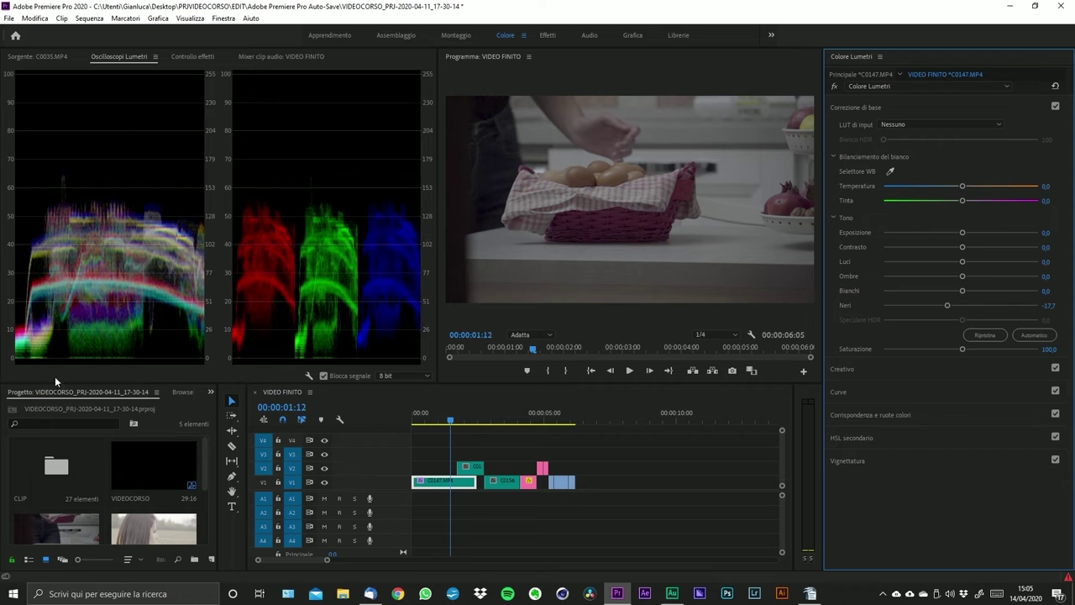
{"action": "left_click", "coordinate": [960, 305]}
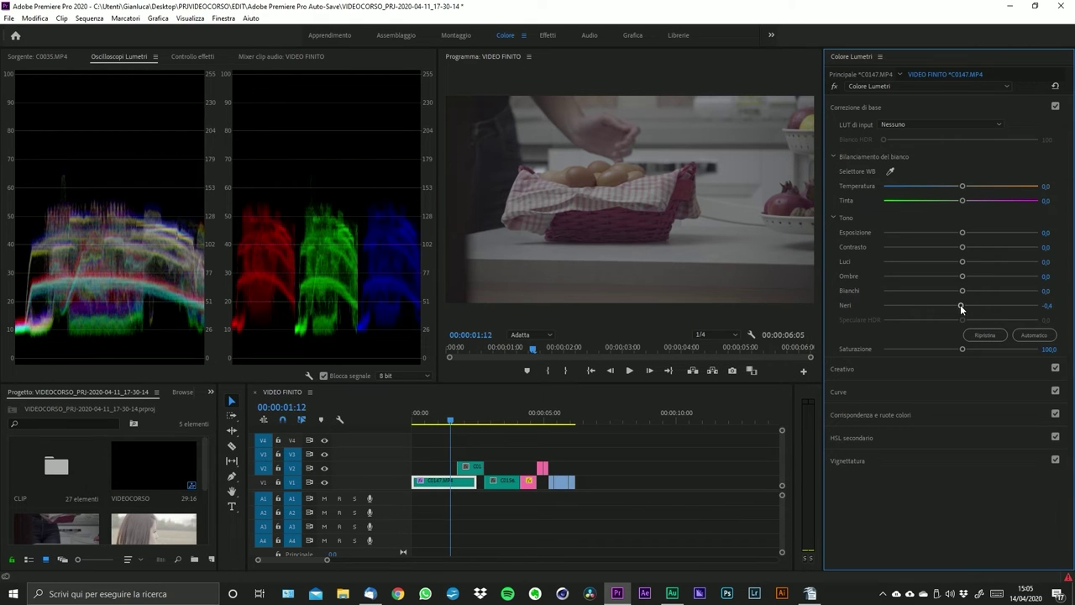
{"action": "left_click", "coordinate": [1044, 304]}
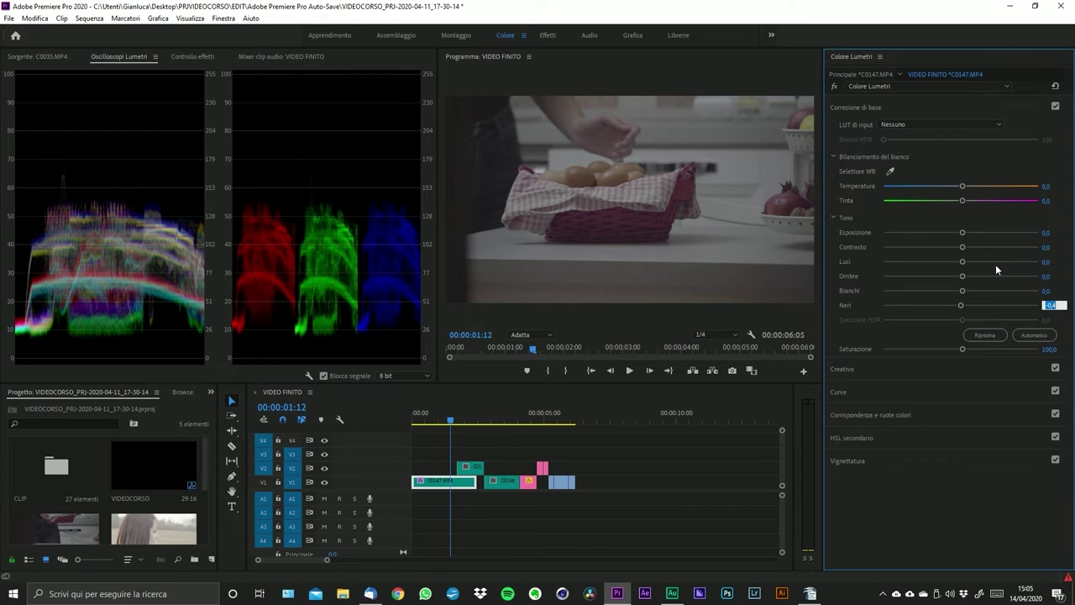
{"action": "type", "text": "0"}
{"action": "key", "text": "Return"}
{"action": "left_click_drag", "start_coordinate": [959, 305], "coordinate": [942, 308]}
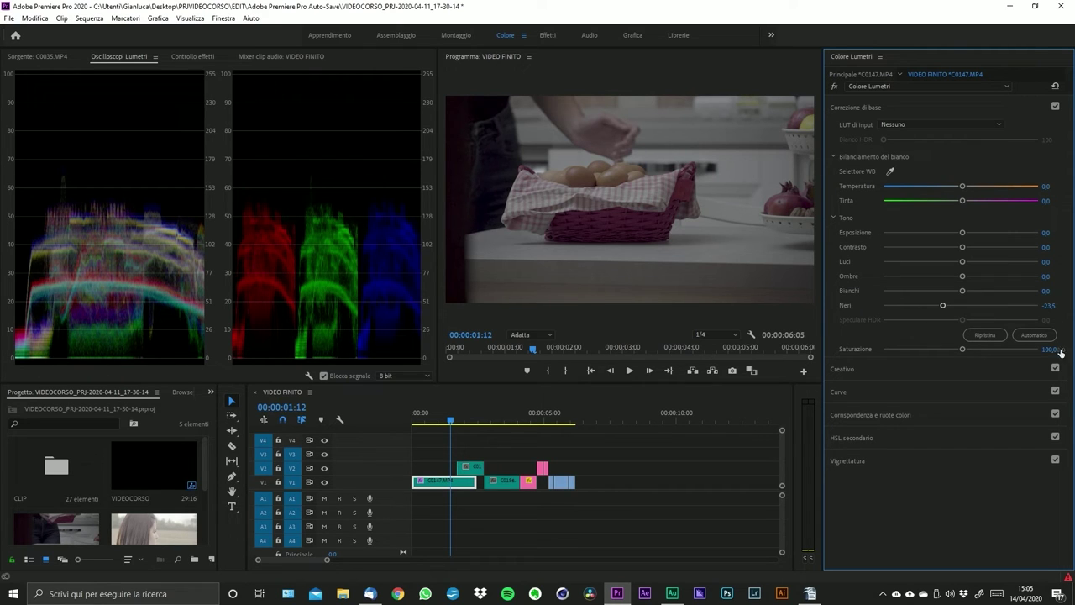
{"action": "left_click", "coordinate": [1051, 306]}
{"action": "type", "text": "0"}
{"action": "key", "text": "Return"}
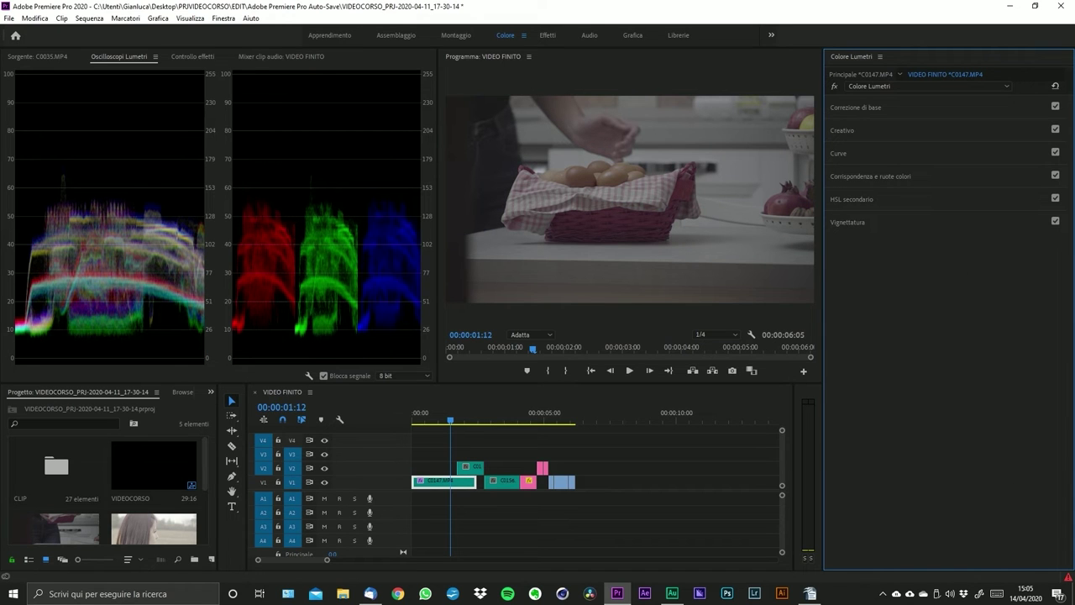
- Collapse Correzione di base, expand Creativo, and move to clip C0035 at 00:00:05:14
{"action": "left_click", "coordinate": [856, 116]}
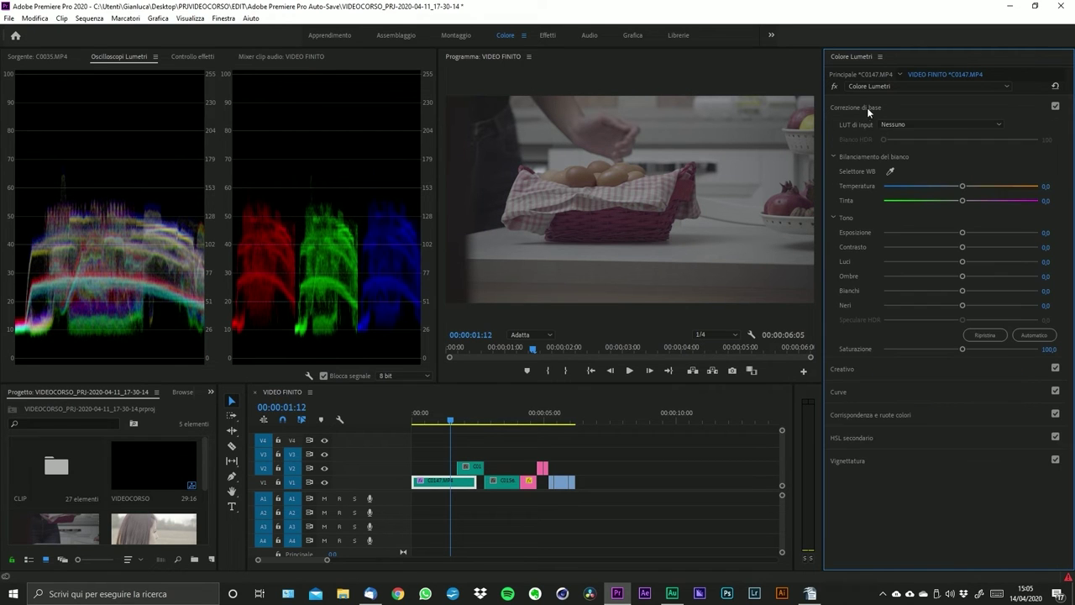
{"action": "left_click", "coordinate": [867, 108]}
{"action": "left_click", "coordinate": [865, 130]}
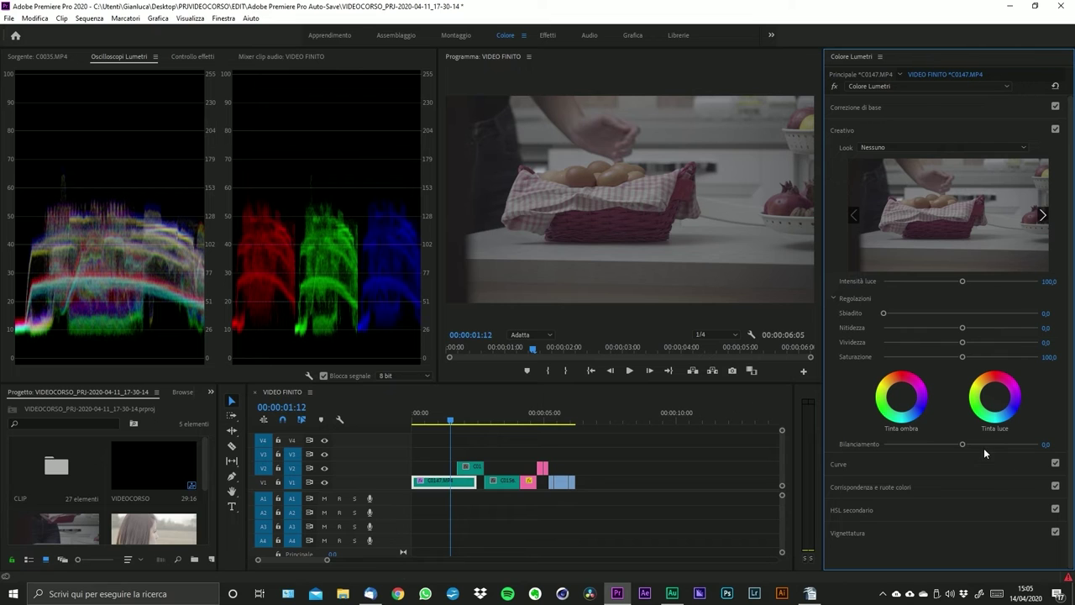
{"action": "left_click_drag", "start_coordinate": [563, 415], "coordinate": [556, 435]}
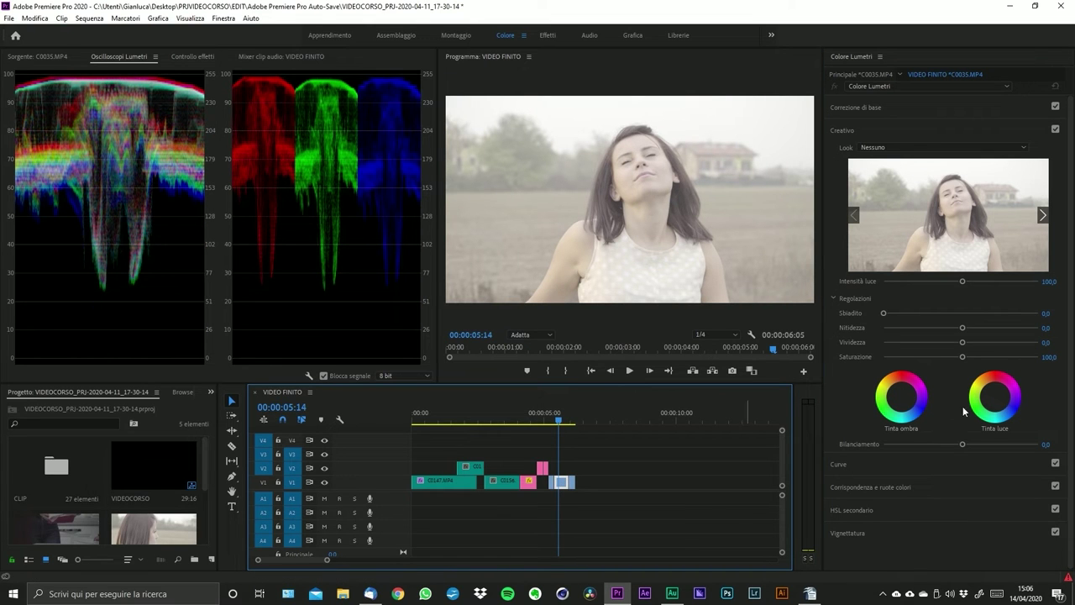
- Test a higher Esposizione on C0035, reset it to 0, then scrub to clip C0156
{"action": "left_click", "coordinate": [884, 107]}
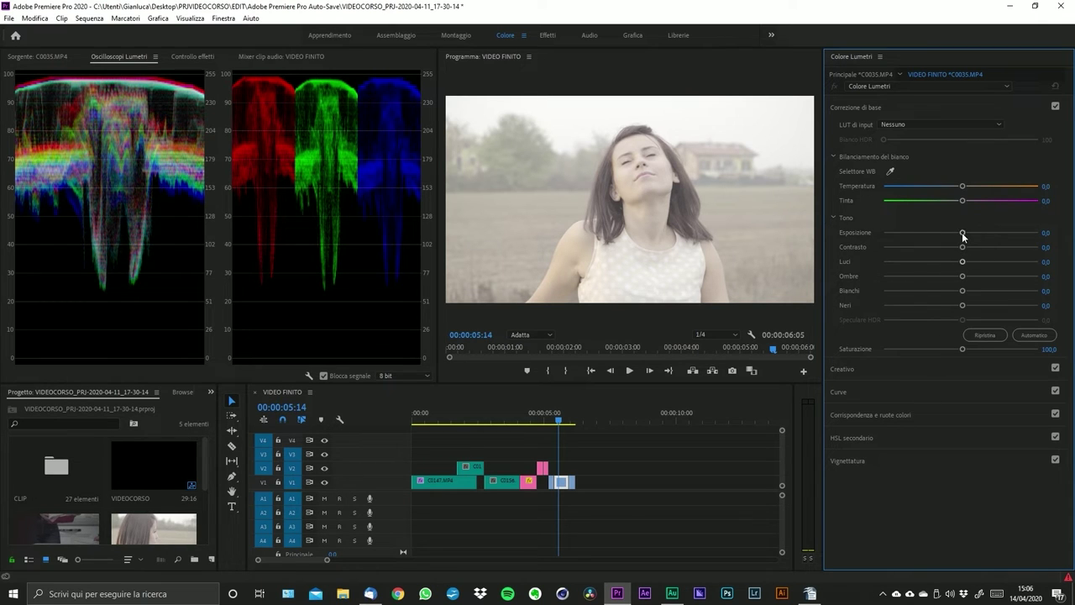
{"action": "left_click_drag", "start_coordinate": [962, 233], "coordinate": [968, 236]}
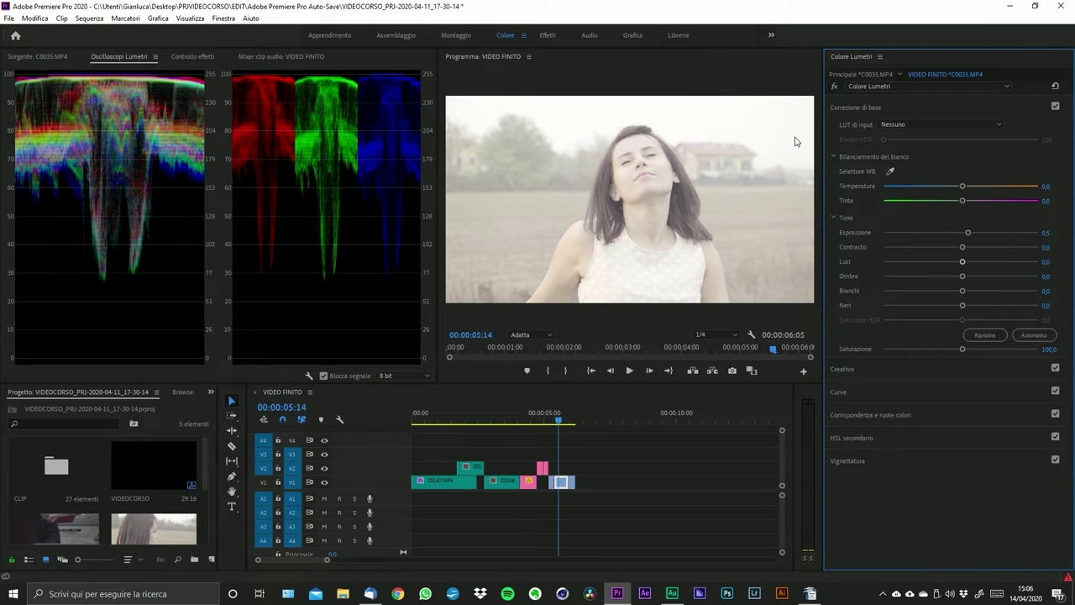
{"action": "left_click", "coordinate": [1046, 233]}
{"action": "type", "text": "0"}
{"action": "key", "text": "Return"}
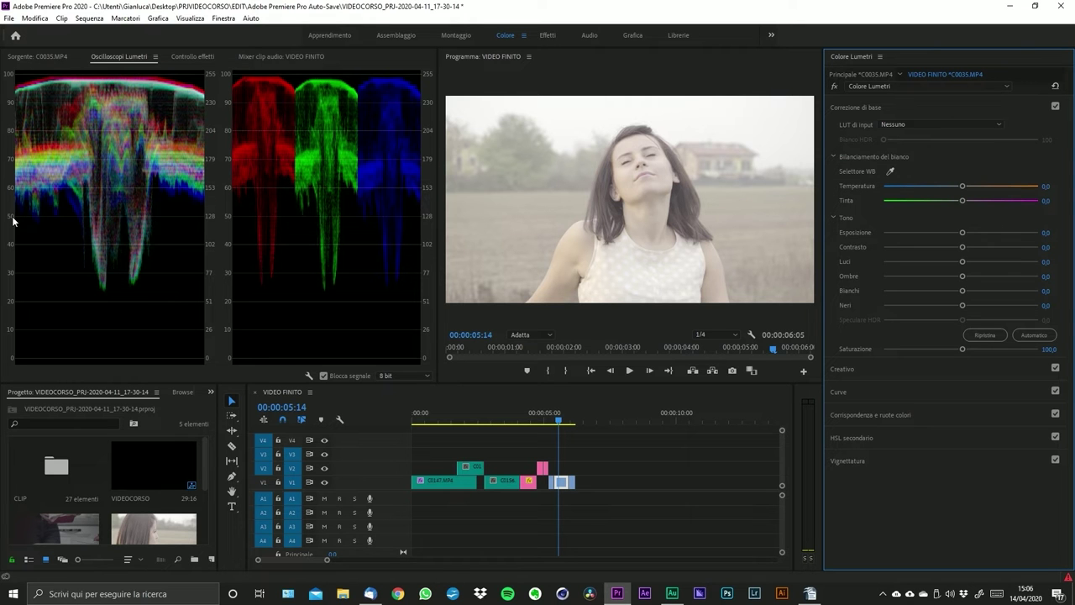
{"action": "left_click_drag", "start_coordinate": [546, 417], "coordinate": [516, 413]}
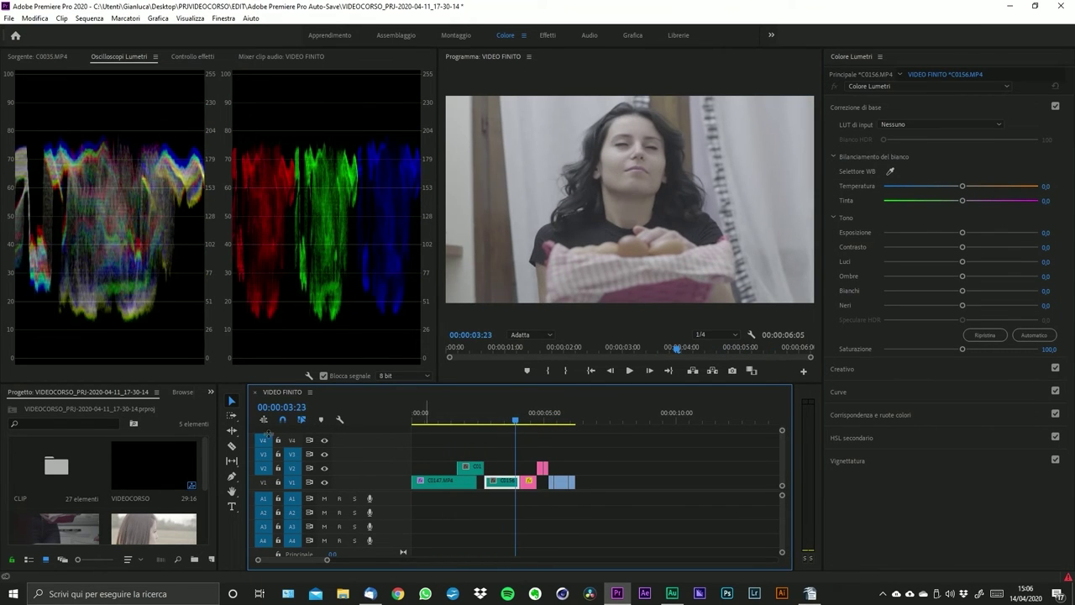
- Move the playhead back to clip C0147 at 00:00:01:08 to show the egg basket frame
{"action": "left_click_drag", "start_coordinate": [534, 419], "coordinate": [507, 417]}
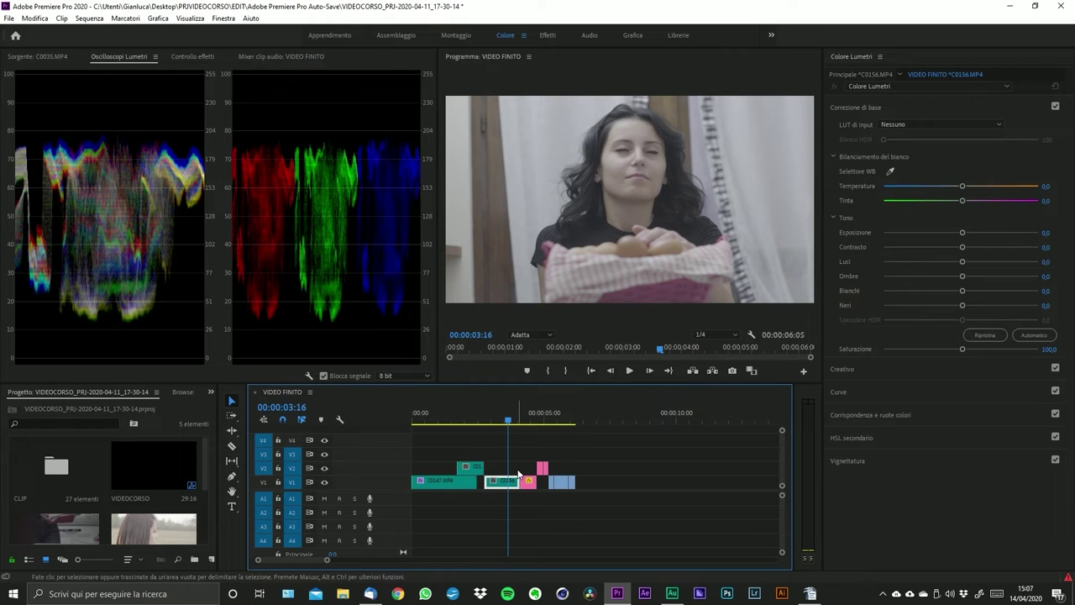
{"action": "left_click", "coordinate": [448, 421]}
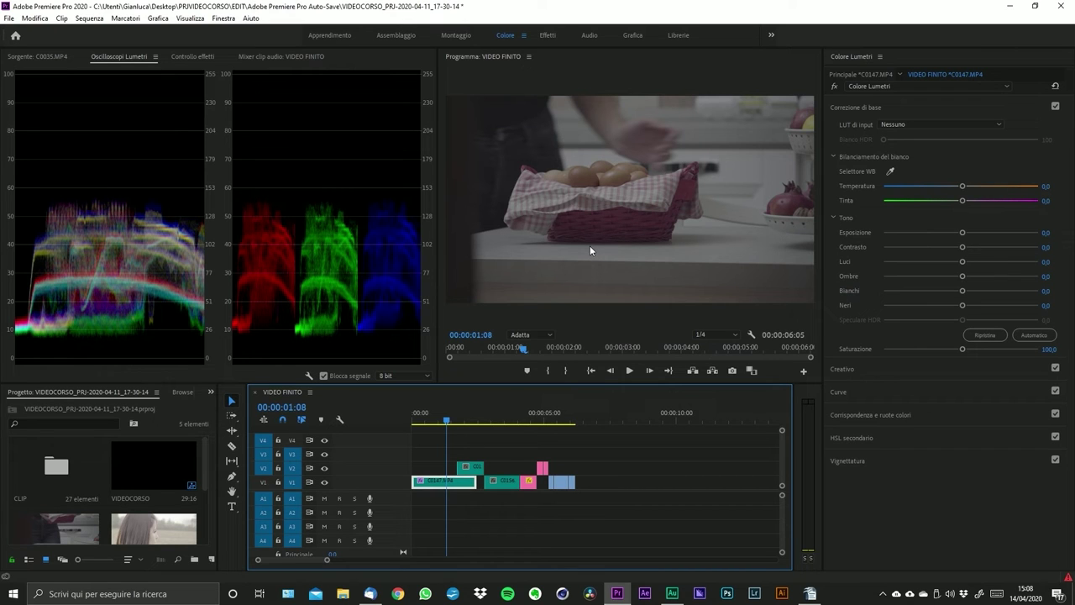
- Open the LUT di input dropdown in Correzione di base, with no LUT (Nessuno) applied yet
{"action": "left_click", "coordinate": [910, 128]}
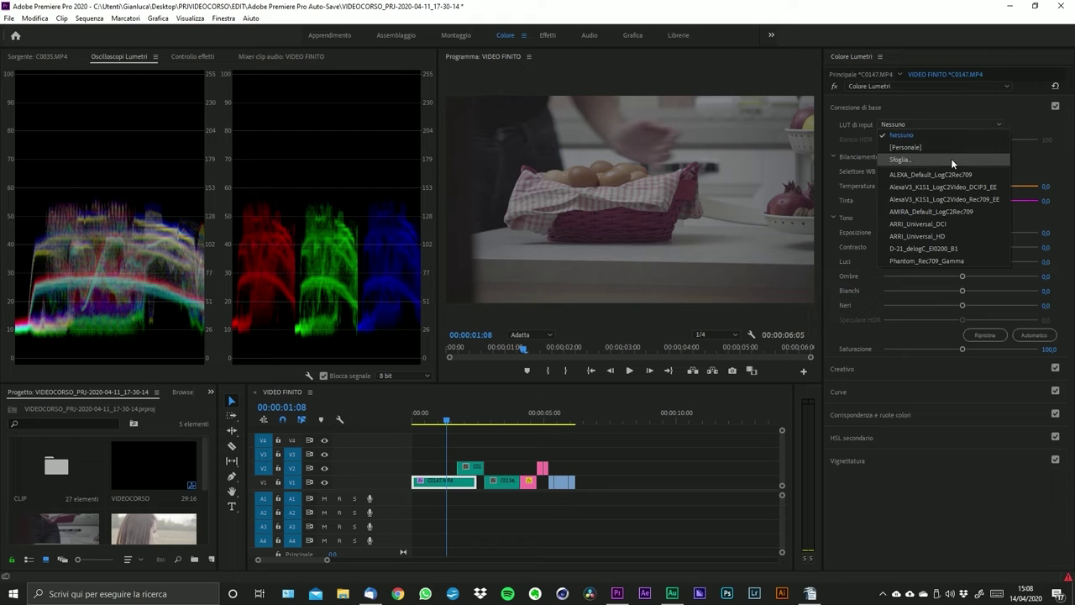
{"action": "left_click", "coordinate": [952, 115]}
{"action": "left_click", "coordinate": [952, 114]}
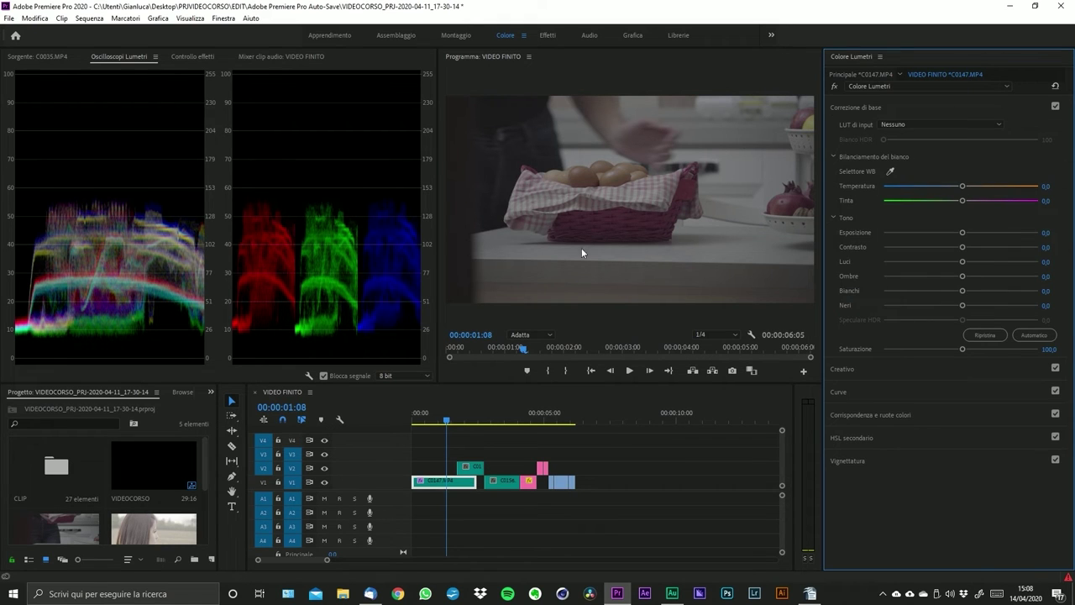
{"action": "left_click", "coordinate": [904, 124]}
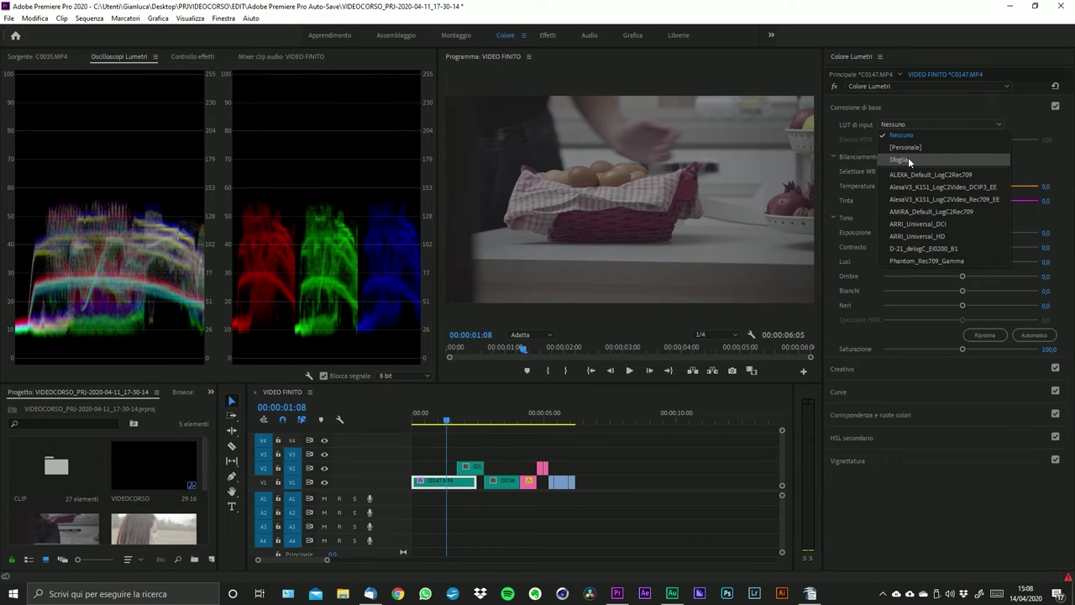
{"action": "left_click", "coordinate": [942, 126]}
{"action": "left_click", "coordinate": [873, 107]}
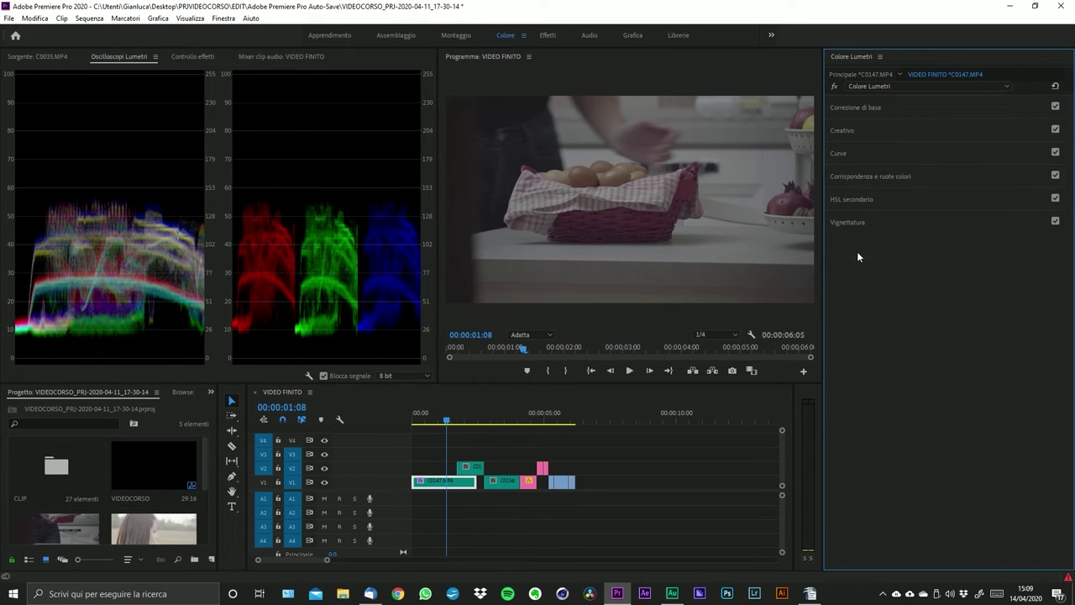
{"action": "left_click", "coordinate": [859, 106]}
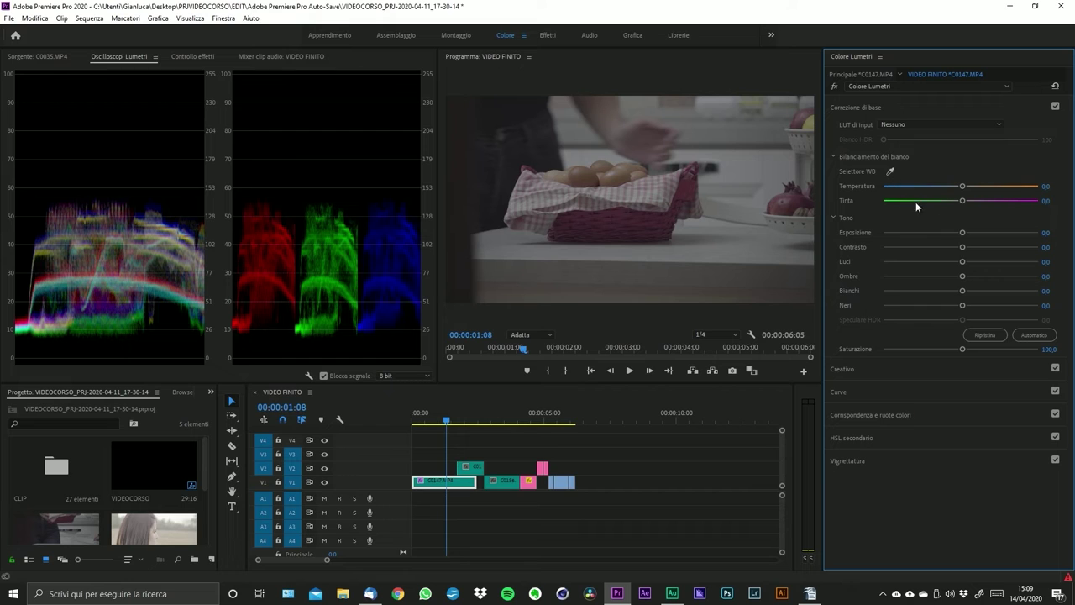
{"action": "left_click", "coordinate": [893, 126]}
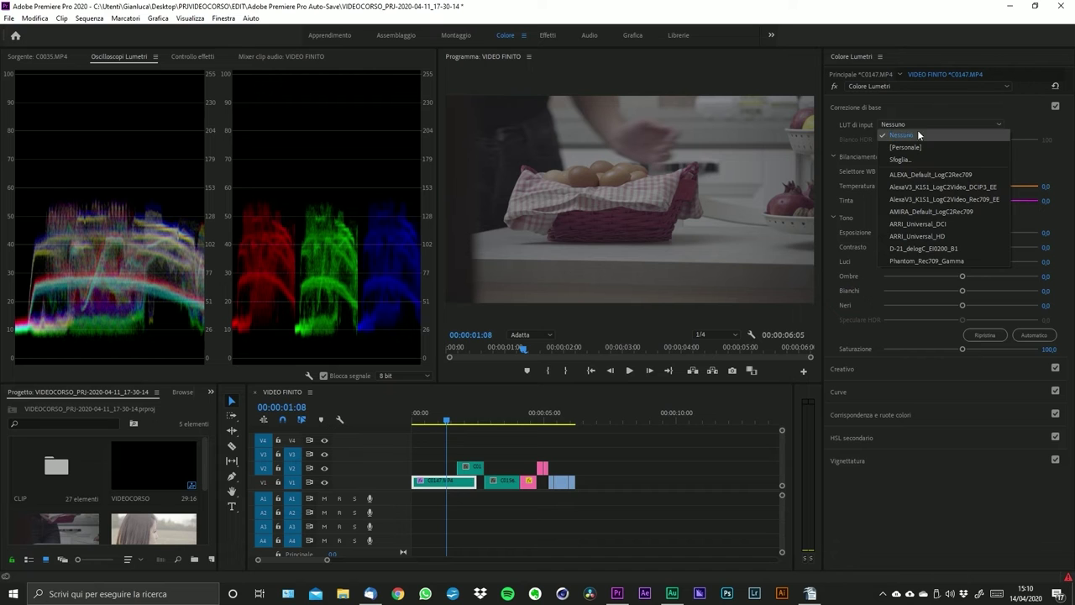
{"action": "left_click", "coordinate": [953, 107]}
{"action": "left_click", "coordinate": [954, 105]}
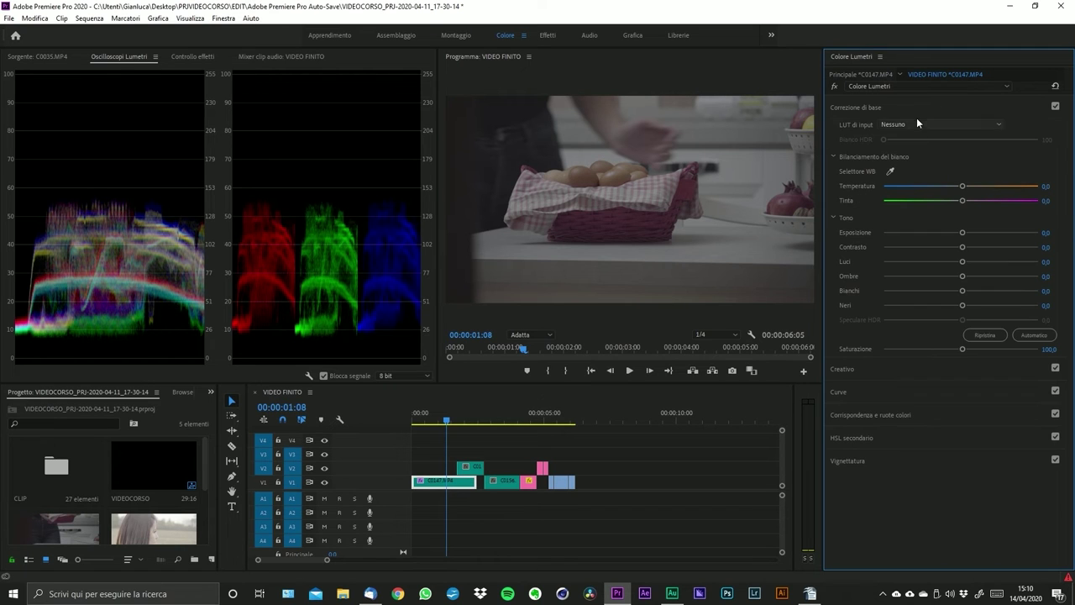
{"action": "left_click", "coordinate": [926, 125]}
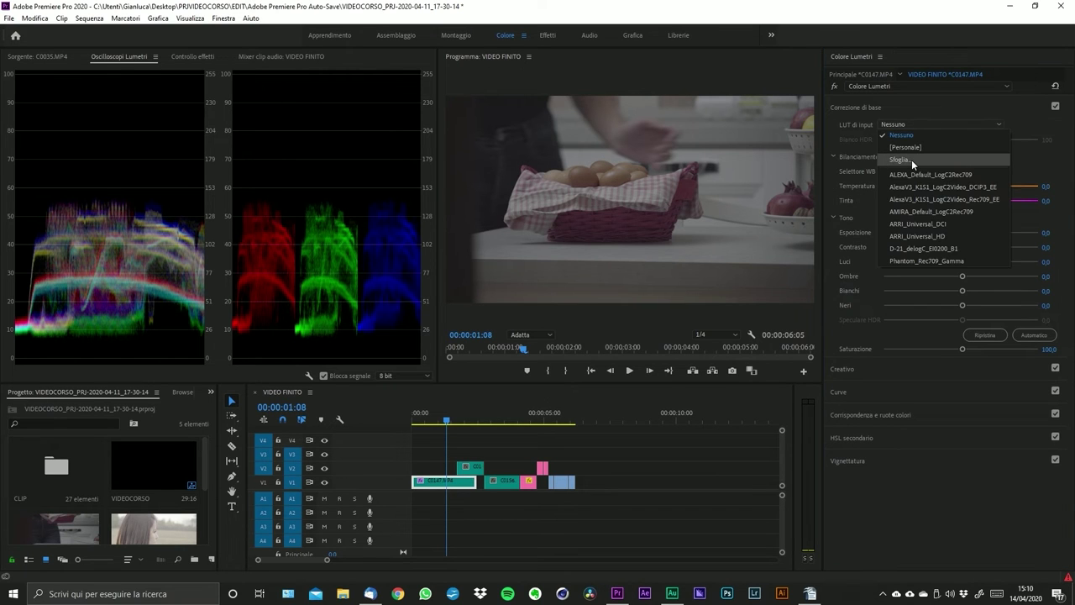
- Browse to D:\HPVFILM\UTILE PER EDITING\LUT\lut de log\3DL\Sony S-Log2 to Rec.709 and load the V2 LUT
{"action": "left_click", "coordinate": [911, 160]}
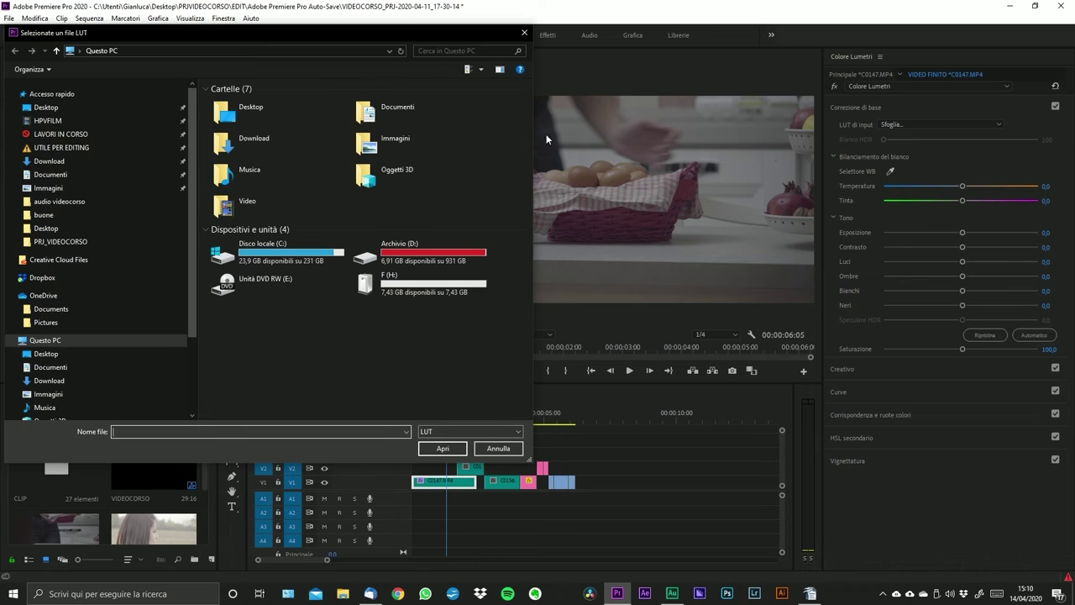
{"action": "left_click_drag", "start_coordinate": [389, 35], "coordinate": [887, 99]}
{"action": "scroll", "coordinate": [611, 380], "scroll_direction": "down", "scroll_amount": 2}
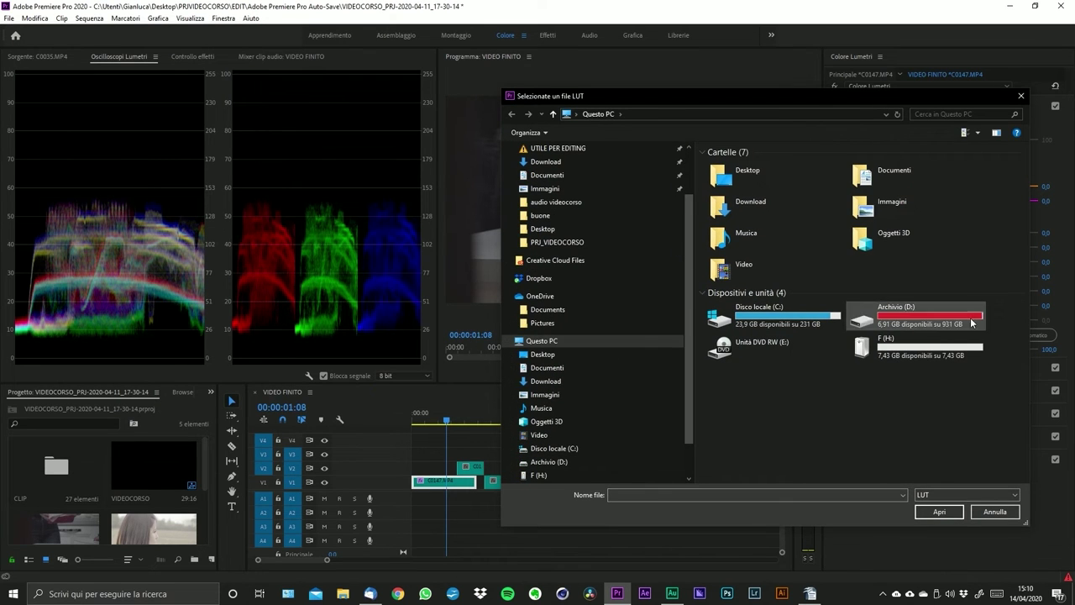
{"action": "double_click", "coordinate": [894, 322]}
{"action": "double_click", "coordinate": [732, 165]}
{"action": "double_click", "coordinate": [721, 250]}
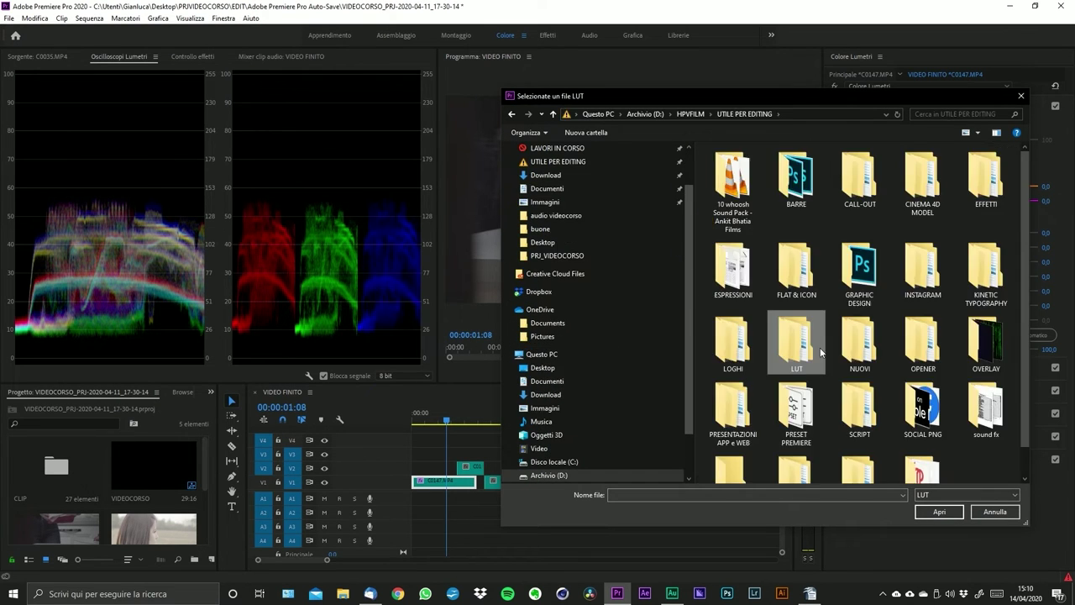
{"action": "double_click", "coordinate": [813, 341]}
{"action": "left_click", "coordinate": [764, 178]}
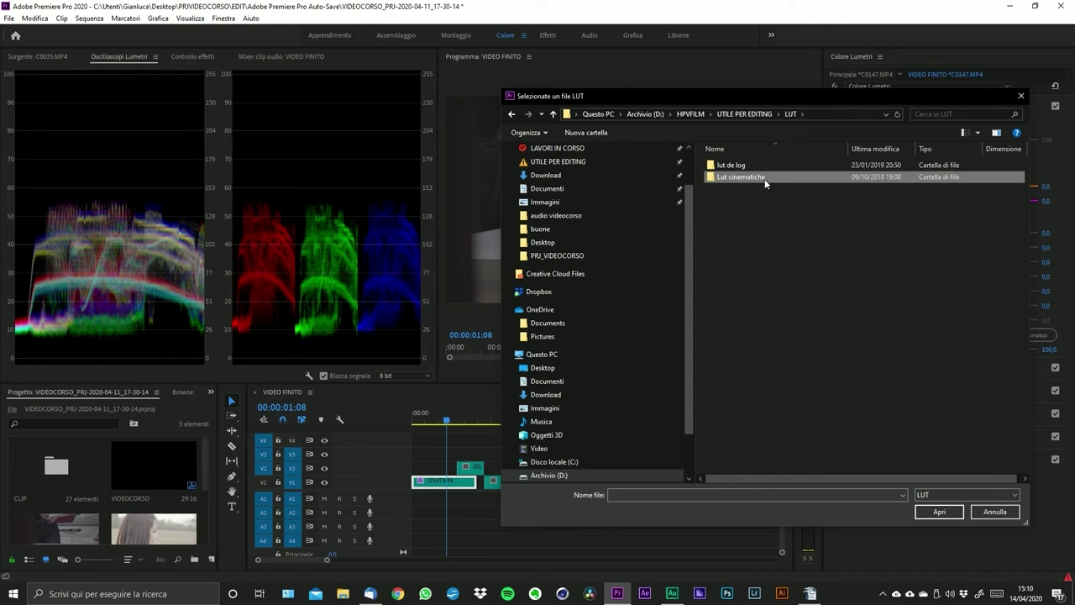
{"action": "left_click", "coordinate": [750, 167], "text": "shift"}
{"action": "double_click", "coordinate": [749, 167]}
{"action": "double_click", "coordinate": [748, 164]}
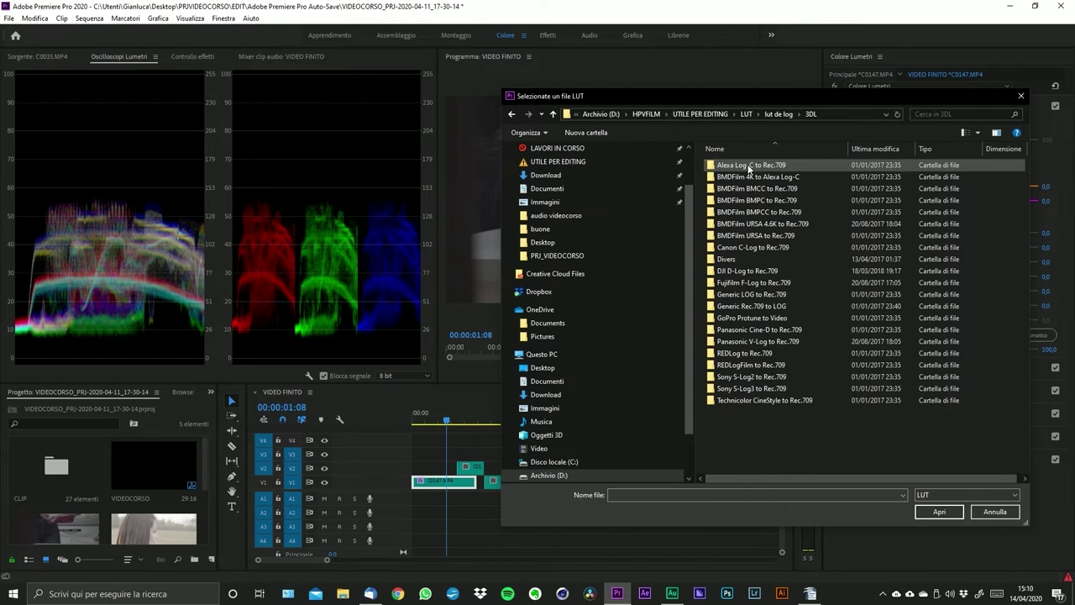
{"action": "double_click", "coordinate": [747, 378]}
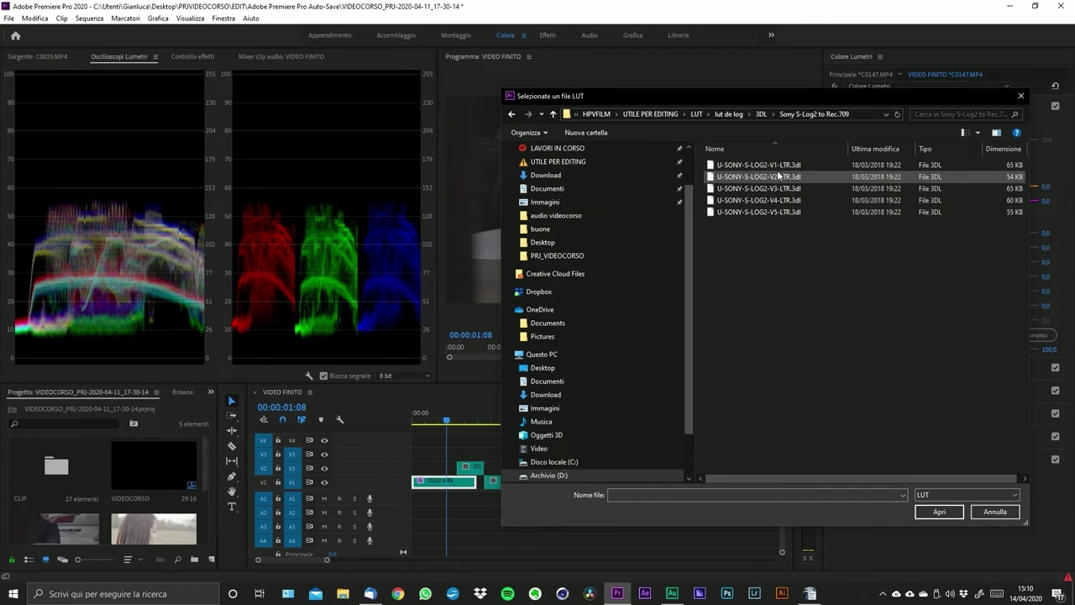
{"action": "left_click", "coordinate": [778, 176]}
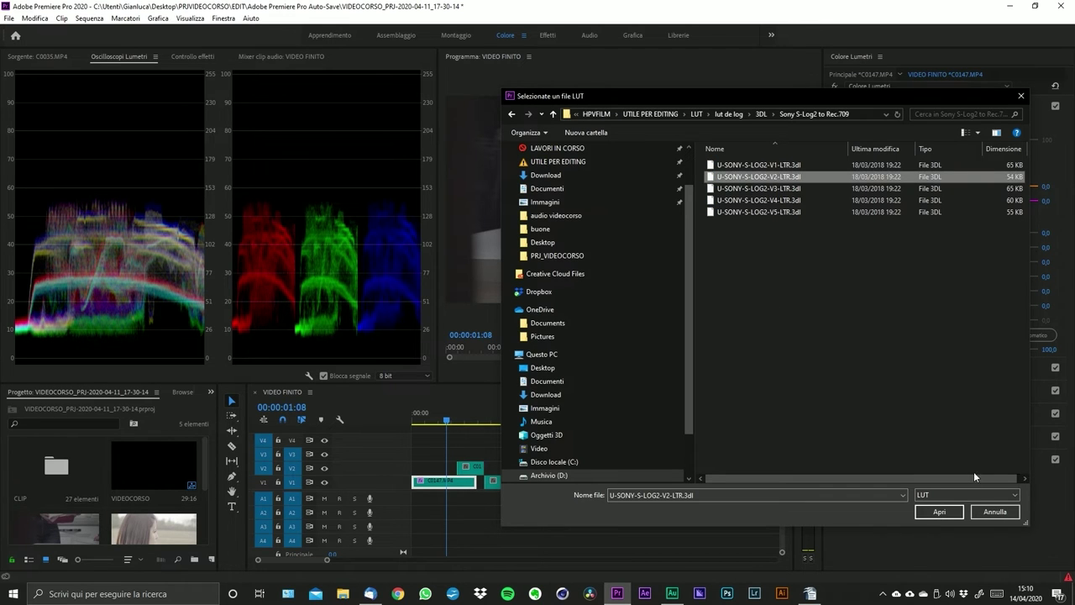
{"action": "left_click", "coordinate": [942, 512]}
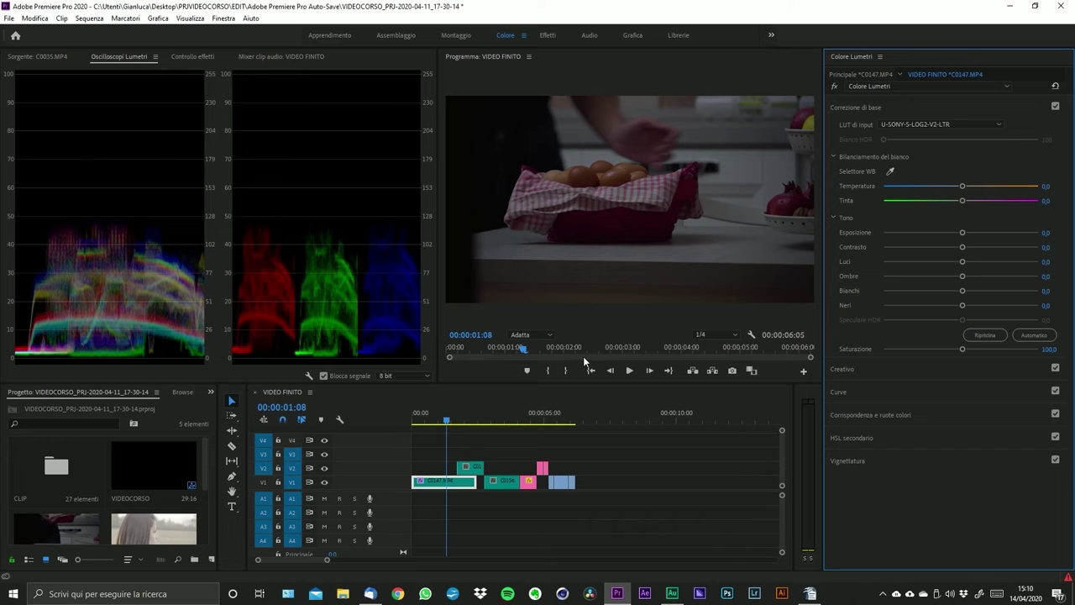
- Swap the input LUT to V1, then settle on U-SONY-S-LOG2-V5-LTR.3dl
{"action": "left_click", "coordinate": [915, 123]}
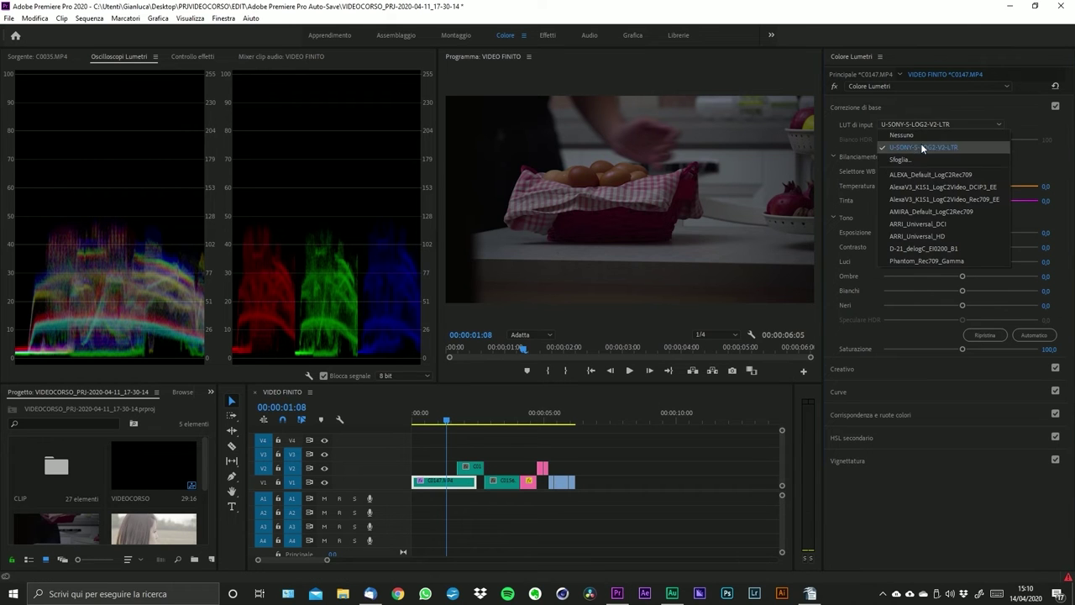
{"action": "left_click", "coordinate": [918, 160]}
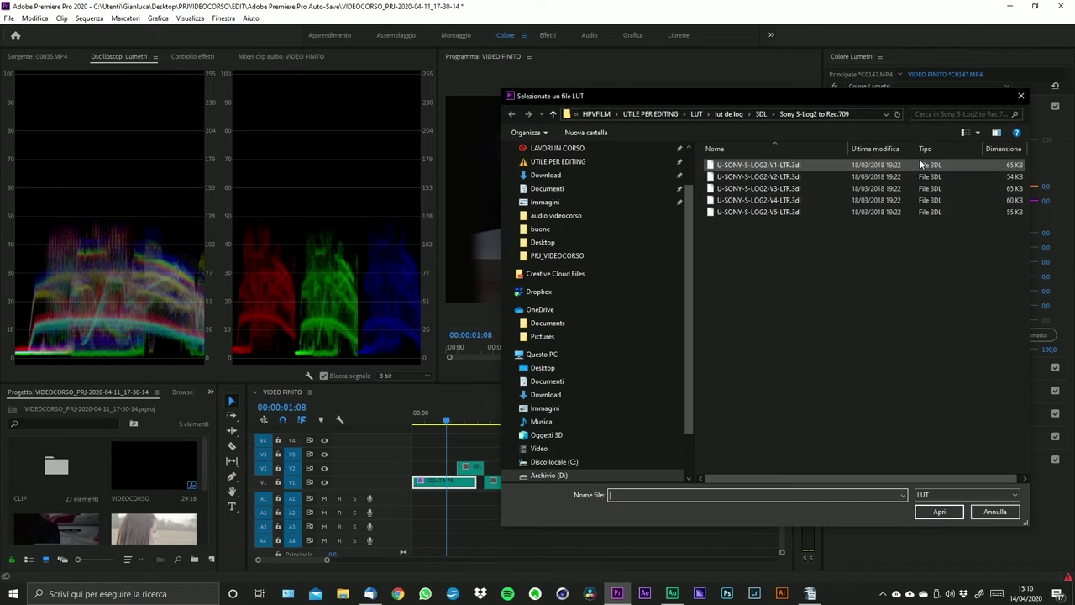
{"action": "left_click", "coordinate": [763, 167]}
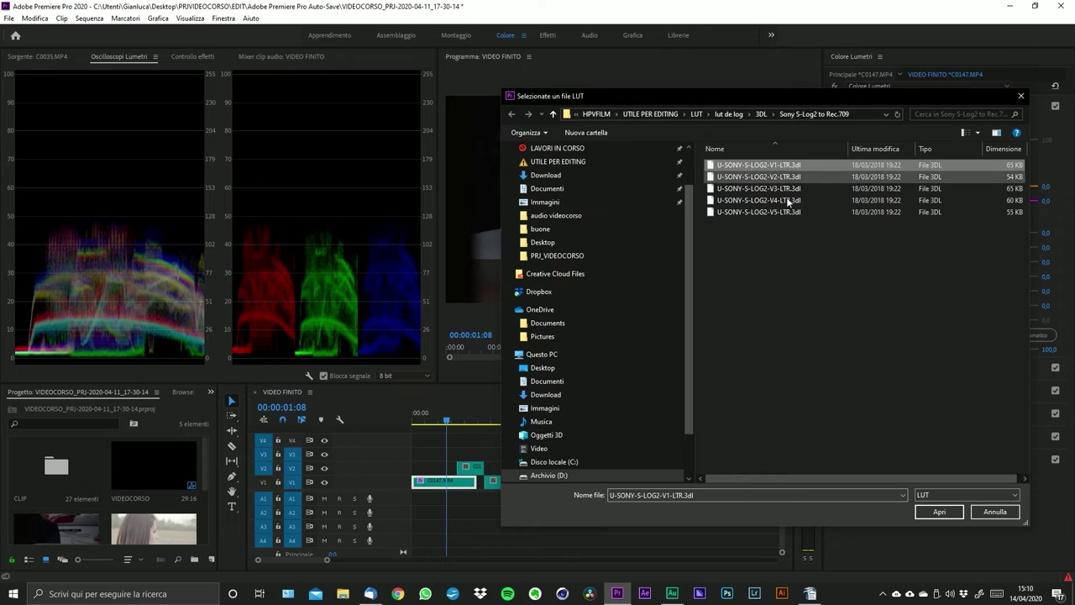
{"action": "left_click", "coordinate": [938, 513]}
{"action": "left_click", "coordinate": [915, 125]}
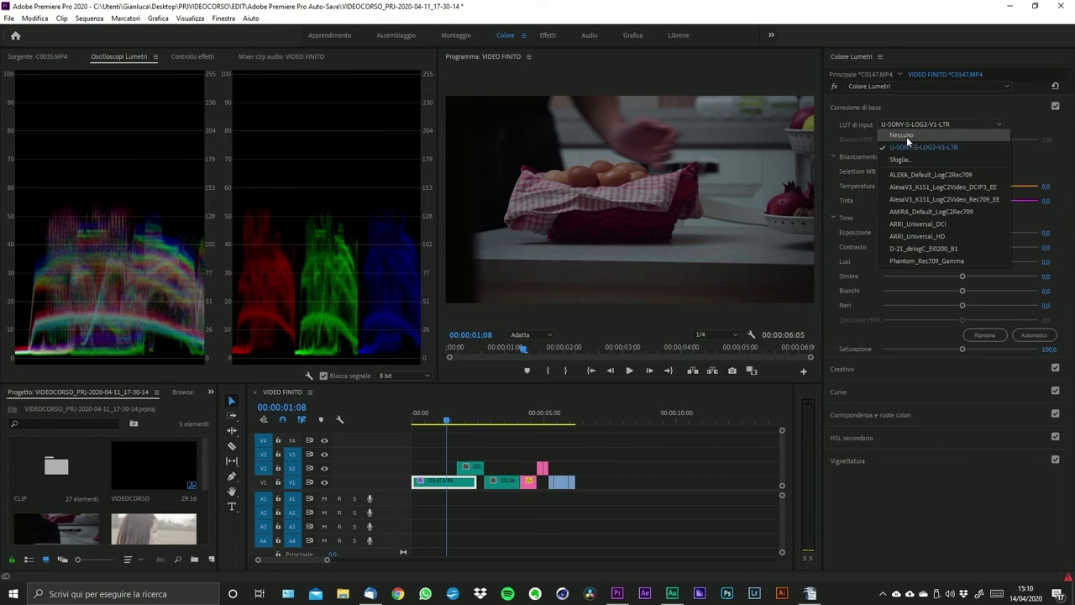
{"action": "left_click", "coordinate": [907, 158]}
{"action": "left_click", "coordinate": [786, 213]}
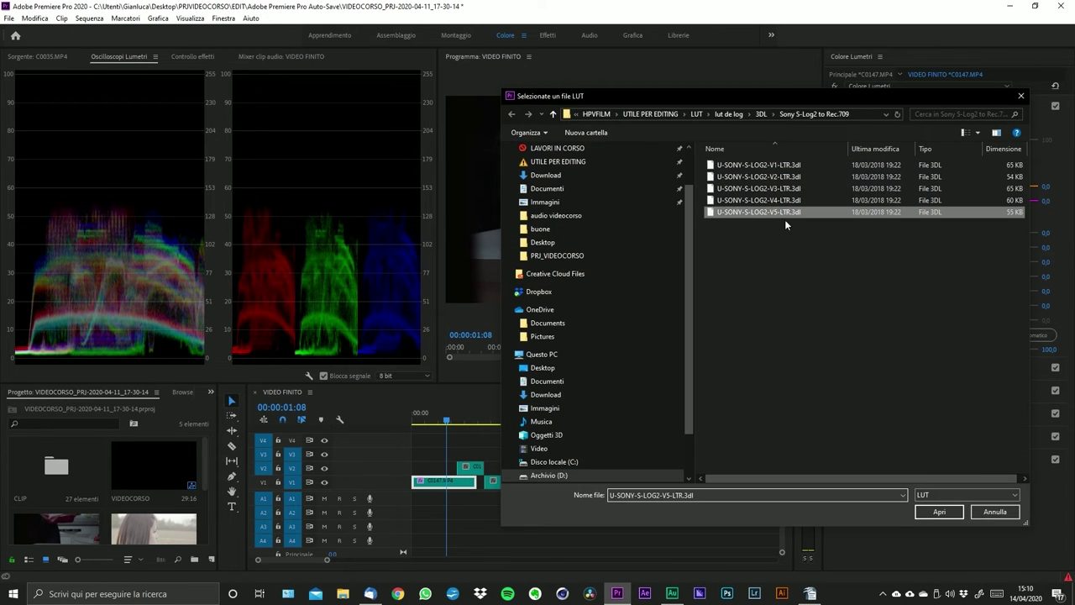
{"action": "left_click", "coordinate": [939, 512]}
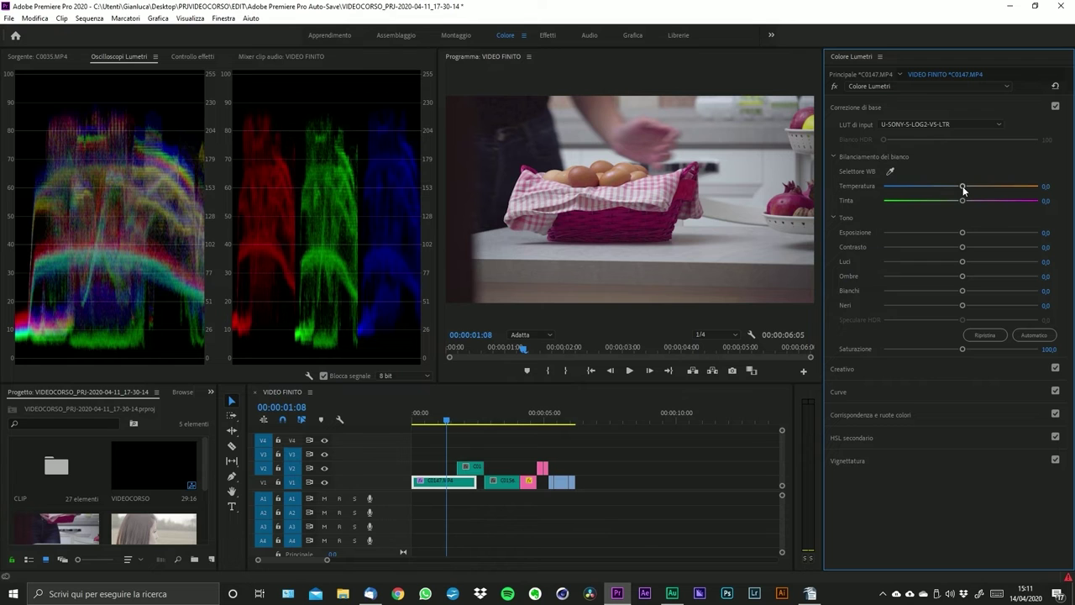
- Try a strong blue temperature and a Selettore WB sample, then reset Temperatura and Tinta to 0,0
{"action": "left_click_drag", "start_coordinate": [962, 186], "coordinate": [896, 186]}
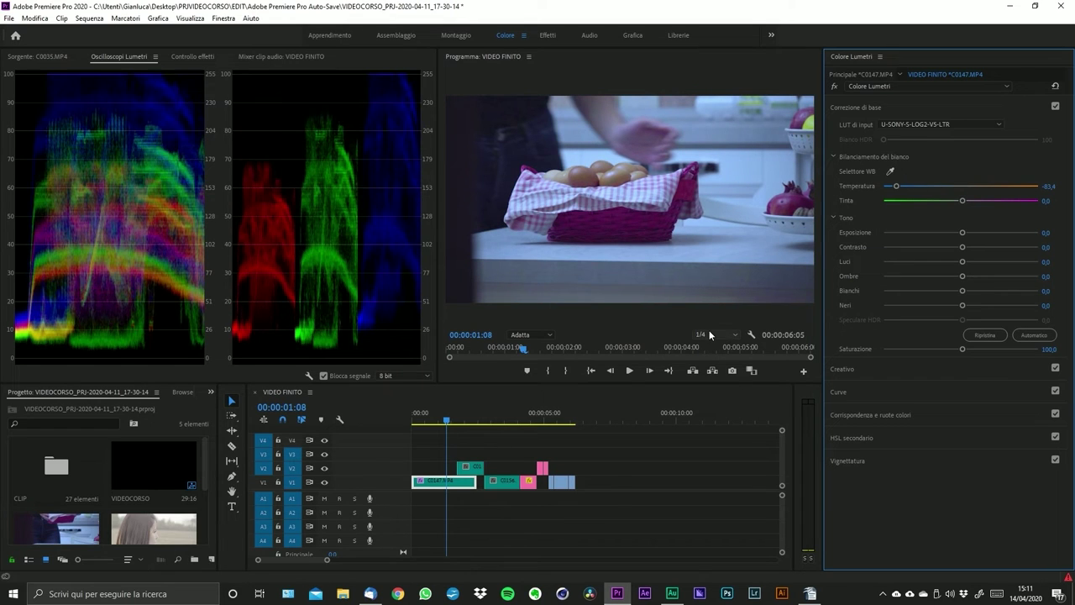
{"action": "left_click", "coordinate": [890, 172]}
{"action": "left_click", "coordinate": [733, 167]}
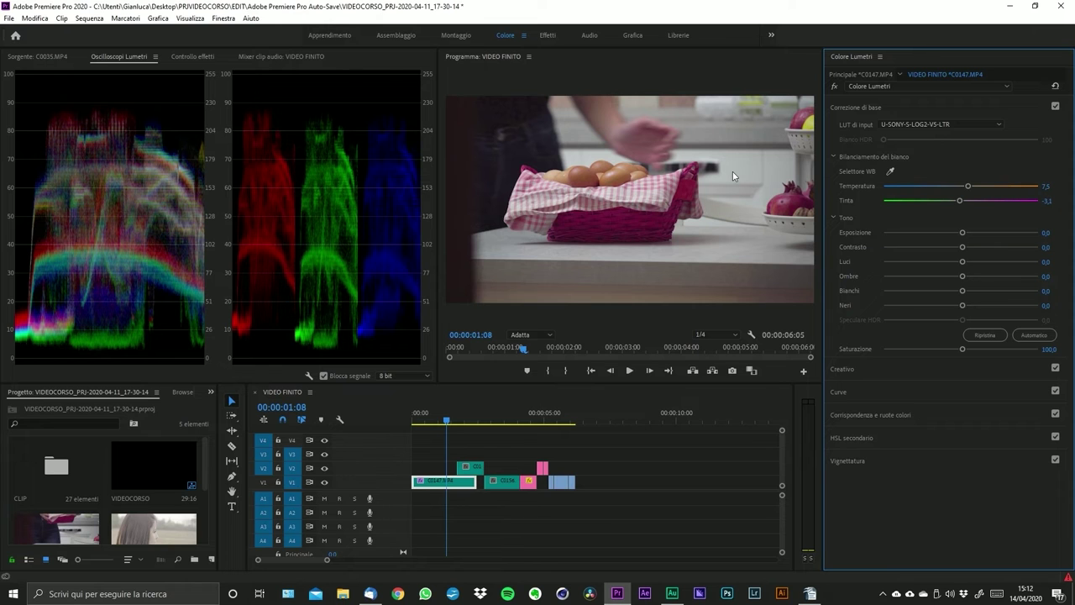
{"action": "double_click", "coordinate": [966, 187]}
{"action": "double_click", "coordinate": [969, 201]}
- Experiment with cooler and magenta shifts and another WB sample, ending at Temperatura 7,6, Tinta 9,7
{"action": "left_click_drag", "start_coordinate": [944, 180], "coordinate": [994, 201]}
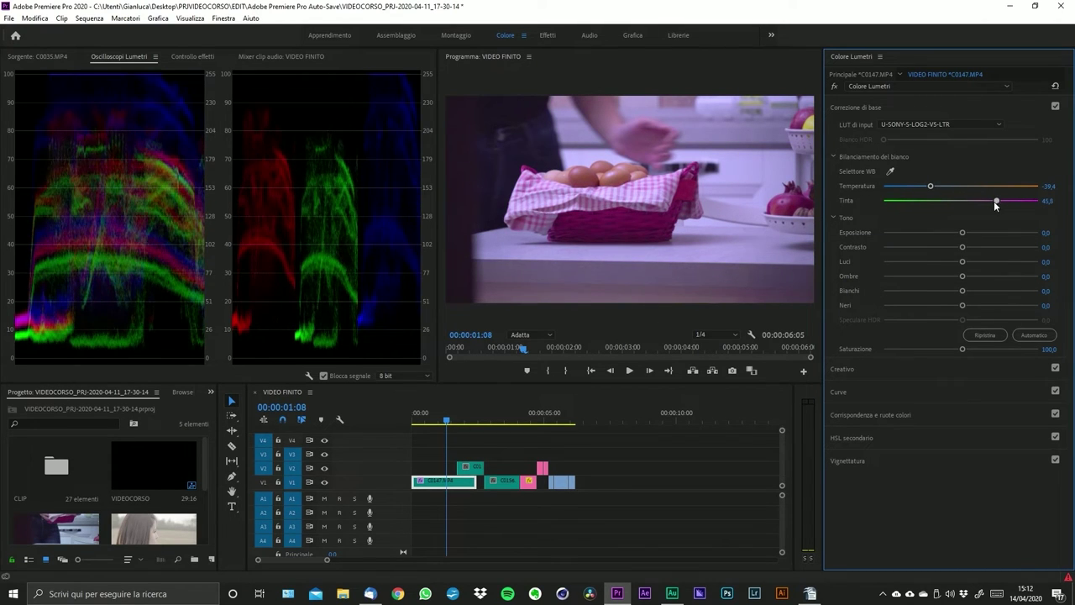
{"action": "left_click_drag", "start_coordinate": [927, 184], "coordinate": [909, 185]}
{"action": "left_click_drag", "start_coordinate": [996, 201], "coordinate": [1004, 200]}
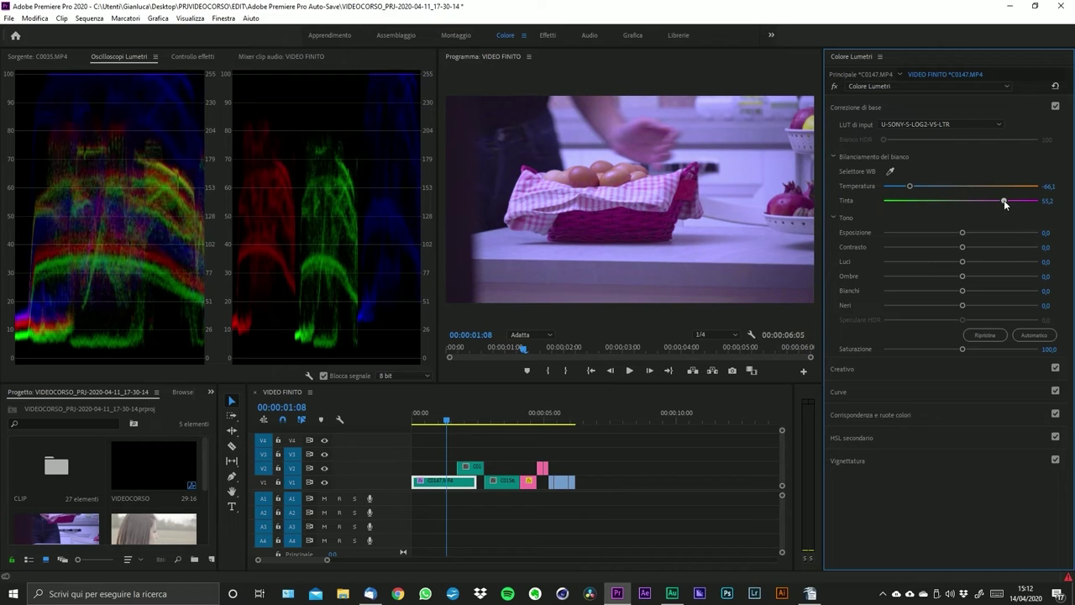
{"action": "left_click", "coordinate": [890, 171]}
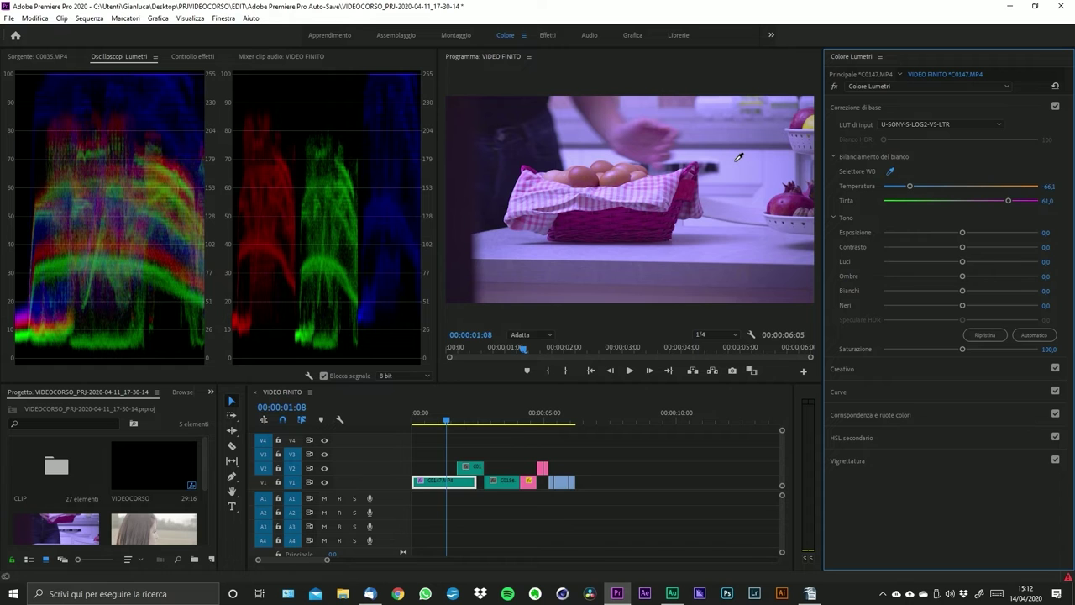
{"action": "left_click", "coordinate": [739, 157]}
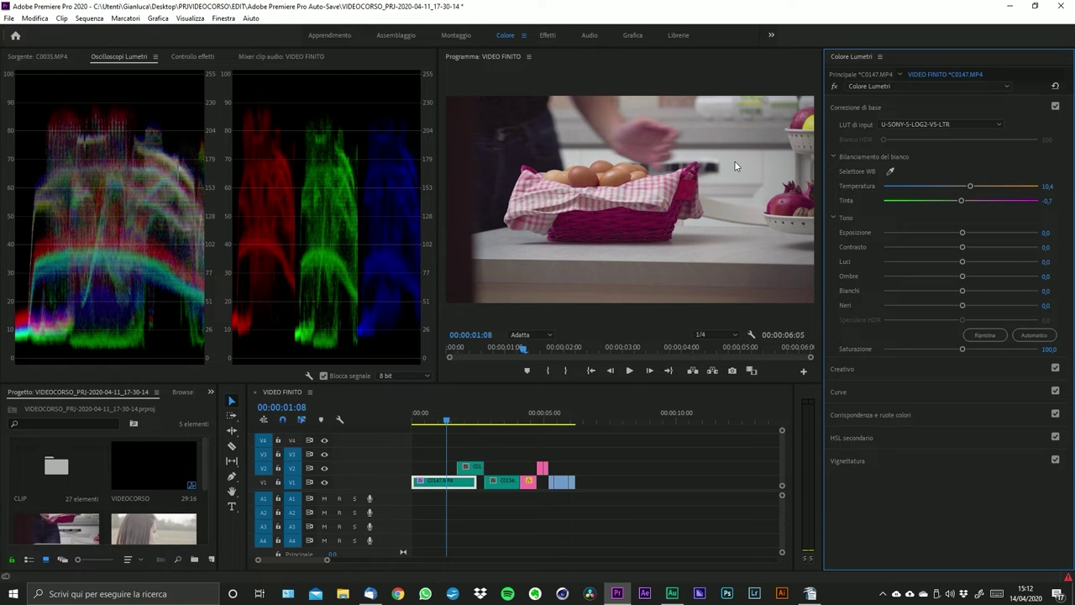
{"action": "left_click_drag", "start_coordinate": [971, 186], "coordinate": [999, 201]}
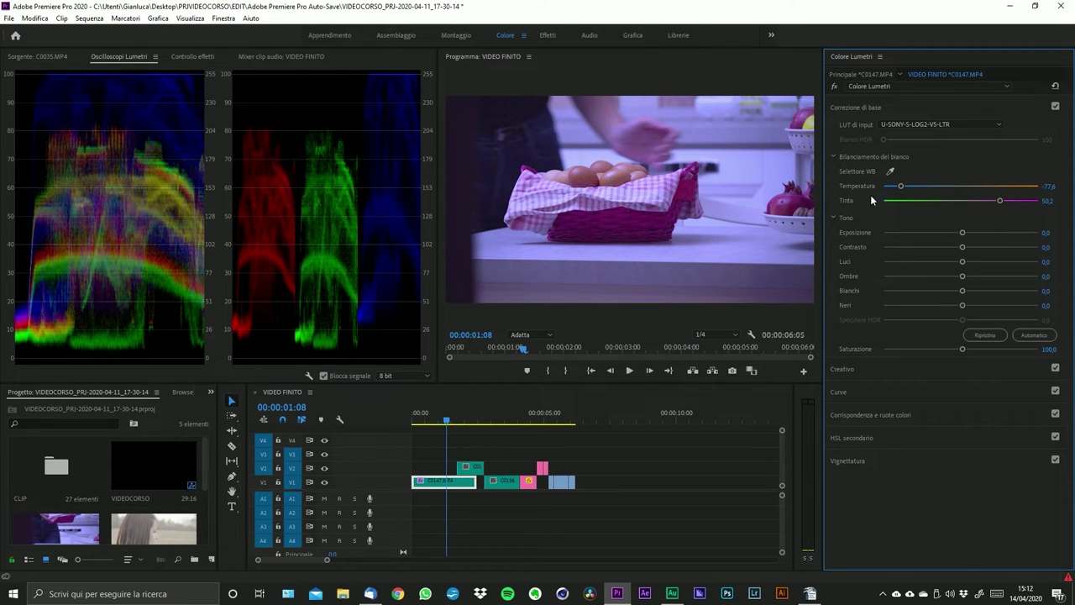
{"action": "left_click_drag", "start_coordinate": [900, 184], "coordinate": [967, 187]}
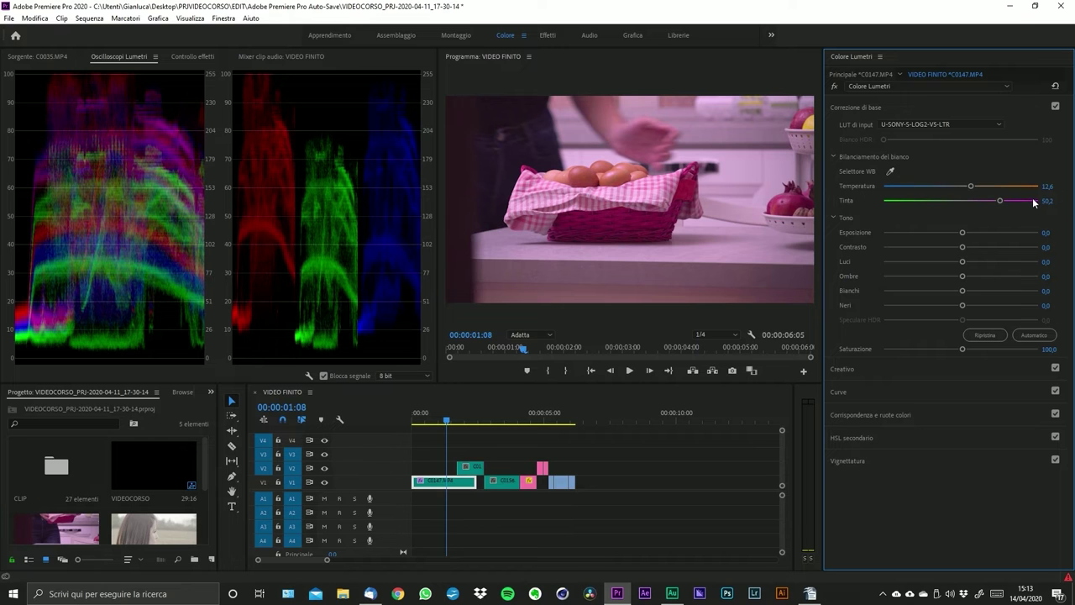
{"action": "left_click_drag", "start_coordinate": [1001, 199], "coordinate": [968, 201]}
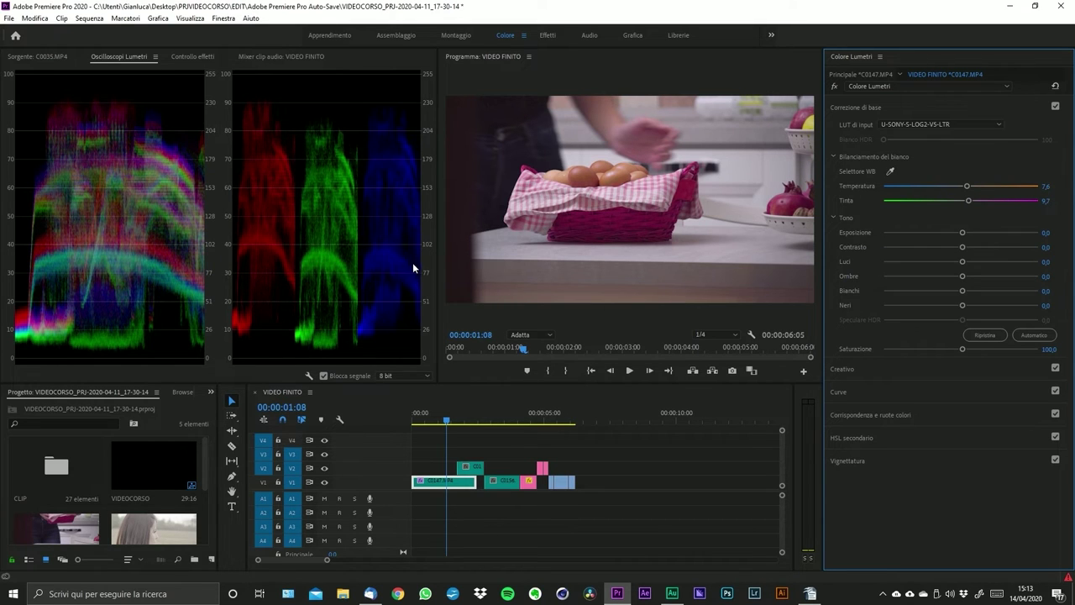
- Reset both Temperatura and Tinta to 0,0, leaving only the S-Log2 LUT
{"action": "double_click", "coordinate": [965, 187]}
{"action": "double_click", "coordinate": [968, 200]}
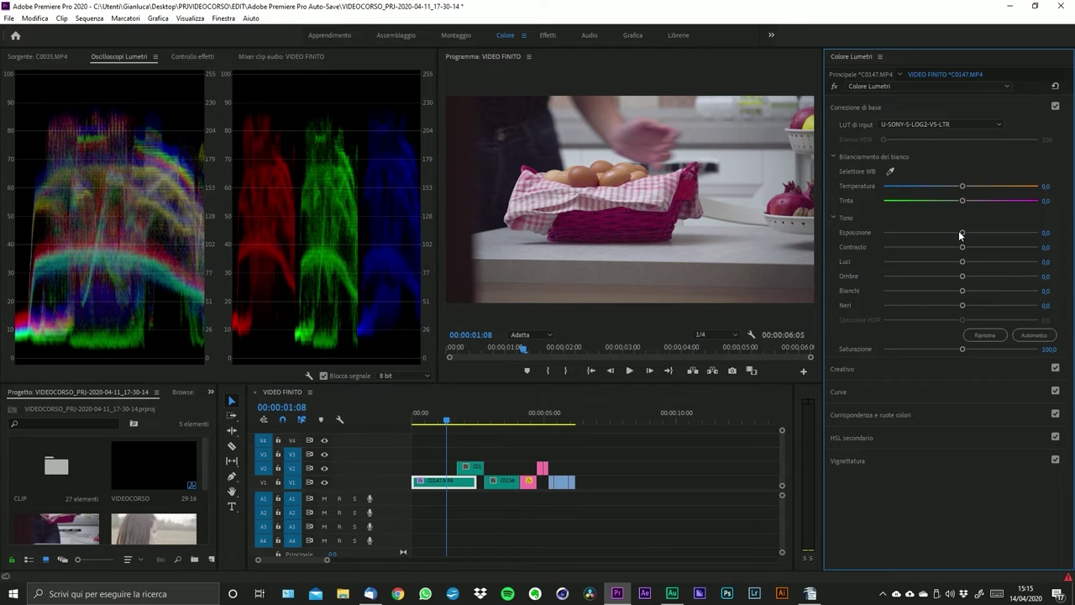
{"action": "left_click_drag", "start_coordinate": [959, 235], "coordinate": [975, 234]}
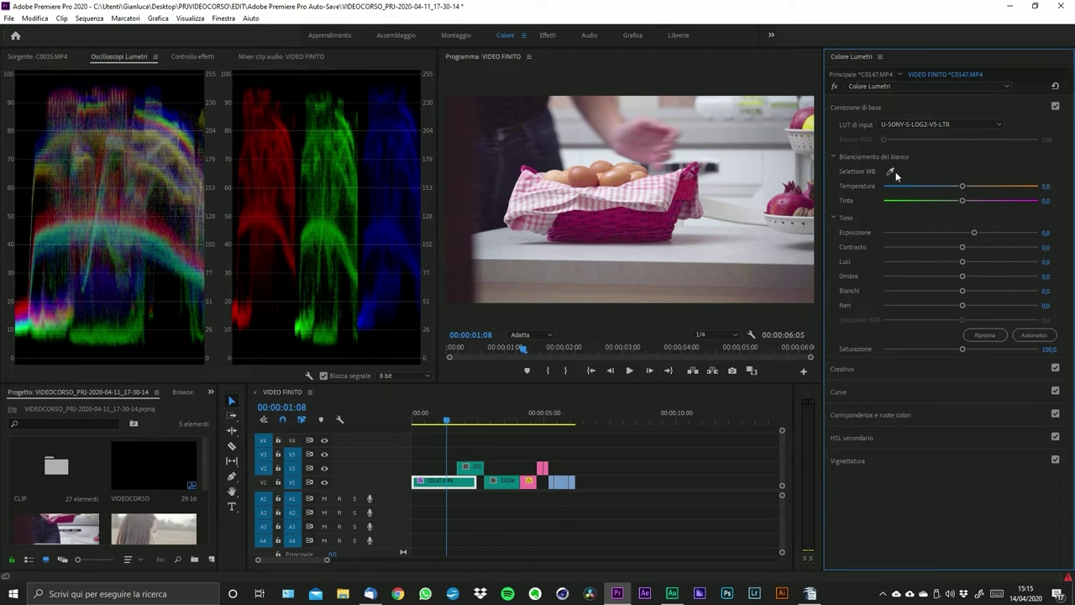
{"action": "left_click_drag", "start_coordinate": [975, 233], "coordinate": [953, 236]}
{"action": "left_click", "coordinate": [1046, 232]}
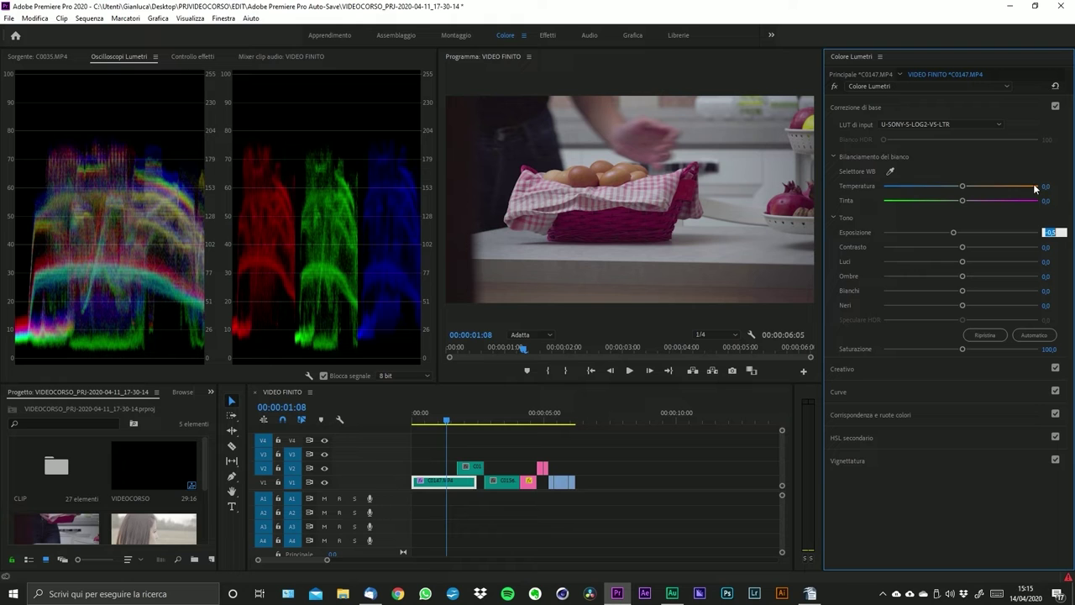
{"action": "type", "text": "0"}
{"action": "key", "text": "Return"}
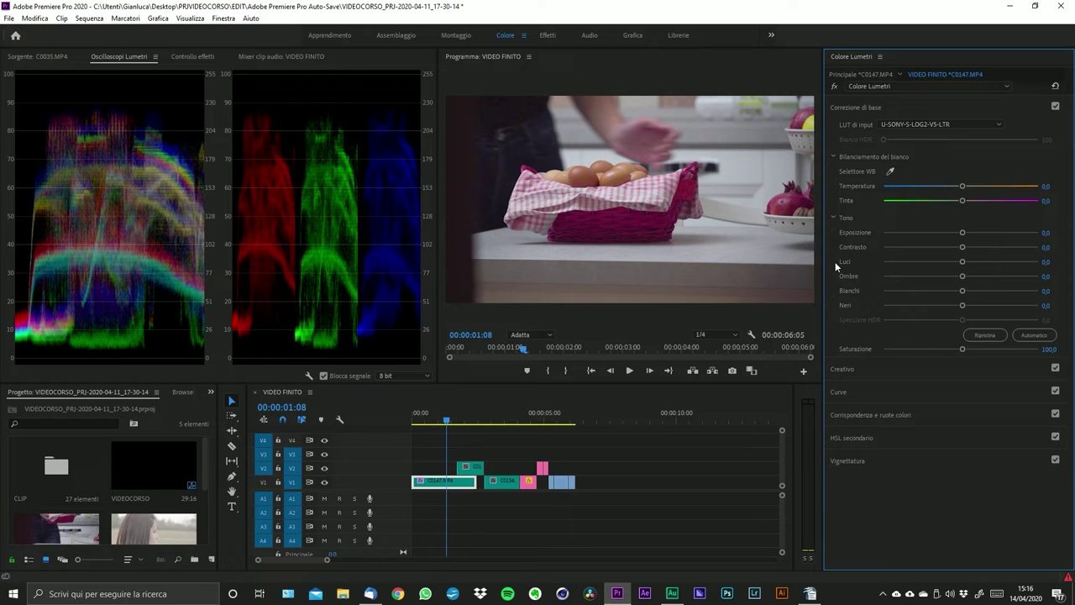
{"action": "left_click_drag", "start_coordinate": [963, 234], "coordinate": [1003, 235]}
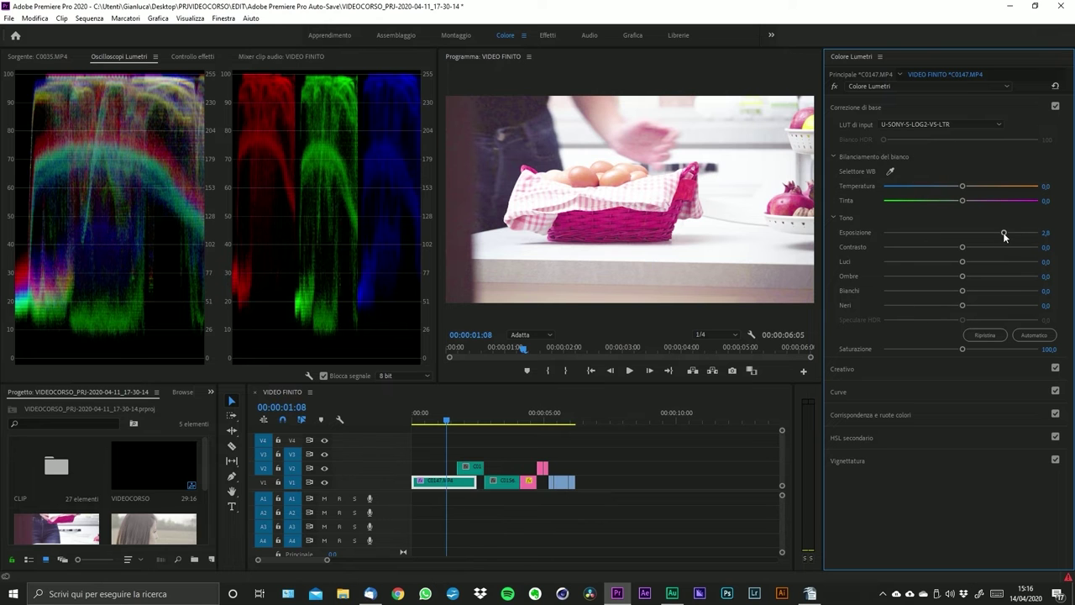
{"action": "left_click_drag", "start_coordinate": [1003, 232], "coordinate": [963, 233]}
{"action": "left_click", "coordinate": [1043, 233]}
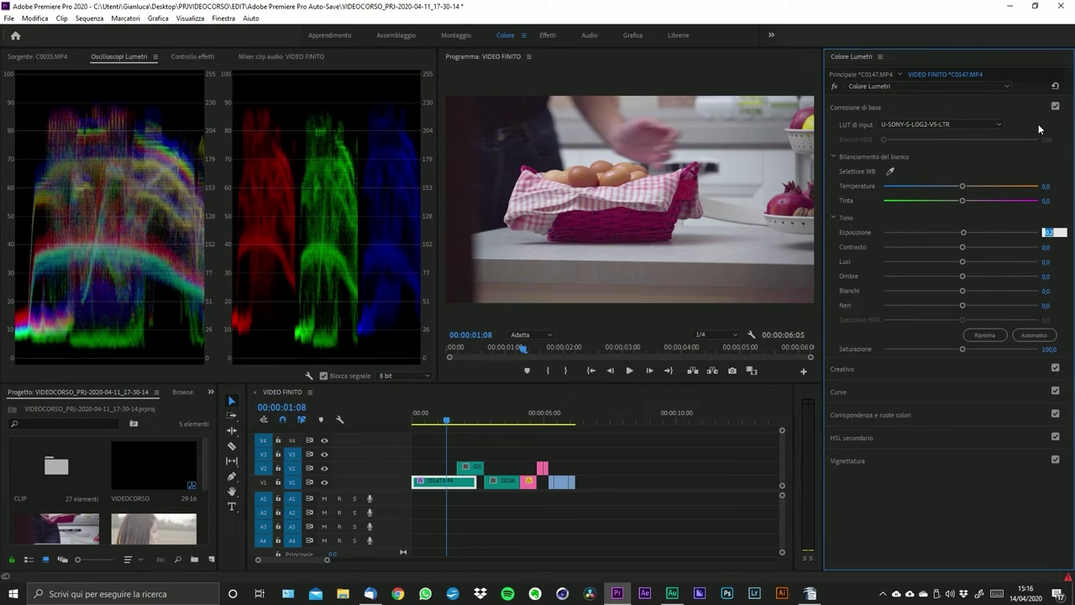
{"action": "type", "text": "0"}
{"action": "key", "text": "Return"}
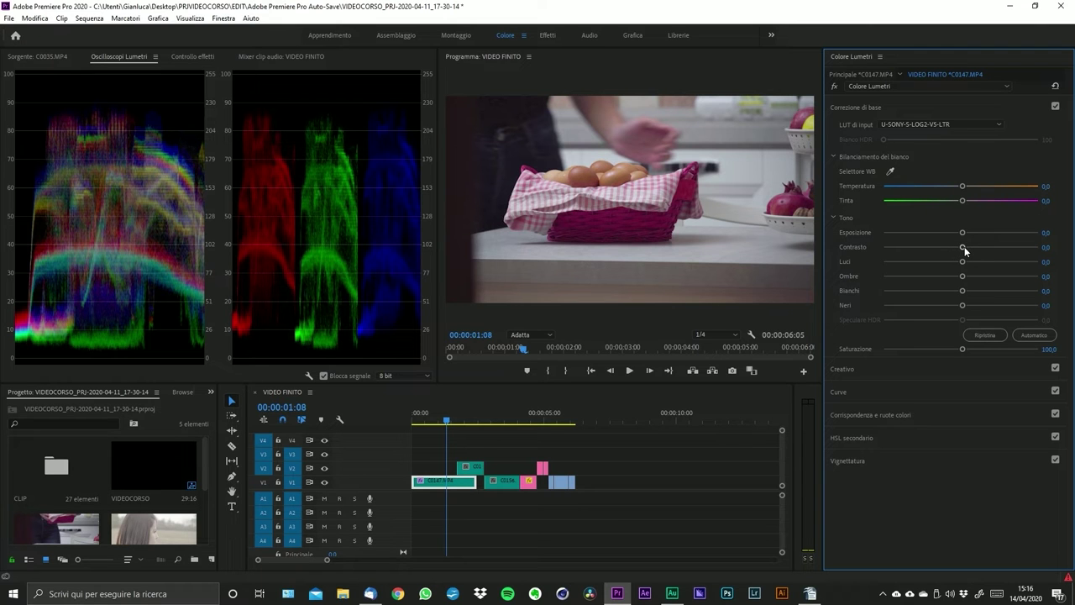
- Raise Contrasto, trying values up to 100, and settle around 37,9
{"action": "left_click_drag", "start_coordinate": [965, 249], "coordinate": [998, 247]}
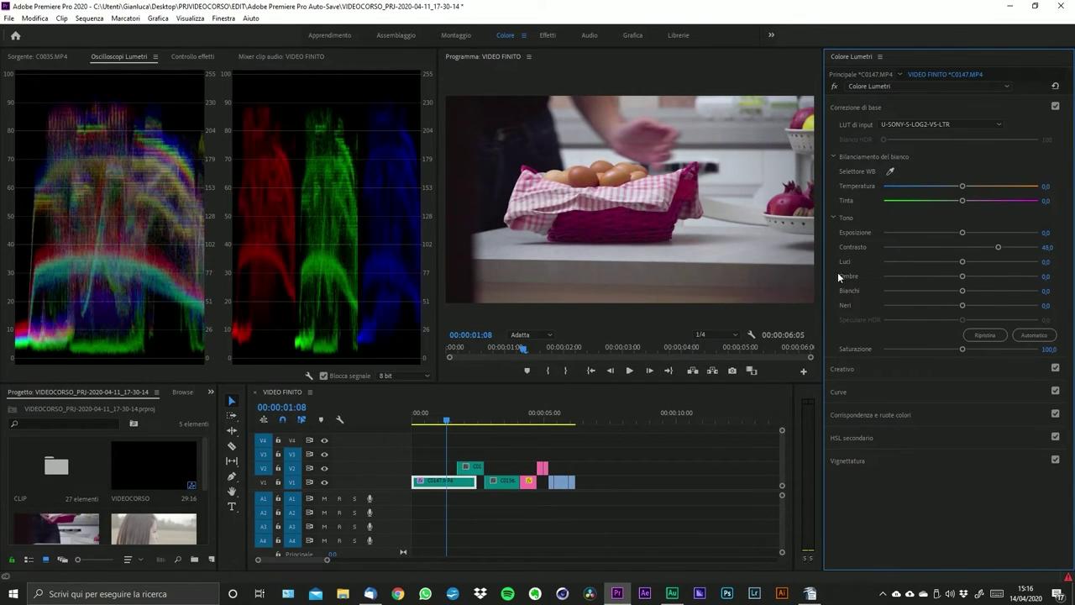
{"action": "left_click", "coordinate": [992, 248]}
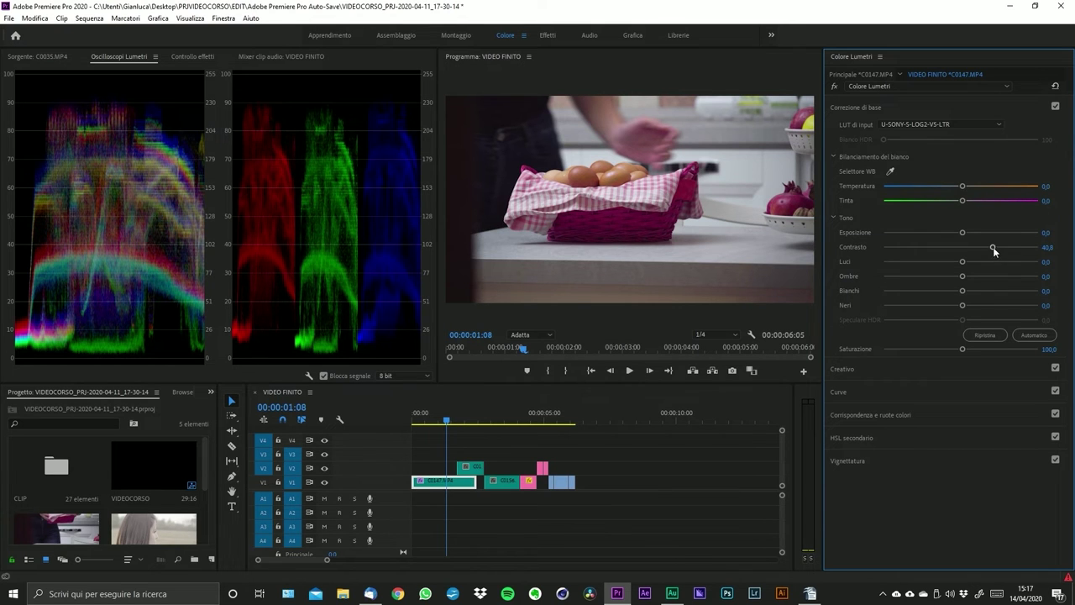
{"action": "left_click_drag", "start_coordinate": [993, 247], "coordinate": [1051, 248]}
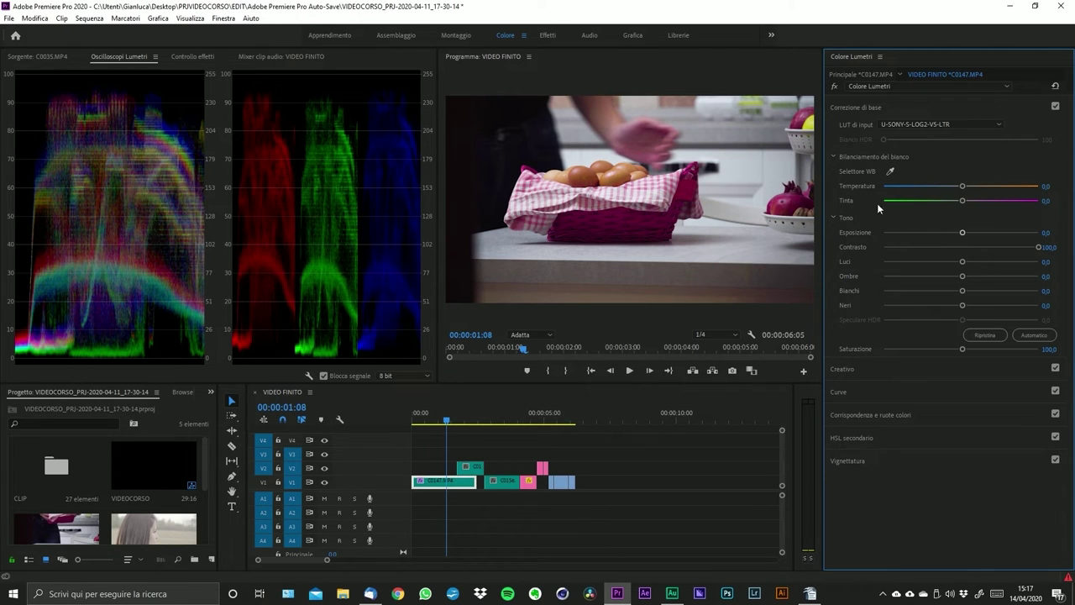
{"action": "mouse_move", "coordinate": [996, 247]}
{"action": "left_mouse_down"}
{"action": "mouse_move", "coordinate": [957, 245]}
{"action": "mouse_move", "coordinate": [991, 247]}
{"action": "left_mouse_up"}
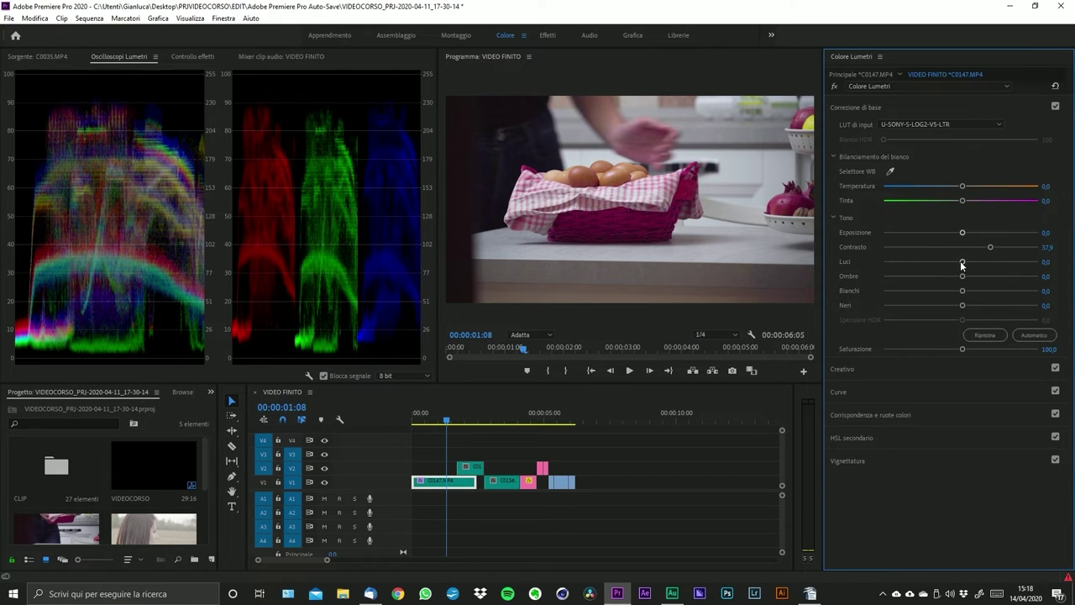
- Set highlights to 66,8, shadows to 6,1 and saturation to 105,4
{"action": "left_click_drag", "start_coordinate": [962, 265], "coordinate": [1012, 262]}
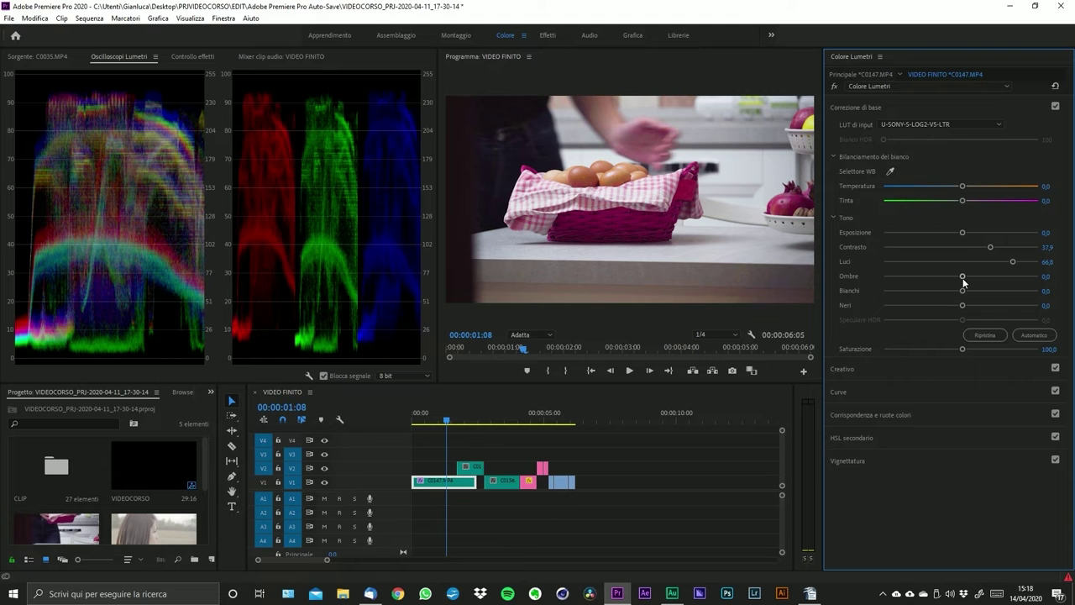
{"action": "left_click_drag", "start_coordinate": [963, 277], "coordinate": [965, 278]}
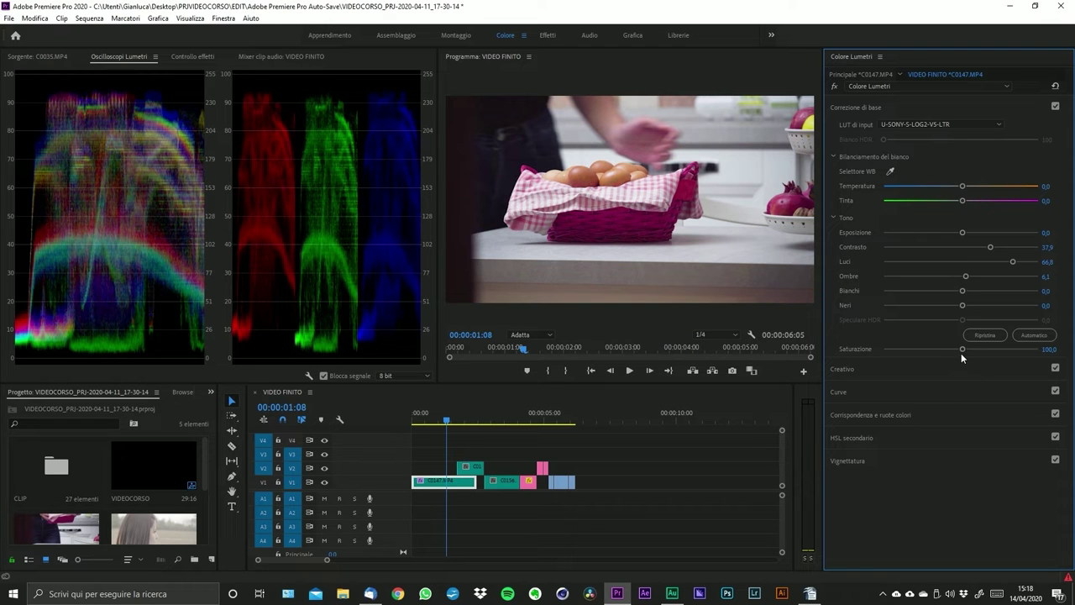
{"action": "mouse_move", "coordinate": [963, 347]}
{"action": "left_mouse_down"}
{"action": "mouse_move", "coordinate": [993, 347]}
{"action": "mouse_move", "coordinate": [955, 353]}
{"action": "left_mouse_up"}
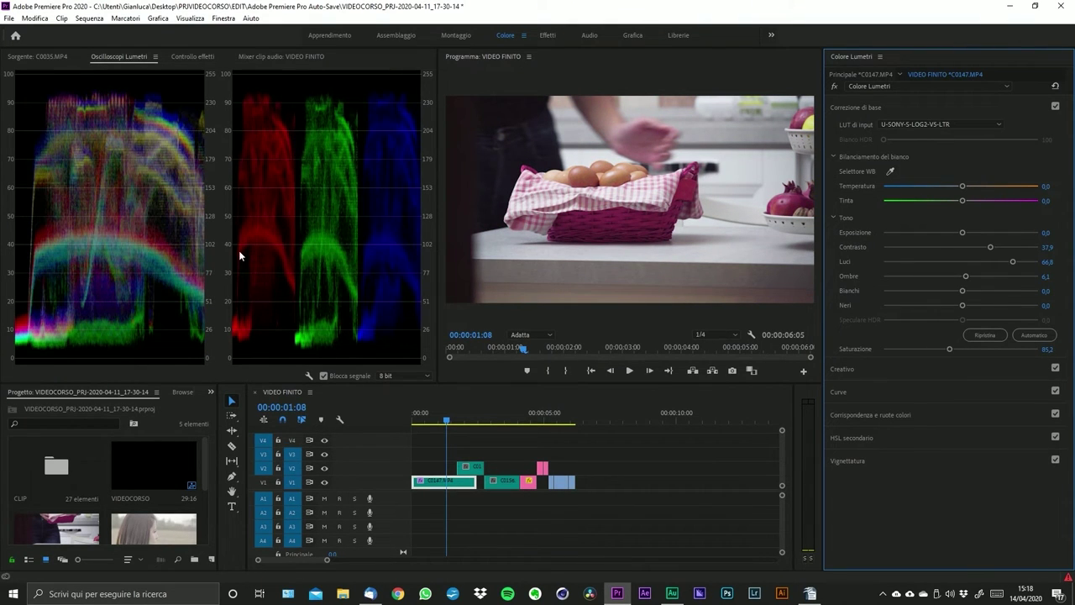
{"action": "left_click_drag", "start_coordinate": [952, 348], "coordinate": [965, 349]}
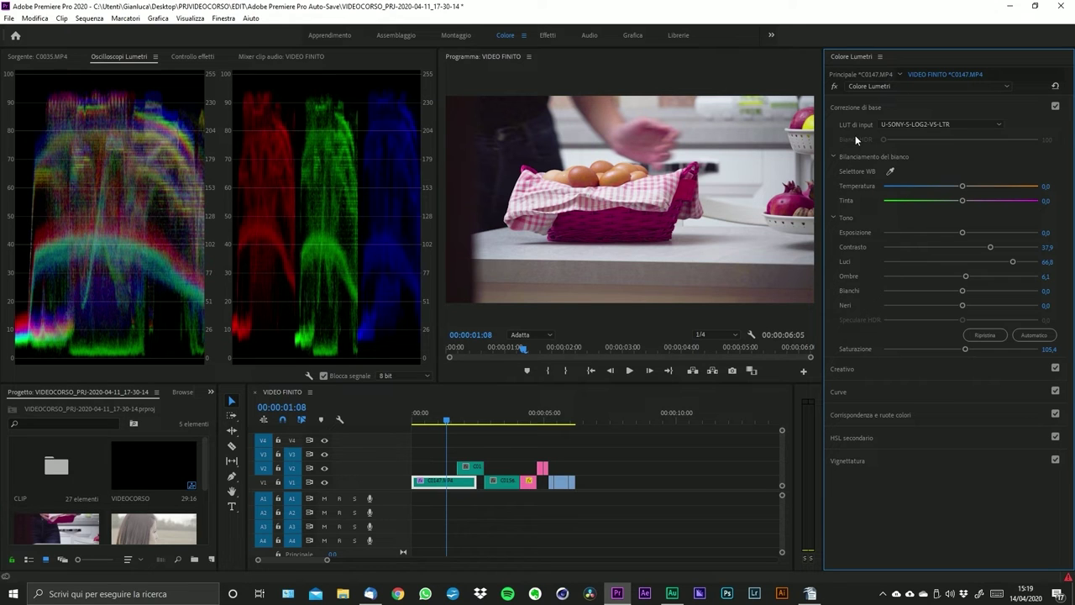
- In the Creativo section, preview the CineSpace, Fuji, Kodak and Monochrome film looks
{"action": "left_click", "coordinate": [890, 108]}
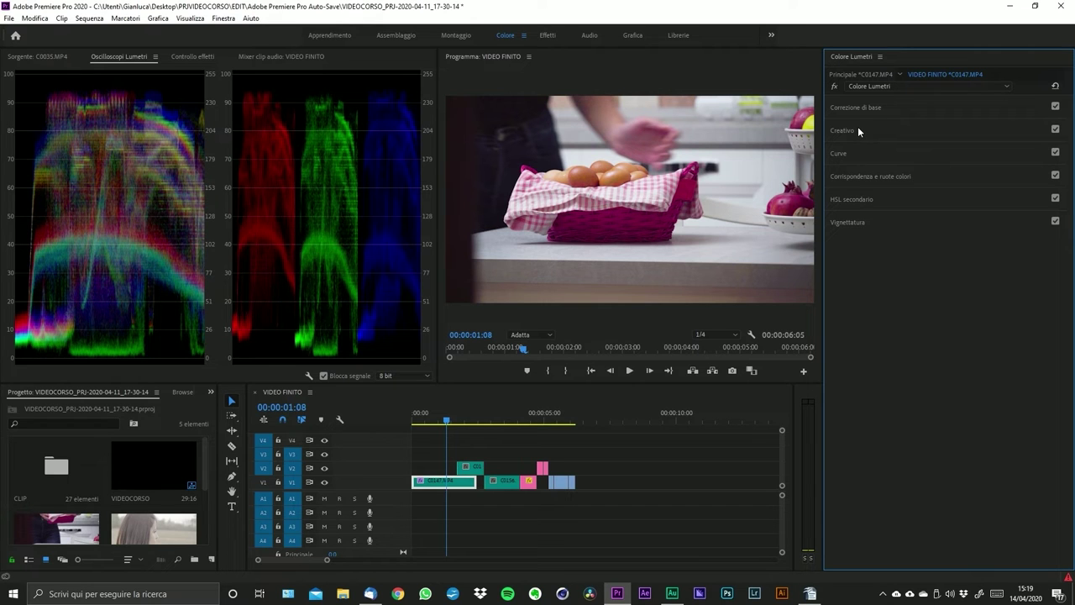
{"action": "left_click", "coordinate": [858, 130]}
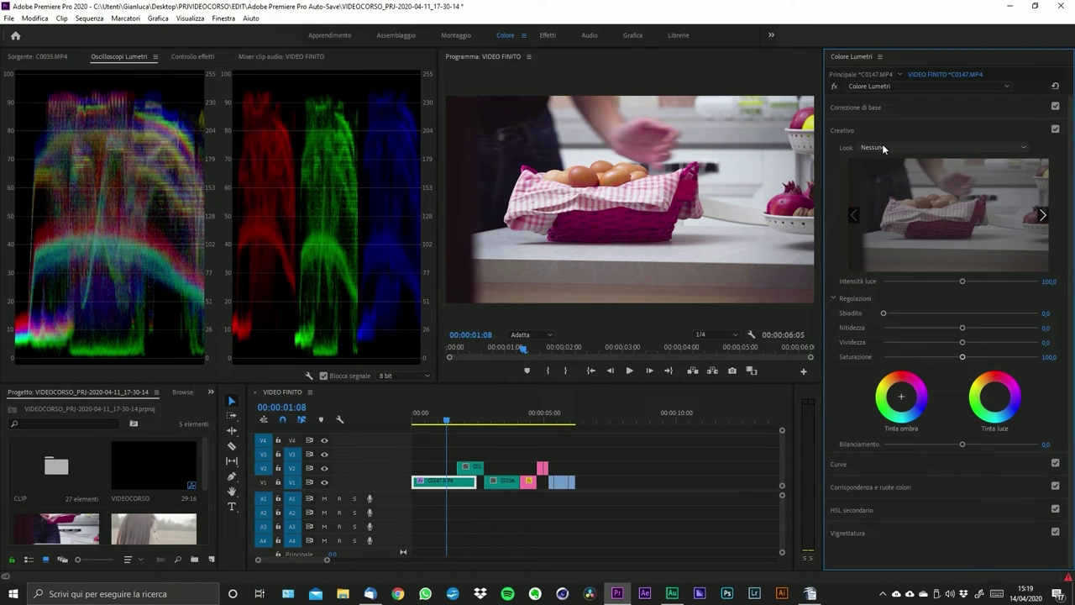
{"action": "left_click", "coordinate": [1044, 217]}
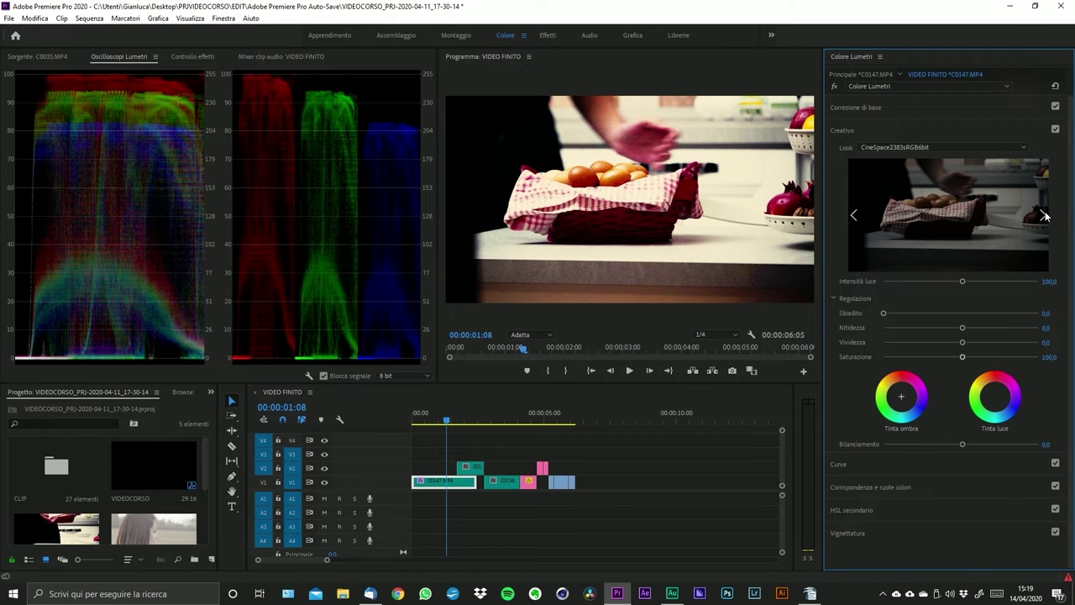
{"action": "left_click", "coordinate": [1044, 218]}
{"action": "left_click", "coordinate": [960, 220]}
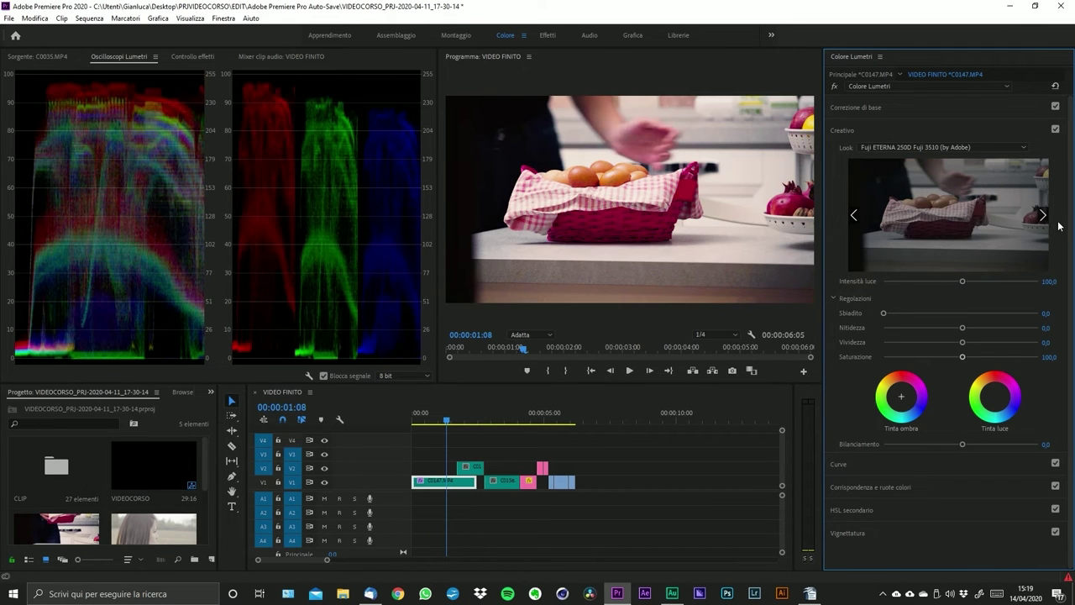
{"action": "left_click", "coordinate": [1045, 217]}
{"action": "left_click", "coordinate": [970, 216]}
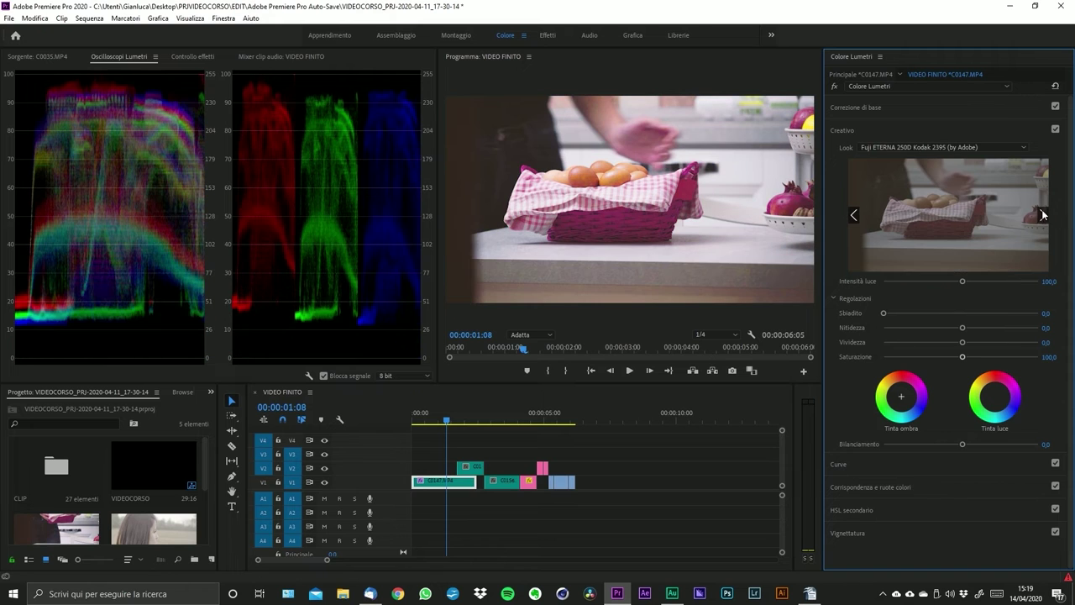
{"action": "left_click", "coordinate": [1044, 215]}
{"action": "left_click", "coordinate": [985, 221]}
{"action": "left_click", "coordinate": [1046, 217]}
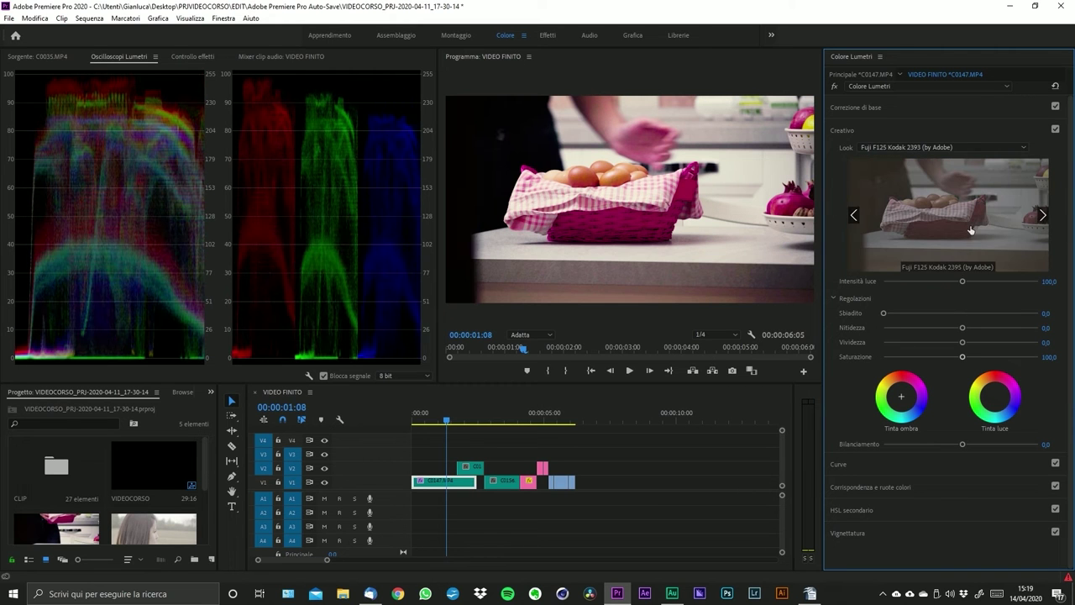
{"action": "left_click", "coordinate": [971, 230]}
{"action": "left_click", "coordinate": [1044, 220]}
{"action": "left_click", "coordinate": [989, 219]}
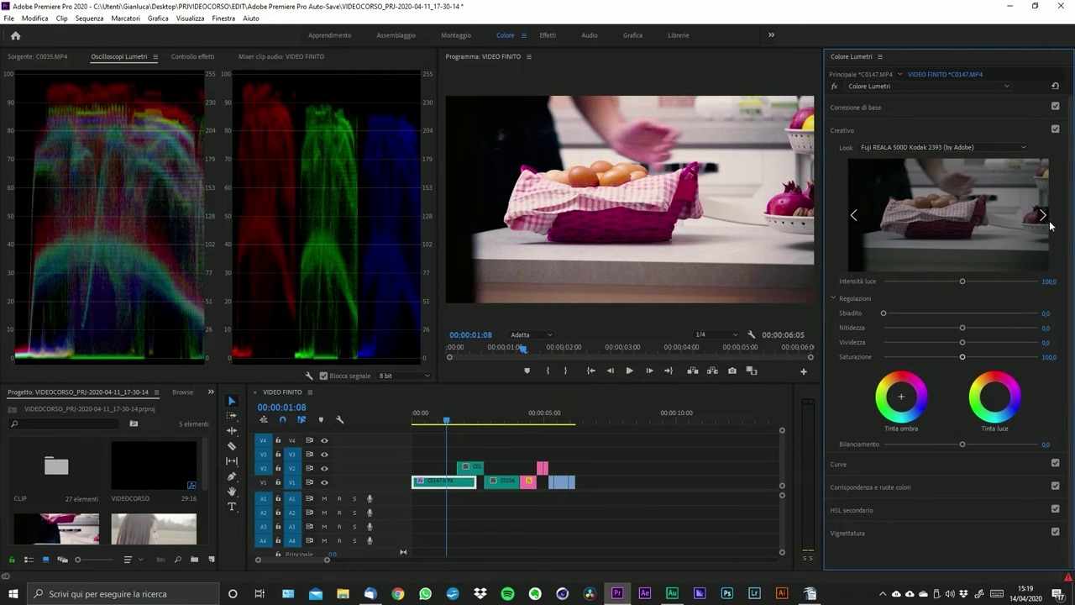
{"action": "left_click", "coordinate": [1046, 222]}
{"action": "left_click", "coordinate": [1047, 228]}
{"action": "left_click", "coordinate": [1044, 217]}
{"action": "left_click", "coordinate": [994, 224]}
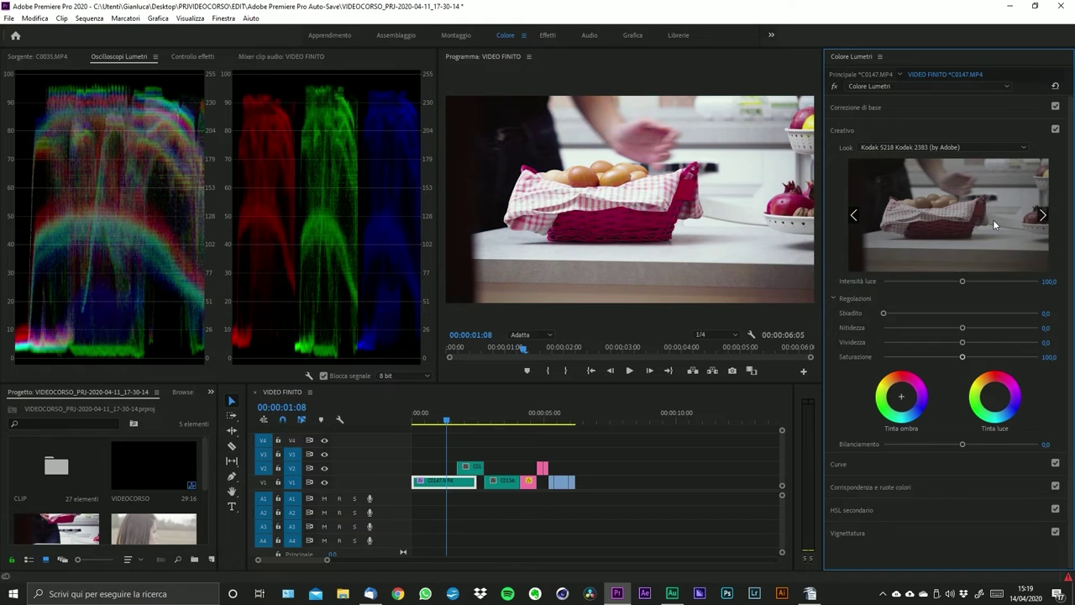
{"action": "left_click", "coordinate": [1044, 219]}
{"action": "left_click", "coordinate": [979, 229]}
{"action": "left_click", "coordinate": [1043, 222]}
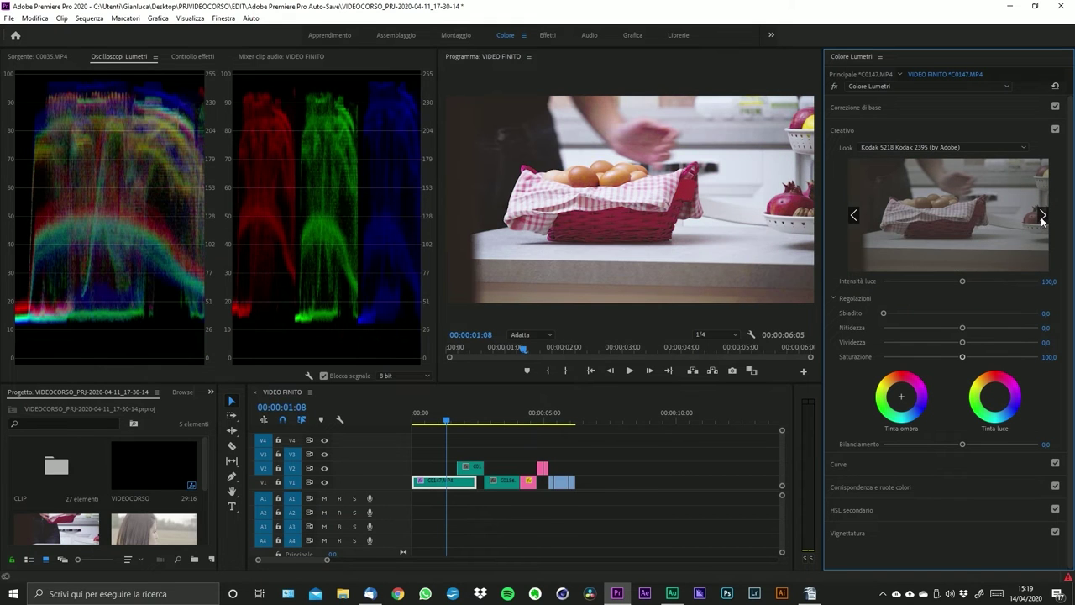
{"action": "left_click", "coordinate": [996, 223]}
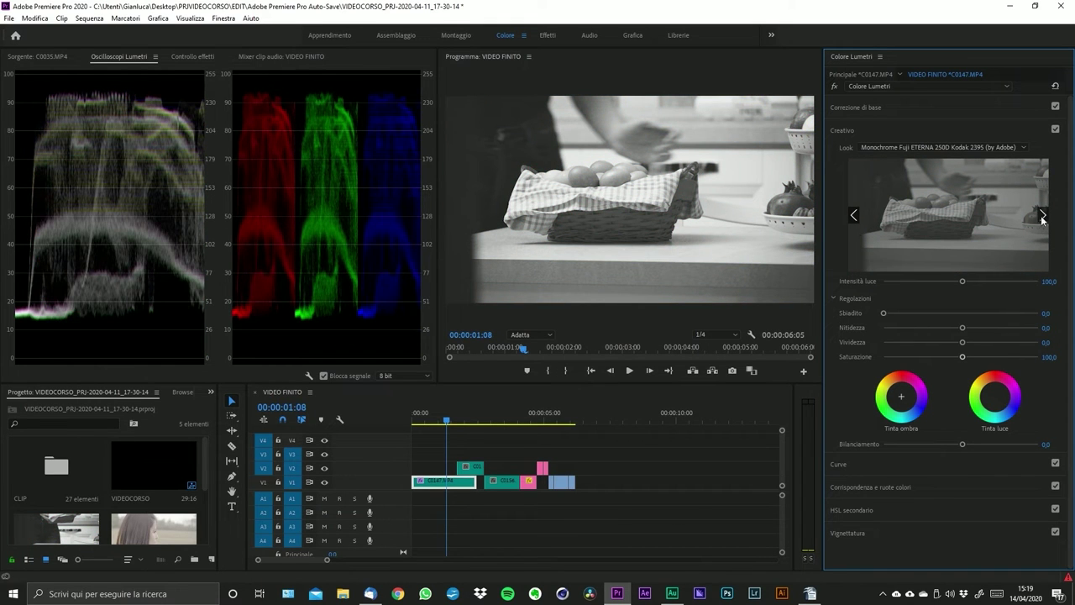
{"action": "left_click", "coordinate": [1043, 220]}
{"action": "left_click", "coordinate": [994, 242]}
{"action": "left_click", "coordinate": [1046, 217]}
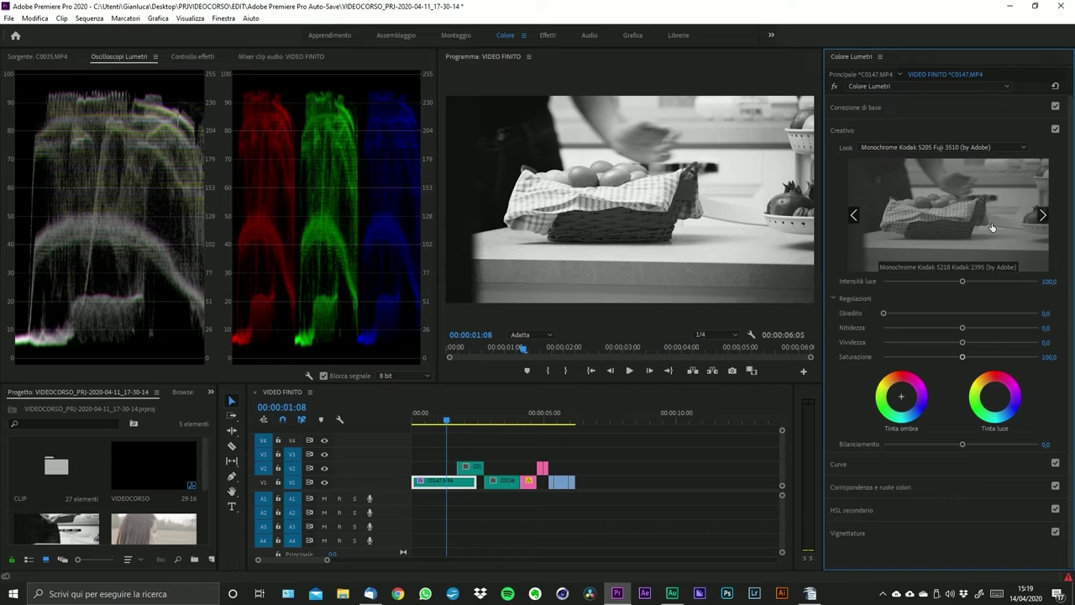
{"action": "left_click", "coordinate": [992, 226]}
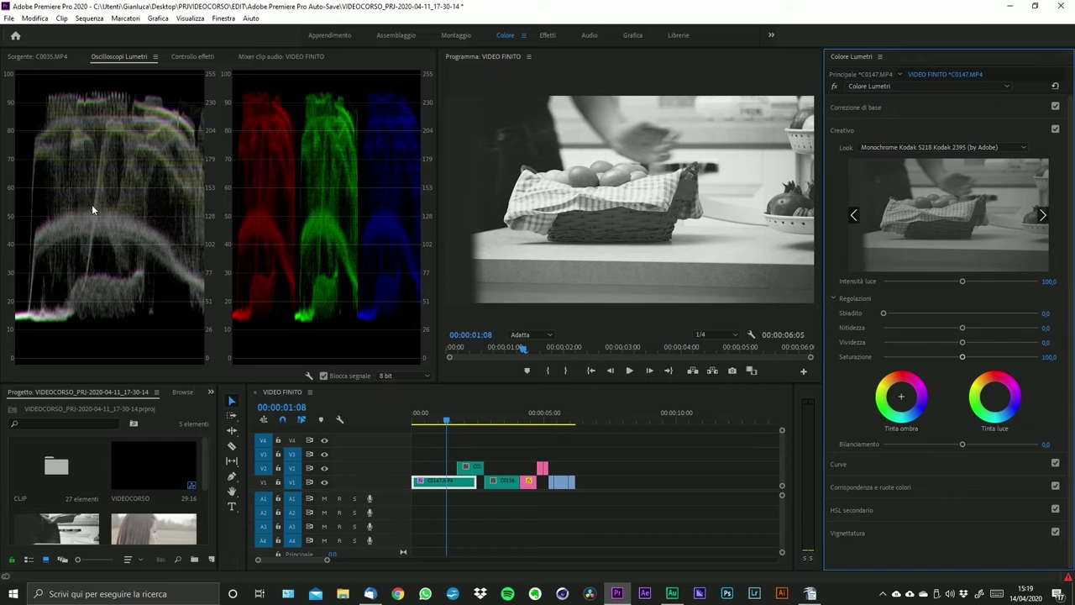
- Continue through the SL BIG, SL BLEACH and SL BLUE looks, stopping on SL BLUE ICE
{"action": "left_click", "coordinate": [1048, 215]}
{"action": "left_click", "coordinate": [1043, 218]}
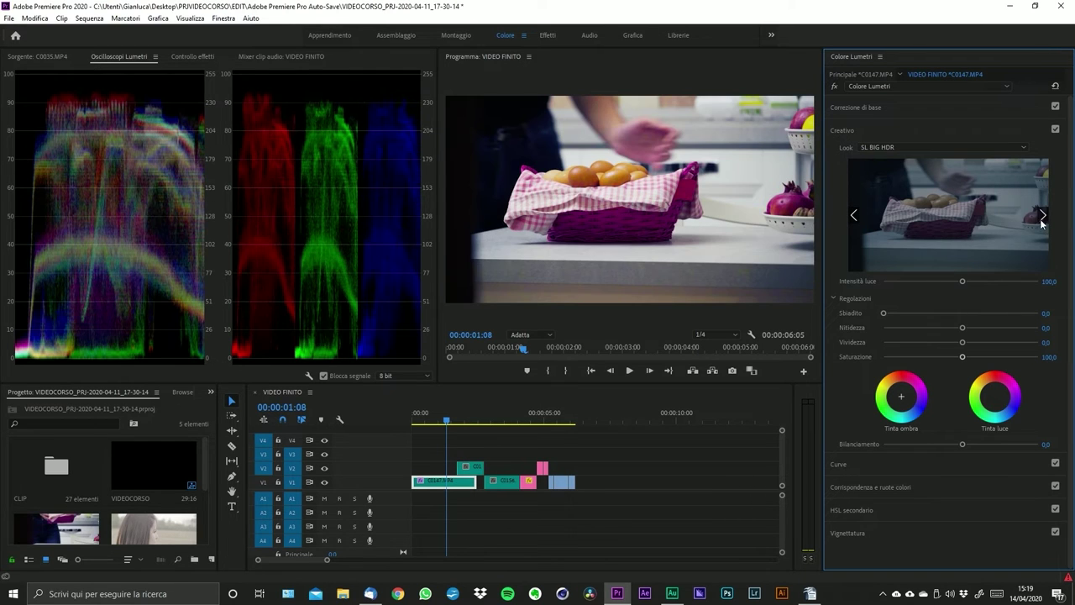
{"action": "left_click", "coordinate": [1043, 217]}
{"action": "left_click", "coordinate": [1043, 219]}
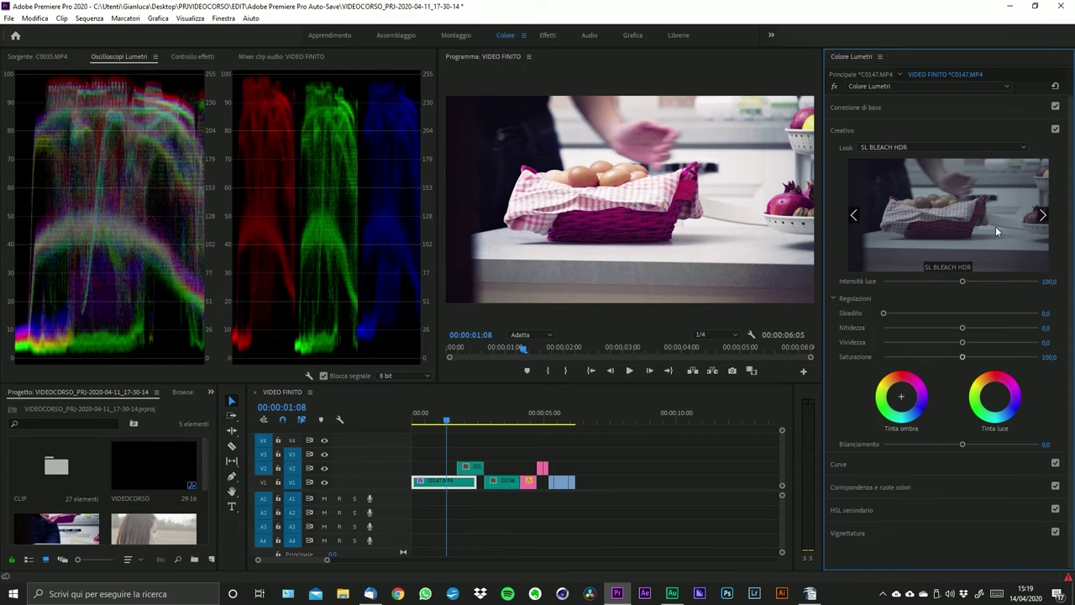
{"action": "left_click", "coordinate": [1043, 219]}
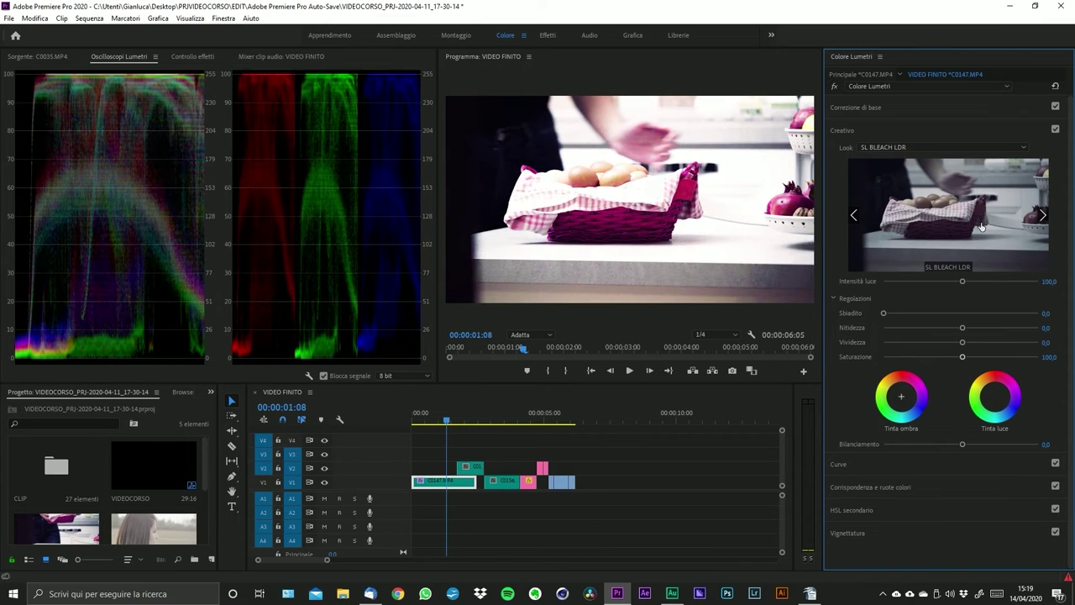
{"action": "left_click", "coordinate": [1044, 217]}
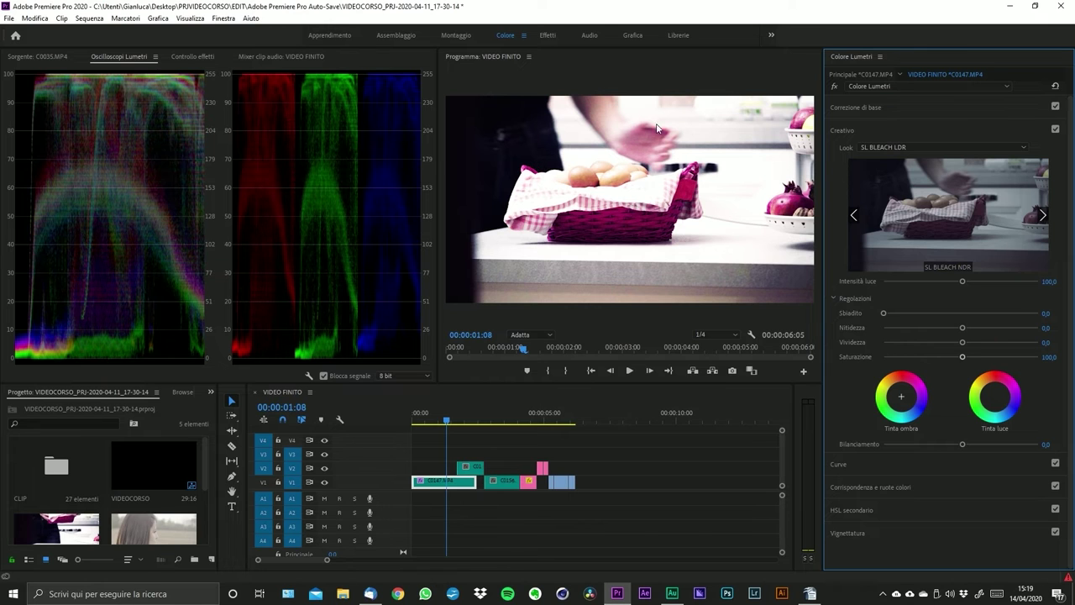
{"action": "left_click", "coordinate": [1043, 216]}
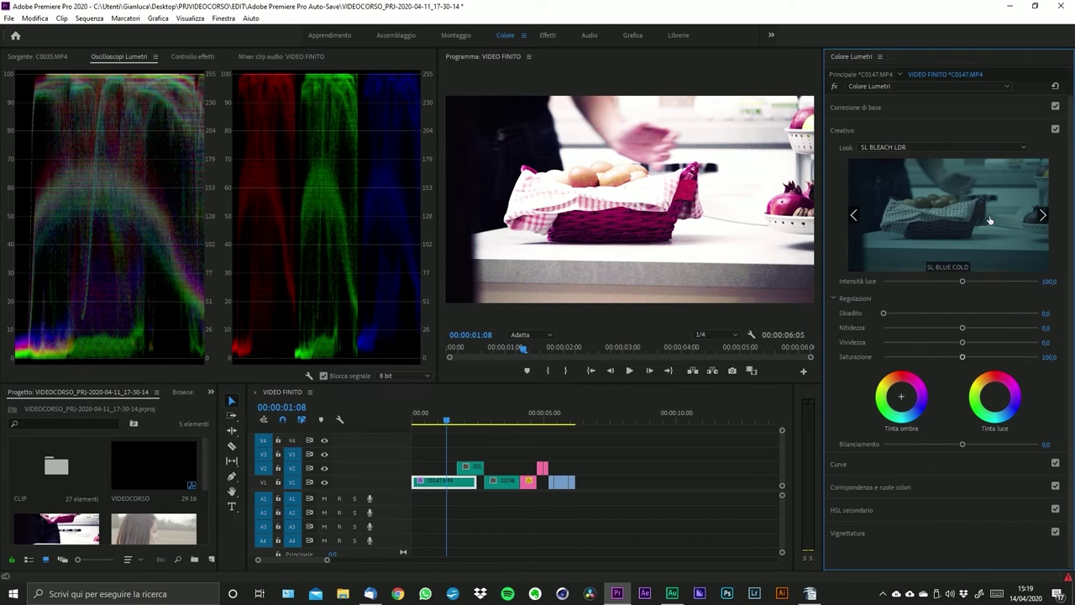
{"action": "left_click", "coordinate": [1043, 215]}
{"action": "left_click", "coordinate": [1043, 216]}
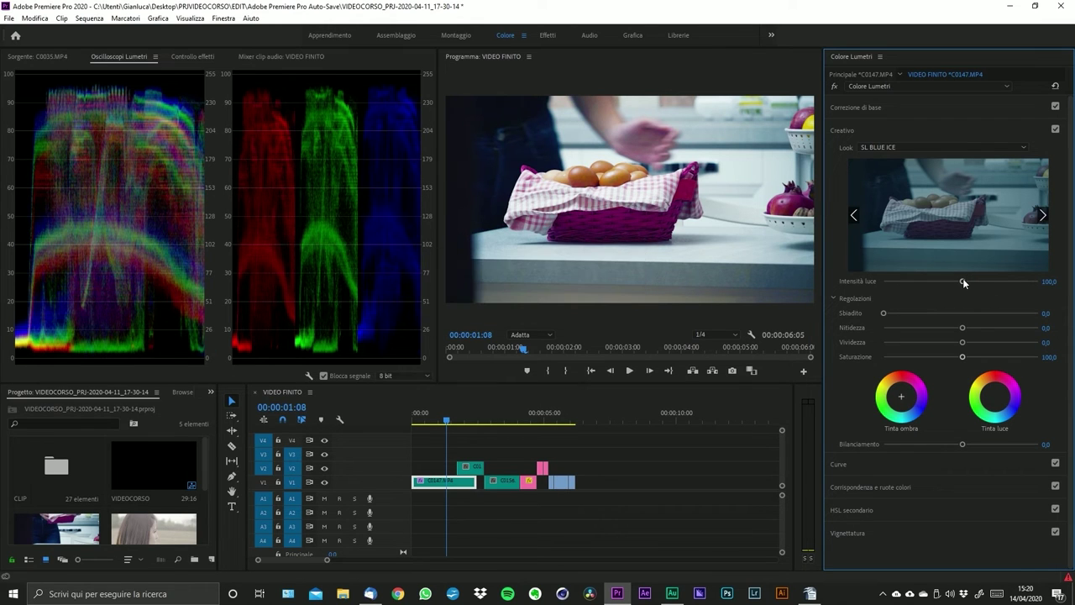
- Set the SL BLUE ICE look intensity to about 75 after trying the maximum
{"action": "left_click_drag", "start_coordinate": [961, 281], "coordinate": [932, 287]}
{"action": "left_click", "coordinate": [1040, 282]}
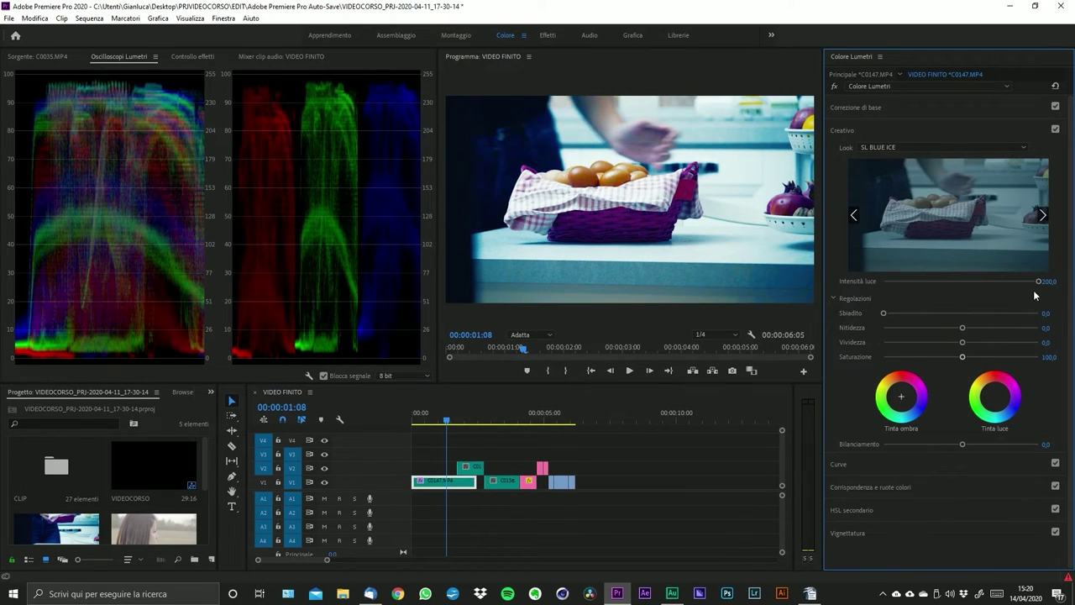
{"action": "left_click_drag", "start_coordinate": [1040, 284], "coordinate": [940, 300]}
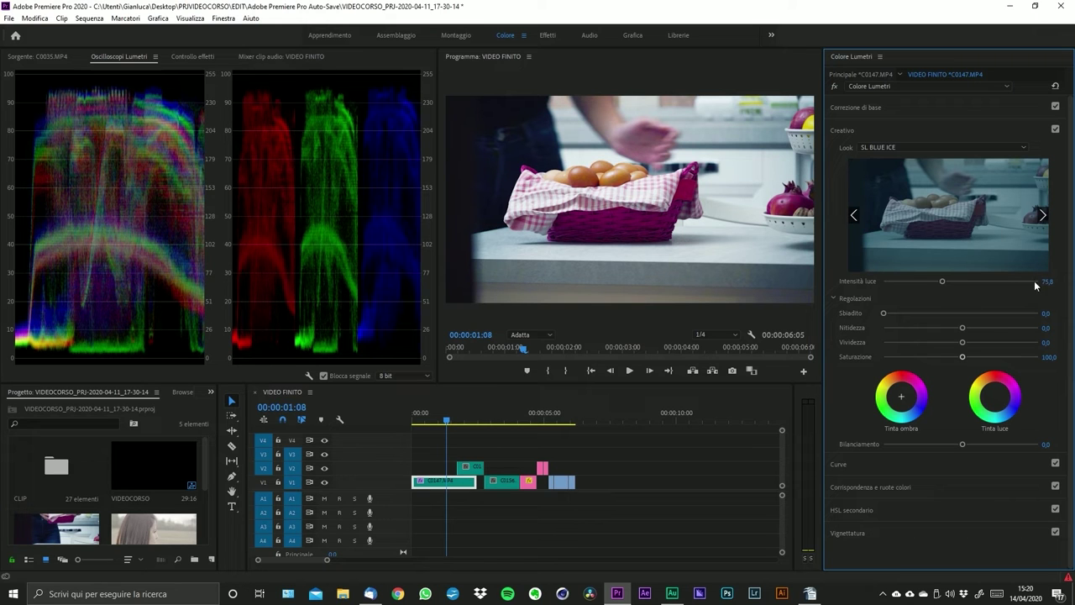
{"action": "left_click", "coordinate": [890, 148]}
{"action": "scroll", "coordinate": [888, 156], "scroll_direction": "up", "scroll_amount": 5}
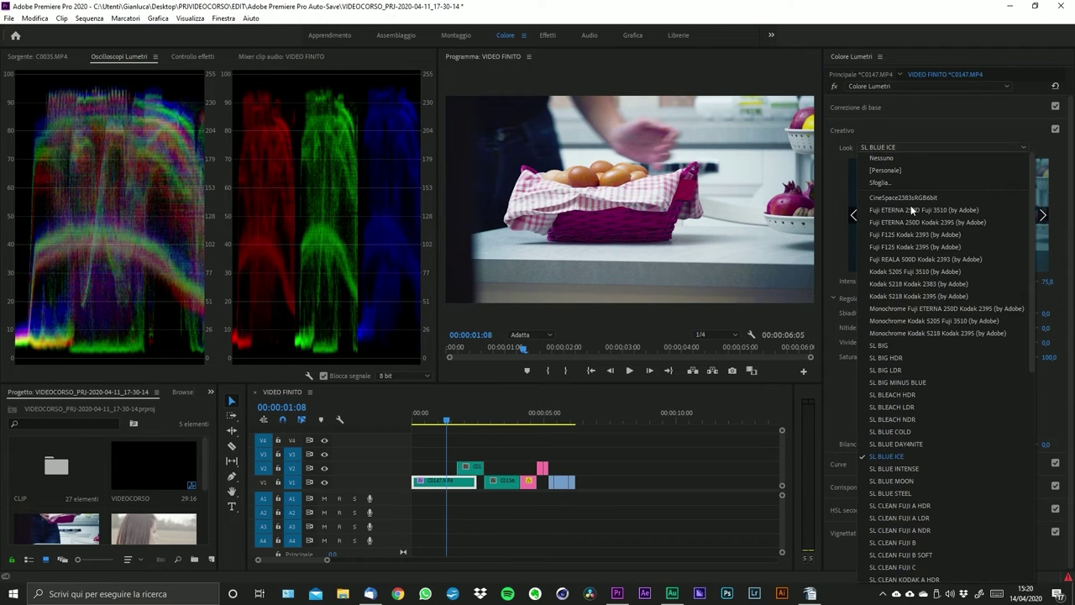
- Set the creative Look back to Nessuno
{"action": "left_click", "coordinate": [887, 158]}
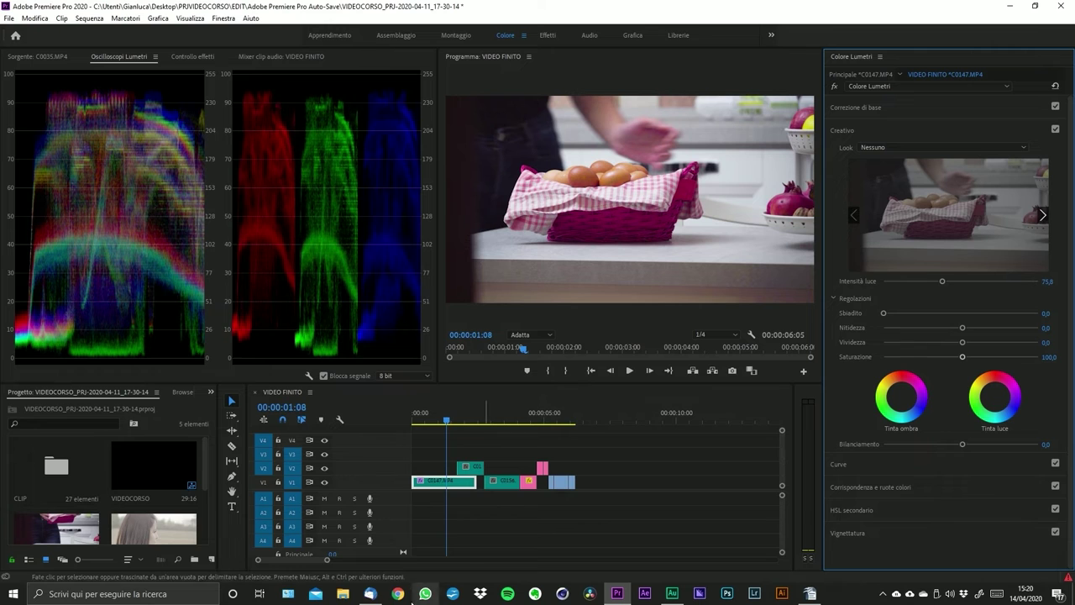
{"action": "left_click_drag", "start_coordinate": [328, 558], "coordinate": [350, 558]}
{"action": "scroll", "coordinate": [138, 514], "scroll_direction": "down", "scroll_amount": 3}
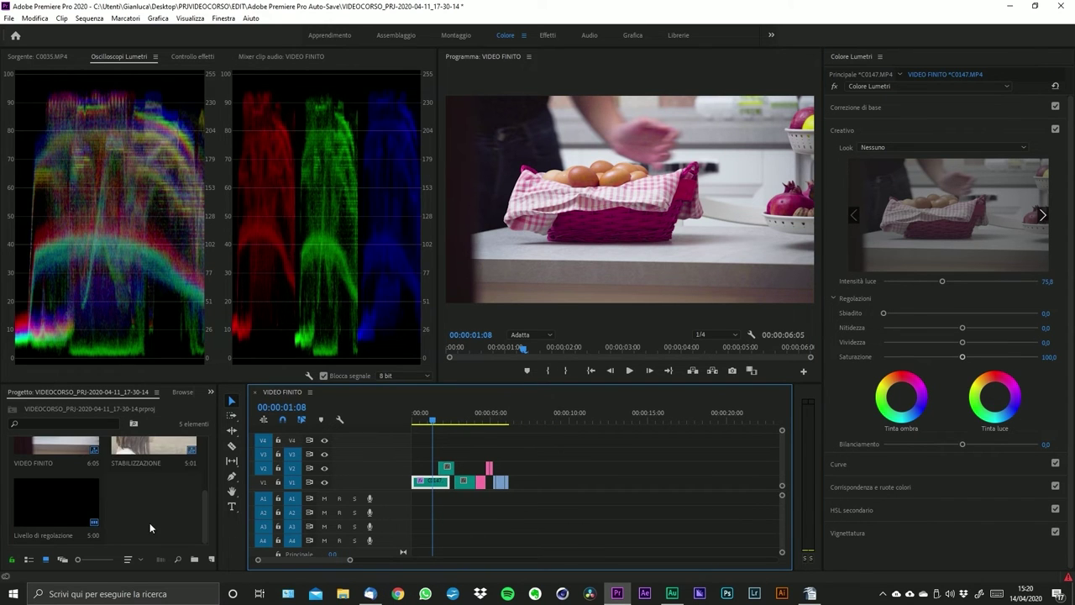
- Create a 1920×1080 adjustment layer and place it on track V4 above the clips
{"action": "left_click", "coordinate": [193, 543]}
{"action": "left_click", "coordinate": [211, 560]}
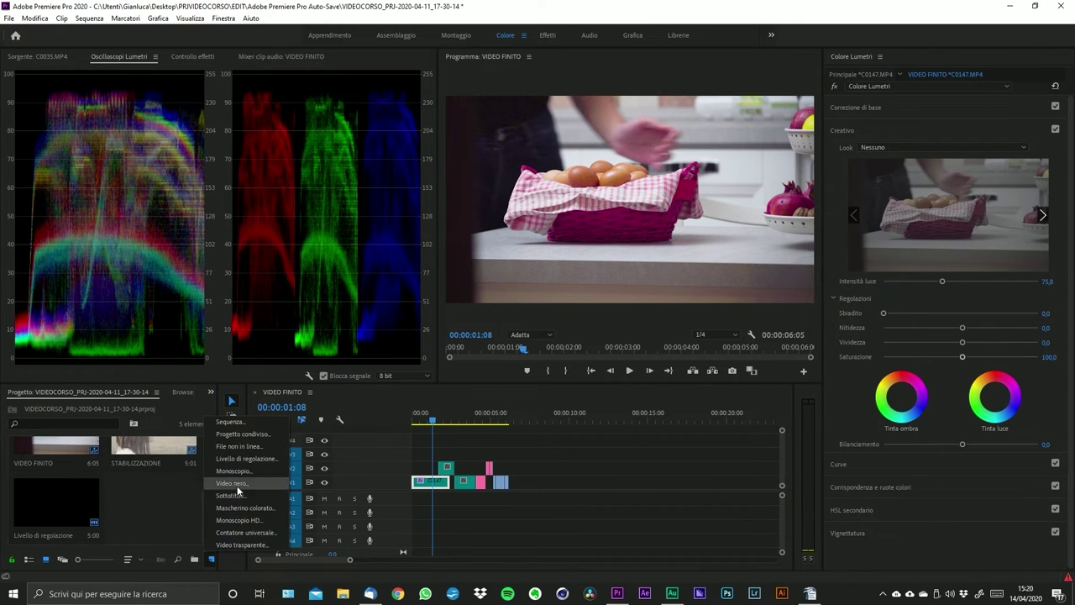
{"action": "left_click", "coordinate": [268, 458]}
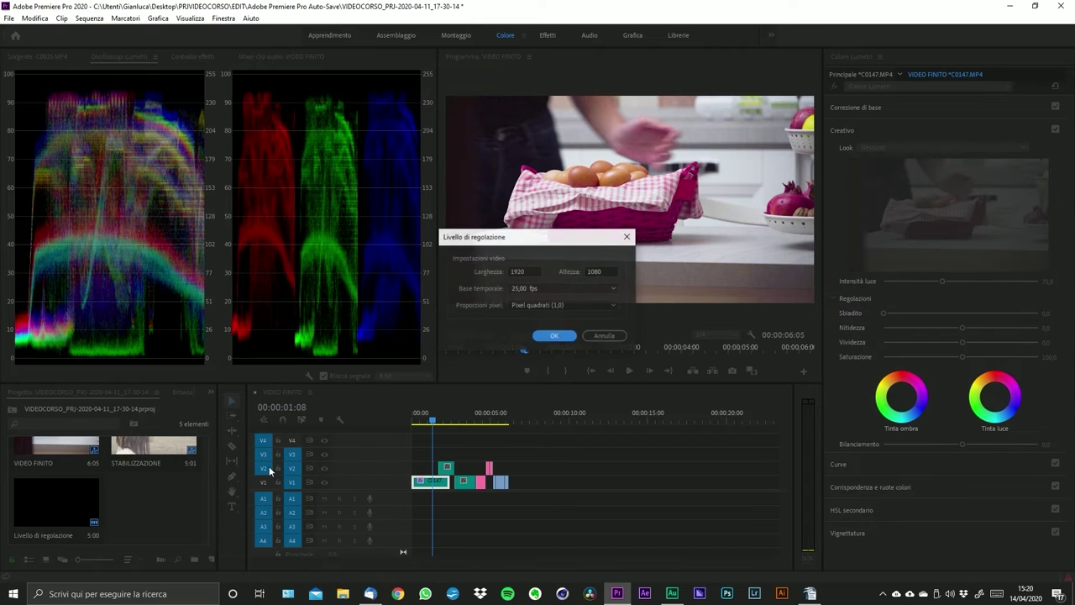
{"action": "left_click", "coordinate": [550, 338]}
{"action": "left_click_drag", "start_coordinate": [145, 491], "coordinate": [404, 454]}
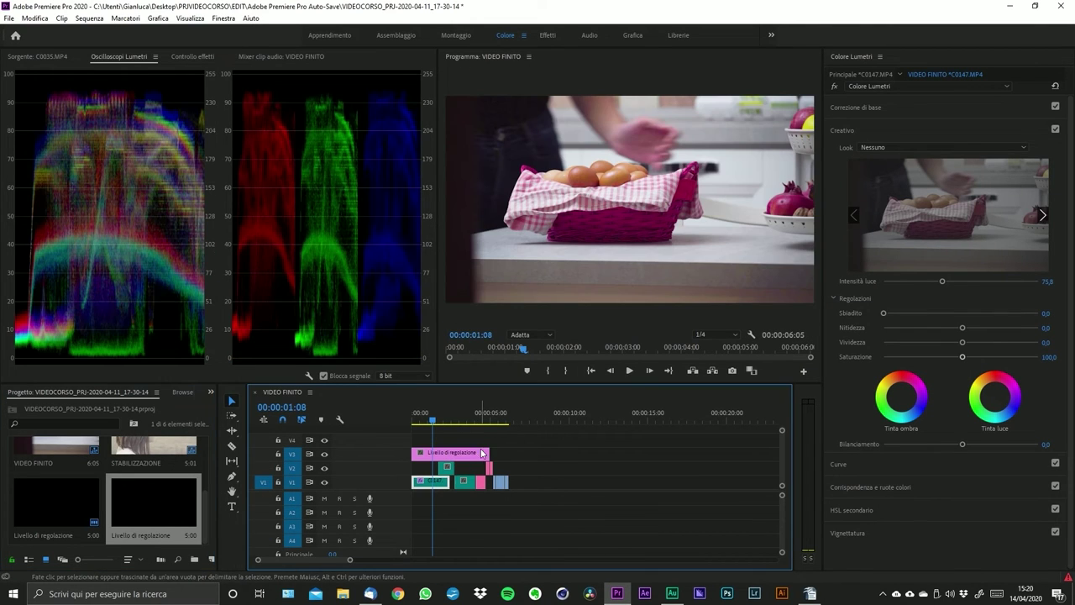
{"action": "mouse_move", "coordinate": [491, 453]}
{"action": "left_mouse_down"}
{"action": "mouse_move", "coordinate": [508, 454]}
{"action": "mouse_move", "coordinate": [475, 441]}
{"action": "left_mouse_up"}
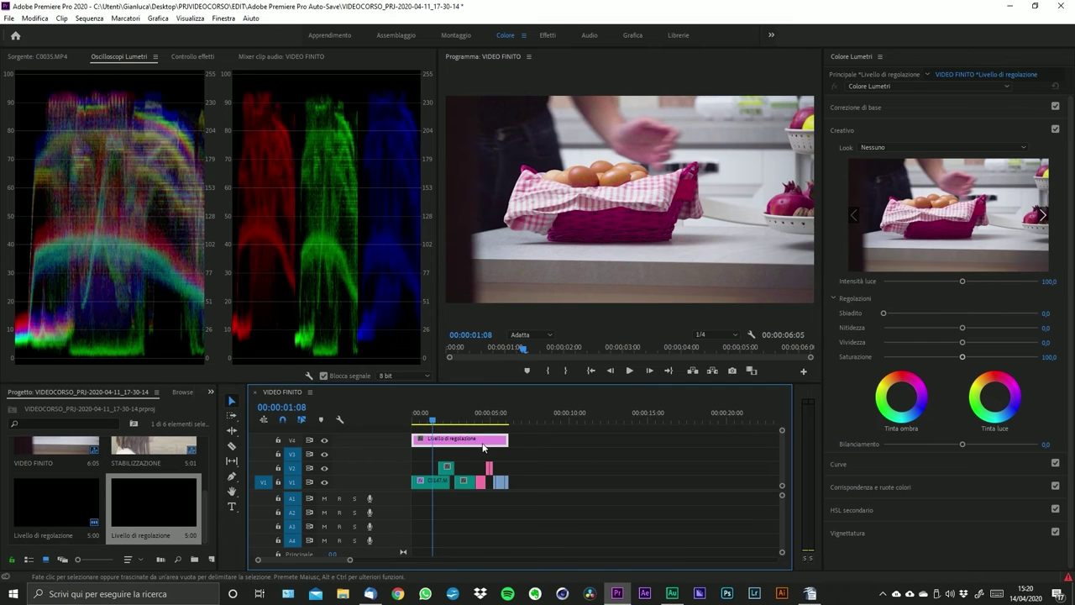
{"action": "left_click", "coordinate": [880, 111]}
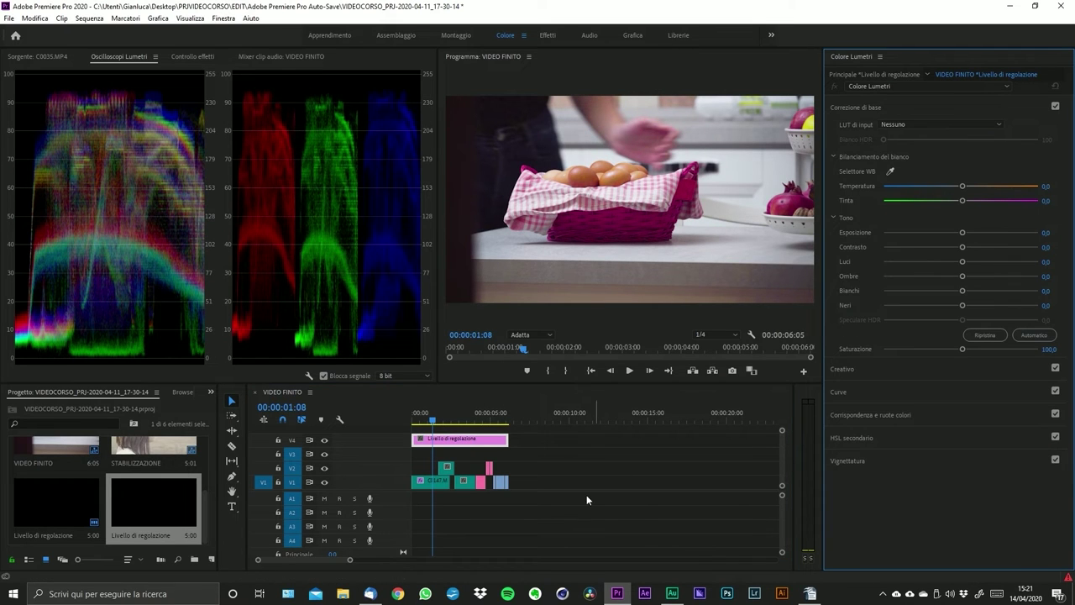
- Stretch the adjustment layer across the sequence and zoom the timeline to fit
{"action": "left_click_drag", "start_coordinate": [507, 440], "coordinate": [506, 440]}
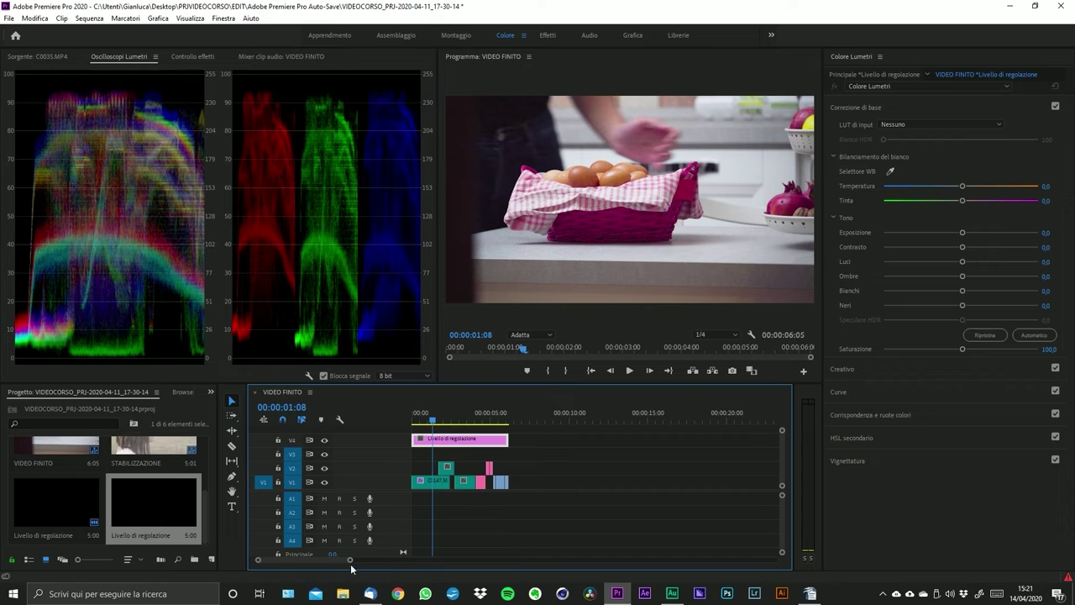
{"action": "left_click_drag", "start_coordinate": [349, 559], "coordinate": [333, 558]}
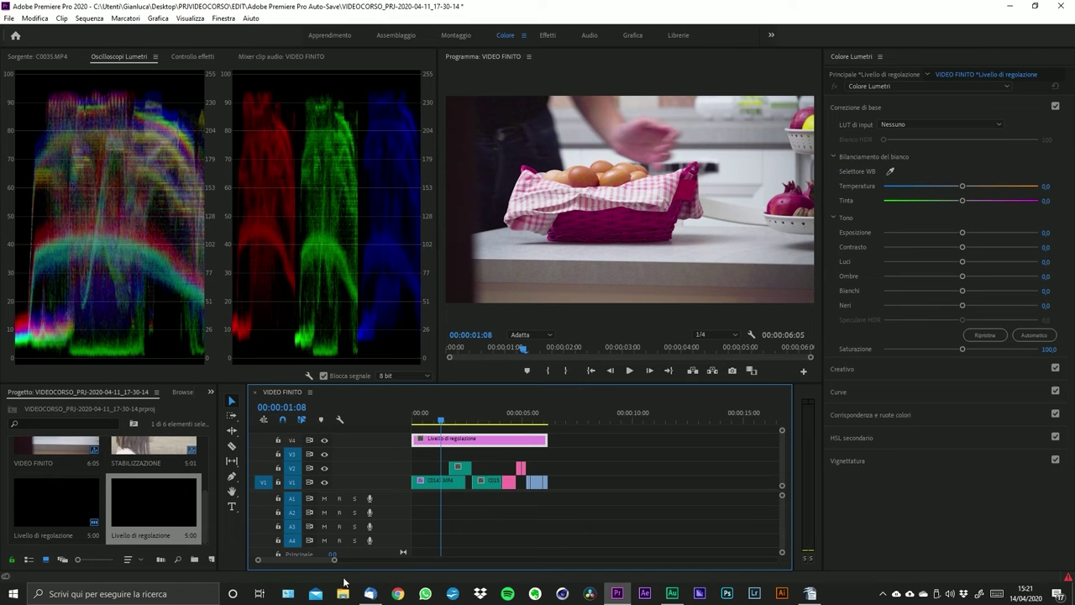
{"action": "left_click_drag", "start_coordinate": [334, 559], "coordinate": [320, 561]}
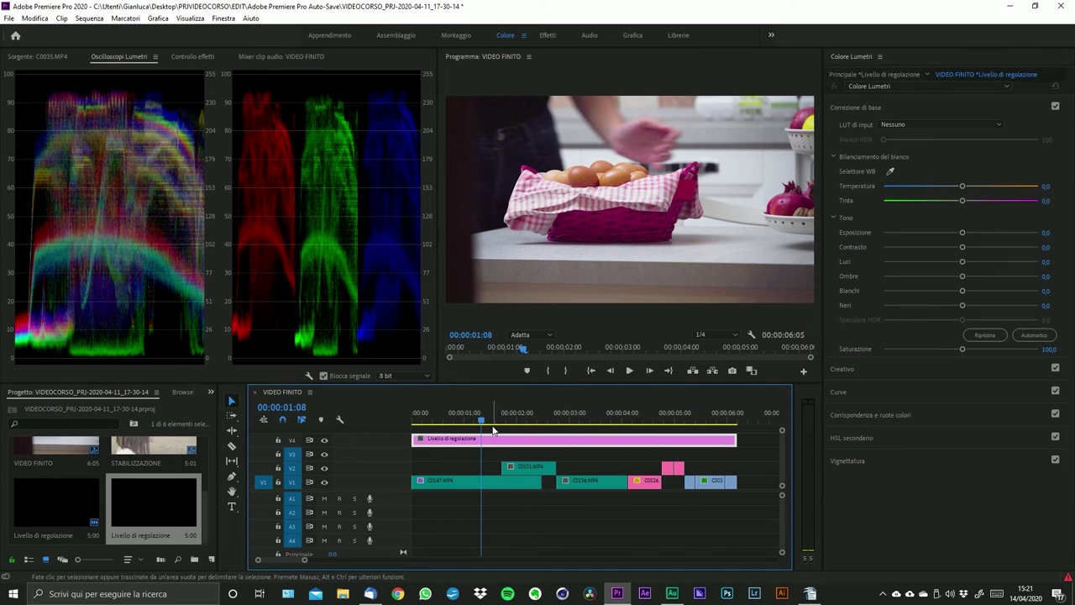
- Check the C0151 kitchen clip's grade, then select C0147 to show its S-Log2 Lumetri settings
{"action": "left_click_drag", "start_coordinate": [501, 423], "coordinate": [495, 422]}
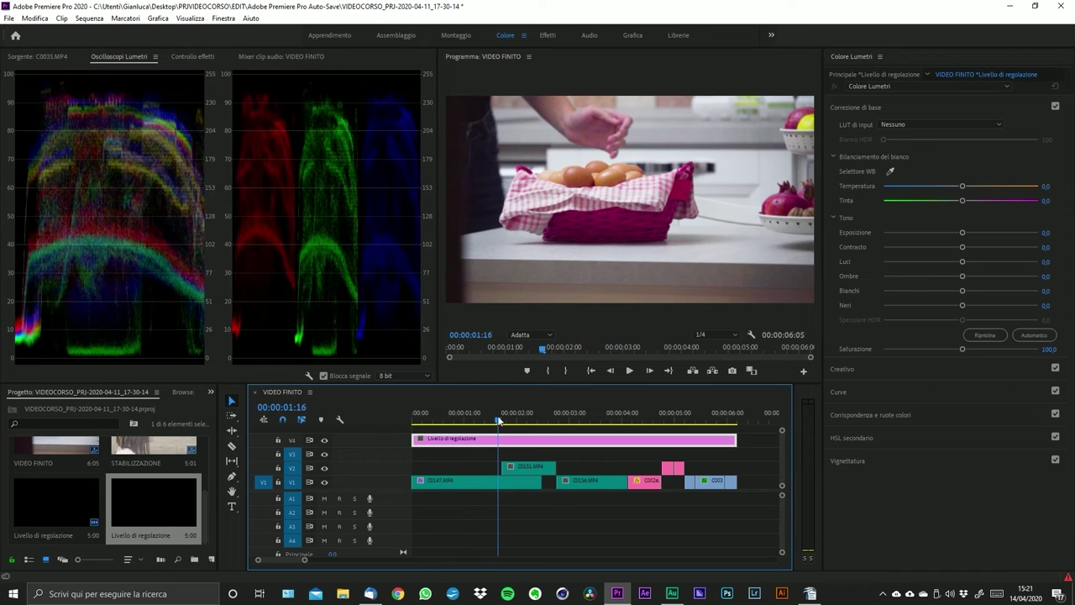
{"action": "left_click", "coordinate": [527, 475]}
{"action": "left_click", "coordinate": [530, 468]}
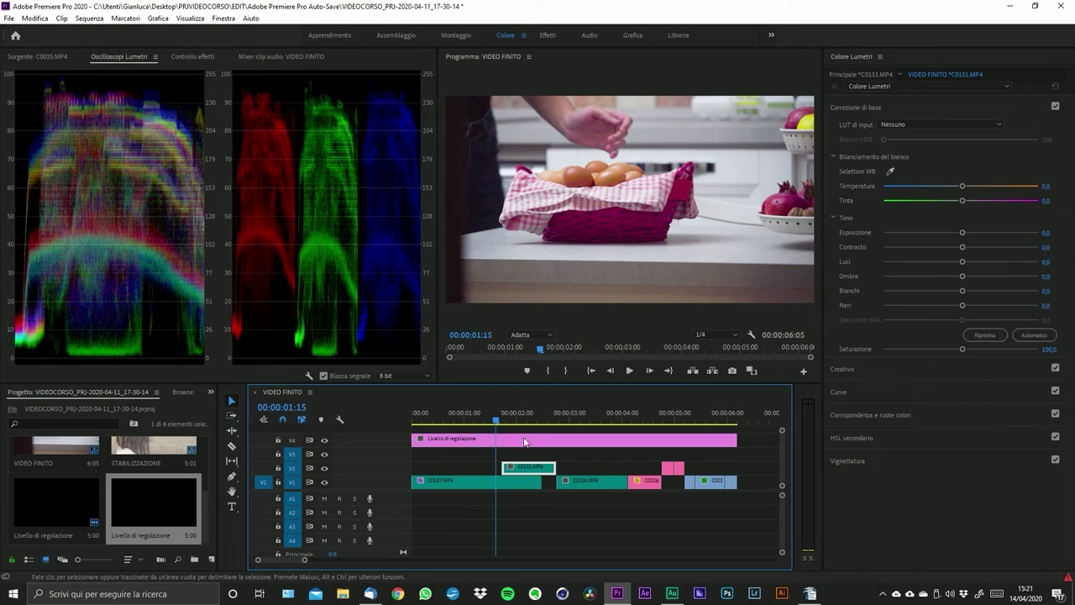
{"action": "left_click", "coordinate": [499, 417]}
{"action": "left_click_drag", "start_coordinate": [500, 419], "coordinate": [506, 420]}
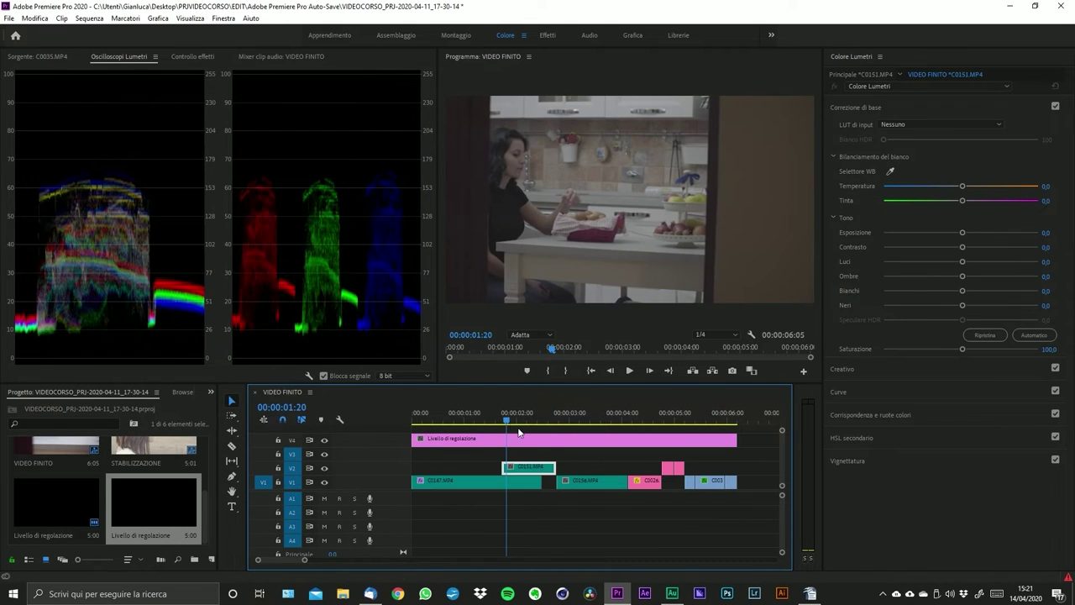
{"action": "left_click", "coordinate": [527, 463]}
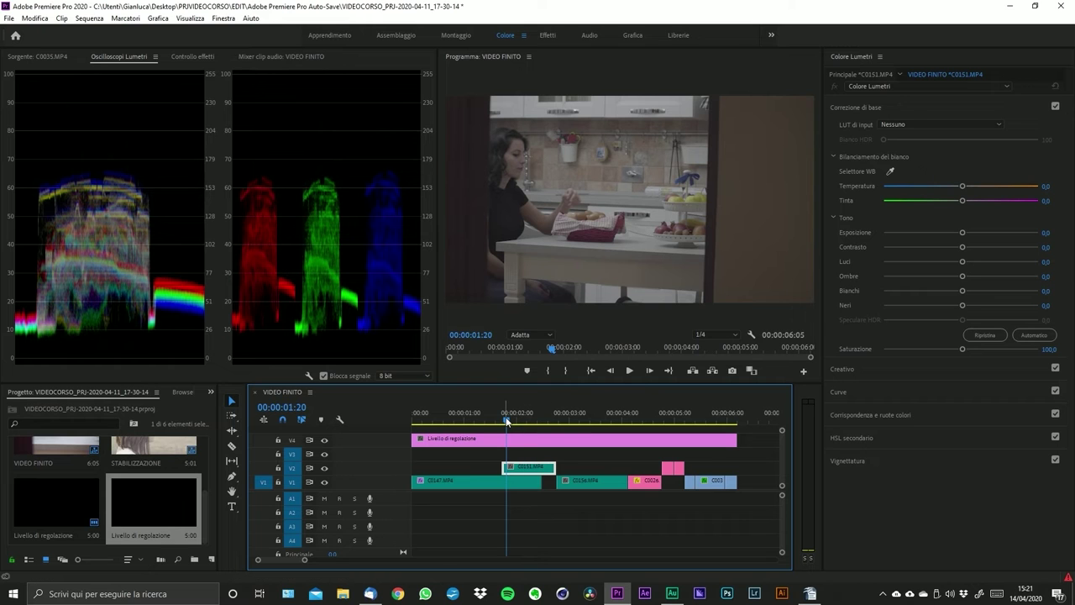
{"action": "left_click_drag", "start_coordinate": [506, 421], "coordinate": [499, 421]}
{"action": "left_click", "coordinate": [503, 483]}
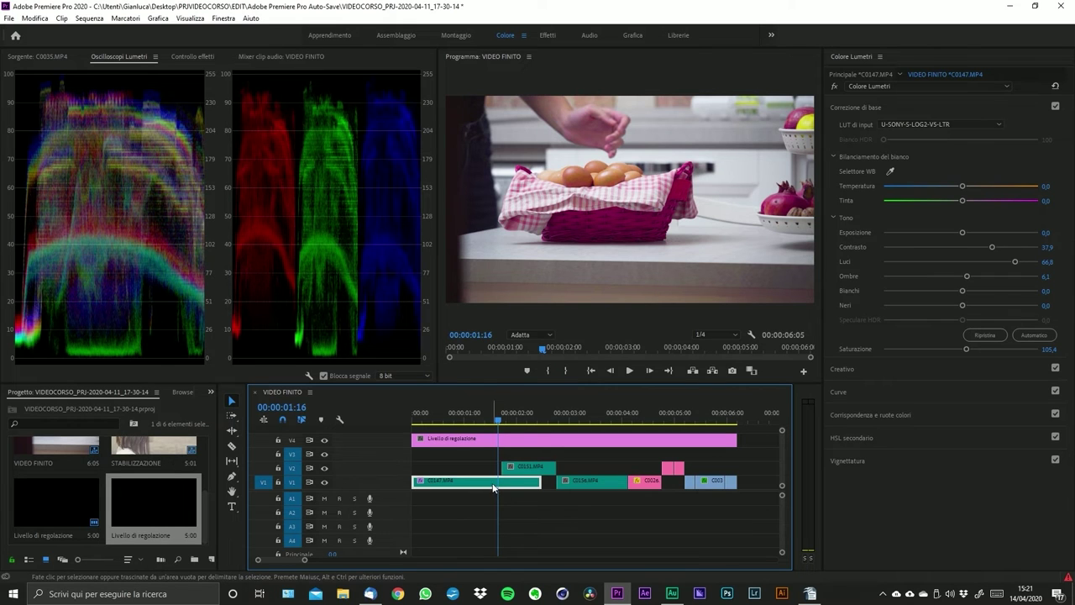
- Compare C0147's source-level settings with its VIDEO FINITO grade, then zoom out the timeline
{"action": "left_click", "coordinate": [855, 73]}
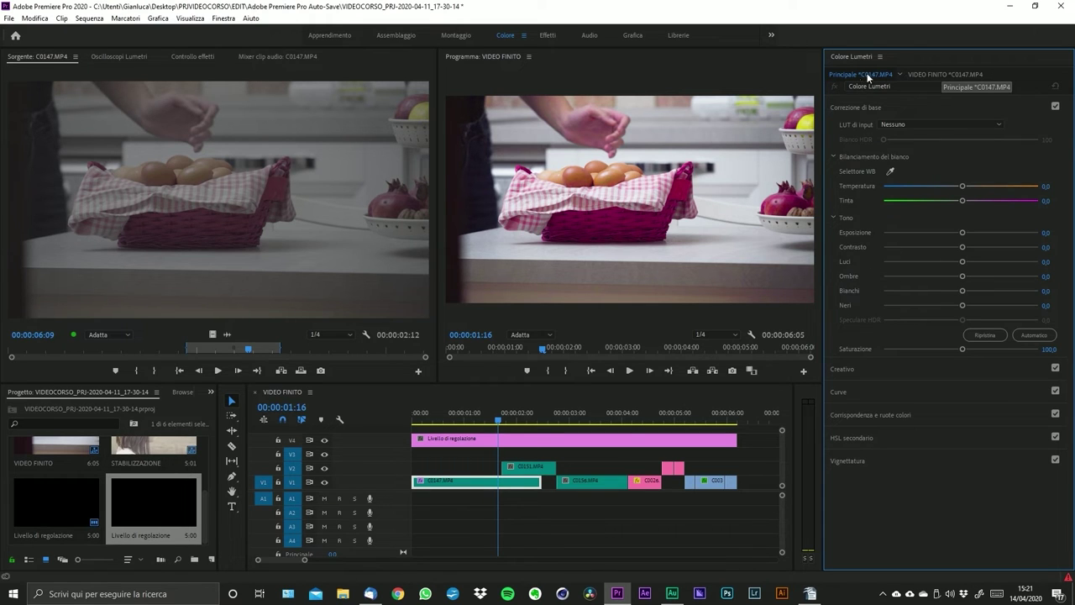
{"action": "left_click", "coordinate": [933, 73]}
{"action": "left_click", "coordinate": [508, 498]}
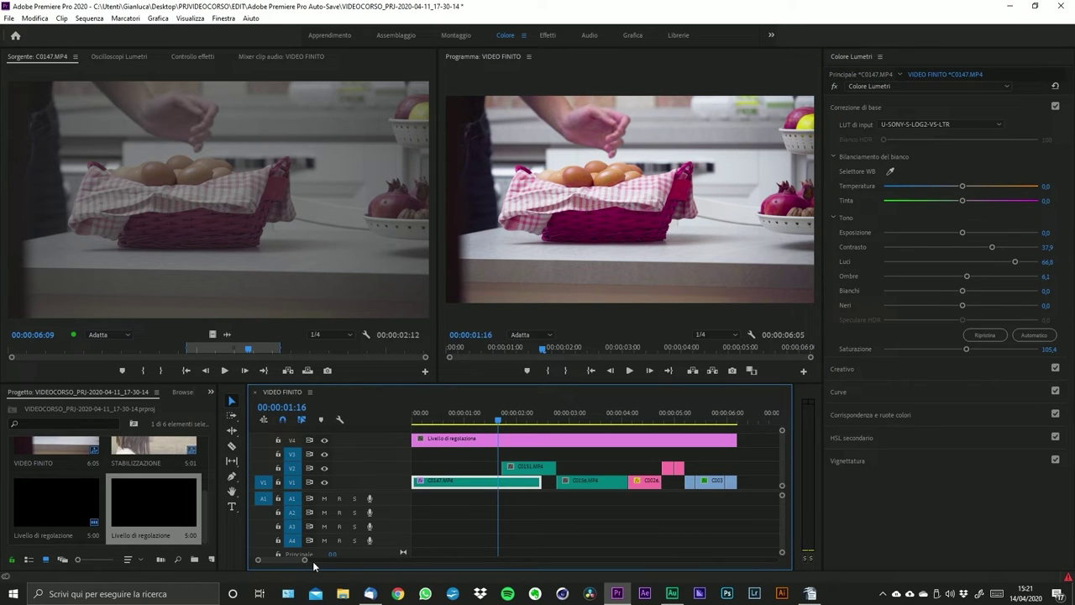
{"action": "left_click_drag", "start_coordinate": [304, 563], "coordinate": [332, 560]}
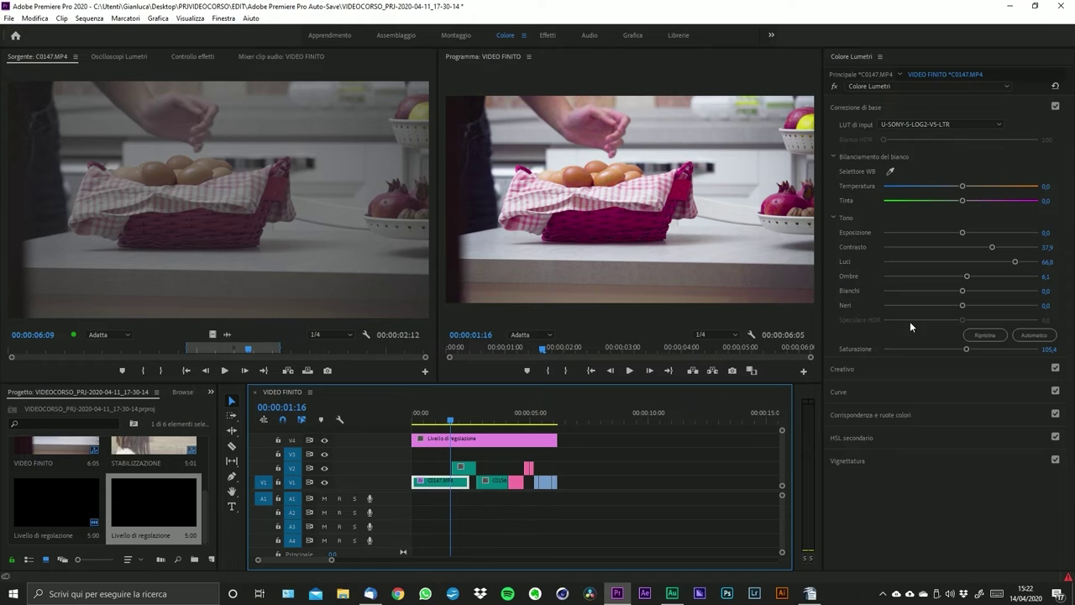
- Expand the Creativo section and try a faded-film amount on C0147
{"action": "left_click", "coordinate": [918, 370]}
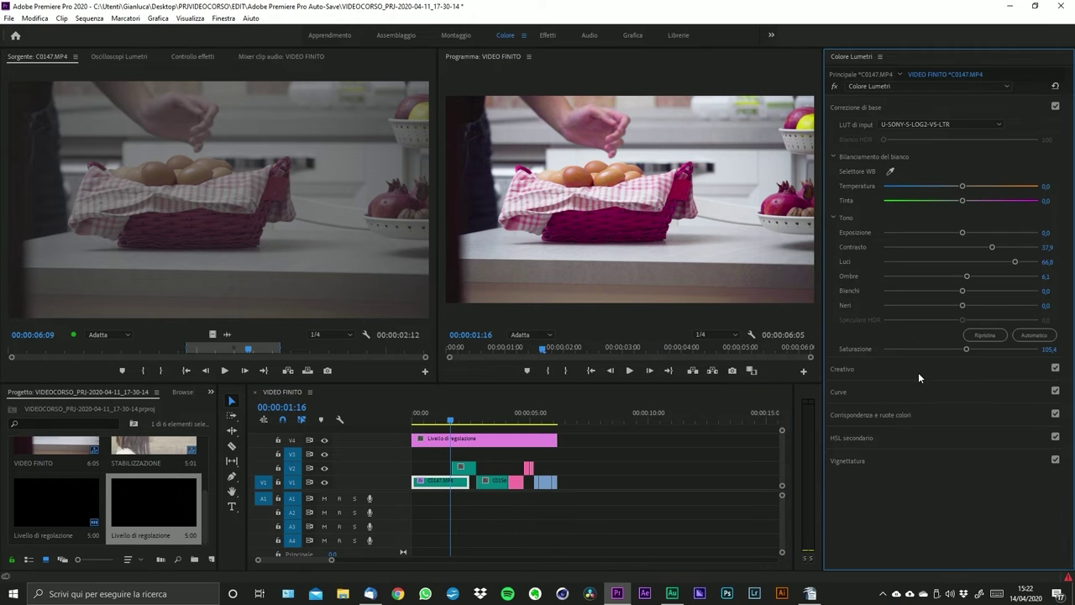
{"action": "left_click", "coordinate": [485, 459]}
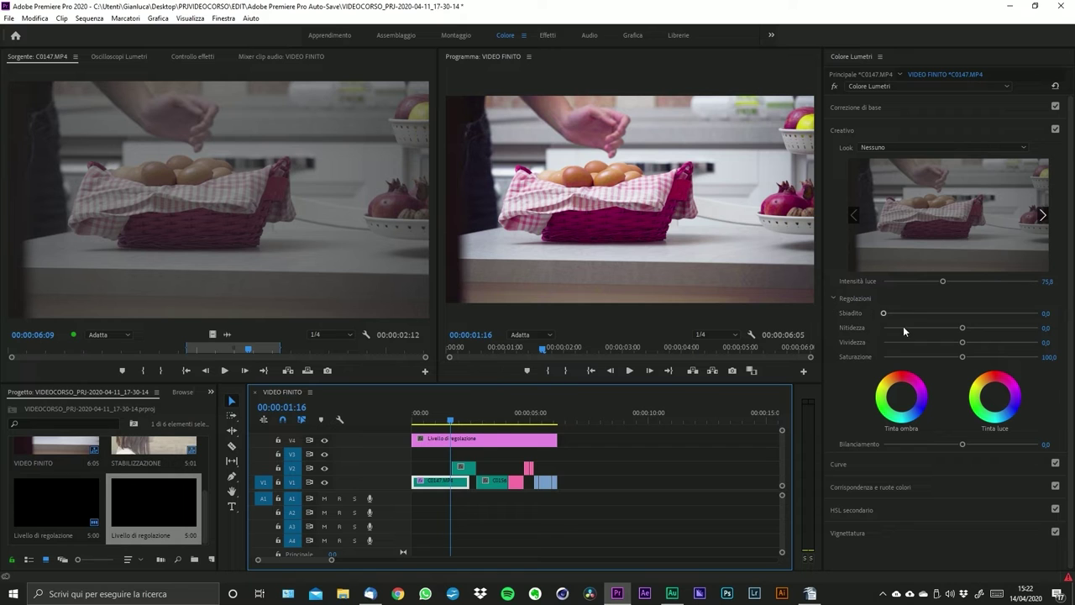
{"action": "left_click_drag", "start_coordinate": [907, 311], "coordinate": [870, 314]}
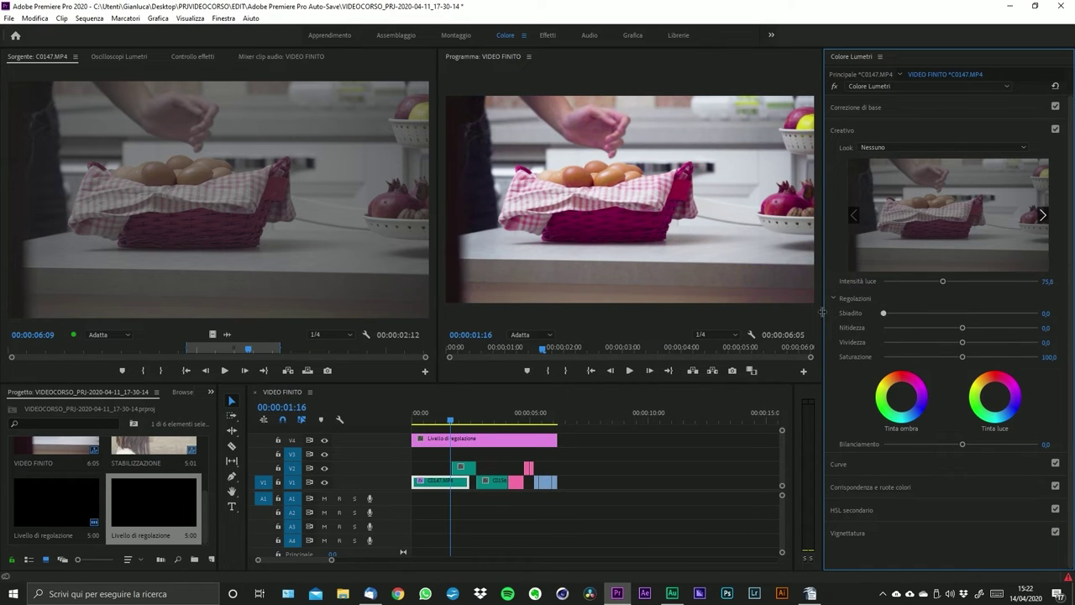
- With the Lumetri scopes shown, set Sbiadito to 6,5, Nitidezza to 2,5 and Vividezza to 1,8
{"action": "left_click", "coordinate": [115, 56]}
{"action": "mouse_move", "coordinate": [895, 314]}
{"action": "left_mouse_down"}
{"action": "mouse_move", "coordinate": [1068, 310]}
{"action": "mouse_move", "coordinate": [873, 307]}
{"action": "mouse_move", "coordinate": [903, 313]}
{"action": "mouse_move", "coordinate": [882, 311]}
{"action": "left_mouse_up"}
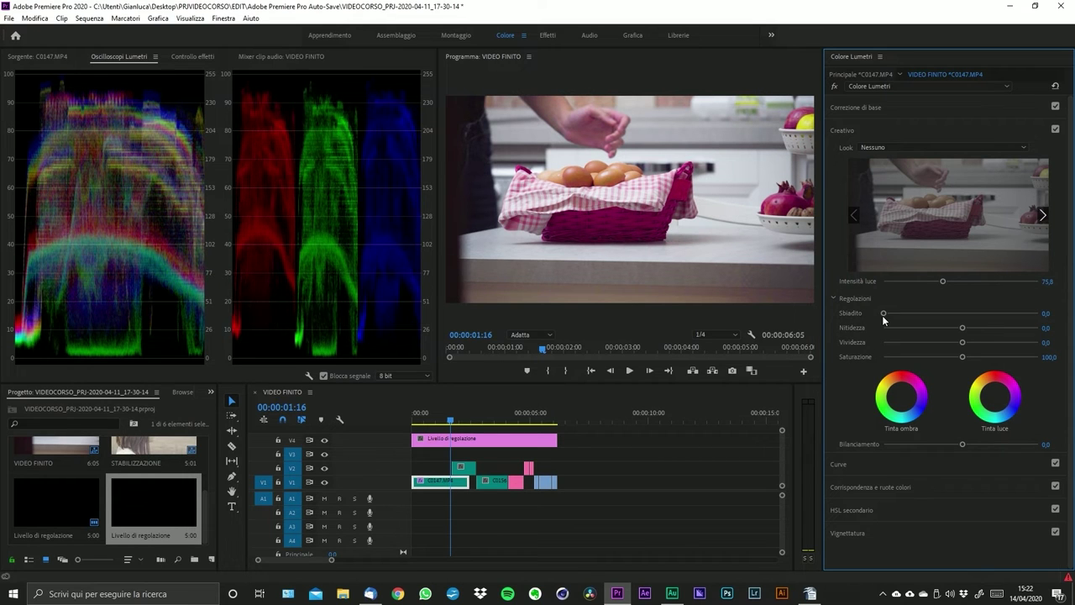
{"action": "left_click_drag", "start_coordinate": [884, 312], "coordinate": [893, 313]}
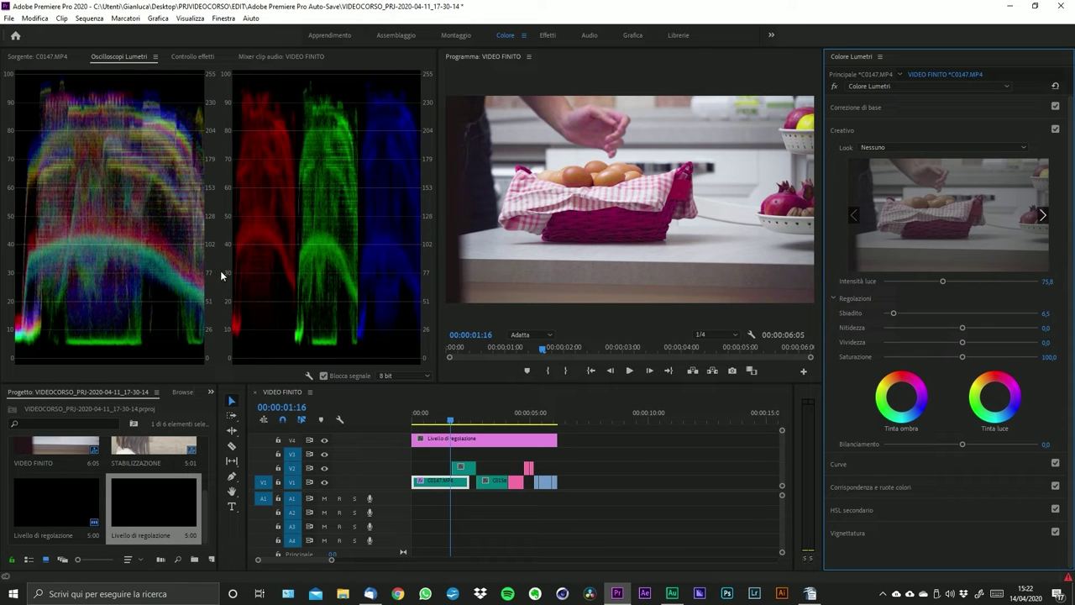
{"action": "left_click_drag", "start_coordinate": [961, 326], "coordinate": [1040, 328]}
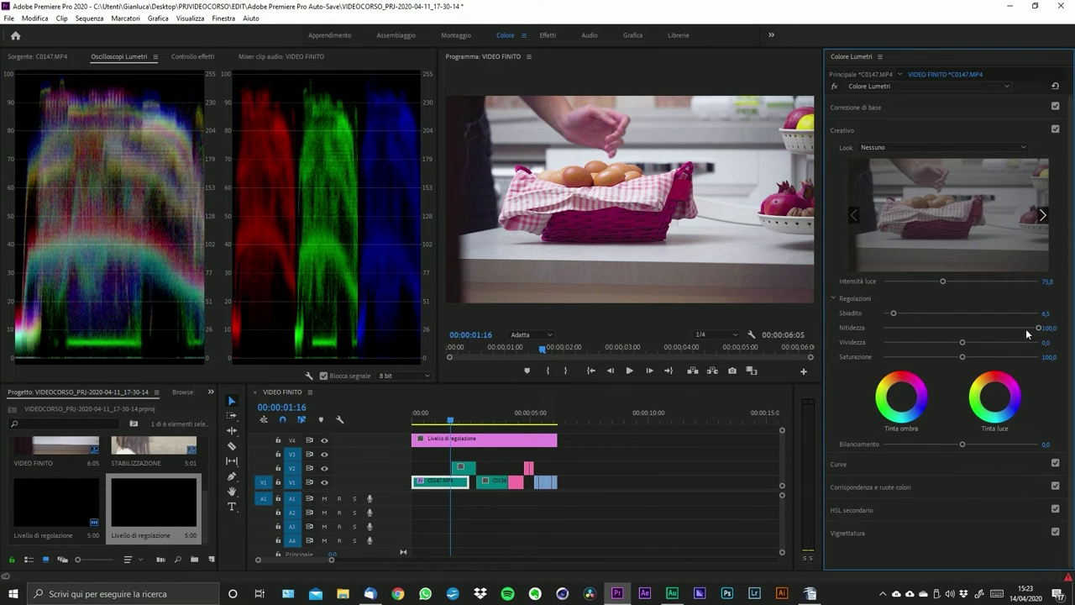
{"action": "left_click_drag", "start_coordinate": [1026, 328], "coordinate": [961, 363]}
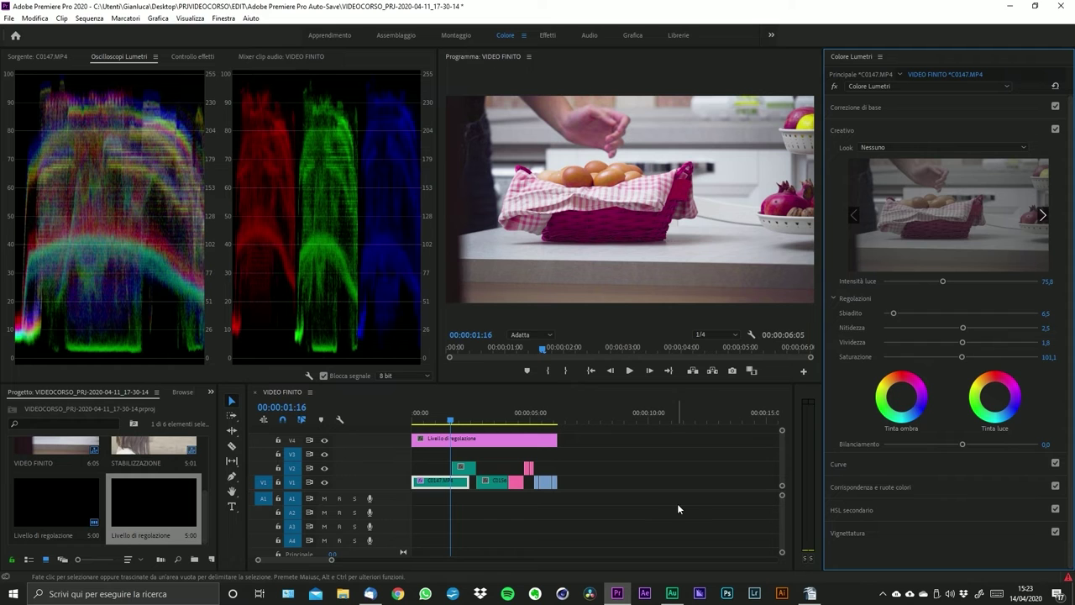
{"action": "left_click", "coordinate": [437, 419]}
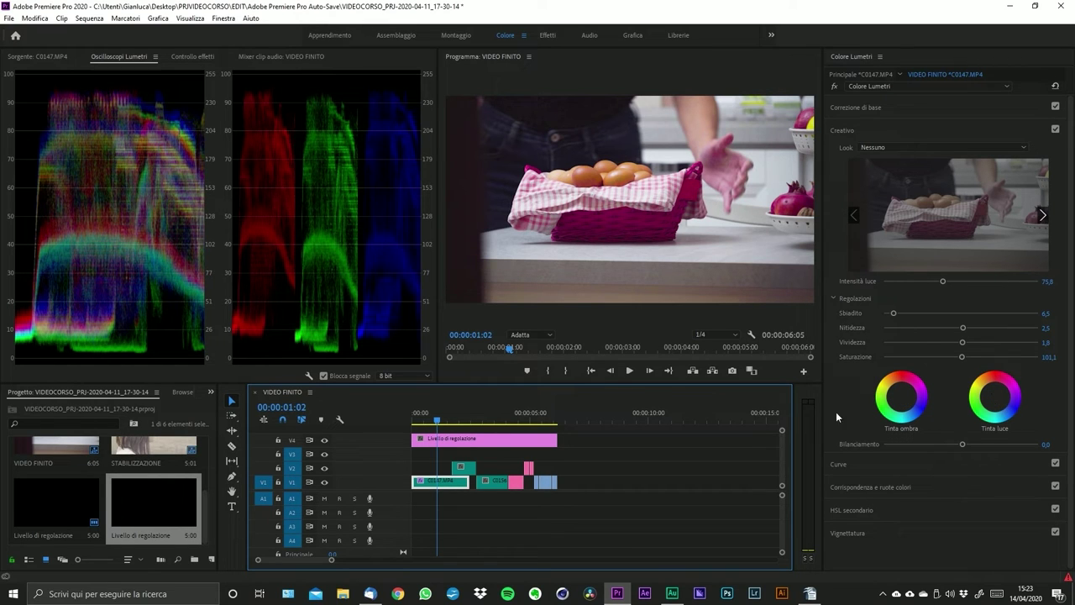
- Try Tinta ombra and Tinta luce tints over the eggs shot, then reset Tinta ombra to neutral
{"action": "left_click_drag", "start_coordinate": [903, 395], "coordinate": [903, 409]}
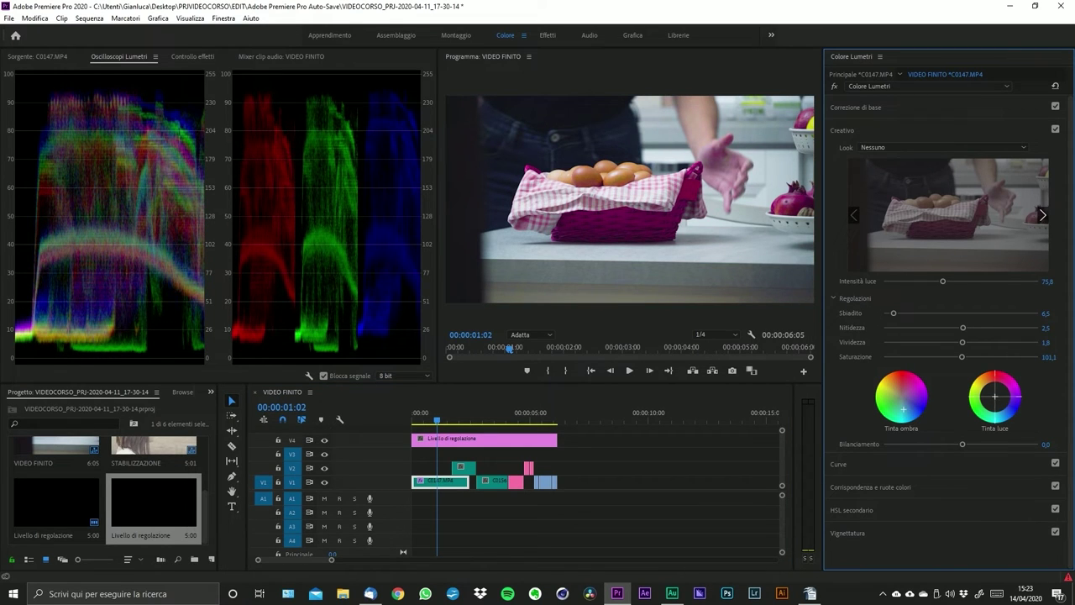
{"action": "left_click_drag", "start_coordinate": [996, 403], "coordinate": [987, 387]}
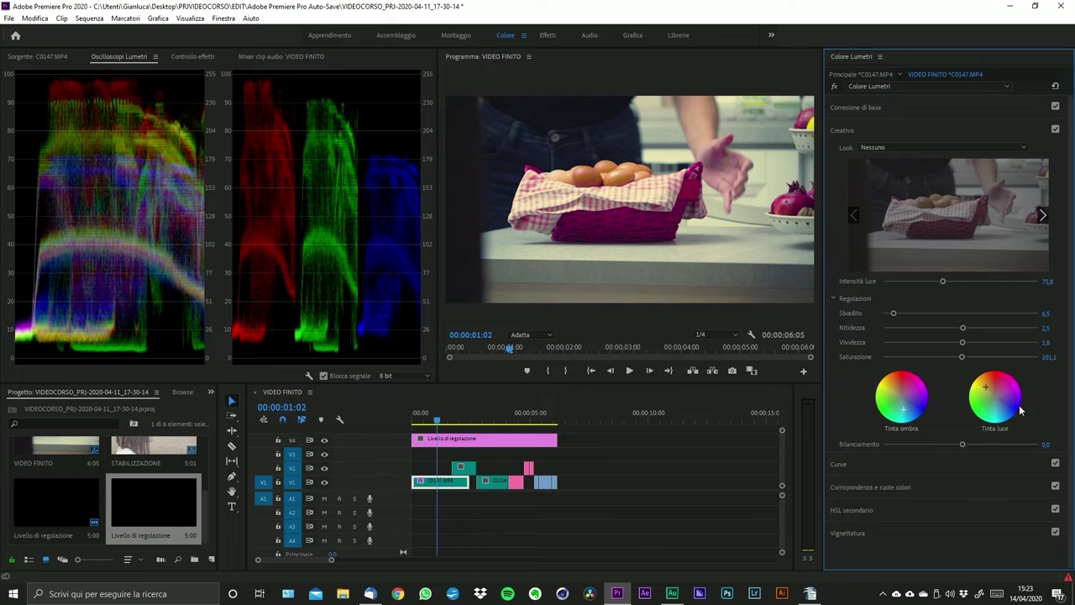
{"action": "left_click_drag", "start_coordinate": [904, 414], "coordinate": [907, 413]}
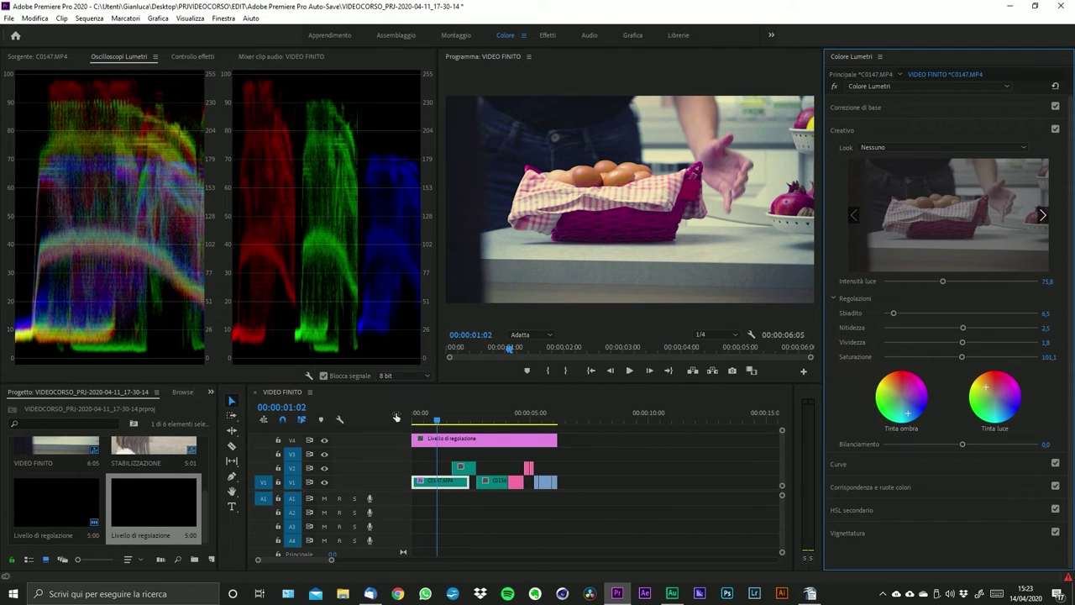
{"action": "left_click", "coordinate": [440, 420]}
{"action": "left_click_drag", "start_coordinate": [441, 419], "coordinate": [433, 422]}
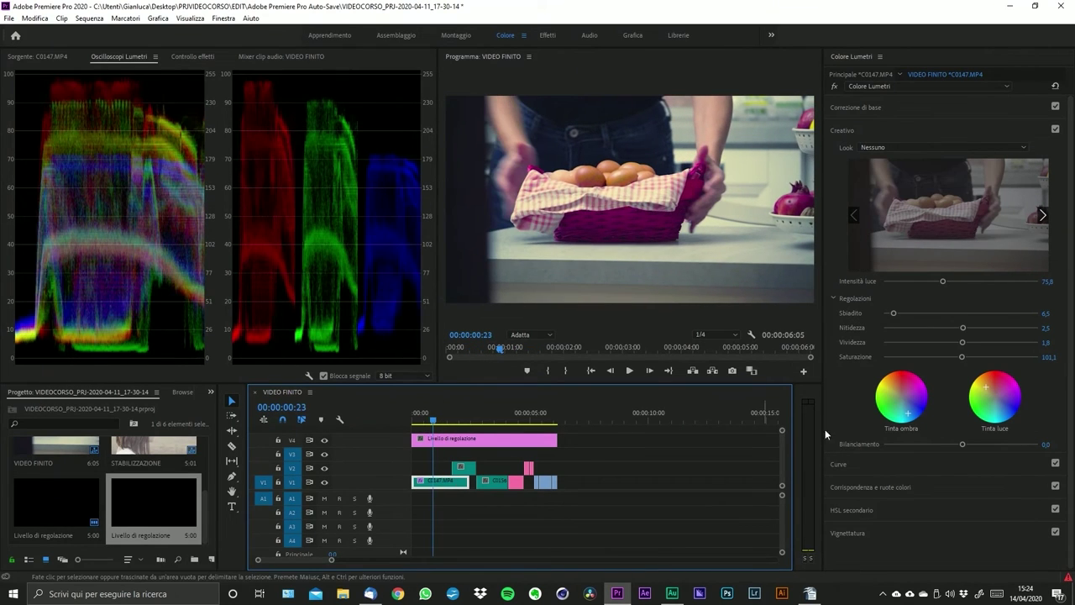
{"action": "double_click", "coordinate": [913, 408]}
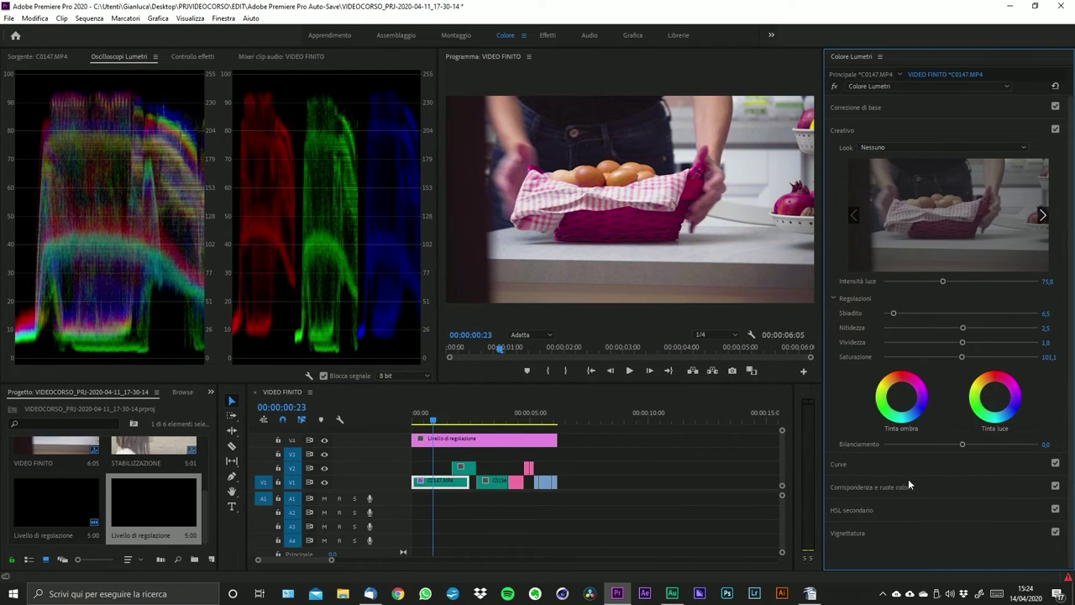
- Collapse Creativo and expand the Curve section, briefly rechecking Correzione di base
{"action": "left_click", "coordinate": [868, 132]}
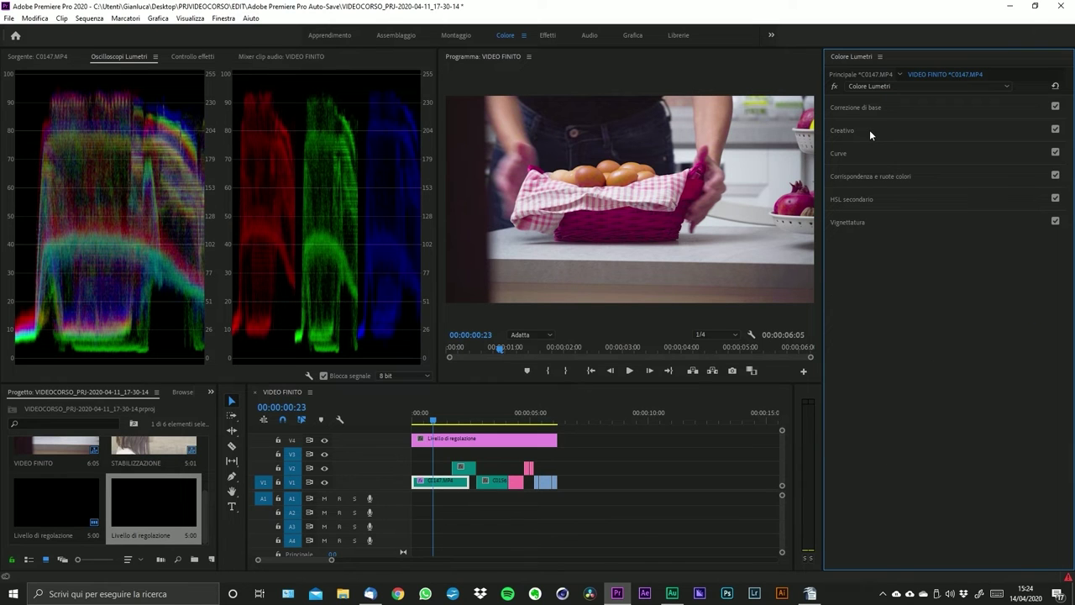
{"action": "left_click", "coordinate": [886, 162]}
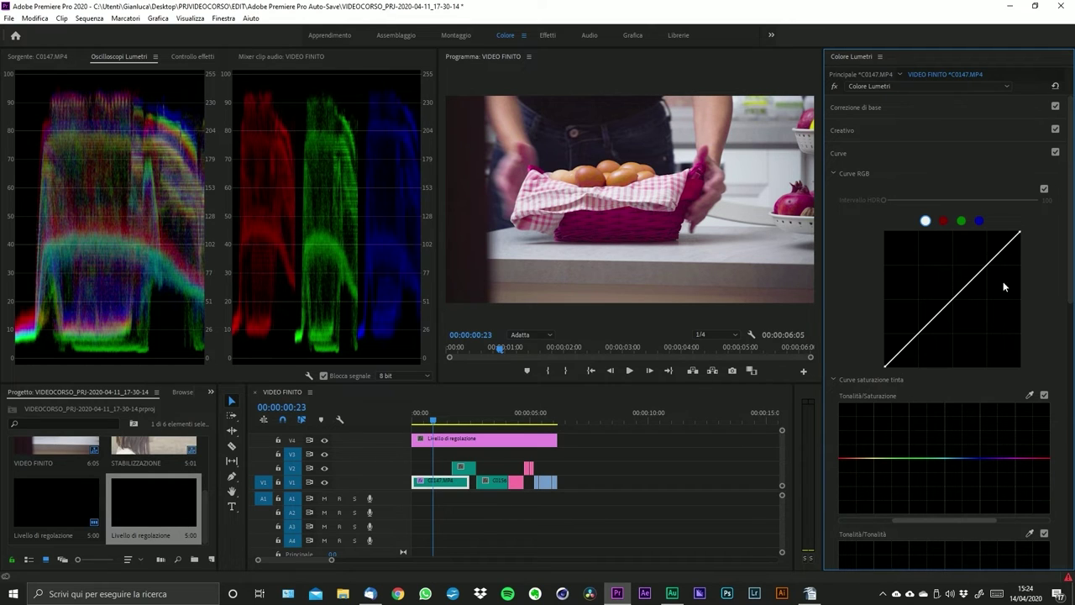
{"action": "left_click", "coordinate": [879, 104]}
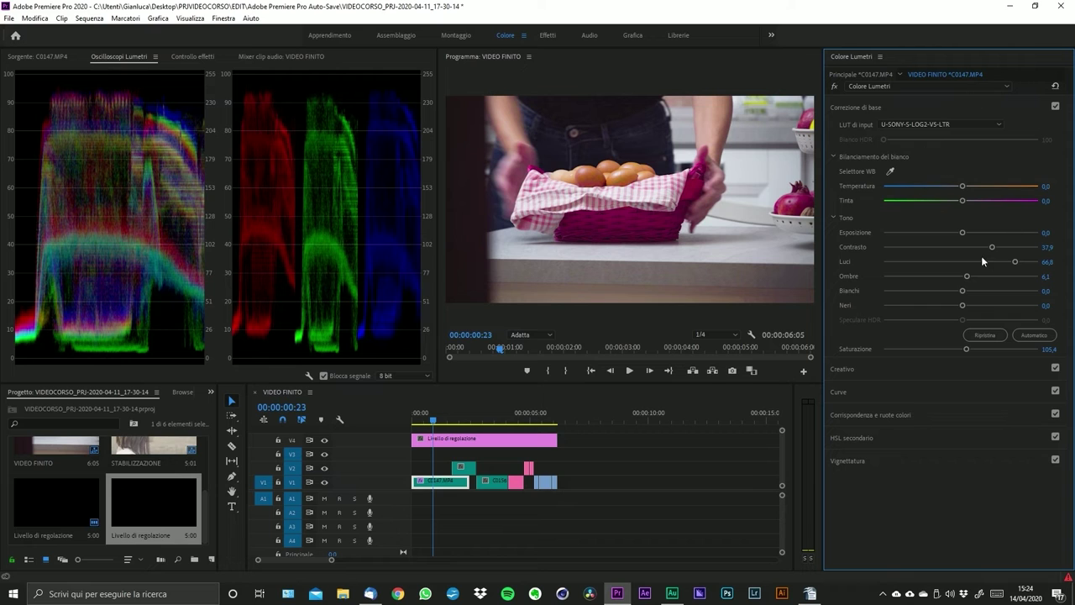
{"action": "left_click", "coordinate": [878, 107]}
{"action": "left_click", "coordinate": [878, 151]}
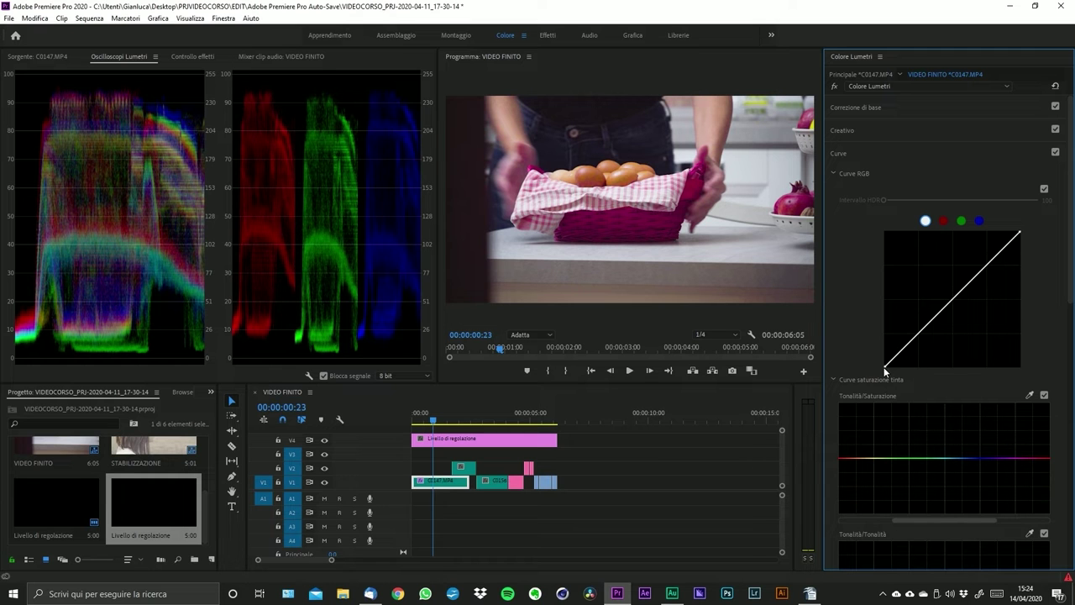
- Test moving the RGB curve's white and black points, restoring both afterwards
{"action": "mouse_move", "coordinate": [885, 366]}
{"action": "left_mouse_down"}
{"action": "mouse_move", "coordinate": [924, 383]}
{"action": "mouse_move", "coordinate": [911, 356]}
{"action": "mouse_move", "coordinate": [885, 368]}
{"action": "left_mouse_up"}
{"action": "left_click", "coordinate": [1022, 239]}
{"action": "mouse_move", "coordinate": [1029, 244]}
{"action": "left_mouse_down"}
{"action": "mouse_move", "coordinate": [1037, 253]}
{"action": "mouse_move", "coordinate": [1026, 233]}
{"action": "mouse_move", "coordinate": [1010, 238]}
{"action": "left_mouse_up"}
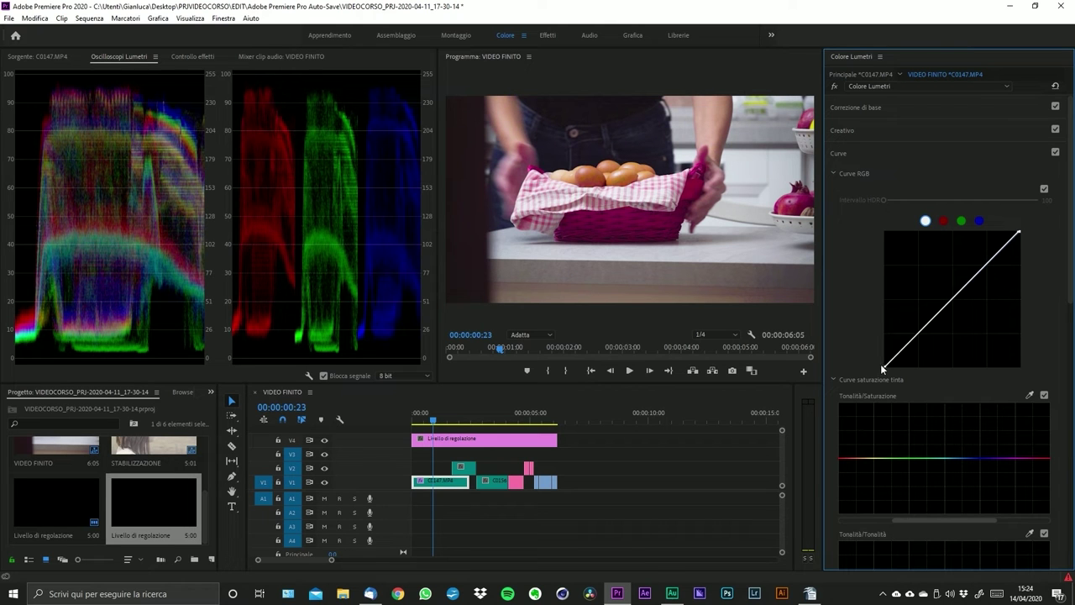
{"action": "left_click_drag", "start_coordinate": [881, 363], "coordinate": [871, 386]}
- Add two control points, bend and soften an S-curve, then reset the curve to straight
{"action": "left_click", "coordinate": [943, 306]}
{"action": "left_click", "coordinate": [985, 265]}
{"action": "left_click_drag", "start_coordinate": [966, 286], "coordinate": [982, 299]}
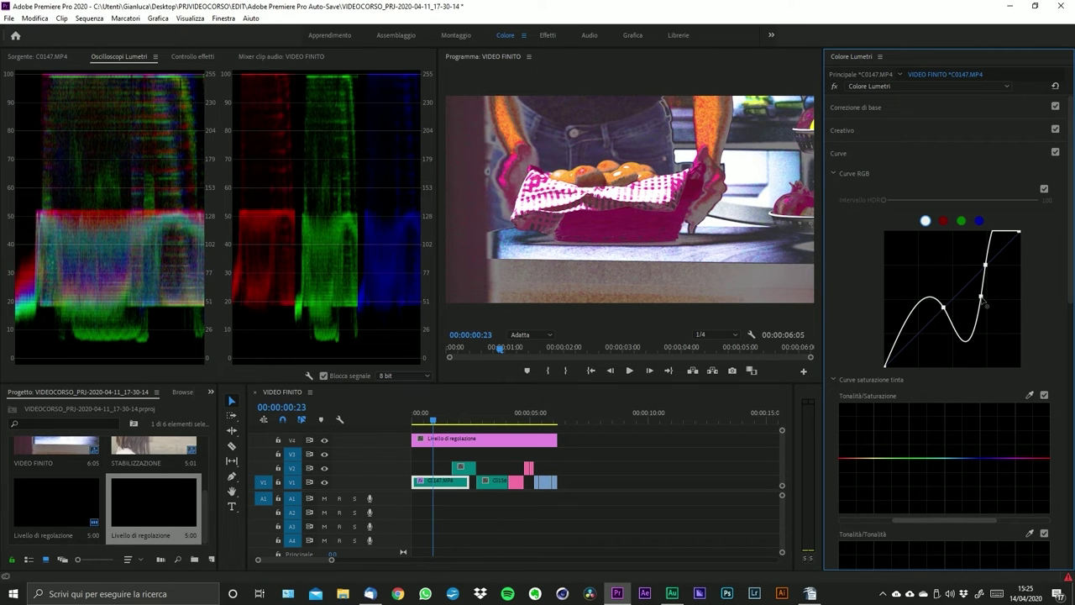
{"action": "mouse_move", "coordinate": [981, 296]}
{"action": "left_mouse_down"}
{"action": "mouse_move", "coordinate": [952, 274]}
{"action": "mouse_move", "coordinate": [965, 290]}
{"action": "left_mouse_up"}
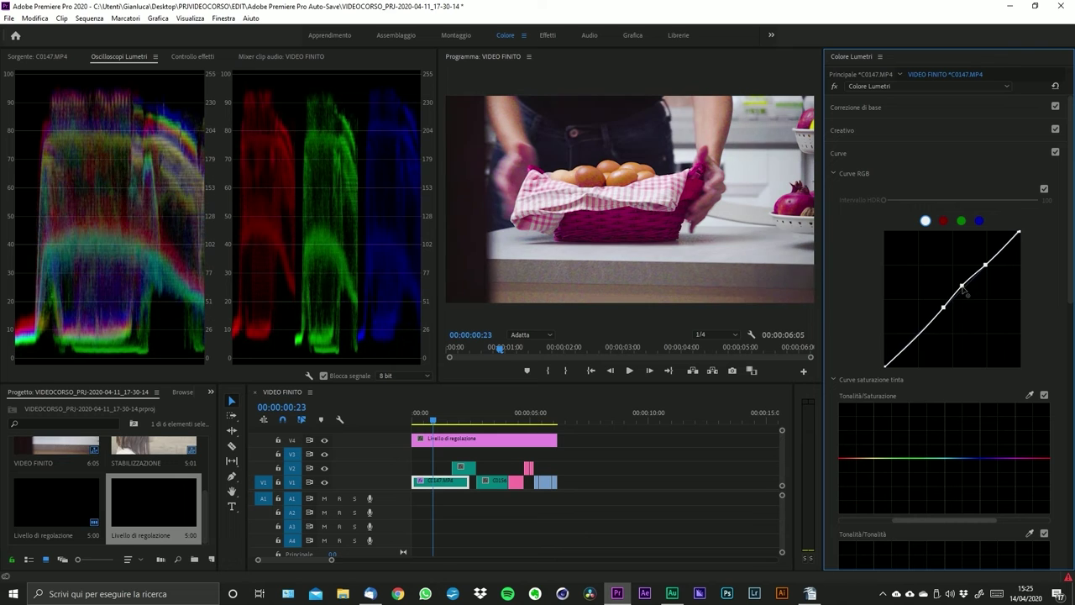
{"action": "double_click", "coordinate": [965, 290]}
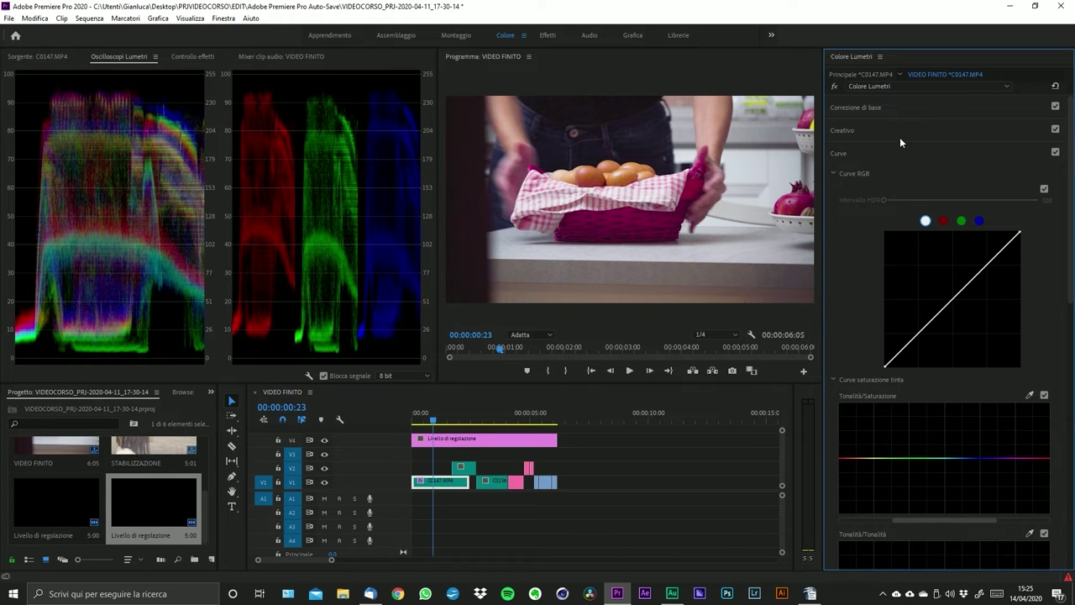
- Reset contrast, highlights and shadows to 0 in Correzione di base
{"action": "left_click", "coordinate": [865, 108]}
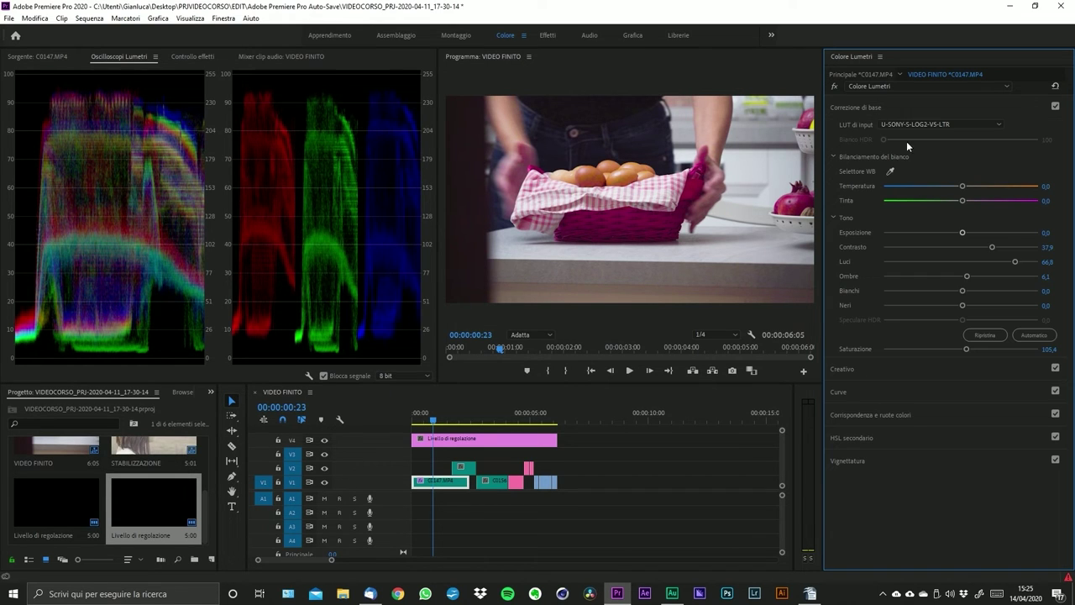
{"action": "double_click", "coordinate": [1001, 245]}
{"action": "double_click", "coordinate": [999, 262]}
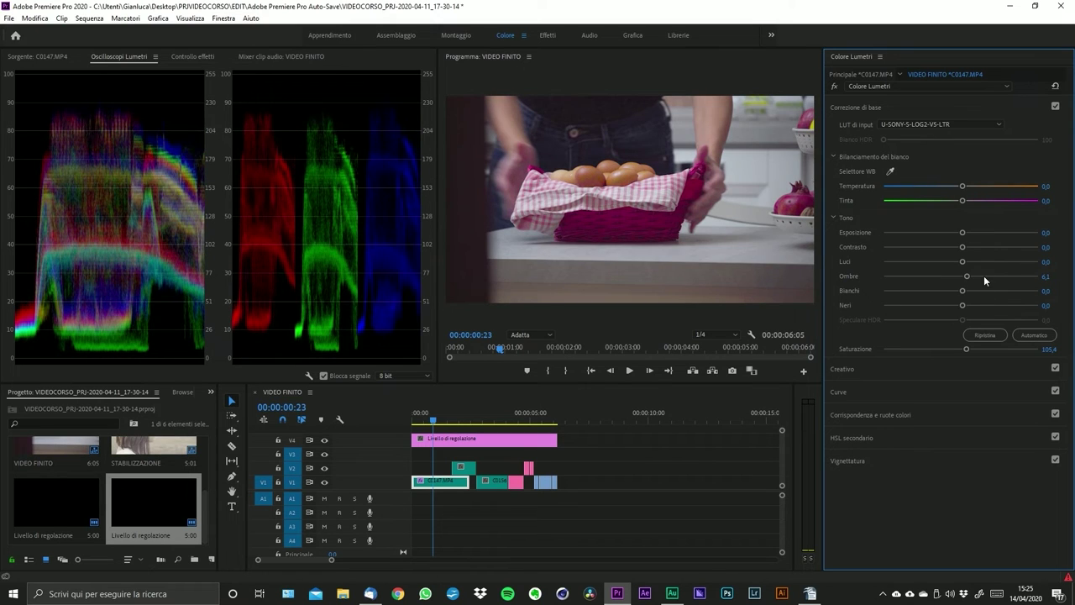
{"action": "double_click", "coordinate": [985, 277]}
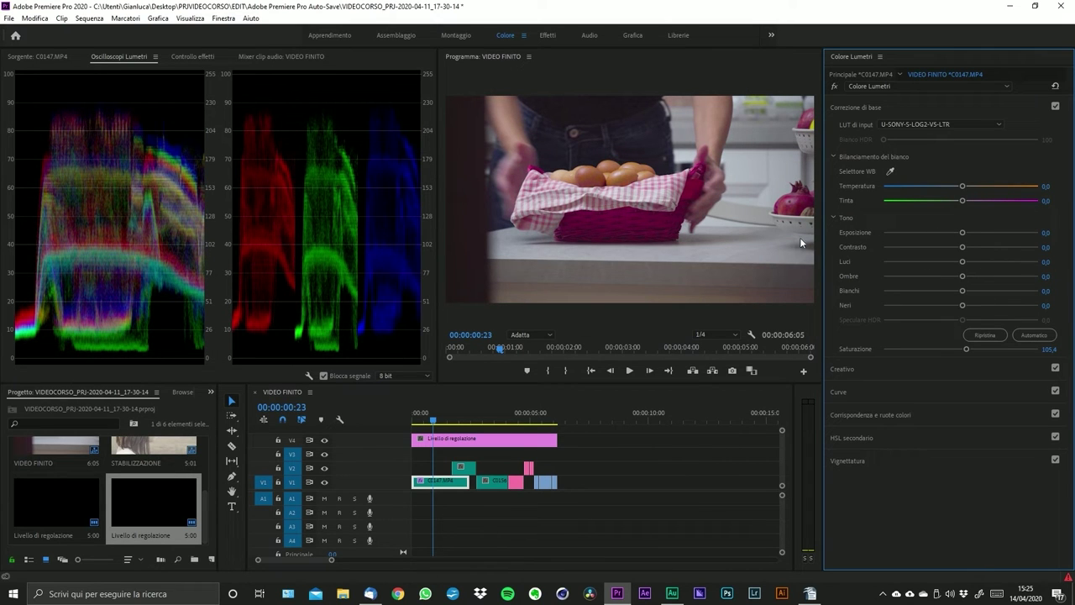
- Try exposure at 2,4, then scroll it back so it settles at 0,1
{"action": "left_click", "coordinate": [880, 391]}
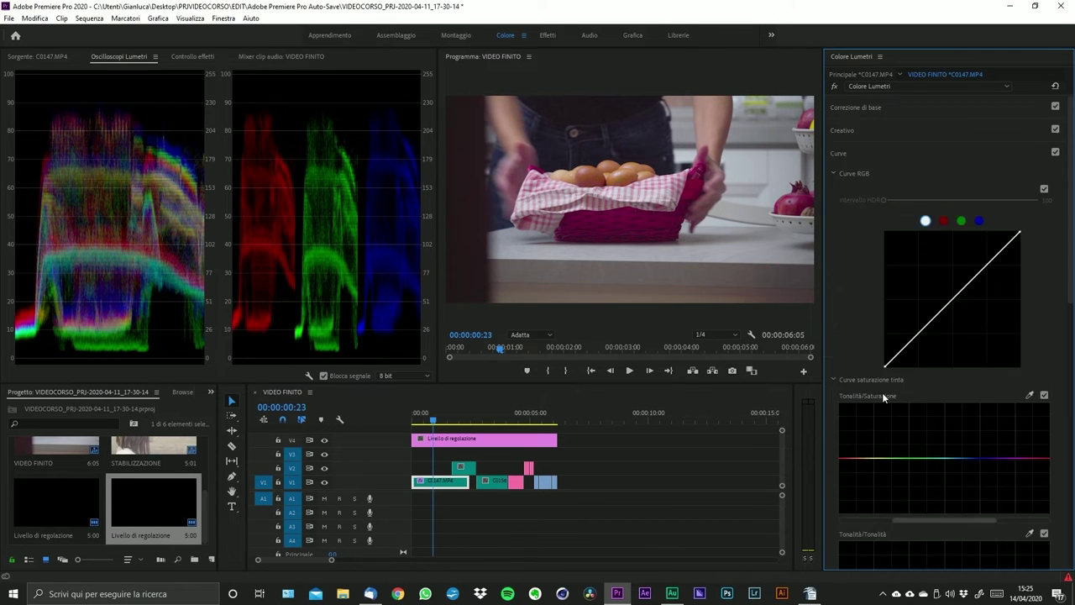
{"action": "left_click", "coordinate": [877, 107]}
{"action": "left_click_drag", "start_coordinate": [987, 232], "coordinate": [997, 230]}
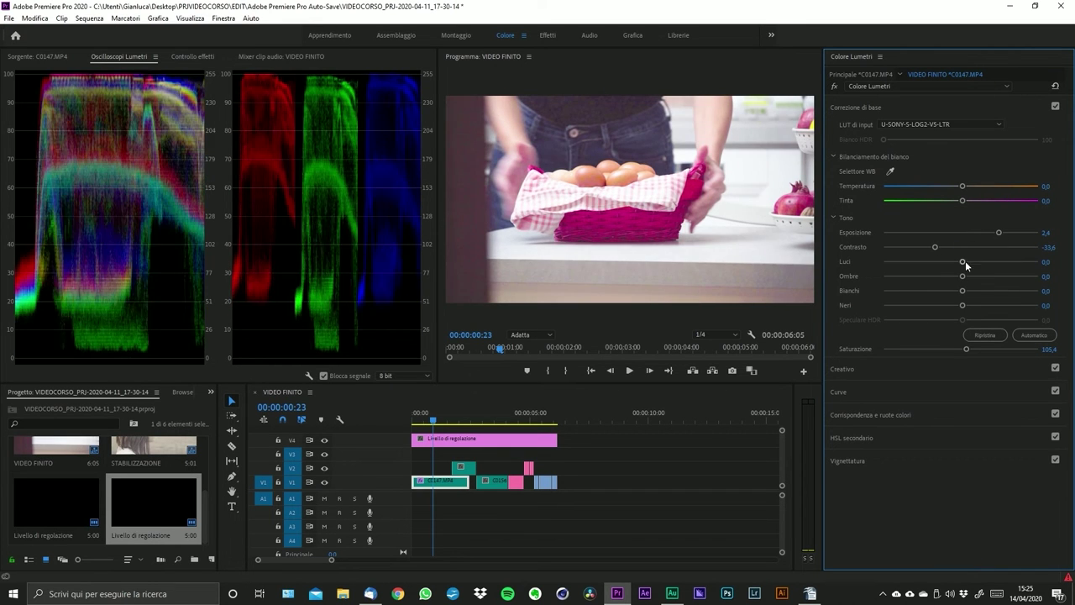
{"action": "scroll", "coordinate": [965, 260], "scroll_direction": "up", "scroll_amount": 5}
{"action": "scroll", "coordinate": [965, 274], "scroll_direction": "down", "scroll_amount": 5}
{"action": "scroll", "coordinate": [962, 294], "scroll_direction": "up", "scroll_amount": 3}
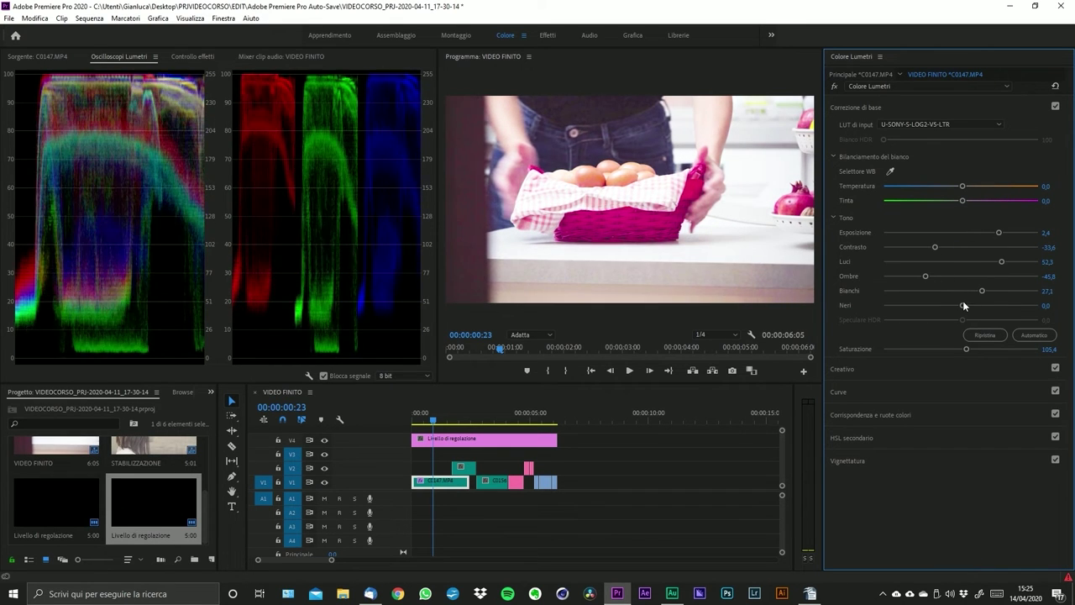
{"action": "scroll", "coordinate": [966, 305], "scroll_direction": "down", "scroll_amount": 3}
{"action": "scroll", "coordinate": [959, 304], "scroll_direction": "up", "scroll_amount": 3}
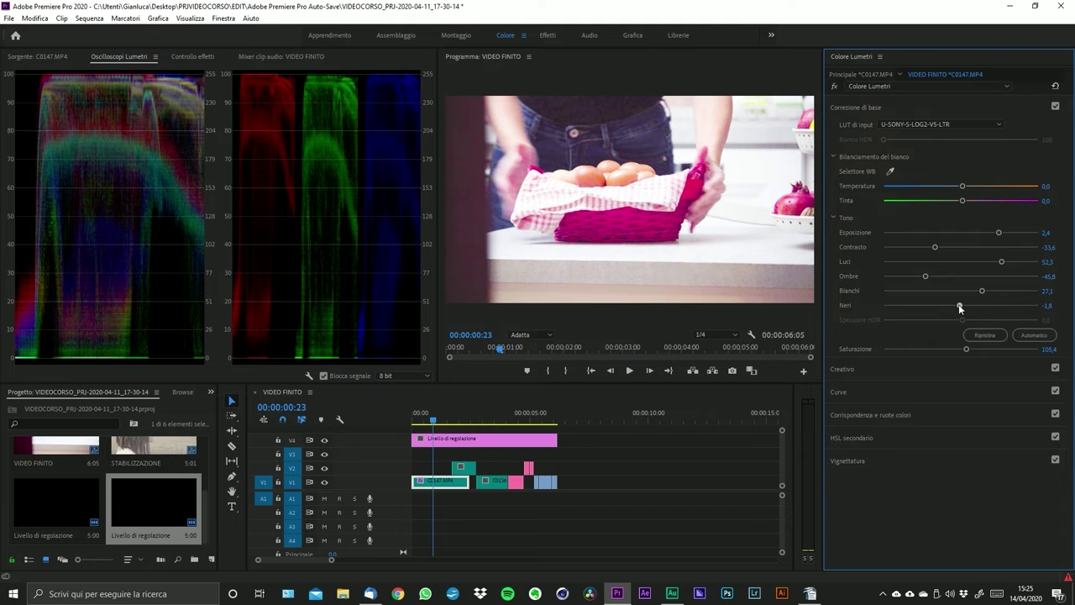
{"action": "scroll", "coordinate": [958, 289], "scroll_direction": "down", "scroll_amount": 3}
{"action": "scroll", "coordinate": [957, 277], "scroll_direction": "up", "scroll_amount": 4}
{"action": "scroll", "coordinate": [956, 277], "scroll_direction": "up", "scroll_amount": 1}
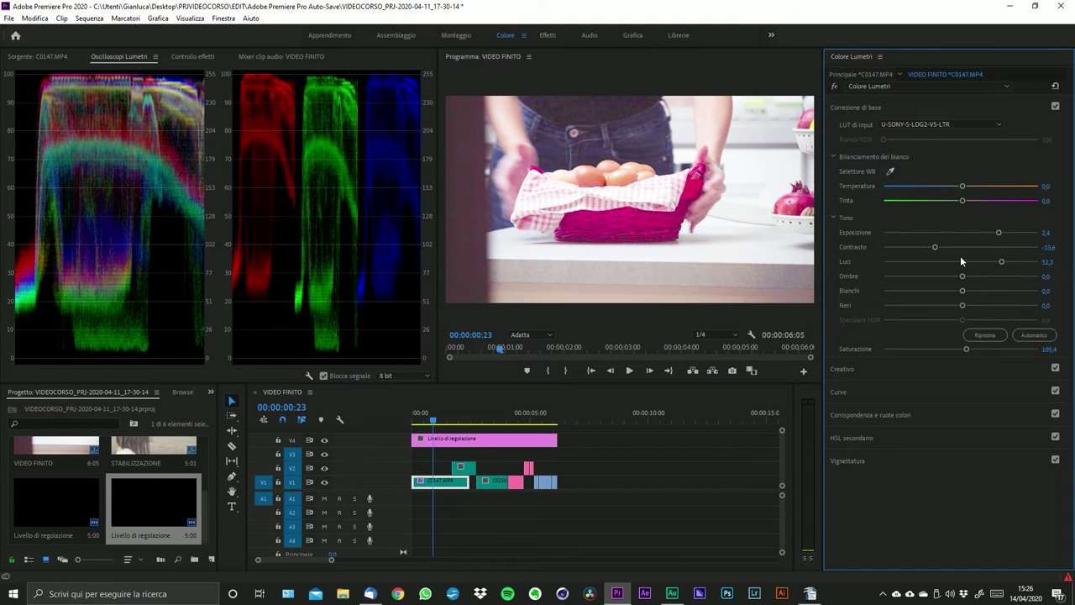
{"action": "scroll", "coordinate": [960, 260], "scroll_direction": "down", "scroll_amount": 5}
{"action": "scroll", "coordinate": [959, 246], "scroll_direction": "up", "scroll_amount": 4}
{"action": "scroll", "coordinate": [961, 232], "scroll_direction": "down", "scroll_amount": 5}
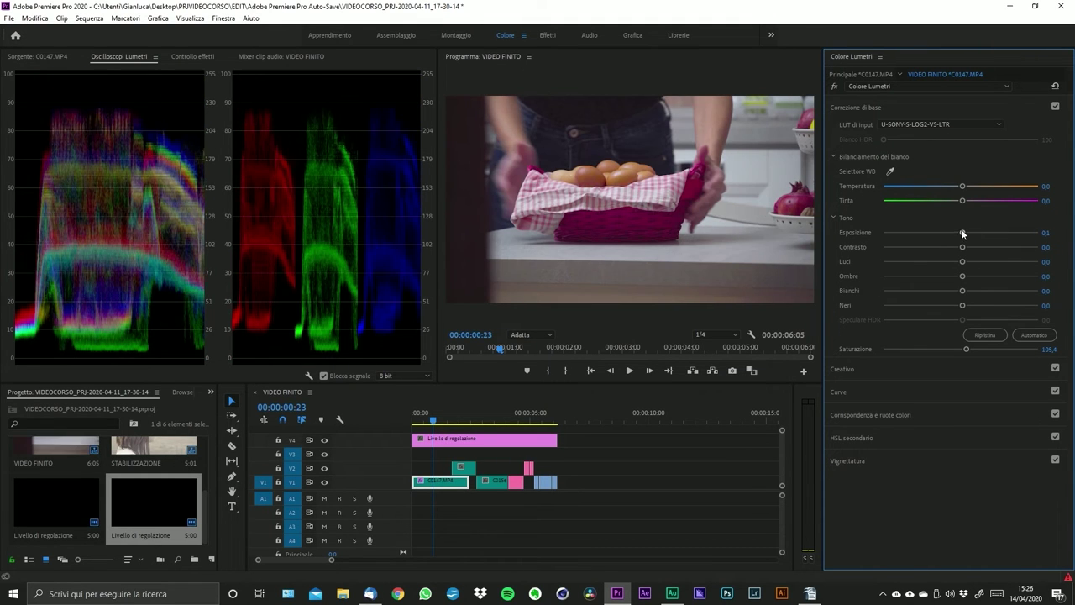
- Expand Curves and trial RGB curve shapes: a contrast point, darker shadows, lifted highlights
{"action": "left_click", "coordinate": [872, 393]}
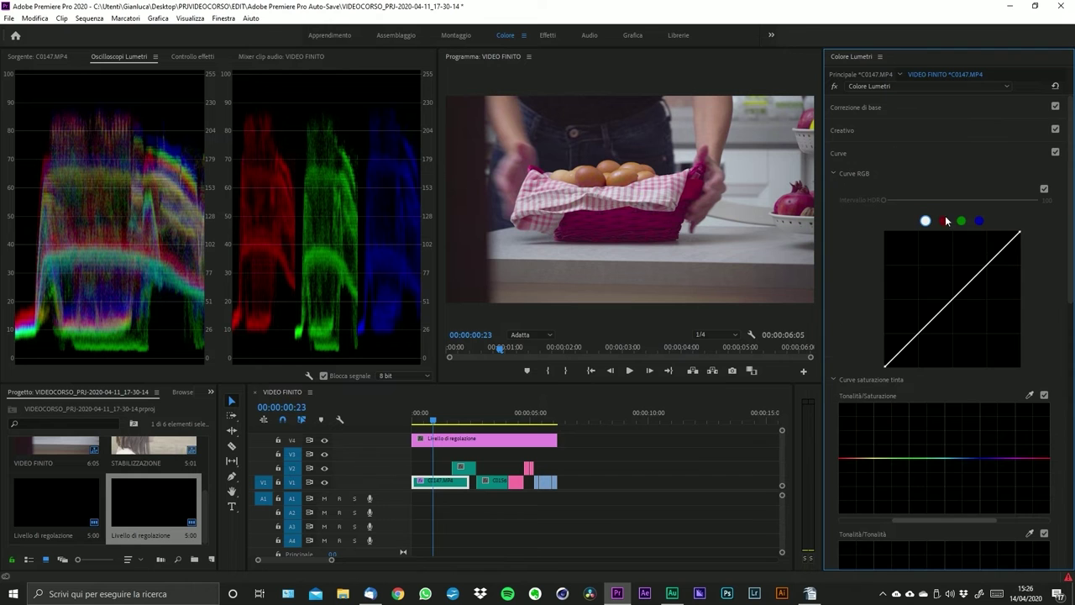
{"action": "left_click_drag", "start_coordinate": [946, 305], "coordinate": [967, 288]}
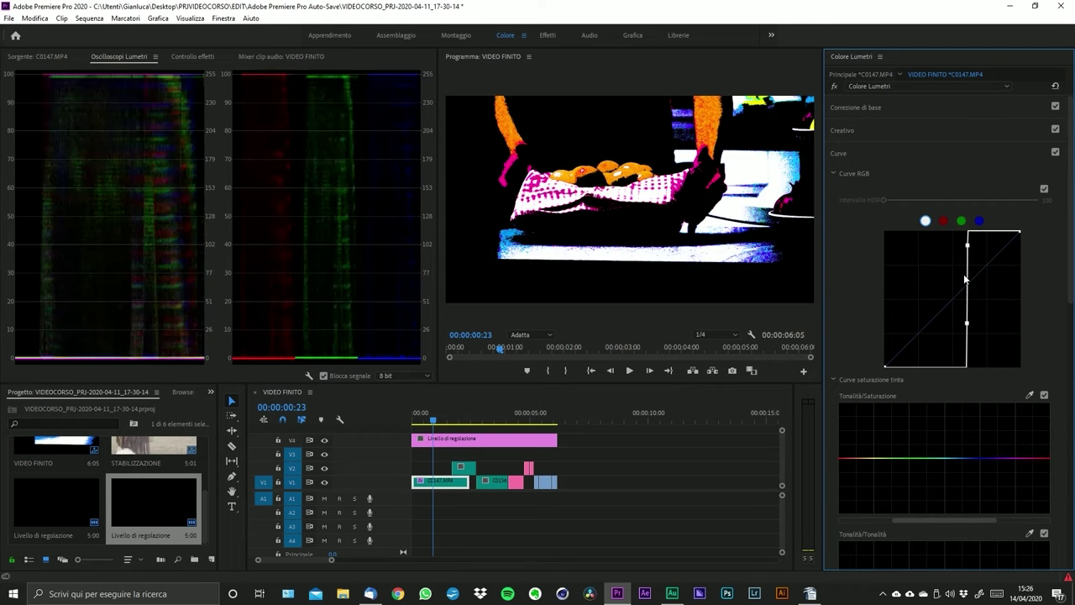
{"action": "left_click", "coordinate": [968, 287], "text": "ctrl"}
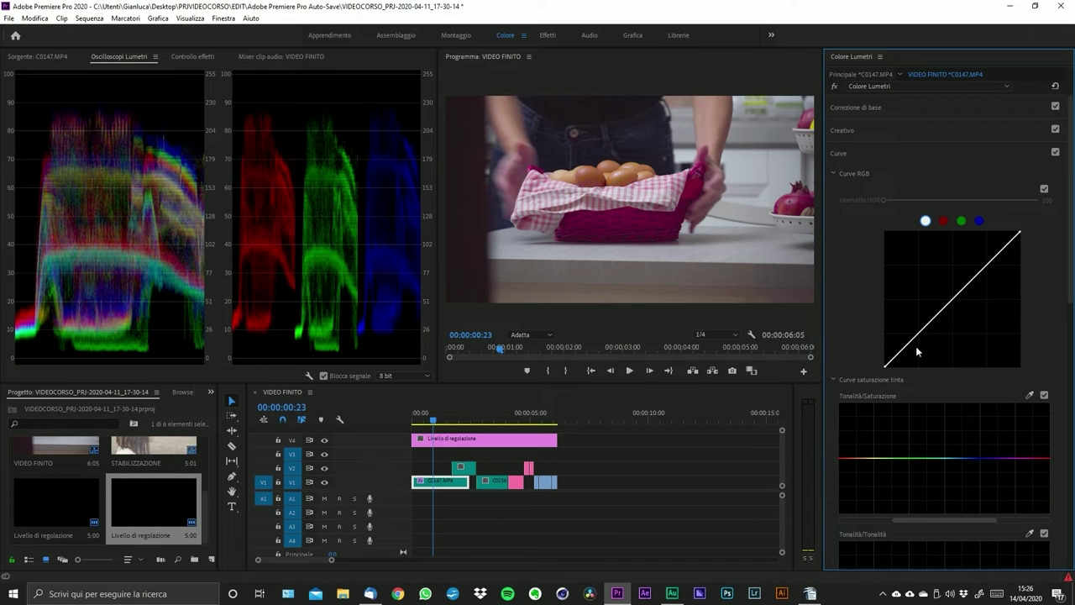
{"action": "left_click_drag", "start_coordinate": [902, 351], "coordinate": [909, 356]}
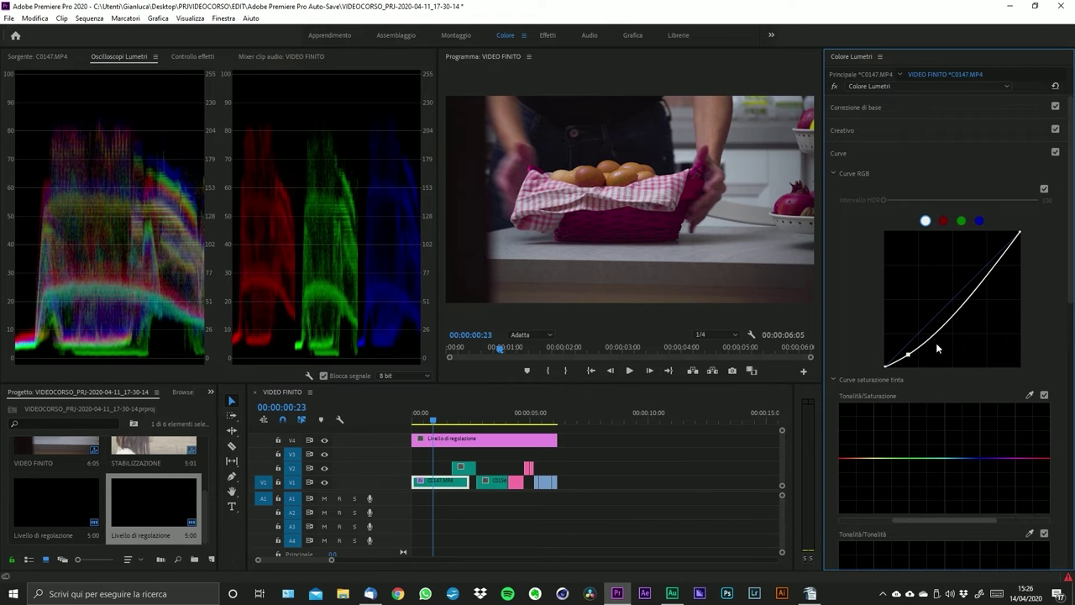
{"action": "left_click_drag", "start_coordinate": [982, 291], "coordinate": [978, 267]}
- Refine the curve points, add a midtone point, then reset the RGB curve to a straight diagonal
{"action": "left_click_drag", "start_coordinate": [907, 356], "coordinate": [914, 351]}
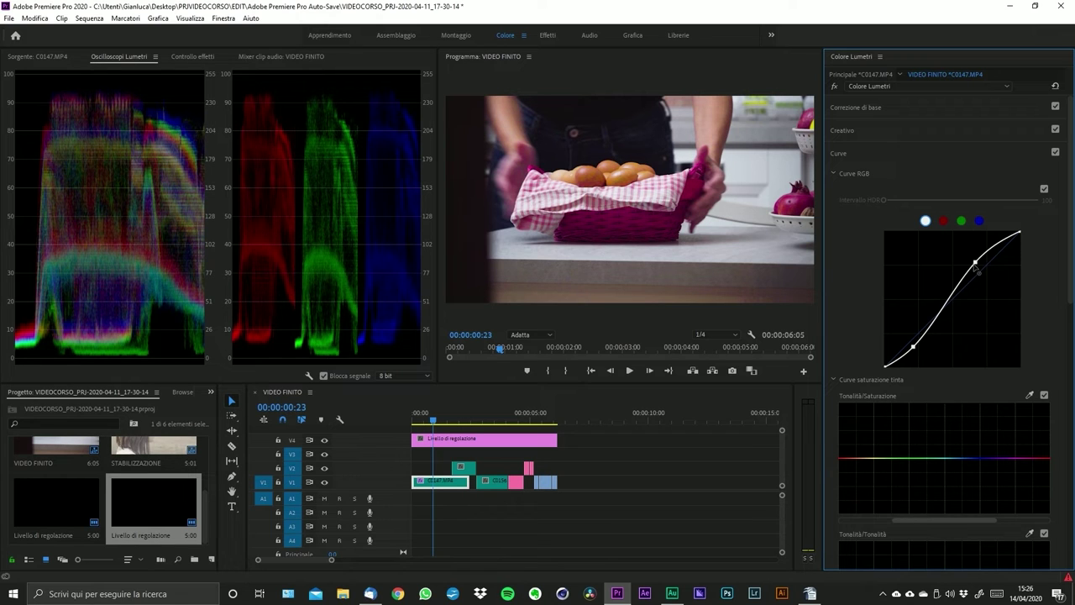
{"action": "left_click_drag", "start_coordinate": [975, 262], "coordinate": [976, 260]}
{"action": "left_click", "coordinate": [947, 306]}
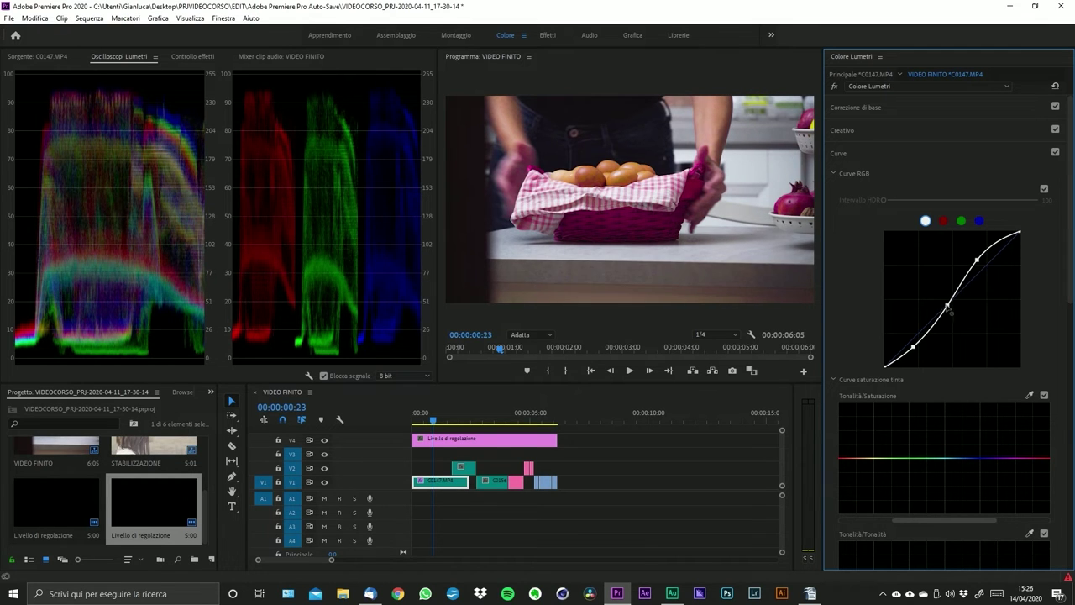
{"action": "left_click_drag", "start_coordinate": [949, 309], "coordinate": [952, 306]}
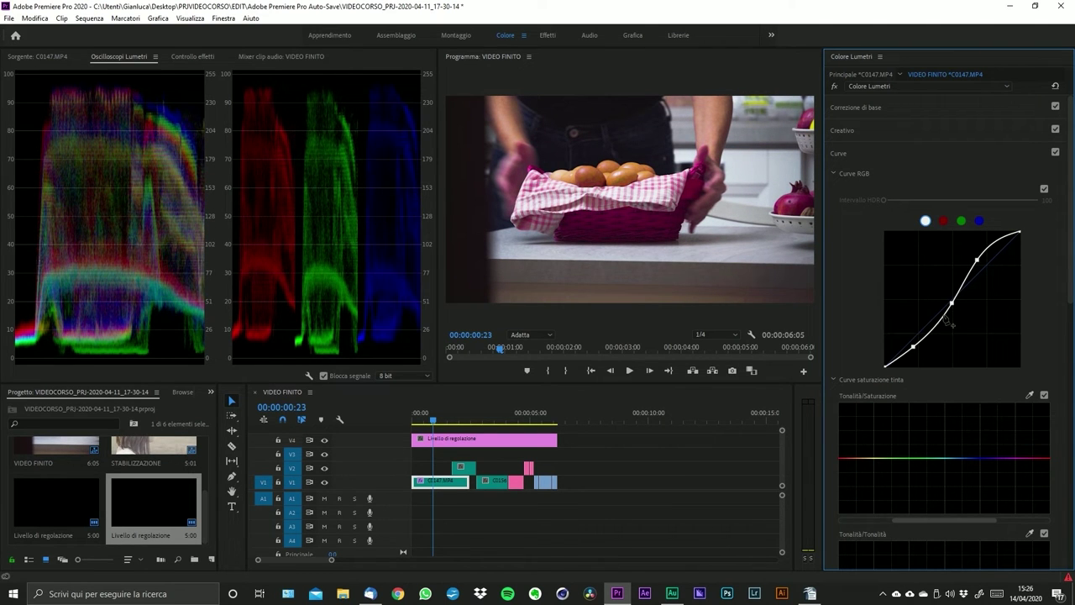
{"action": "double_click", "coordinate": [951, 311]}
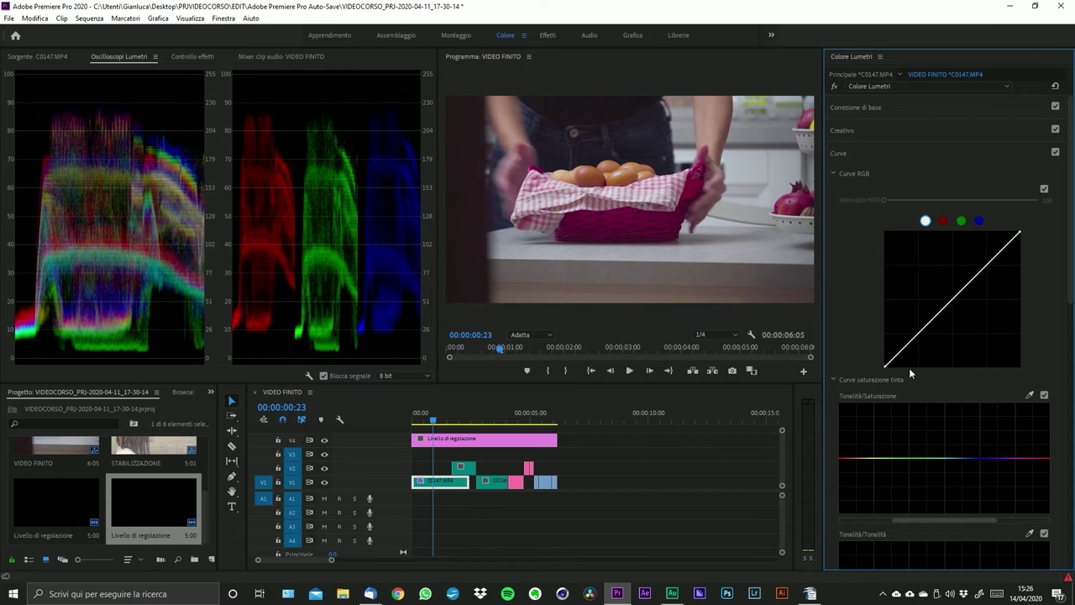
- Pull the RGB curve's low point down and its high point up, deepening the shadows further
{"action": "left_click_drag", "start_coordinate": [909, 348], "coordinate": [905, 355]}
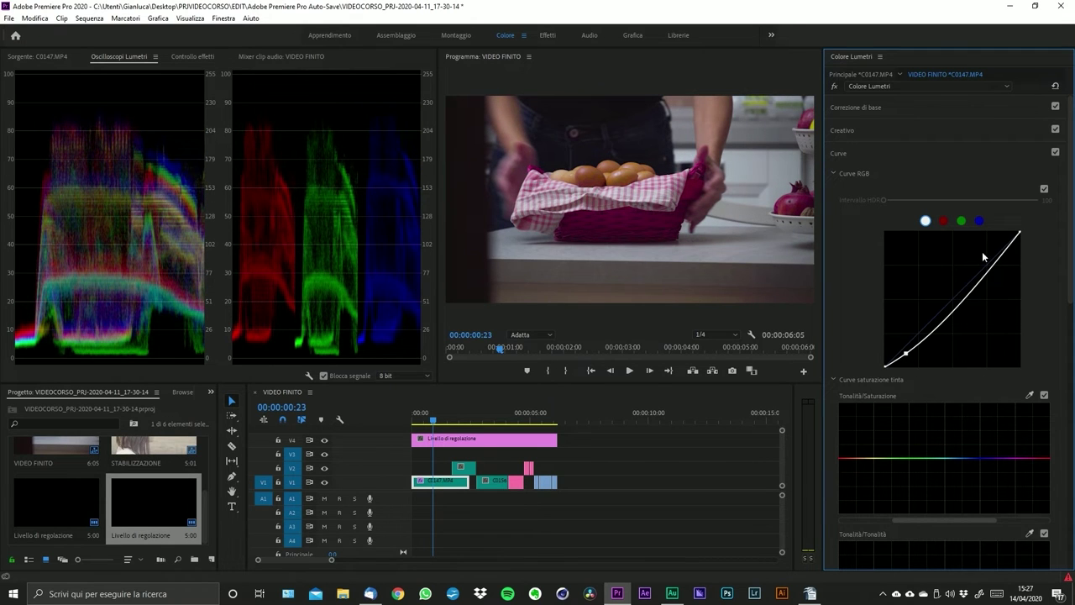
{"action": "left_click_drag", "start_coordinate": [1001, 282], "coordinate": [985, 258]}
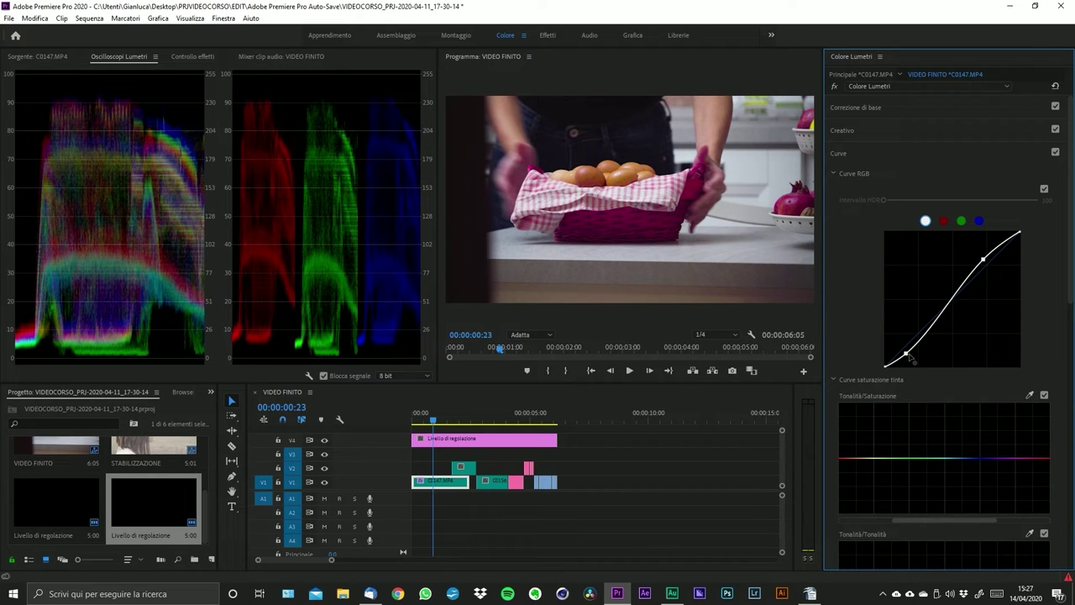
{"action": "left_click_drag", "start_coordinate": [907, 353], "coordinate": [930, 329]}
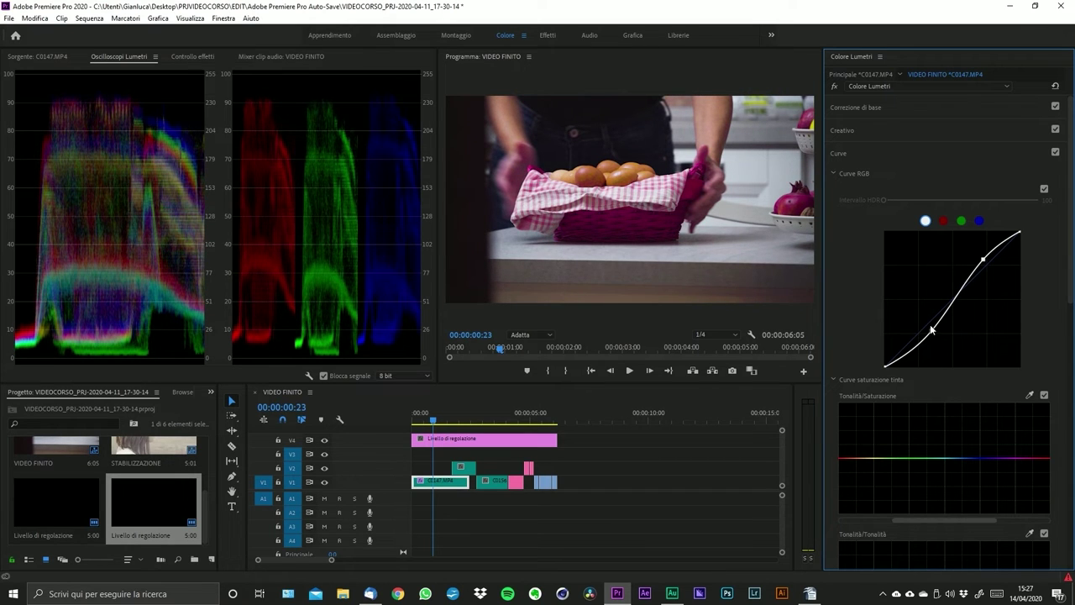
- Inspect the red, green and blue channel curves, ending on the red channel
{"action": "left_click", "coordinate": [942, 222]}
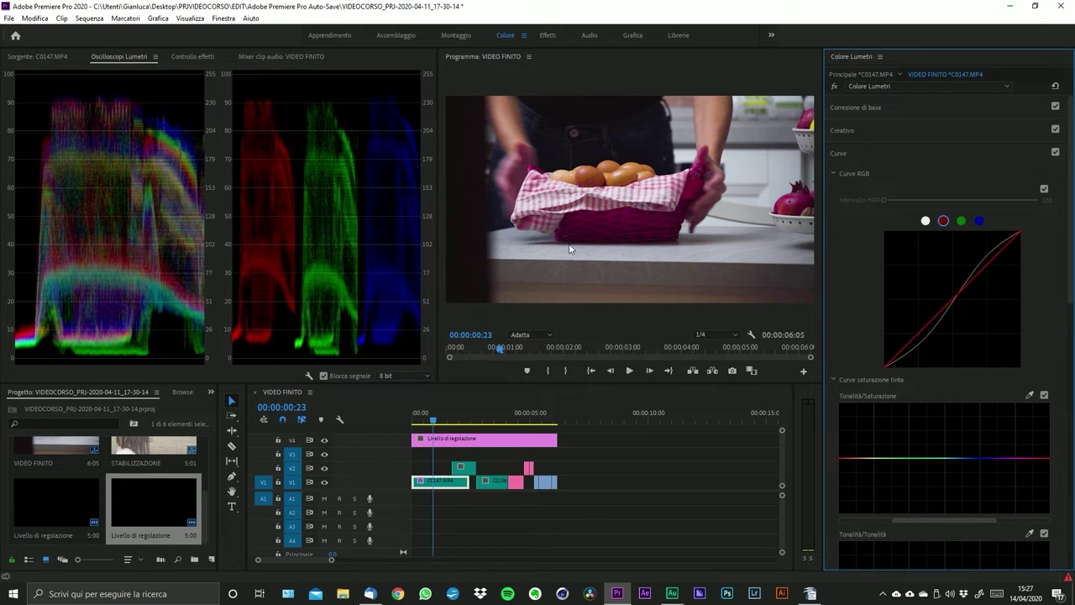
{"action": "left_click", "coordinate": [962, 221]}
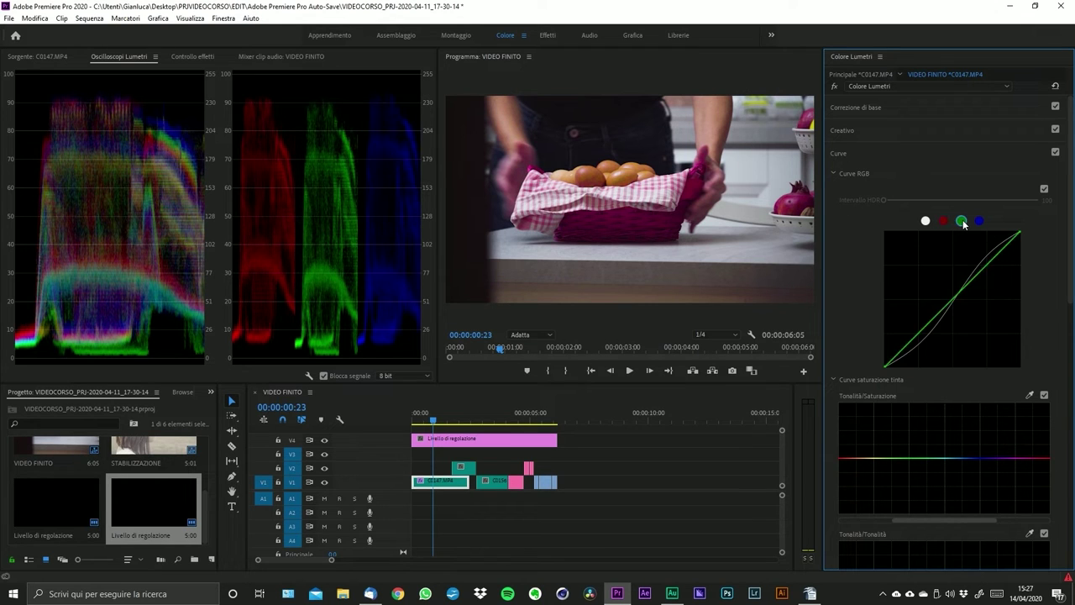
{"action": "left_click", "coordinate": [979, 221]}
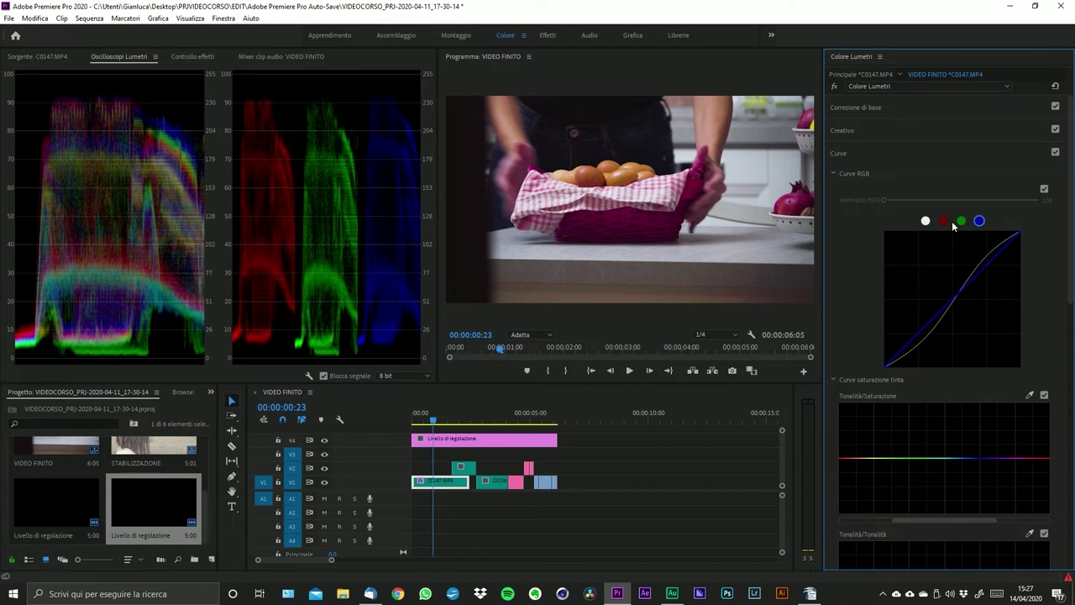
{"action": "left_click", "coordinate": [945, 221]}
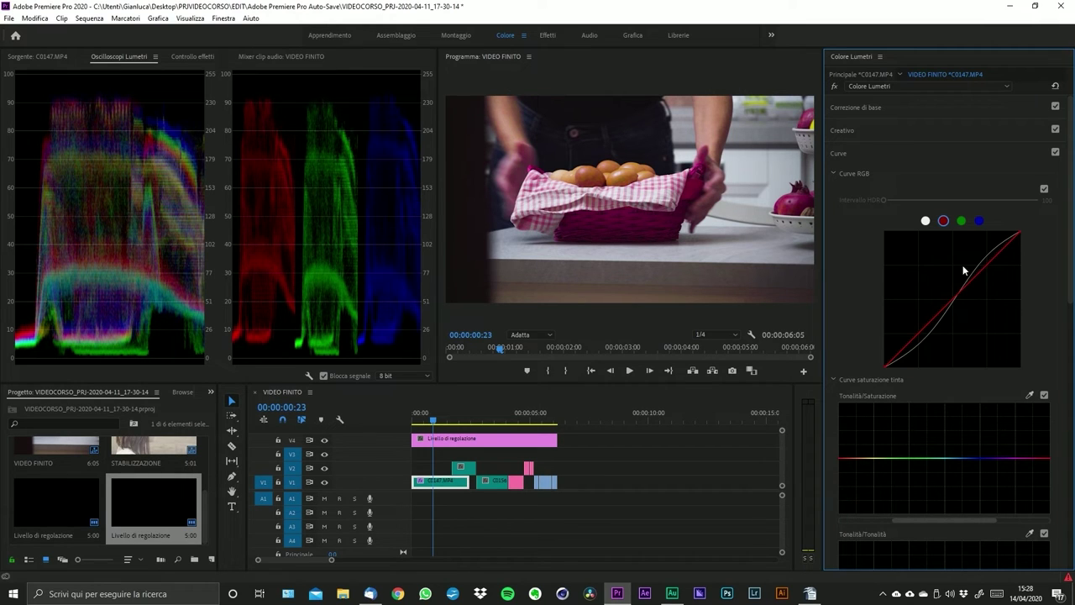
- Set Tinta to -43 in Lumetri's Correzione di base section
{"action": "left_click", "coordinate": [960, 221]}
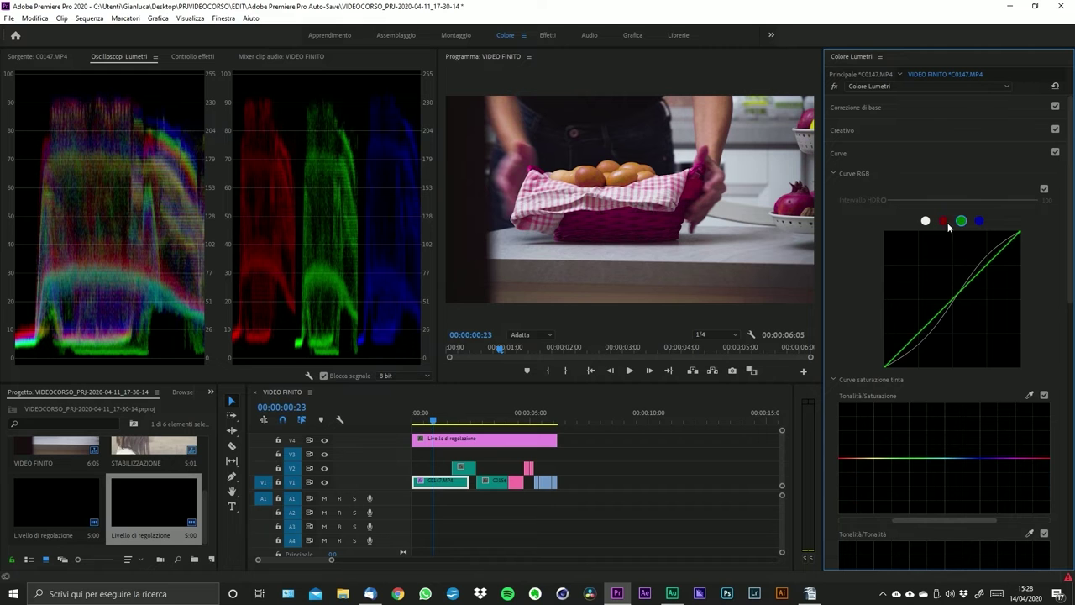
{"action": "left_click", "coordinate": [944, 222]}
{"action": "left_click", "coordinate": [898, 105]}
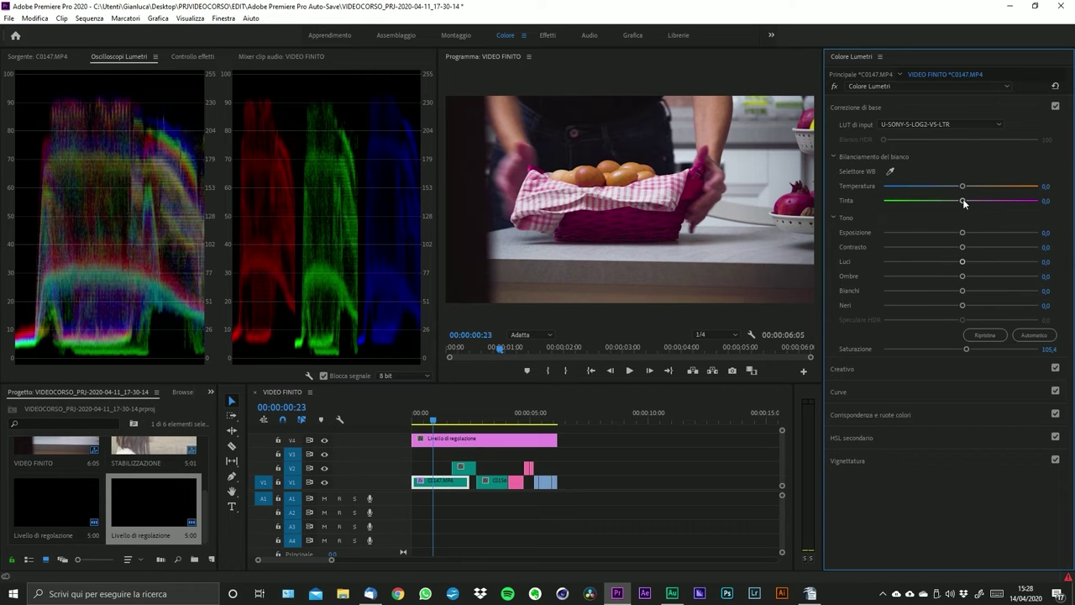
{"action": "left_click_drag", "start_coordinate": [963, 202], "coordinate": [927, 206]}
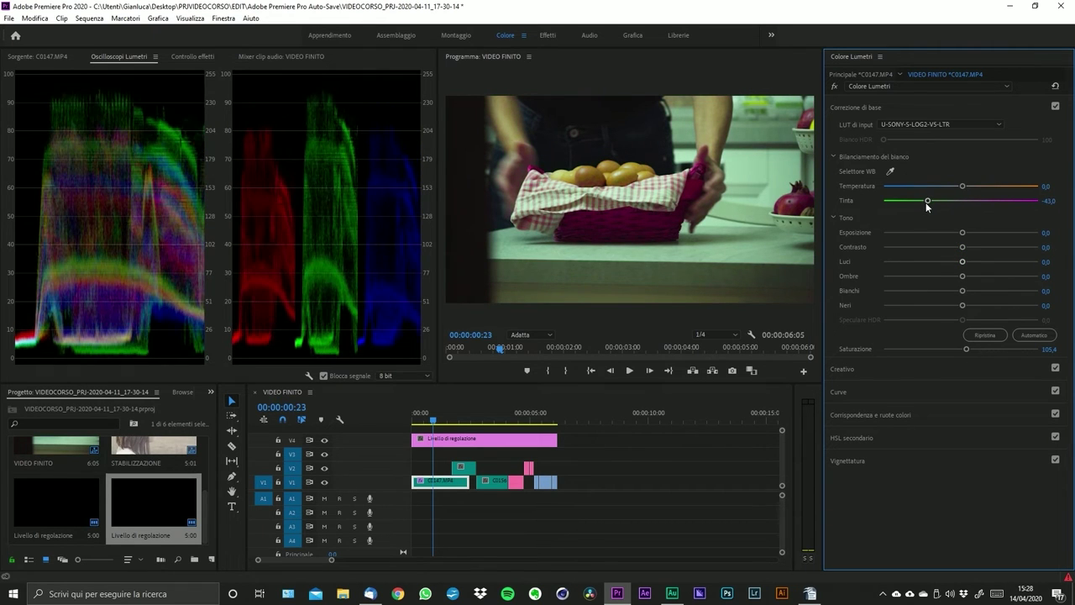
- Try bending the green RGB curve, then remove its point, leaving Creativo settings visible
{"action": "left_click", "coordinate": [865, 372]}
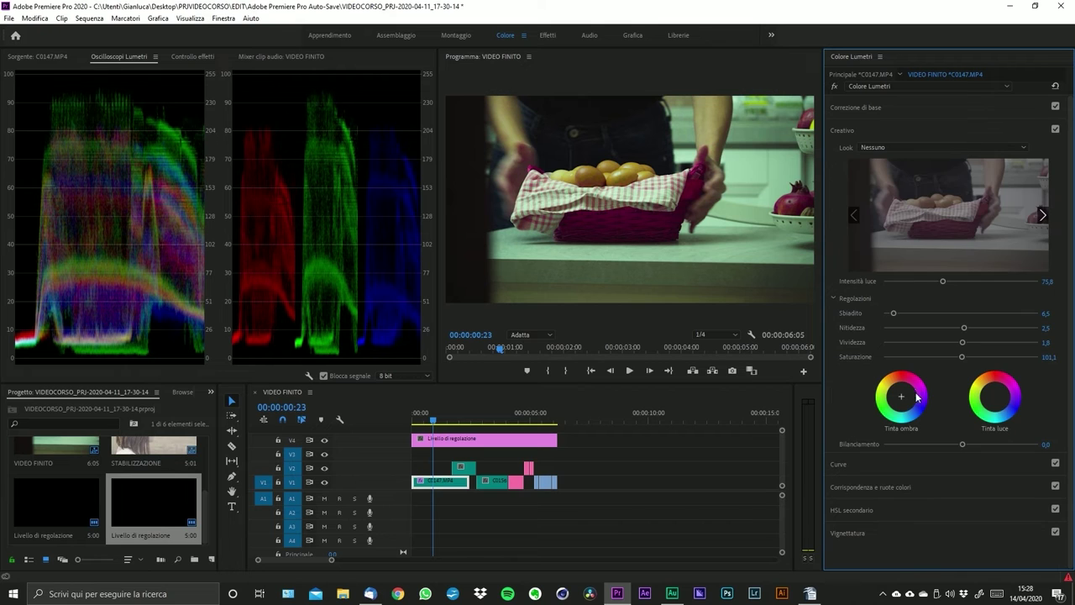
{"action": "left_click", "coordinate": [877, 132]}
{"action": "left_click", "coordinate": [941, 157]}
{"action": "left_click", "coordinate": [962, 223]}
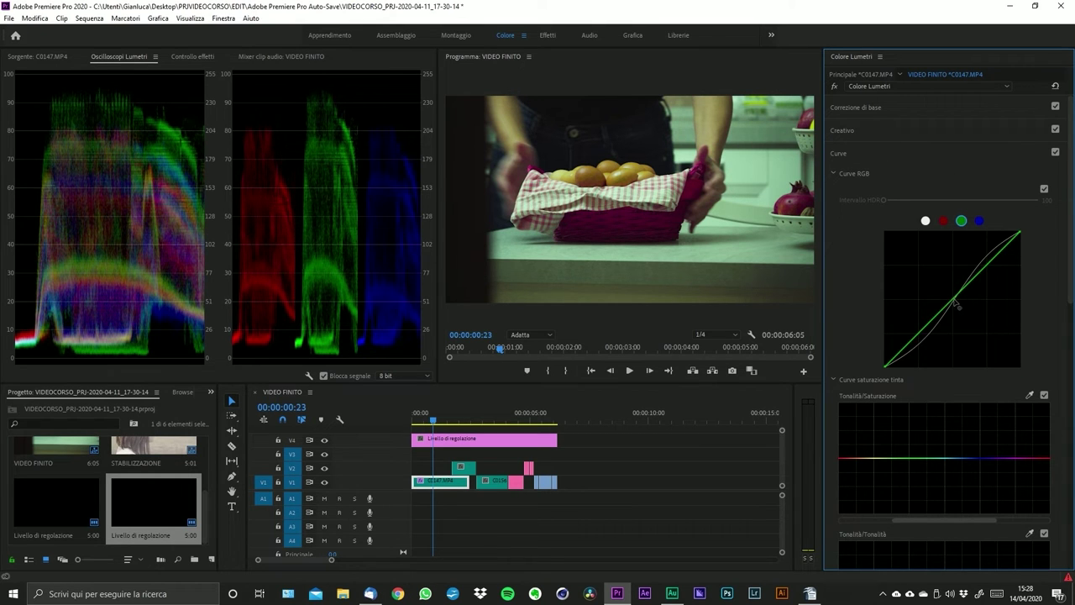
{"action": "left_click_drag", "start_coordinate": [957, 303], "coordinate": [962, 303]}
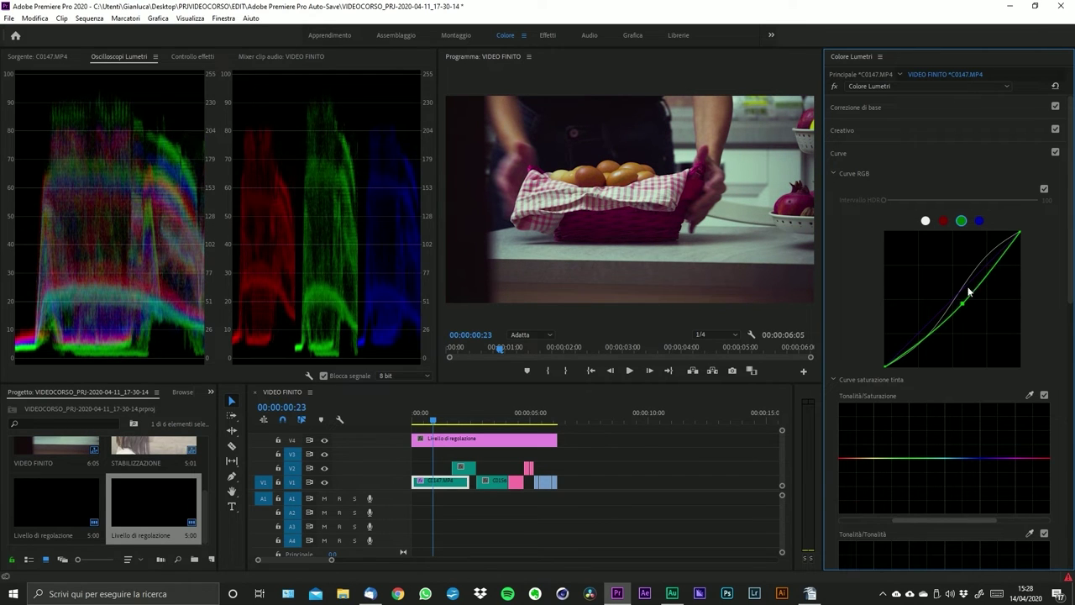
{"action": "left_click_drag", "start_coordinate": [1021, 235], "coordinate": [1033, 244]}
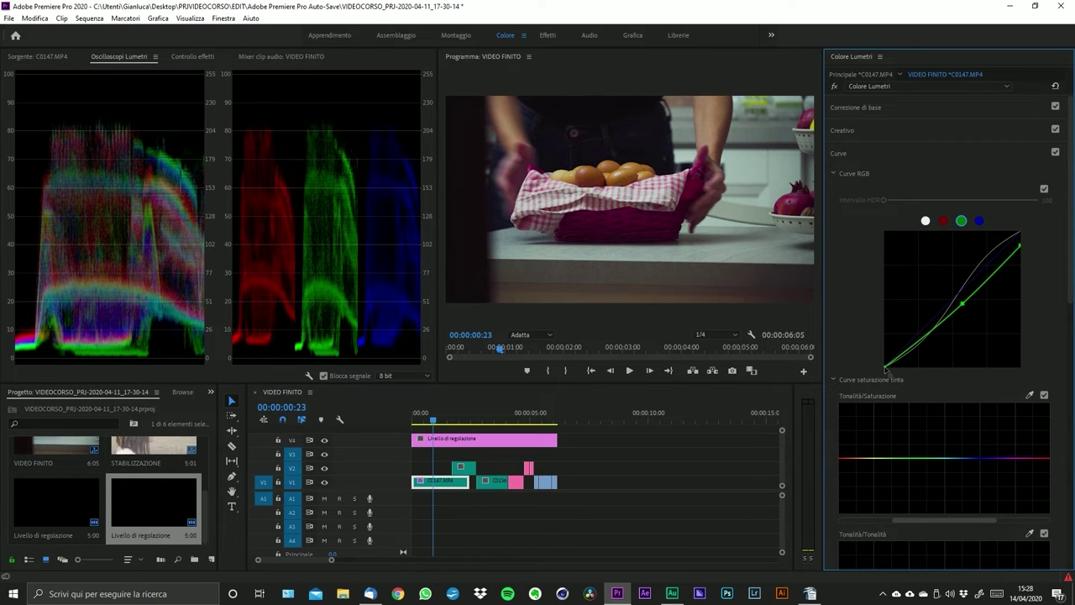
{"action": "left_click_drag", "start_coordinate": [886, 367], "coordinate": [882, 362]}
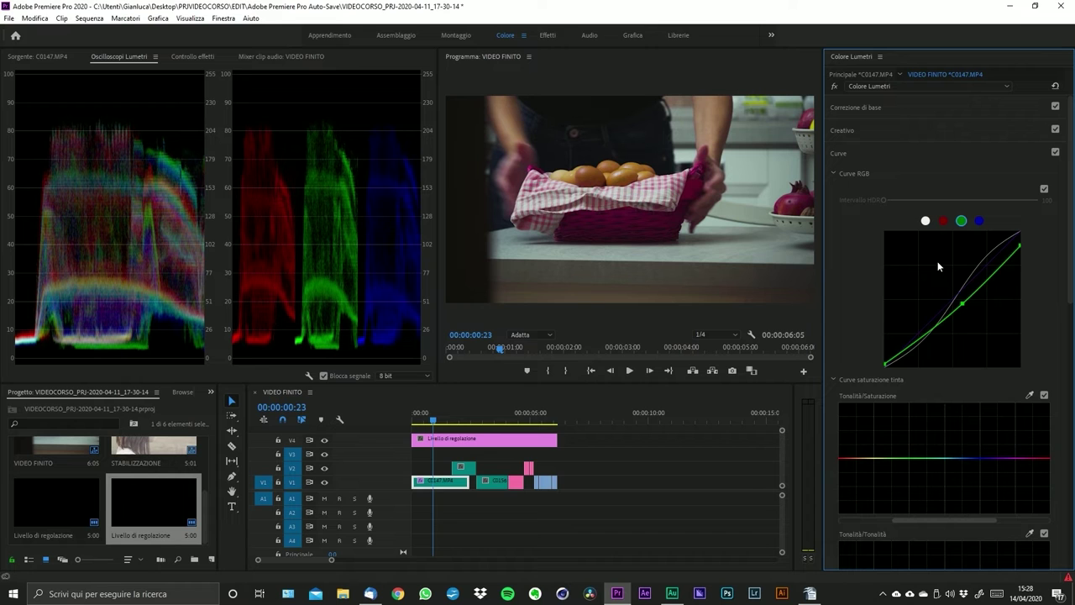
{"action": "left_click", "coordinate": [962, 304], "text": "ctrl"}
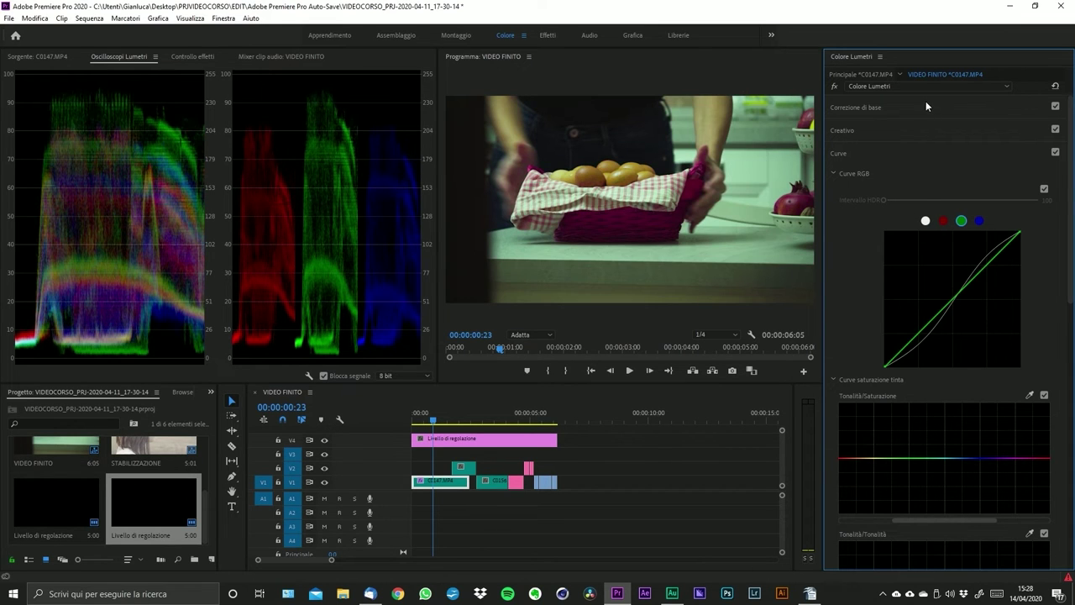
{"action": "left_click", "coordinate": [930, 131]}
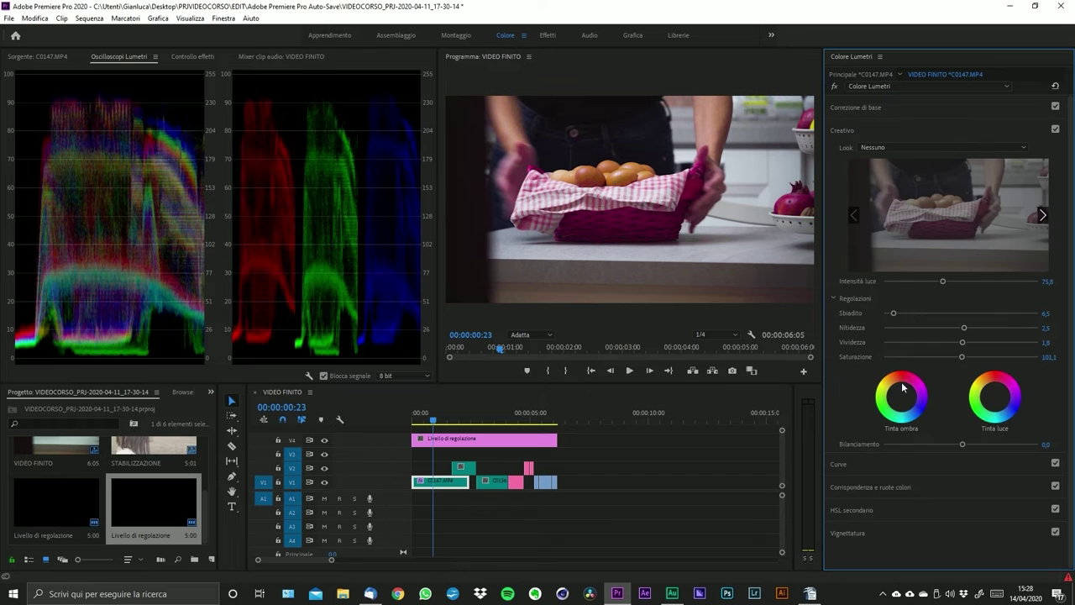
- Expand the Curve section in Lumetri Color to show the RGB curves
{"action": "left_click", "coordinate": [867, 130]}
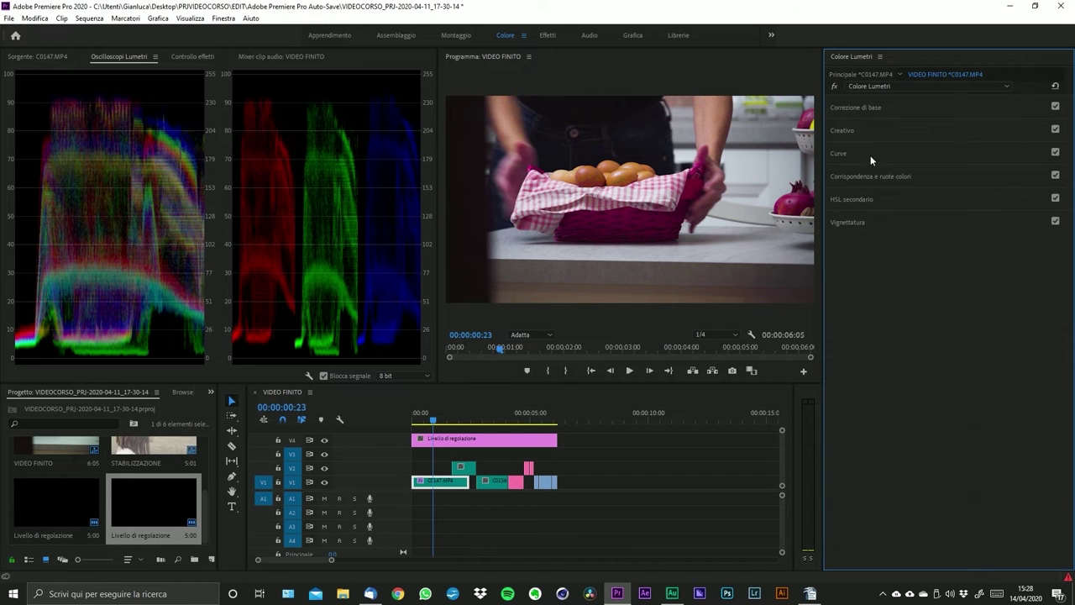
{"action": "left_click", "coordinate": [871, 155]}
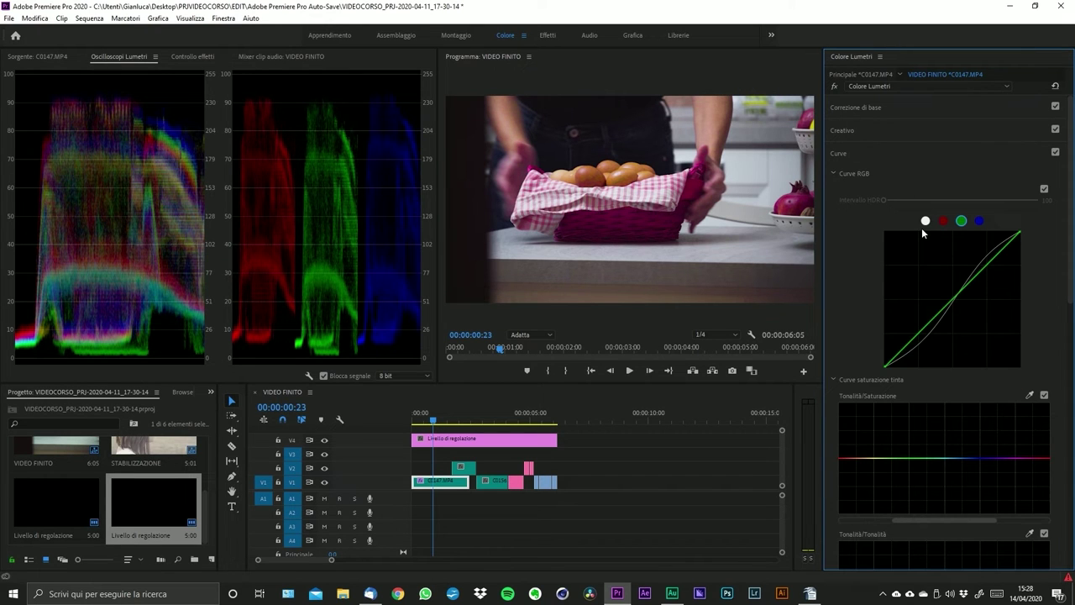
{"action": "left_click", "coordinate": [869, 106]}
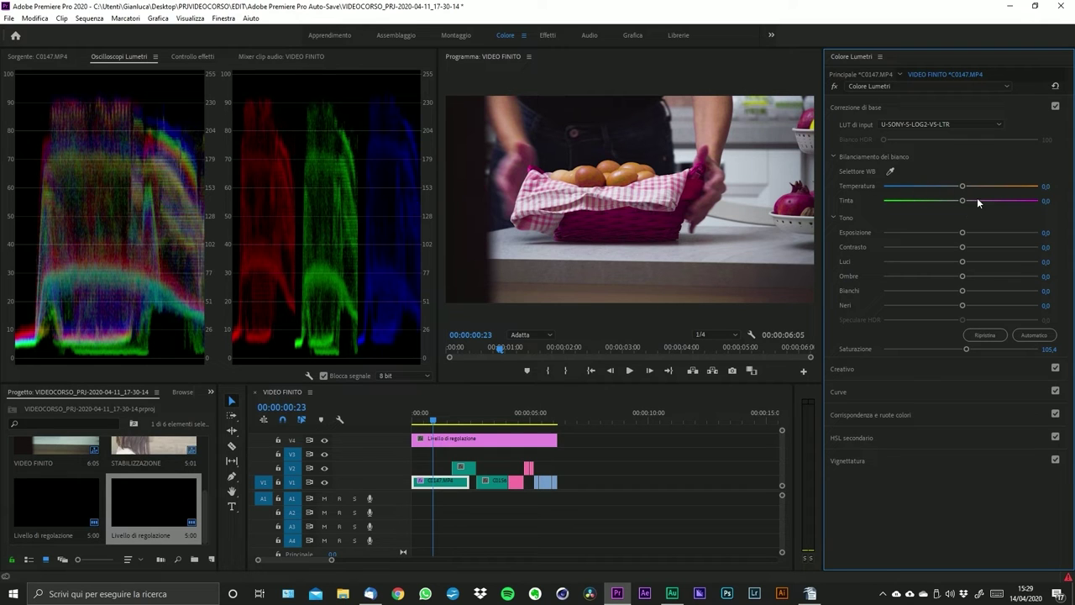
{"action": "left_click", "coordinate": [871, 371]}
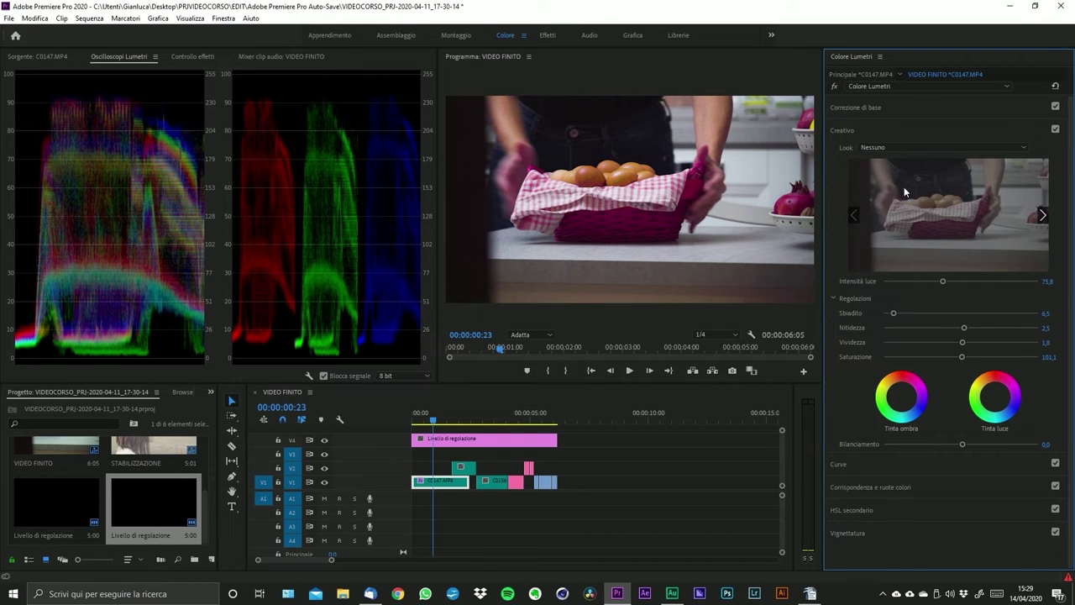
{"action": "left_click", "coordinate": [868, 464]}
- Add four points on the green curve, raise one, then reset the curve straight
{"action": "left_click", "coordinate": [912, 339]}
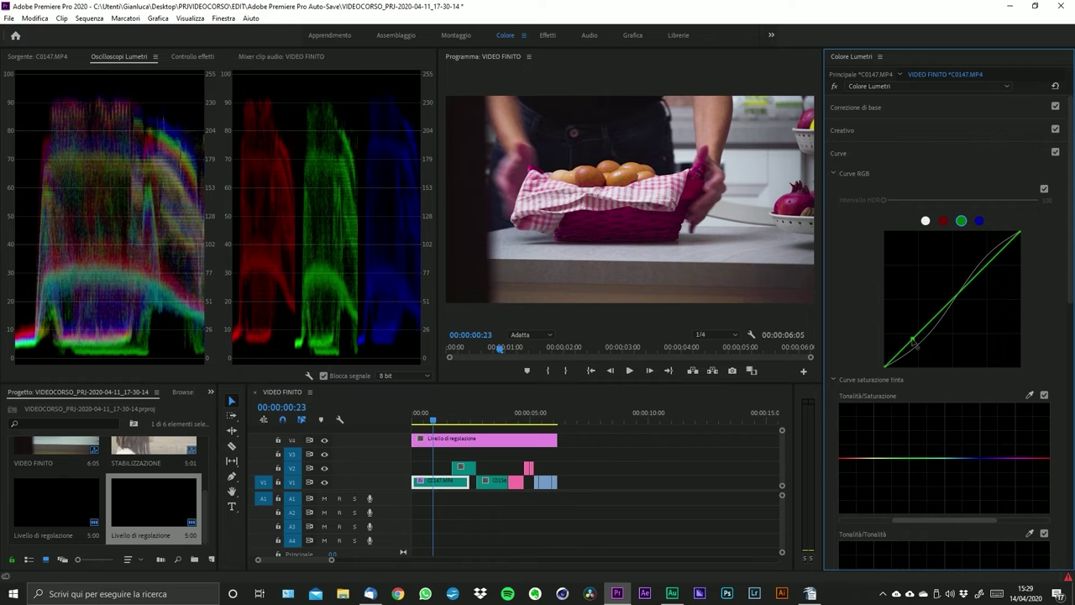
{"action": "left_click", "coordinate": [949, 303]}
{"action": "left_click", "coordinate": [995, 256]}
{"action": "left_click", "coordinate": [974, 280]}
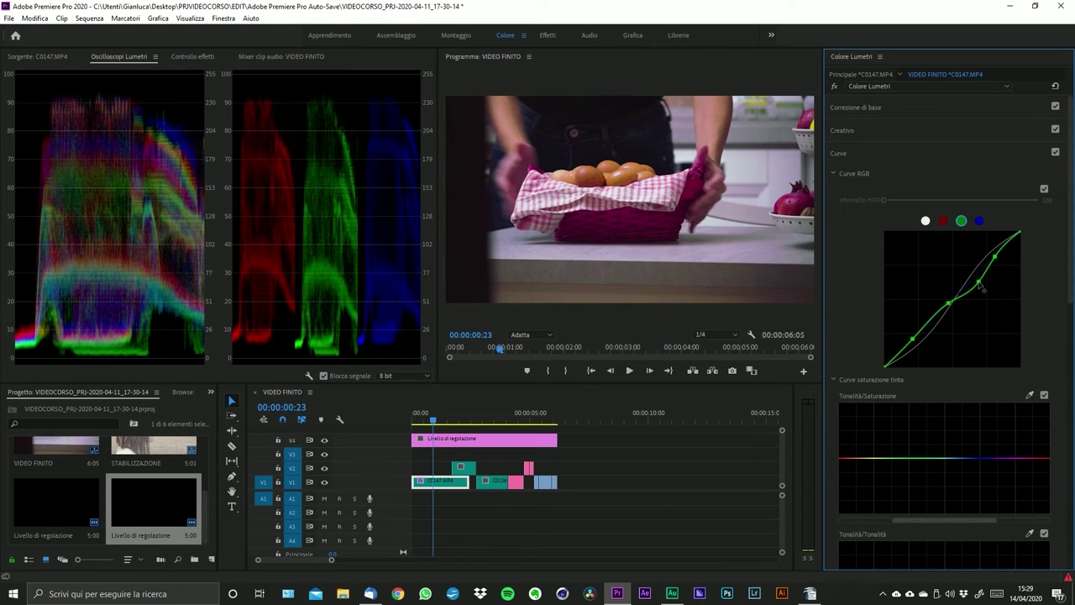
{"action": "mouse_move", "coordinate": [973, 281]}
{"action": "left_mouse_down"}
{"action": "mouse_move", "coordinate": [954, 268]}
{"action": "mouse_move", "coordinate": [957, 284]}
{"action": "mouse_move", "coordinate": [955, 270]}
{"action": "left_mouse_up"}
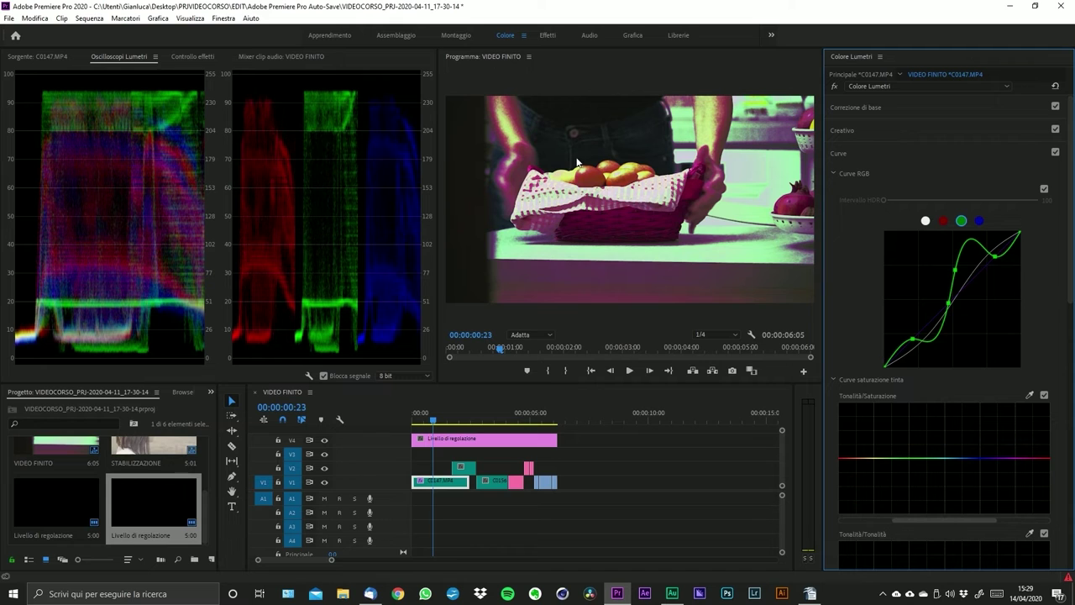
{"action": "double_click", "coordinate": [1008, 259]}
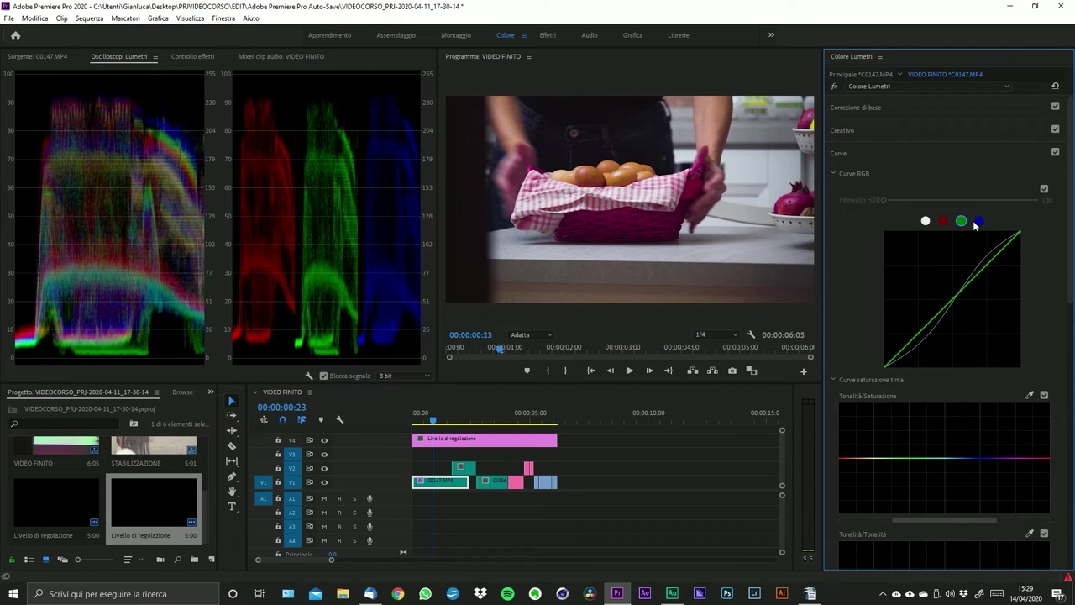
- Reshape the blue RGB curve by dragging its upper and lower points
{"action": "left_click", "coordinate": [978, 220]}
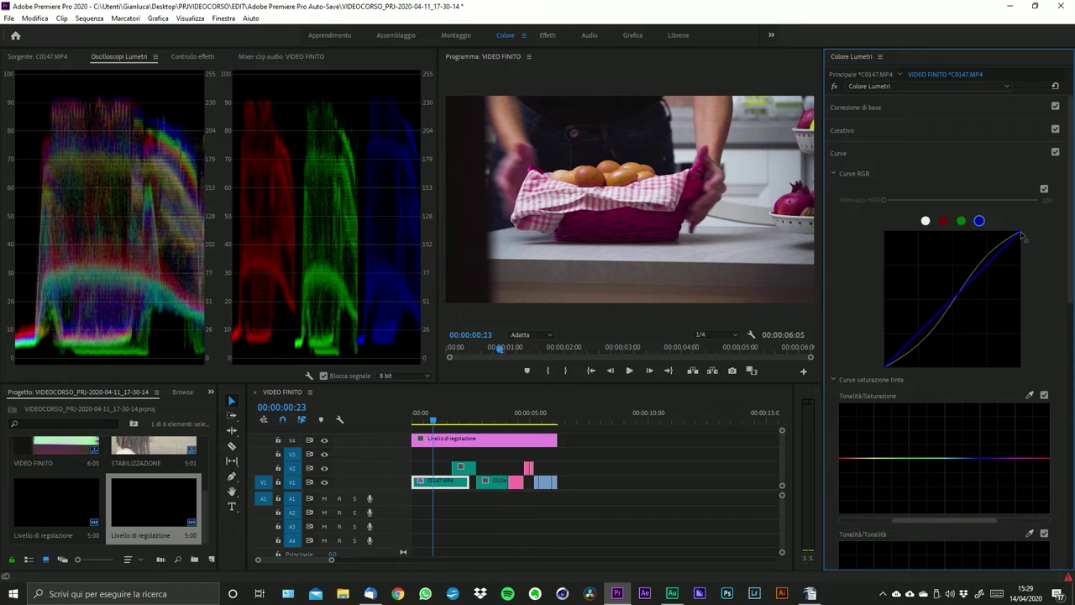
{"action": "mouse_move", "coordinate": [1019, 233]}
{"action": "left_mouse_down"}
{"action": "mouse_move", "coordinate": [1005, 229]}
{"action": "mouse_move", "coordinate": [1019, 232]}
{"action": "left_mouse_up"}
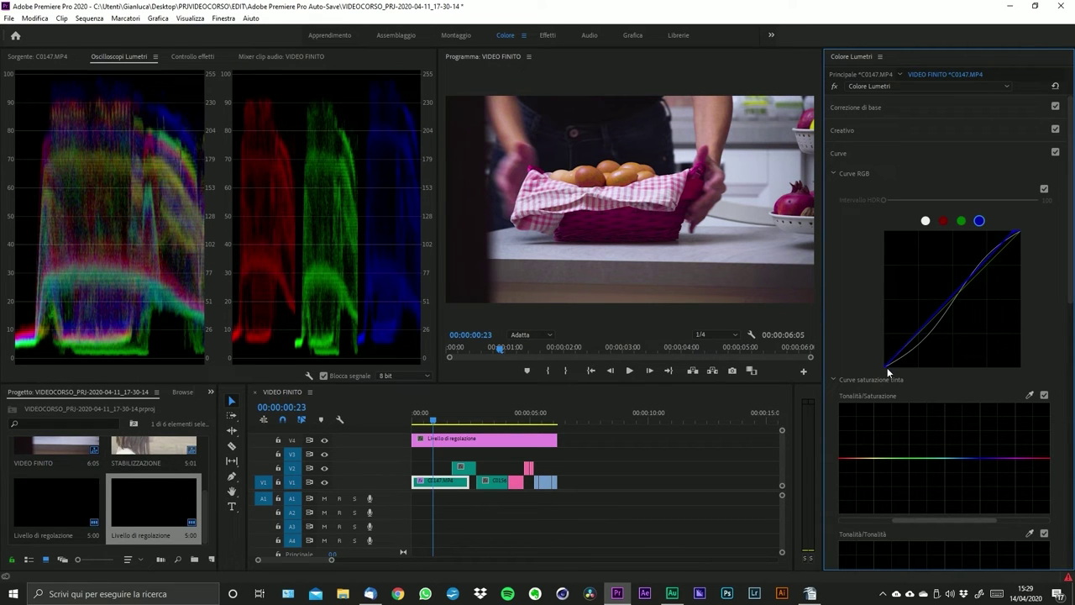
{"action": "left_click_drag", "start_coordinate": [887, 367], "coordinate": [918, 343]}
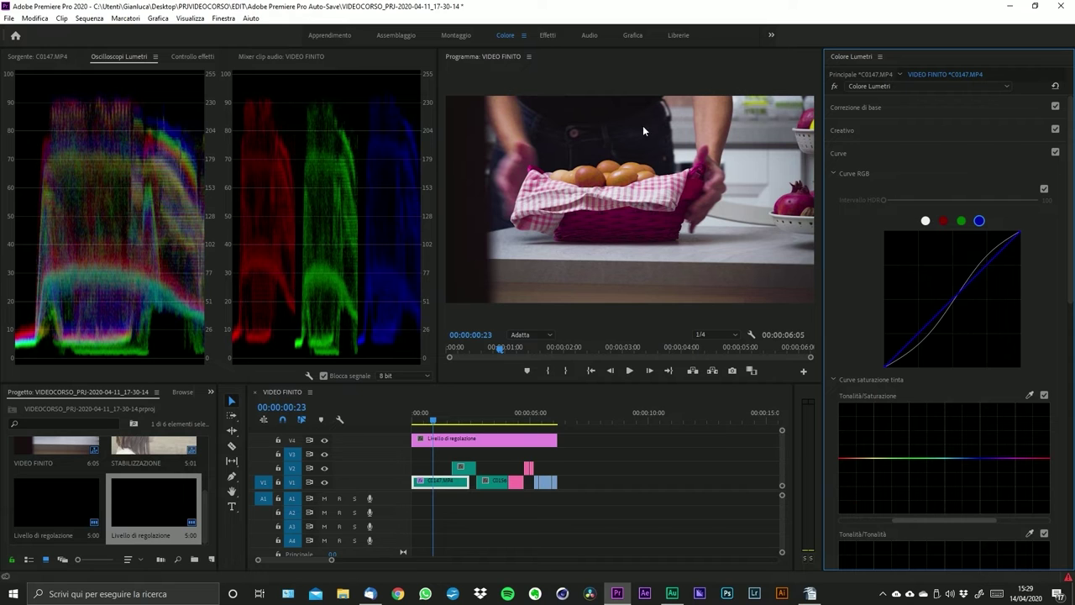
- Add a midtone point on the red curve, then try removing it
{"action": "left_click", "coordinate": [943, 220]}
{"action": "left_click_drag", "start_coordinate": [960, 300], "coordinate": [952, 294]}
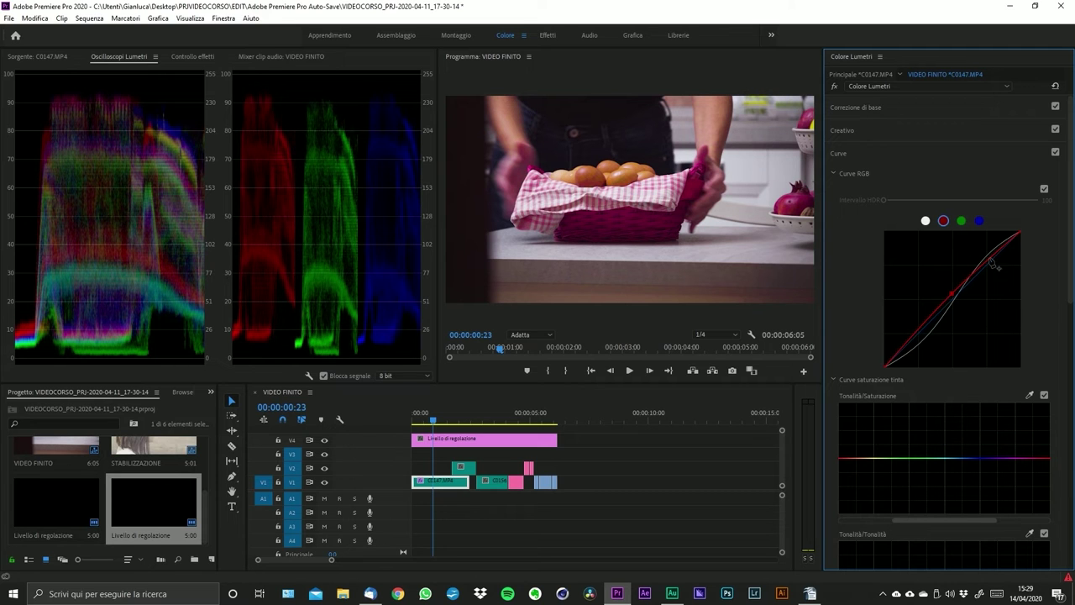
{"action": "left_click", "coordinate": [954, 293], "text": "ctrl"}
{"action": "scroll", "coordinate": [961, 443], "scroll_direction": "down", "scroll_amount": 4}
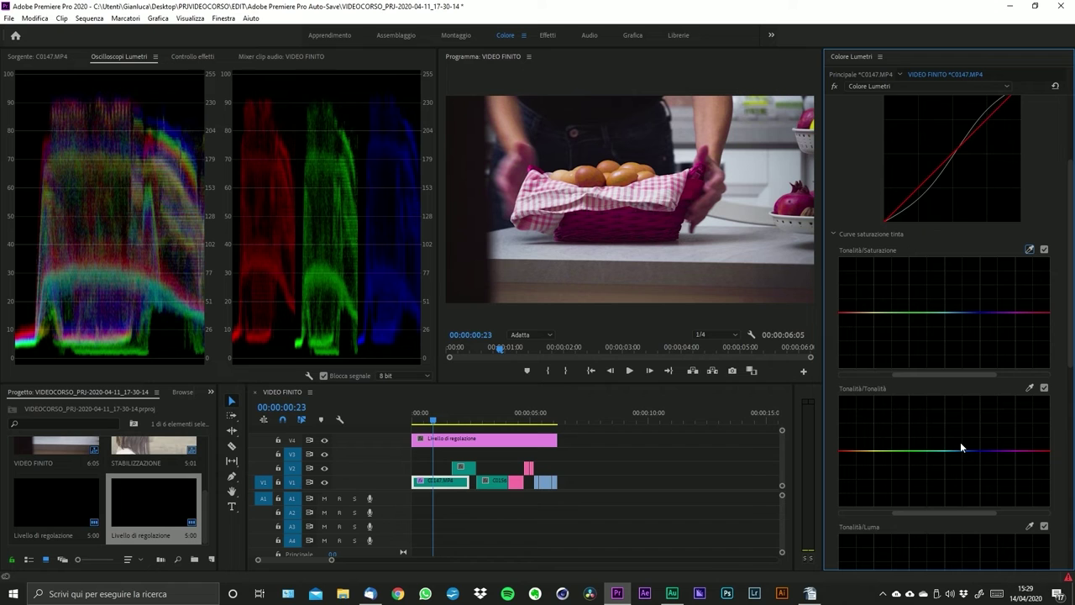
{"action": "scroll", "coordinate": [959, 437], "scroll_direction": "up", "scroll_amount": 2}
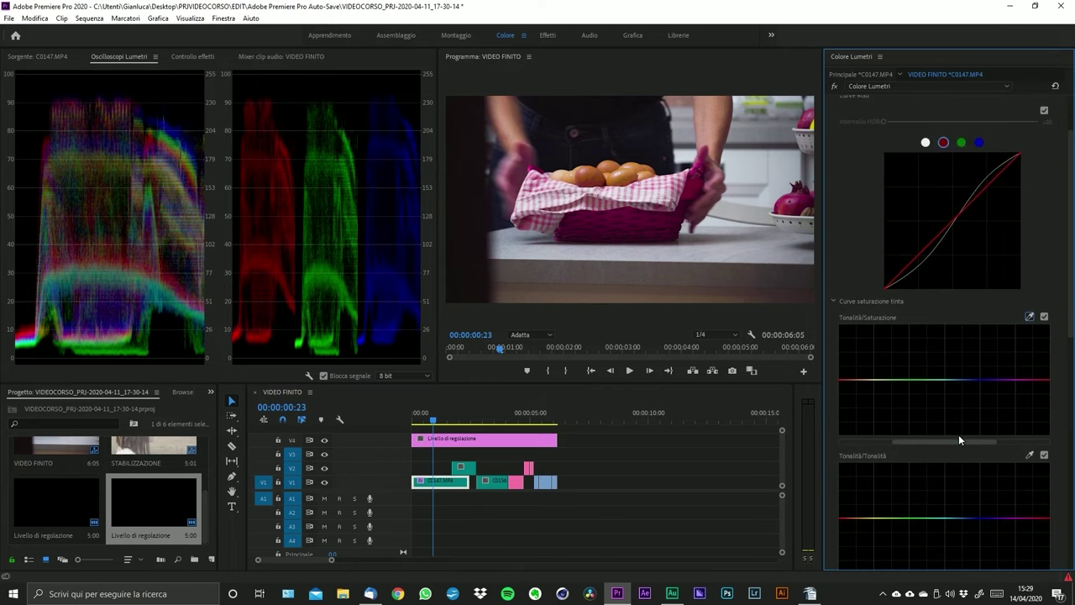
{"action": "scroll", "coordinate": [958, 434], "scroll_direction": "down", "scroll_amount": 2}
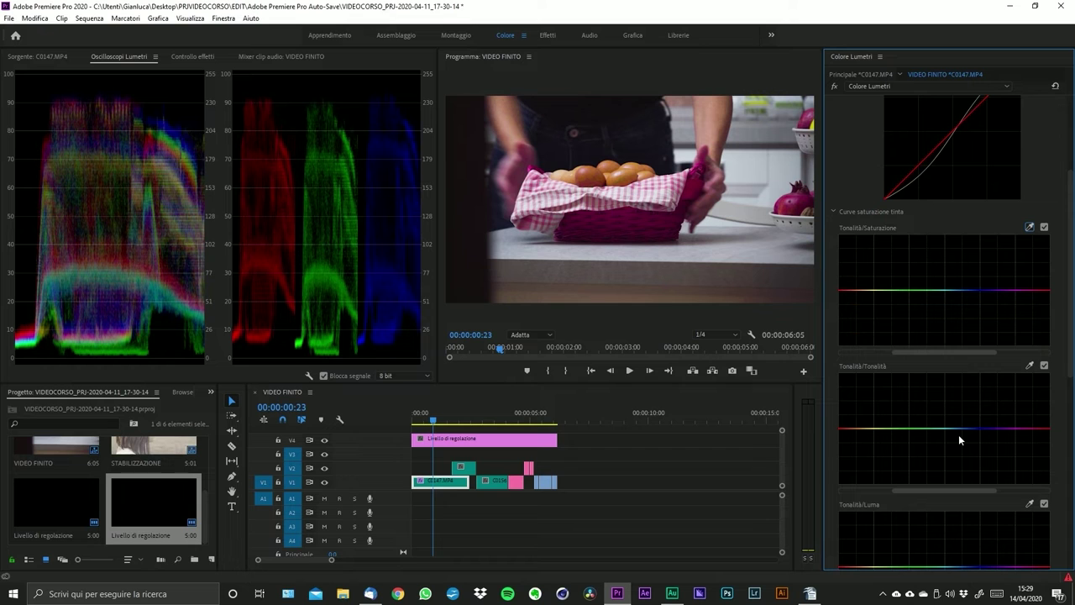
{"action": "scroll", "coordinate": [958, 434], "scroll_direction": "up", "scroll_amount": 2}
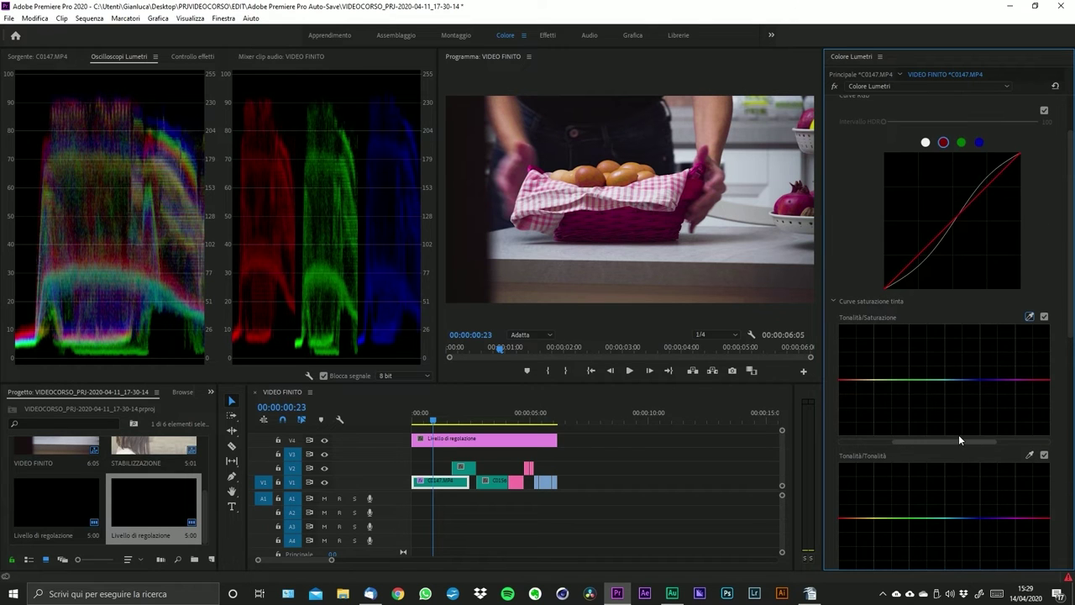
{"action": "scroll", "coordinate": [1018, 393], "scroll_direction": "down", "scroll_amount": 2}
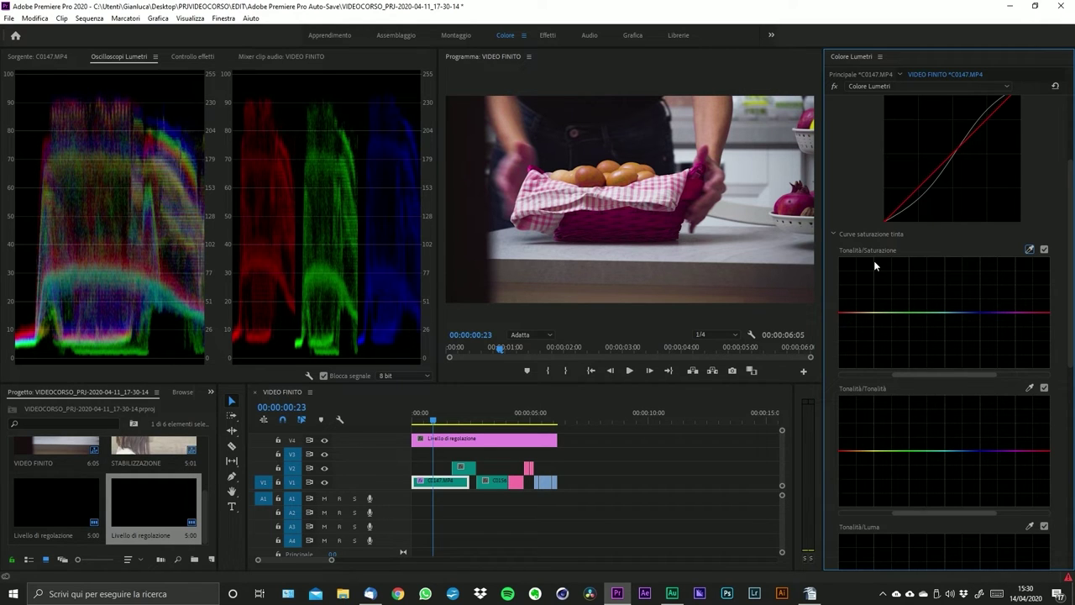
{"action": "scroll", "coordinate": [897, 290], "scroll_direction": "down", "scroll_amount": 1}
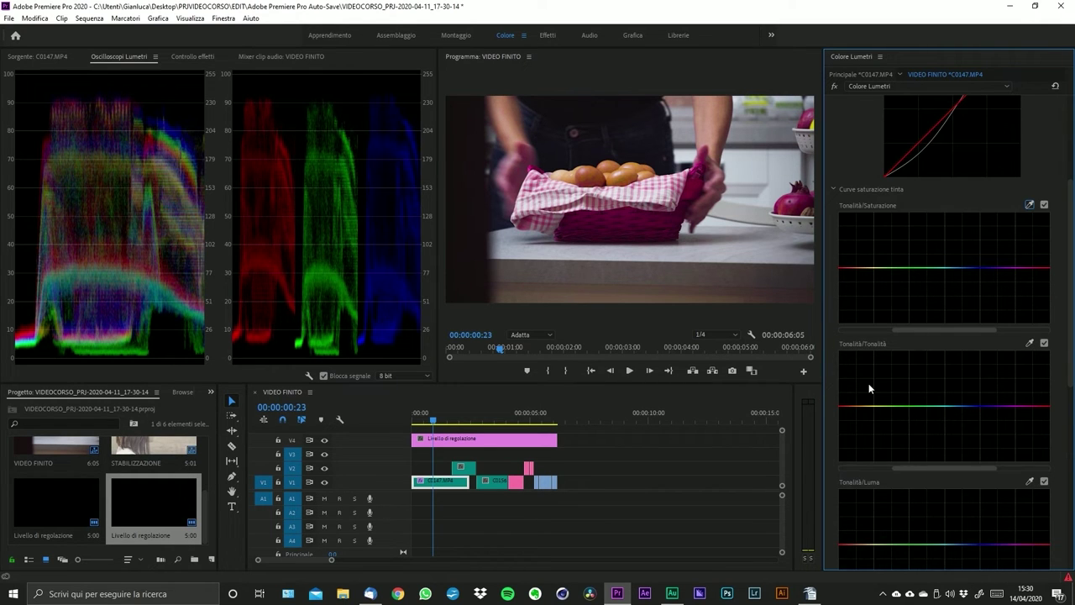
{"action": "scroll", "coordinate": [869, 383], "scroll_direction": "down", "scroll_amount": 1}
{"action": "scroll", "coordinate": [890, 430], "scroll_direction": "down", "scroll_amount": 1}
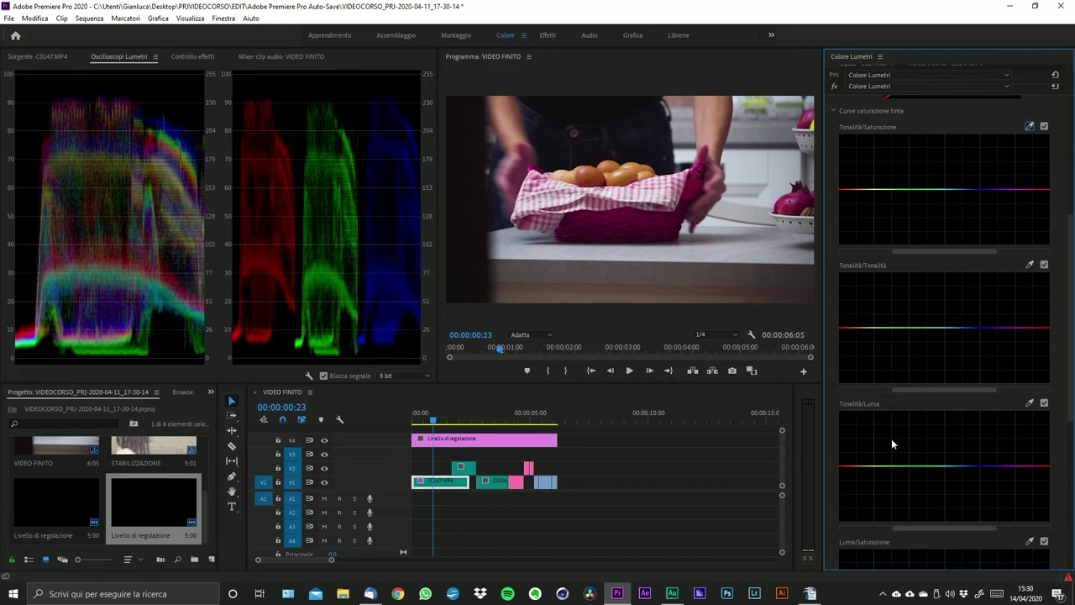
{"action": "scroll", "coordinate": [882, 428], "scroll_direction": "down", "scroll_amount": 1}
{"action": "scroll", "coordinate": [873, 411], "scroll_direction": "down", "scroll_amount": 2}
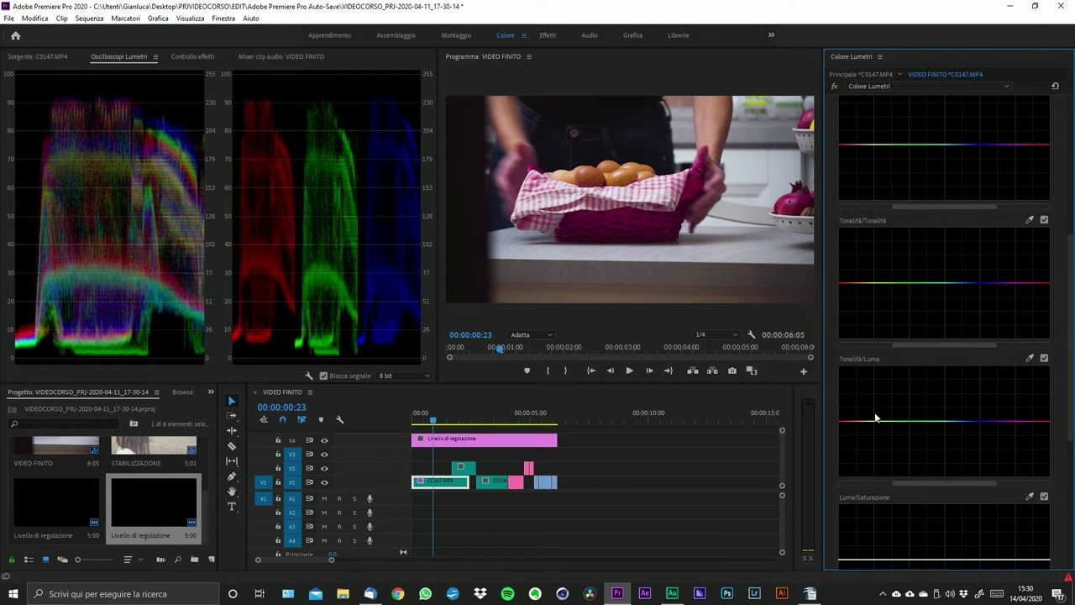
{"action": "scroll", "coordinate": [917, 379], "scroll_direction": "down", "scroll_amount": 1}
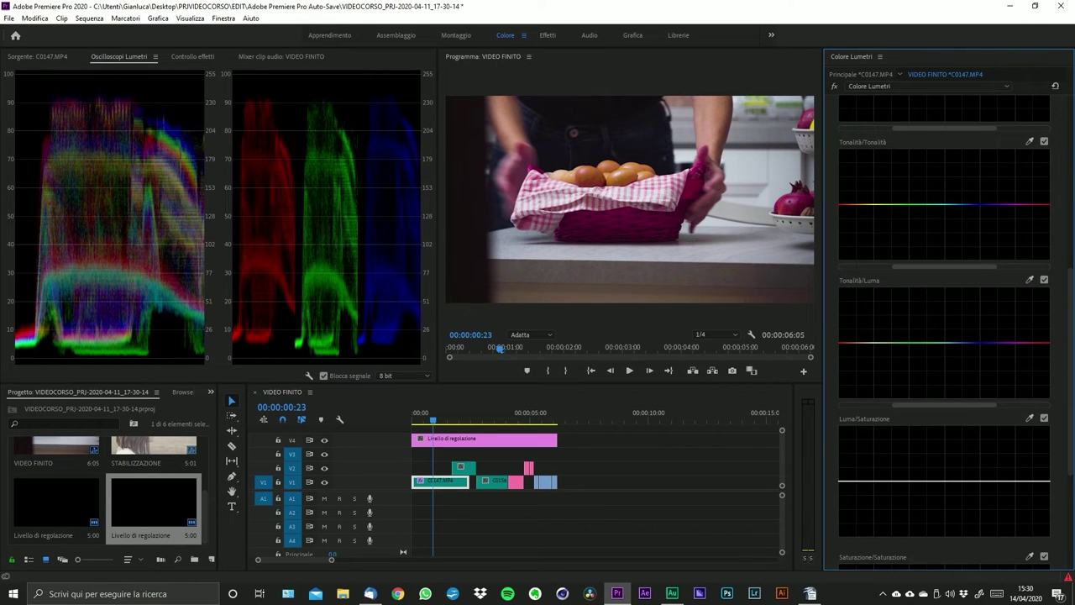
{"action": "scroll", "coordinate": [915, 385], "scroll_direction": "down", "scroll_amount": 3}
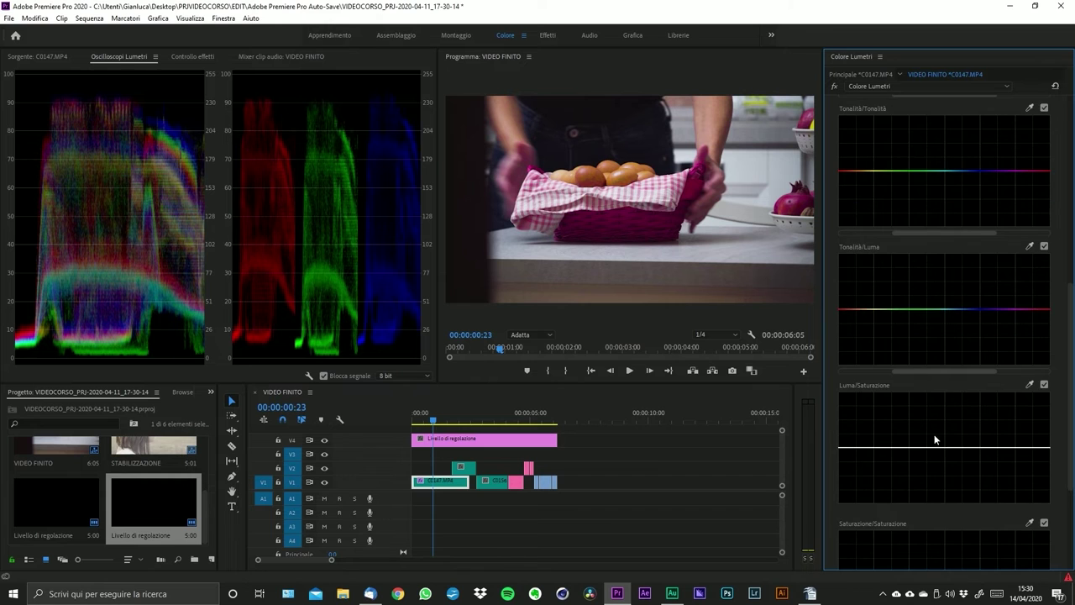
{"action": "scroll", "coordinate": [933, 428], "scroll_direction": "down", "scroll_amount": 2}
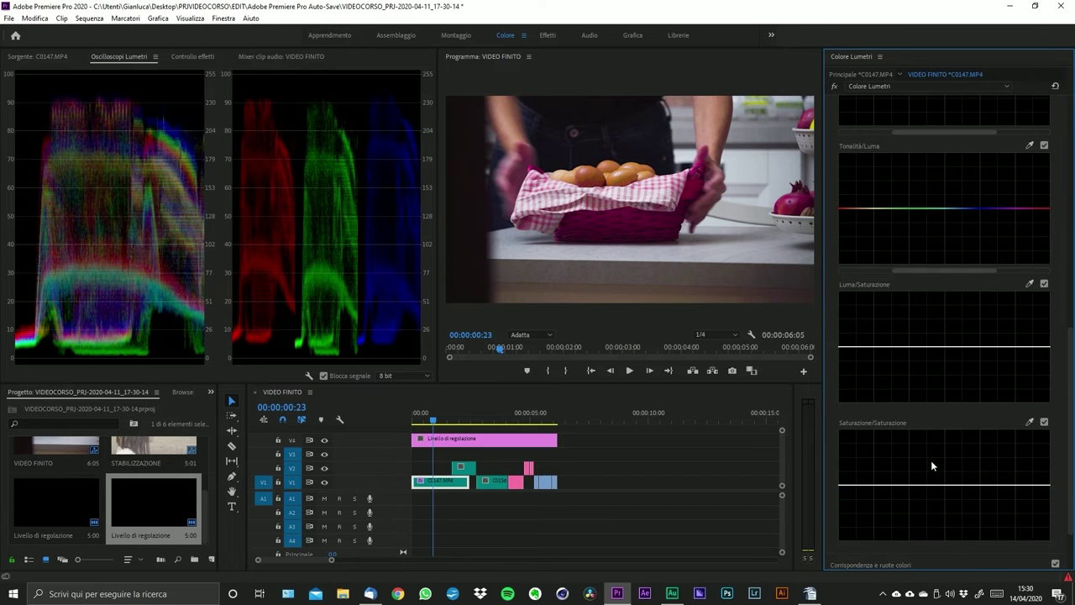
{"action": "scroll", "coordinate": [909, 330], "scroll_direction": "up", "scroll_amount": 2}
{"action": "scroll", "coordinate": [908, 309], "scroll_direction": "up", "scroll_amount": 8}
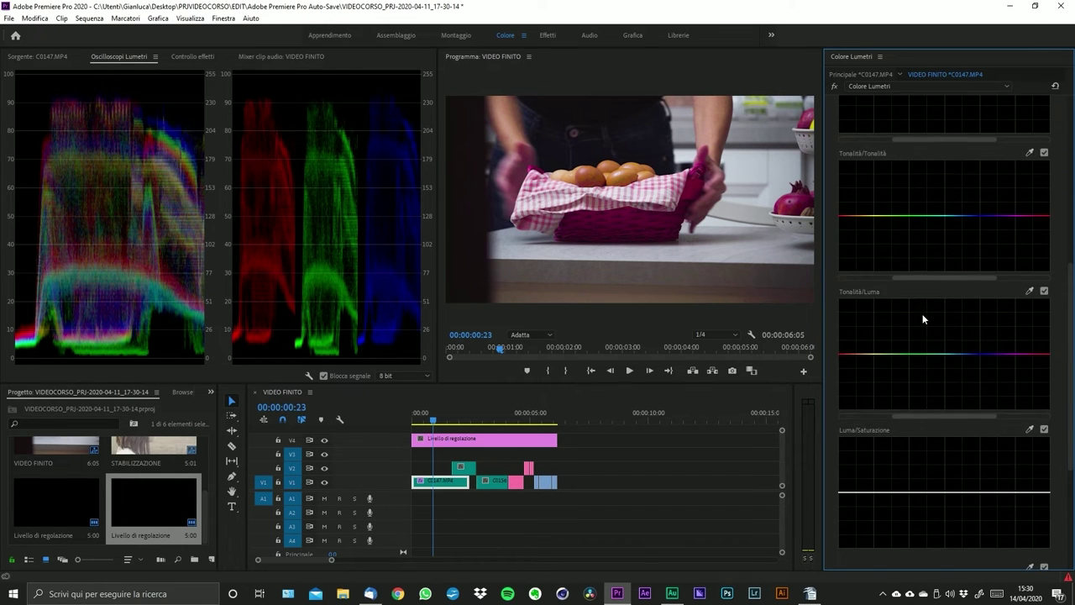
{"action": "scroll", "coordinate": [922, 319], "scroll_direction": "down", "scroll_amount": 1}
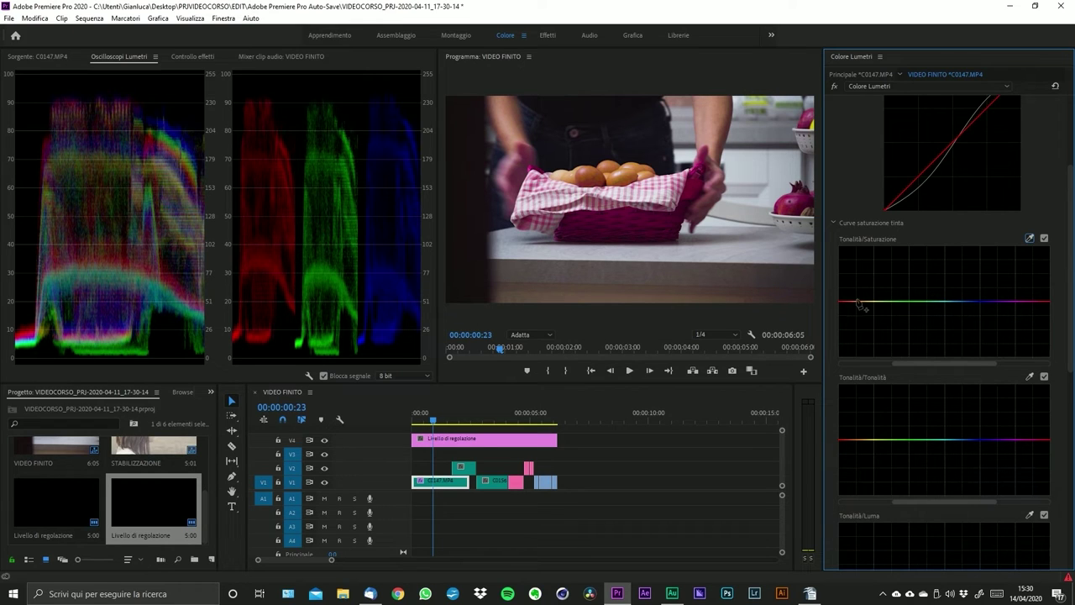
- Sample the basket colour on the Hue vs Sat curve and raise its saturation
{"action": "left_click", "coordinate": [1029, 238]}
{"action": "left_click", "coordinate": [631, 226]}
{"action": "left_click_drag", "start_coordinate": [1033, 302], "coordinate": [1055, 309]}
- Resample the pomegranate colour and adjust saturation at several Hue vs Sat points
{"action": "left_click", "coordinate": [1029, 239]}
{"action": "left_click", "coordinate": [801, 206]}
{"action": "mouse_move", "coordinate": [1047, 302]}
{"action": "left_mouse_down"}
{"action": "mouse_move", "coordinate": [1046, 283]}
{"action": "mouse_move", "coordinate": [1052, 335]}
{"action": "mouse_move", "coordinate": [1050, 322]}
{"action": "left_mouse_up"}
{"action": "left_click", "coordinate": [944, 302]}
{"action": "mouse_move", "coordinate": [966, 302]}
{"action": "left_mouse_down"}
{"action": "mouse_move", "coordinate": [965, 273]}
{"action": "mouse_move", "coordinate": [966, 328]}
{"action": "mouse_move", "coordinate": [967, 259]}
{"action": "mouse_move", "coordinate": [961, 310]}
{"action": "left_mouse_up"}
{"action": "mouse_move", "coordinate": [887, 302]}
{"action": "left_mouse_down"}
{"action": "mouse_move", "coordinate": [897, 354]}
{"action": "mouse_move", "coordinate": [897, 271]}
{"action": "mouse_move", "coordinate": [914, 367]}
{"action": "mouse_move", "coordinate": [902, 251]}
{"action": "mouse_move", "coordinate": [848, 361]}
{"action": "mouse_move", "coordinate": [847, 301]}
{"action": "mouse_move", "coordinate": [850, 387]}
{"action": "mouse_move", "coordinate": [878, 269]}
{"action": "mouse_move", "coordinate": [904, 301]}
{"action": "left_mouse_up"}
- Sample the basket on the Hue vs Hue curve and shift its magenta toward purple
{"action": "scroll", "coordinate": [974, 328], "scroll_direction": "down", "scroll_amount": 1}
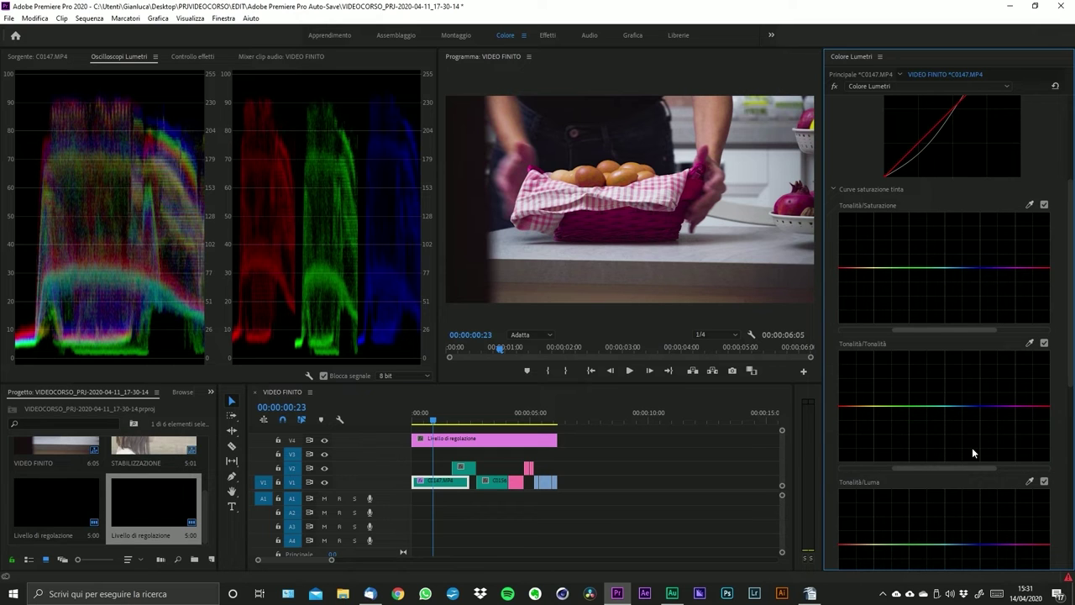
{"action": "left_click", "coordinate": [1028, 344]}
{"action": "left_click", "coordinate": [664, 225]}
{"action": "mouse_move", "coordinate": [1043, 406]}
{"action": "left_mouse_down"}
{"action": "mouse_move", "coordinate": [1055, 459]}
{"action": "mouse_move", "coordinate": [1058, 393]}
{"action": "left_mouse_up"}
- Show Effect Controls with Shift+5 and reset the Hue vs Hue curve flat
{"action": "key", "text": "shift+5"}
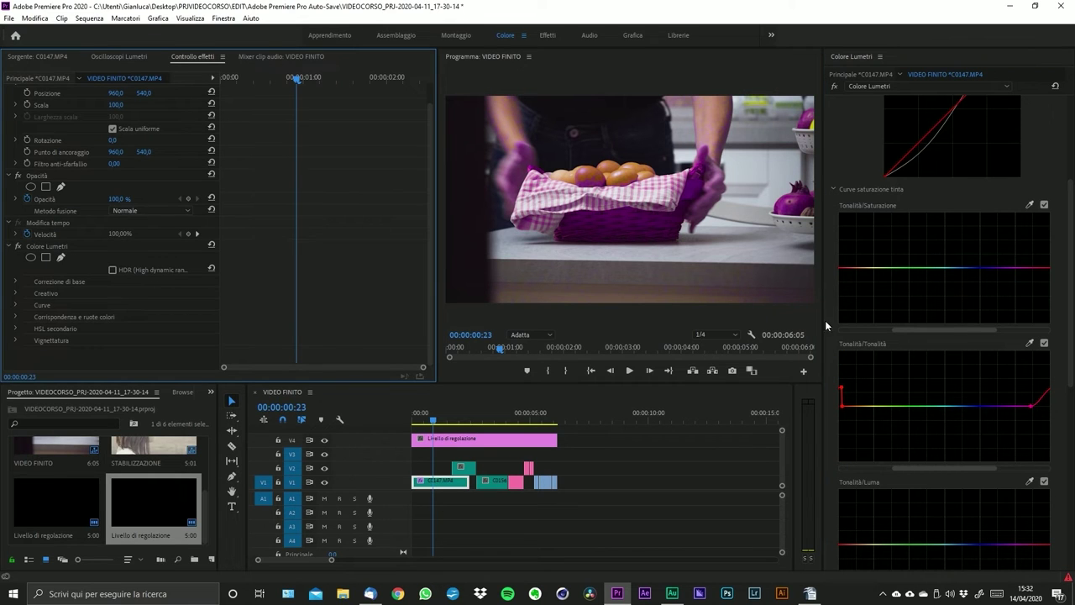
{"action": "double_click", "coordinate": [954, 412]}
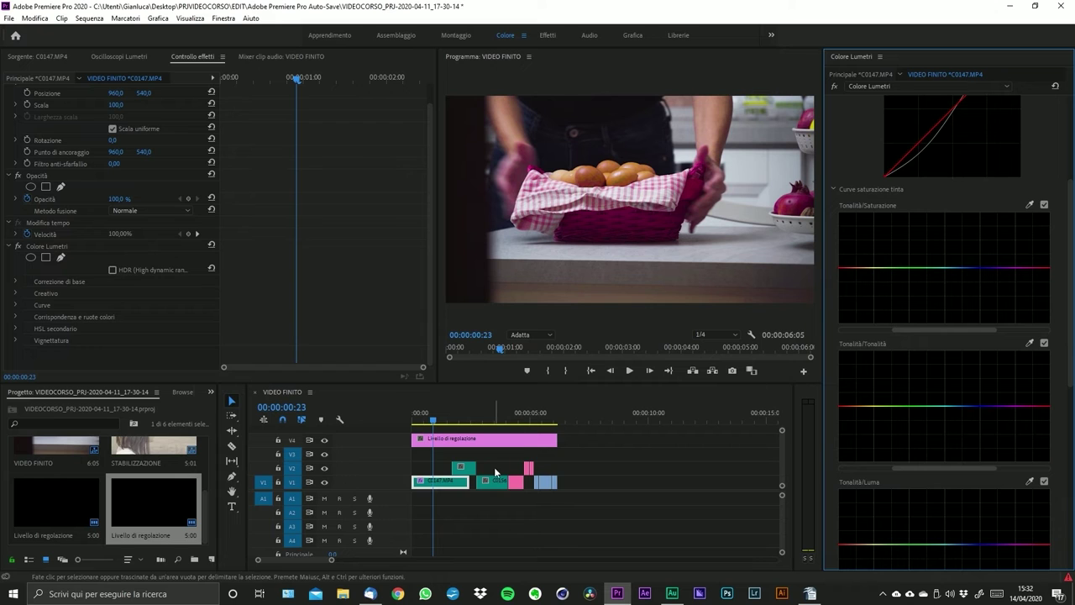
{"action": "left_click", "coordinate": [444, 483]}
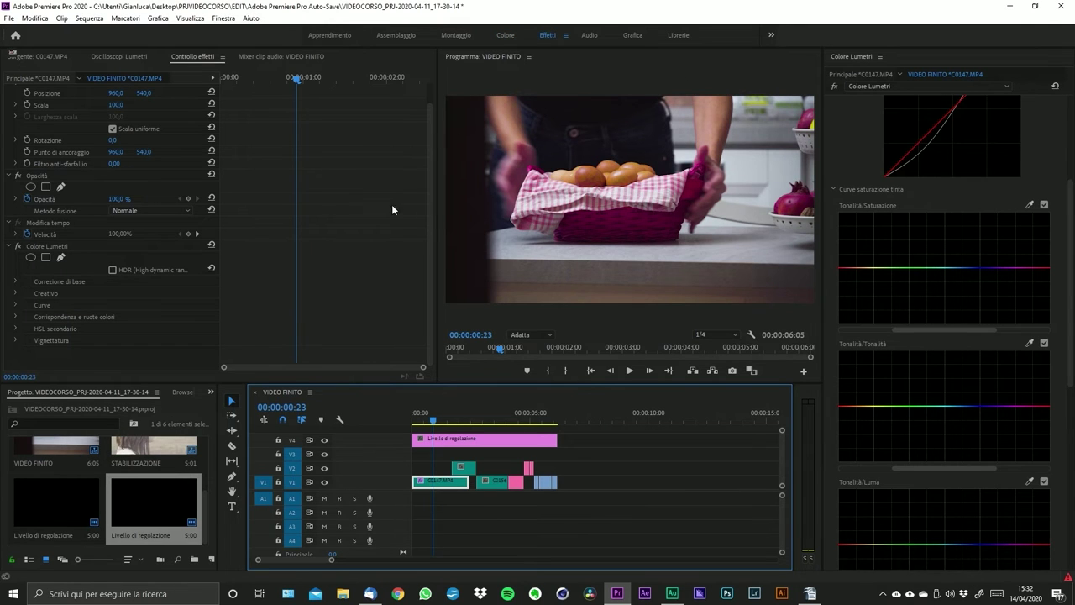
- Switch to the Effects workspace and review the clip's existing Lumetri Color effect
{"action": "key", "text": "alt+shift+0"}
{"action": "left_click", "coordinate": [37, 247]}
{"action": "scroll", "coordinate": [146, 279], "scroll_direction": "down", "scroll_amount": 1}
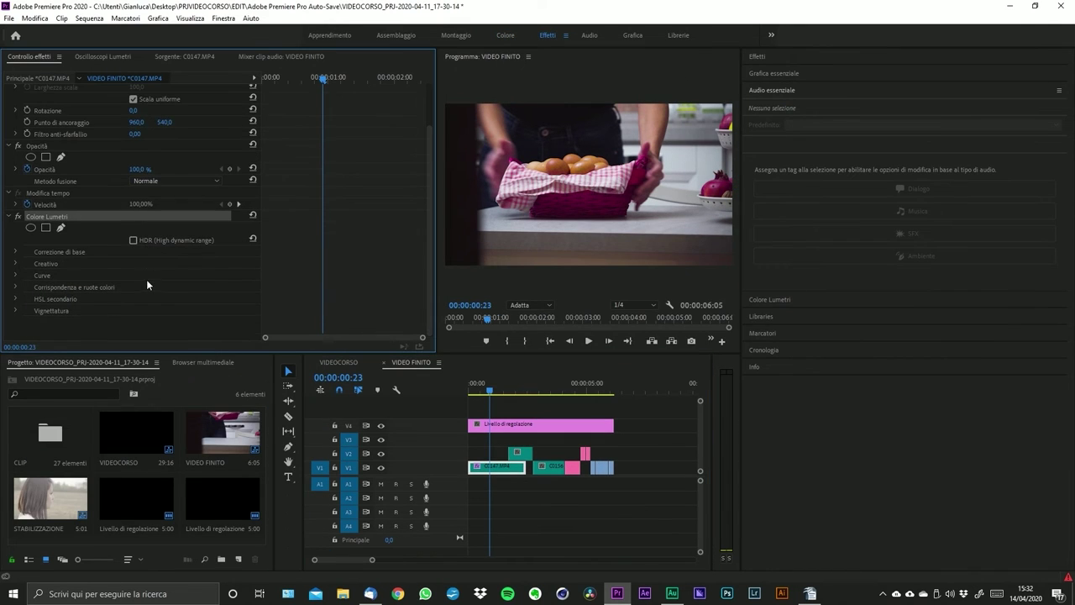
{"action": "left_click", "coordinate": [81, 326]}
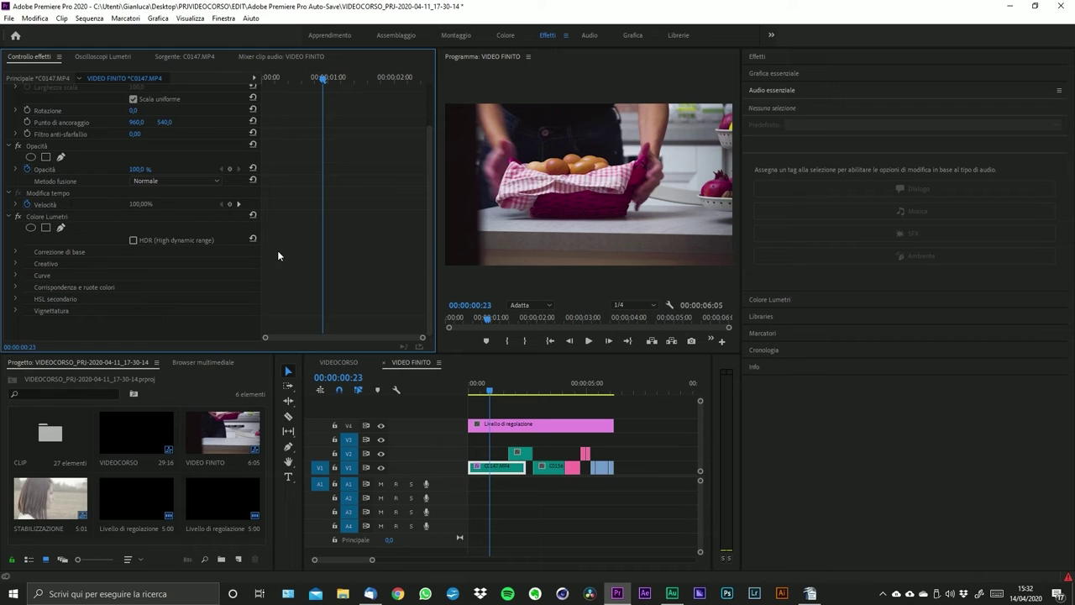
- Search the Effects panel for 'COLORE LU' and drag Colore Lumetri onto the clip
{"action": "left_click", "coordinate": [769, 57]}
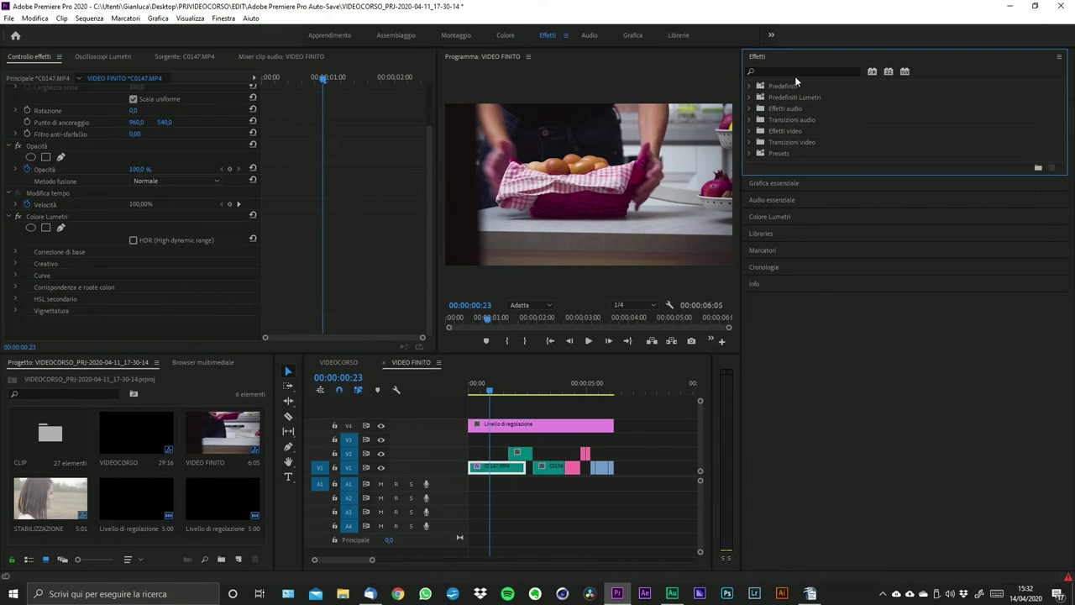
{"action": "left_click", "coordinate": [792, 72]}
{"action": "type", "text": "COLORE LU"}
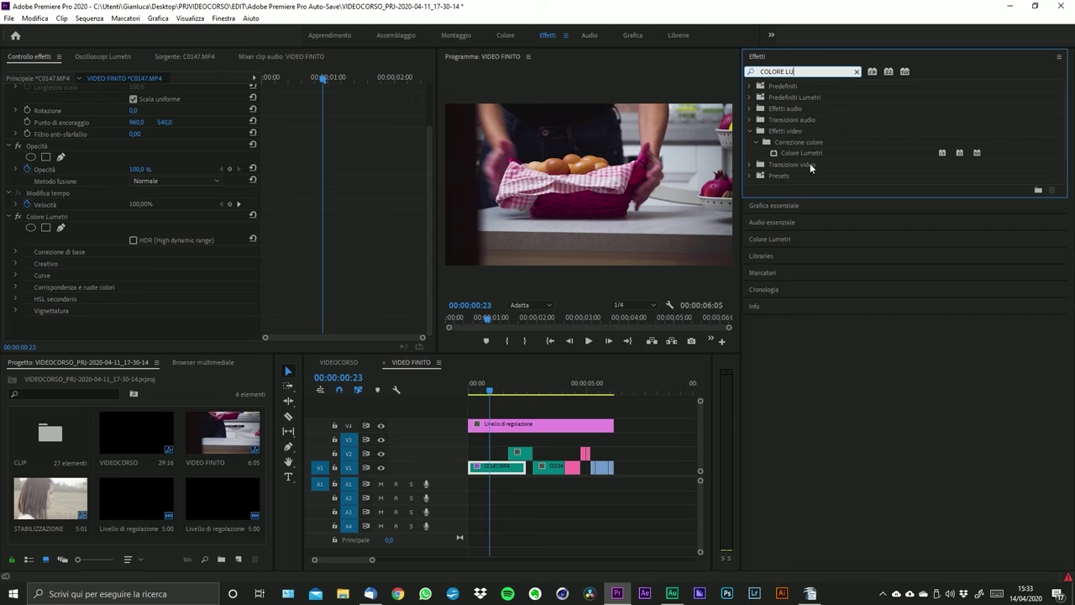
{"action": "left_click_drag", "start_coordinate": [800, 154], "coordinate": [80, 337]}
- Add the second Lumetri Color and select it in the Colore workspace
{"action": "left_click", "coordinate": [856, 73]}
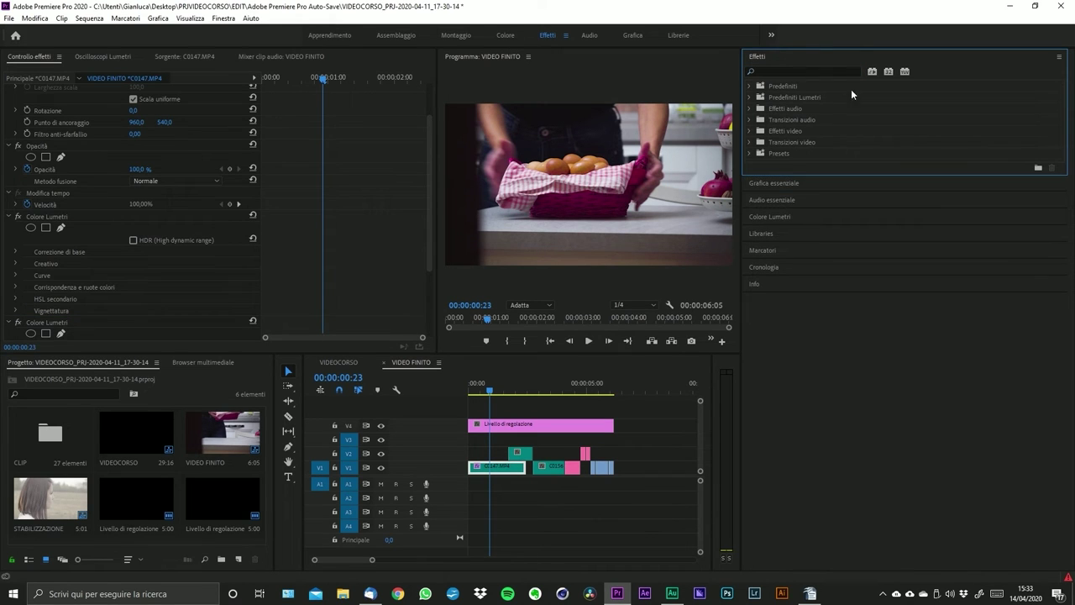
{"action": "left_click", "coordinate": [504, 36]}
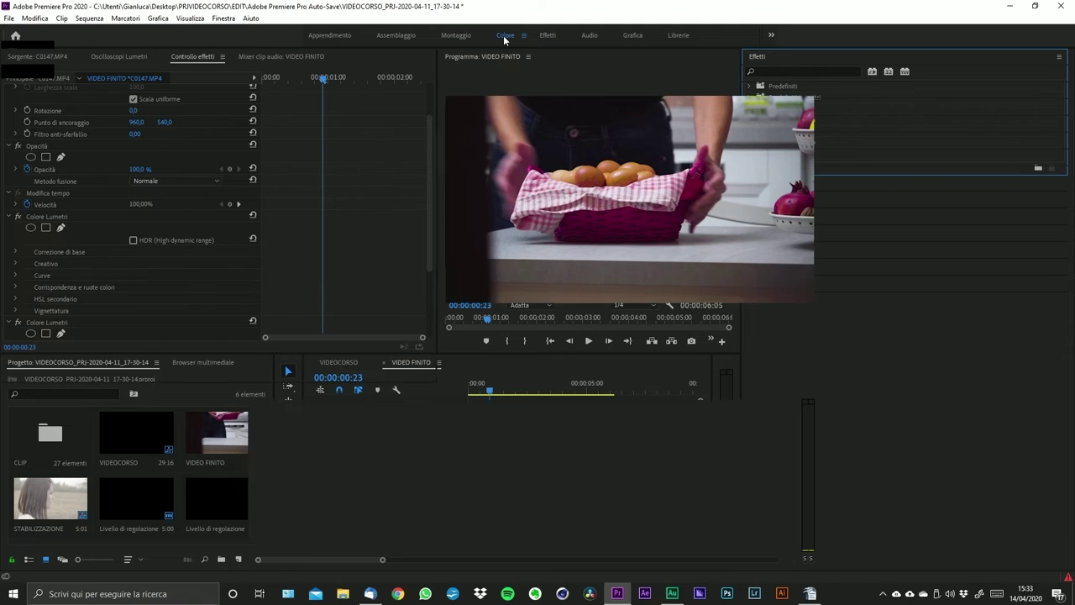
{"action": "scroll", "coordinate": [129, 309], "scroll_direction": "down", "scroll_amount": 2}
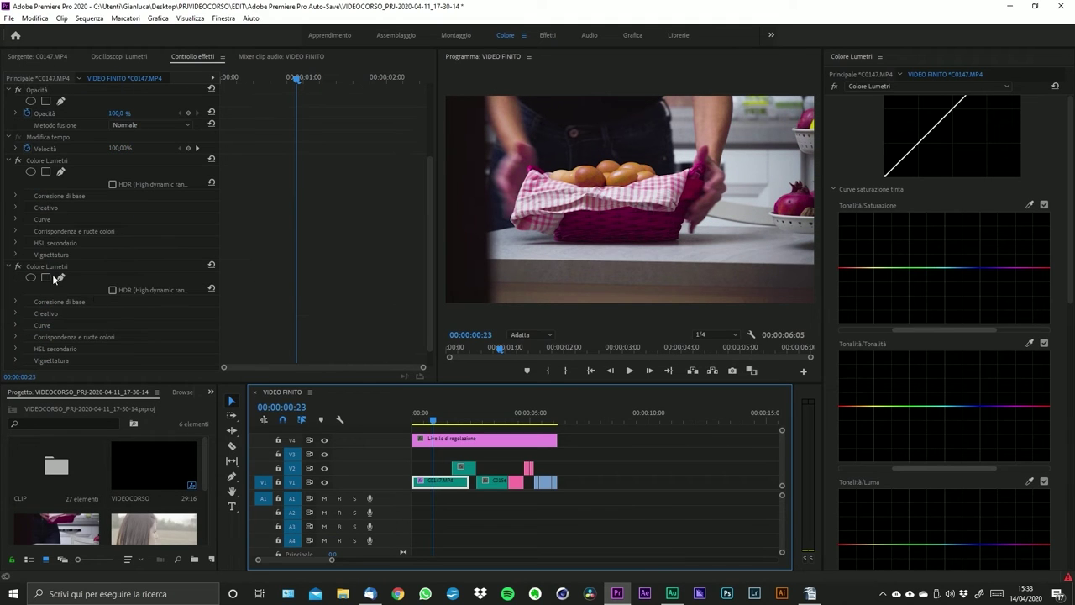
{"action": "left_click", "coordinate": [160, 267]}
{"action": "scroll", "coordinate": [166, 241], "scroll_direction": "down", "scroll_amount": 1}
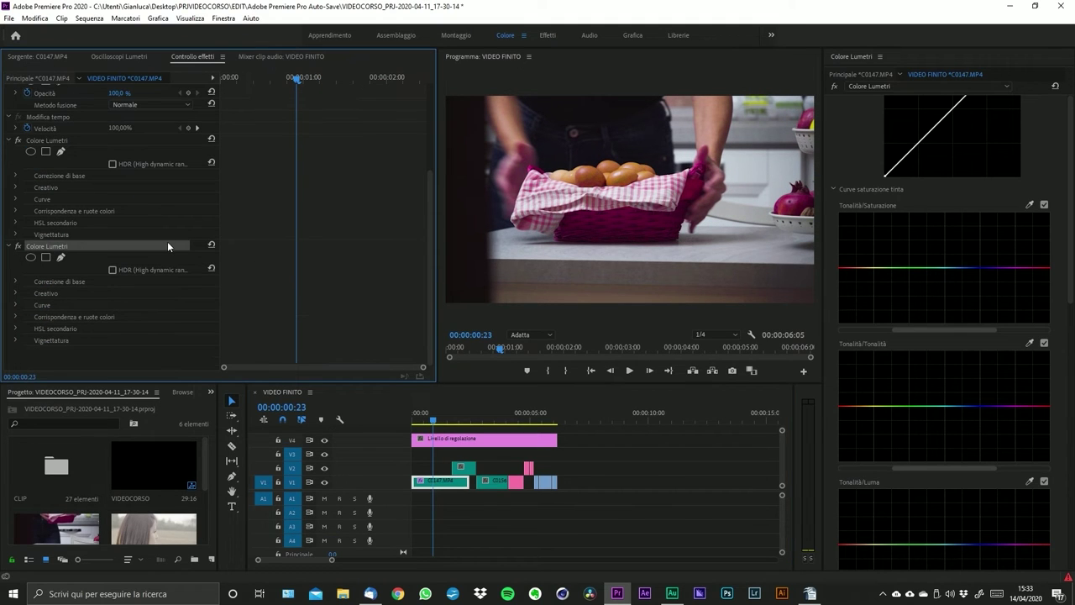
- Toggle the first Lumetri Color off and on to compare, ending with it on
{"action": "left_click", "coordinate": [19, 142]}
{"action": "left_click", "coordinate": [19, 142]}
{"action": "left_click", "coordinate": [19, 141]}
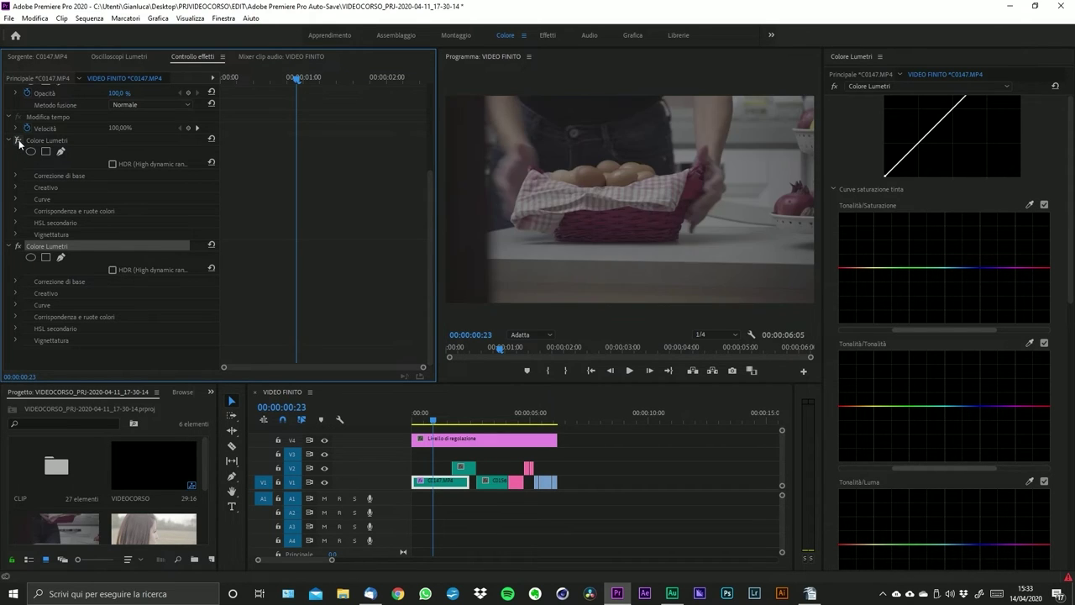
{"action": "left_click", "coordinate": [18, 141]}
{"action": "left_click", "coordinate": [19, 141]}
{"action": "left_click", "coordinate": [18, 142]}
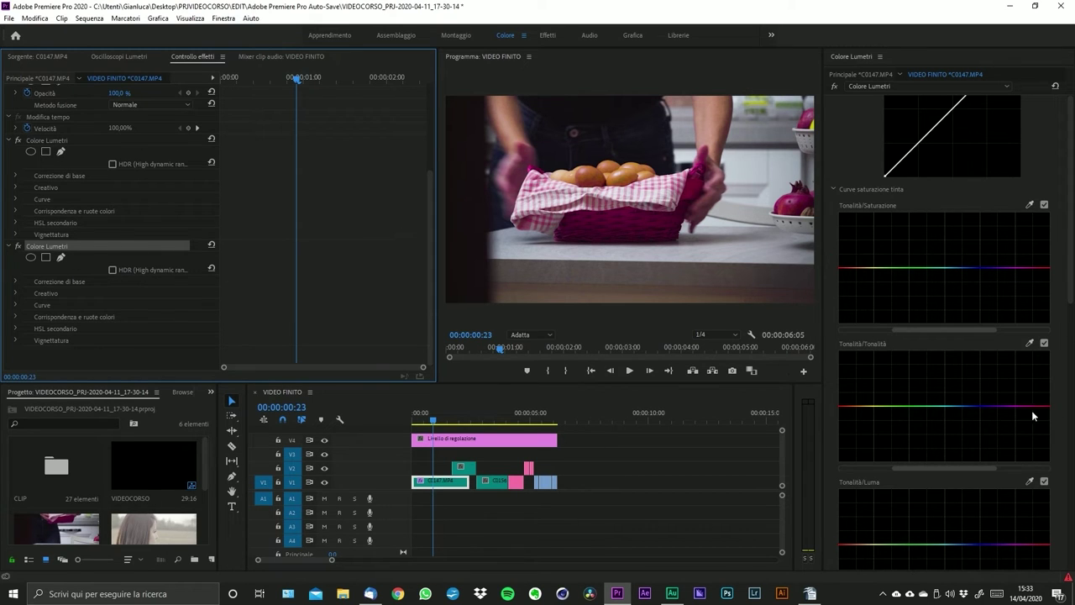
- Sample the pomegranate with the Hue vs Hue eyedropper and shift its hue
{"action": "left_click", "coordinate": [1030, 342]}
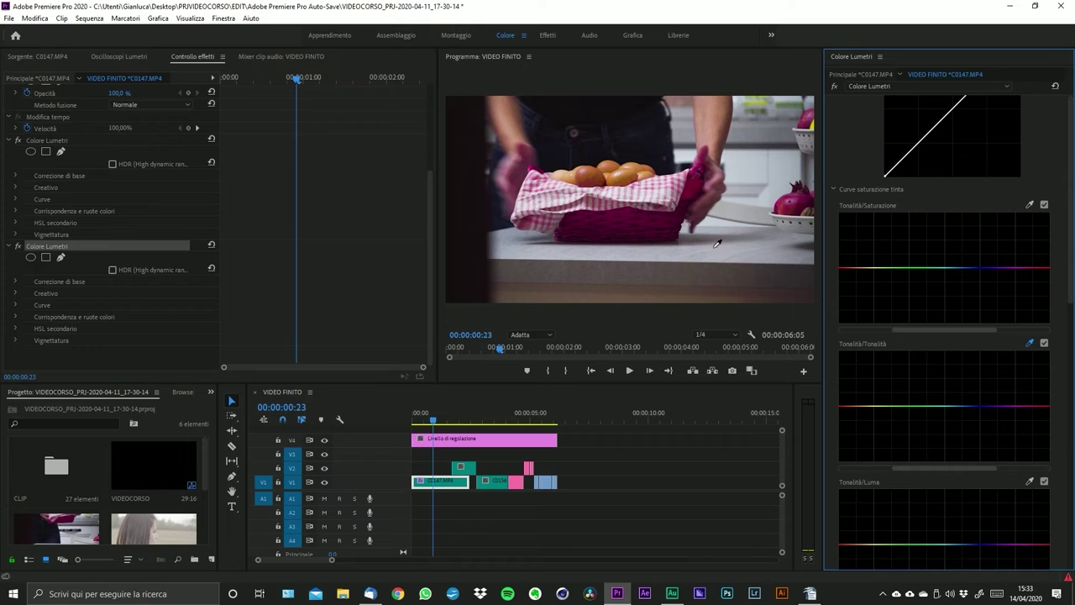
{"action": "left_click", "coordinate": [791, 204]}
{"action": "mouse_move", "coordinate": [1038, 408]}
{"action": "left_mouse_down"}
{"action": "mouse_move", "coordinate": [1042, 376]}
{"action": "mouse_move", "coordinate": [1043, 454]}
{"action": "mouse_move", "coordinate": [1044, 384]}
{"action": "mouse_move", "coordinate": [1055, 395]}
{"action": "left_mouse_up"}
- Add an ellipse mask to the second Lumetri and fit it around the red fruit
{"action": "left_click", "coordinate": [31, 257]}
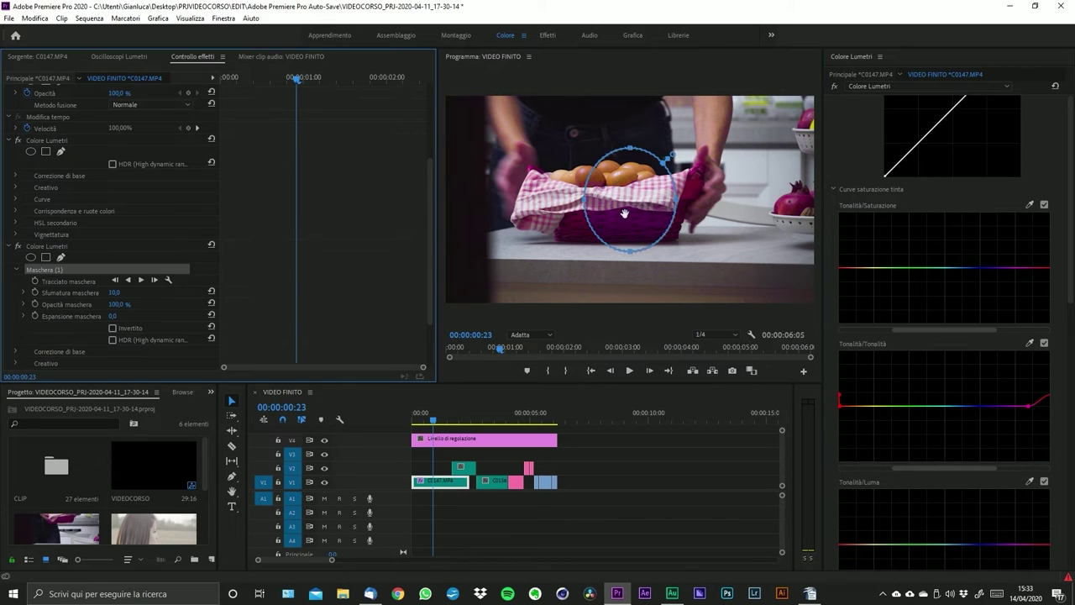
{"action": "left_click_drag", "start_coordinate": [621, 214], "coordinate": [524, 208]}
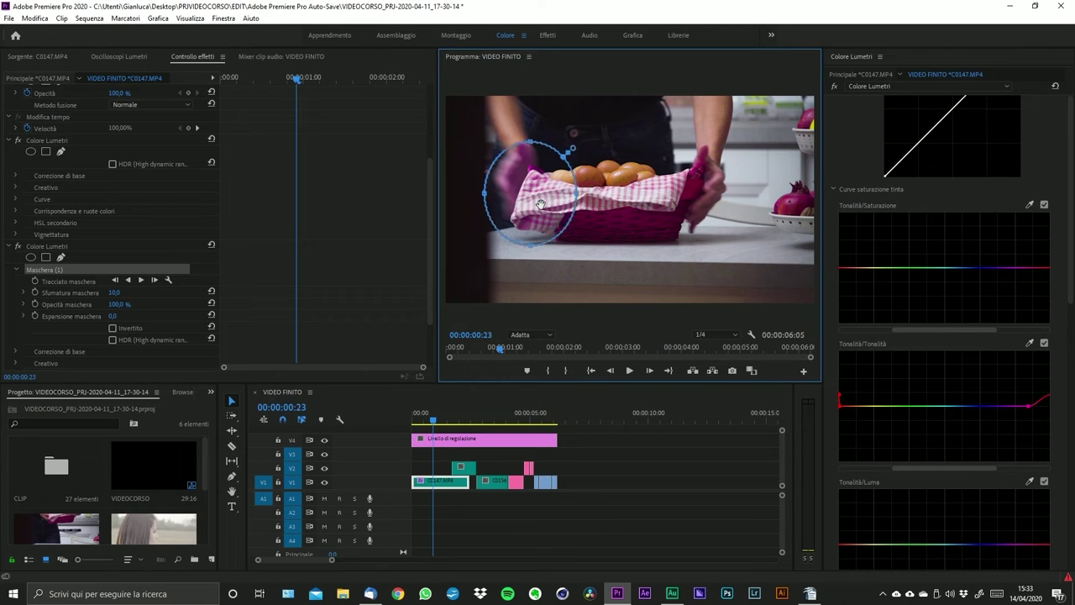
{"action": "left_click", "coordinate": [59, 247]}
{"action": "left_click", "coordinate": [54, 269]}
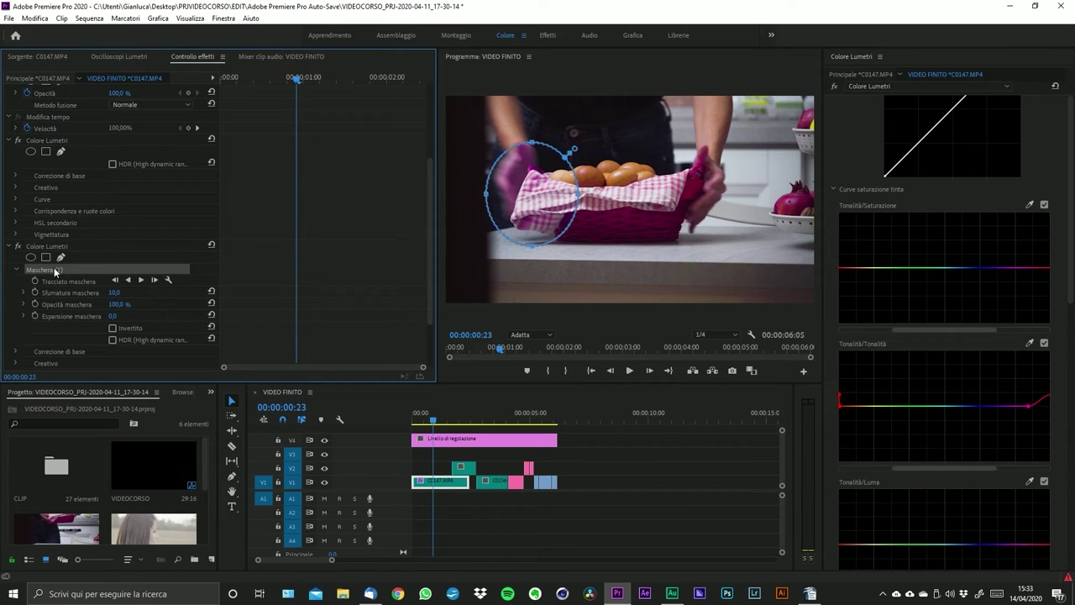
{"action": "left_click_drag", "start_coordinate": [561, 200], "coordinate": [783, 239]}
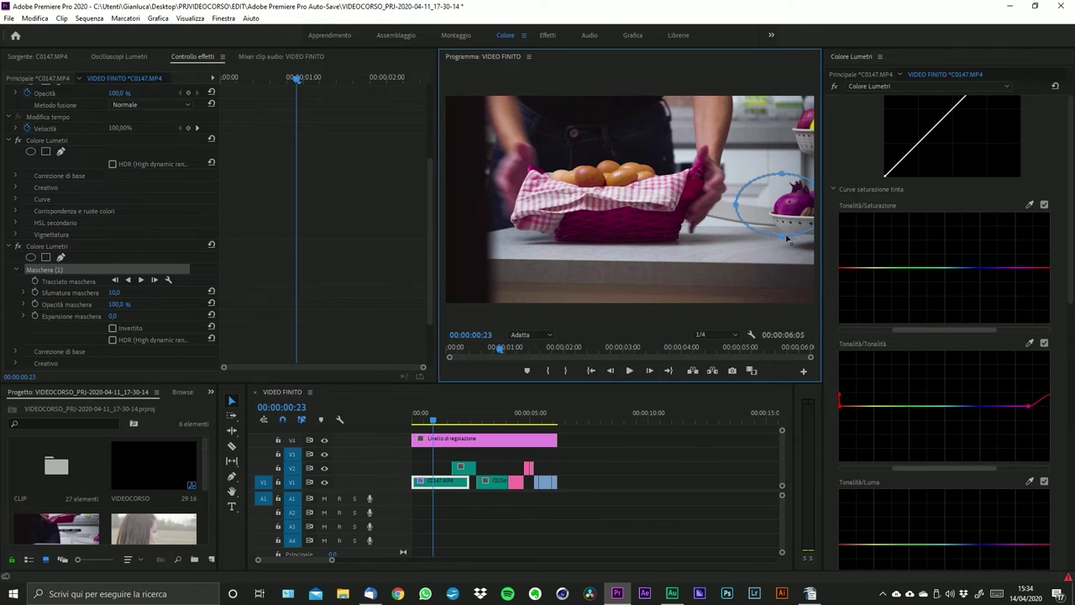
{"action": "left_click_drag", "start_coordinate": [737, 212], "coordinate": [761, 209]}
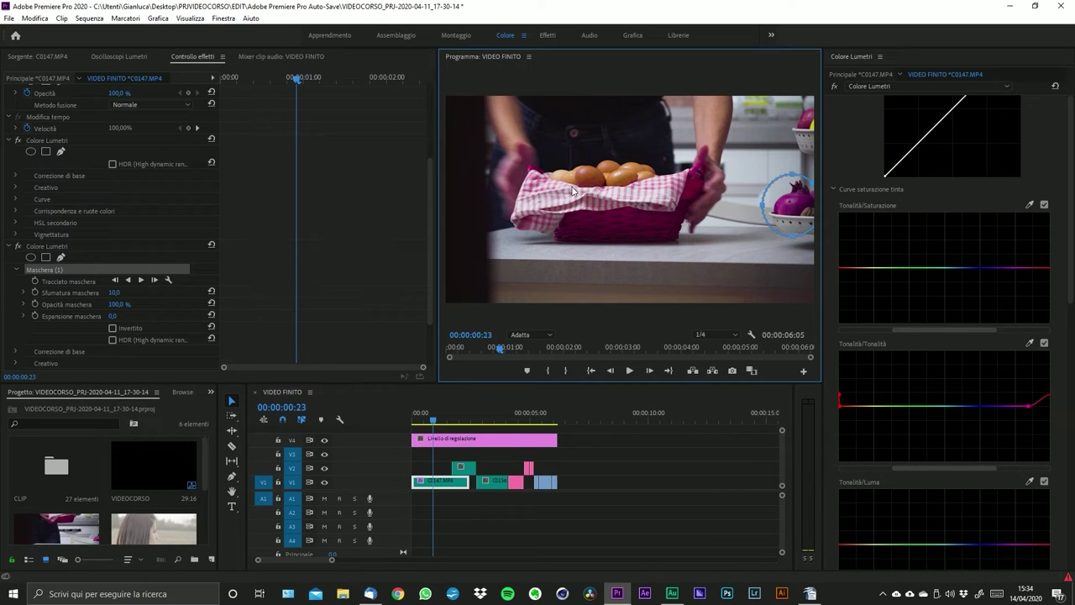
- At 00:00:01:02, nudge the mask back onto the fruit and select its path
{"action": "mouse_move", "coordinate": [433, 419]}
{"action": "left_mouse_down"}
{"action": "mouse_move", "coordinate": [422, 421]}
{"action": "mouse_move", "coordinate": [468, 423]}
{"action": "mouse_move", "coordinate": [415, 424]}
{"action": "mouse_move", "coordinate": [446, 424]}
{"action": "mouse_move", "coordinate": [434, 423]}
{"action": "mouse_move", "coordinate": [436, 434]}
{"action": "left_mouse_up"}
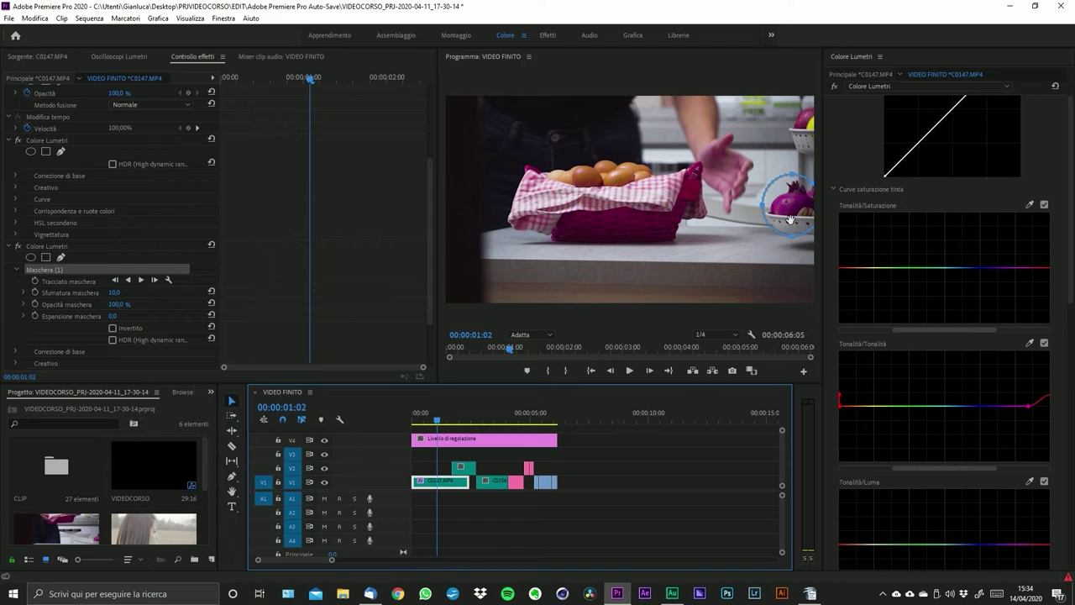
{"action": "left_click_drag", "start_coordinate": [790, 220], "coordinate": [794, 223]}
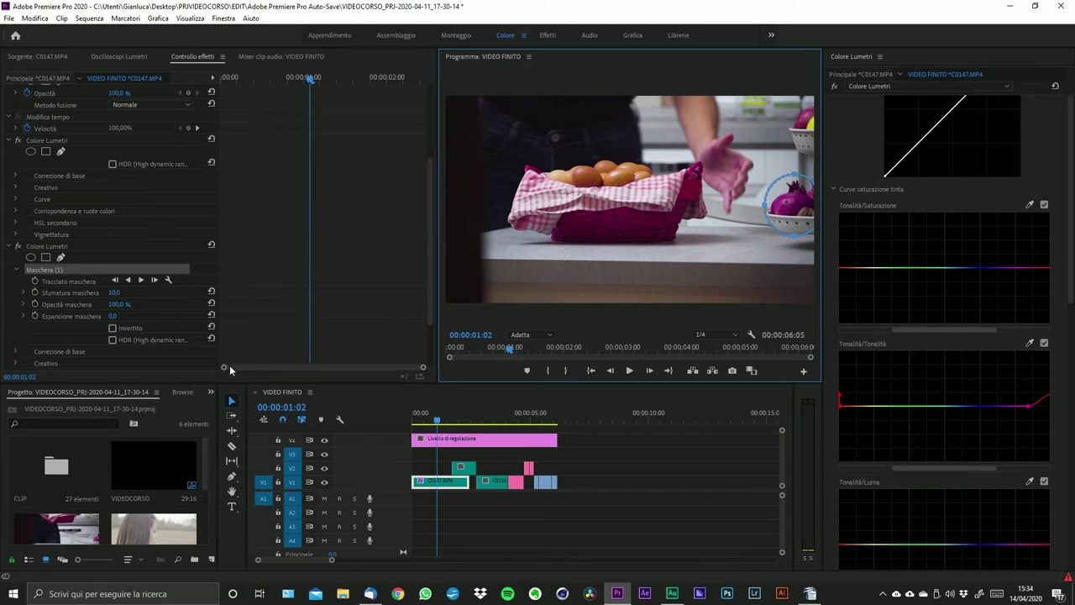
{"action": "left_click", "coordinate": [79, 283]}
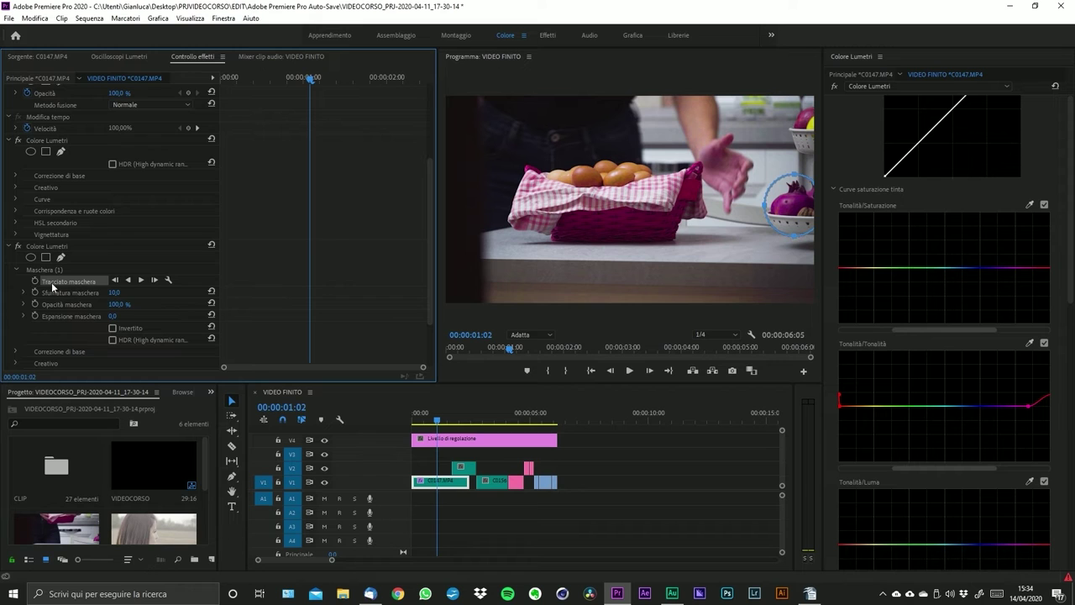
- Track the mask forward and add a mask path keyframe at the playhead
{"action": "left_click", "coordinate": [156, 281]}
{"action": "left_click", "coordinate": [437, 483]}
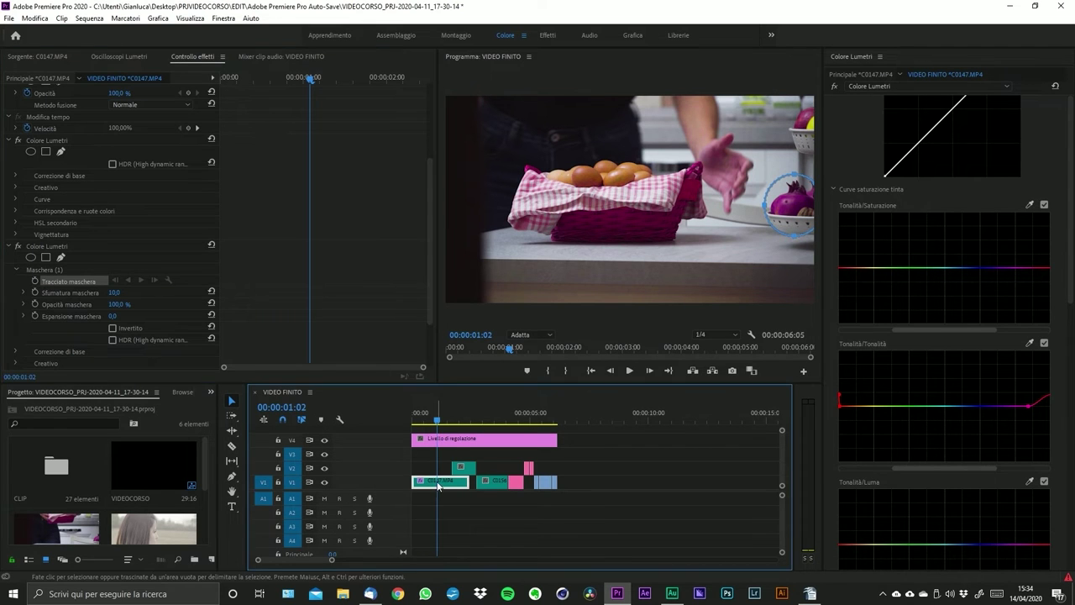
{"action": "left_click", "coordinate": [35, 280]}
- At 00:00:01:12, reposition the mask back over the pomegranates
{"action": "left_click_drag", "start_coordinate": [309, 82], "coordinate": [342, 84]}
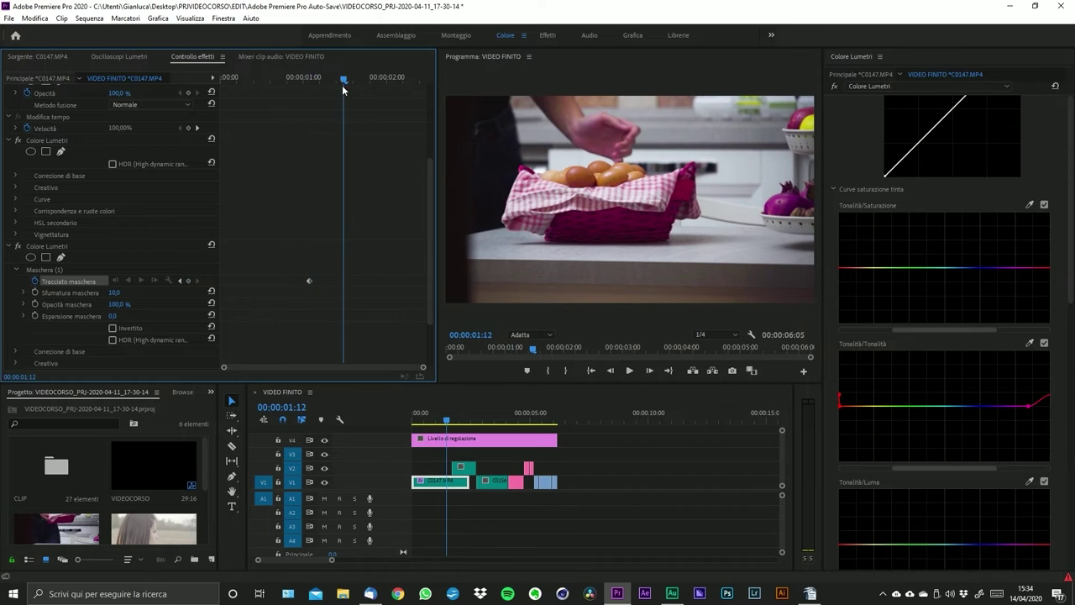
{"action": "left_click", "coordinate": [793, 210]}
{"action": "left_click_drag", "start_coordinate": [794, 206], "coordinate": [757, 206]}
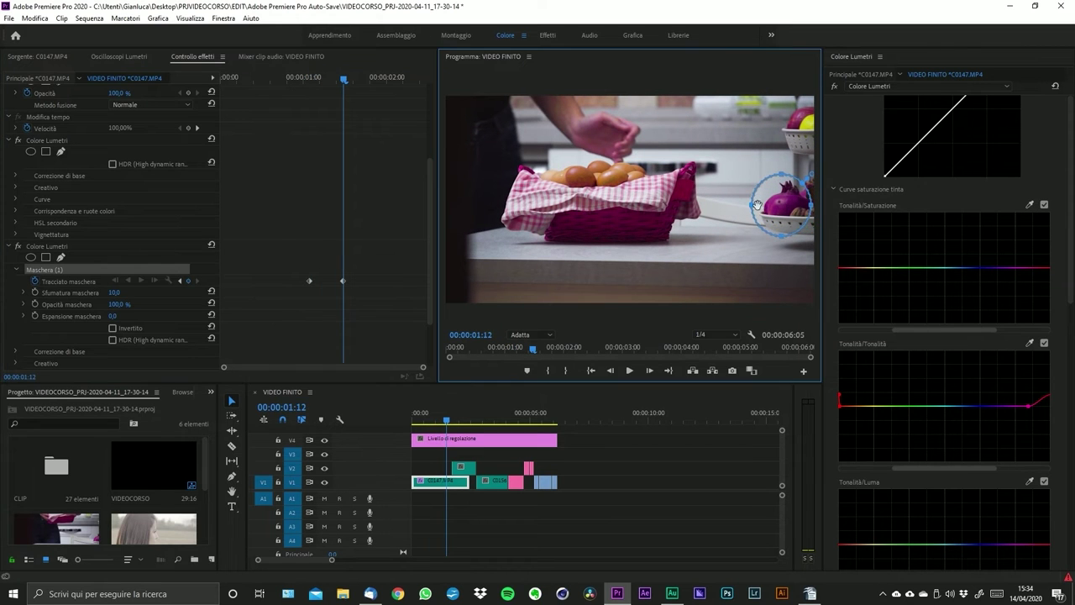
{"action": "left_click_drag", "start_coordinate": [352, 90], "coordinate": [222, 86]}
{"action": "left_click_drag", "start_coordinate": [792, 209], "coordinate": [803, 209]}
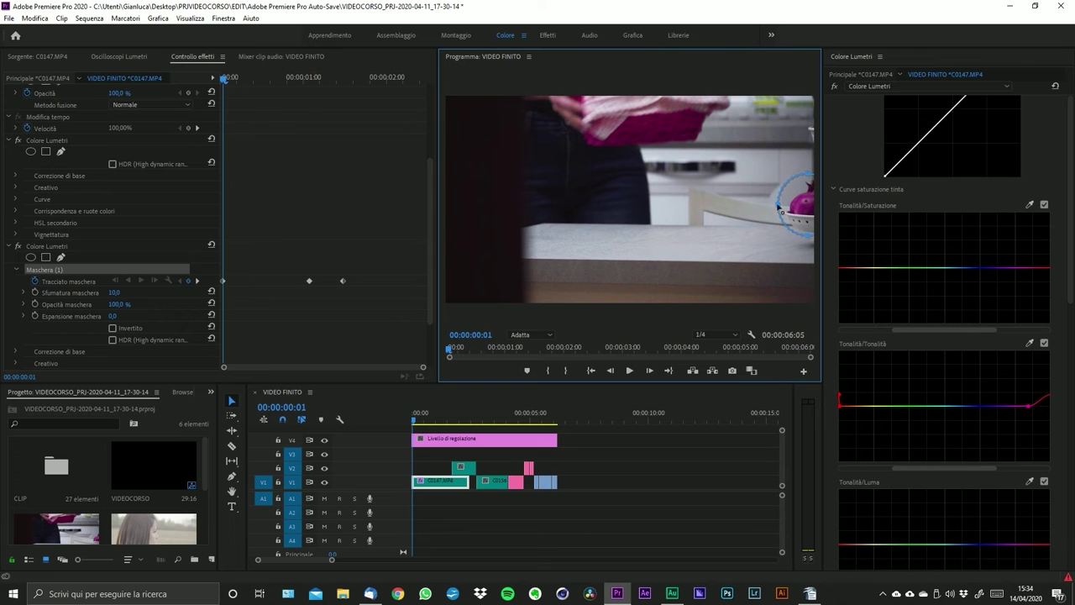
- Scrub and play the clip from the start to review the tracked mask
{"action": "left_click_drag", "start_coordinate": [223, 80], "coordinate": [413, 101]}
{"action": "key", "text": "Home"}
{"action": "key", "text": "space"}
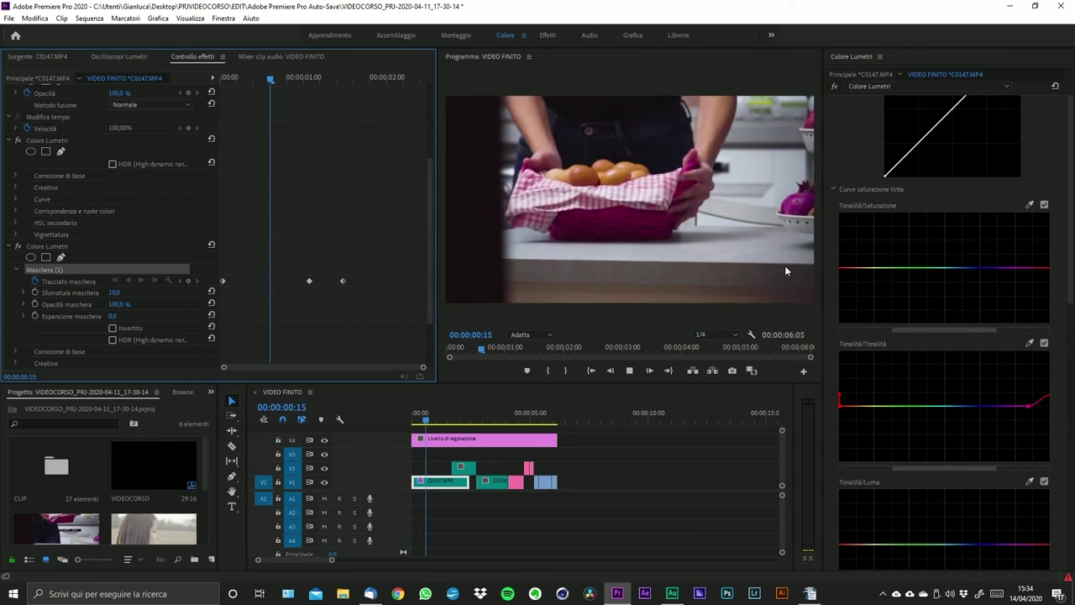
{"action": "key", "text": "space"}
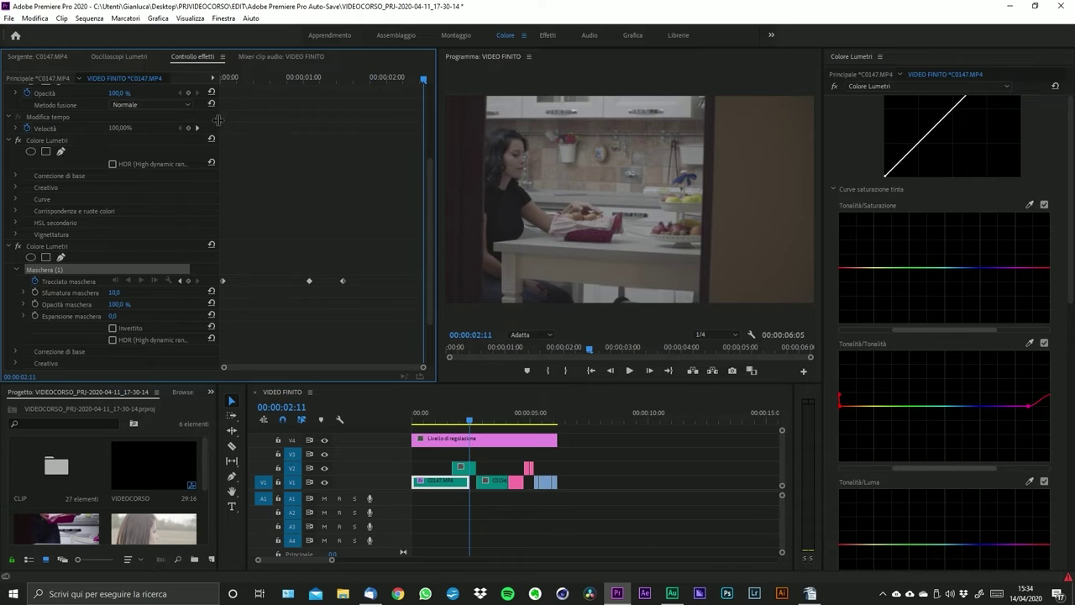
{"action": "left_click_drag", "start_coordinate": [386, 86], "coordinate": [306, 79]}
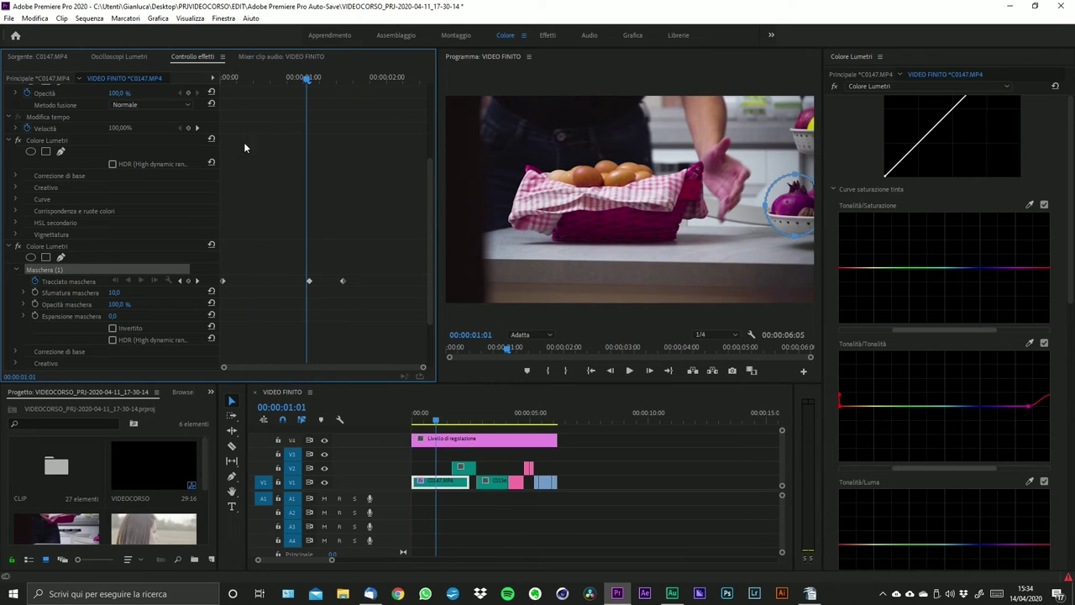
{"action": "left_click", "coordinate": [447, 485]}
{"action": "scroll", "coordinate": [915, 324], "scroll_direction": "up", "scroll_amount": 3}
{"action": "scroll", "coordinate": [921, 324], "scroll_direction": "down", "scroll_amount": 4}
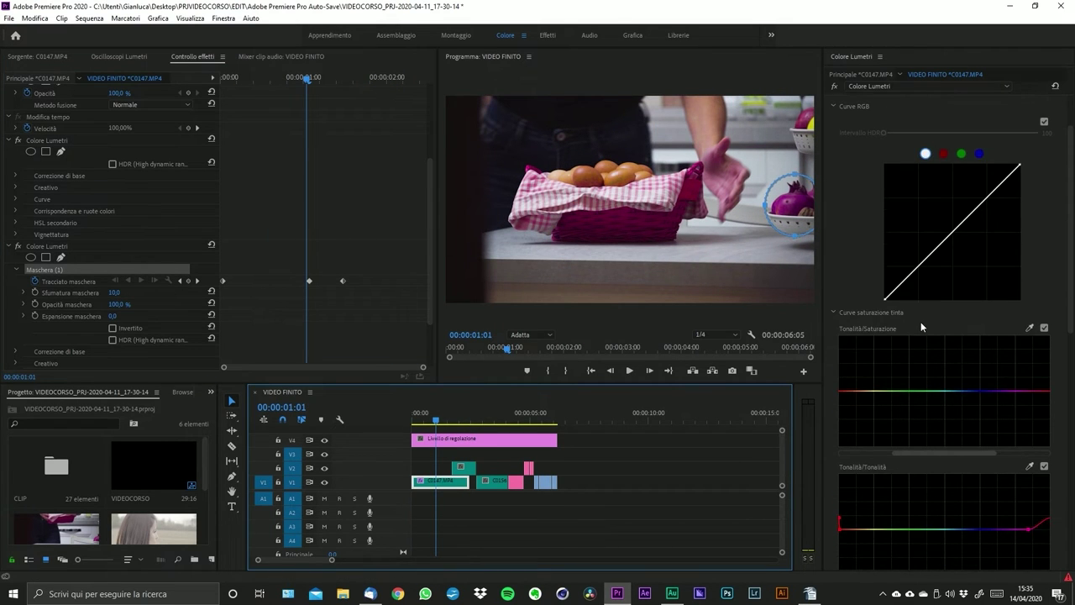
{"action": "scroll", "coordinate": [921, 326], "scroll_direction": "up", "scroll_amount": 1}
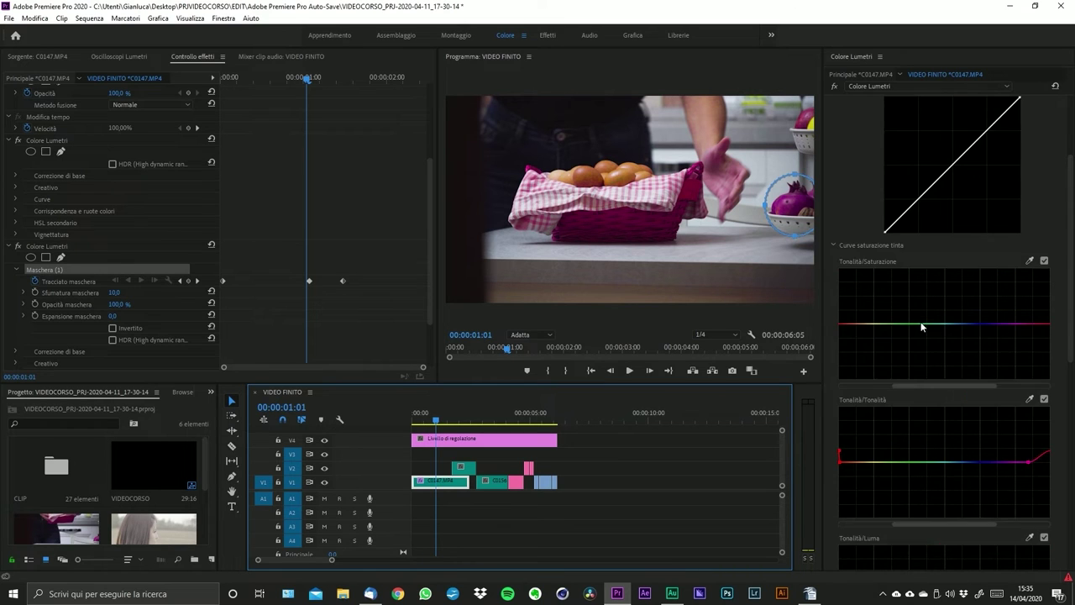
{"action": "scroll", "coordinate": [922, 325], "scroll_direction": "down", "scroll_amount": 1}
{"action": "left_click", "coordinate": [954, 342]}
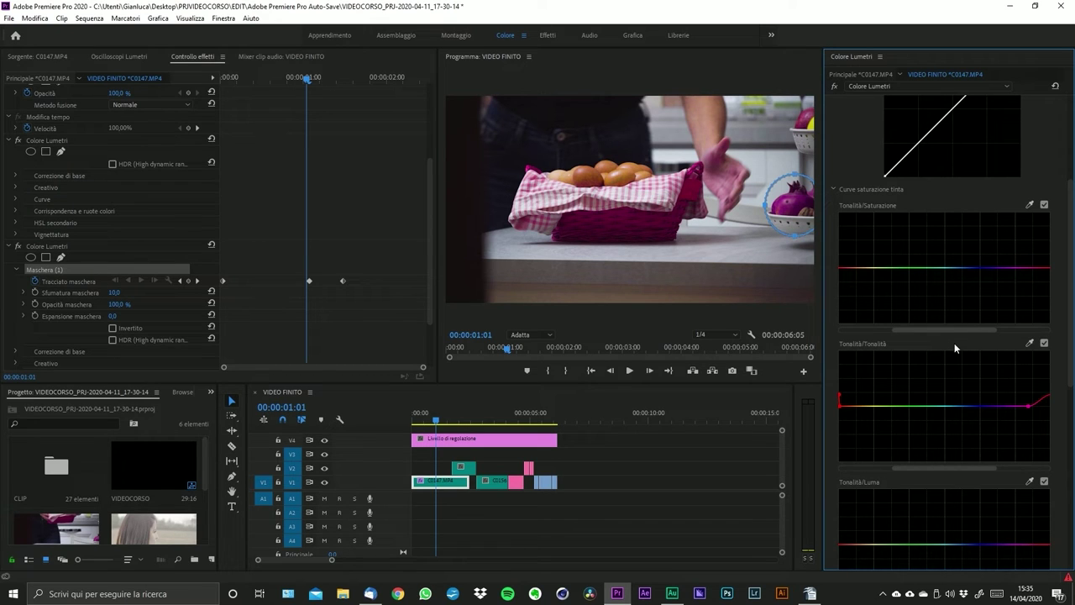
{"action": "scroll", "coordinate": [954, 343], "scroll_direction": "down", "scroll_amount": 3}
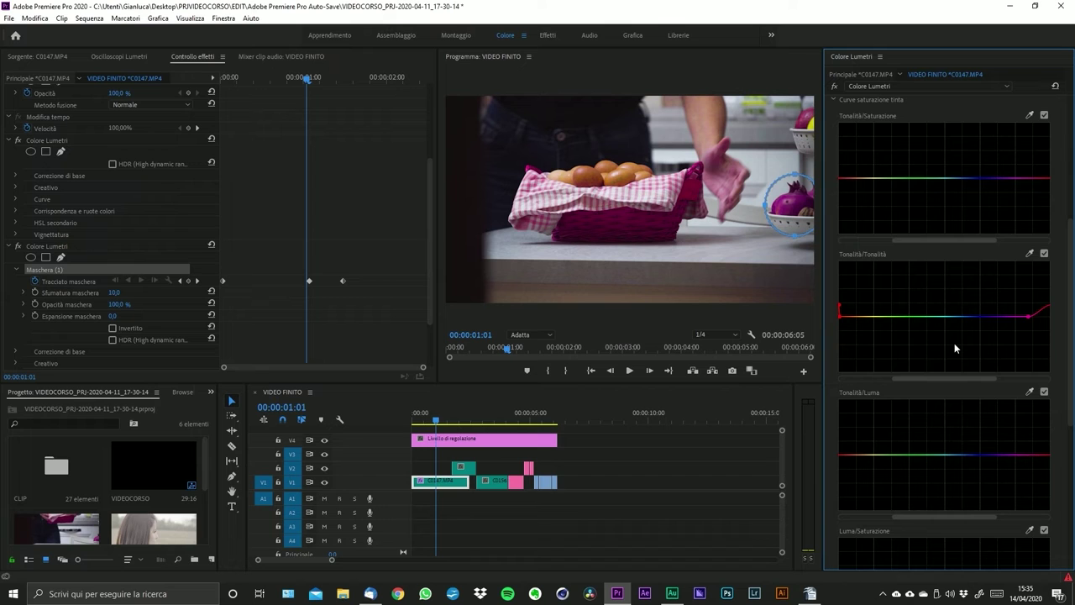
{"action": "scroll", "coordinate": [954, 348], "scroll_direction": "down", "scroll_amount": 1}
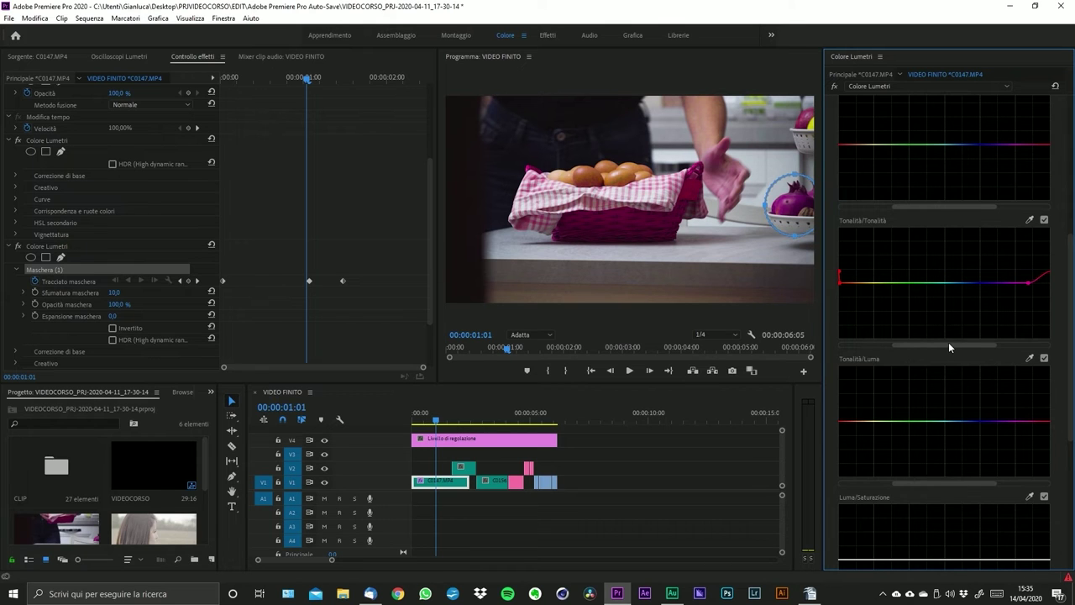
{"action": "scroll", "coordinate": [949, 347], "scroll_direction": "down", "scroll_amount": 2}
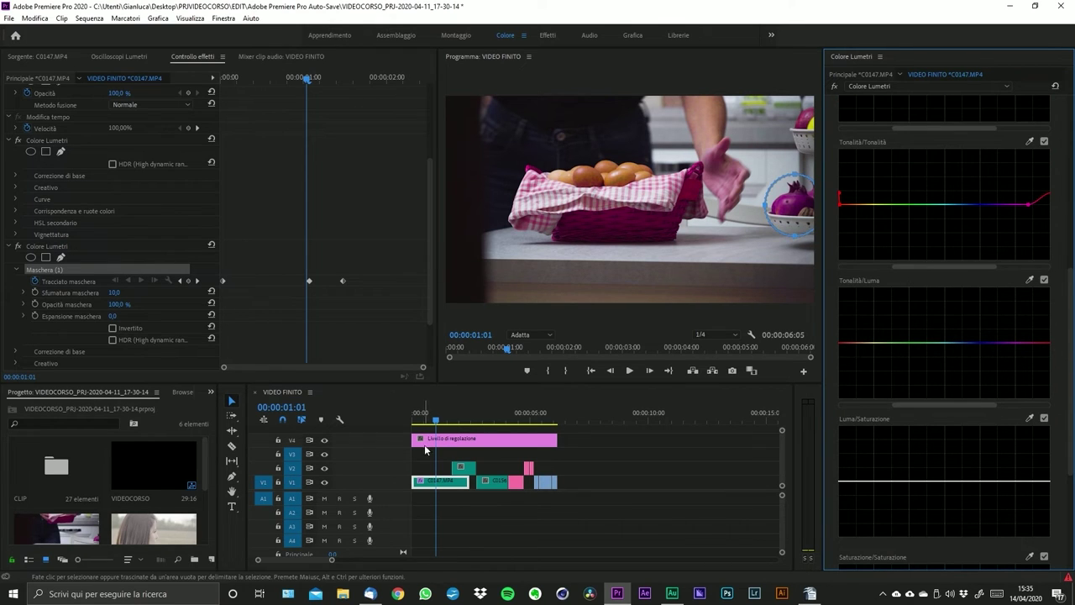
{"action": "left_click", "coordinate": [60, 247]}
- Delete the second Colore Lumetri effect and save the project with Ctrl+S
{"action": "key", "text": "Delete"}
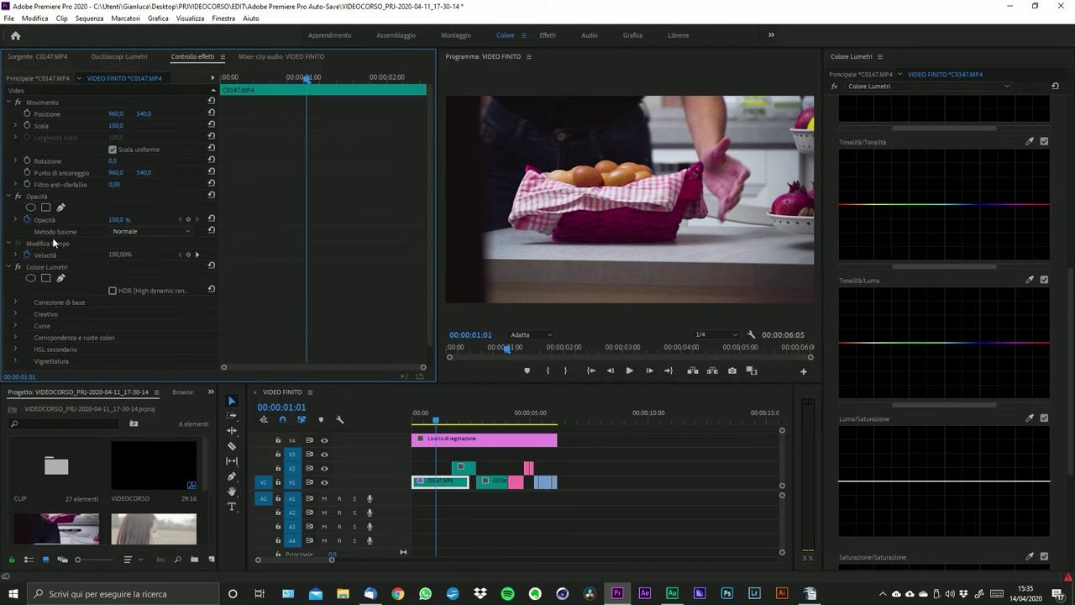
{"action": "left_click", "coordinate": [48, 267]}
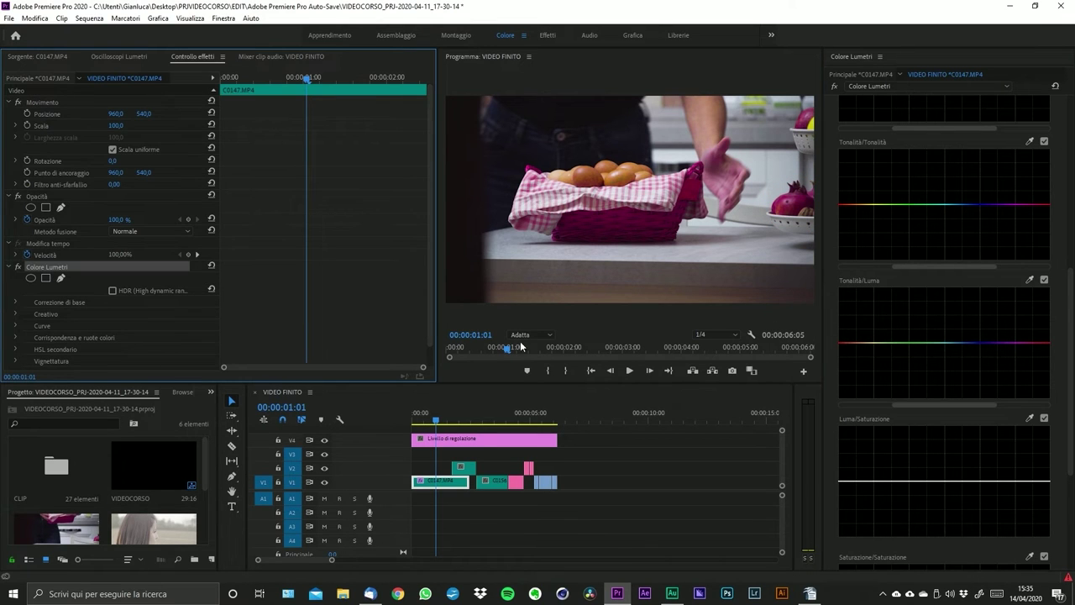
{"action": "key", "text": "shift+3"}
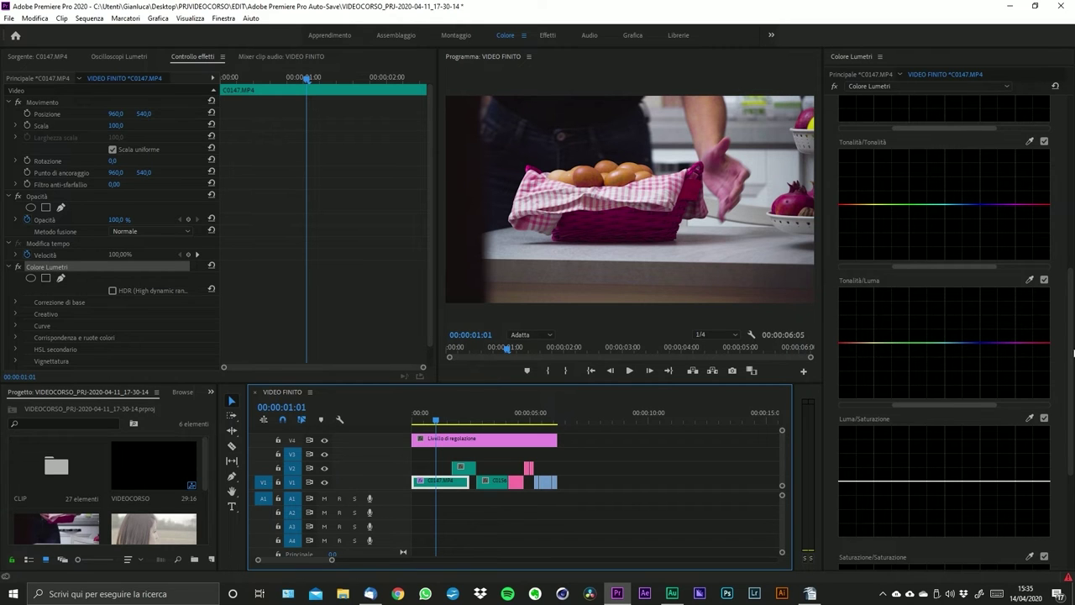
{"action": "key", "text": "ctrl+s"}
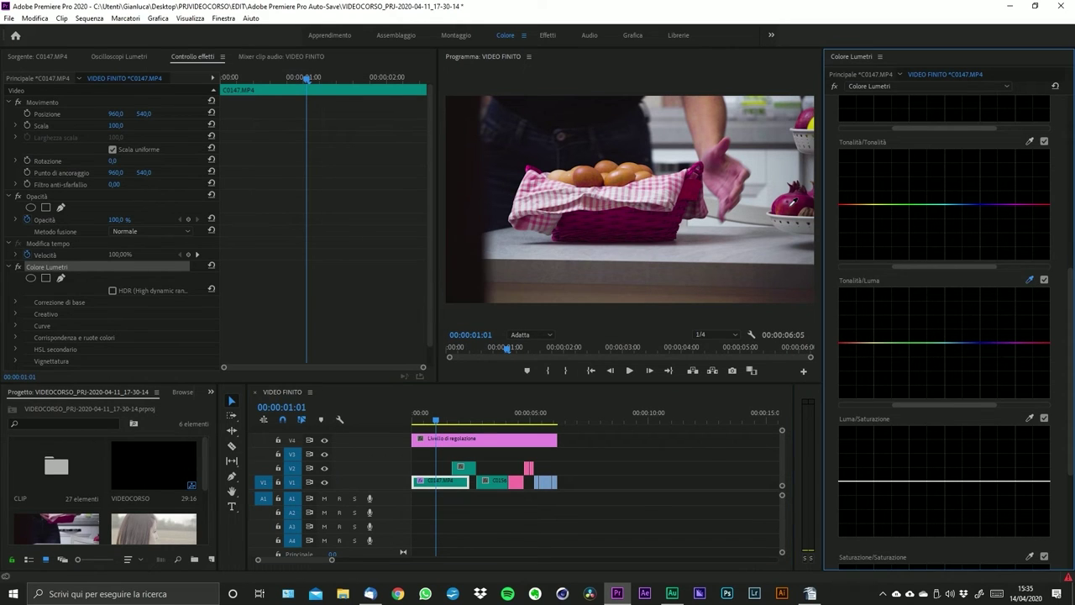
- Raise the Tonalità/Luma curve for pink hues, then reset it flat
{"action": "left_click_drag", "start_coordinate": [1041, 345], "coordinate": [1047, 318]}
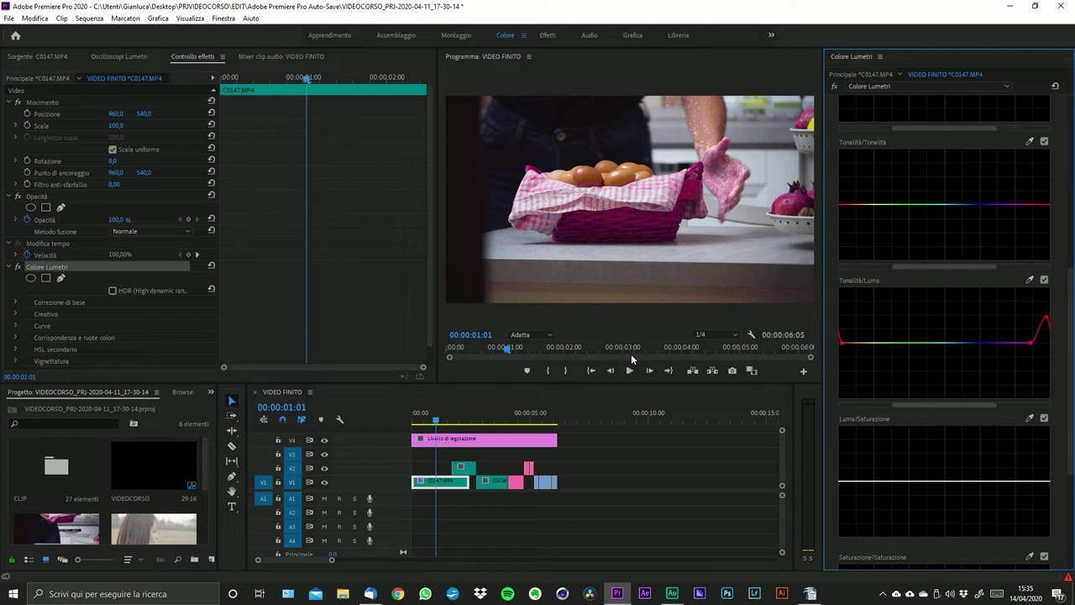
{"action": "double_click", "coordinate": [1046, 320]}
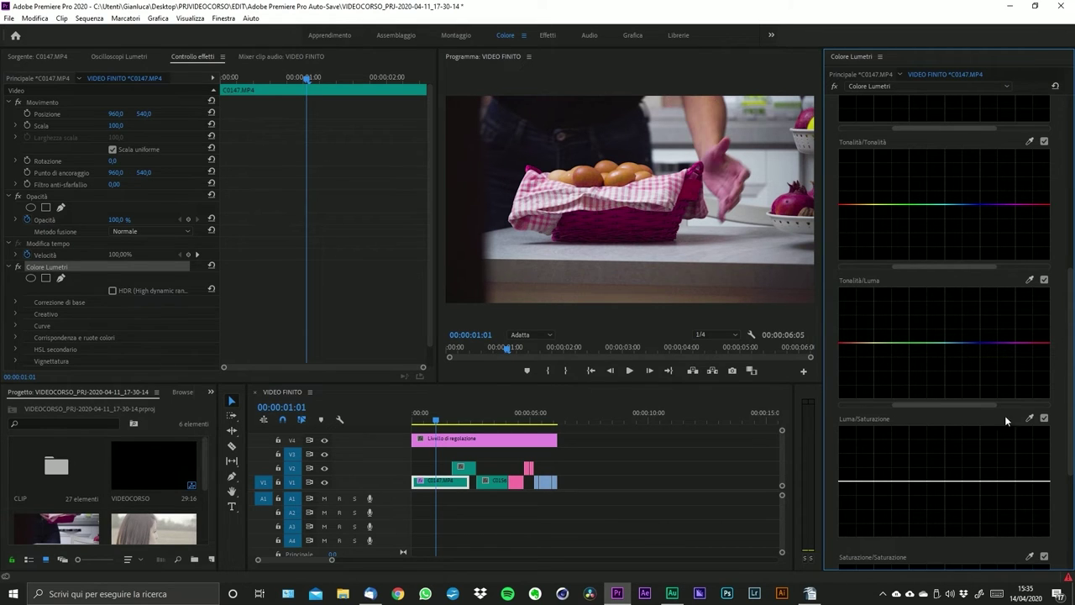
{"action": "scroll", "coordinate": [971, 355], "scroll_direction": "down", "scroll_amount": 3}
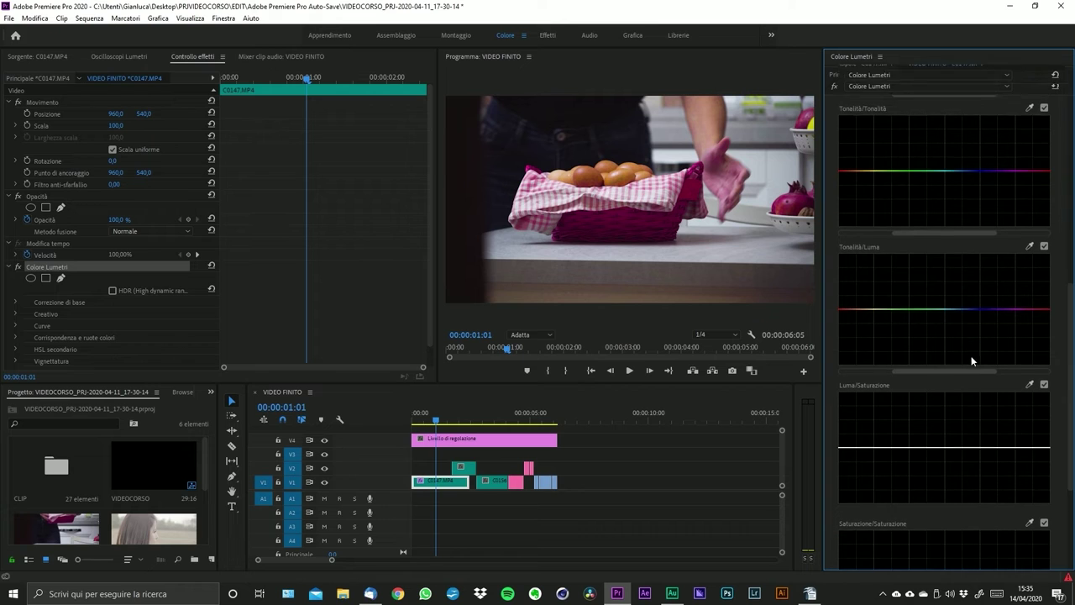
{"action": "scroll", "coordinate": [974, 360], "scroll_direction": "down", "scroll_amount": 2}
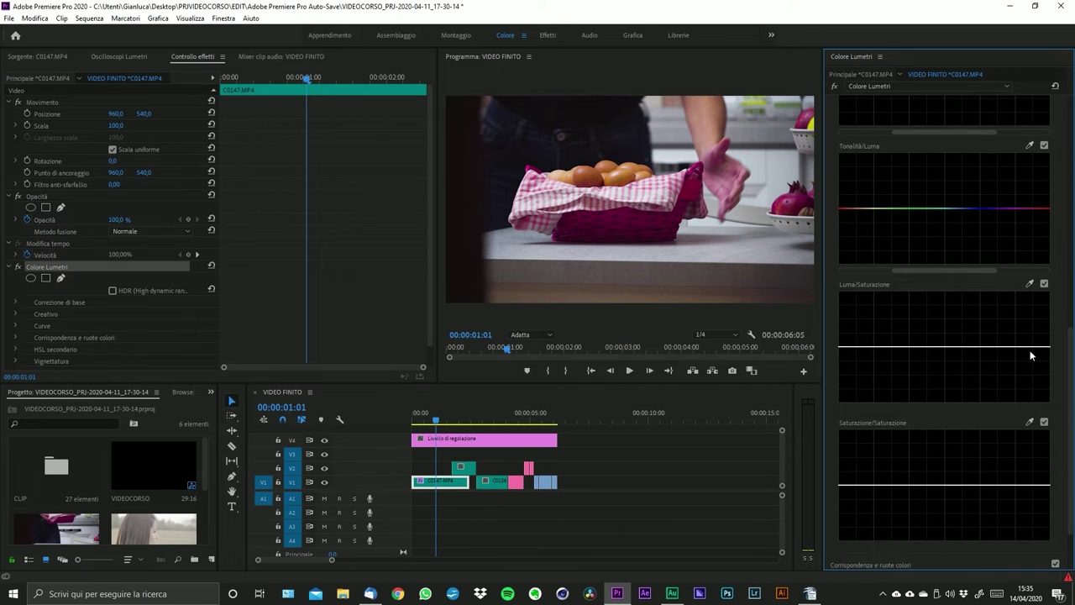
- Add a point to the Luma/Saturazione curve and pull its shadow and highlight ends down
{"action": "left_click", "coordinate": [882, 346]}
{"action": "left_click_drag", "start_coordinate": [841, 354], "coordinate": [819, 404]}
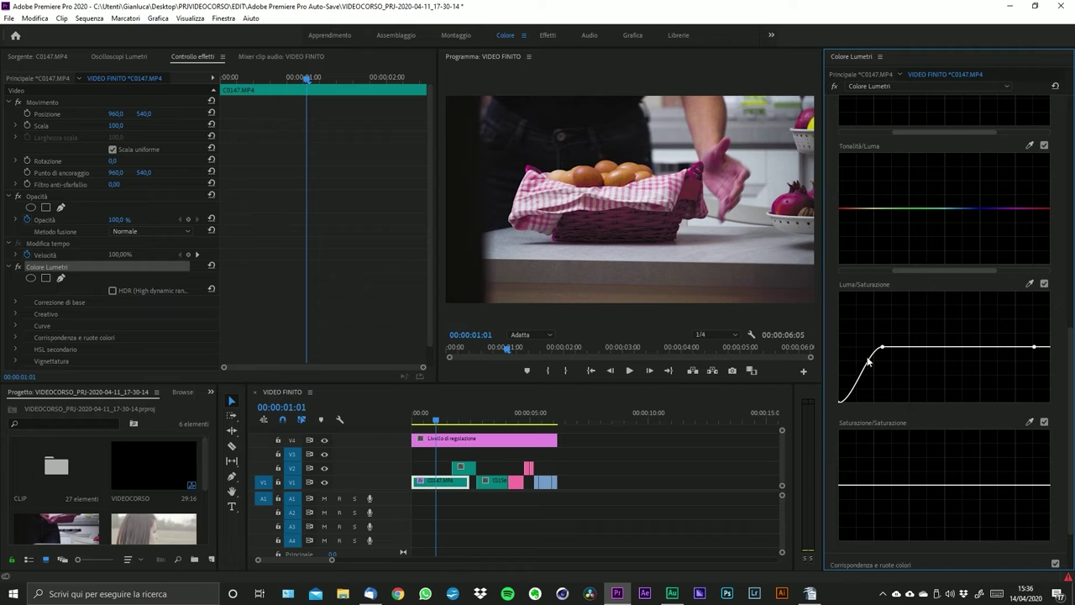
{"action": "mouse_move", "coordinate": [883, 347]}
{"action": "left_mouse_down"}
{"action": "mouse_move", "coordinate": [862, 348]}
{"action": "mouse_move", "coordinate": [875, 350]}
{"action": "left_mouse_up"}
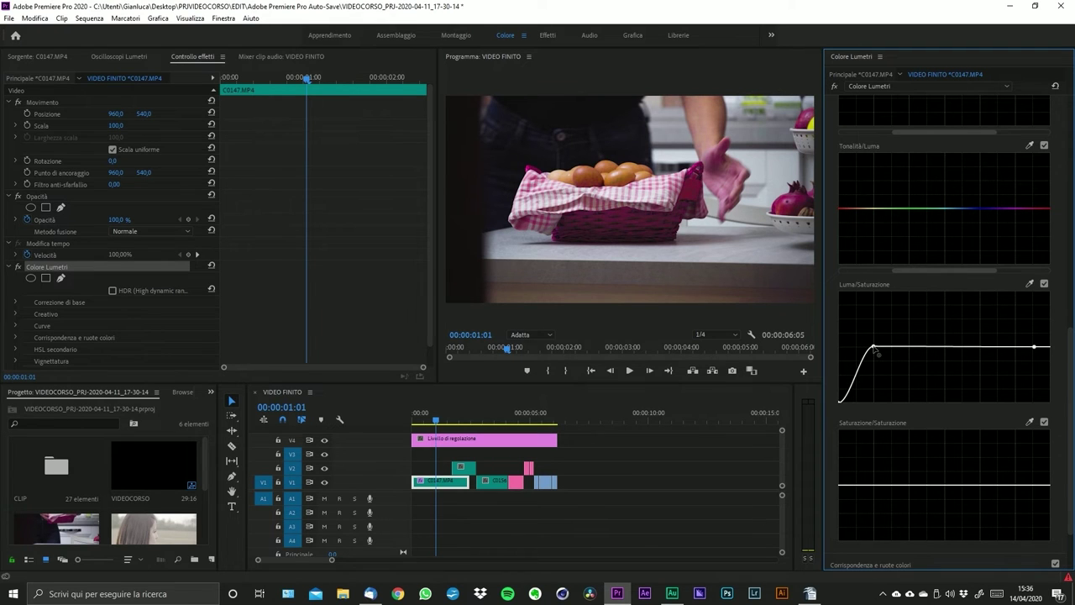
{"action": "left_click_drag", "start_coordinate": [841, 403], "coordinate": [838, 348]}
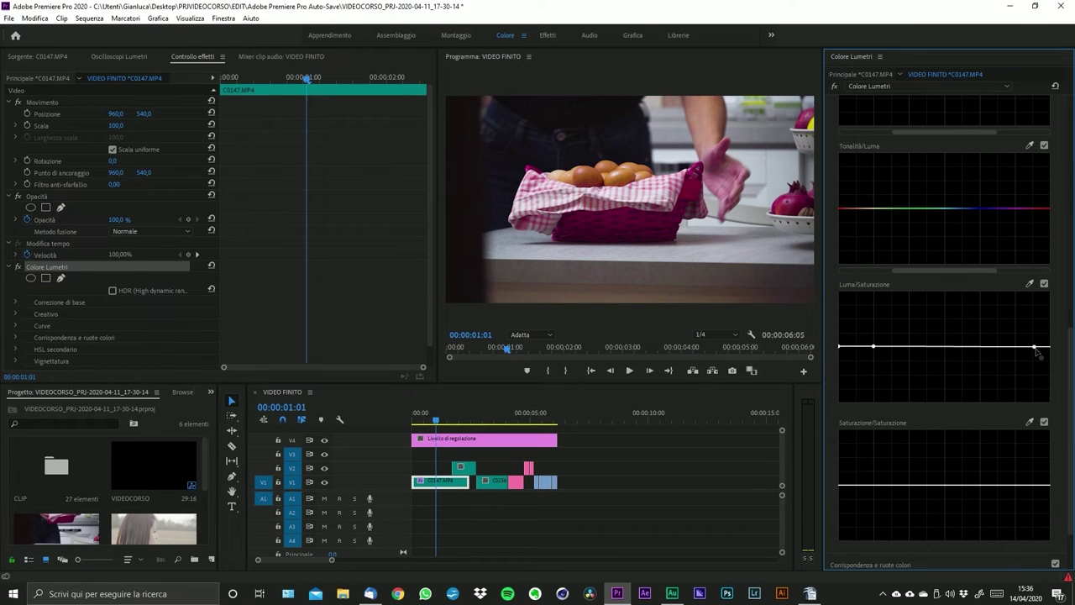
{"action": "left_click_drag", "start_coordinate": [1036, 348], "coordinate": [1063, 442]}
- Narrow the shadow and highlight desaturation ranges, level the curve top, then collapse Curve
{"action": "scroll", "coordinate": [948, 383], "scroll_direction": "down", "scroll_amount": 3}
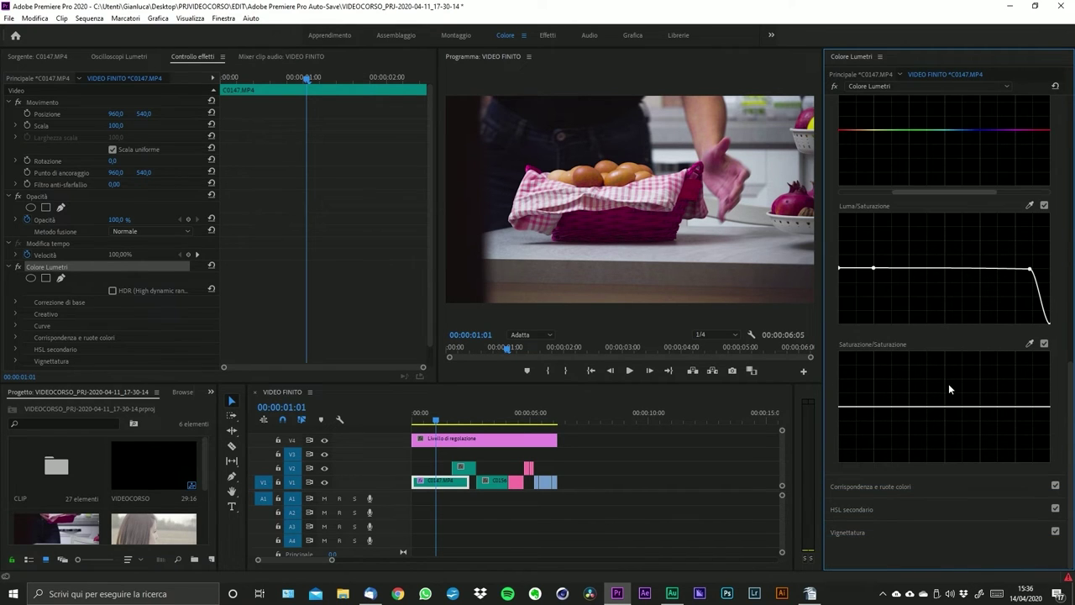
{"action": "left_click_drag", "start_coordinate": [873, 268], "coordinate": [840, 320]}
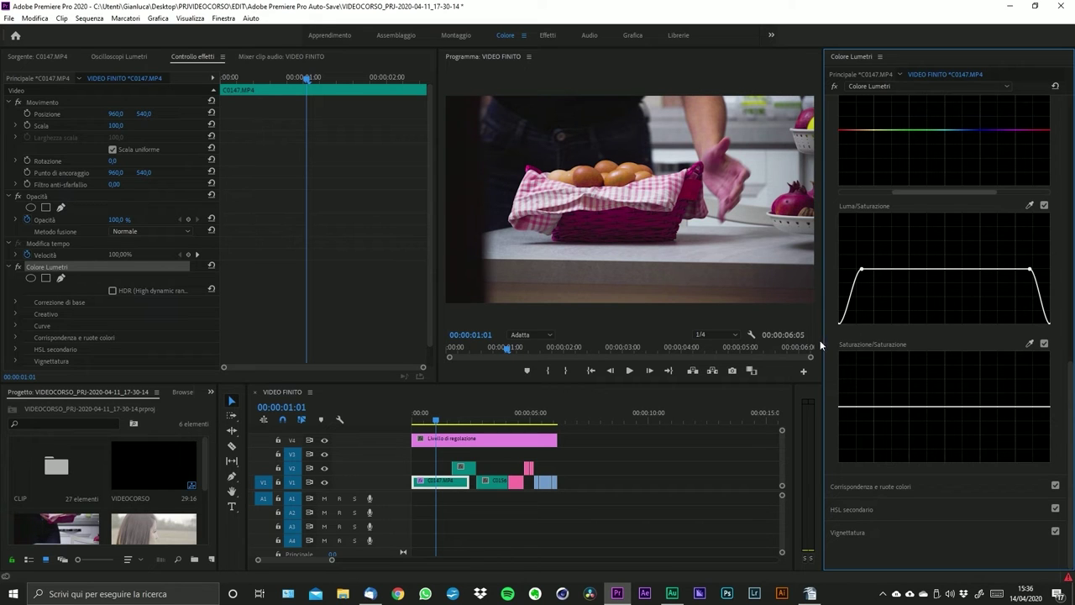
{"action": "left_click_drag", "start_coordinate": [861, 270], "coordinate": [848, 270]}
{"action": "left_click_drag", "start_coordinate": [1030, 270], "coordinate": [1040, 273]}
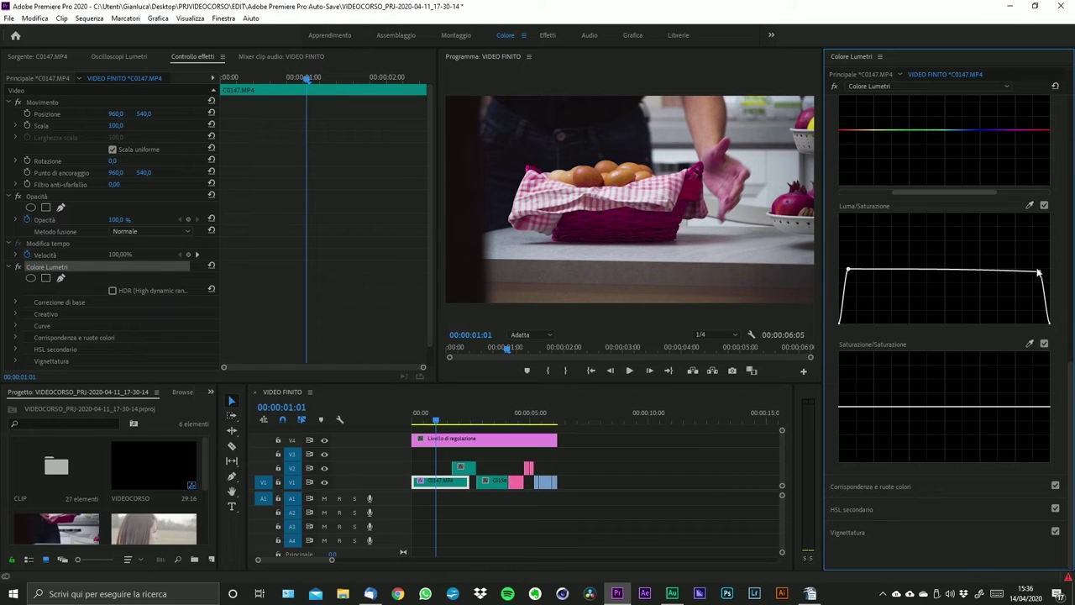
{"action": "left_click_drag", "start_coordinate": [1040, 272], "coordinate": [1038, 269]}
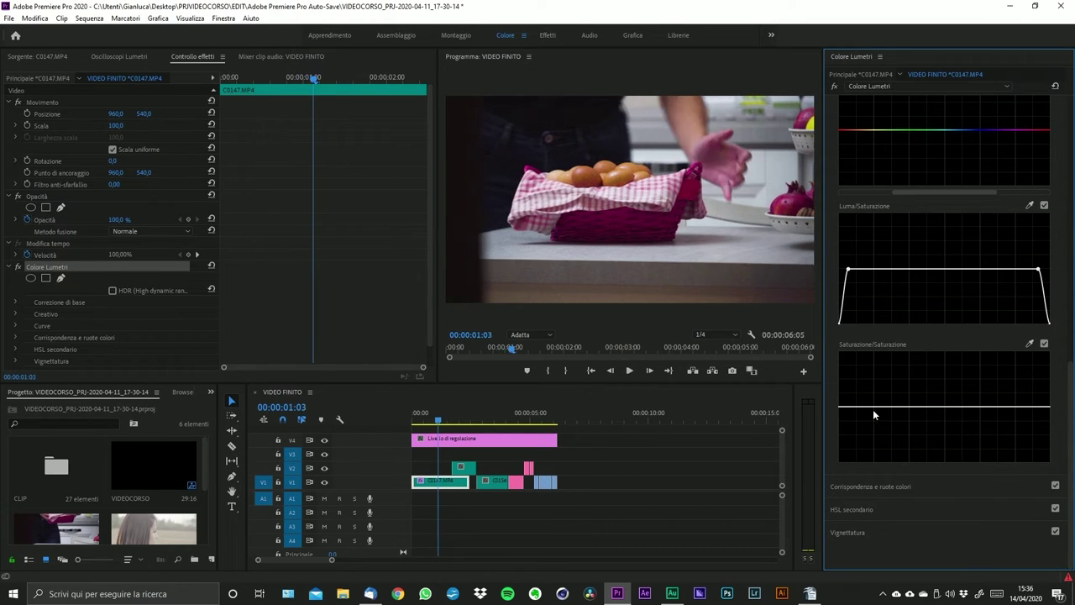
{"action": "scroll", "coordinate": [872, 409], "scroll_direction": "up", "scroll_amount": 5}
{"action": "scroll", "coordinate": [872, 190], "scroll_direction": "up", "scroll_amount": 6}
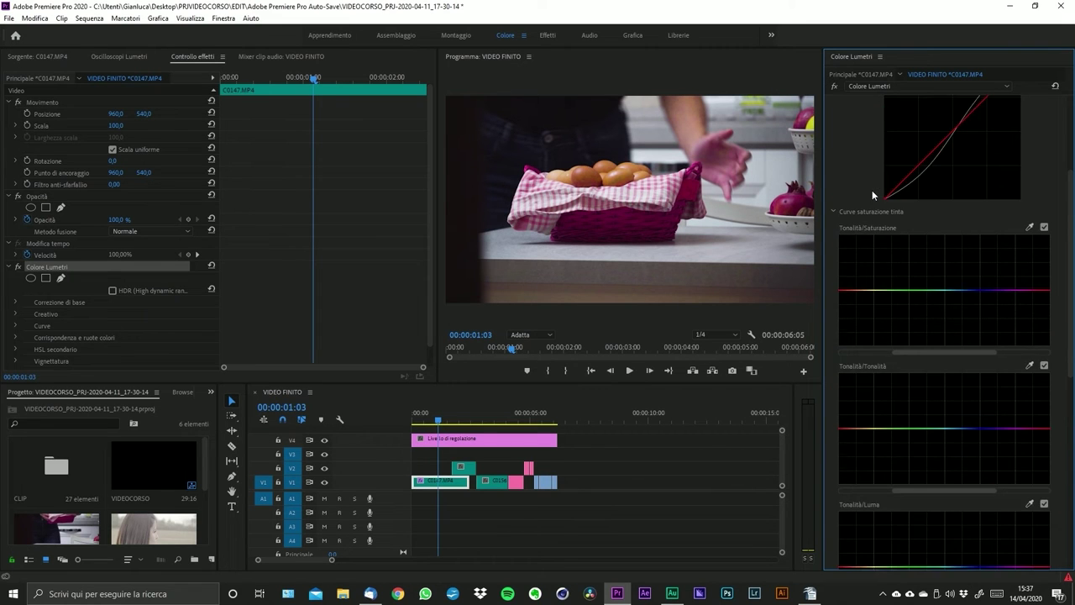
{"action": "left_click", "coordinate": [863, 158]}
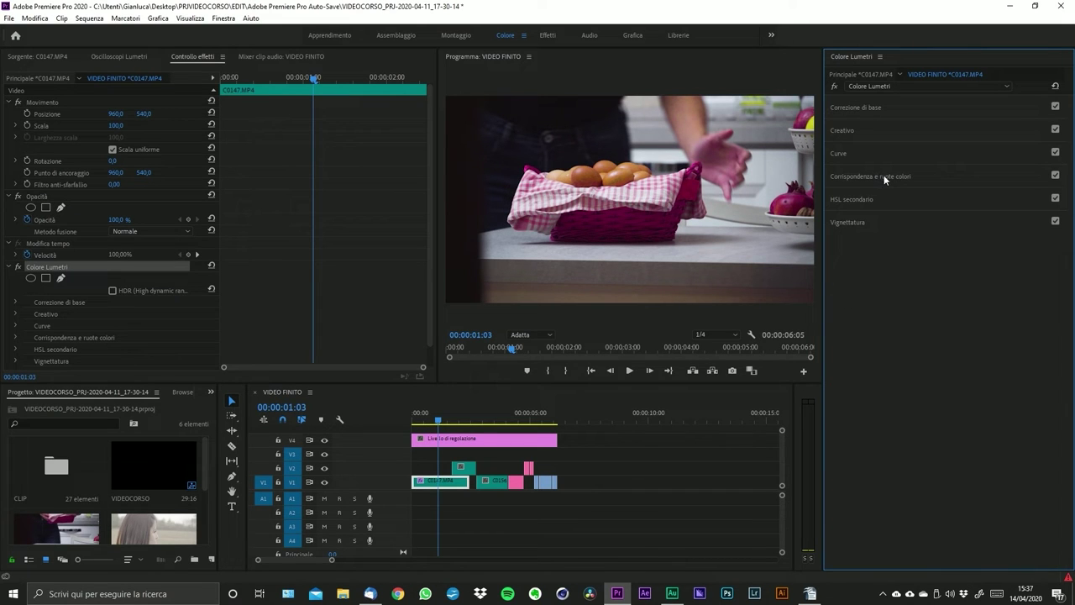
- On the colour wheels, tint shadows slightly red and warm the midtones and highlights
{"action": "left_click", "coordinate": [884, 174]}
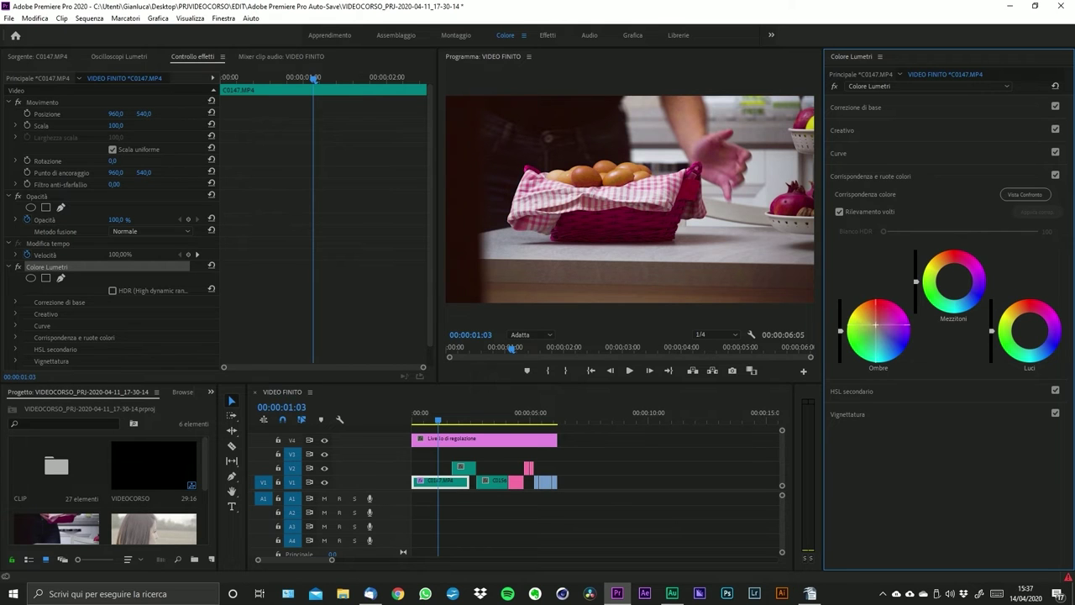
{"action": "mouse_move", "coordinate": [877, 324]}
{"action": "left_mouse_down"}
{"action": "mouse_move", "coordinate": [879, 334]}
{"action": "mouse_move", "coordinate": [873, 310]}
{"action": "mouse_move", "coordinate": [888, 343]}
{"action": "left_mouse_up"}
{"action": "left_click_drag", "start_coordinate": [954, 289], "coordinate": [945, 273]}
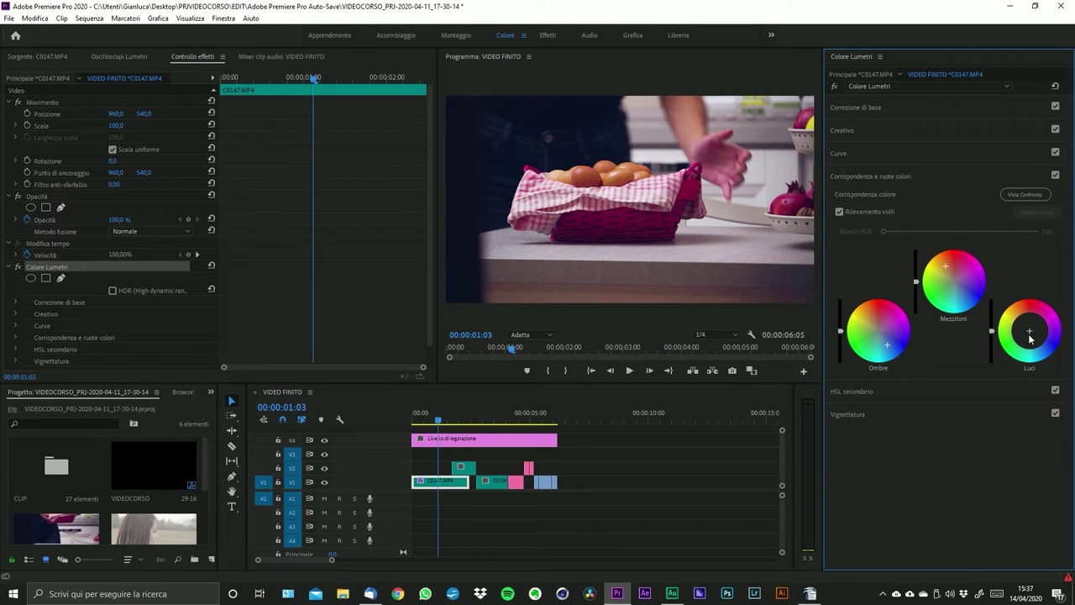
{"action": "left_click_drag", "start_coordinate": [1030, 333], "coordinate": [1026, 325]}
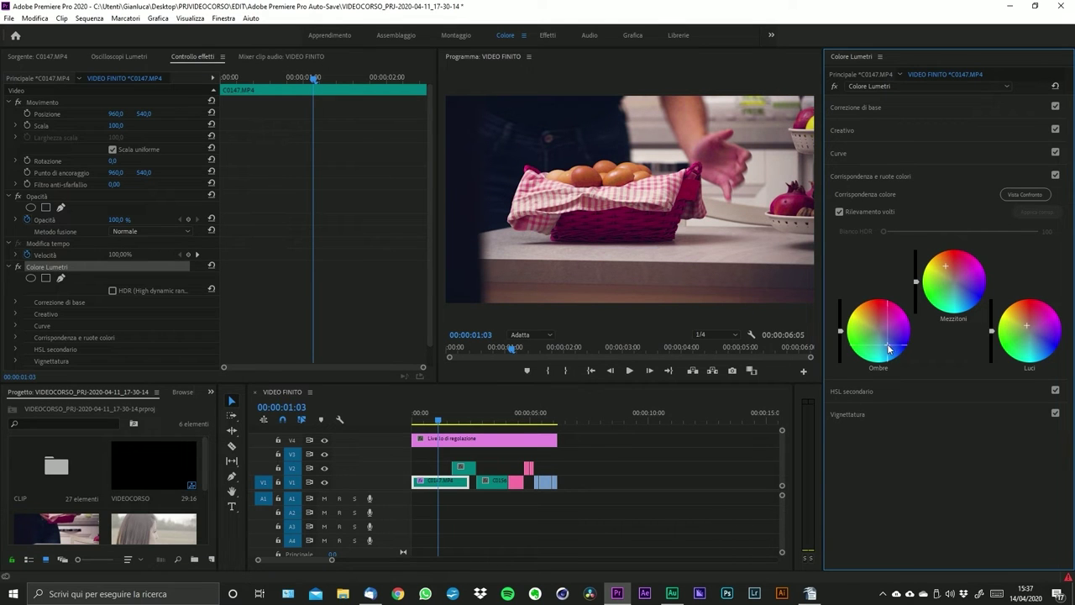
{"action": "left_click_drag", "start_coordinate": [888, 345], "coordinate": [891, 346]}
- Darken the shadows, brighten the midtones slightly, and expand HSL Secondario
{"action": "left_click_drag", "start_coordinate": [840, 335], "coordinate": [841, 340]}
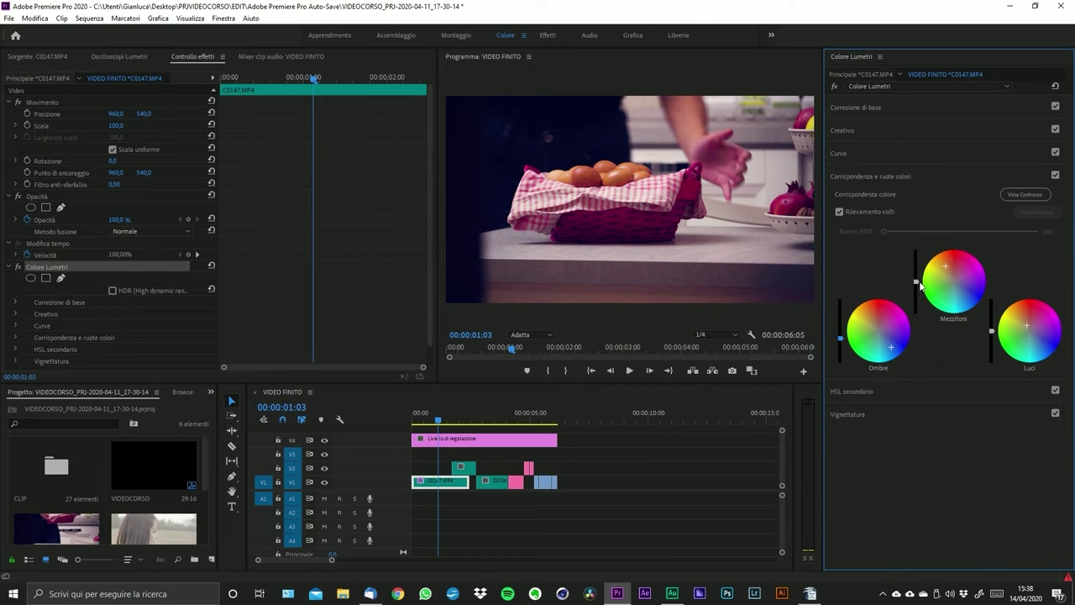
{"action": "left_click_drag", "start_coordinate": [920, 284], "coordinate": [920, 277]}
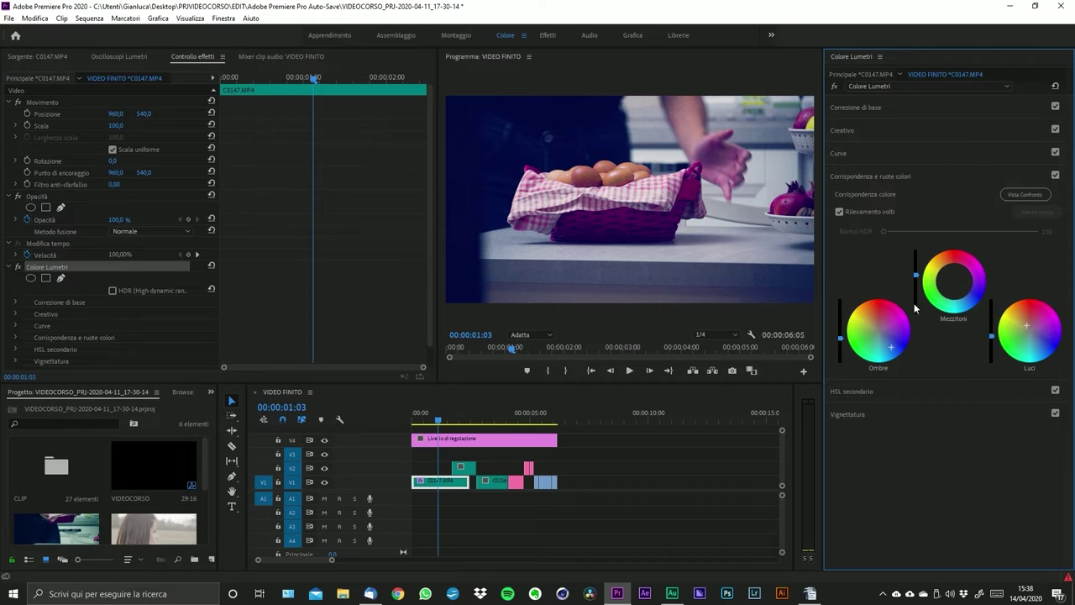
{"action": "left_click", "coordinate": [858, 393]}
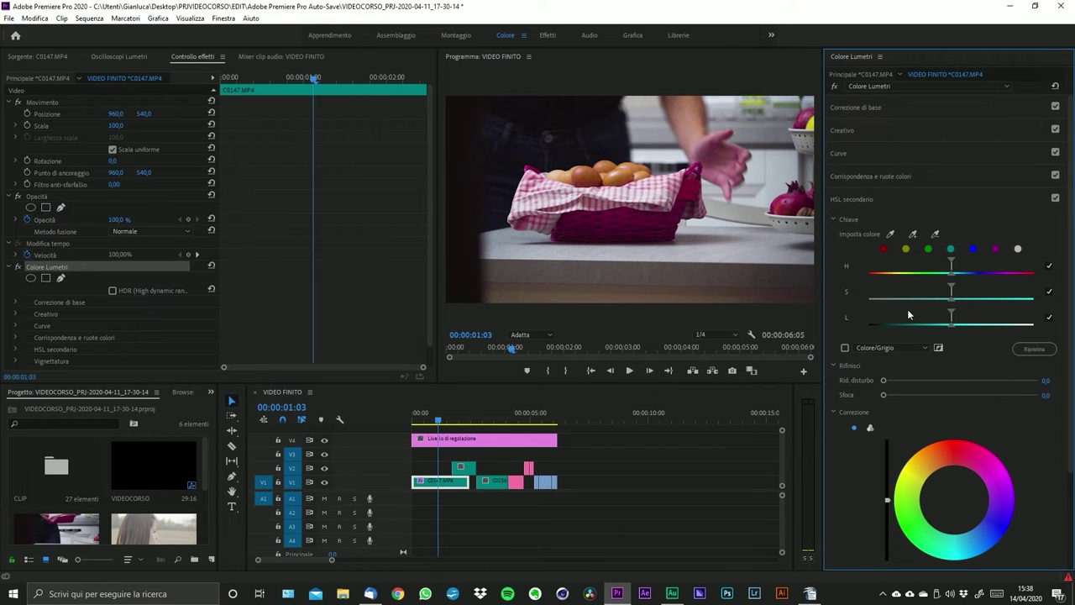
- Sample the hand's skin tone as the HSL Secondario key colour
{"action": "scroll", "coordinate": [907, 310], "scroll_direction": "down", "scroll_amount": 3}
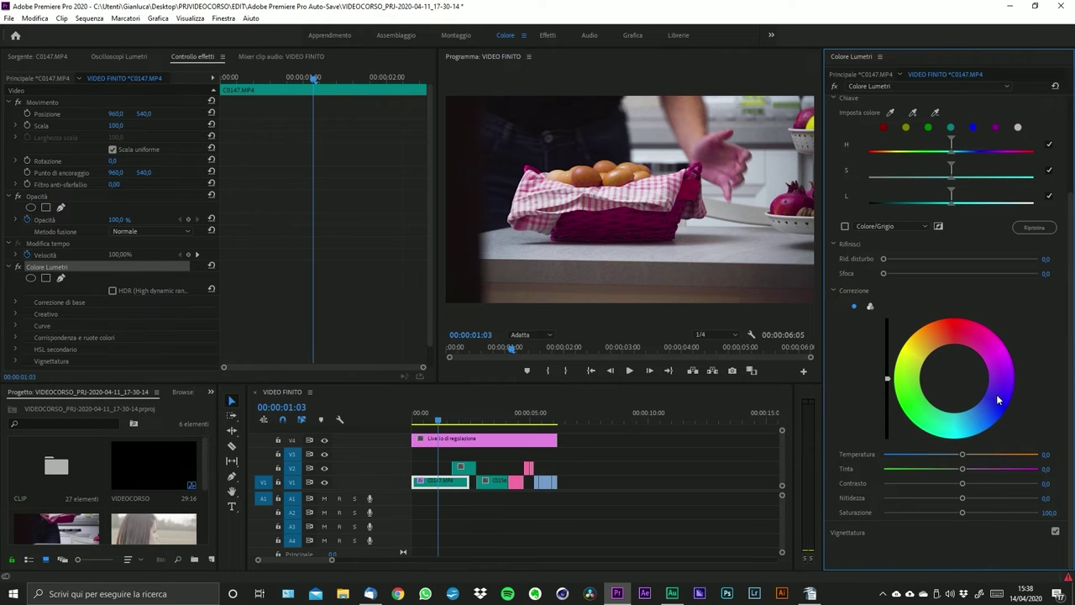
{"action": "scroll", "coordinate": [1007, 316], "scroll_direction": "up", "scroll_amount": 3}
{"action": "scroll", "coordinate": [1023, 316], "scroll_direction": "up", "scroll_amount": 2}
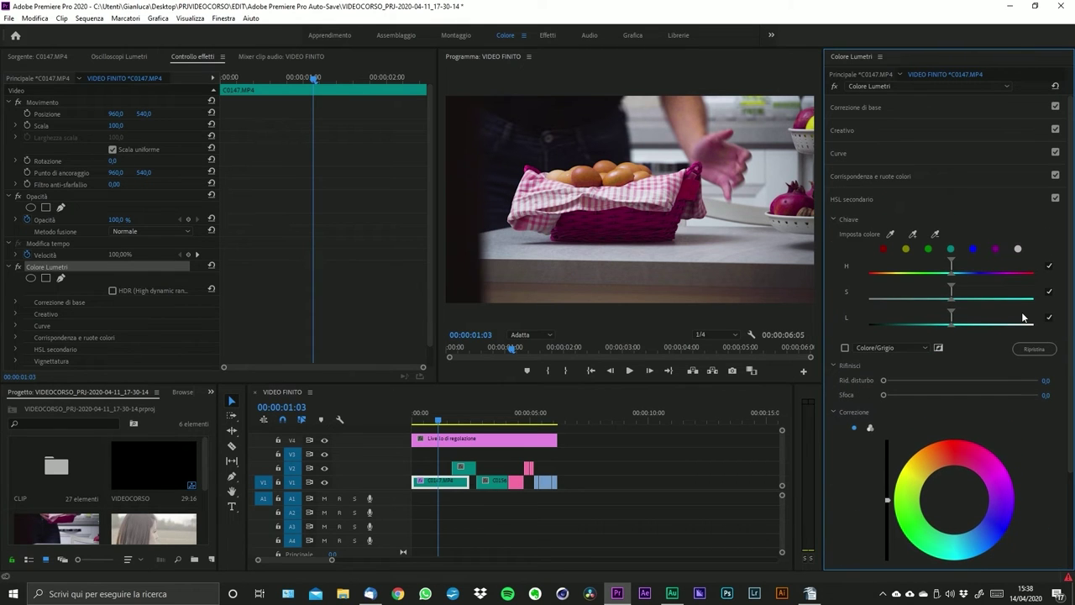
{"action": "left_click", "coordinate": [912, 234]}
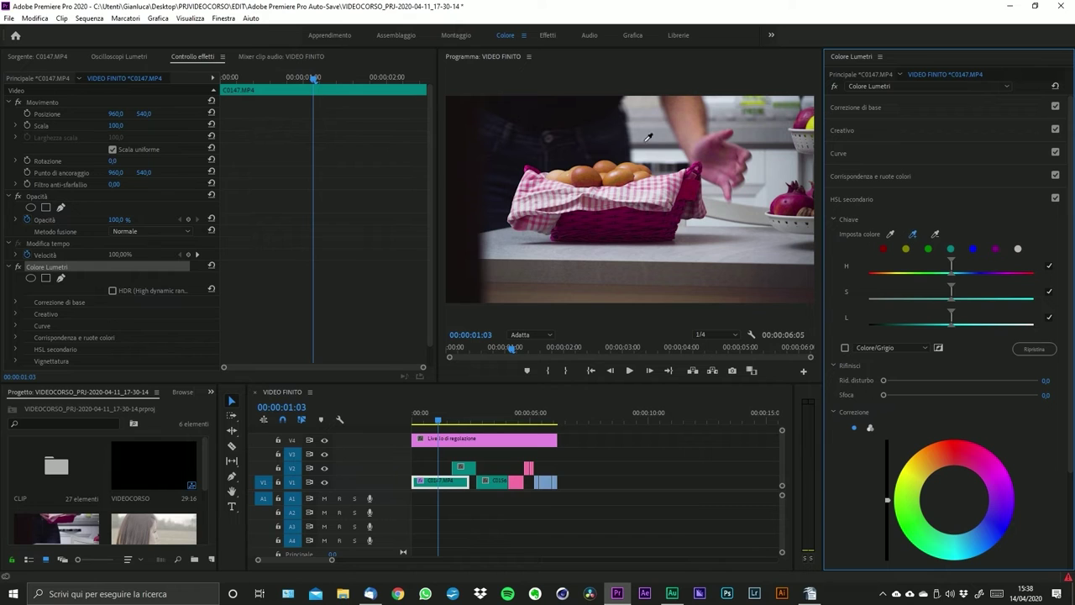
{"action": "left_click", "coordinate": [698, 122]}
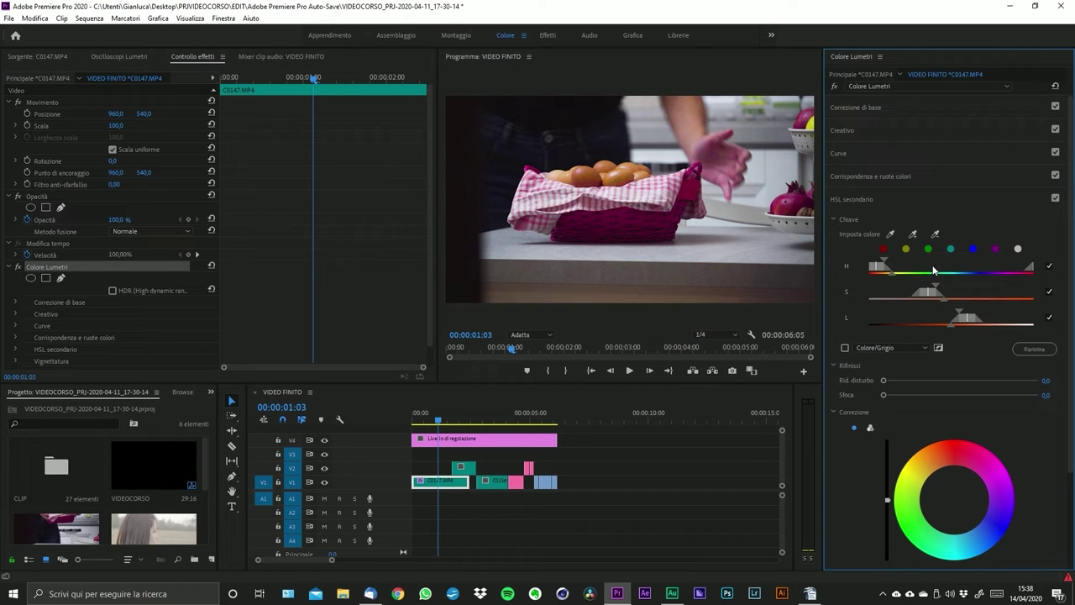
- Toggle Colore/Grigio repeatedly to compare the key mask with the image, ending in normal view
{"action": "left_click", "coordinate": [845, 348]}
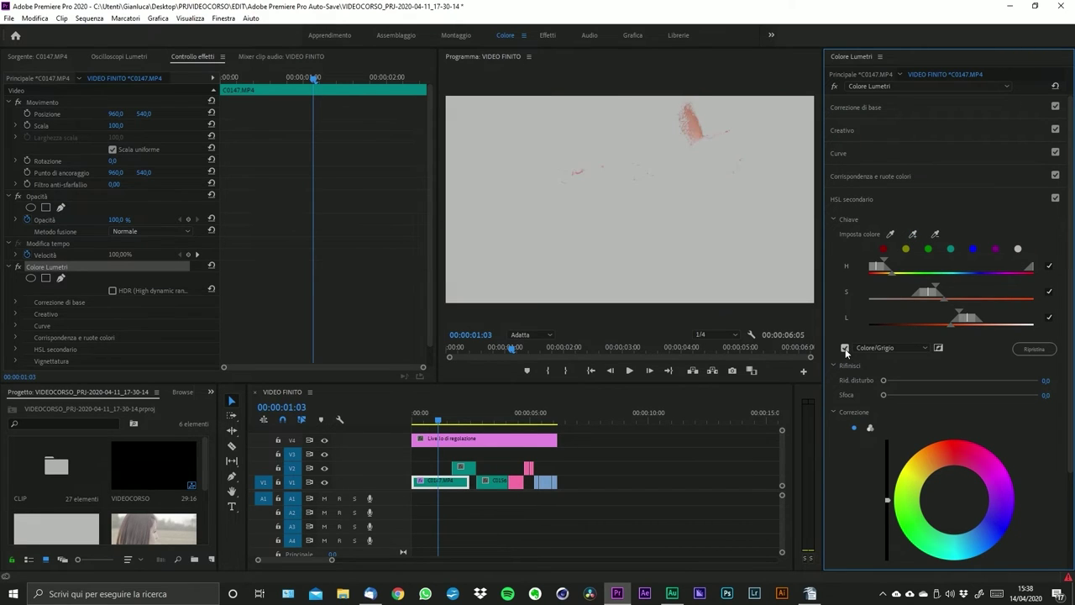
{"action": "left_click", "coordinate": [845, 348]}
{"action": "left_click", "coordinate": [845, 348]}
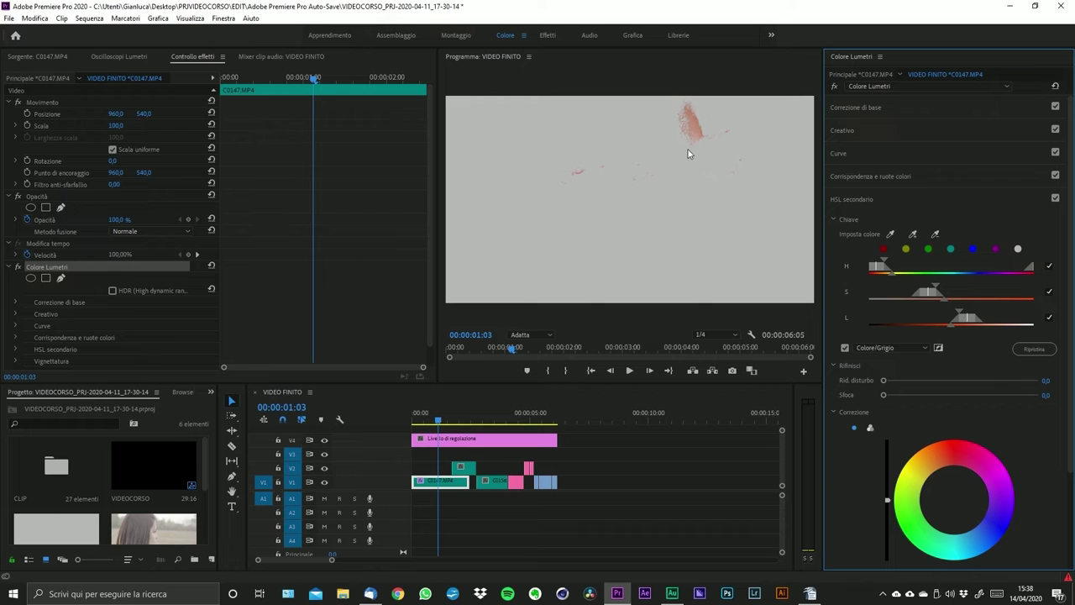
{"action": "left_click", "coordinate": [844, 347]}
{"action": "left_click", "coordinate": [845, 348]}
{"action": "left_click", "coordinate": [845, 348]}
{"action": "left_click", "coordinate": [845, 347]}
{"action": "left_click", "coordinate": [845, 348]}
{"action": "left_click", "coordinate": [845, 347]}
{"action": "left_click", "coordinate": [845, 348]}
{"action": "left_click", "coordinate": [845, 348]}
{"action": "left_click", "coordinate": [845, 348]}
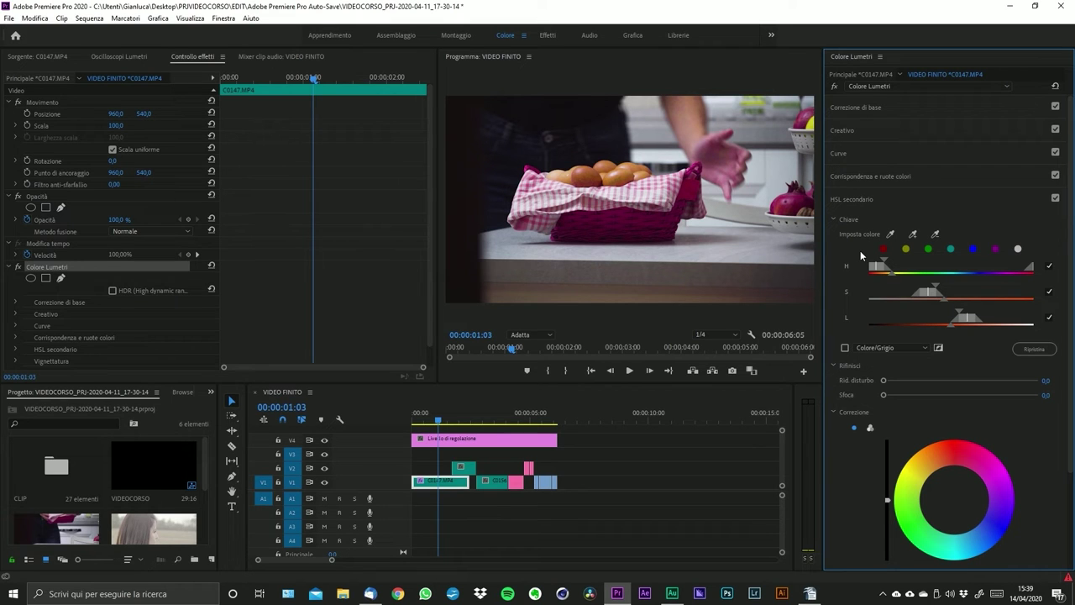
- Resample the key colour from the red onion in the Program monitor
{"action": "scroll", "coordinate": [1025, 509], "scroll_direction": "down", "scroll_amount": 3}
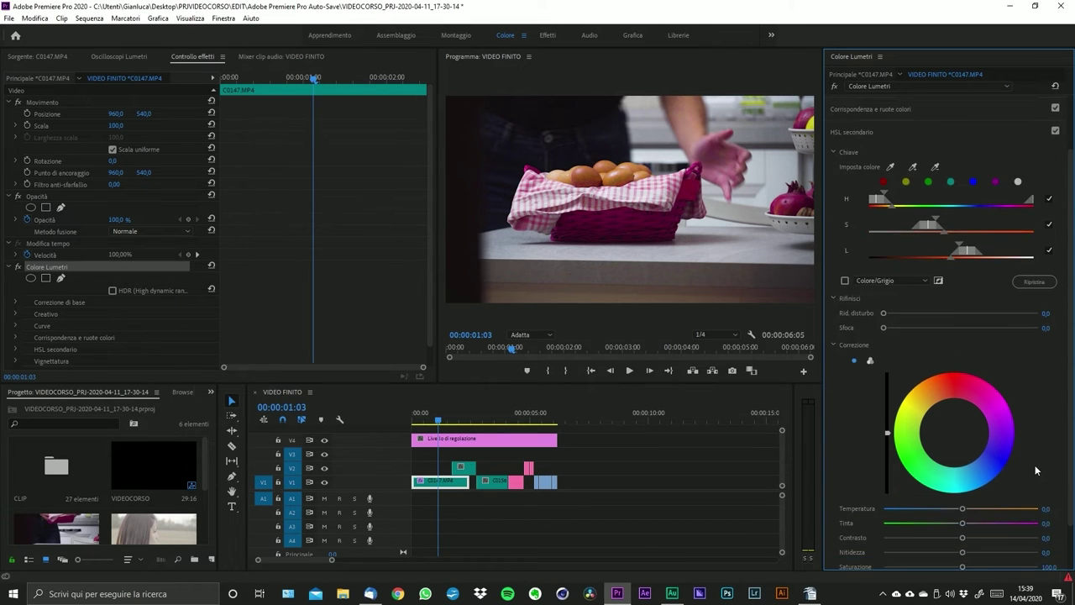
{"action": "scroll", "coordinate": [1034, 470], "scroll_direction": "down", "scroll_amount": 1}
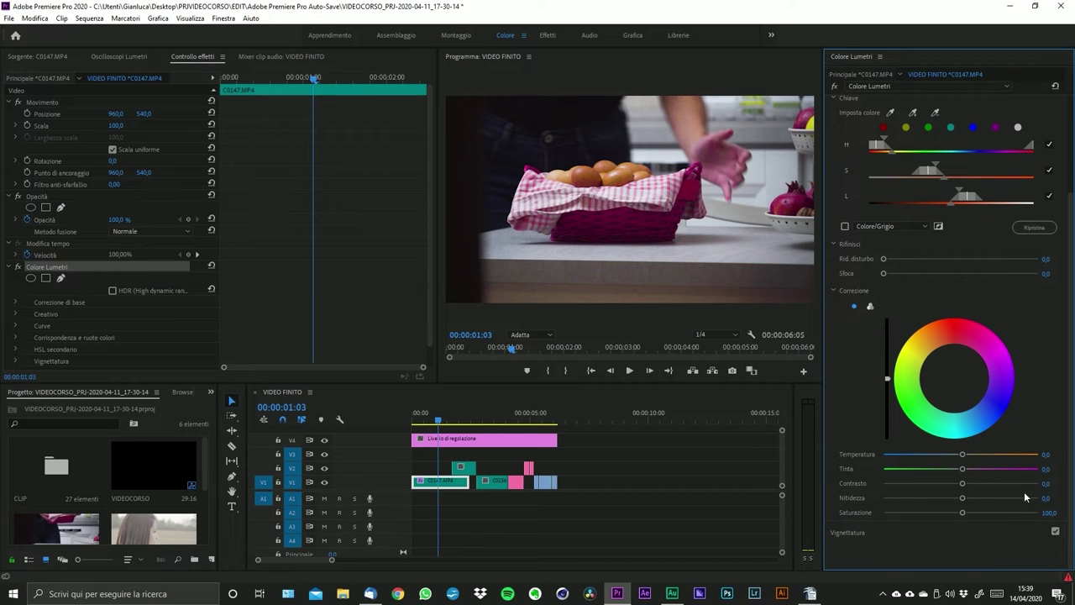
{"action": "scroll", "coordinate": [998, 513], "scroll_direction": "up", "scroll_amount": 4}
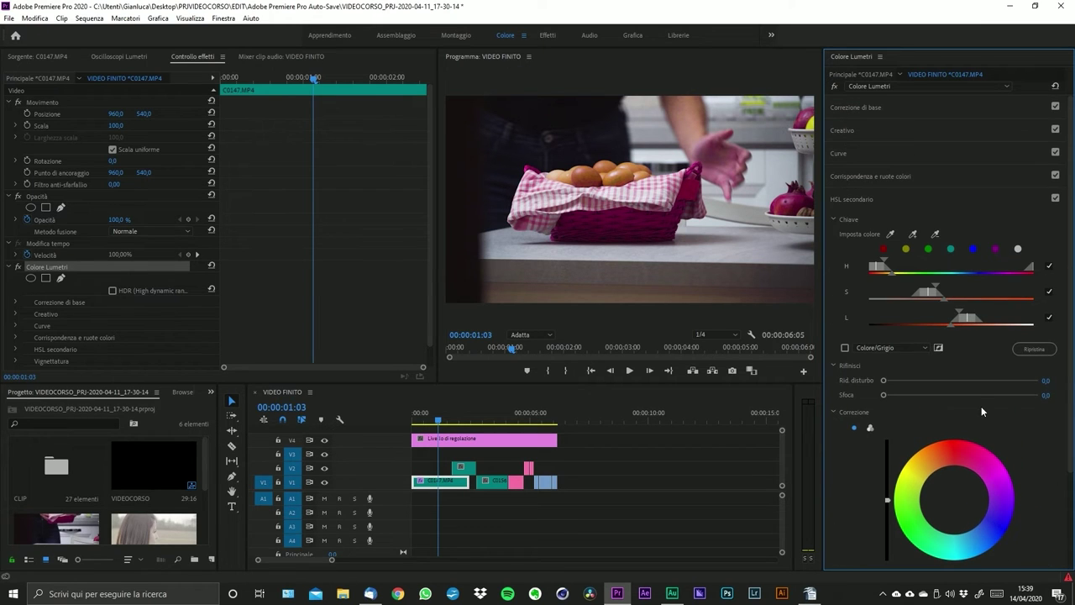
{"action": "left_click", "coordinate": [913, 234]}
{"action": "left_click", "coordinate": [901, 232]}
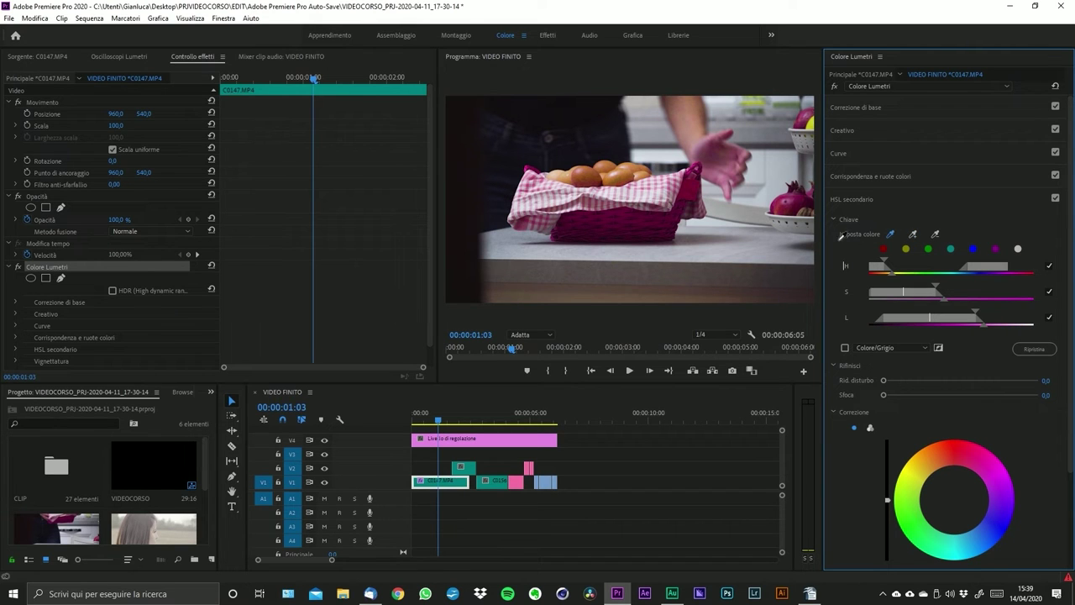
{"action": "left_click", "coordinate": [792, 204]}
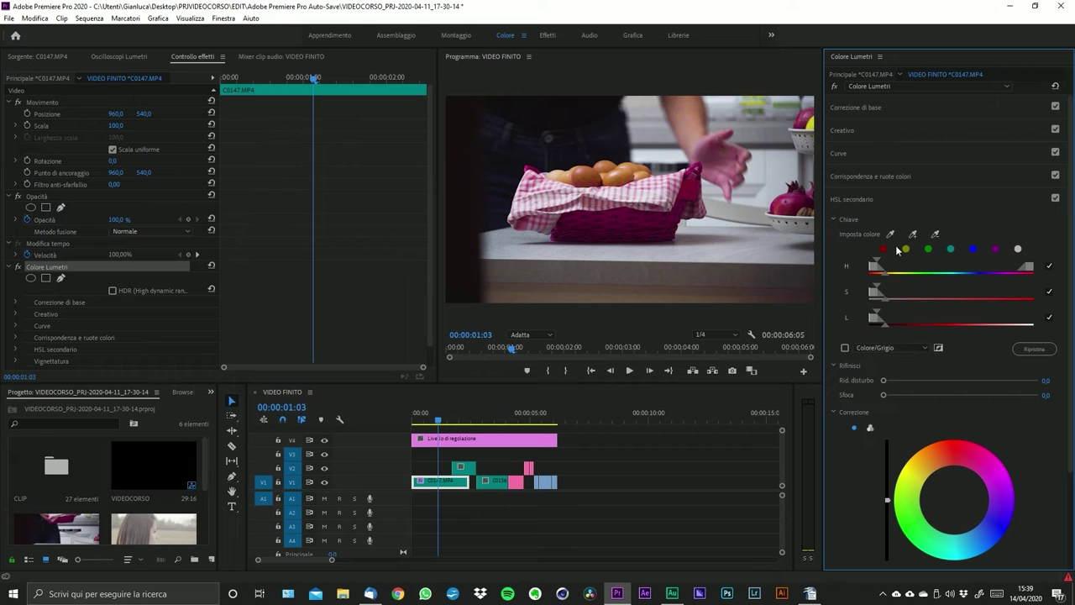
{"action": "left_click", "coordinate": [890, 234]}
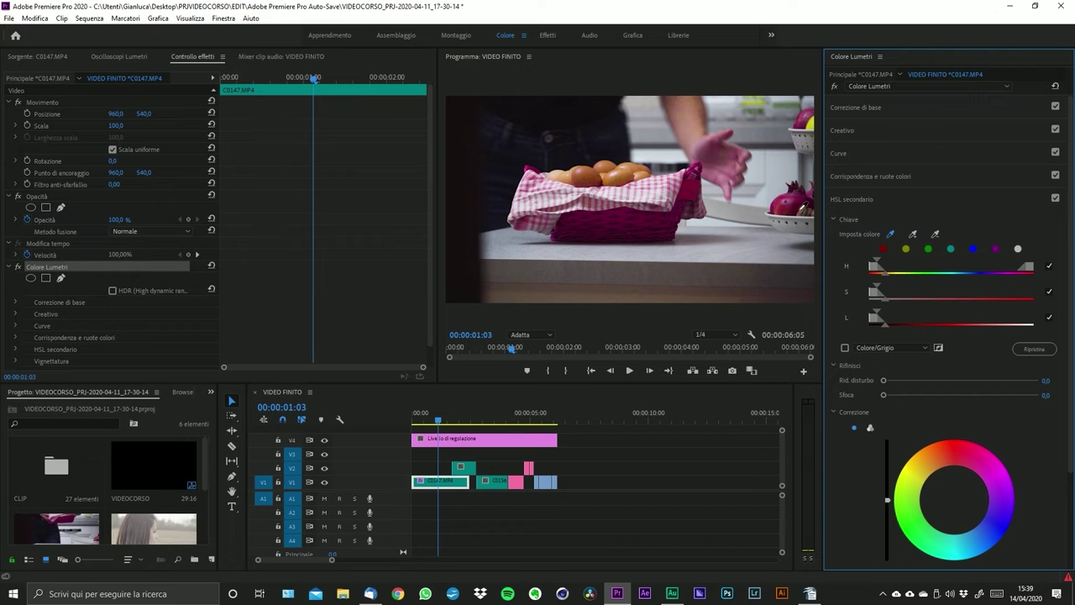
{"action": "left_click", "coordinate": [795, 200]}
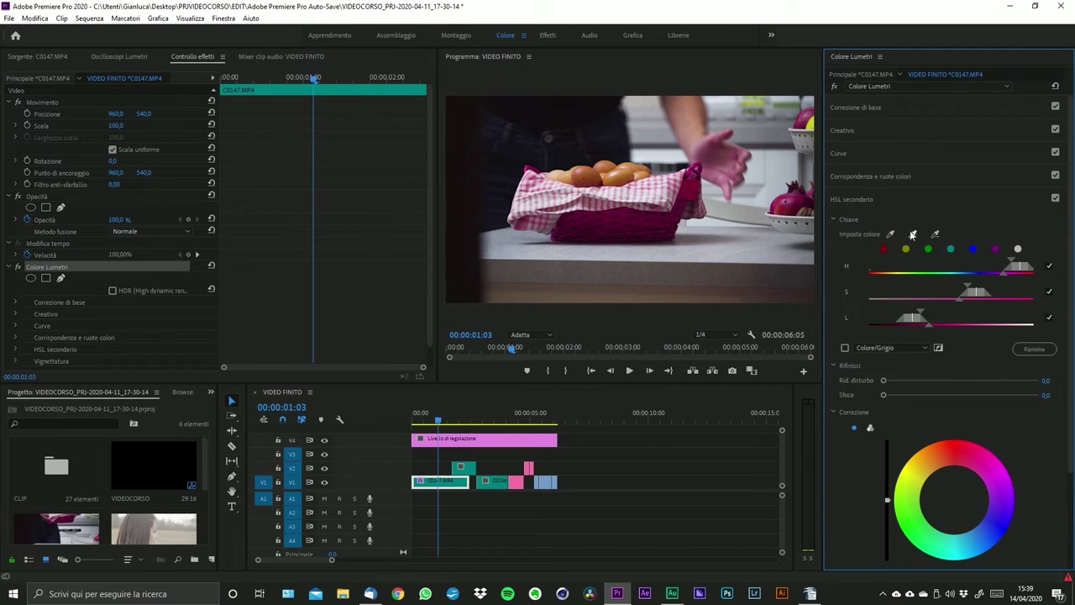
- Check the red key mask on grey, try adding colours, then show the mask again
{"action": "left_click", "coordinate": [845, 347]}
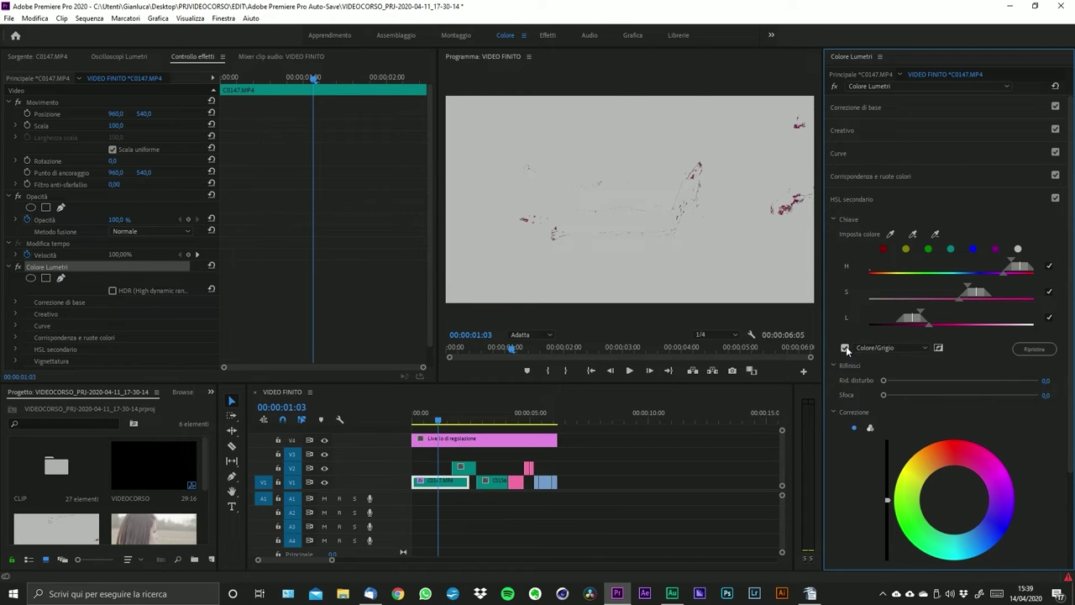
{"action": "left_click", "coordinate": [846, 347]}
{"action": "left_click", "coordinate": [846, 348]}
{"action": "left_click", "coordinate": [846, 347]}
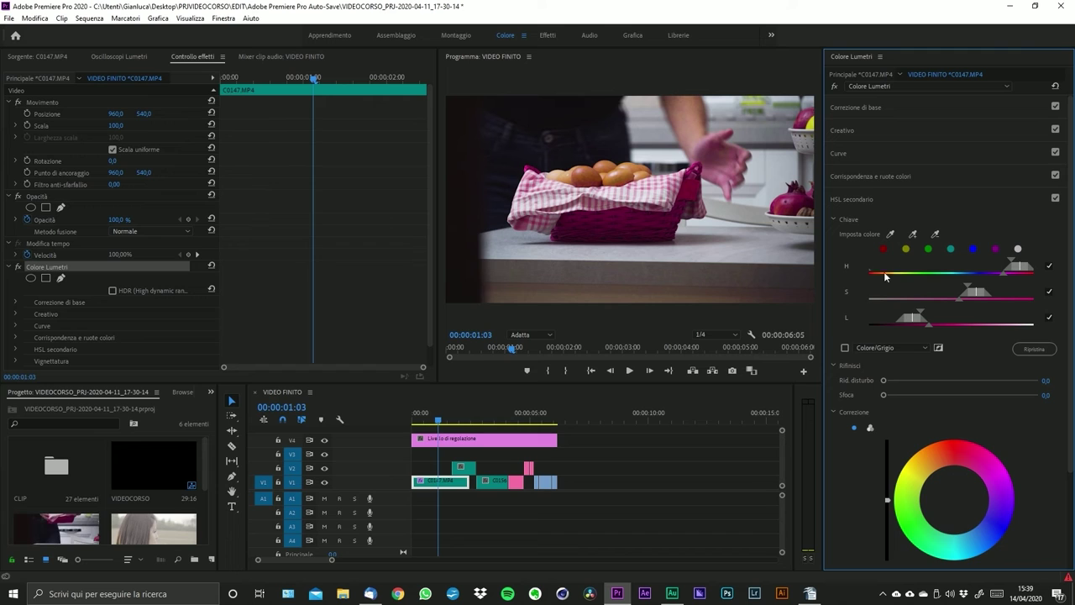
{"action": "left_click", "coordinate": [913, 233]}
{"action": "left_click", "coordinate": [800, 202]}
{"action": "left_click", "coordinate": [846, 347]}
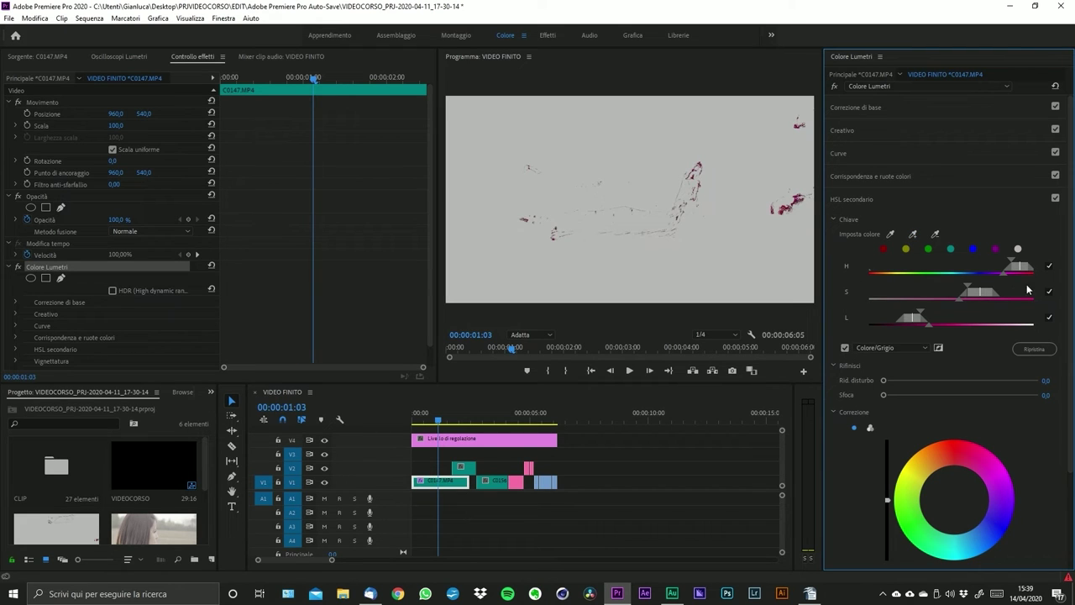
- Widen the hue and lightness ranges over the basket, with Rid. disturbo 87,4 and Sfoca 4,1
{"action": "mouse_move", "coordinate": [1000, 272]}
{"action": "left_mouse_down"}
{"action": "mouse_move", "coordinate": [988, 273]}
{"action": "mouse_move", "coordinate": [1008, 265]}
{"action": "mouse_move", "coordinate": [952, 299]}
{"action": "mouse_move", "coordinate": [963, 299]}
{"action": "mouse_move", "coordinate": [939, 300]}
{"action": "mouse_move", "coordinate": [1009, 294]}
{"action": "mouse_move", "coordinate": [975, 301]}
{"action": "left_mouse_up"}
{"action": "mouse_move", "coordinate": [926, 320]}
{"action": "left_mouse_down"}
{"action": "mouse_move", "coordinate": [968, 326]}
{"action": "mouse_move", "coordinate": [926, 327]}
{"action": "mouse_move", "coordinate": [965, 312]}
{"action": "mouse_move", "coordinate": [922, 320]}
{"action": "mouse_move", "coordinate": [931, 318]}
{"action": "left_mouse_up"}
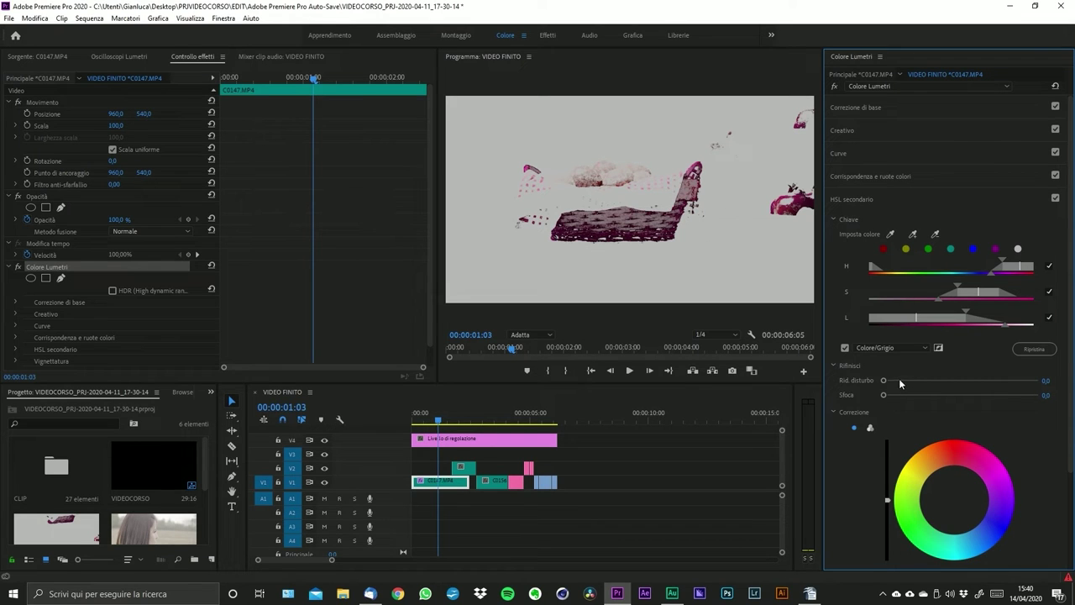
{"action": "left_click_drag", "start_coordinate": [898, 377], "coordinate": [1019, 381]}
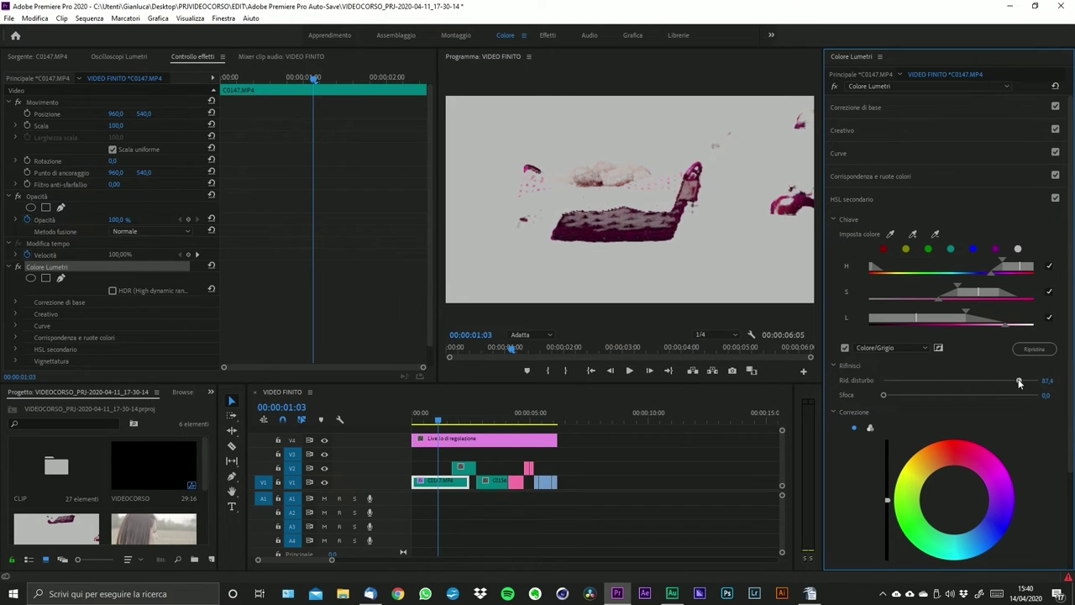
{"action": "mouse_move", "coordinate": [884, 395]}
{"action": "left_mouse_down"}
{"action": "mouse_move", "coordinate": [963, 392]}
{"action": "mouse_move", "coordinate": [905, 395]}
{"action": "left_mouse_up"}
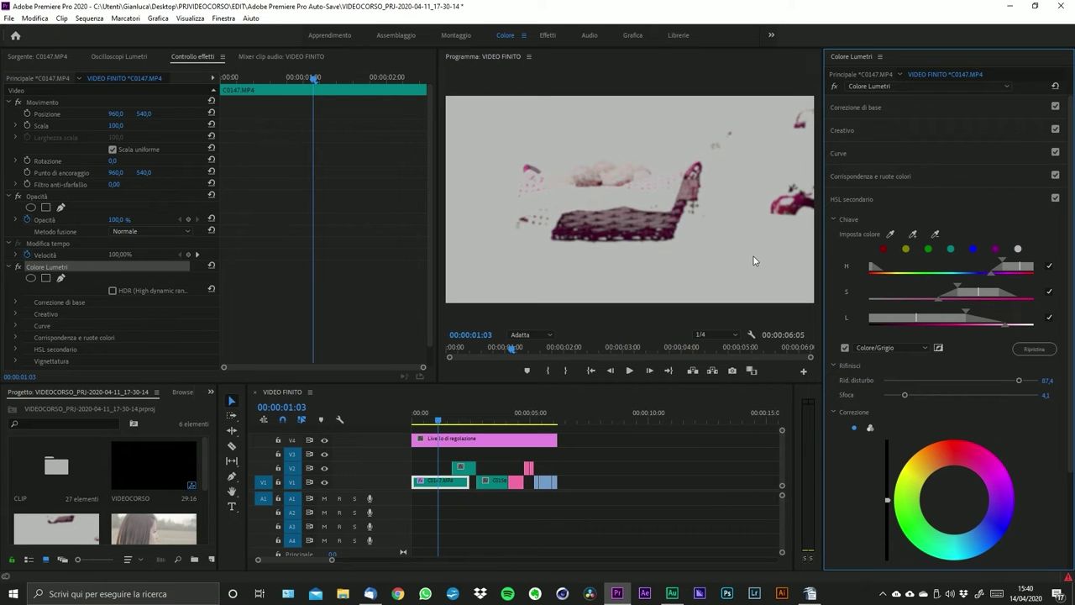
{"action": "scroll", "coordinate": [1020, 415], "scroll_direction": "down", "scroll_amount": 2}
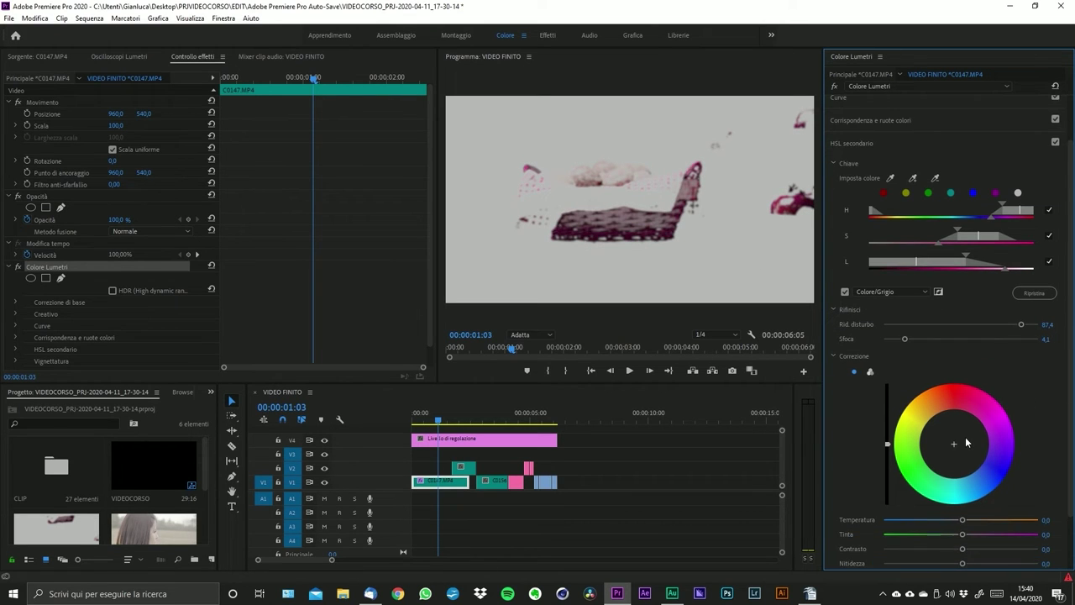
{"action": "scroll", "coordinate": [965, 436], "scroll_direction": "down", "scroll_amount": 2}
{"action": "left_click_drag", "start_coordinate": [965, 437], "coordinate": [971, 402]}
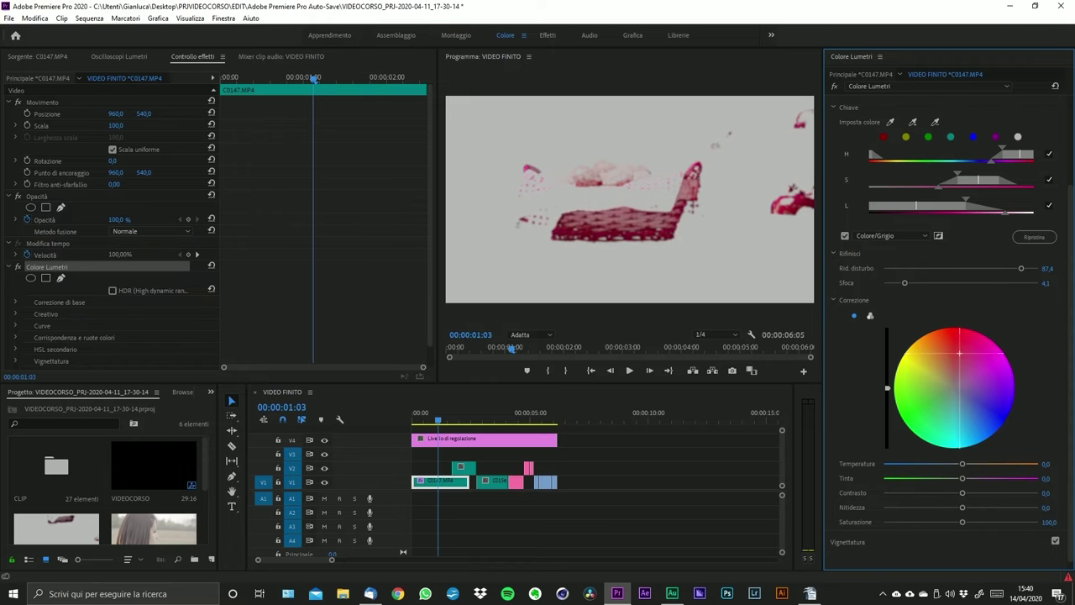
- Return to full-colour view, test a purple shift on the colour wheel, then reset it
{"action": "left_click", "coordinate": [845, 236]}
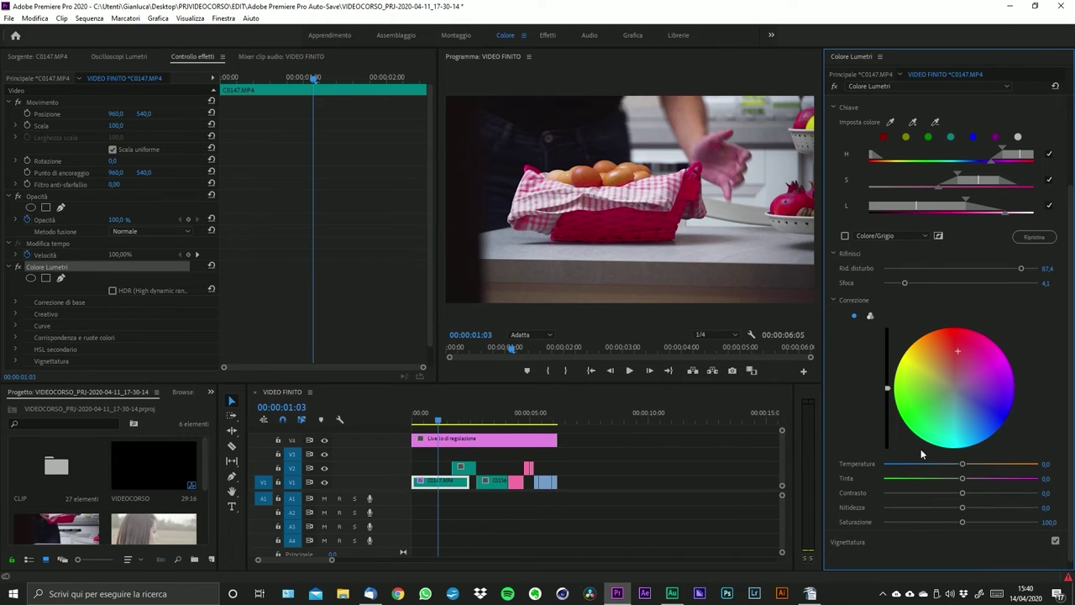
{"action": "left_click_drag", "start_coordinate": [924, 400], "coordinate": [977, 386]}
{"action": "left_click_drag", "start_coordinate": [977, 385], "coordinate": [946, 387]}
{"action": "double_click", "coordinate": [958, 380]}
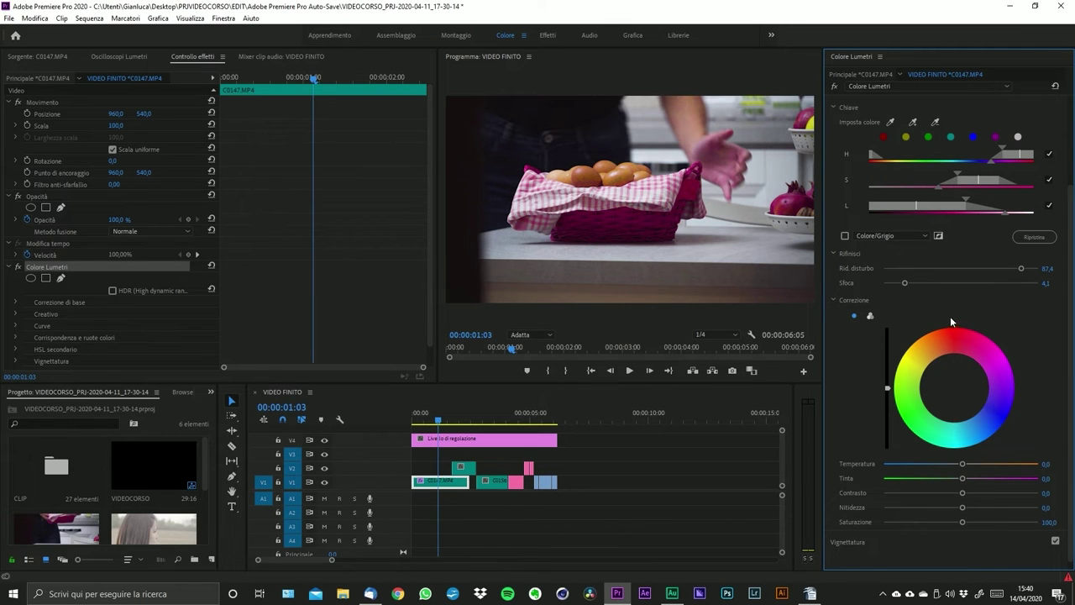
{"action": "scroll", "coordinate": [936, 269], "scroll_direction": "up", "scroll_amount": 2}
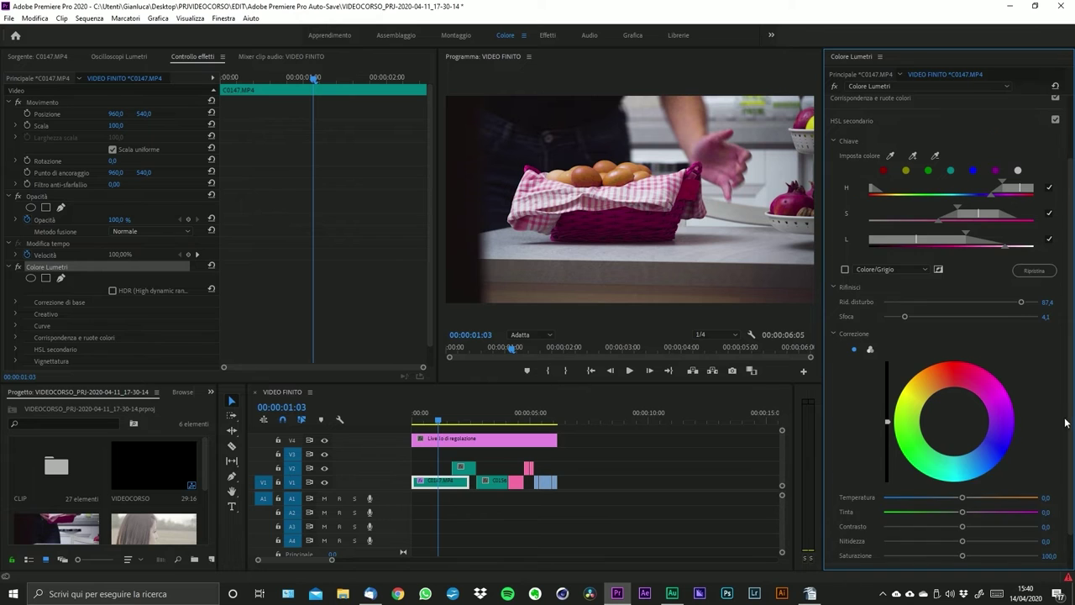
{"action": "scroll", "coordinate": [1058, 432], "scroll_direction": "down", "scroll_amount": 1}
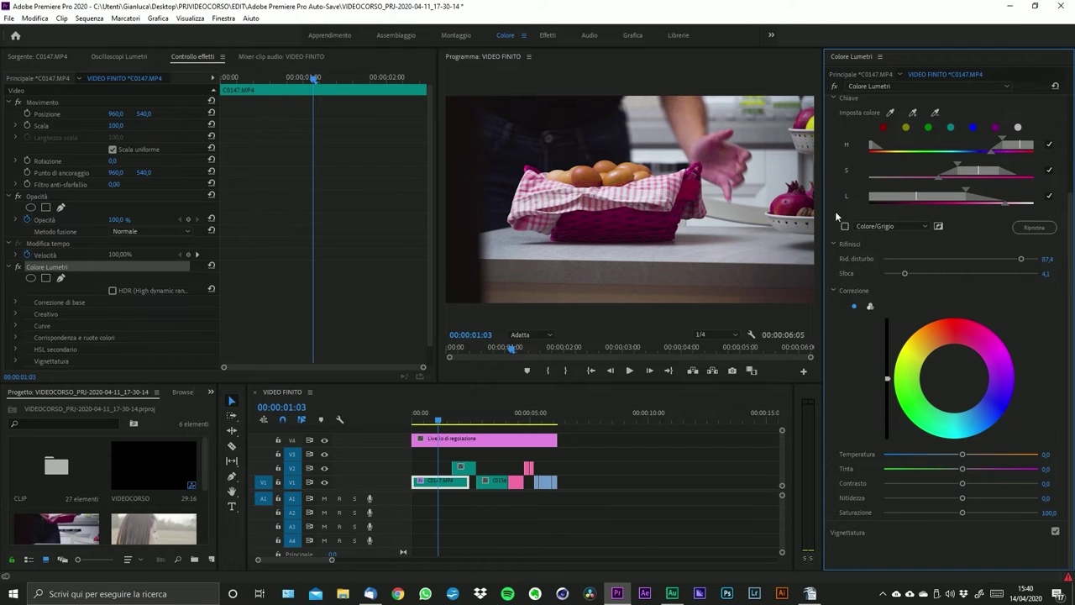
{"action": "scroll", "coordinate": [844, 151], "scroll_direction": "up", "scroll_amount": 1}
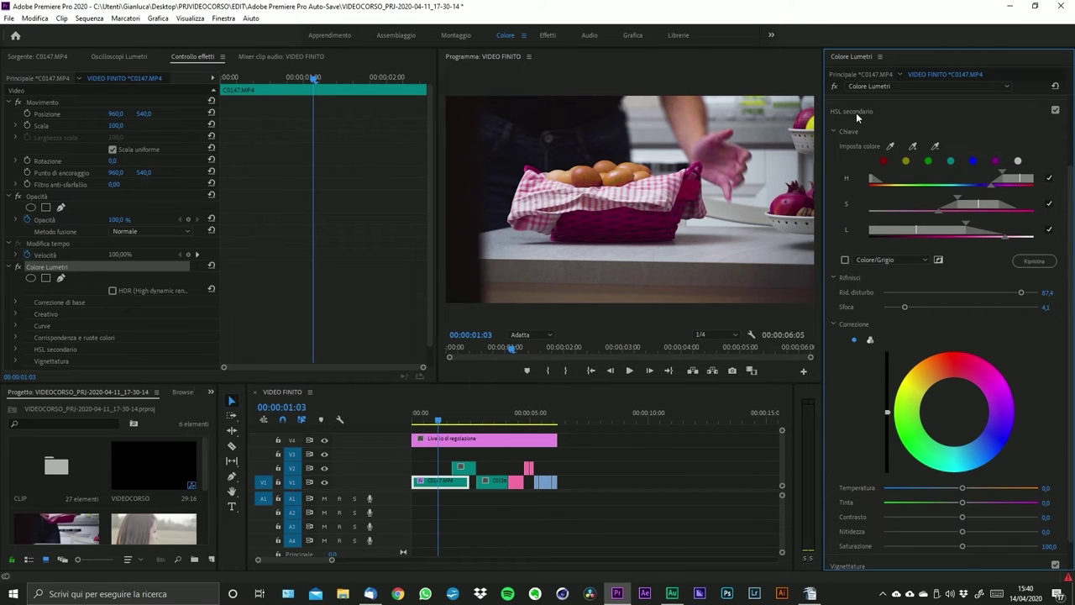
- Collapse HSL Secondario and set the vignette to Quantità -0,2, Punto medio 48,7
{"action": "left_click", "coordinate": [856, 112]}
{"action": "left_click", "coordinate": [850, 223]}
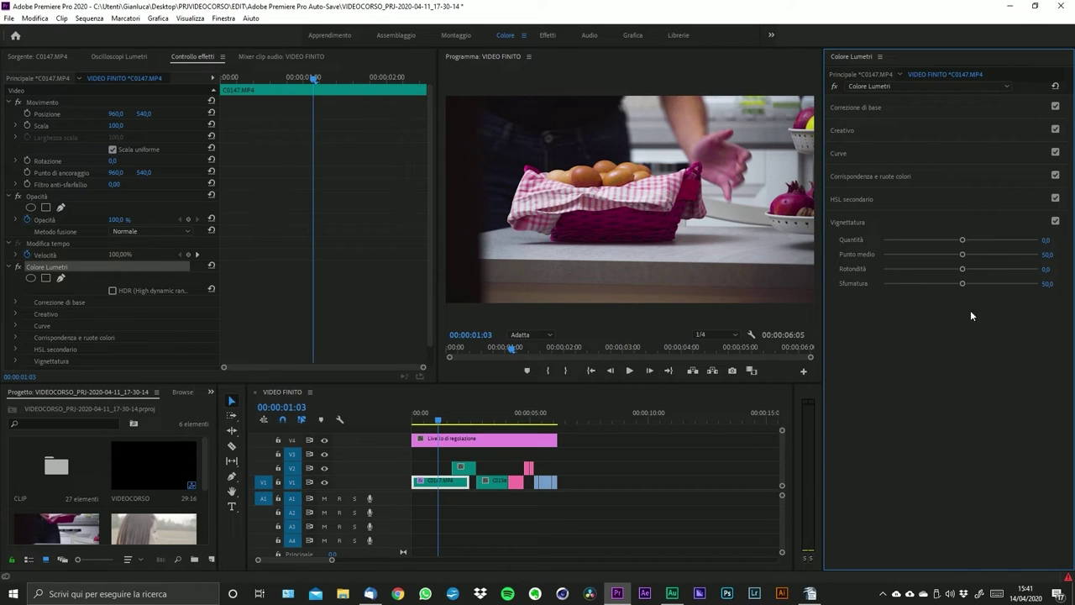
{"action": "mouse_move", "coordinate": [962, 240]}
{"action": "left_mouse_down"}
{"action": "mouse_move", "coordinate": [1015, 241]}
{"action": "mouse_move", "coordinate": [851, 237]}
{"action": "mouse_move", "coordinate": [960, 237]}
{"action": "mouse_move", "coordinate": [870, 236]}
{"action": "mouse_move", "coordinate": [947, 241]}
{"action": "mouse_move", "coordinate": [906, 257]}
{"action": "mouse_move", "coordinate": [959, 256]}
{"action": "mouse_move", "coordinate": [955, 243]}
{"action": "left_mouse_up"}
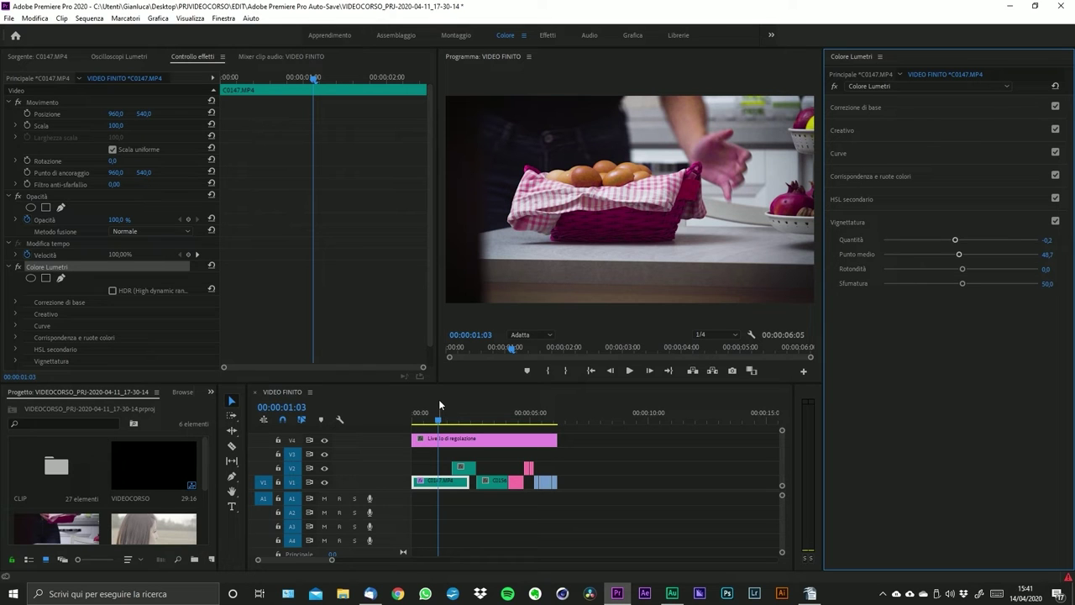
- Select the adjustment layer and load U-SONY-S-LOG2-V4-LTR.3dl as its input LUT
{"action": "left_click", "coordinate": [498, 532]}
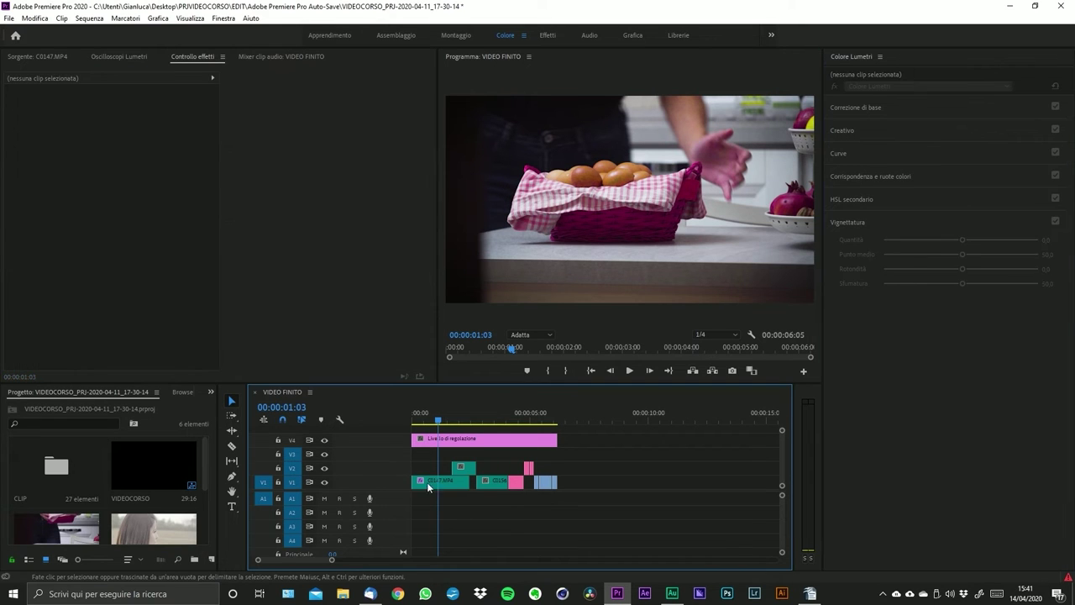
{"action": "left_click", "coordinate": [435, 445]}
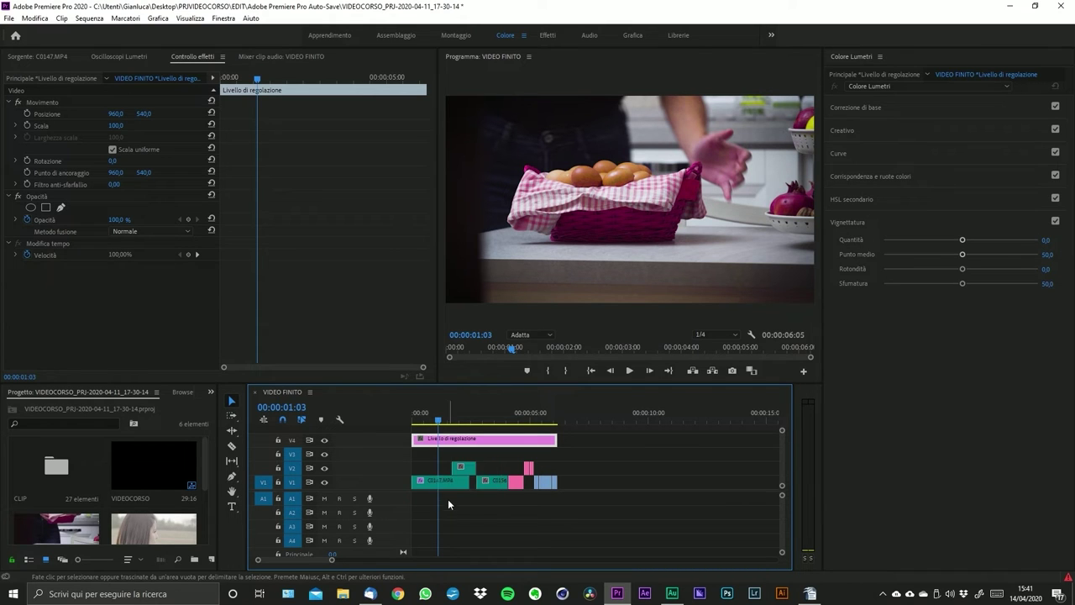
{"action": "left_click", "coordinate": [443, 481]}
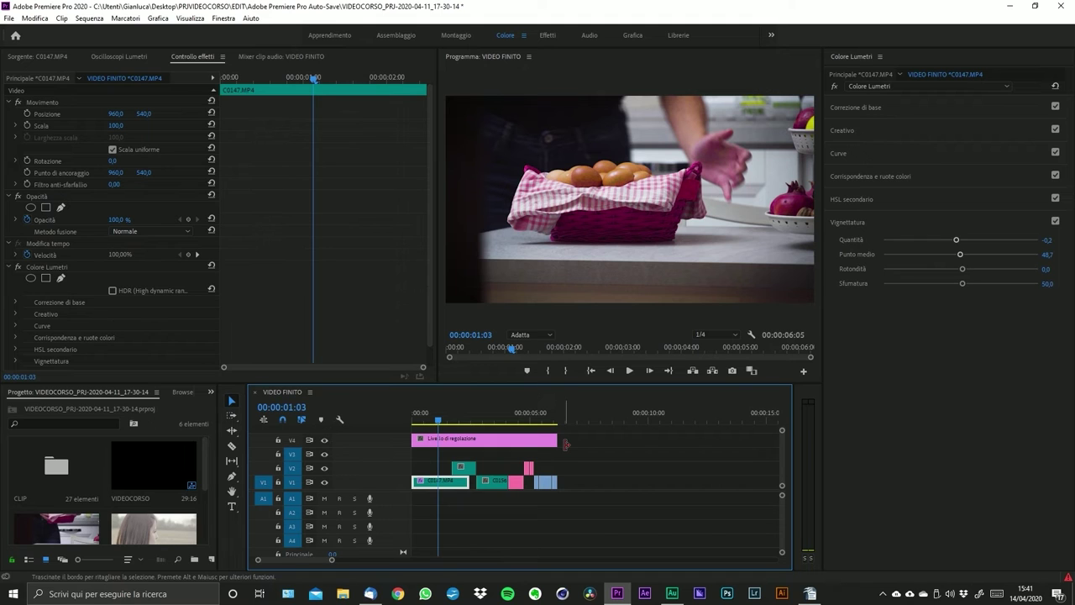
{"action": "left_click", "coordinate": [462, 445]}
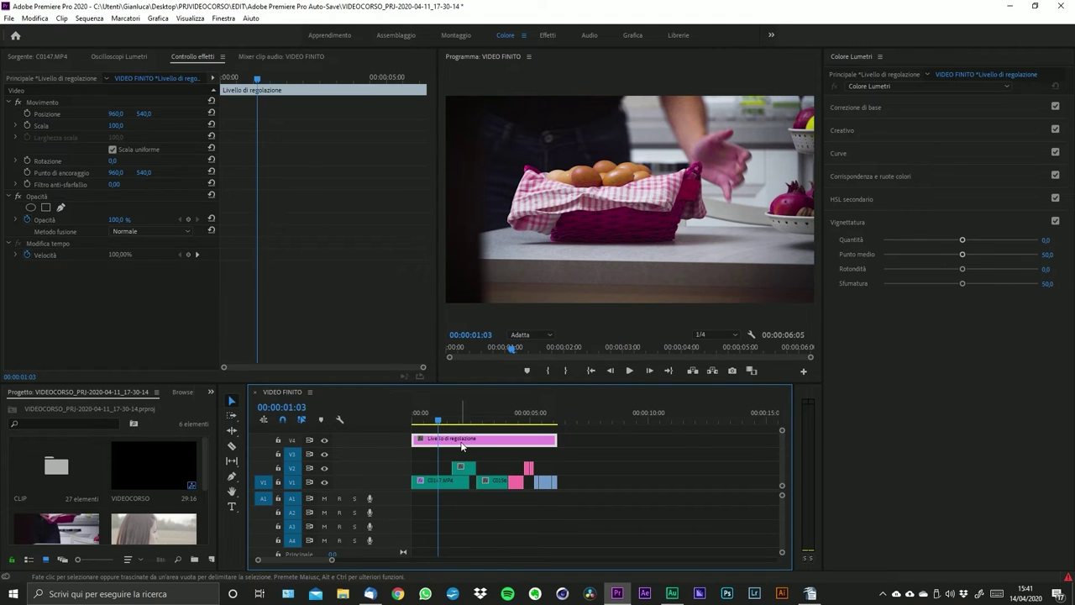
{"action": "left_click", "coordinate": [442, 486]}
{"action": "left_click", "coordinate": [457, 447]}
{"action": "left_click", "coordinate": [872, 107]}
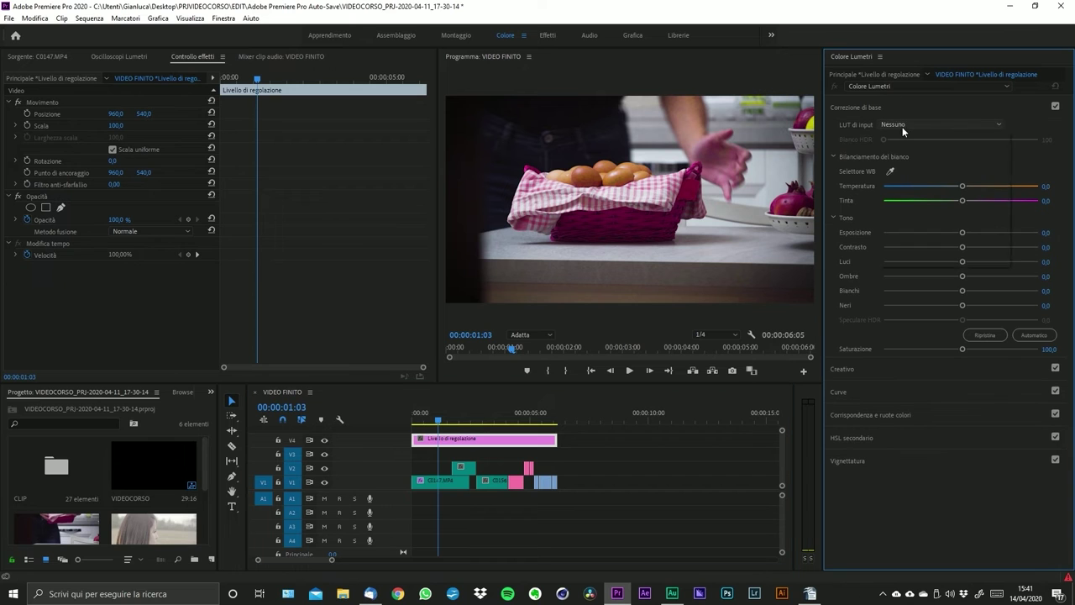
{"action": "left_click", "coordinate": [941, 124]}
{"action": "left_click", "coordinate": [925, 158]}
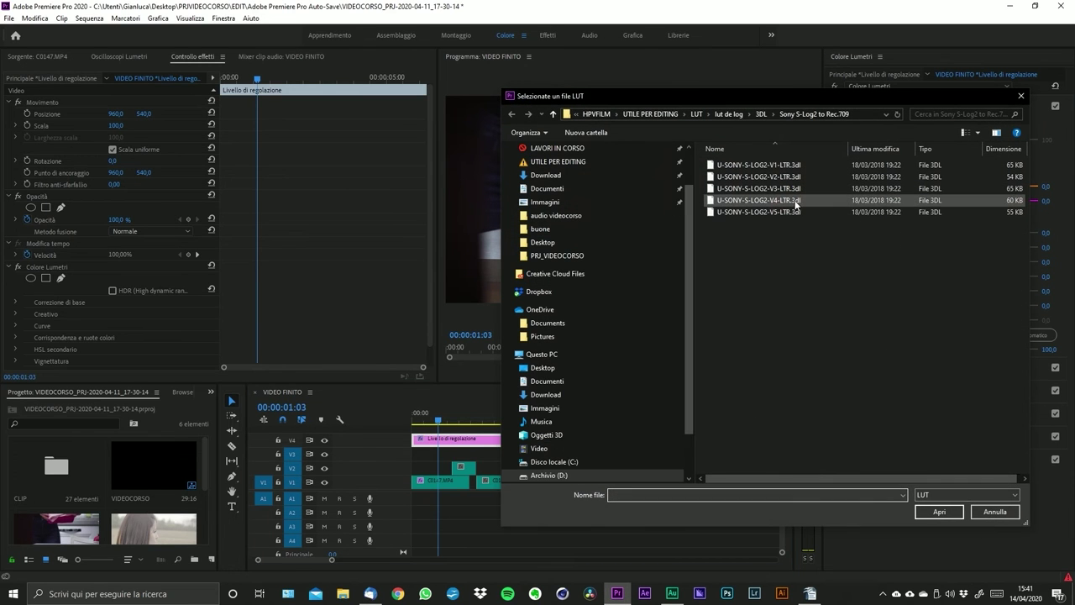
{"action": "left_click", "coordinate": [798, 201]}
{"action": "left_click", "coordinate": [938, 513]}
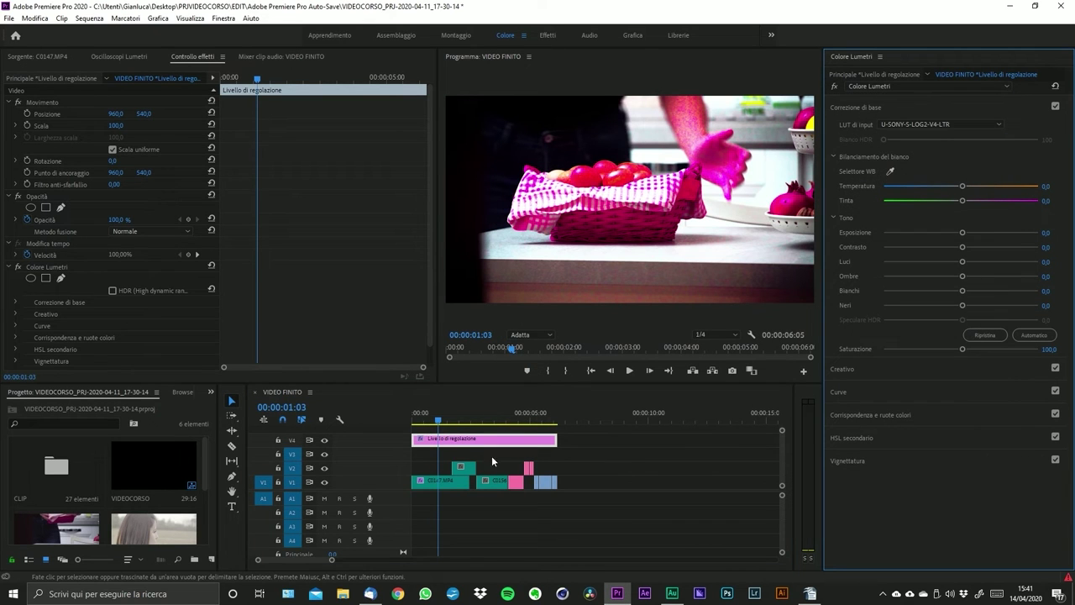
- Try the U-SONY-S-LOG2-V5-LTR input LUT on clip C0147
{"action": "left_click", "coordinate": [434, 483]}
{"action": "left_click", "coordinate": [912, 128]}
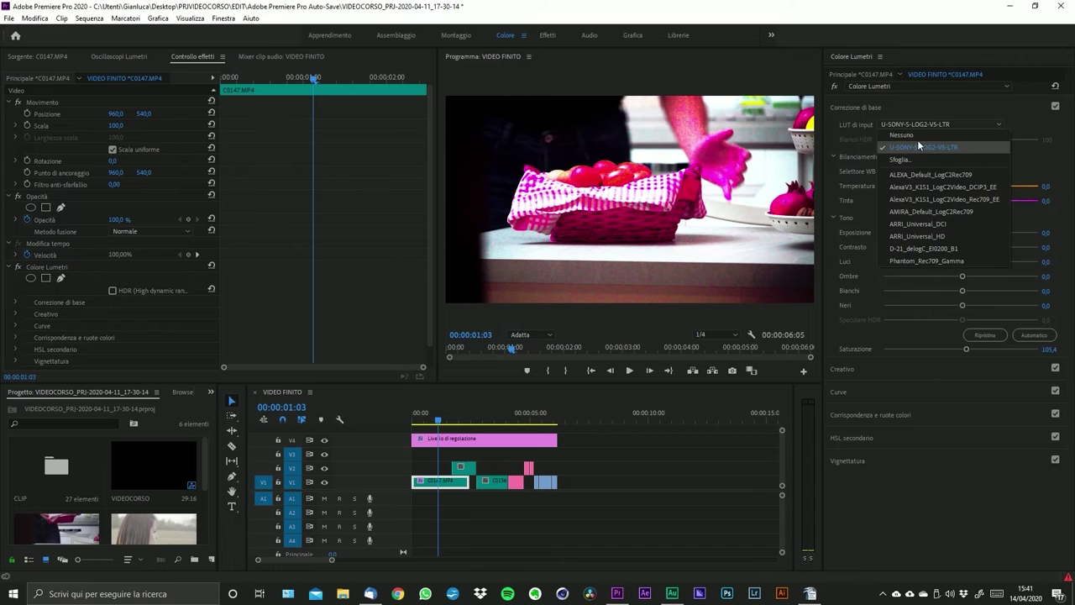
{"action": "left_click", "coordinate": [948, 159]}
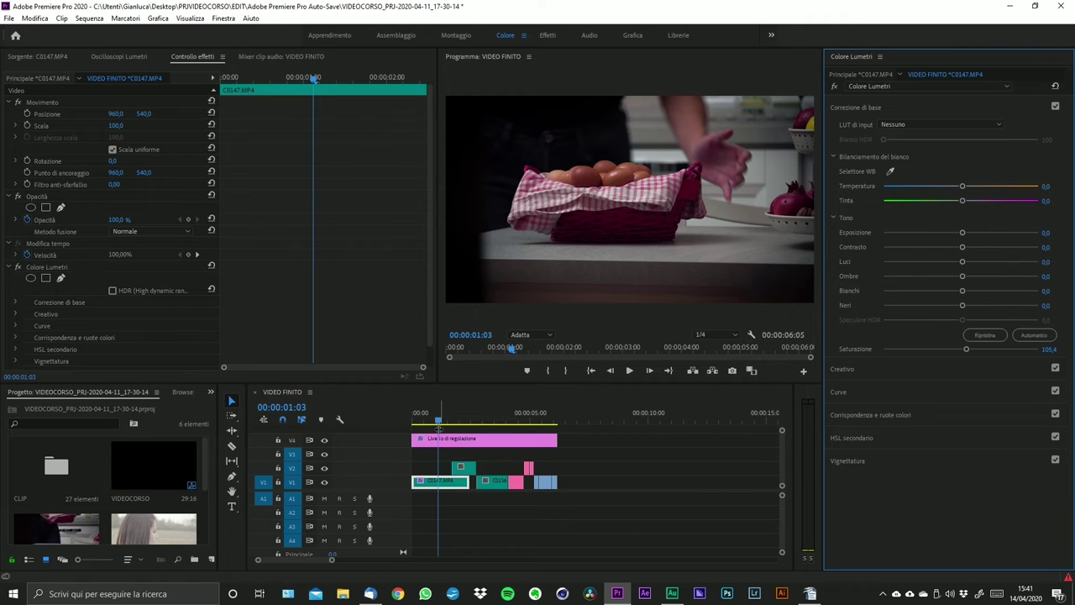
- Scrub to the overexposed clip C0035 and lower its exposure to -1,7
{"action": "left_click", "coordinate": [447, 420]}
{"action": "left_click_drag", "start_coordinate": [448, 421], "coordinate": [542, 445]}
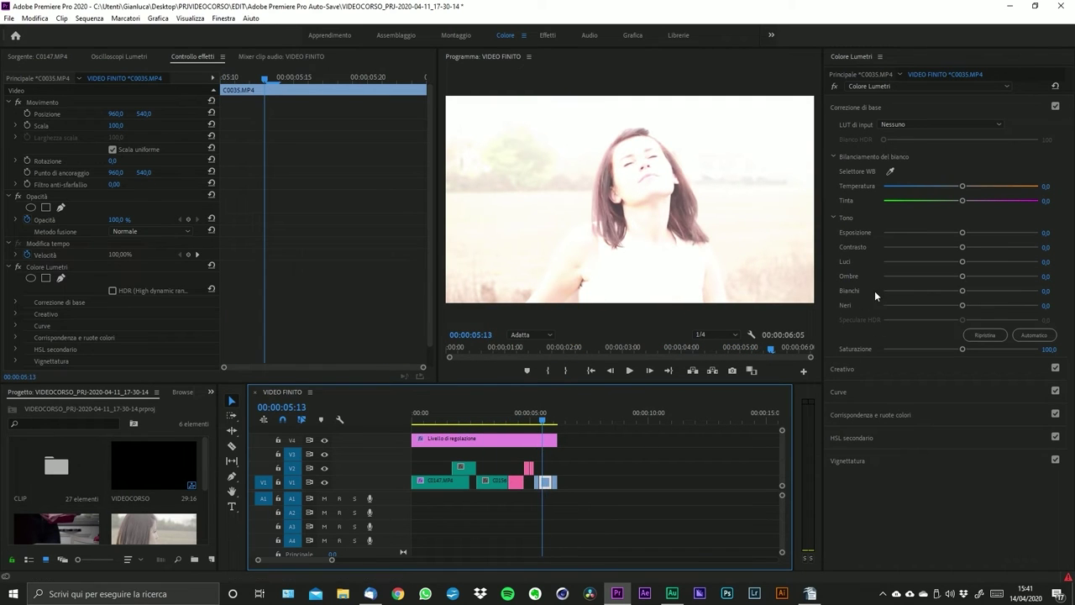
{"action": "left_click_drag", "start_coordinate": [962, 233], "coordinate": [935, 234]}
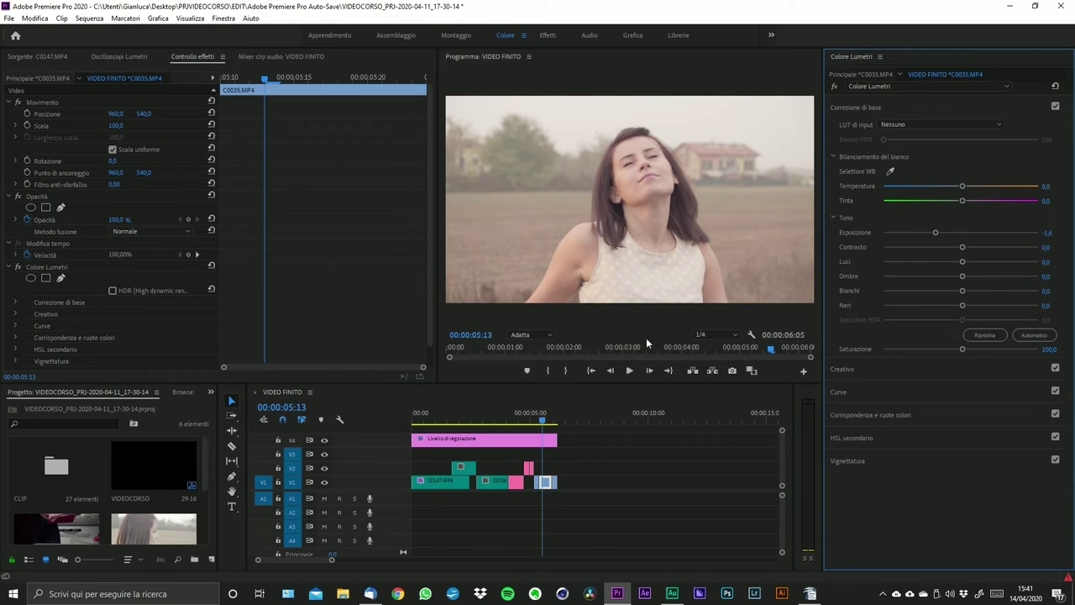
- Scrub back to clip C0156 and zoom the timeline out
{"action": "left_click_drag", "start_coordinate": [543, 418], "coordinate": [484, 427]}
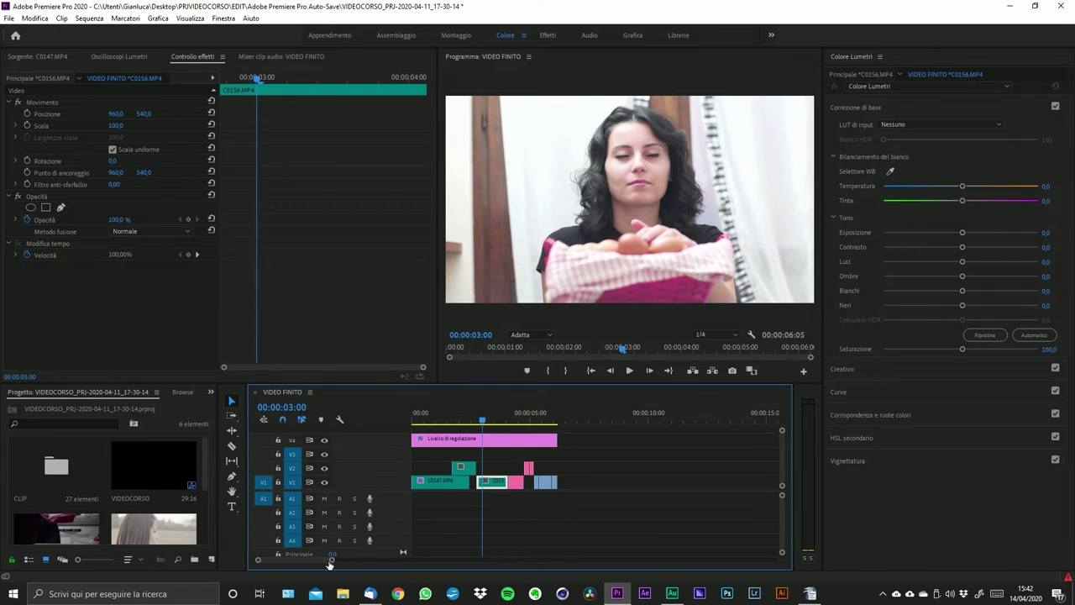
{"action": "left_click_drag", "start_coordinate": [330, 559], "coordinate": [308, 559]}
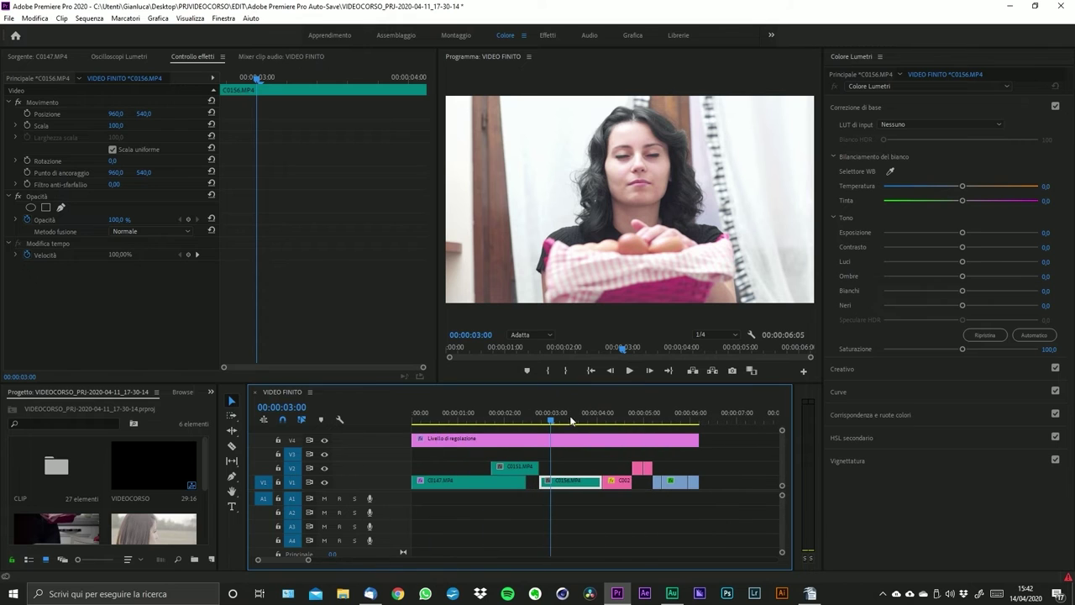
{"action": "scroll", "coordinate": [539, 414], "scroll_direction": "down", "scroll_amount": 3}
{"action": "scroll", "coordinate": [539, 414], "scroll_direction": "up", "scroll_amount": 3}
- Show the Oscilloscopi Lumetri panel and move the playhead to 00:00:02:21
{"action": "left_click", "coordinate": [126, 56]}
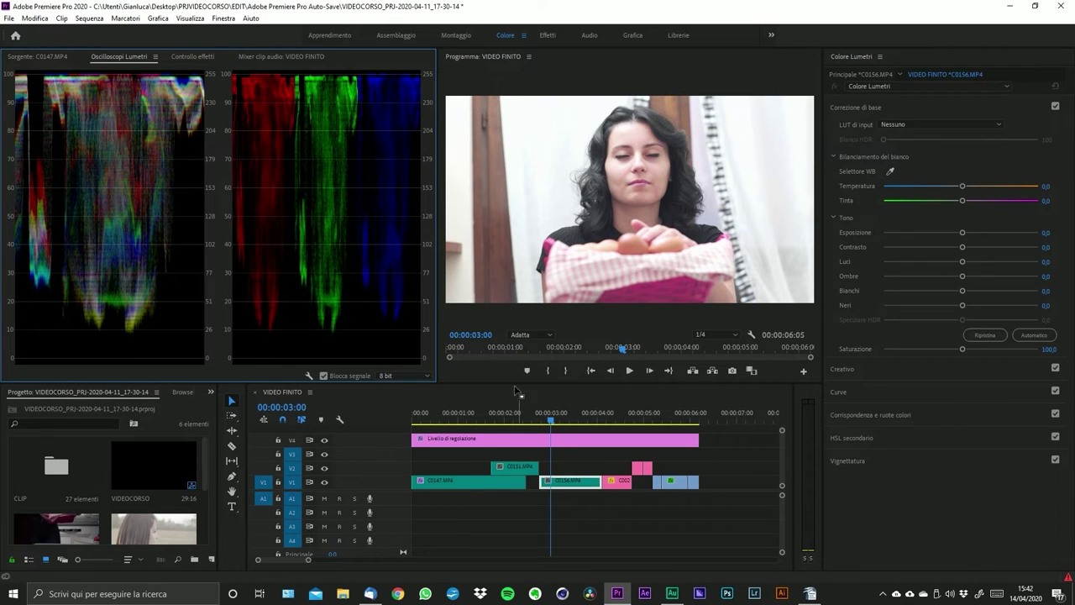
{"action": "left_click", "coordinate": [544, 412]}
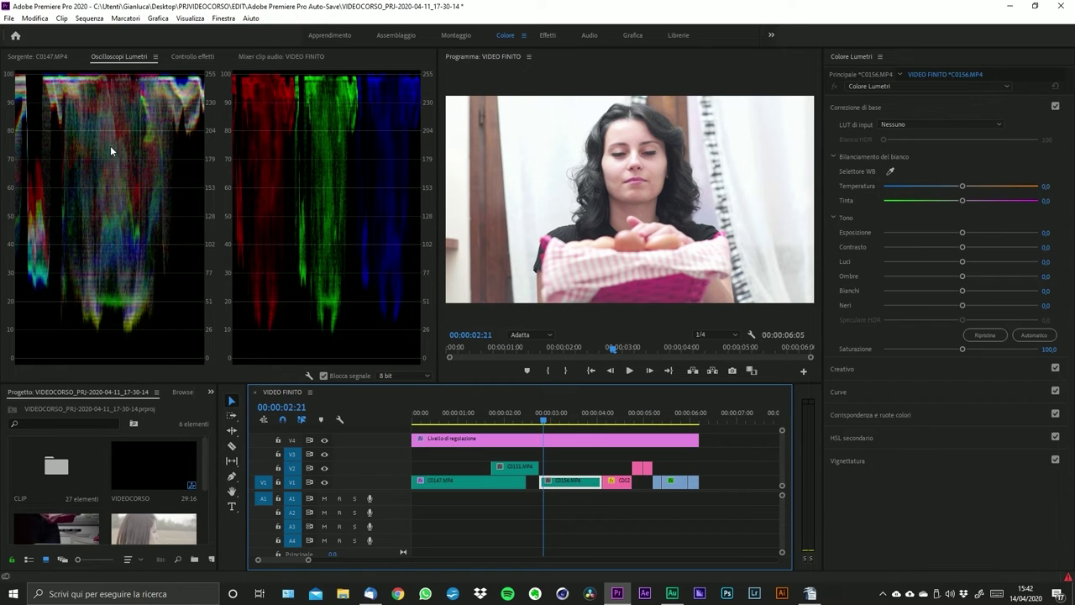
- Switch to the Effetti workspace and expand Effetti video > Correzione colore
{"action": "left_click", "coordinate": [546, 35]}
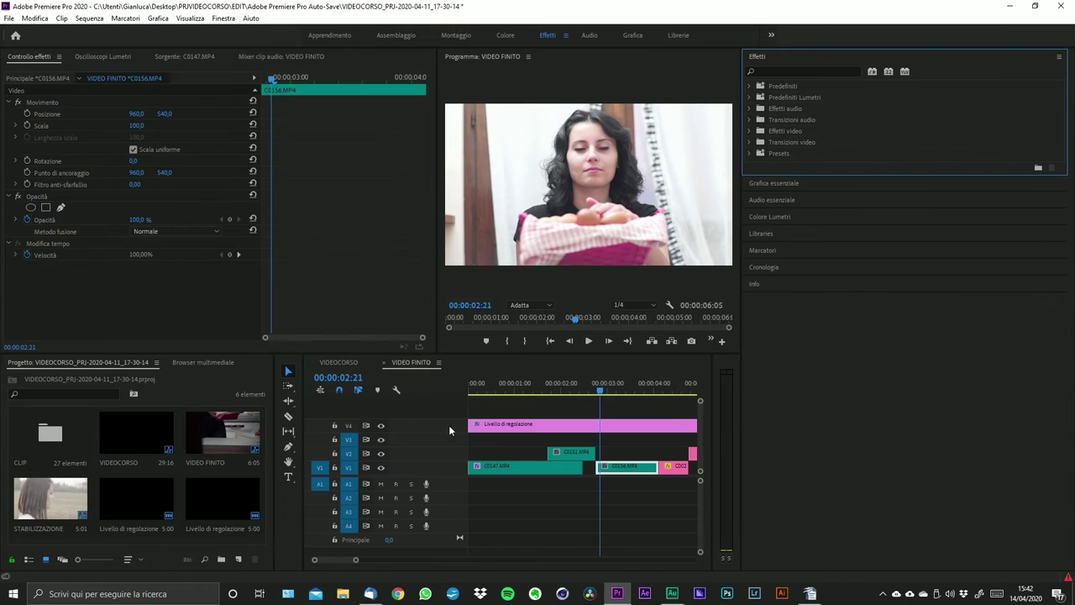
{"action": "left_click_drag", "start_coordinate": [356, 560], "coordinate": [348, 559]}
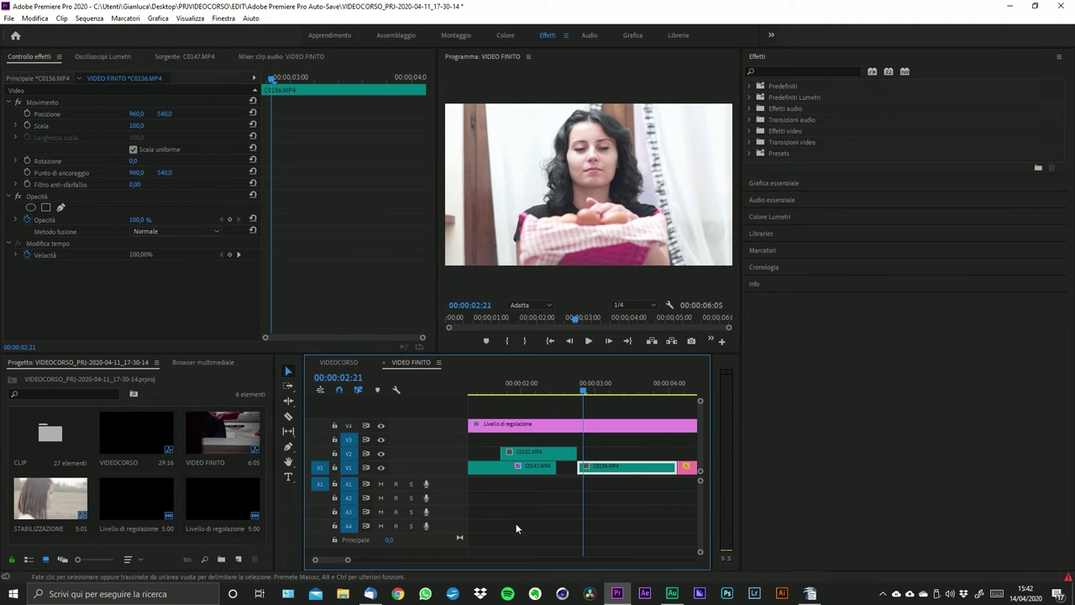
{"action": "left_click", "coordinate": [624, 432]}
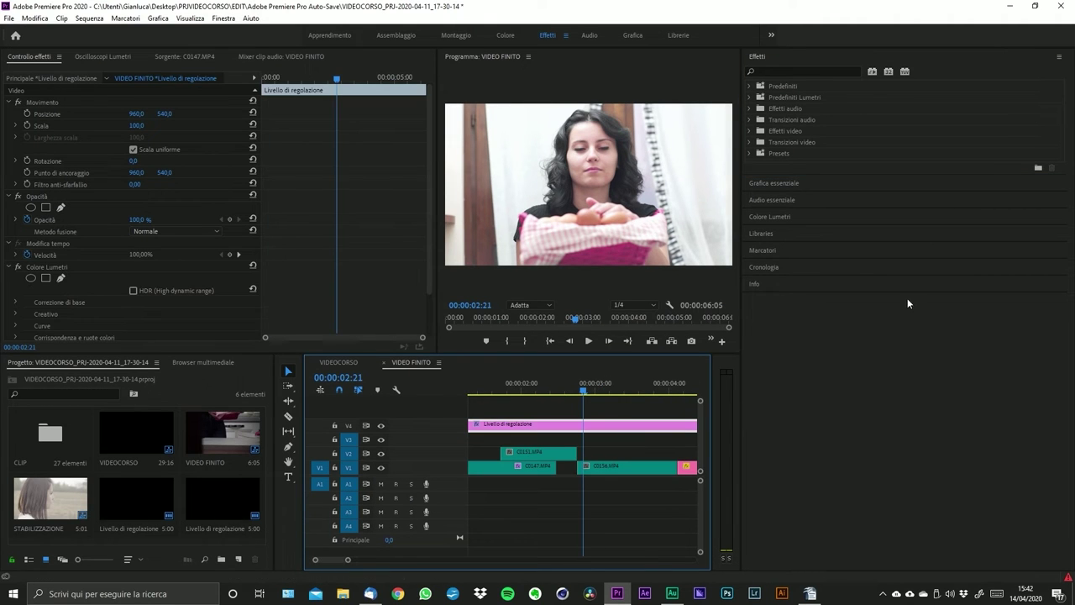
{"action": "left_click", "coordinate": [754, 100]}
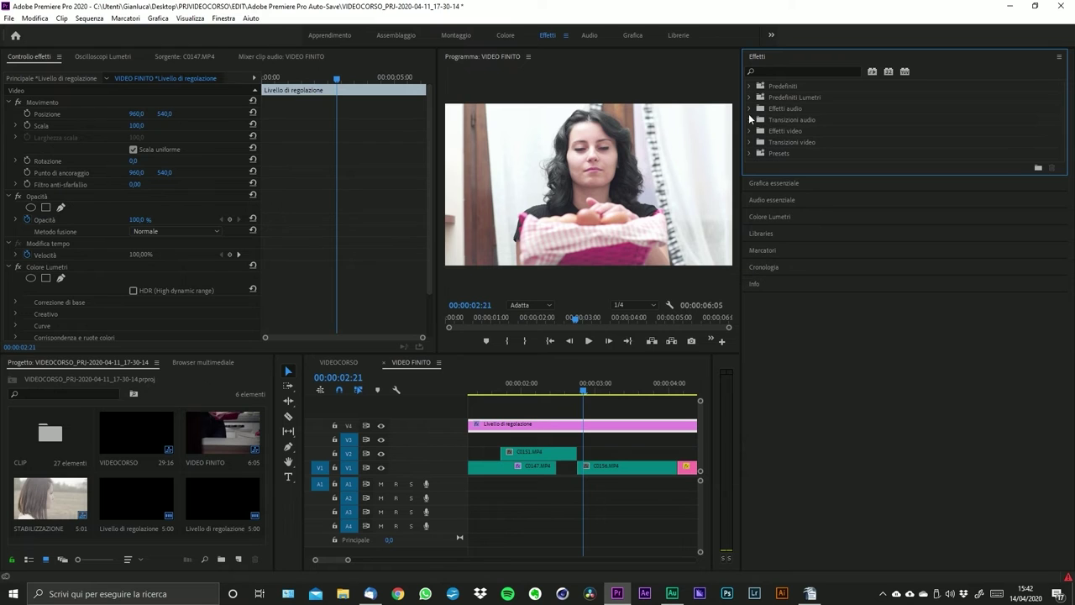
{"action": "left_click", "coordinate": [750, 131]}
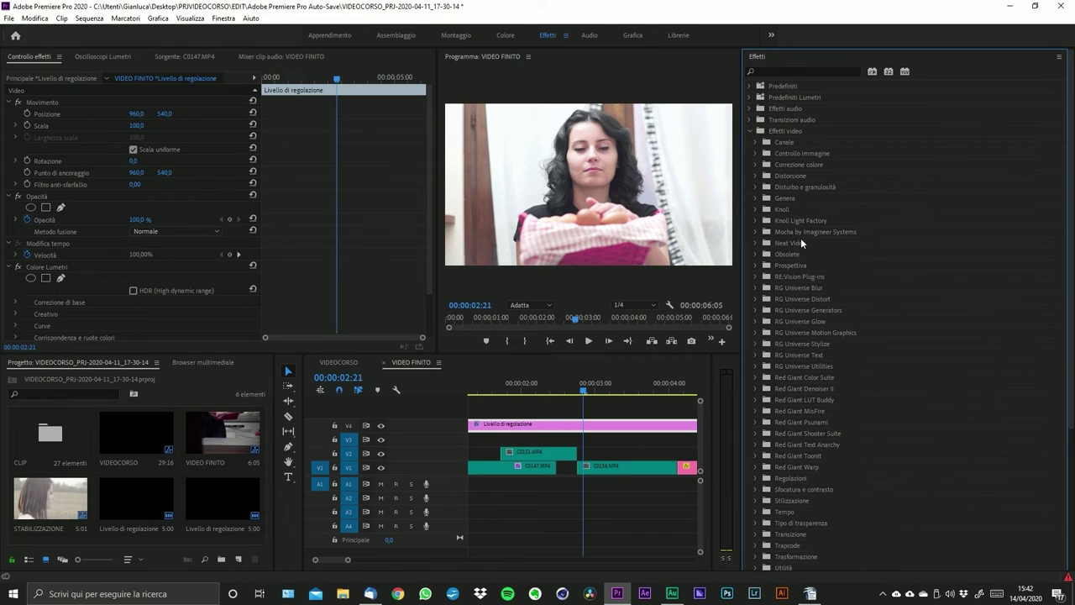
{"action": "left_click", "coordinate": [758, 165]}
{"action": "left_click", "coordinate": [756, 152]}
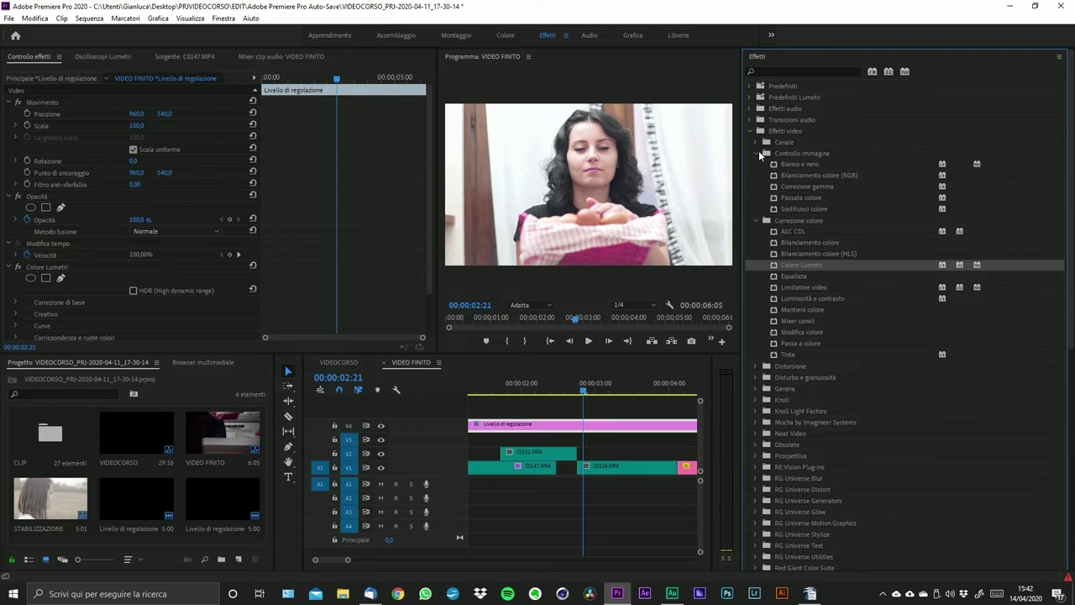
- Apply Sostituisci colore to C0151, set sample and replacement colours, then delete it
{"action": "left_click_drag", "start_coordinate": [802, 208], "coordinate": [537, 454]}
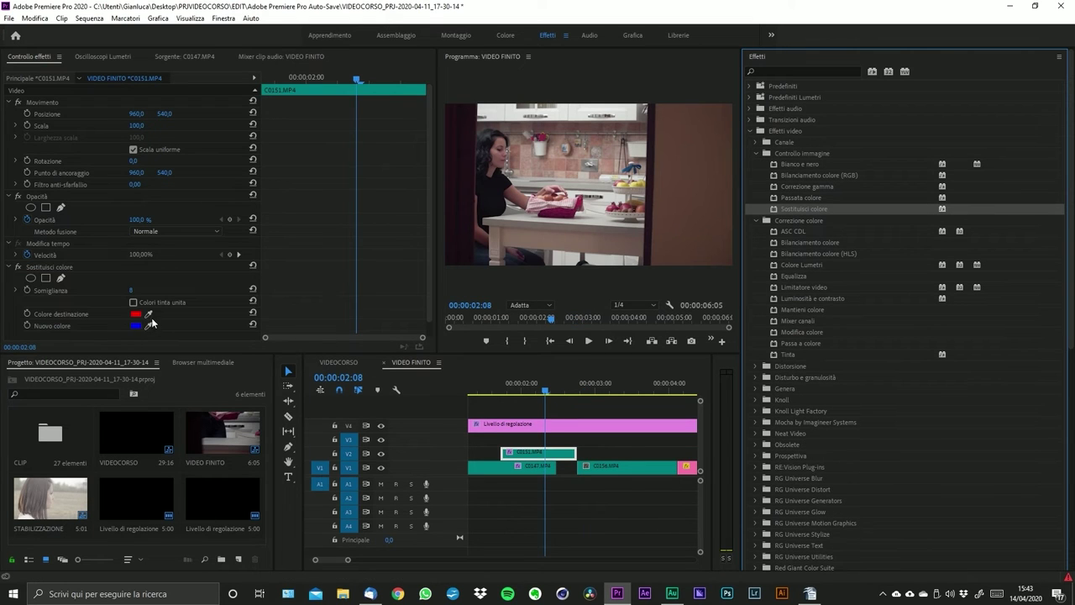
{"action": "left_click_drag", "start_coordinate": [148, 314], "coordinate": [618, 210]}
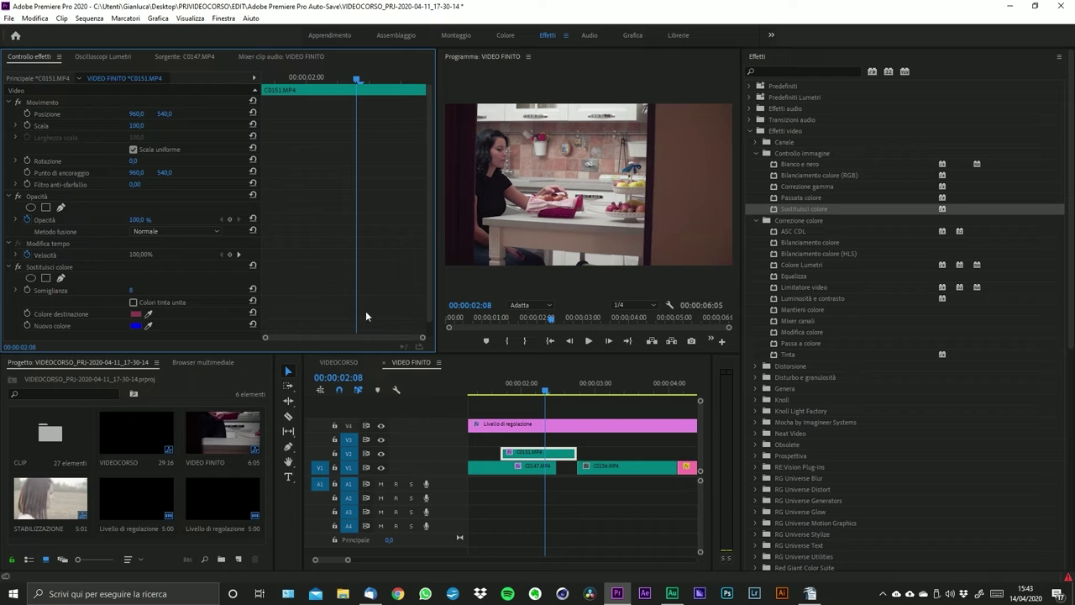
{"action": "left_click", "coordinate": [135, 326]}
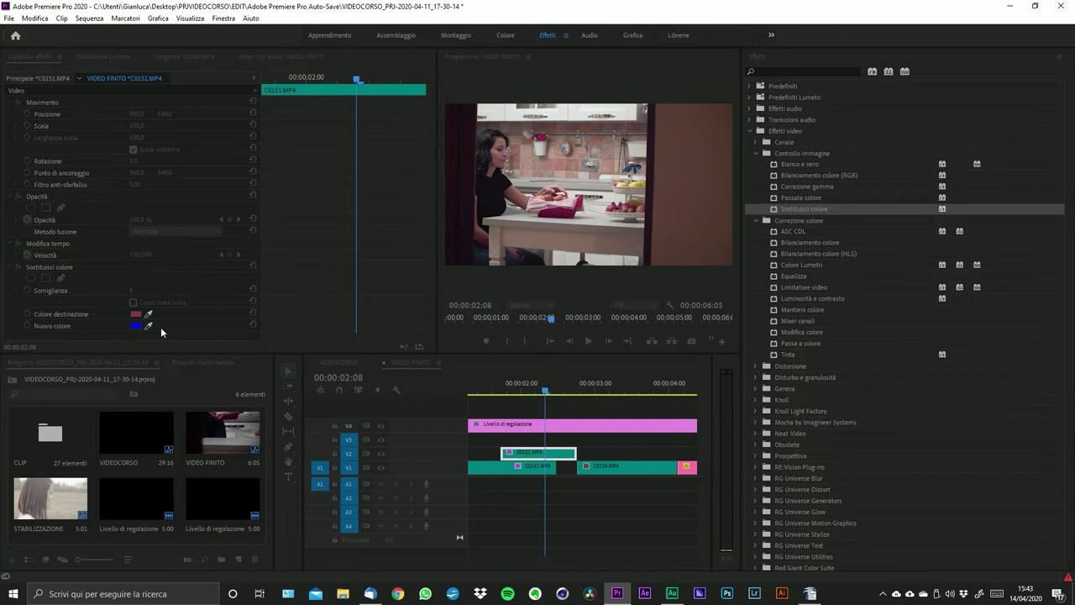
{"action": "key", "text": "Return"}
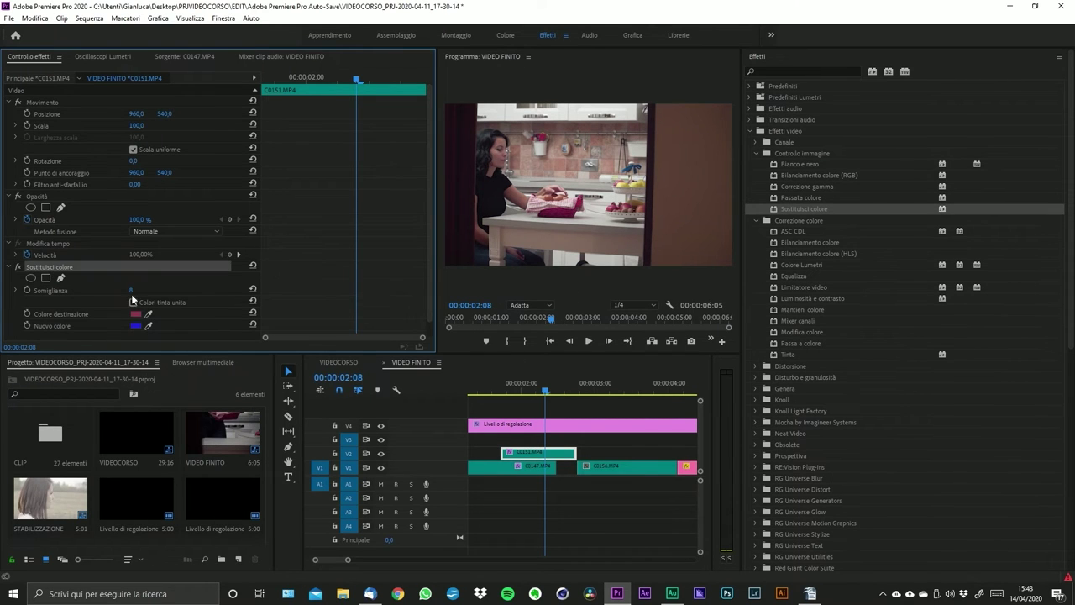
{"action": "mouse_move", "coordinate": [132, 290]}
{"action": "left_mouse_down"}
{"action": "mouse_move", "coordinate": [160, 290]}
{"action": "mouse_move", "coordinate": [141, 290]}
{"action": "left_mouse_up"}
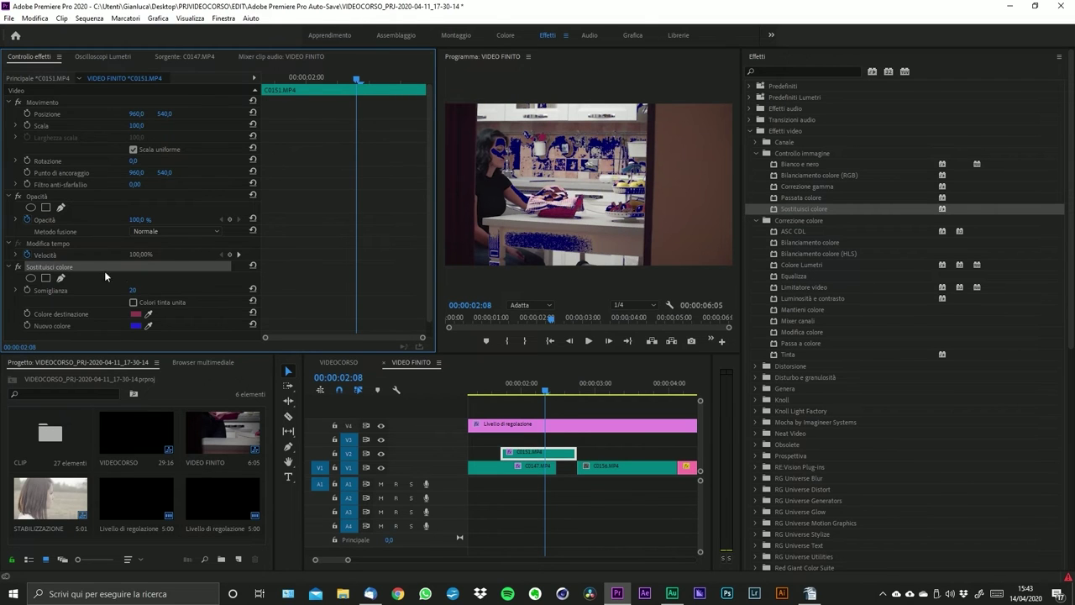
{"action": "key", "text": "Delete"}
{"action": "left_click", "coordinate": [842, 291]}
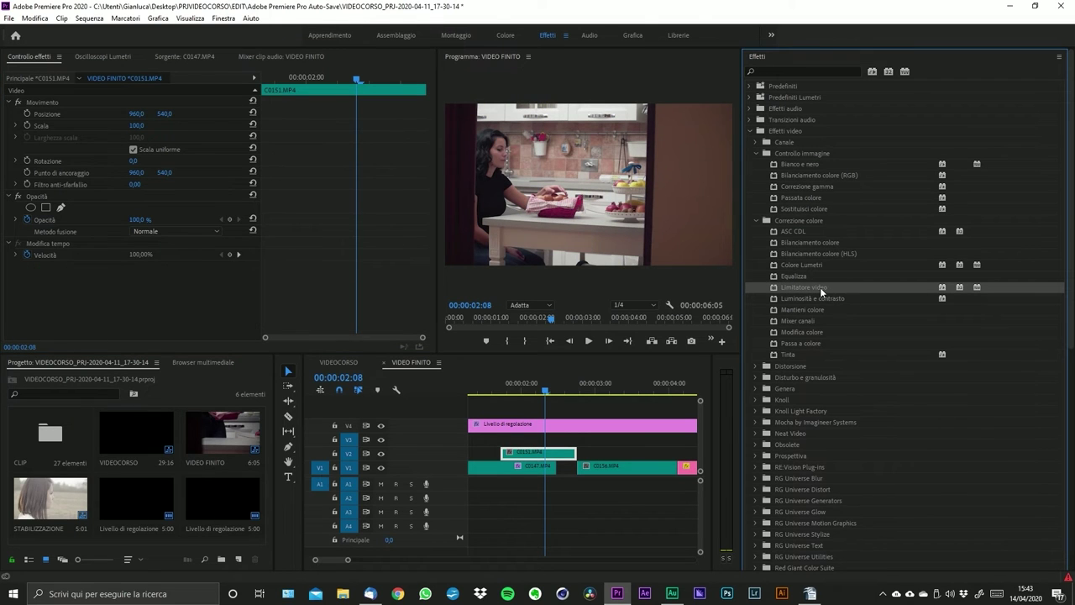
{"action": "left_click_drag", "start_coordinate": [820, 287], "coordinate": [534, 456]}
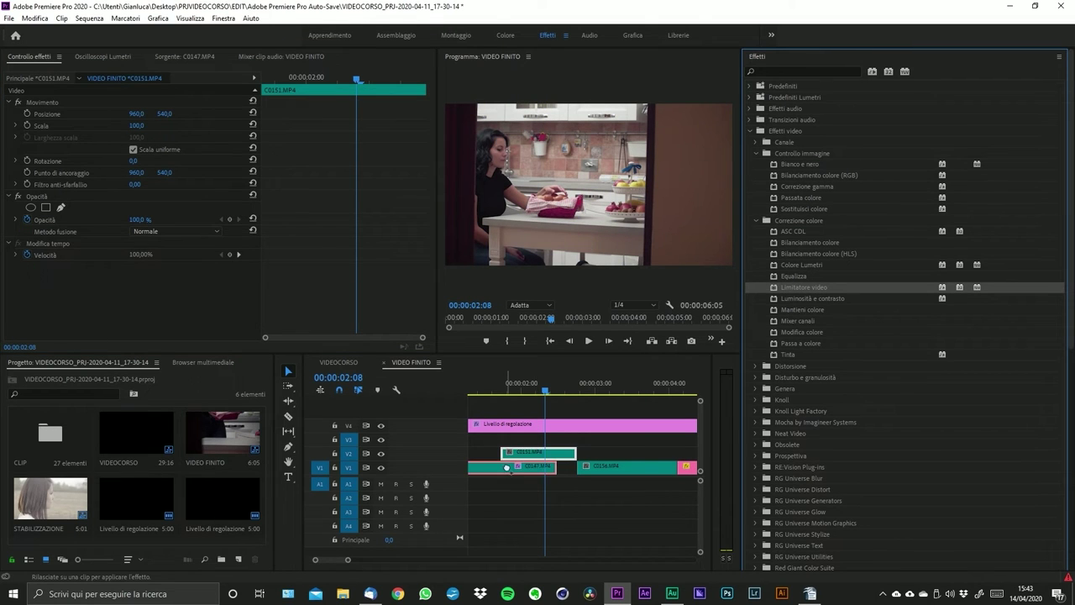
{"action": "left_click", "coordinate": [508, 467]}
{"action": "left_click", "coordinate": [497, 390]}
{"action": "scroll", "coordinate": [526, 412], "scroll_direction": "left", "scroll_amount": 2}
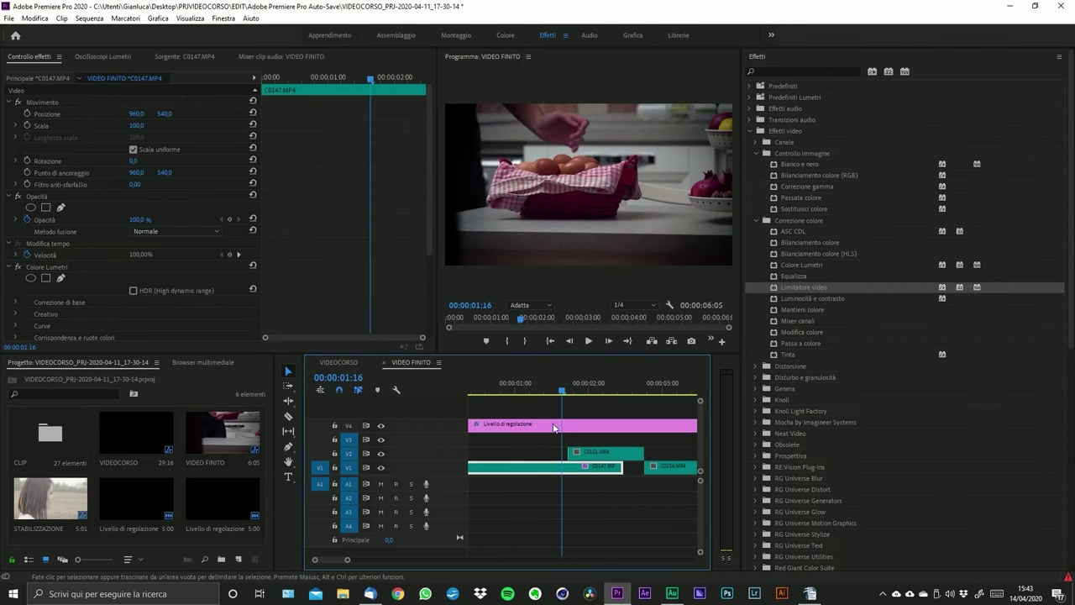
{"action": "scroll", "coordinate": [319, 232], "scroll_direction": "down", "scroll_amount": 4}
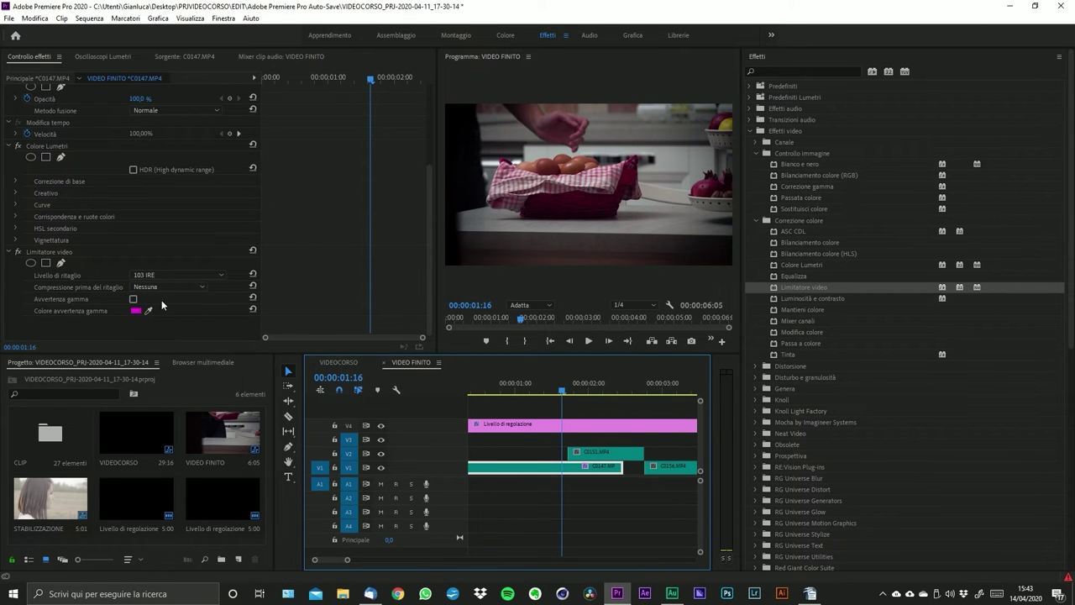
{"action": "left_click", "coordinate": [170, 286]}
{"action": "left_click", "coordinate": [205, 332]}
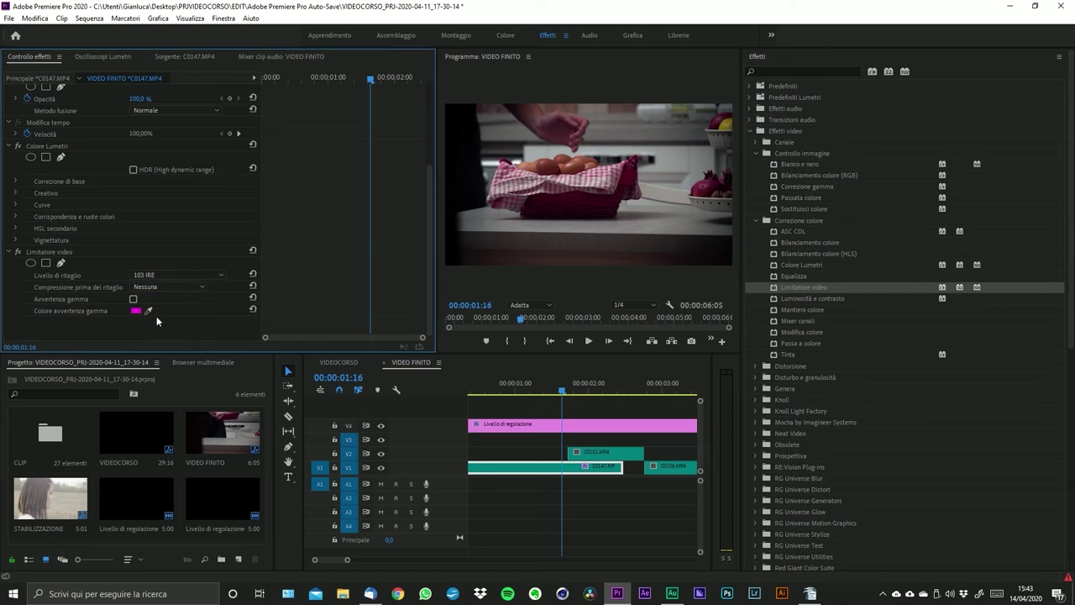
{"action": "left_click", "coordinate": [161, 275]}
{"action": "left_click", "coordinate": [164, 287]}
{"action": "left_click", "coordinate": [172, 275]}
{"action": "left_click", "coordinate": [177, 324]}
{"action": "left_click", "coordinate": [133, 300]}
{"action": "left_click", "coordinate": [74, 281]}
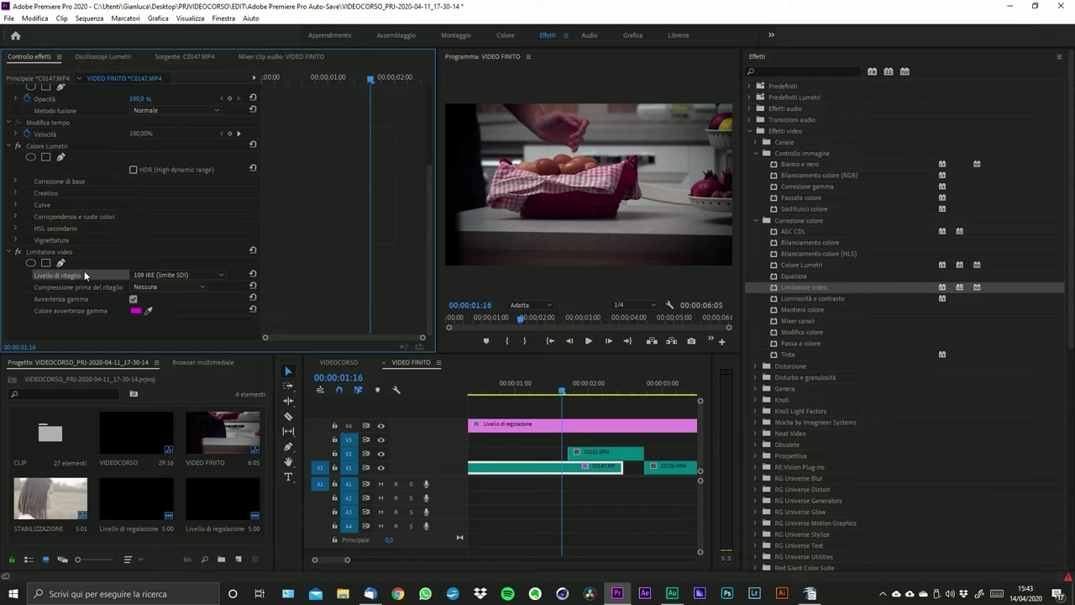
{"action": "key", "text": "Delete"}
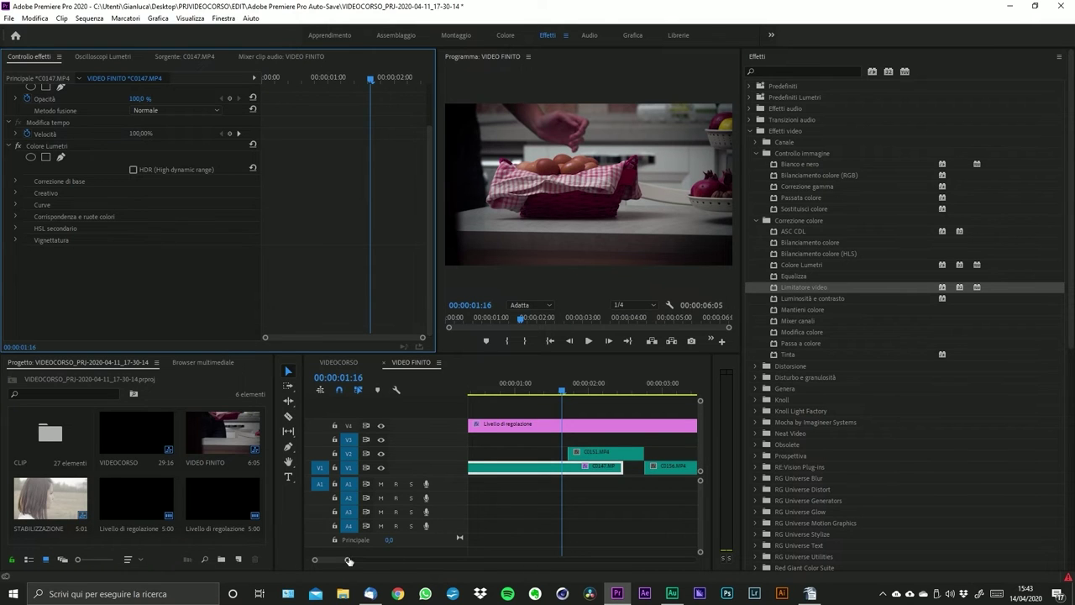
- Zoom the timeline far out to show the whole sequence
{"action": "left_click_drag", "start_coordinate": [349, 560], "coordinate": [481, 559]}
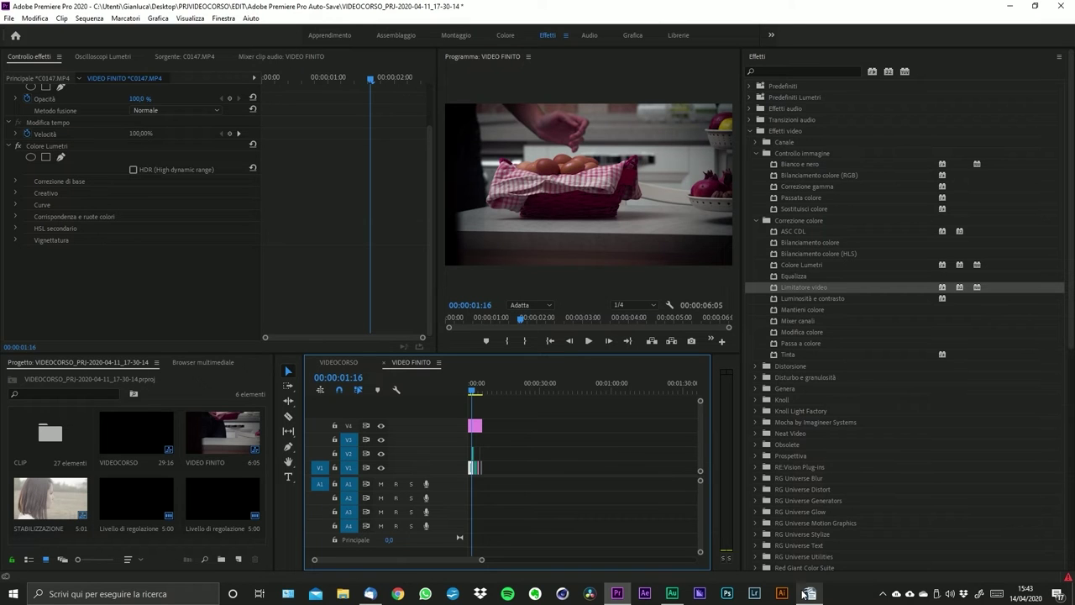
{"action": "mouse_move", "coordinate": [809, 593]}
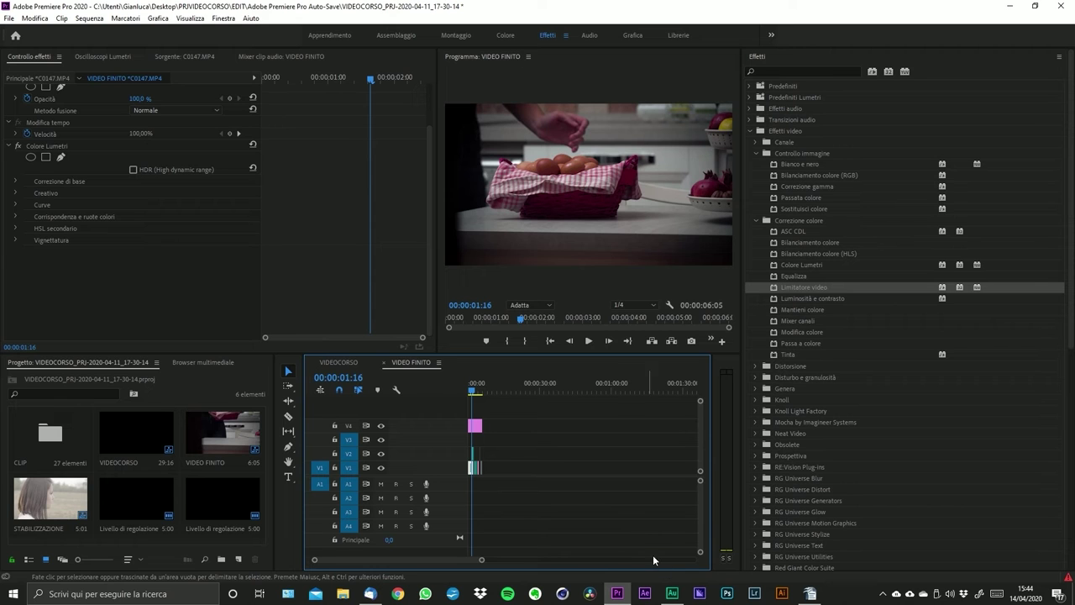
{"action": "mouse_move", "coordinate": [672, 593]}
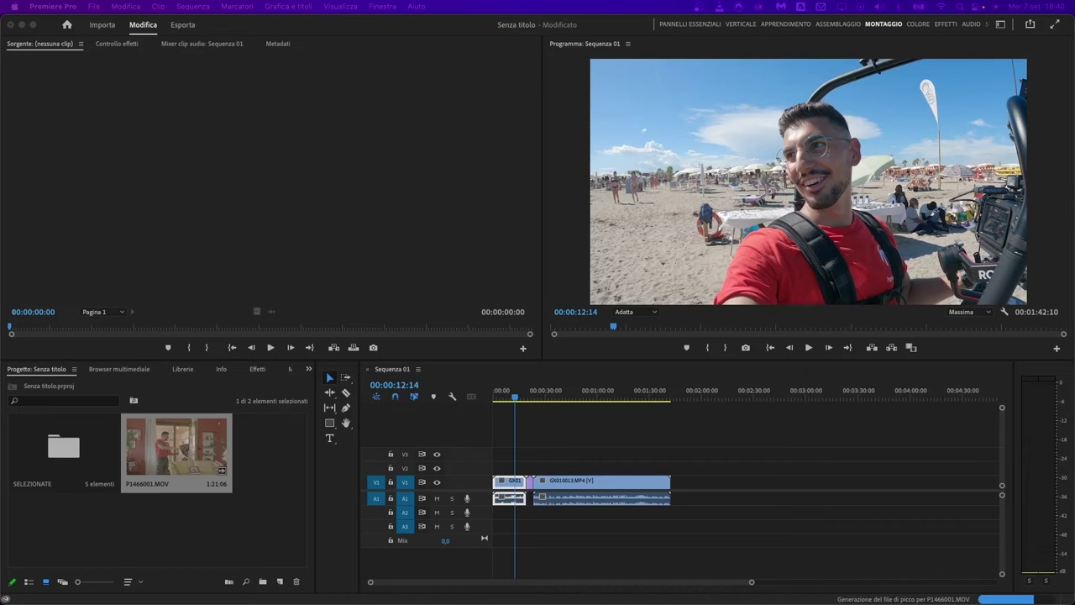
- Drop P1466001.MOV onto V1 after GX010013, zoom out the timeline, and switch to the Color workspace
{"action": "left_click", "coordinate": [147, 454]}
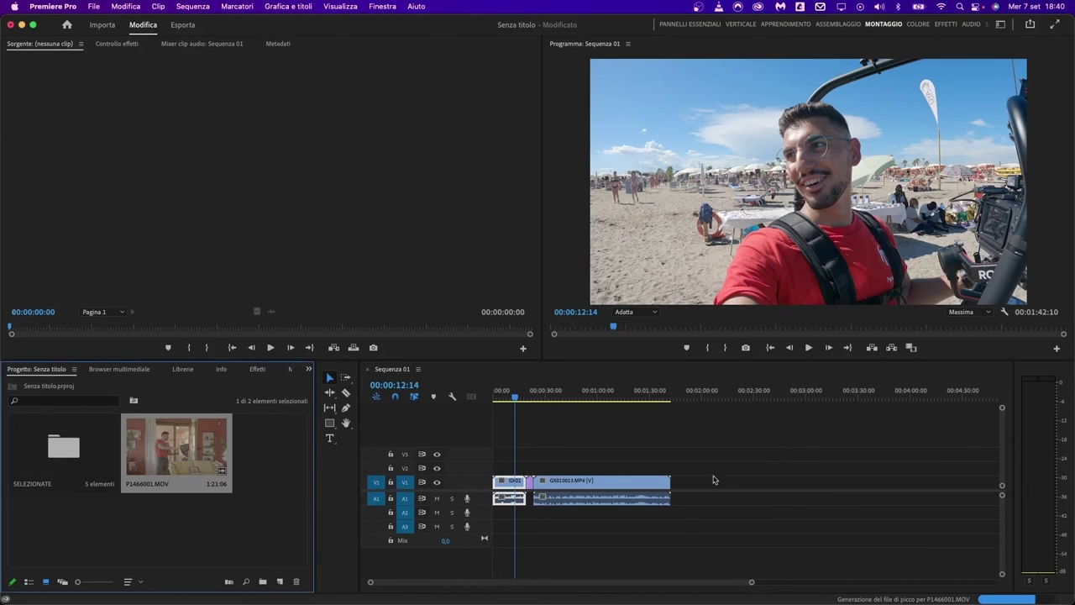
{"action": "left_click_drag", "start_coordinate": [172, 445], "coordinate": [670, 486]}
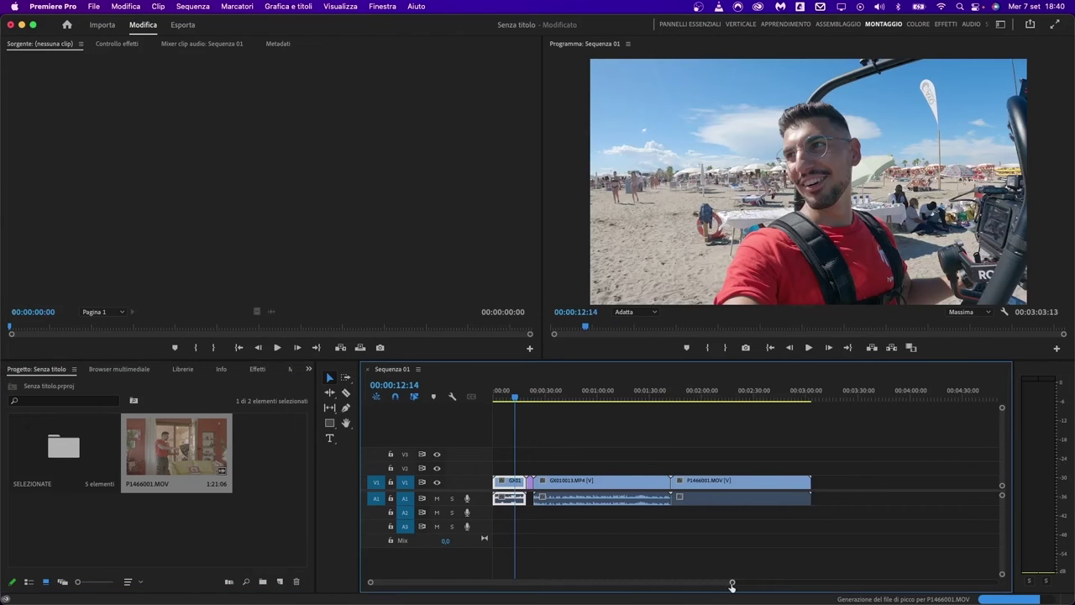
{"action": "left_click_drag", "start_coordinate": [731, 586], "coordinate": [754, 585]}
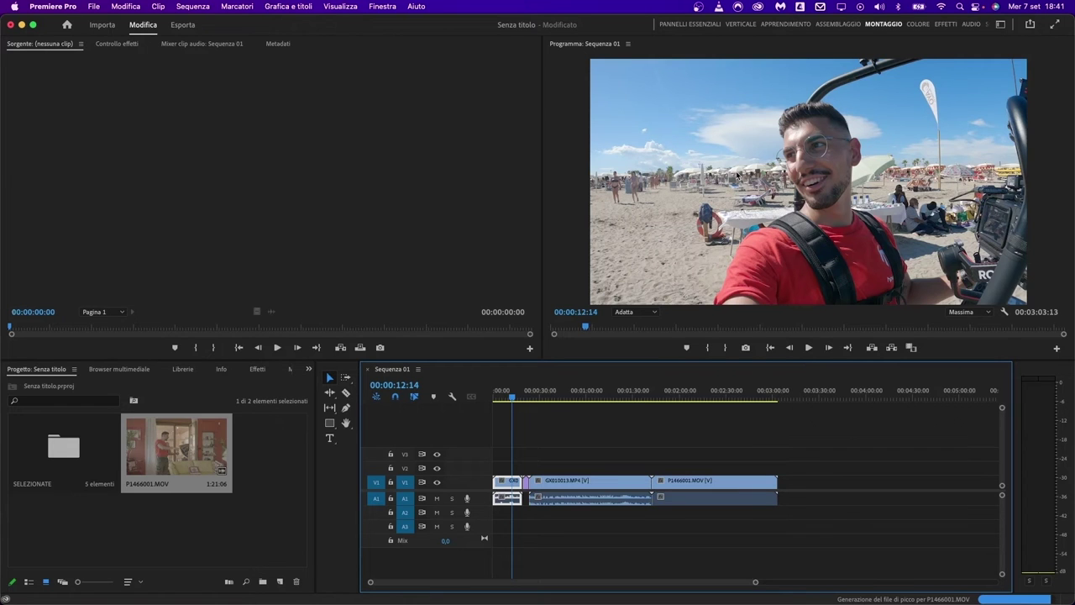
{"action": "key", "text": "alt+shift+6"}
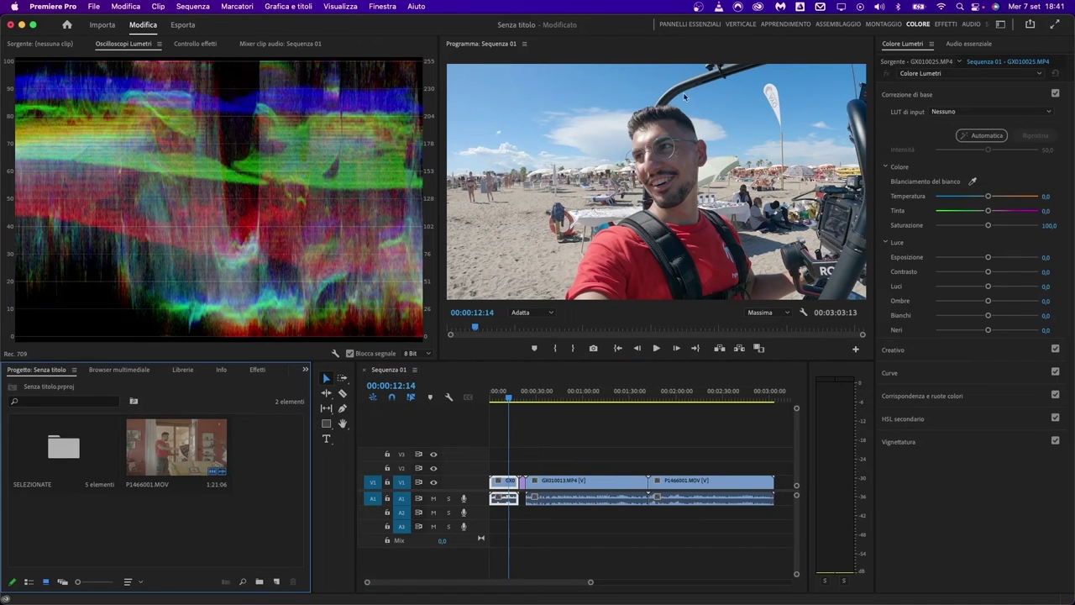
{"action": "left_click", "coordinate": [121, 48]}
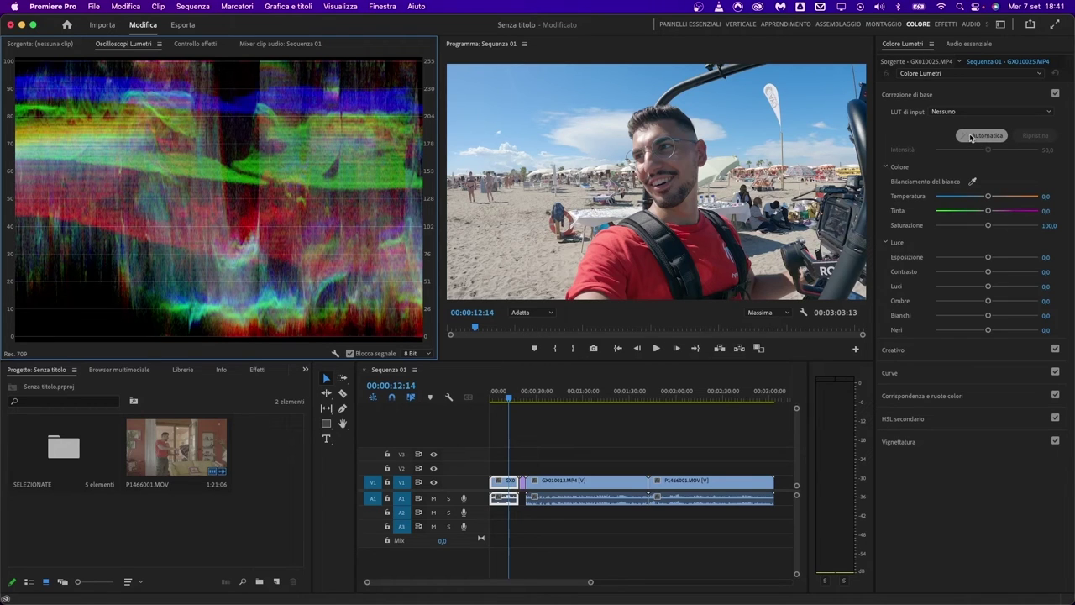
- Auto-correct GX010025 in Lumetri, compare before and after, and nudge exposure to 0.3 with contrast -8.0
{"action": "left_click", "coordinate": [971, 137]}
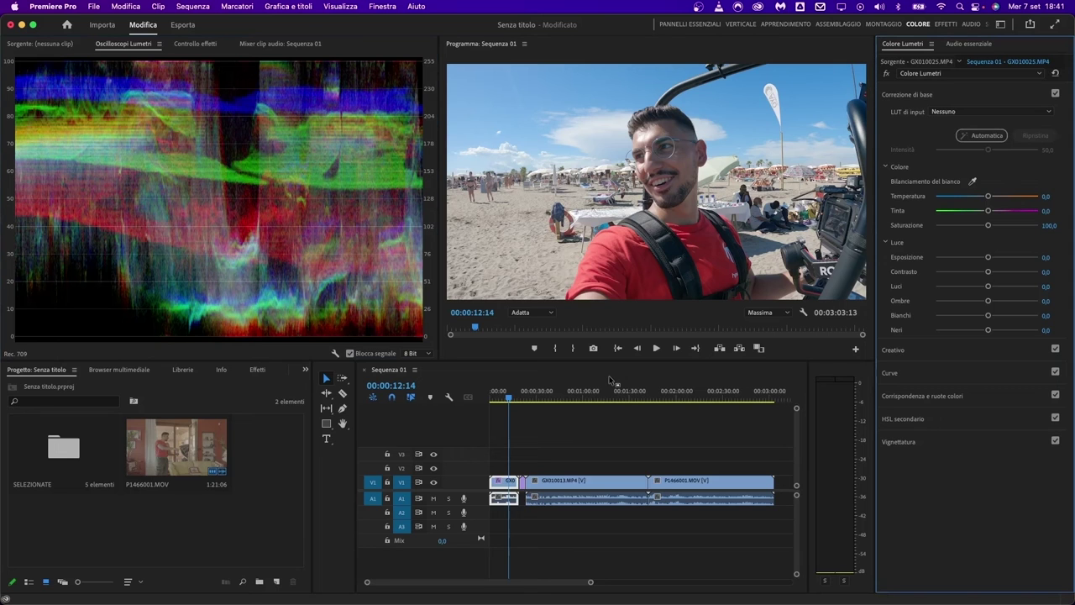
{"action": "left_click", "coordinate": [506, 487]}
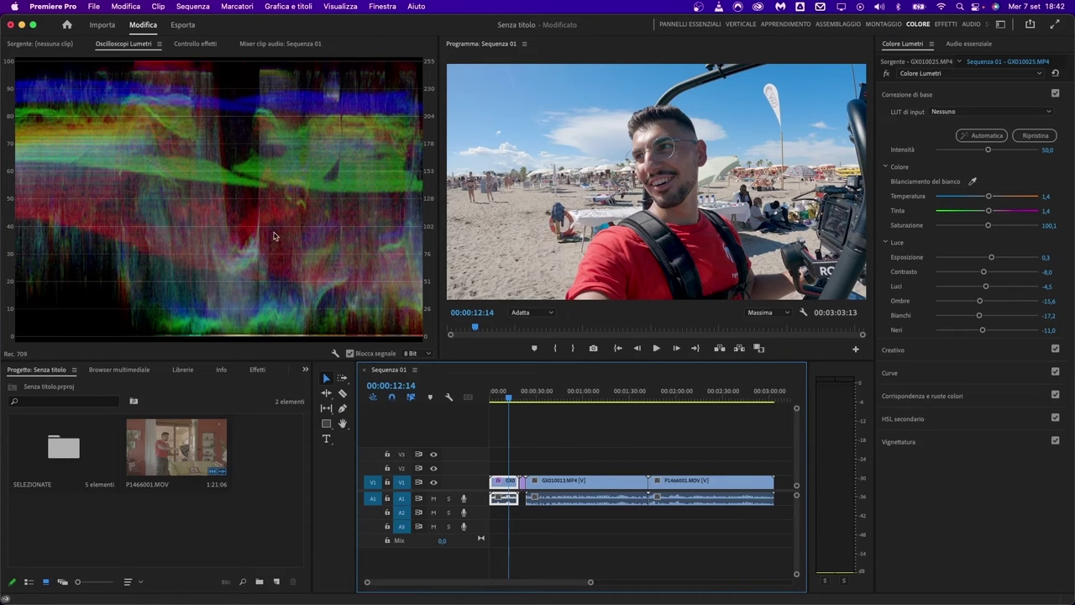
{"action": "key", "text": "ctrl+z"}
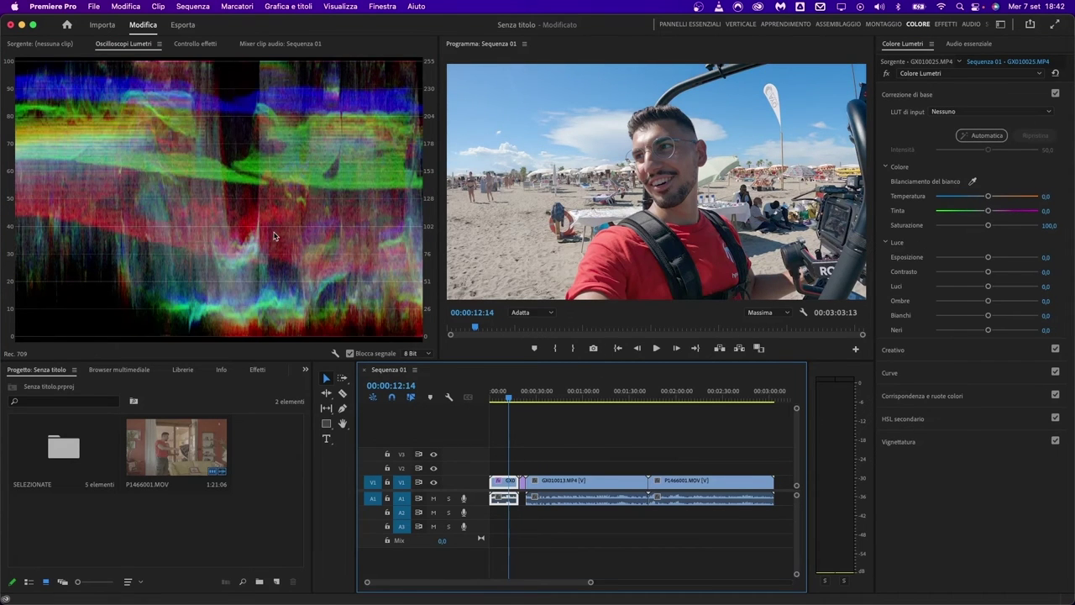
{"action": "key", "text": "ctrl+shift+z"}
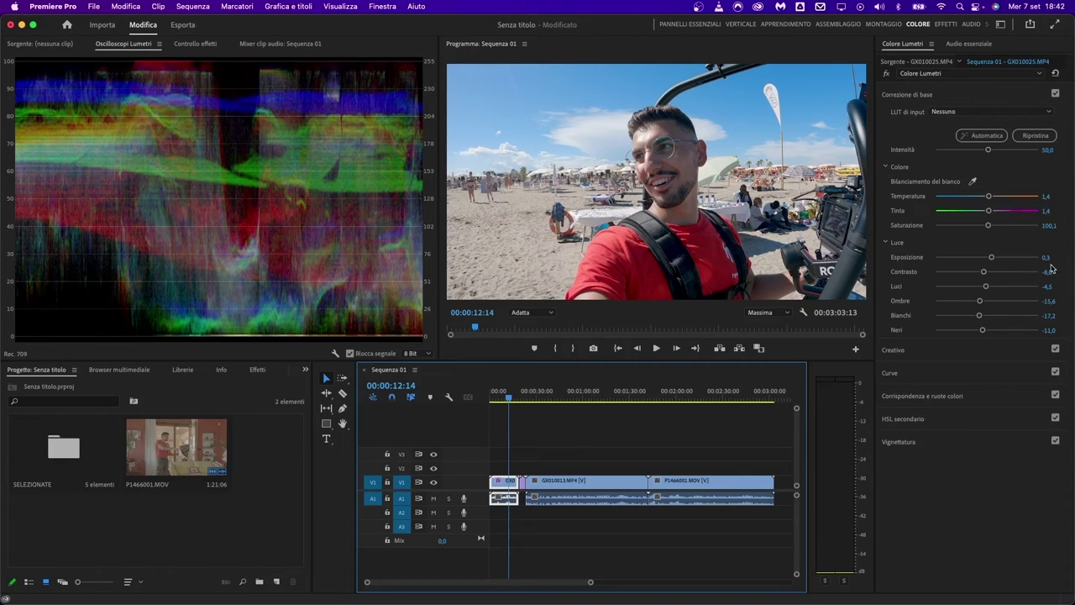
{"action": "left_click_drag", "start_coordinate": [1049, 262], "coordinate": [1049, 266]}
- Scale GX010010 to 145 to fill the frame and apply an automatic Lumetri correction
{"action": "left_click_drag", "start_coordinate": [510, 397], "coordinate": [518, 398]}
{"action": "left_click_drag", "start_coordinate": [509, 396], "coordinate": [524, 397]}
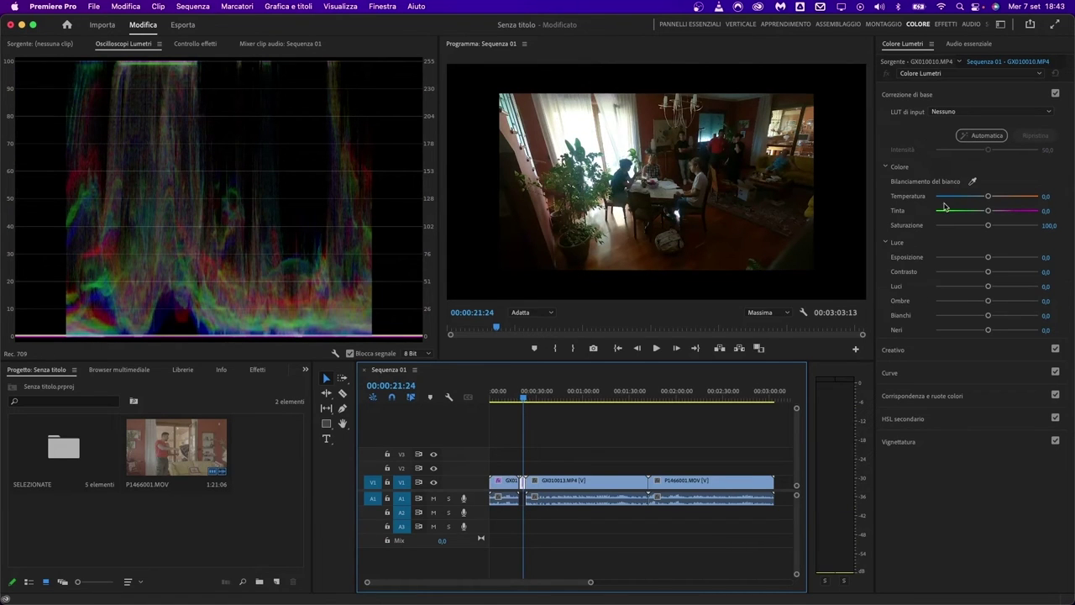
{"action": "left_click", "coordinate": [195, 44]}
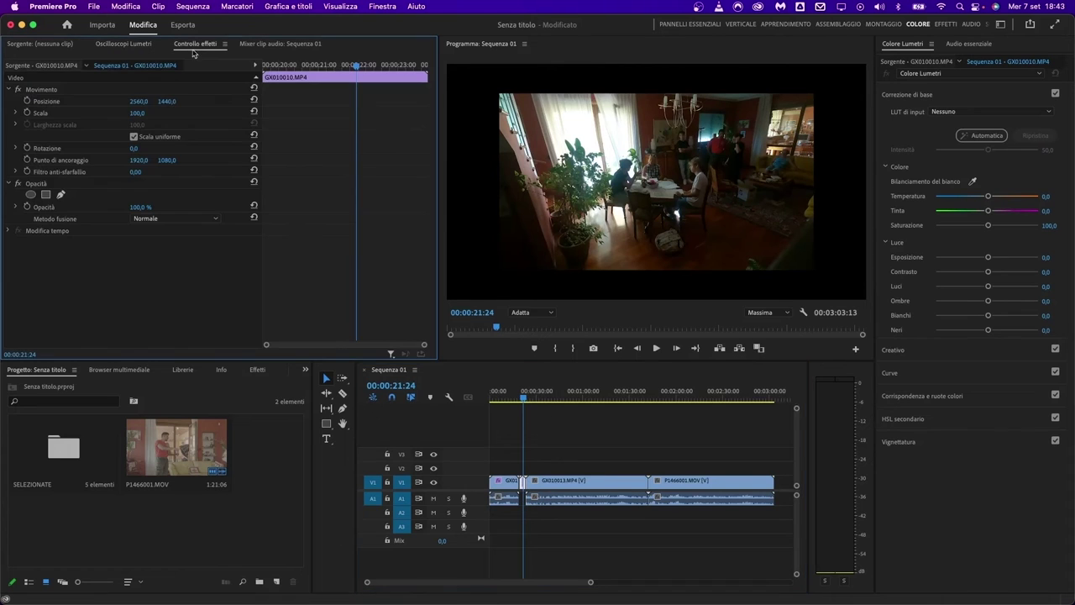
{"action": "left_click_drag", "start_coordinate": [131, 116], "coordinate": [146, 114]}
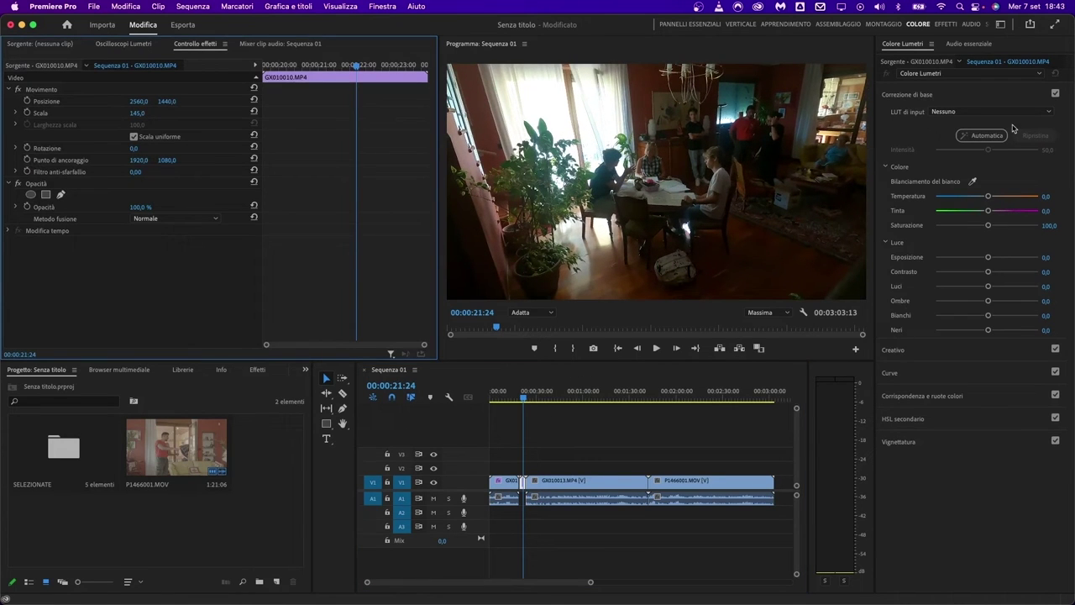
{"action": "left_click", "coordinate": [985, 137]}
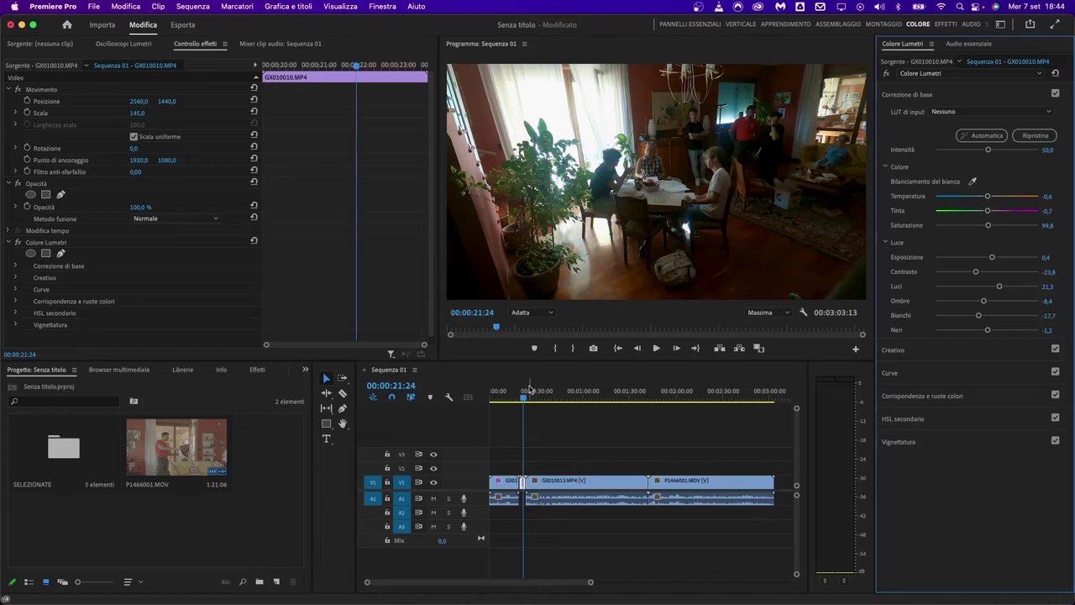
- Scale GX010013 to 143 and auto-correct it in Lumetri, then select P1466001
{"action": "left_click", "coordinate": [572, 390]}
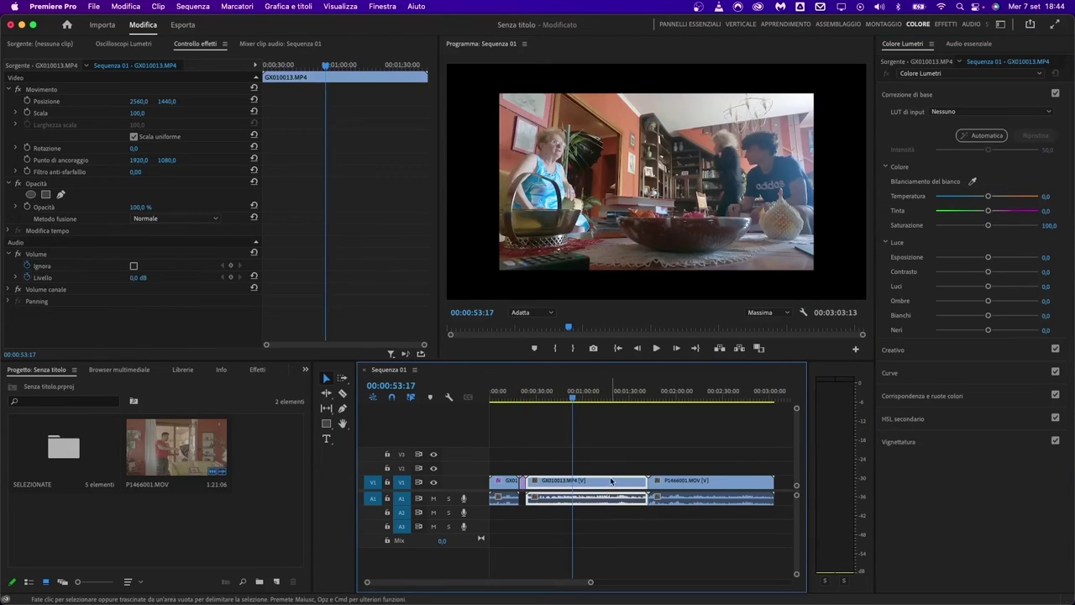
{"action": "left_click_drag", "start_coordinate": [137, 112], "coordinate": [173, 112]}
{"action": "left_click", "coordinate": [99, 45]}
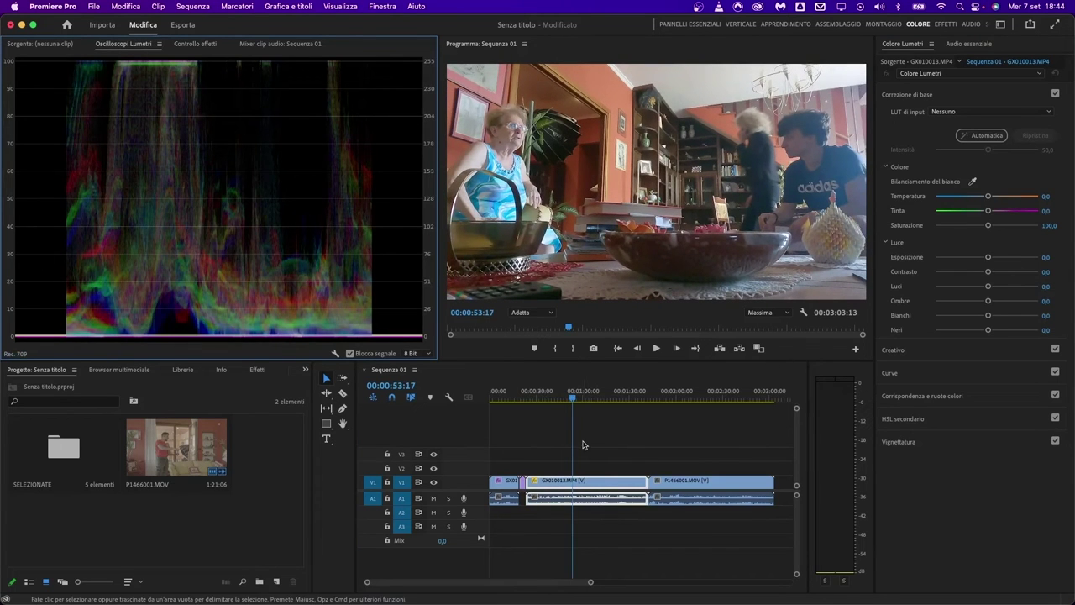
{"action": "left_click", "coordinate": [590, 468]}
{"action": "left_click", "coordinate": [592, 483]}
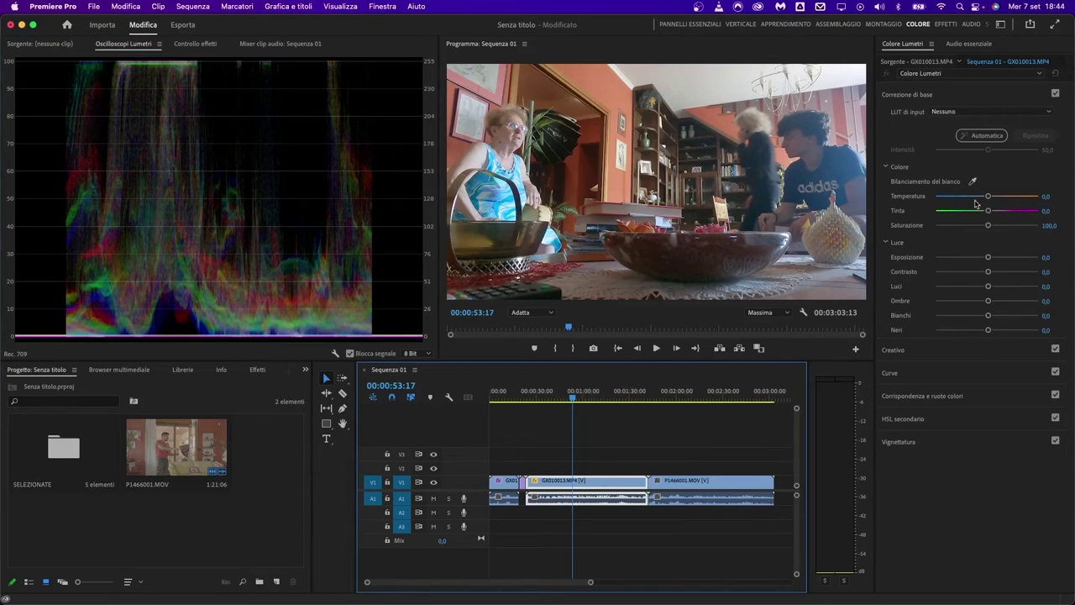
{"action": "left_click", "coordinate": [992, 138]}
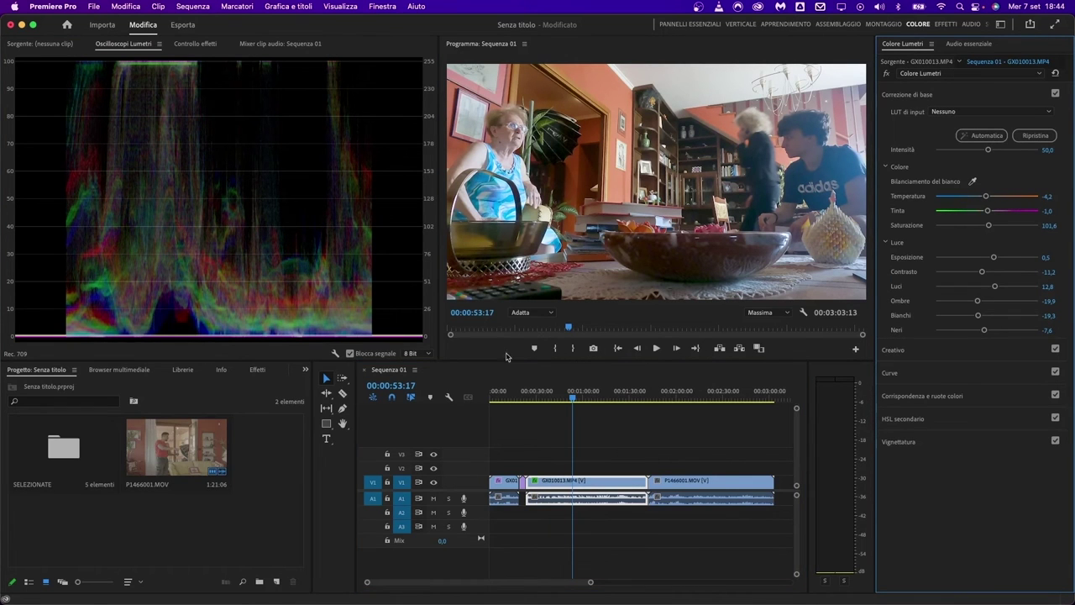
{"action": "left_click", "coordinate": [641, 399]}
{"action": "left_click", "coordinate": [673, 399]}
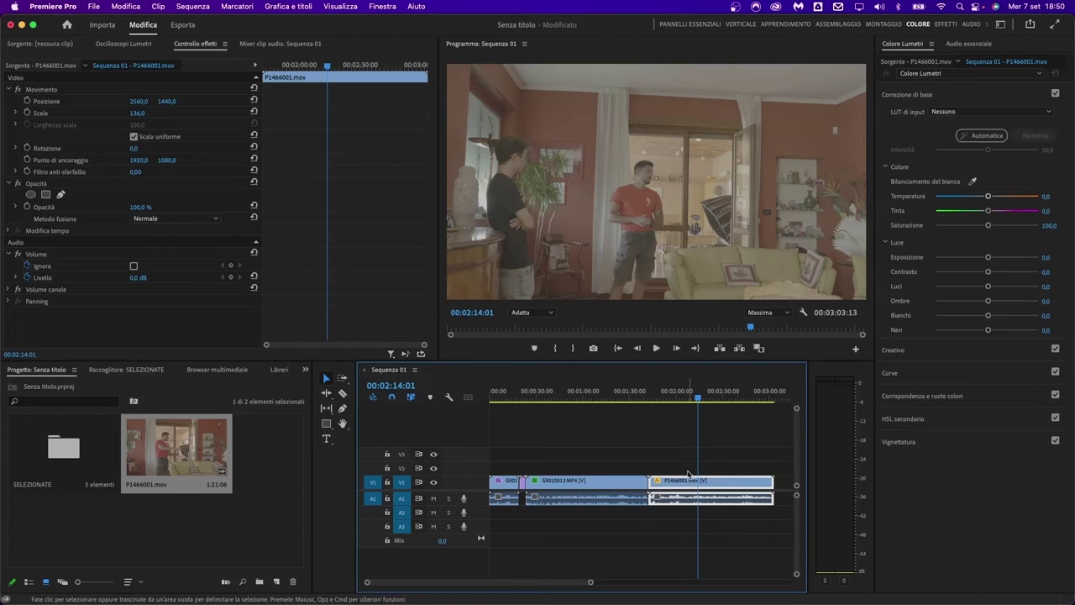
- Auto-correct P1466001.mov in Lumetri (exposure 0.9, contrast 10.1, shadows -37.0, blacks -35.0) and compare before/after
{"action": "left_click", "coordinate": [986, 136]}
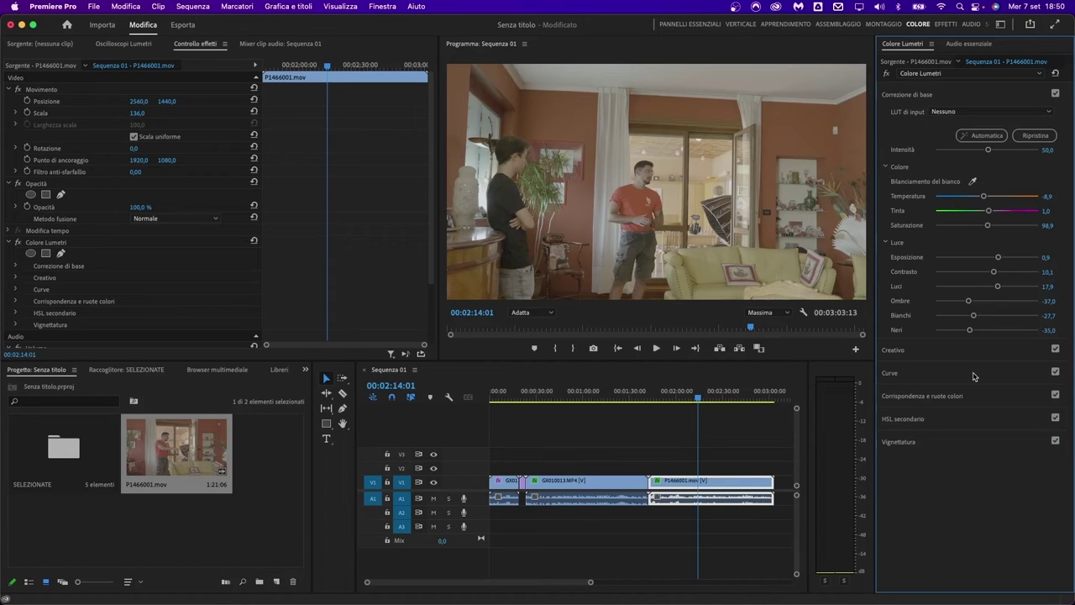
{"action": "left_click", "coordinate": [116, 46]}
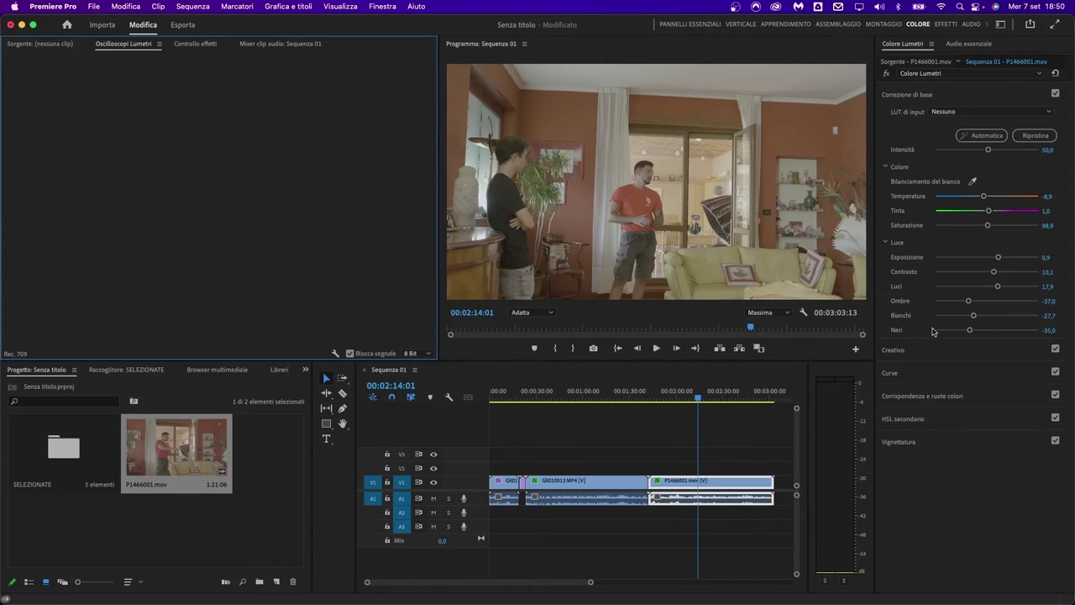
{"action": "left_click", "coordinate": [718, 437]}
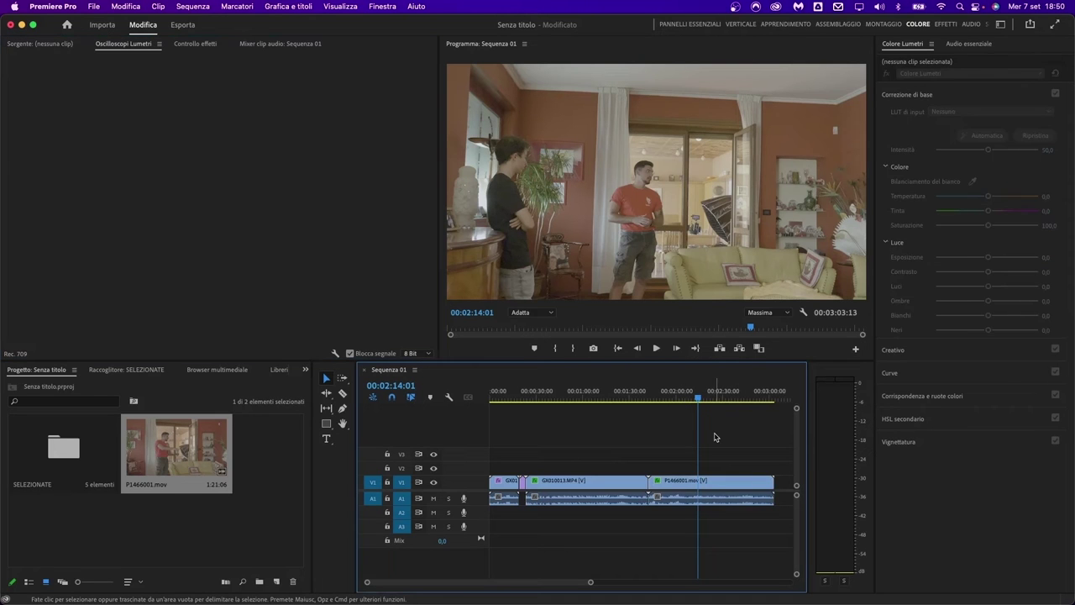
{"action": "left_click", "coordinate": [702, 482]}
{"action": "left_click", "coordinate": [185, 44]}
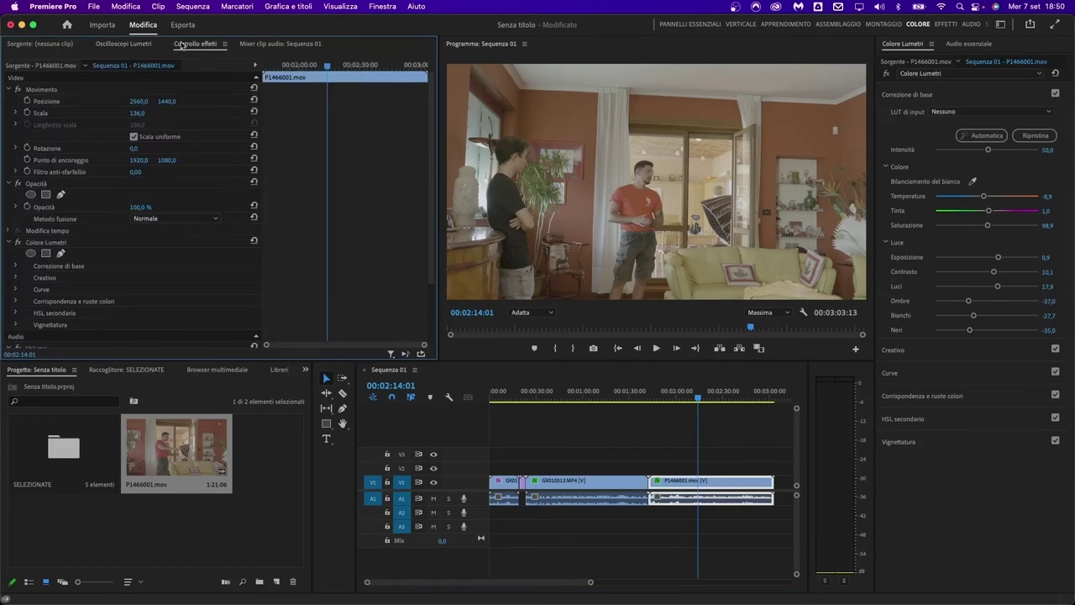
{"action": "left_click", "coordinate": [132, 46]}
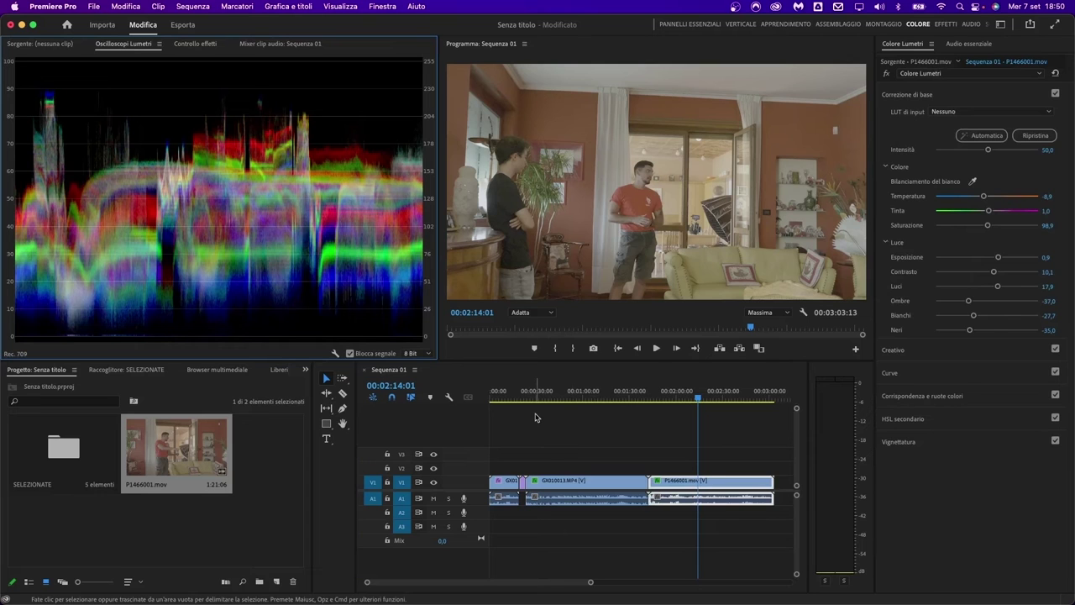
{"action": "key", "text": "super+z"}
{"action": "key", "text": "super+shift+z"}
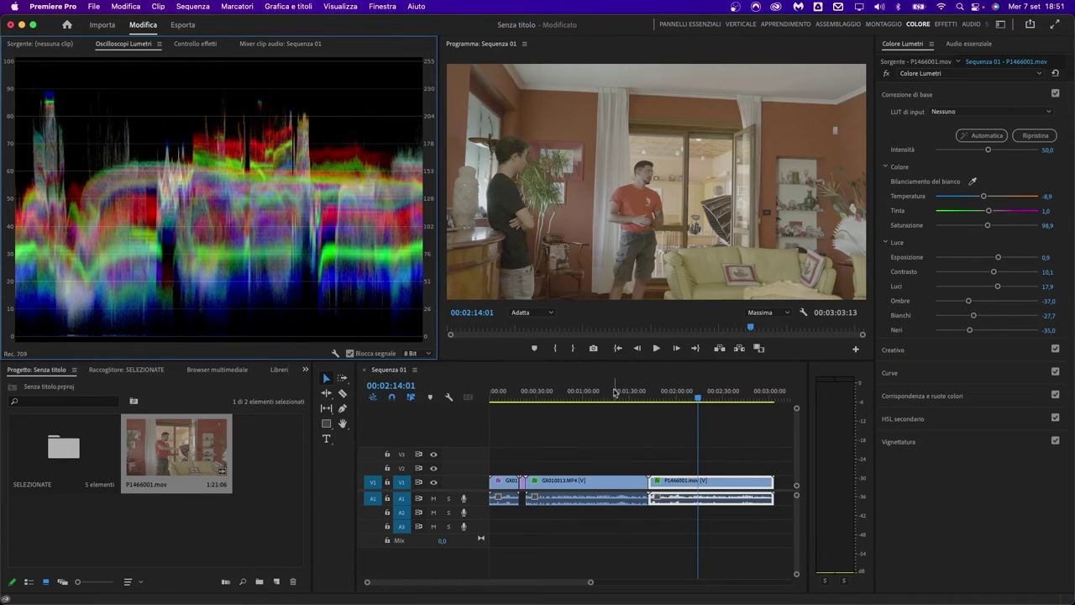
{"action": "left_click", "coordinate": [696, 396]}
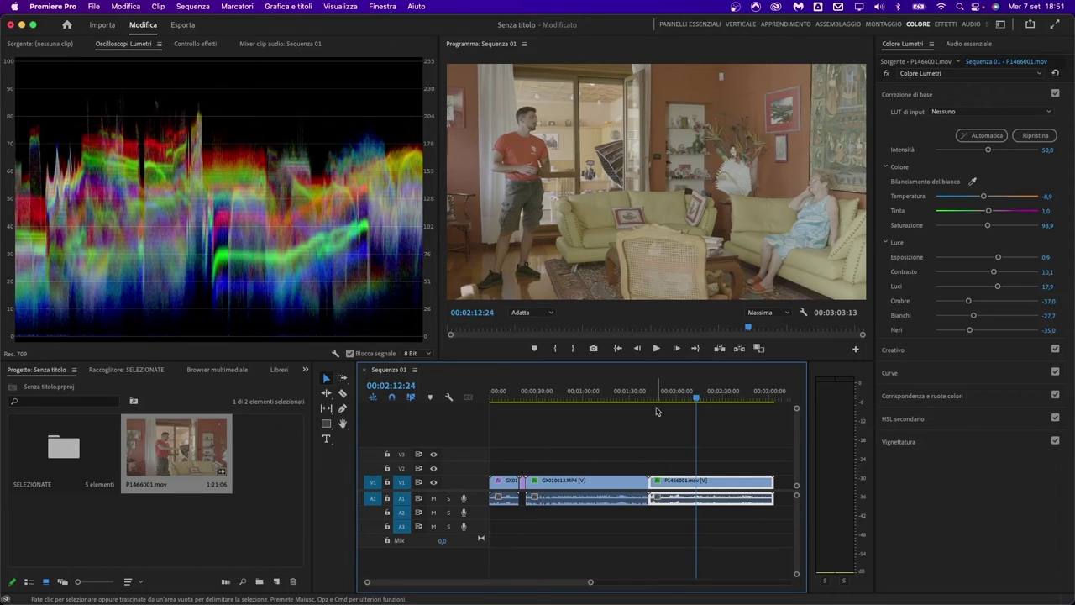
{"action": "left_click_drag", "start_coordinate": [703, 447], "coordinate": [491, 495]}
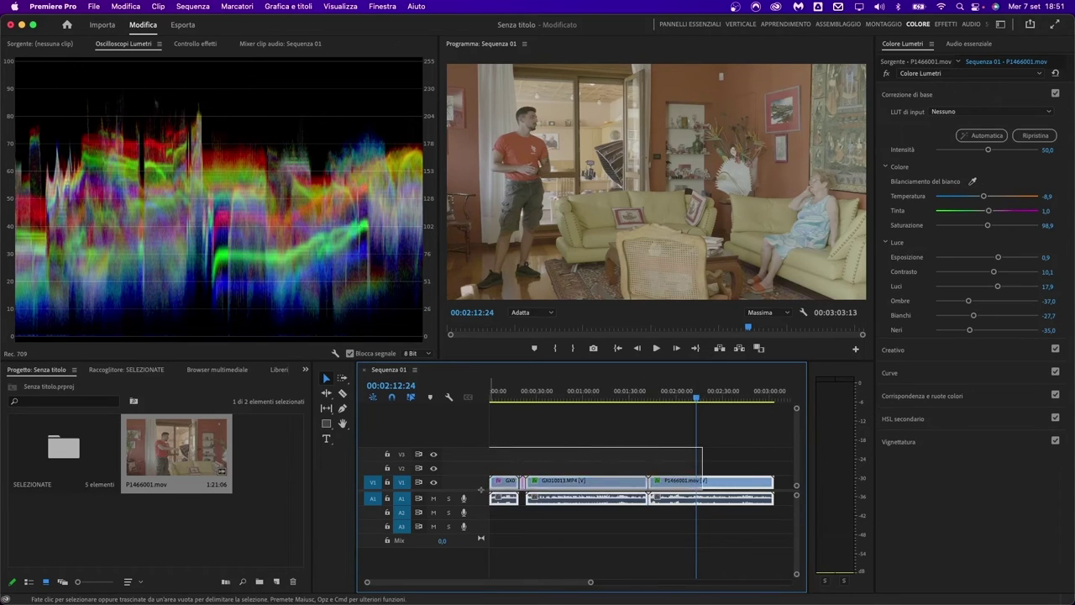
{"action": "right_click", "coordinate": [677, 486]}
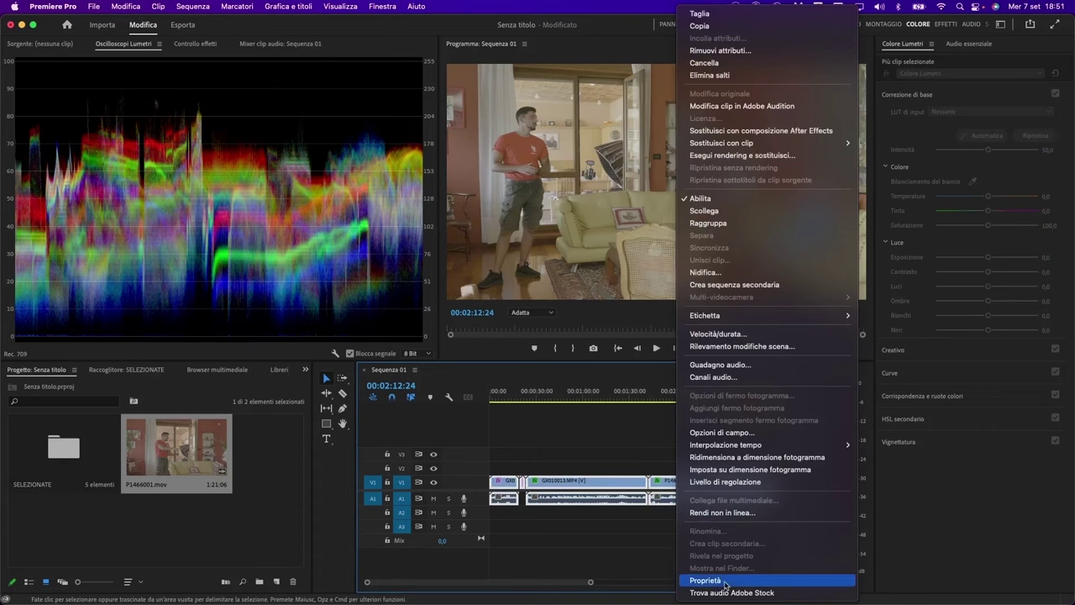
{"action": "left_click", "coordinate": [721, 50]}
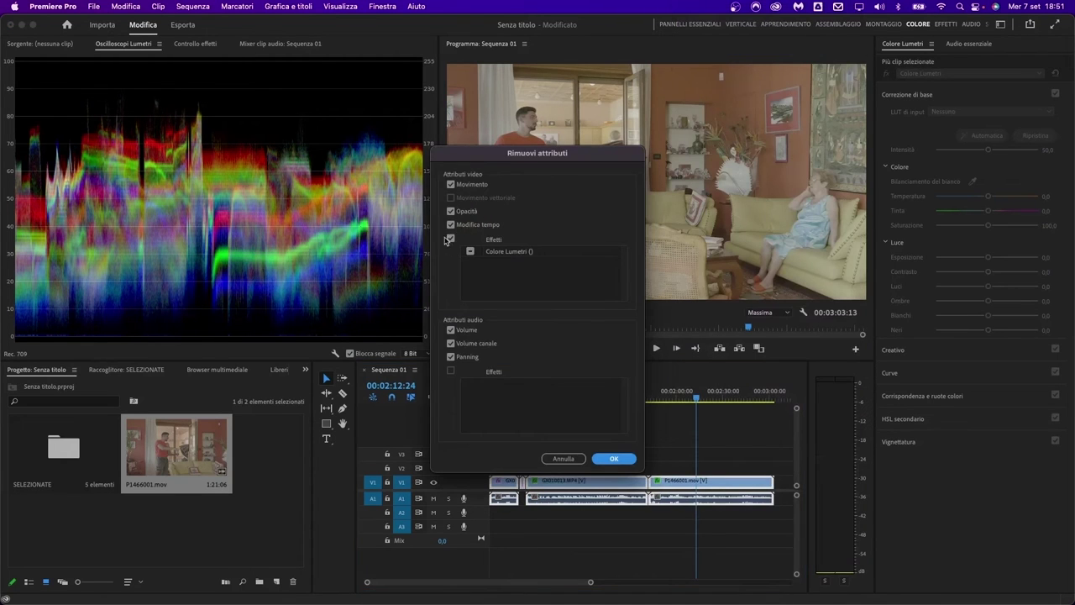
{"action": "left_click", "coordinate": [621, 457]}
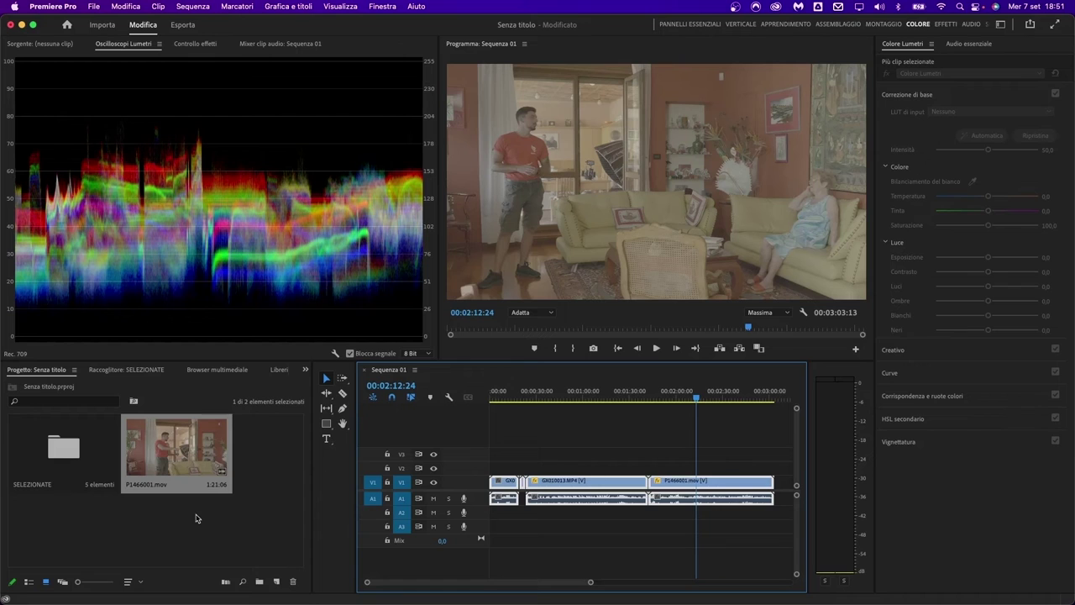
- Open Interpret Footage for P1466001.mov through its Modifica context submenu
{"action": "left_click", "coordinate": [238, 507]}
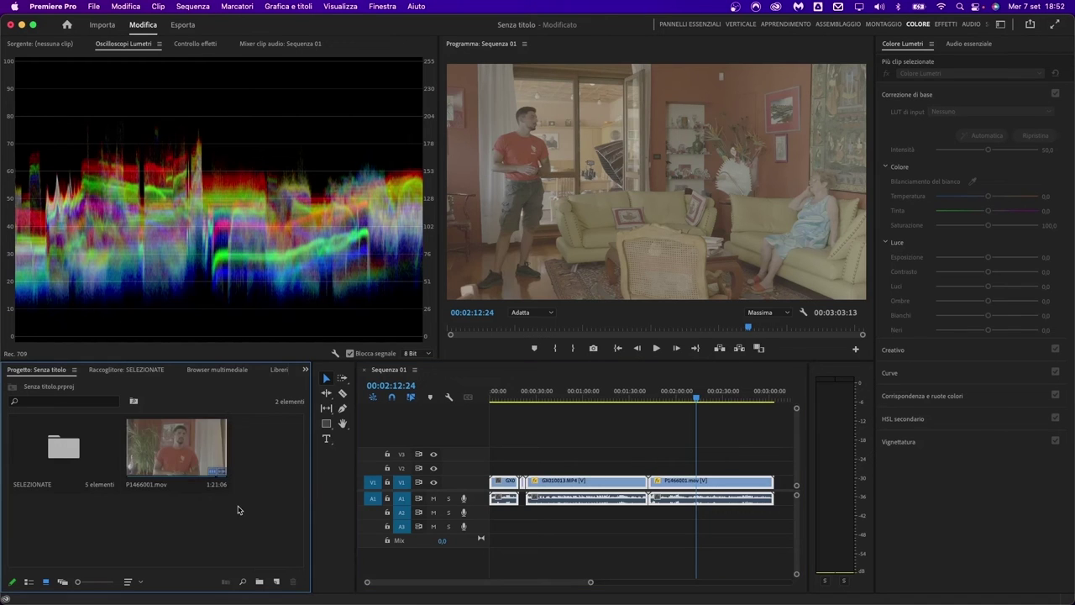
{"action": "right_click", "coordinate": [185, 446]}
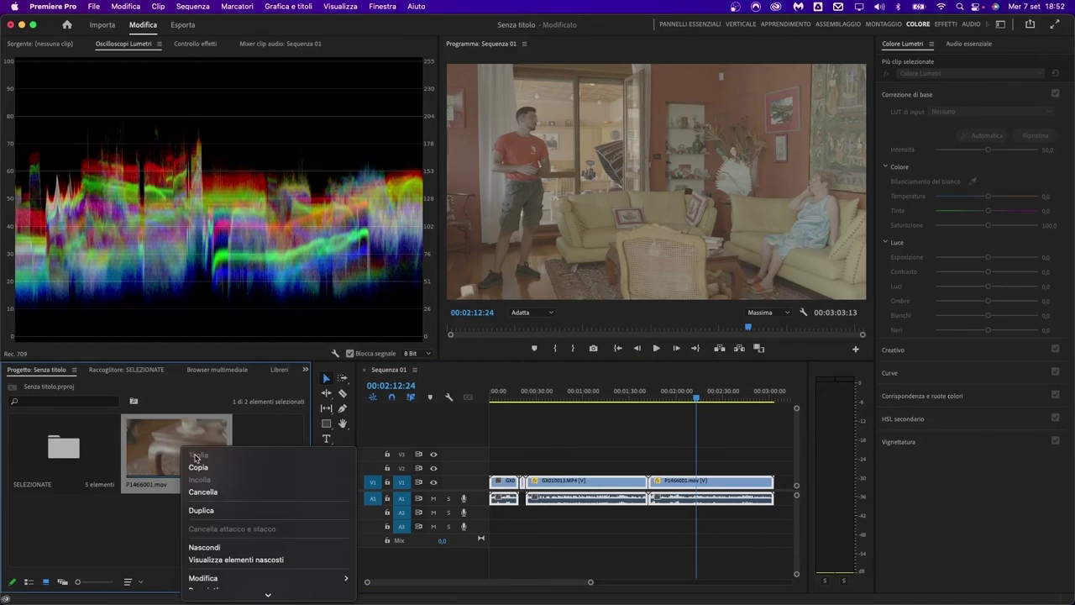
{"action": "left_click", "coordinate": [146, 434]}
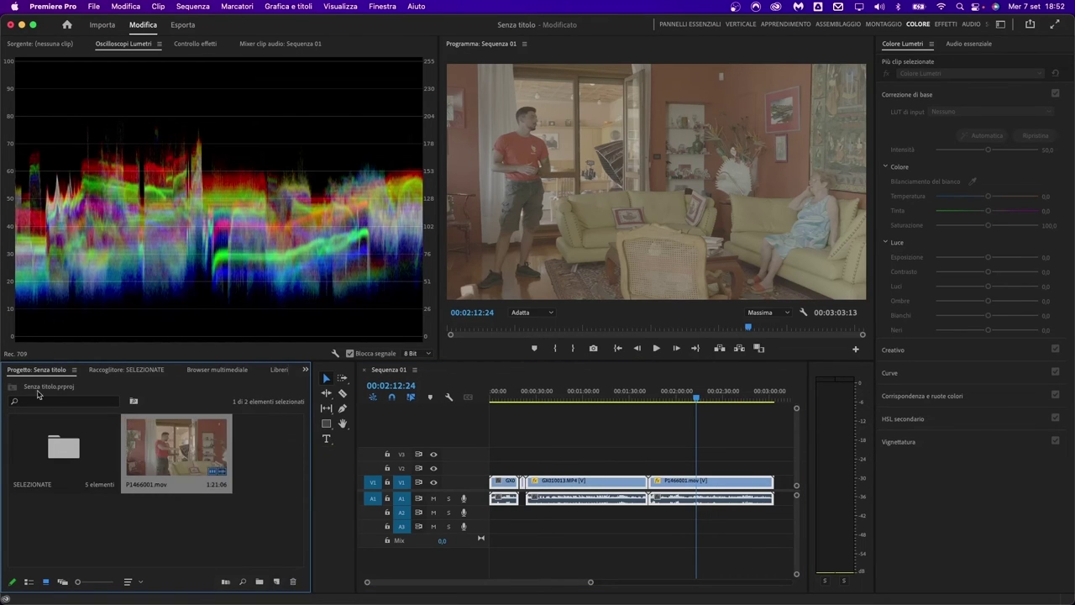
{"action": "right_click", "coordinate": [184, 446]}
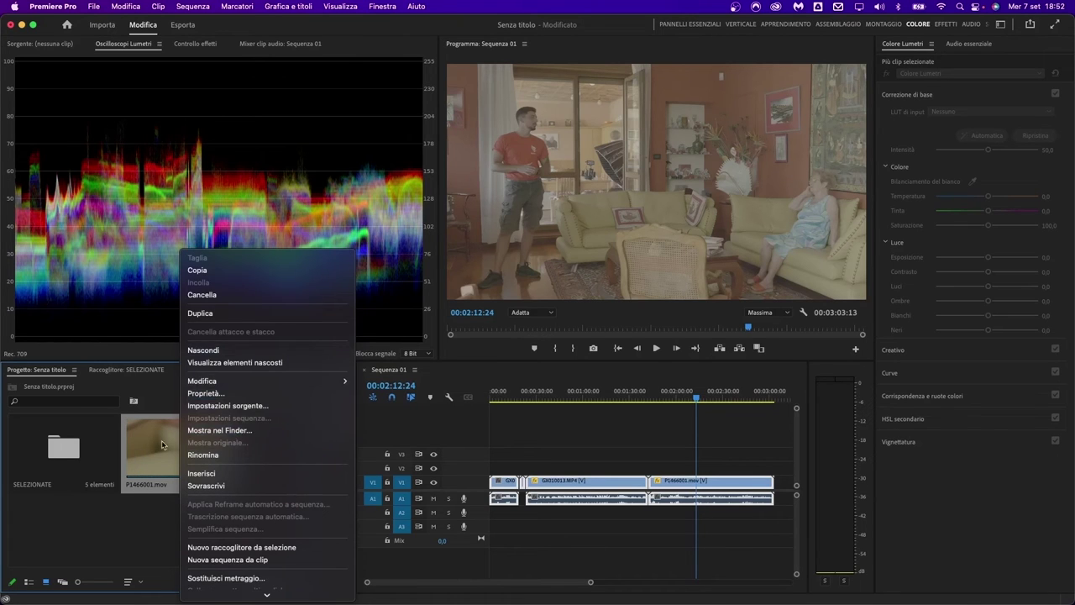
{"action": "mouse_move", "coordinate": [211, 387]}
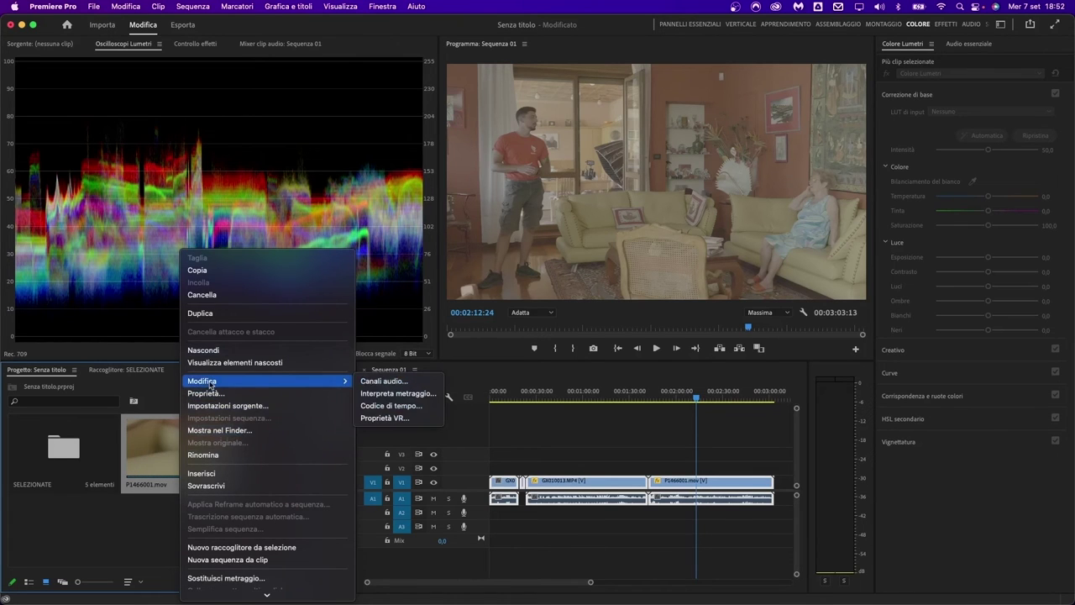
{"action": "left_click", "coordinate": [398, 393]}
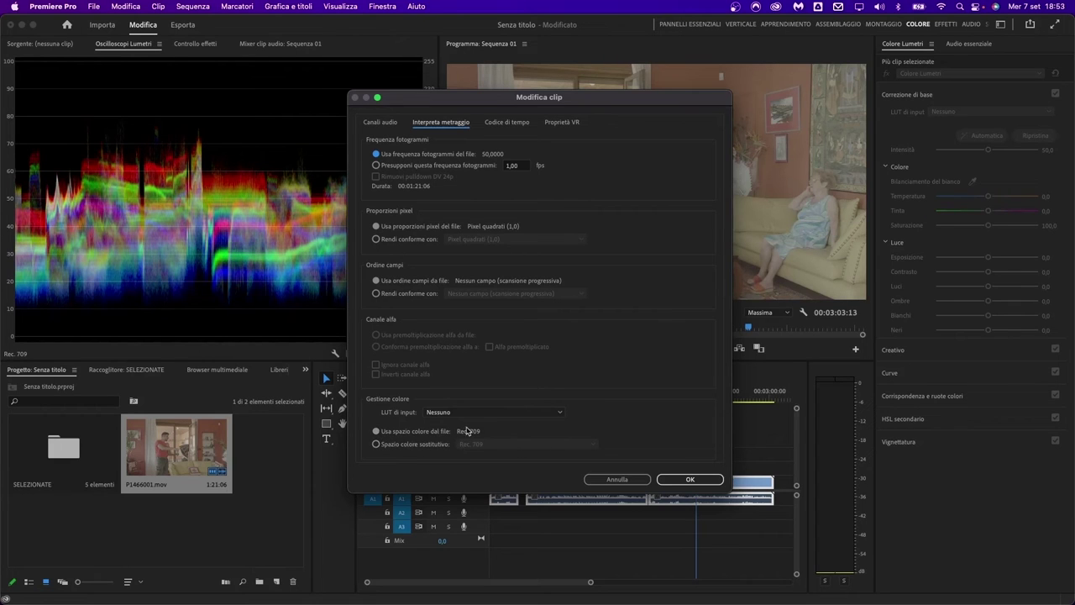
- Override the colour space with Rec. 709 and look through the input LUT options
{"action": "left_click", "coordinate": [410, 444]}
{"action": "left_click", "coordinate": [513, 445]}
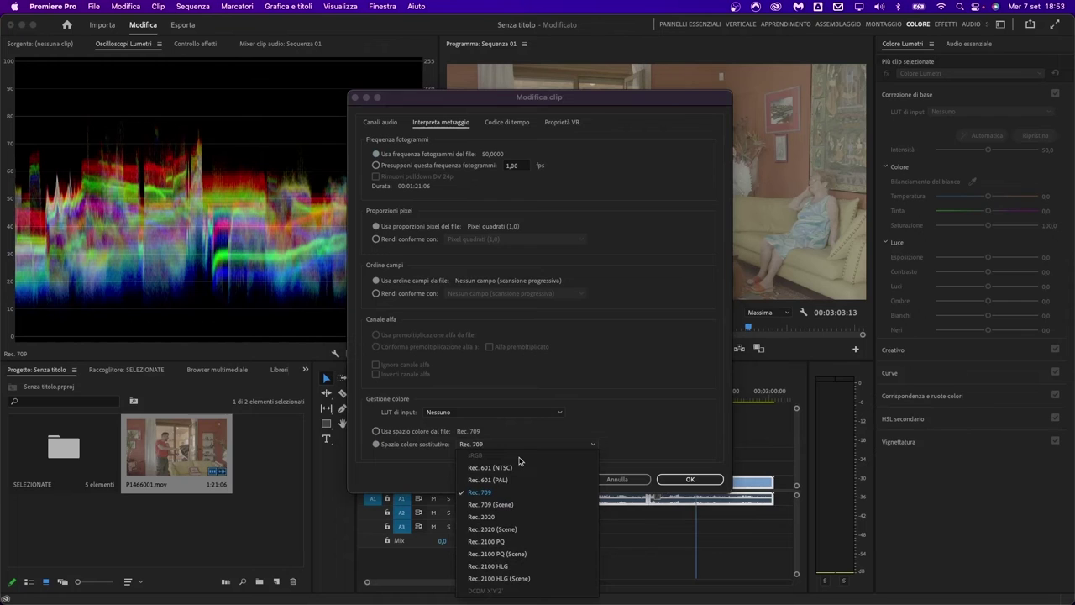
{"action": "left_click", "coordinate": [620, 412]}
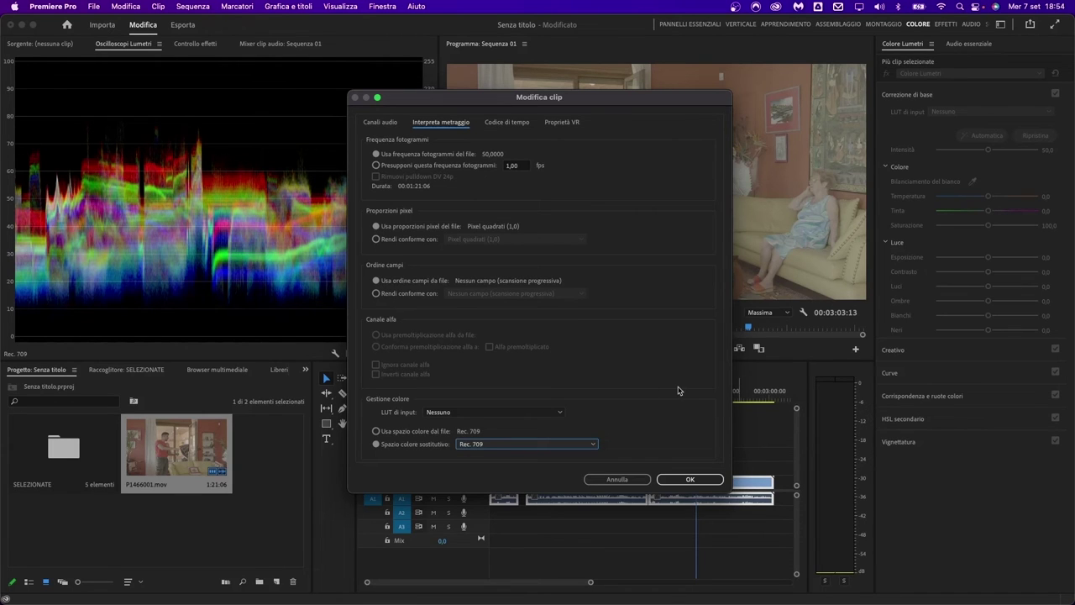
{"action": "left_click", "coordinate": [561, 416]}
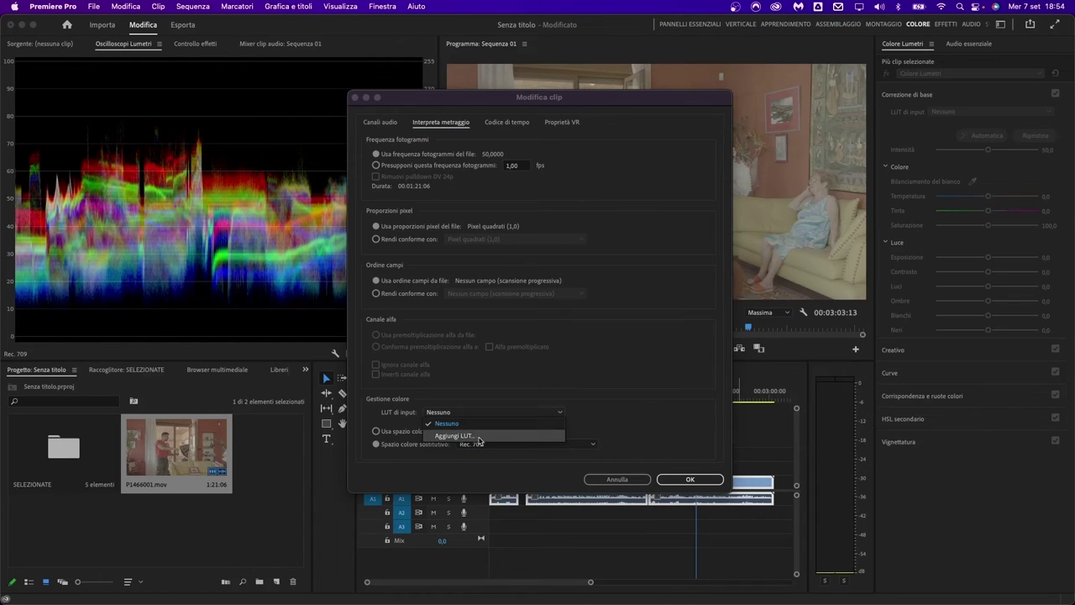
{"action": "left_click", "coordinate": [631, 408]}
- Load V-Log to V-709.cube from the Drive LUT folder as input LUT, using the file's colour space
{"action": "left_click", "coordinate": [527, 411]}
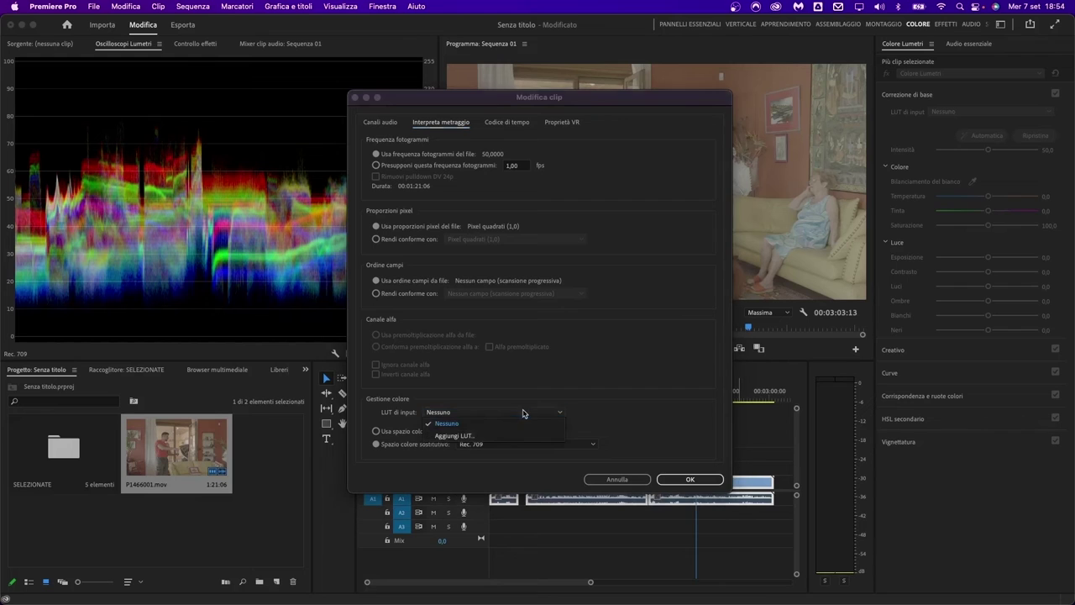
{"action": "left_click", "coordinate": [484, 437]}
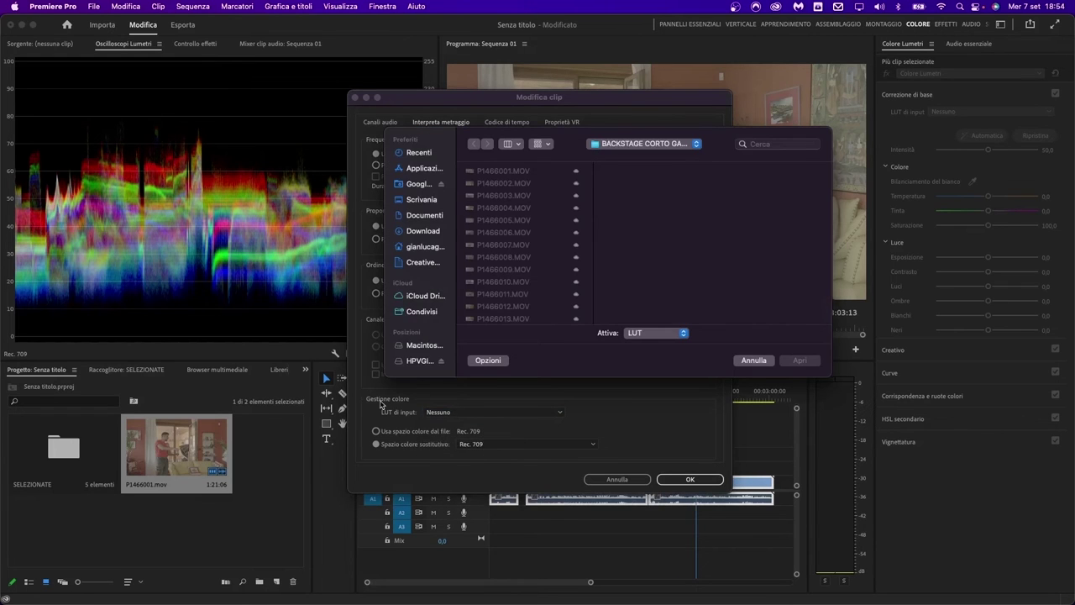
{"action": "scroll", "coordinate": [443, 324], "scroll_direction": "down", "scroll_amount": 3}
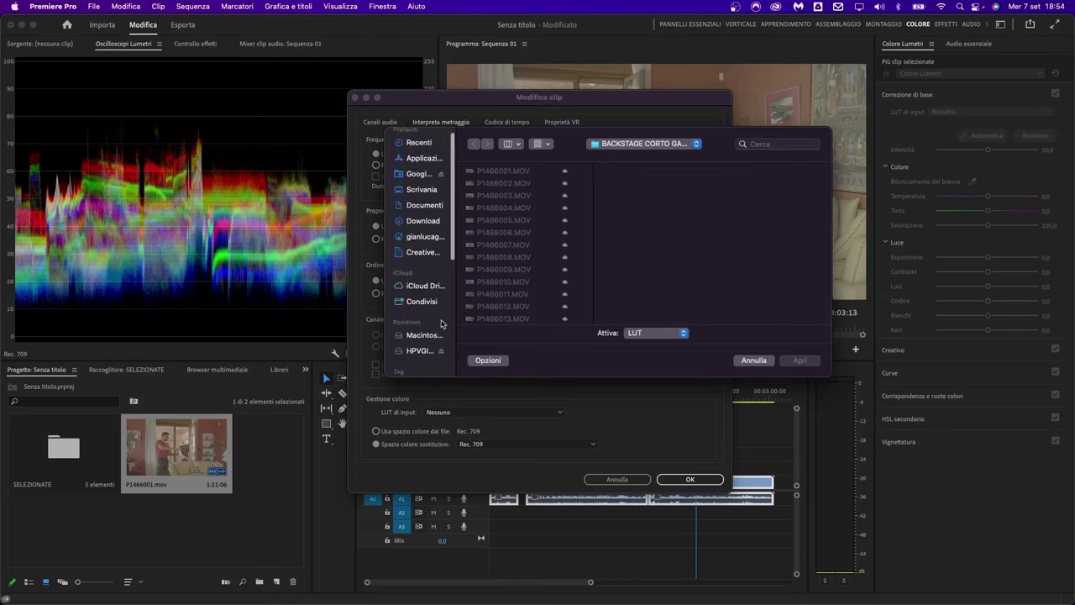
{"action": "scroll", "coordinate": [425, 307], "scroll_direction": "up", "scroll_amount": 3}
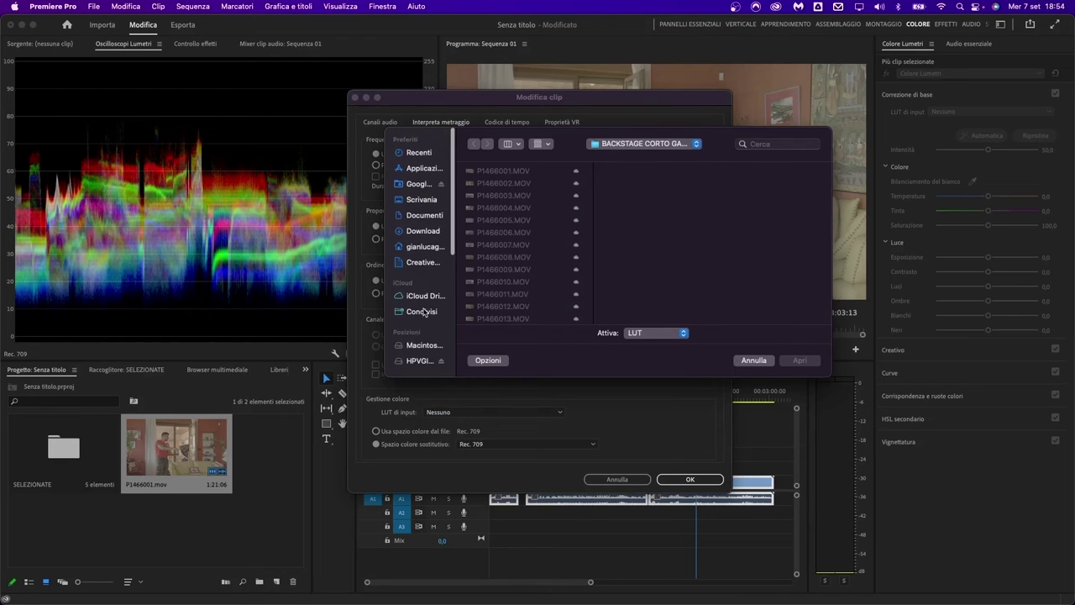
{"action": "left_click", "coordinate": [419, 184]}
{"action": "left_click", "coordinate": [495, 183]}
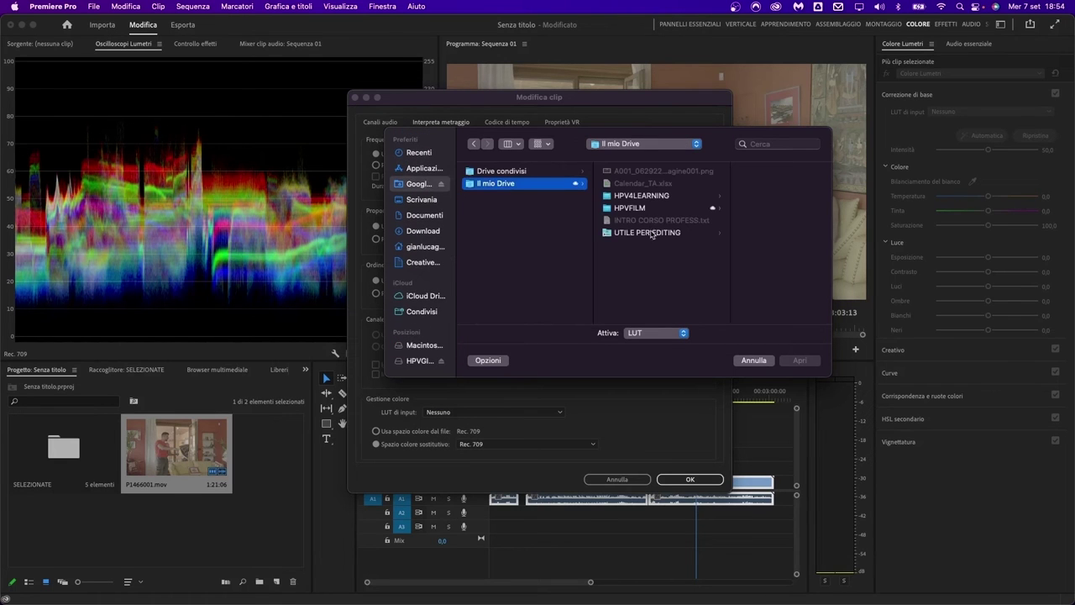
{"action": "left_click", "coordinate": [655, 233]}
{"action": "left_click", "coordinate": [729, 269]}
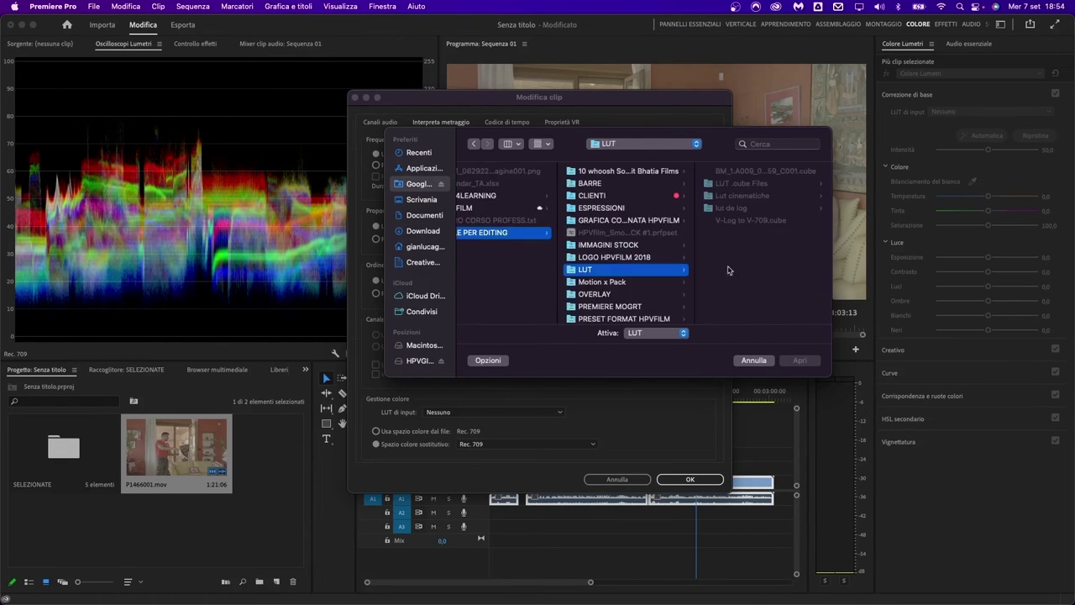
{"action": "left_click", "coordinate": [745, 221]}
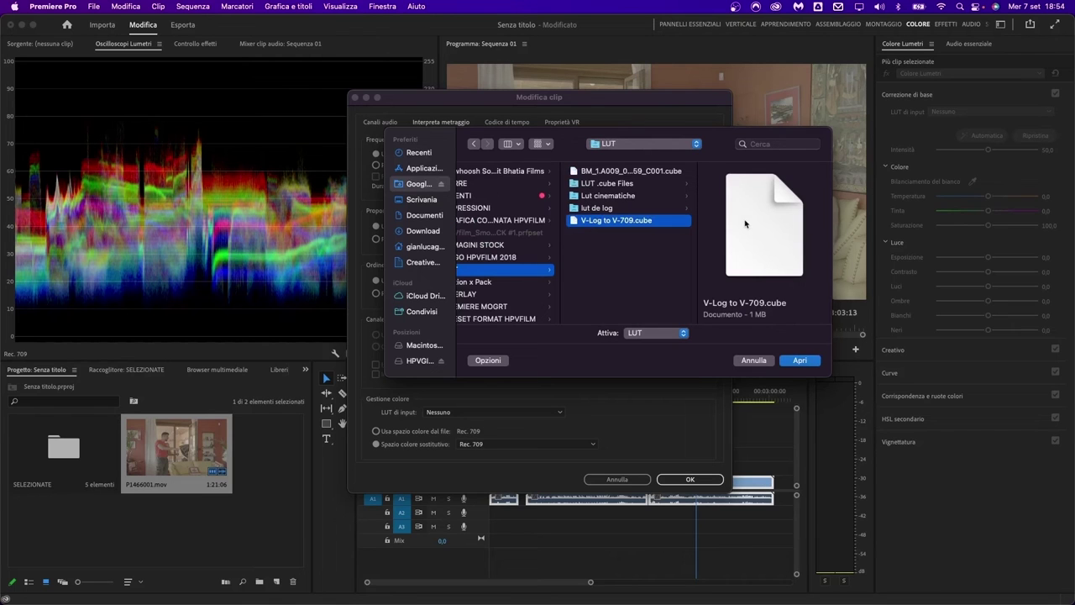
{"action": "left_click", "coordinate": [802, 360]}
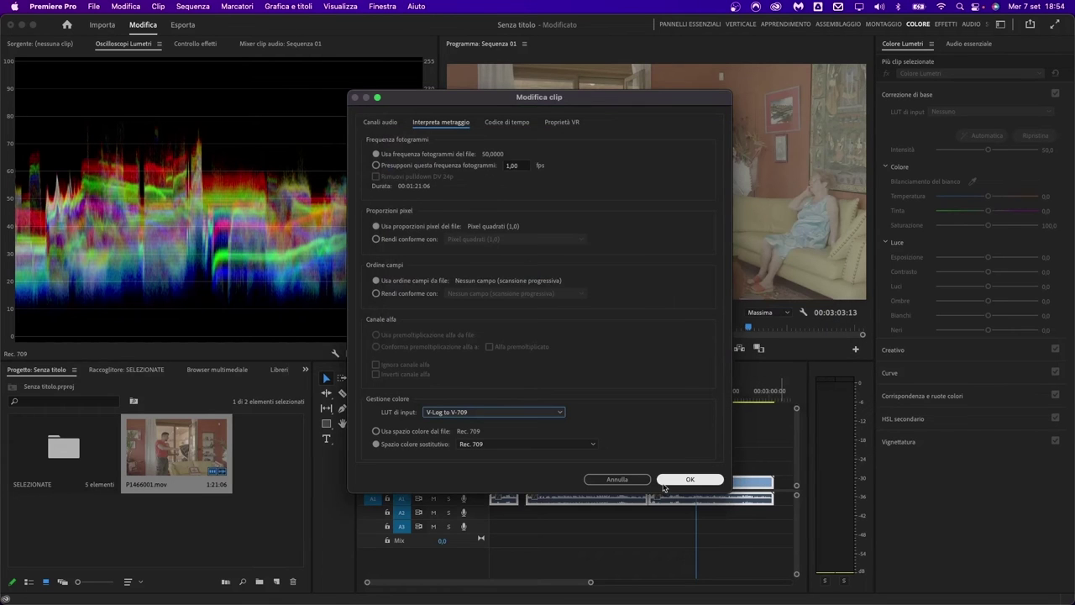
{"action": "left_click", "coordinate": [407, 434]}
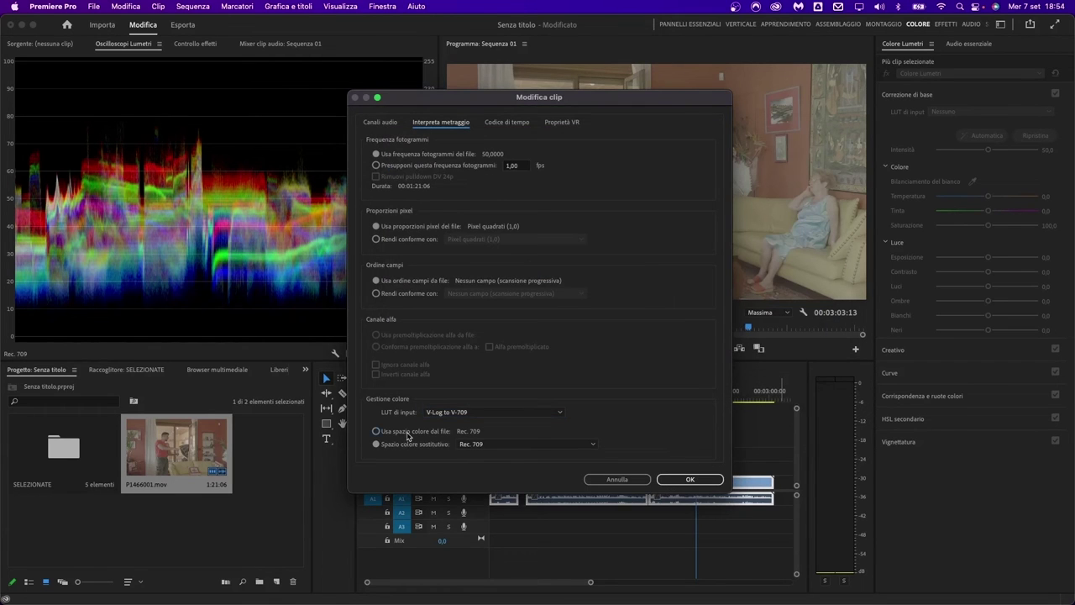
{"action": "left_click", "coordinate": [689, 479]}
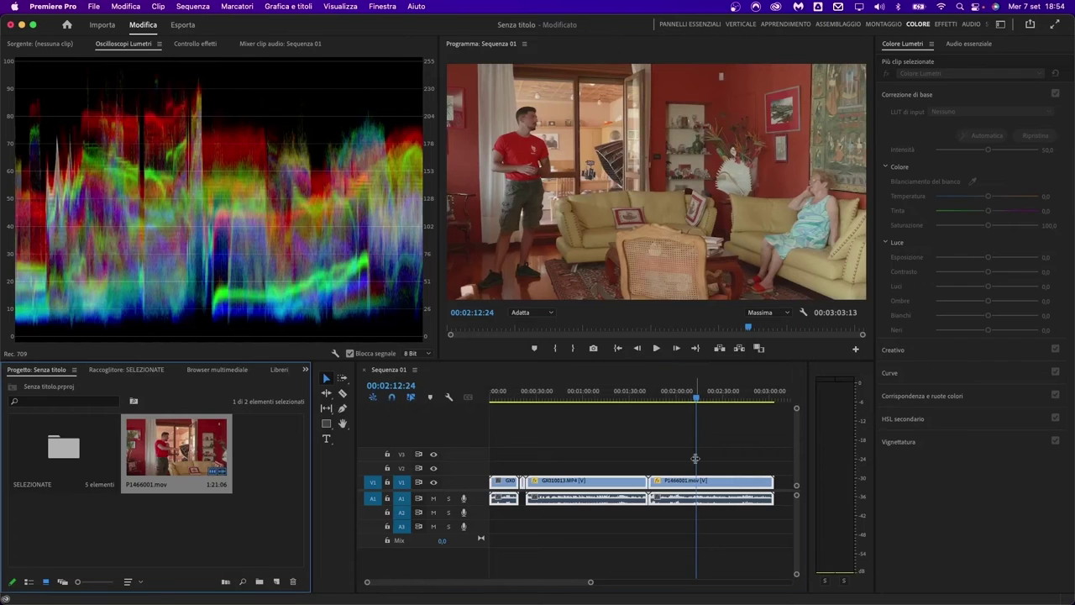
- Auto-correct P1466001.mov in Lumetri (temperature -7.6, exposure 0.6, shadows -22.3) and open the SELEZIONATE bin
{"action": "left_click", "coordinate": [743, 464]}
{"action": "left_click", "coordinate": [711, 487]}
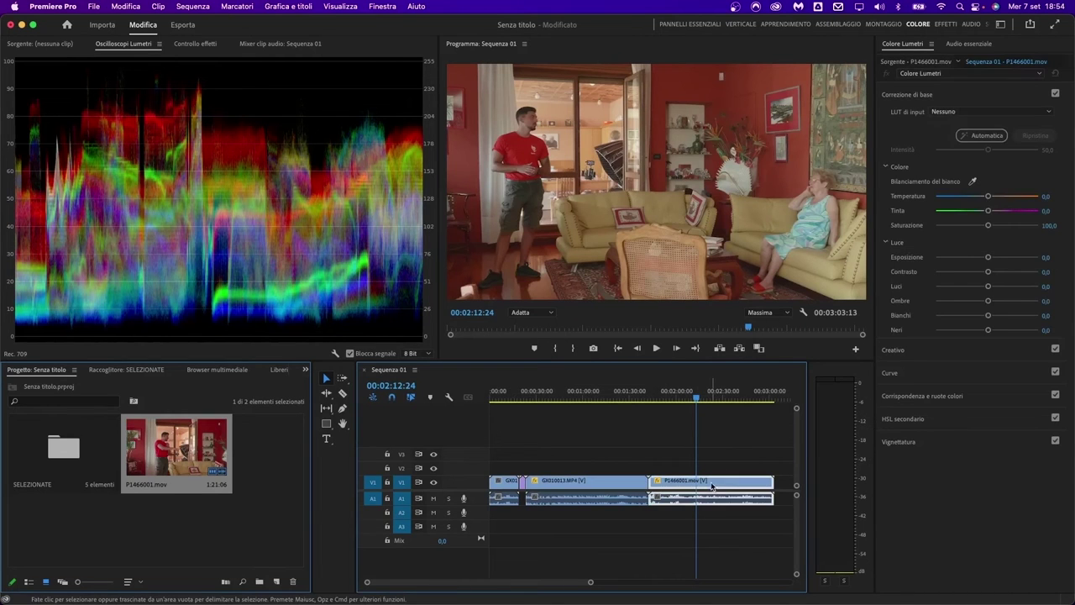
{"action": "left_click", "coordinate": [989, 136]}
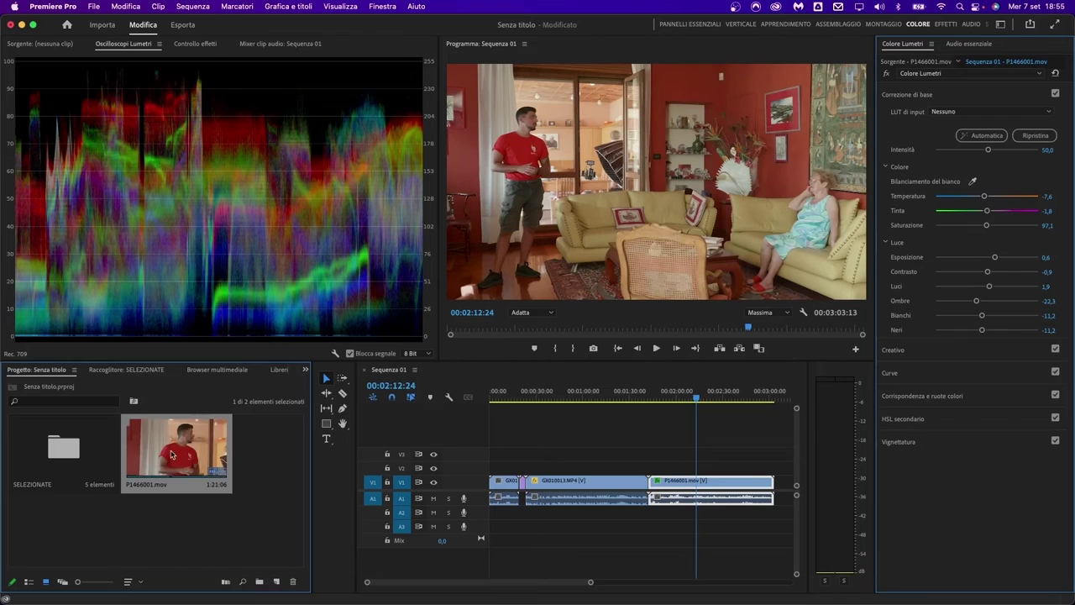
{"action": "double_click", "coordinate": [40, 464]}
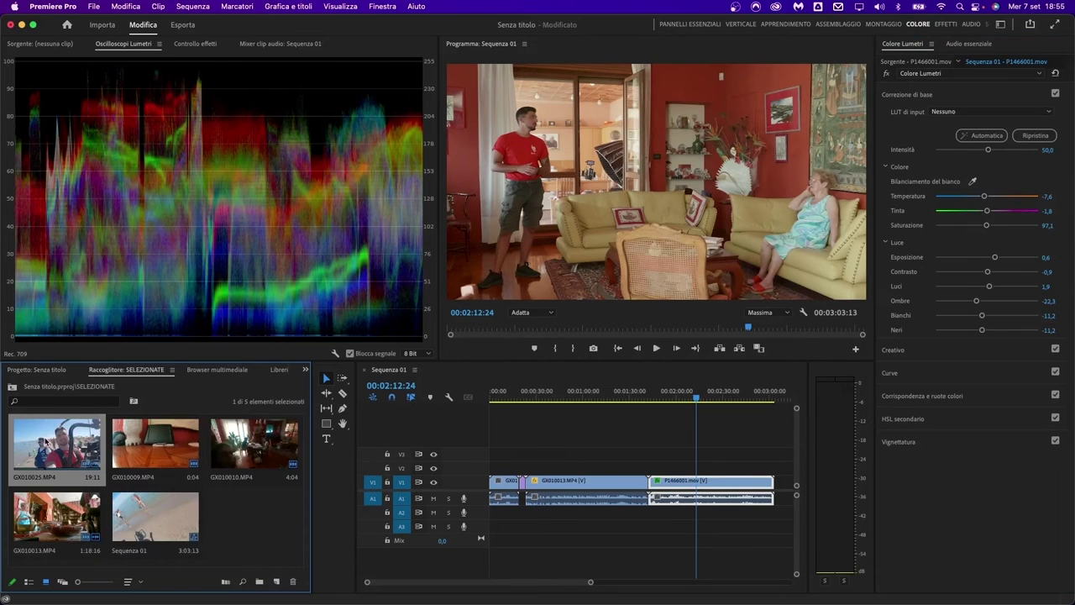
- Set the V-Log to V-709 input LUT on all selected SELEZIONATE items via Interpreta metraggio
{"action": "right_click", "coordinate": [151, 509]}
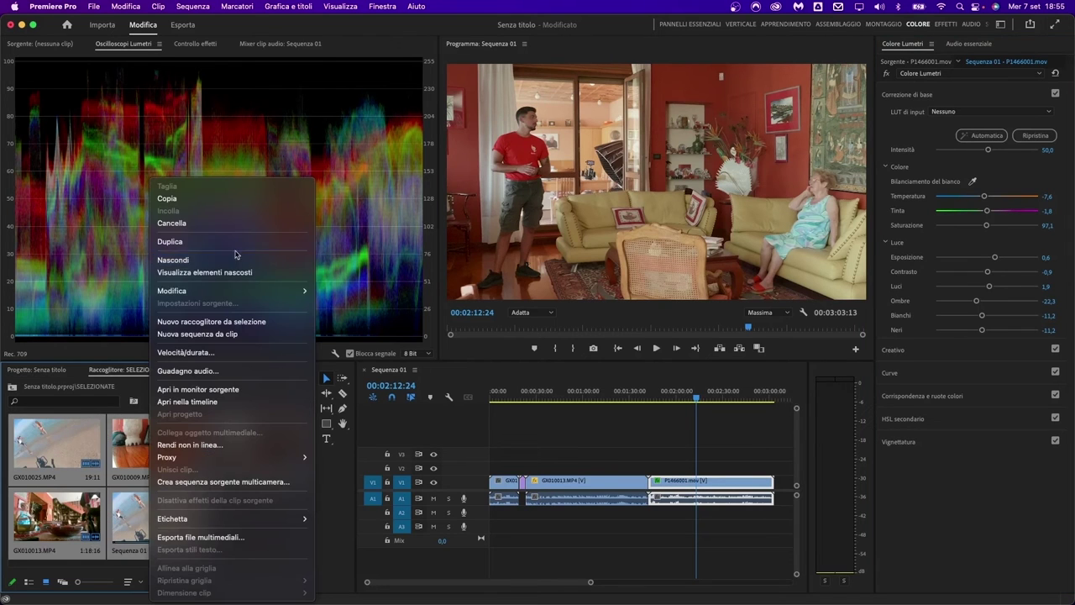
{"action": "mouse_move", "coordinate": [247, 291]}
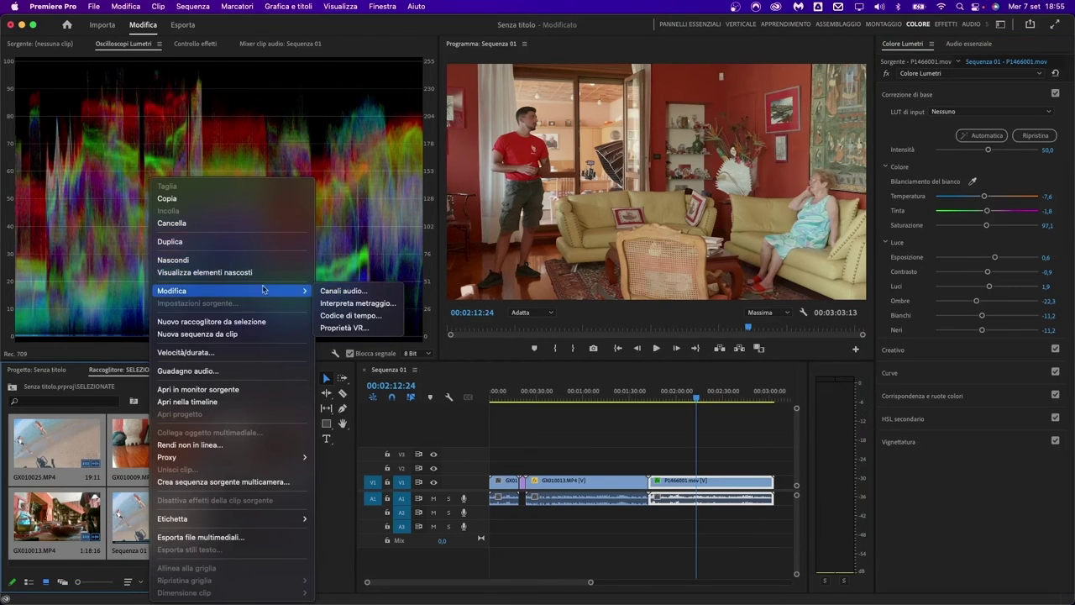
{"action": "left_click", "coordinate": [375, 304]}
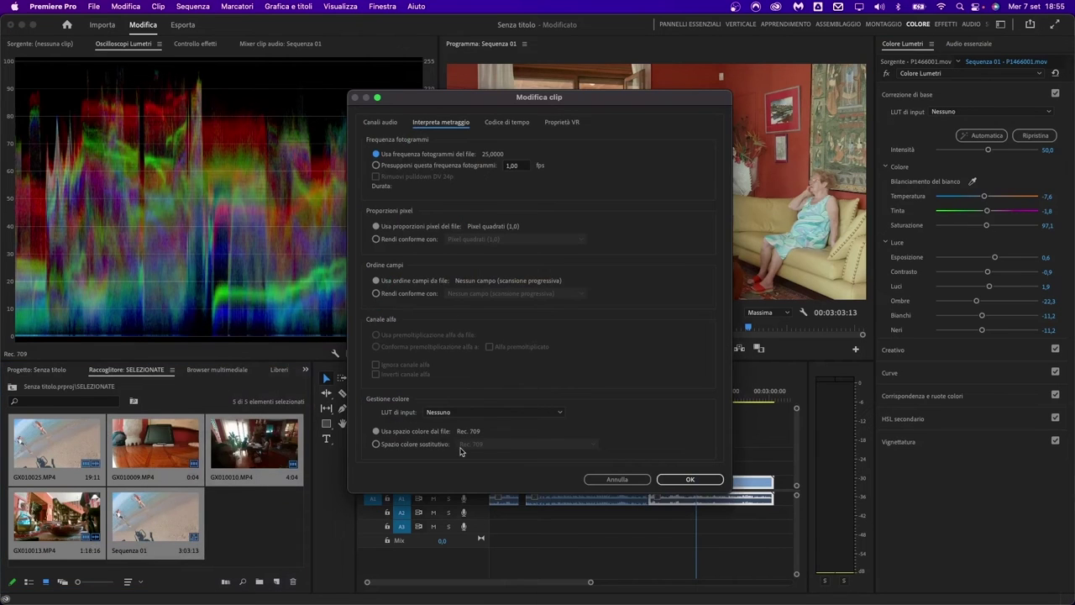
{"action": "left_click", "coordinate": [469, 413]}
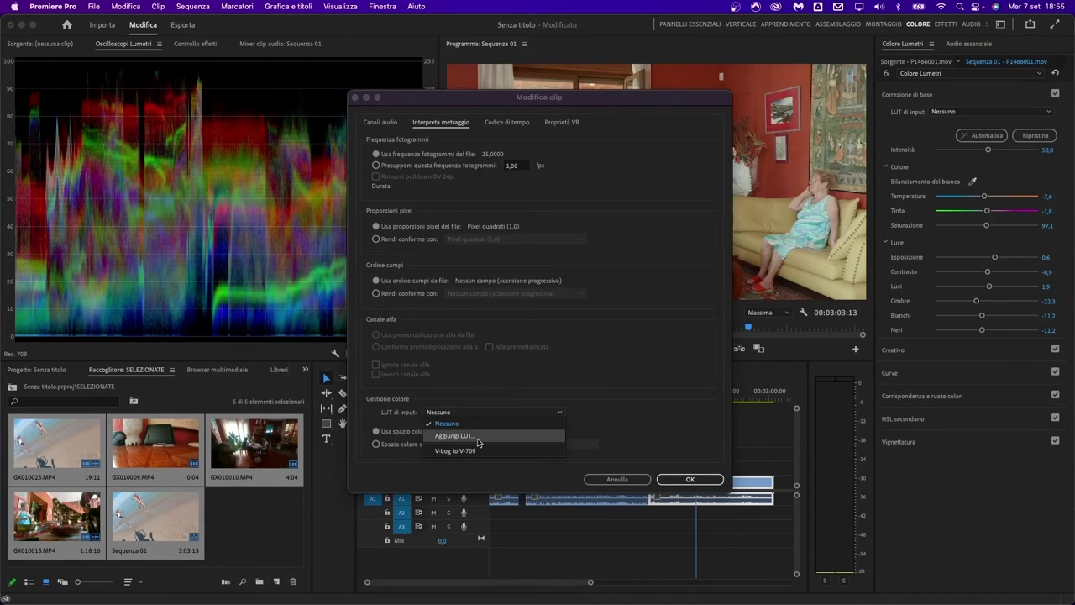
{"action": "left_click", "coordinate": [480, 451]}
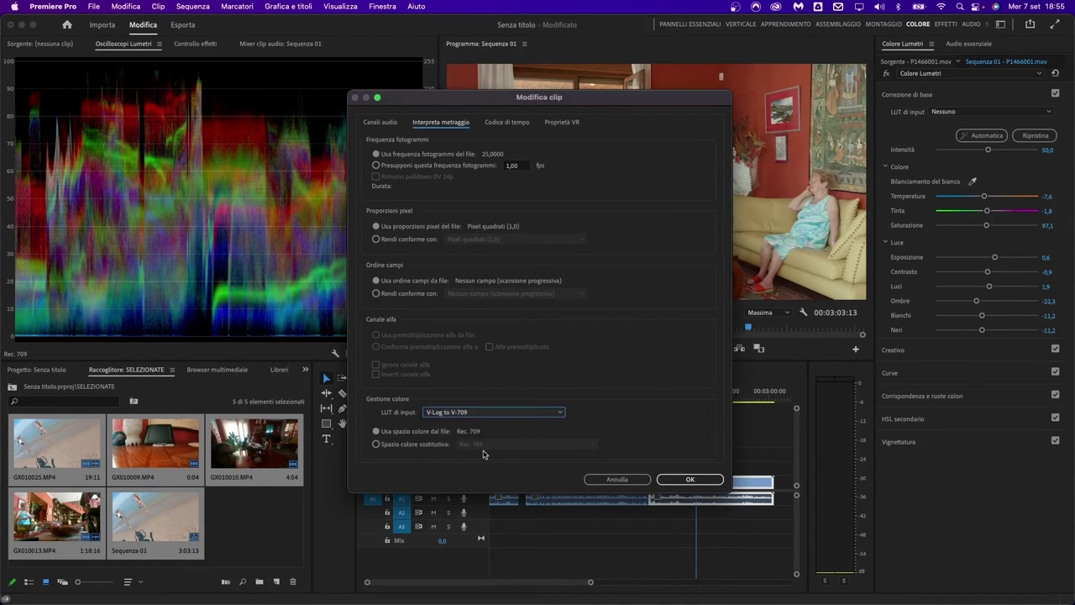
{"action": "left_click", "coordinate": [699, 478]}
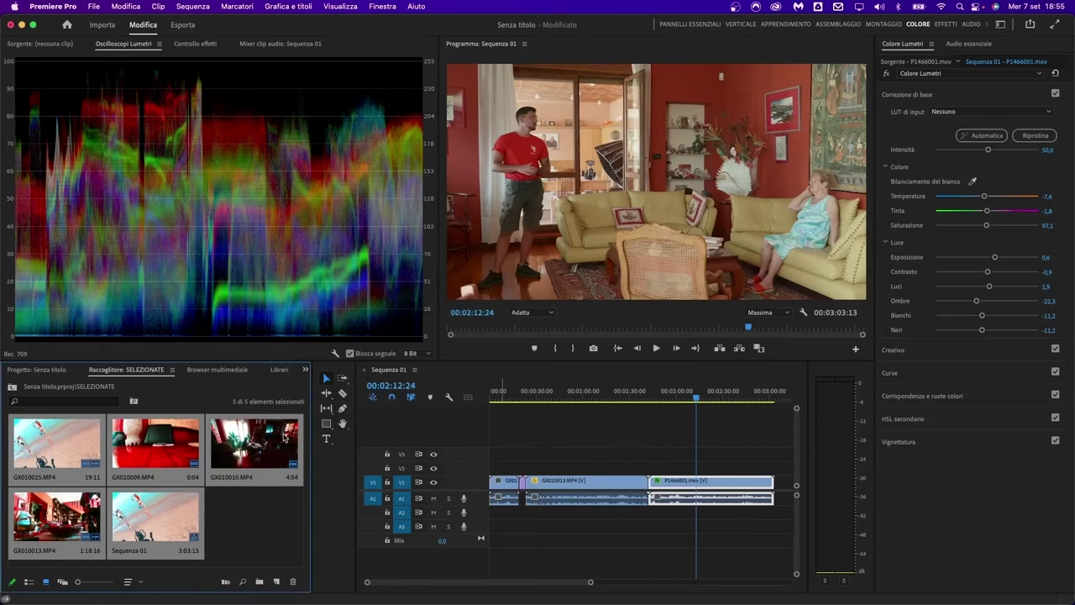
- Open Sequenza 01 in the timeline
{"action": "left_click", "coordinate": [264, 533]}
{"action": "left_click", "coordinate": [141, 531]}
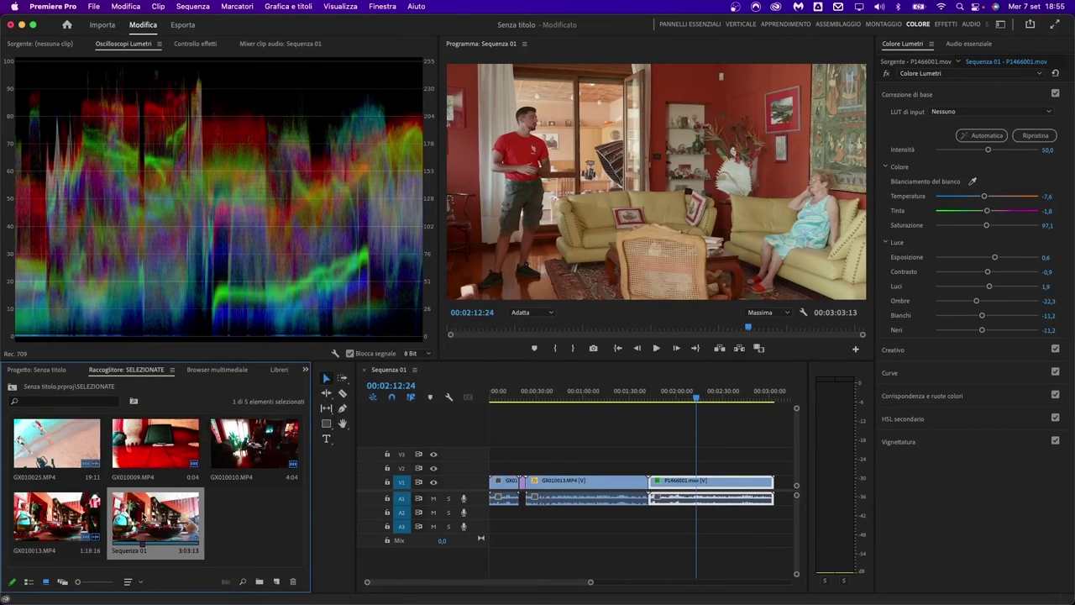
{"action": "double_click", "coordinate": [143, 514]}
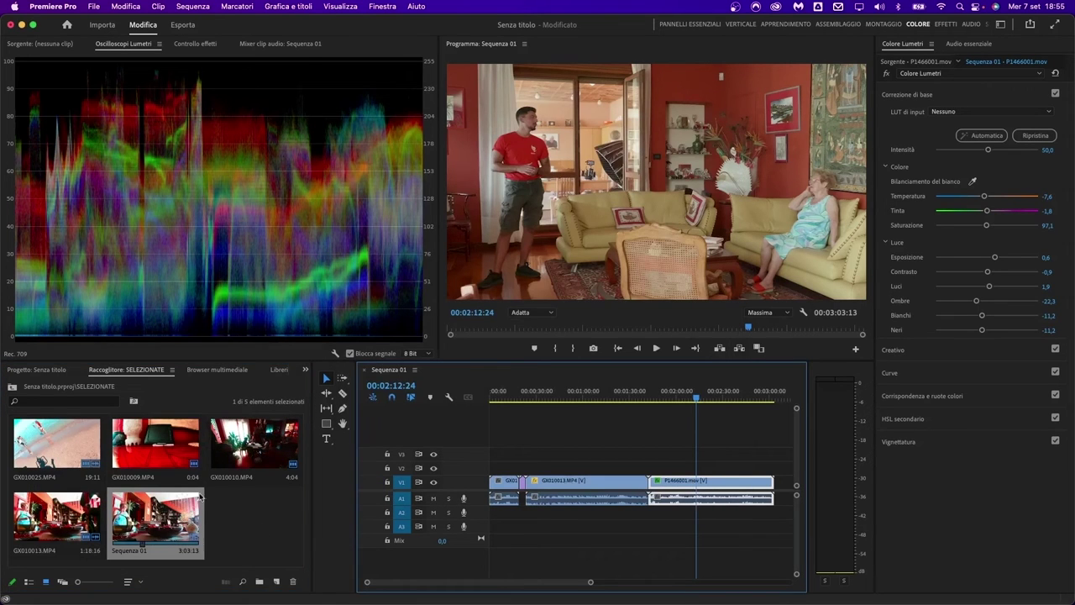
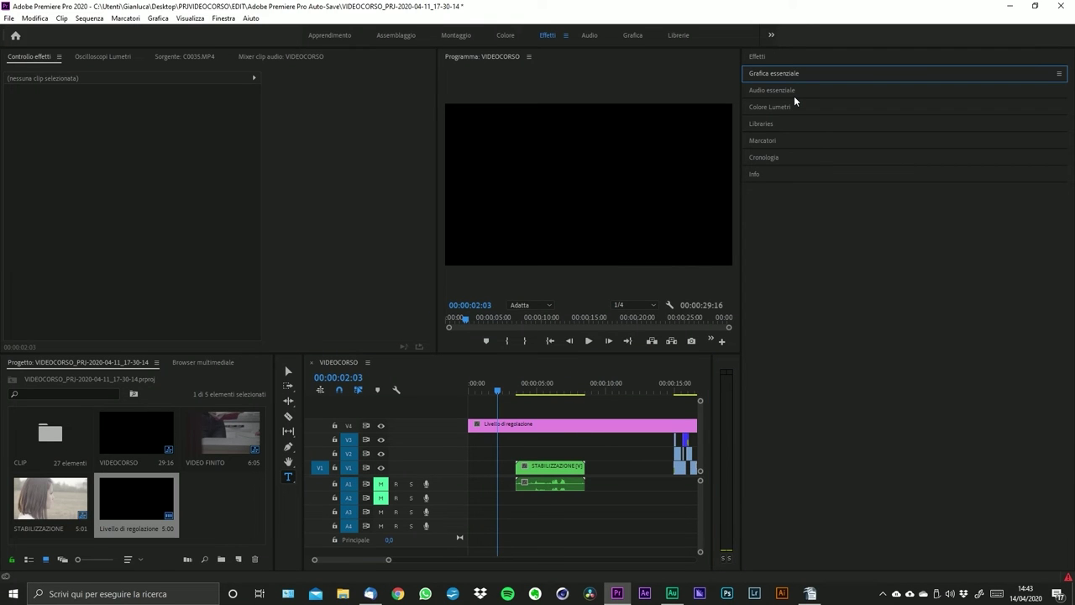
- Open the Audio essenziale panel for the selected STABILIZZAZIONE clip without picking a preset
{"action": "left_click", "coordinate": [791, 94]}
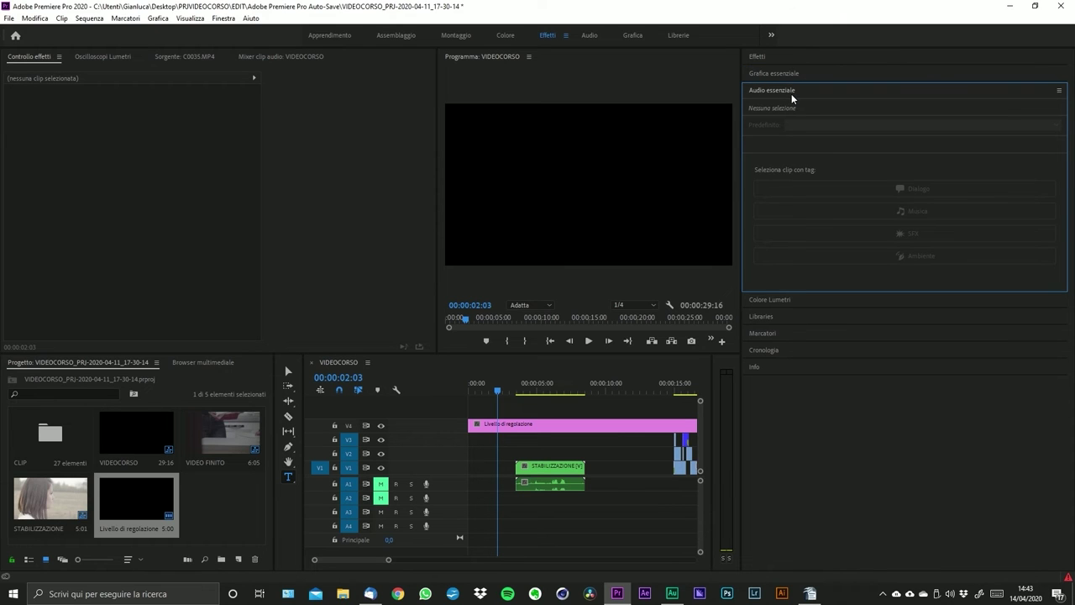
{"action": "left_click", "coordinate": [567, 481]}
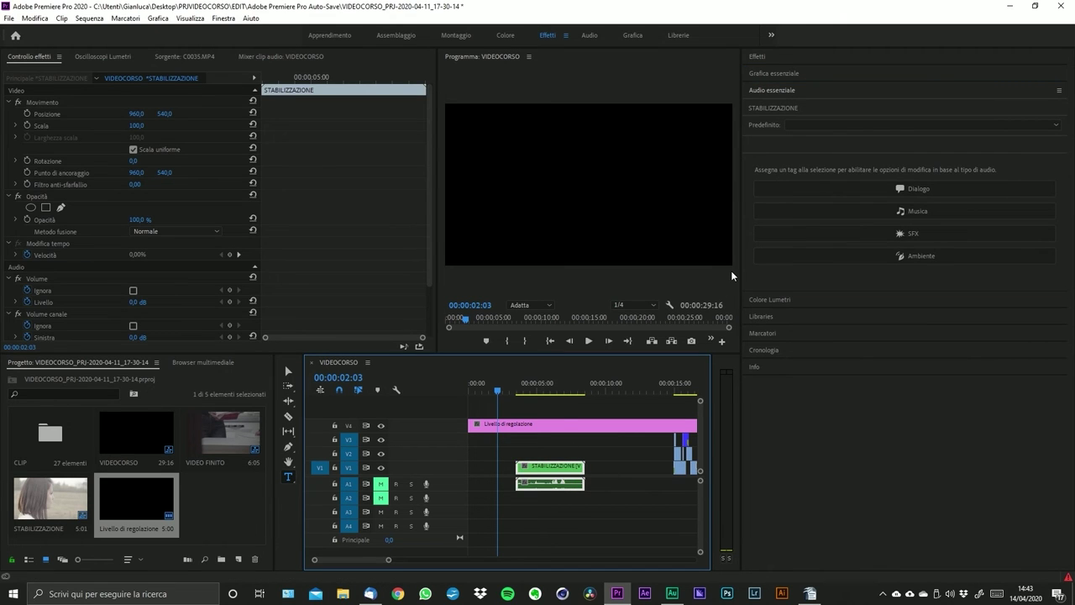
{"action": "left_click", "coordinate": [891, 126]}
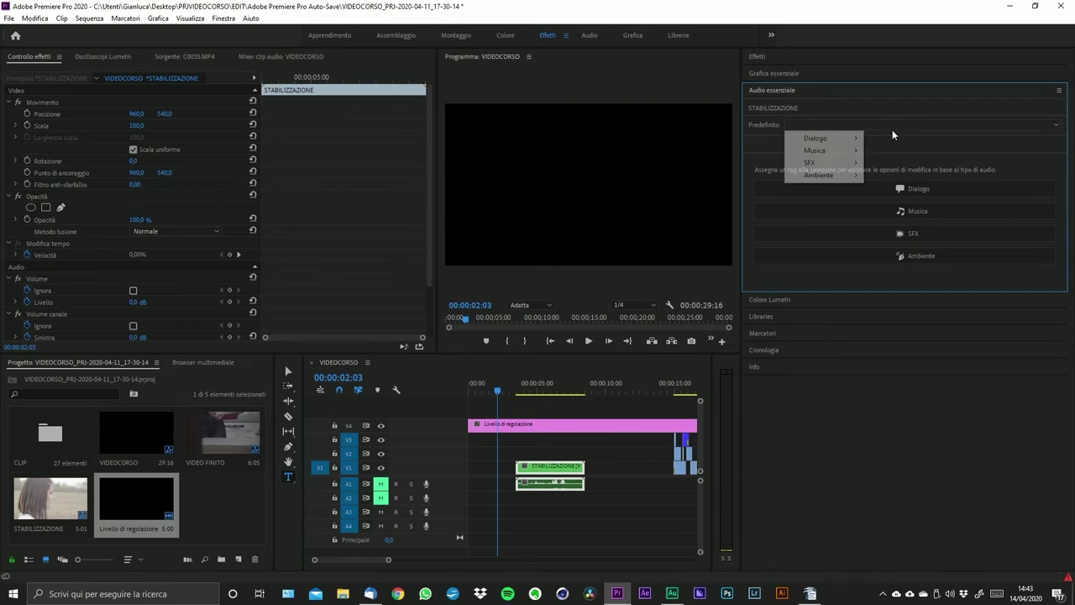
{"action": "left_click", "coordinate": [934, 160]}
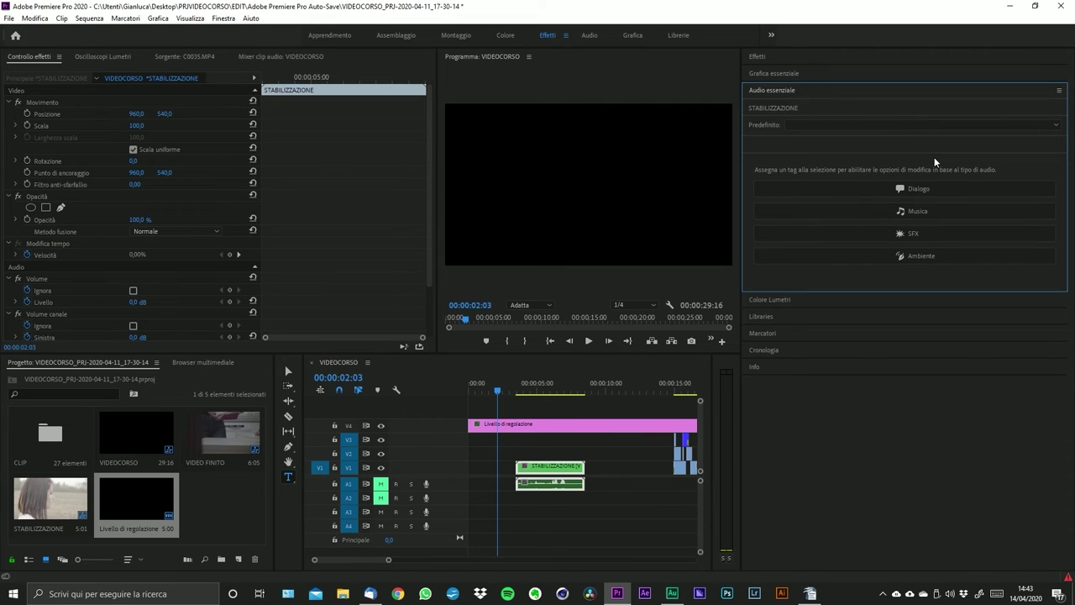
- Move the playhead to 00:00:04:15 and zoom the timeline in around it
{"action": "left_click", "coordinate": [530, 391]}
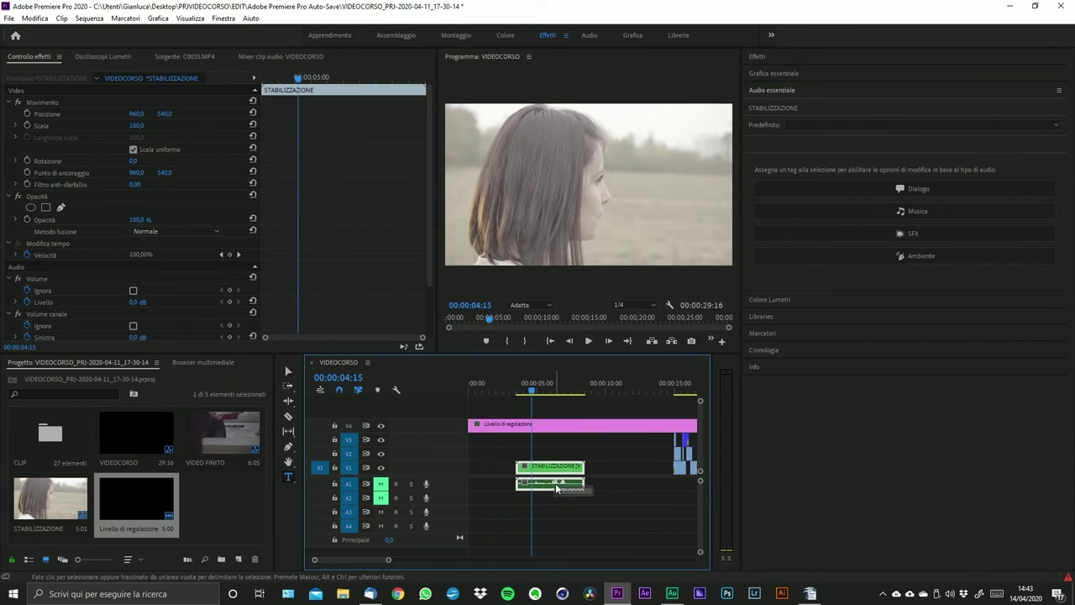
{"action": "left_click", "coordinate": [393, 563]}
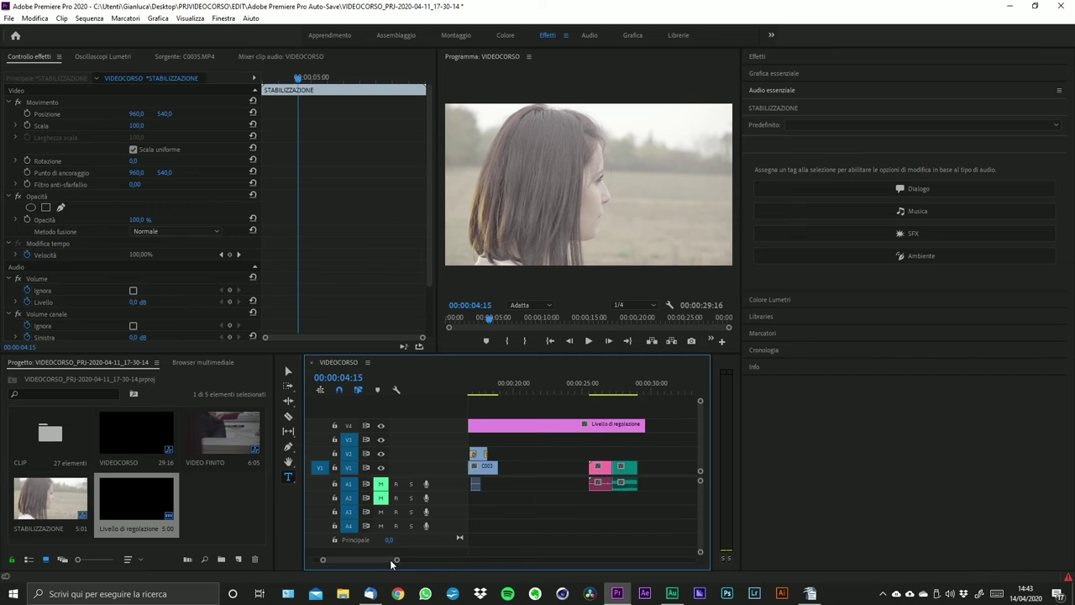
{"action": "key", "text": "equal"}
{"action": "key", "text": "equal"}
{"action": "key", "text": "equal"}
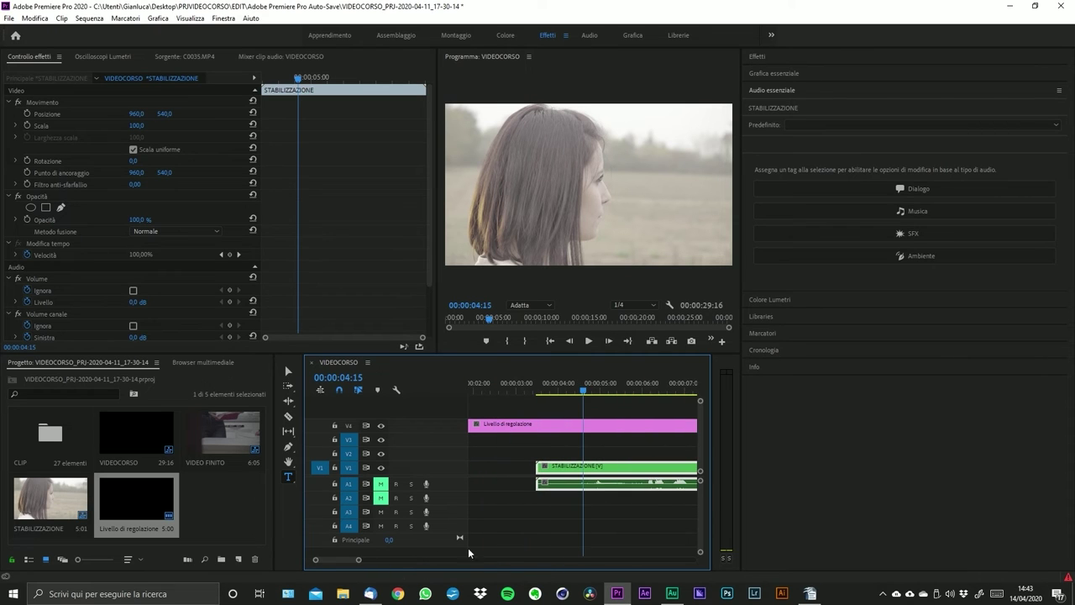
{"action": "scroll", "coordinate": [621, 472], "scroll_direction": "down", "scroll_amount": 2}
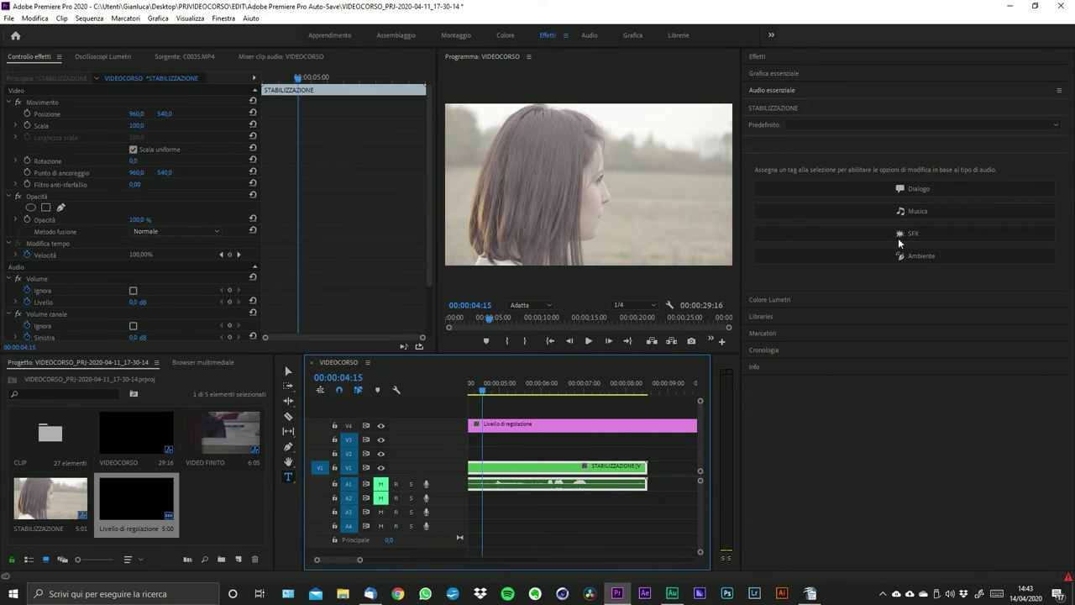
- Tag the clip as Dialogo, keep the (Predefinito) preset, and enable Chiarezza's Dinamica at 3.2
{"action": "left_click", "coordinate": [917, 189]}
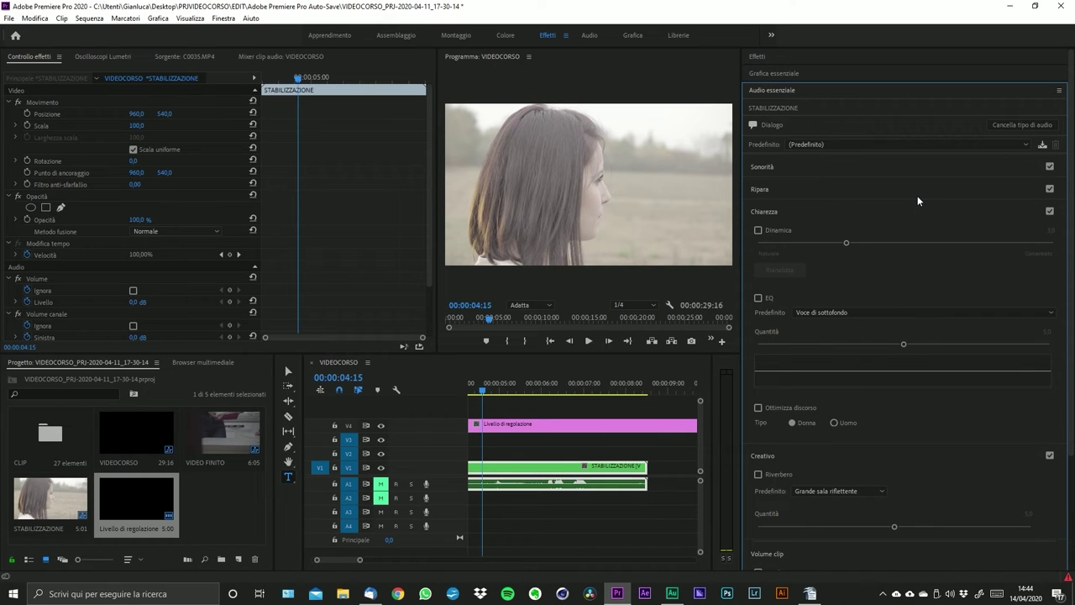
{"action": "left_click", "coordinate": [850, 144]}
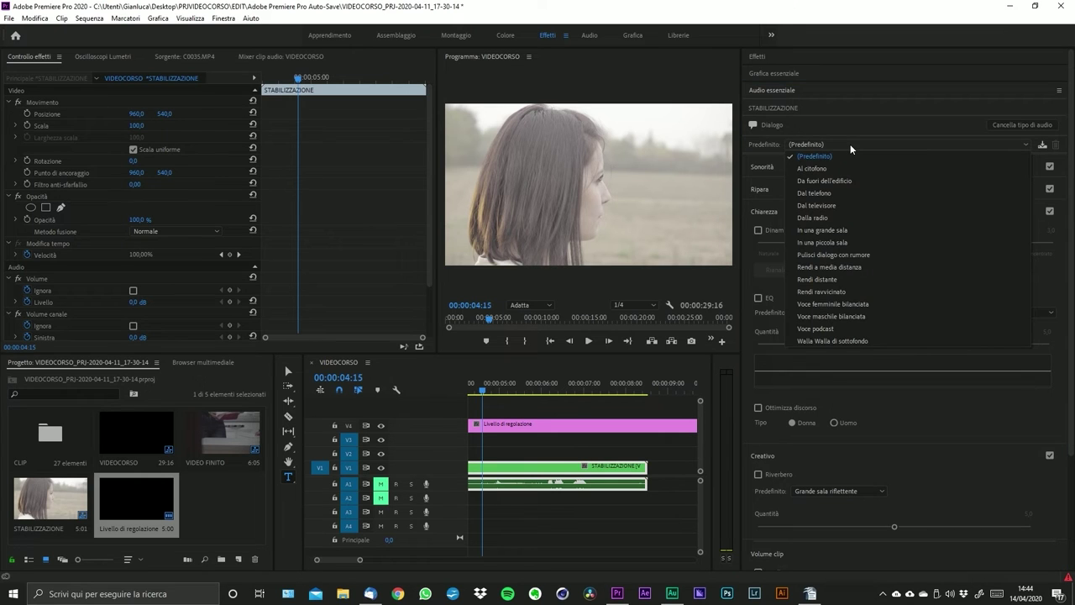
{"action": "left_click", "coordinate": [850, 143]}
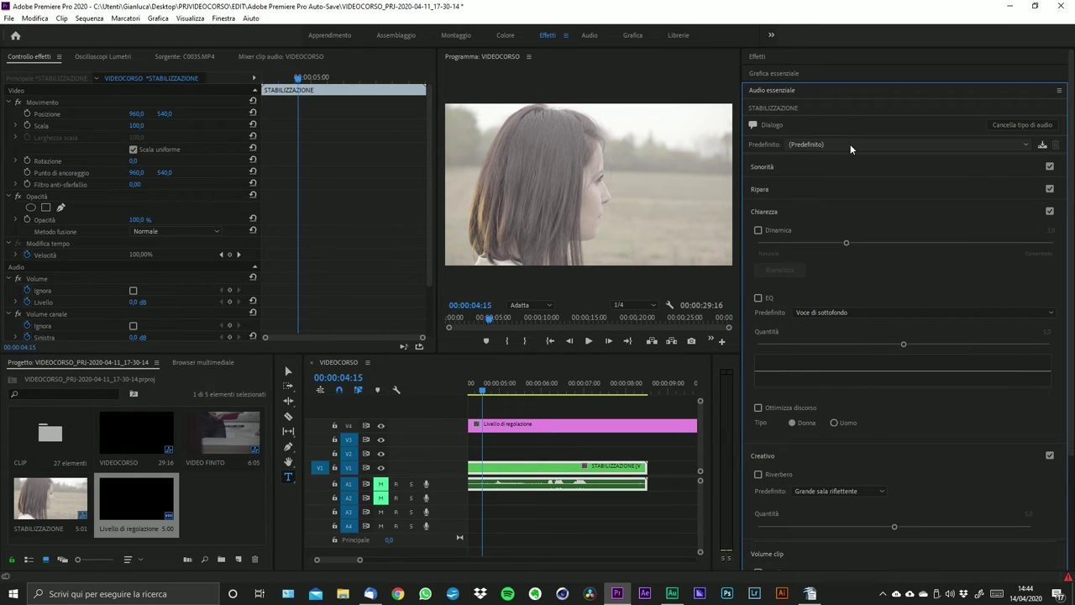
{"action": "left_click", "coordinate": [850, 144]}
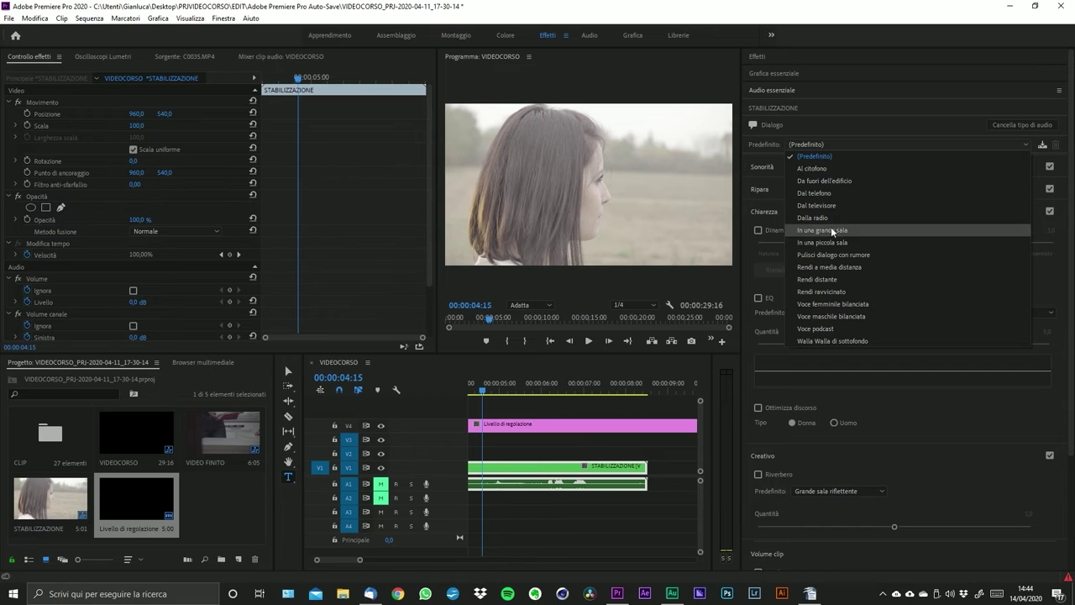
{"action": "left_click", "coordinate": [837, 155]}
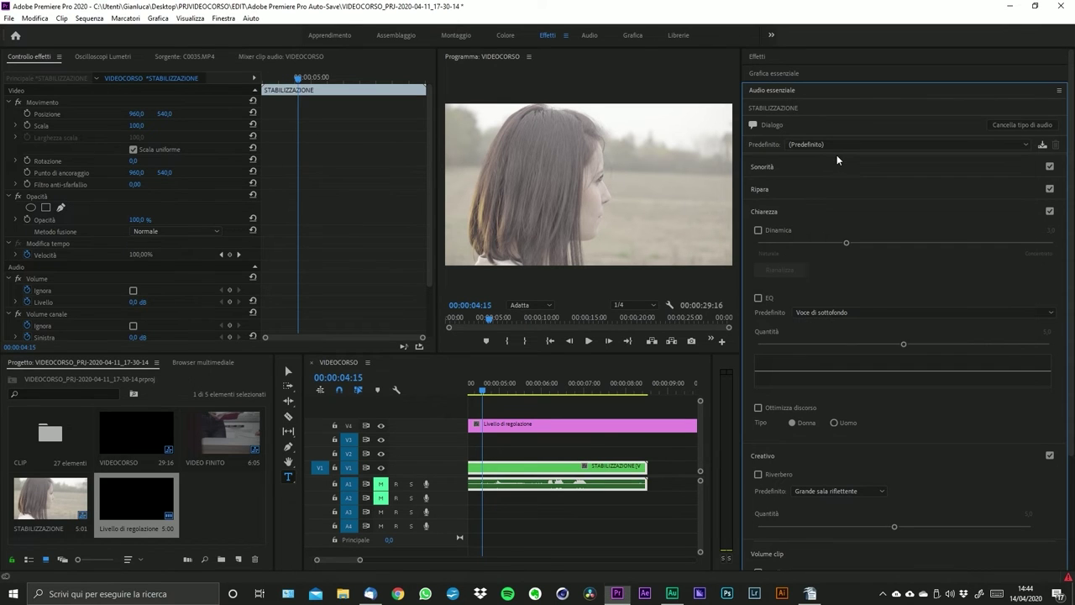
{"action": "left_click", "coordinate": [836, 148]}
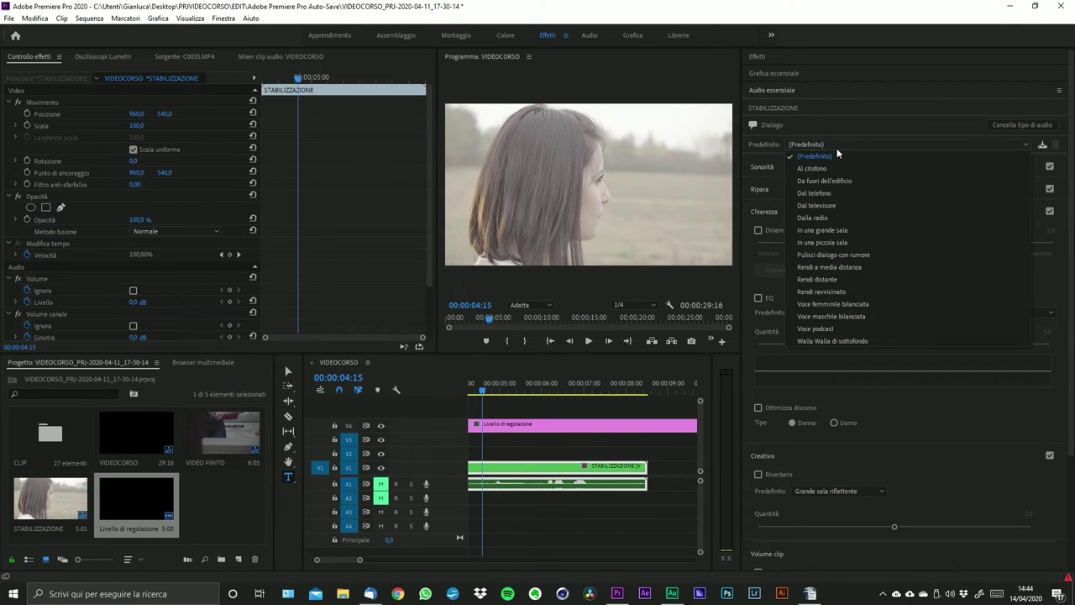
{"action": "left_click", "coordinate": [837, 148]}
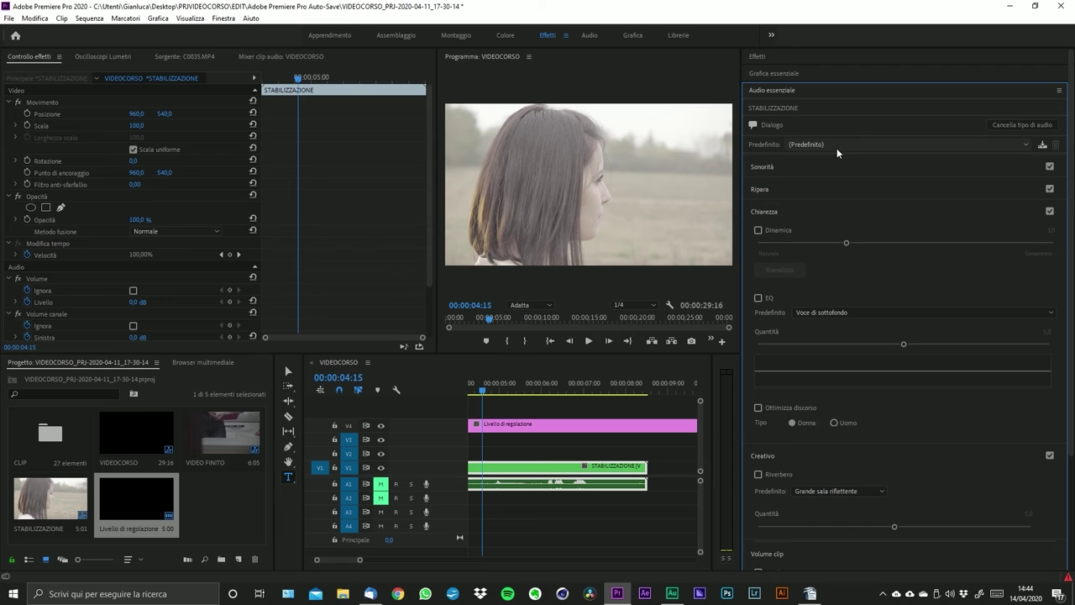
{"action": "left_click", "coordinate": [757, 229]}
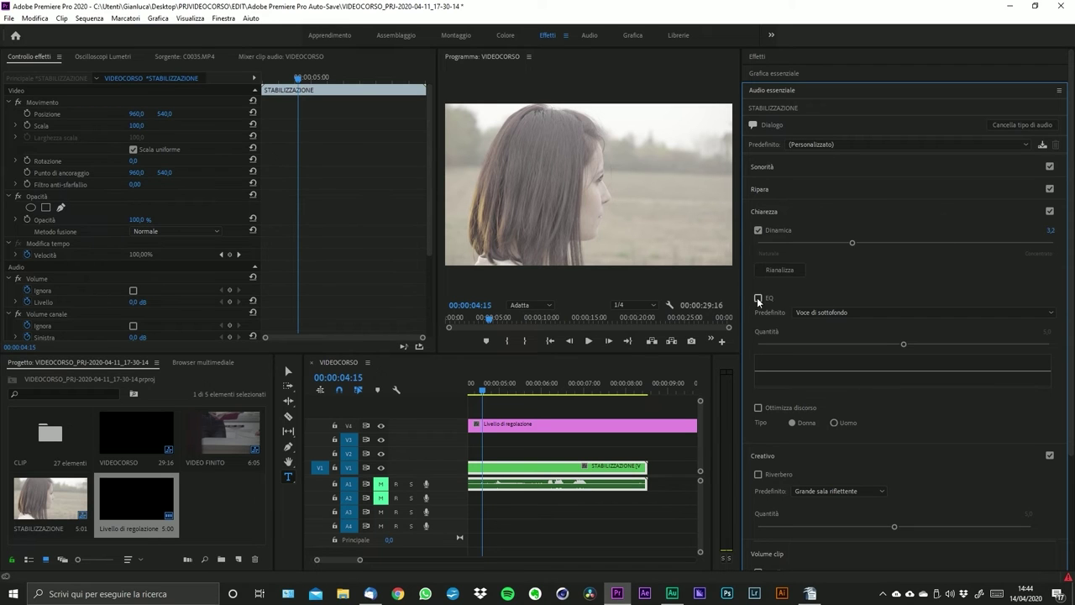
- Turn on Riduci disturbo under Ripara and EQ under Chiarezza for the dialogue clip
{"action": "left_click", "coordinate": [758, 189]}
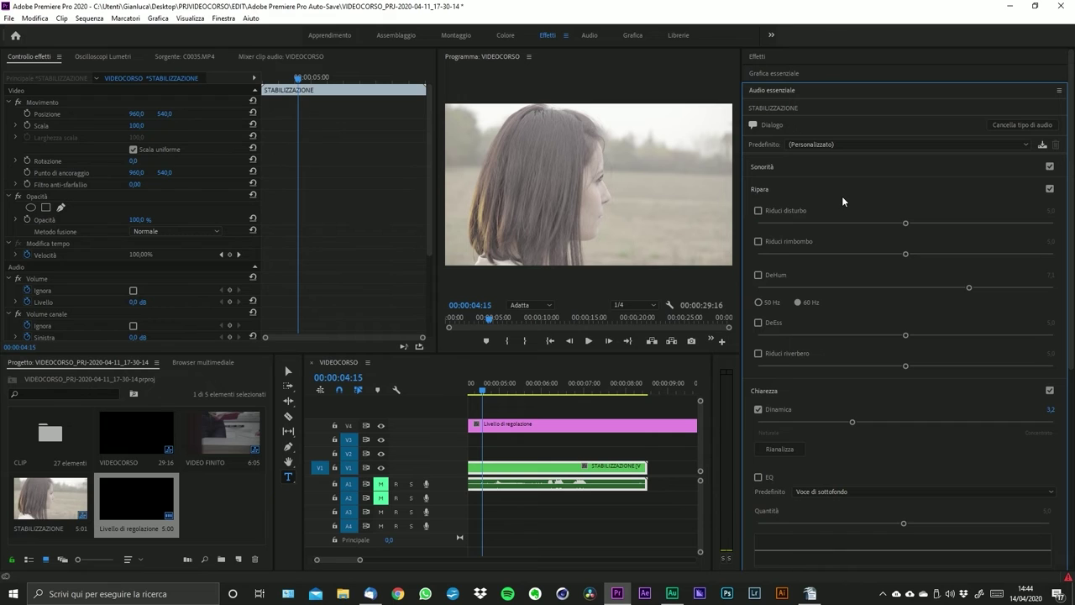
{"action": "left_click", "coordinate": [758, 211]}
{"action": "left_click", "coordinate": [765, 166]}
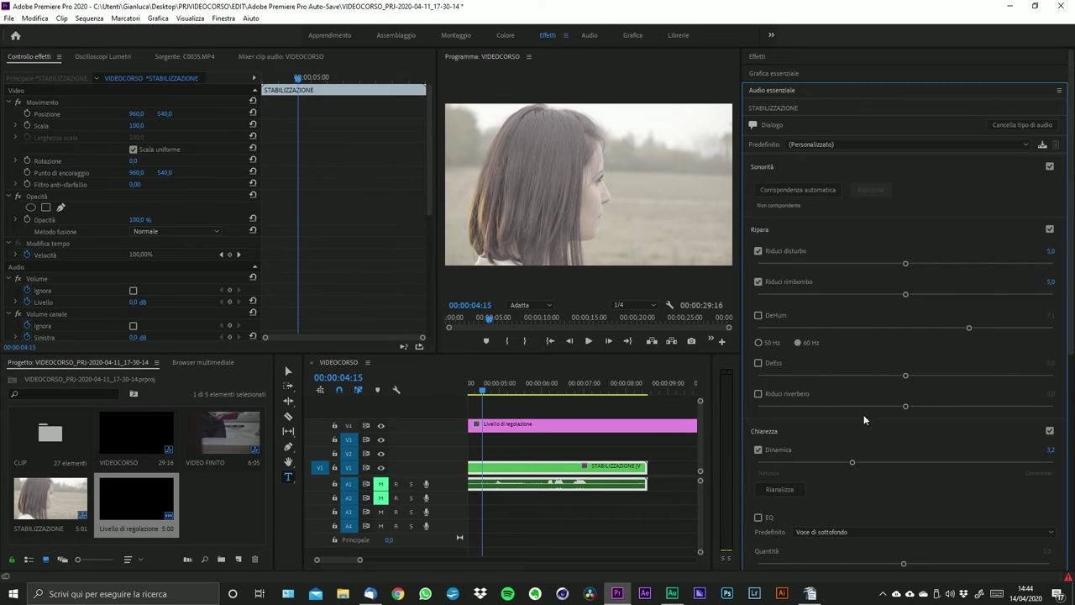
{"action": "left_click", "coordinate": [761, 519]}
- Scroll through the Audio essenziale panel and rescale the timeline view around the clip
{"action": "scroll", "coordinate": [1071, 342], "scroll_direction": "down", "scroll_amount": 3}
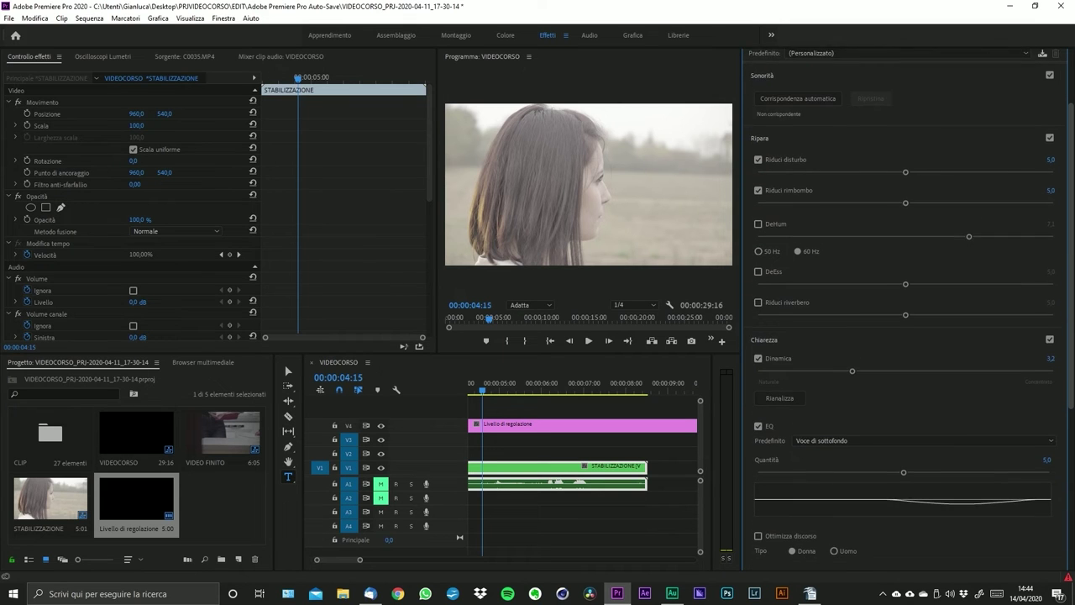
{"action": "scroll", "coordinate": [1071, 342], "scroll_direction": "down", "scroll_amount": 3}
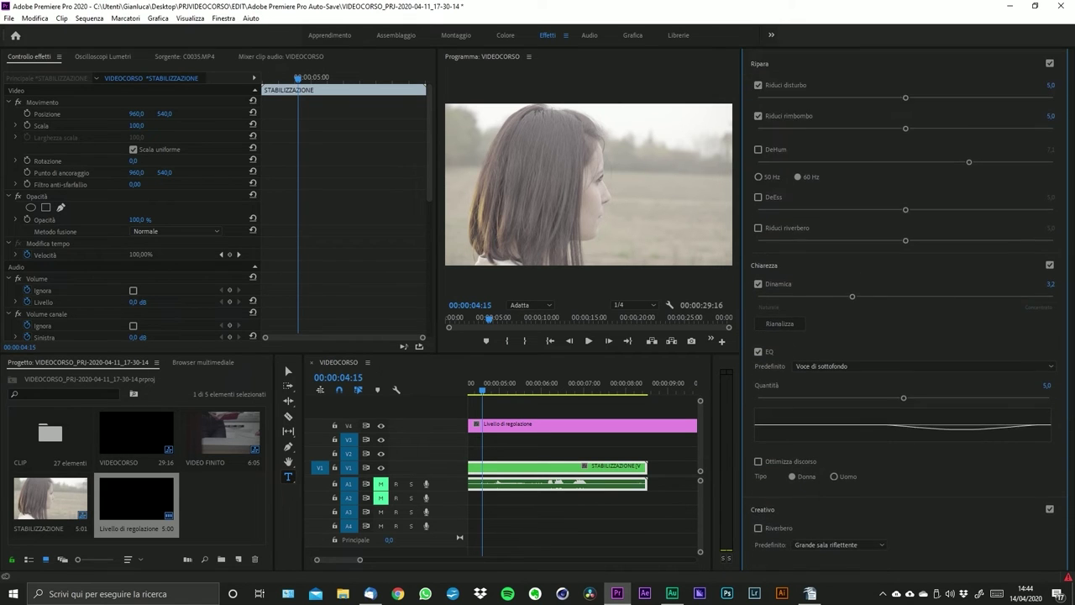
{"action": "scroll", "coordinate": [1071, 343], "scroll_direction": "down", "scroll_amount": 1}
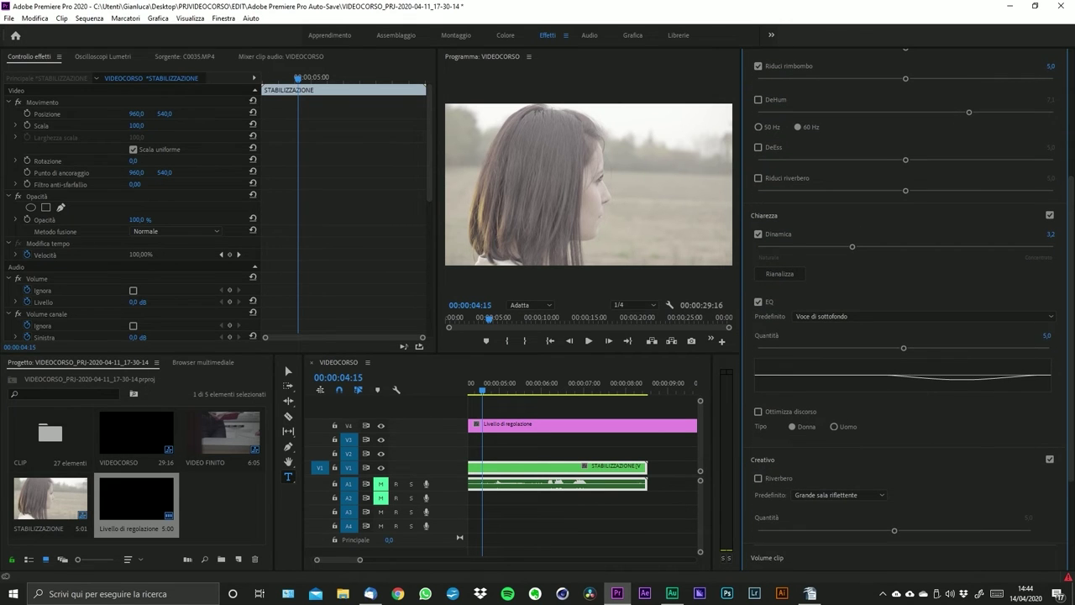
{"action": "scroll", "coordinate": [1067, 458], "scroll_direction": "down", "scroll_amount": 1}
{"action": "scroll", "coordinate": [983, 552], "scroll_direction": "down", "scroll_amount": 3}
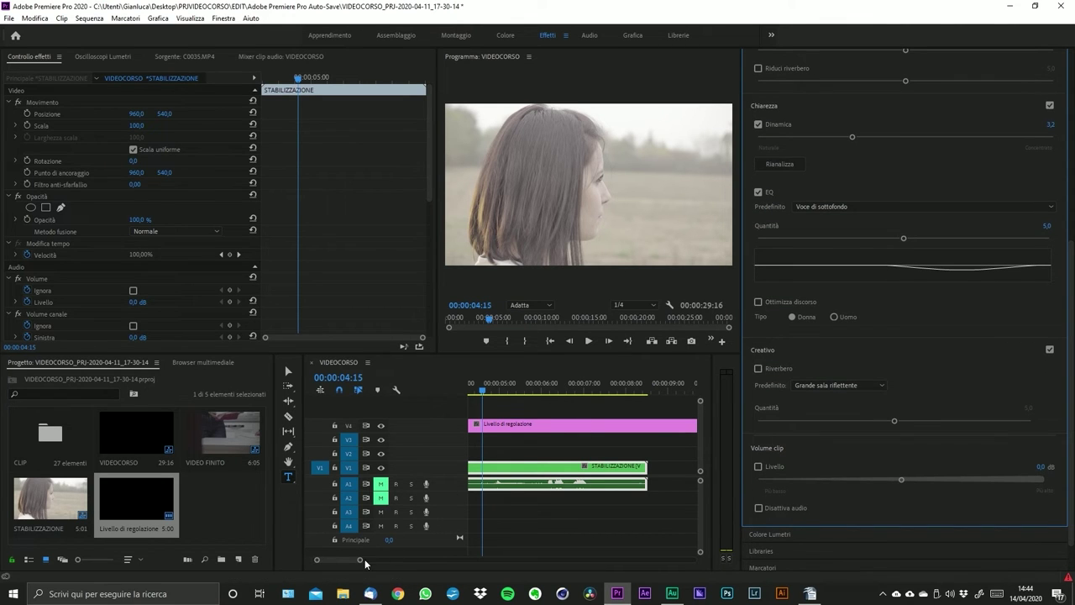
{"action": "mouse_move", "coordinate": [361, 561]}
{"action": "left_mouse_down"}
{"action": "mouse_move", "coordinate": [388, 561]}
{"action": "mouse_move", "coordinate": [356, 560]}
{"action": "left_mouse_up"}
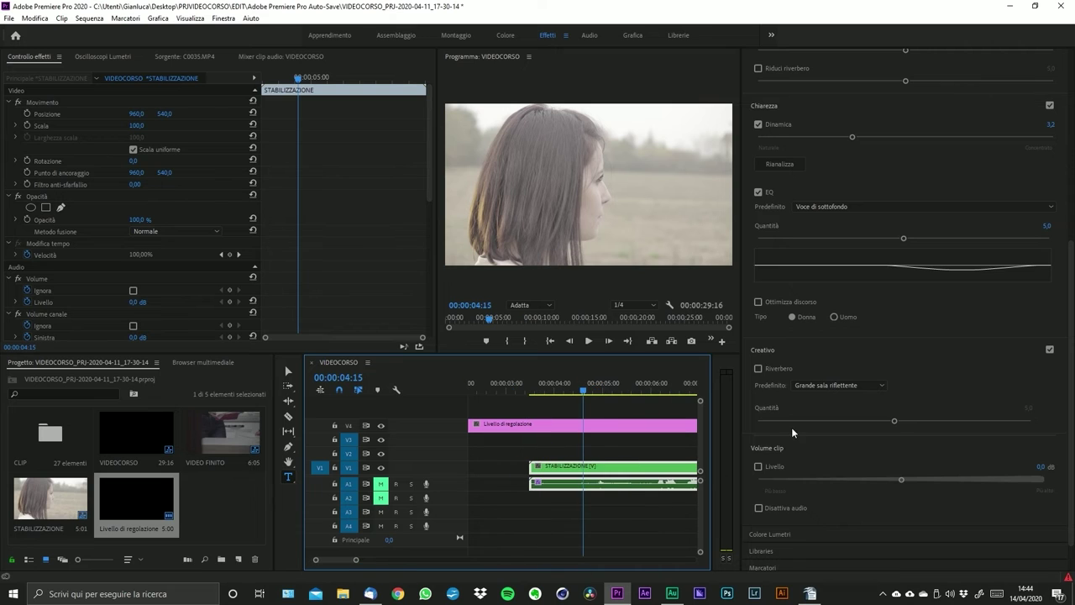
{"action": "scroll", "coordinate": [1024, 312], "scroll_direction": "up", "scroll_amount": 1}
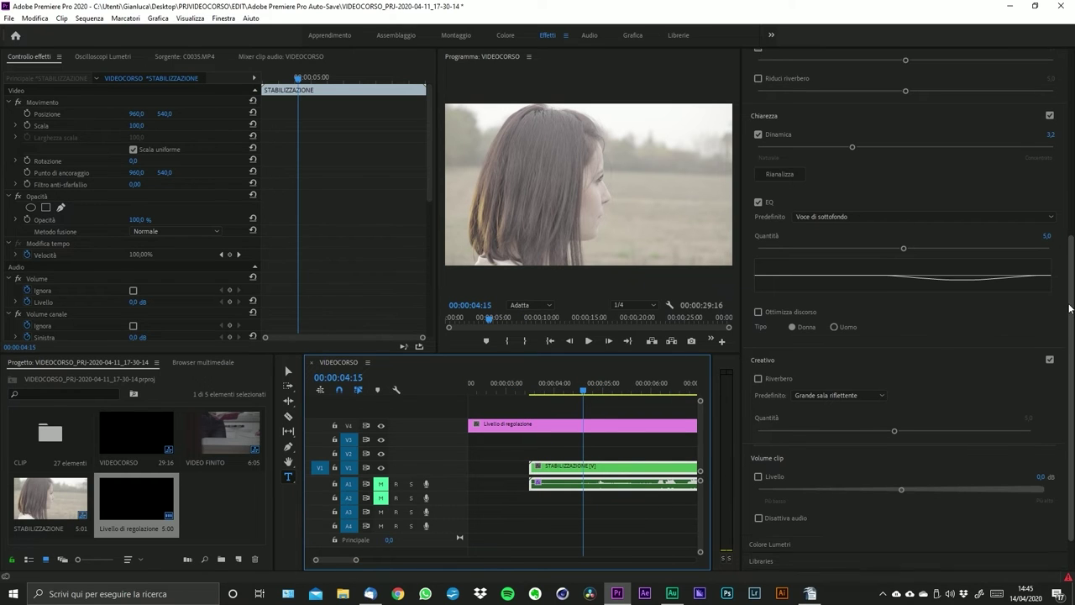
{"action": "scroll", "coordinate": [1003, 295], "scroll_direction": "up", "scroll_amount": 5}
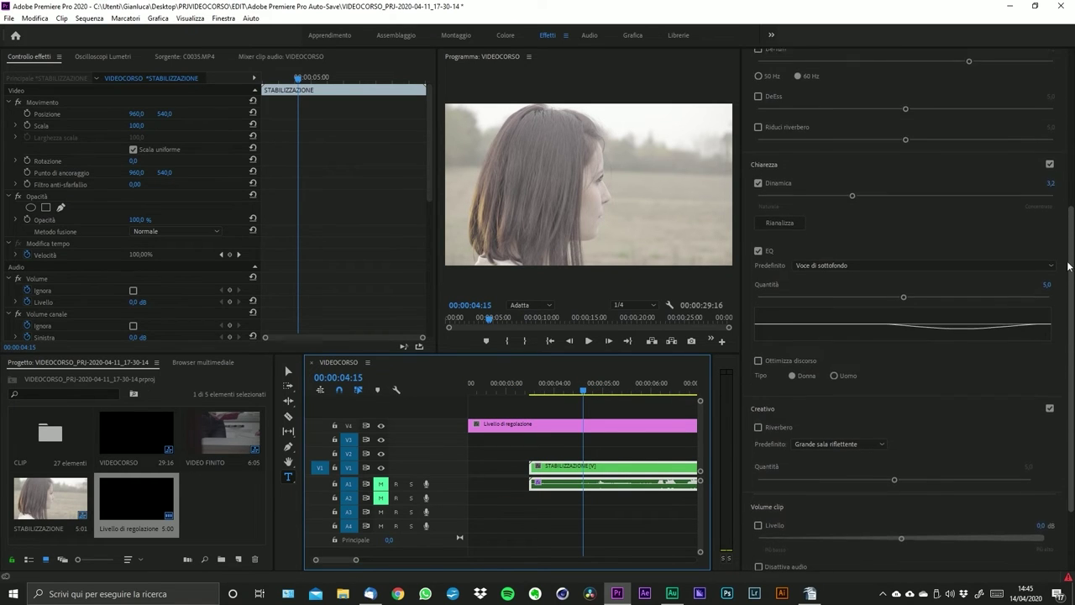
{"action": "left_click_drag", "start_coordinate": [1071, 290], "coordinate": [1010, 186]}
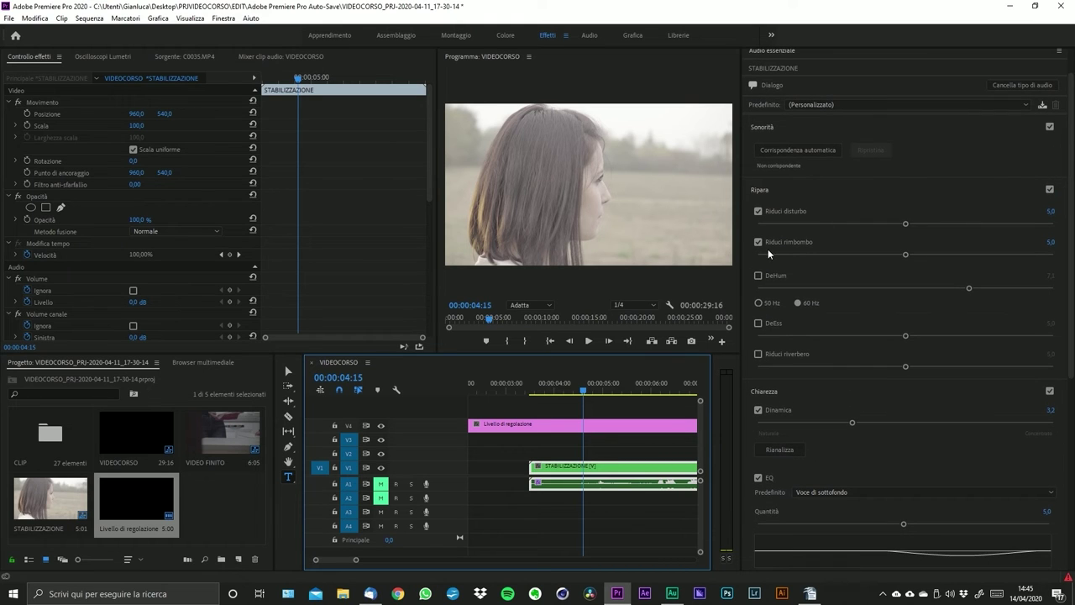
{"action": "scroll", "coordinate": [1065, 272], "scroll_direction": "up", "scroll_amount": 2}
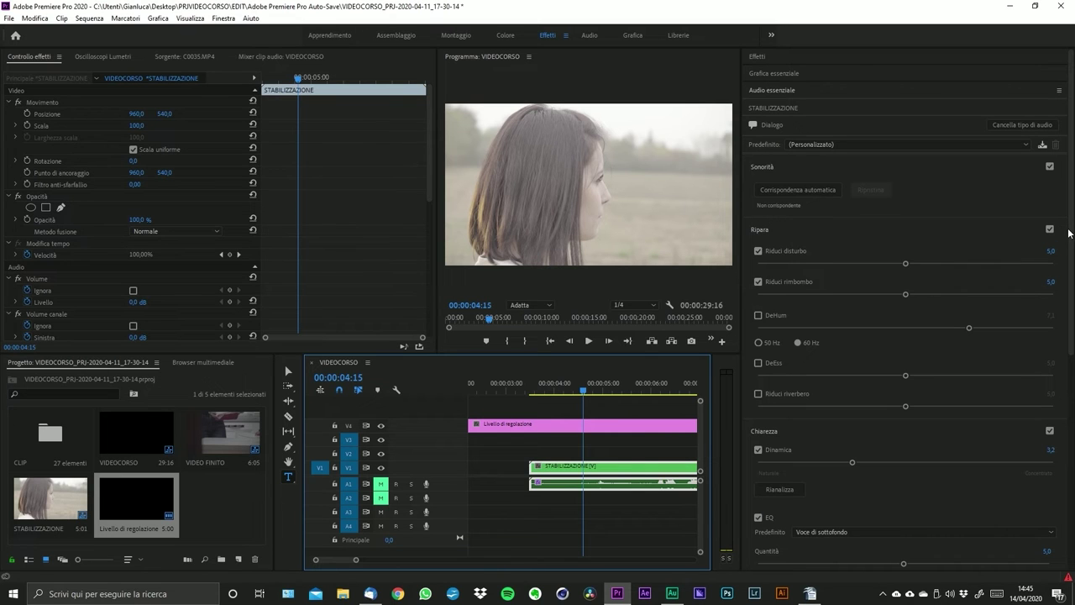
{"action": "scroll", "coordinate": [1070, 242], "scroll_direction": "down", "scroll_amount": 1}
{"action": "scroll", "coordinate": [1070, 248], "scroll_direction": "down", "scroll_amount": 4}
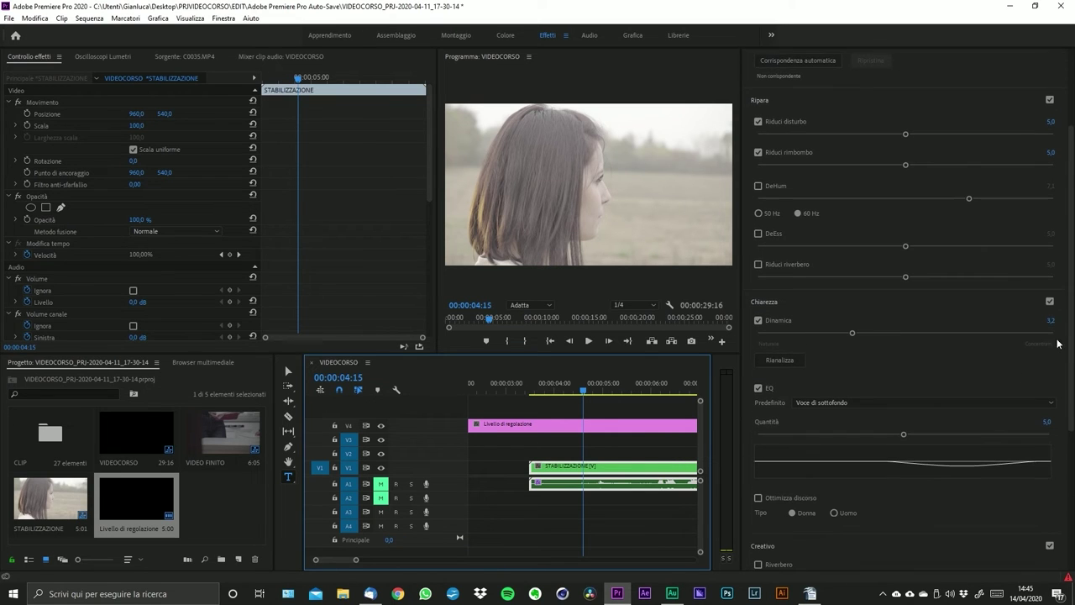
{"action": "mouse_move", "coordinate": [356, 562]}
{"action": "left_mouse_down"}
{"action": "mouse_move", "coordinate": [444, 559]}
{"action": "mouse_move", "coordinate": [358, 560]}
{"action": "mouse_move", "coordinate": [373, 559]}
{"action": "left_mouse_up"}
{"action": "scroll", "coordinate": [535, 506], "scroll_direction": "down", "scroll_amount": 3}
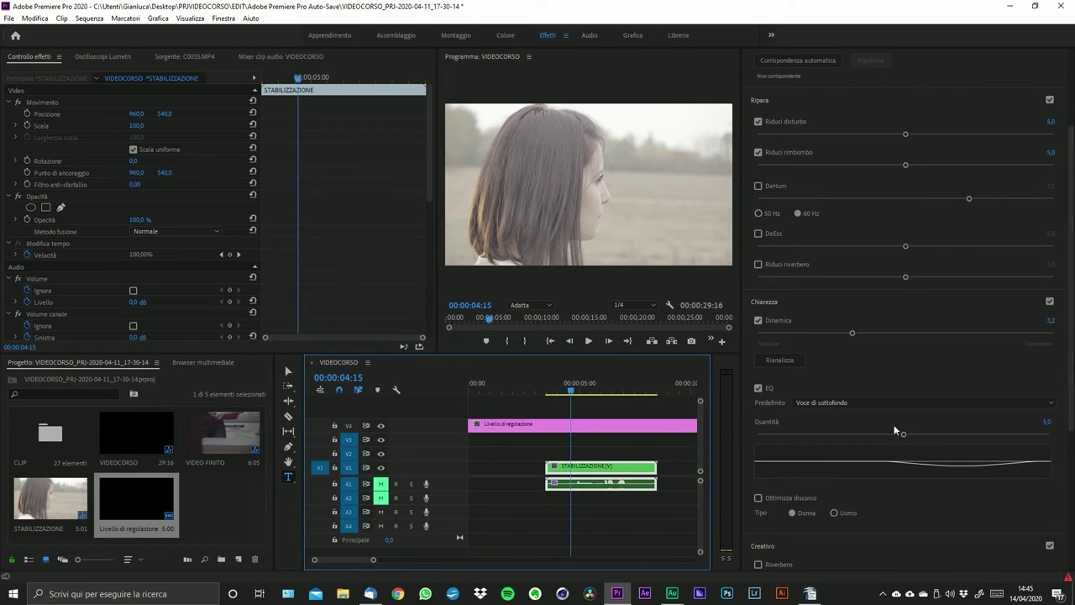
{"action": "scroll", "coordinate": [1071, 294], "scroll_direction": "down", "scroll_amount": 5}
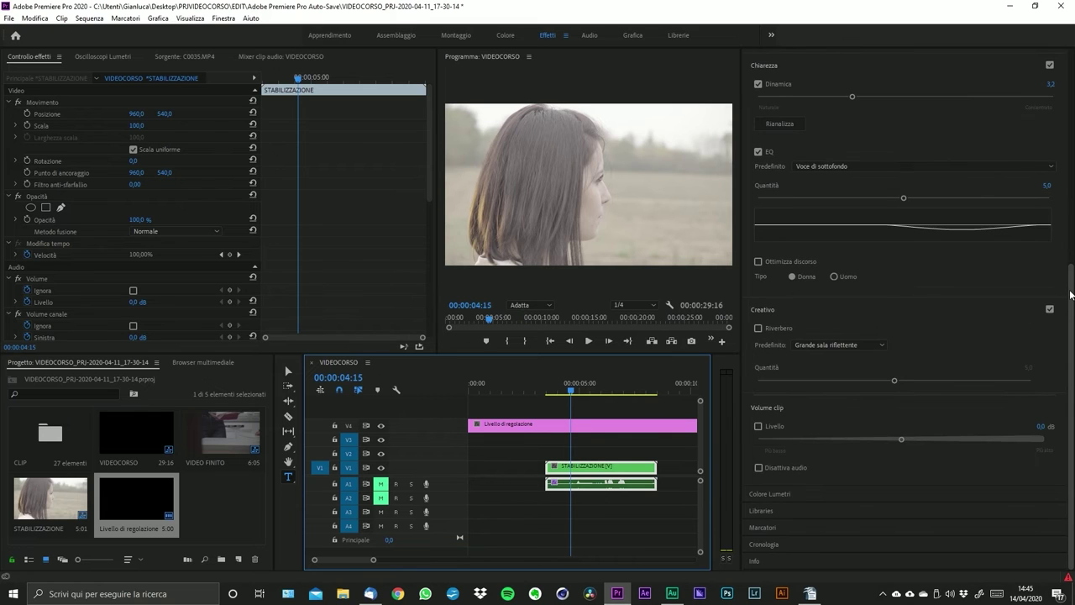
{"action": "left_click_drag", "start_coordinate": [1071, 294], "coordinate": [1062, 101]}
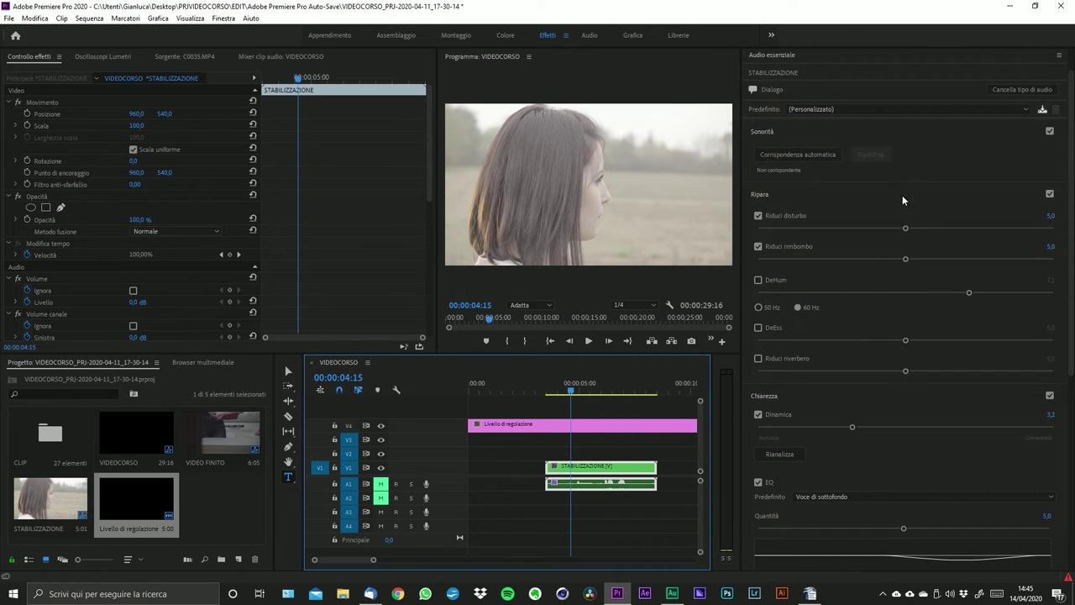
- Move the playhead to 00:00:06:24 and tag the clip's audio as Dialogo
{"action": "left_click", "coordinate": [620, 388]}
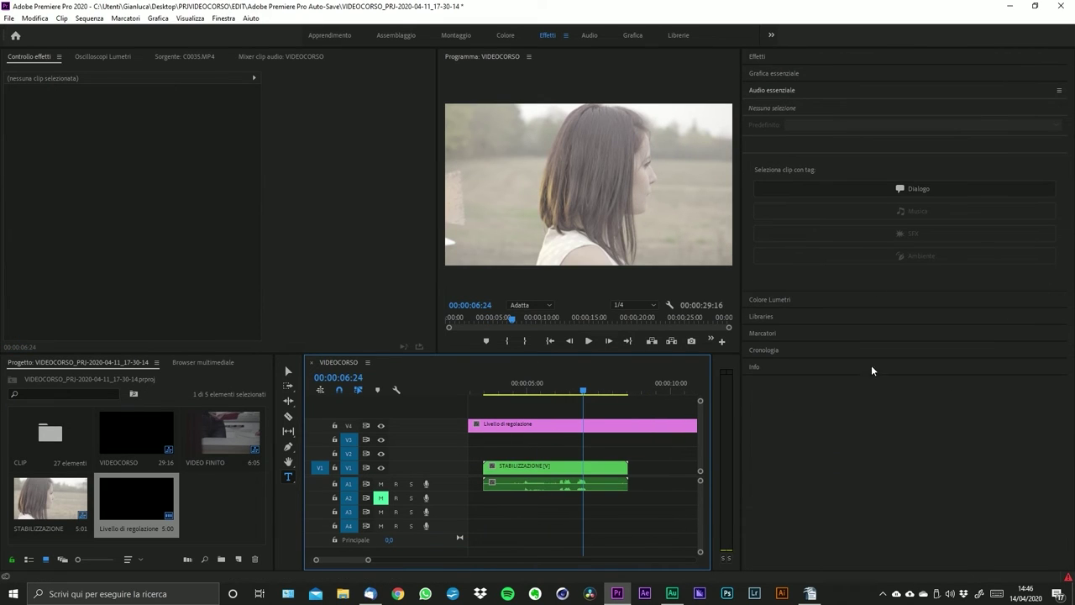
{"action": "left_click", "coordinate": [838, 161]}
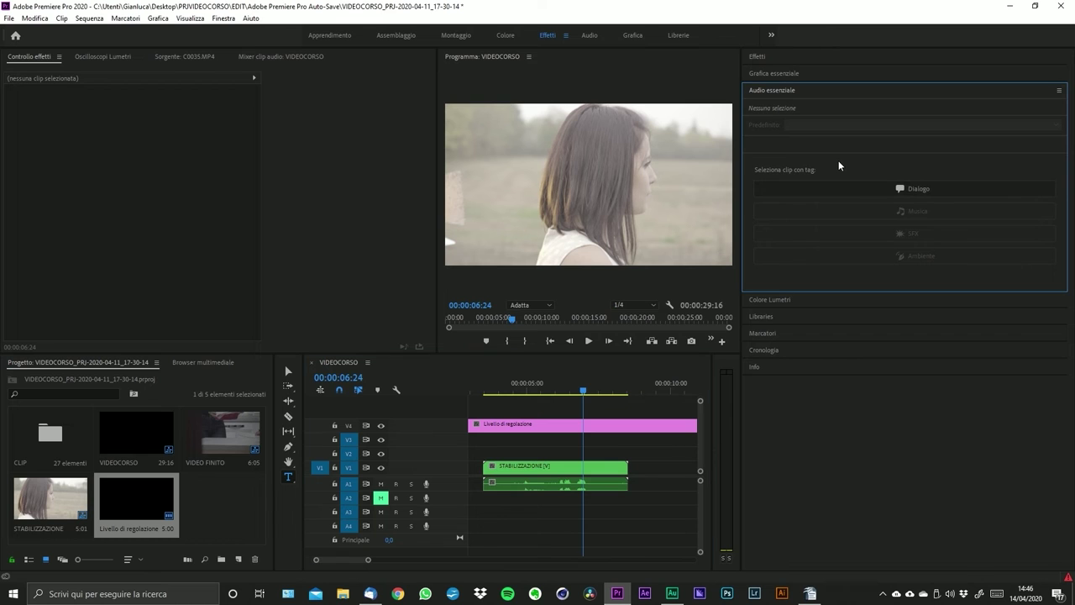
{"action": "left_click", "coordinate": [957, 190]}
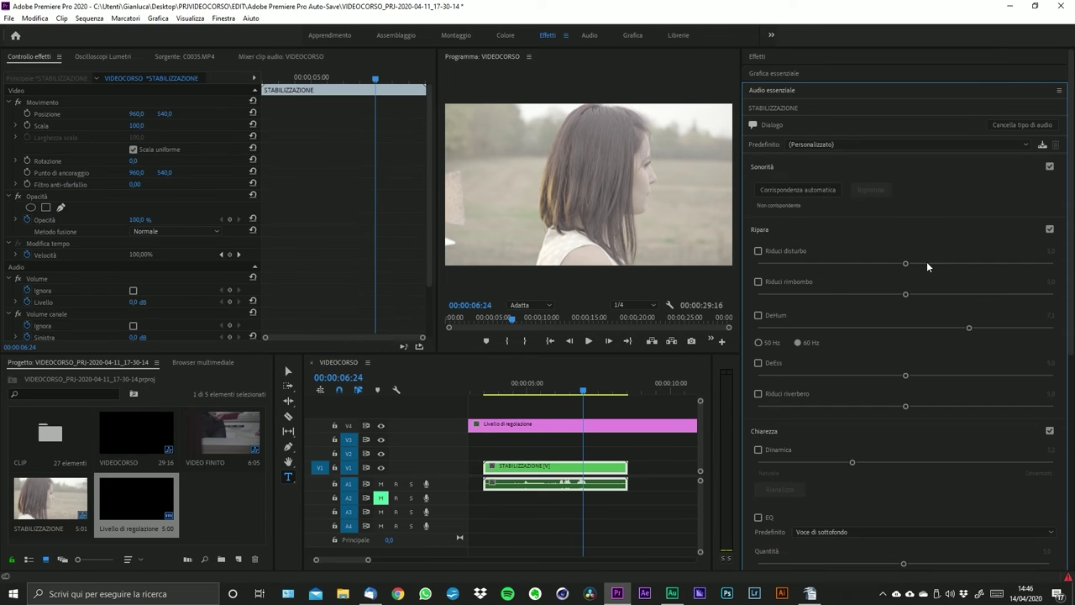
{"action": "scroll", "coordinate": [908, 309], "scroll_direction": "down", "scroll_amount": 10}
{"action": "scroll", "coordinate": [910, 307], "scroll_direction": "up", "scroll_amount": 10}
- Browse the Sonorità section, then clear the clip's Dialogo audio type
{"action": "left_click", "coordinate": [776, 165]}
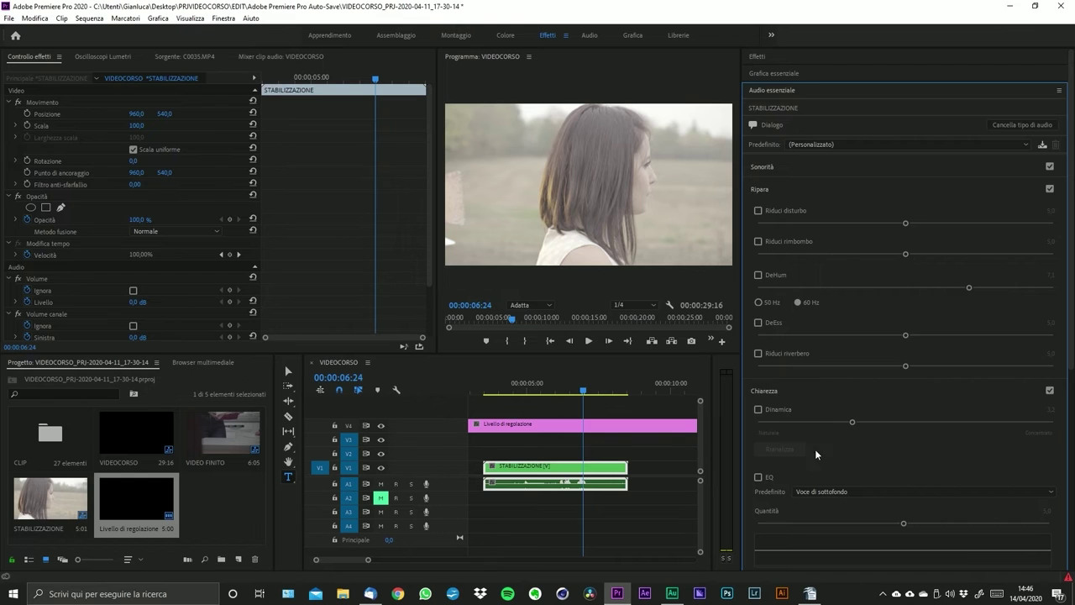
{"action": "scroll", "coordinate": [840, 437], "scroll_direction": "down", "scroll_amount": 5}
{"action": "scroll", "coordinate": [833, 187], "scroll_direction": "up", "scroll_amount": 5}
{"action": "left_click", "coordinate": [763, 166]}
{"action": "left_click", "coordinate": [778, 161]}
{"action": "left_click", "coordinate": [1020, 124]}
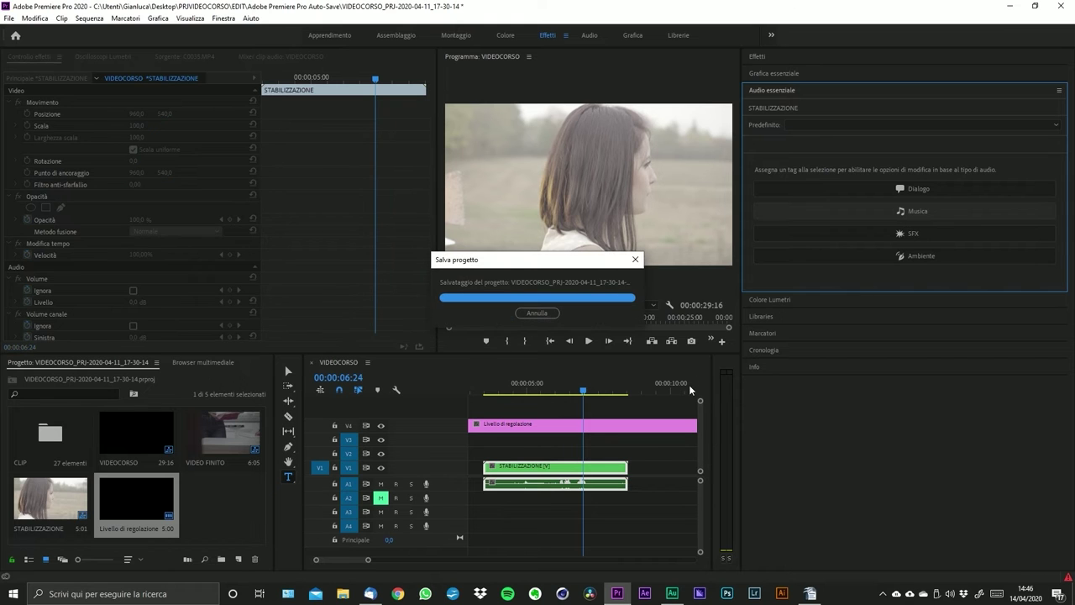
- Zoom the timeline out in three stages until its first 25 seconds are visible
{"action": "left_click_drag", "start_coordinate": [368, 559], "coordinate": [431, 555]}
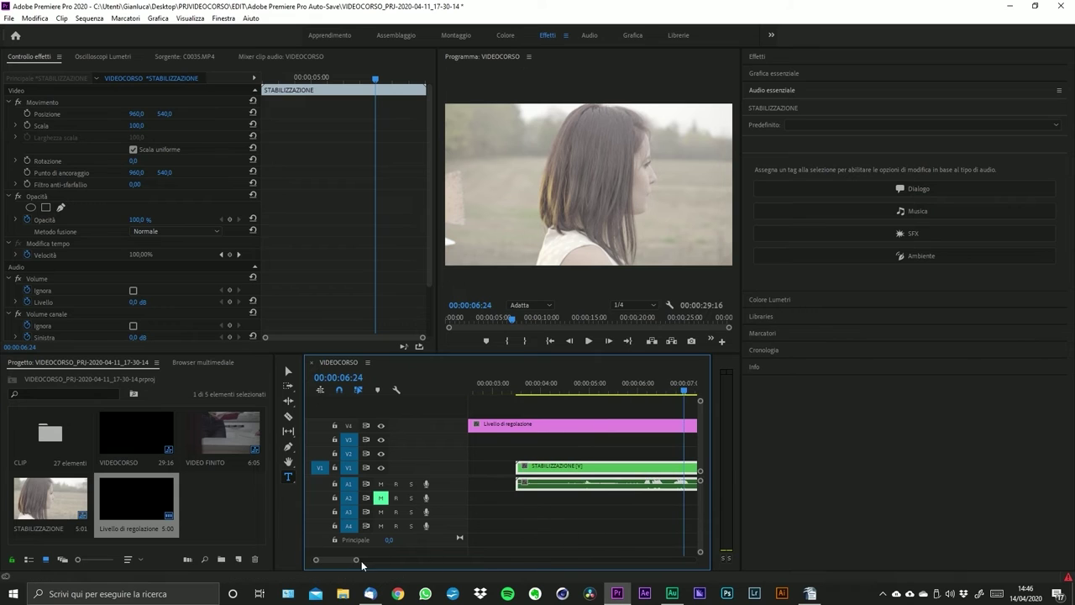
{"action": "left_click_drag", "start_coordinate": [361, 560], "coordinate": [382, 560]}
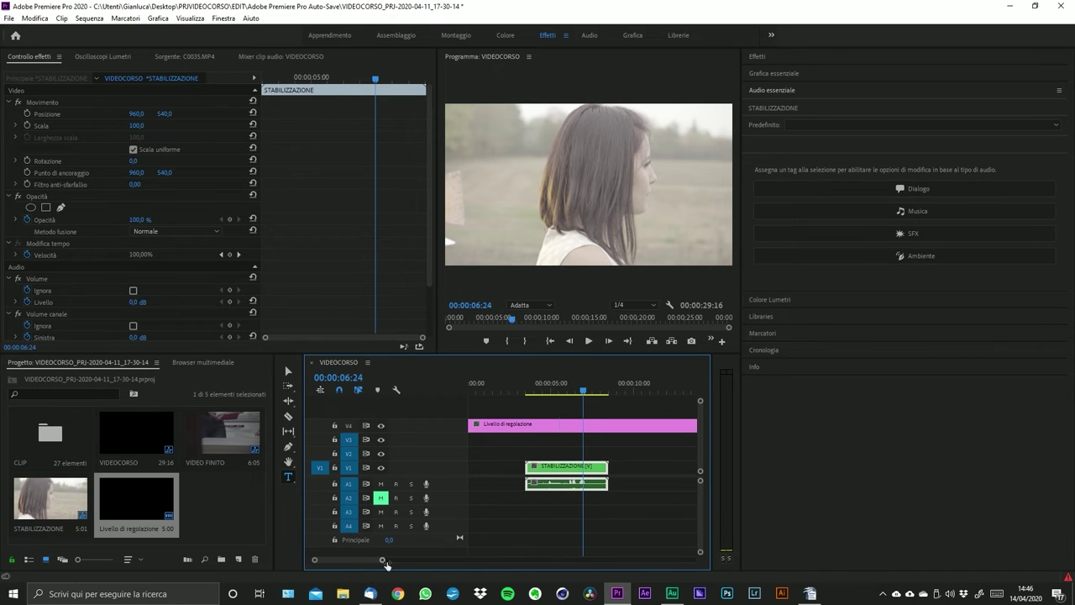
{"action": "left_click_drag", "start_coordinate": [386, 563], "coordinate": [412, 564]}
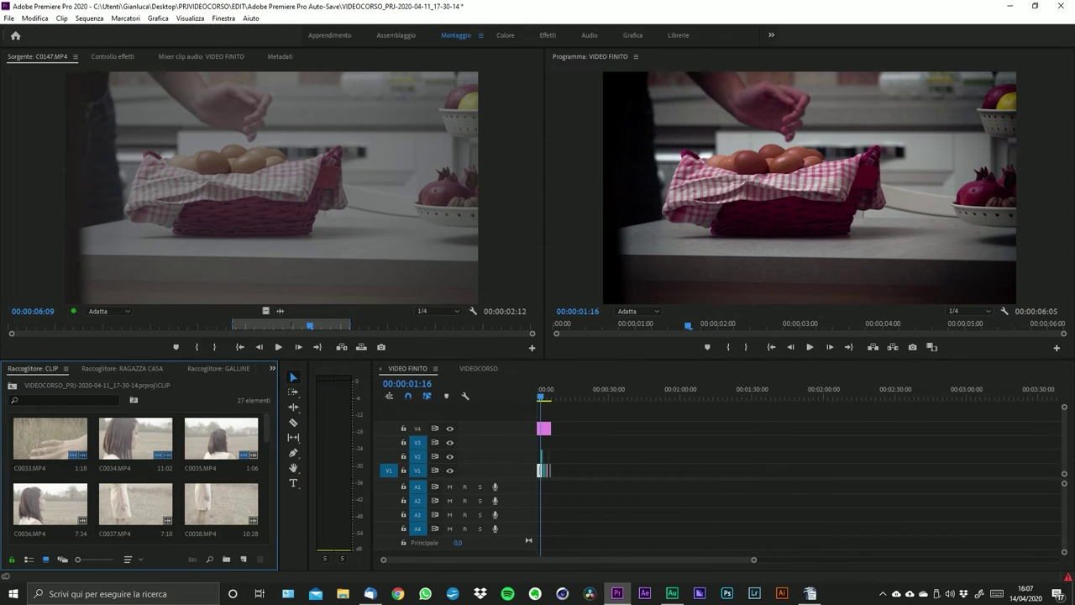
- Switch the timeline to the VIDEOCORSO sequence and zoom so it starts at 0:00
{"action": "left_click", "coordinate": [672, 592]}
{"action": "left_click_drag", "start_coordinate": [754, 560], "coordinate": [694, 551]}
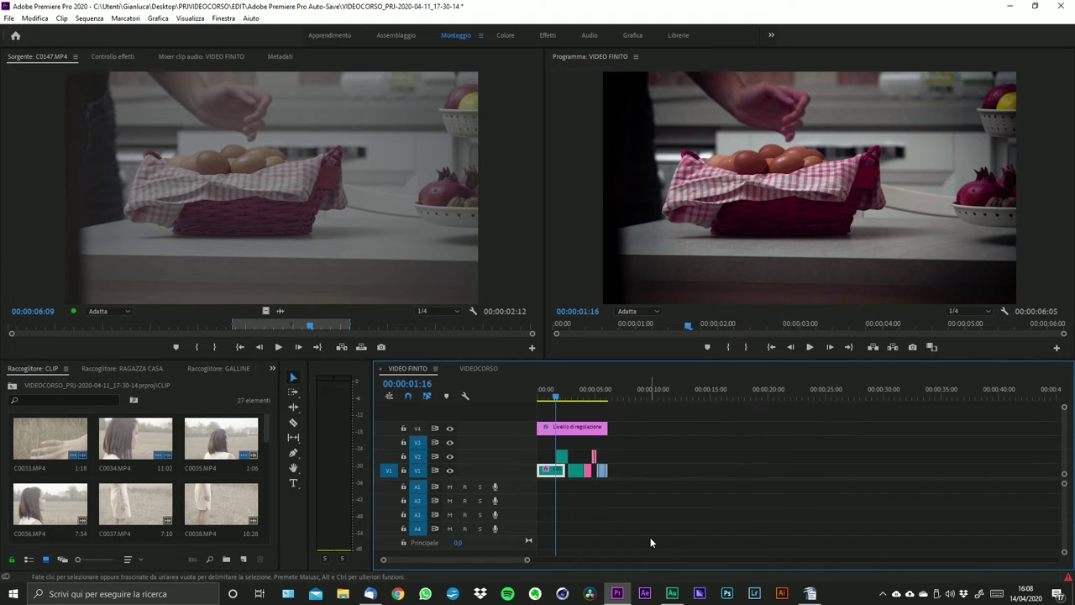
{"action": "left_click", "coordinate": [531, 395]}
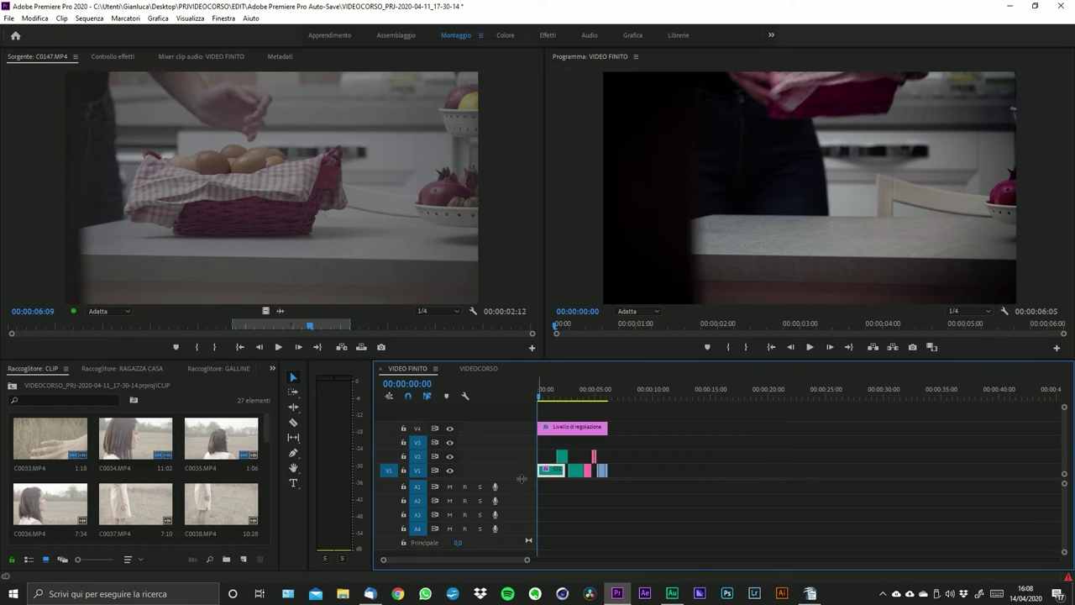
{"action": "left_click", "coordinate": [481, 367]}
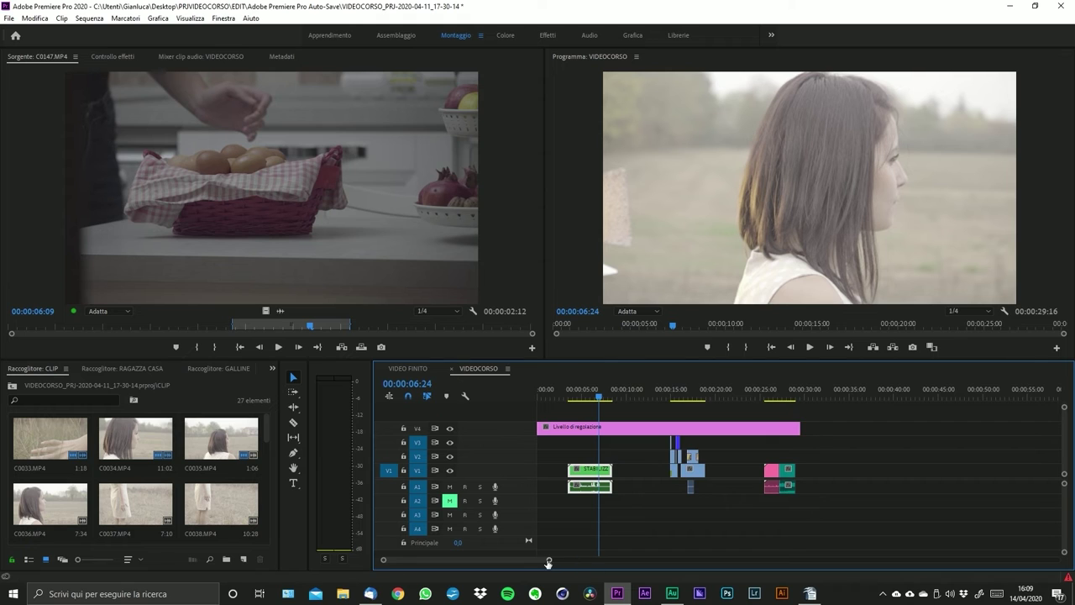
{"action": "left_click_drag", "start_coordinate": [548, 563], "coordinate": [489, 561]}
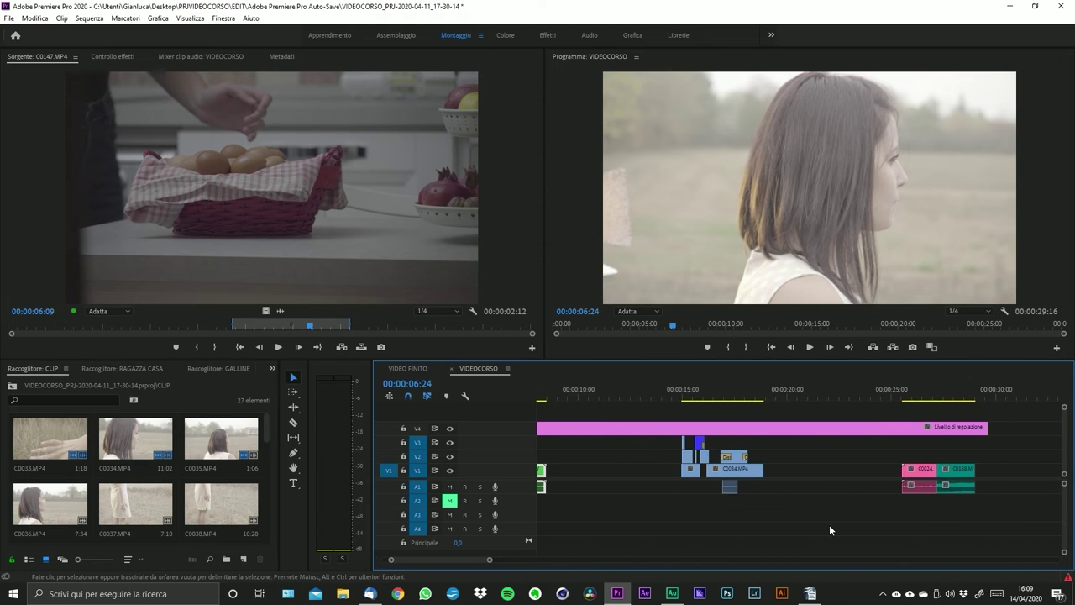
{"action": "scroll", "coordinate": [828, 524], "scroll_direction": "up", "scroll_amount": 3}
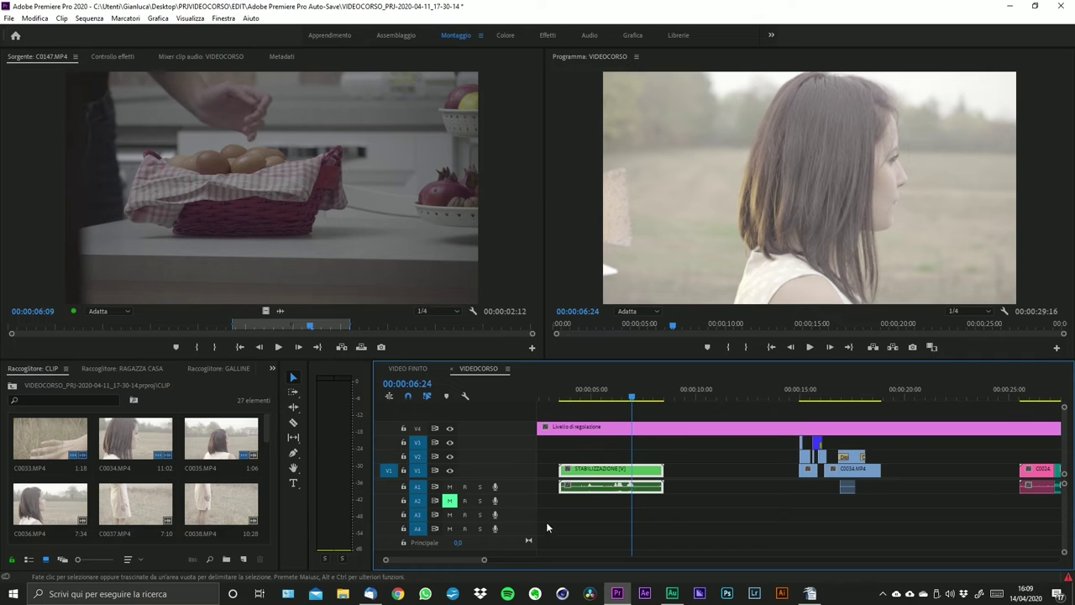
{"action": "left_click_drag", "start_coordinate": [484, 561], "coordinate": [490, 563]}
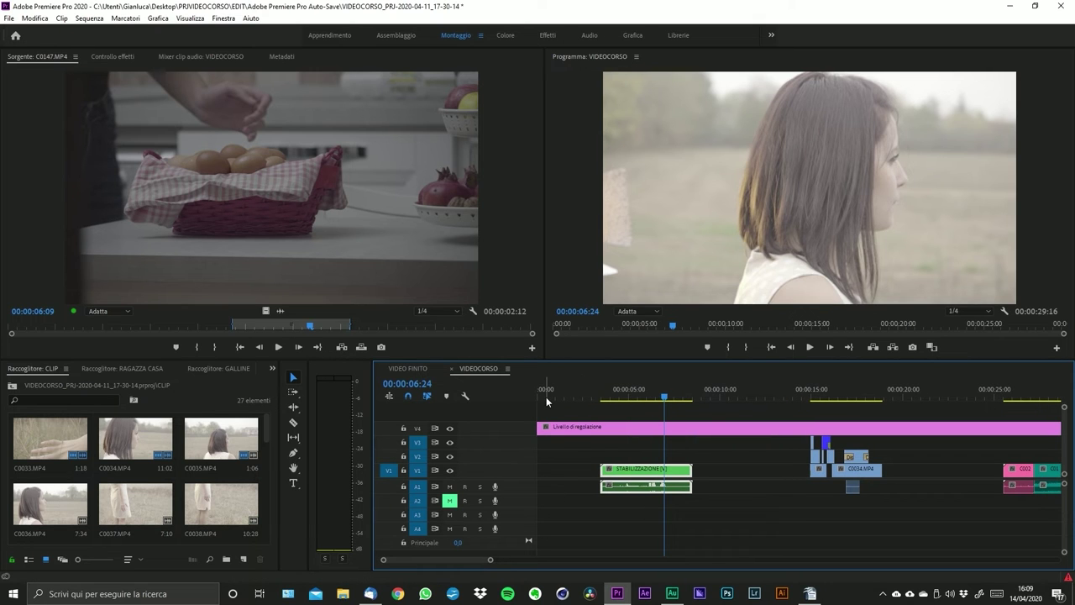
- Play the STABILIZZAZIONE clip from just after 5 seconds, stopping at 00:00:05:22
{"action": "left_click_drag", "start_coordinate": [546, 396], "coordinate": [636, 398]}
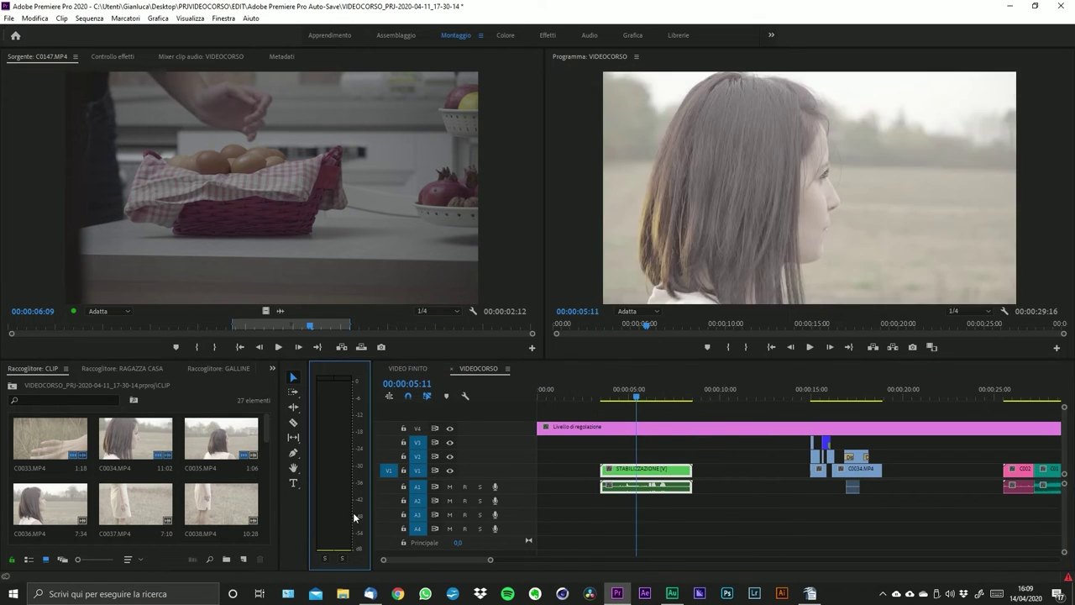
{"action": "left_click", "coordinate": [636, 397]}
{"action": "key", "text": "space"}
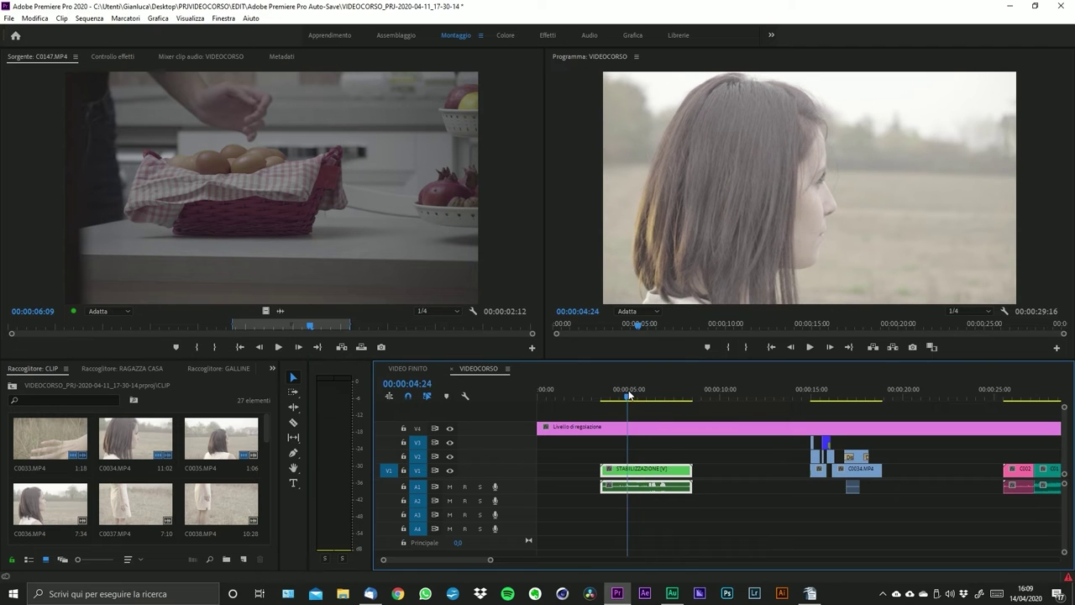
{"action": "key", "text": "space"}
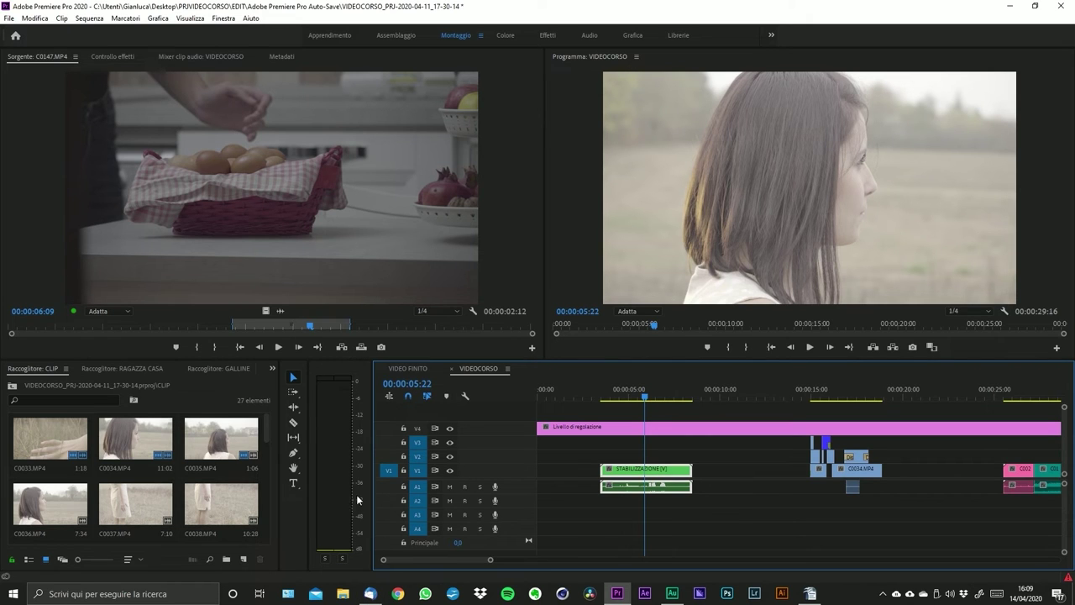
{"action": "right_click", "coordinate": [347, 366]}
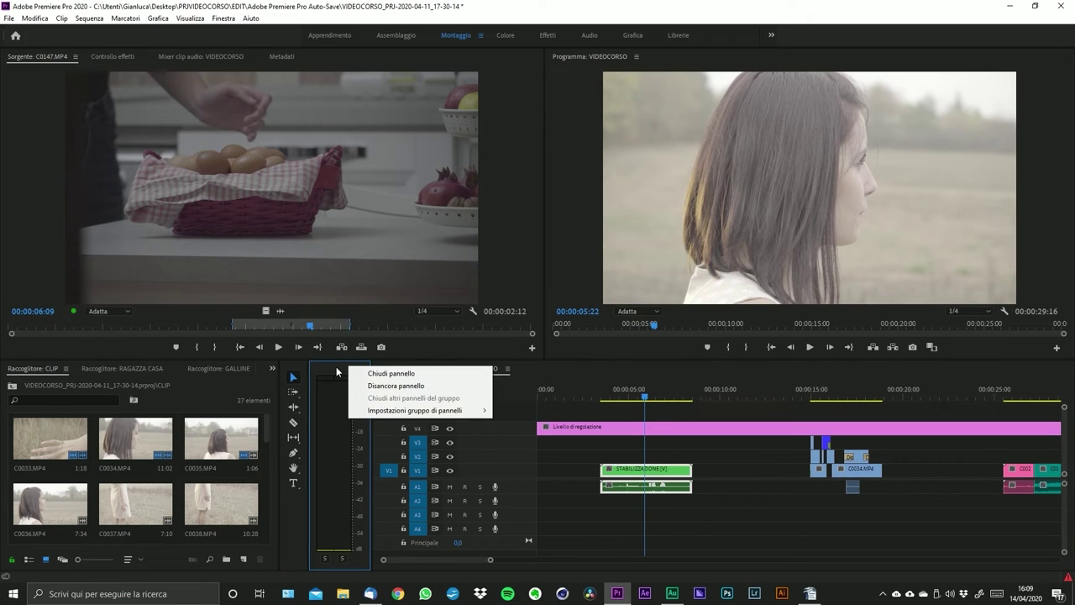
{"action": "left_click", "coordinate": [336, 370]}
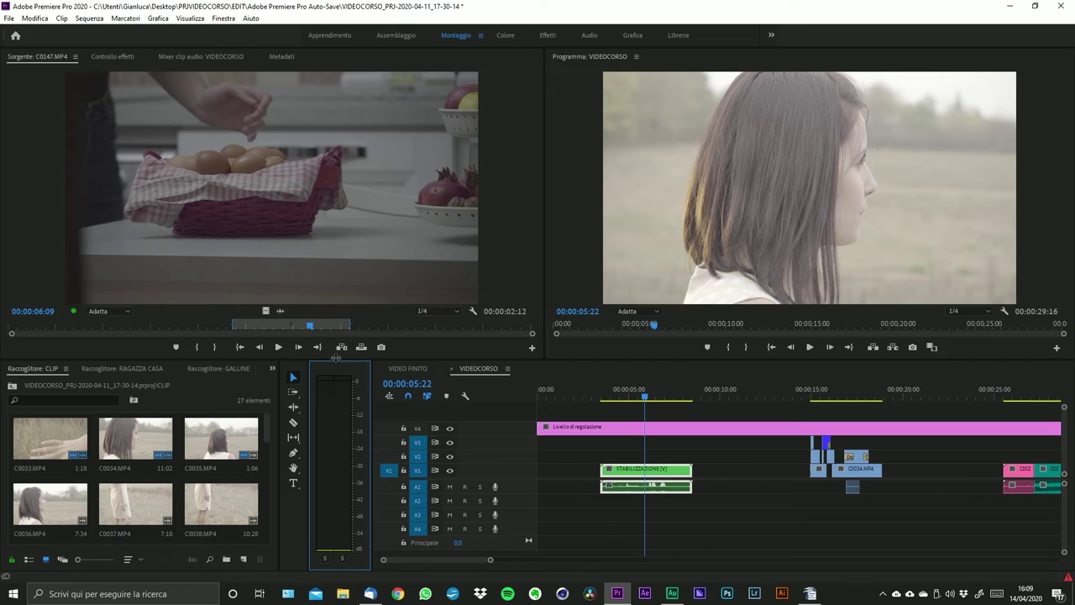
- Show the audio clip mixer panel from the Finestra menu
{"action": "left_click", "coordinate": [221, 18]}
{"action": "key", "text": "Escape"}
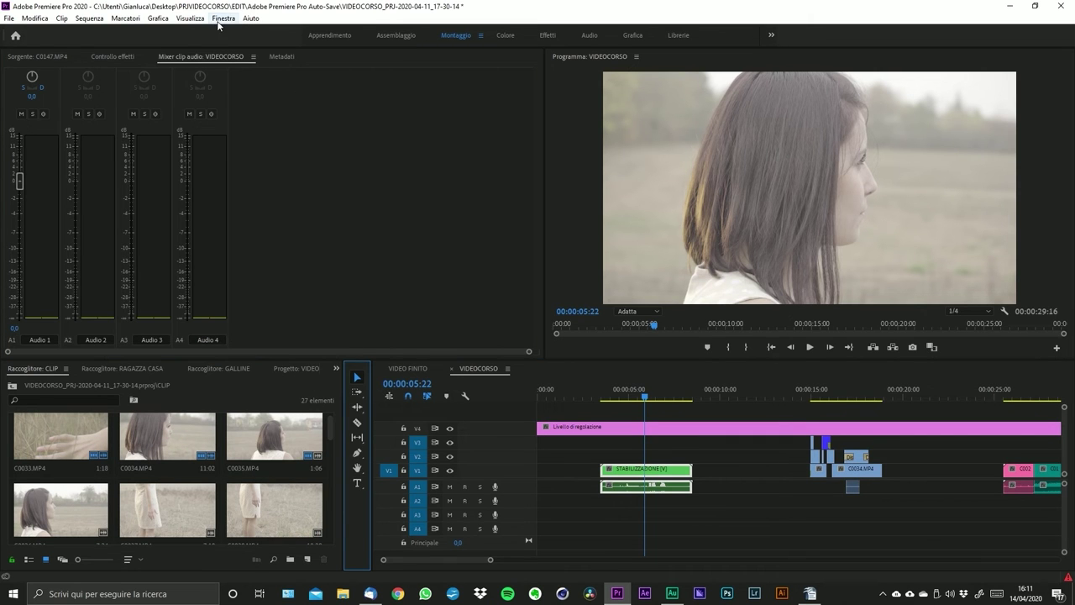
{"action": "left_click", "coordinate": [223, 19]}
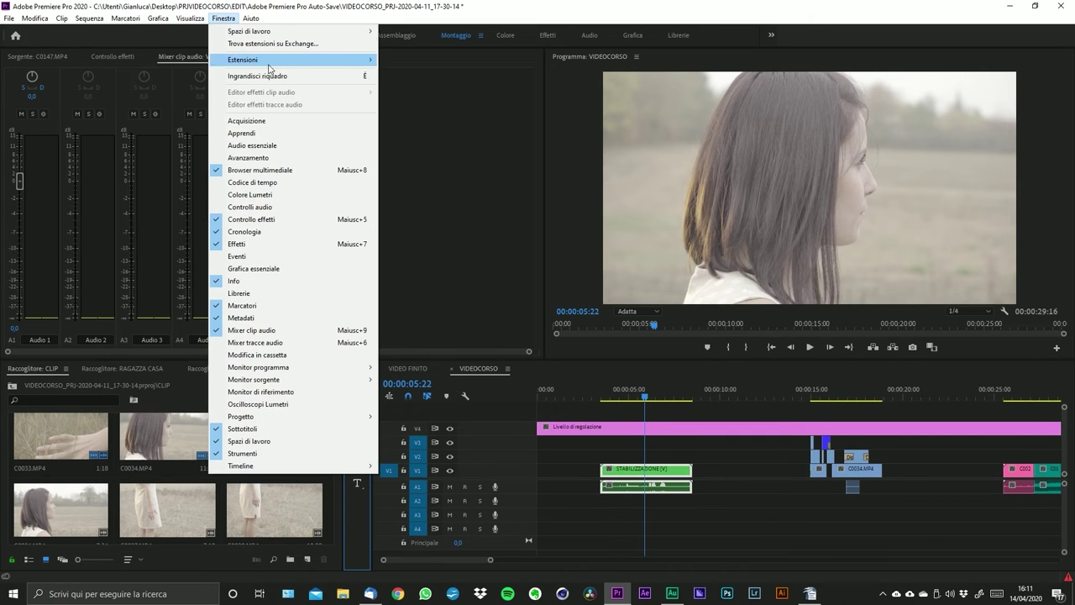
{"action": "left_click", "coordinate": [247, 210]}
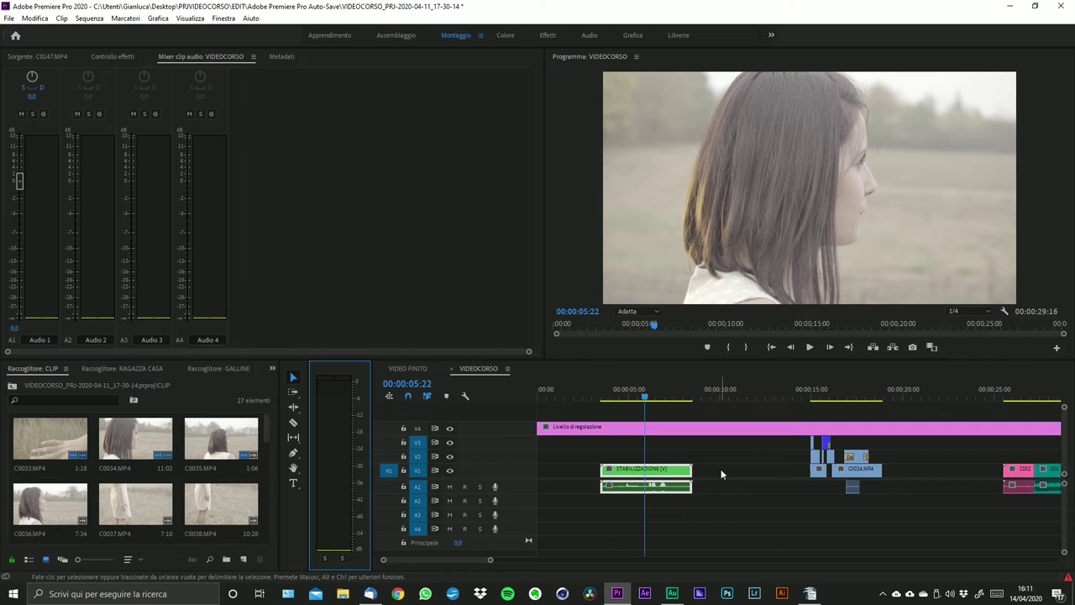
- Play the clip from about 4 seconds, stopping at 00:00:08:07, to check levels
{"action": "left_click", "coordinate": [619, 393]}
{"action": "key", "text": "space"}
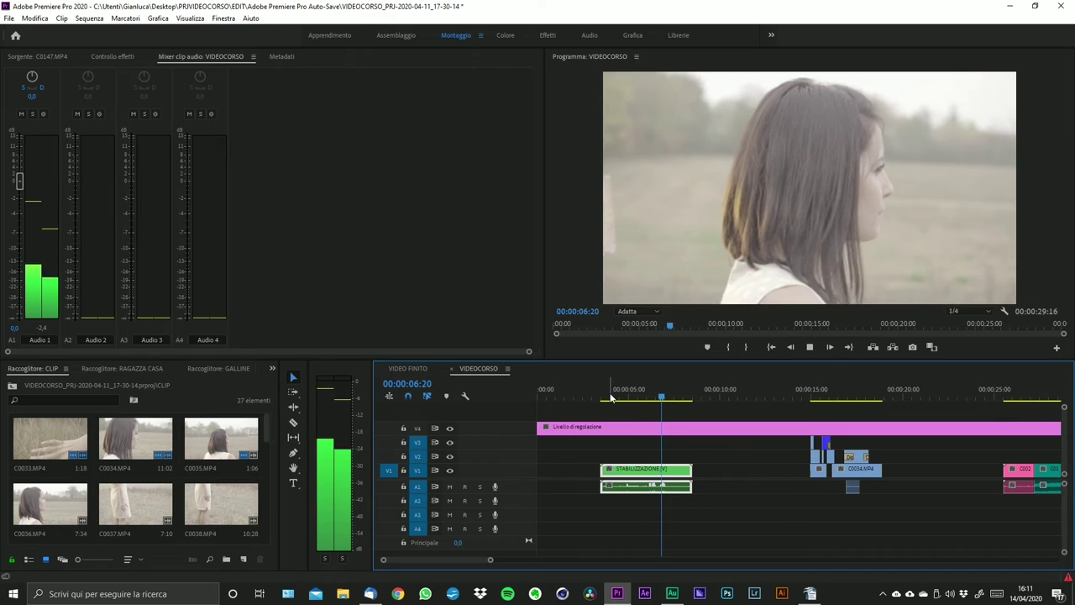
{"action": "key", "text": "space"}
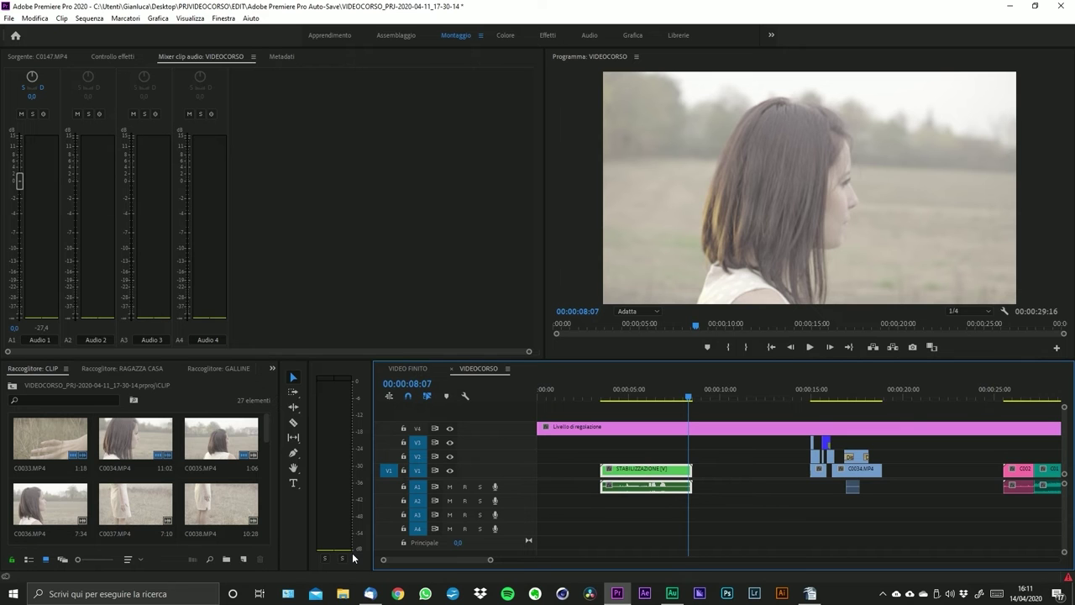
{"action": "left_click_drag", "start_coordinate": [490, 561], "coordinate": [522, 560]}
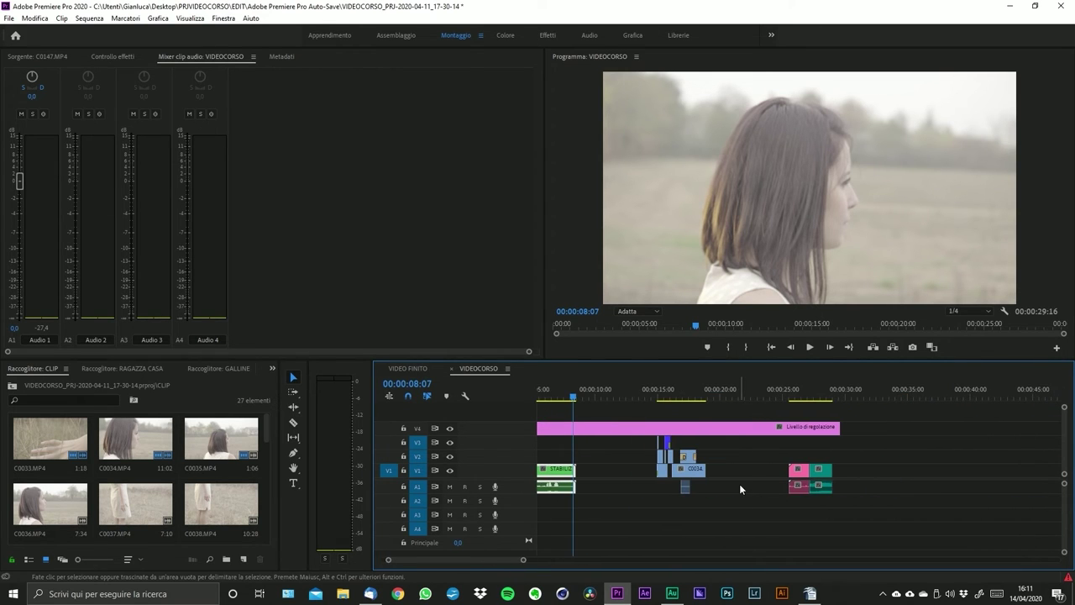
{"action": "scroll", "coordinate": [739, 484], "scroll_direction": "up", "scroll_amount": 2}
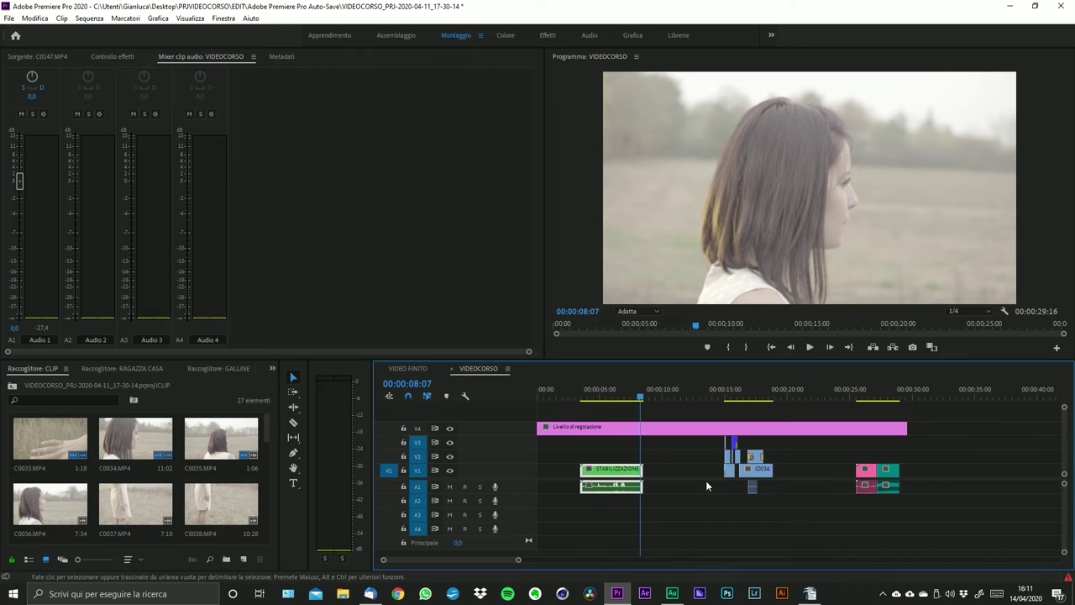
- Switch on Mute (M) on the A1 and A2 track headers
{"action": "left_click", "coordinate": [449, 486]}
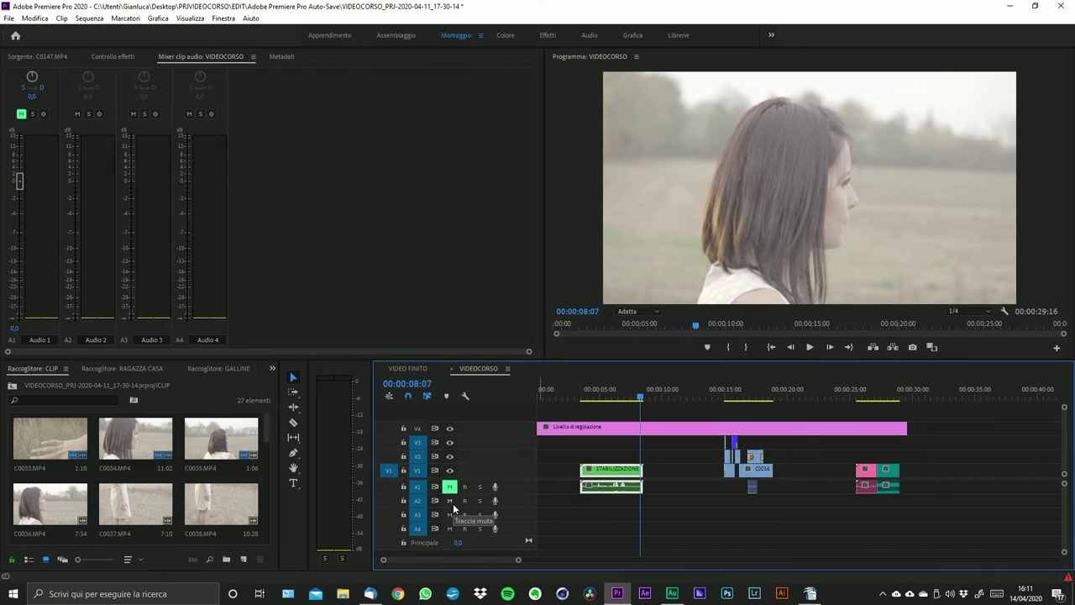
{"action": "left_click", "coordinate": [451, 501]}
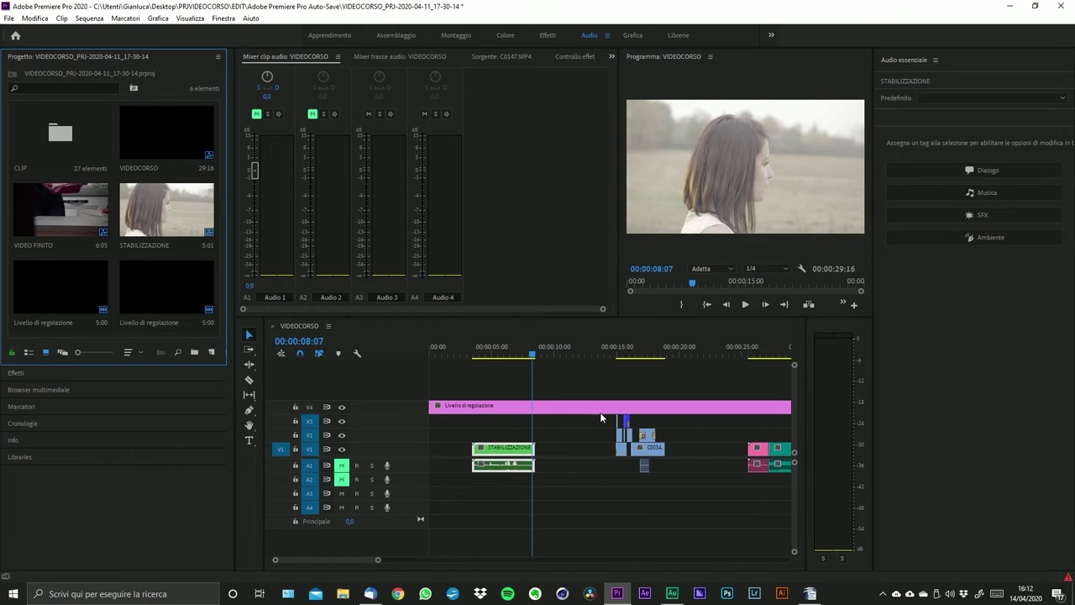
{"action": "left_click_drag", "start_coordinate": [378, 561], "coordinate": [406, 561]}
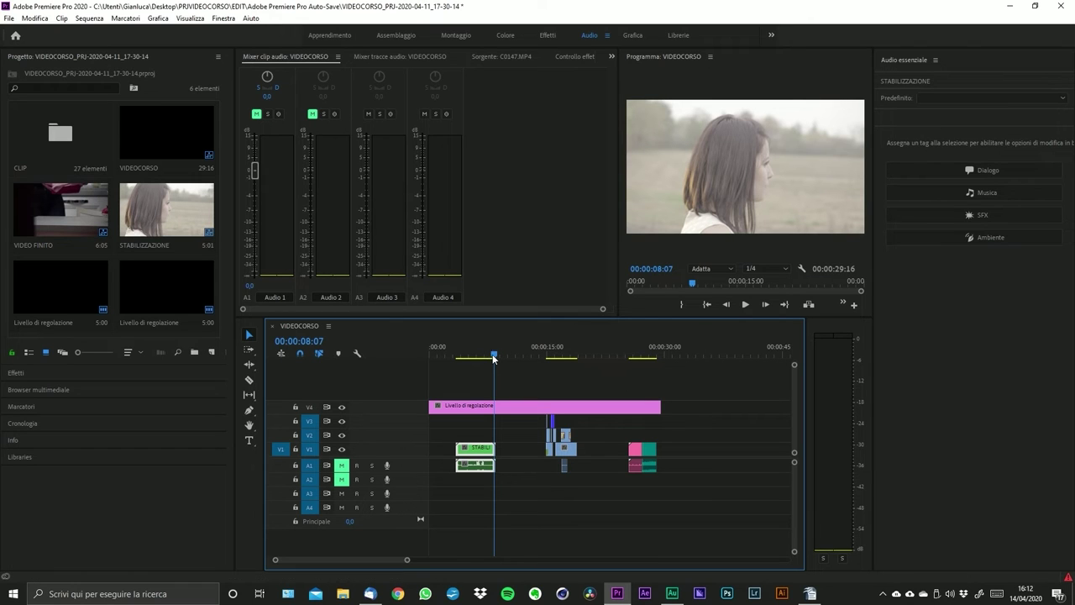
{"action": "left_click_drag", "start_coordinate": [494, 354], "coordinate": [430, 355]}
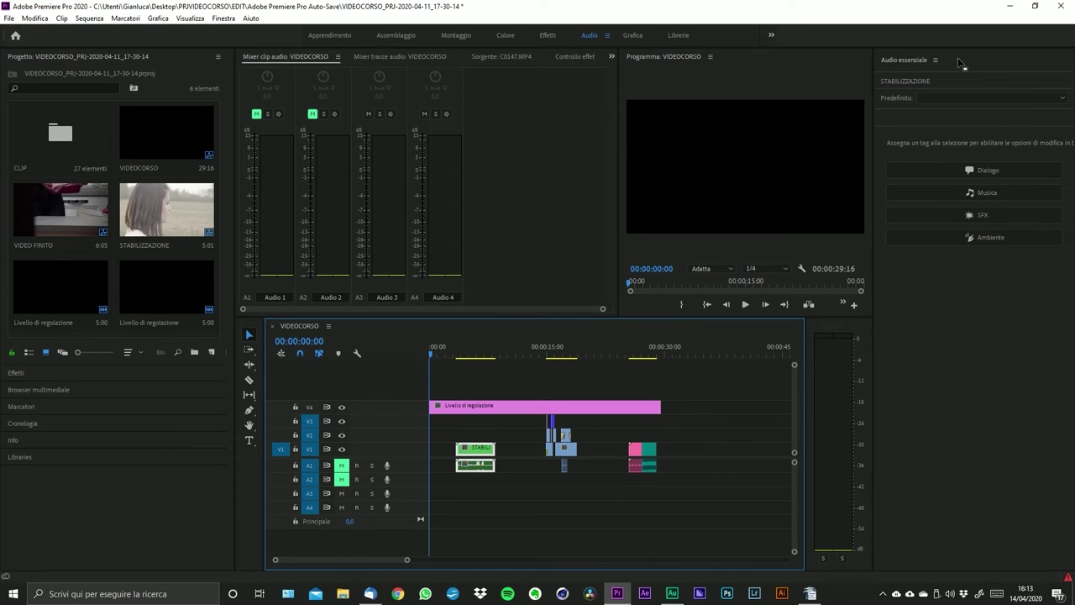
{"action": "left_click", "coordinate": [910, 63]}
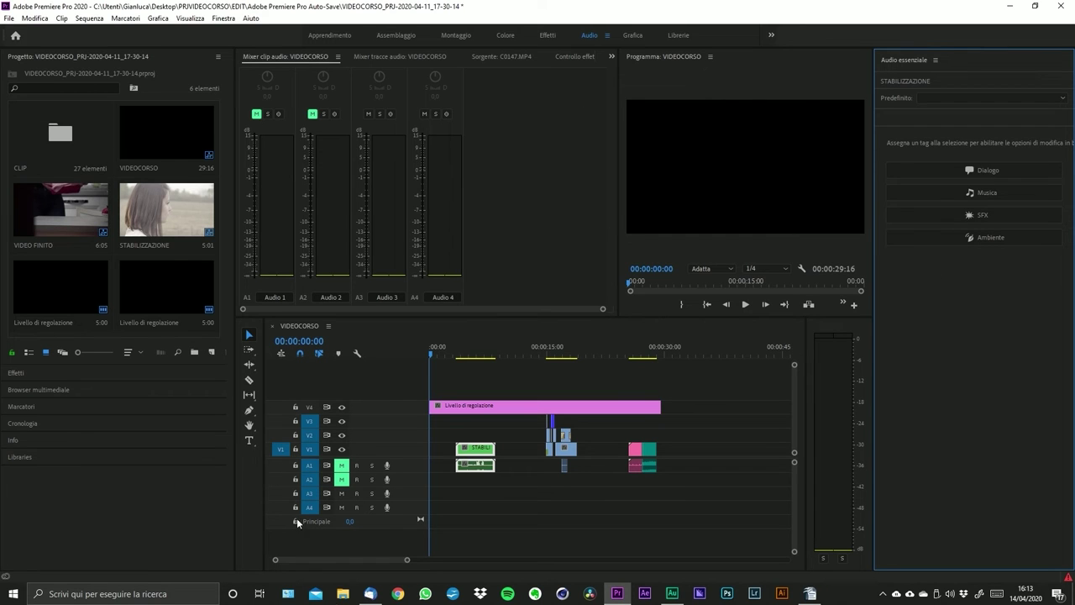
{"action": "left_click_drag", "start_coordinate": [408, 560], "coordinate": [388, 561]}
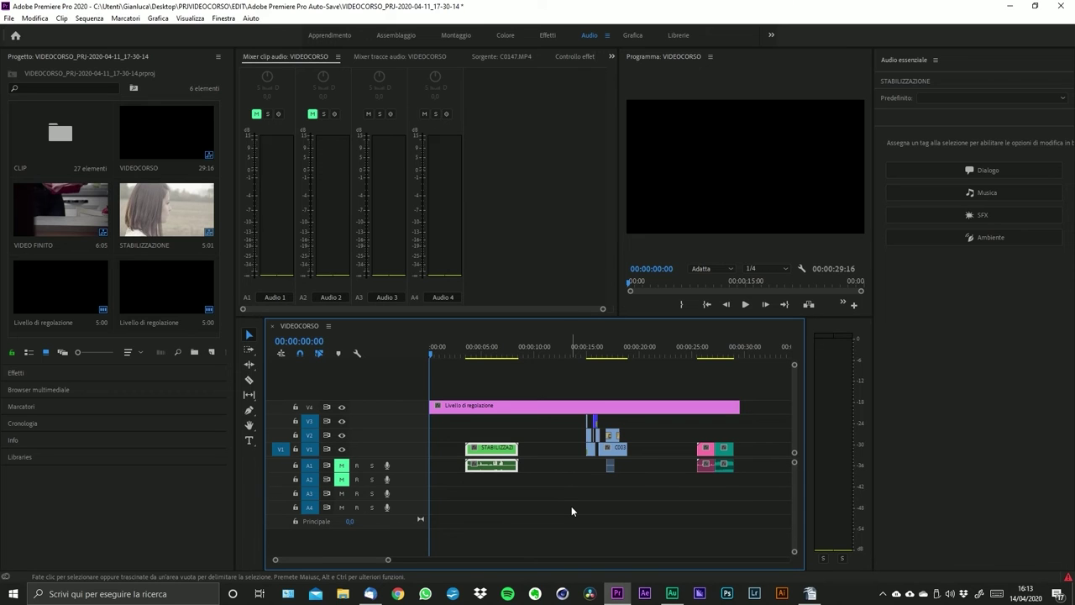
{"action": "scroll", "coordinate": [572, 511], "scroll_direction": "down", "scroll_amount": 1}
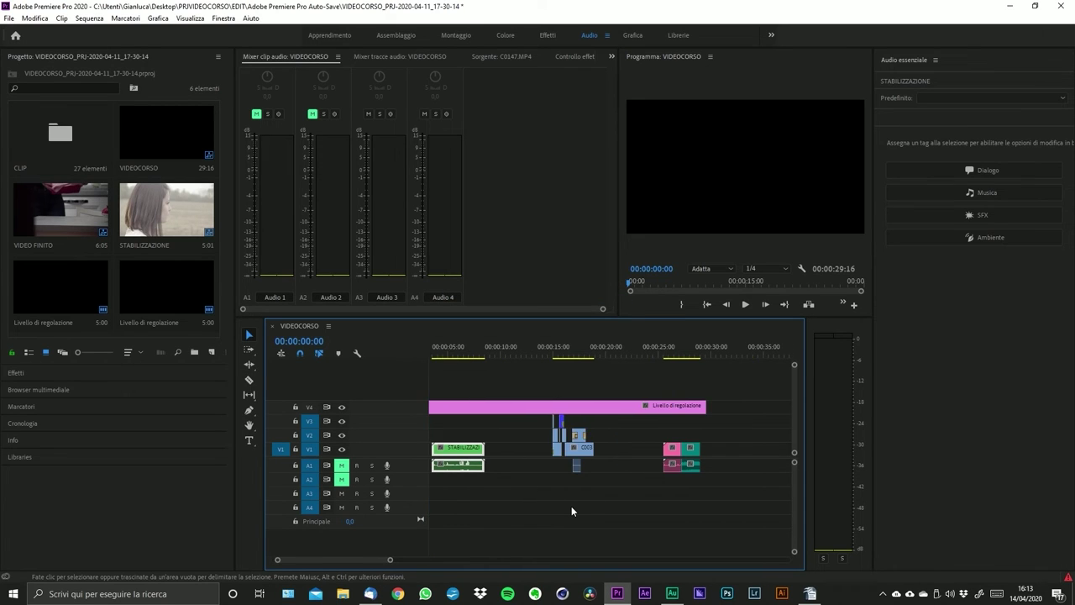
{"action": "scroll", "coordinate": [571, 511], "scroll_direction": "up", "scroll_amount": 1}
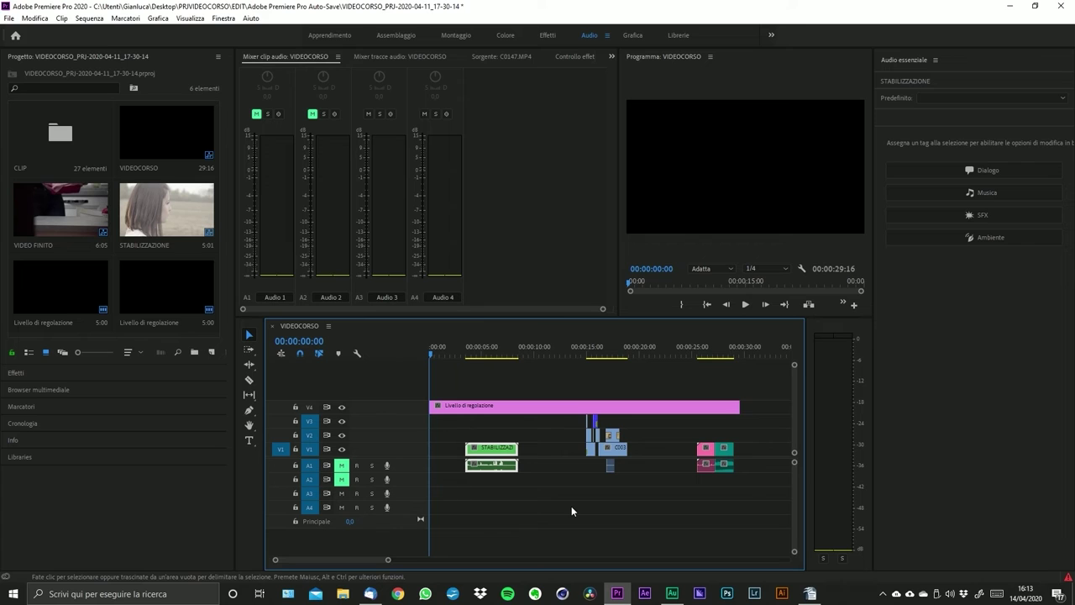
- Leave the track header buttons unchanged and start a voice-over recording with A3's microphone button
{"action": "right_click", "coordinate": [404, 497]}
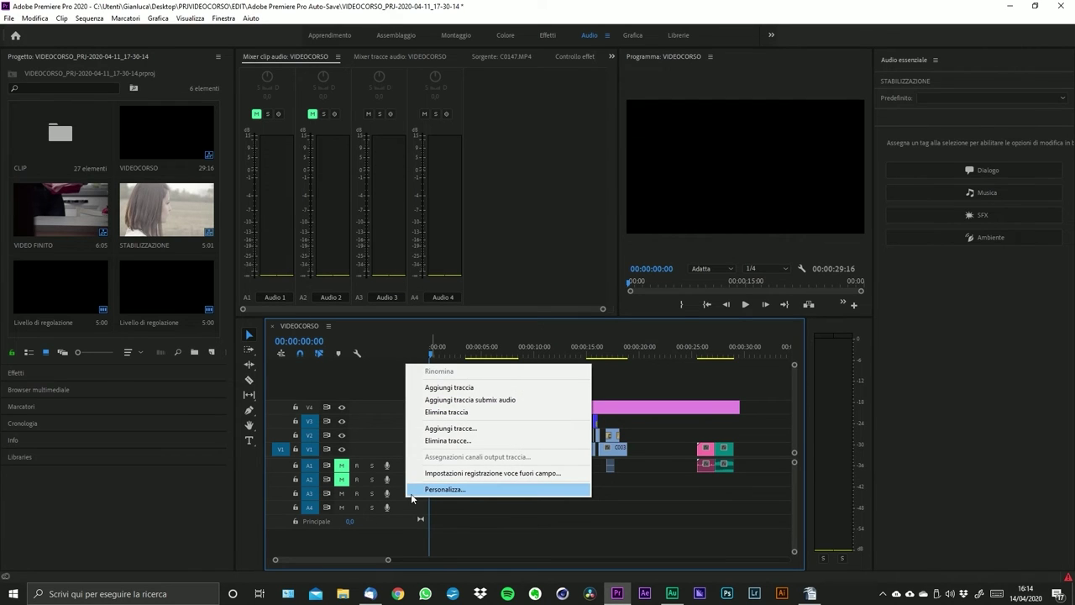
{"action": "left_click", "coordinate": [416, 490]}
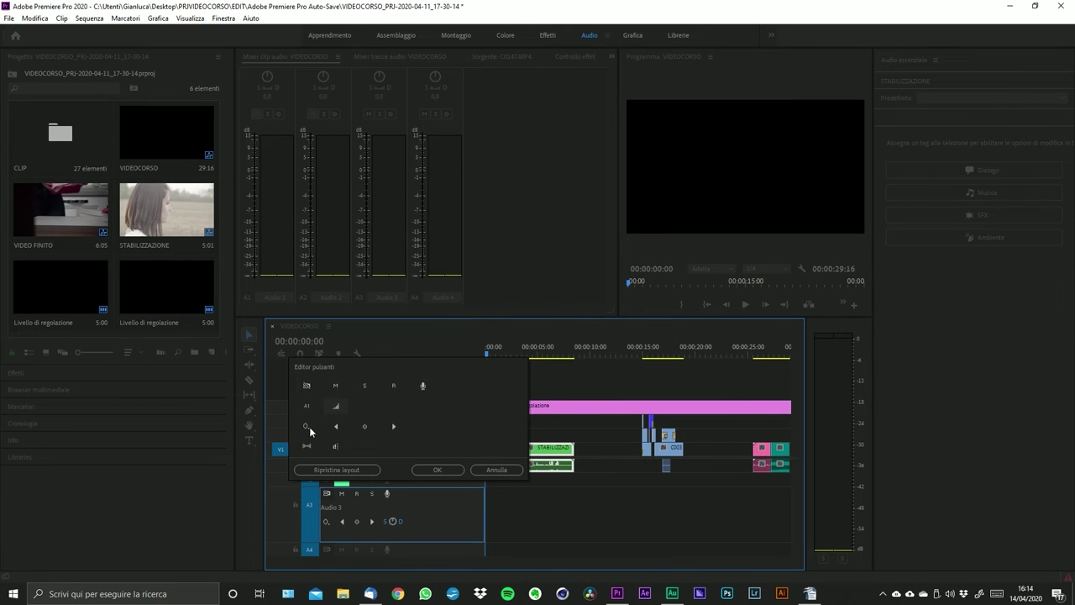
{"action": "left_click", "coordinate": [495, 470]}
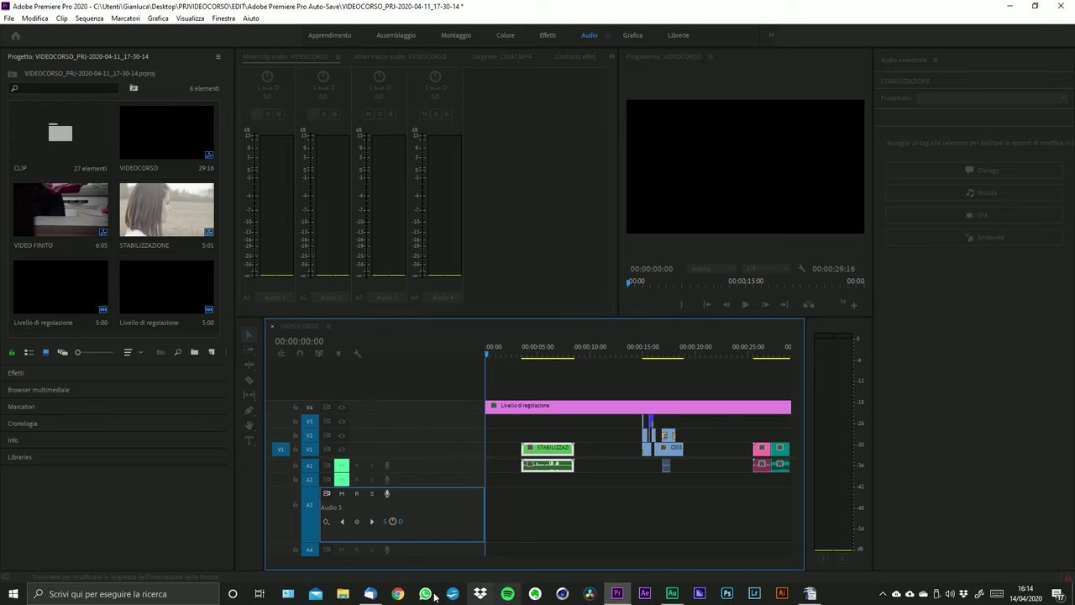
{"action": "left_click", "coordinate": [388, 494]}
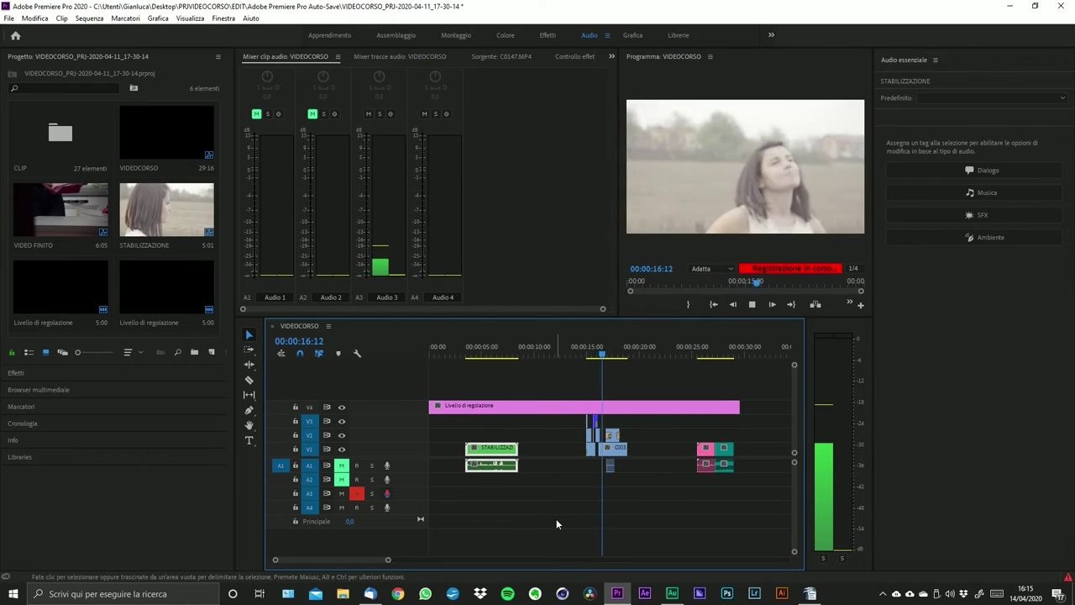
- Stop the recording and select the new Audio 3_1.wav clip on A3
{"action": "key", "text": "space"}
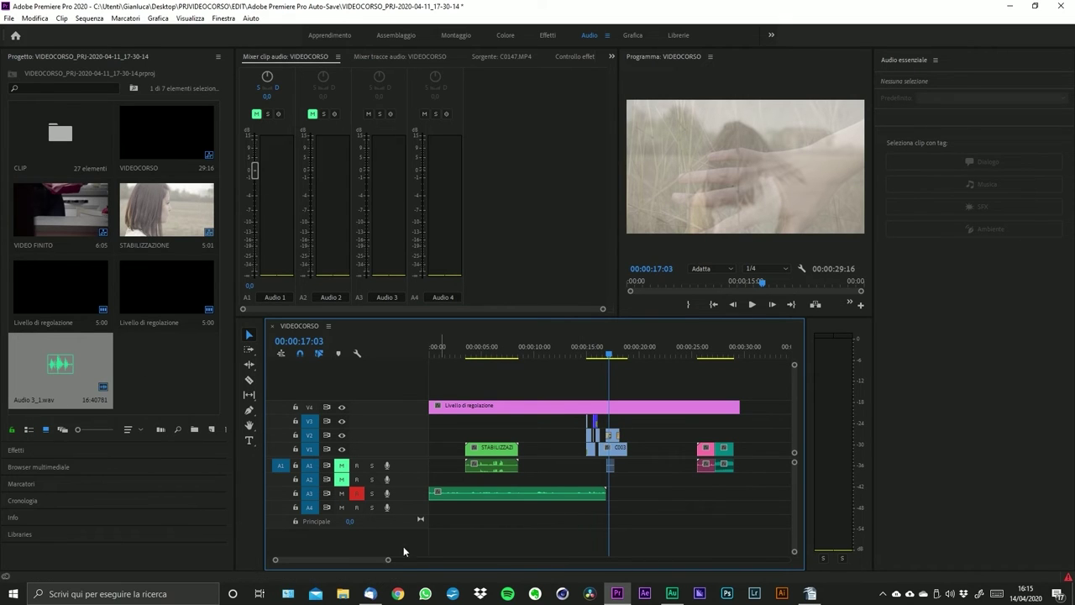
{"action": "left_click_drag", "start_coordinate": [391, 561], "coordinate": [348, 560]}
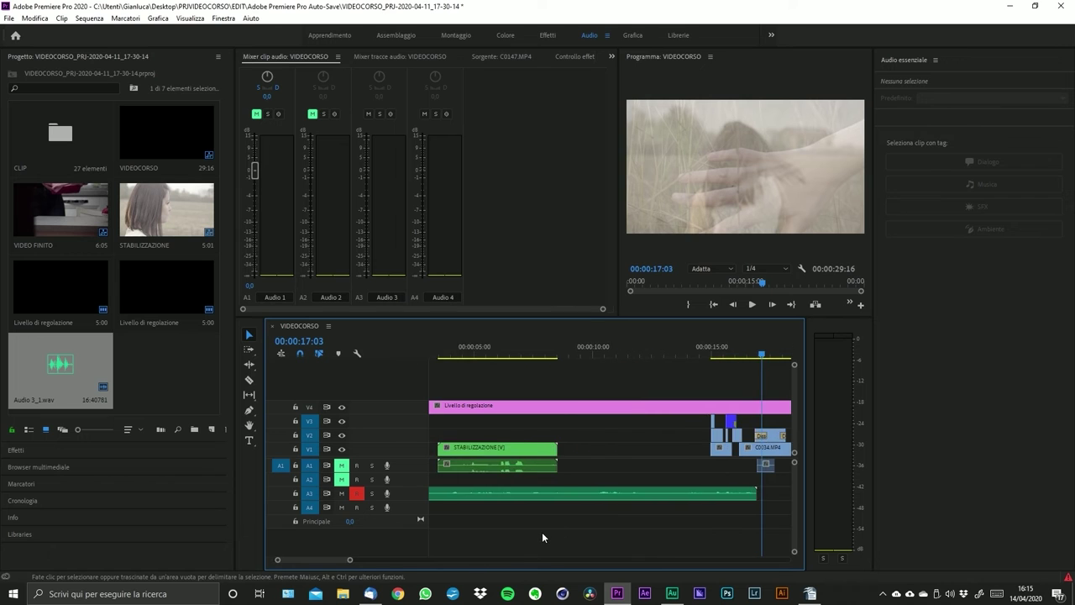
{"action": "left_click", "coordinate": [495, 493]}
{"action": "left_click", "coordinate": [480, 356]}
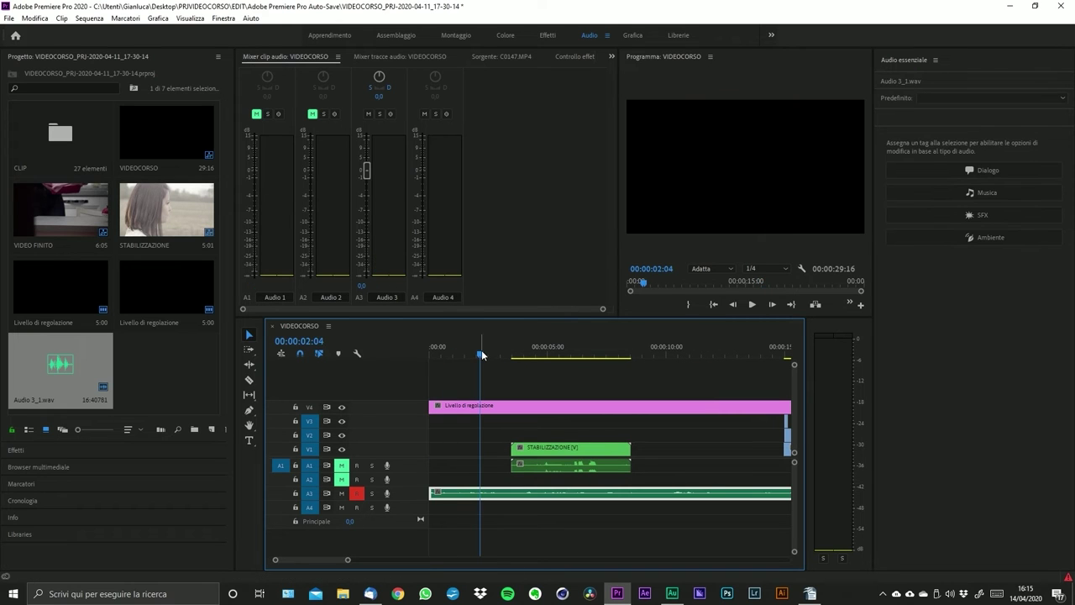
- Play the voice-over back from near the sequence start, stopping at 00:00:04:15
{"action": "left_click_drag", "start_coordinate": [481, 356], "coordinate": [450, 355]}
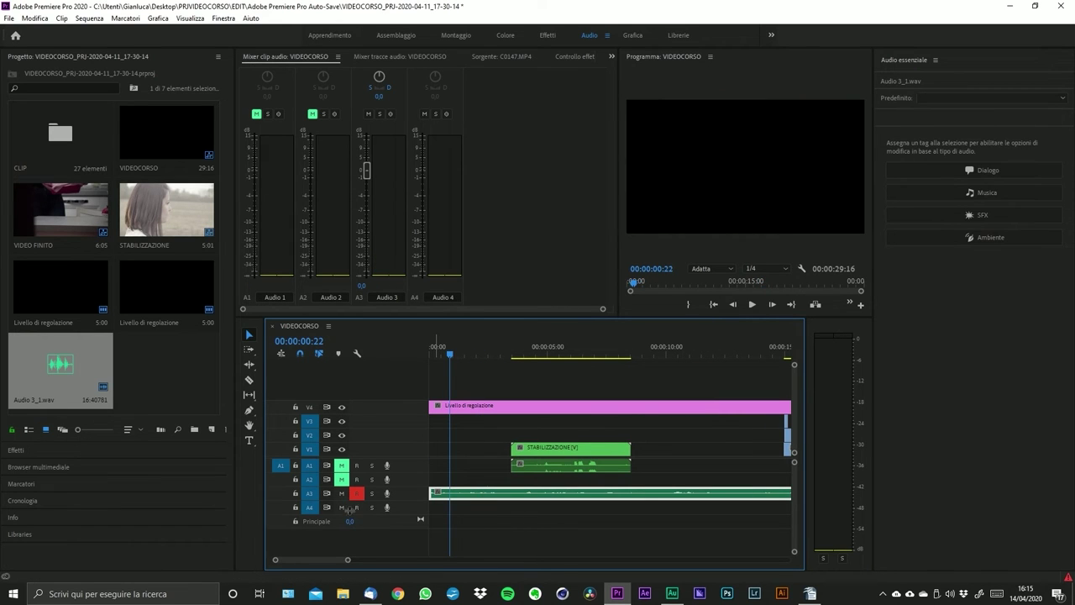
{"action": "left_click", "coordinate": [357, 493]}
{"action": "key", "text": "space"}
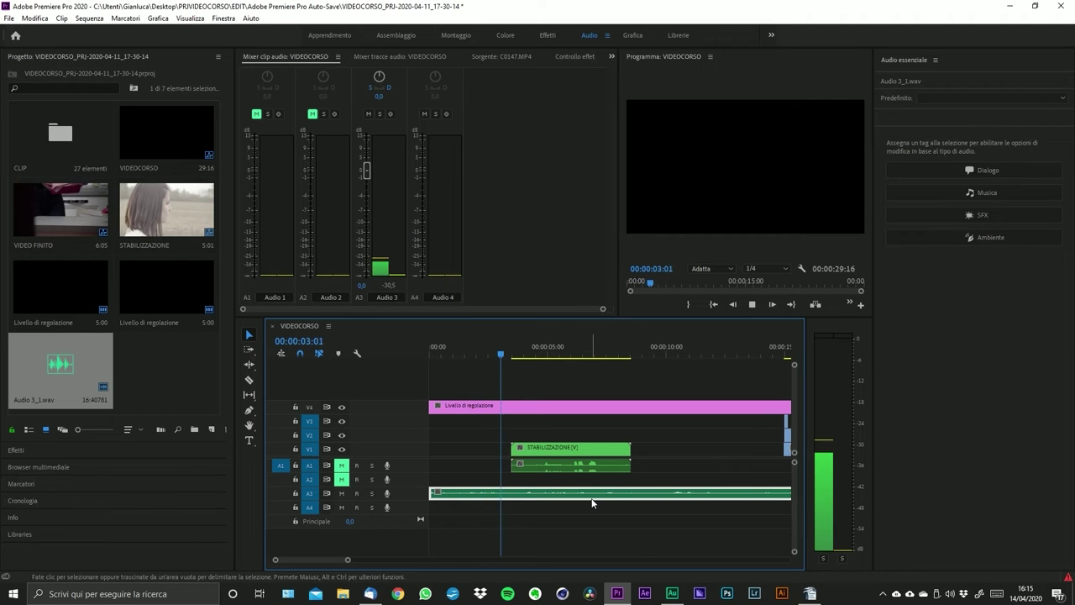
{"action": "key", "text": "space"}
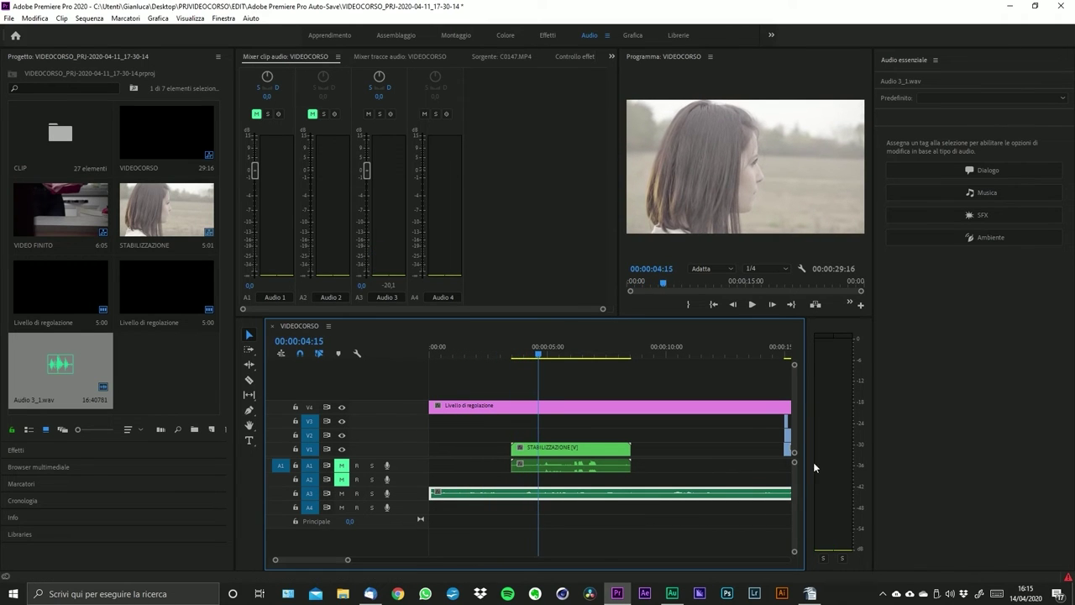
{"action": "right_click", "coordinate": [506, 495]}
{"action": "left_click", "coordinate": [504, 507]}
{"action": "mouse_move", "coordinate": [348, 562]}
{"action": "left_mouse_down"}
{"action": "mouse_move", "coordinate": [546, 560]}
{"action": "mouse_move", "coordinate": [349, 560]}
{"action": "mouse_move", "coordinate": [359, 559]}
{"action": "left_mouse_up"}
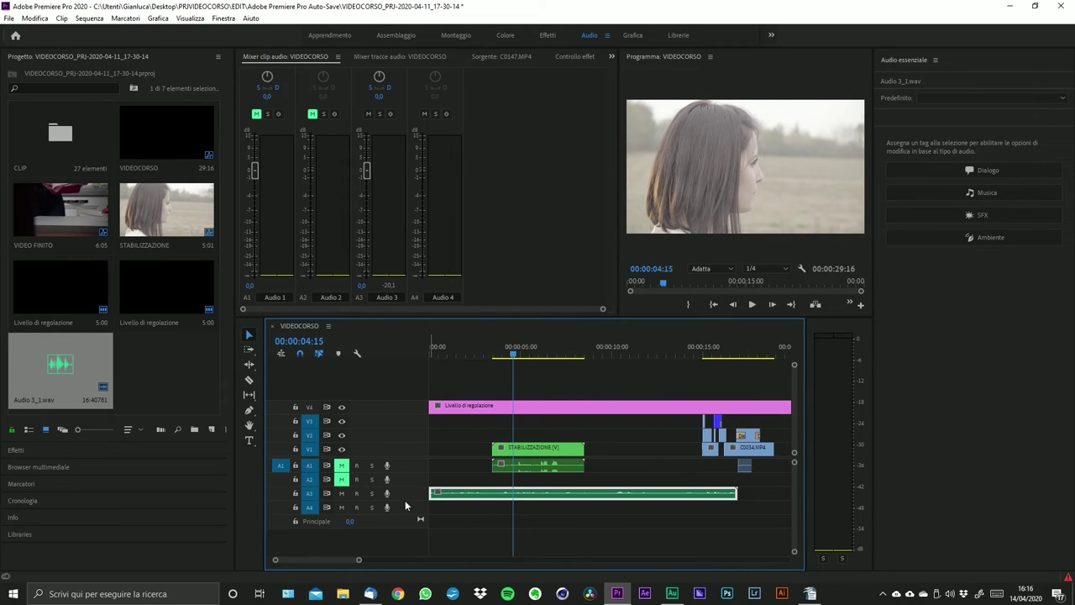
- Drag the A3/A4 boundary down so track A3 shows a larger Audio 3_1.wav waveform
{"action": "left_click_drag", "start_coordinate": [404, 500], "coordinate": [409, 548]}
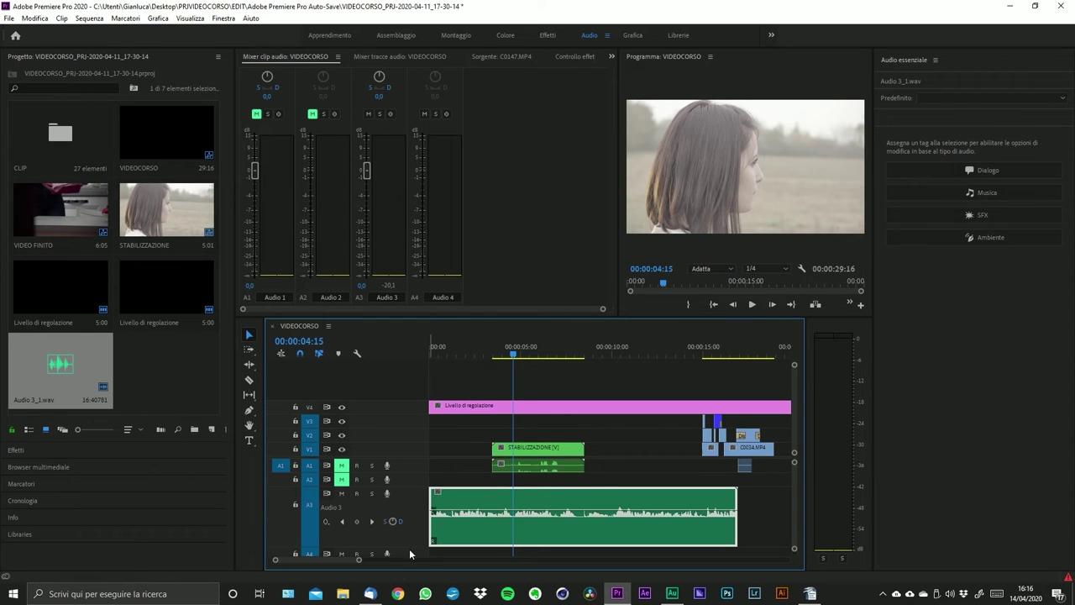
{"action": "scroll", "coordinate": [796, 478], "scroll_direction": "down", "scroll_amount": 2}
{"action": "scroll", "coordinate": [797, 482], "scroll_direction": "up", "scroll_amount": 2}
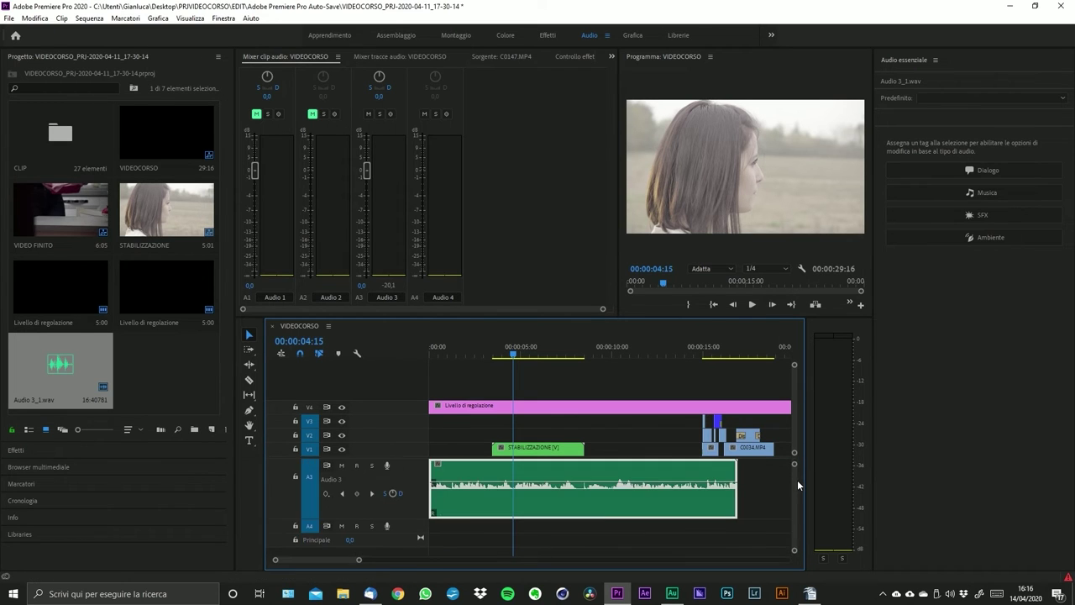
{"action": "left_click_drag", "start_coordinate": [412, 518], "coordinate": [414, 549]}
{"action": "scroll", "coordinate": [796, 474], "scroll_direction": "down", "scroll_amount": 2}
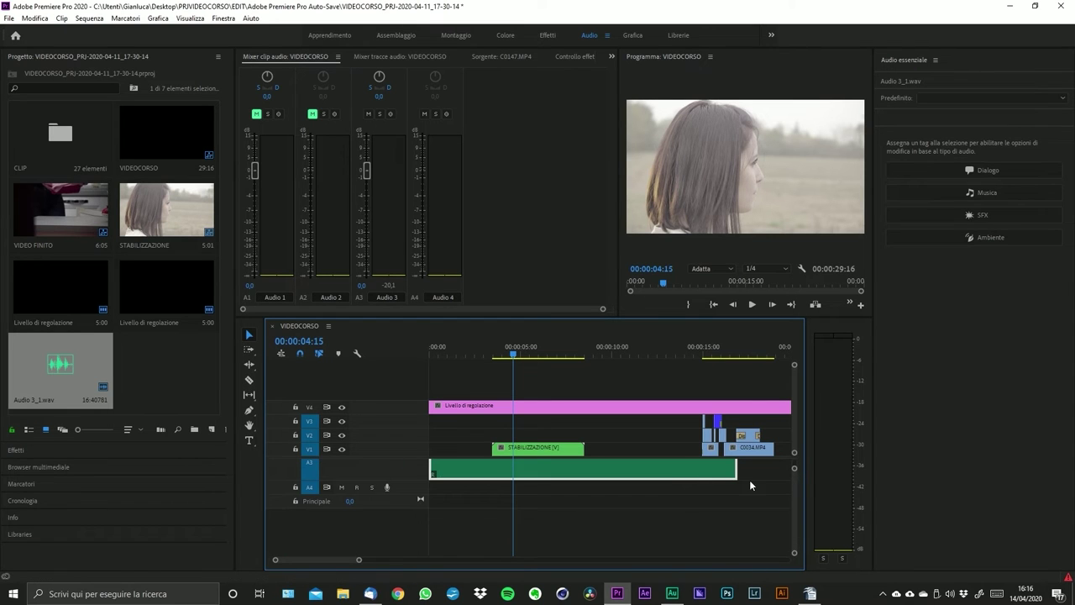
{"action": "left_click_drag", "start_coordinate": [415, 502], "coordinate": [424, 538]}
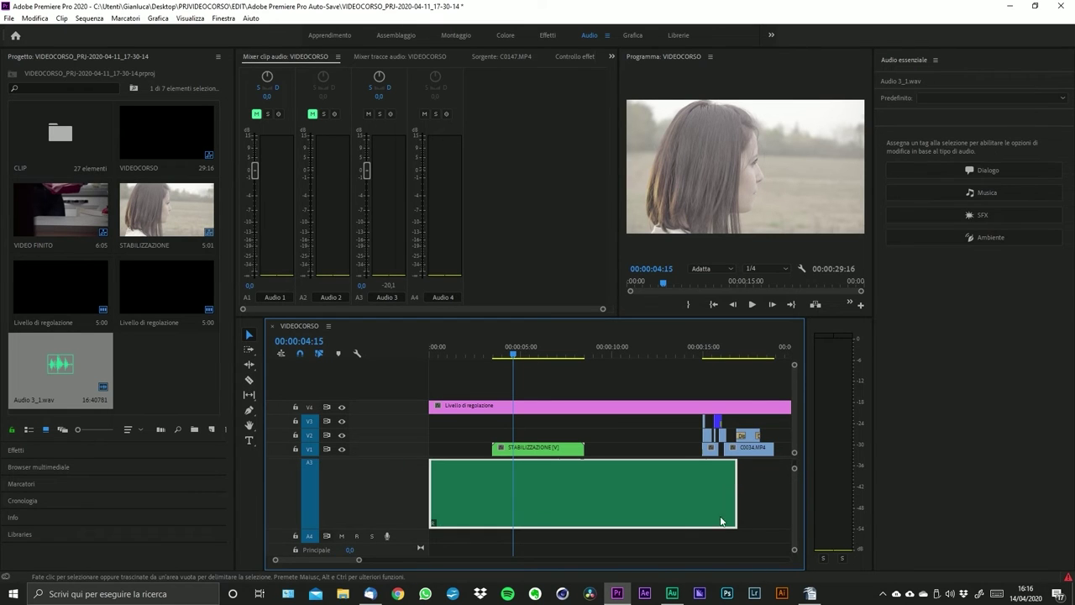
- Scrub the playhead back to 00:00:00:00 at the start of the sequence
{"action": "scroll", "coordinate": [794, 490], "scroll_direction": "up", "scroll_amount": 2}
{"action": "scroll", "coordinate": [794, 483], "scroll_direction": "down", "scroll_amount": 2}
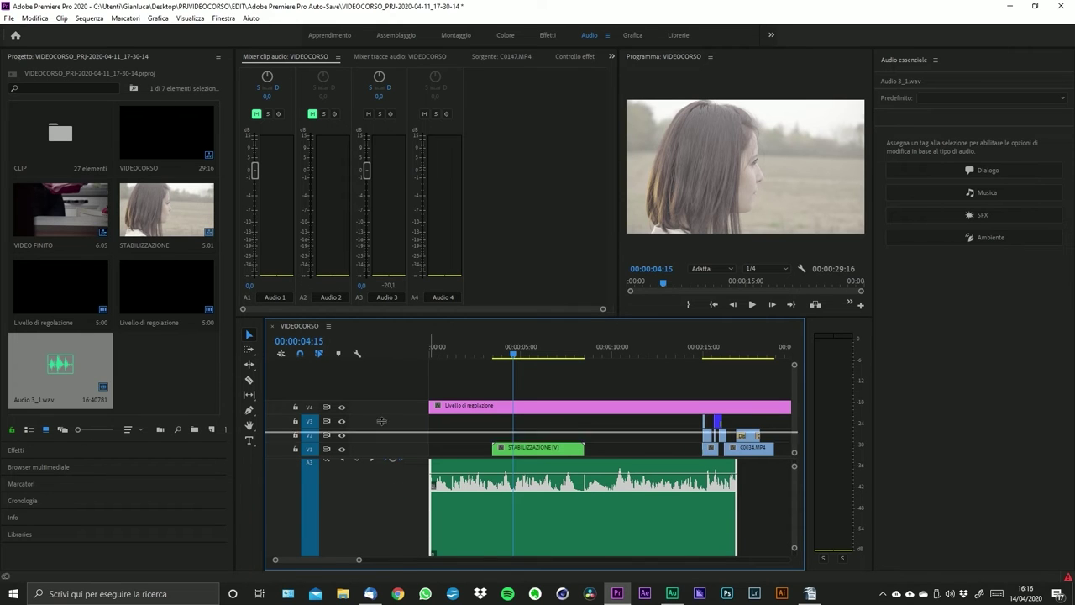
{"action": "scroll", "coordinate": [378, 411], "scroll_direction": "down", "scroll_amount": 2}
{"action": "scroll", "coordinate": [796, 442], "scroll_direction": "up", "scroll_amount": 1}
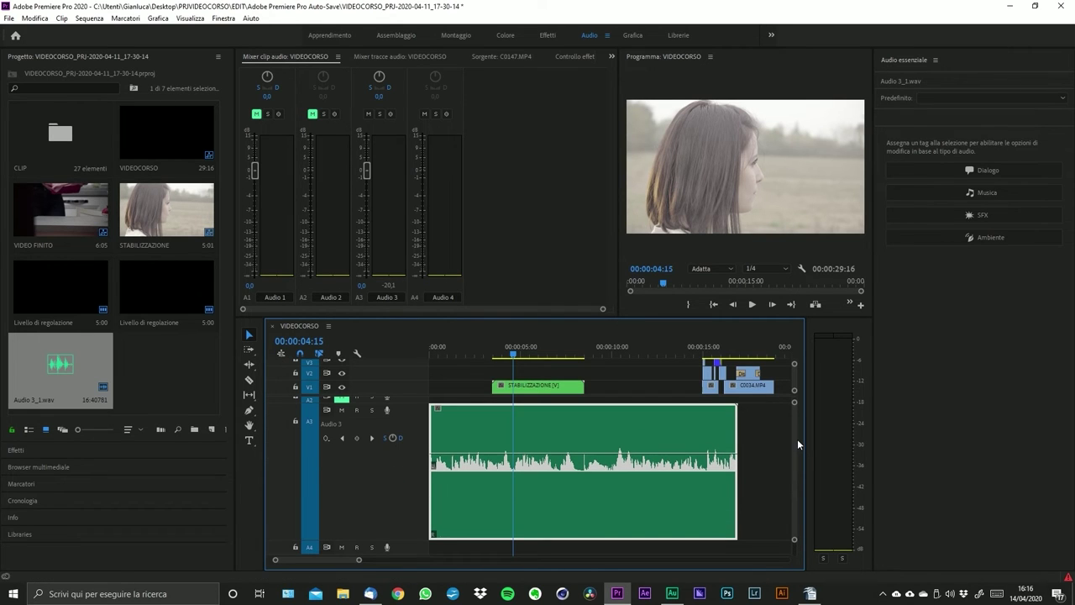
{"action": "left_click_drag", "start_coordinate": [500, 347], "coordinate": [407, 347]}
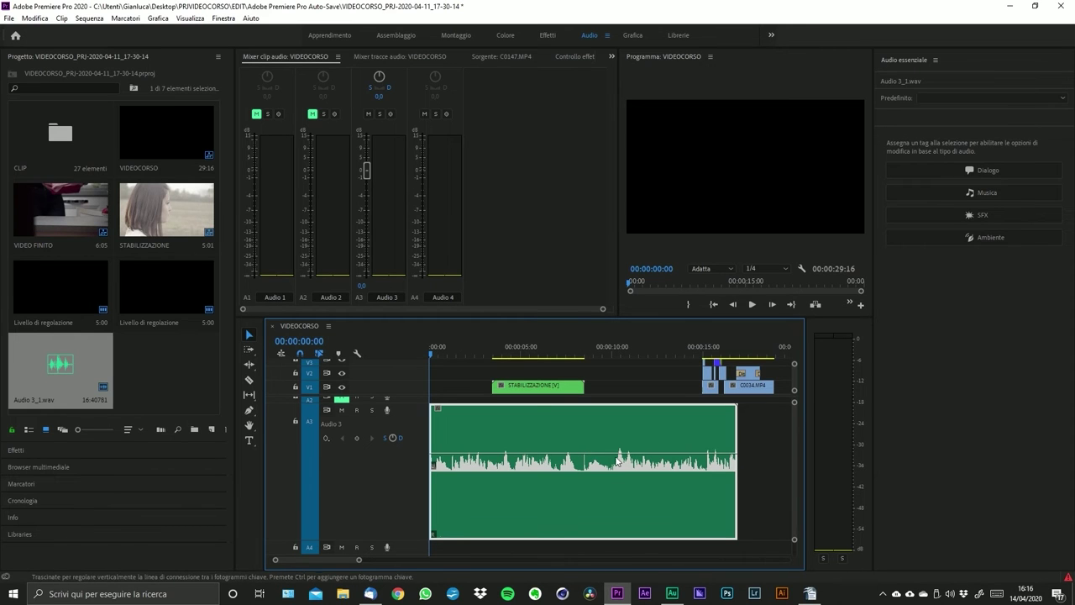
- In Canali audio, map the clip's right channel to the left source channel
{"action": "right_click", "coordinate": [594, 477]}
{"action": "left_click", "coordinate": [544, 476]}
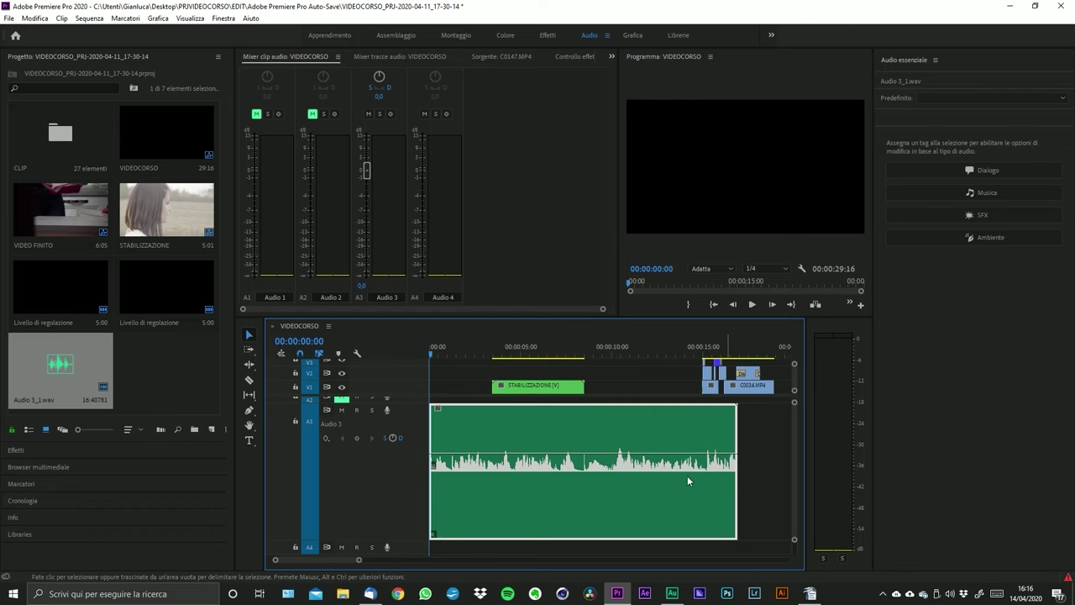
{"action": "right_click", "coordinate": [550, 476]}
{"action": "right_click", "coordinate": [504, 483]}
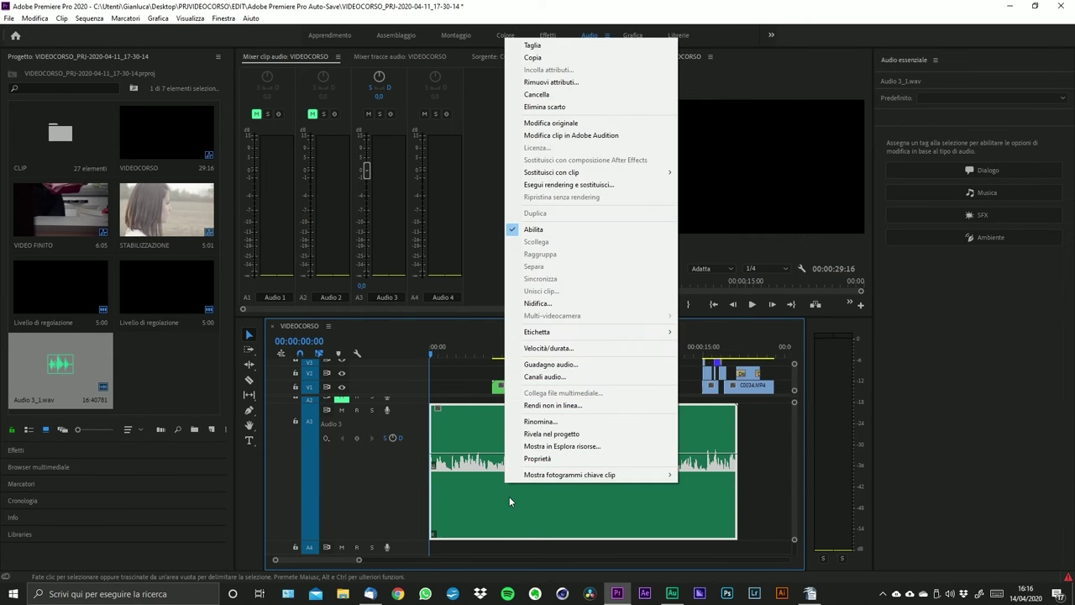
{"action": "left_click", "coordinate": [544, 376]}
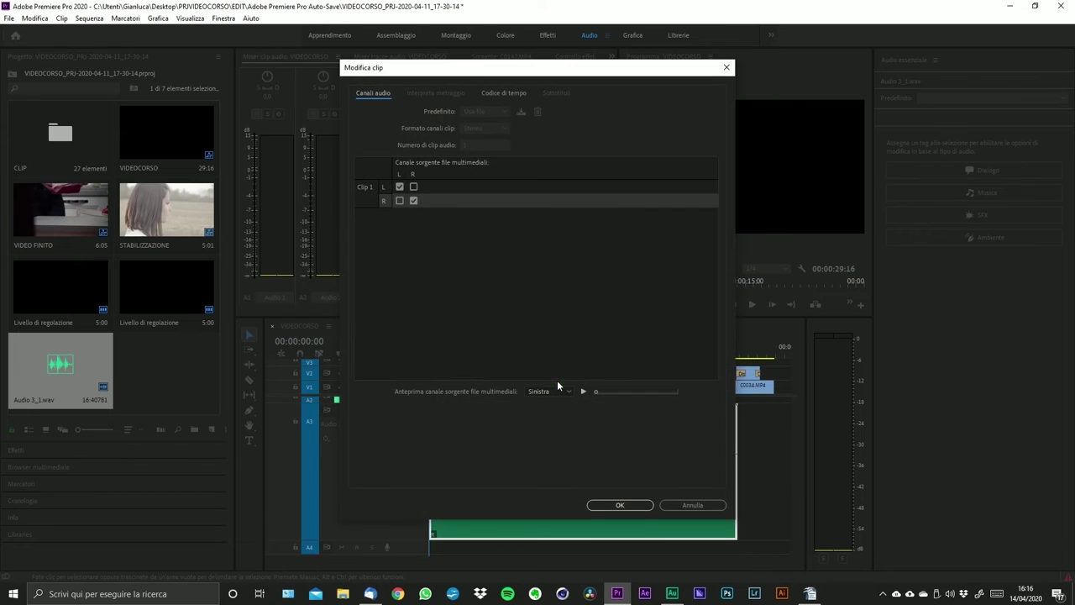
{"action": "left_click", "coordinate": [400, 200]}
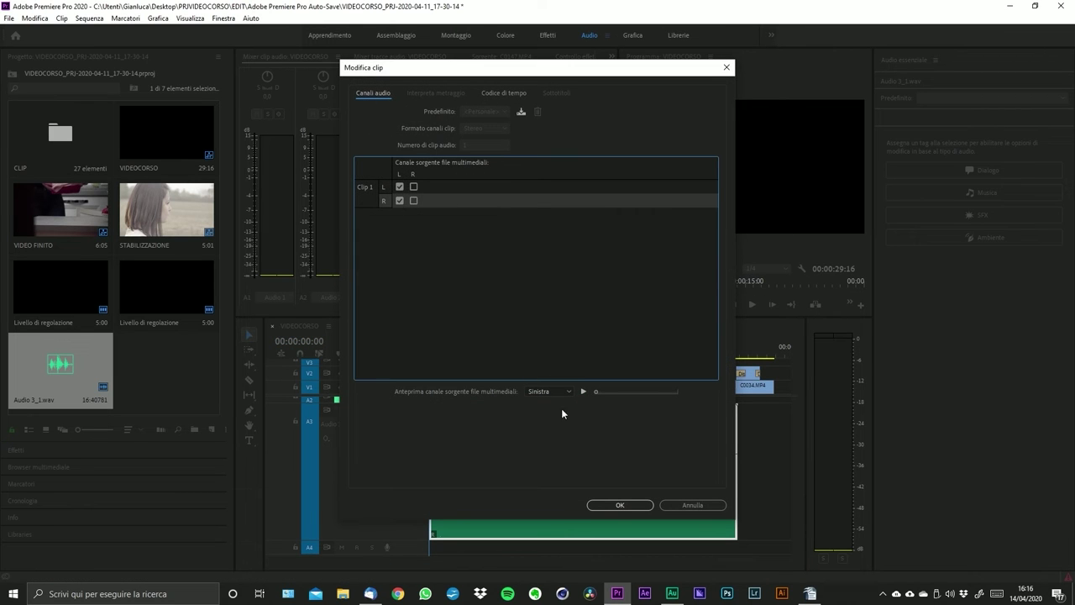
{"action": "left_click", "coordinate": [626, 505]}
- Recheck the mapping so both channels use source L, then play the stereo voice-over
{"action": "right_click", "coordinate": [662, 512]}
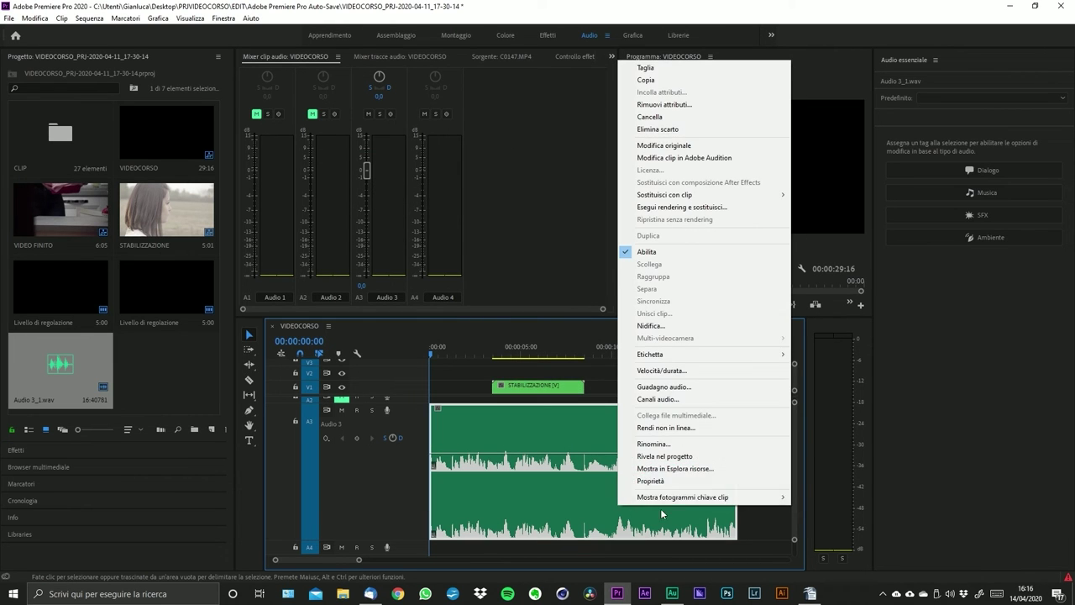
{"action": "left_click", "coordinate": [664, 399]}
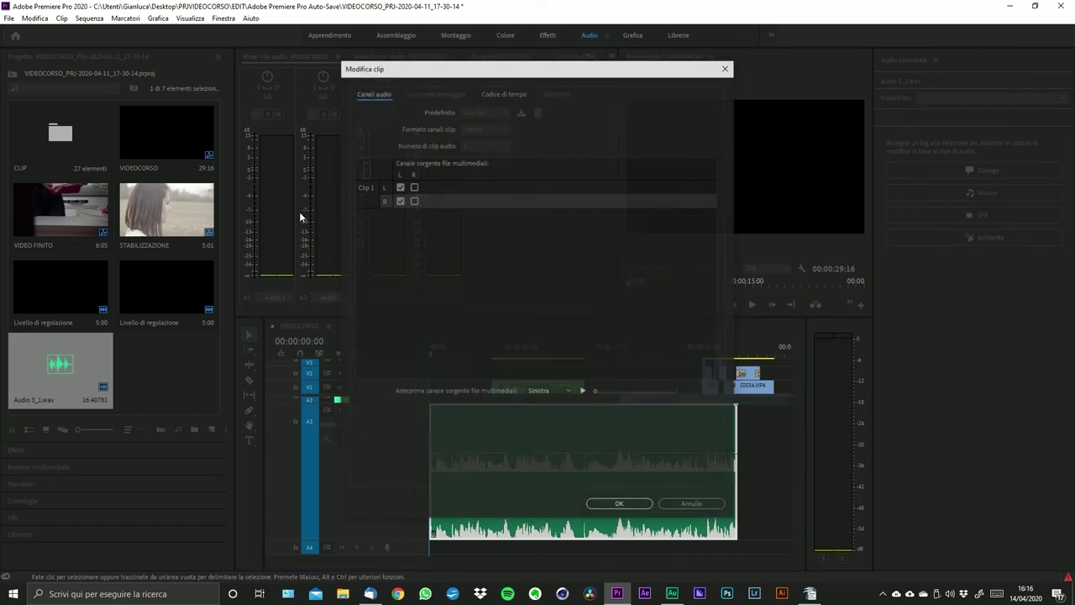
{"action": "left_click", "coordinate": [414, 200]}
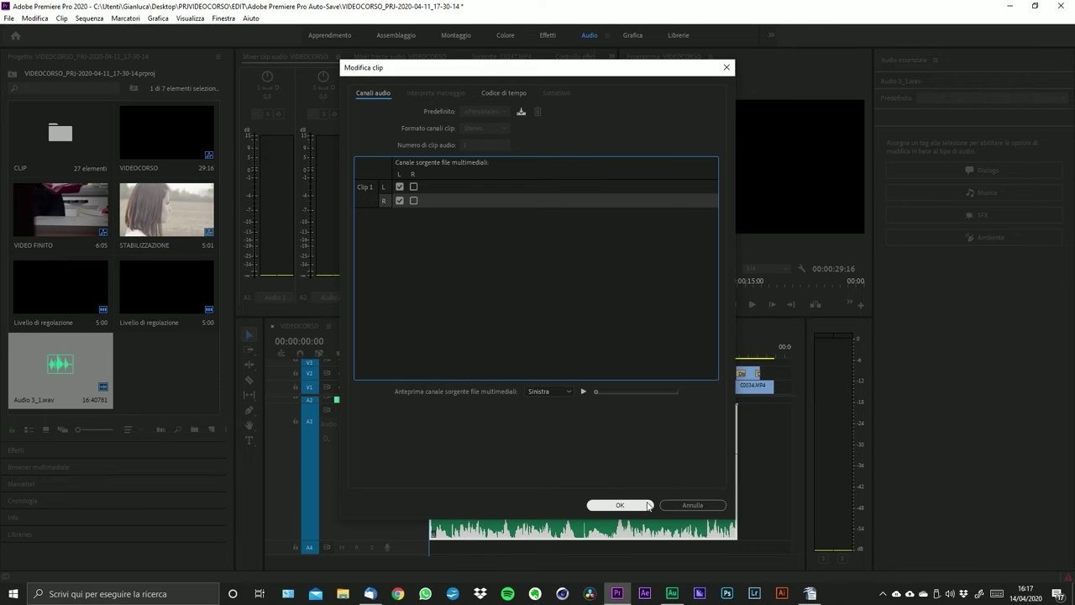
{"action": "left_click", "coordinate": [619, 505]}
{"action": "key", "text": "space"}
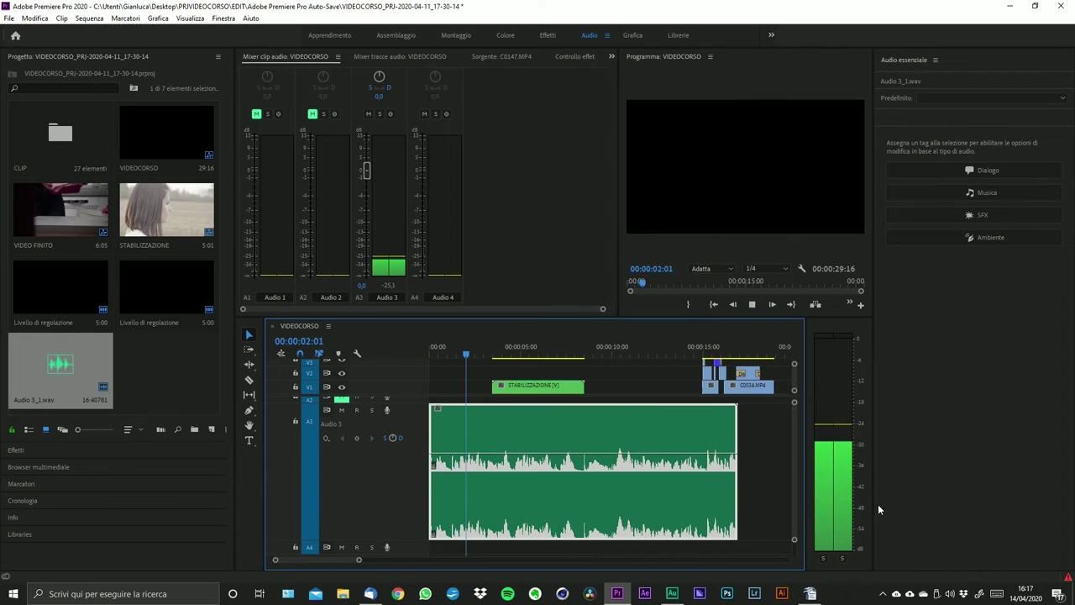
{"action": "key", "text": "space"}
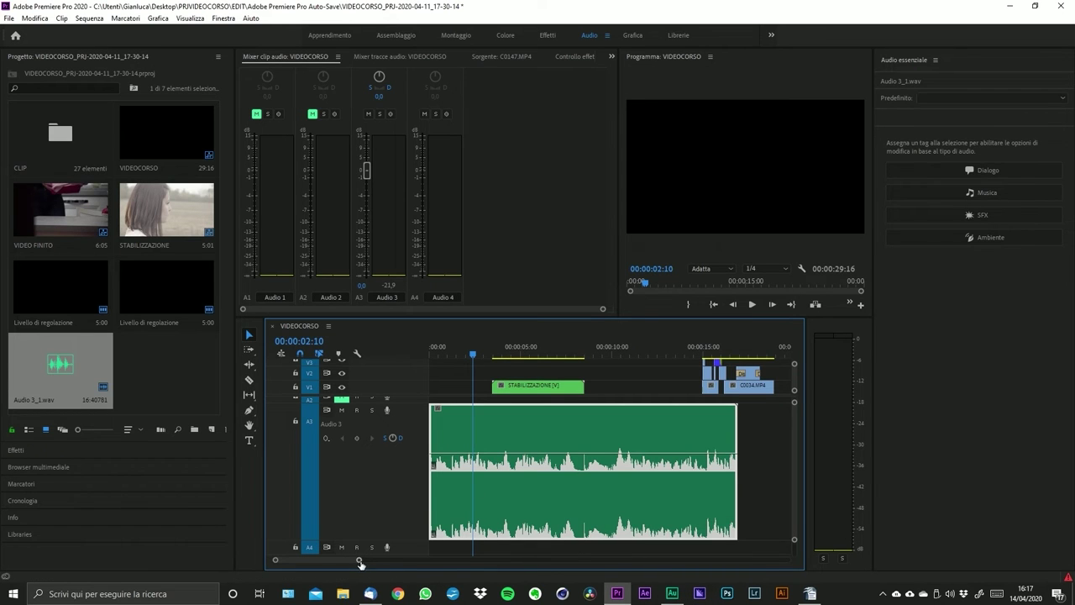
{"action": "mouse_move", "coordinate": [358, 560]}
{"action": "left_mouse_down"}
{"action": "mouse_move", "coordinate": [322, 560]}
{"action": "mouse_move", "coordinate": [353, 560]}
{"action": "left_mouse_up"}
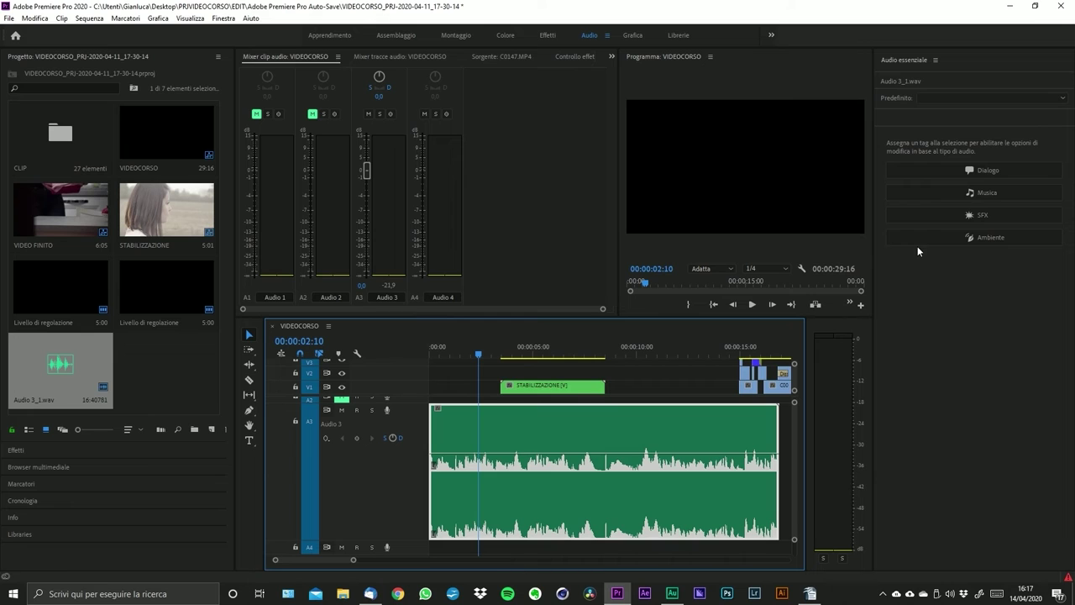
{"action": "left_click", "coordinate": [944, 164]}
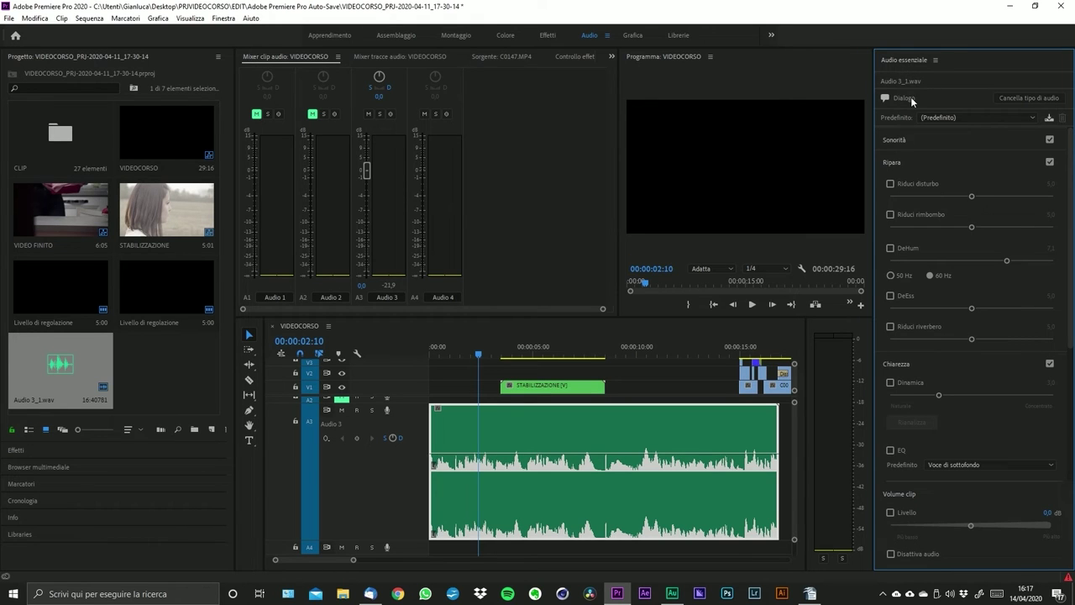
{"action": "left_click_drag", "start_coordinate": [488, 351], "coordinate": [413, 350]}
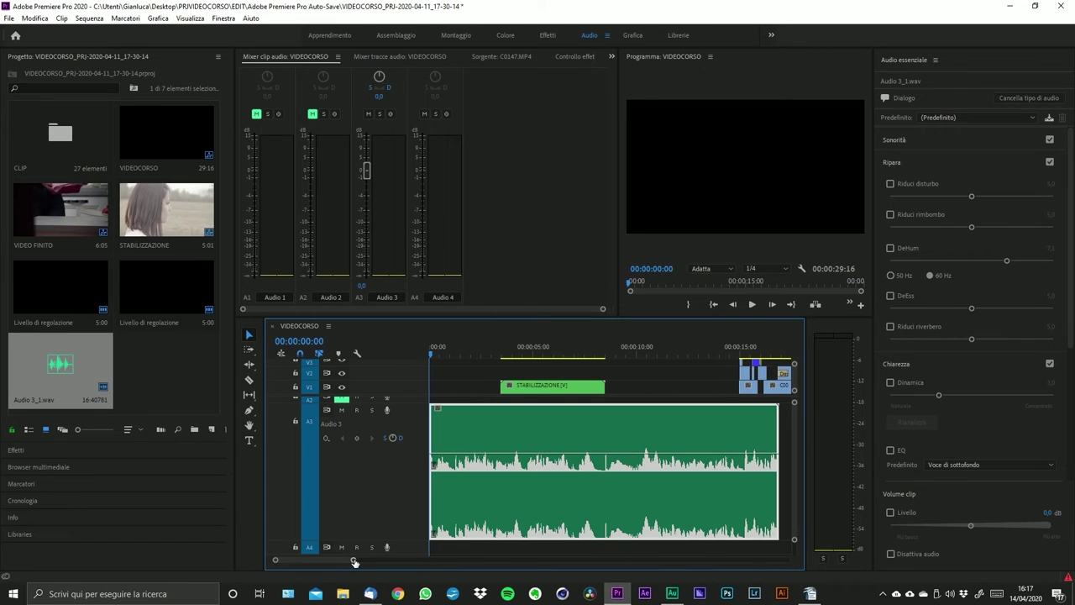
{"action": "mouse_move", "coordinate": [355, 562]}
{"action": "left_mouse_down"}
{"action": "mouse_move", "coordinate": [391, 558]}
{"action": "mouse_move", "coordinate": [376, 560]}
{"action": "left_mouse_up"}
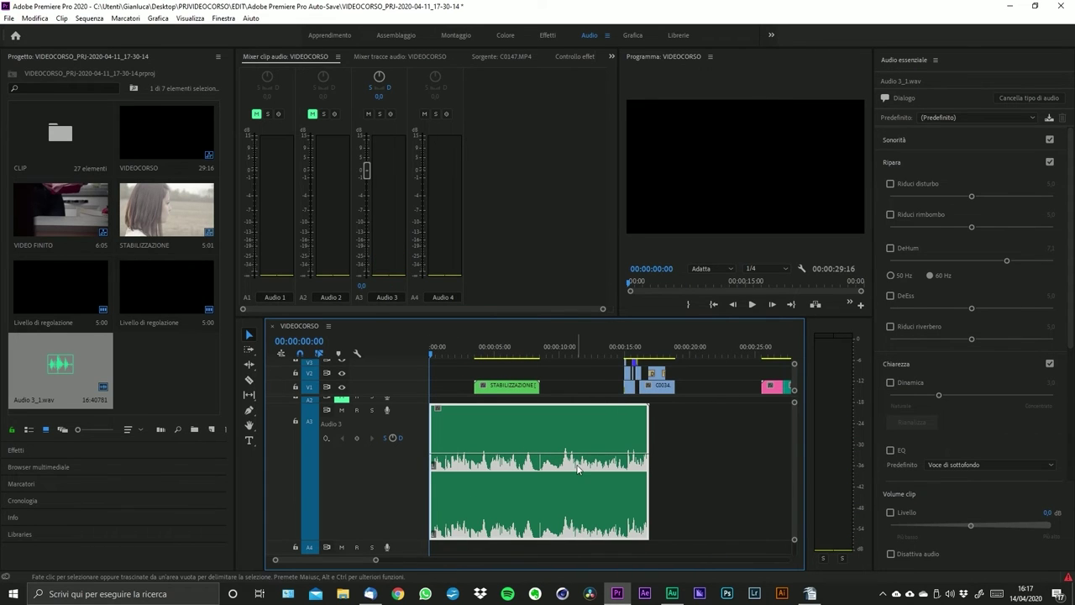
{"action": "key", "text": "space"}
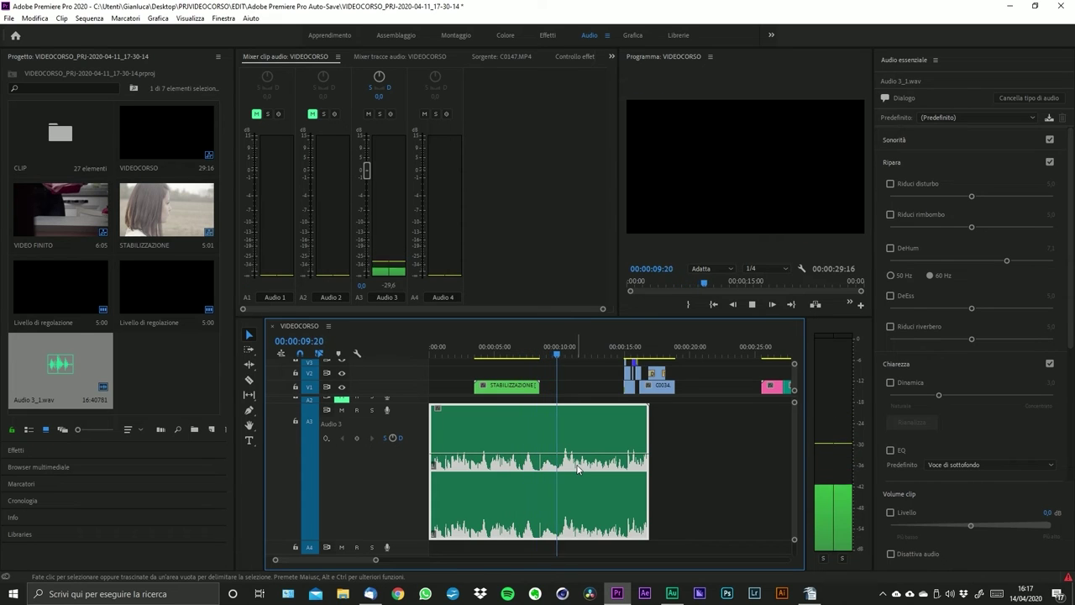
{"action": "left_click", "coordinate": [576, 350]}
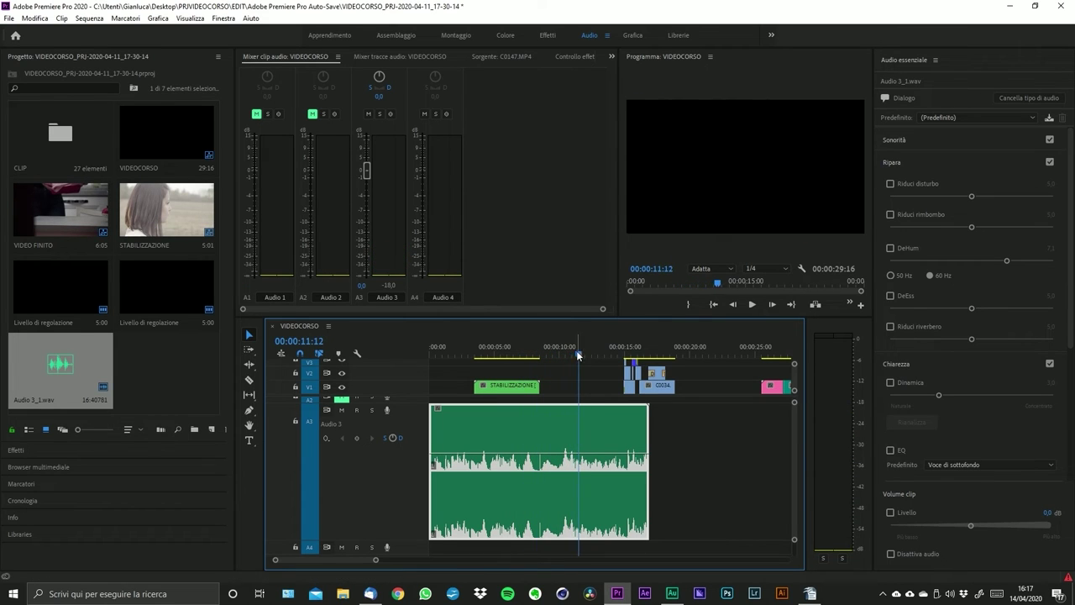
{"action": "key", "text": "Home"}
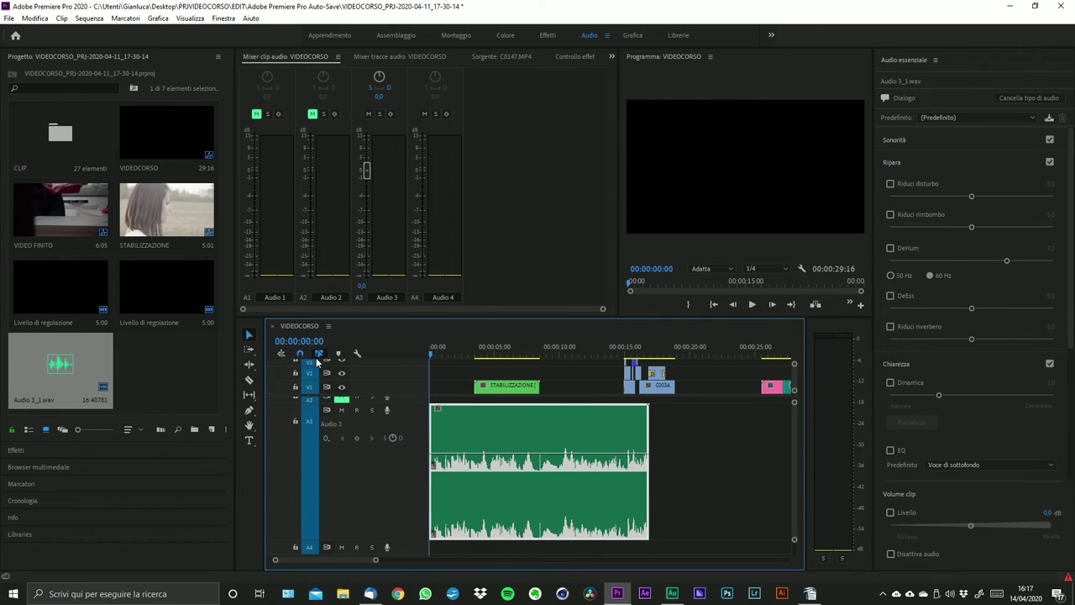
{"action": "left_click", "coordinate": [1067, 293]}
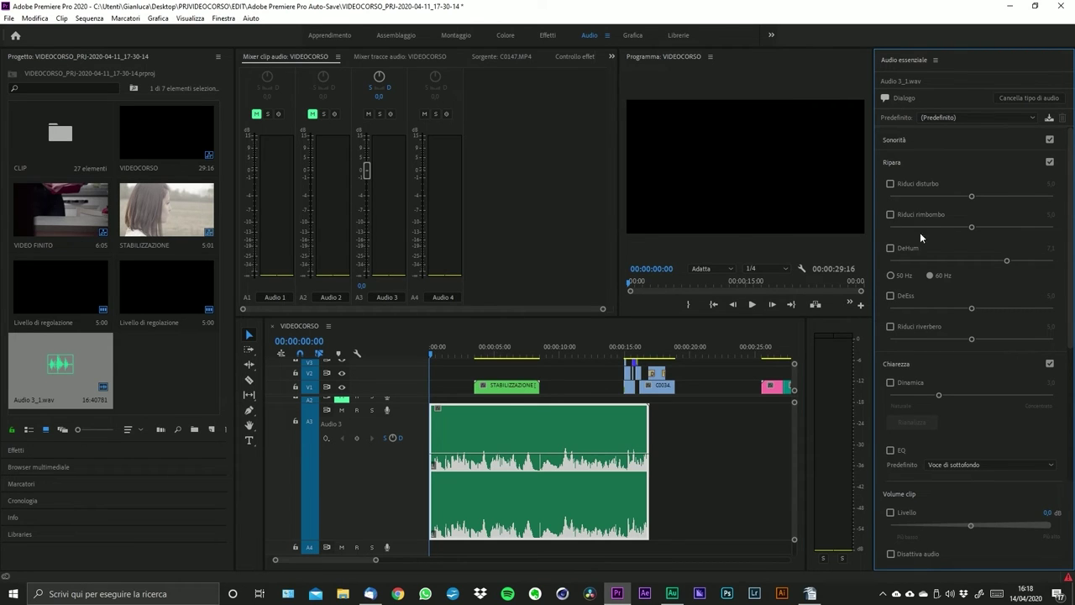
- Enable Riduci disturbo and turn on Dinamica at 3,6 for the dialogue clip
{"action": "left_click", "coordinate": [891, 183]}
{"action": "left_click", "coordinate": [900, 385]}
{"action": "left_click_drag", "start_coordinate": [939, 394], "coordinate": [949, 396]}
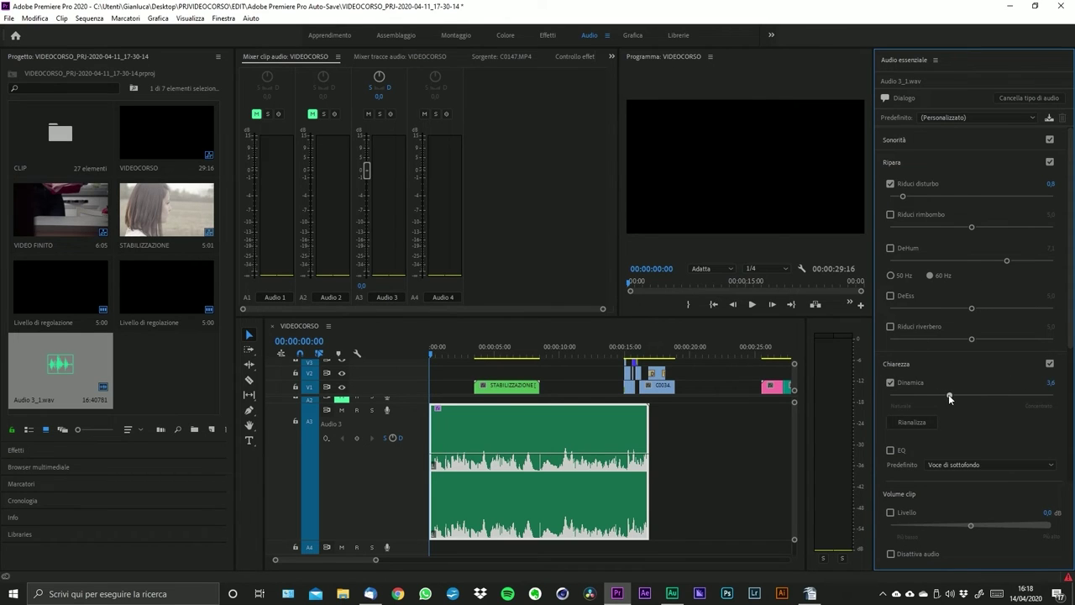
{"action": "scroll", "coordinate": [974, 353], "scroll_direction": "down", "scroll_amount": 3}
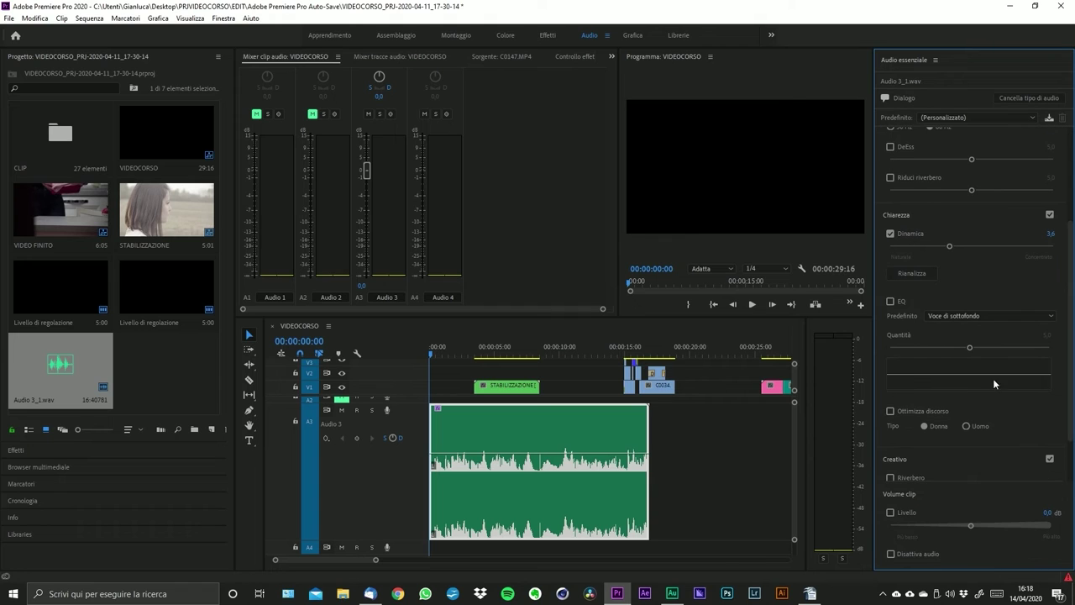
- Apply the Presenza vocale EQ preset and set Ottimizza discorso to Uomo
{"action": "left_click", "coordinate": [892, 301]}
{"action": "left_click", "coordinate": [972, 316]}
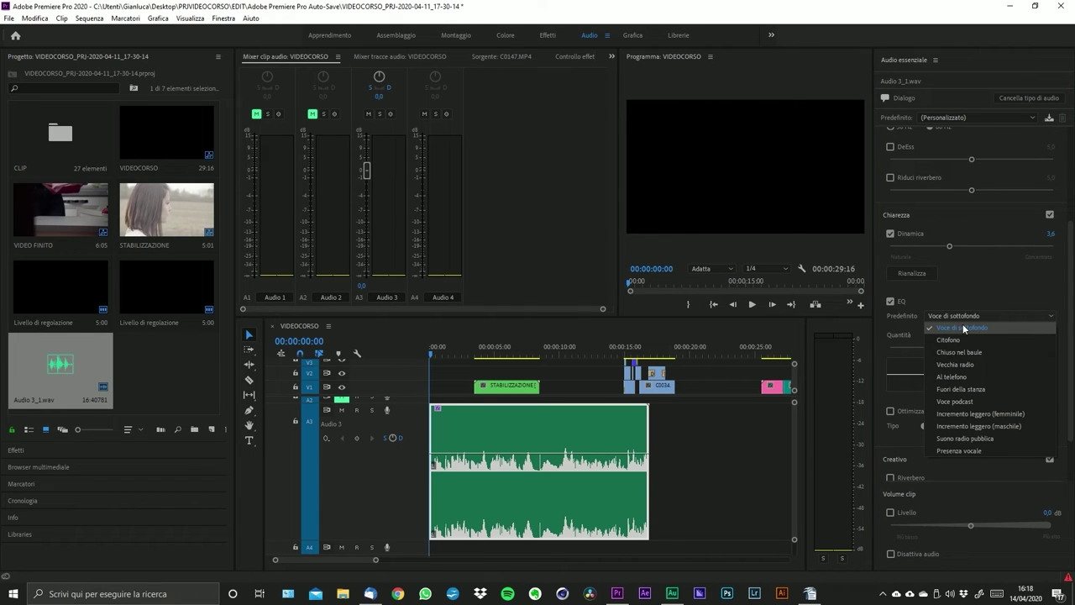
{"action": "left_click", "coordinate": [984, 450]}
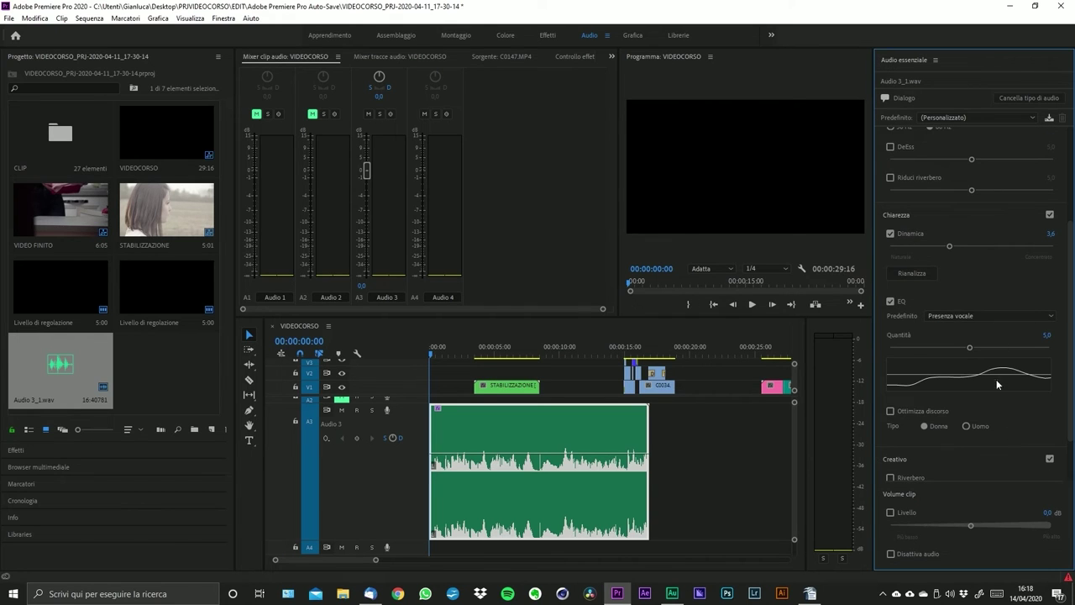
{"action": "left_click", "coordinate": [890, 410]}
{"action": "left_click", "coordinate": [965, 426]}
{"action": "scroll", "coordinate": [1073, 372], "scroll_direction": "down", "scroll_amount": 3}
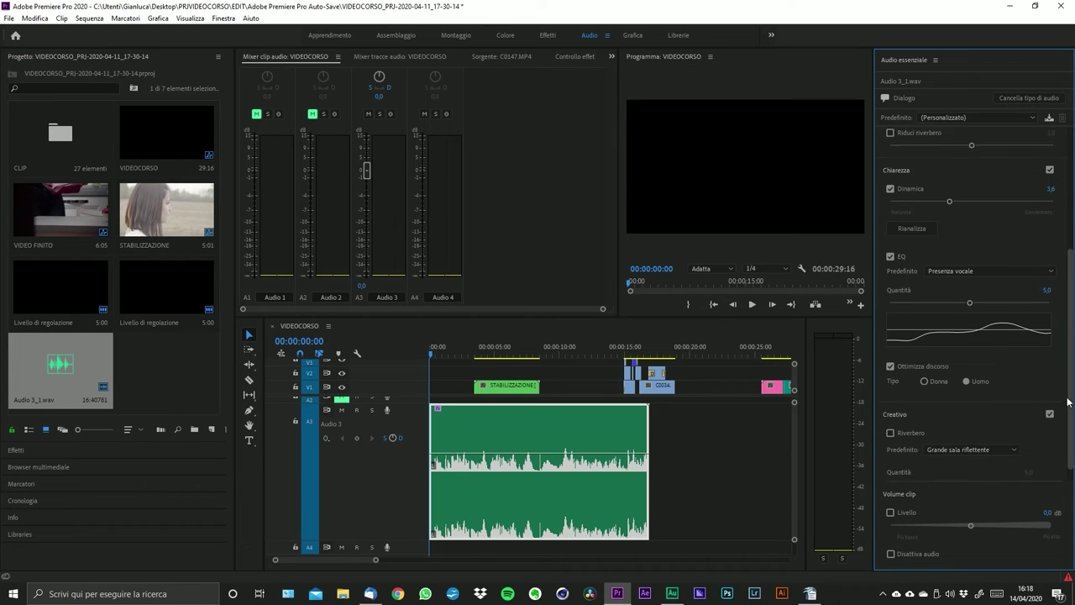
- Raise the clip Livello to 8,2 dB and preview the enhanced voice-over
{"action": "left_click", "coordinate": [890, 512]}
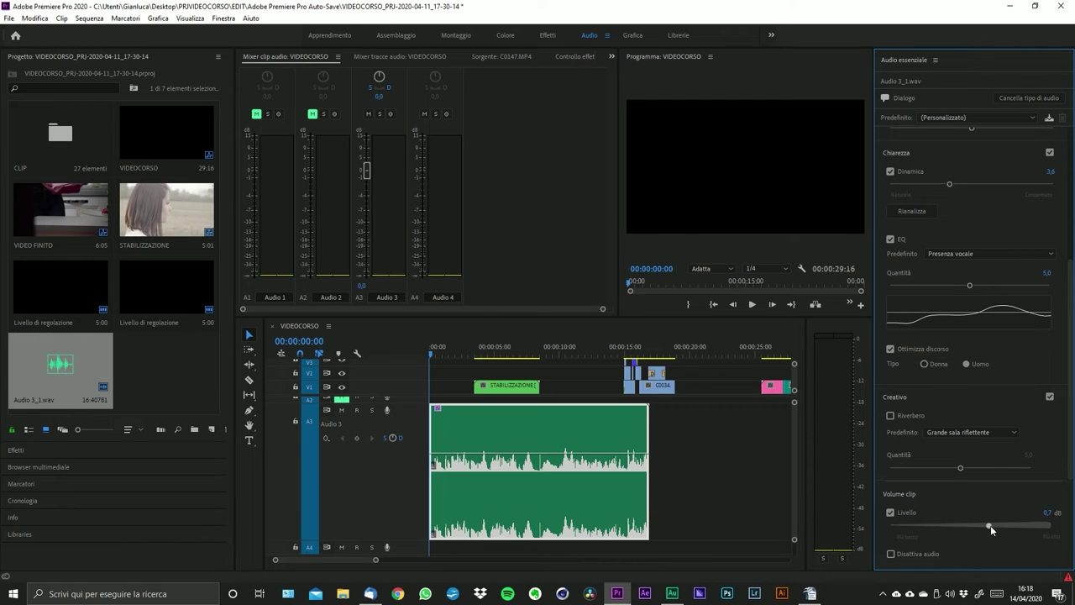
{"action": "left_click_drag", "start_coordinate": [1008, 526], "coordinate": [1031, 526]}
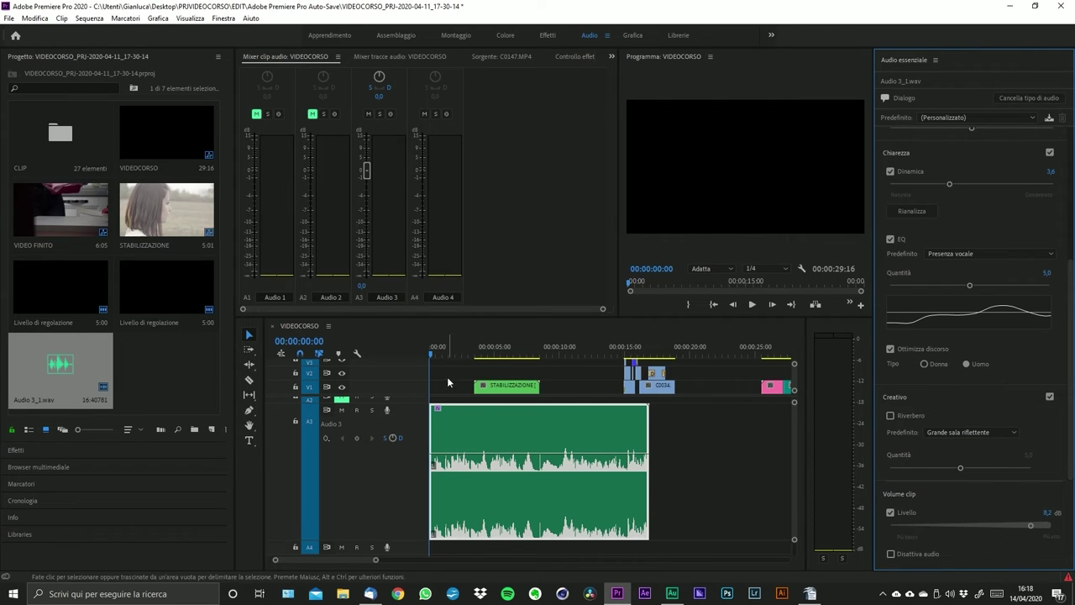
{"action": "left_click", "coordinate": [363, 358]}
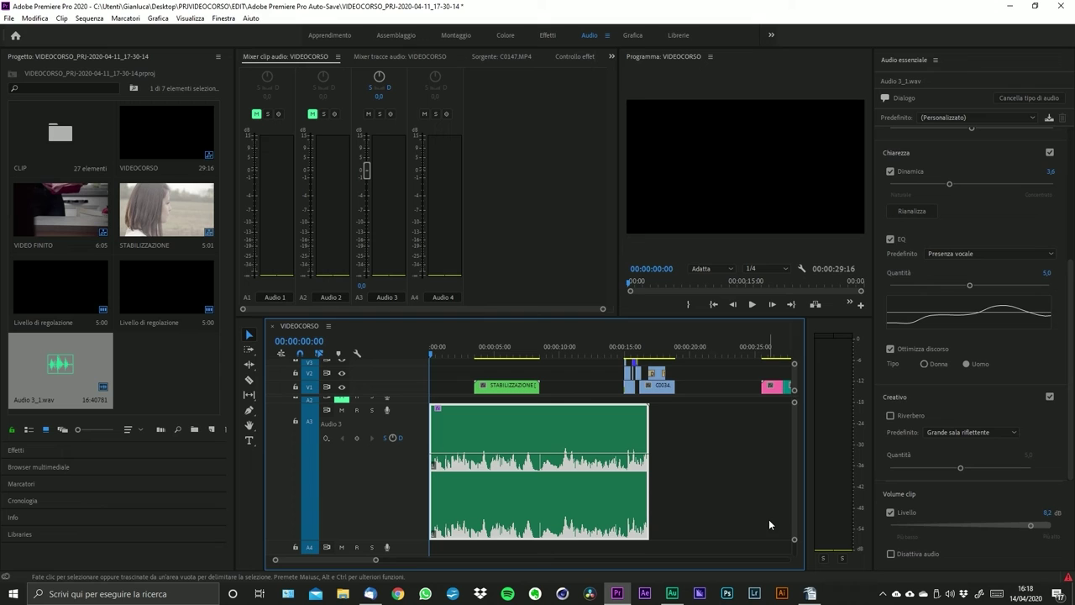
{"action": "left_click", "coordinate": [1071, 418]}
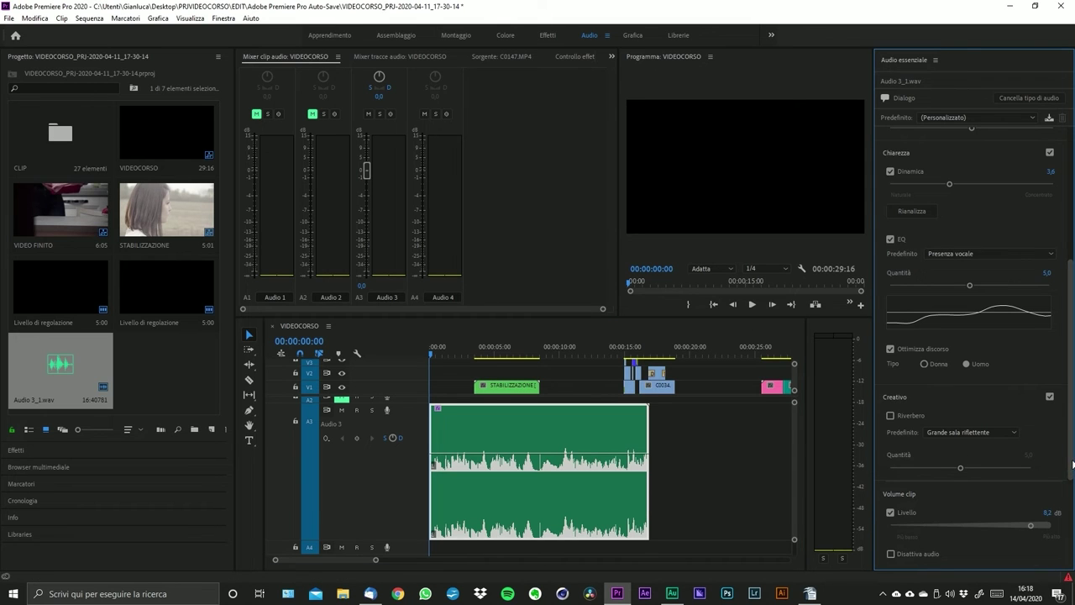
{"action": "left_click_drag", "start_coordinate": [1069, 470], "coordinate": [1069, 338]}
{"action": "key", "text": "space"}
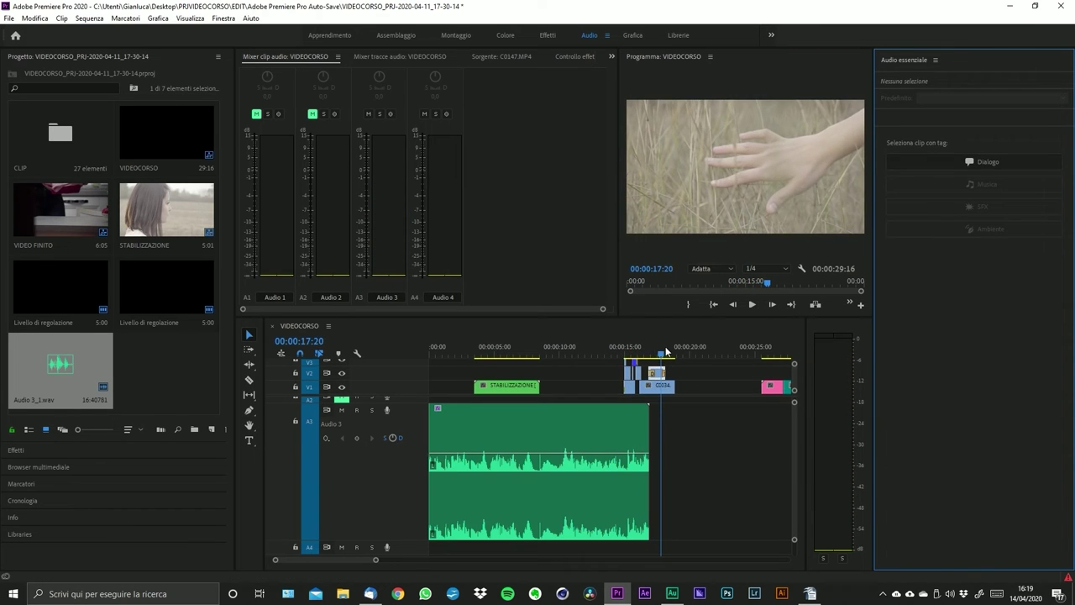
- Stop playback, return to the start, and select the Audio 3 clip
{"action": "left_click", "coordinate": [369, 368]}
{"action": "key", "text": "Home"}
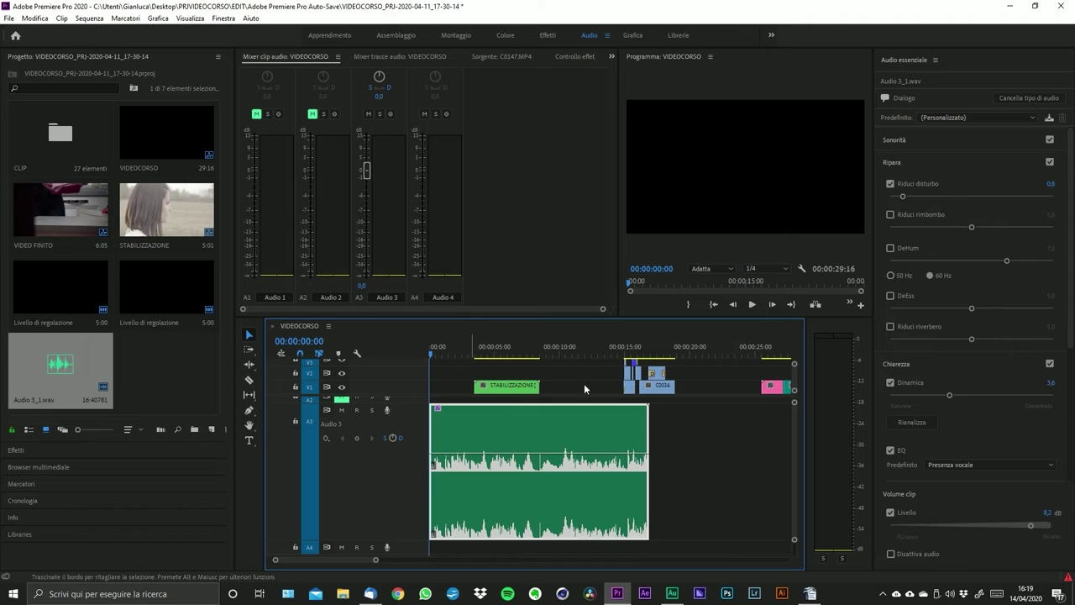
{"action": "left_click", "coordinate": [540, 351]}
{"action": "left_click", "coordinate": [541, 352]}
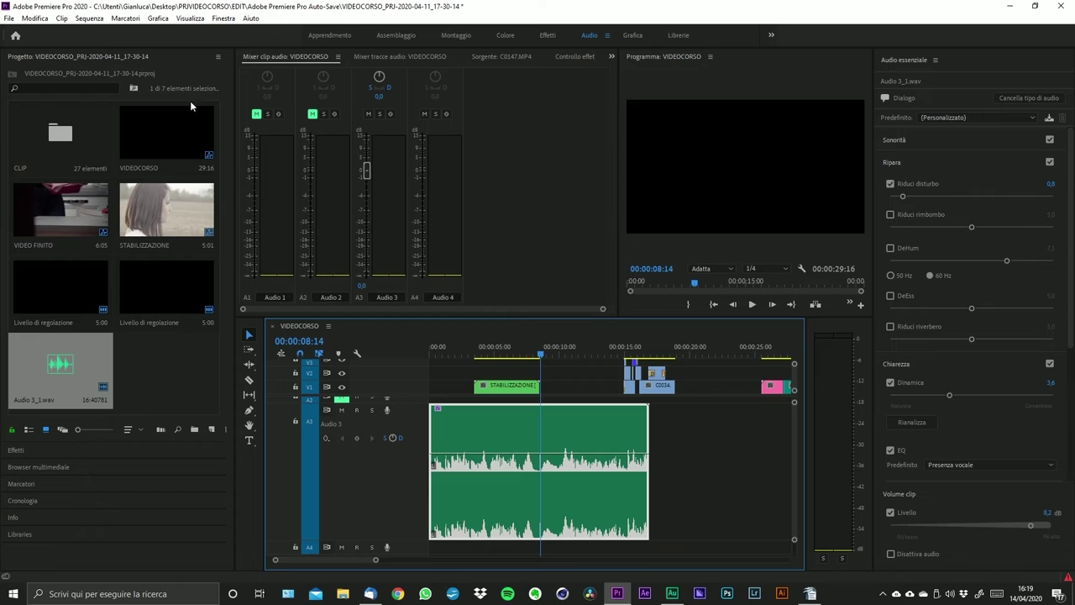
- Delete the noise reduction, dynamics, EQ, speech optimiser and limiter effects from the clip
{"action": "left_click", "coordinate": [575, 56]}
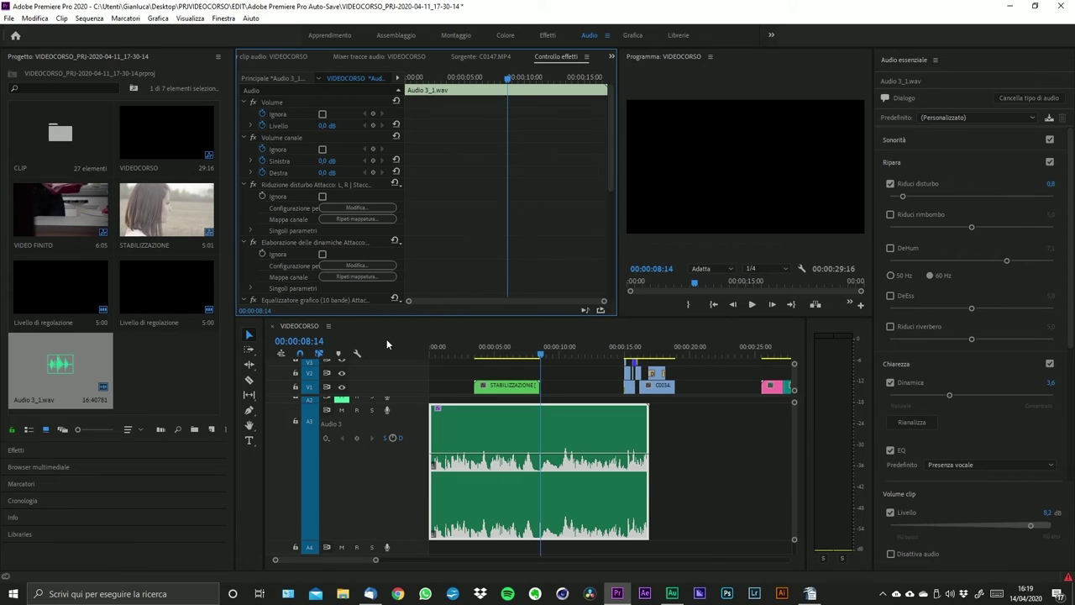
{"action": "left_click", "coordinate": [299, 183]}
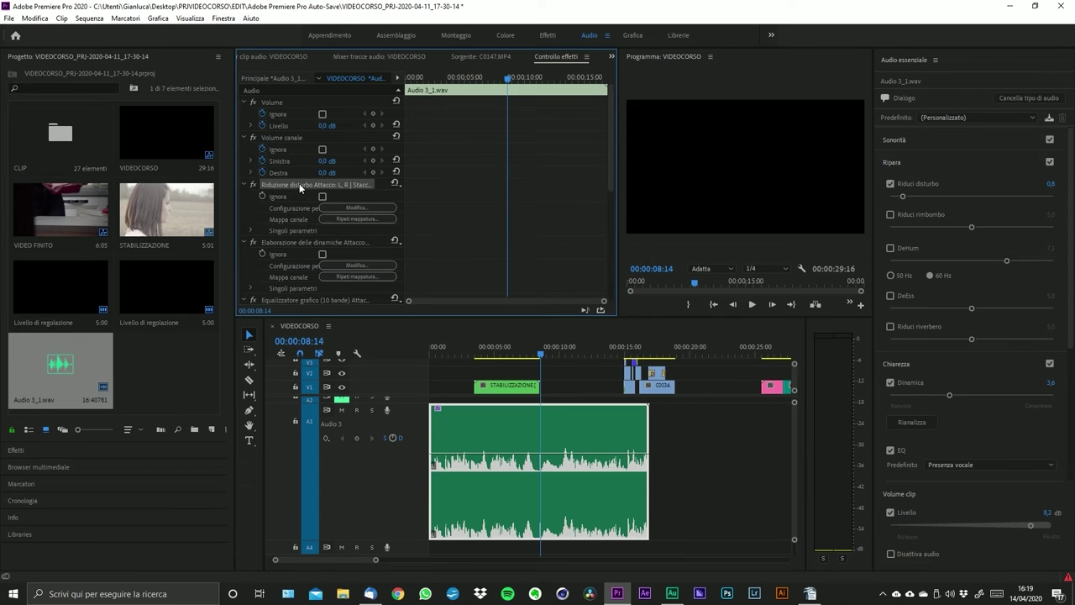
{"action": "key", "text": "Delete"}
{"action": "key", "text": "Delete"}
{"action": "key", "text": "Delete"}
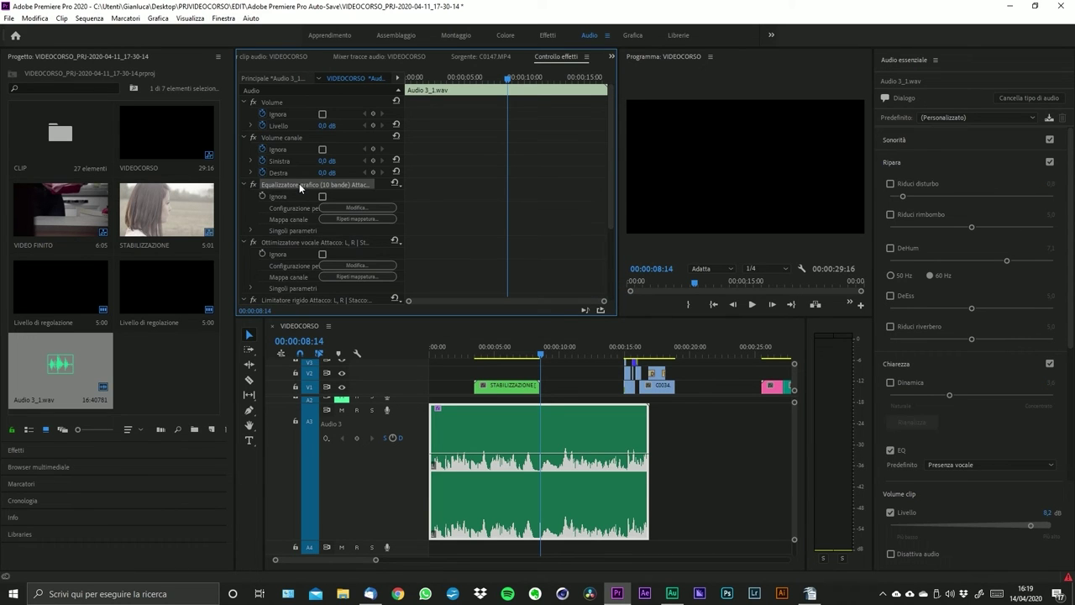
{"action": "key", "text": "Delete"}
{"action": "key", "text": "Delete"}
{"action": "key", "text": "shift+7"}
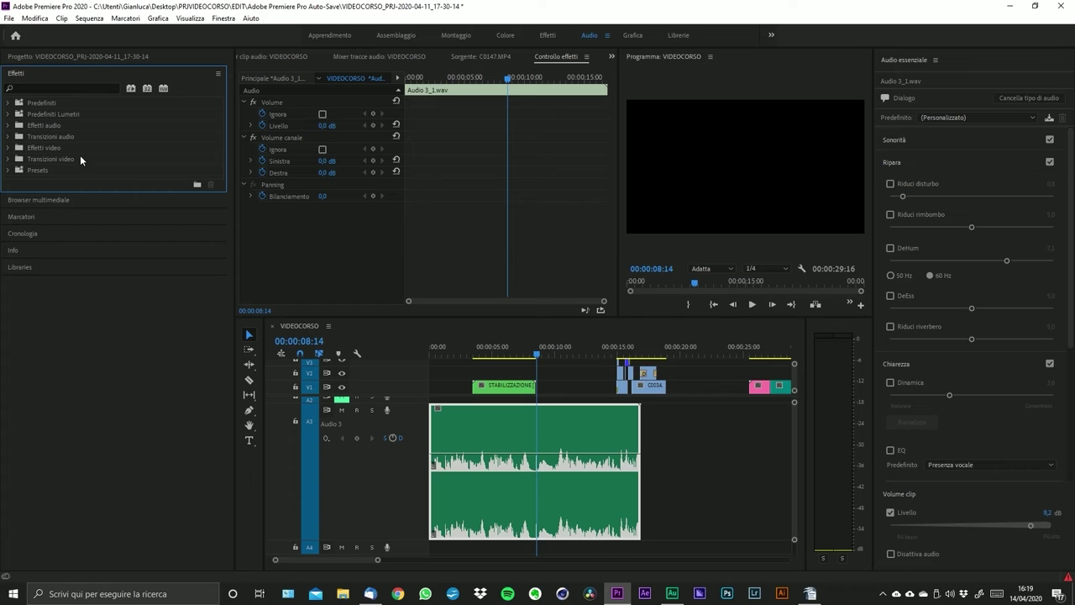
{"action": "left_click", "coordinate": [9, 148]}
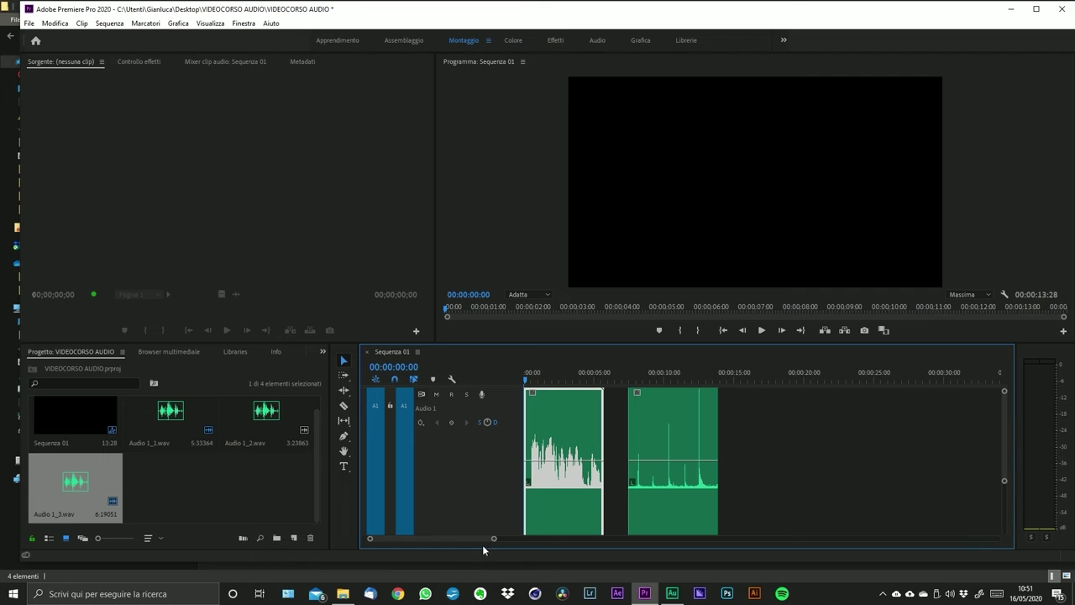
{"action": "mouse_move", "coordinate": [494, 539]}
{"action": "left_mouse_down"}
{"action": "mouse_move", "coordinate": [517, 537]}
{"action": "mouse_move", "coordinate": [459, 539]}
{"action": "left_mouse_up"}
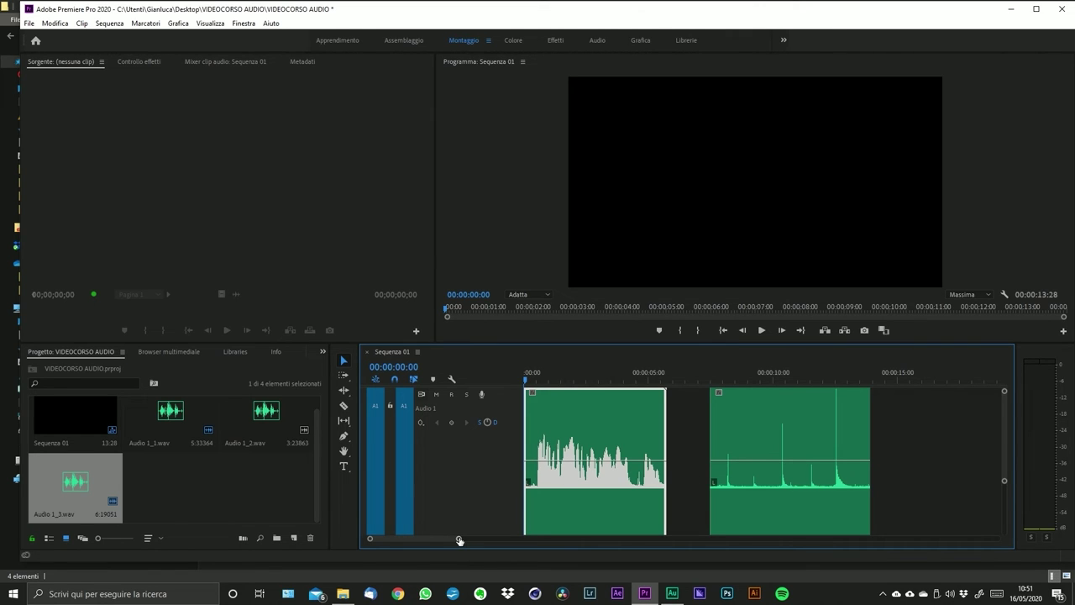
{"action": "left_click_drag", "start_coordinate": [459, 540], "coordinate": [454, 537]}
{"action": "scroll", "coordinate": [690, 439], "scroll_direction": "down", "scroll_amount": 2}
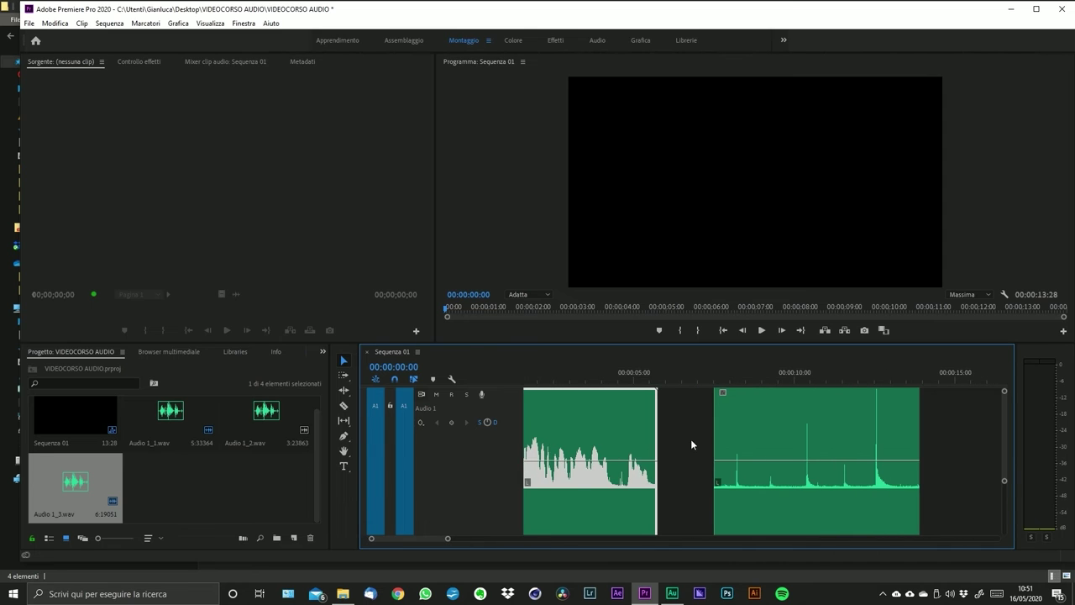
{"action": "scroll", "coordinate": [729, 462], "scroll_direction": "up", "scroll_amount": 2}
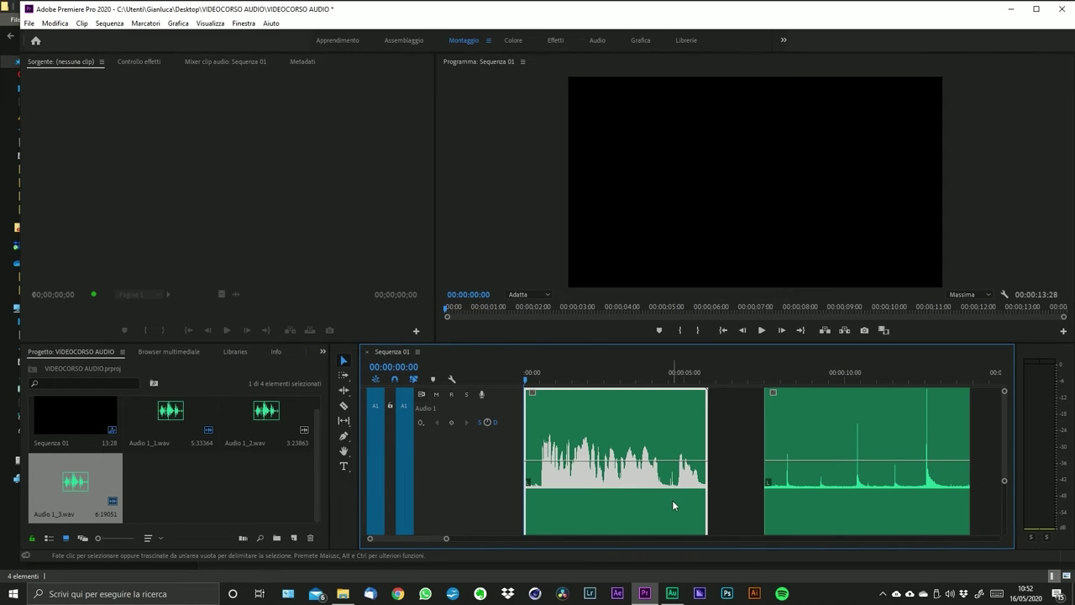
{"action": "left_click_drag", "start_coordinate": [447, 538], "coordinate": [439, 540]}
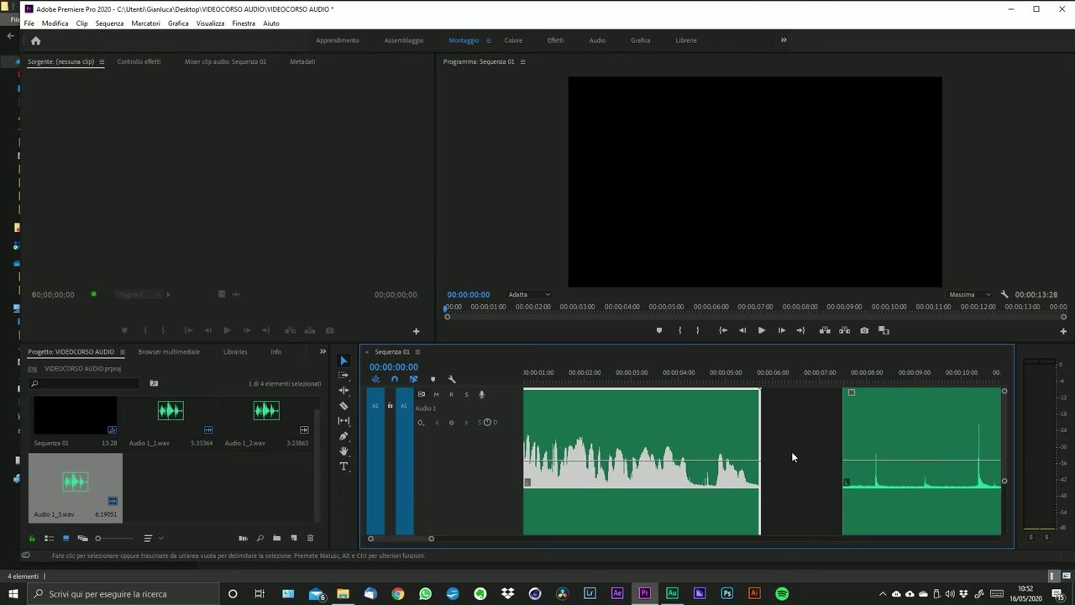
{"action": "scroll", "coordinate": [855, 455], "scroll_direction": "down", "scroll_amount": 4}
{"action": "scroll", "coordinate": [864, 459], "scroll_direction": "up", "scroll_amount": 5}
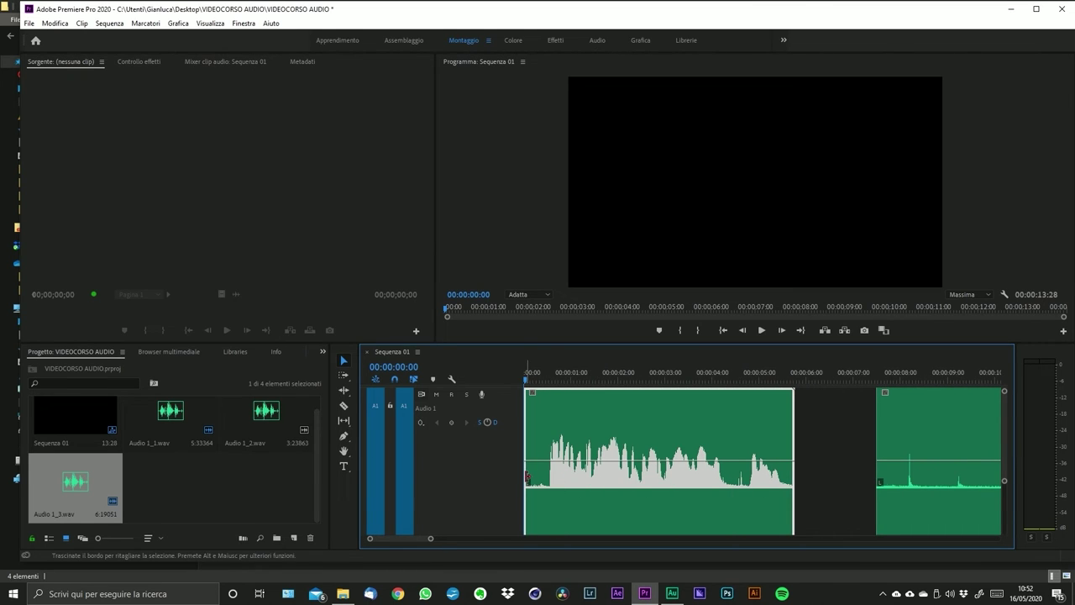
{"action": "left_click", "coordinate": [528, 373]}
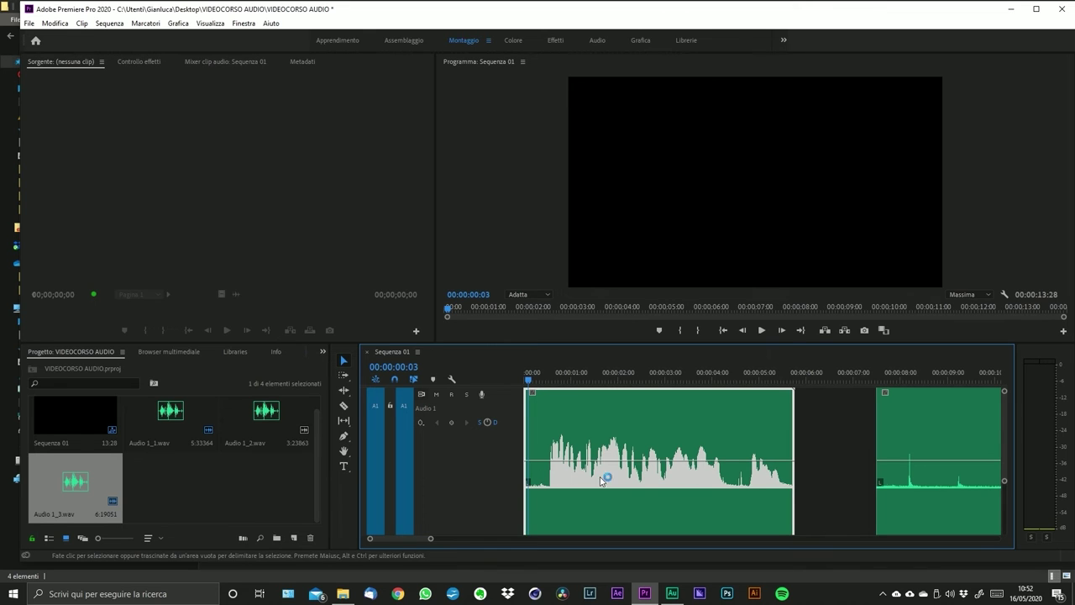
{"action": "scroll", "coordinate": [585, 496], "scroll_direction": "down", "scroll_amount": 1}
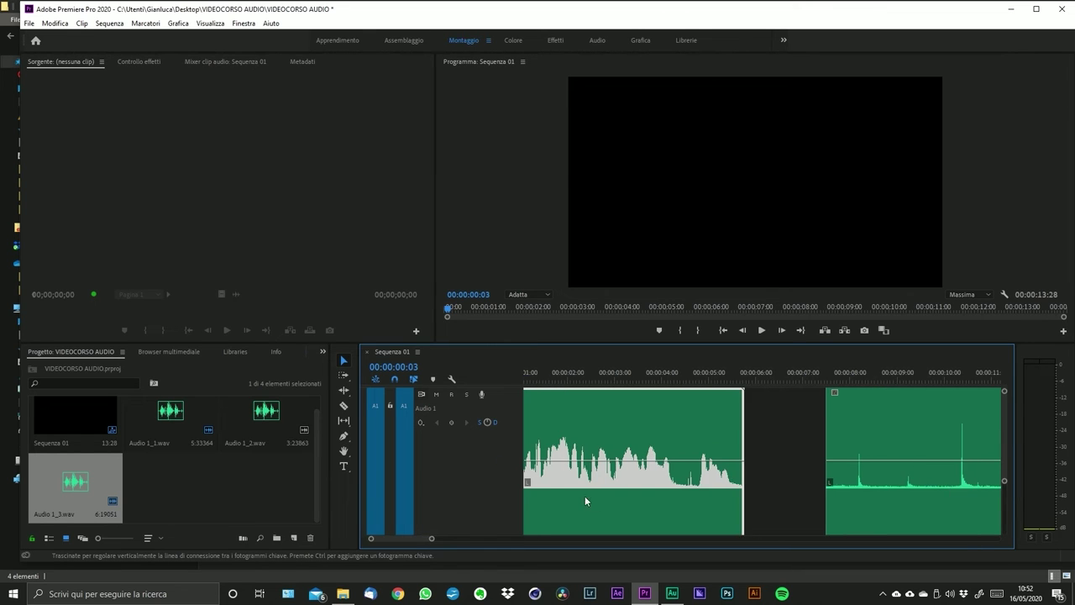
{"action": "scroll", "coordinate": [584, 495], "scroll_direction": "up", "scroll_amount": 1}
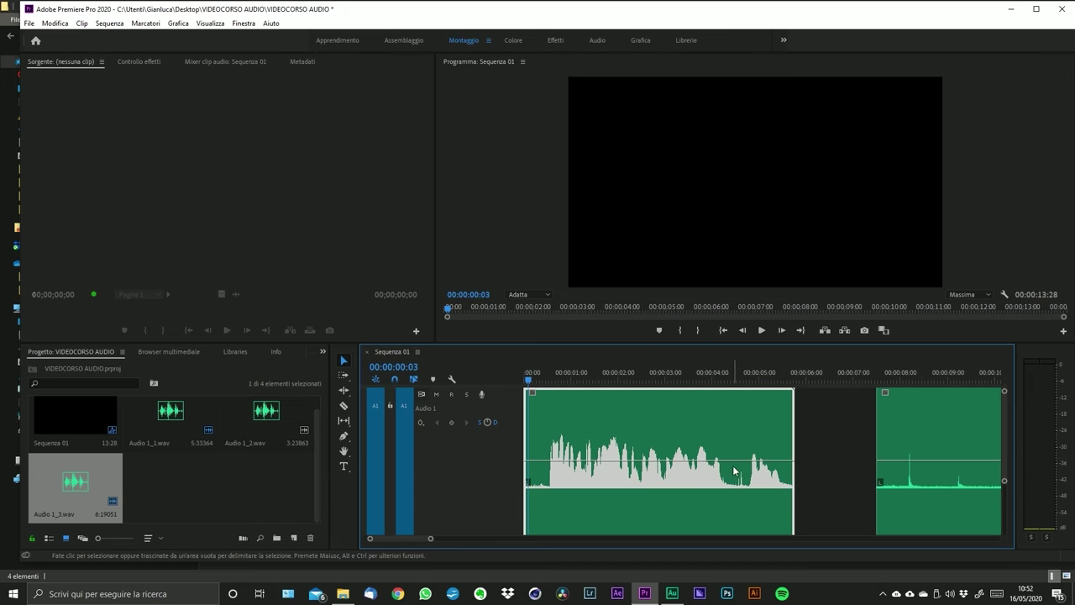
{"action": "scroll", "coordinate": [746, 462], "scroll_direction": "down", "scroll_amount": 3}
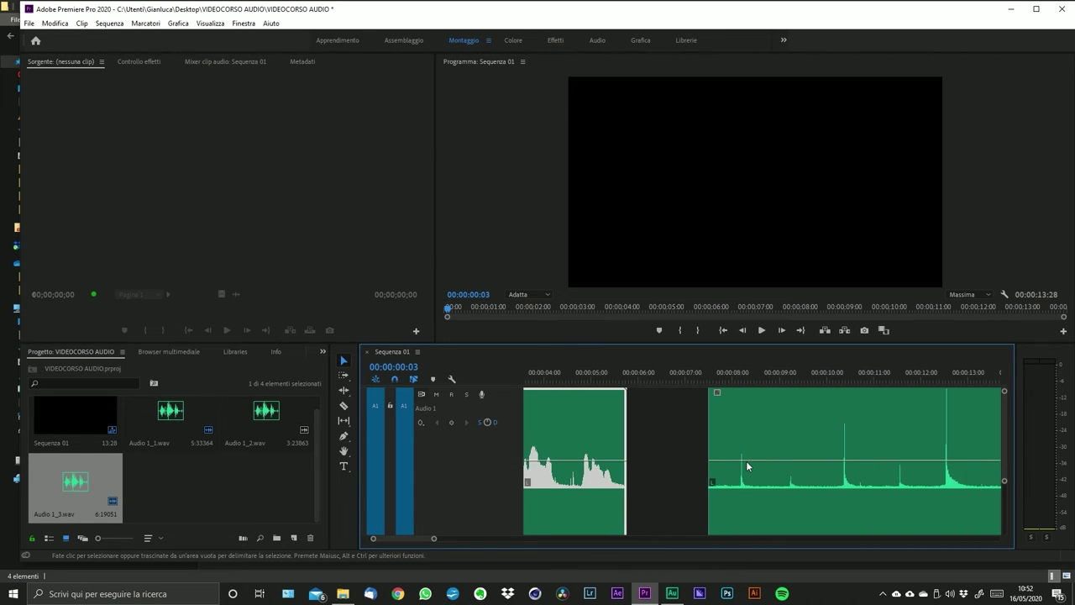
{"action": "scroll", "coordinate": [966, 468], "scroll_direction": "down", "scroll_amount": 1}
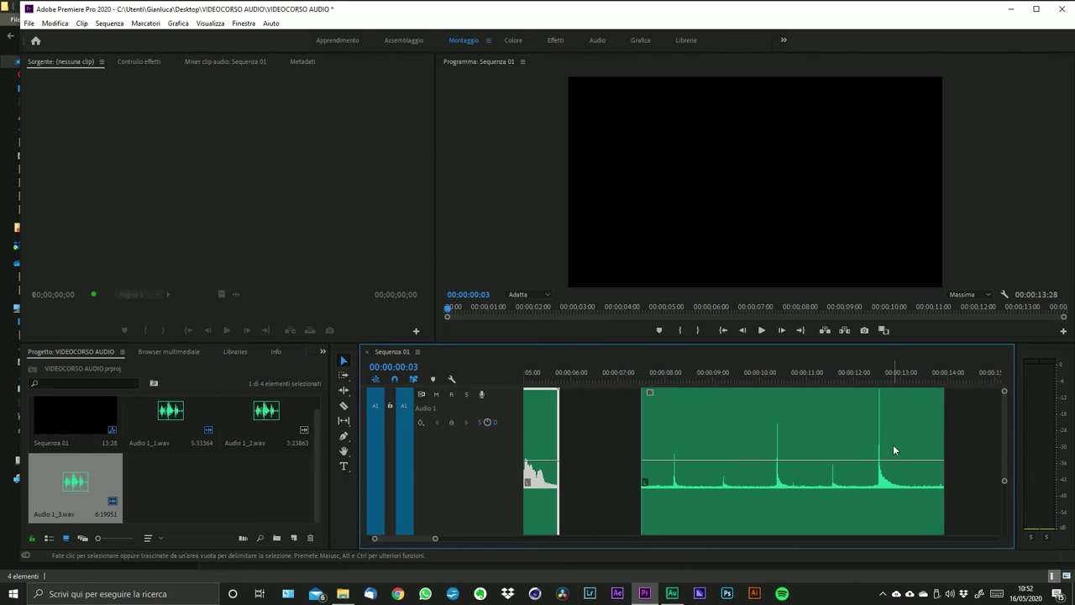
{"action": "scroll", "coordinate": [875, 479], "scroll_direction": "down", "scroll_amount": 1}
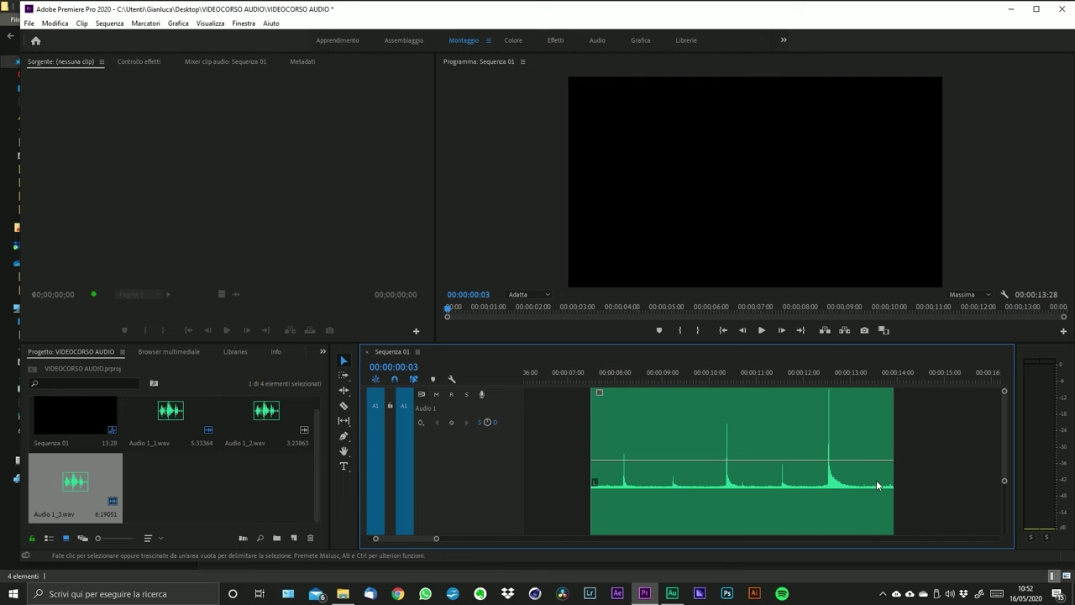
{"action": "scroll", "coordinate": [743, 489], "scroll_direction": "up", "scroll_amount": 1}
{"action": "scroll", "coordinate": [865, 472], "scroll_direction": "up", "scroll_amount": 4}
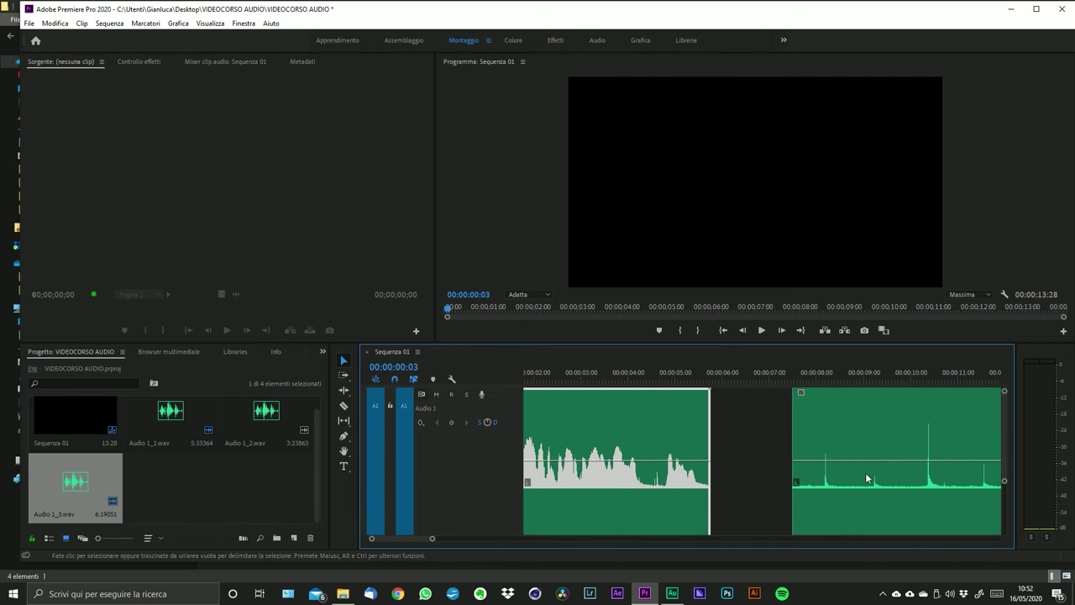
{"action": "scroll", "coordinate": [825, 433], "scroll_direction": "down", "scroll_amount": 3}
{"action": "scroll", "coordinate": [823, 433], "scroll_direction": "up", "scroll_amount": 3}
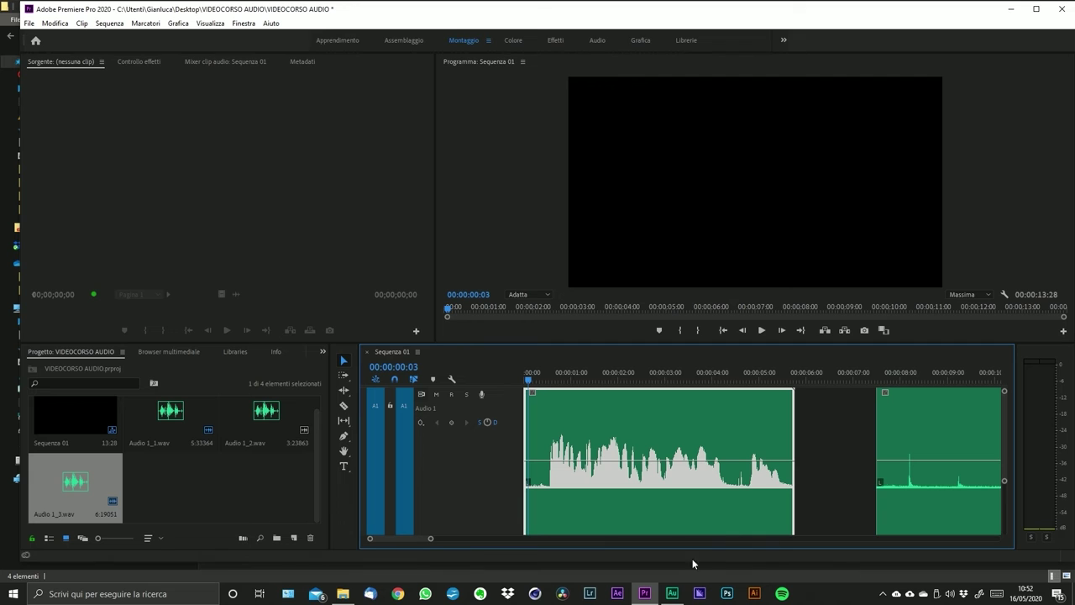
- Zoom the timeline in on the first audio clip, including its start
{"action": "left_click_drag", "start_coordinate": [432, 539], "coordinate": [411, 542]}
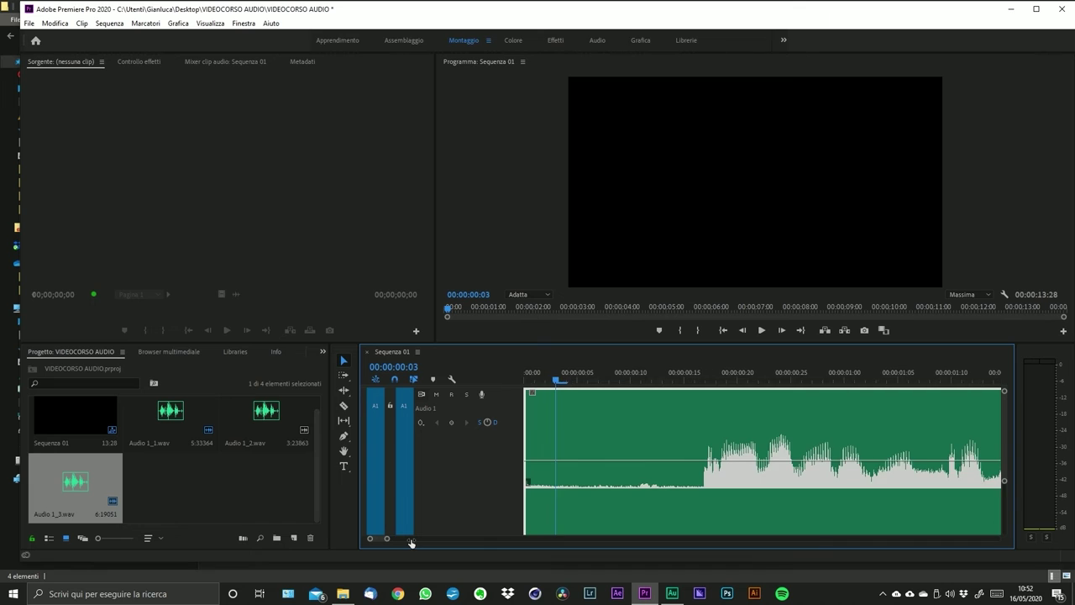
{"action": "scroll", "coordinate": [767, 469], "scroll_direction": "down", "scroll_amount": 3}
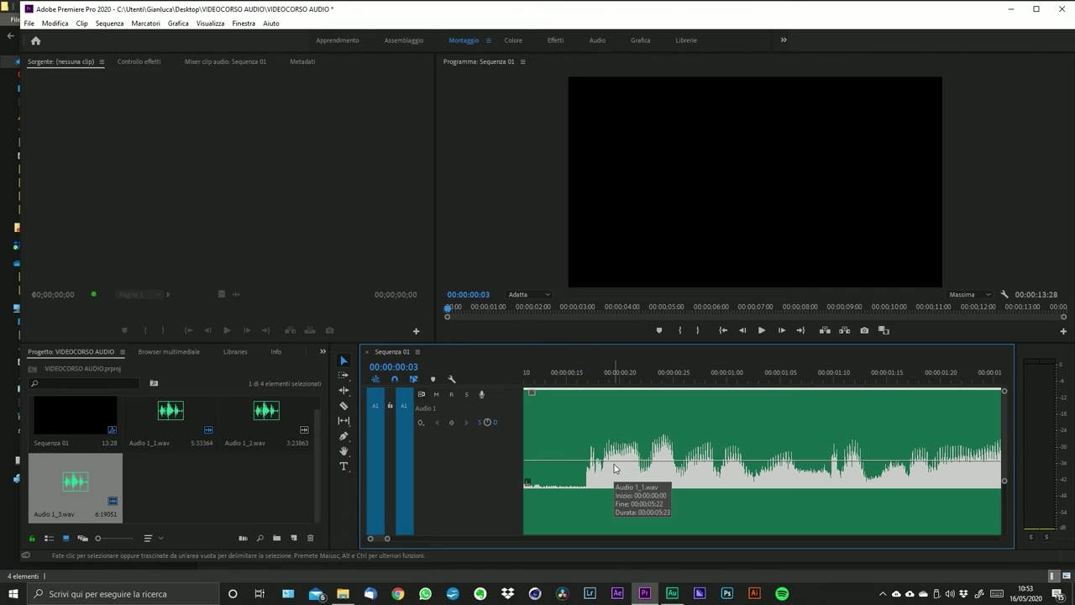
{"action": "scroll", "coordinate": [613, 468], "scroll_direction": "up", "scroll_amount": 2}
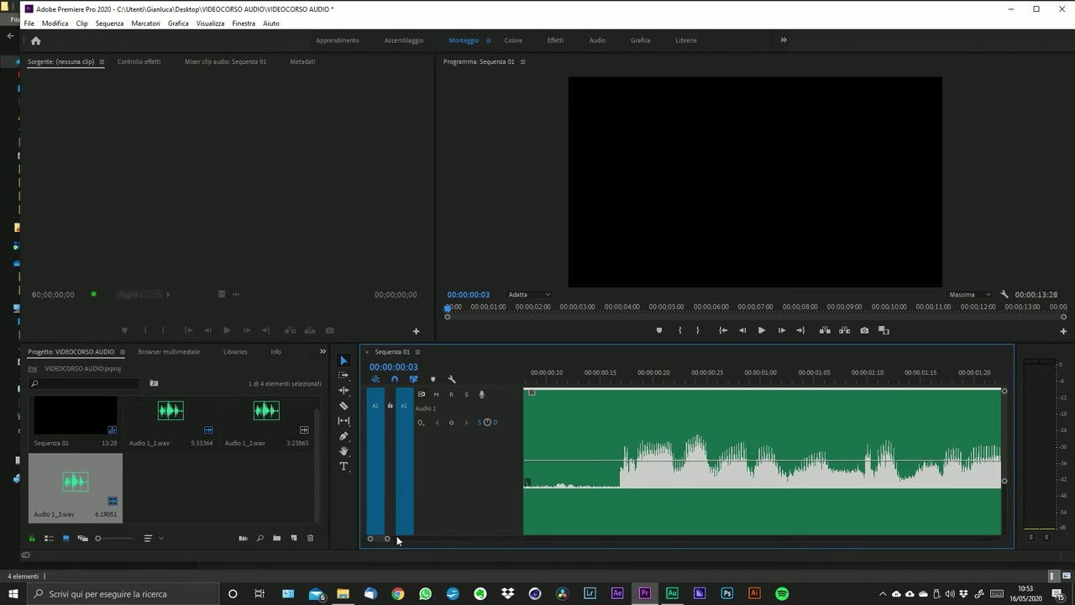
{"action": "left_click_drag", "start_coordinate": [387, 538], "coordinate": [382, 540]}
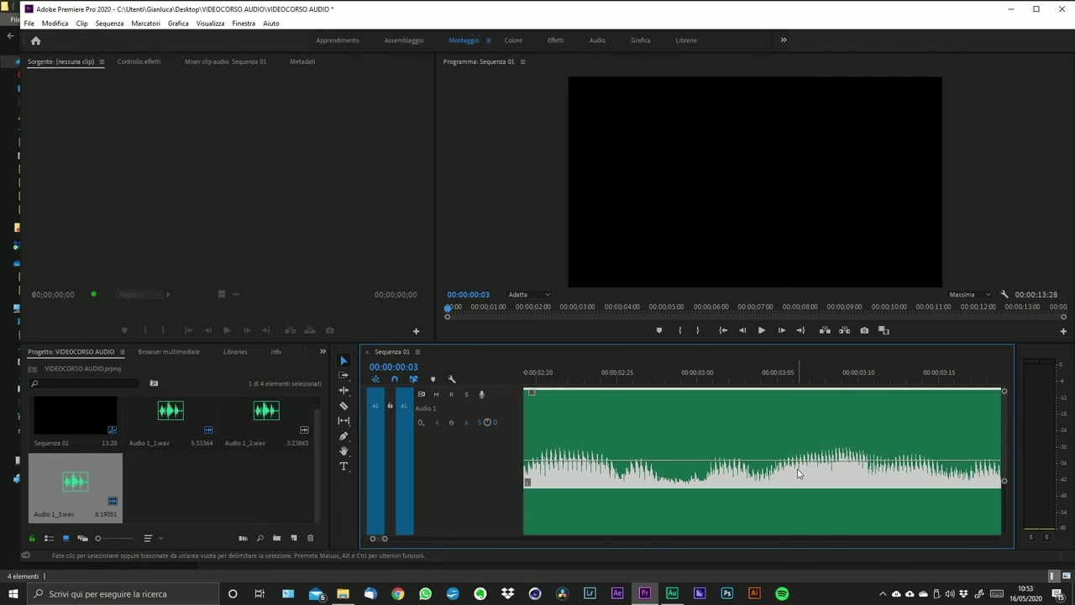
{"action": "scroll", "coordinate": [674, 494], "scroll_direction": "up", "scroll_amount": 4}
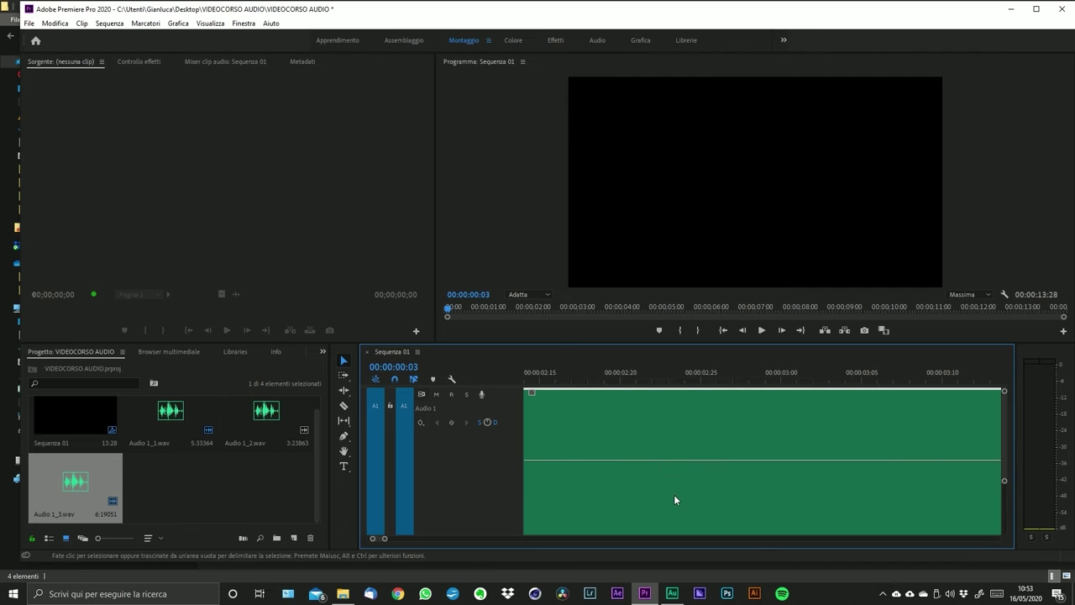
{"action": "scroll", "coordinate": [664, 495], "scroll_direction": "up", "scroll_amount": 1}
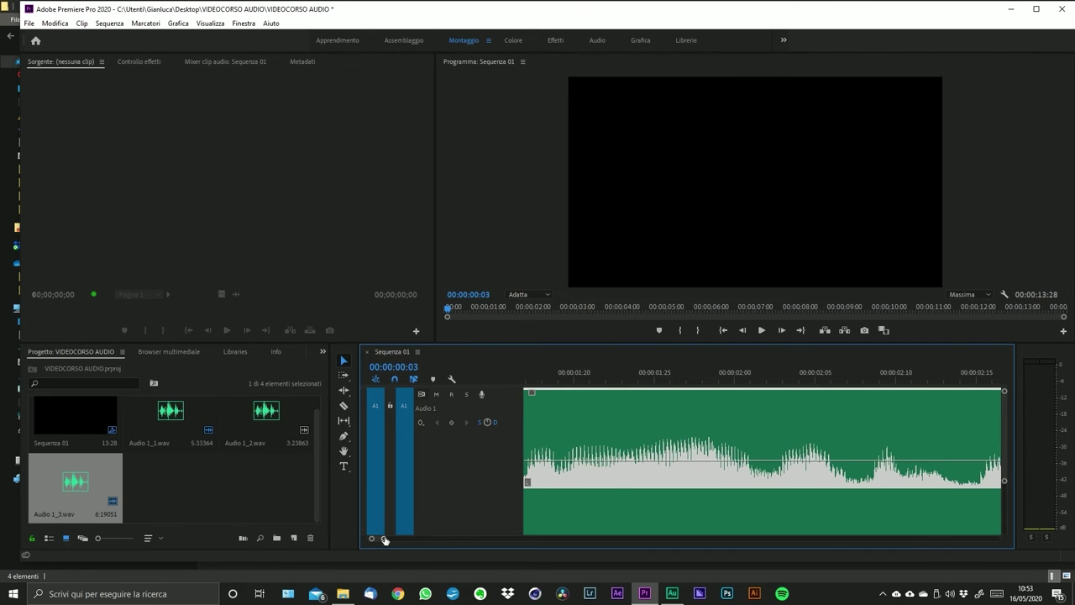
{"action": "left_click_drag", "start_coordinate": [384, 540], "coordinate": [399, 538]}
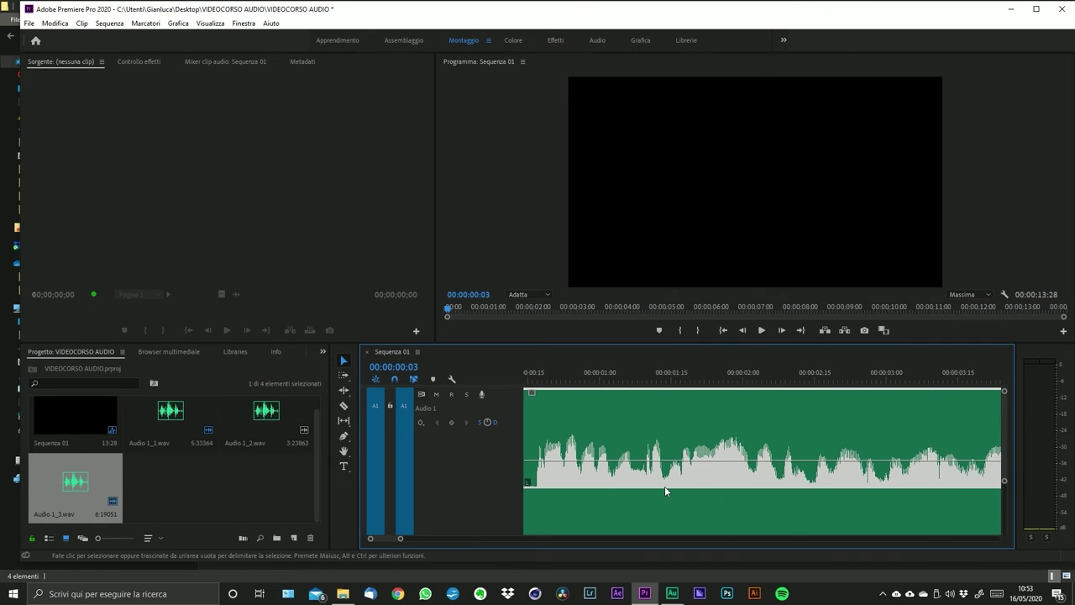
{"action": "scroll", "coordinate": [665, 485], "scroll_direction": "up", "scroll_amount": 2}
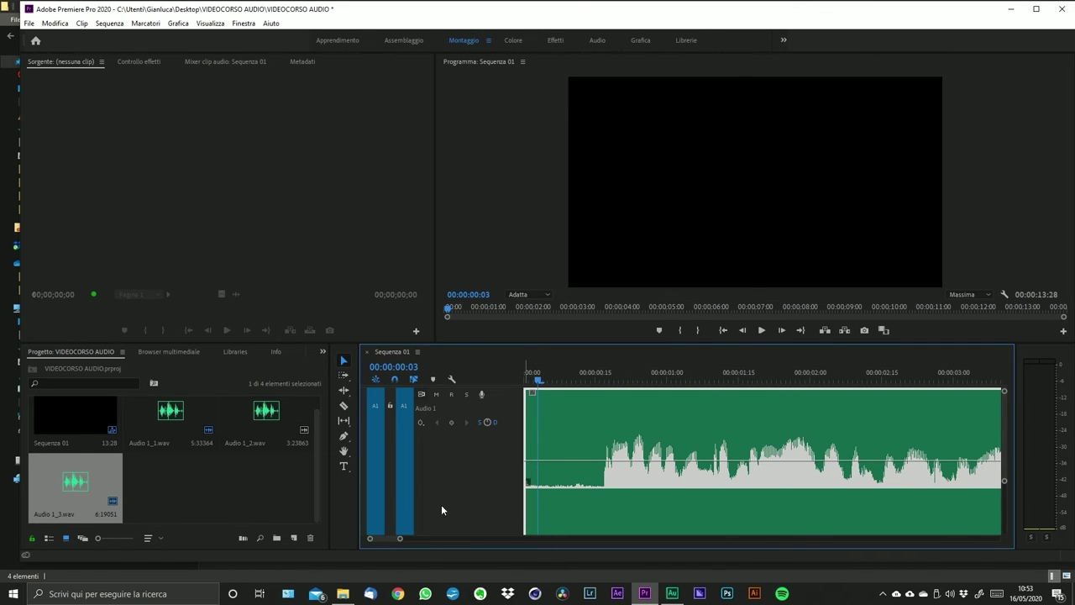
{"action": "mouse_move", "coordinate": [399, 539]}
{"action": "left_mouse_down"}
{"action": "mouse_move", "coordinate": [415, 538]}
{"action": "mouse_move", "coordinate": [401, 541]}
{"action": "left_mouse_up"}
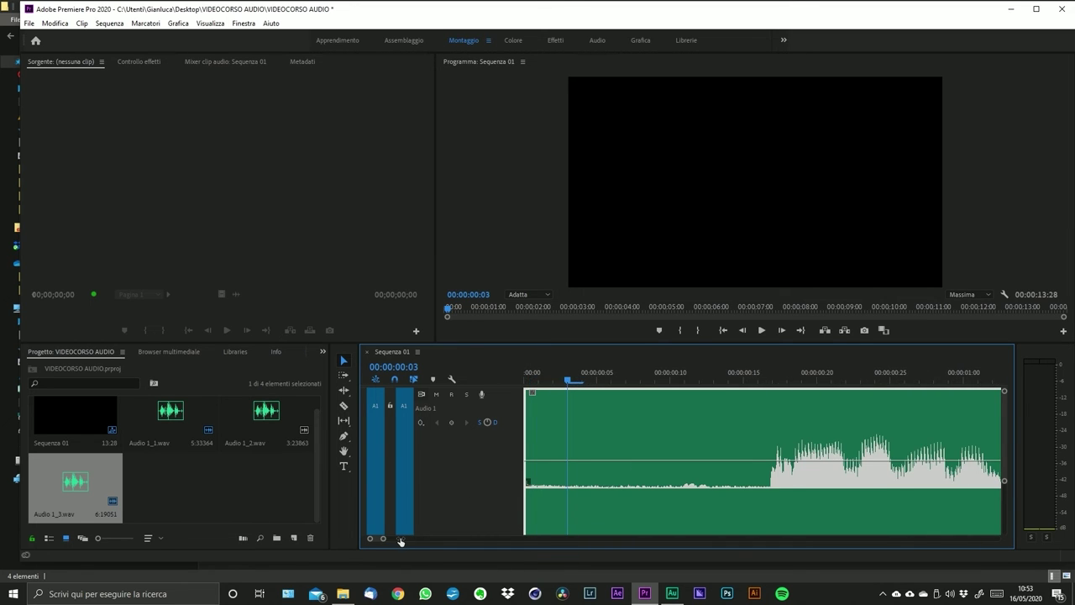
{"action": "scroll", "coordinate": [633, 488], "scroll_direction": "down", "scroll_amount": 5}
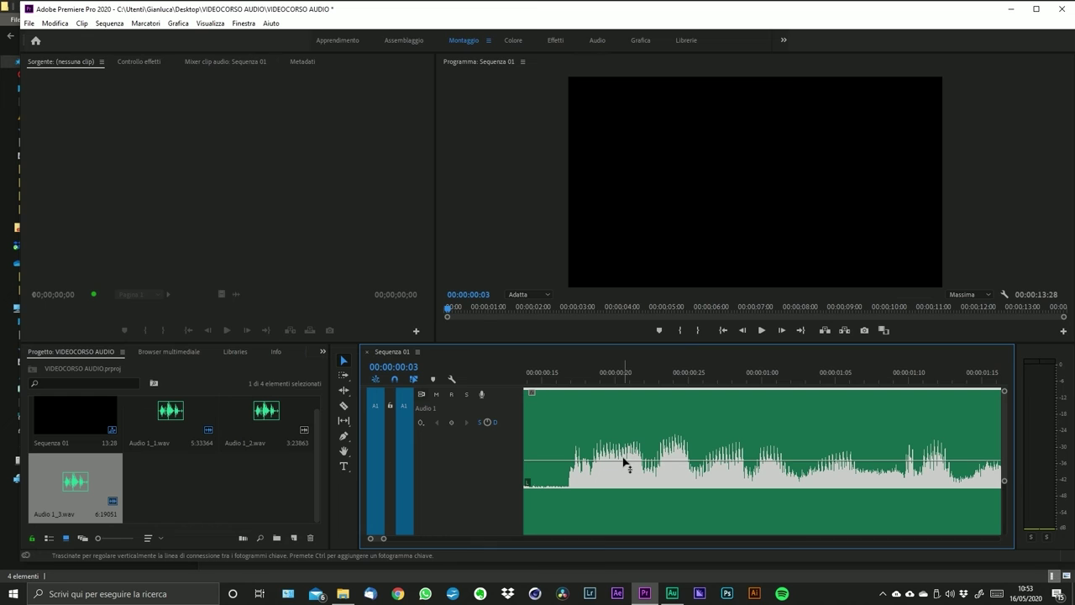
{"action": "scroll", "coordinate": [816, 450], "scroll_direction": "down", "scroll_amount": 5}
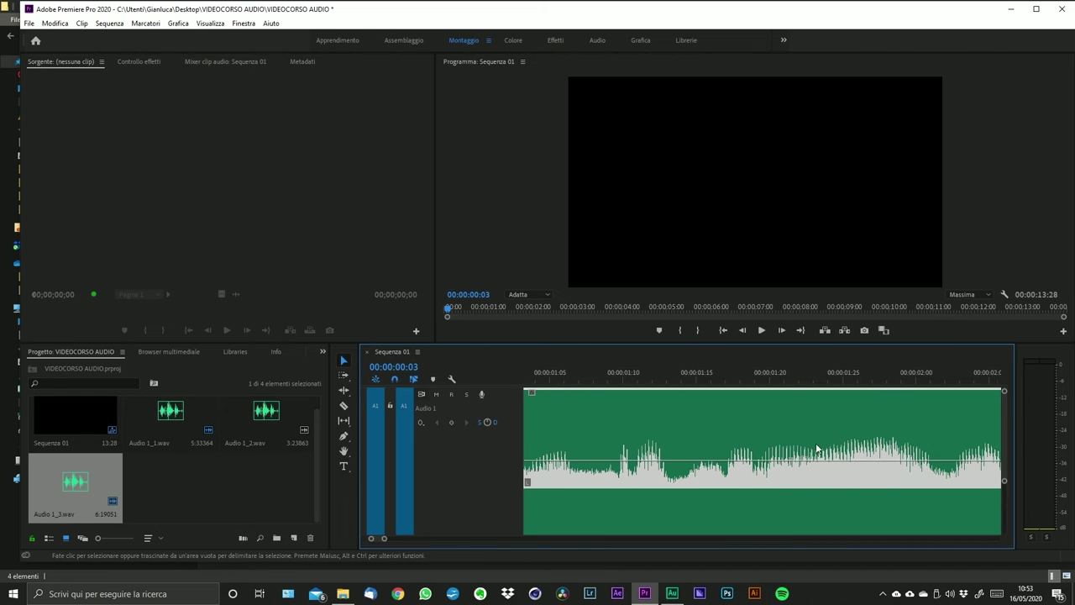
{"action": "scroll", "coordinate": [606, 425], "scroll_direction": "up", "scroll_amount": 1}
- Move the playhead to 00:00:01:05, then to 00:00:01:26, and zoom back out
{"action": "left_click", "coordinate": [611, 383]}
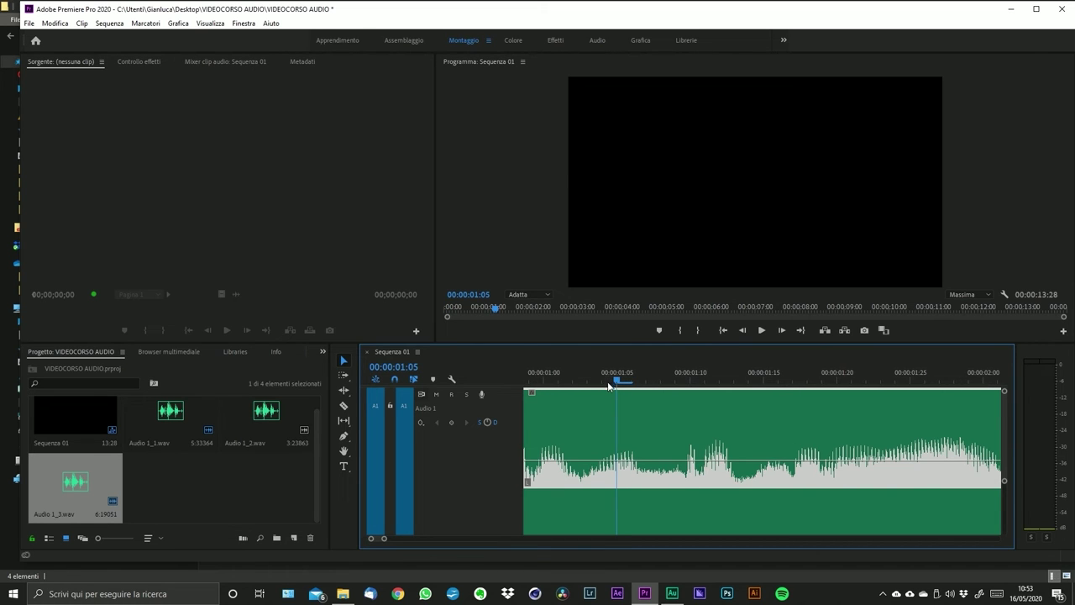
{"action": "left_click", "coordinate": [925, 379]}
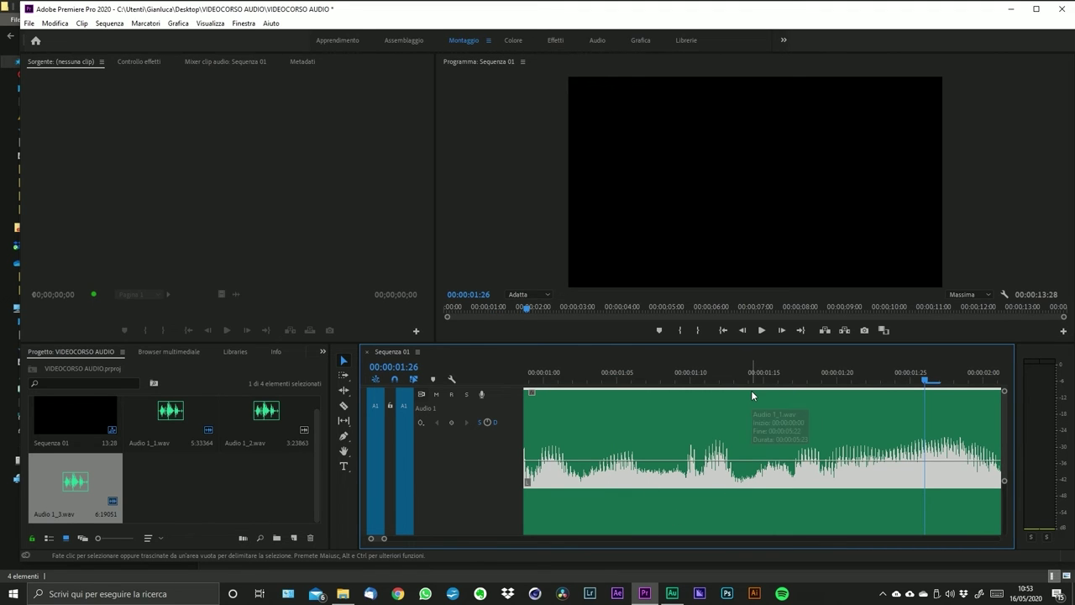
{"action": "scroll", "coordinate": [751, 389], "scroll_direction": "up", "scroll_amount": 2}
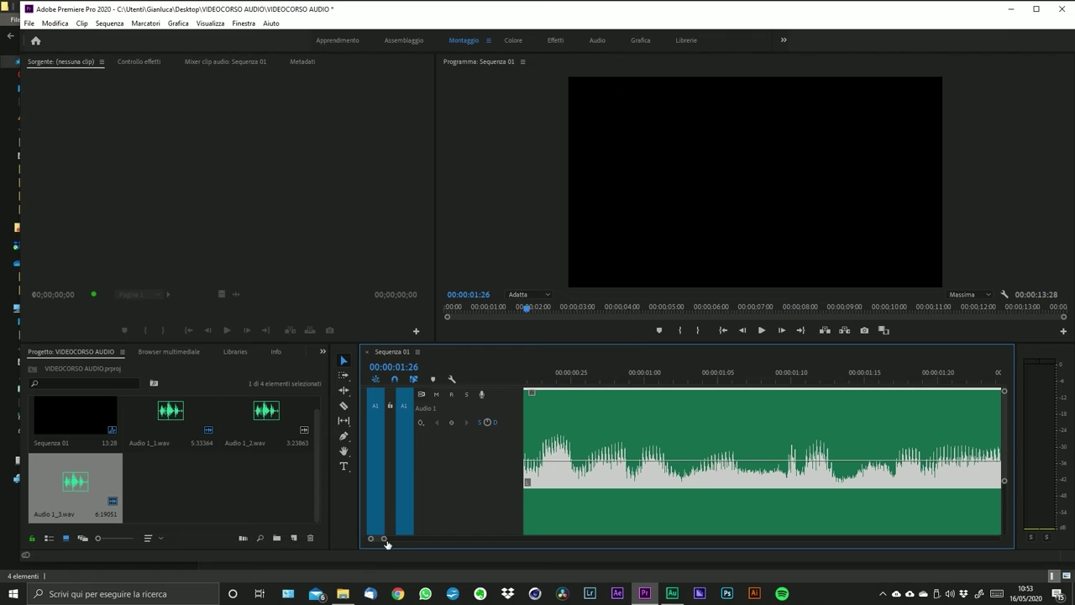
{"action": "mouse_move", "coordinate": [383, 539]}
{"action": "left_mouse_down"}
{"action": "mouse_move", "coordinate": [394, 538]}
{"action": "mouse_move", "coordinate": [383, 540]}
{"action": "left_mouse_up"}
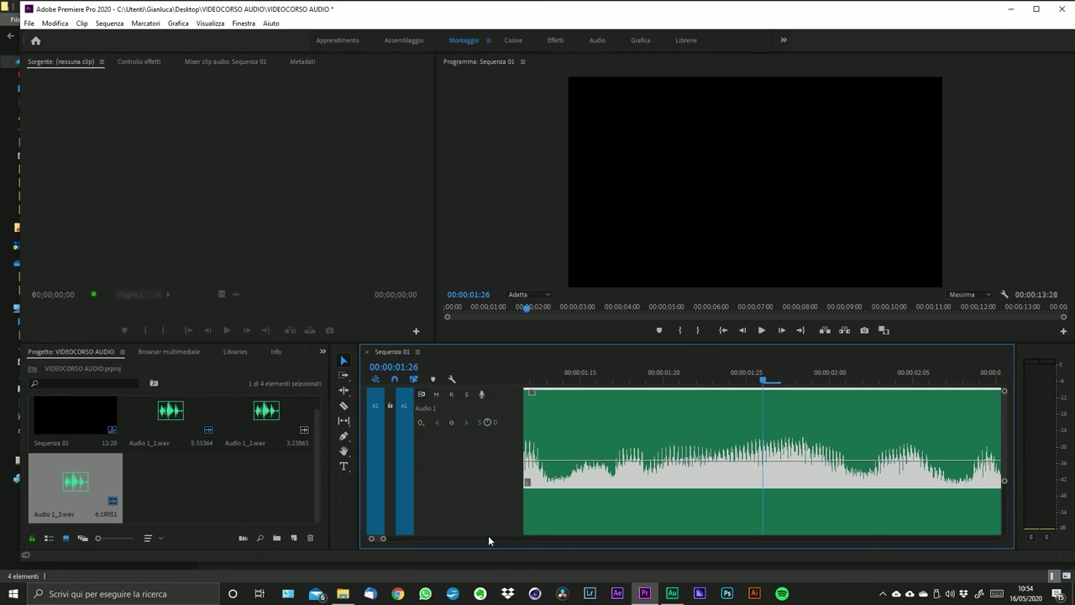
{"action": "scroll", "coordinate": [773, 452], "scroll_direction": "down", "scroll_amount": 1}
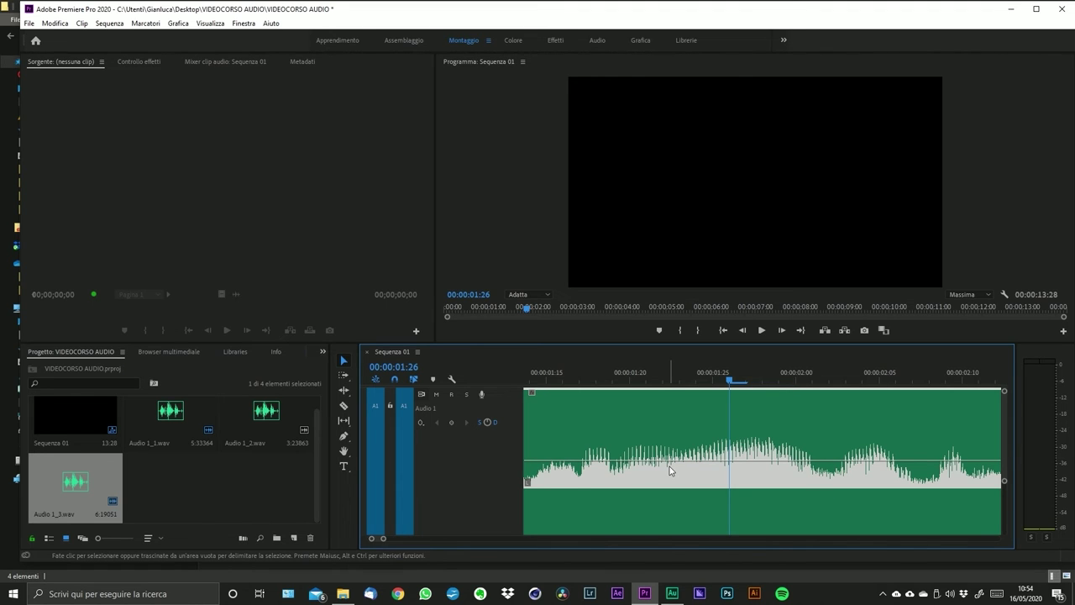
{"action": "left_click_drag", "start_coordinate": [383, 539], "coordinate": [453, 535]}
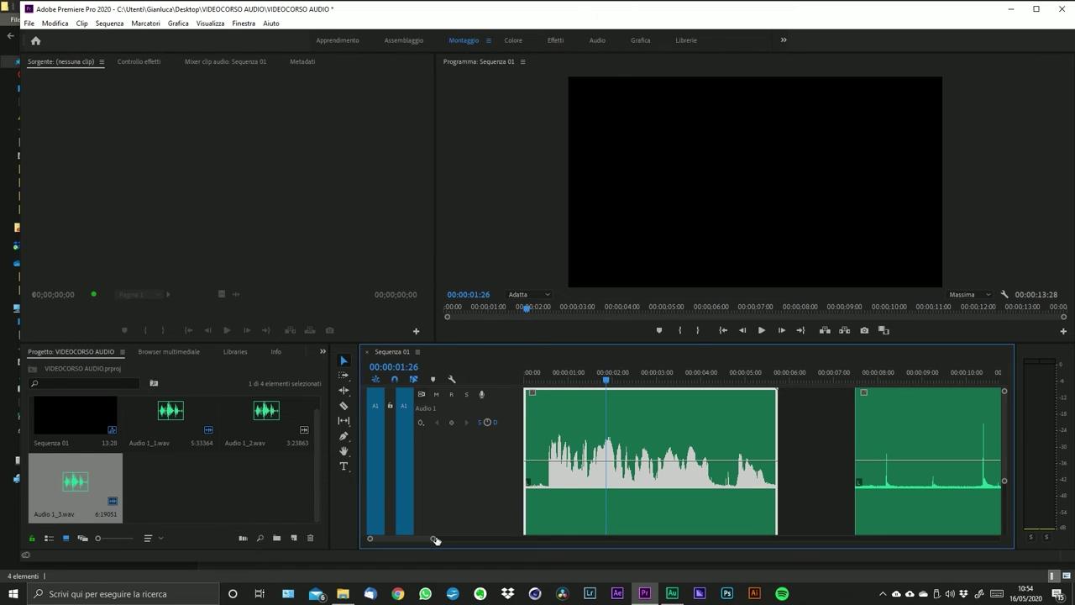
{"action": "left_click_drag", "start_coordinate": [432, 539], "coordinate": [387, 540]}
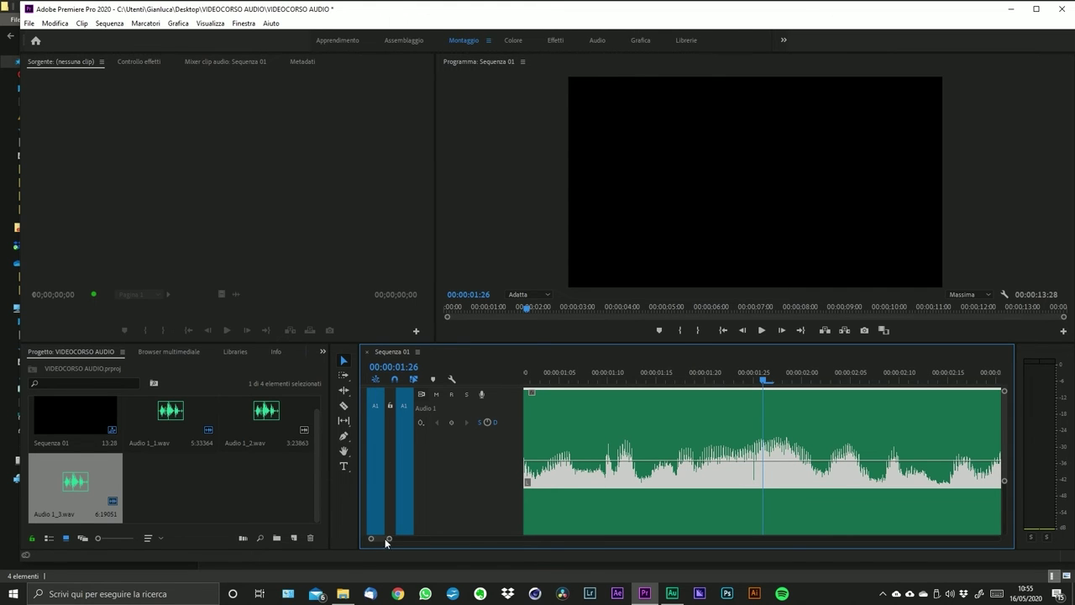
{"action": "left_click_drag", "start_coordinate": [389, 539], "coordinate": [427, 541]}
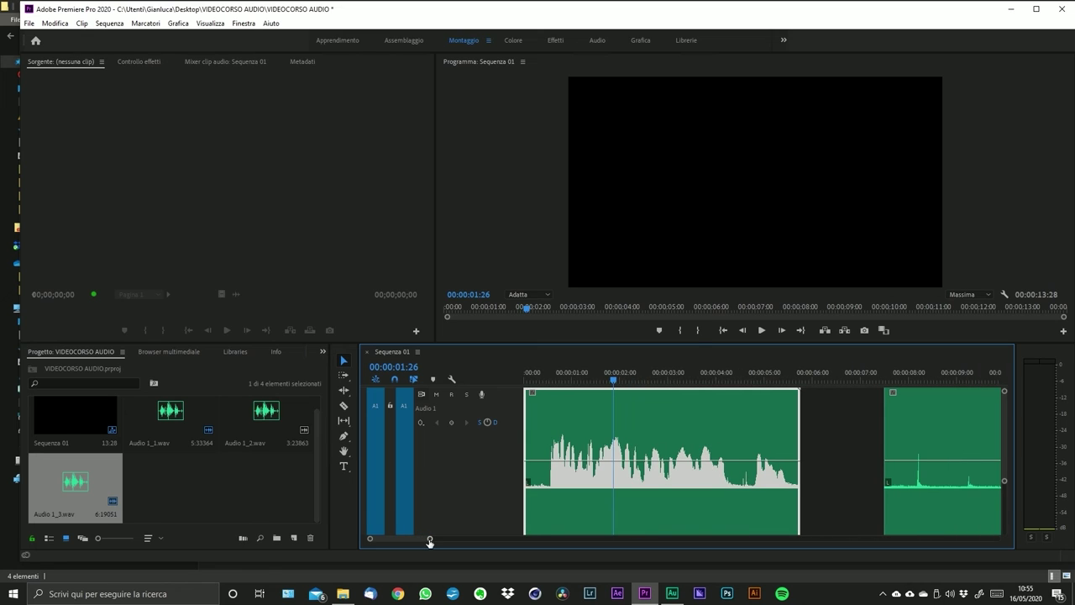
{"action": "scroll", "coordinate": [504, 498], "scroll_direction": "down", "scroll_amount": 2}
{"action": "scroll", "coordinate": [555, 483], "scroll_direction": "up", "scroll_amount": 2}
{"action": "left_click_drag", "start_coordinate": [427, 539], "coordinate": [422, 539]}
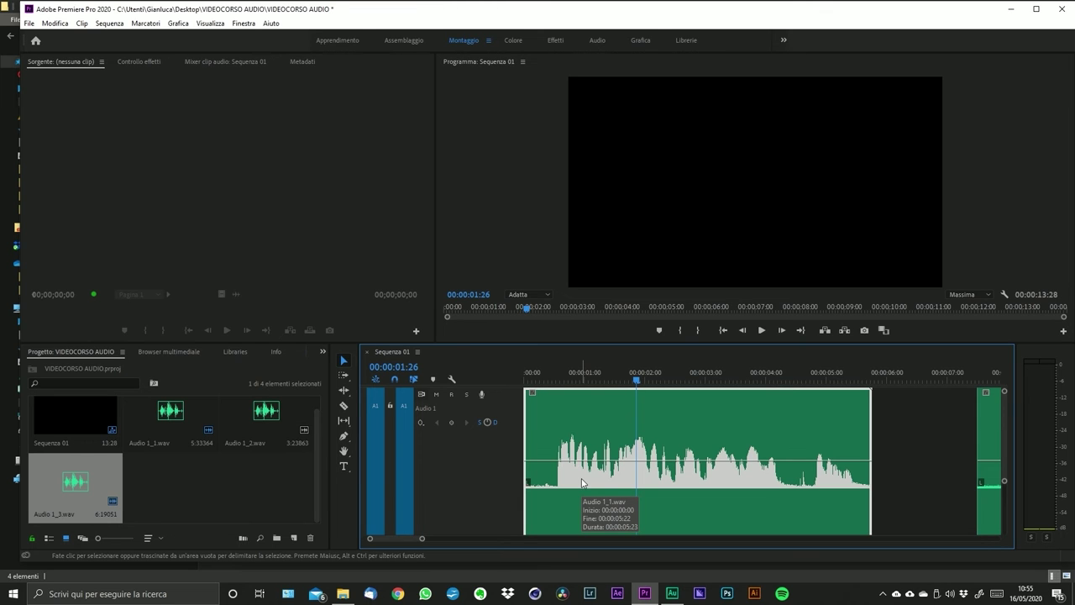
{"action": "left_click_drag", "start_coordinate": [428, 541], "coordinate": [415, 538]}
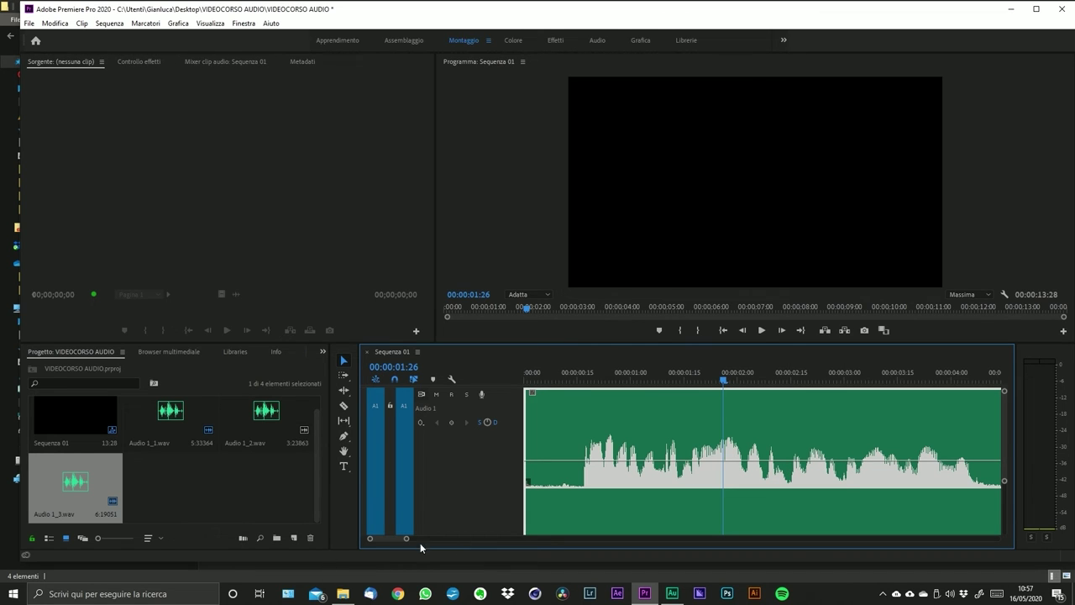
{"action": "left_click_drag", "start_coordinate": [406, 538], "coordinate": [391, 542]}
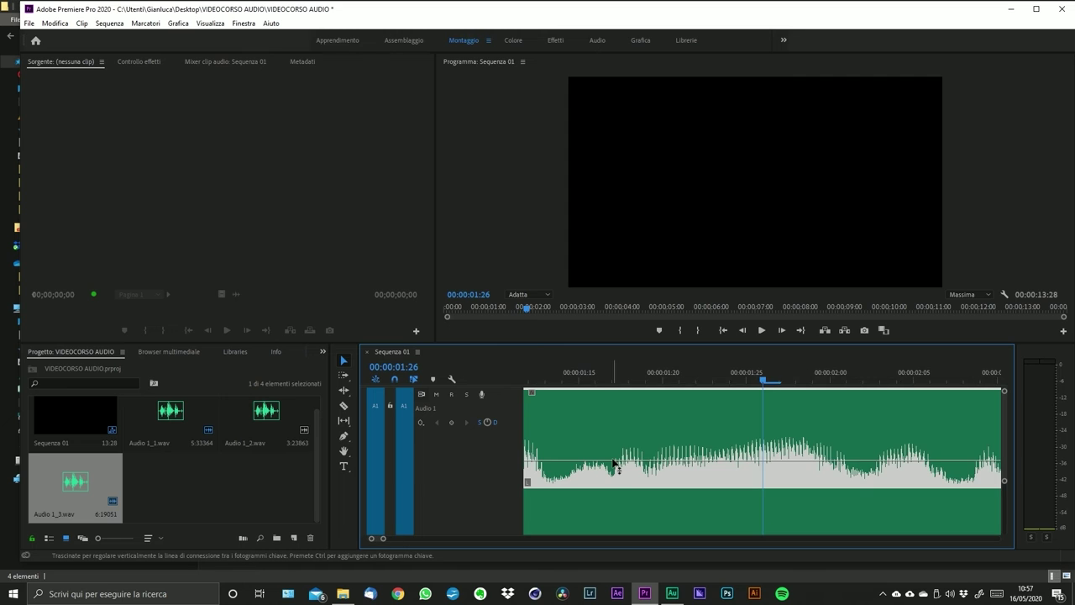
{"action": "scroll", "coordinate": [612, 457], "scroll_direction": "up", "scroll_amount": 3}
{"action": "scroll", "coordinate": [613, 461], "scroll_direction": "up", "scroll_amount": 5}
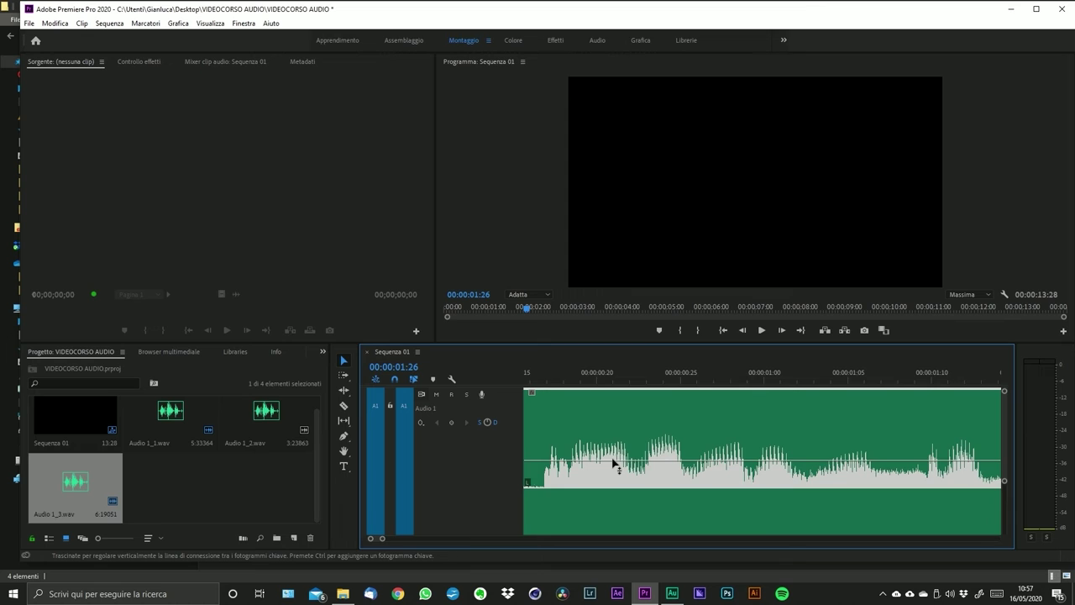
- Fit the sequence to view and send the first clip to Audition with Modifica clip in Adobe Audition
{"action": "key", "text": "backslash"}
{"action": "right_click", "coordinate": [637, 433]}
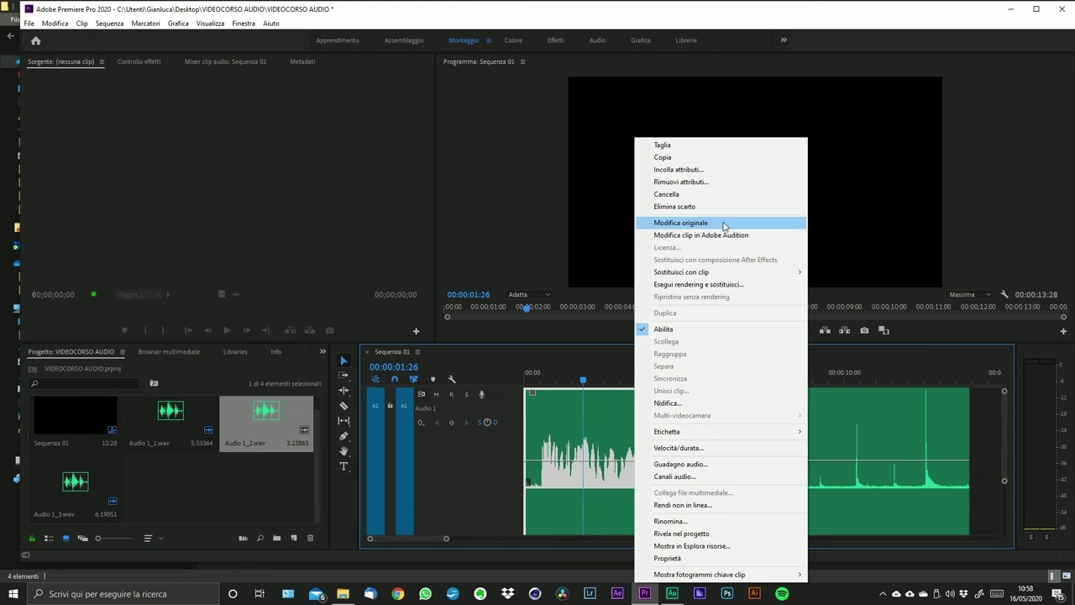
{"action": "left_click", "coordinate": [722, 235]}
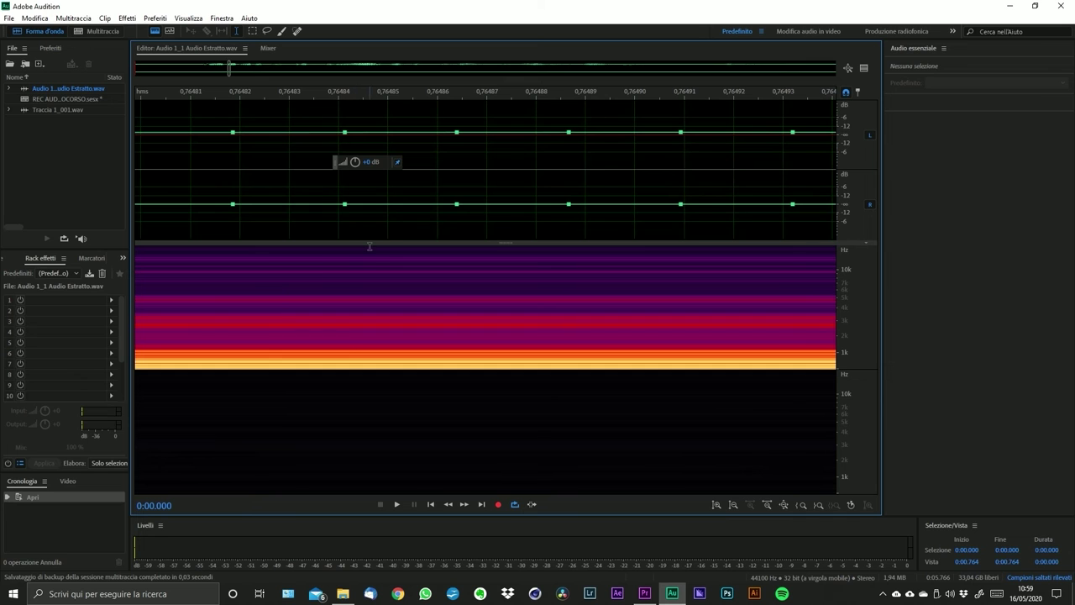
- Zoom out to the whole waveform and place the playhead at 0:02.929
{"action": "scroll", "coordinate": [427, 130], "scroll_direction": "down", "scroll_amount": 10}
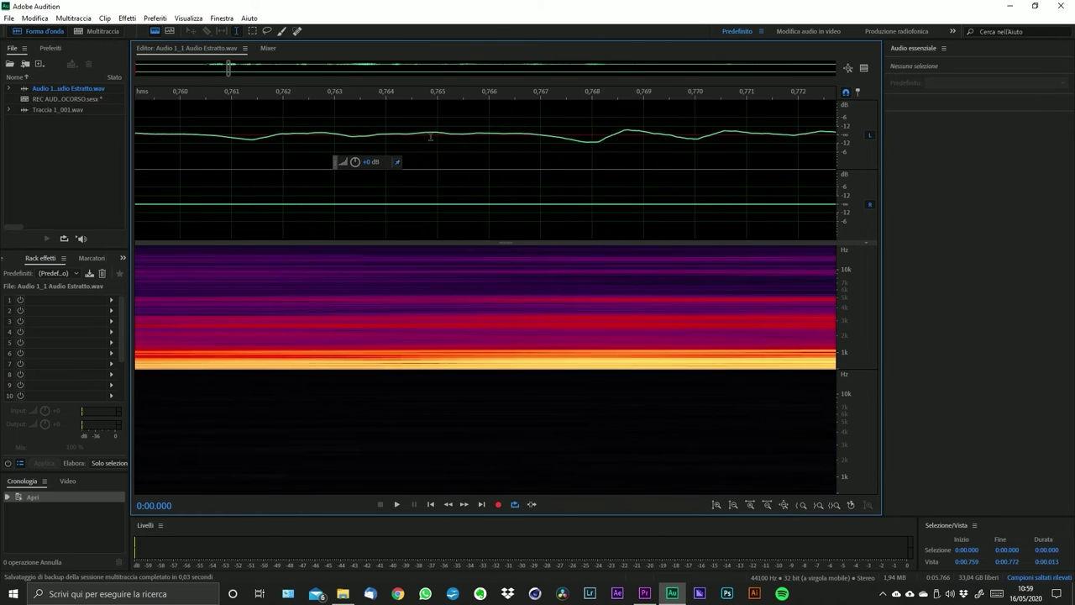
{"action": "scroll", "coordinate": [430, 136], "scroll_direction": "down", "scroll_amount": 8}
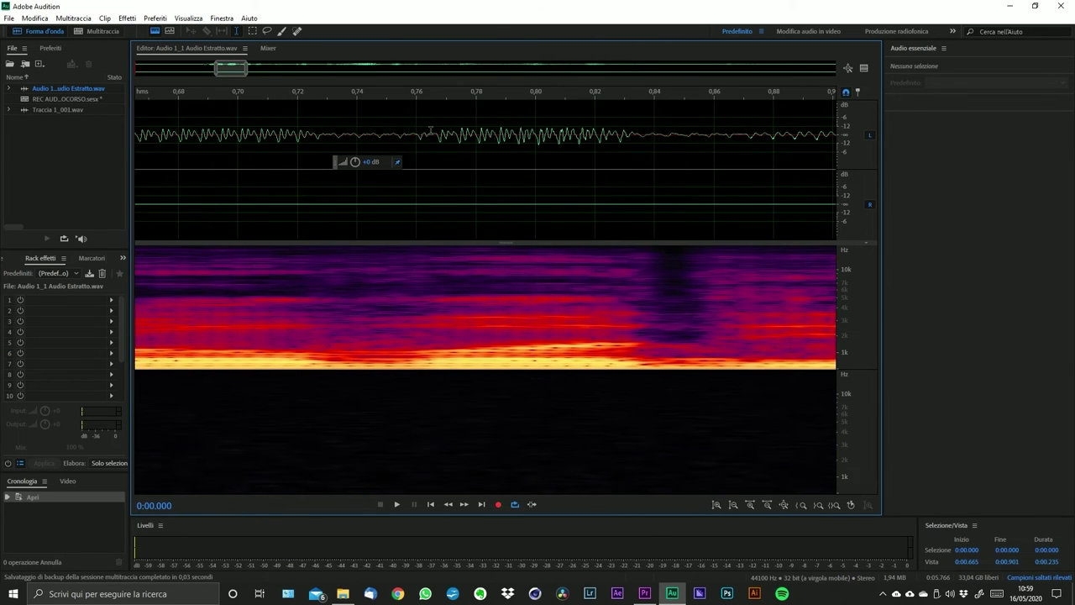
{"action": "scroll", "coordinate": [430, 131], "scroll_direction": "down", "scroll_amount": 3}
{"action": "scroll", "coordinate": [430, 131], "scroll_direction": "up", "scroll_amount": 3}
{"action": "scroll", "coordinate": [400, 151], "scroll_direction": "down", "scroll_amount": 10}
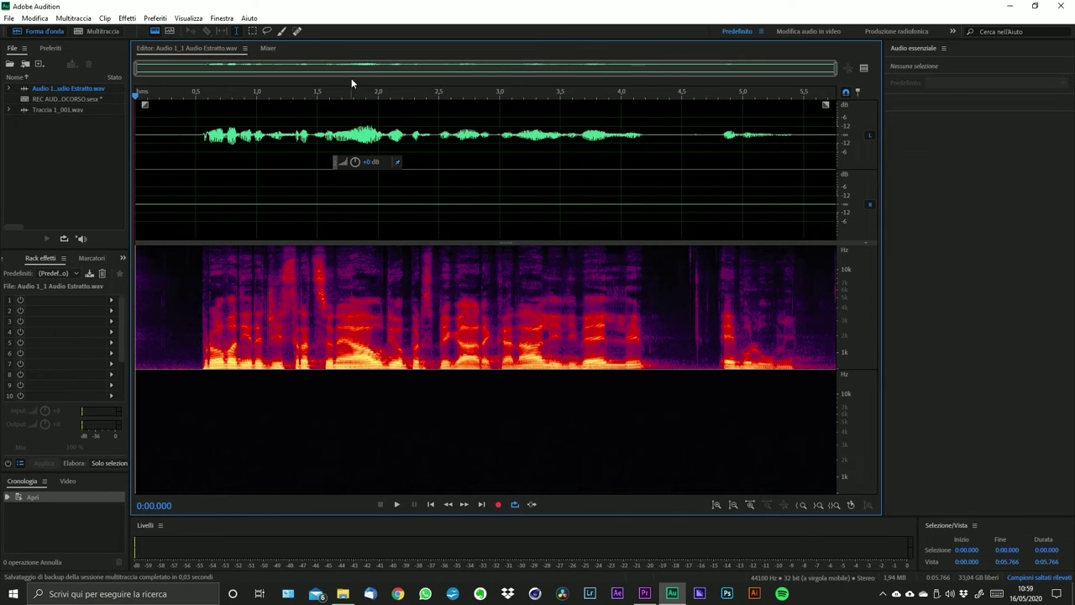
{"action": "left_click", "coordinate": [491, 139]}
- Zoom in around 2.844 seconds until individual sample points appear
{"action": "scroll", "coordinate": [447, 128], "scroll_direction": "up", "scroll_amount": 15}
{"action": "scroll", "coordinate": [507, 143], "scroll_direction": "up", "scroll_amount": 2}
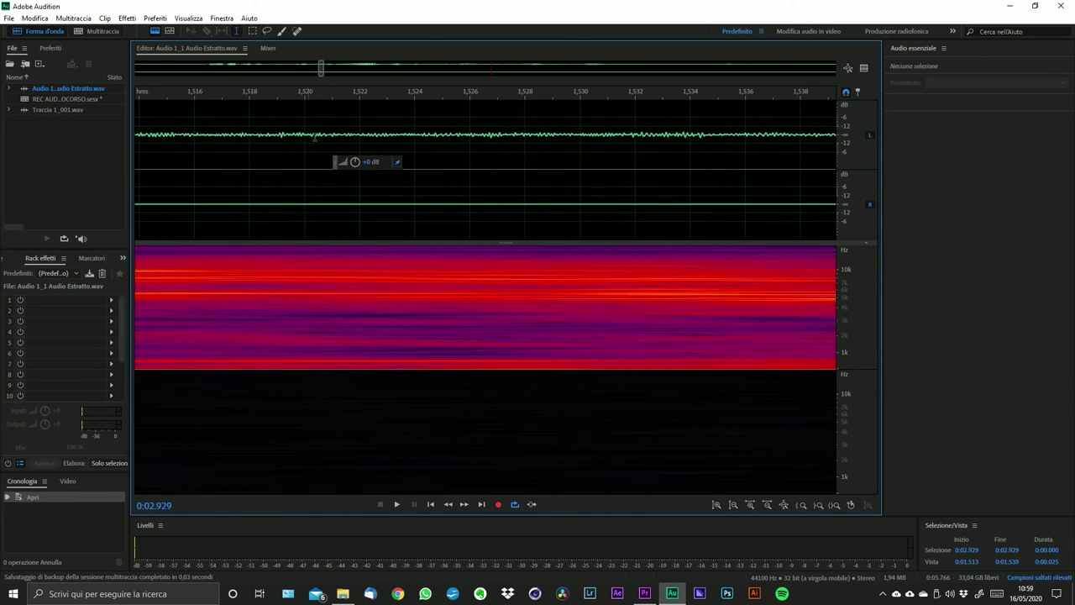
{"action": "scroll", "coordinate": [566, 159], "scroll_direction": "down", "scroll_amount": 9}
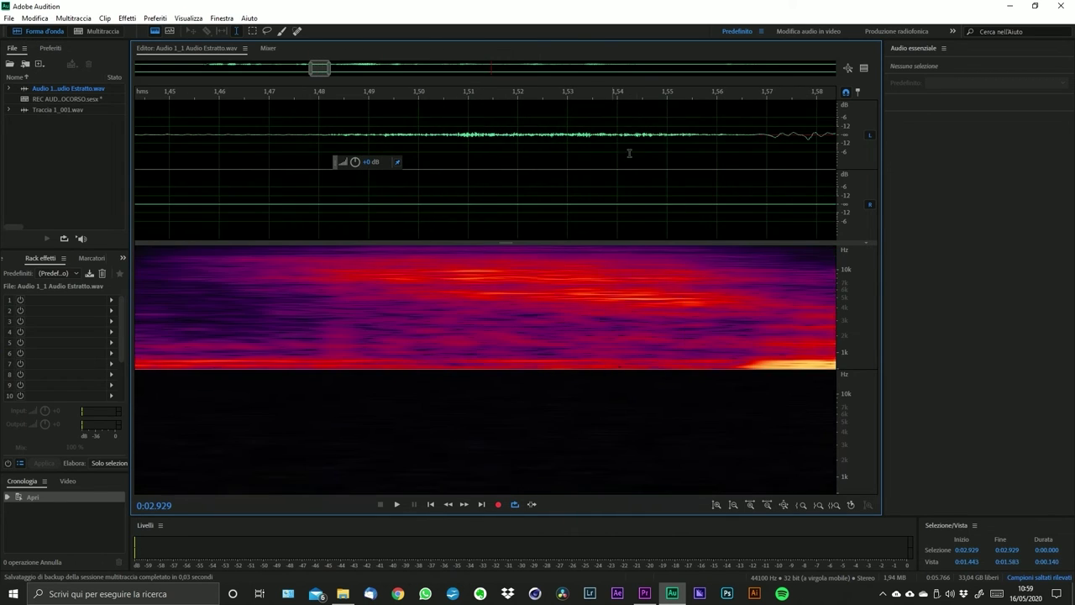
{"action": "scroll", "coordinate": [777, 164], "scroll_direction": "down", "scroll_amount": 3}
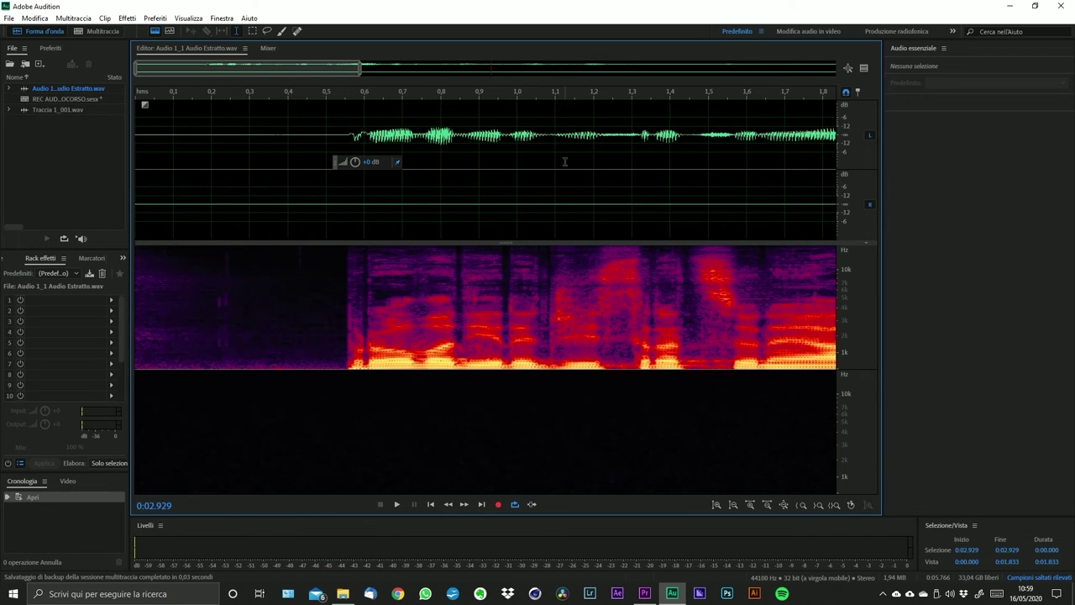
{"action": "scroll", "coordinate": [705, 161], "scroll_direction": "down", "scroll_amount": 5}
{"action": "scroll", "coordinate": [465, 174], "scroll_direction": "up", "scroll_amount": 10}
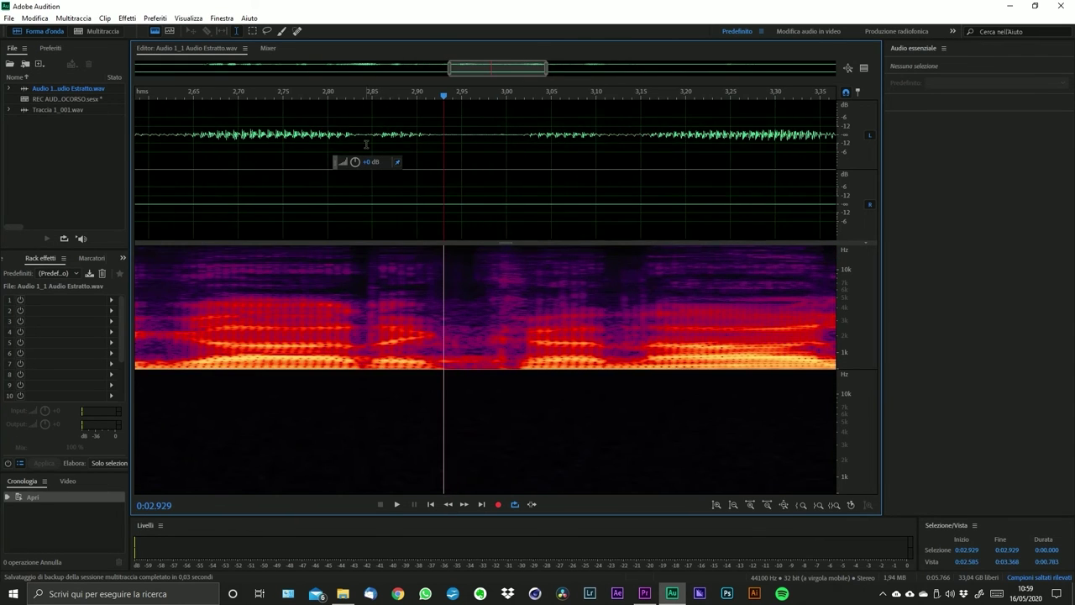
{"action": "scroll", "coordinate": [252, 134], "scroll_direction": "up", "scroll_amount": 2}
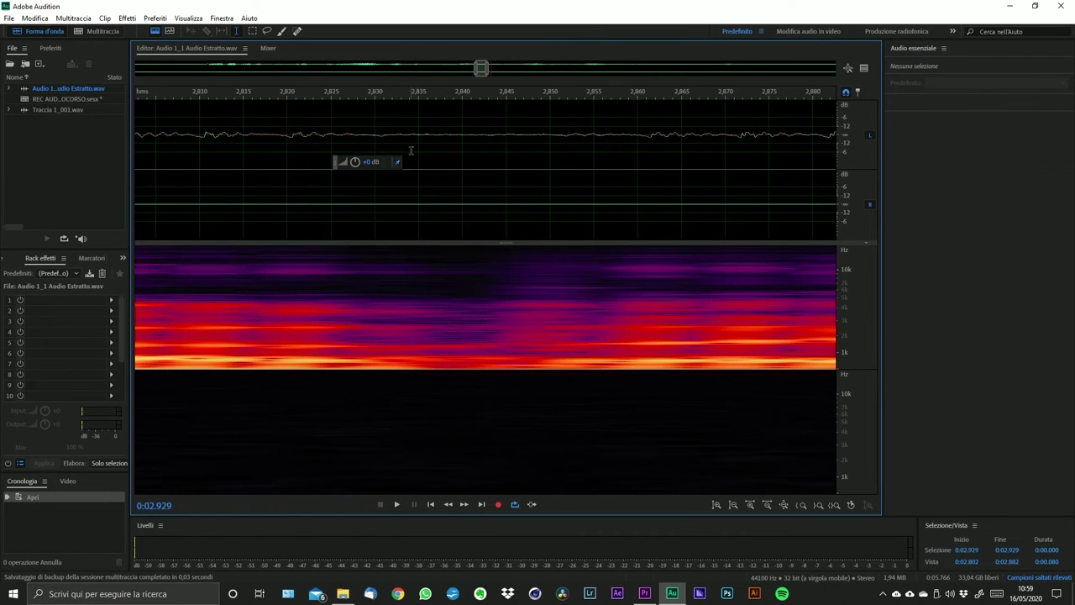
{"action": "scroll", "coordinate": [664, 161], "scroll_direction": "up", "scroll_amount": 2}
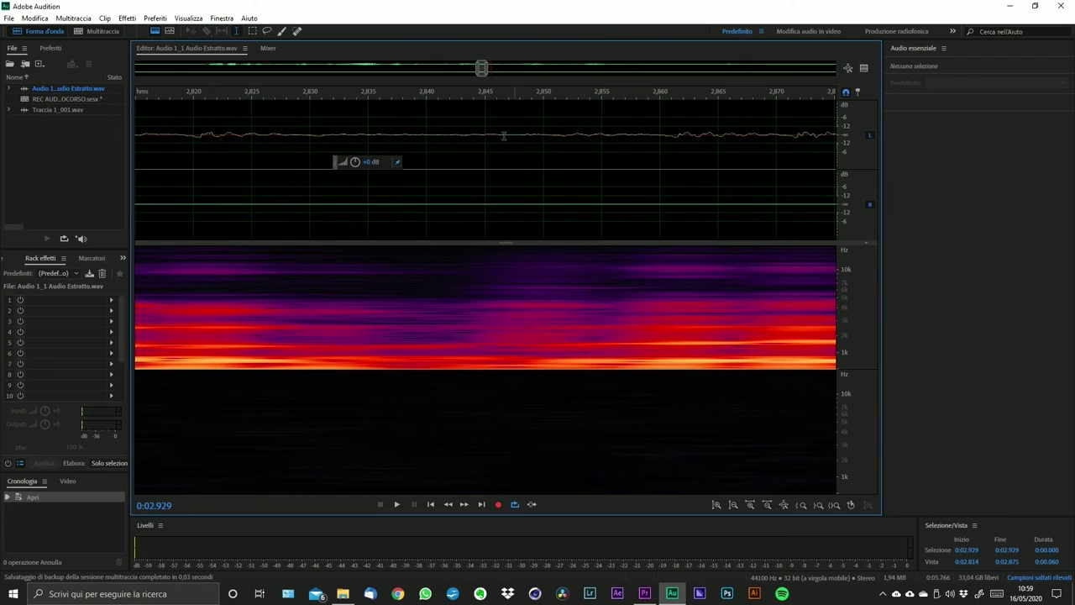
{"action": "scroll", "coordinate": [483, 138], "scroll_direction": "up", "scroll_amount": 5}
{"action": "scroll", "coordinate": [474, 138], "scroll_direction": "up", "scroll_amount": 8}
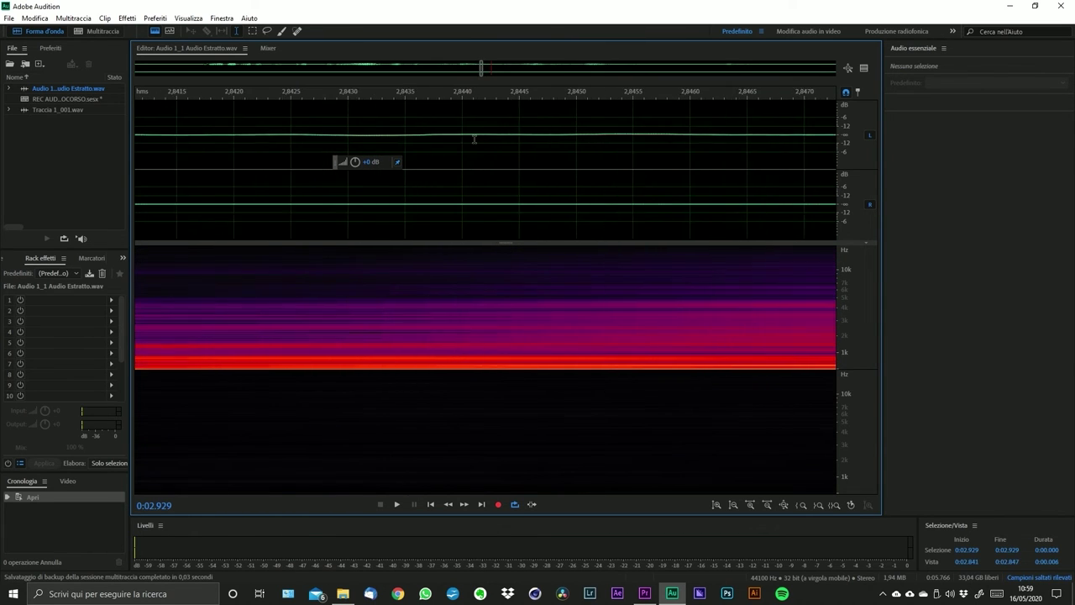
{"action": "scroll", "coordinate": [474, 138], "scroll_direction": "up", "scroll_amount": 6}
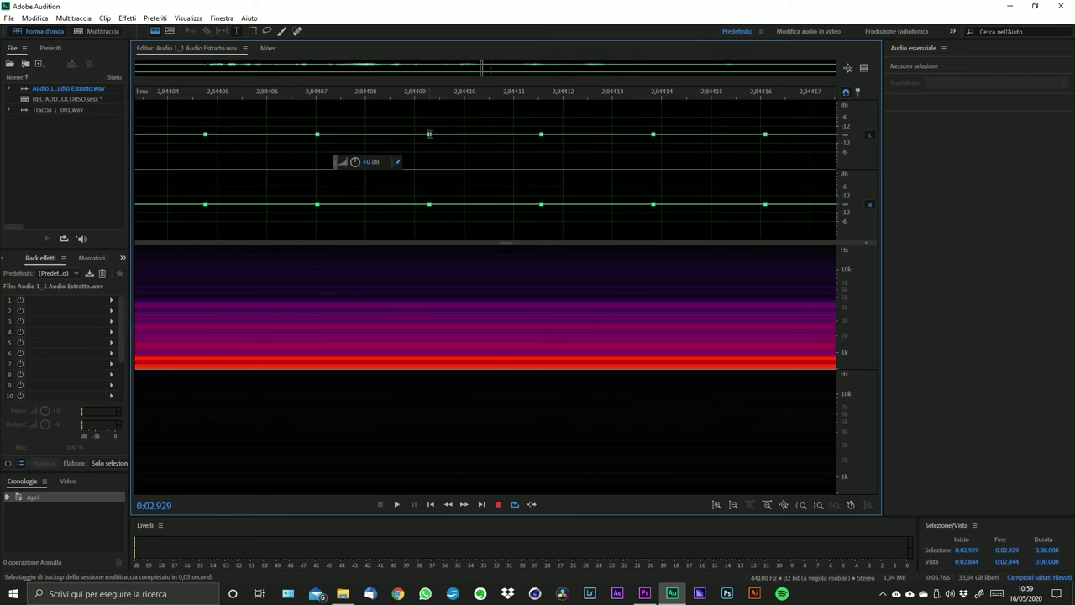
- Place the playhead near 2.844 s and step it back two samples, zooming to inspect
{"action": "left_click", "coordinate": [485, 137]}
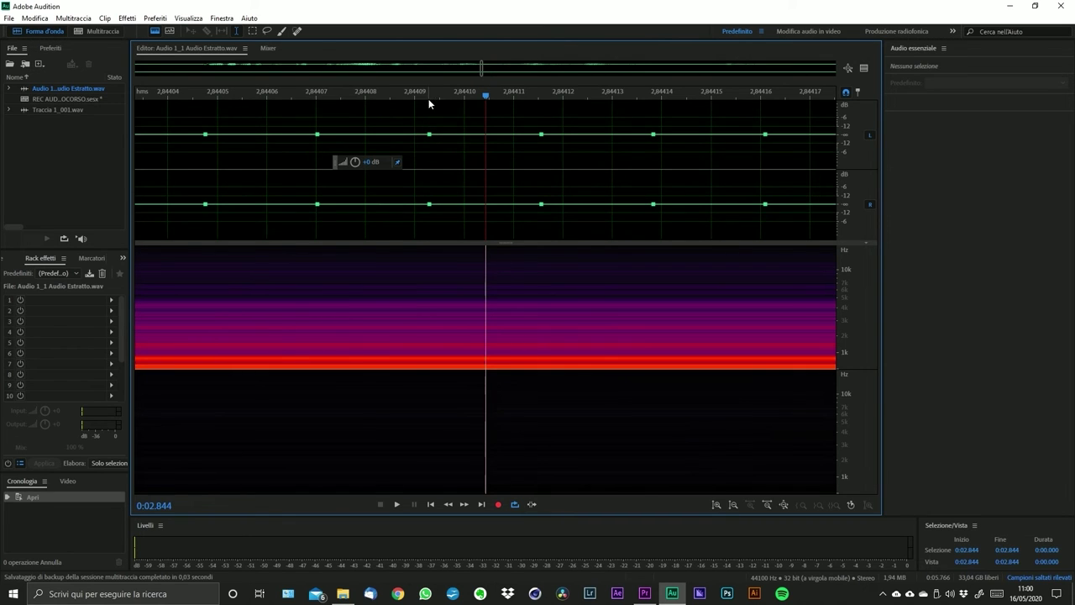
{"action": "key", "text": "Left"}
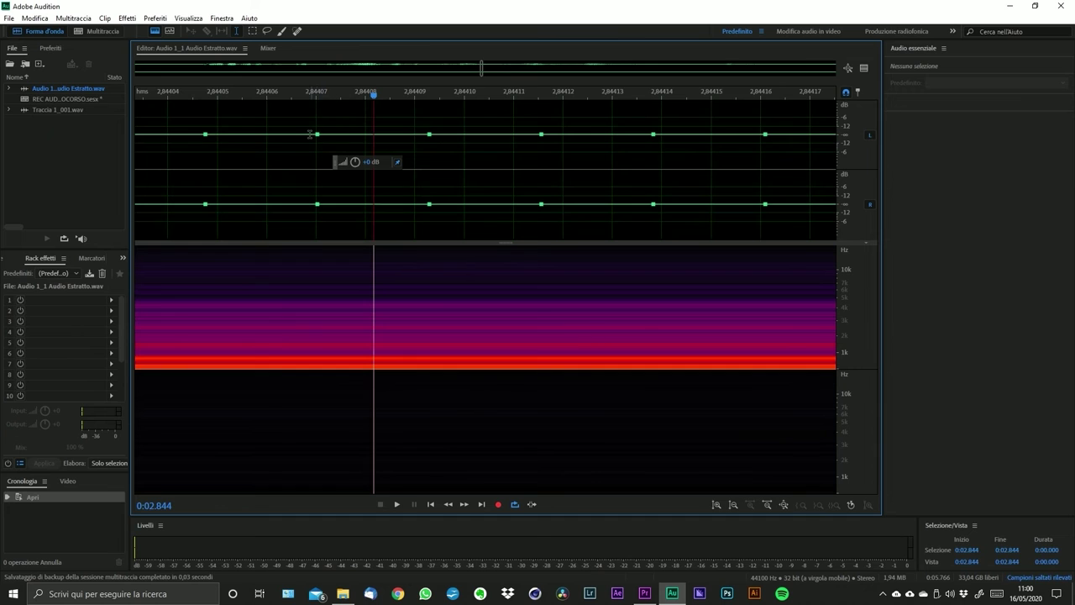
{"action": "key", "text": "Left"}
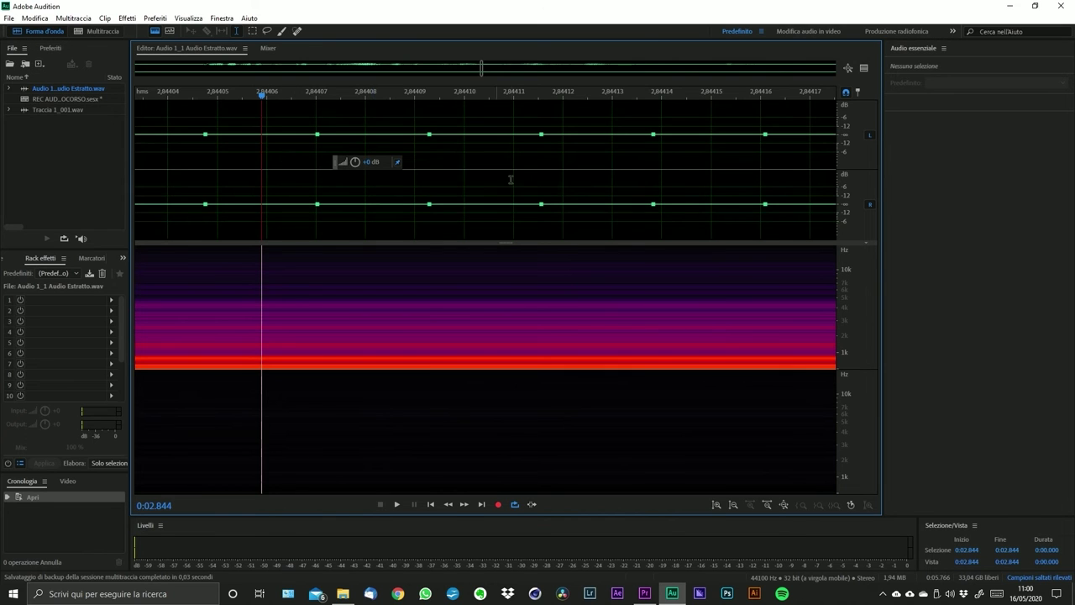
{"action": "scroll", "coordinate": [523, 153], "scroll_direction": "down", "scroll_amount": 1}
{"action": "scroll", "coordinate": [522, 153], "scroll_direction": "up", "scroll_amount": 2}
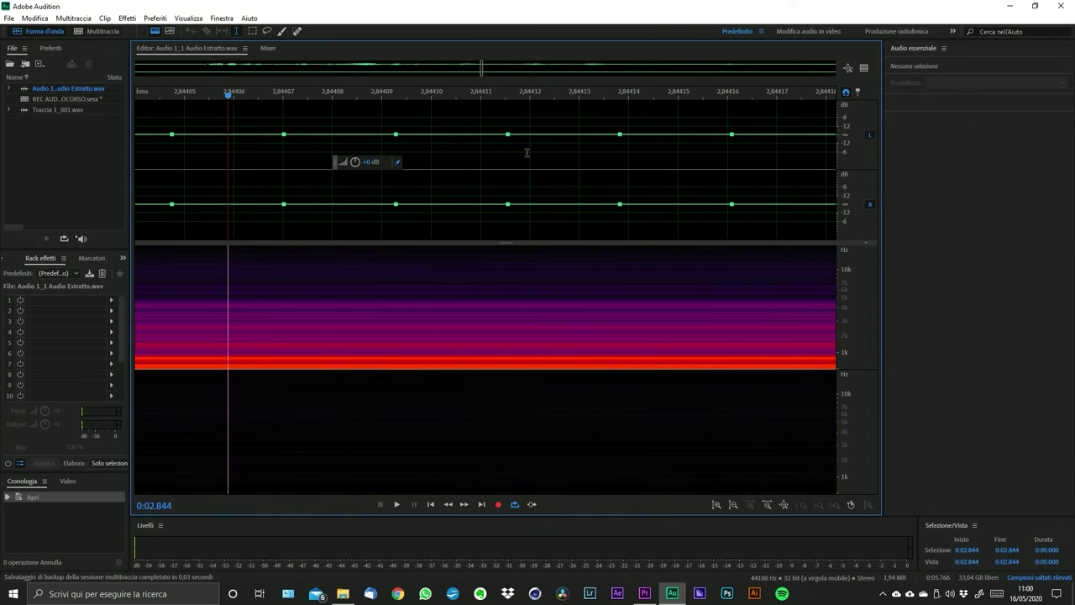
{"action": "scroll", "coordinate": [232, 181], "scroll_direction": "down", "scroll_amount": 3}
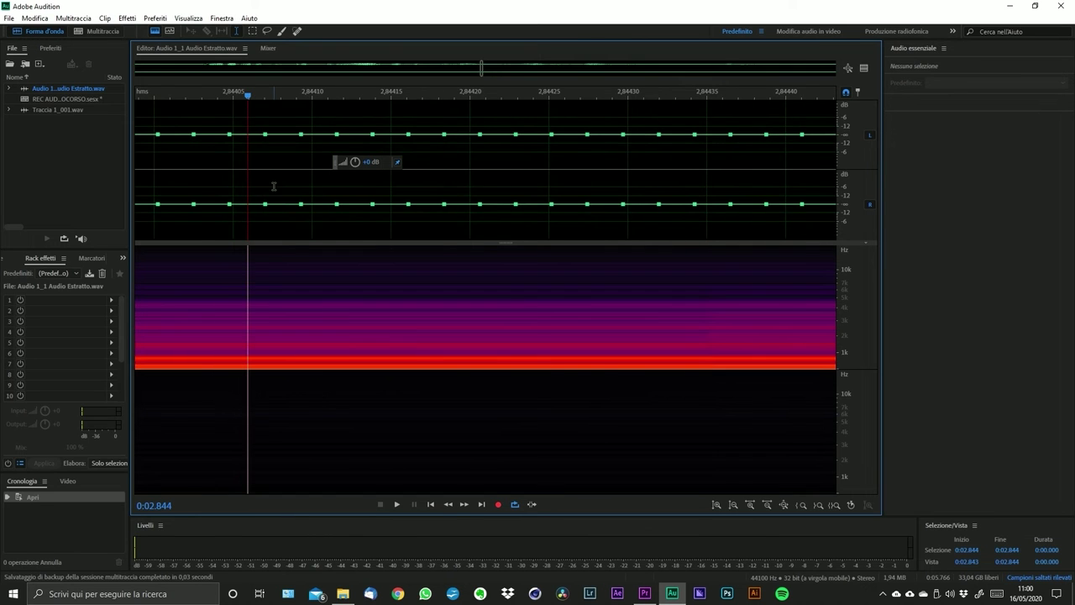
{"action": "scroll", "coordinate": [233, 182], "scroll_direction": "down", "scroll_amount": 1}
{"action": "scroll", "coordinate": [262, 176], "scroll_direction": "up", "scroll_amount": 4}
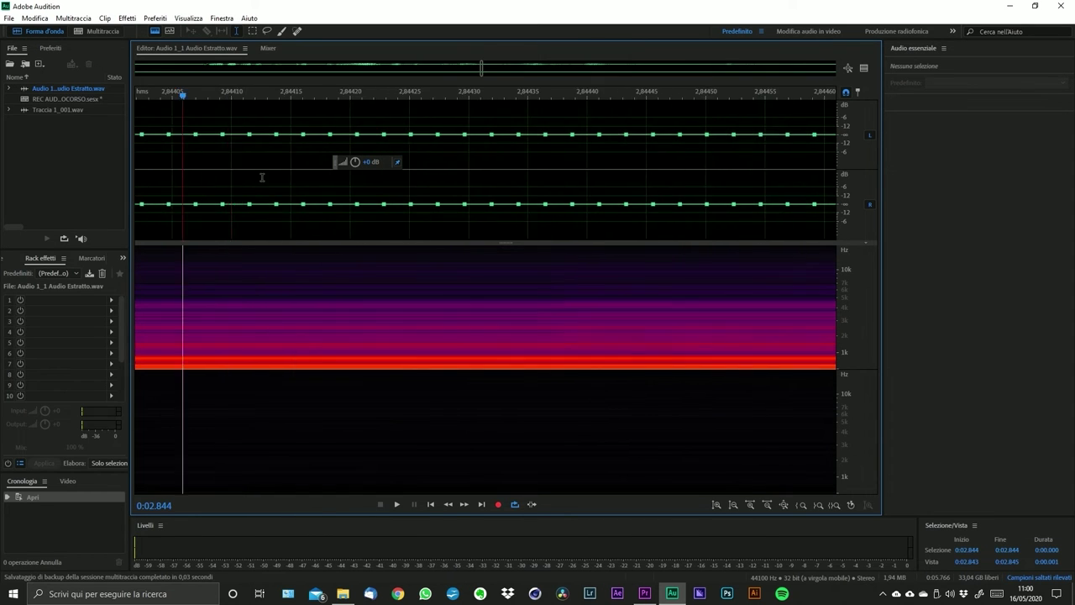
{"action": "scroll", "coordinate": [262, 167], "scroll_direction": "down", "scroll_amount": 3}
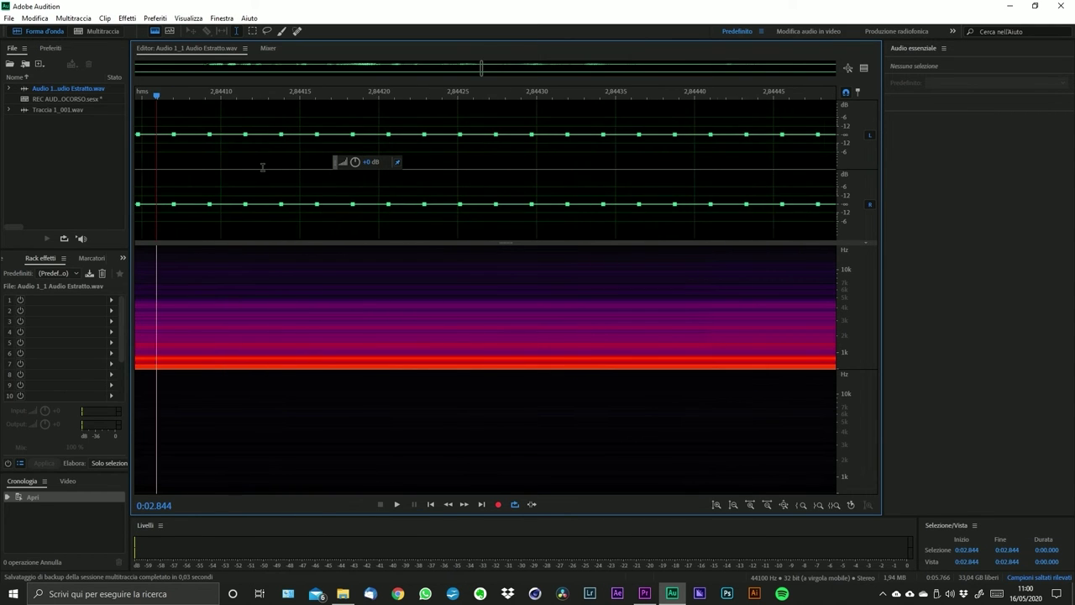
{"action": "scroll", "coordinate": [262, 167], "scroll_direction": "down", "scroll_amount": 2}
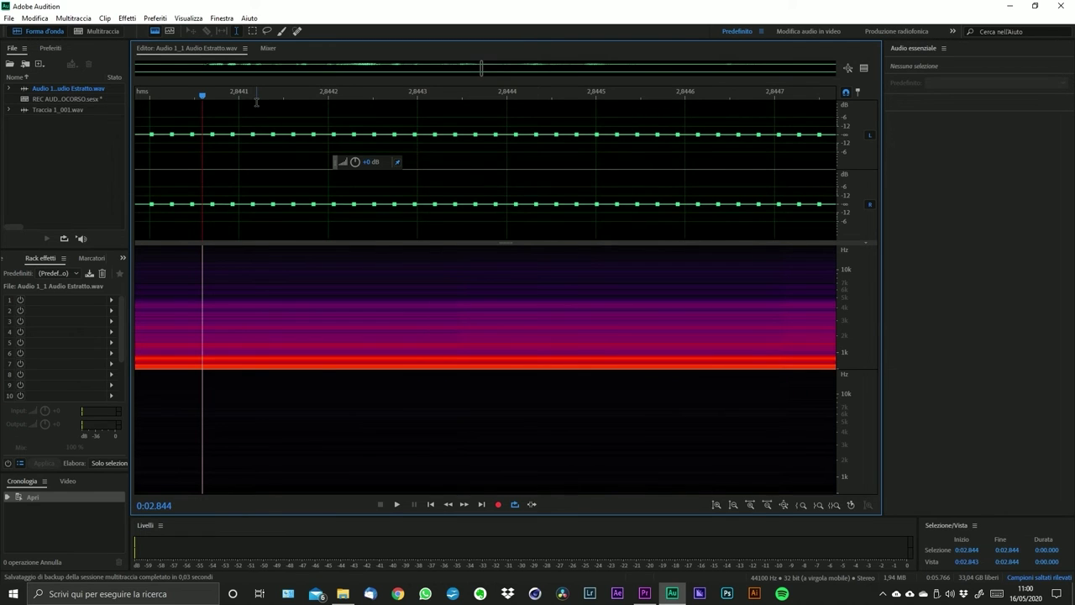
{"action": "scroll", "coordinate": [273, 134], "scroll_direction": "up", "scroll_amount": 3}
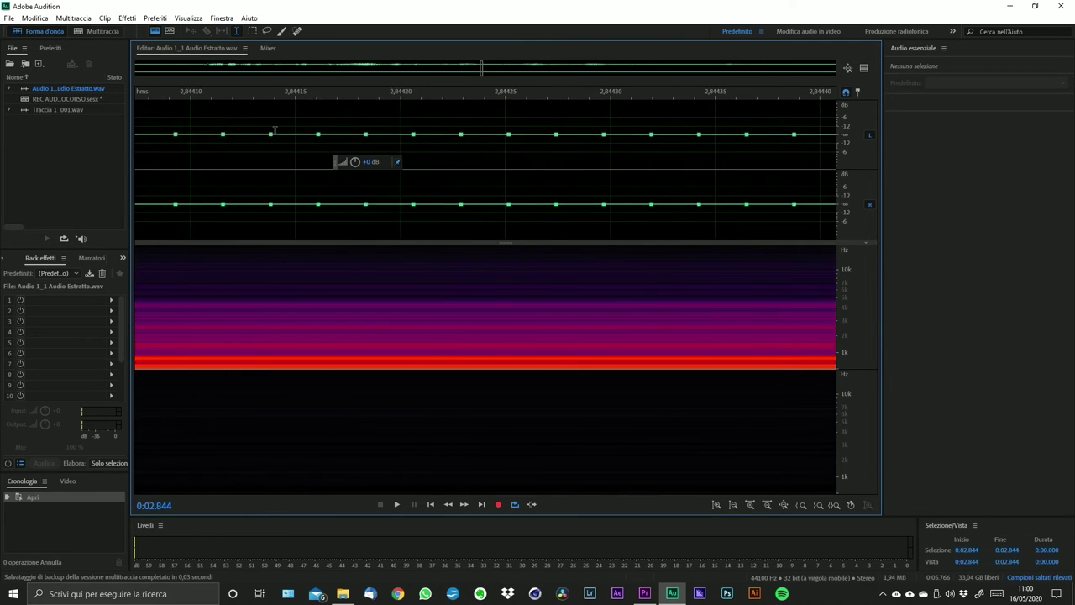
{"action": "scroll", "coordinate": [270, 136], "scroll_direction": "down", "scroll_amount": 1}
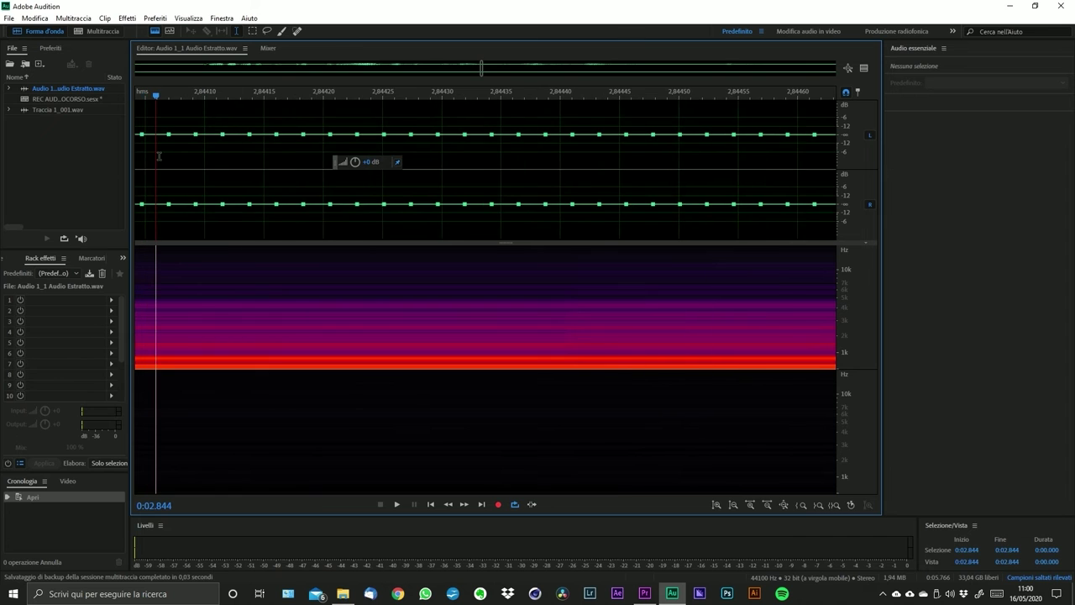
{"action": "scroll", "coordinate": [178, 153], "scroll_direction": "up", "scroll_amount": 2}
{"action": "scroll", "coordinate": [178, 153], "scroll_direction": "up", "scroll_amount": 1}
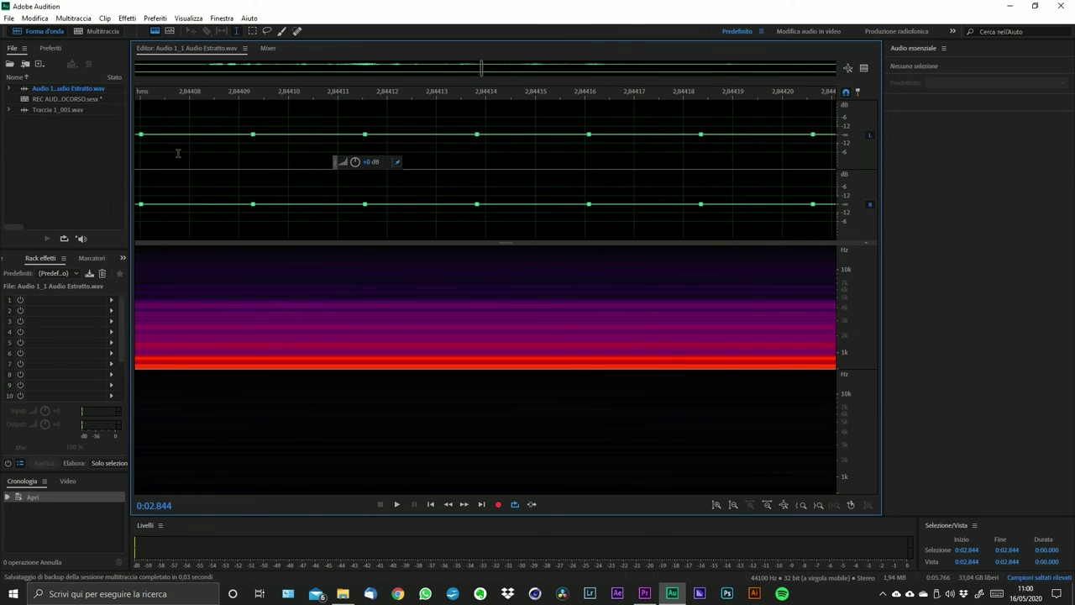
{"action": "scroll", "coordinate": [185, 149], "scroll_direction": "down", "scroll_amount": 5}
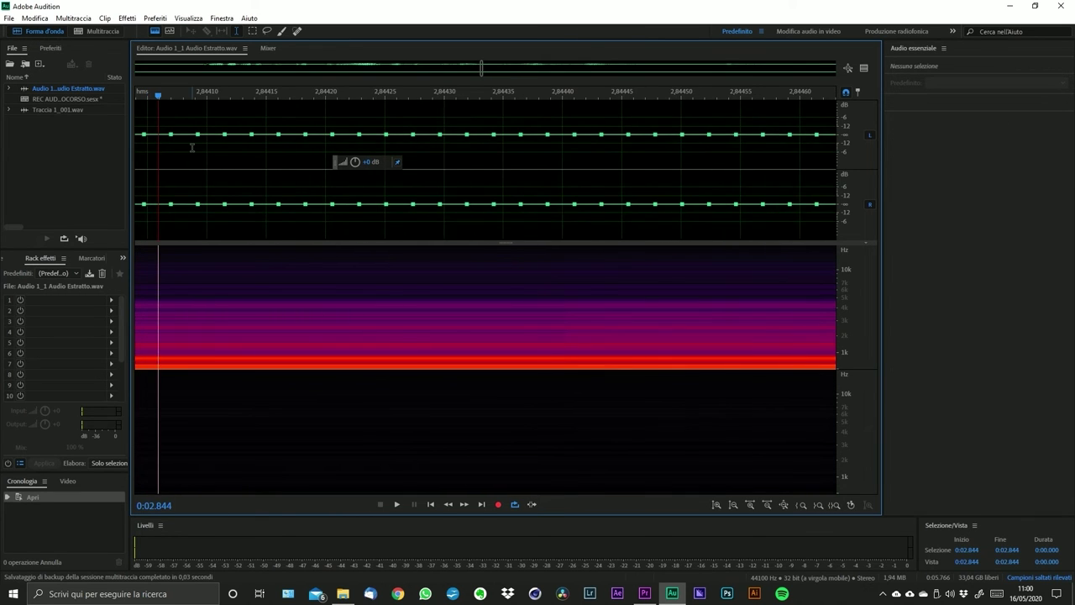
{"action": "scroll", "coordinate": [191, 147], "scroll_direction": "up", "scroll_amount": 2}
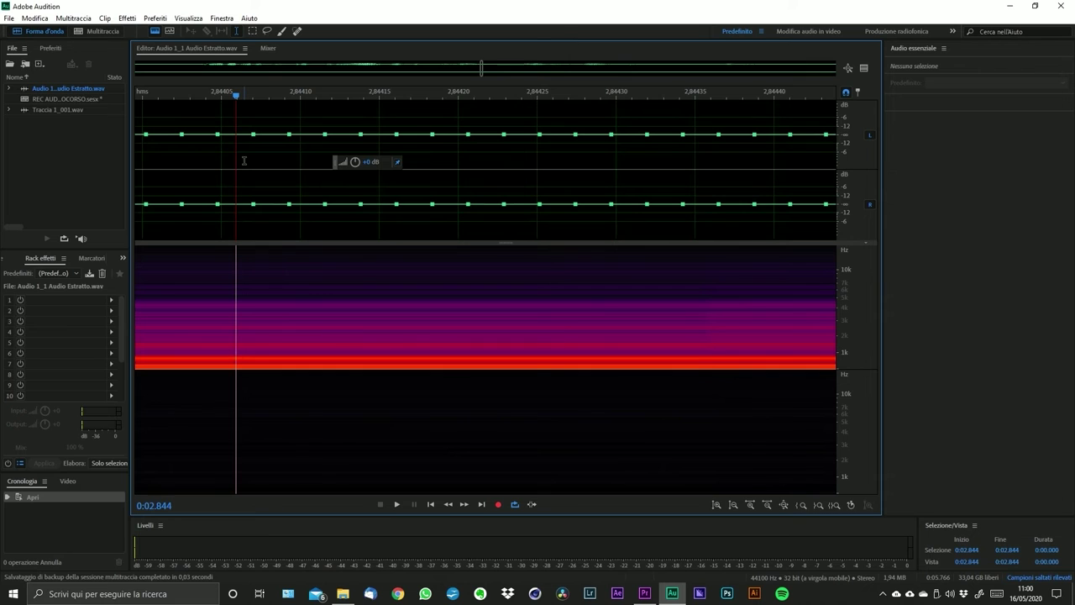
{"action": "scroll", "coordinate": [243, 174], "scroll_direction": "up", "scroll_amount": 3}
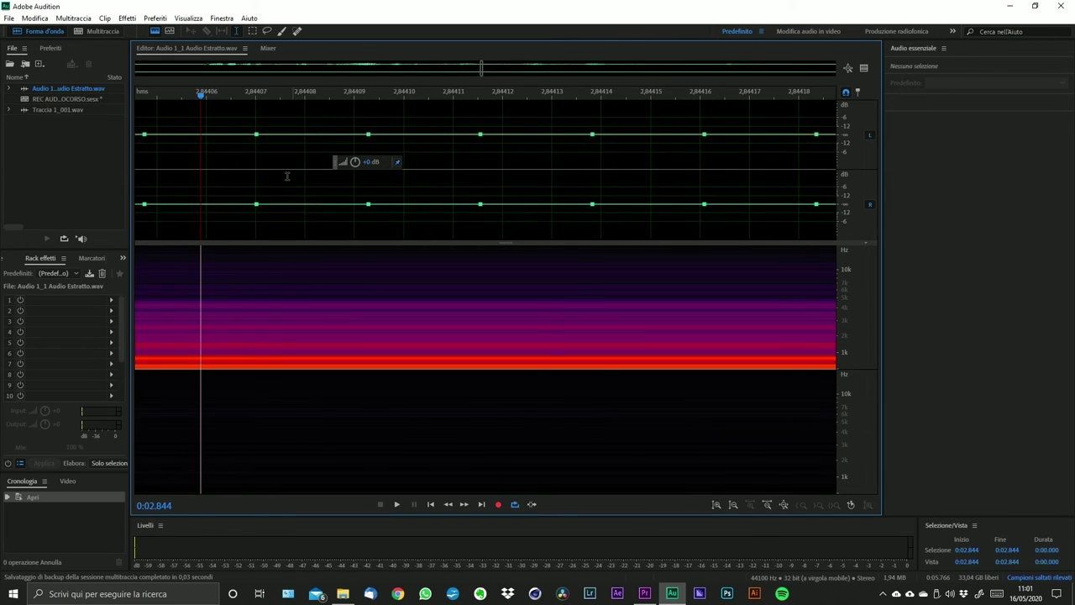
{"action": "scroll", "coordinate": [238, 180], "scroll_direction": "down", "scroll_amount": 10}
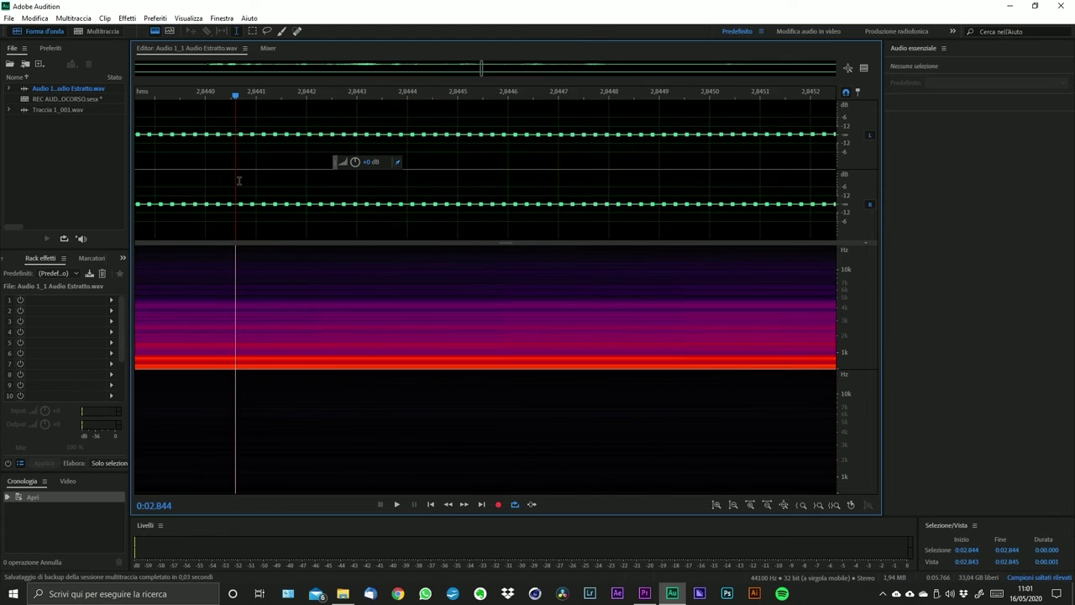
{"action": "scroll", "coordinate": [239, 180], "scroll_direction": "up", "scroll_amount": 10}
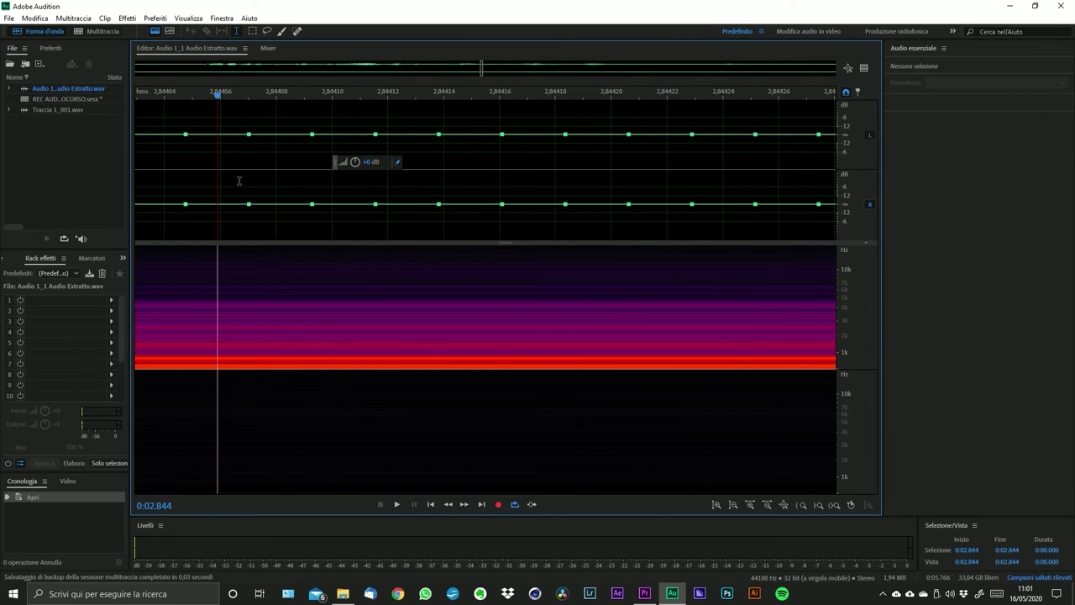
{"action": "scroll", "coordinate": [239, 180], "scroll_direction": "up", "scroll_amount": 3}
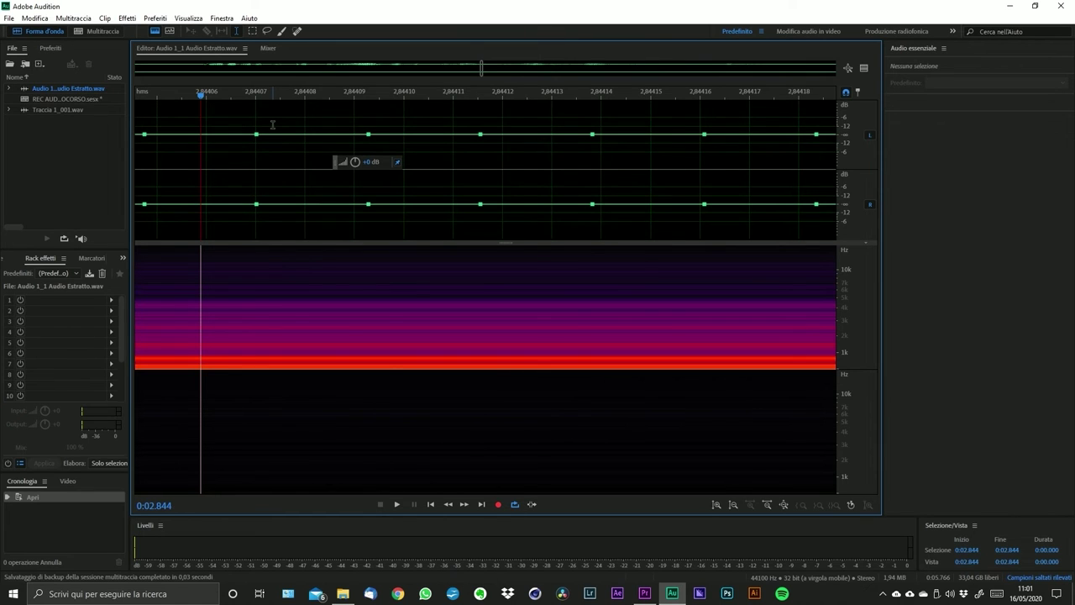
- Step forward one sample and select the single-sample range near 2.84406 s
{"action": "key", "text": "Right"}
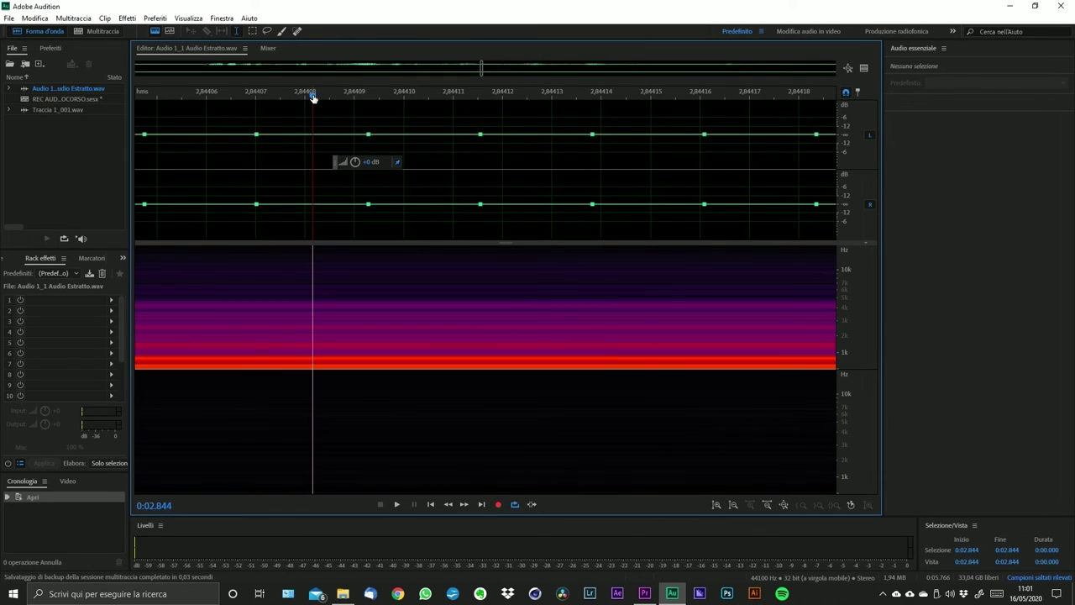
{"action": "left_click", "coordinate": [253, 99]}
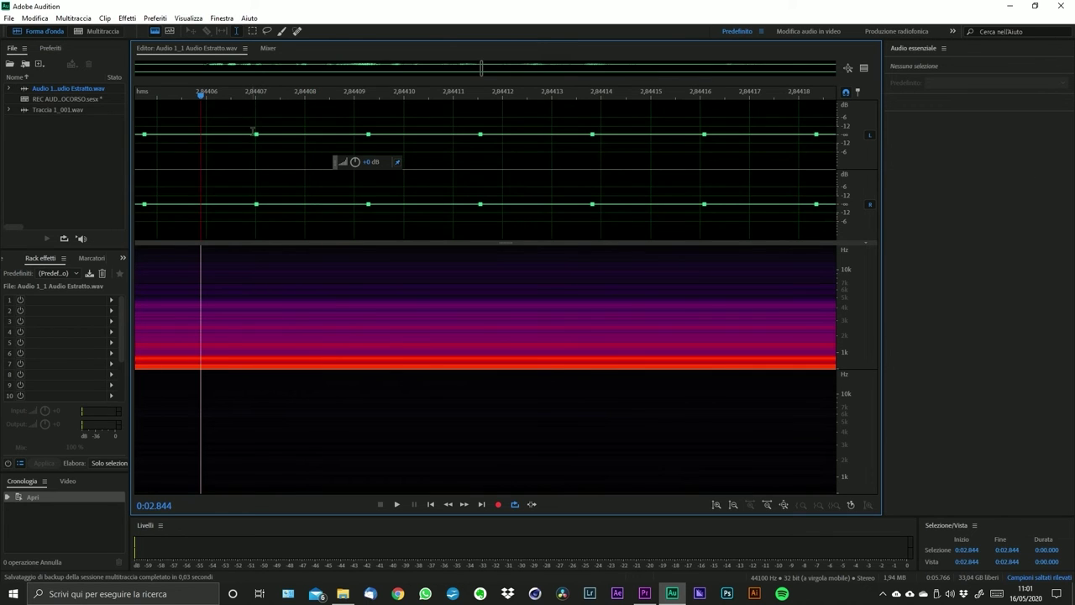
{"action": "left_click", "coordinate": [254, 133]}
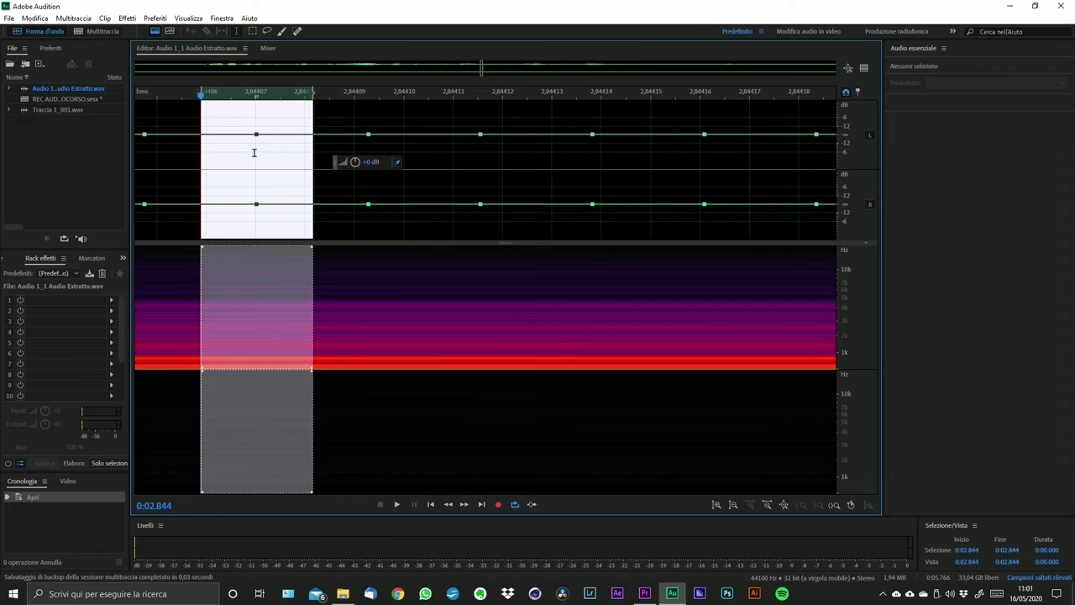
- Reselect the one-sample range, widen the view to nearly the whole clip, and close Audition
{"action": "left_click", "coordinate": [264, 131]}
{"action": "left_click", "coordinate": [256, 134]}
{"action": "scroll", "coordinate": [486, 65], "scroll_direction": "down", "scroll_amount": 10}
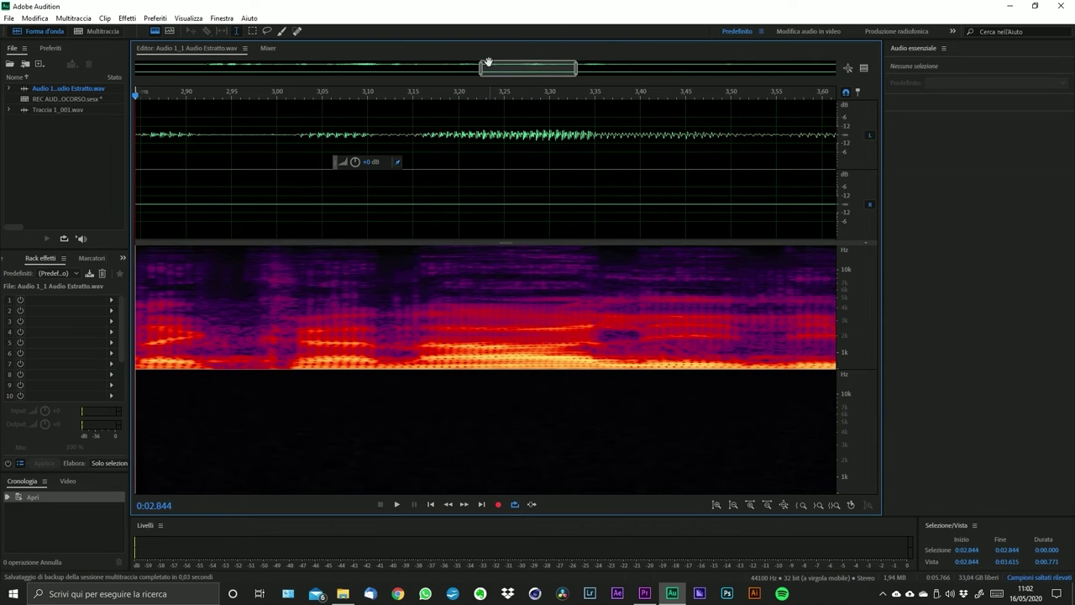
{"action": "left_click_drag", "start_coordinate": [480, 71], "coordinate": [154, 74]}
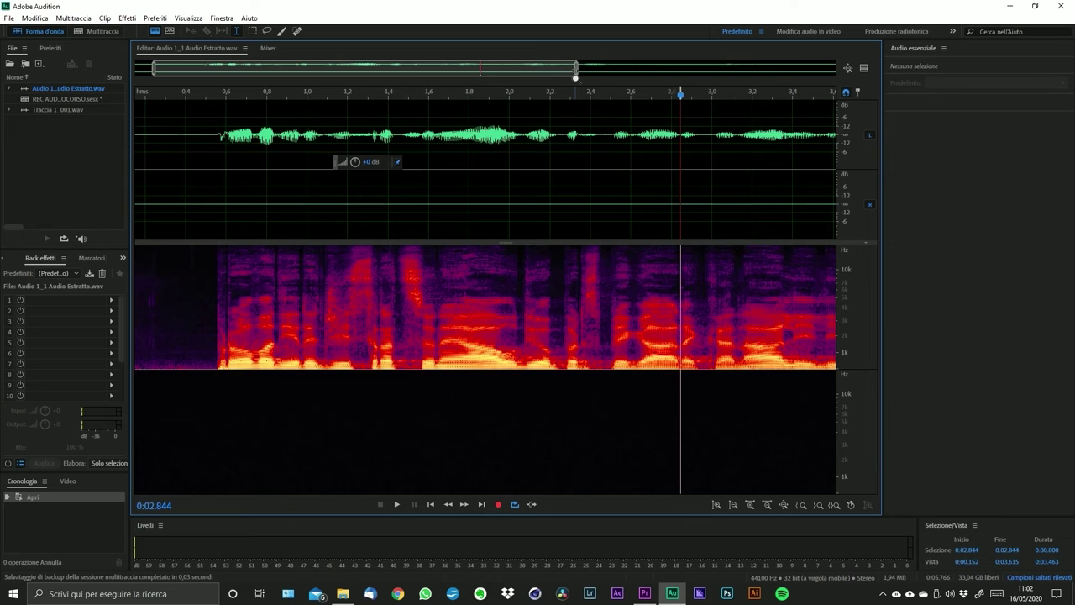
{"action": "left_click_drag", "start_coordinate": [575, 77], "coordinate": [837, 69]}
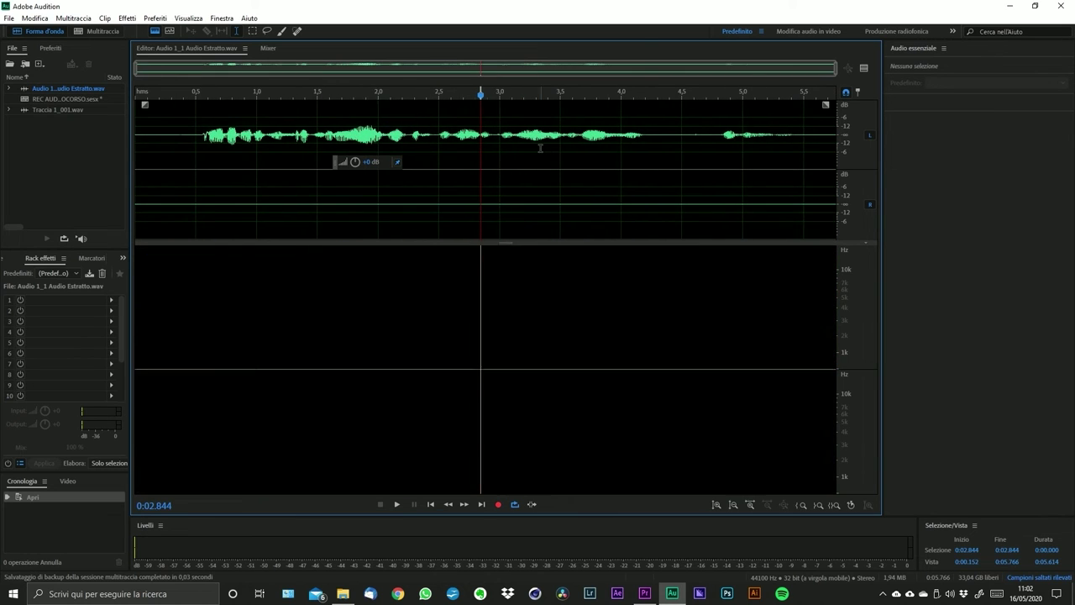
{"action": "scroll", "coordinate": [541, 147], "scroll_direction": "up", "scroll_amount": 5}
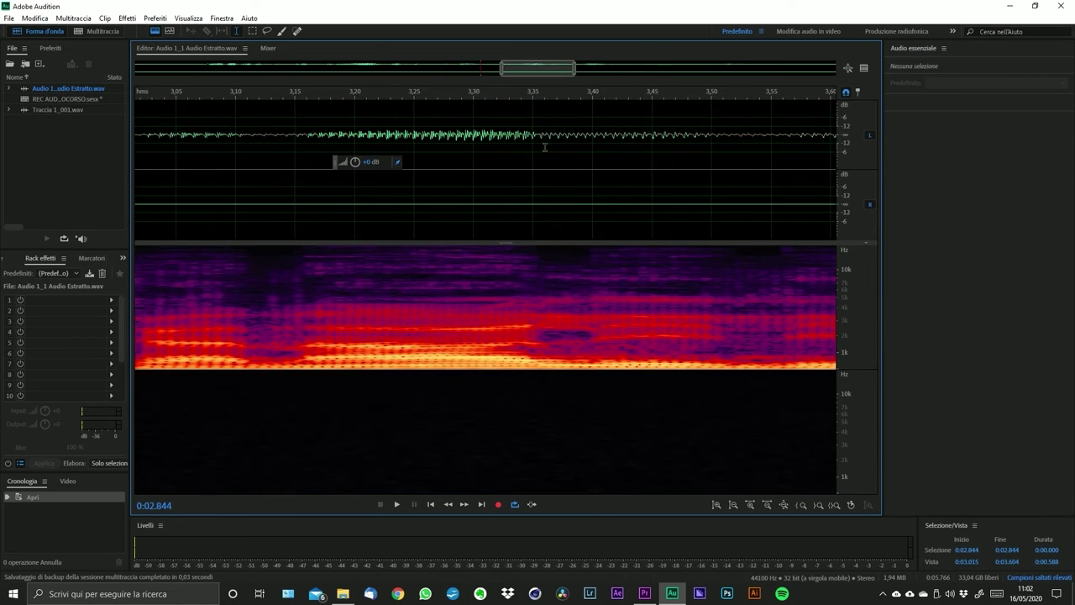
{"action": "scroll", "coordinate": [544, 147], "scroll_direction": "down", "scroll_amount": 5}
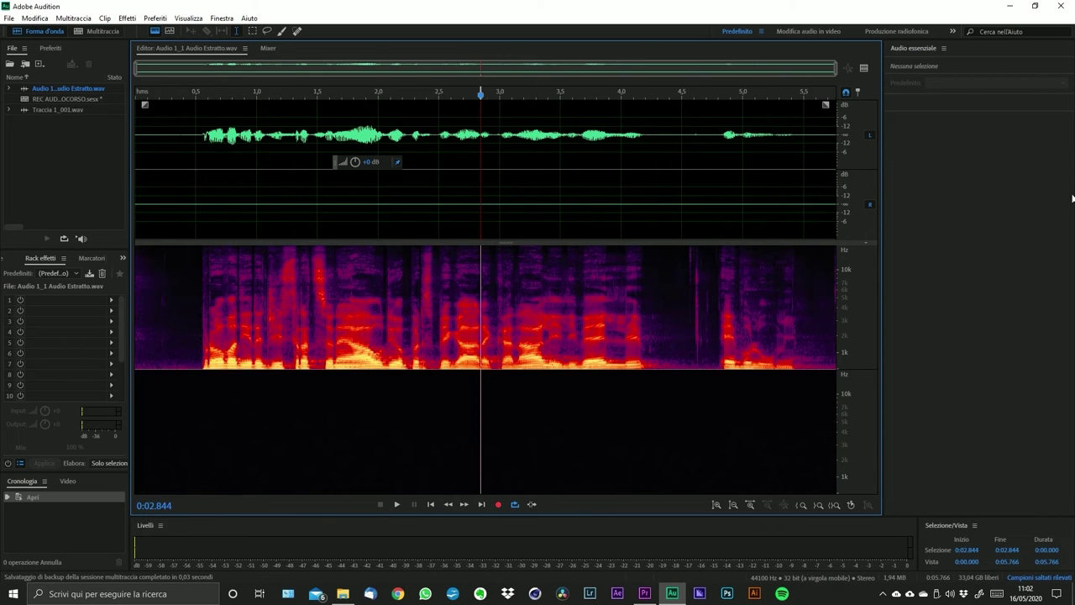
{"action": "left_click", "coordinate": [1060, 6]}
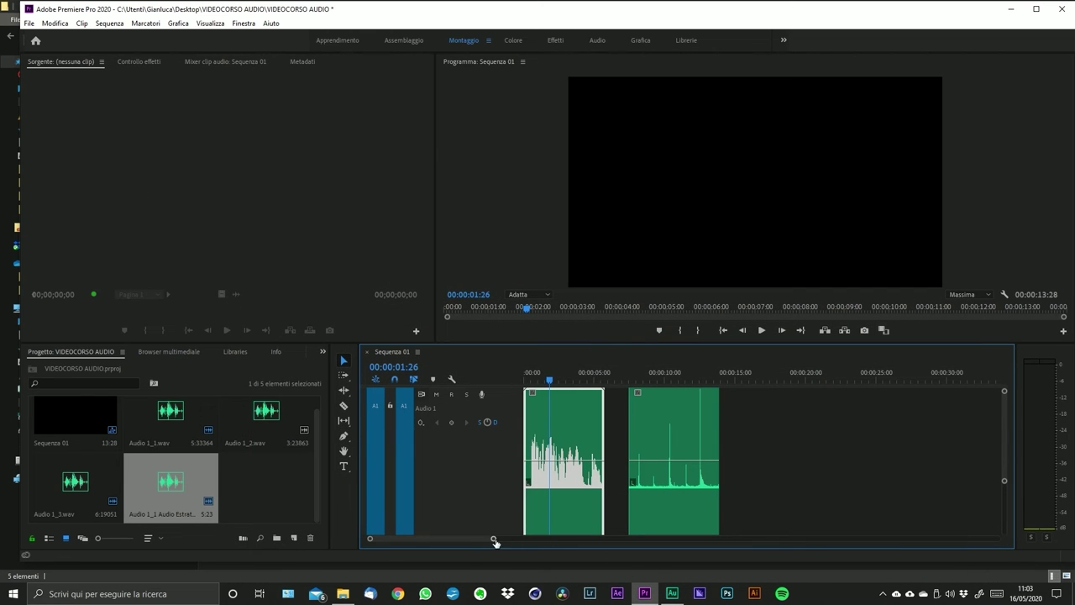
{"action": "left_click_drag", "start_coordinate": [494, 540], "coordinate": [831, 458]}
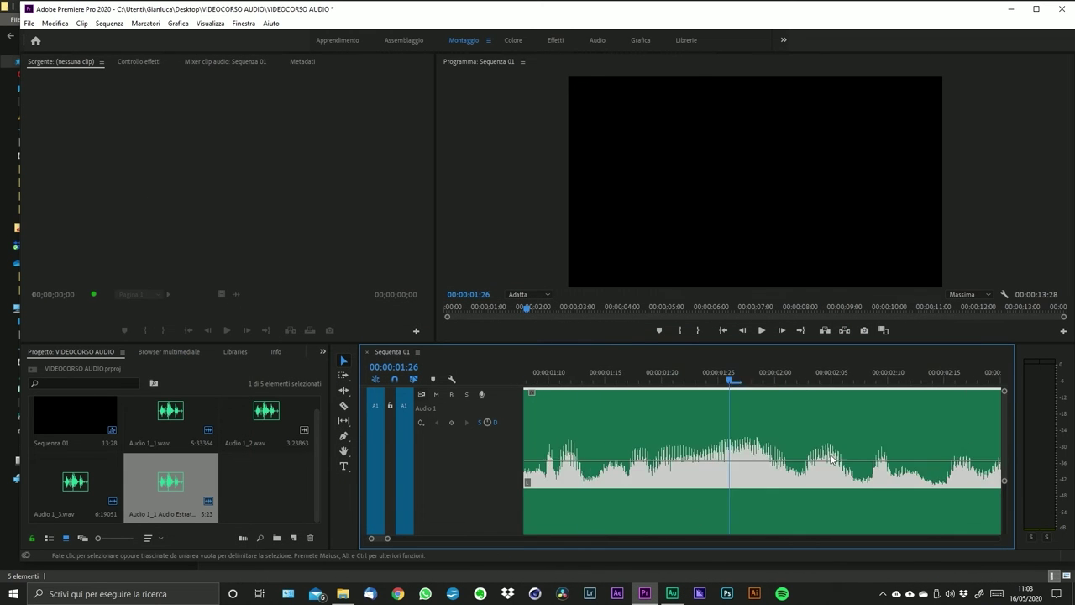
{"action": "left_click_drag", "start_coordinate": [387, 538], "coordinate": [460, 539]}
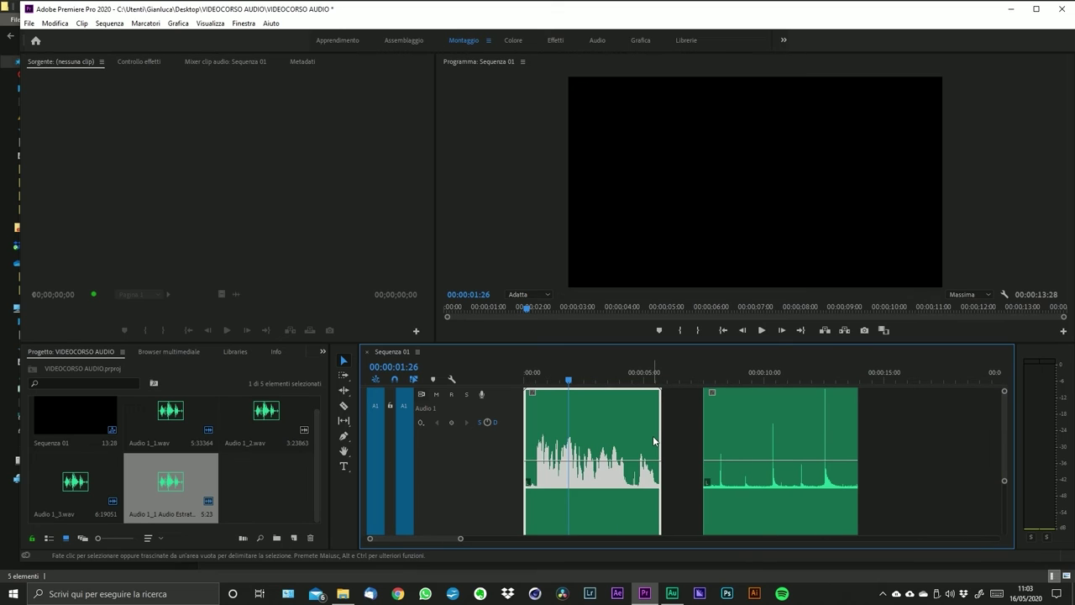
{"action": "scroll", "coordinate": [653, 435], "scroll_direction": "down", "scroll_amount": 2}
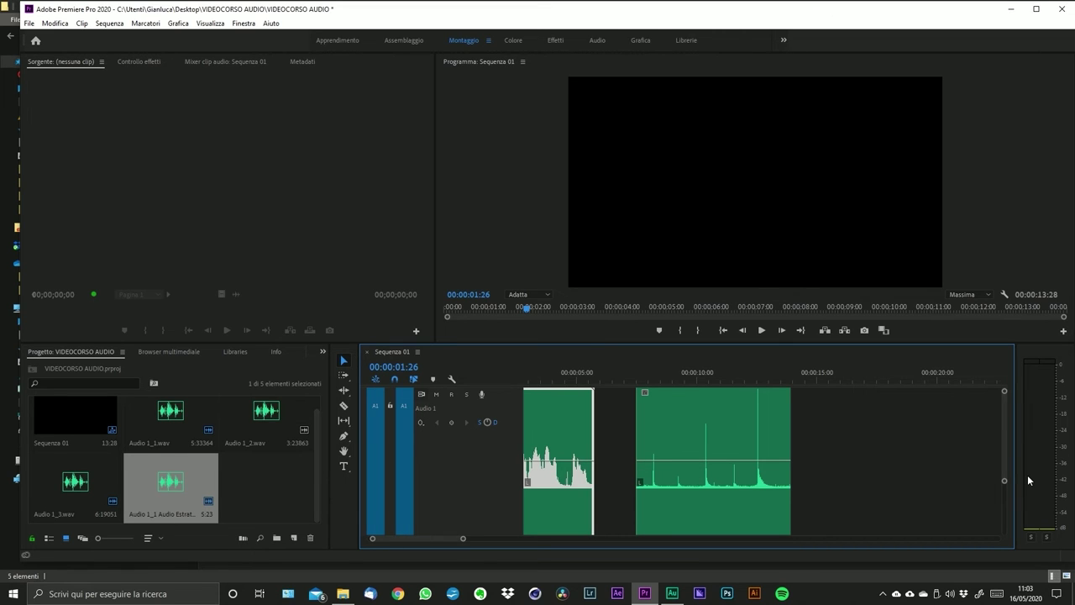
{"action": "left_click_drag", "start_coordinate": [463, 539], "coordinate": [457, 540]}
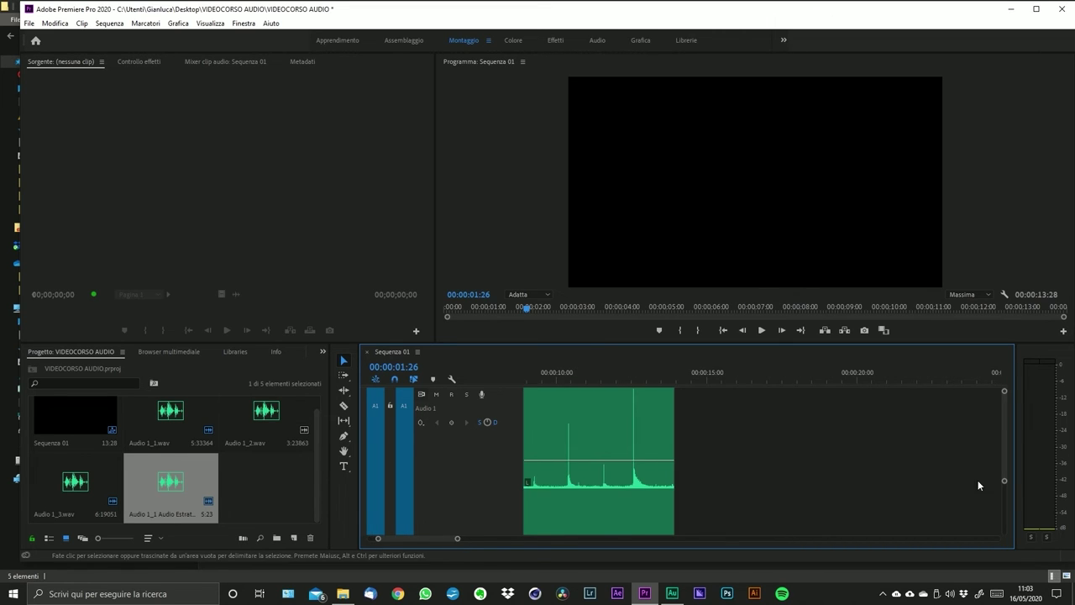
{"action": "scroll", "coordinate": [982, 478], "scroll_direction": "down", "scroll_amount": 2}
{"action": "scroll", "coordinate": [672, 496], "scroll_direction": "up", "scroll_amount": 2}
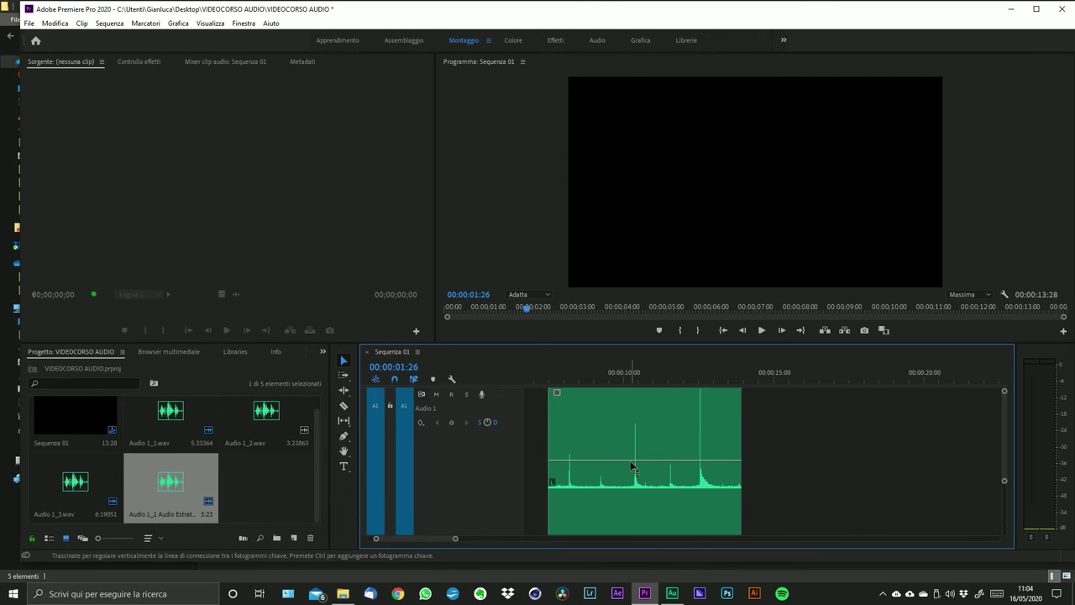
{"action": "mouse_move", "coordinate": [630, 460]}
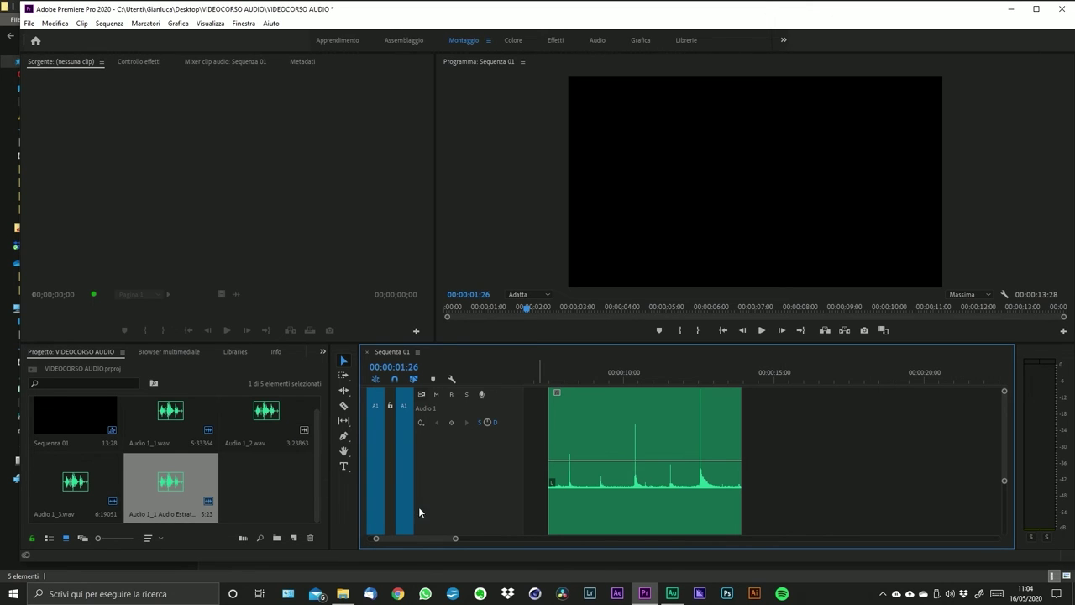
- Collapse tracks A1–A4 to thin rows and zoom so the first clip fills the view
{"action": "mouse_move", "coordinate": [456, 540]}
{"action": "left_mouse_down"}
{"action": "mouse_move", "coordinate": [538, 540]}
{"action": "mouse_move", "coordinate": [459, 540]}
{"action": "left_mouse_up"}
{"action": "double_click", "coordinate": [462, 483]}
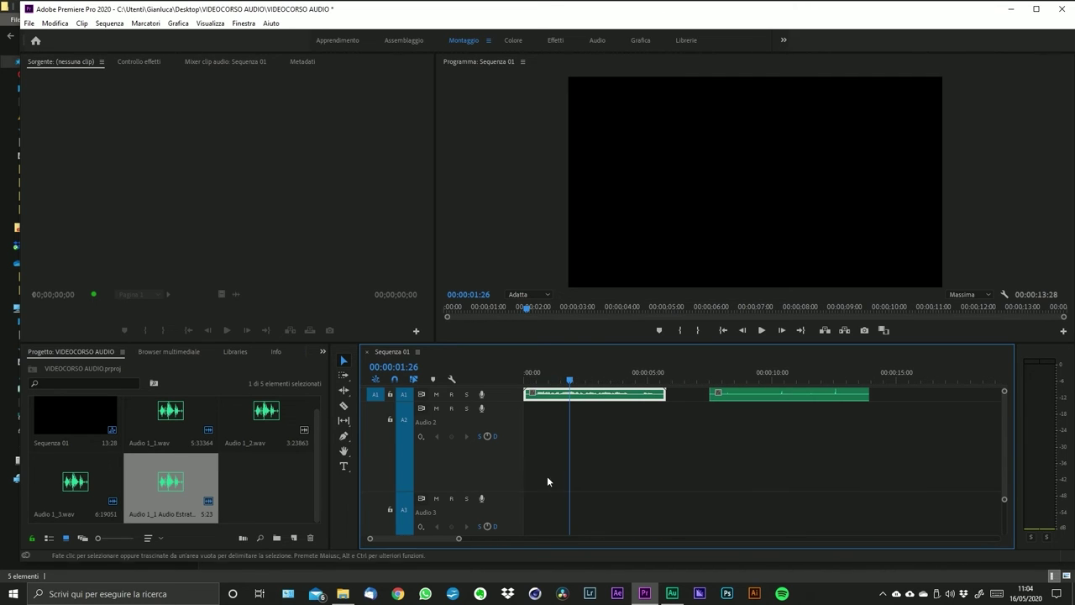
{"action": "double_click", "coordinate": [492, 465]}
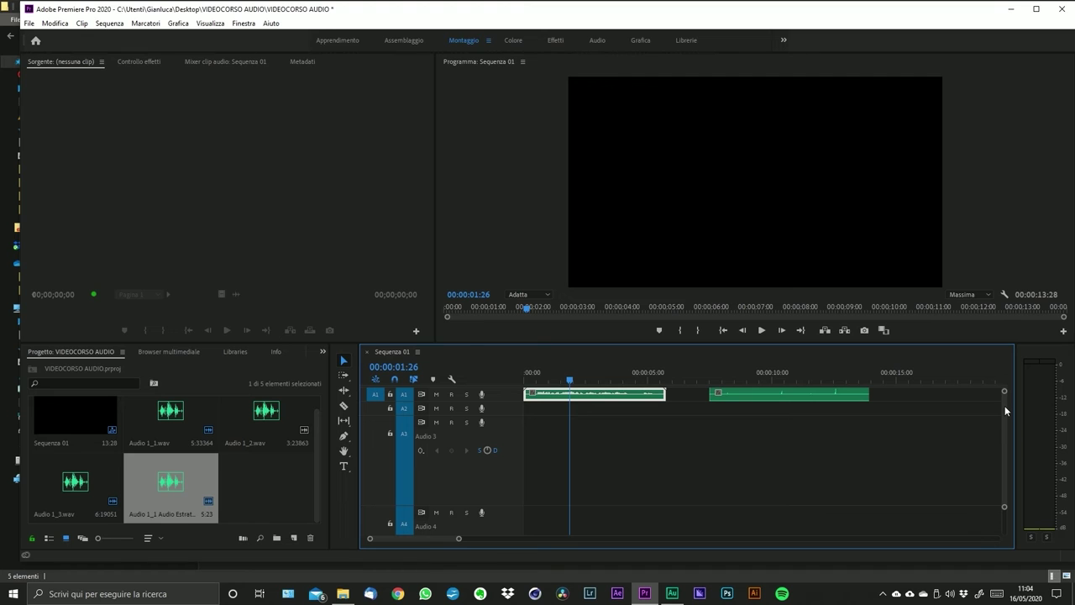
{"action": "double_click", "coordinate": [509, 395]}
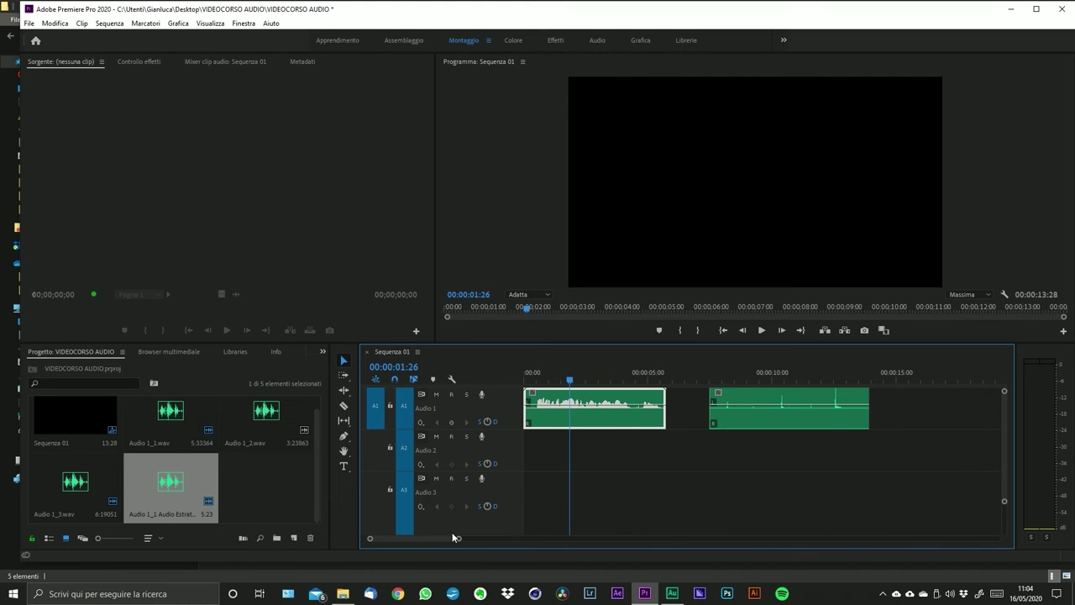
{"action": "left_click_drag", "start_coordinate": [458, 539], "coordinate": [413, 538]}
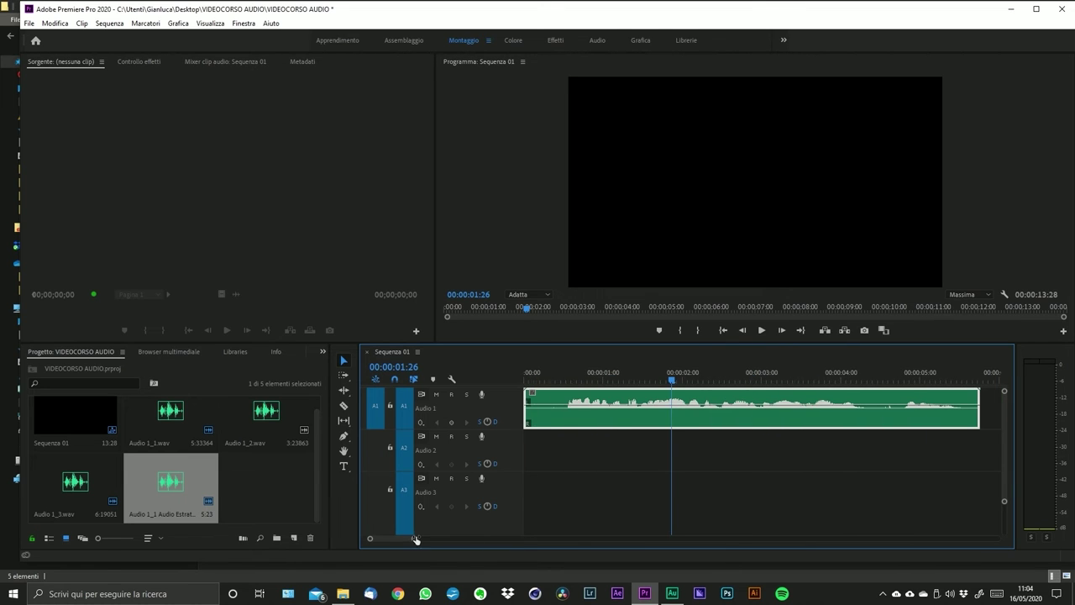
{"action": "double_click", "coordinate": [510, 494]}
{"action": "double_click", "coordinate": [505, 451]}
{"action": "double_click", "coordinate": [504, 411]}
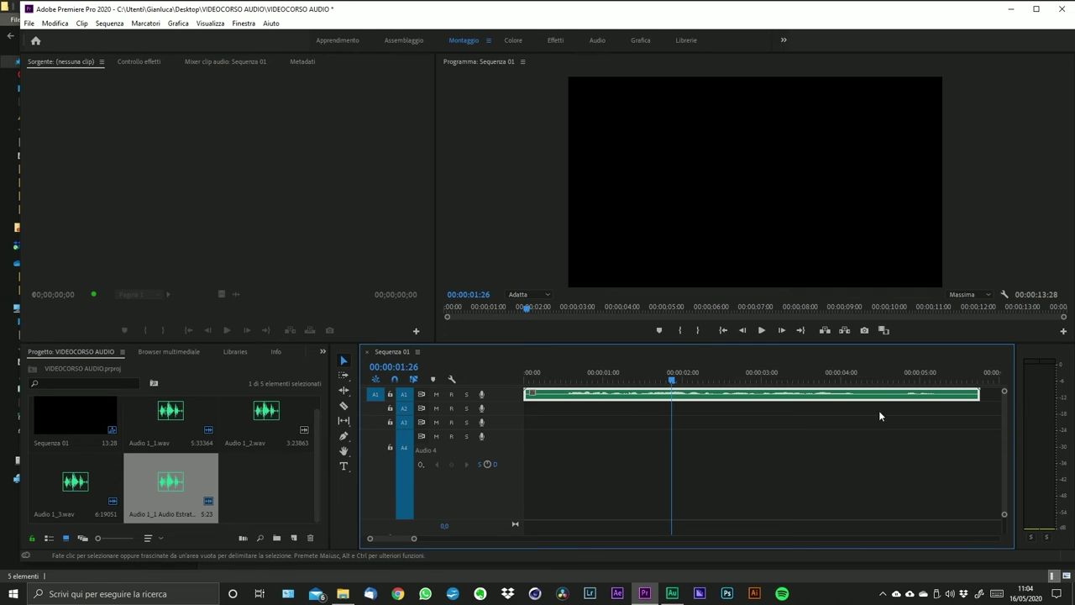
{"action": "scroll", "coordinate": [1002, 408], "scroll_direction": "down", "scroll_amount": 2}
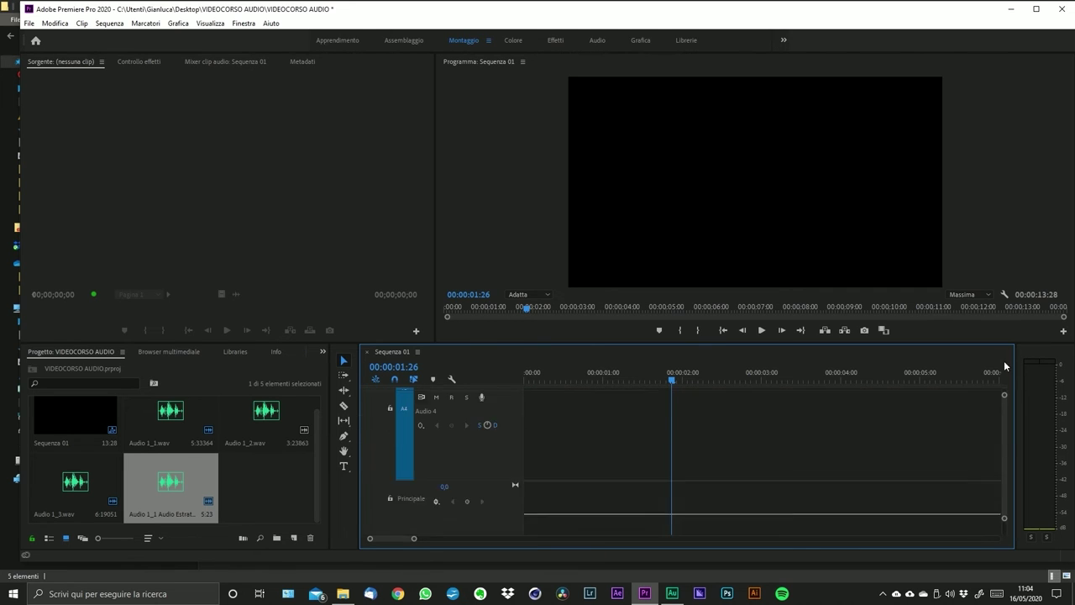
{"action": "scroll", "coordinate": [1001, 408], "scroll_direction": "up", "scroll_amount": 2}
{"action": "double_click", "coordinate": [510, 453]}
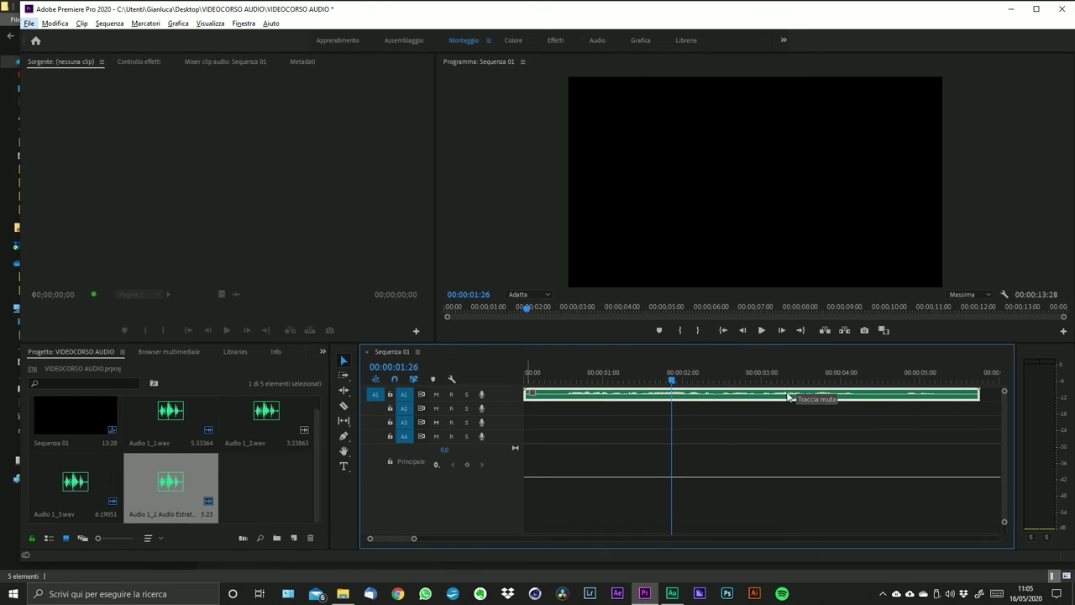
- Alt-drag copies of the A1 clip onto A2 and A3, then delete them
{"action": "left_click_drag", "start_coordinate": [520, 398], "coordinate": [751, 422]}
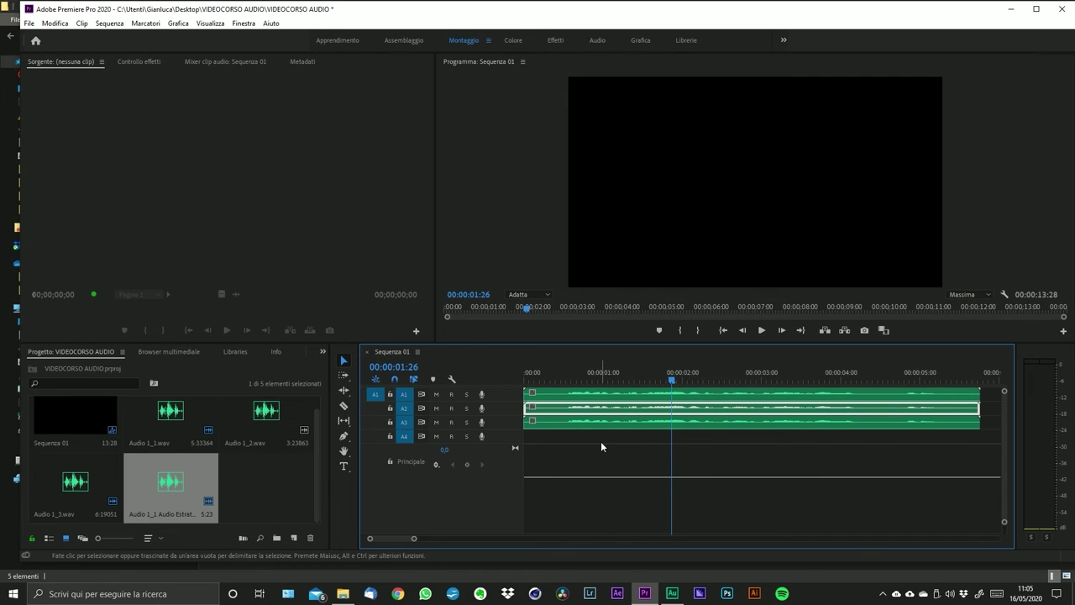
{"action": "left_click_drag", "start_coordinate": [605, 442], "coordinate": [602, 413]}
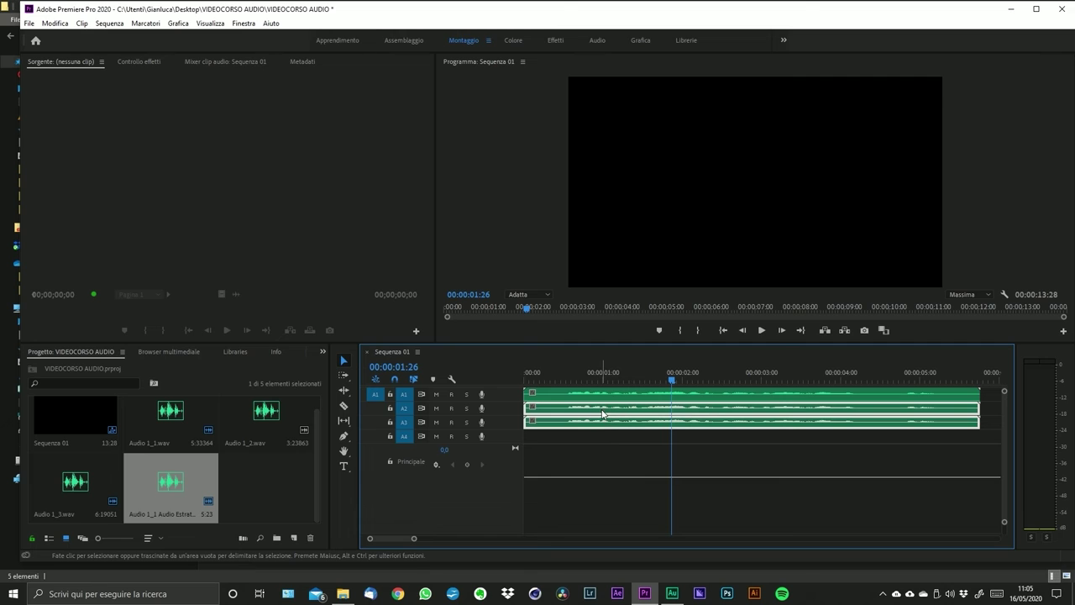
{"action": "key", "text": "Delete"}
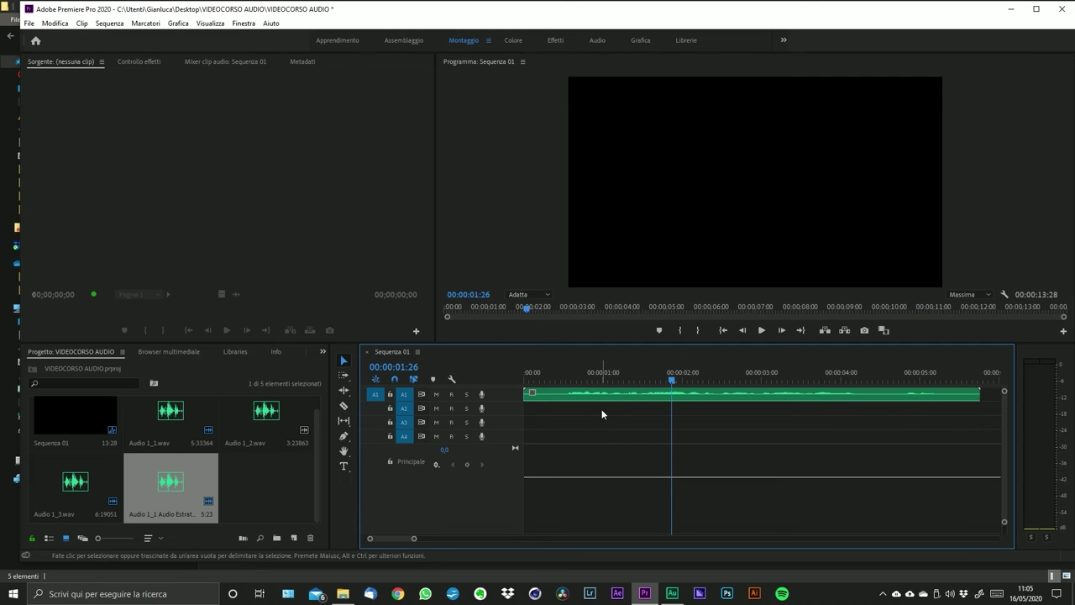
- Expand Audio 1 to fill the timeline height and zoom the timeline out and back in
{"action": "double_click", "coordinate": [509, 400]}
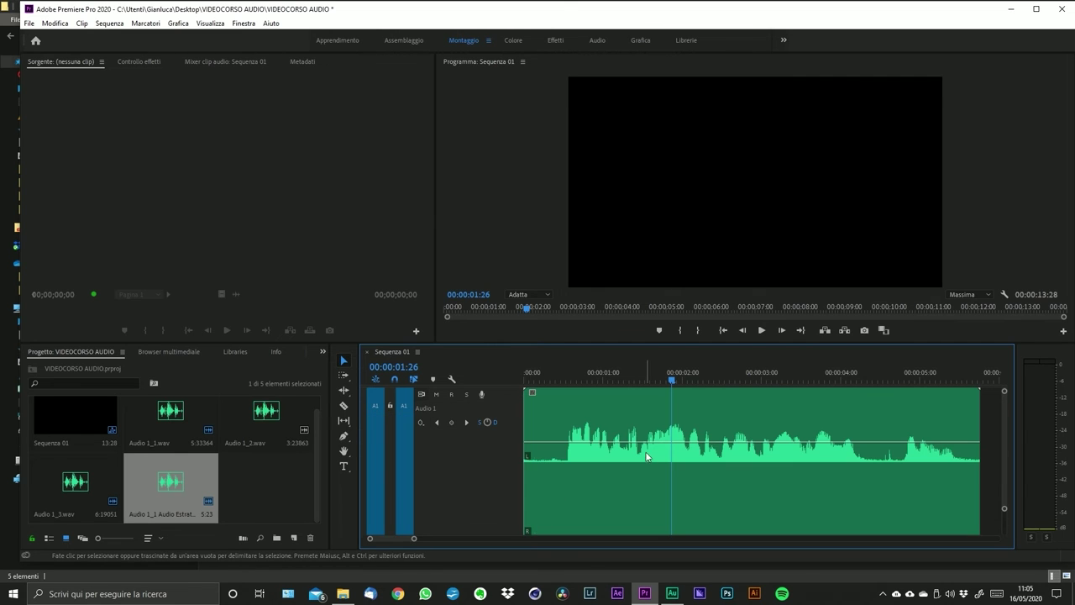
{"action": "key", "text": "minus"}
{"action": "key", "text": "equal"}
{"action": "key", "text": "minus"}
{"action": "key", "text": "equal"}
- In the clip's Canali audio settings, route the left source channel to the right channel too
{"action": "right_click", "coordinate": [744, 487]}
{"action": "left_click", "coordinate": [811, 381]}
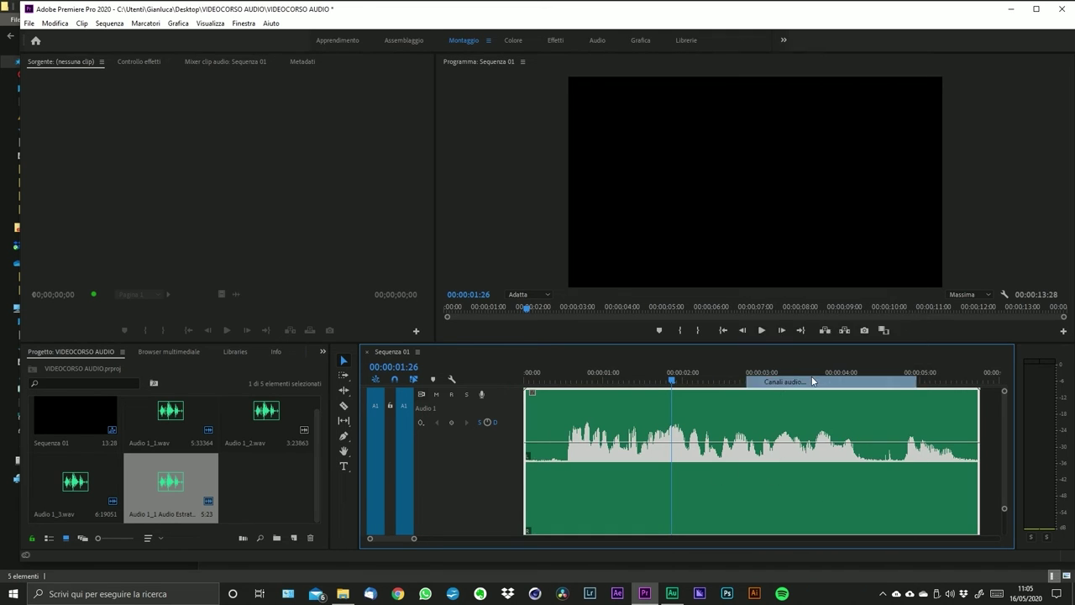
{"action": "left_click", "coordinate": [399, 201]}
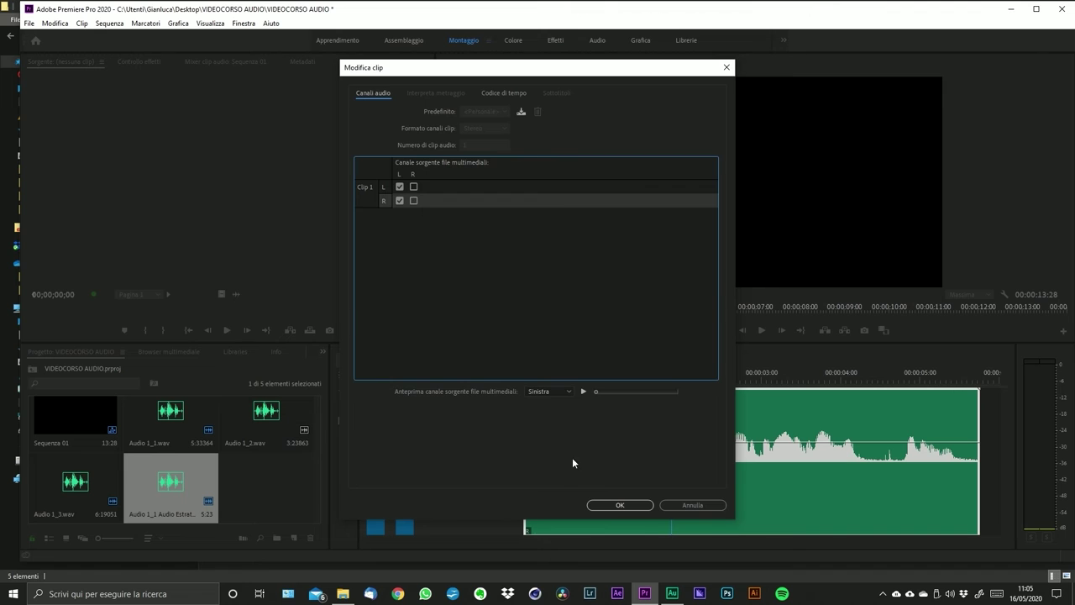
{"action": "left_click", "coordinate": [620, 505]}
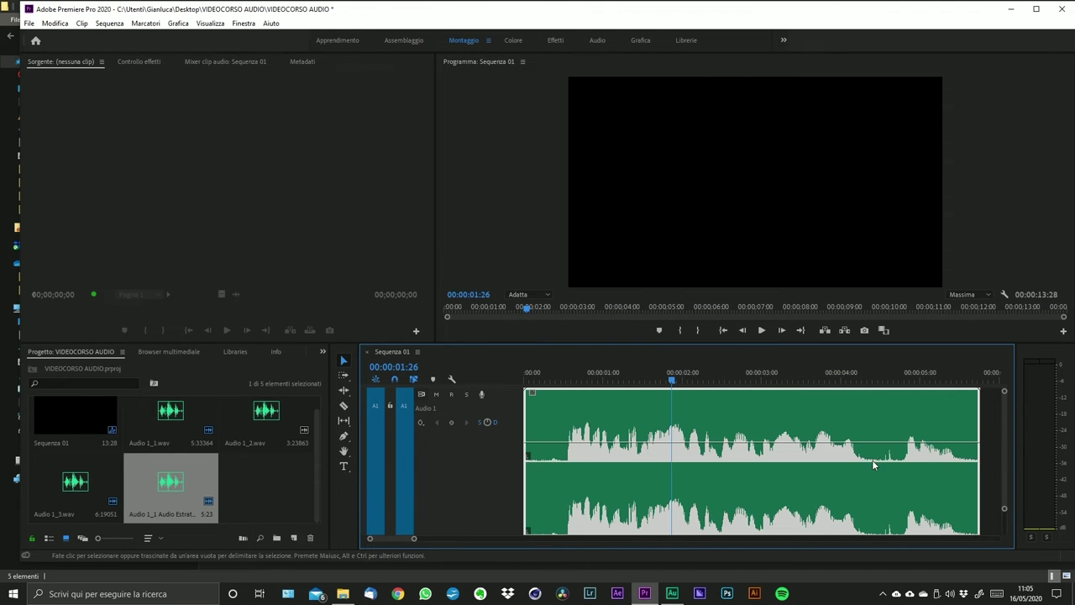
- Zoom the timeline out so both audio clips are visible
{"action": "scroll", "coordinate": [1005, 435], "scroll_direction": "down", "scroll_amount": 1}
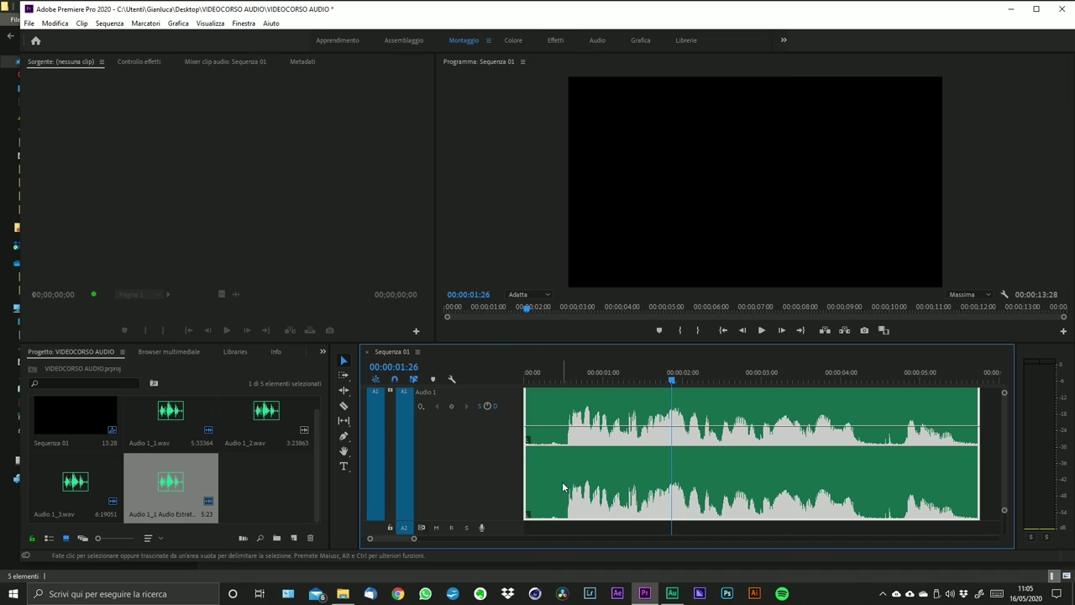
{"action": "left_click_drag", "start_coordinate": [413, 538], "coordinate": [427, 538]}
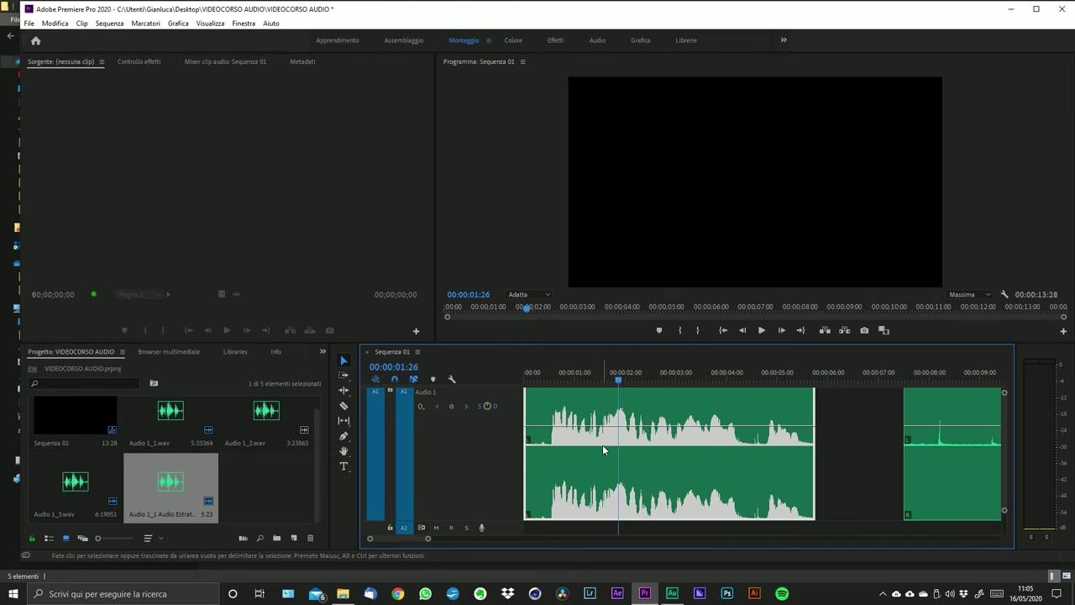
{"action": "key", "text": "minus"}
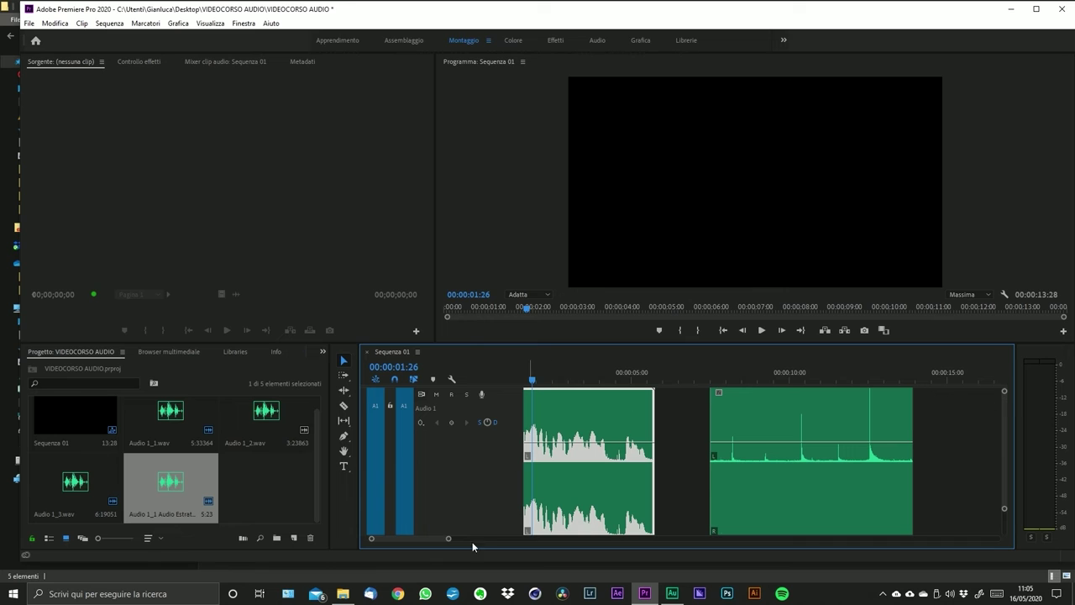
{"action": "mouse_move", "coordinate": [449, 539]}
{"action": "left_mouse_down"}
{"action": "mouse_move", "coordinate": [514, 536]}
{"action": "mouse_move", "coordinate": [443, 538]}
{"action": "mouse_move", "coordinate": [452, 540]}
{"action": "left_mouse_up"}
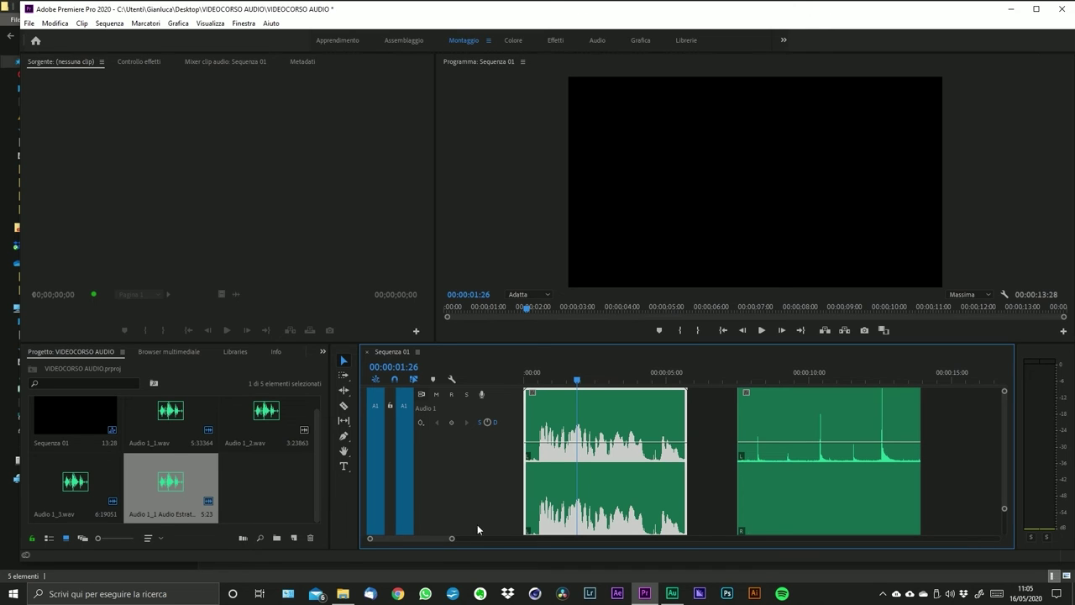
- Expand the Audio 1 track to show both channel waveforms at full height
{"action": "double_click", "coordinate": [474, 463]}
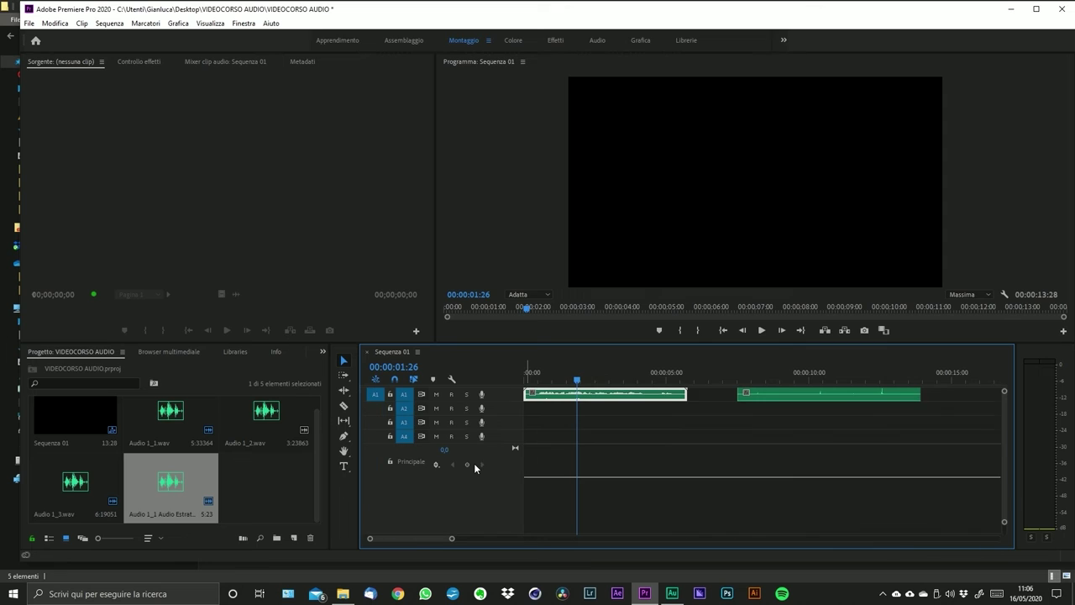
{"action": "double_click", "coordinate": [507, 391]}
{"action": "left_click_drag", "start_coordinate": [508, 431], "coordinate": [509, 456]}
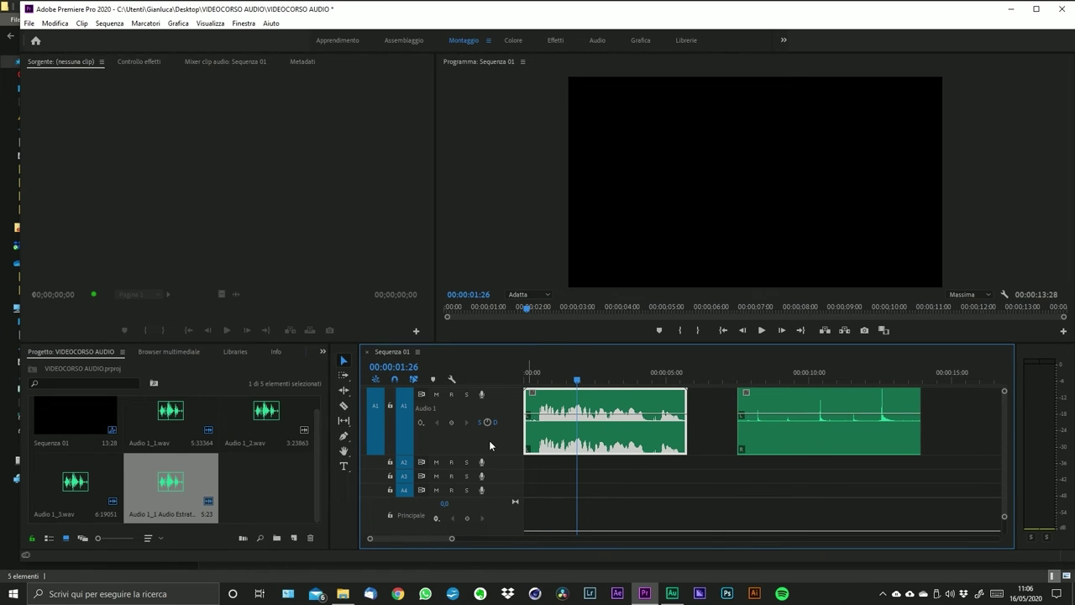
{"action": "scroll", "coordinate": [489, 440], "scroll_direction": "down", "scroll_amount": 5}
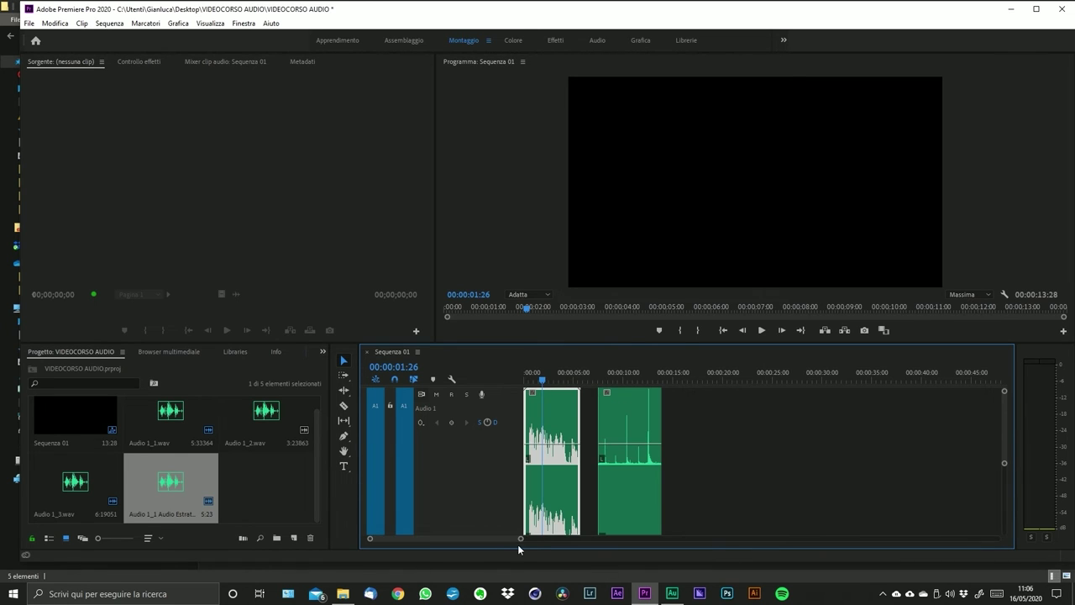
{"action": "left_click_drag", "start_coordinate": [521, 538], "coordinate": [586, 539]}
{"action": "left_click", "coordinate": [672, 593]}
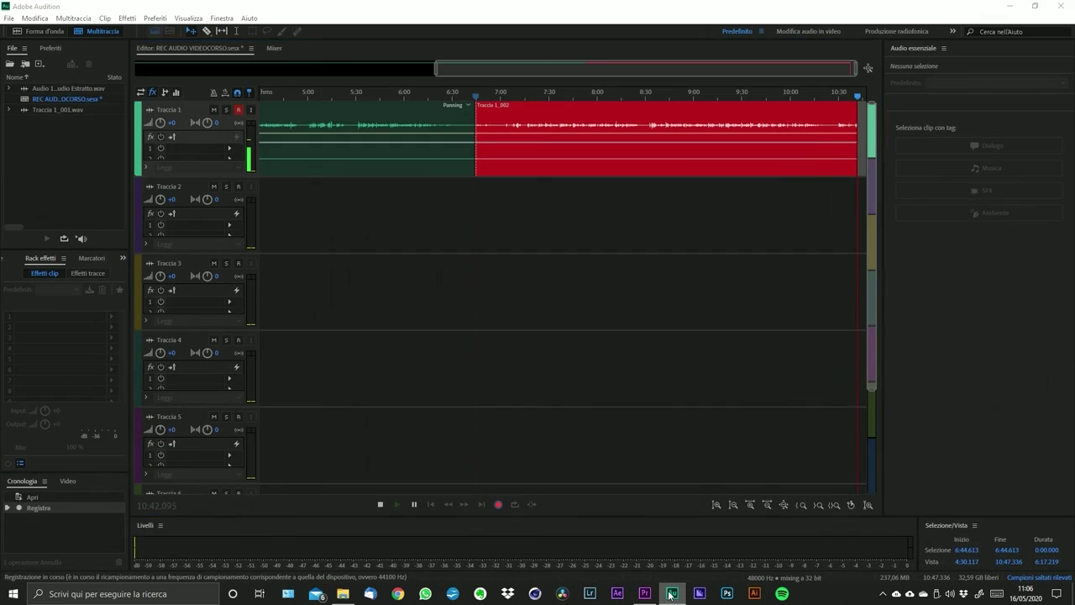
{"action": "left_click", "coordinate": [672, 593]}
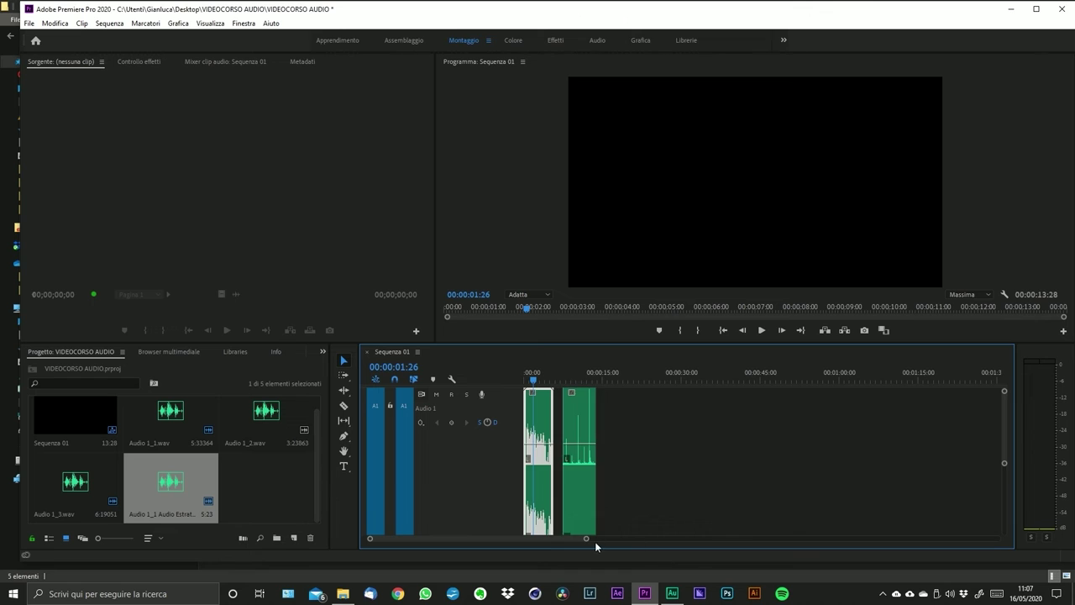
- Switch to the Audio workspace and return the playhead to the sequence start
{"action": "left_click_drag", "start_coordinate": [587, 538], "coordinate": [547, 541]}
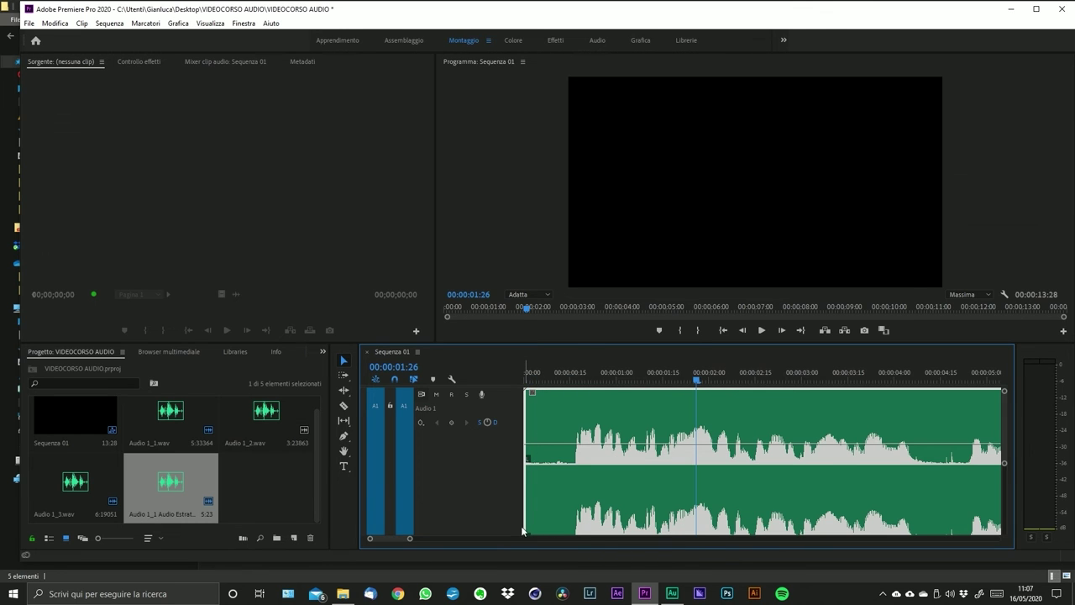
{"action": "key", "text": "alt+shift+6"}
{"action": "left_click", "coordinate": [416, 344]}
{"action": "key", "text": "Home"}
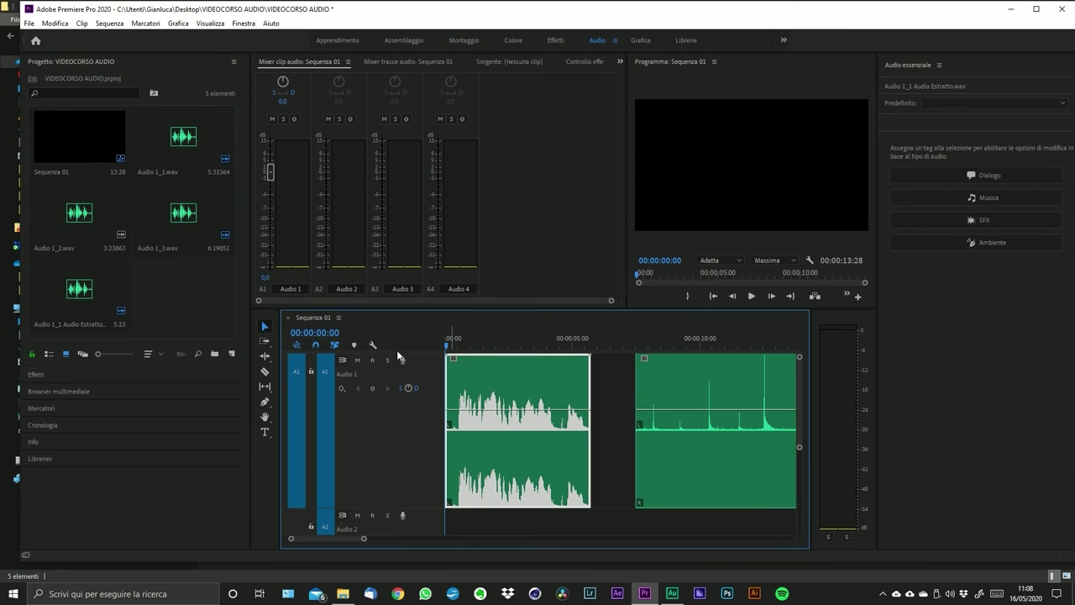
- Place the playhead at 00:00:01:08 on the Sequenza 01 ruler
{"action": "scroll", "coordinate": [565, 361], "scroll_direction": "down", "scroll_amount": 3}
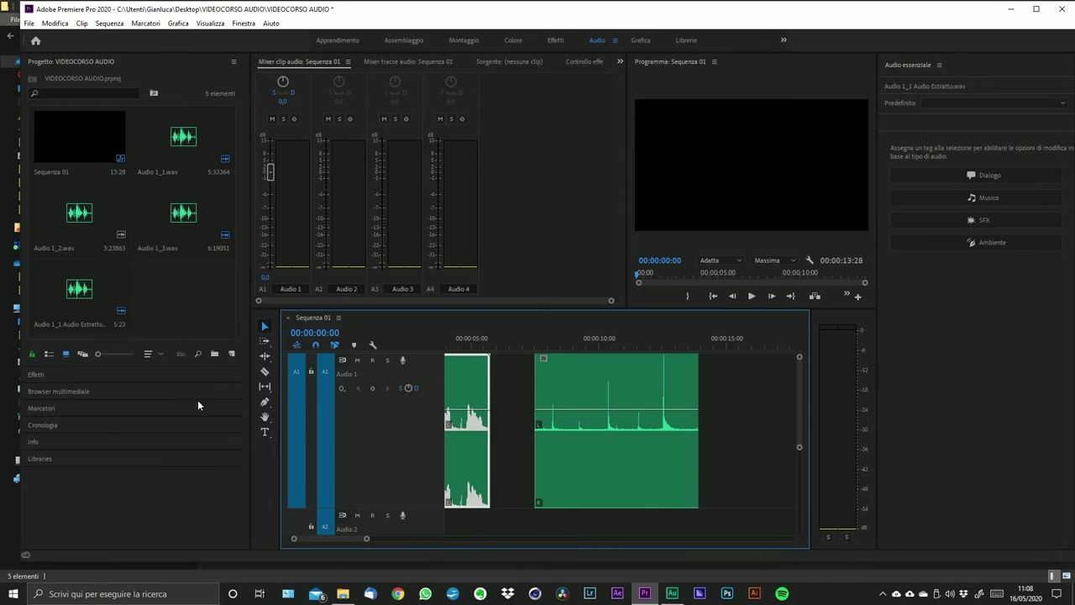
{"action": "scroll", "coordinate": [487, 404], "scroll_direction": "up", "scroll_amount": 3}
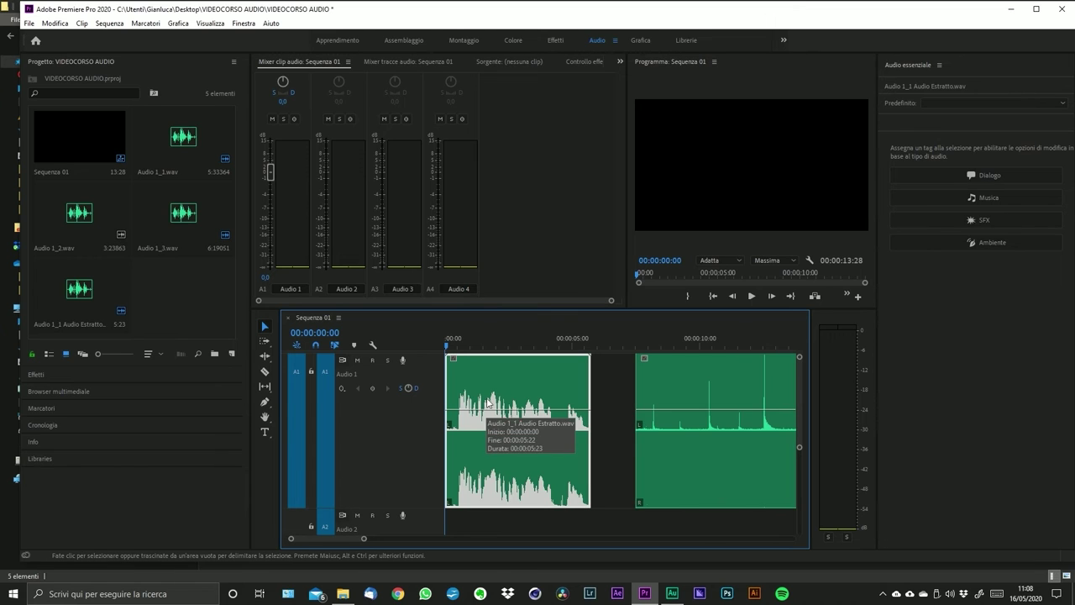
{"action": "scroll", "coordinate": [509, 398], "scroll_direction": "down", "scroll_amount": 2}
{"action": "scroll", "coordinate": [509, 397], "scroll_direction": "up", "scroll_amount": 2}
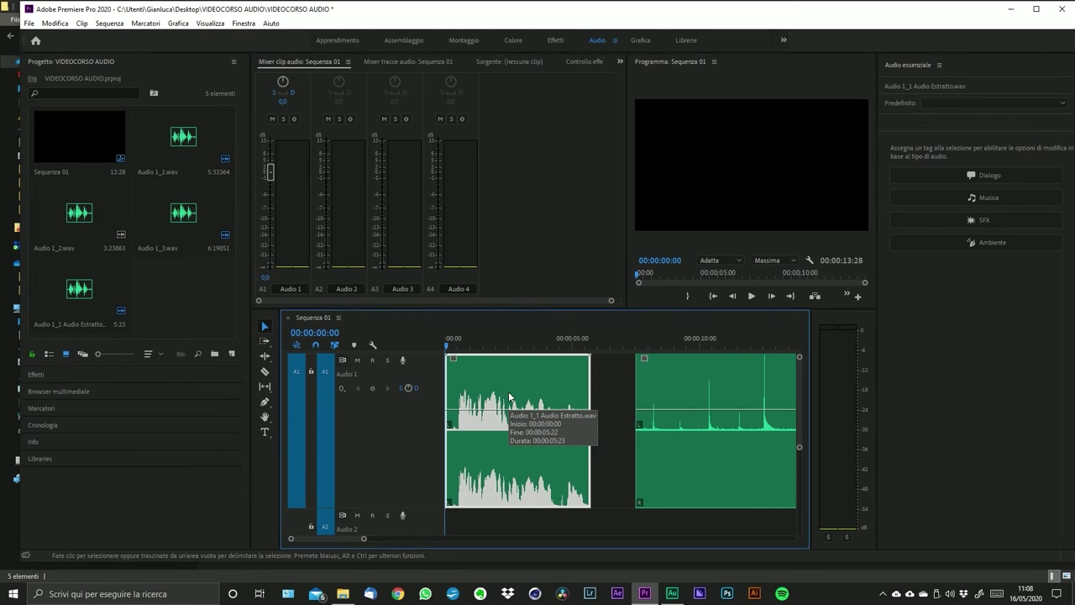
{"action": "left_click", "coordinate": [477, 343]}
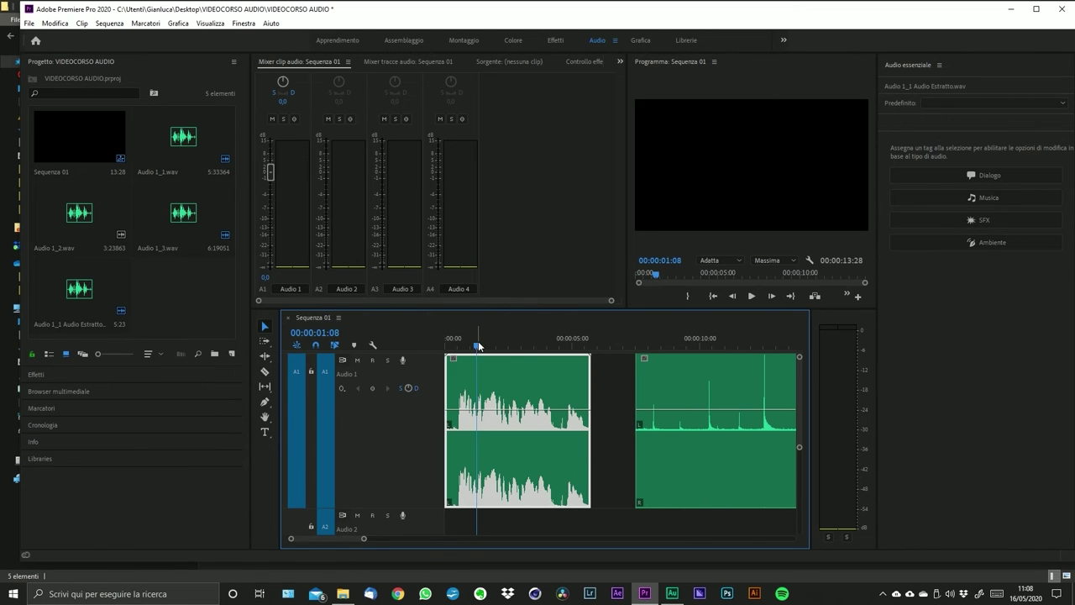
- Open Guadagno audio for the first clip and choose Normalizza picco massimo a
{"action": "right_click", "coordinate": [502, 408]}
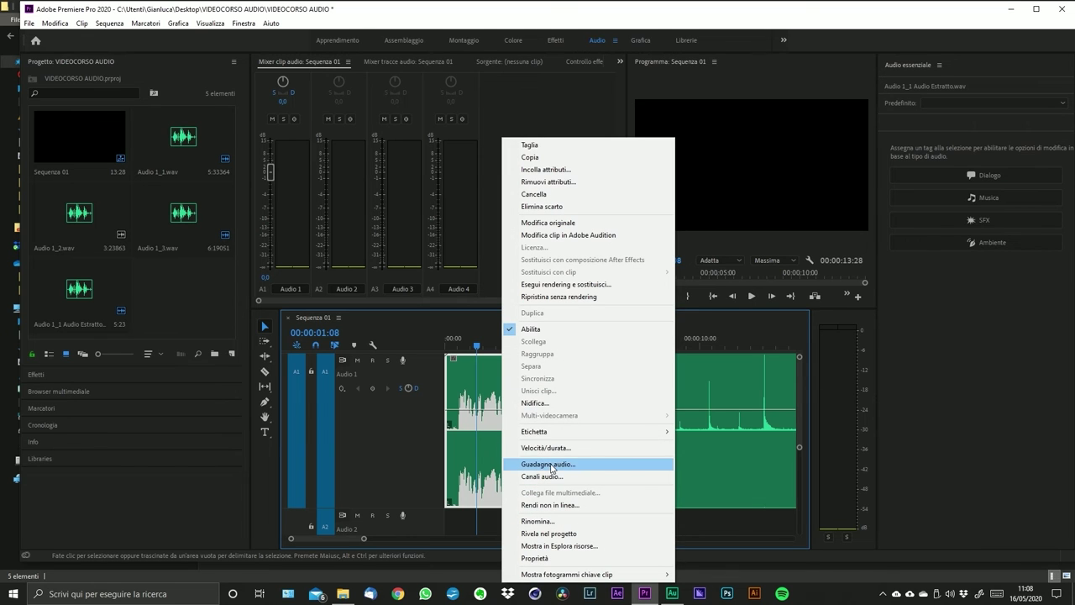
{"action": "left_click", "coordinate": [471, 383]}
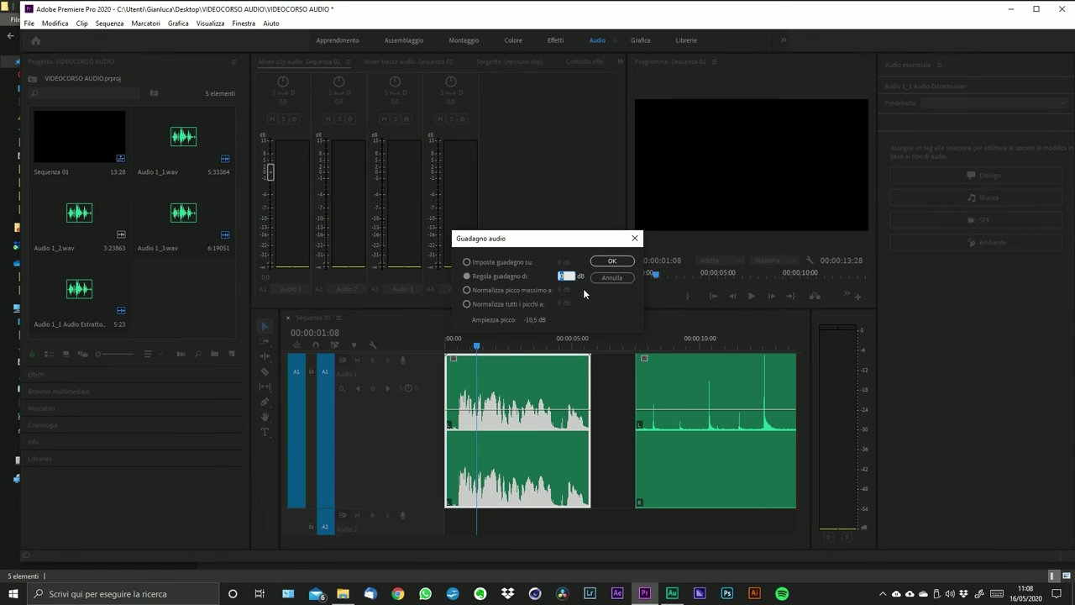
{"action": "left_click", "coordinate": [514, 275]}
{"action": "left_click", "coordinate": [510, 263]}
{"action": "left_click", "coordinate": [510, 291]}
{"action": "left_click", "coordinate": [508, 264]}
{"action": "left_click", "coordinate": [531, 290]}
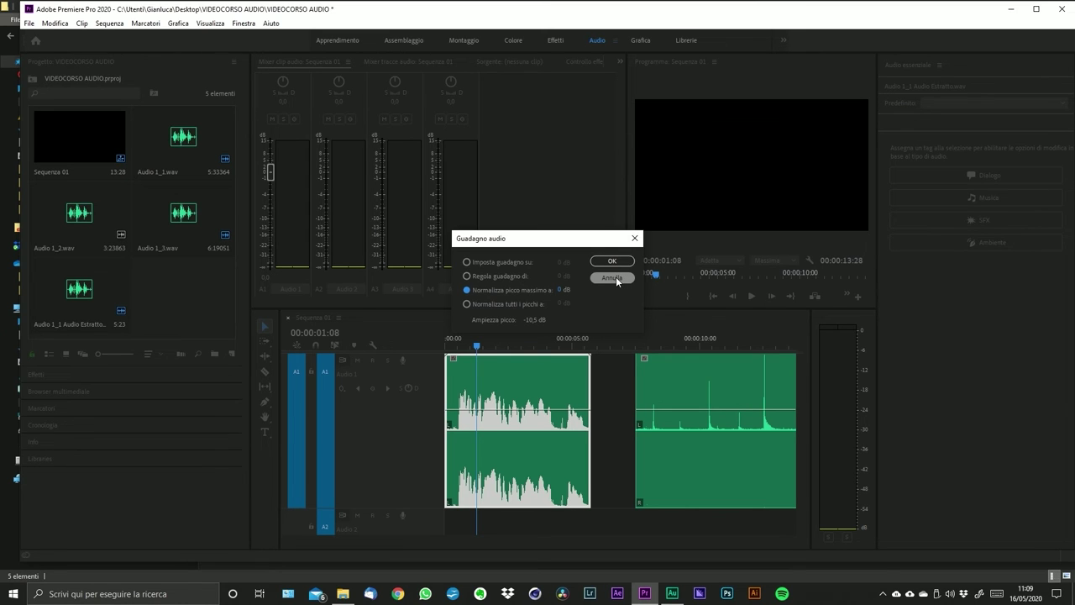
- Set the maximum peak target to -0,1 dB and apply the normalization
{"action": "key", "text": "Tab"}
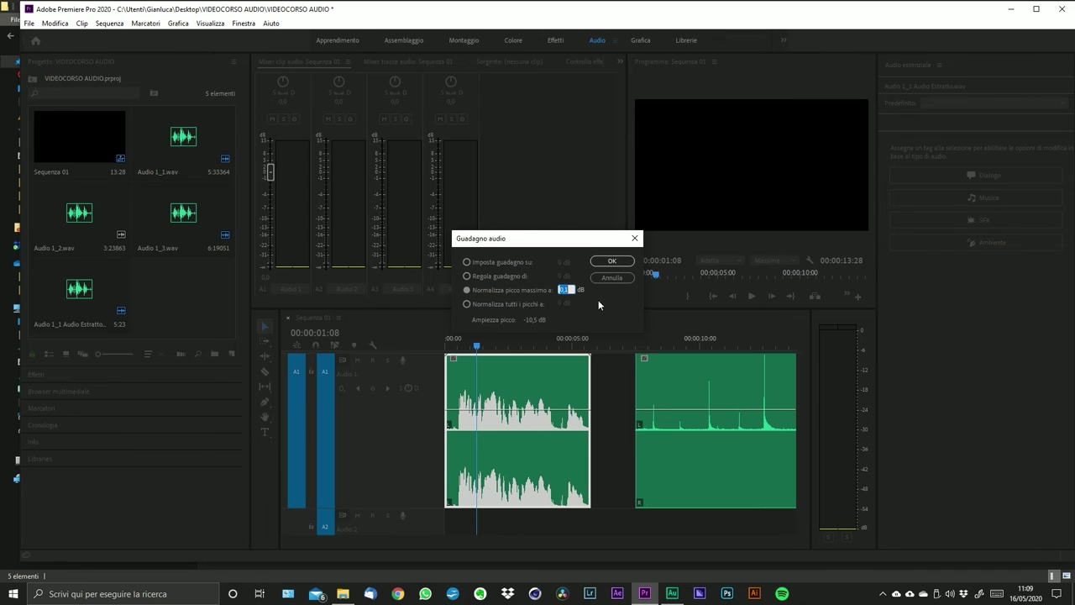
{"action": "type", "text": "0,1"}
{"action": "key", "text": "Tab"}
{"action": "mouse_move", "coordinate": [572, 292]}
{"action": "left_mouse_down"}
{"action": "mouse_move", "coordinate": [535, 289]}
{"action": "mouse_move", "coordinate": [563, 300]}
{"action": "left_mouse_up"}
{"action": "left_click", "coordinate": [561, 292]}
{"action": "type", "text": "1"}
{"action": "left_click", "coordinate": [565, 291]}
{"action": "key", "text": "BackSpace"}
{"action": "type", "text": "-0,1"}
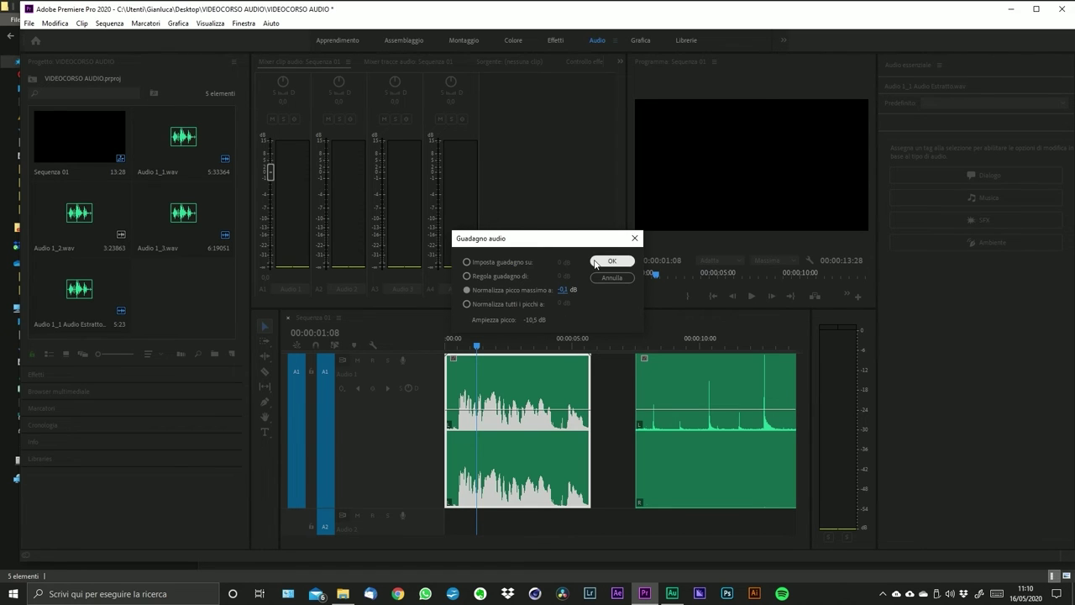
{"action": "left_click", "coordinate": [595, 261]}
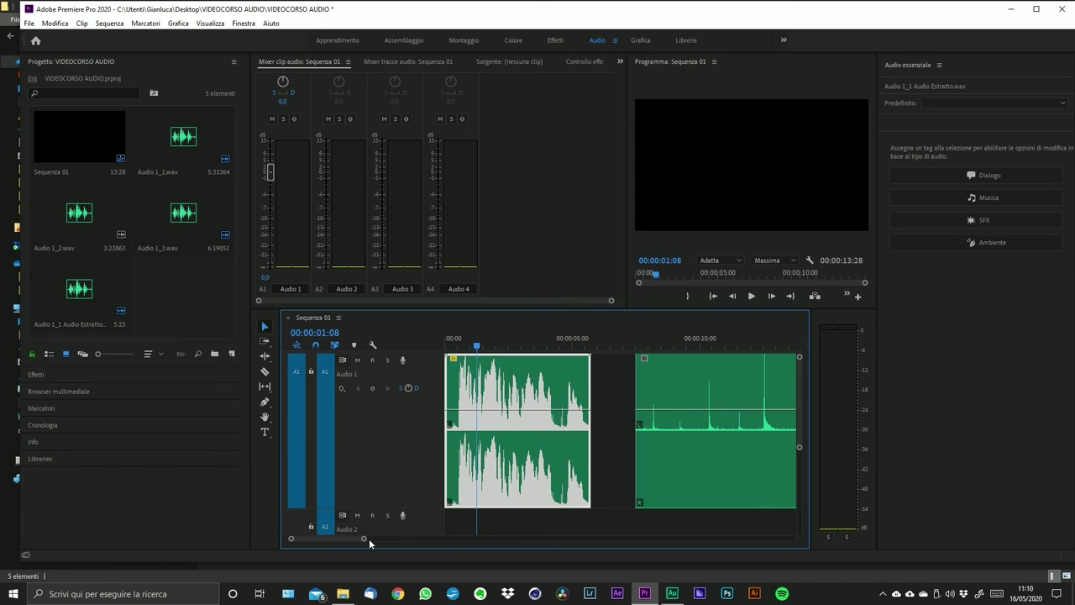
- Zoom into the first clip, save the project and play it from the start
{"action": "left_click_drag", "start_coordinate": [369, 539], "coordinate": [330, 539]}
{"action": "scroll", "coordinate": [564, 479], "scroll_direction": "down", "scroll_amount": 5}
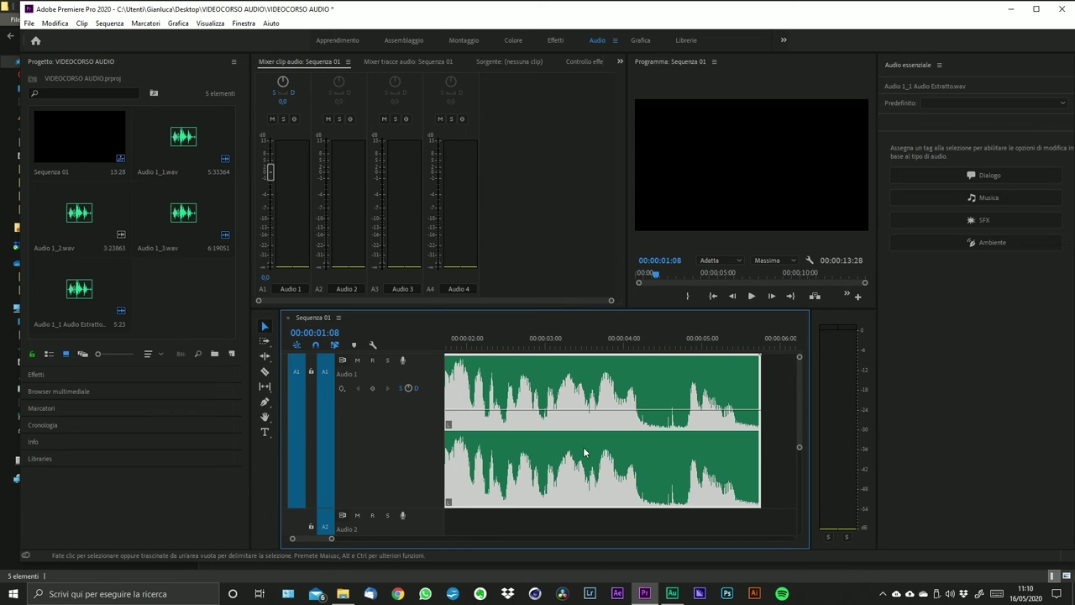
{"action": "scroll", "coordinate": [568, 441], "scroll_direction": "up", "scroll_amount": 5}
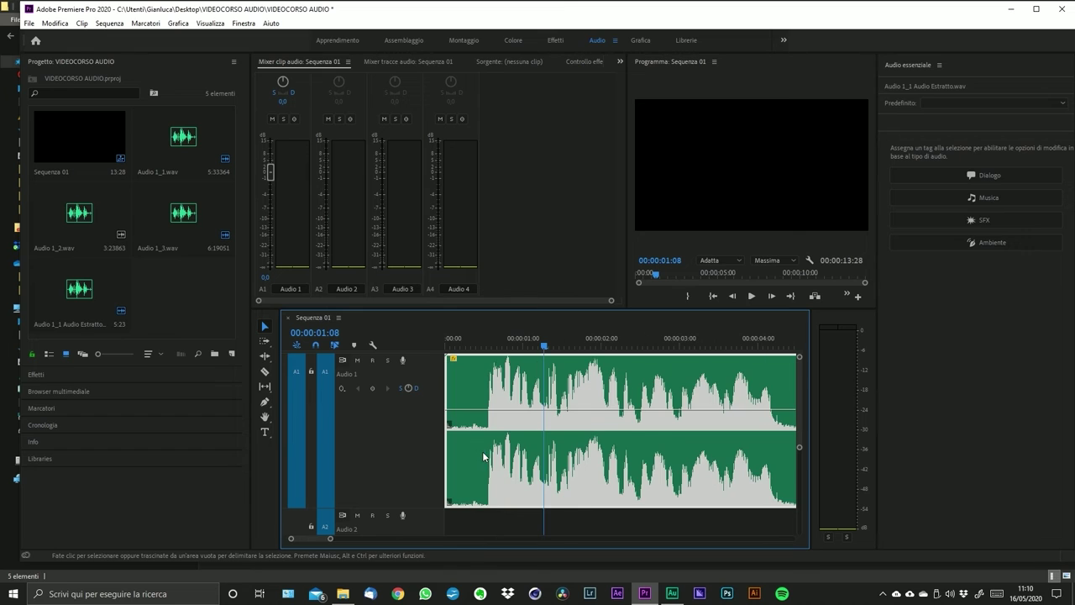
{"action": "scroll", "coordinate": [678, 445], "scroll_direction": "down", "scroll_amount": 1}
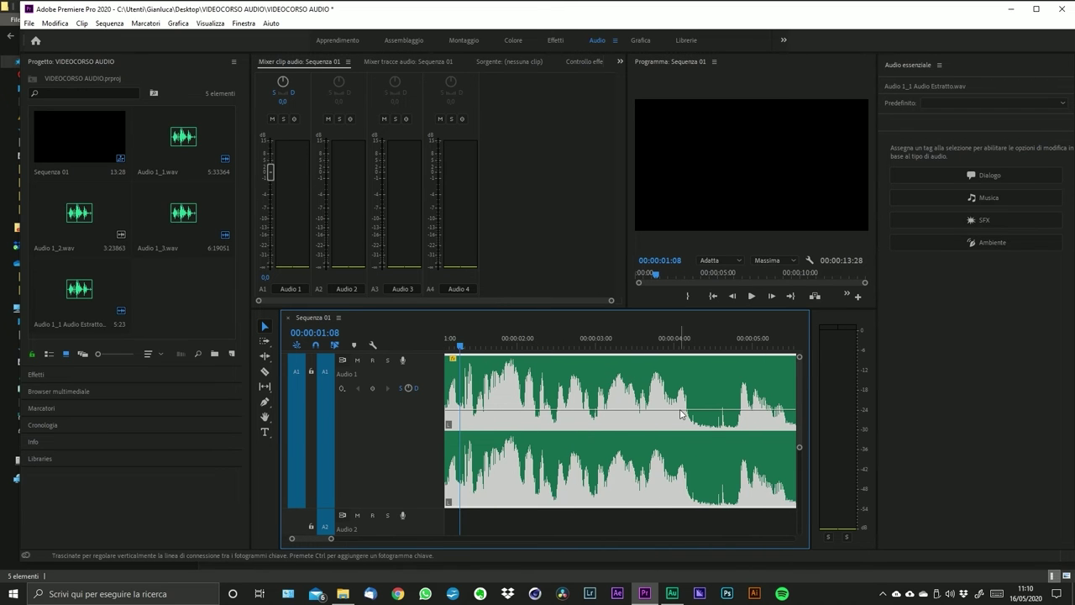
{"action": "scroll", "coordinate": [674, 415], "scroll_direction": "up", "scroll_amount": 1}
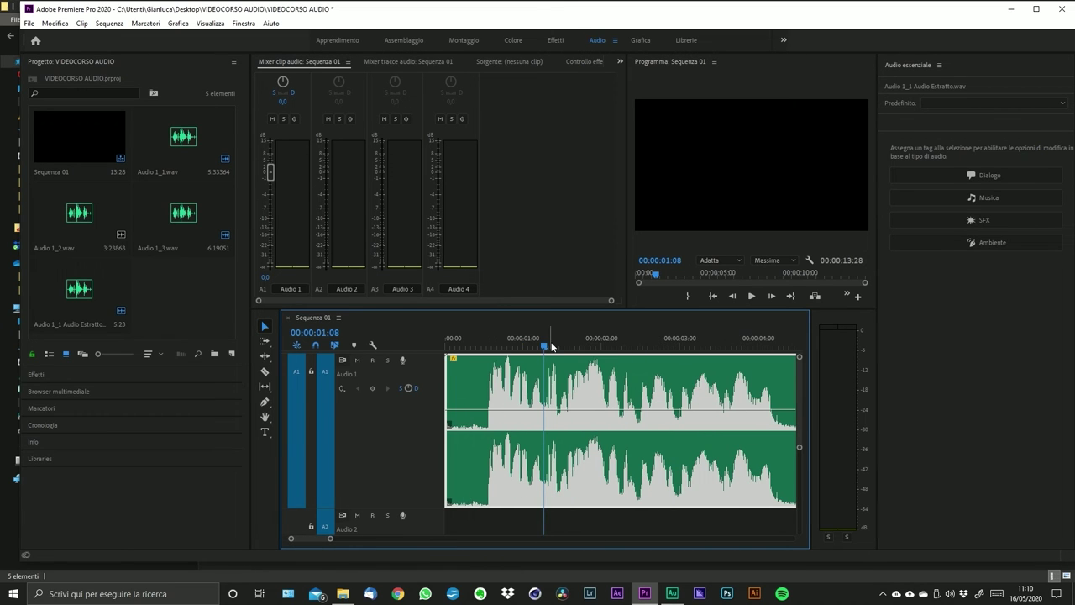
{"action": "left_click_drag", "start_coordinate": [546, 344], "coordinate": [369, 336]}
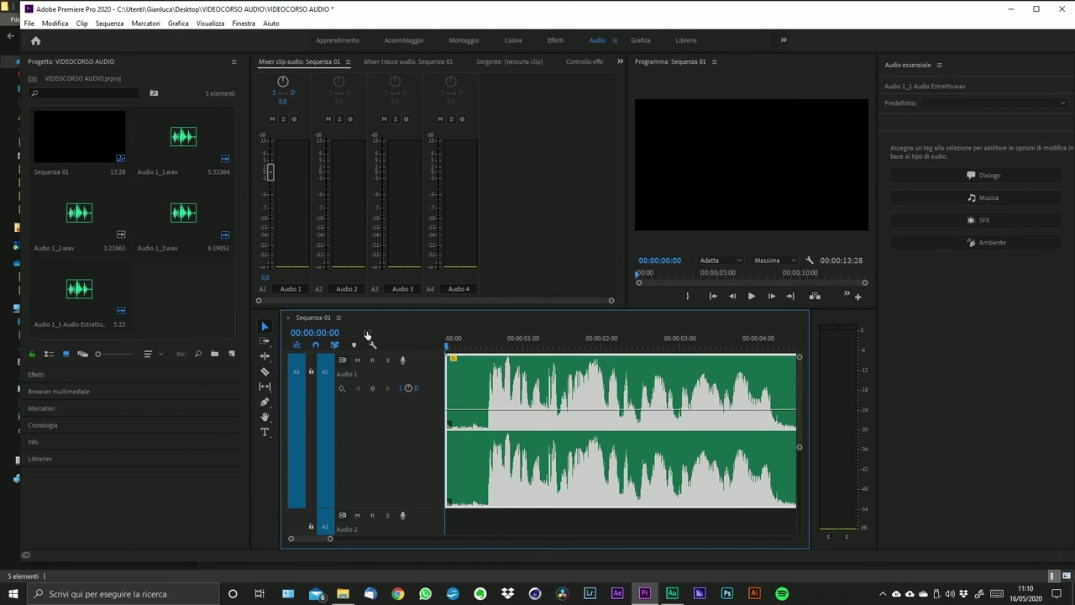
{"action": "key", "text": "ctrl+s"}
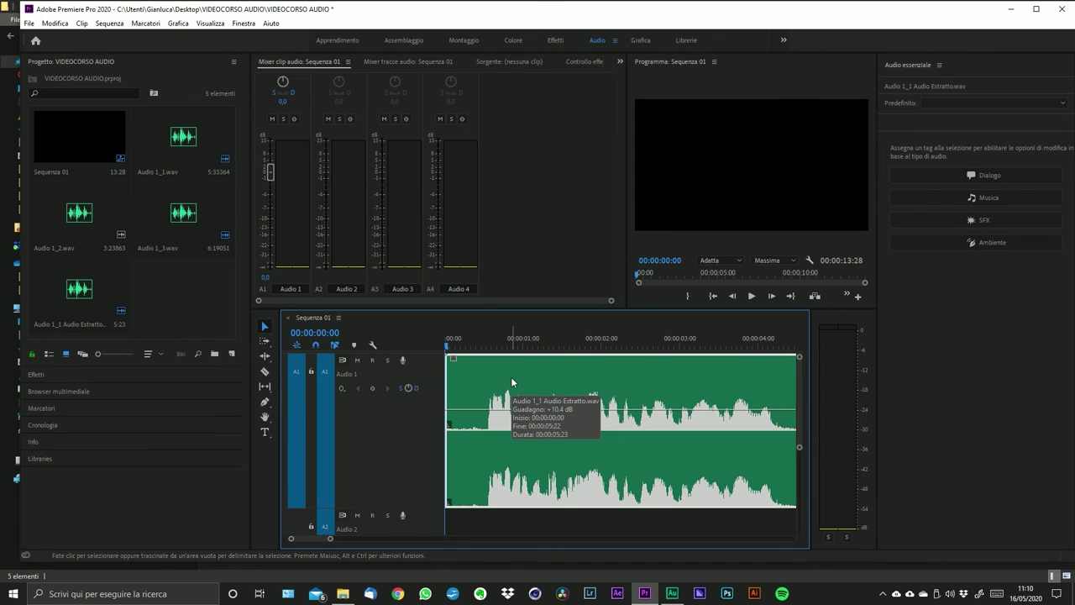
{"action": "key", "text": "space"}
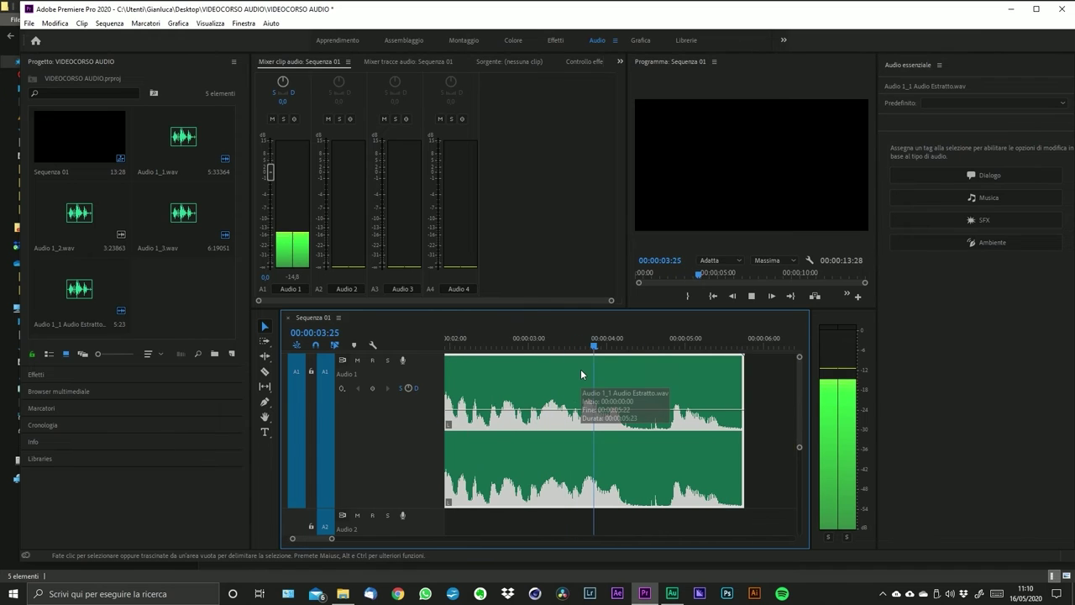
{"action": "key", "text": "space"}
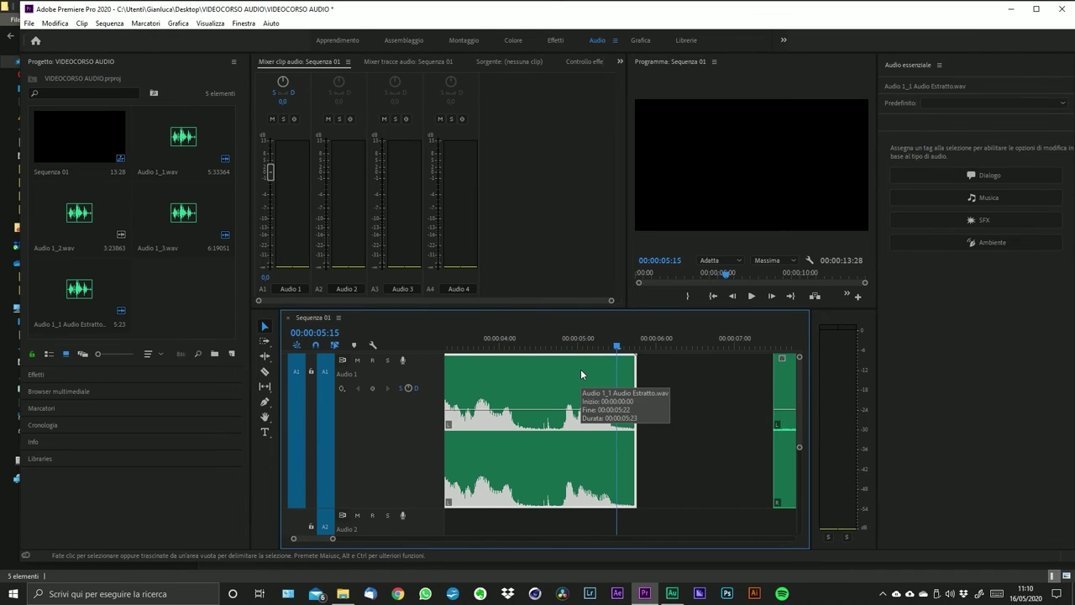
- Raise the first clip's volume rubber band to +10.4 dB and play it back
{"action": "scroll", "coordinate": [580, 368], "scroll_direction": "up", "scroll_amount": 5}
{"action": "key", "text": "Home"}
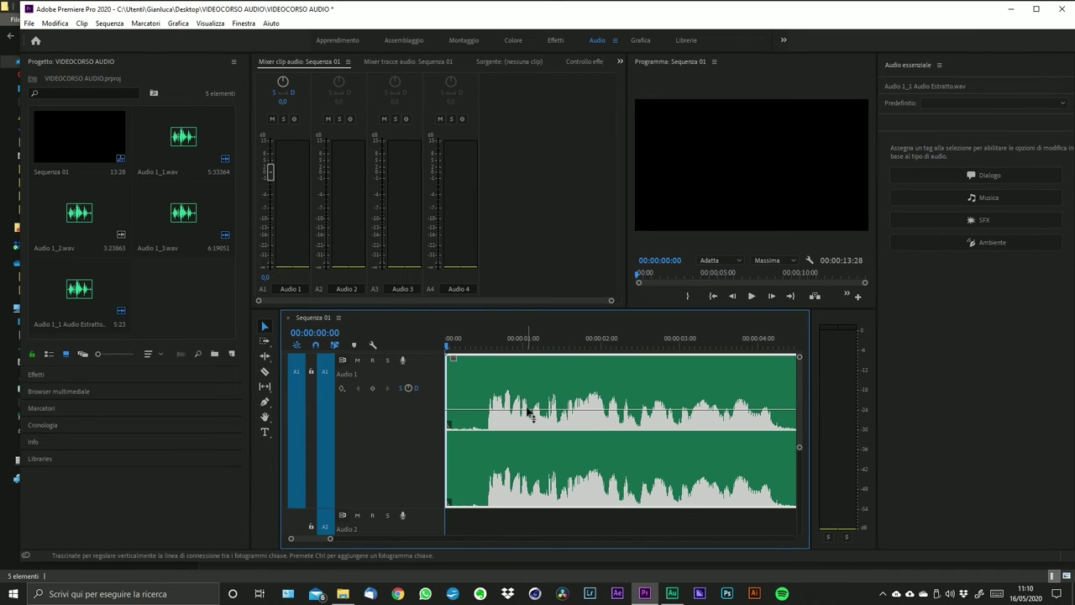
{"action": "left_click_drag", "start_coordinate": [529, 412], "coordinate": [518, 351]}
{"action": "key", "text": "space"}
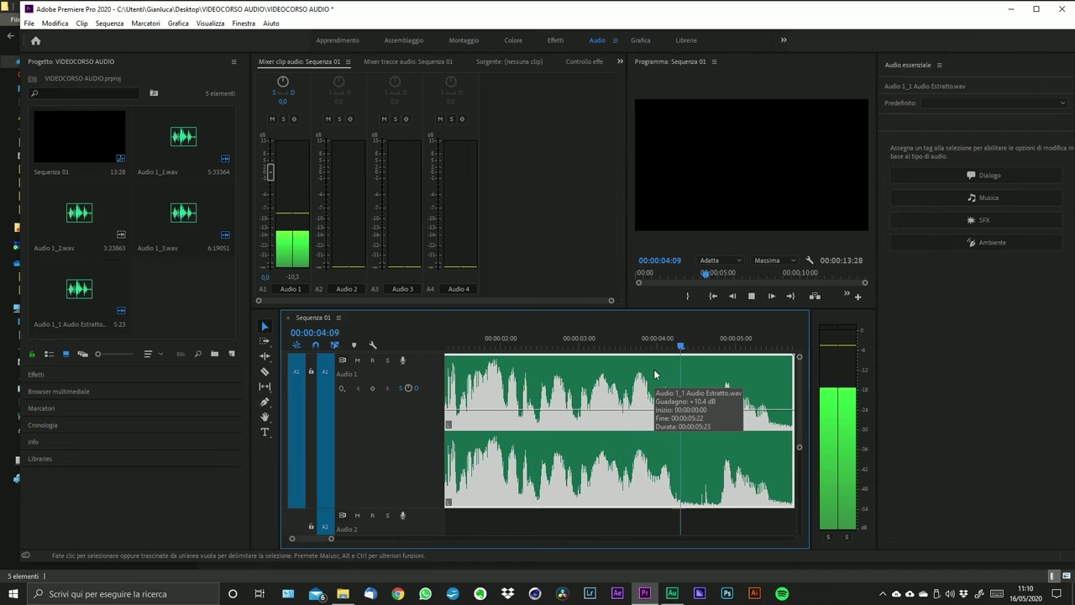
{"action": "left_click_drag", "start_coordinate": [332, 539], "coordinate": [380, 538]}
{"action": "left_click_drag", "start_coordinate": [517, 344], "coordinate": [446, 350]}
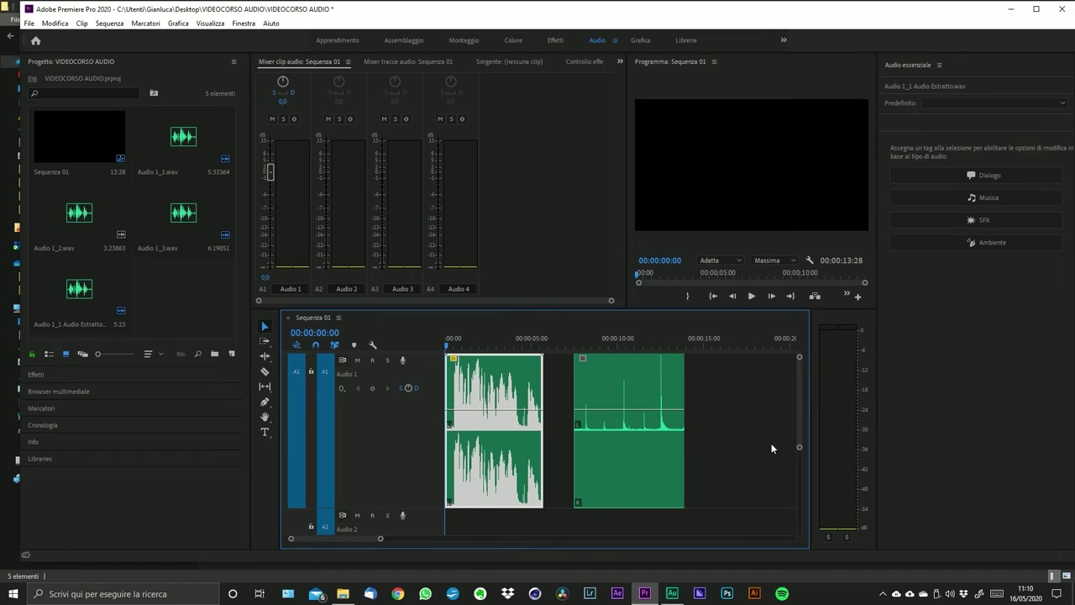
{"action": "key", "text": "="}
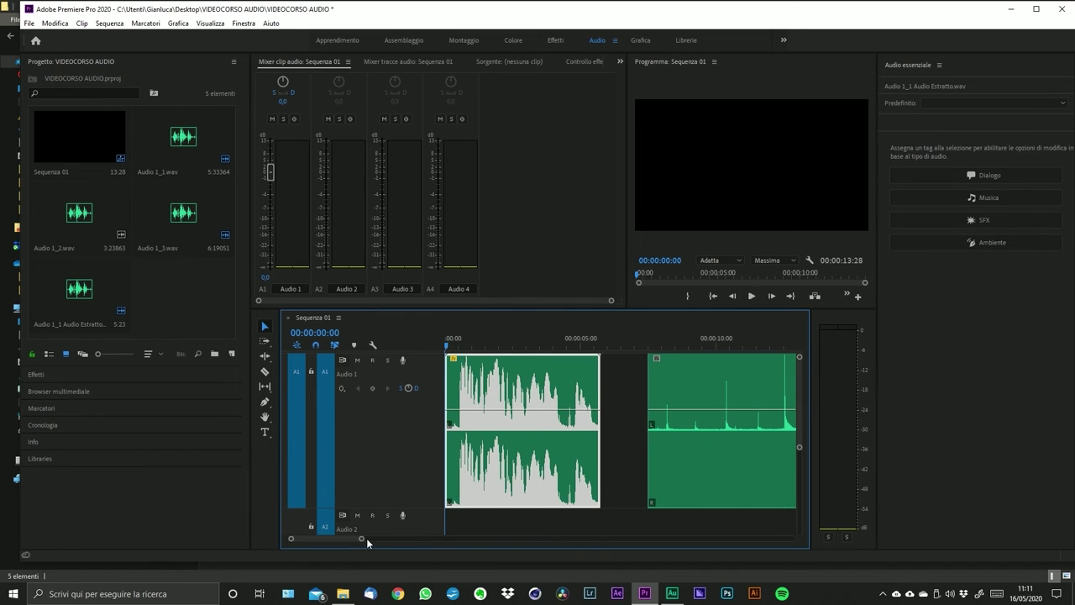
{"action": "left_click_drag", "start_coordinate": [366, 537], "coordinate": [319, 538]}
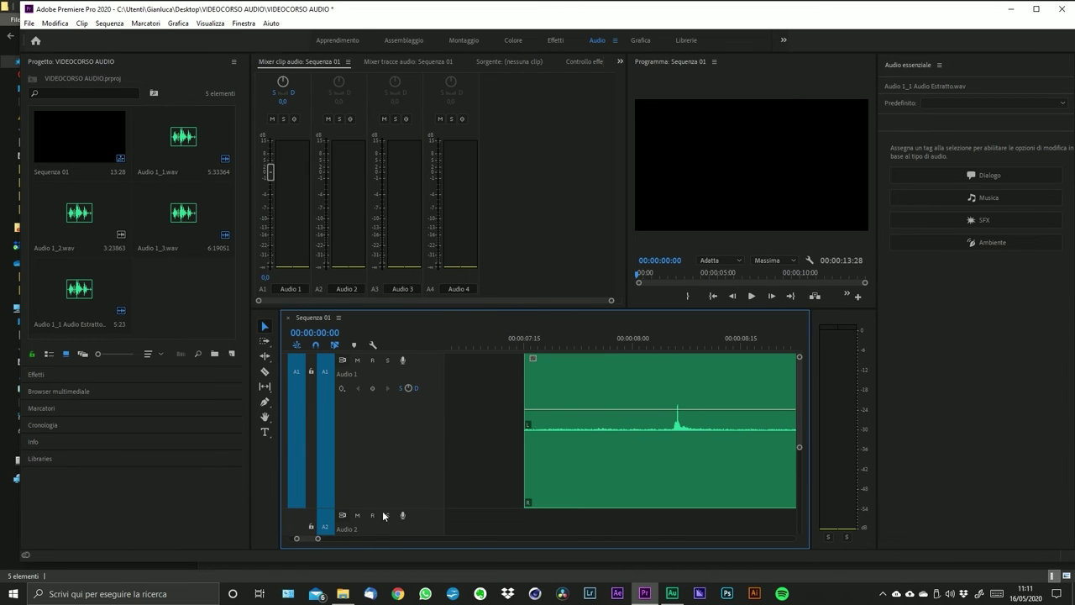
{"action": "scroll", "coordinate": [578, 485], "scroll_direction": "left", "scroll_amount": 3}
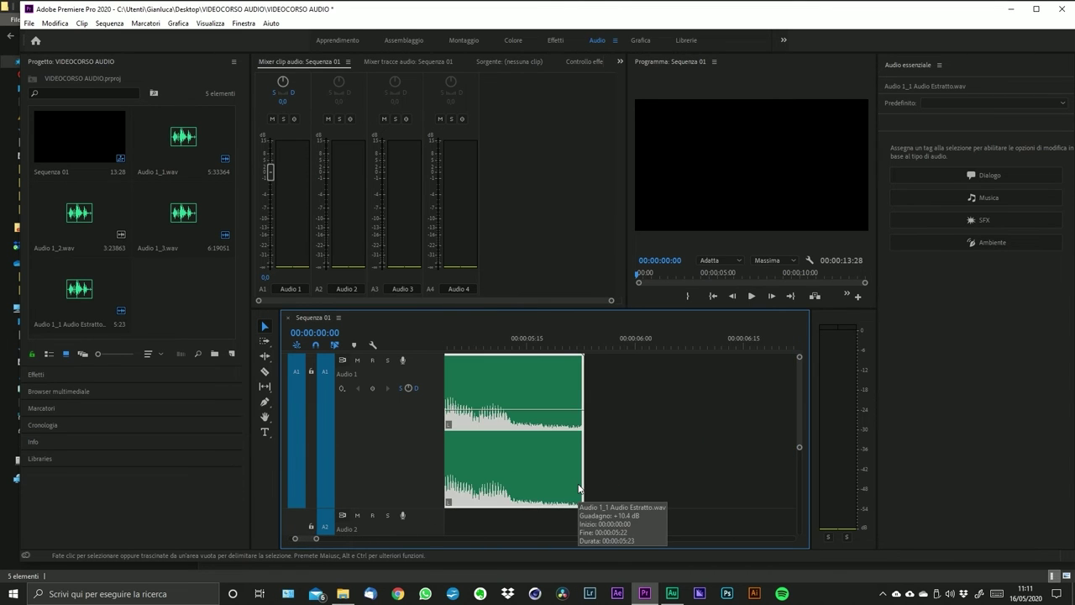
{"action": "scroll", "coordinate": [578, 486], "scroll_direction": "left", "scroll_amount": 4}
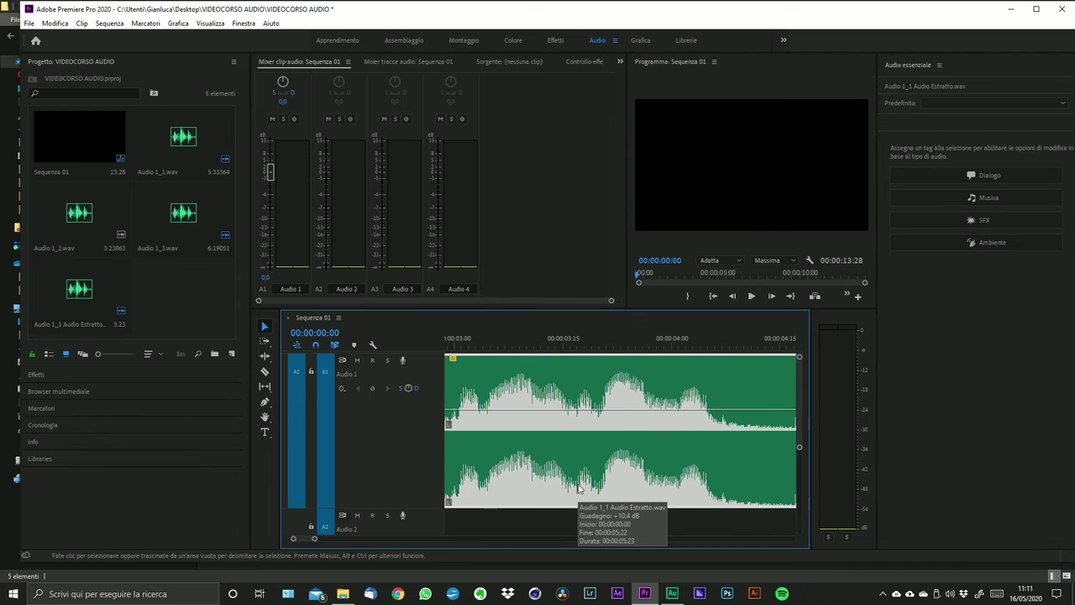
{"action": "scroll", "coordinate": [578, 487], "scroll_direction": "left", "scroll_amount": 3}
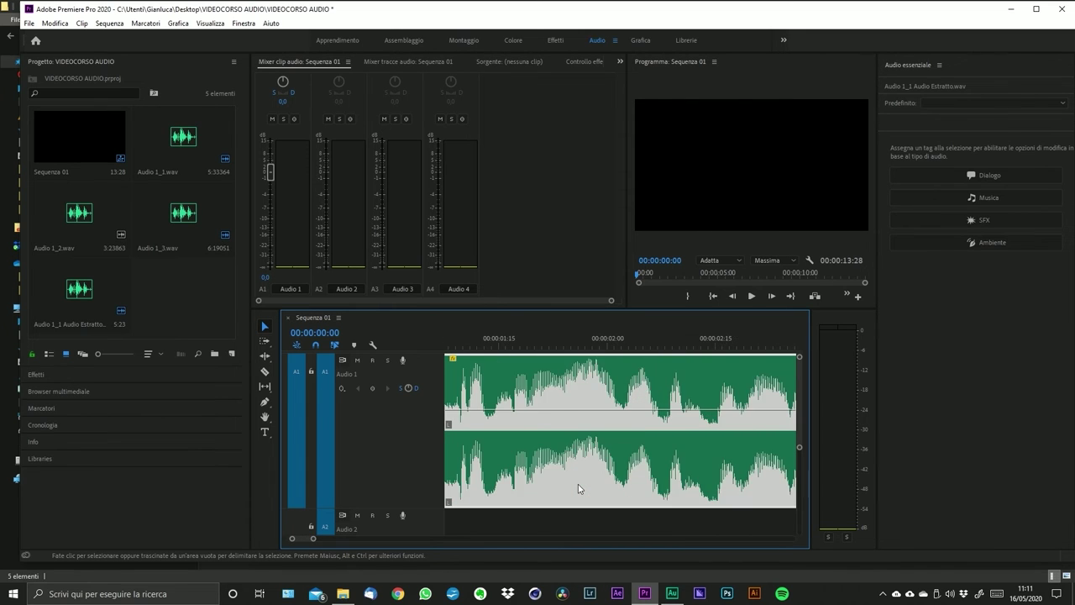
{"action": "scroll", "coordinate": [578, 487], "scroll_direction": "left", "scroll_amount": 3}
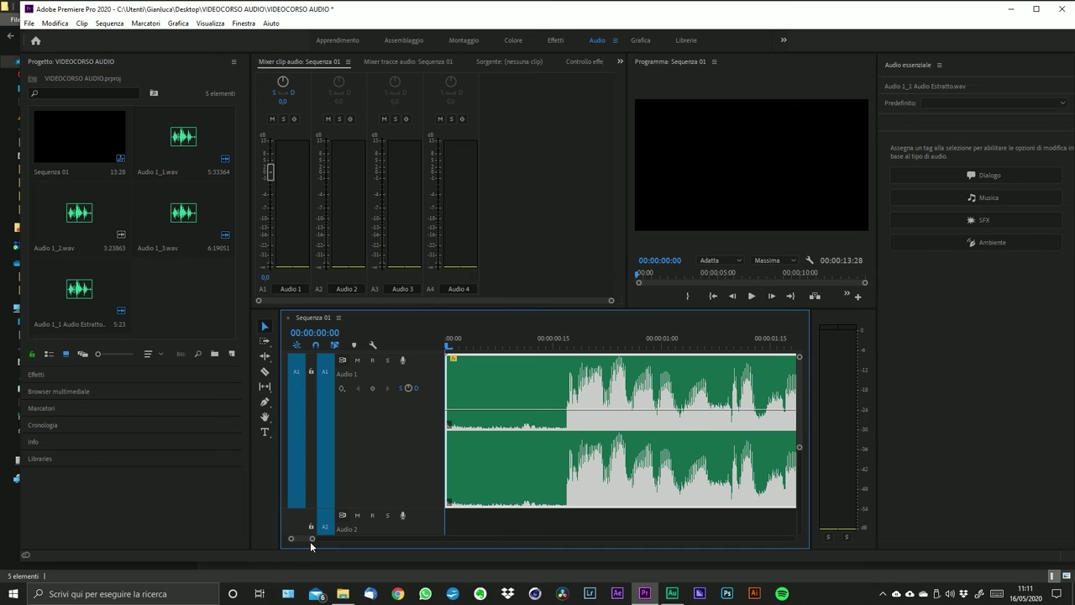
{"action": "left_click_drag", "start_coordinate": [312, 539], "coordinate": [318, 538]}
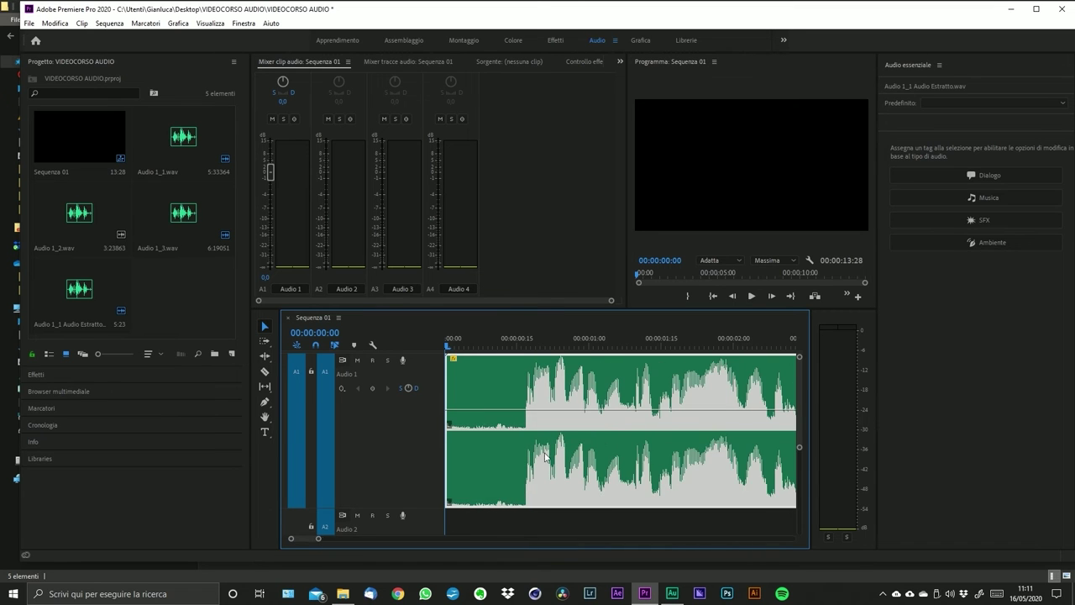
{"action": "scroll", "coordinate": [611, 432], "scroll_direction": "right", "scroll_amount": 2}
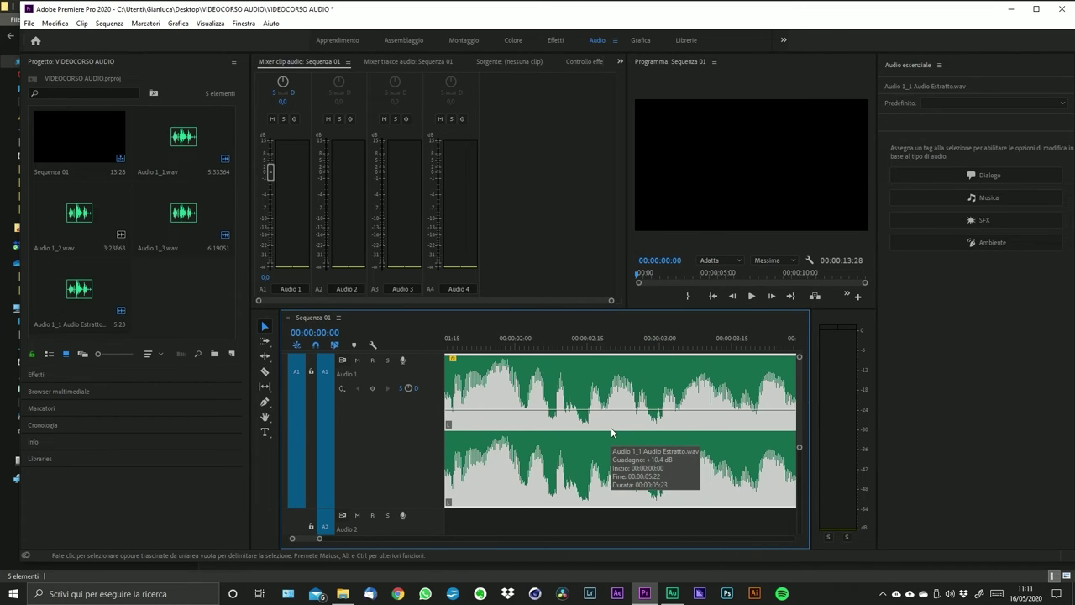
{"action": "scroll", "coordinate": [774, 428], "scroll_direction": "down", "scroll_amount": 3}
{"action": "scroll", "coordinate": [719, 430], "scroll_direction": "down", "scroll_amount": 4}
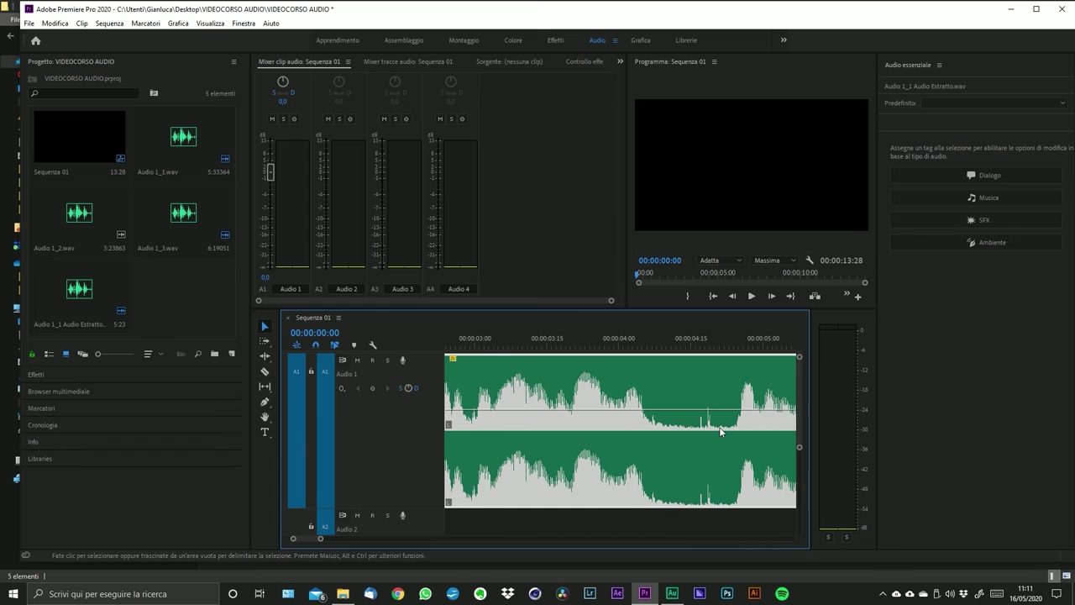
{"action": "scroll", "coordinate": [640, 435], "scroll_direction": "up", "scroll_amount": 1}
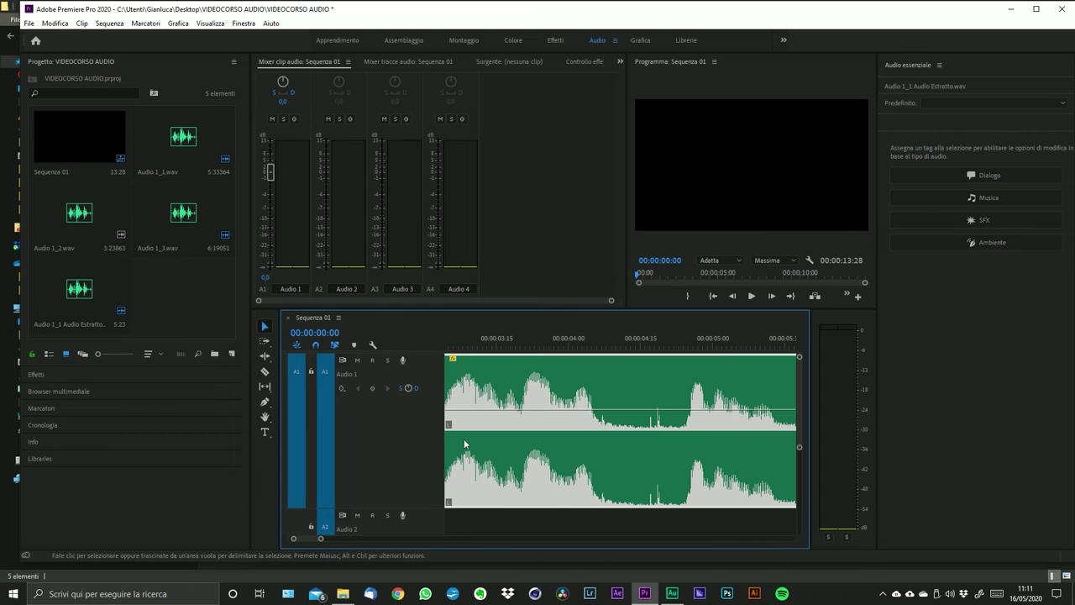
{"action": "left_click_drag", "start_coordinate": [320, 538], "coordinate": [330, 537]}
{"action": "scroll", "coordinate": [587, 448], "scroll_direction": "down", "scroll_amount": 6}
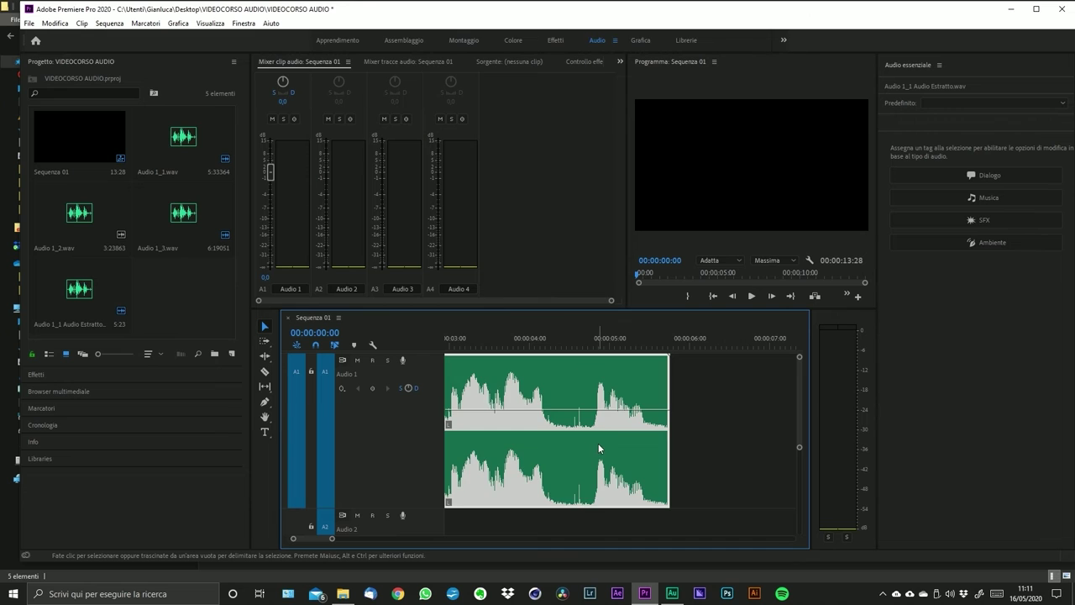
{"action": "scroll", "coordinate": [703, 432], "scroll_direction": "down", "scroll_amount": 6}
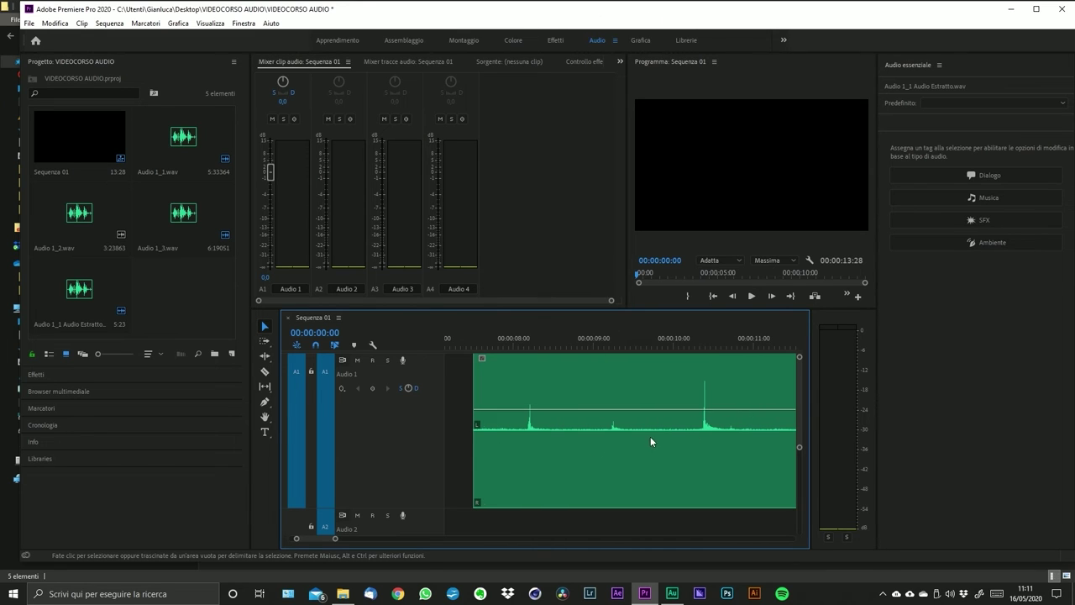
{"action": "scroll", "coordinate": [683, 432], "scroll_direction": "down", "scroll_amount": 2}
{"action": "scroll", "coordinate": [678, 431], "scroll_direction": "up", "scroll_amount": 5}
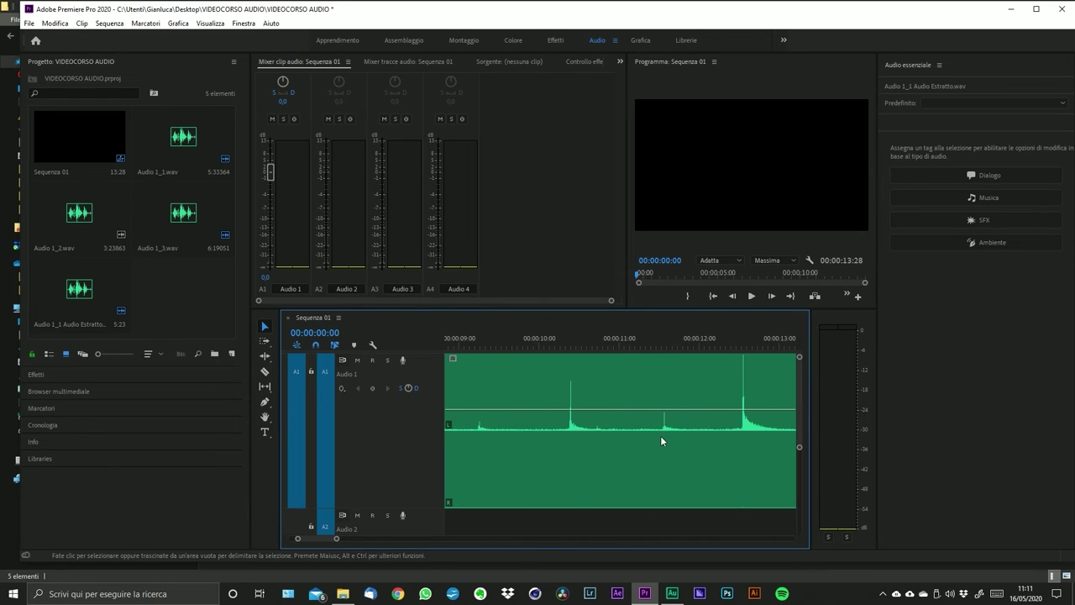
{"action": "scroll", "coordinate": [564, 443], "scroll_direction": "down", "scroll_amount": 3}
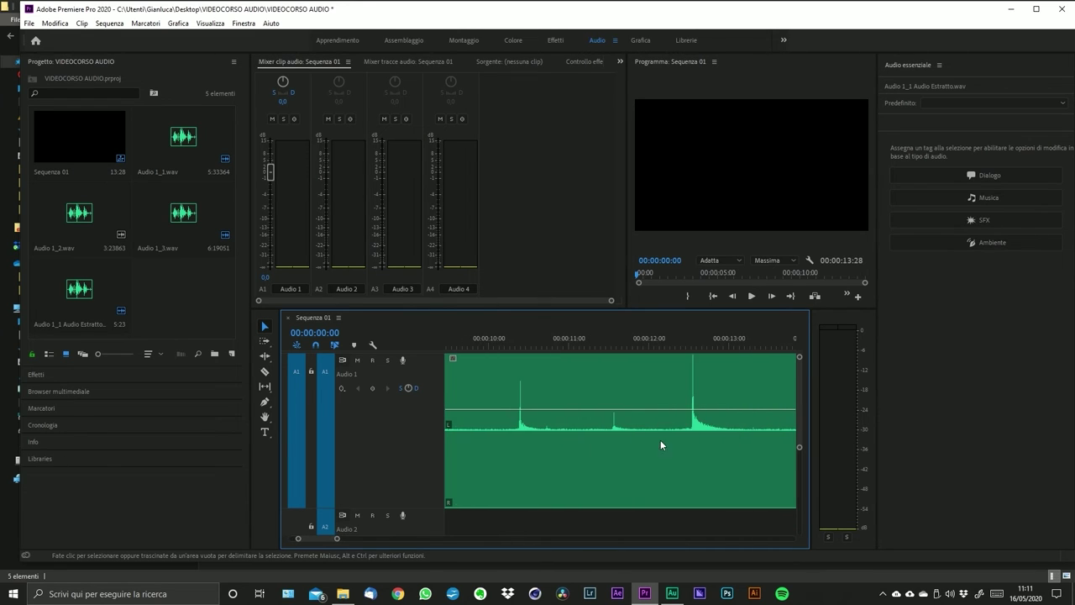
{"action": "left_click_drag", "start_coordinate": [336, 540], "coordinate": [353, 538]}
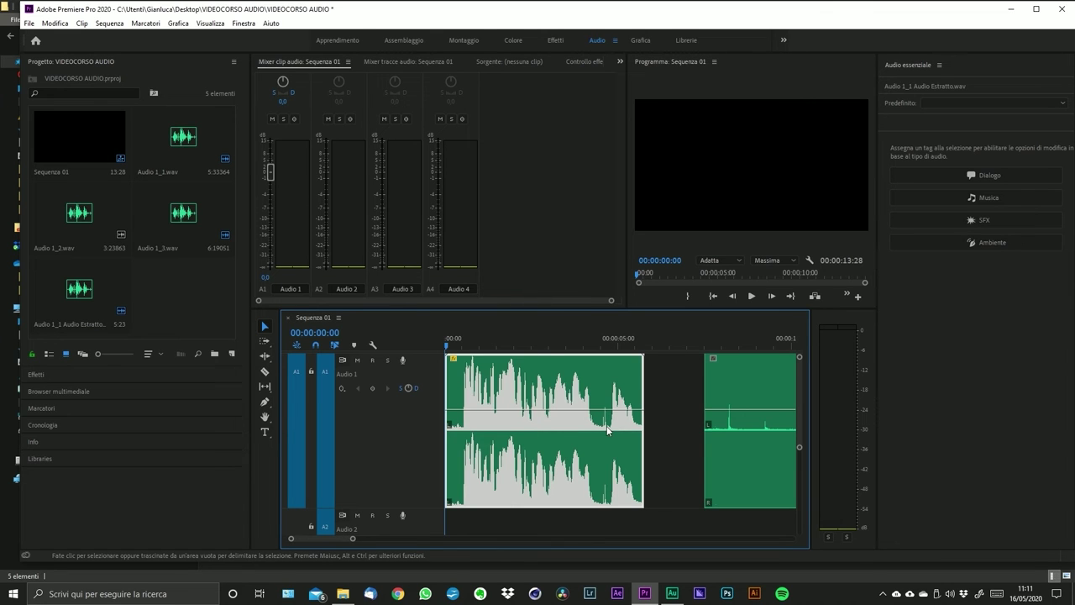
{"action": "scroll", "coordinate": [612, 422], "scroll_direction": "up", "scroll_amount": 4}
- Normalize the Audio 1_3 clip's maximum peak to 0,1 dB in Audio Gain
{"action": "left_click", "coordinate": [622, 401]}
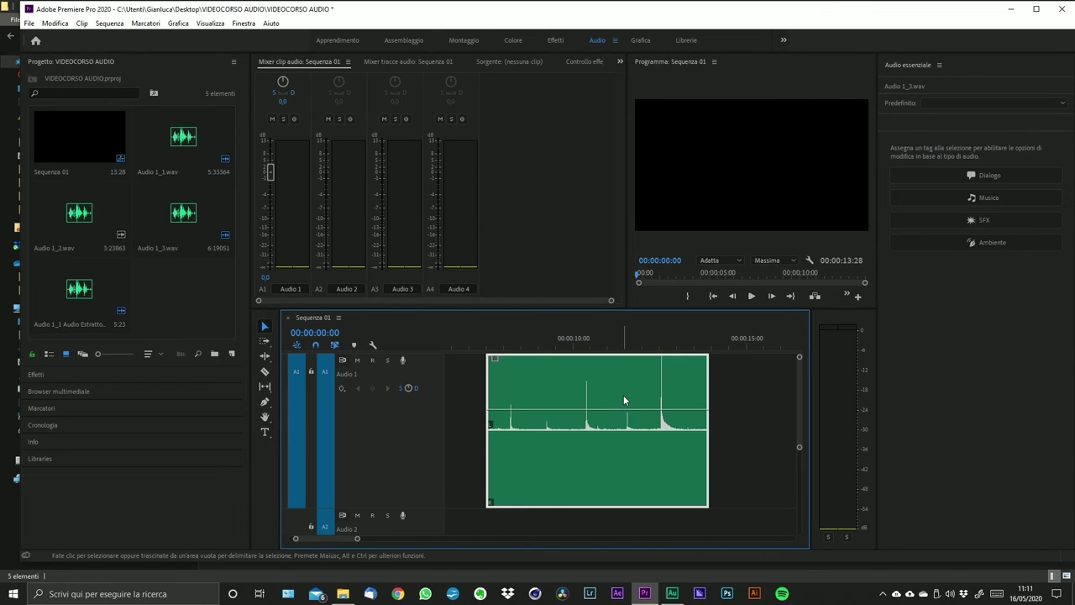
{"action": "key", "text": "g"}
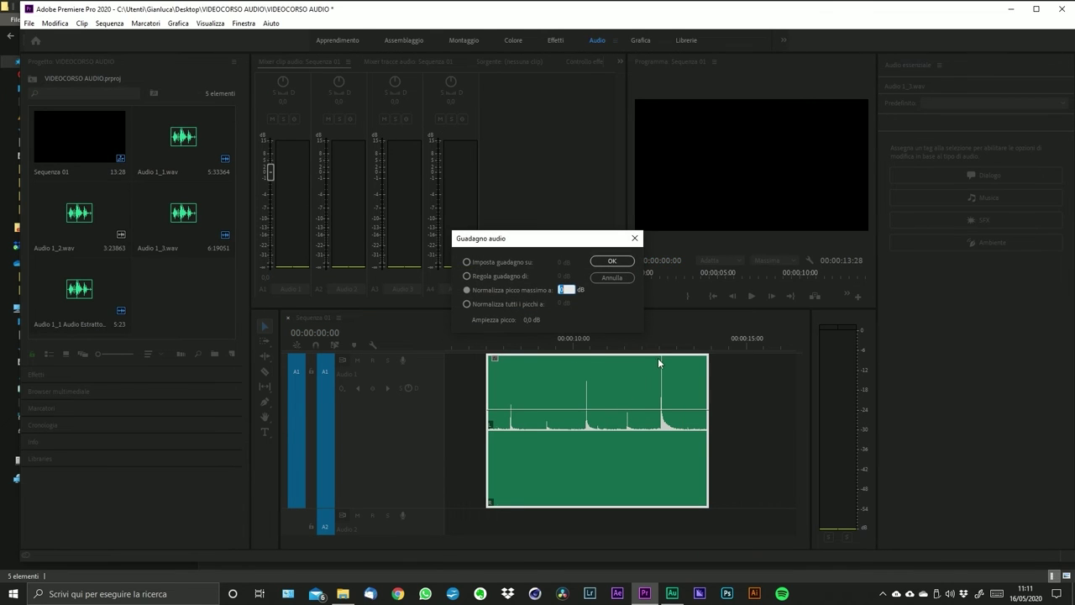
{"action": "left_click", "coordinate": [562, 291]}
{"action": "left_click", "coordinate": [563, 292]}
{"action": "type", "text": "0,1"}
{"action": "left_click", "coordinate": [612, 261]}
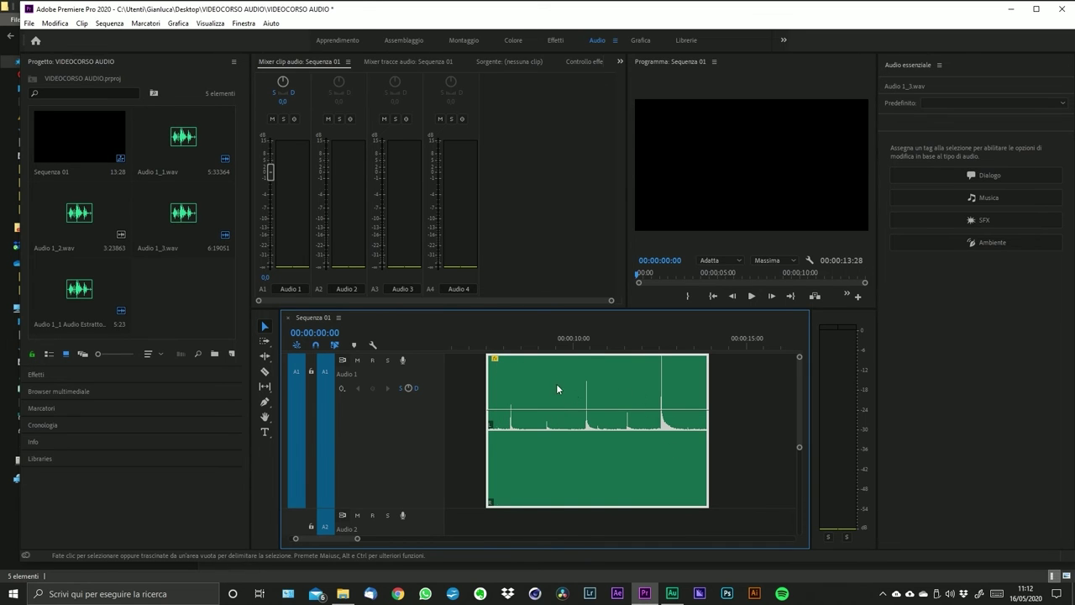
{"action": "left_click_drag", "start_coordinate": [362, 539], "coordinate": [602, 455]}
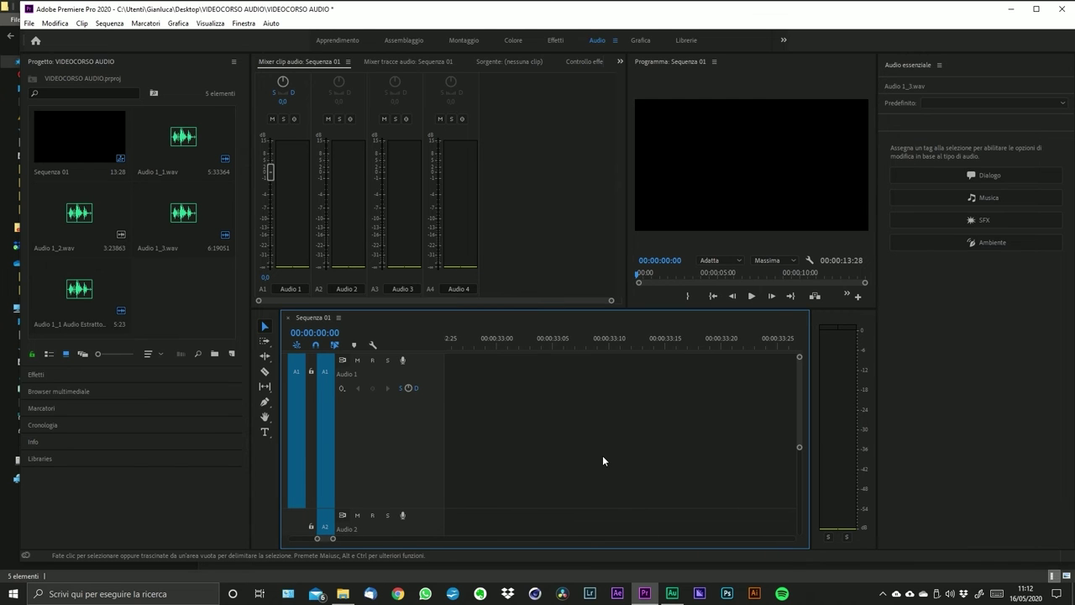
{"action": "left_click_drag", "start_coordinate": [334, 538], "coordinate": [359, 538]}
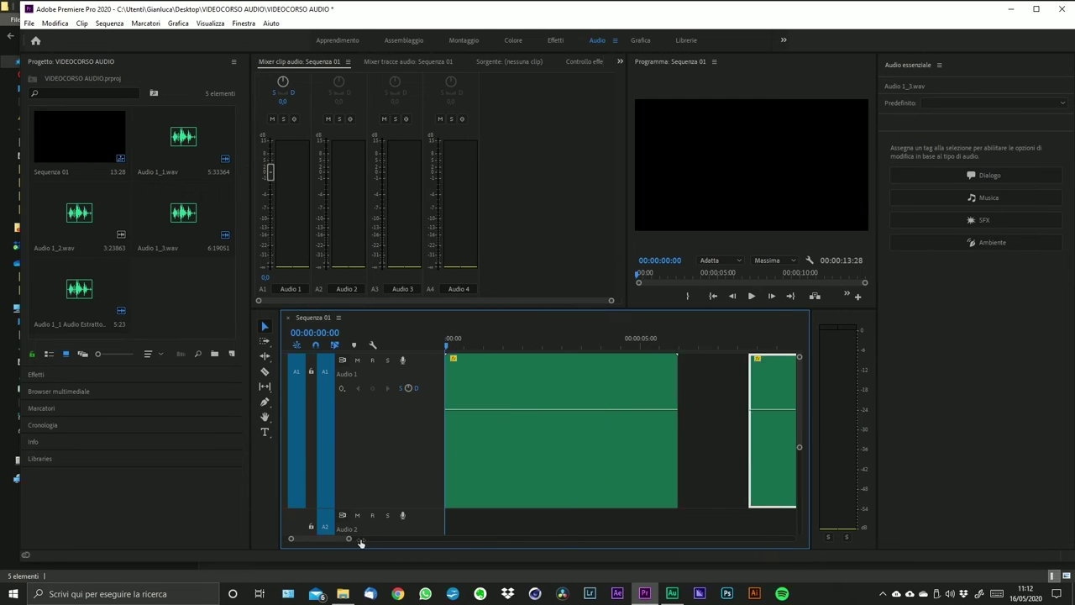
{"action": "scroll", "coordinate": [639, 416], "scroll_direction": "down", "scroll_amount": 5}
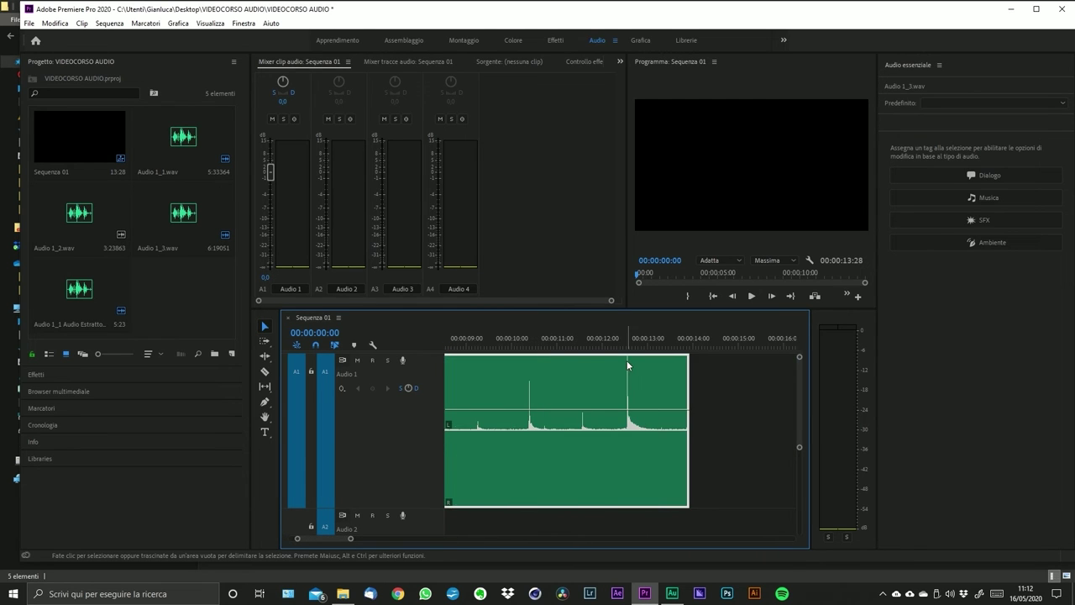
{"action": "scroll", "coordinate": [638, 393], "scroll_direction": "up", "scroll_amount": 2}
{"action": "scroll", "coordinate": [685, 388], "scroll_direction": "down", "scroll_amount": 1}
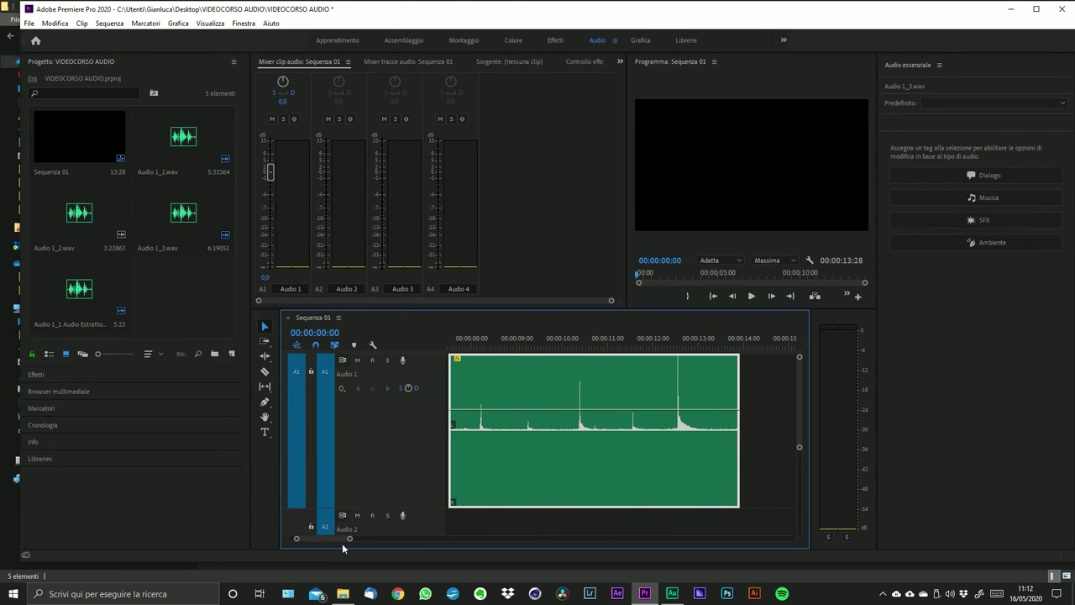
{"action": "left_click_drag", "start_coordinate": [349, 541], "coordinate": [383, 539]}
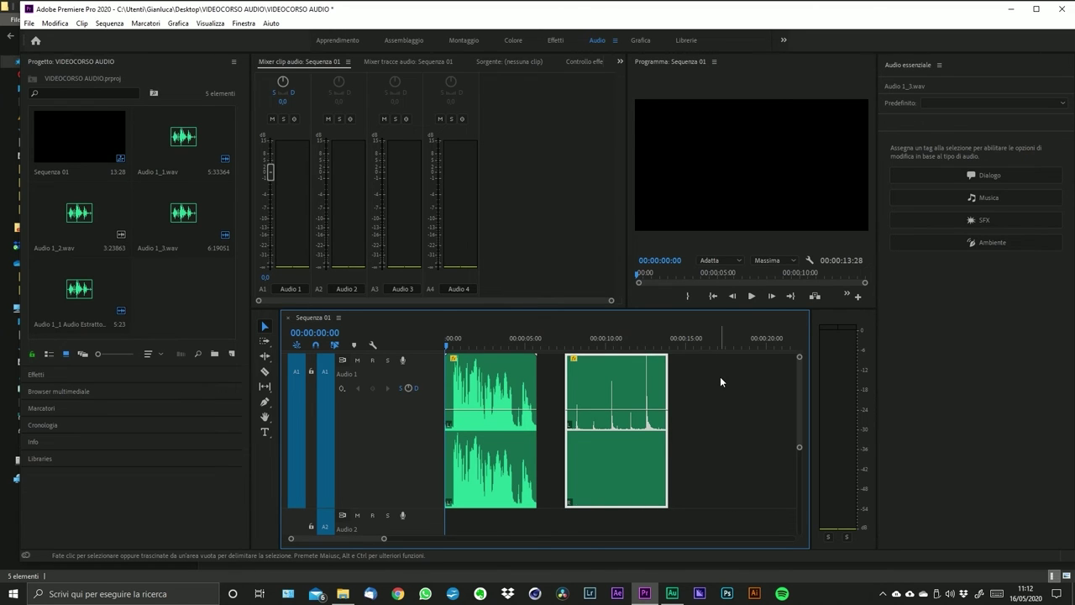
{"action": "left_click", "coordinate": [745, 431]}
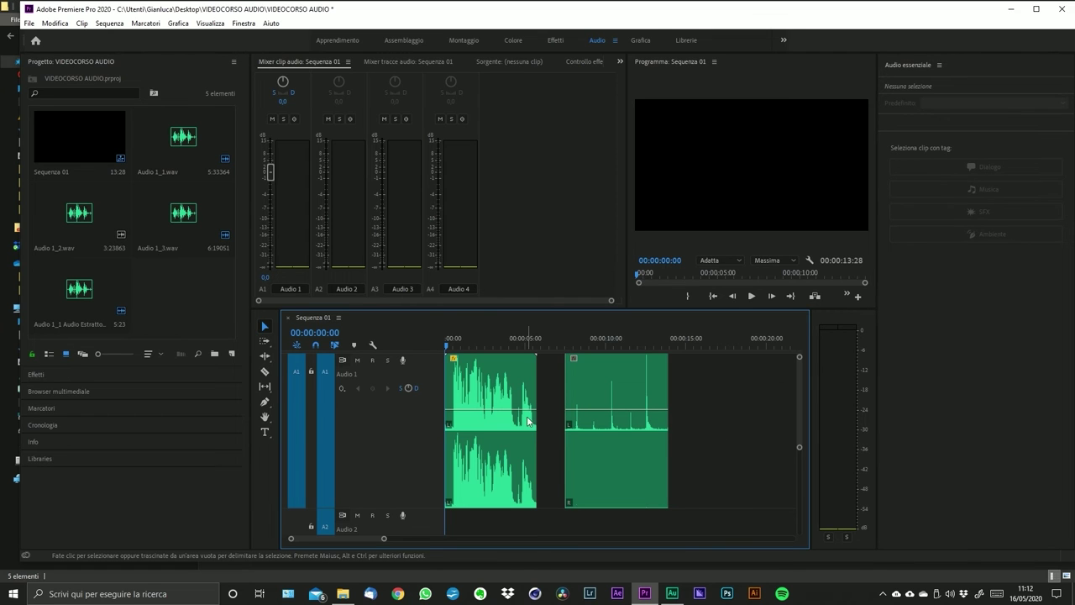
{"action": "left_click", "coordinate": [507, 393]}
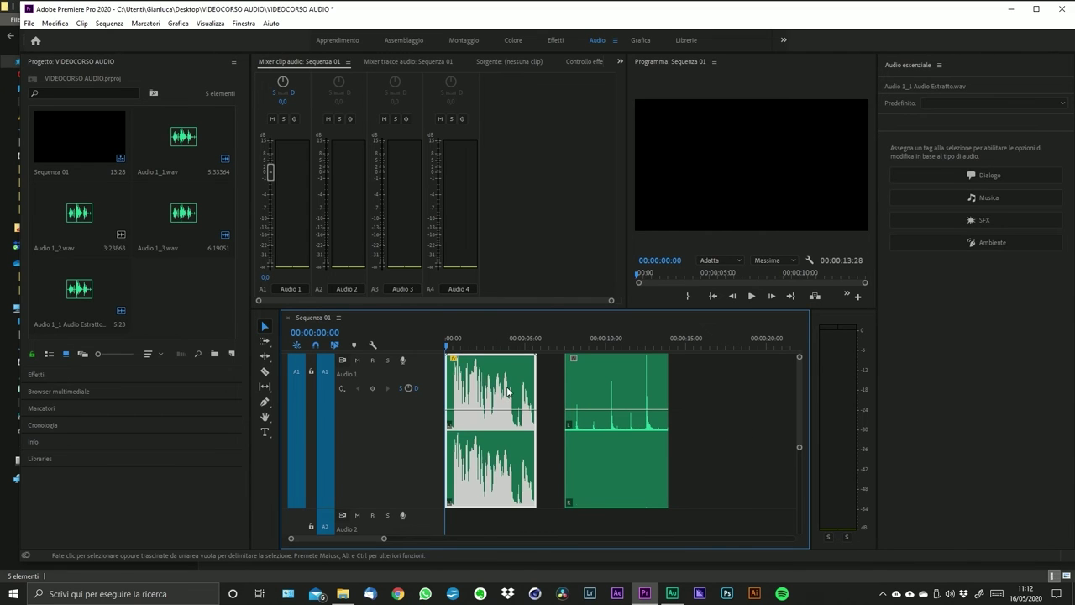
{"action": "left_click", "coordinate": [746, 425]}
{"action": "left_click", "coordinate": [495, 397]}
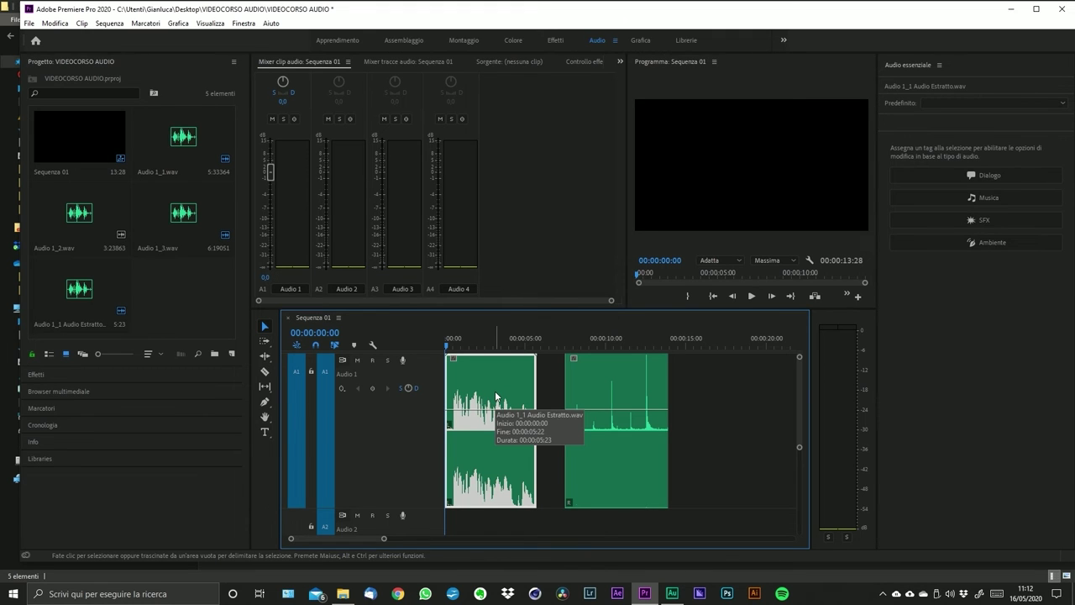
- Set the Audio 1_1 Audio Estratto clip's gain to 10 dB with Set Gain To
{"action": "key", "text": "g"}
{"action": "left_click", "coordinate": [480, 264]}
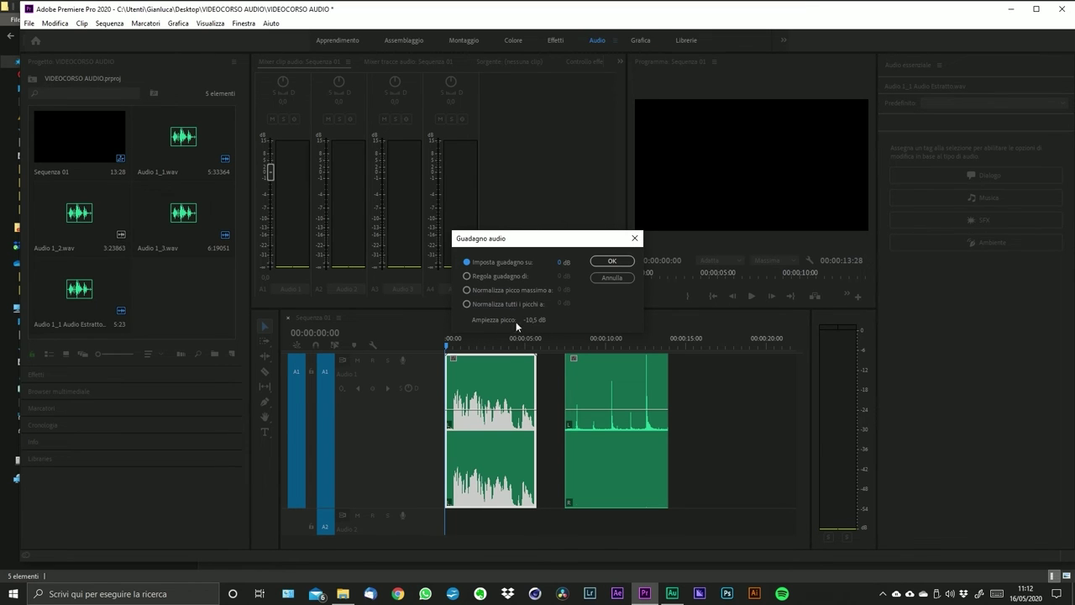
{"action": "left_click", "coordinate": [561, 262]}
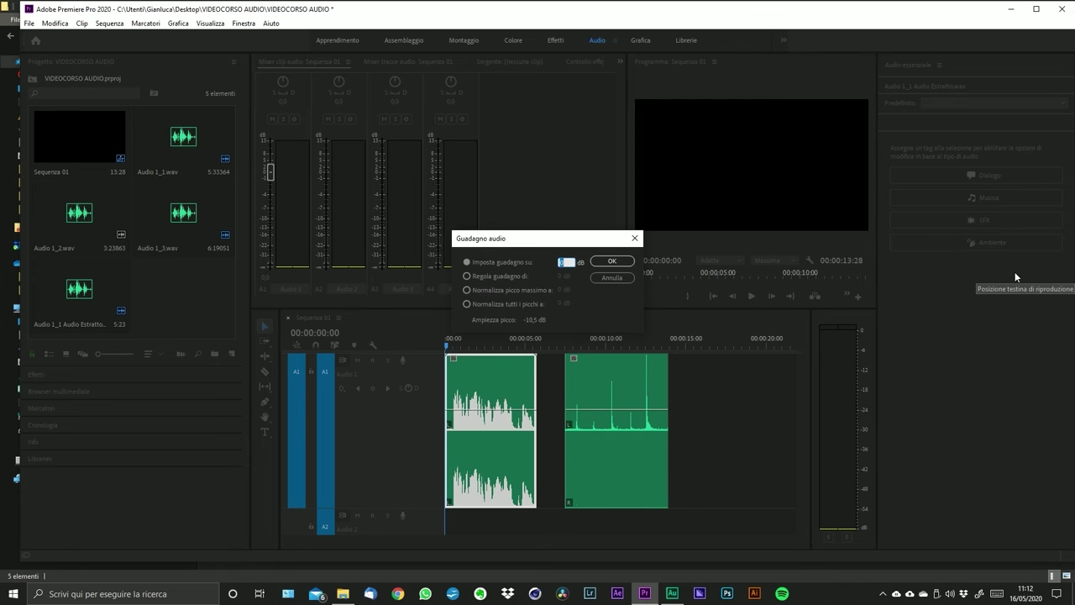
{"action": "type", "text": "10"}
{"action": "left_click", "coordinate": [601, 315]}
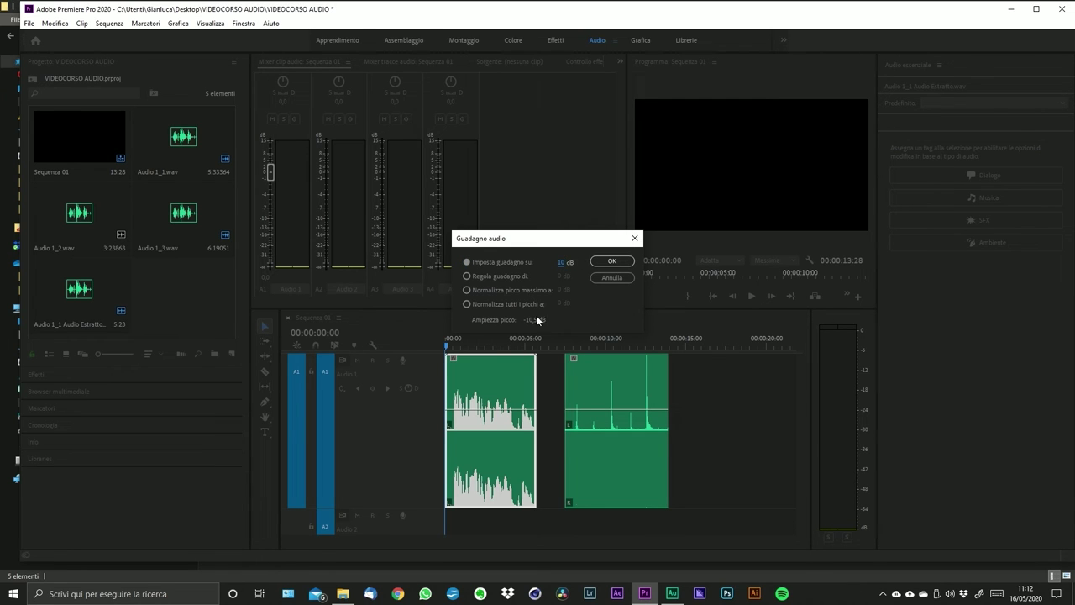
{"action": "left_click", "coordinate": [608, 262]}
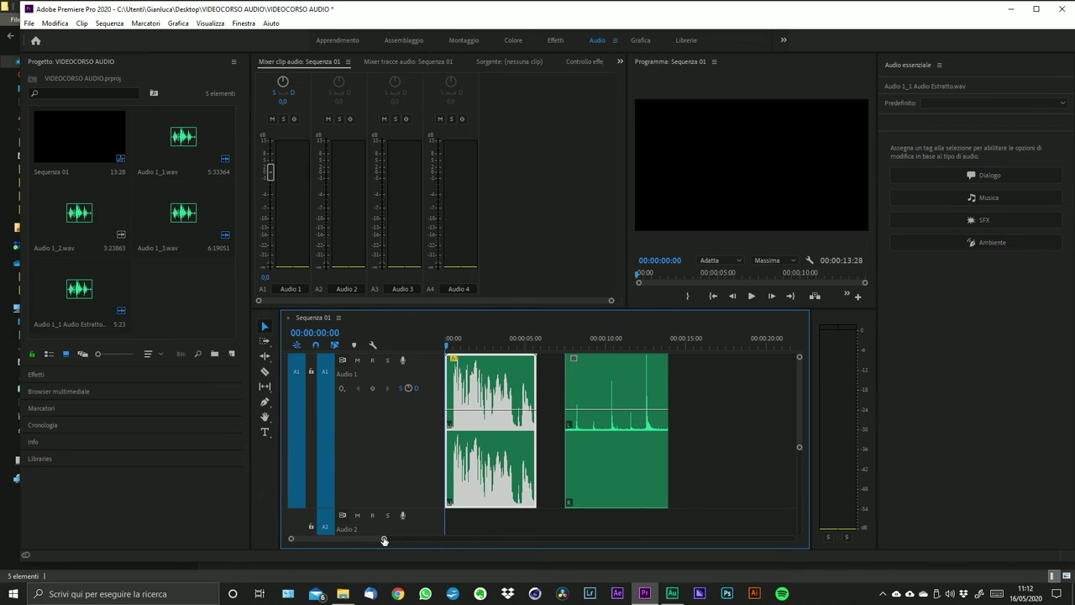
{"action": "left_click_drag", "start_coordinate": [384, 539], "coordinate": [358, 540]}
{"action": "scroll", "coordinate": [562, 364], "scroll_direction": "up", "scroll_amount": 3}
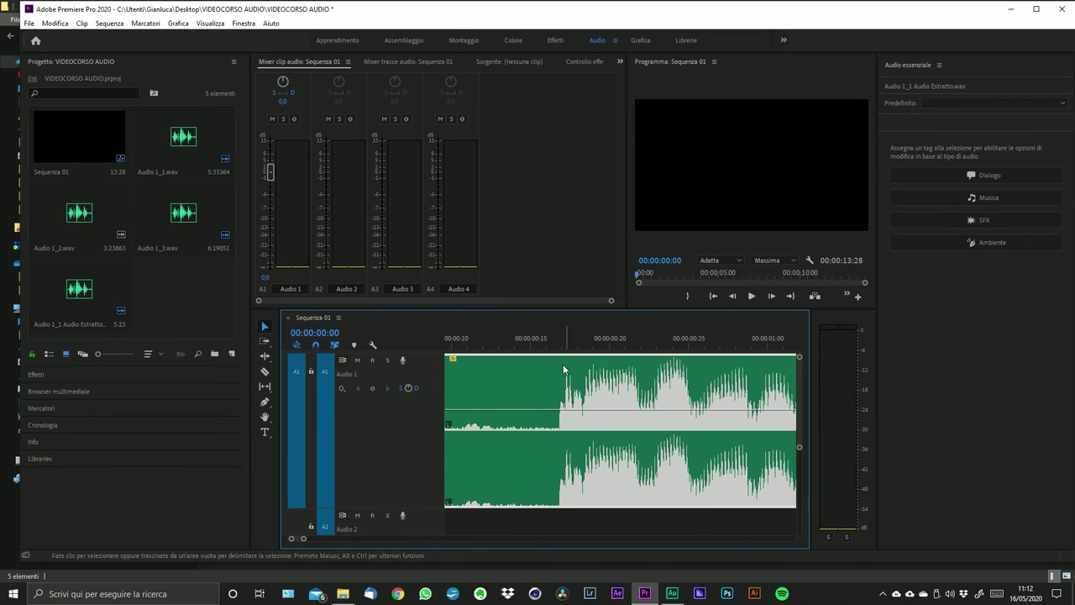
- Change the clip's gain to 15 dB instead
{"action": "key", "text": "g"}
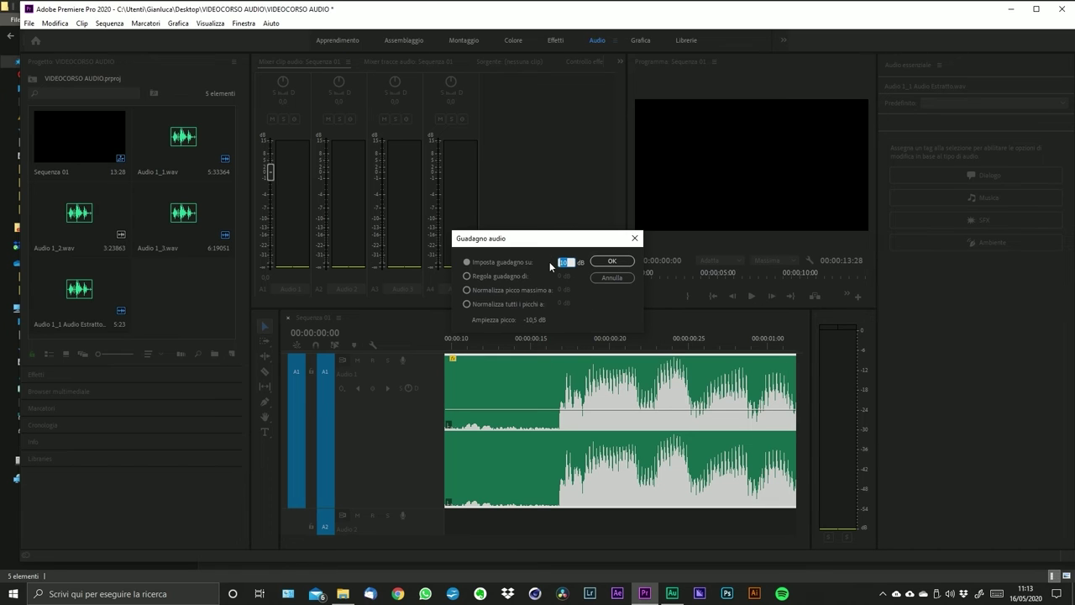
{"action": "type", "text": "15"}
{"action": "key", "text": "Return"}
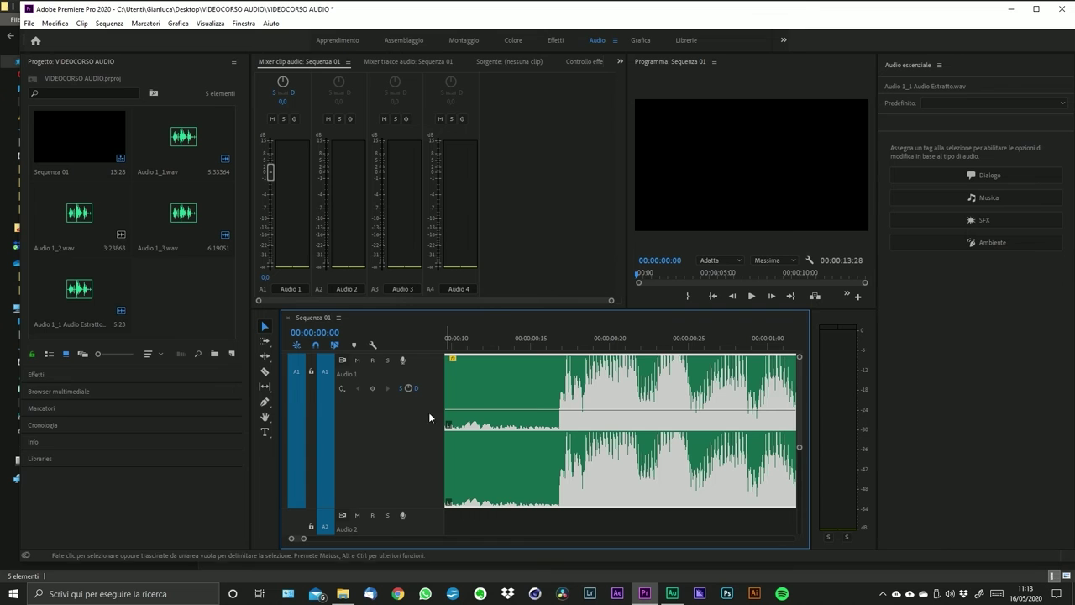
{"action": "left_click_drag", "start_coordinate": [303, 542], "coordinate": [345, 539]}
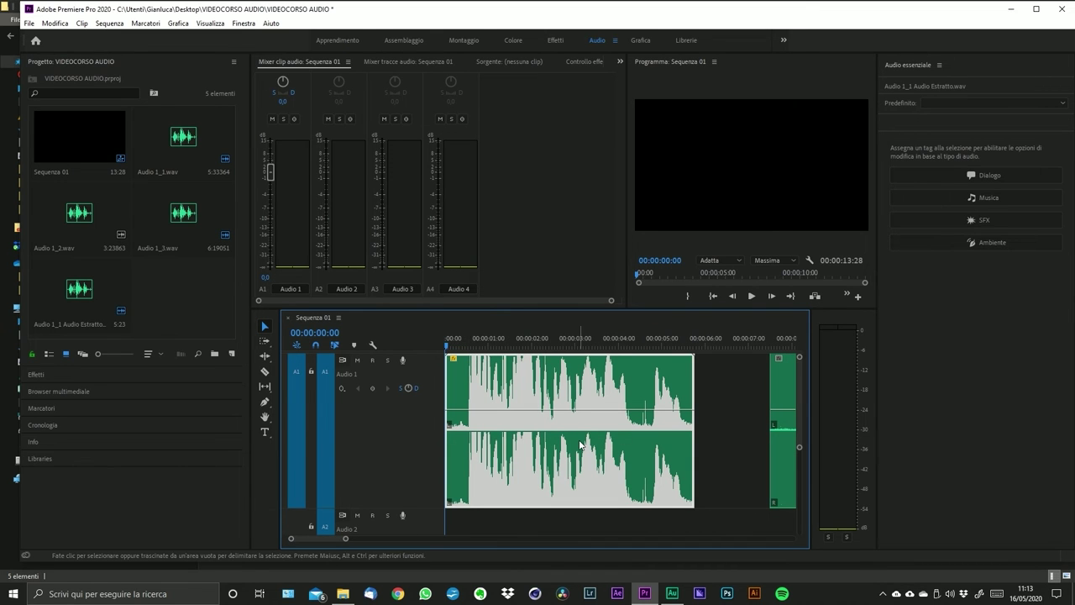
{"action": "scroll", "coordinate": [582, 445], "scroll_direction": "down", "scroll_amount": 1}
{"action": "scroll", "coordinate": [580, 445], "scroll_direction": "up", "scroll_amount": 1}
- Reopen Audio Gain and confirm it at 0 dB
{"action": "key", "text": "g"}
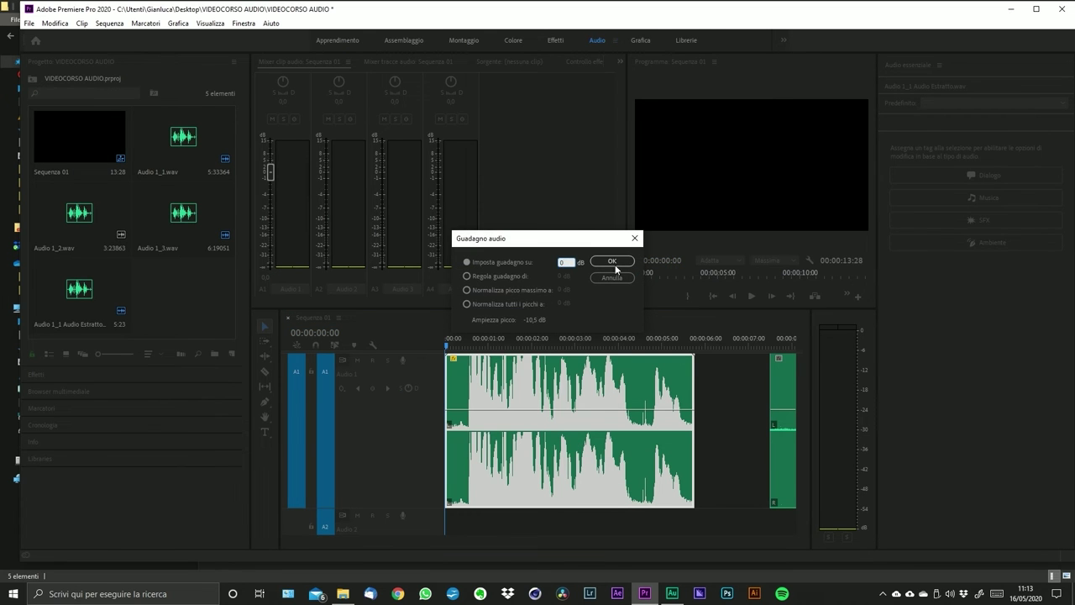
{"action": "left_click", "coordinate": [612, 261]}
{"action": "scroll", "coordinate": [656, 477], "scroll_direction": "down", "scroll_amount": 6}
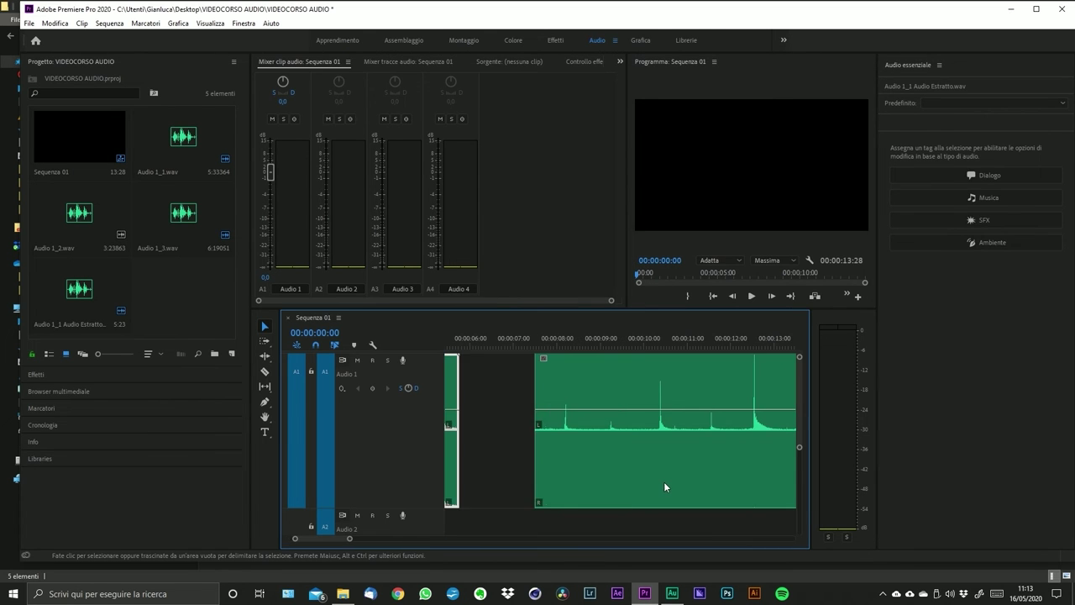
- Select Audio 1_3.wav and enter 10 dB in Audio Gain's Set Gain To field
{"action": "scroll", "coordinate": [638, 467], "scroll_direction": "down", "scroll_amount": 2}
{"action": "left_click", "coordinate": [588, 459]}
{"action": "scroll", "coordinate": [590, 460], "scroll_direction": "up", "scroll_amount": 1}
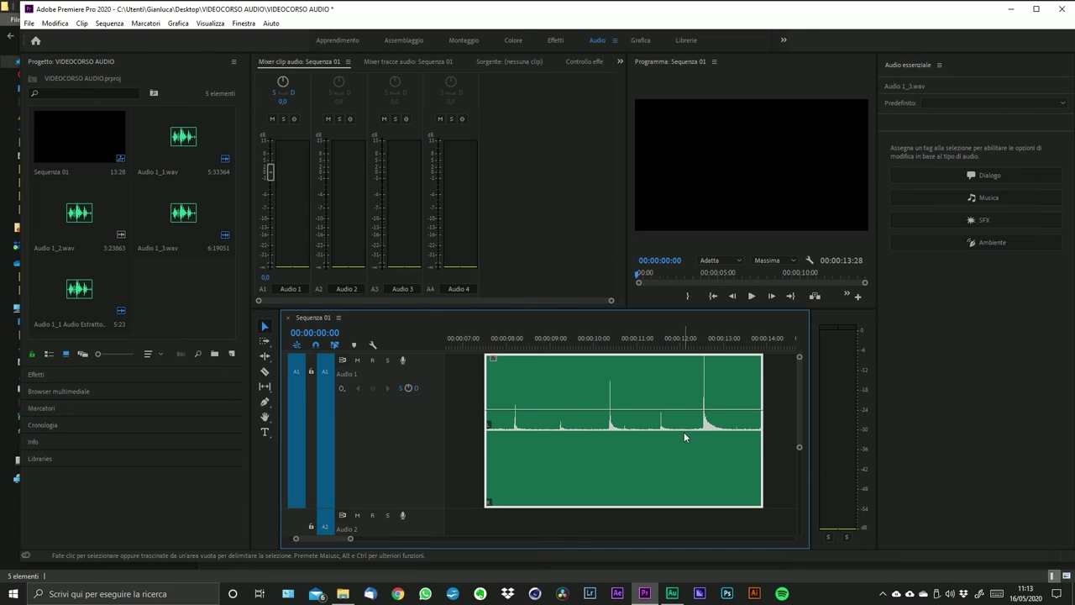
{"action": "key", "text": "g"}
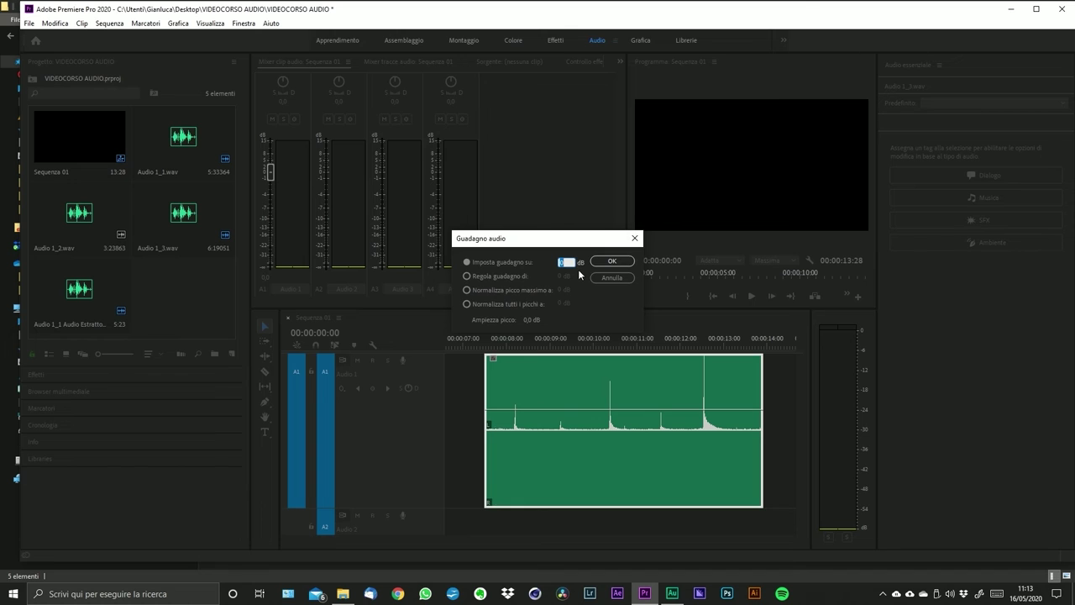
{"action": "type", "text": "10"}
{"action": "left_click", "coordinate": [612, 261]}
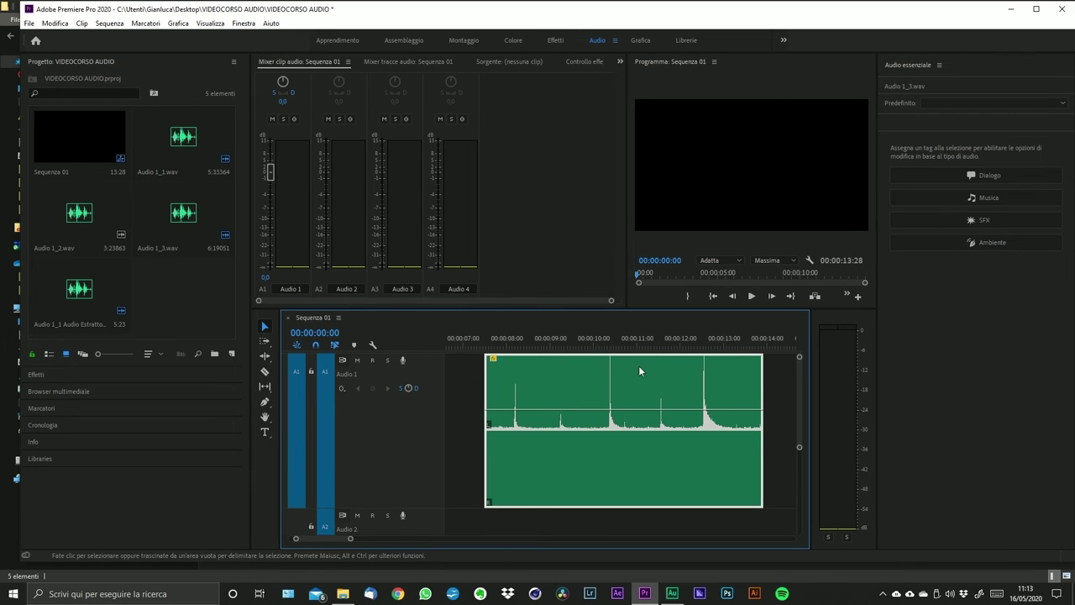
{"action": "scroll", "coordinate": [537, 512], "scroll_direction": "up", "scroll_amount": 6}
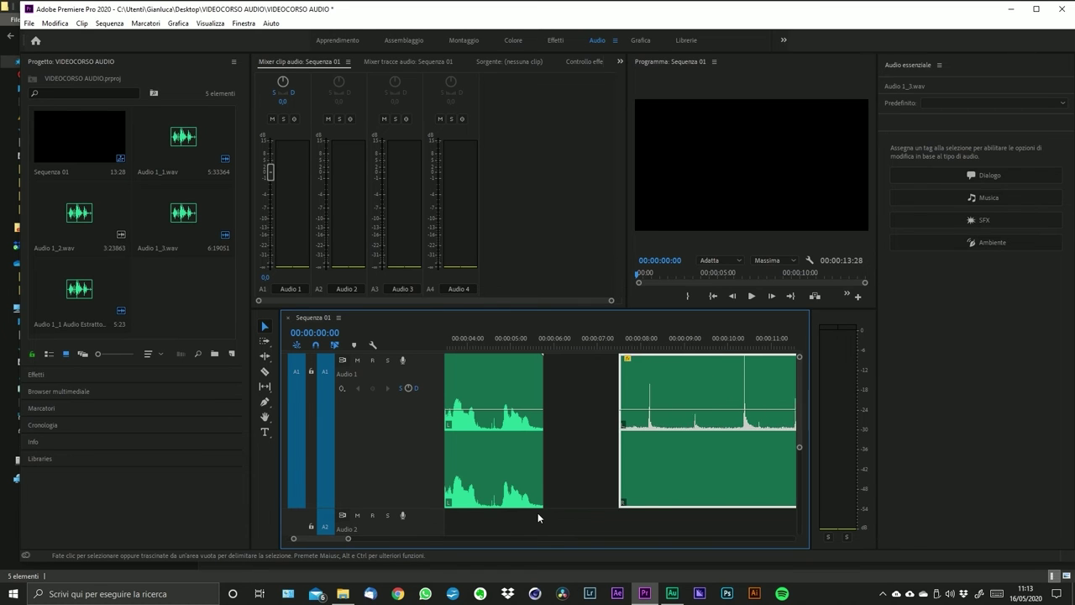
{"action": "left_click_drag", "start_coordinate": [342, 541], "coordinate": [413, 539]}
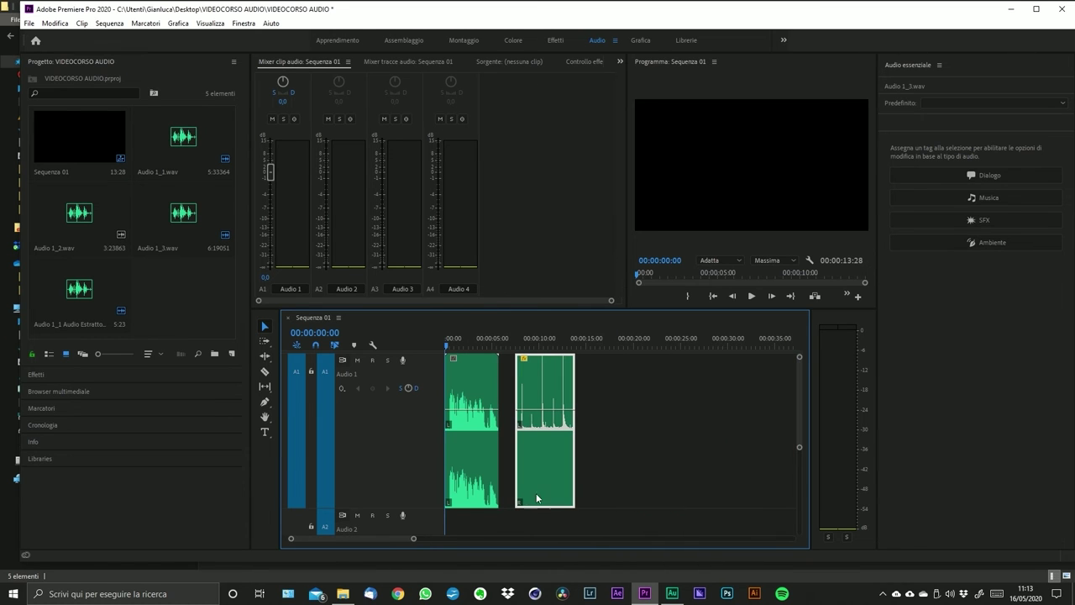
{"action": "right_click", "coordinate": [547, 375]}
{"action": "left_click", "coordinate": [525, 376]}
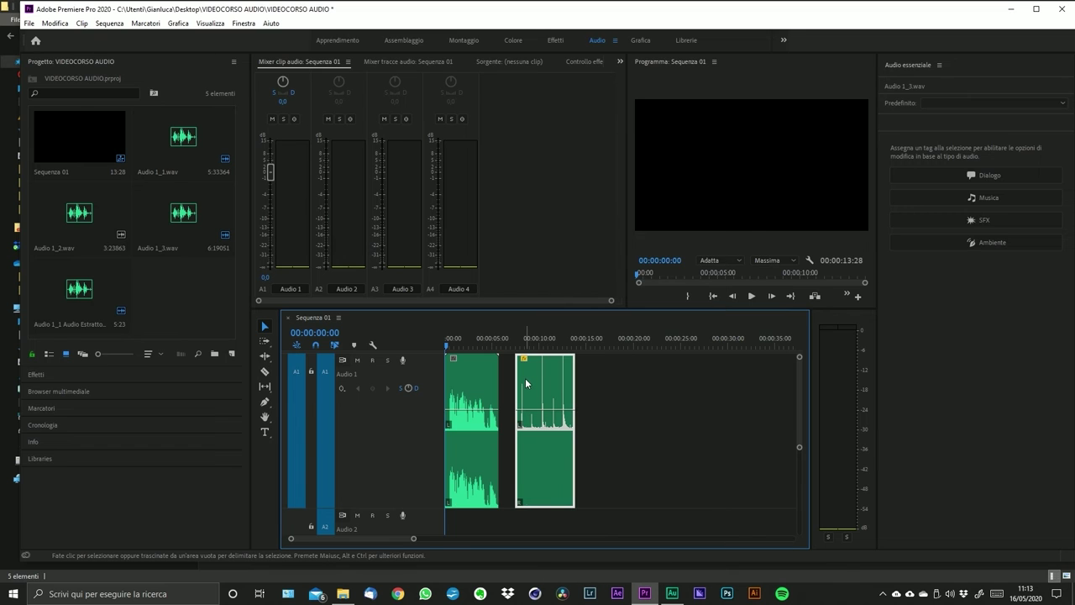
{"action": "left_click_drag", "start_coordinate": [413, 542], "coordinate": [451, 539]}
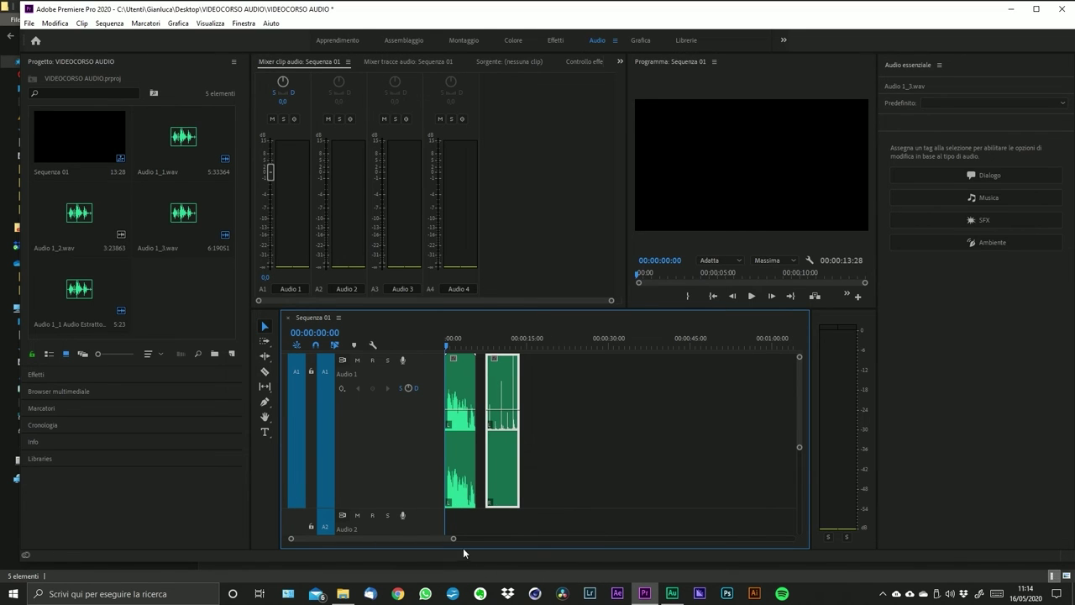
{"action": "left_click_drag", "start_coordinate": [453, 538], "coordinate": [401, 539]}
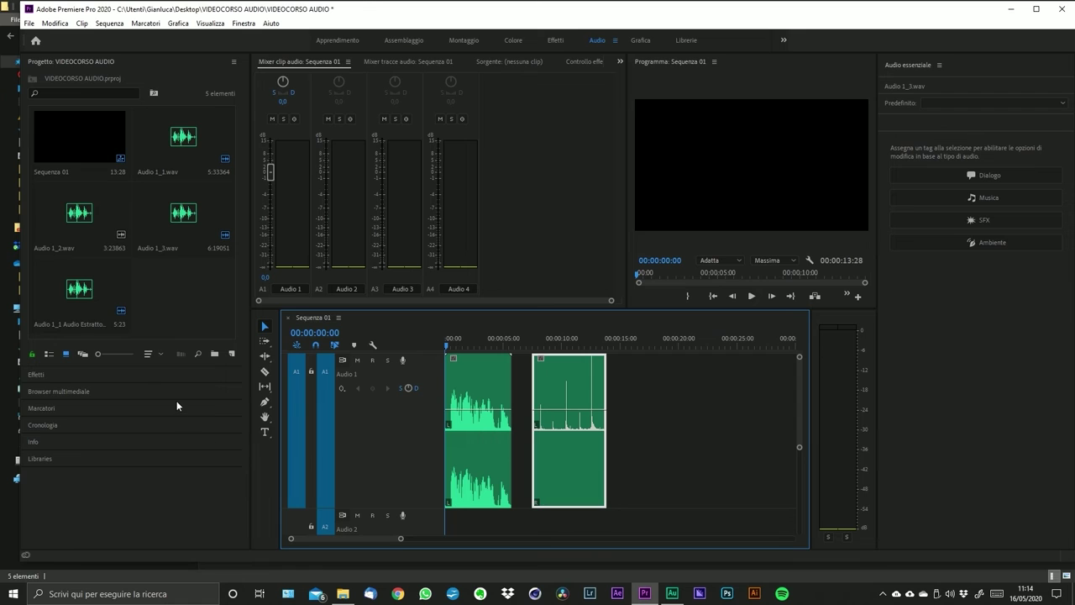
- Search Effetti for COMPRESSORE and drop Compressore a banda singola onto Audio 1_1 Audio Estratto.wav
{"action": "left_click", "coordinate": [130, 376]}
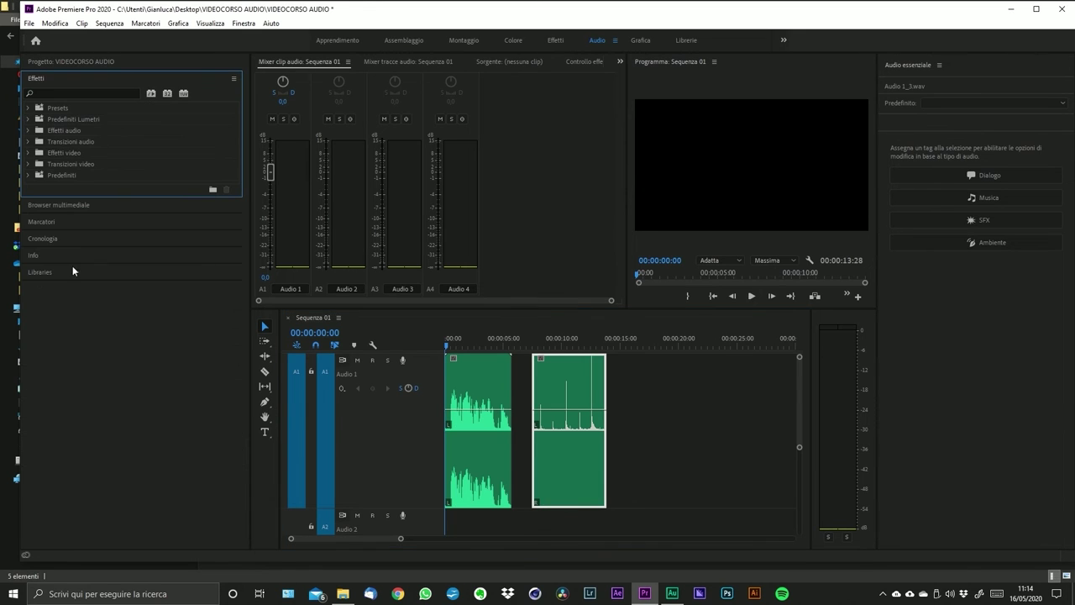
{"action": "left_click", "coordinate": [85, 94]}
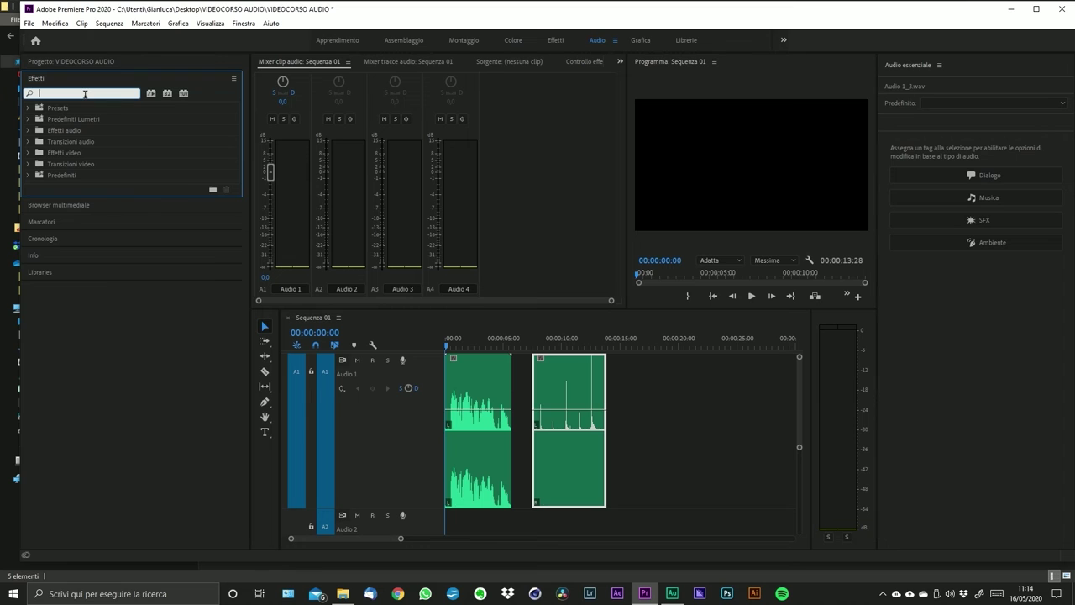
{"action": "type", "text": "COMPRESSO"}
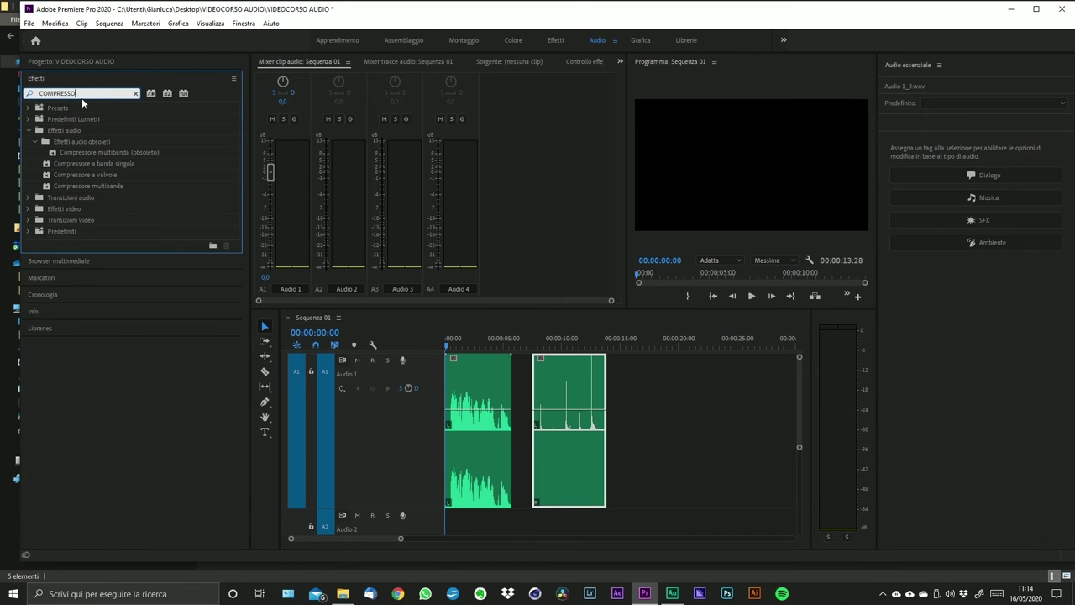
{"action": "type", "text": "RE"}
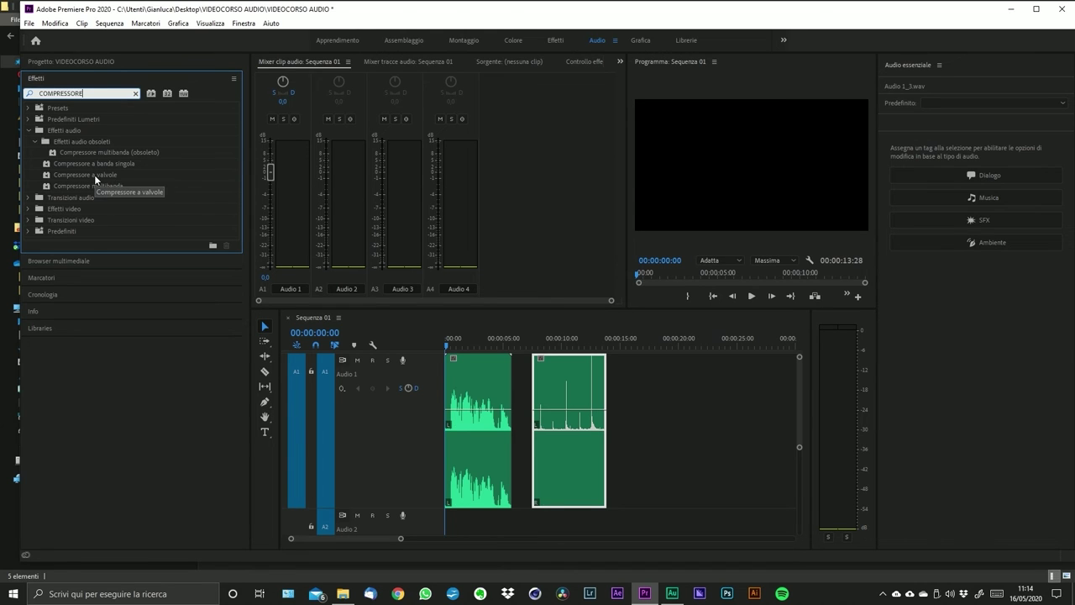
{"action": "left_click_drag", "start_coordinate": [98, 163], "coordinate": [487, 398]}
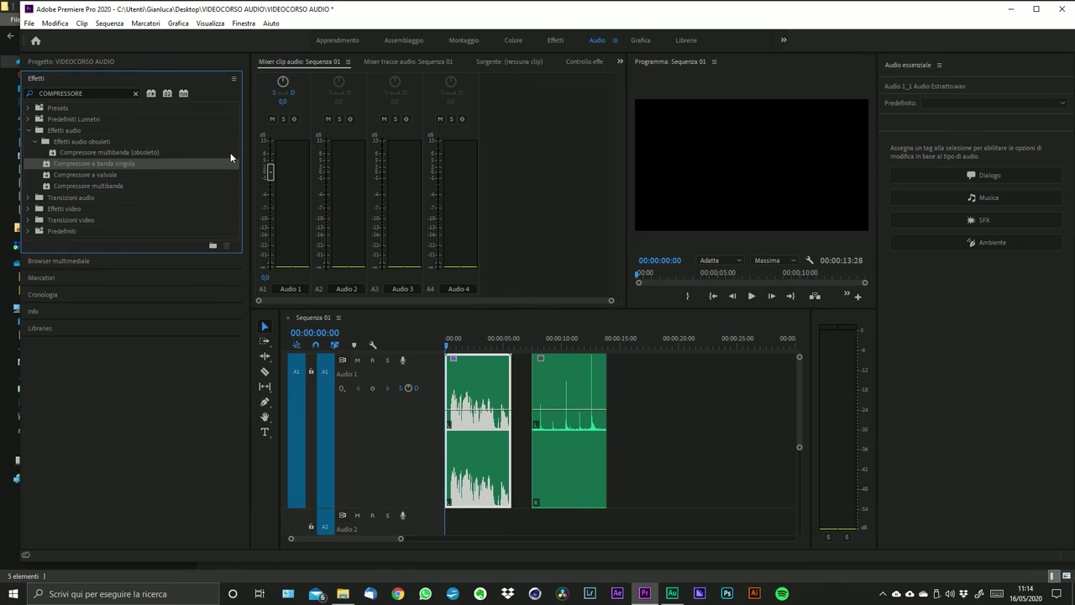
{"action": "left_click", "coordinate": [585, 61]}
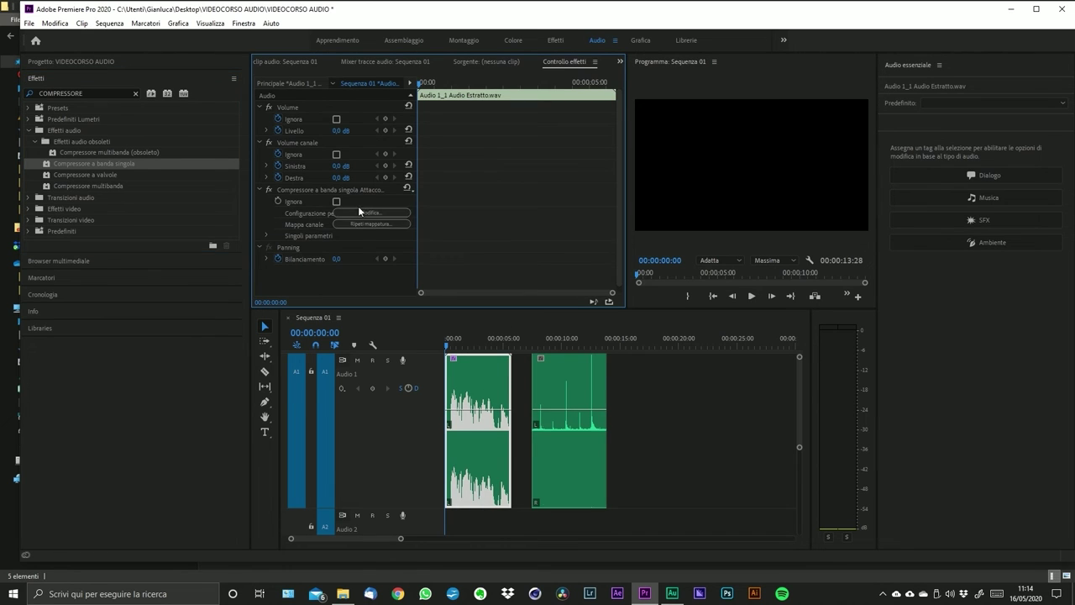
- Open the compressor's Editor Fx clip and leave the Predefiniti preset at (Predefinito)
{"action": "left_click", "coordinate": [362, 212]}
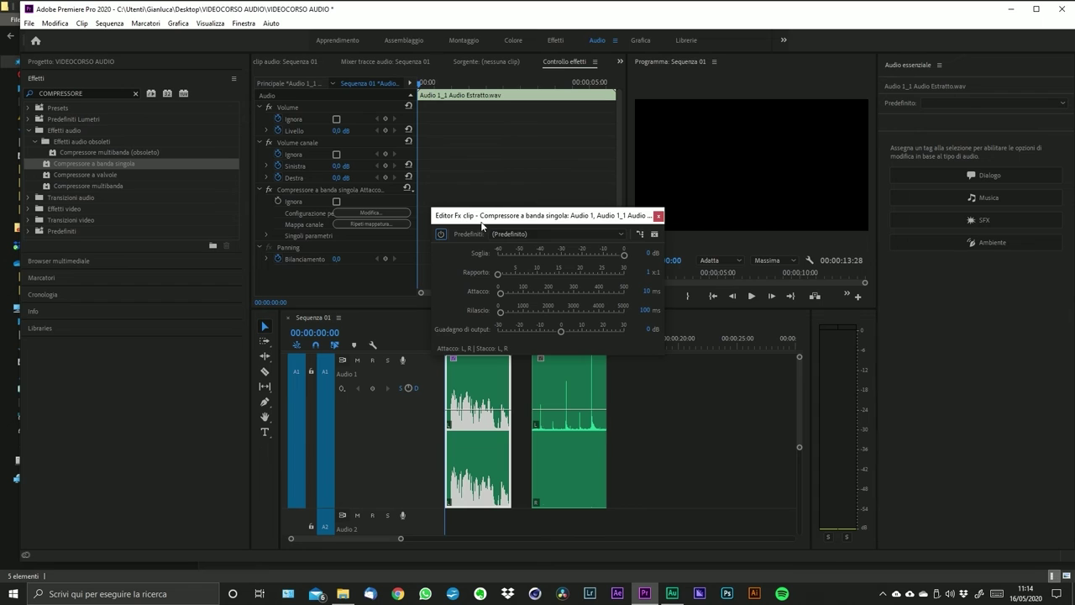
{"action": "left_click", "coordinate": [551, 232]}
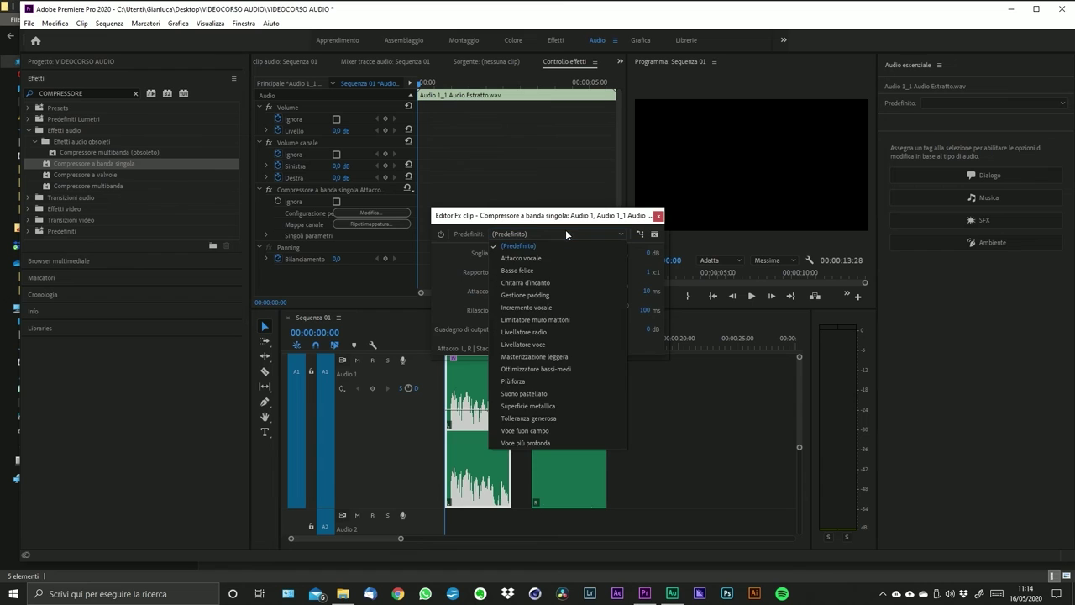
{"action": "left_click", "coordinate": [566, 232]}
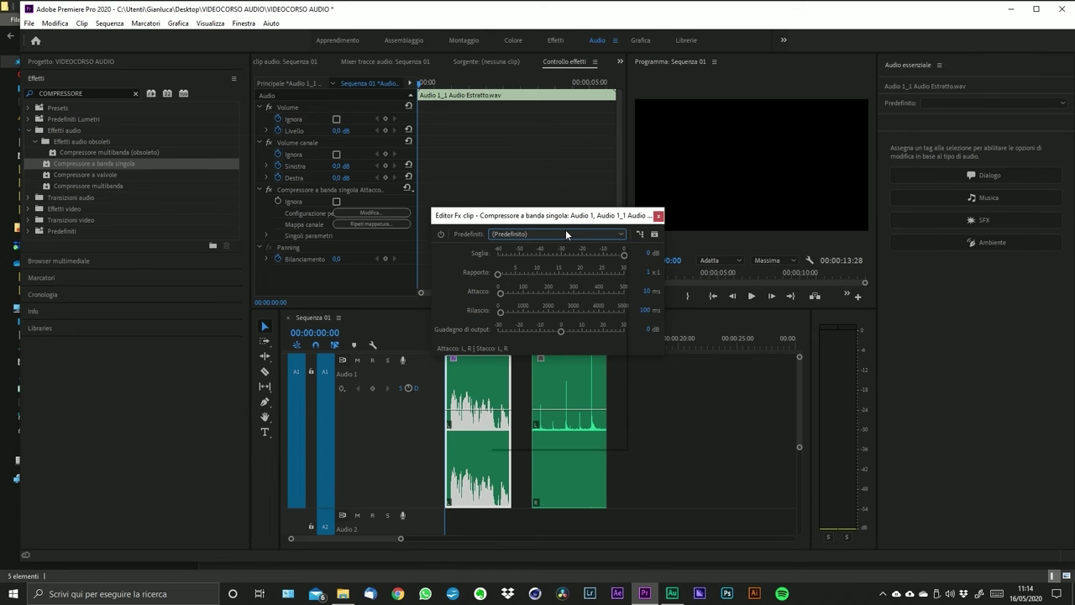
{"action": "left_click", "coordinate": [565, 233]}
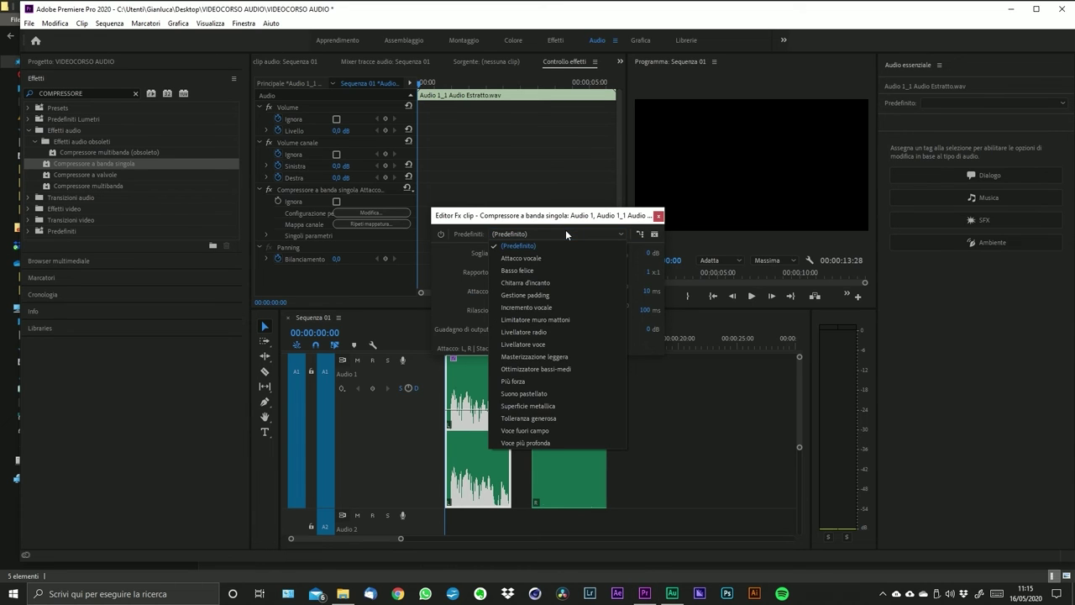
{"action": "left_click", "coordinate": [566, 232]}
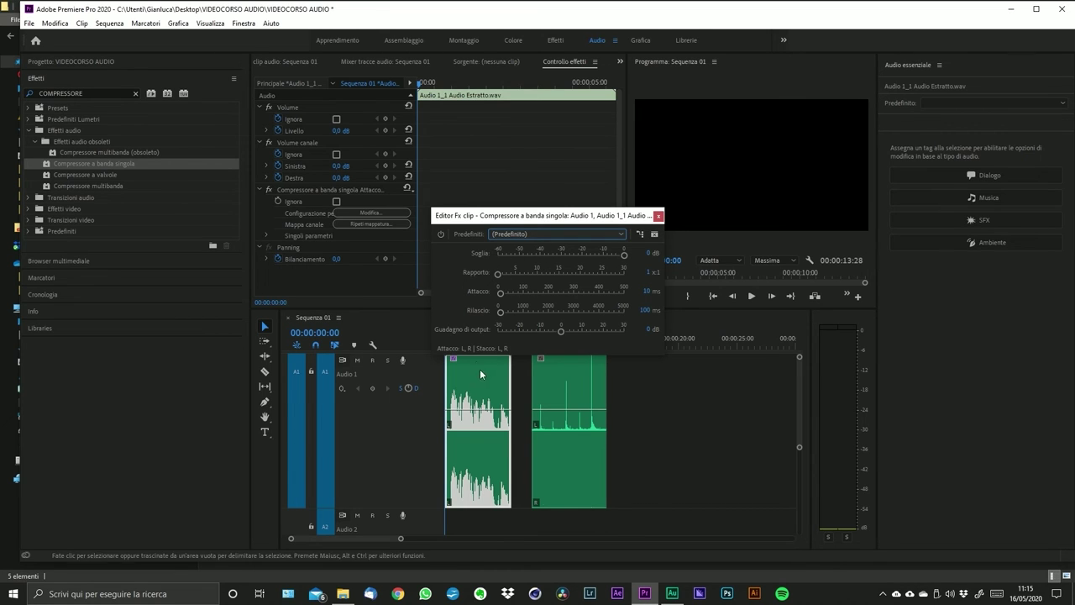
- Lower Soglia to -46,5 dB and raise Rapporto to 17,2:1
{"action": "left_click_drag", "start_coordinate": [622, 255], "coordinate": [526, 257]}
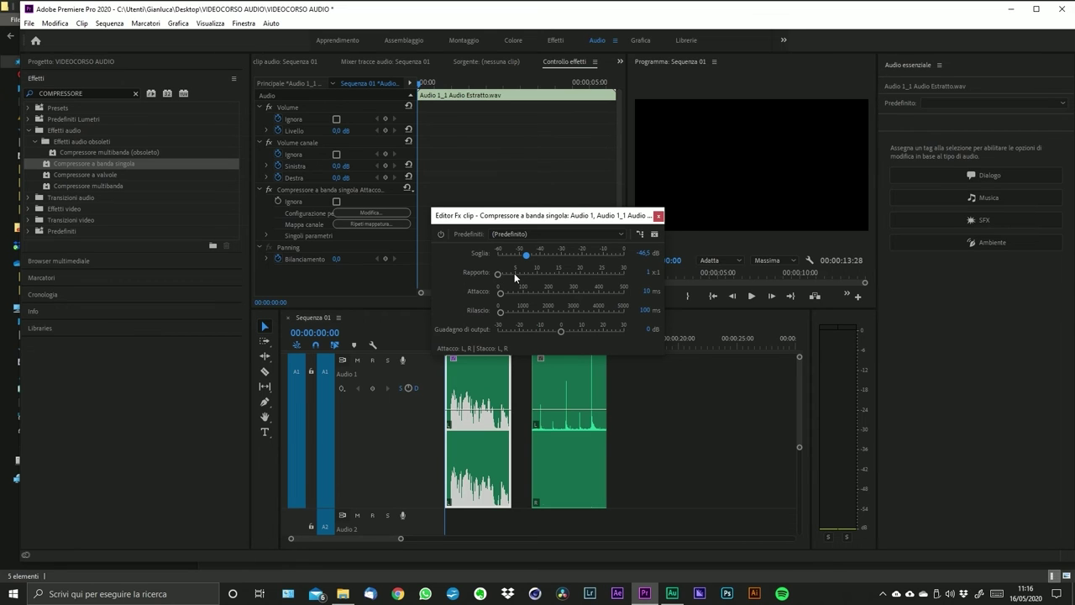
{"action": "left_click_drag", "start_coordinate": [500, 273], "coordinate": [568, 274]}
{"action": "left_click", "coordinate": [273, 189]}
{"action": "key", "text": "space"}
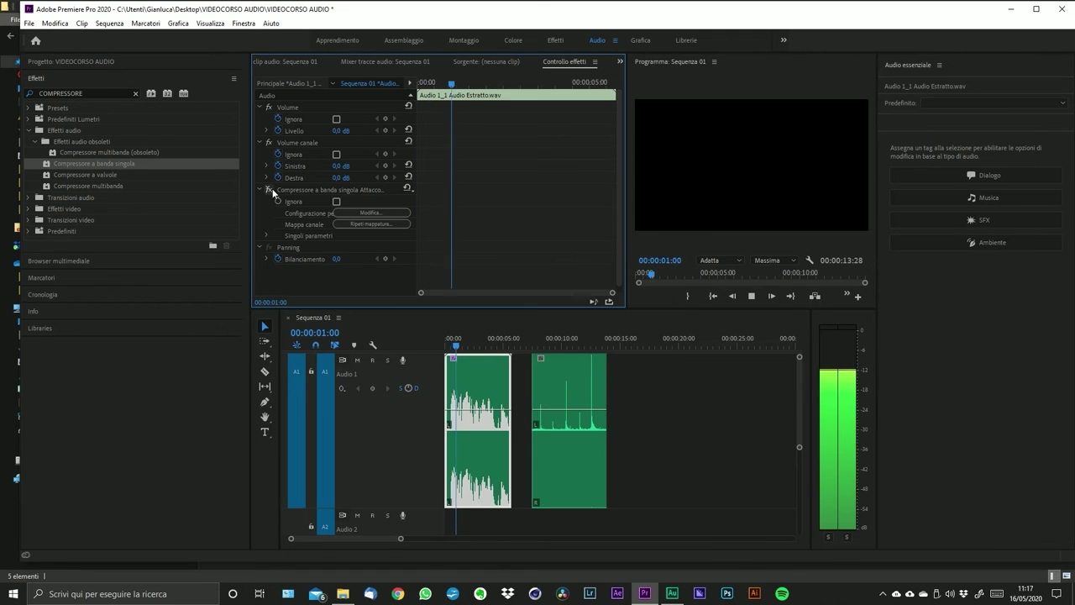
{"action": "key", "text": "space"}
{"action": "left_click", "coordinate": [446, 338]}
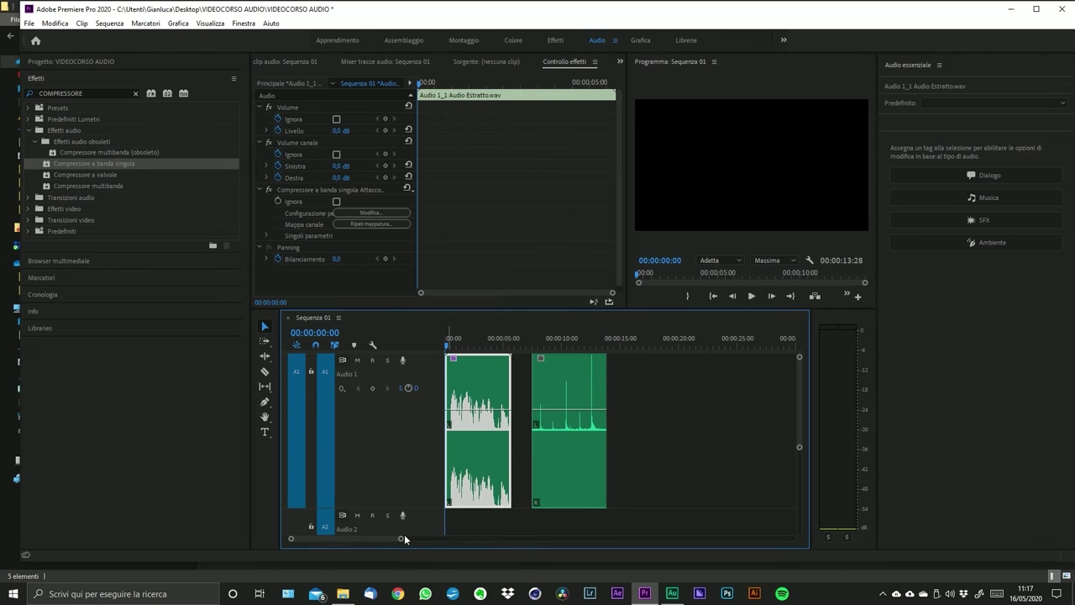
{"action": "left_click_drag", "start_coordinate": [402, 539], "coordinate": [376, 541]}
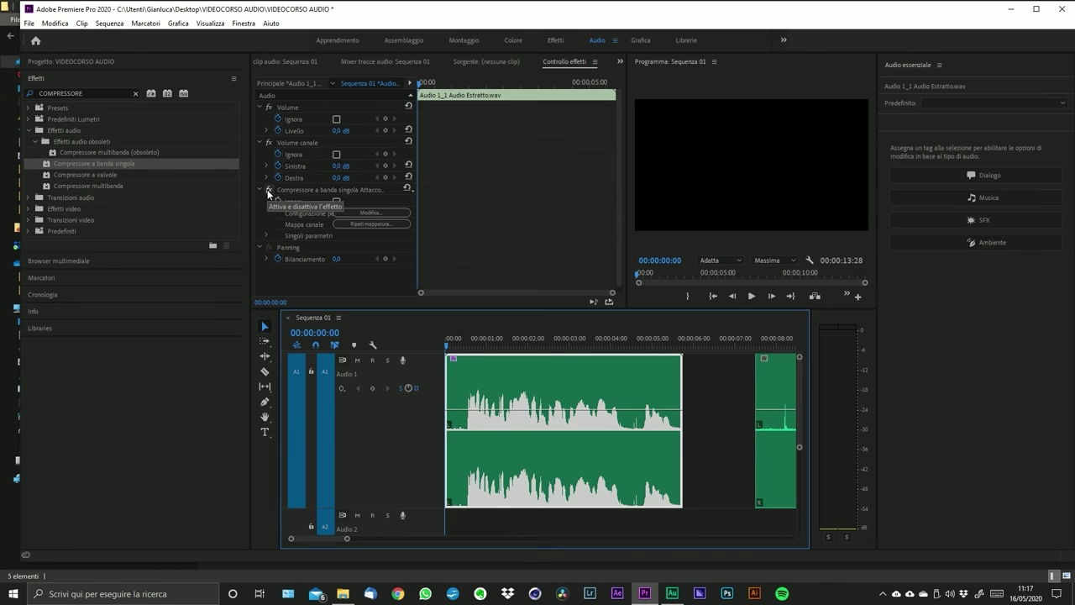
{"action": "left_click", "coordinate": [289, 296]}
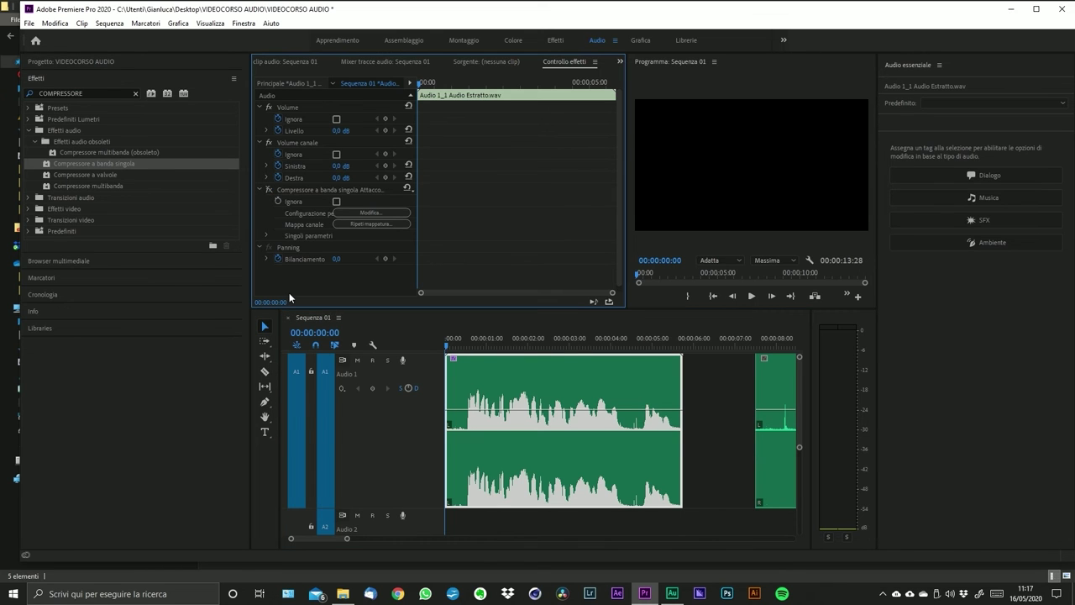
{"action": "key", "text": "space"}
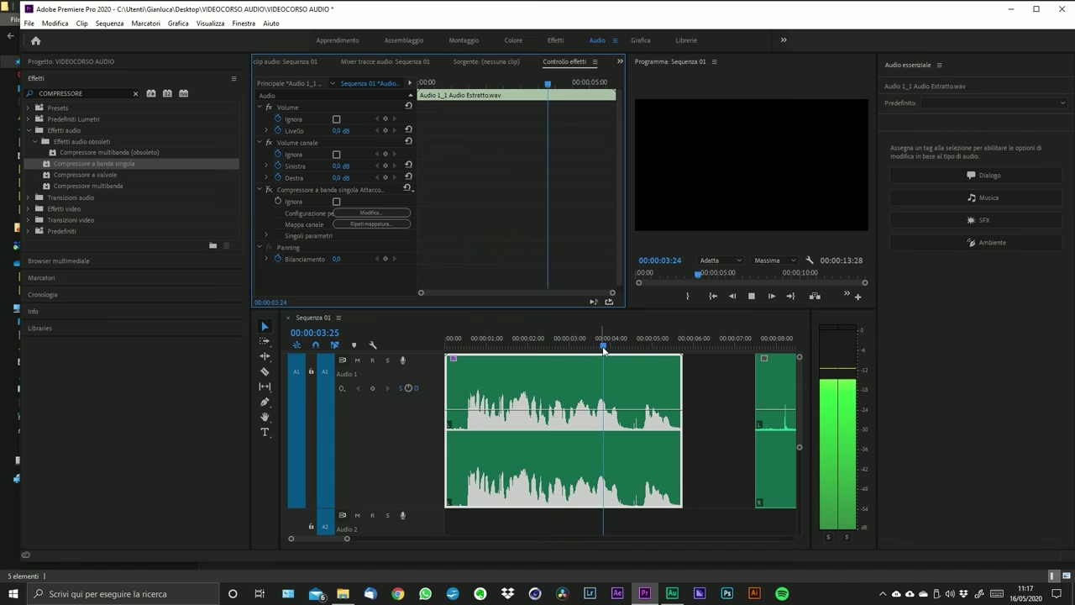
{"action": "left_click_drag", "start_coordinate": [639, 346], "coordinate": [446, 343]}
{"action": "left_click", "coordinate": [288, 201]}
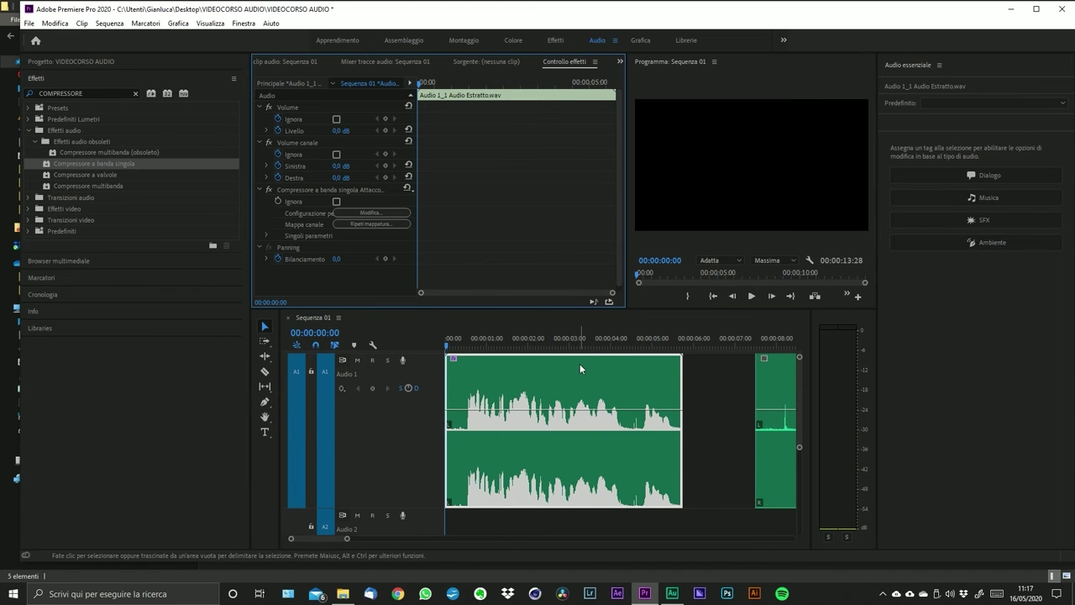
{"action": "key", "text": "space"}
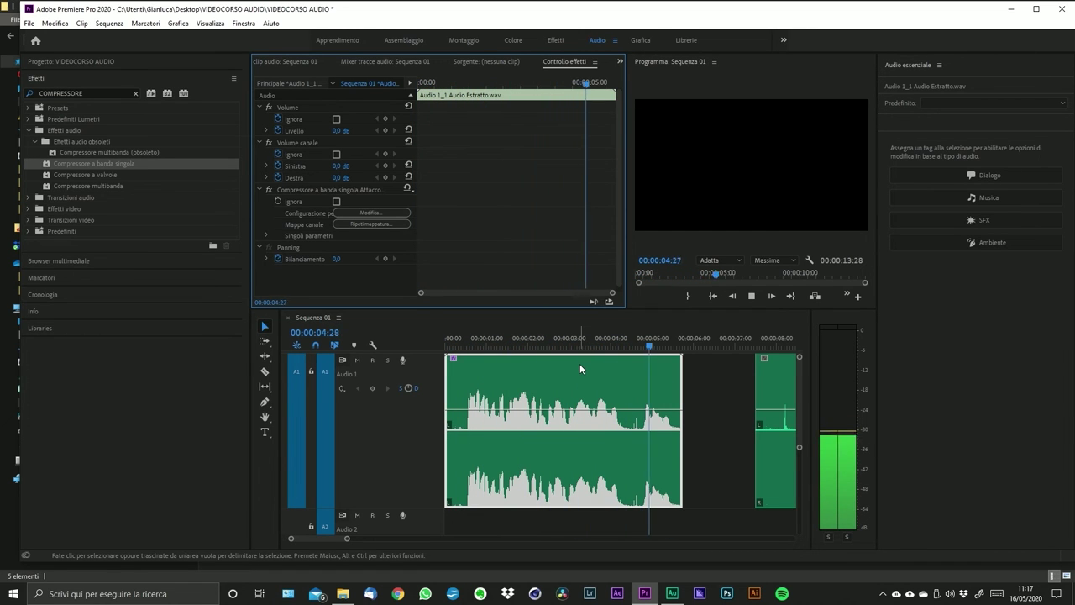
{"action": "key", "text": "space"}
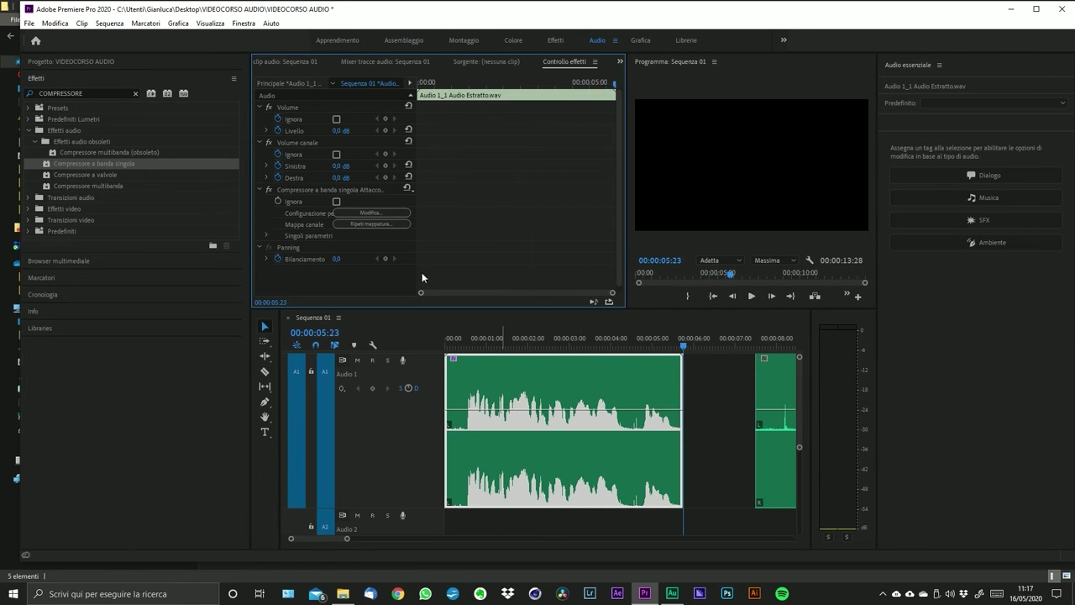
{"action": "left_click", "coordinate": [297, 188]}
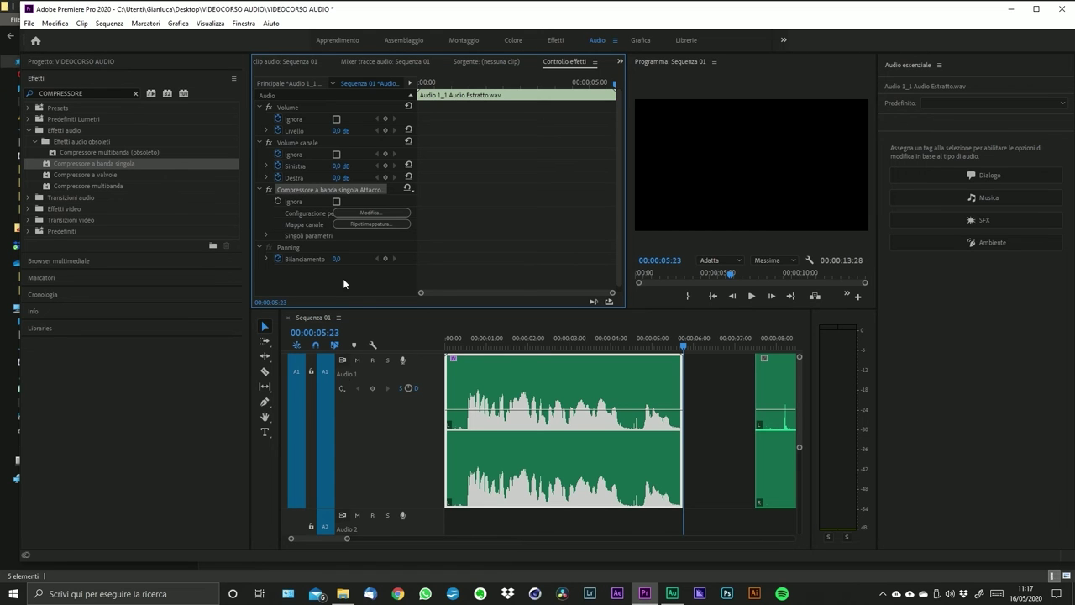
{"action": "left_click_drag", "start_coordinate": [347, 538], "coordinate": [371, 538]}
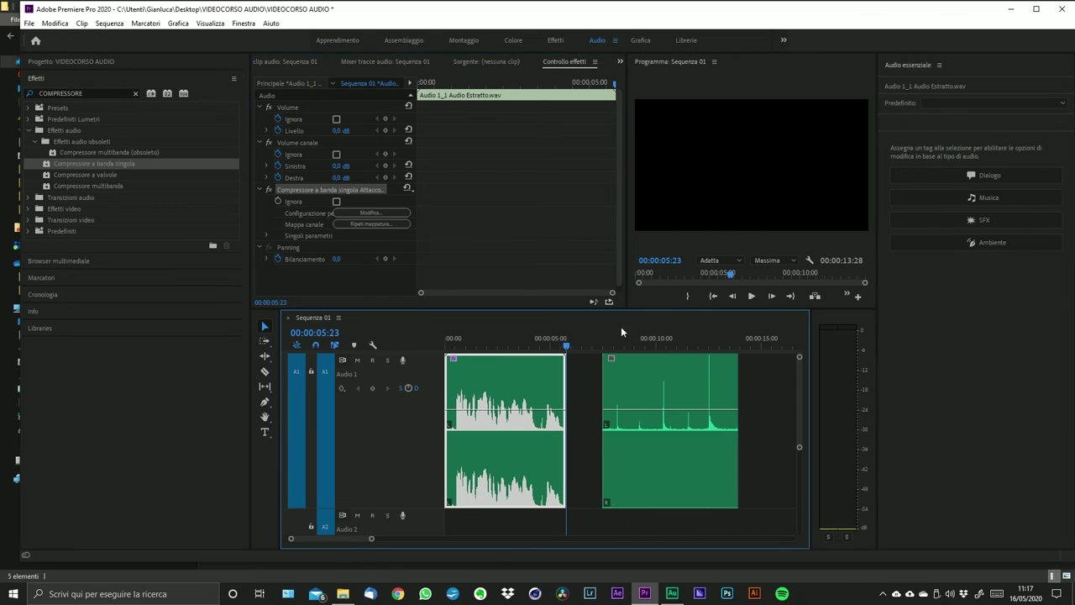
{"action": "left_click", "coordinate": [365, 190]}
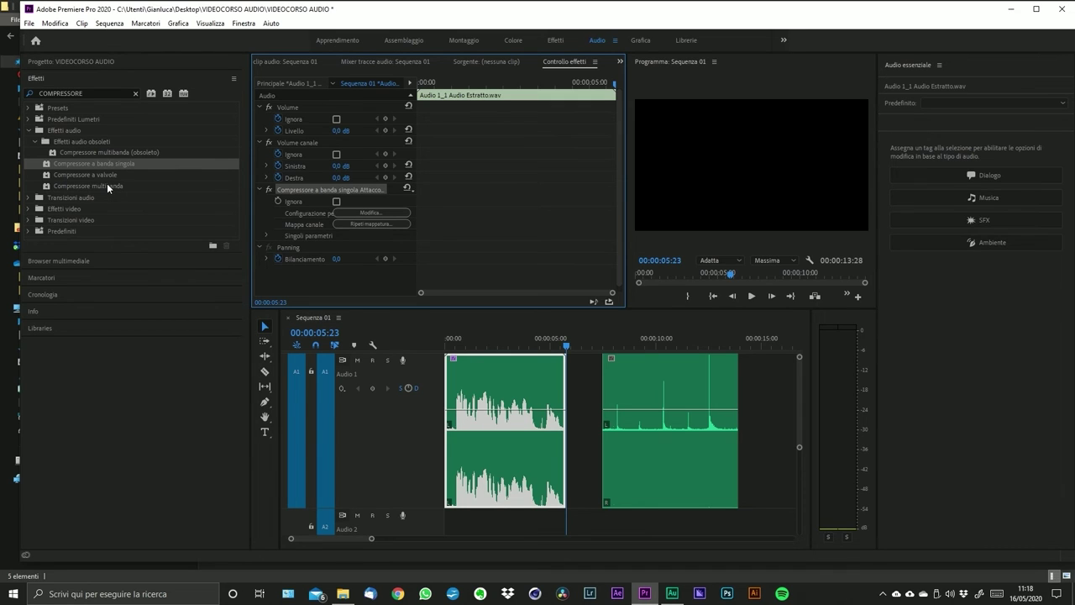
- Delete the single-band compressor, apply Compressore multibanda to the first clip, and open its editor
{"action": "key", "text": "Delete"}
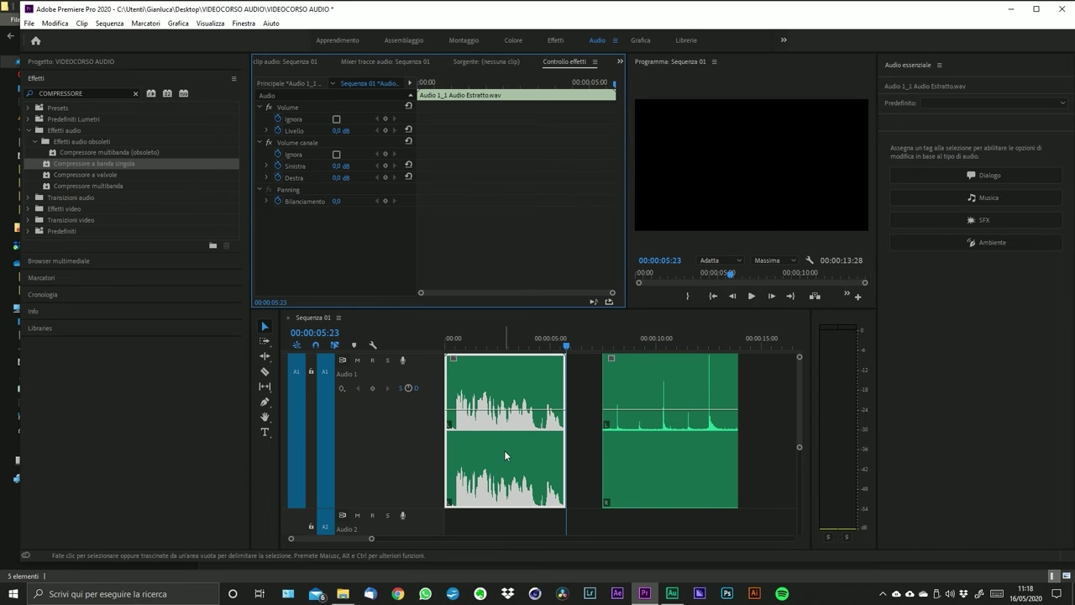
{"action": "left_click", "coordinate": [89, 186]}
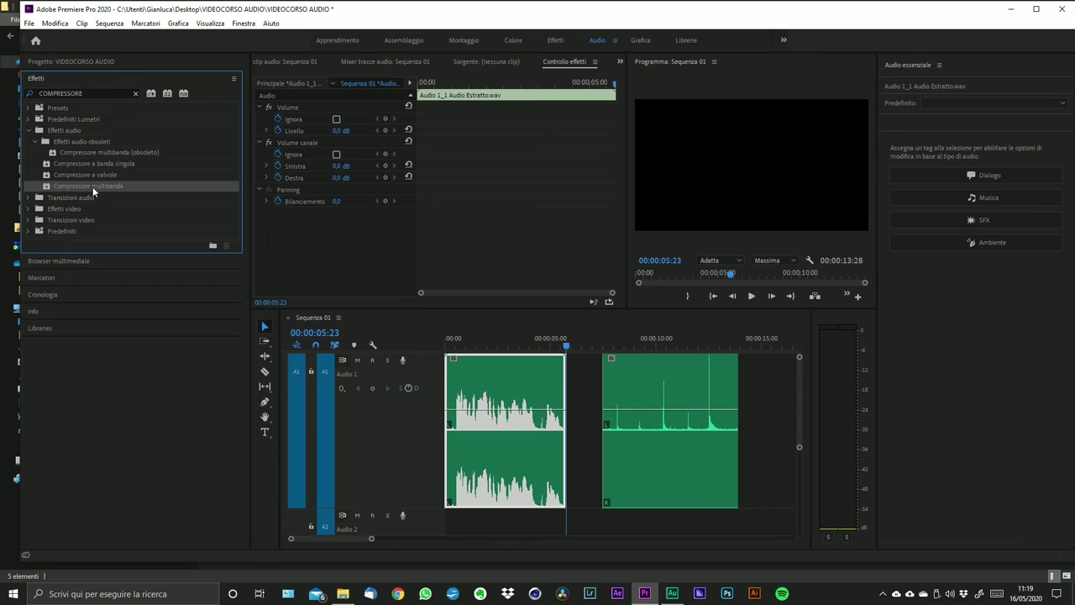
{"action": "left_click_drag", "start_coordinate": [67, 185], "coordinate": [500, 430]}
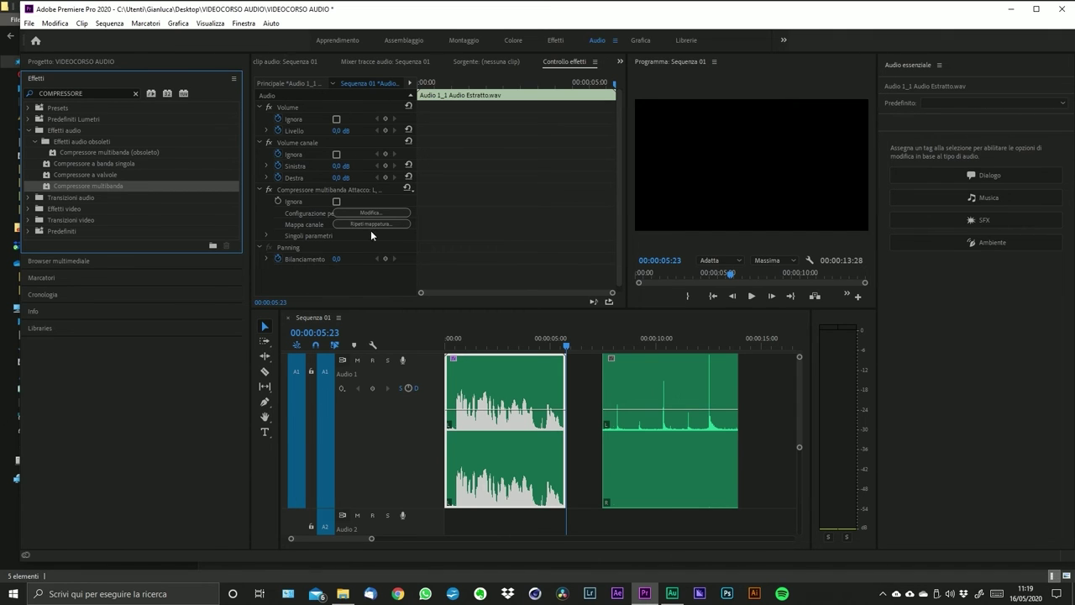
{"action": "left_click", "coordinate": [303, 190]}
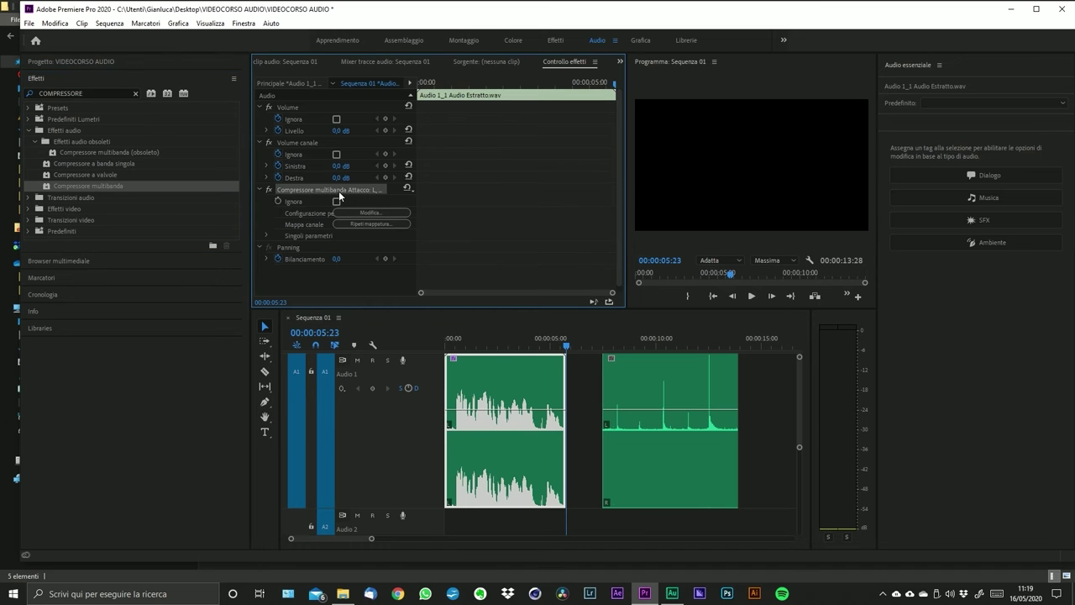
{"action": "left_click", "coordinate": [375, 212]}
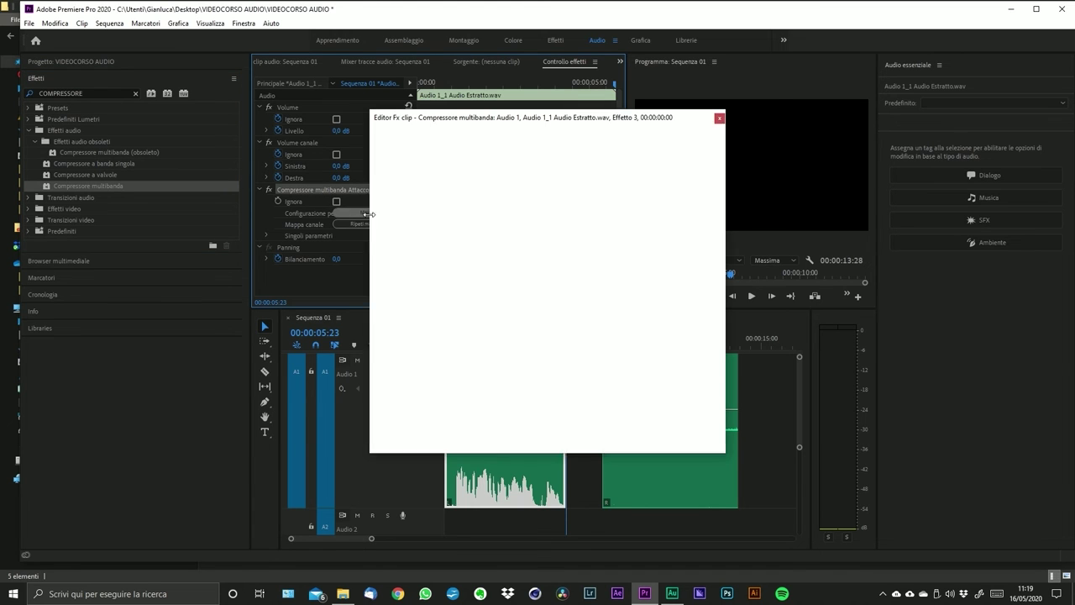
- Drag the Compressore multibanda editor window to the left side of the screen
{"action": "left_click_drag", "start_coordinate": [628, 122], "coordinate": [424, 59]}
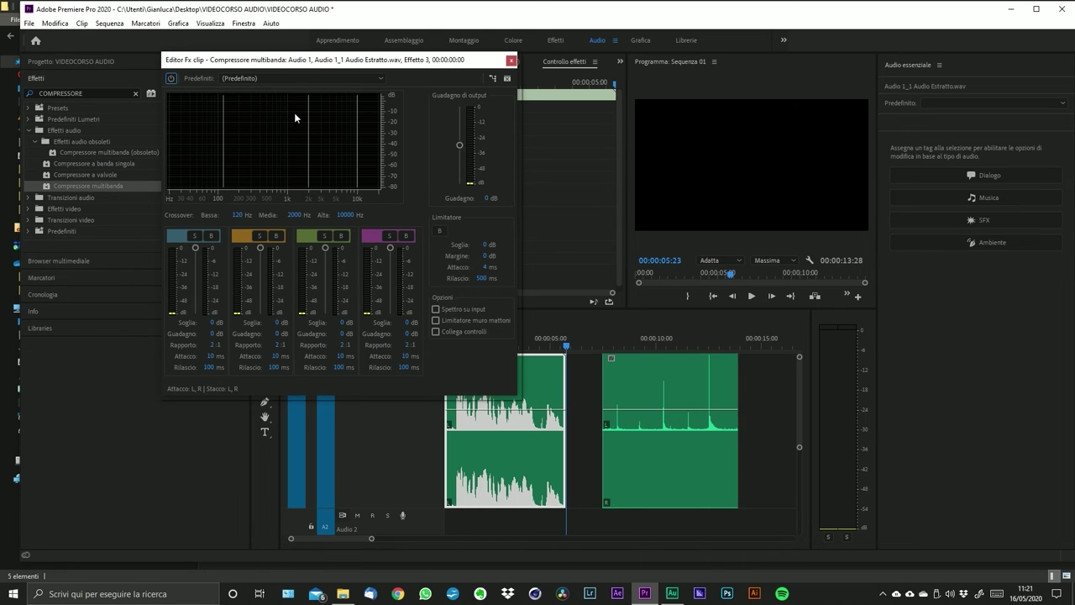
- Apply the Consegna via Internet compressor preset and drag the low crossover down to about 56 Hz
{"action": "left_click", "coordinate": [251, 79]}
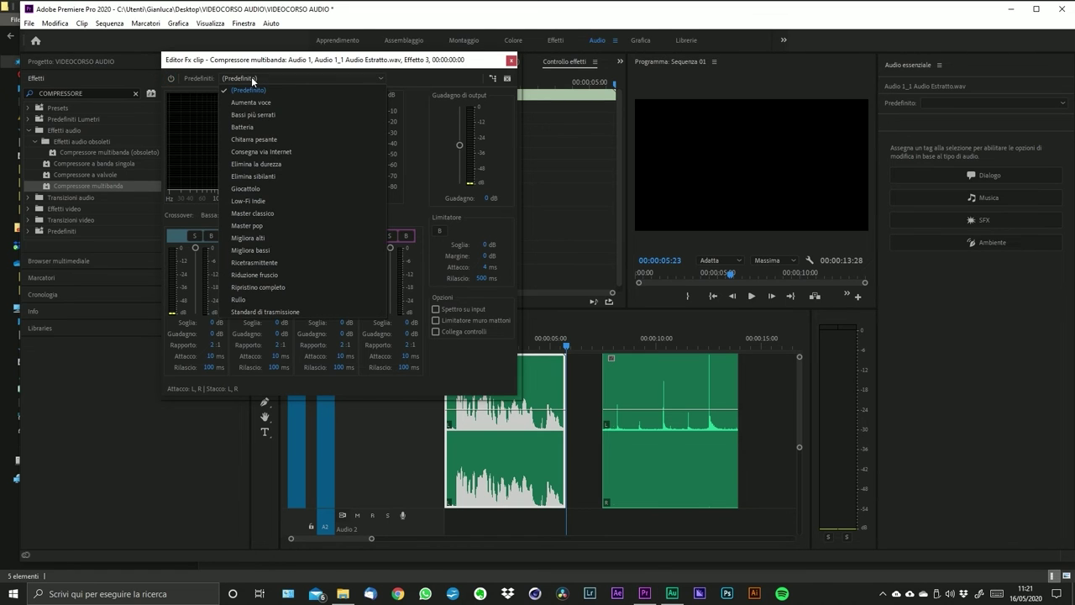
{"action": "left_click", "coordinate": [252, 79]}
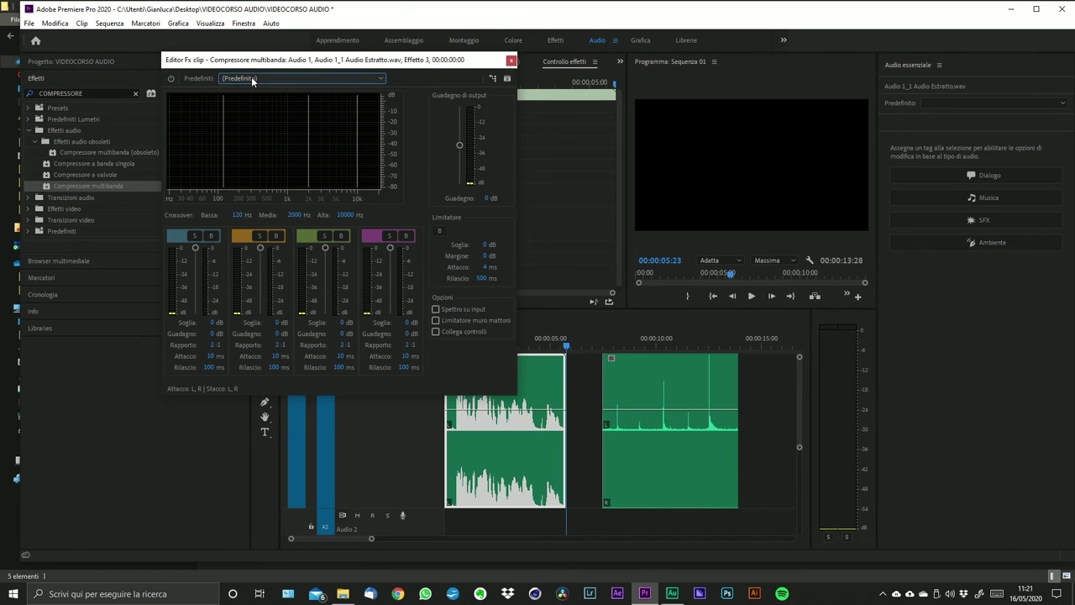
{"action": "left_click", "coordinate": [252, 79]}
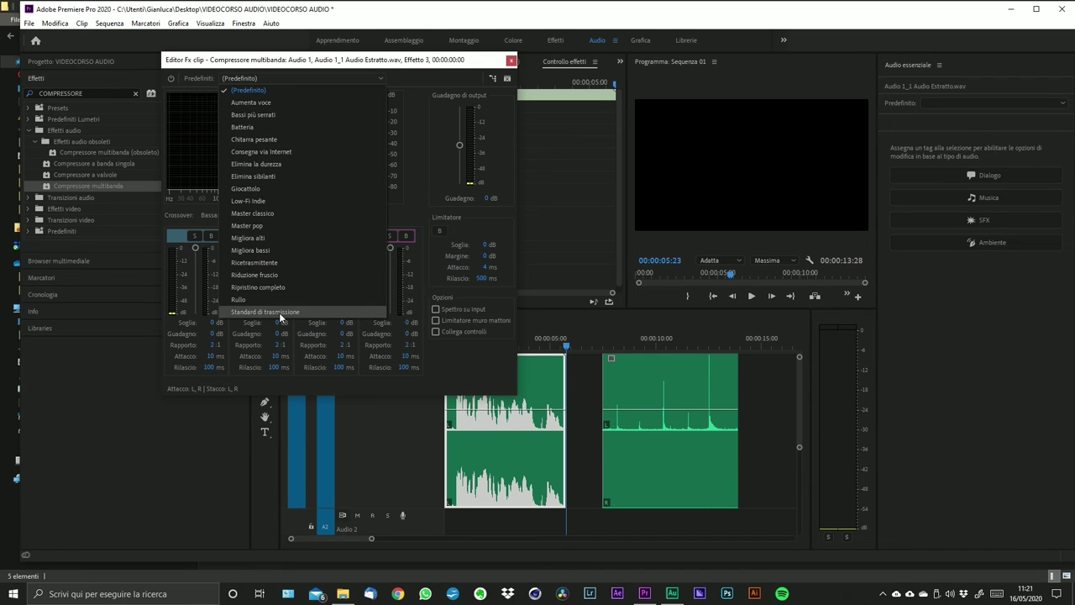
{"action": "left_click", "coordinate": [261, 152]}
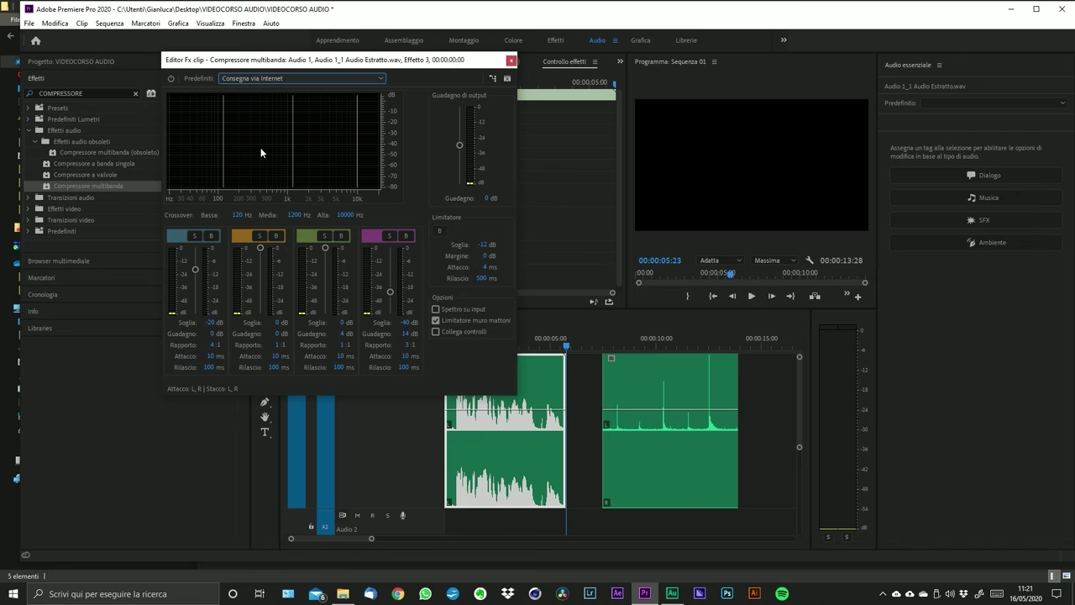
{"action": "left_click", "coordinate": [241, 82]}
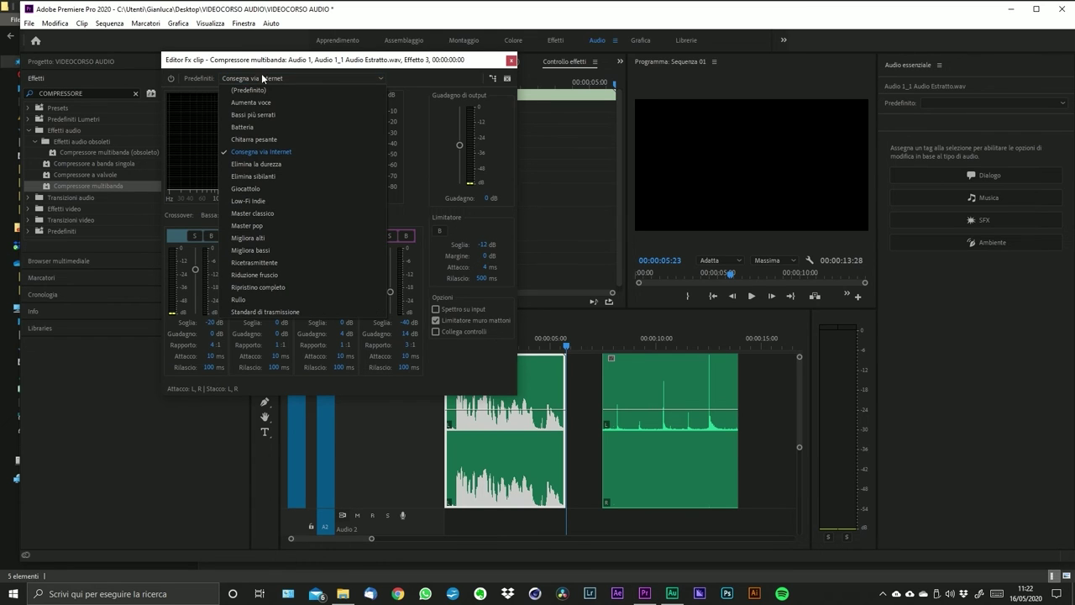
{"action": "left_click", "coordinate": [262, 75]}
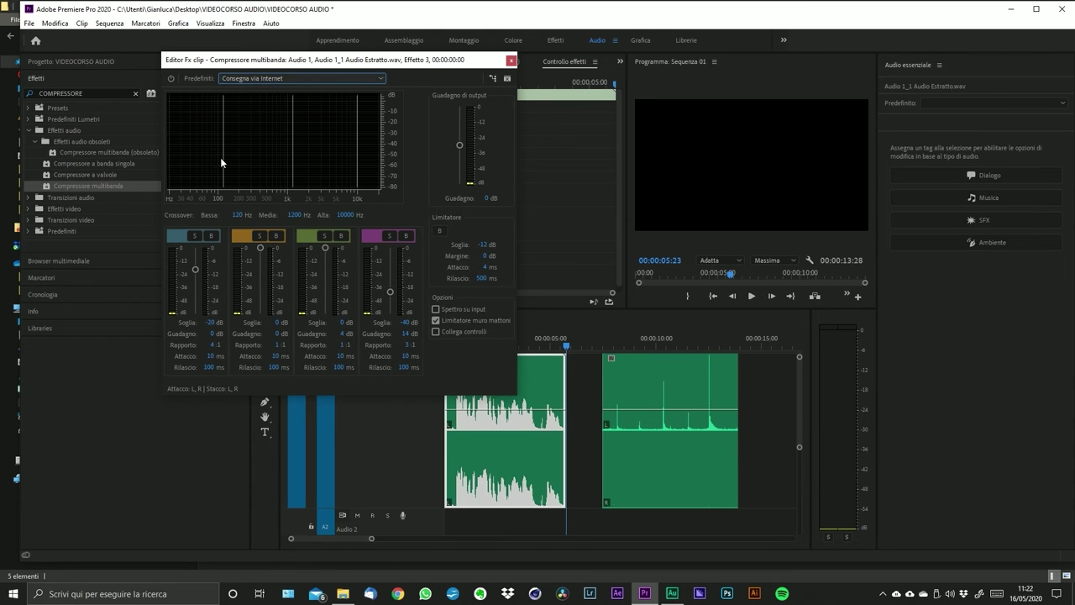
{"action": "mouse_move", "coordinate": [222, 127]}
{"action": "left_mouse_down"}
{"action": "mouse_move", "coordinate": [238, 129]}
{"action": "mouse_move", "coordinate": [229, 141]}
{"action": "left_mouse_up"}
- Try the Low-Fi Indie preset, then settle on Bassi più serrati
{"action": "left_click", "coordinate": [261, 77]}
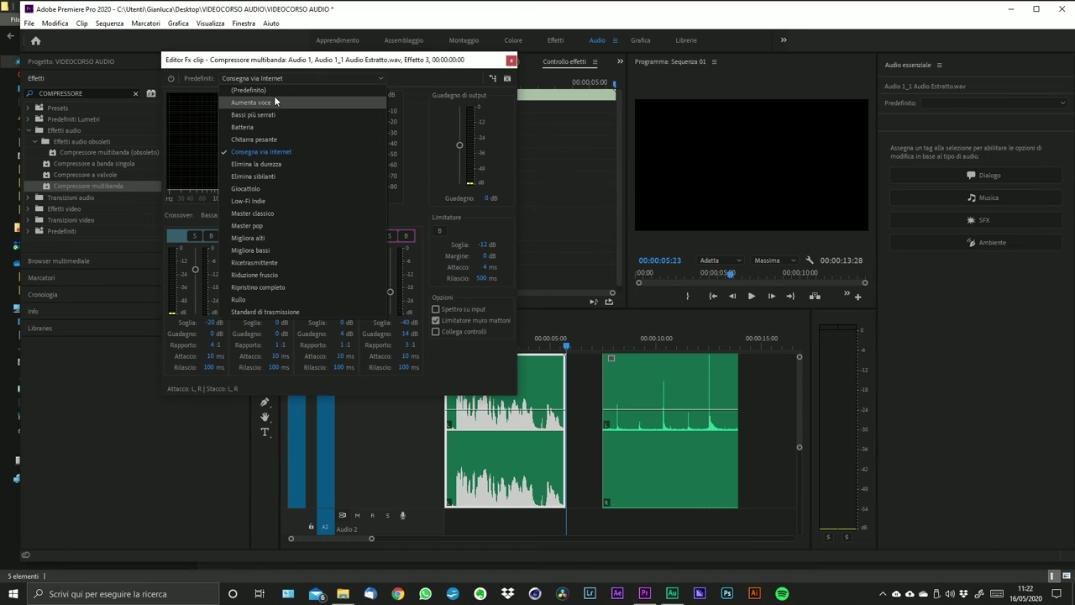
{"action": "left_click", "coordinate": [283, 200]}
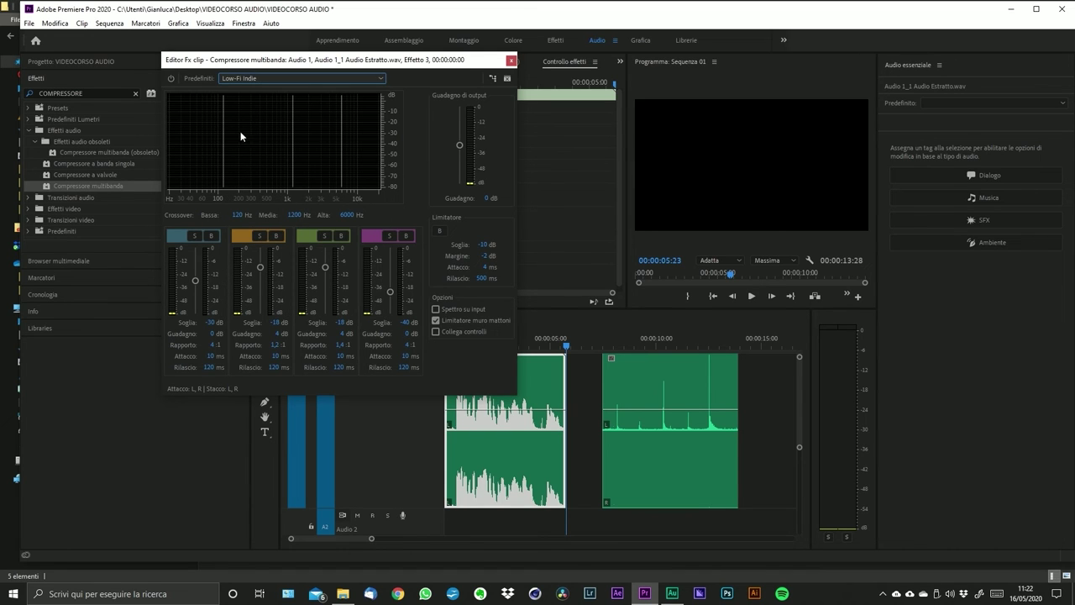
{"action": "left_click", "coordinate": [330, 76]}
{"action": "left_click", "coordinate": [330, 113]}
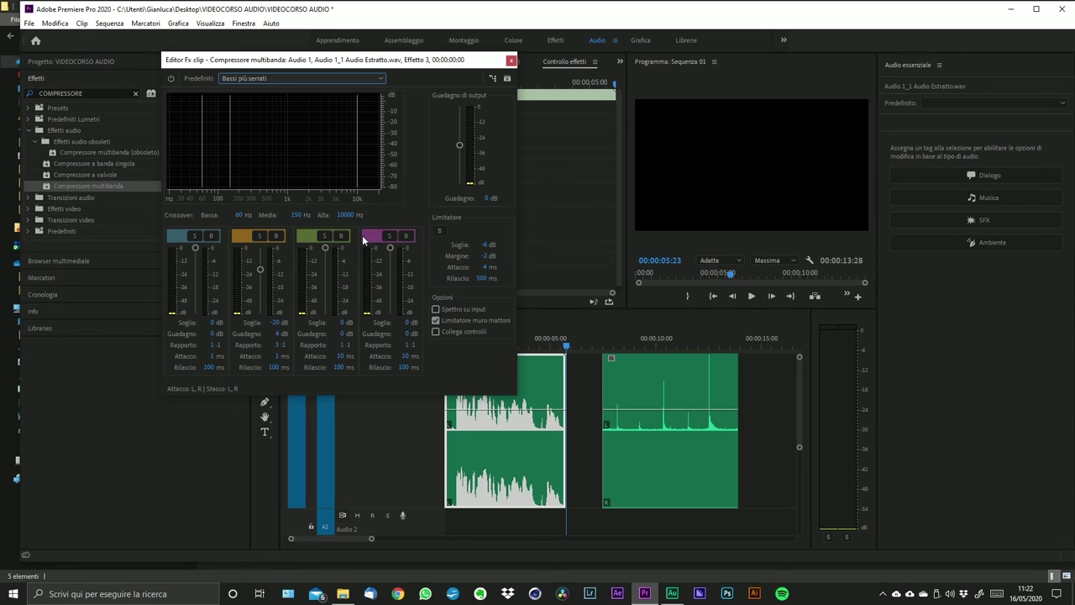
- Choose Consegna via Internet from the Predefiniti list of the multiband compressor
{"action": "left_click", "coordinate": [313, 77]}
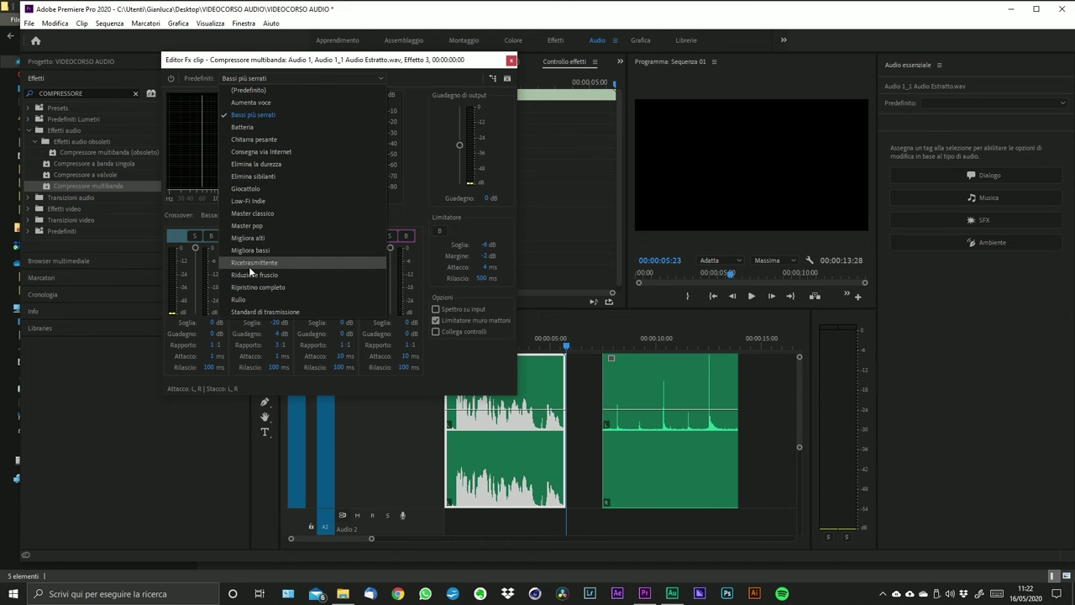
{"action": "left_click", "coordinate": [252, 151]}
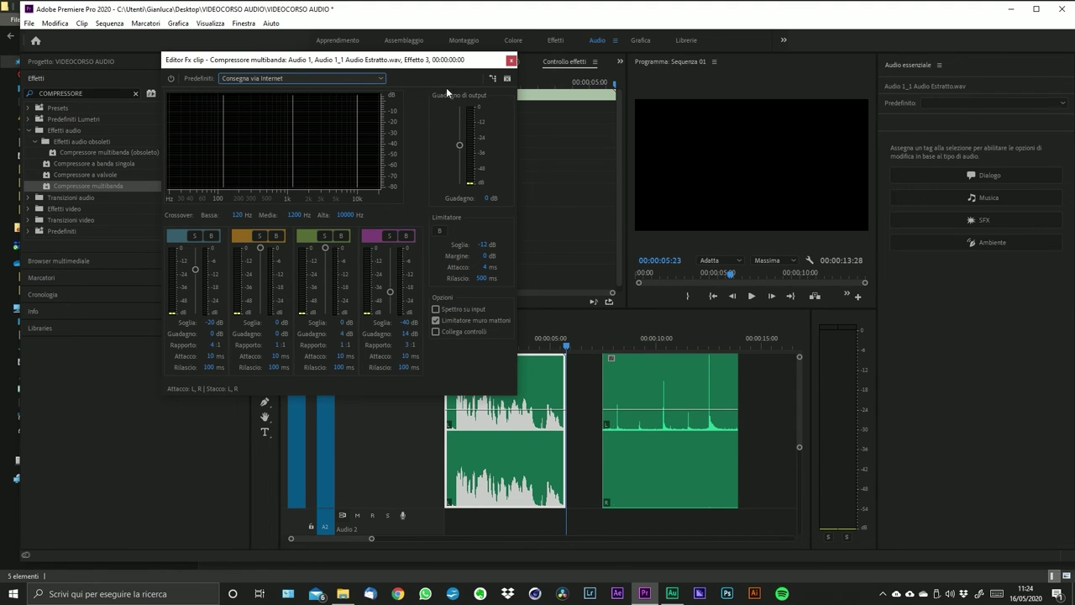
- Bypass the multiband compressor and play the clip from the start without it
{"action": "left_click_drag", "start_coordinate": [412, 60], "coordinate": [832, 46]}
{"action": "left_click", "coordinate": [535, 330]}
{"action": "key", "text": "Home"}
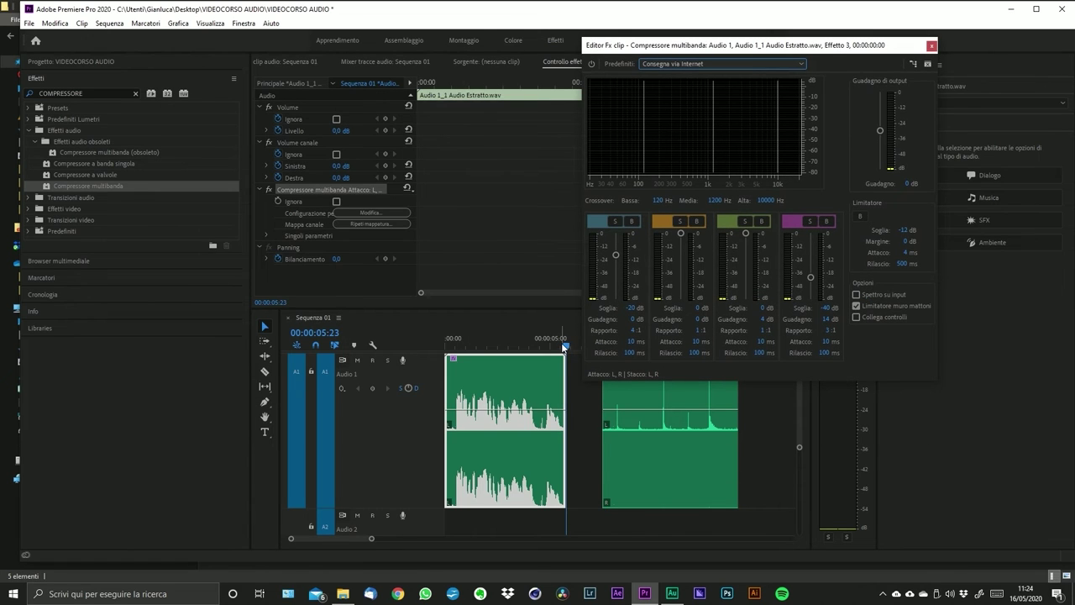
{"action": "left_click", "coordinate": [592, 64]}
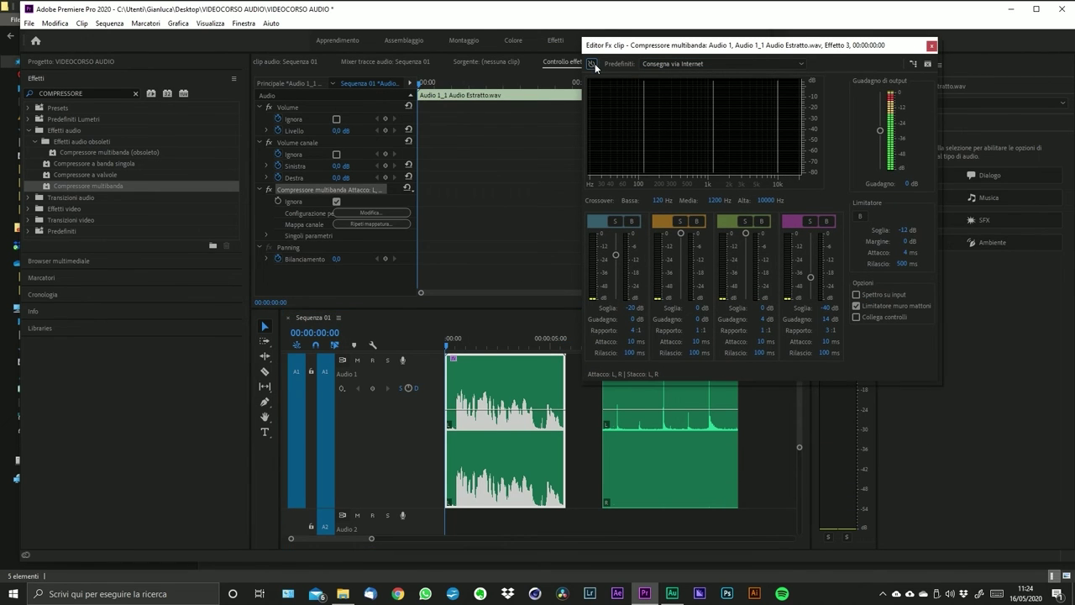
{"action": "key", "text": "space"}
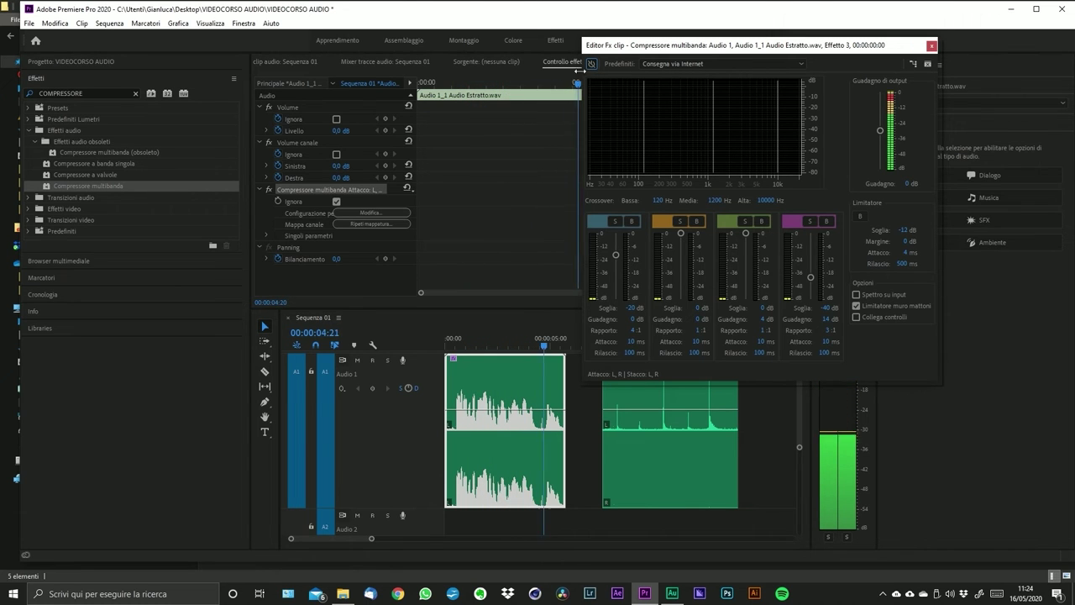
{"action": "key", "text": "space"}
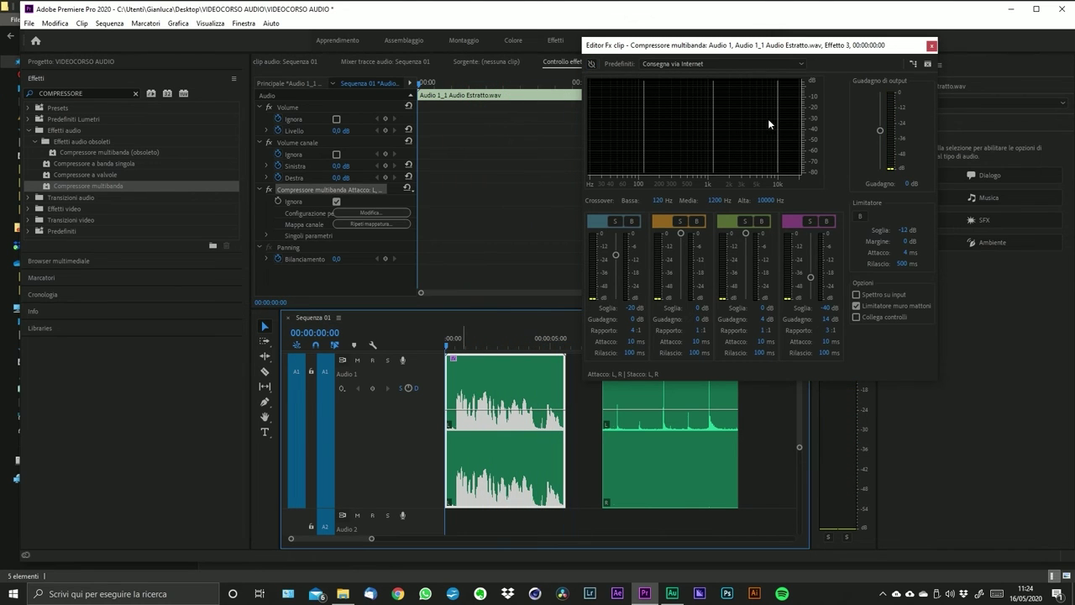
- Re-enable the multiband compressor and play the clip with it active
{"action": "left_click", "coordinate": [591, 65]}
{"action": "key", "text": "space"}
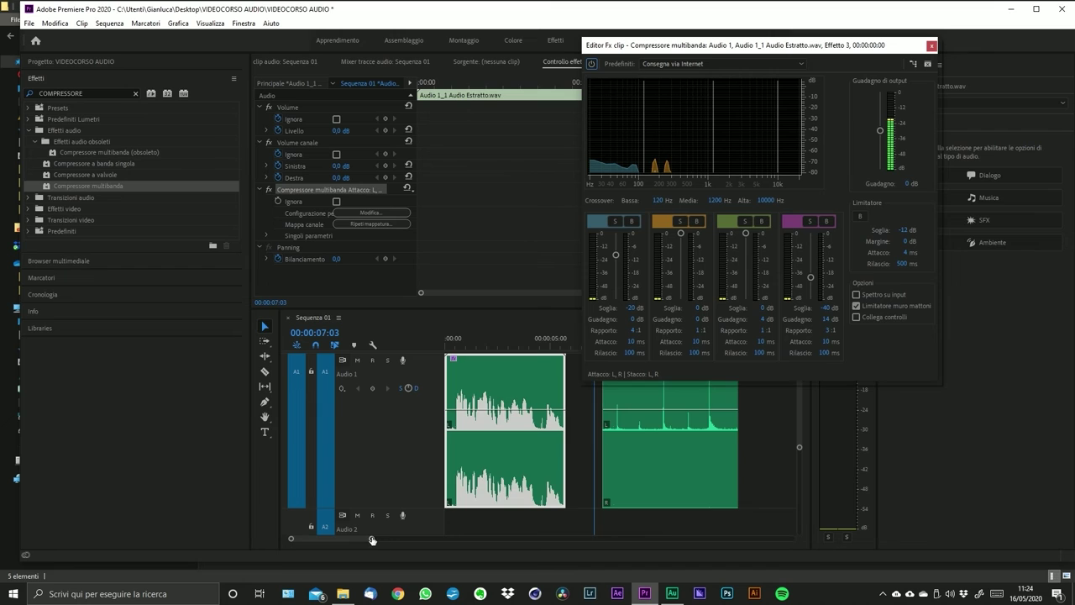
{"action": "left_click_drag", "start_coordinate": [372, 540], "coordinate": [350, 540]}
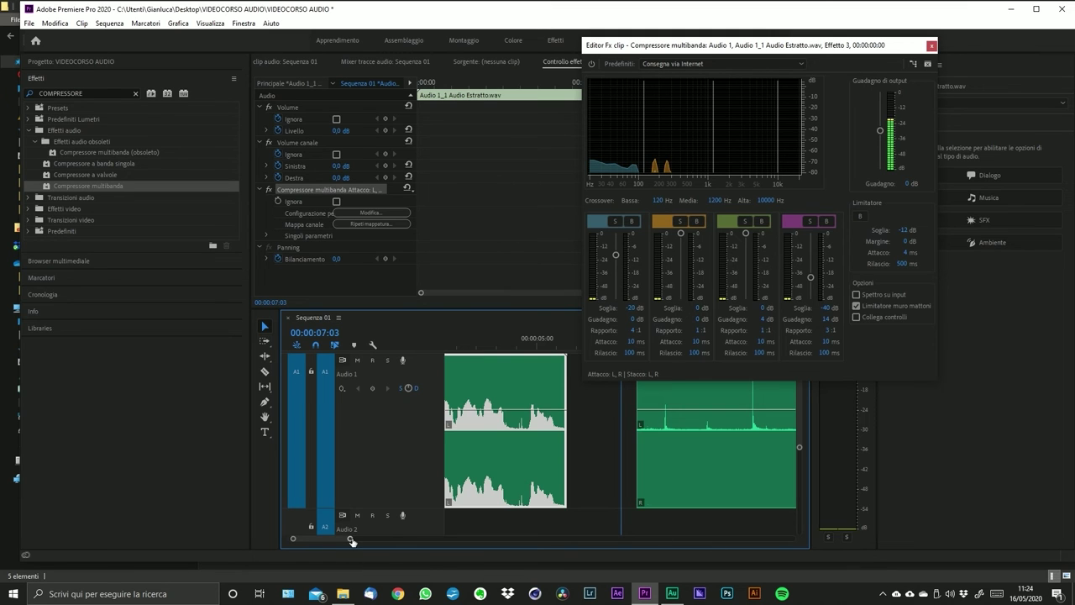
{"action": "left_click_drag", "start_coordinate": [351, 539], "coordinate": [412, 539]}
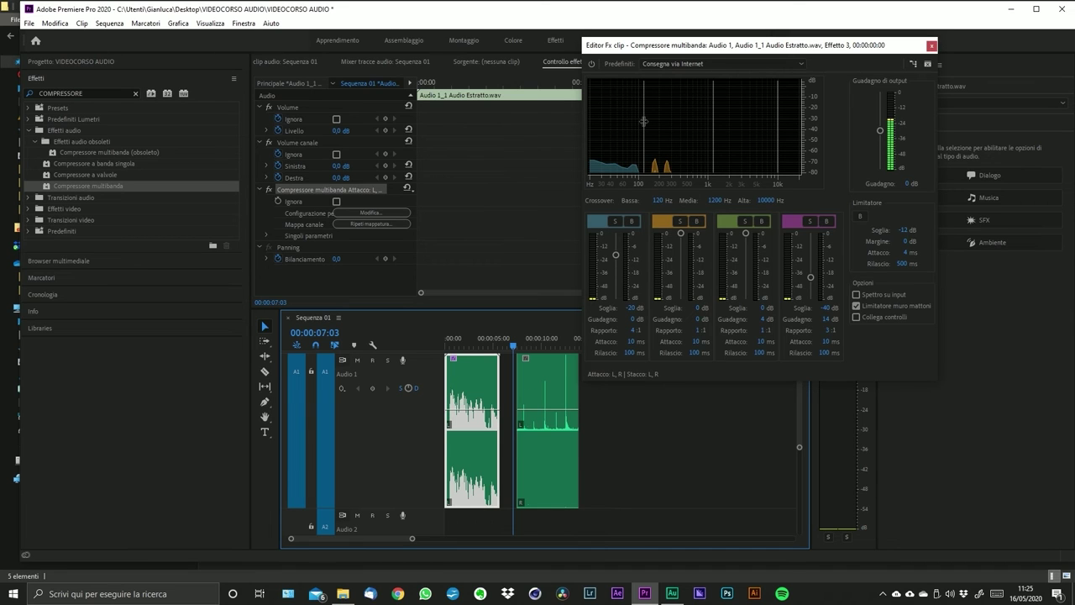
- Close the Fx editor, maximize the timeline, and Alt-copy the two clips onto Audio 2 and Audio 3
{"action": "left_click", "coordinate": [933, 46]}
{"action": "key", "text": "grave"}
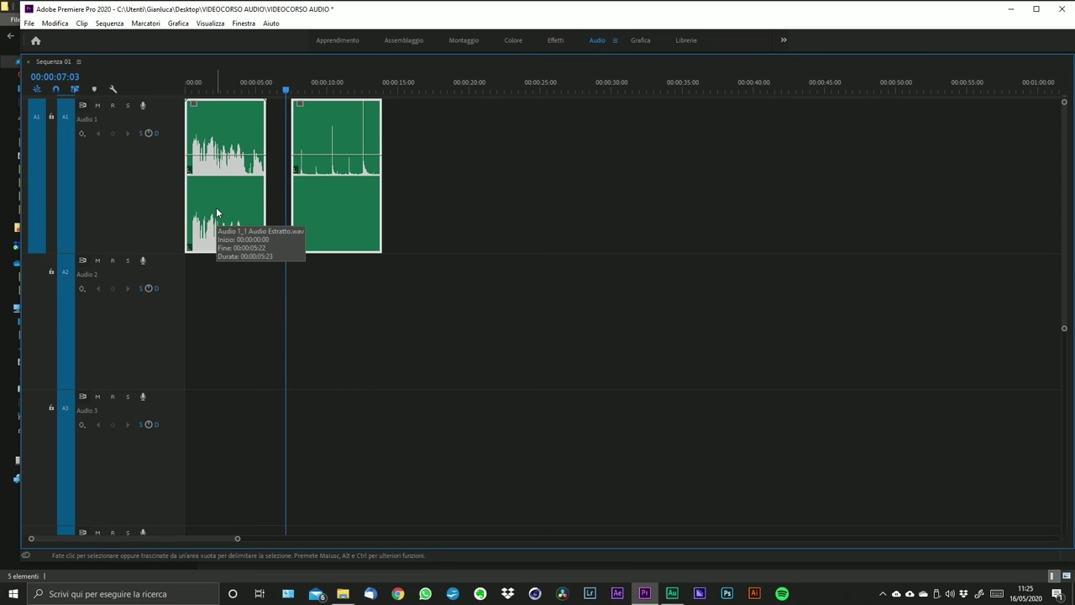
{"action": "left_click_drag", "start_coordinate": [454, 221], "coordinate": [361, 374]}
{"action": "left_click_drag", "start_coordinate": [682, 355], "coordinate": [326, 252]}
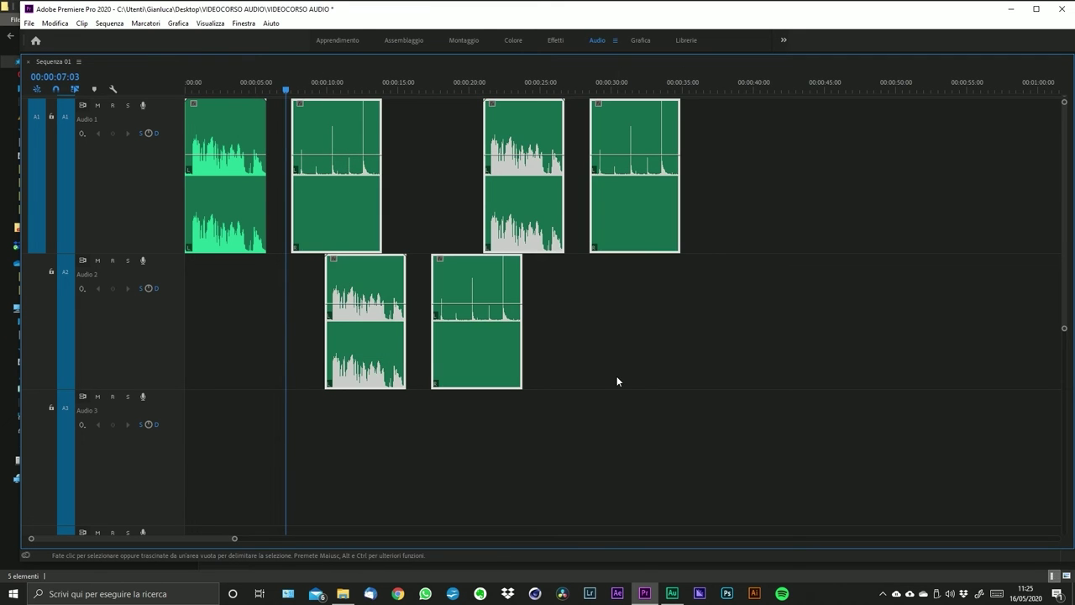
{"action": "left_click", "coordinate": [617, 376]}
{"action": "left_click_drag", "start_coordinate": [542, 347], "coordinate": [332, 261]}
{"action": "left_click_drag", "start_coordinate": [358, 320], "coordinate": [715, 456]}
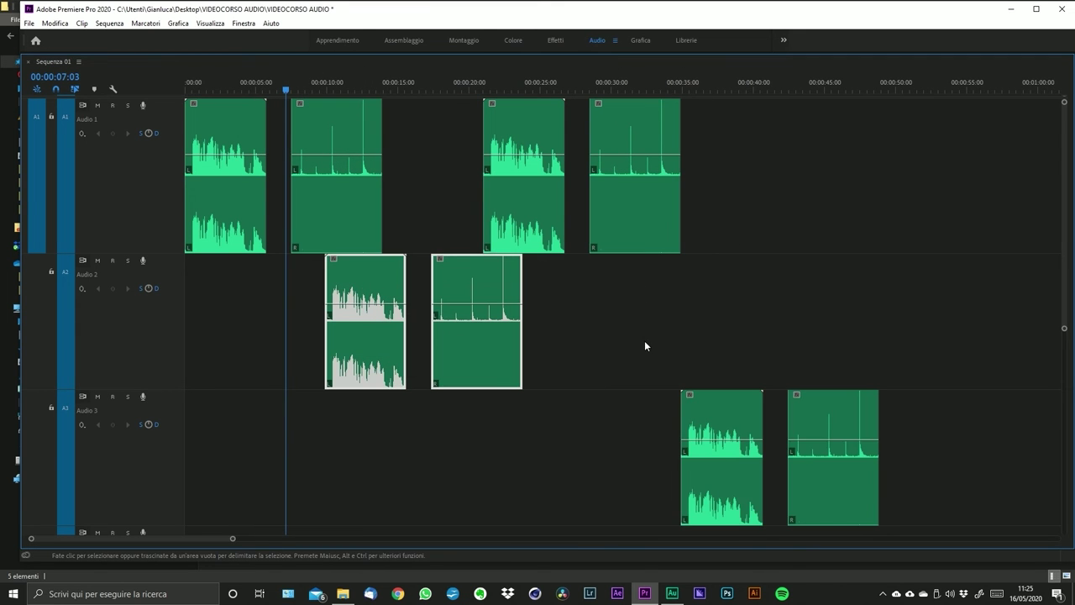
- Copy the Audio 1 and 2 clips one track lower, then shift the later A2/A3 clips earlier
{"action": "left_click_drag", "start_coordinate": [639, 333], "coordinate": [207, 163]}
{"action": "left_click_drag", "start_coordinate": [302, 178], "coordinate": [890, 313]}
{"action": "left_click_drag", "start_coordinate": [230, 541], "coordinate": [347, 518]}
{"action": "key", "text": "="}
{"action": "left_click_drag", "start_coordinate": [865, 256], "coordinate": [511, 442]}
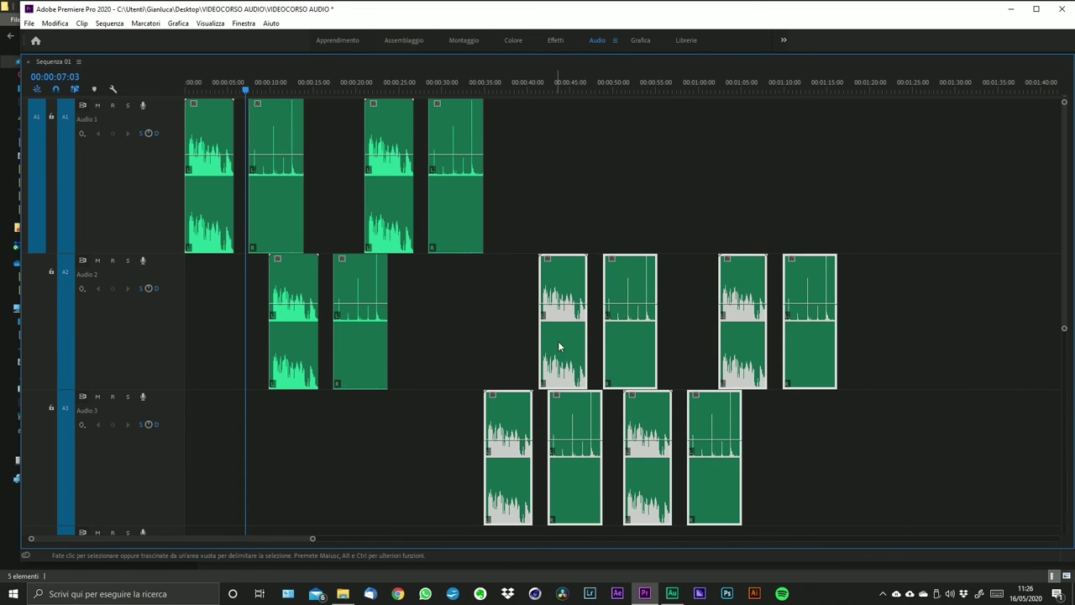
{"action": "left_click_drag", "start_coordinate": [558, 341], "coordinate": [495, 344]}
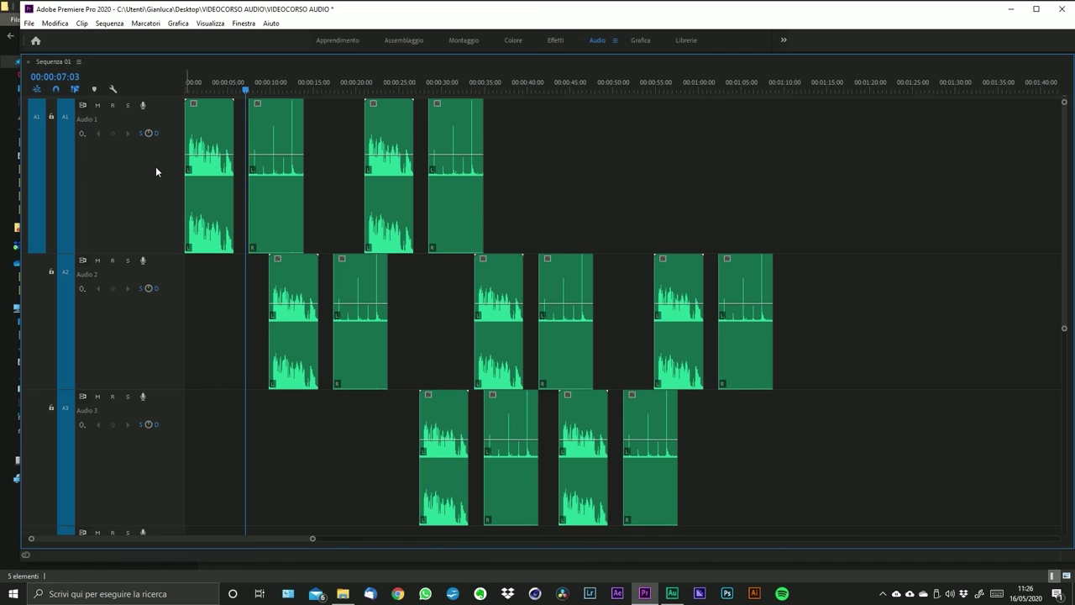
- Restore the timeline to normal size and display the Audio Clip Mixer for Sequenza 01
{"action": "double_click", "coordinate": [54, 61]}
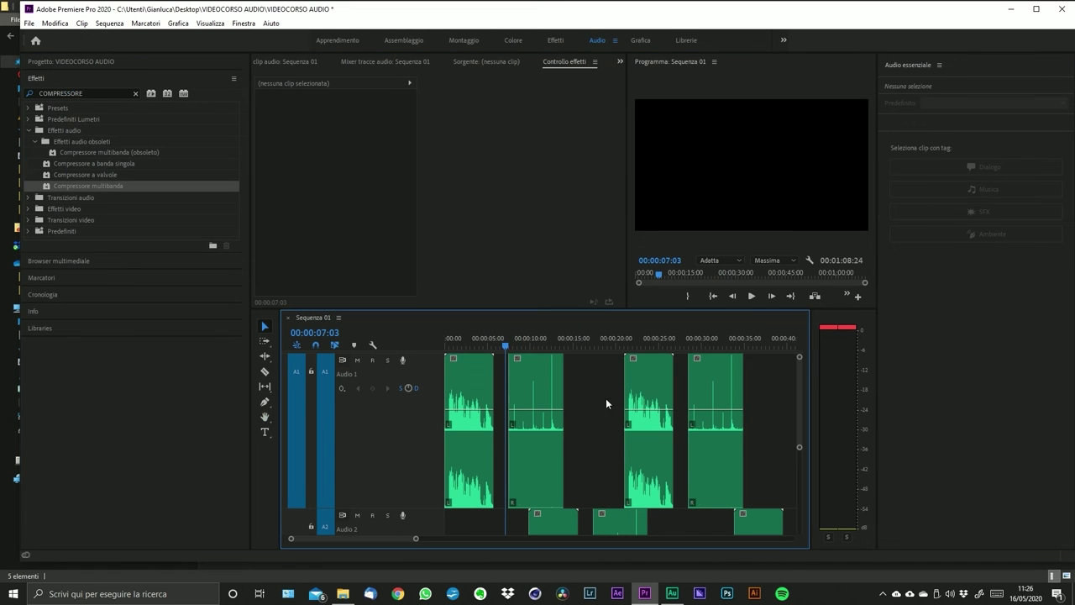
{"action": "left_click", "coordinate": [360, 66]}
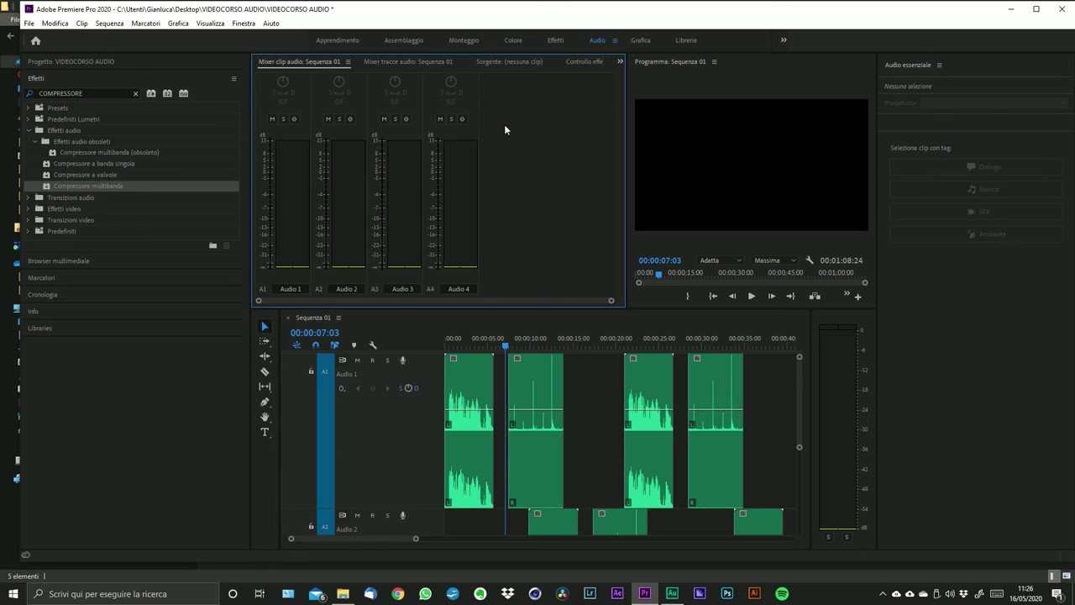
{"action": "left_click", "coordinate": [403, 63]}
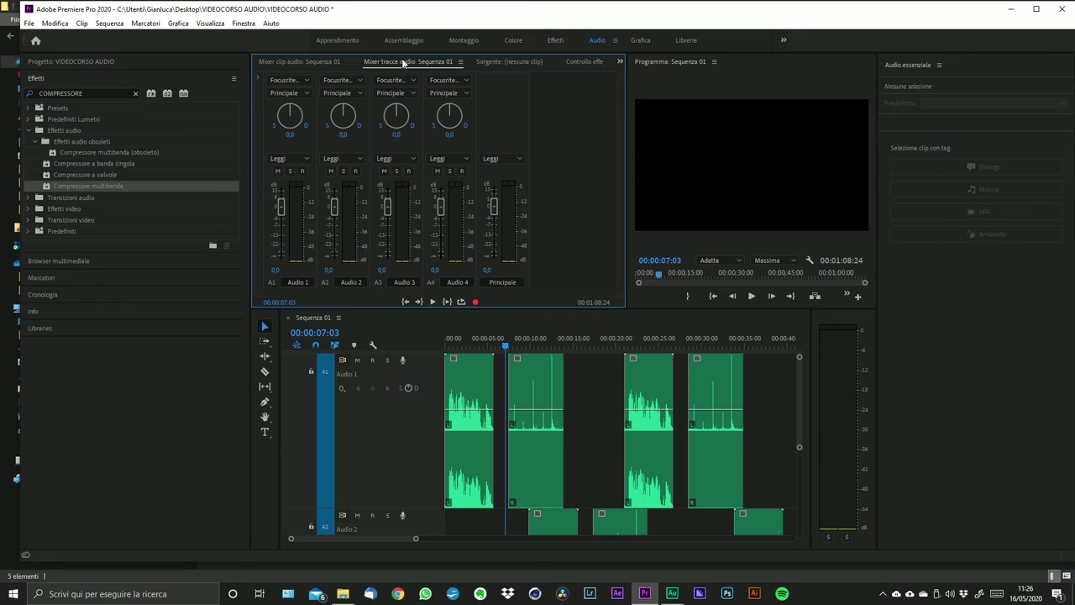
{"action": "left_click", "coordinate": [315, 62]}
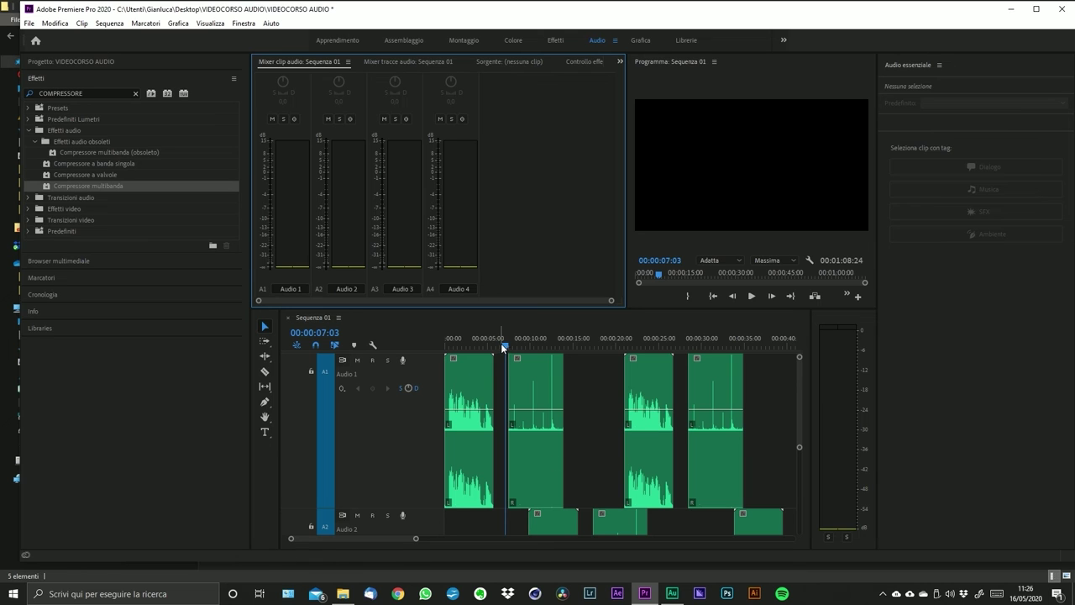
- Adjust the first Audio 1 clip's volume (-3,6 dB, then 1,4 dB) and record a falling volume ramp
{"action": "left_click", "coordinate": [473, 343]}
{"action": "left_click", "coordinate": [471, 426]}
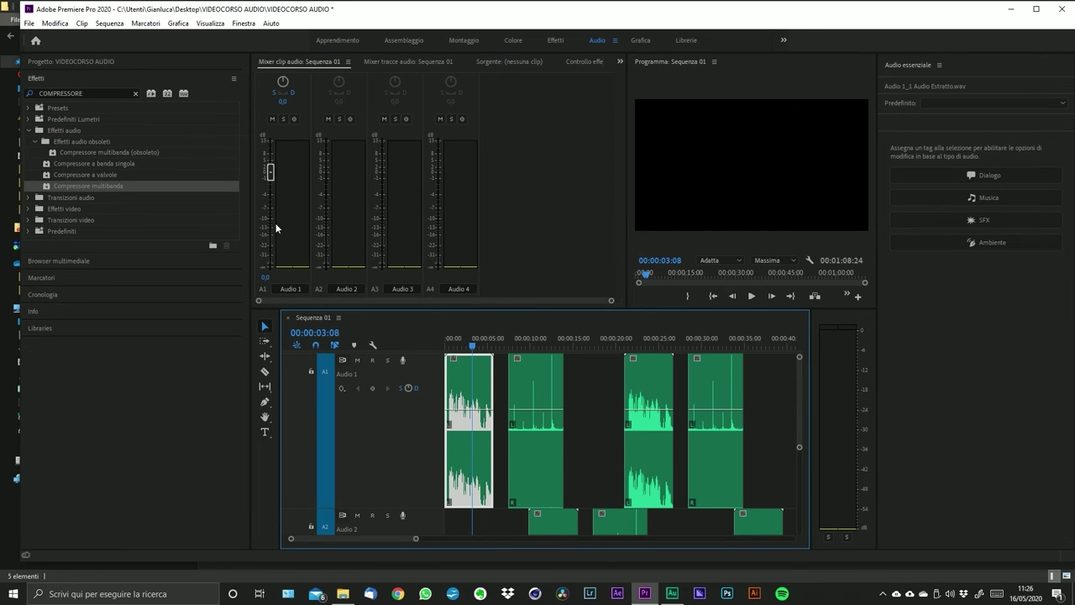
{"action": "mouse_move", "coordinate": [267, 181]}
{"action": "left_mouse_down"}
{"action": "mouse_move", "coordinate": [269, 256]}
{"action": "mouse_move", "coordinate": [277, 195]}
{"action": "mouse_move", "coordinate": [281, 270]}
{"action": "mouse_move", "coordinate": [257, 263]}
{"action": "mouse_move", "coordinate": [263, 198]}
{"action": "left_mouse_up"}
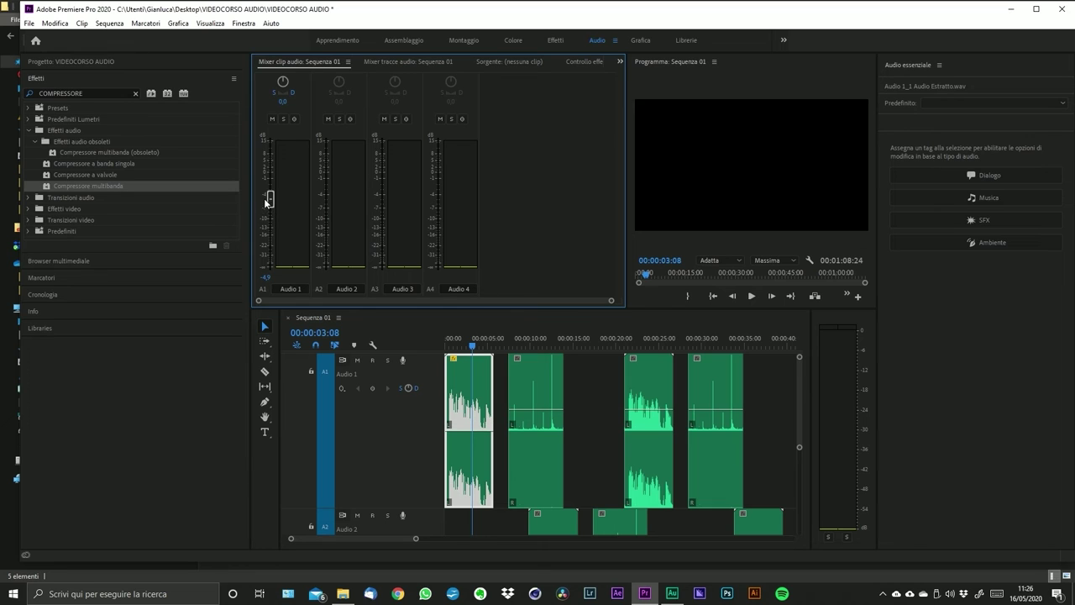
{"action": "left_click", "coordinate": [295, 117]}
{"action": "left_click_drag", "start_coordinate": [472, 350], "coordinate": [379, 347]}
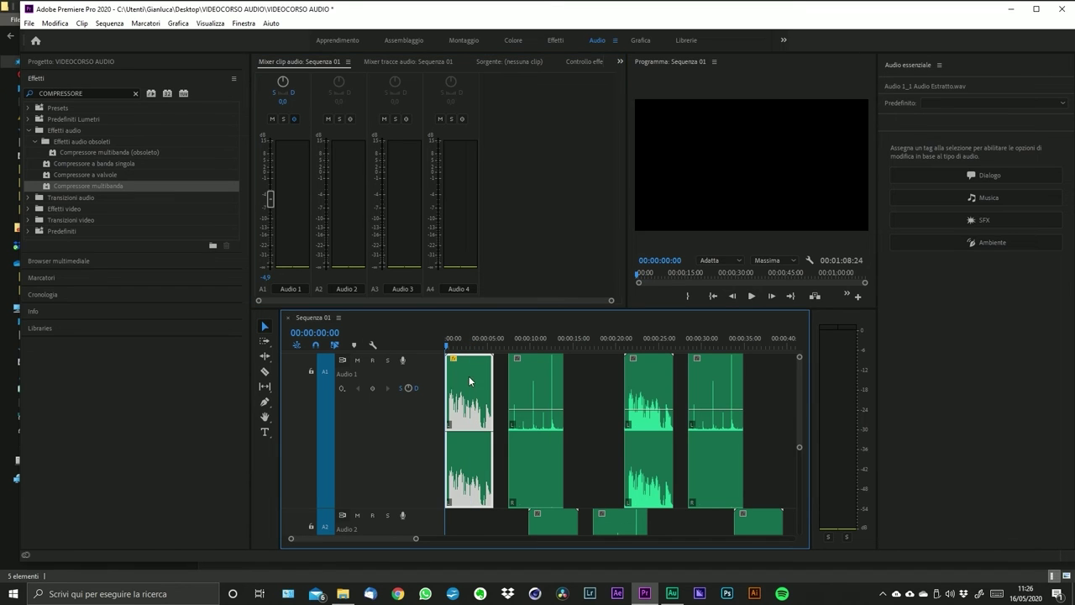
{"action": "key", "text": "space"}
{"action": "left_click", "coordinate": [270, 166]}
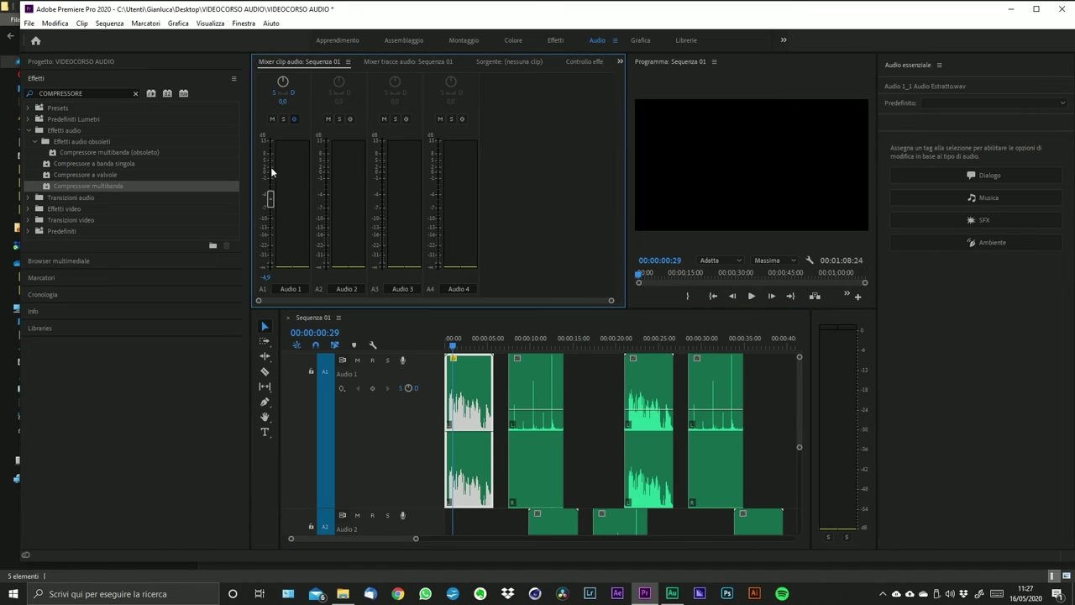
{"action": "mouse_move", "coordinate": [271, 199]}
{"action": "left_mouse_down"}
{"action": "mouse_move", "coordinate": [270, 168]}
{"action": "mouse_move", "coordinate": [271, 207]}
{"action": "left_mouse_up"}
{"action": "key", "text": "space"}
{"action": "left_click", "coordinate": [447, 356]}
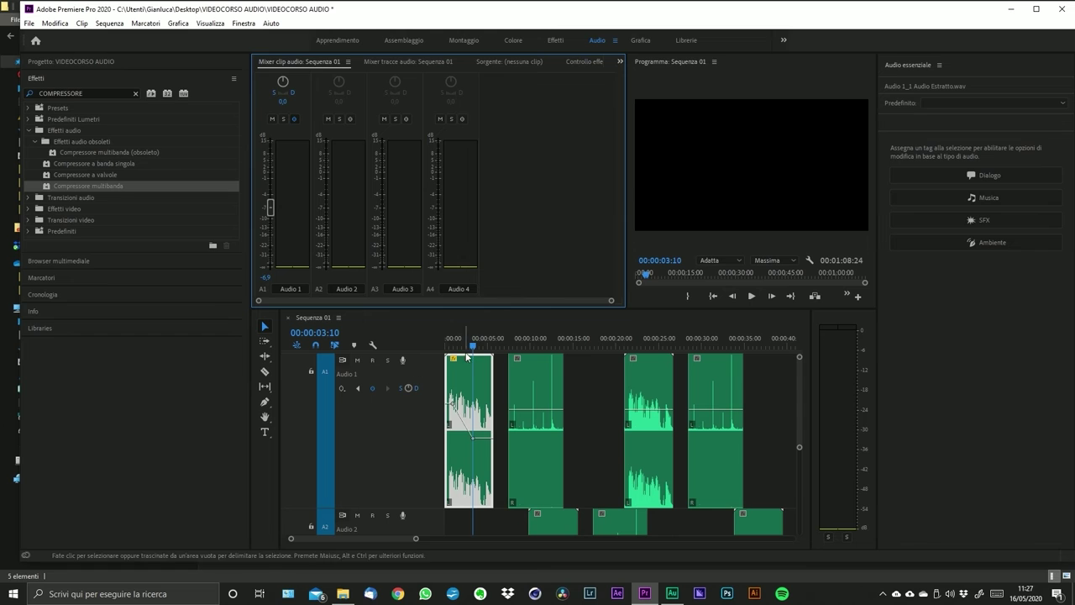
- Select the second clip, park the playhead at 00:00:11:17, and lower the Audio 2 fader to -2,7 dB
{"action": "left_click", "coordinate": [524, 370]}
{"action": "left_click_drag", "start_coordinate": [514, 339], "coordinate": [518, 340]}
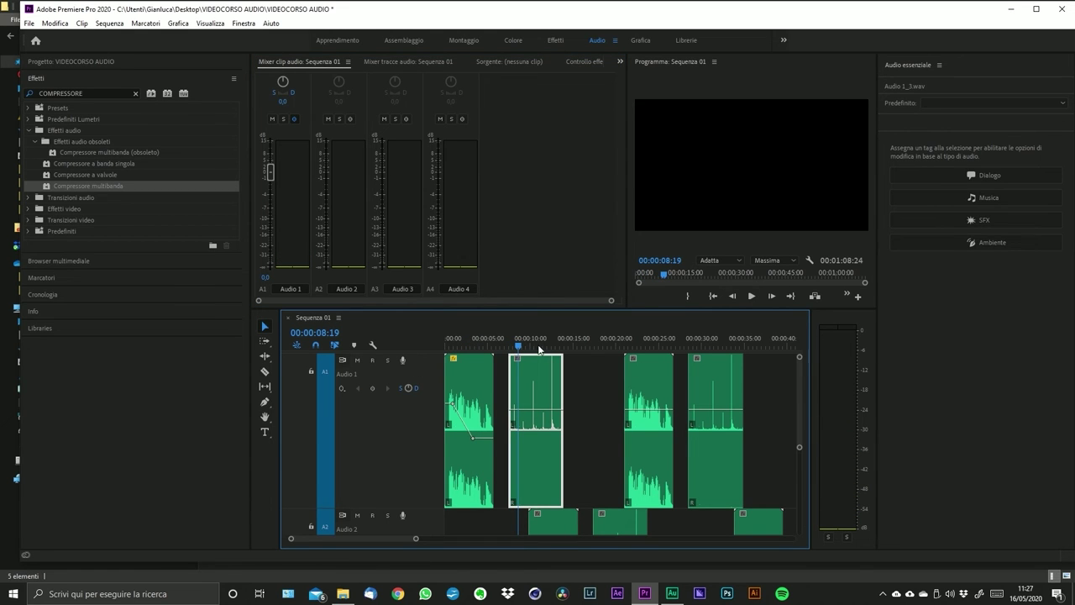
{"action": "left_click", "coordinate": [541, 341]}
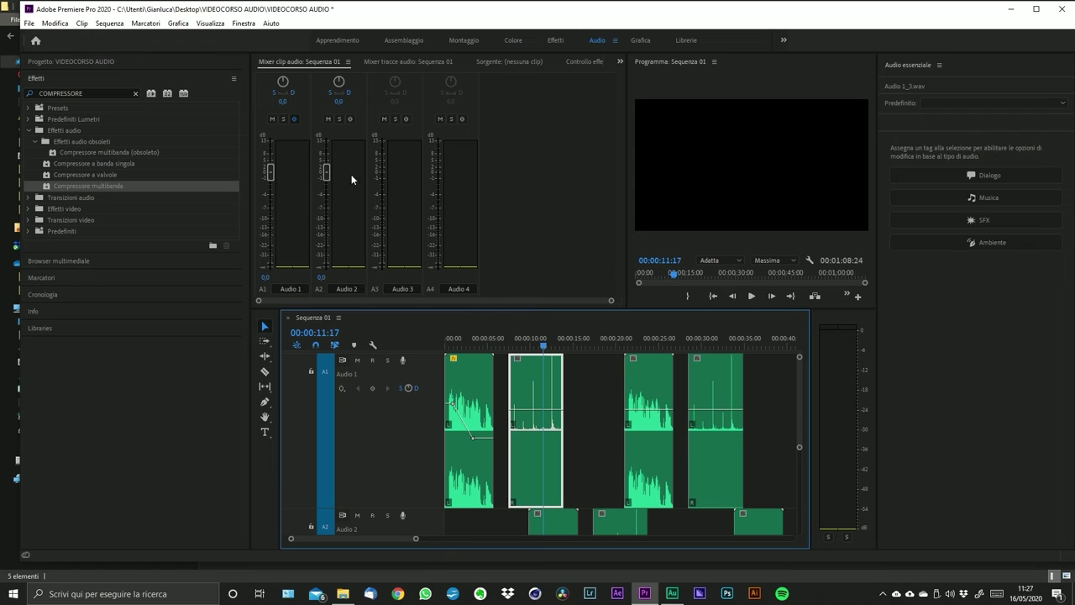
{"action": "mouse_move", "coordinate": [801, 442]}
{"action": "left_mouse_down"}
{"action": "mouse_move", "coordinate": [803, 455]}
{"action": "mouse_move", "coordinate": [802, 429]}
{"action": "left_mouse_up"}
{"action": "left_click", "coordinate": [353, 114]}
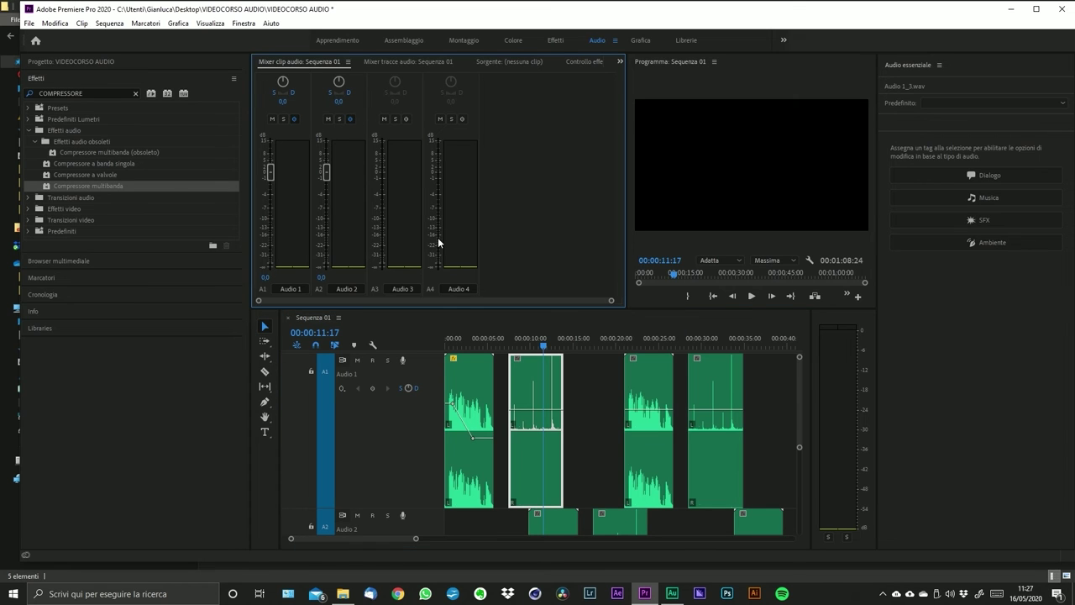
{"action": "left_click_drag", "start_coordinate": [326, 173], "coordinate": [326, 189]}
{"action": "left_click_drag", "start_coordinate": [798, 430], "coordinate": [799, 435]}
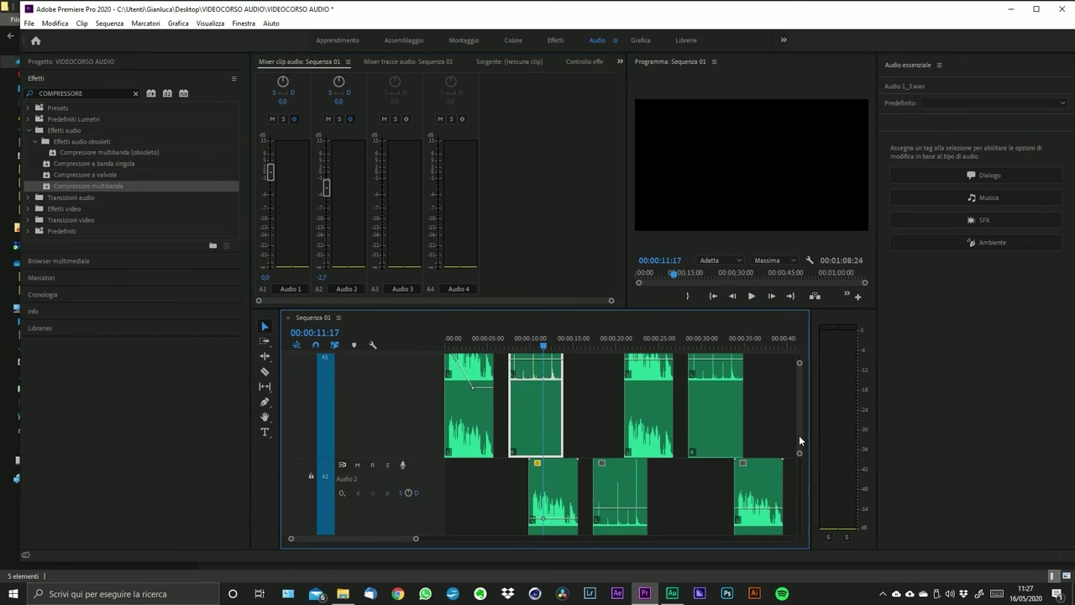
{"action": "left_click", "coordinate": [547, 347]}
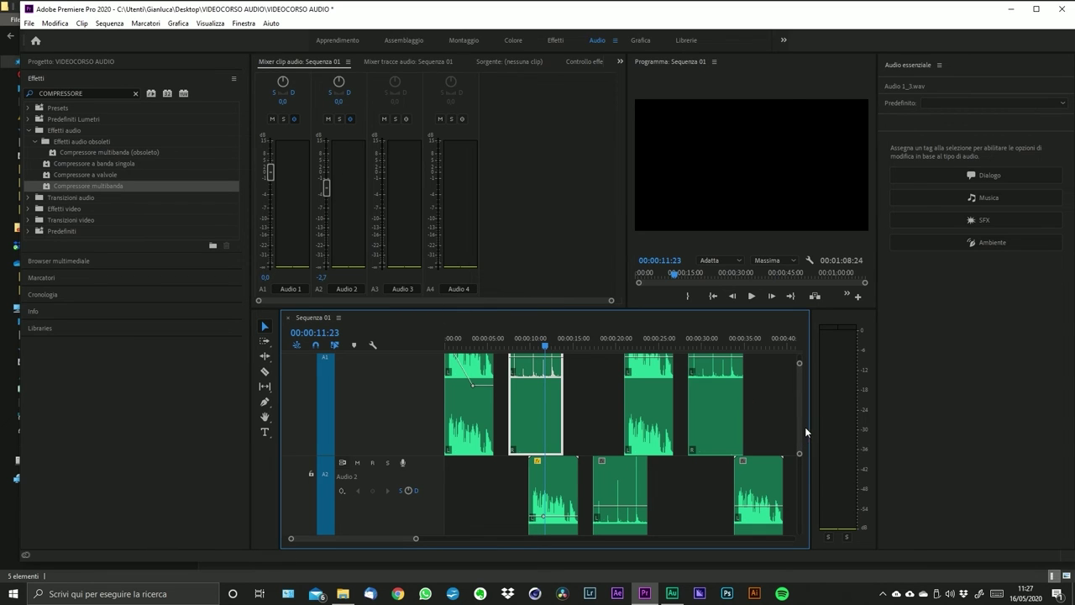
{"action": "scroll", "coordinate": [800, 417], "scroll_direction": "up", "scroll_amount": 2}
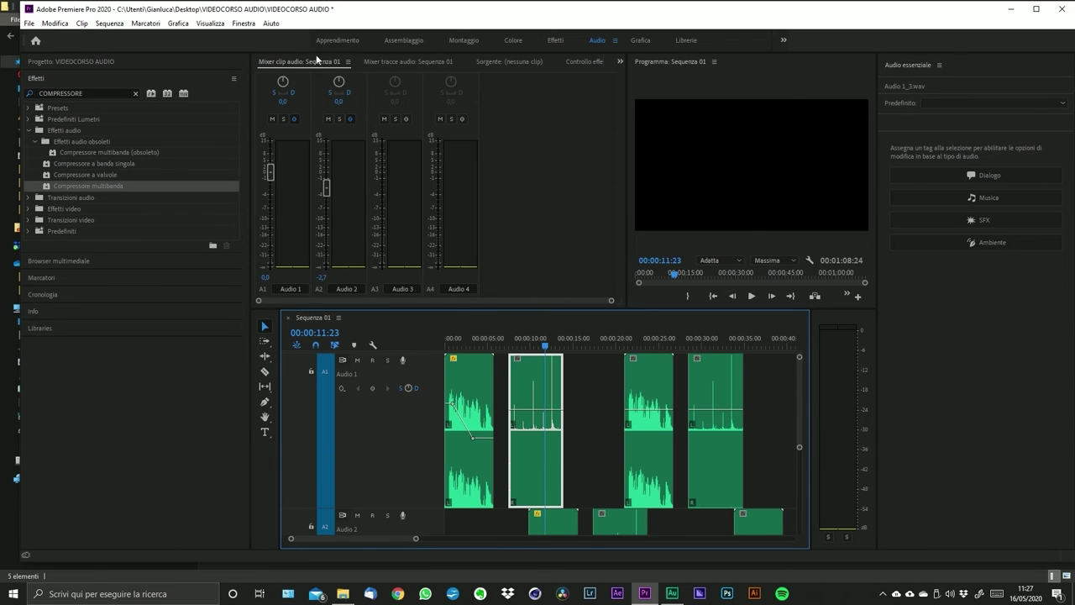
- Switch to the Audio Track Mixer, play briefly, and push the Audio 1 fader to 15,0 dB
{"action": "left_click", "coordinate": [413, 63]}
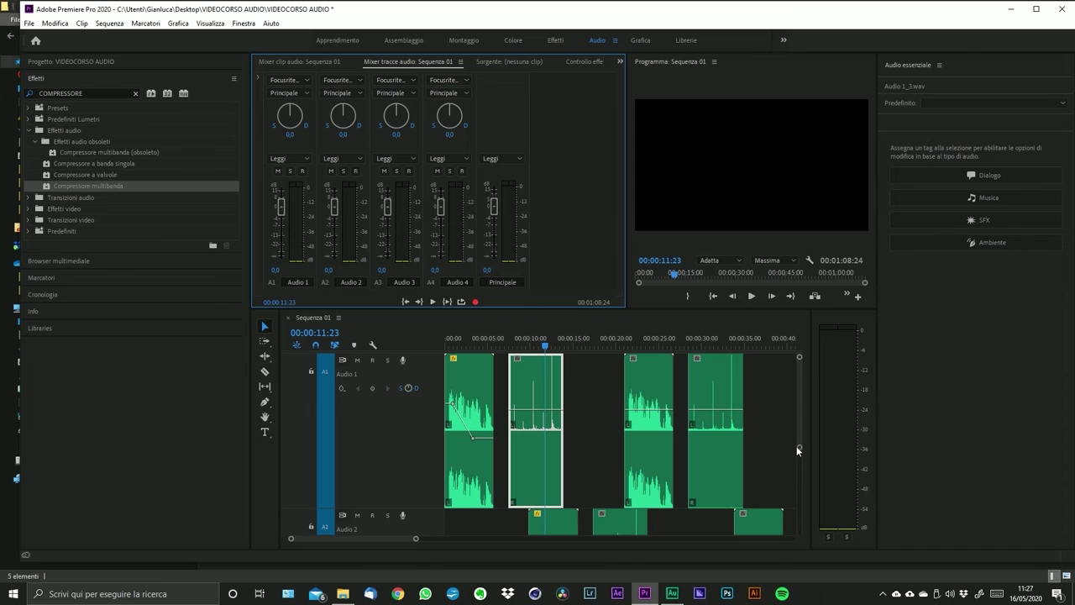
{"action": "left_click_drag", "start_coordinate": [798, 450], "coordinate": [808, 513]}
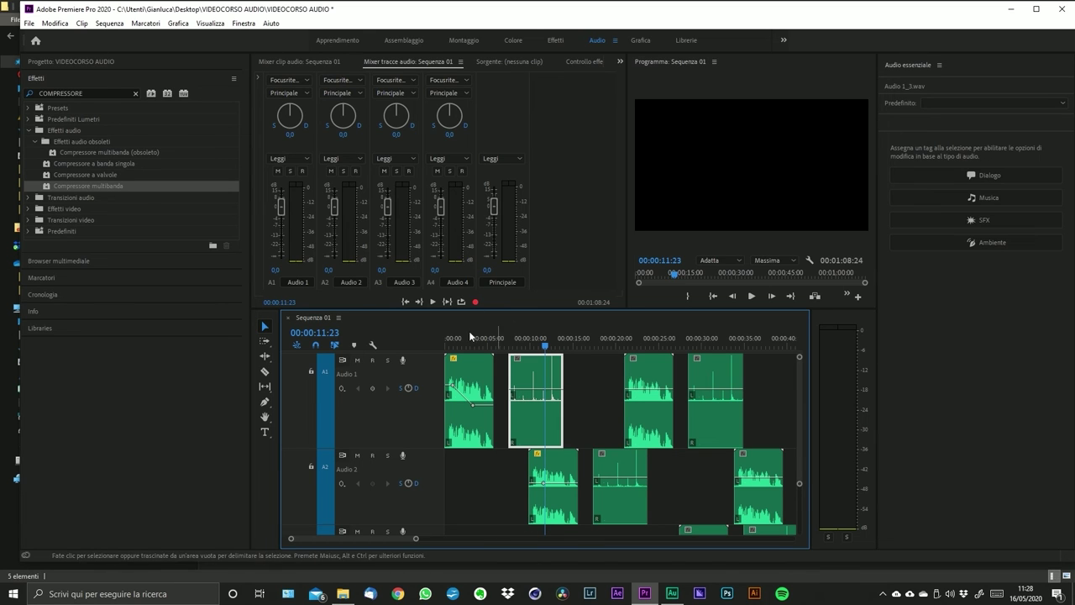
{"action": "left_click", "coordinate": [537, 339]}
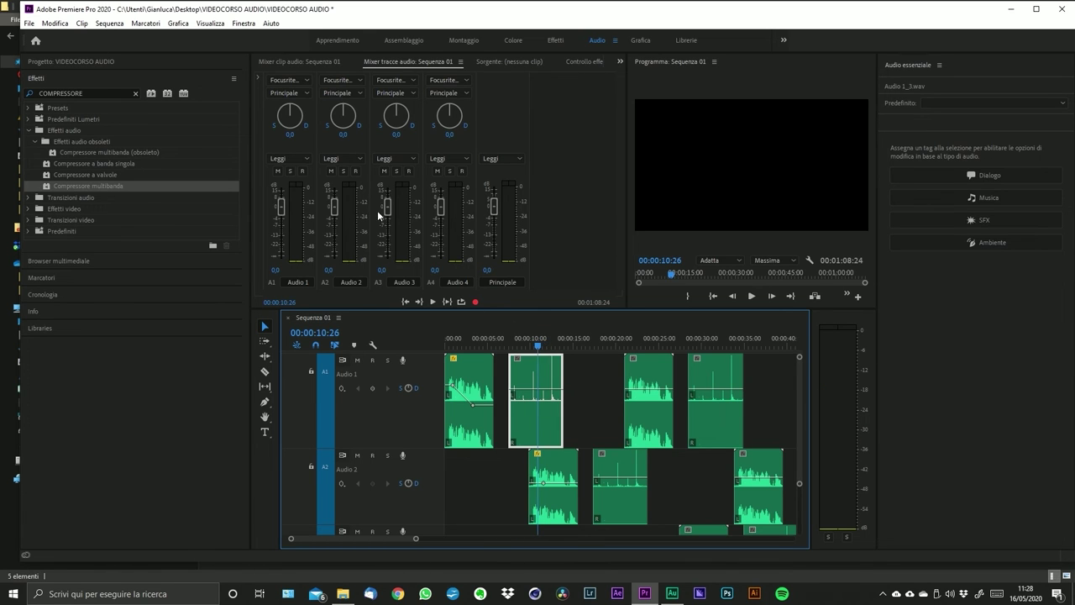
{"action": "left_click", "coordinate": [468, 340]}
{"action": "key", "text": "space"}
{"action": "key", "text": "space"}
{"action": "key", "text": "Home"}
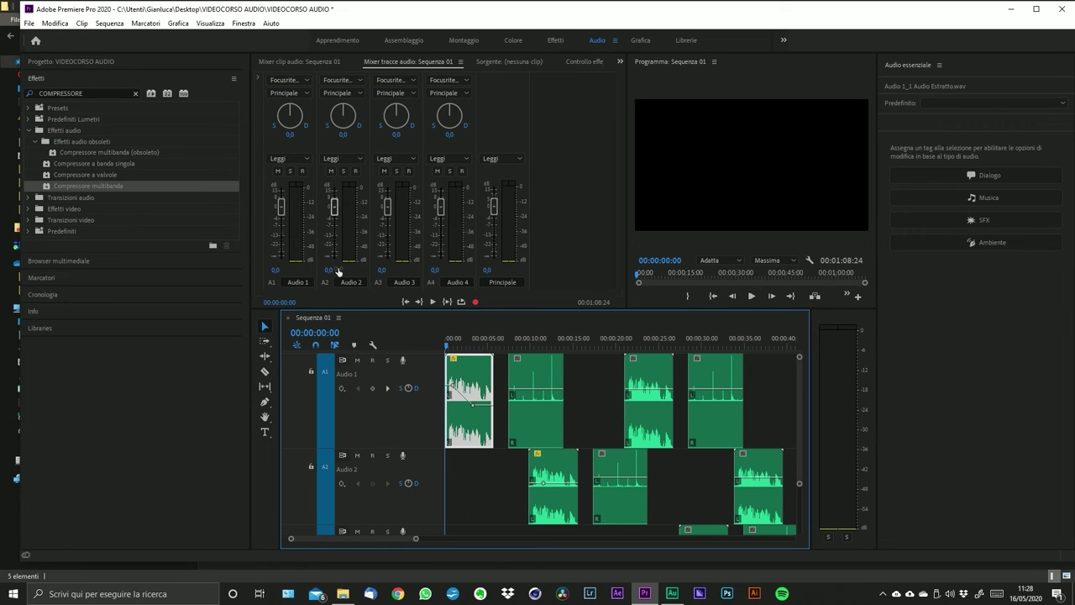
{"action": "left_click_drag", "start_coordinate": [281, 210], "coordinate": [283, 160]}
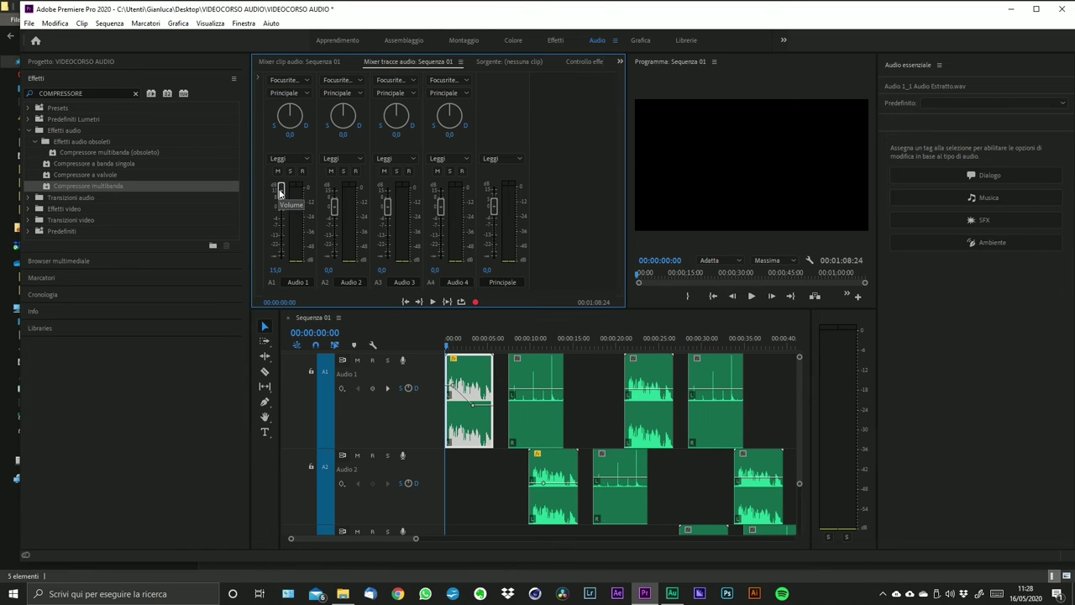
- Set the Audio 1 track volume to 0 dB and play the sequence
{"action": "left_click_drag", "start_coordinate": [281, 191], "coordinate": [281, 228]}
{"action": "left_click", "coordinate": [276, 269]}
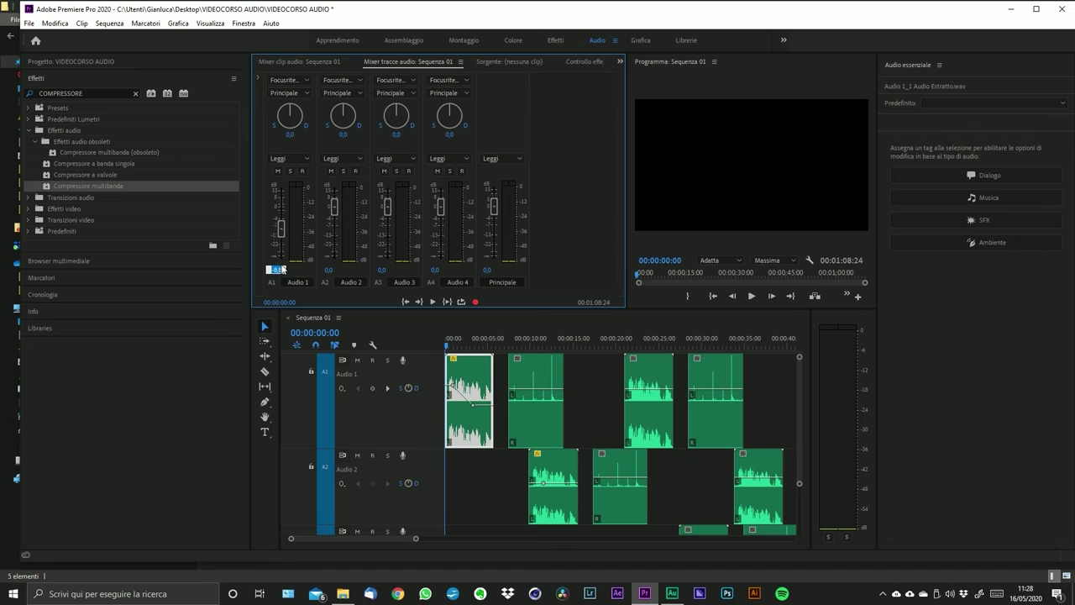
{"action": "type", "text": "0"}
{"action": "key", "text": "Return"}
{"action": "key", "text": "space"}
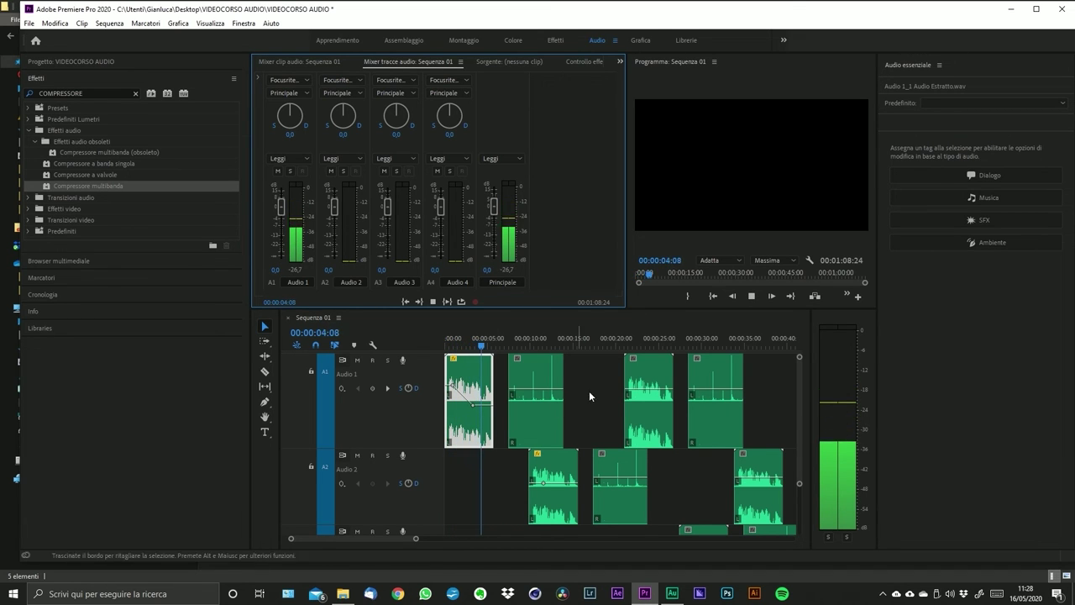
{"action": "key", "text": "space"}
{"action": "key", "text": "space"}
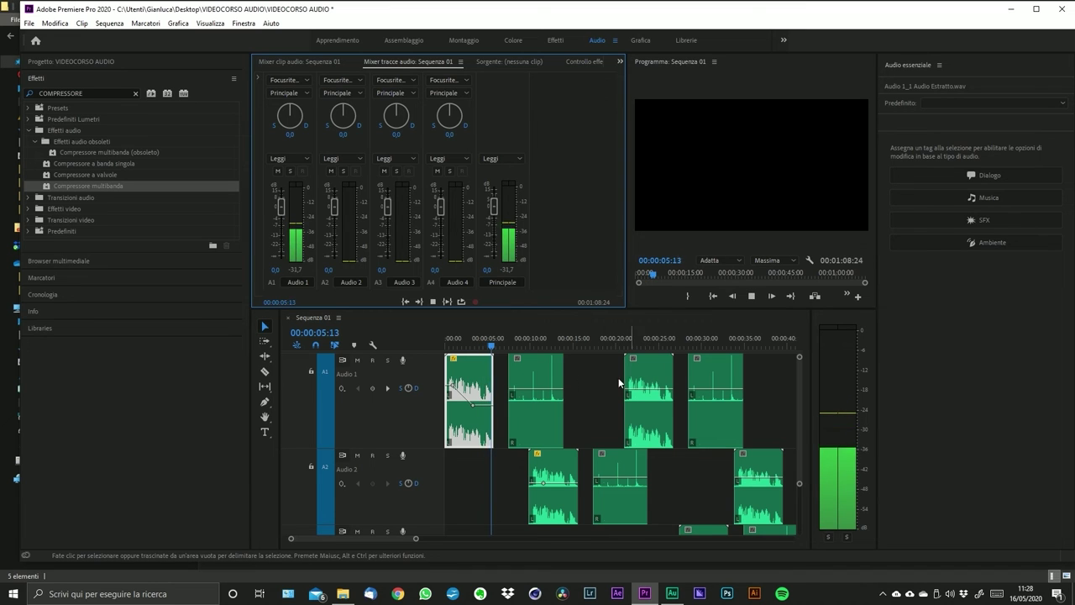
{"action": "key", "text": "space"}
- Slide the Audio 1 clips left so they sit back to back, then play from the start
{"action": "left_click_drag", "start_coordinate": [540, 377], "coordinate": [521, 377]}
{"action": "left_click_drag", "start_coordinate": [662, 383], "coordinate": [532, 383]}
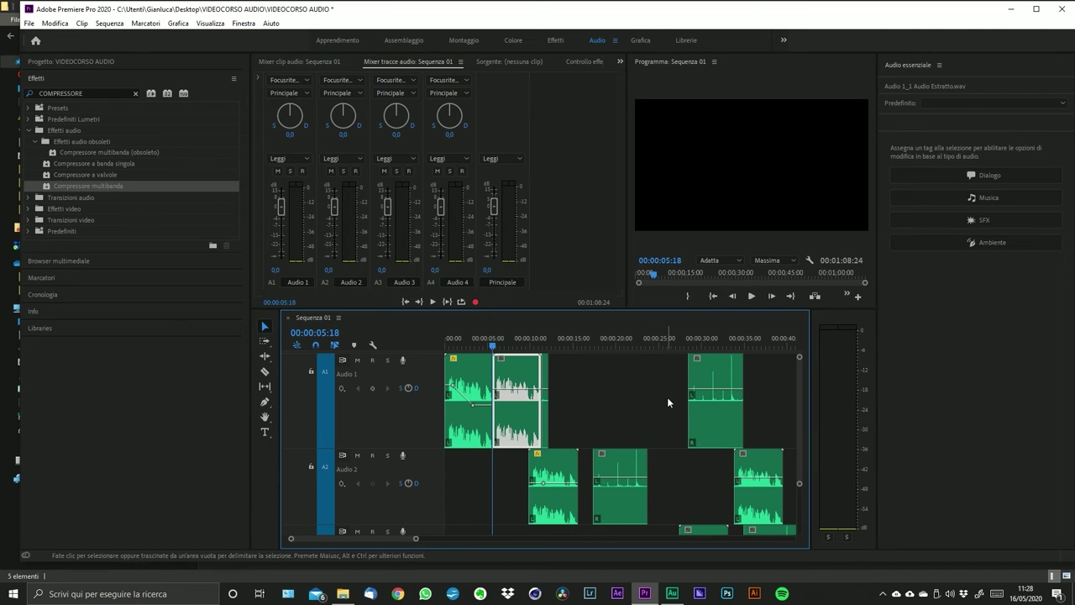
{"action": "key", "text": "space"}
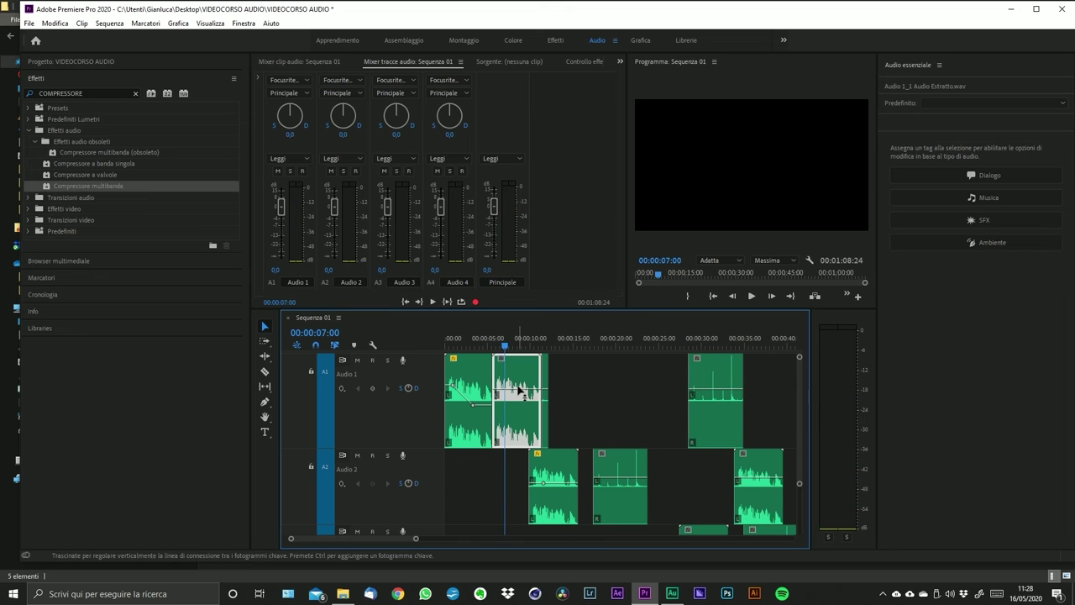
{"action": "left_click", "coordinate": [441, 347]}
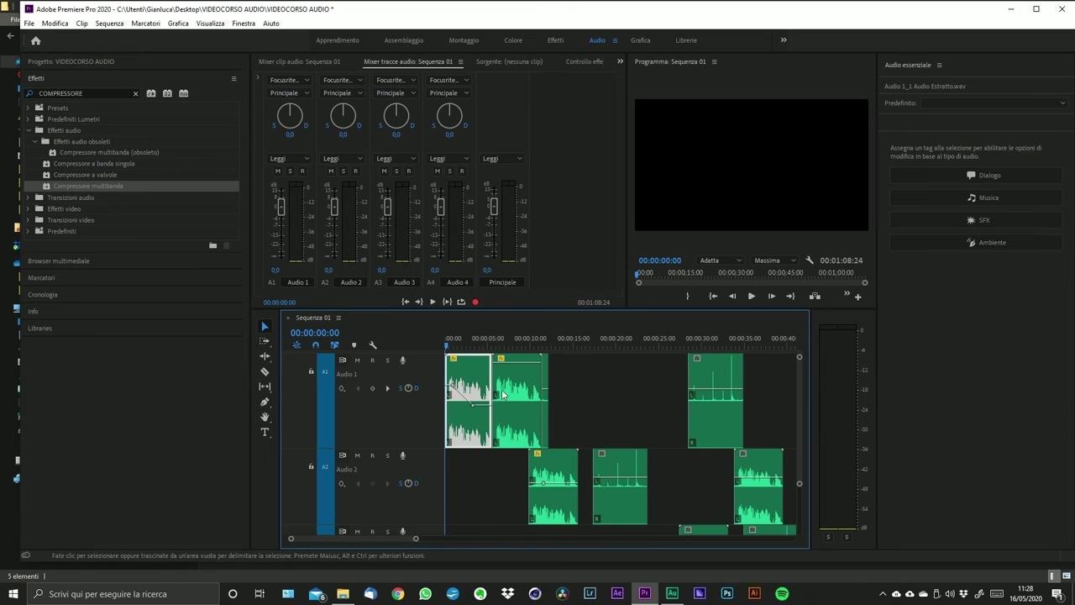
{"action": "left_click", "coordinate": [544, 385]}
{"action": "left_click", "coordinate": [543, 381]}
{"action": "key", "text": "space"}
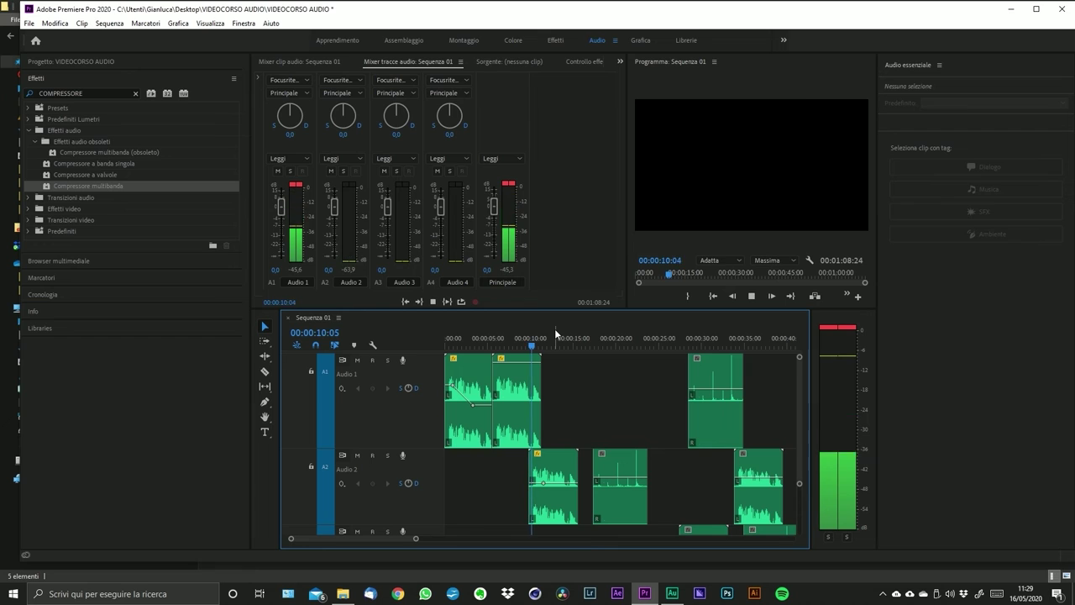
- From the sequence start, lower the Audio 1 track fader to -33,4 dB and play to hear it
{"action": "left_click", "coordinate": [529, 369]}
{"action": "key", "text": "Home"}
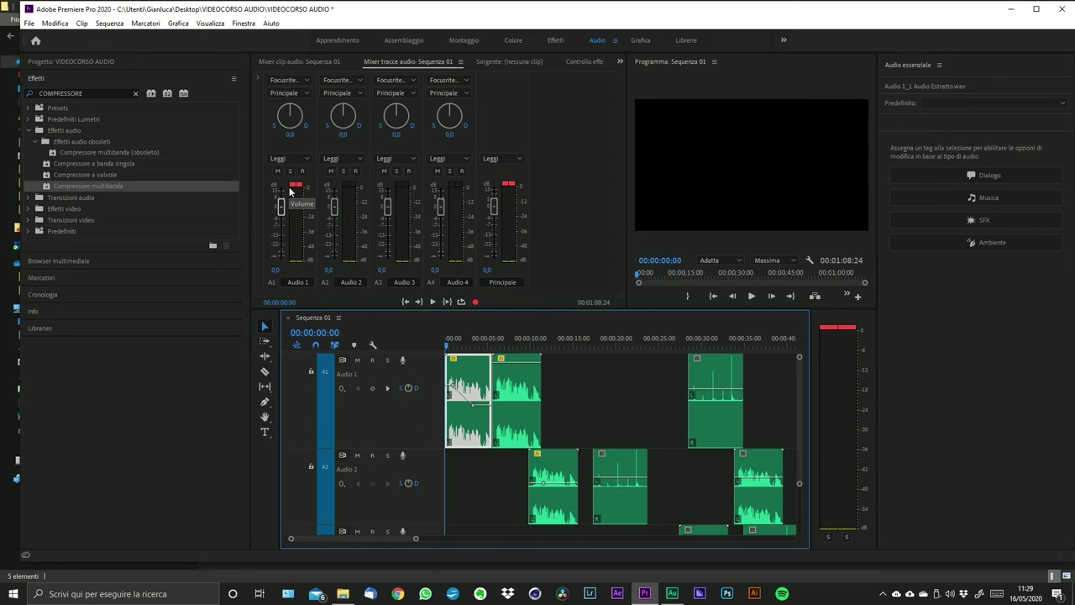
{"action": "left_click_drag", "start_coordinate": [281, 206], "coordinate": [285, 250]}
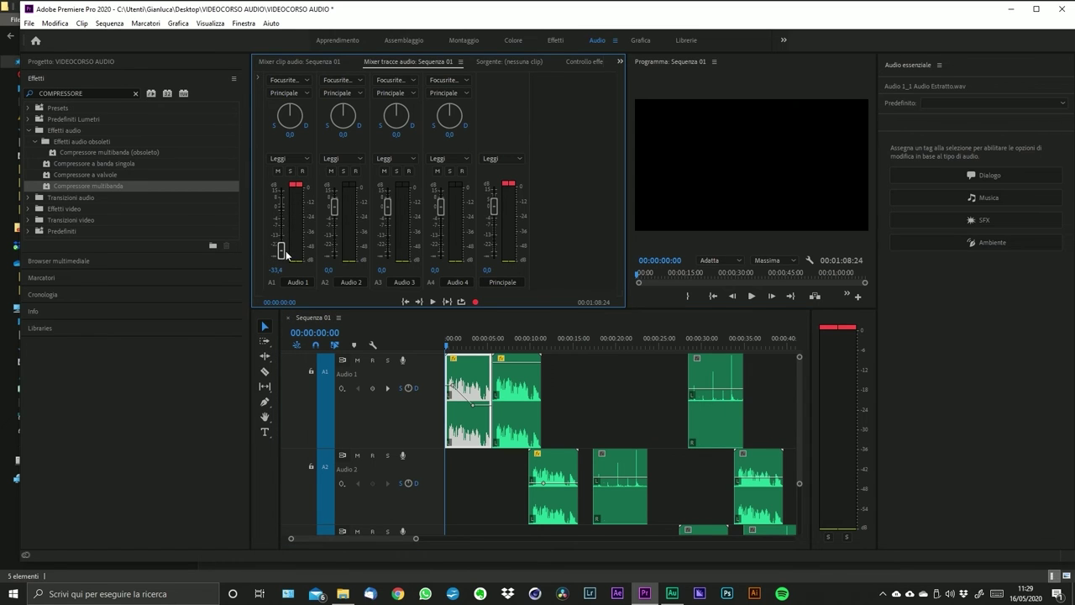
{"action": "key", "text": "space"}
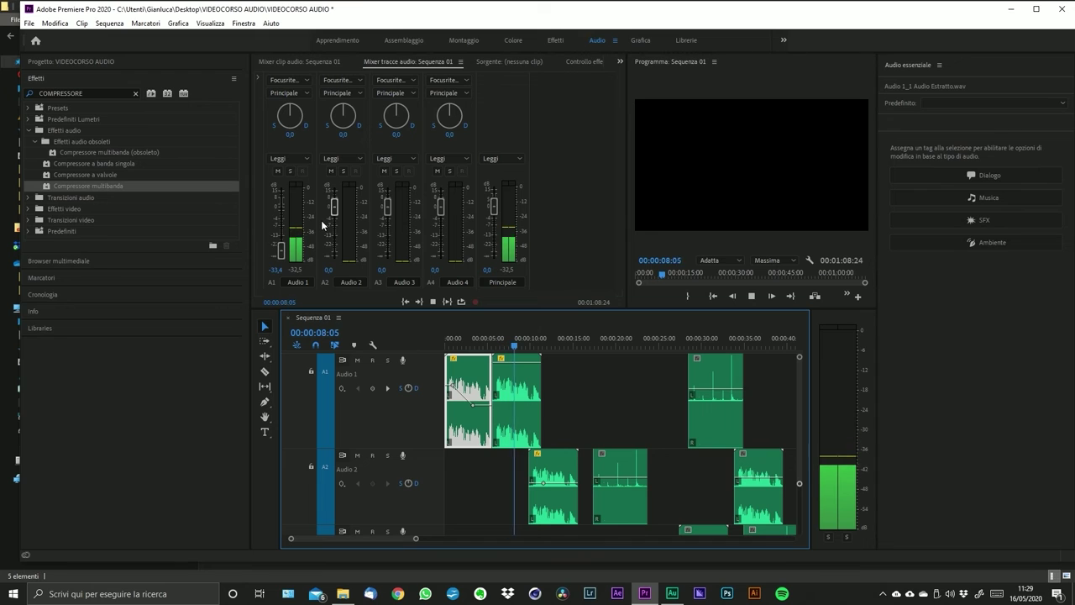
{"action": "key", "text": "space"}
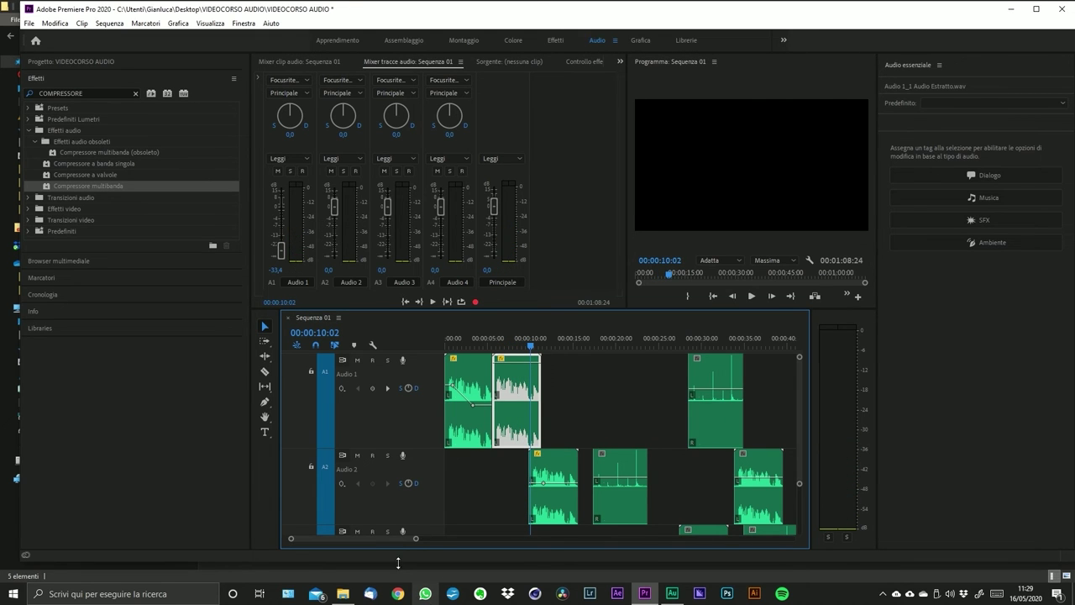
{"action": "mouse_move", "coordinate": [415, 538]}
{"action": "left_mouse_down"}
{"action": "mouse_move", "coordinate": [671, 539]}
{"action": "mouse_move", "coordinate": [412, 538]}
{"action": "left_mouse_up"}
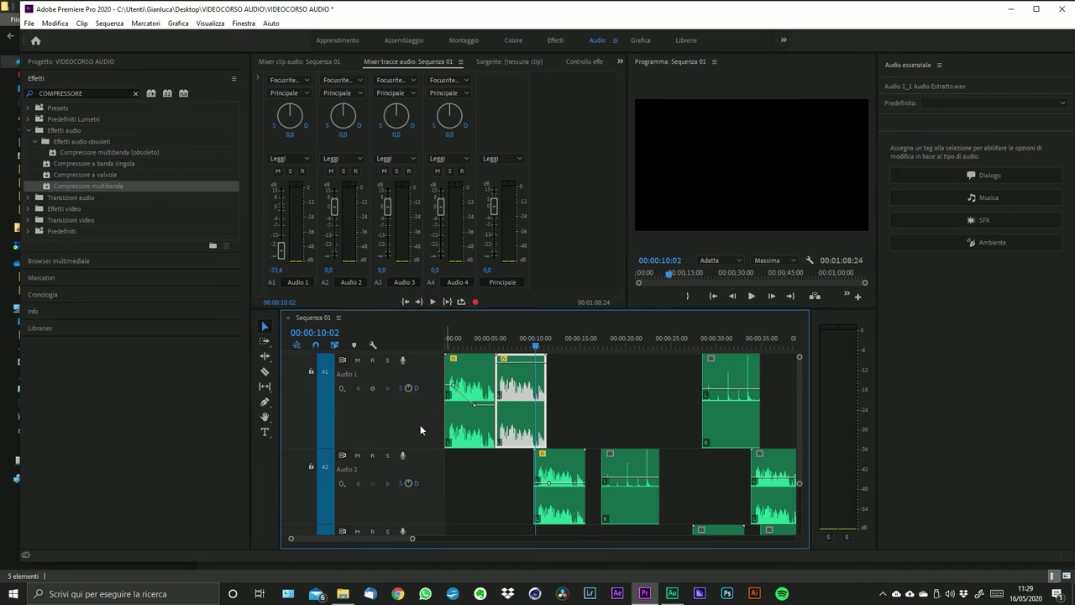
- Collapse Audio 4 and the master track, expand Audio 1, 2 and 3, and zoom out to every clip
{"action": "key", "text": "alt+minus"}
{"action": "key", "text": "alt+minus"}
{"action": "key", "text": "alt+minus"}
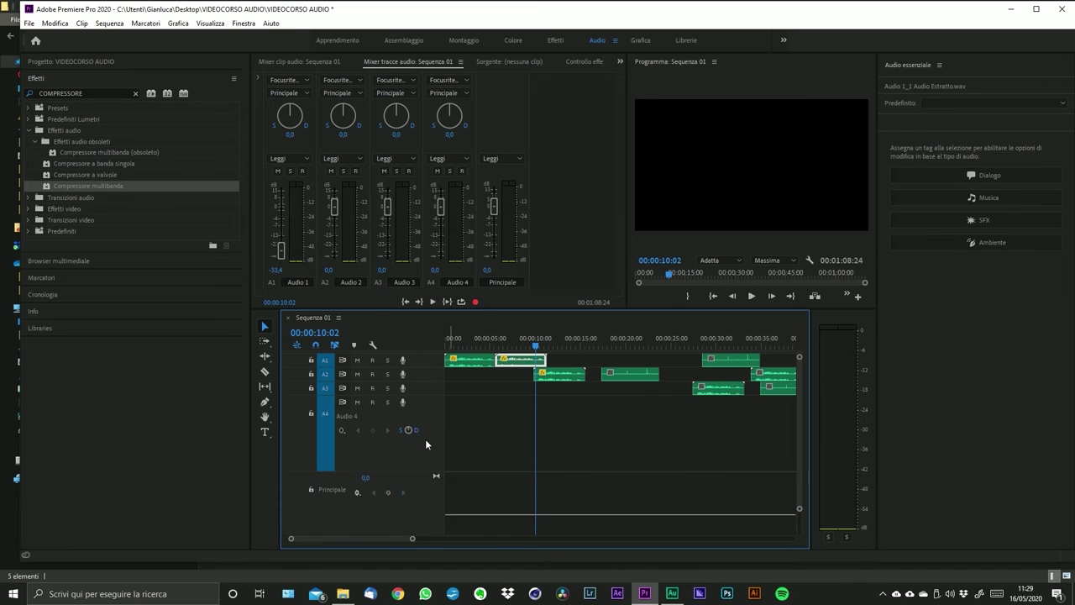
{"action": "key", "text": "alt+minus"}
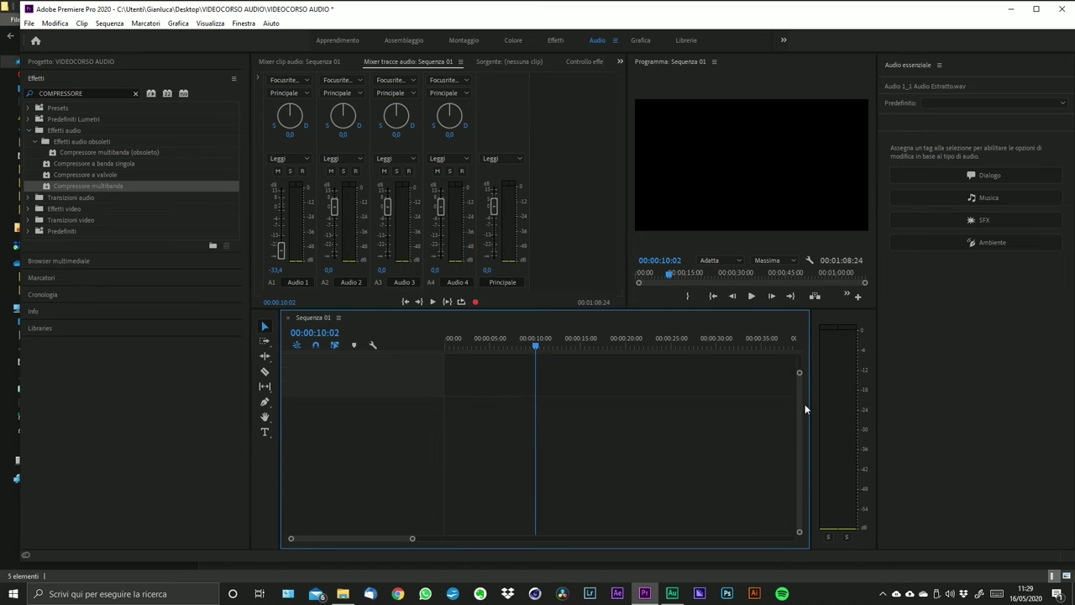
{"action": "double_click", "coordinate": [410, 445]}
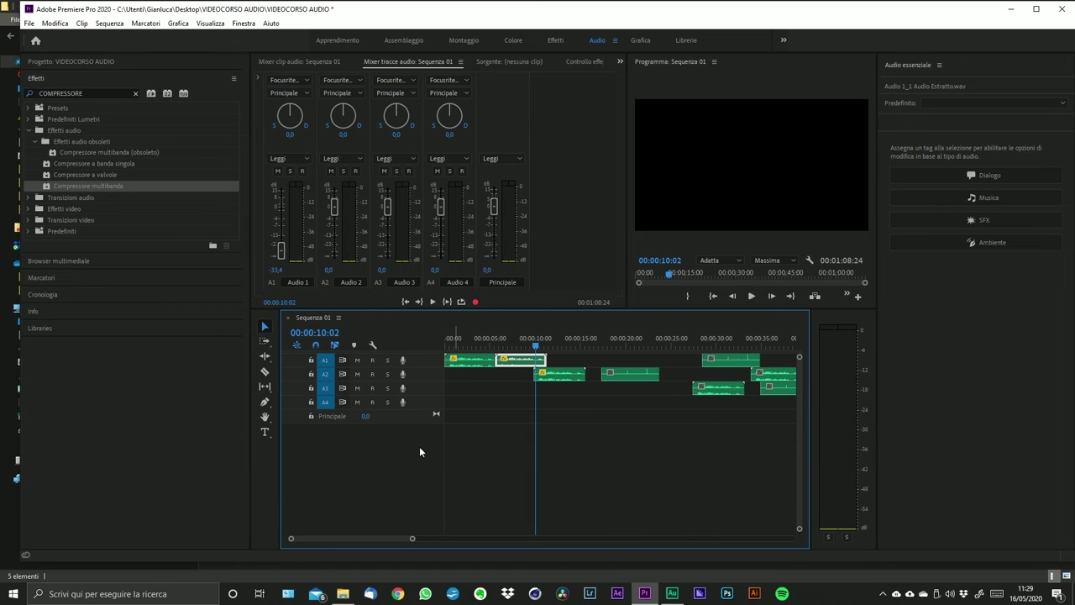
{"action": "double_click", "coordinate": [435, 360]}
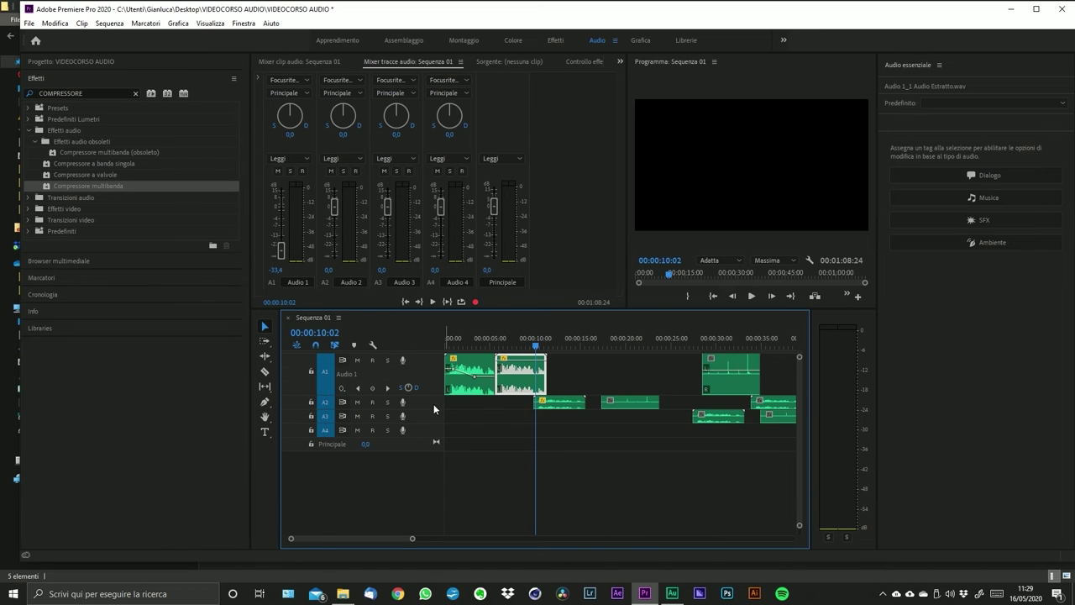
{"action": "double_click", "coordinate": [435, 401]}
{"action": "double_click", "coordinate": [430, 443]}
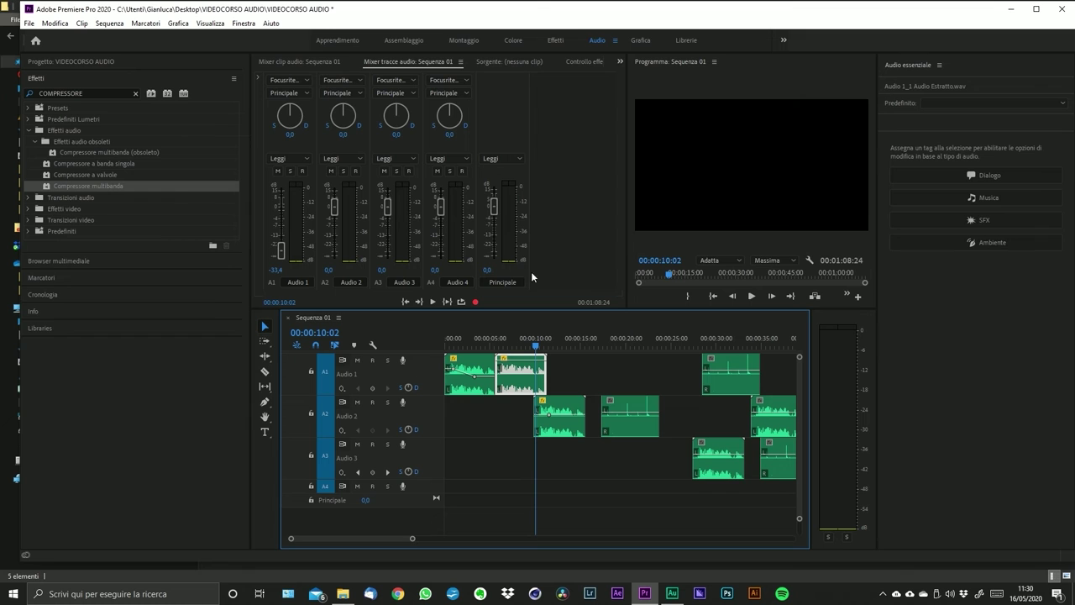
{"action": "left_click_drag", "start_coordinate": [413, 539], "coordinate": [528, 539]}
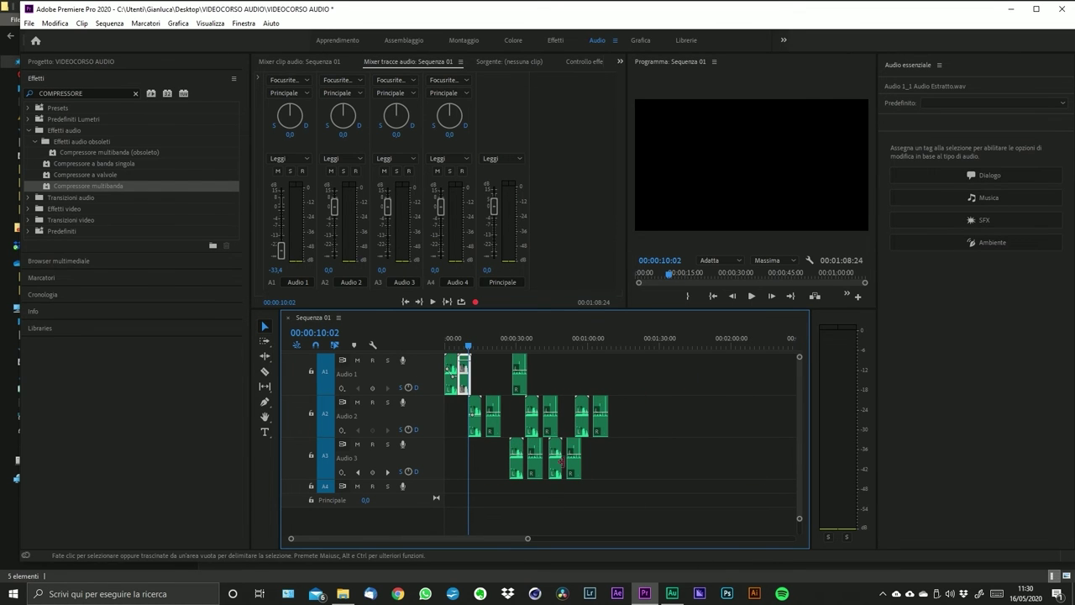
{"action": "key", "text": "grave"}
{"action": "key", "text": "grave"}
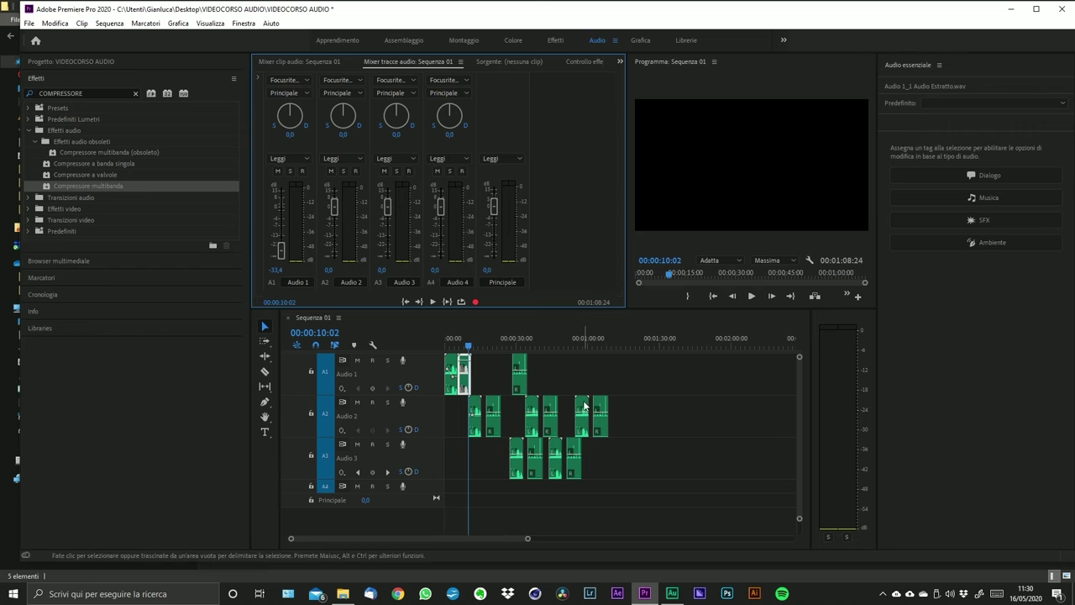
- Maximize the Audio Track Mixer and show the effects and sends racks above each channel
{"action": "double_click", "coordinate": [407, 61]}
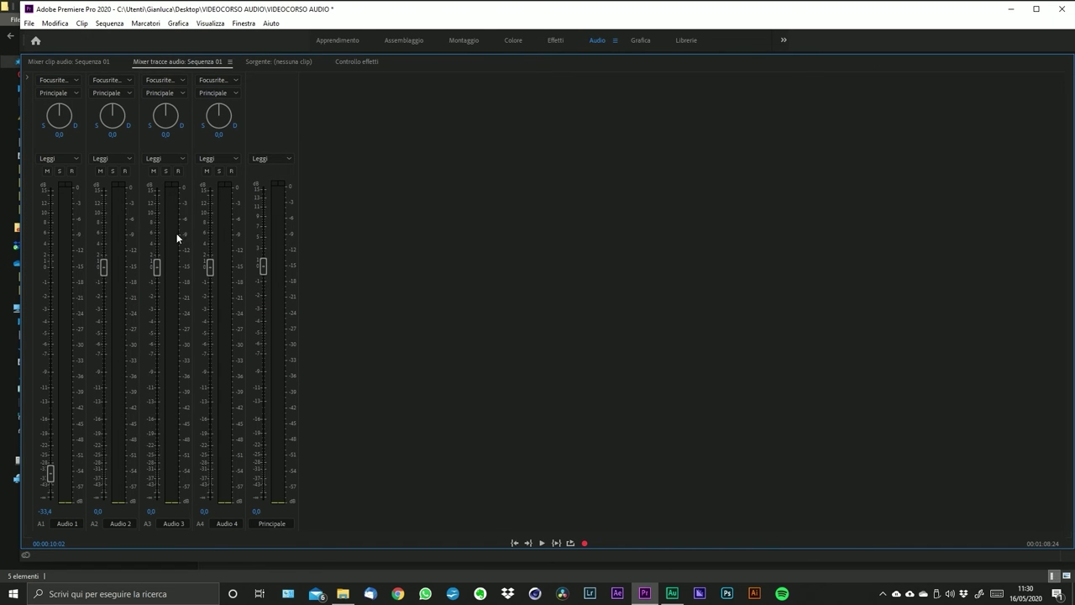
{"action": "left_click", "coordinate": [27, 80]}
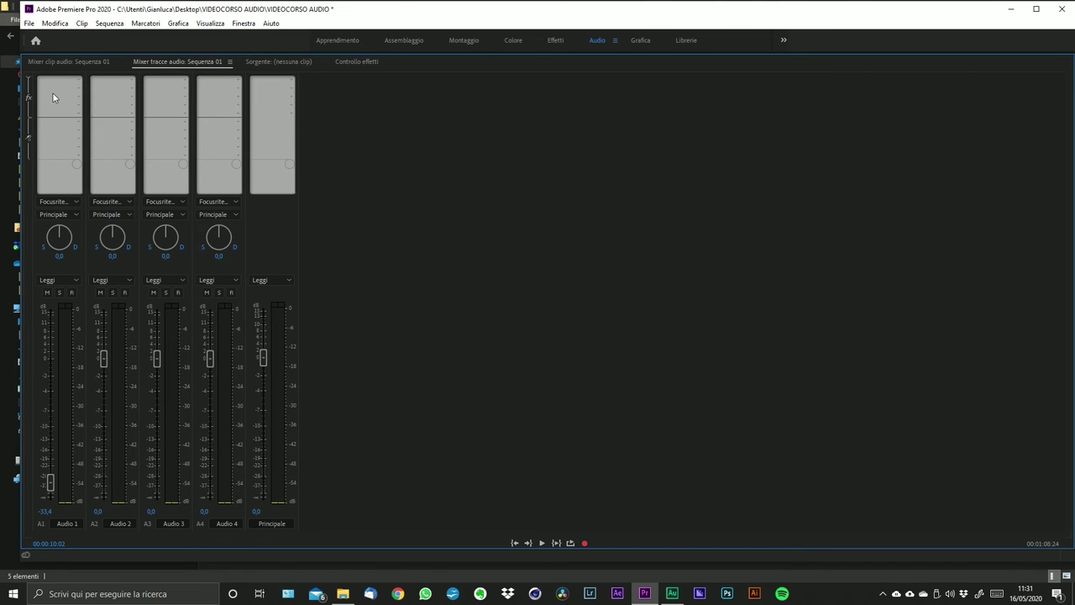
{"action": "left_click", "coordinate": [28, 76]}
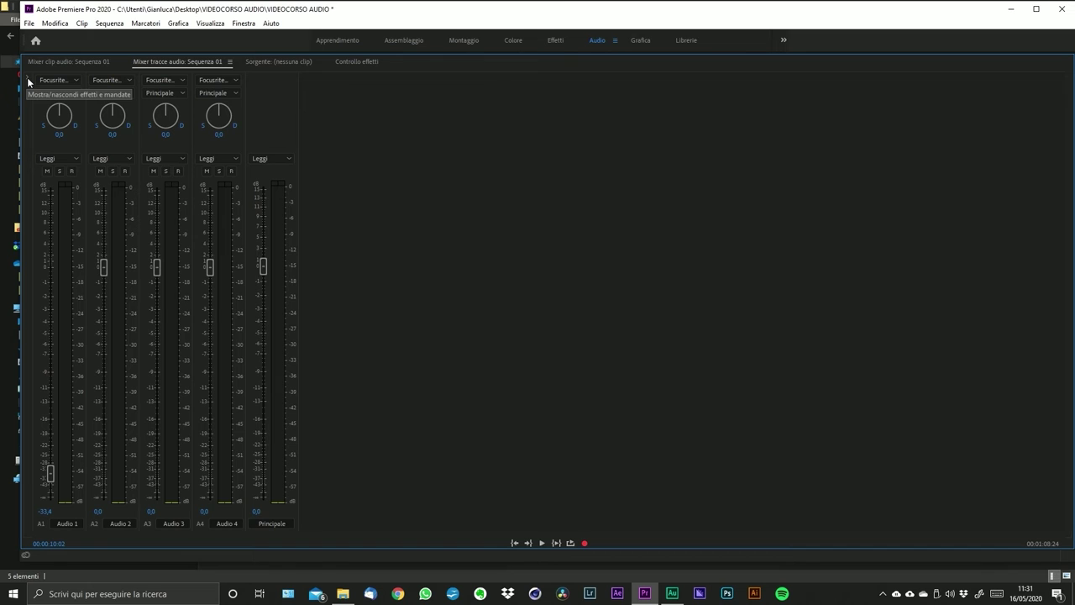
{"action": "left_click", "coordinate": [28, 79]}
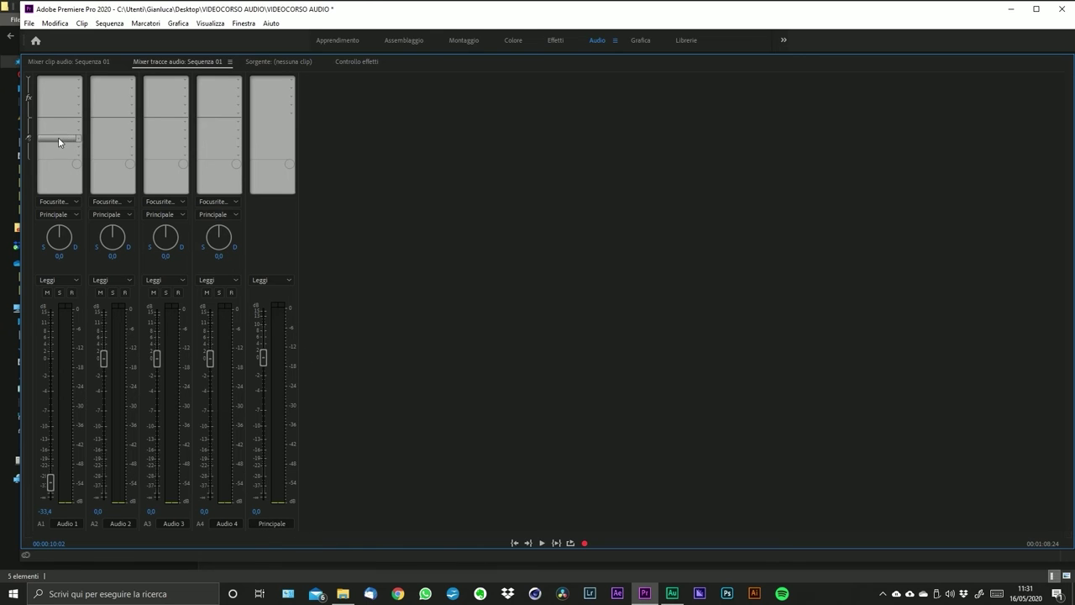
- Add Compressore multibanda to Audio 1's effect rack with the Consegna via Internet preset
{"action": "left_click", "coordinate": [80, 82]}
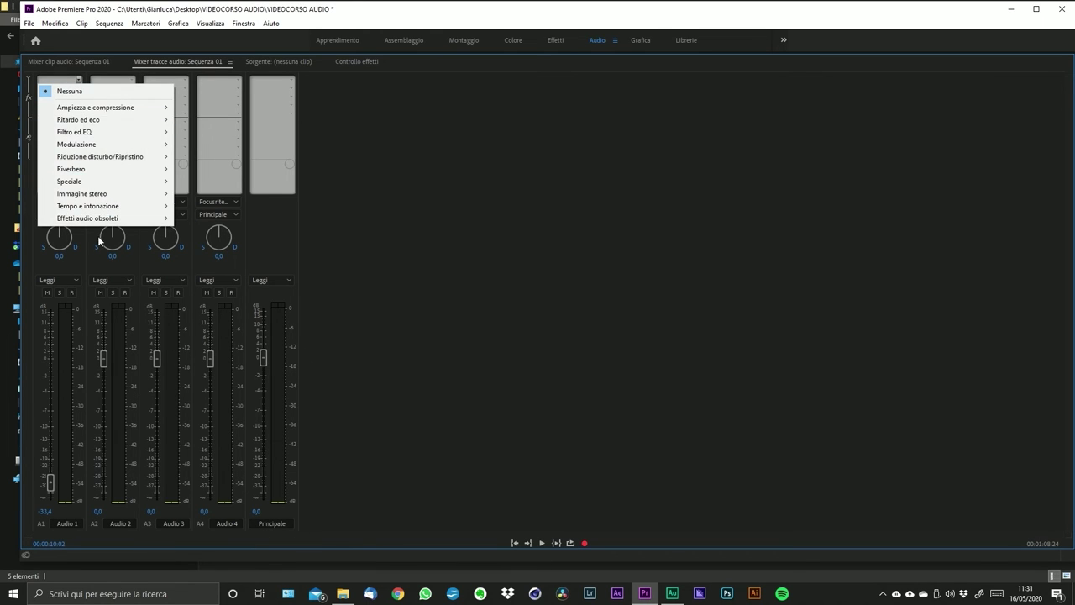
{"action": "mouse_move", "coordinate": [116, 109]}
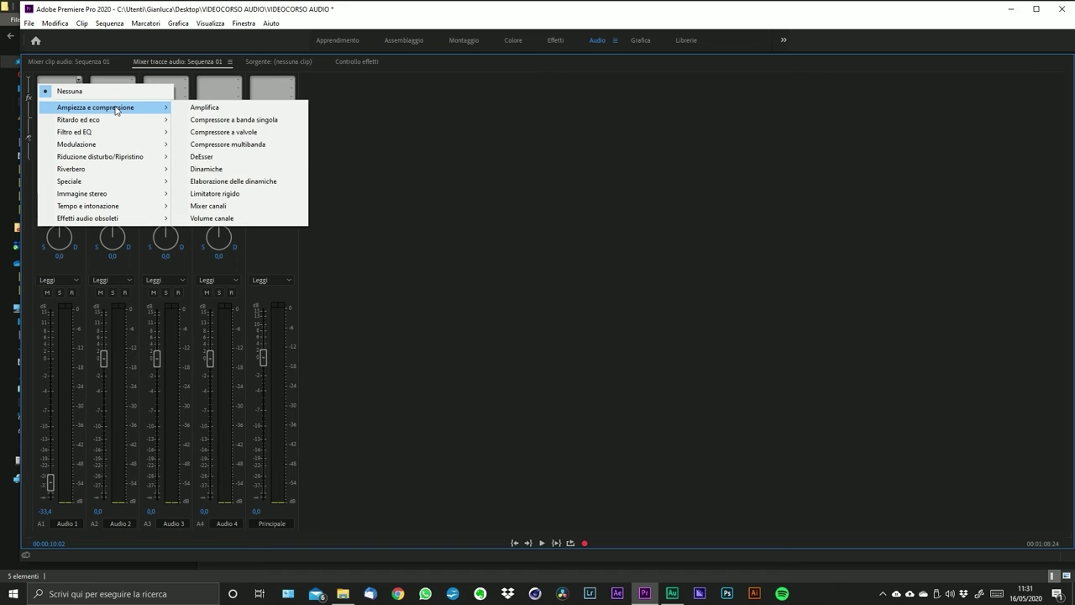
{"action": "left_click", "coordinate": [245, 150]}
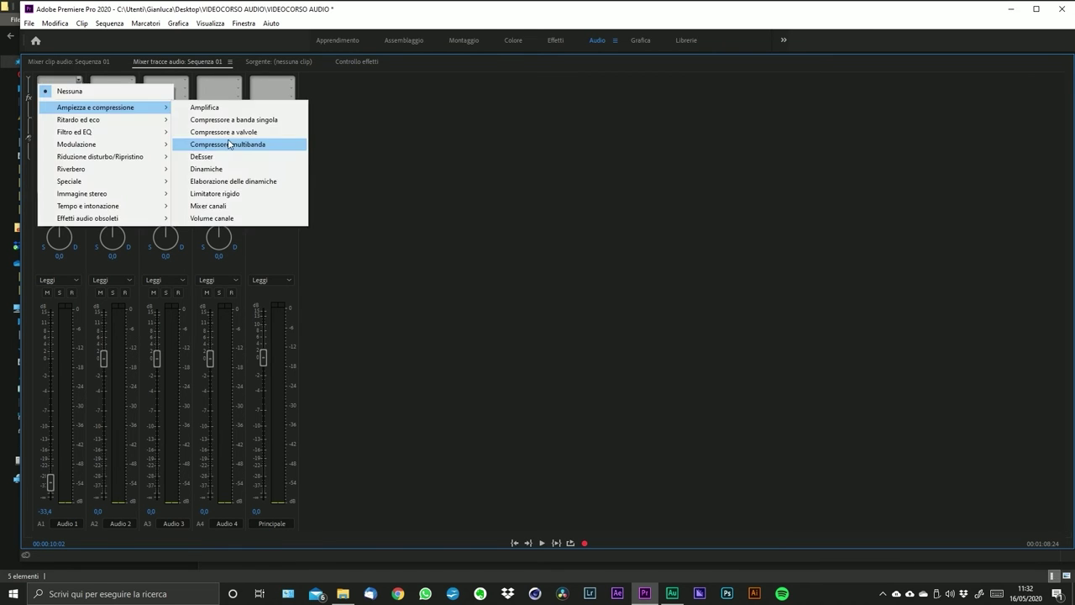
{"action": "left_click", "coordinate": [246, 151]}
{"action": "double_click", "coordinate": [74, 79]}
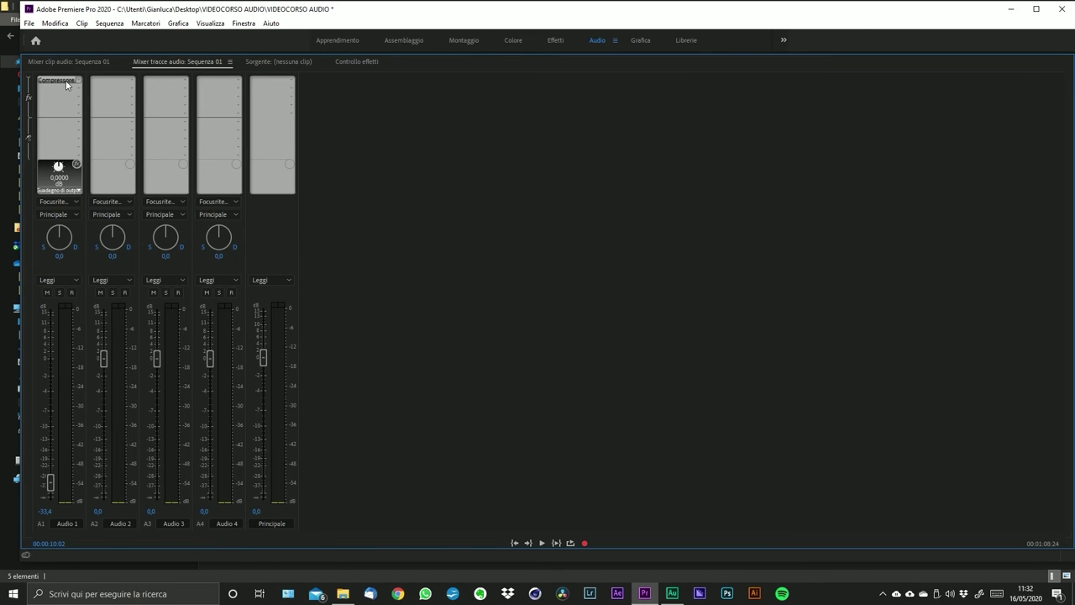
{"action": "left_click", "coordinate": [472, 135]}
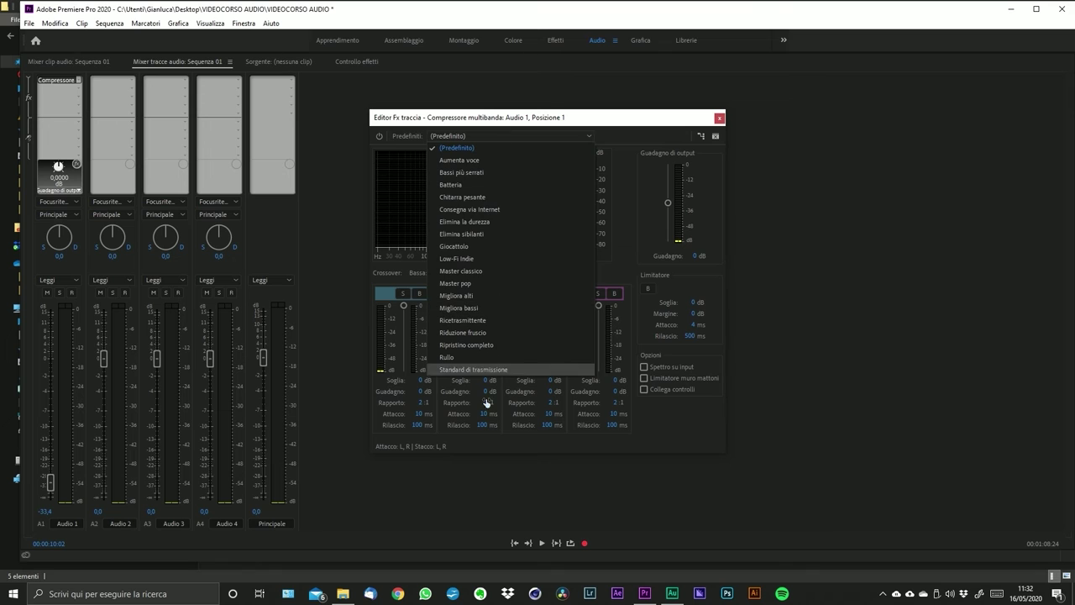
{"action": "left_click", "coordinate": [503, 208]}
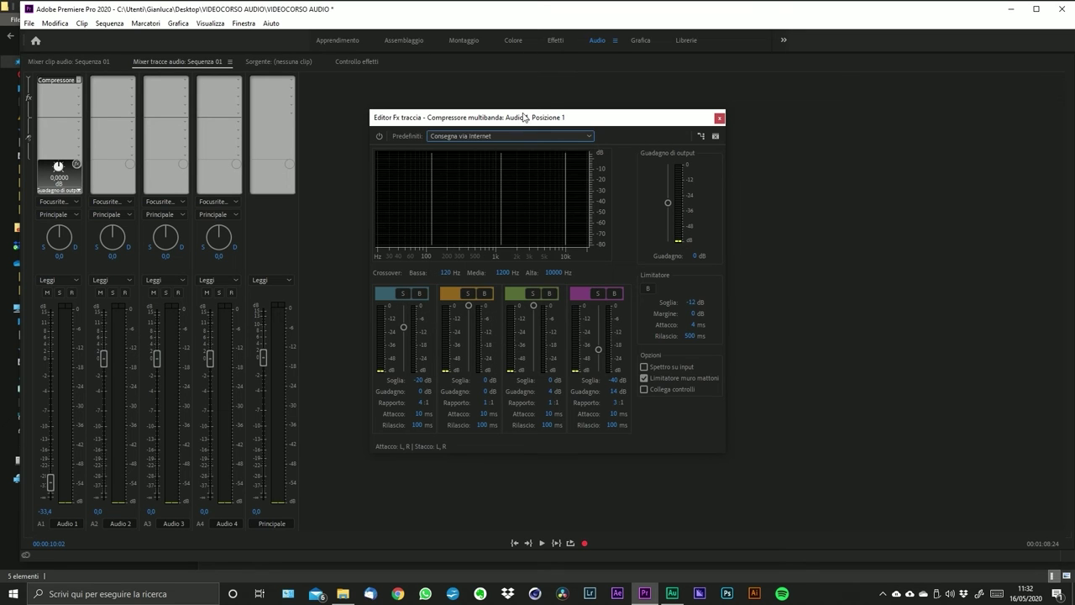
{"action": "left_click", "coordinate": [719, 118]}
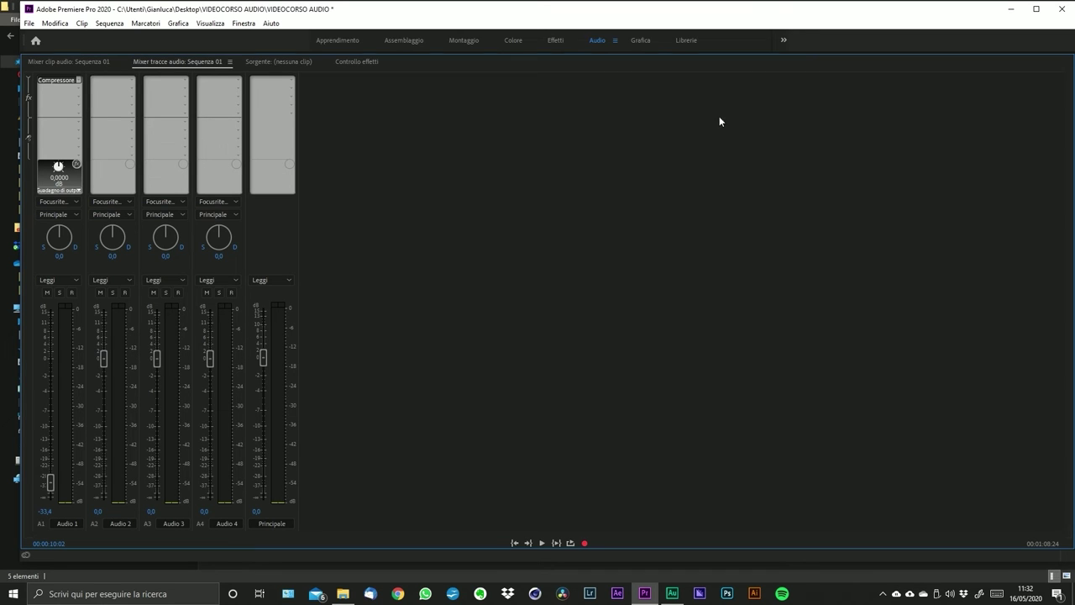
{"action": "double_click", "coordinate": [190, 66]}
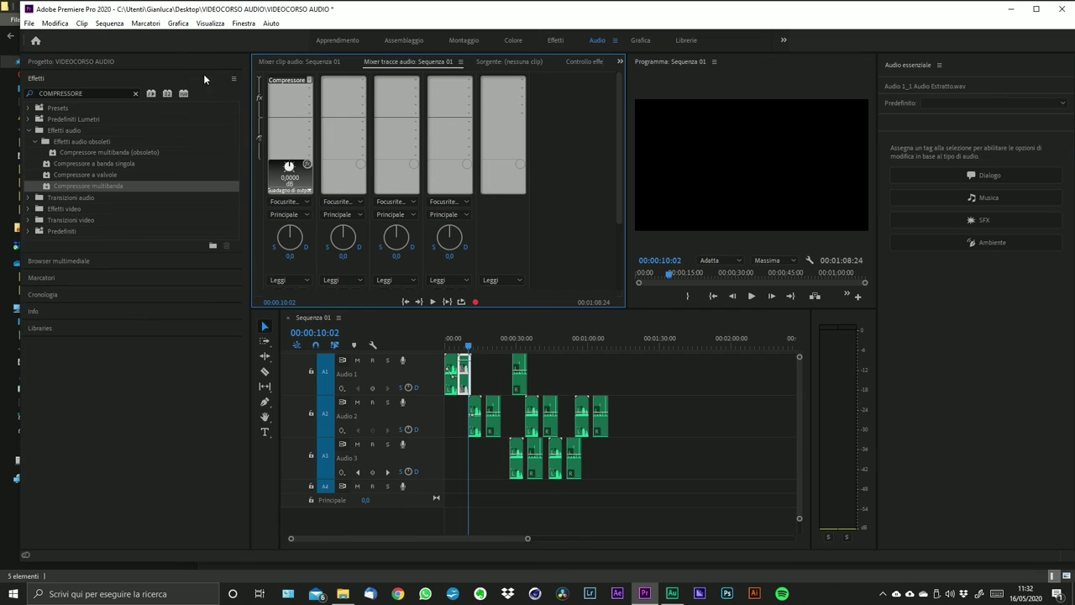
{"action": "key", "text": "equal"}
{"action": "key", "text": "equal"}
{"action": "key", "text": "equal"}
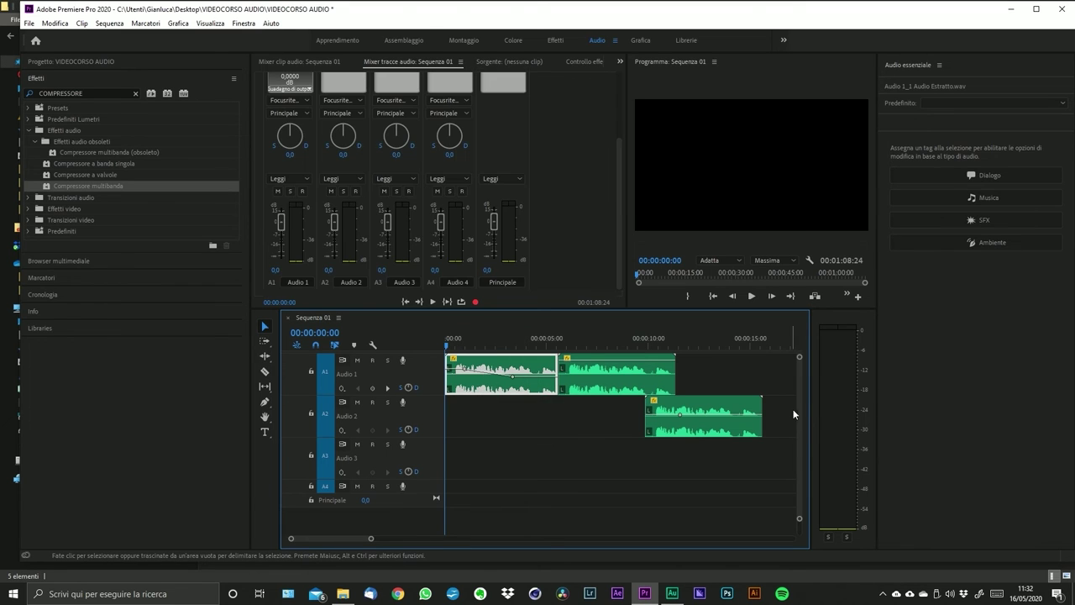
- Slide the Audio 2 clip to start where the Audio 1 clip ends, and preview the edit
{"action": "key", "text": "space"}
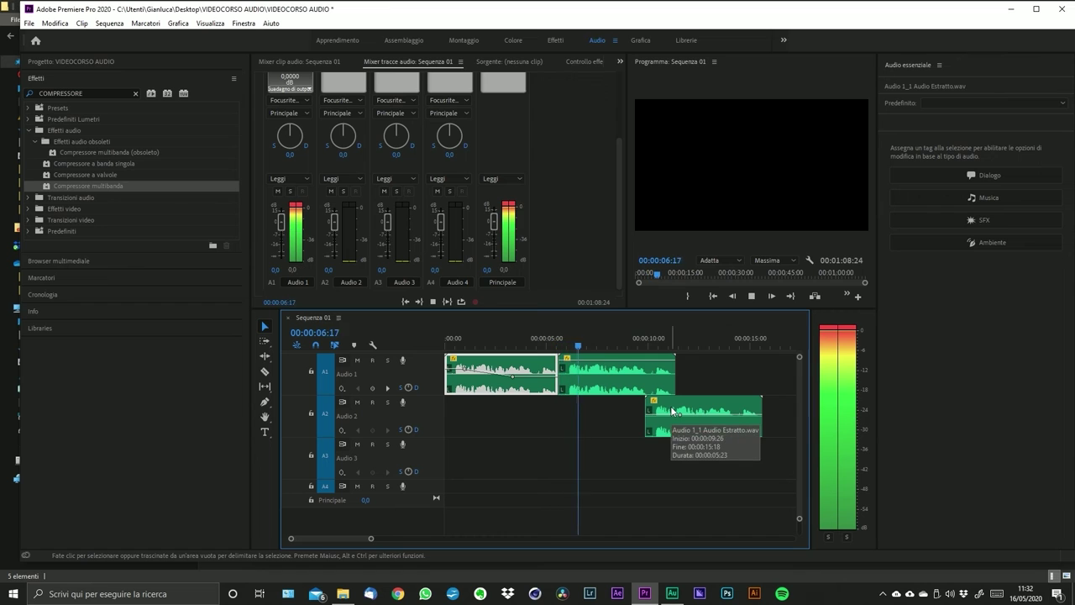
{"action": "left_click", "coordinate": [588, 369]}
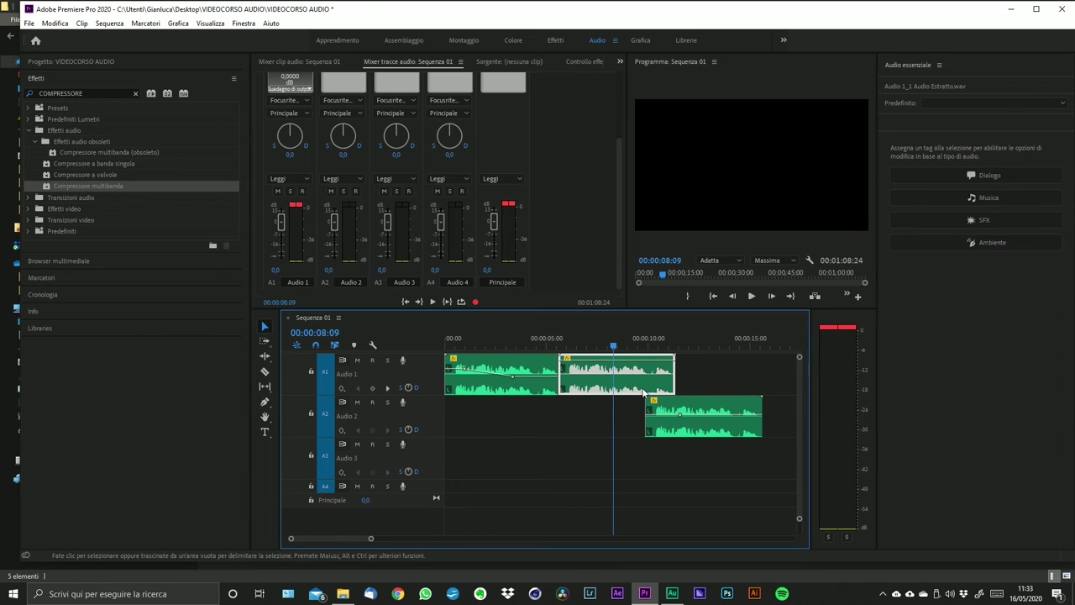
{"action": "scroll", "coordinate": [642, 386], "scroll_direction": "down", "scroll_amount": 3}
{"action": "left_click", "coordinate": [587, 412]}
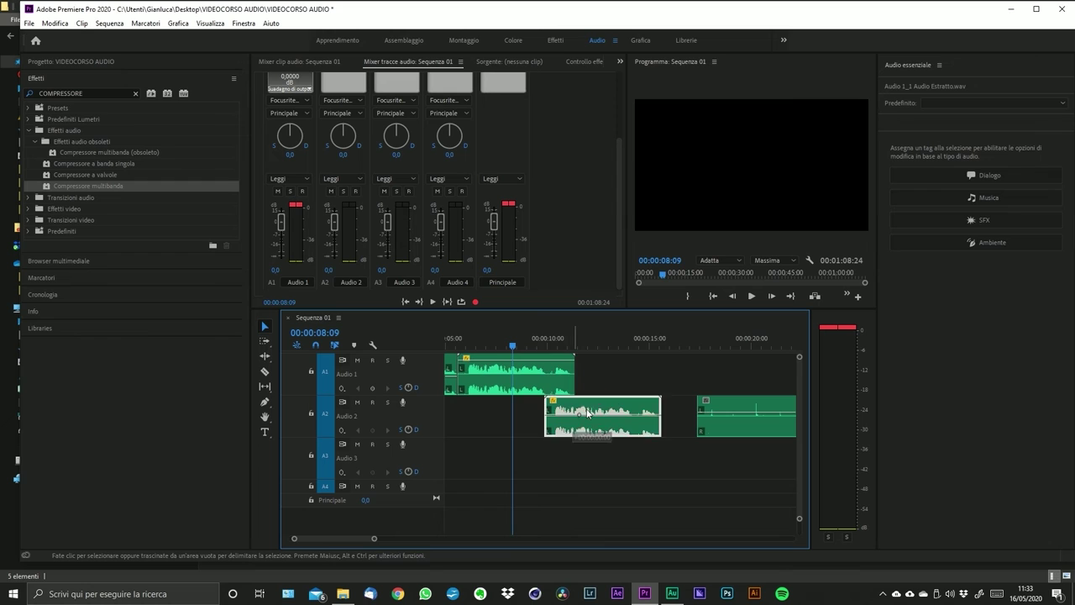
{"action": "left_click_drag", "start_coordinate": [588, 413], "coordinate": [619, 412]}
{"action": "left_click", "coordinate": [576, 342]}
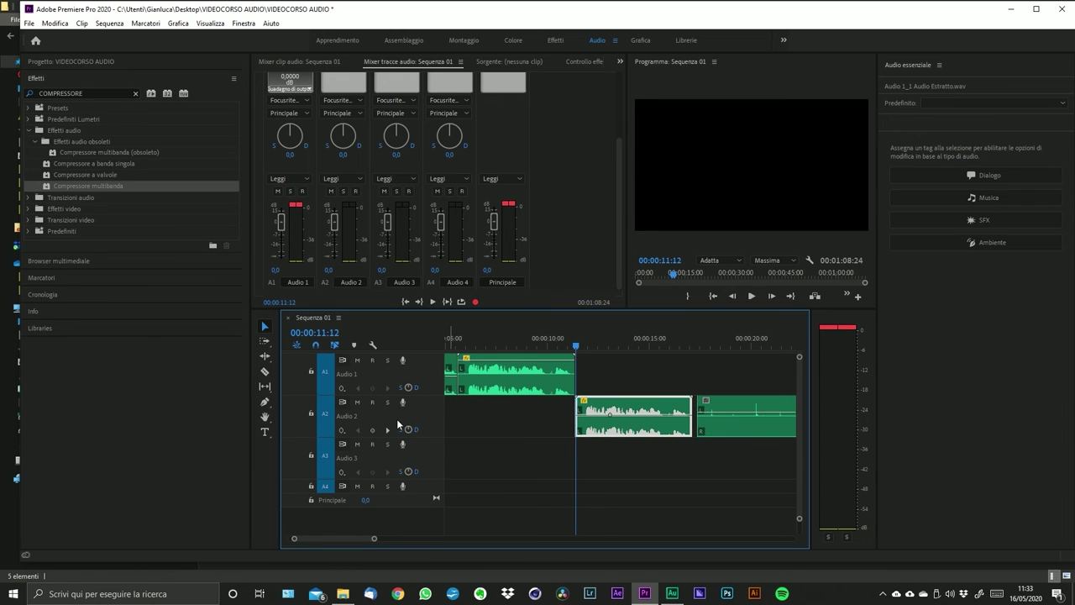
{"action": "key", "text": "space"}
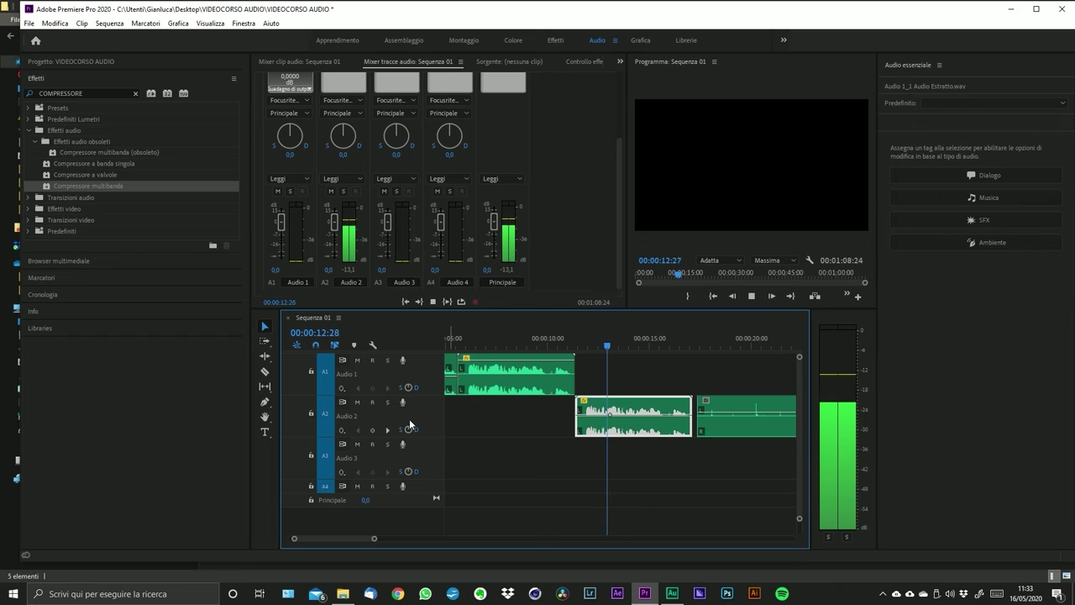
{"action": "key", "text": "space"}
- Move the clip up onto Audio 1 after the first clip, check the join, and zoom out
{"action": "left_click_drag", "start_coordinate": [628, 411], "coordinate": [626, 368]}
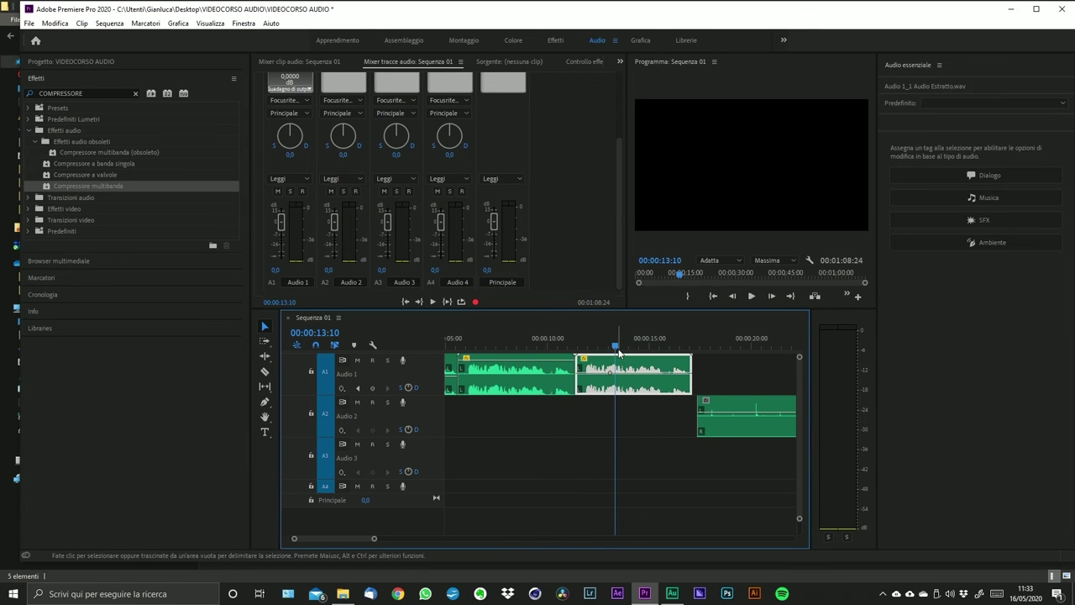
{"action": "left_click", "coordinate": [578, 340]}
{"action": "key", "text": "space"}
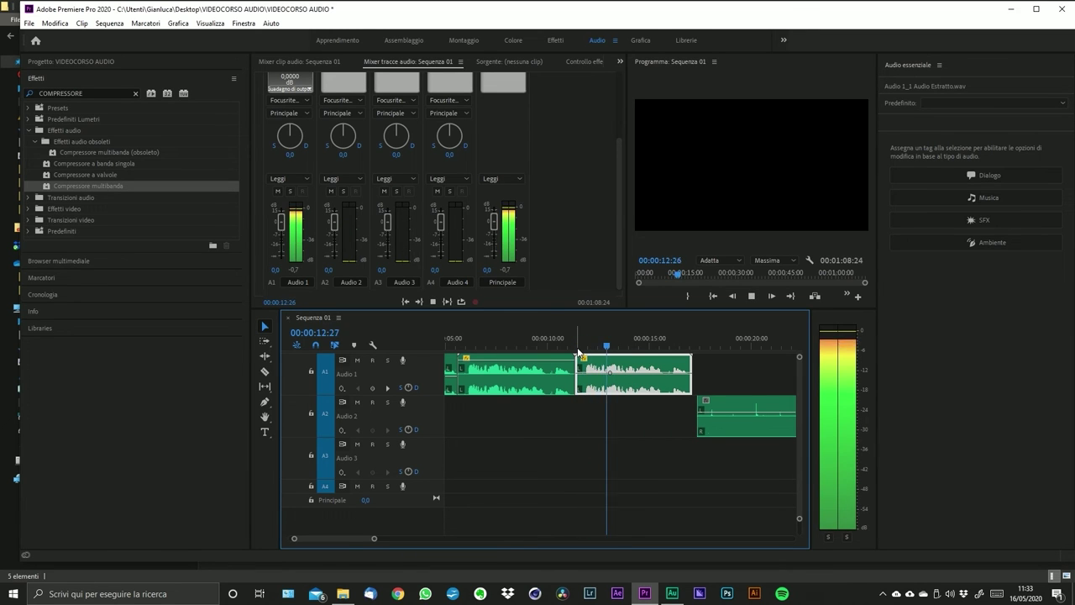
{"action": "key", "text": "space"}
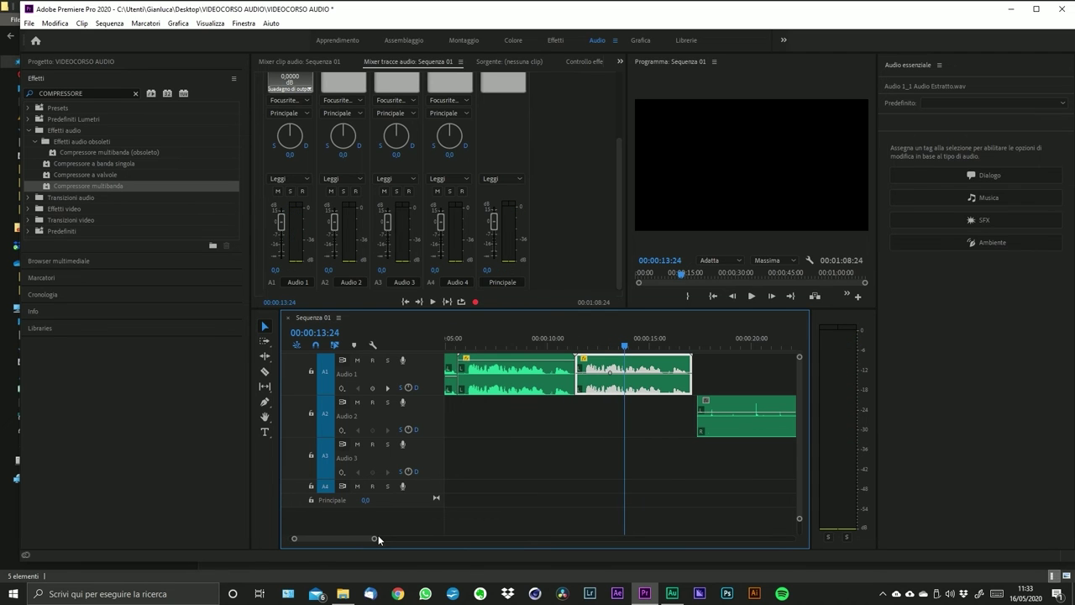
{"action": "left_click_drag", "start_coordinate": [373, 539], "coordinate": [461, 538]}
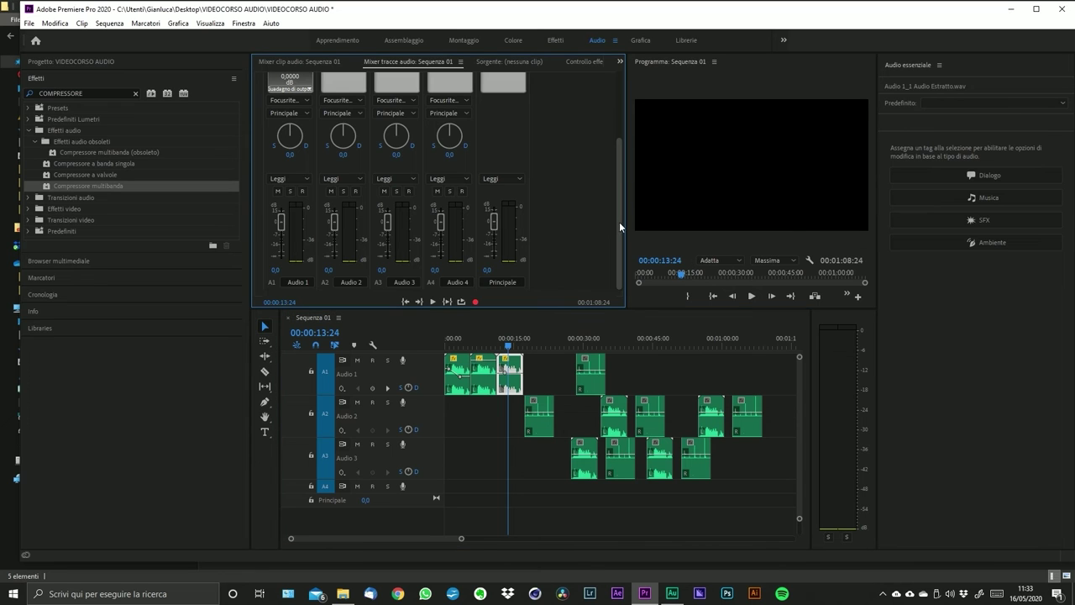
- Drag the Compressore down two slots in Audio 1's effects rack
{"action": "scroll", "coordinate": [620, 178], "scroll_direction": "up", "scroll_amount": 1}
{"action": "scroll", "coordinate": [620, 178], "scroll_direction": "up", "scroll_amount": 2}
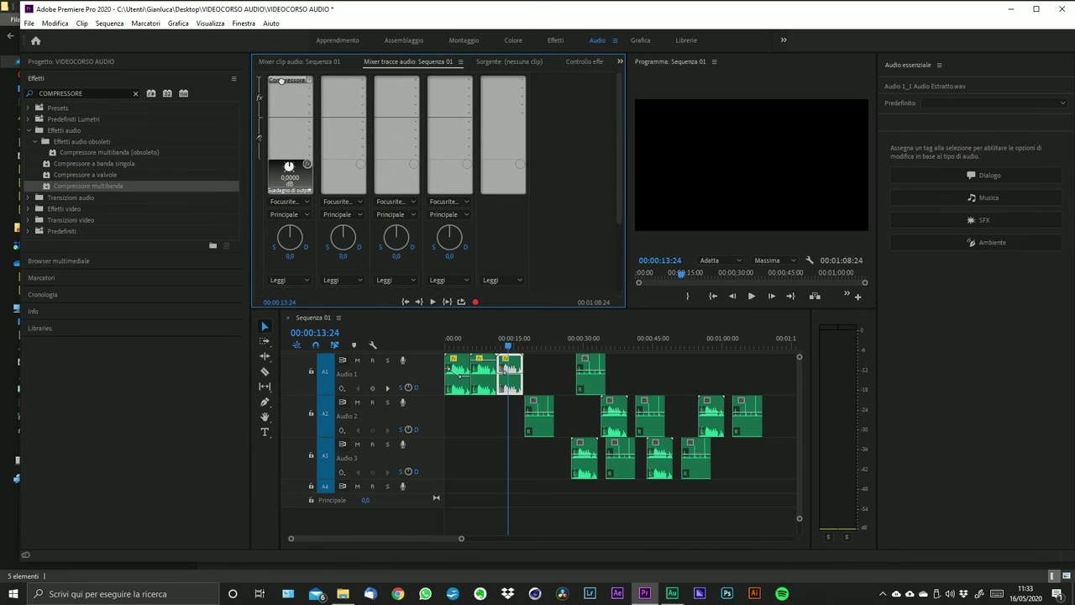
{"action": "left_click_drag", "start_coordinate": [294, 89], "coordinate": [310, 110]}
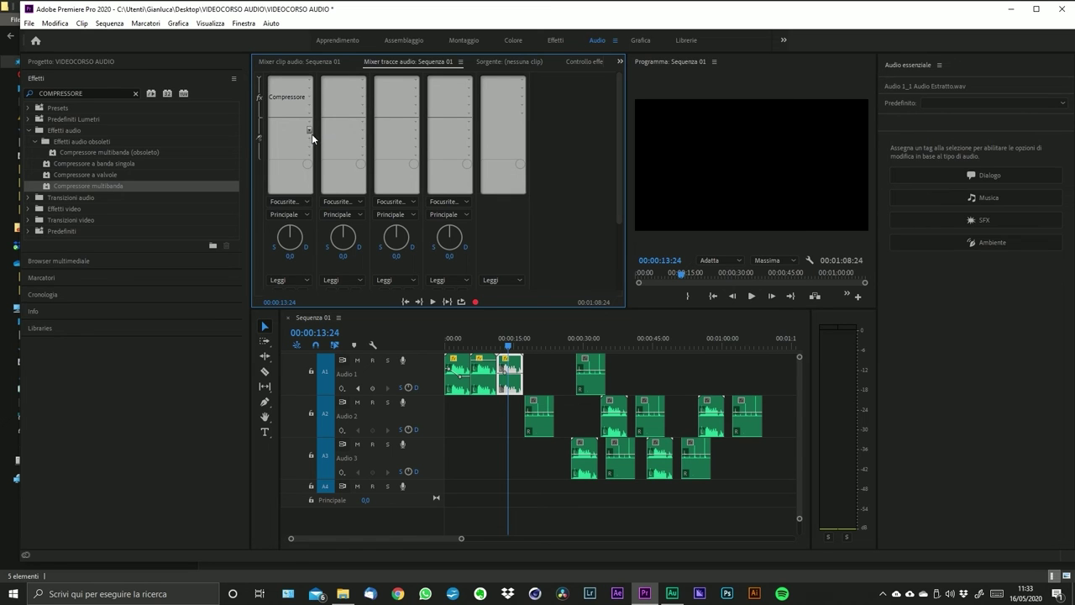
{"action": "left_click", "coordinate": [289, 99]}
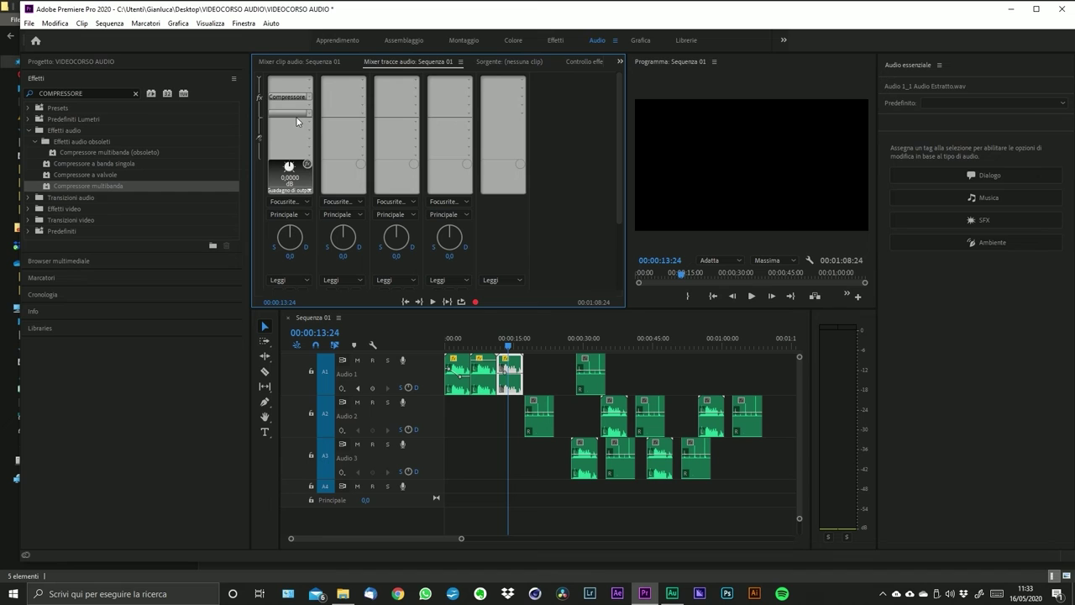
{"action": "left_click_drag", "start_coordinate": [292, 103], "coordinate": [294, 114]}
- Move the Compressore back into the first slot, then pan Audio 3 to 0,7
{"action": "left_click", "coordinate": [290, 112]}
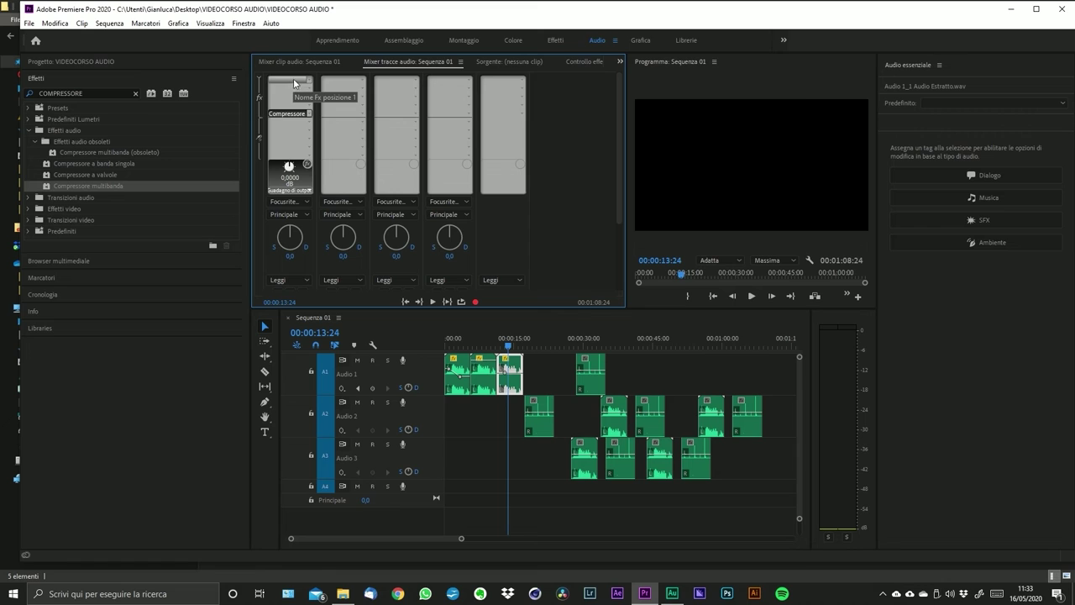
{"action": "left_click", "coordinate": [284, 115]}
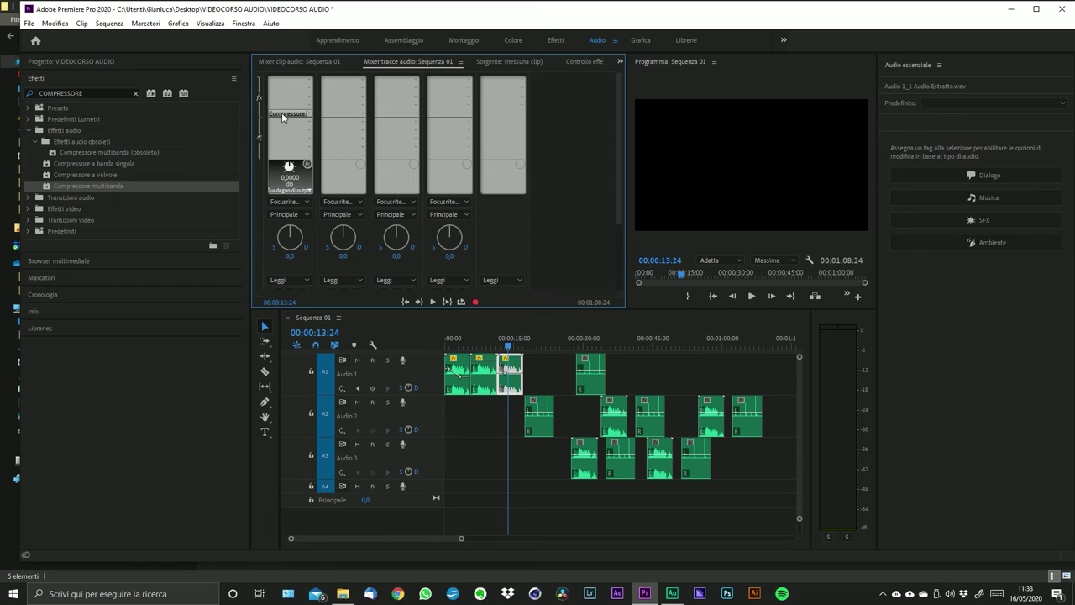
{"action": "left_click_drag", "start_coordinate": [282, 117], "coordinate": [285, 105]}
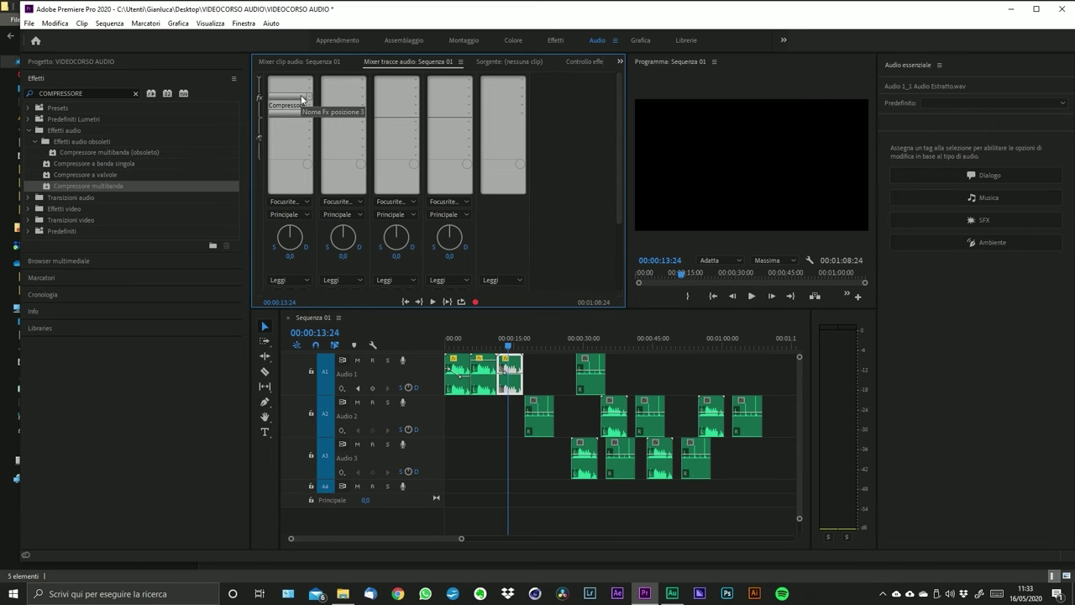
{"action": "left_click", "coordinate": [297, 104]}
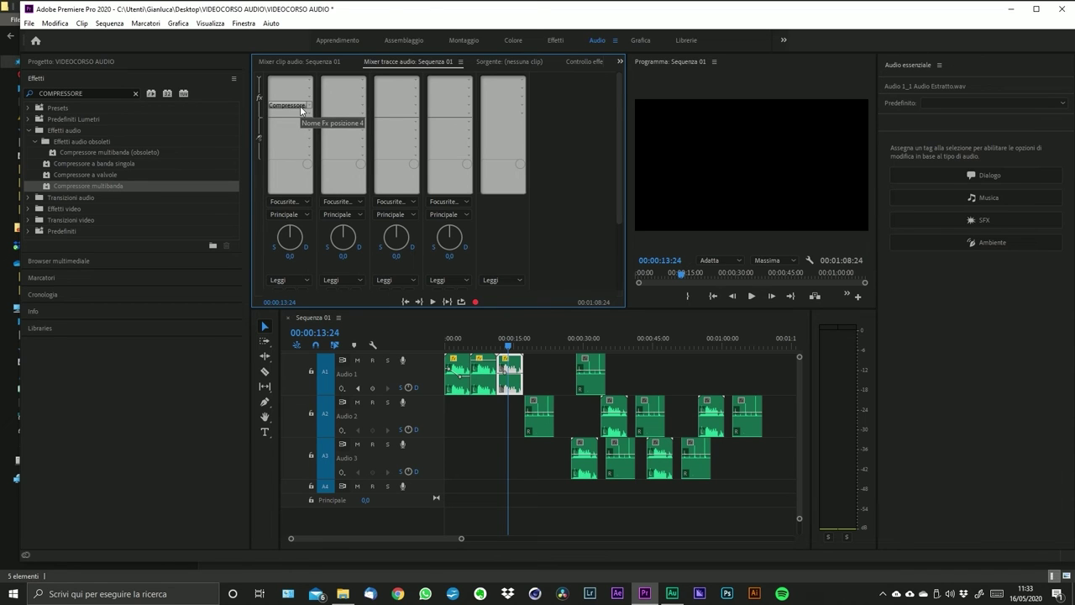
{"action": "left_click", "coordinate": [294, 99]}
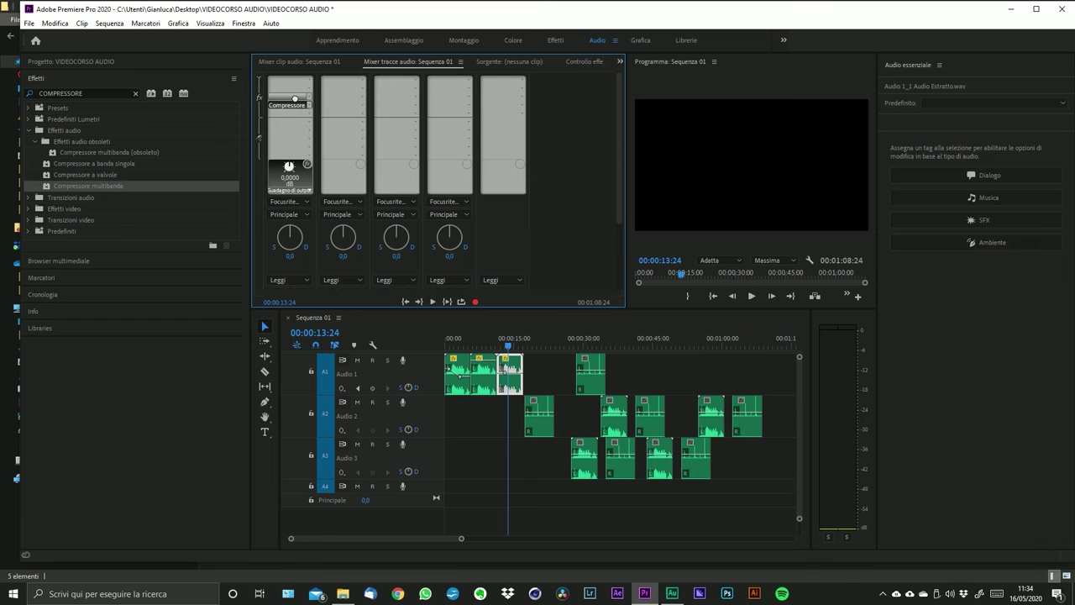
{"action": "left_click_drag", "start_coordinate": [294, 99], "coordinate": [297, 84]}
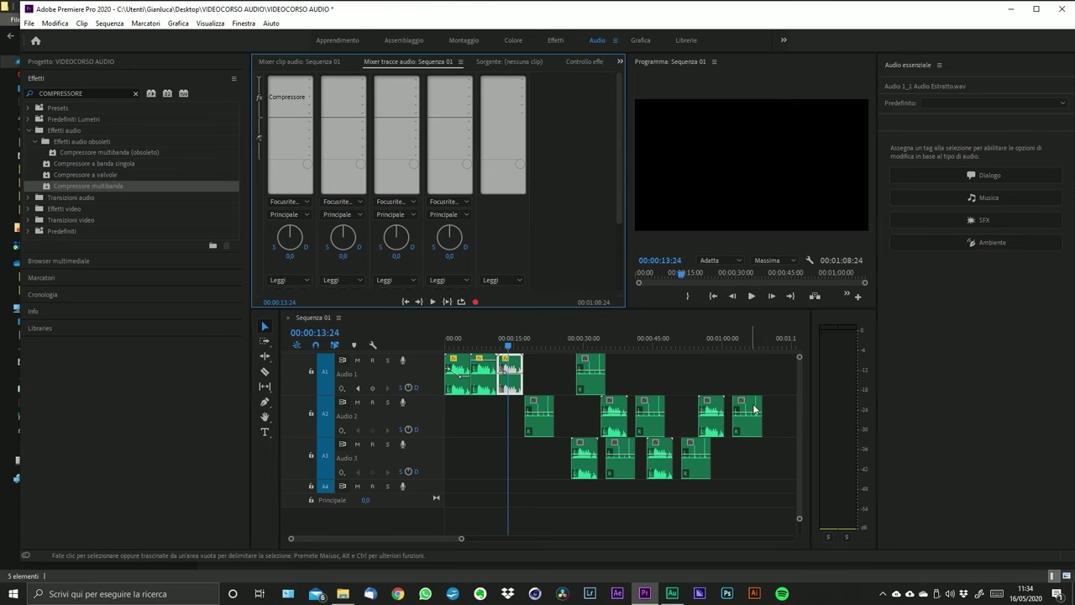
{"action": "left_click", "coordinate": [289, 101]}
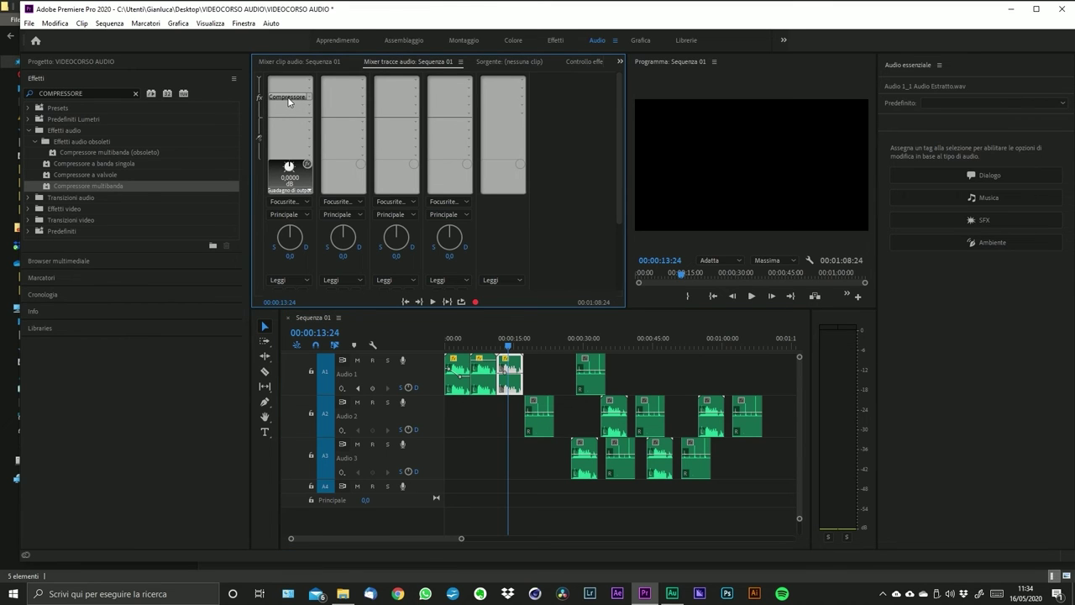
{"action": "right_click", "coordinate": [289, 101]}
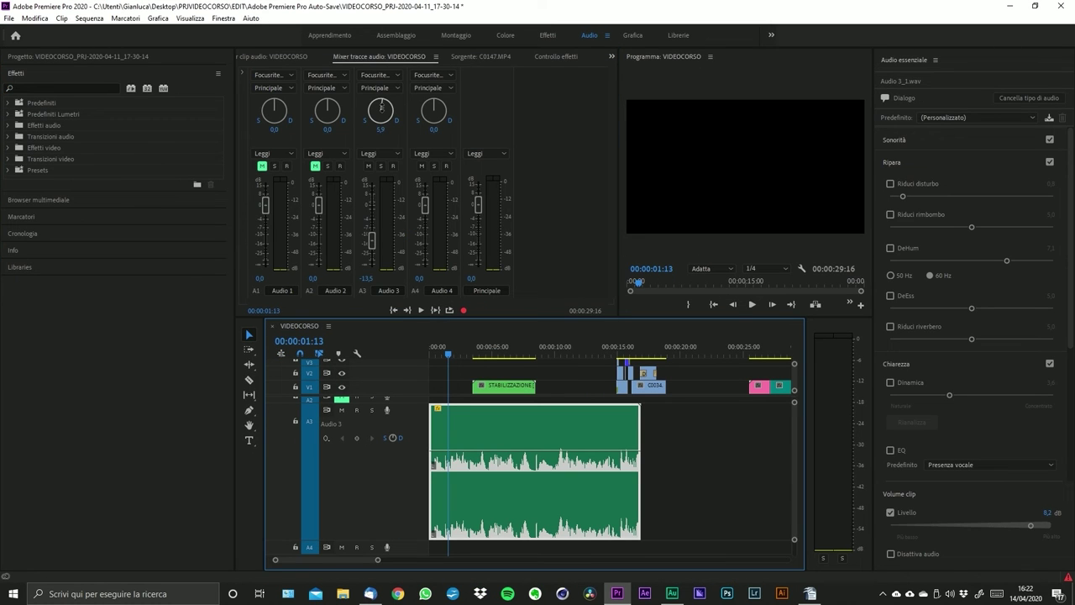
{"action": "left_click_drag", "start_coordinate": [381, 107], "coordinate": [382, 109]}
- Set Audio 3's pan to 0 in the track mixer
{"action": "left_click", "coordinate": [377, 130]}
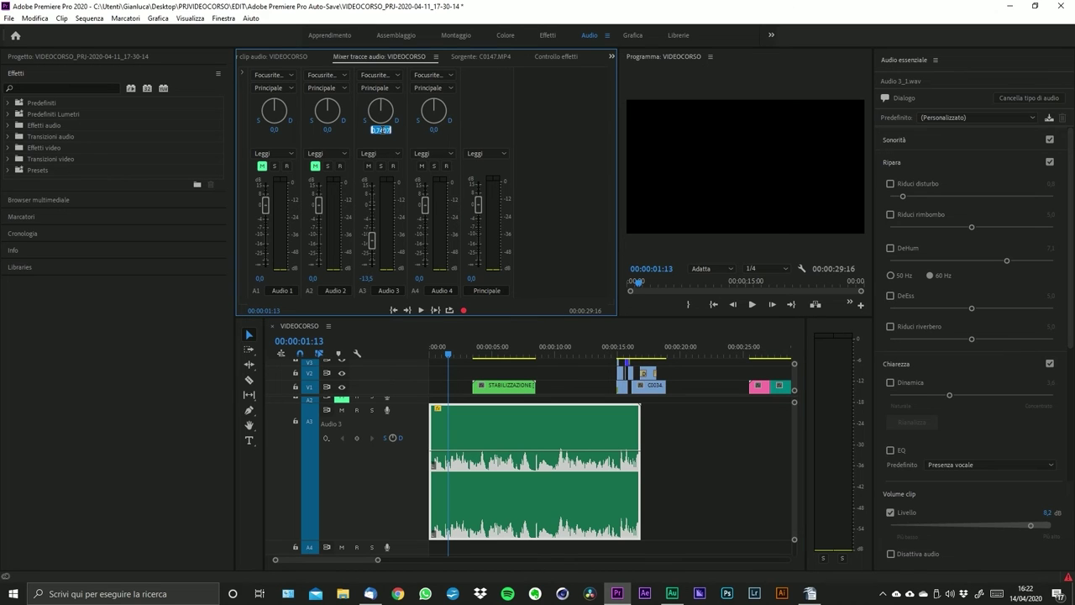
{"action": "type", "text": "0"}
{"action": "key", "text": "Return"}
- Try a right-to-left Bilanciamento panning animation on the Audio 3 clip, then delete it
{"action": "left_click", "coordinate": [557, 56]}
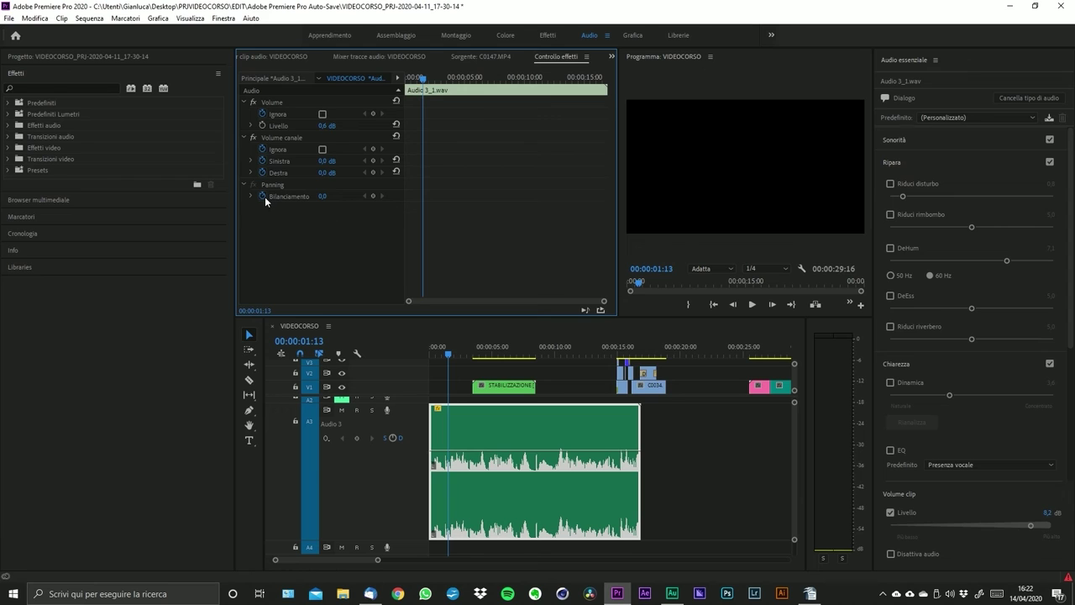
{"action": "left_click_drag", "start_coordinate": [319, 196], "coordinate": [518, 196]}
{"action": "left_click_drag", "start_coordinate": [328, 195], "coordinate": [210, 196]}
{"action": "left_click_drag", "start_coordinate": [422, 196], "coordinate": [467, 196]}
{"action": "key", "text": "space"}
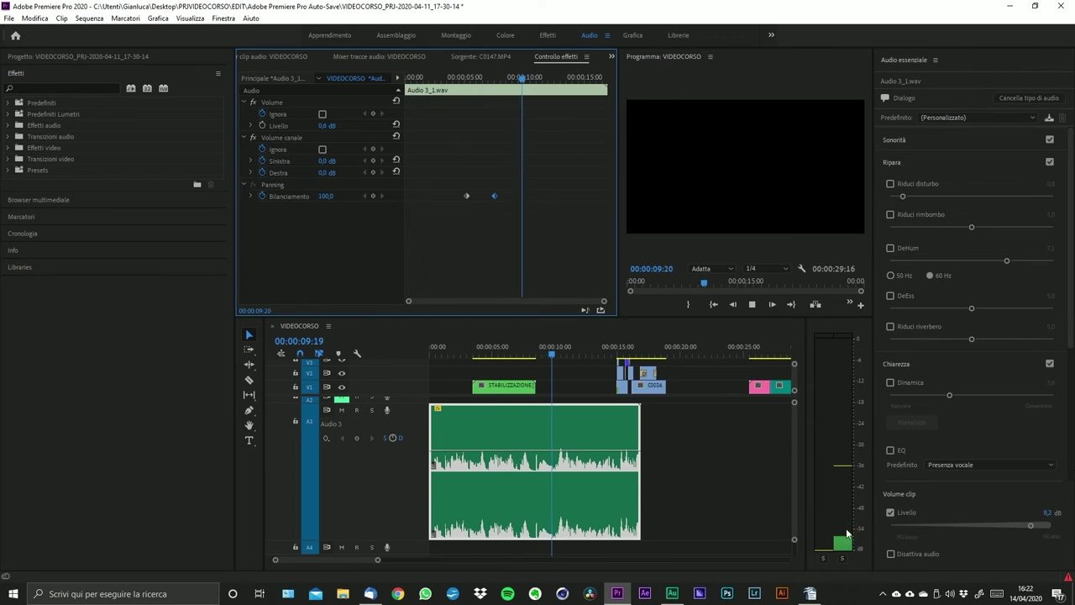
{"action": "key", "text": "space"}
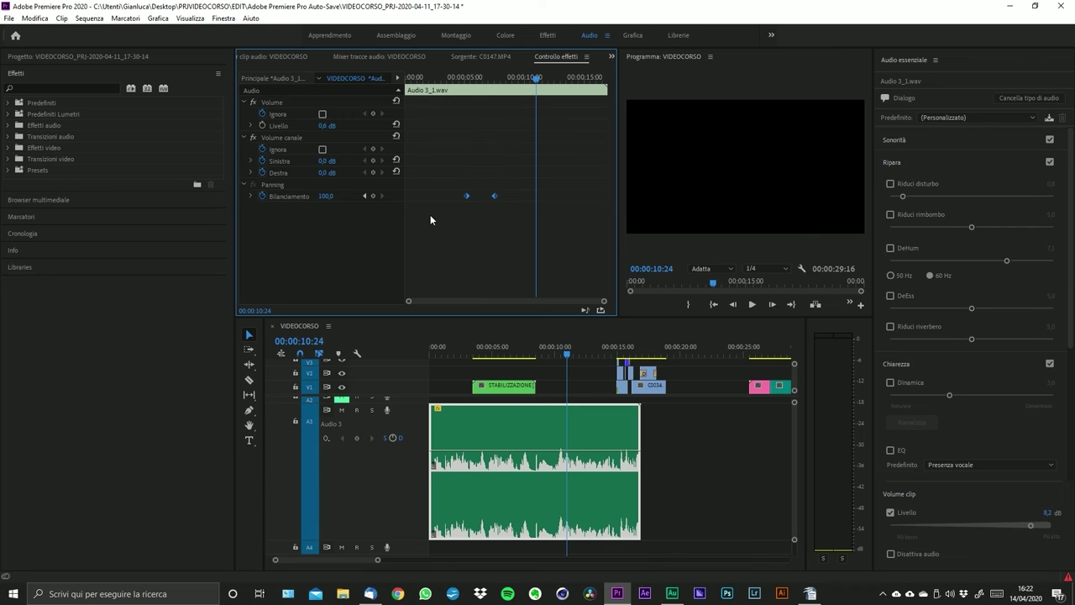
{"action": "key", "text": "Delete"}
- Lower the Audio 3 clip's volume line and zoom out to show all clips
{"action": "left_click", "coordinate": [508, 464]}
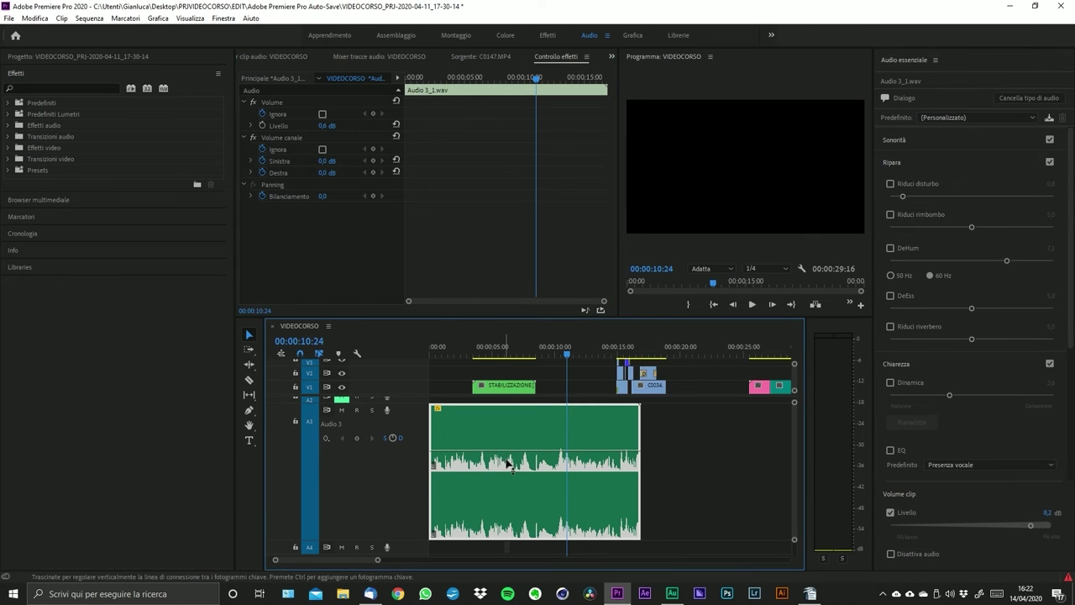
{"action": "left_click_drag", "start_coordinate": [508, 464], "coordinate": [509, 475]}
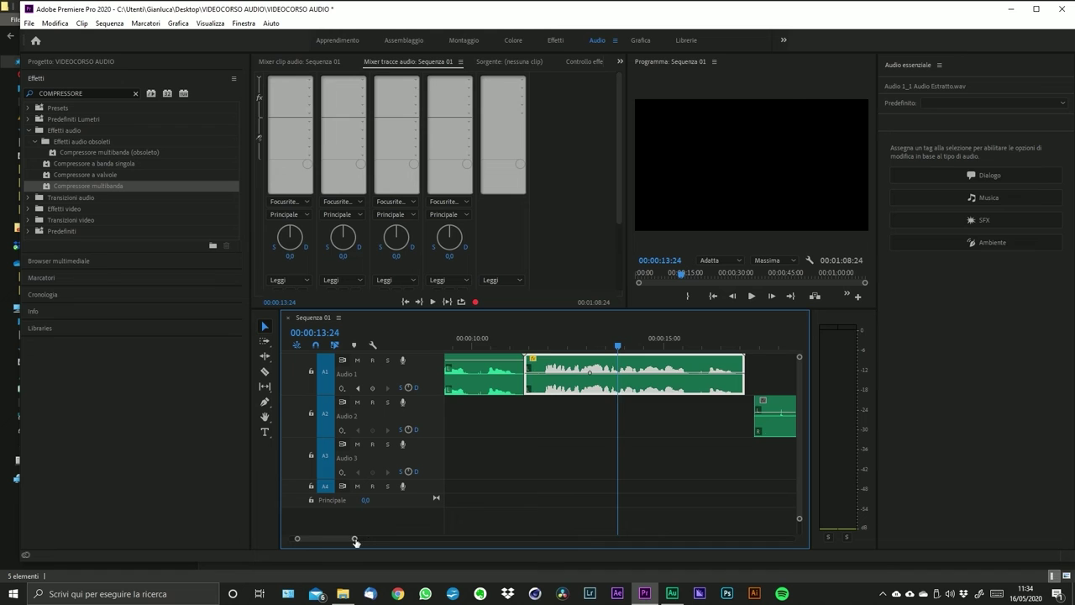
{"action": "left_click_drag", "start_coordinate": [354, 540], "coordinate": [462, 540]}
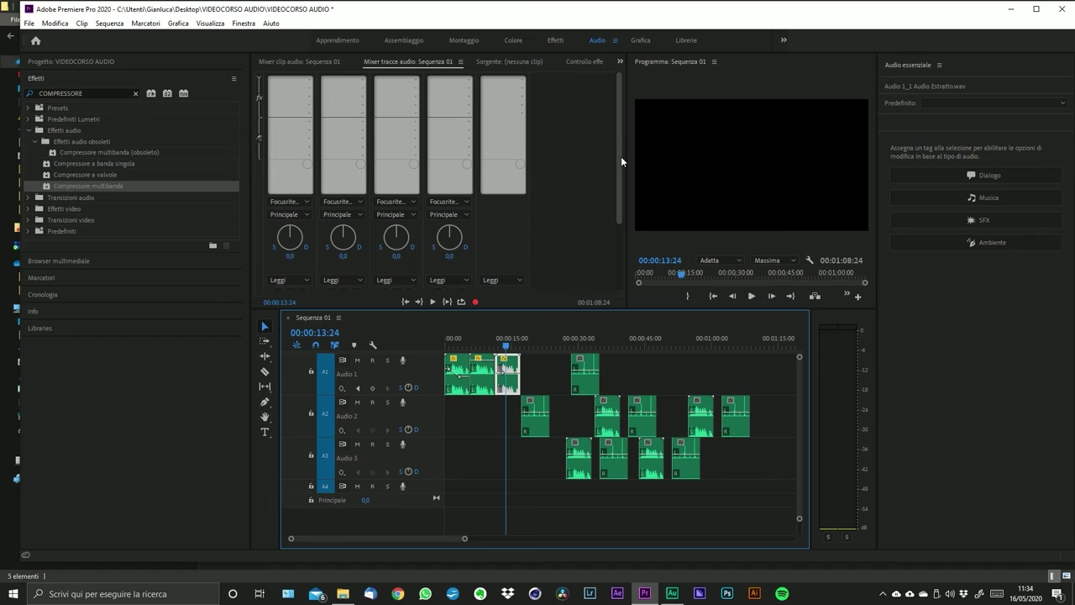
- Clear the compressor search, expand Effetti audio, and select the first Audio 1 clip
{"action": "left_click", "coordinate": [606, 76]}
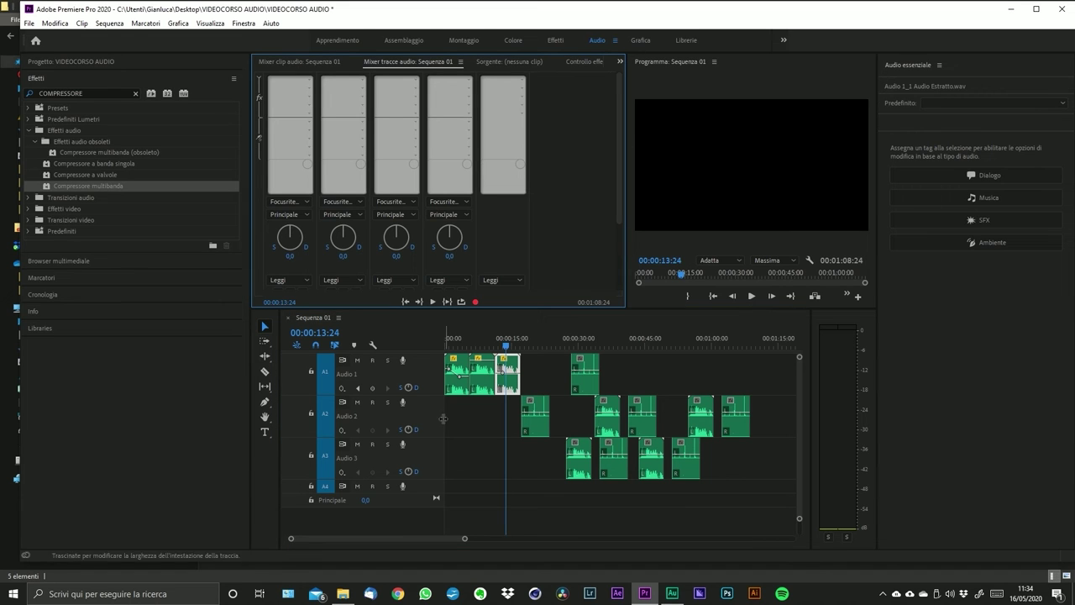
{"action": "left_click", "coordinate": [136, 94]}
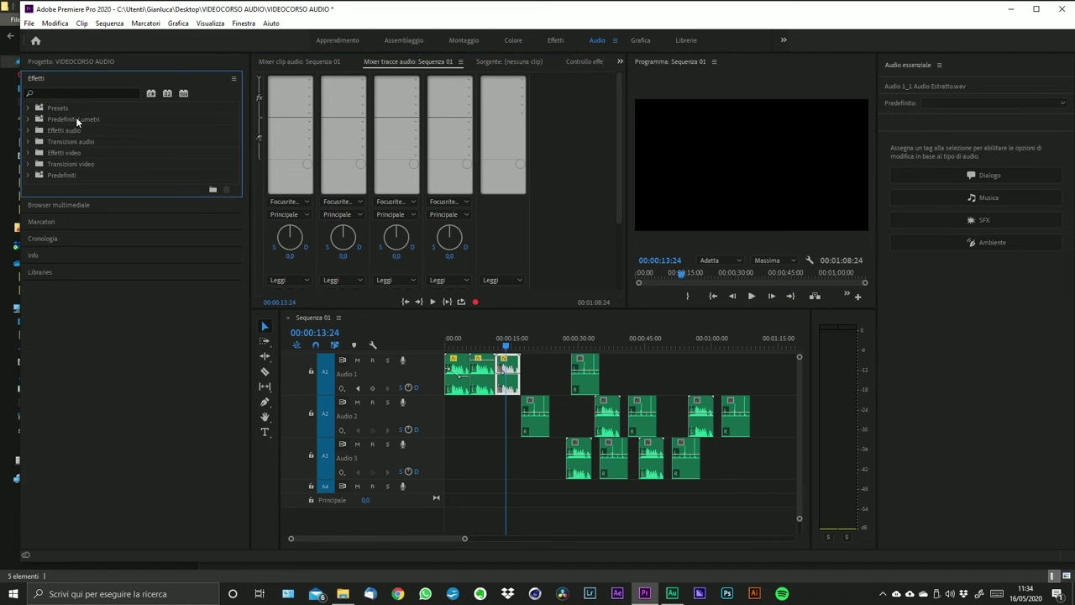
{"action": "left_click", "coordinate": [29, 131]}
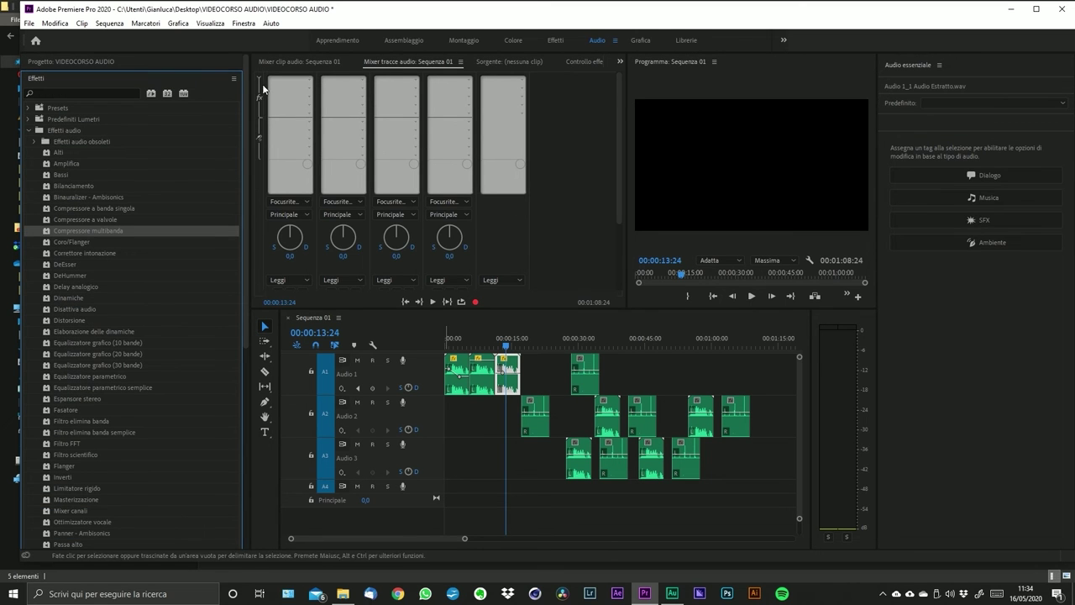
{"action": "left_click", "coordinate": [456, 374]}
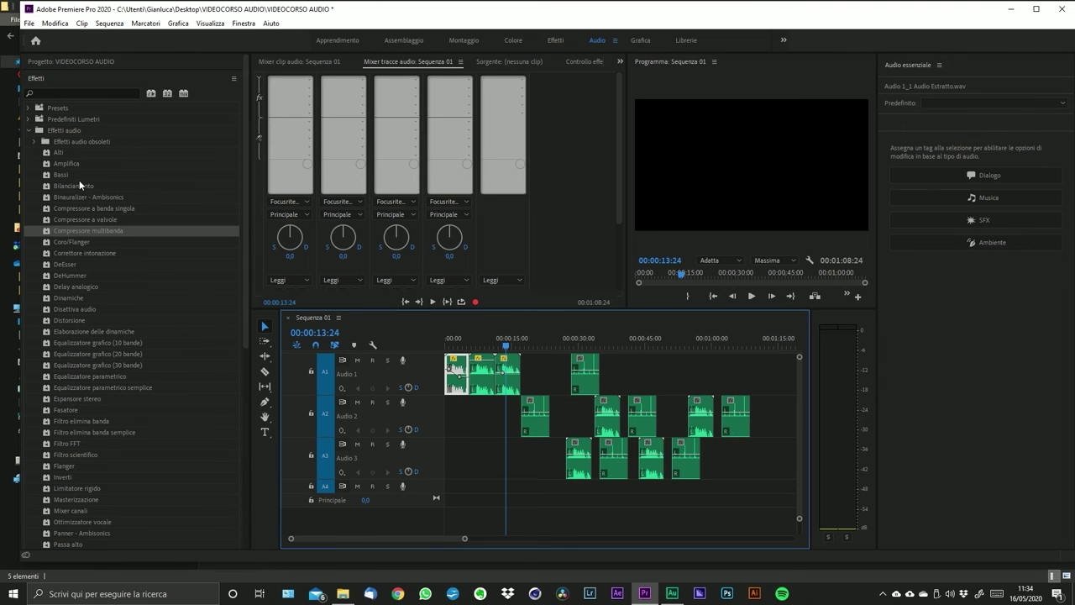
{"action": "scroll", "coordinate": [116, 351], "scroll_direction": "down", "scroll_amount": 5}
{"action": "scroll", "coordinate": [116, 351], "scroll_direction": "up", "scroll_amount": 3}
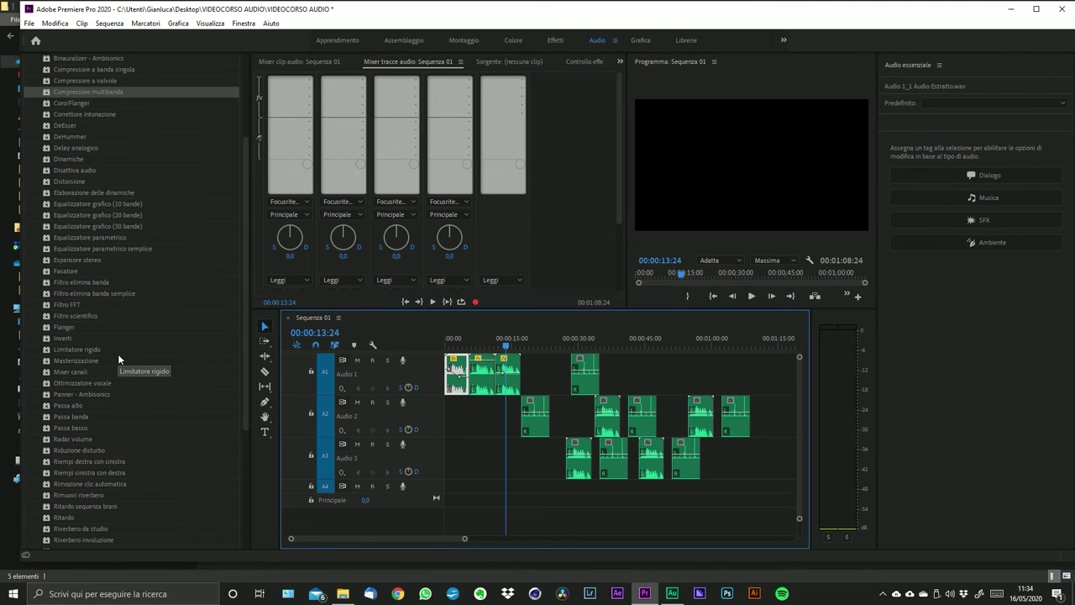
{"action": "scroll", "coordinate": [117, 353], "scroll_direction": "down", "scroll_amount": 5}
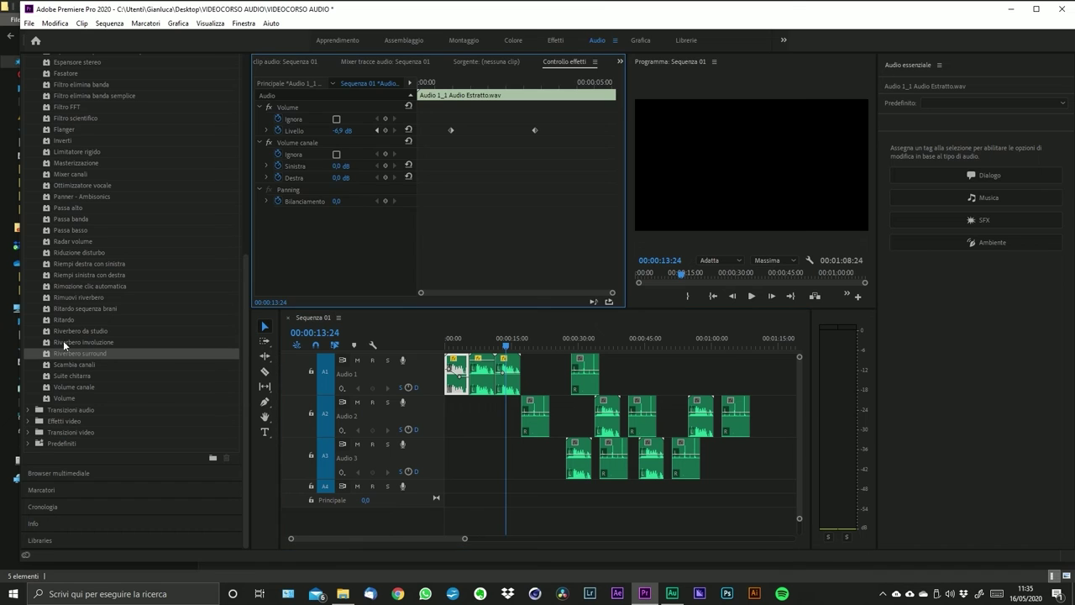
- Apply Riverbero surround to the first Audio 1 clip with the In chiesa preset
{"action": "left_click_drag", "start_coordinate": [72, 354], "coordinate": [463, 377]}
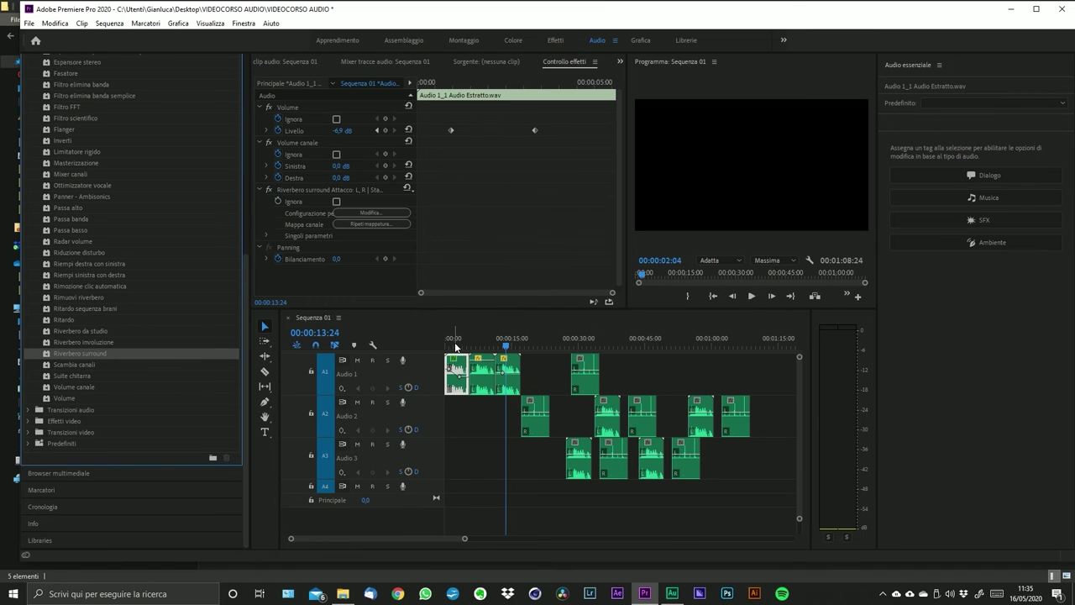
{"action": "left_click", "coordinate": [369, 224]}
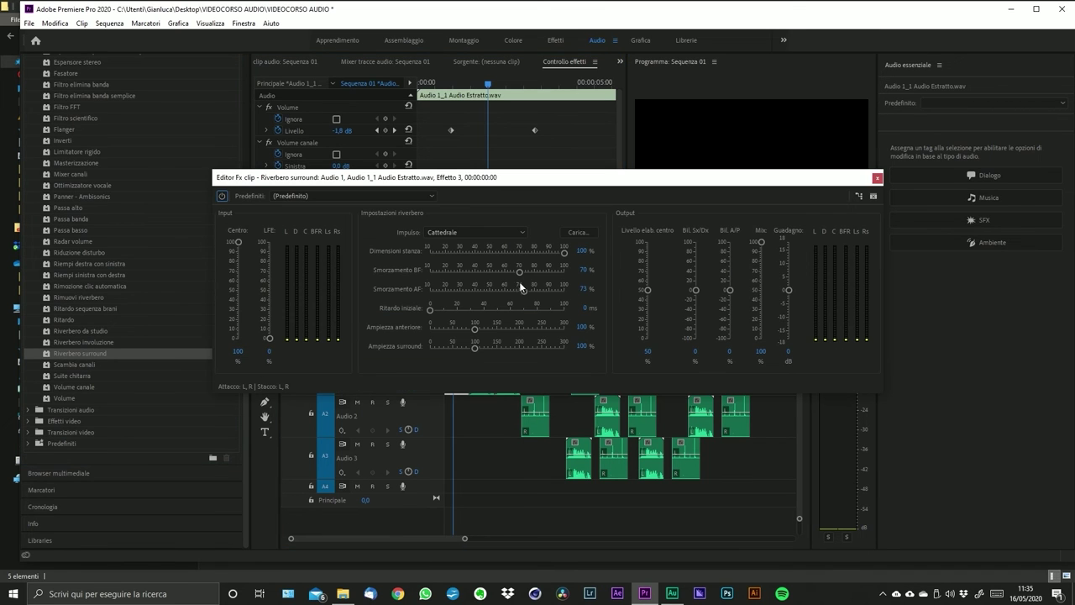
{"action": "left_click", "coordinate": [395, 195]}
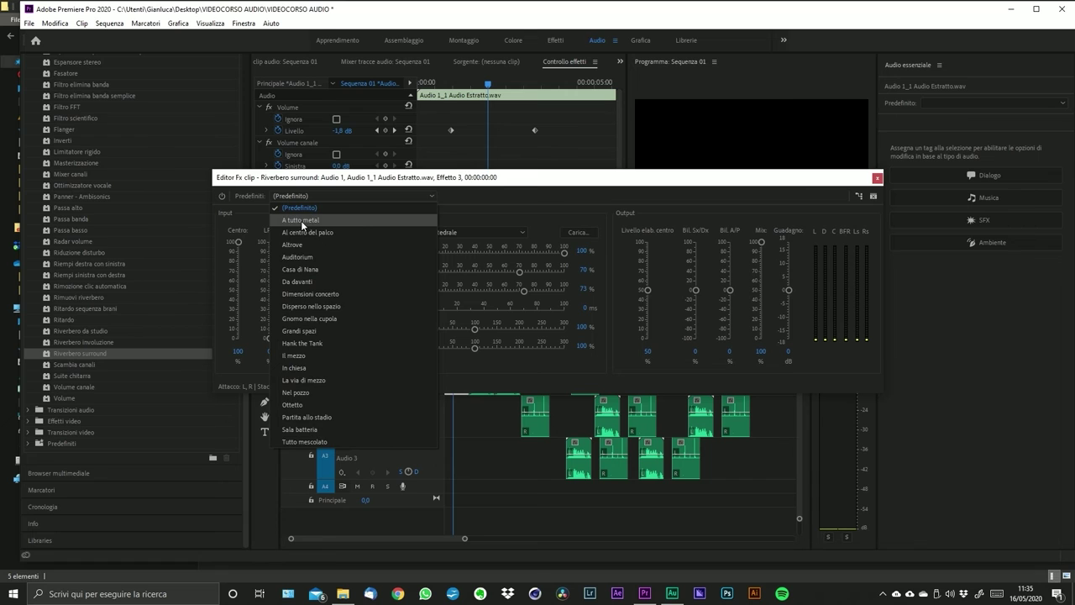
{"action": "left_click", "coordinate": [508, 188]}
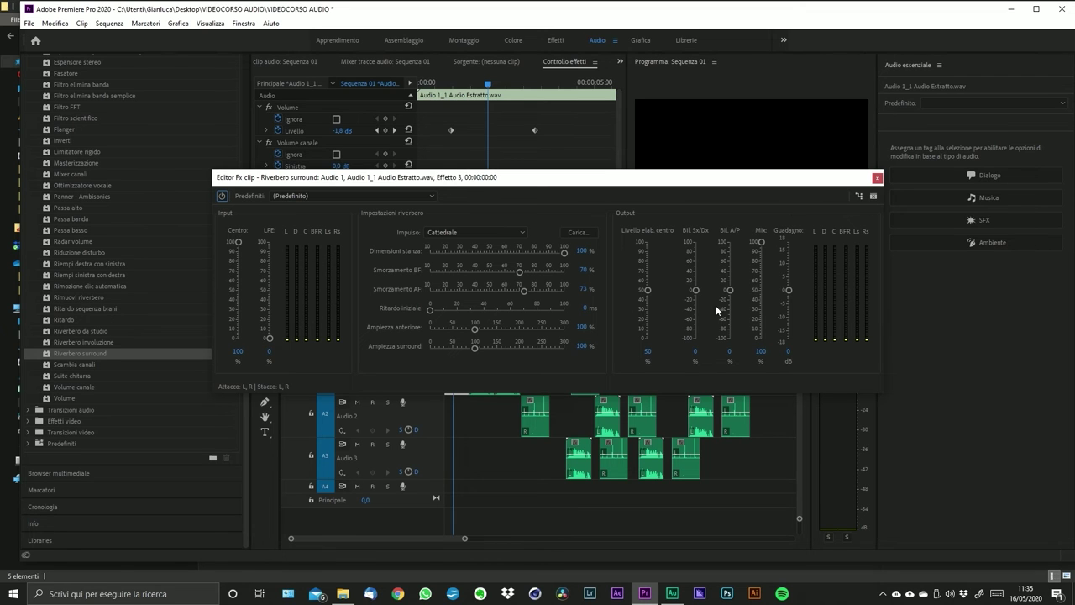
{"action": "left_click", "coordinate": [425, 195]}
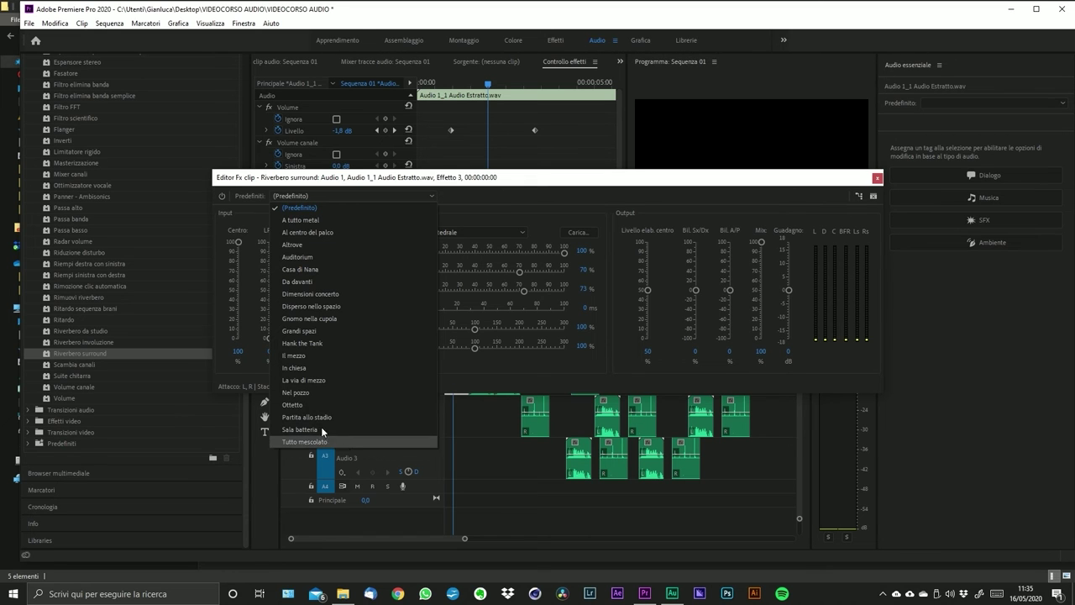
{"action": "left_click", "coordinate": [341, 367]}
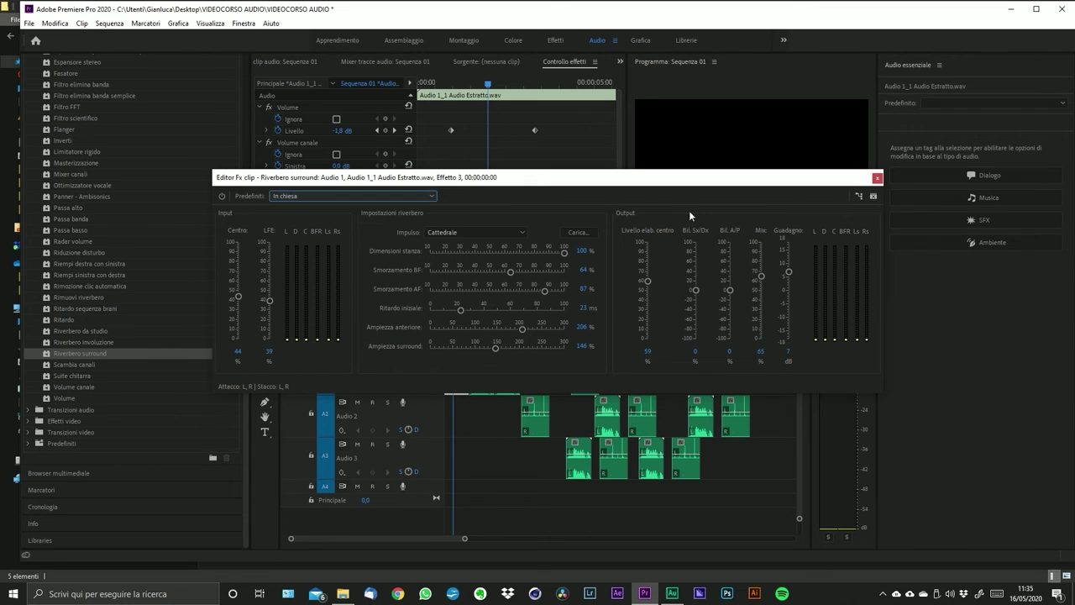
{"action": "left_click", "coordinate": [876, 178]}
- Play the sequence from the start to hear the reverb, then zoom in and select the effect
{"action": "left_click", "coordinate": [447, 337]}
{"action": "key", "text": "space"}
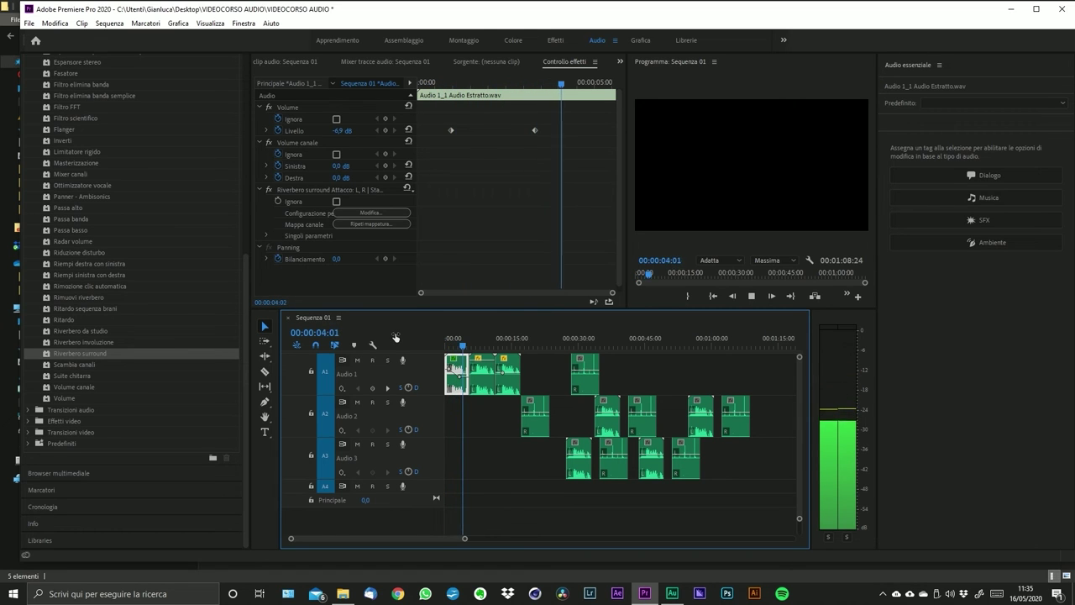
{"action": "key", "text": "space"}
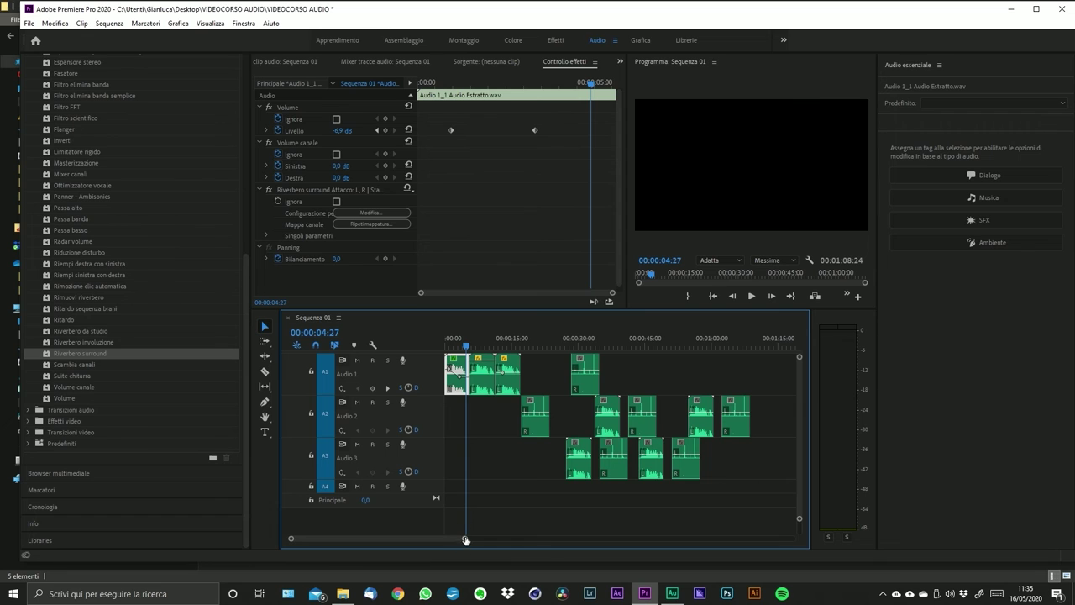
{"action": "key", "text": "equal"}
{"action": "key", "text": "equal"}
{"action": "key", "text": "equal"}
{"action": "key", "text": "equal"}
{"action": "scroll", "coordinate": [573, 372], "scroll_direction": "up", "scroll_amount": 2}
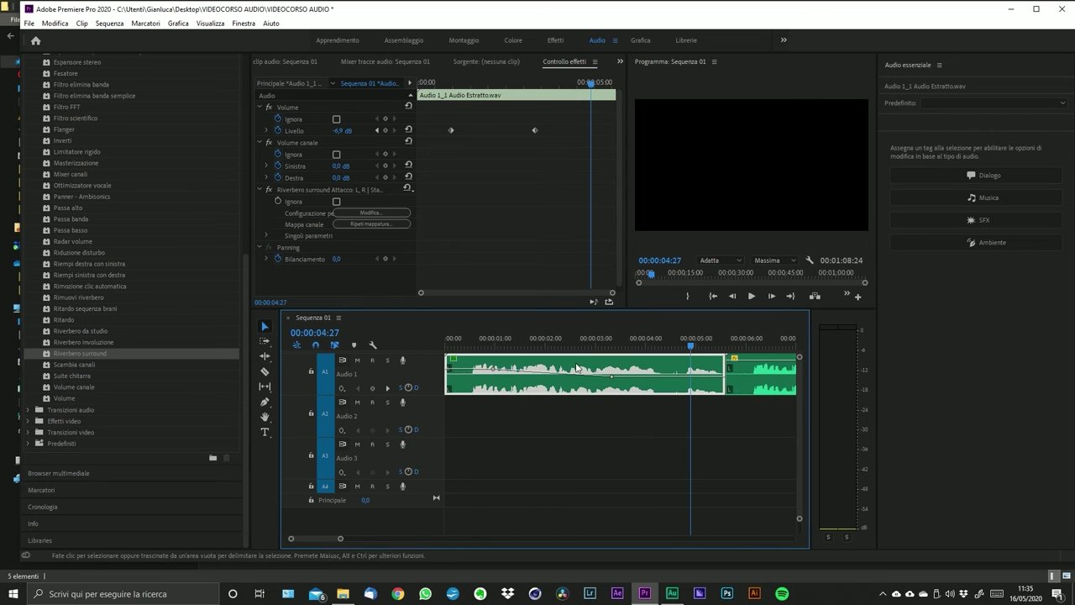
{"action": "left_click", "coordinate": [309, 190]}
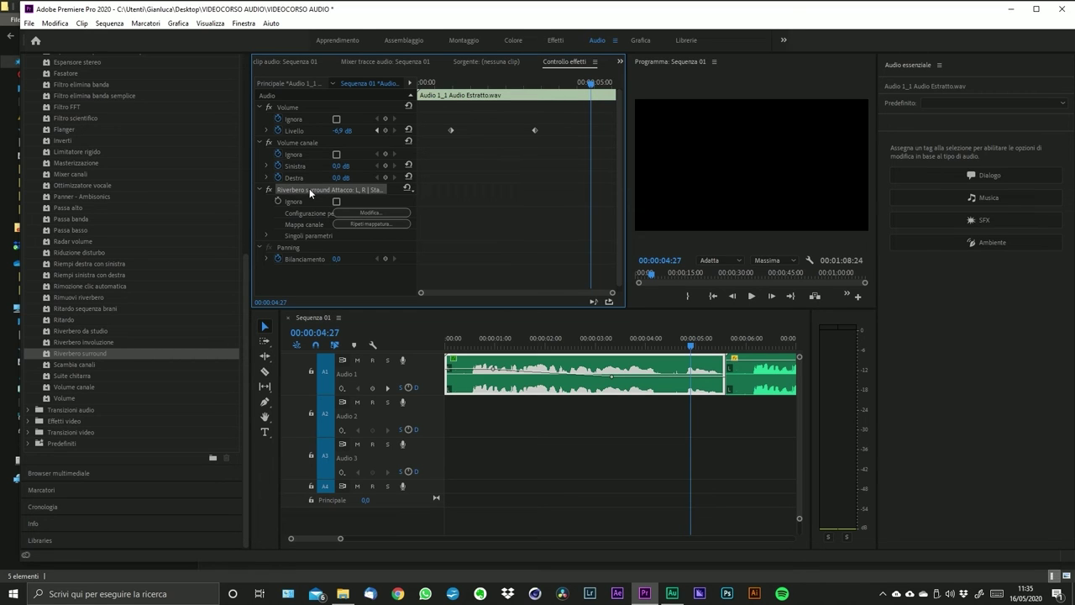
- Delete Riverbero surround, apply Equalizzatore parametrico to the clip, and turn off the Livello stopwatch
{"action": "key", "text": "Delete"}
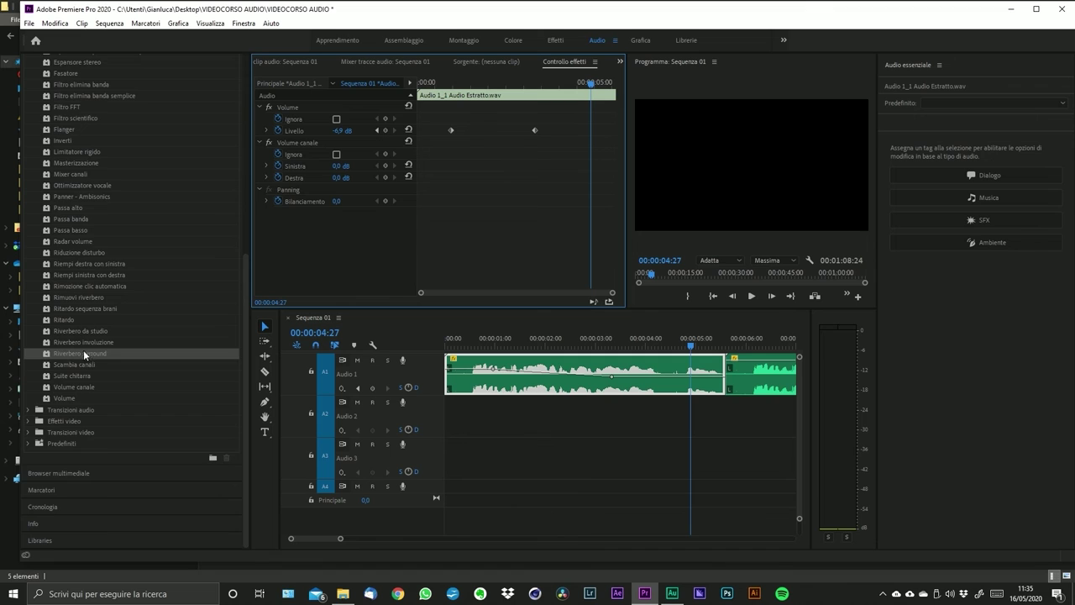
{"action": "scroll", "coordinate": [84, 350], "scroll_direction": "up", "scroll_amount": 10}
{"action": "scroll", "coordinate": [83, 345], "scroll_direction": "down", "scroll_amount": 5}
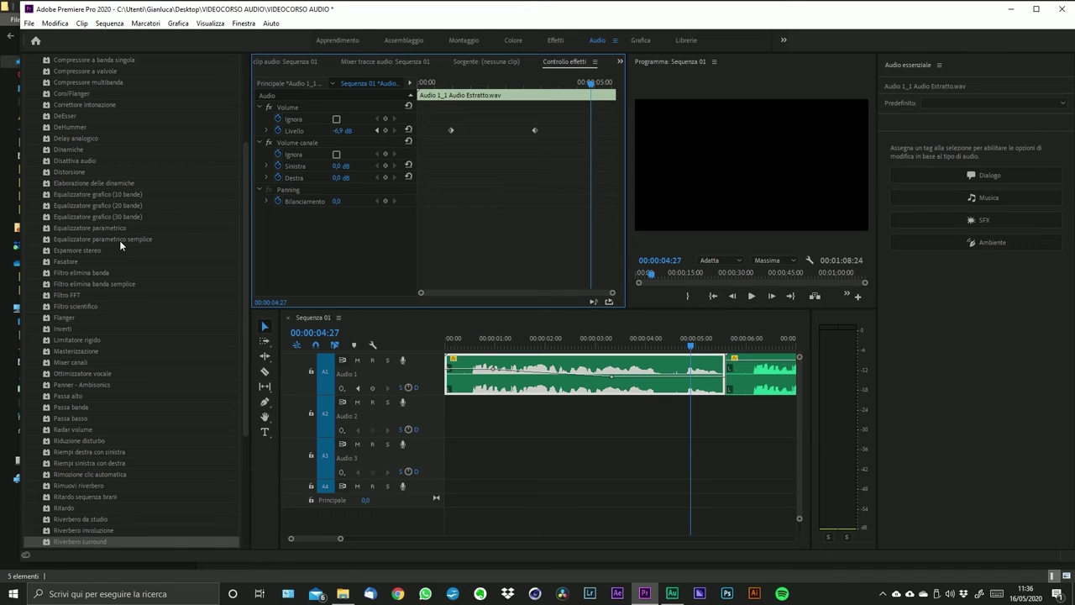
{"action": "left_click", "coordinate": [147, 238]}
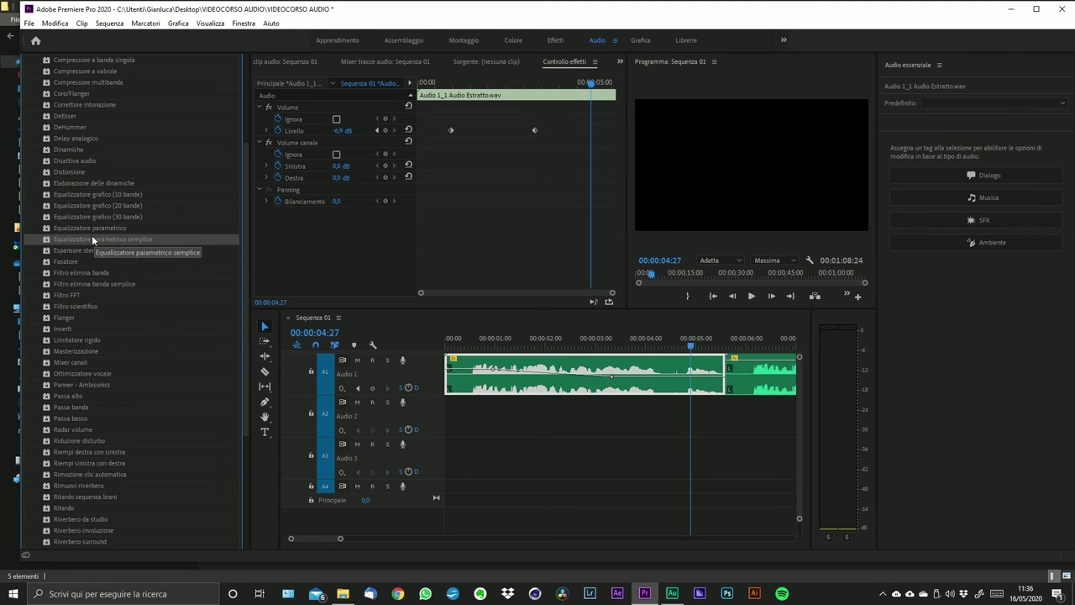
{"action": "left_click", "coordinate": [109, 231]}
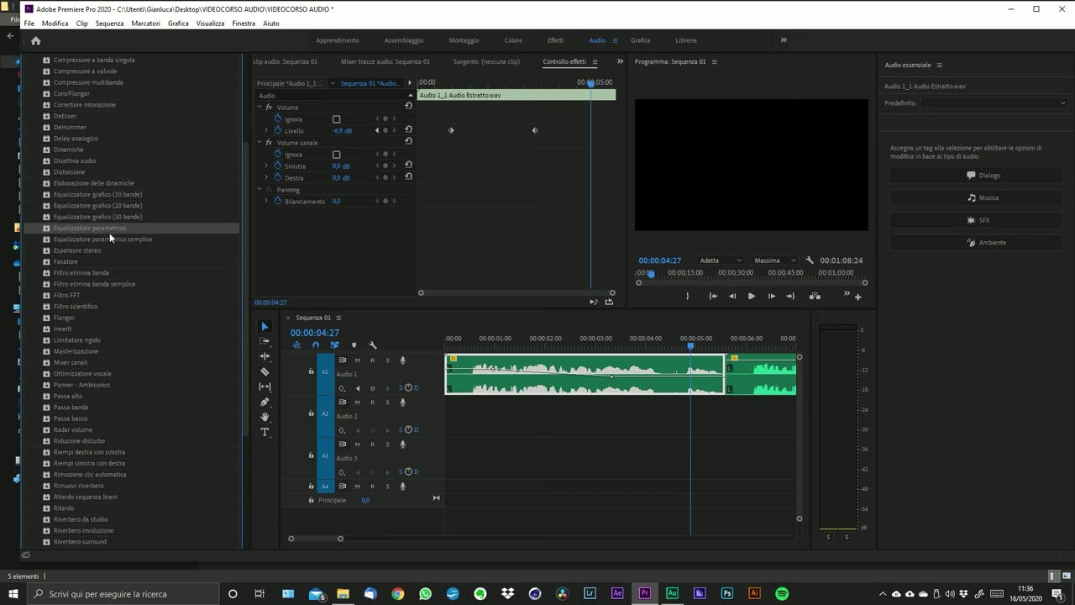
{"action": "left_click_drag", "start_coordinate": [74, 227], "coordinate": [562, 387]}
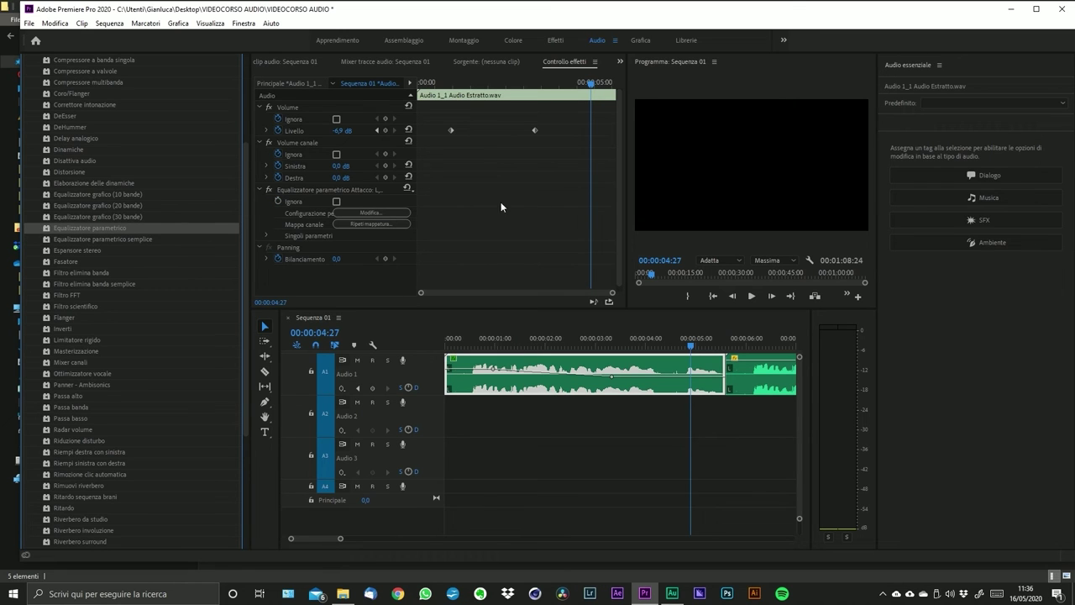
{"action": "left_click", "coordinate": [277, 130]}
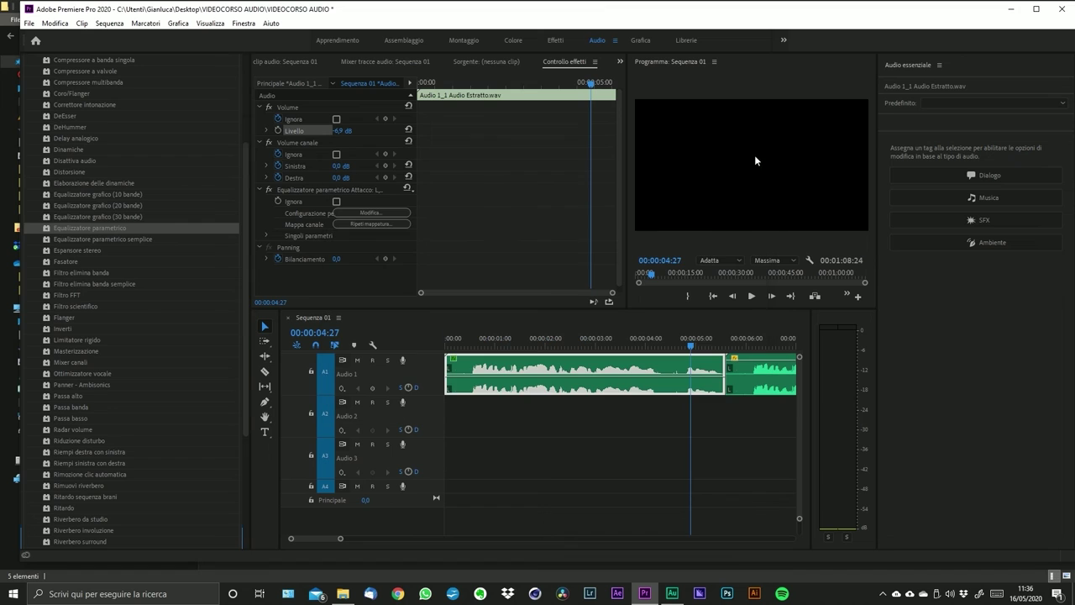
- Open the Equalizzatore parametrico editor, reposition it, and show its Predefiniti preset list
{"action": "left_click", "coordinate": [385, 216]}
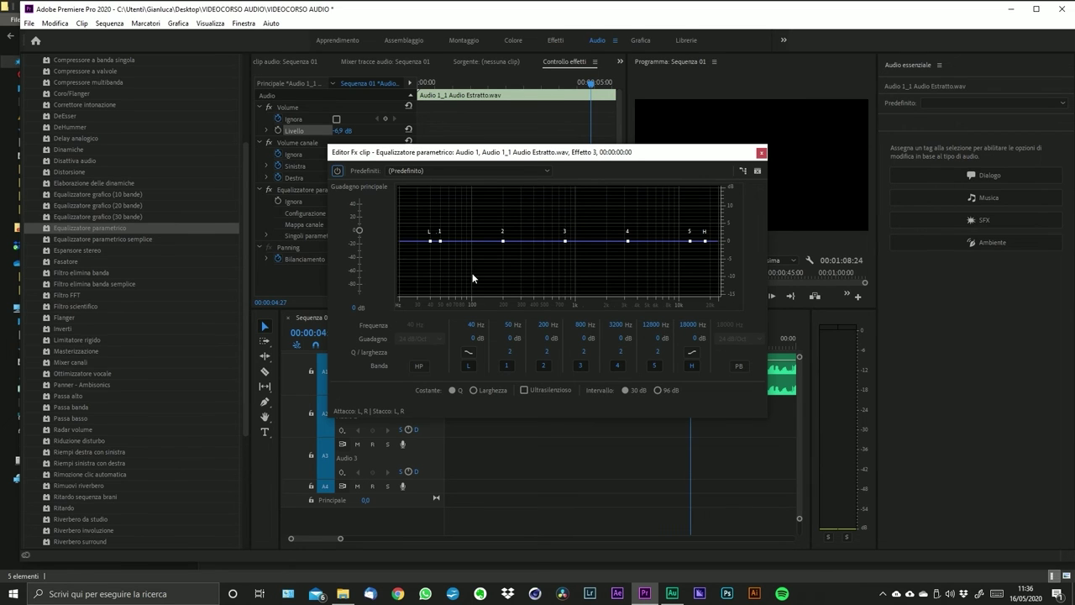
{"action": "left_click_drag", "start_coordinate": [503, 152], "coordinate": [304, 108]}
{"action": "left_click", "coordinate": [590, 337]}
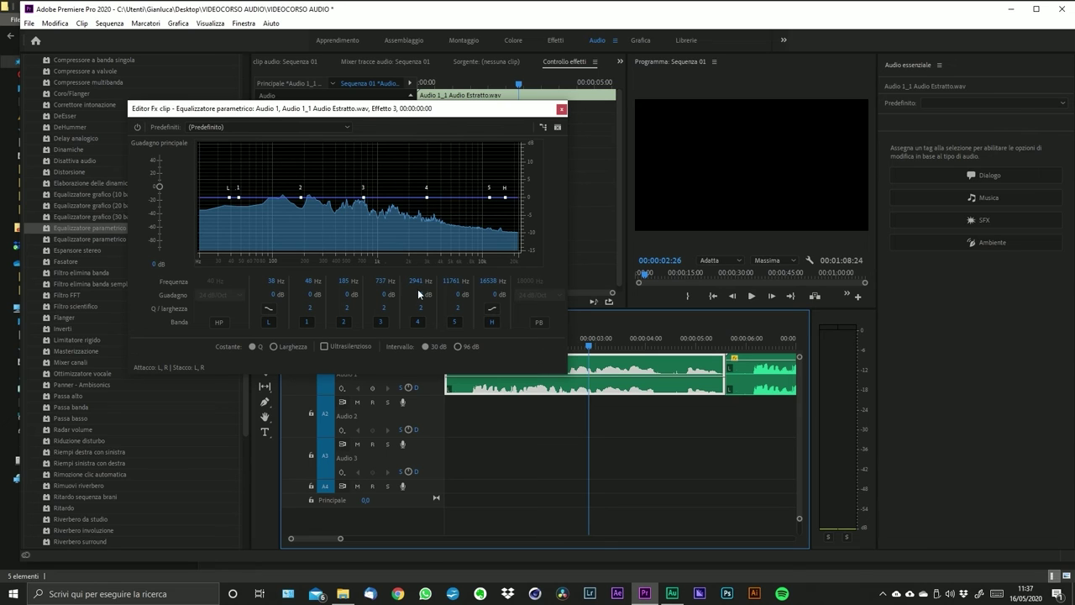
{"action": "left_click", "coordinate": [241, 129]}
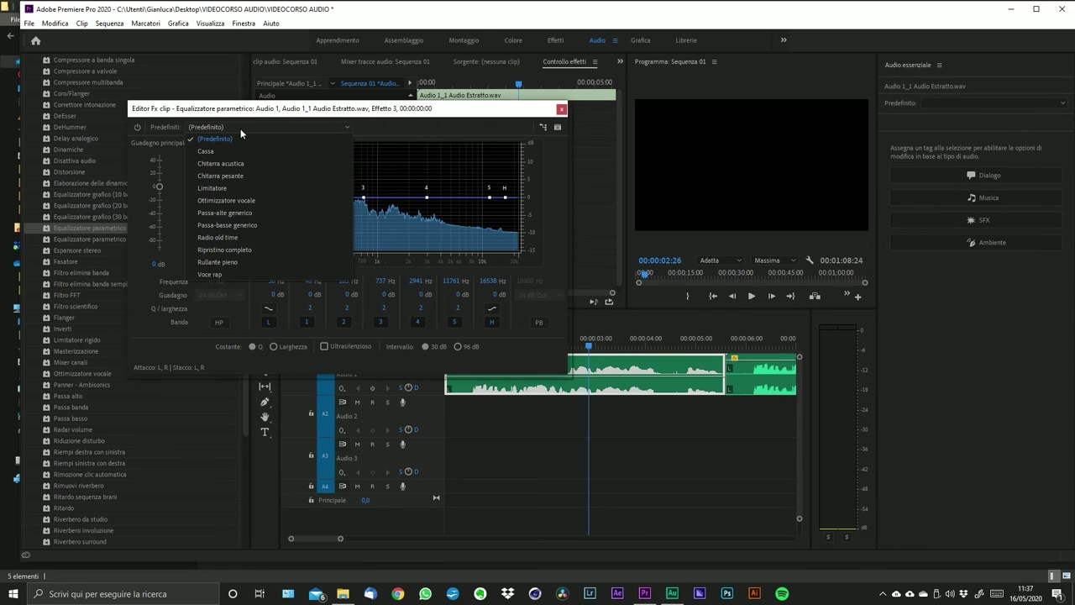
{"action": "left_click", "coordinate": [367, 126]}
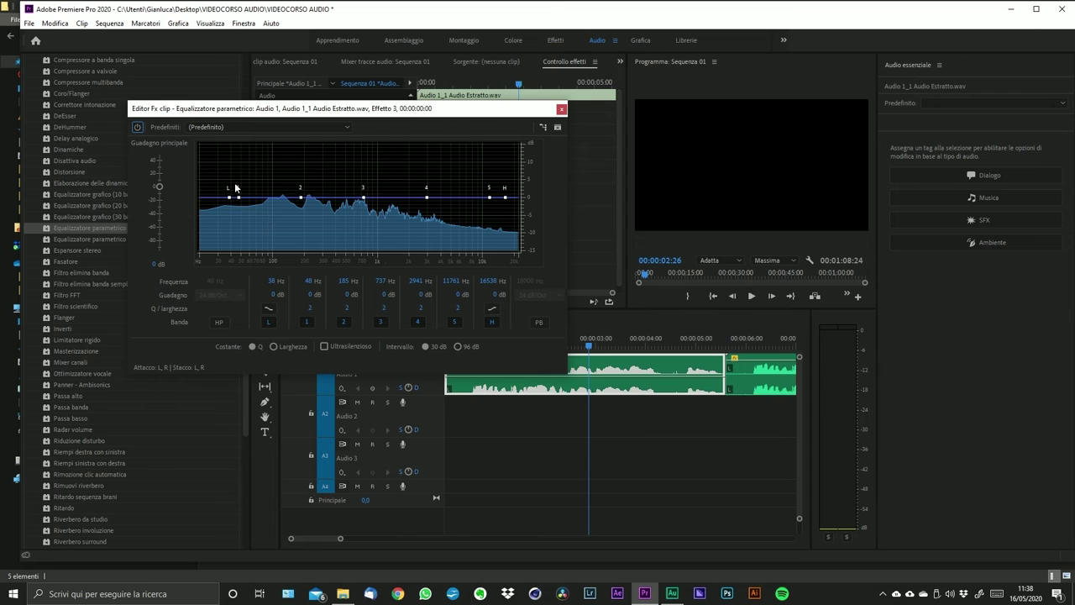
{"action": "left_click", "coordinate": [257, 126]}
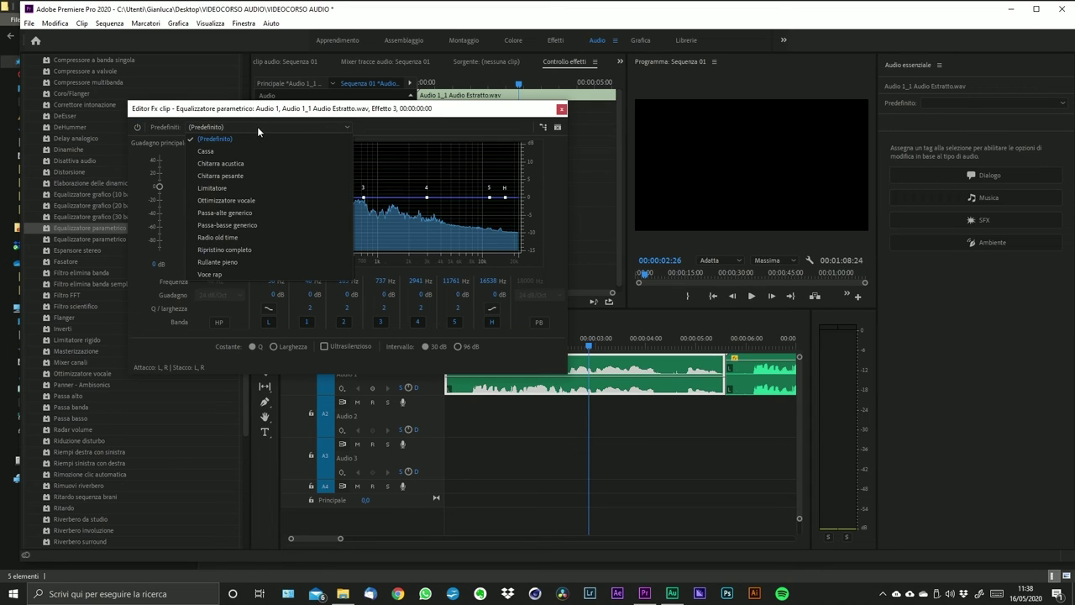
- Apply the Radio old time preset to the parametric EQ and play the clip to hear it
{"action": "left_click", "coordinate": [243, 239]}
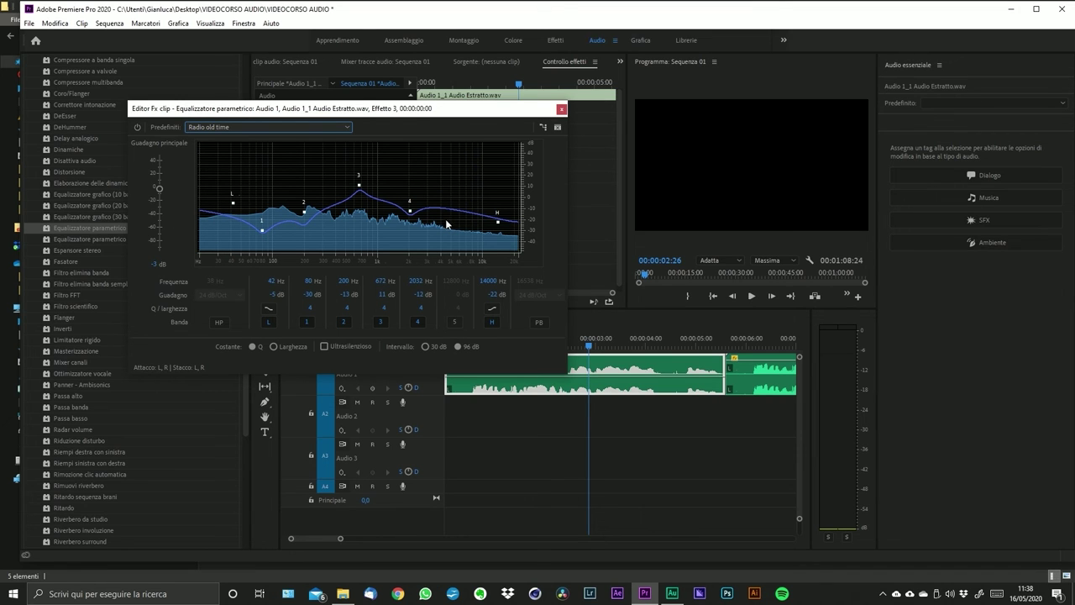
{"action": "left_click_drag", "start_coordinate": [482, 107], "coordinate": [371, 135]}
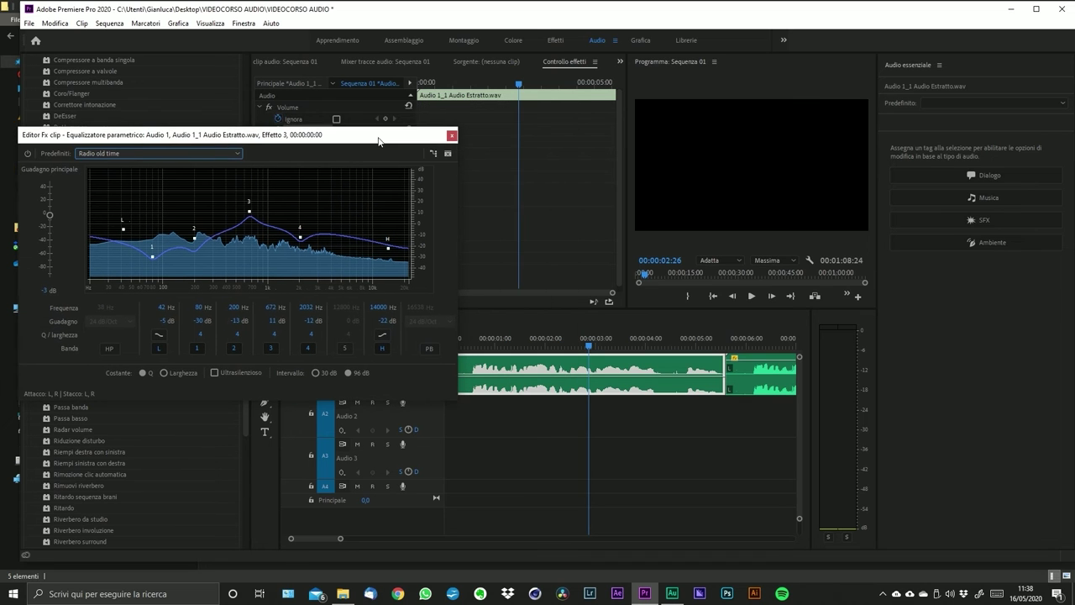
{"action": "left_click_drag", "start_coordinate": [558, 340], "coordinate": [528, 339]}
{"action": "key", "text": "space"}
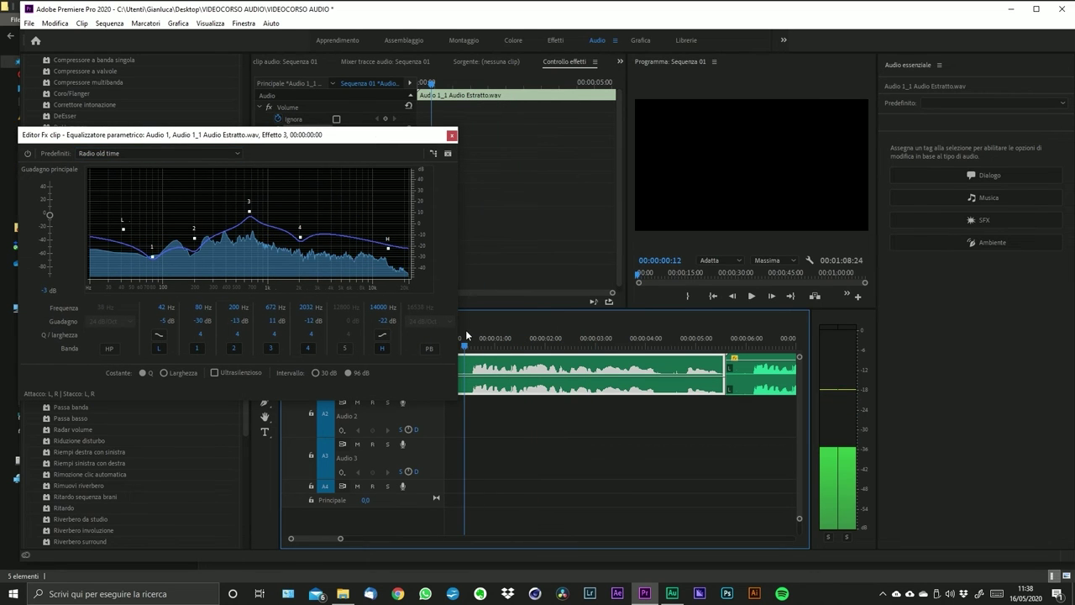
{"action": "left_click", "coordinate": [515, 337]}
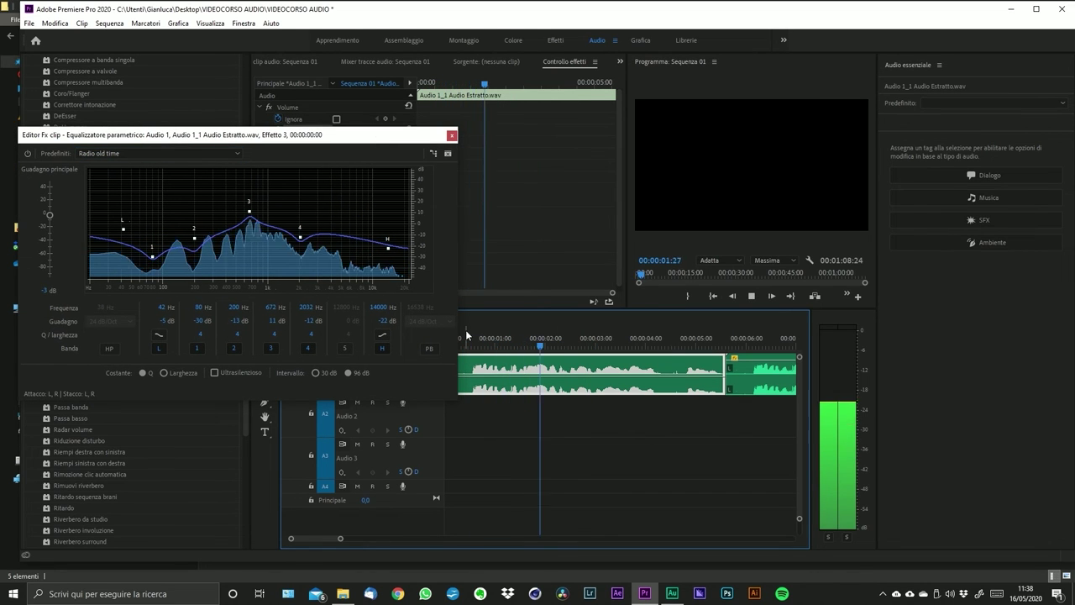
{"action": "key", "text": "space"}
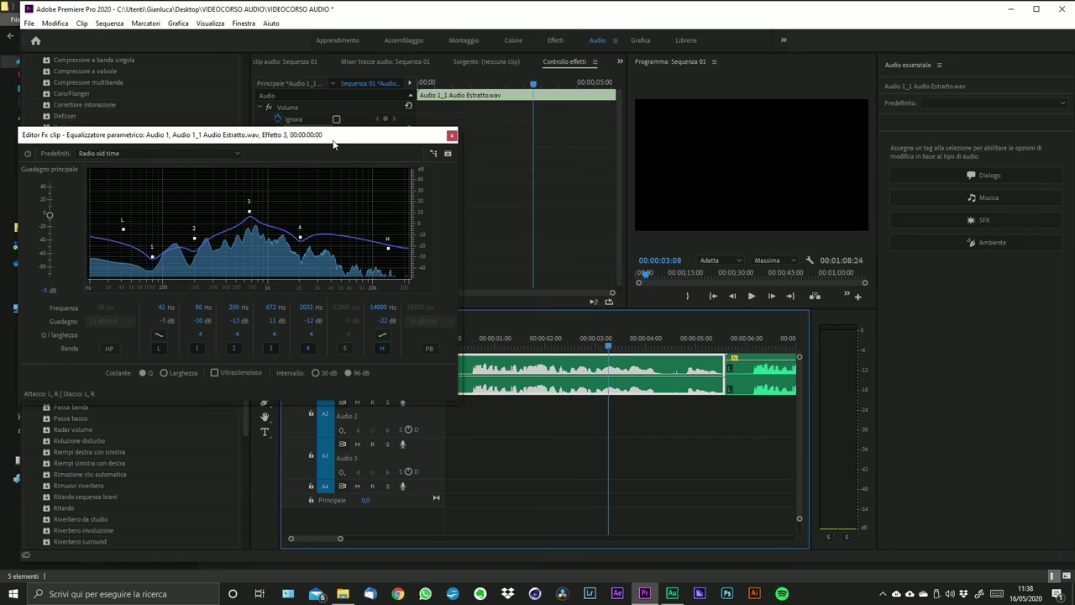
{"action": "left_click_drag", "start_coordinate": [332, 141], "coordinate": [461, 78]}
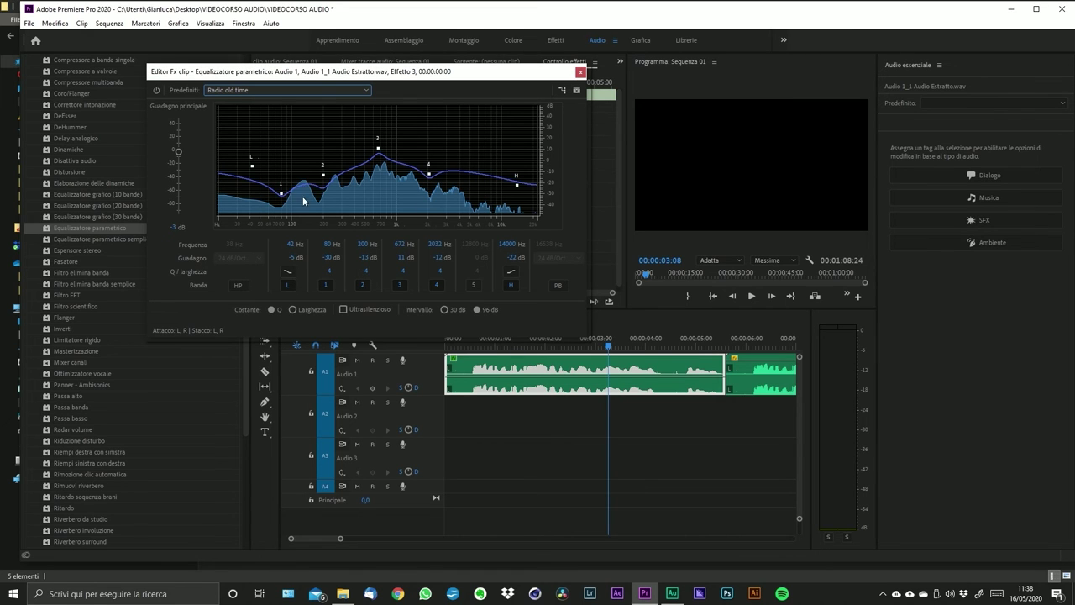
- Choose the Ottimizzatore vocale EQ preset from Predefiniti, then close the Fx clip editor
{"action": "left_click", "coordinate": [306, 91]}
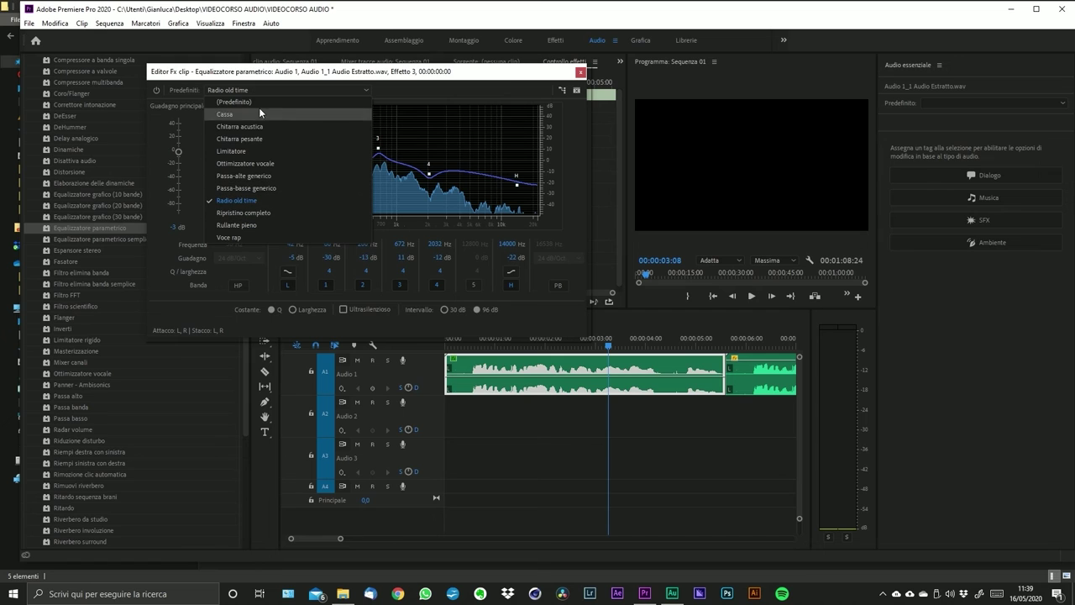
{"action": "left_click", "coordinate": [262, 163]}
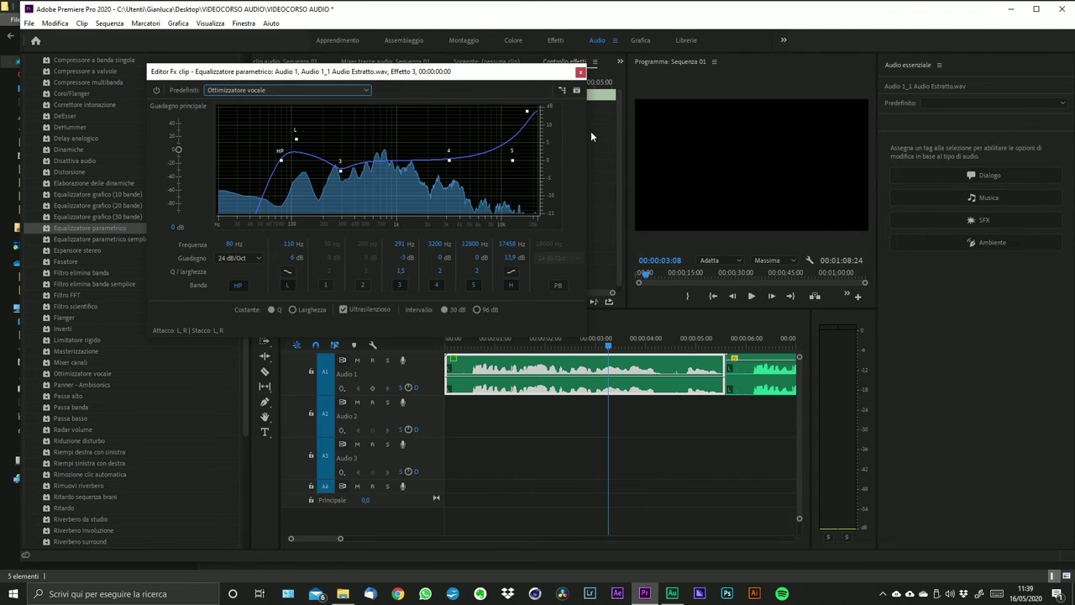
{"action": "left_click", "coordinate": [580, 72]}
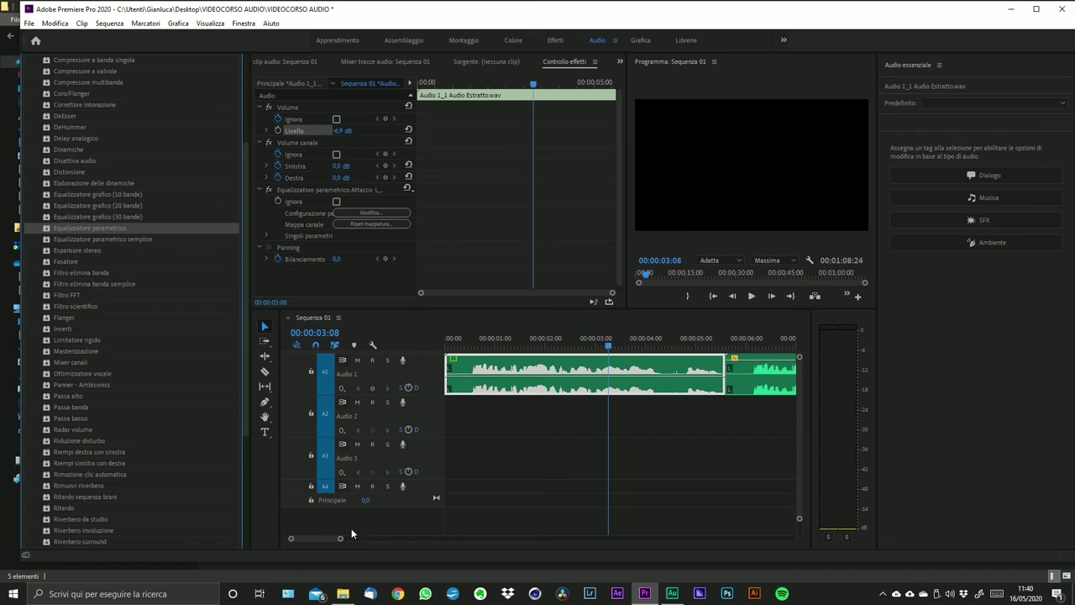
- Zoom the timeline out and scroll to review all Sequenza 01 clips on Audio 1 to Audio 3
{"action": "left_click_drag", "start_coordinate": [340, 539], "coordinate": [462, 538]}
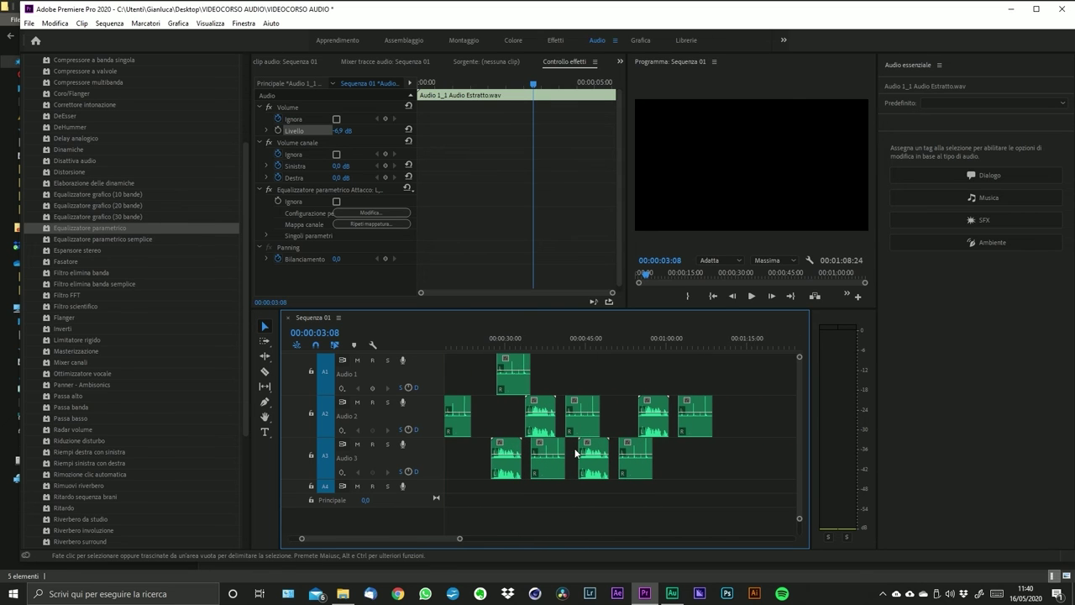
{"action": "scroll", "coordinate": [575, 454], "scroll_direction": "up", "scroll_amount": 4}
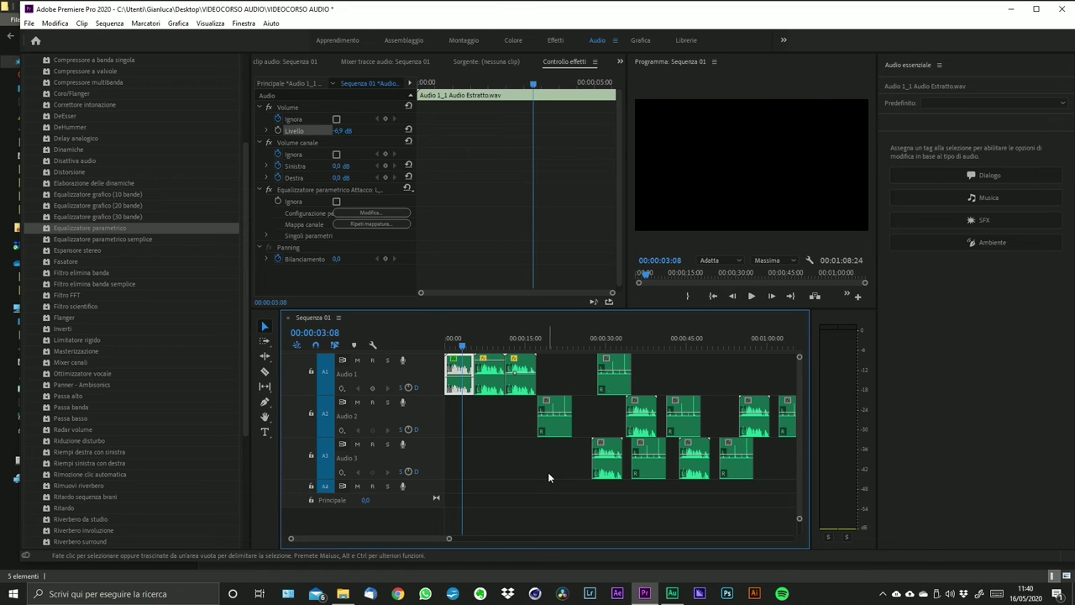
{"action": "scroll", "coordinate": [547, 472], "scroll_direction": "down", "scroll_amount": 2}
{"action": "scroll", "coordinate": [549, 475], "scroll_direction": "up", "scroll_amount": 2}
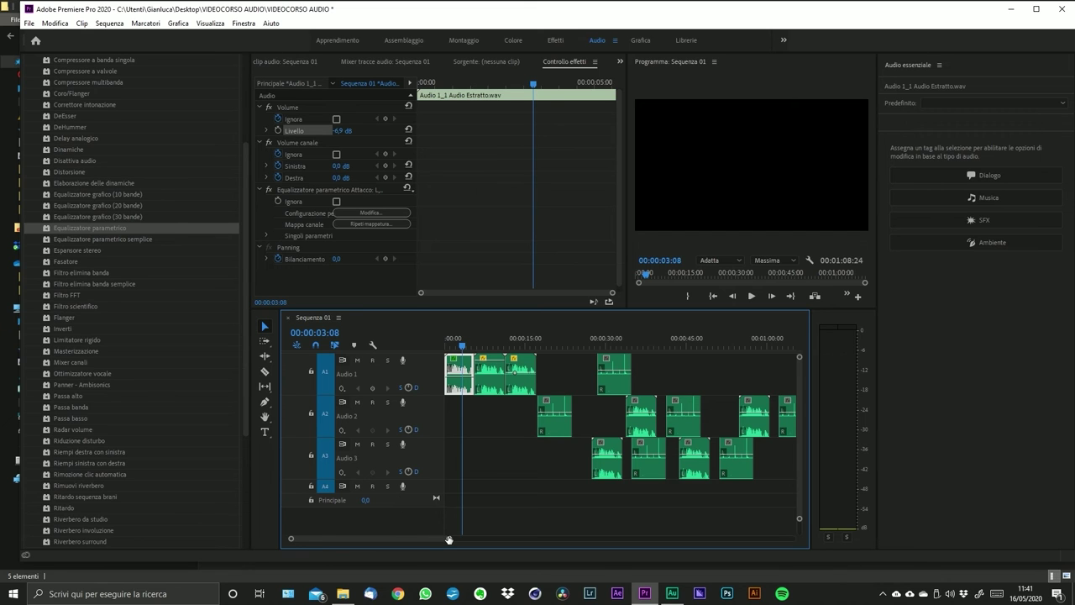
{"action": "left_click_drag", "start_coordinate": [449, 540], "coordinate": [501, 543]}
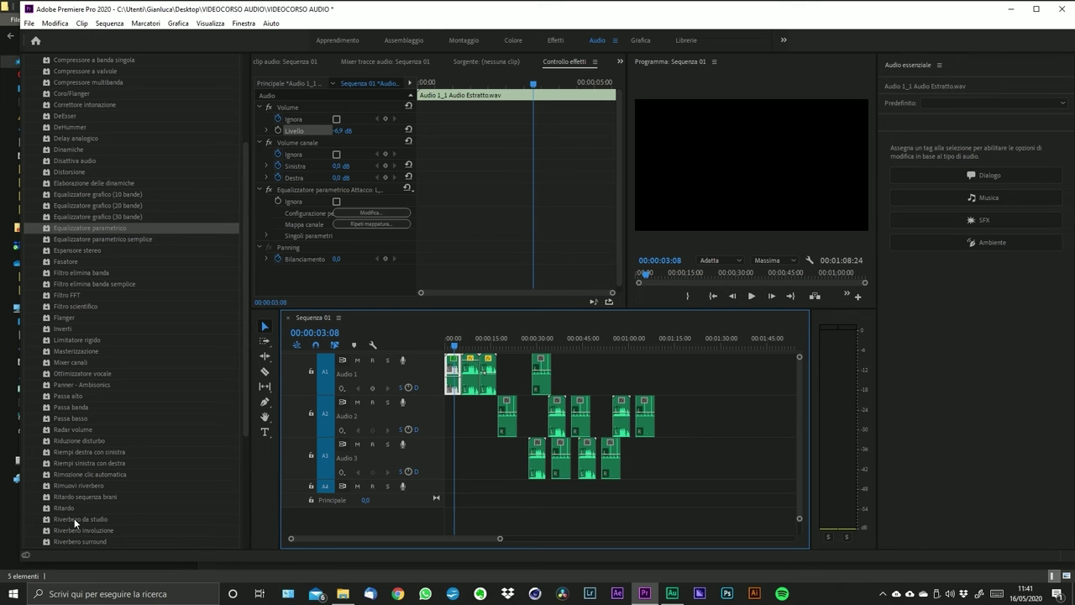
{"action": "scroll", "coordinate": [68, 453], "scroll_direction": "up", "scroll_amount": 4}
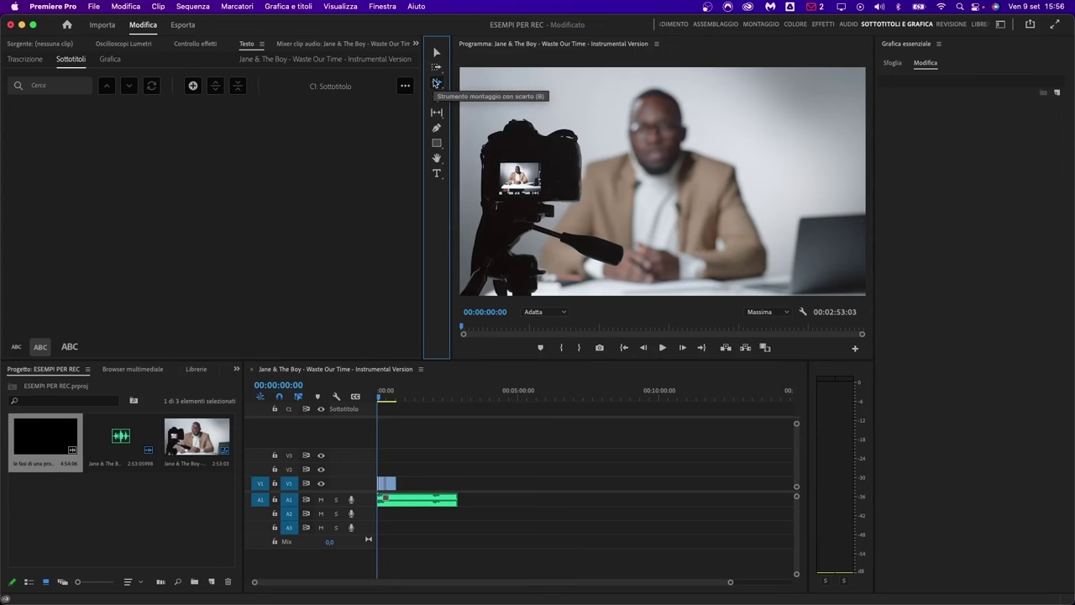
- Switch to the Strumento Remix tool from the Ripple Edit tool flyout
{"action": "left_click", "coordinate": [436, 83]}
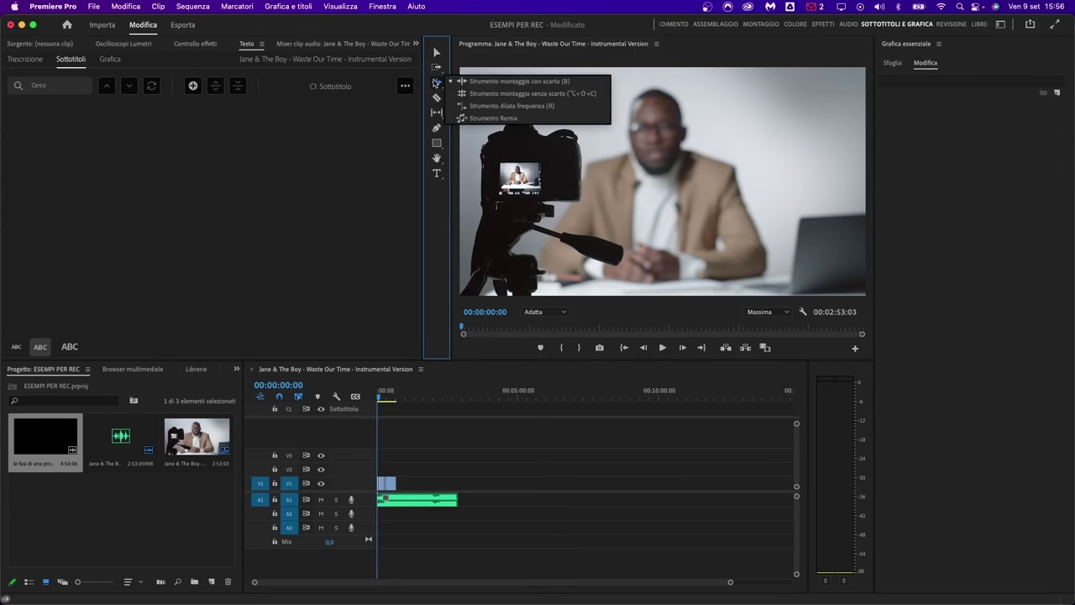
{"action": "left_click", "coordinate": [471, 110]}
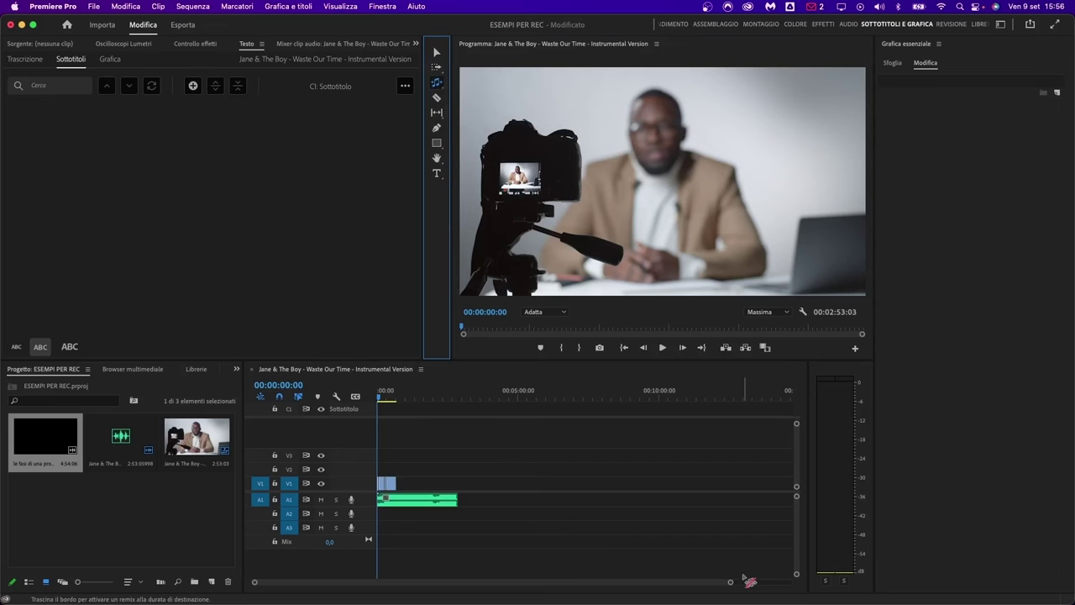
{"action": "left_click_drag", "start_coordinate": [731, 583], "coordinate": [618, 579]}
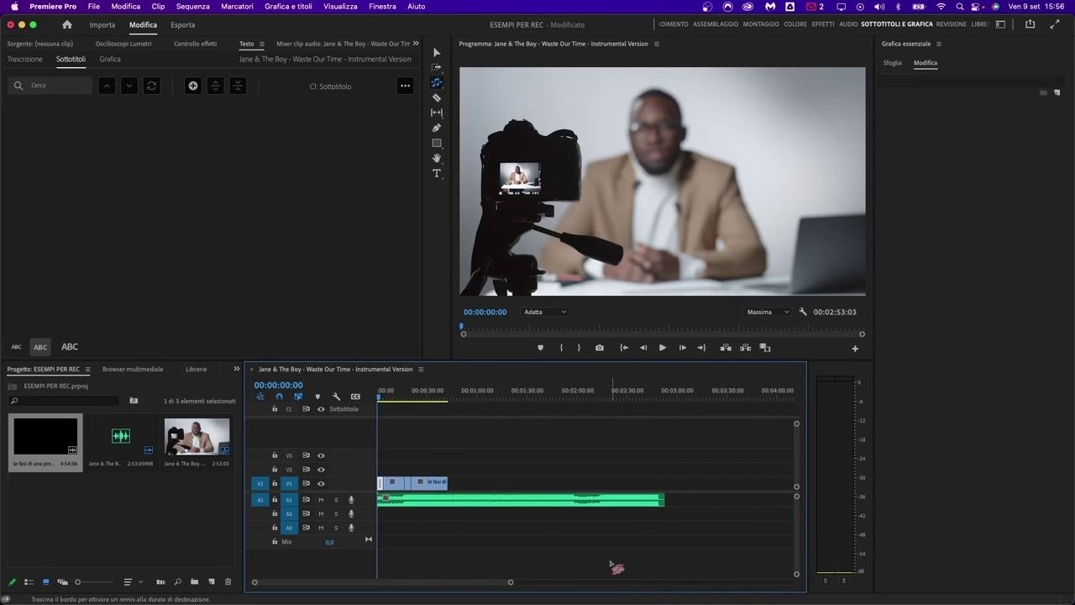
{"action": "left_click", "coordinate": [436, 84]}
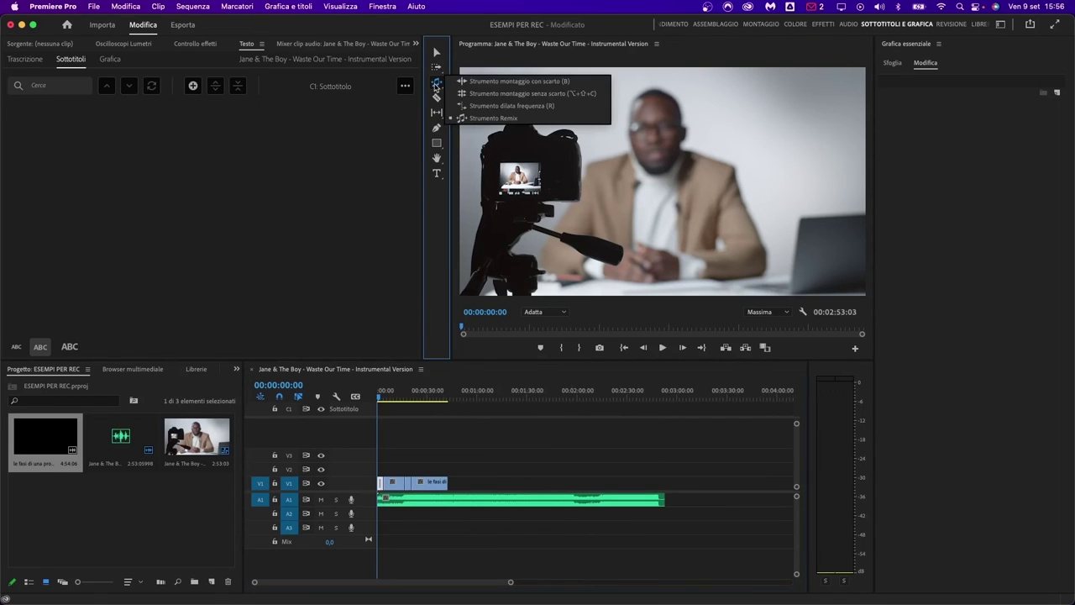
{"action": "left_click", "coordinate": [498, 118]}
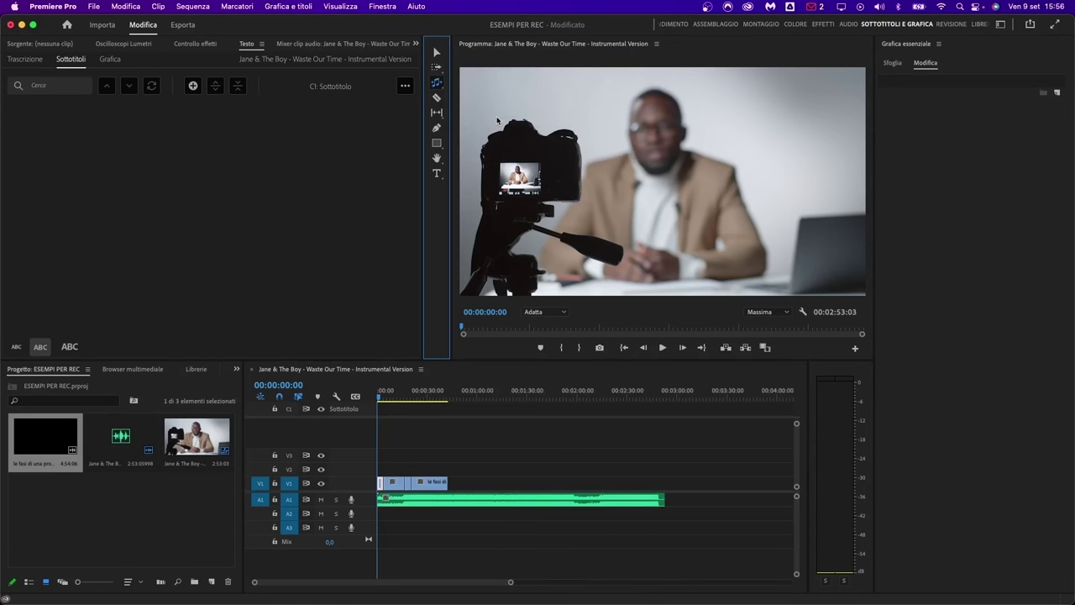
{"action": "left_click", "coordinate": [437, 82]}
{"action": "left_click", "coordinate": [489, 119]}
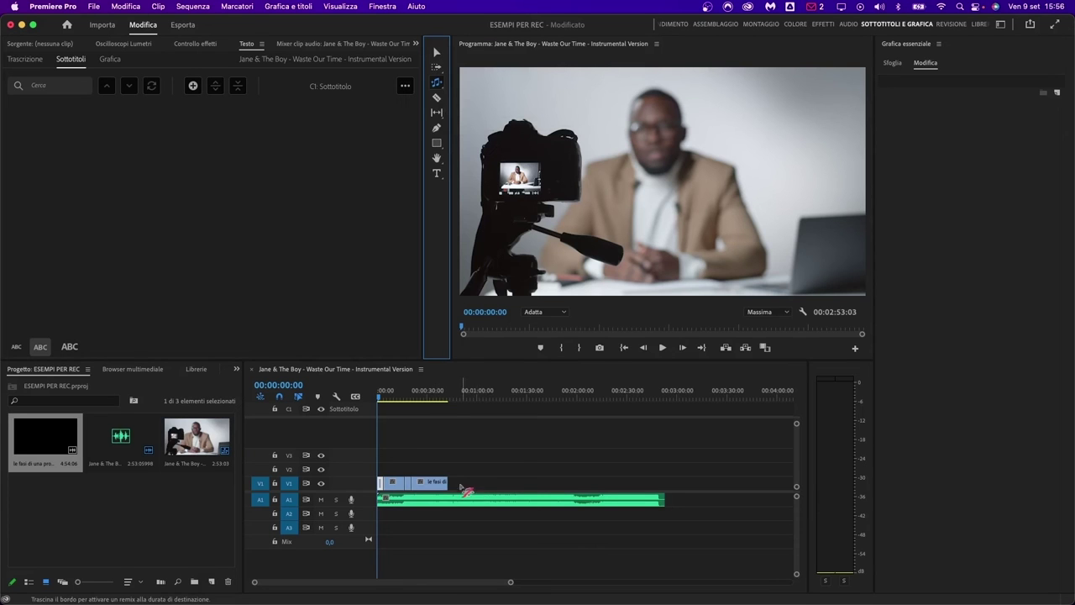
- Place the playhead just before the Jane & The Boy music ends, around 00:02:53
{"action": "left_click", "coordinate": [442, 398]}
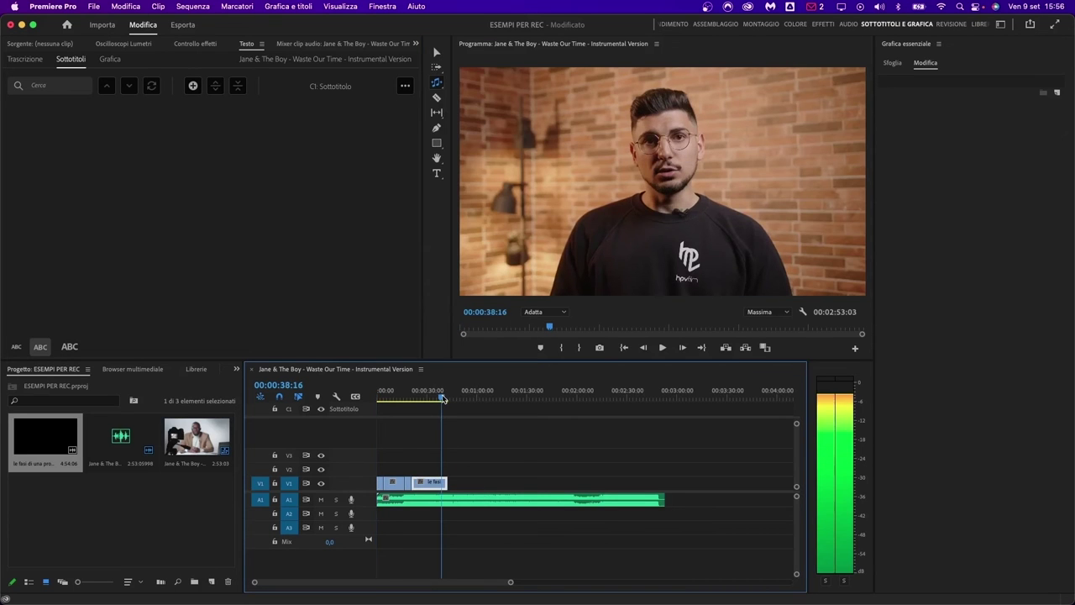
{"action": "left_click_drag", "start_coordinate": [443, 398], "coordinate": [447, 398]}
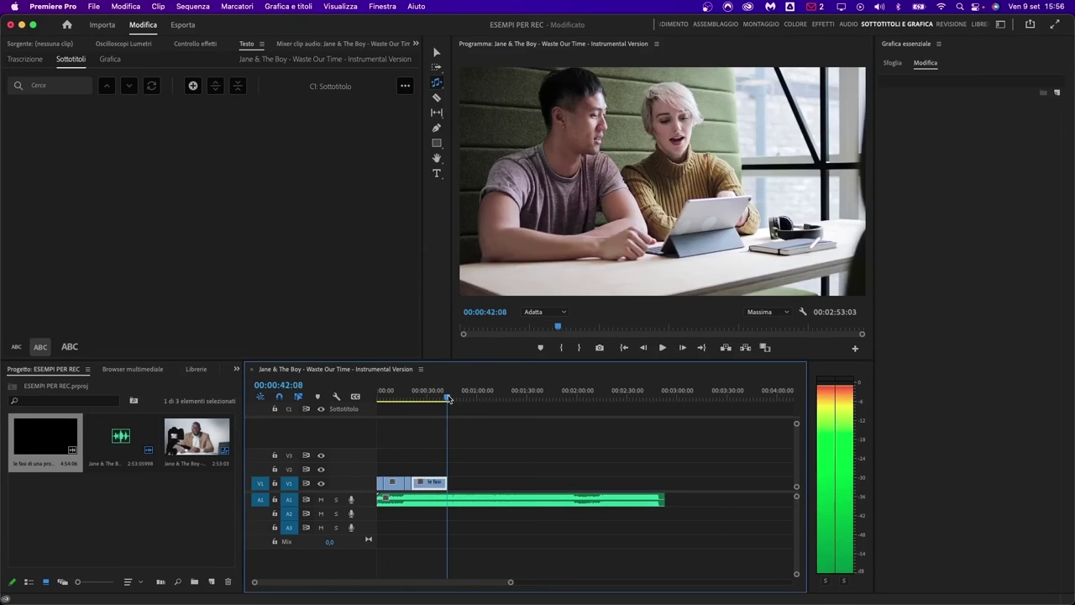
{"action": "left_click", "coordinate": [665, 397]}
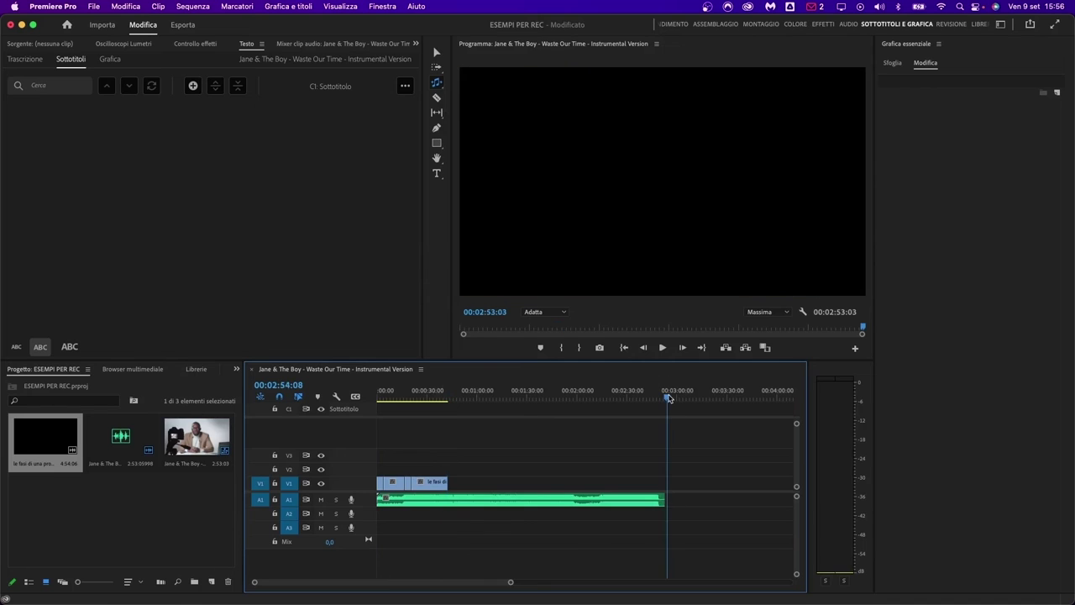
{"action": "left_click_drag", "start_coordinate": [666, 397], "coordinate": [664, 398]}
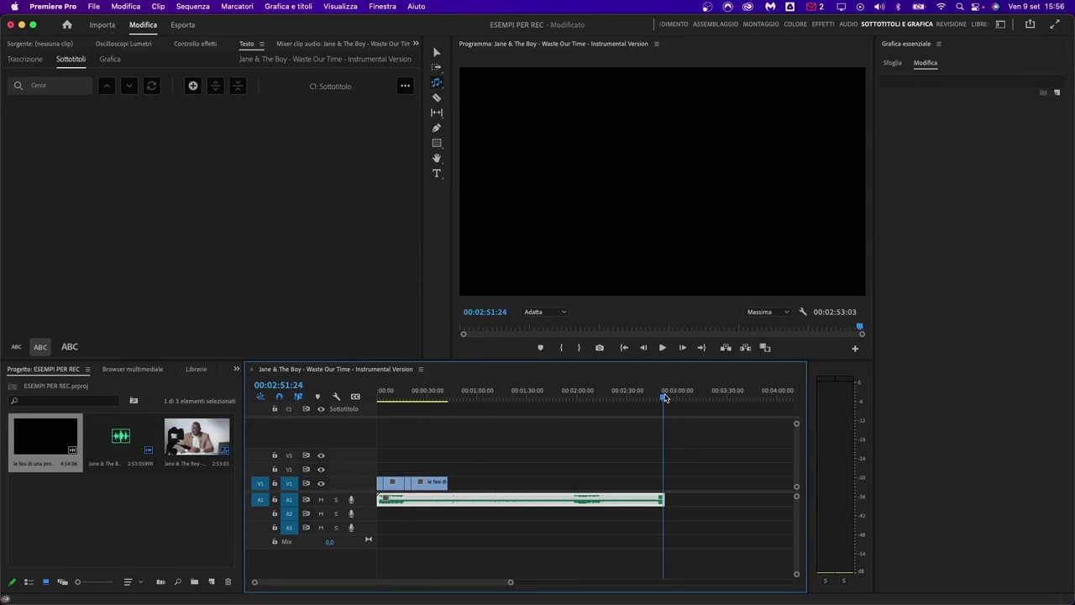
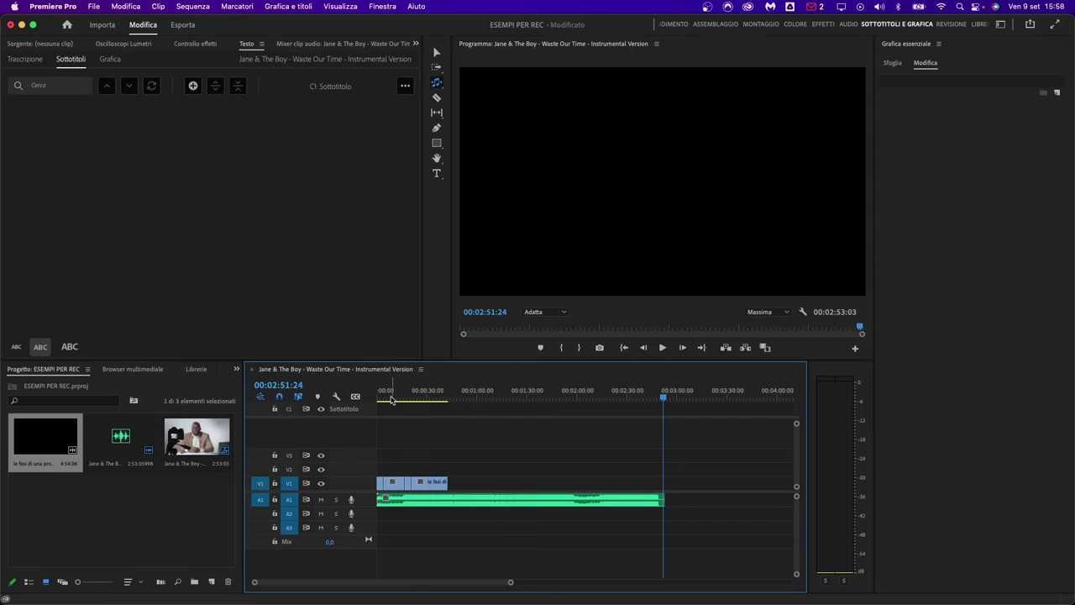
- Play the sequence from its start in the Program monitor to hear the clip against the music
{"action": "key", "text": "Home"}
{"action": "key", "text": "space"}
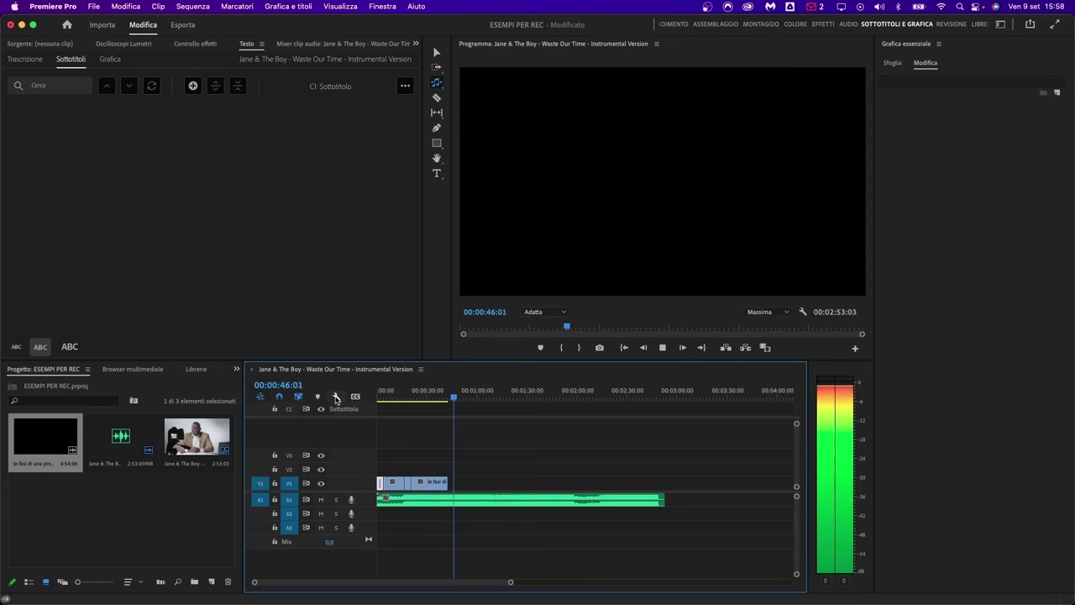
- Stop playback and remix the A1 music's end back to the playhead at about 46 seconds
{"action": "key", "text": "space"}
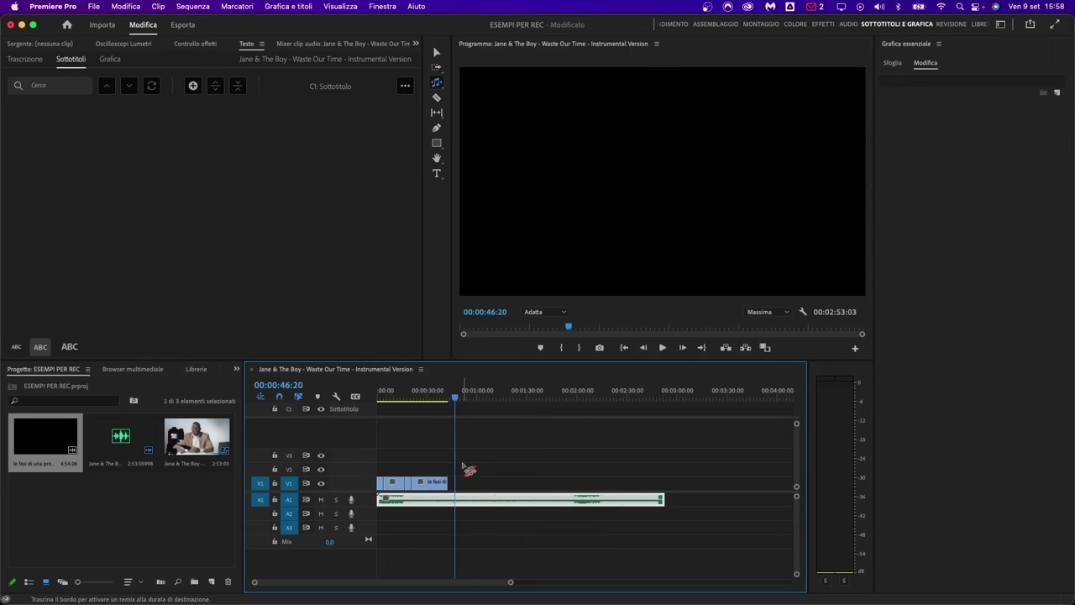
{"action": "left_click", "coordinate": [670, 502]}
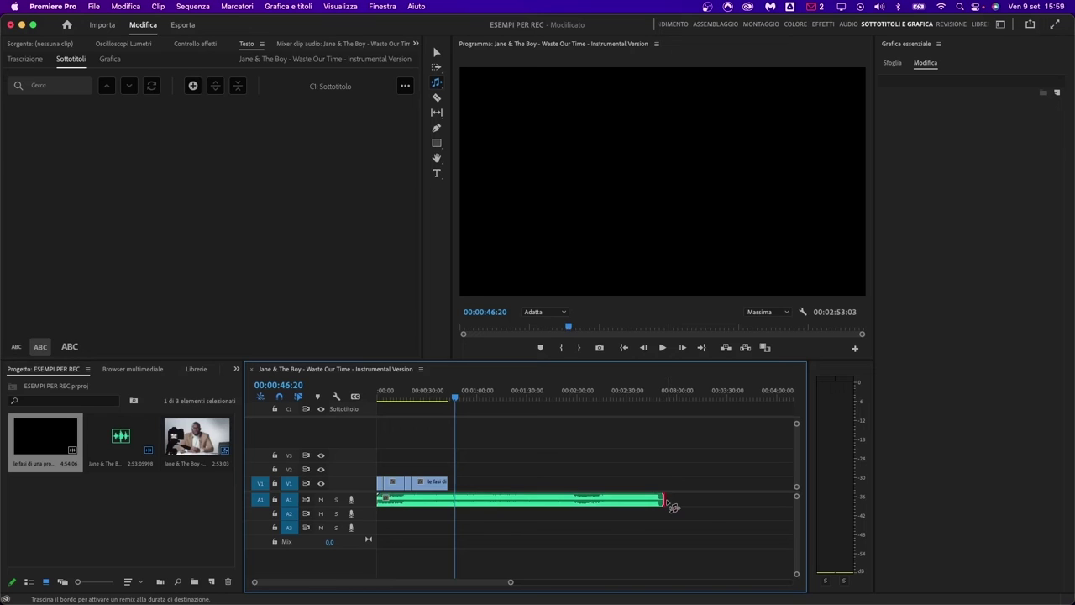
{"action": "left_click_drag", "start_coordinate": [672, 508], "coordinate": [453, 506]}
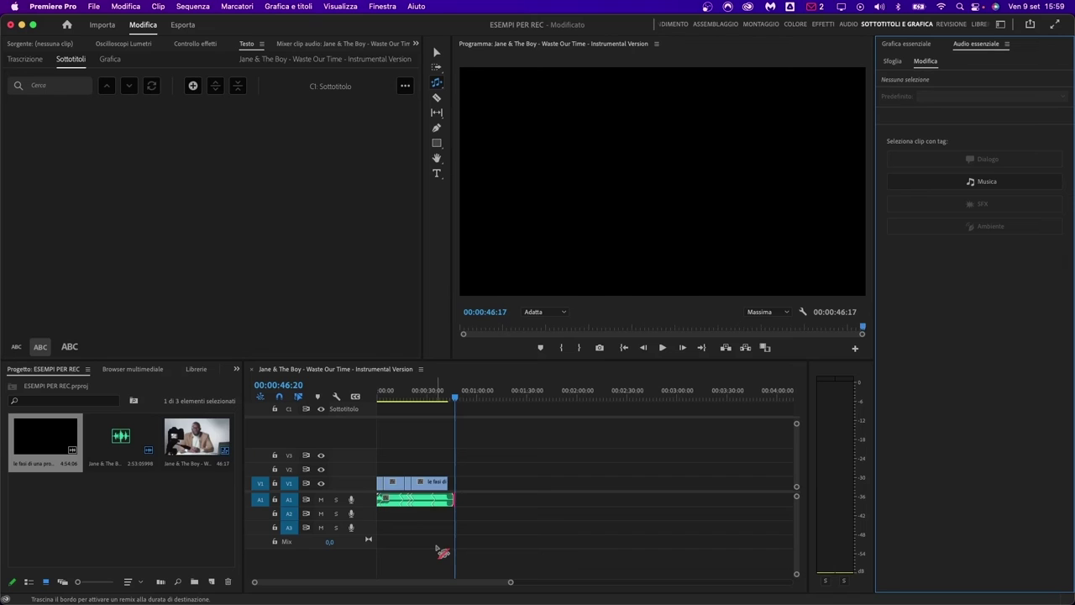
- Zoom the timeline in, play the remixed music from the start, and stop at its 00:00:46:17 end
{"action": "key", "text": "="}
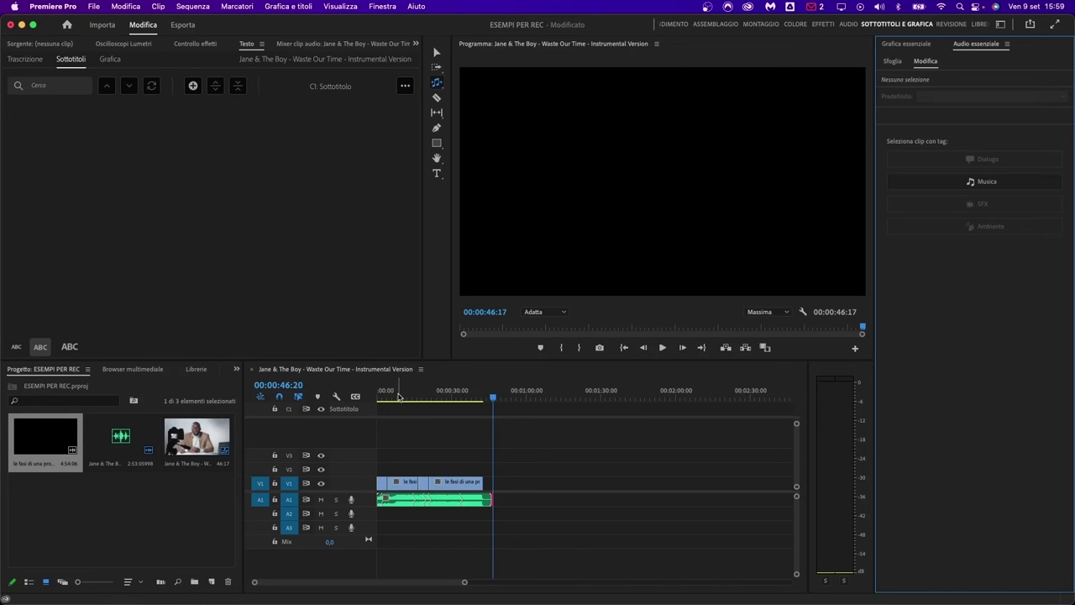
{"action": "key", "text": "space"}
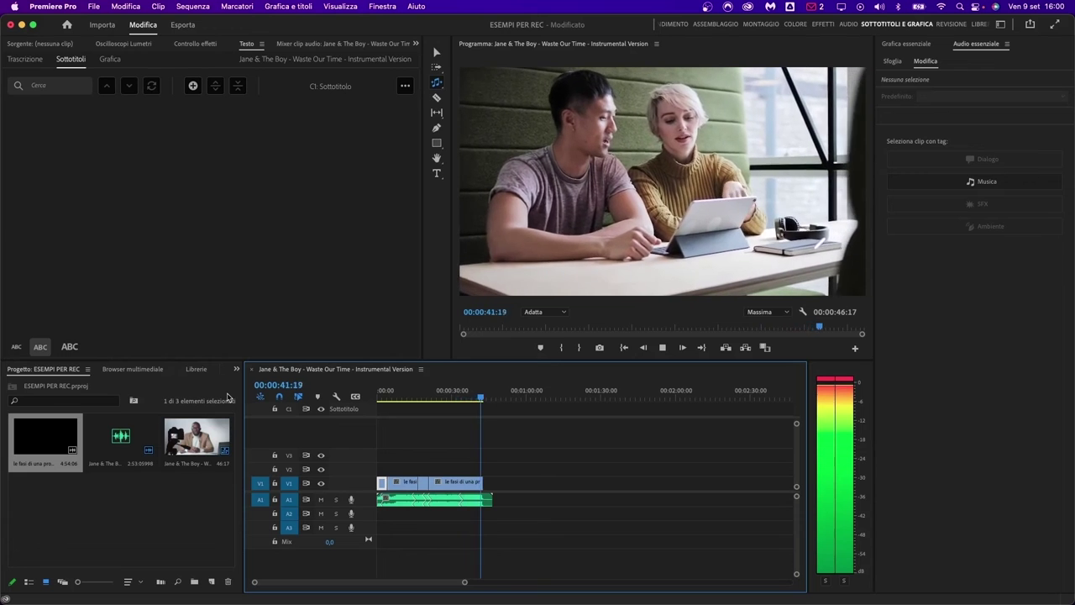
{"action": "left_click", "coordinate": [493, 399]}
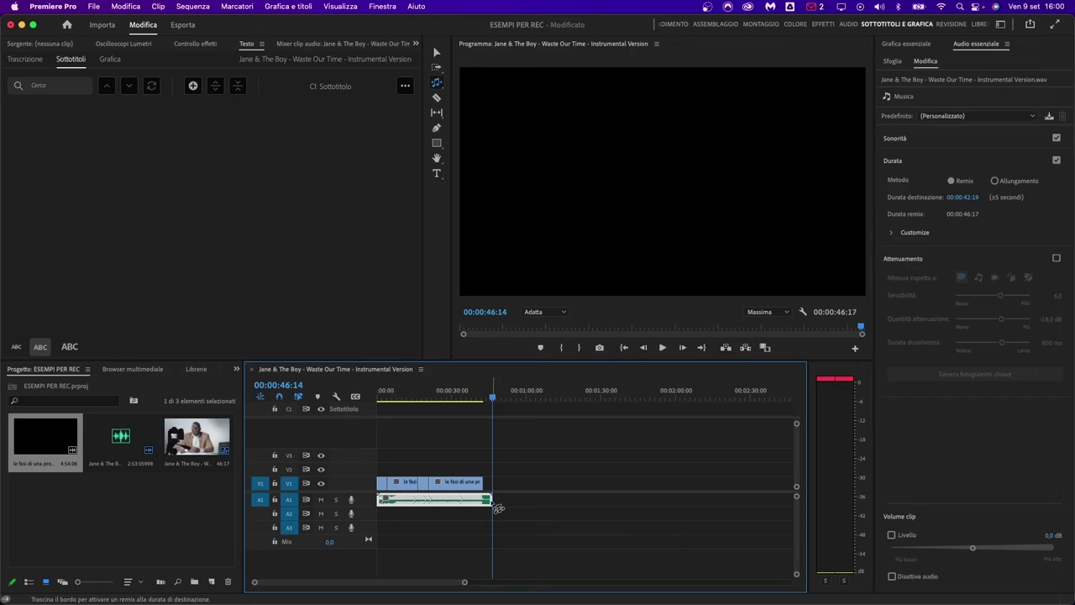
{"action": "left_click_drag", "start_coordinate": [464, 581], "coordinate": [425, 582]}
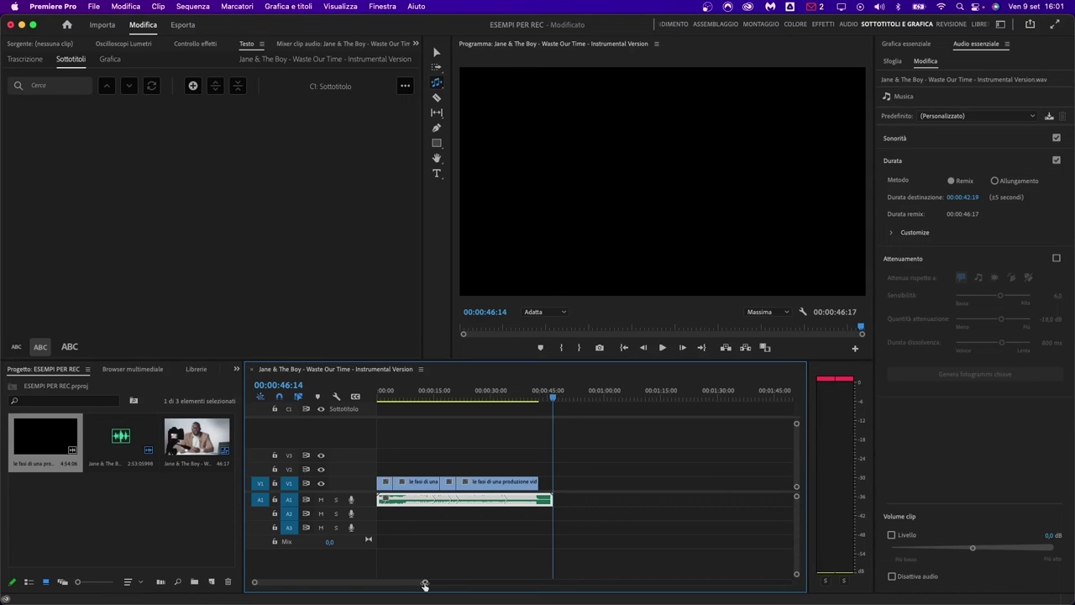
{"action": "left_click_drag", "start_coordinate": [425, 581], "coordinate": [550, 581]}
{"action": "left_click_drag", "start_coordinate": [438, 500], "coordinate": [788, 504]}
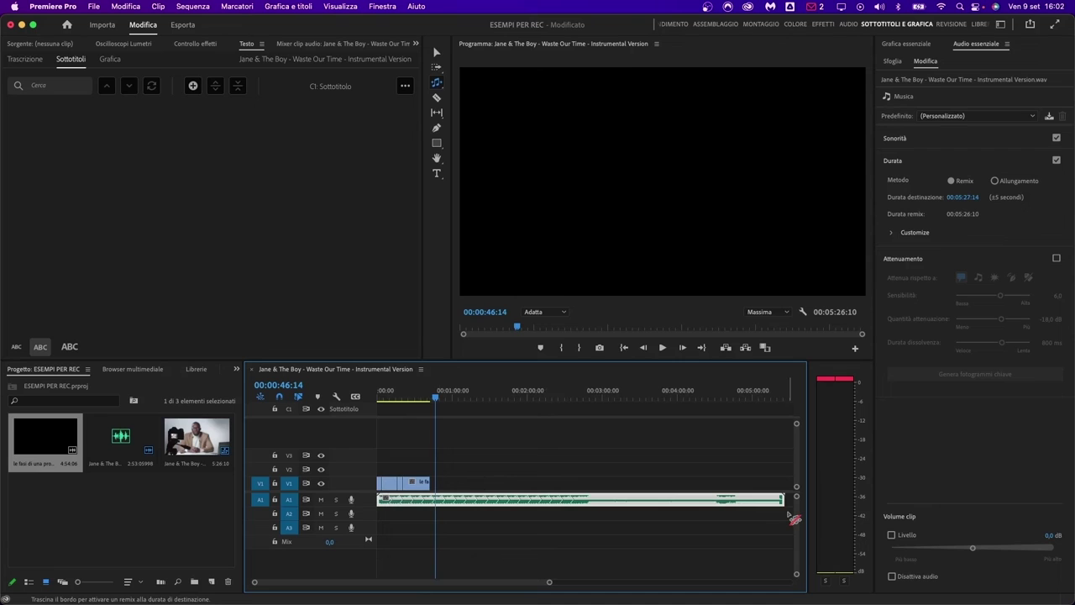
{"action": "left_click_drag", "start_coordinate": [549, 582], "coordinate": [648, 584]}
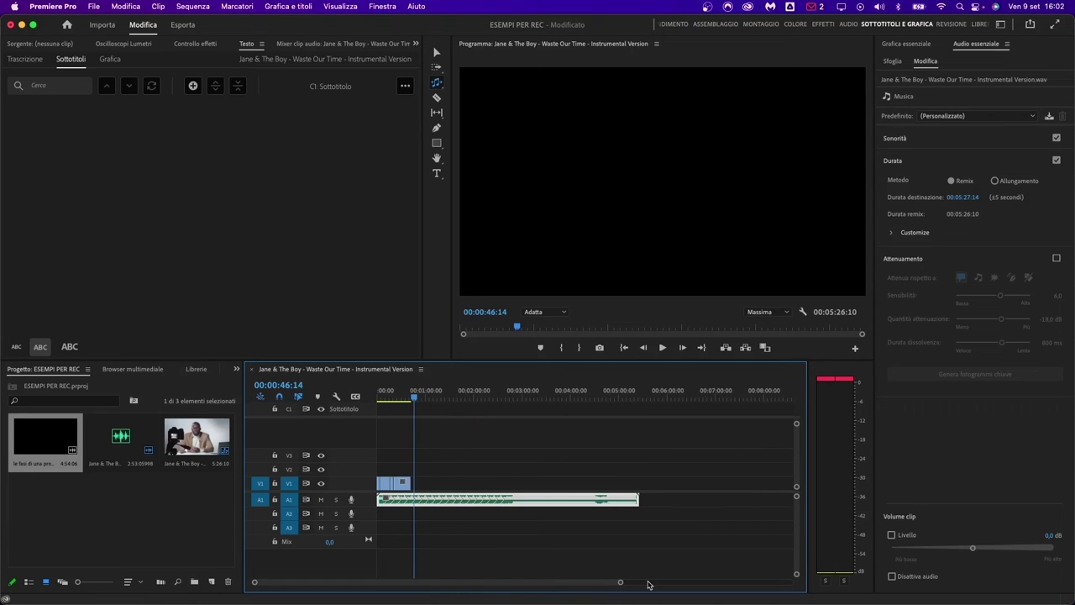
{"action": "key", "text": "super+z"}
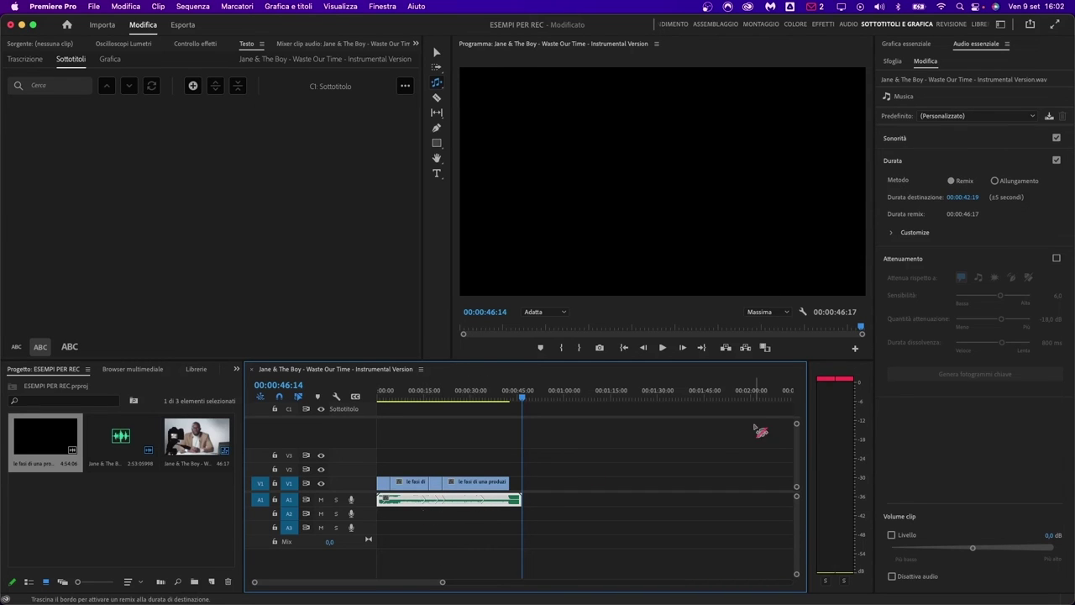
- Switch the music to Stretch and, after trying 00:00:21:15, keep a 00:00:42:19 duration
{"action": "left_click", "coordinate": [994, 183]}
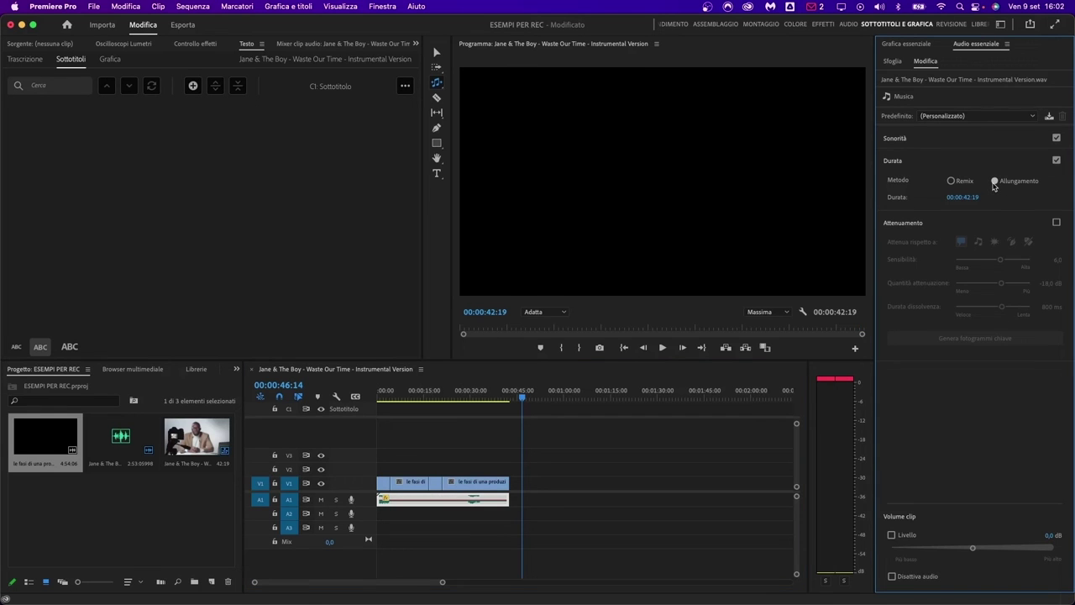
{"action": "left_click_drag", "start_coordinate": [966, 200], "coordinate": [616, 366]}
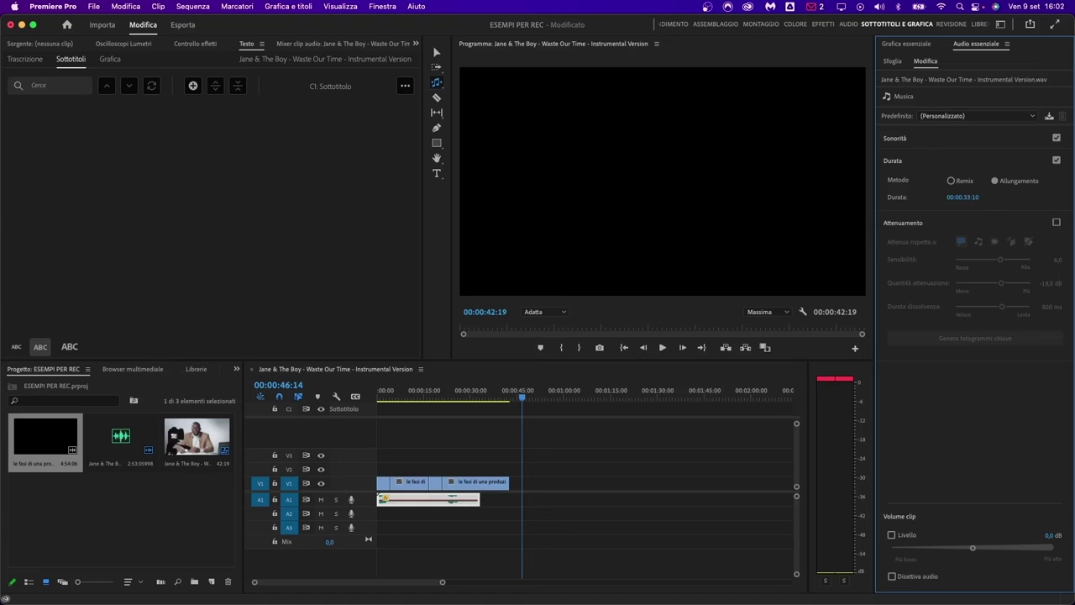
{"action": "left_click", "coordinate": [965, 198]}
{"action": "type", "text": "2115"}
{"action": "key", "text": "Return"}
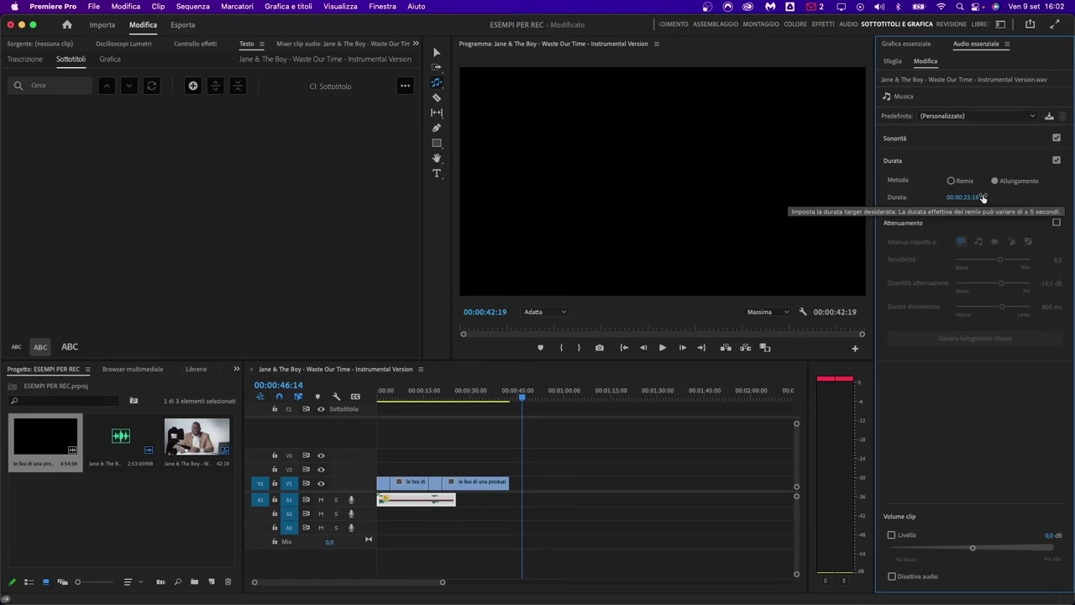
{"action": "left_click_drag", "start_coordinate": [983, 198], "coordinate": [1003, 198]}
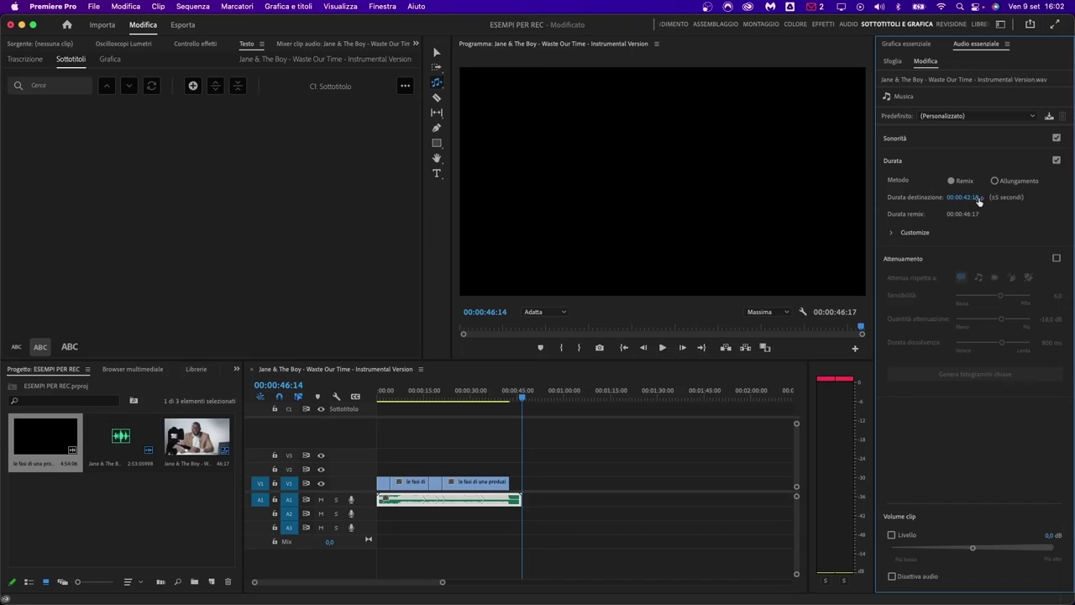
{"action": "left_click", "coordinate": [994, 181]}
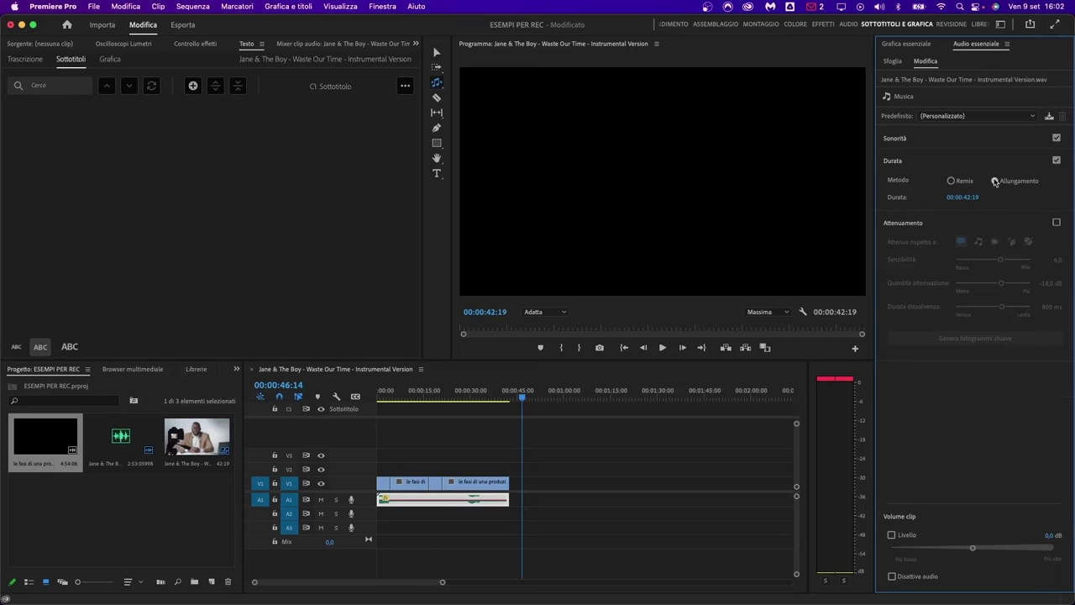
{"action": "left_click", "coordinate": [381, 399]}
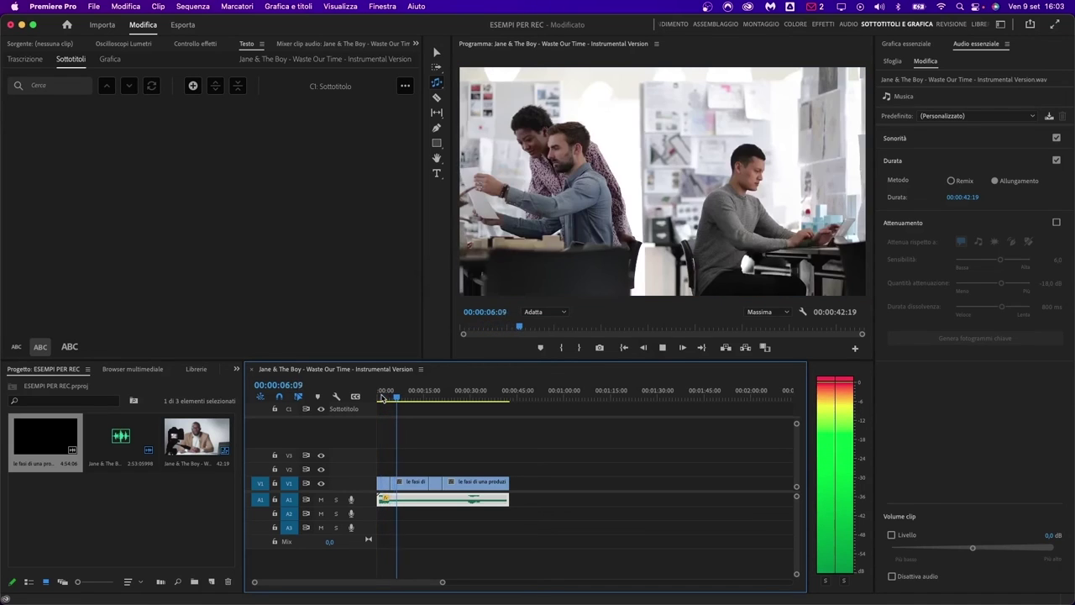
- Return the music to Remix and lower Segments to 0,9 for a 00:00:47:00 remix
{"action": "key", "text": "space"}
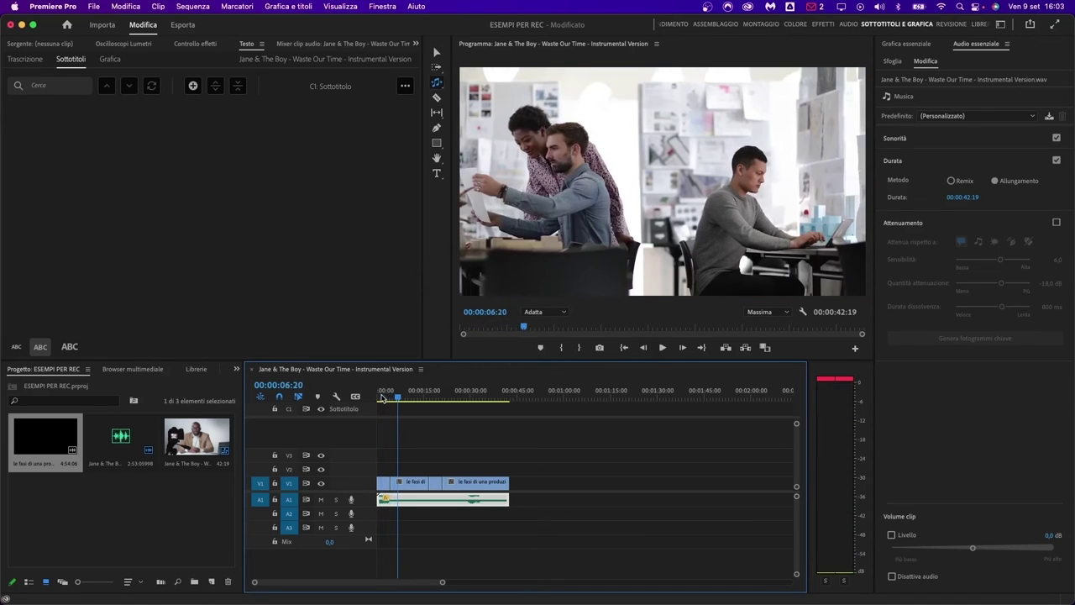
{"action": "left_click", "coordinate": [952, 181]}
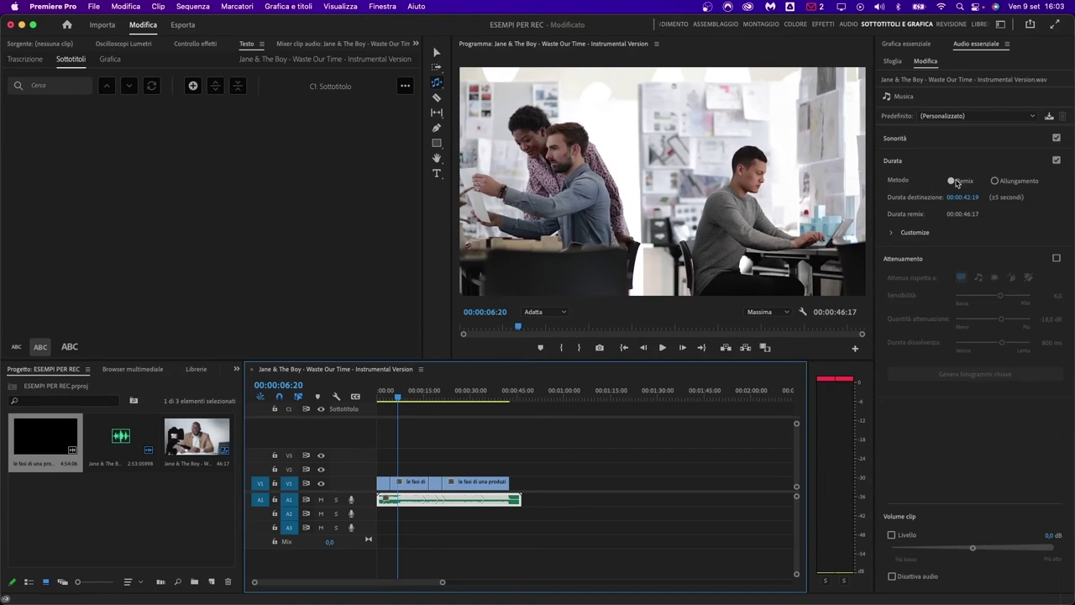
{"action": "left_click", "coordinate": [957, 184]}
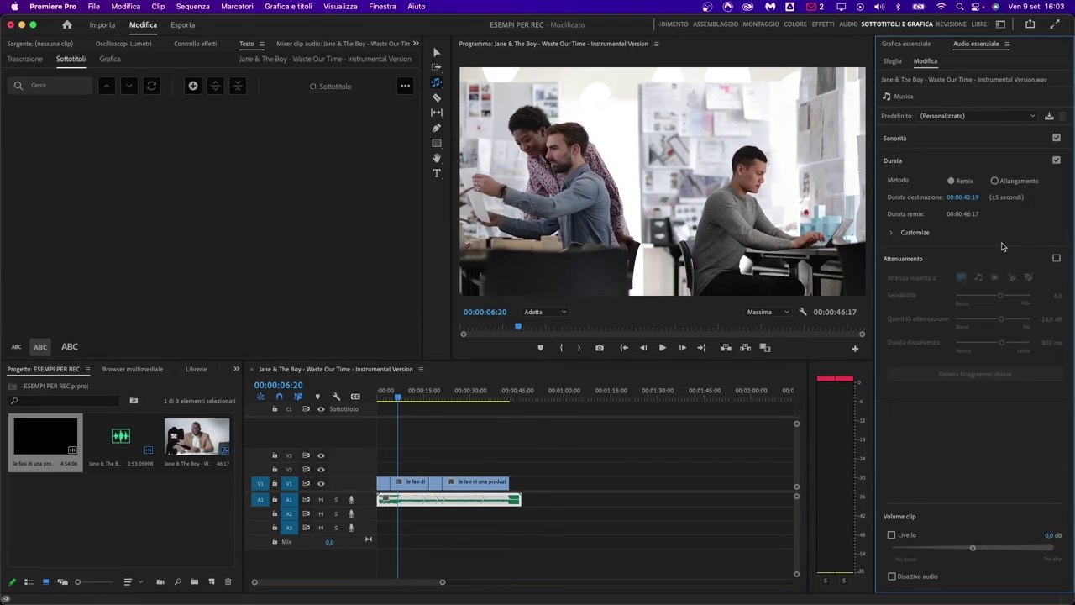
{"action": "left_click", "coordinate": [892, 235]}
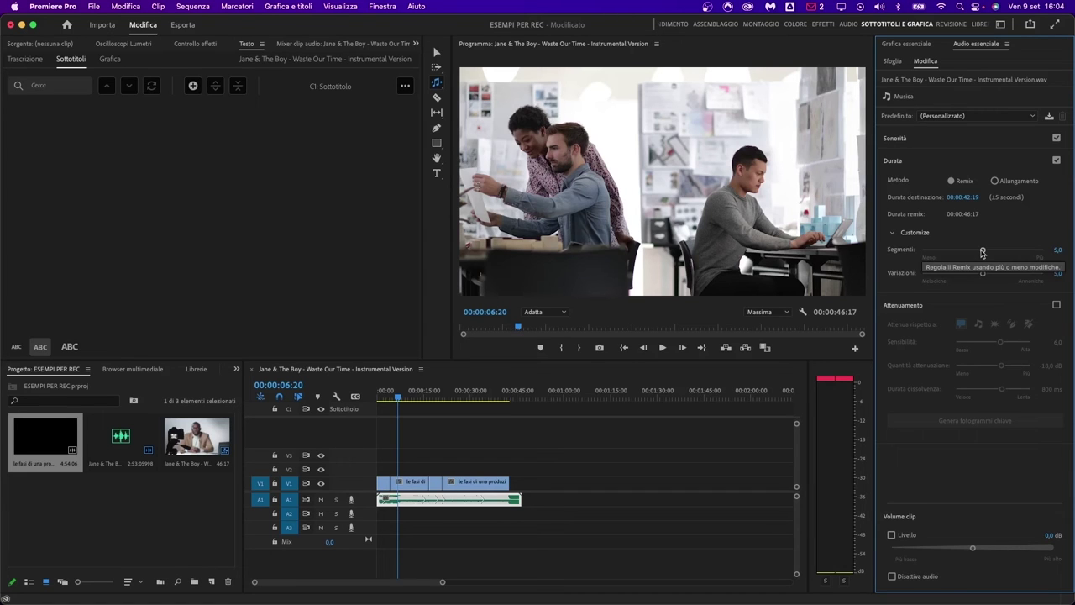
{"action": "left_click_drag", "start_coordinate": [983, 251], "coordinate": [932, 251]}
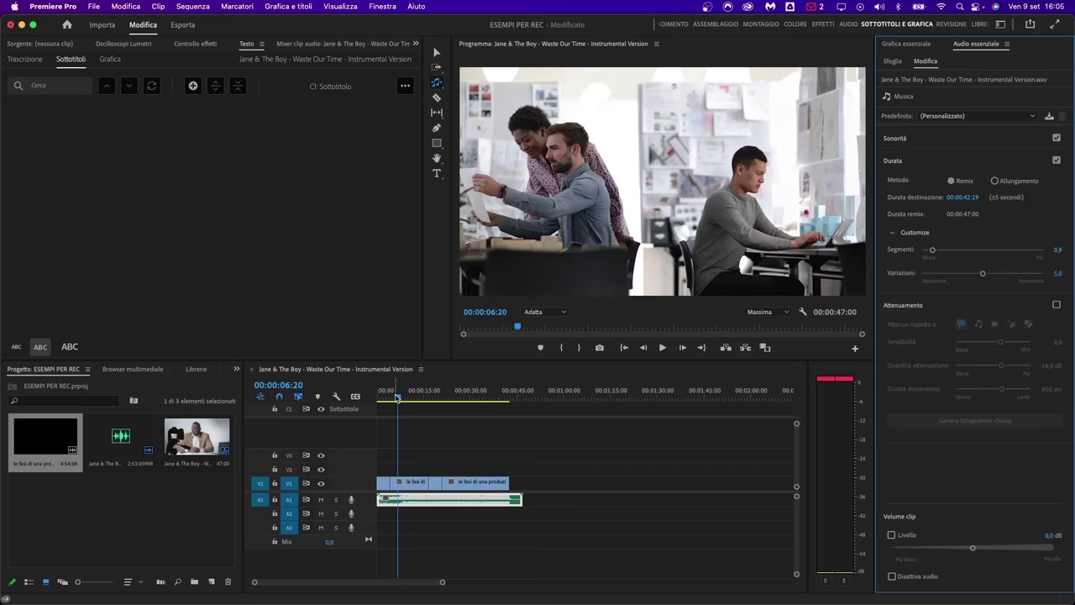
{"action": "left_click_drag", "start_coordinate": [398, 398], "coordinate": [378, 398]}
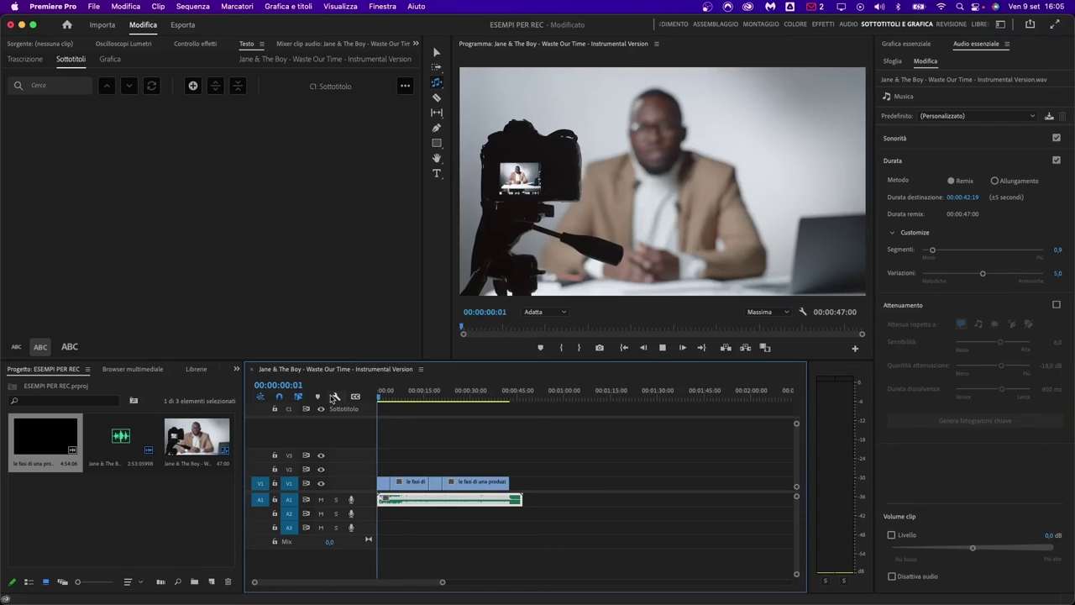
- Play from the start, stop on the red PRE-PRODUZIONE title at 00:00:16:20, and zoom in
{"action": "key", "text": "space"}
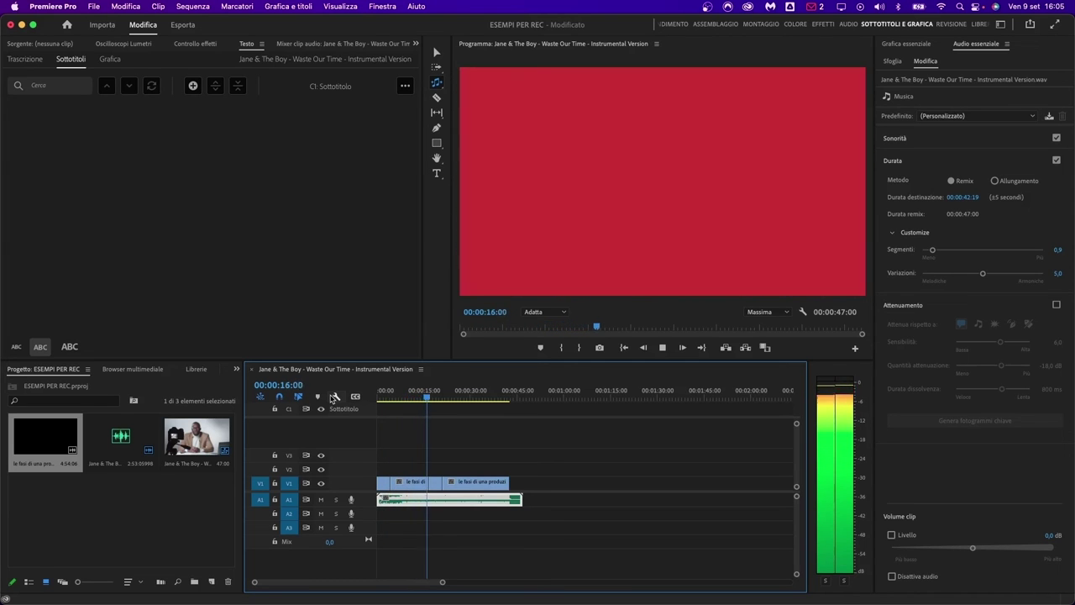
{"action": "key", "text": "space"}
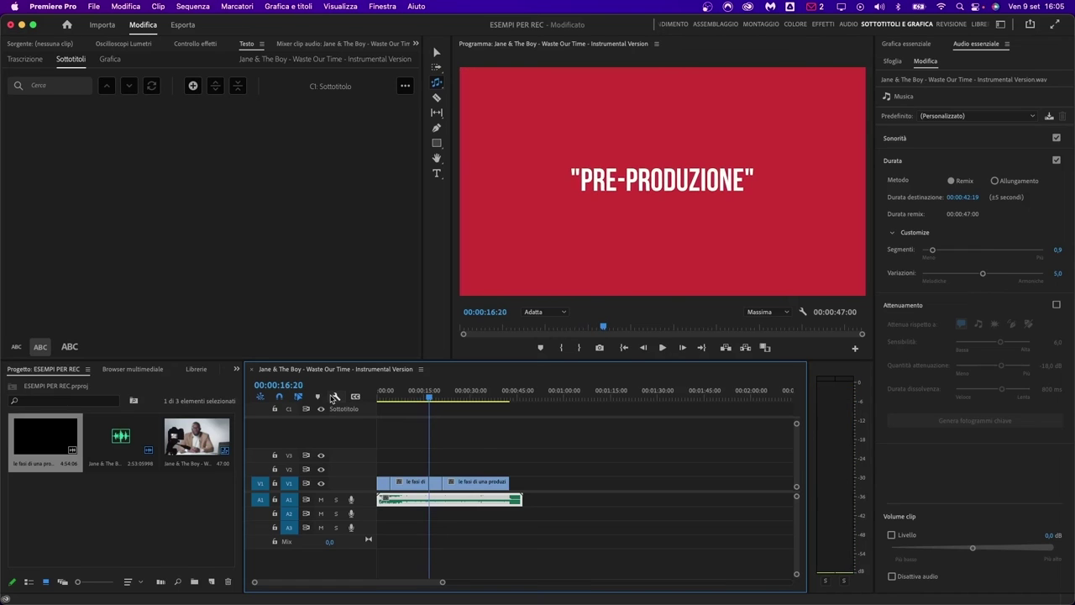
{"action": "scroll", "coordinate": [398, 514], "scroll_direction": "up", "scroll_amount": 5}
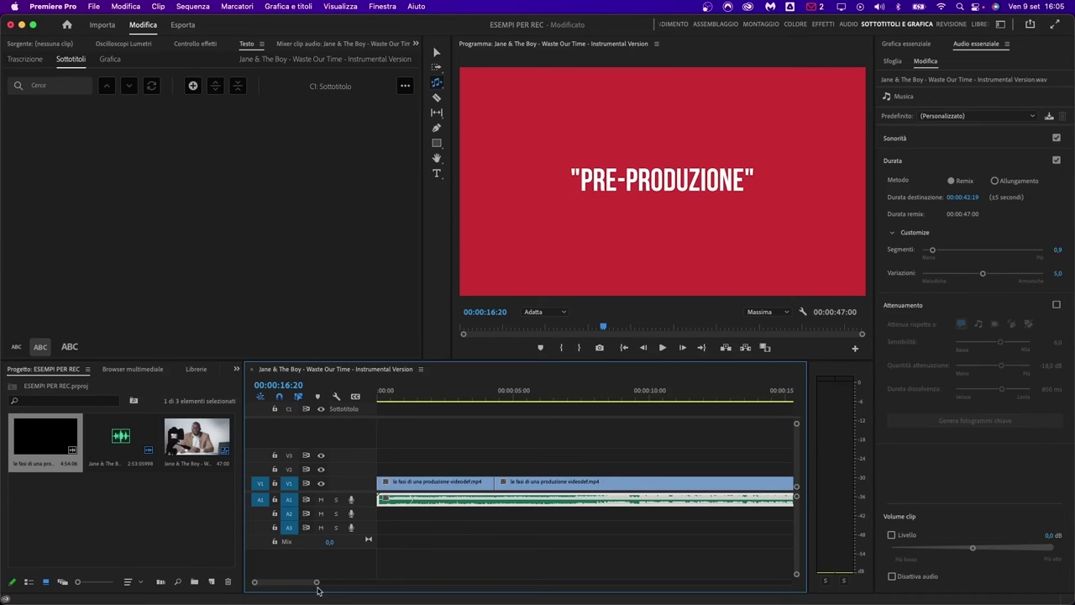
- Raise the remix Segments toward 9,1, then enter 5 for a 00:00:46:17 remix
{"action": "left_click_drag", "start_coordinate": [315, 586], "coordinate": [367, 582]}
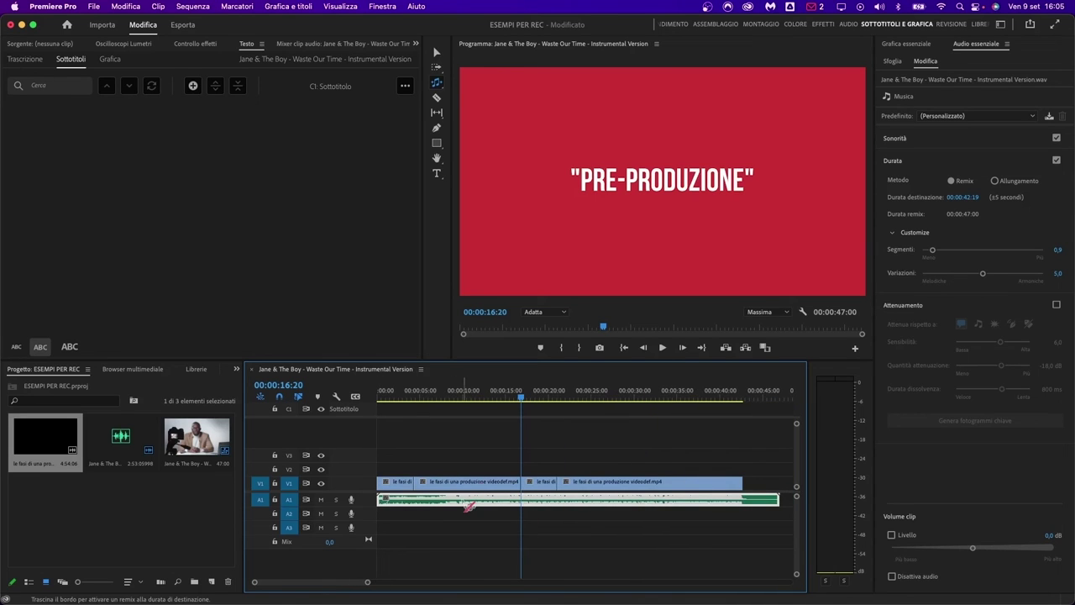
{"action": "left_click_drag", "start_coordinate": [934, 250], "coordinate": [1019, 252]}
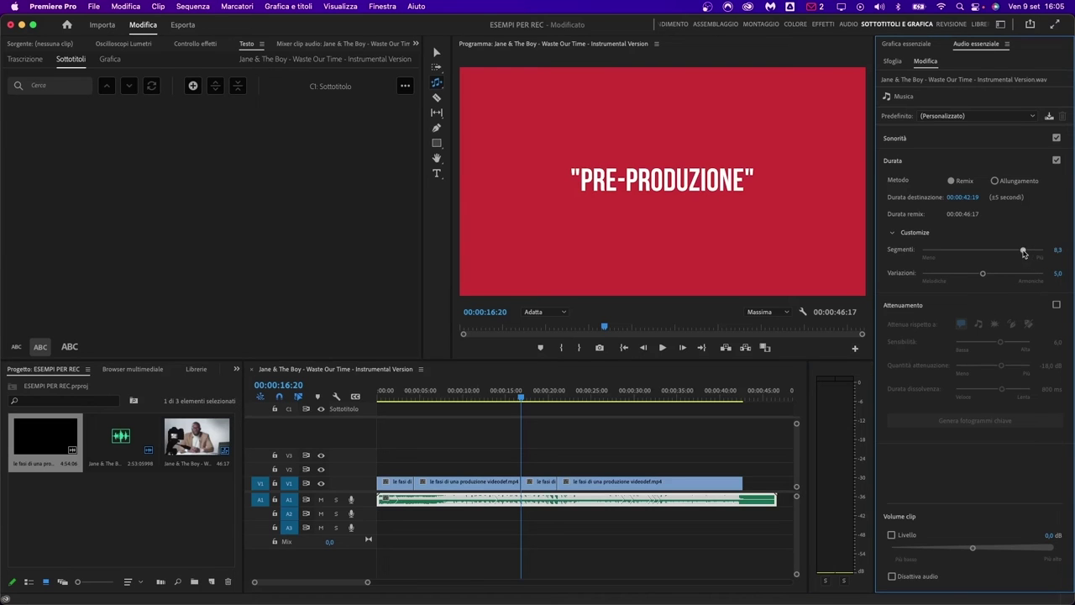
{"action": "left_click_drag", "start_coordinate": [1020, 252], "coordinate": [1034, 252]}
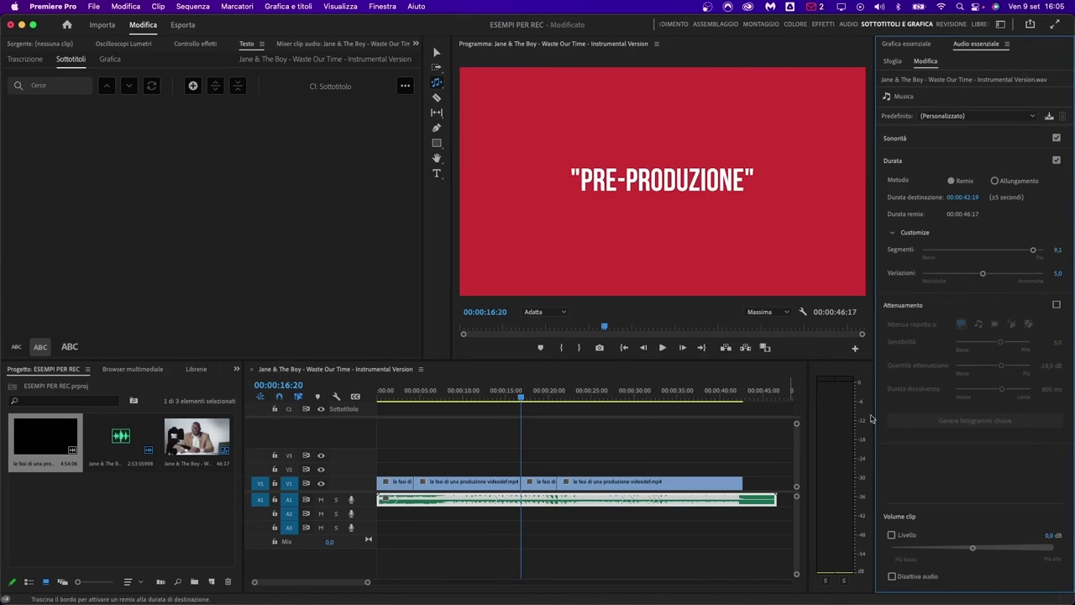
{"action": "left_click", "coordinate": [1057, 250]}
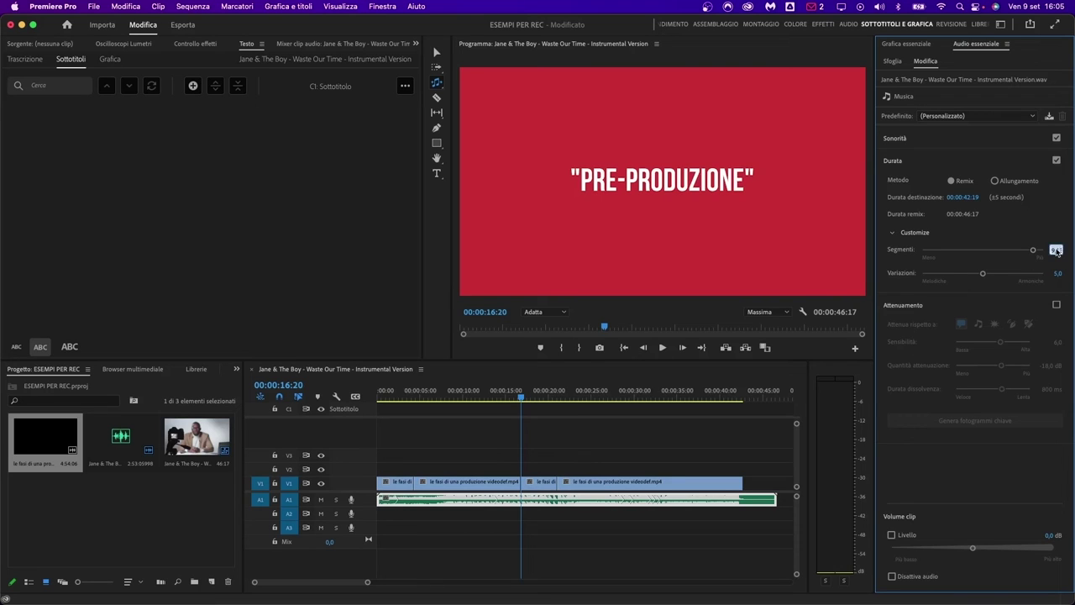
{"action": "type", "text": "5"}
{"action": "key", "text": "Return"}
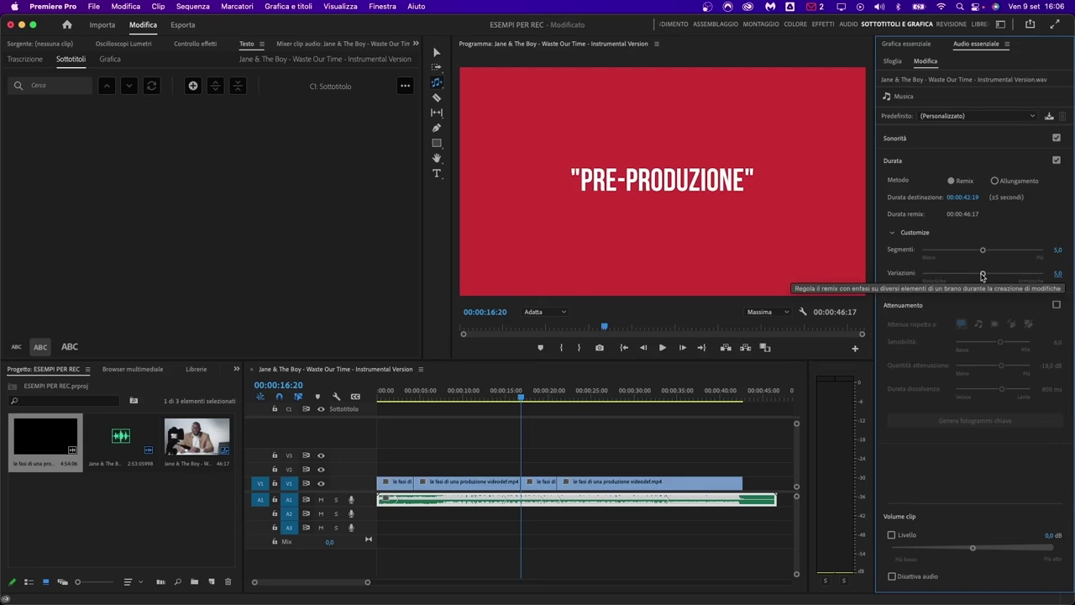
- Preview the remix with Variations at 0, then raise Variations to the maximum of 10
{"action": "left_click_drag", "start_coordinate": [982, 275], "coordinate": [848, 273]}
{"action": "left_click", "coordinate": [320, 395]}
{"action": "key", "text": "Home"}
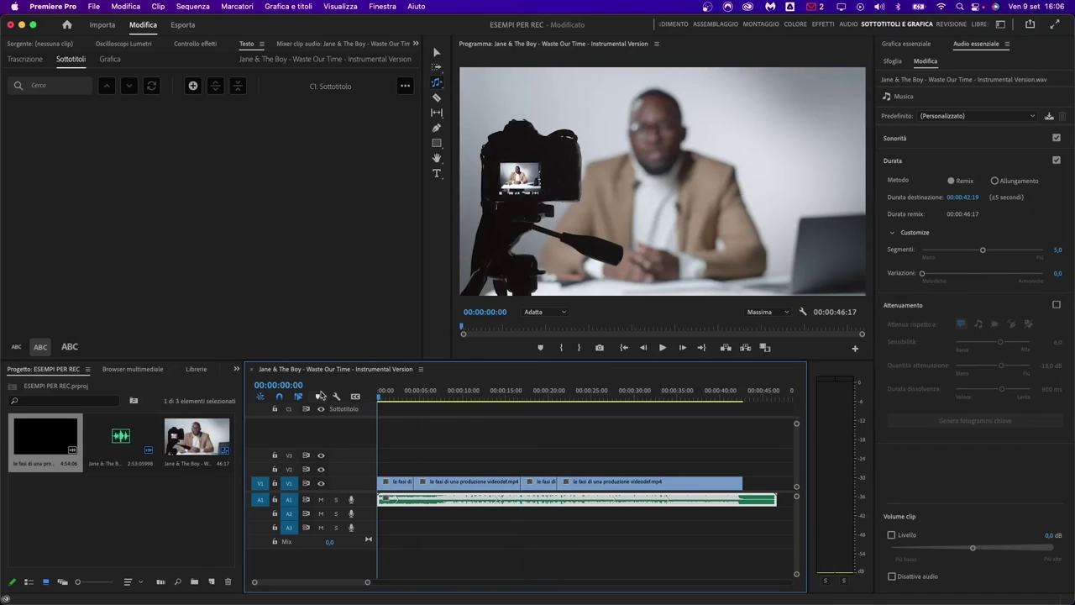
{"action": "key", "text": "space"}
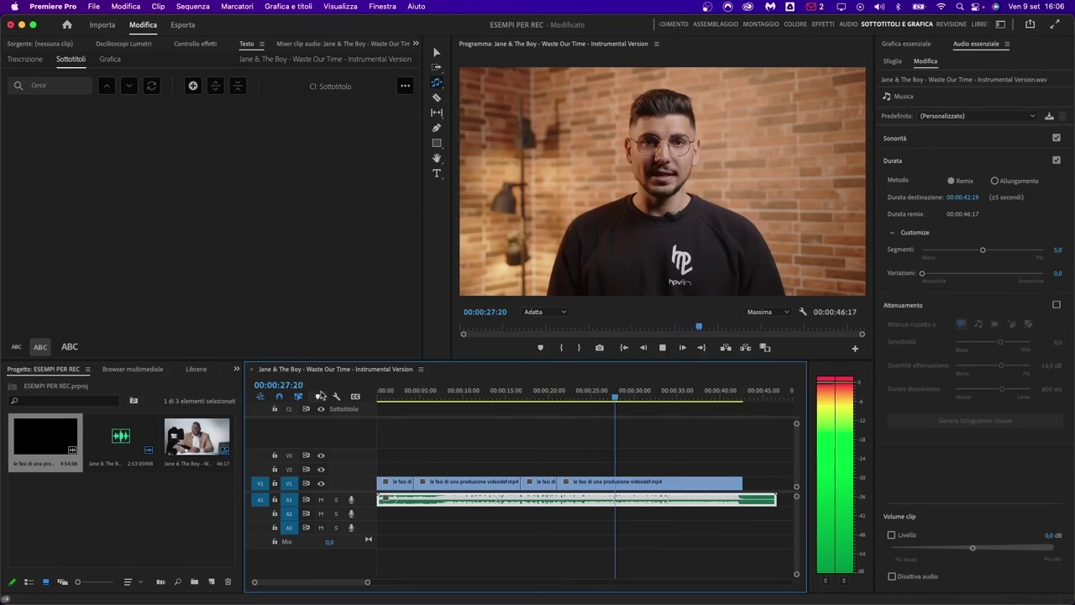
{"action": "key", "text": "space"}
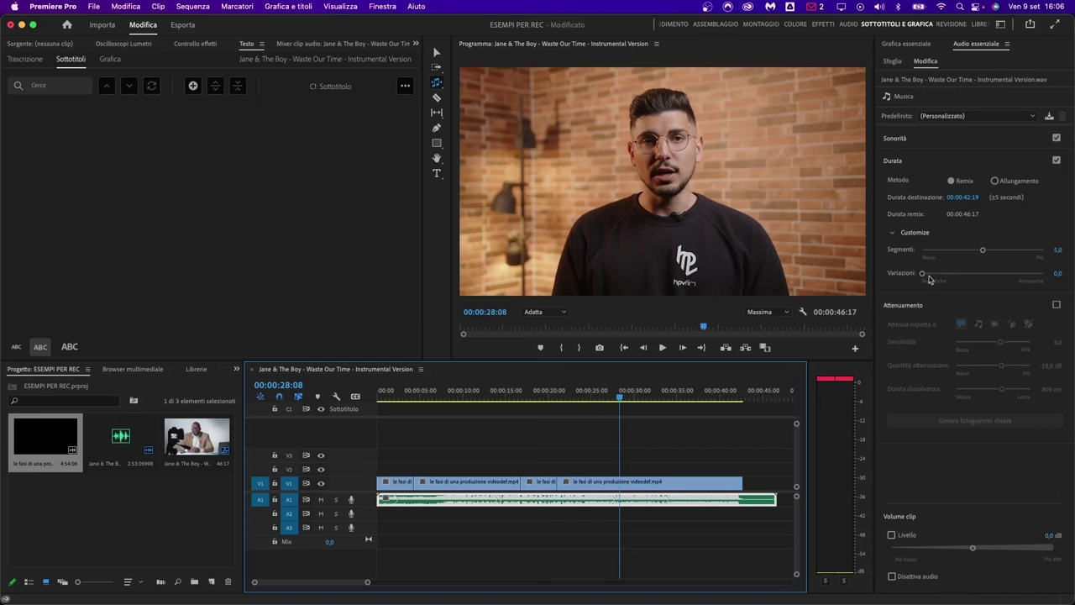
{"action": "left_click_drag", "start_coordinate": [930, 279], "coordinate": [1049, 277]}
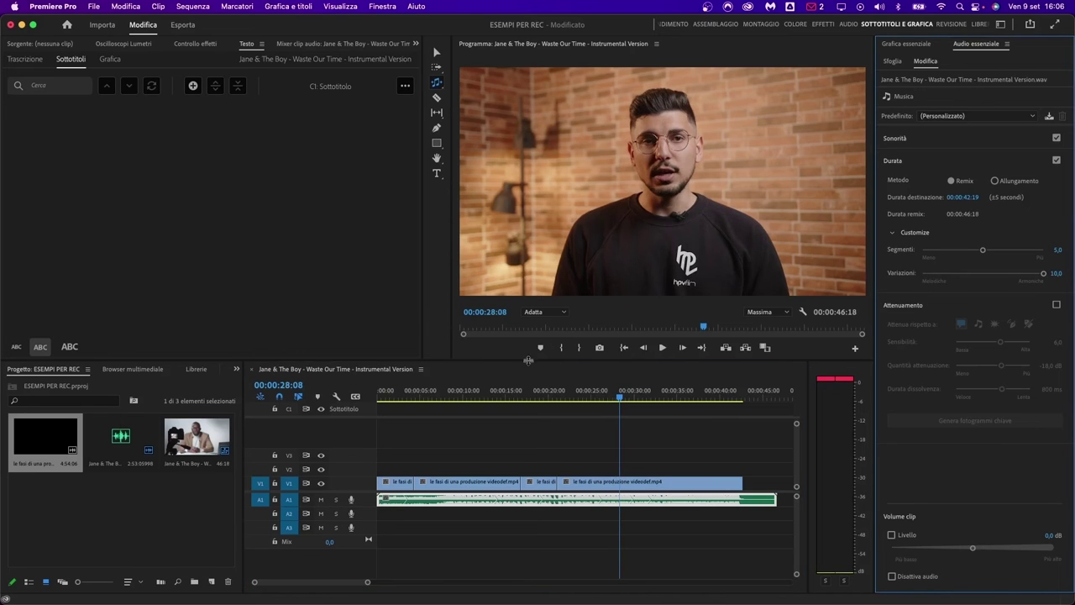
- Replay the maximum-variation remix from the start, then return Variations to 5.0
{"action": "left_click", "coordinate": [335, 370]}
{"action": "key", "text": "Home"}
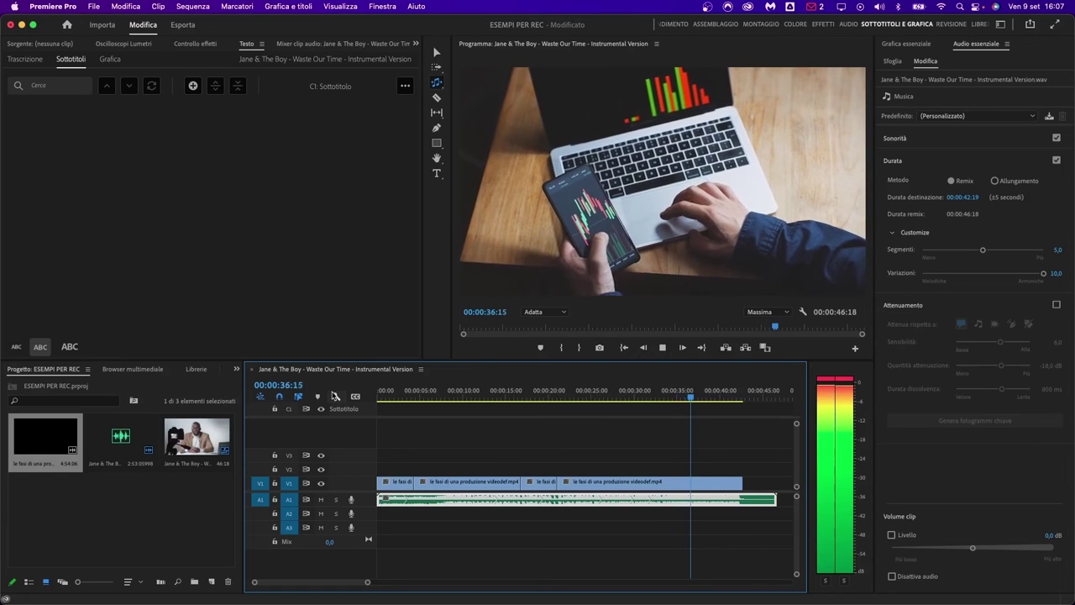
{"action": "key", "text": "space"}
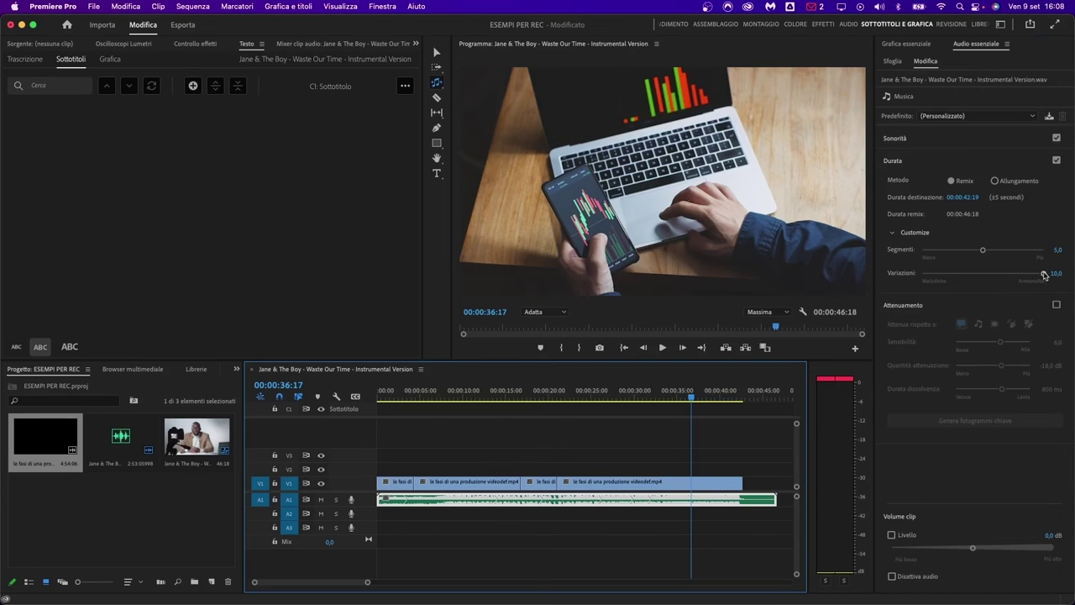
{"action": "left_click_drag", "start_coordinate": [1043, 274], "coordinate": [984, 276]}
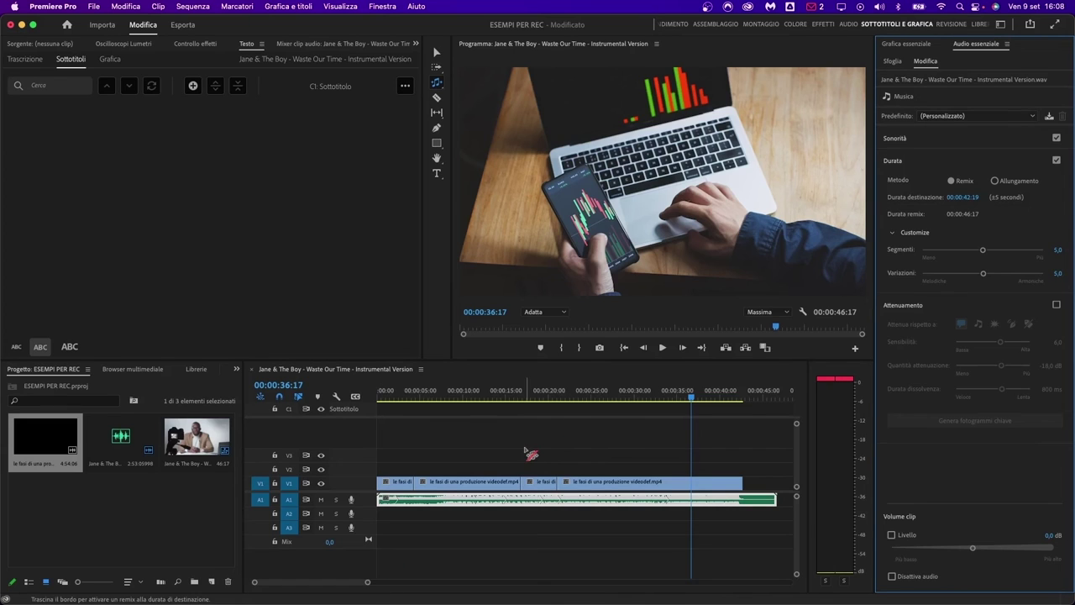
- Switch to the Selection tool and zoom the timeline to fit the whole ten-minute wedding sequence
{"action": "key", "text": "v"}
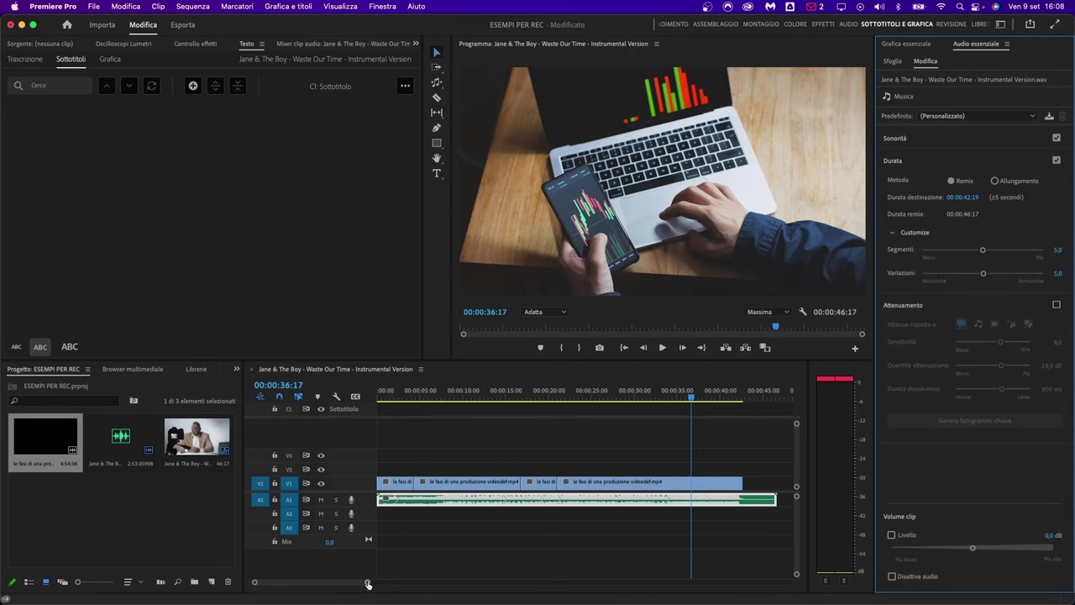
{"action": "left_click_drag", "start_coordinate": [368, 584], "coordinate": [397, 585]}
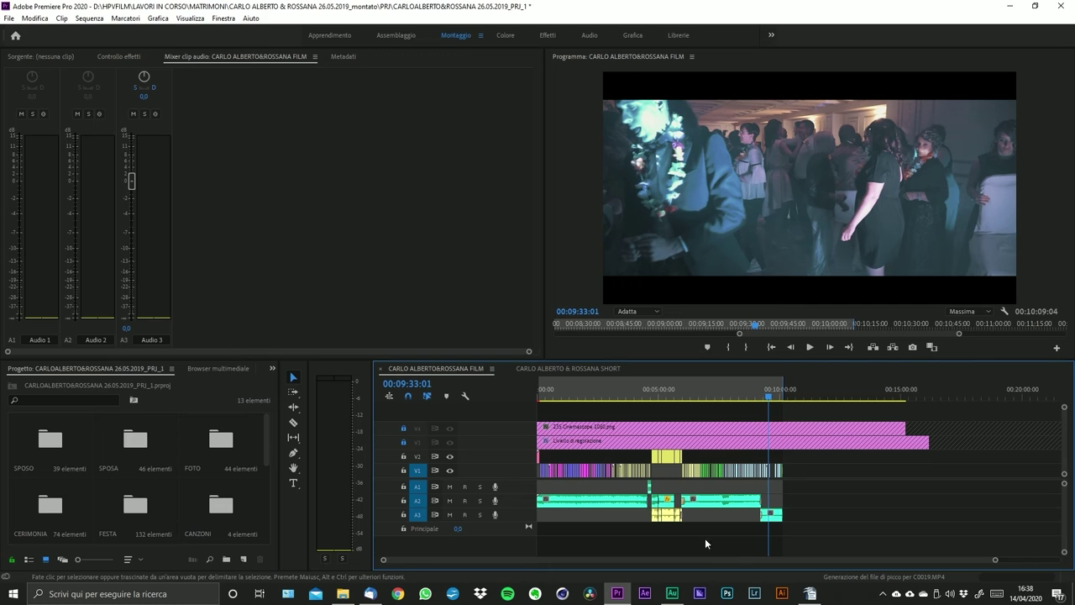
{"action": "left_click_drag", "start_coordinate": [995, 559], "coordinate": [937, 563]}
{"action": "scroll", "coordinate": [922, 504], "scroll_direction": "down", "scroll_amount": 3}
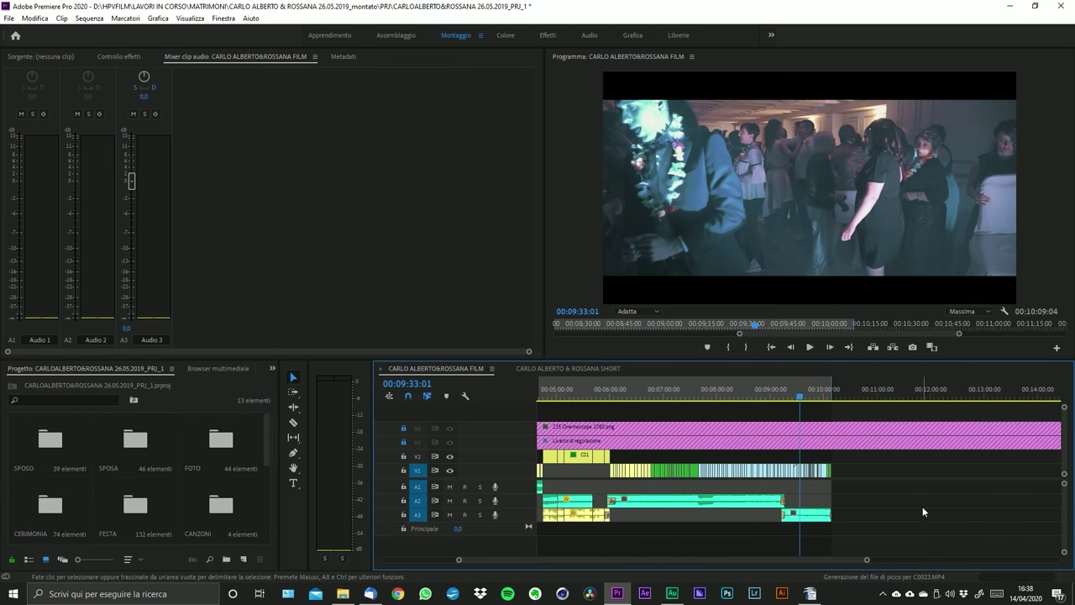
{"action": "scroll", "coordinate": [1000, 499], "scroll_direction": "up", "scroll_amount": 3}
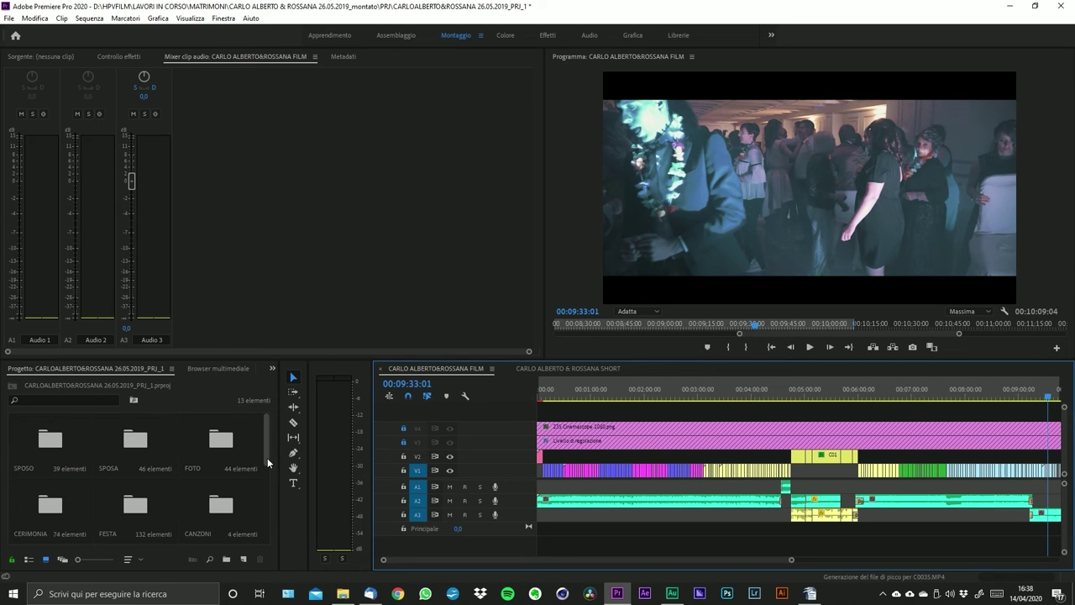
{"action": "mouse_move", "coordinate": [267, 457]}
{"action": "left_mouse_down"}
{"action": "mouse_move", "coordinate": [270, 540]}
{"action": "mouse_move", "coordinate": [268, 477]}
{"action": "left_mouse_up"}
{"action": "scroll", "coordinate": [268, 476], "scroll_direction": "up", "scroll_amount": 2}
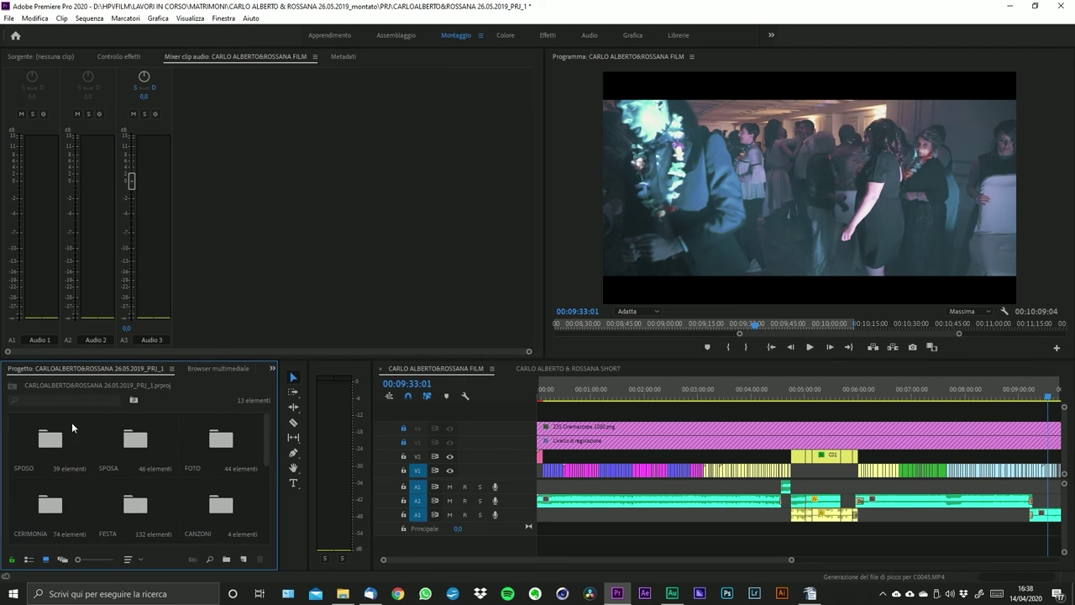
{"action": "double_click", "coordinate": [131, 369]}
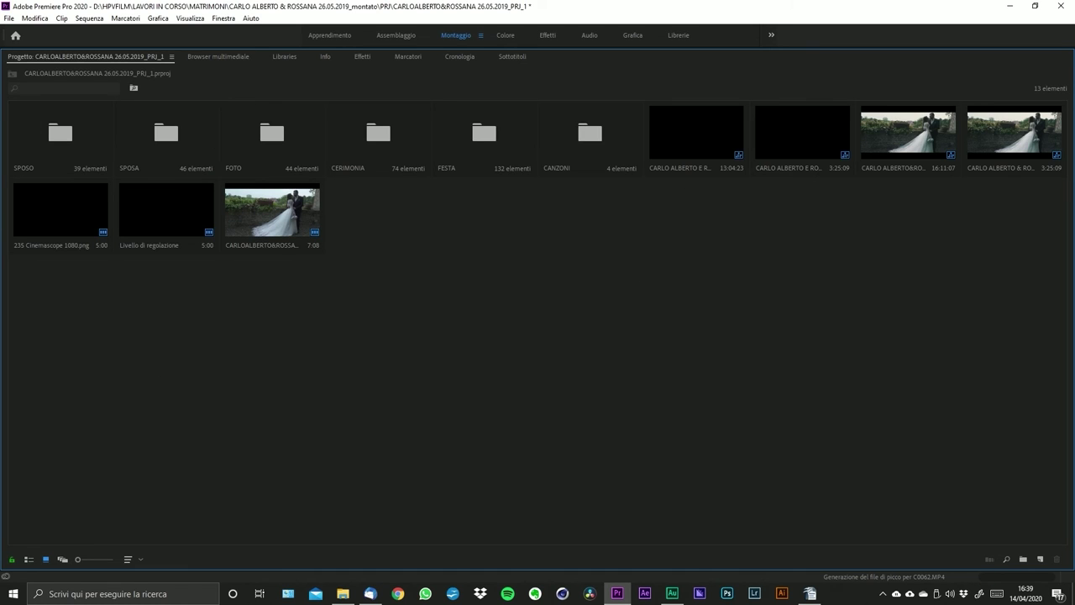
{"action": "left_click_drag", "start_coordinate": [648, 204], "coordinate": [1055, 101]}
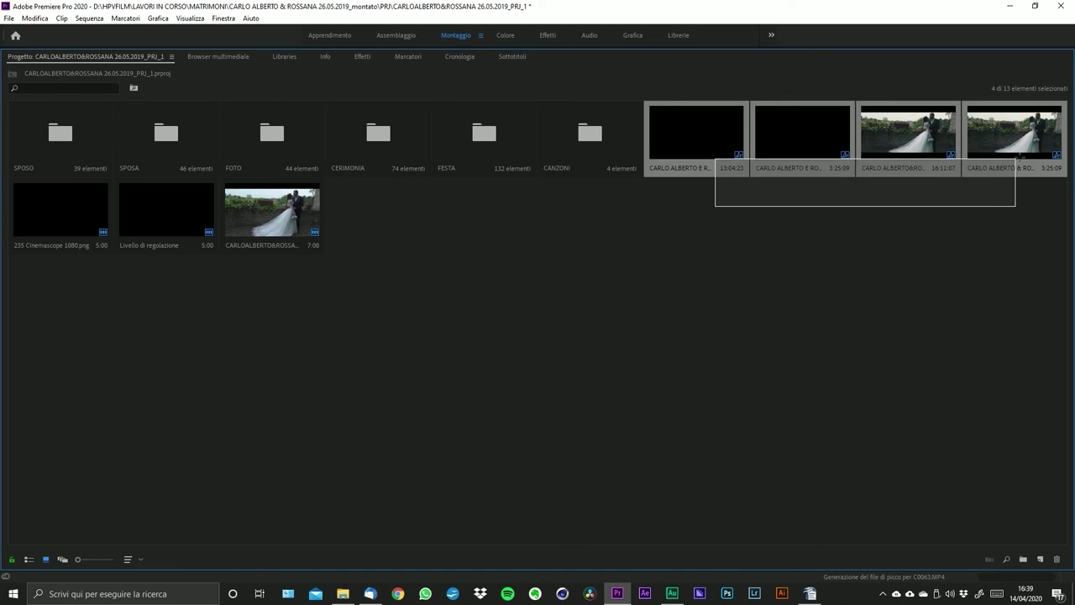
{"action": "left_click", "coordinate": [986, 291]}
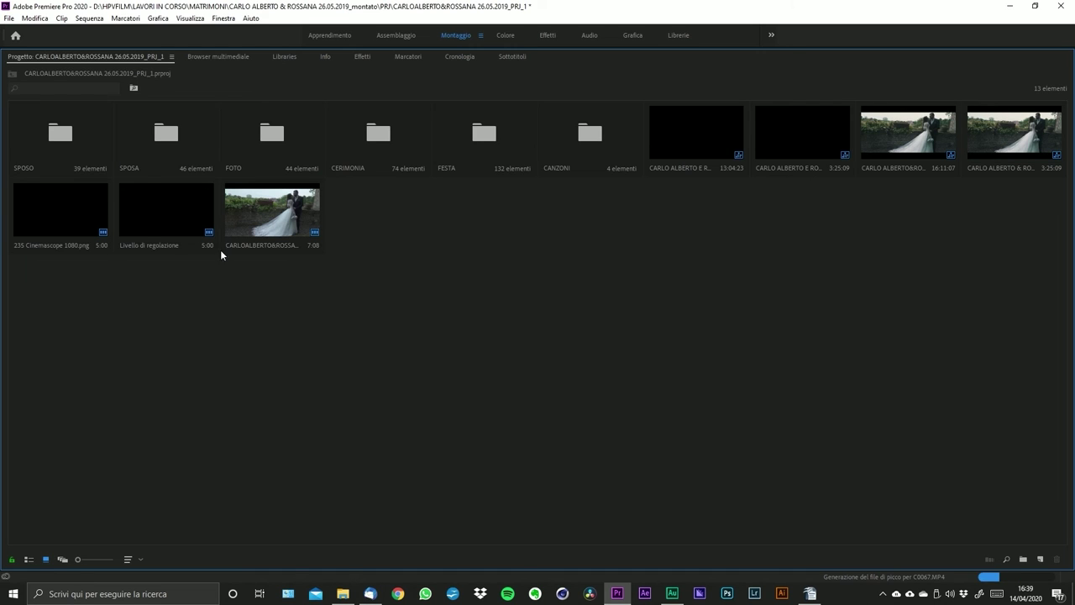
{"action": "double_click", "coordinate": [104, 55]}
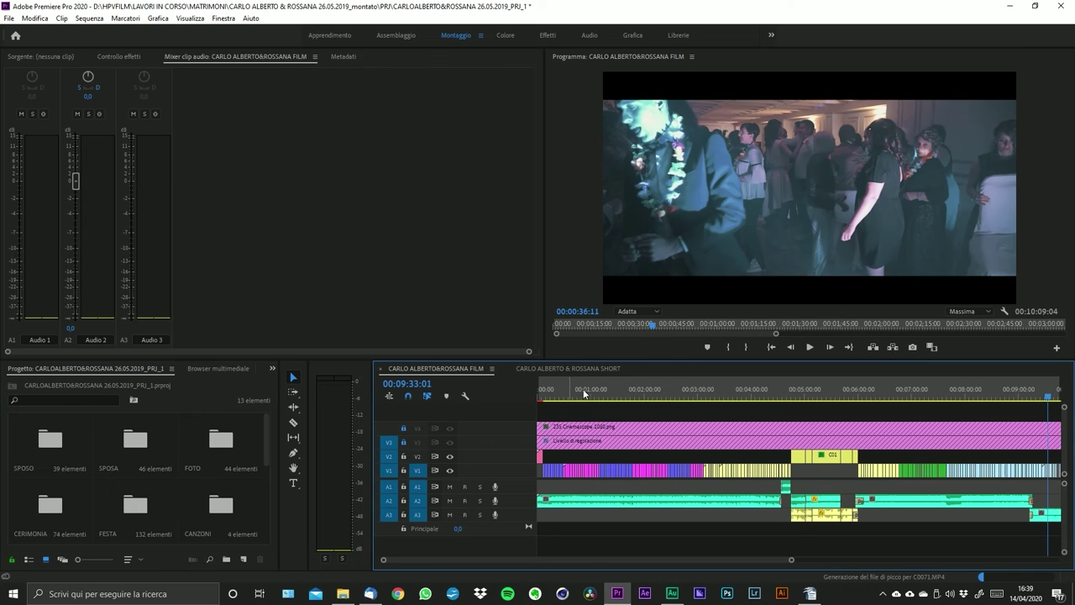
- Move the playhead to 00:00:52:19 and mute audio track A2
{"action": "left_click", "coordinate": [583, 393]}
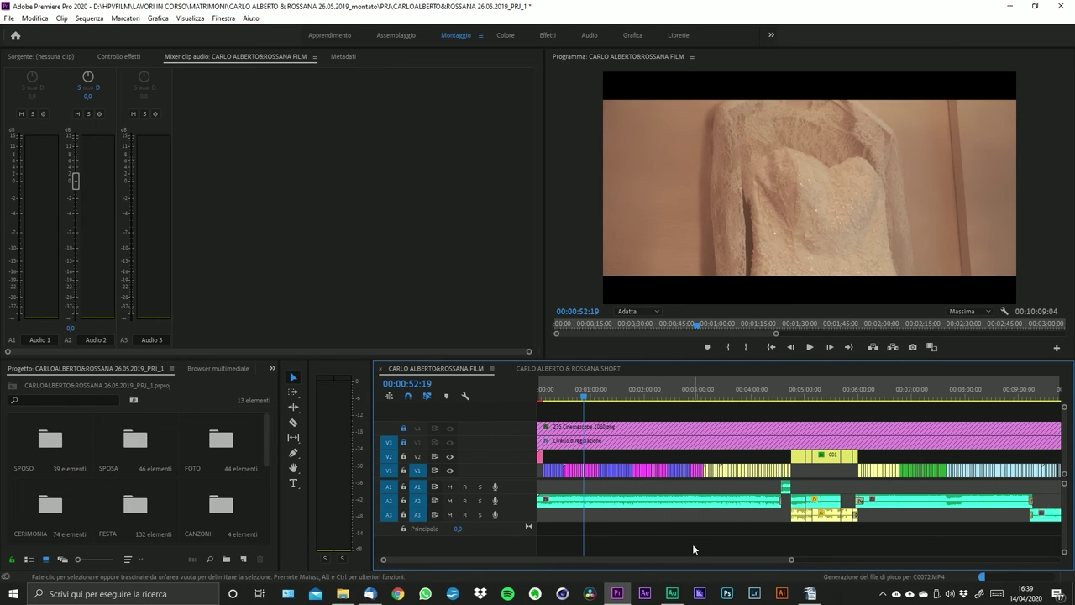
{"action": "left_click_drag", "start_coordinate": [792, 561], "coordinate": [812, 561]}
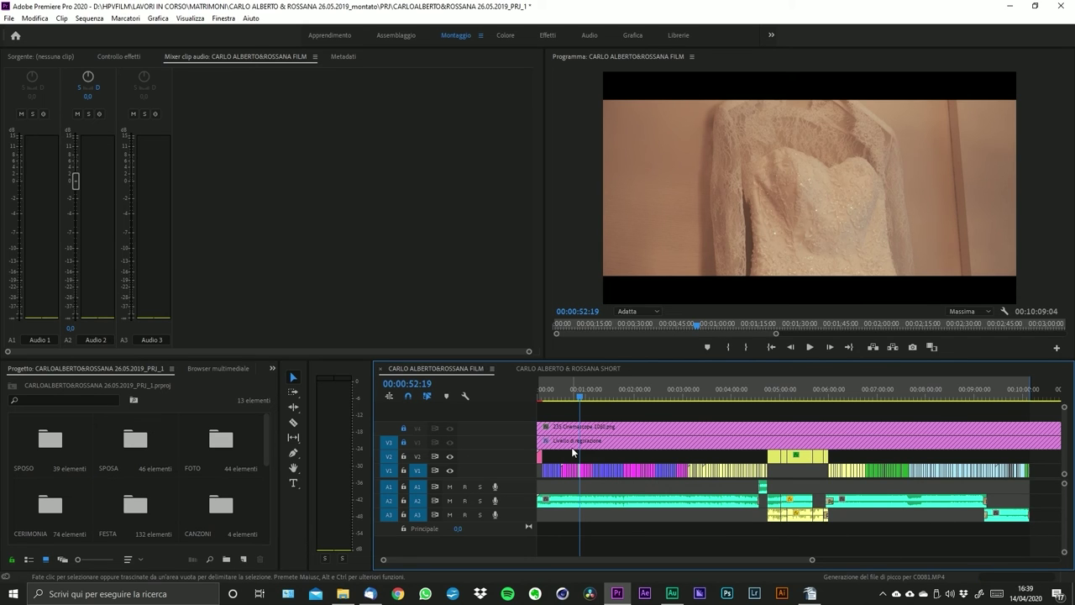
{"action": "left_click_drag", "start_coordinate": [811, 561], "coordinate": [700, 561]}
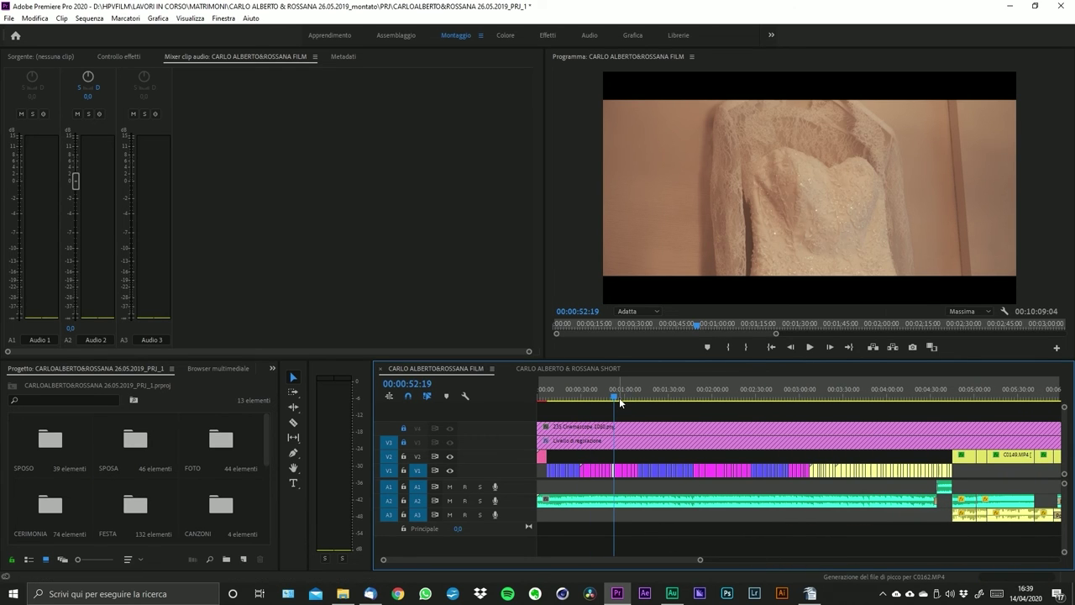
{"action": "left_click", "coordinate": [450, 501]}
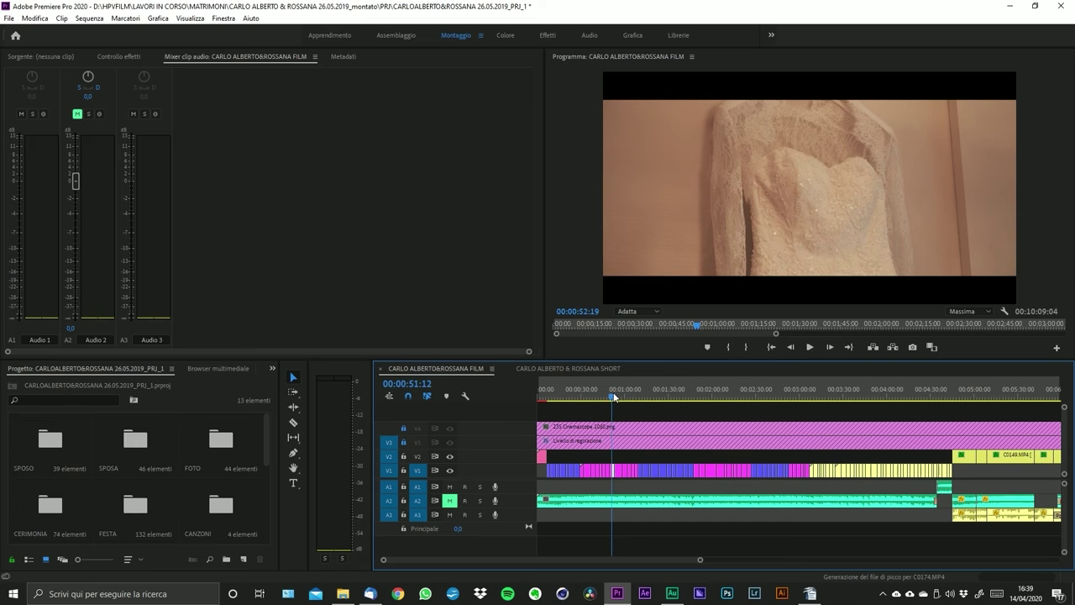
- Make the V3 adjustment layer visible, toggling it off and on to compare the grade
{"action": "left_click_drag", "start_coordinate": [614, 396], "coordinate": [655, 395]}
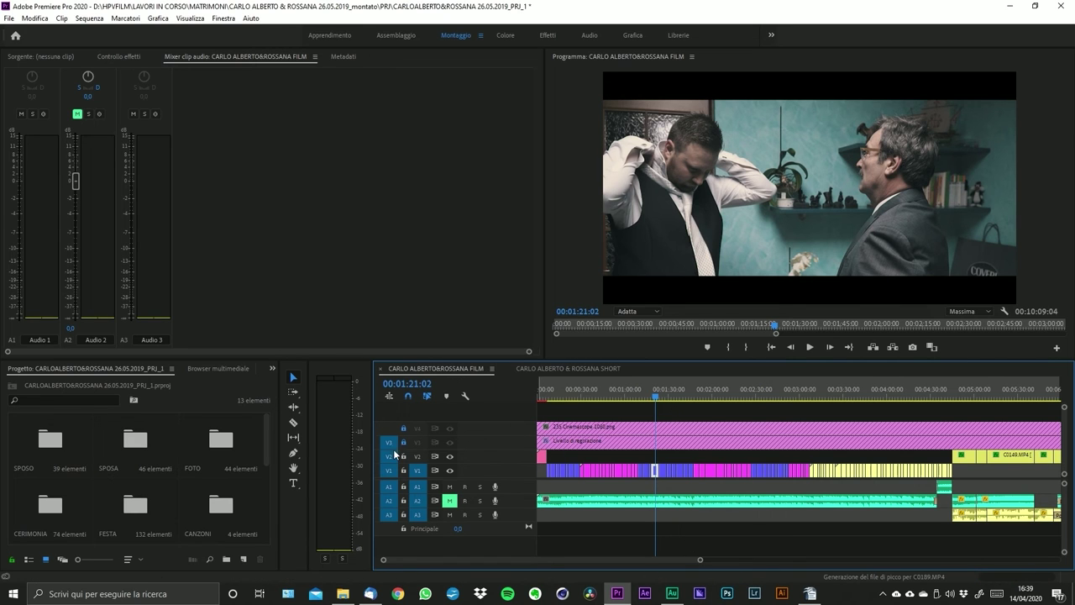
{"action": "left_click", "coordinate": [449, 441]}
{"action": "left_click", "coordinate": [450, 443]}
{"action": "left_click", "coordinate": [450, 443]}
{"action": "scroll", "coordinate": [636, 561], "scroll_direction": "up", "scroll_amount": 6}
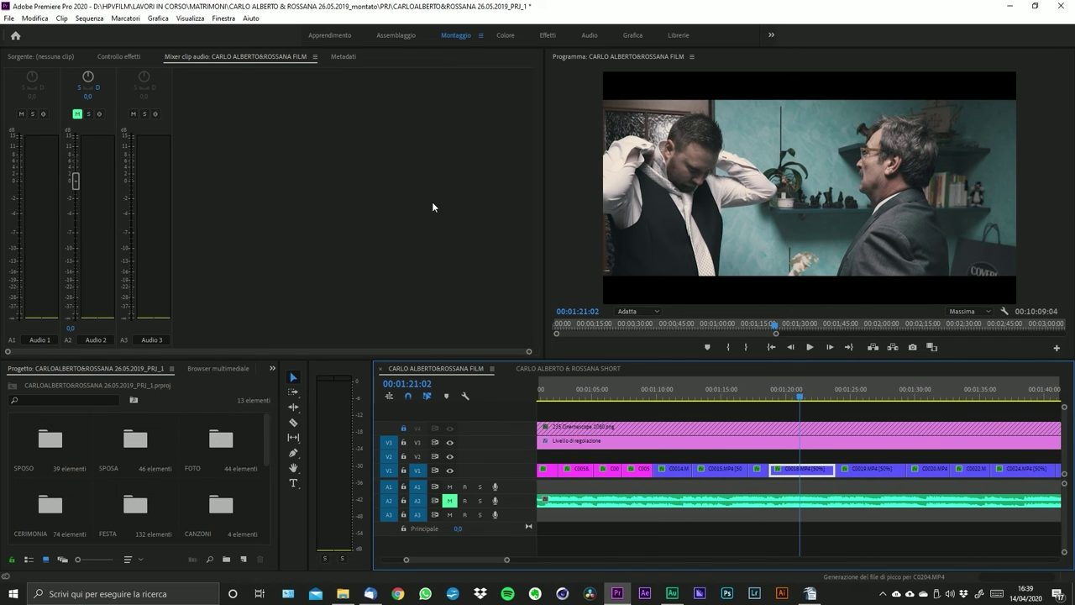
- Inspect clip C0018.MP4's effect settings and select the music clip at 00:04:47:16
{"action": "left_click", "coordinate": [147, 57]}
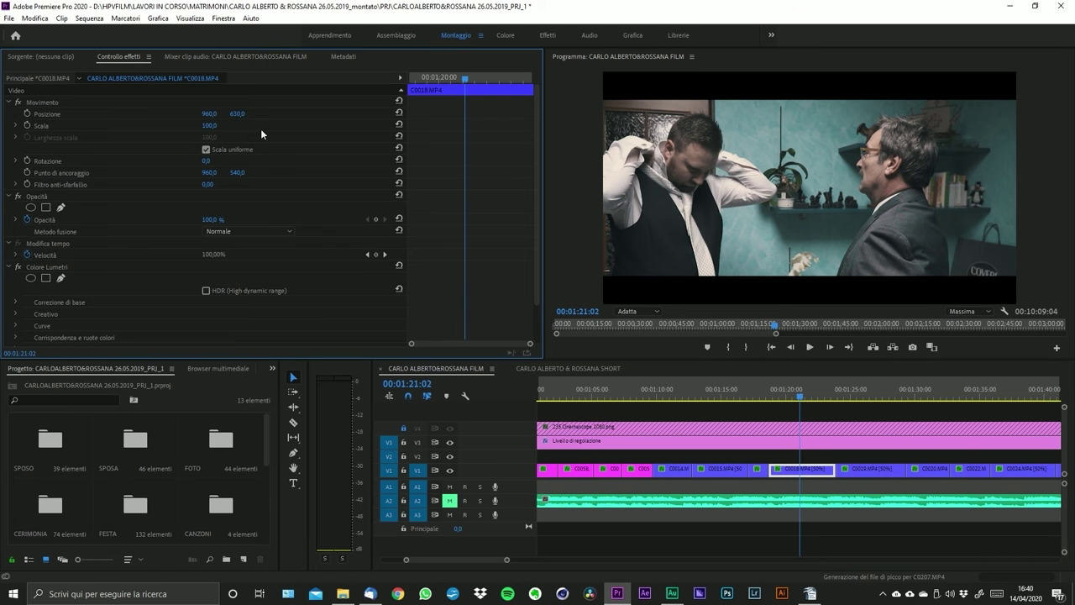
{"action": "scroll", "coordinate": [538, 190], "scroll_direction": "down", "scroll_amount": 1}
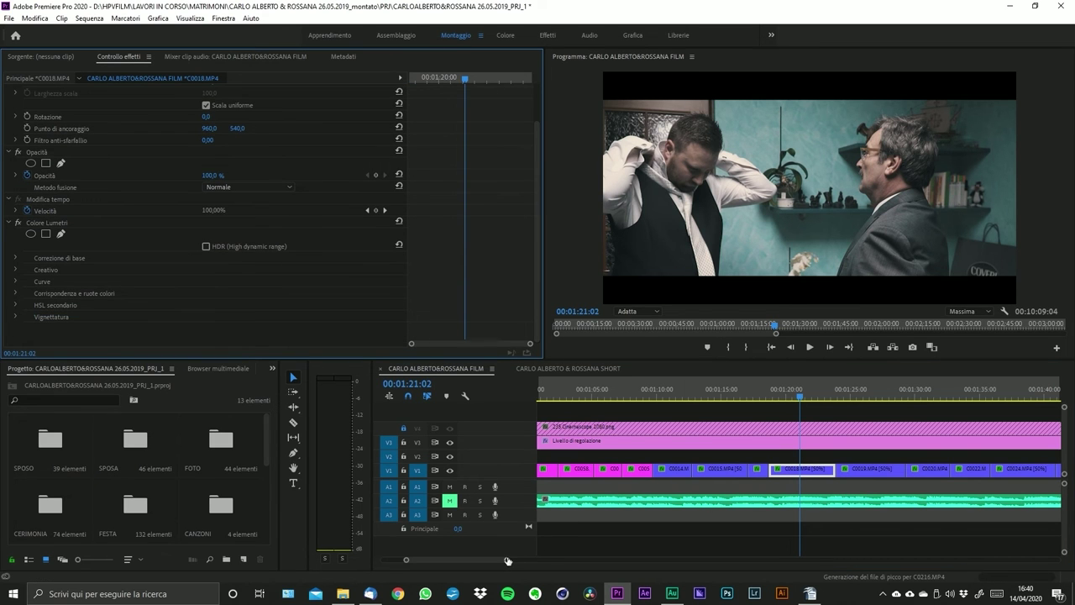
{"action": "left_click_drag", "start_coordinate": [508, 558], "coordinate": [807, 558]}
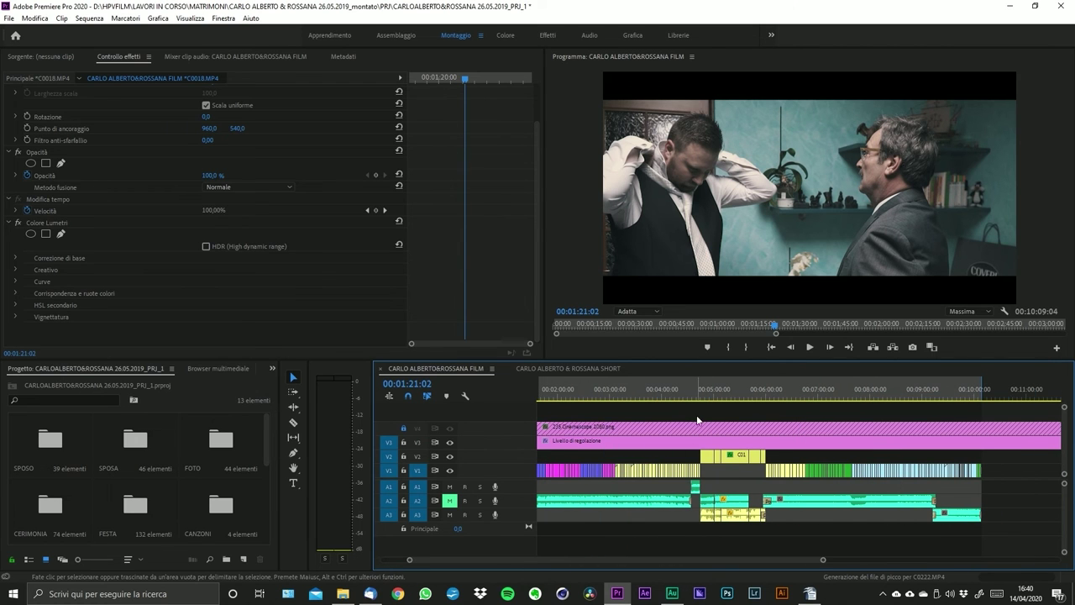
{"action": "left_click", "coordinate": [707, 391]}
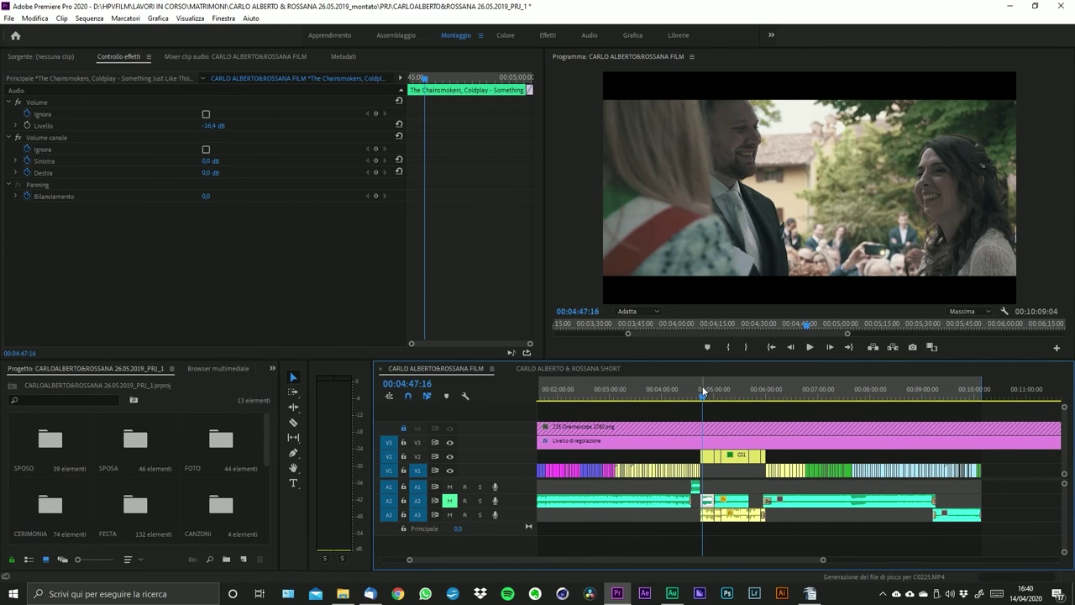
{"action": "left_click", "coordinate": [956, 385]}
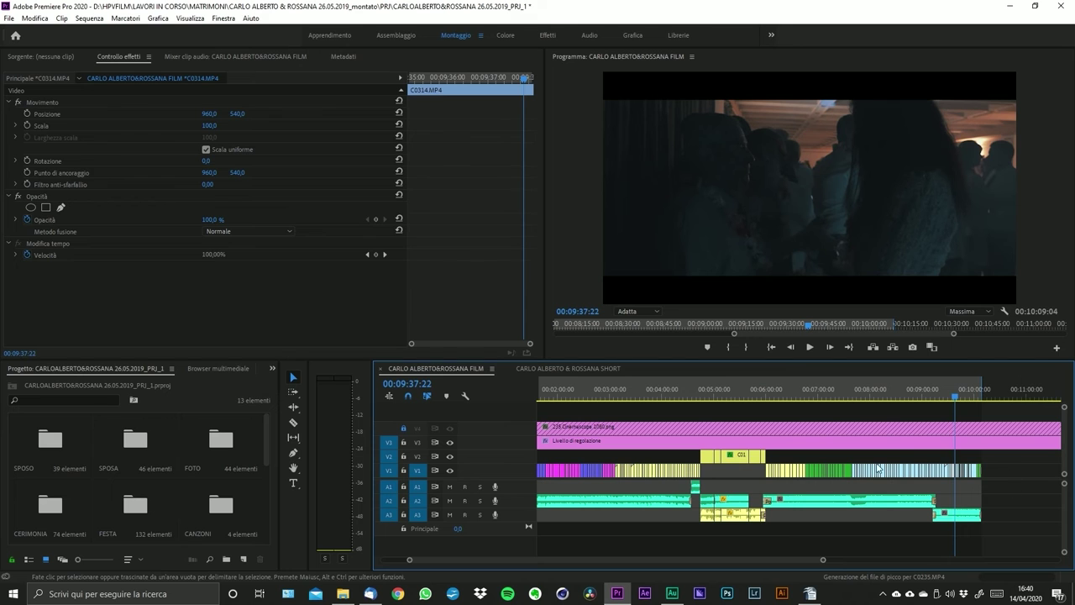
- Fit the sequence in the timeline, park at 00:02:12:16, and lock track V3
{"action": "left_click_drag", "start_coordinate": [1002, 399], "coordinate": [980, 389]}
{"action": "left_click_drag", "start_coordinate": [820, 561], "coordinate": [672, 560]}
{"action": "key", "text": "minus"}
{"action": "key", "text": "minus"}
{"action": "key", "text": "minus"}
{"action": "key", "text": "minus"}
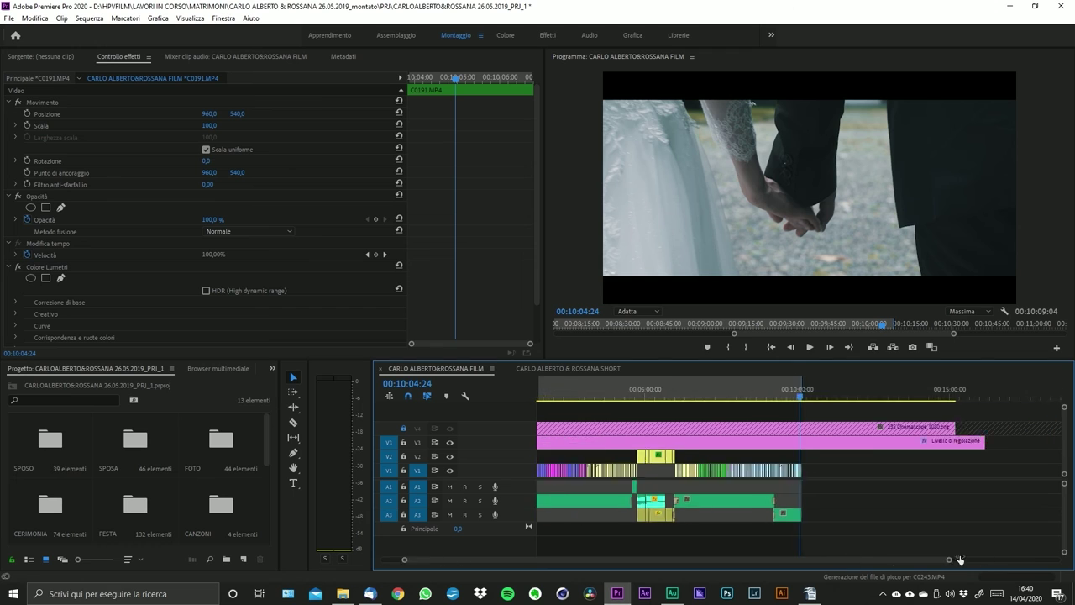
{"action": "left_click", "coordinate": [586, 380]}
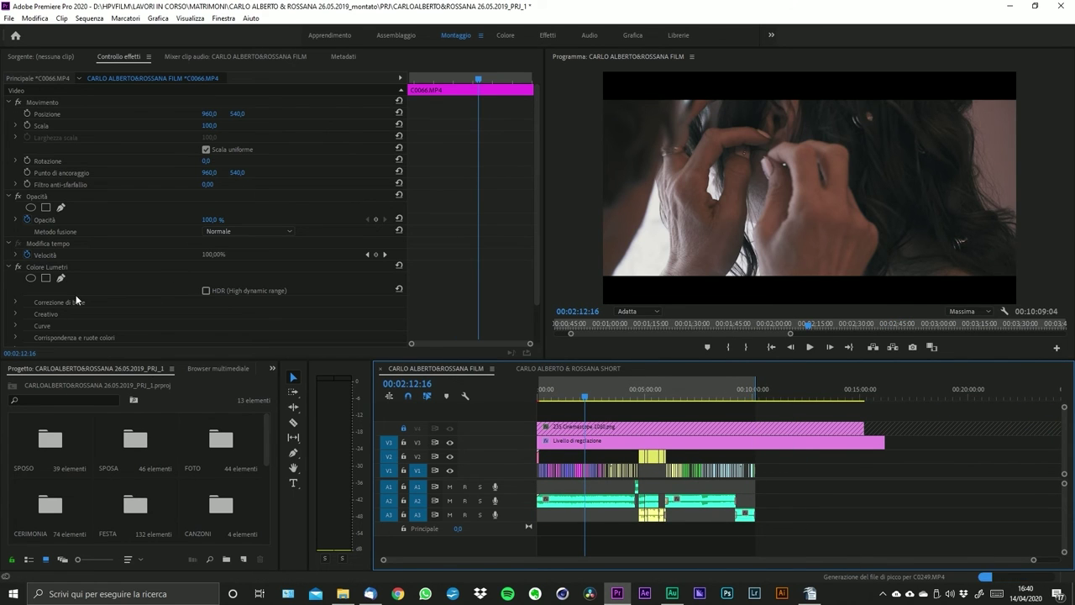
{"action": "scroll", "coordinate": [134, 302], "scroll_direction": "down", "scroll_amount": 2}
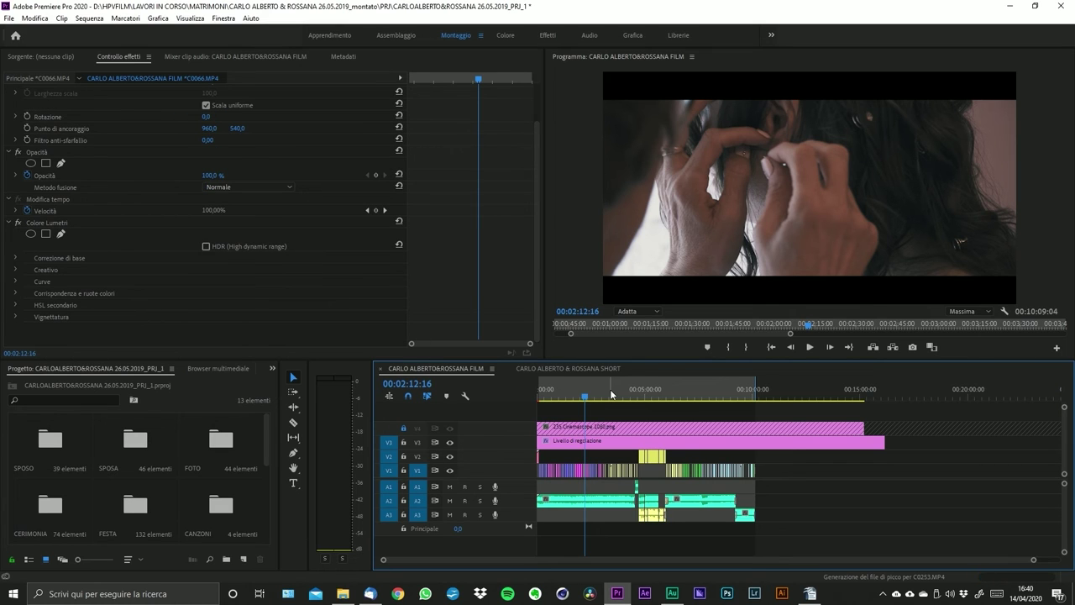
{"action": "left_click", "coordinate": [403, 442]}
- Switch to the wedding short, zoom out, and marquee-select then deselect the V1 clips
{"action": "left_click", "coordinate": [594, 367]}
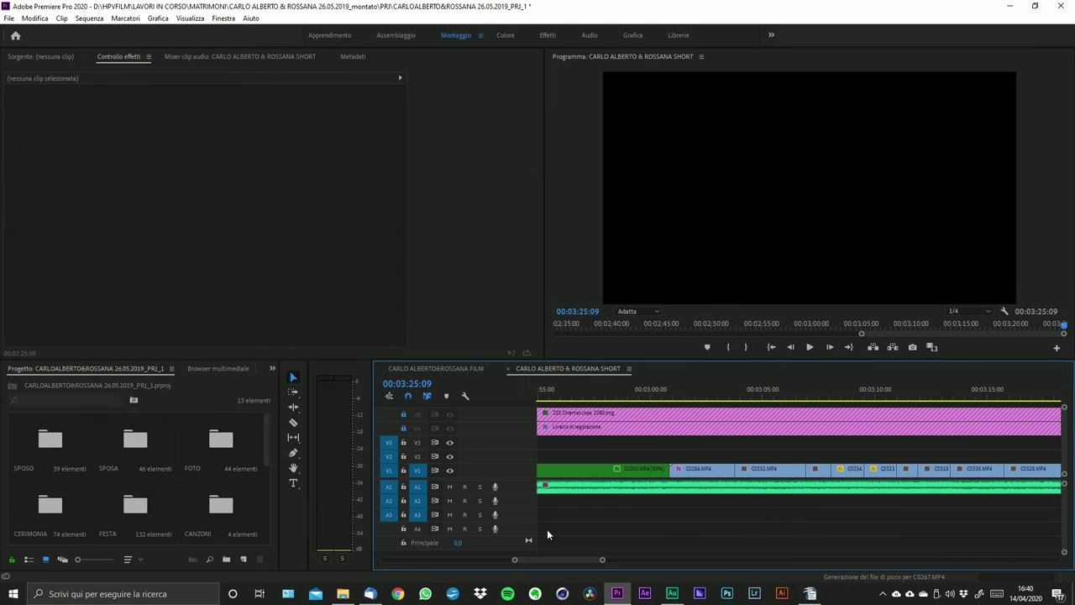
{"action": "left_click_drag", "start_coordinate": [603, 559], "coordinate": [878, 561]}
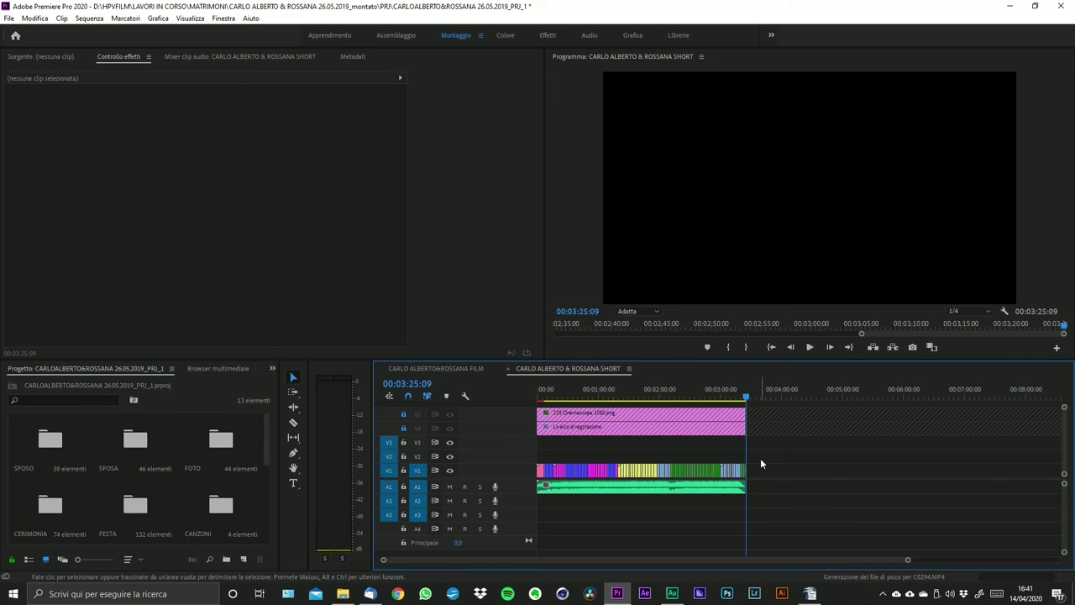
{"action": "left_click_drag", "start_coordinate": [769, 459], "coordinate": [538, 462]}
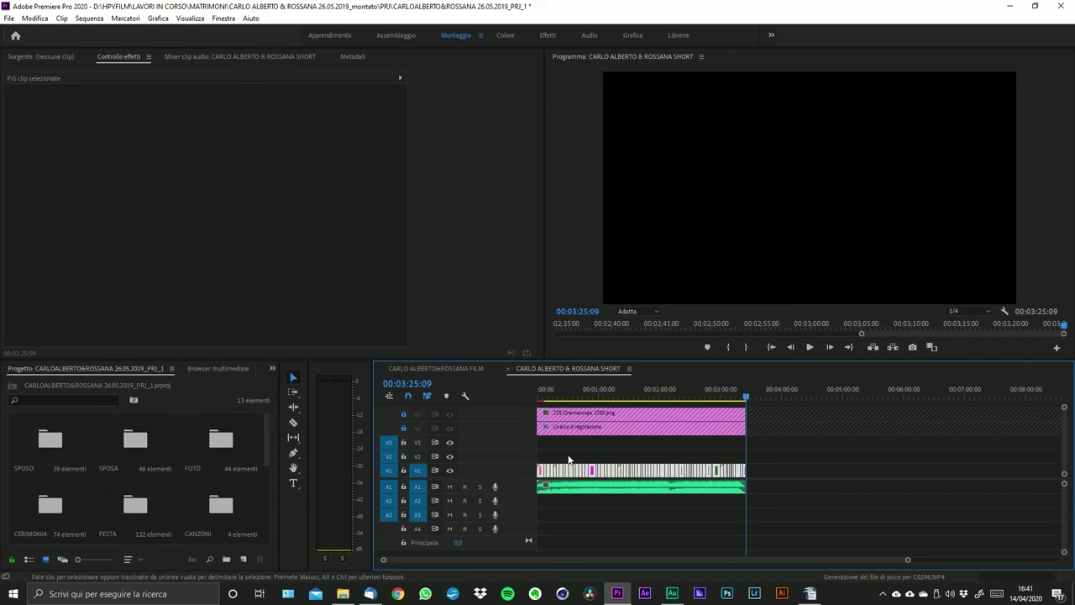
{"action": "left_click", "coordinate": [592, 445]}
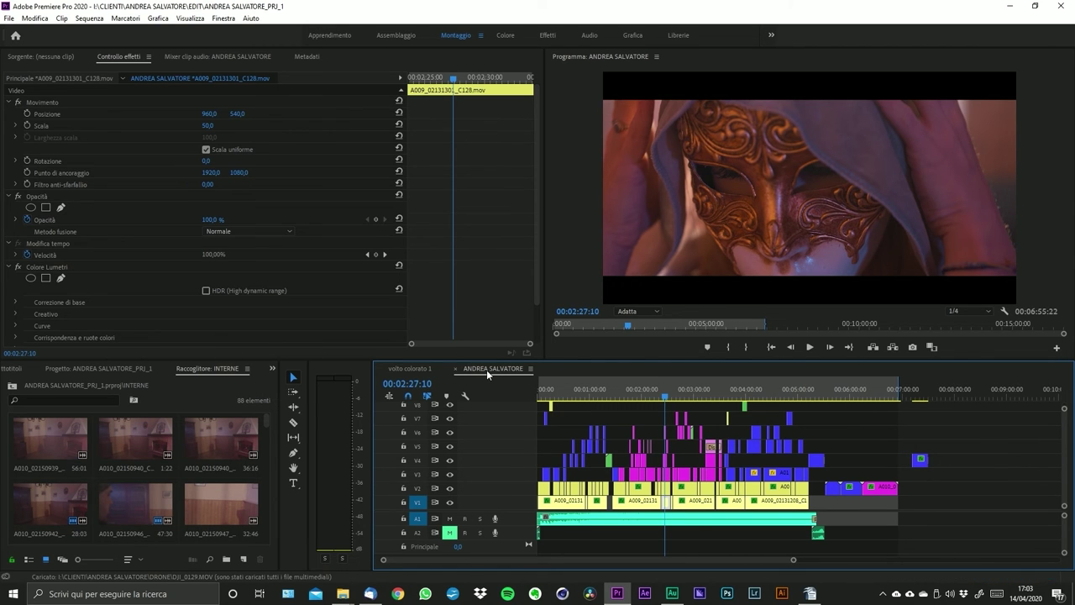
- Maximize the timeline panel and inspect the 235 Cinemascope 1080.png clip on V15
{"action": "double_click", "coordinate": [486, 369]}
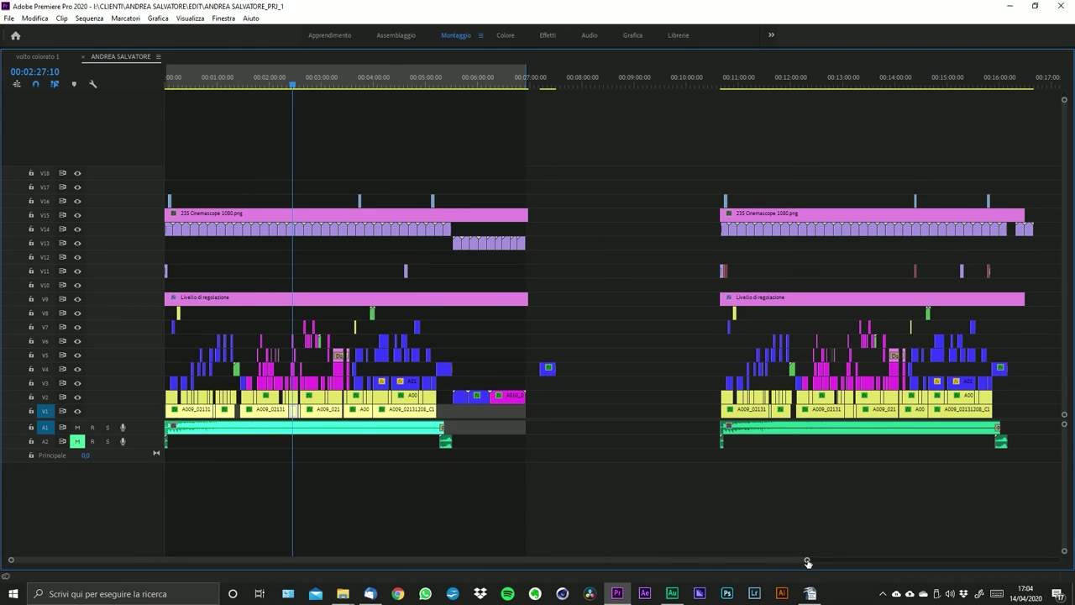
{"action": "left_click_drag", "start_coordinate": [808, 562], "coordinate": [561, 560]}
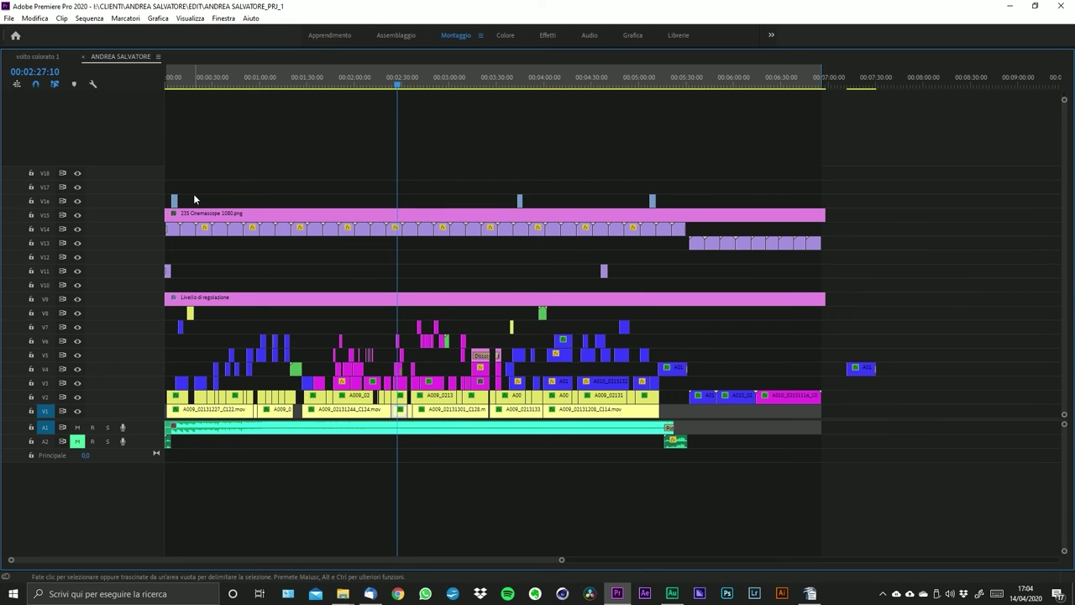
{"action": "left_click", "coordinate": [424, 215]}
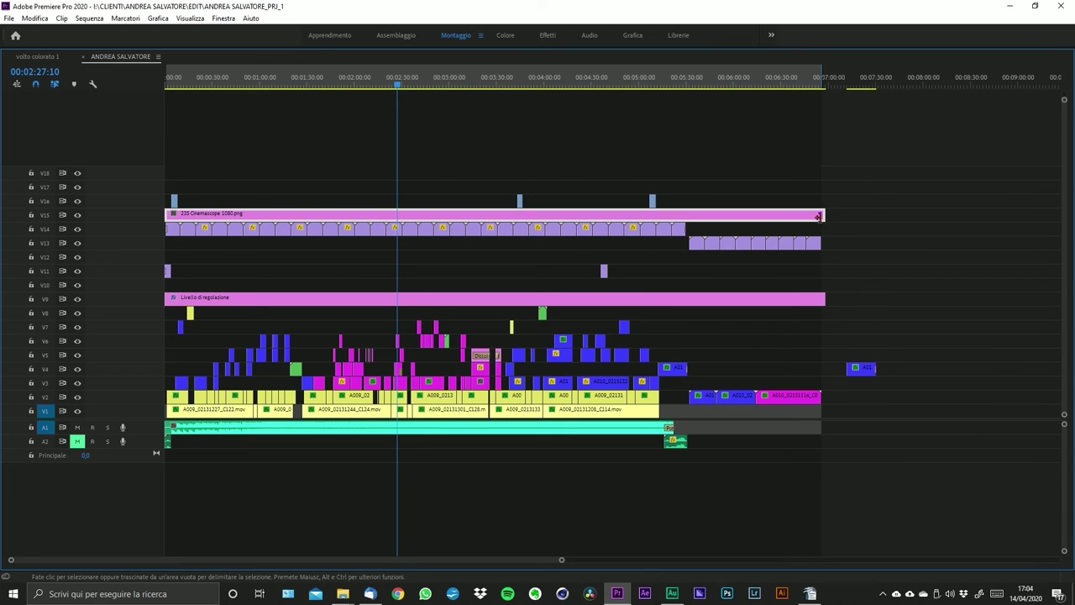
{"action": "left_click", "coordinate": [289, 270]}
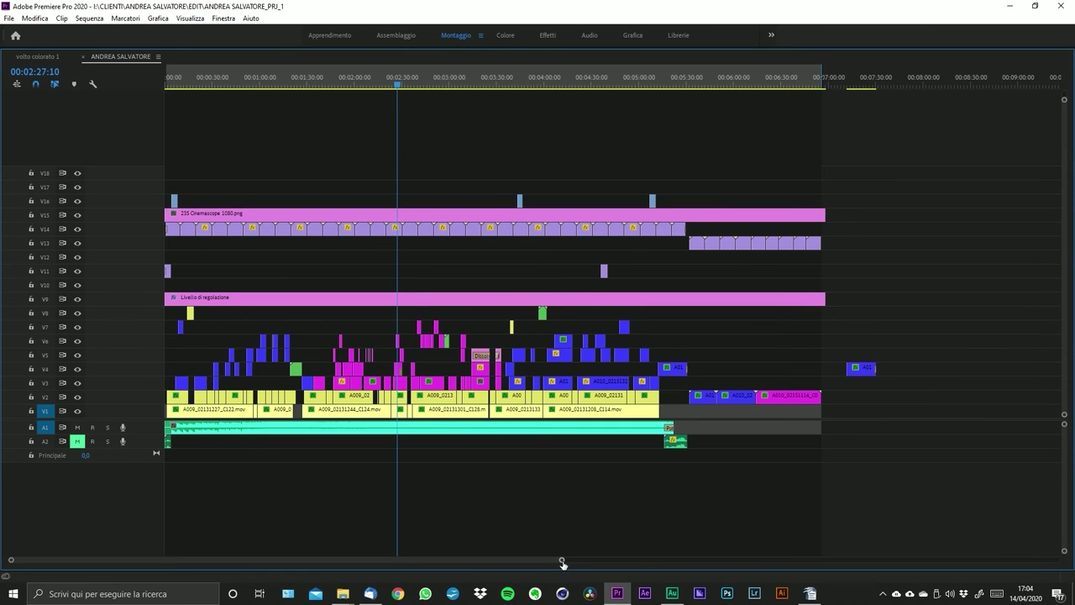
{"action": "left_click_drag", "start_coordinate": [561, 560], "coordinate": [352, 559]}
- Zoom into the opening seconds, select the DJI_0130.MOV clip on V11, and park at 00:00:02:05
{"action": "key", "text": "equal"}
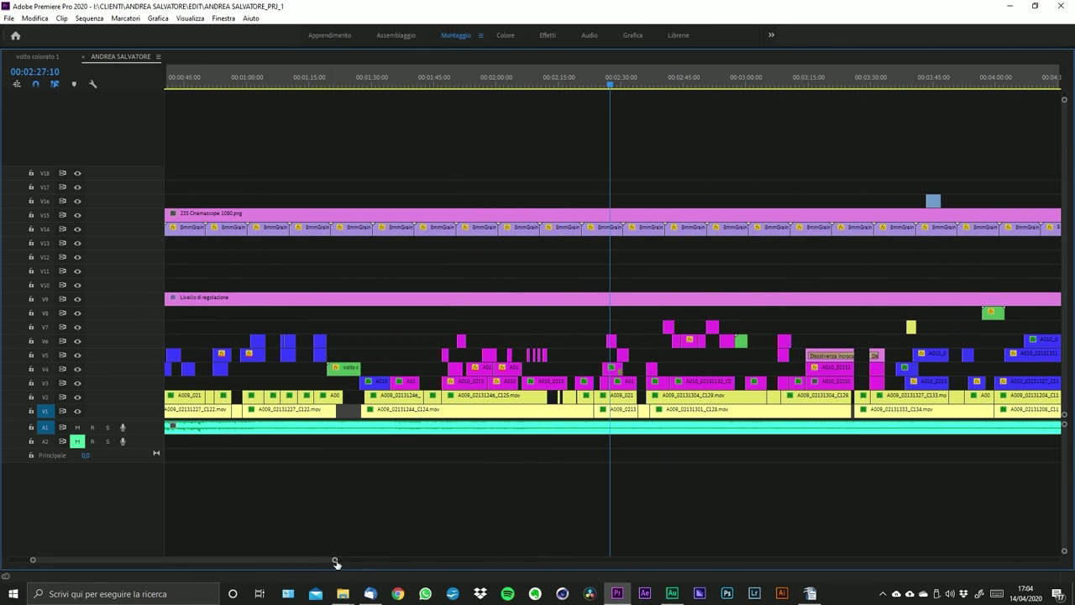
{"action": "left_click_drag", "start_coordinate": [336, 559], "coordinate": [528, 558]}
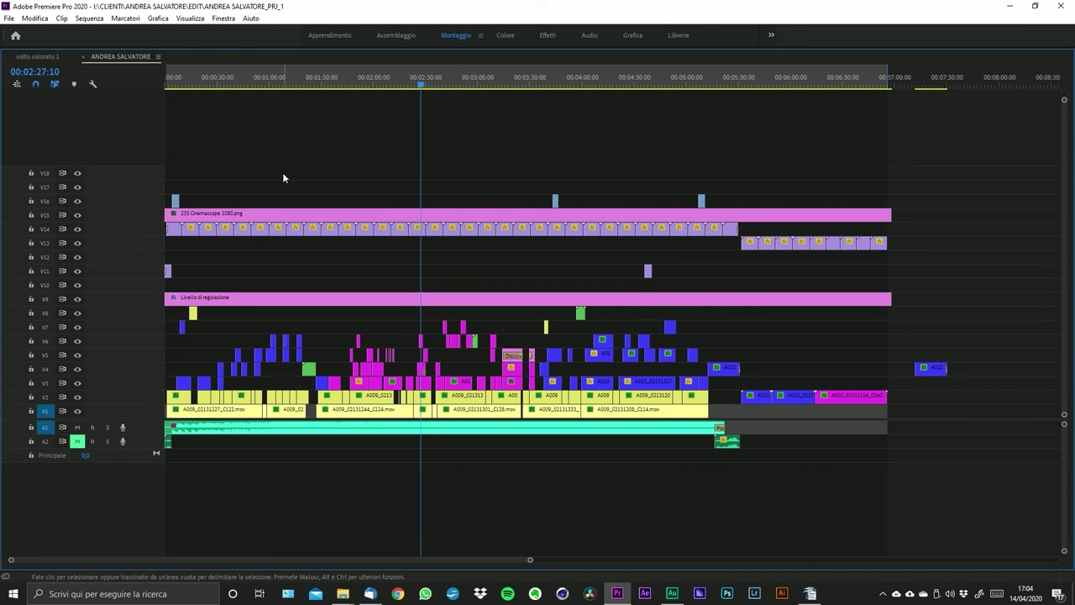
{"action": "key", "text": "Home"}
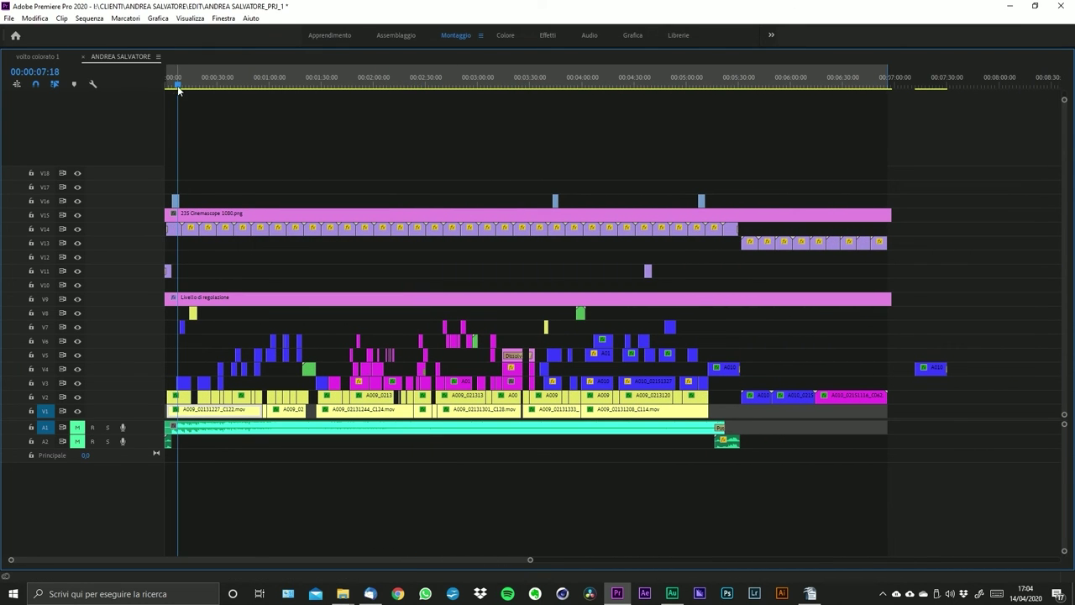
{"action": "left_click_drag", "start_coordinate": [177, 82], "coordinate": [174, 82]}
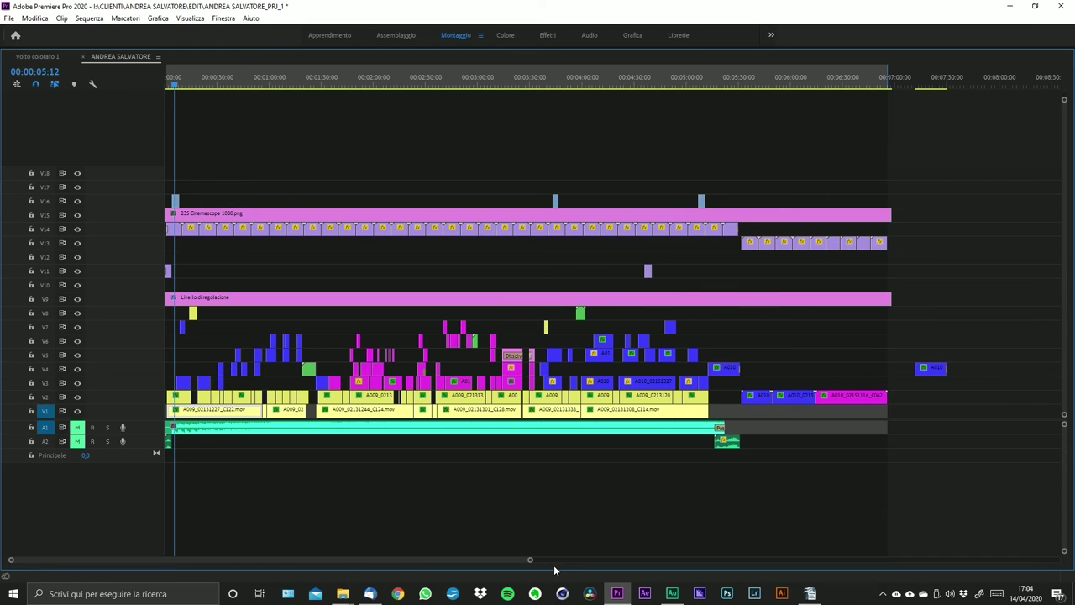
{"action": "key", "text": "backslash"}
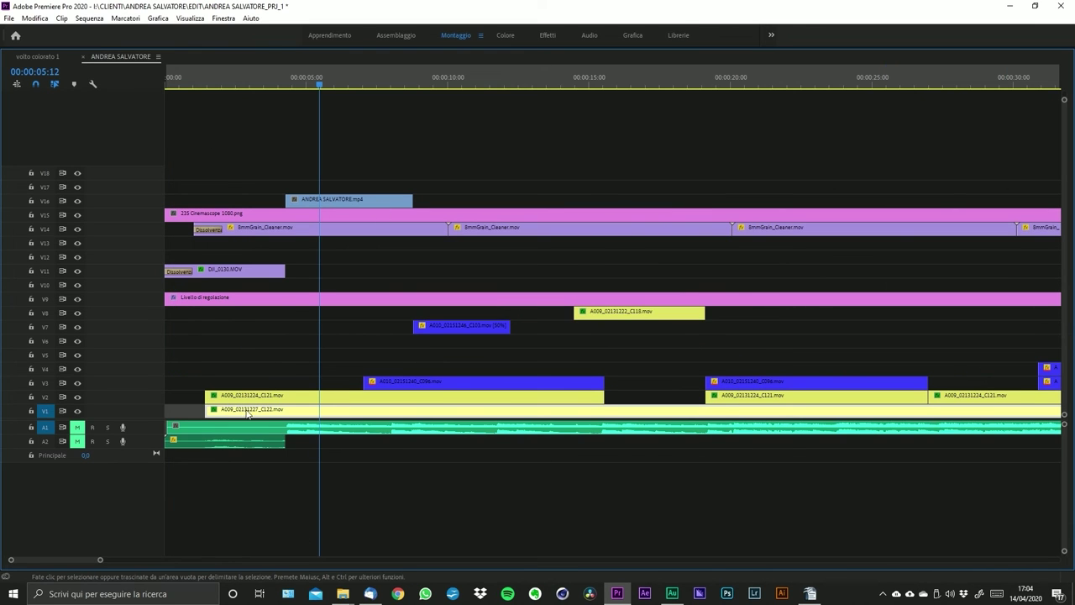
{"action": "left_click_drag", "start_coordinate": [101, 552], "coordinate": [348, 517]}
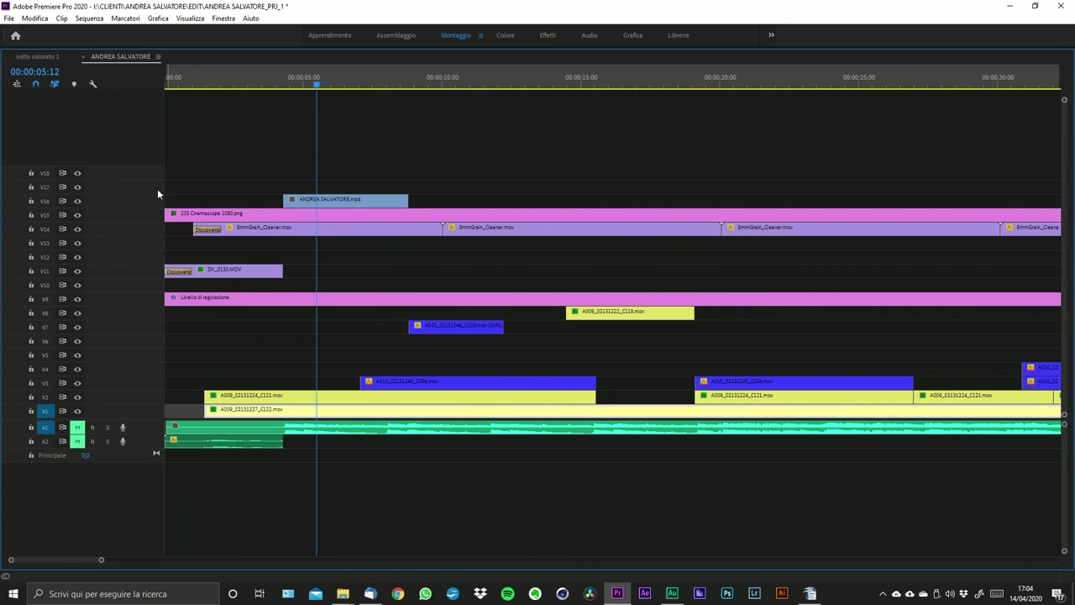
{"action": "left_click", "coordinate": [243, 272]}
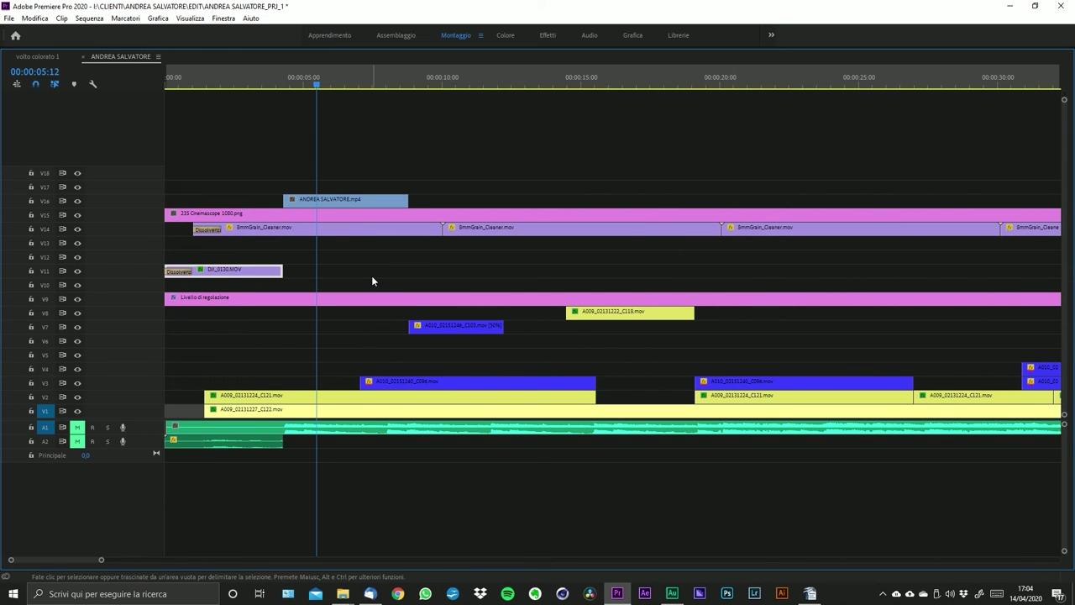
{"action": "left_click", "coordinate": [226, 91]}
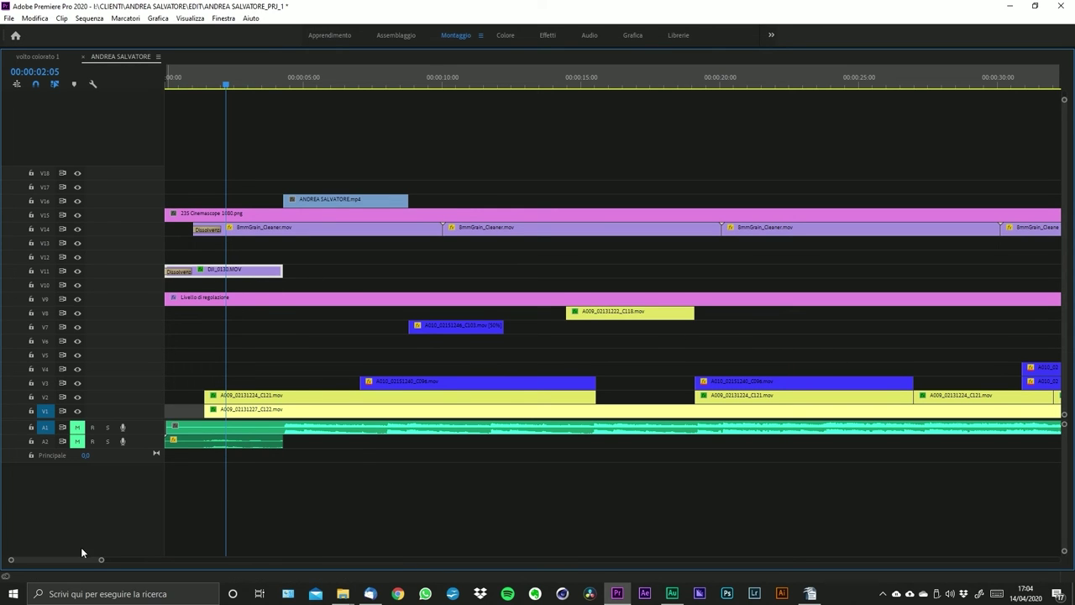
- Select the Livello di regolazione adjustment layer on V9 and restore the normal layout
{"action": "left_click_drag", "start_coordinate": [101, 563], "coordinate": [415, 545]}
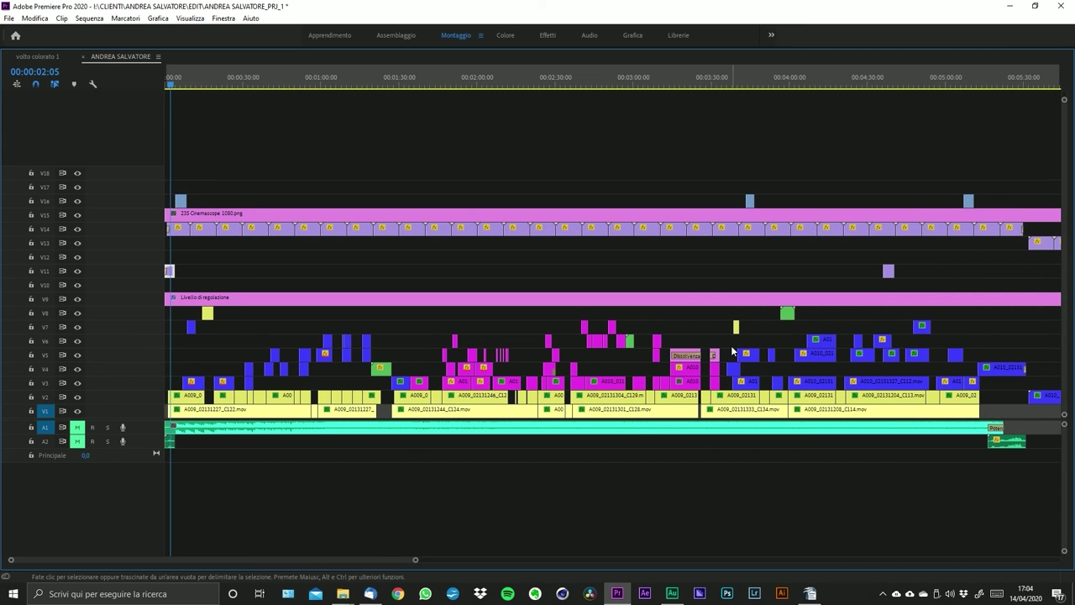
{"action": "scroll", "coordinate": [715, 362], "scroll_direction": "down", "scroll_amount": 5}
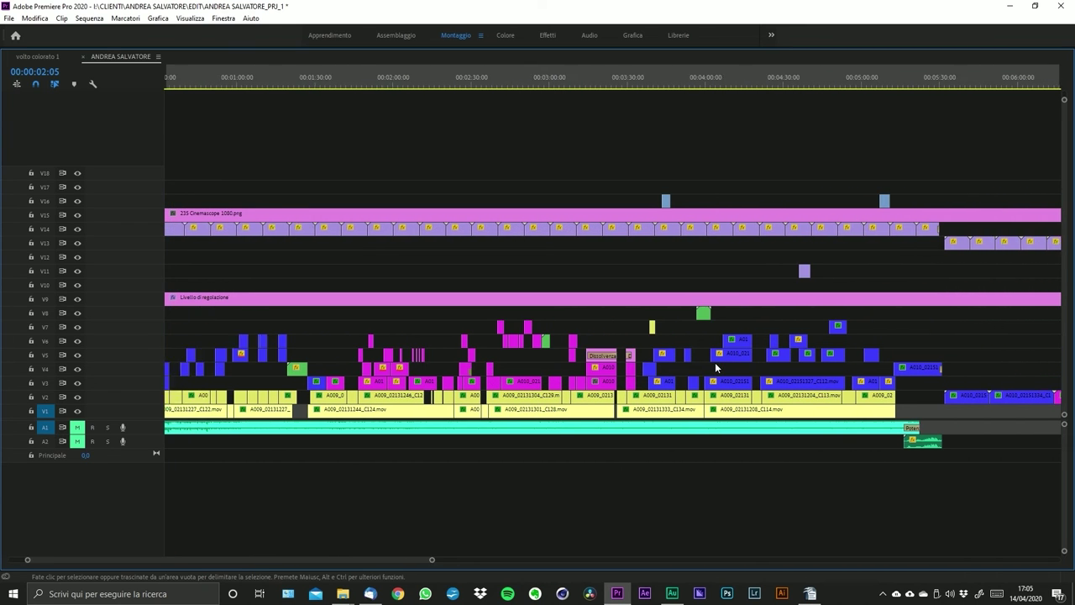
{"action": "scroll", "coordinate": [715, 362], "scroll_direction": "up", "scroll_amount": 5}
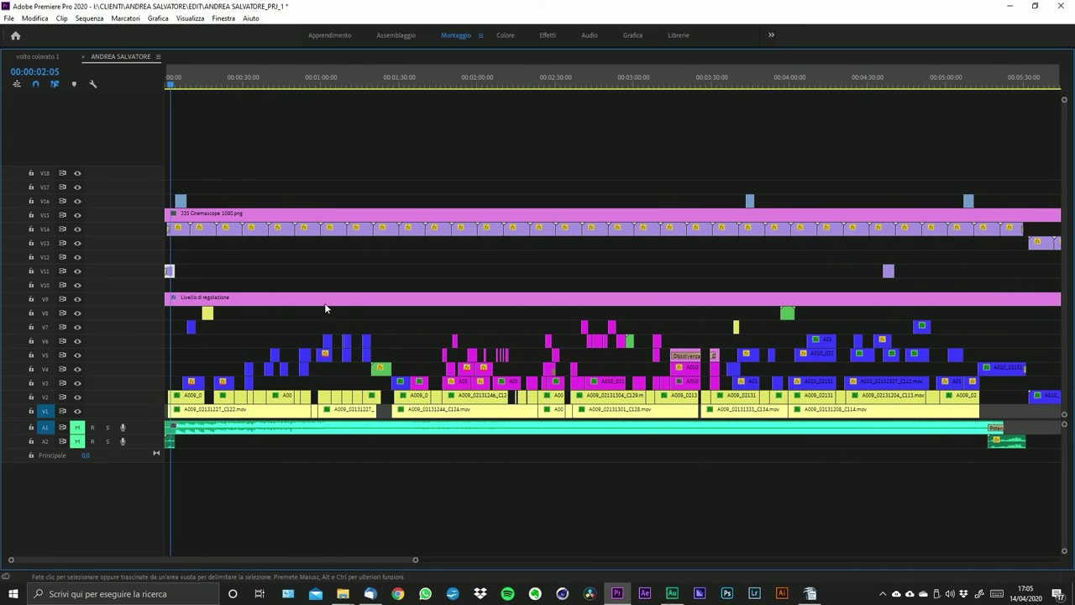
{"action": "left_click", "coordinate": [269, 300]}
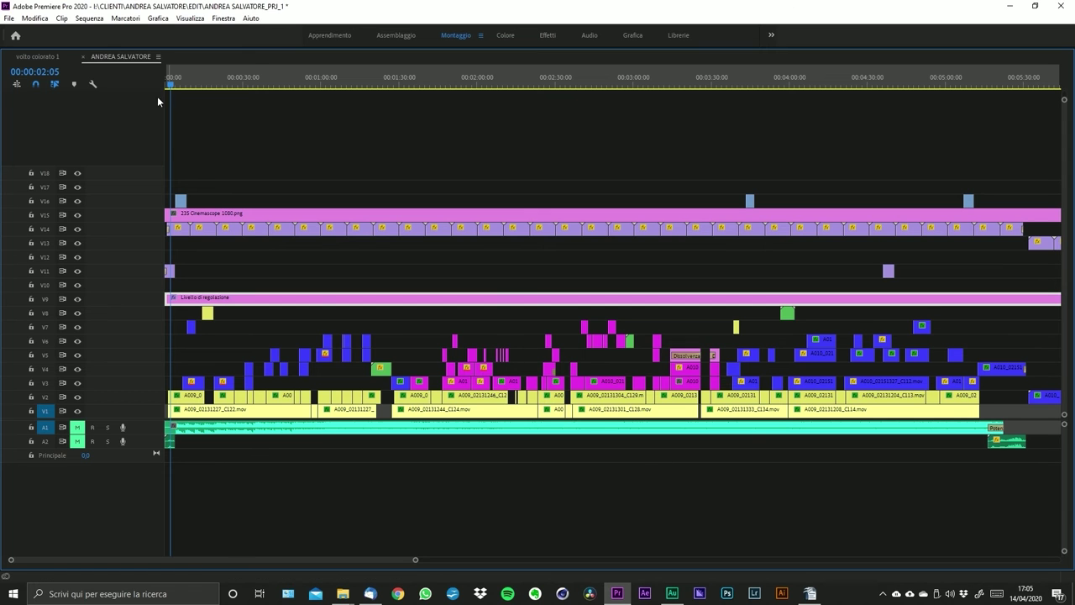
{"action": "double_click", "coordinate": [124, 56]}
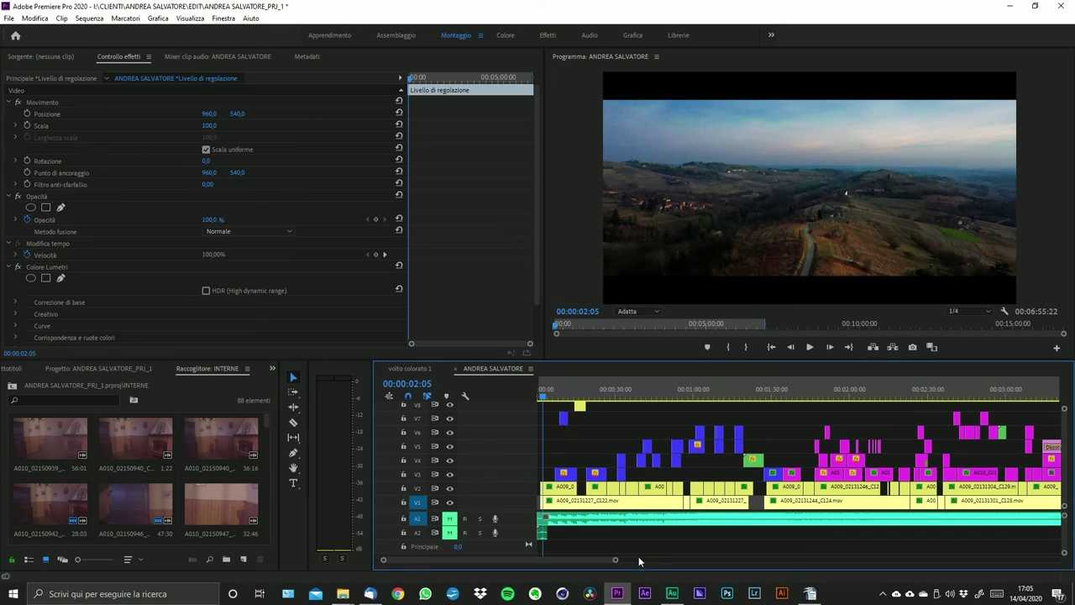
- Zoom into the timeline and scrub from 00:00:06:01 forward to the interview shot at 00:00:24:14
{"action": "left_click_drag", "start_coordinate": [614, 559], "coordinate": [536, 559]}
{"action": "left_click", "coordinate": [573, 396]}
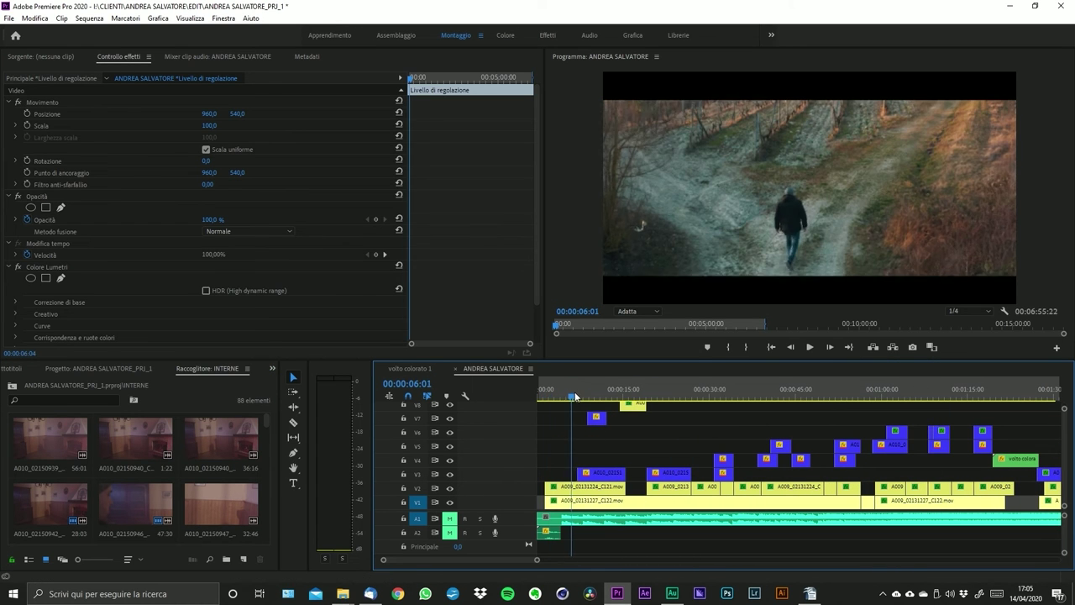
{"action": "left_click_drag", "start_coordinate": [574, 396], "coordinate": [679, 405]}
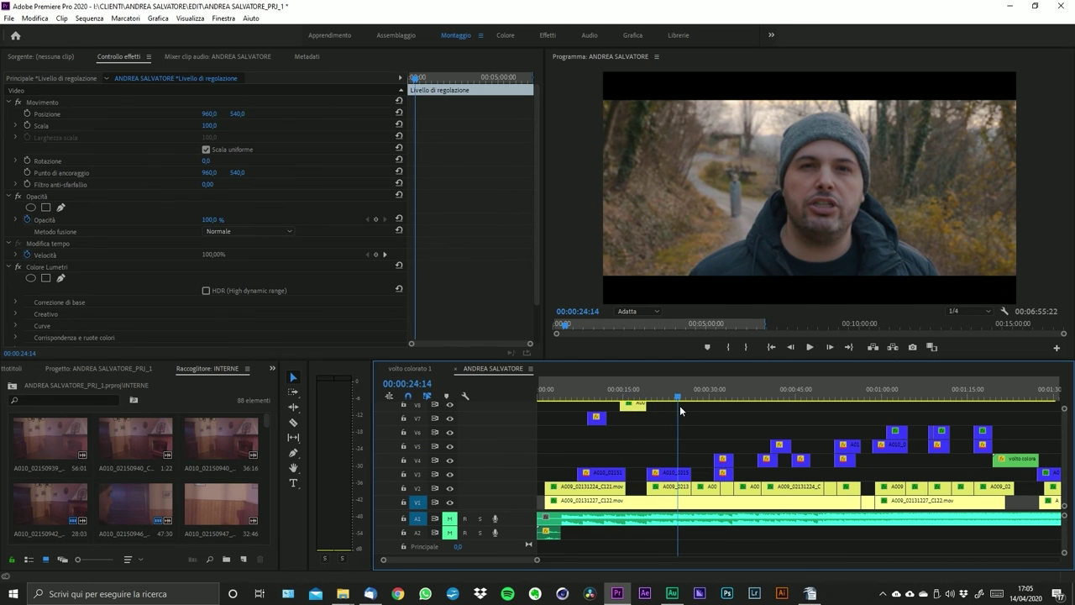
{"action": "left_click_drag", "start_coordinate": [537, 560], "coordinate": [520, 561]}
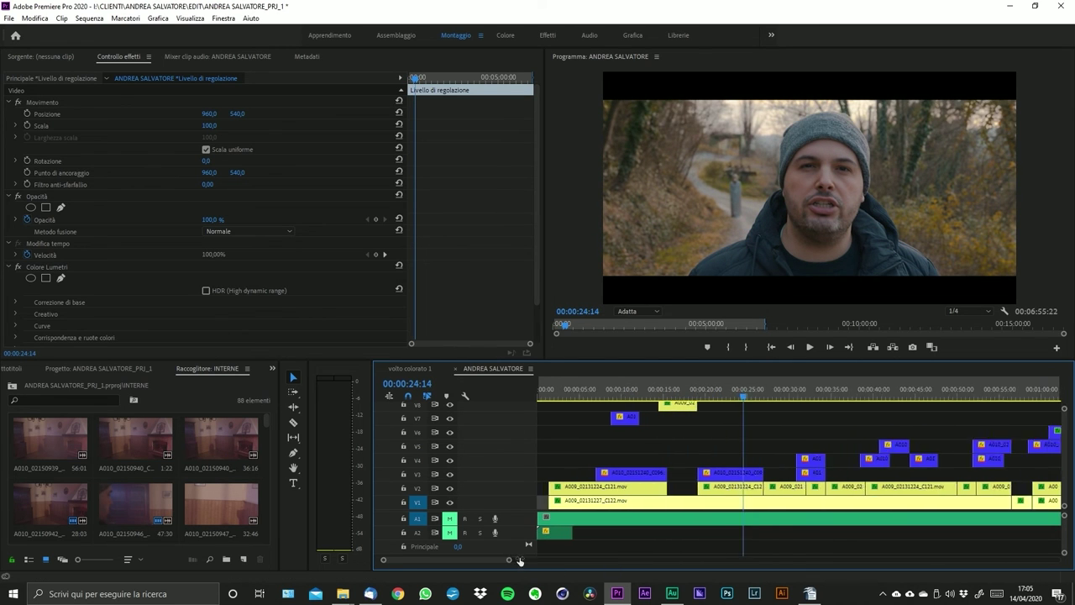
{"action": "key", "text": "="}
{"action": "key", "text": "="}
{"action": "key", "text": "="}
{"action": "left_click_drag", "start_coordinate": [845, 474], "coordinate": [759, 474]}
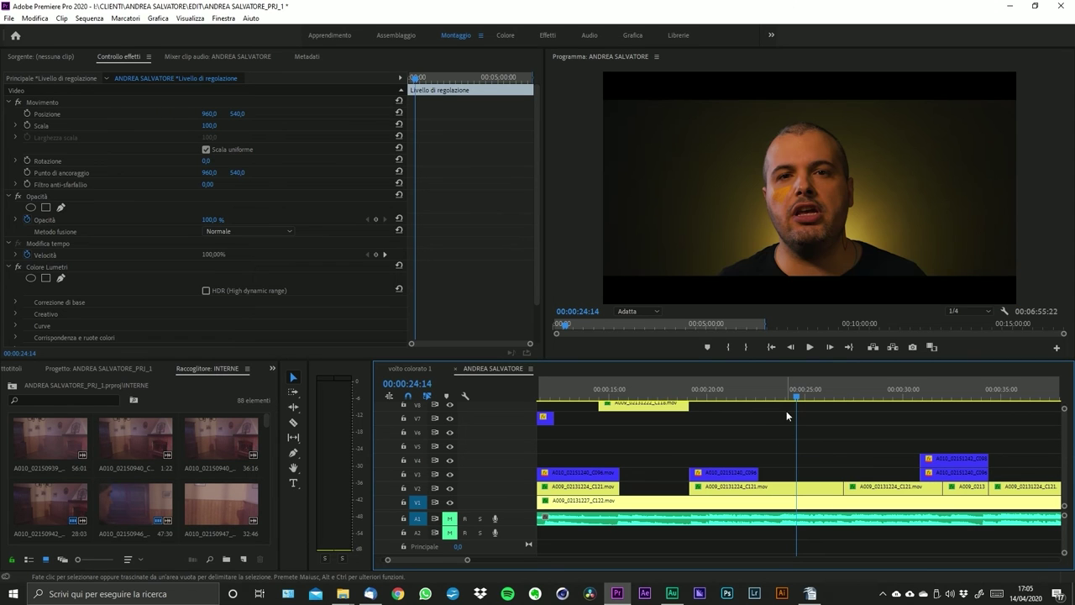
- Trim the V3 overlay clip's start and end so it ends at the playhead at 00:00:21:21
{"action": "left_click", "coordinate": [742, 391]}
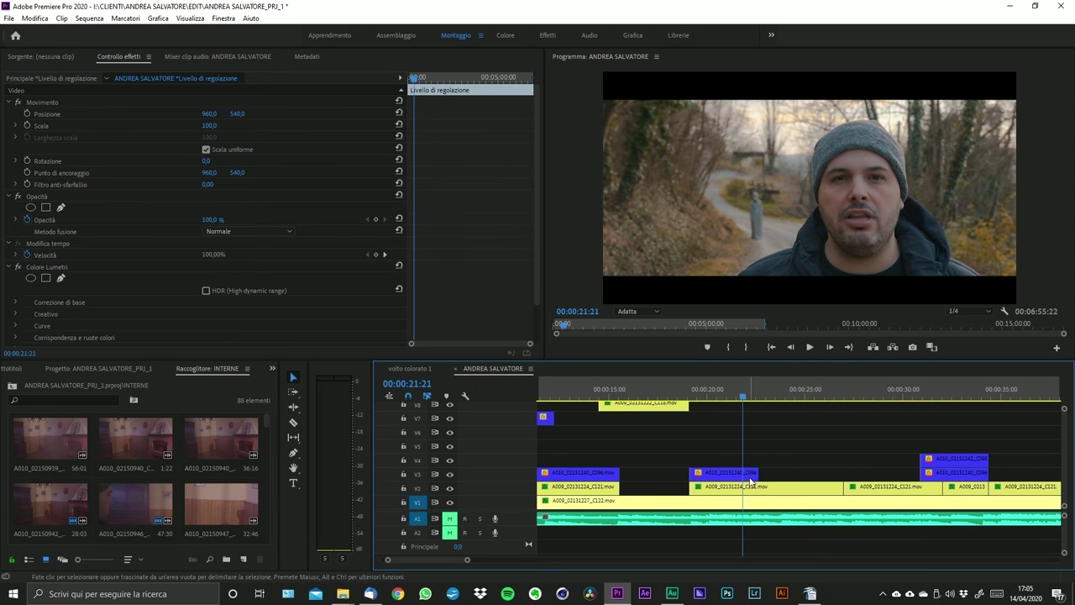
{"action": "left_click_drag", "start_coordinate": [756, 475], "coordinate": [842, 475]}
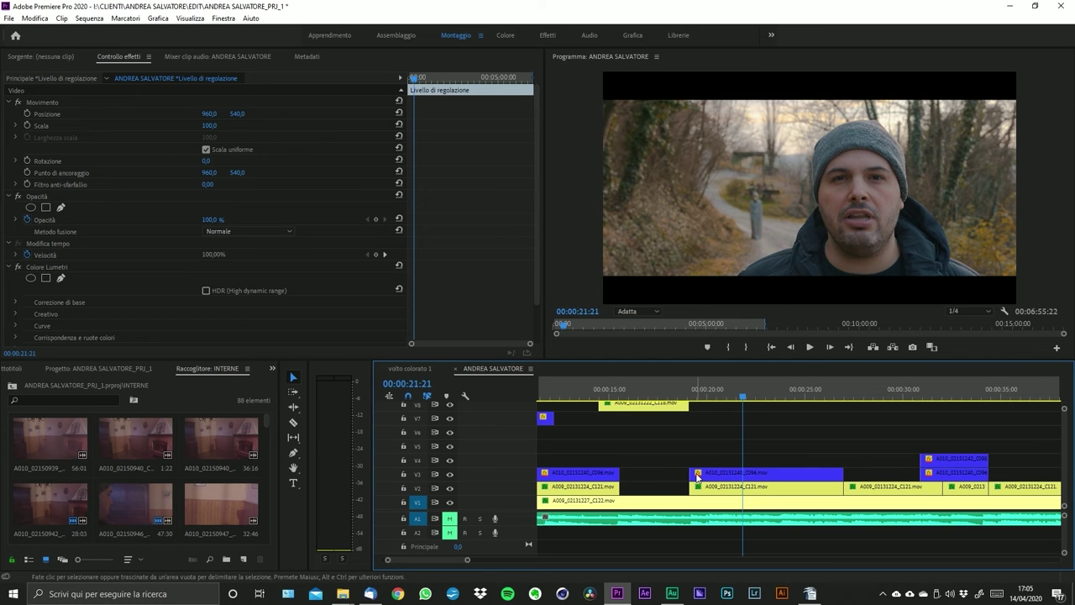
{"action": "left_click_drag", "start_coordinate": [692, 475], "coordinate": [765, 469]}
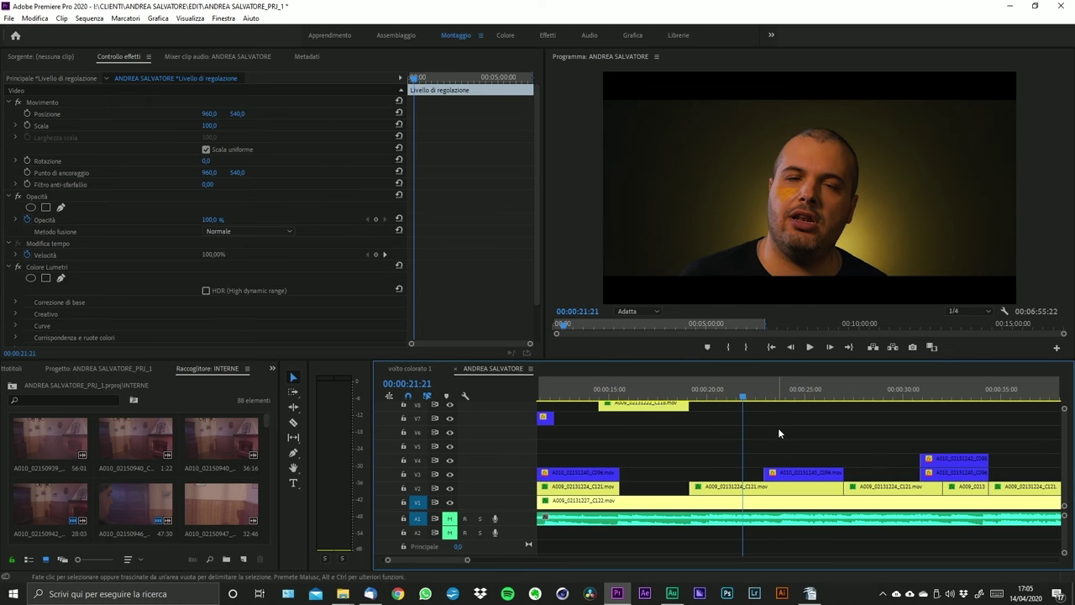
{"action": "left_click_drag", "start_coordinate": [764, 473], "coordinate": [689, 467]}
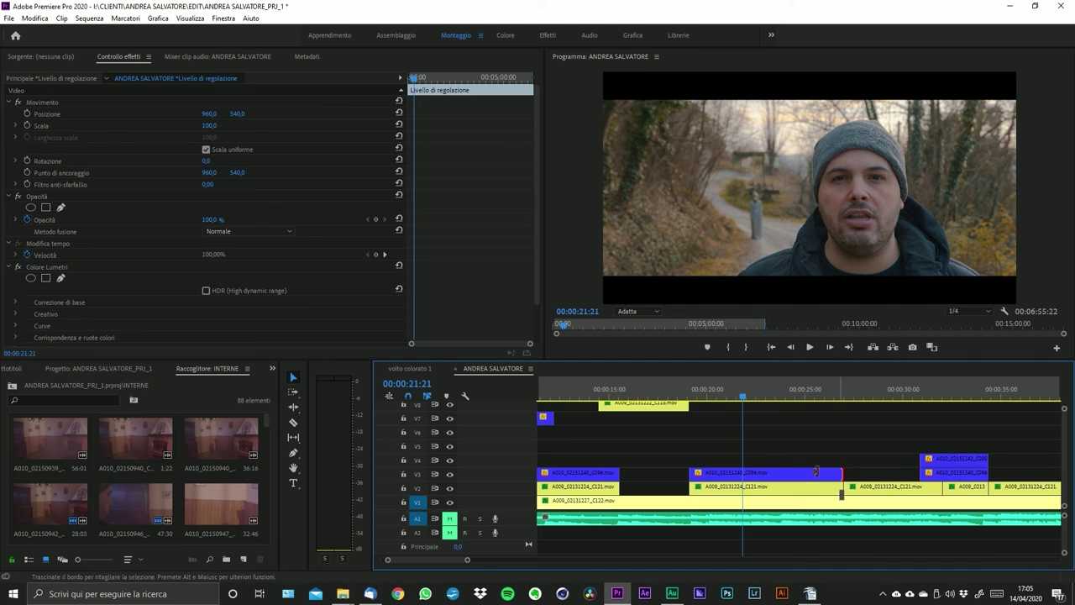
{"action": "left_click_drag", "start_coordinate": [841, 473], "coordinate": [743, 473]}
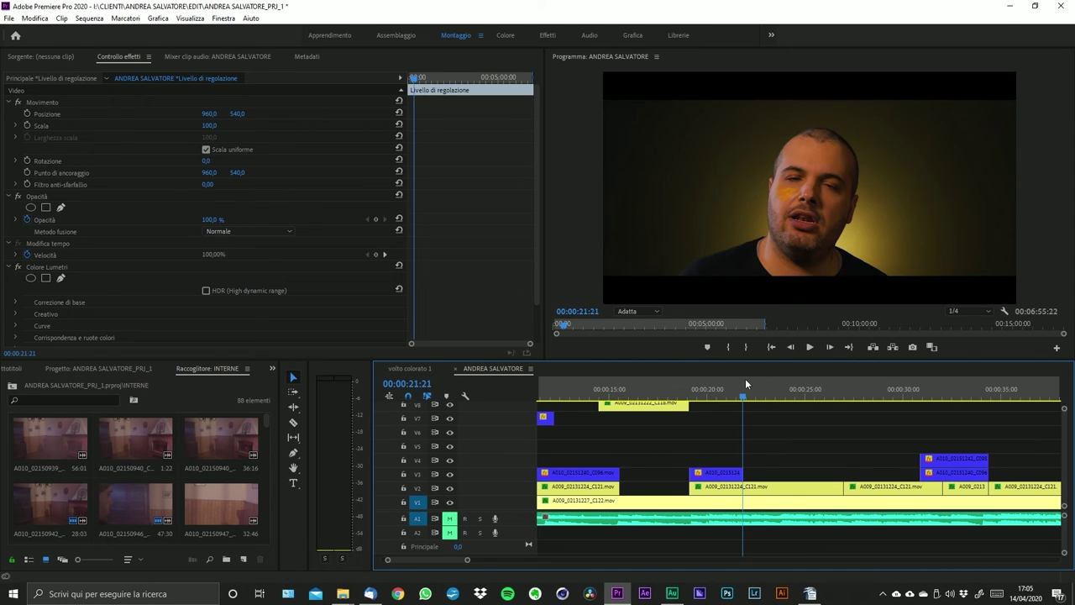
- Shorten the end of the following V2 clip, previewing the frames after it
{"action": "left_click_drag", "start_coordinate": [745, 378], "coordinate": [800, 388]}
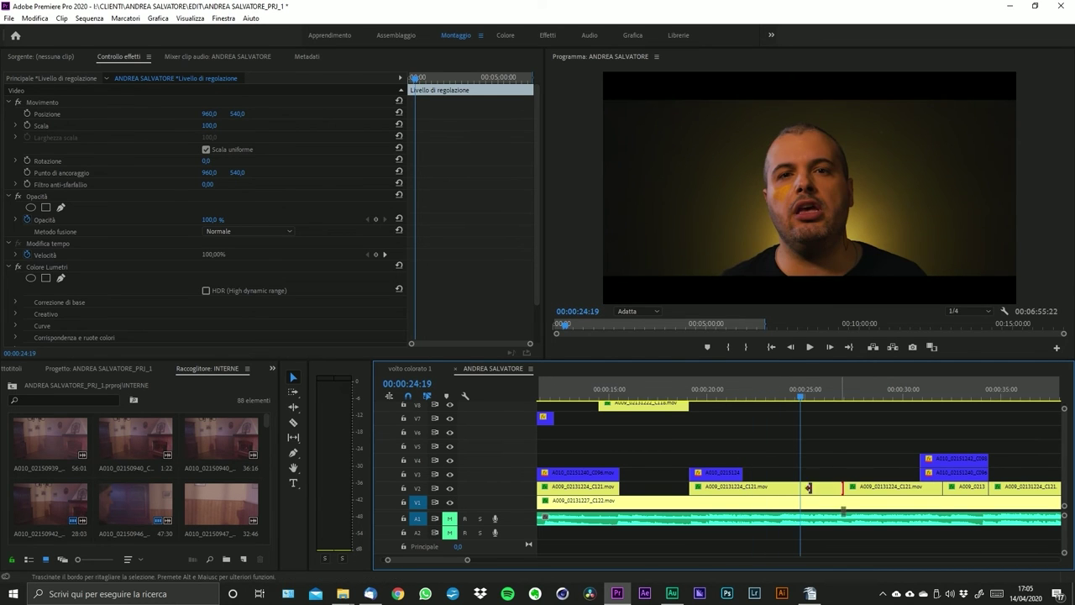
{"action": "left_click_drag", "start_coordinate": [808, 487], "coordinate": [787, 487]}
{"action": "left_click_drag", "start_coordinate": [761, 391], "coordinate": [865, 403]}
- Scrub ahead through the next shots of the edit
{"action": "scroll", "coordinate": [788, 399], "scroll_direction": "down", "scroll_amount": 5}
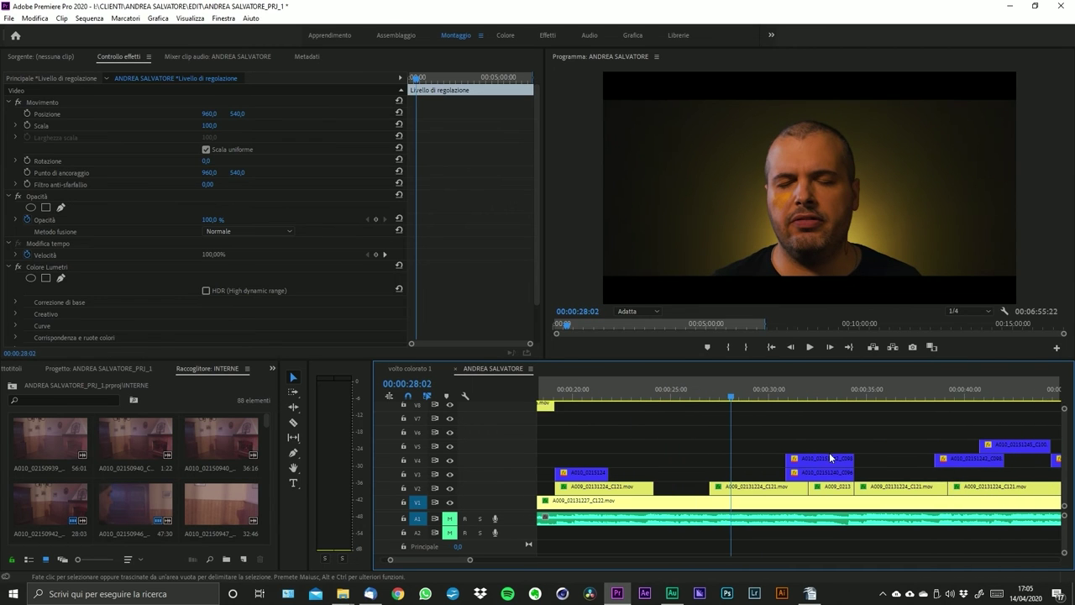
{"action": "left_click_drag", "start_coordinate": [737, 396], "coordinate": [870, 395]}
{"action": "scroll", "coordinate": [830, 436], "scroll_direction": "down", "scroll_amount": 3}
{"action": "left_click", "coordinate": [779, 392]}
{"action": "scroll", "coordinate": [847, 437], "scroll_direction": "down", "scroll_amount": 2}
{"action": "scroll", "coordinate": [830, 395], "scroll_direction": "down", "scroll_amount": 3}
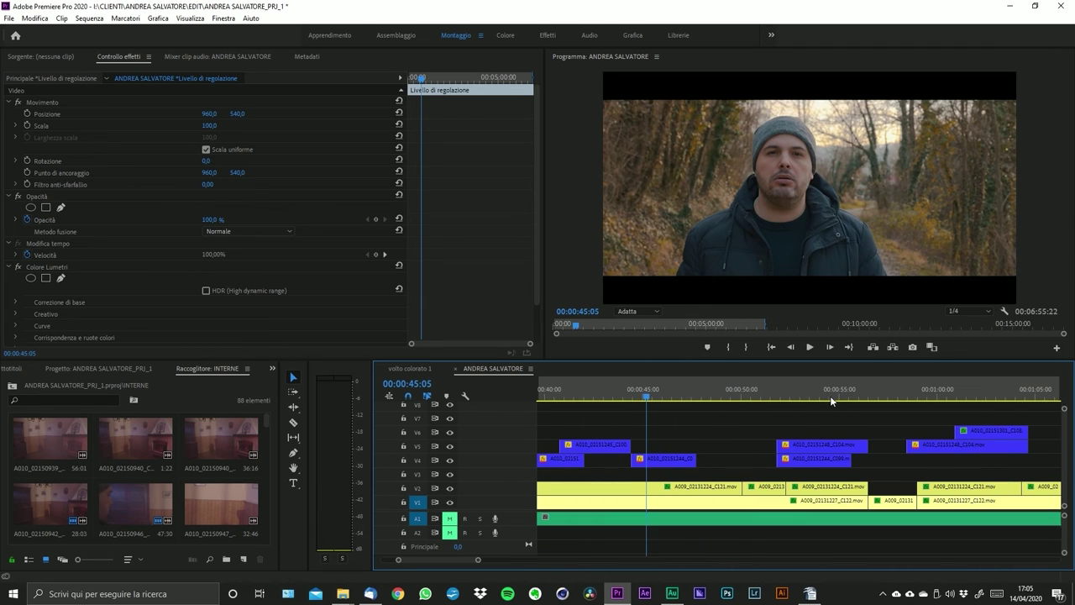
{"action": "left_click_drag", "start_coordinate": [481, 561], "coordinate": [630, 561]}
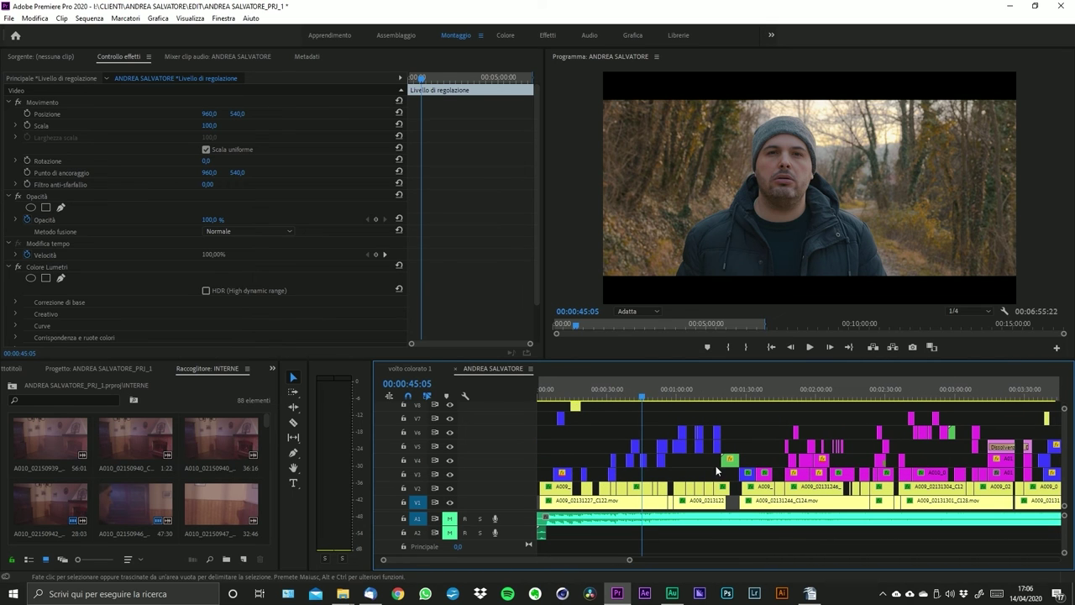
- Trim back the end of the V4 clip near 2:04 and scrub to review the cut
{"action": "left_click", "coordinate": [822, 391]}
{"action": "key", "text": "="}
{"action": "key", "text": "="}
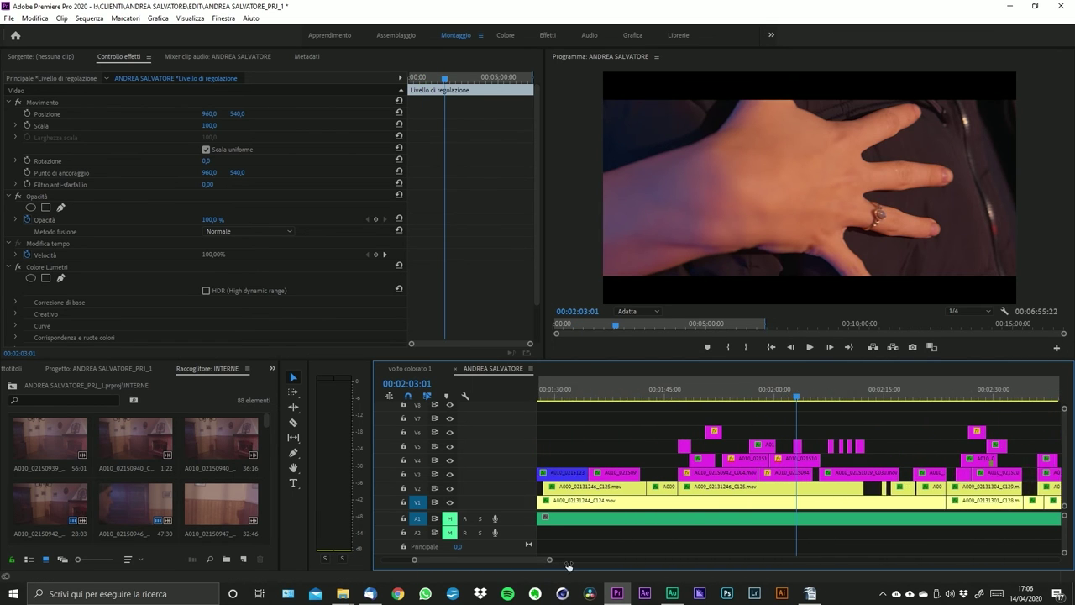
{"action": "left_click_drag", "start_coordinate": [803, 395], "coordinate": [810, 398]}
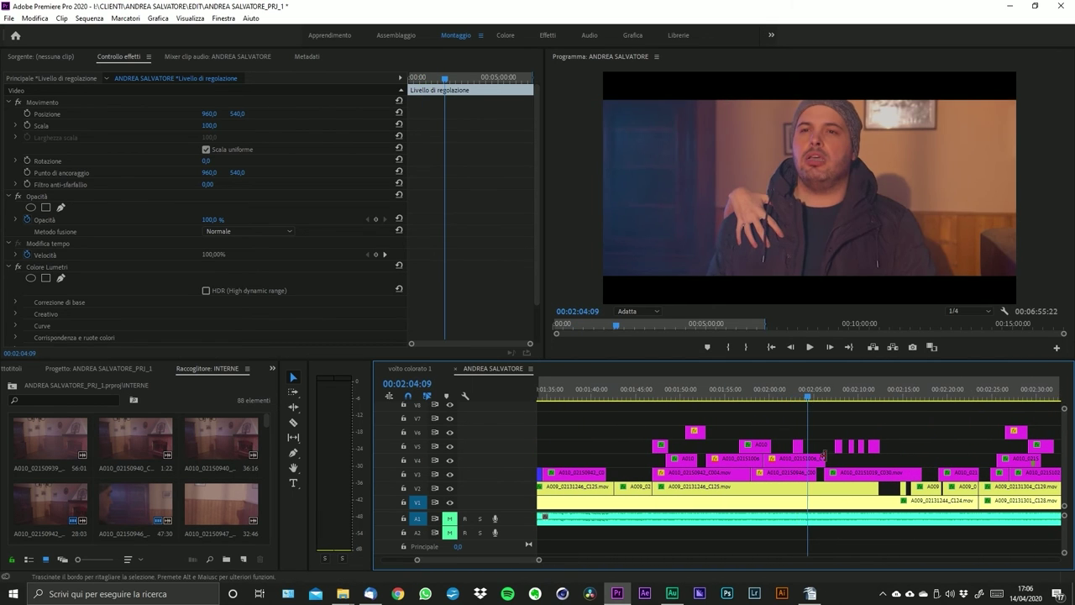
{"action": "left_click_drag", "start_coordinate": [823, 459], "coordinate": [803, 460]}
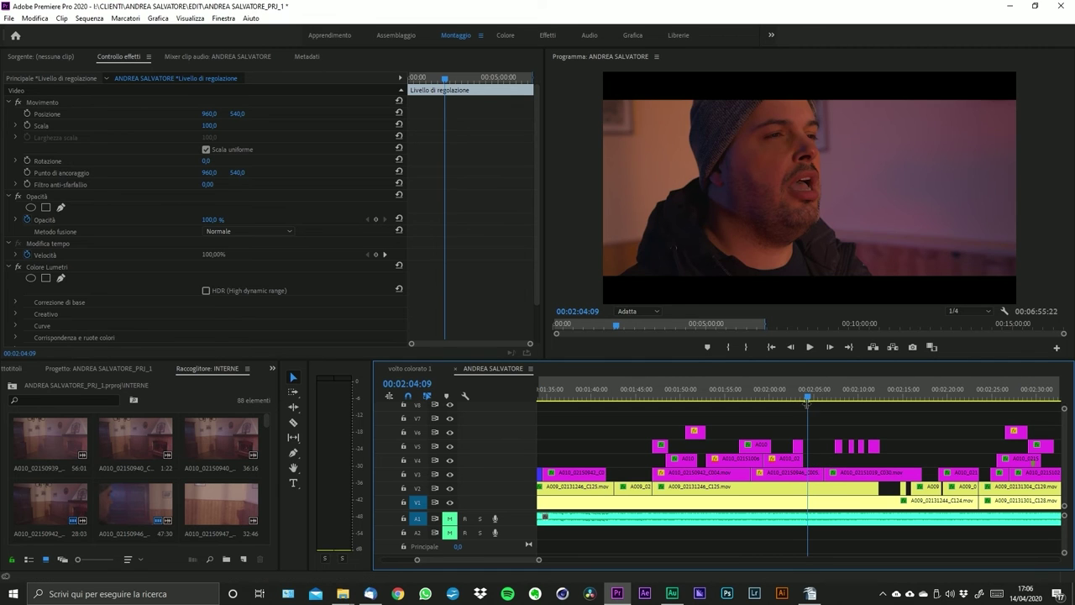
{"action": "double_click", "coordinate": [808, 459]}
{"action": "left_click_drag", "start_coordinate": [811, 398], "coordinate": [853, 406]}
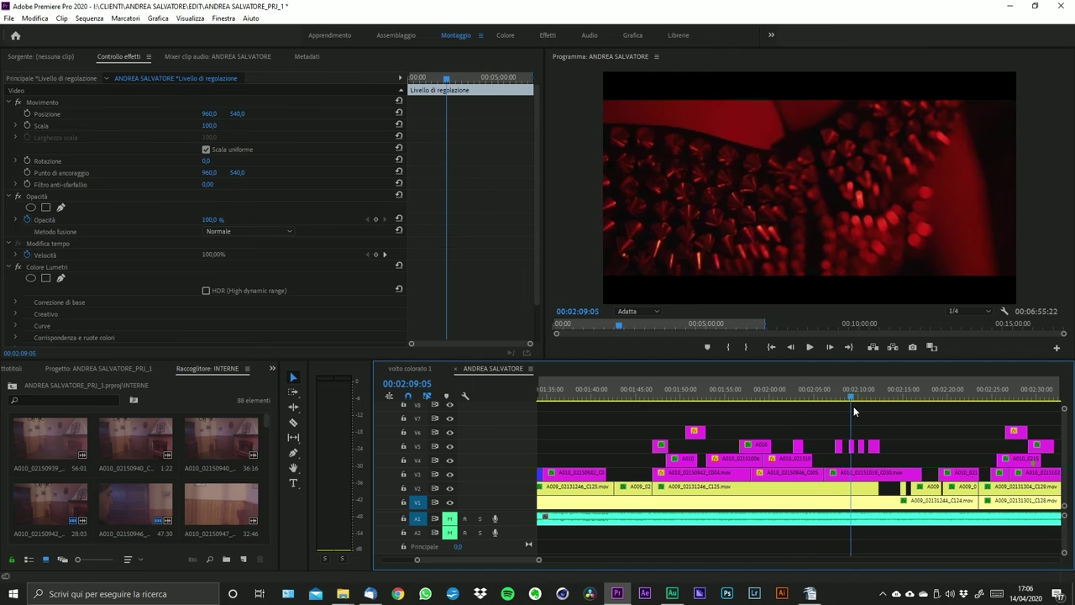
{"action": "left_click_drag", "start_coordinate": [539, 560], "coordinate": [758, 559]}
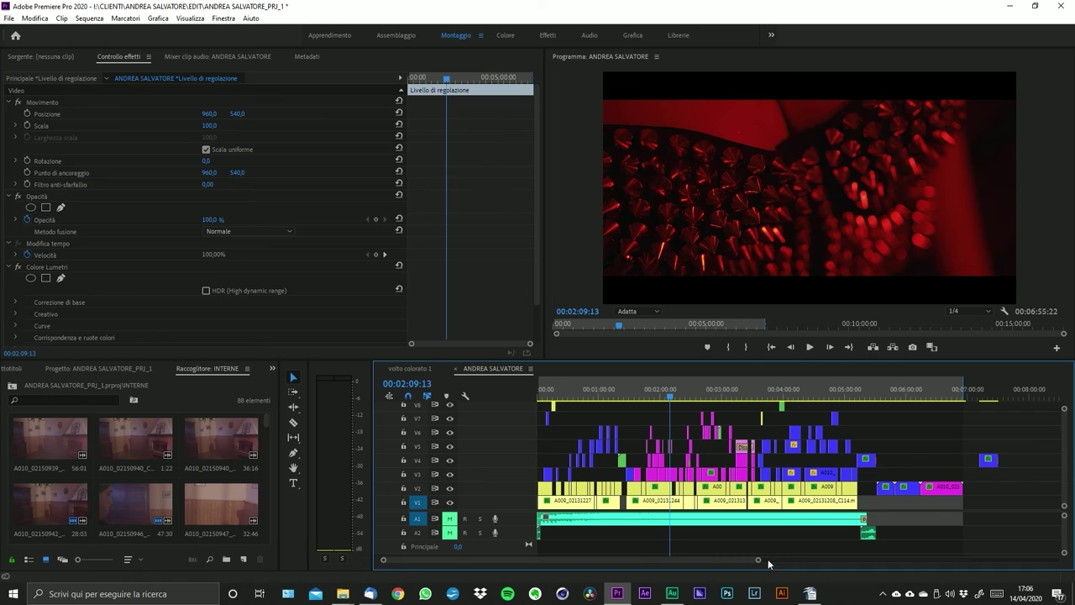
- Scroll the tracks and zoom out to see most of the short sequence
{"action": "scroll", "coordinate": [757, 561], "scroll_direction": "up", "scroll_amount": 5}
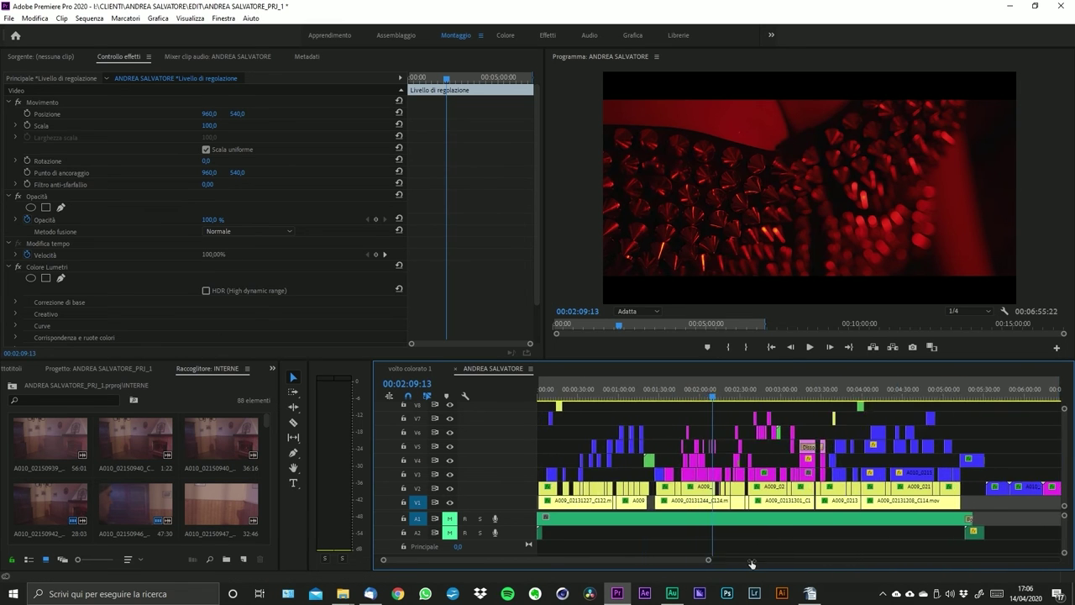
{"action": "scroll", "coordinate": [779, 508], "scroll_direction": "down", "scroll_amount": 5}
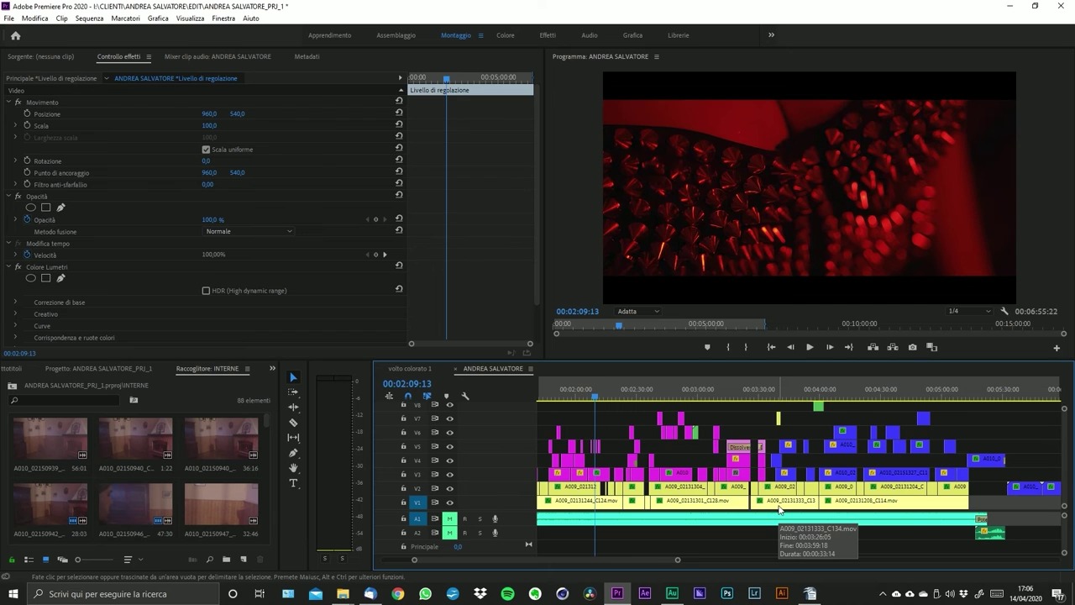
{"action": "left_click_drag", "start_coordinate": [679, 560], "coordinate": [752, 561]}
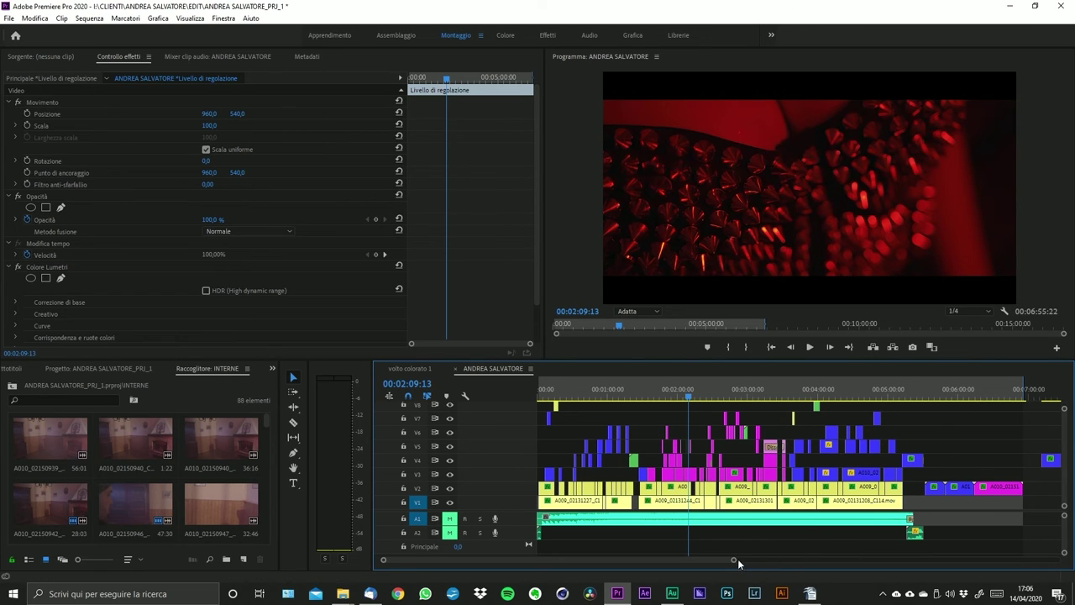
{"action": "scroll", "coordinate": [738, 561], "scroll_direction": "up", "scroll_amount": 5}
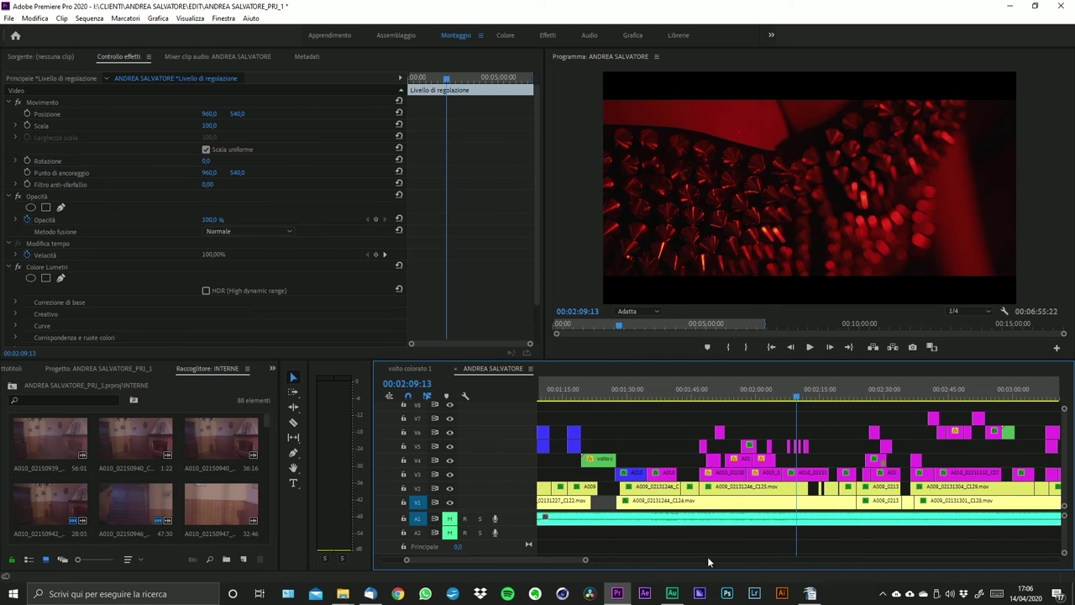
{"action": "scroll", "coordinate": [638, 558], "scroll_direction": "down", "scroll_amount": 3}
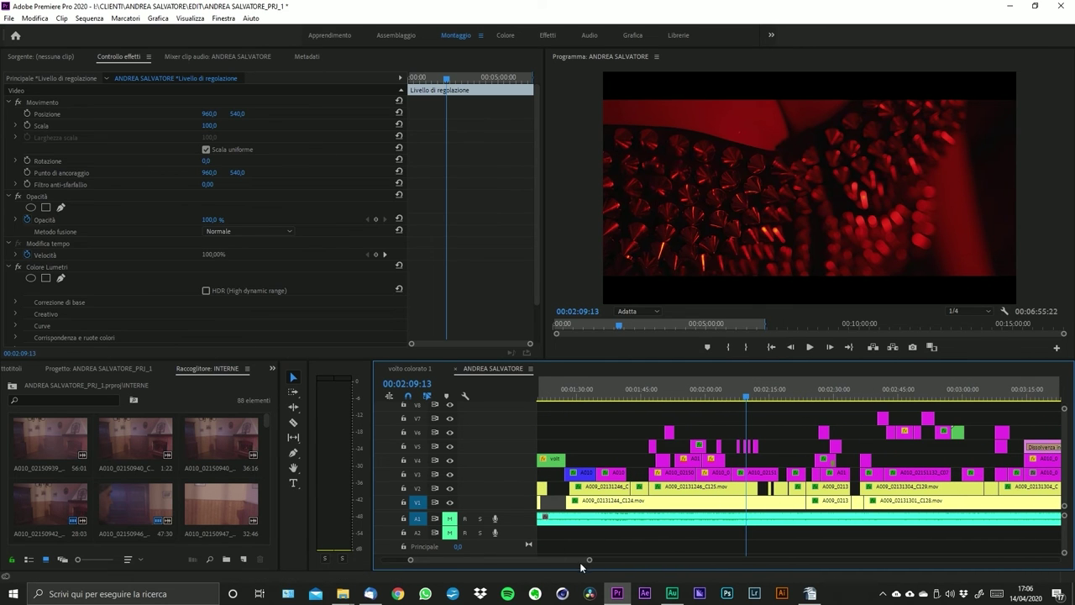
{"action": "scroll", "coordinate": [584, 562], "scroll_direction": "up", "scroll_amount": 4}
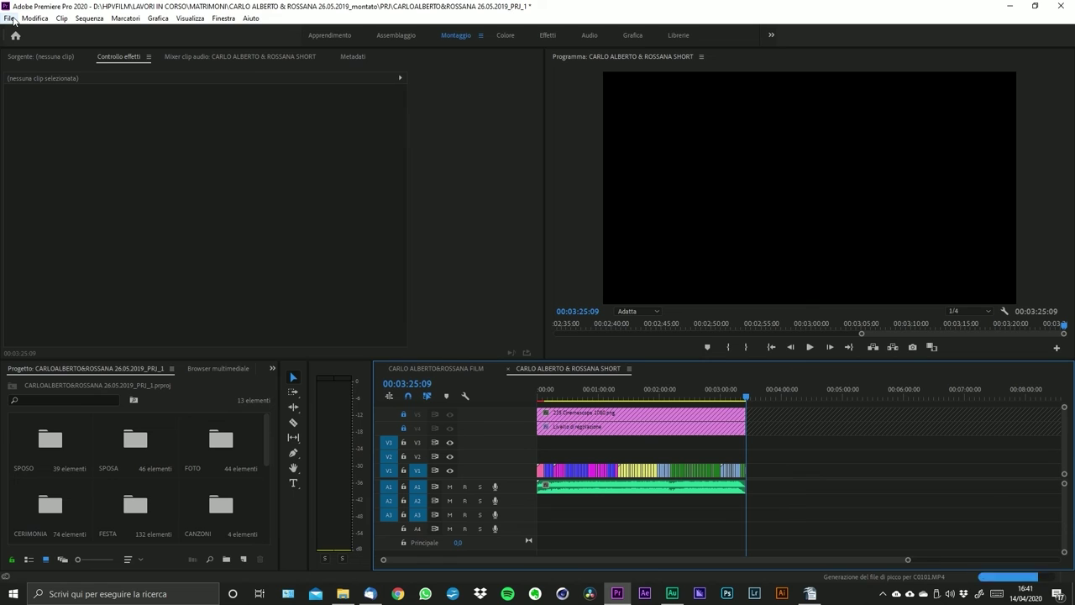
- Browse the File menu for export options, then dismiss it
{"action": "left_click", "coordinate": [13, 19]}
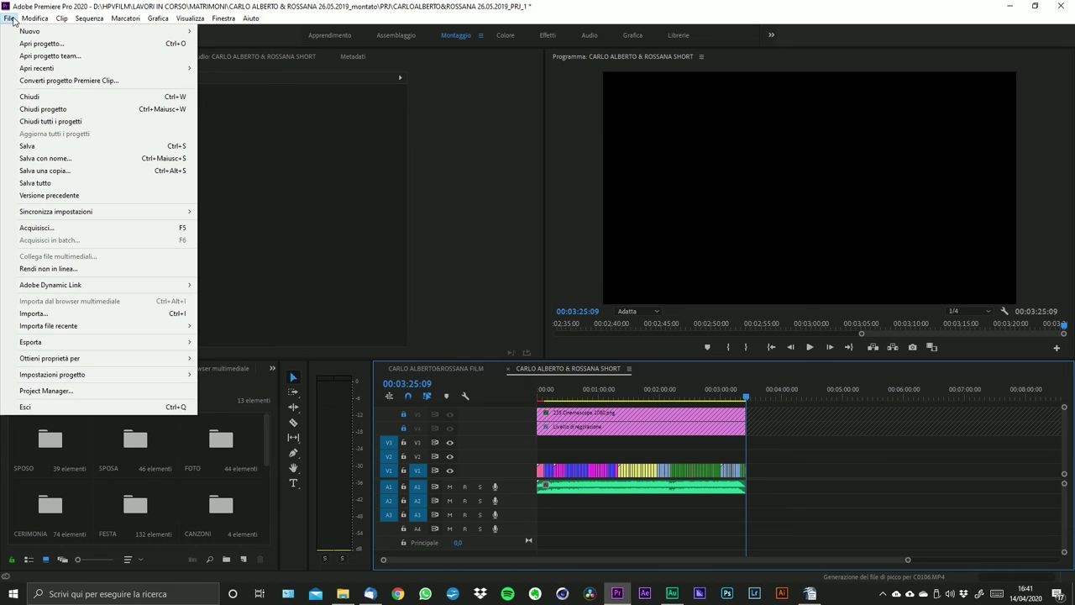
{"action": "mouse_move", "coordinate": [49, 340]}
{"action": "mouse_move", "coordinate": [35, 17]}
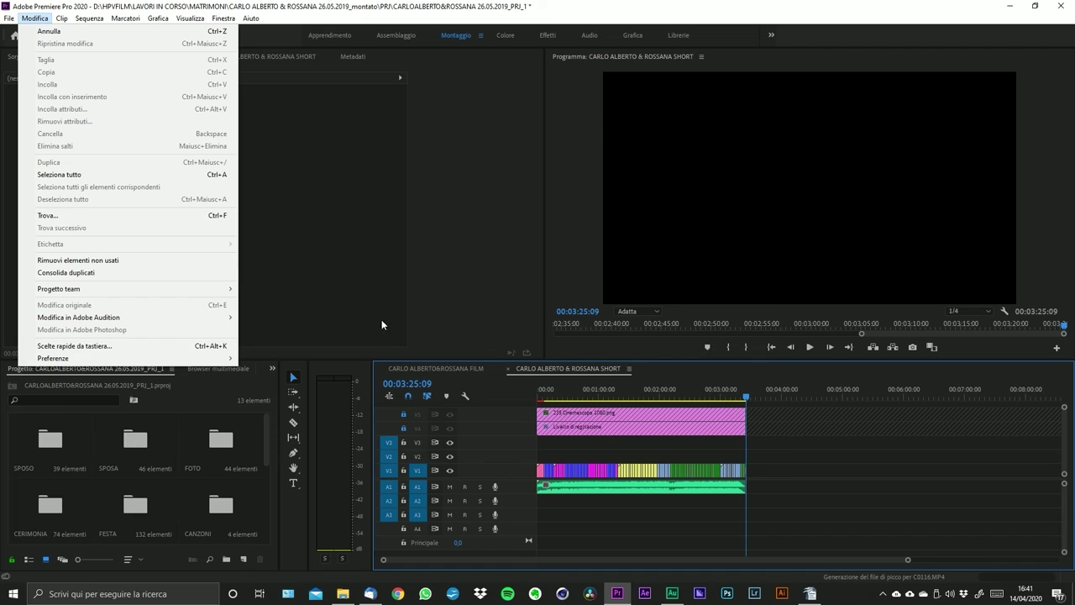
{"action": "left_click", "coordinate": [910, 564]}
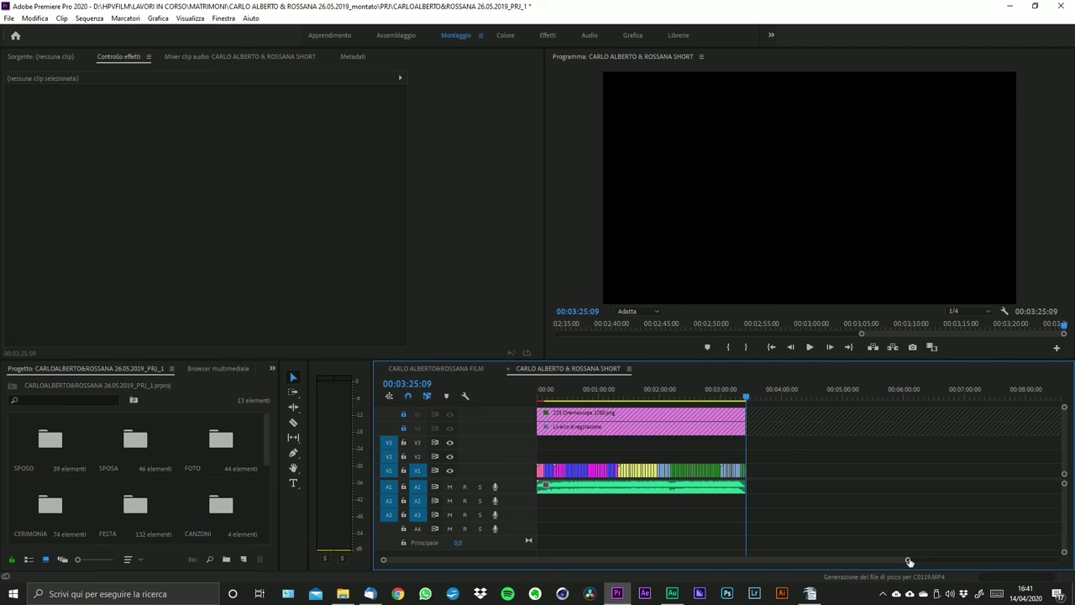
- Jump the playhead to the end of the sequence and zoom in around it
{"action": "left_click_drag", "start_coordinate": [909, 562], "coordinate": [723, 560]}
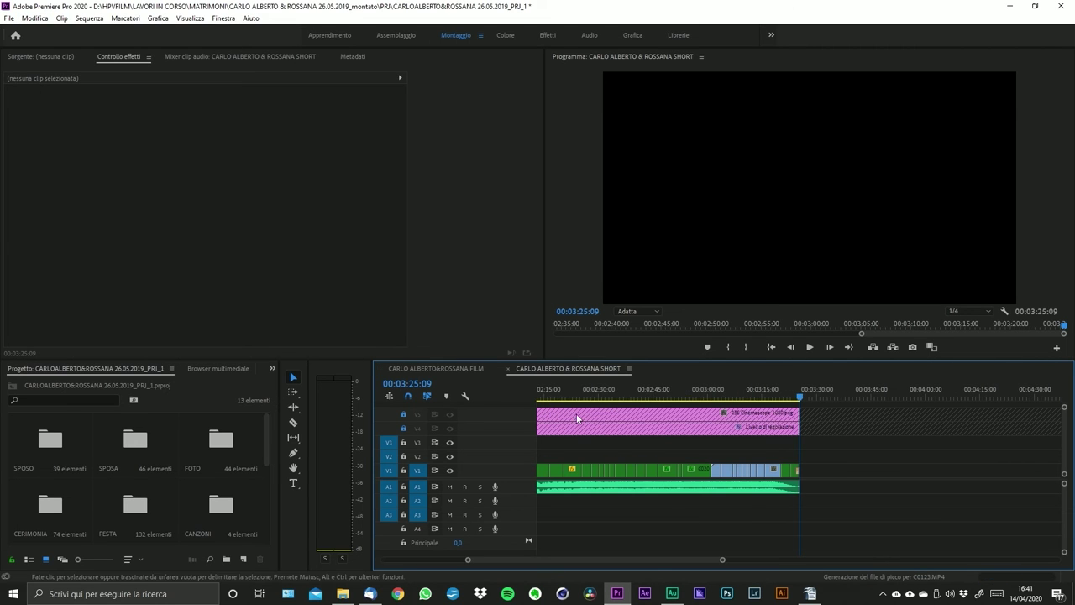
{"action": "key", "text": "shift+i"}
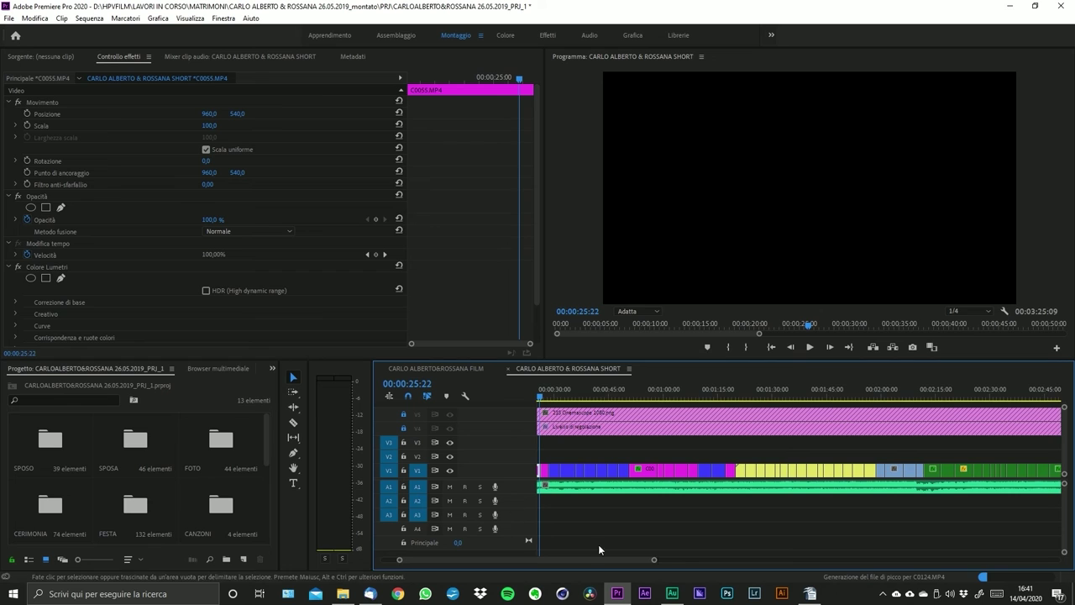
{"action": "key", "text": "backslash"}
{"action": "key", "text": "Home"}
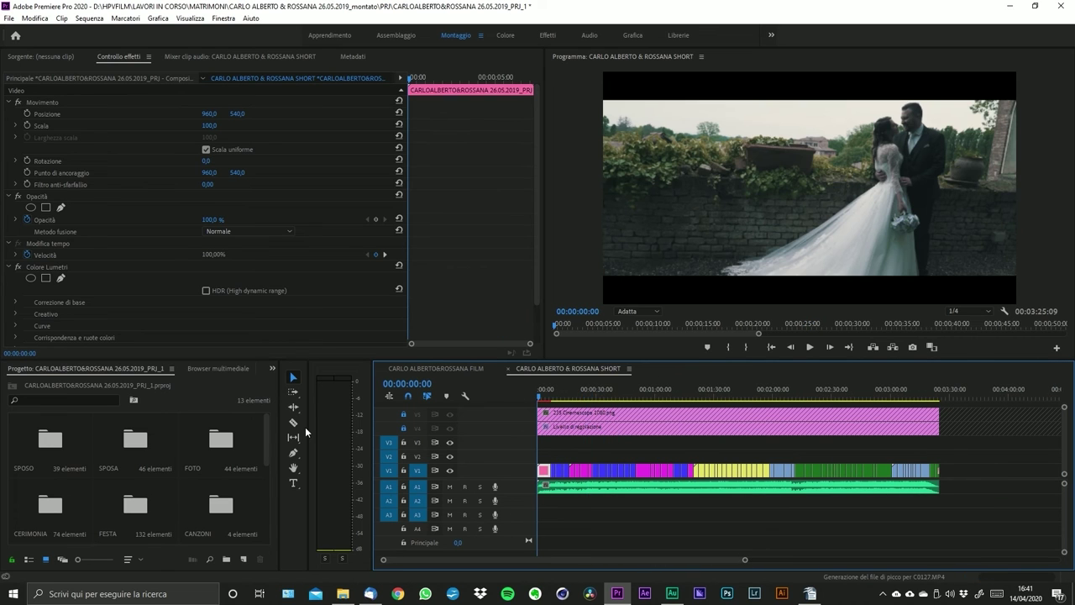
{"action": "key", "text": "End"}
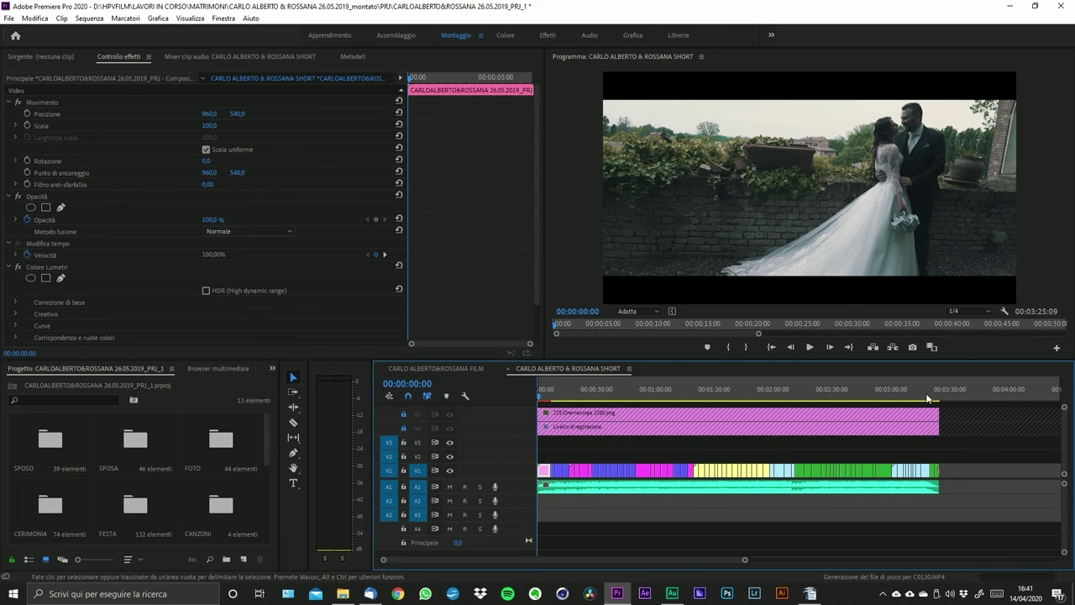
{"action": "key", "text": "equal"}
{"action": "key", "text": "equal"}
{"action": "key", "text": "equal"}
{"action": "key", "text": "equal"}
{"action": "key", "text": "equal"}
{"action": "key", "text": "equal"}
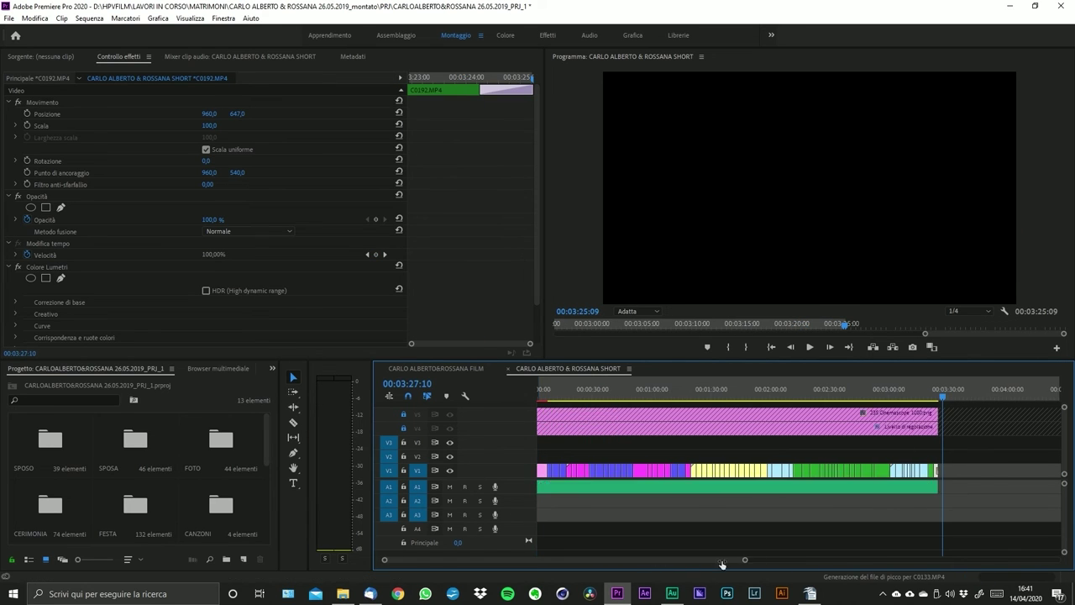
- Mark the Out point at 00:03:25:06 and fit the whole sequence in the timeline
{"action": "left_click", "coordinate": [702, 393]}
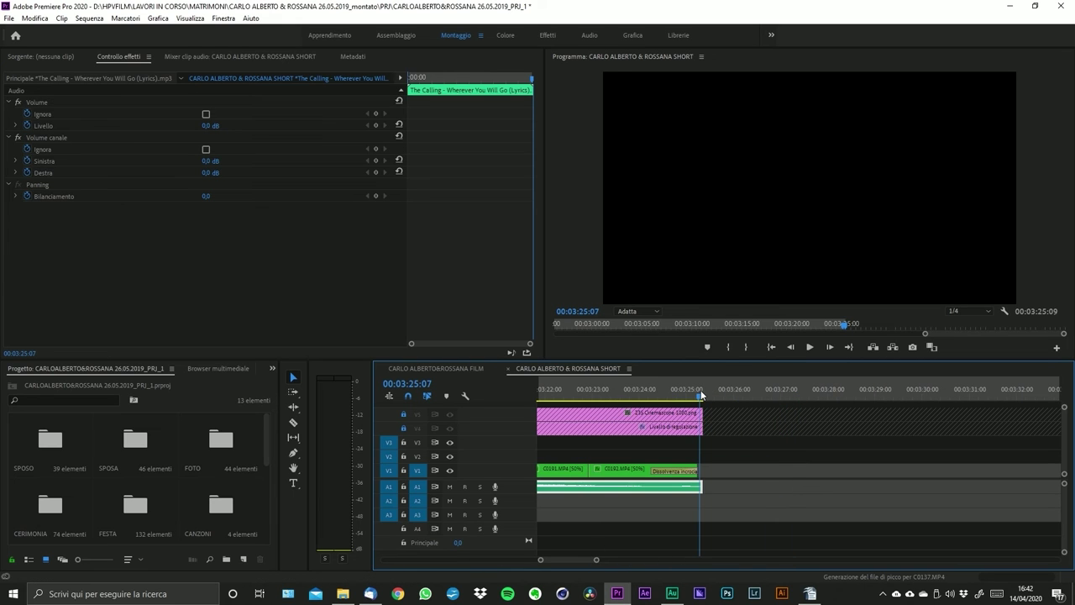
{"action": "left_click_drag", "start_coordinate": [702, 393], "coordinate": [701, 398]}
{"action": "key", "text": "o"}
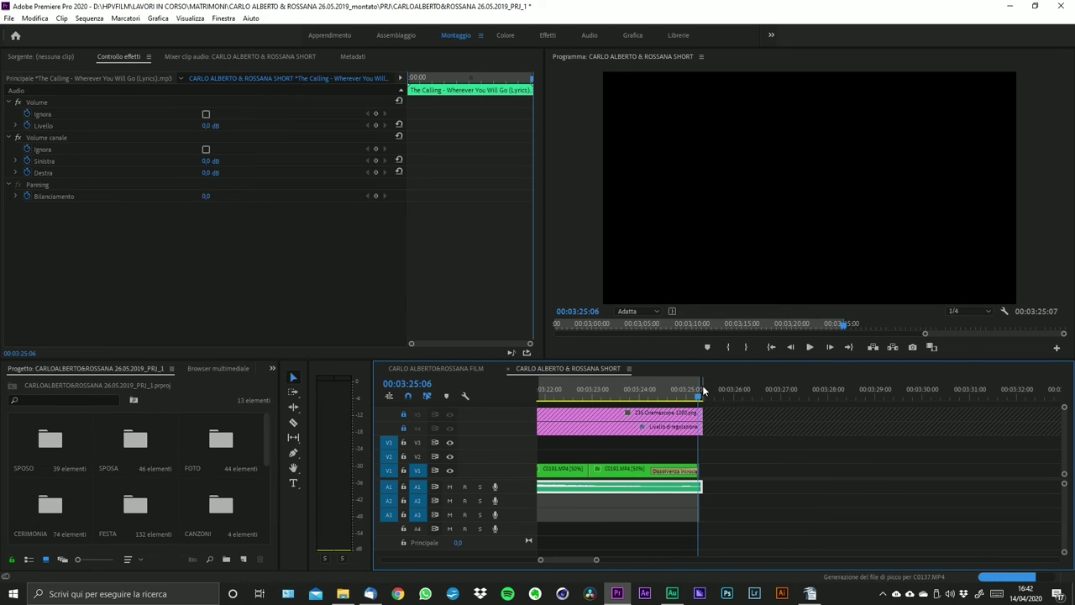
{"action": "key", "text": "backslash"}
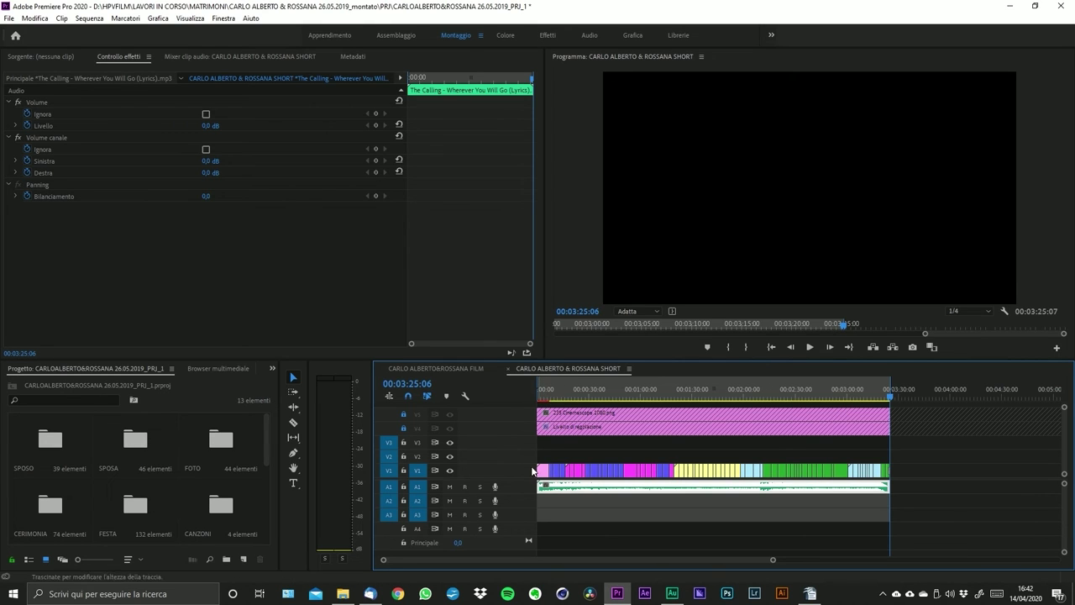
- Mute track A1 and play the opening 'our wedding day' title from the start
{"action": "left_click", "coordinate": [450, 486]}
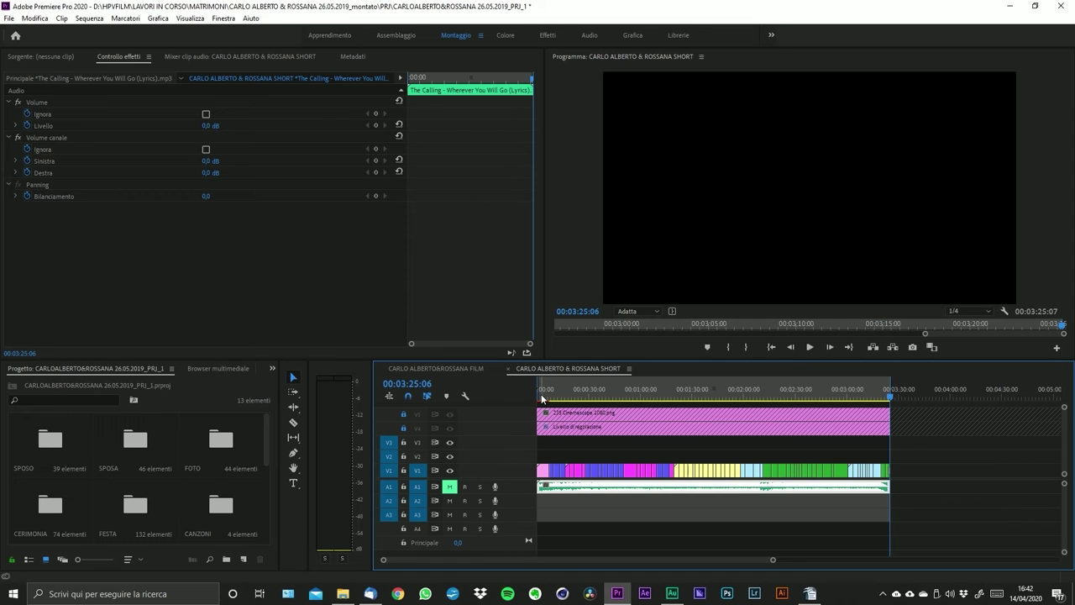
{"action": "left_click", "coordinate": [542, 398]}
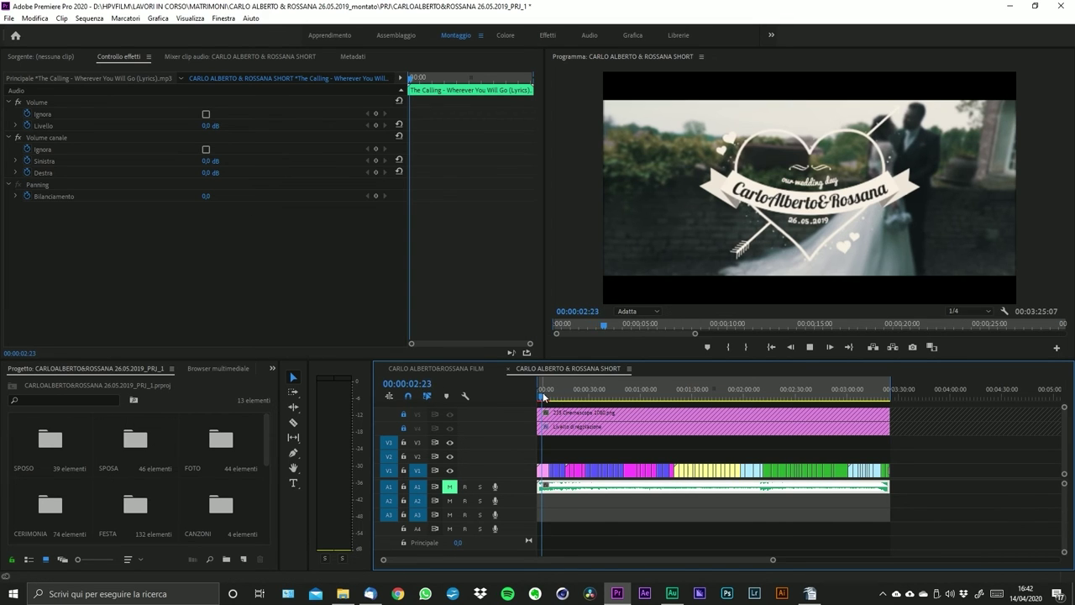
{"action": "key", "text": "space"}
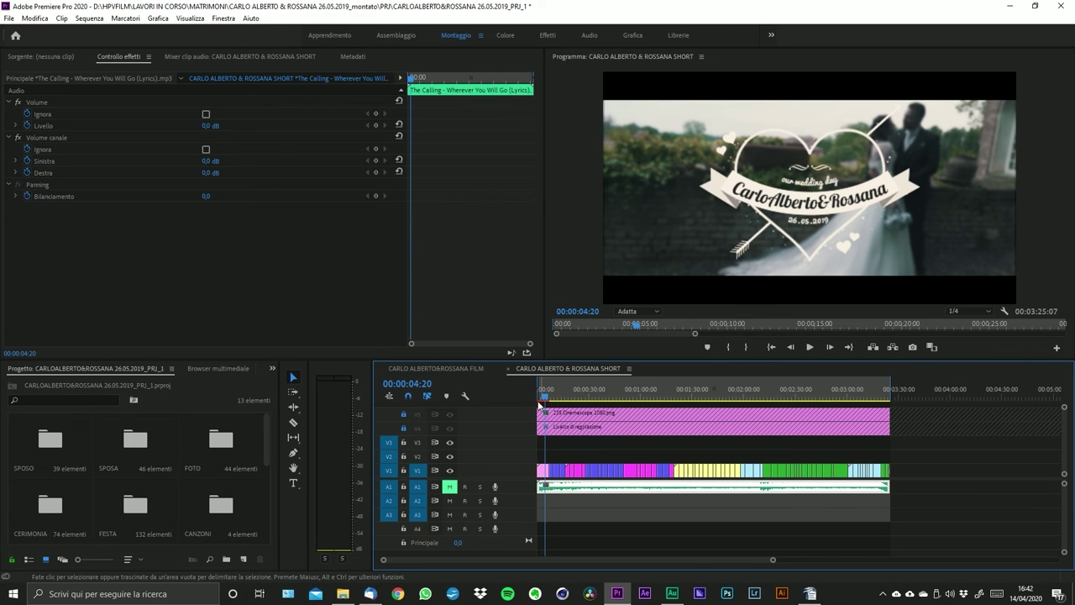
- Drag the playhead back to 00:00:01:16 and bring up the Sequenza menu
{"action": "left_click_drag", "start_coordinate": [550, 400], "coordinate": [542, 395]}
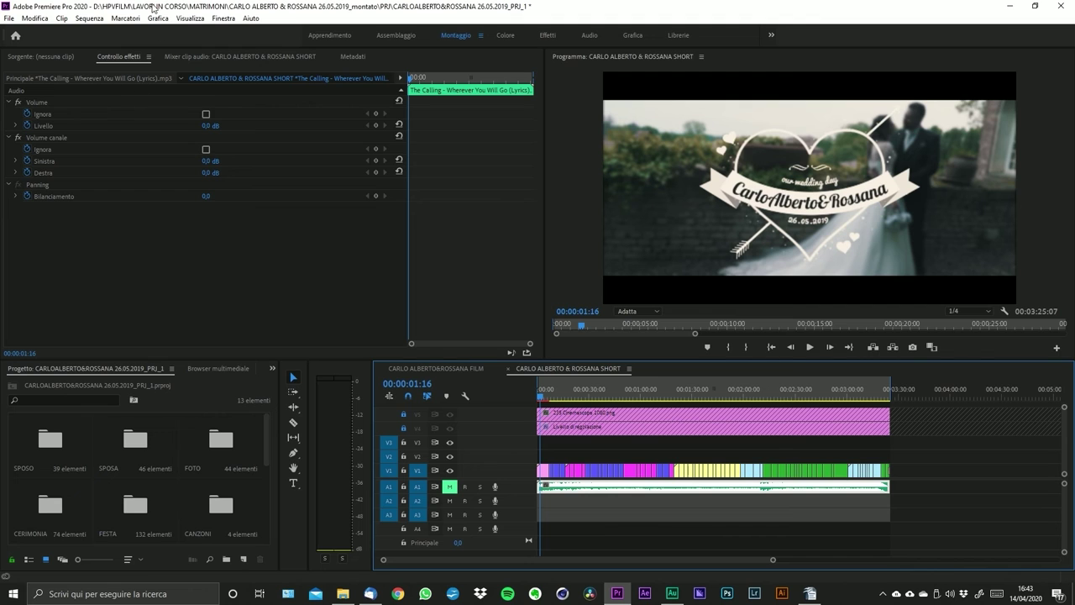
{"action": "left_click", "coordinate": [103, 18]}
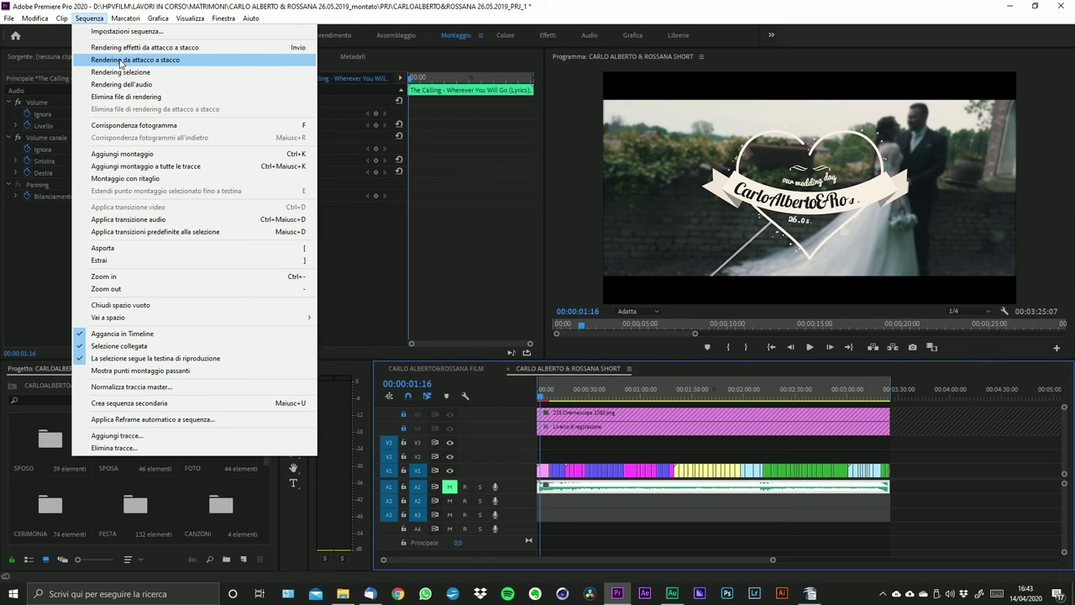
- Dismiss the menu, save the project with Ctrl+S, and unmute track A1
{"action": "left_click", "coordinate": [614, 400]}
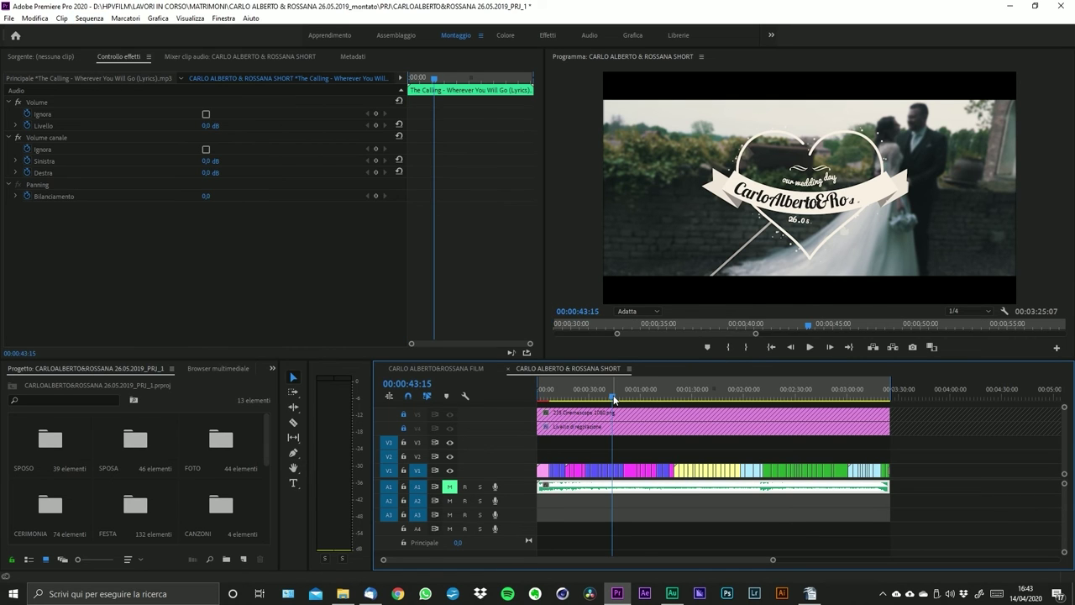
{"action": "key", "text": "ctrl+s"}
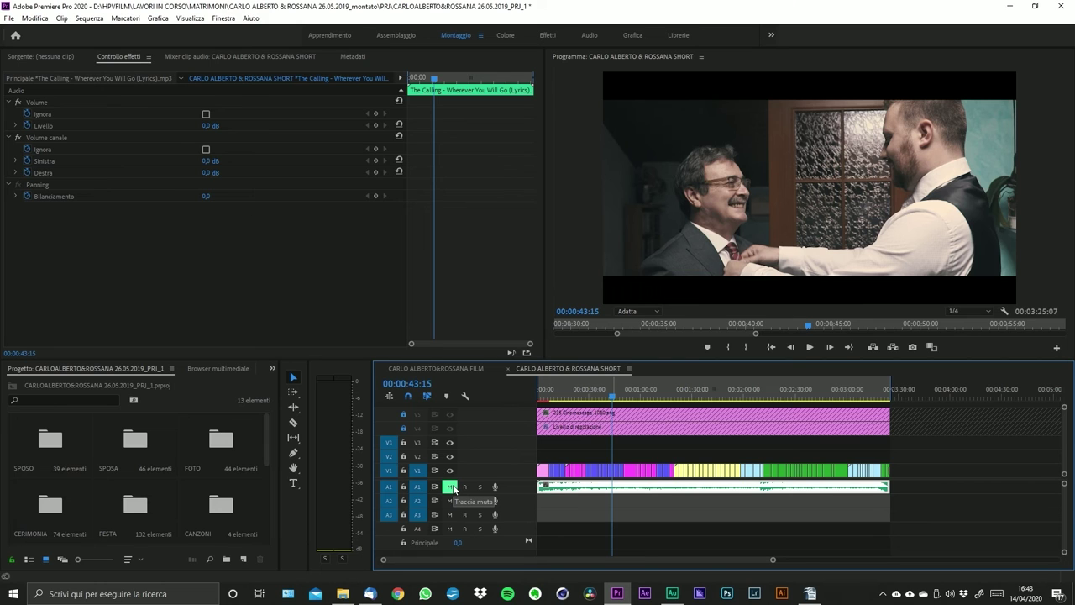
{"action": "left_click", "coordinate": [451, 487]}
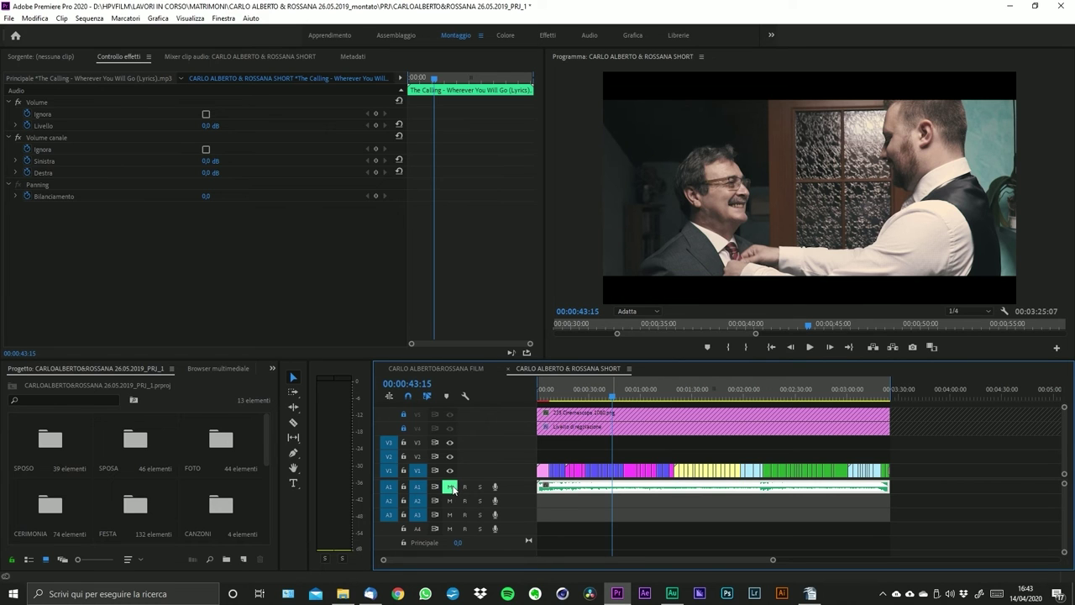
- Open the export settings via File > Esporta > File multimediali
{"action": "left_click", "coordinate": [10, 18]}
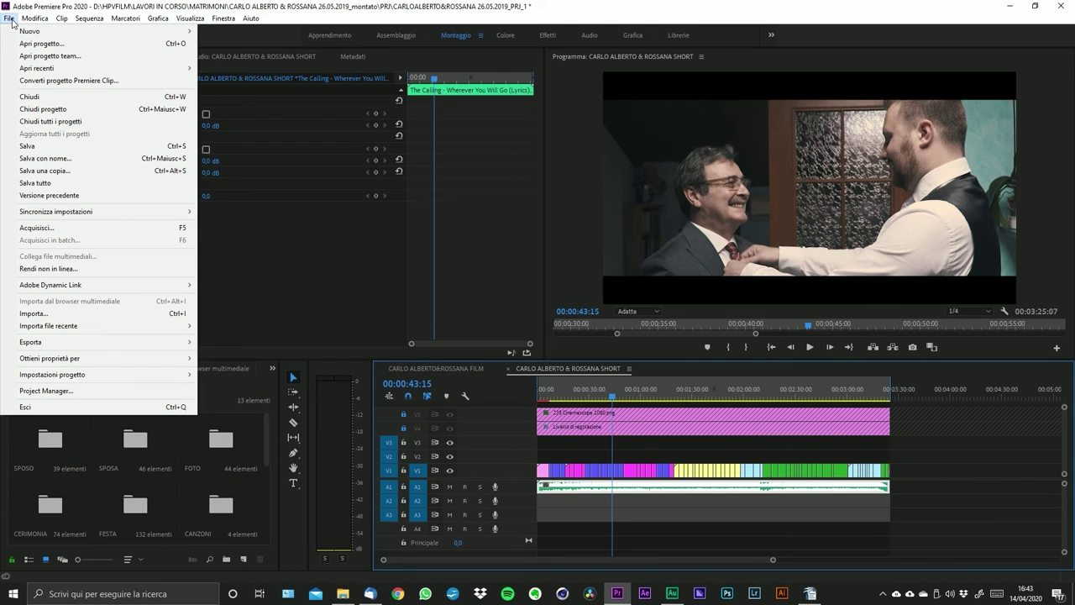
{"action": "mouse_move", "coordinate": [50, 342]}
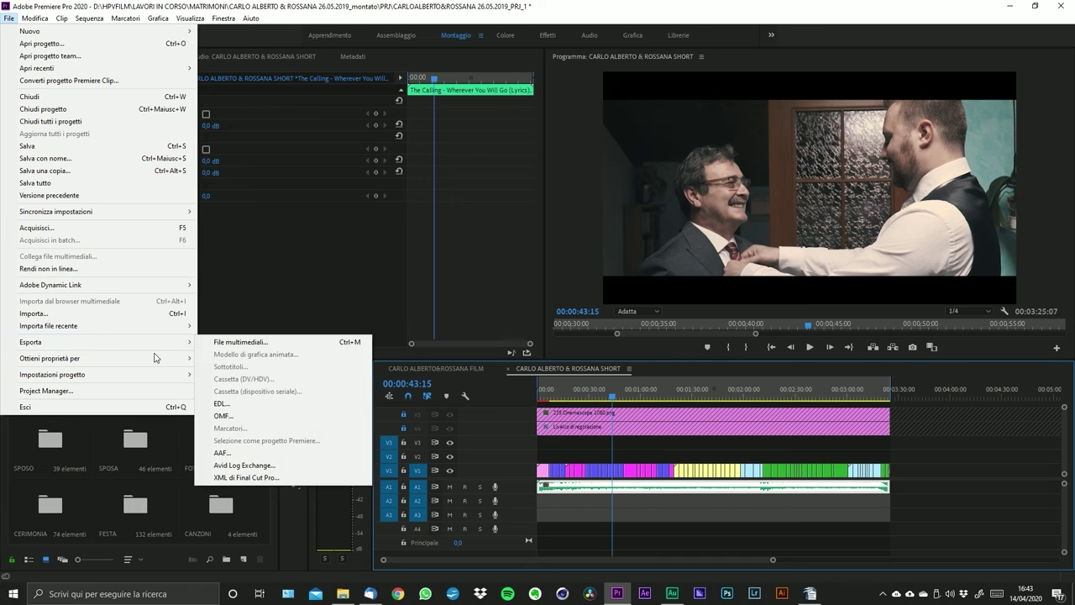
{"action": "left_click", "coordinate": [239, 343]}
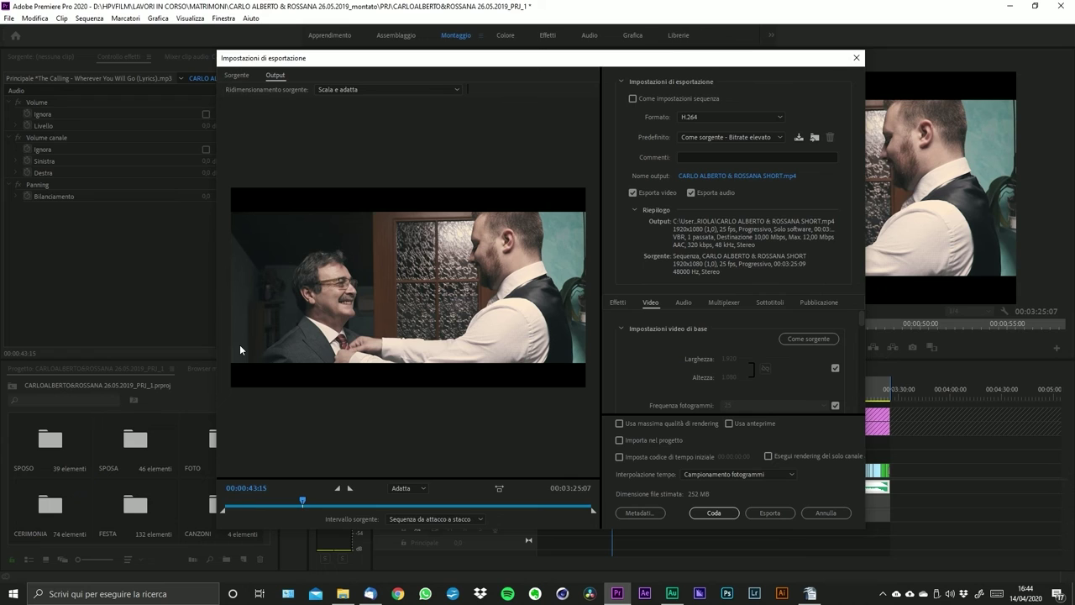
- Crop the source frame top and bottom, constrain it to 9:15 on the left man, then disable cropping
{"action": "left_click", "coordinate": [238, 75]}
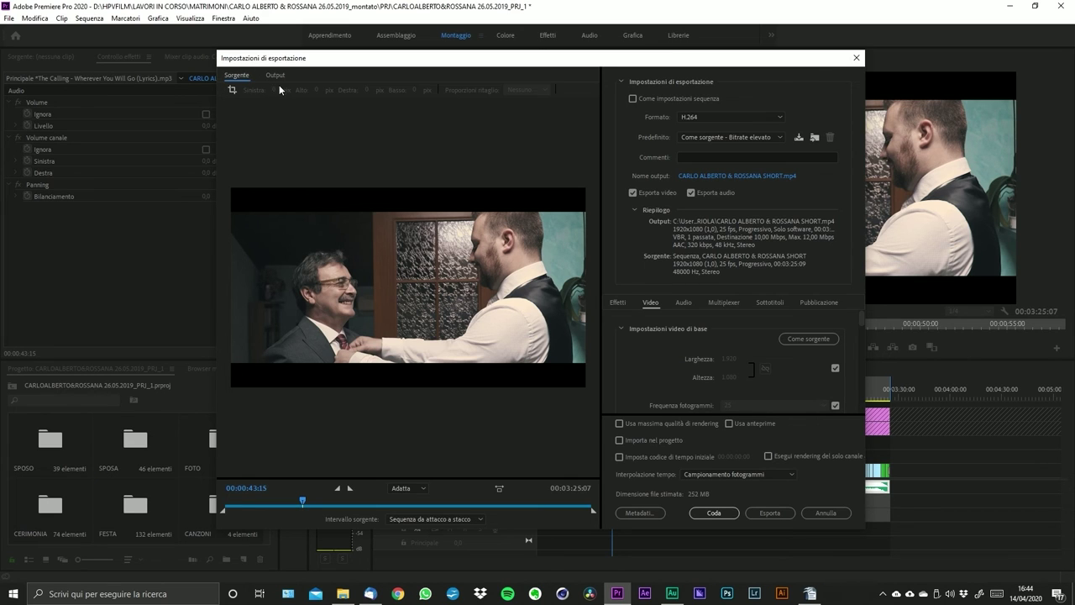
{"action": "left_click", "coordinate": [235, 89]}
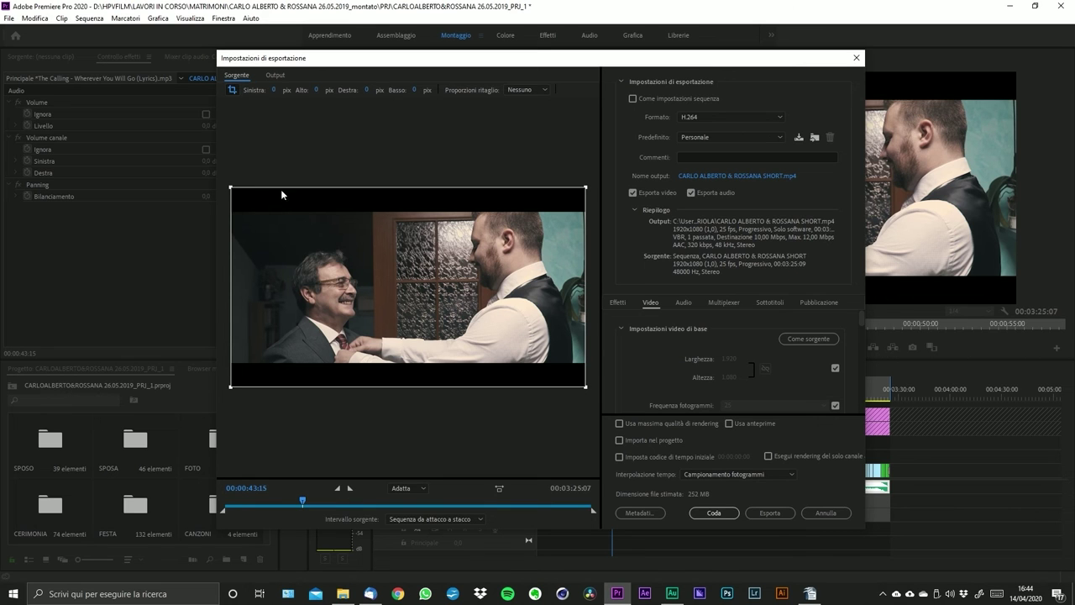
{"action": "left_click_drag", "start_coordinate": [231, 188], "coordinate": [230, 212]}
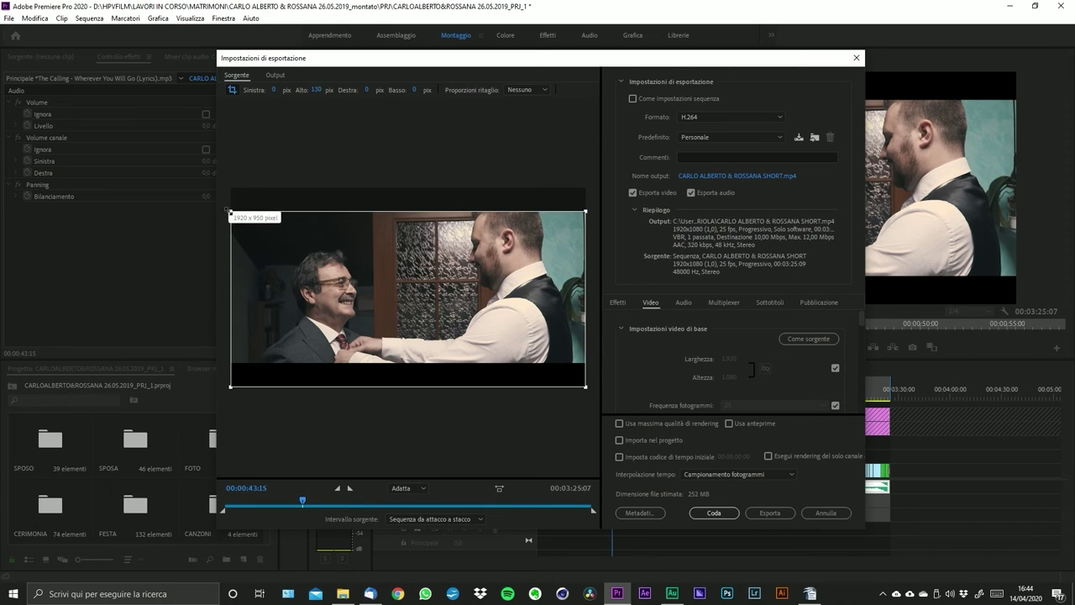
{"action": "left_click_drag", "start_coordinate": [585, 386], "coordinate": [585, 363]}
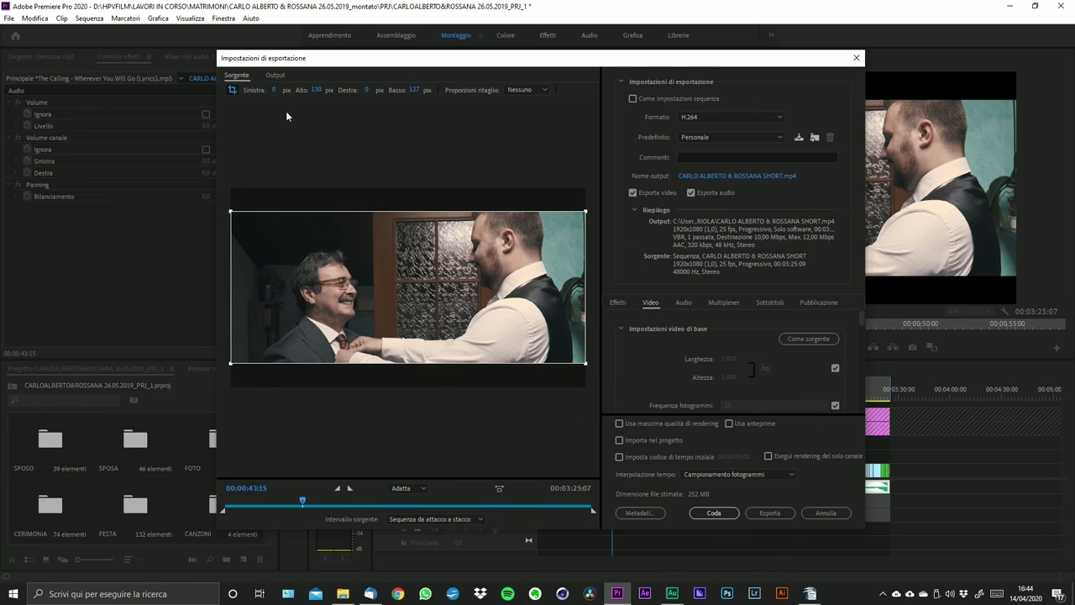
{"action": "left_click", "coordinate": [520, 91]}
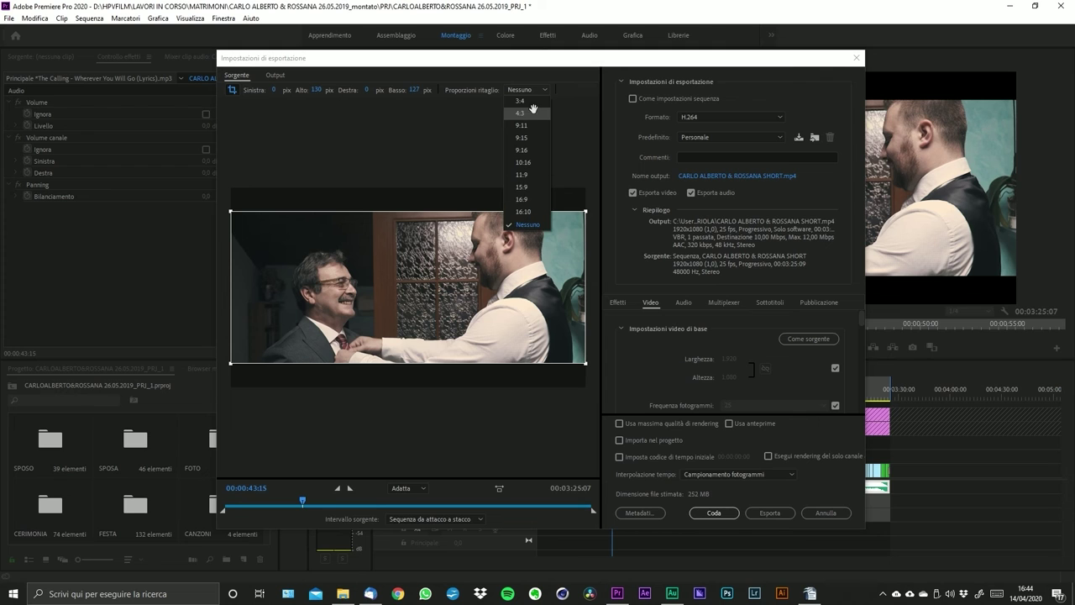
{"action": "left_click", "coordinate": [528, 137]}
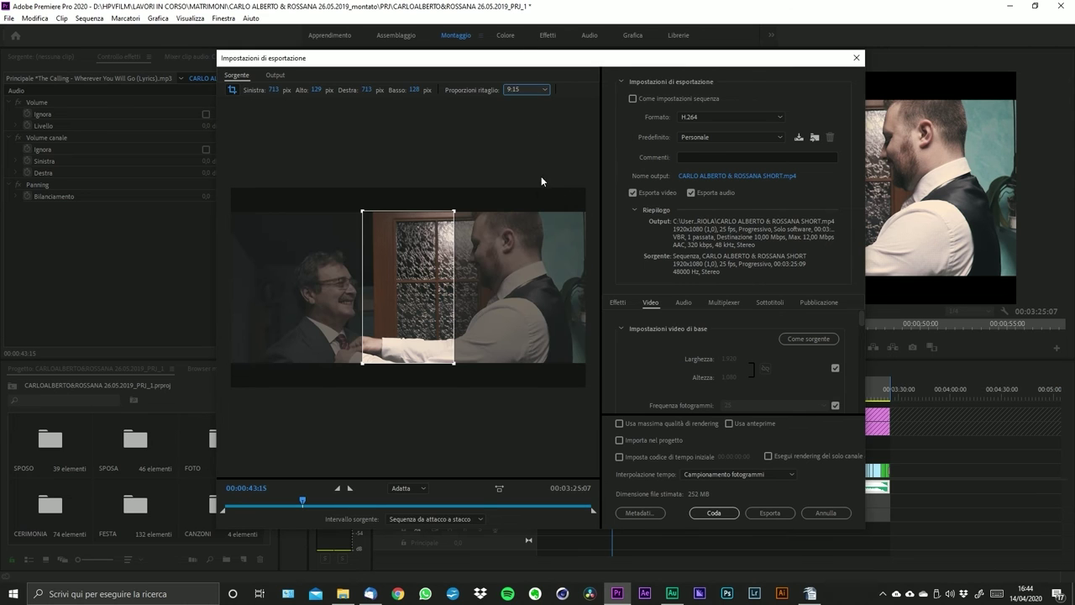
{"action": "mouse_move", "coordinate": [405, 294]}
{"action": "left_mouse_down"}
{"action": "mouse_move", "coordinate": [334, 302]}
{"action": "mouse_move", "coordinate": [425, 296]}
{"action": "left_mouse_up"}
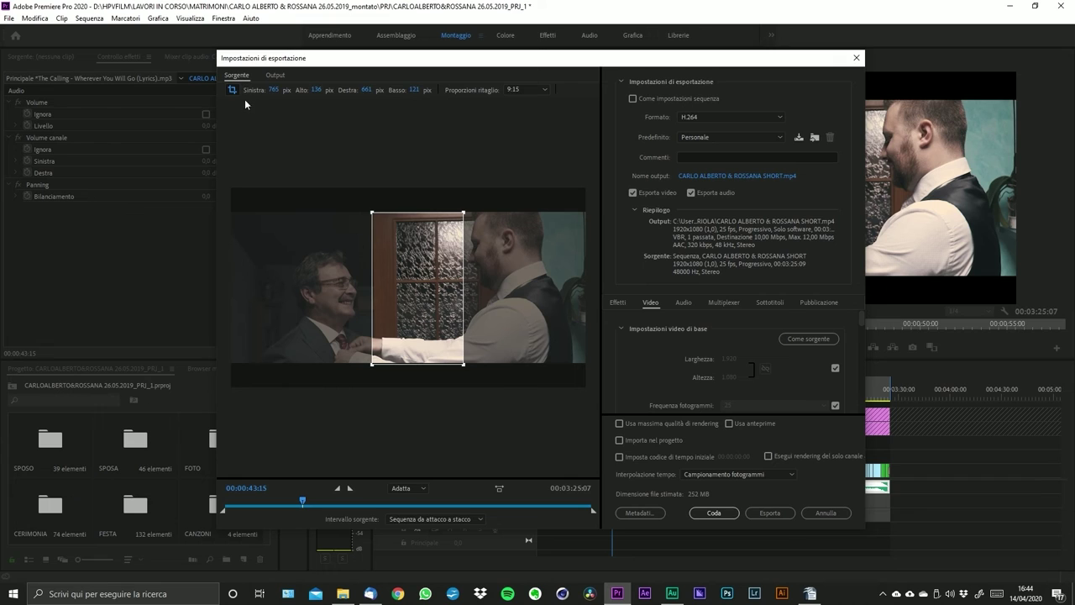
{"action": "left_click", "coordinate": [232, 89]}
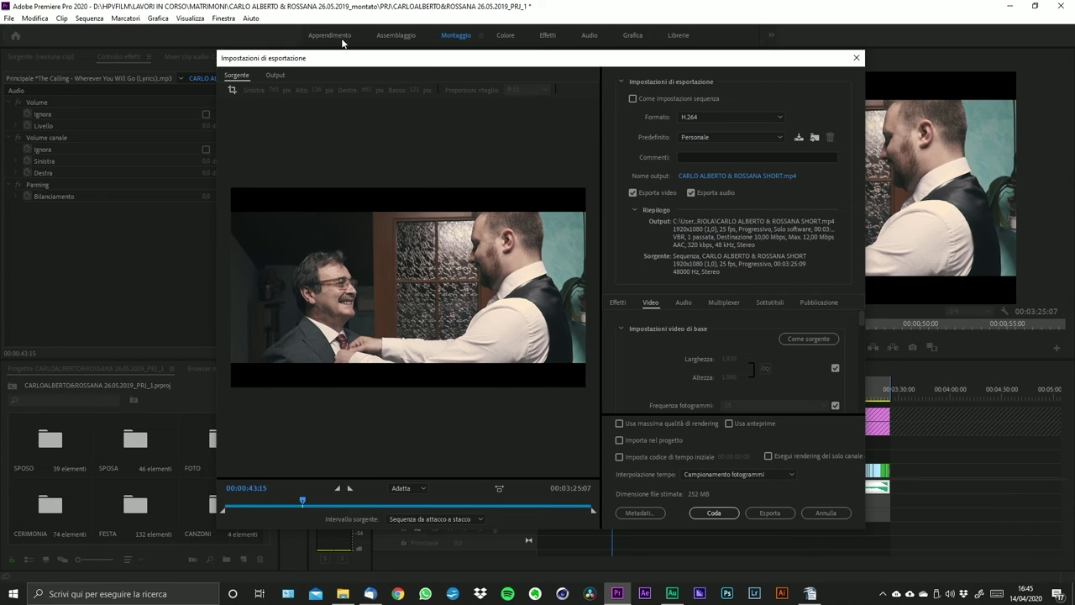
- On the Output tab, try Scala per riempire and Allunga per riempire, returning to Scala e adatta
{"action": "left_click", "coordinate": [275, 76]}
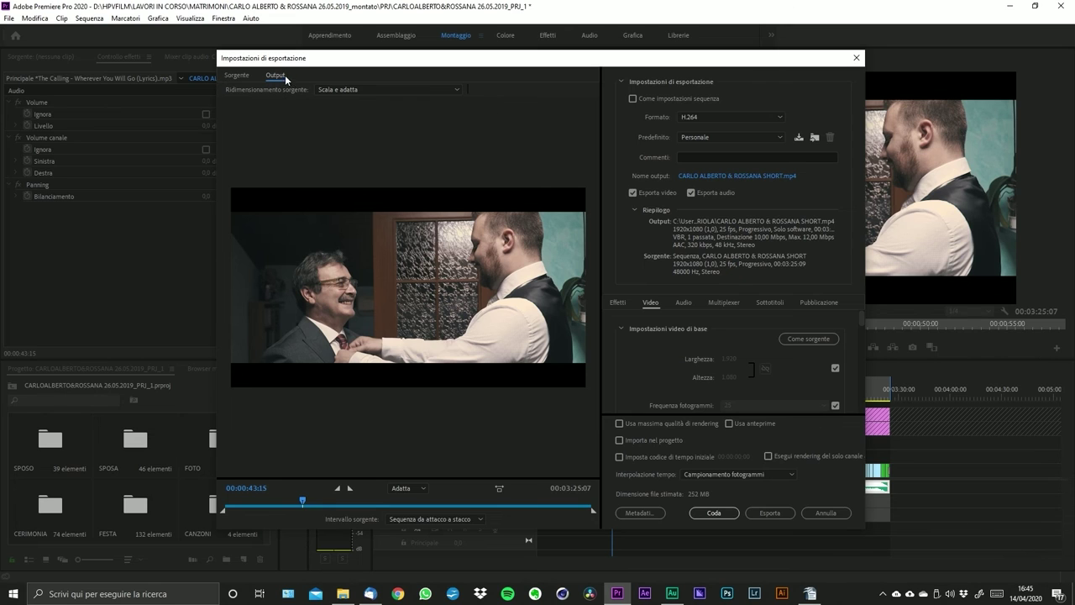
{"action": "left_click", "coordinate": [340, 92]}
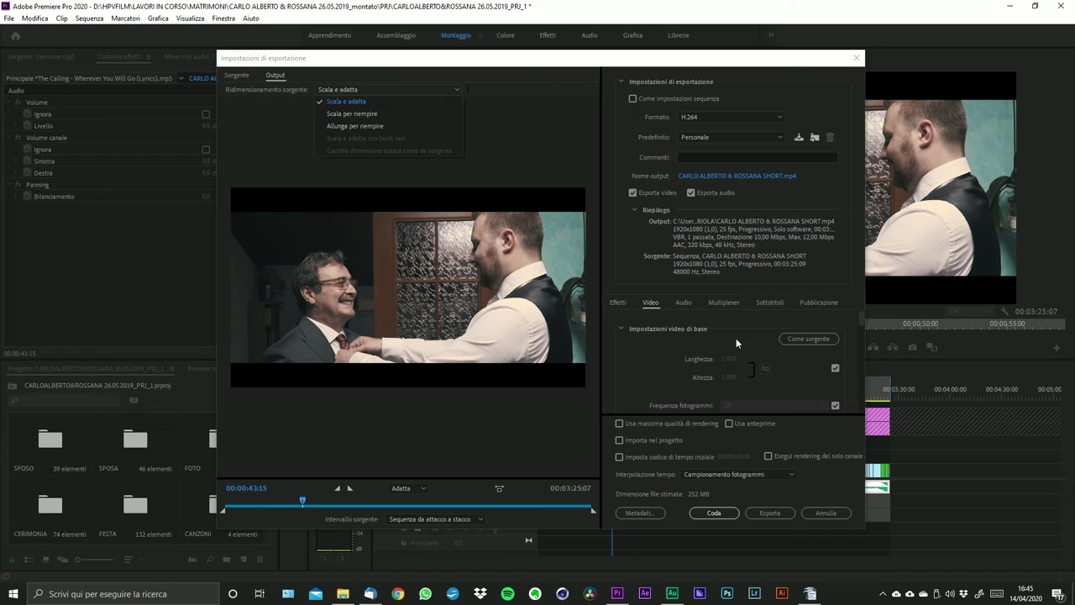
{"action": "left_click", "coordinate": [374, 118]}
{"action": "left_click", "coordinate": [374, 88]}
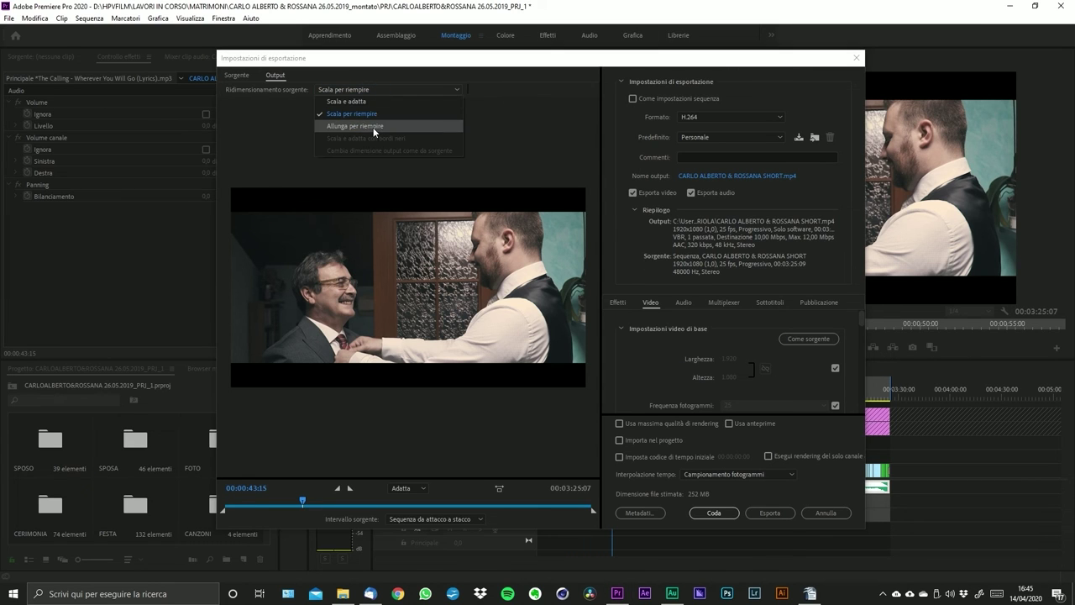
{"action": "left_click", "coordinate": [372, 126]}
{"action": "left_click", "coordinate": [364, 86]}
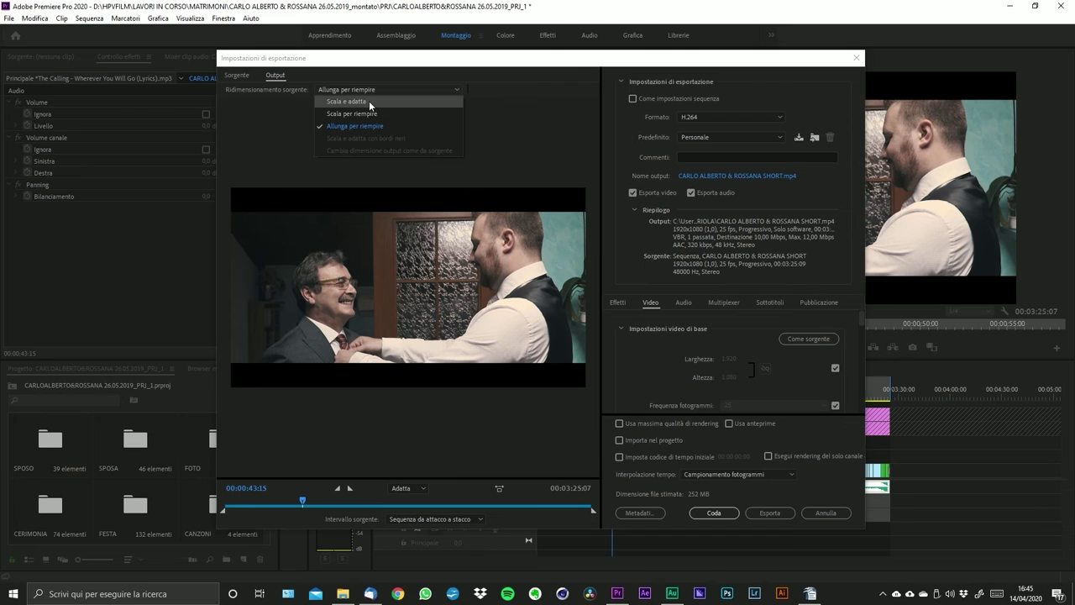
{"action": "left_click", "coordinate": [369, 101]}
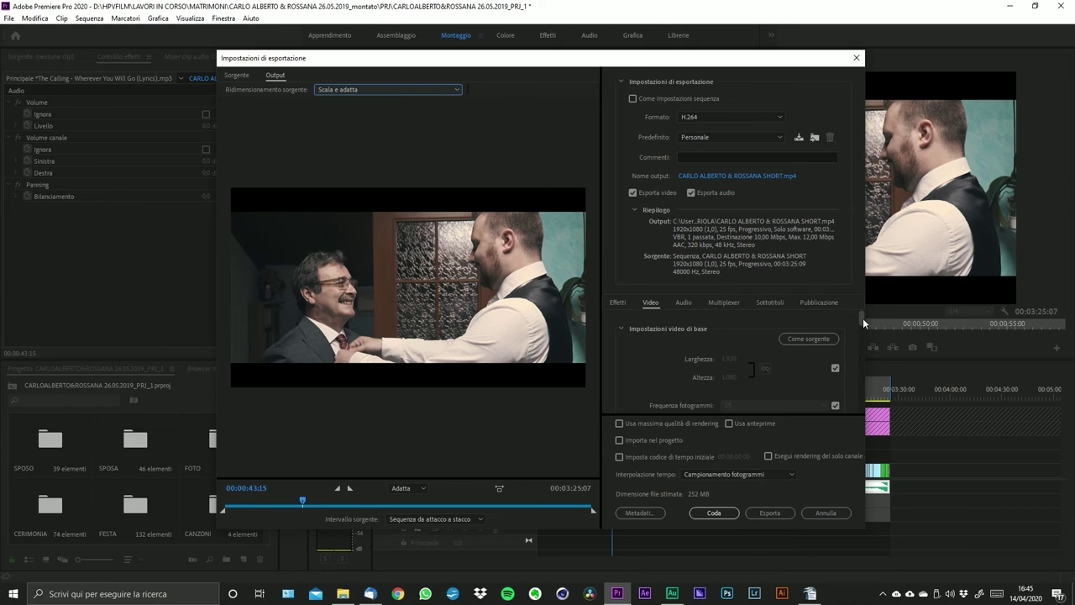
- Unlink the frame size from the source and enter an output height of 803
{"action": "left_click_drag", "start_coordinate": [862, 318], "coordinate": [861, 321]}
{"action": "left_click", "coordinate": [835, 349]}
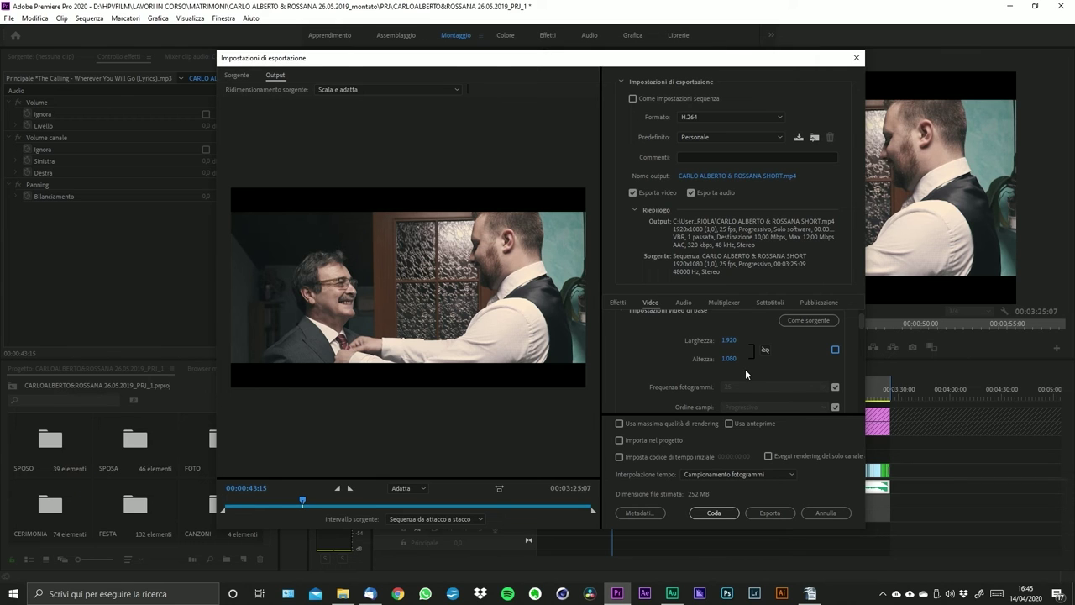
{"action": "left_click", "coordinate": [728, 361]}
{"action": "type", "text": "803"}
{"action": "key", "text": "Return"}
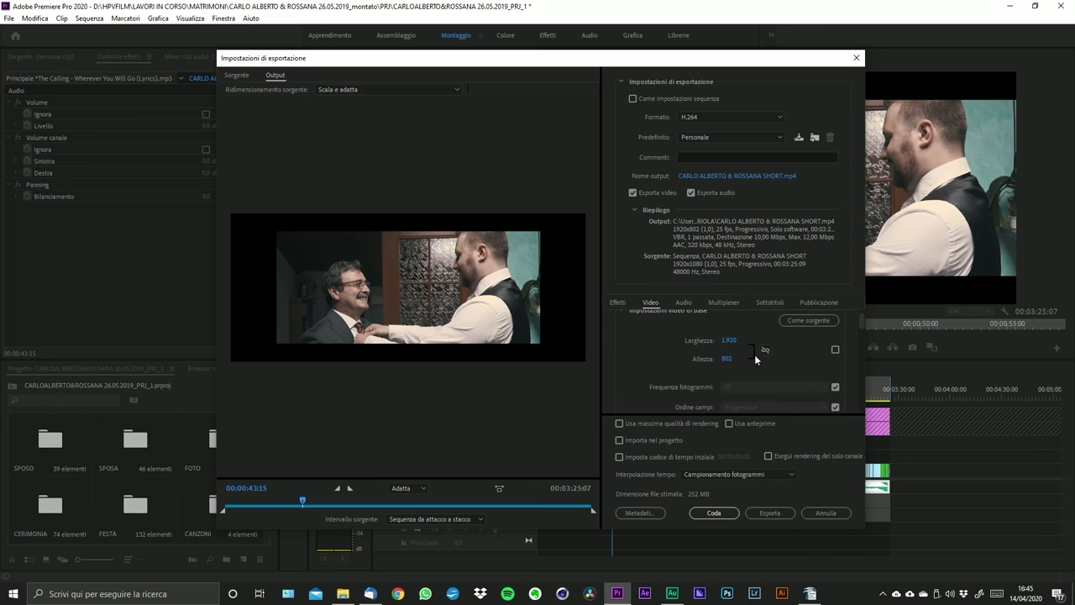
- Settle source scaling on Scala per riempire and re-match the frame size to the 1920×1080 source
{"action": "left_click", "coordinate": [370, 90]}
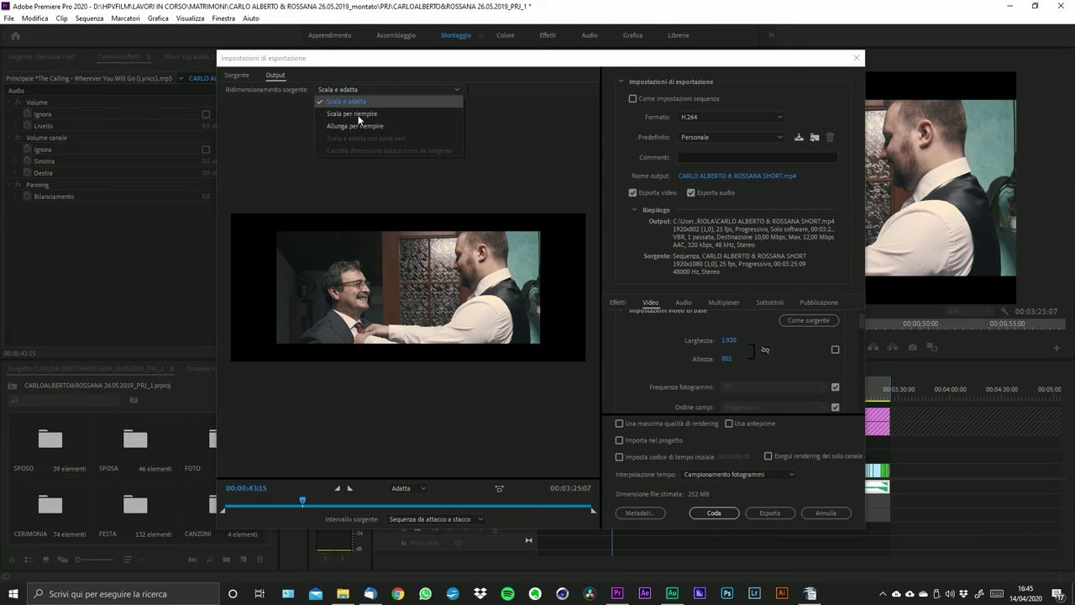
{"action": "left_click", "coordinate": [364, 102]}
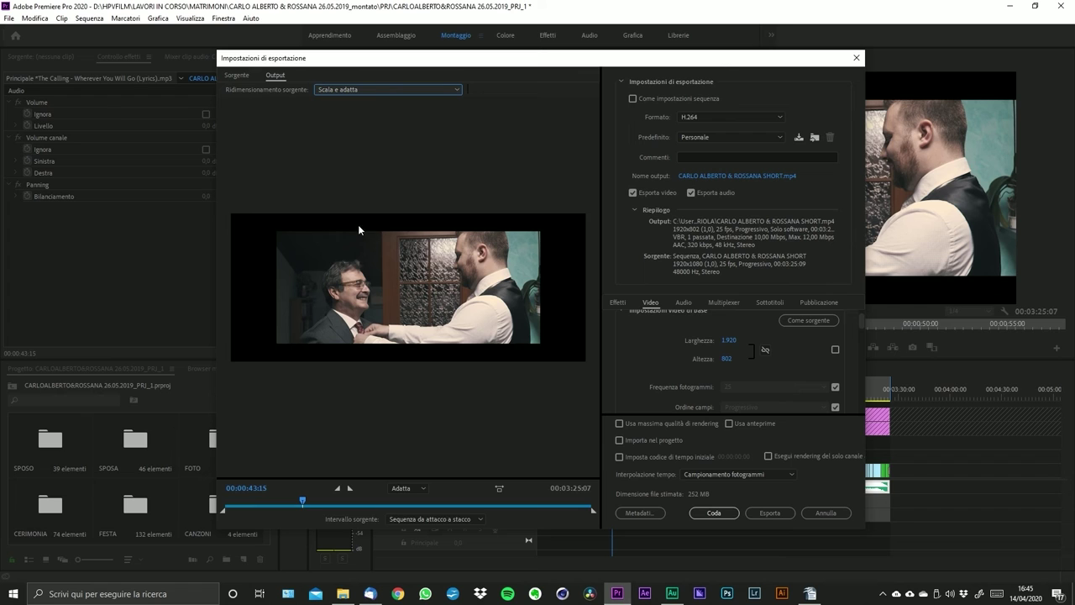
{"action": "left_click", "coordinate": [373, 91]}
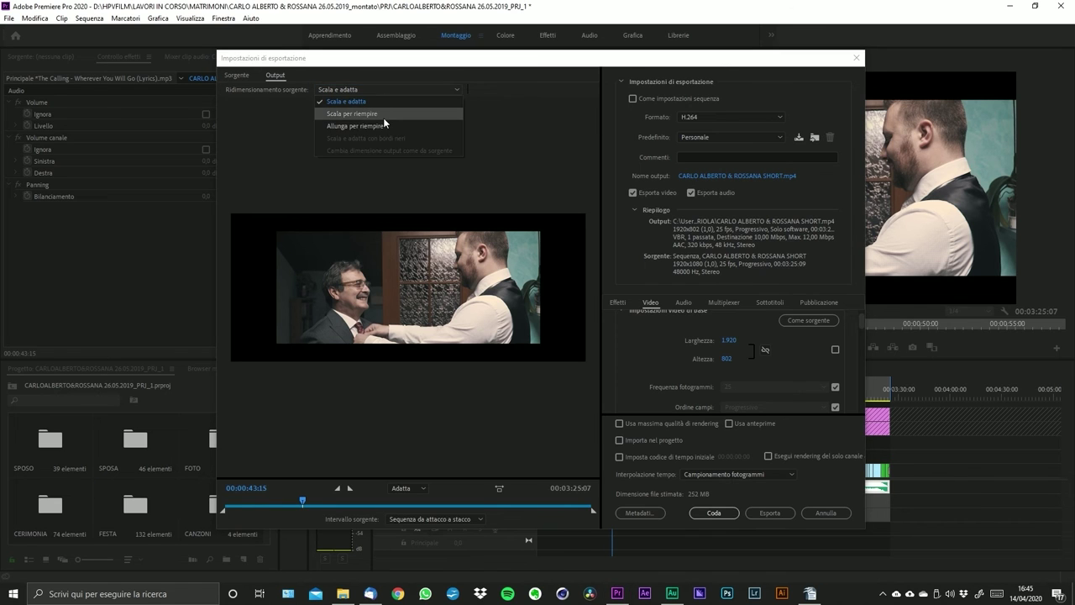
{"action": "left_click", "coordinate": [383, 117]}
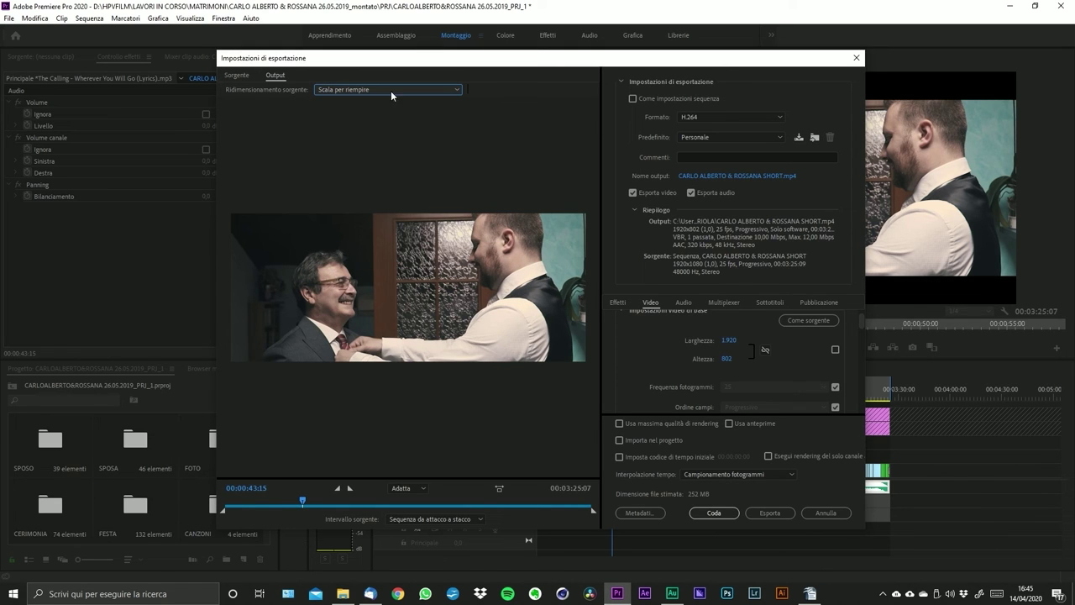
{"action": "left_click", "coordinate": [440, 89]}
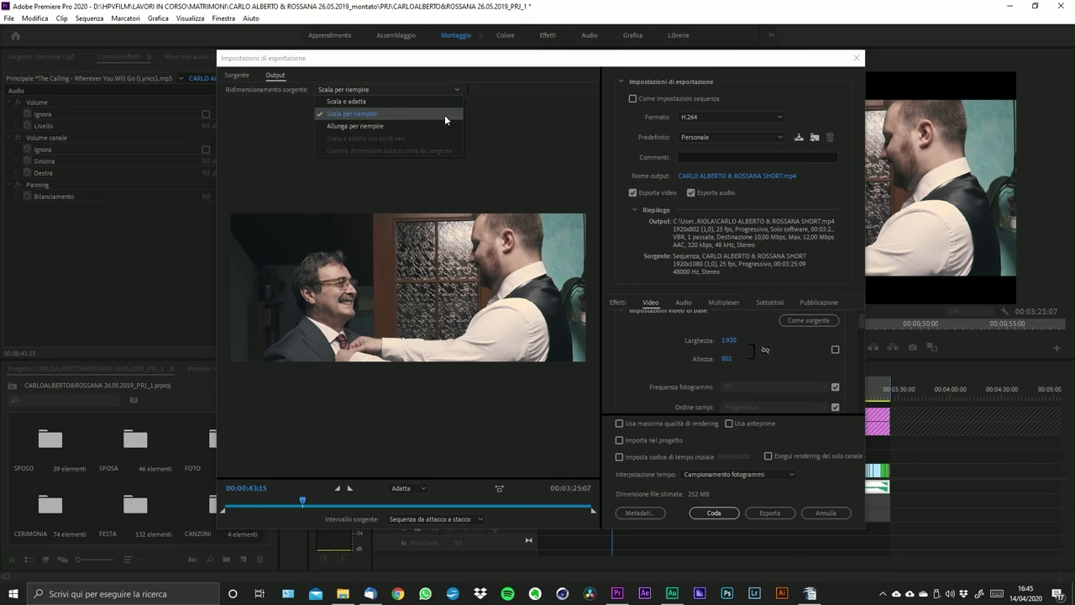
{"action": "left_click", "coordinate": [420, 125]}
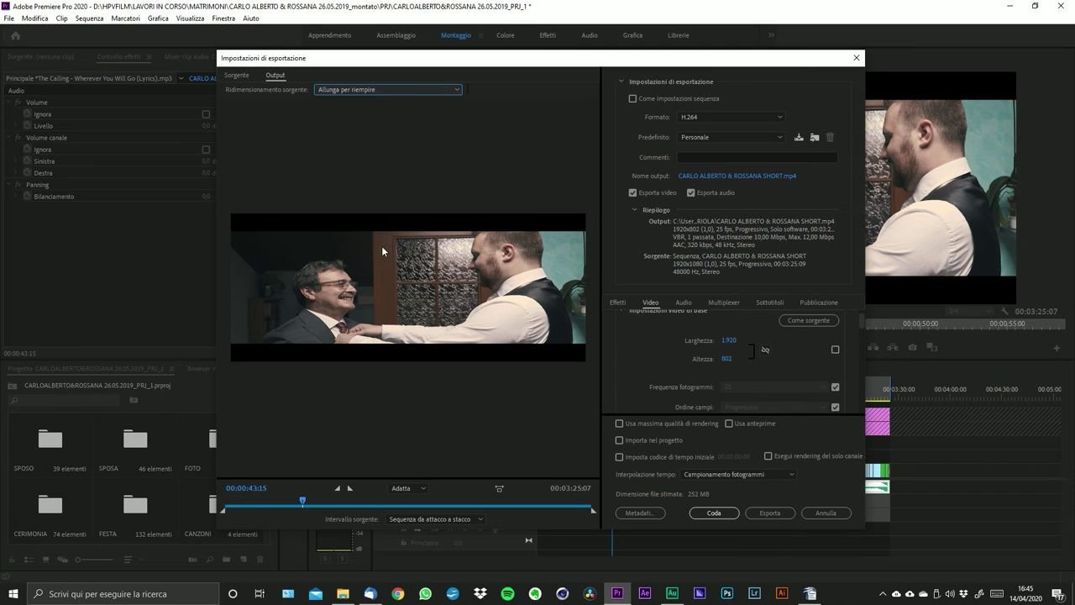
{"action": "left_click", "coordinate": [435, 88]}
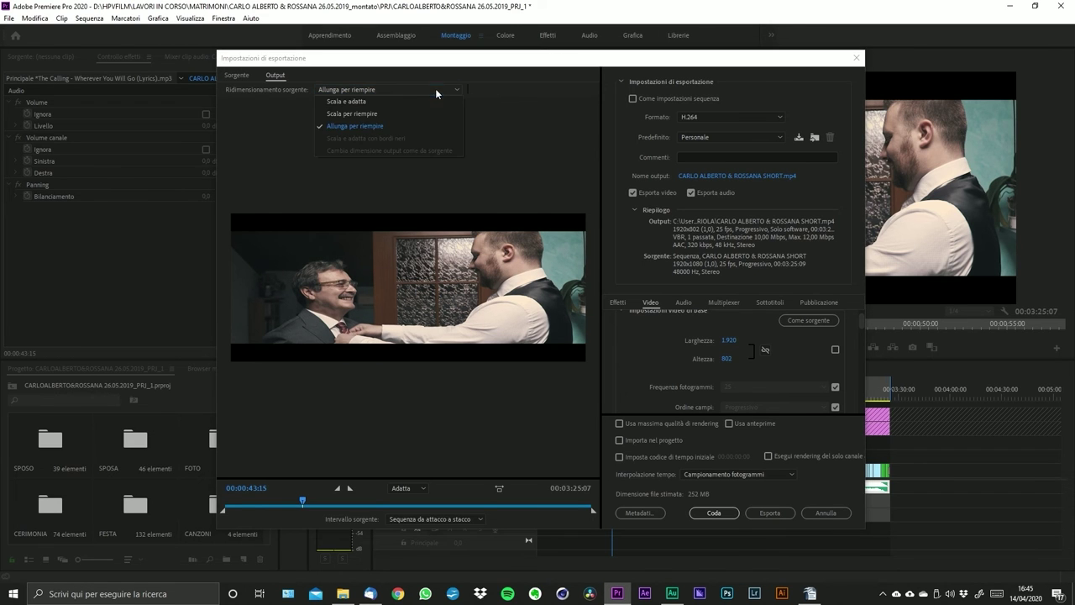
{"action": "left_click", "coordinate": [388, 114]}
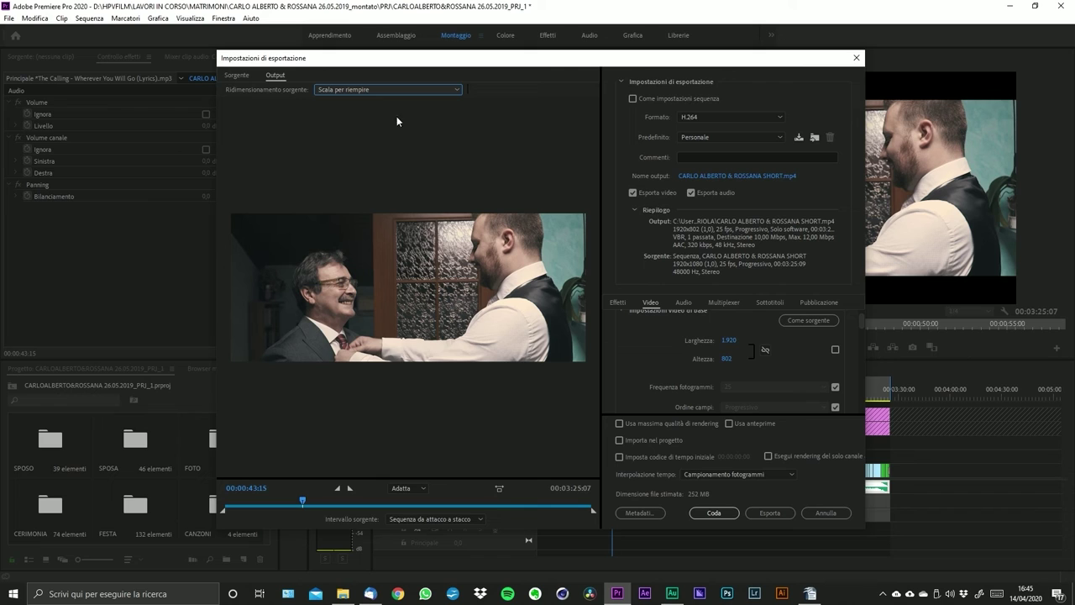
{"action": "left_click", "coordinate": [728, 358]}
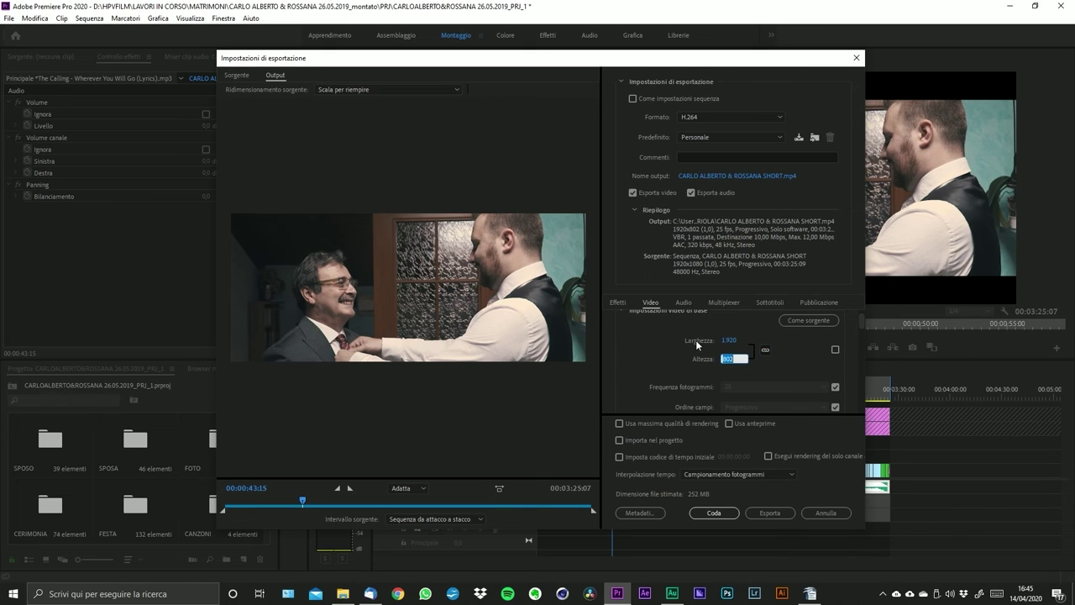
{"action": "type", "text": "8018080"}
{"action": "left_click", "coordinate": [835, 350]}
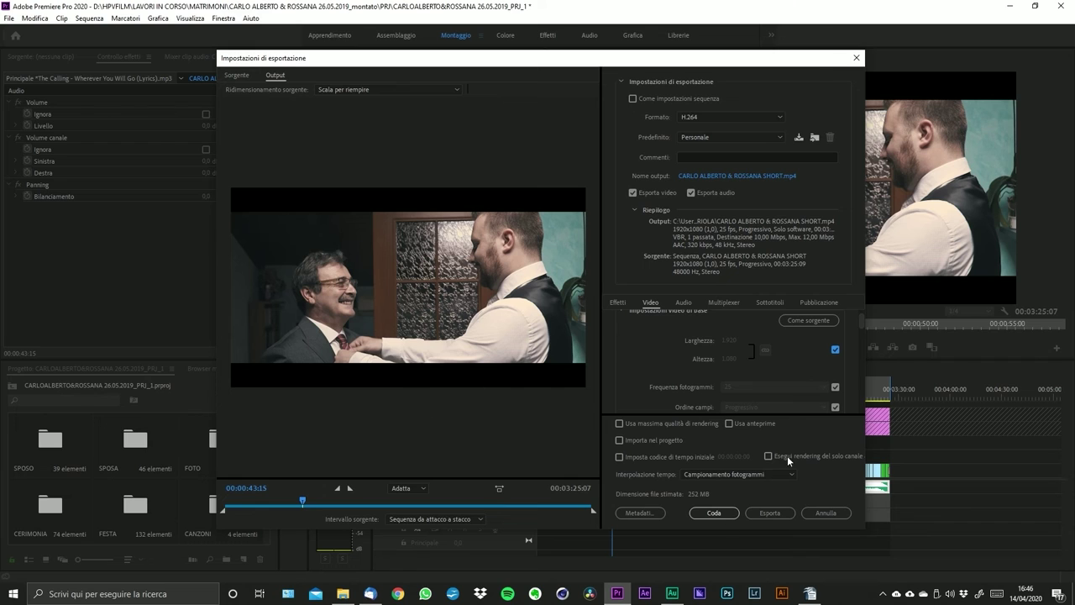
- Set source scaling to Scala e adatta and zoom the preview to 800%, then back to fit
{"action": "left_click", "coordinate": [407, 85]}
{"action": "left_click", "coordinate": [391, 109]}
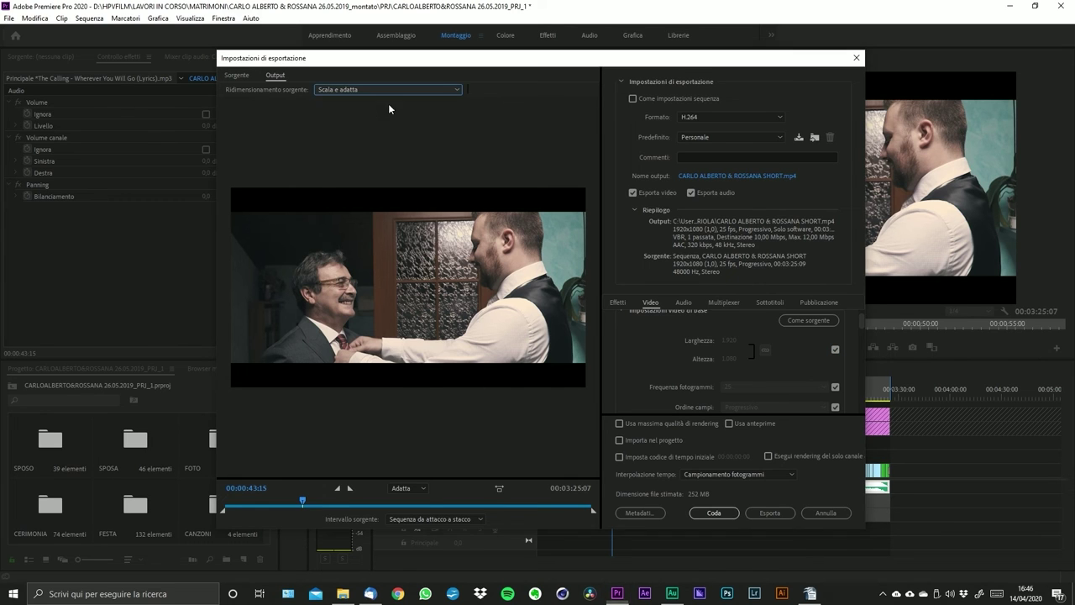
{"action": "left_click", "coordinate": [423, 488]}
{"action": "left_click", "coordinate": [408, 363]}
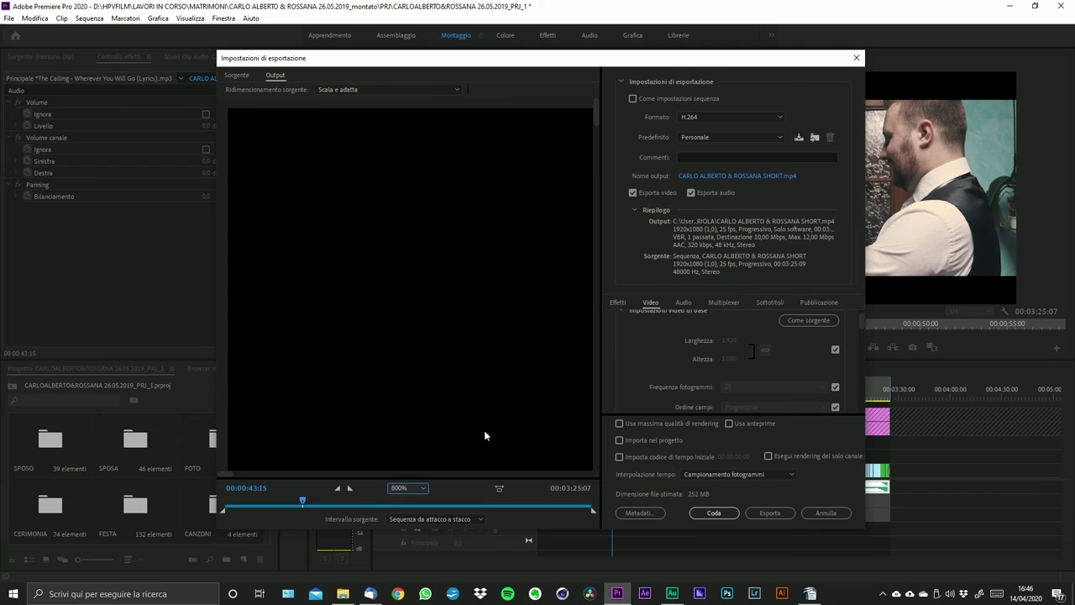
{"action": "left_click", "coordinate": [420, 487]}
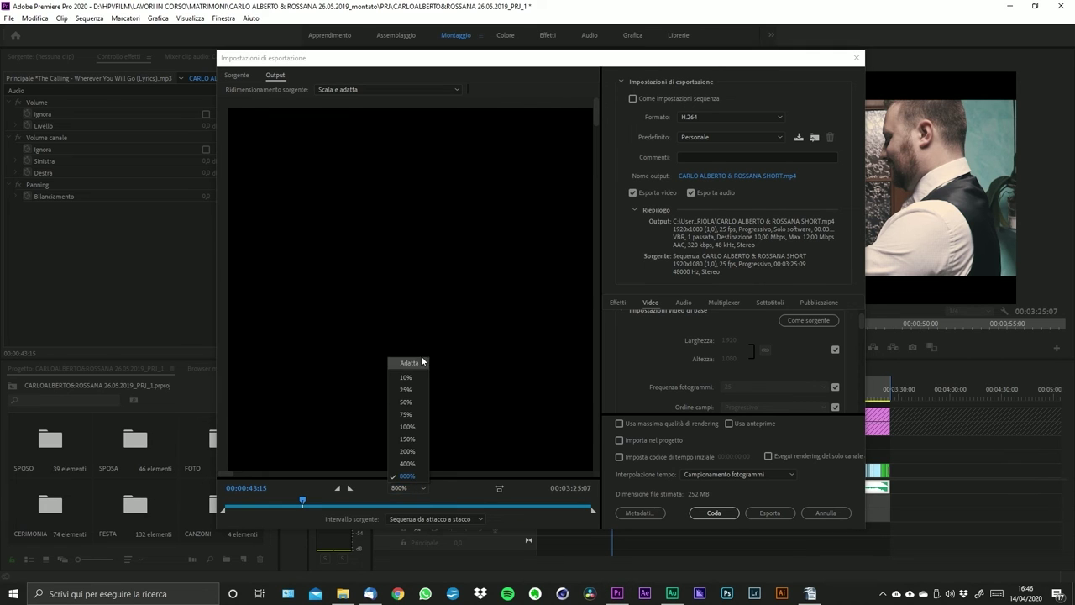
{"action": "left_click", "coordinate": [420, 363]}
{"action": "left_click", "coordinate": [409, 489]}
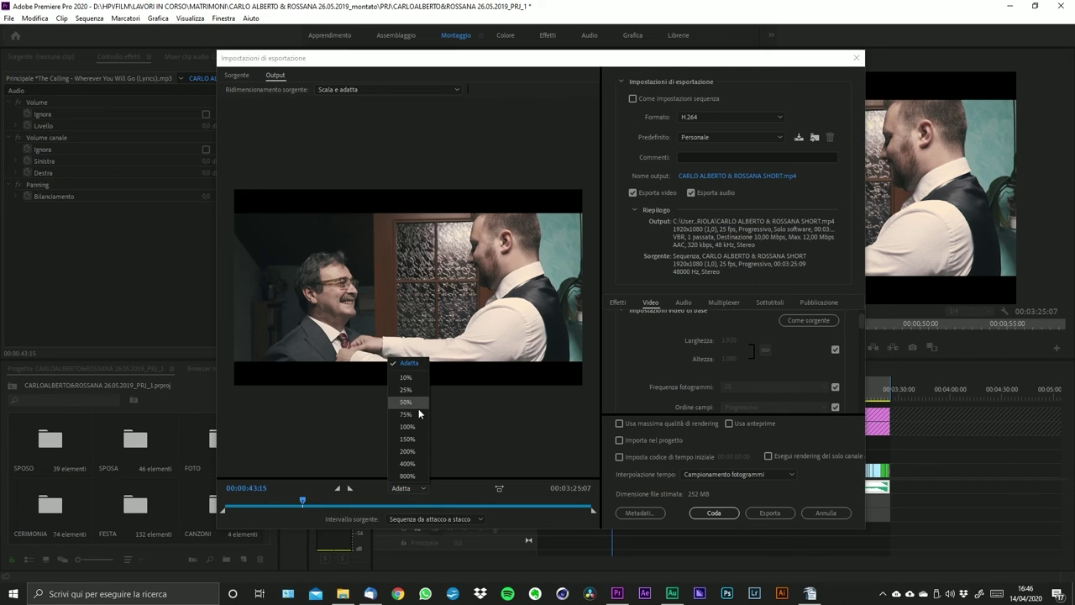
{"action": "left_click", "coordinate": [486, 517]}
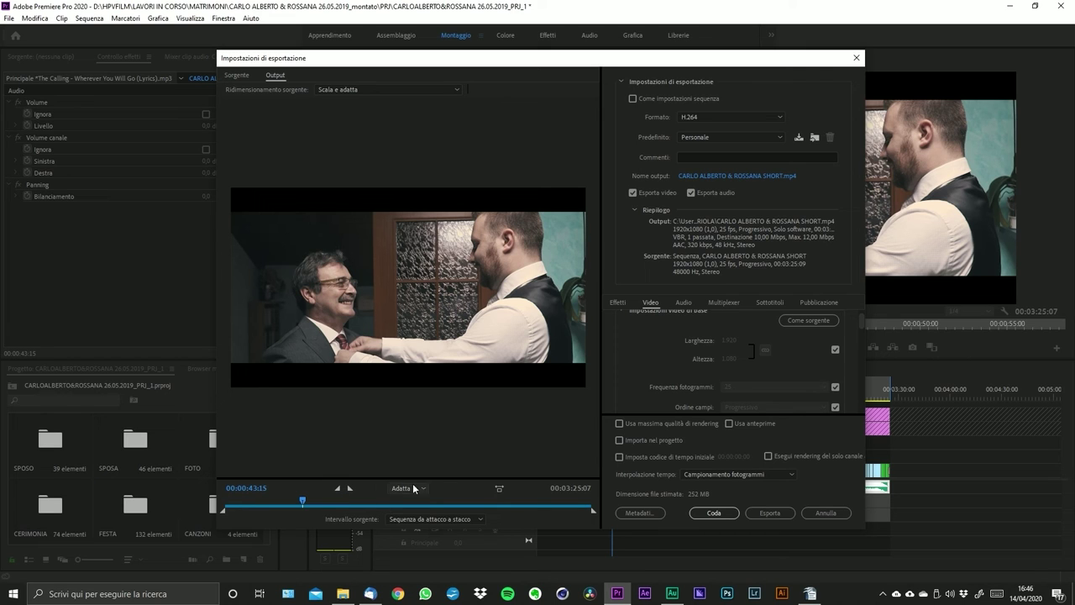
- Toggle preview aspect correction and keep the range on Sequenza da attacco a stacco
{"action": "left_click", "coordinate": [501, 488]}
{"action": "left_click", "coordinate": [468, 520]}
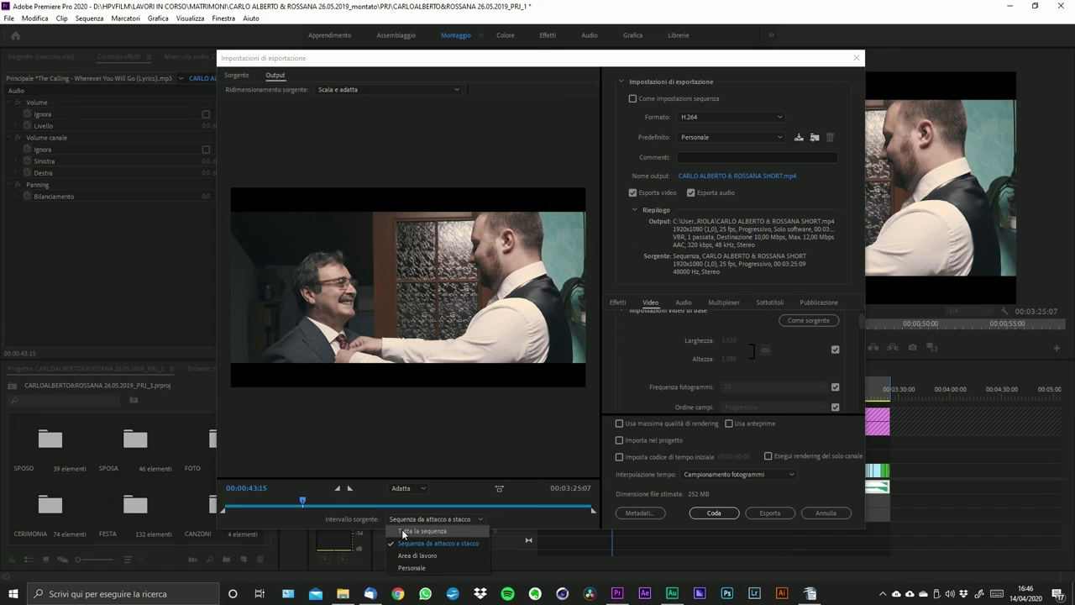
{"action": "left_click", "coordinate": [454, 543]}
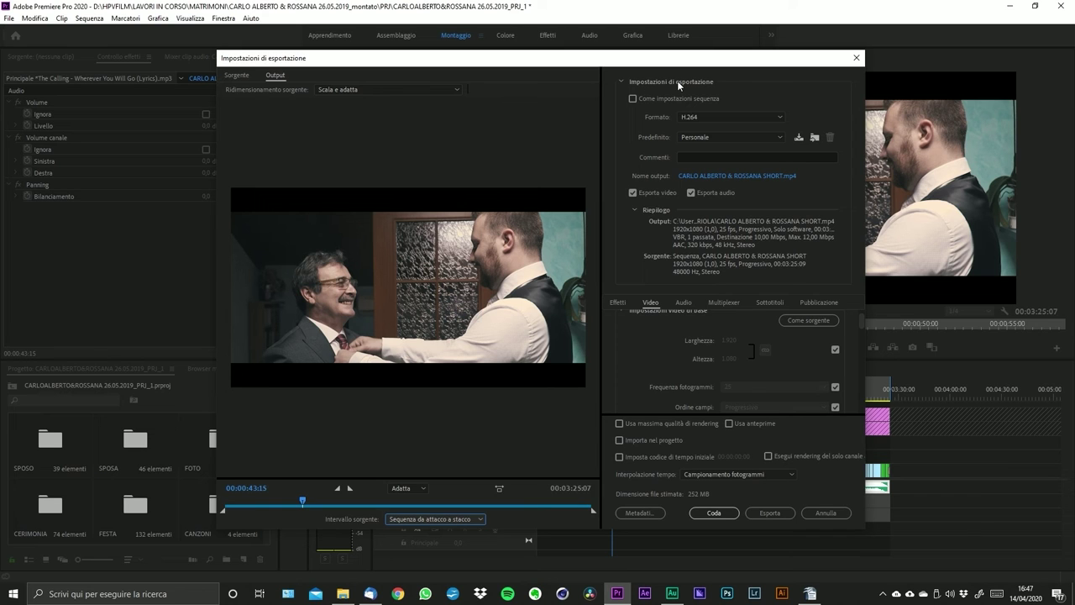
{"action": "left_click", "coordinate": [633, 98]}
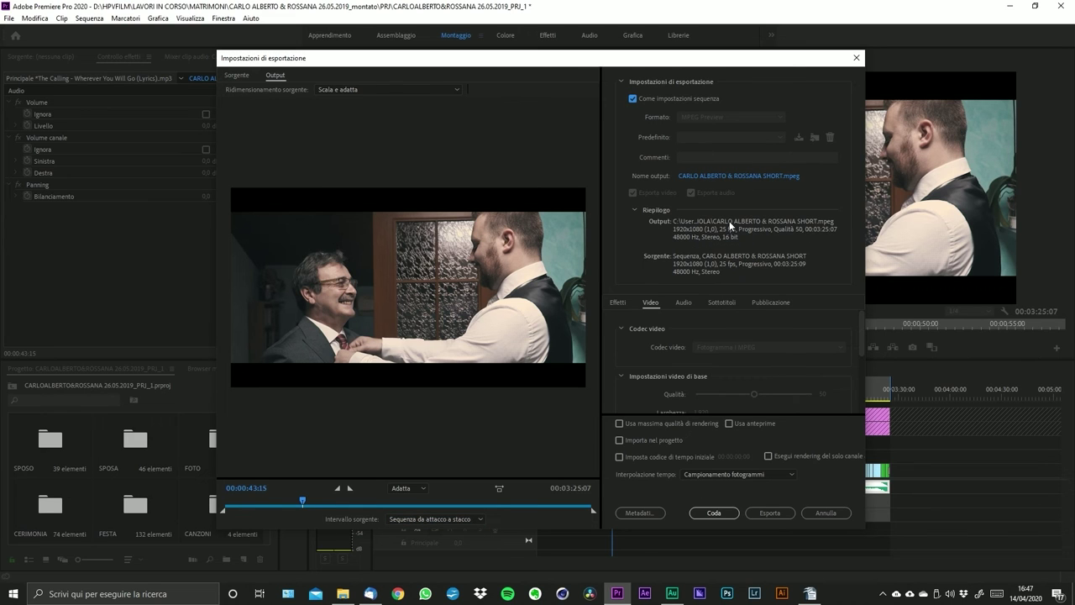
{"action": "scroll", "coordinate": [778, 356], "scroll_direction": "down", "scroll_amount": 2}
{"action": "scroll", "coordinate": [794, 368], "scroll_direction": "up", "scroll_amount": 3}
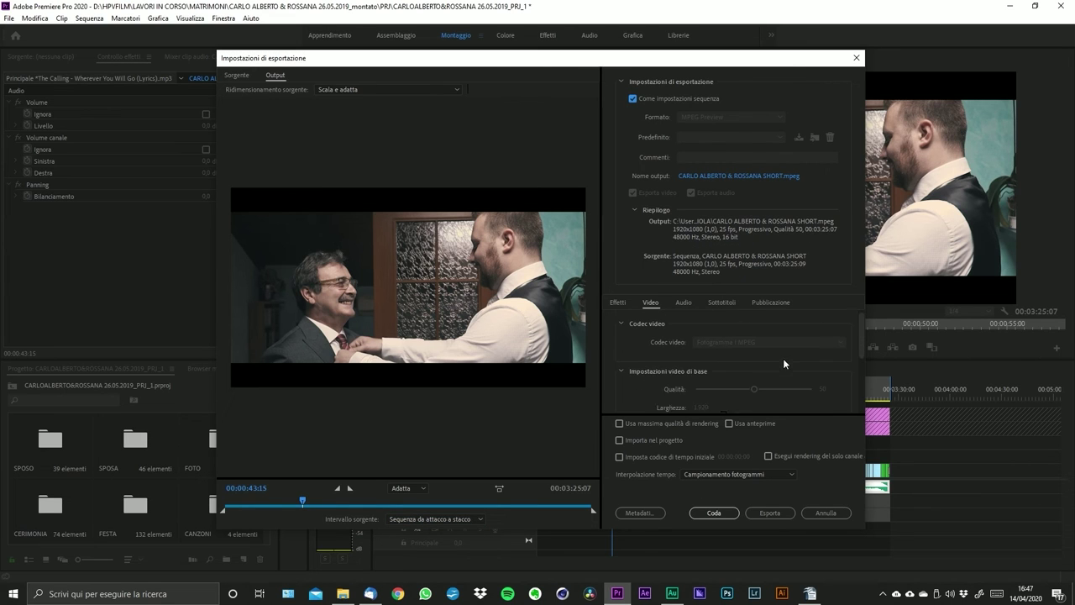
{"action": "scroll", "coordinate": [784, 356], "scroll_direction": "down", "scroll_amount": 3}
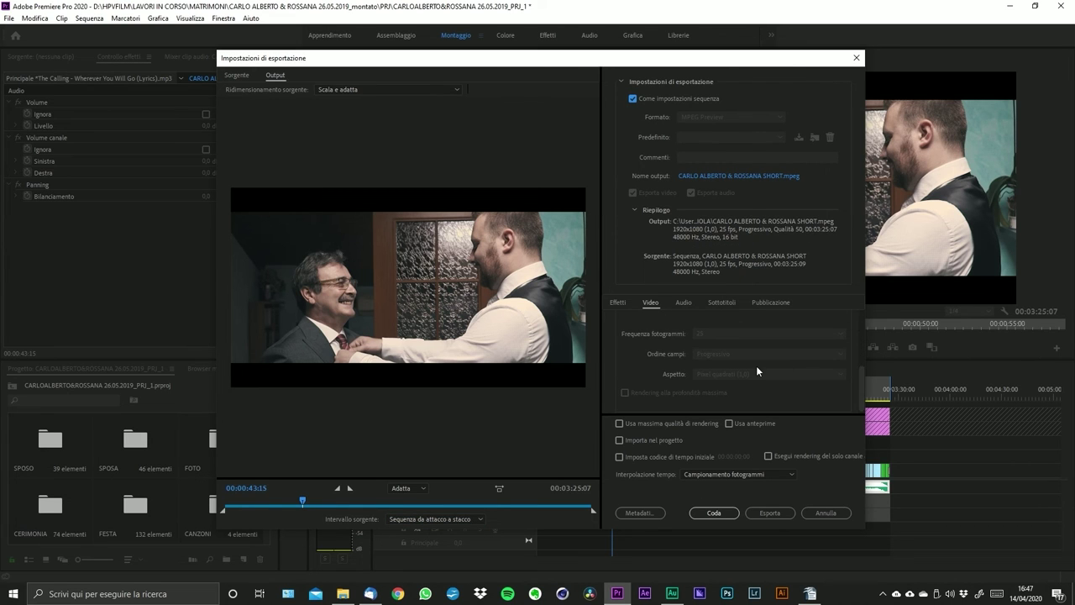
{"action": "scroll", "coordinate": [756, 371], "scroll_direction": "up", "scroll_amount": 3}
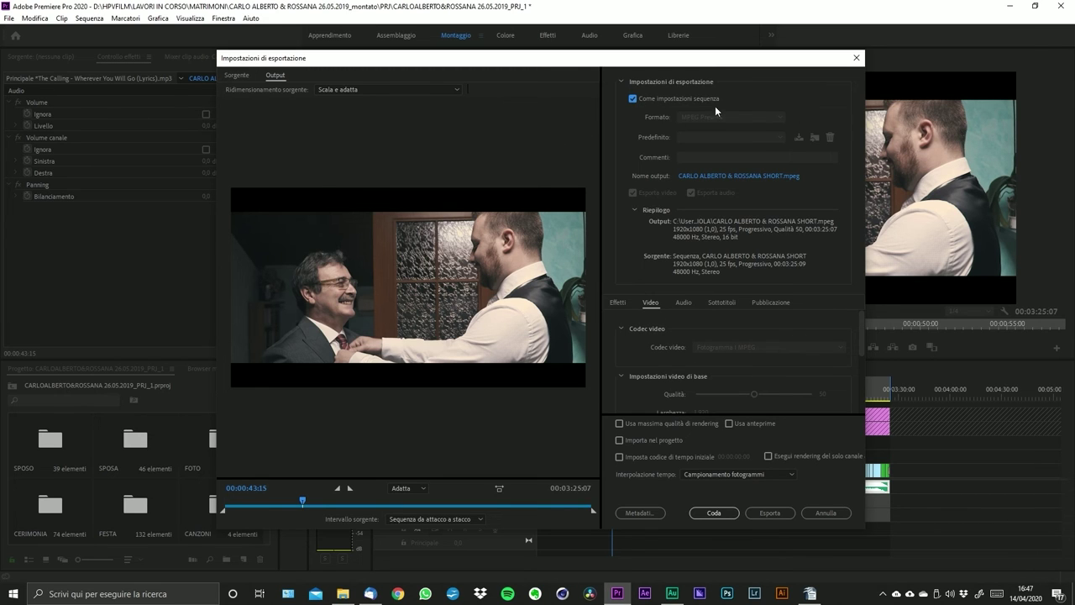
{"action": "left_click", "coordinate": [633, 98]}
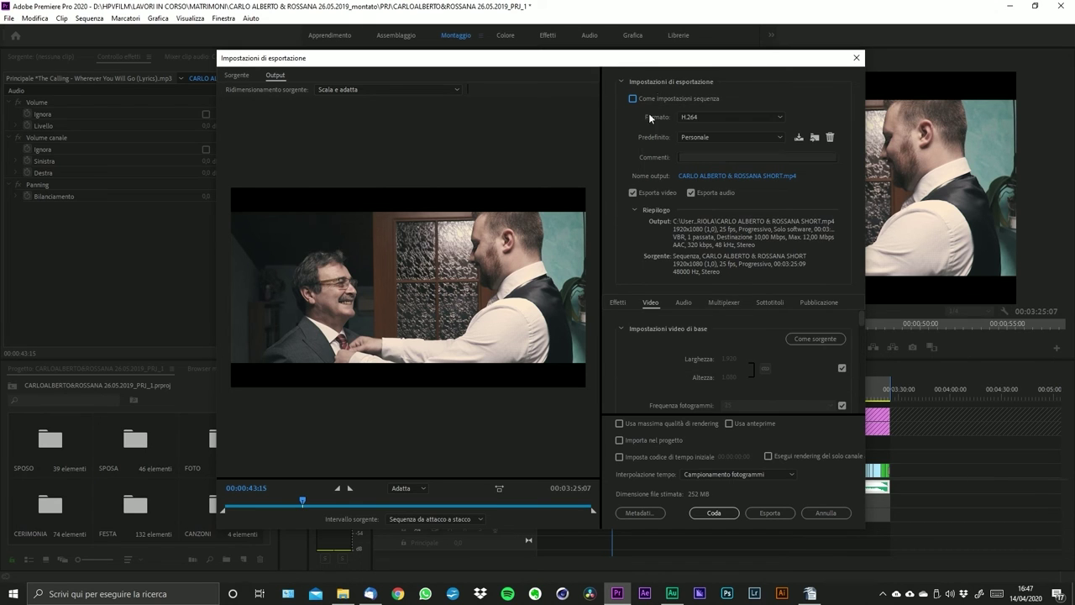
{"action": "left_click", "coordinate": [733, 117]}
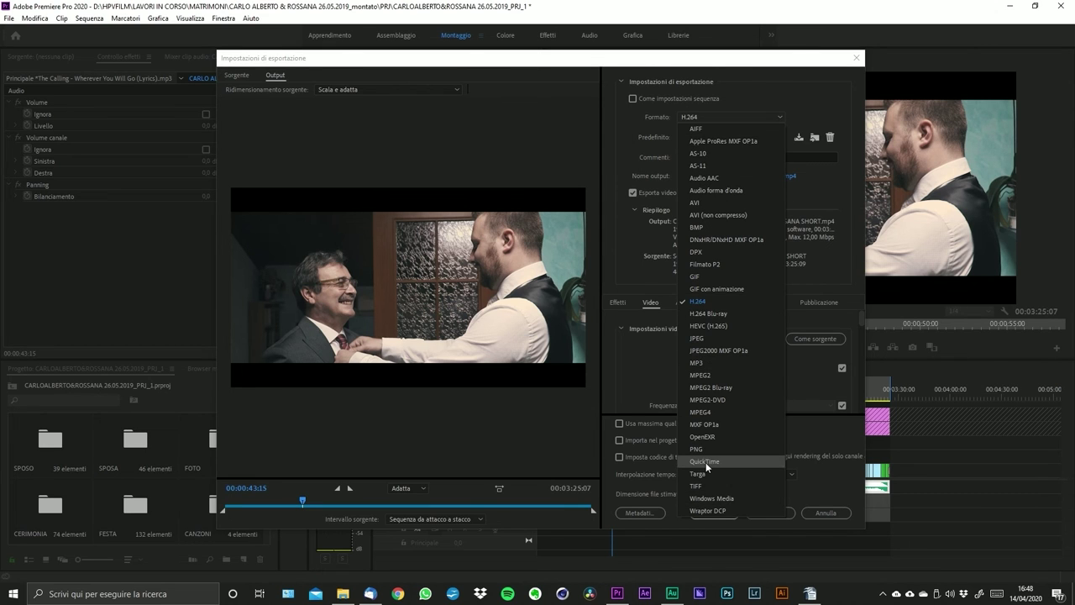
{"action": "left_click", "coordinate": [697, 300]}
{"action": "left_click", "coordinate": [708, 136]}
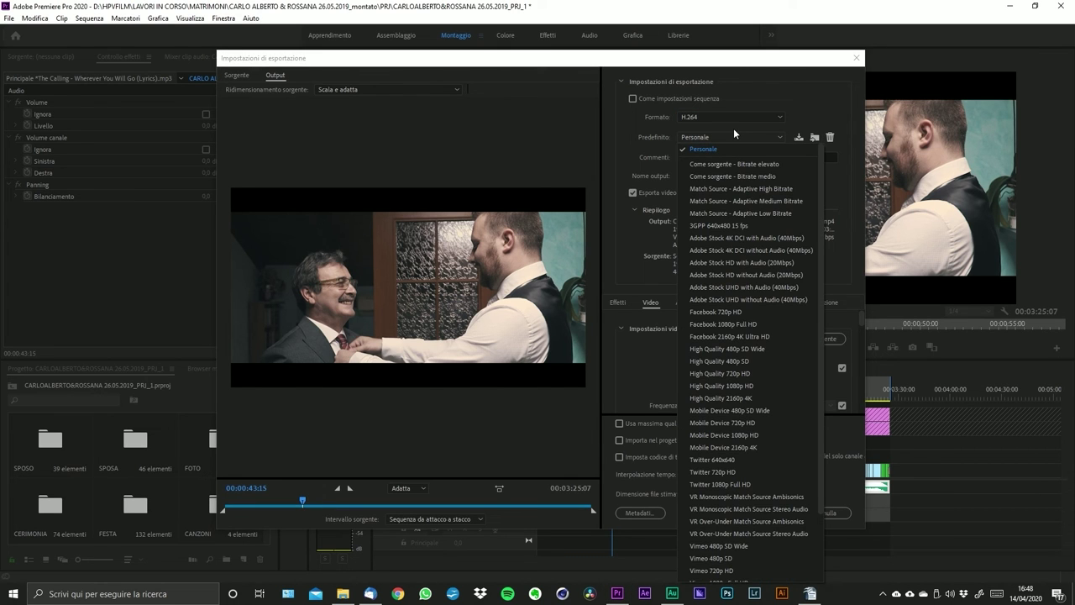
{"action": "scroll", "coordinate": [760, 477], "scroll_direction": "down", "scroll_amount": 2}
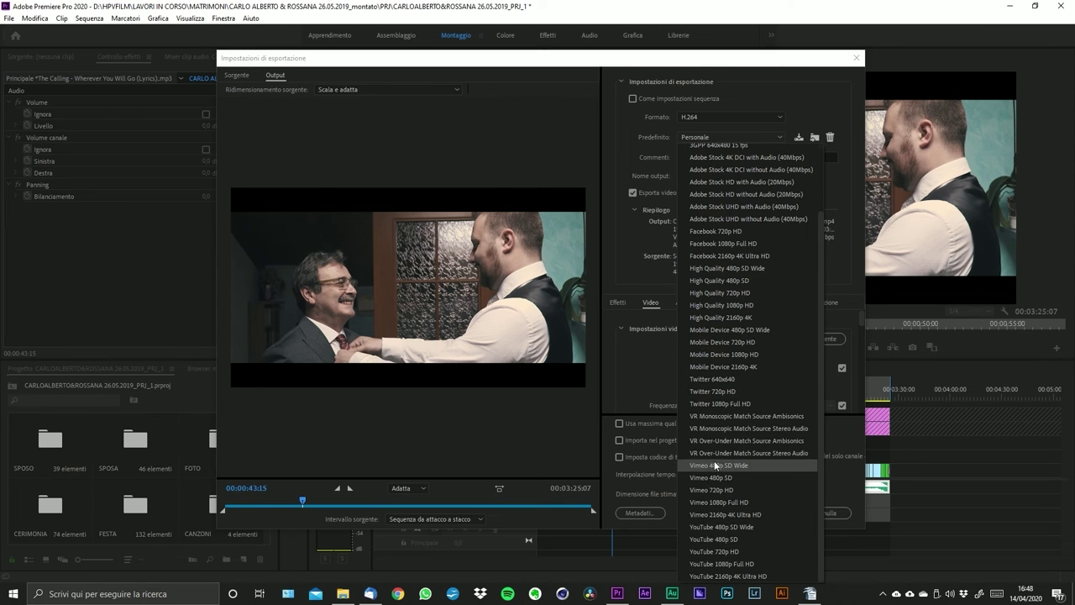
{"action": "scroll", "coordinate": [712, 451], "scroll_direction": "up", "scroll_amount": 3}
{"action": "left_click", "coordinate": [721, 150]}
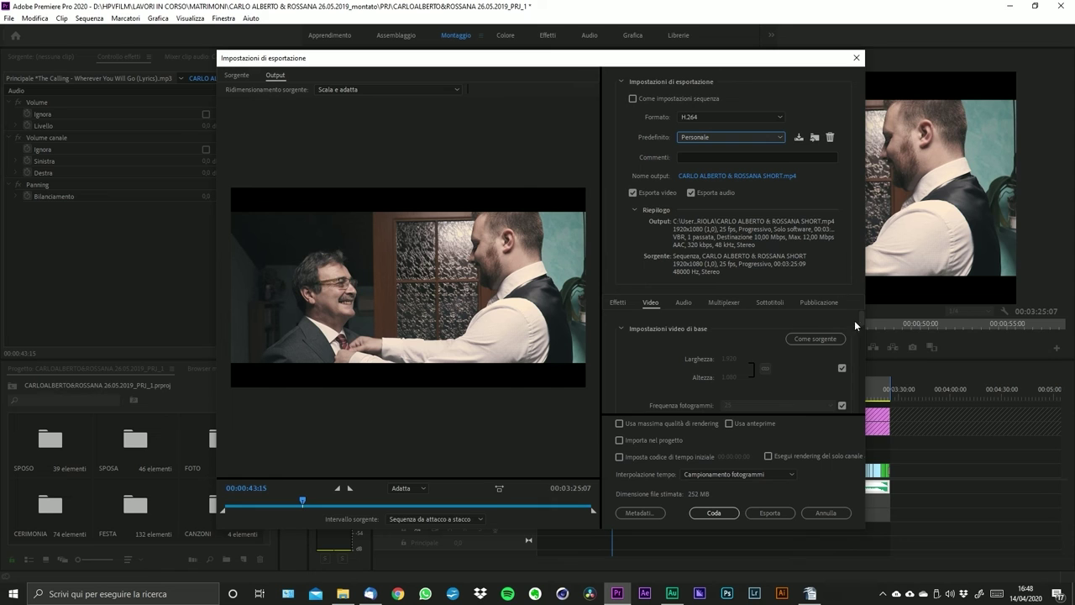
- Inspect the field order setting, then lock it back to match the source
{"action": "mouse_move", "coordinate": [862, 322]}
{"action": "left_mouse_down"}
{"action": "mouse_move", "coordinate": [853, 389]}
{"action": "mouse_move", "coordinate": [857, 320]}
{"action": "left_mouse_up"}
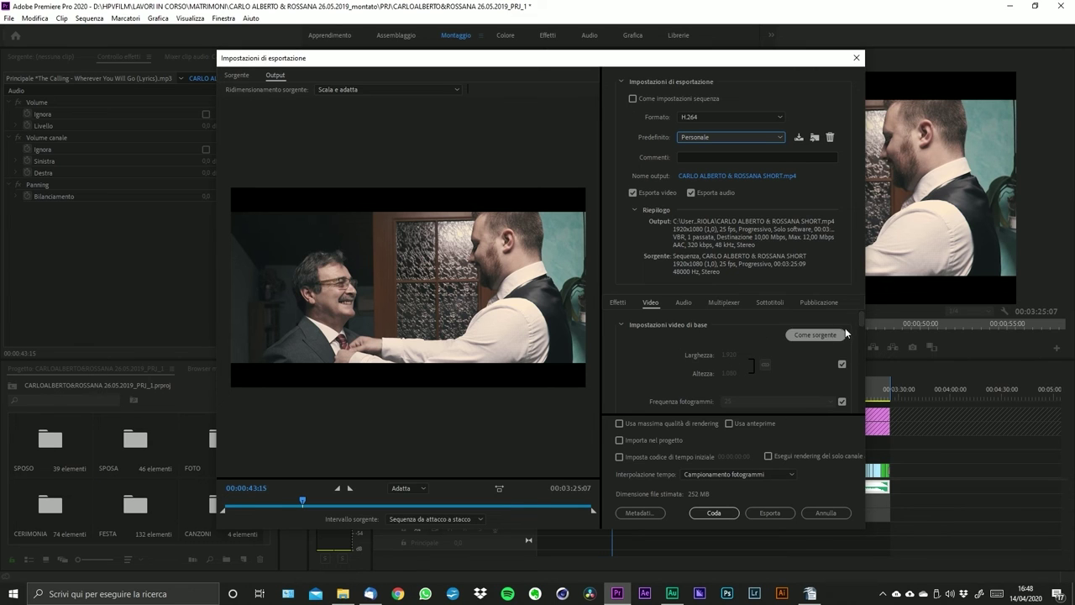
{"action": "left_click_drag", "start_coordinate": [858, 318], "coordinate": [860, 327]}
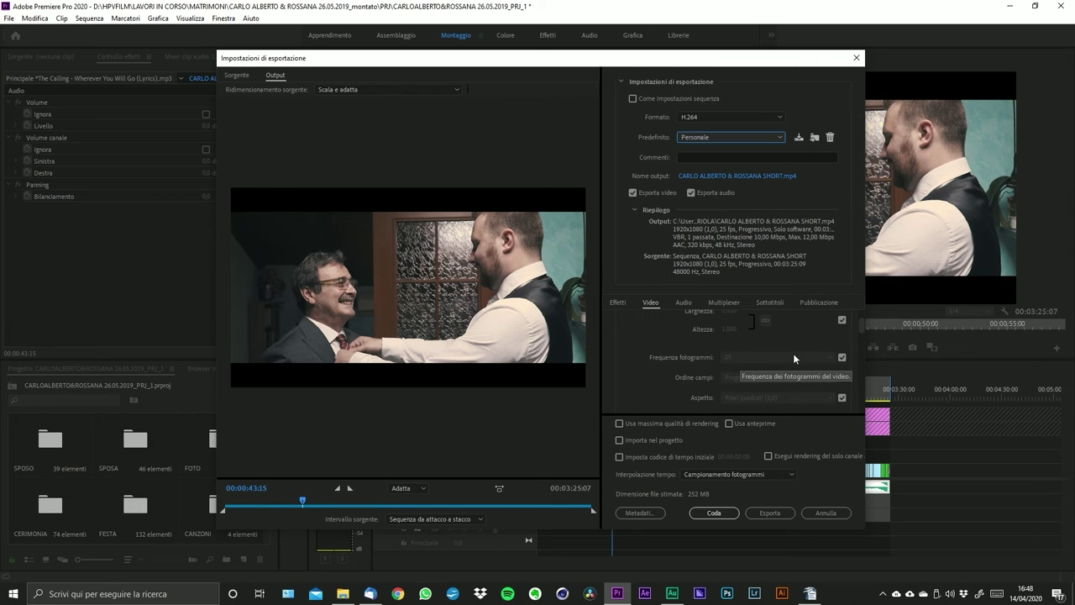
{"action": "left_click", "coordinate": [806, 377]}
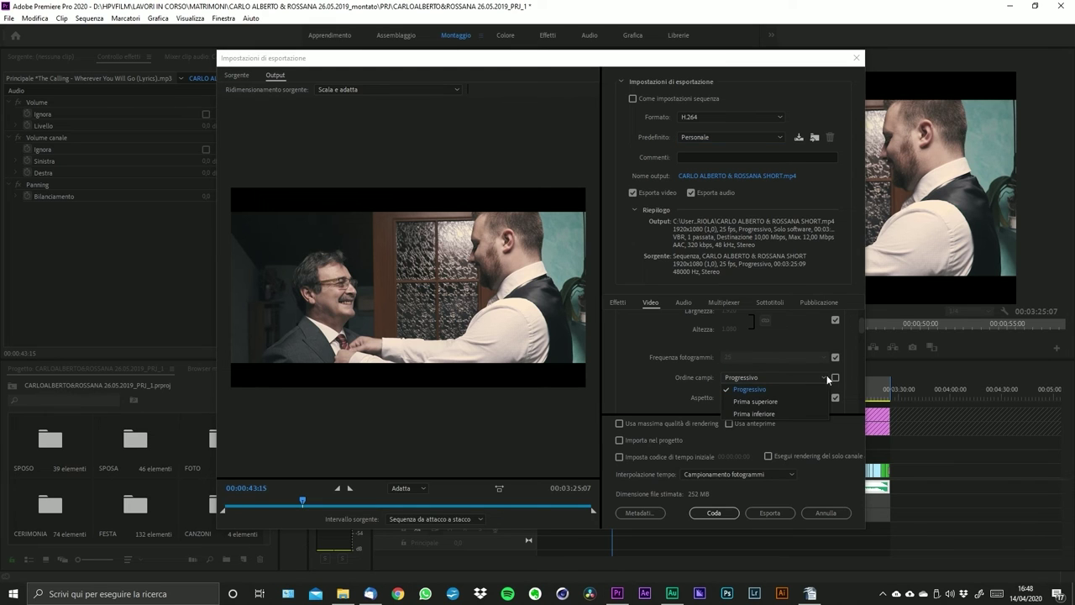
{"action": "left_click", "coordinate": [835, 378]}
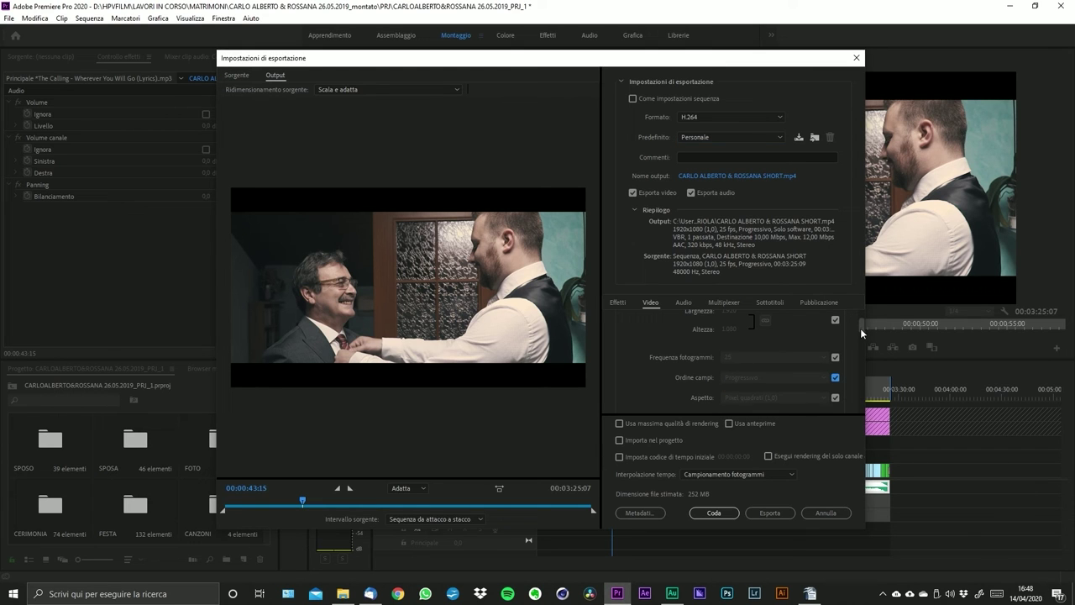
{"action": "left_click_drag", "start_coordinate": [860, 328], "coordinate": [863, 335]}
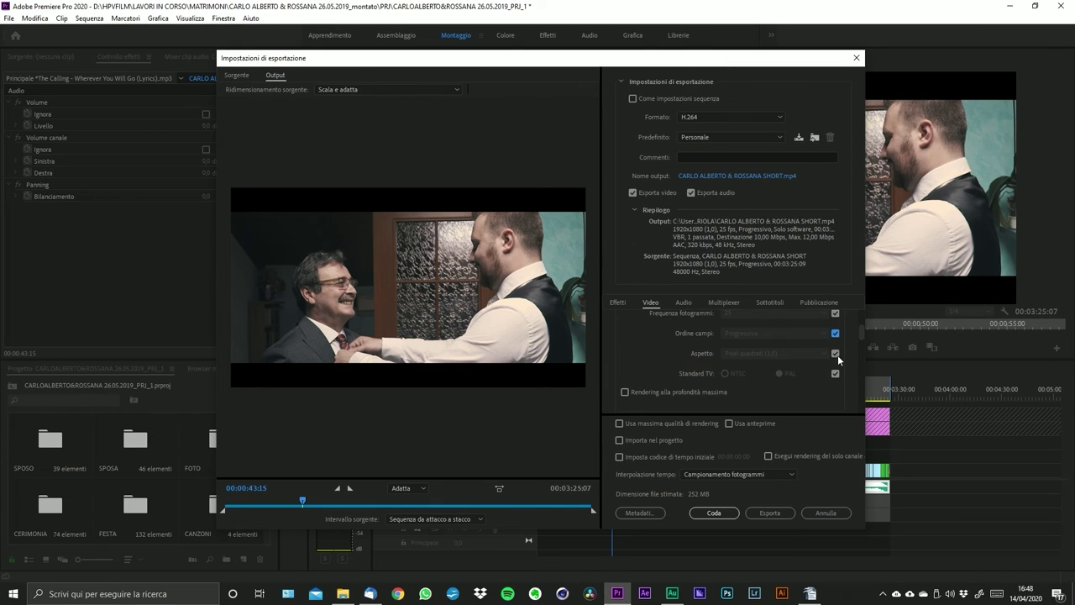
- Try Anamorfico 2:1 and D1/DV NTSC aspects, then return to Pixel quadrati (1,0) matched to source
{"action": "left_click", "coordinate": [835, 354]}
{"action": "left_click", "coordinate": [813, 351]}
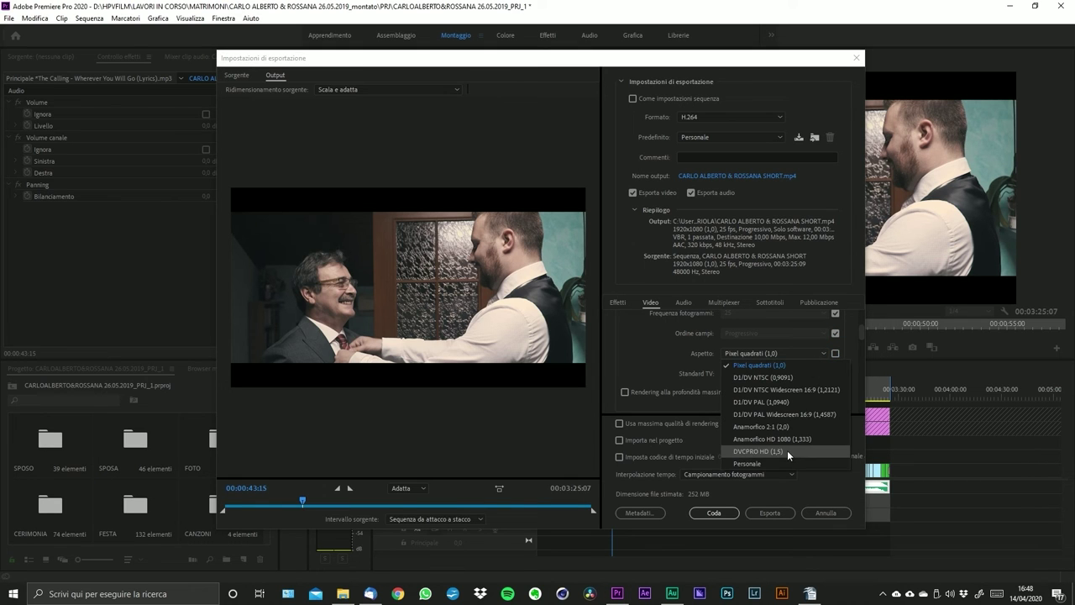
{"action": "left_click", "coordinate": [760, 428]}
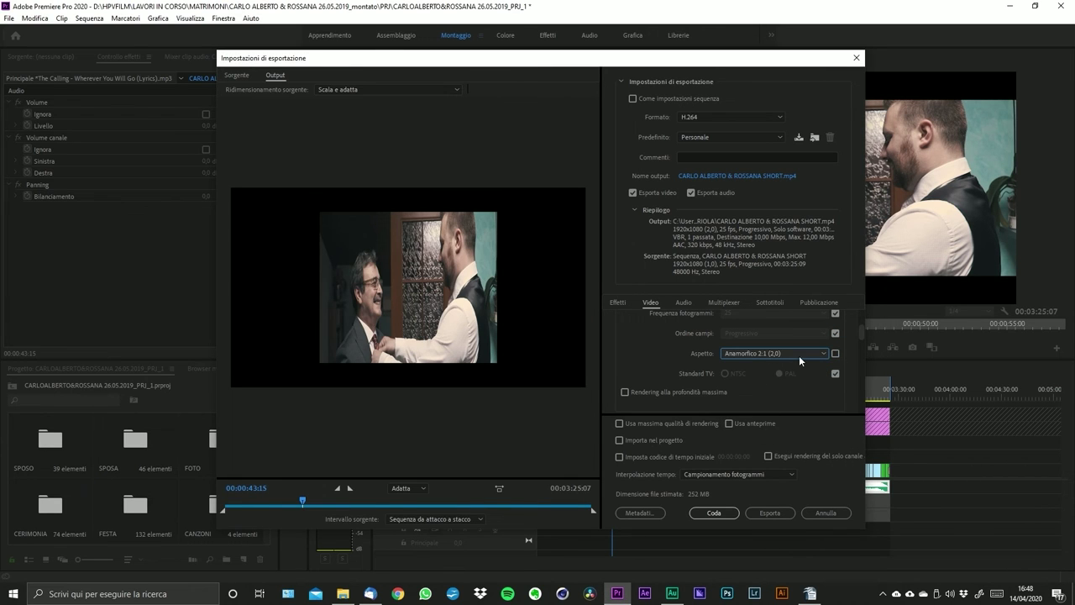
{"action": "left_click", "coordinate": [798, 356]}
{"action": "left_click", "coordinate": [771, 391]}
{"action": "left_click", "coordinate": [765, 353]}
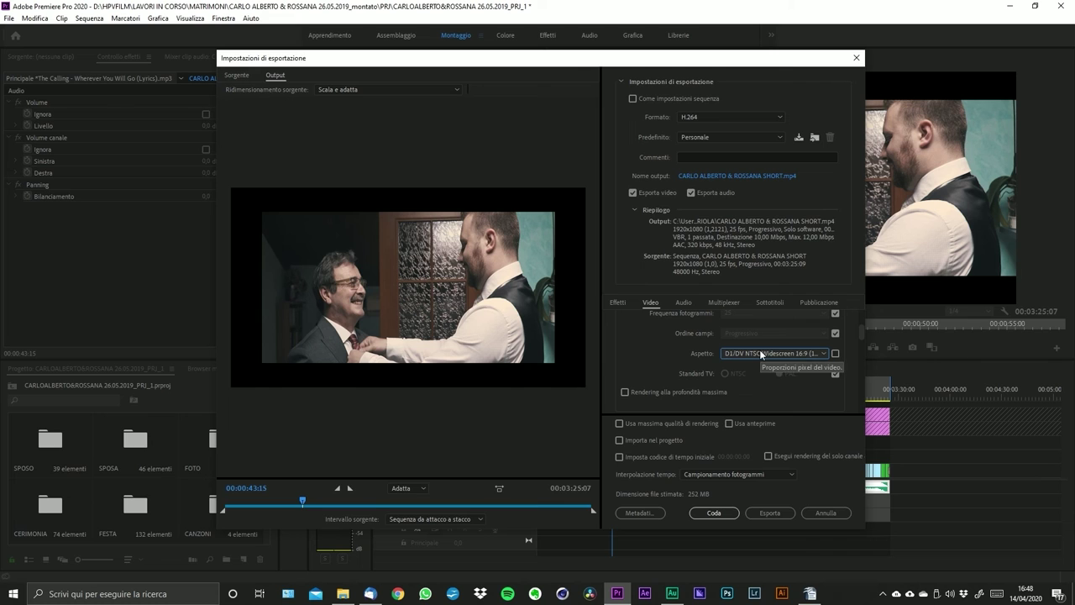
{"action": "left_click", "coordinate": [766, 376]}
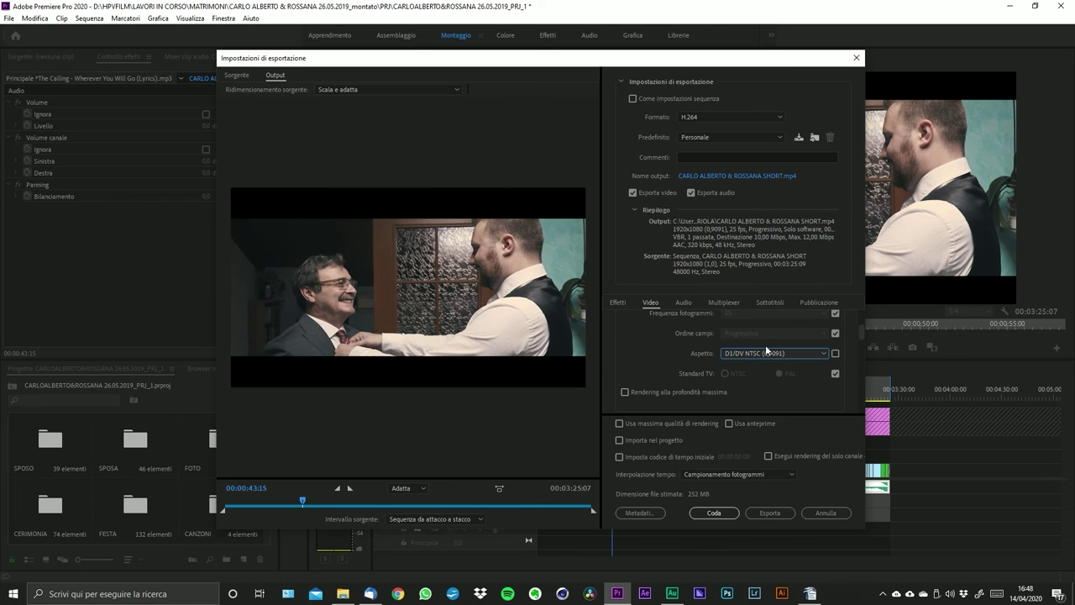
{"action": "left_click", "coordinate": [773, 355]}
{"action": "left_click", "coordinate": [774, 363]}
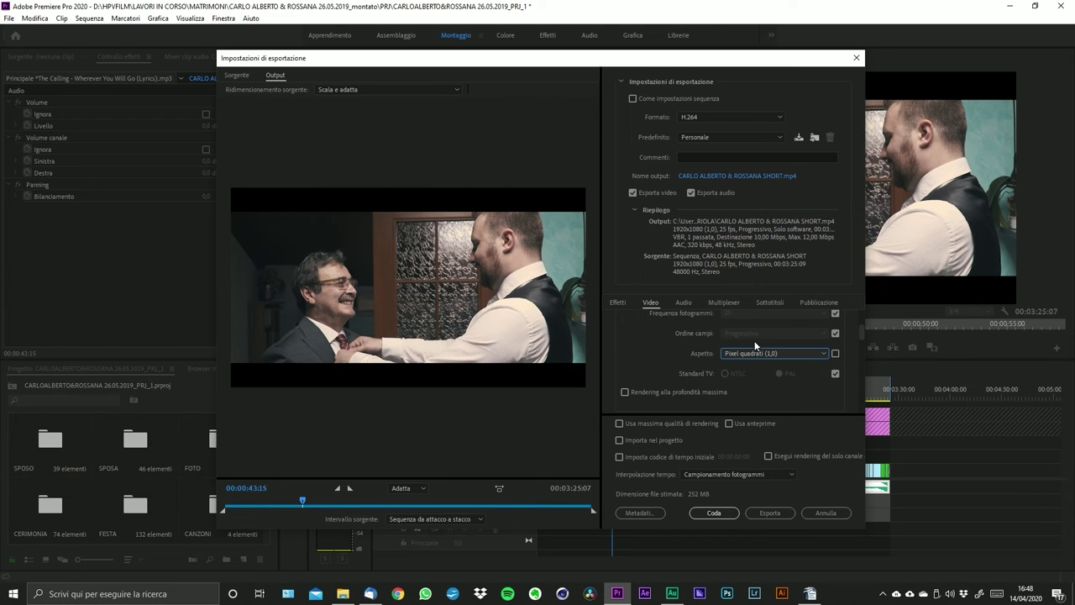
{"action": "left_click", "coordinate": [834, 352]}
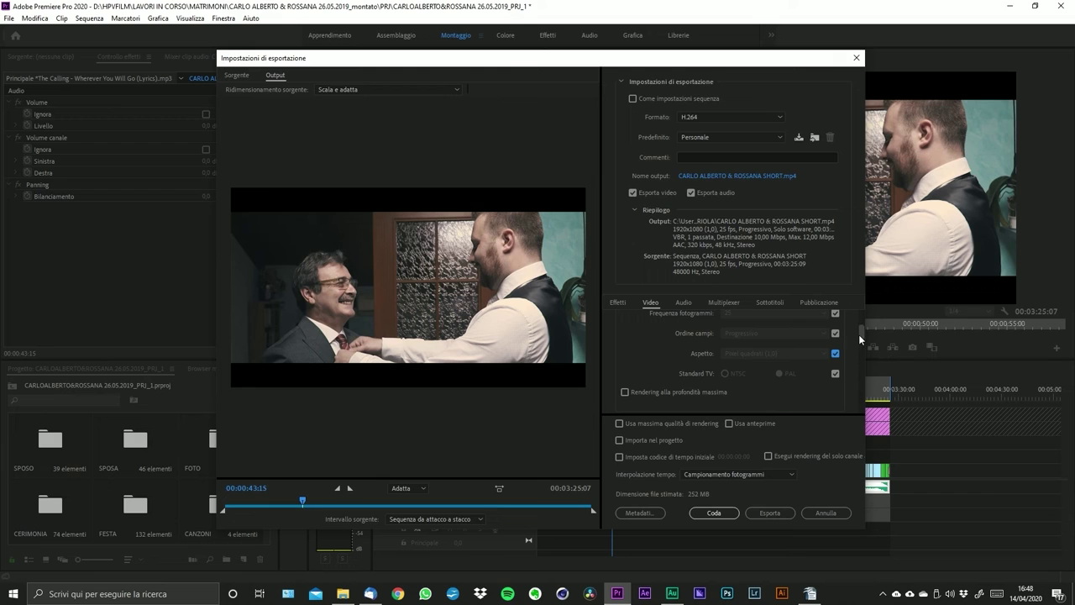
- Try the NTSC TV standard, switch back to PAL, and lock it to the source
{"action": "left_click_drag", "start_coordinate": [862, 336], "coordinate": [857, 341]}
{"action": "left_click", "coordinate": [834, 352]}
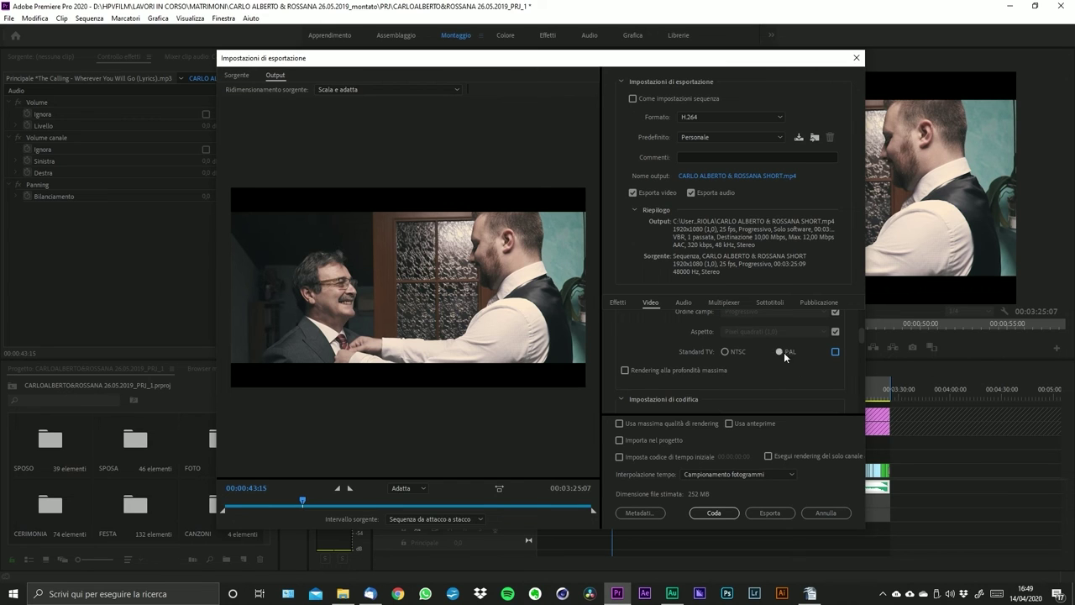
{"action": "left_click", "coordinate": [727, 352]}
{"action": "left_click", "coordinate": [779, 352]}
{"action": "left_click", "coordinate": [833, 351]}
{"action": "left_click_drag", "start_coordinate": [861, 335], "coordinate": [857, 338]}
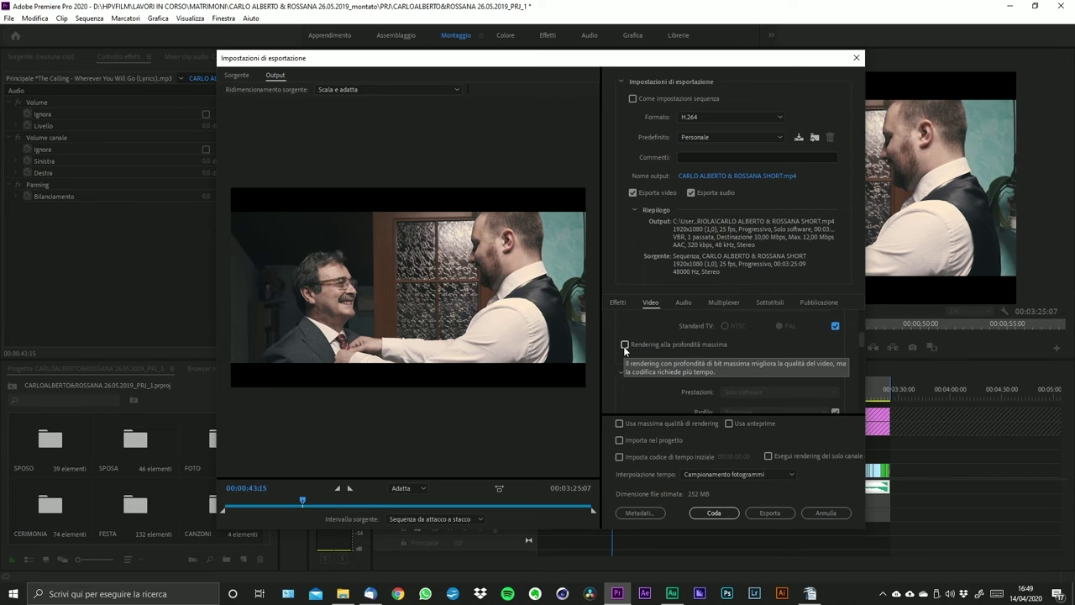
- Scroll down to Impostazioni bitrate, showing VBR 1-pass at 10 Mbps target, 12 Mbps maximum
{"action": "scroll", "coordinate": [678, 339], "scroll_direction": "down", "scroll_amount": 1}
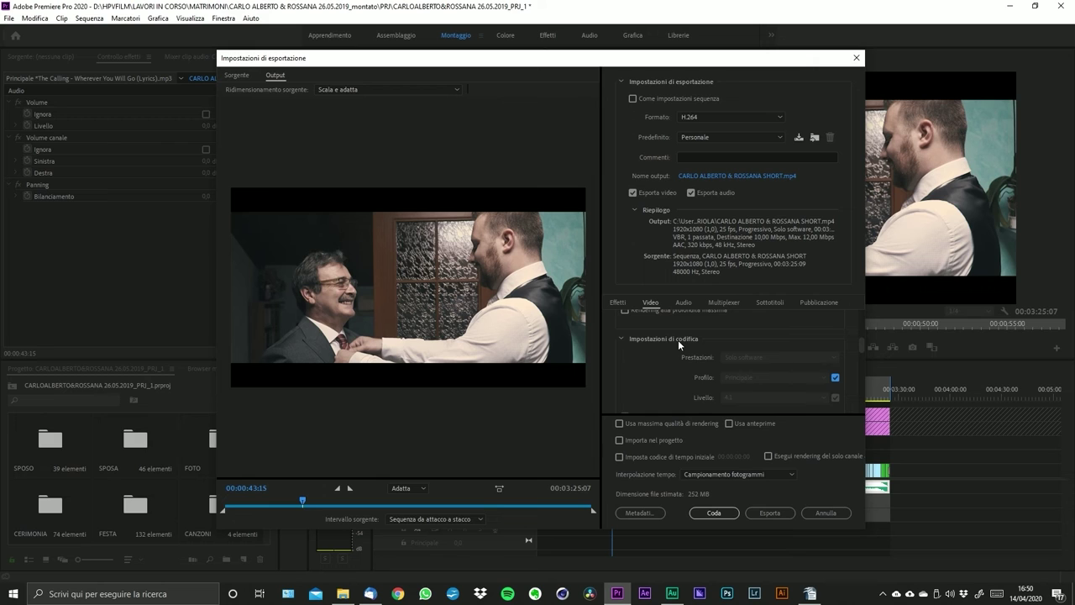
{"action": "scroll", "coordinate": [678, 339], "scroll_direction": "down", "scroll_amount": 1}
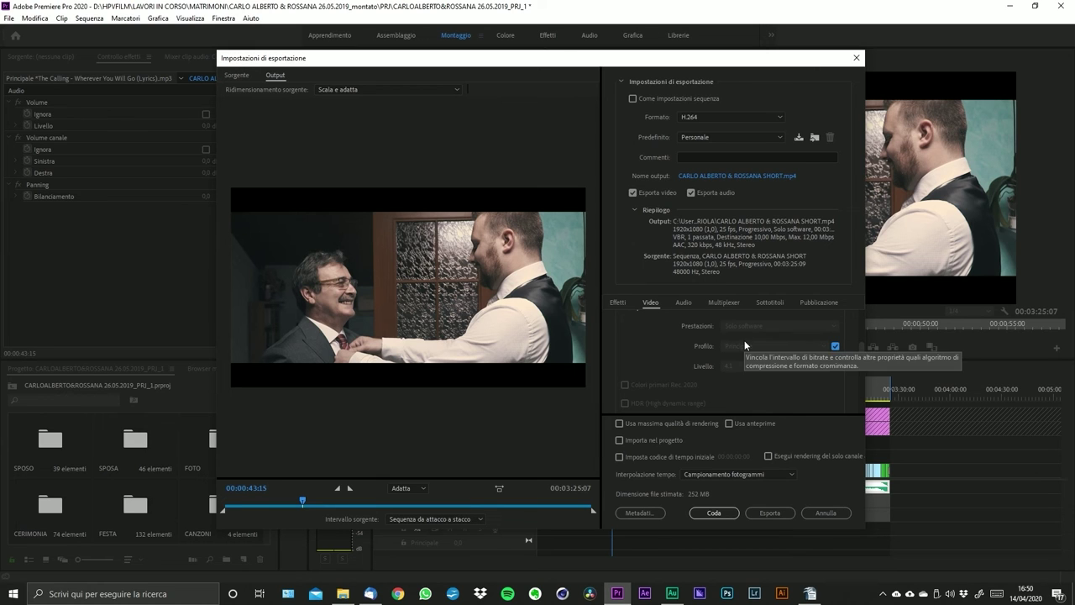
{"action": "scroll", "coordinate": [742, 368], "scroll_direction": "down", "scroll_amount": 1}
{"action": "scroll", "coordinate": [756, 366], "scroll_direction": "down", "scroll_amount": 3}
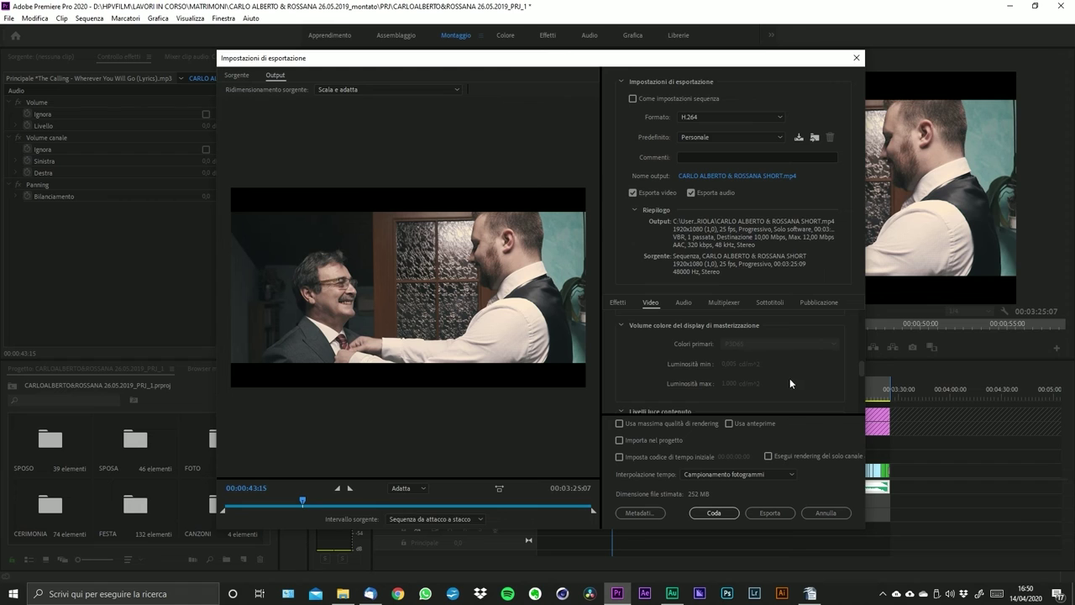
{"action": "scroll", "coordinate": [739, 378], "scroll_direction": "down", "scroll_amount": 1}
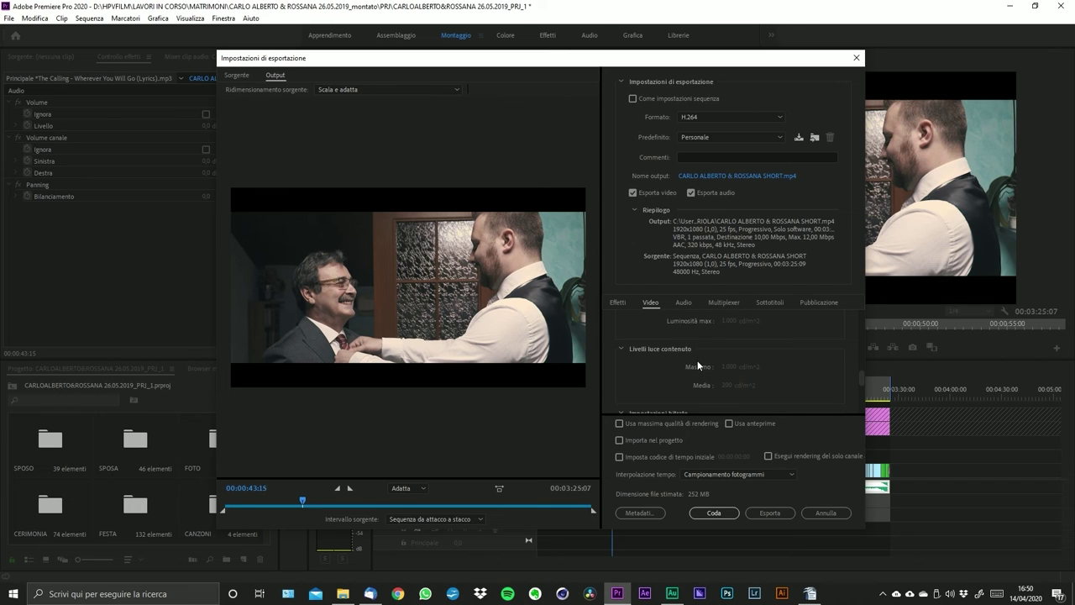
{"action": "scroll", "coordinate": [697, 361], "scroll_direction": "up", "scroll_amount": 2}
{"action": "scroll", "coordinate": [723, 364], "scroll_direction": "down", "scroll_amount": 3}
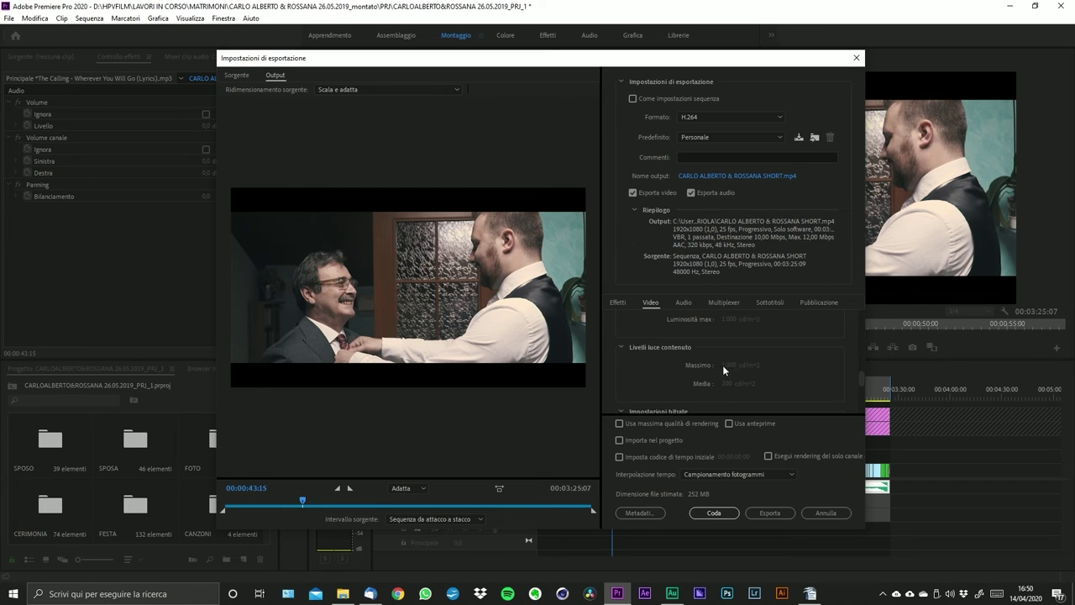
{"action": "scroll", "coordinate": [676, 359], "scroll_direction": "up", "scroll_amount": 3}
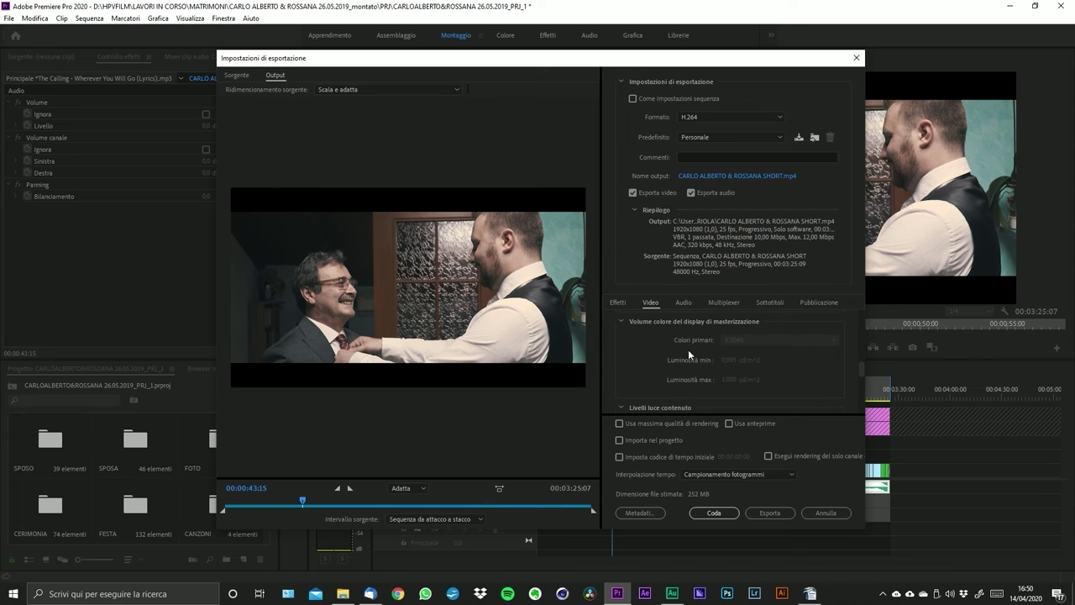
{"action": "scroll", "coordinate": [688, 349], "scroll_direction": "down", "scroll_amount": 3}
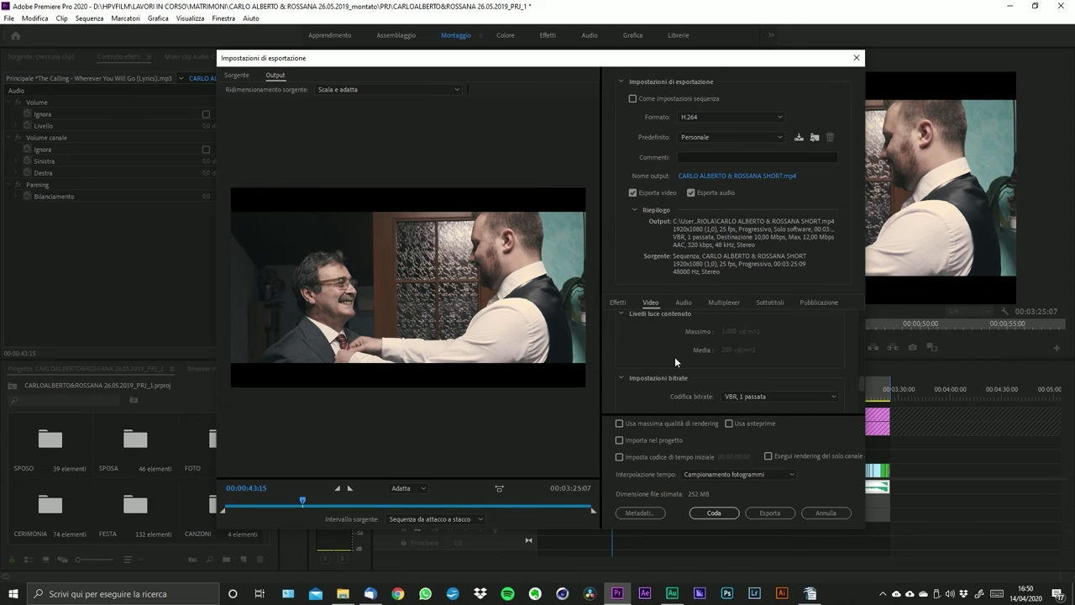
{"action": "scroll", "coordinate": [674, 356], "scroll_direction": "down", "scroll_amount": 2}
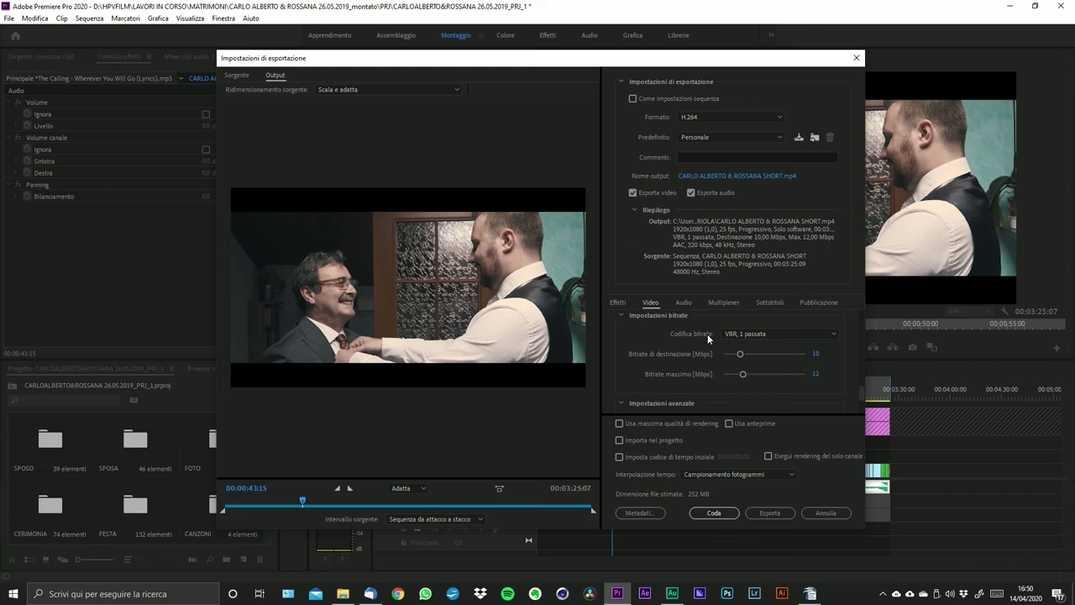
- Keep VBR, 1 passata and drag the target and maximum bitrate sliders to 16,68 Mbps each
{"action": "left_click", "coordinate": [761, 336]}
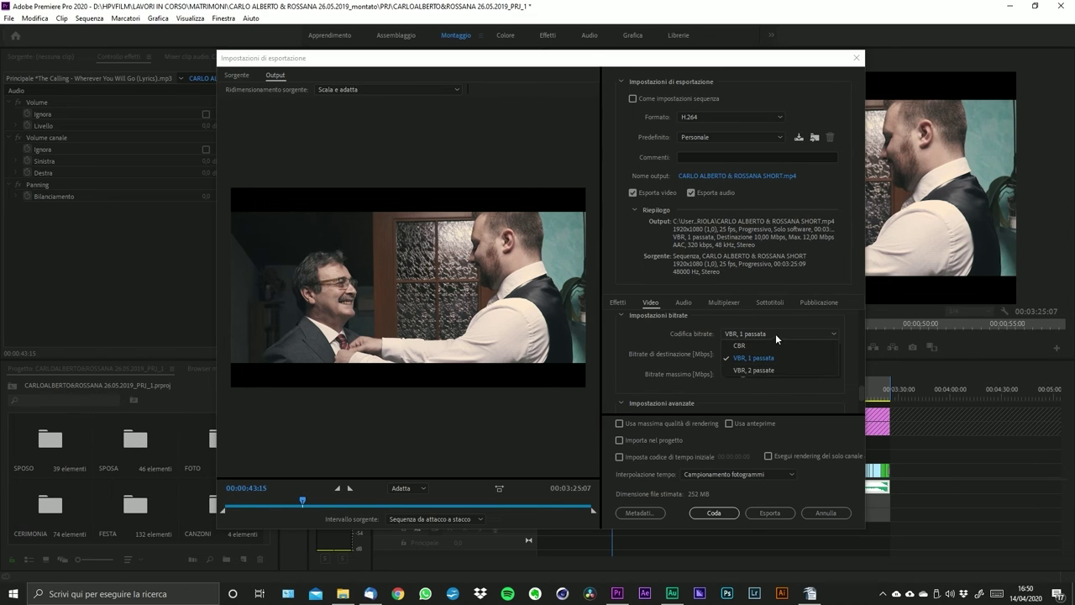
{"action": "left_click", "coordinate": [776, 334]}
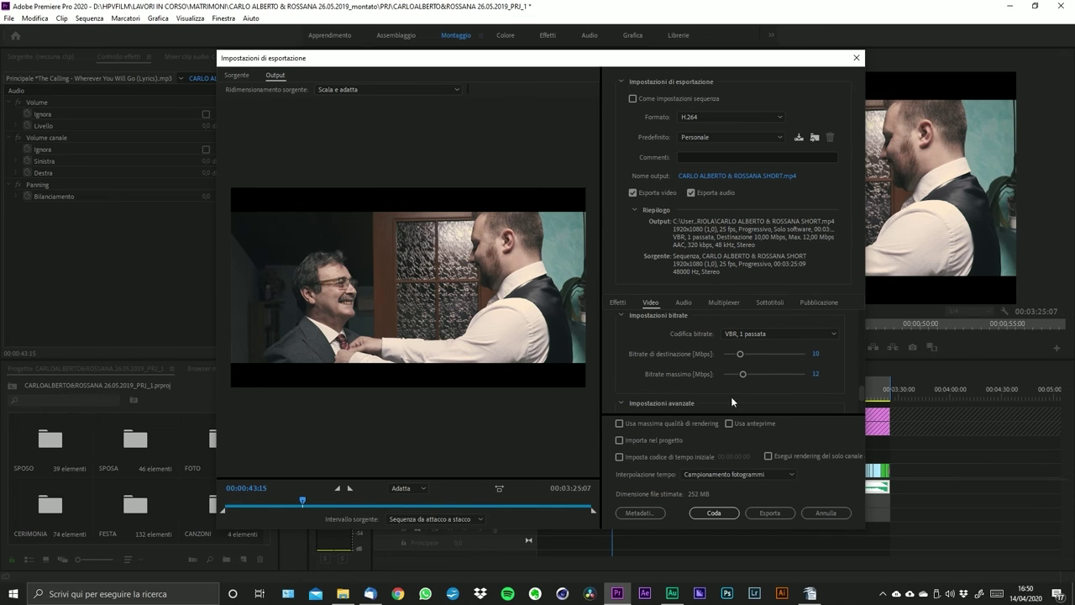
{"action": "left_click", "coordinate": [758, 354]}
{"action": "left_click", "coordinate": [789, 354]}
{"action": "left_click_drag", "start_coordinate": [806, 356], "coordinate": [818, 353]}
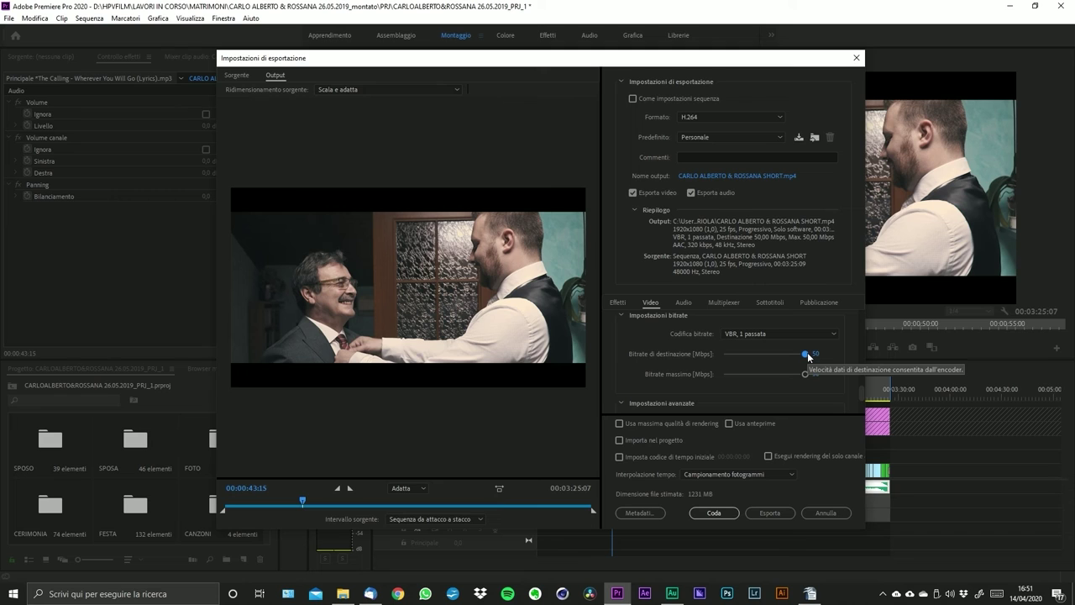
{"action": "left_click_drag", "start_coordinate": [808, 356], "coordinate": [733, 356]}
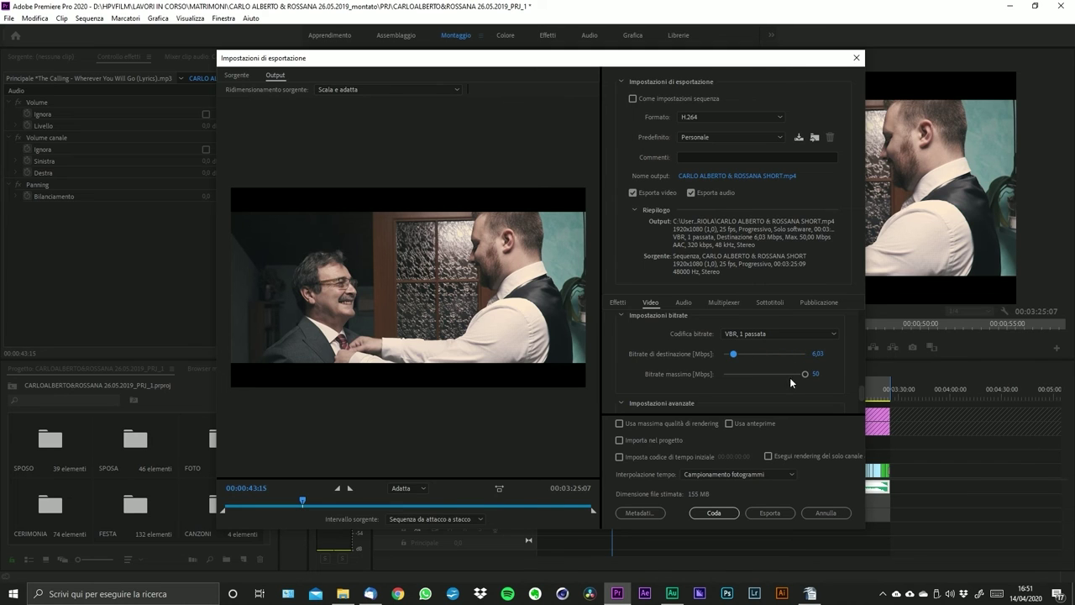
{"action": "left_click_drag", "start_coordinate": [807, 376], "coordinate": [753, 356]}
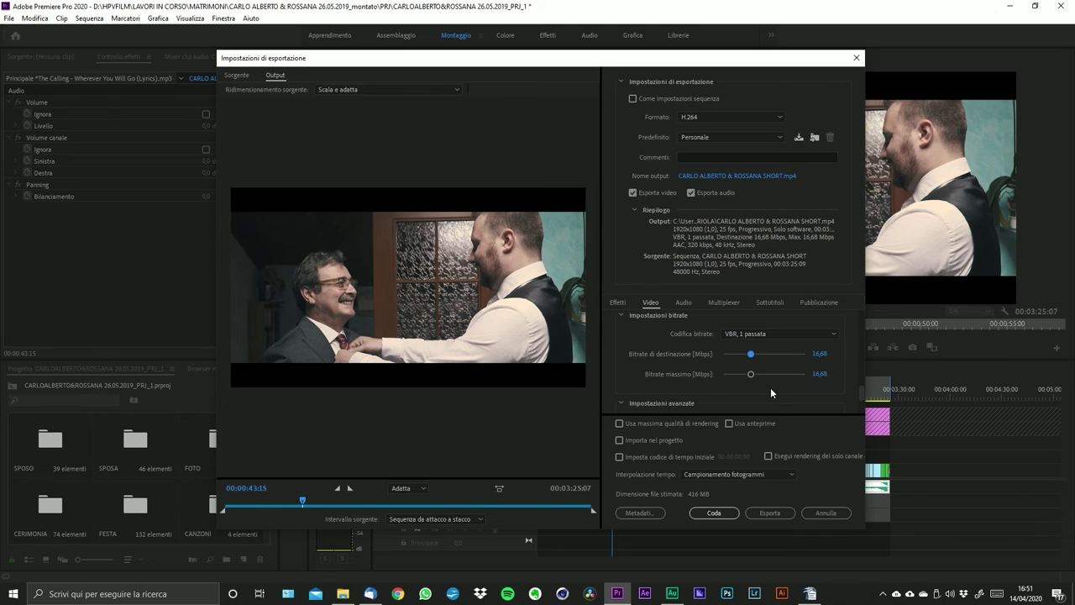
- Type a 20 Mbps target bitrate so the maximum also reads 20 Mbps, estimating 497 MB
{"action": "left_click", "coordinate": [819, 354]}
{"action": "type", "text": "10"}
{"action": "key", "text": "Return"}
{"action": "left_click", "coordinate": [815, 353]}
{"action": "type", "text": "20"}
{"action": "key", "text": "Return"}
{"action": "left_click_drag", "start_coordinate": [864, 393], "coordinate": [865, 401]}
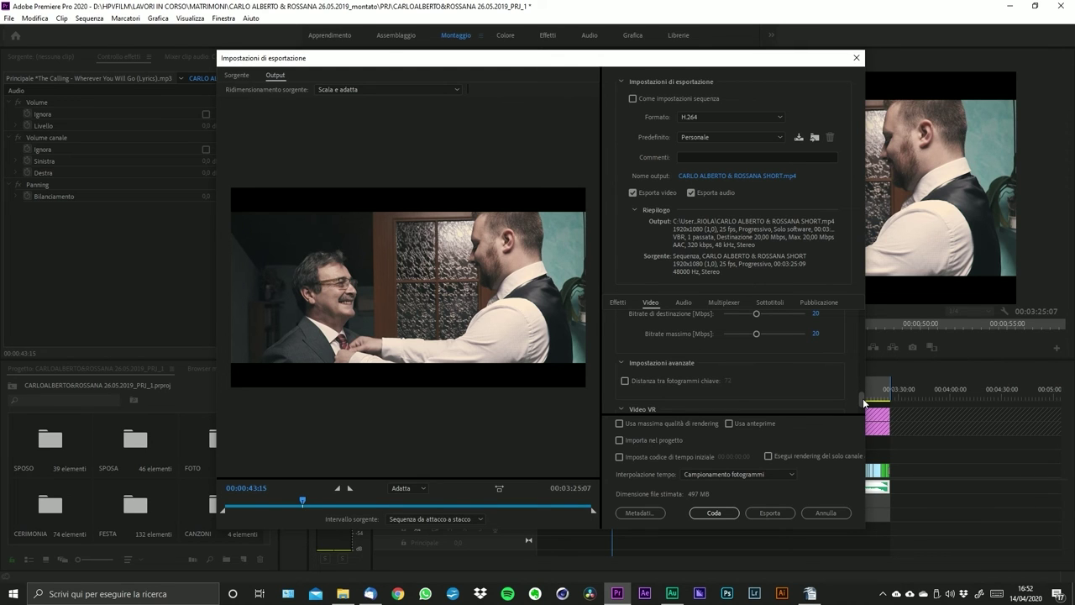
{"action": "scroll", "coordinate": [862, 398], "scroll_direction": "down", "scroll_amount": 2}
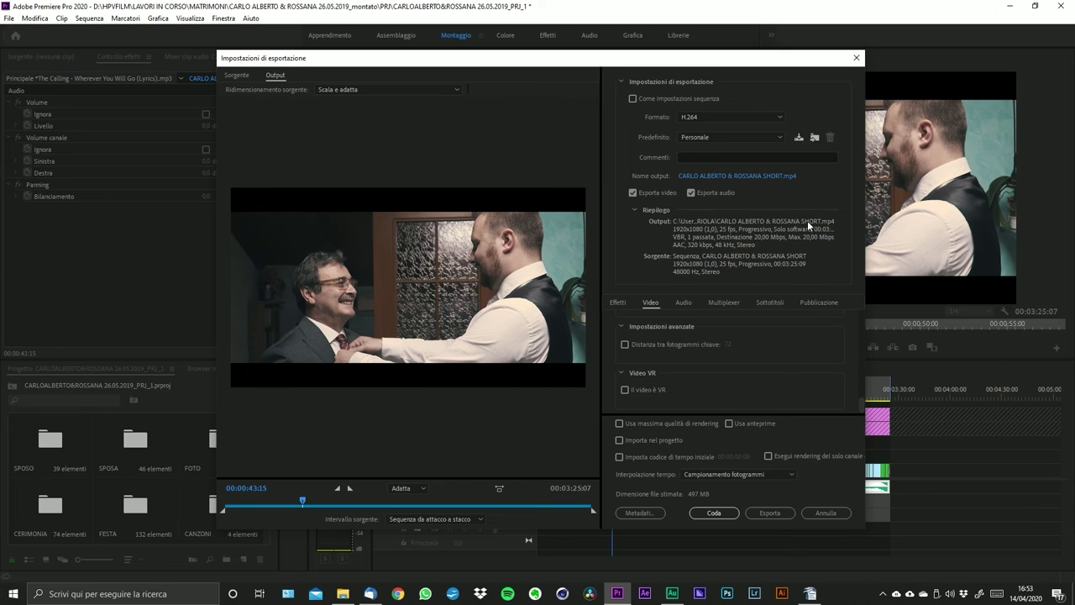
- Show the Effetti tab of the export settings, with its Lumetri Look/LUT and SDR conformance options
{"action": "scroll", "coordinate": [753, 365], "scroll_direction": "up", "scroll_amount": 5}
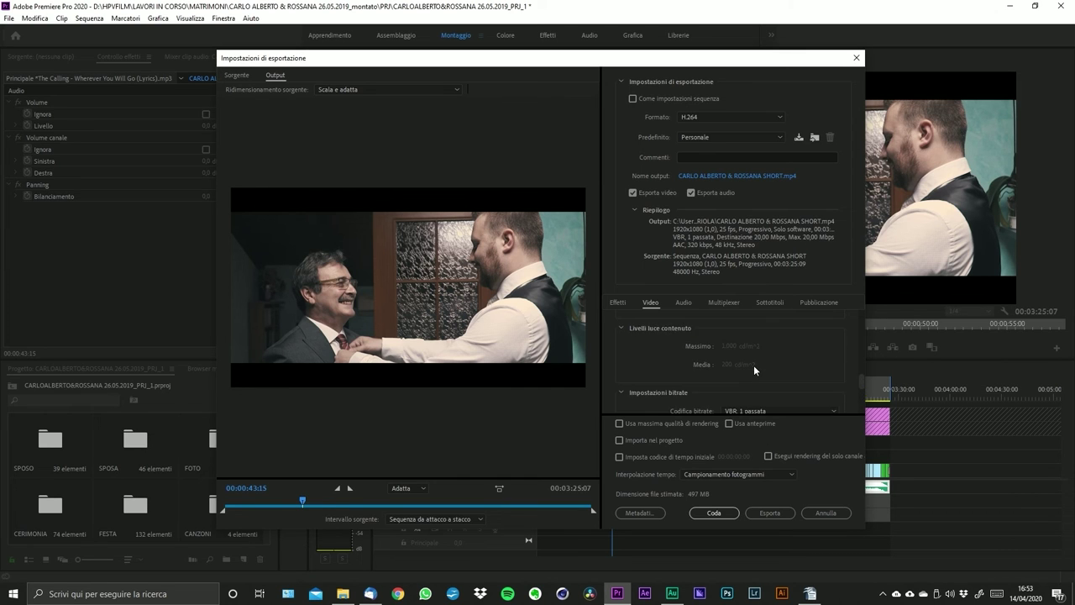
{"action": "scroll", "coordinate": [754, 364], "scroll_direction": "up", "scroll_amount": 3}
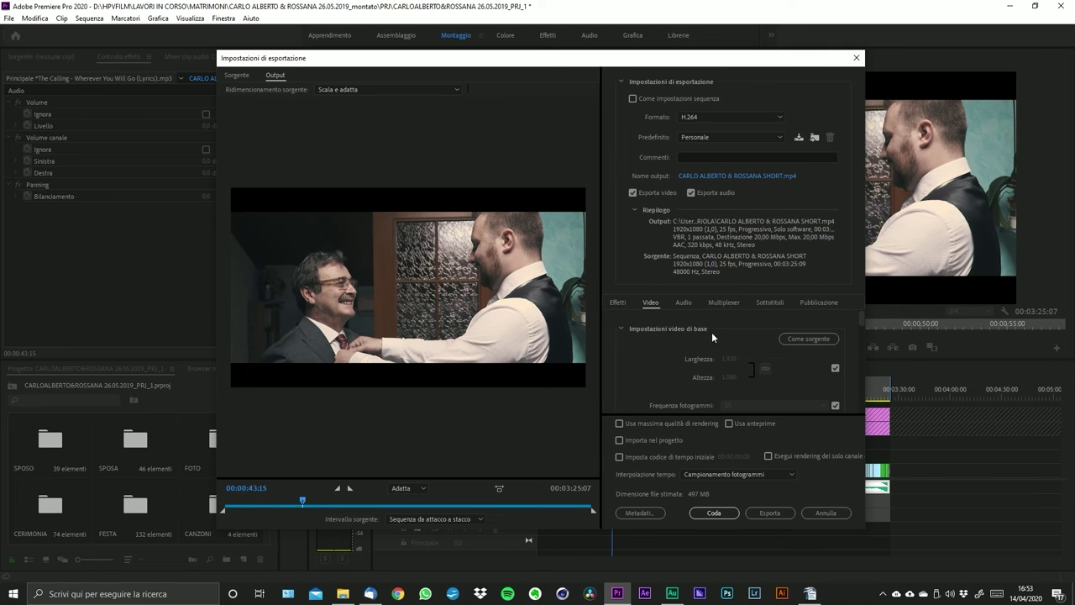
{"action": "left_click", "coordinate": [630, 302]}
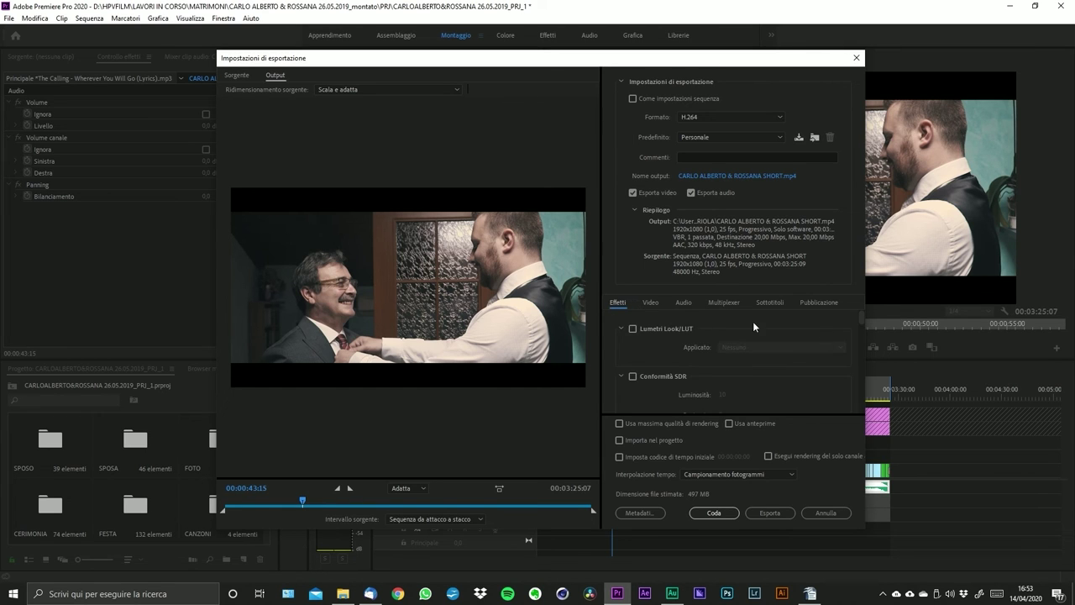
- Scroll through the Effetti tab's export effects options to review them
{"action": "left_click_drag", "start_coordinate": [864, 319], "coordinate": [722, 369]}
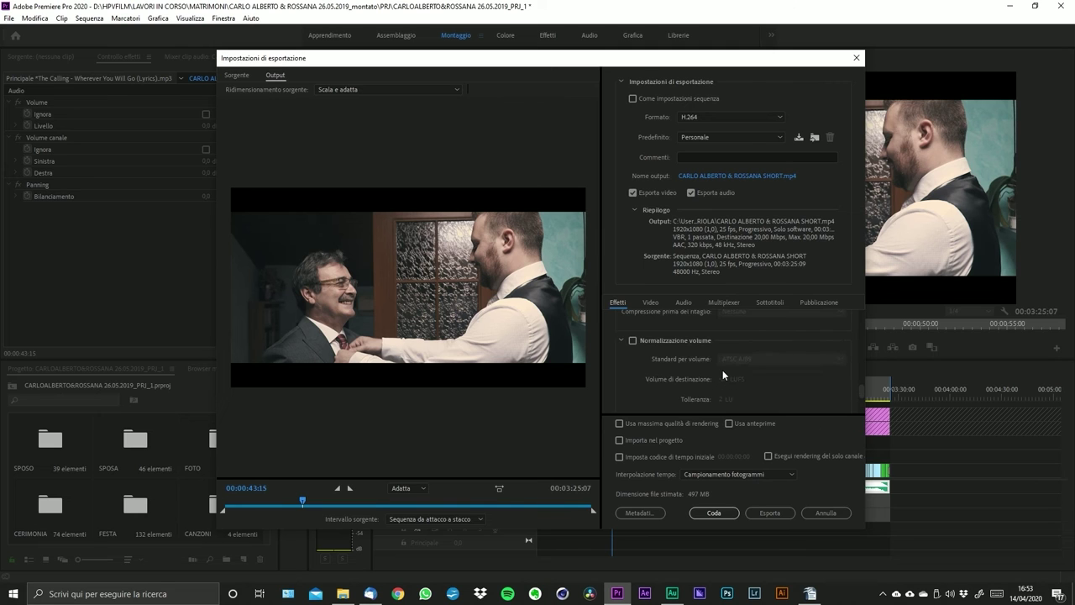
{"action": "scroll", "coordinate": [722, 370], "scroll_direction": "up", "scroll_amount": 5}
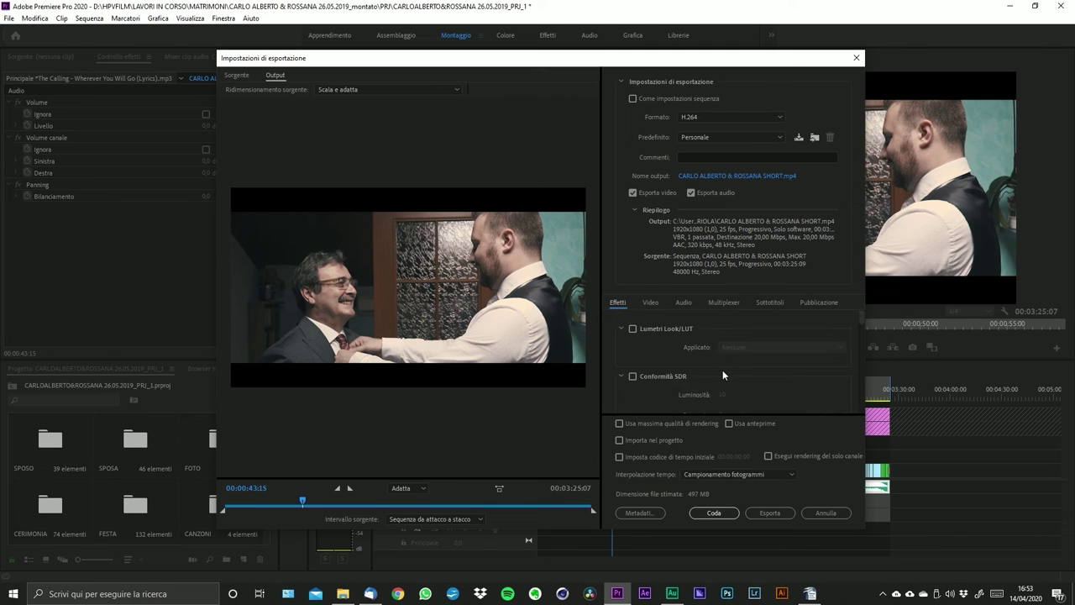
{"action": "scroll", "coordinate": [697, 351], "scroll_direction": "down", "scroll_amount": 2}
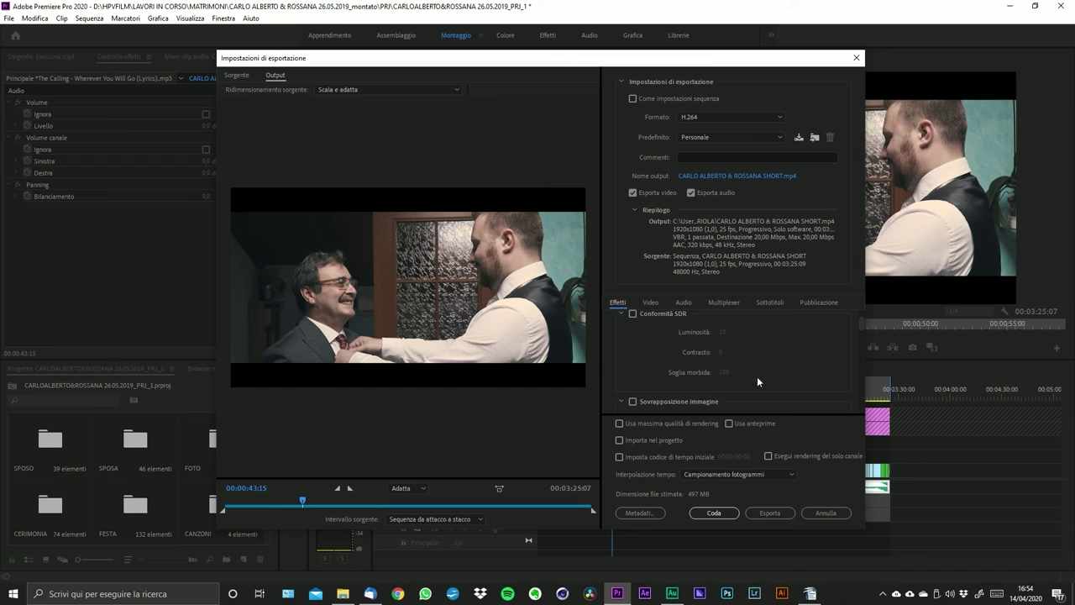
{"action": "scroll", "coordinate": [754, 368], "scroll_direction": "down", "scroll_amount": 1}
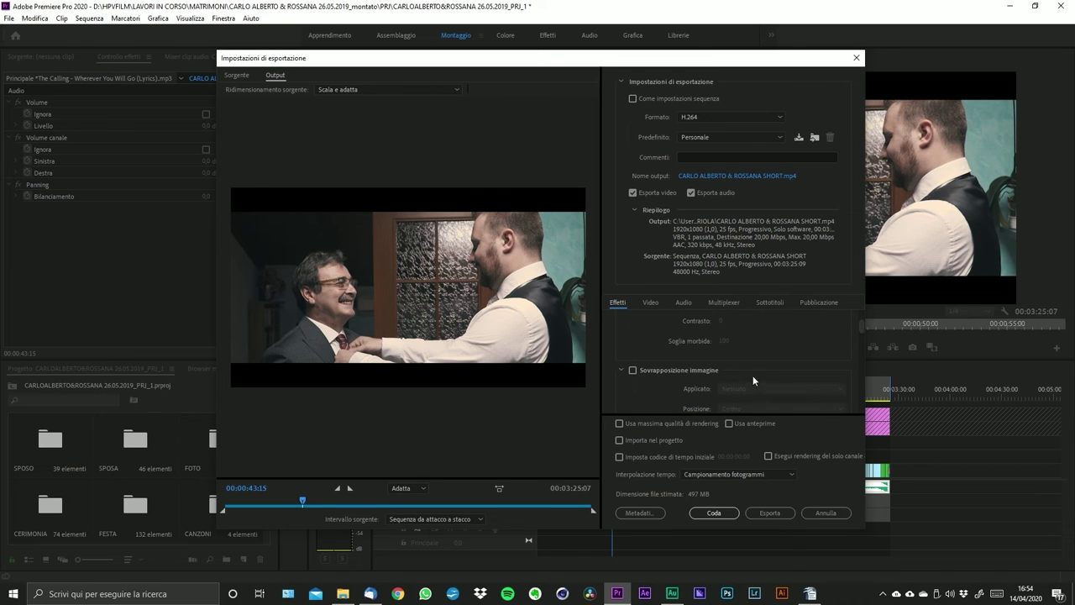
{"action": "scroll", "coordinate": [753, 375], "scroll_direction": "down", "scroll_amount": 4}
{"action": "scroll", "coordinate": [715, 358], "scroll_direction": "up", "scroll_amount": 4}
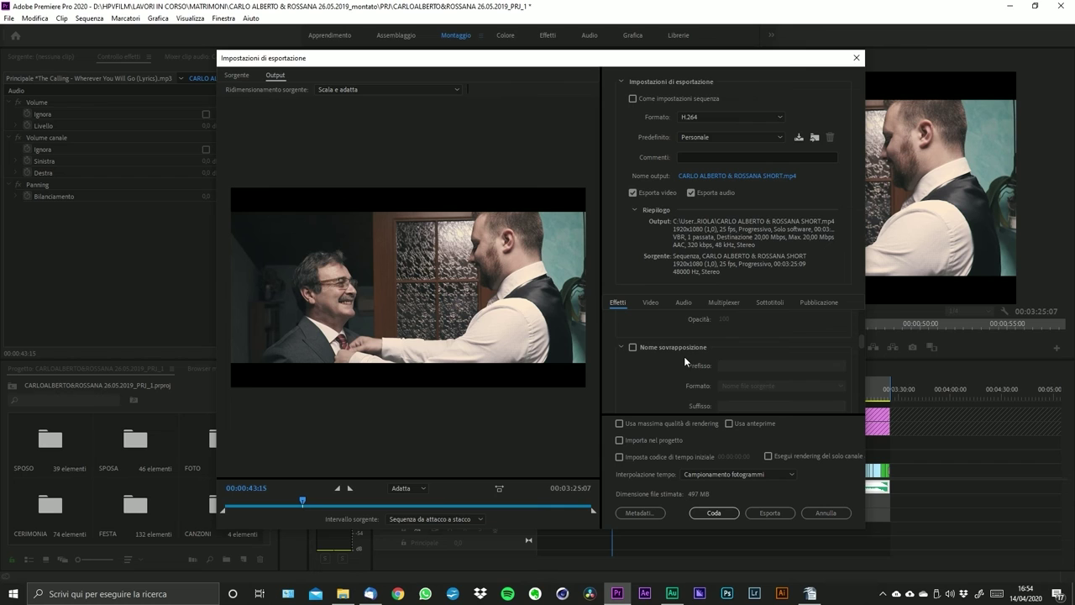
{"action": "scroll", "coordinate": [684, 356], "scroll_direction": "down", "scroll_amount": 3}
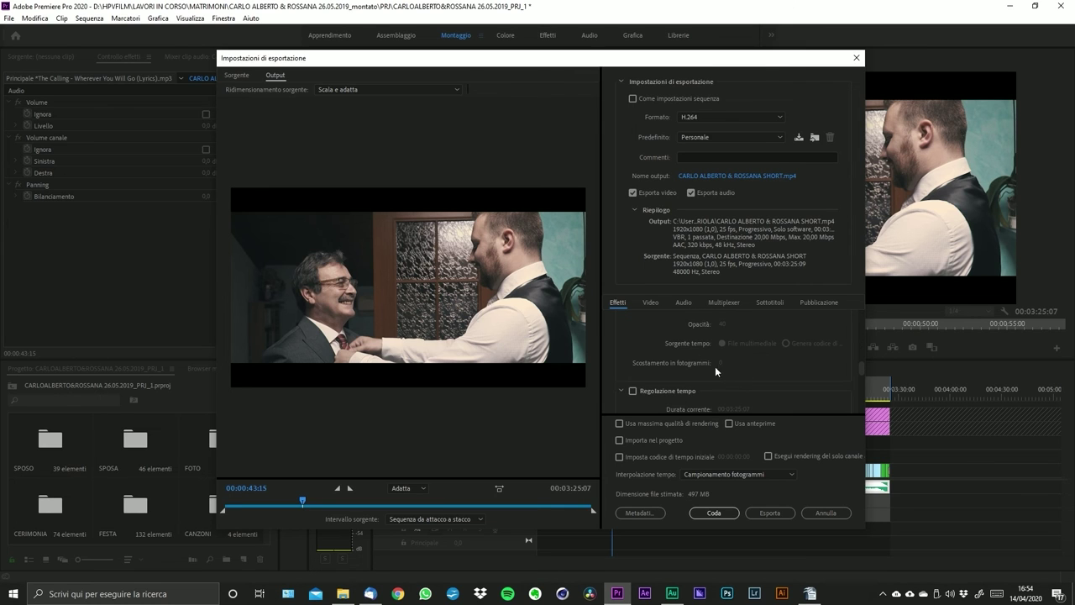
{"action": "scroll", "coordinate": [722, 370], "scroll_direction": "down", "scroll_amount": 1}
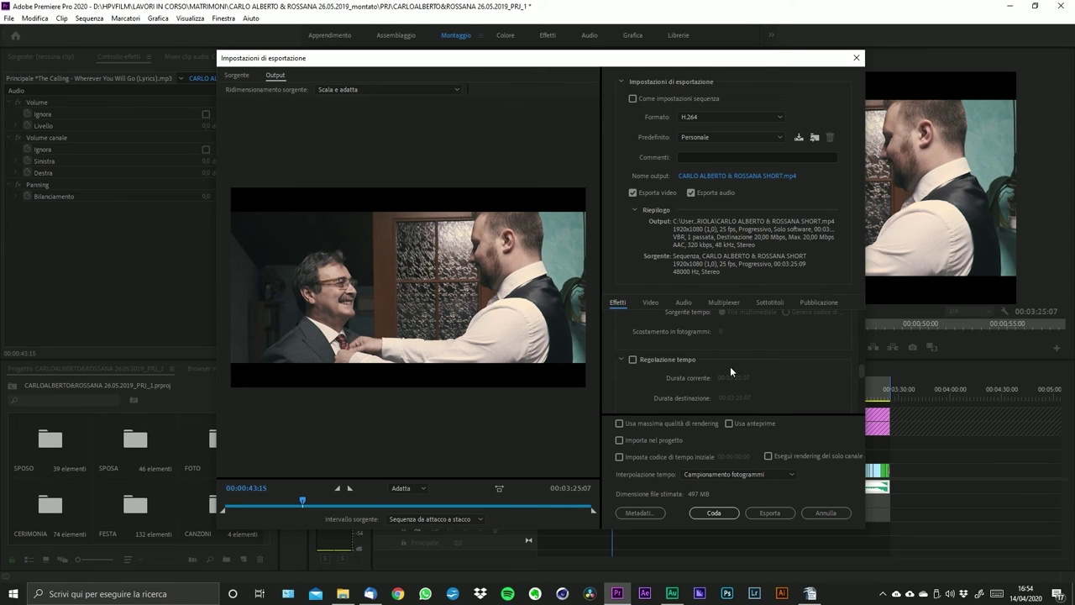
{"action": "scroll", "coordinate": [730, 367], "scroll_direction": "down", "scroll_amount": 3}
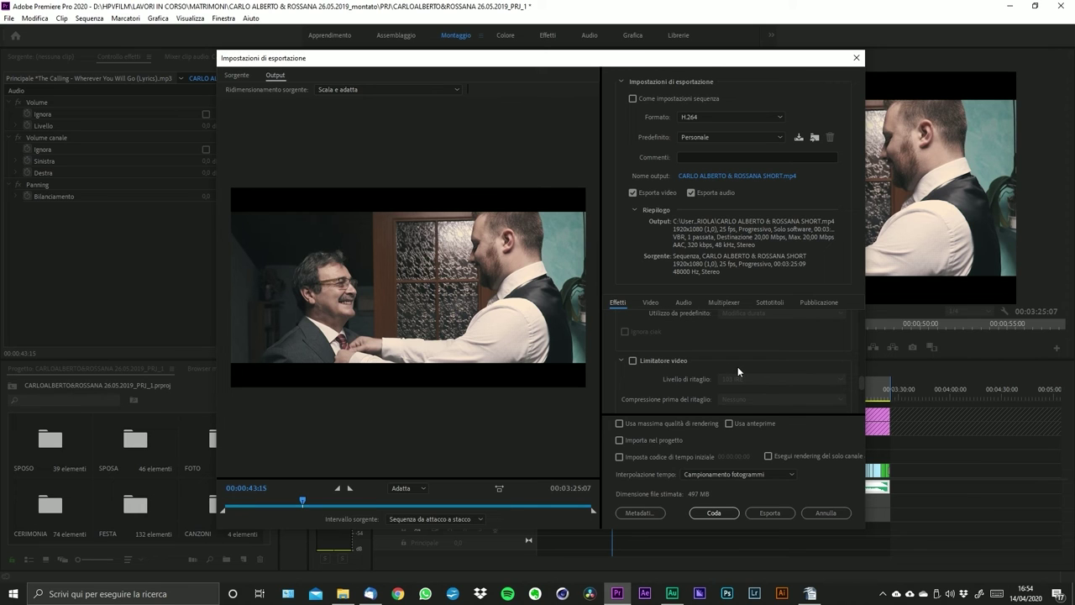
{"action": "scroll", "coordinate": [681, 356], "scroll_direction": "down", "scroll_amount": 2}
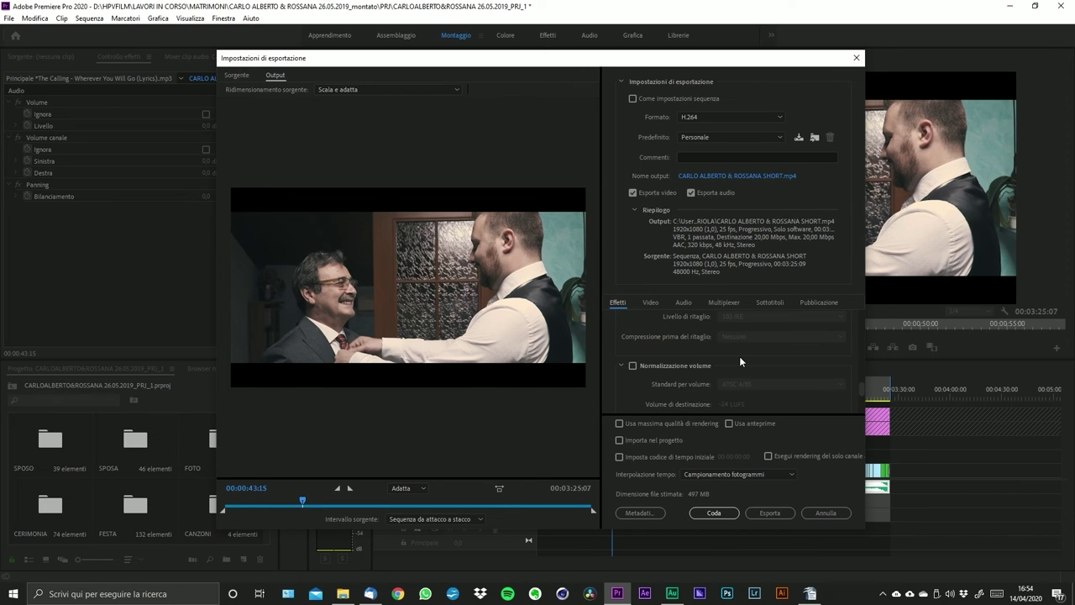
{"action": "scroll", "coordinate": [740, 362], "scroll_direction": "down", "scroll_amount": 2}
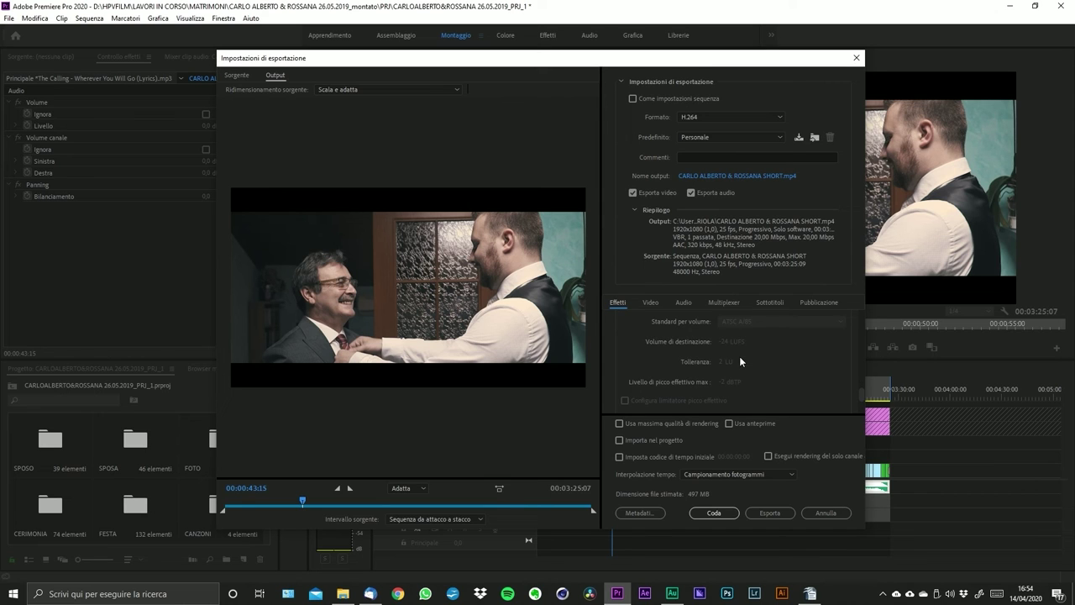
{"action": "scroll", "coordinate": [740, 361], "scroll_direction": "down", "scroll_amount": 3}
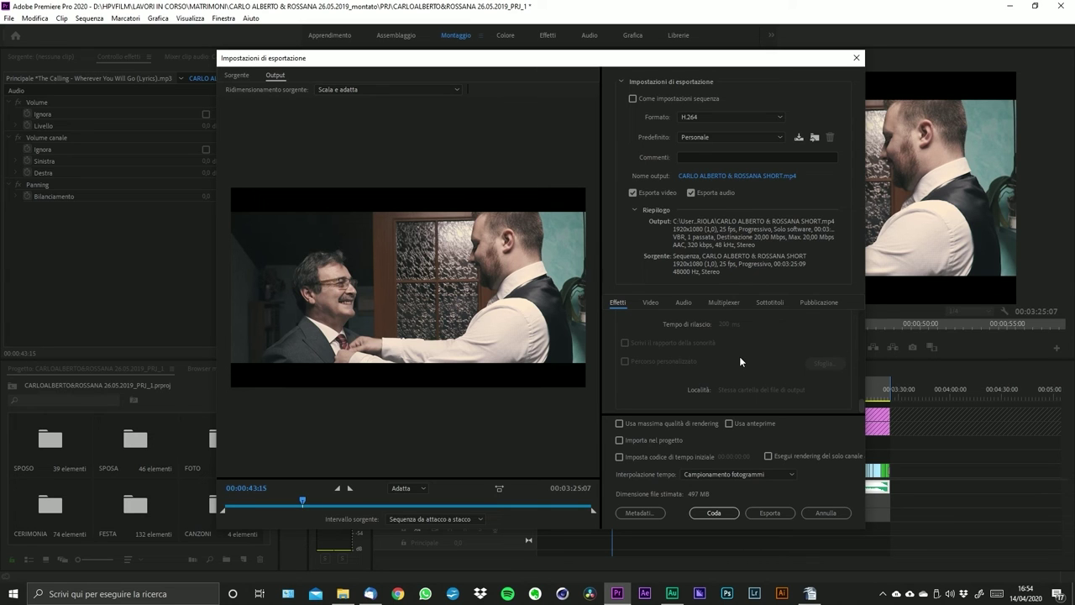
{"action": "scroll", "coordinate": [744, 356], "scroll_direction": "down", "scroll_amount": 5}
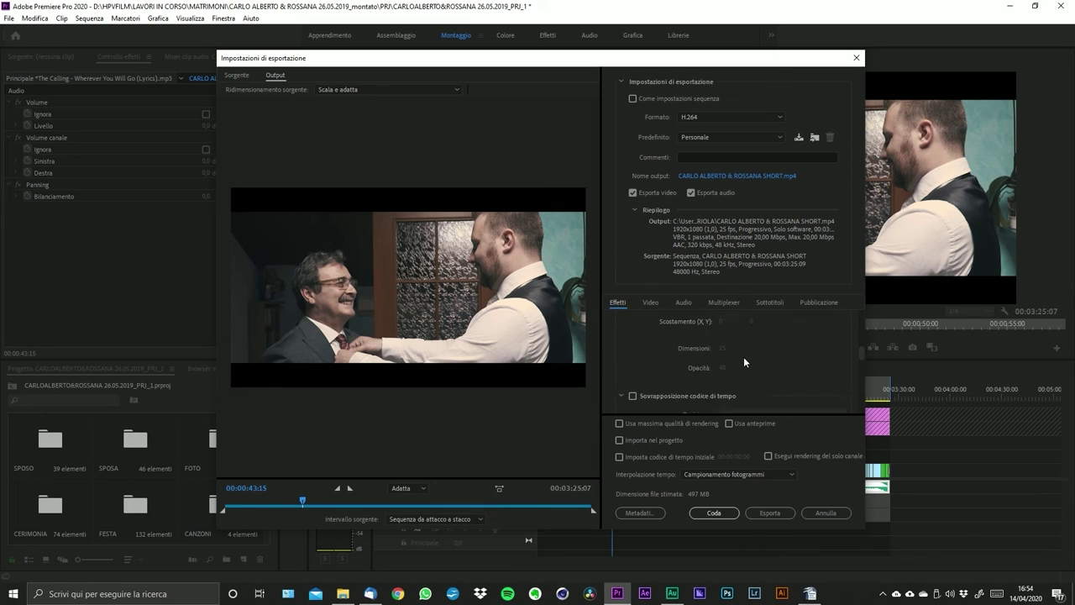
{"action": "scroll", "coordinate": [744, 357], "scroll_direction": "up", "scroll_amount": 5}
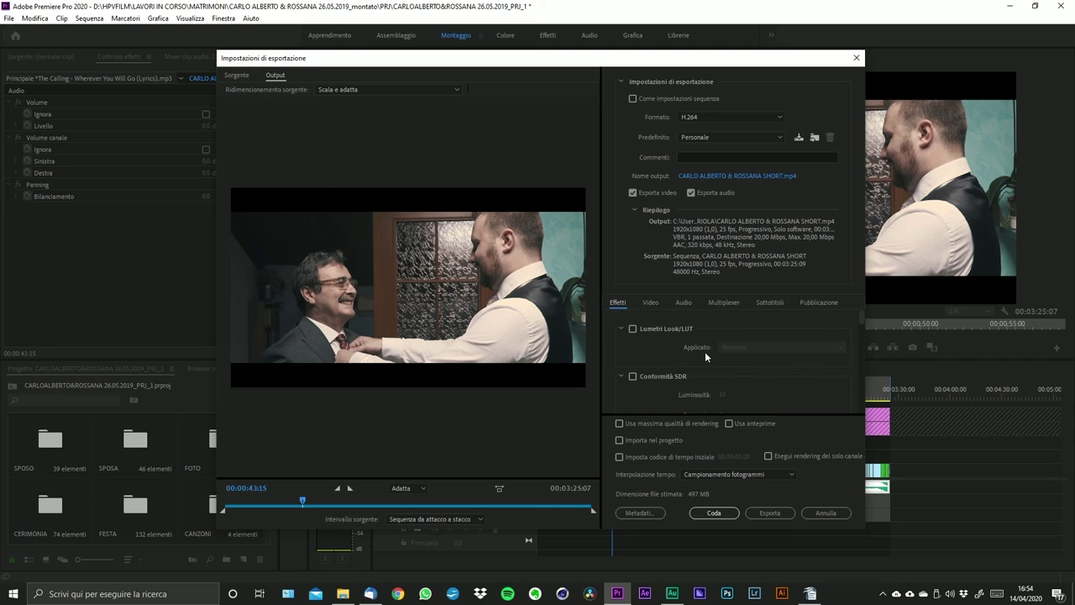
- Check the Video tab briefly, then show the Audio tab with AAC format and codec
{"action": "left_click", "coordinate": [651, 304]}
{"action": "left_click", "coordinate": [618, 303]}
{"action": "left_click", "coordinate": [684, 302]}
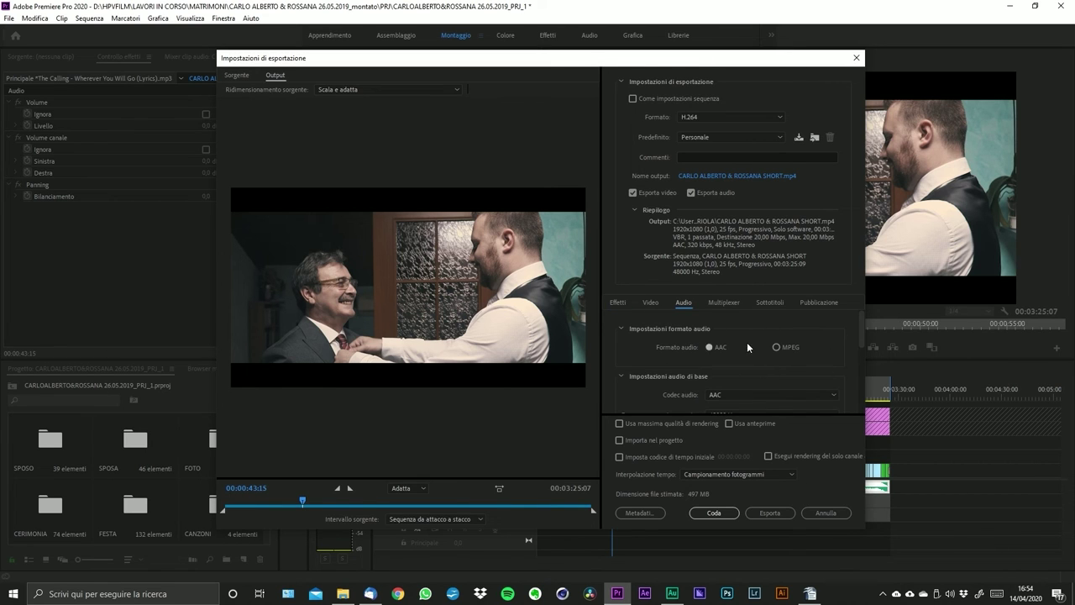
{"action": "scroll", "coordinate": [778, 371], "scroll_direction": "down", "scroll_amount": 1}
{"action": "scroll", "coordinate": [805, 340], "scroll_direction": "down", "scroll_amount": 1}
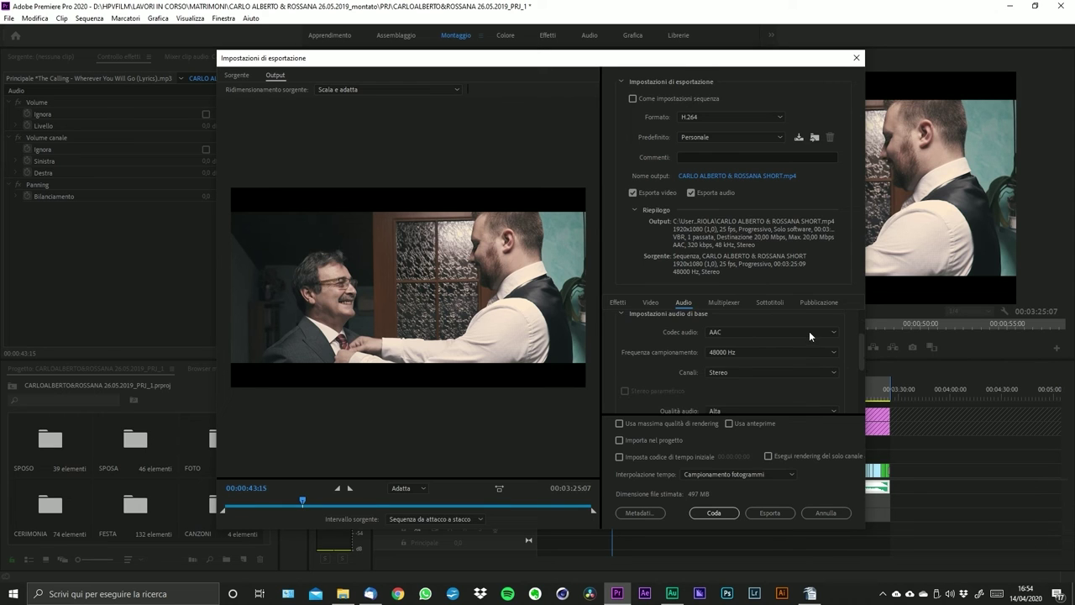
{"action": "scroll", "coordinate": [836, 385], "scroll_direction": "down", "scroll_amount": 4}
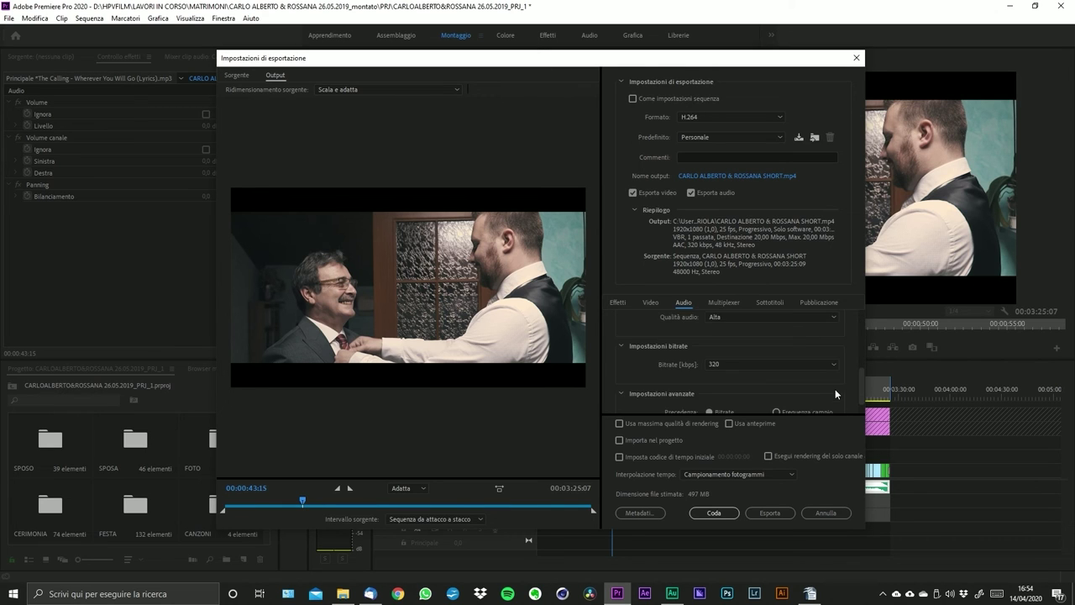
{"action": "scroll", "coordinate": [825, 390], "scroll_direction": "up", "scroll_amount": 1}
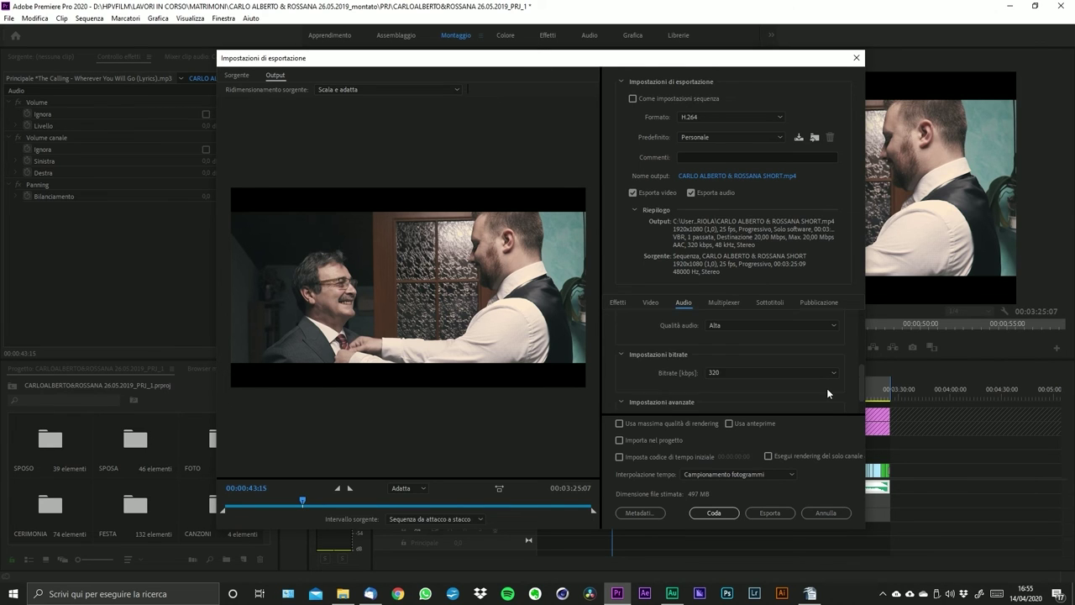
{"action": "scroll", "coordinate": [818, 352], "scroll_direction": "up", "scroll_amount": 2}
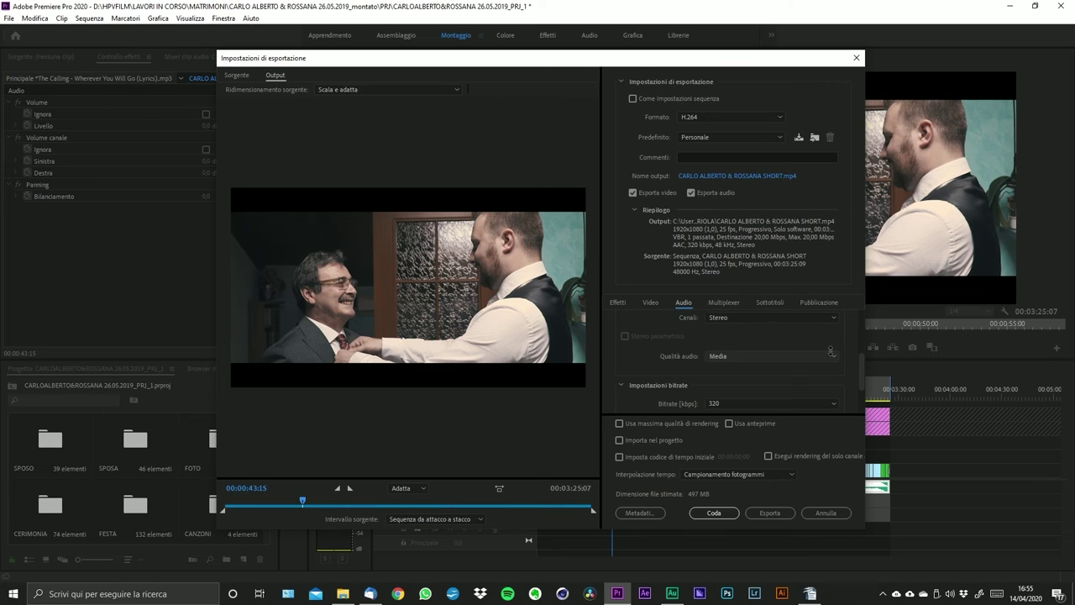
{"action": "scroll", "coordinate": [818, 353], "scroll_direction": "up", "scroll_amount": 3}
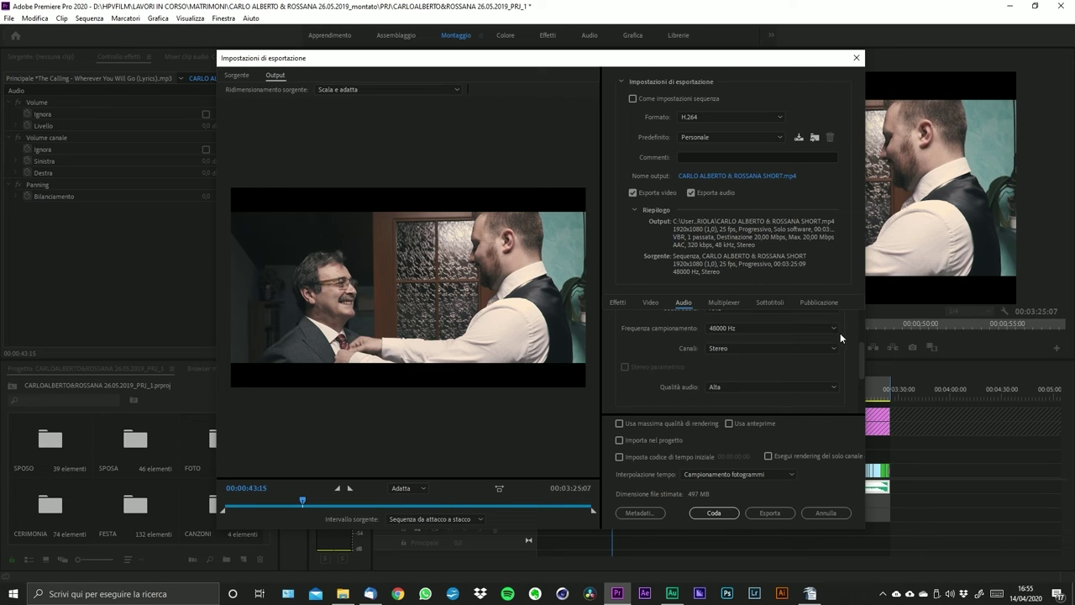
{"action": "left_click", "coordinate": [764, 356]}
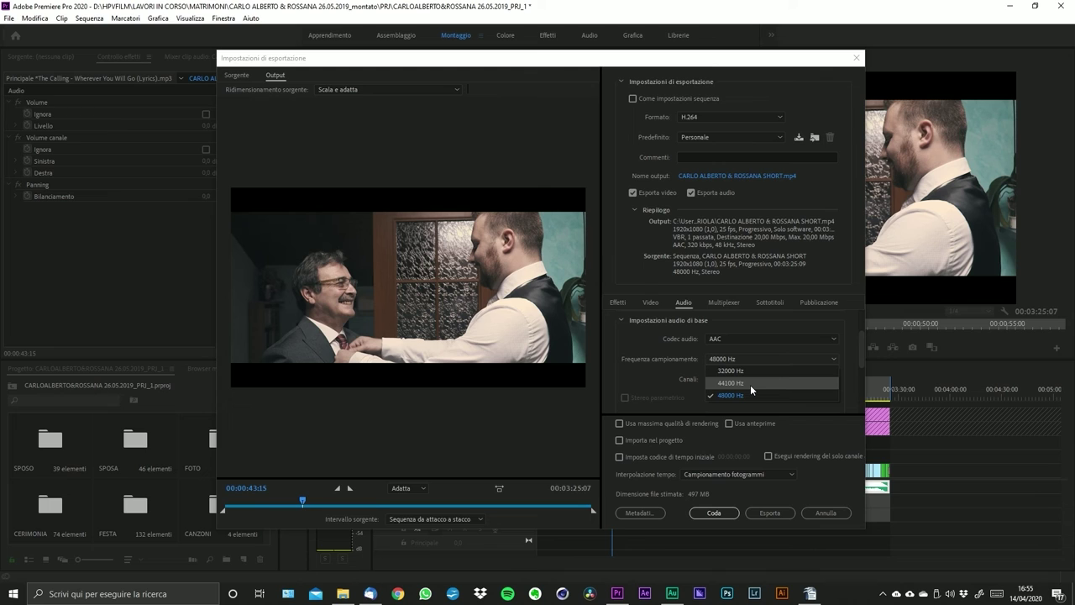
{"action": "left_click", "coordinate": [750, 383]}
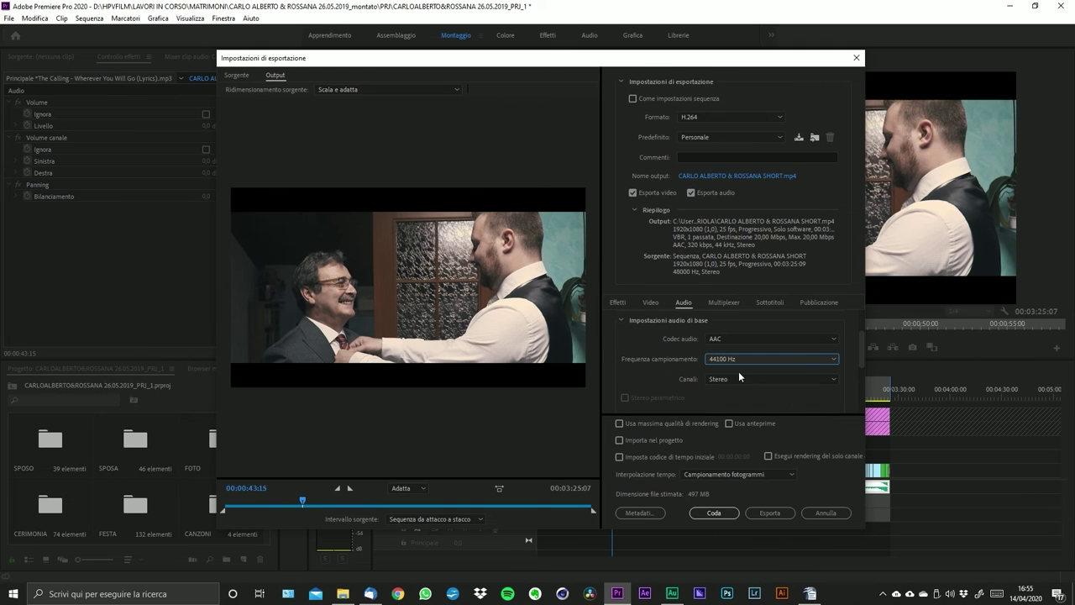
{"action": "left_click", "coordinate": [739, 359]}
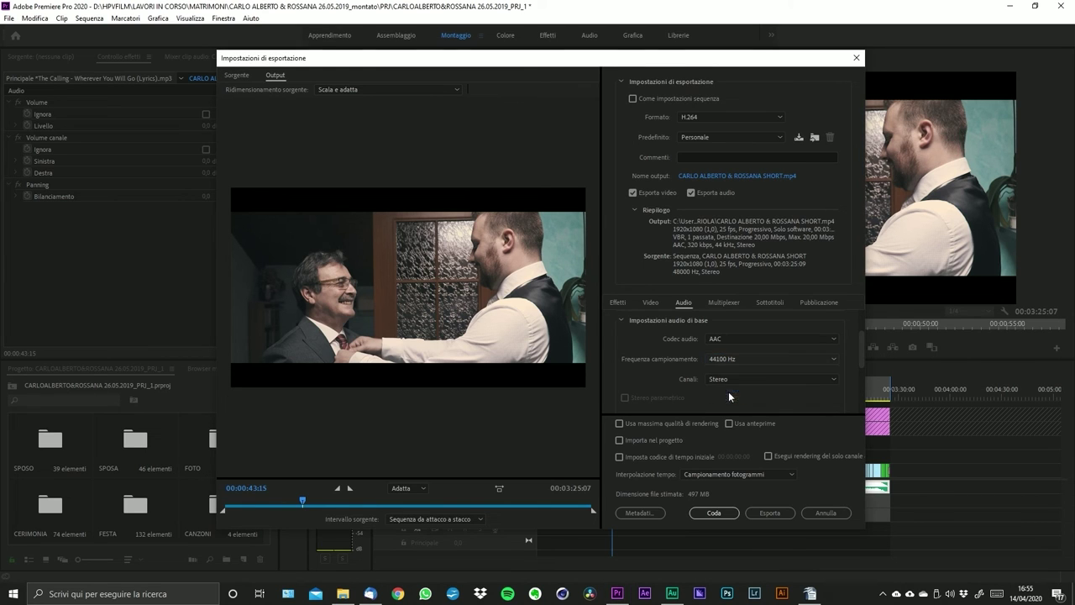
{"action": "left_click", "coordinate": [729, 391]}
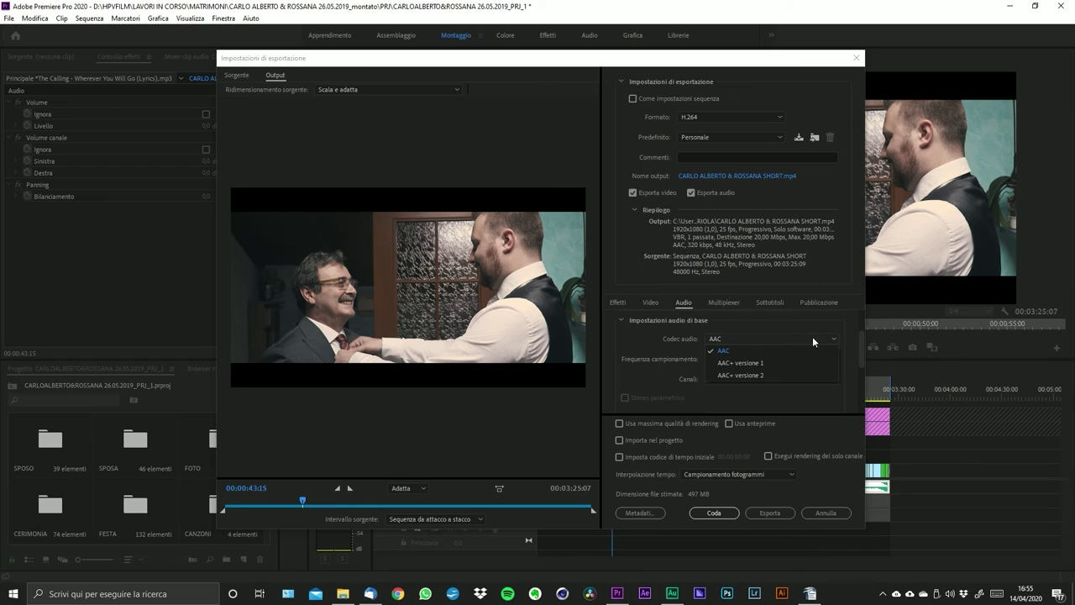
{"action": "left_click_drag", "start_coordinate": [860, 331], "coordinate": [845, 413]}
{"action": "left_click", "coordinate": [785, 342]}
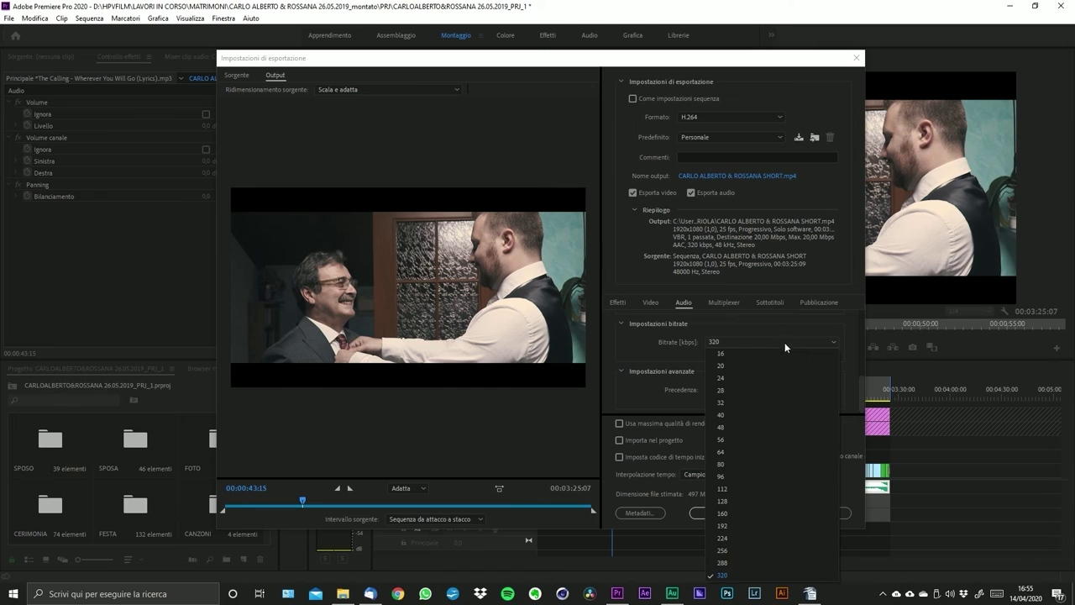
{"action": "left_click", "coordinate": [746, 562]}
{"action": "left_click", "coordinate": [736, 340]}
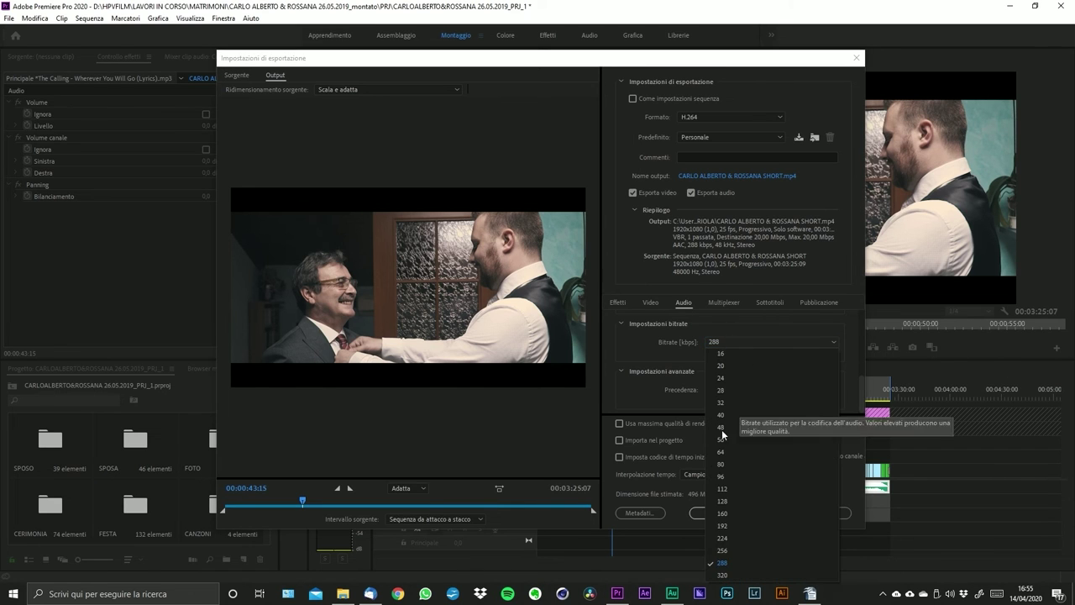
{"action": "left_click", "coordinate": [721, 576]}
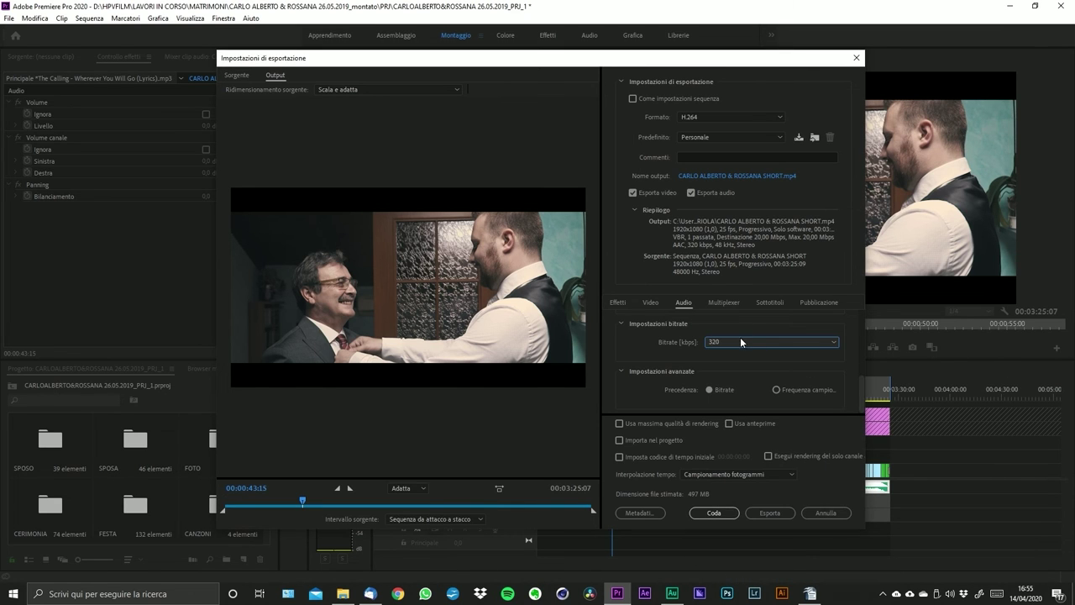
{"action": "left_click", "coordinate": [740, 340]}
{"action": "left_click", "coordinate": [834, 339]}
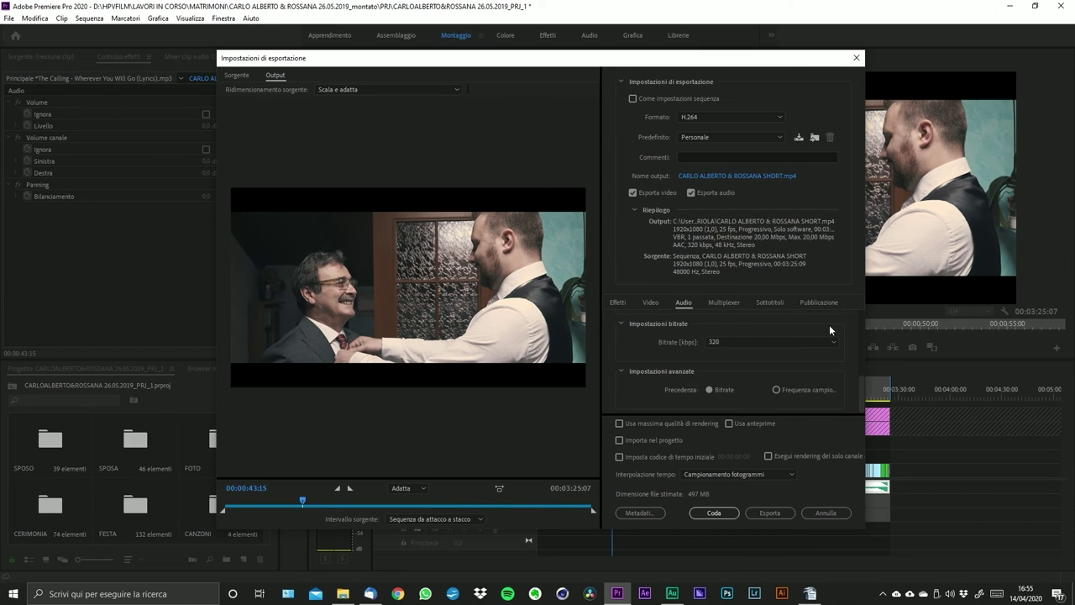
{"action": "left_click_drag", "start_coordinate": [863, 401], "coordinate": [845, 343]}
{"action": "scroll", "coordinate": [843, 341], "scroll_direction": "up", "scroll_amount": 1}
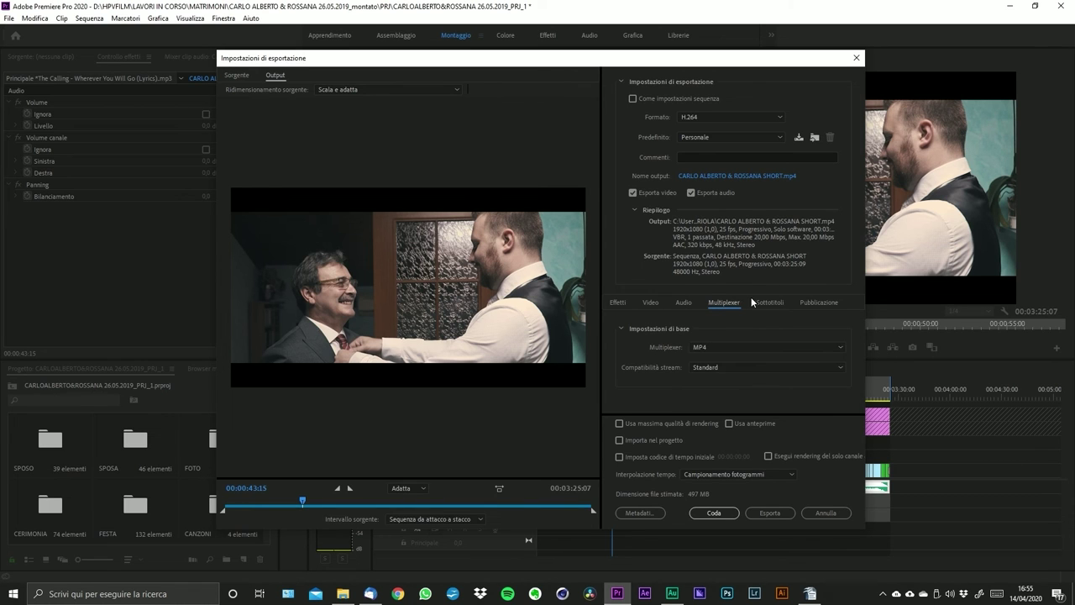
- Check the Sottotitoli tab, then review Pubblicazione destinations such as Adobe Creative Cloud and Adobe Stock
{"action": "left_click", "coordinate": [769, 300]}
{"action": "left_click", "coordinate": [817, 301]}
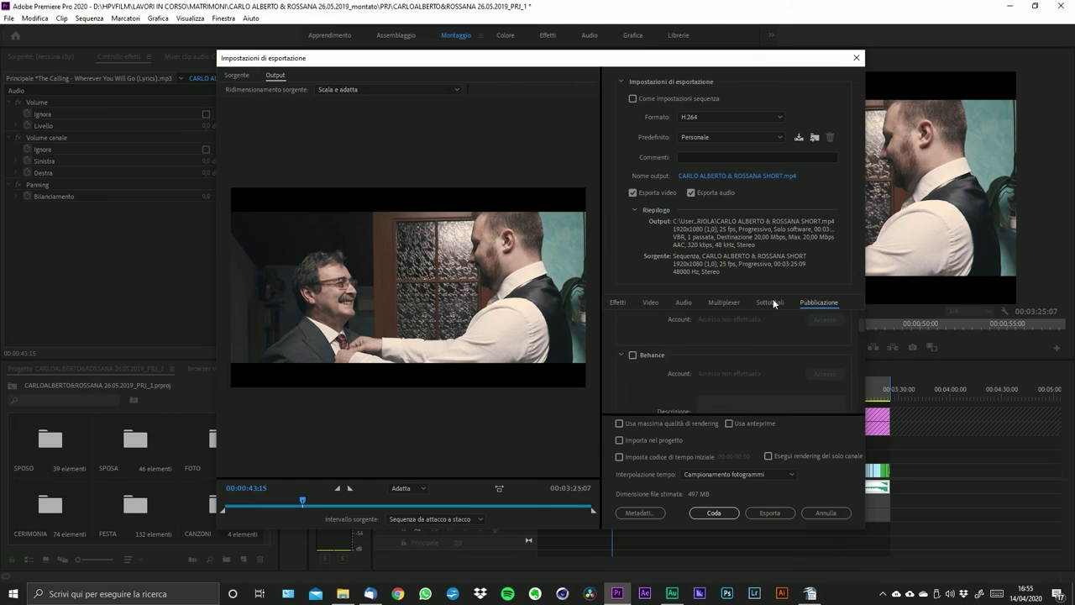
{"action": "left_click", "coordinate": [770, 301]}
{"action": "scroll", "coordinate": [862, 322], "scroll_direction": "down", "scroll_amount": 5}
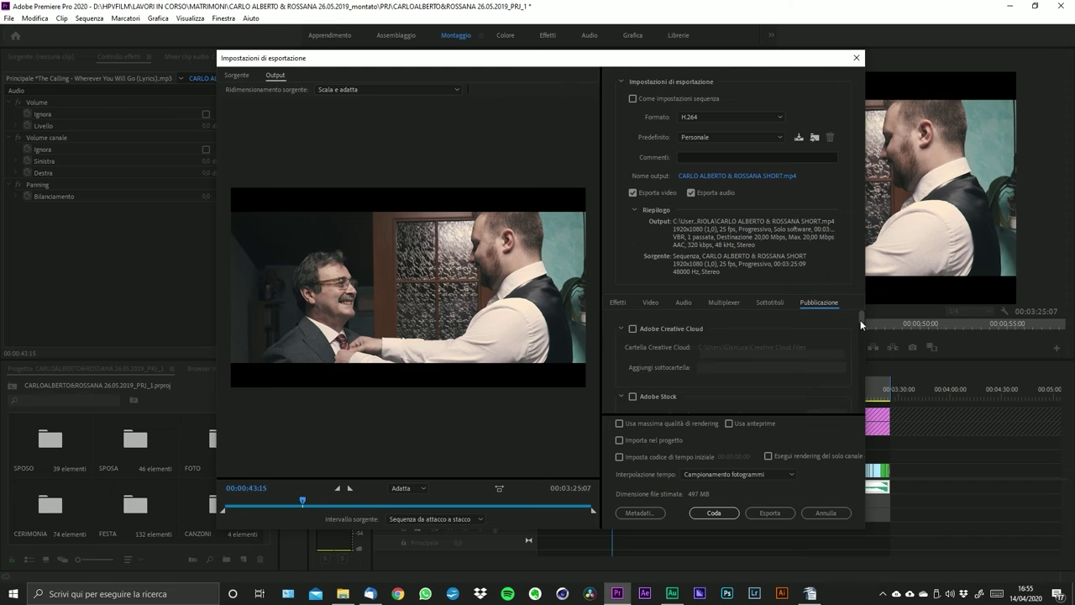
{"action": "scroll", "coordinate": [840, 386], "scroll_direction": "down", "scroll_amount": 5}
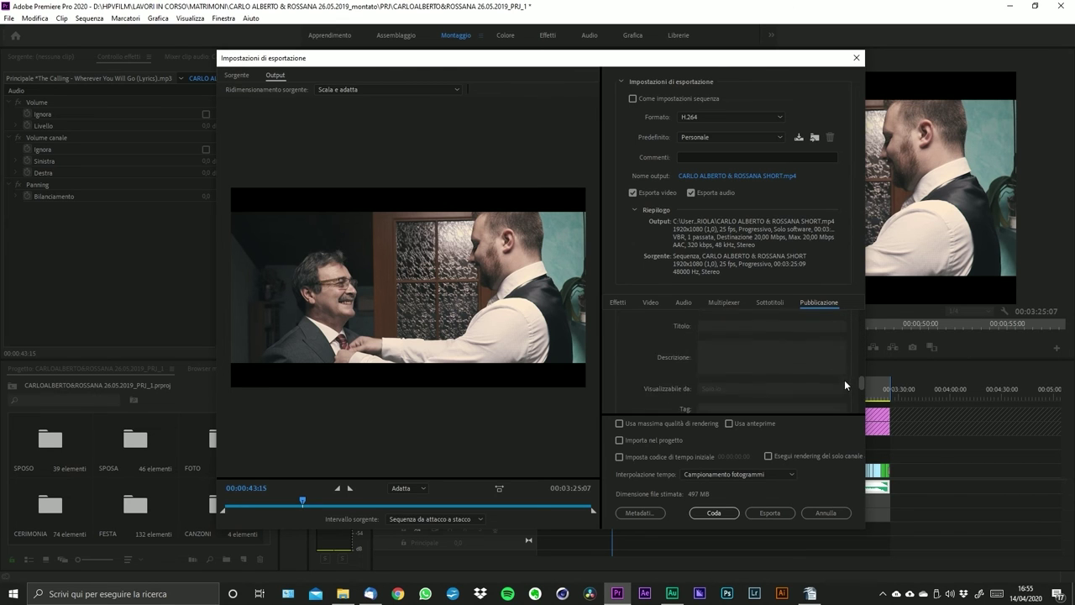
{"action": "scroll", "coordinate": [839, 369], "scroll_direction": "down", "scroll_amount": 5}
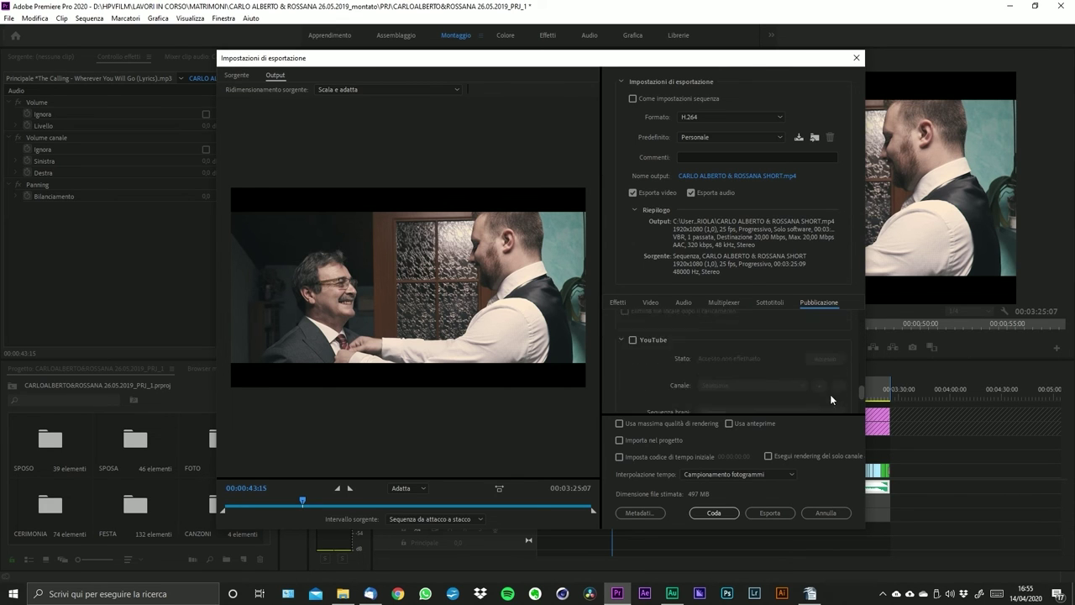
{"action": "scroll", "coordinate": [832, 344], "scroll_direction": "up", "scroll_amount": 10}
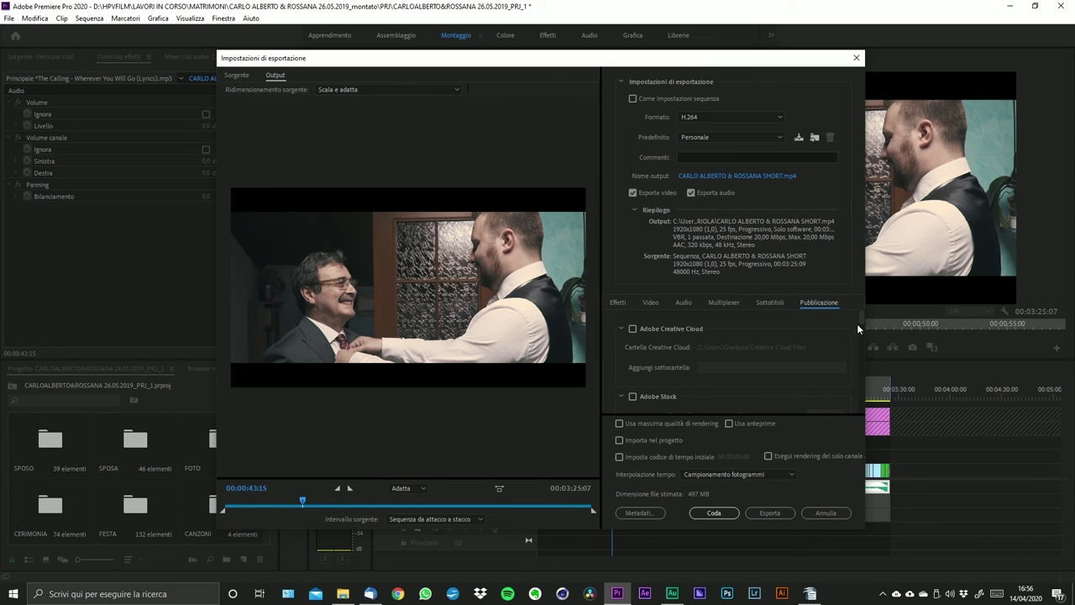
{"action": "scroll", "coordinate": [858, 321], "scroll_direction": "down", "scroll_amount": 5}
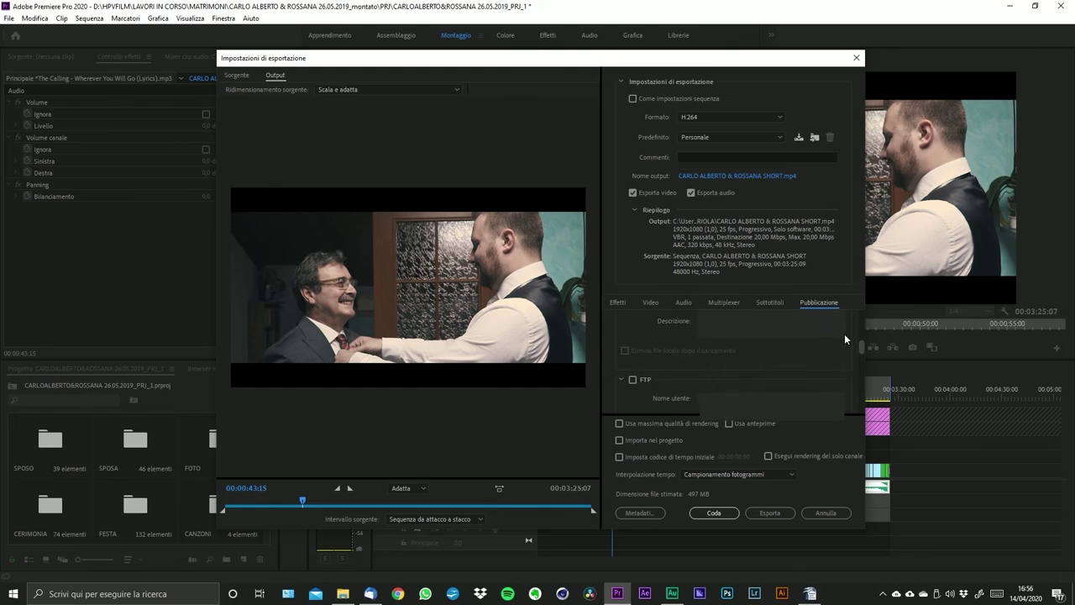
{"action": "scroll", "coordinate": [844, 333], "scroll_direction": "up", "scroll_amount": 5}
{"action": "scroll", "coordinate": [857, 315], "scroll_direction": "down", "scroll_amount": 5}
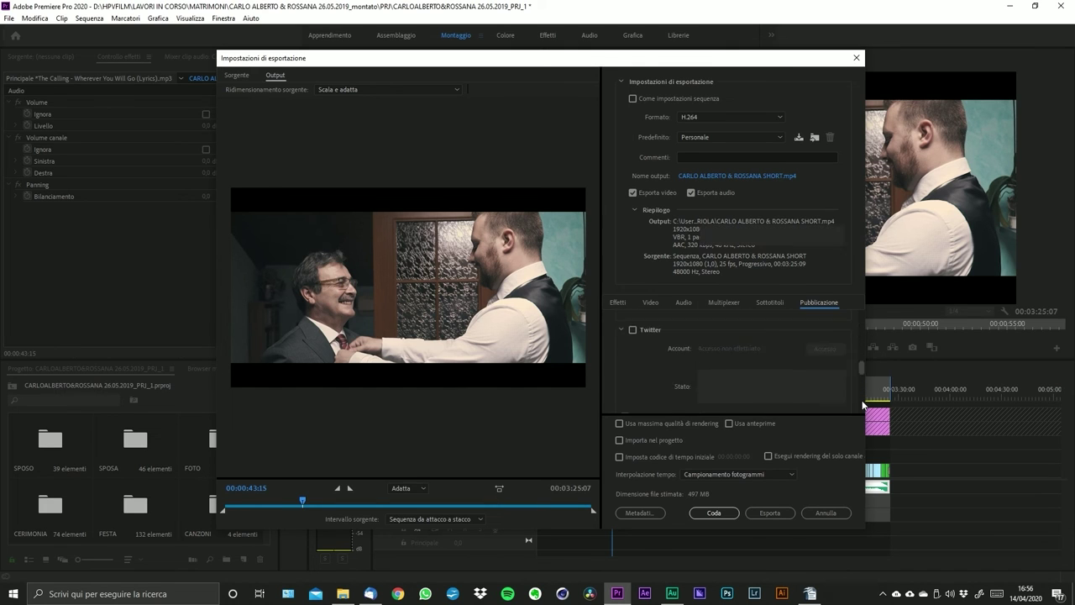
{"action": "scroll", "coordinate": [848, 328], "scroll_direction": "up", "scroll_amount": 5}
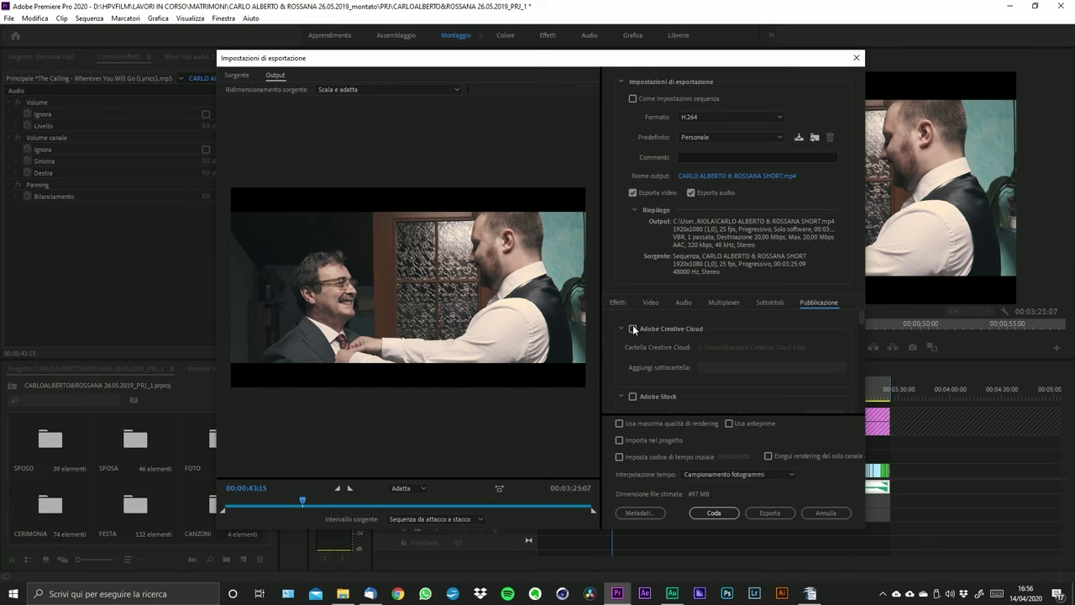
- Set the export format to QuickTime with the Apple ProRes 422 preset
{"action": "left_click", "coordinate": [721, 119]}
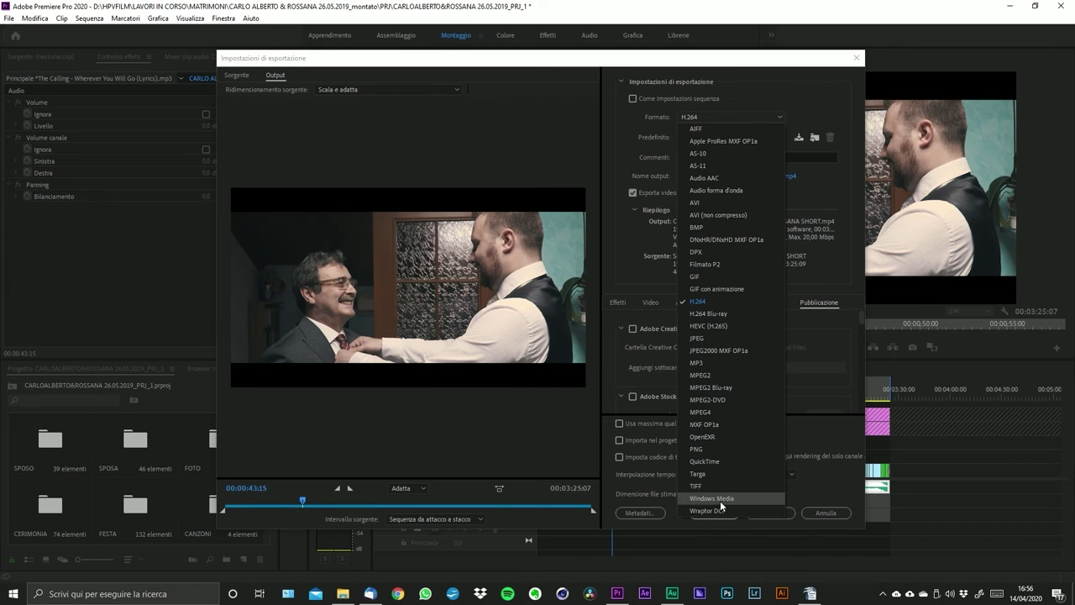
{"action": "left_click", "coordinate": [702, 461]}
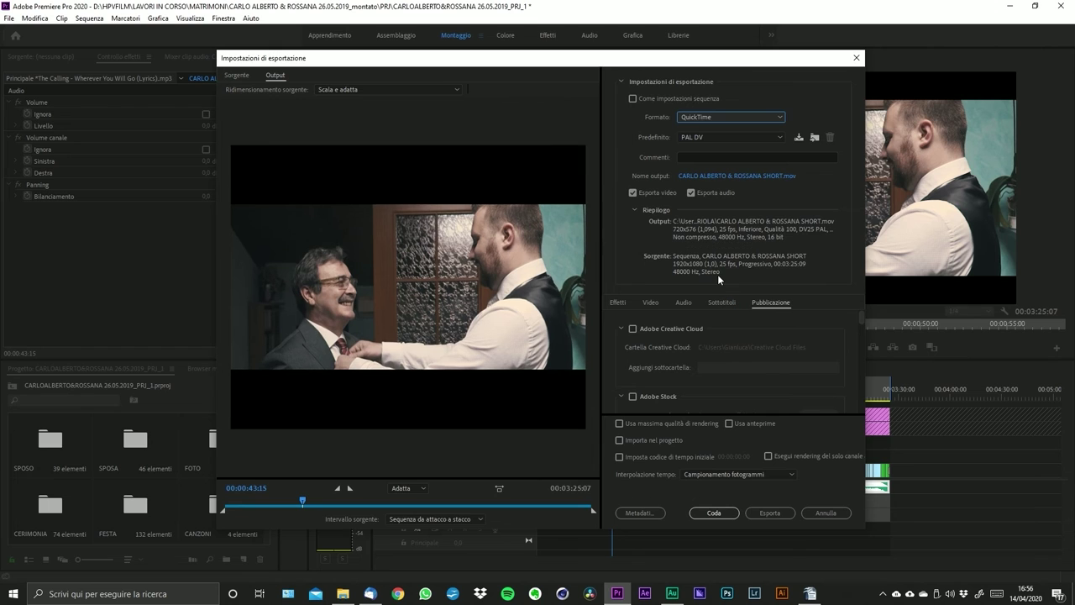
{"action": "left_click", "coordinate": [722, 137]}
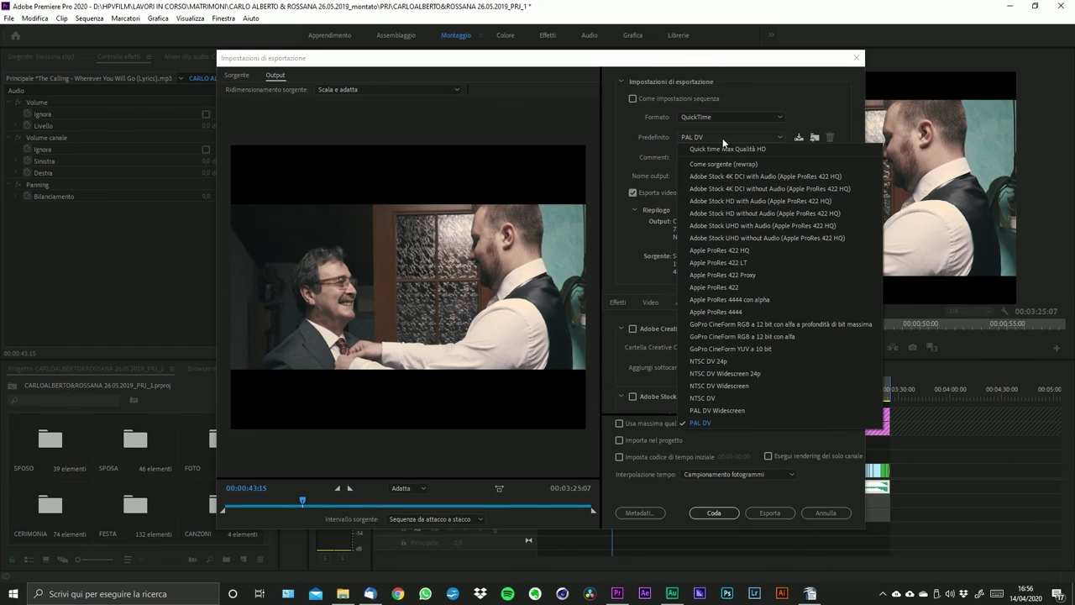
{"action": "left_click", "coordinate": [734, 288]}
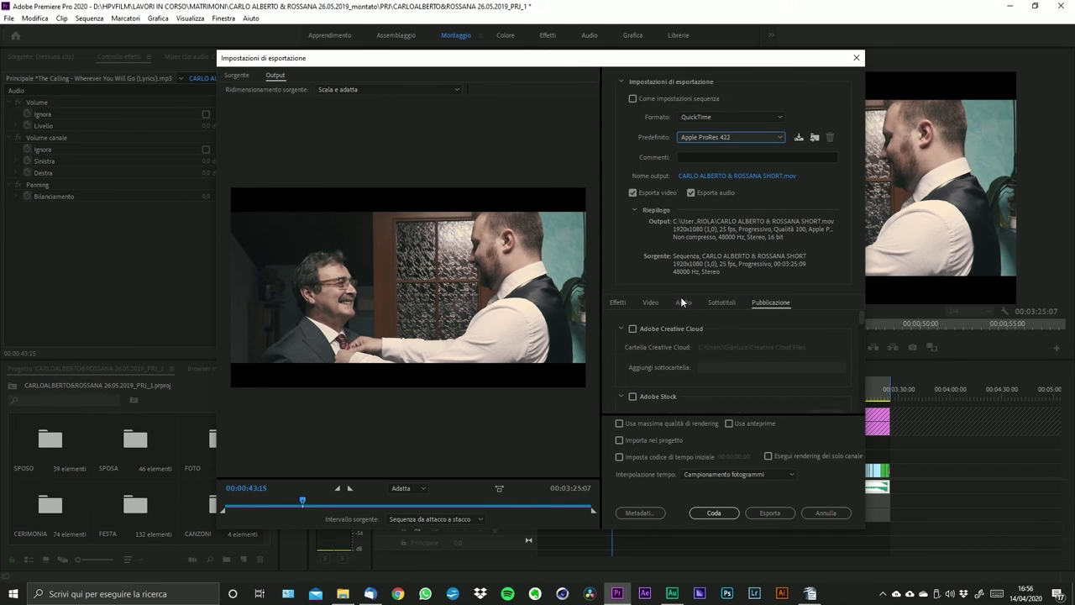
{"action": "left_click", "coordinate": [650, 301]}
- Scroll the Video tab to review the 1920×1080 frame size and 25 fps frame rate
{"action": "left_click_drag", "start_coordinate": [857, 317], "coordinate": [871, 341]}
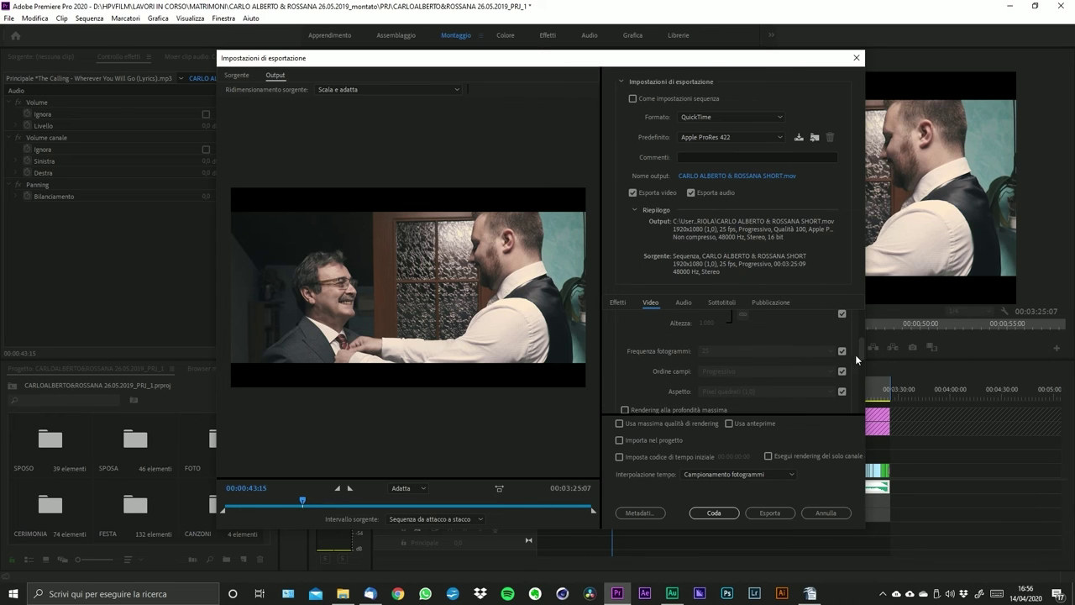
{"action": "scroll", "coordinate": [860, 349], "scroll_direction": "up", "scroll_amount": 1}
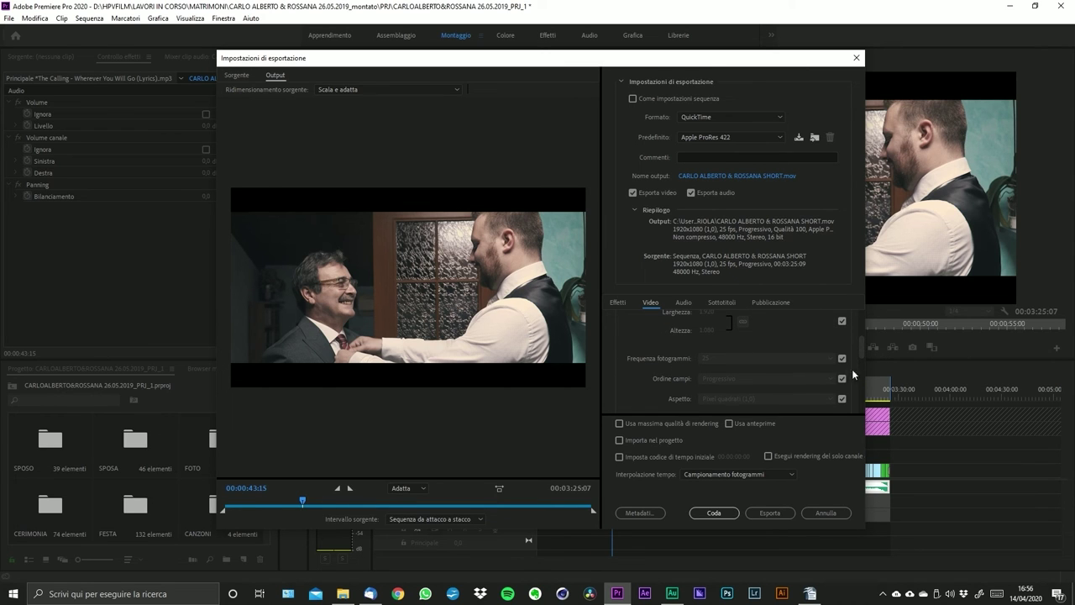
{"action": "left_click_drag", "start_coordinate": [862, 350], "coordinate": [847, 304]}
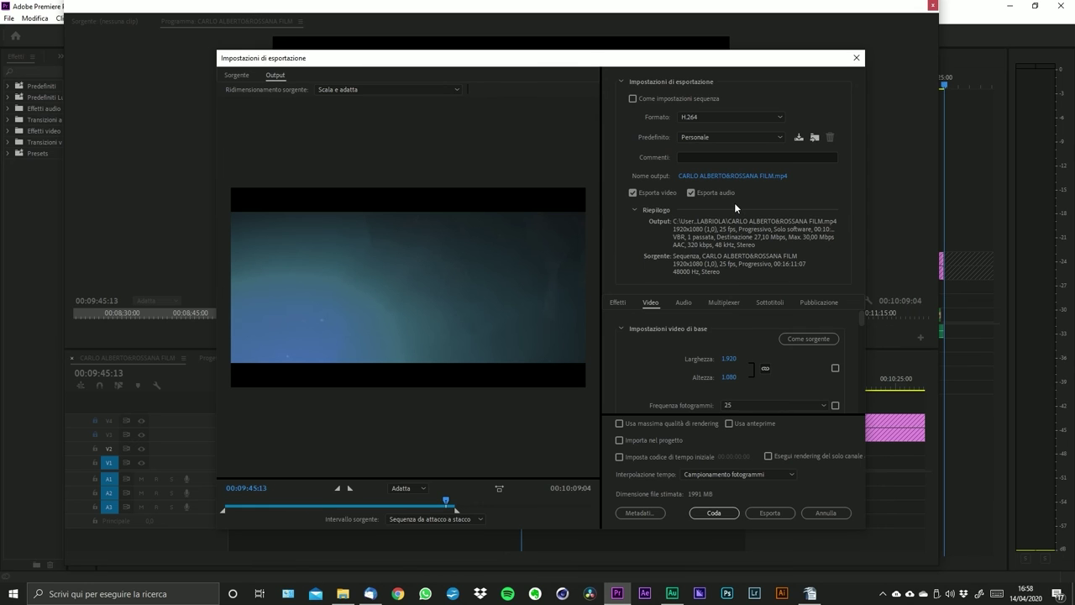
- Jump the export preview to 00:04:27:17 at the wedding speech and review the Video settings
{"action": "left_click", "coordinate": [326, 502]}
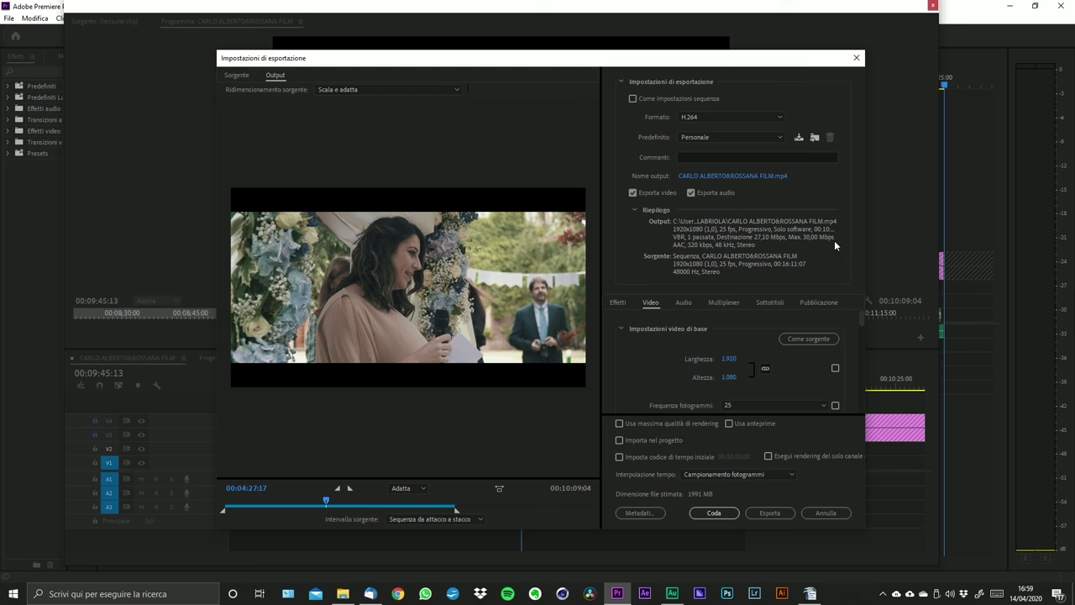
{"action": "scroll", "coordinate": [847, 373], "scroll_direction": "down", "scroll_amount": 10}
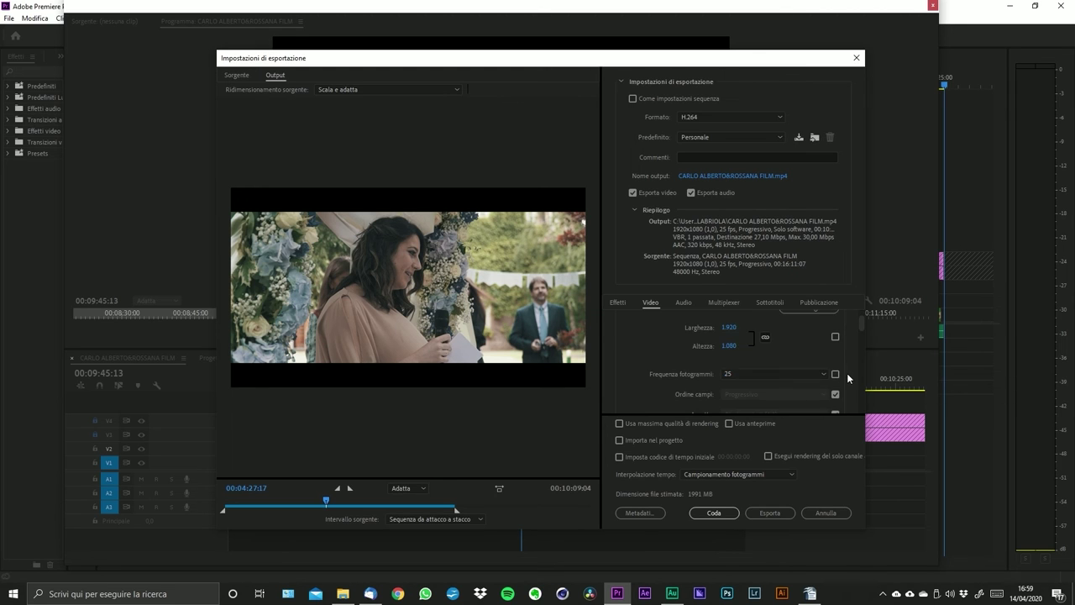
{"action": "scroll", "coordinate": [760, 366], "scroll_direction": "up", "scroll_amount": 10}
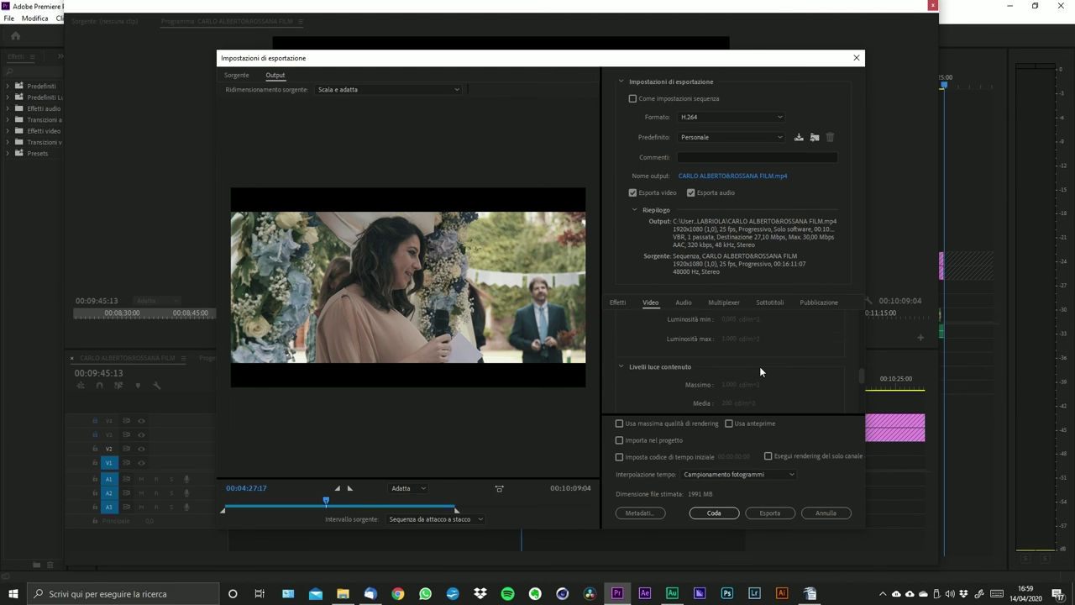
{"action": "scroll", "coordinate": [659, 341], "scroll_direction": "down", "scroll_amount": 5}
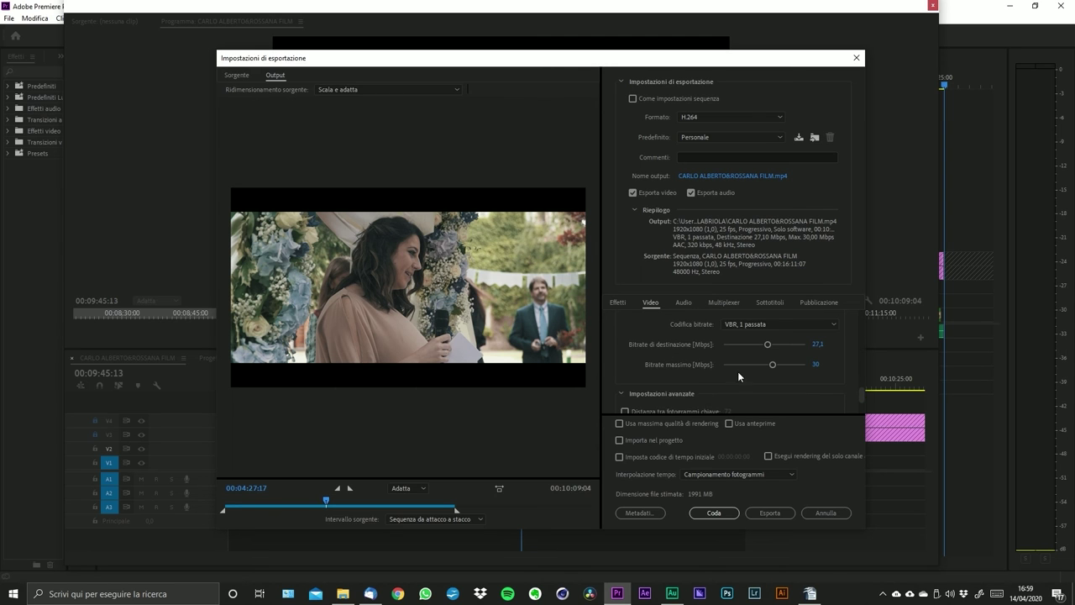
{"action": "scroll", "coordinate": [796, 395], "scroll_direction": "down", "scroll_amount": 5}
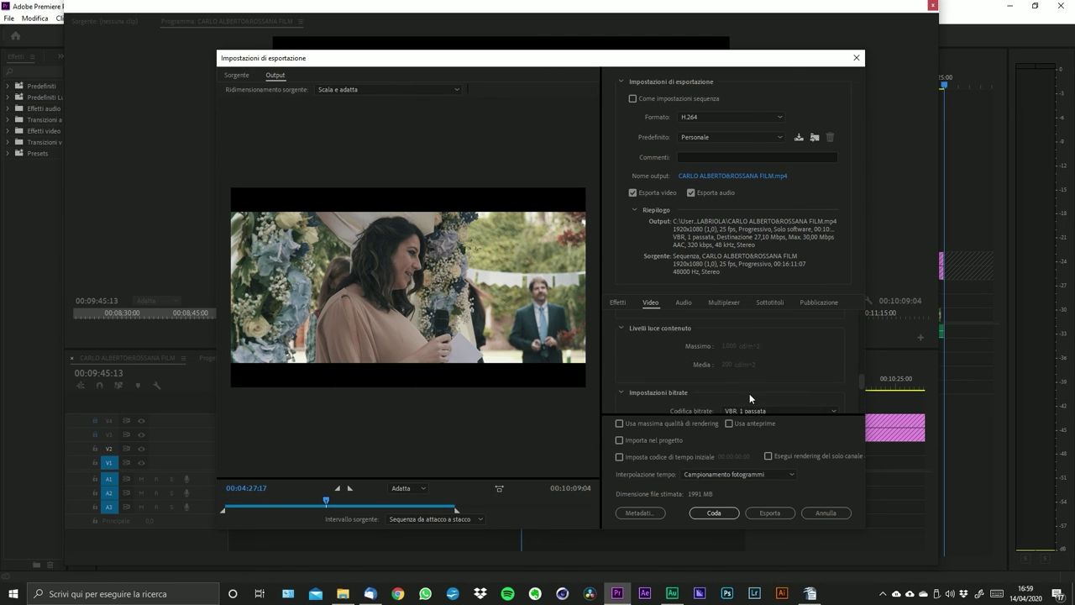
{"action": "scroll", "coordinate": [681, 353], "scroll_direction": "up", "scroll_amount": 10}
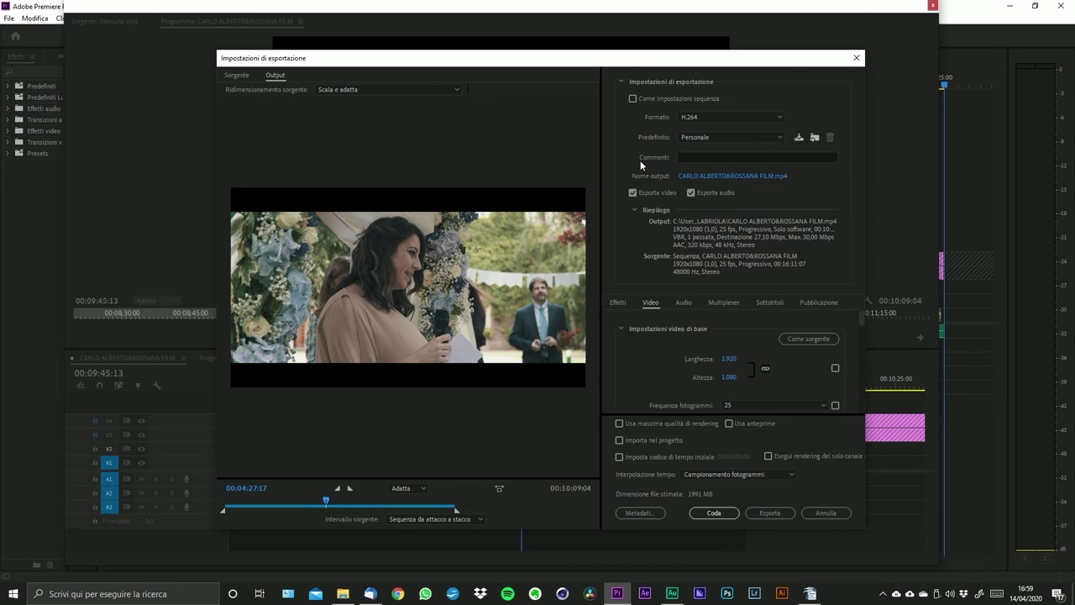
- Save the exported film as CARLO ALBERTO&ROSSANA FILM in Desktop > PRJVIDEOCORSO
{"action": "left_click", "coordinate": [710, 178]}
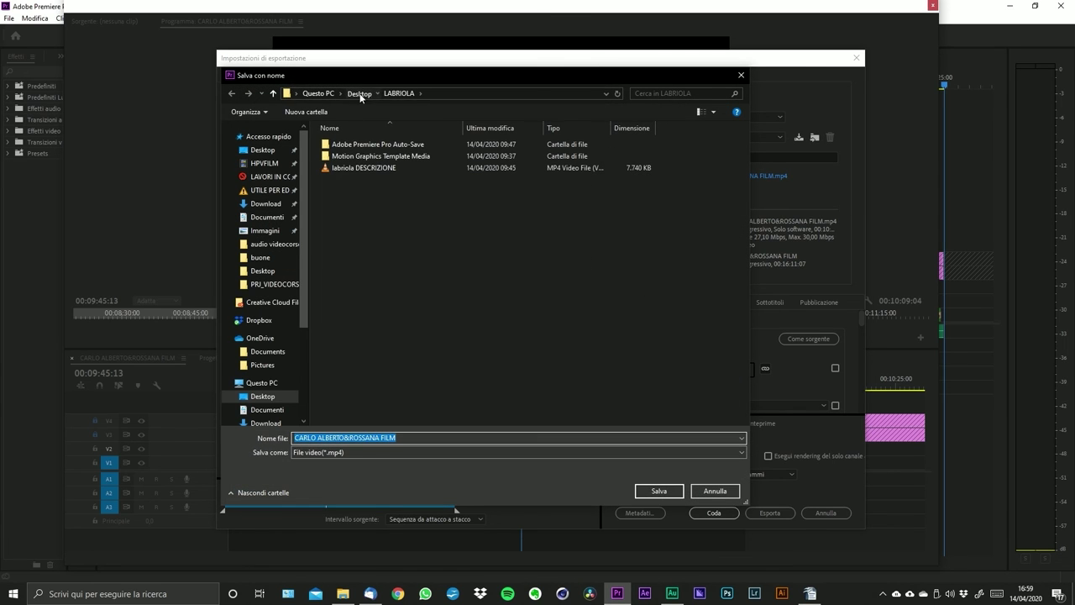
{"action": "left_click", "coordinate": [358, 93]}
{"action": "double_click", "coordinate": [394, 218]}
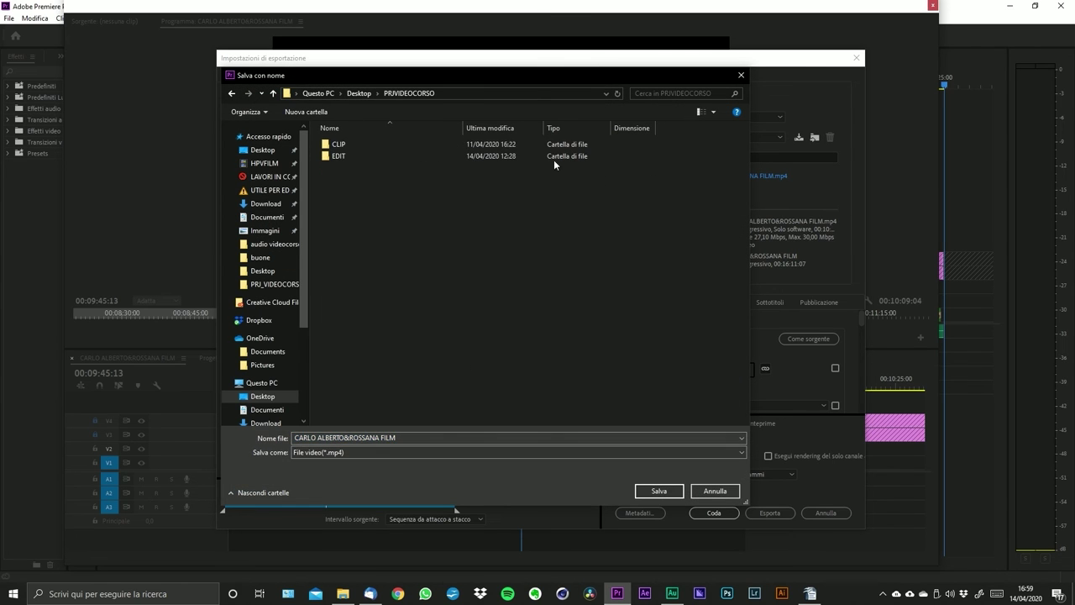
{"action": "right_click", "coordinate": [399, 237]}
{"action": "left_click", "coordinate": [461, 262]}
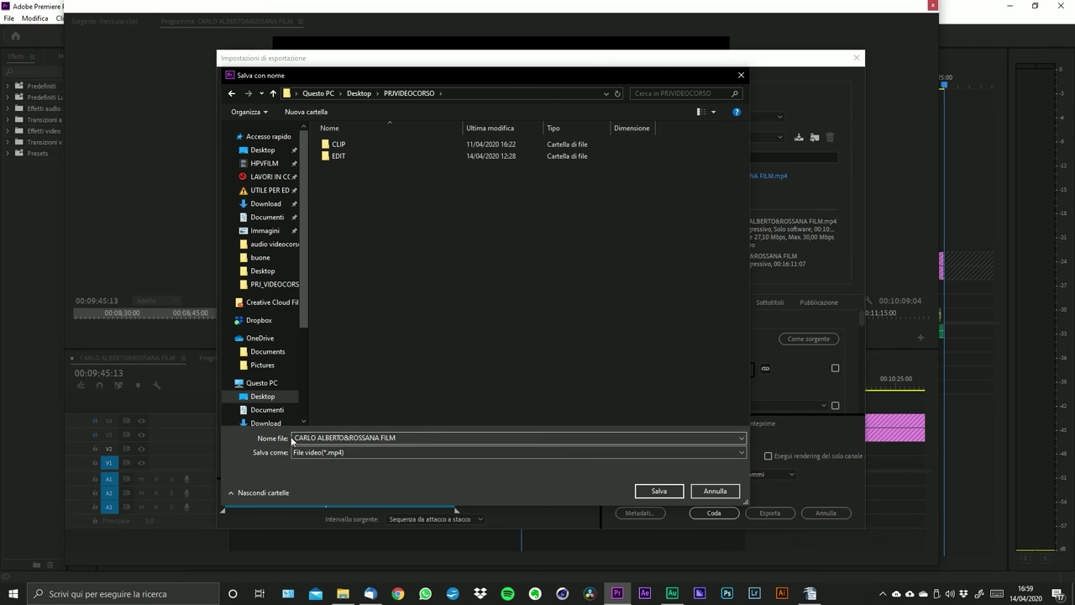
{"action": "left_click", "coordinate": [659, 491]}
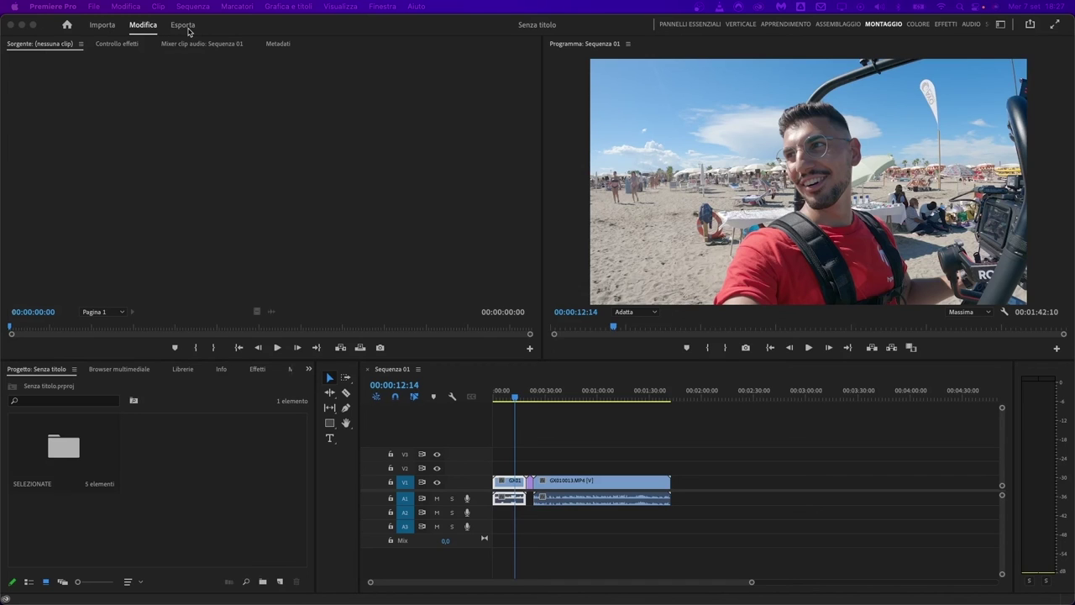
- Switch from the import view through Modifica to the Esporta view for Sequenza 01
{"action": "left_click", "coordinate": [108, 30]}
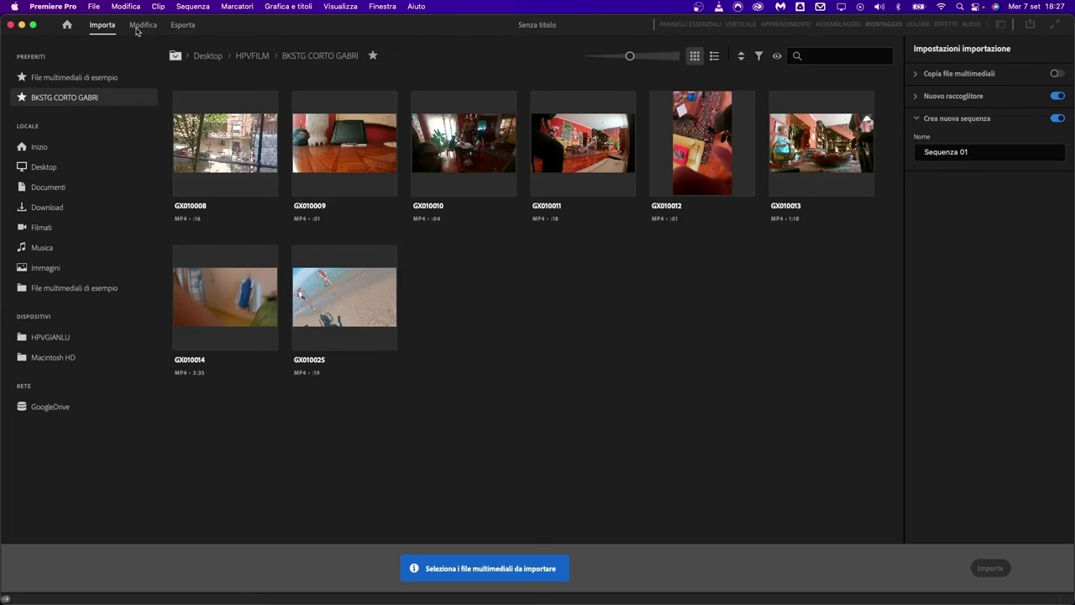
{"action": "left_click", "coordinate": [139, 25]}
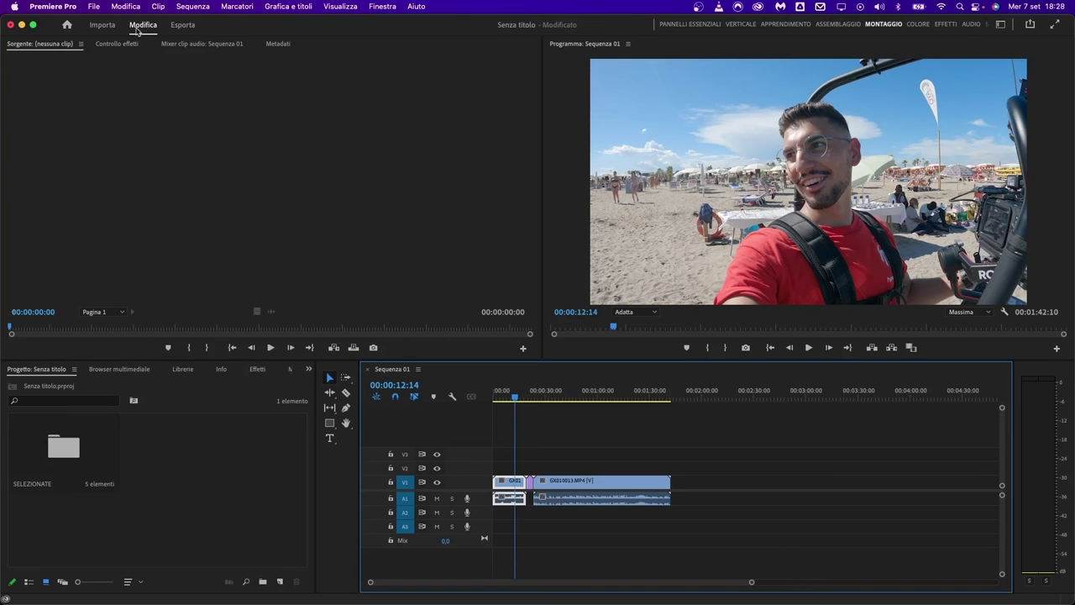
{"action": "left_click", "coordinate": [179, 32]}
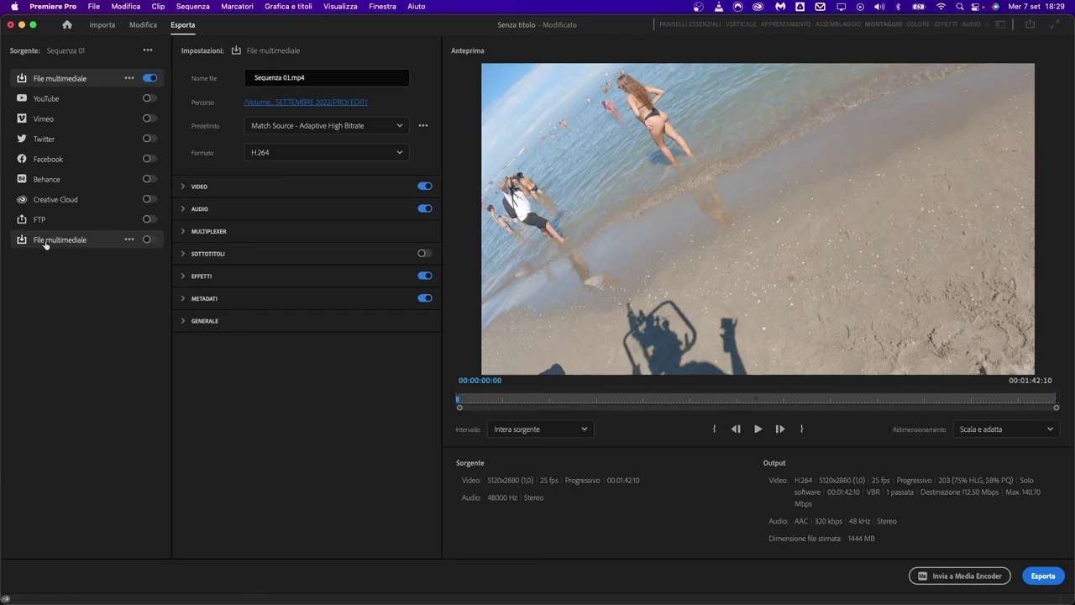
{"action": "mouse_move", "coordinate": [128, 243]}
{"action": "left_click", "coordinate": [129, 242]}
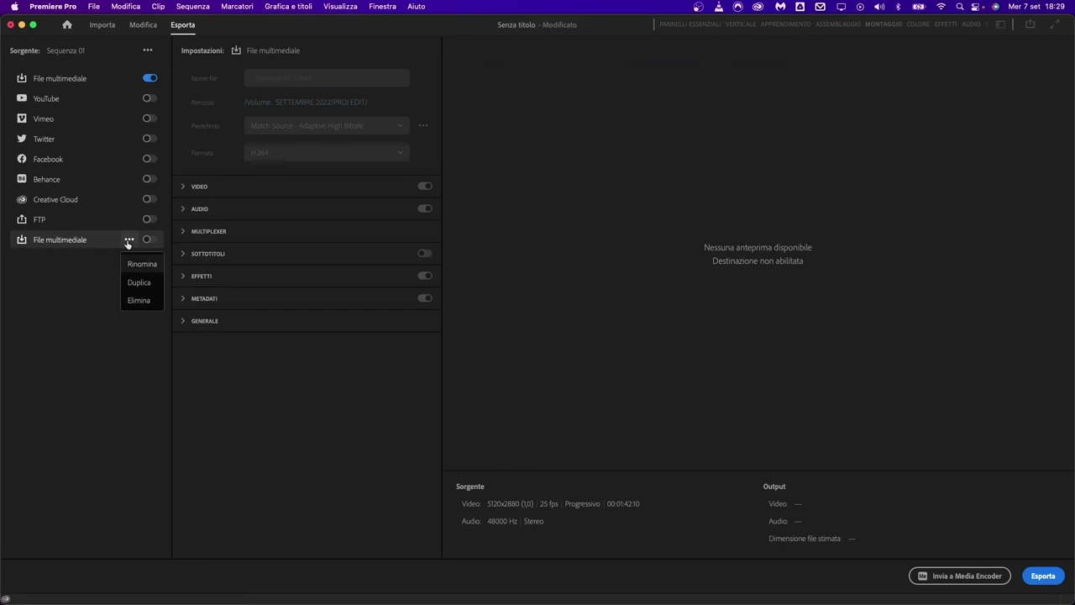
{"action": "left_click", "coordinate": [61, 301]}
{"action": "left_click", "coordinate": [52, 81]}
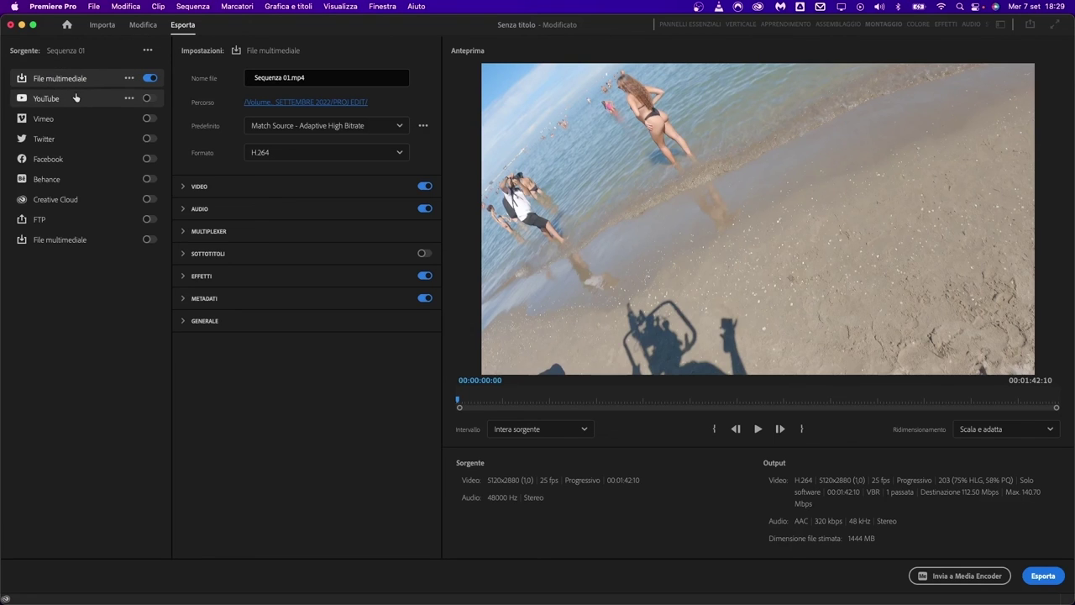
- Enable the YouTube and Vimeo destinations and show YouTube's Pubblicazione settings
{"action": "left_click", "coordinate": [149, 99]}
{"action": "left_click", "coordinate": [150, 119]}
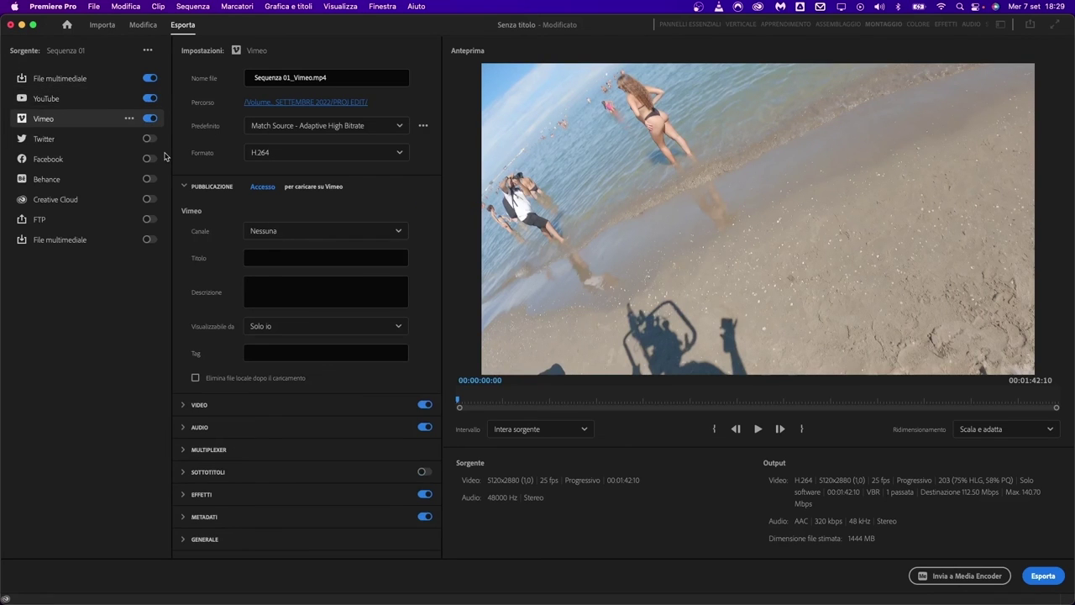
{"action": "left_click", "coordinate": [79, 99]}
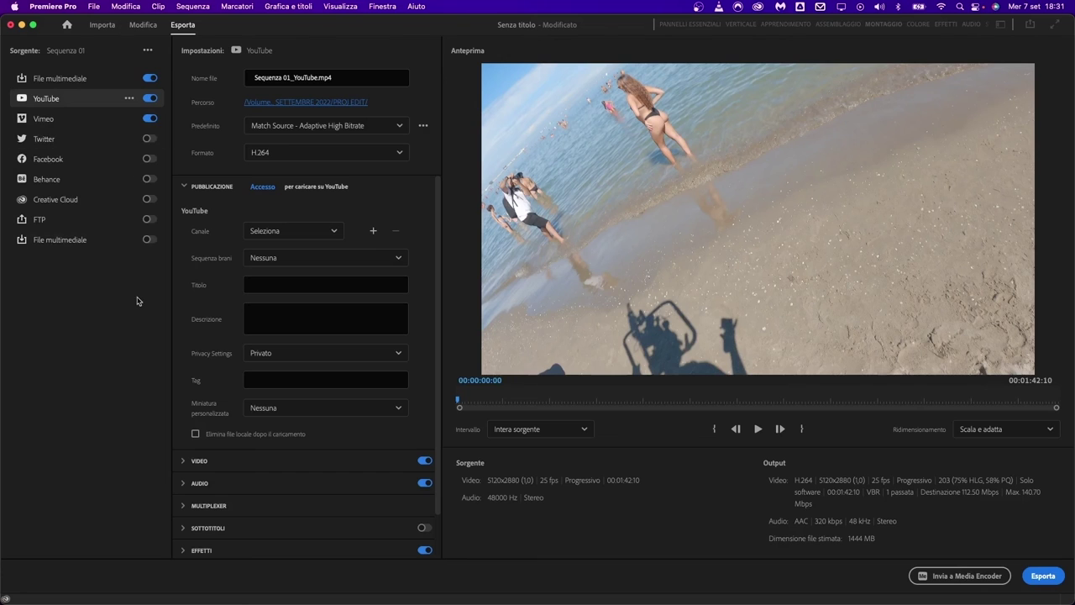
- Switch off the YouTube destination and show Vimeo's settings with output Sequenza 01_Vimeo.mp4
{"action": "left_click", "coordinate": [128, 239]}
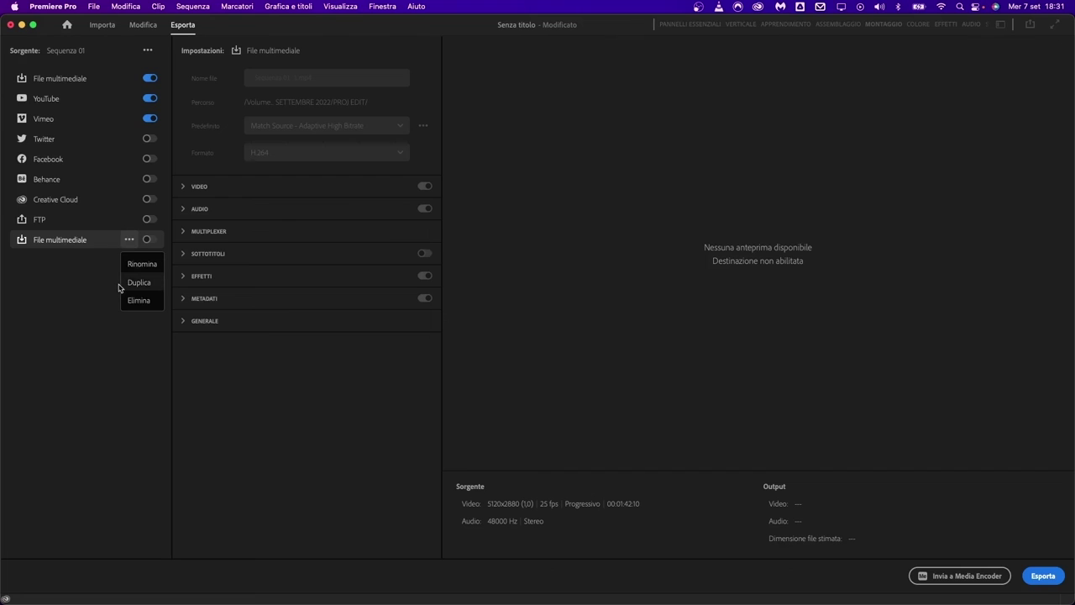
{"action": "left_click", "coordinate": [97, 284]}
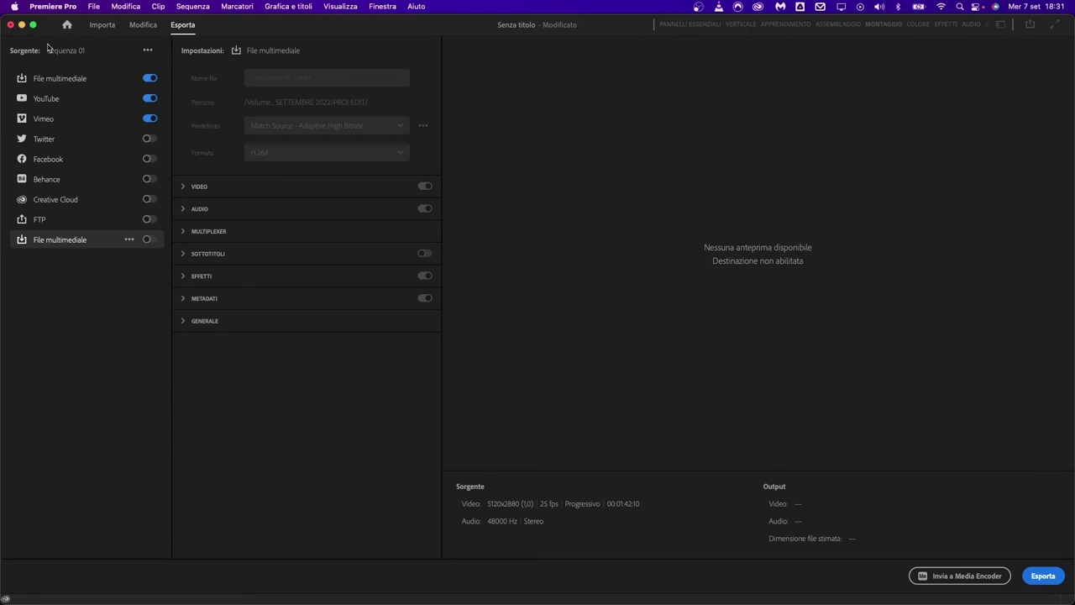
{"action": "left_click", "coordinate": [59, 78]}
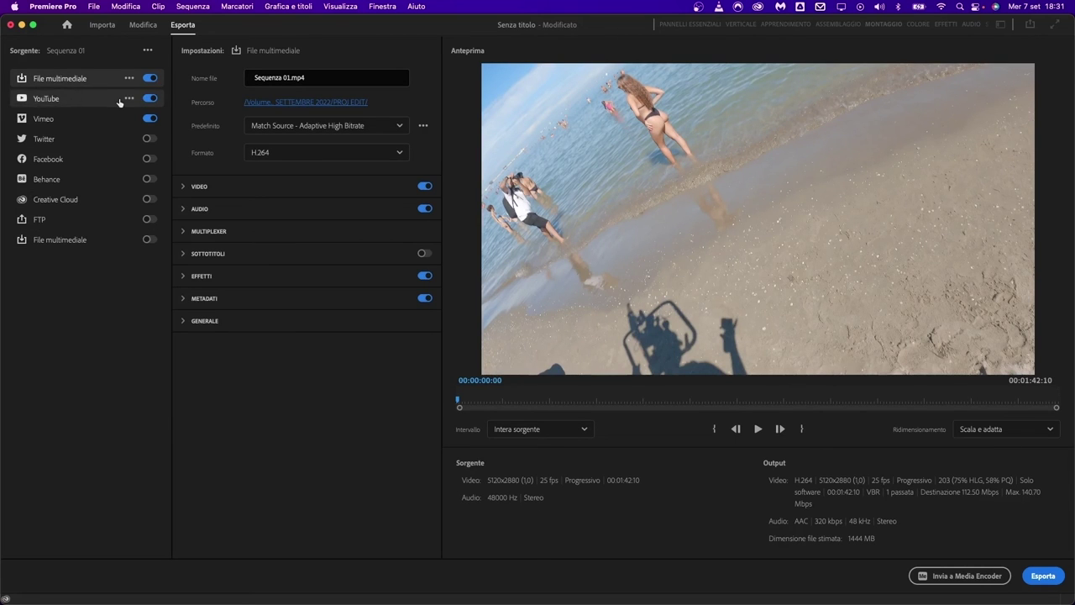
{"action": "left_click", "coordinate": [141, 119]}
{"action": "left_click", "coordinate": [150, 98]}
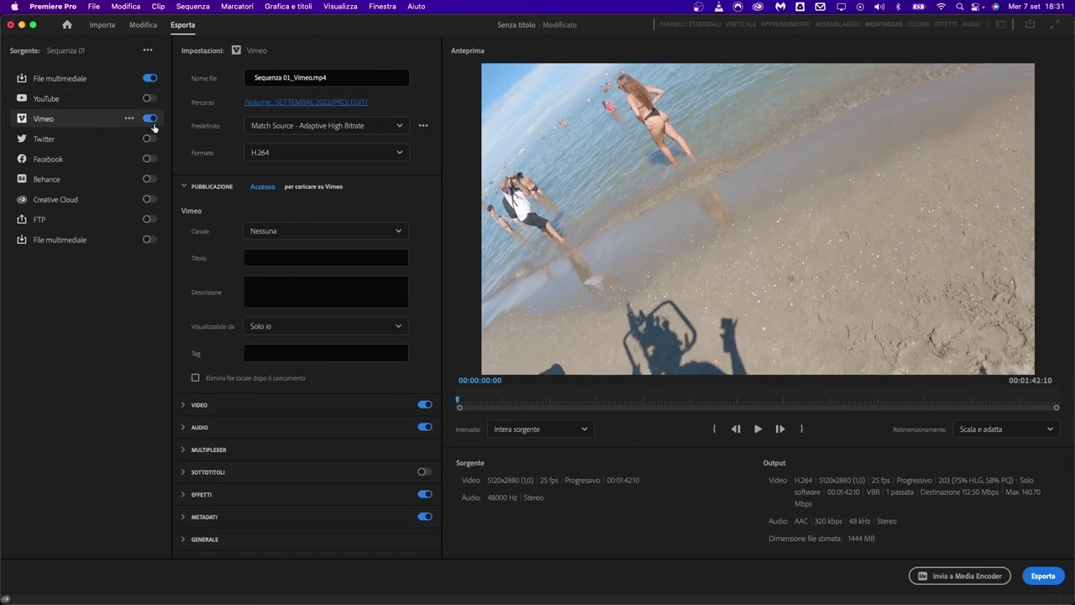
- Turn off the Vimeo destination and expand the first media file's video settings
{"action": "left_click", "coordinate": [150, 118]}
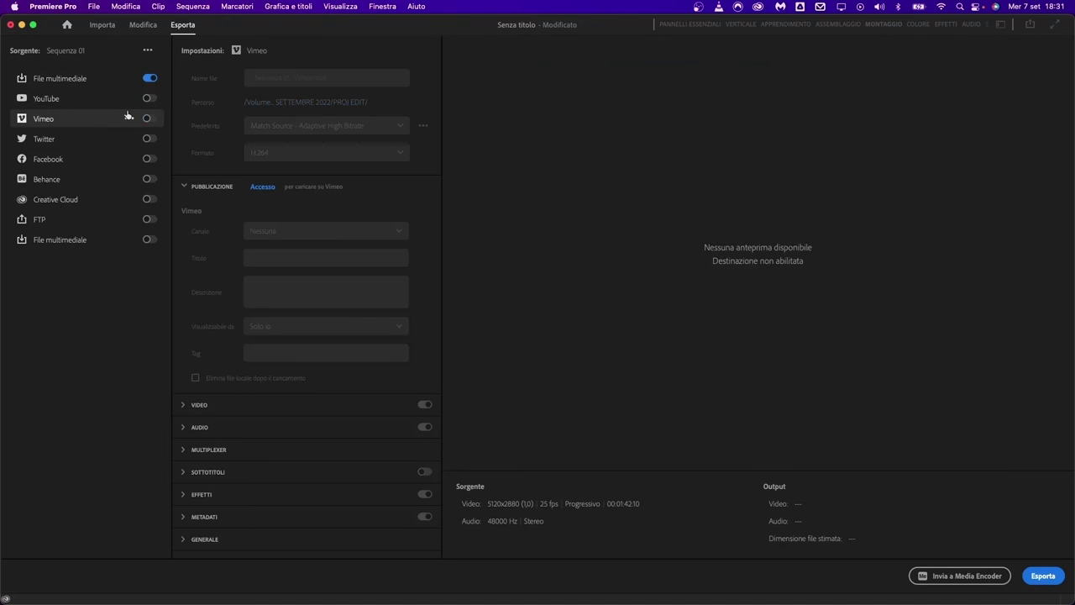
{"action": "left_click", "coordinate": [72, 79]}
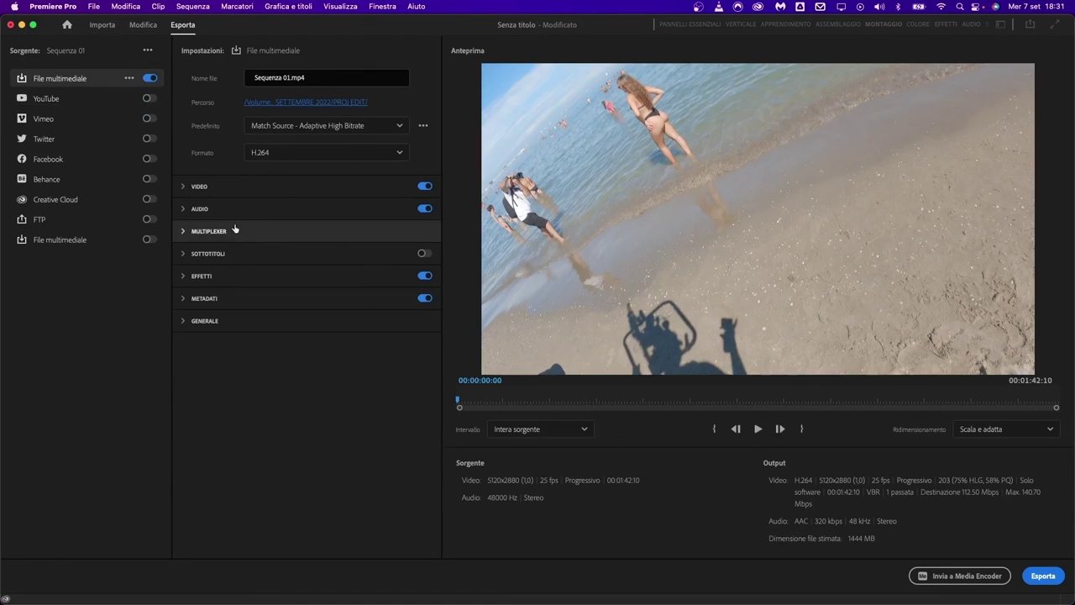
{"action": "left_click", "coordinate": [200, 186]}
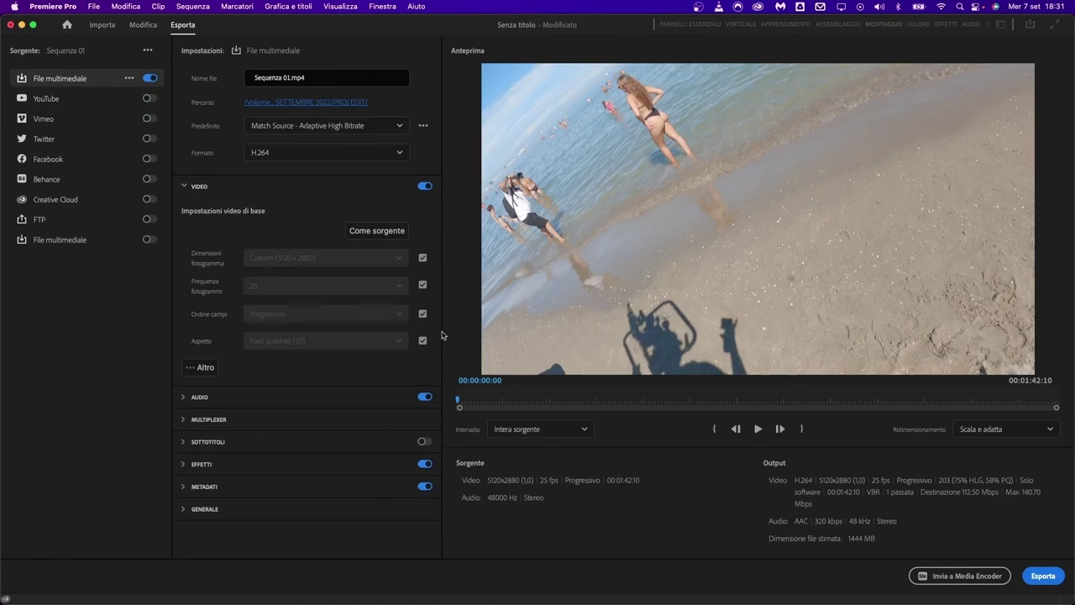
- Toggle the first file's frame-size match off and back on, then select the second media file
{"action": "left_click", "coordinate": [422, 258]}
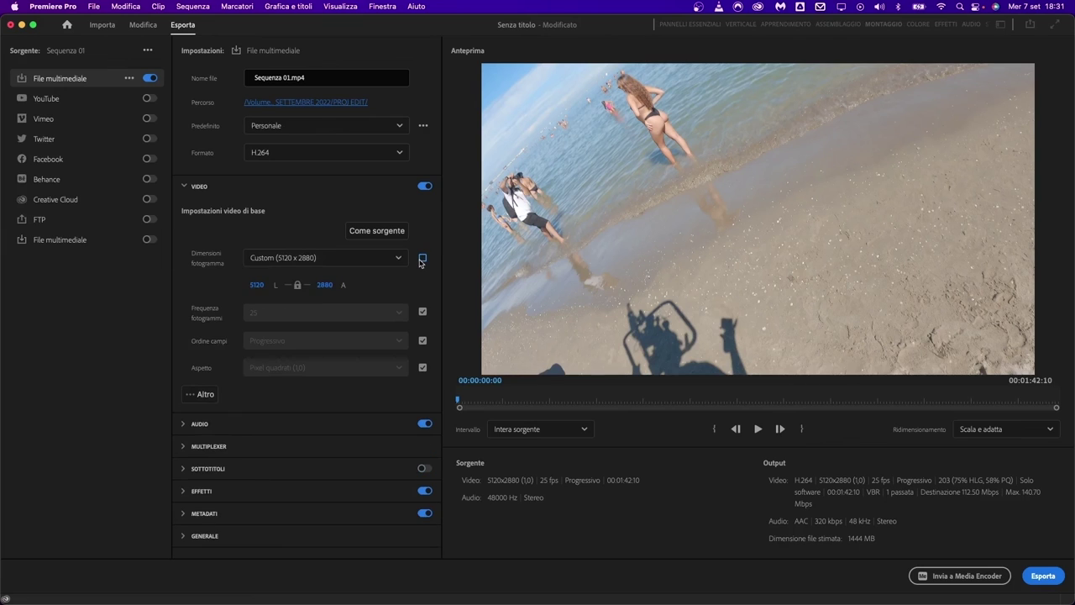
{"action": "left_click", "coordinate": [422, 259]}
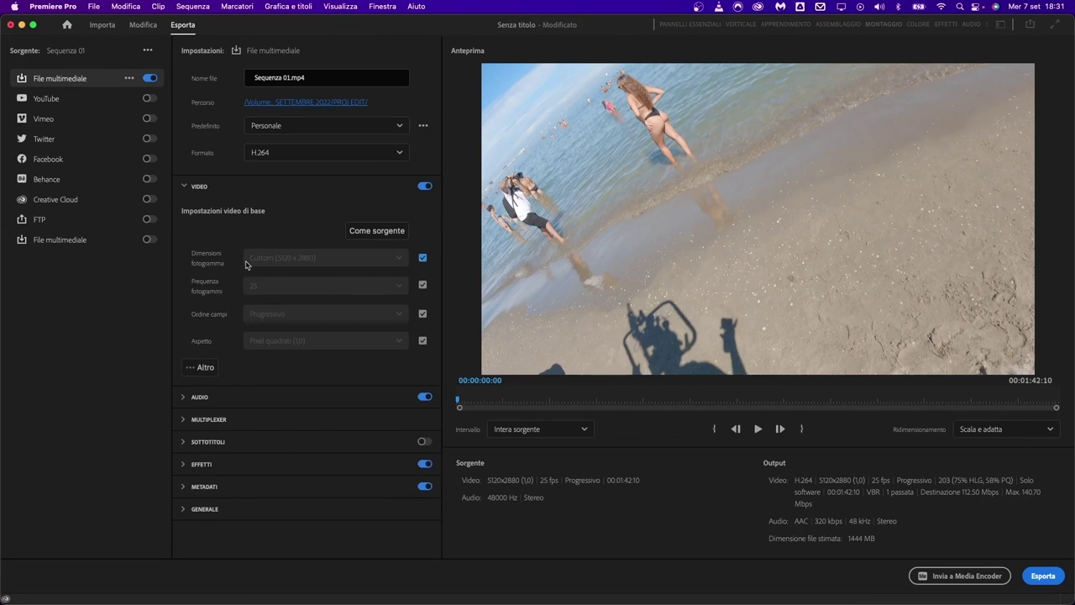
{"action": "left_click", "coordinate": [57, 241]}
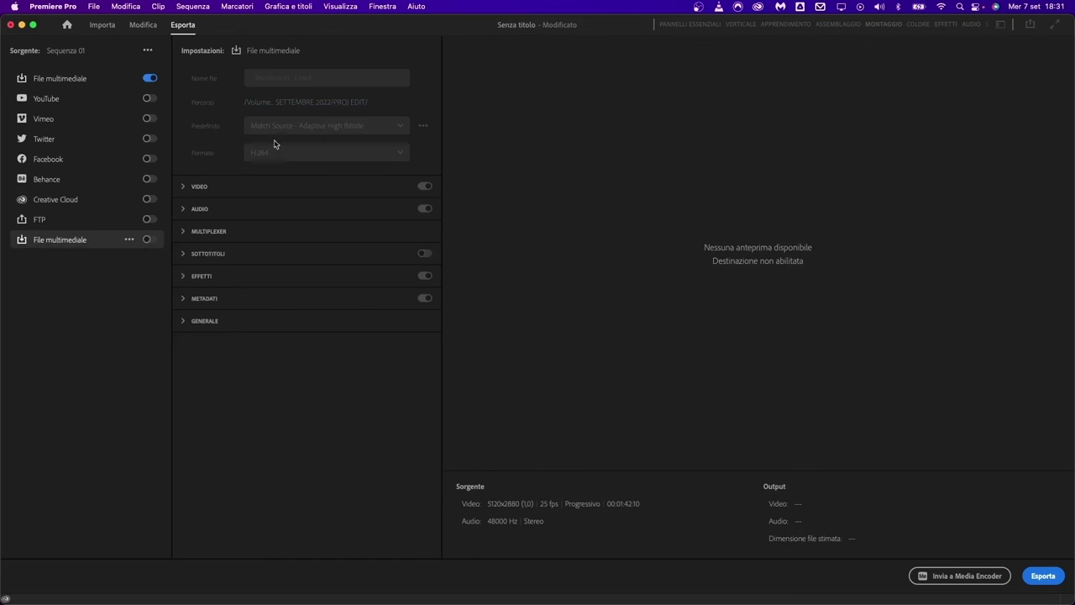
- Rename the second destination to 'File multimediale storie' and keep it enabled
{"action": "left_click", "coordinate": [128, 240]}
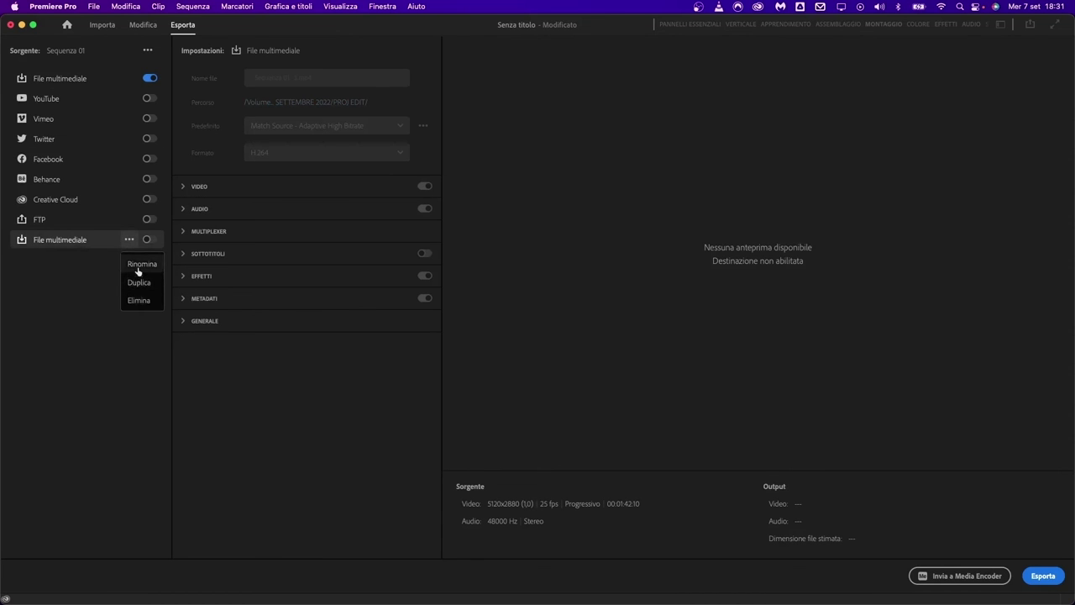
{"action": "left_click", "coordinate": [137, 269]}
{"action": "left_click", "coordinate": [93, 239]}
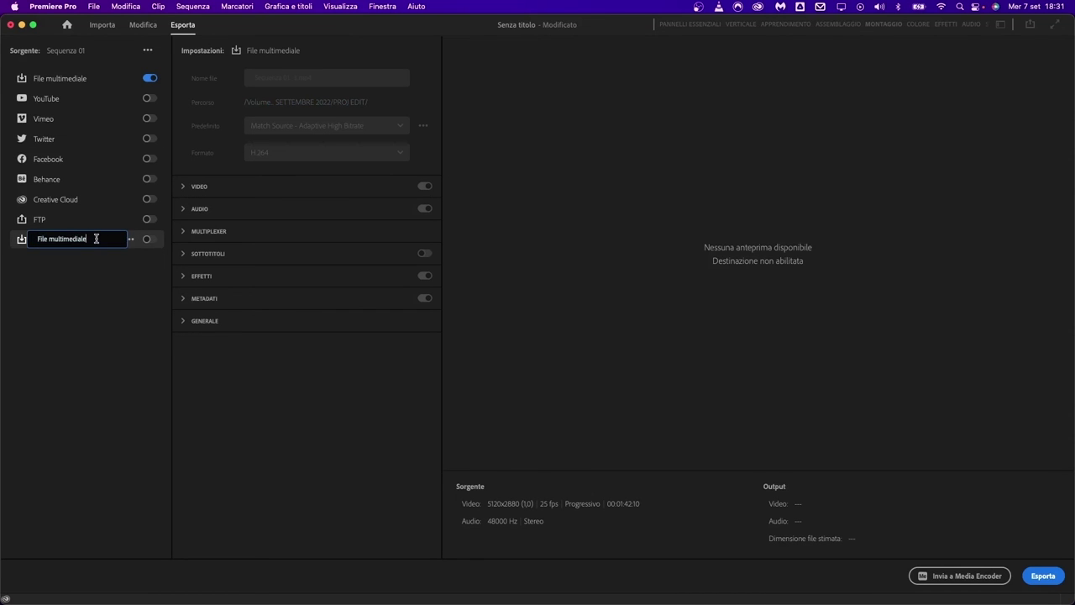
{"action": "type", "text": "storie"}
{"action": "key", "text": "Return"}
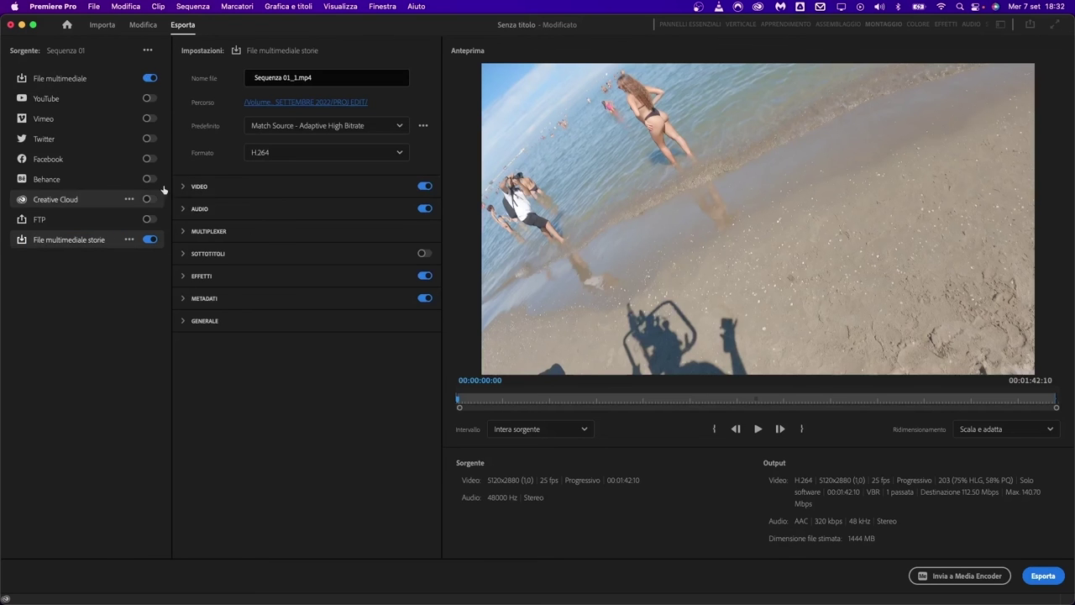
{"action": "left_click", "coordinate": [149, 240]}
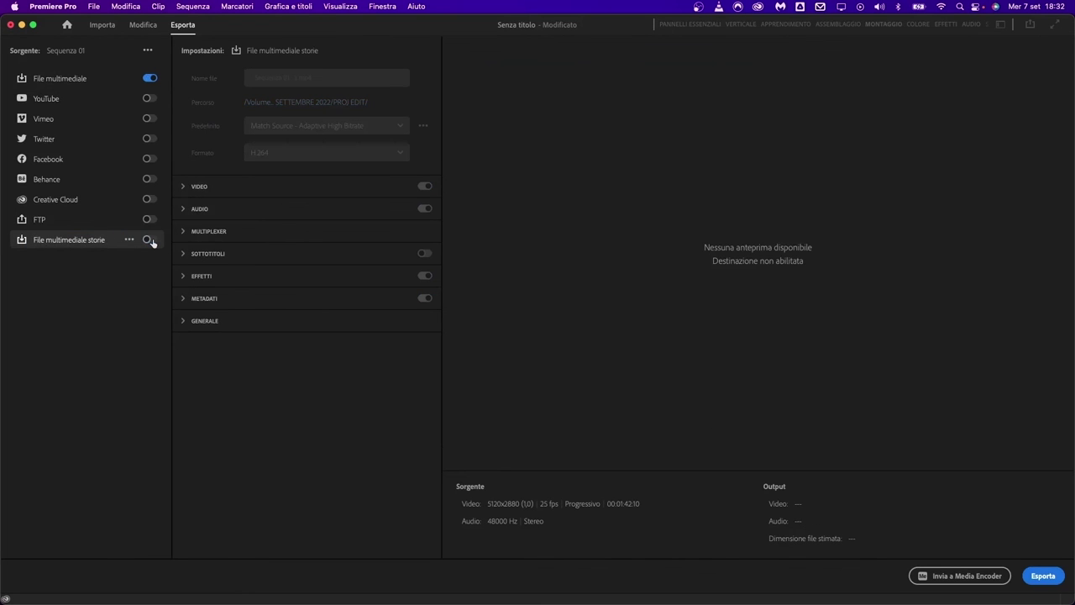
{"action": "left_click", "coordinate": [149, 241]}
- Give the storie destination a custom vertical frame size of 1080 × 1920
{"action": "left_click", "coordinate": [199, 185]}
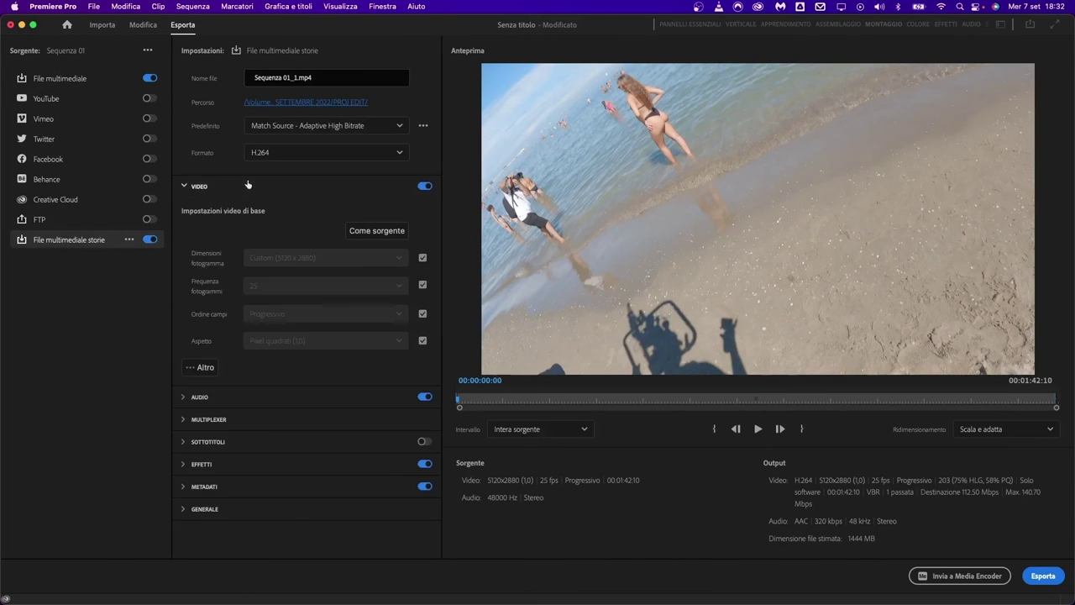
{"action": "left_click", "coordinate": [371, 234]}
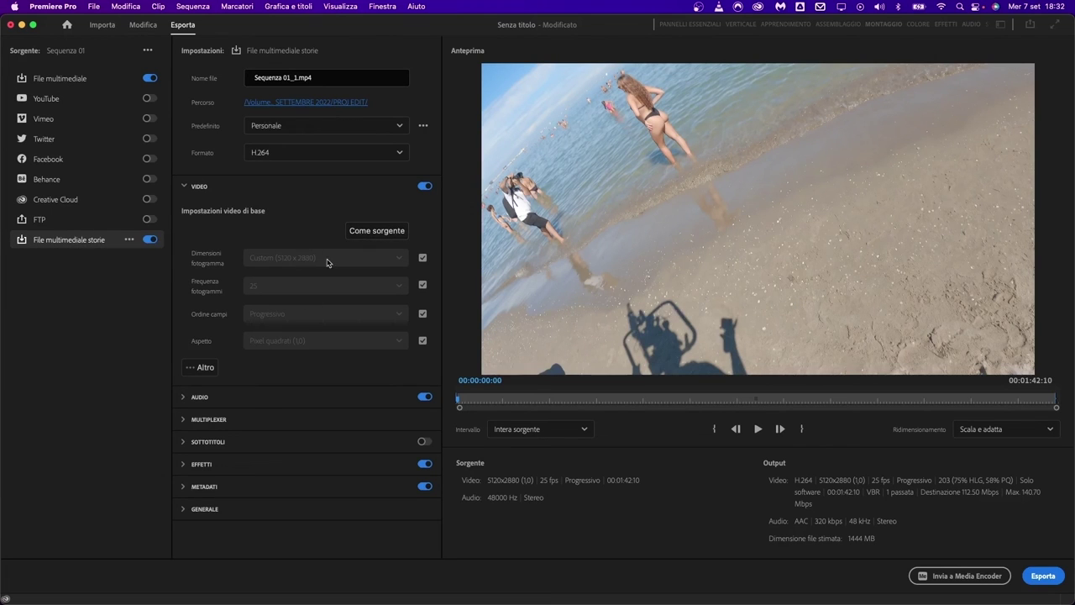
{"action": "left_click", "coordinate": [423, 258]}
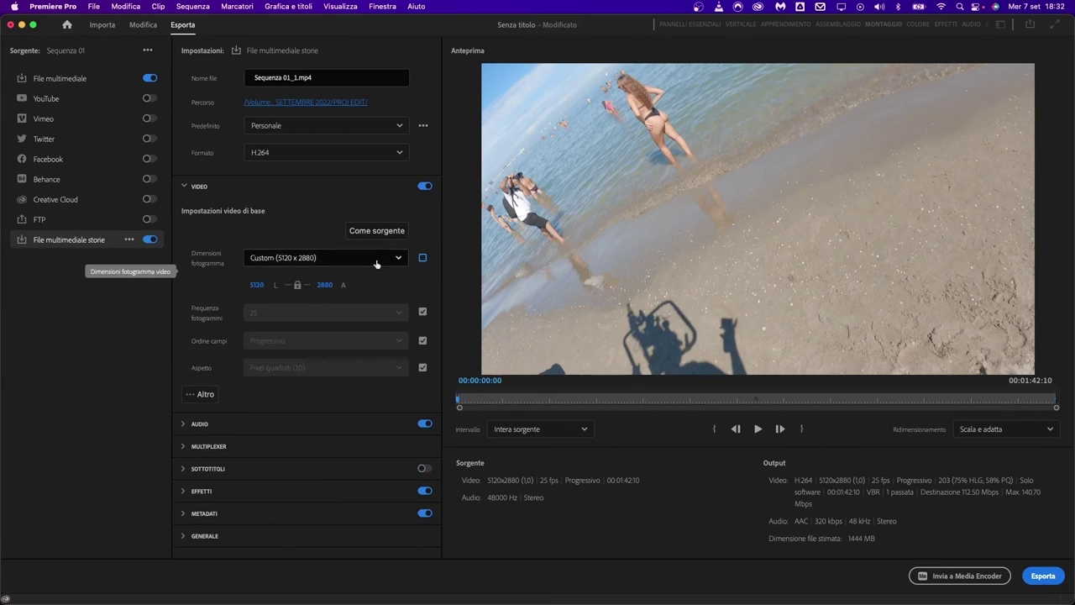
{"action": "left_click", "coordinate": [256, 285]}
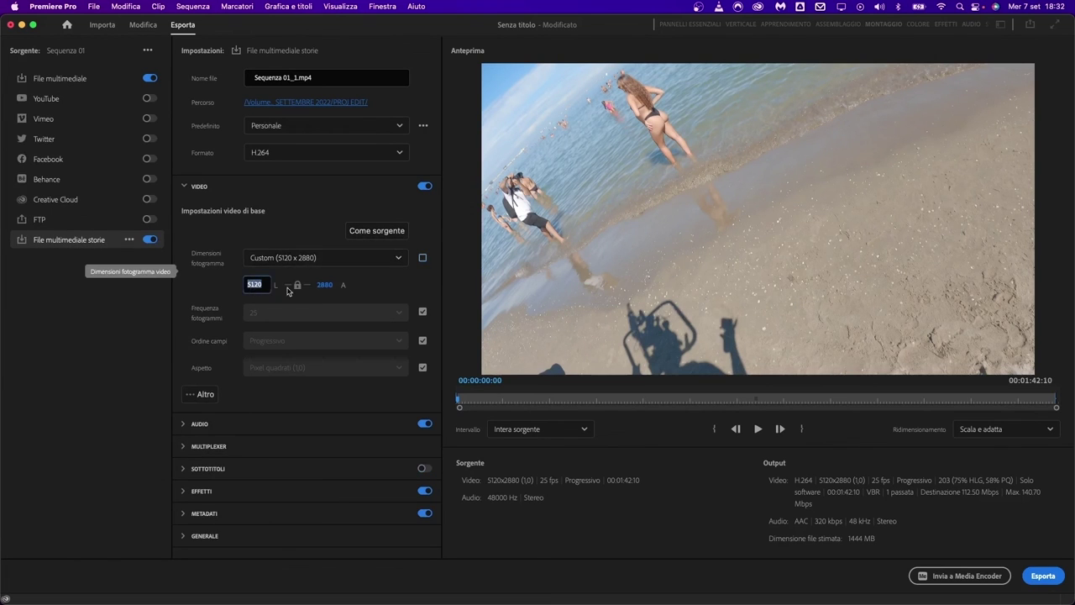
{"action": "type", "text": "102"}
{"action": "key", "text": "BackSpace"}
{"action": "key", "text": "BackSpace"}
{"action": "type", "text": "080"}
{"action": "left_click", "coordinate": [323, 284]}
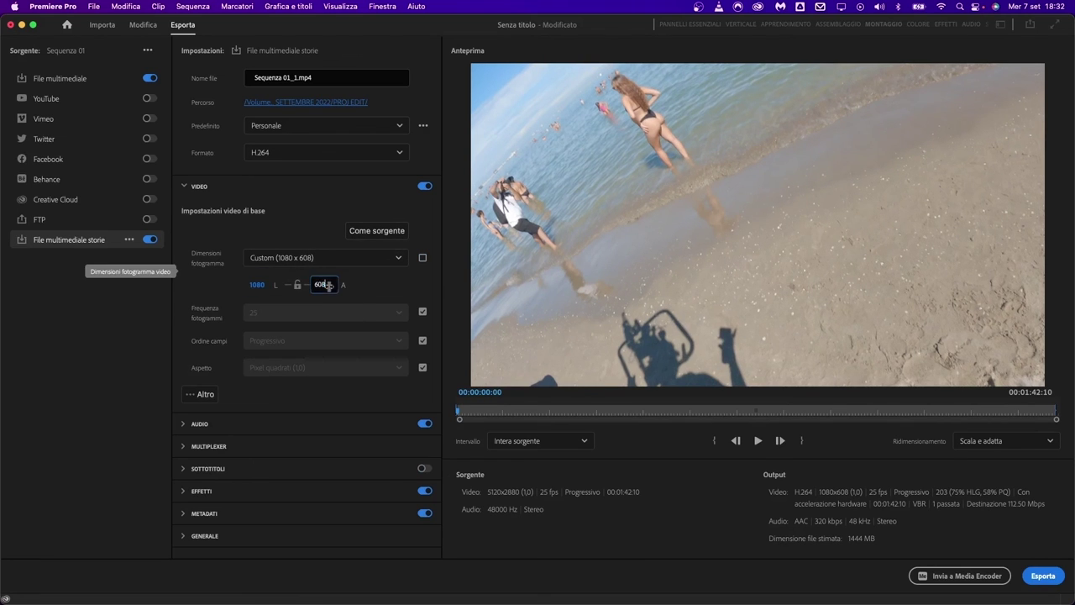
{"action": "key", "text": "BackSpace"}
{"action": "key", "text": "BackSpace"}
{"action": "key", "text": "BackSpace"}
{"action": "type", "text": "10"}
{"action": "type", "text": "20"}
{"action": "left_click", "coordinate": [374, 299]}
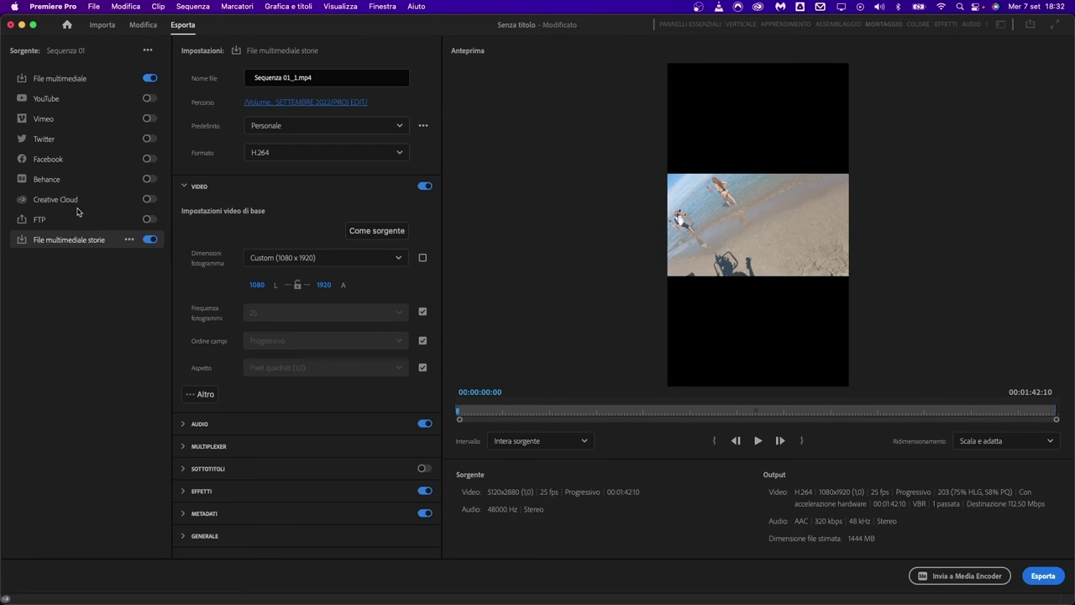
- Try fill-frame scaling, then delete the File multimediale storie destination
{"action": "left_click", "coordinate": [984, 440]}
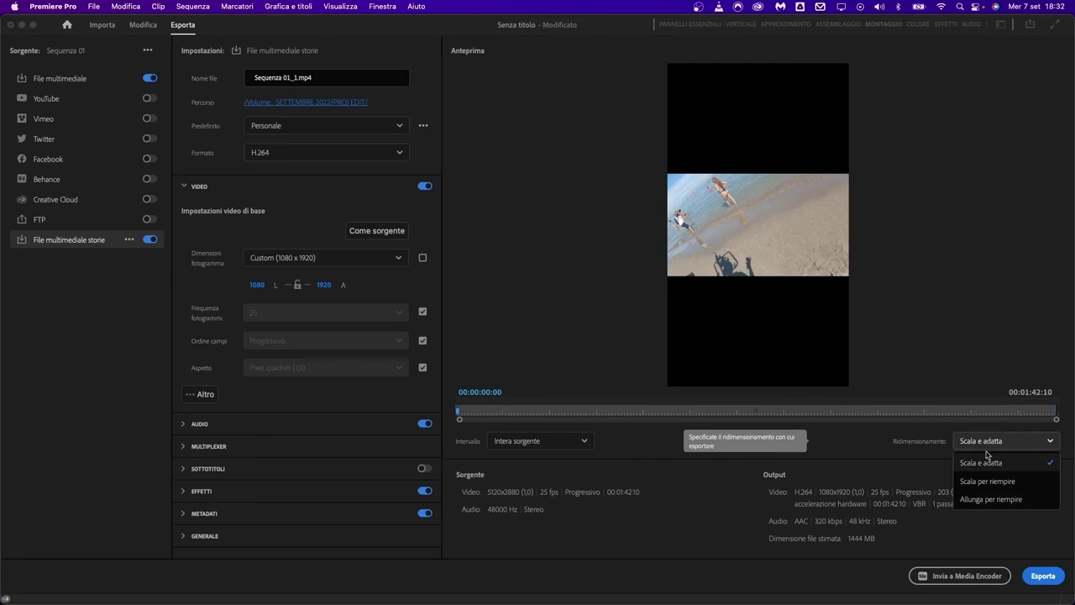
{"action": "left_click", "coordinate": [989, 482]}
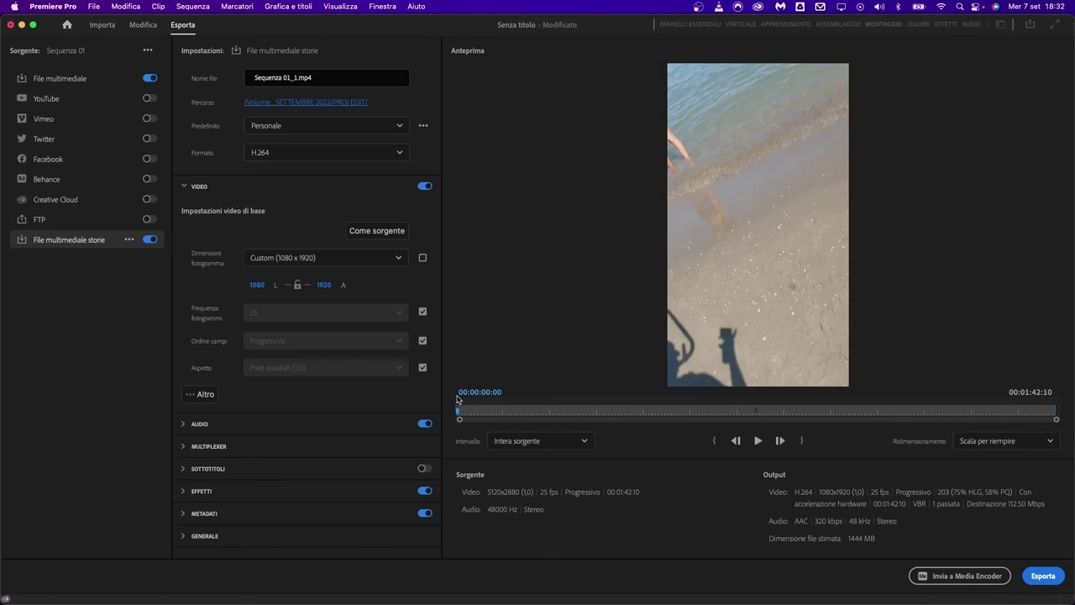
{"action": "left_click_drag", "start_coordinate": [459, 410], "coordinate": [493, 413]}
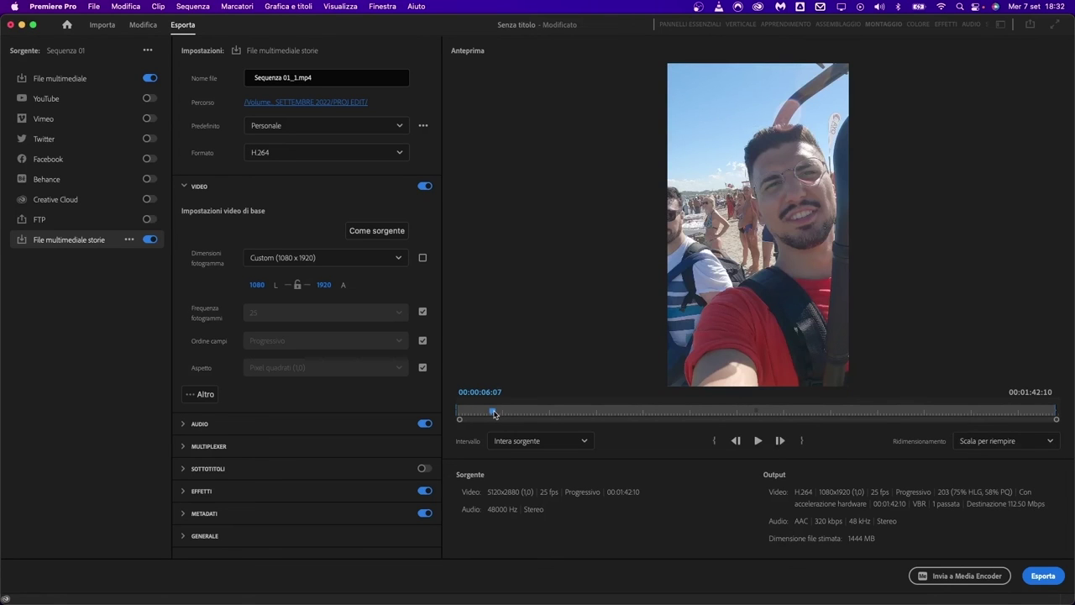
{"action": "left_click", "coordinate": [128, 239]}
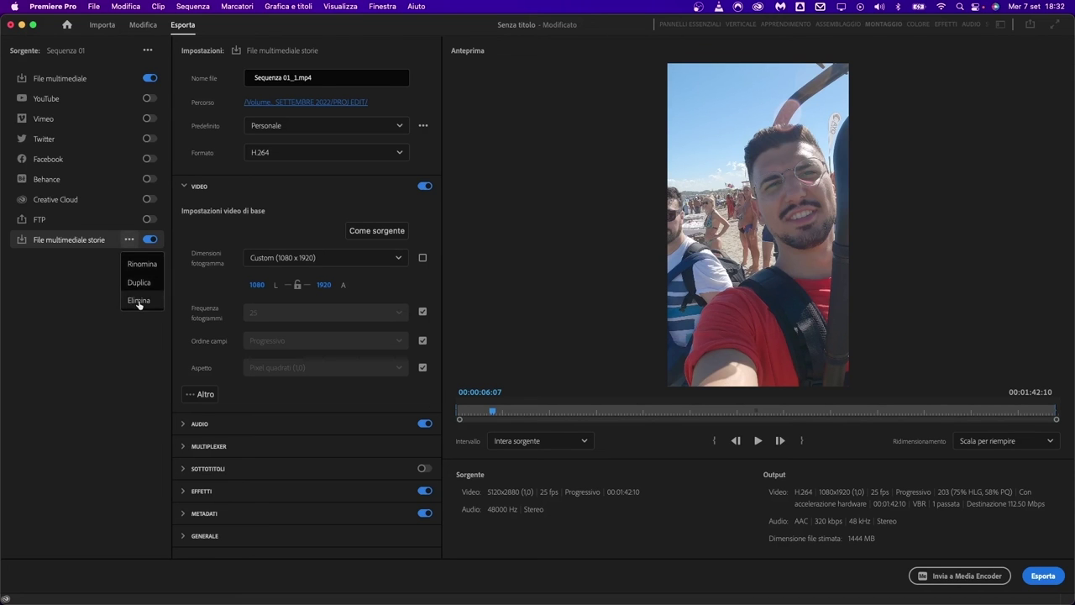
{"action": "left_click", "coordinate": [140, 304]}
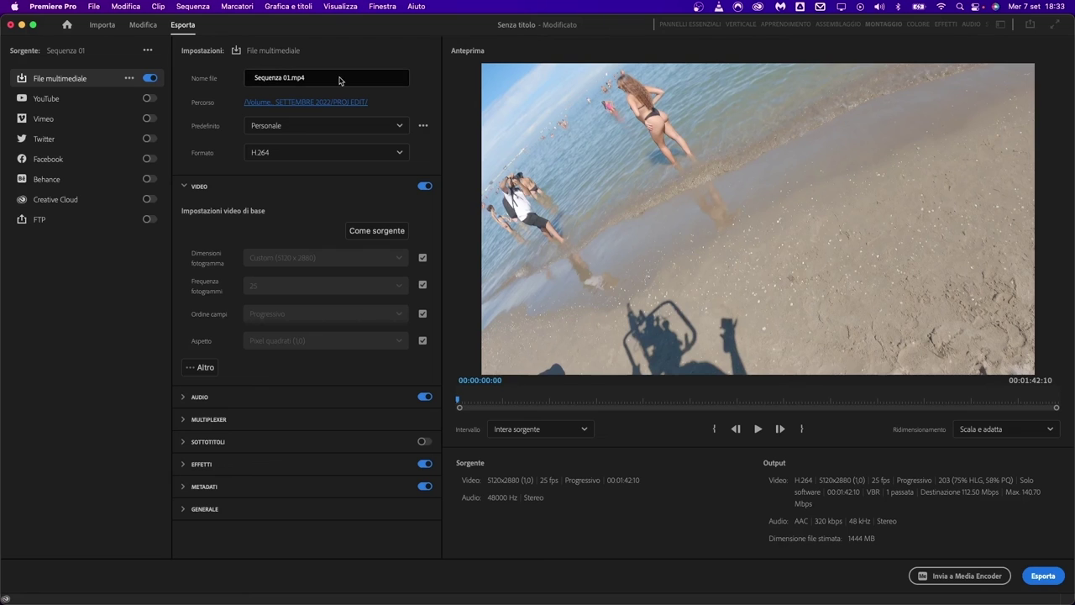
{"action": "left_click", "coordinate": [309, 125]}
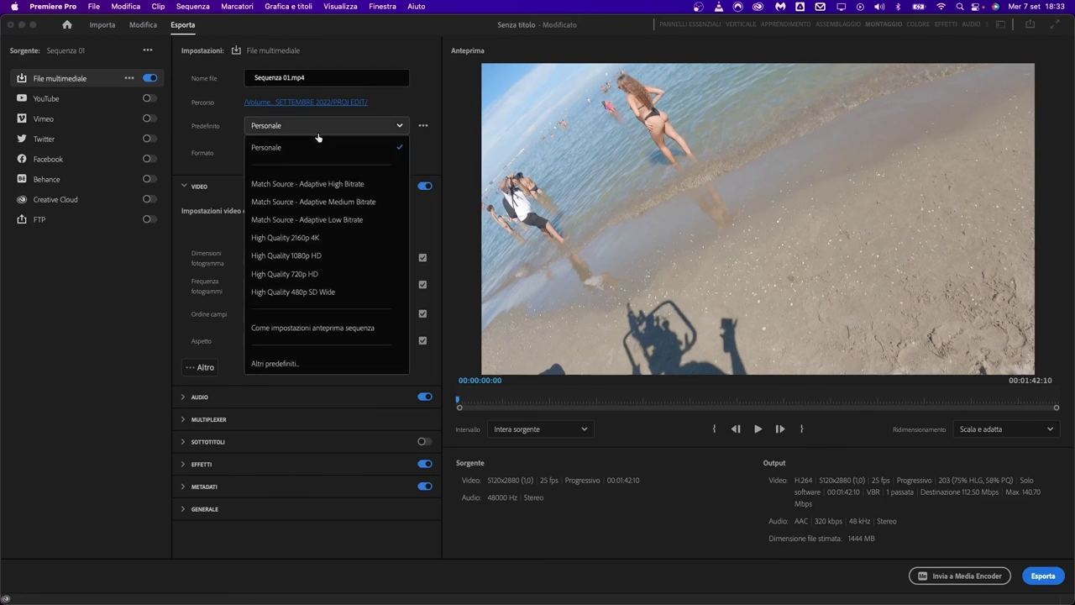
{"action": "left_click", "coordinate": [322, 367]}
{"action": "scroll", "coordinate": [554, 343], "scroll_direction": "down", "scroll_amount": 15}
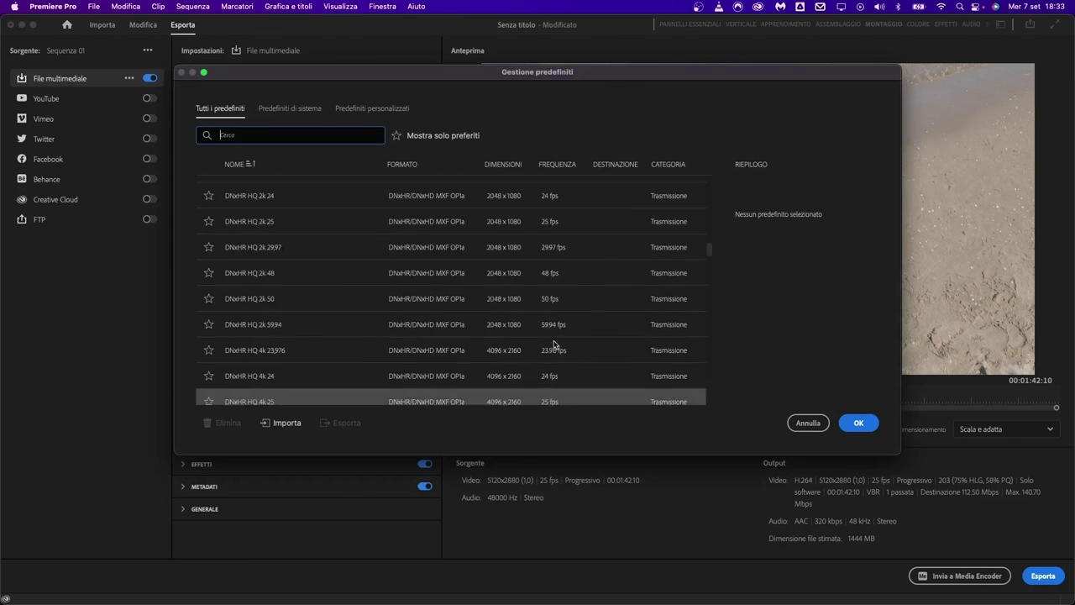
{"action": "scroll", "coordinate": [553, 342], "scroll_direction": "down", "scroll_amount": 20}
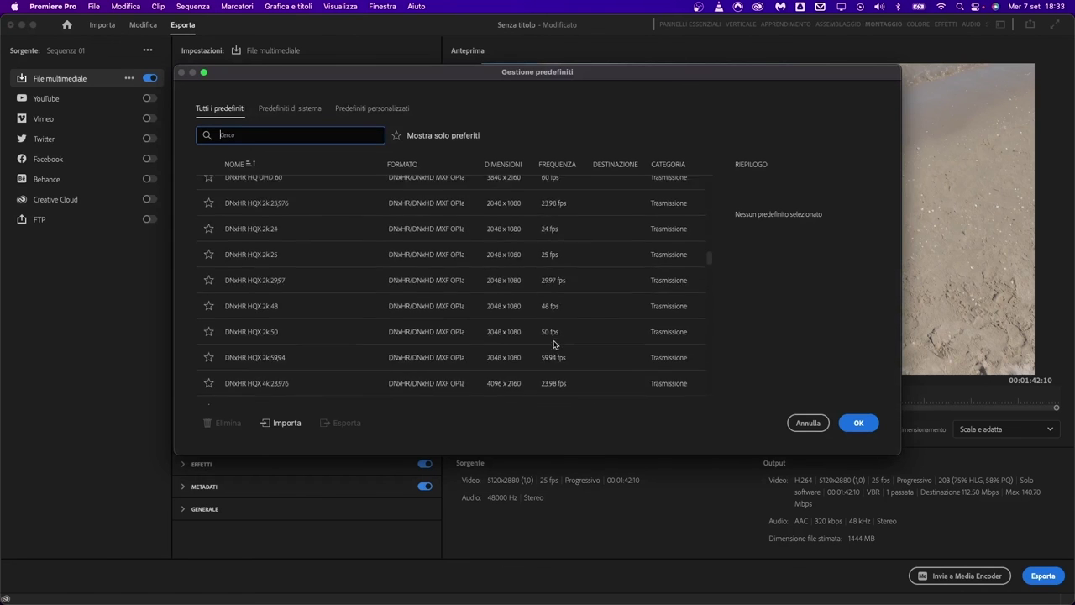
{"action": "scroll", "coordinate": [554, 343], "scroll_direction": "down", "scroll_amount": 15}
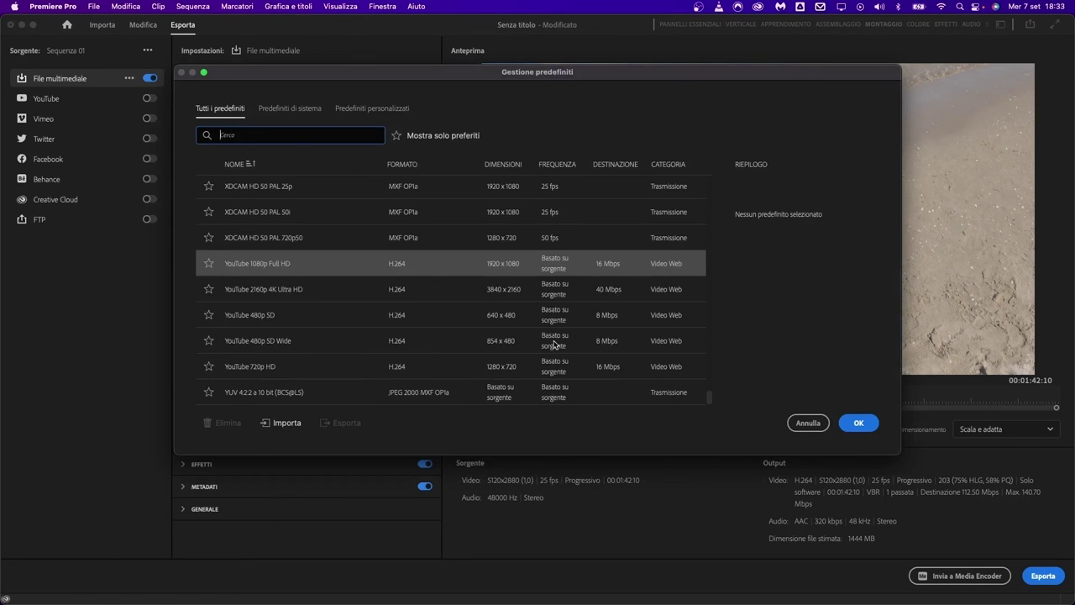
{"action": "scroll", "coordinate": [554, 343], "scroll_direction": "up", "scroll_amount": 20}
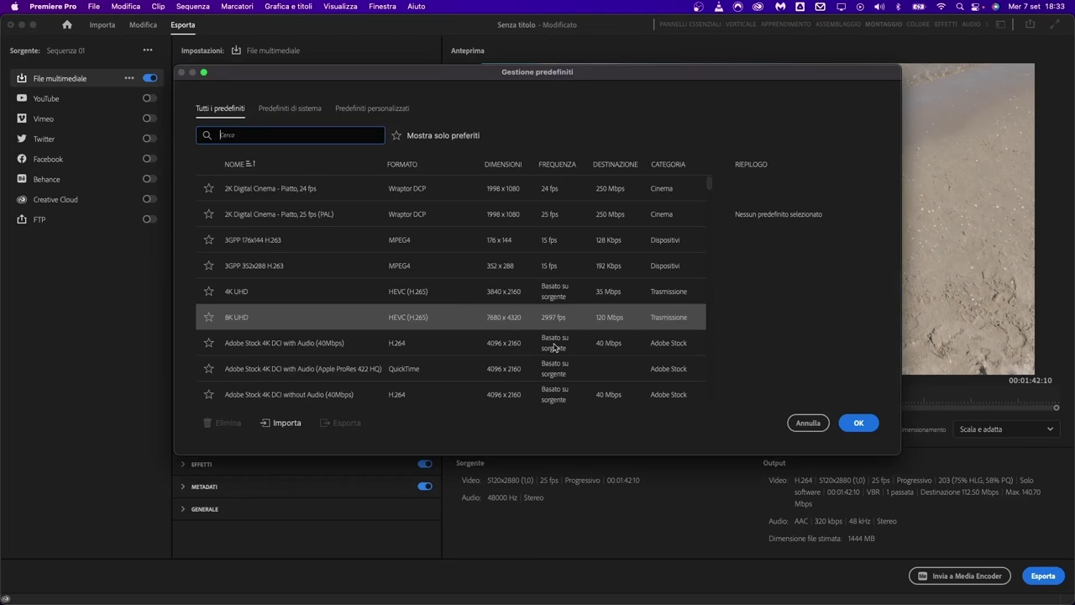
{"action": "left_click", "coordinate": [267, 137]}
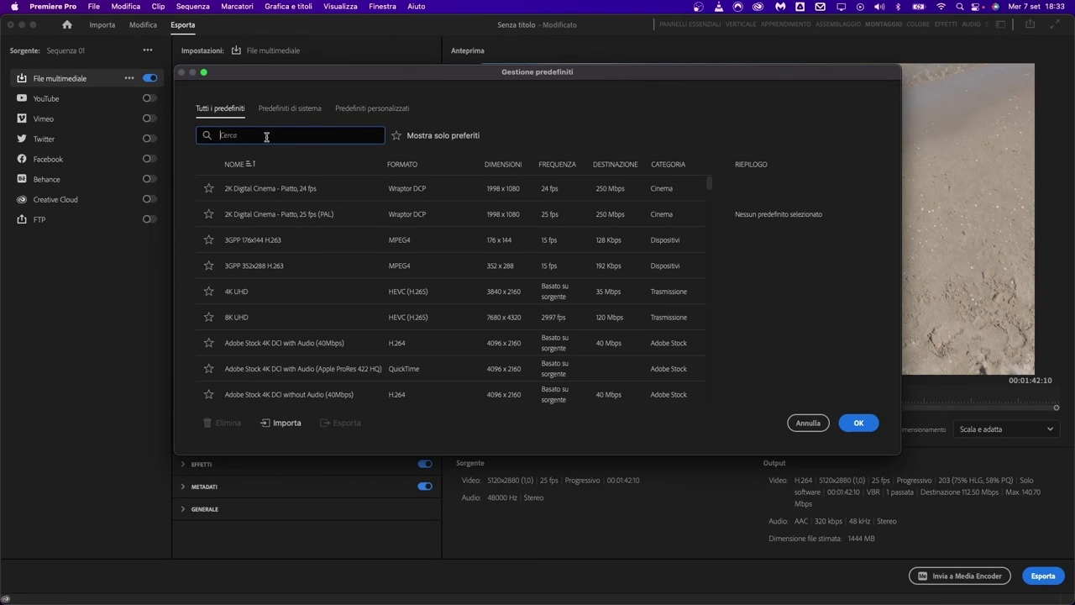
{"action": "left_click", "coordinate": [375, 110]}
{"action": "left_click", "coordinate": [225, 110]}
{"action": "left_click", "coordinate": [861, 424]}
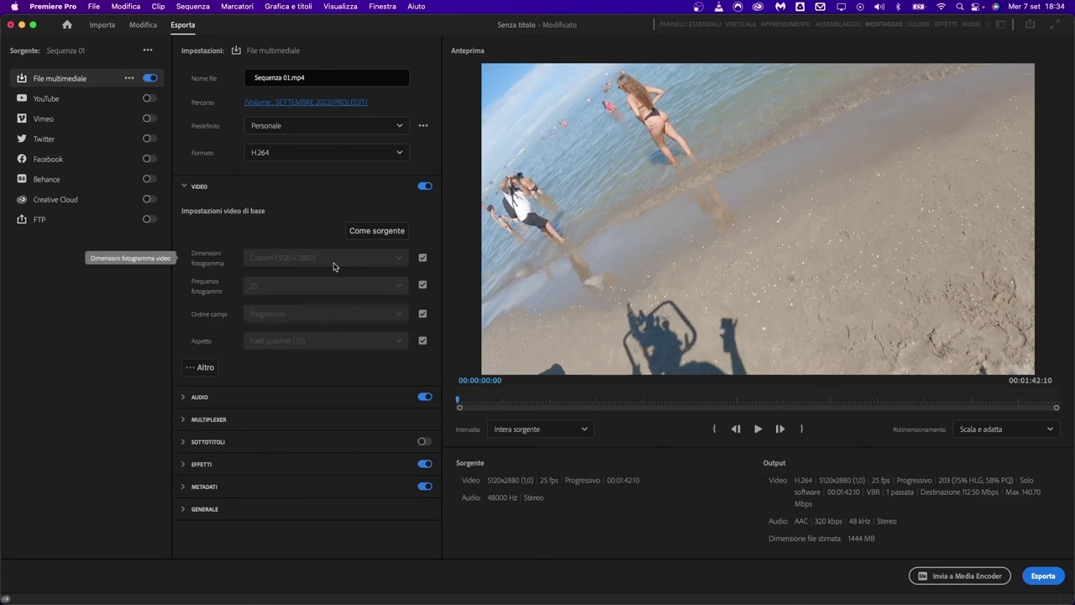
{"action": "left_click", "coordinate": [396, 151]}
{"action": "scroll", "coordinate": [359, 268], "scroll_direction": "down", "scroll_amount": 5}
{"action": "scroll", "coordinate": [360, 287], "scroll_direction": "up", "scroll_amount": 5}
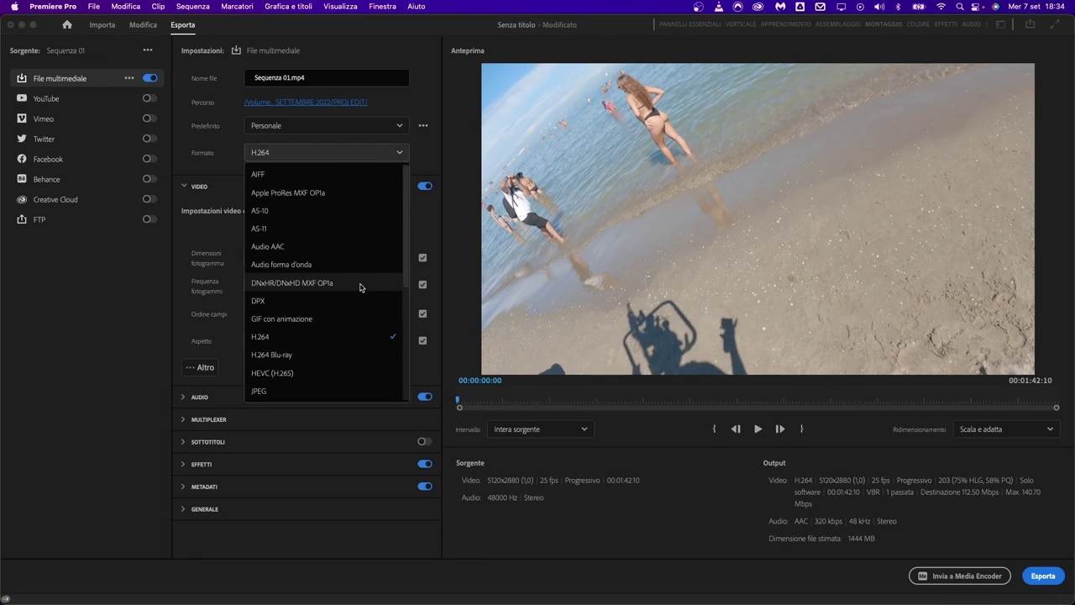
{"action": "left_click", "coordinate": [422, 128]}
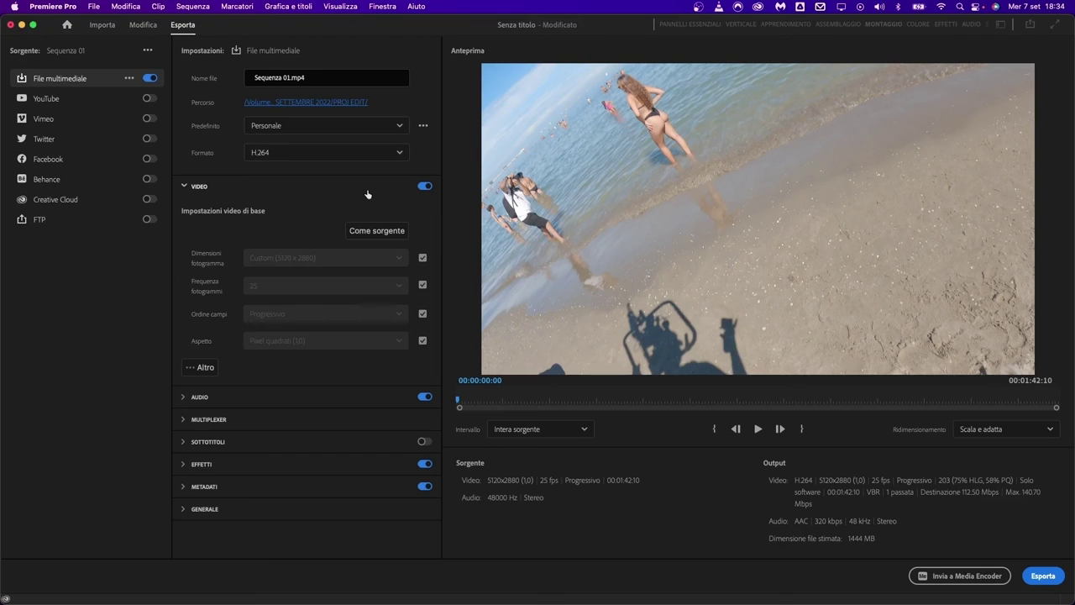
{"action": "left_click", "coordinate": [425, 188]}
{"action": "left_click", "coordinate": [426, 188]}
{"action": "left_click", "coordinate": [425, 188]}
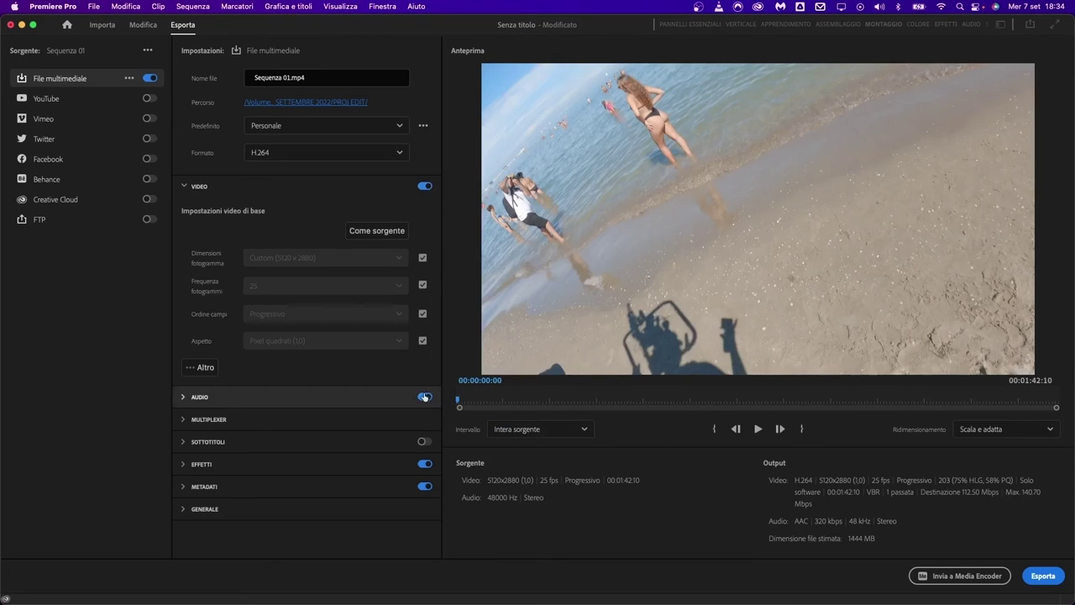
{"action": "left_click", "coordinate": [424, 397]}
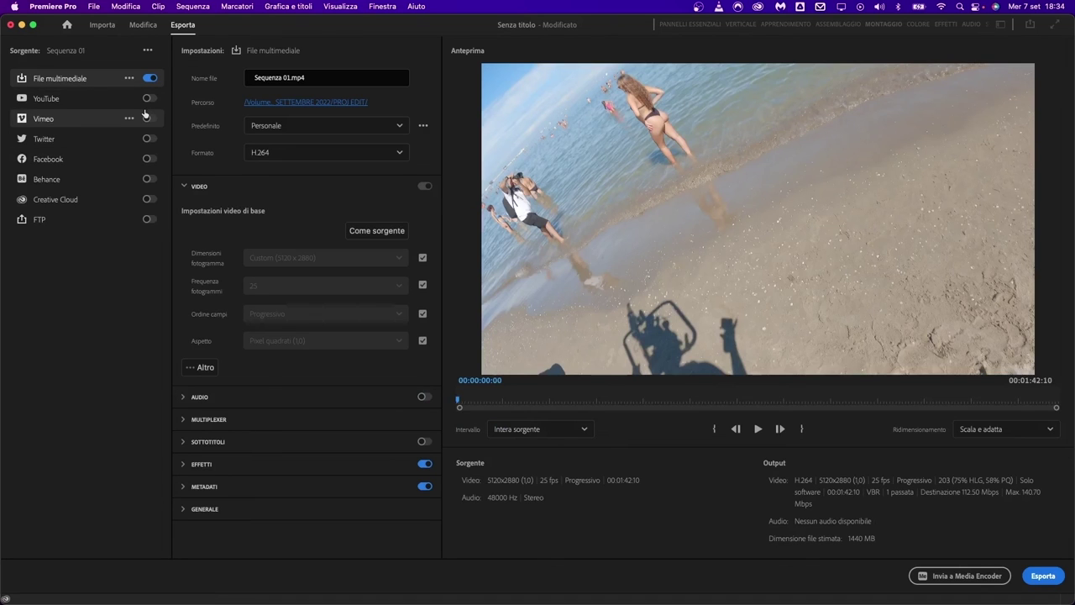
{"action": "left_click", "coordinate": [424, 445]}
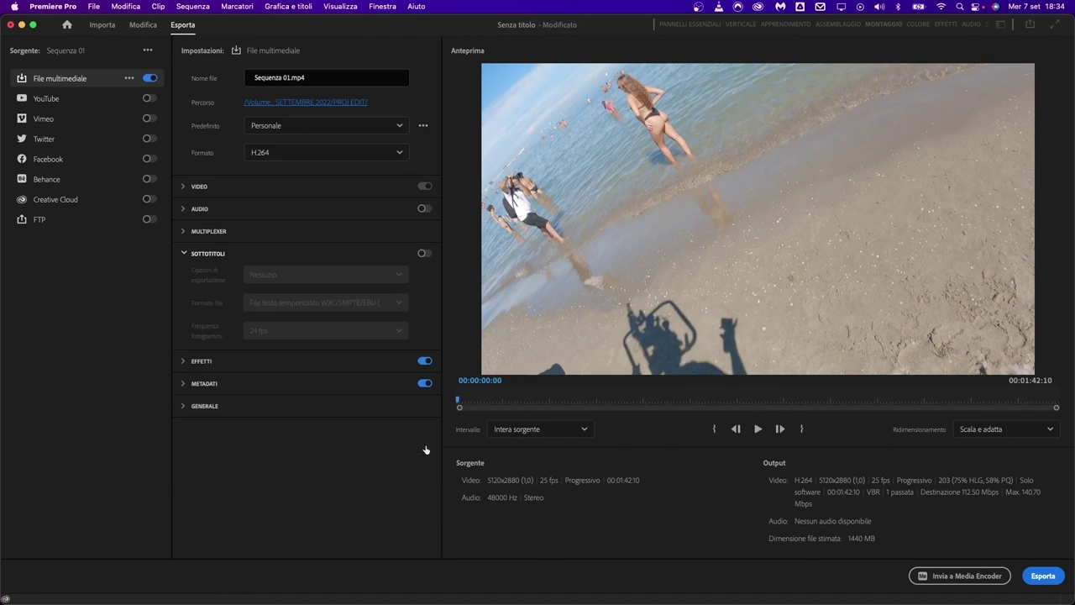
{"action": "left_click", "coordinate": [425, 360]}
{"action": "left_click", "coordinate": [425, 383]}
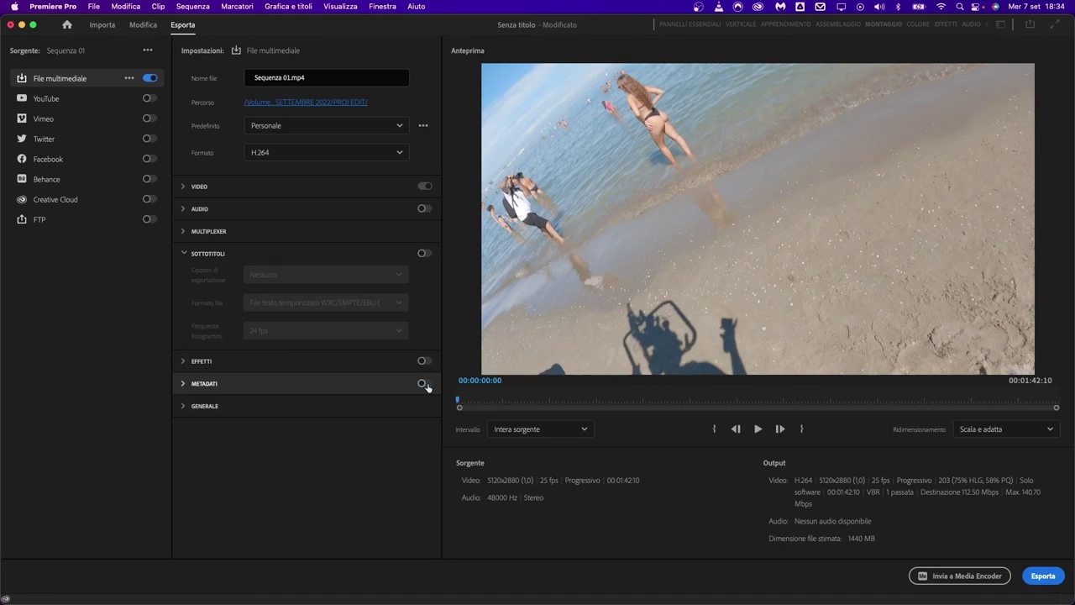
{"action": "left_click", "coordinate": [425, 383]}
{"action": "left_click", "coordinate": [424, 360]}
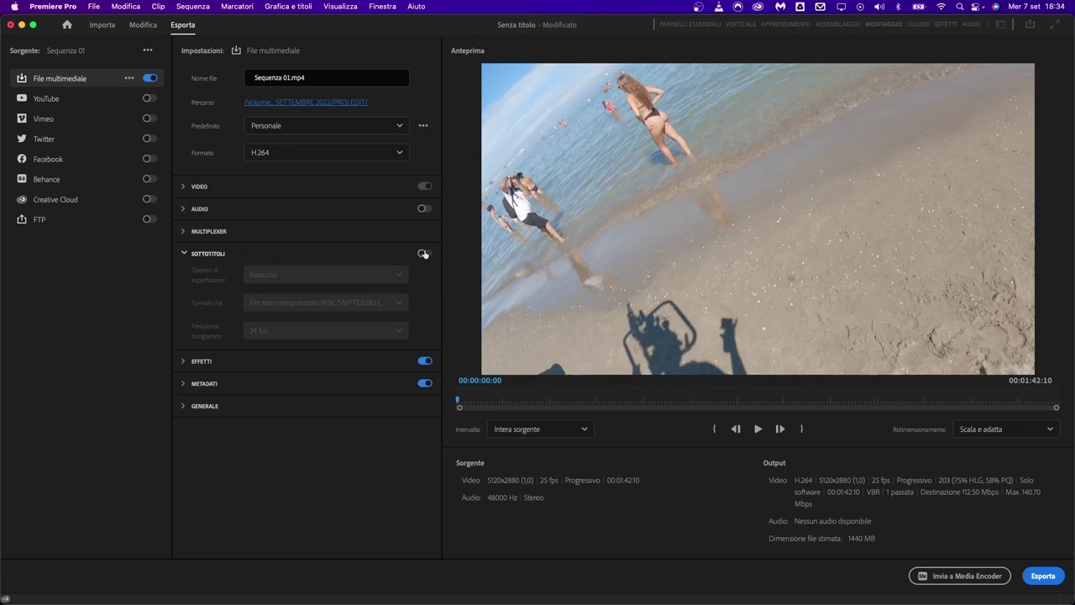
{"action": "left_click", "coordinate": [425, 208]}
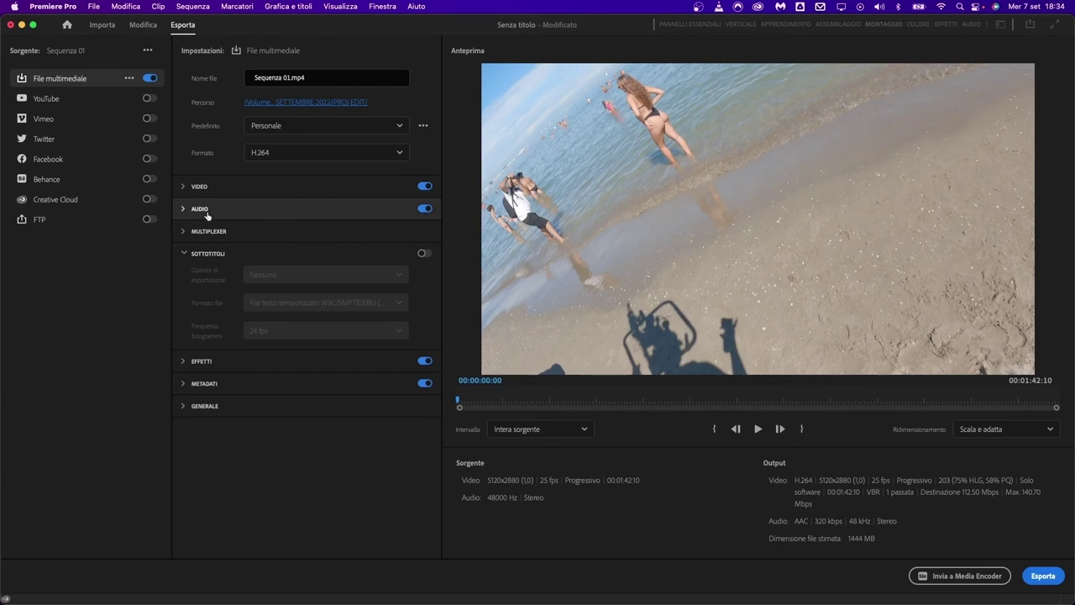
{"action": "left_click", "coordinate": [183, 188]}
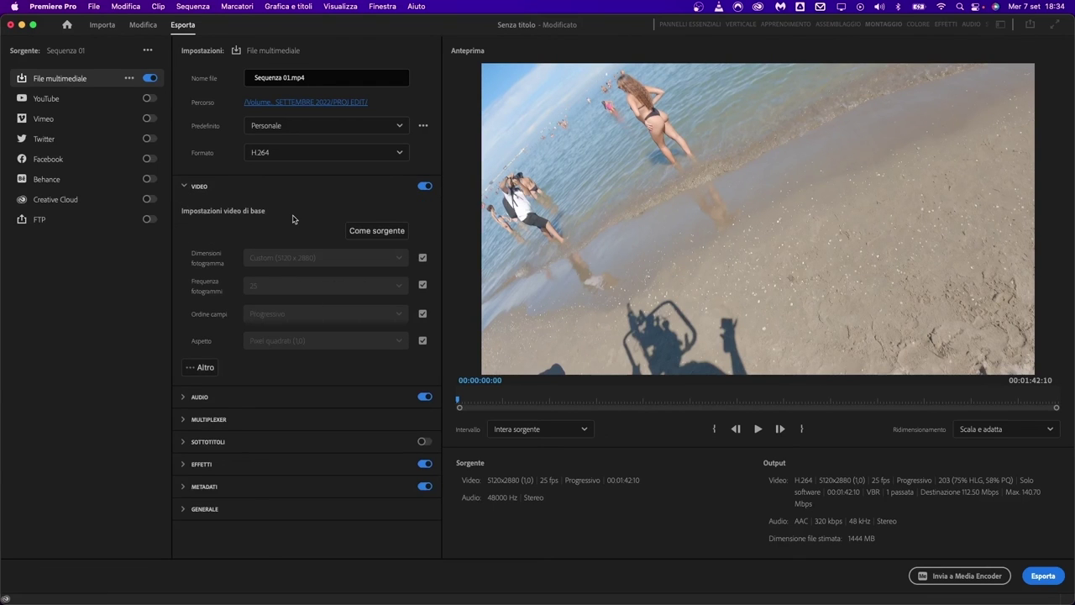
- Replace the source frame size with a custom 4096 × 2160 and show the advanced video options
{"action": "left_click", "coordinate": [422, 258]}
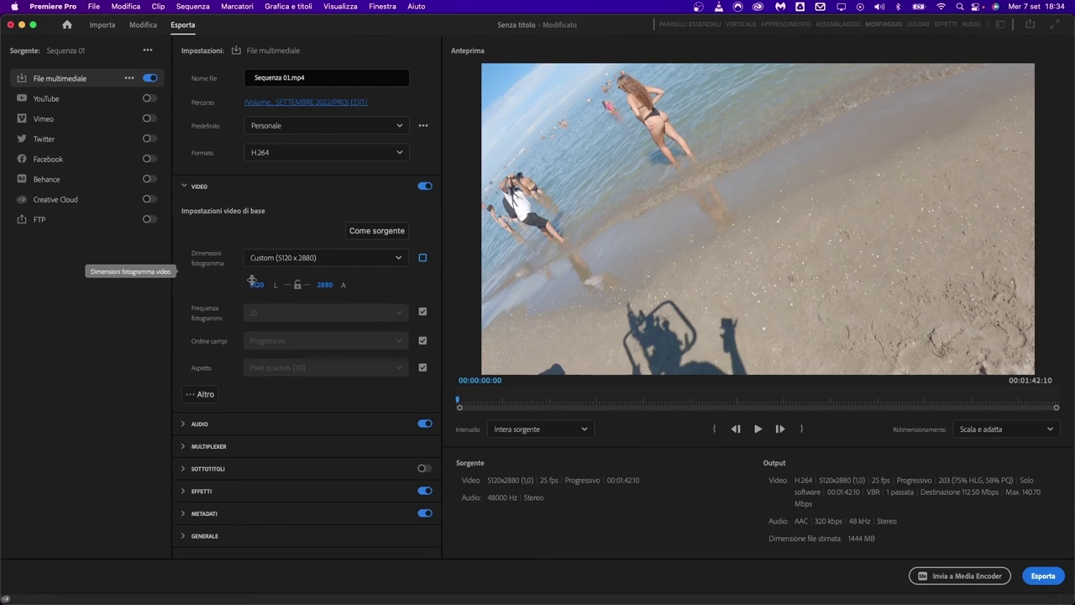
{"action": "left_click", "coordinate": [371, 266]}
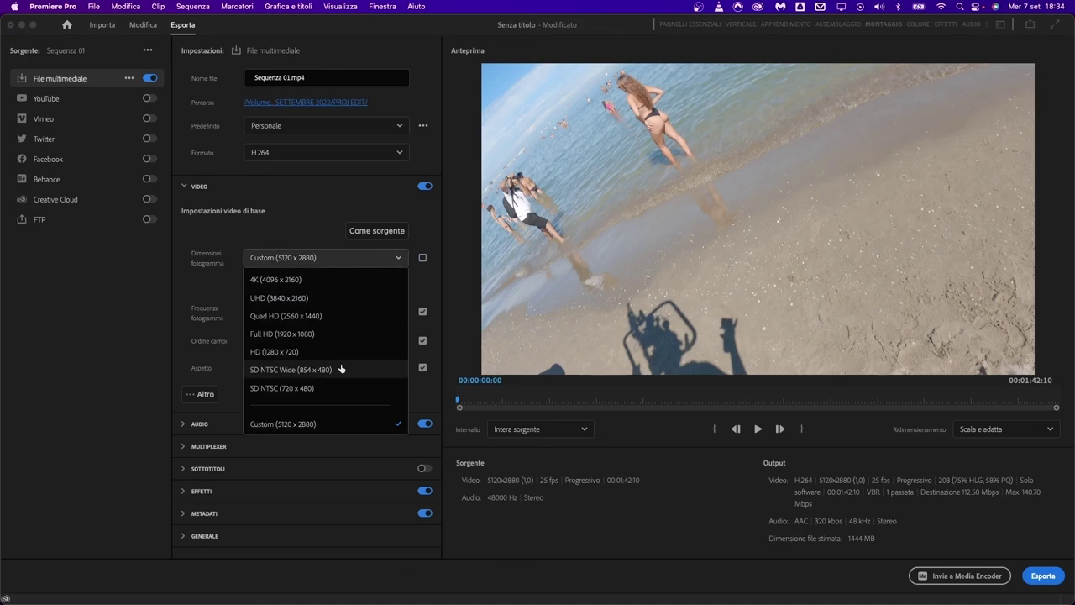
{"action": "left_click", "coordinate": [277, 280]}
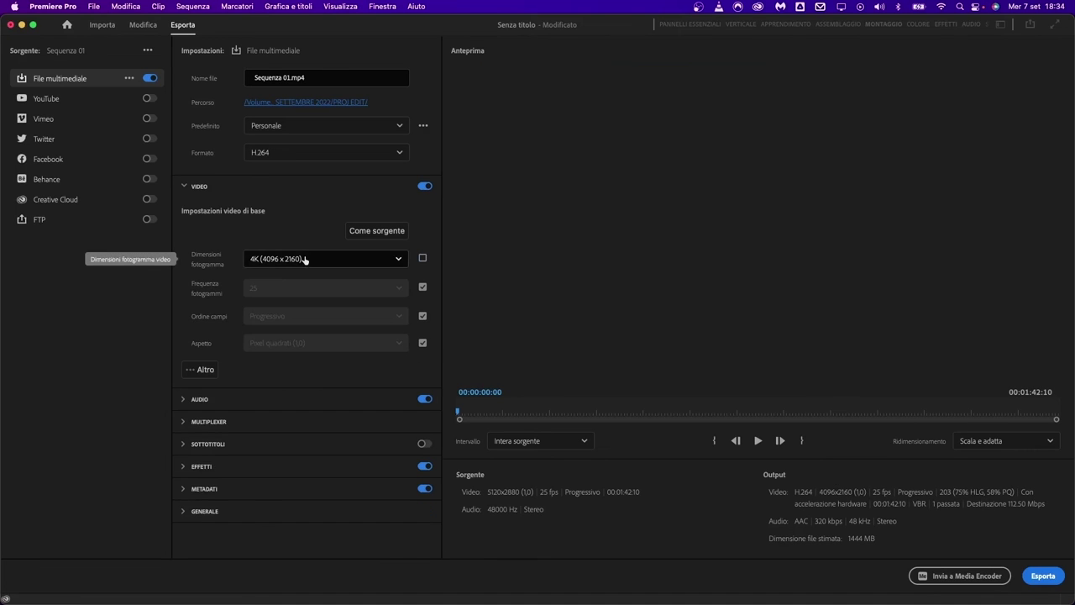
{"action": "left_click", "coordinate": [304, 260]}
{"action": "left_click", "coordinate": [309, 419]}
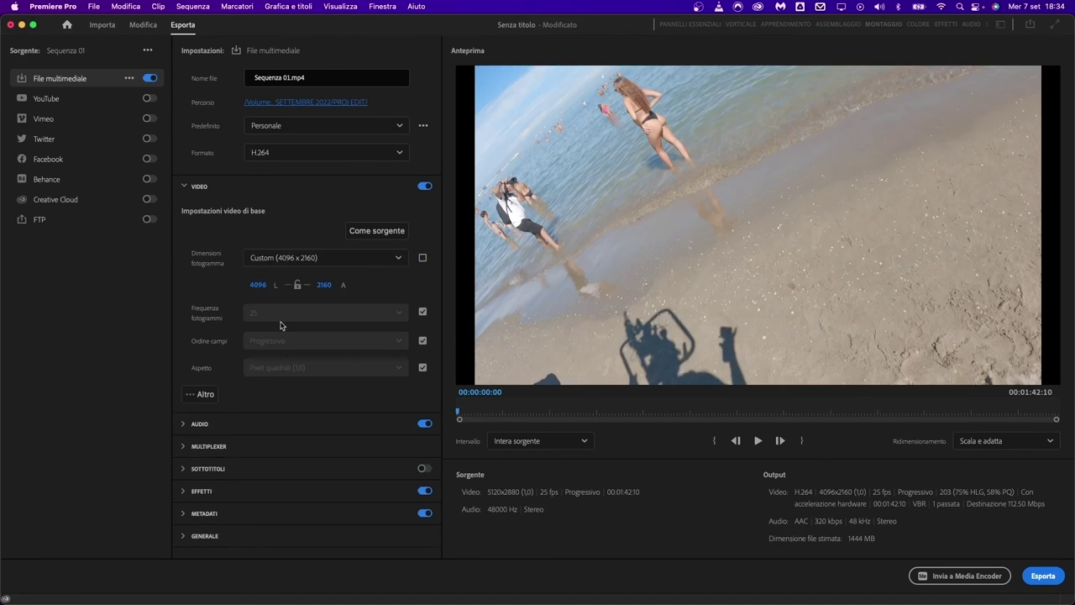
{"action": "left_click", "coordinate": [298, 285]}
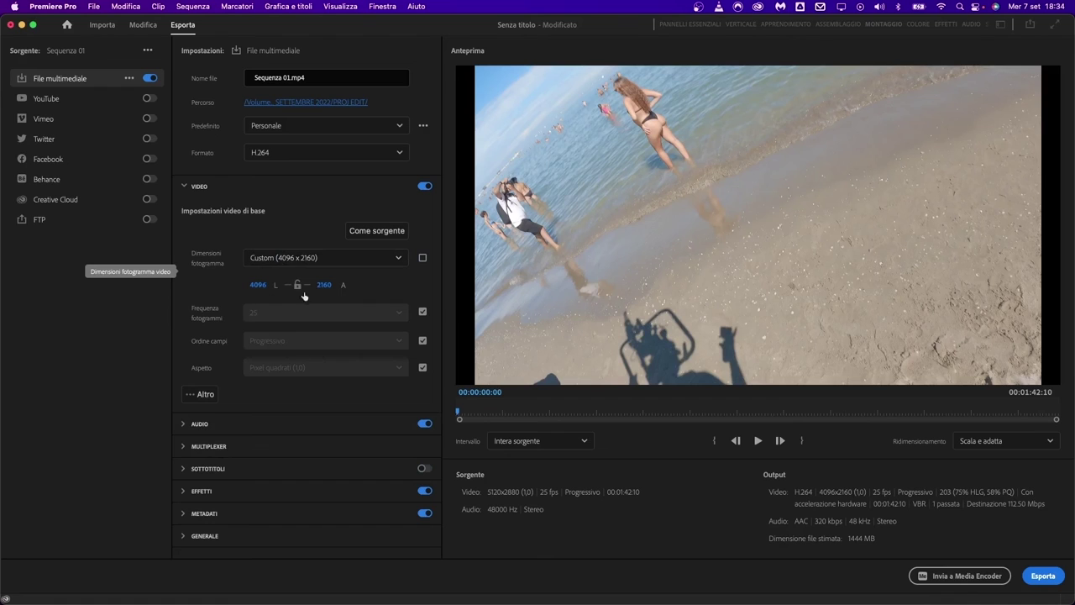
{"action": "left_click", "coordinate": [297, 286]}
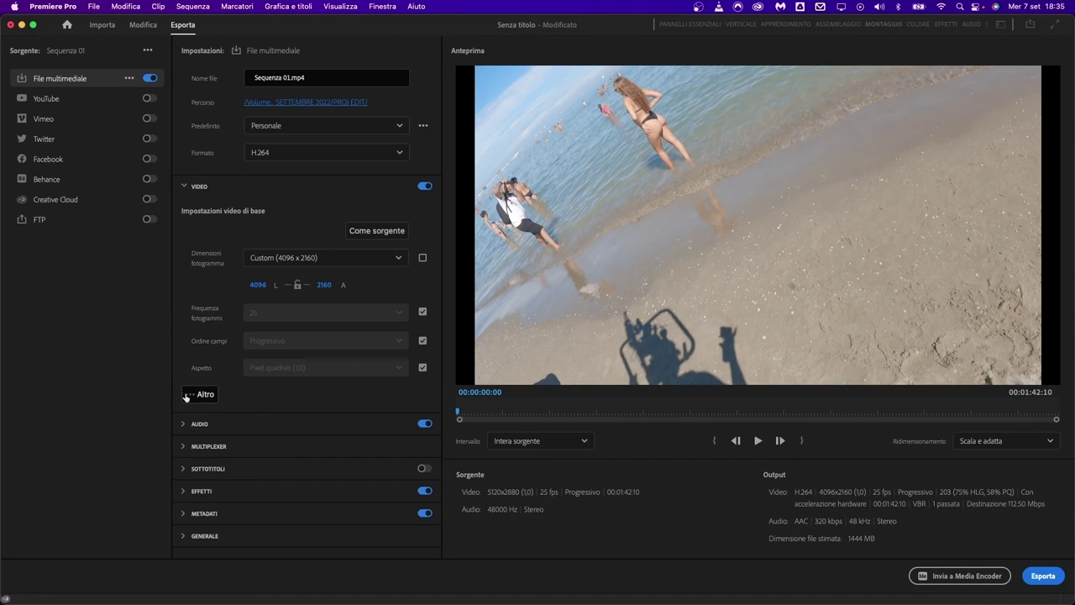
{"action": "left_click", "coordinate": [215, 401]}
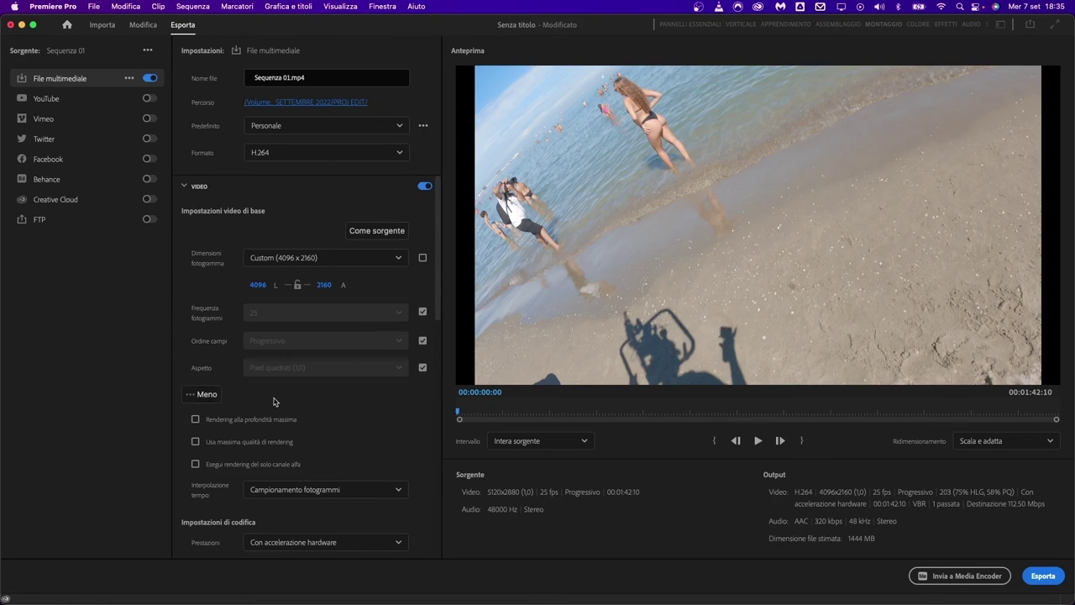
- Review the 4096x2160 H.264 video settings, then collapse the VIDEO section
{"action": "scroll", "coordinate": [274, 401], "scroll_direction": "down", "scroll_amount": 5}
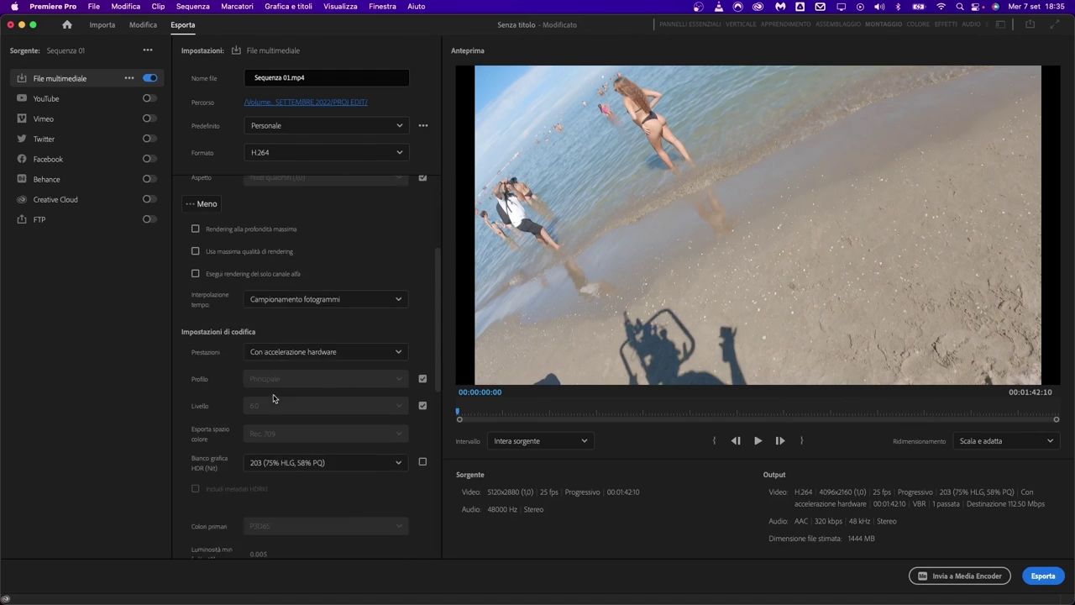
{"action": "scroll", "coordinate": [274, 398], "scroll_direction": "up", "scroll_amount": 5}
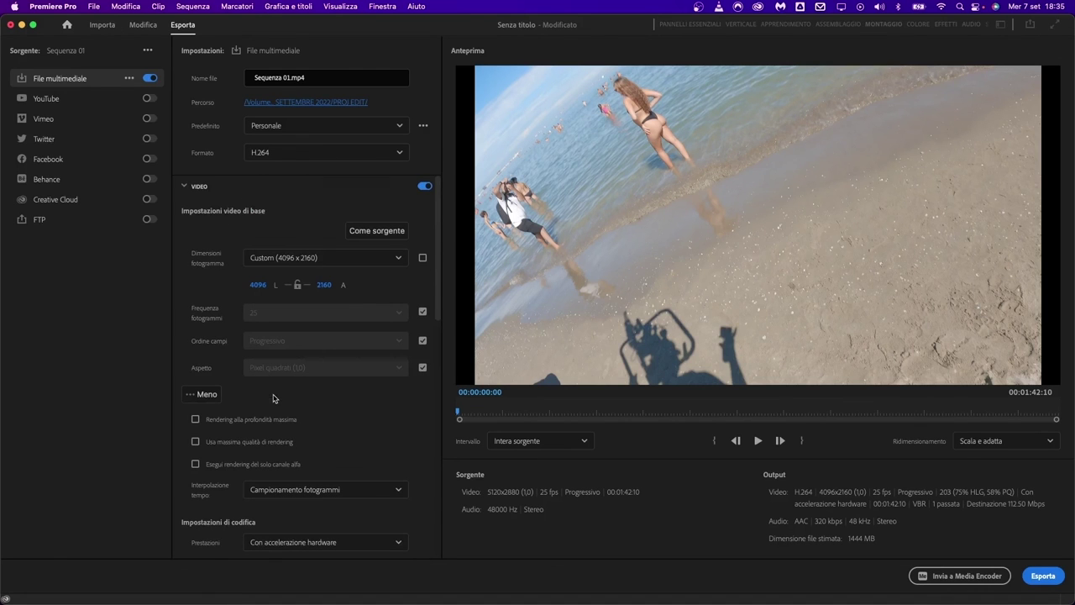
{"action": "scroll", "coordinate": [274, 398], "scroll_direction": "down", "scroll_amount": 4}
{"action": "left_click_drag", "start_coordinate": [437, 357], "coordinate": [438, 264]}
{"action": "left_click", "coordinate": [181, 187]}
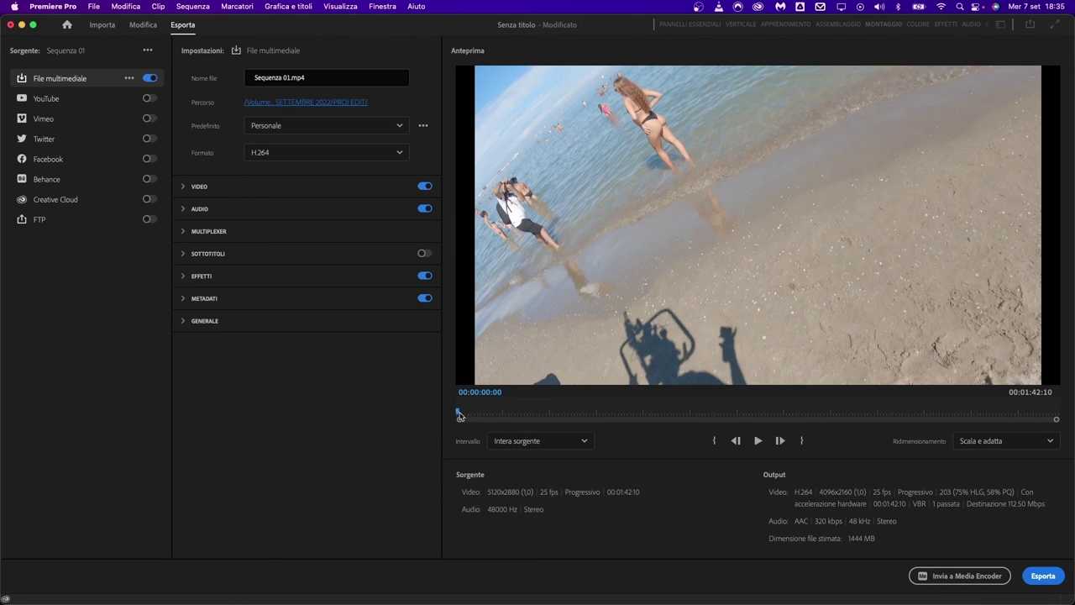
- Preview the clip, try fill and stretch scaling, then return to Scala e adatta
{"action": "left_click_drag", "start_coordinate": [461, 412], "coordinate": [529, 414]}
{"action": "left_click", "coordinate": [756, 444]}
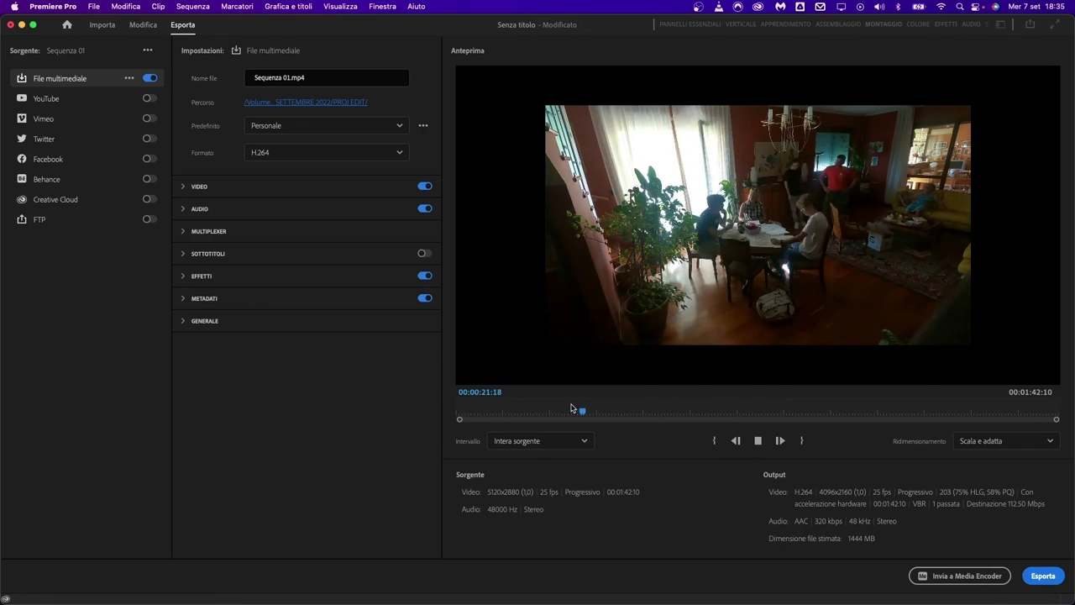
{"action": "left_click", "coordinate": [757, 441]}
{"action": "left_click", "coordinate": [1049, 442]}
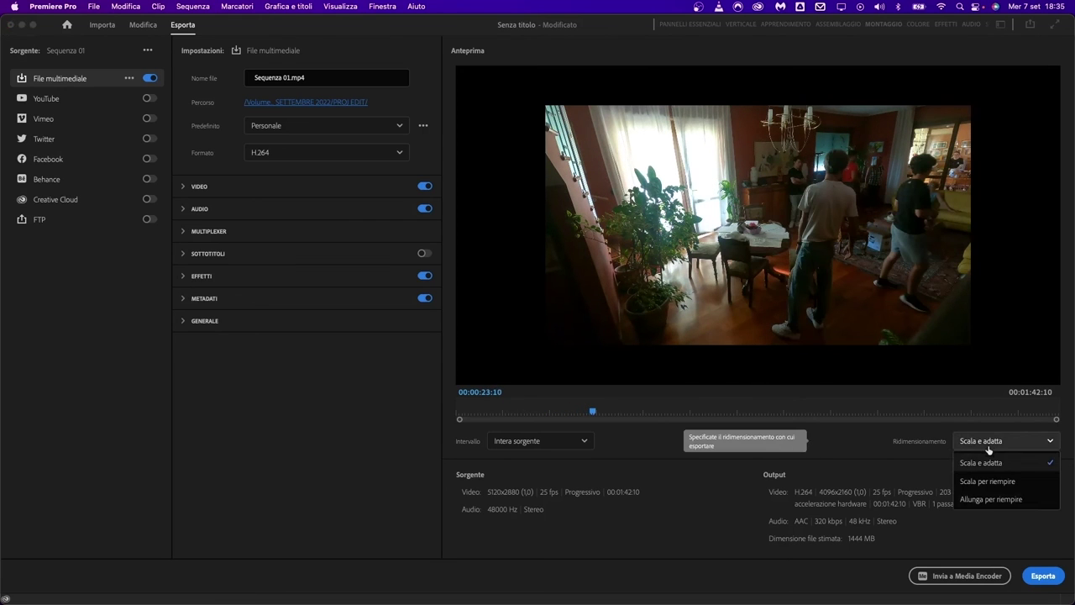
{"action": "left_click", "coordinate": [991, 481]}
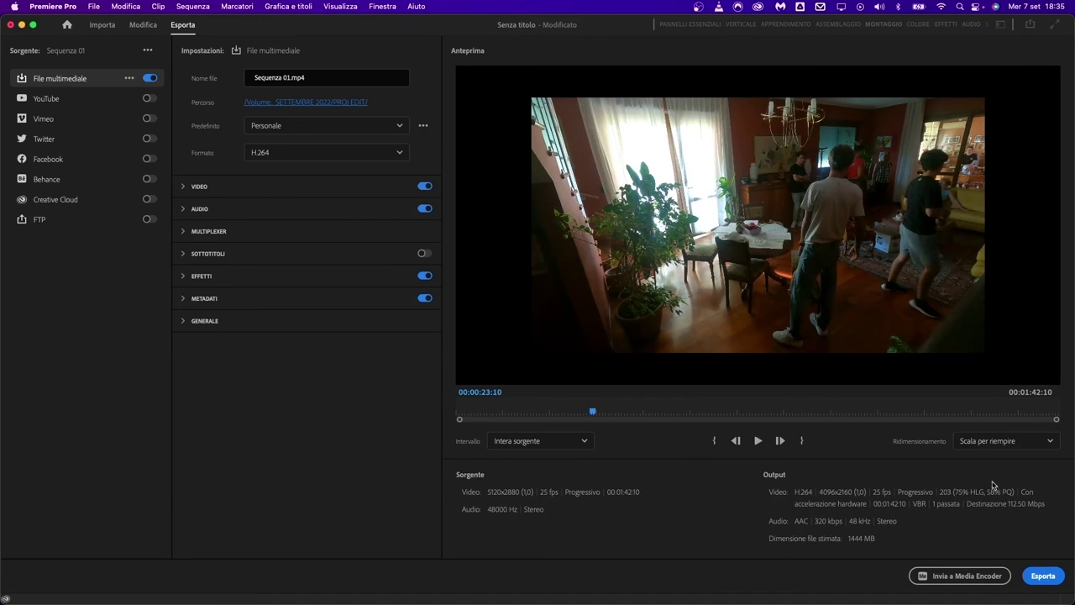
{"action": "left_click", "coordinate": [988, 441]}
{"action": "left_click", "coordinate": [990, 498]}
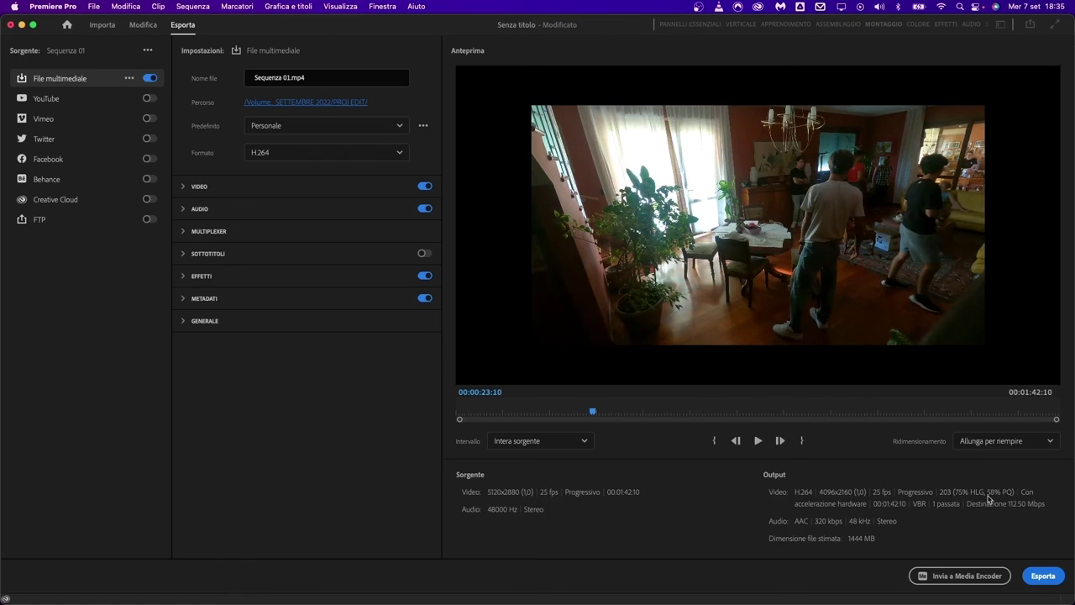
{"action": "left_click", "coordinate": [977, 448]}
{"action": "left_click", "coordinate": [976, 462]}
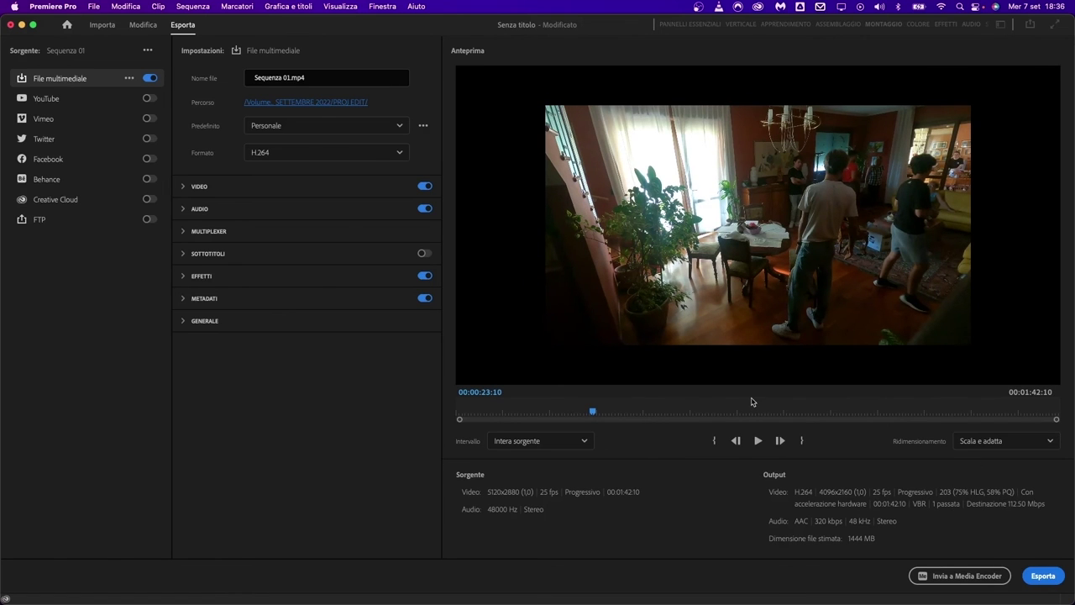
- Set the export range to Personale after trying the source in/out range
{"action": "left_click", "coordinate": [577, 442]}
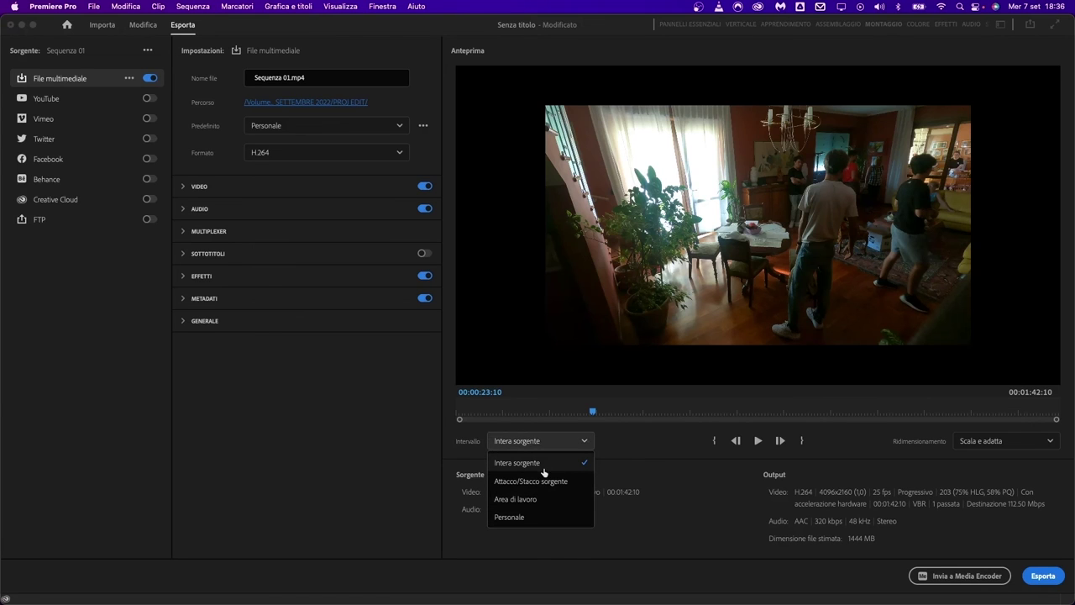
{"action": "left_click", "coordinate": [593, 415]}
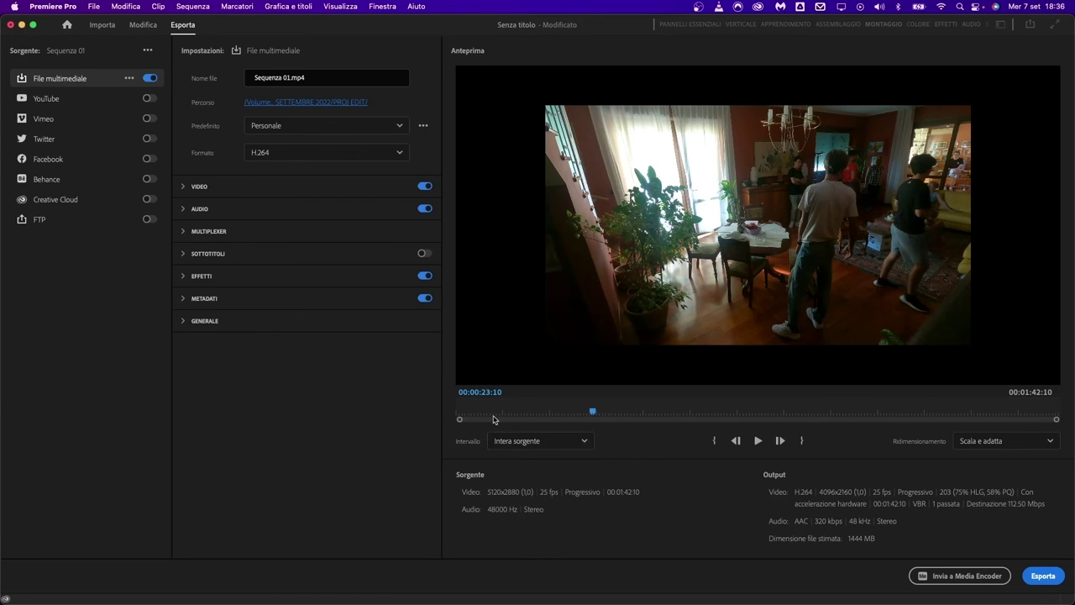
{"action": "left_click", "coordinate": [519, 441]}
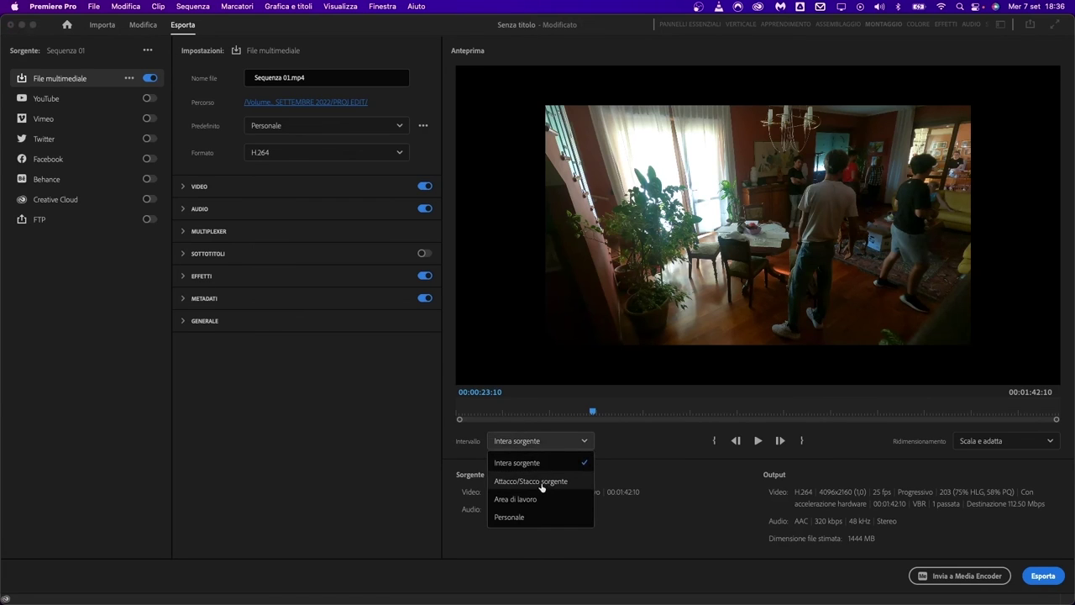
{"action": "left_click", "coordinate": [541, 485]}
{"action": "left_click", "coordinate": [544, 440]}
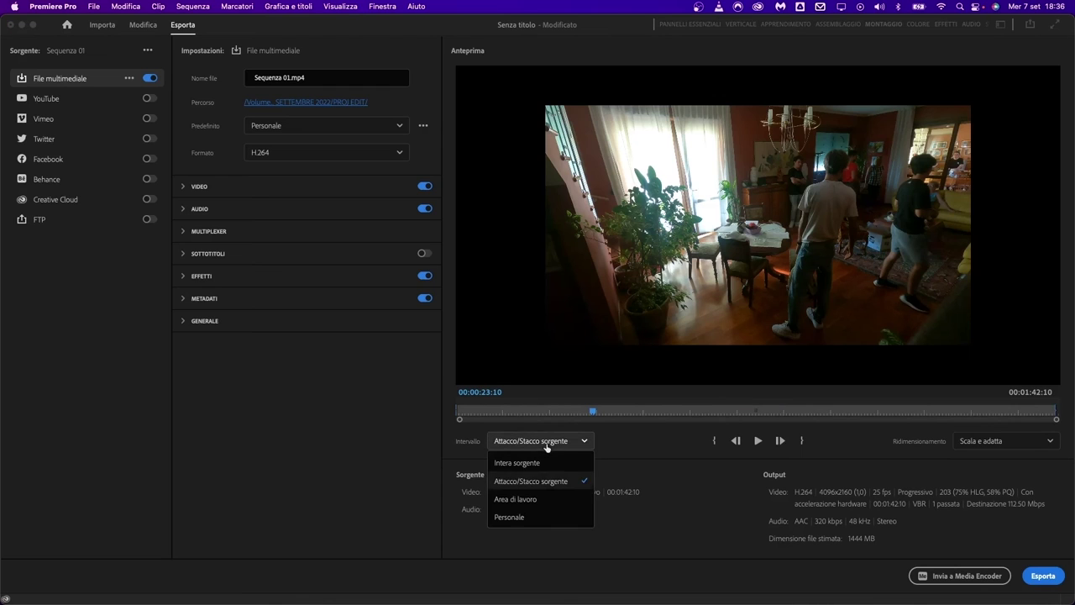
{"action": "left_click", "coordinate": [543, 516]}
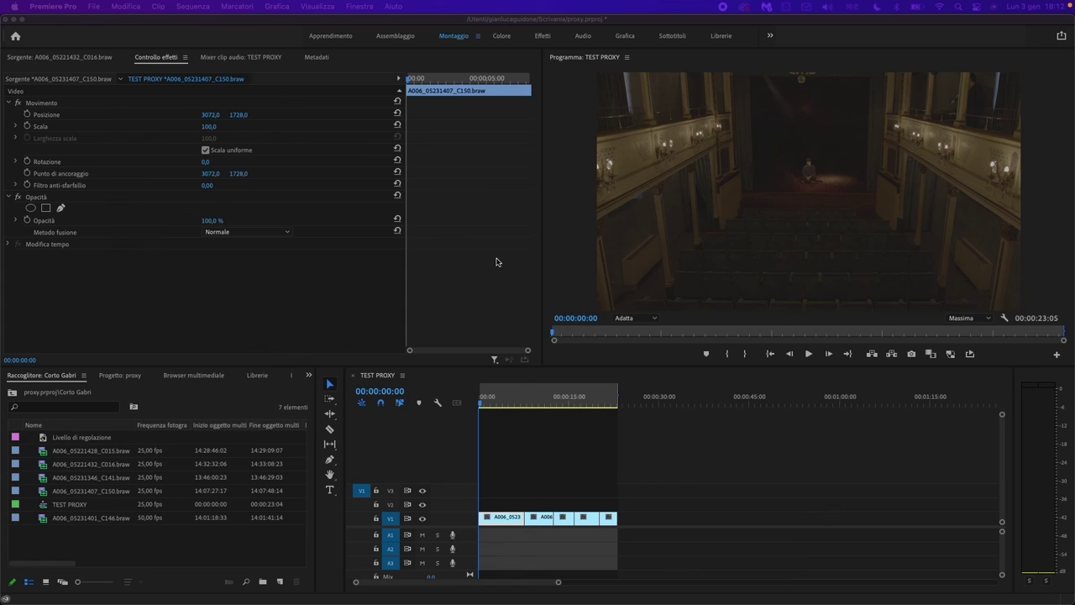
- Play through the TEST PROXY sequence, return to the theatre shot, and show the New Item list
{"action": "left_click", "coordinate": [488, 406]}
{"action": "left_click", "coordinate": [492, 403]}
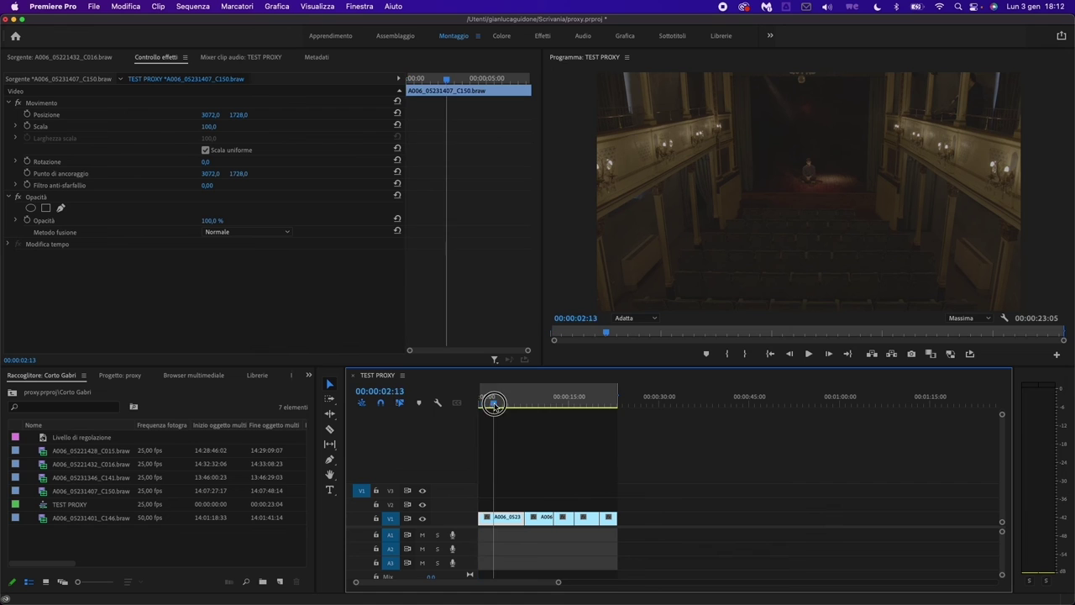
{"action": "key", "text": "space"}
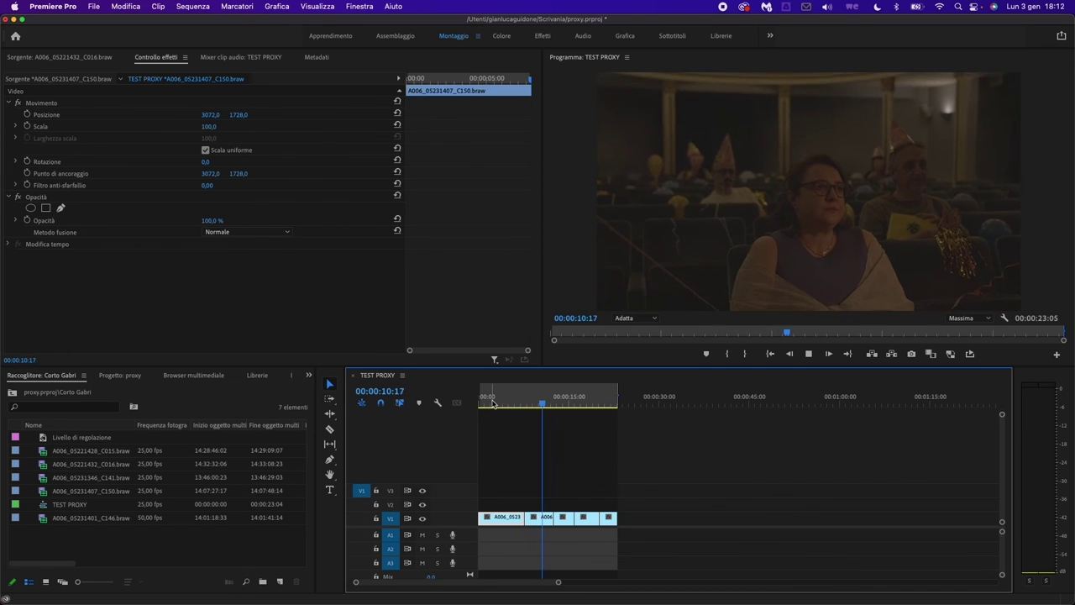
{"action": "key", "text": "space"}
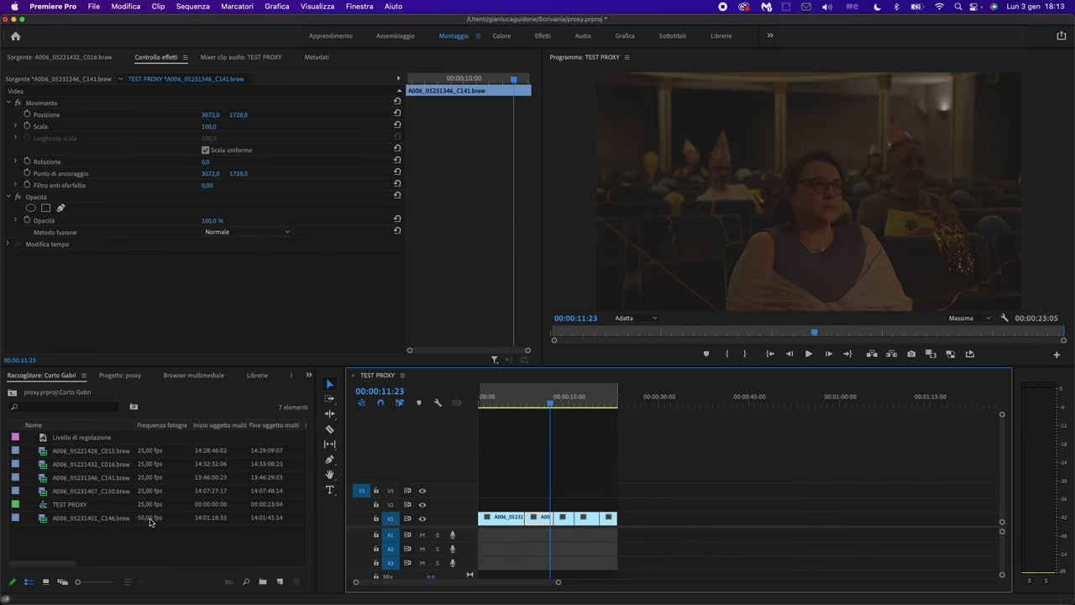
{"action": "mouse_move", "coordinate": [166, 494]}
{"action": "key", "text": "space"}
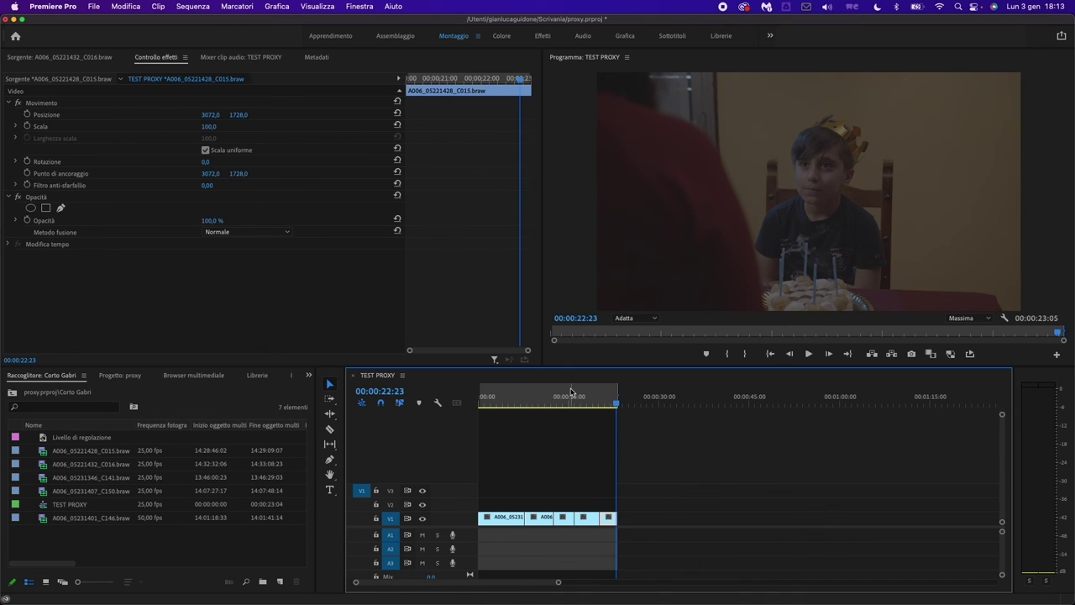
{"action": "left_click", "coordinate": [515, 404]}
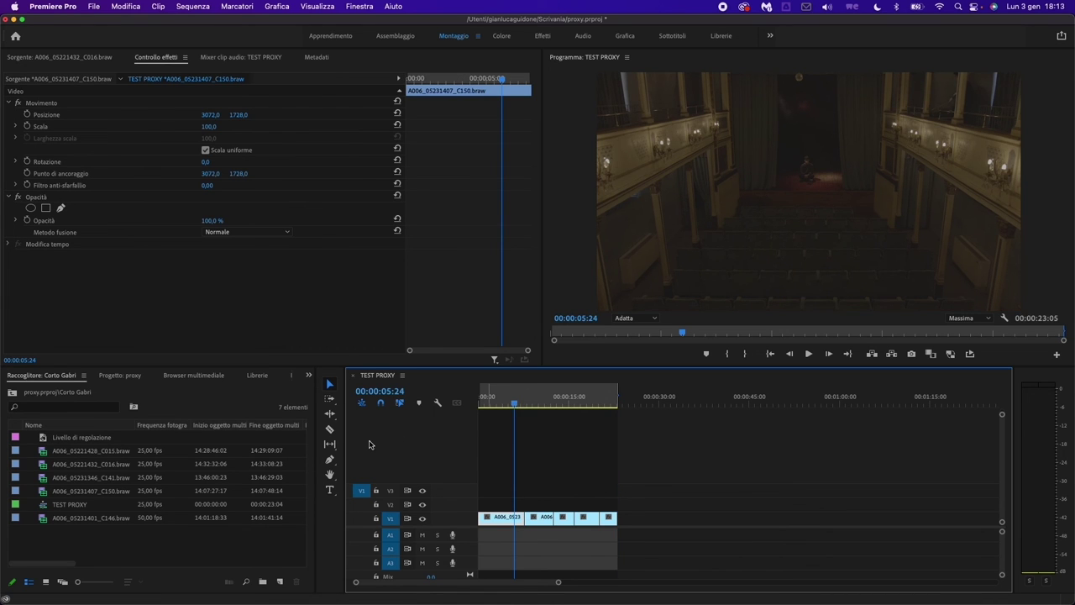
{"action": "left_click", "coordinate": [280, 587]}
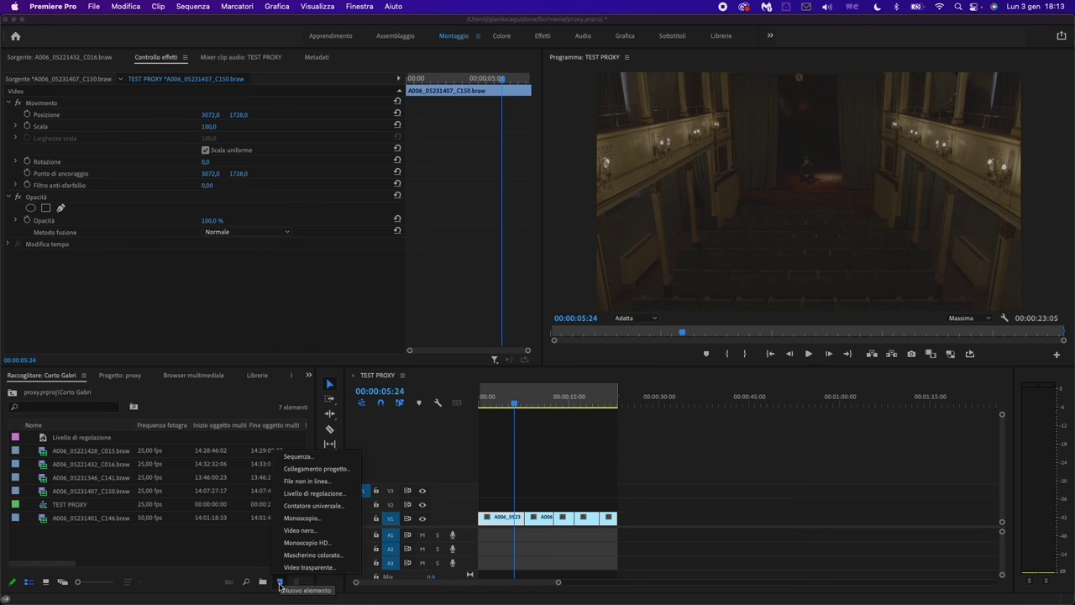
- Create an adjustment layer and place it on track V2 over the TEST PROXY clips
{"action": "left_click", "coordinate": [320, 494]}
{"action": "left_click", "coordinate": [608, 356]}
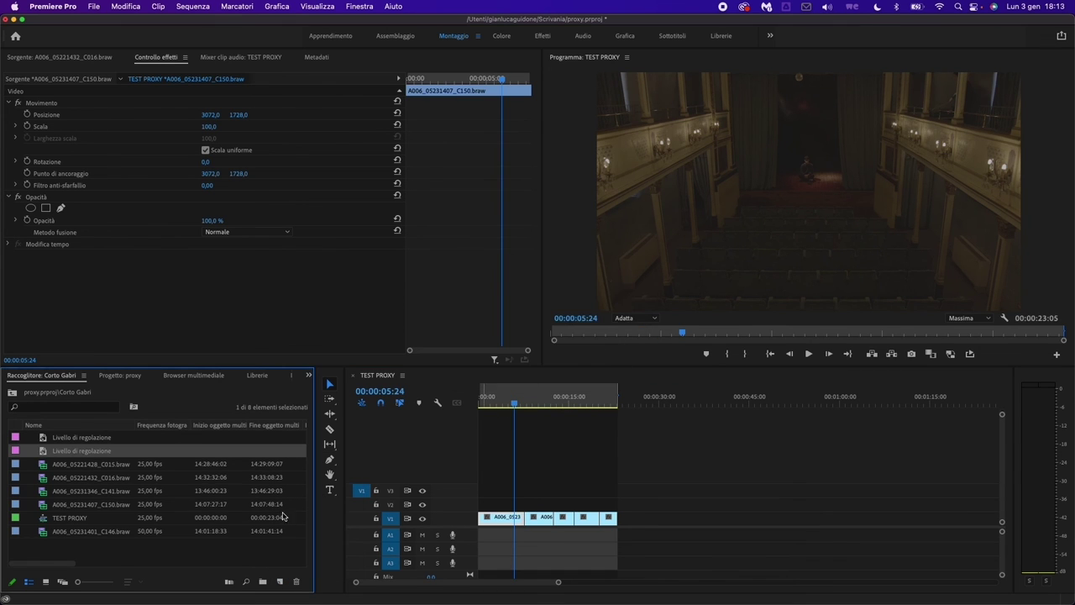
{"action": "left_click_drag", "start_coordinate": [154, 453], "coordinate": [482, 503]}
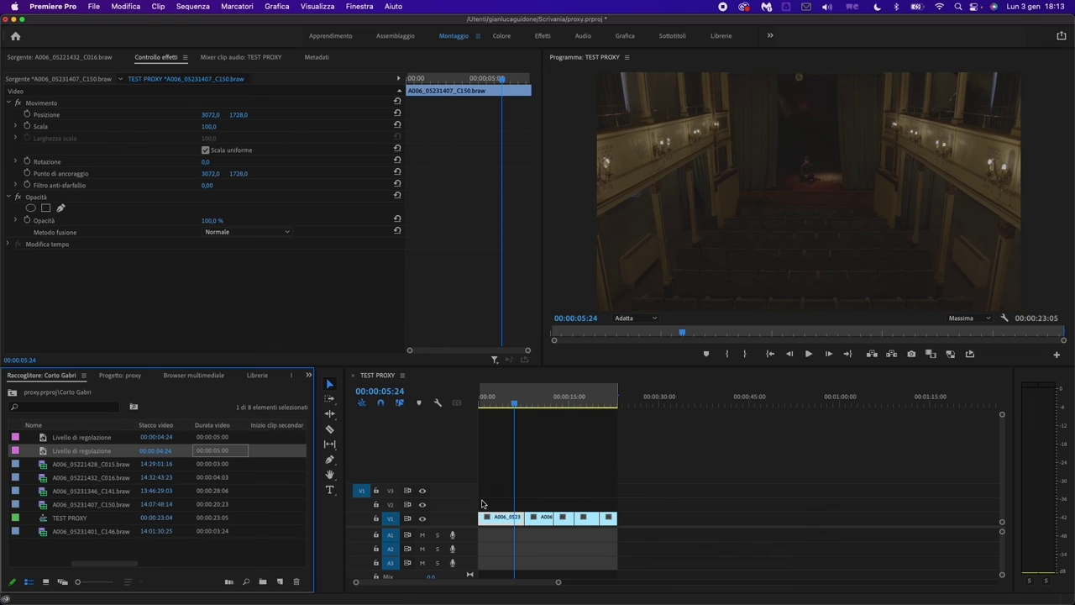
{"action": "left_click", "coordinate": [65, 454]}
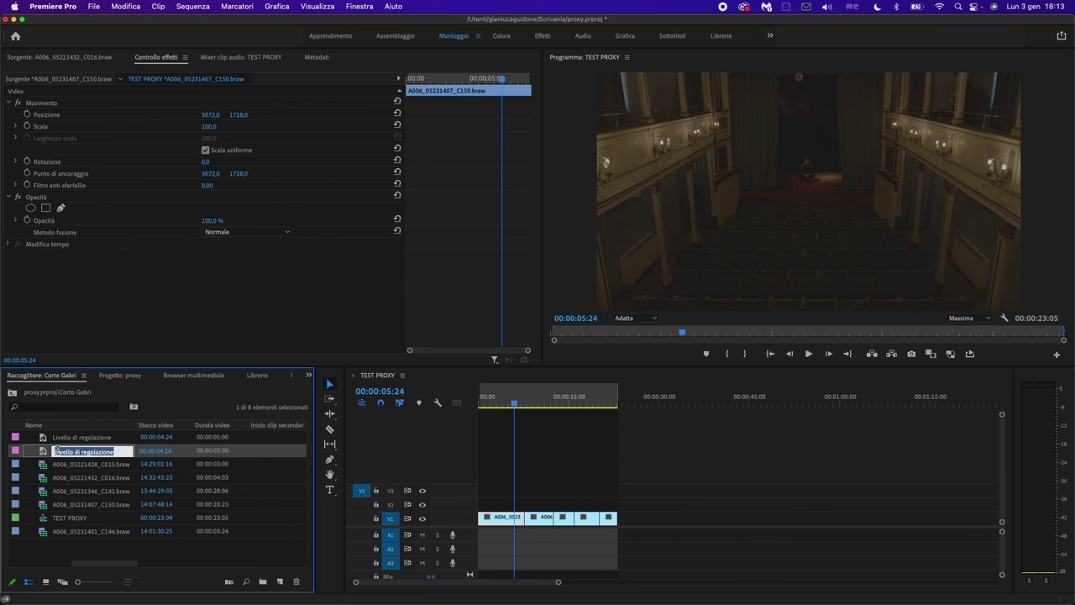
{"action": "left_click_drag", "start_coordinate": [35, 452], "coordinate": [621, 504]}
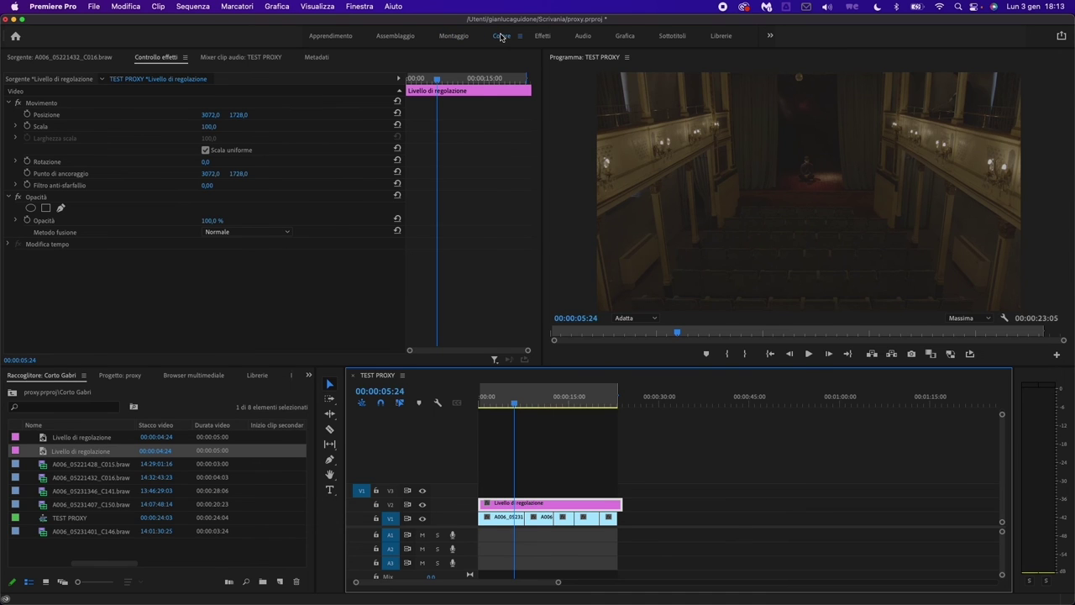
{"action": "left_click", "coordinate": [500, 37]}
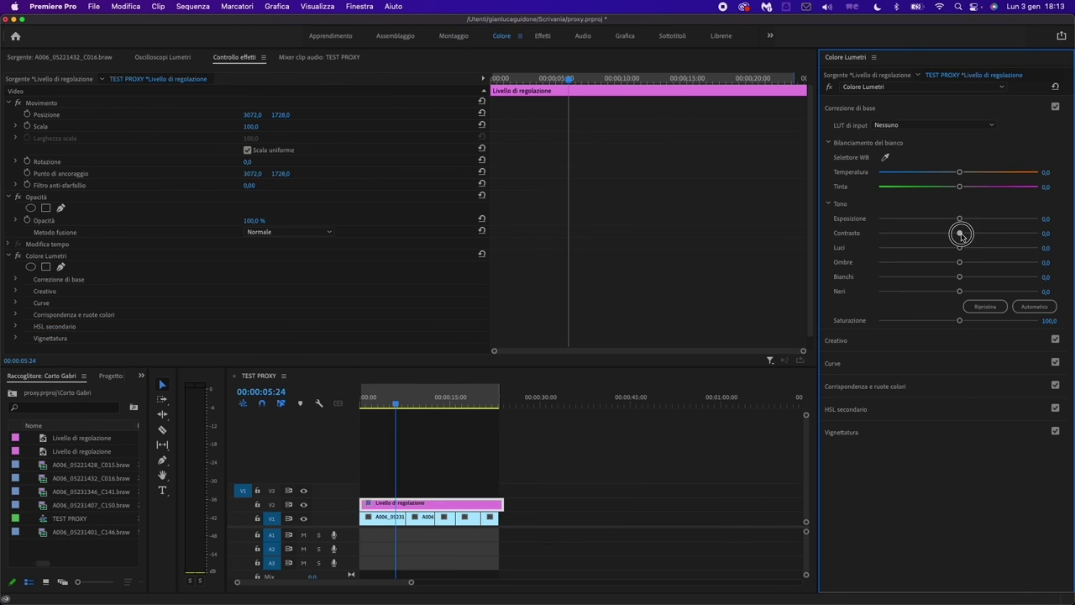
- Raise the adjustment layer's Lumetri Contrast to 50,3 and Saturation to 200
{"action": "left_click_drag", "start_coordinate": [962, 234], "coordinate": [999, 233]}
{"action": "left_click_drag", "start_coordinate": [959, 321], "coordinate": [1040, 322]}
{"action": "left_click", "coordinate": [379, 425]}
{"action": "key", "text": "Home"}
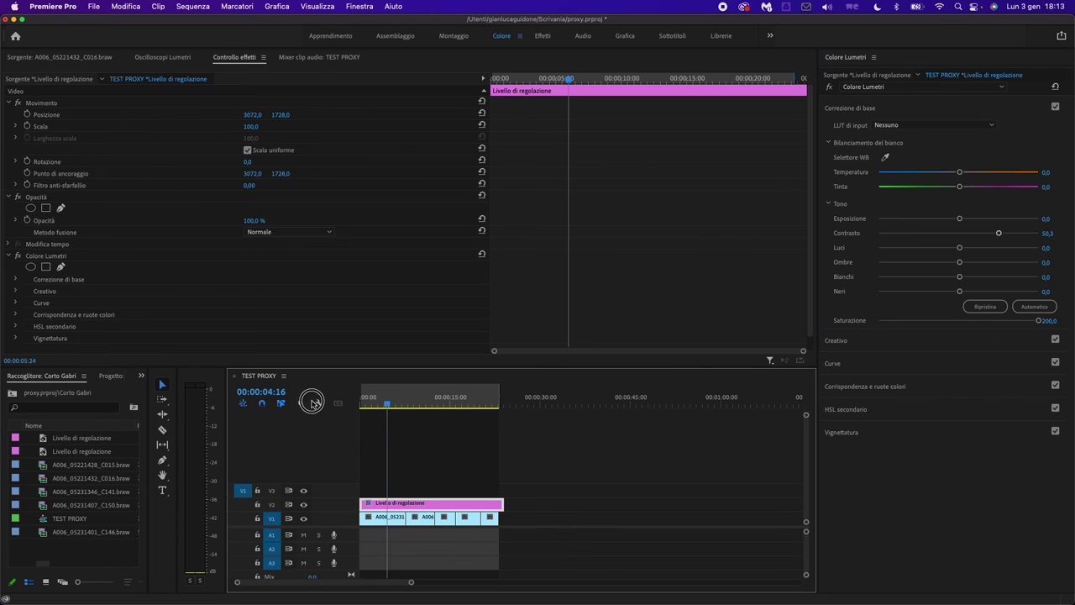
{"action": "left_click", "coordinate": [456, 37]}
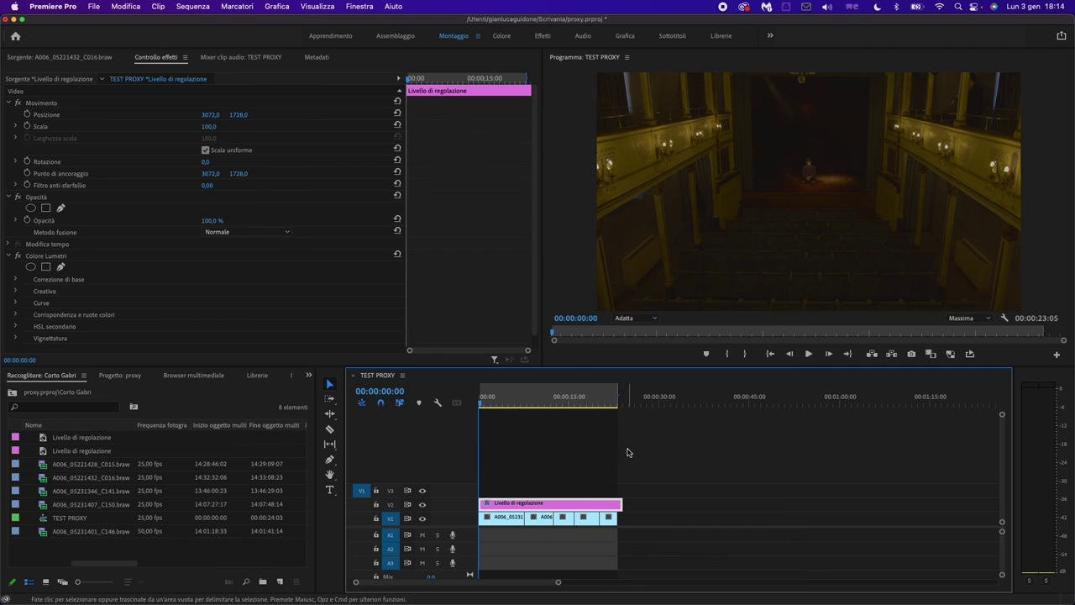
{"action": "key", "text": "space"}
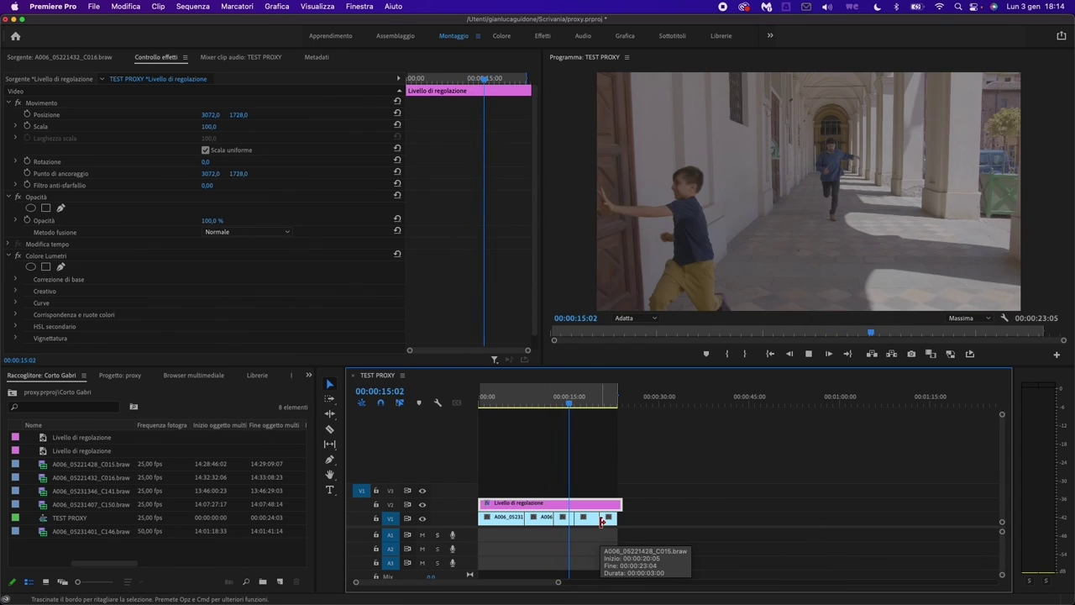
{"action": "key", "text": "space"}
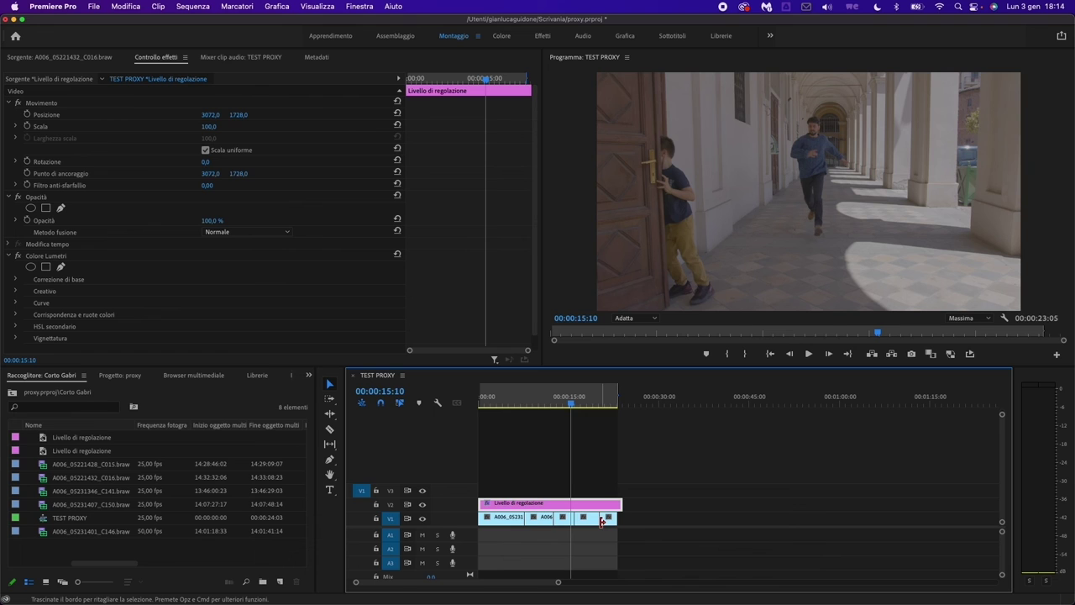
{"action": "left_click", "coordinate": [550, 405]}
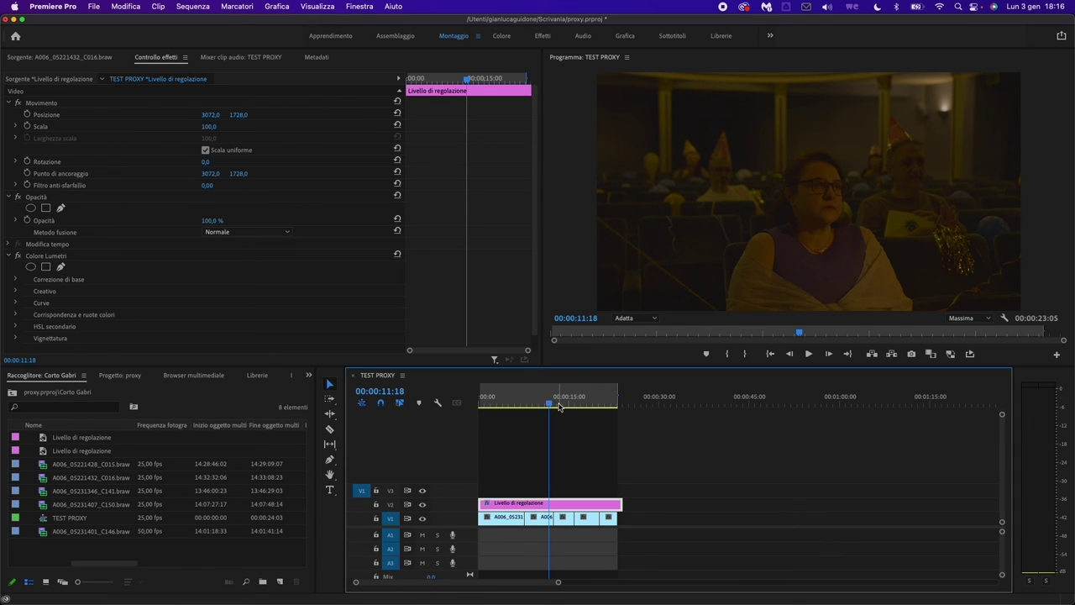
- Enable proxy playback with the Program monitor's Toggle Proxies button
{"action": "left_click_drag", "start_coordinate": [559, 407], "coordinate": [509, 406]}
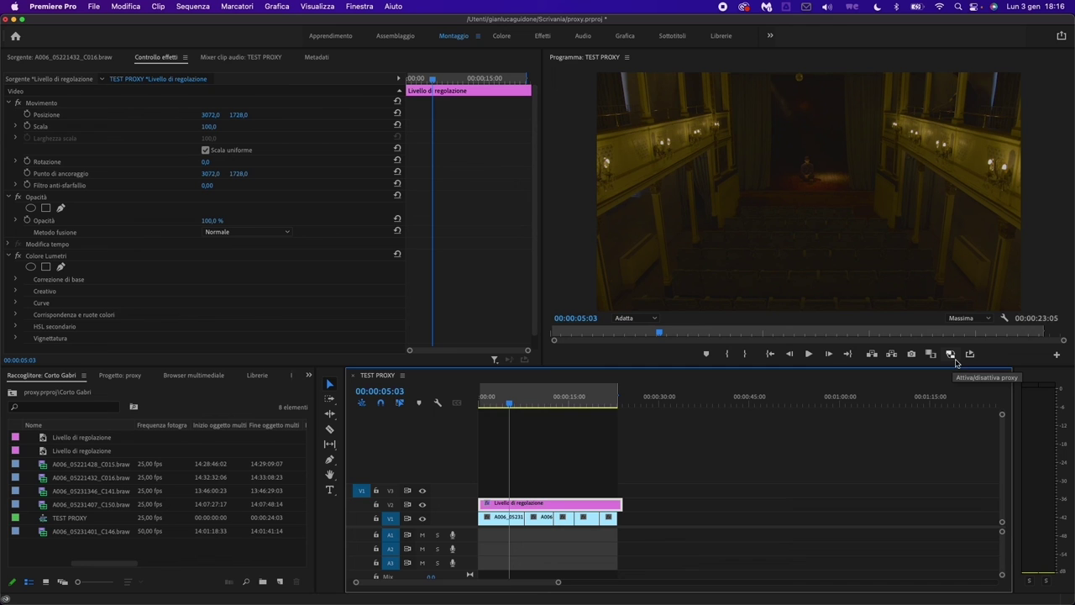
{"action": "left_click", "coordinate": [1057, 353]}
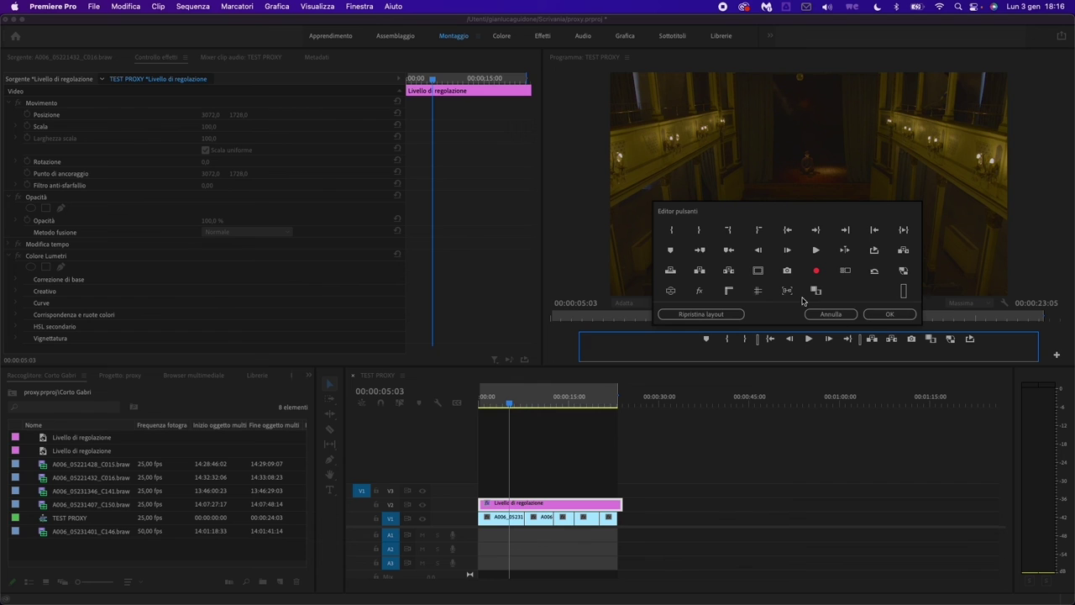
{"action": "left_click", "coordinate": [827, 314]}
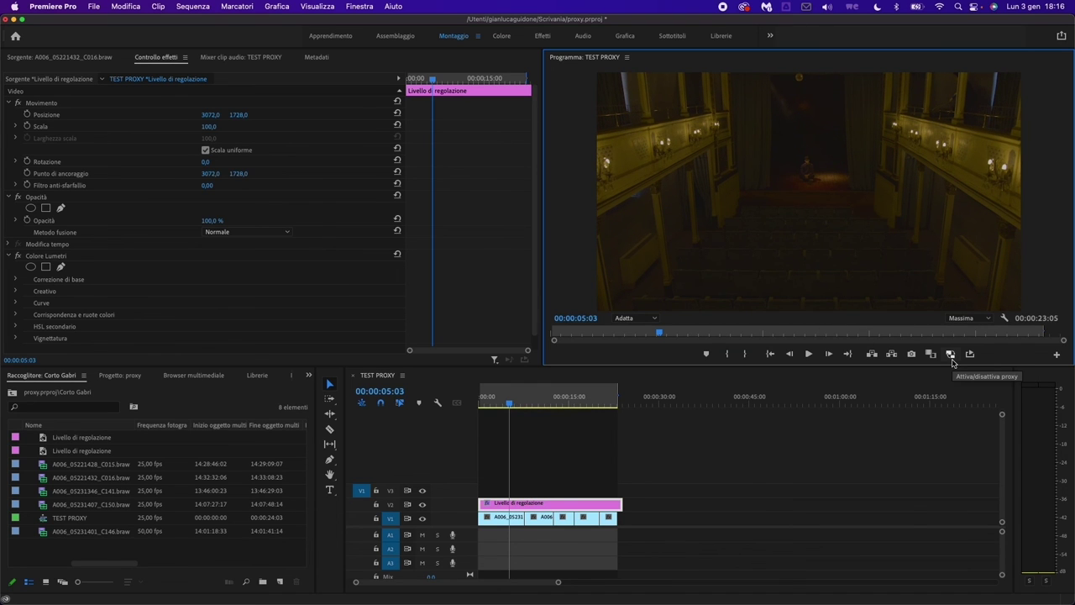
{"action": "left_click", "coordinate": [952, 360]}
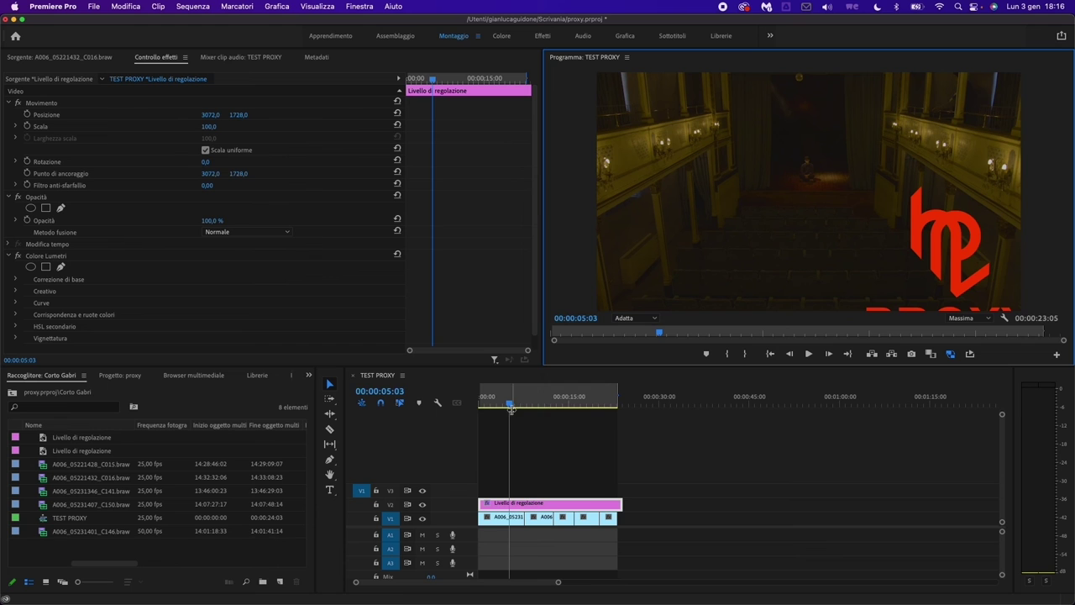
- Play the TEST PROXY sequence with proxies and stop it at 00:00:22:20
{"action": "left_click", "coordinate": [809, 354]}
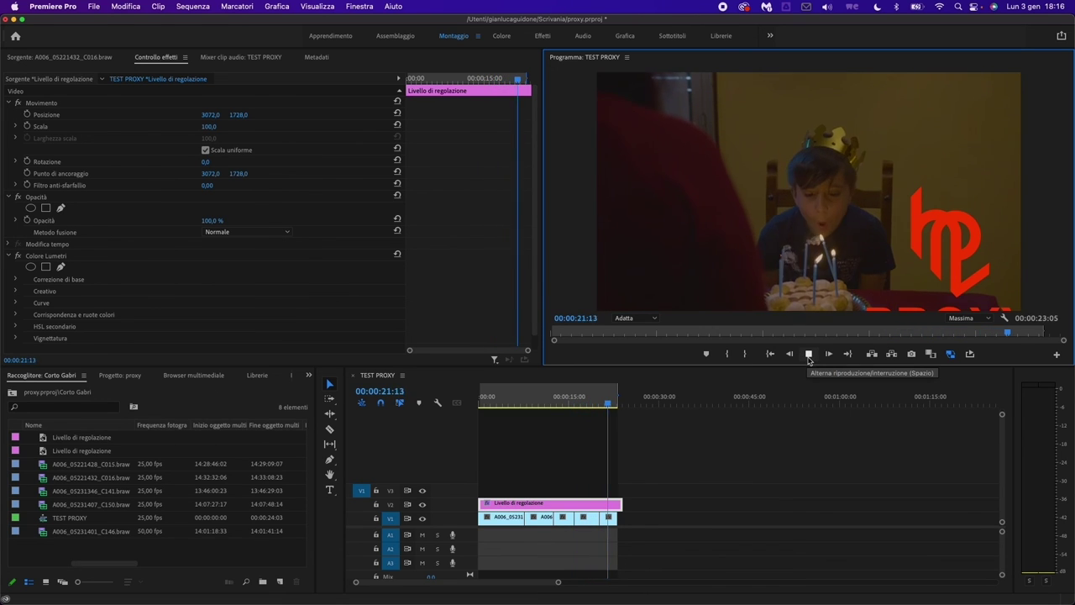
{"action": "left_click", "coordinate": [807, 356]}
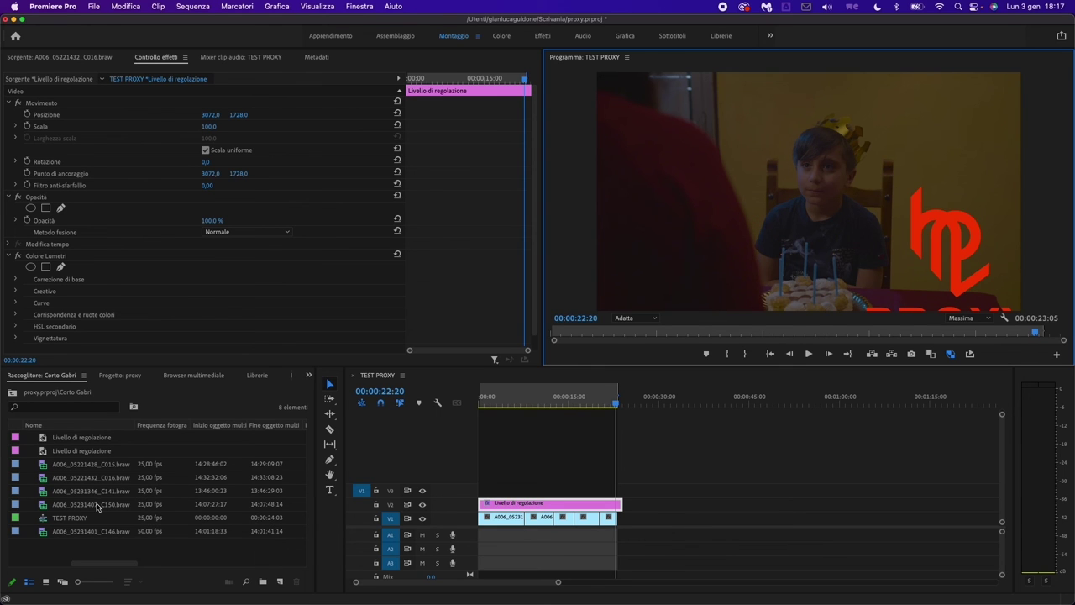
- Move the playhead to 00:00:09:05 and toggle proxies off and on to compare, ending on
{"action": "left_click", "coordinate": [950, 355]}
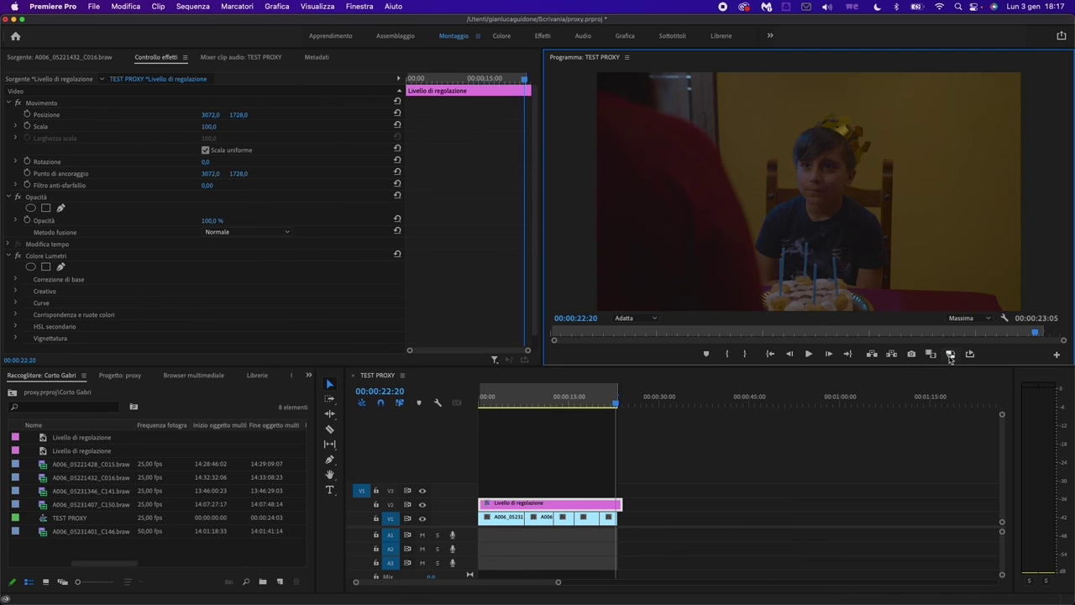
{"action": "left_click", "coordinate": [525, 403]}
{"action": "left_click", "coordinate": [533, 403]}
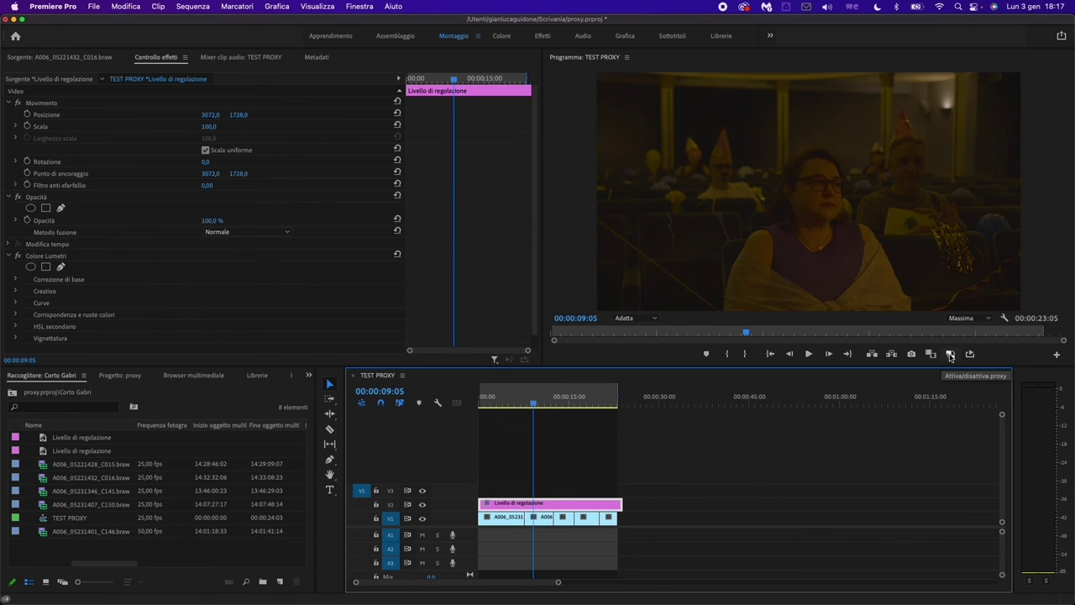
{"action": "left_click", "coordinate": [950, 353]}
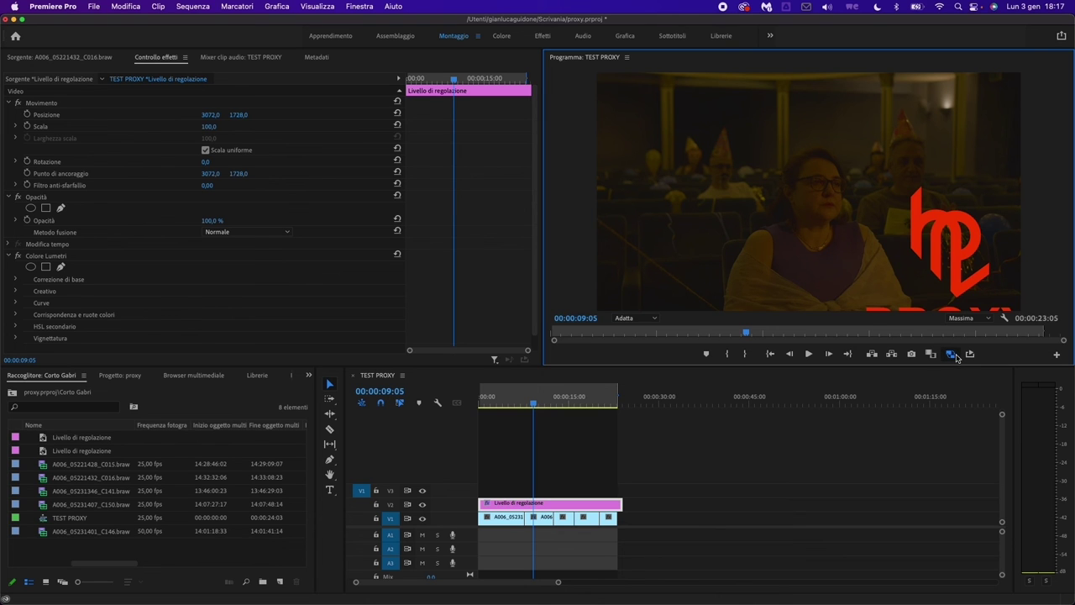
{"action": "left_click", "coordinate": [954, 355]}
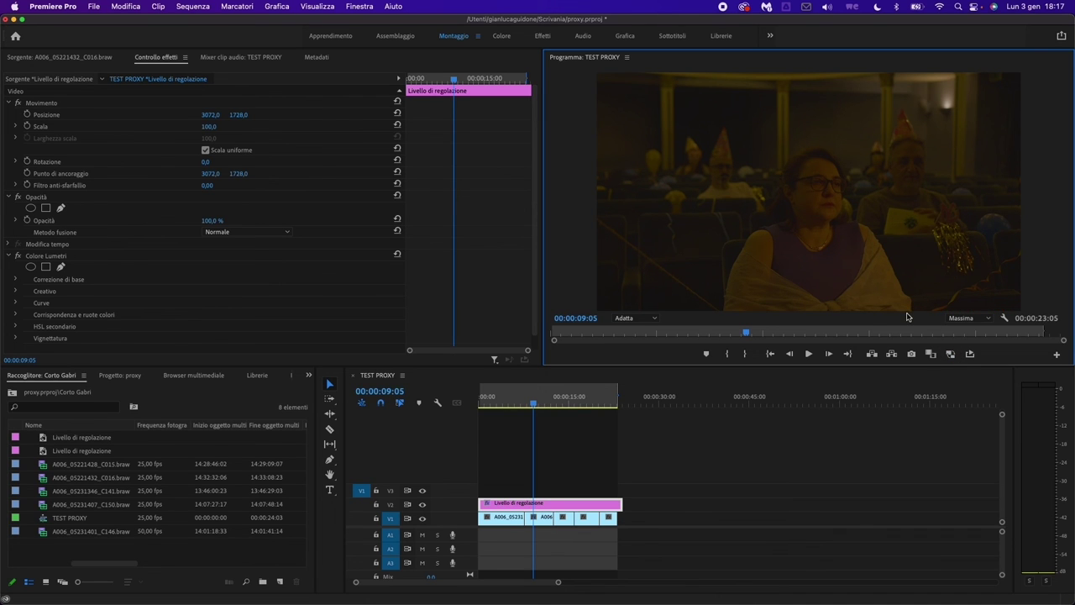
{"action": "left_click", "coordinate": [952, 356]}
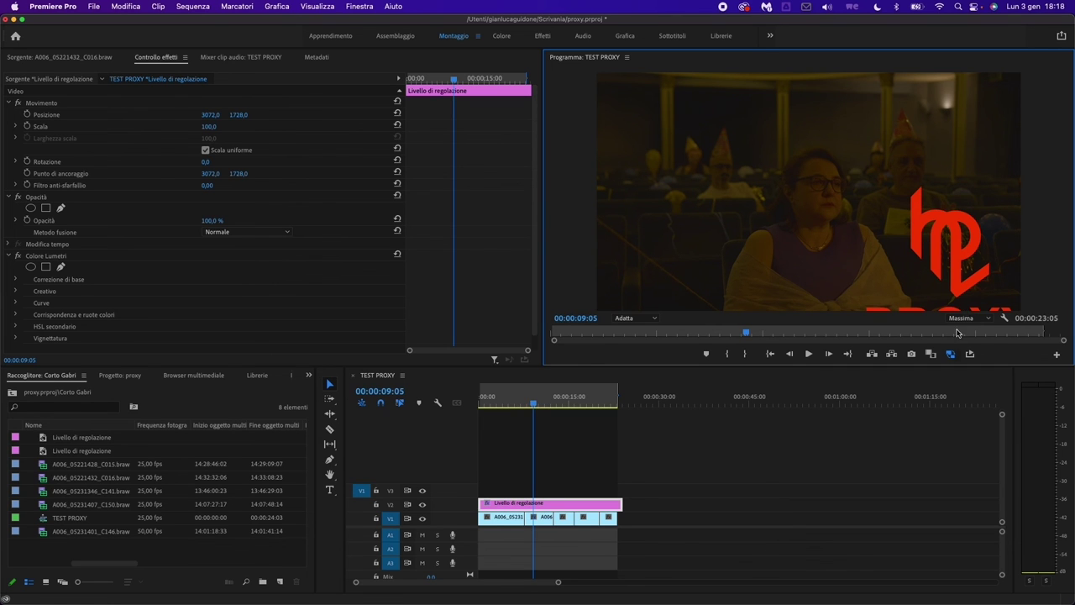
- Disable proxy playback with the Toggle Proxies button
{"action": "left_click", "coordinate": [950, 356]}
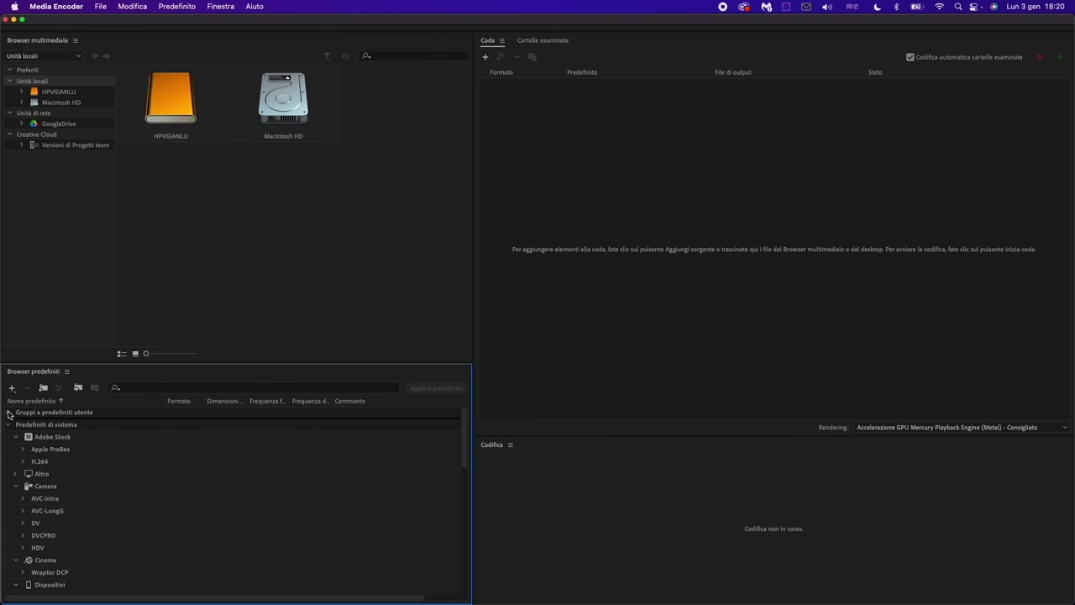
- Check the User Presets & Groups folder, then open the Preset Browser's + new-preset menu
{"action": "left_click", "coordinate": [8, 412]}
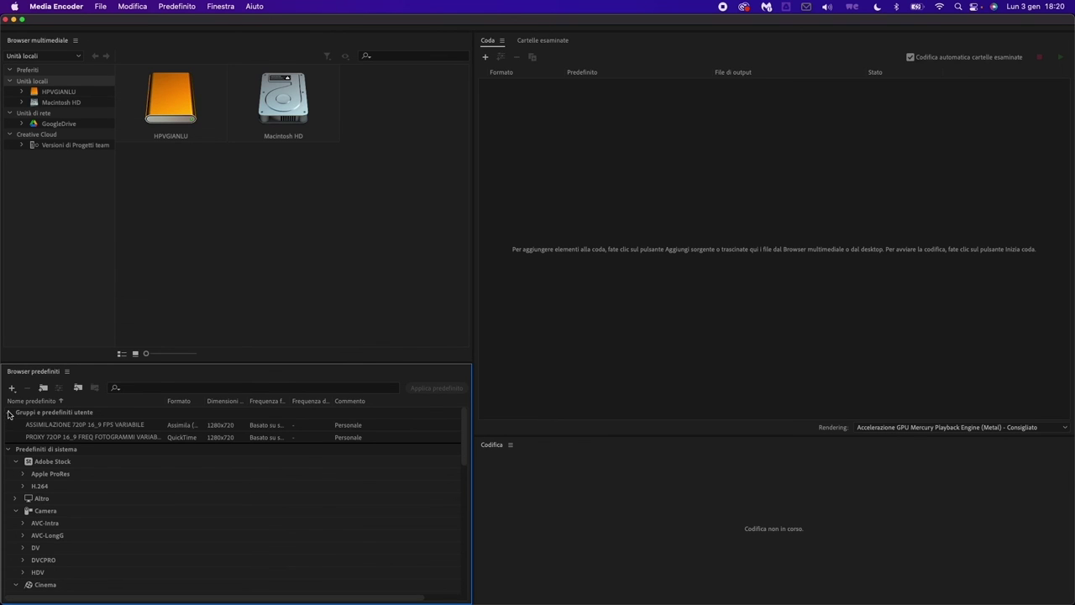
{"action": "left_click", "coordinate": [8, 412]}
{"action": "left_click", "coordinate": [8, 412]}
{"action": "left_click", "coordinate": [10, 413]}
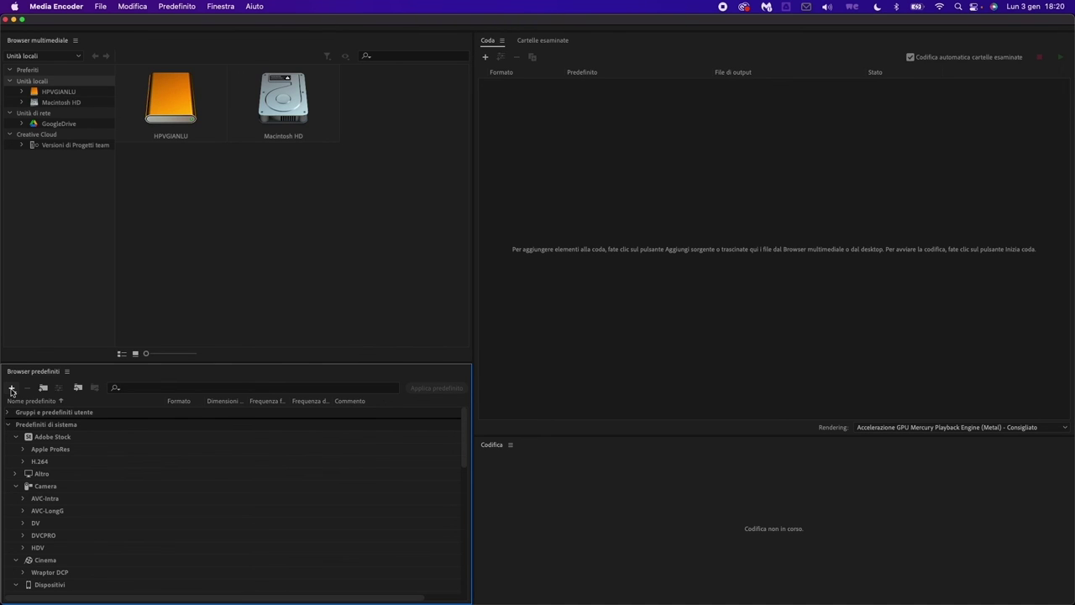
{"action": "left_click", "coordinate": [12, 388]}
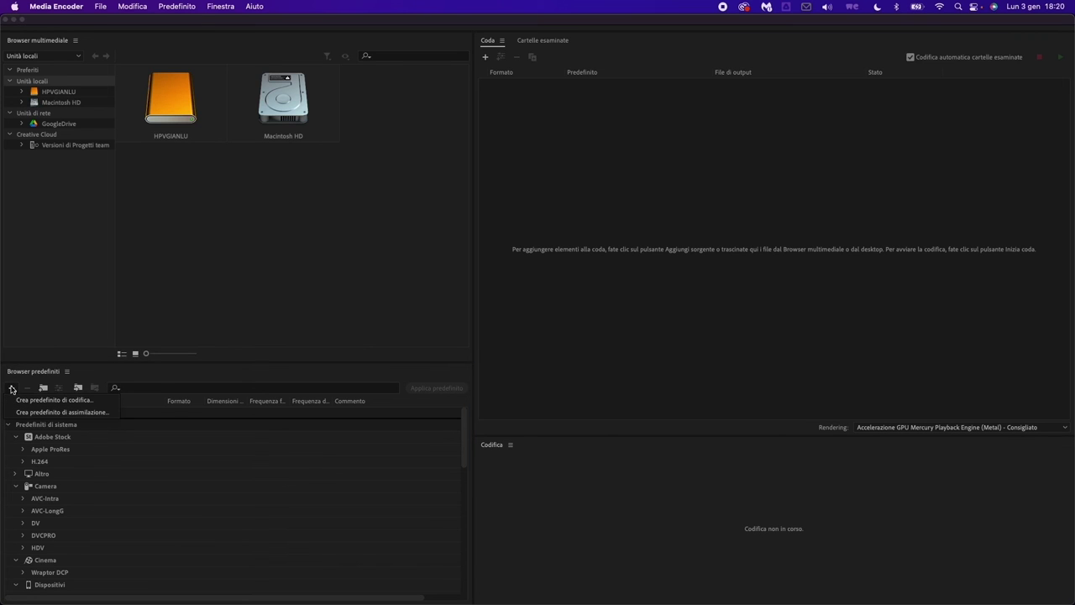
- Create a new encoding preset and keep QuickTime as its format
{"action": "left_click", "coordinate": [54, 401]}
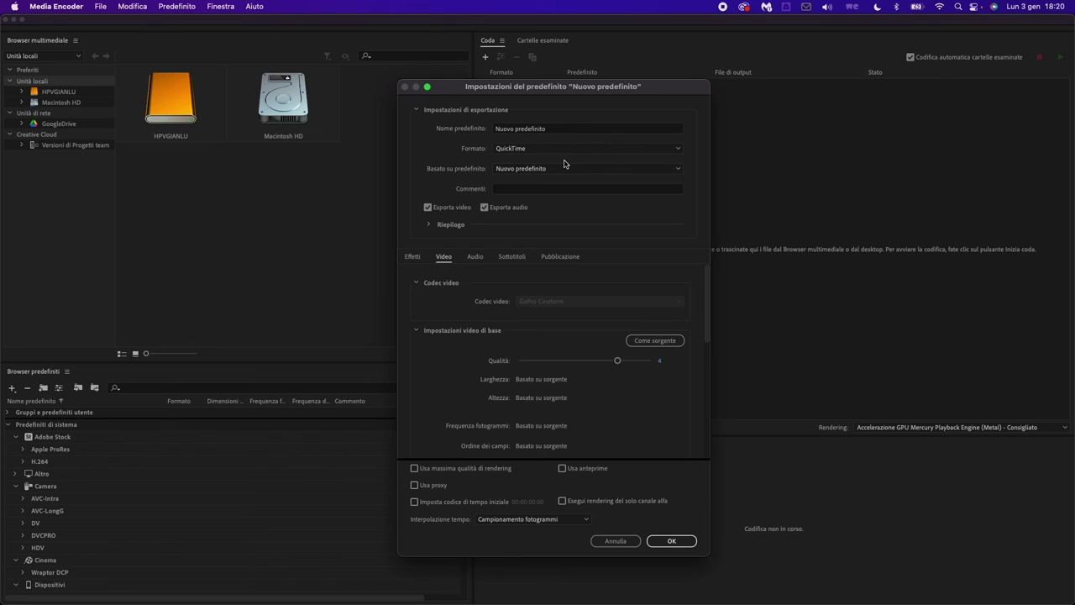
{"action": "left_click", "coordinate": [577, 152]}
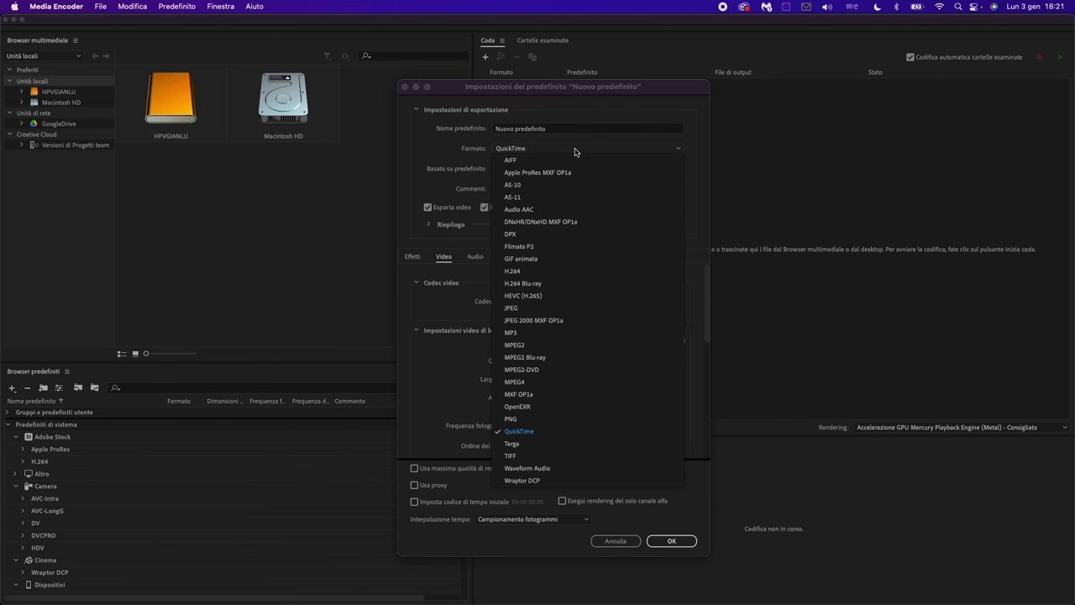
{"action": "left_click", "coordinate": [545, 438]}
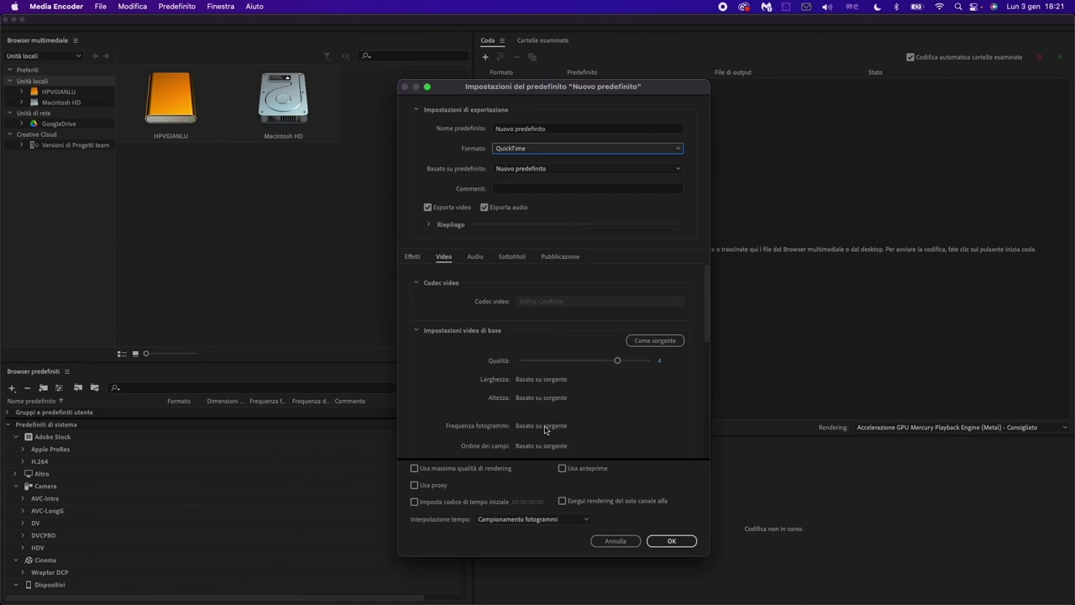
{"action": "left_click", "coordinate": [544, 170]}
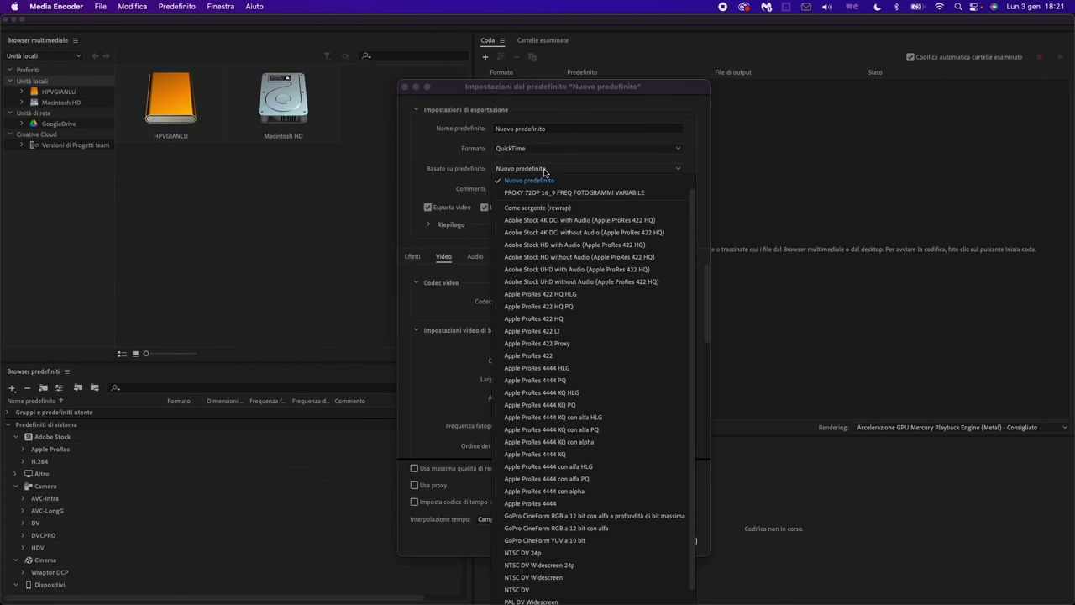
- Choose Apple ProRes 422 Proxy from the Based on Preset list
{"action": "scroll", "coordinate": [535, 342], "scroll_direction": "down", "scroll_amount": 1}
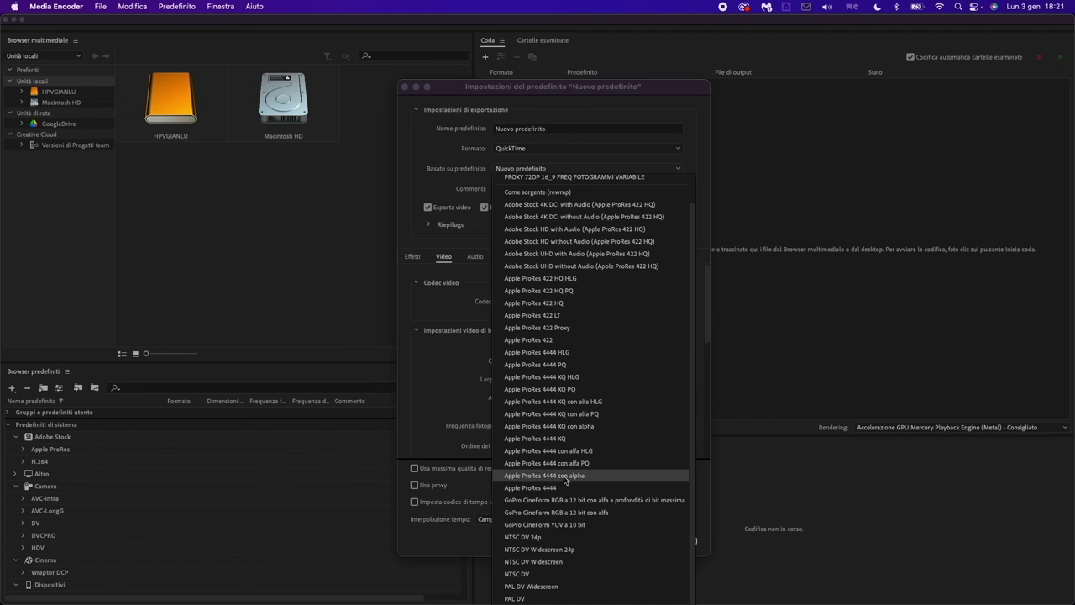
{"action": "scroll", "coordinate": [565, 480], "scroll_direction": "up", "scroll_amount": 2}
{"action": "scroll", "coordinate": [565, 479], "scroll_direction": "down", "scroll_amount": 2}
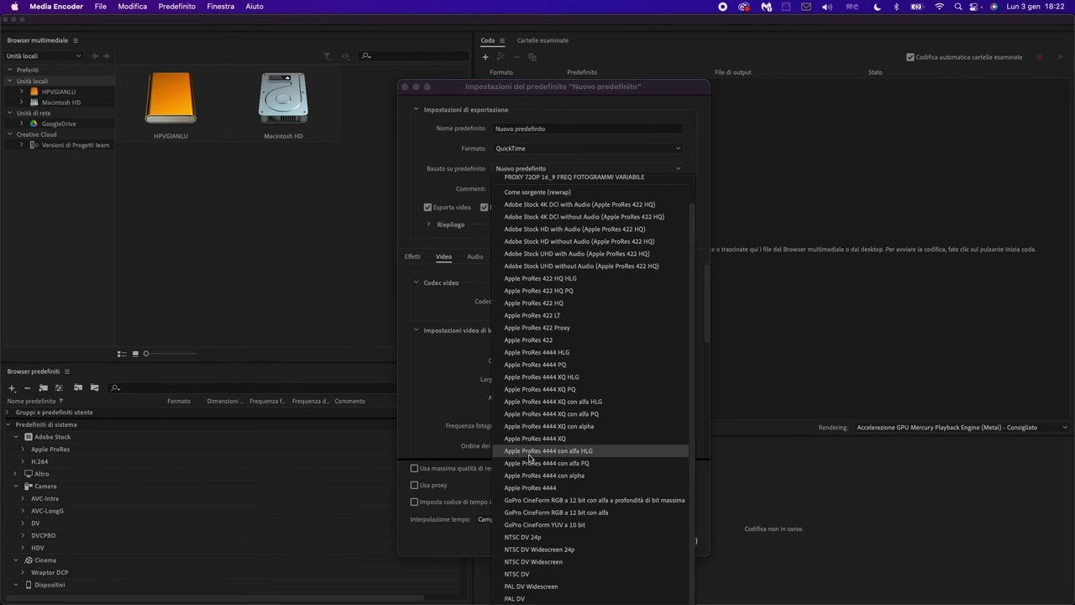
{"action": "left_click", "coordinate": [562, 326]}
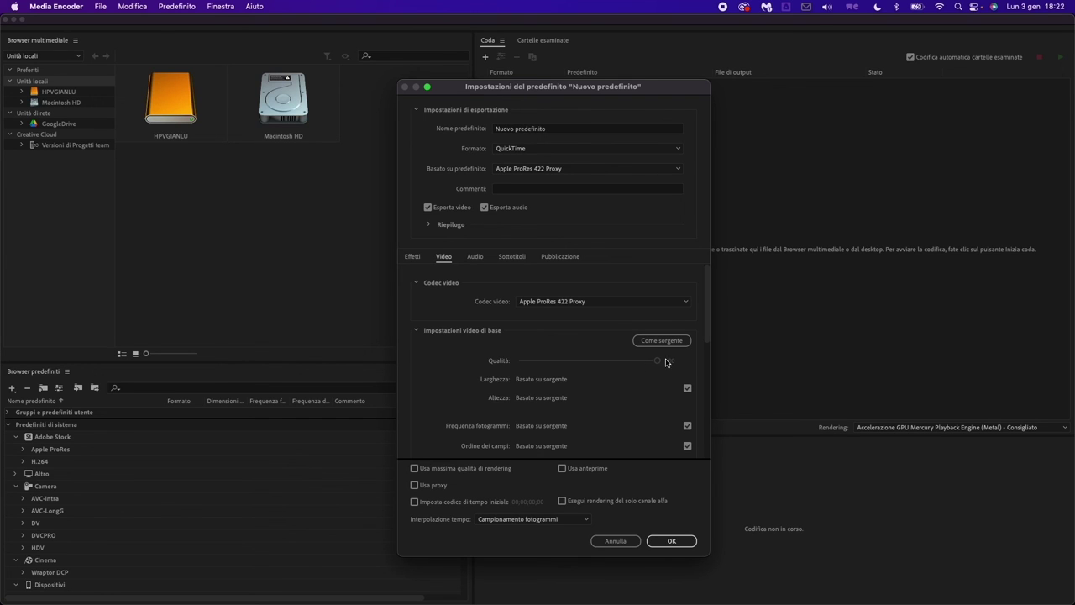
- Uncheck Match Source and set the height to 720 for a 1280×720 frame size
{"action": "left_click_drag", "start_coordinate": [707, 317], "coordinate": [707, 332]}
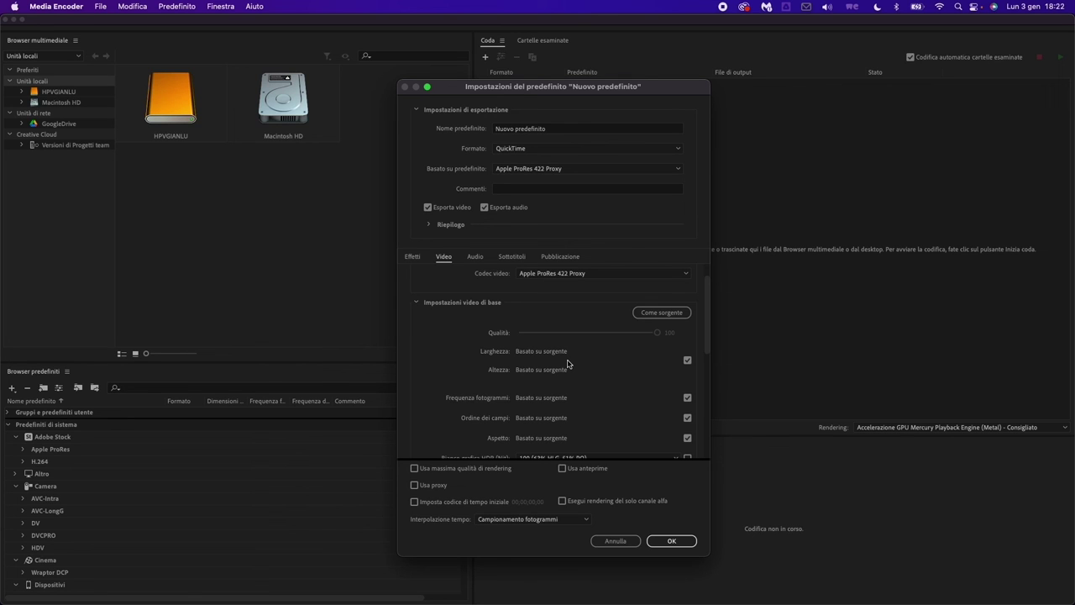
{"action": "left_click", "coordinate": [687, 361]}
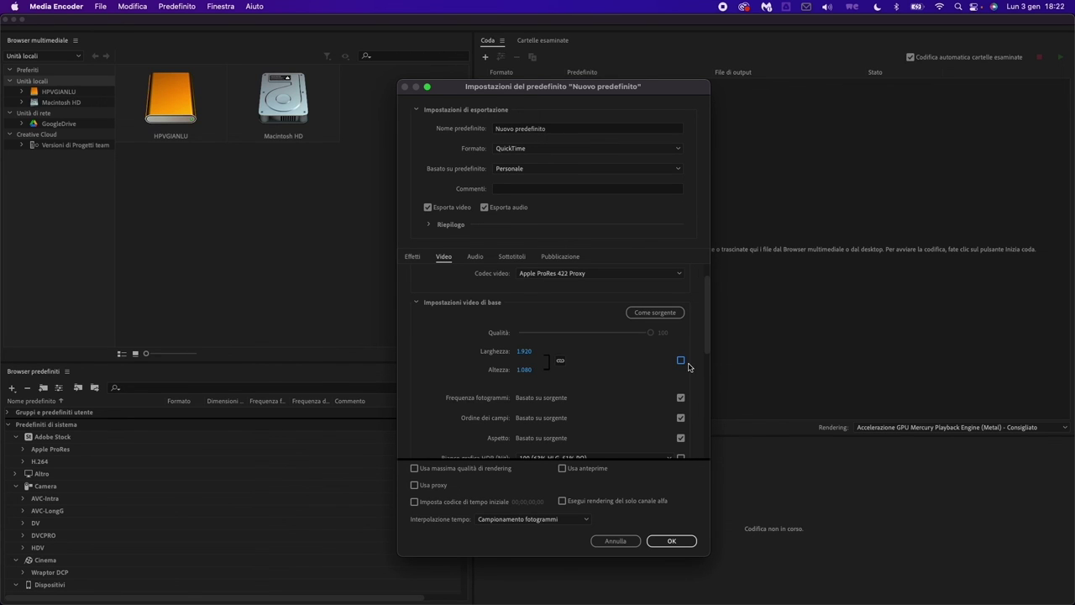
{"action": "left_click", "coordinate": [528, 370]}
{"action": "type", "text": "720"}
{"action": "left_click", "coordinate": [612, 374]}
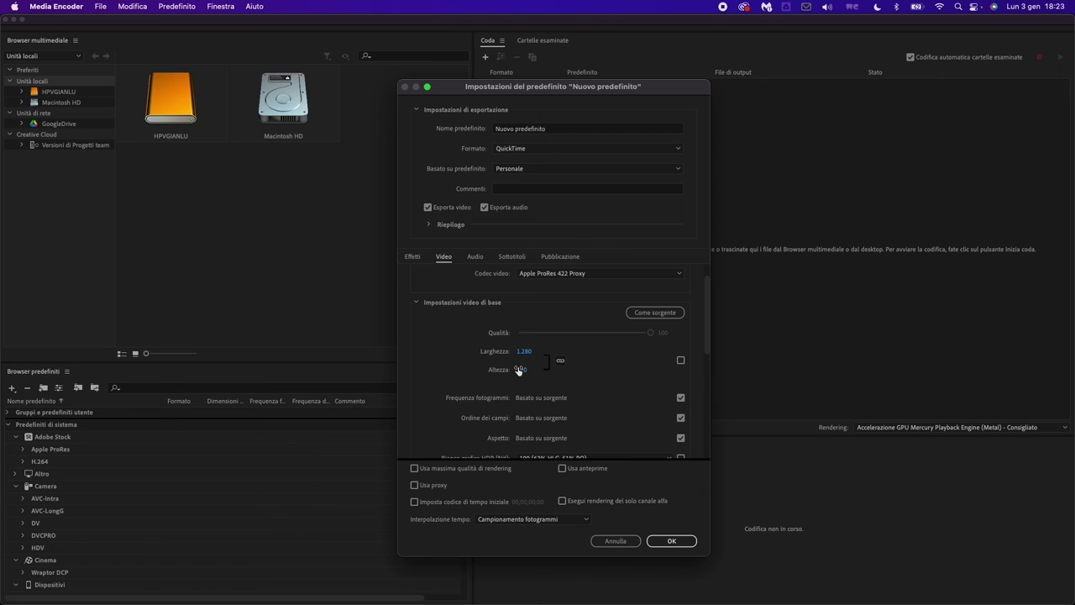
- Set the output width to 1920 and scrub the height lower
{"action": "left_click", "coordinate": [522, 355]}
{"action": "type", "text": "1920"}
{"action": "key", "text": "Return"}
{"action": "left_click_drag", "start_coordinate": [529, 366], "coordinate": [416, 380]}
{"action": "left_click", "coordinate": [560, 360]}
{"action": "left_click_drag", "start_coordinate": [523, 371], "coordinate": [439, 372]}
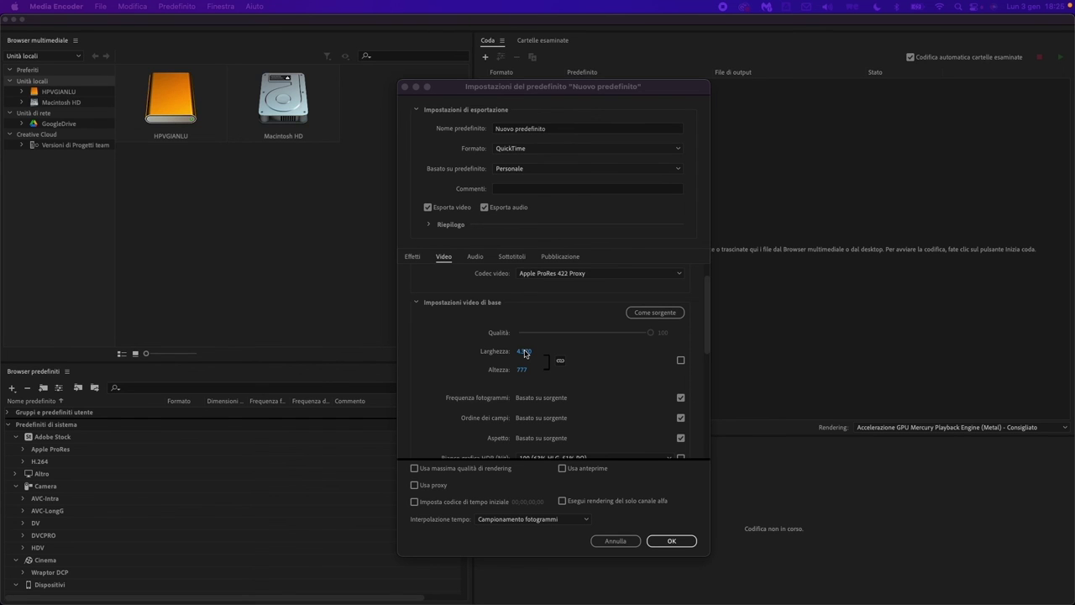
- Change the width to 193 and unlink the width and height proportions
{"action": "left_click", "coordinate": [525, 352]}
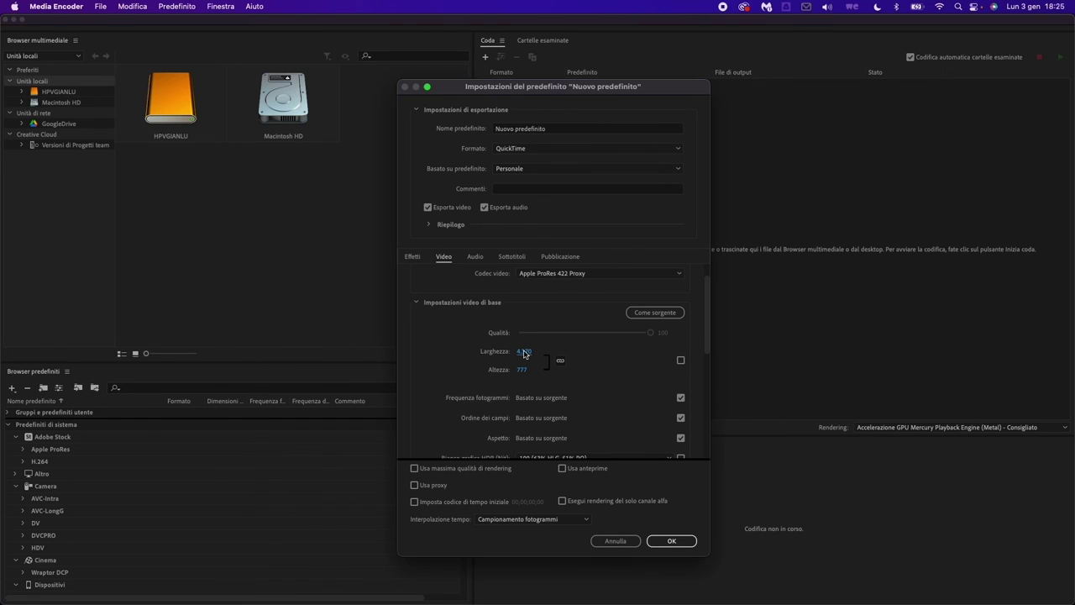
{"action": "left_click", "coordinate": [525, 353]}
{"action": "type", "text": "193"}
{"action": "key", "text": "Return"}
{"action": "left_click", "coordinate": [560, 360]}
- Try a 4.096 × 3.840 frame size, then relink proportions and set the height to 720
{"action": "left_click", "coordinate": [521, 352]}
{"action": "type", "text": "4.0"}
{"action": "type", "text": "96"}
{"action": "key", "text": "Tab"}
{"action": "type", "text": "3."}
{"action": "type", "text": "8"}
{"action": "type", "text": "40"}
{"action": "key", "text": "Tab"}
{"action": "left_click", "coordinate": [561, 362]}
{"action": "left_click", "coordinate": [524, 370]}
{"action": "type", "text": "720"}
{"action": "key", "text": "Tab"}
{"action": "left_click", "coordinate": [520, 370]}
- Unlink proportions, enter a 1.920 width and 1080 height, then relink them
{"action": "left_click", "coordinate": [560, 360]}
{"action": "left_click", "coordinate": [520, 352]}
{"action": "type", "text": "1.920"}
{"action": "left_click", "coordinate": [523, 374]}
{"action": "type", "text": "1080"}
{"action": "left_click", "coordinate": [560, 361]}
{"action": "left_click", "coordinate": [525, 370]}
{"action": "type", "text": "720"}
{"action": "scroll", "coordinate": [568, 393], "scroll_direction": "down", "scroll_amount": 1}
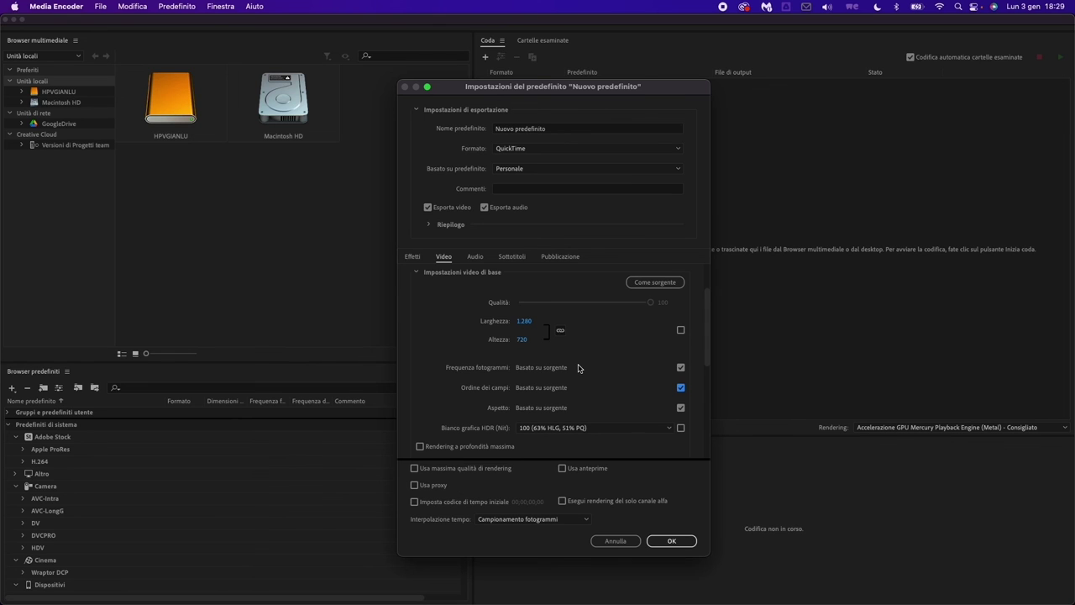
- Keep the frame rate based on source, with Progressive field order and square pixels (1,0)
{"action": "left_click", "coordinate": [683, 369]}
{"action": "left_click", "coordinate": [684, 370]}
{"action": "left_click", "coordinate": [684, 371]}
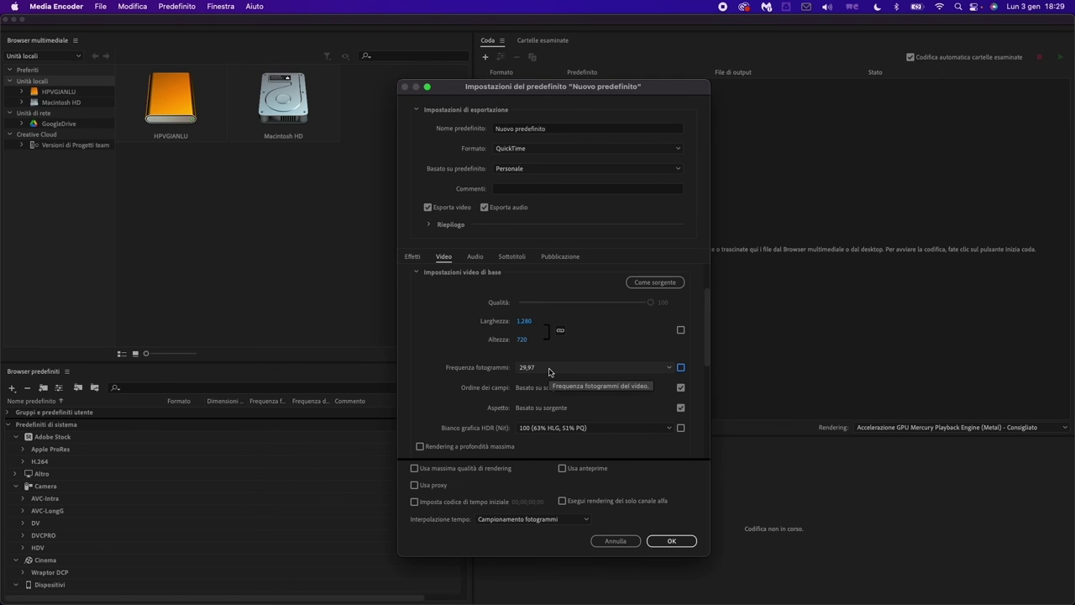
{"action": "left_click", "coordinate": [682, 369]}
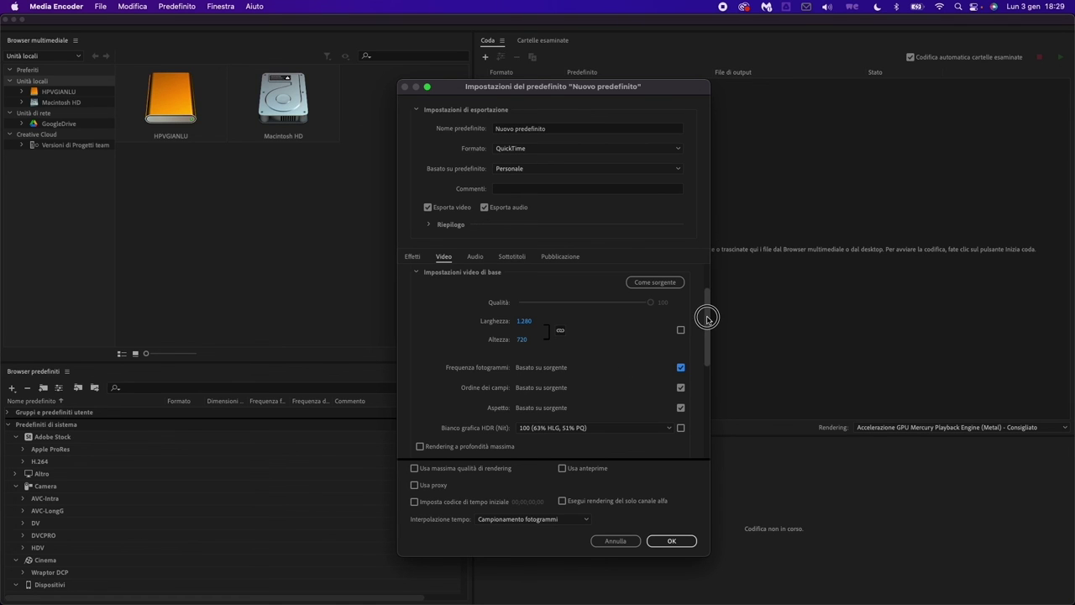
{"action": "left_click_drag", "start_coordinate": [707, 314], "coordinate": [708, 328]}
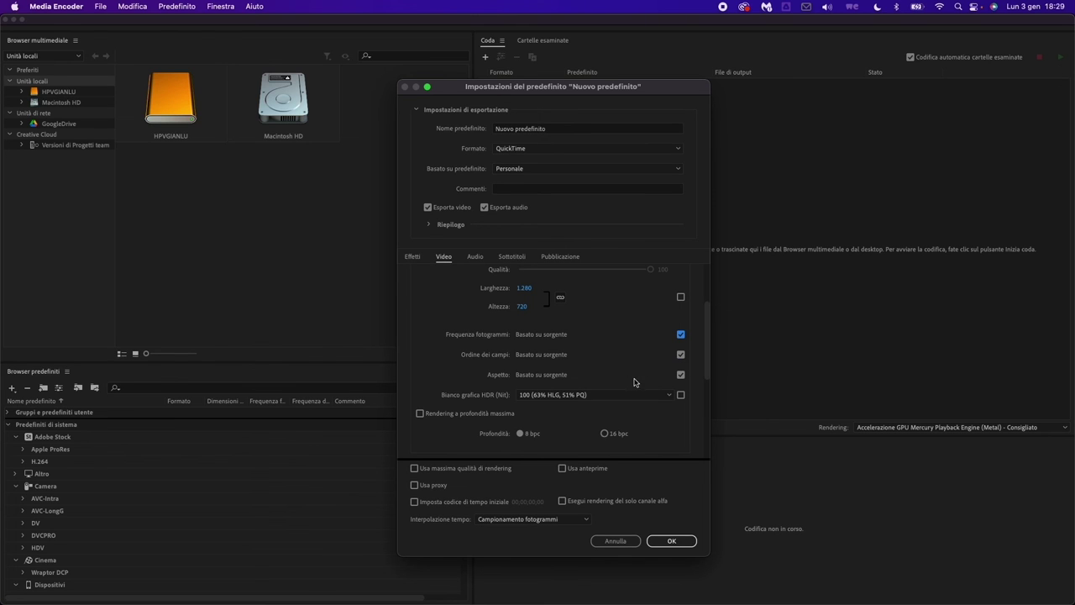
{"action": "left_click", "coordinate": [681, 355]}
{"action": "left_click", "coordinate": [680, 375]}
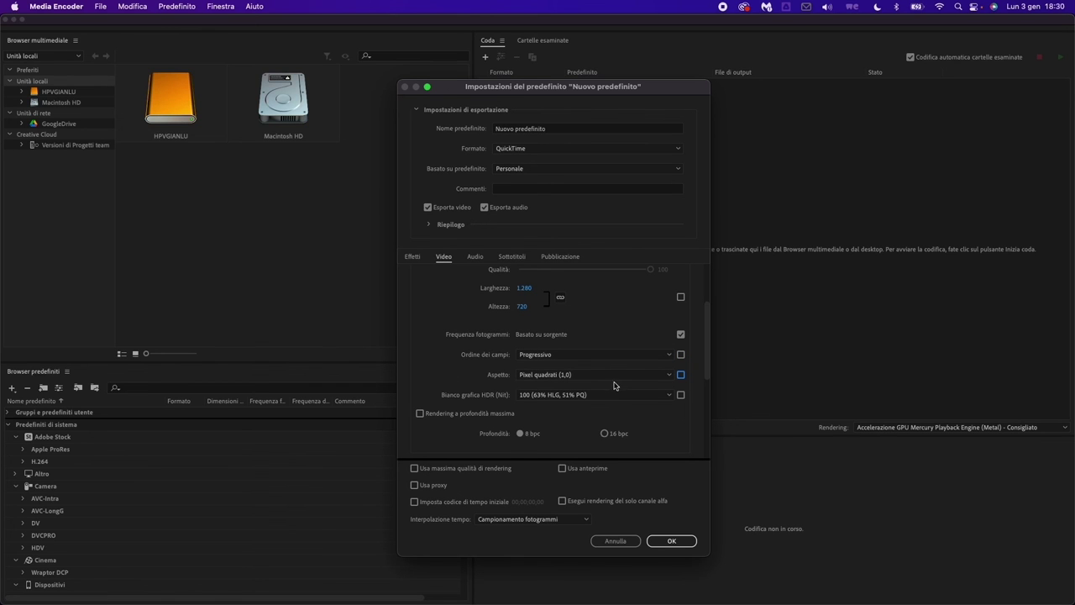
{"action": "left_click_drag", "start_coordinate": [708, 367], "coordinate": [689, 316]}
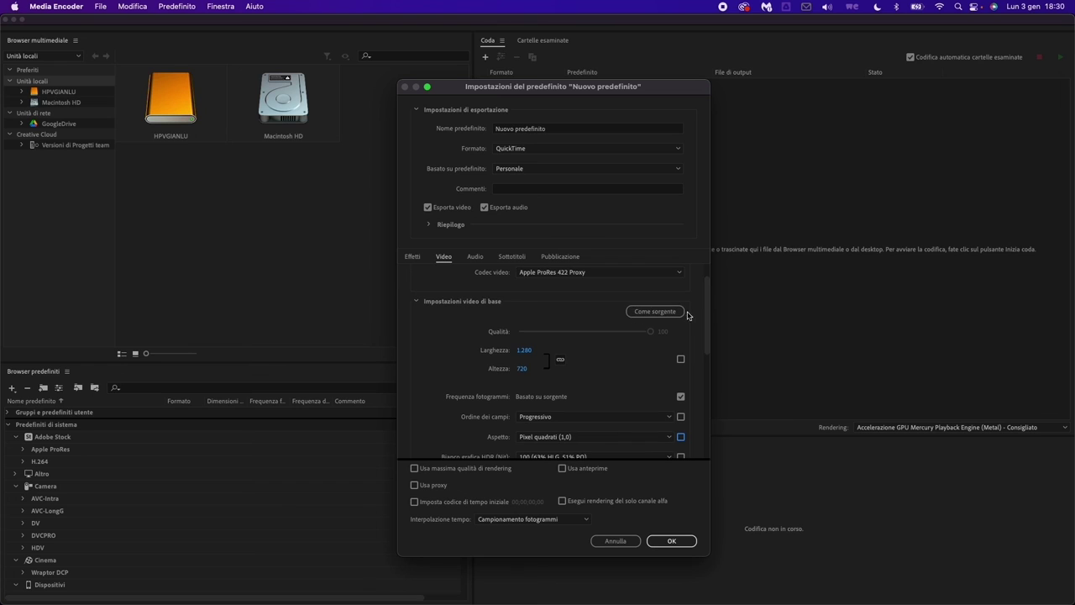
- In Effects, enable Sovrapposizione immagine using PROXY IMAGE.png from the desktop
{"action": "left_click", "coordinate": [412, 259]}
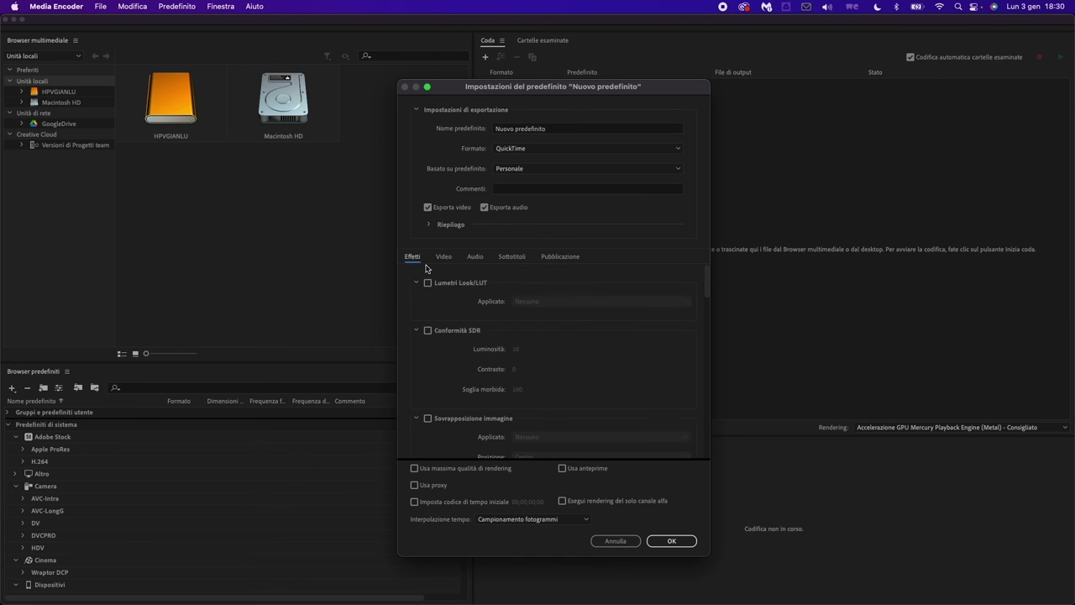
{"action": "left_click_drag", "start_coordinate": [709, 283], "coordinate": [695, 304]}
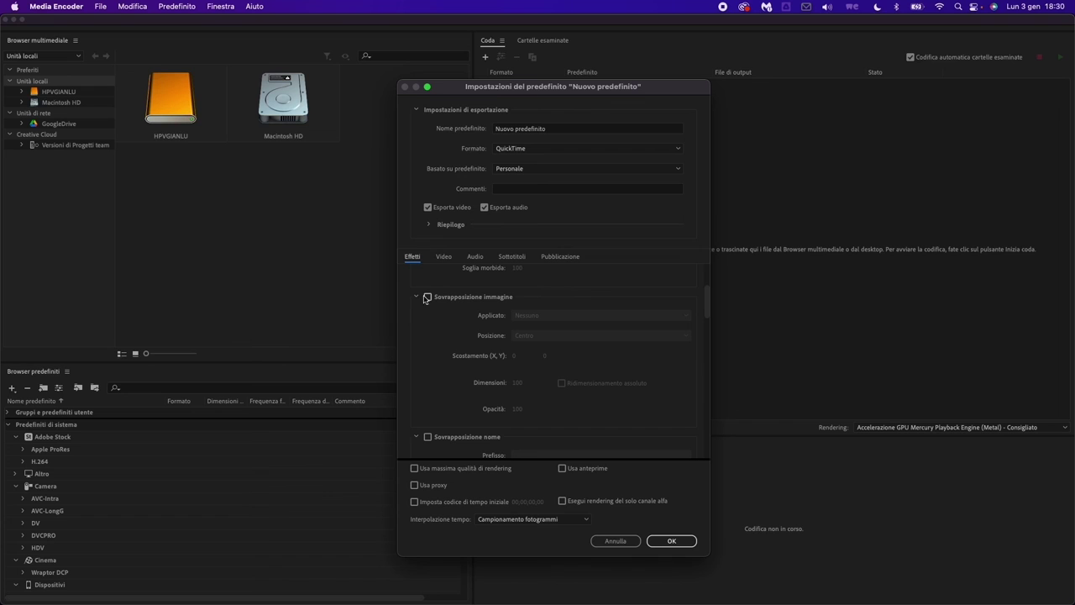
{"action": "left_click", "coordinate": [428, 297]}
{"action": "left_click", "coordinate": [536, 317]}
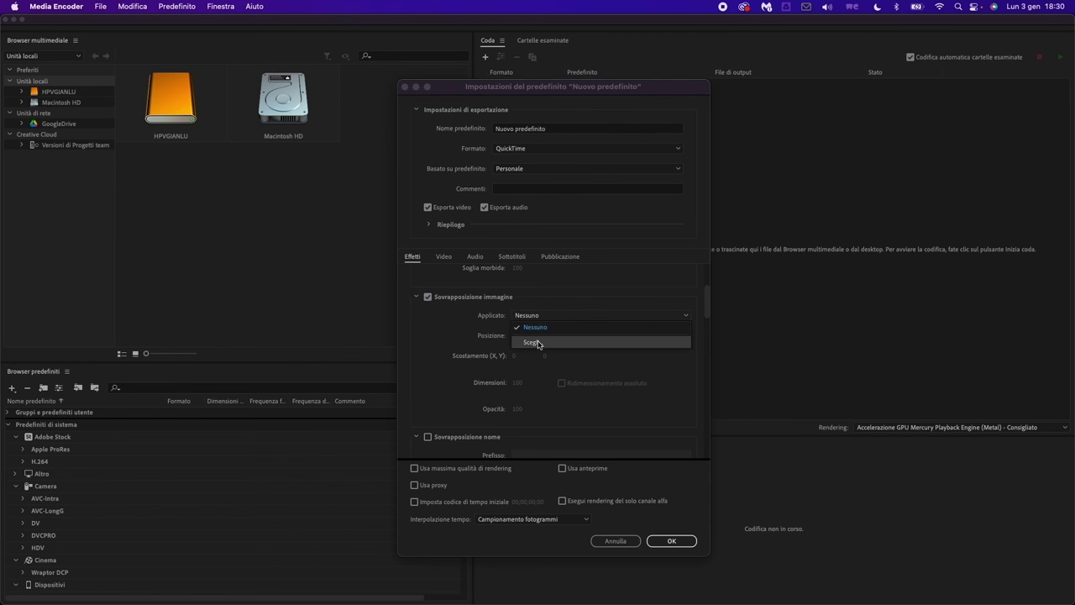
{"action": "left_click", "coordinate": [534, 343]}
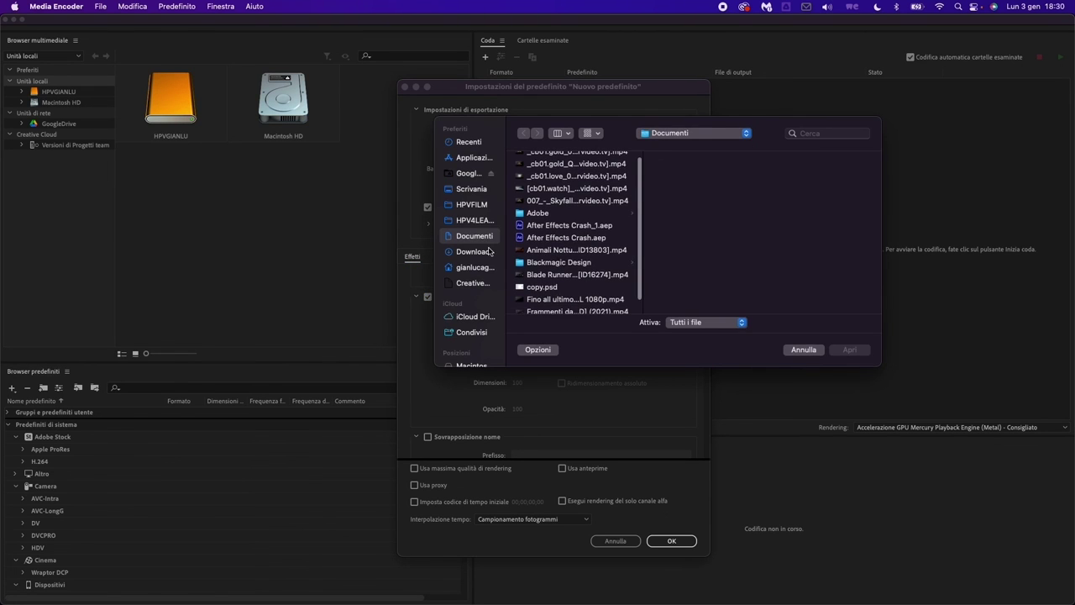
{"action": "left_click", "coordinate": [467, 189]}
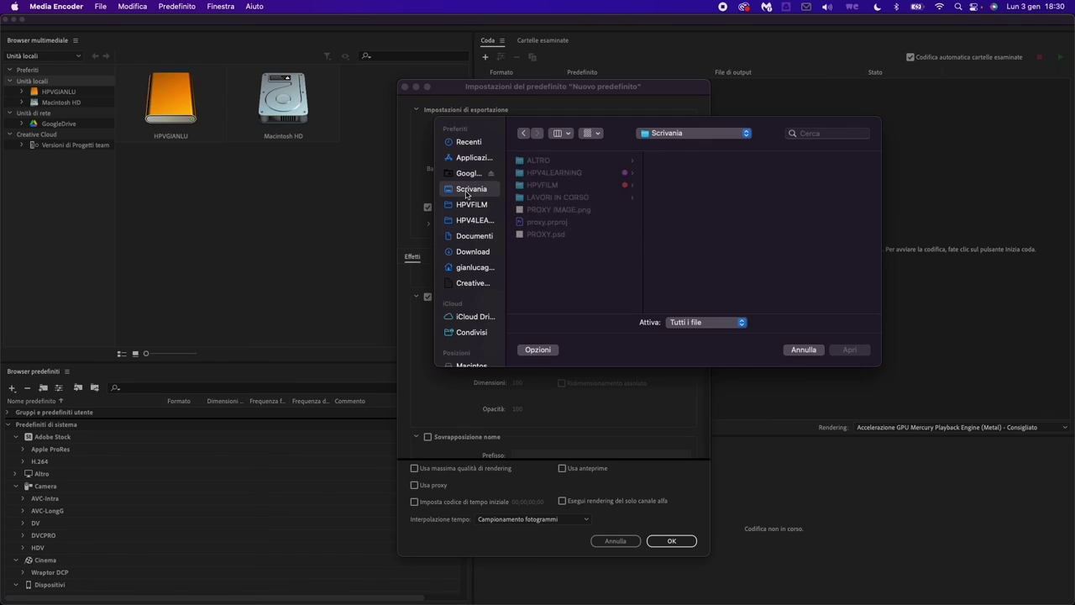
{"action": "left_click", "coordinate": [560, 210]}
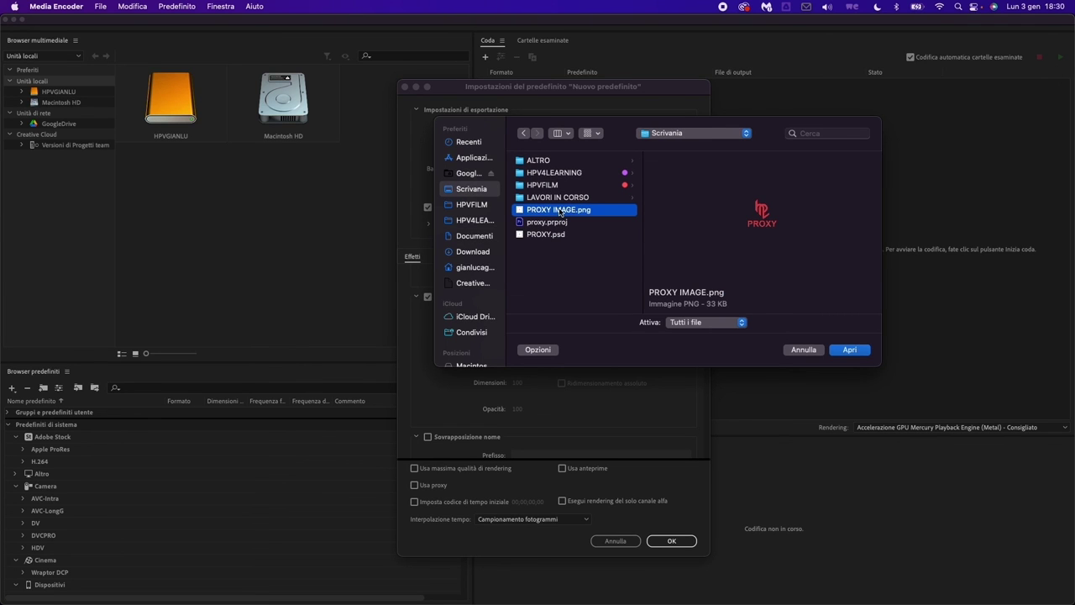
{"action": "double_click", "coordinate": [560, 210]}
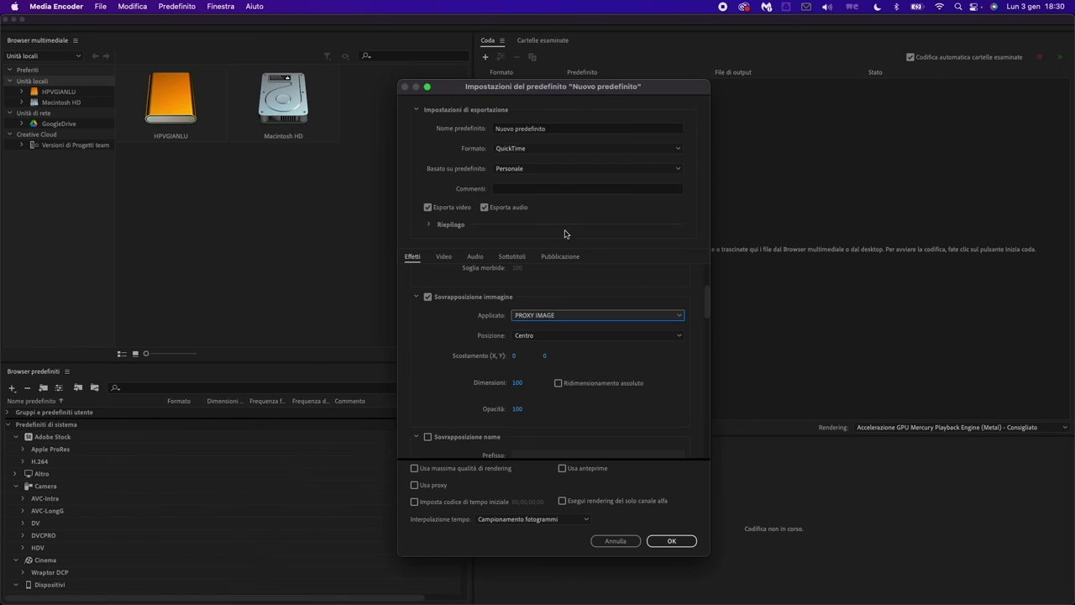
- Position the PROXY IMAGE overlay at Basso-destra with a Y offset of -100
{"action": "left_click", "coordinate": [547, 336]}
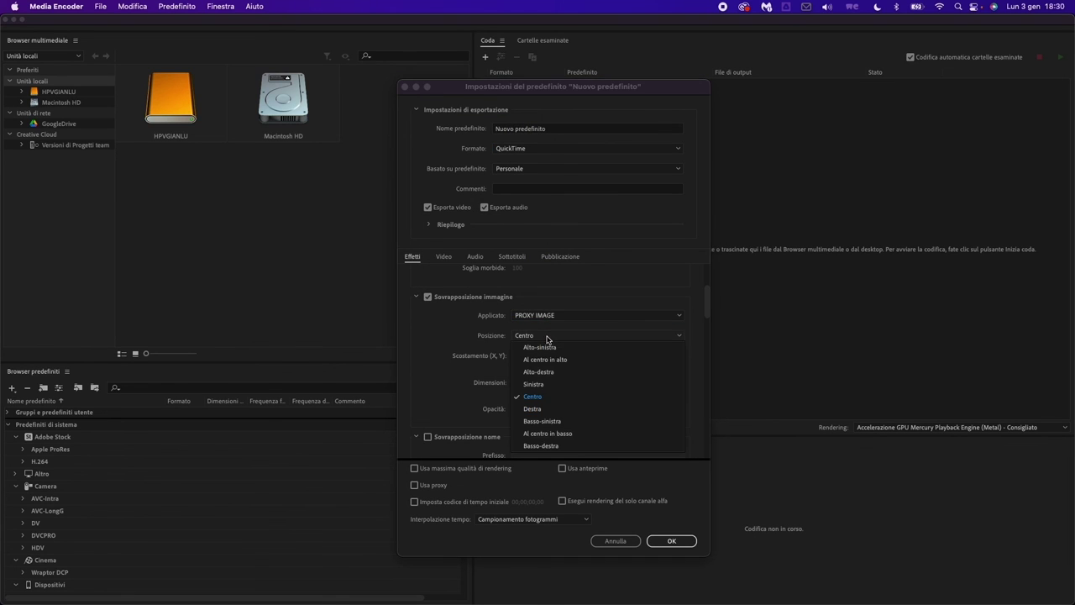
{"action": "left_click", "coordinate": [552, 445]}
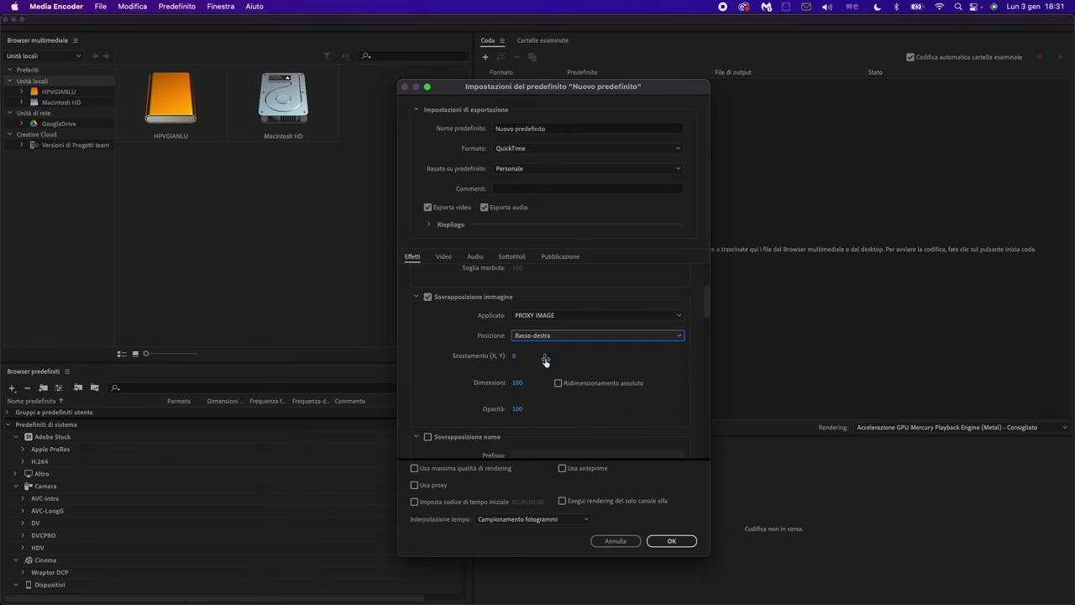
{"action": "left_click_drag", "start_coordinate": [544, 361], "coordinate": [491, 363]}
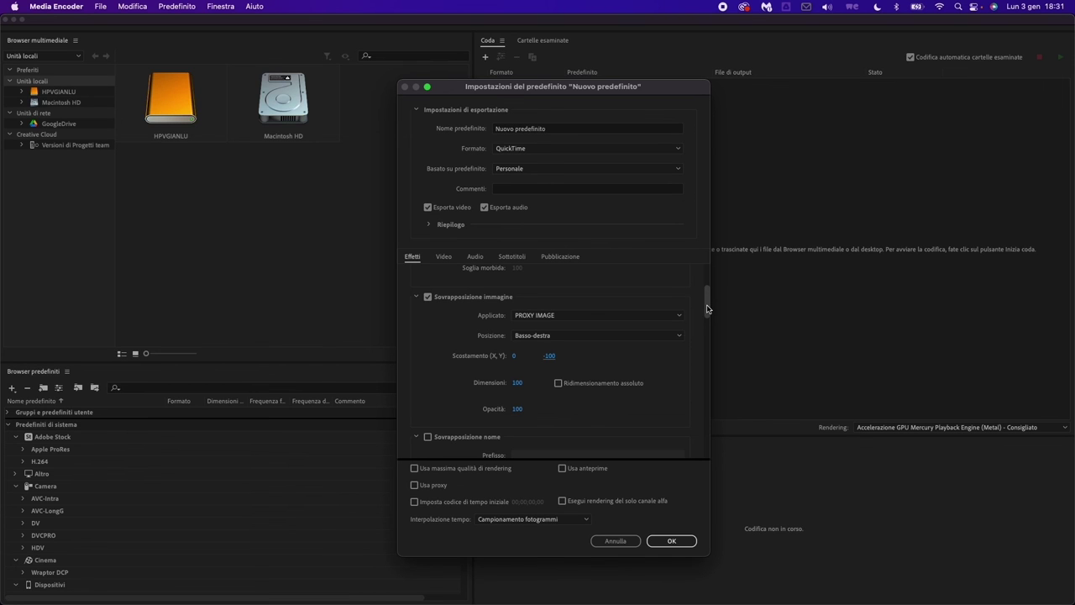
{"action": "left_click_drag", "start_coordinate": [707, 309], "coordinate": [705, 317]}
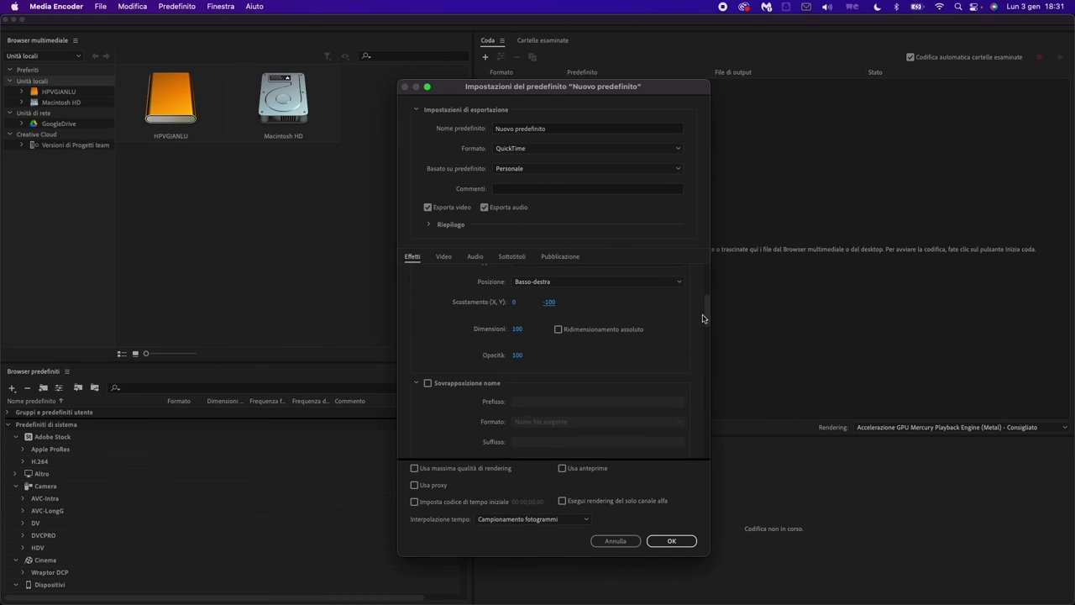
{"action": "left_click", "coordinate": [707, 316]}
{"action": "left_click_drag", "start_coordinate": [707, 315], "coordinate": [682, 444]}
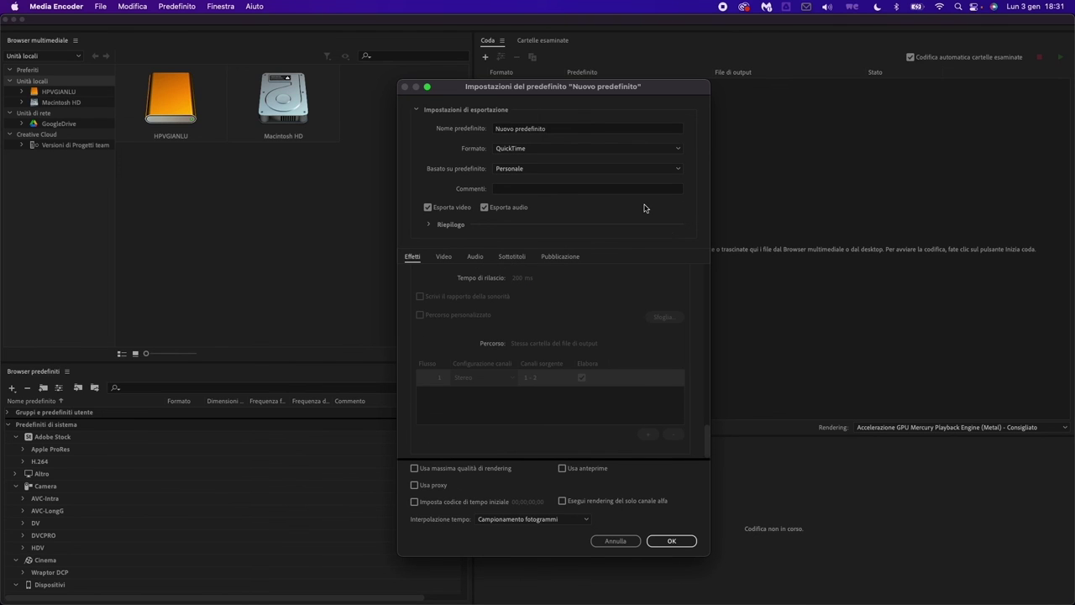
{"action": "left_click_drag", "start_coordinate": [560, 128], "coordinate": [474, 130]}
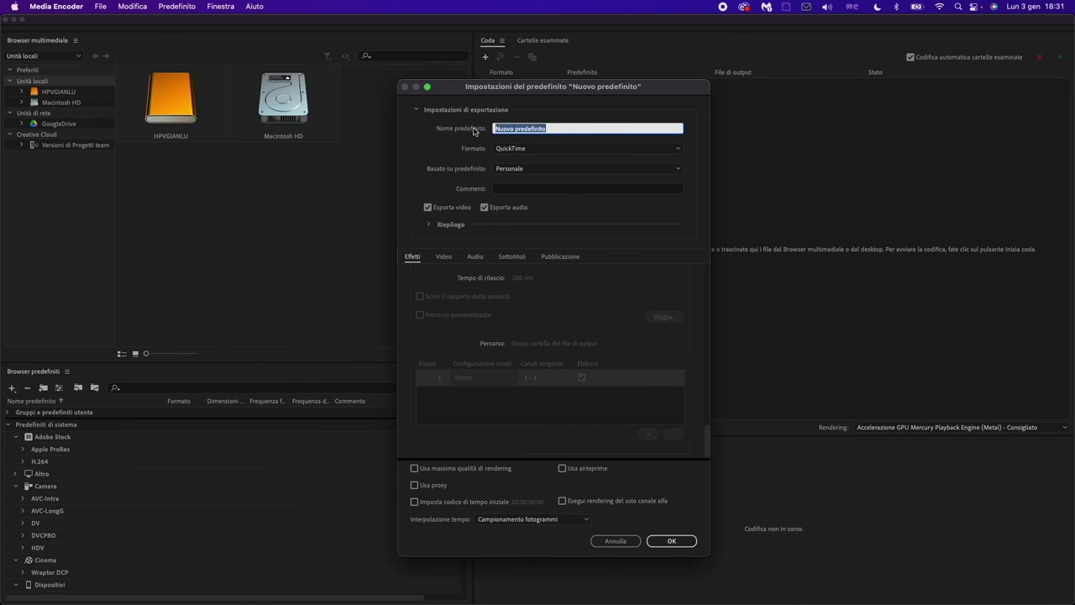
- Name the preset 'proxy test tutorial 720p 16_9 fps variabile' and save it
{"action": "type", "text": "proxy test tutorial 720p 16"}
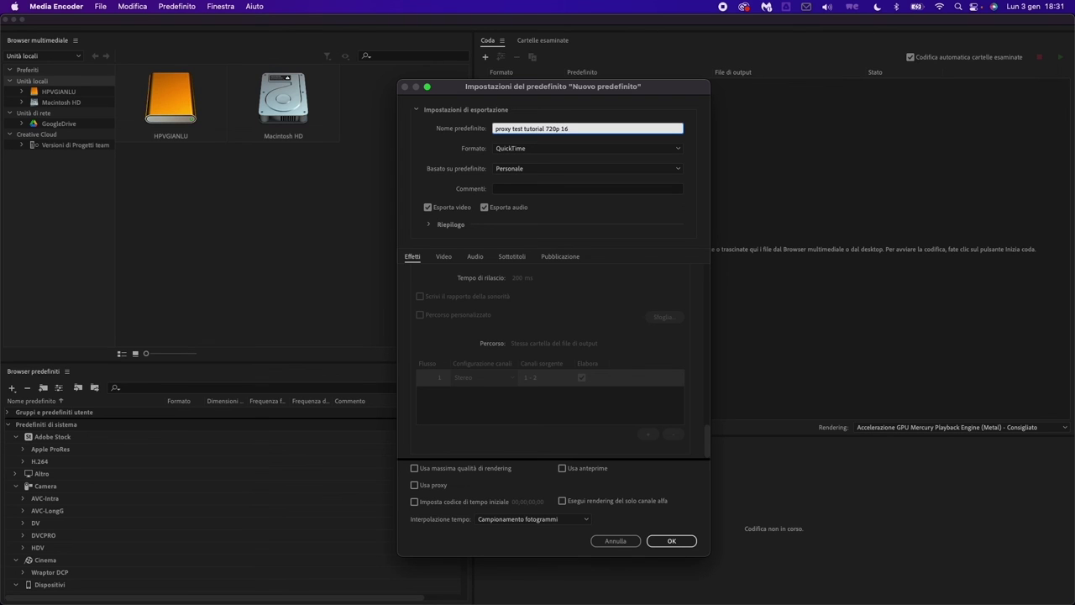
{"action": "type", "text": "_9 fps variabile"}
{"action": "left_click", "coordinate": [672, 540]}
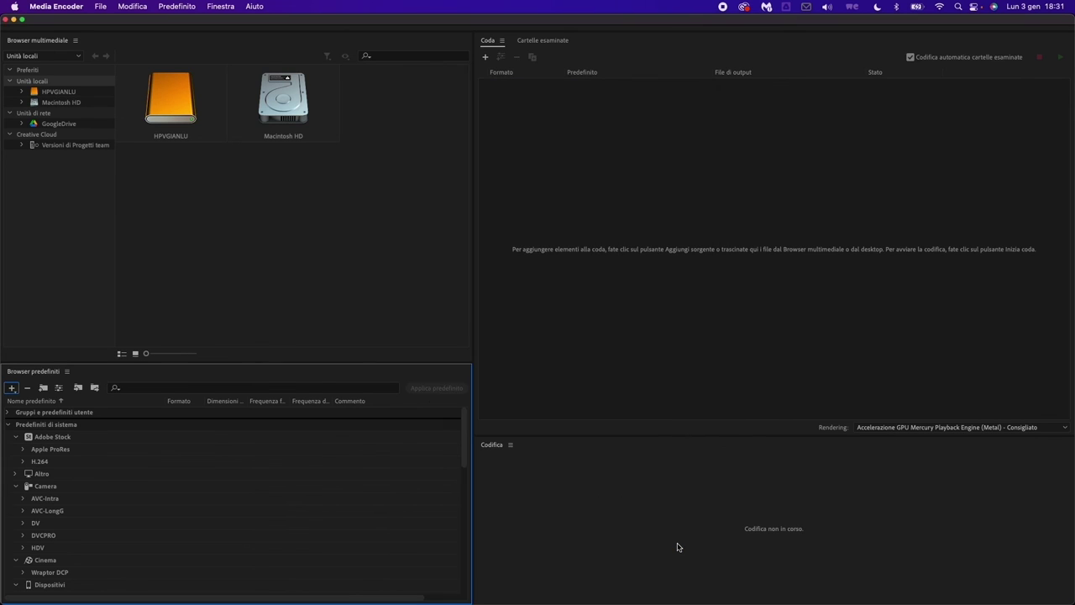
- Check the user presets group, then create a new ingest preset from the + menu
{"action": "left_click", "coordinate": [9, 412]}
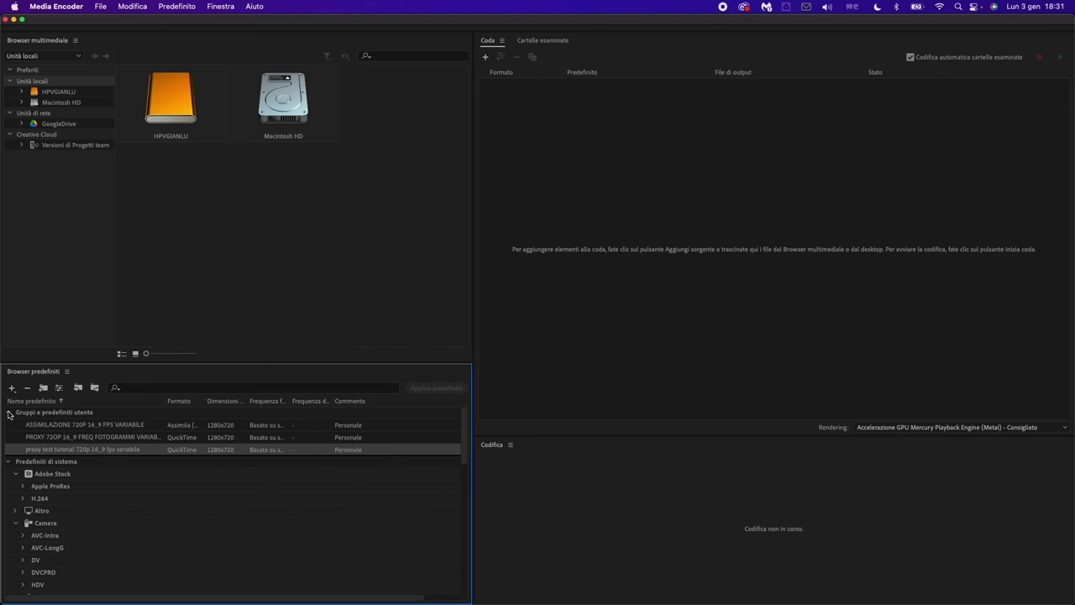
{"action": "left_click", "coordinate": [10, 412]}
{"action": "left_click", "coordinate": [11, 387]}
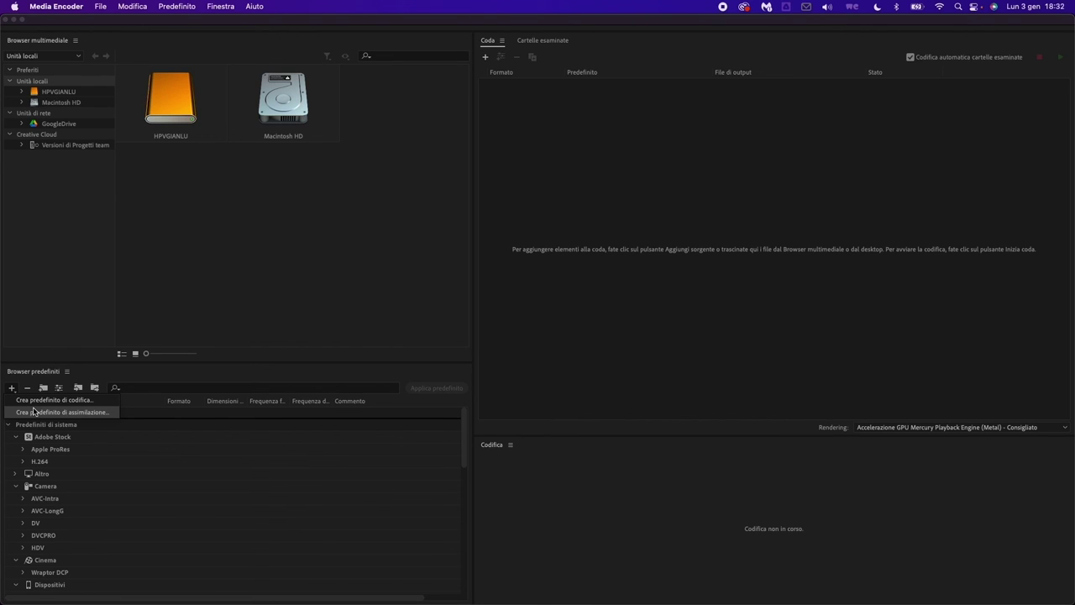
{"action": "left_click", "coordinate": [34, 411]}
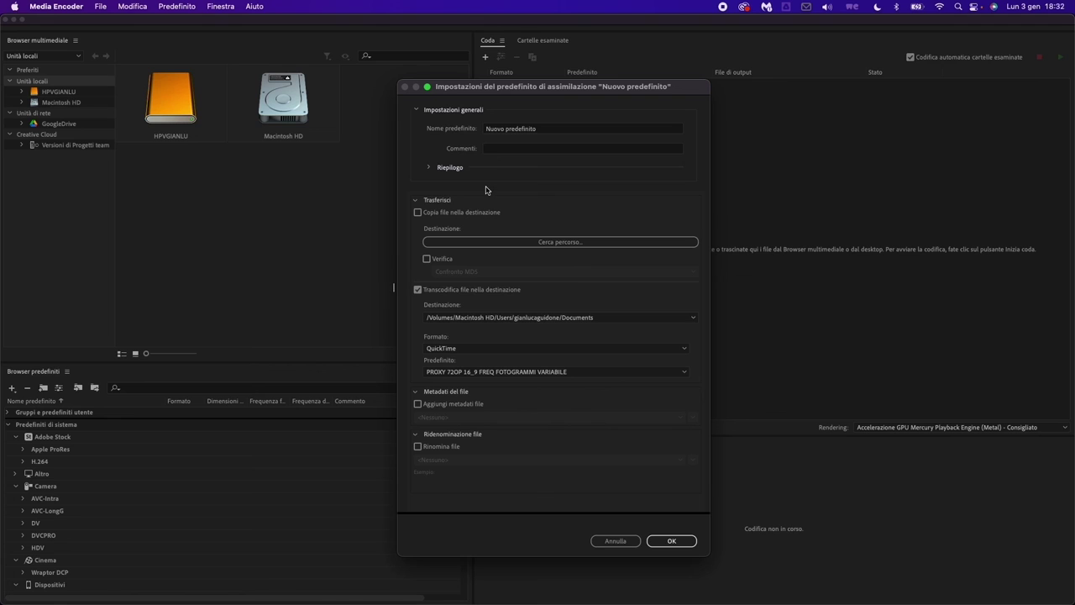
- Name it 'assimilazione test tutorial 720p 16_9 fps variabili', transcoding to QuickTime with proxy test tutorial preset
{"action": "left_click", "coordinate": [547, 131]}
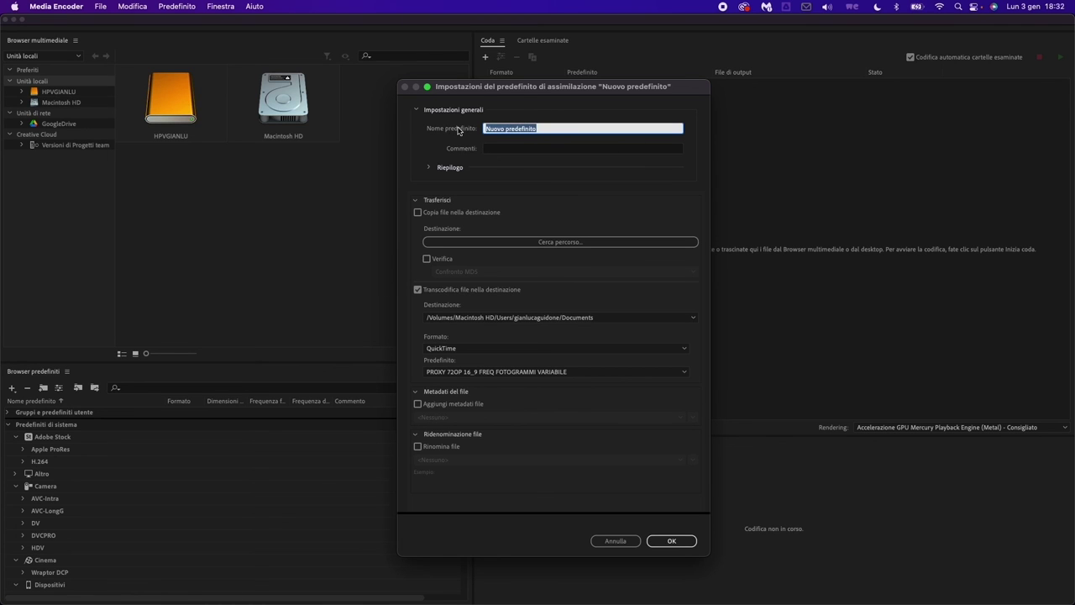
{"action": "type", "text": "assimilazione test tutorial 720"}
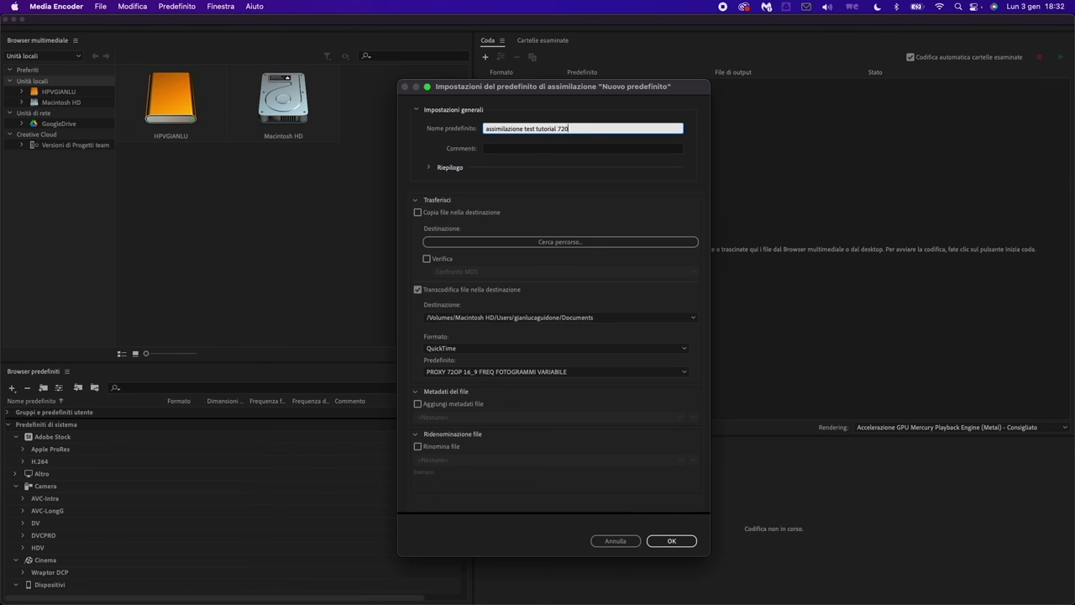
{"action": "type", "text": "p 16_9 fps variabili"}
{"action": "left_click", "coordinate": [580, 231]}
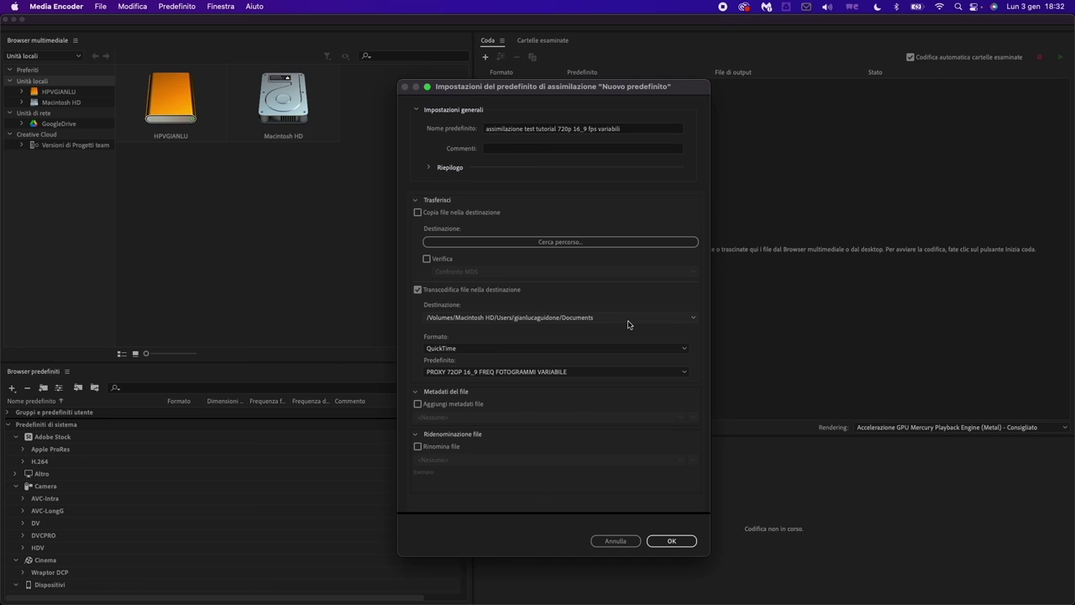
{"action": "left_click", "coordinate": [524, 347]}
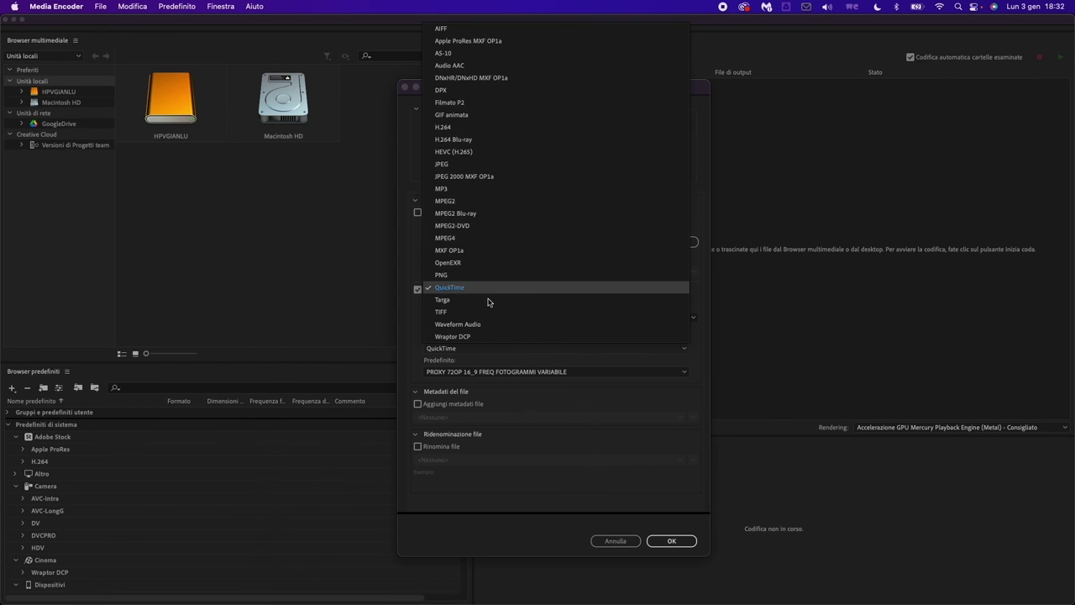
{"action": "left_click", "coordinate": [575, 384]}
{"action": "left_click", "coordinate": [577, 377]}
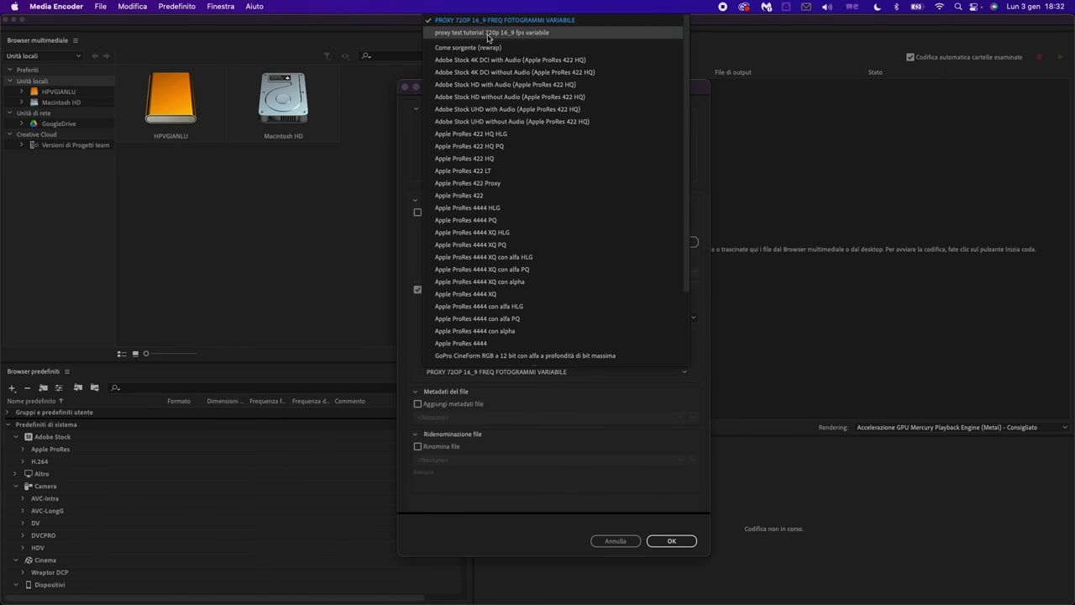
{"action": "left_click", "coordinate": [538, 34]}
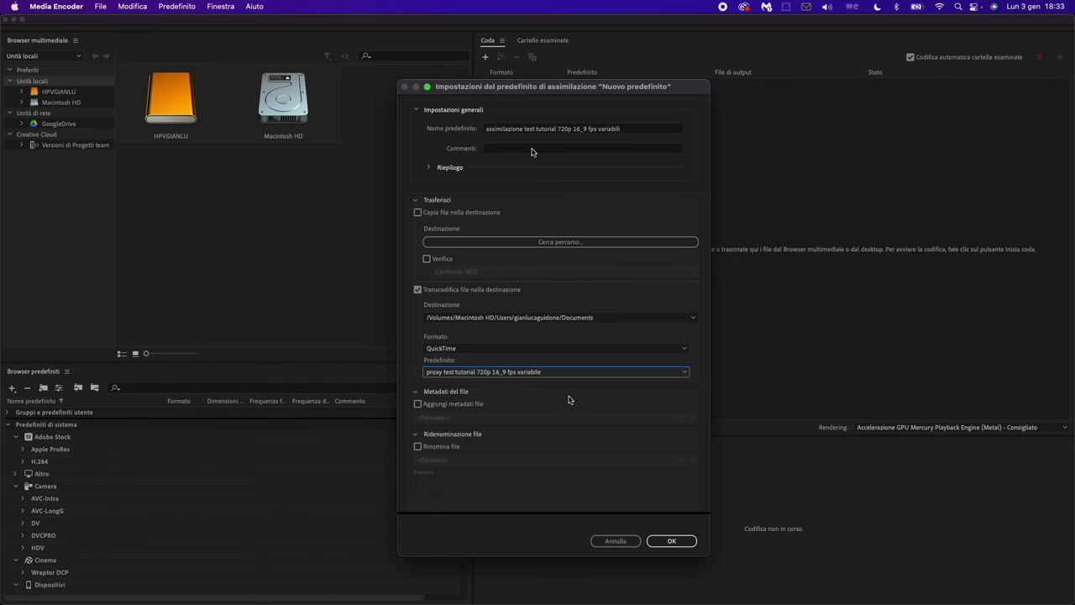
{"action": "left_click", "coordinate": [672, 540]}
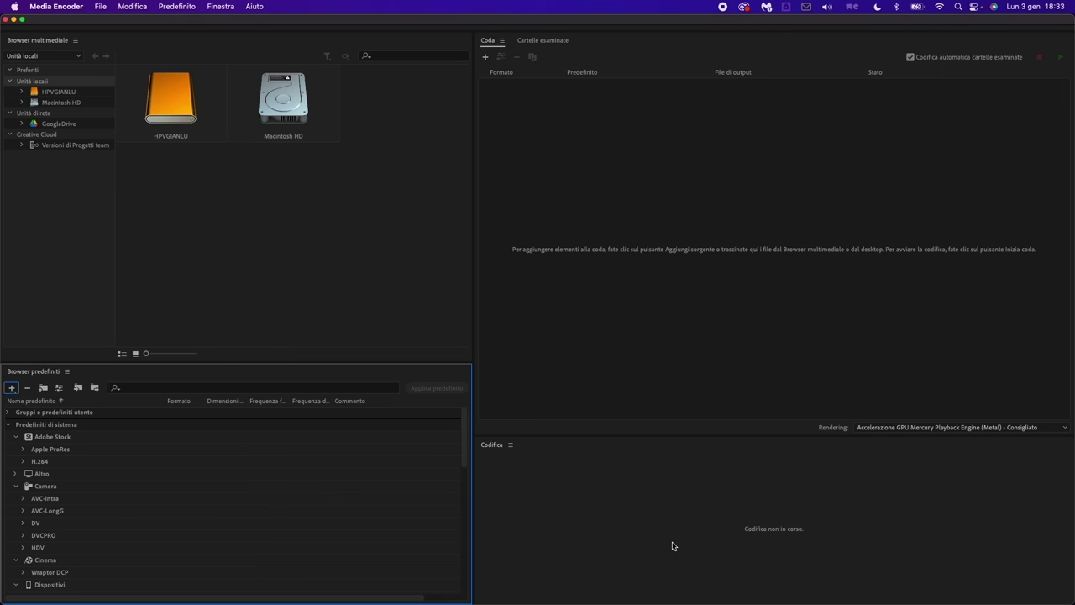
- Expand the user presets and inspect the proxy test tutorial and assimilazione test tutorial presets
{"action": "left_click", "coordinate": [8, 413]}
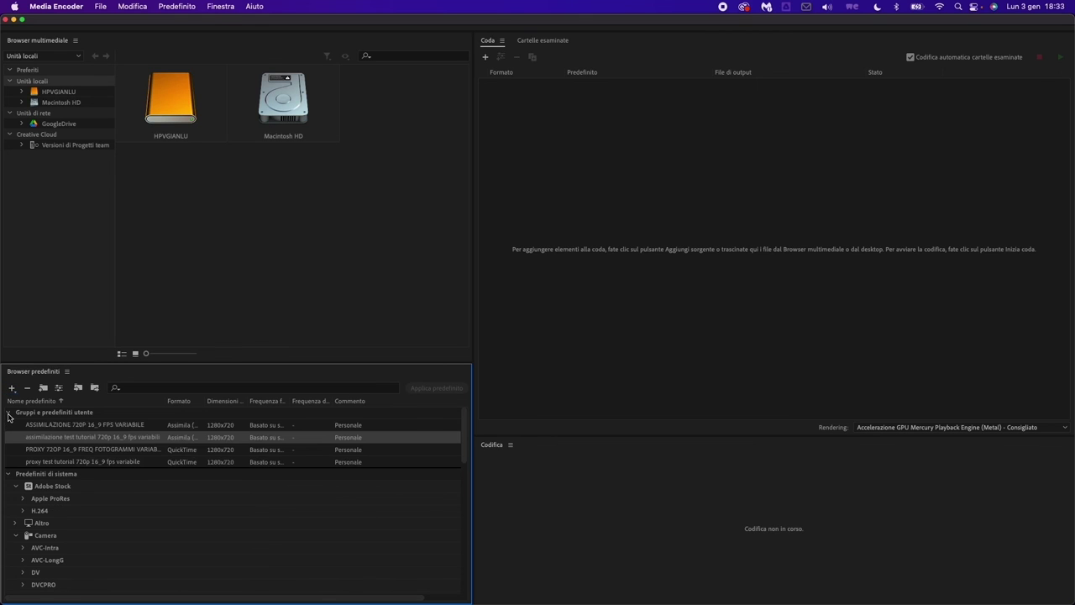
{"action": "left_click", "coordinate": [64, 464]}
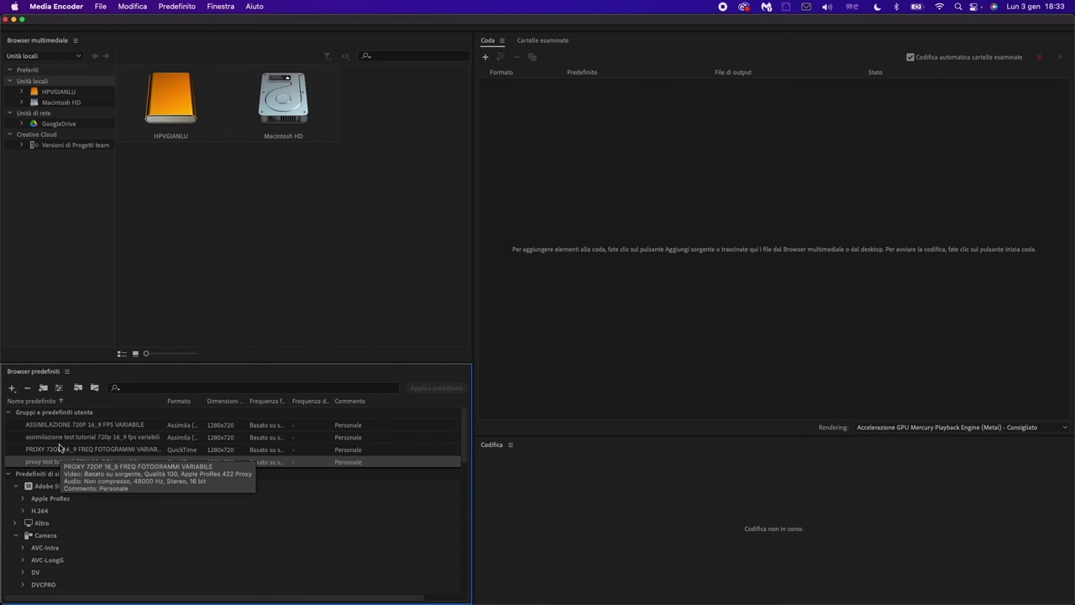
{"action": "left_click", "coordinate": [56, 441]}
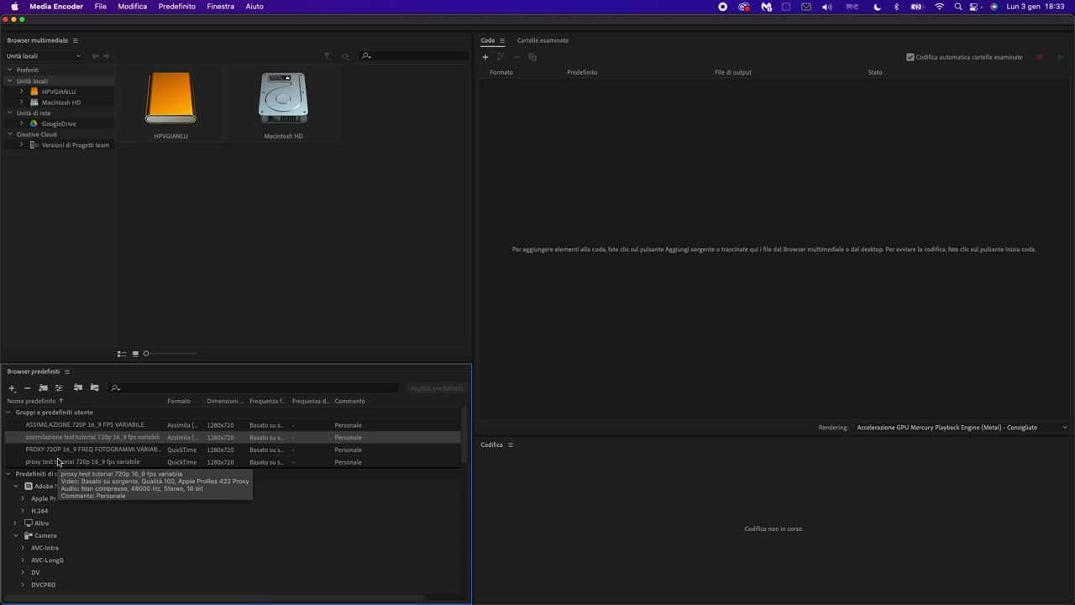
{"action": "left_click", "coordinate": [58, 461]}
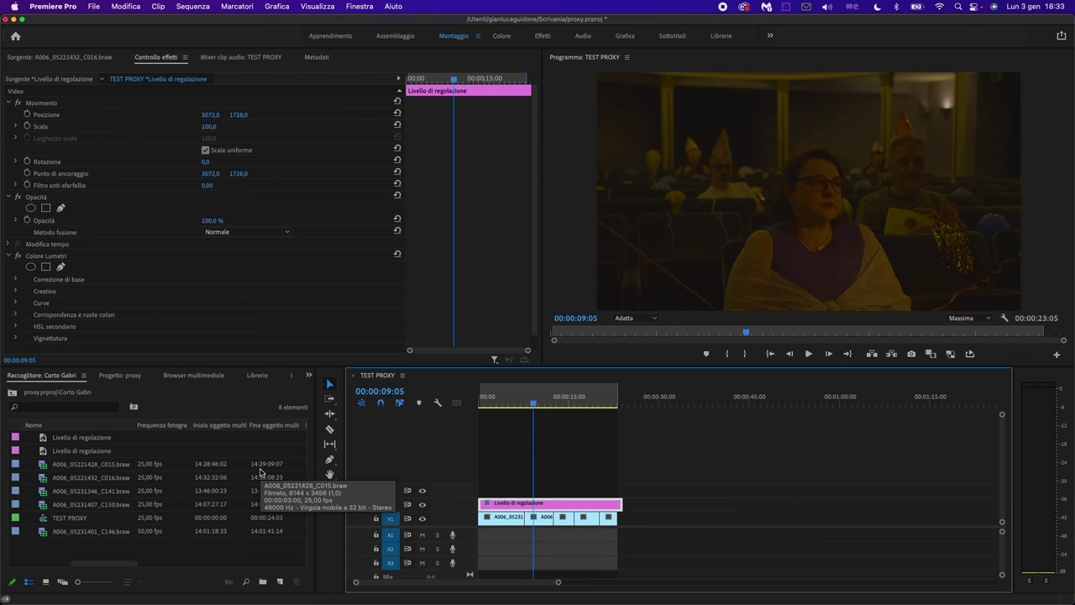
- Cmd-select the .braw clips C146, C150, C141 and C016 in the Corto Gabri bin
{"action": "left_click", "coordinate": [104, 532]}
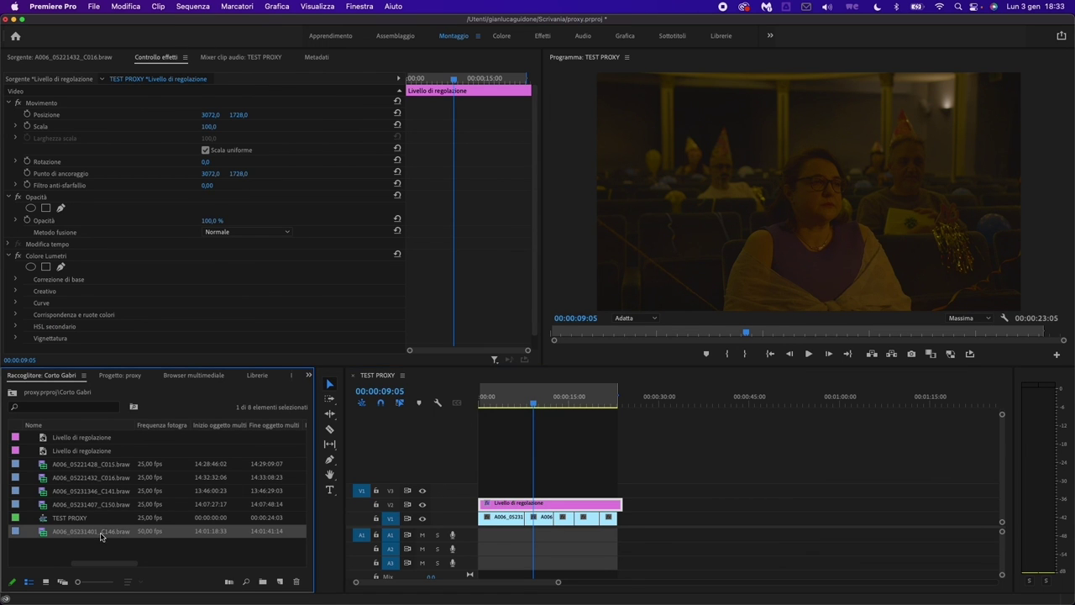
{"action": "left_click", "coordinate": [103, 506], "text": "super"}
{"action": "left_click", "coordinate": [108, 492], "text": "super"}
{"action": "left_click", "coordinate": [115, 481], "text": "super"}
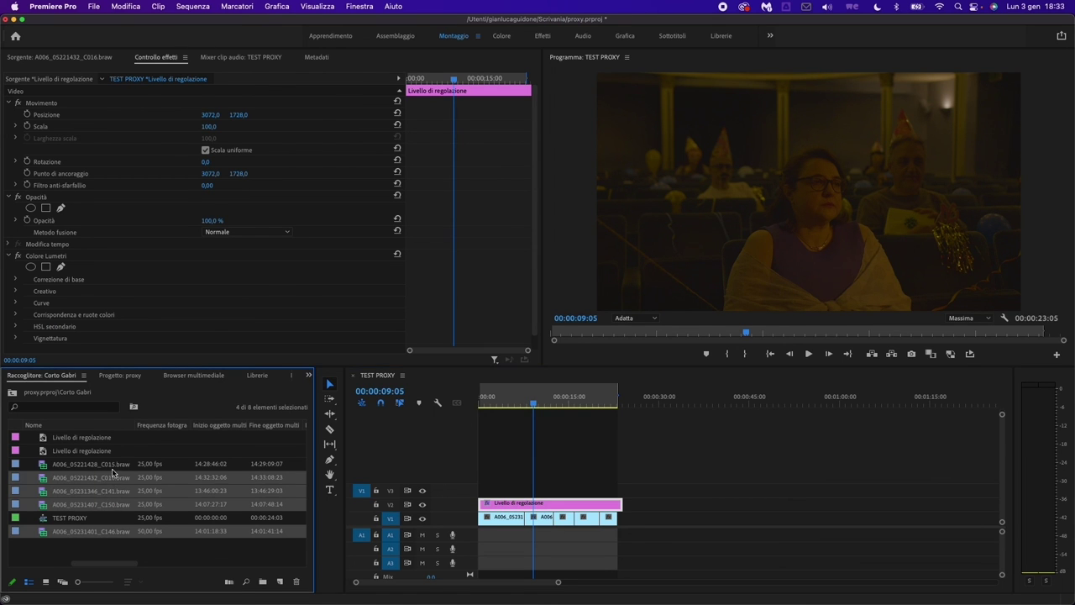
{"action": "left_click", "coordinate": [114, 468], "text": "super"}
{"action": "left_click", "coordinate": [113, 468]}
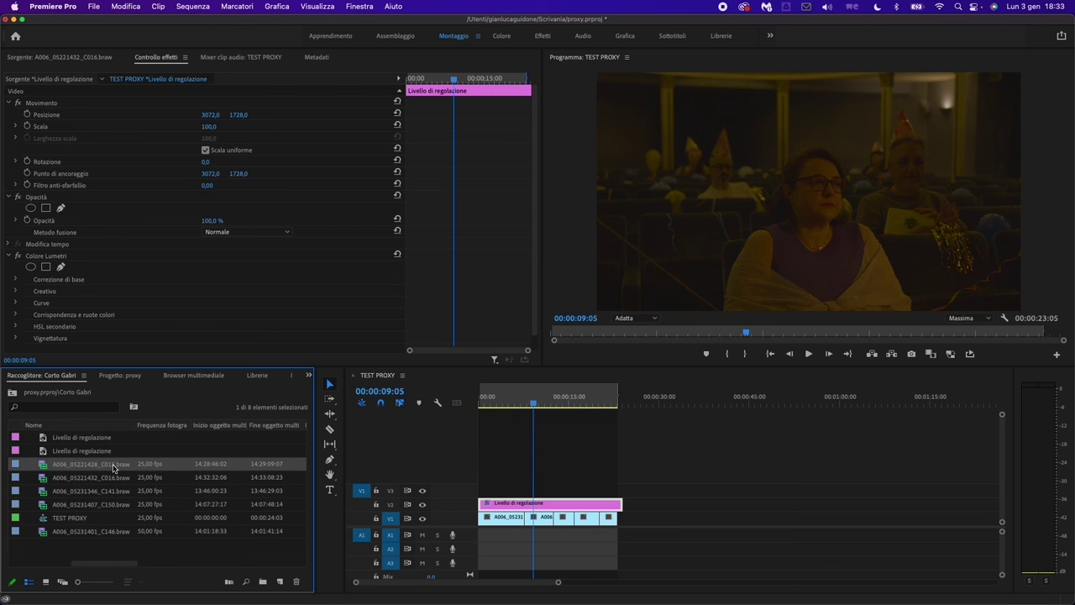
{"action": "left_click", "coordinate": [118, 531]}
{"action": "left_click", "coordinate": [115, 505], "text": "super"}
{"action": "left_click", "coordinate": [116, 491], "text": "super"}
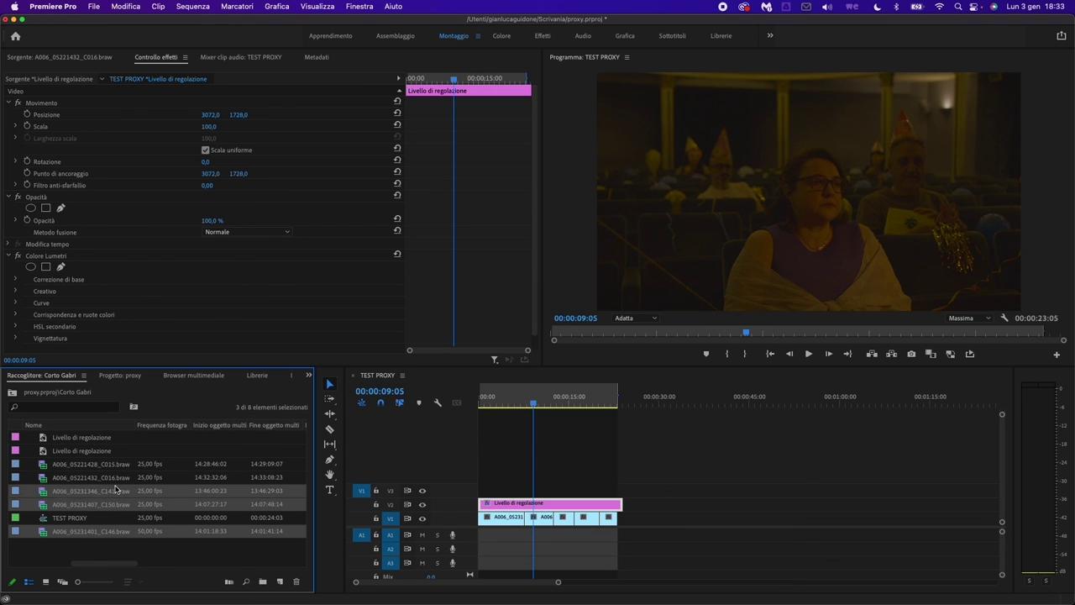
{"action": "left_click", "coordinate": [116, 477], "text": "super"}
- Add C015, create proxies with the ASSIMILAZIONE 720P 16_9 FPS VARIABILE preset, then add an ingest preset
{"action": "left_click", "coordinate": [114, 467], "text": "super"}
{"action": "right_click", "coordinate": [115, 471]}
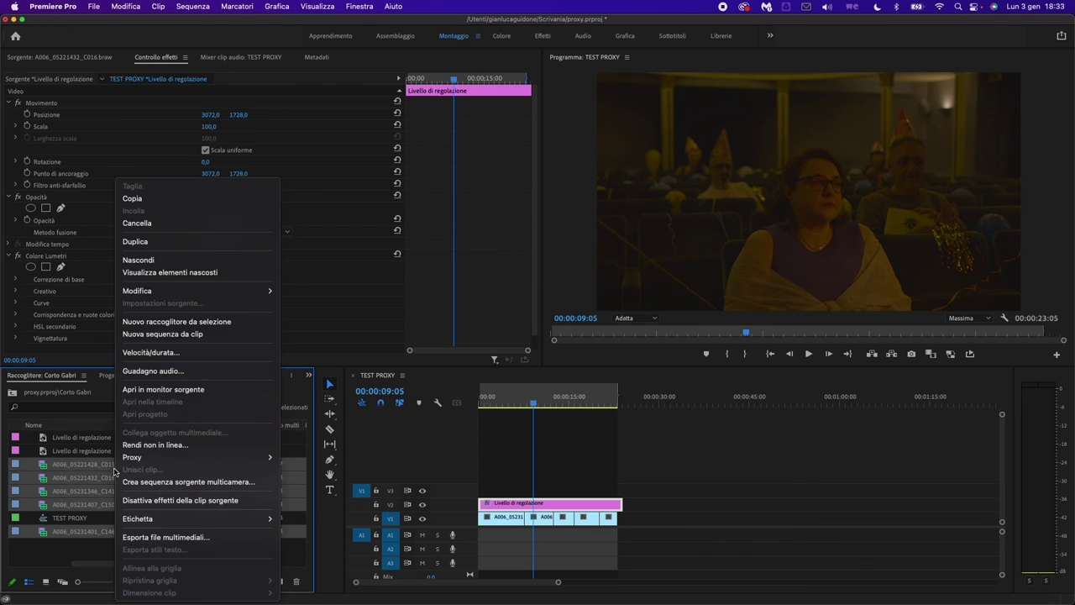
{"action": "mouse_move", "coordinate": [172, 462]}
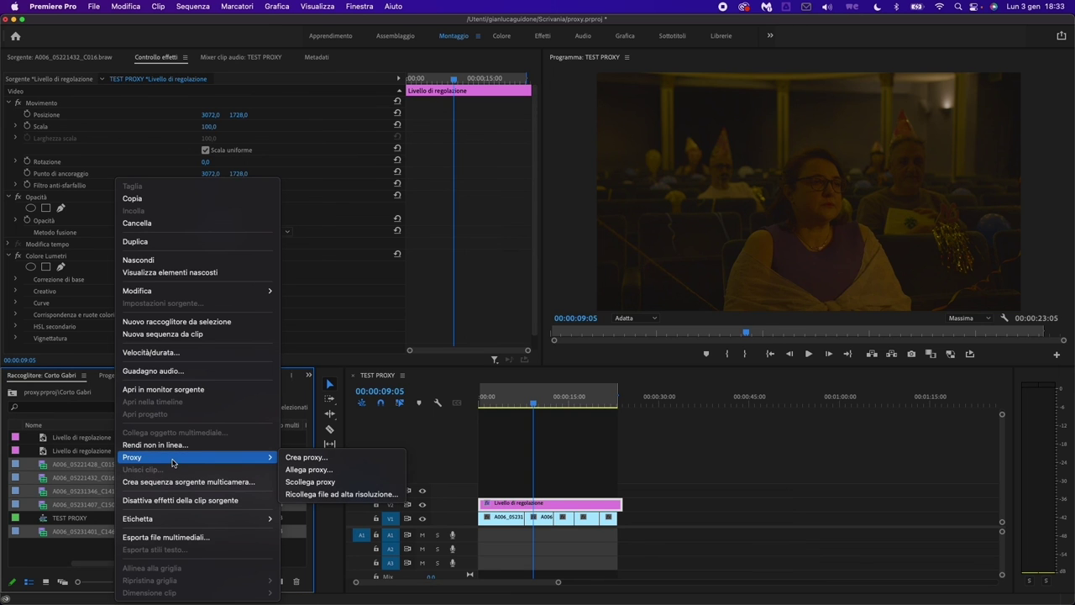
{"action": "left_click", "coordinate": [303, 458]}
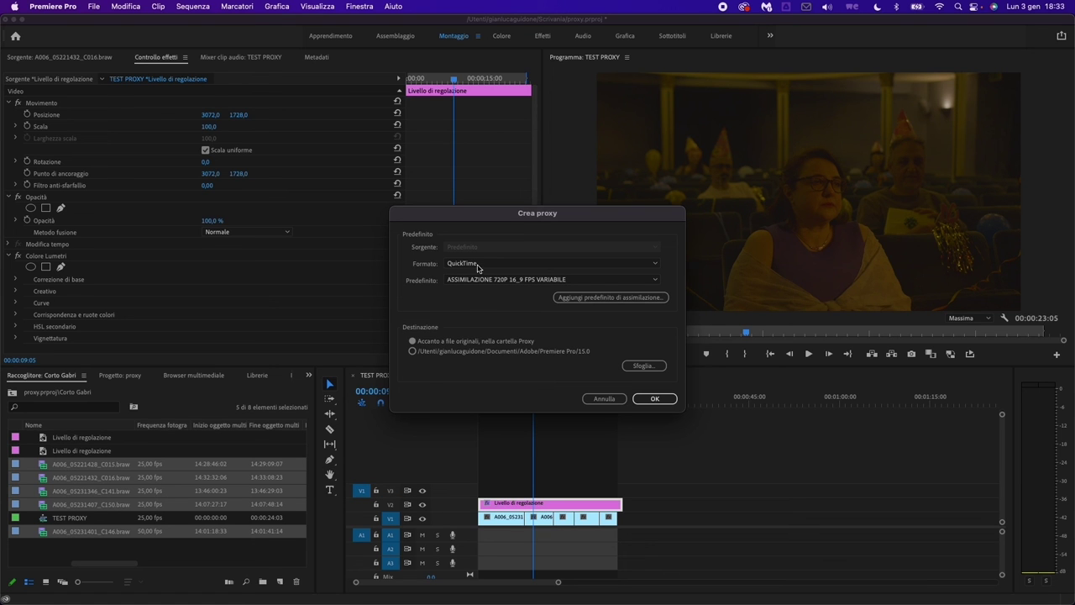
{"action": "left_click", "coordinate": [504, 281]}
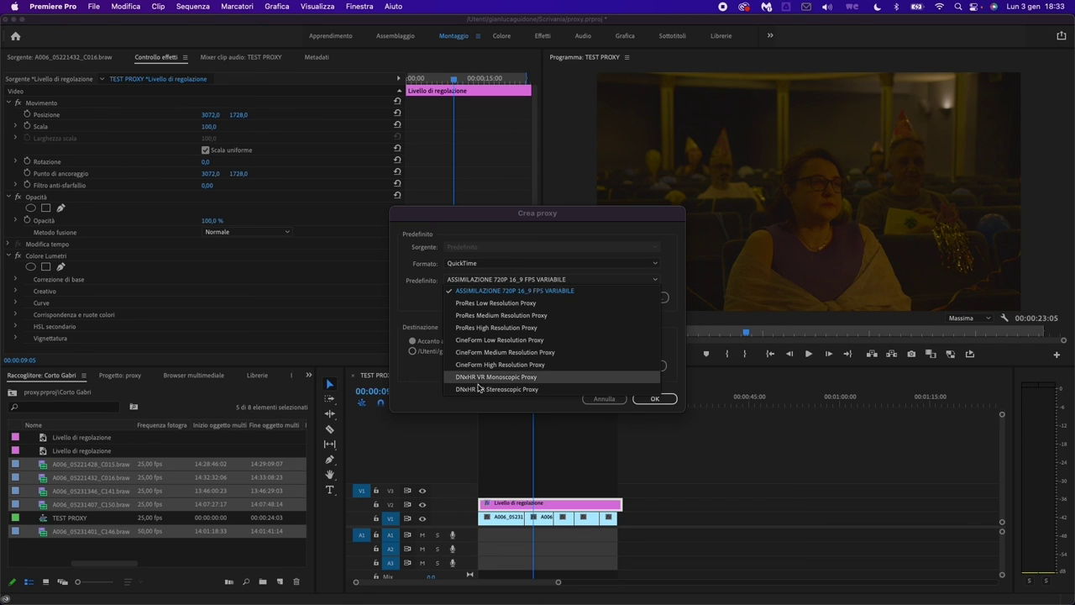
{"action": "left_click", "coordinate": [509, 293]}
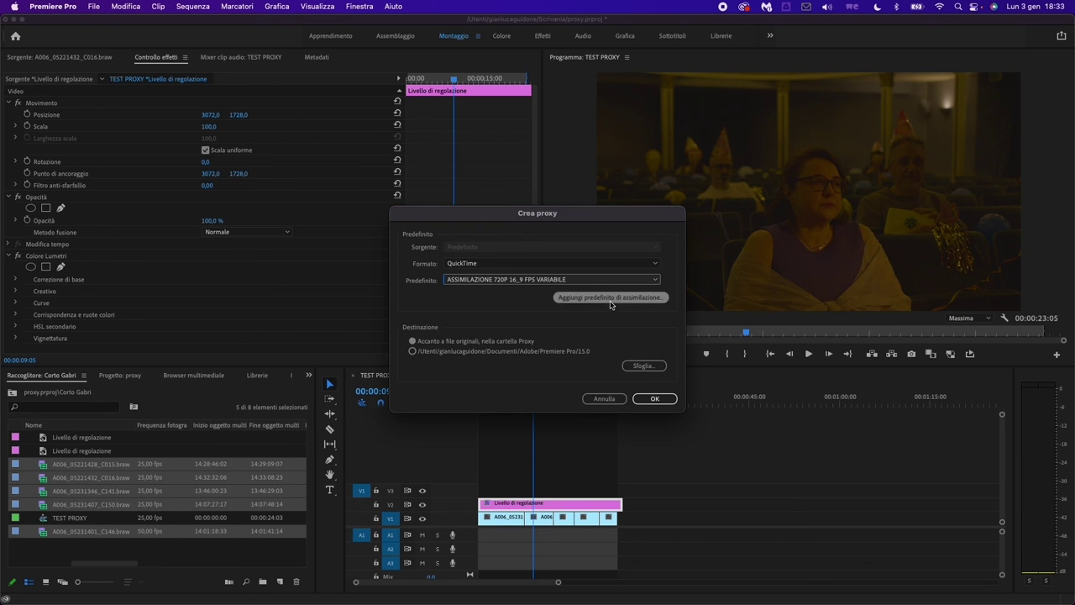
{"action": "left_click", "coordinate": [609, 299]}
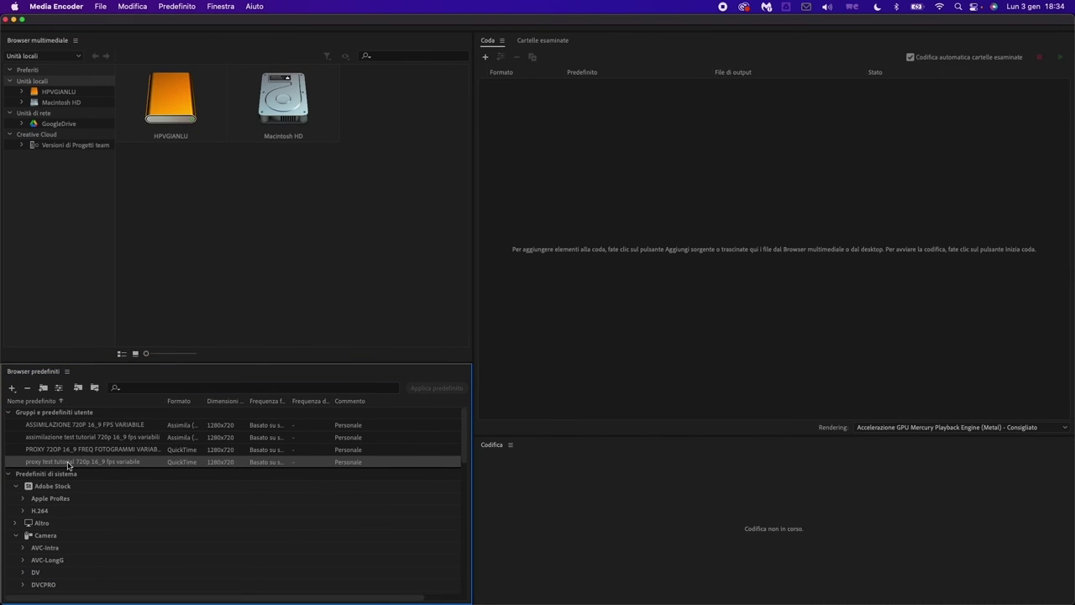
- Reveal the assimilazione test tutorial preset's file on disk, then add a custom ingest preset from file
{"action": "right_click", "coordinate": [54, 438]}
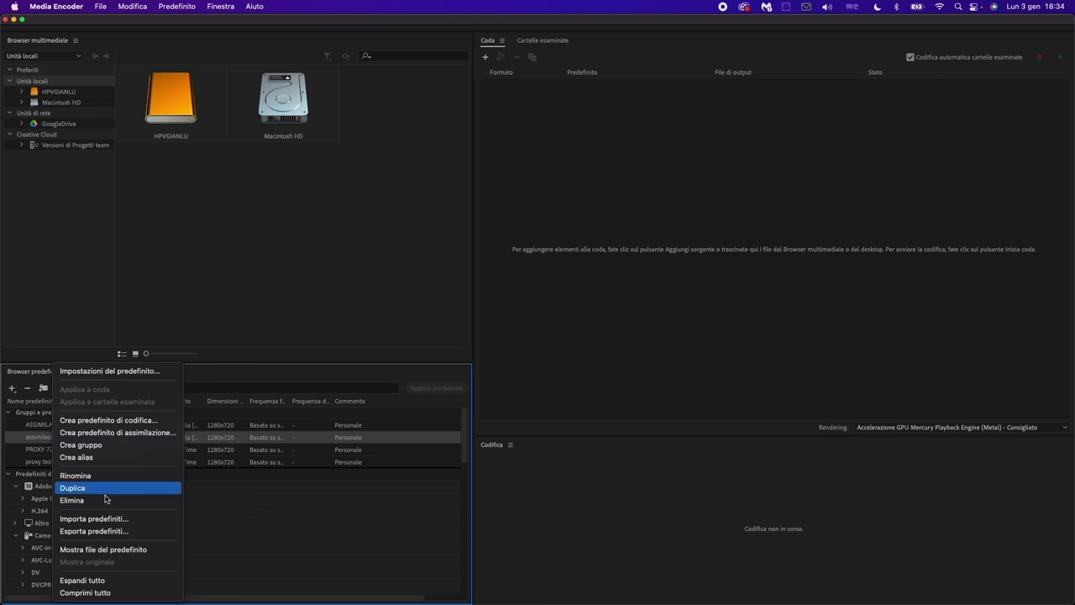
{"action": "left_click", "coordinate": [117, 550]}
{"action": "left_click", "coordinate": [481, 248]}
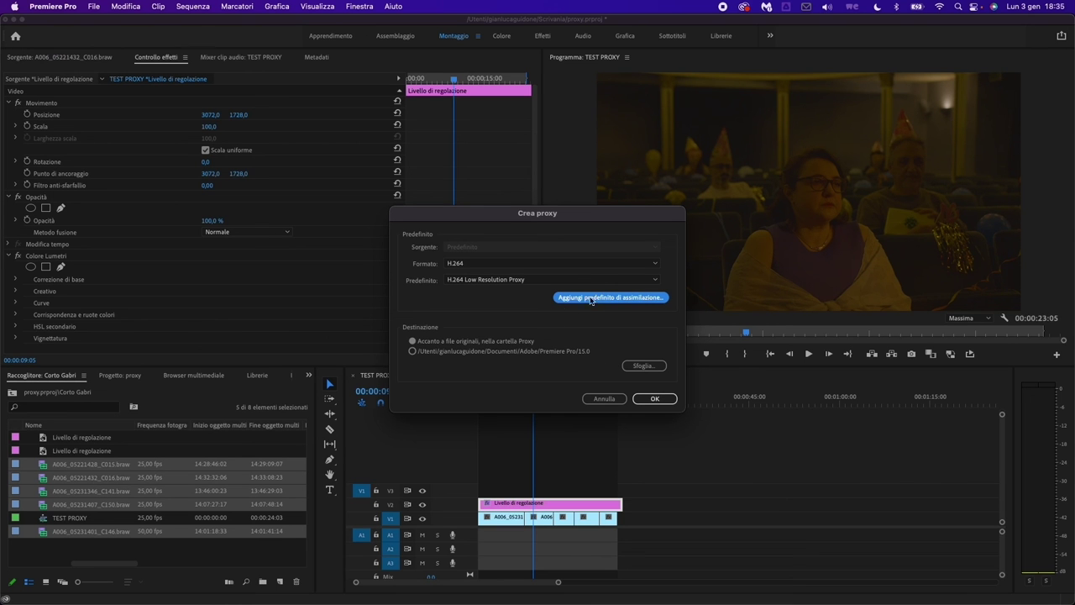
{"action": "left_click", "coordinate": [592, 298]}
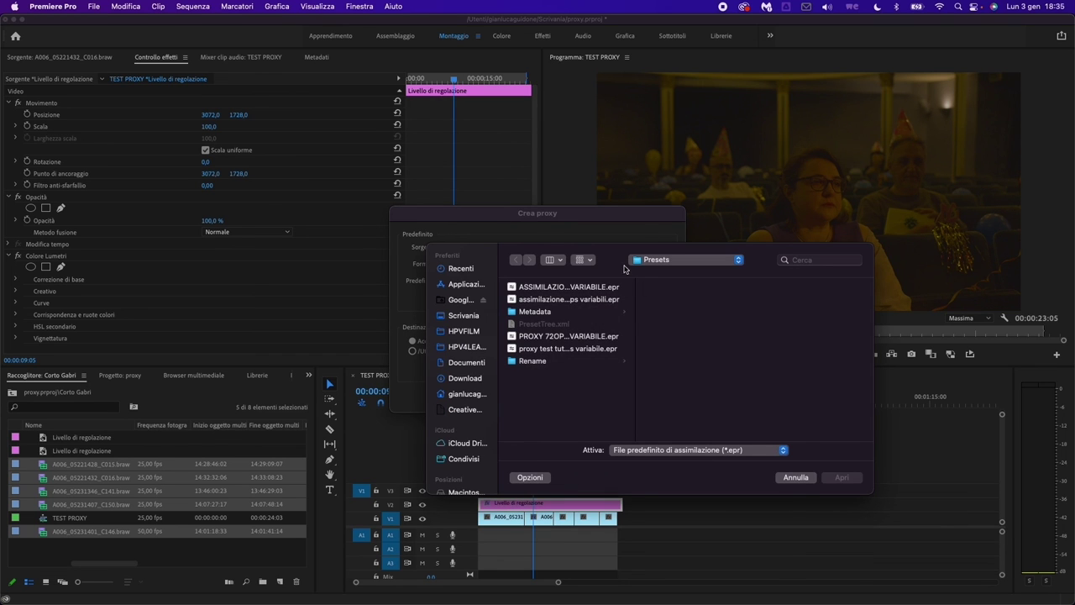
- Load the assimilazione test tutorial .epr as the proxy preset, then check the Corto Gabri Proxies folder
{"action": "left_click", "coordinate": [575, 301]}
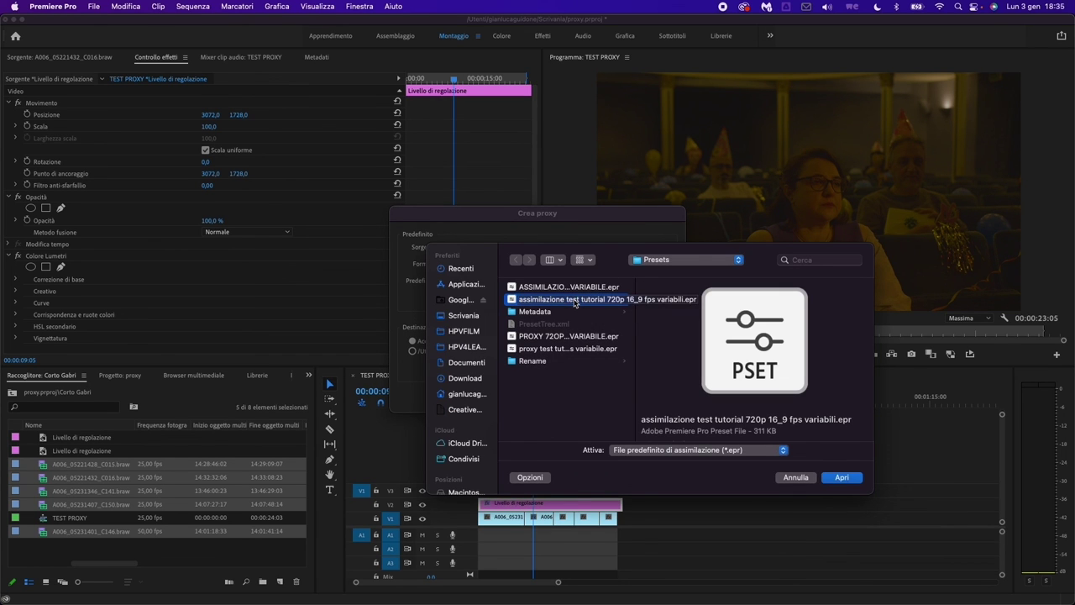
{"action": "double_click", "coordinate": [574, 300]}
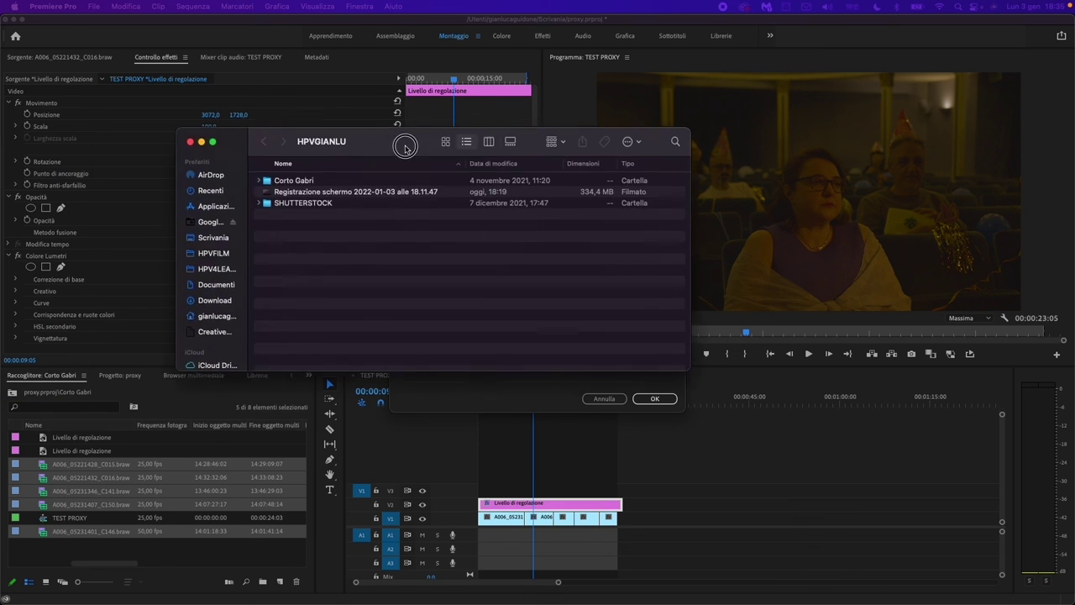
{"action": "double_click", "coordinate": [305, 178]}
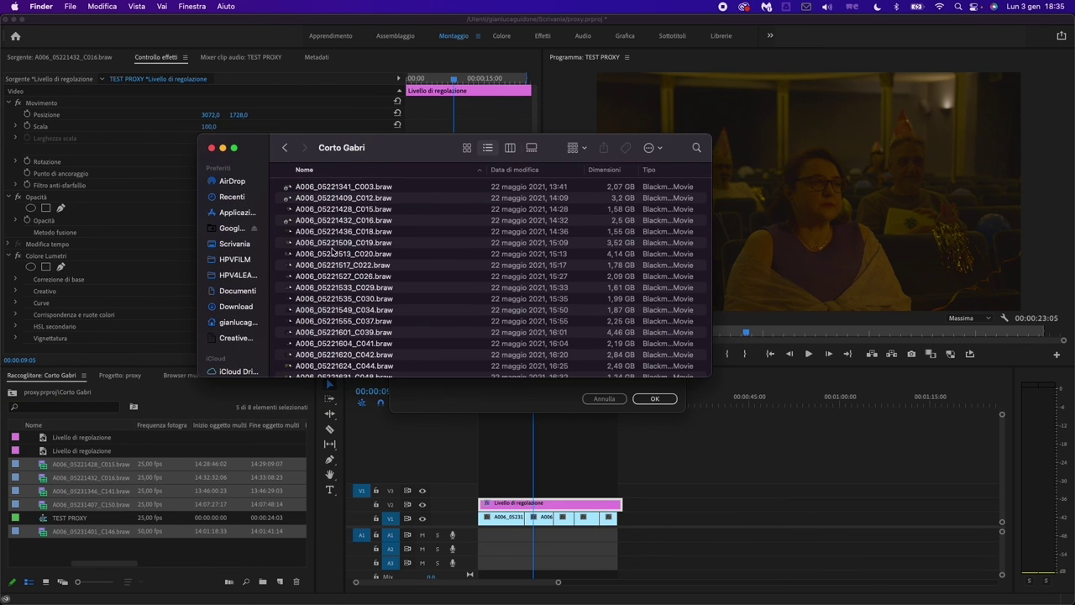
{"action": "scroll", "coordinate": [335, 252], "scroll_direction": "down", "scroll_amount": 10}
{"action": "double_click", "coordinate": [308, 369]}
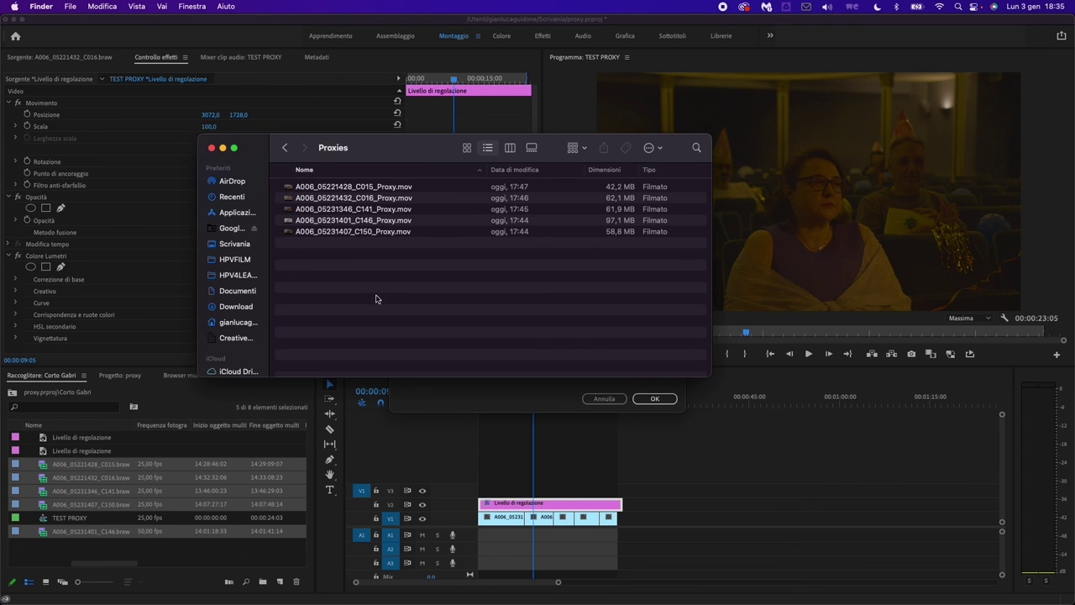
{"action": "left_click", "coordinate": [212, 148]}
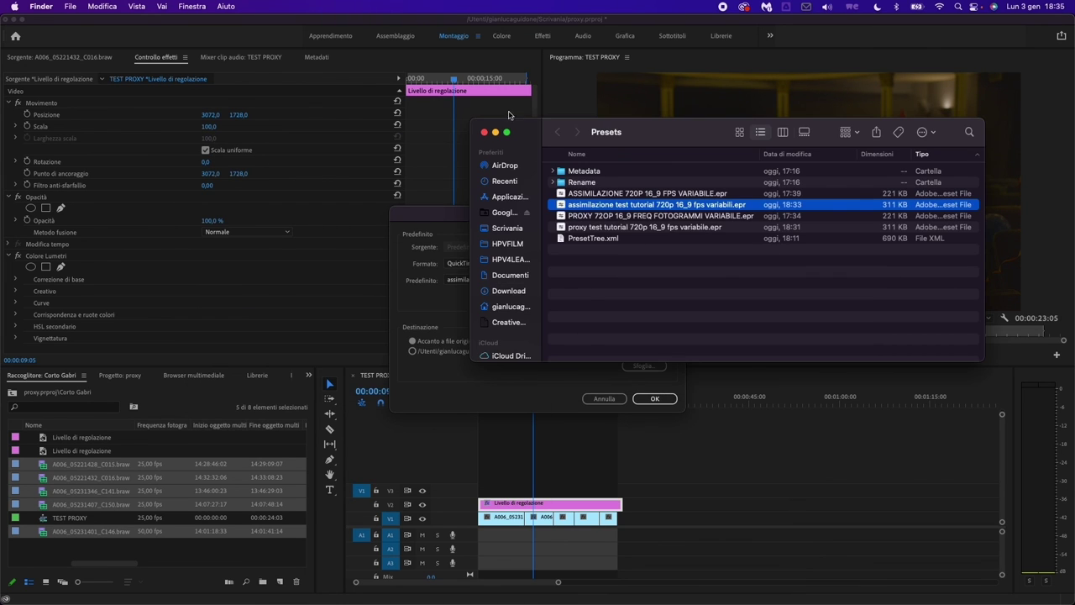
{"action": "left_click", "coordinate": [485, 133]}
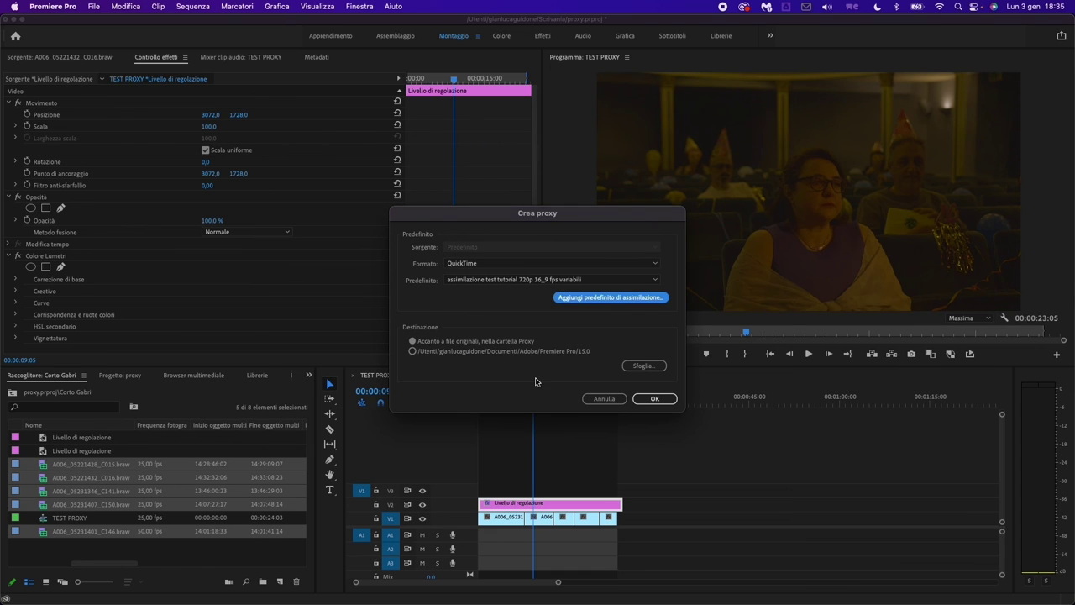
- Confirm Crea proxy so Media Encoder encodes proxies for the five clips, then return to Premiere
{"action": "left_click", "coordinate": [659, 398]}
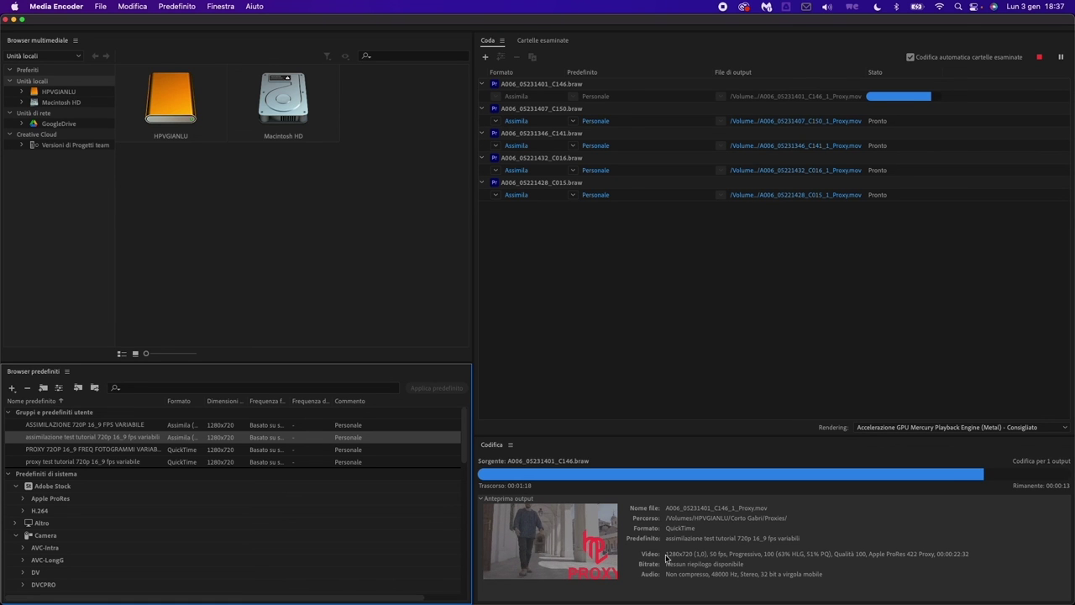
{"action": "key", "text": "super+Tab"}
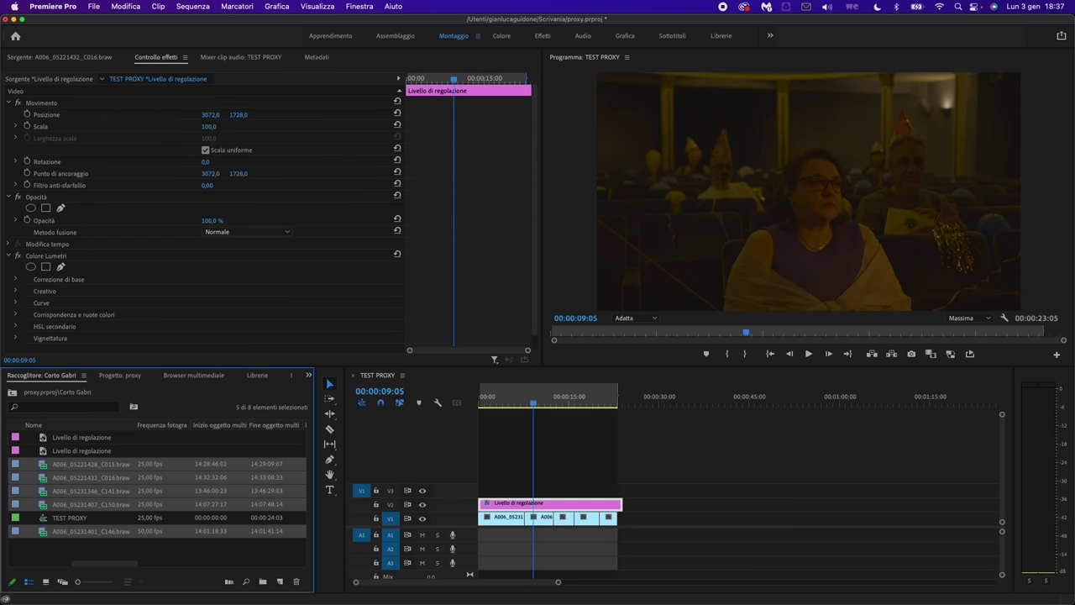
- Turn on Toggle Proxies in the Program monitor so TEST PROXY plays the proxy files
{"action": "left_click", "coordinate": [950, 356]}
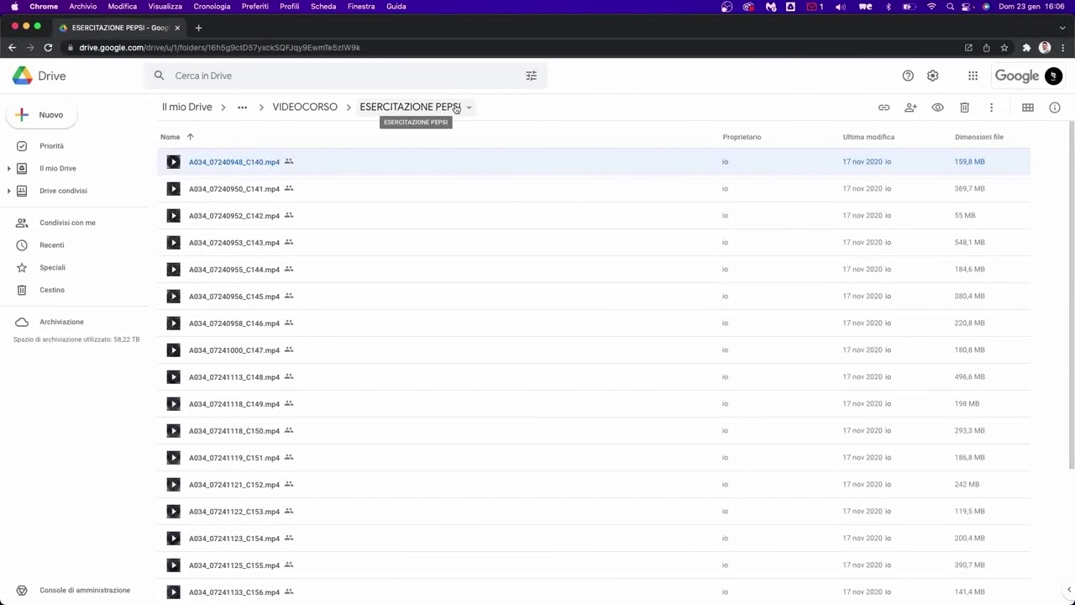
{"action": "scroll", "coordinate": [296, 321], "scroll_direction": "down", "scroll_amount": 1}
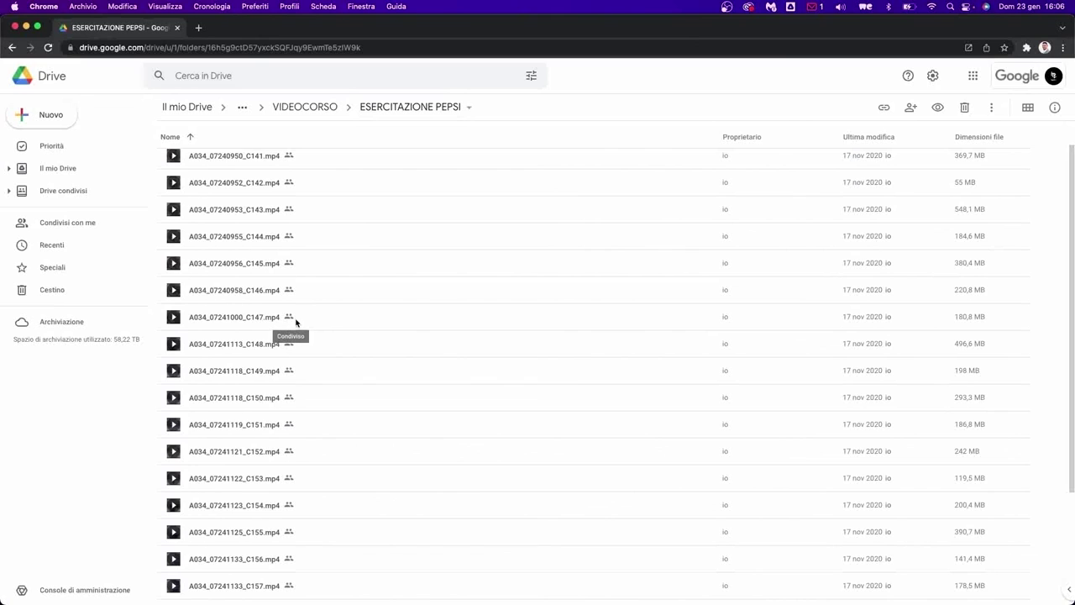
{"action": "scroll", "coordinate": [296, 321], "scroll_direction": "up", "scroll_amount": 1}
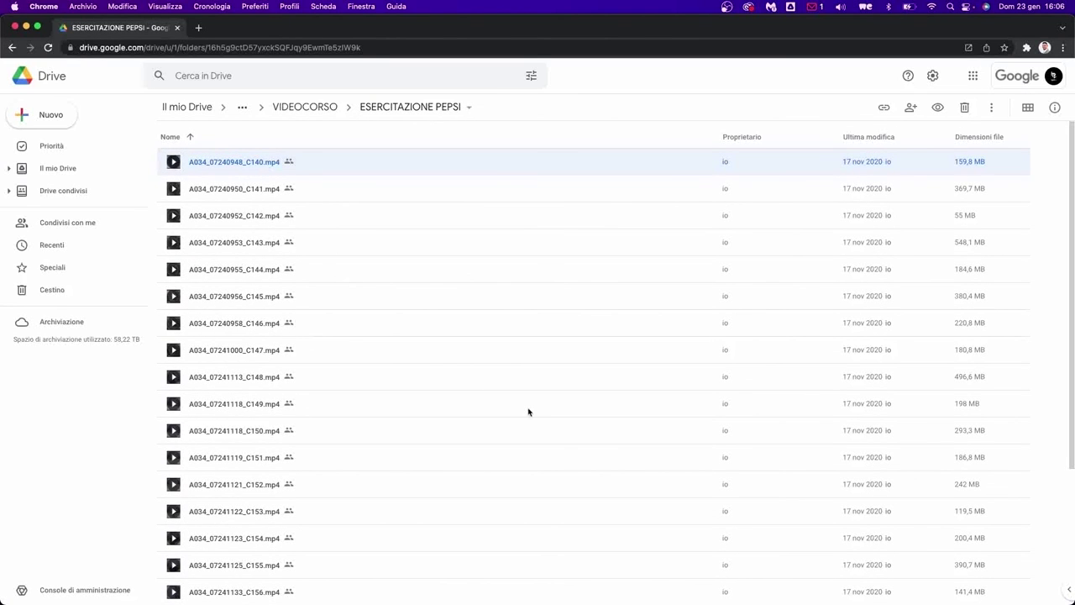
{"action": "scroll", "coordinate": [607, 499], "scroll_direction": "down", "scroll_amount": 4}
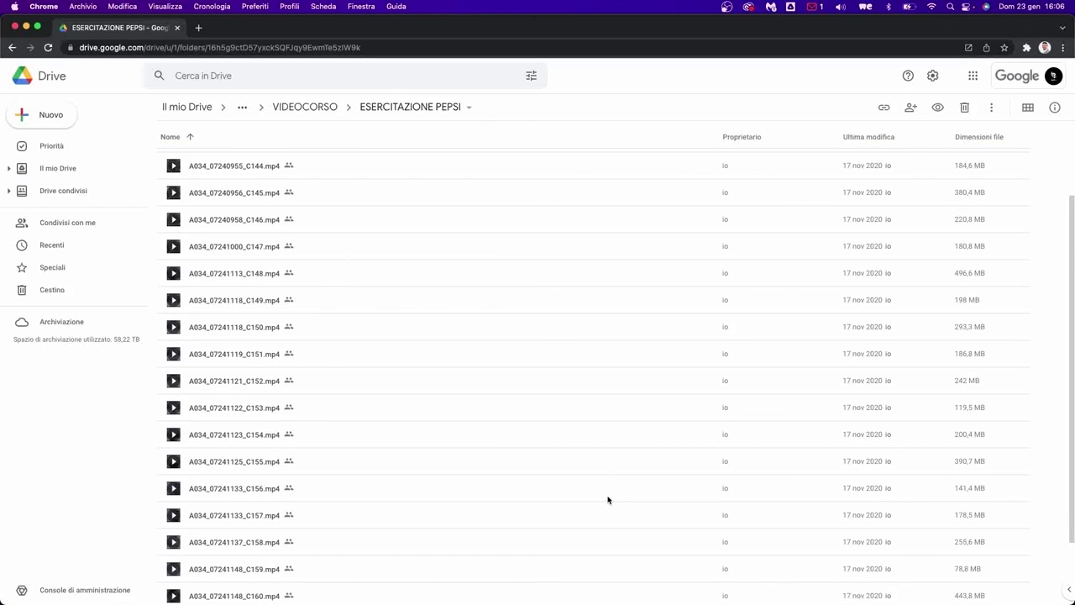
{"action": "scroll", "coordinate": [607, 499], "scroll_direction": "down", "scroll_amount": 3}
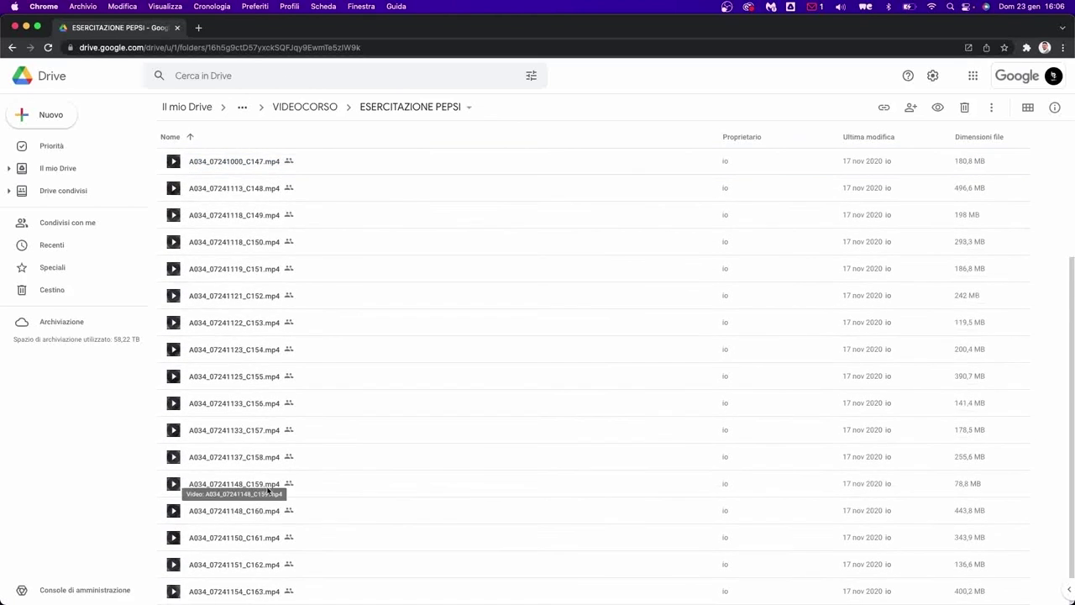
{"action": "key", "text": "Home"}
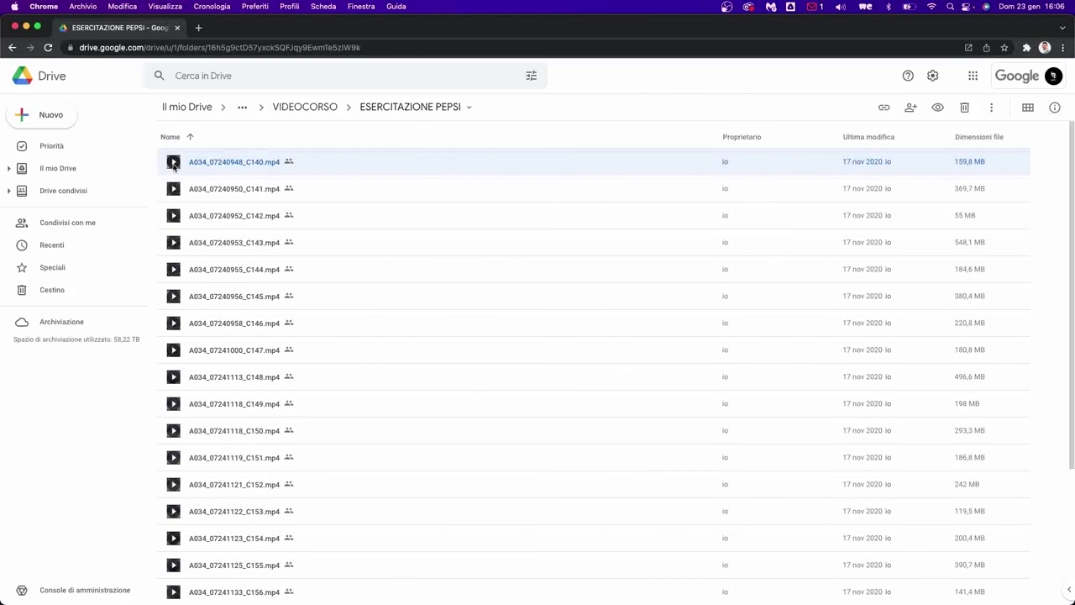
{"action": "double_click", "coordinate": [174, 162]}
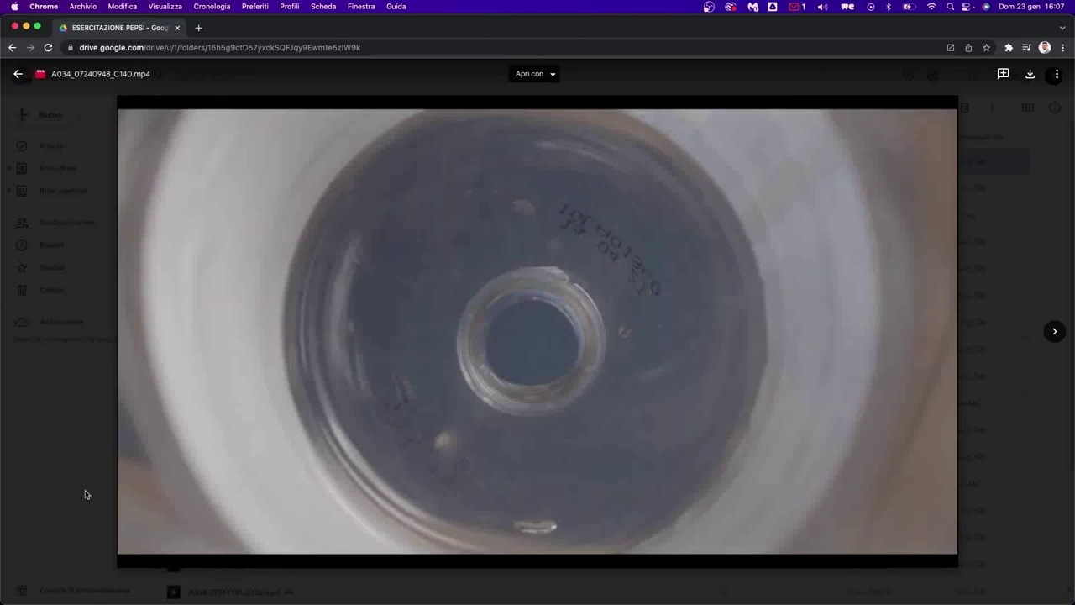
{"action": "key", "text": "Escape"}
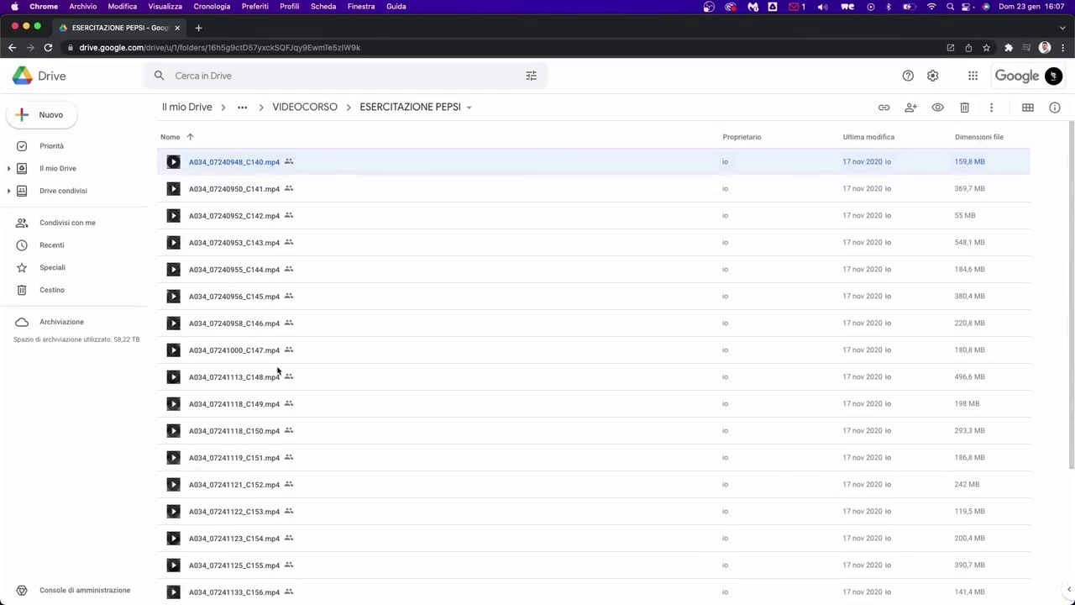
{"action": "scroll", "coordinate": [278, 371], "scroll_direction": "up", "scroll_amount": 4}
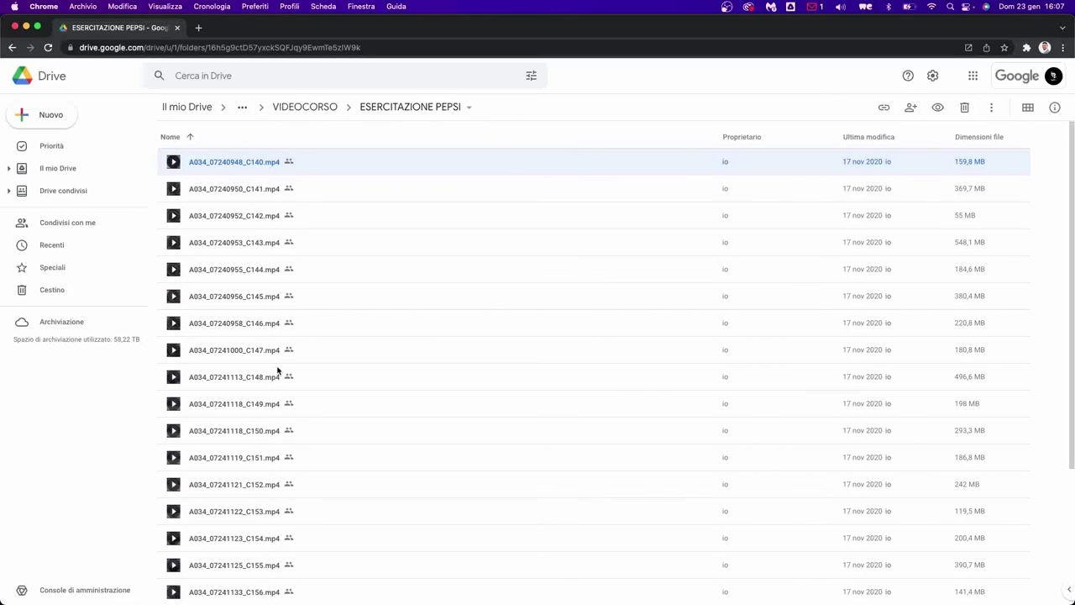
- Close the Google Drive browser window and return to esercitazione montaggio 1 in Finder
{"action": "left_click", "coordinate": [177, 28]}
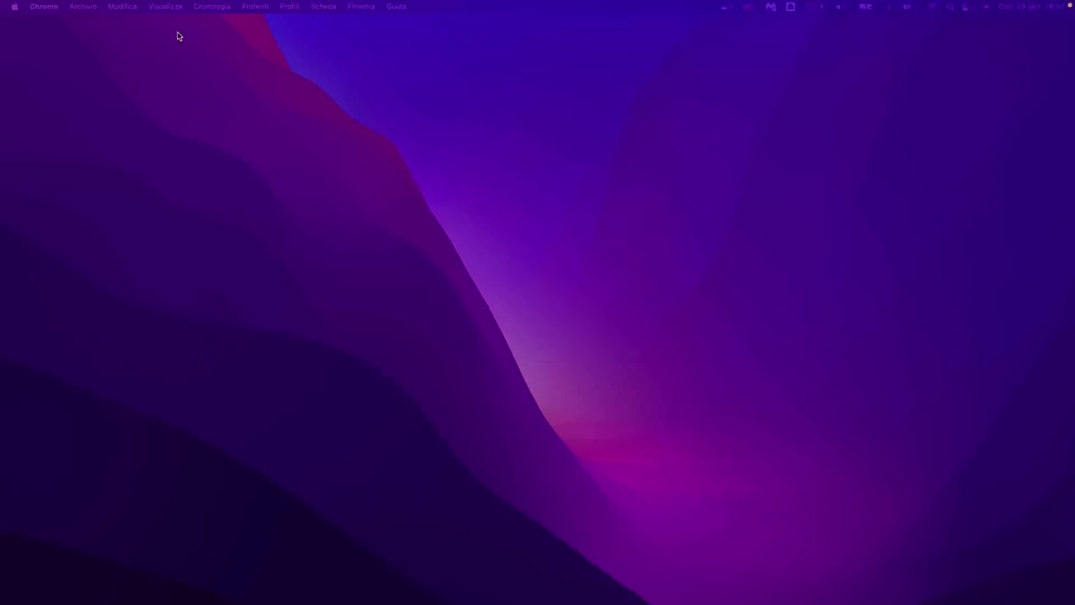
{"action": "scroll", "coordinate": [413, 252], "scroll_direction": "down", "scroll_amount": 5}
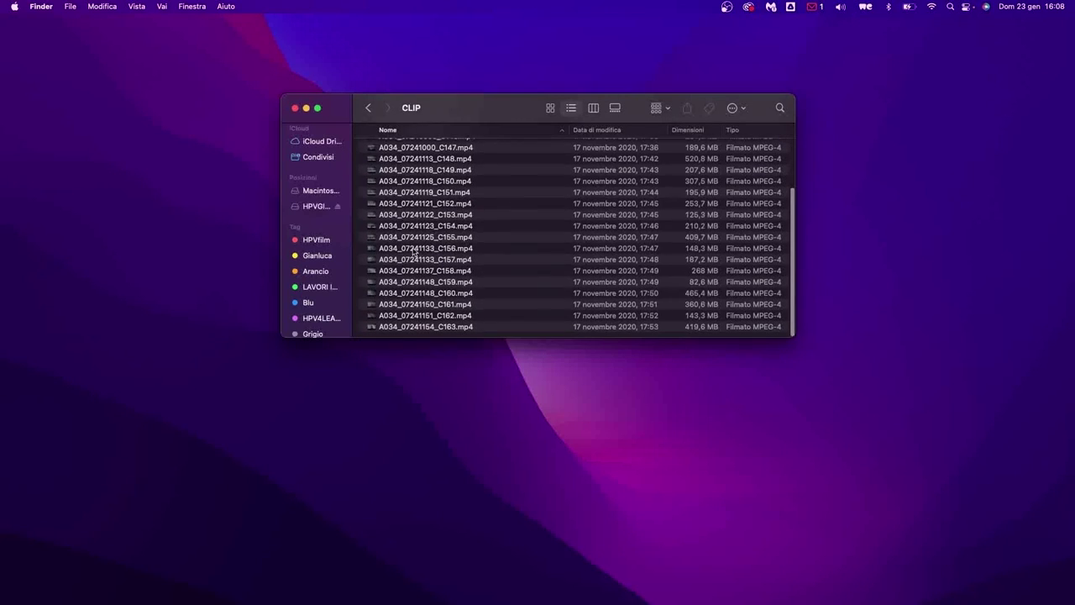
{"action": "scroll", "coordinate": [414, 252], "scroll_direction": "up", "scroll_amount": 3}
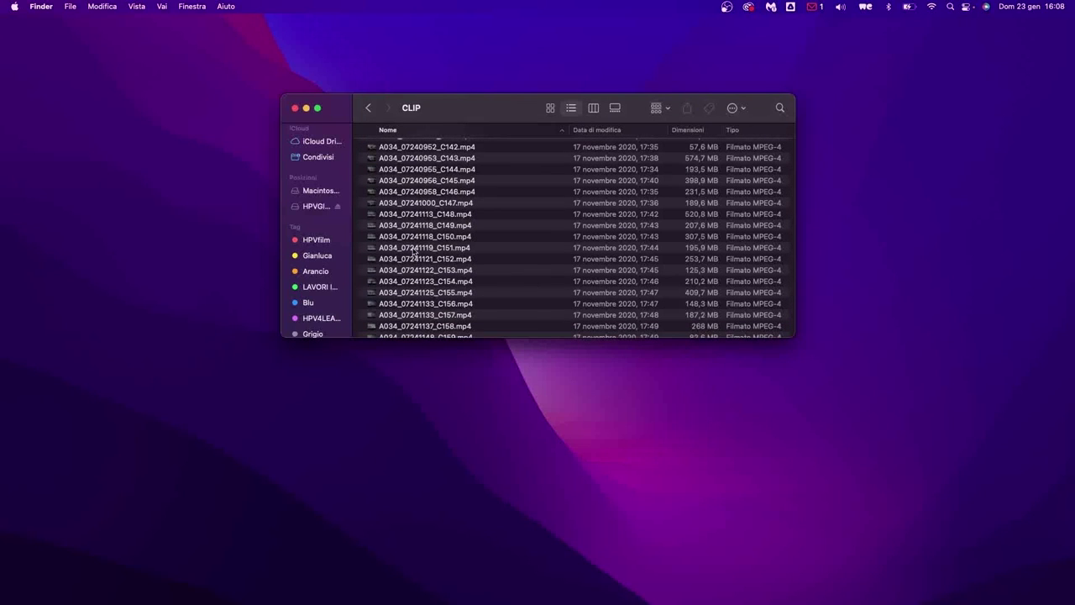
{"action": "scroll", "coordinate": [413, 252], "scroll_direction": "up", "scroll_amount": 2}
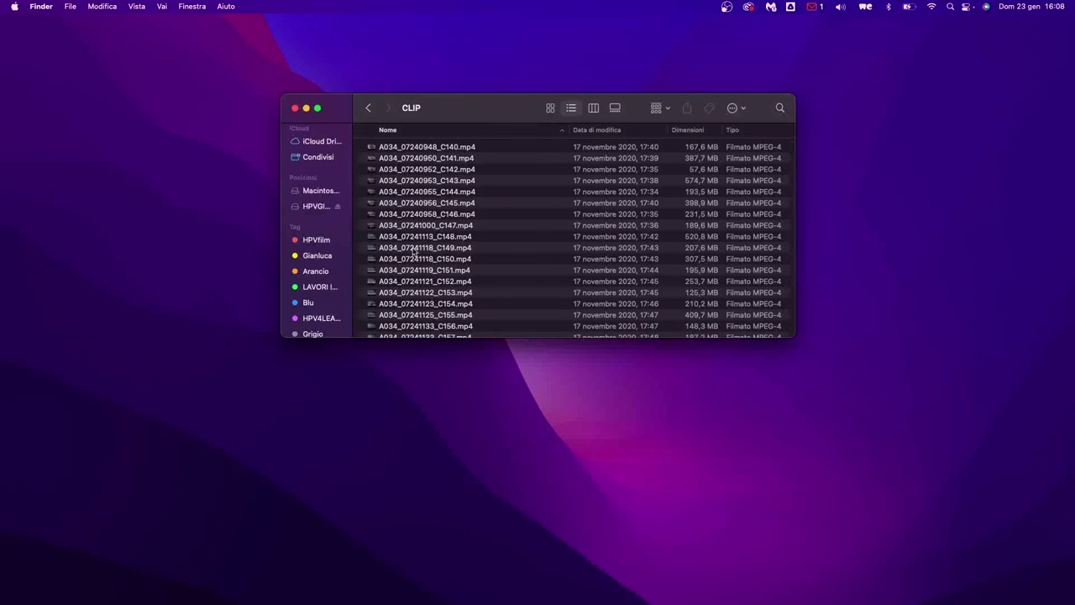
{"action": "left_click", "coordinate": [367, 108]}
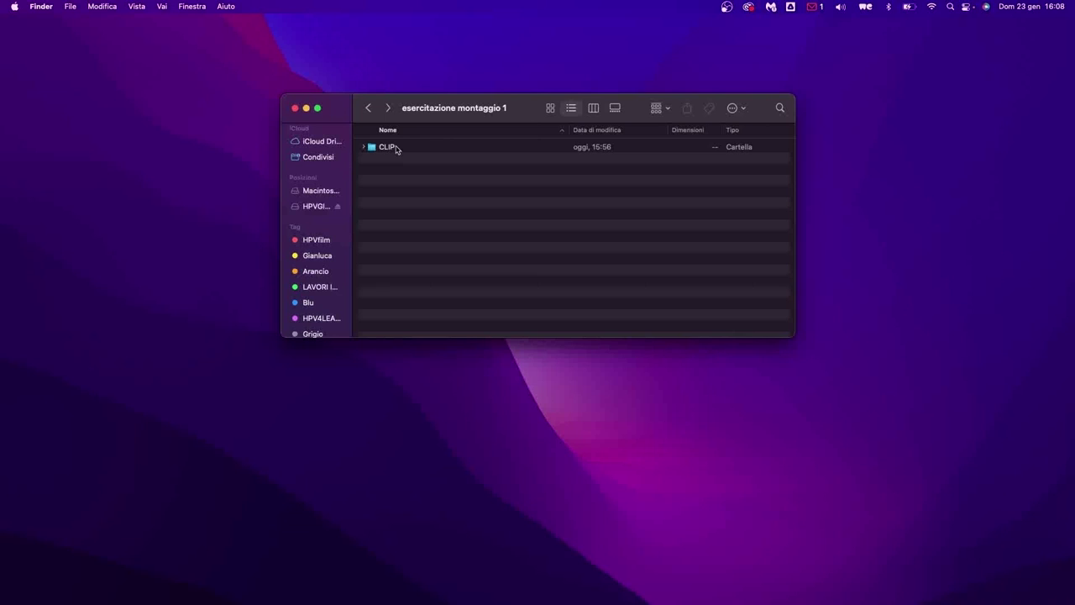
- Create three new folders named EDIT, EXPORT and ELEMENTI
{"action": "right_click", "coordinate": [395, 184]}
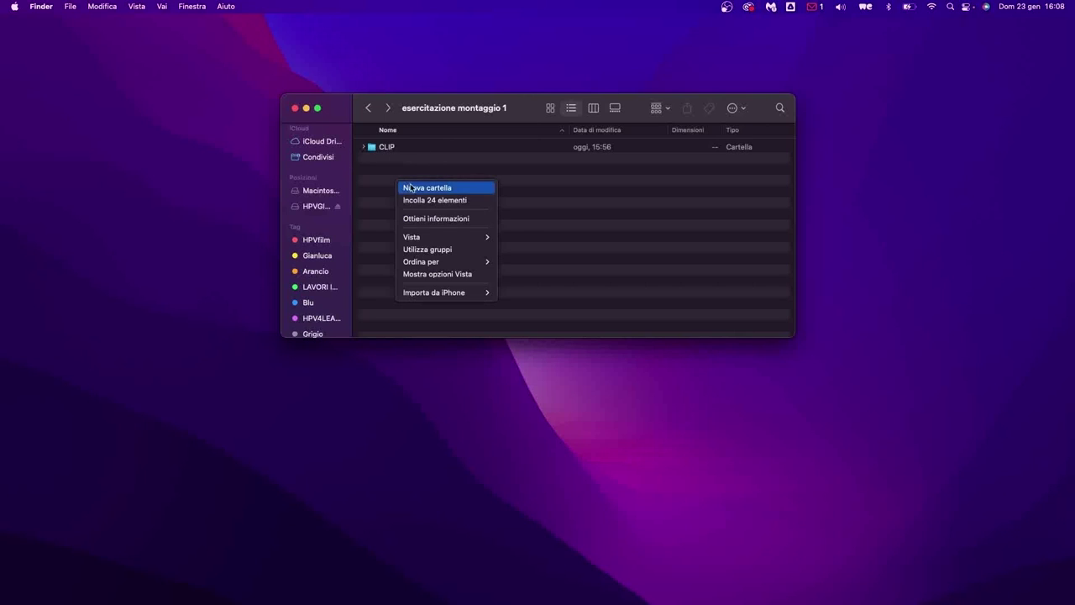
{"action": "left_click", "coordinate": [405, 185]}
{"action": "type", "text": "EDIT"}
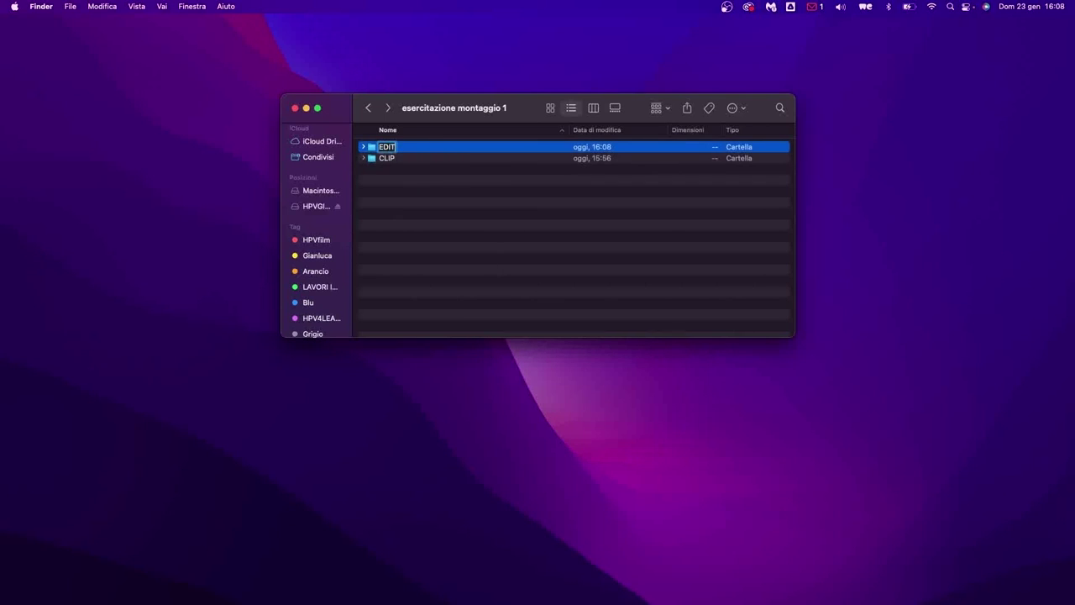
{"action": "key", "text": "Return"}
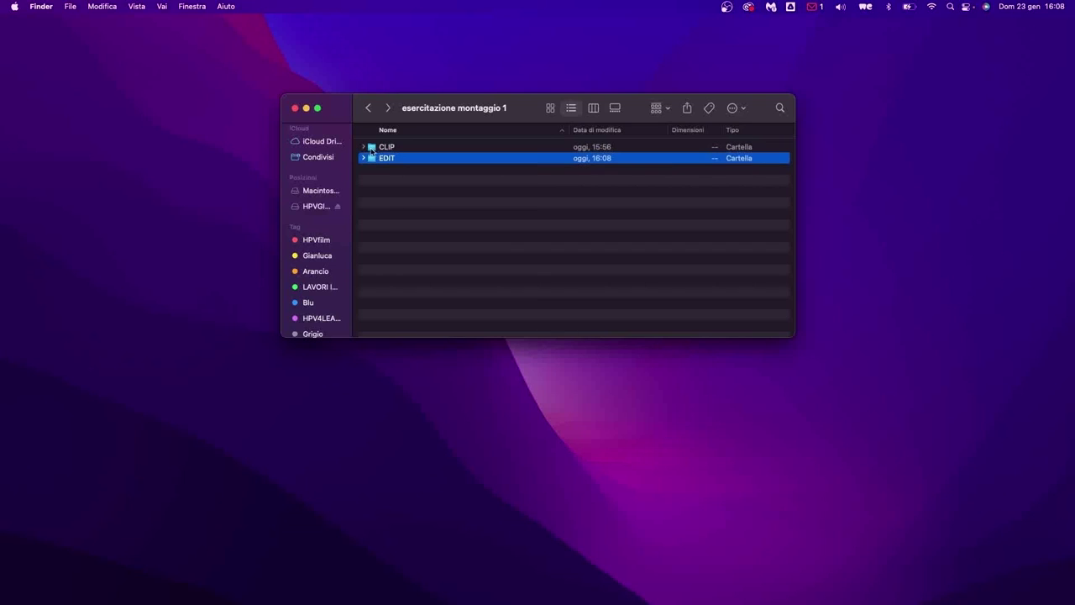
{"action": "right_click", "coordinate": [409, 185]}
{"action": "left_click", "coordinate": [433, 193]}
{"action": "type", "text": "EXPORT"}
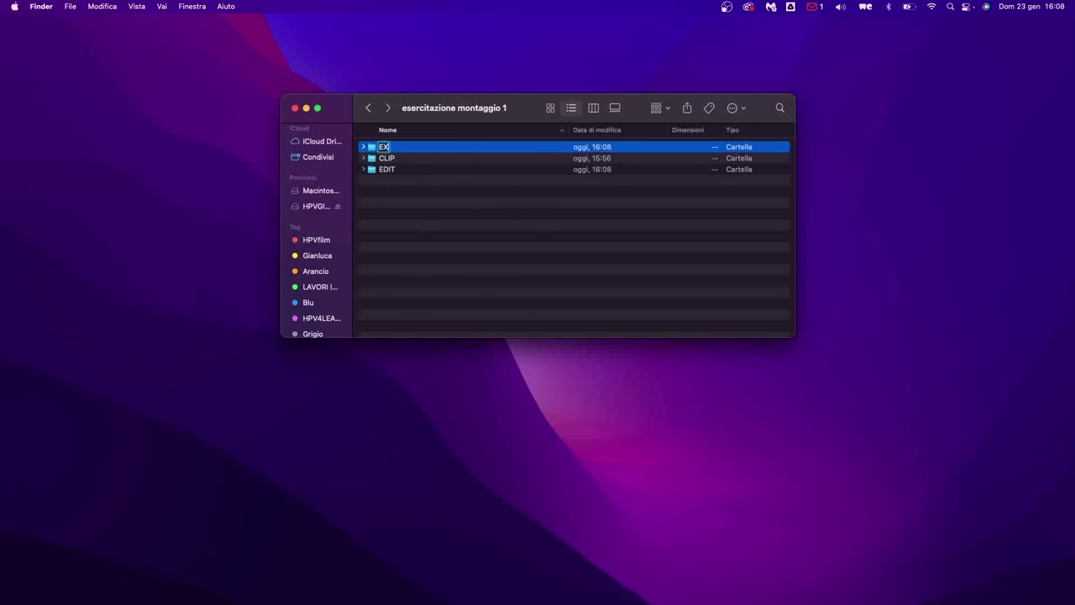
{"action": "key", "text": "Return"}
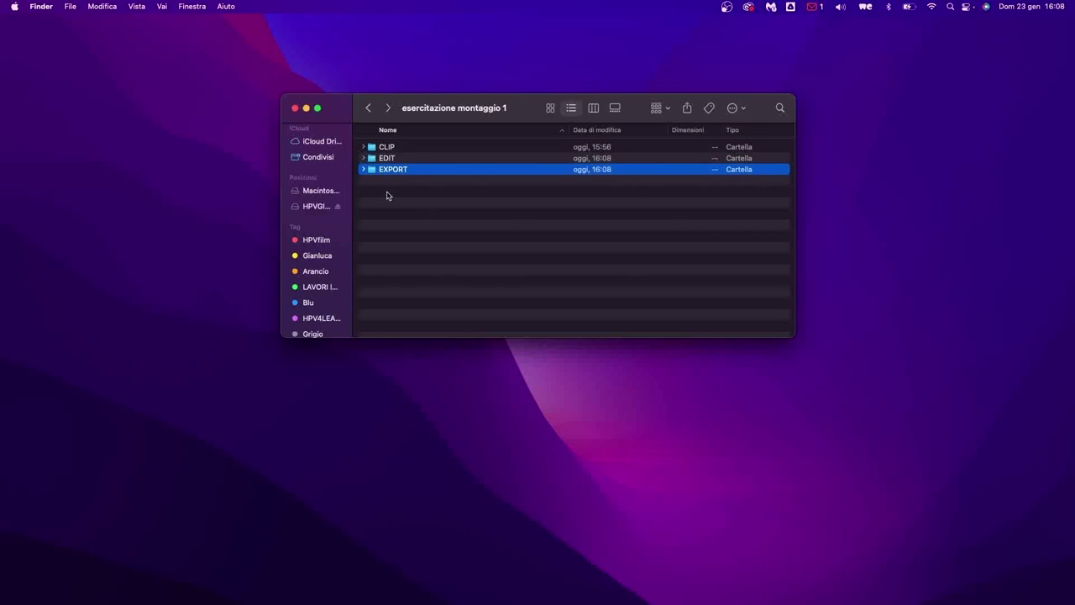
{"action": "right_click", "coordinate": [387, 195]}
{"action": "left_click", "coordinate": [407, 198]}
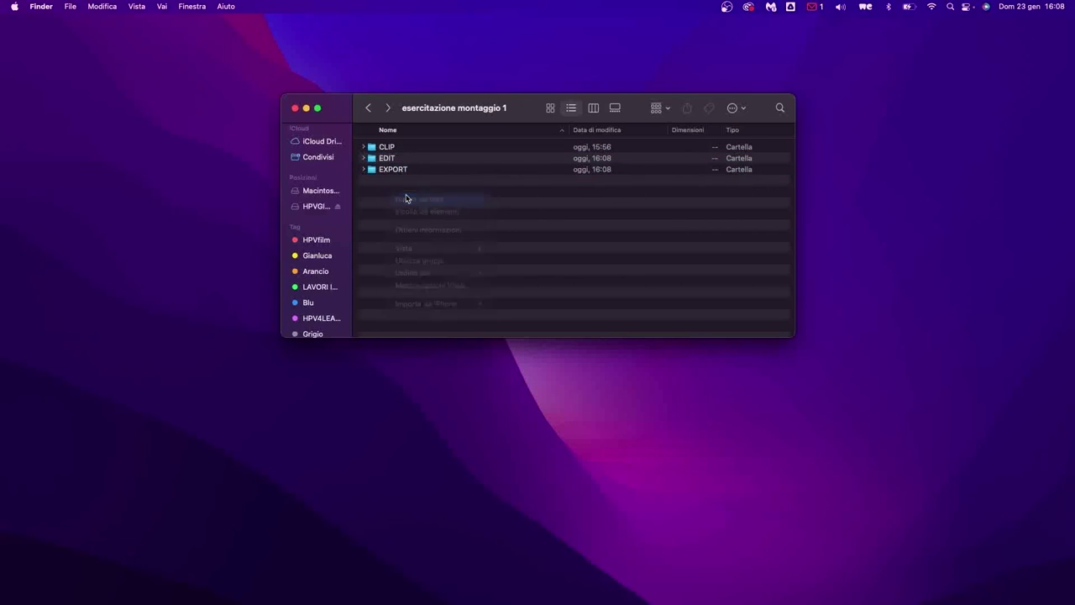
{"action": "type", "text": "ELEMENTI"}
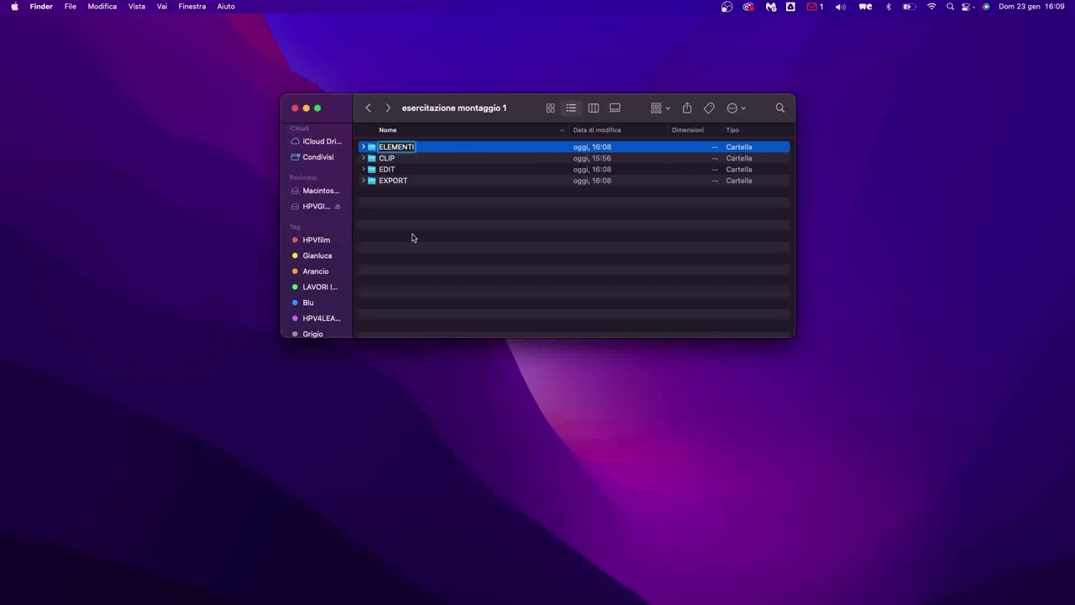
{"action": "key", "text": "Return"}
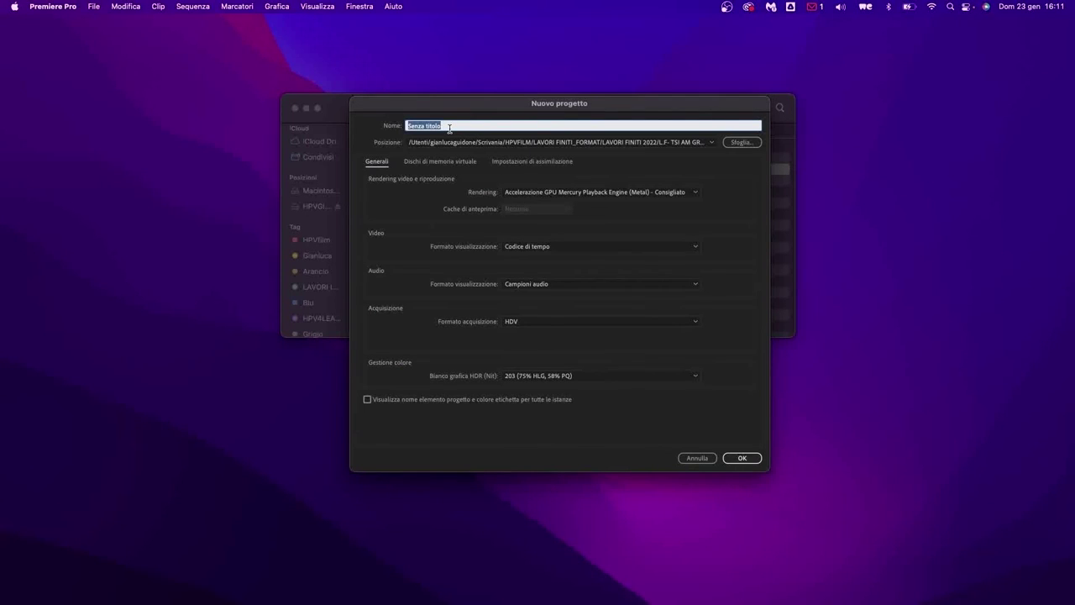
- Enter VIDEOCORSO_ESERCITAZIONE EDIT1_PRJ as the project name in the Nome field
{"action": "type", "text": "VIDEOCORSO"}
{"action": "type", "text": "_ESERV"}
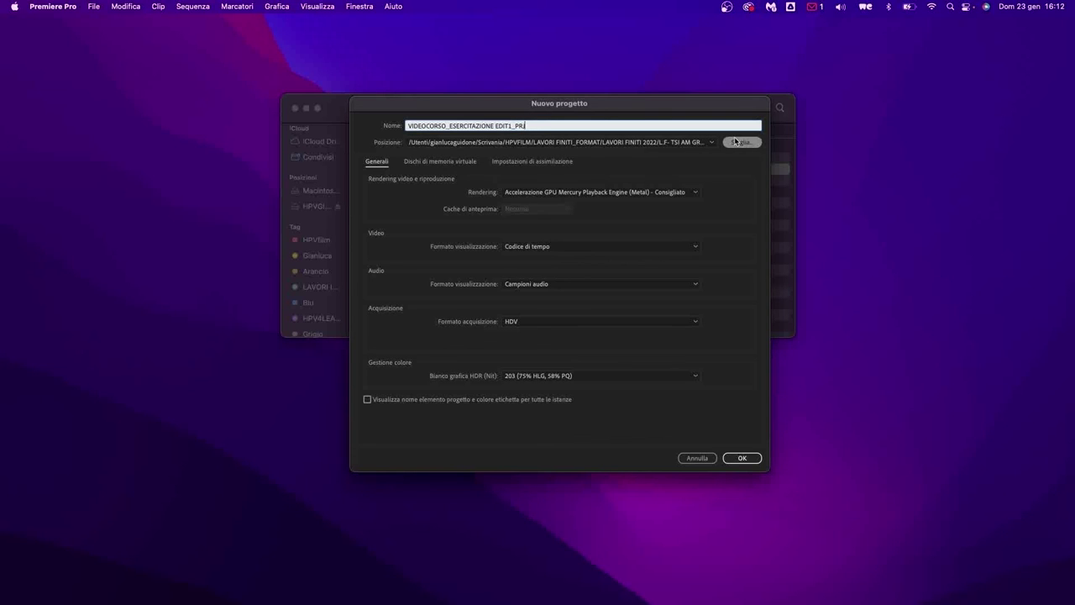
- Set the project location to HPVGIANLU > esercitazione montaggio 1 > EDIT
{"action": "left_click", "coordinate": [736, 141]}
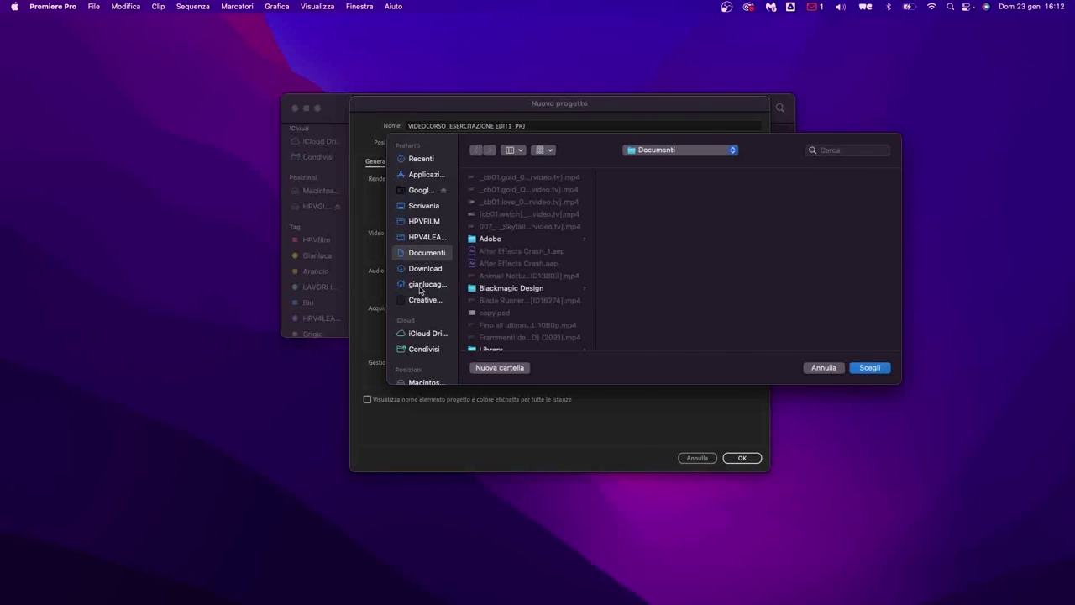
{"action": "scroll", "coordinate": [420, 290], "scroll_direction": "down", "scroll_amount": 2}
{"action": "scroll", "coordinate": [420, 290], "scroll_direction": "up", "scroll_amount": 2}
{"action": "scroll", "coordinate": [419, 303], "scroll_direction": "down", "scroll_amount": 5}
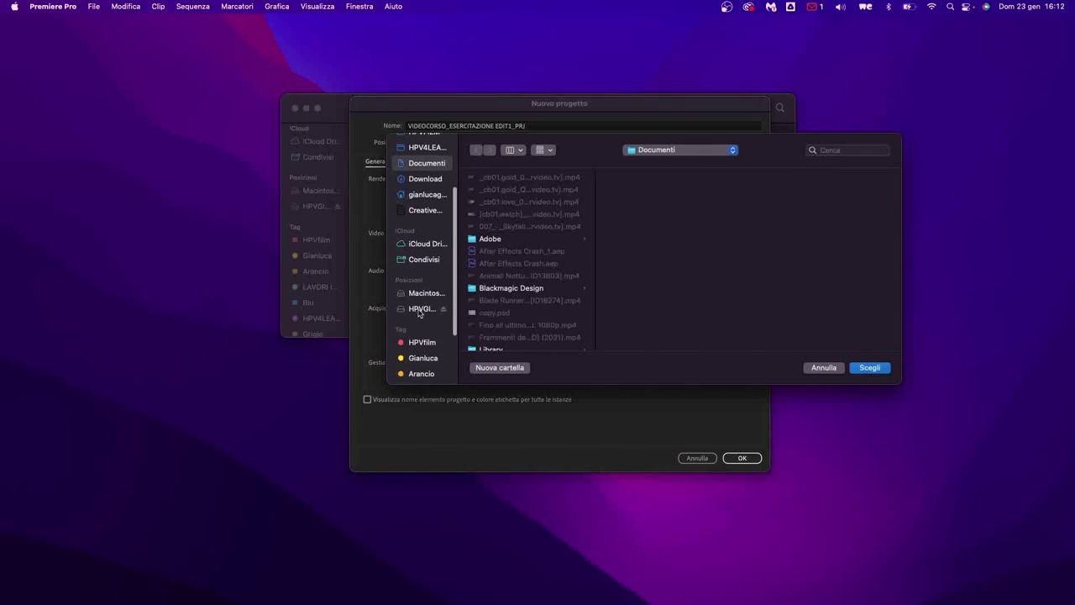
{"action": "left_click", "coordinate": [419, 310]}
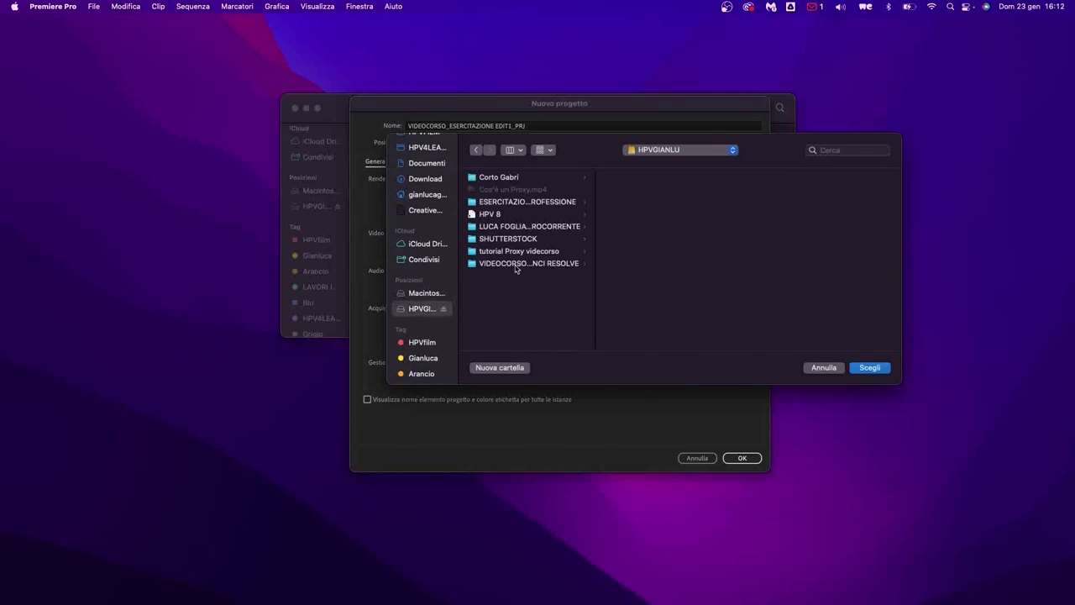
{"action": "left_click", "coordinate": [516, 203]}
{"action": "left_click", "coordinate": [638, 179]}
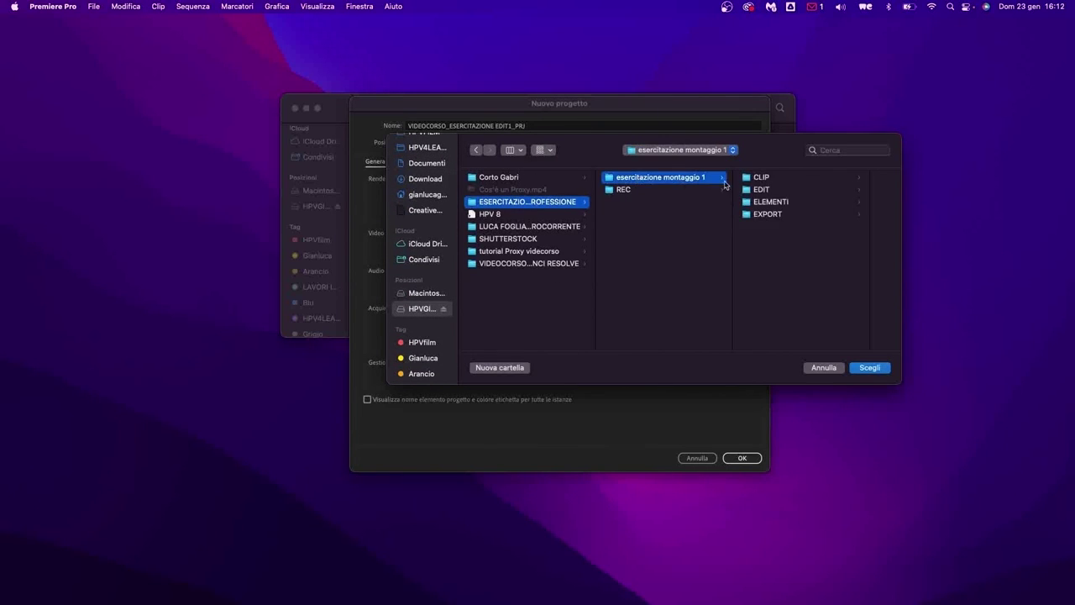
{"action": "left_click", "coordinate": [758, 190]}
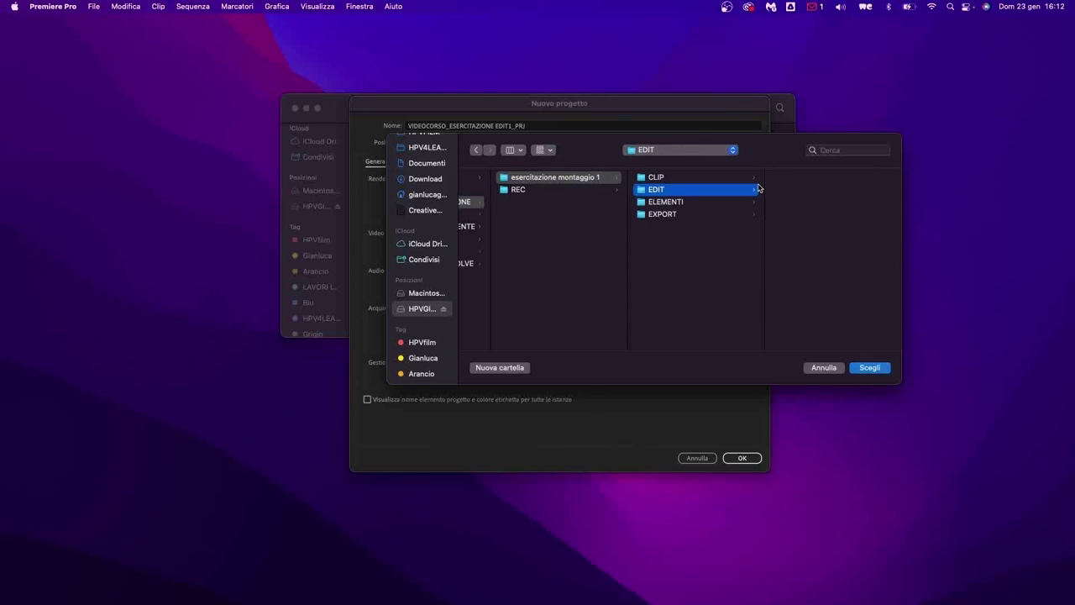
{"action": "left_click", "coordinate": [870, 368]}
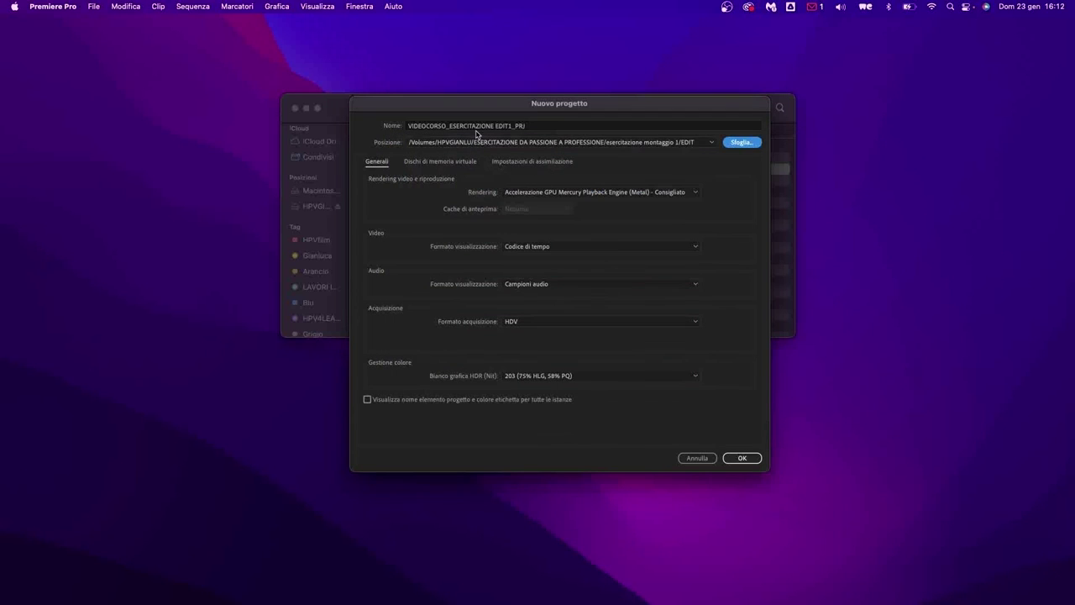
- Check the Dischi di memoria virtuale settings and create the VIDEOCORSO_ESERCITAZIONE EDIT1_PRJ project
{"action": "left_click", "coordinate": [445, 164]}
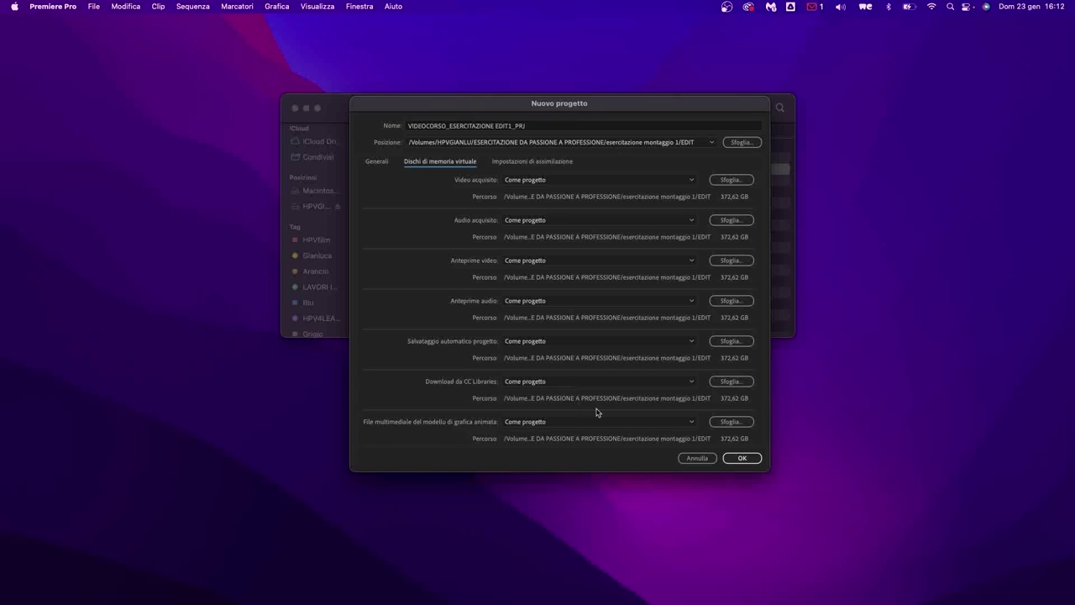
{"action": "left_click", "coordinate": [697, 457]}
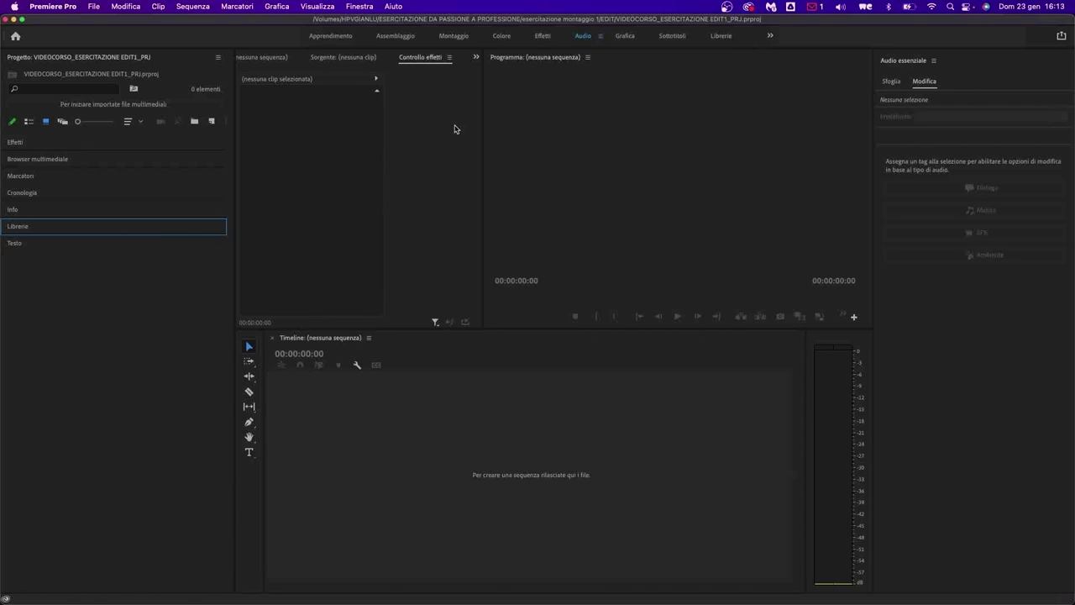
- Open the Assemblaggio workspace and apply Finestra > Spazi di lavoro > Ripristina a layout salvato
{"action": "left_click", "coordinate": [389, 38]}
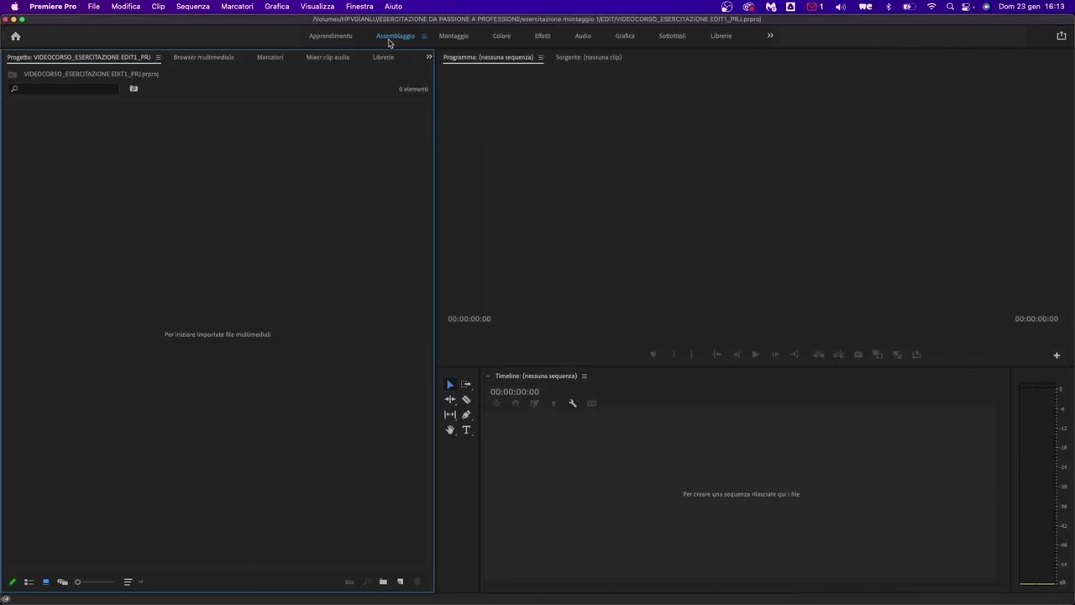
{"action": "left_click", "coordinate": [361, 7]}
{"action": "mouse_move", "coordinate": [378, 23]}
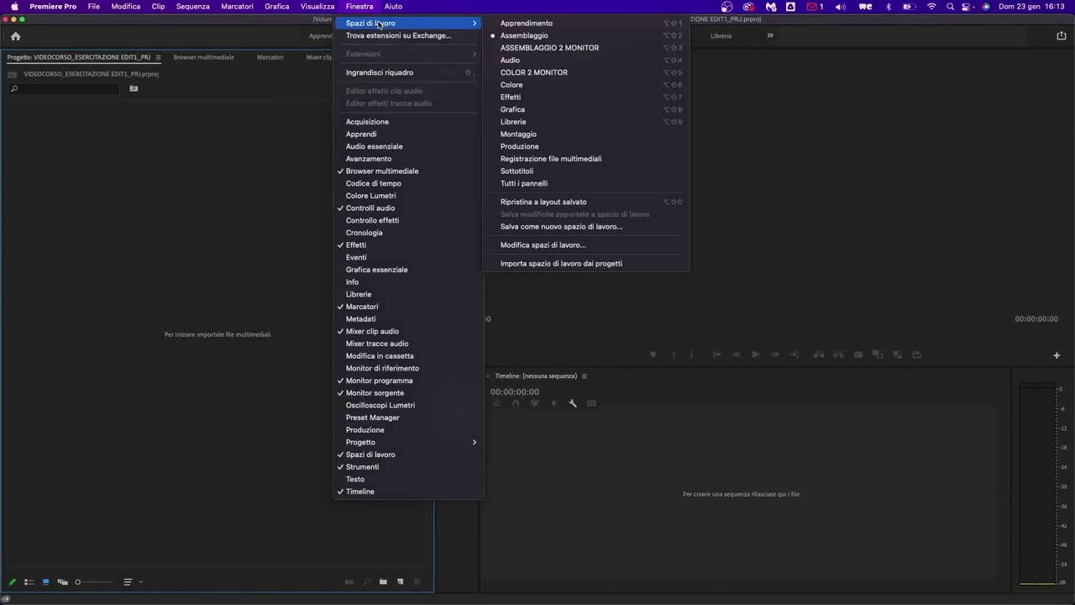
{"action": "left_click", "coordinate": [544, 202]}
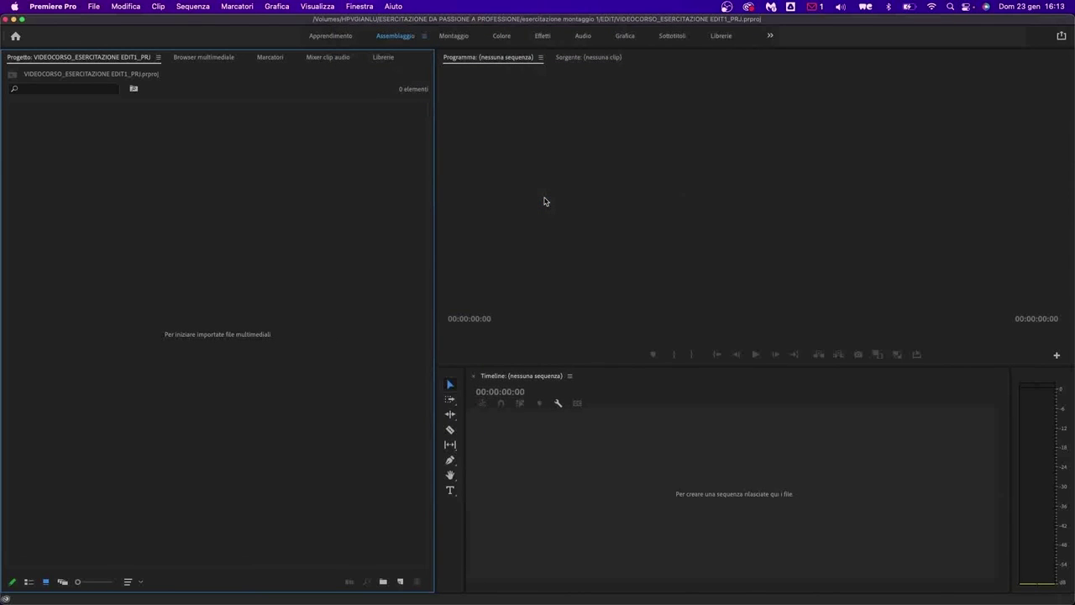
- Import the CLIP folder from HPVGIANLU > esercitazione montaggio 1 into the Project panel
{"action": "double_click", "coordinate": [222, 245]}
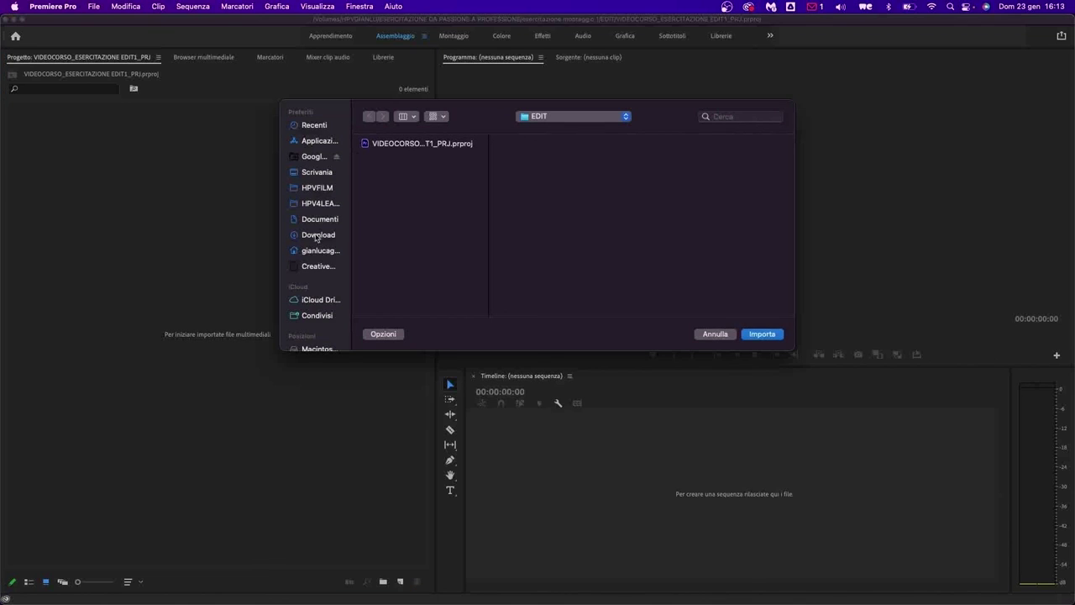
{"action": "scroll", "coordinate": [300, 269], "scroll_direction": "down", "scroll_amount": 3}
{"action": "left_click", "coordinate": [300, 335]}
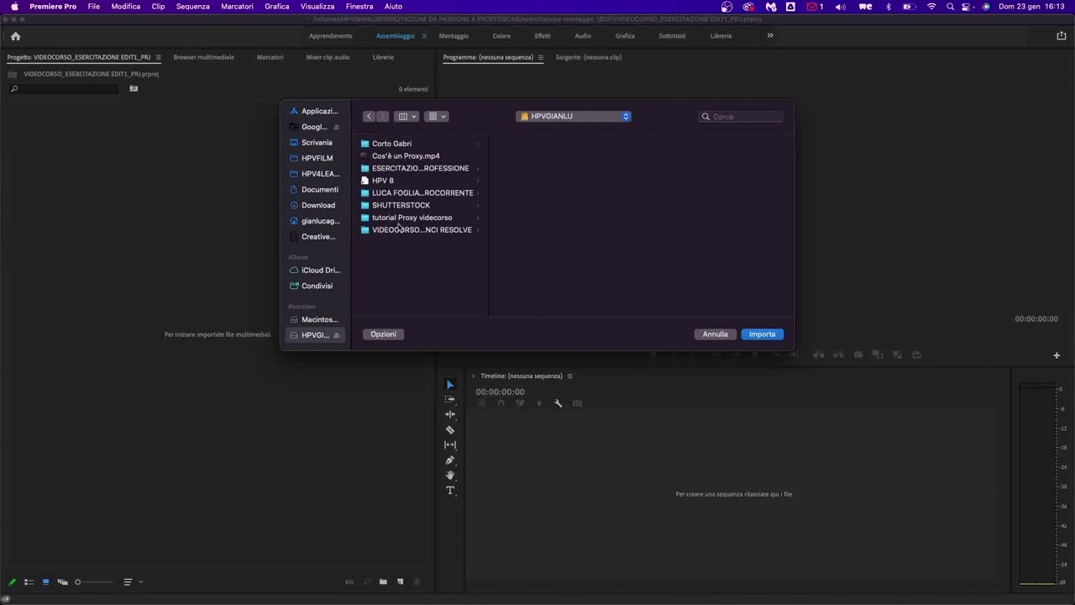
{"action": "left_click", "coordinate": [418, 172]}
{"action": "left_click", "coordinate": [551, 146]}
{"action": "left_click", "coordinate": [550, 144]}
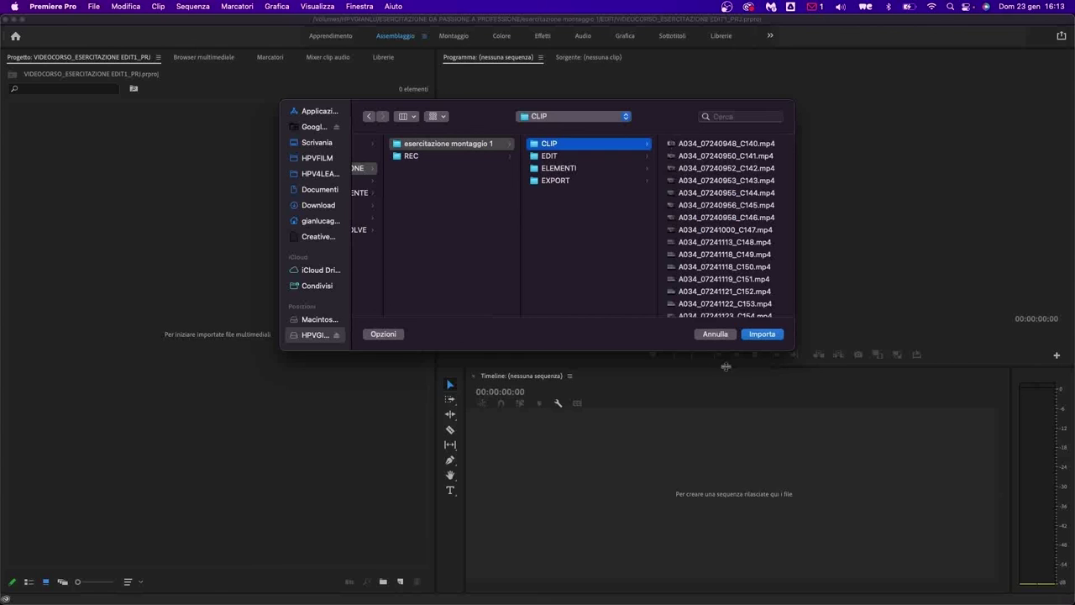
{"action": "left_click", "coordinate": [763, 334]}
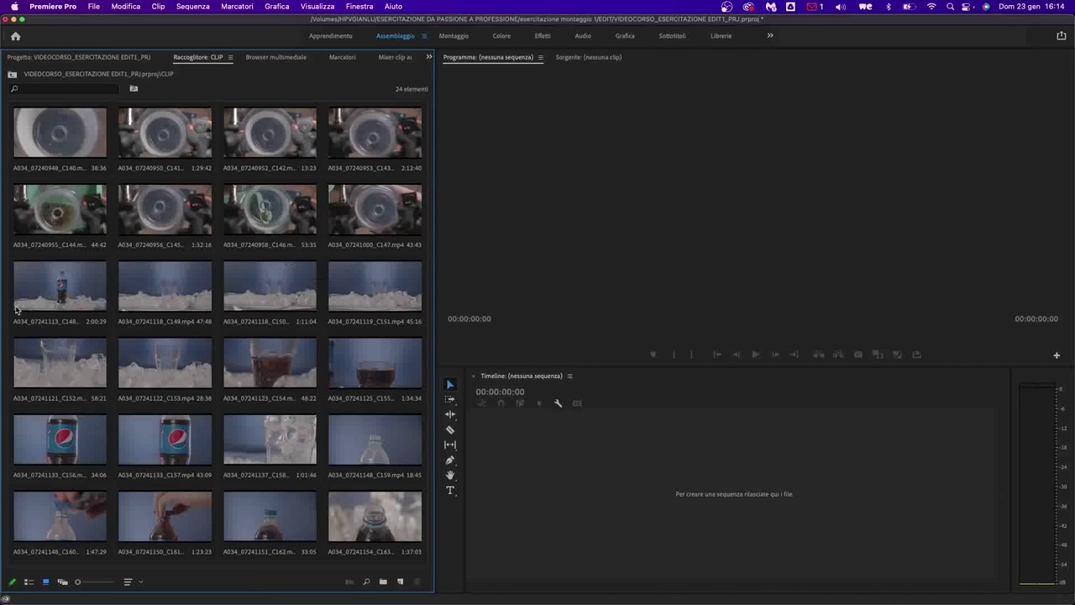
- Colour-label clips C140 through C147 together as one shot group
{"action": "left_click", "coordinate": [48, 135]}
{"action": "left_click", "coordinate": [373, 209], "text": "shift"}
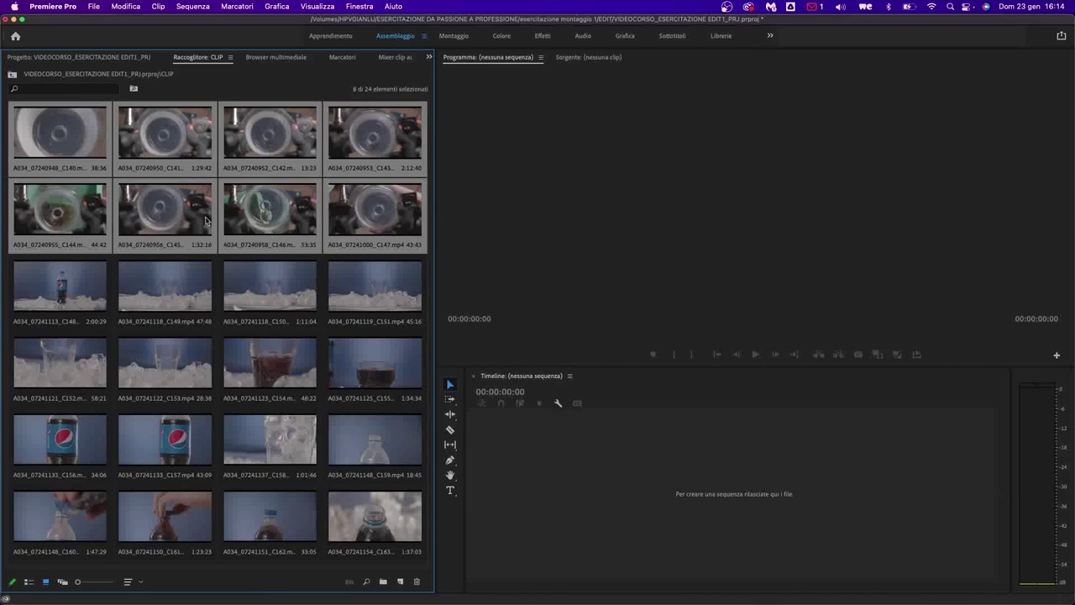
{"action": "right_click", "coordinate": [254, 181]}
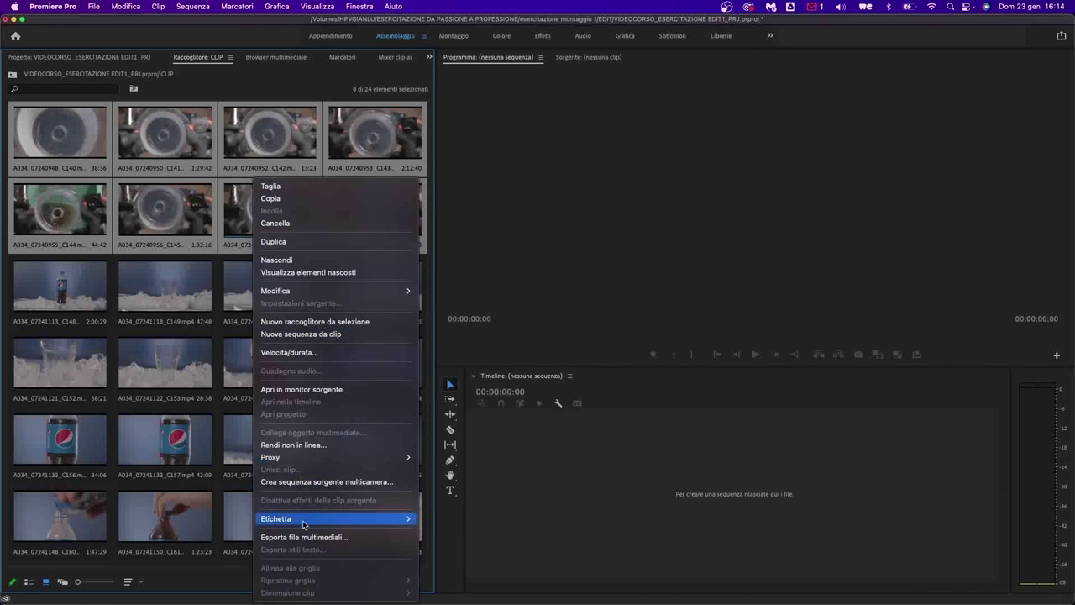
{"action": "mouse_move", "coordinate": [277, 518]}
{"action": "left_click", "coordinate": [453, 409]}
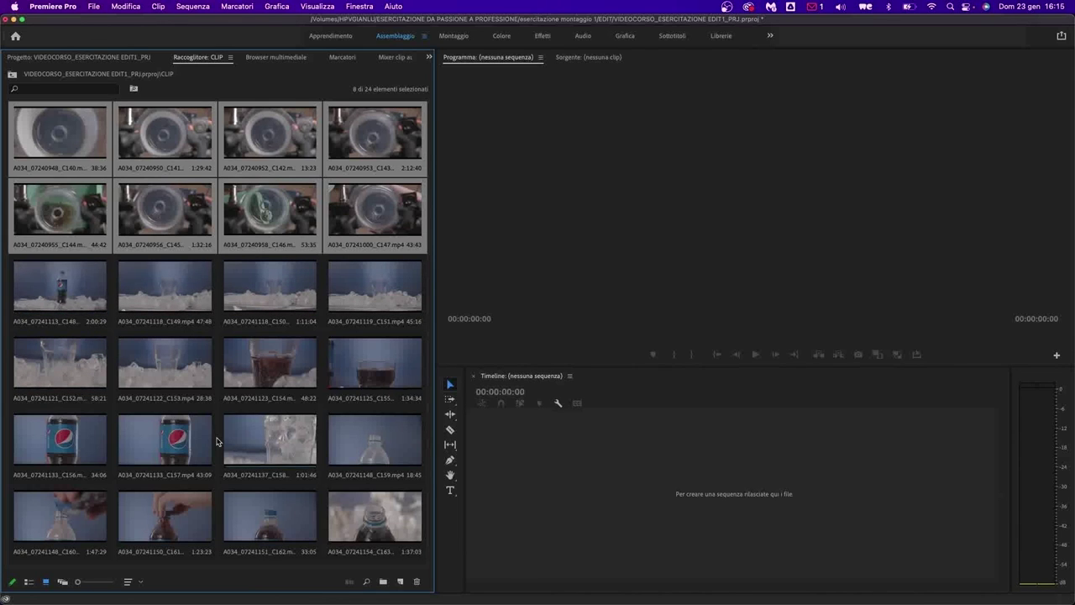
- Give clip C148 its own colour label
{"action": "left_click", "coordinate": [64, 288]}
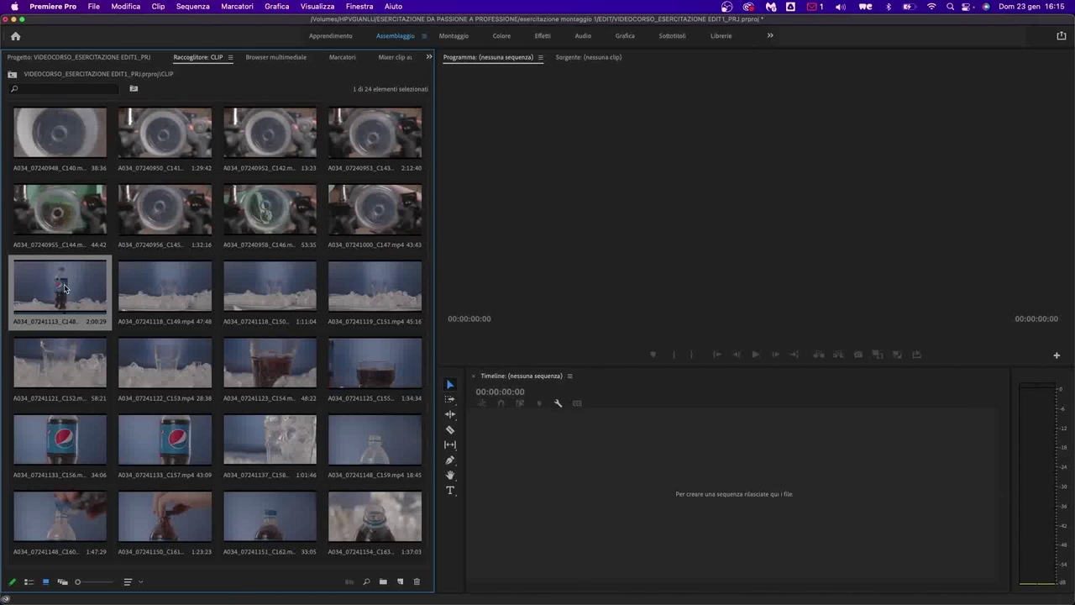
{"action": "right_click", "coordinate": [64, 288]}
{"action": "mouse_move", "coordinate": [96, 576]}
{"action": "left_click", "coordinate": [285, 551]}
- Apply a shared colour label to clips C149–C151
{"action": "left_click", "coordinate": [159, 290]}
{"action": "left_click", "coordinate": [164, 365], "text": "shift"}
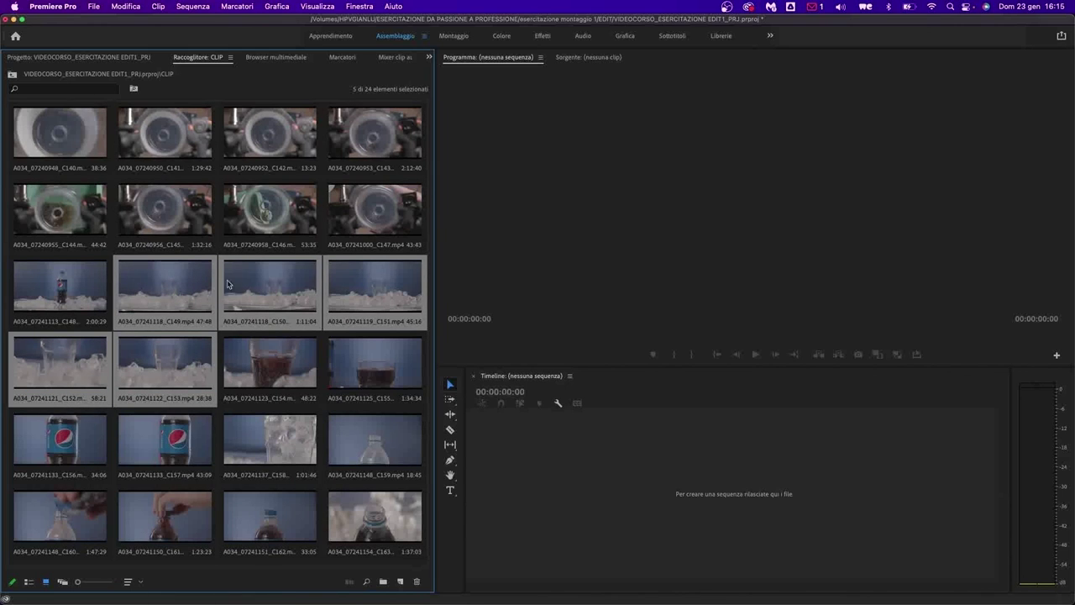
{"action": "key", "text": "Up"}
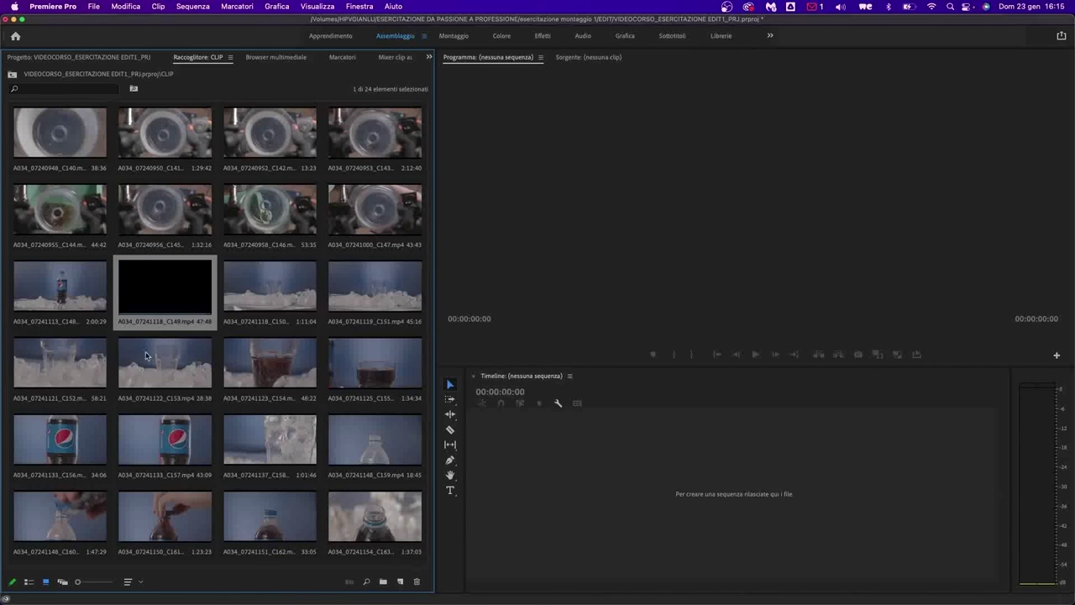
{"action": "left_click", "coordinate": [336, 286], "text": "shift"}
{"action": "right_click", "coordinate": [335, 285]}
{"action": "mouse_move", "coordinate": [420, 518]}
{"action": "left_click", "coordinate": [551, 483]}
- Check the label options for C154–C155 and C159, closing them without changes
{"action": "right_click", "coordinate": [52, 360]}
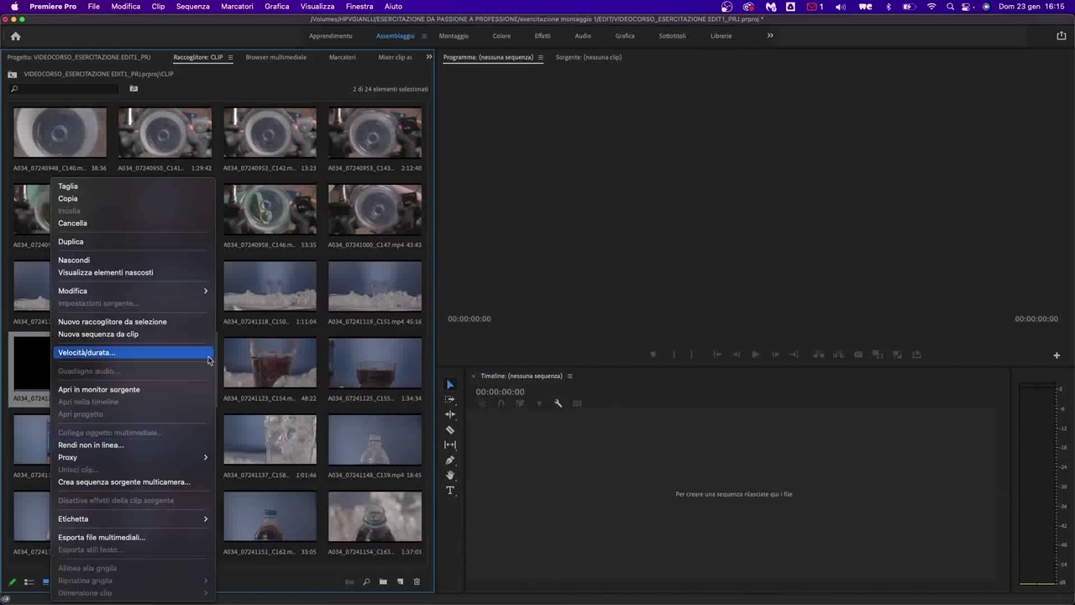
{"action": "key", "text": "Escape"}
{"action": "left_click", "coordinate": [247, 378]}
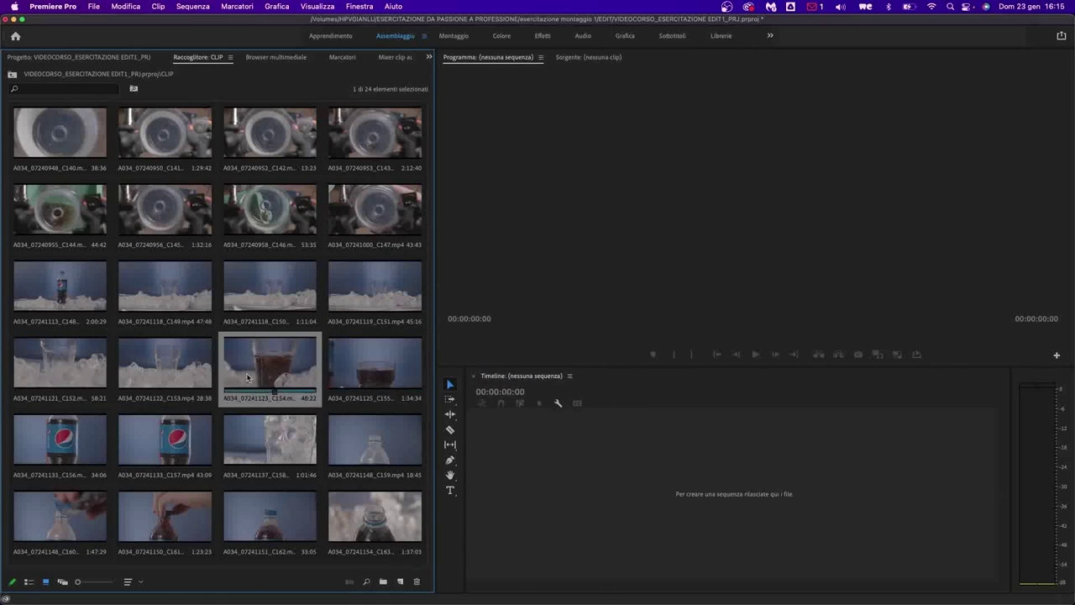
{"action": "left_click", "coordinate": [361, 369], "text": "shift"}
{"action": "right_click", "coordinate": [362, 370]}
{"action": "key", "text": "Escape"}
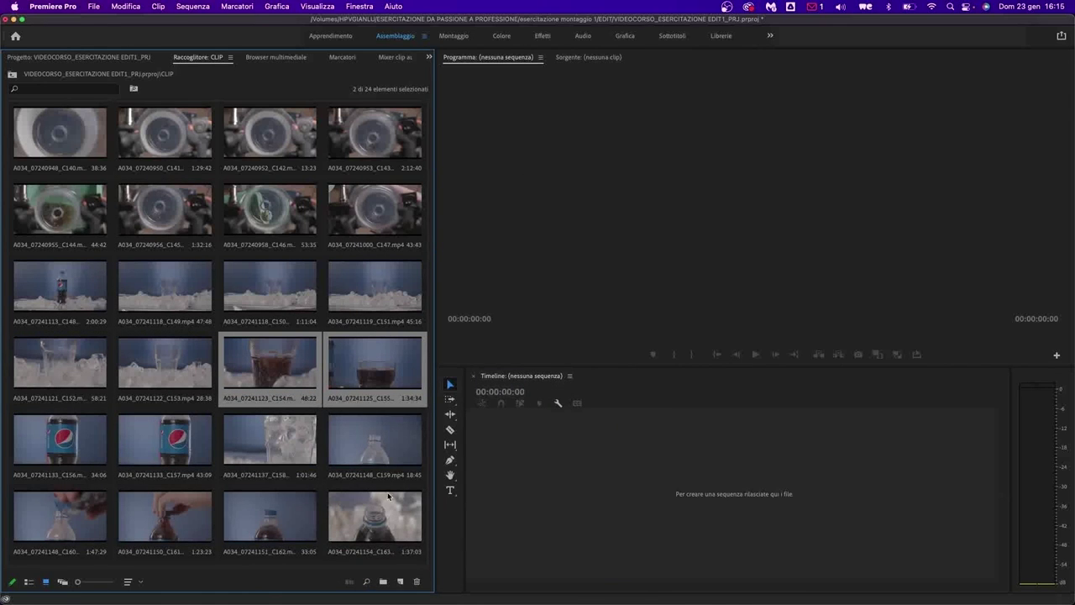
{"action": "left_click", "coordinate": [374, 449]}
{"action": "right_click", "coordinate": [373, 449]}
{"action": "key", "text": "Escape"}
- Label clip C158 Magenta, then select clips C157 and C145
{"action": "left_click", "coordinate": [284, 448]}
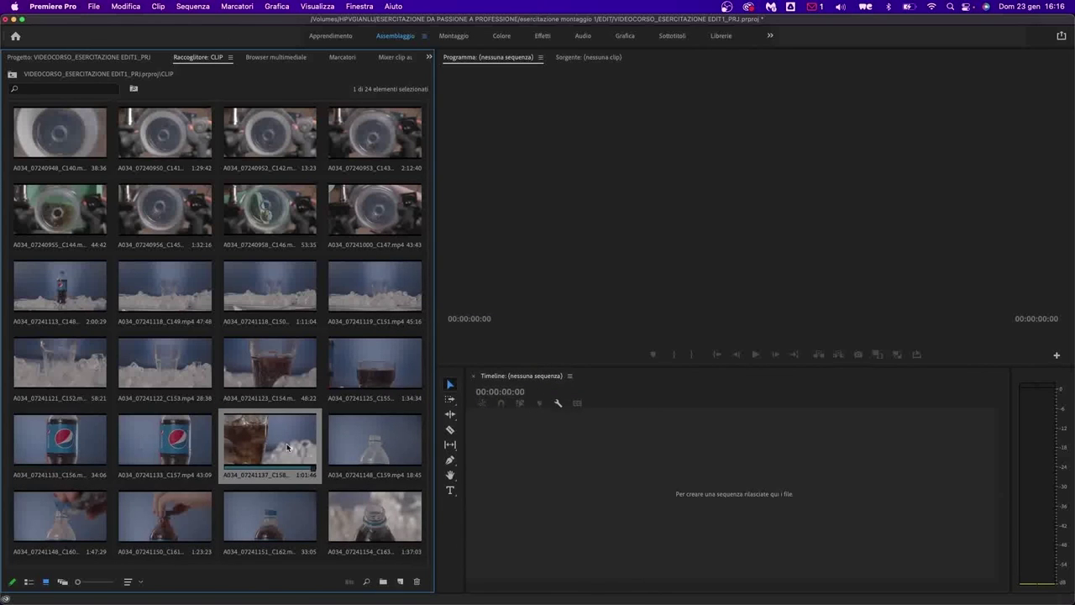
{"action": "right_click", "coordinate": [287, 447]}
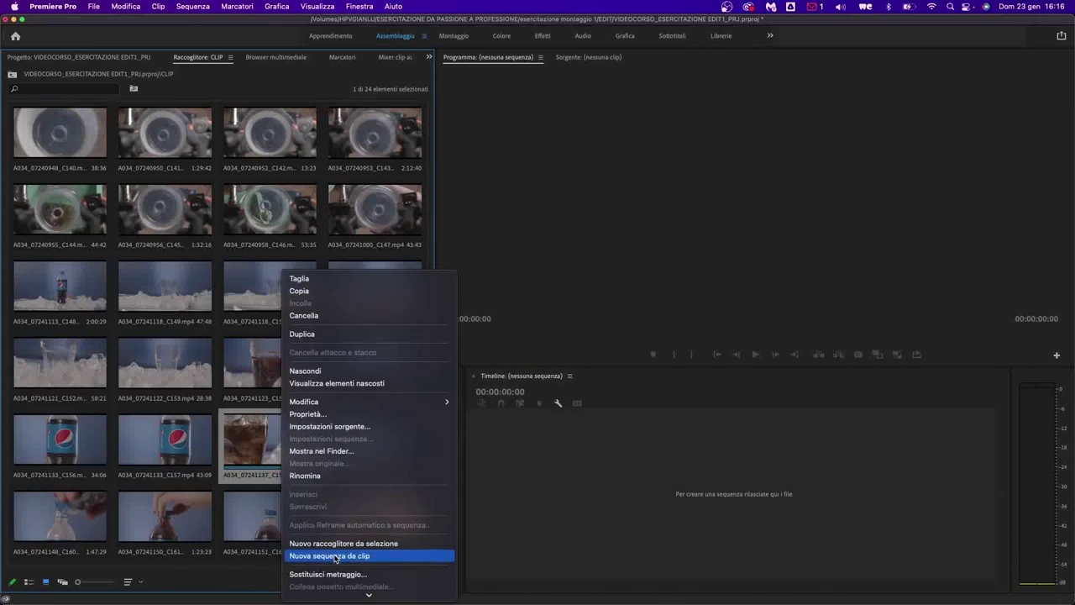
{"action": "scroll", "coordinate": [334, 558], "scroll_direction": "down", "scroll_amount": 5}
{"action": "mouse_move", "coordinate": [369, 575]}
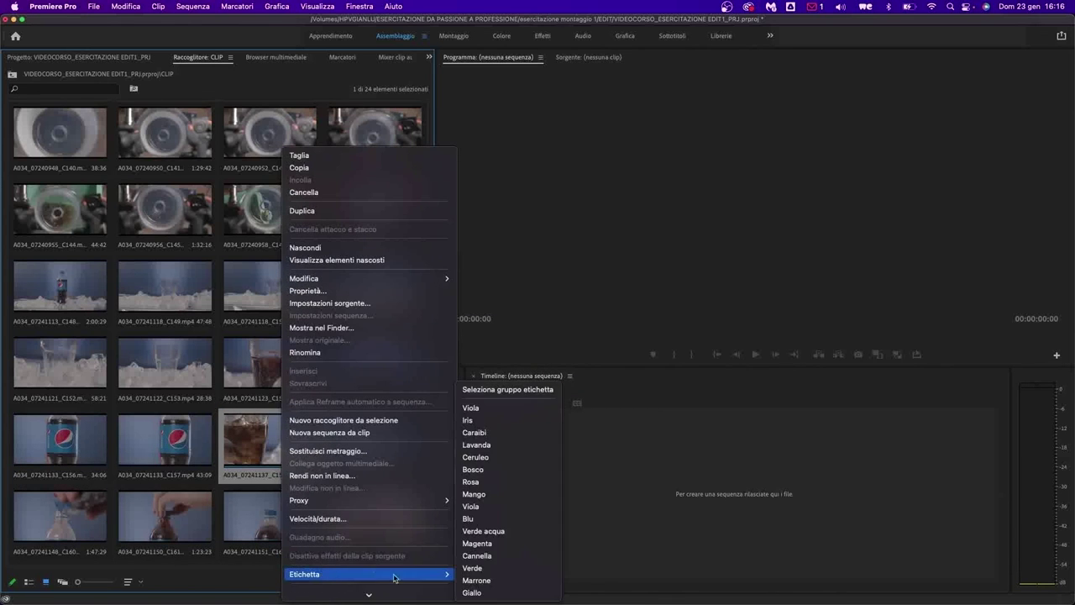
{"action": "left_click", "coordinate": [512, 544]}
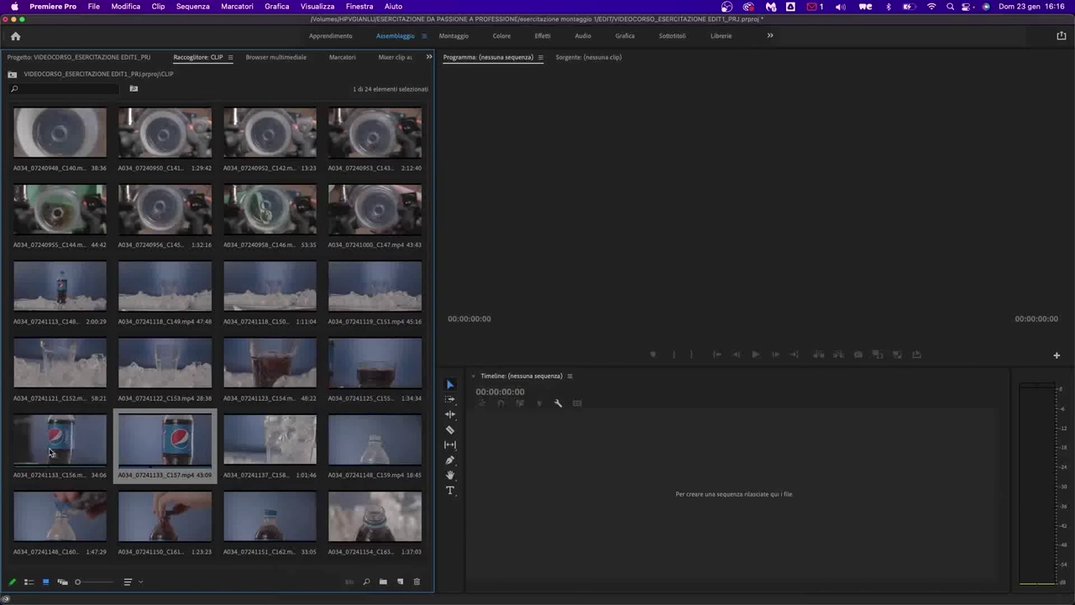
{"action": "left_click", "coordinate": [194, 444]}
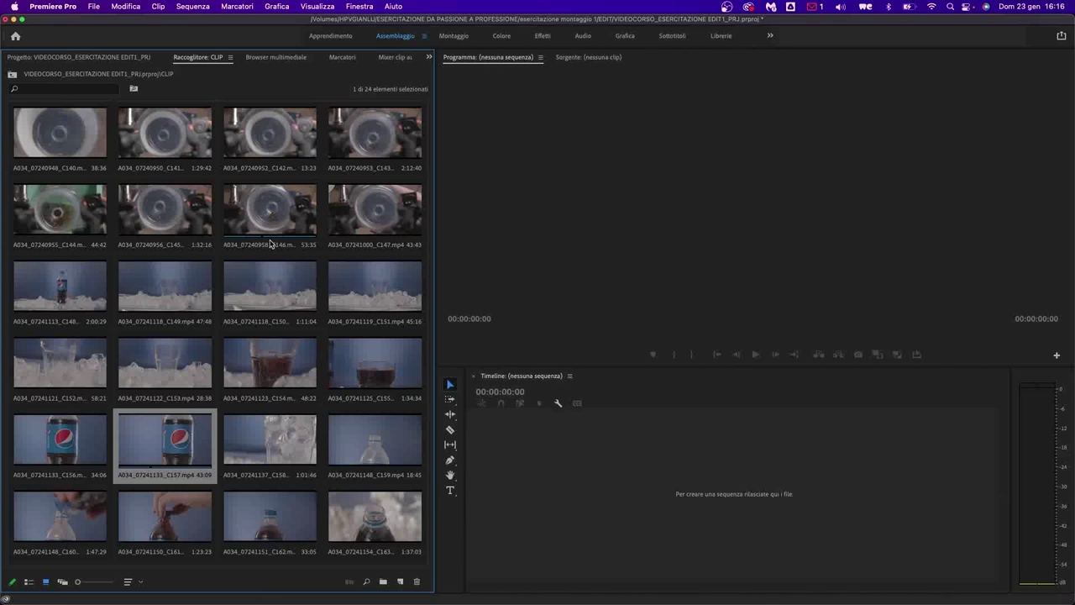
{"action": "left_click", "coordinate": [139, 224]}
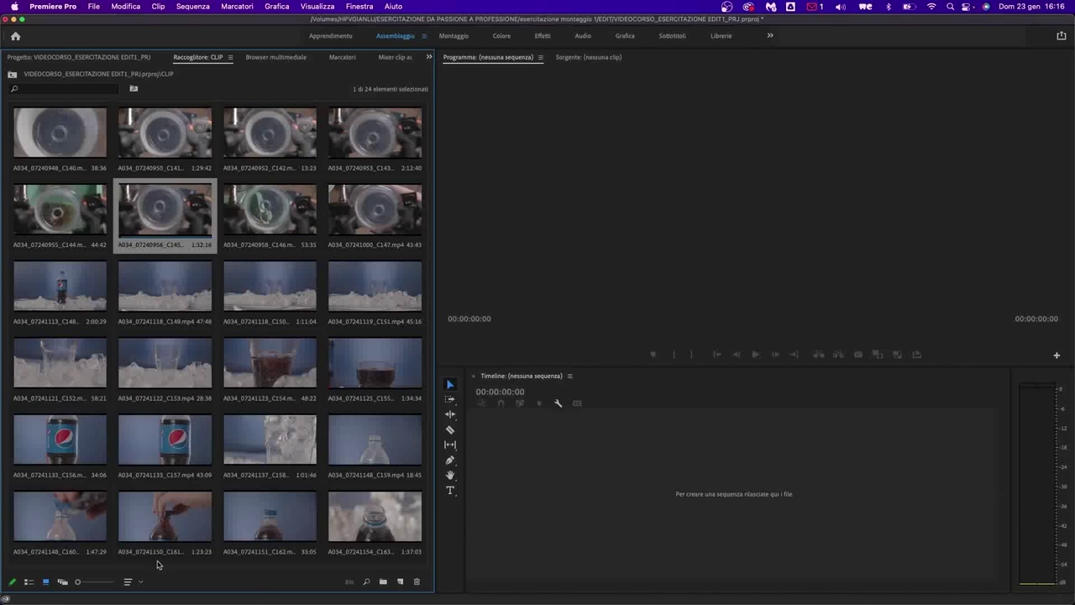
- Switch the CLIP bin to list view and widen it to reveal more columns
{"action": "left_click", "coordinate": [28, 581]}
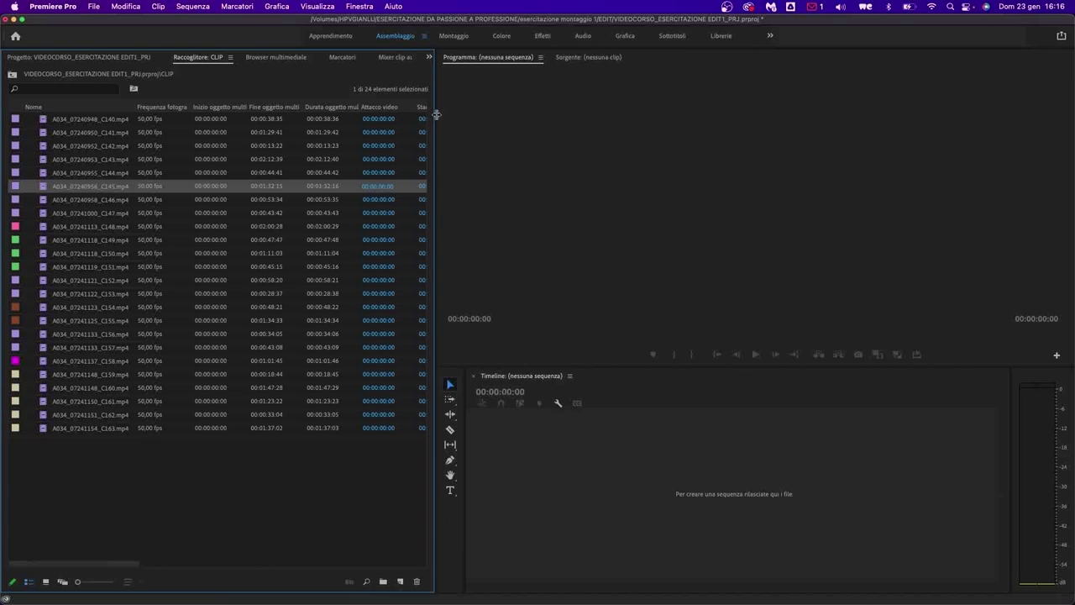
{"action": "left_click_drag", "start_coordinate": [435, 114], "coordinate": [610, 124]}
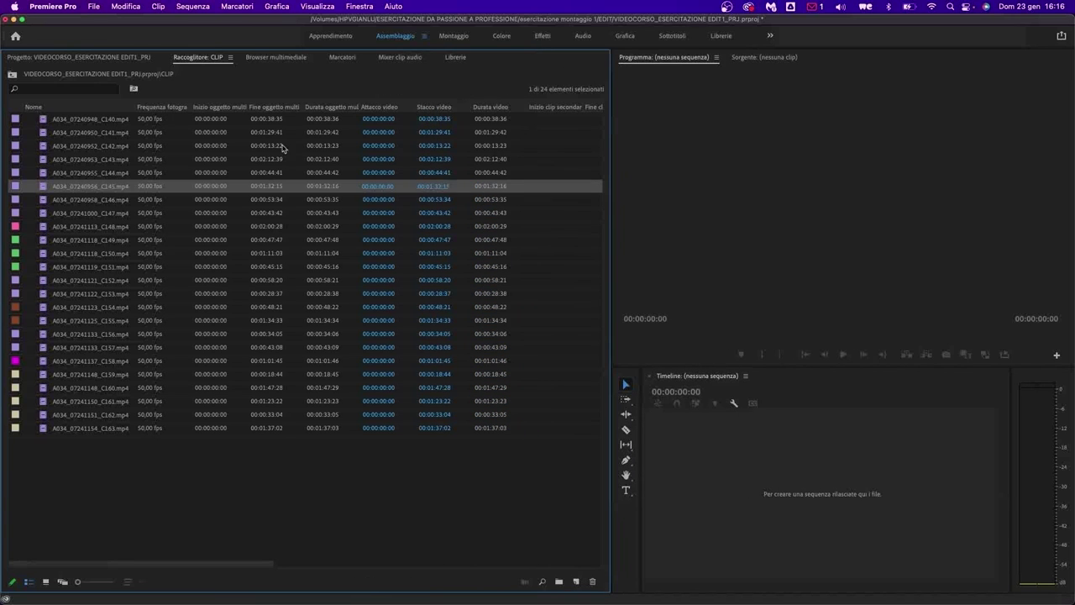
{"action": "left_click", "coordinate": [144, 120]}
- Inspect a clip's properties (1920×1080 H.264), then clear the clip selection
{"action": "right_click", "coordinate": [99, 120]}
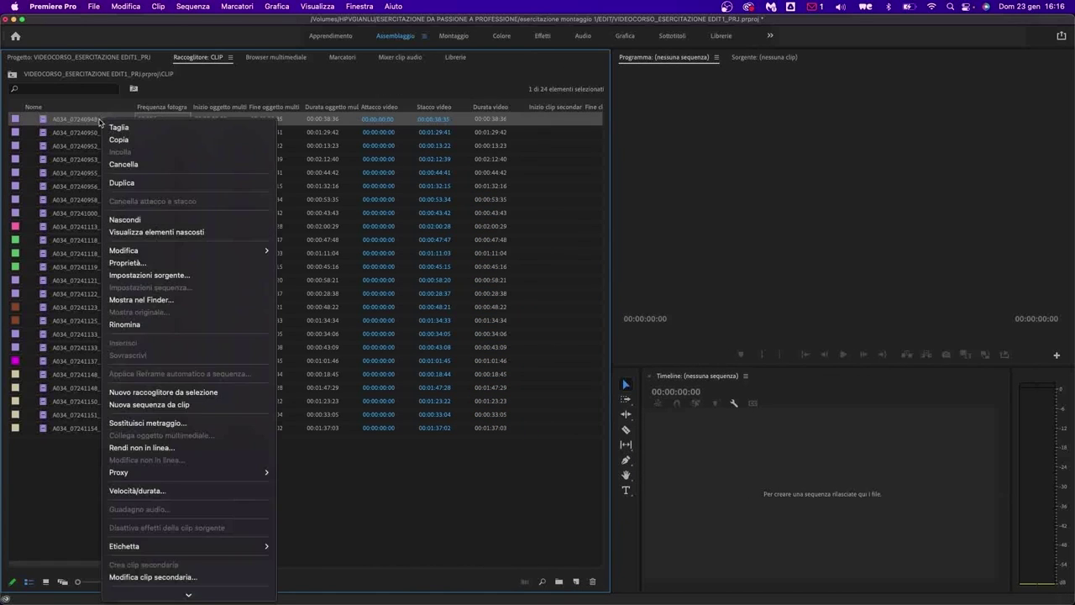
{"action": "left_click", "coordinate": [134, 242]}
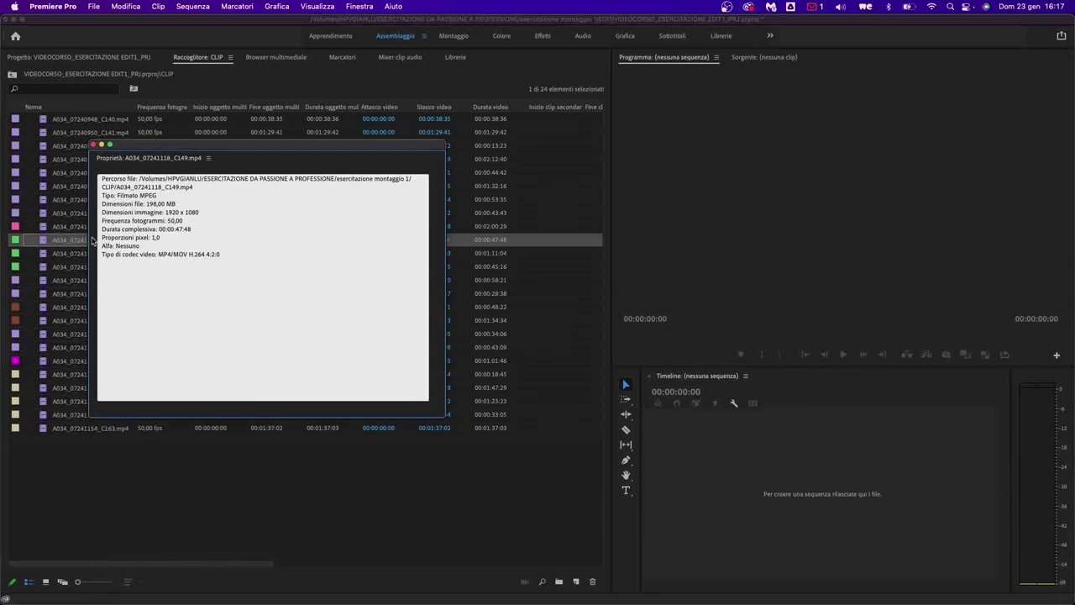
{"action": "left_click", "coordinate": [94, 145]}
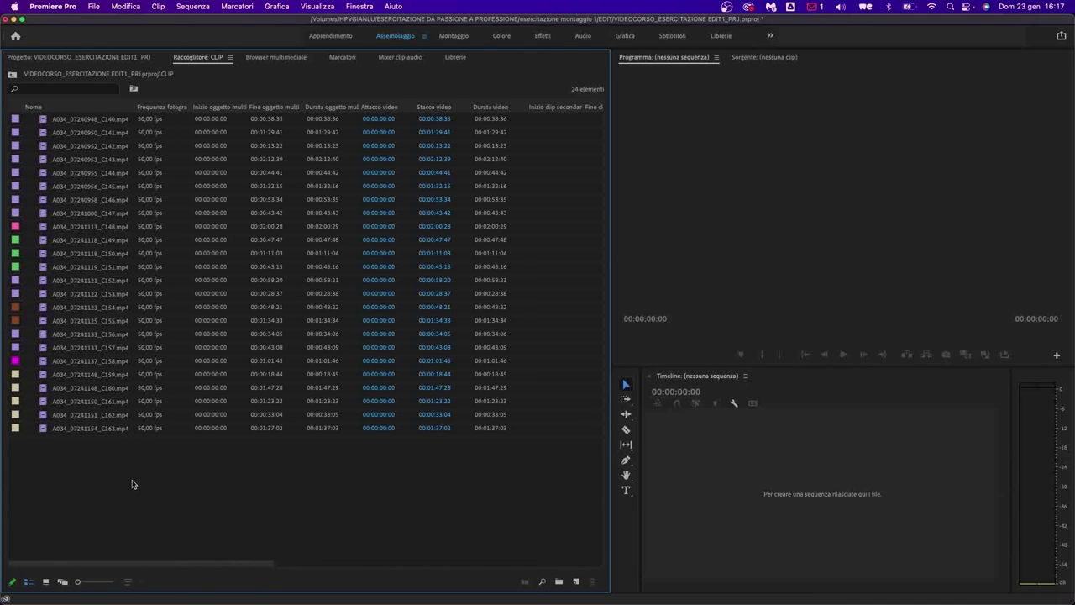
{"action": "left_click", "coordinate": [75, 428]}
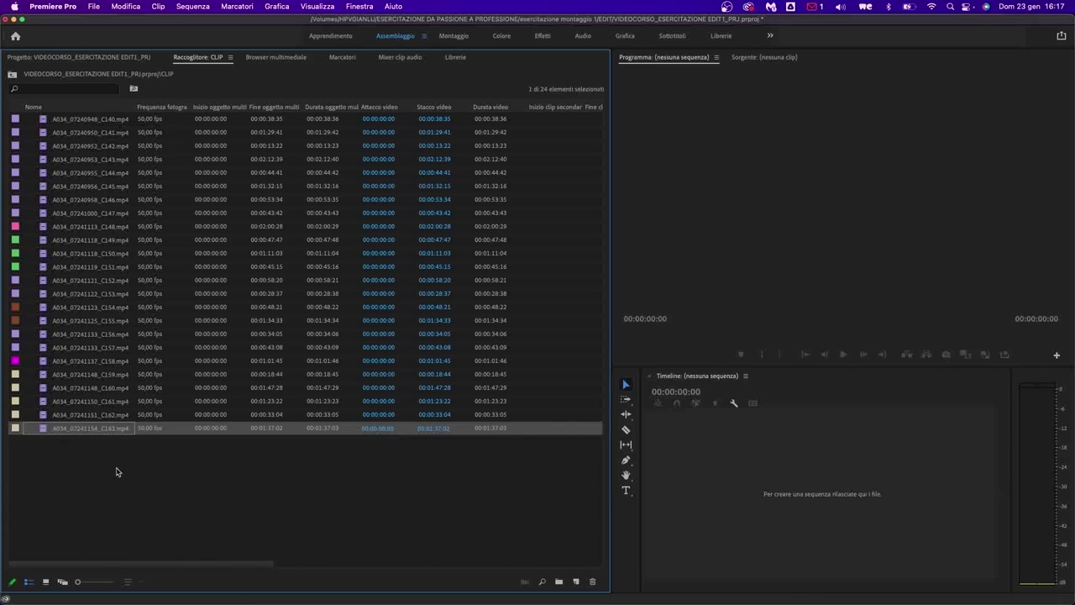
{"action": "left_click", "coordinate": [116, 471]}
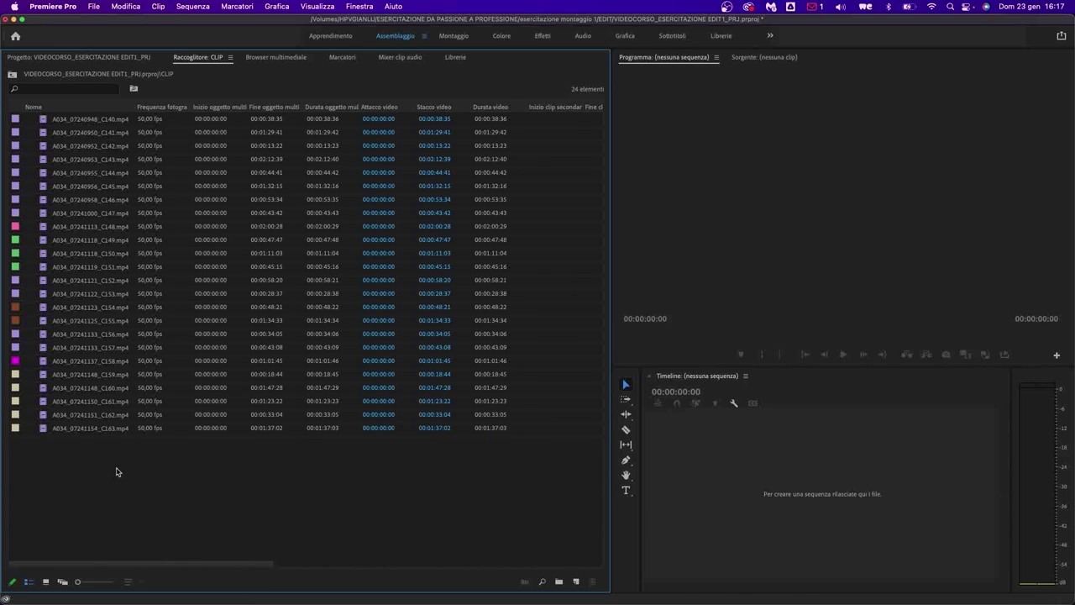
- Create a new bin named SEQUENZE at the project's top level and open it
{"action": "left_click", "coordinate": [95, 58]}
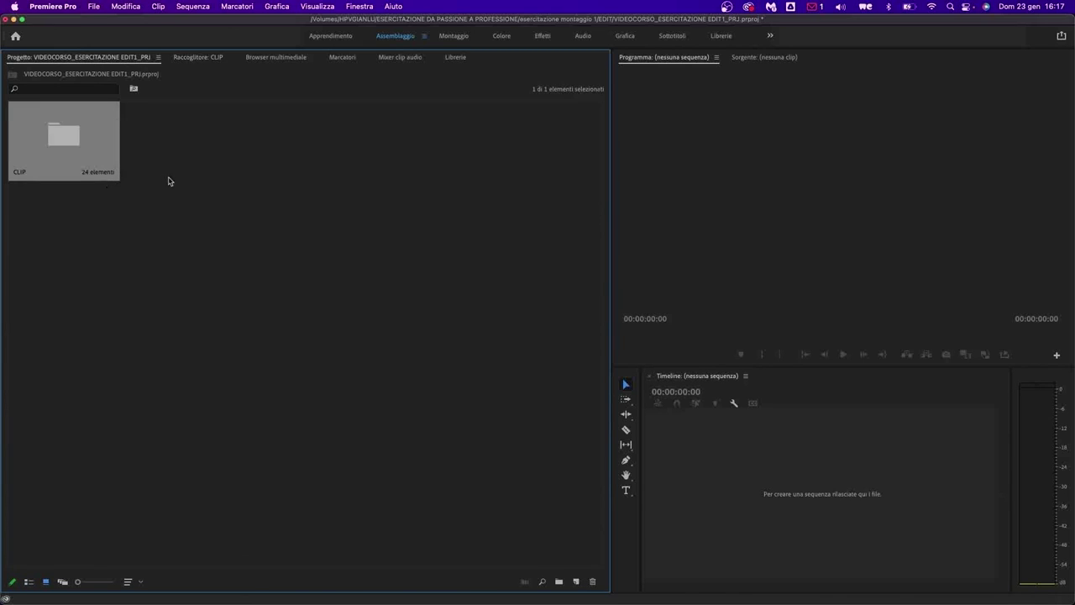
{"action": "right_click", "coordinate": [236, 169]}
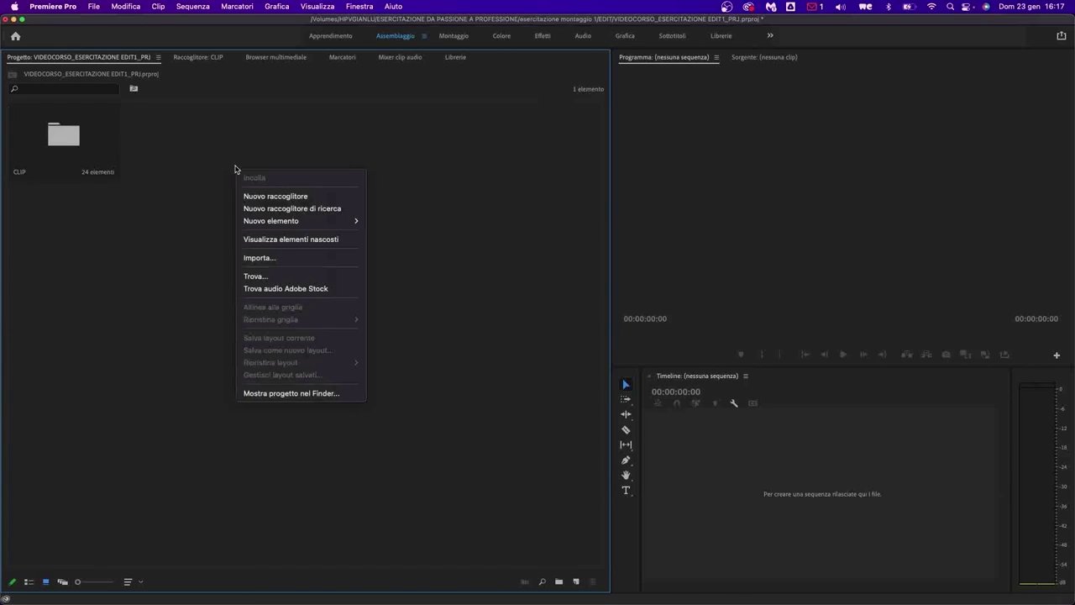
{"action": "left_click", "coordinate": [274, 196]}
{"action": "type", "text": "SEQUENZE"}
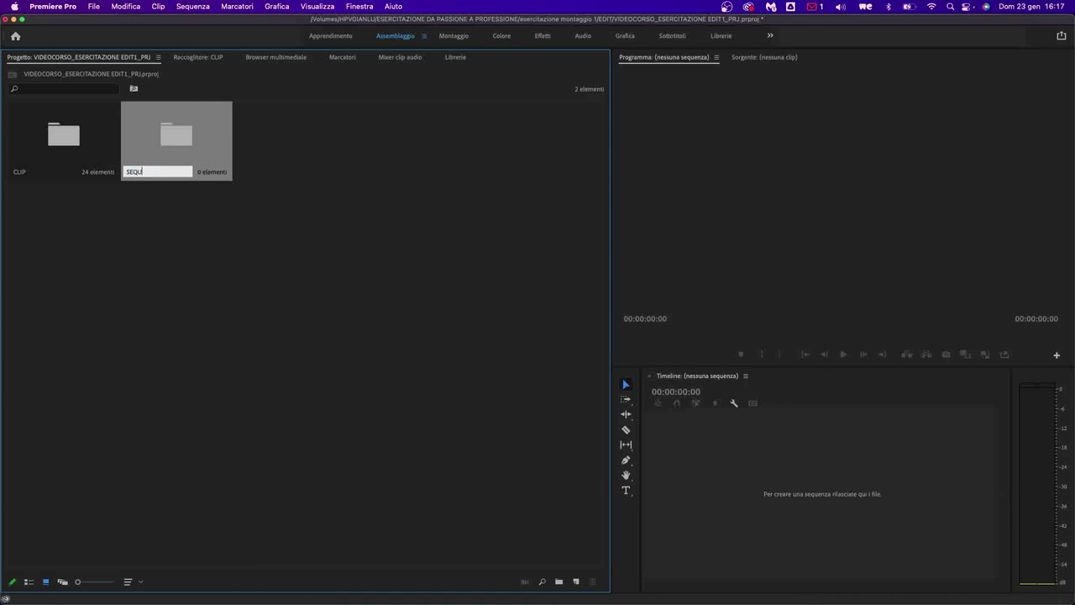
{"action": "double_click", "coordinate": [162, 131]}
- Start a new sequence named EDIT PEPSI ESERCITAZIONE
{"action": "left_click", "coordinate": [193, 6]}
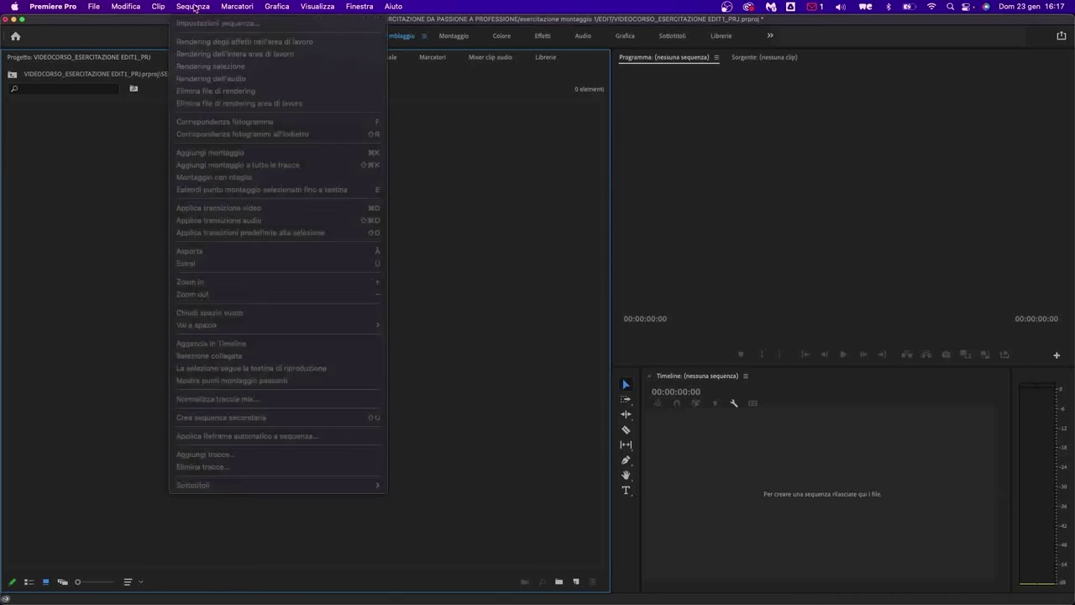
{"action": "key", "text": "Escape"}
{"action": "left_click", "coordinate": [576, 581]}
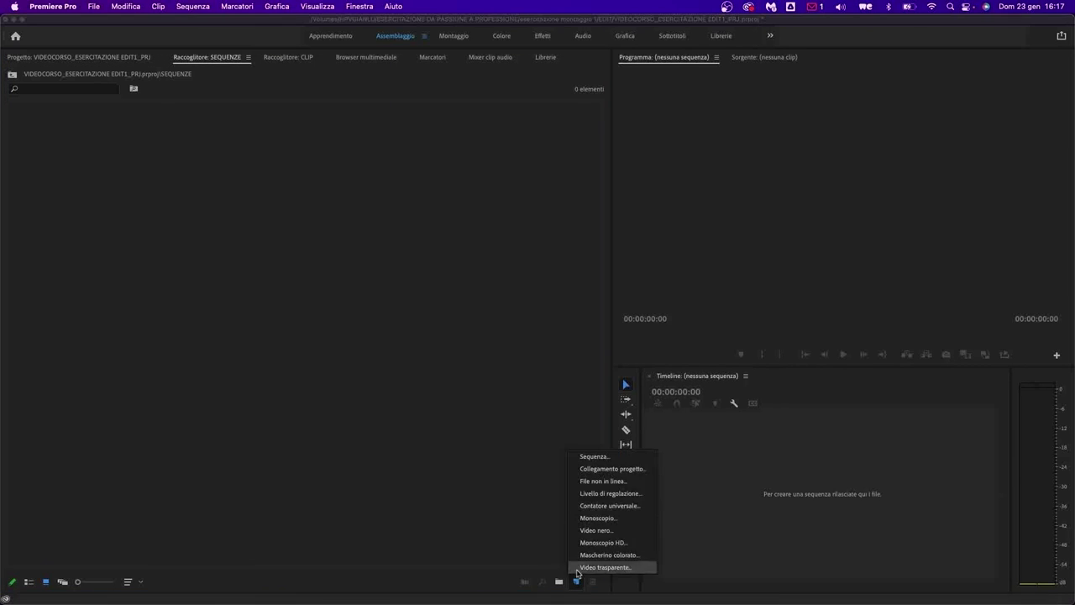
{"action": "left_click", "coordinate": [594, 456]}
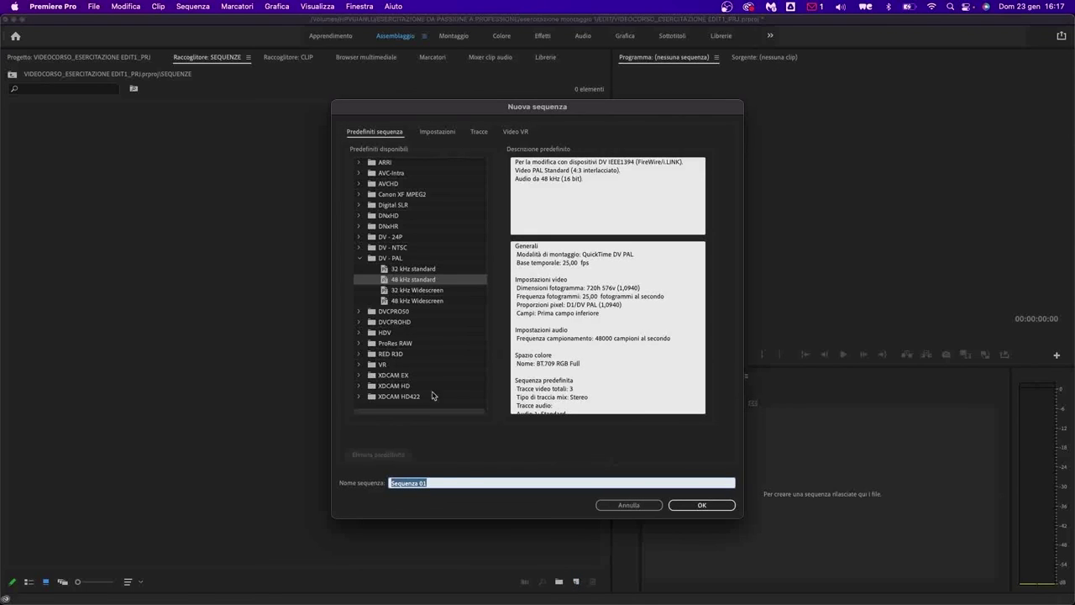
{"action": "type", "text": "EDIT PEPSI ESERCITAZIONE"}
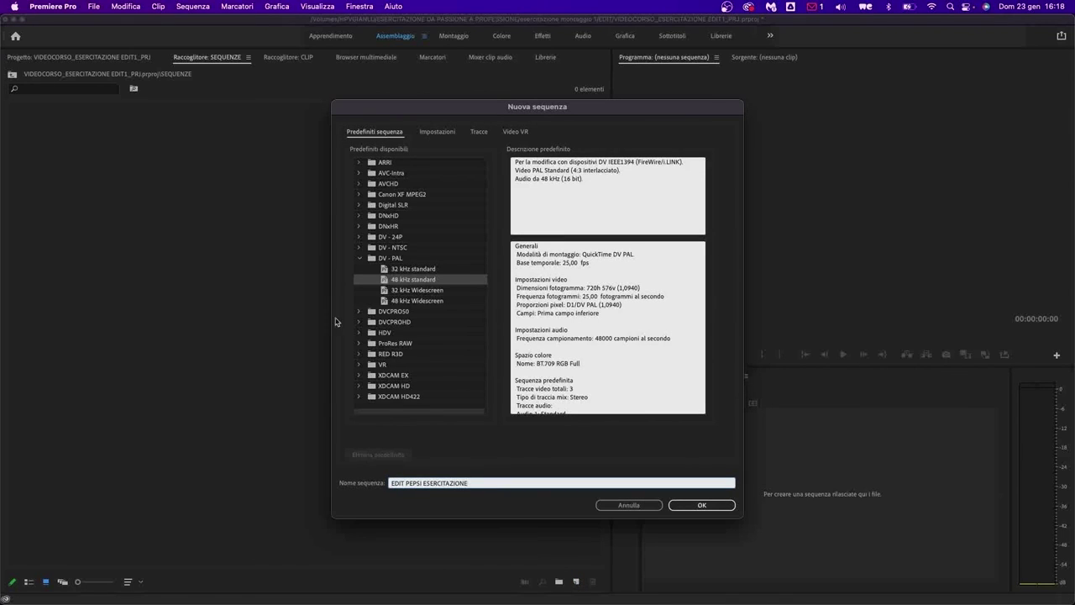
- Set the sequence to Personale mode, 50,00 fps, and 1920 × 1080 frame size
{"action": "left_click", "coordinate": [446, 136]}
{"action": "left_click", "coordinate": [487, 150]}
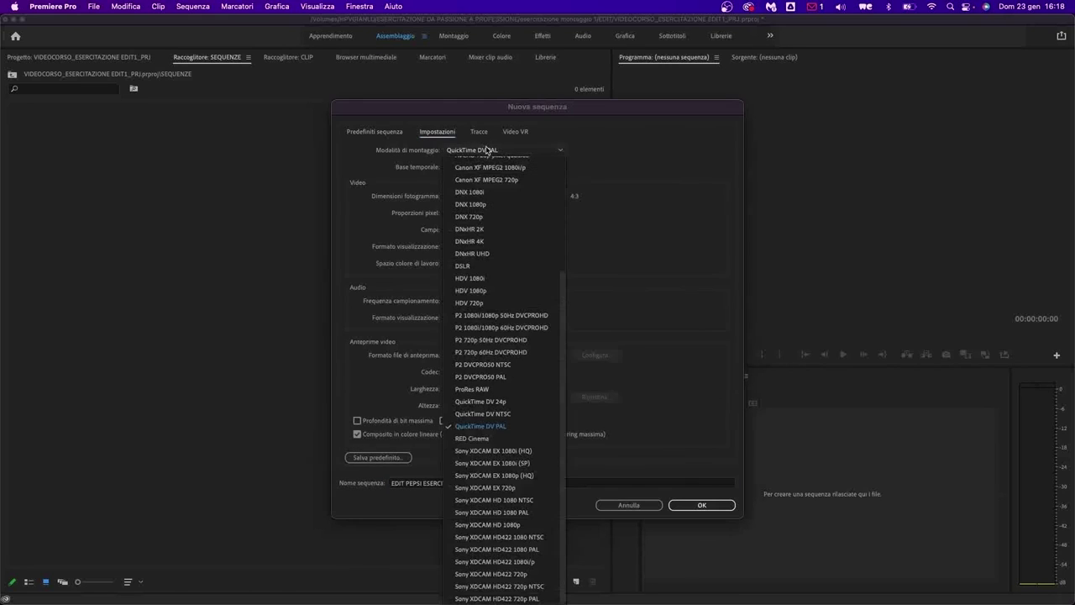
{"action": "left_click", "coordinate": [489, 162]}
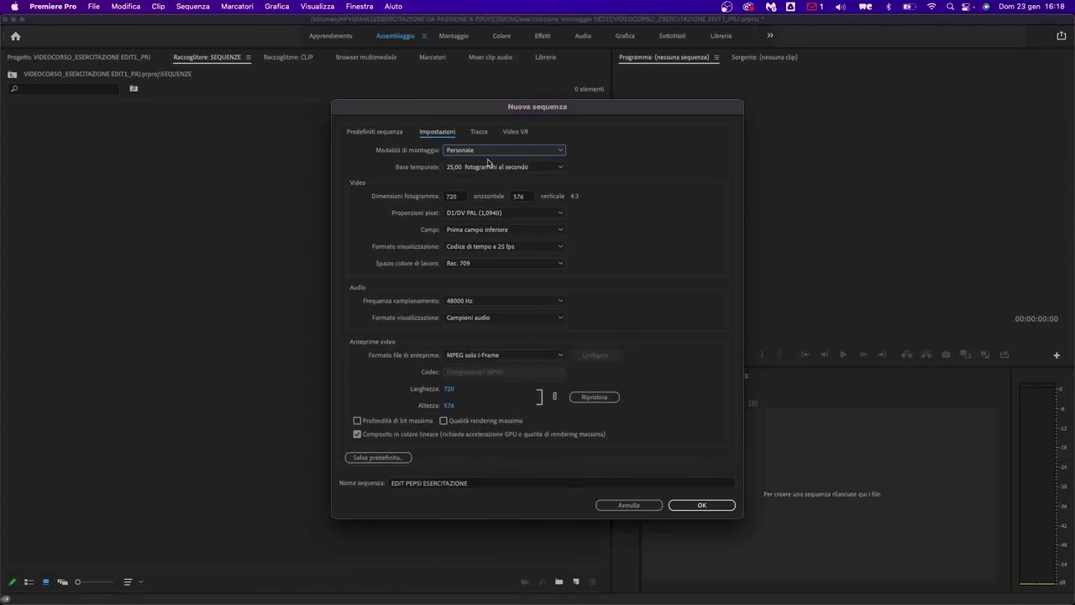
{"action": "left_click", "coordinate": [494, 168]}
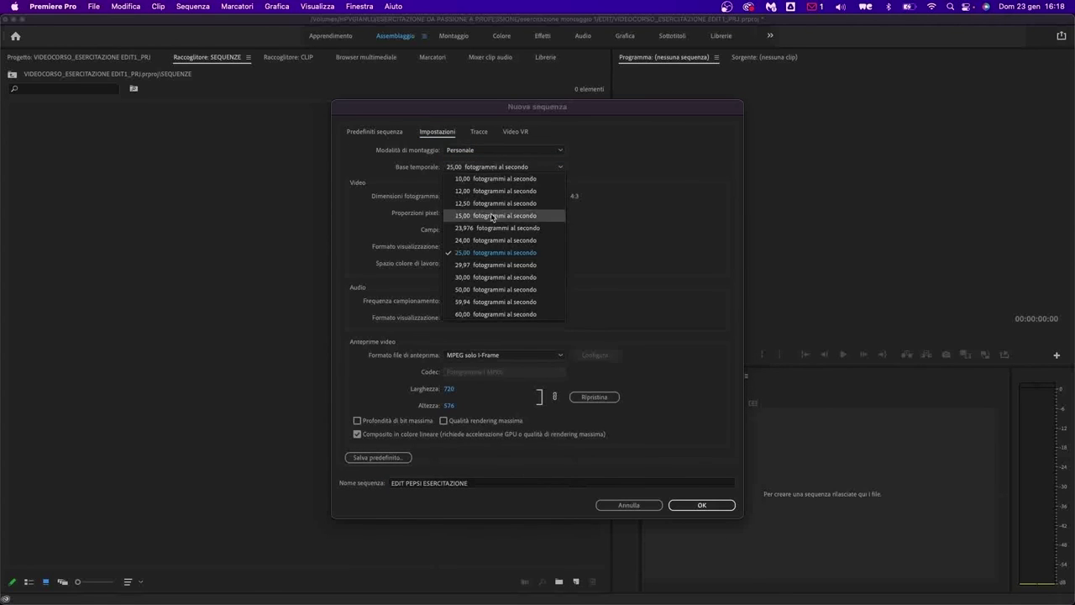
{"action": "left_click", "coordinate": [494, 289]}
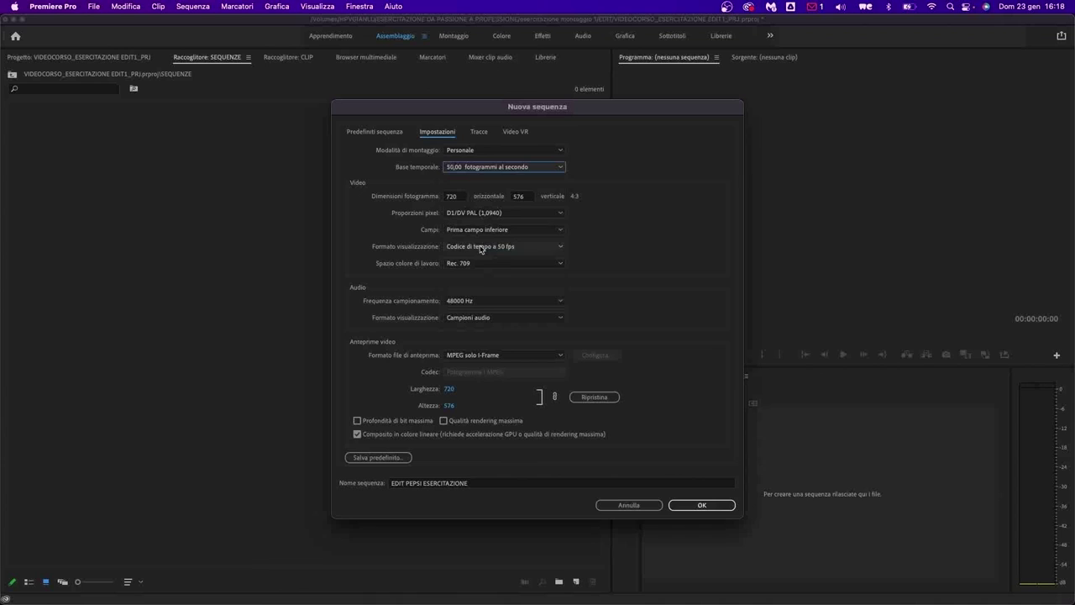
{"action": "left_click", "coordinate": [458, 197]}
{"action": "type", "text": "1920"}
{"action": "left_click", "coordinate": [522, 196]}
{"action": "type", "text": "1080"}
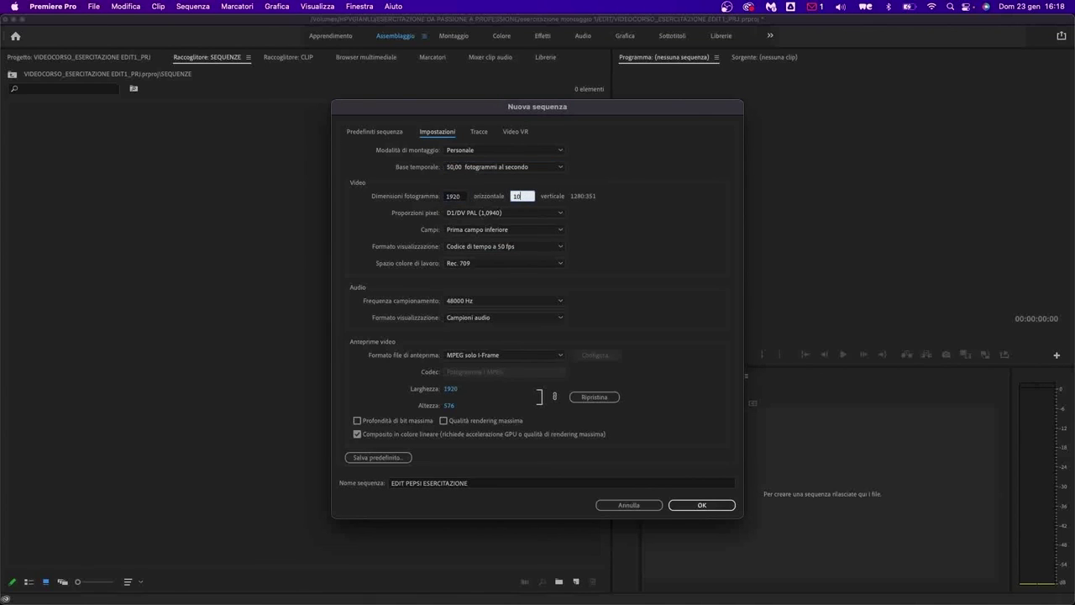
{"action": "left_click", "coordinate": [631, 181]}
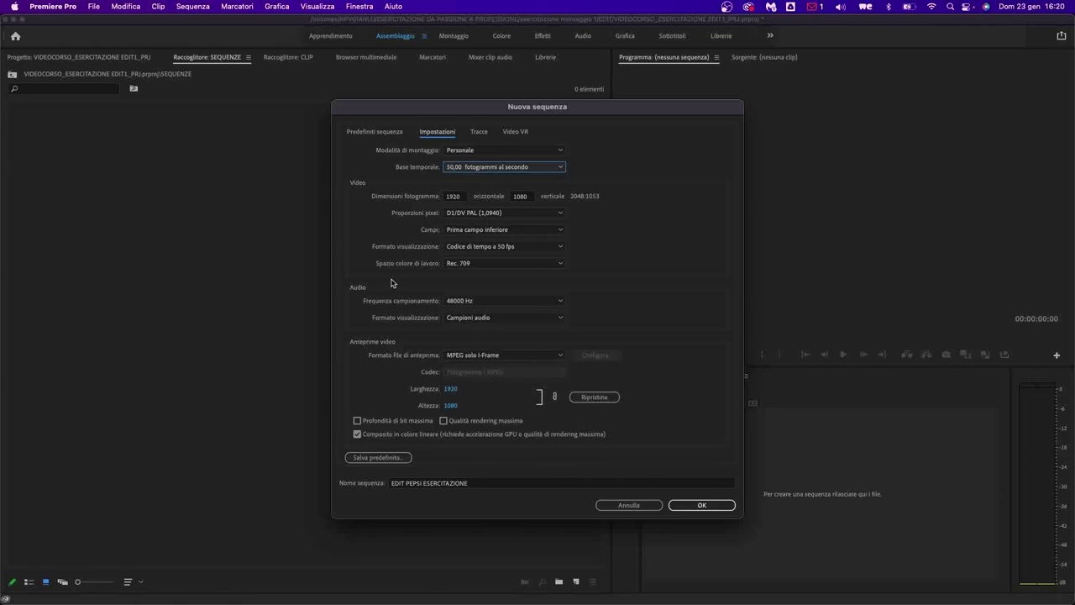
{"action": "left_click", "coordinate": [551, 168]}
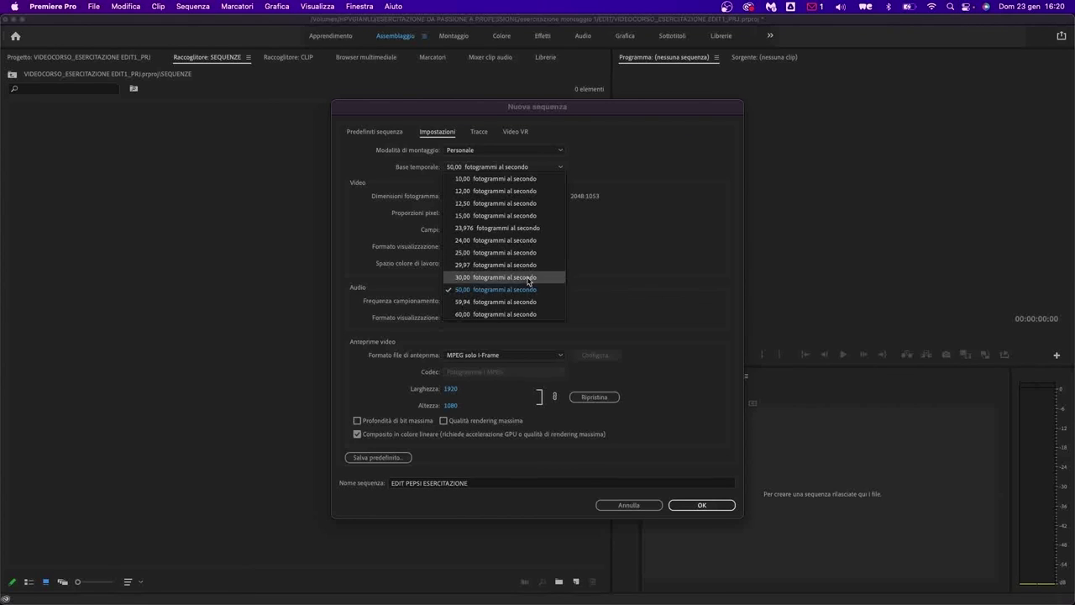
- Keep 50 fps, choose Pixel quadrati (1,0), and create the EDIT PEPSI ESERCITAZIONE sequence
{"action": "left_click", "coordinate": [529, 289]}
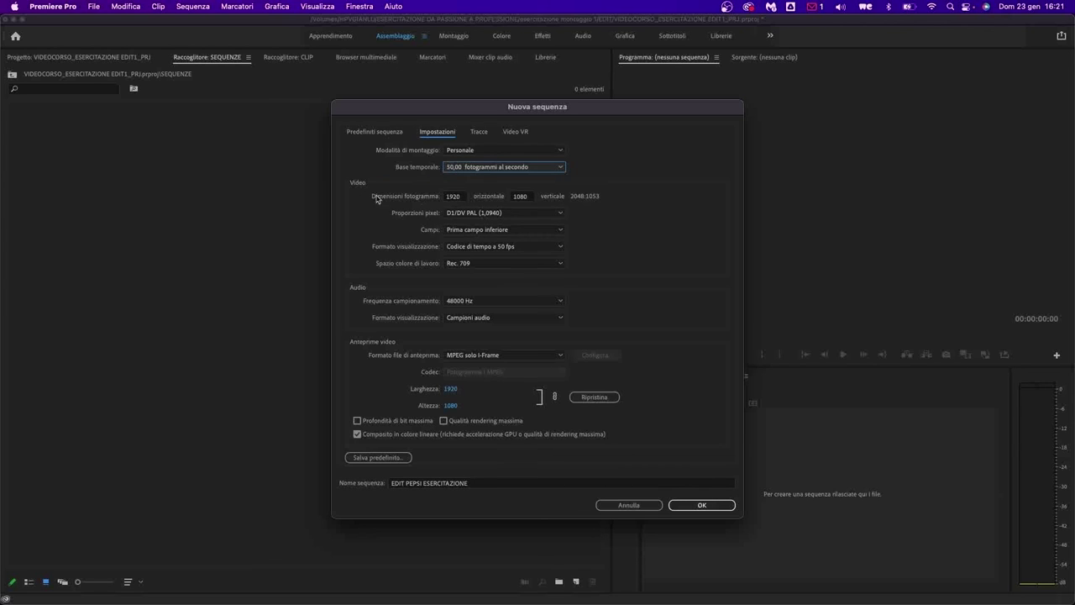
{"action": "left_click", "coordinate": [544, 215]}
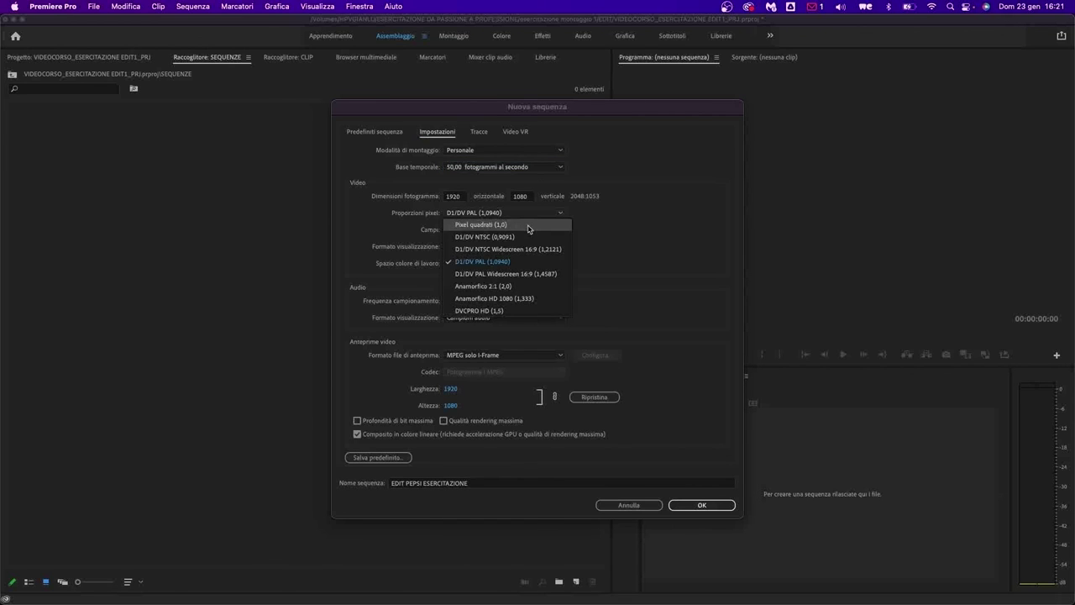
{"action": "left_click", "coordinate": [528, 225]}
{"action": "left_click", "coordinate": [517, 214]}
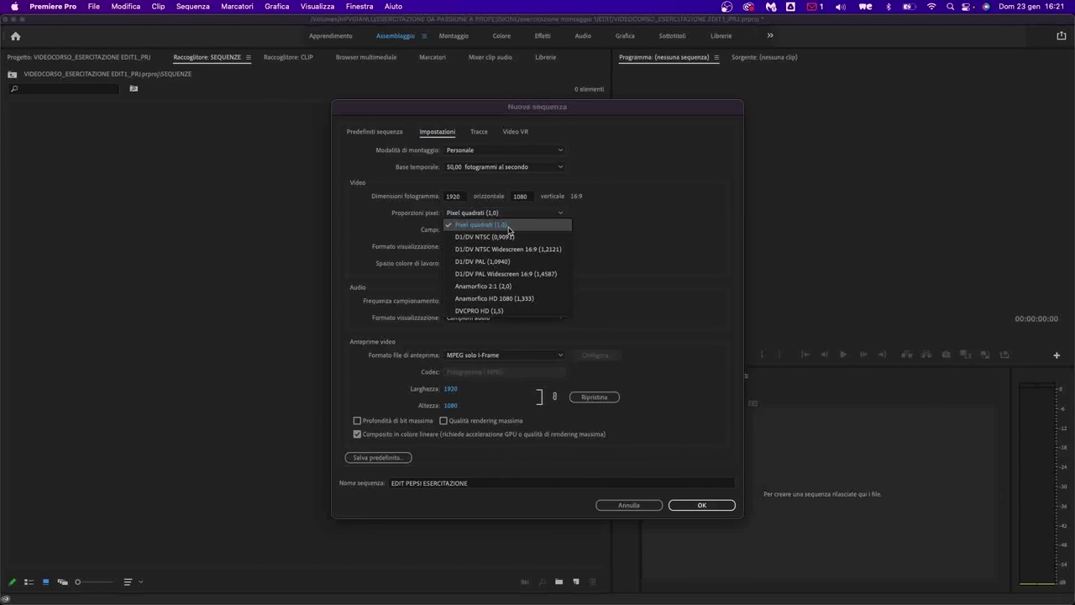
{"action": "left_click", "coordinate": [467, 213]}
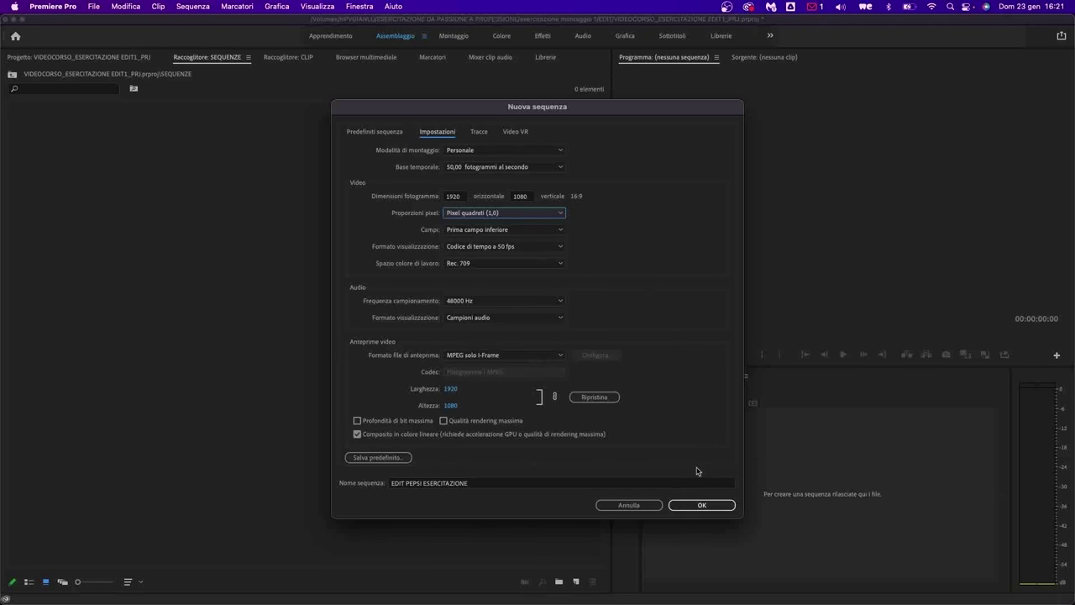
{"action": "left_click", "coordinate": [694, 505]}
{"action": "left_click", "coordinate": [73, 58]}
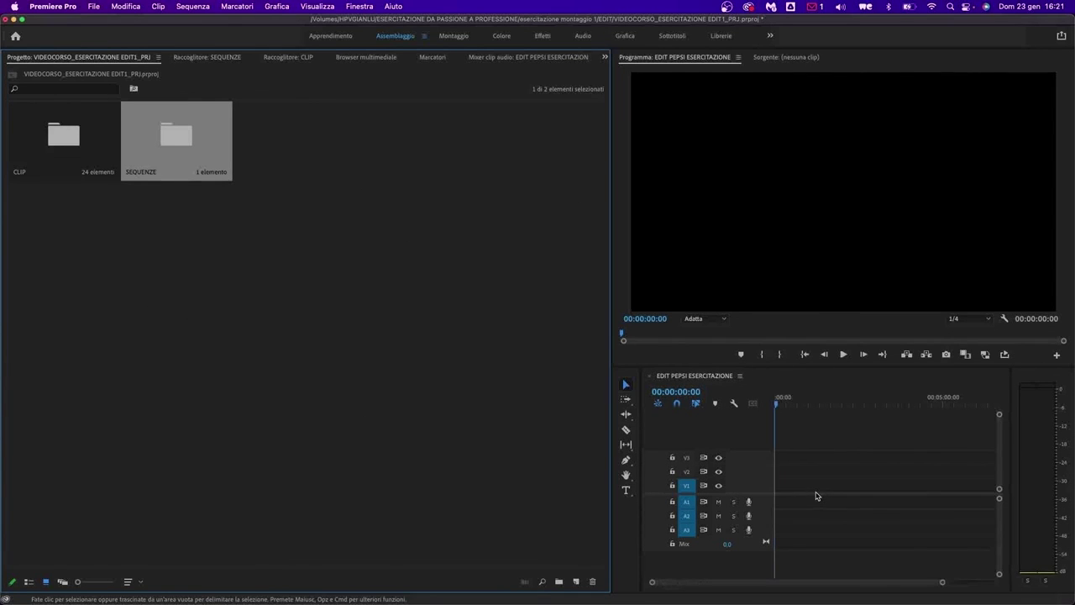
- Open the CLIP bin in thumbnail view, save the project with Cmd+S, and switch to Chrome
{"action": "double_click", "coordinate": [64, 143]}
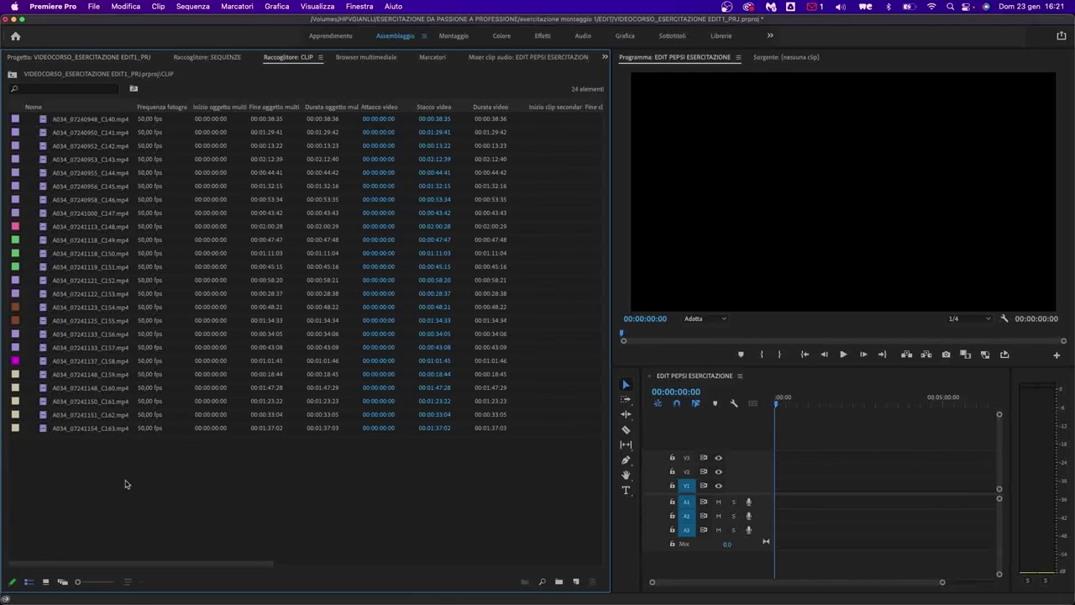
{"action": "left_click", "coordinate": [45, 582]}
{"action": "key", "text": "super+s"}
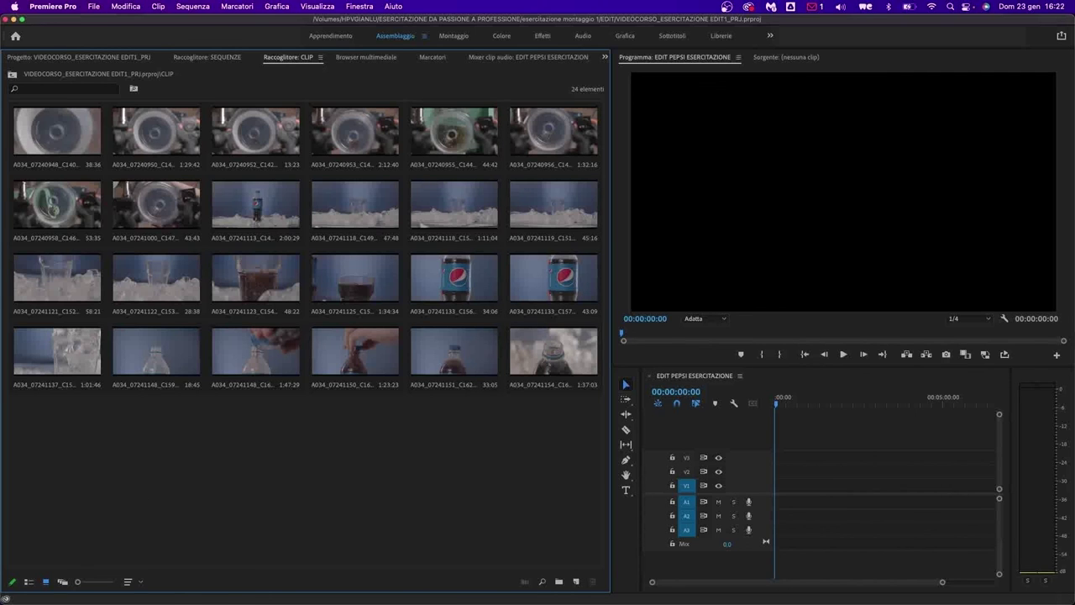
{"action": "key", "text": "super+Tab"}
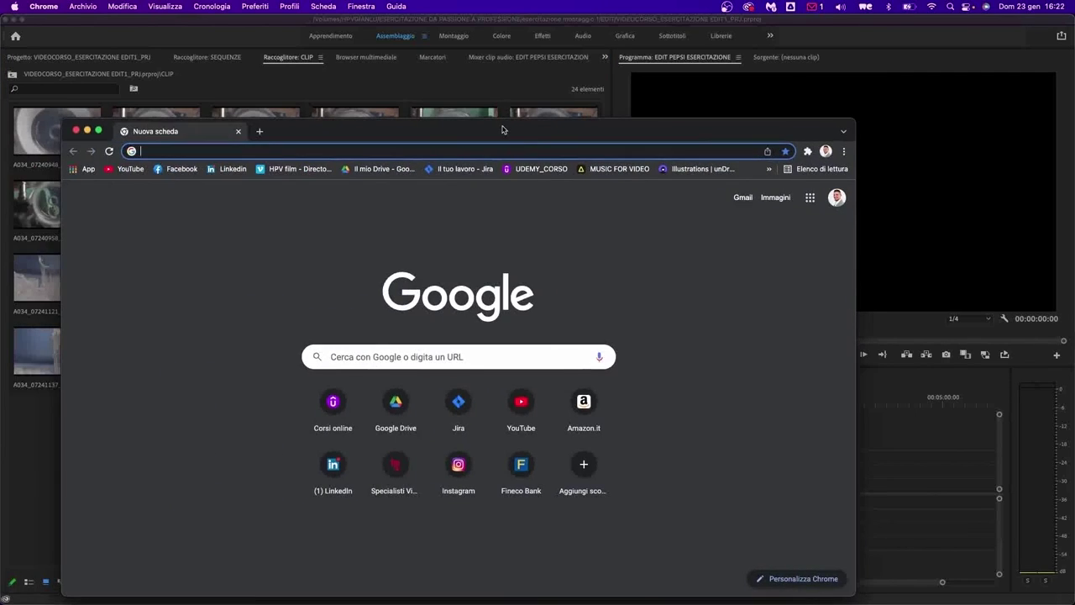
- Maximize Chrome, reach YouTube Studio from YouTube, and browse its Raccolta audio library
{"action": "double_click", "coordinate": [504, 131]}
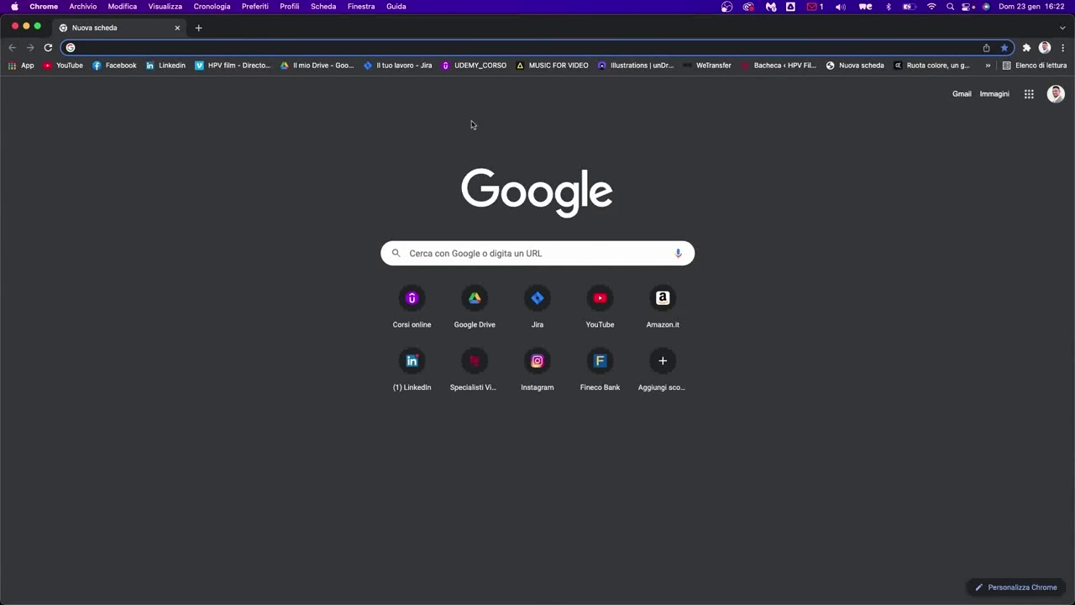
{"action": "left_click", "coordinate": [48, 66]}
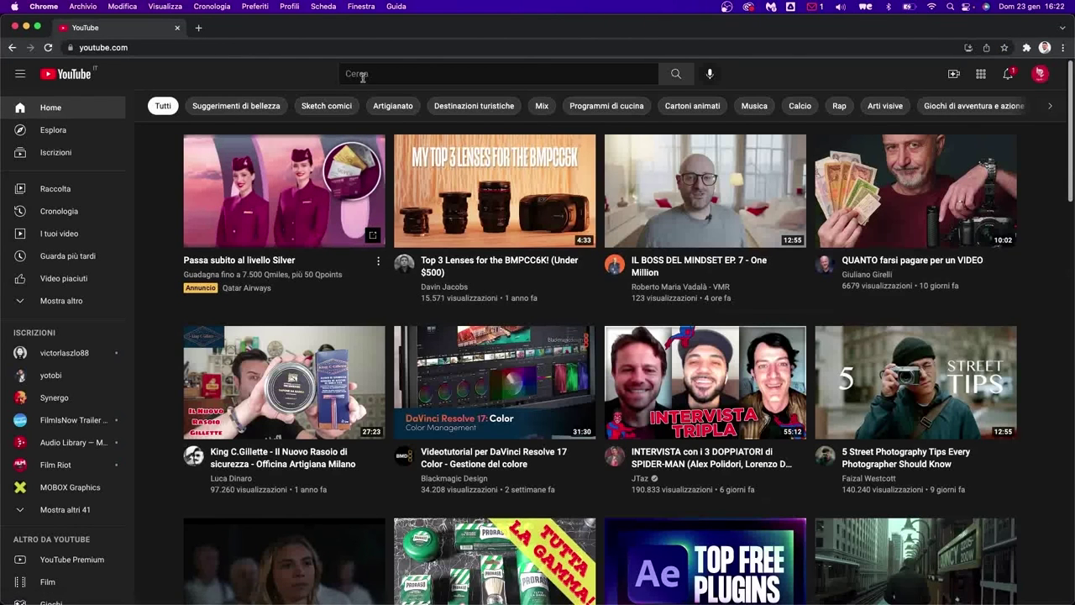
{"action": "left_click", "coordinate": [1040, 73]}
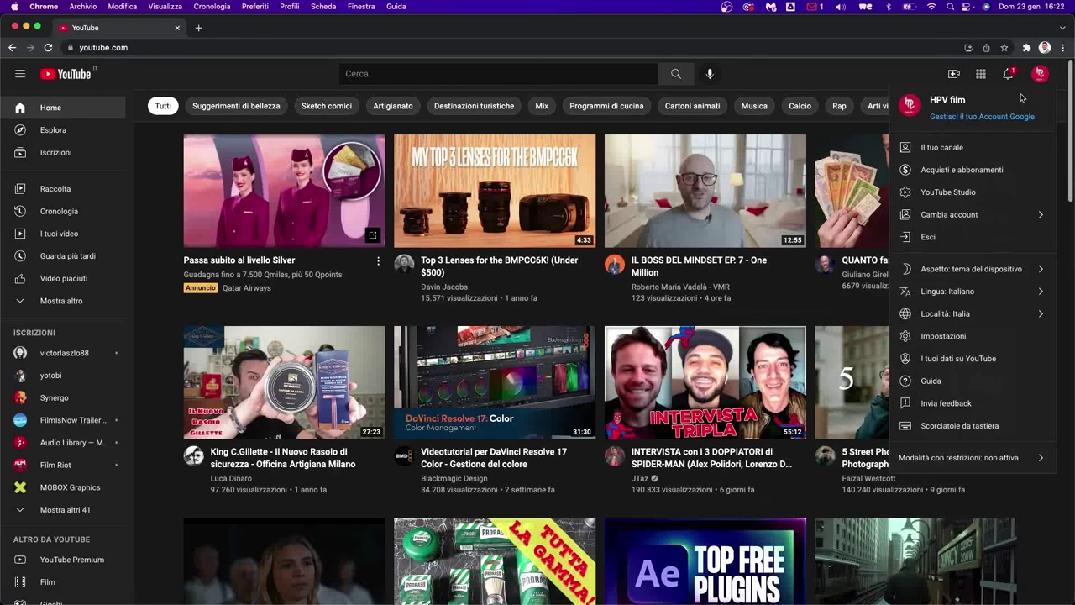
{"action": "left_click", "coordinate": [963, 199]}
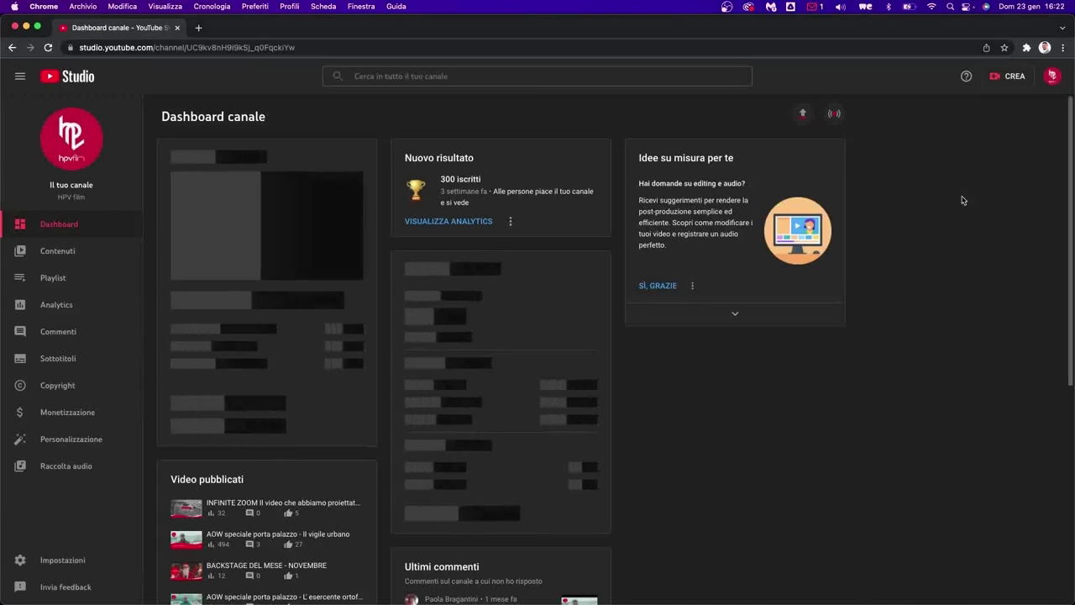
{"action": "left_click", "coordinate": [84, 466]}
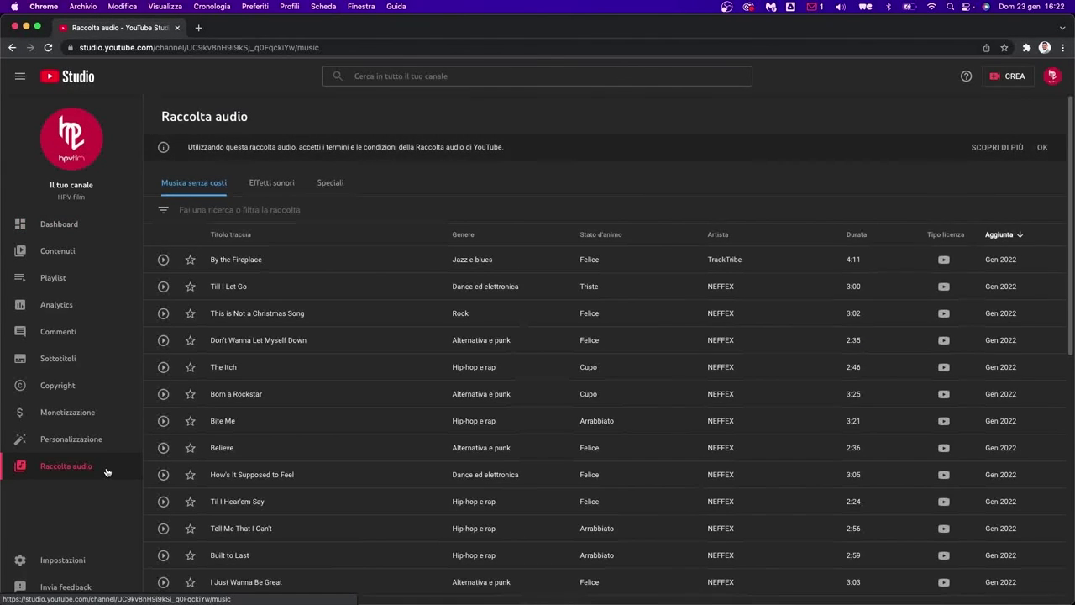
{"action": "scroll", "coordinate": [462, 489], "scroll_direction": "down", "scroll_amount": 10}
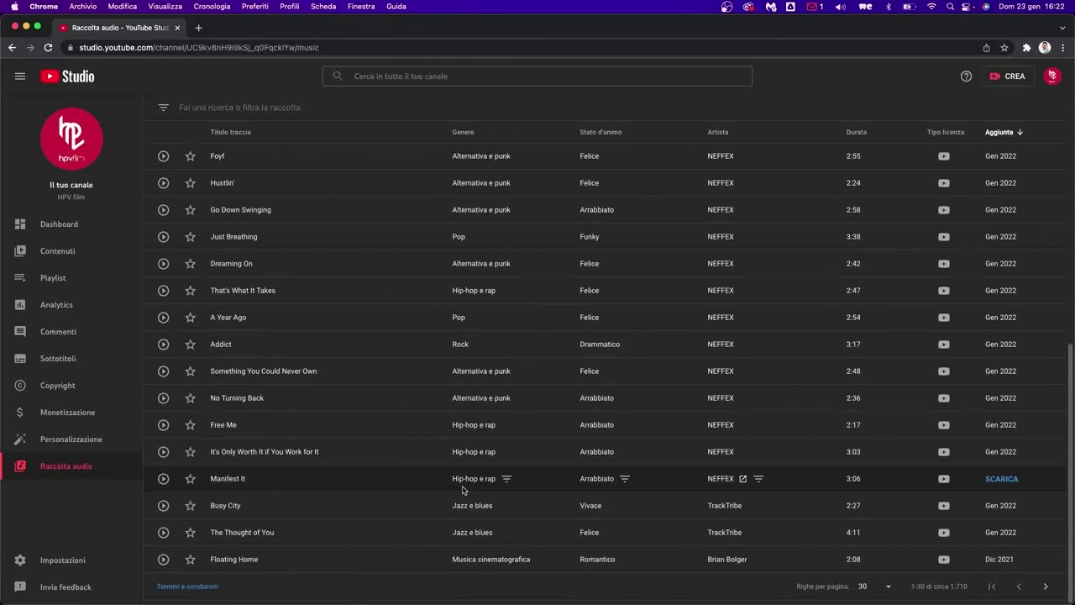
{"action": "scroll", "coordinate": [463, 491], "scroll_direction": "up", "scroll_amount": 10}
{"action": "left_click", "coordinate": [198, 28]}
- Load artlist.io, dismiss its onboarding tip, scroll the tracks, and close the tab
{"action": "type", "text": "AR"}
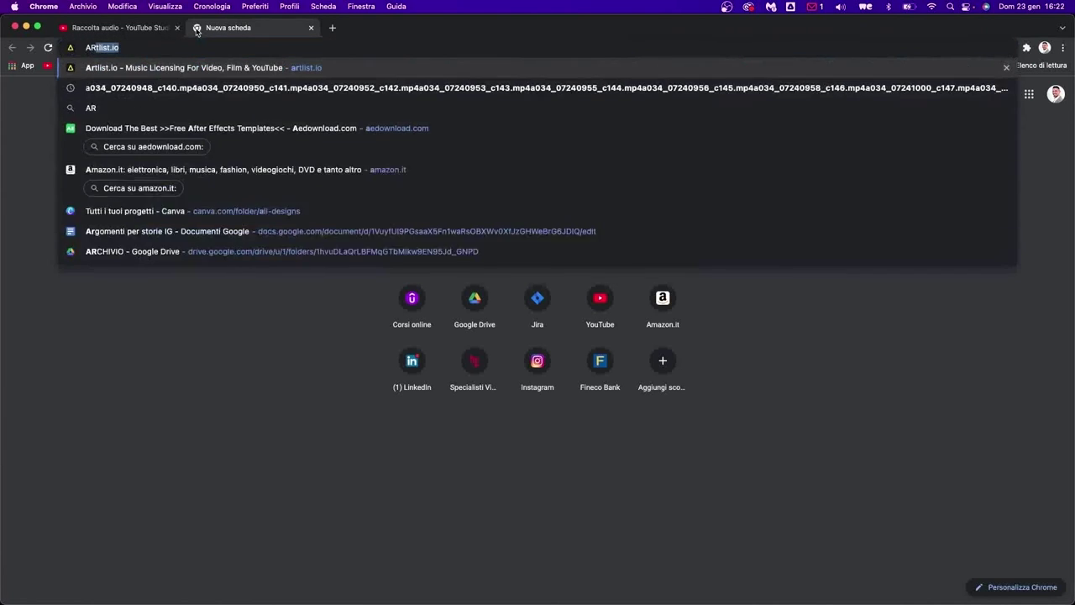
{"action": "type", "text": "T"}
{"action": "key", "text": "Return"}
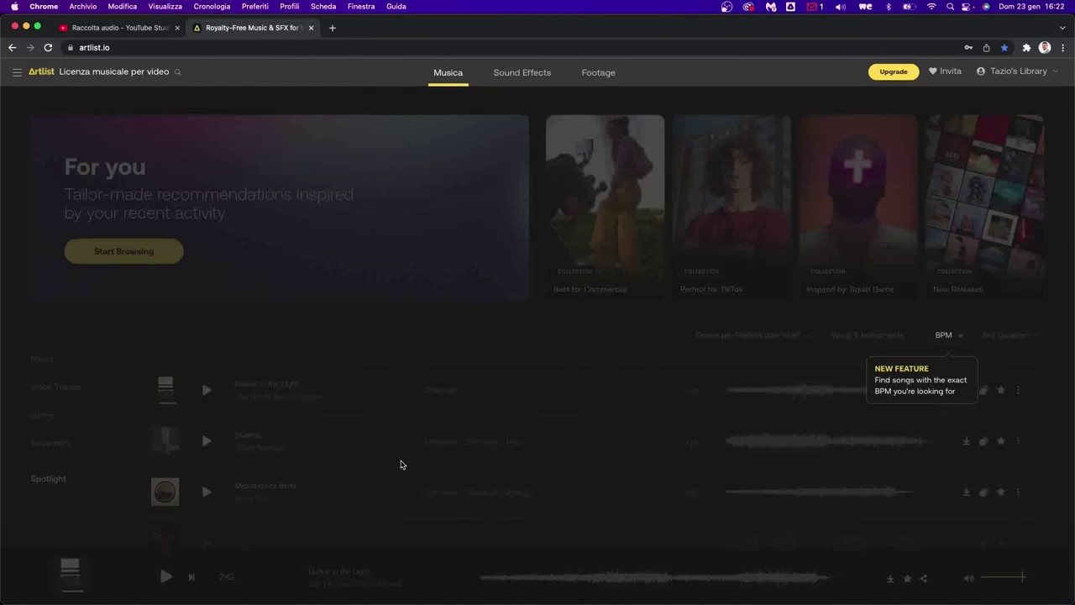
{"action": "left_click", "coordinate": [899, 430]}
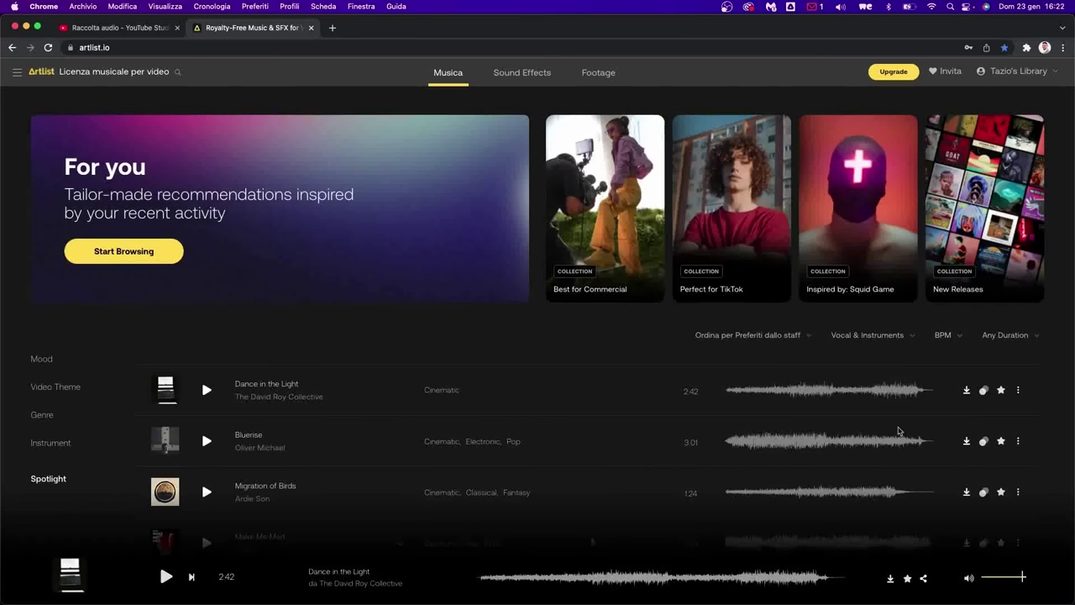
{"action": "scroll", "coordinate": [437, 391], "scroll_direction": "down", "scroll_amount": 5}
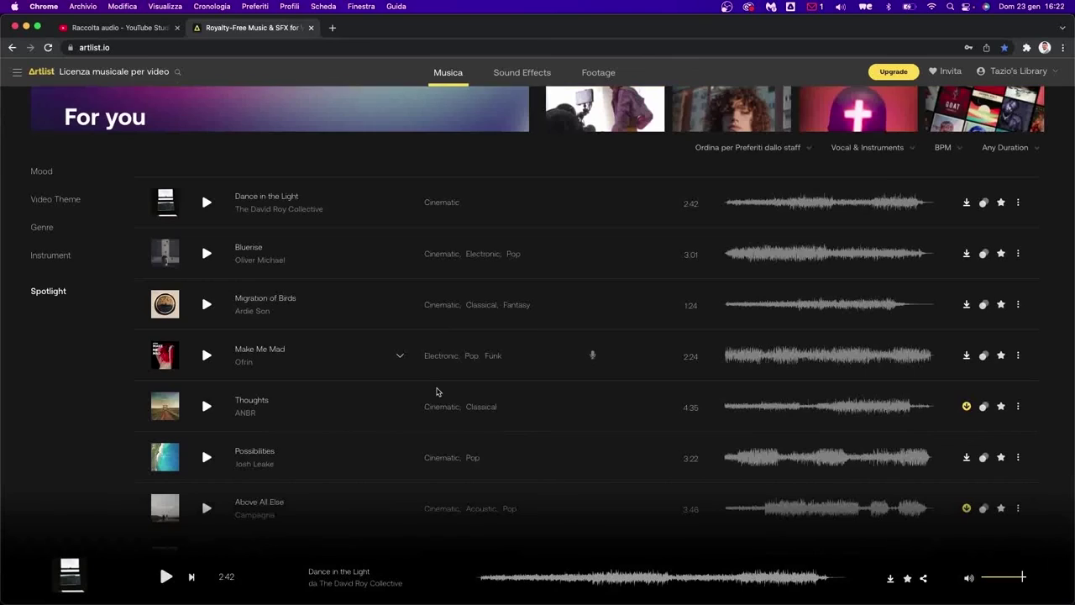
{"action": "scroll", "coordinate": [436, 392], "scroll_direction": "up", "scroll_amount": 3}
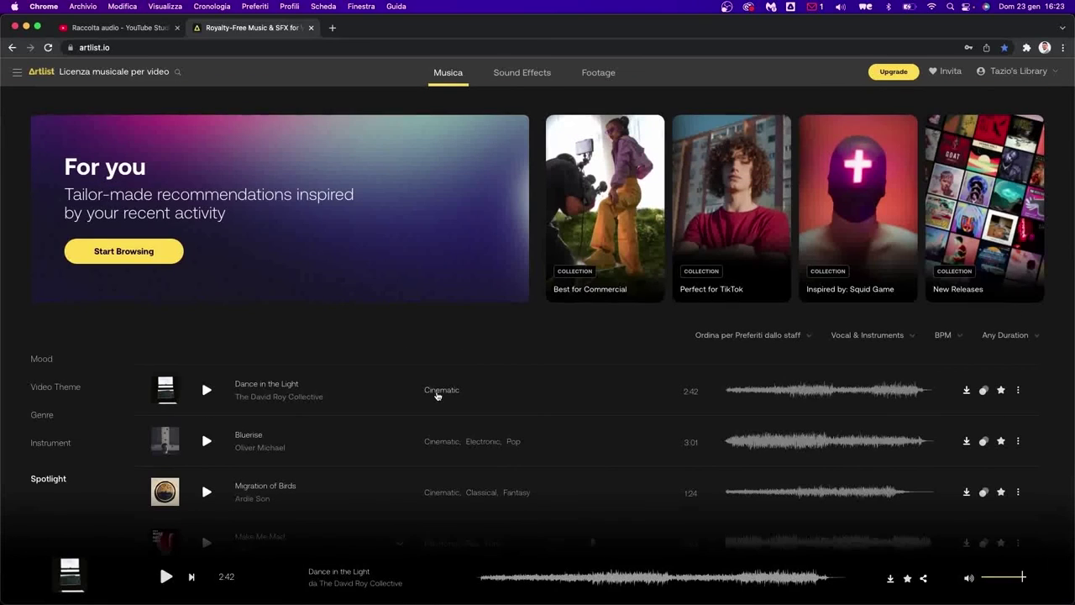
{"action": "left_click", "coordinate": [309, 29]}
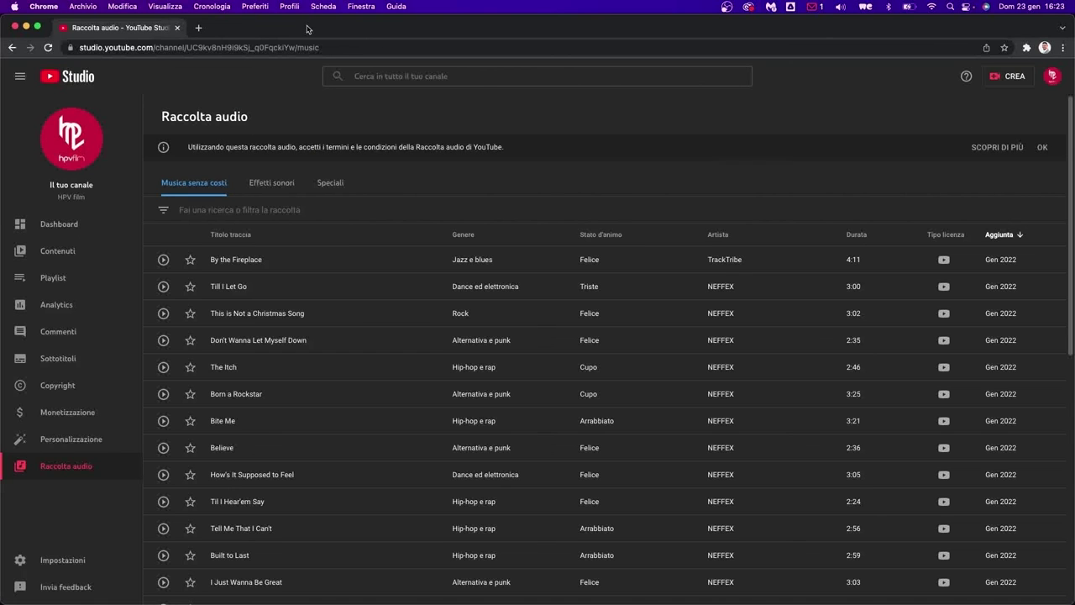
- Scroll through the Raccolta audio track list and open the 'Fai una ricerca o filtra la raccolta' field
{"action": "scroll", "coordinate": [457, 369], "scroll_direction": "down", "scroll_amount": 1}
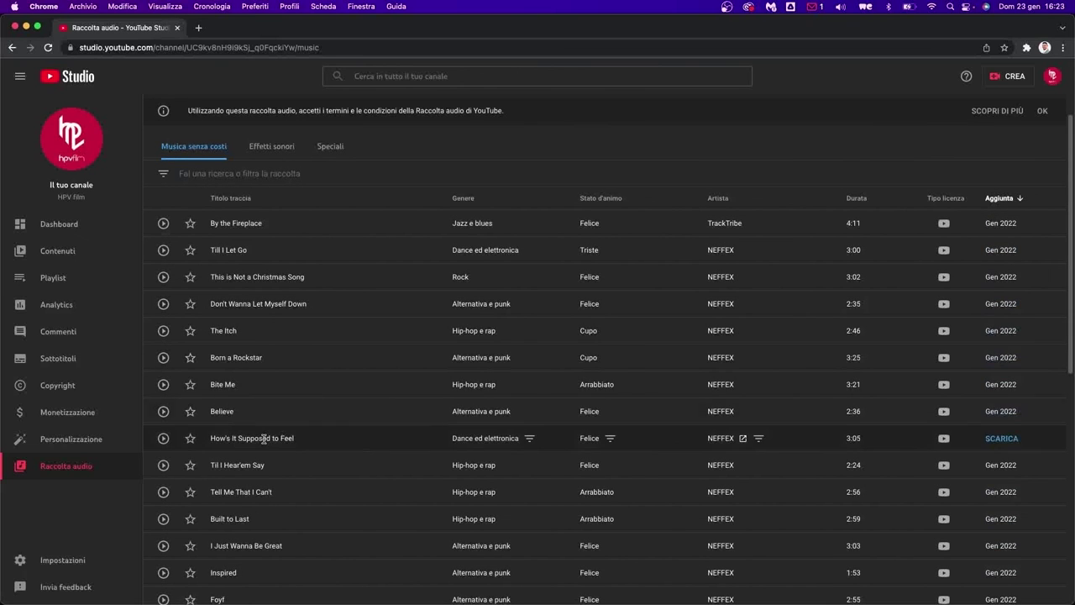
{"action": "scroll", "coordinate": [264, 439], "scroll_direction": "up", "scroll_amount": 1}
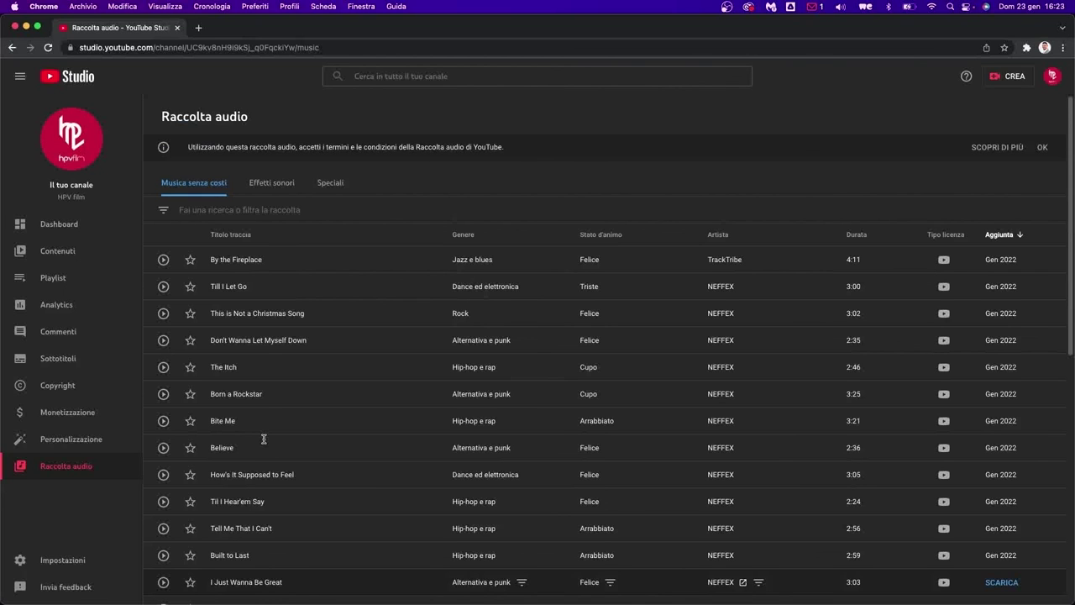
{"action": "scroll", "coordinate": [263, 438], "scroll_direction": "down", "scroll_amount": 2}
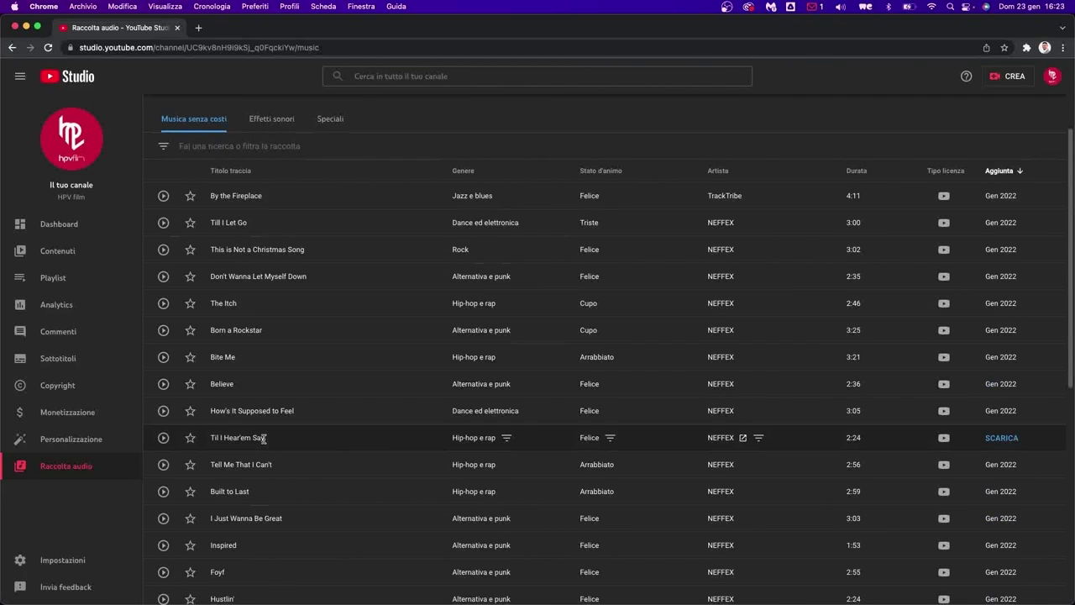
{"action": "scroll", "coordinate": [264, 439], "scroll_direction": "down", "scroll_amount": 5}
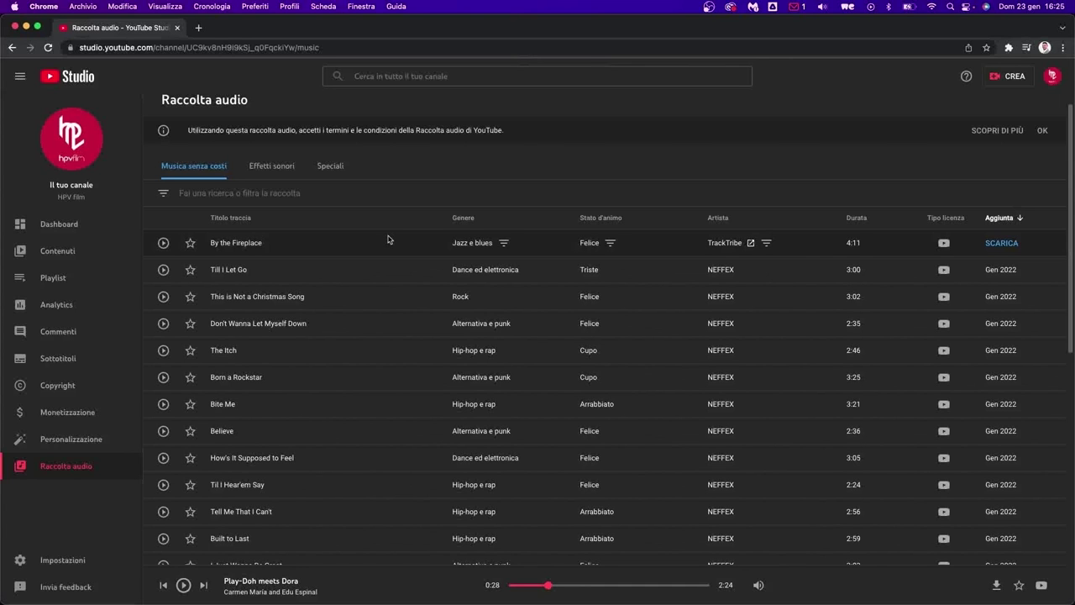
{"action": "scroll", "coordinate": [218, 372], "scroll_direction": "down", "scroll_amount": 5}
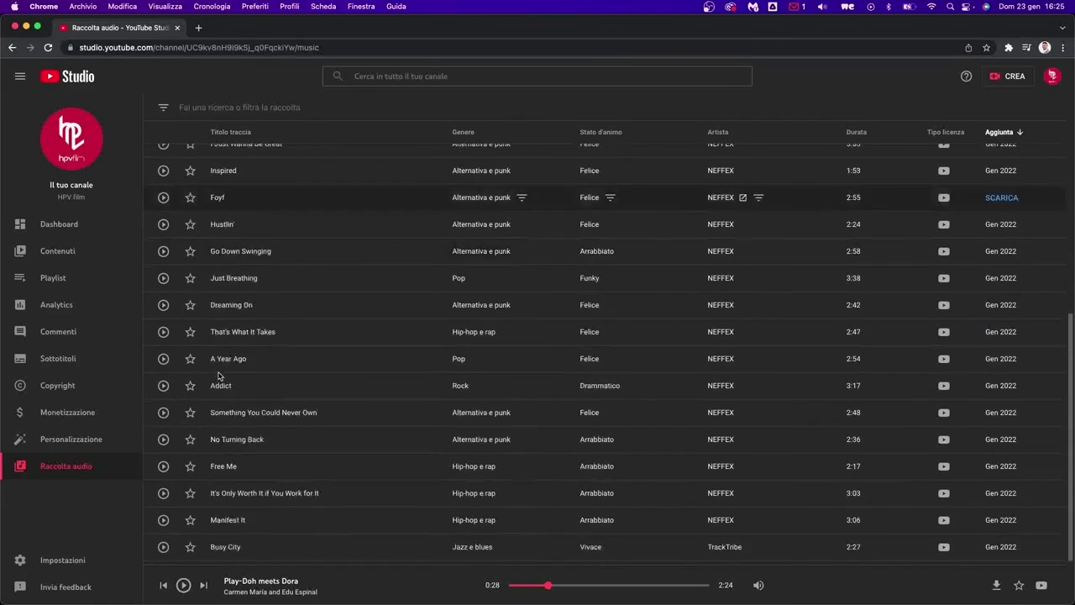
{"action": "scroll", "coordinate": [217, 376], "scroll_direction": "up", "scroll_amount": 10}
{"action": "scroll", "coordinate": [218, 375], "scroll_direction": "down", "scroll_amount": 8}
{"action": "scroll", "coordinate": [219, 375], "scroll_direction": "up", "scroll_amount": 5}
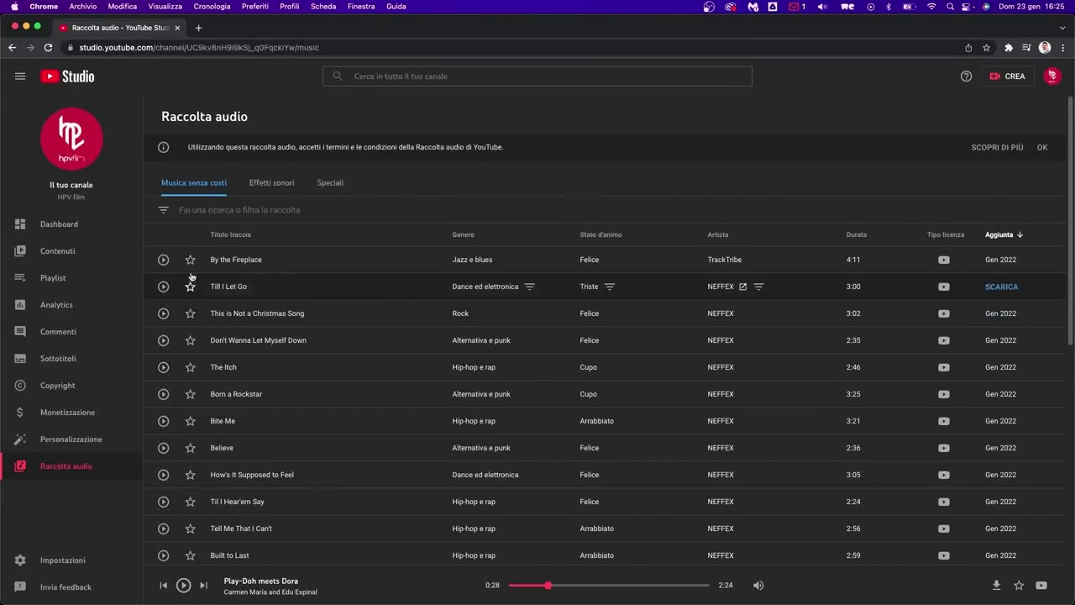
{"action": "left_click", "coordinate": [199, 210]}
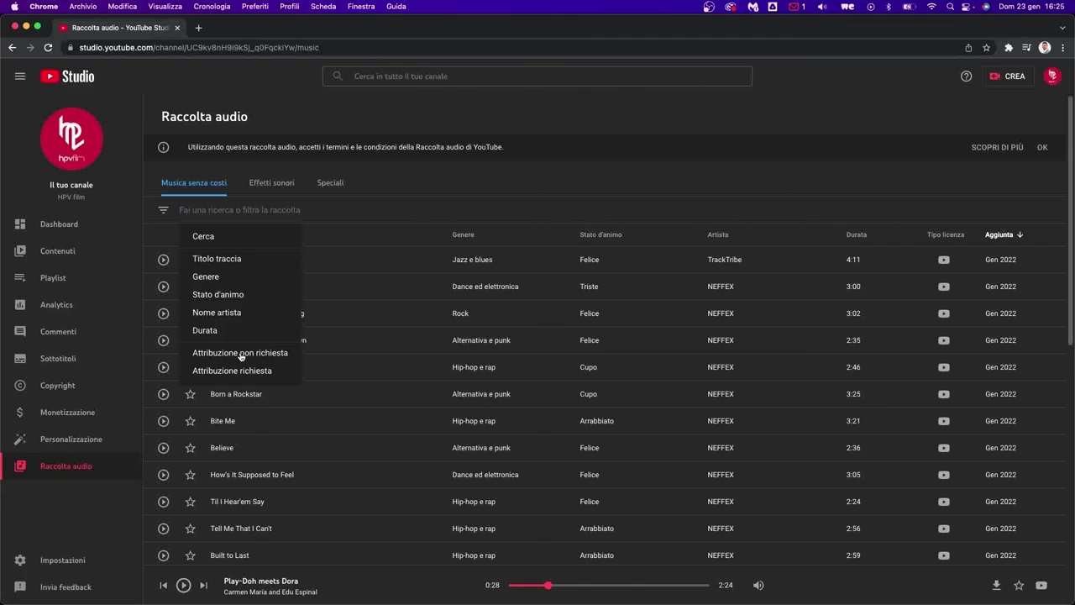
- Filter the audio library by Stato d'animo to Motivante, Felice and Vivace tracks
{"action": "left_click", "coordinate": [219, 295]}
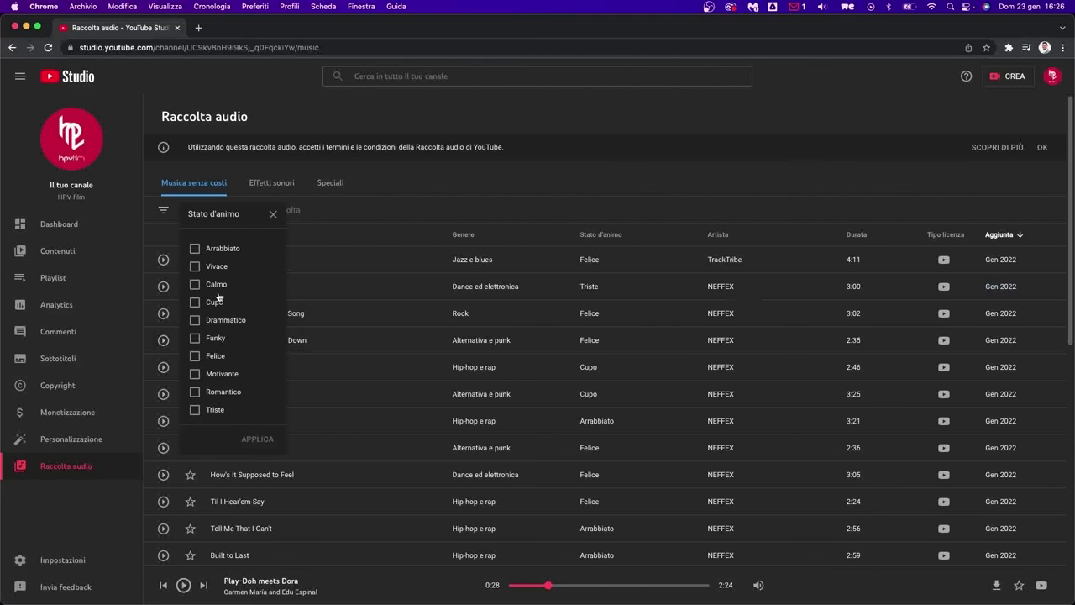
{"action": "left_click", "coordinate": [196, 375]}
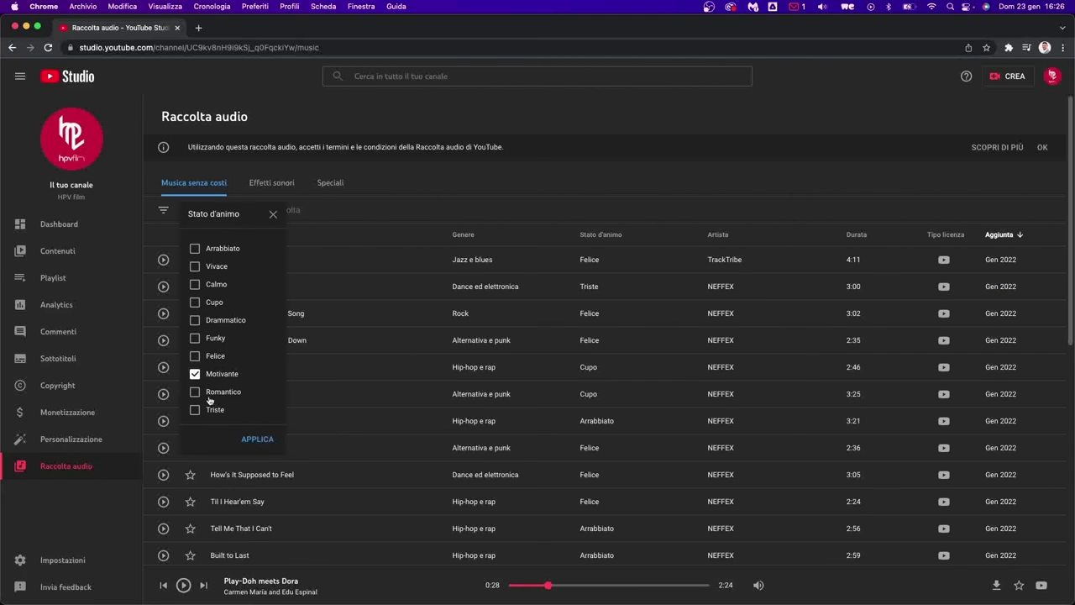
{"action": "left_click", "coordinate": [195, 355]}
{"action": "left_click", "coordinate": [194, 266]}
{"action": "left_click", "coordinate": [257, 439]}
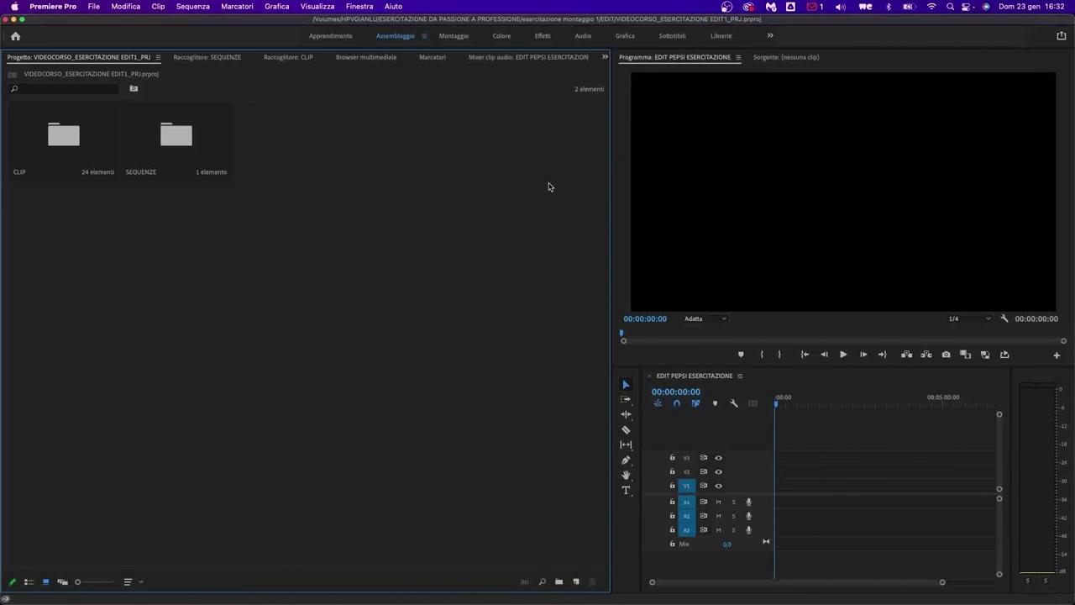
- Import the papi-beat .wav from esercitazione montaggio 1 > ELEMENTI, then zoom the timeline out
{"action": "double_click", "coordinate": [316, 237]}
{"action": "left_click", "coordinate": [627, 118]}
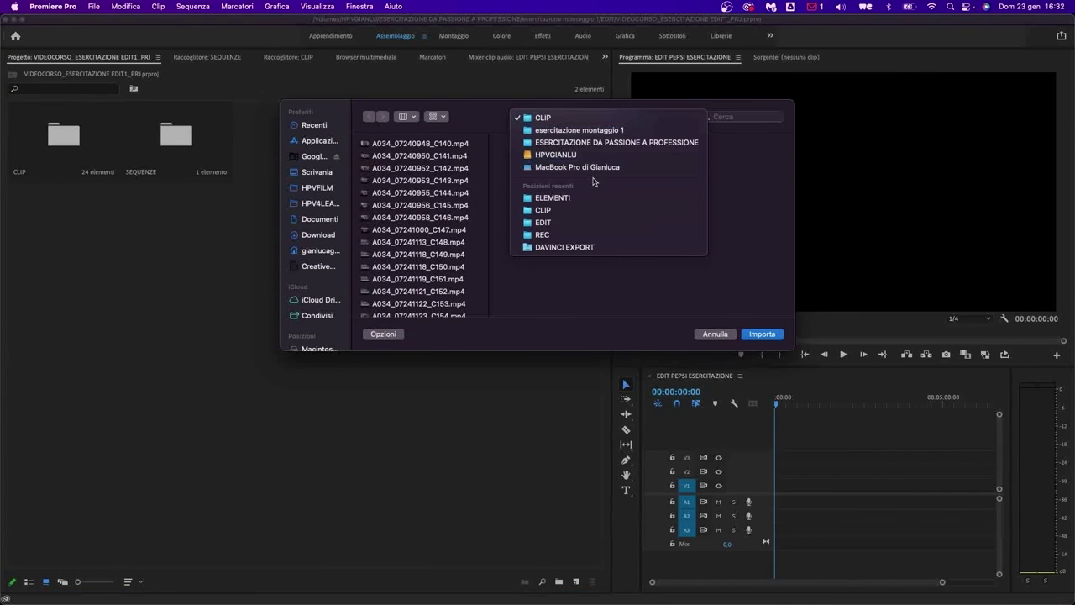
{"action": "left_click", "coordinate": [592, 131]}
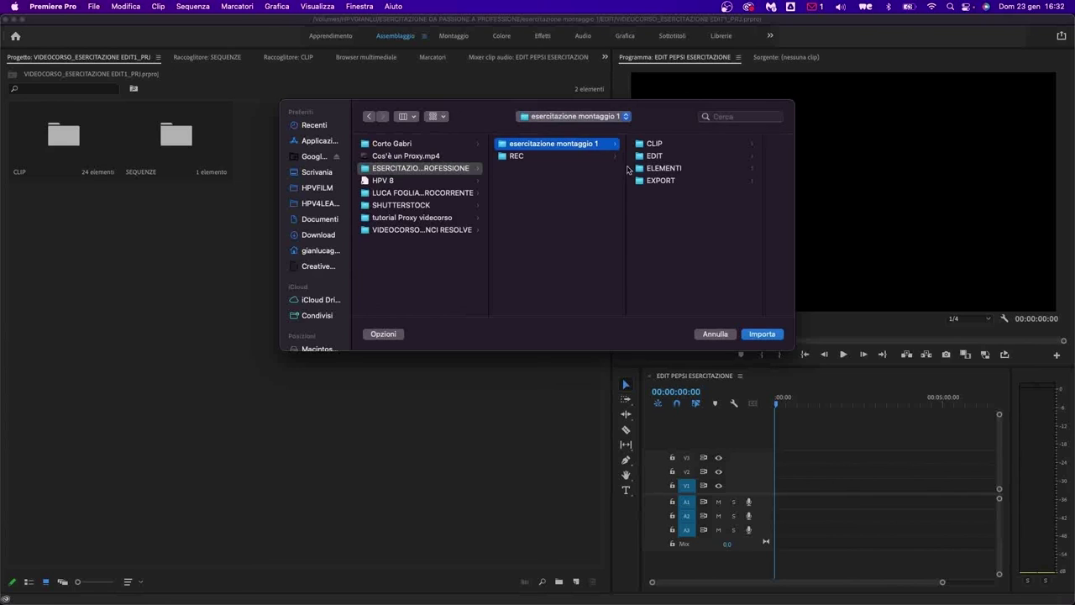
{"action": "left_click", "coordinate": [669, 170]}
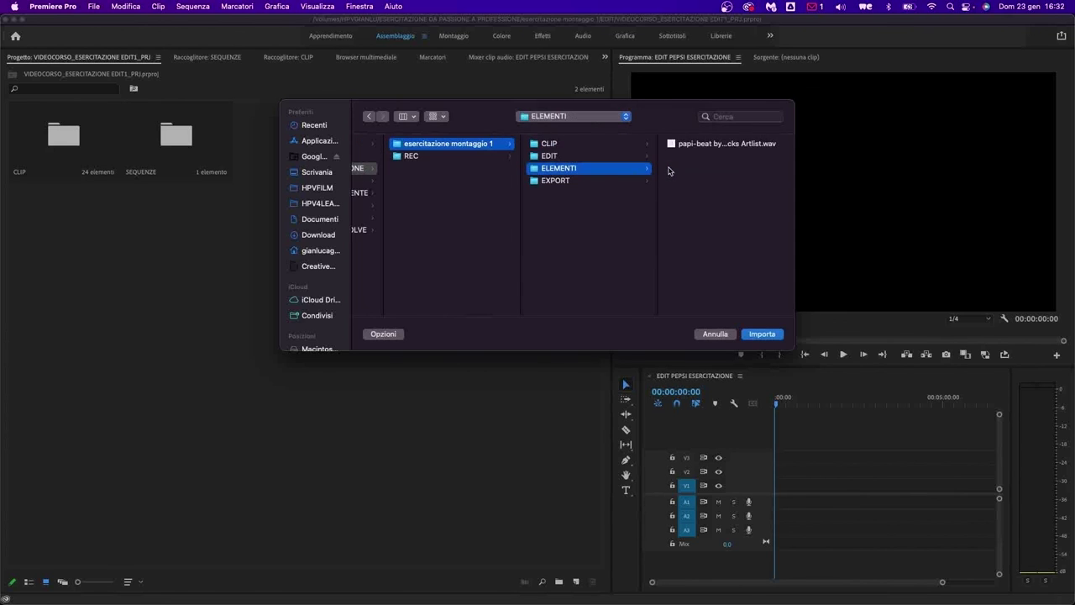
{"action": "double_click", "coordinate": [691, 146]}
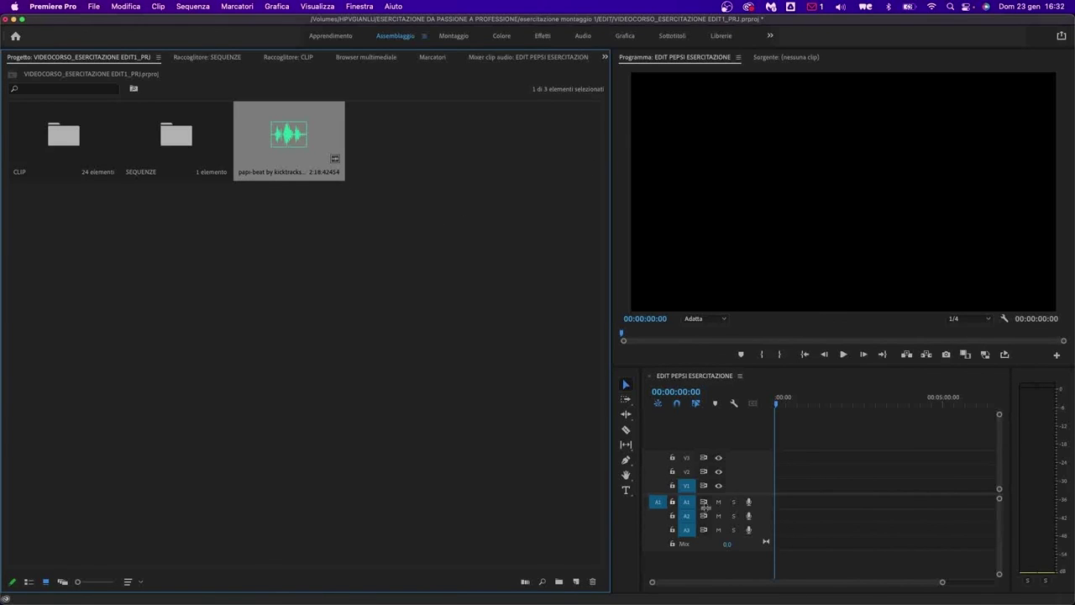
{"action": "left_click_drag", "start_coordinate": [943, 581], "coordinate": [987, 581]}
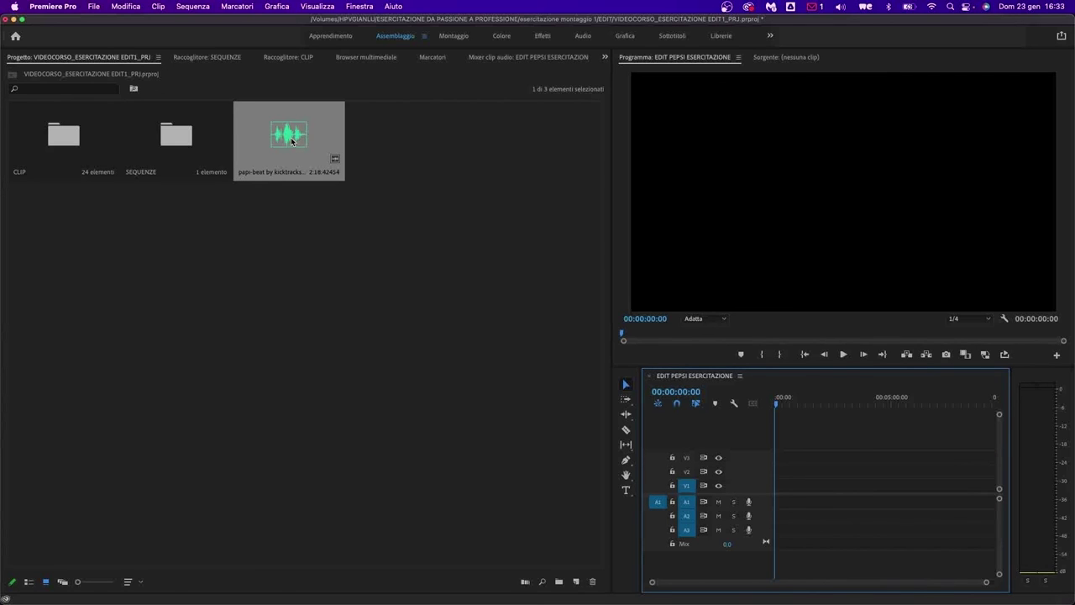
- Drop the papi-beat clip onto A1 at 00:00 and widen the monitor and timeline panels
{"action": "left_click_drag", "start_coordinate": [292, 140], "coordinate": [795, 502]}
{"action": "left_click_drag", "start_coordinate": [960, 581], "coordinate": [808, 581]}
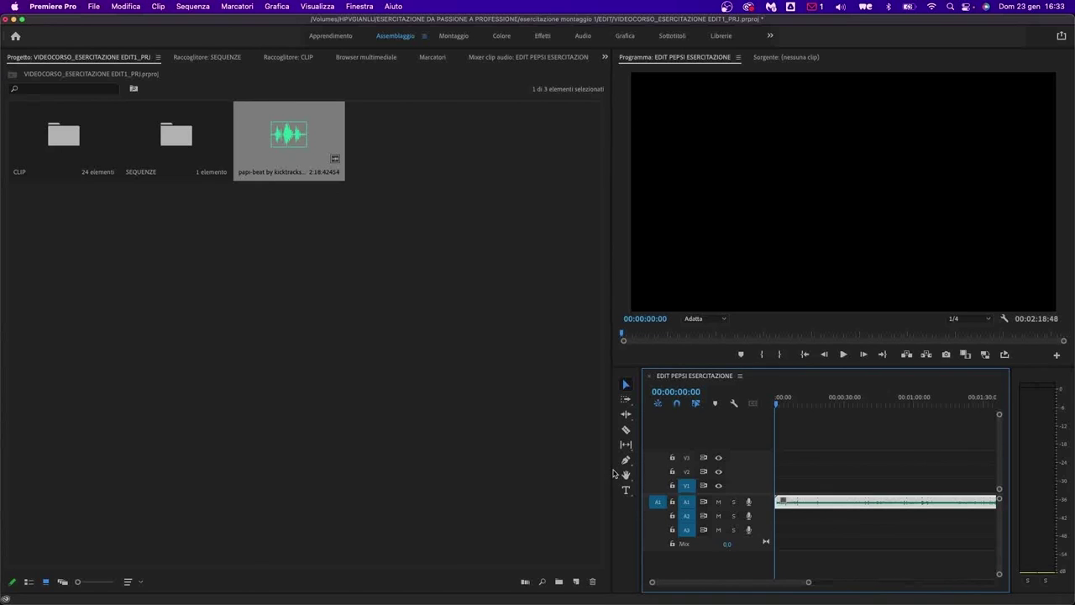
{"action": "left_click_drag", "start_coordinate": [612, 467], "coordinate": [470, 474]}
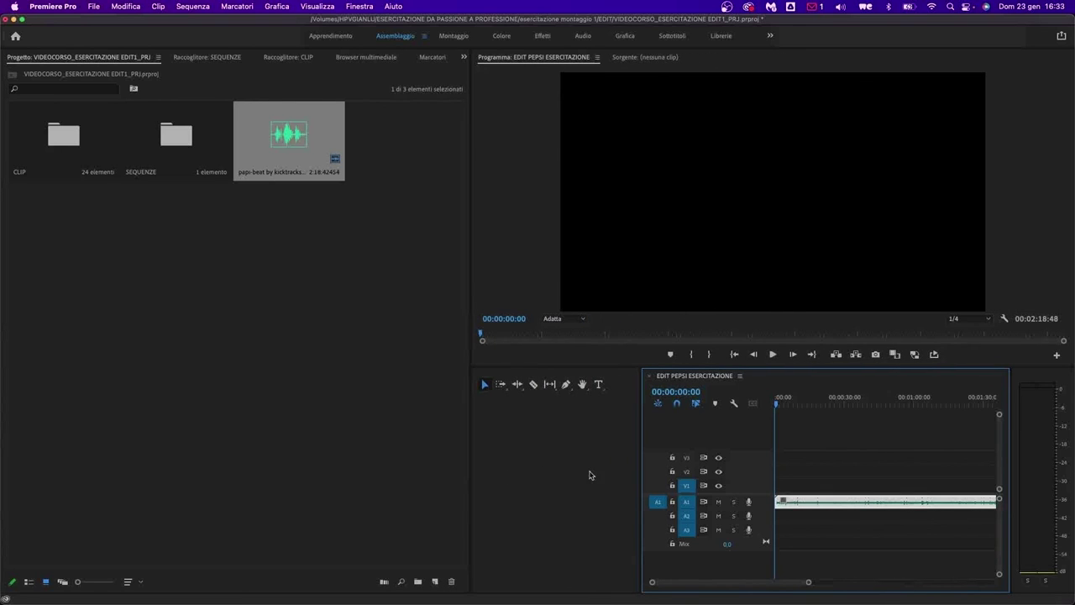
{"action": "left_click_drag", "start_coordinate": [641, 456], "coordinate": [462, 452]}
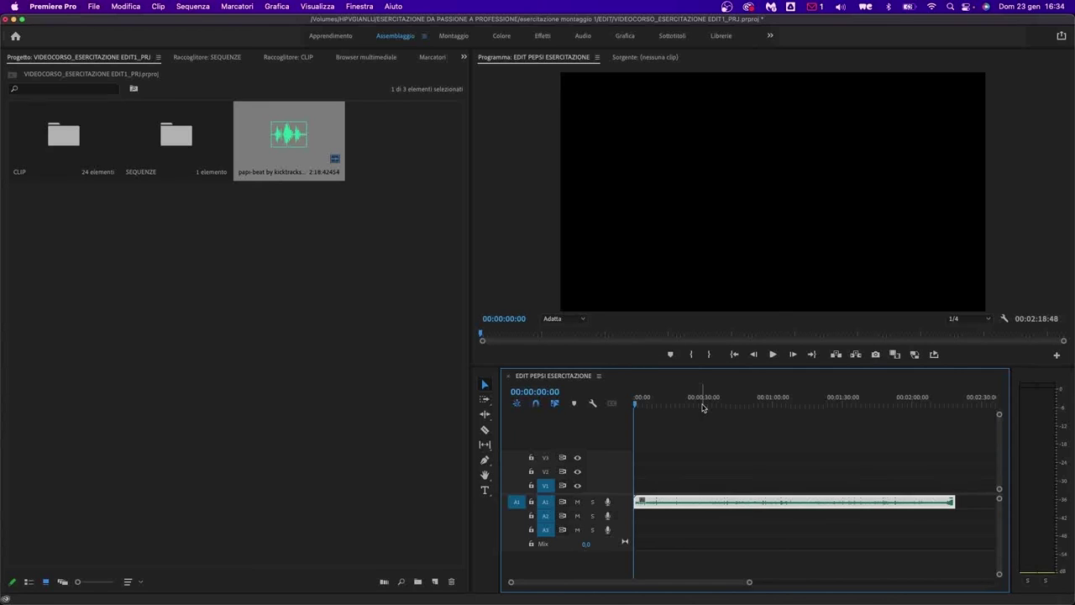
{"action": "right_click", "coordinate": [675, 505]}
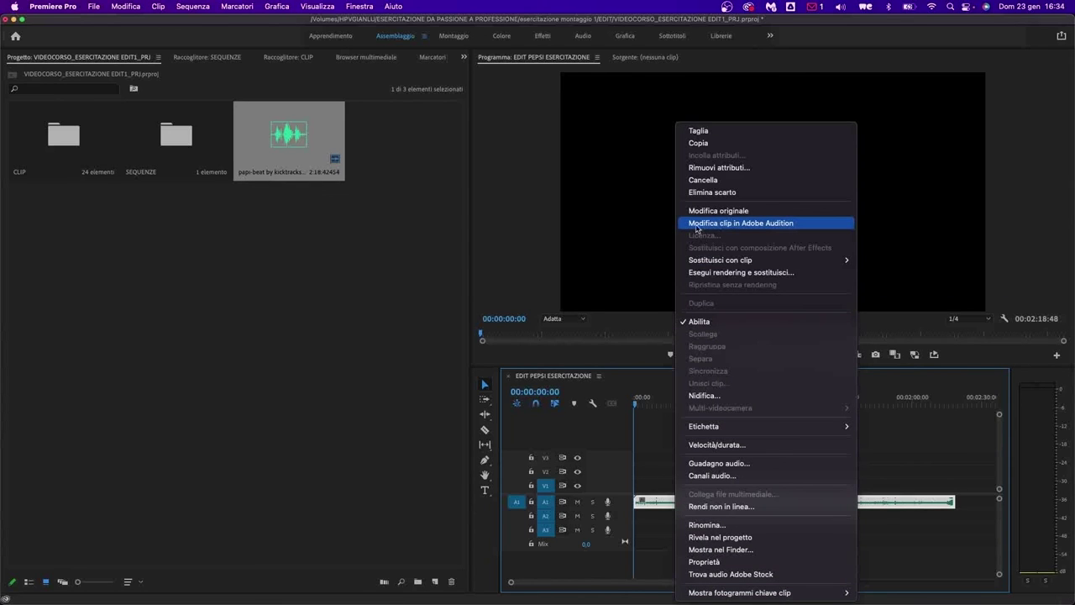
{"action": "left_click", "coordinate": [653, 456]}
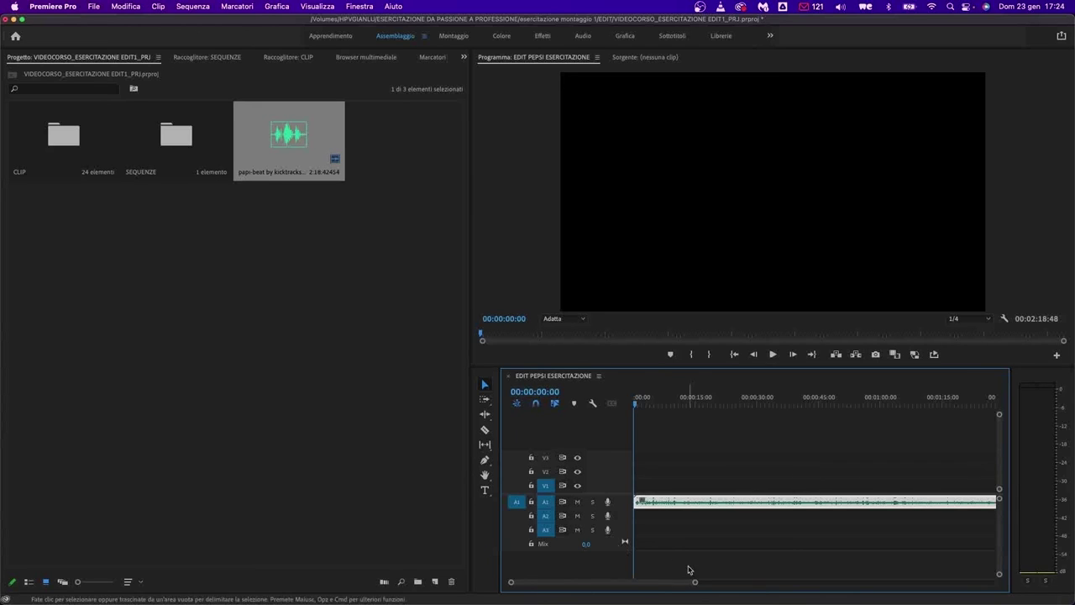
- Play the sequence briefly, then expand audio track A1 to reveal the music waveform
{"action": "left_click_drag", "start_coordinate": [694, 583], "coordinate": [762, 582]}
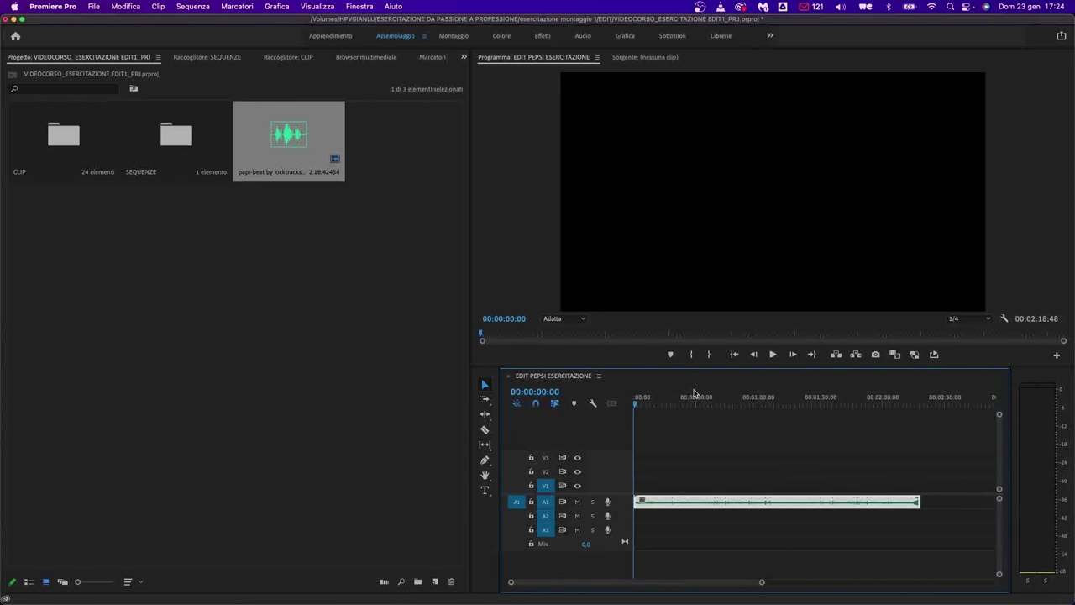
{"action": "key", "text": "space"}
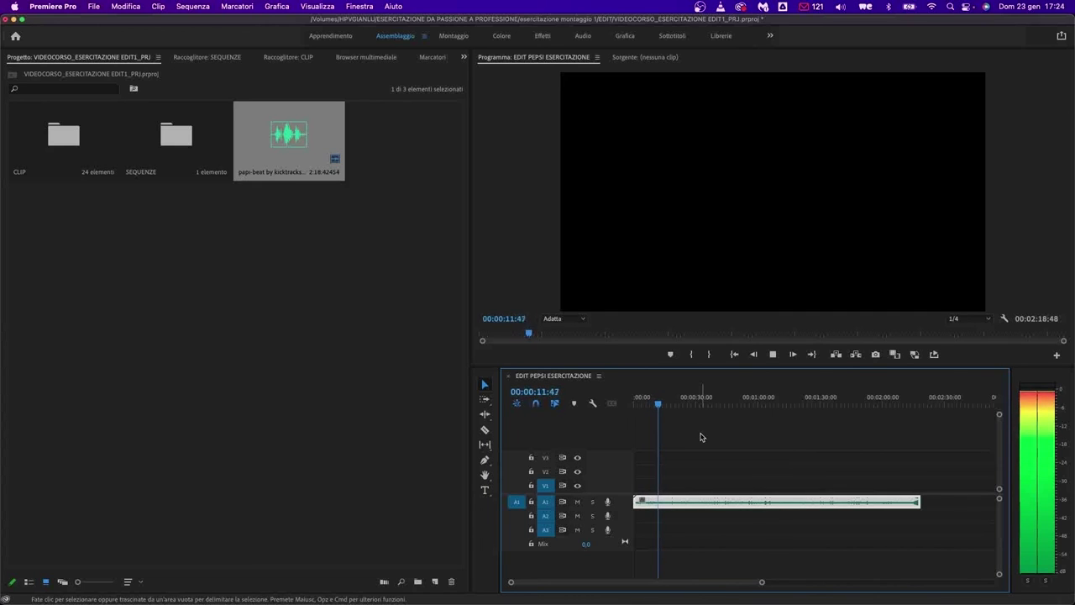
{"action": "key", "text": "space"}
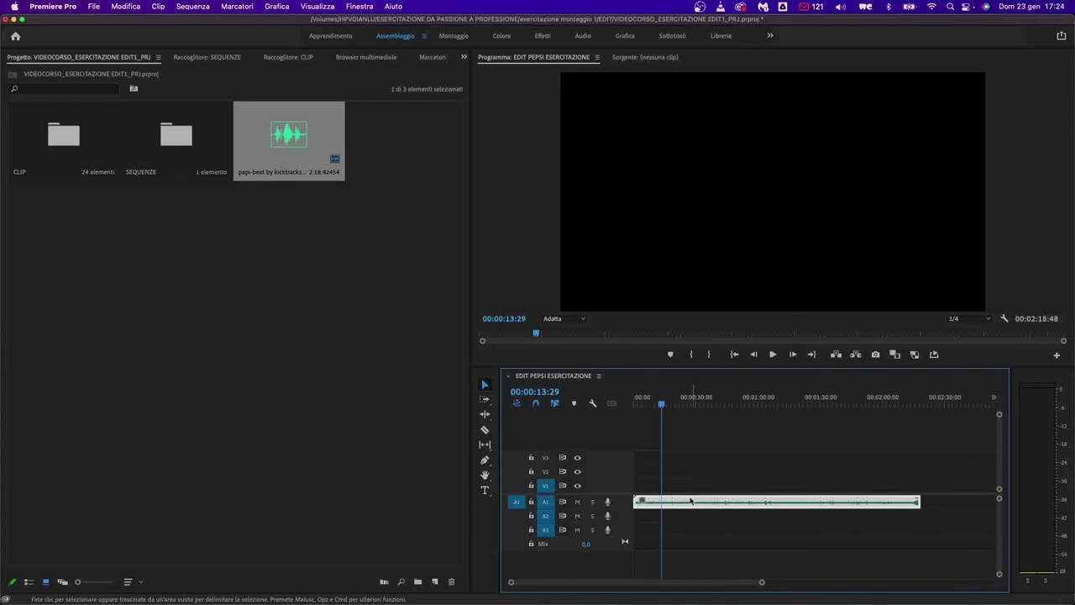
{"action": "scroll", "coordinate": [679, 550], "scroll_direction": "up", "scroll_amount": 8}
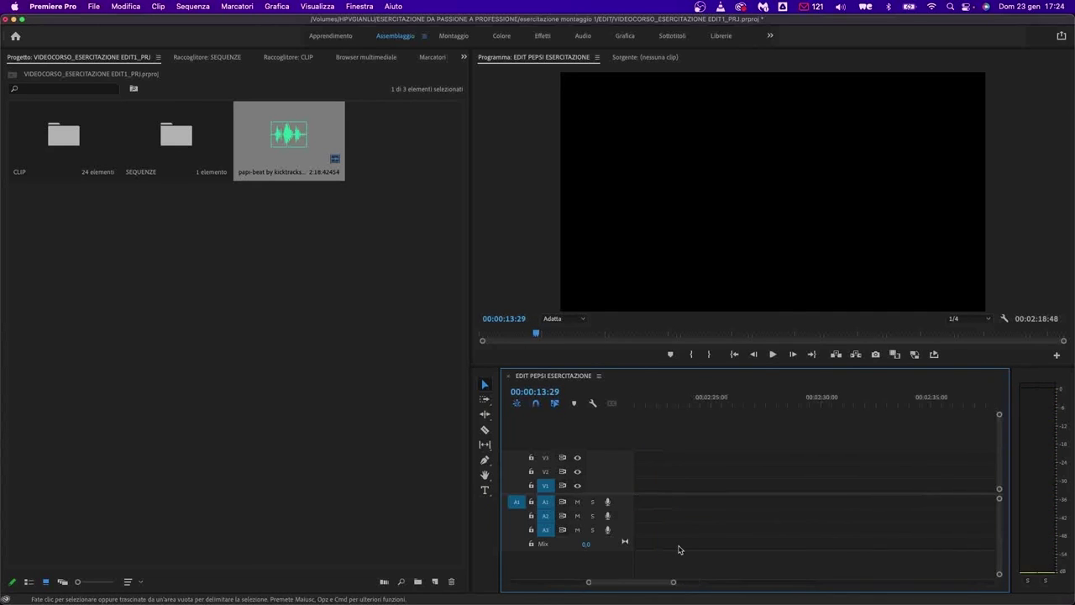
{"action": "double_click", "coordinate": [613, 504]}
{"action": "scroll", "coordinate": [773, 526], "scroll_direction": "down", "scroll_amount": 6}
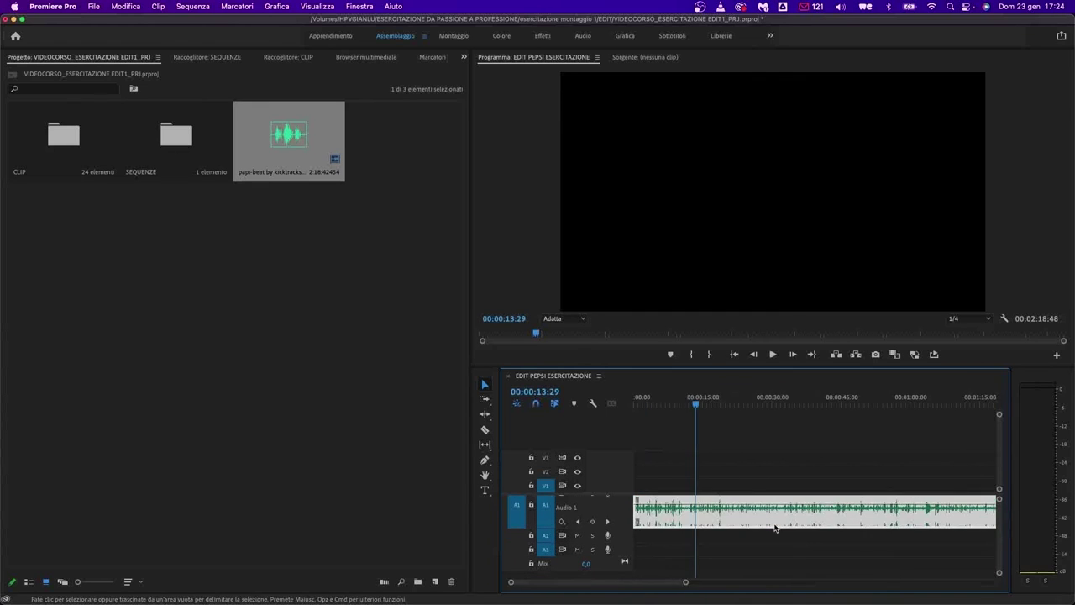
{"action": "scroll", "coordinate": [774, 528], "scroll_direction": "up", "scroll_amount": 8}
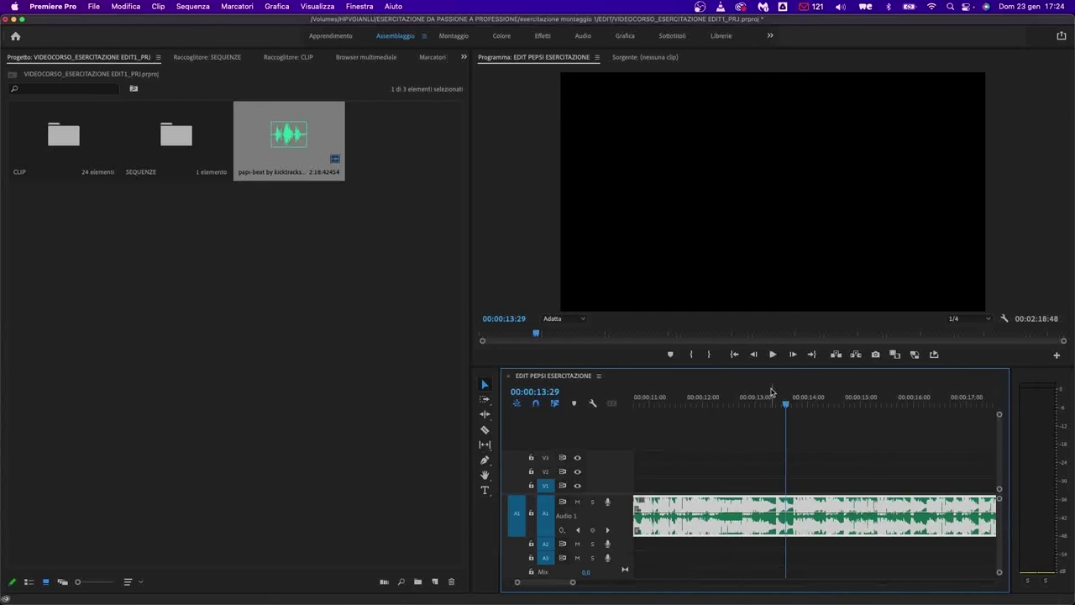
{"action": "scroll", "coordinate": [713, 567], "scroll_direction": "down", "scroll_amount": 2}
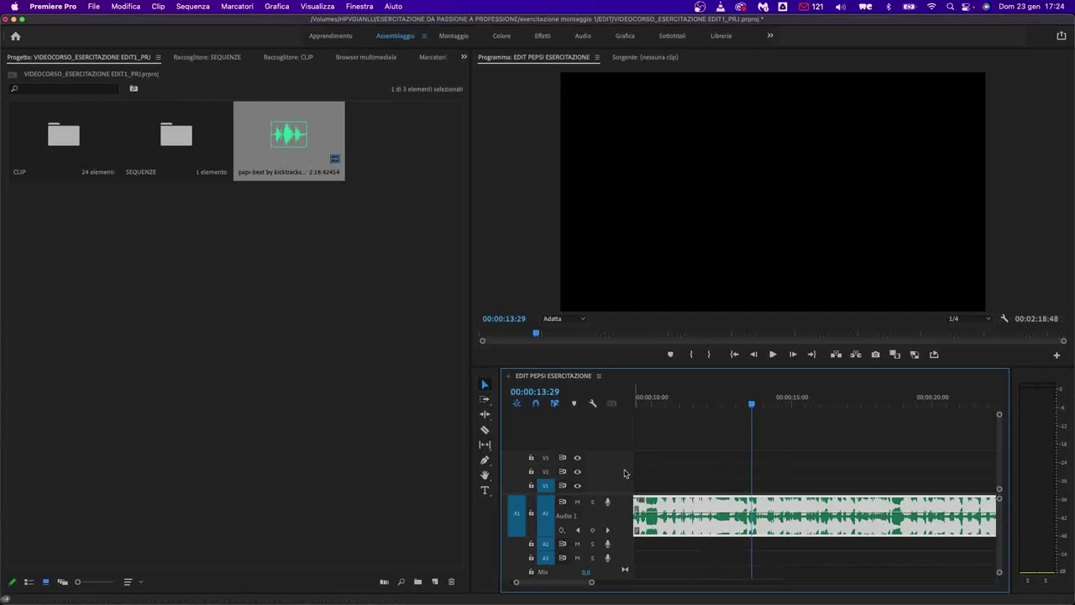
{"action": "scroll", "coordinate": [679, 439], "scroll_direction": "up", "scroll_amount": 3}
- Preview the music from about 9 seconds, from 00:00:12:29, and near the clip's end
{"action": "left_click", "coordinate": [773, 404]}
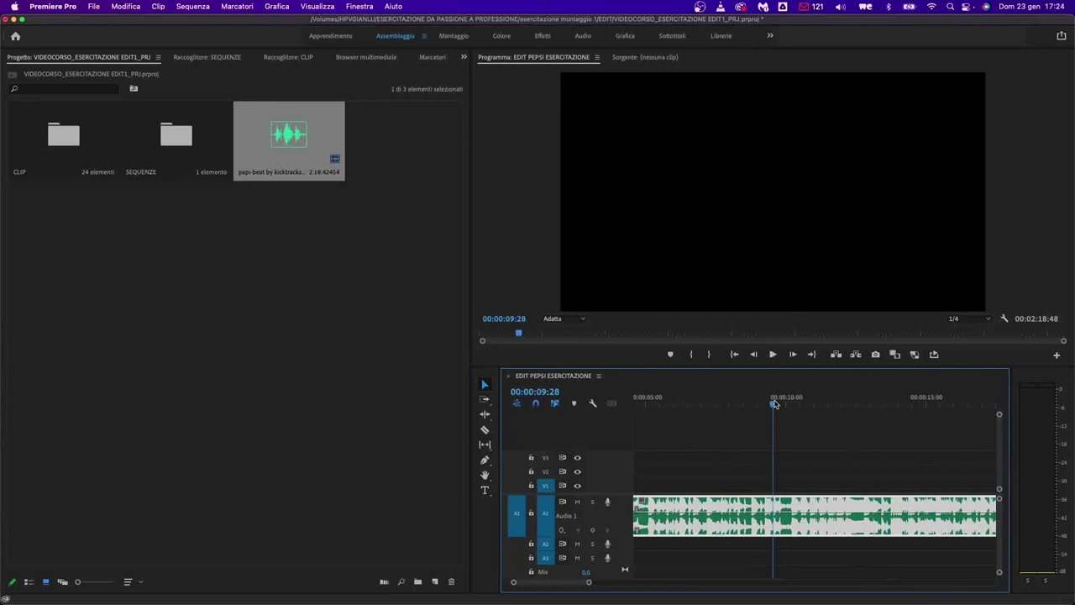
{"action": "key", "text": "space"}
{"action": "scroll", "coordinate": [848, 442], "scroll_direction": "down", "scroll_amount": 1}
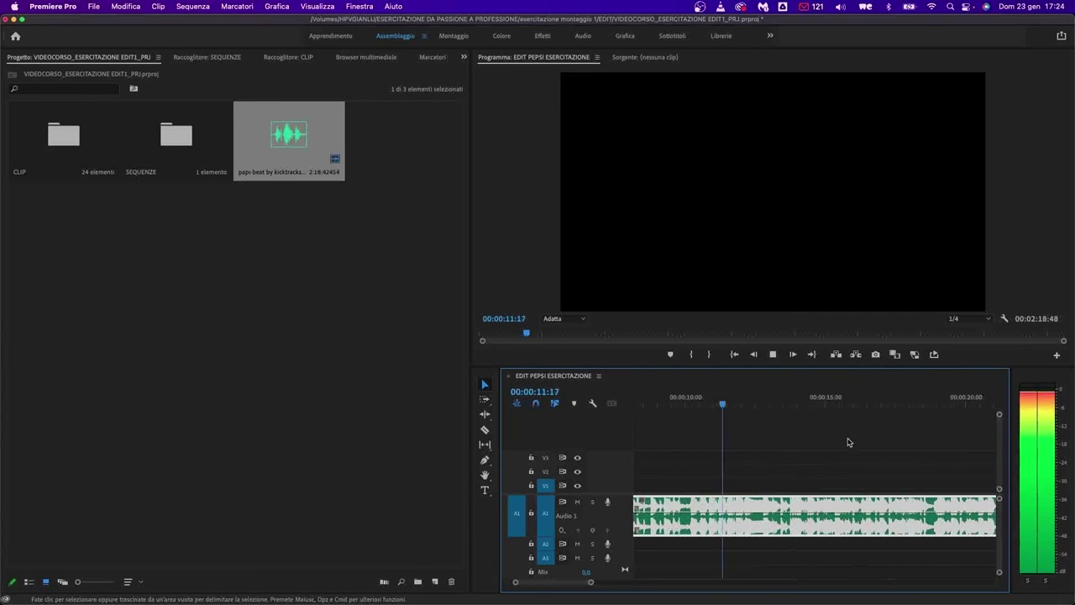
{"action": "left_click", "coordinate": [755, 403]}
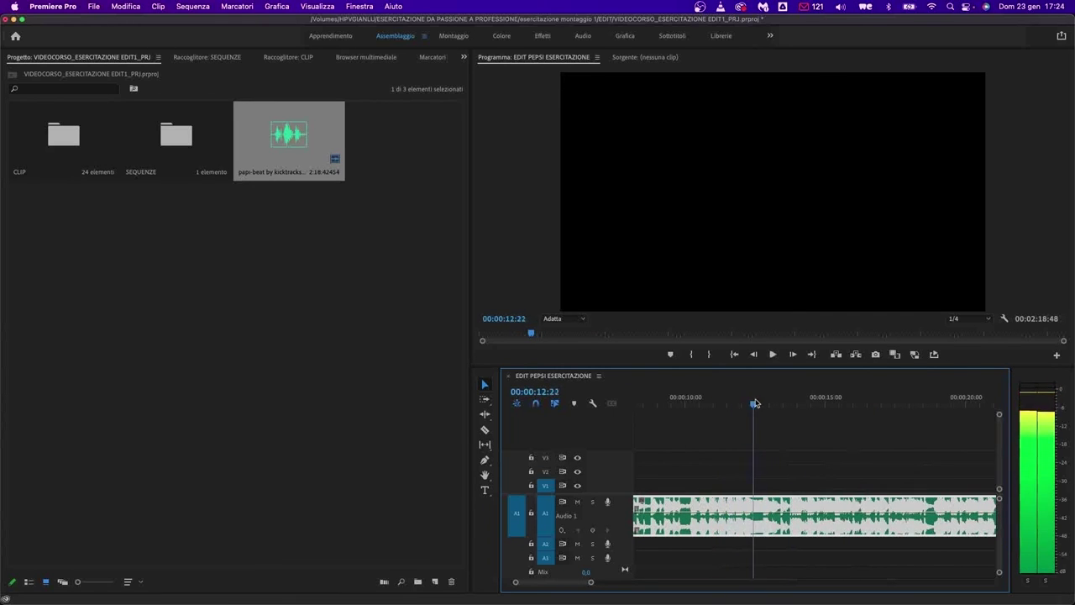
{"action": "left_click_drag", "start_coordinate": [755, 403], "coordinate": [759, 404]}
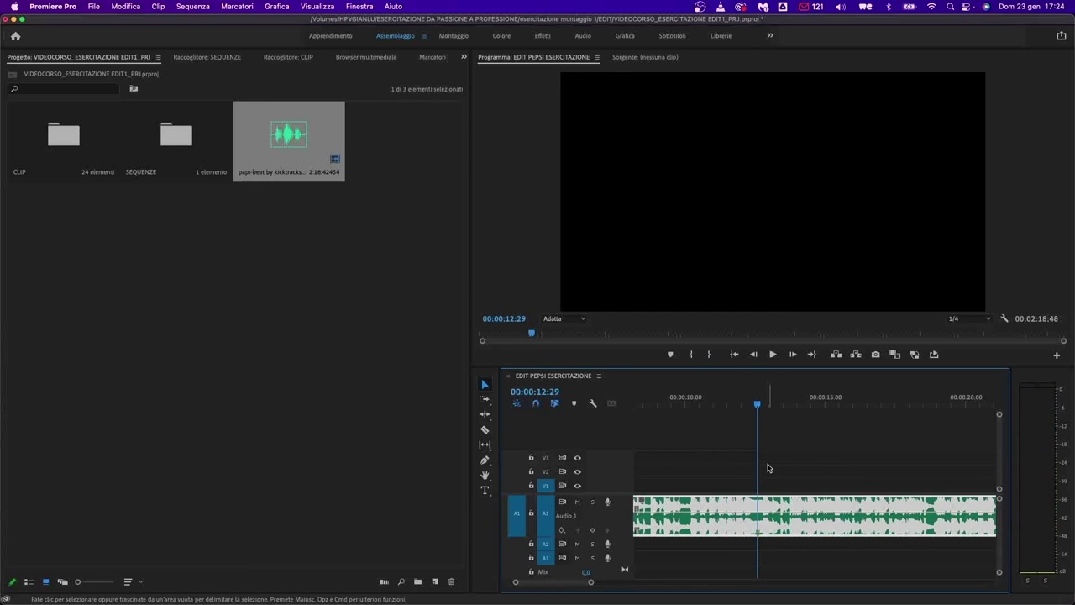
{"action": "scroll", "coordinate": [768, 468], "scroll_direction": "down", "scroll_amount": 6}
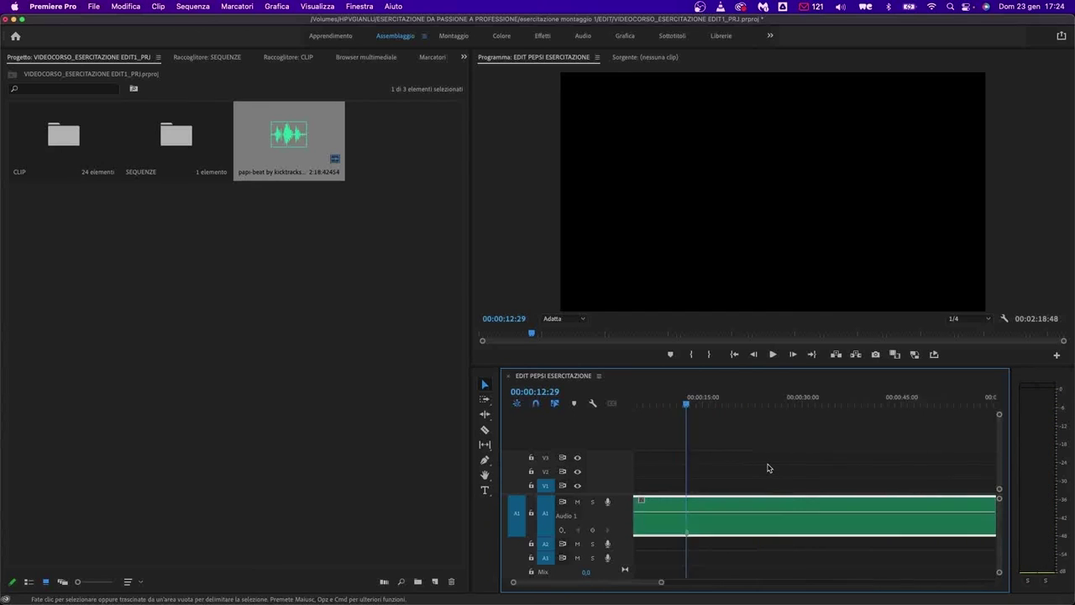
{"action": "scroll", "coordinate": [768, 467], "scroll_direction": "down", "scroll_amount": 3}
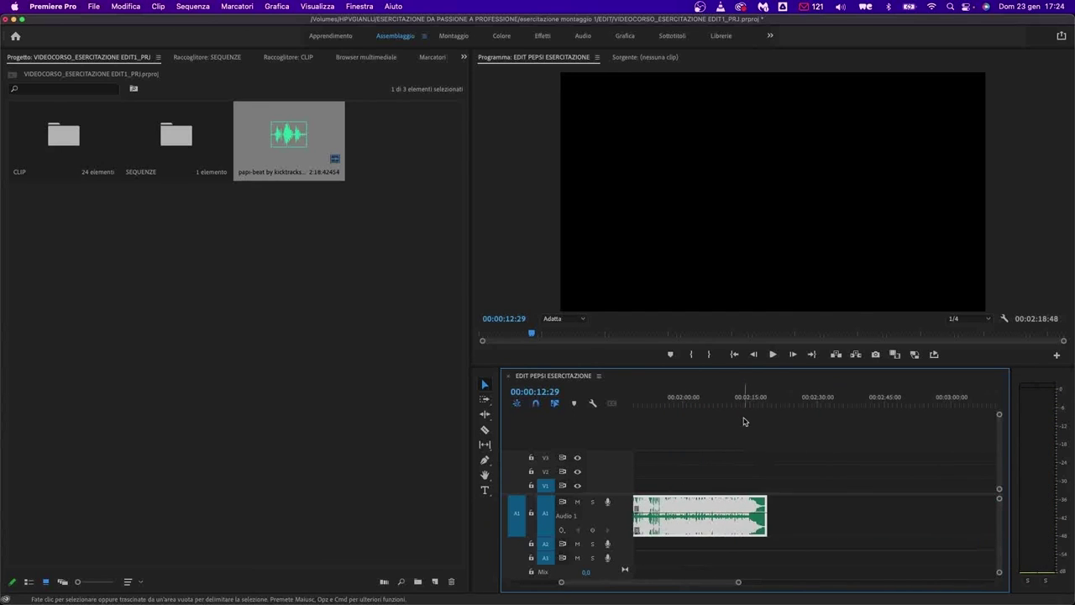
{"action": "left_click_drag", "start_coordinate": [744, 401], "coordinate": [732, 401]}
{"action": "scroll", "coordinate": [749, 533], "scroll_direction": "up", "scroll_amount": 3}
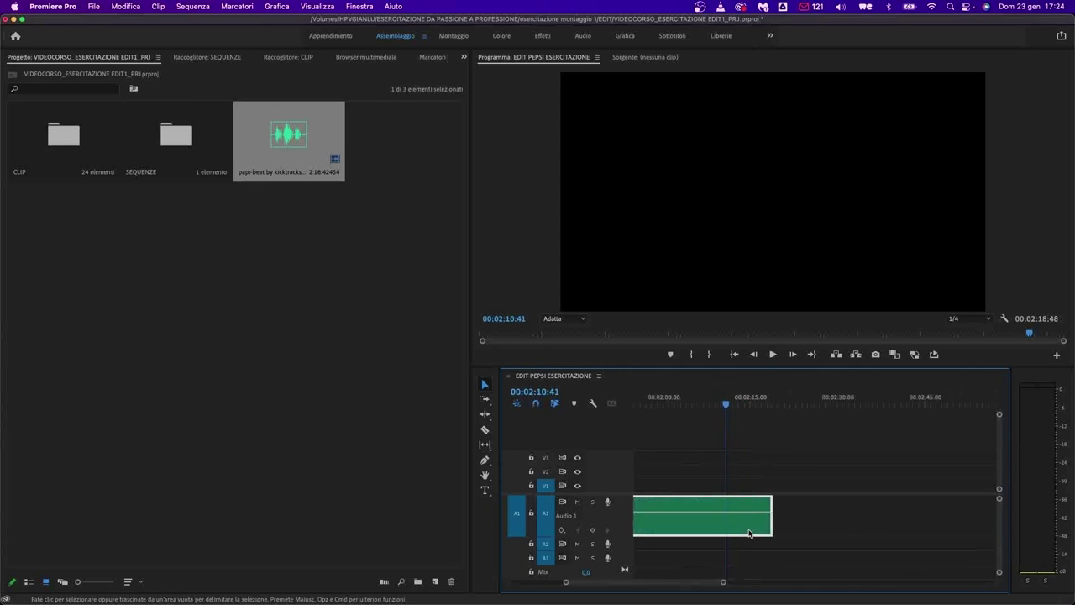
- Listen to the music's ending, then listen again from about the one-minute mark
{"action": "key", "text": "space"}
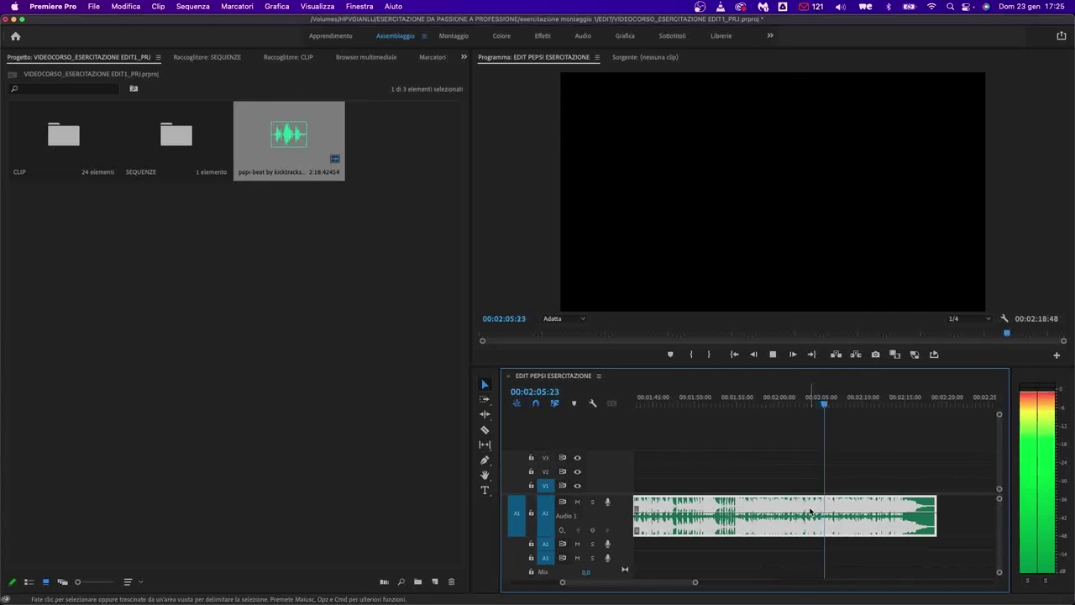
{"action": "scroll", "coordinate": [831, 516], "scroll_direction": "up", "scroll_amount": 1}
{"action": "scroll", "coordinate": [837, 519], "scroll_direction": "up", "scroll_amount": 1}
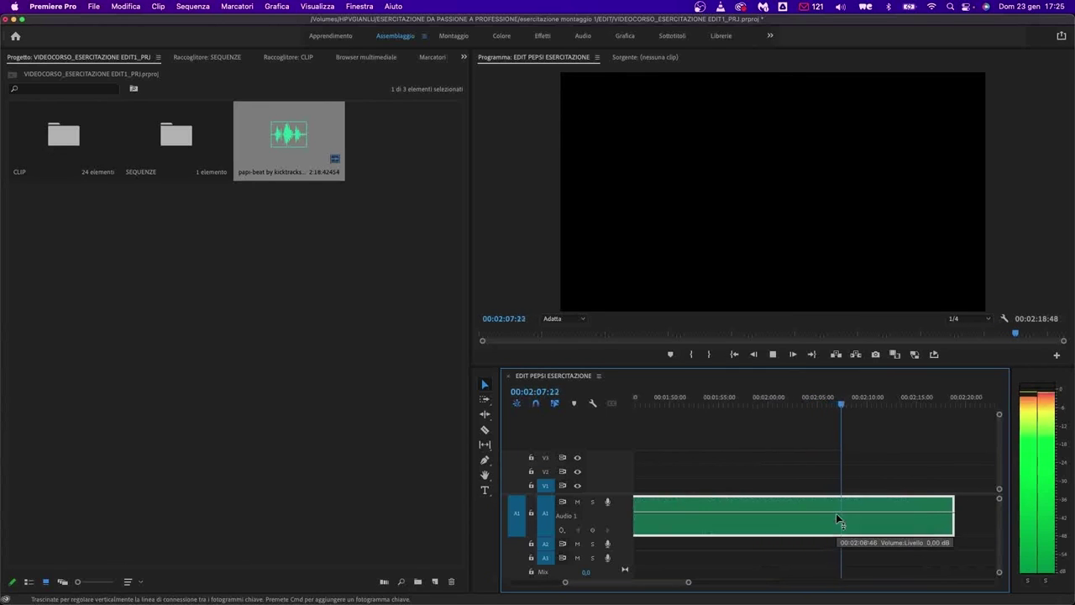
{"action": "scroll", "coordinate": [831, 512], "scroll_direction": "down", "scroll_amount": 2}
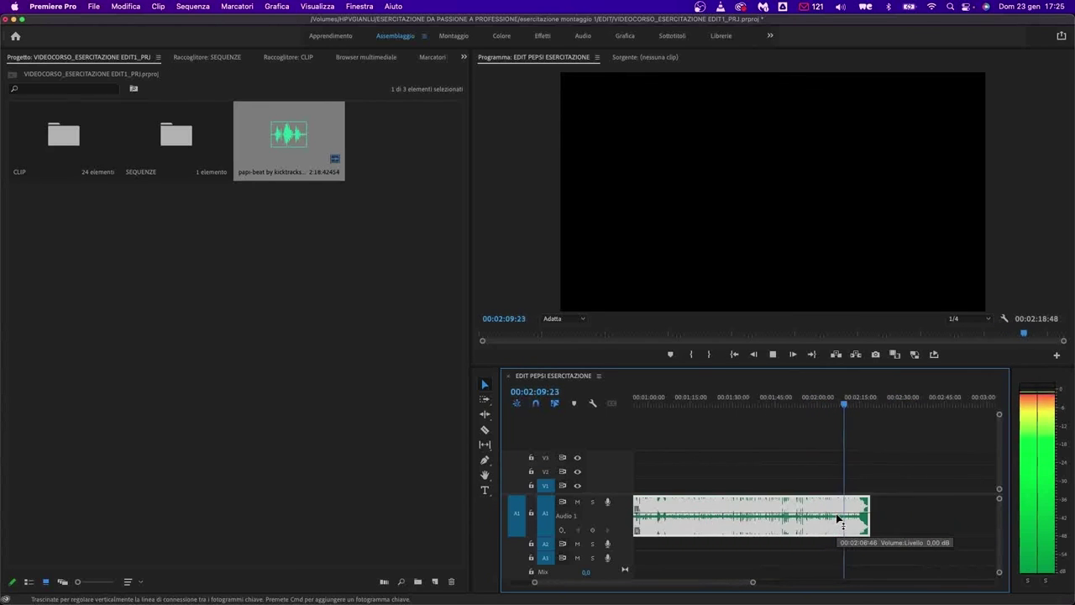
{"action": "scroll", "coordinate": [814, 495], "scroll_direction": "up", "scroll_amount": 2}
{"action": "scroll", "coordinate": [801, 473], "scroll_direction": "down", "scroll_amount": 4}
{"action": "key", "text": "space"}
{"action": "left_click", "coordinate": [749, 396]}
{"action": "key", "text": "space"}
{"action": "scroll", "coordinate": [712, 485], "scroll_direction": "up", "scroll_amount": 3}
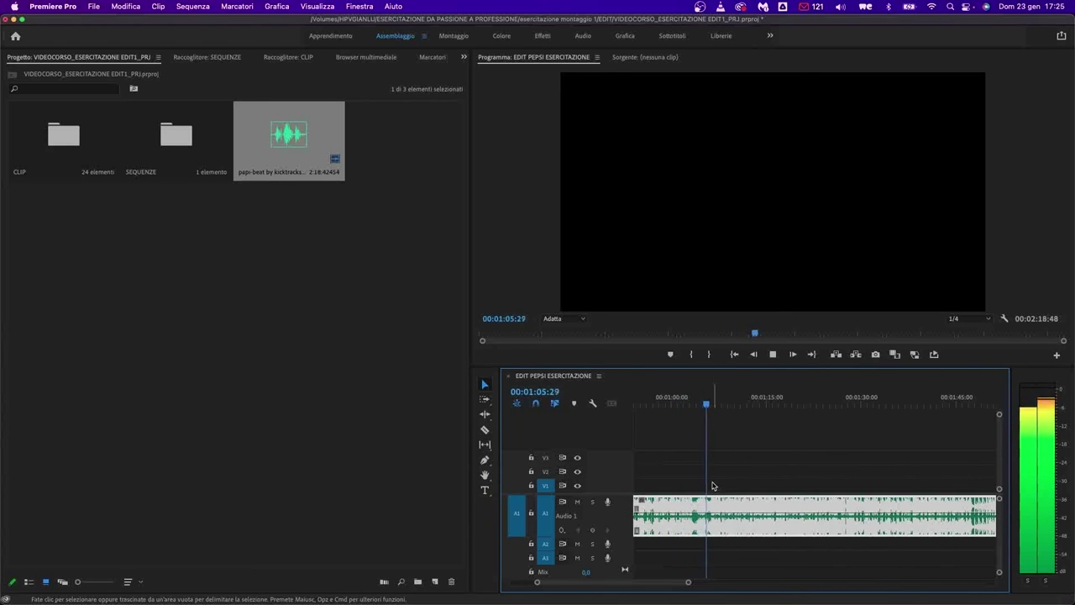
{"action": "key", "text": "space"}
{"action": "scroll", "coordinate": [714, 453], "scroll_direction": "up", "scroll_amount": 4}
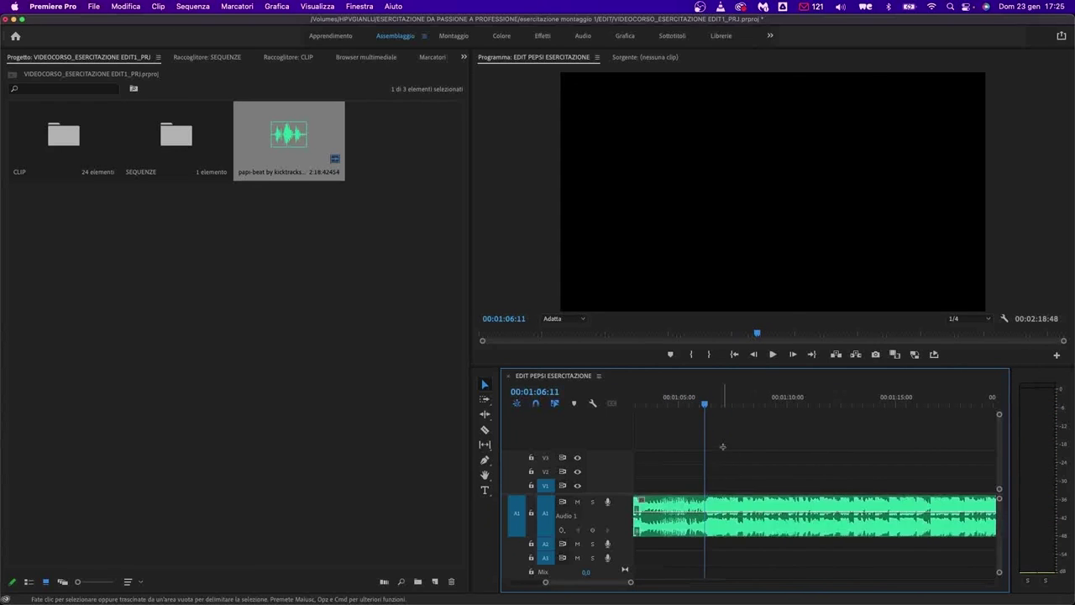
- Play from around 1:06, scrub back to the beat near 1:05:44, and zoom in there
{"action": "key", "text": "Home"}
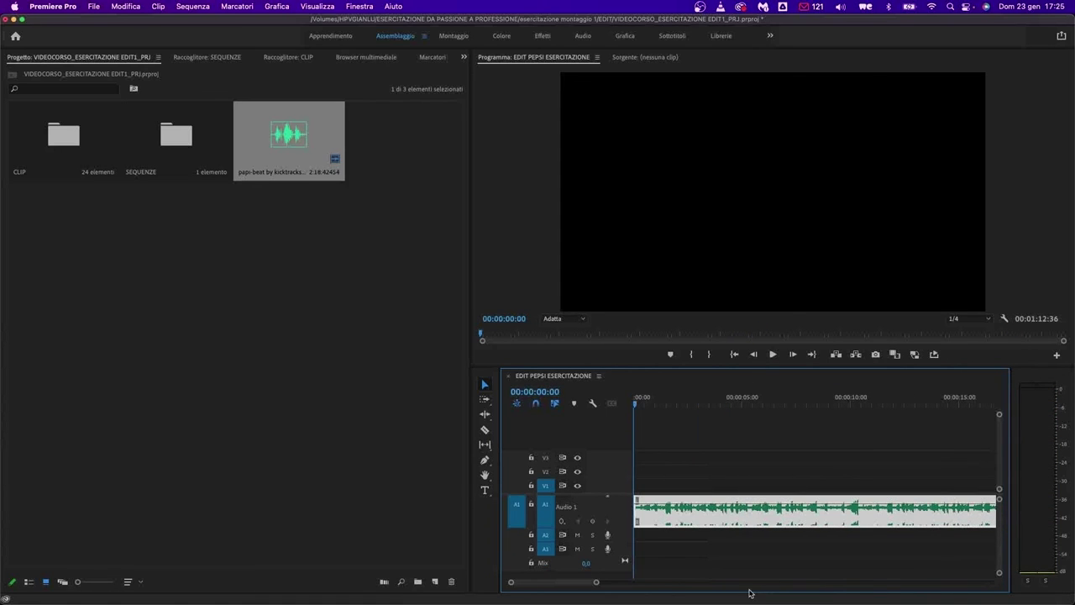
{"action": "scroll", "coordinate": [710, 534], "scroll_direction": "down", "scroll_amount": 5}
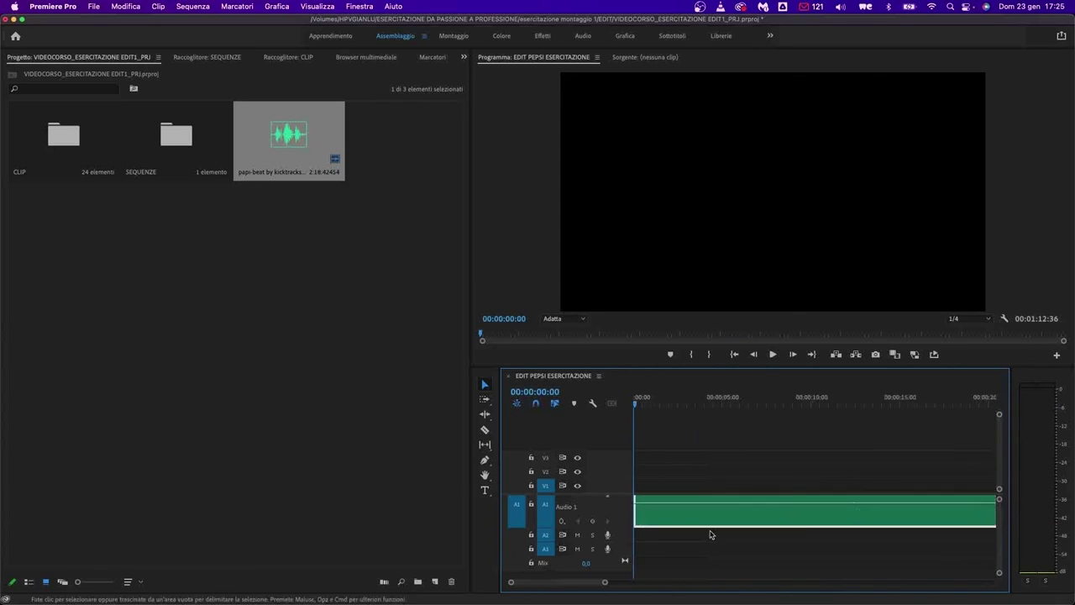
{"action": "left_click", "coordinate": [792, 434]}
{"action": "scroll", "coordinate": [792, 435], "scroll_direction": "up", "scroll_amount": 4}
{"action": "key", "text": "space"}
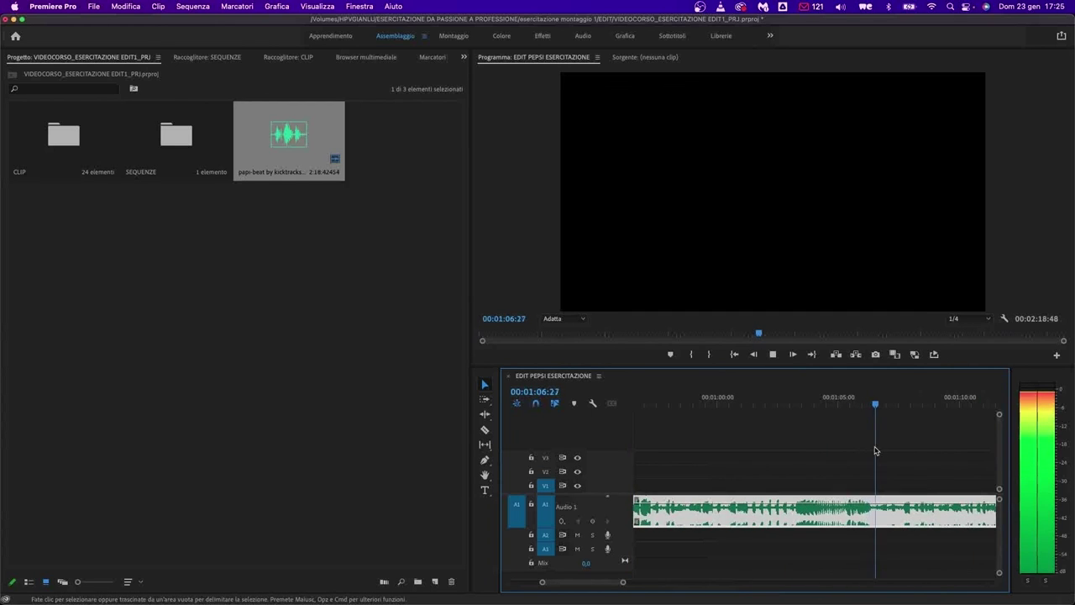
{"action": "scroll", "coordinate": [876, 448], "scroll_direction": "down", "scroll_amount": 2}
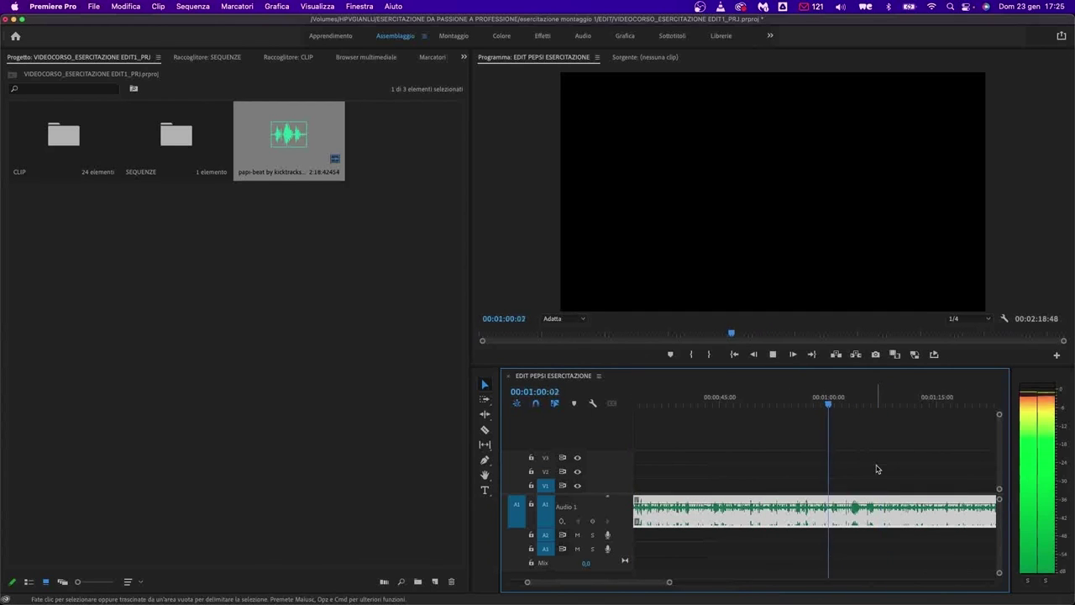
{"action": "scroll", "coordinate": [803, 513], "scroll_direction": "up", "scroll_amount": 2}
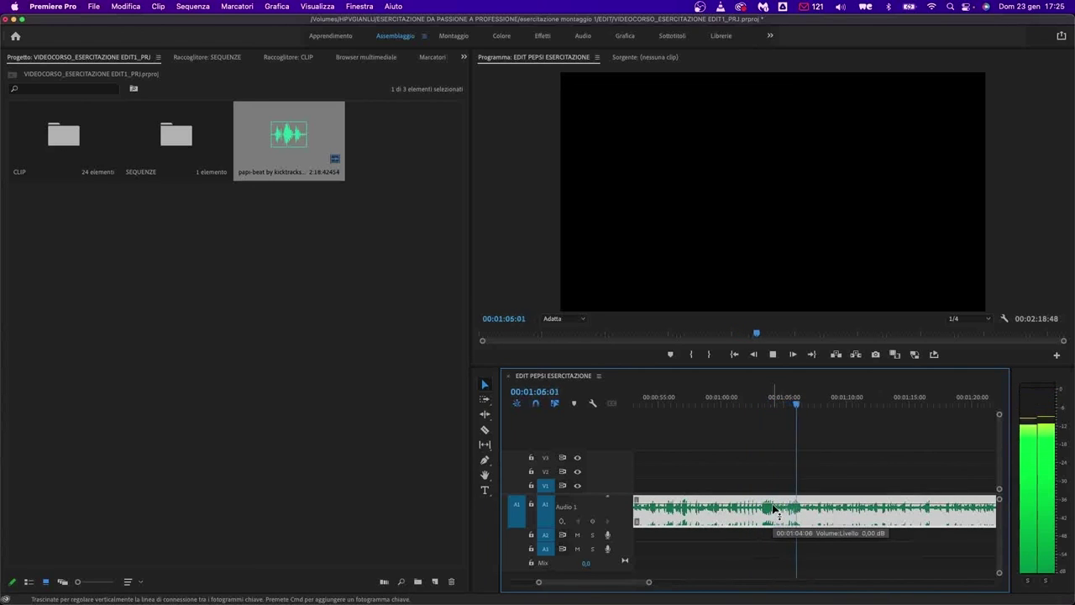
{"action": "key", "text": "space"}
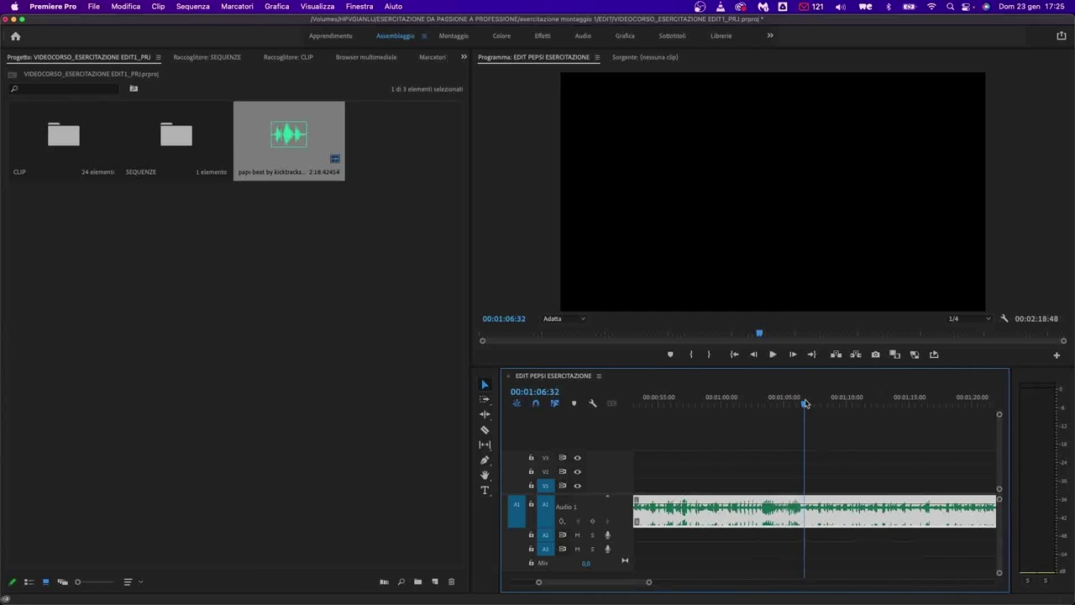
{"action": "left_click_drag", "start_coordinate": [804, 403], "coordinate": [798, 404]}
{"action": "key", "text": "="}
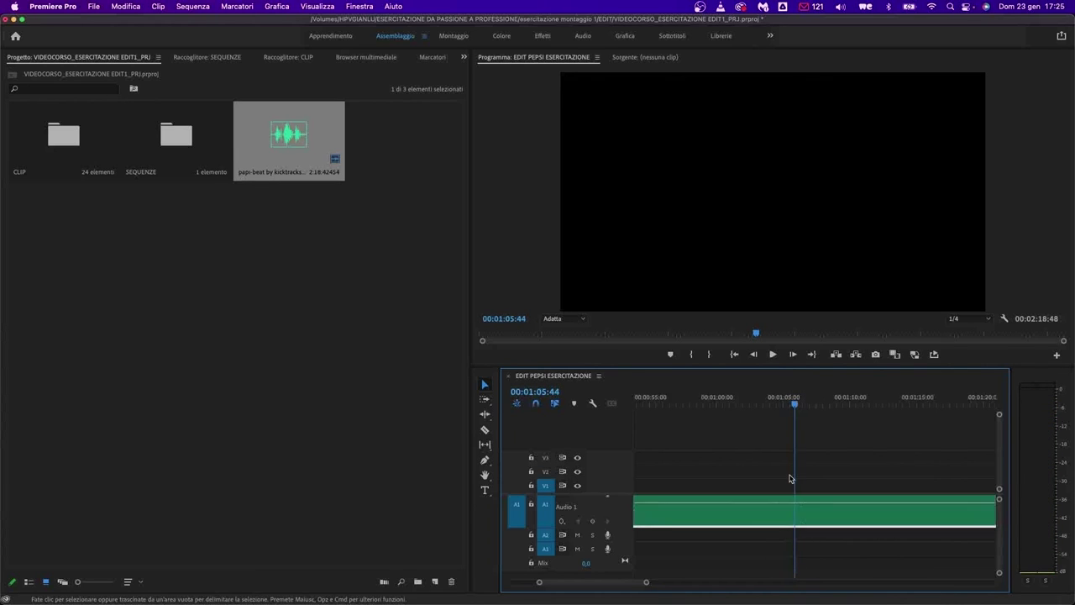
- Razor the music at 1:05:39 and slide the later piece left against the opening
{"action": "left_click", "coordinate": [795, 404]}
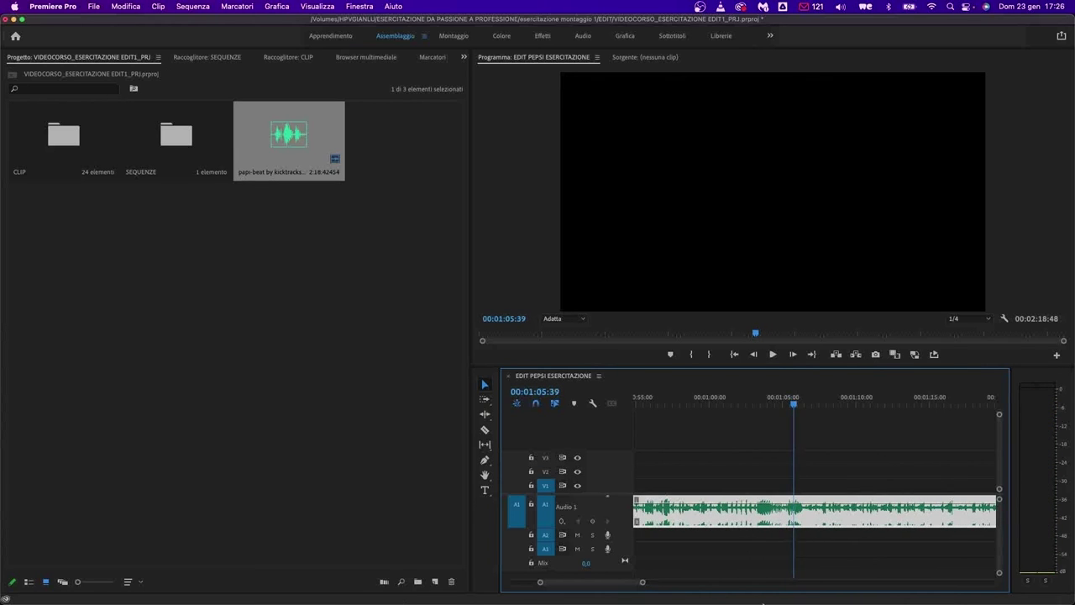
{"action": "key", "text": "c"}
{"action": "left_click", "coordinate": [795, 504]}
{"action": "key", "text": "v"}
{"action": "left_click", "coordinate": [797, 509]}
{"action": "key", "text": "minus"}
{"action": "key", "text": "minus"}
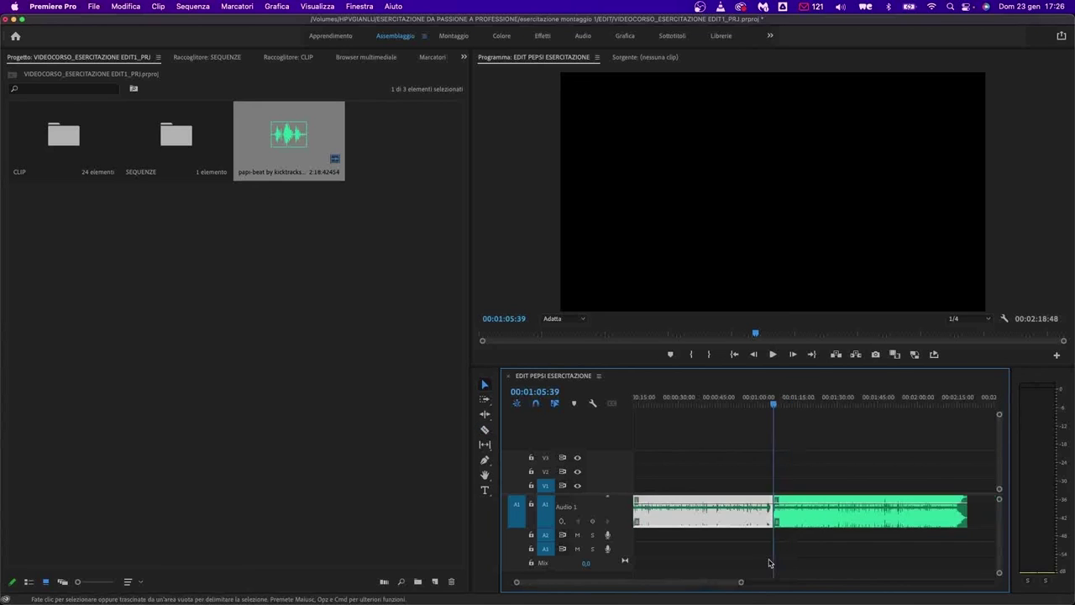
{"action": "left_click_drag", "start_coordinate": [802, 514], "coordinate": [694, 528]}
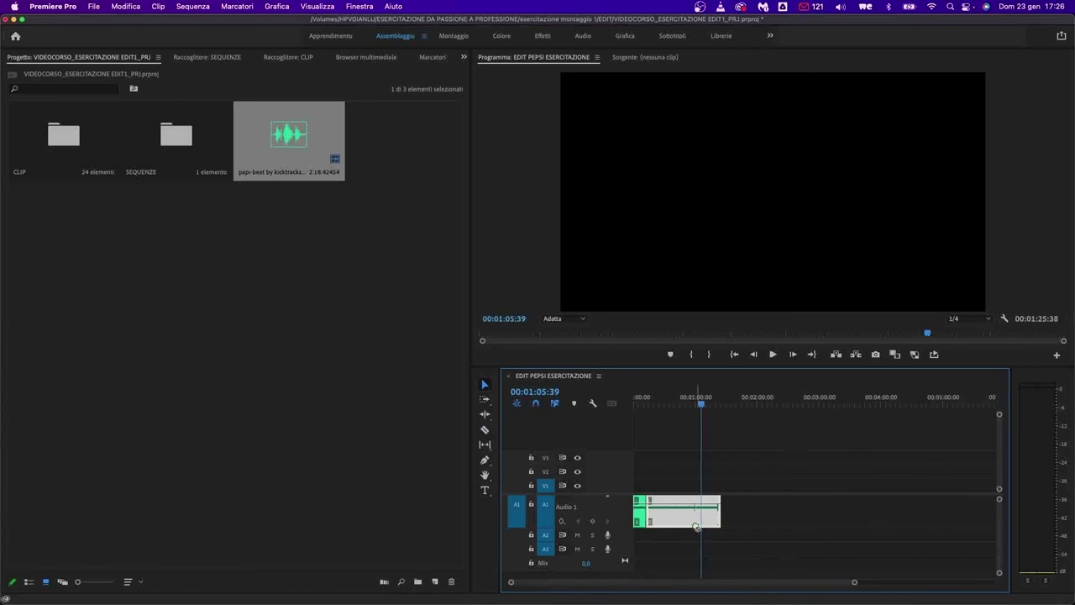
{"action": "key", "text": "="}
{"action": "key", "text": "="}
- Preview the join from 0:07 and nudge the later piece to line up the beat
{"action": "scroll", "coordinate": [658, 529], "scroll_direction": "up", "scroll_amount": 3}
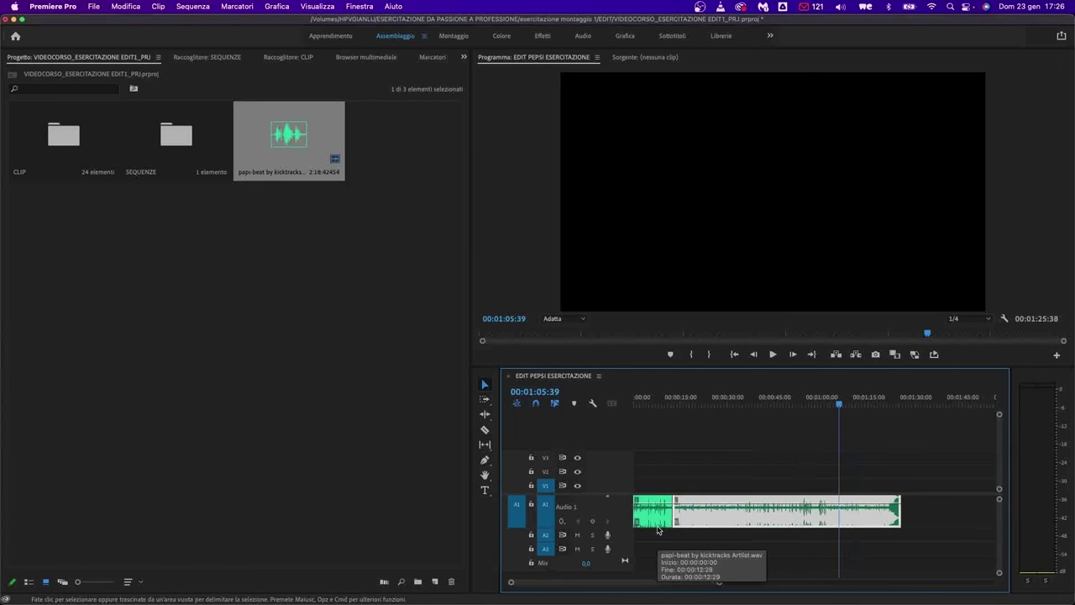
{"action": "left_click", "coordinate": [656, 402]}
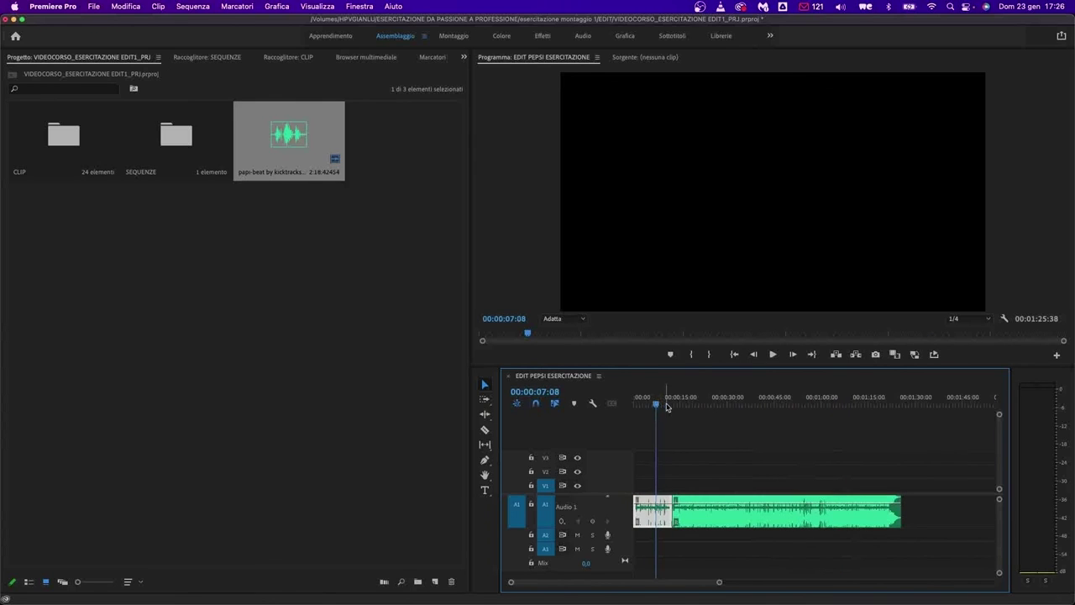
{"action": "key", "text": "space"}
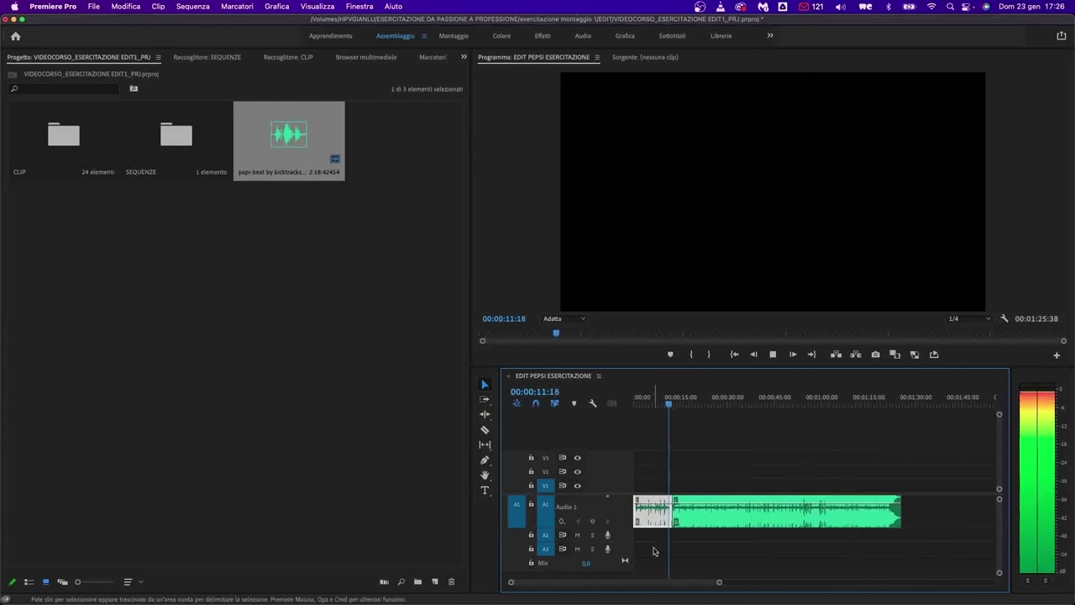
{"action": "key", "text": "equal"}
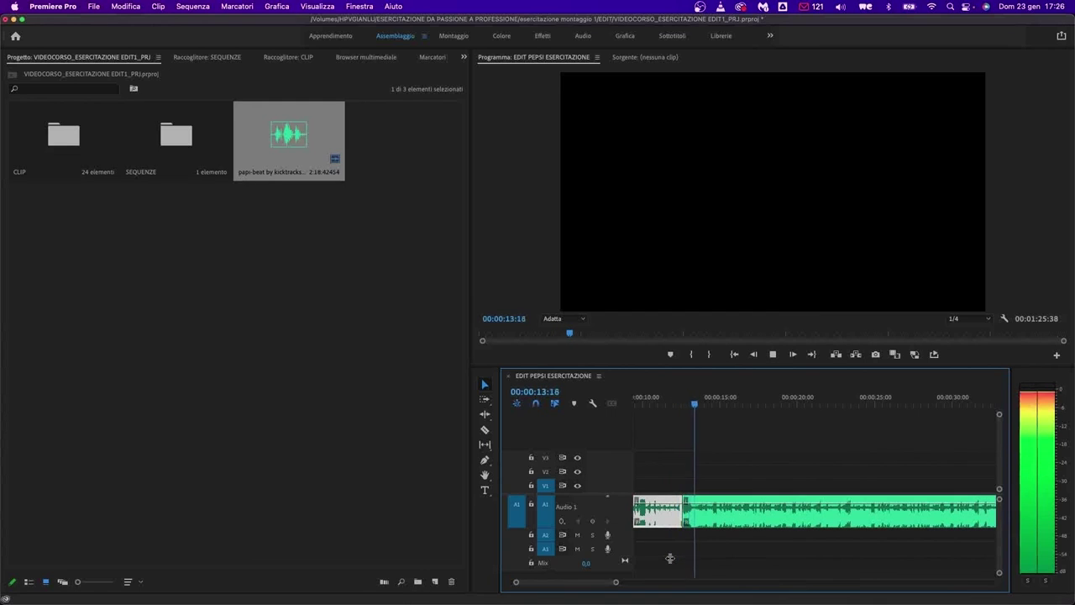
{"action": "left_click", "coordinate": [689, 514]}
{"action": "key", "text": "equal"}
{"action": "key", "text": "equal"}
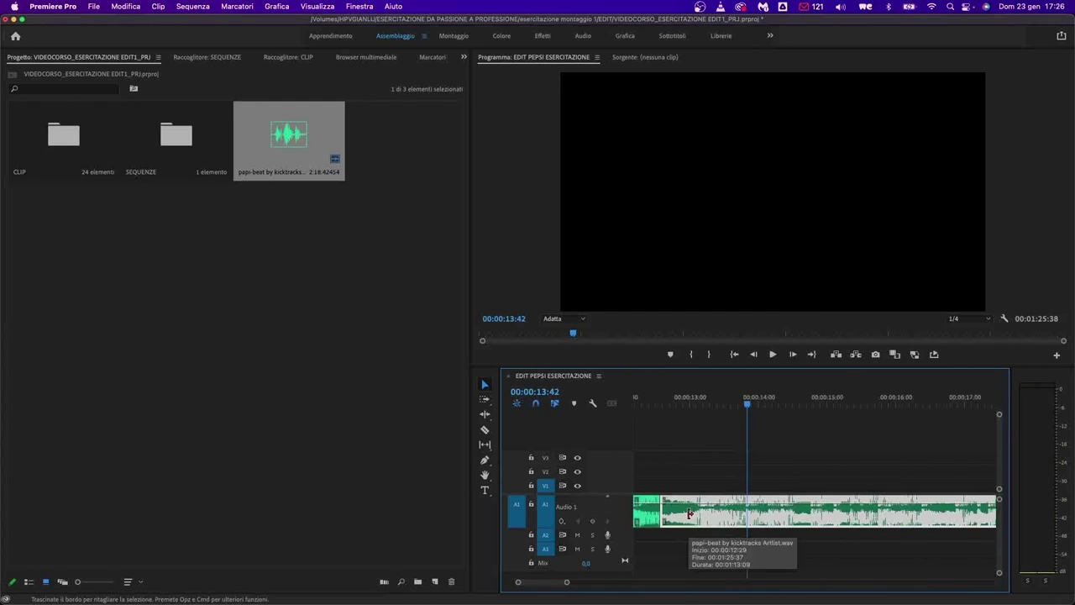
{"action": "left_click_drag", "start_coordinate": [689, 513], "coordinate": [728, 517]}
{"action": "key", "text": "space"}
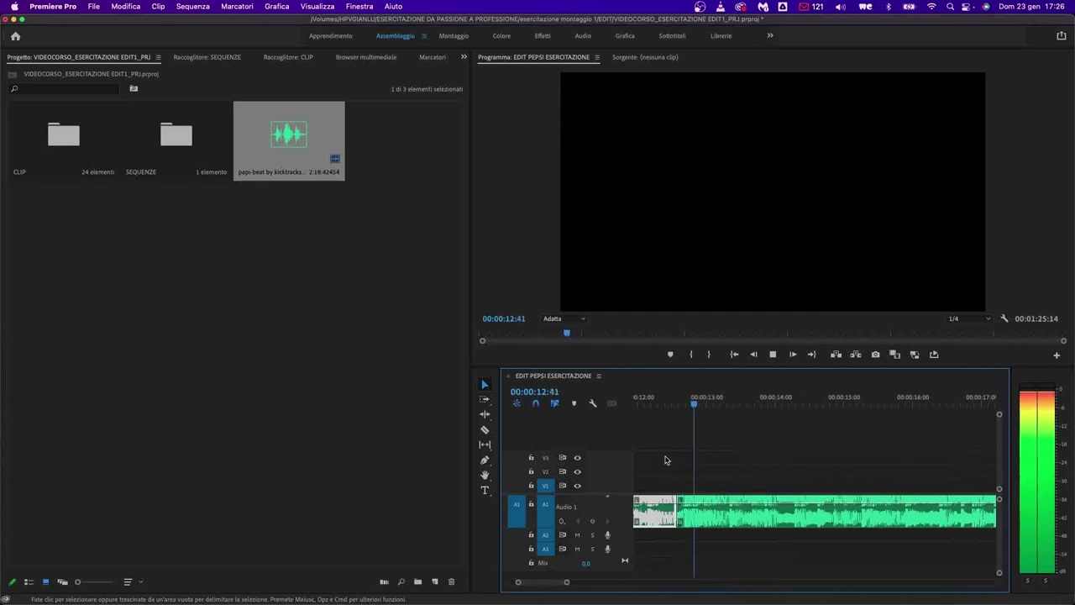
{"action": "left_click_drag", "start_coordinate": [665, 400], "coordinate": [623, 399]}
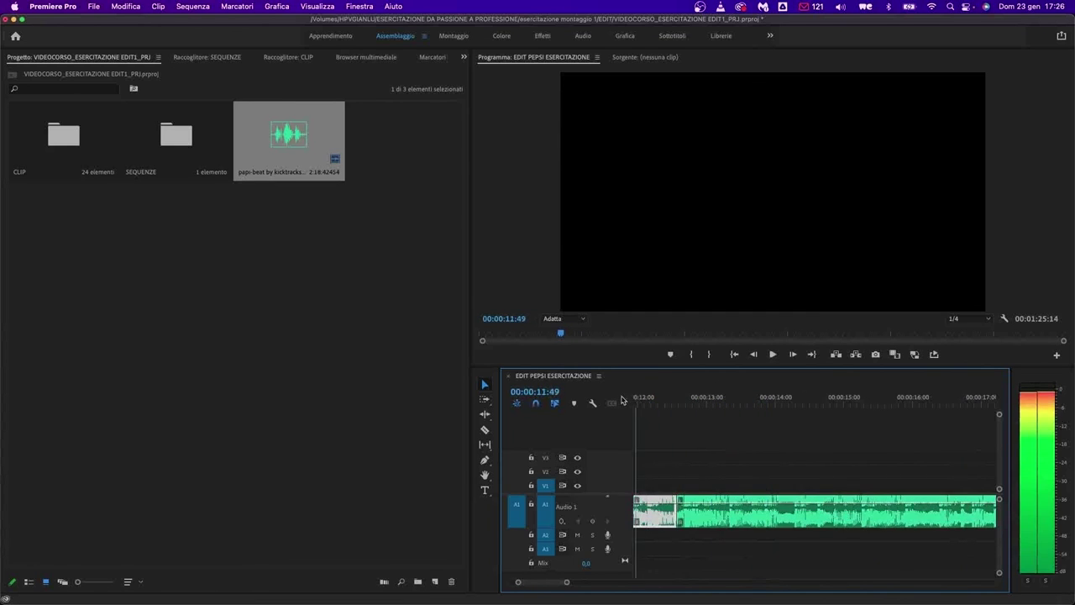
{"action": "scroll", "coordinate": [622, 400], "scroll_direction": "left", "scroll_amount": 2}
{"action": "key", "text": "space"}
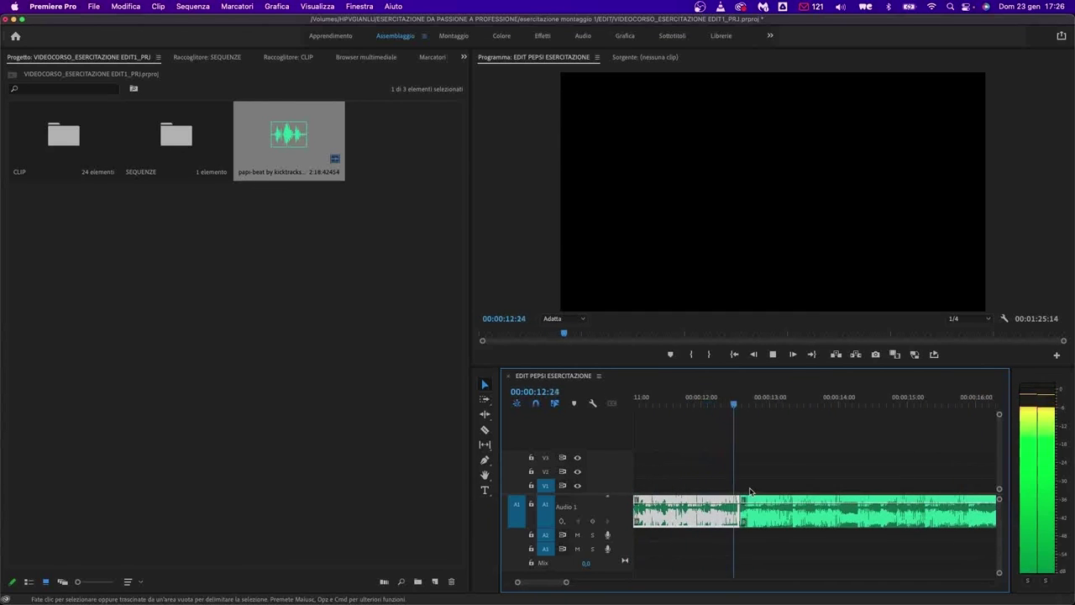
{"action": "key", "text": "space"}
- Nudge the later piece again to close the gap and replay the tightened join
{"action": "left_click", "coordinate": [749, 509]}
{"action": "scroll", "coordinate": [748, 521], "scroll_direction": "up", "scroll_amount": 4}
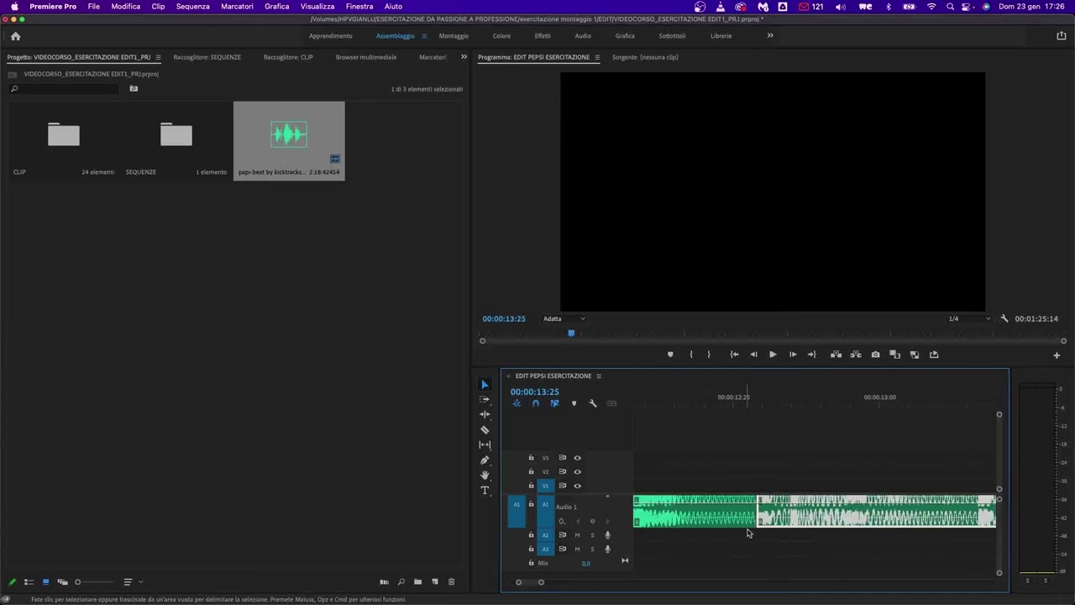
{"action": "mouse_move", "coordinate": [819, 514]}
{"action": "left_mouse_down"}
{"action": "mouse_move", "coordinate": [798, 514]}
{"action": "mouse_move", "coordinate": [838, 522]}
{"action": "mouse_move", "coordinate": [823, 521]}
{"action": "left_mouse_up"}
{"action": "key", "text": "space"}
{"action": "scroll", "coordinate": [761, 497], "scroll_direction": "down", "scroll_amount": 1}
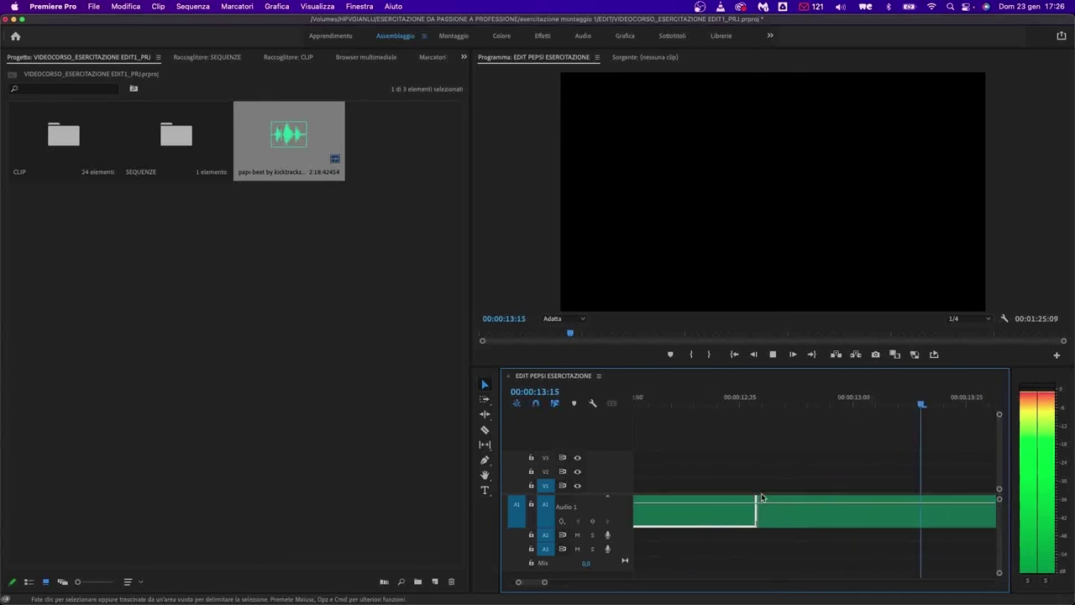
{"action": "scroll", "coordinate": [762, 497], "scroll_direction": "down", "scroll_amount": 3}
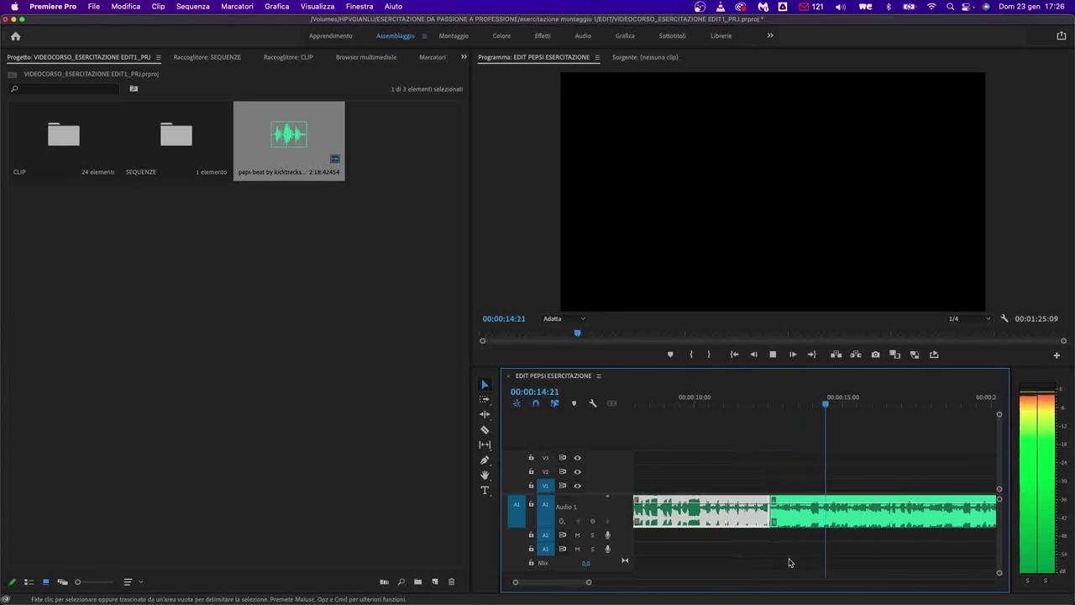
{"action": "key", "text": "space"}
{"action": "scroll", "coordinate": [789, 562], "scroll_direction": "down", "scroll_amount": 2}
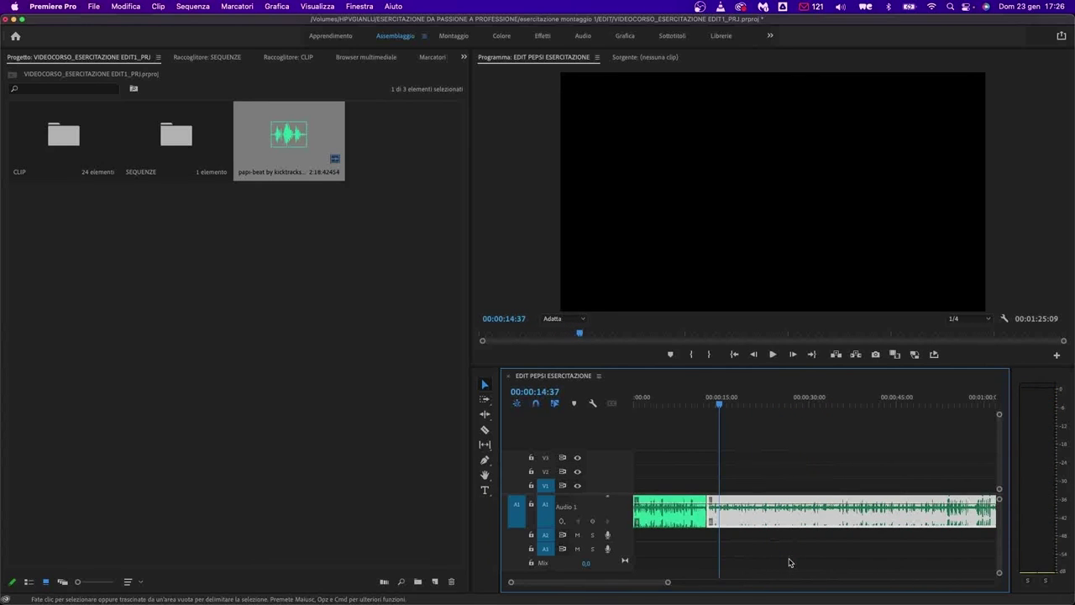
{"action": "scroll", "coordinate": [783, 562], "scroll_direction": "down", "scroll_amount": 2}
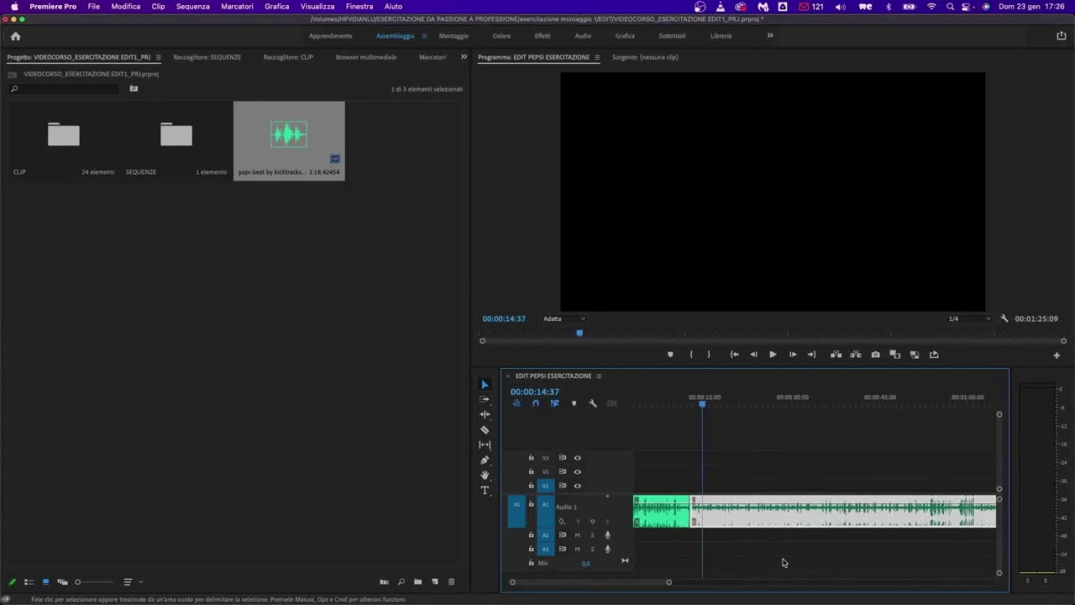
{"action": "scroll", "coordinate": [783, 562], "scroll_direction": "right", "scroll_amount": 5}
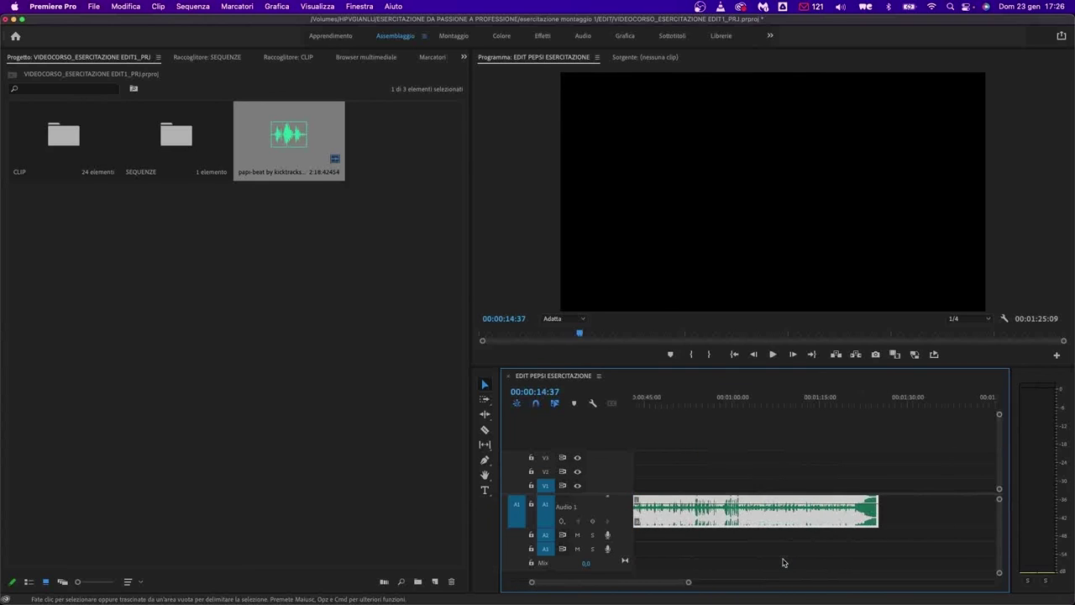
- Preview the ending from 1:20:24 and split off the outro at about 1:21
{"action": "left_click", "coordinate": [859, 403]}
{"action": "left_click", "coordinate": [847, 398]}
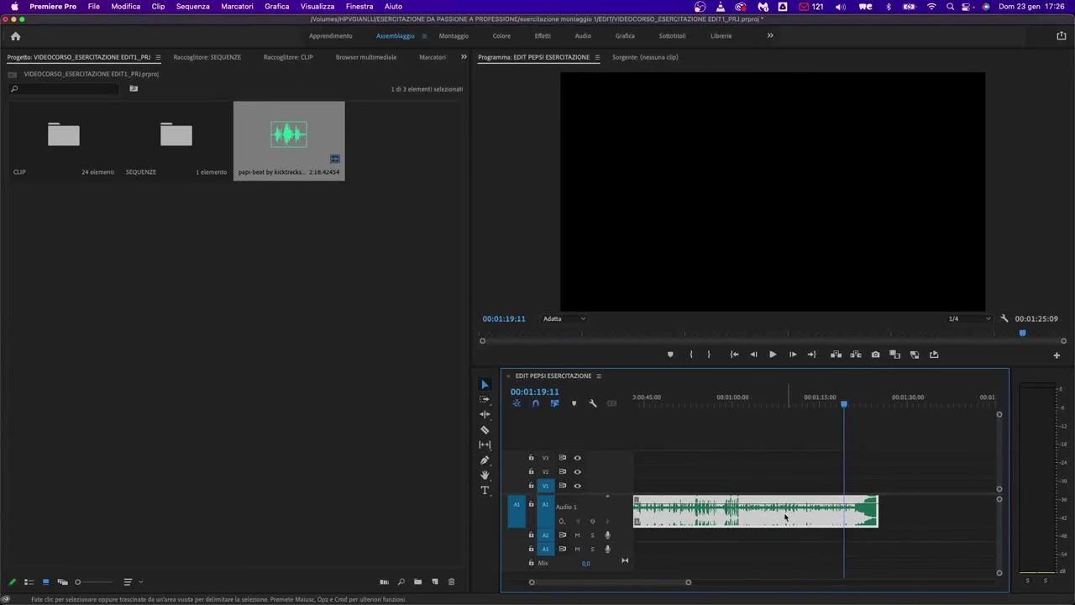
{"action": "key", "text": "space"}
{"action": "key", "text": "minus"}
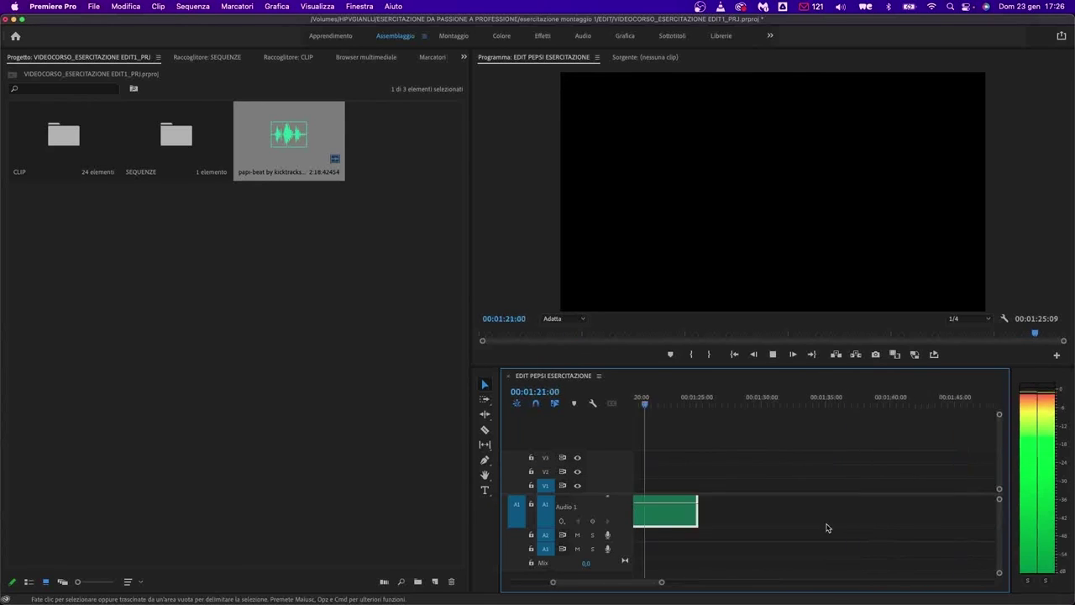
{"action": "key", "text": "equal"}
{"action": "key", "text": "equal"}
{"action": "key", "text": "space"}
{"action": "scroll", "coordinate": [827, 528], "scroll_direction": "down", "scroll_amount": 3}
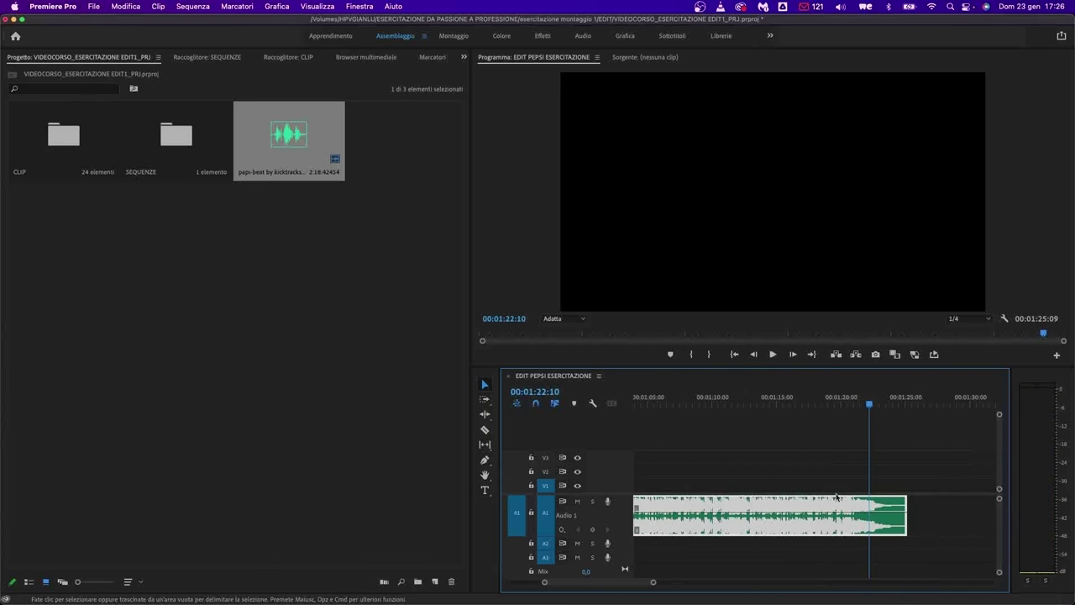
{"action": "left_click", "coordinate": [855, 508]}
{"action": "key", "text": "v"}
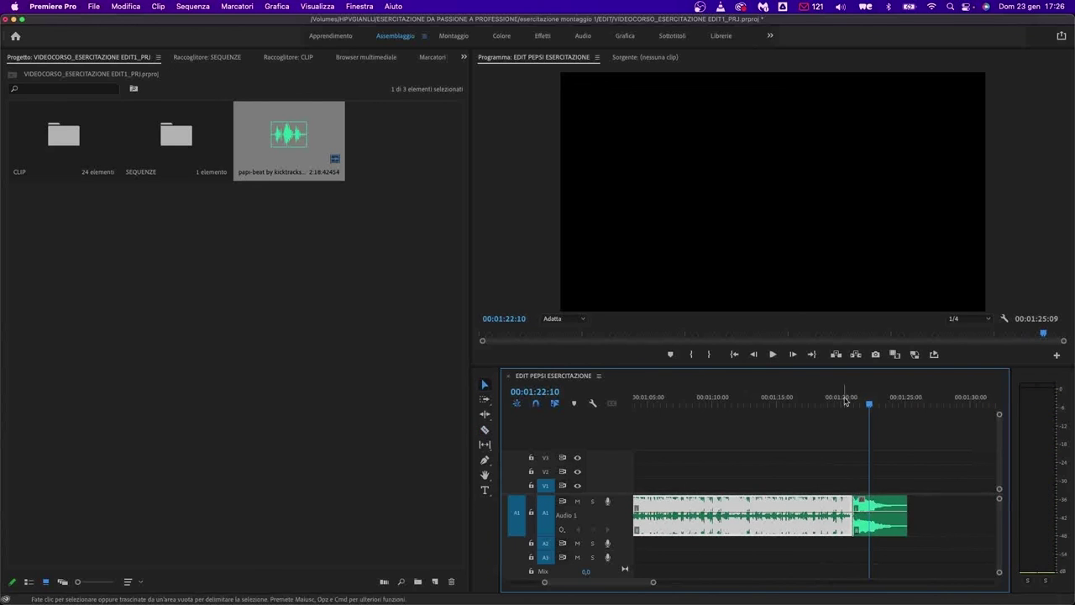
{"action": "key", "text": "space"}
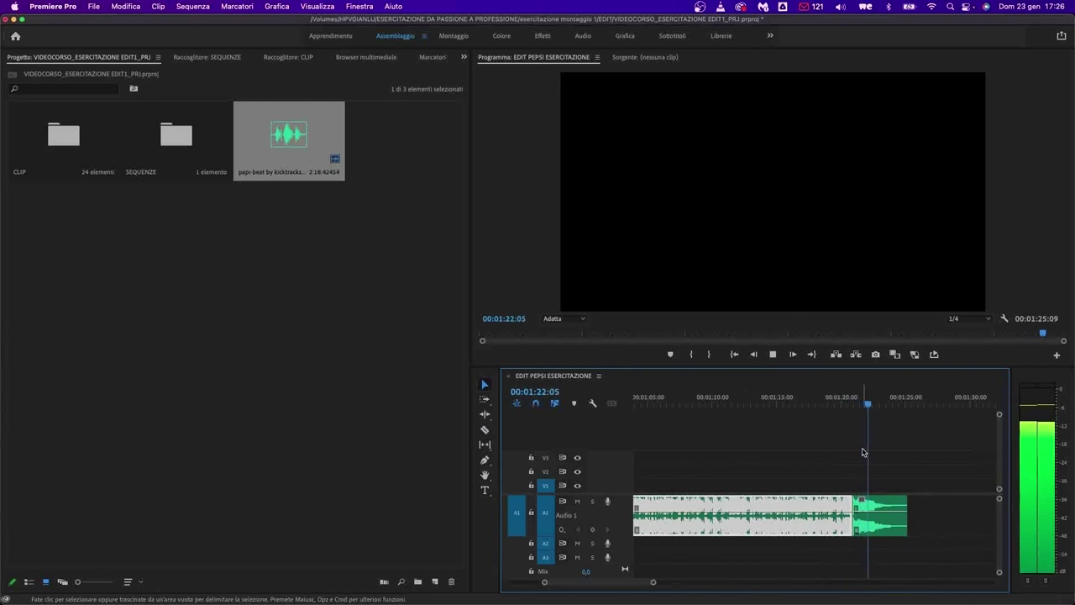
{"action": "key", "text": "space"}
{"action": "key", "text": "minus"}
{"action": "key", "text": "minus"}
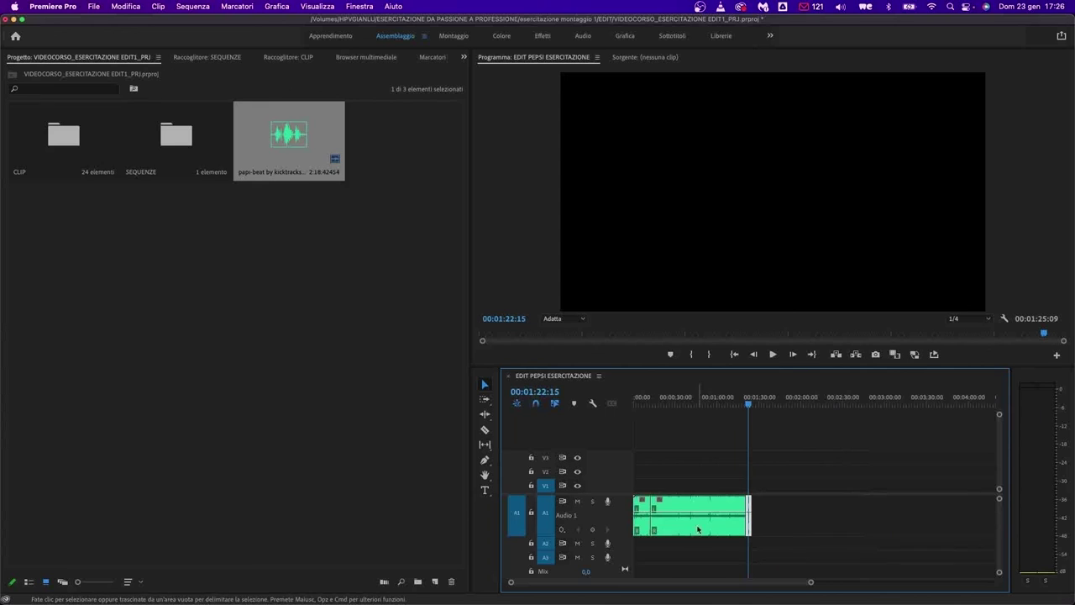
- Slide the outro piece left so the music ends near 30 seconds and preview it
{"action": "left_click", "coordinate": [669, 403]}
{"action": "key", "text": "equal"}
{"action": "key", "text": "equal"}
{"action": "key", "text": "equal"}
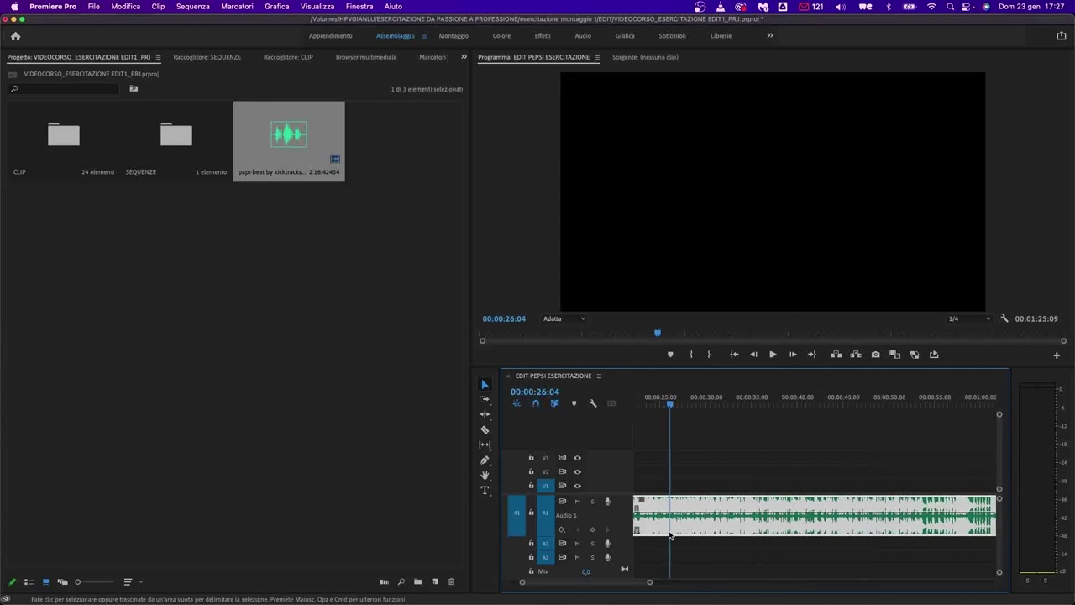
{"action": "key", "text": "minus"}
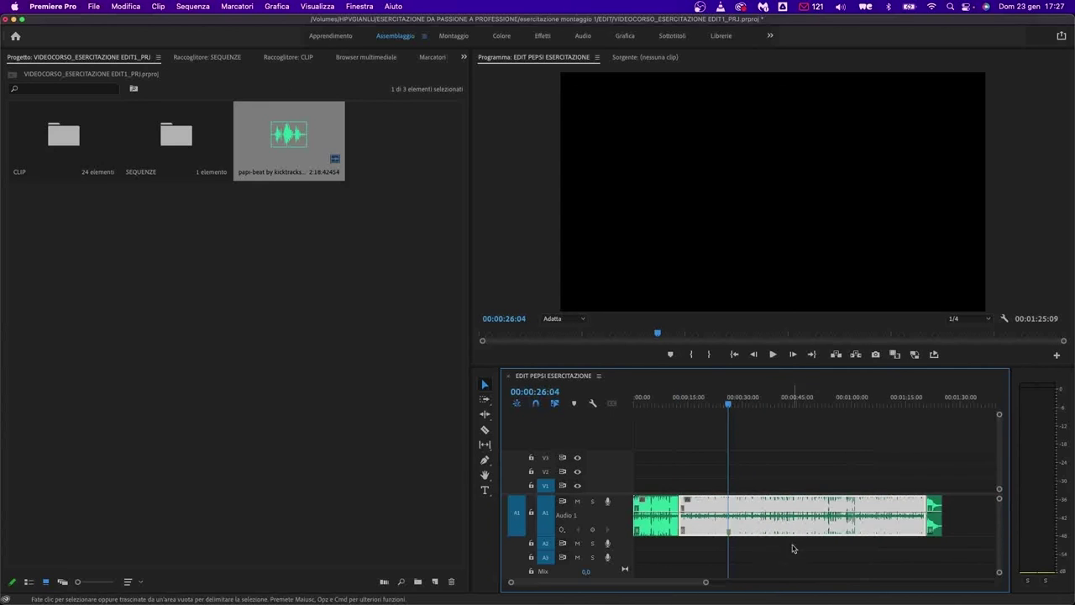
{"action": "left_click_drag", "start_coordinate": [934, 517], "coordinate": [745, 541]}
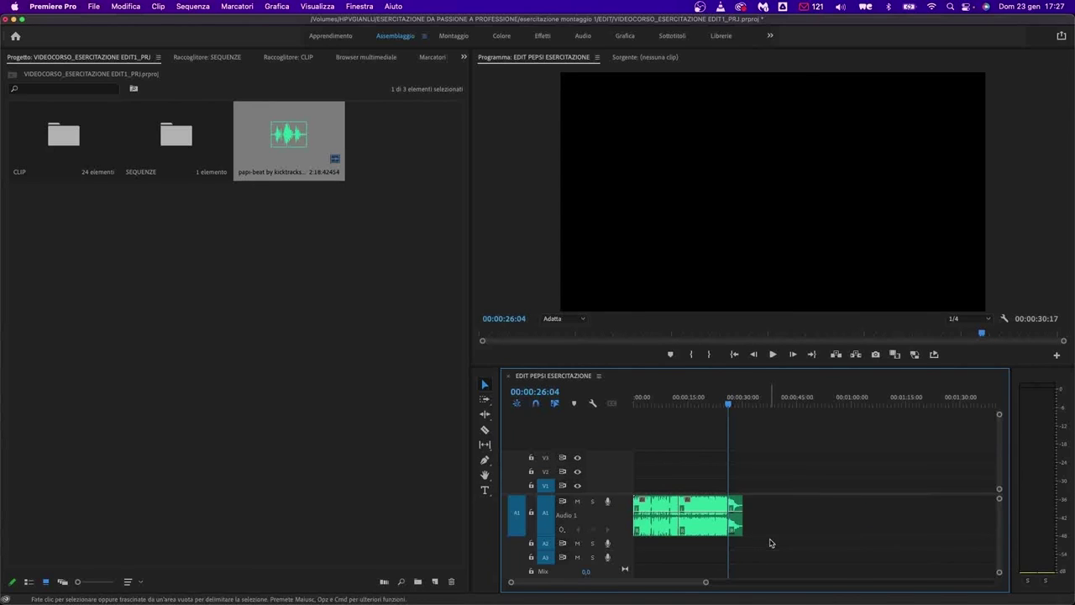
{"action": "key", "text": "equal"}
{"action": "key", "text": "space"}
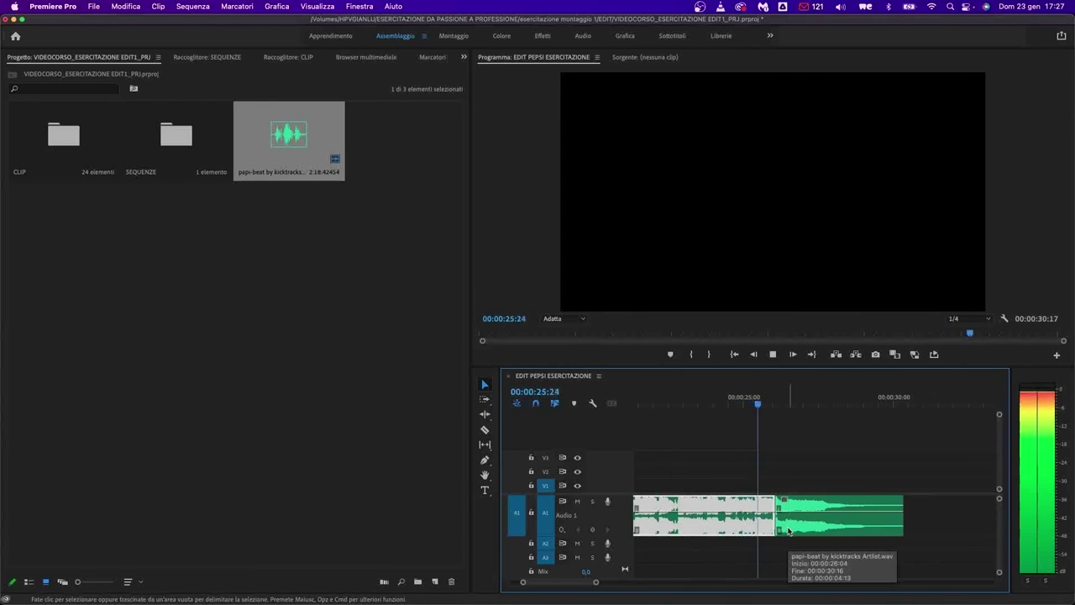
- Move the second clip later, extend the first clip's end to meet it, and check the join
{"action": "left_click", "coordinate": [788, 531]}
{"action": "key", "text": "space"}
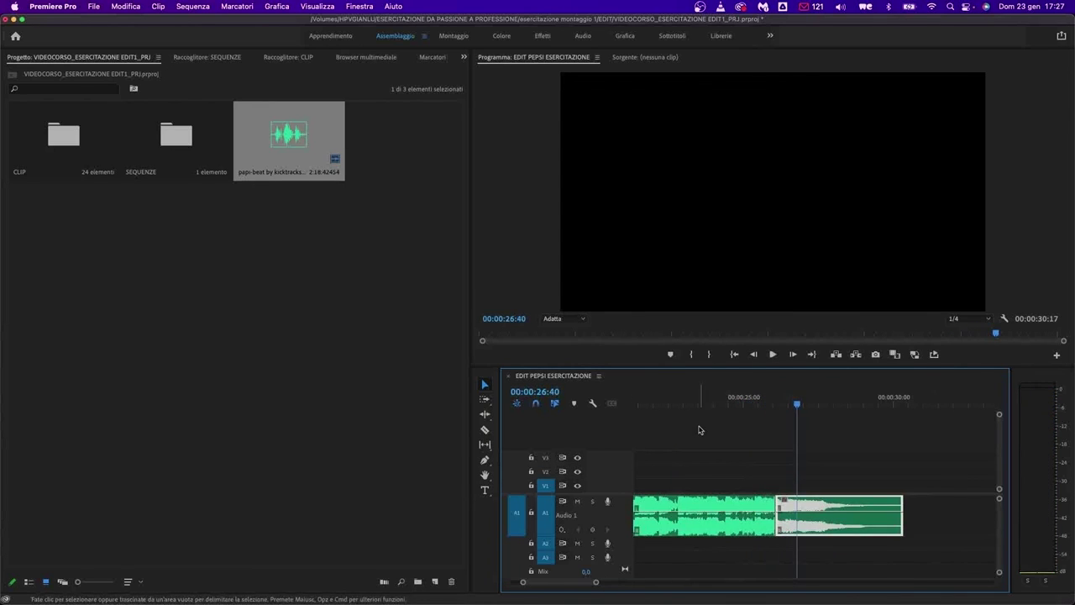
{"action": "left_click_drag", "start_coordinate": [831, 527], "coordinate": [879, 527]}
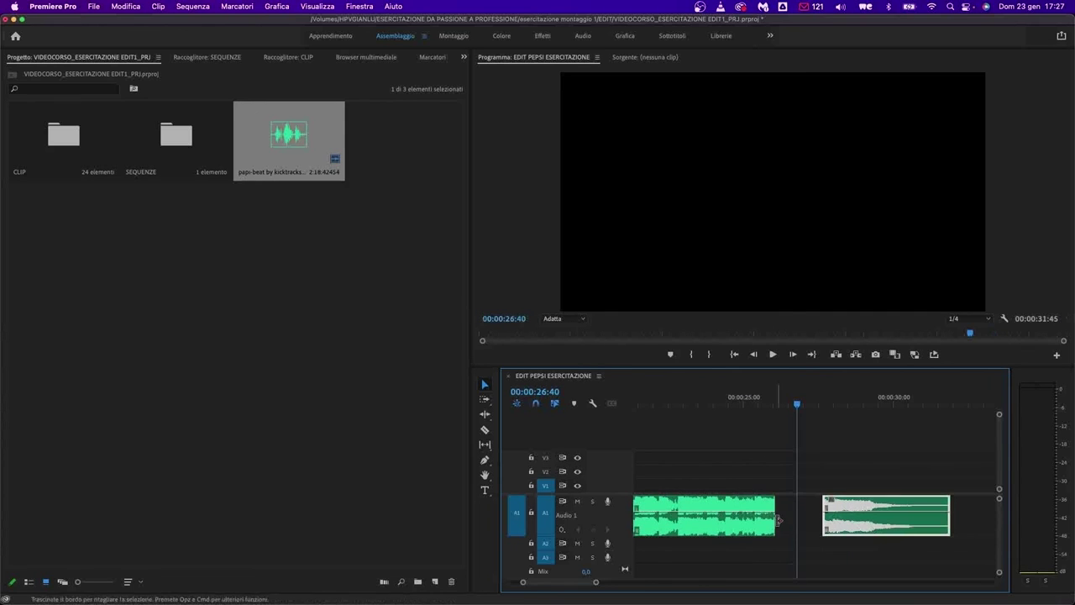
{"action": "left_click_drag", "start_coordinate": [775, 516], "coordinate": [823, 516]}
{"action": "key", "text": "space"}
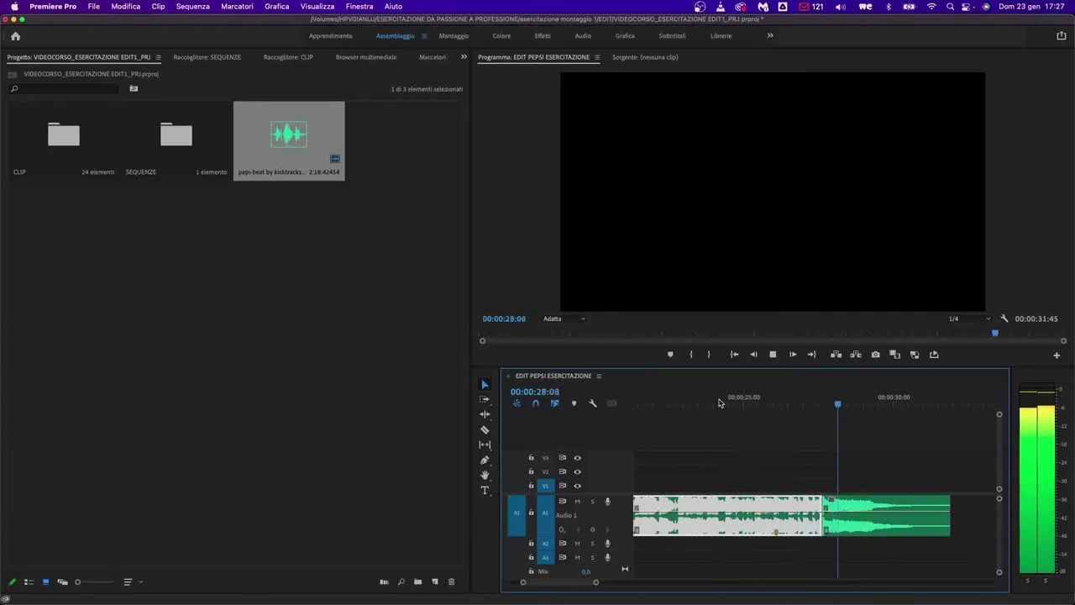
{"action": "left_click", "coordinate": [812, 505]}
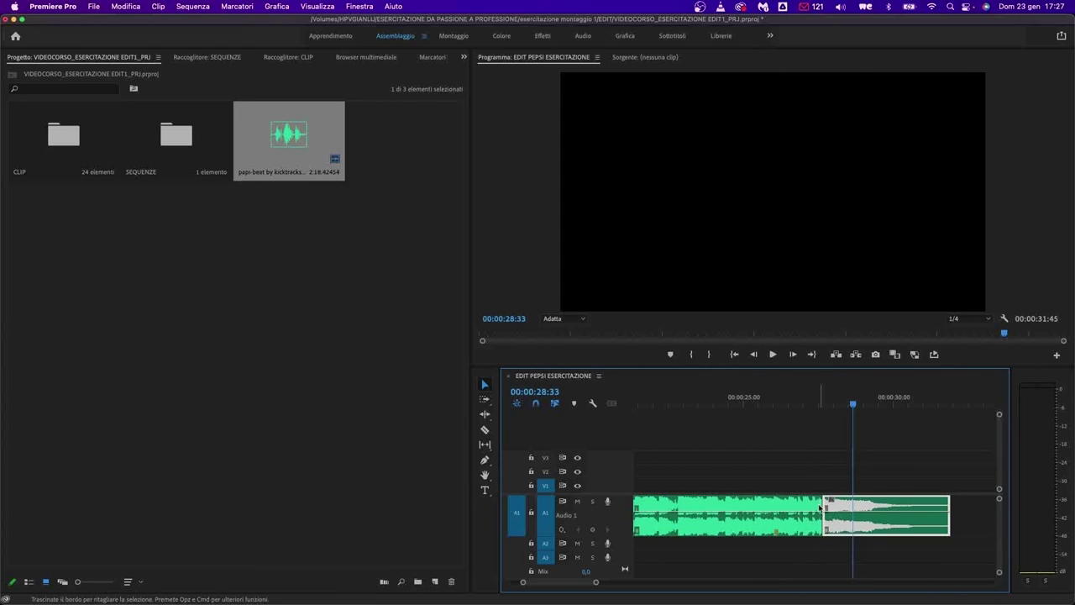
- Apply the default constant-power crossfade at the edit point and widen it on both sides
{"action": "right_click", "coordinate": [819, 506]}
{"action": "left_click", "coordinate": [848, 576]}
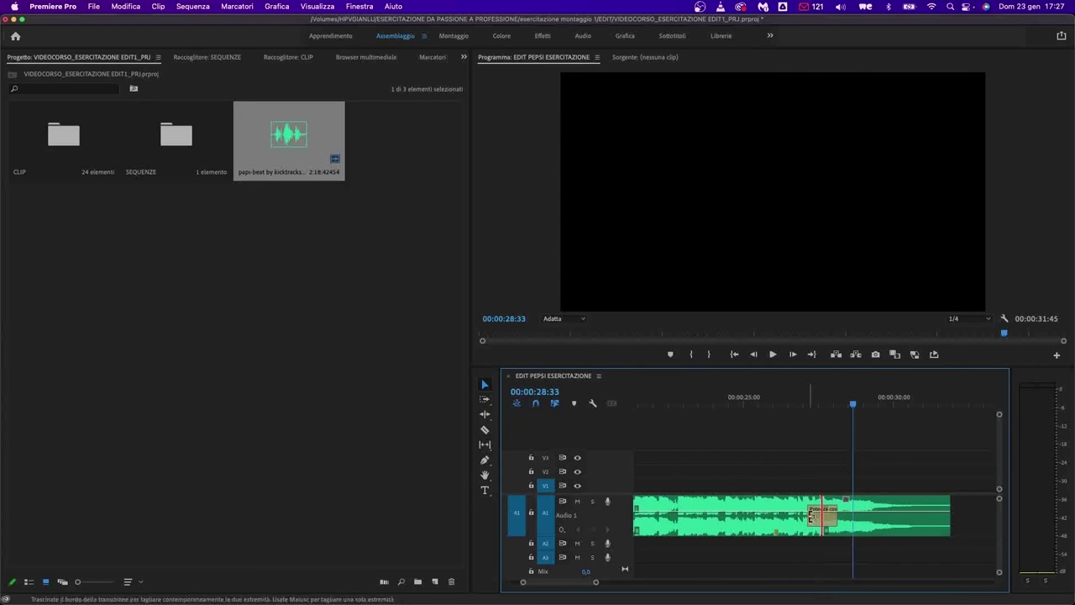
{"action": "left_click_drag", "start_coordinate": [811, 516], "coordinate": [791, 515]}
- Preview through the crossfade and set the sequence Out point at 30:43
{"action": "left_click", "coordinate": [734, 405]}
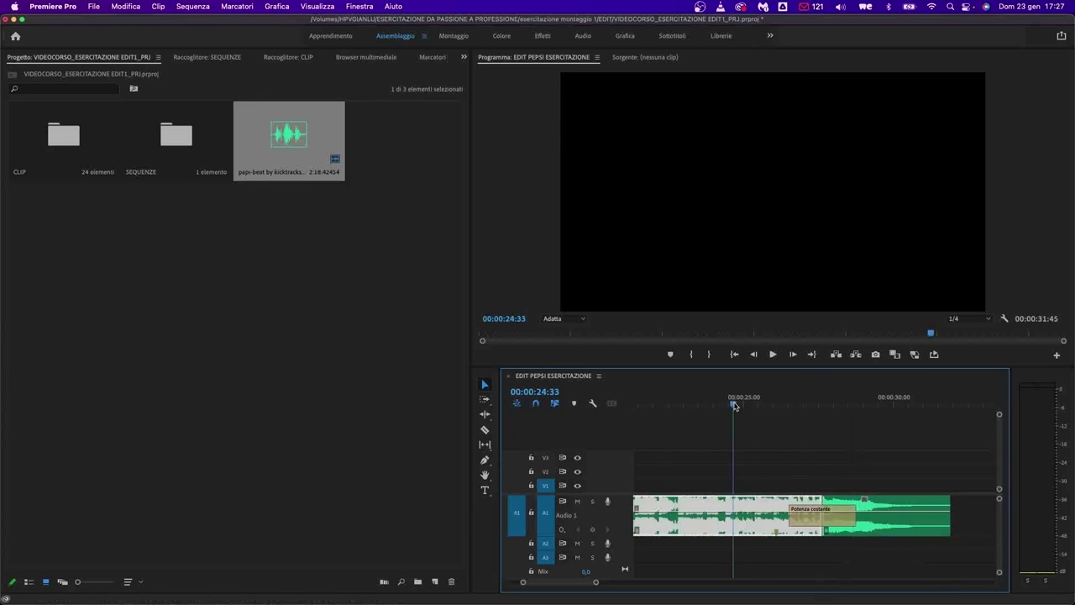
{"action": "key", "text": "space"}
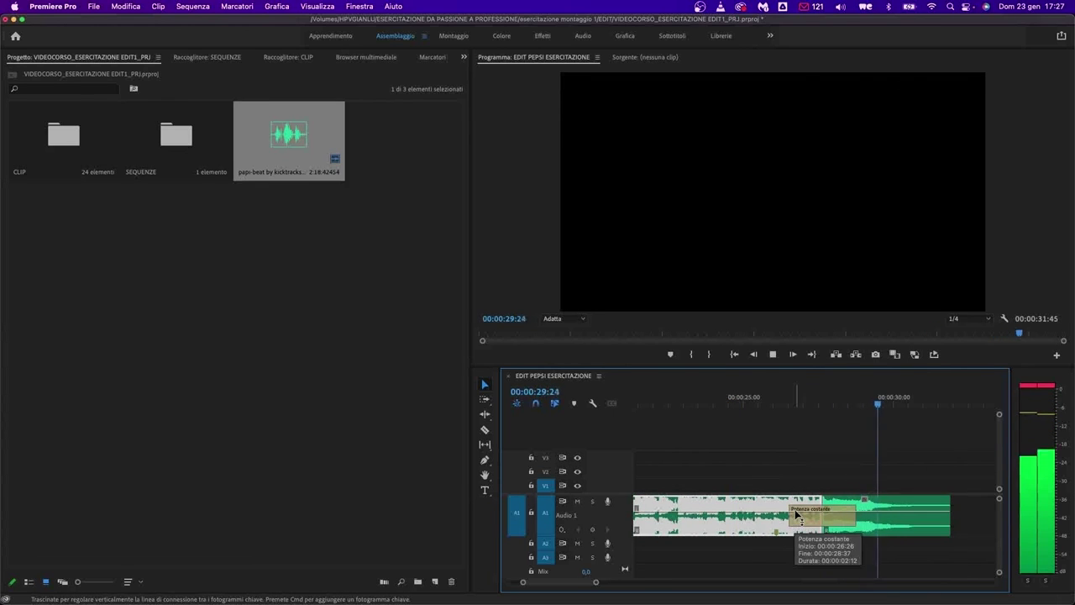
{"action": "key", "text": "space"}
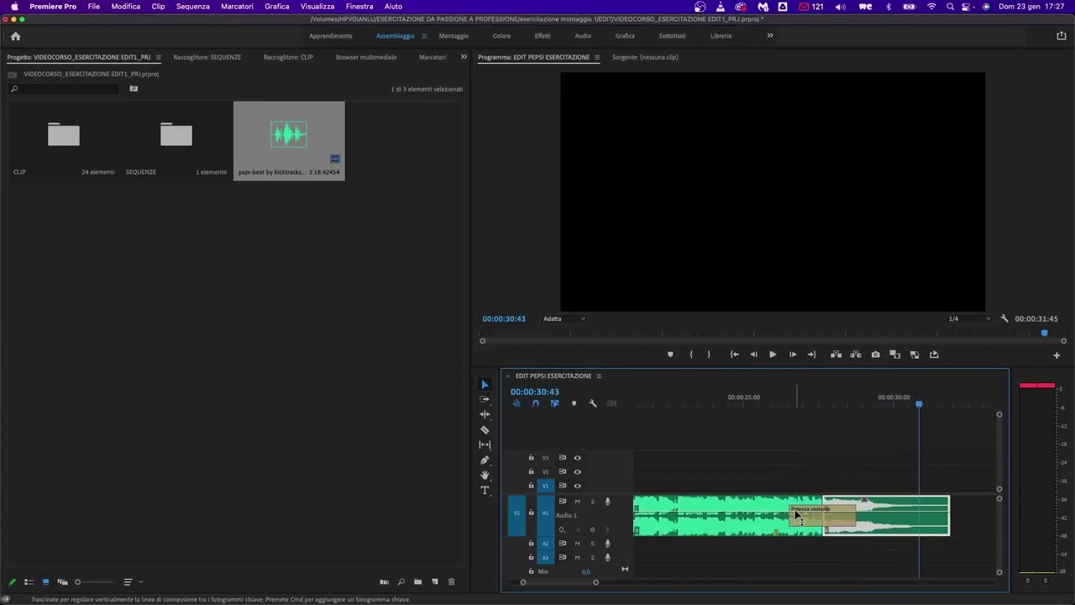
{"action": "key", "text": "o"}
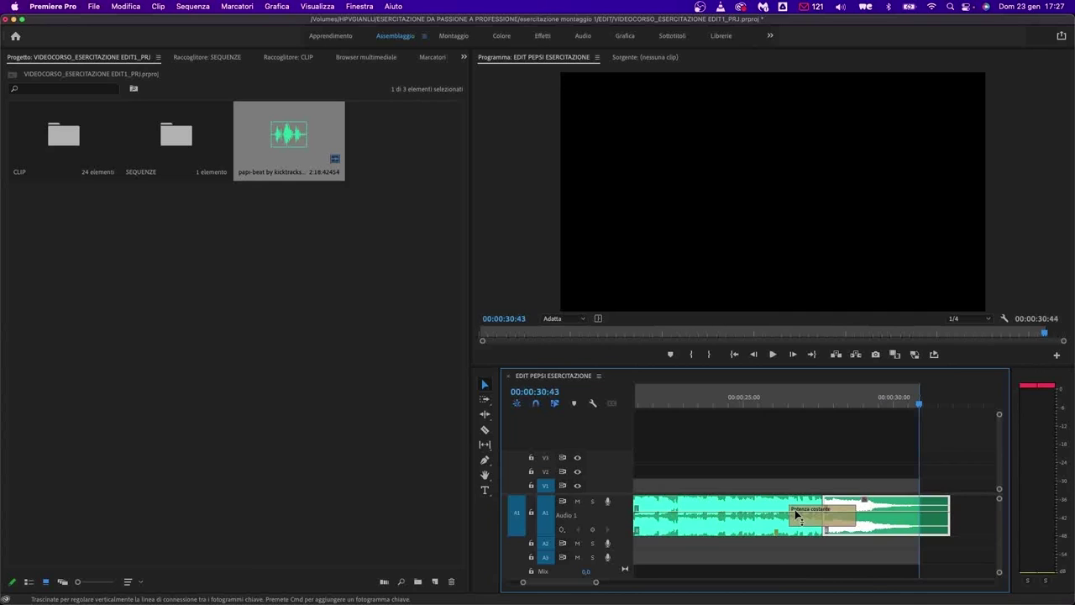
{"action": "key", "text": "minus"}
{"action": "key", "text": "minus"}
{"action": "key", "text": "minus"}
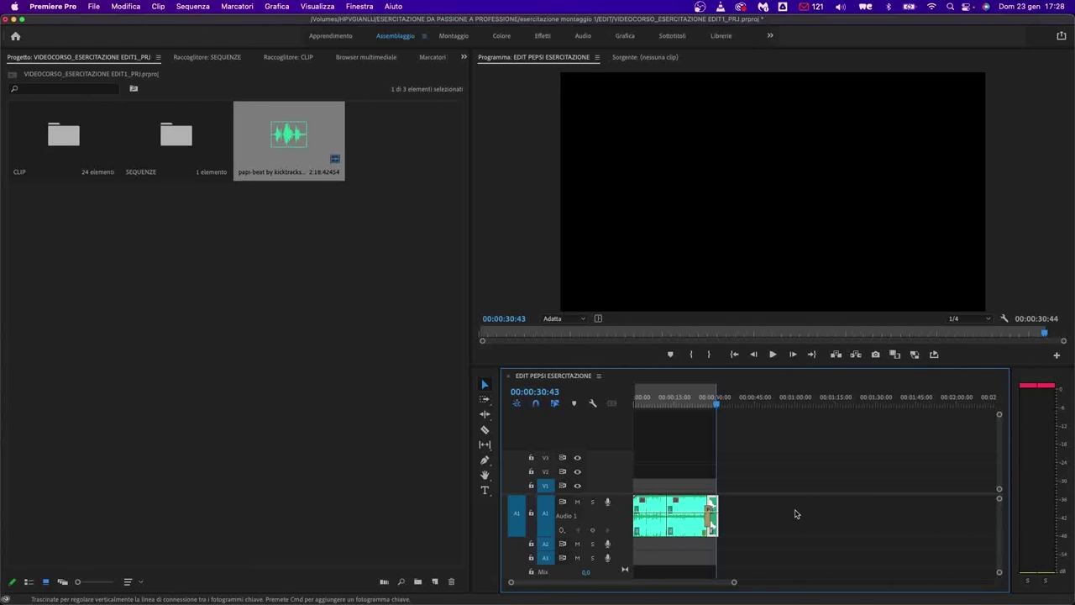
{"action": "left_click_drag", "start_coordinate": [648, 405], "coordinate": [612, 405]}
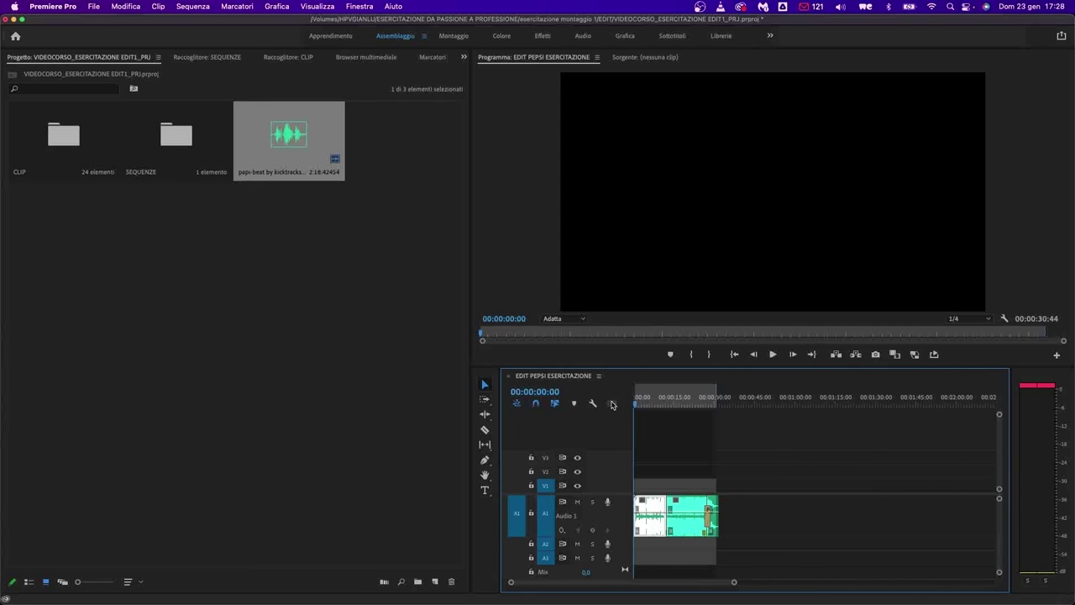
{"action": "scroll", "coordinate": [659, 538], "scroll_direction": "up", "scroll_amount": 5}
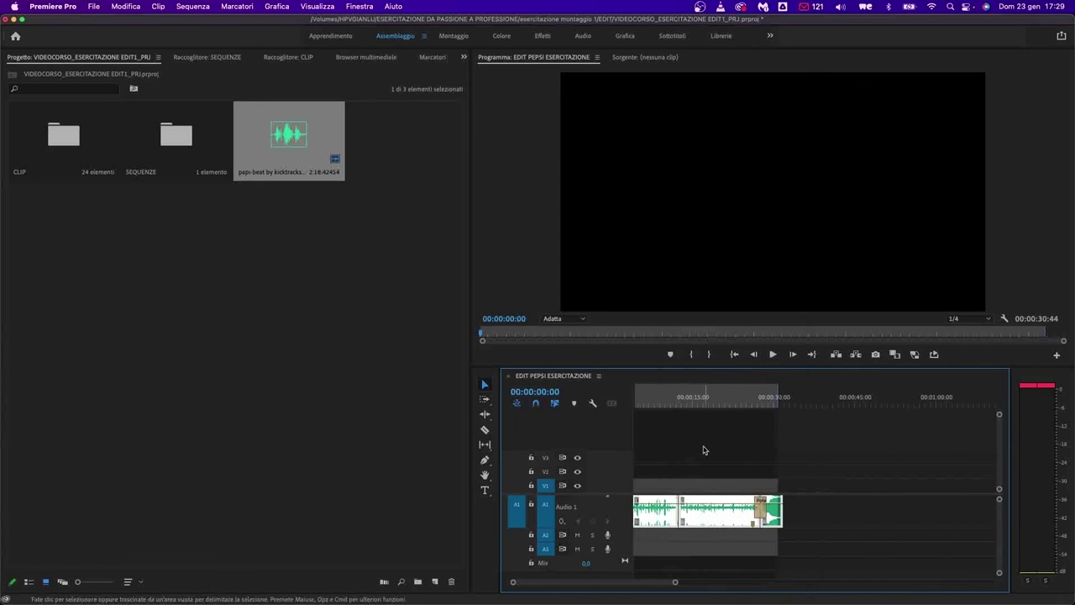
- Clear all existing markers and mark the first beats during playback up to about 12 seconds
{"action": "right_click", "coordinate": [712, 408]}
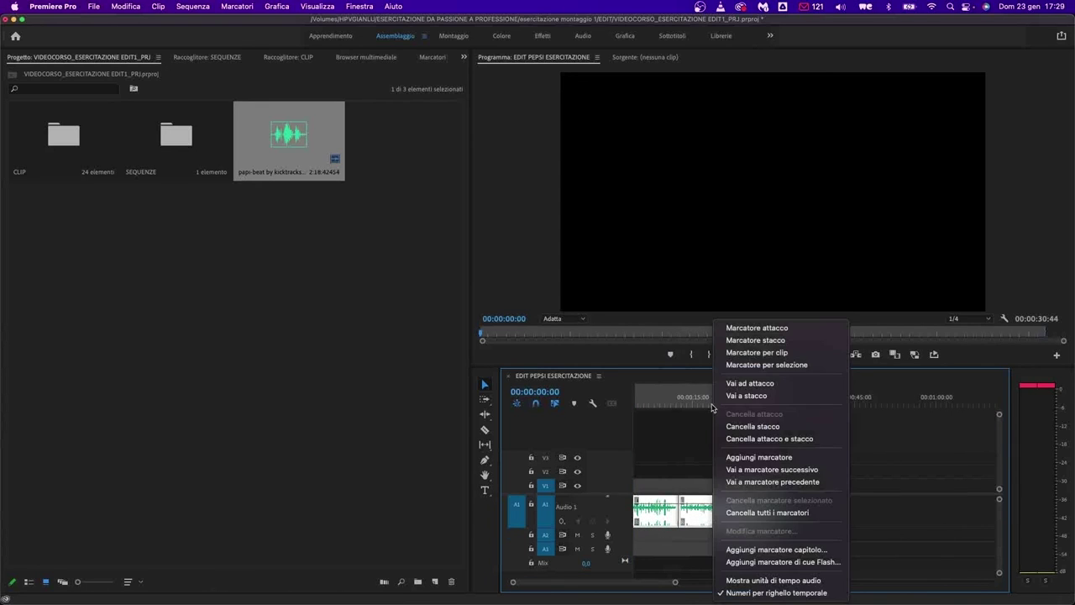
{"action": "left_click", "coordinate": [767, 512]}
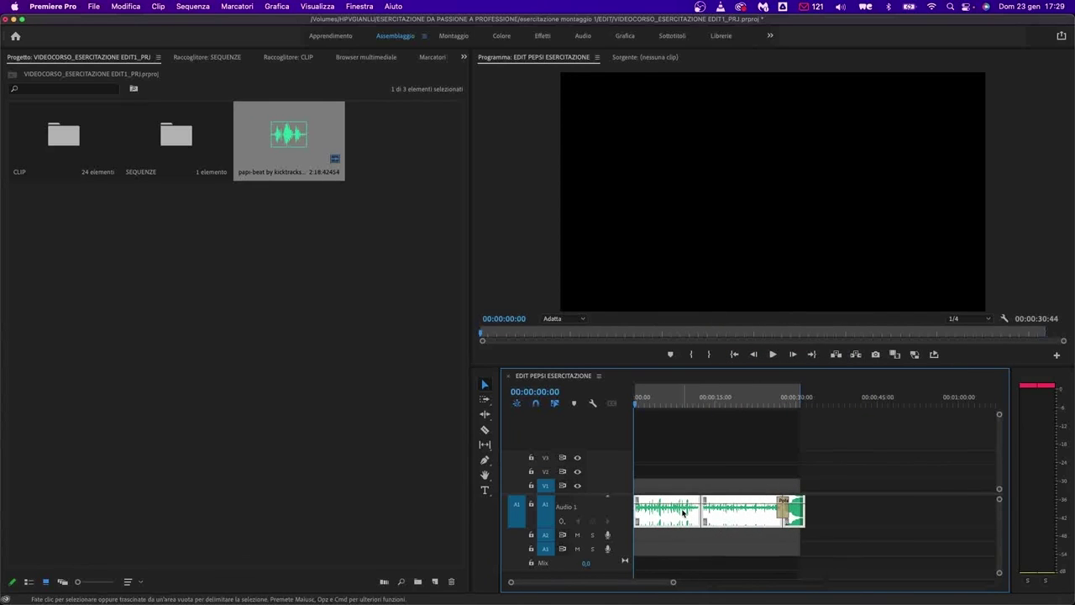
{"action": "scroll", "coordinate": [683, 512], "scroll_direction": "up", "scroll_amount": 2}
{"action": "scroll", "coordinate": [683, 512], "scroll_direction": "up", "scroll_amount": 3}
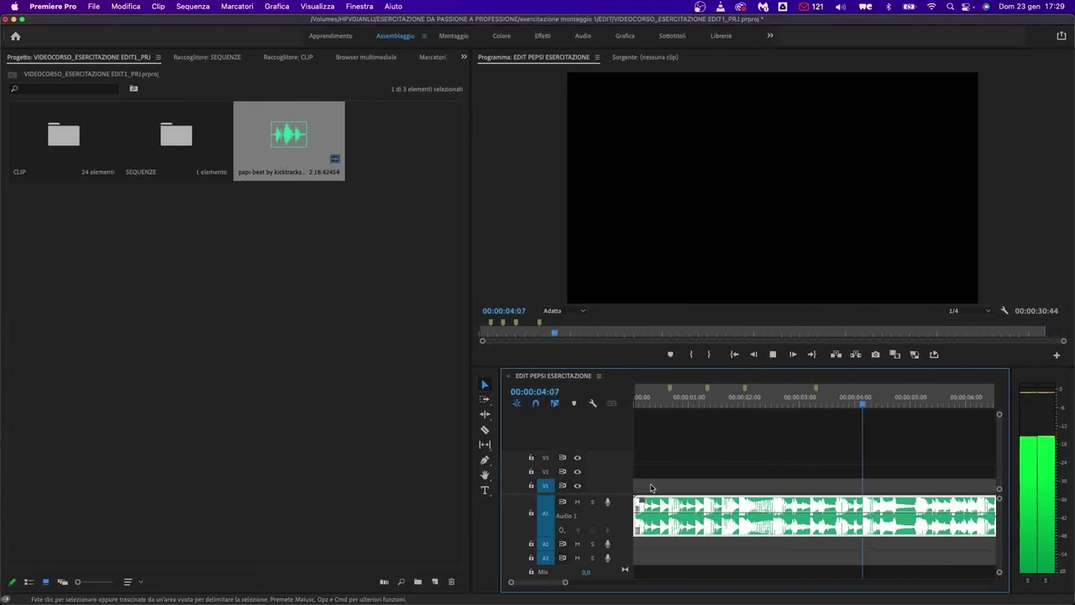
{"action": "key", "text": "m"}
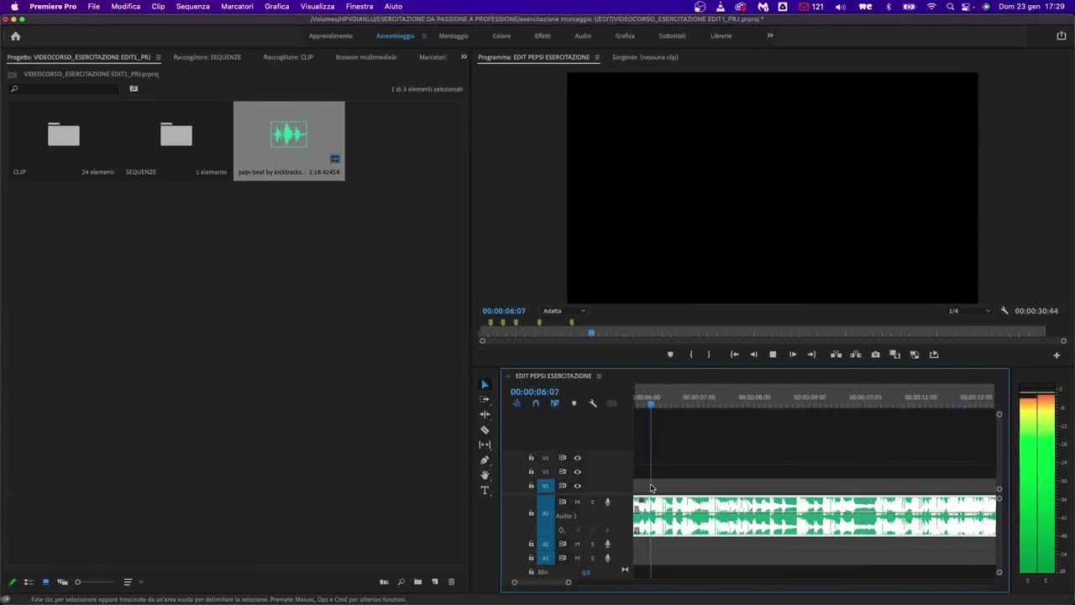
{"action": "key", "text": "m"}
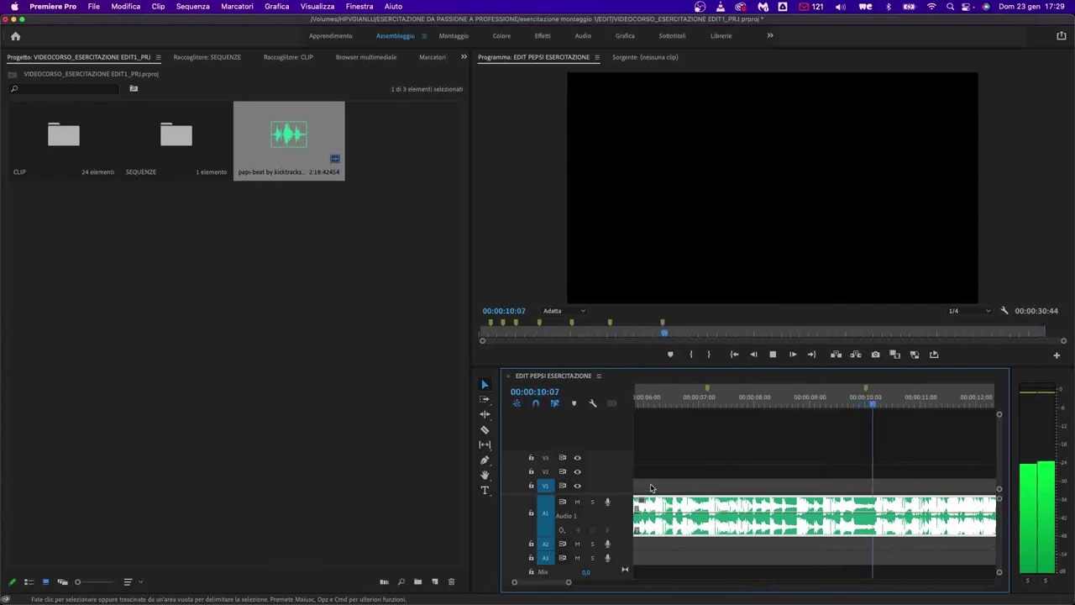
{"action": "key", "text": "m"}
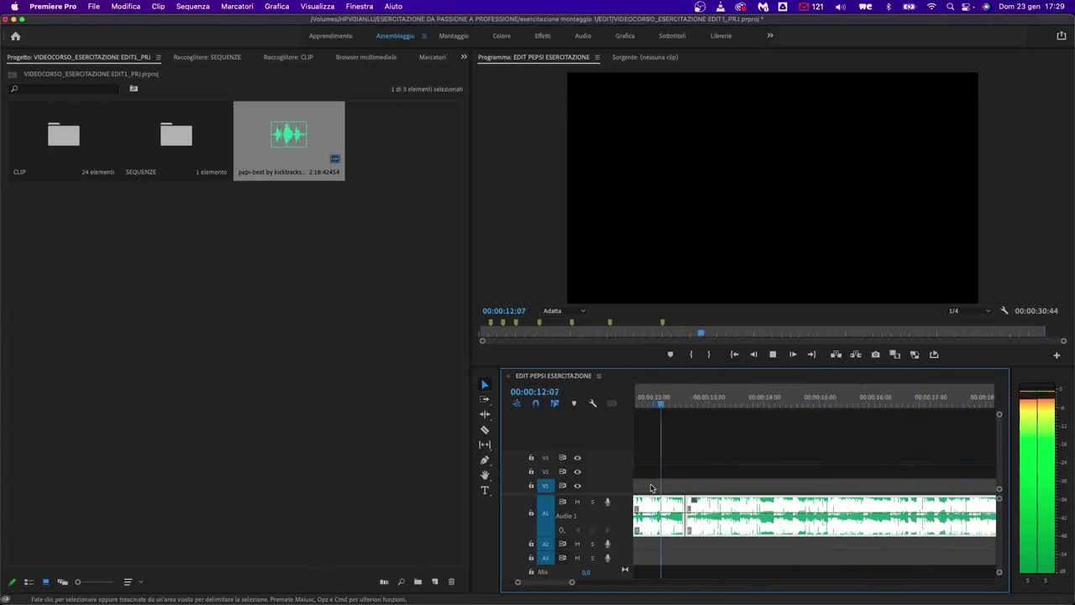
{"action": "key", "text": "super+k"}
{"action": "key", "text": "space"}
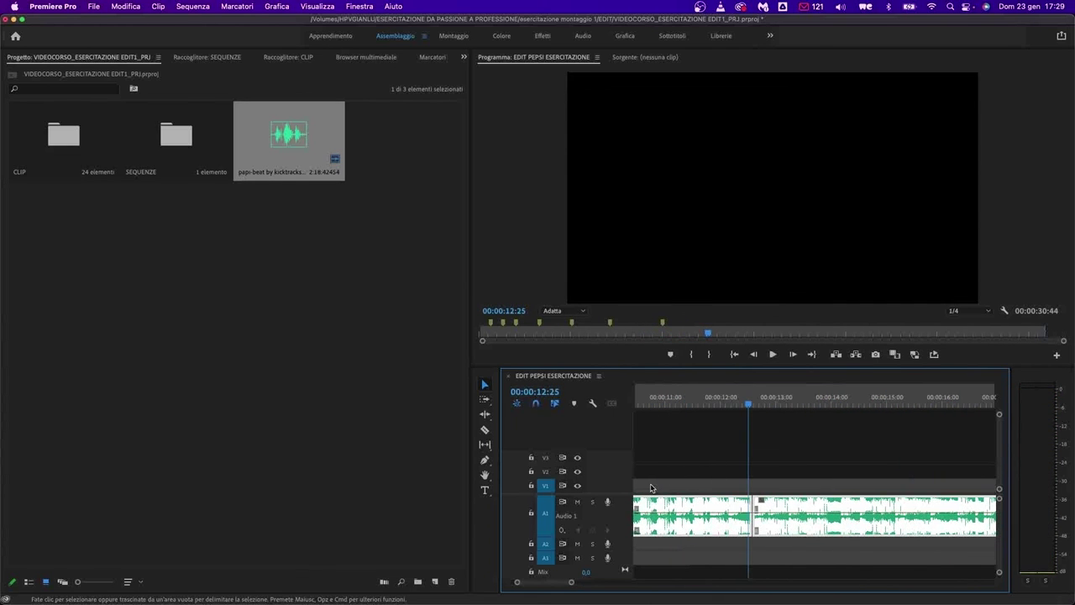
{"action": "scroll", "coordinate": [720, 556], "scroll_direction": "up", "scroll_amount": 5}
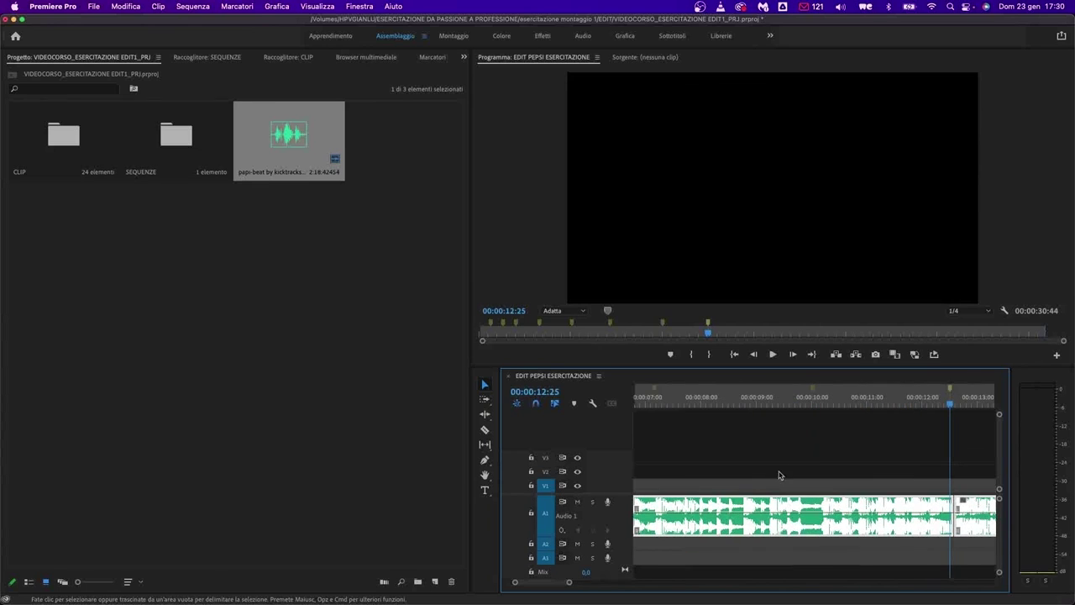
- Keep marking beats through the rest of the sequence, then fit the whole sequence in view
{"action": "left_click", "coordinate": [781, 396]}
{"action": "key", "text": "space"}
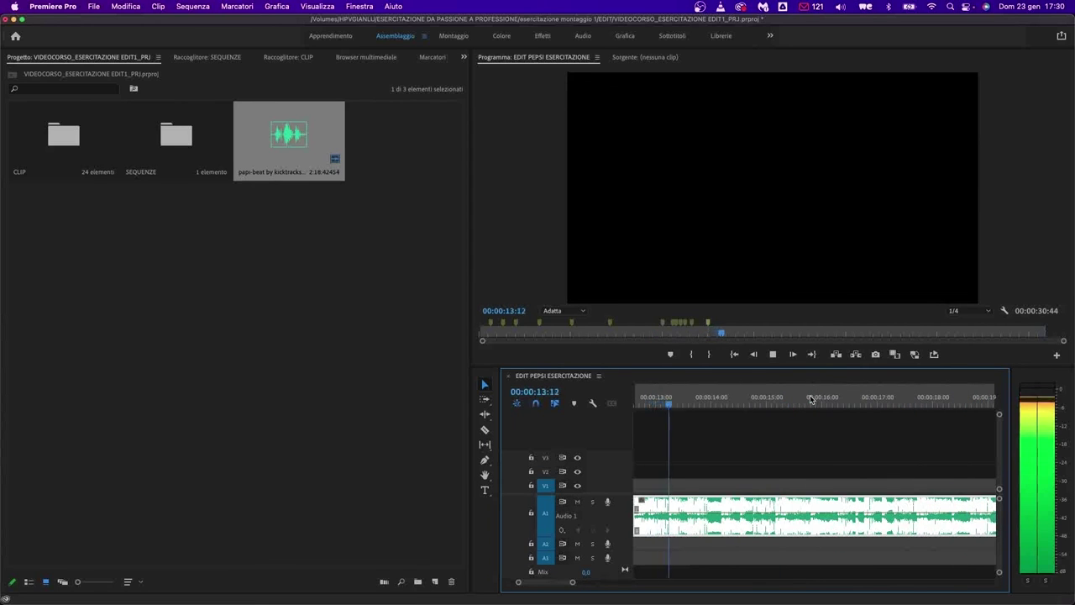
{"action": "key", "text": "minus"}
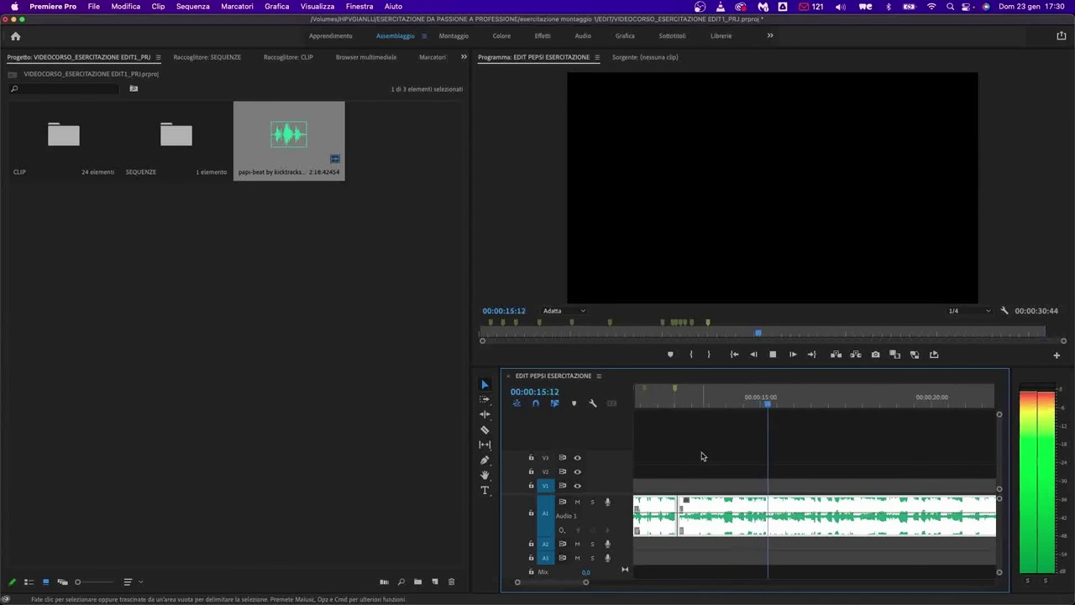
{"action": "key", "text": "minus"}
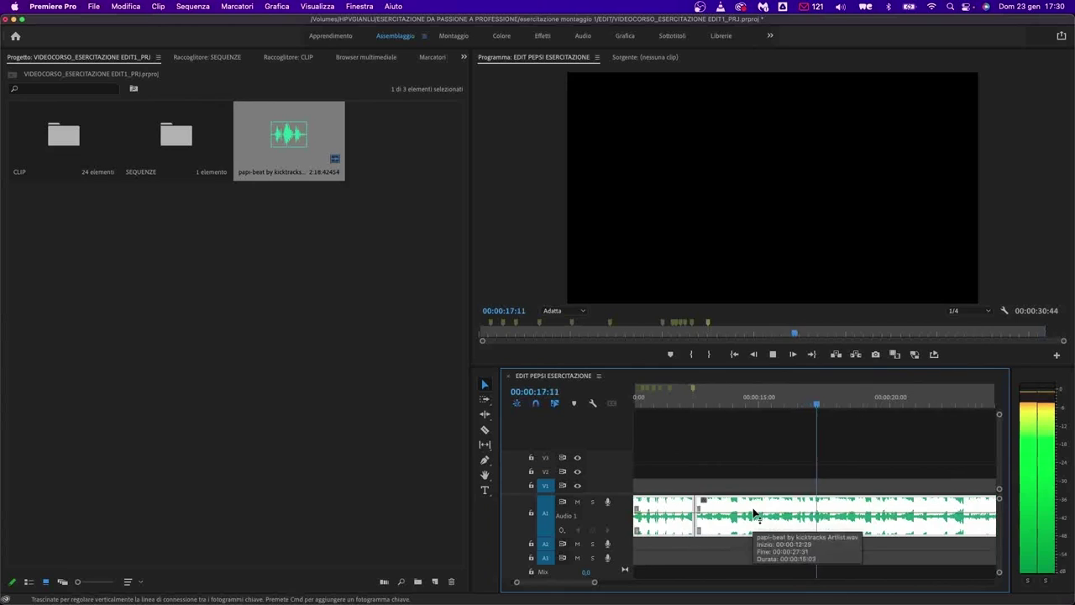
{"action": "left_click", "coordinate": [681, 396]}
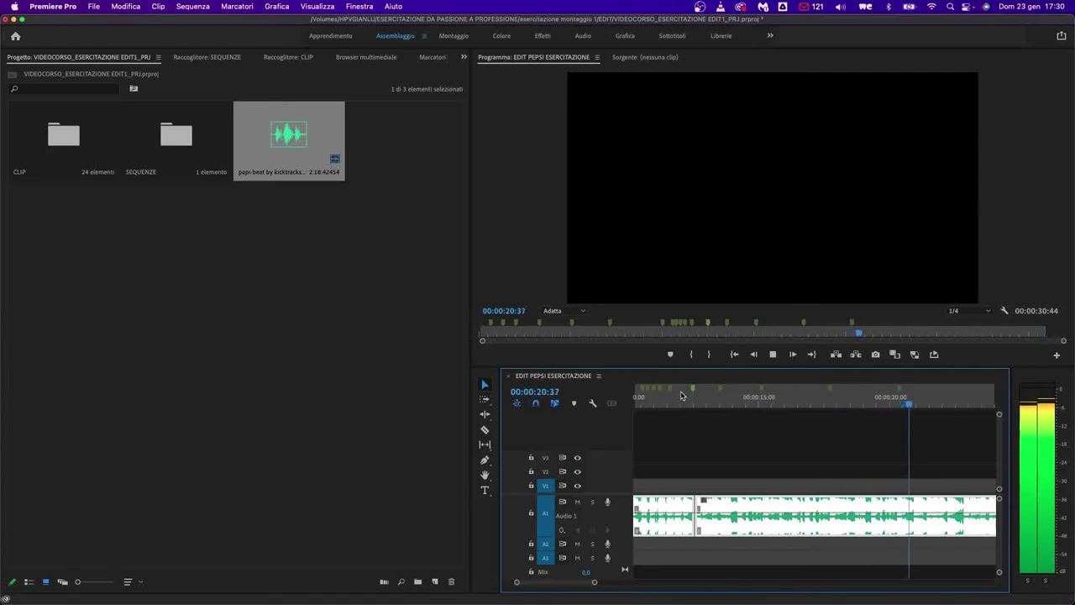
{"action": "key", "text": "space"}
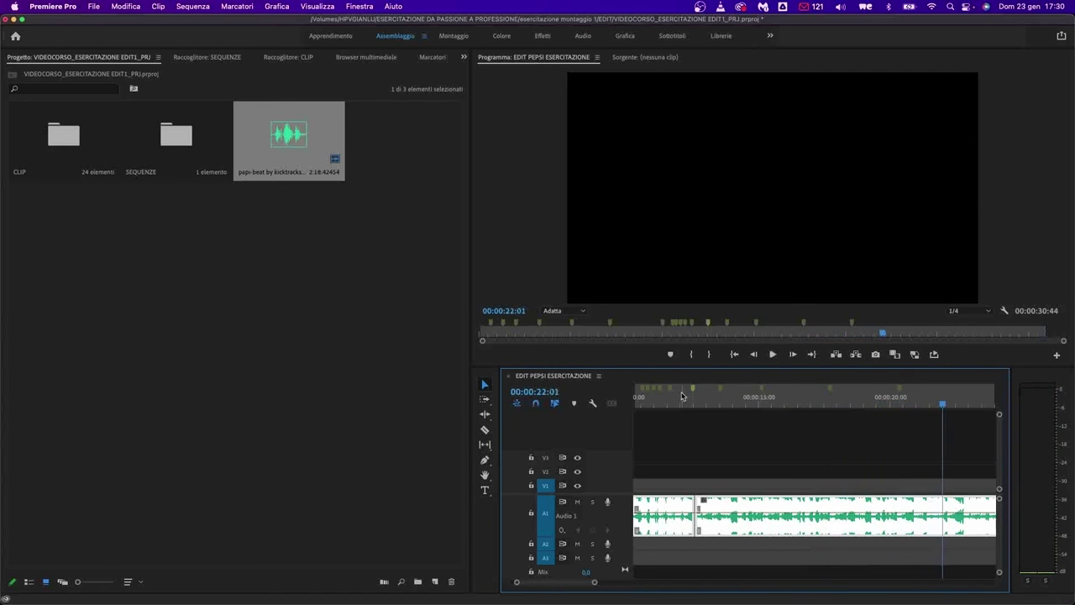
{"action": "left_click", "coordinate": [891, 393]}
{"action": "key", "text": "space"}
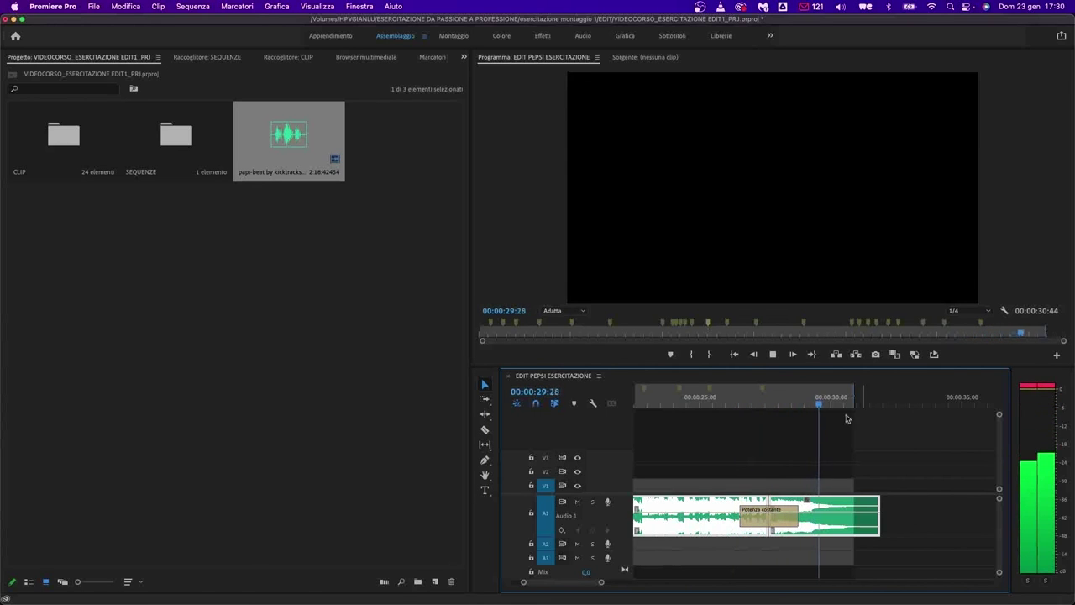
{"action": "key", "text": "space"}
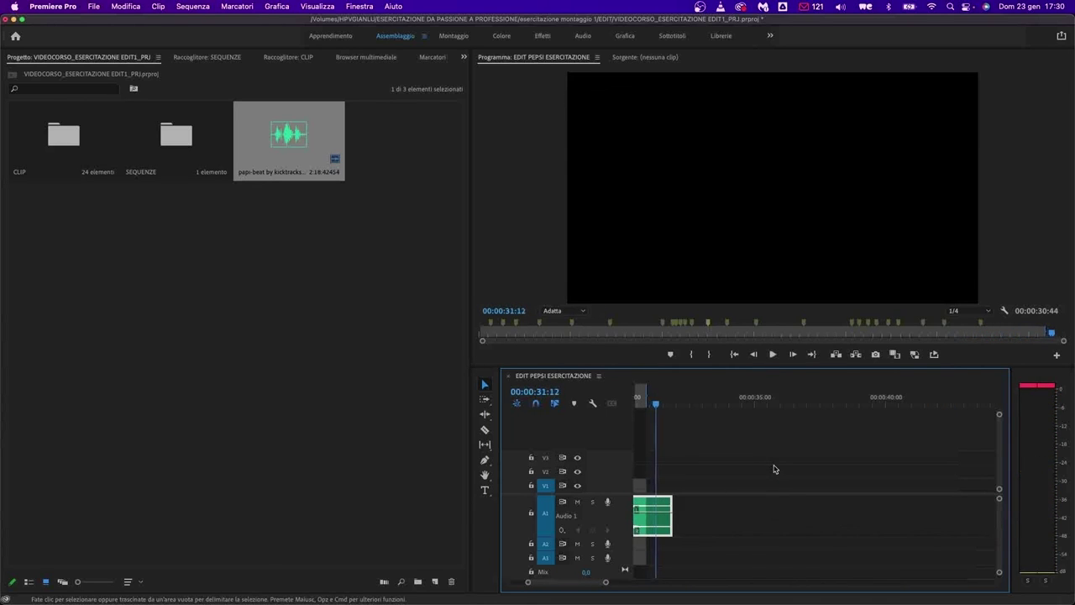
{"action": "key", "text": "backslash"}
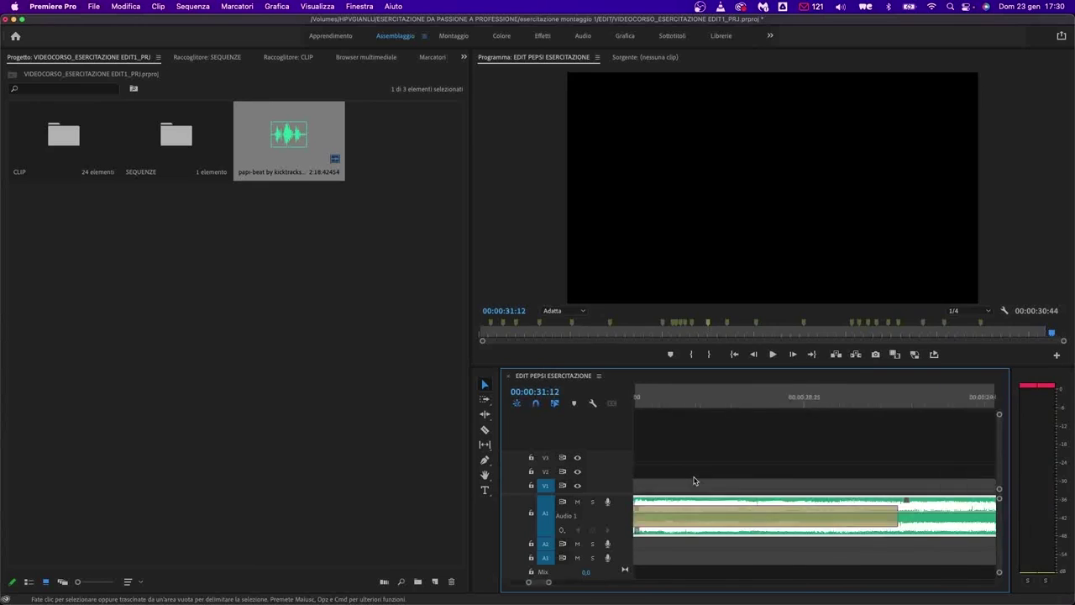
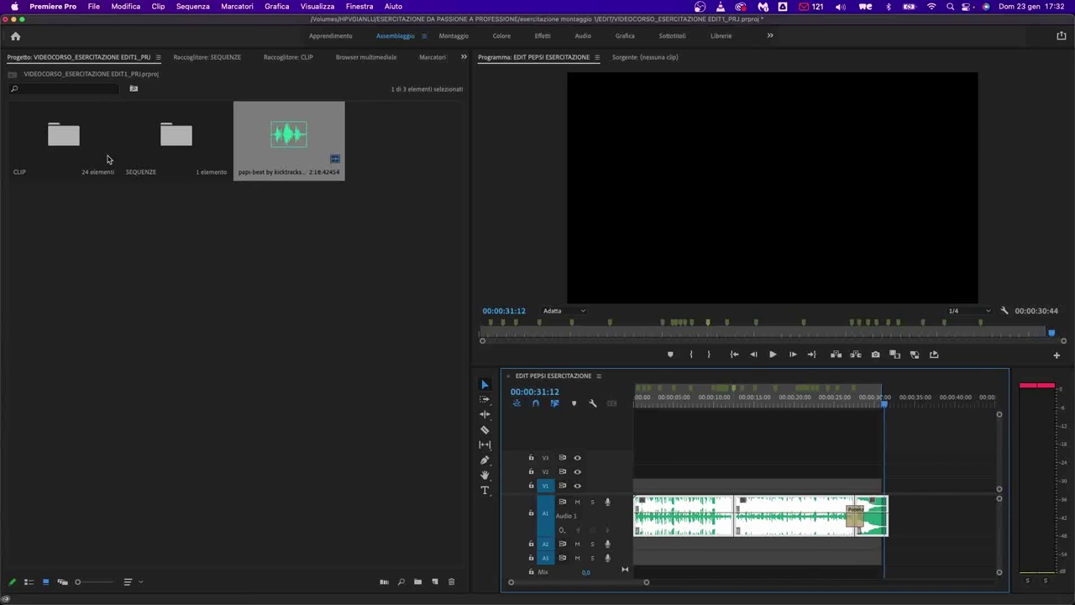
- Open the CLIP bin to show its 24 Pepsi footage clips as thumbnails
{"action": "double_click", "coordinate": [77, 141]}
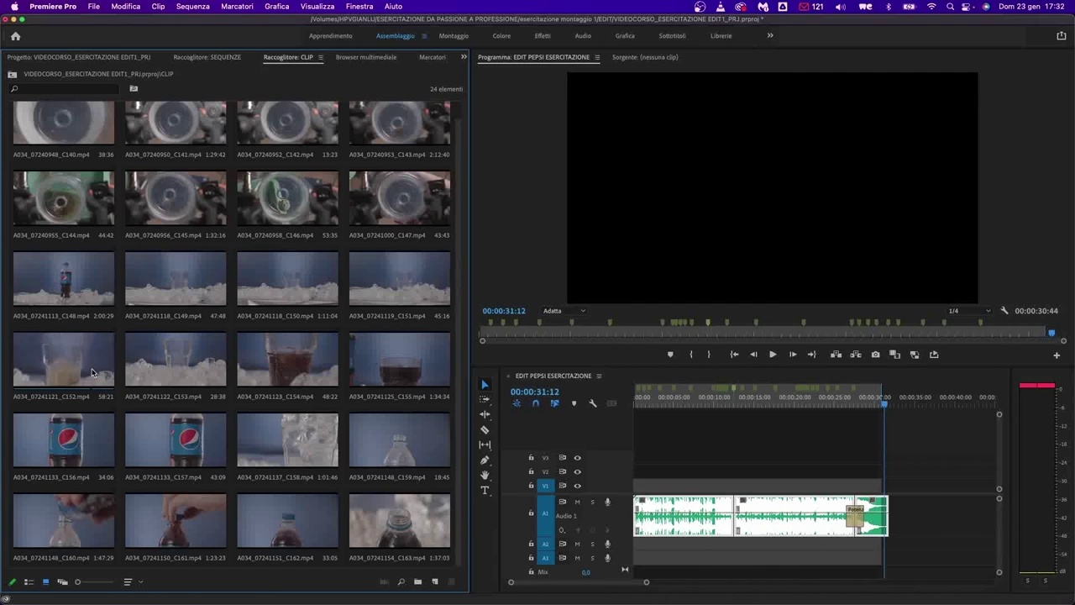
- Mark an Out at 00:00:11:10 on clip C153 and place its video at the start of V1
{"action": "double_click", "coordinate": [188, 364]}
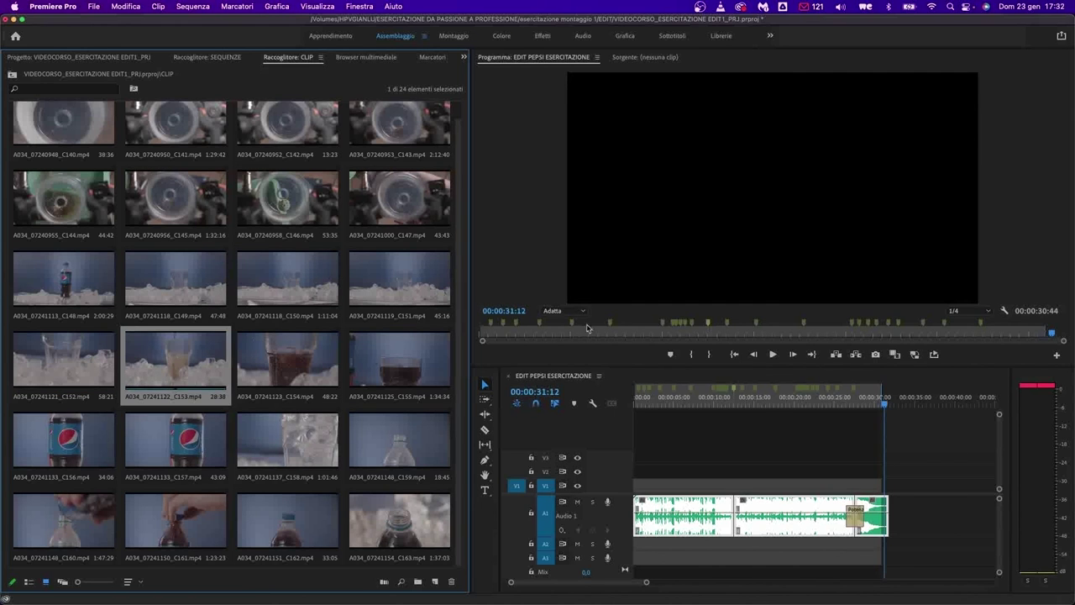
{"action": "left_click", "coordinate": [483, 335]}
{"action": "key", "text": "space"}
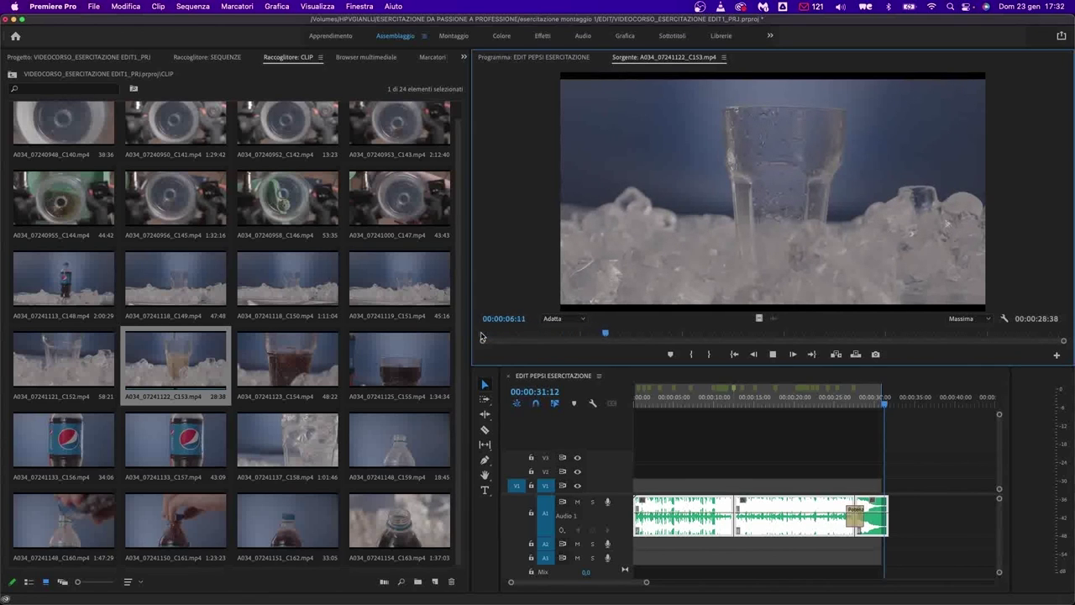
{"action": "key", "text": "space"}
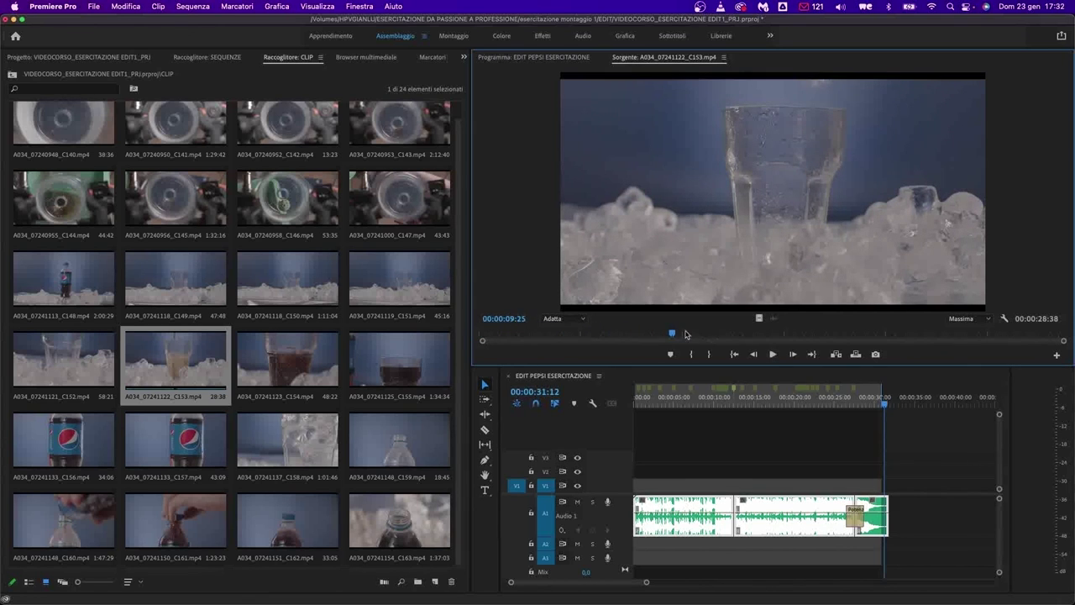
{"action": "mouse_move", "coordinate": [658, 331]}
{"action": "left_mouse_down"}
{"action": "mouse_move", "coordinate": [676, 331]}
{"action": "mouse_move", "coordinate": [649, 331]}
{"action": "left_mouse_up"}
{"action": "key", "text": "space"}
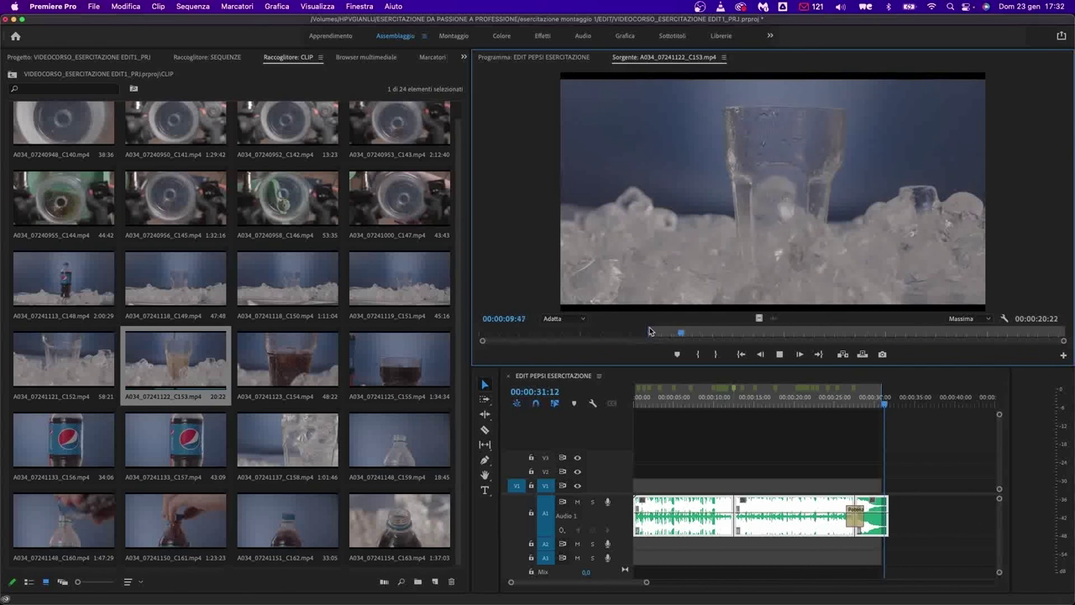
{"action": "key", "text": "space"}
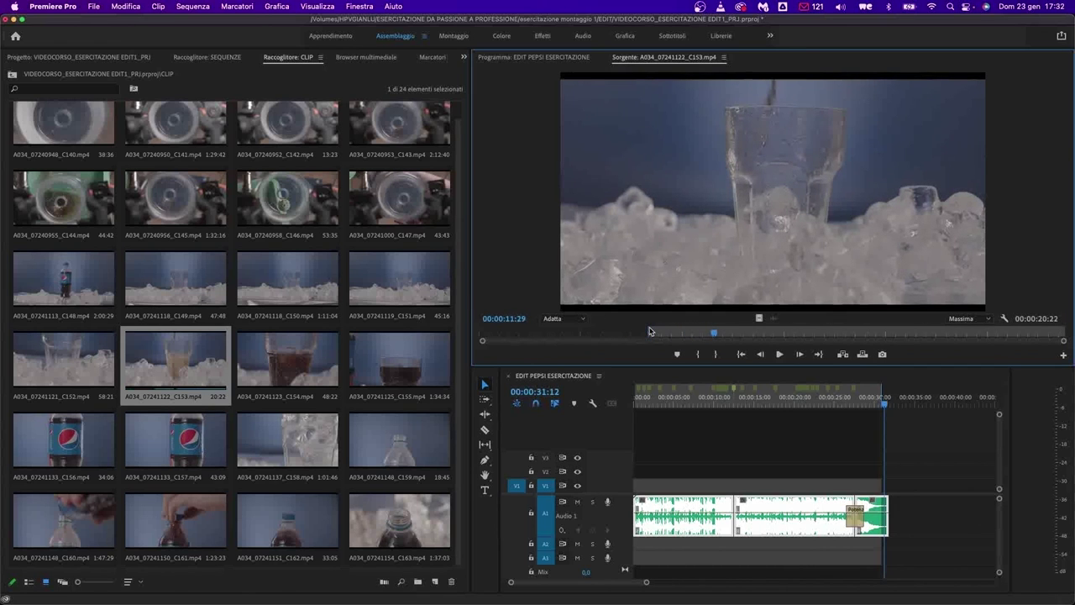
{"action": "left_click", "coordinate": [706, 334]}
{"action": "key", "text": "o"}
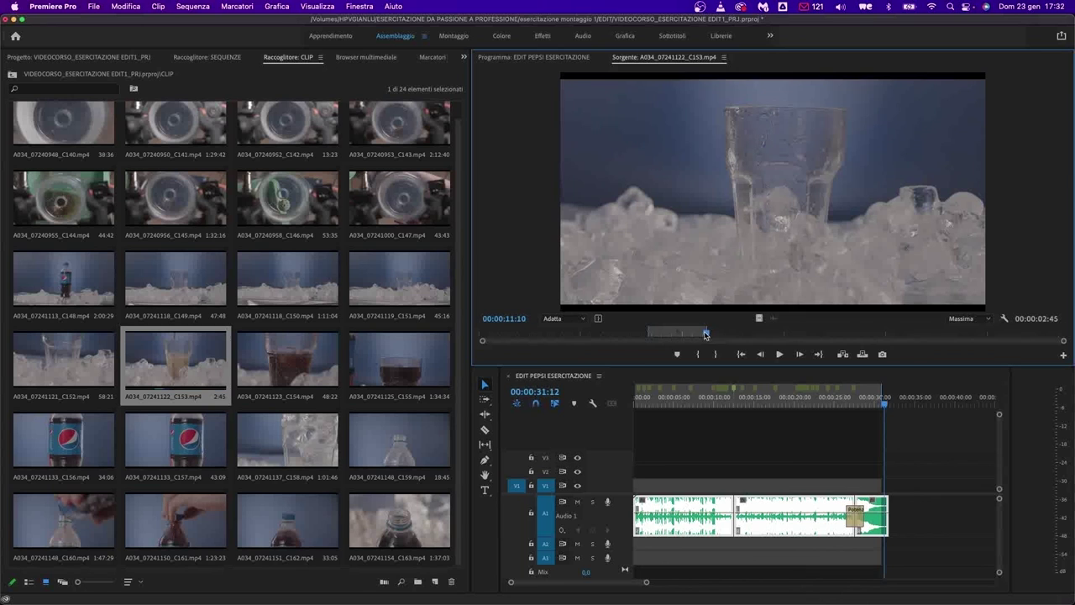
{"action": "left_click_drag", "start_coordinate": [762, 318], "coordinate": [630, 495]}
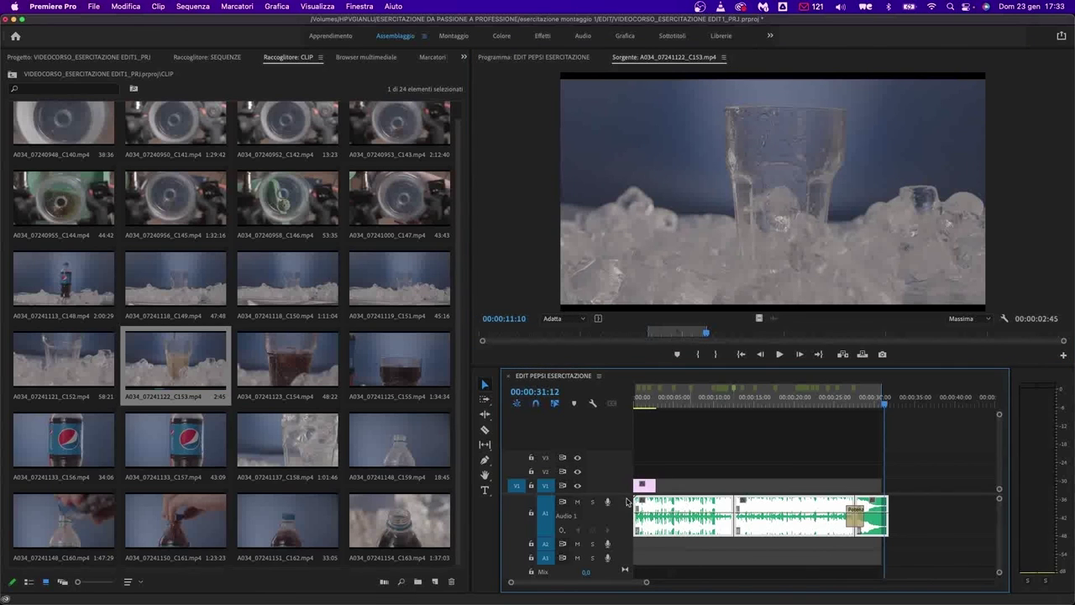
{"action": "scroll", "coordinate": [647, 552], "scroll_direction": "up", "scroll_amount": 3}
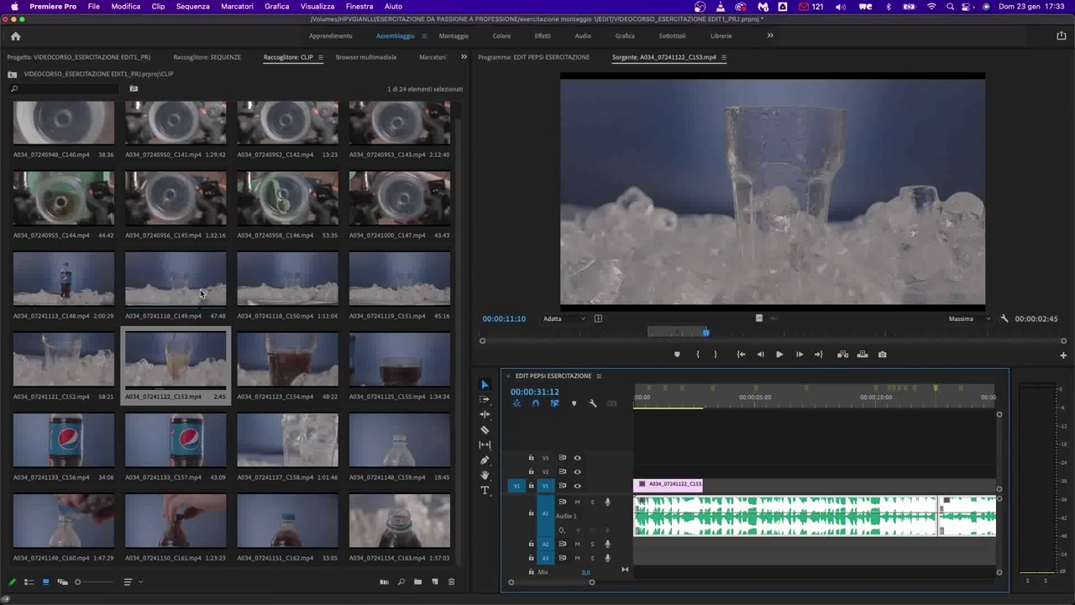
{"action": "scroll", "coordinate": [734, 498], "scroll_direction": "down", "scroll_amount": 5}
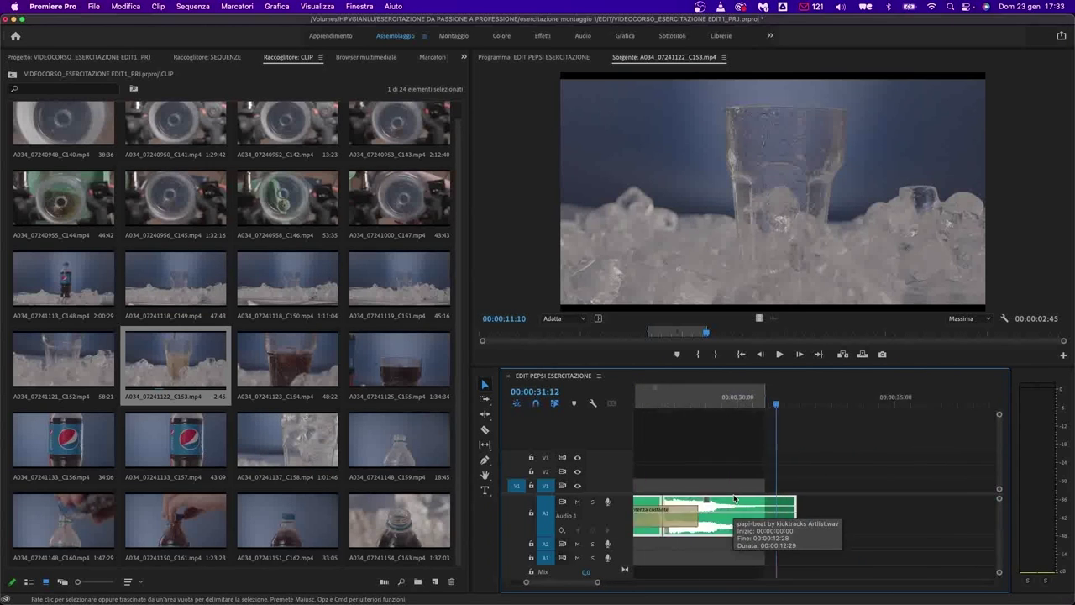
{"action": "scroll", "coordinate": [734, 498], "scroll_direction": "up", "scroll_amount": 10}
{"action": "scroll", "coordinate": [734, 498], "scroll_direction": "up", "scroll_amount": 3}
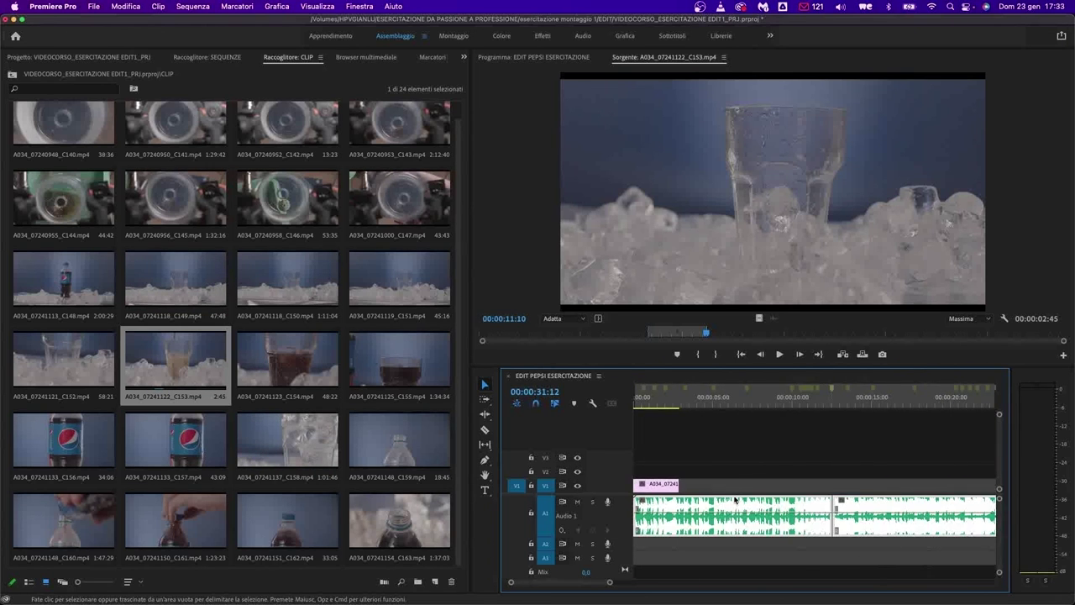
{"action": "scroll", "coordinate": [734, 498], "scroll_direction": "down", "scroll_amount": 3}
{"action": "scroll", "coordinate": [734, 498], "scroll_direction": "up", "scroll_amount": 6}
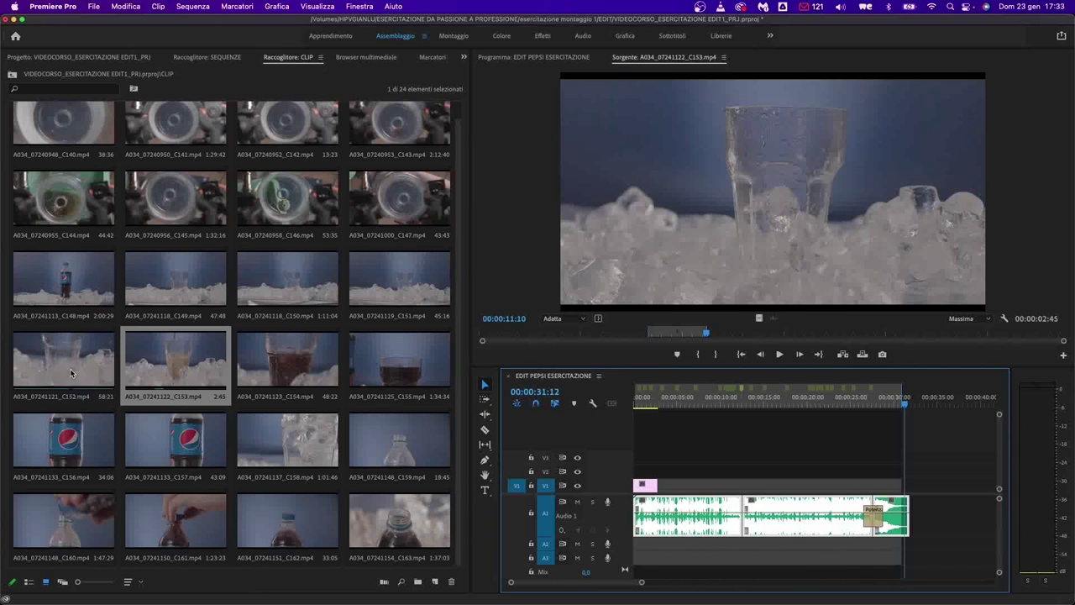
- Trim the C156 Pepsi label clip, Out at 22:15, and add its video after C153 on V1
{"action": "left_click", "coordinate": [57, 471]}
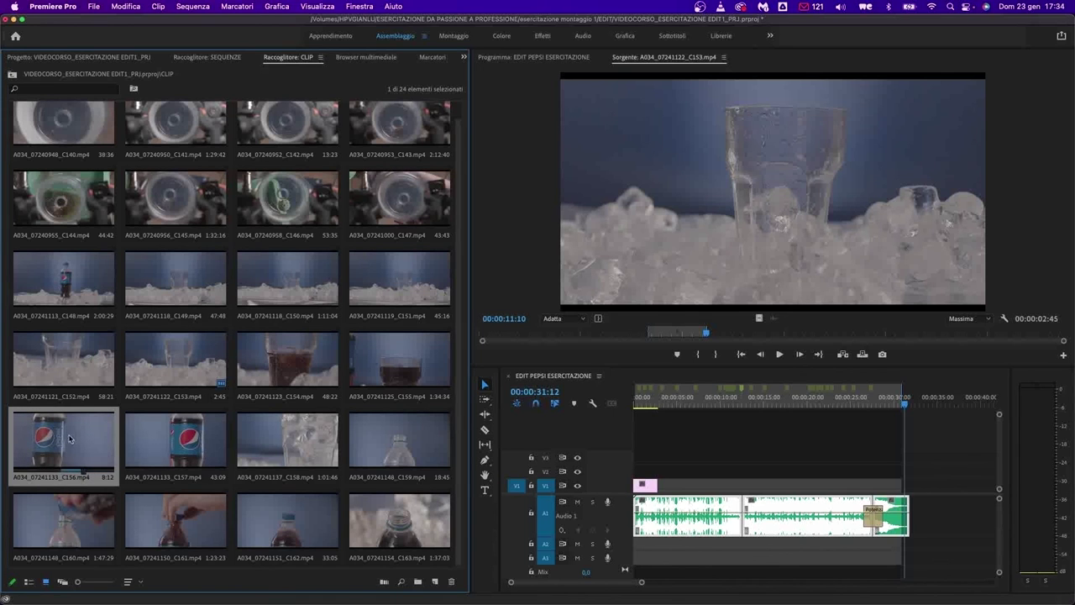
{"action": "double_click", "coordinate": [86, 473]}
{"action": "left_click", "coordinate": [579, 335]}
{"action": "left_click_drag", "start_coordinate": [579, 334], "coordinate": [905, 334]}
{"action": "key", "text": "i"}
{"action": "left_click", "coordinate": [649, 333]}
{"action": "key", "text": "o"}
{"action": "left_click_drag", "start_coordinate": [758, 317], "coordinate": [659, 485]}
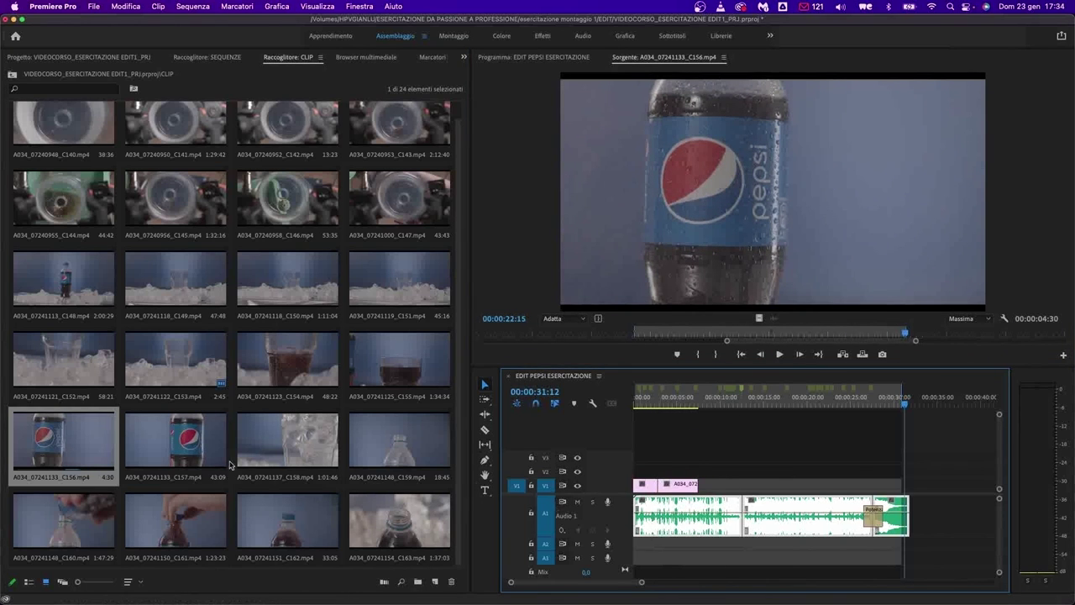
- Trim the C162 bottle-neck clip from 16:11 to 17:01 and add it after C156 on V1
{"action": "double_click", "coordinate": [141, 456]}
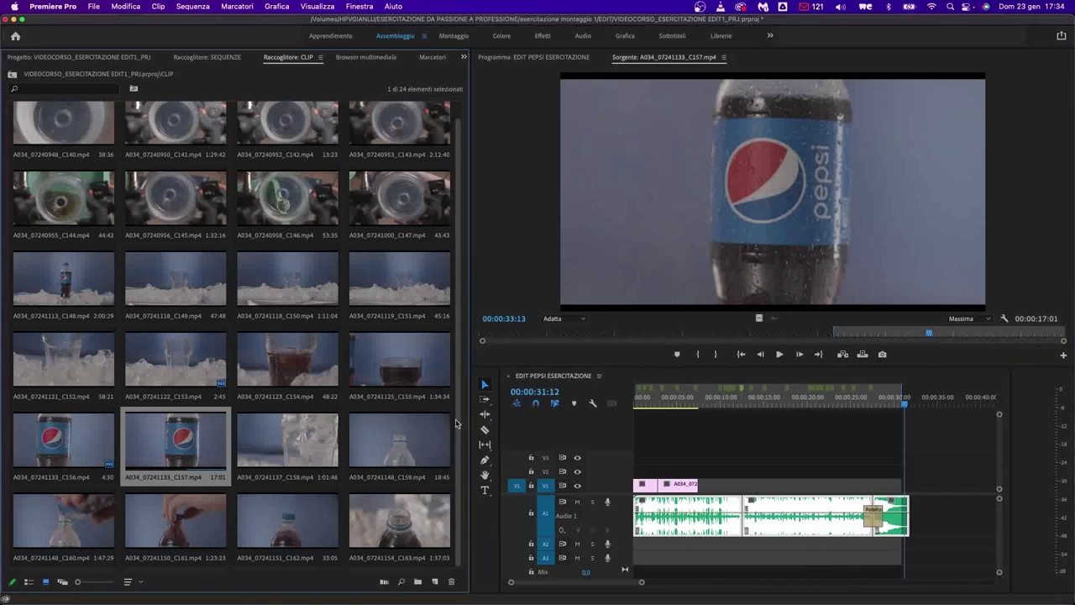
{"action": "double_click", "coordinate": [298, 531]}
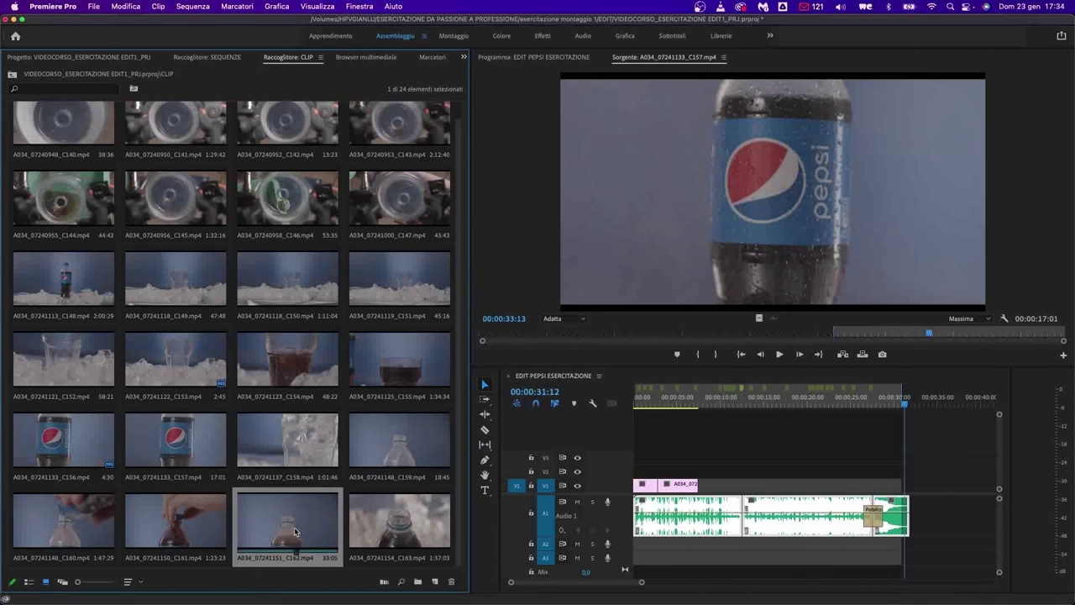
{"action": "left_click_drag", "start_coordinate": [828, 336], "coordinate": [768, 335]}
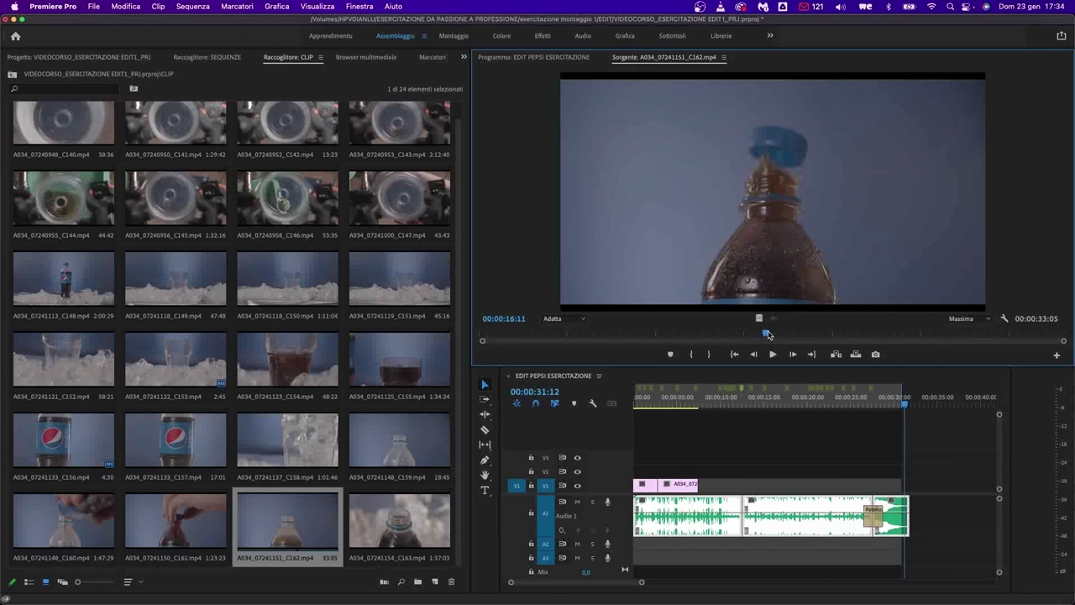
{"action": "key", "text": "i"}
{"action": "key", "text": "space"}
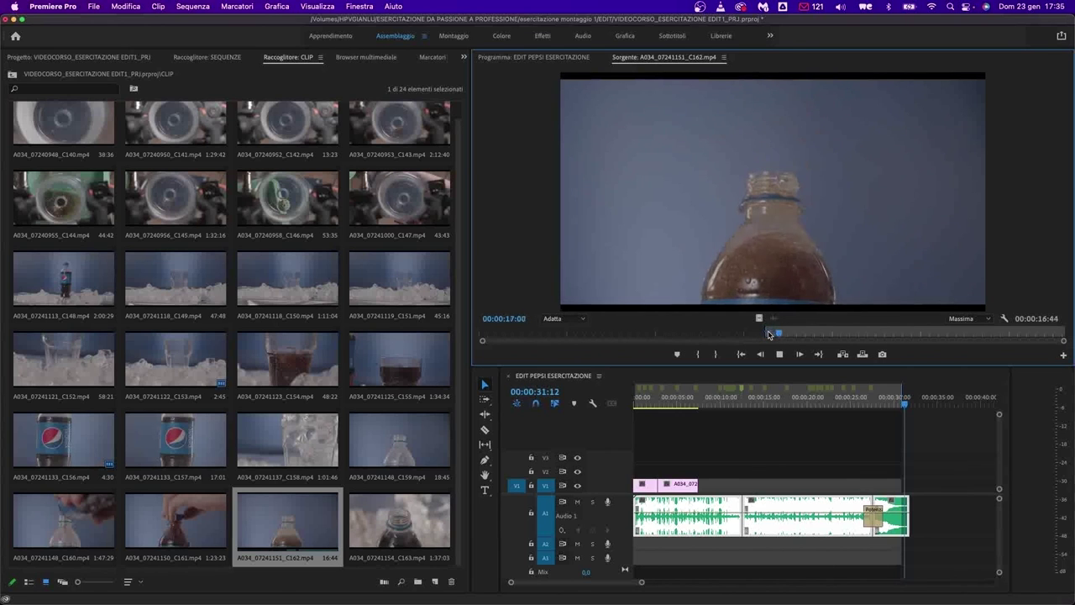
{"action": "key", "text": "o"}
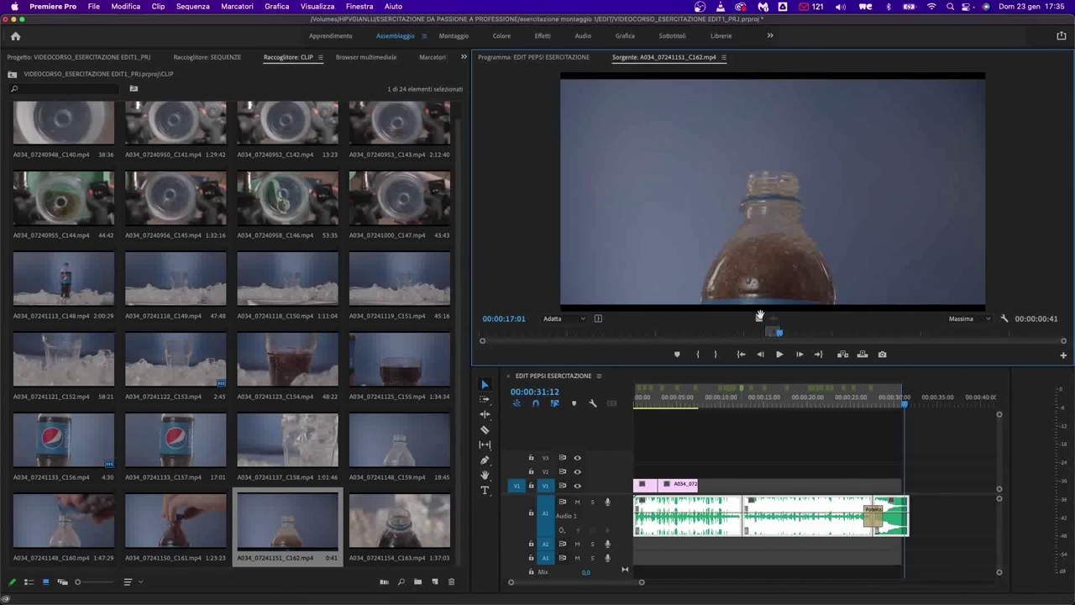
{"action": "left_click_drag", "start_coordinate": [759, 315], "coordinate": [700, 484]}
- Mark an In point on clip C159 near 17 seconds
{"action": "double_click", "coordinate": [399, 437]}
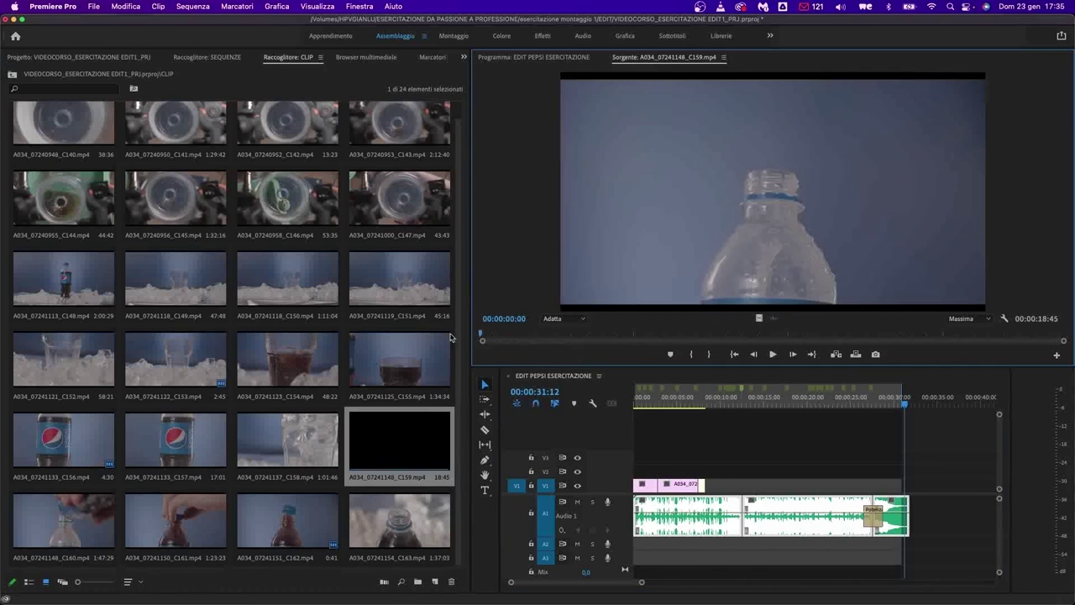
{"action": "left_click_drag", "start_coordinate": [895, 343], "coordinate": [1026, 346]}
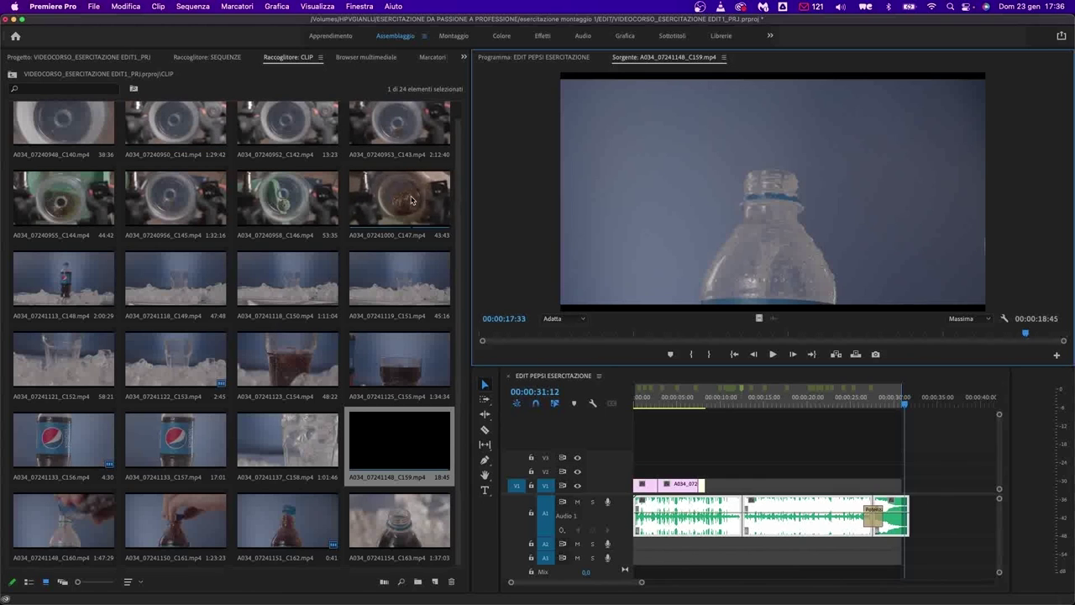
{"action": "key", "text": "i"}
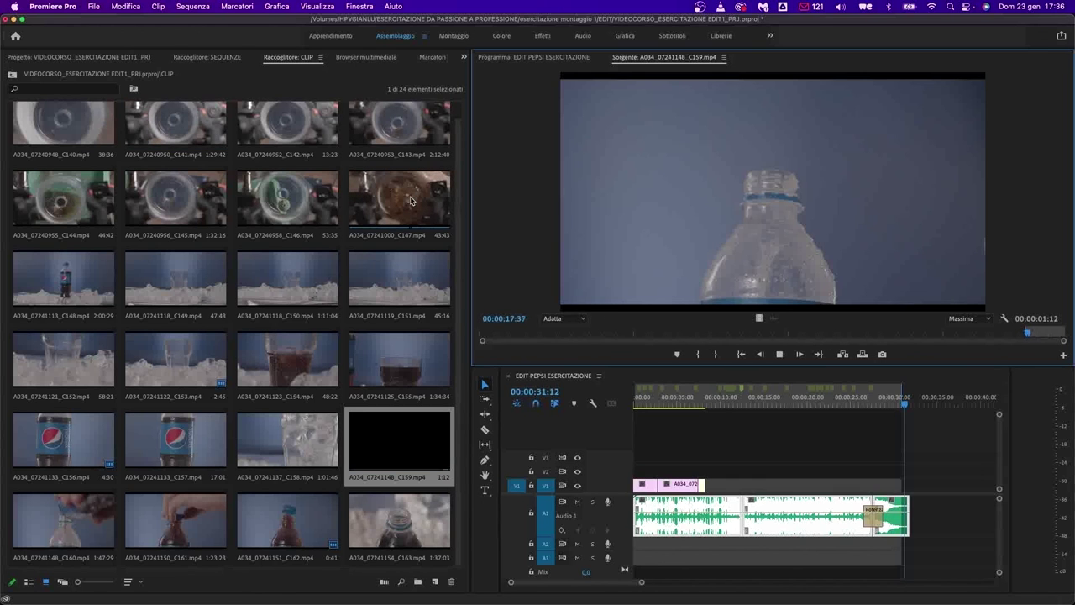
- Trim clip C147 from 26:28 to 28:31 and add its video to the end of V1
{"action": "double_click", "coordinate": [410, 200]}
{"action": "left_click_drag", "start_coordinate": [789, 334], "coordinate": [834, 333]}
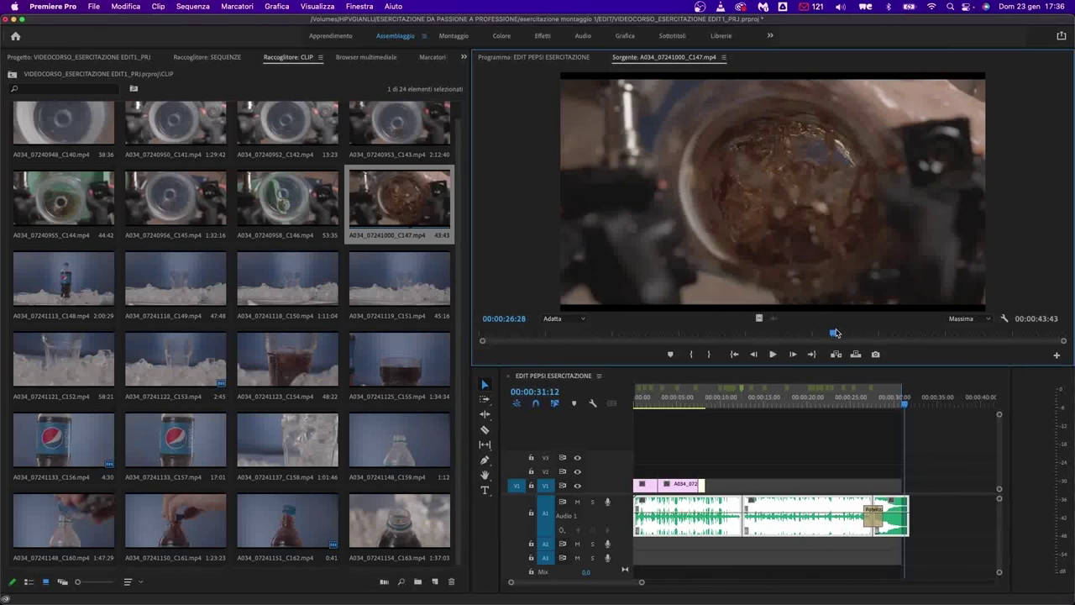
{"action": "key", "text": "i"}
{"action": "key", "text": "space"}
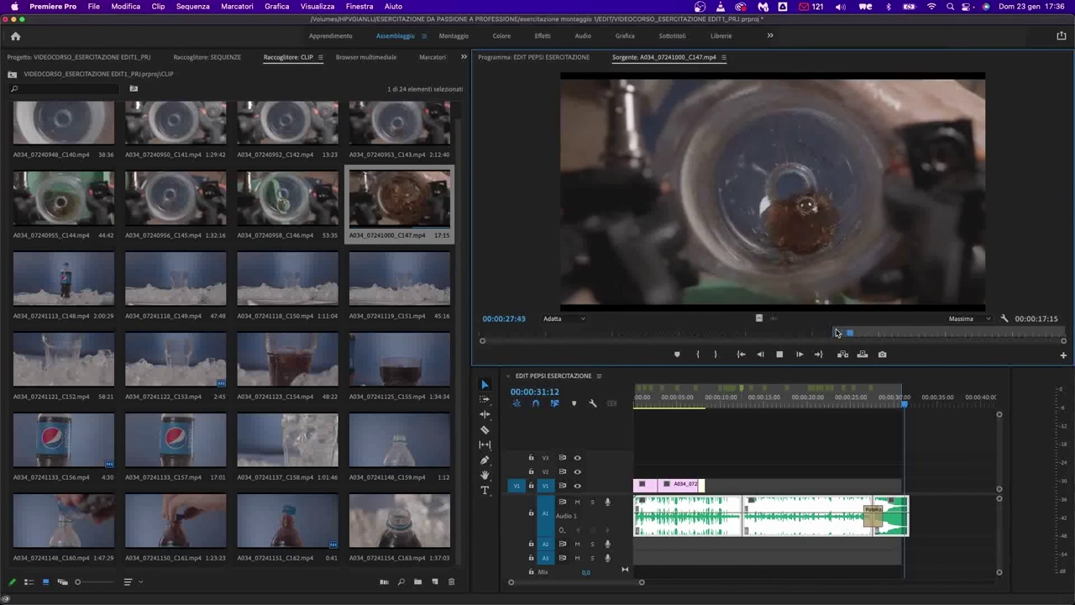
{"action": "key", "text": "space"}
{"action": "key", "text": "o"}
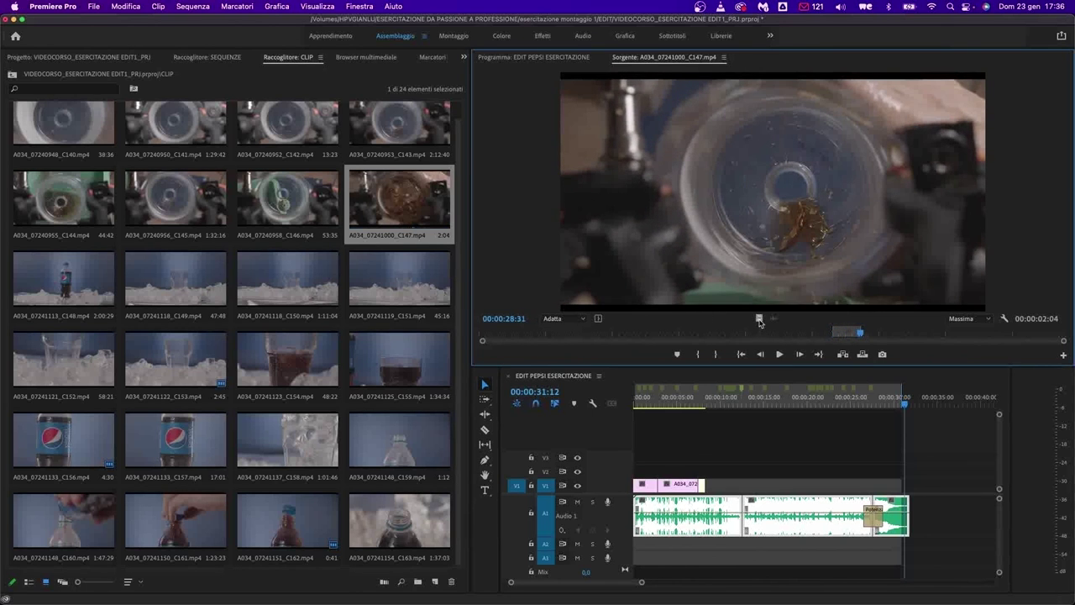
{"action": "left_click_drag", "start_coordinate": [760, 322], "coordinate": [713, 485]}
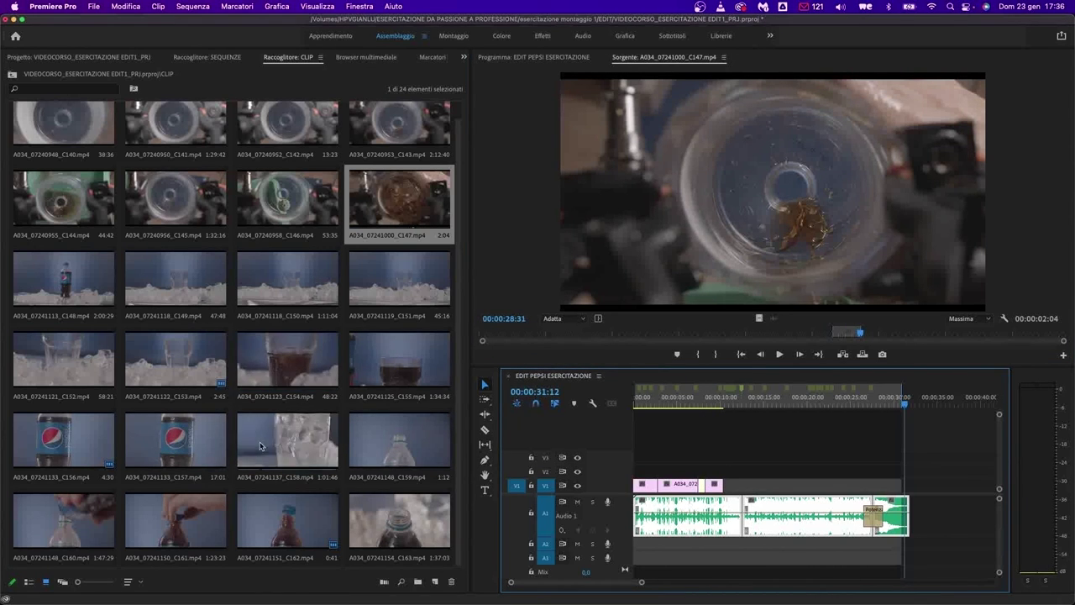
- Mark the cola-filling-glass range of clip C158 and place it on V1
{"action": "double_click", "coordinate": [260, 446]}
{"action": "left_click", "coordinate": [552, 335]}
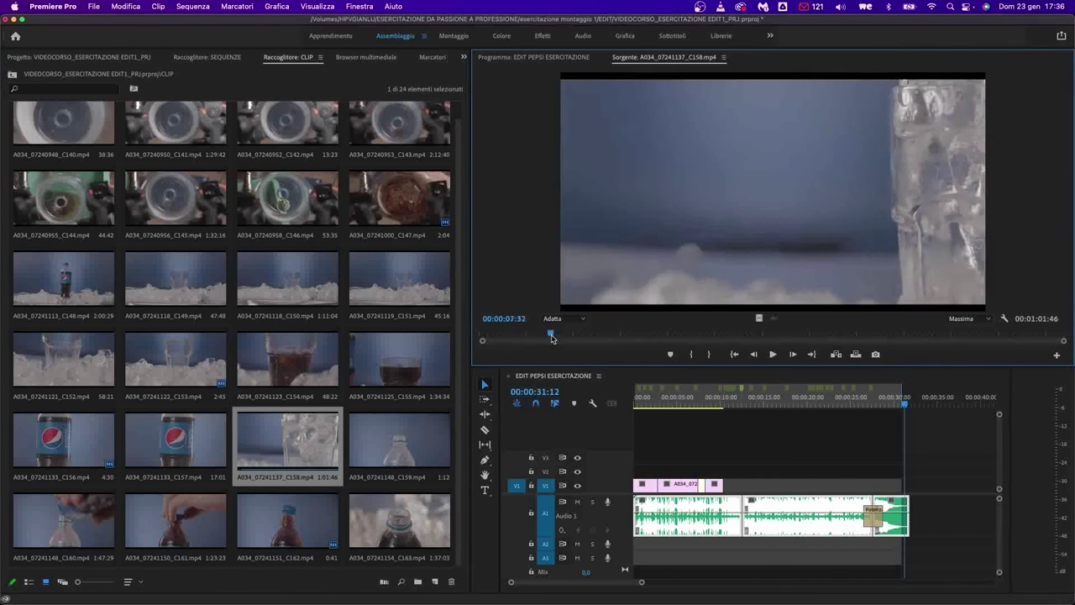
{"action": "left_click_drag", "start_coordinate": [552, 336], "coordinate": [720, 330]}
{"action": "key", "text": "space"}
{"action": "key", "text": "i"}
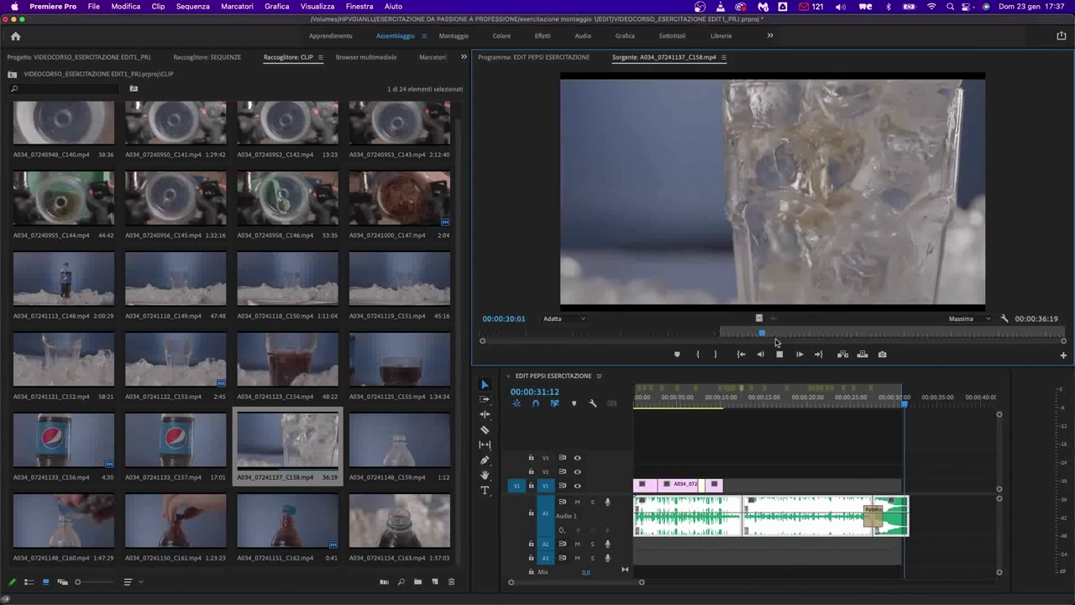
{"action": "key", "text": "space"}
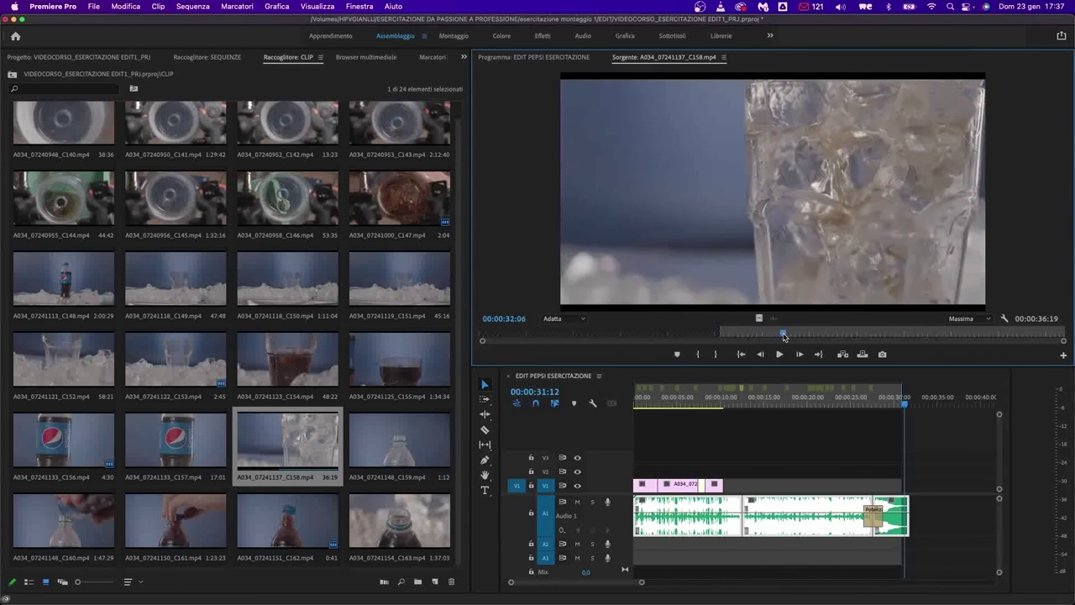
{"action": "left_click_drag", "start_coordinate": [784, 337], "coordinate": [942, 346]}
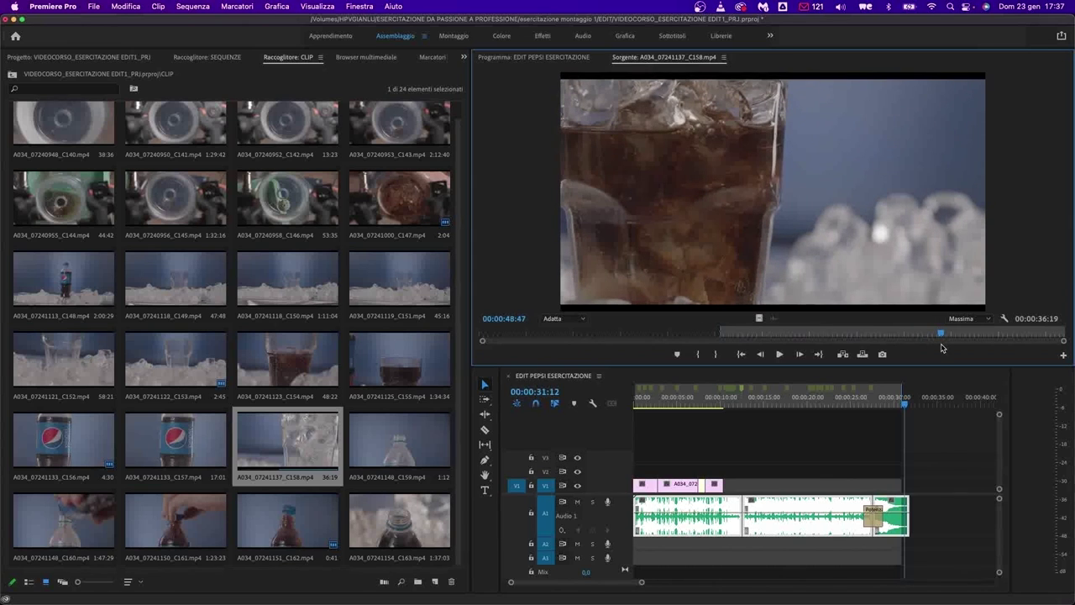
{"action": "key", "text": "o"}
{"action": "left_click_drag", "start_coordinate": [760, 320], "coordinate": [670, 484]}
- Add a 5-second range of C155 starting at 00:00:45:01 after it on V1
{"action": "double_click", "coordinate": [274, 390]}
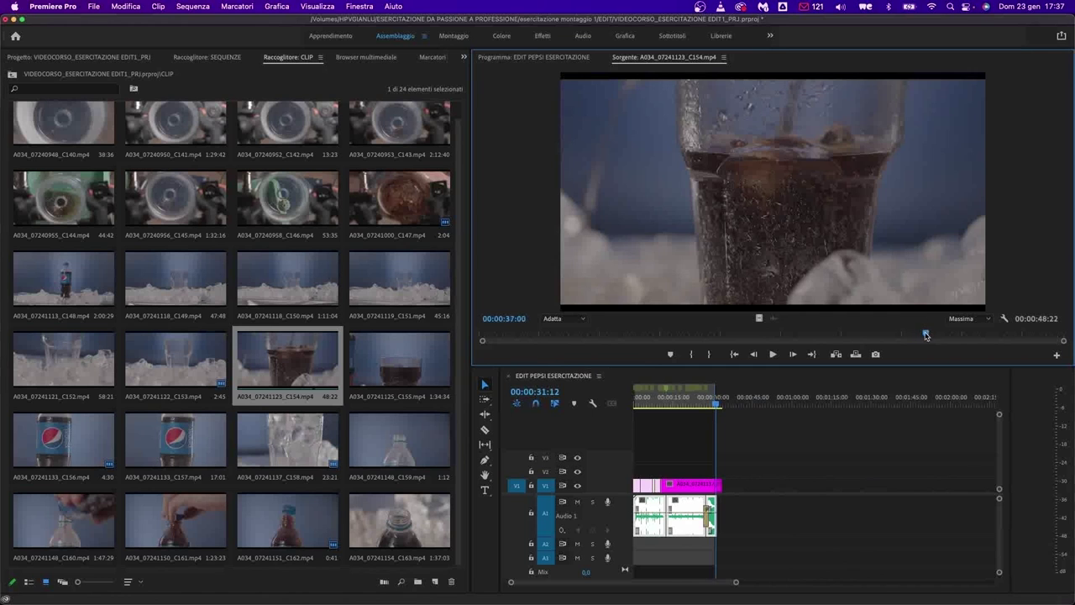
{"action": "left_click_drag", "start_coordinate": [926, 335], "coordinate": [984, 340]}
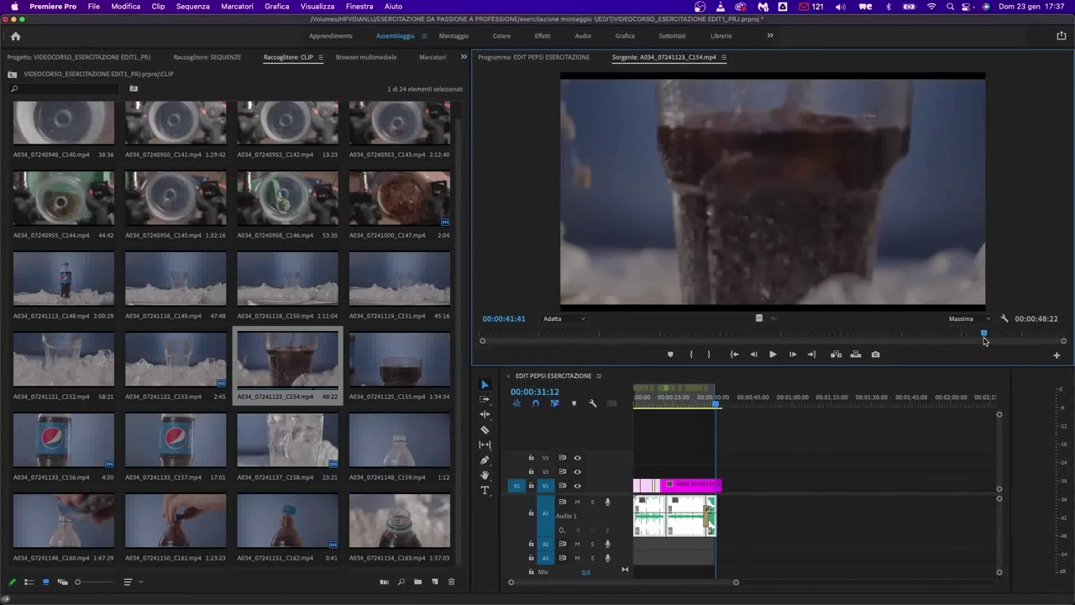
{"action": "double_click", "coordinate": [401, 360]}
{"action": "left_click_drag", "start_coordinate": [781, 335], "coordinate": [757, 335]}
{"action": "key", "text": "i"}
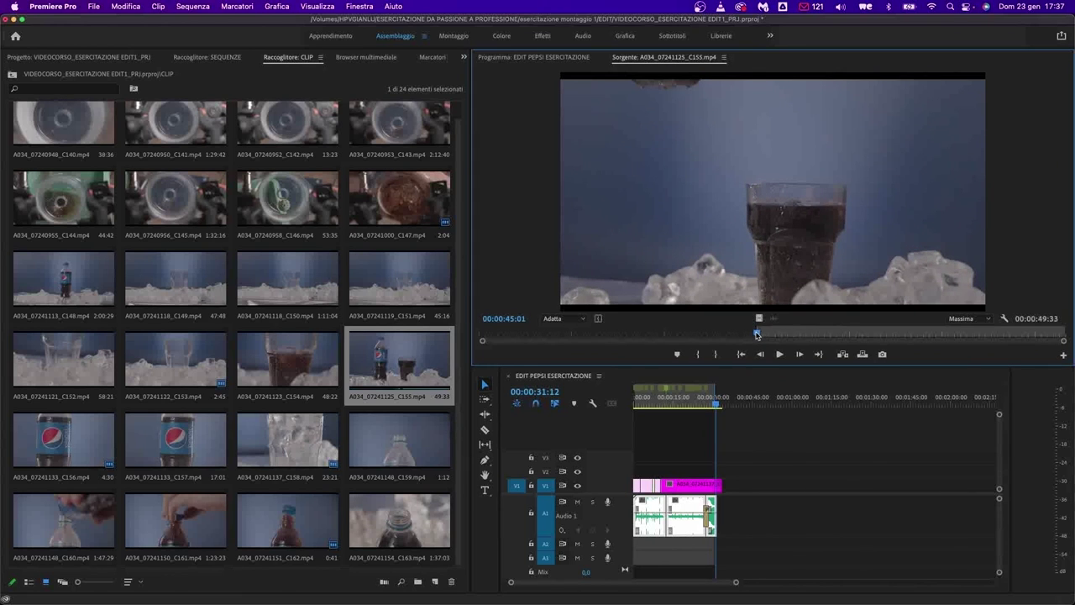
{"action": "key", "text": "space"}
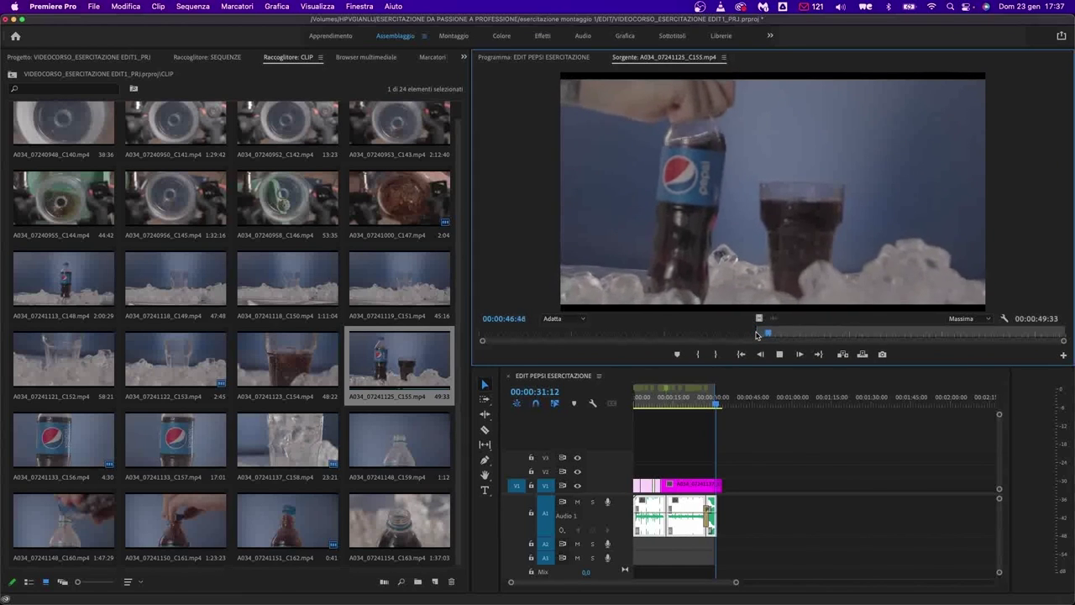
{"action": "key", "text": "space"}
{"action": "key", "text": "o"}
{"action": "left_click_drag", "start_coordinate": [759, 318], "coordinate": [729, 490]}
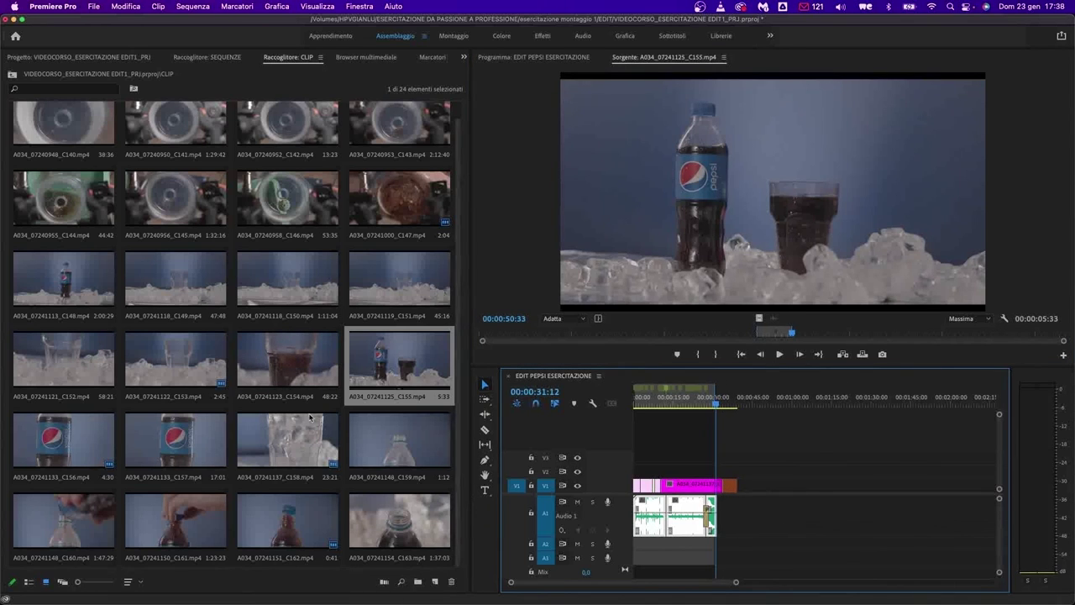
- Mark an 11:16 range of C148 from 00:01:30:06 and append its video to V1
{"action": "double_click", "coordinate": [41, 283]}
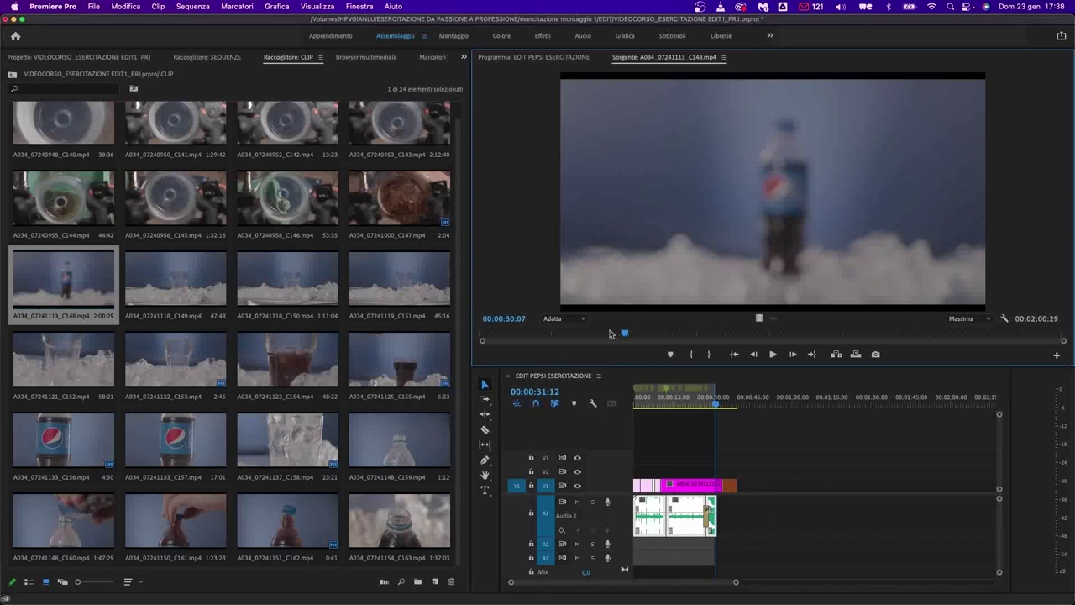
{"action": "left_click_drag", "start_coordinate": [625, 334], "coordinate": [971, 339]}
{"action": "key", "text": "i"}
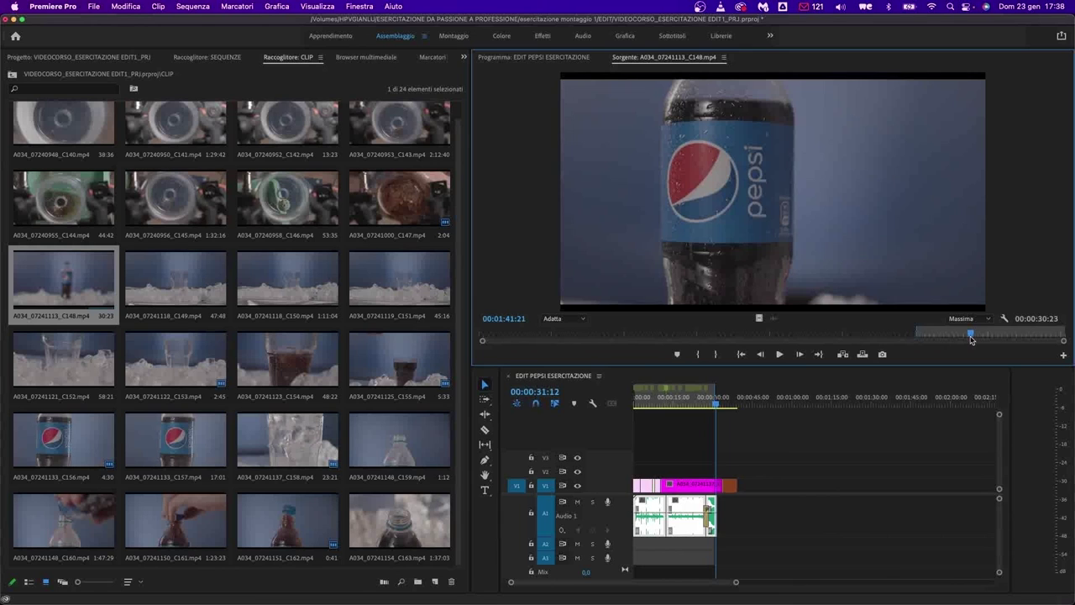
{"action": "key", "text": "o"}
{"action": "left_click_drag", "start_coordinate": [758, 318], "coordinate": [746, 498]}
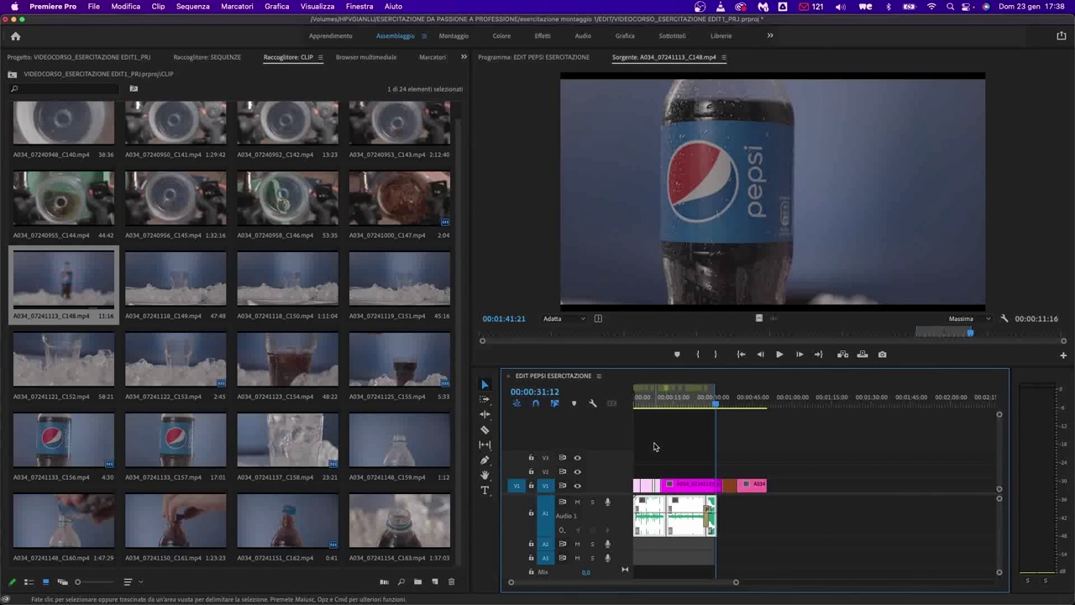
{"action": "key", "text": "Home"}
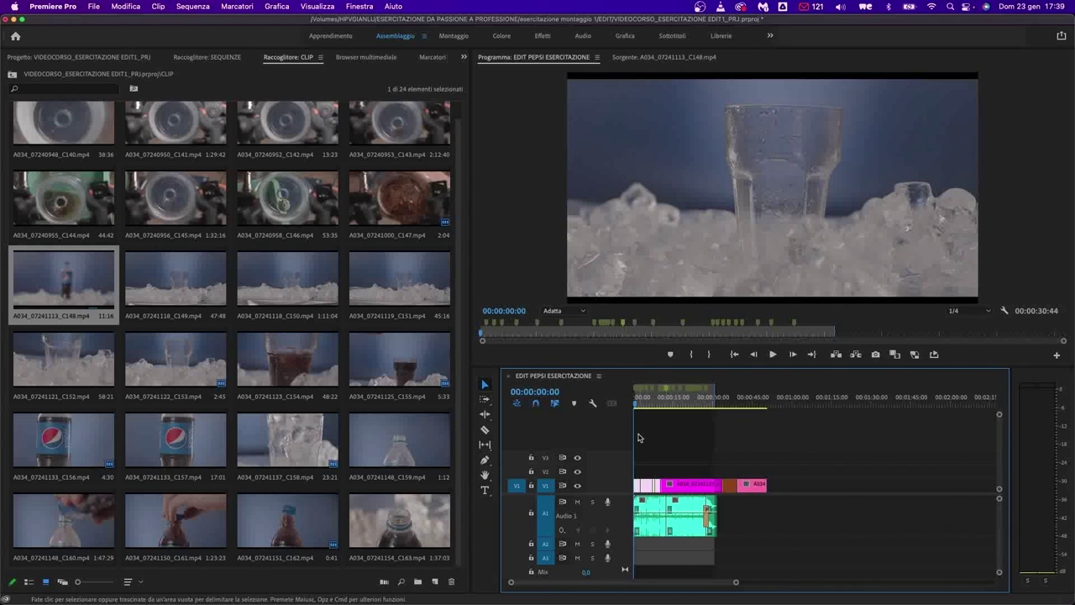
- Zoom the timeline in to 5-second ruler ticks so the V1 clips spread out
{"action": "key", "text": "="}
{"action": "key", "text": "="}
{"action": "key", "text": "="}
{"action": "key", "text": "="}
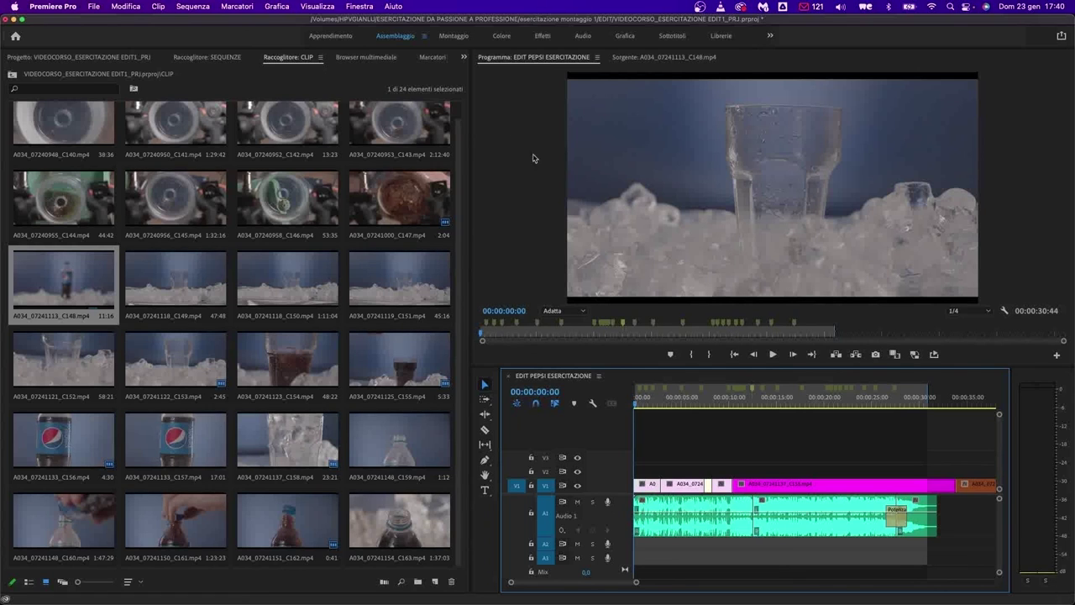
- Switch to the Montaggio workspace and reset it to its saved layout
{"action": "left_click", "coordinate": [453, 37]}
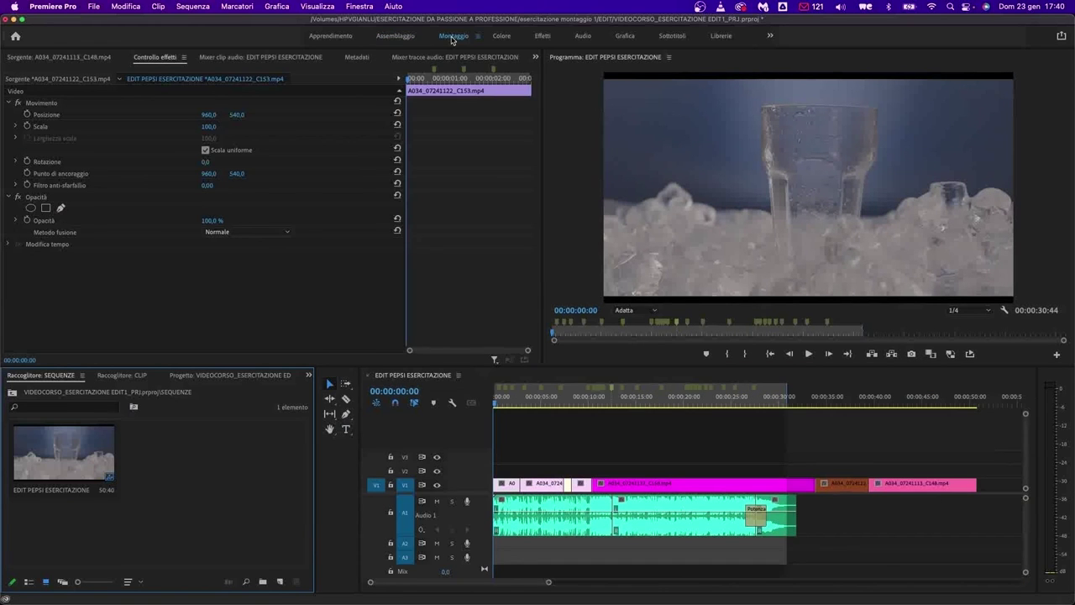
{"action": "left_click", "coordinate": [359, 7]}
{"action": "mouse_move", "coordinate": [381, 21]}
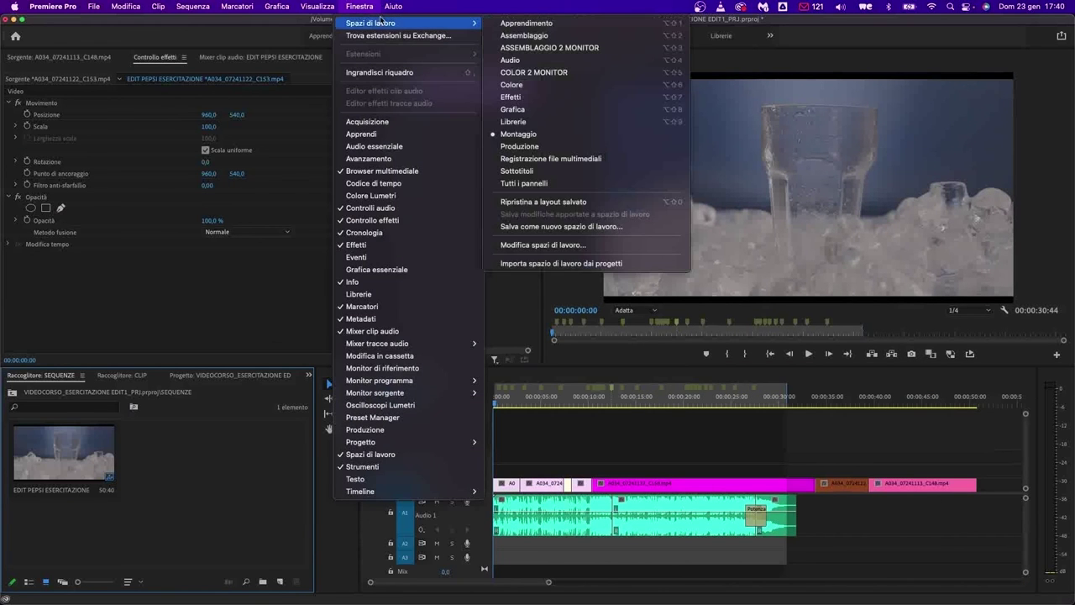
{"action": "left_click", "coordinate": [542, 204]}
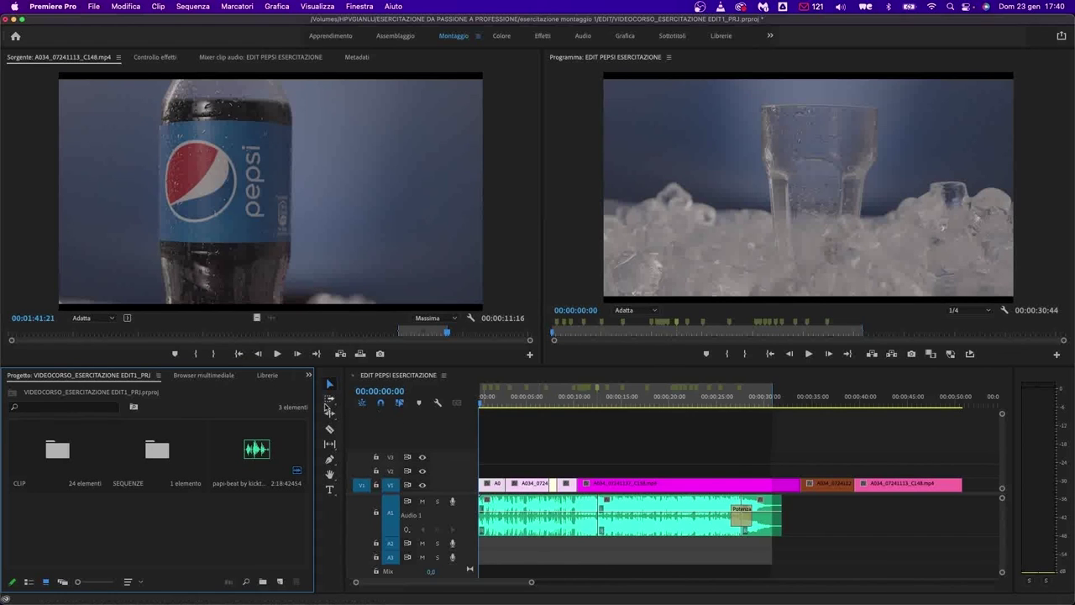
- Show the Effetti panel and the Controllo effetti properties for clip C153
{"action": "left_click", "coordinate": [308, 375]}
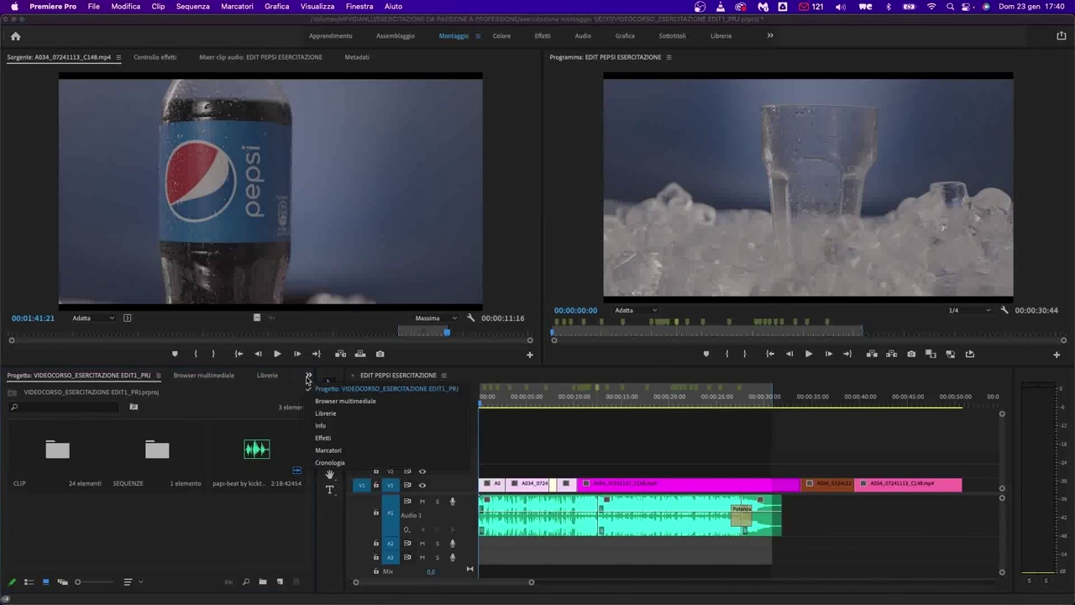
{"action": "left_click", "coordinate": [325, 440]}
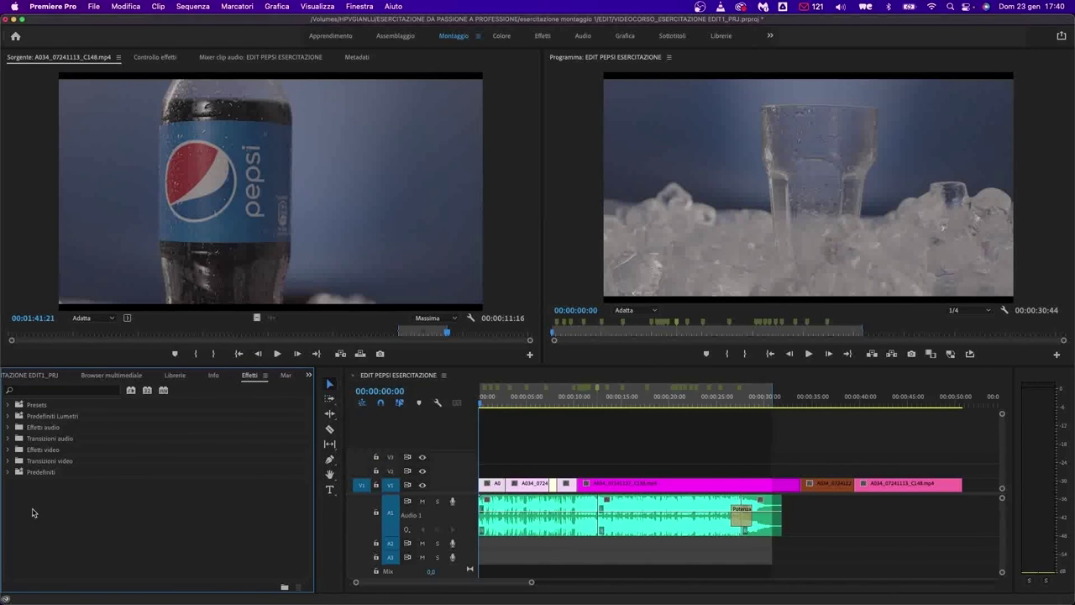
{"action": "left_click", "coordinate": [155, 56]}
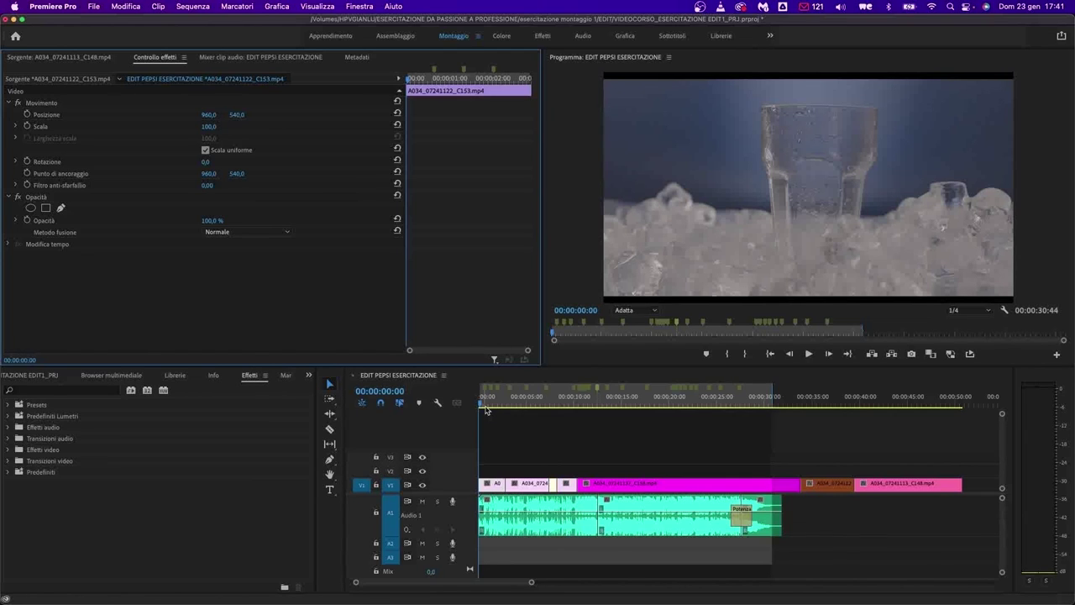
- Play back the opening glass shot, undoing an accidental shift of the first clip
{"action": "scroll", "coordinate": [519, 443], "scroll_direction": "up", "scroll_amount": 3, "text": "alt"}
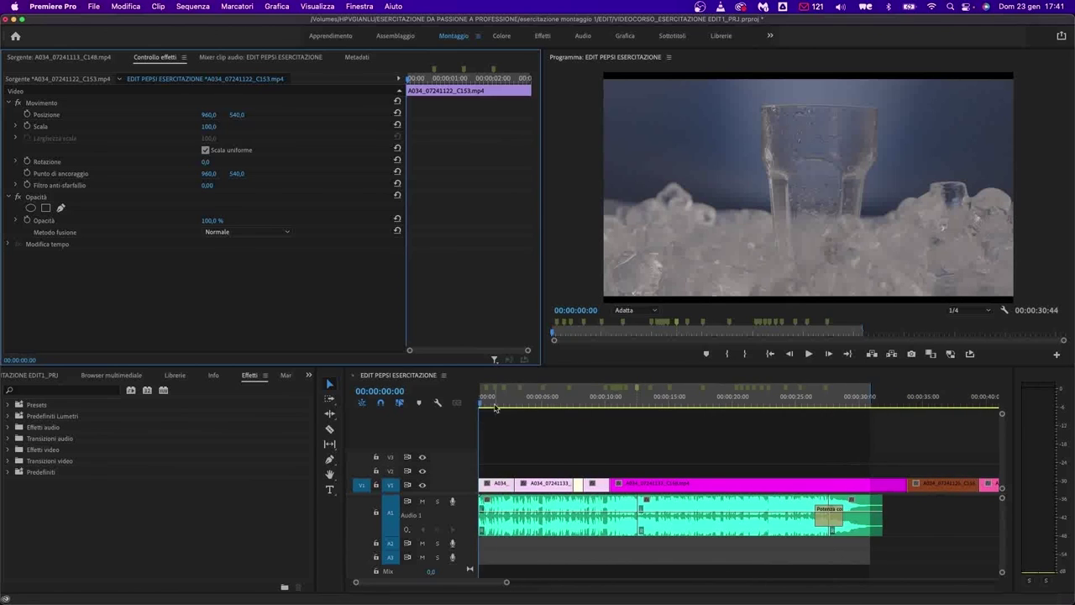
{"action": "key", "text": "space"}
{"action": "scroll", "coordinate": [451, 407], "scroll_direction": "up", "scroll_amount": 4, "text": "alt"}
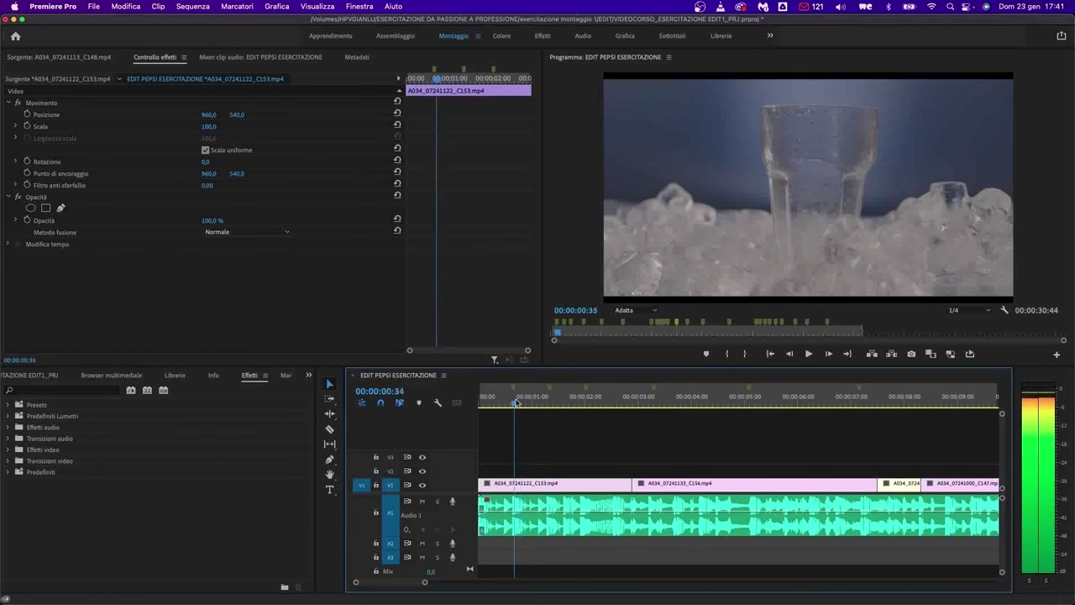
{"action": "left_click", "coordinate": [514, 403]}
{"action": "left_click_drag", "start_coordinate": [480, 484], "coordinate": [513, 484]}
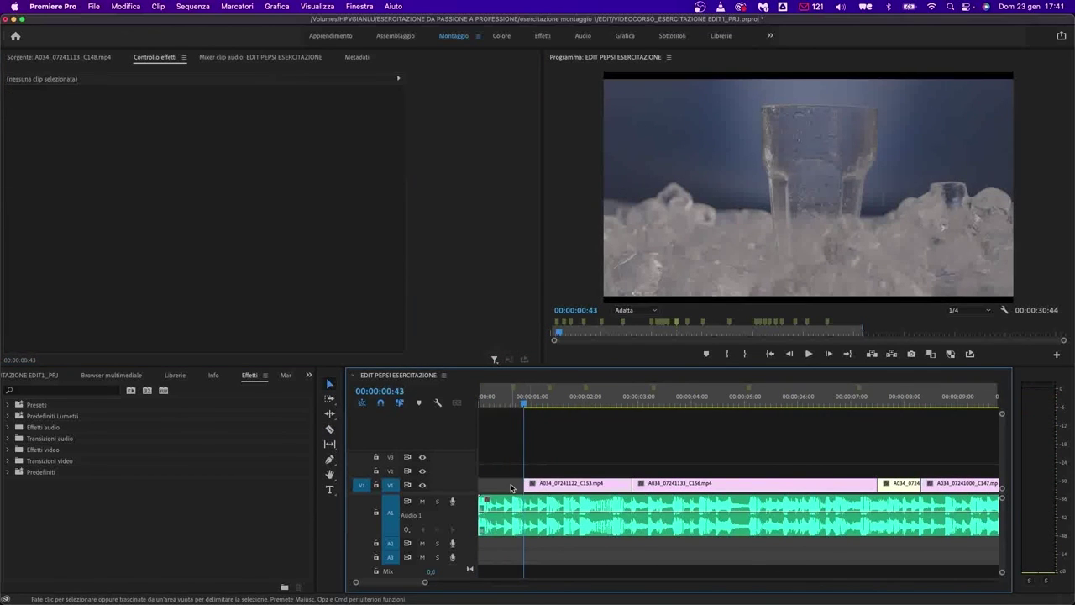
{"action": "left_click", "coordinate": [529, 489]}
{"action": "key", "text": "ctrl+z"}
{"action": "key", "text": "space"}
{"action": "scroll", "coordinate": [504, 437], "scroll_direction": "up", "scroll_amount": 2, "text": "alt"}
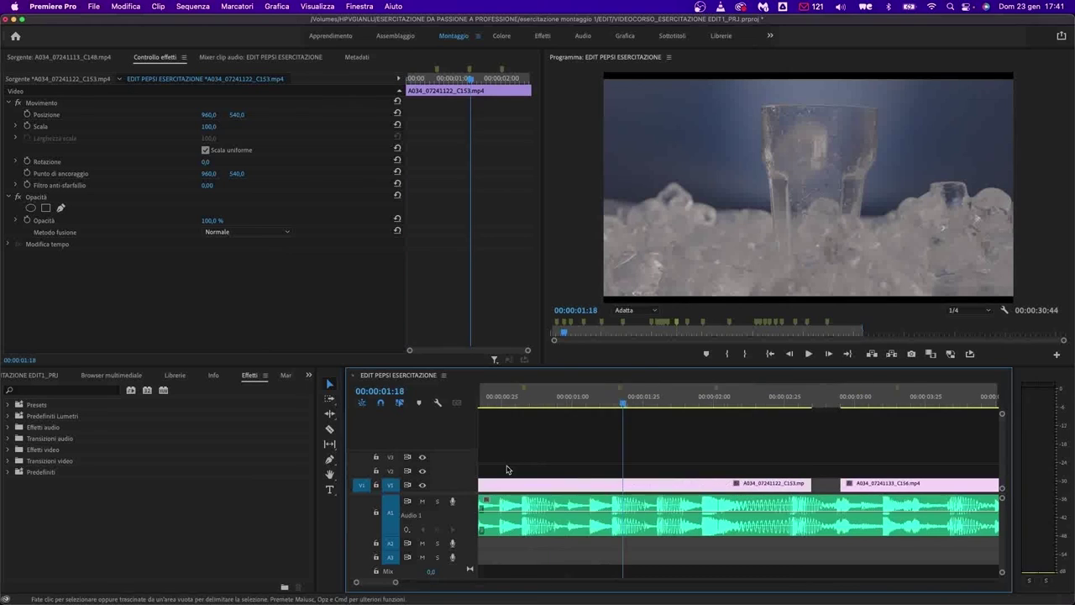
{"action": "left_click", "coordinate": [501, 402]}
{"action": "key", "text": "space"}
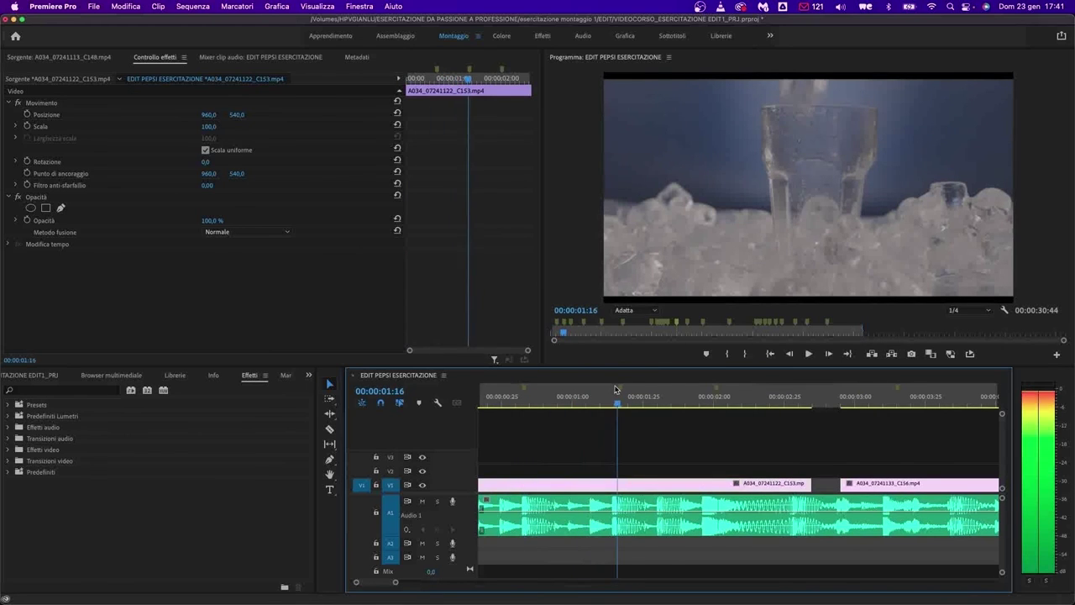
{"action": "left_click", "coordinate": [525, 396]}
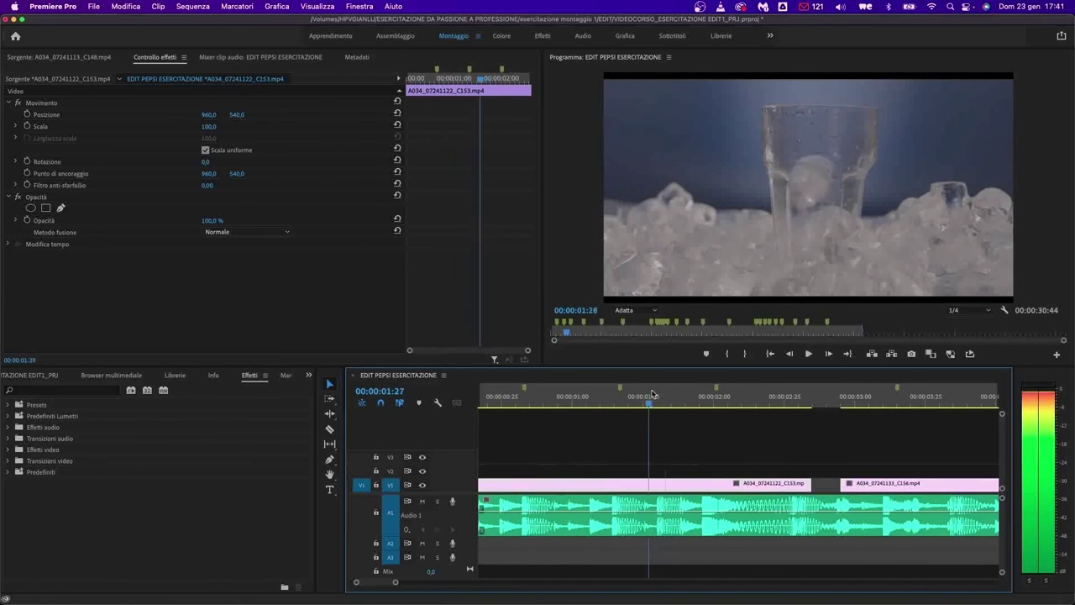
{"action": "key", "text": "space"}
{"action": "left_click", "coordinate": [620, 473]}
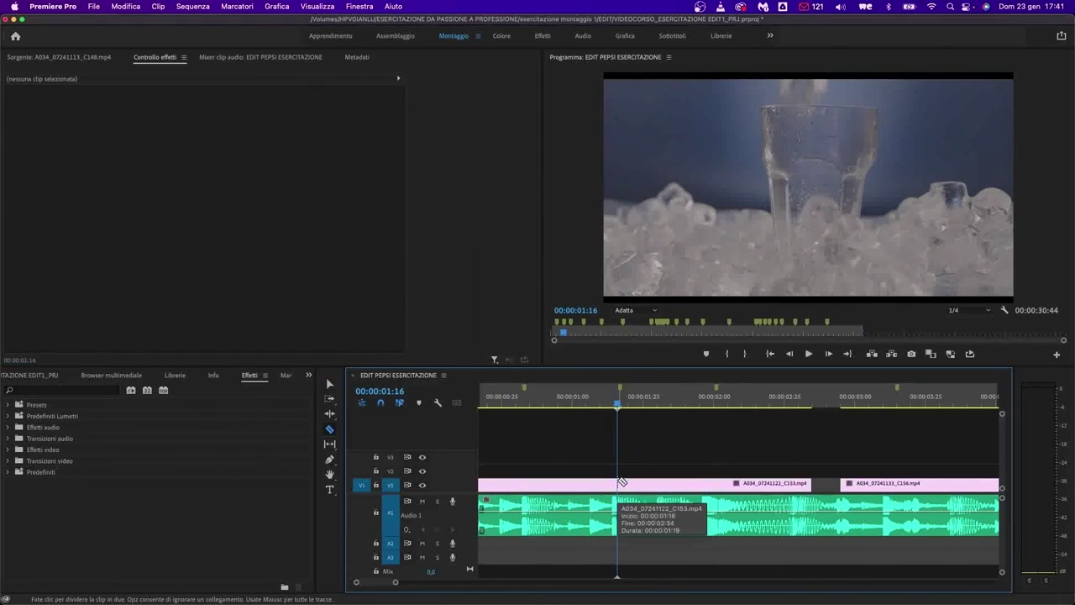
- Expand V1 and push C156 and all later clips right to start at 00:00:05:00
{"action": "double_click", "coordinate": [465, 487]}
{"action": "scroll", "coordinate": [504, 470], "scroll_direction": "left", "scroll_amount": 2}
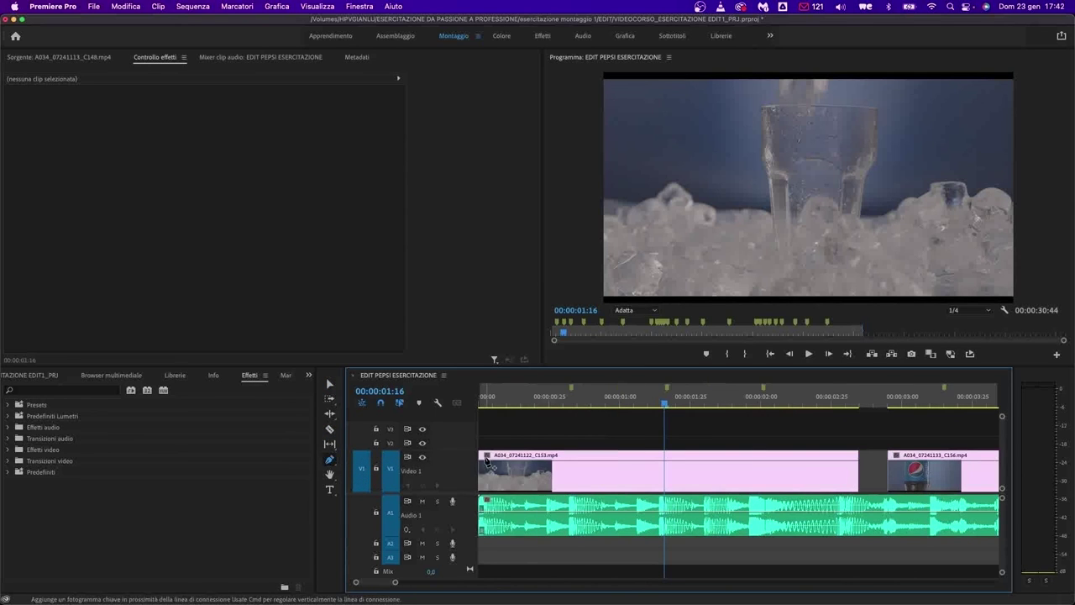
{"action": "key", "text": "p"}
{"action": "key", "text": "v"}
{"action": "scroll", "coordinate": [604, 477], "scroll_direction": "right", "scroll_amount": 5}
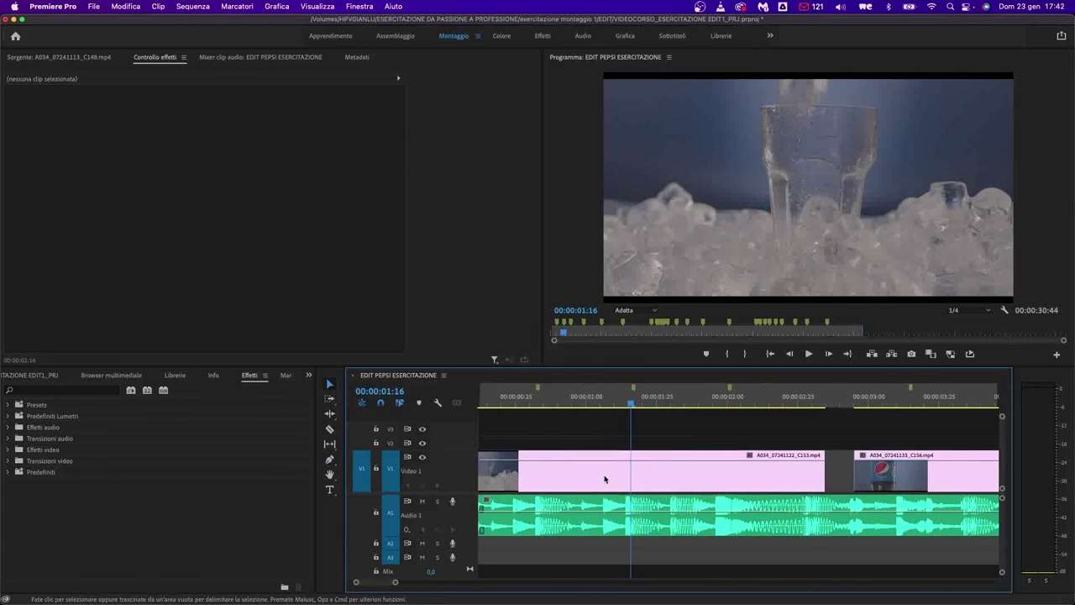
{"action": "key", "text": "a"}
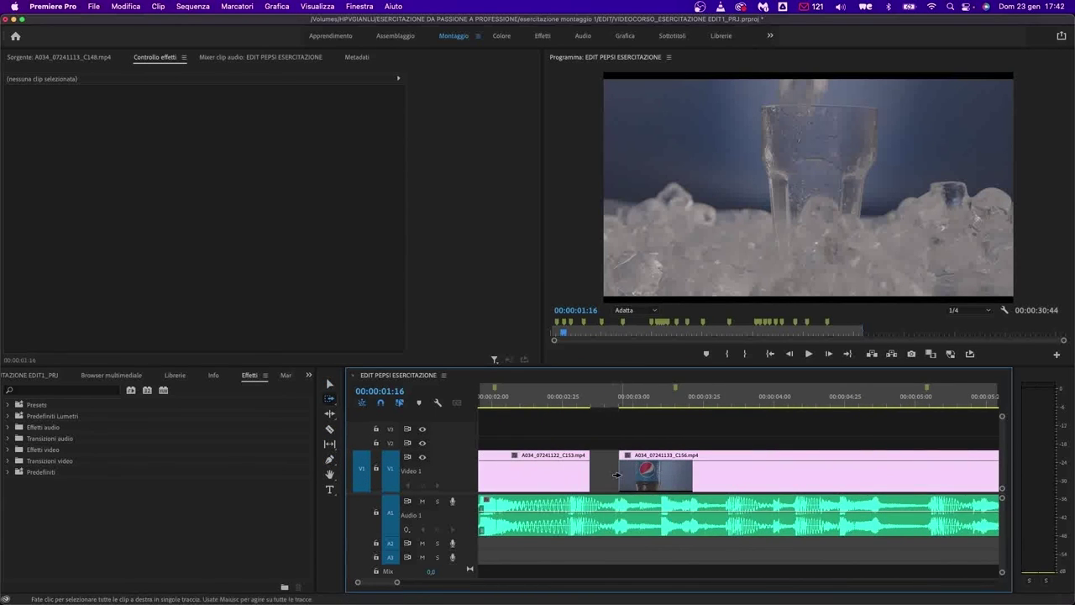
{"action": "left_click", "coordinate": [618, 476]}
{"action": "left_click_drag", "start_coordinate": [618, 476], "coordinate": [938, 478]}
{"action": "key", "text": "minus"}
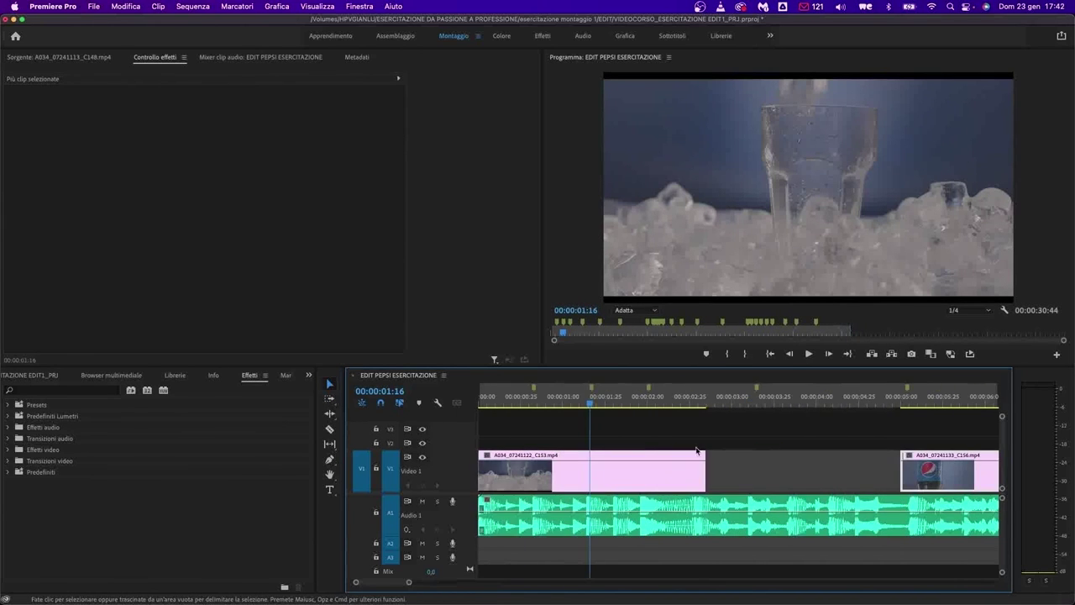
{"action": "left_click", "coordinate": [626, 475]}
{"action": "left_click", "coordinate": [487, 455]}
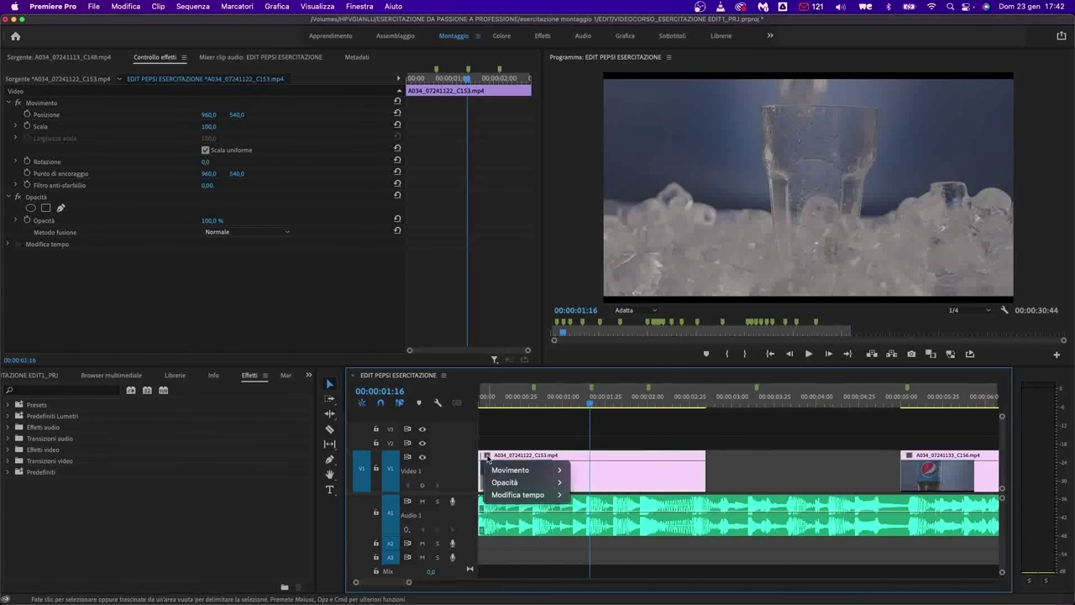
- Show C153's speed line and add a keyframe near one second, slowing the rest
{"action": "mouse_move", "coordinate": [556, 496]}
{"action": "left_click", "coordinate": [589, 494]}
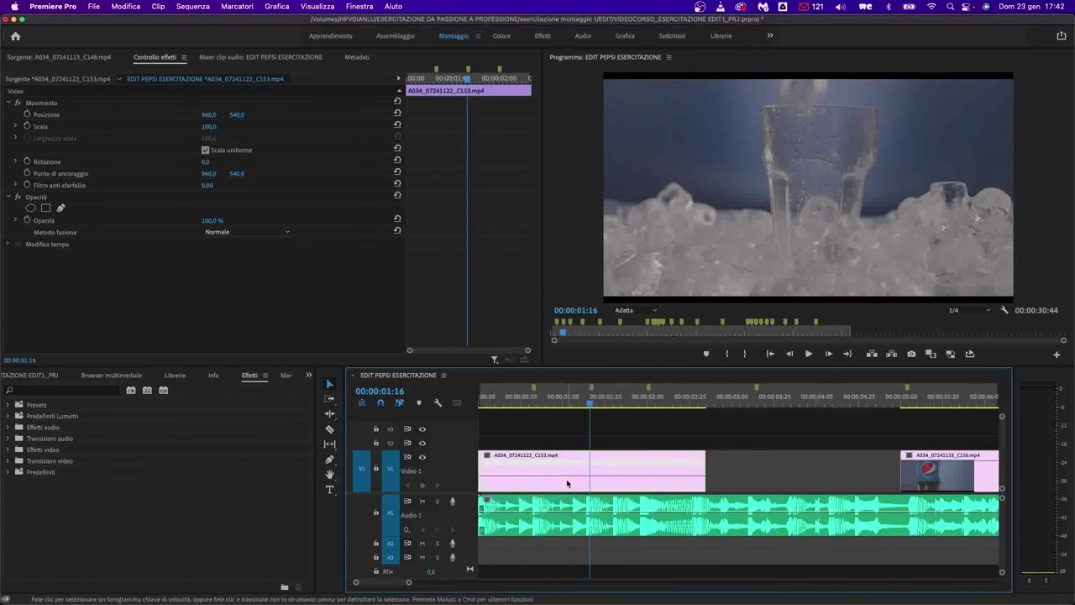
{"action": "key", "text": "minus"}
{"action": "key", "text": "equal"}
{"action": "key", "text": "equal"}
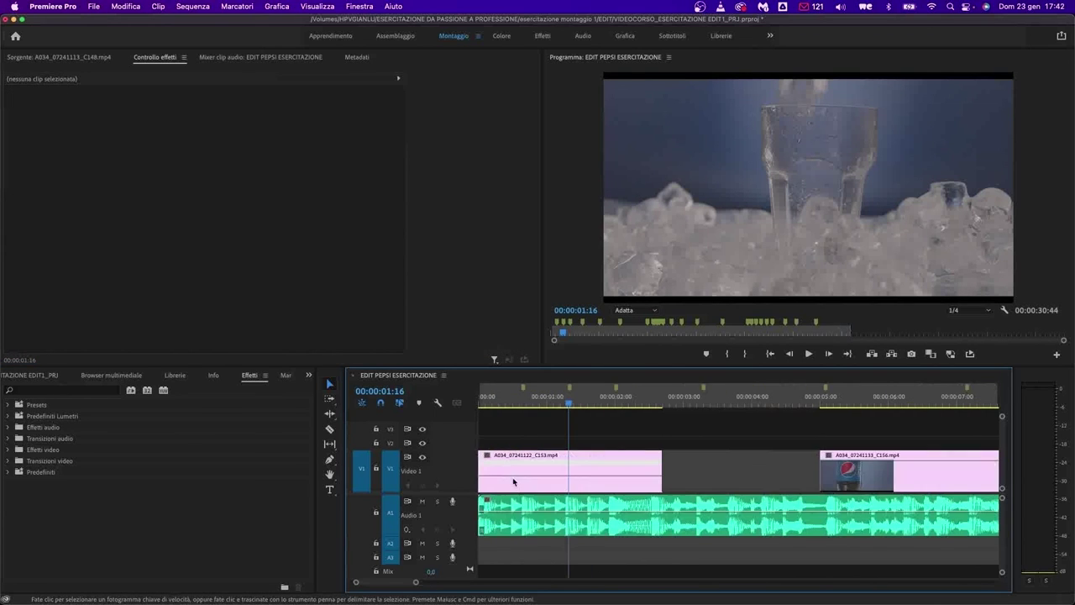
{"action": "key", "text": "equal"}
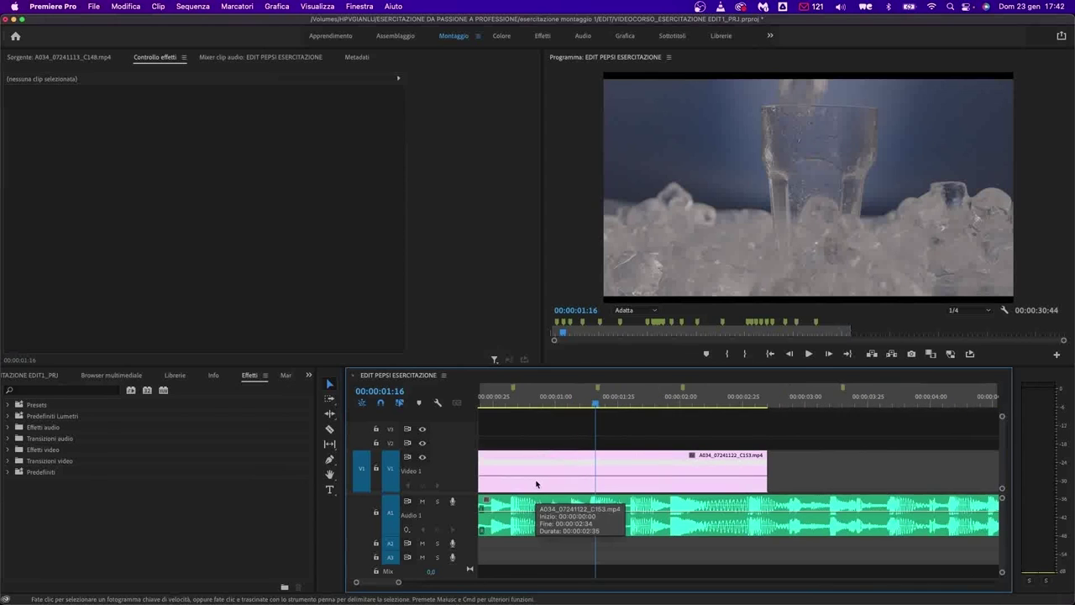
{"action": "left_click", "coordinate": [599, 480]}
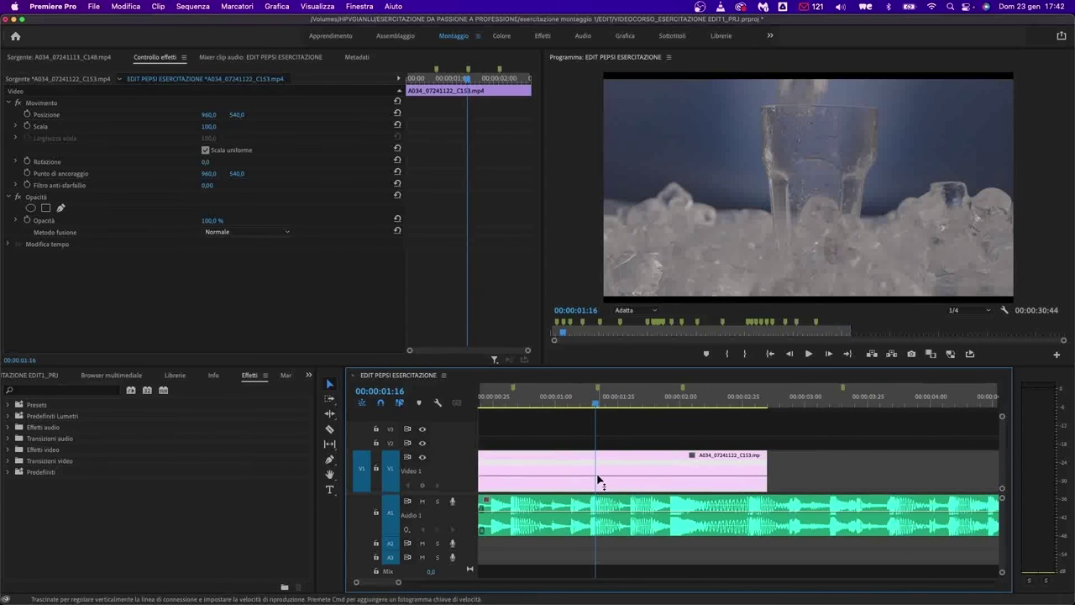
{"action": "key", "text": "p"}
{"action": "left_click", "coordinate": [598, 477]}
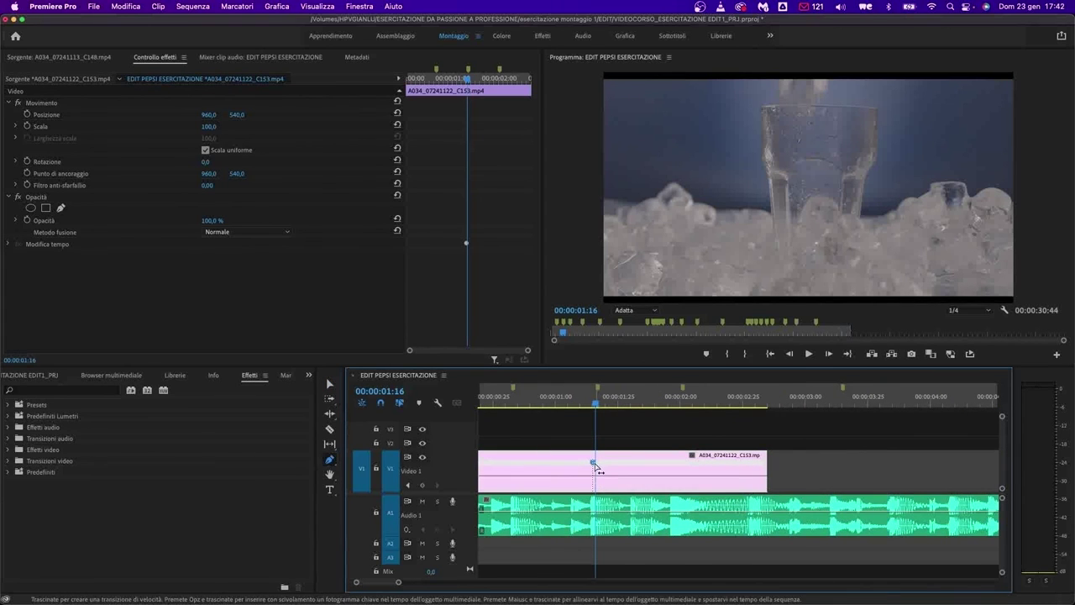
{"action": "key", "text": "v"}
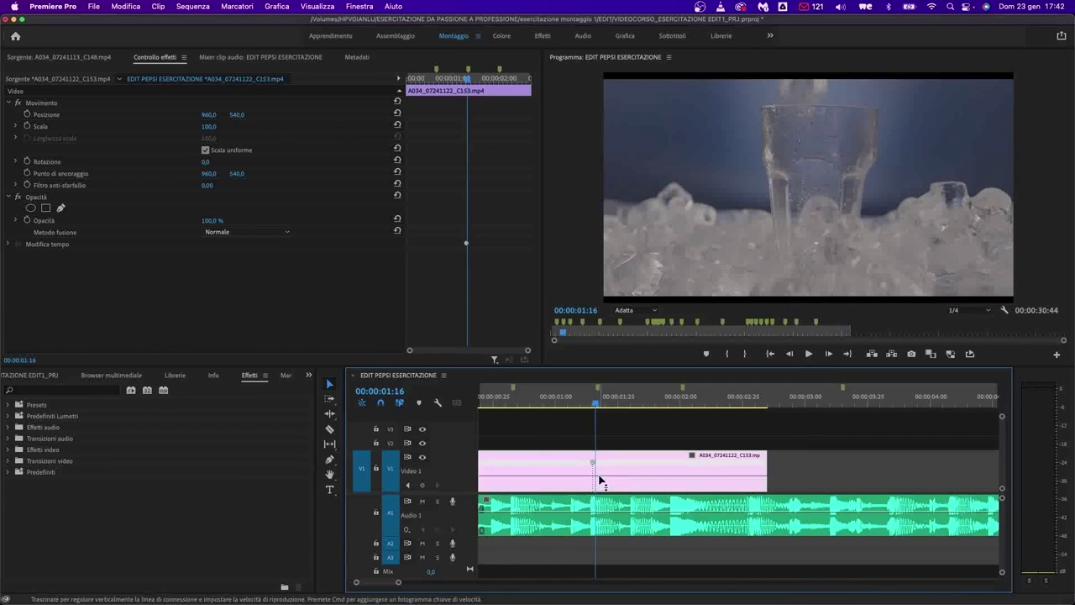
{"action": "left_click_drag", "start_coordinate": [605, 477], "coordinate": [596, 482]}
- Split the speed keyframe into a wider gradual ramp and load the clip in the Source monitor
{"action": "left_click", "coordinate": [573, 402]}
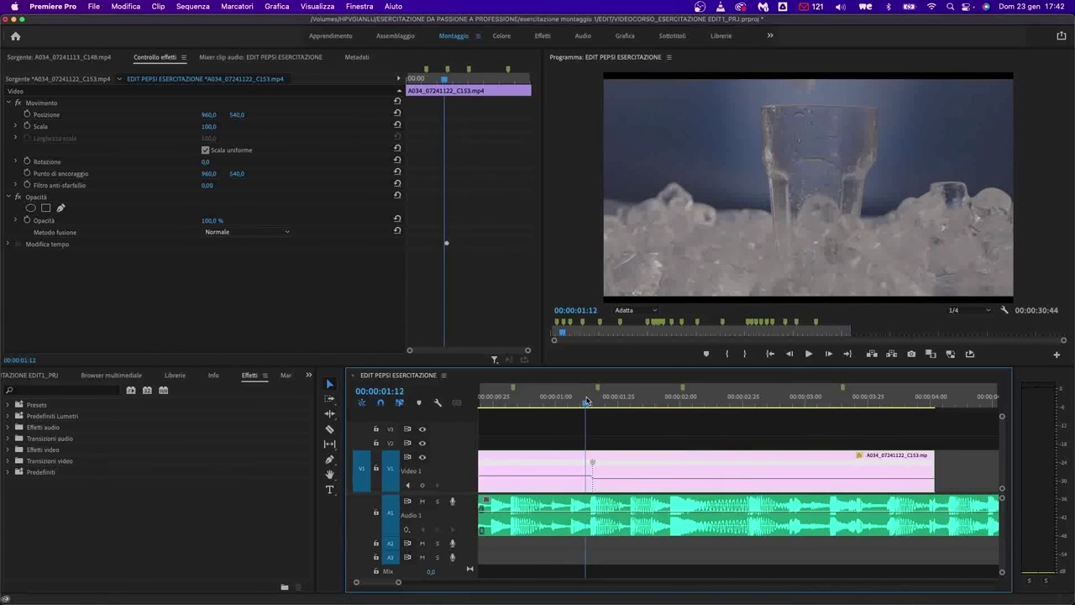
{"action": "left_click_drag", "start_coordinate": [574, 400], "coordinate": [575, 399]}
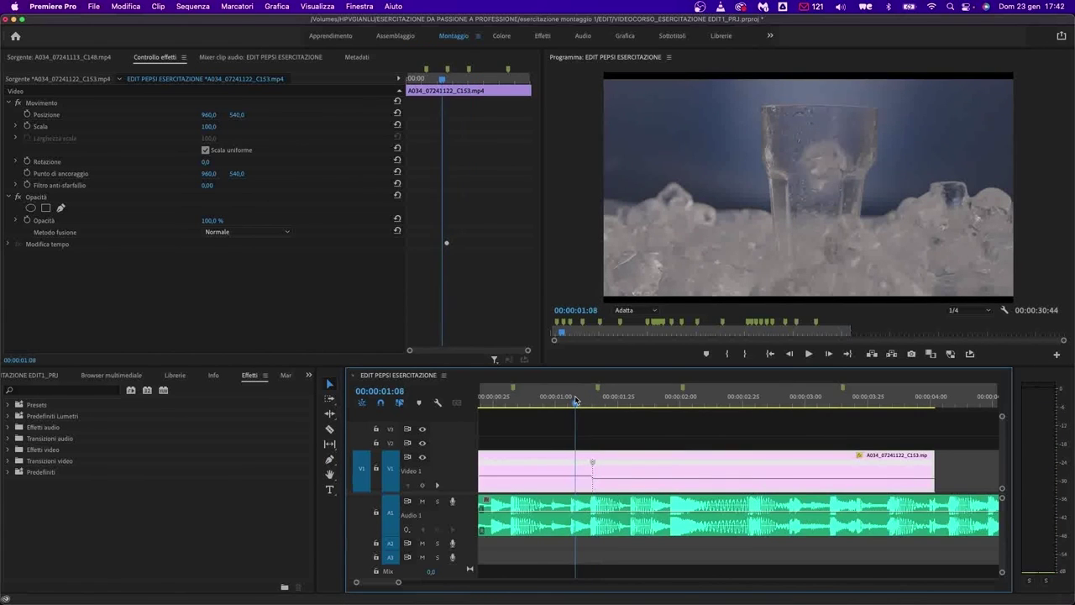
{"action": "mouse_move", "coordinate": [594, 463]}
{"action": "left_mouse_down"}
{"action": "mouse_move", "coordinate": [605, 471]}
{"action": "mouse_move", "coordinate": [599, 464]}
{"action": "left_mouse_up"}
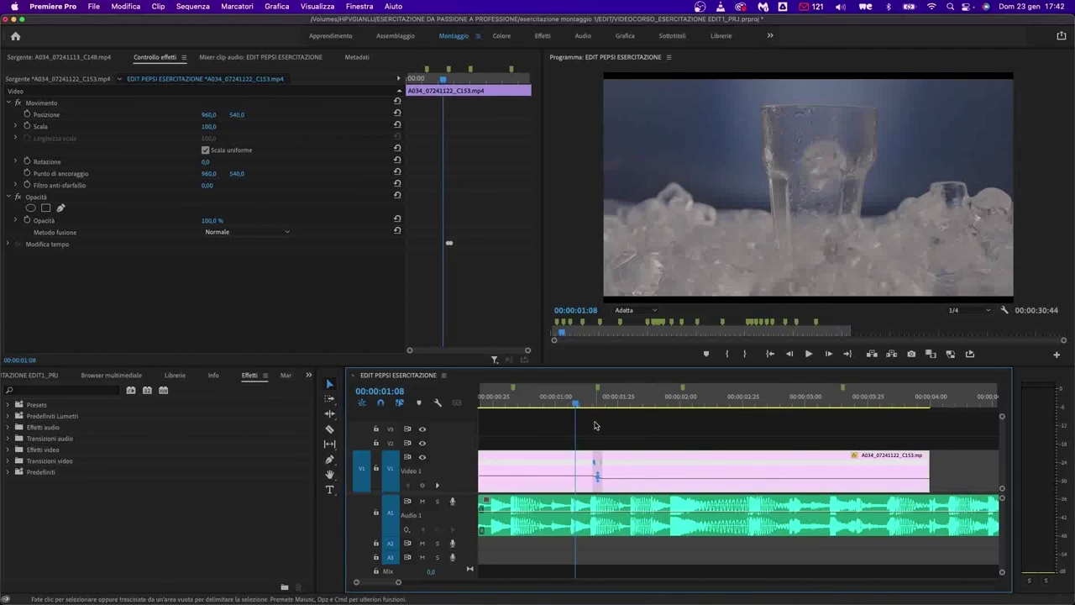
{"action": "key", "text": "space"}
{"action": "scroll", "coordinate": [576, 431], "scroll_direction": "up", "scroll_amount": 1}
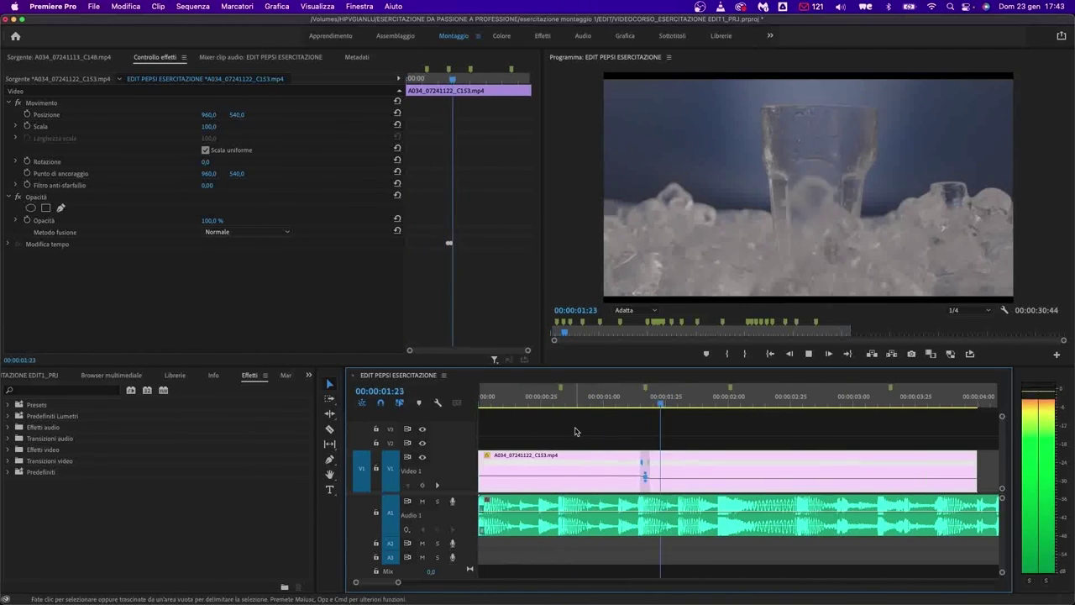
{"action": "left_click_drag", "start_coordinate": [645, 462], "coordinate": [659, 461]}
{"action": "double_click", "coordinate": [651, 457]}
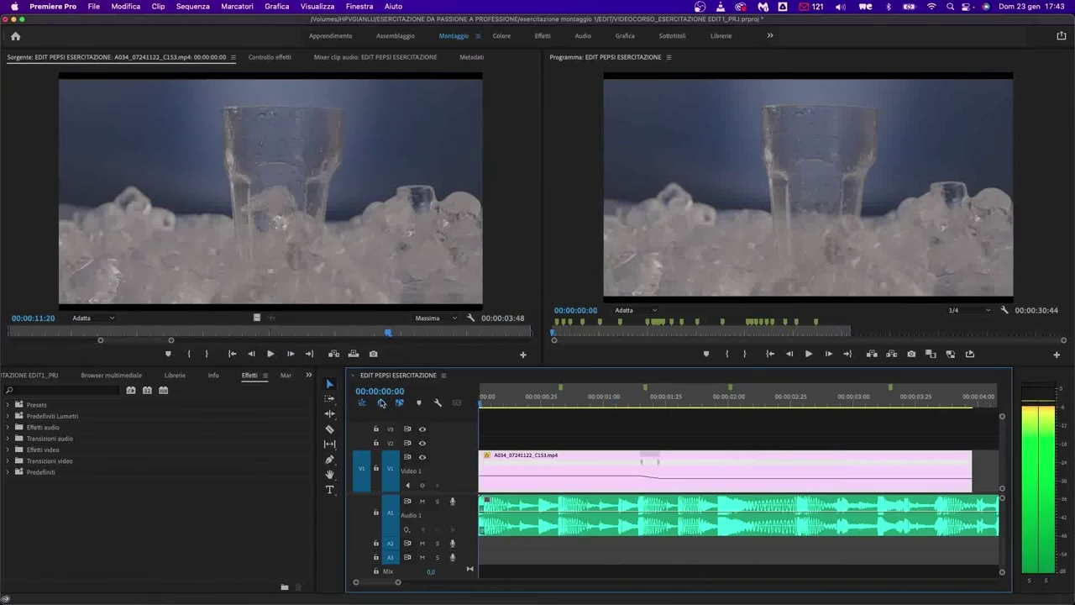
- Extend the C153 ice-and-glass clip's head back to its first frame on V1
{"action": "key", "text": "space"}
{"action": "left_click_drag", "start_coordinate": [593, 461], "coordinate": [618, 461]}
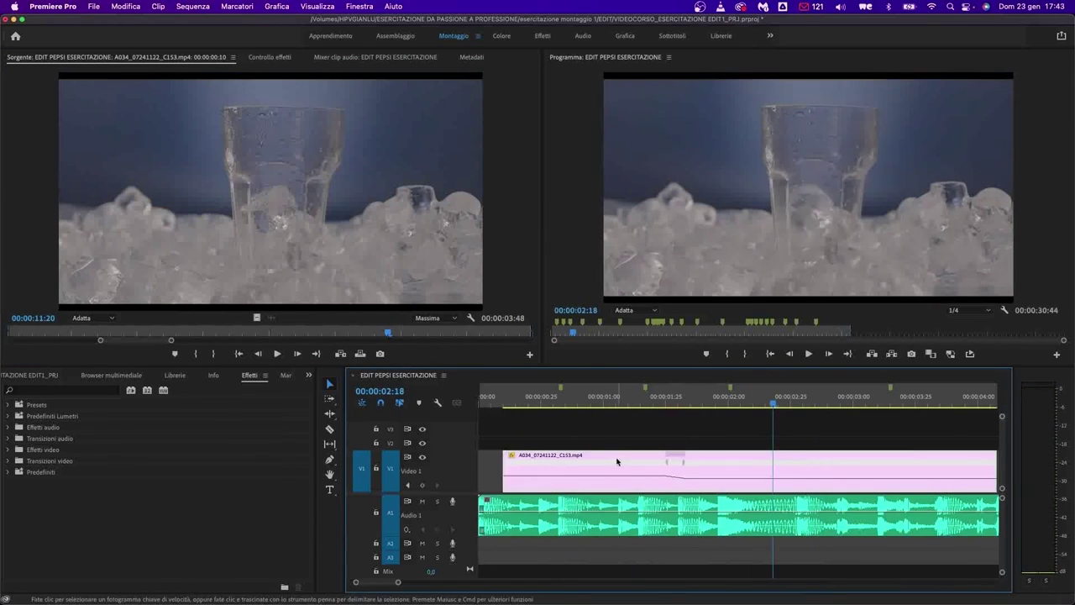
{"action": "mouse_move", "coordinate": [504, 470]}
{"action": "left_mouse_down"}
{"action": "mouse_move", "coordinate": [480, 470]}
{"action": "mouse_move", "coordinate": [525, 481]}
{"action": "mouse_move", "coordinate": [508, 482]}
{"action": "left_mouse_up"}
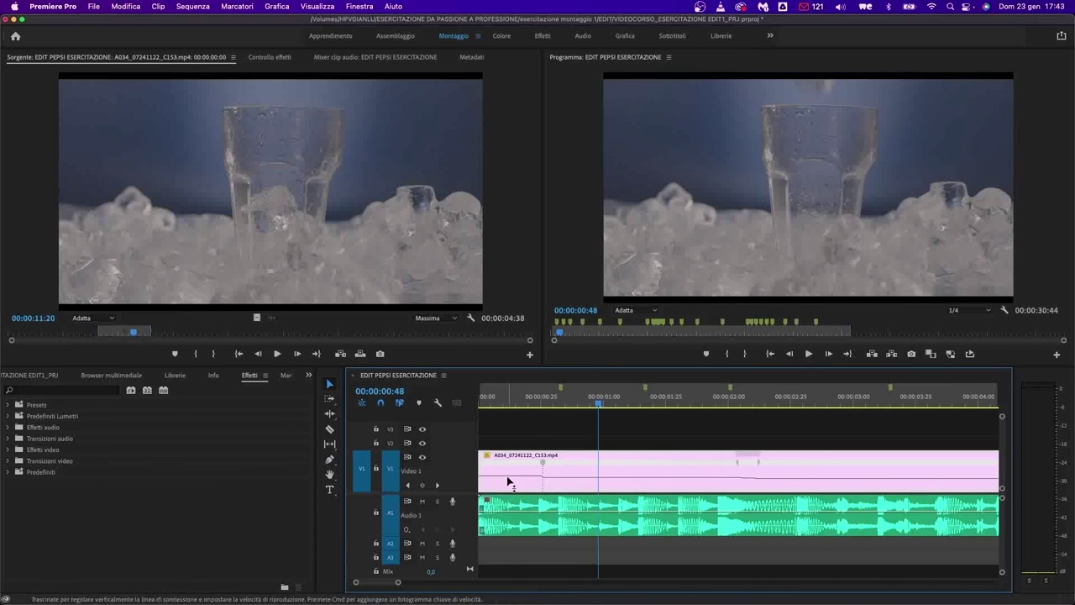
{"action": "key", "text": "space"}
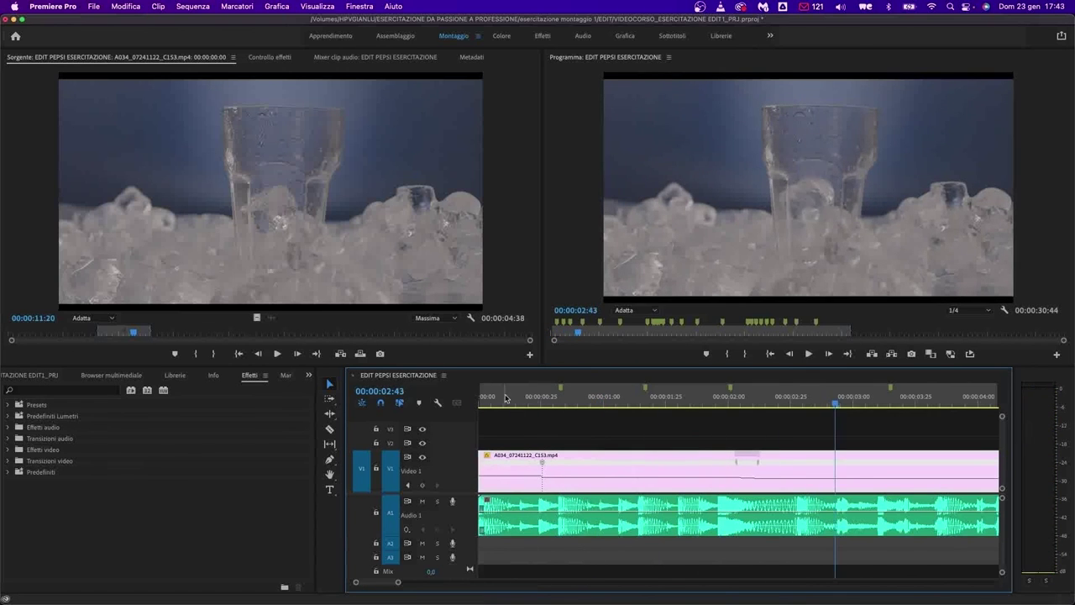
- Nudge C153's start point slightly and replay the sequence from the start
{"action": "key", "text": "space"}
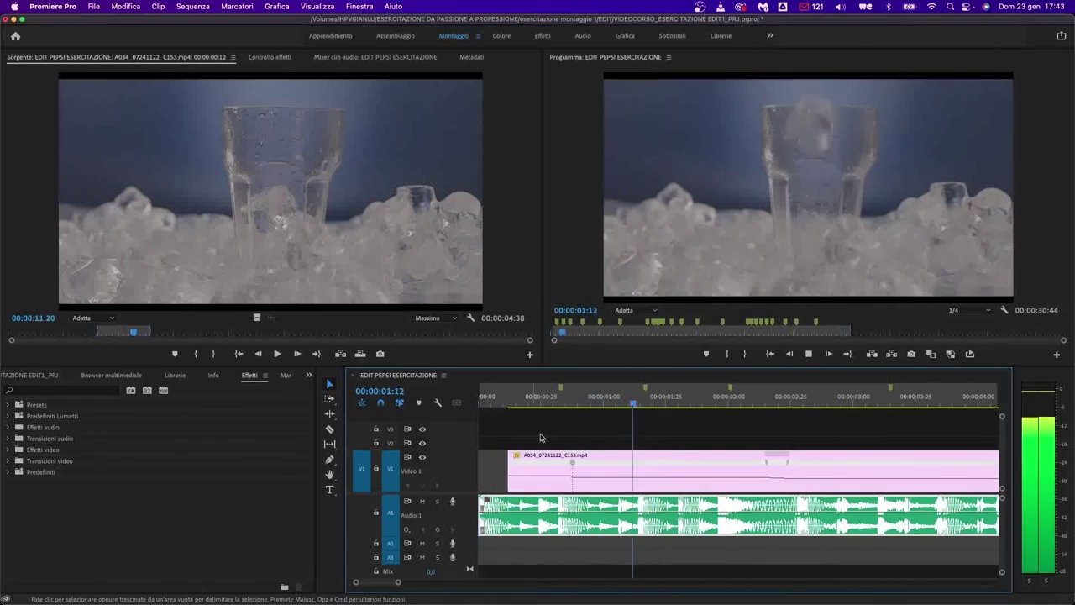
{"action": "key", "text": "space"}
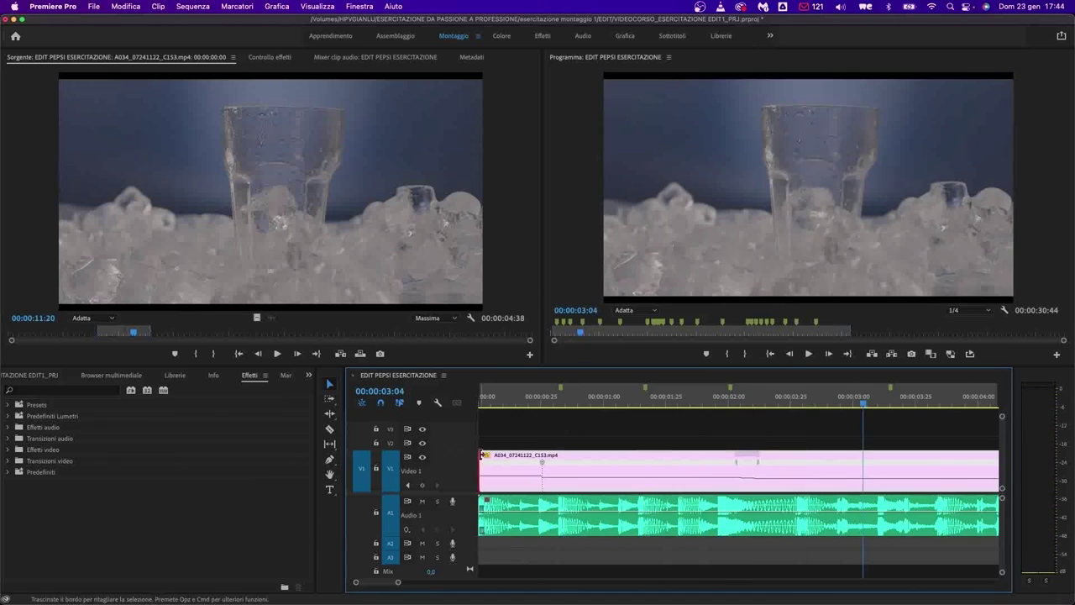
{"action": "left_click_drag", "start_coordinate": [481, 455], "coordinate": [496, 455]}
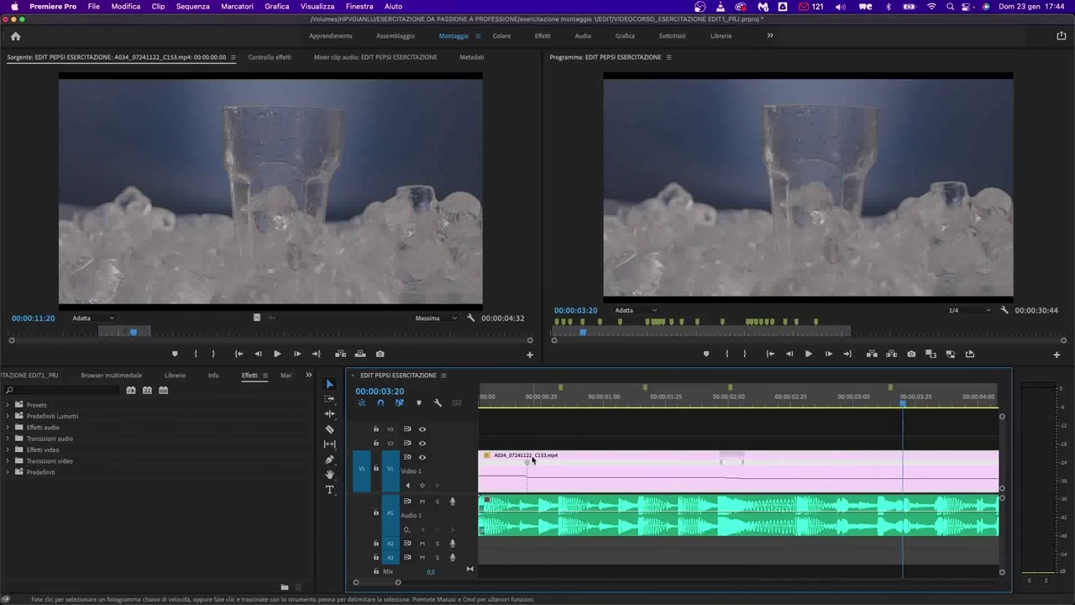
{"action": "left_click_drag", "start_coordinate": [525, 397], "coordinate": [466, 394]}
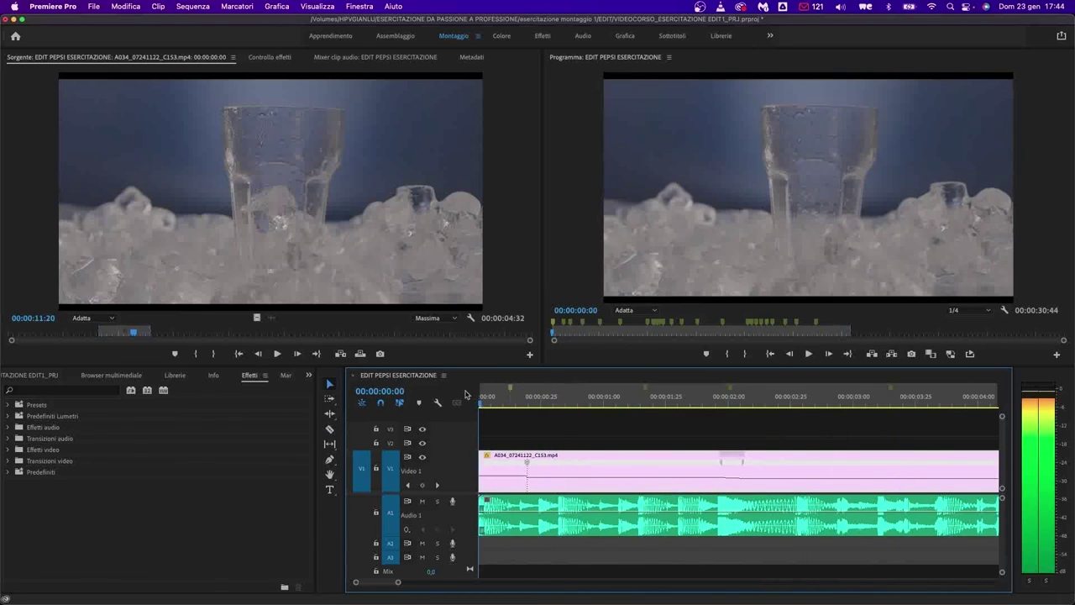
{"action": "key", "text": "space"}
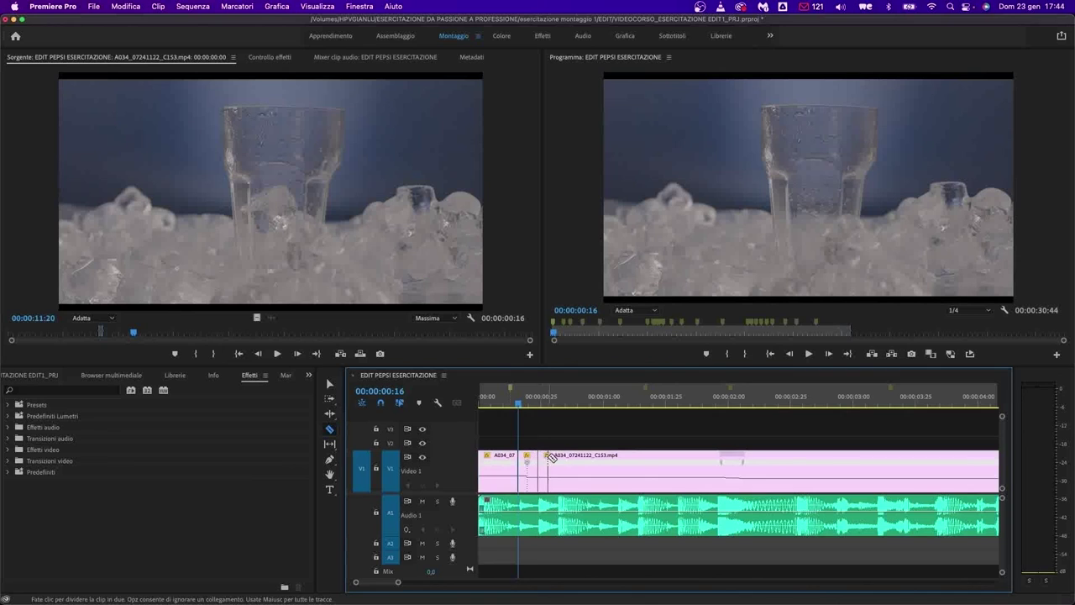
- Try ice-glass clip scale values of 106 and 100 in Effect Controls
{"action": "left_click", "coordinate": [265, 57]}
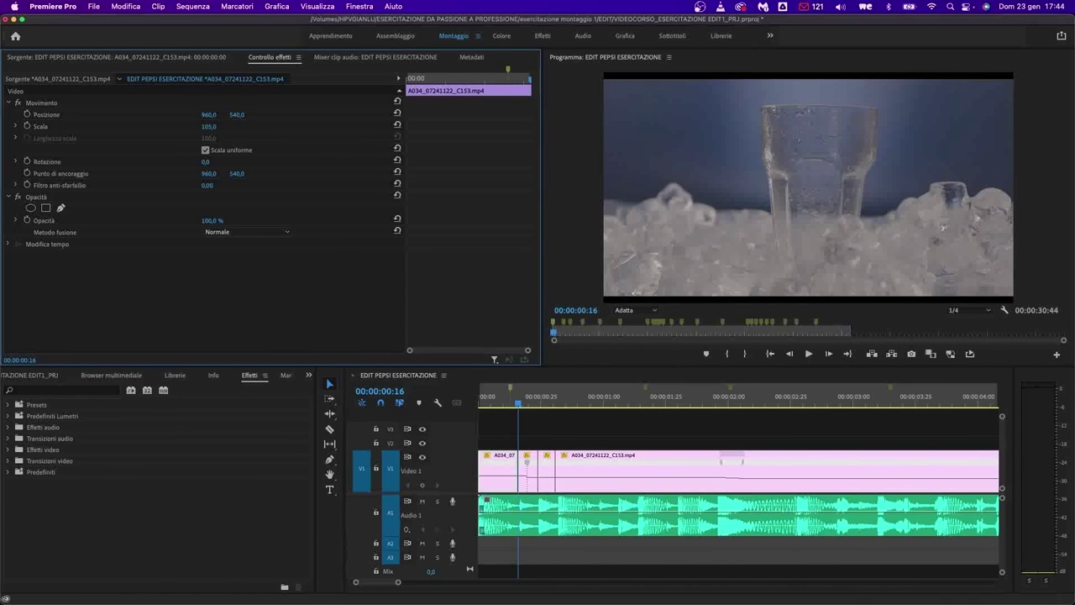
{"action": "left_click", "coordinate": [494, 398]}
{"action": "left_click_drag", "start_coordinate": [209, 126], "coordinate": [213, 126]}
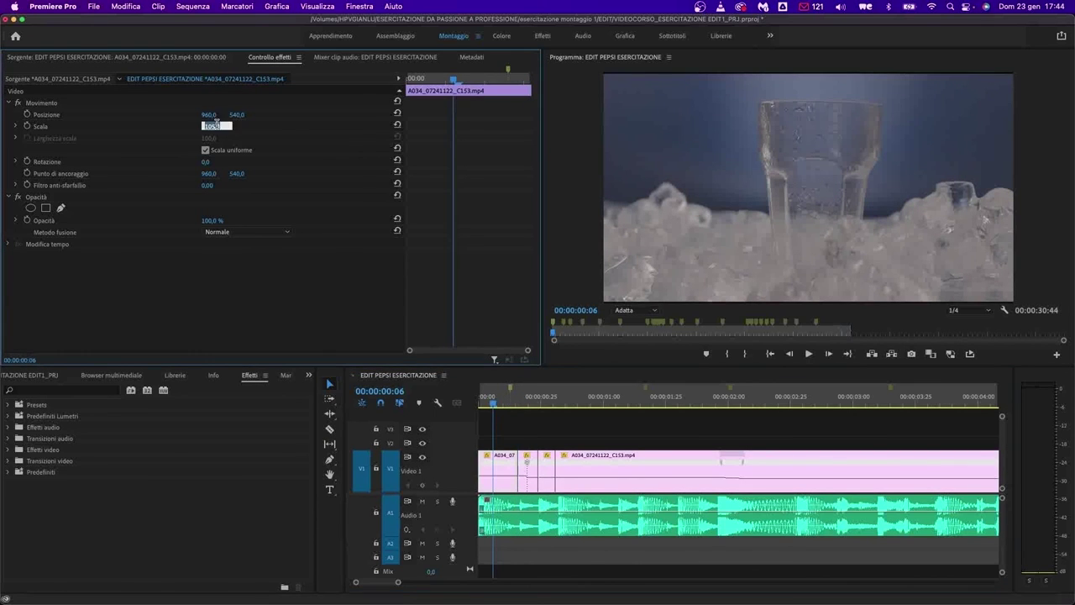
{"action": "left_click", "coordinate": [532, 404]}
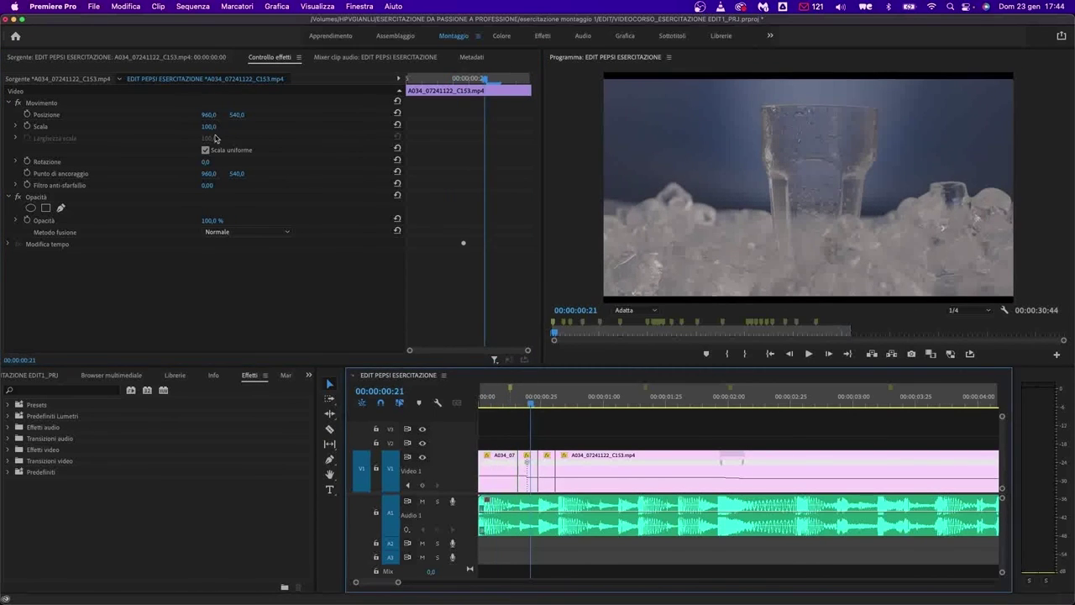
{"action": "left_click", "coordinate": [216, 125]}
{"action": "type", "text": "100"}
{"action": "left_click", "coordinate": [550, 400]}
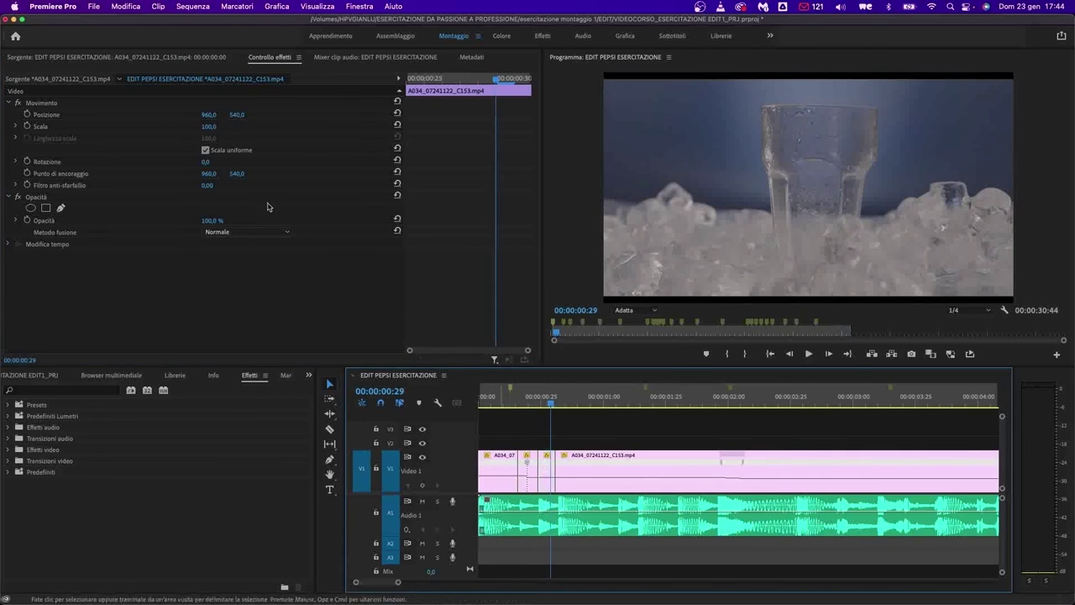
{"action": "left_click", "coordinate": [206, 126]}
{"action": "type", "text": "115"}
{"action": "key", "text": "Return"}
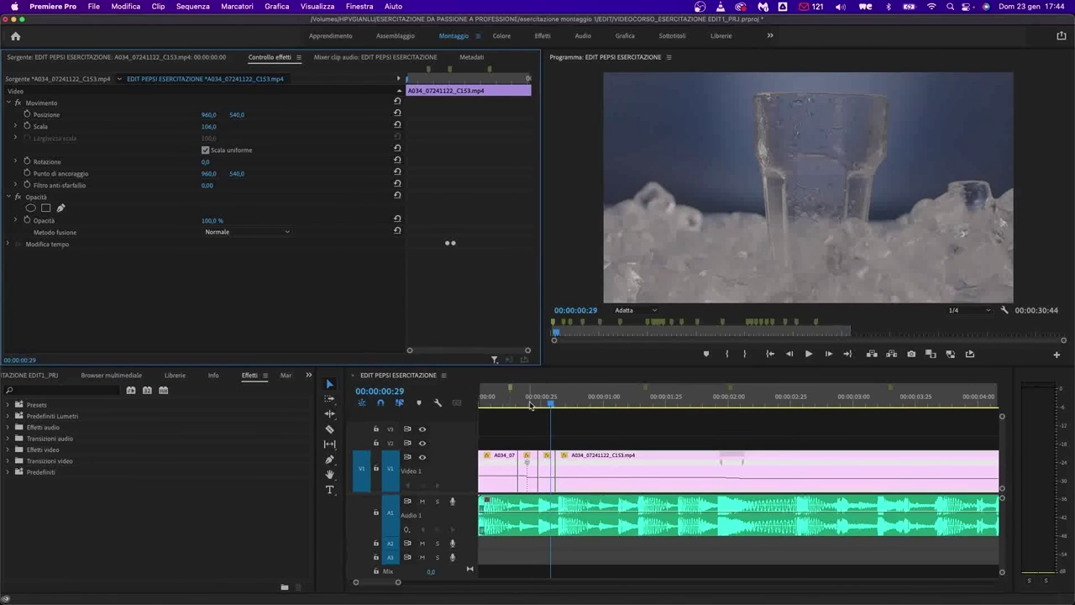
- Cut the C153 clip at the playhead around 00:00:01:00
{"action": "left_click", "coordinate": [483, 448]}
{"action": "key", "text": "Right"}
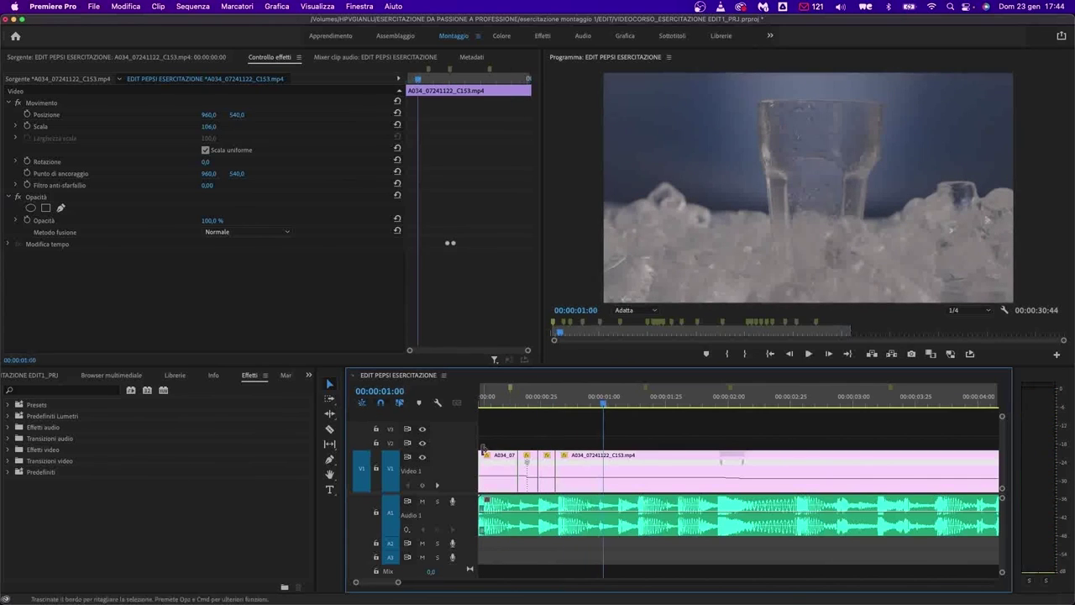
{"action": "key", "text": "space"}
{"action": "key", "text": "Home"}
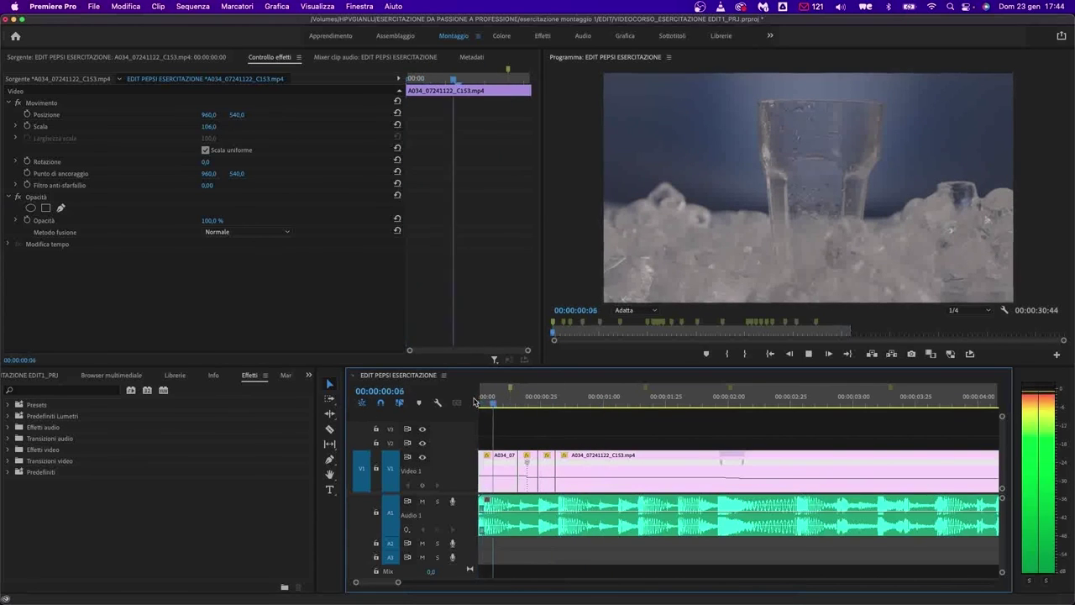
{"action": "key", "text": "super+k"}
- Scale the ice-glass piece to 105, shorten its end, and close the gap before the bottle clip
{"action": "left_click", "coordinate": [612, 403]}
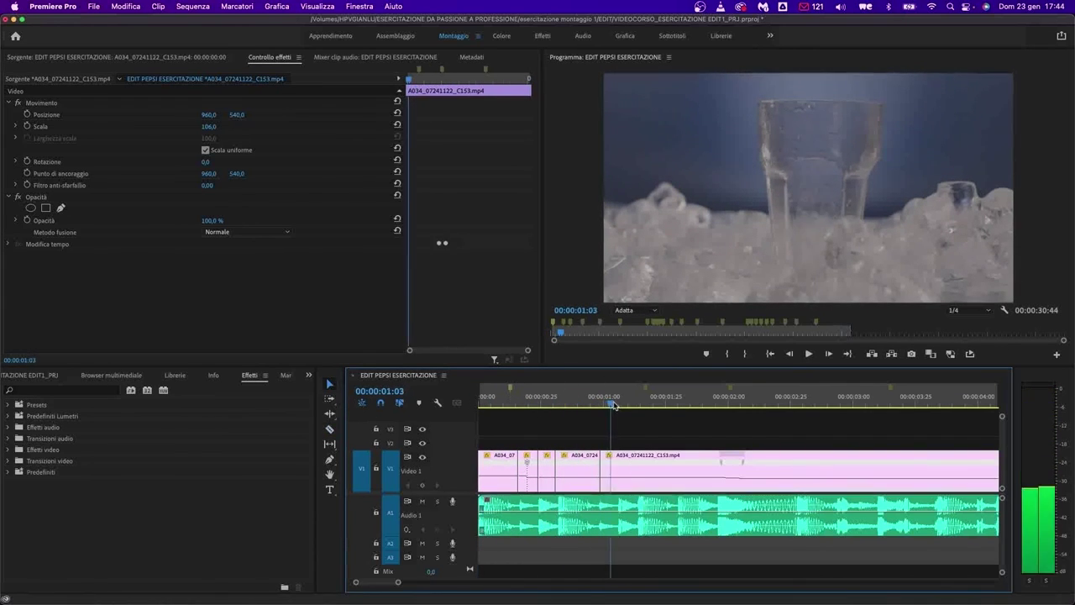
{"action": "left_click", "coordinate": [570, 404]}
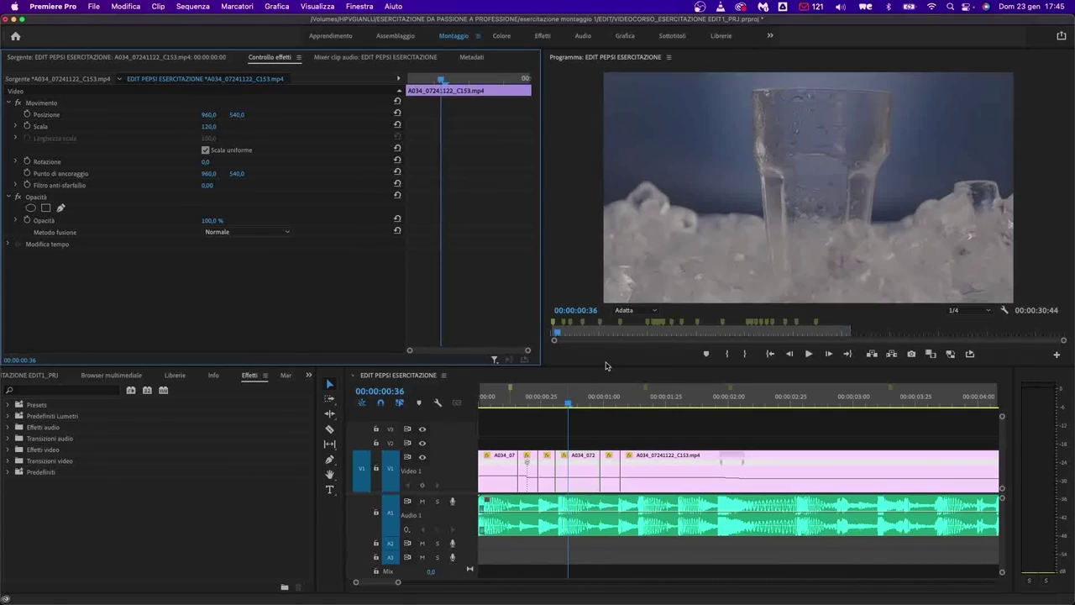
{"action": "left_click", "coordinate": [613, 403]}
{"action": "left_click", "coordinate": [215, 125]}
{"action": "type", "text": "105"}
{"action": "key", "text": "Return"}
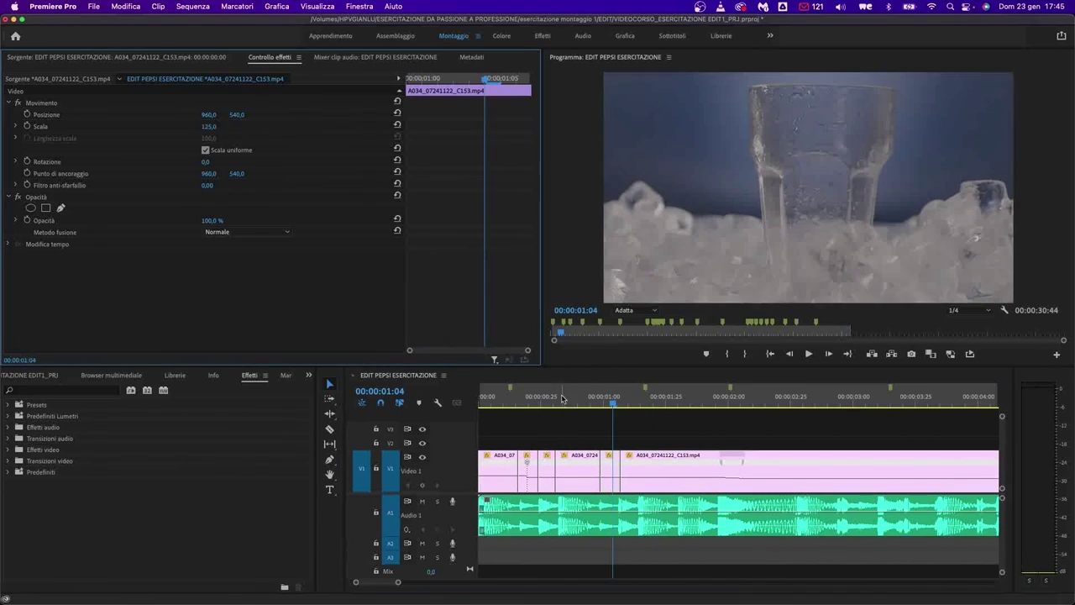
{"action": "left_click_drag", "start_coordinate": [612, 403], "coordinate": [737, 415]}
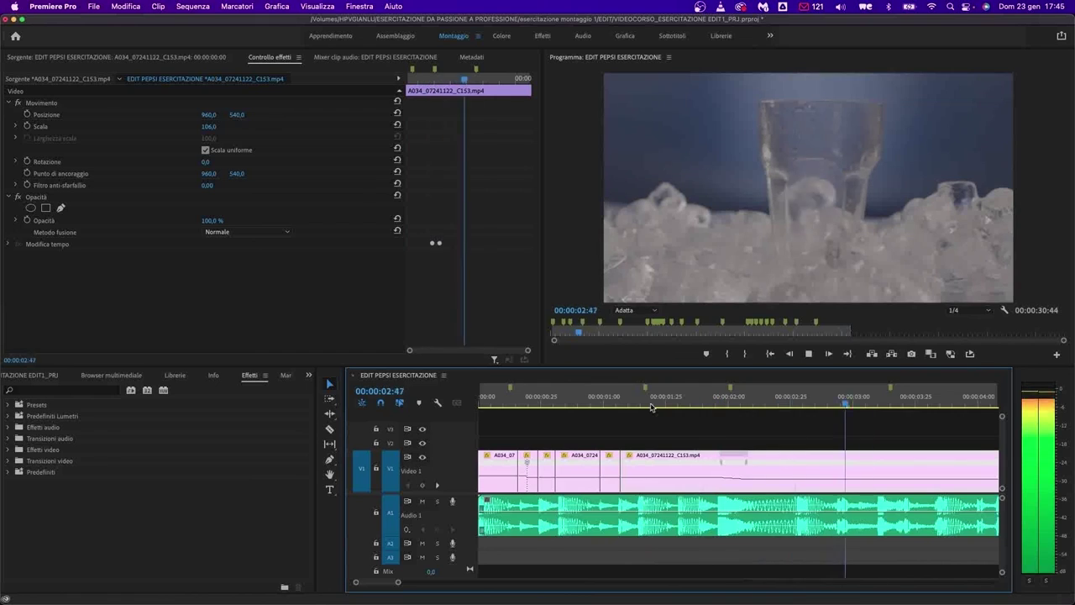
{"action": "left_click_drag", "start_coordinate": [756, 488], "coordinate": [790, 482]}
{"action": "key", "text": "Delete"}
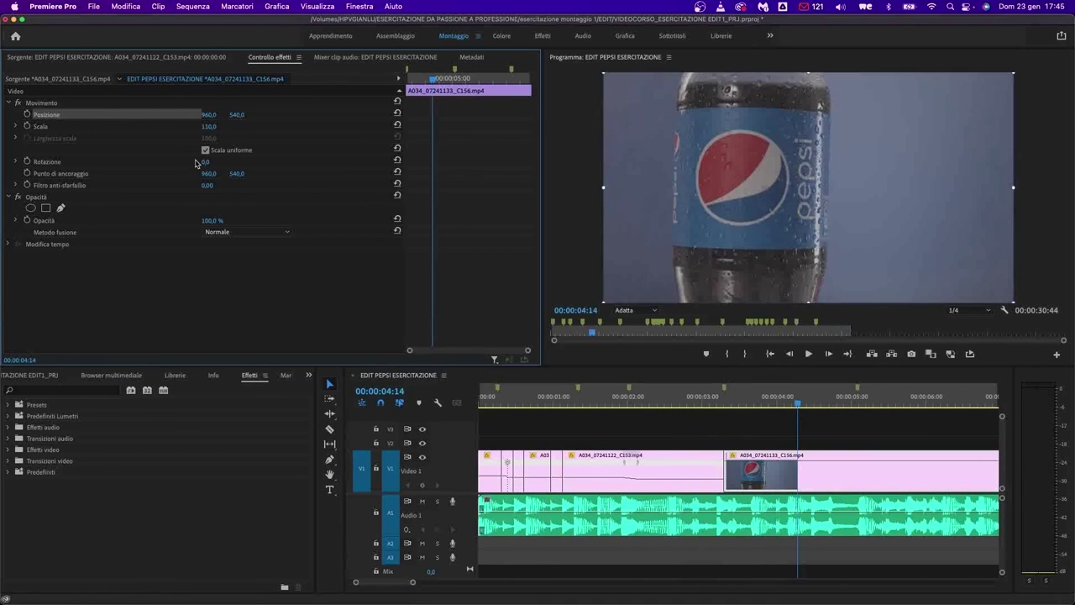
- Rotate the C156 bottle shot to about -1.3° and scale it to 116.4
{"action": "left_click_drag", "start_coordinate": [205, 161], "coordinate": [216, 162]}
{"action": "left_click_drag", "start_coordinate": [205, 126], "coordinate": [215, 126]}
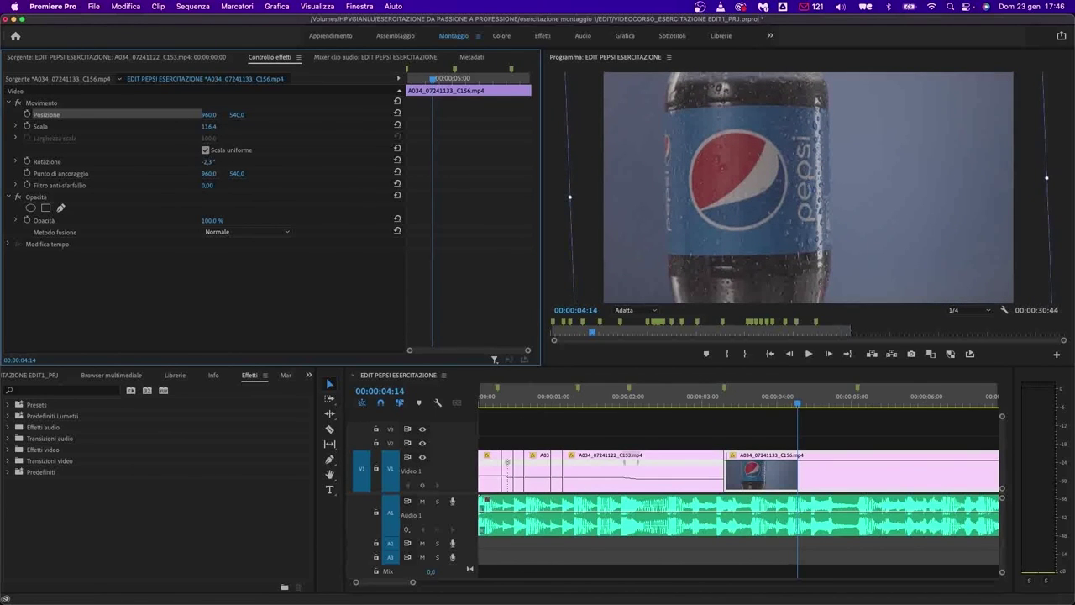
{"action": "left_click_drag", "start_coordinate": [207, 161], "coordinate": [215, 161]}
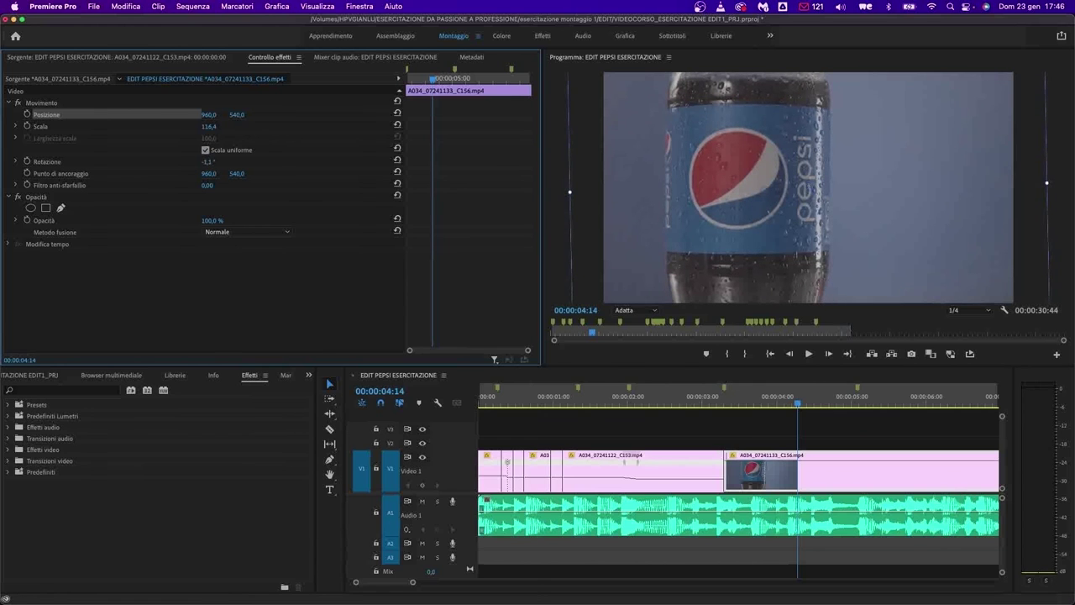
{"action": "key", "text": "minus"}
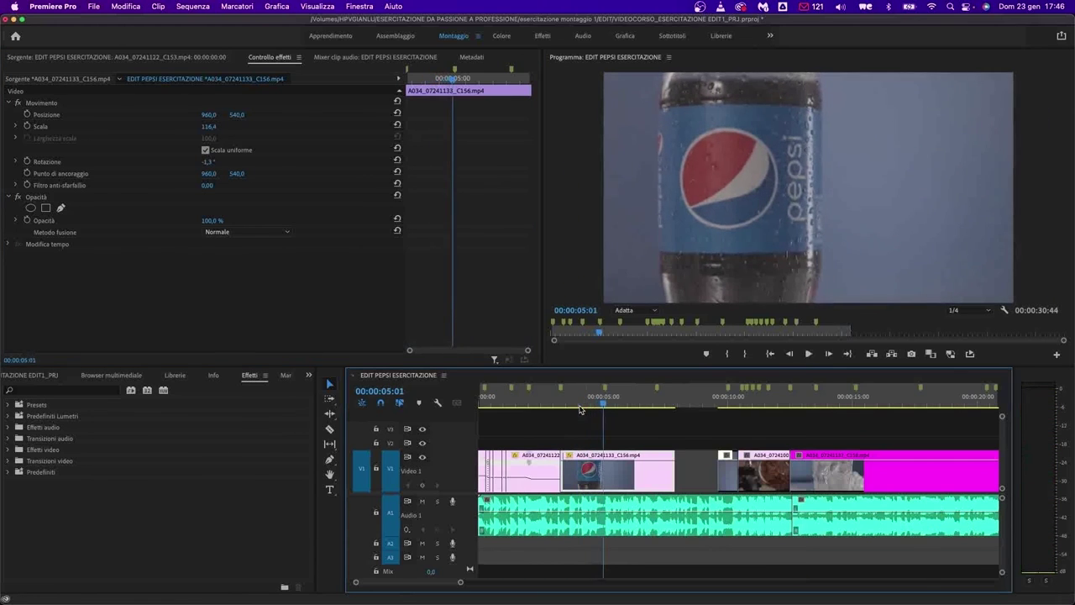
- Move the second C156 bottle clip earlier on V1
{"action": "key", "text": "equal"}
{"action": "key", "text": "equal"}
{"action": "left_click", "coordinate": [622, 407]}
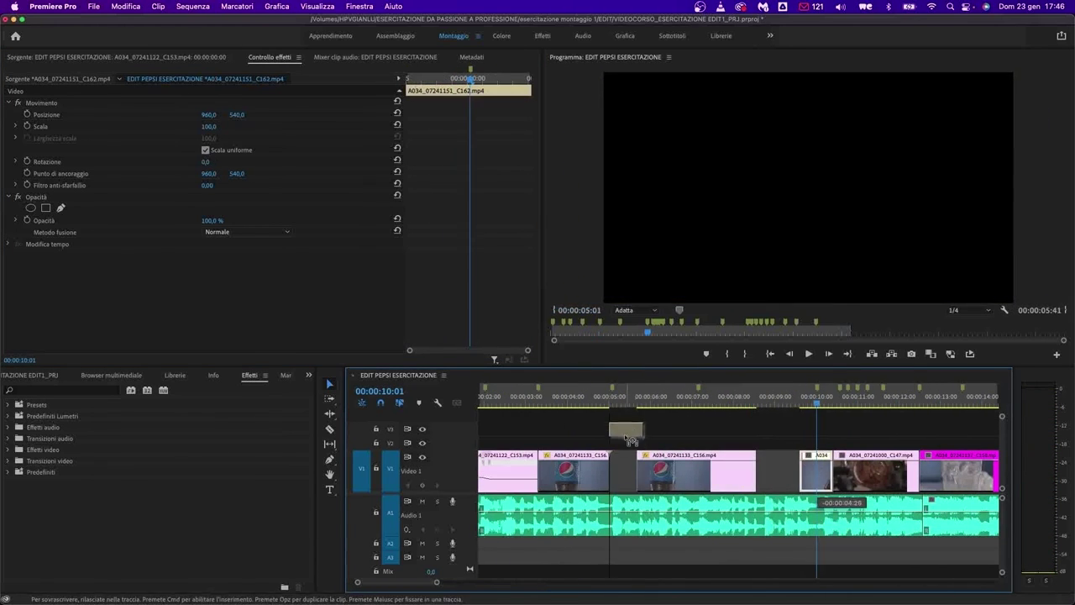
{"action": "left_click_drag", "start_coordinate": [409, 78], "coordinate": [492, 87]}
{"action": "left_click", "coordinate": [619, 407]}
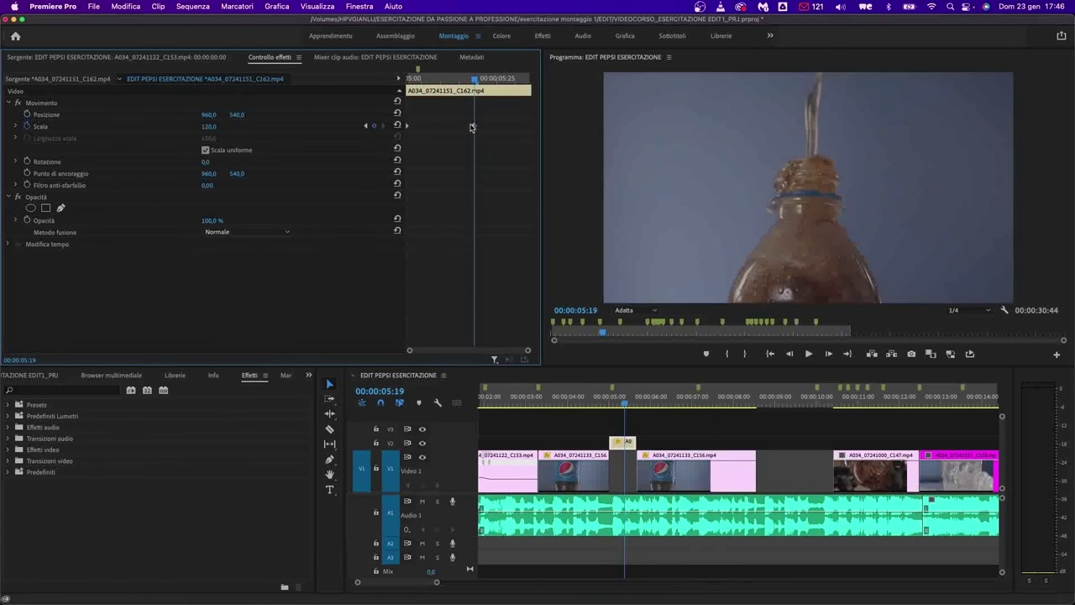
{"action": "left_click", "coordinate": [590, 407]}
{"action": "key", "text": "space"}
{"action": "left_click_drag", "start_coordinate": [682, 480], "coordinate": [669, 495]}
- Lift the C147 swirling-drink clip onto V2 and enlarge it to 208.6 scale
{"action": "left_click_drag", "start_coordinate": [869, 470], "coordinate": [690, 445]}
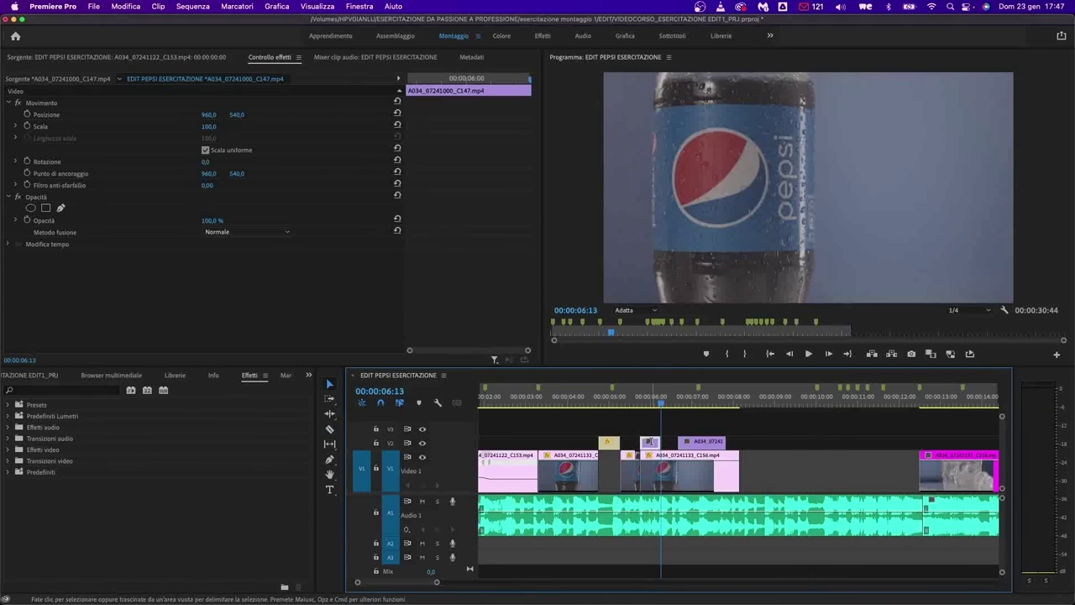
{"action": "left_click", "coordinate": [764, 519]}
{"action": "key", "text": "g"}
{"action": "key", "text": "Return"}
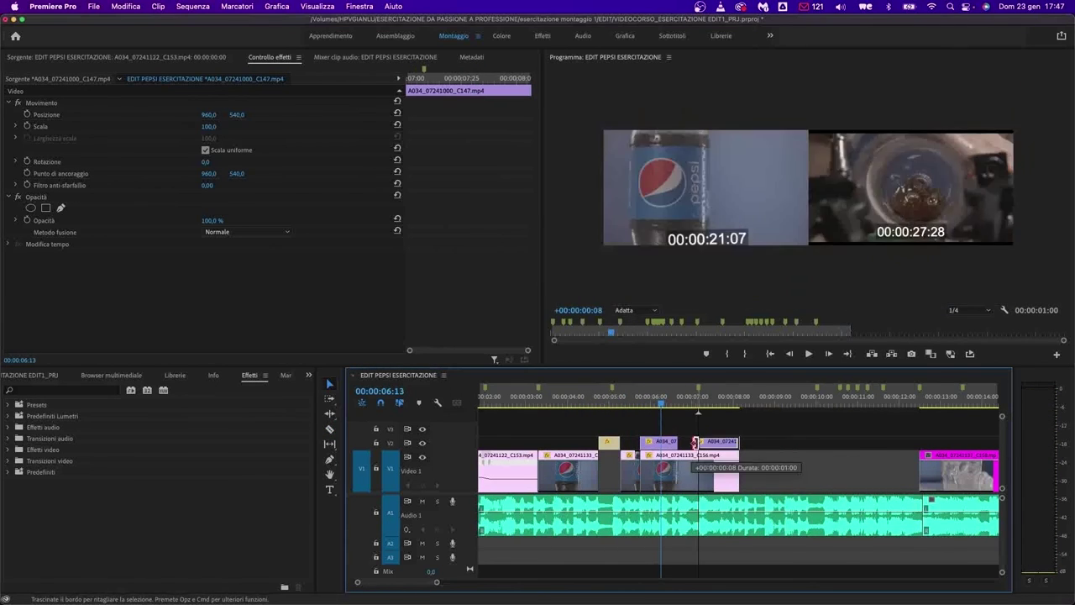
{"action": "key", "text": "space"}
{"action": "left_click", "coordinate": [662, 441]}
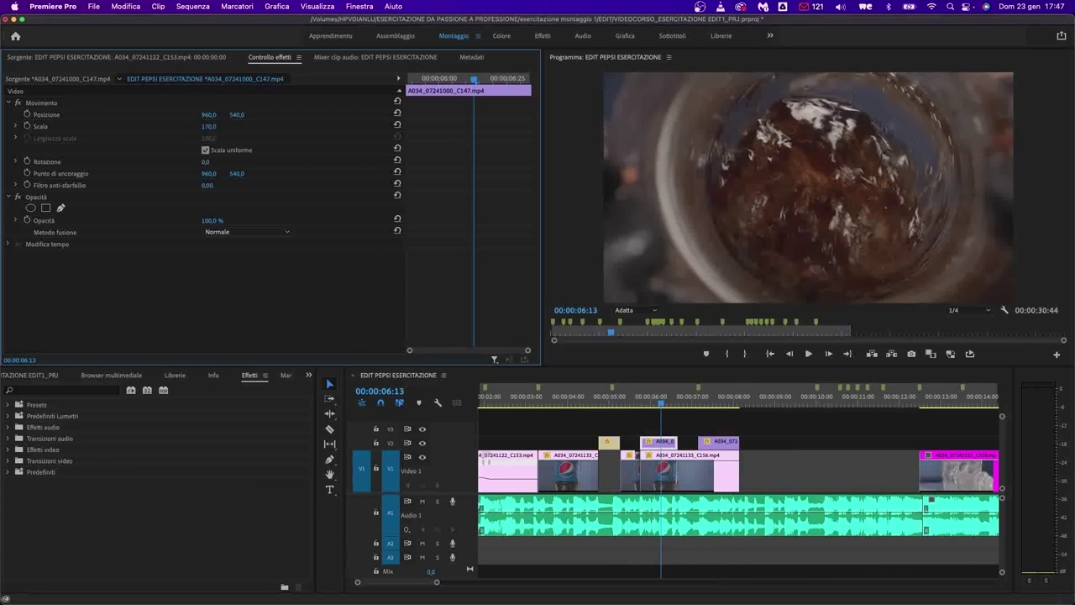
{"action": "key", "text": "space"}
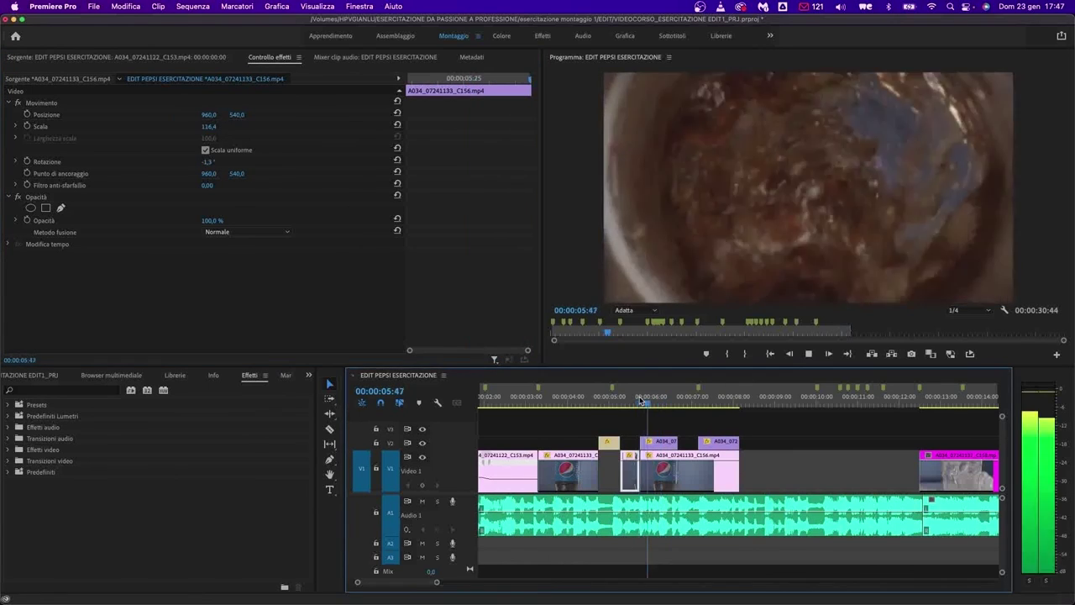
{"action": "key", "text": "BackSpace"}
{"action": "key", "text": "BackSpace"}
{"action": "type", "text": "20"}
{"action": "key", "text": "Return"}
{"action": "key", "text": "space"}
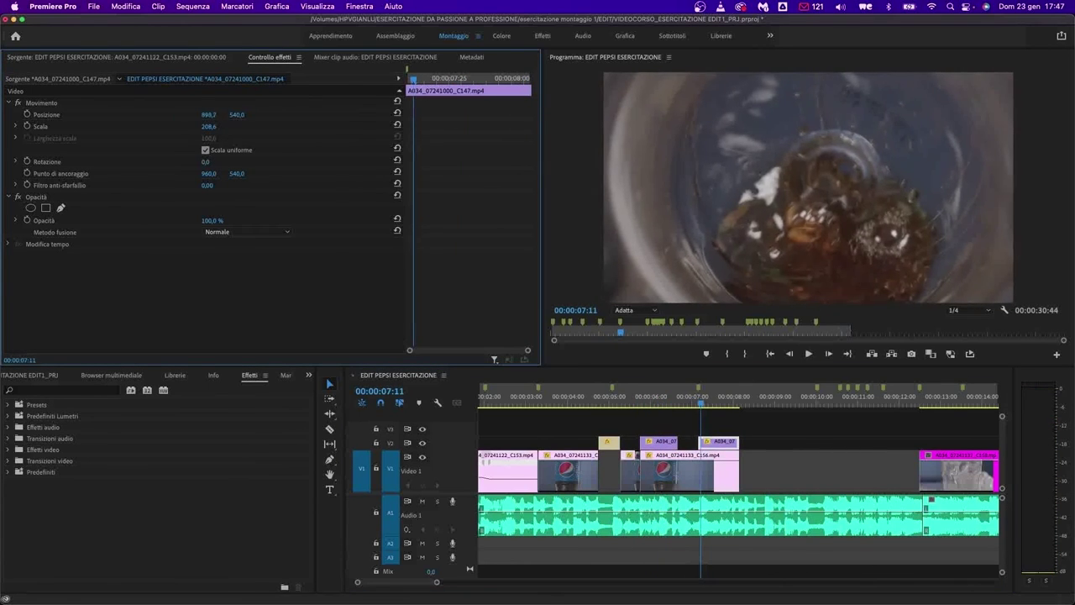
- Slide the C158 ice-glass clip left to close the V1 gap and scale it to 106
{"action": "left_click_drag", "start_coordinate": [931, 481], "coordinate": [752, 481]}
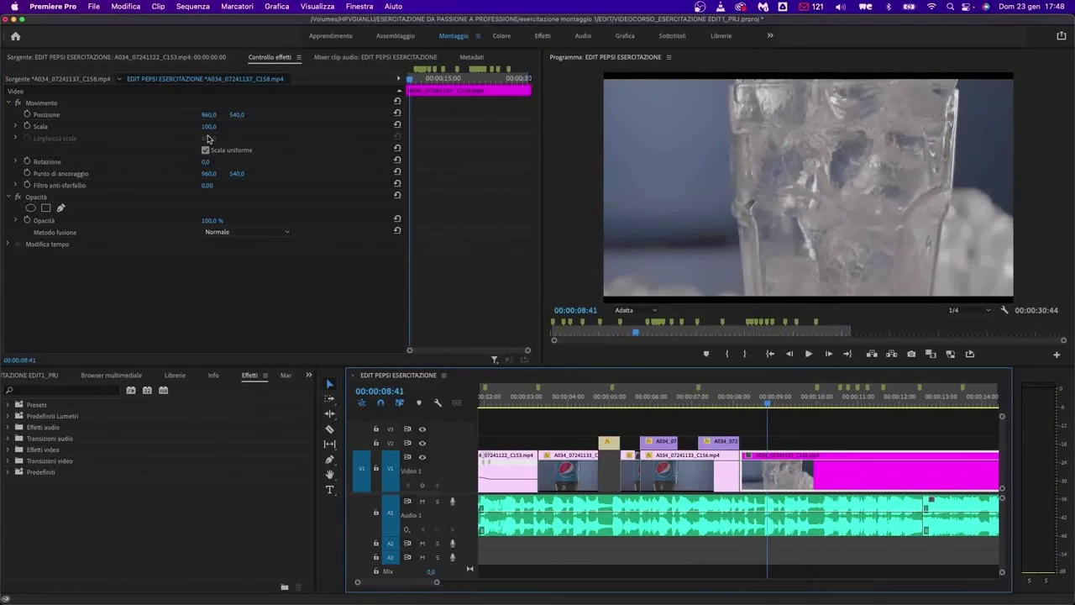
{"action": "left_click", "coordinate": [208, 126]}
{"action": "type", "text": "106"}
{"action": "key", "text": "Return"}
- Delete the trailing section of music on A1
{"action": "key", "text": "minus"}
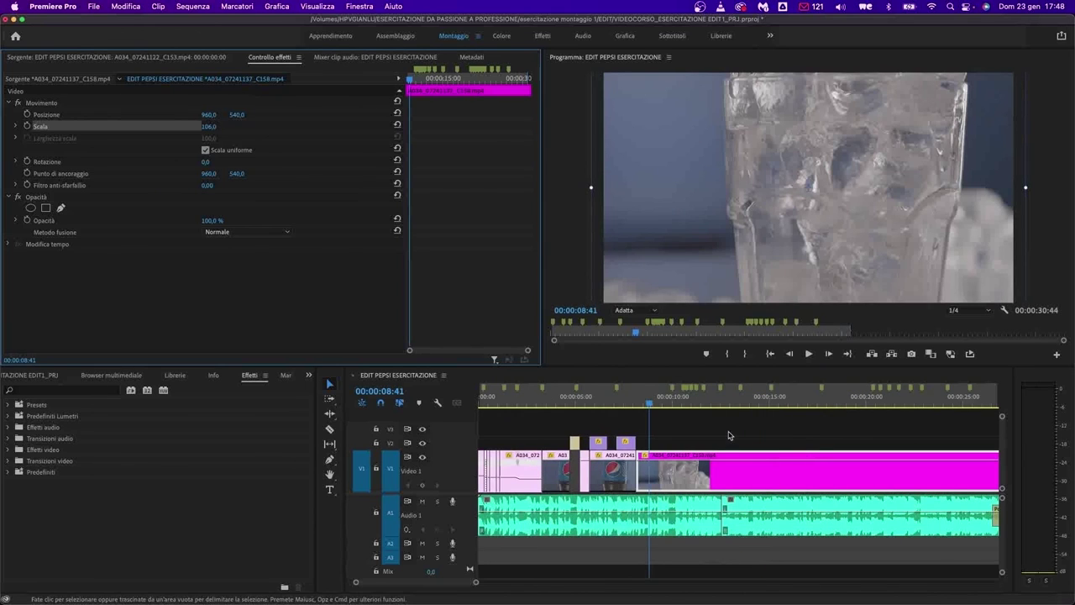
{"action": "key", "text": "minus"}
{"action": "key", "text": "minus"}
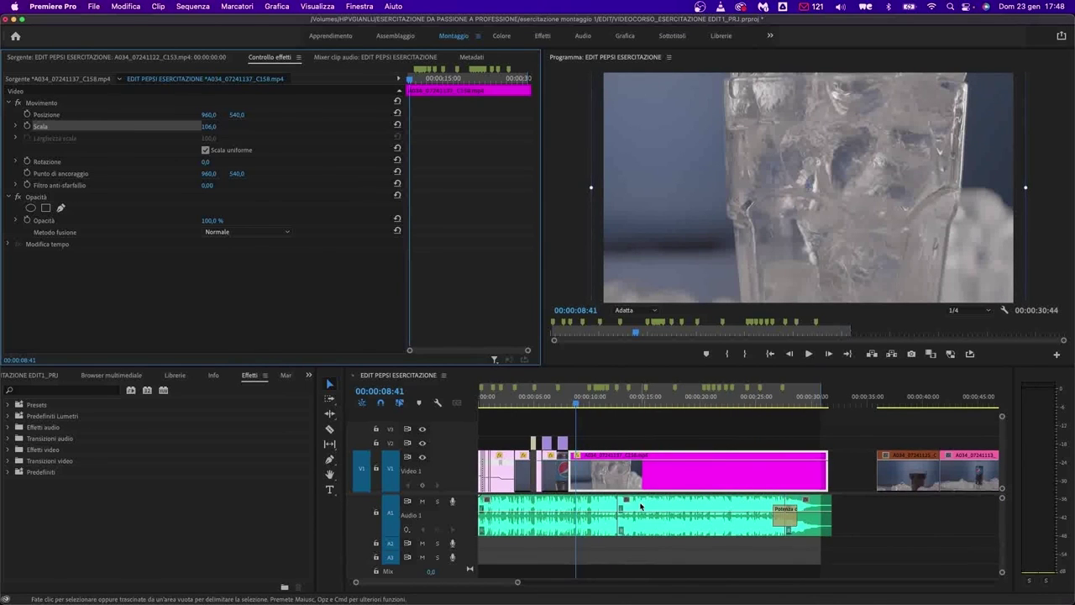
{"action": "left_click", "coordinate": [726, 527]}
{"action": "key", "text": "Delete"}
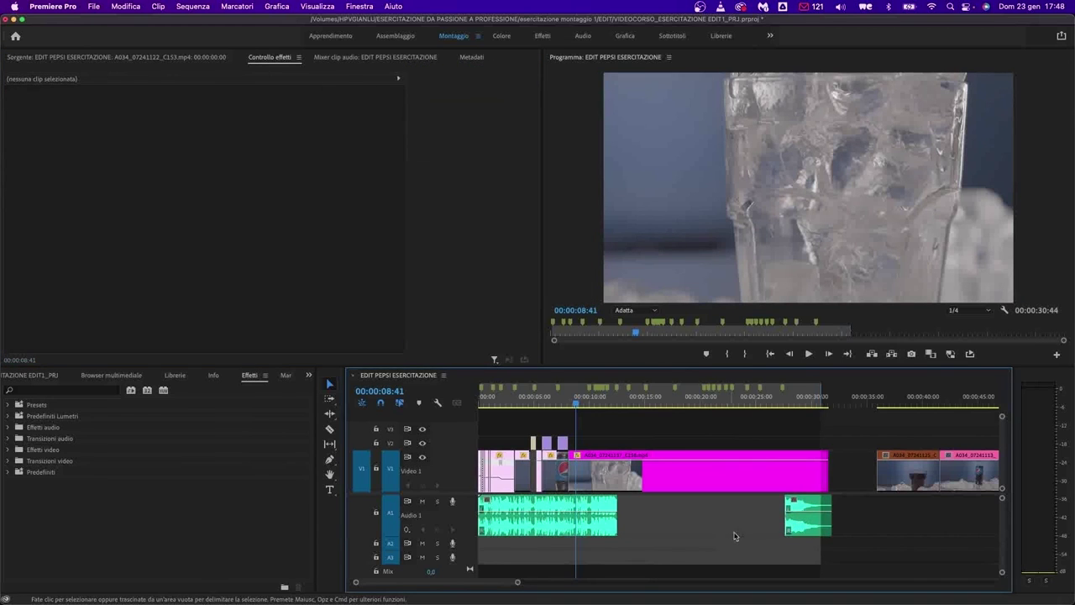
- Butt the second music piece against the first and join them with a 00:00:01:14 Potenza costante crossfade
{"action": "left_click_drag", "start_coordinate": [807, 528], "coordinate": [640, 528]}
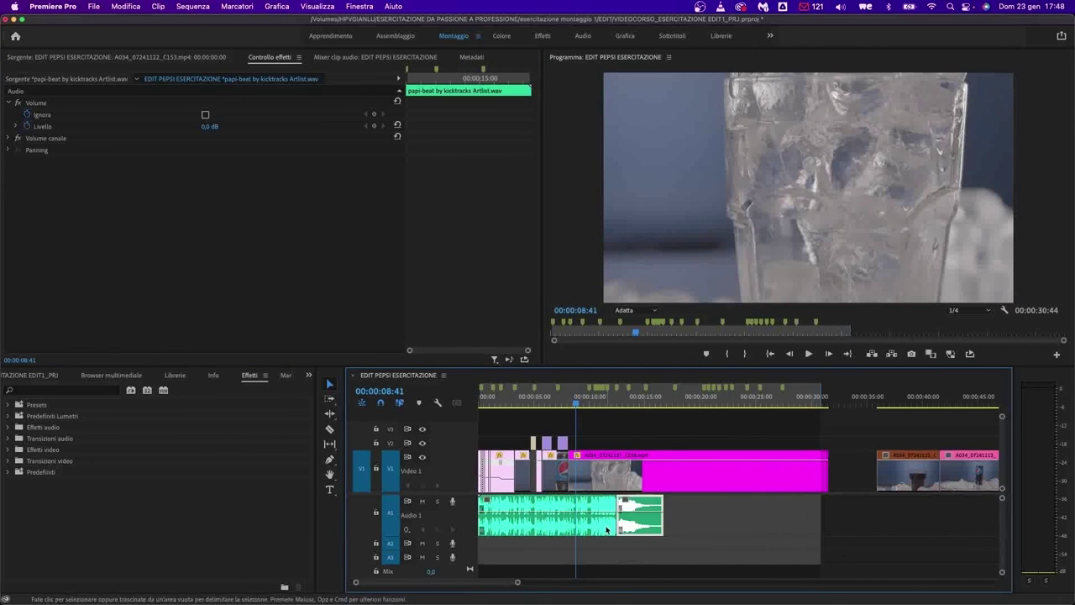
{"action": "key", "text": "equal"}
{"action": "right_click", "coordinate": [641, 526]}
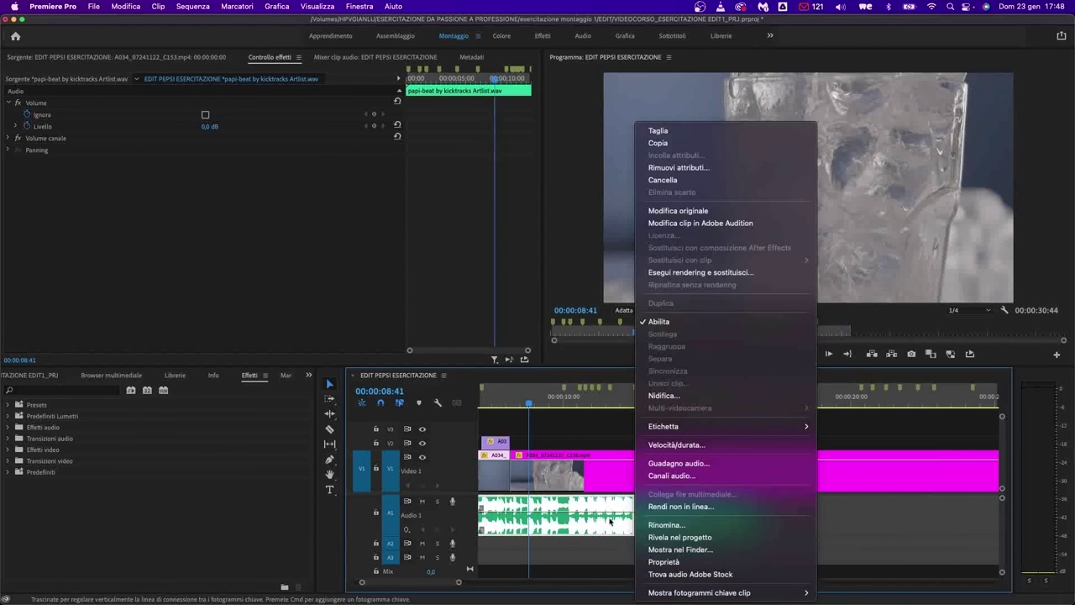
{"action": "key", "text": "Escape"}
{"action": "key", "text": "super+shift+d"}
{"action": "left_click_drag", "start_coordinate": [644, 516], "coordinate": [648, 516]}
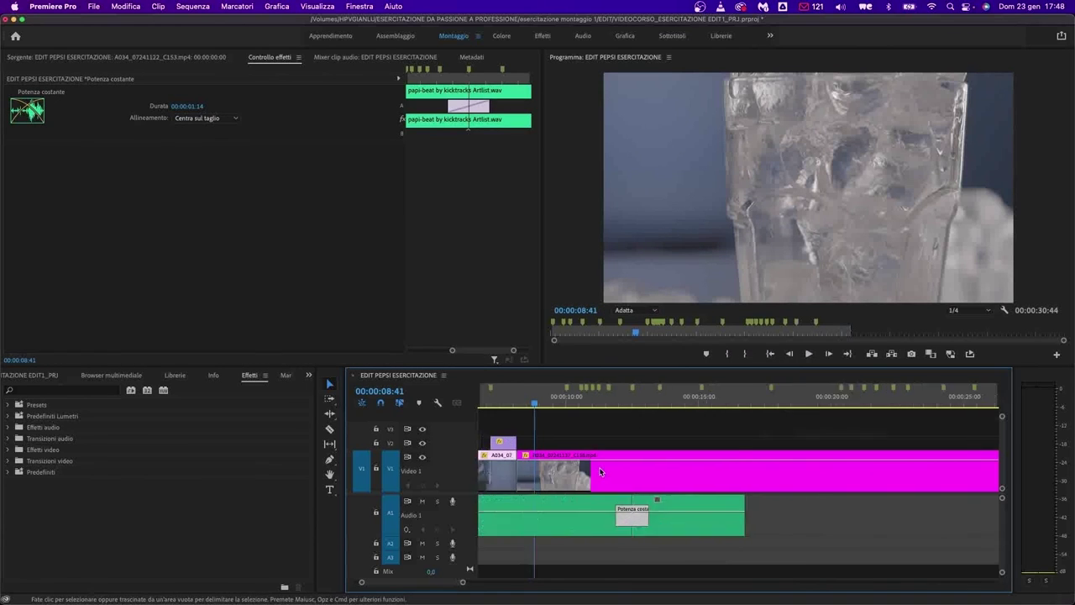
{"action": "key", "text": "minus"}
{"action": "key", "text": "minus"}
{"action": "key", "text": "minus"}
{"action": "scroll", "coordinate": [597, 452], "scroll_direction": "up", "scroll_amount": 2}
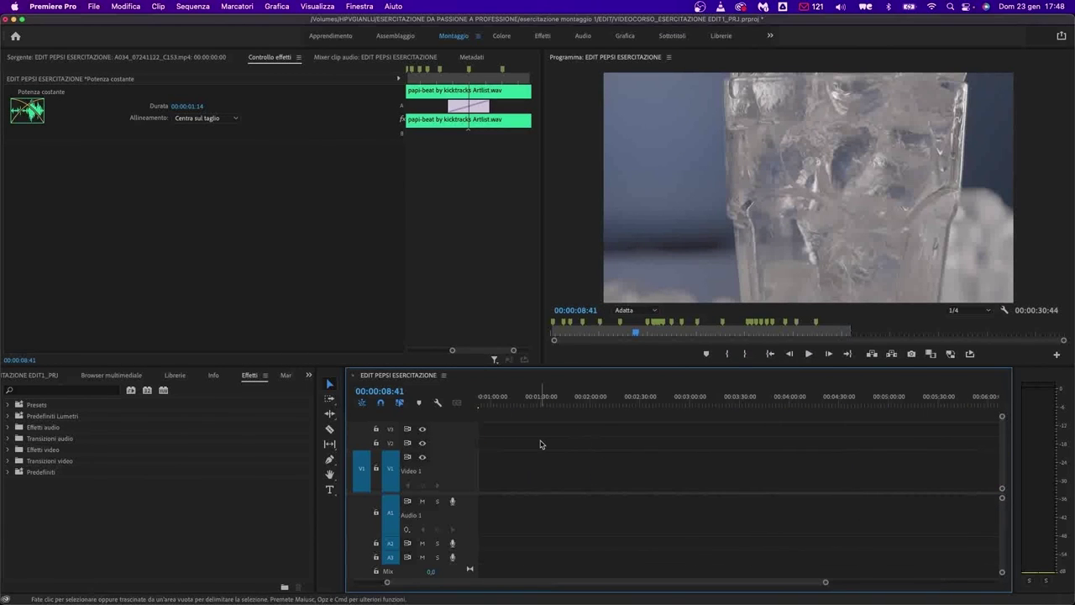
- Pull the sequence out point left until the duration reads 00:00:16:38
{"action": "scroll", "coordinate": [540, 445], "scroll_direction": "left", "scroll_amount": 3}
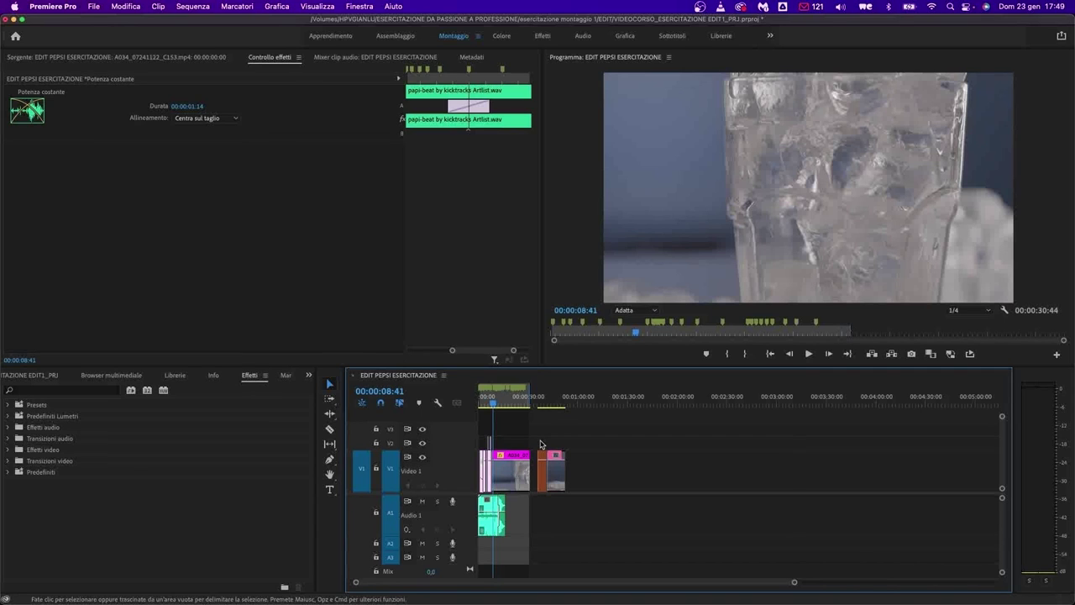
{"action": "scroll", "coordinate": [492, 456], "scroll_direction": "up", "scroll_amount": 2}
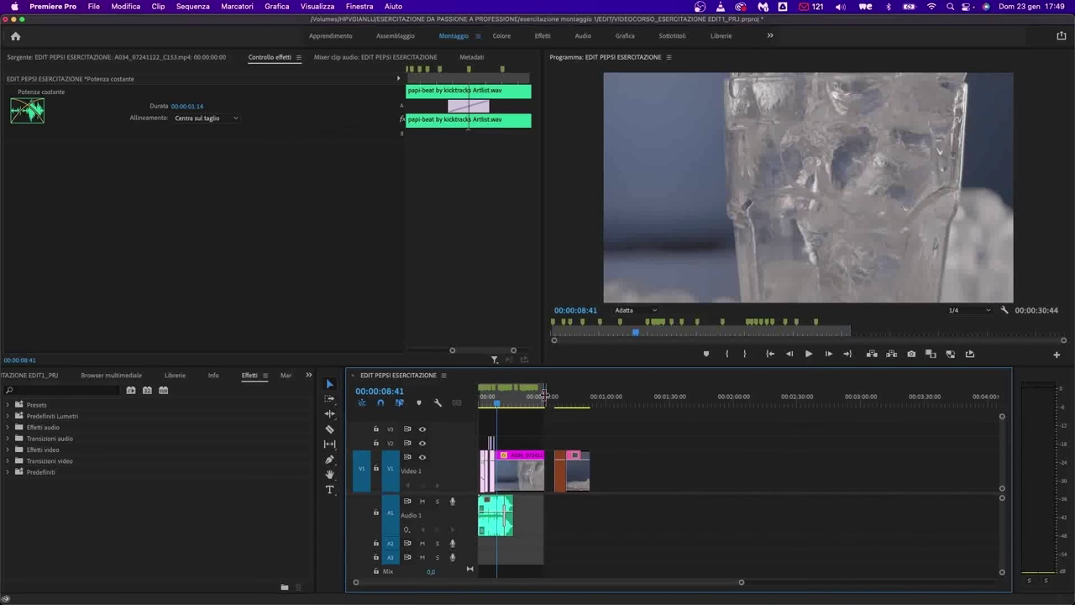
{"action": "left_click_drag", "start_coordinate": [544, 395], "coordinate": [514, 396]}
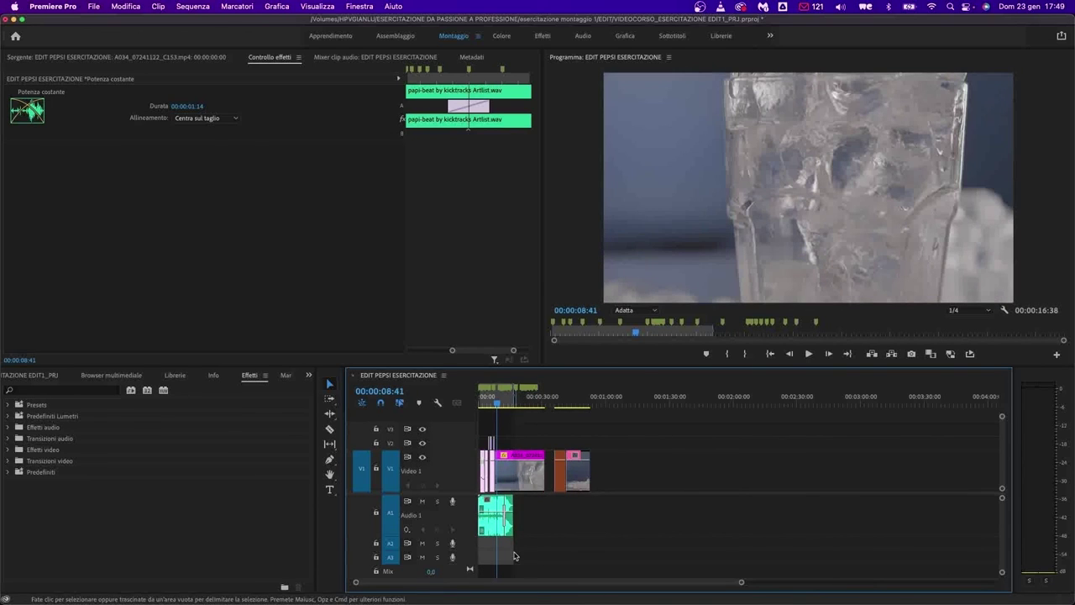
{"action": "scroll", "coordinate": [512, 556], "scroll_direction": "up", "scroll_amount": 3}
{"action": "left_click", "coordinate": [564, 401]}
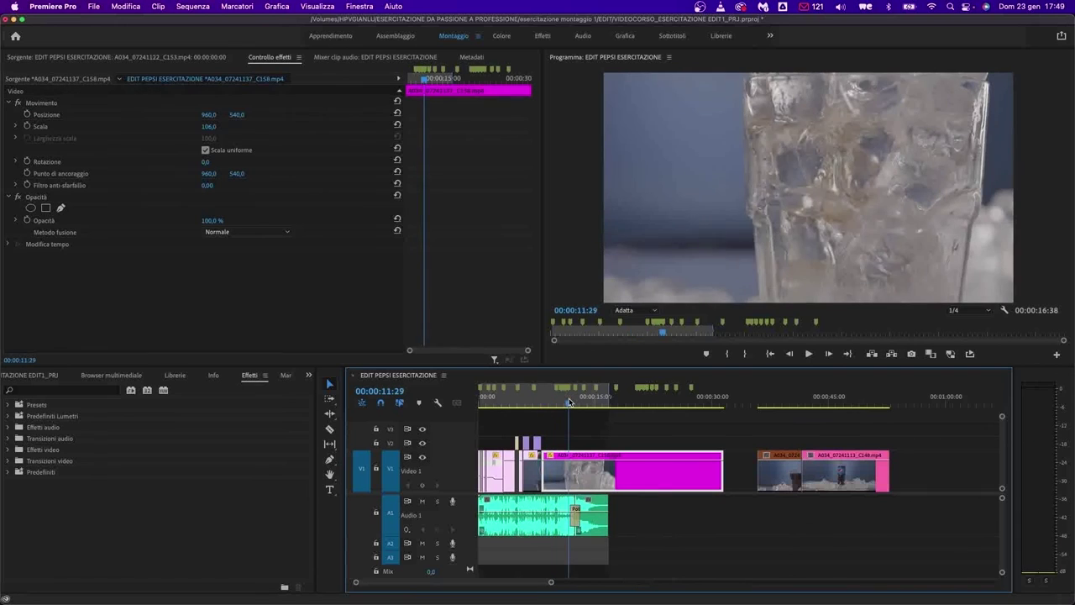
- Trim the music clip's edge earlier and review playback from about 9 seconds
{"action": "key", "text": "space"}
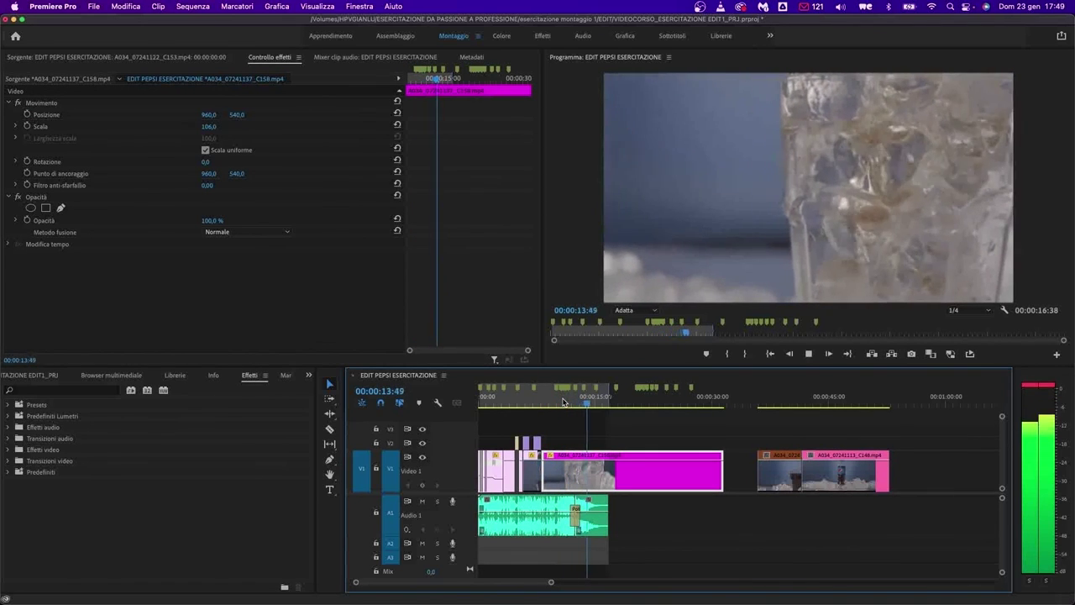
{"action": "key", "text": "space"}
{"action": "scroll", "coordinate": [586, 527], "scroll_direction": "up", "scroll_amount": 4}
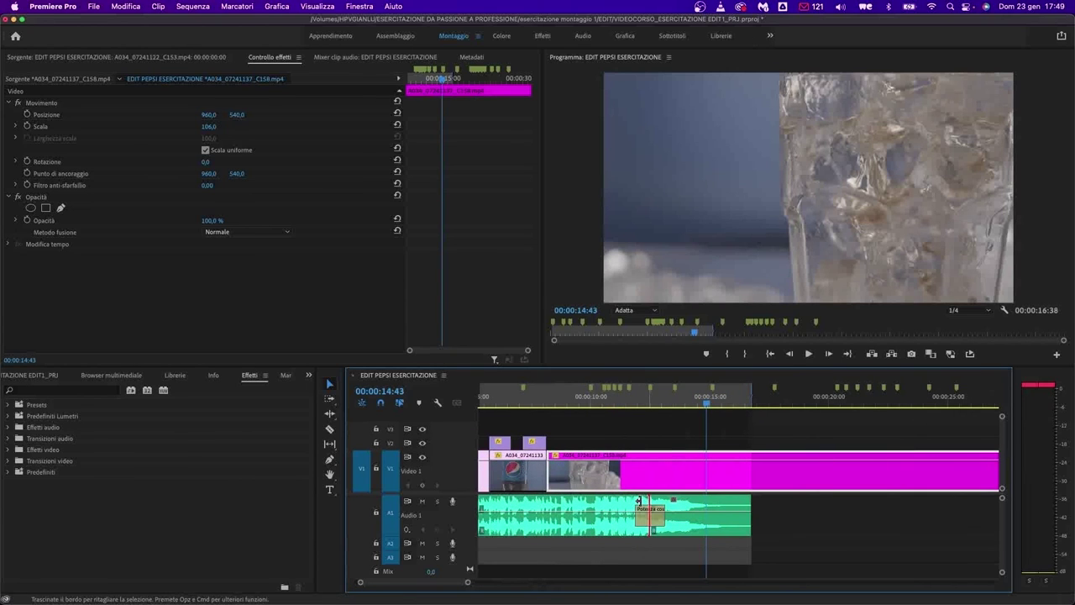
{"action": "left_click_drag", "start_coordinate": [638, 500], "coordinate": [596, 504]}
{"action": "right_click", "coordinate": [596, 504]}
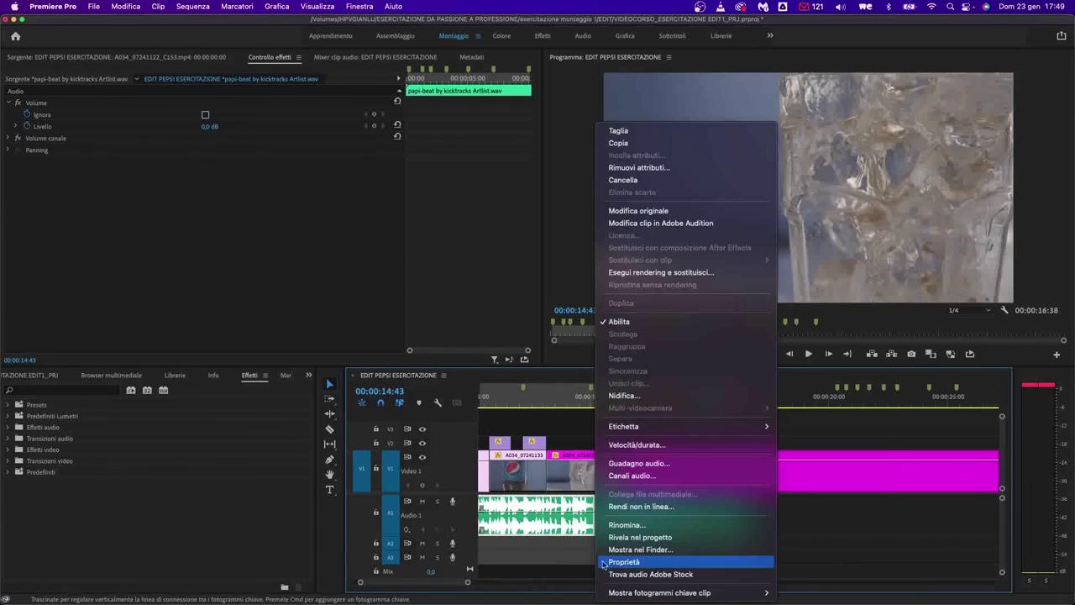
{"action": "left_click", "coordinate": [579, 539]}
{"action": "left_click", "coordinate": [563, 393]}
{"action": "key", "text": "space"}
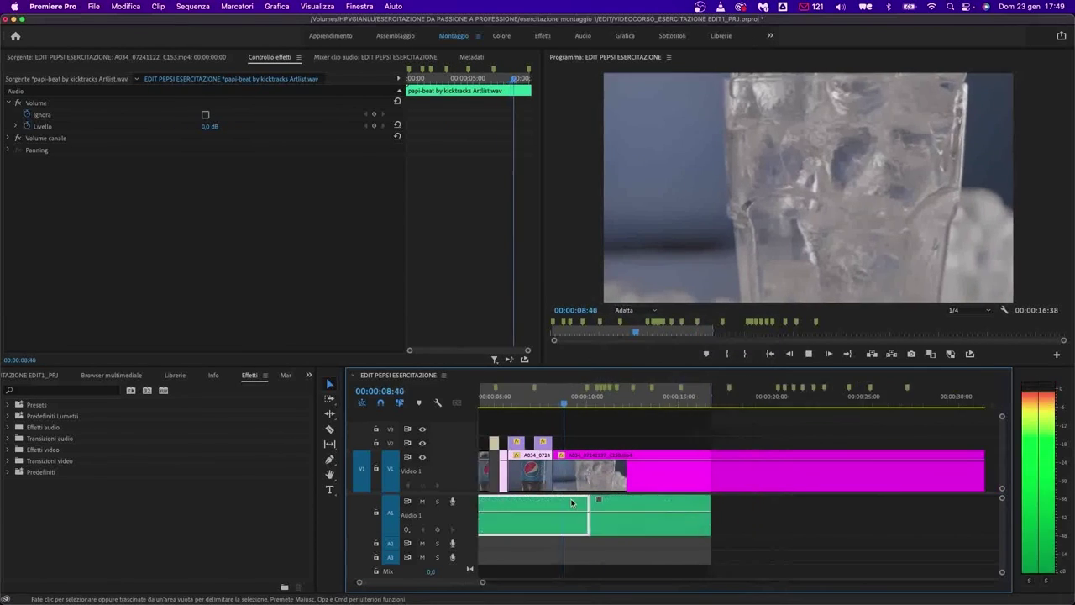
{"action": "scroll", "coordinate": [572, 503], "scroll_direction": "down", "scroll_amount": 2}
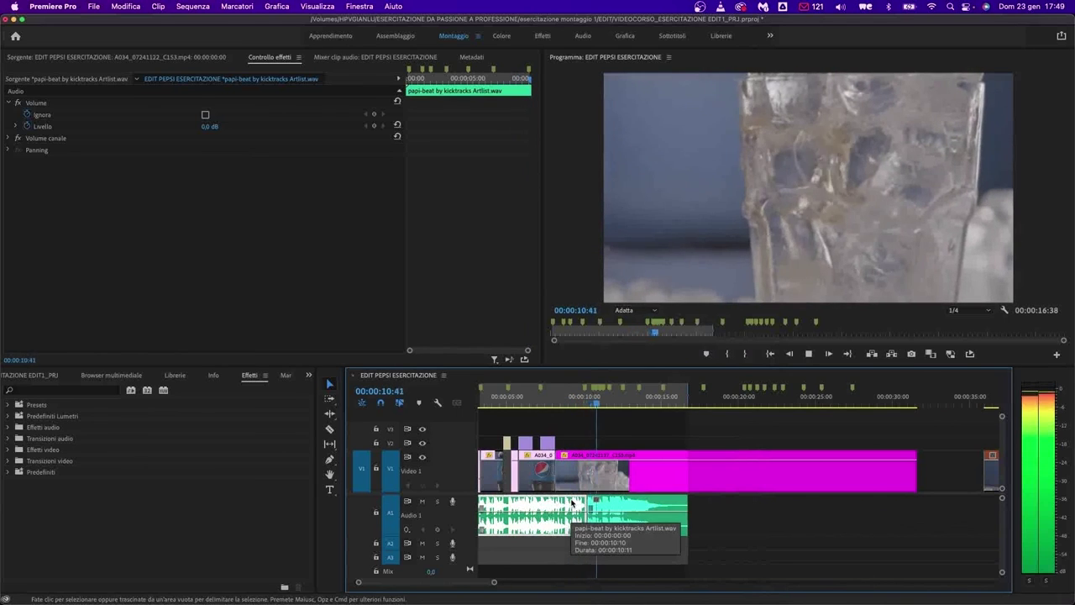
- Apply the default crossfade at the music cut and lengthen it to about 00:00:03:16
{"action": "right_click", "coordinate": [587, 501]}
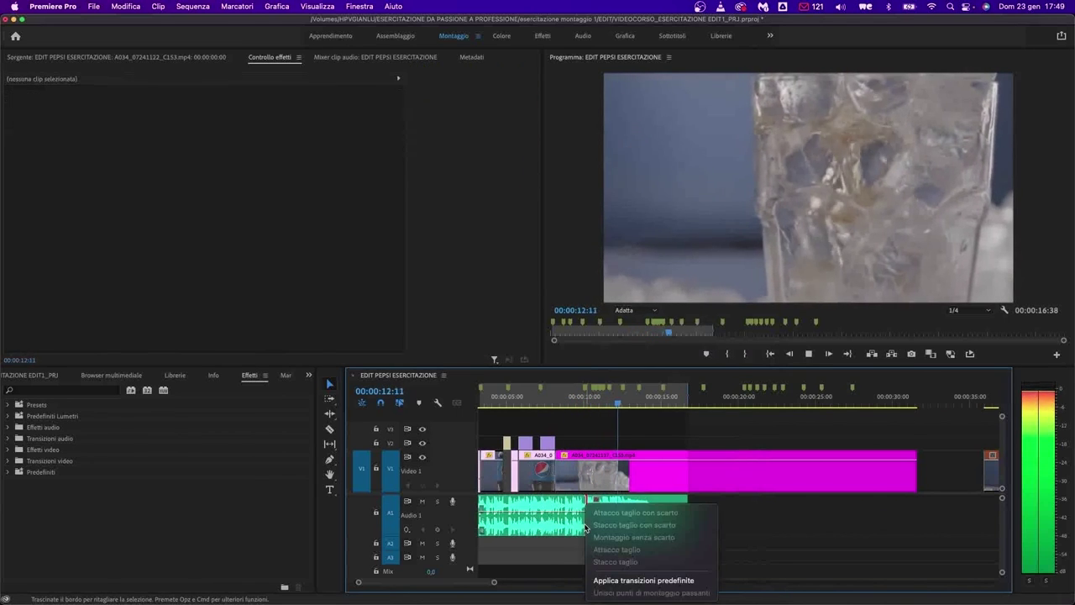
{"action": "left_click", "coordinate": [622, 579]}
{"action": "scroll", "coordinate": [596, 517], "scroll_direction": "up", "scroll_amount": 2}
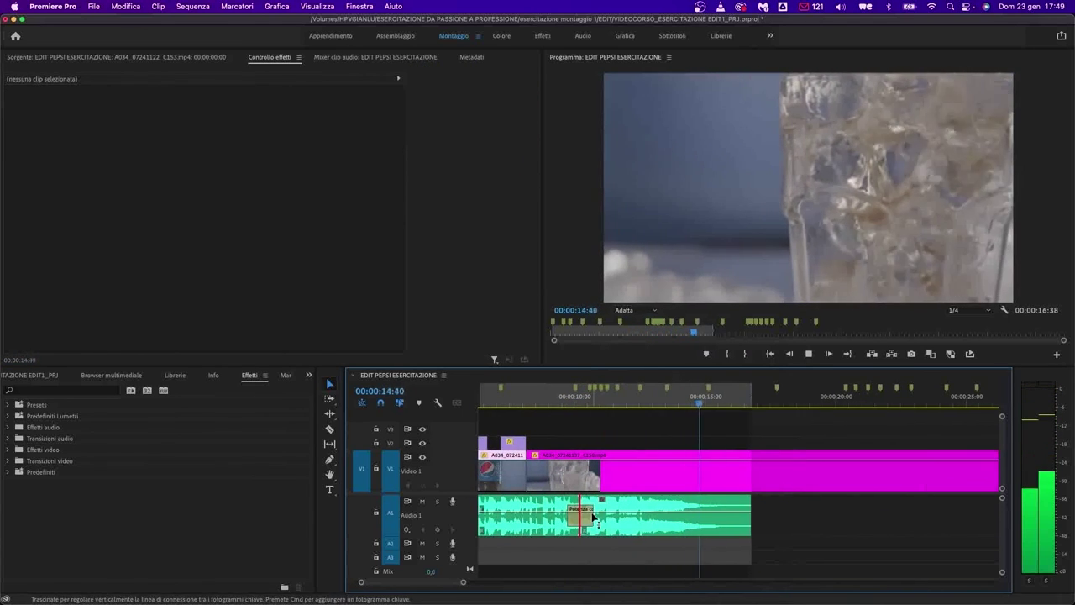
{"action": "left_click_drag", "start_coordinate": [590, 515], "coordinate": [623, 515]}
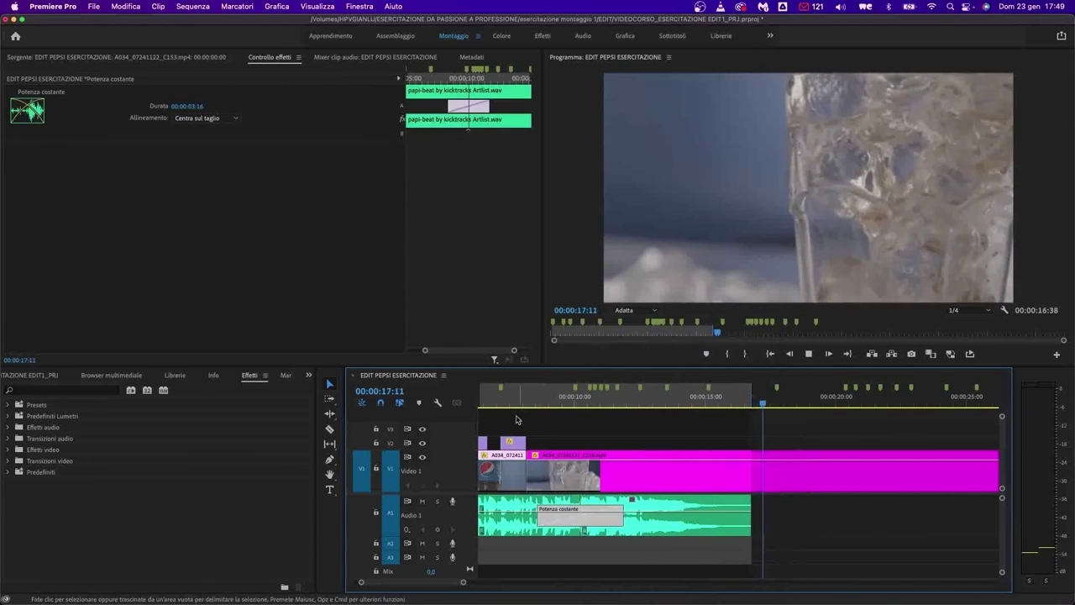
{"action": "left_click", "coordinate": [497, 395]}
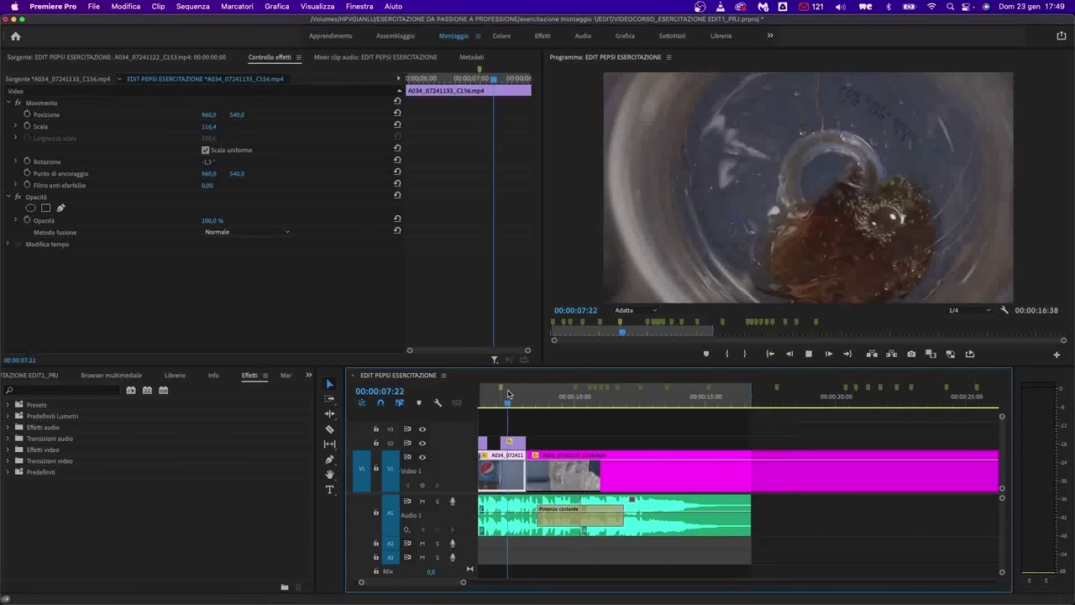
- Remove the music crossfade and roll the music cut earlier to close the audio gap
{"action": "scroll", "coordinate": [593, 546], "scroll_direction": "down", "scroll_amount": 2}
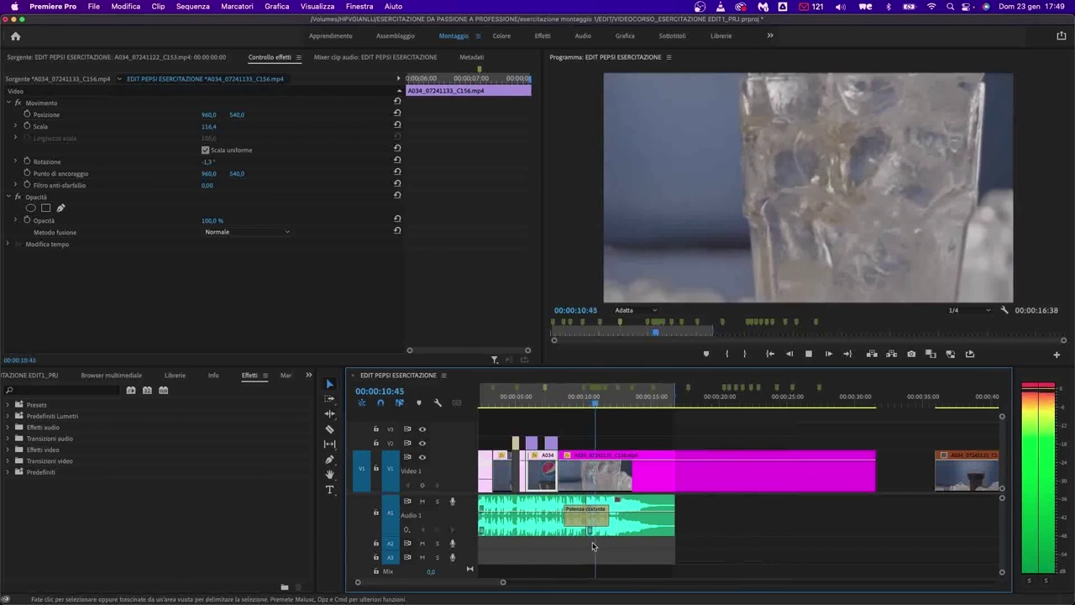
{"action": "left_click", "coordinate": [593, 521]}
{"action": "key", "text": "Delete"}
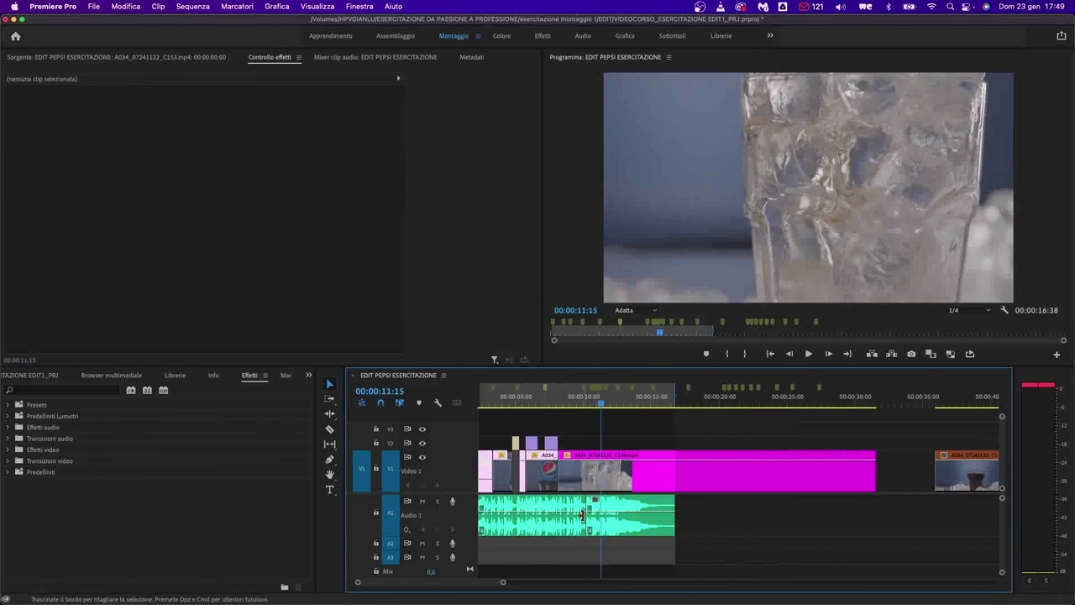
{"action": "left_click_drag", "start_coordinate": [582, 515], "coordinate": [519, 515]}
- Play the sequence from the start and zoom into the opening of the timeline
{"action": "scroll", "coordinate": [507, 437], "scroll_direction": "left", "scroll_amount": 2}
{"action": "left_click", "coordinate": [496, 474]}
{"action": "key", "text": "Home"}
{"action": "key", "text": "space"}
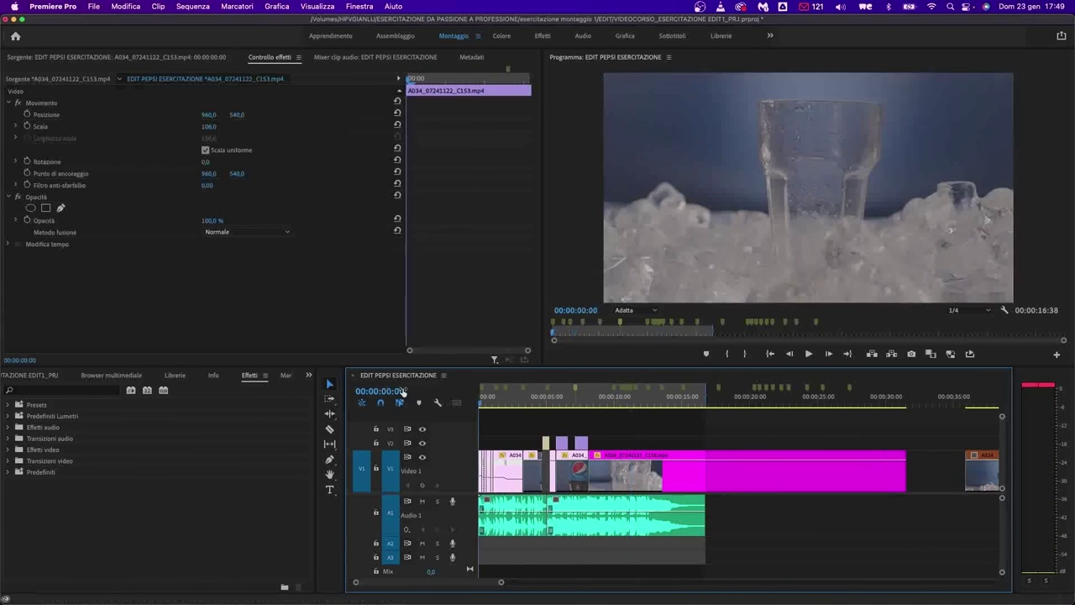
{"action": "key", "text": "="}
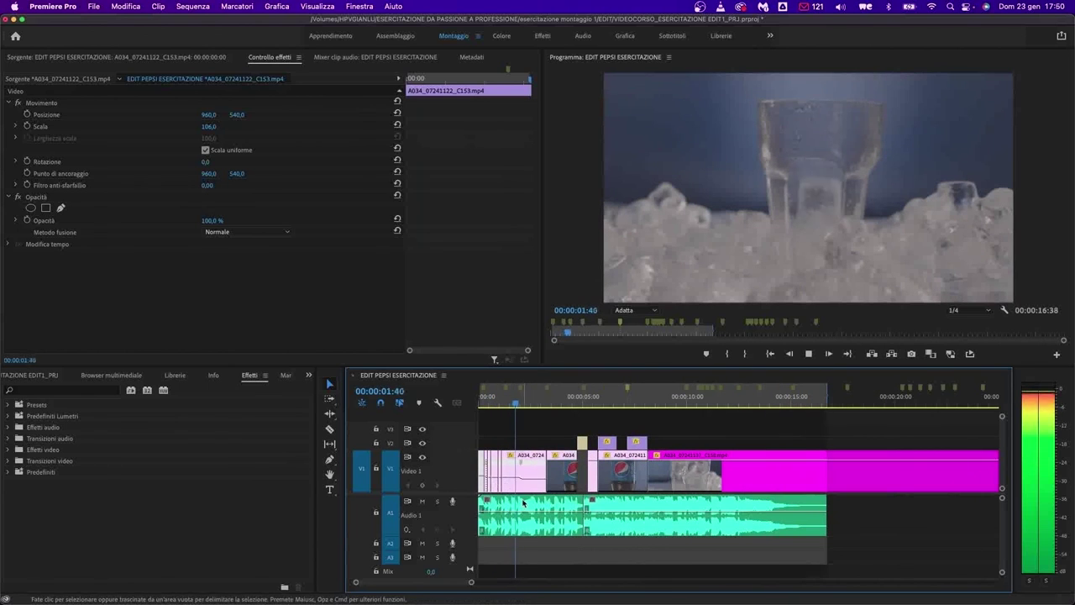
{"action": "key", "text": "="}
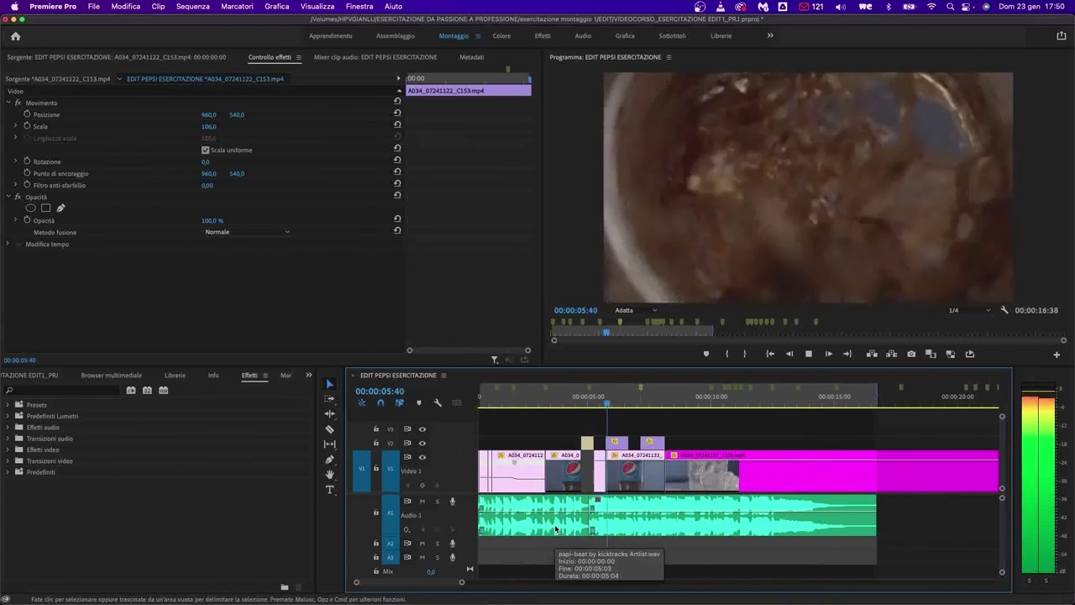
- Trim the first papi-beat music piece about 3 seconds shorter and close the gap after it
{"action": "left_click", "coordinate": [572, 529]}
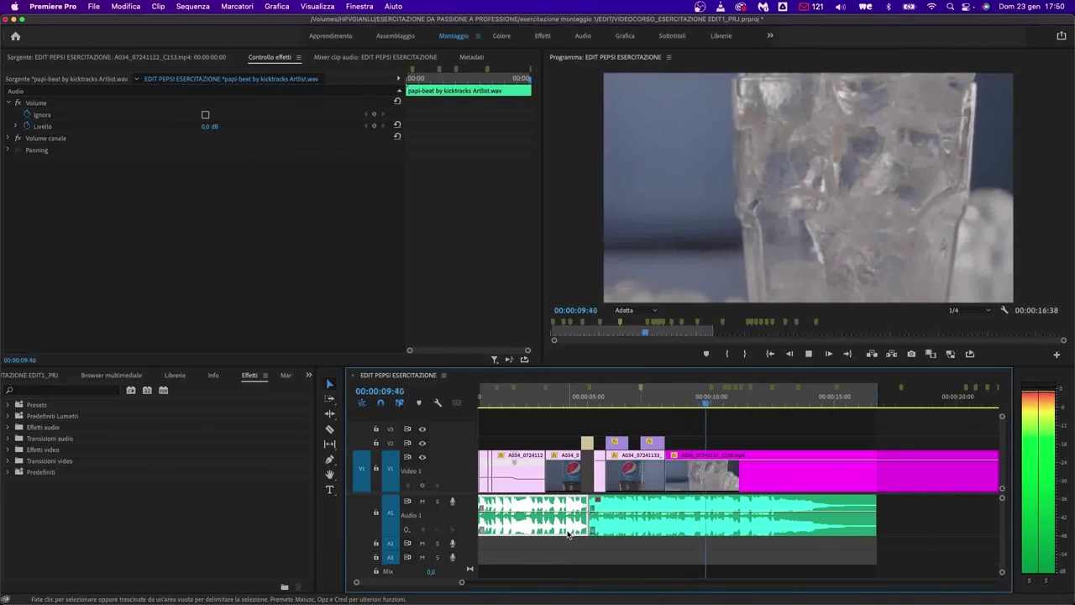
{"action": "scroll", "coordinate": [587, 529], "scroll_direction": "up", "scroll_amount": 1}
{"action": "left_click_drag", "start_coordinate": [602, 519], "coordinate": [531, 517]}
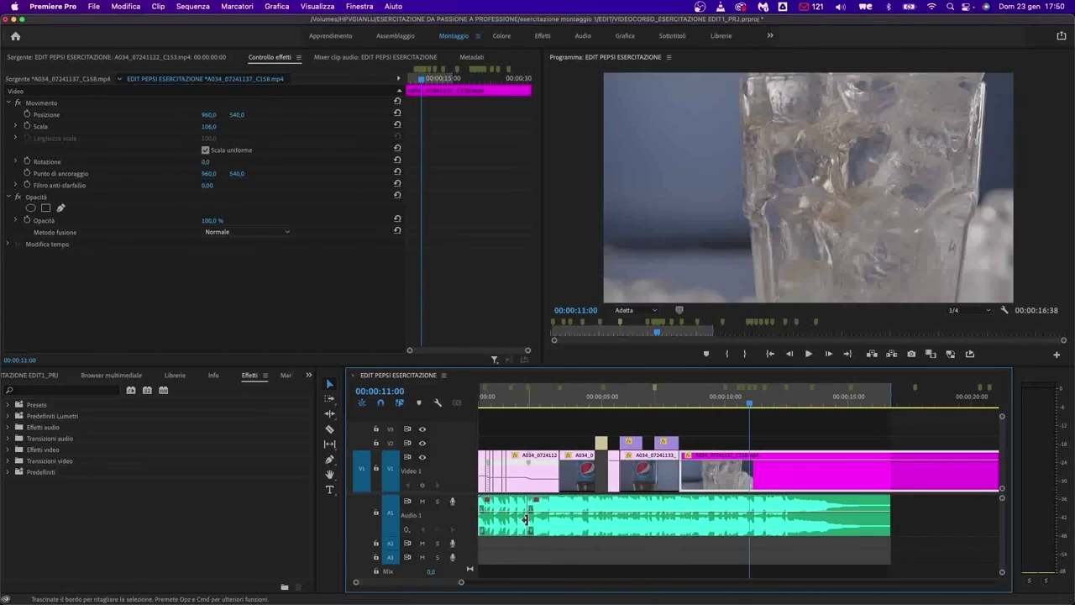
{"action": "key", "text": "Home"}
{"action": "key", "text": "space"}
{"action": "key", "text": "="}
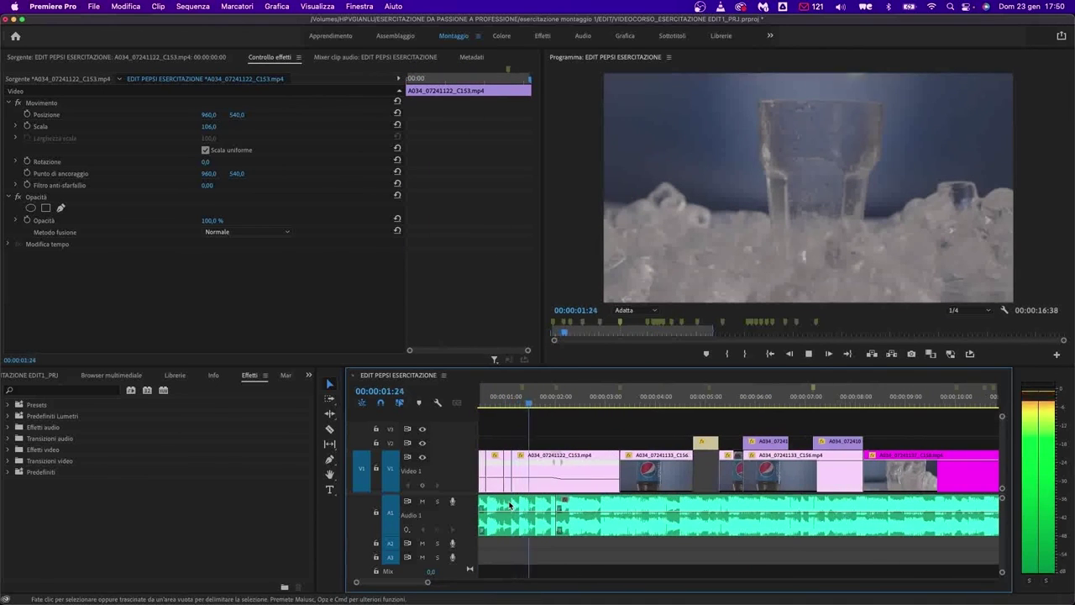
{"action": "key", "text": "space"}
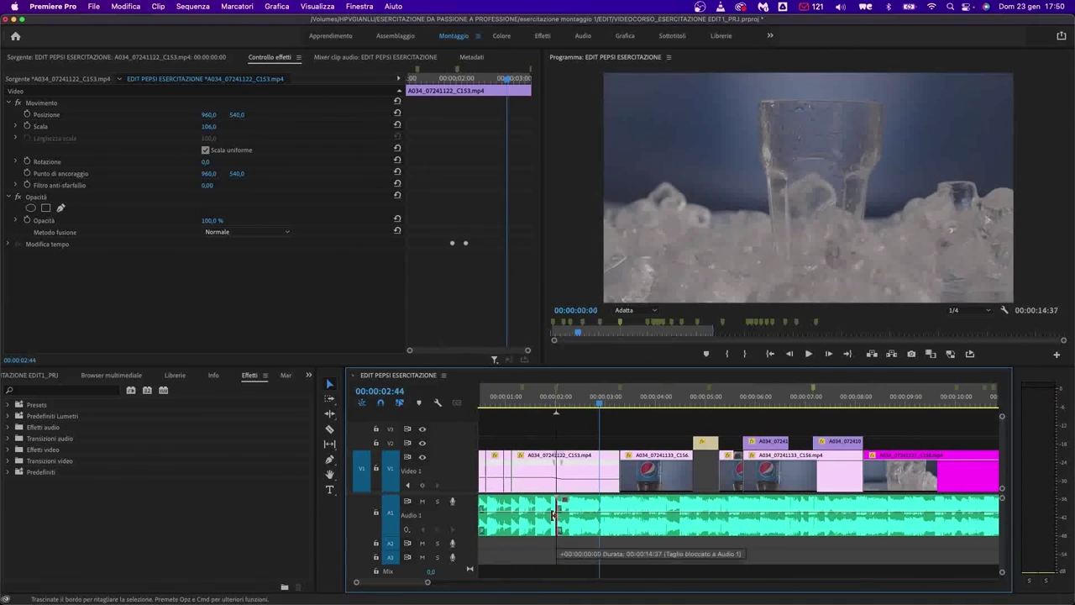
- Add a short default constant-power crossfade at the music cut and review it from the start
{"action": "left_click_drag", "start_coordinate": [556, 504], "coordinate": [548, 504]}
{"action": "right_click", "coordinate": [559, 504]}
{"action": "left_click", "coordinate": [559, 578]}
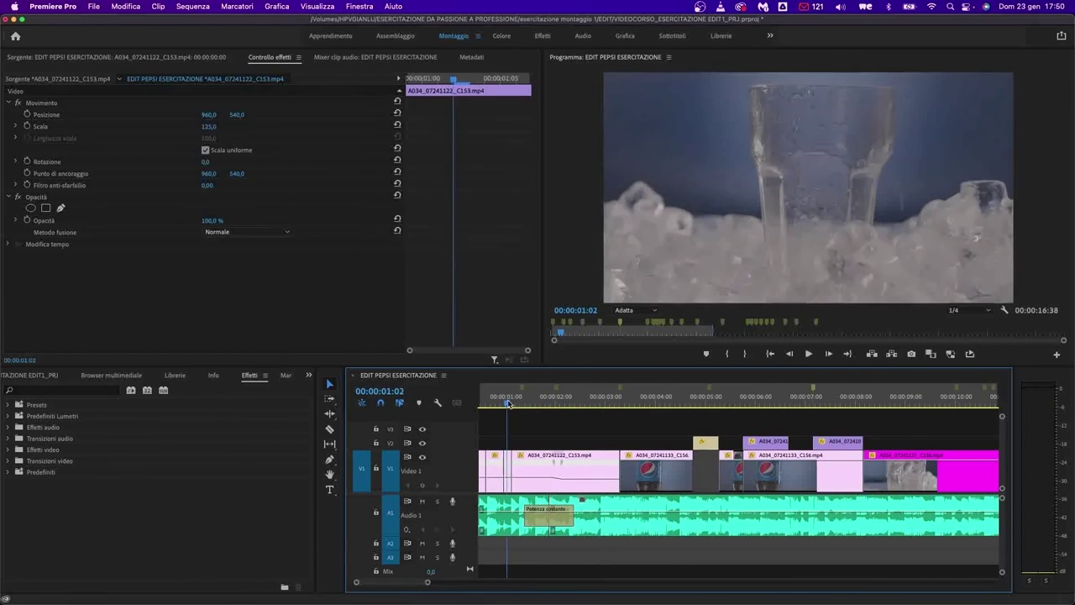
{"action": "key", "text": "space"}
{"action": "key", "text": "minus"}
{"action": "left_click_drag", "start_coordinate": [569, 518], "coordinate": [561, 517]}
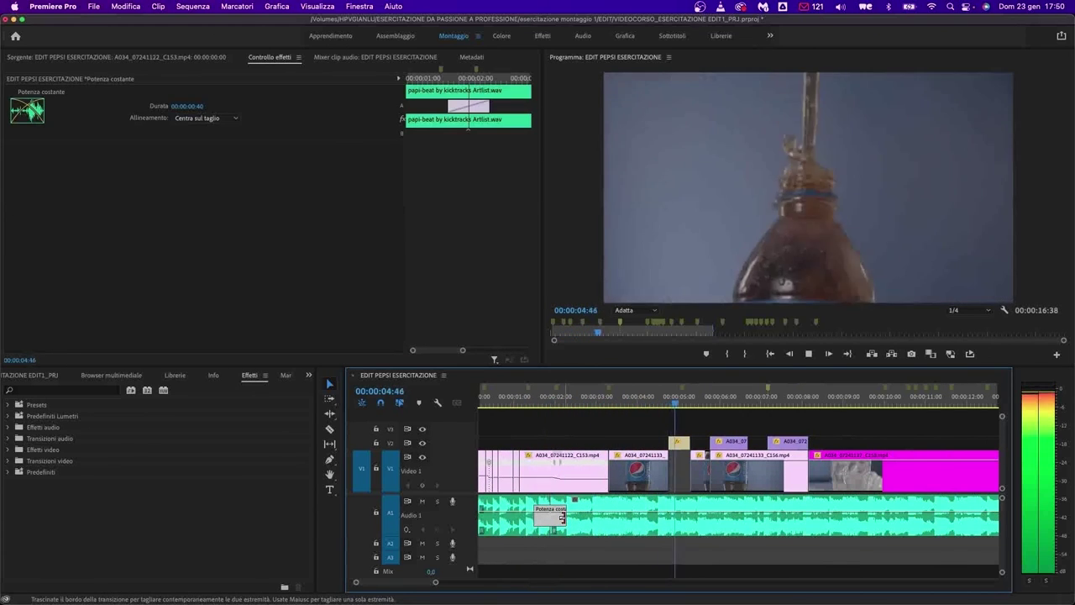
{"action": "key", "text": "space"}
{"action": "key", "text": "Home"}
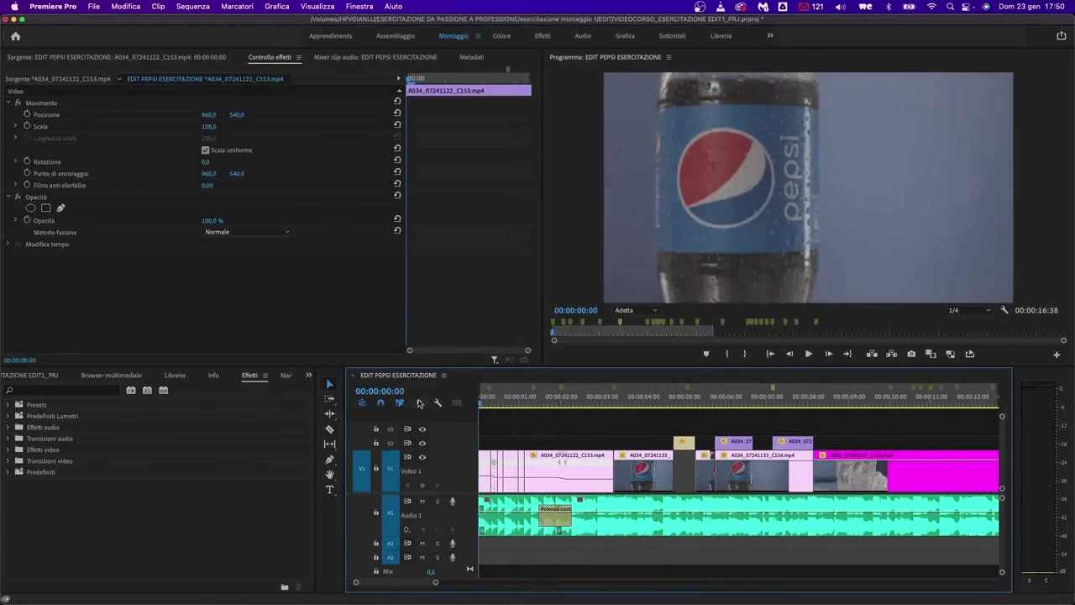
{"action": "key", "text": "space"}
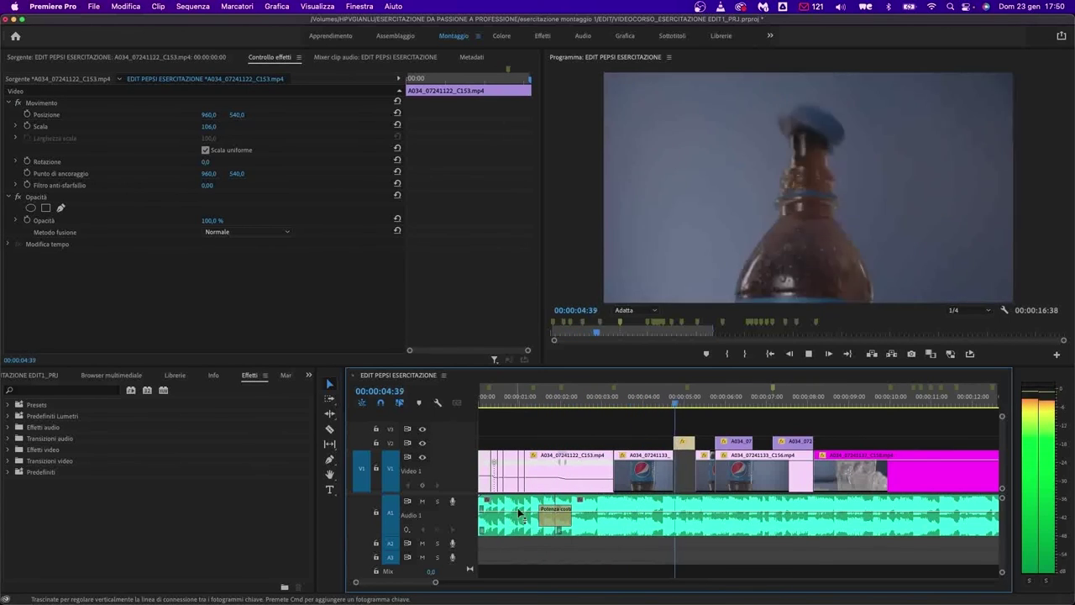
{"action": "key", "text": "minus"}
{"action": "key", "text": "minus"}
{"action": "key", "text": "space"}
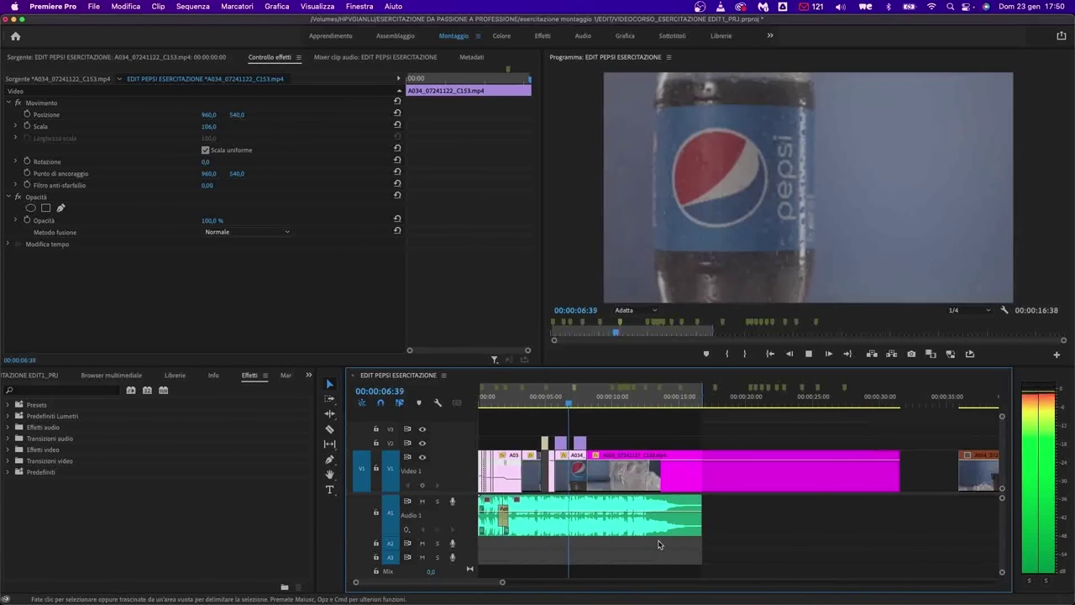
- Speed up the opening C153 clip and delete the gap before C156
{"action": "key", "text": "equal"}
{"action": "key", "text": "equal"}
{"action": "left_click", "coordinate": [645, 485]}
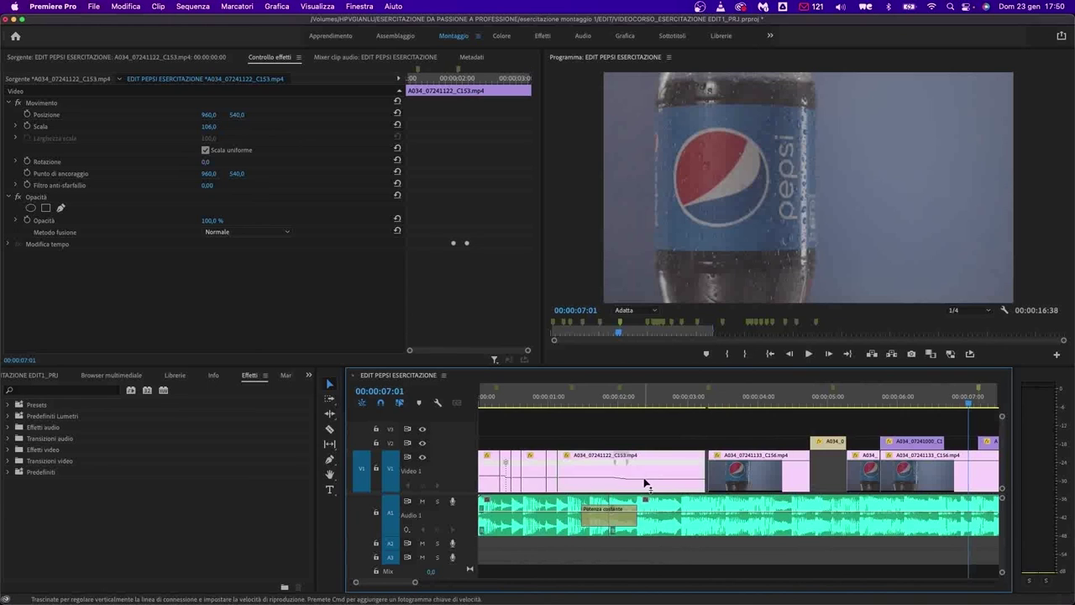
{"action": "left_click_drag", "start_coordinate": [645, 484], "coordinate": [645, 477]}
{"action": "key", "text": "Up"}
{"action": "key", "text": "space"}
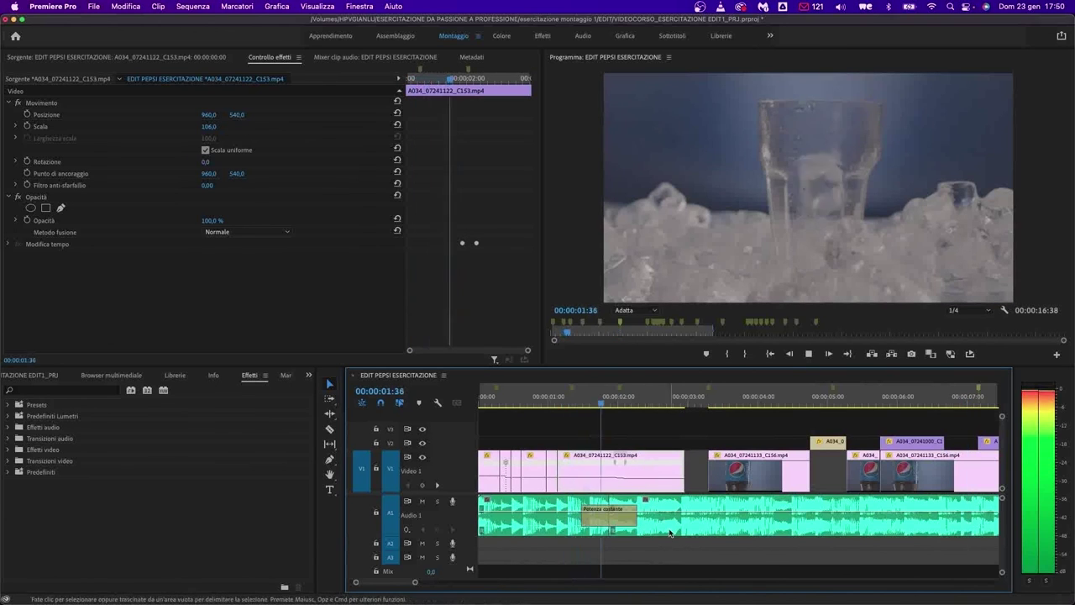
{"action": "scroll", "coordinate": [670, 532], "scroll_direction": "up", "scroll_amount": 2}
{"action": "left_click", "coordinate": [553, 386]}
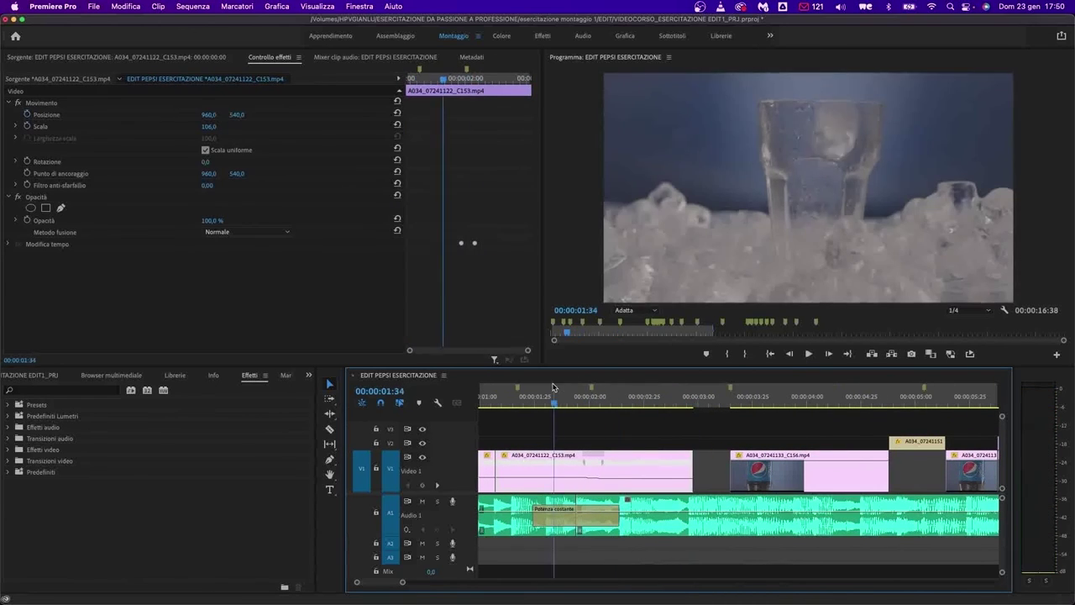
{"action": "left_click", "coordinate": [711, 471]}
{"action": "key", "text": "Delete"}
{"action": "key", "text": "space"}
- Try shortening the C162 punch-in on V2, undo it, and review playback
{"action": "left_click", "coordinate": [641, 391]}
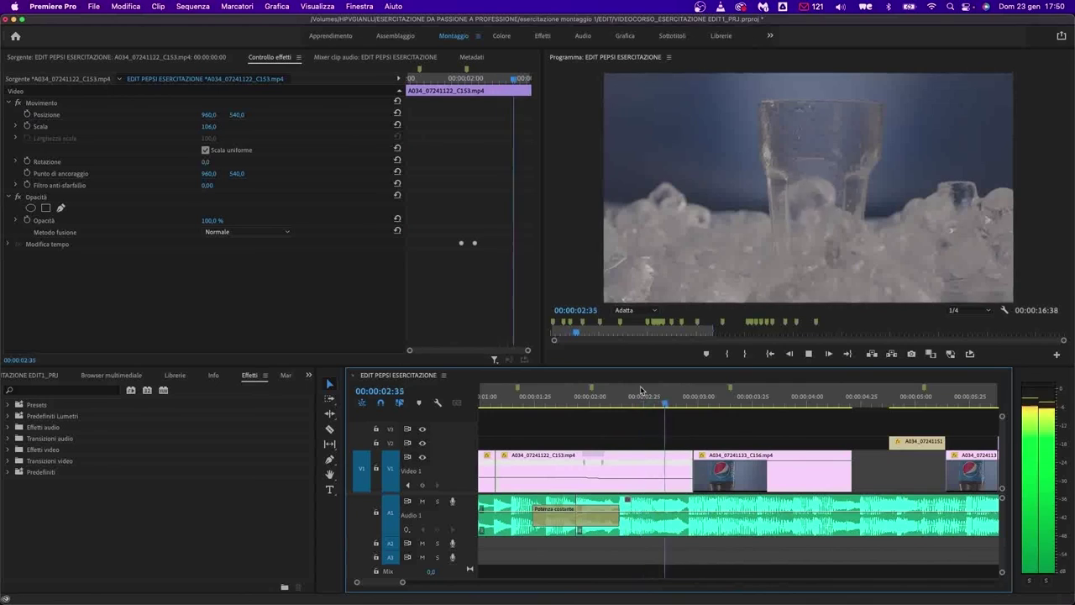
{"action": "left_click_drag", "start_coordinate": [940, 442], "coordinate": [904, 443]}
{"action": "key", "text": "super+z"}
{"action": "key", "text": "space"}
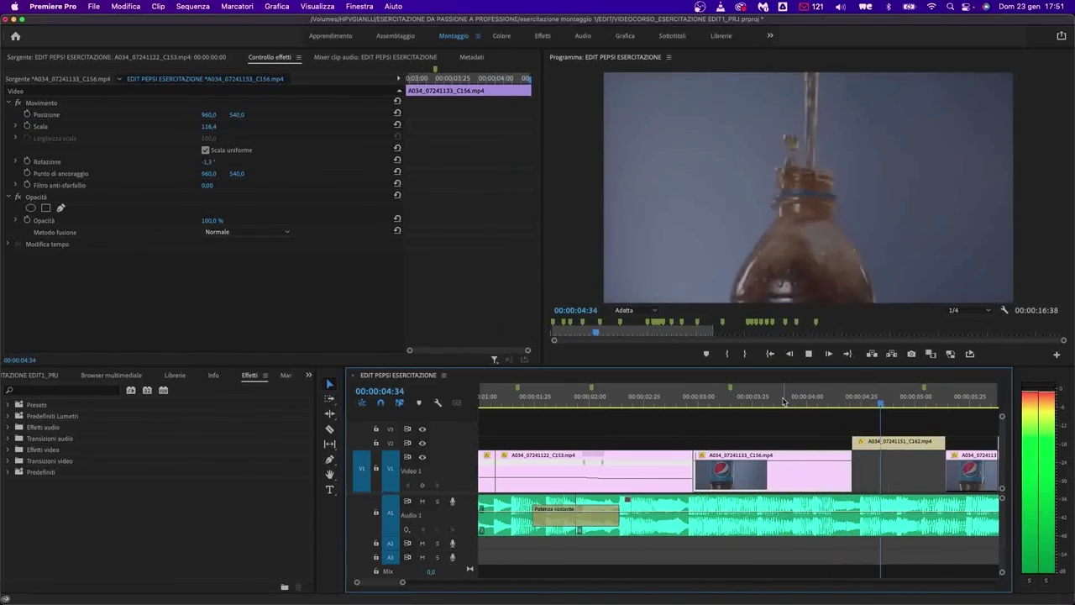
{"action": "left_click", "coordinate": [783, 396]}
{"action": "scroll", "coordinate": [729, 400], "scroll_direction": "right", "scroll_amount": 5}
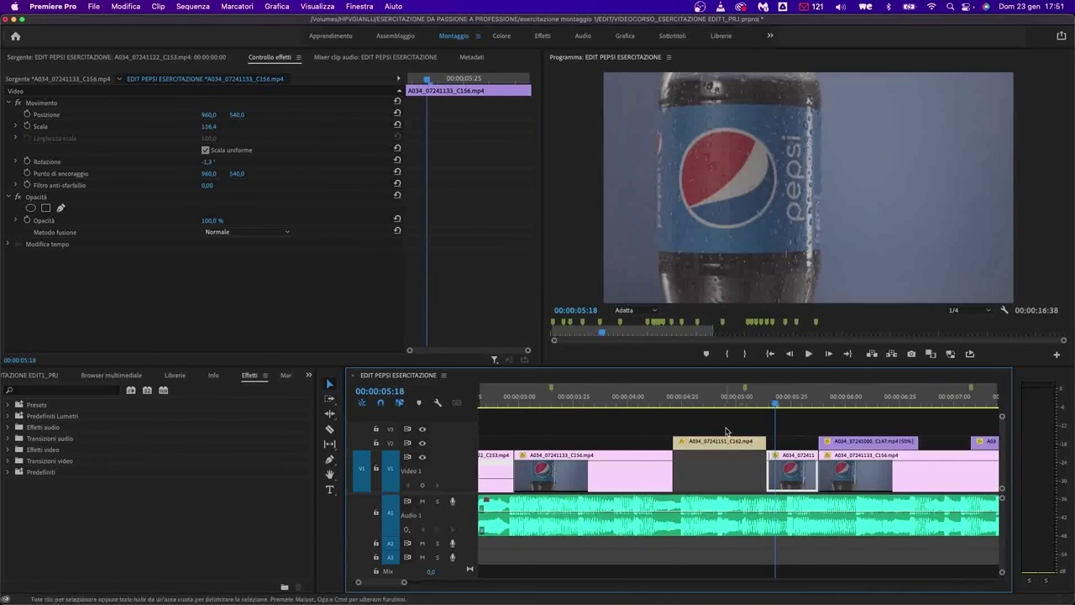
- Select C158, then move clip C155 left on V1 right beside it
{"action": "key", "text": "super+z"}
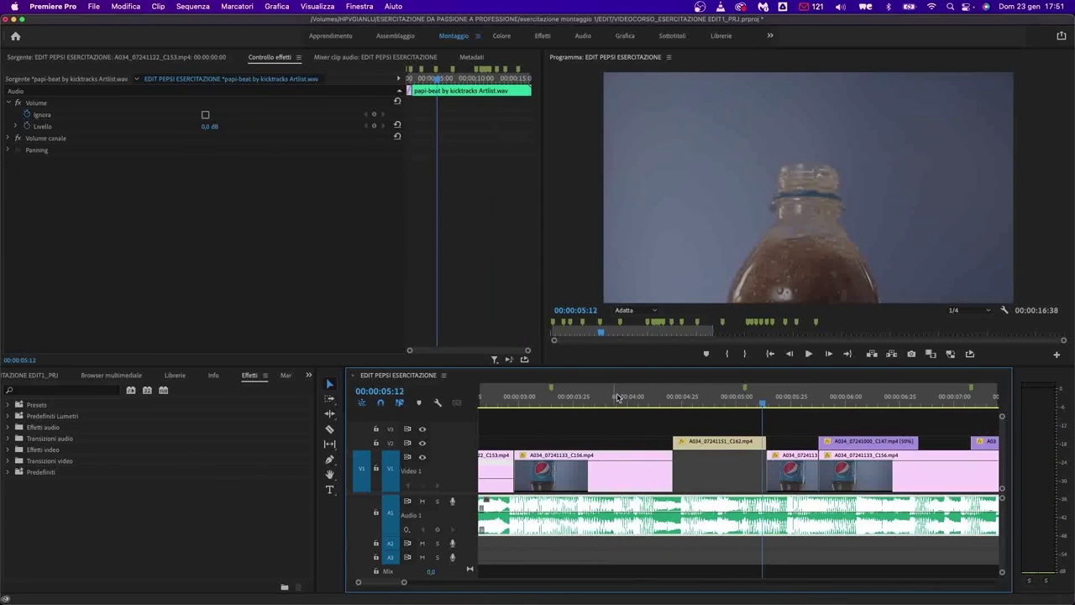
{"action": "key", "text": "space"}
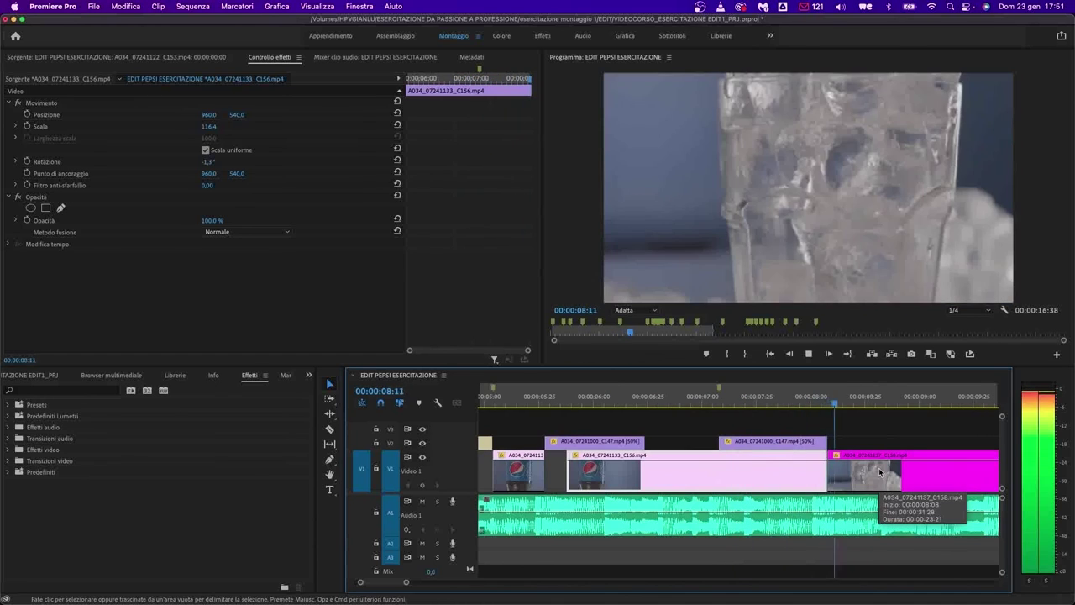
{"action": "left_click", "coordinate": [875, 472]}
{"action": "key", "text": "minus"}
{"action": "key", "text": "minus"}
{"action": "key", "text": "minus"}
{"action": "left_click_drag", "start_coordinate": [591, 474], "coordinate": [529, 479]}
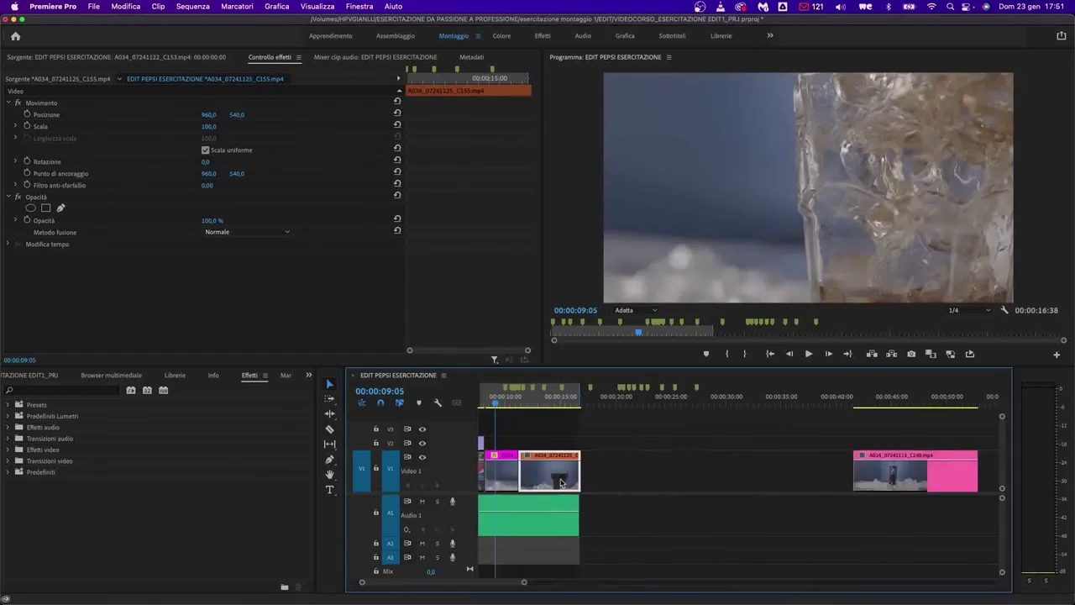
{"action": "key", "text": "equal"}
{"action": "left_click", "coordinate": [521, 406]}
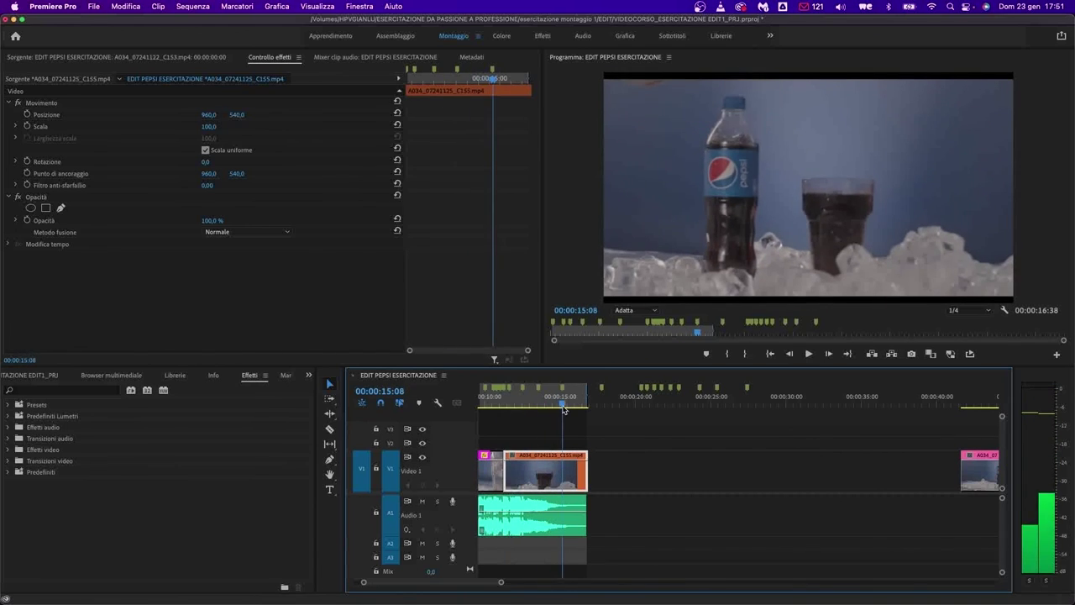
- Ripple-delete the gap before clip C148 and play back the result
{"action": "scroll", "coordinate": [730, 486], "scroll_direction": "left", "scroll_amount": 2}
{"action": "left_click", "coordinate": [729, 485]}
{"action": "key", "text": "equal"}
{"action": "key", "text": "space"}
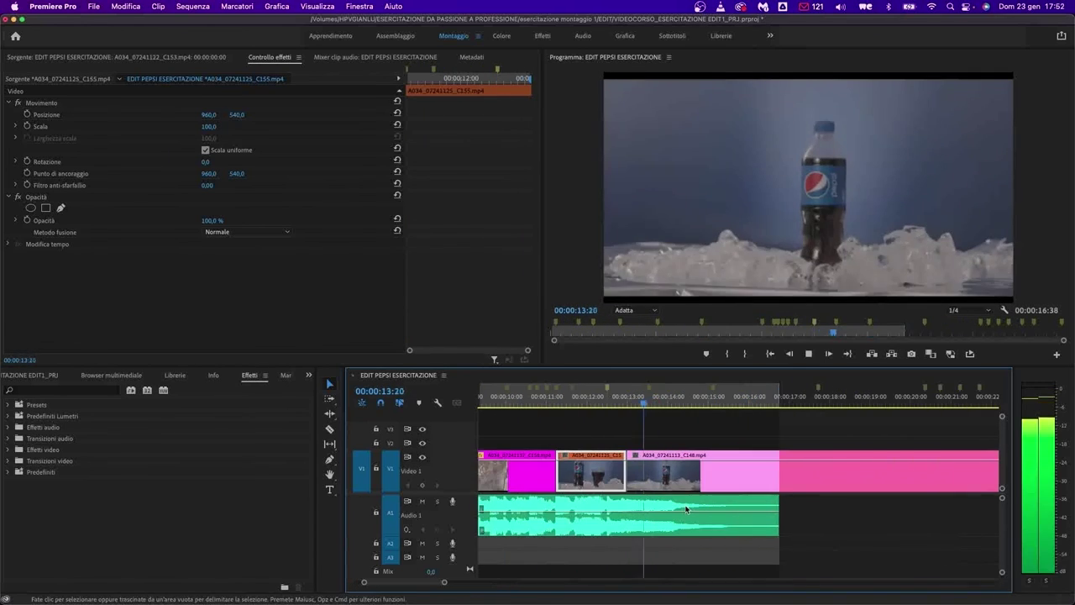
{"action": "key", "text": "space"}
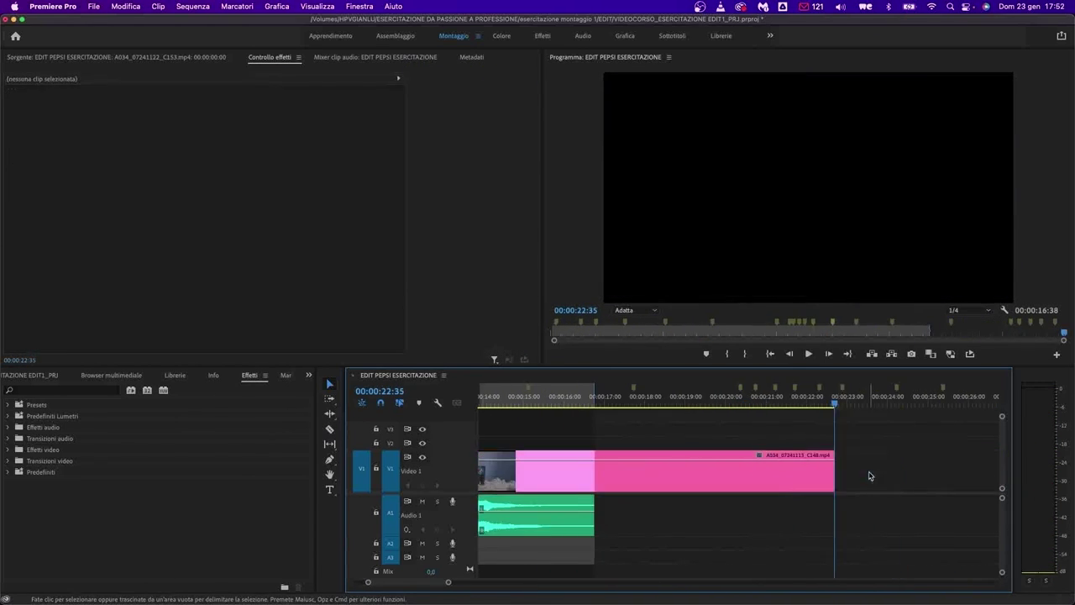
- Show C148's speed rubber band, speed it up, and split its keyframe into a gradual ramp
{"action": "left_click", "coordinate": [737, 454]}
{"action": "mouse_move", "coordinate": [771, 470]}
{"action": "left_click", "coordinate": [836, 495]}
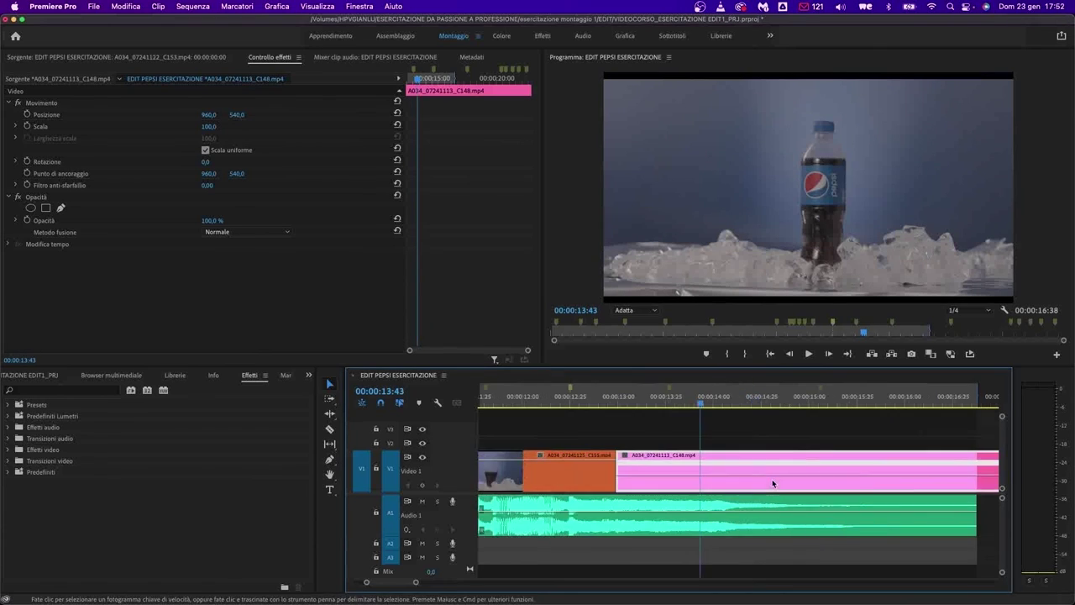
{"action": "key", "text": "minus"}
{"action": "key", "text": "minus"}
{"action": "left_click_drag", "start_coordinate": [696, 485], "coordinate": [630, 461]}
{"action": "key", "text": "equal"}
{"action": "key", "text": "equal"}
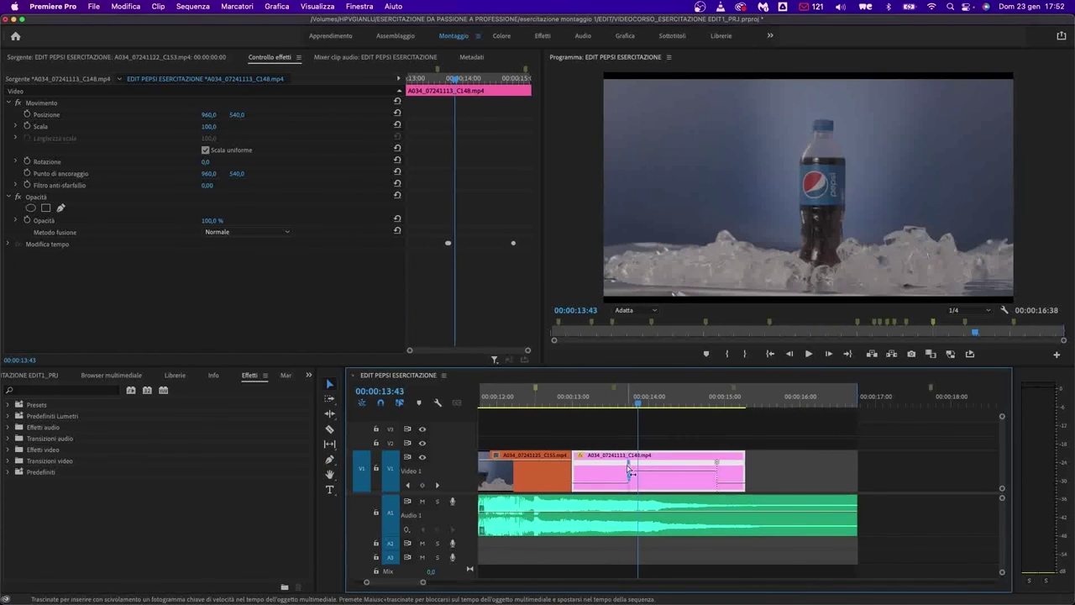
{"action": "key", "text": "equal"}
{"action": "key", "text": "equal"}
{"action": "key", "text": "minus"}
{"action": "key", "text": "minus"}
{"action": "key", "text": "equal"}
- Raise the end of the C148 ramp to 740%, shortening the clip to 2:07
{"action": "scroll", "coordinate": [742, 466], "scroll_direction": "up", "scroll_amount": 3}
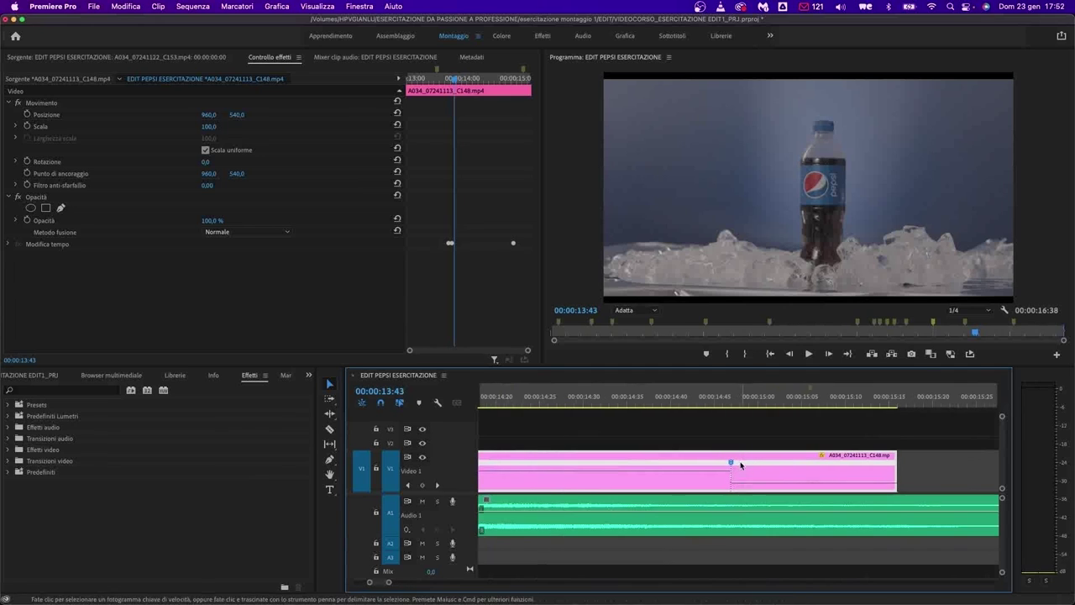
{"action": "left_click_drag", "start_coordinate": [739, 466], "coordinate": [697, 470]}
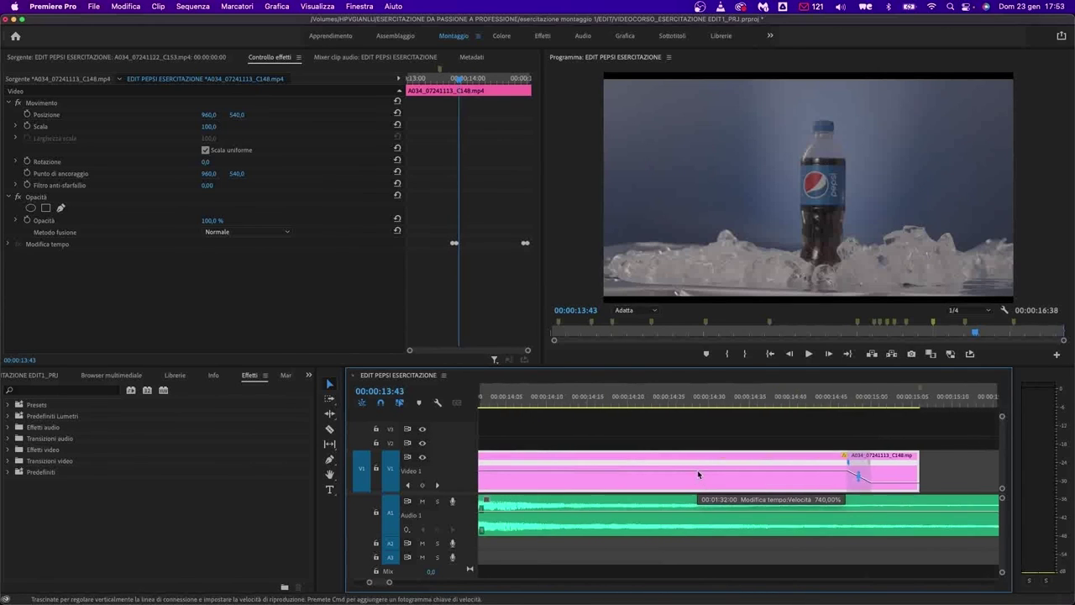
{"action": "scroll", "coordinate": [697, 470], "scroll_direction": "up", "scroll_amount": 3}
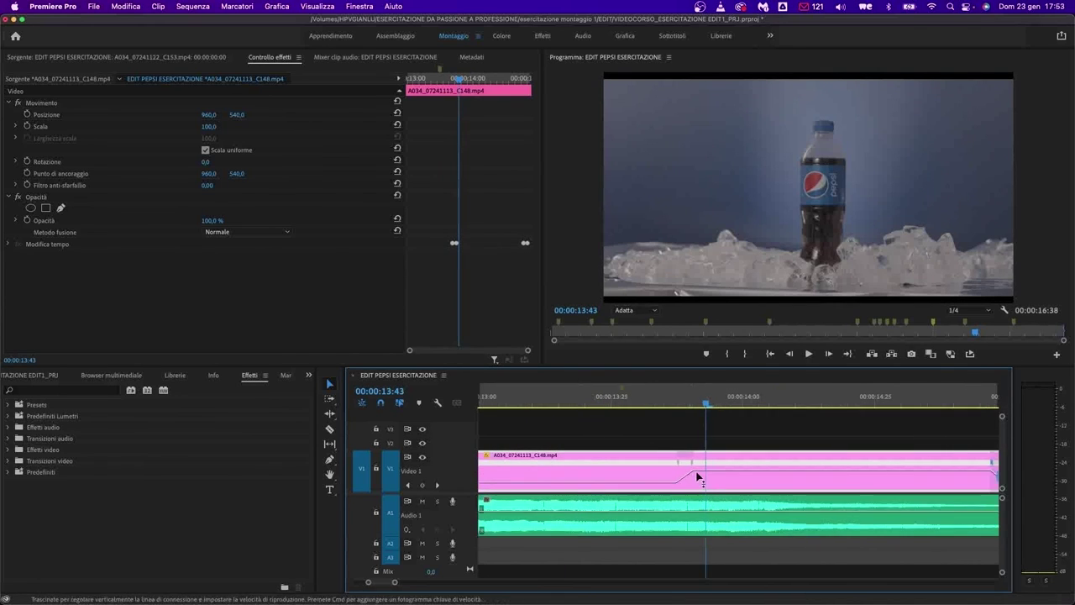
{"action": "scroll", "coordinate": [640, 406], "scroll_direction": "down", "scroll_amount": 3}
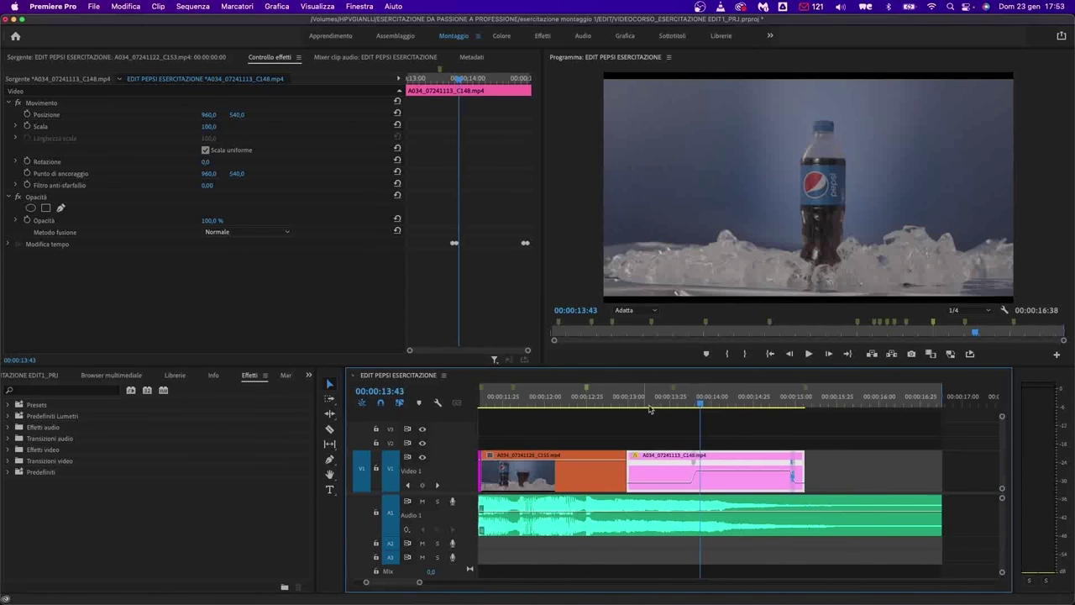
{"action": "scroll", "coordinate": [796, 394], "scroll_direction": "down", "scroll_amount": 4}
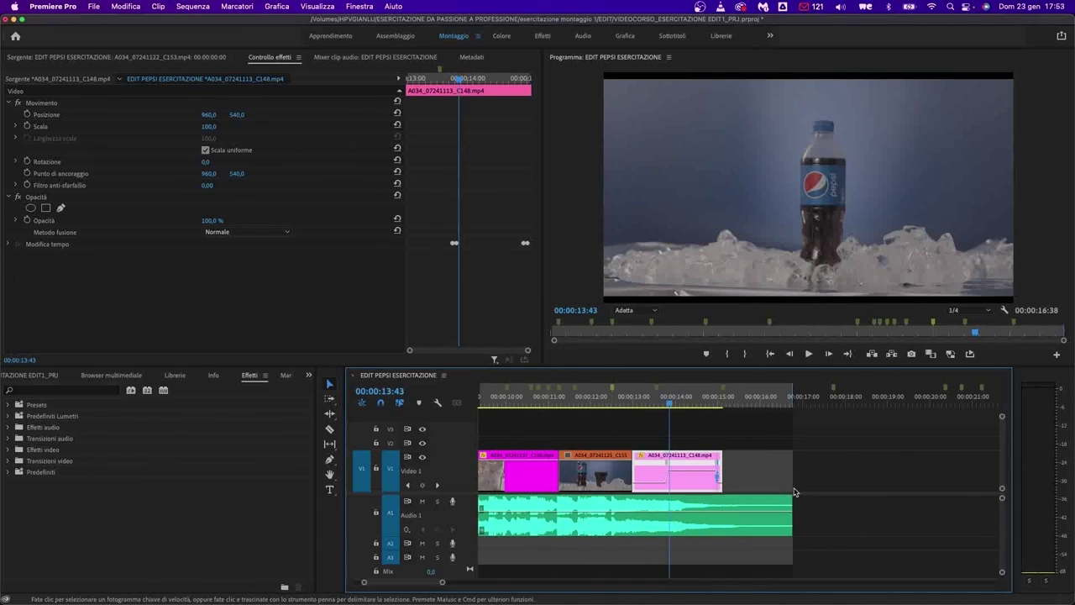
{"action": "scroll", "coordinate": [691, 489], "scroll_direction": "left", "scroll_amount": 2}
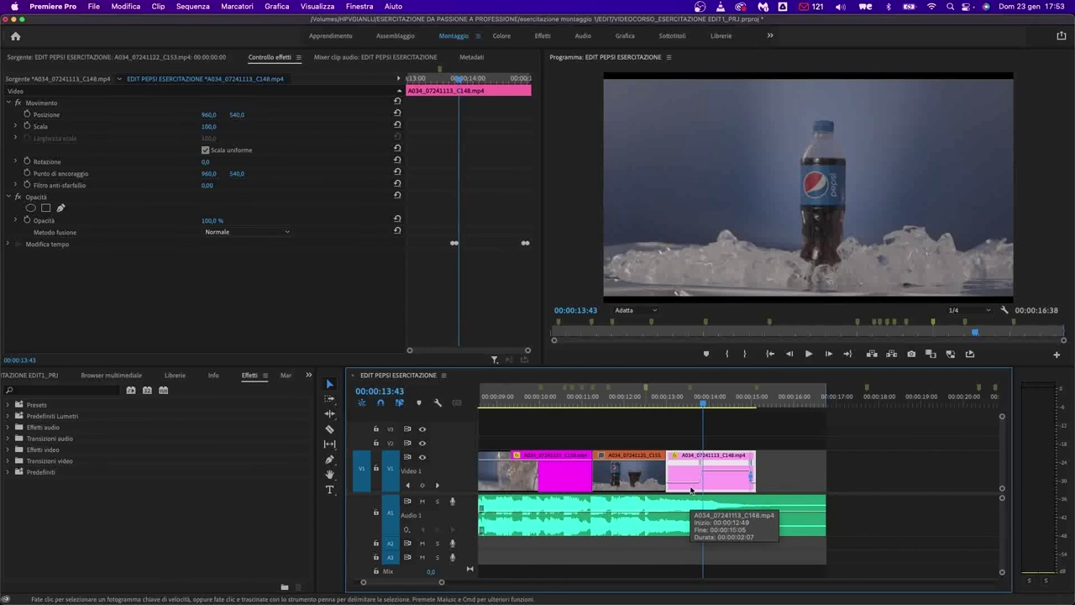
{"action": "scroll", "coordinate": [691, 488], "scroll_direction": "up", "scroll_amount": 3}
- Check C155's Speed/Duration settings and close the dialog unchanged
{"action": "key", "text": "c"}
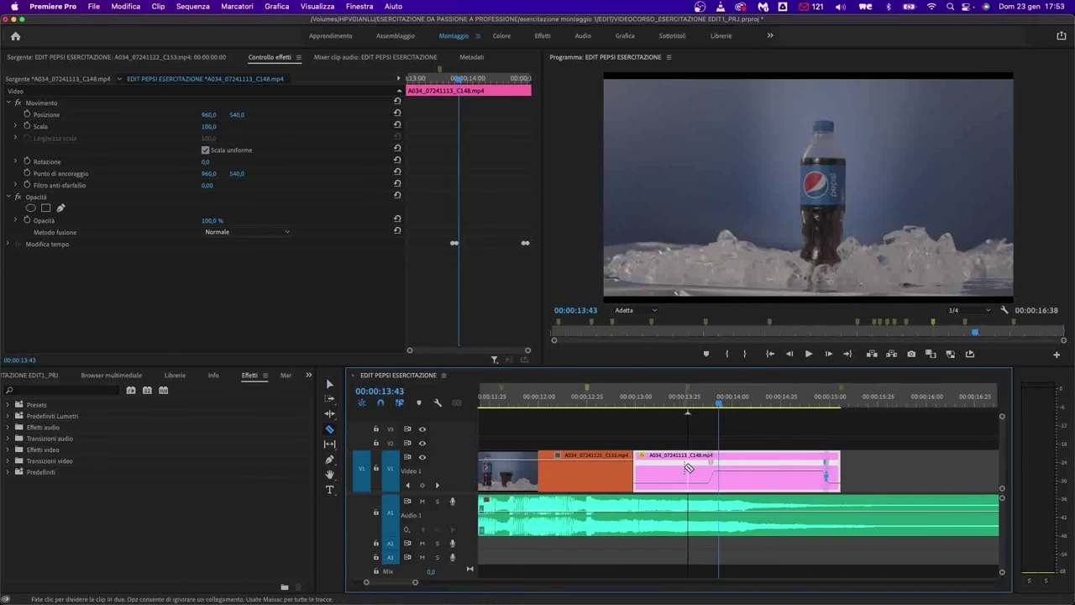
{"action": "key", "text": "v"}
{"action": "left_click", "coordinate": [607, 478]}
{"action": "key", "text": "super+r"}
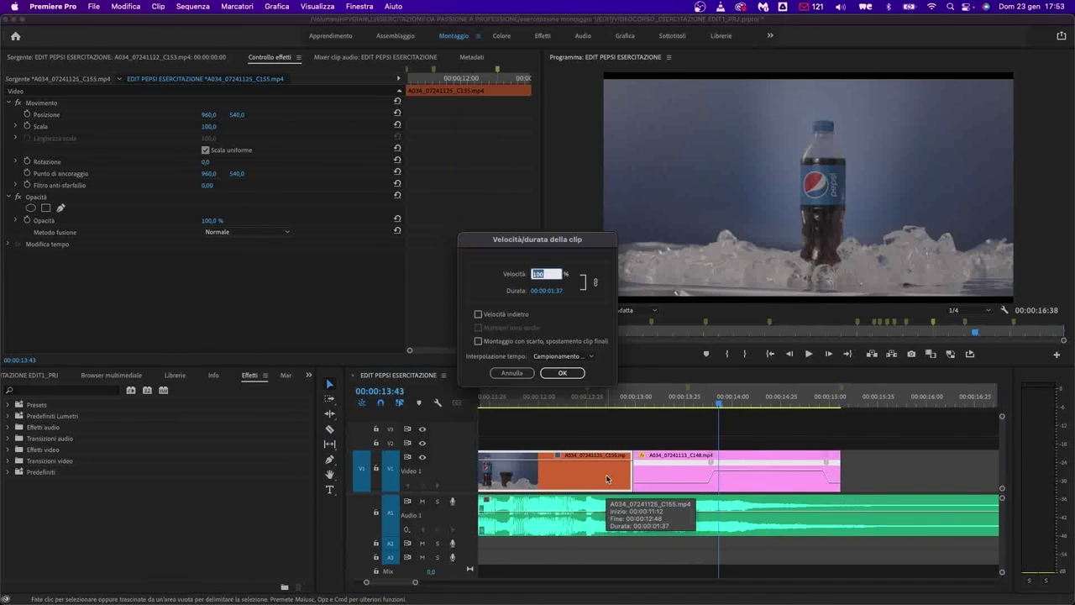
{"action": "left_click", "coordinate": [566, 373]}
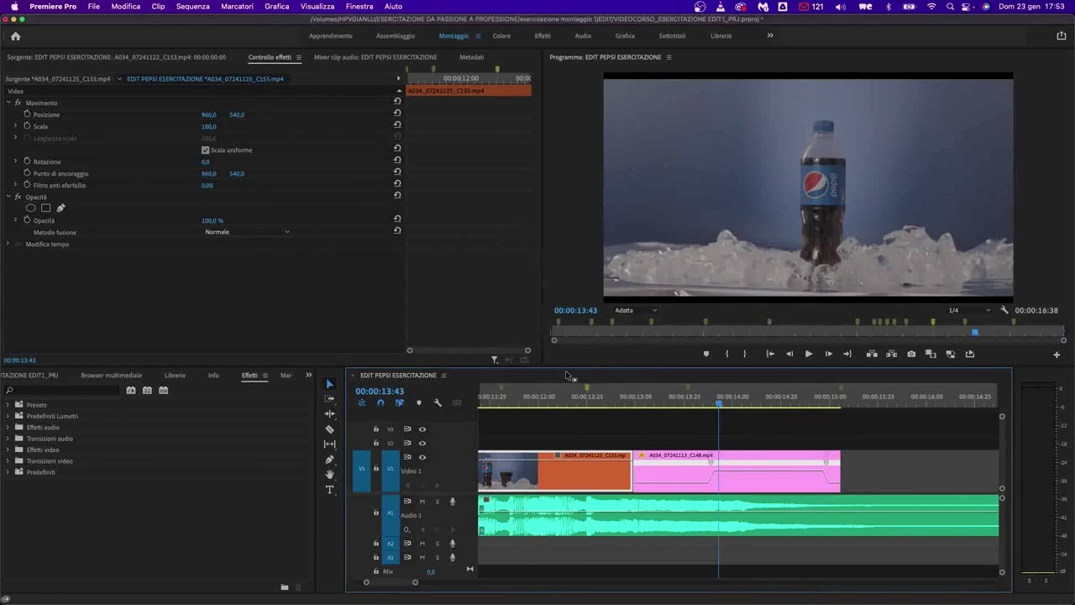
- Duplicate C148 onto Video 2 above the original and lengthen the copy
{"action": "left_click", "coordinate": [725, 470]}
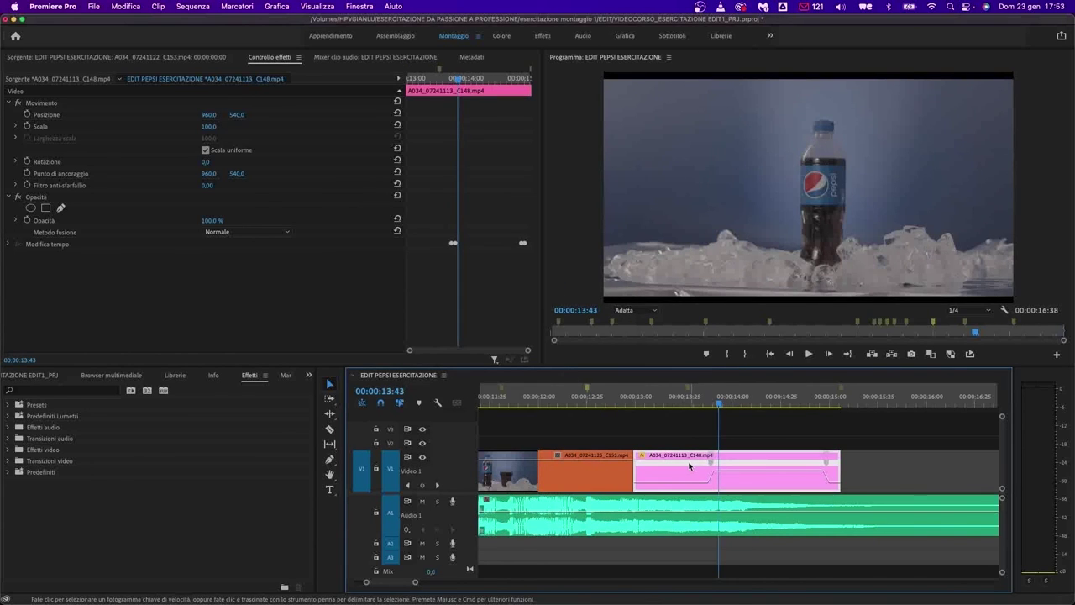
{"action": "left_click_drag", "start_coordinate": [689, 465], "coordinate": [697, 445]}
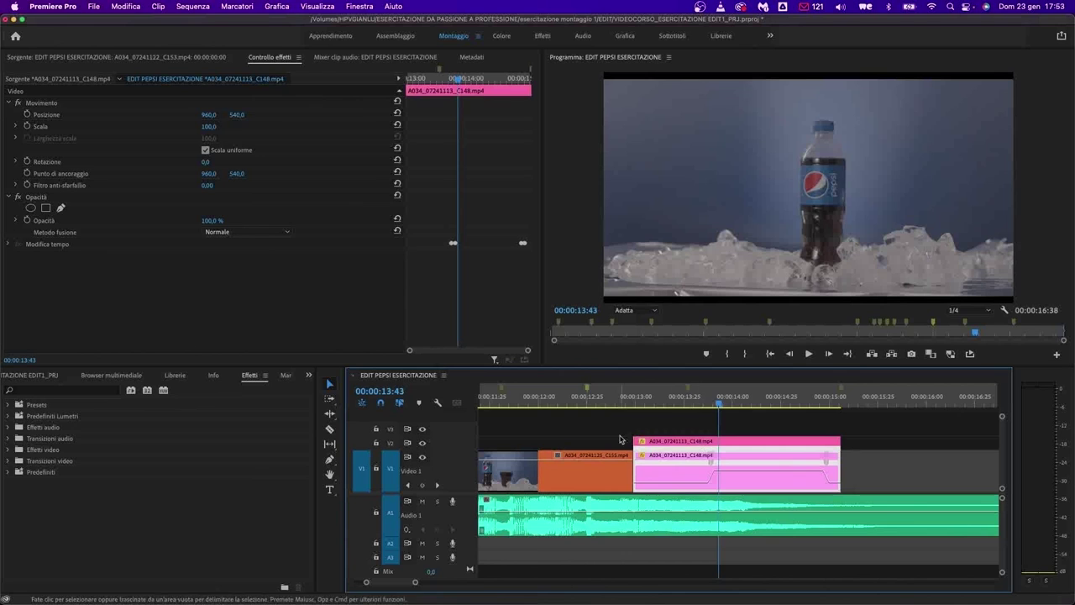
{"action": "left_click_drag", "start_coordinate": [711, 425], "coordinate": [765, 453]}
{"action": "key", "text": "backslash"}
- Razor-cut the Video 2 copy and set its trailing piece to 3000% speed
{"action": "key", "text": "c"}
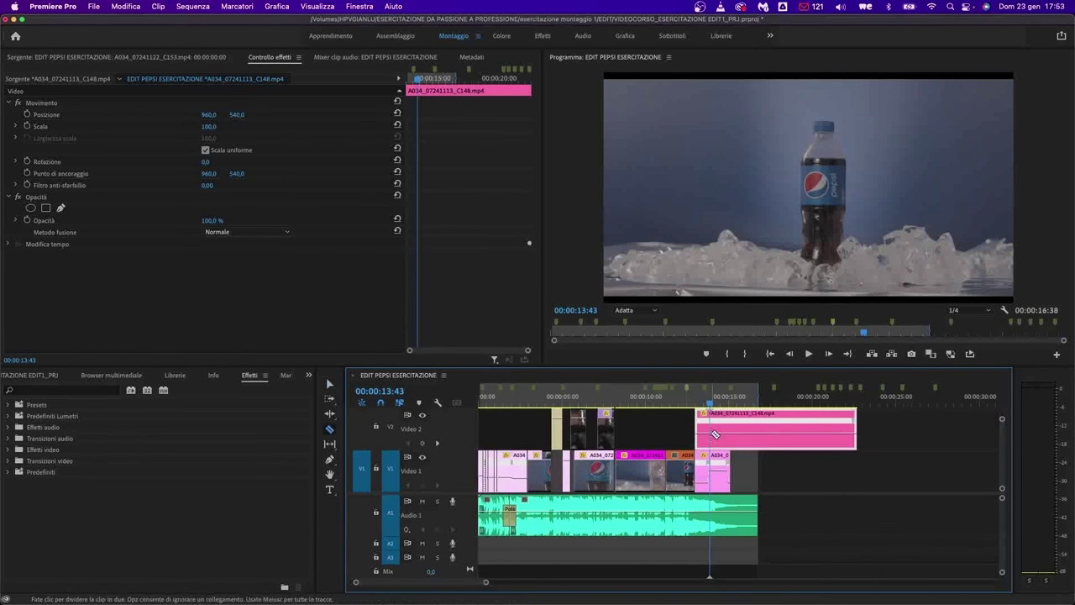
{"action": "left_click", "coordinate": [710, 434]}
{"action": "key", "text": "v"}
{"action": "left_click", "coordinate": [843, 431]}
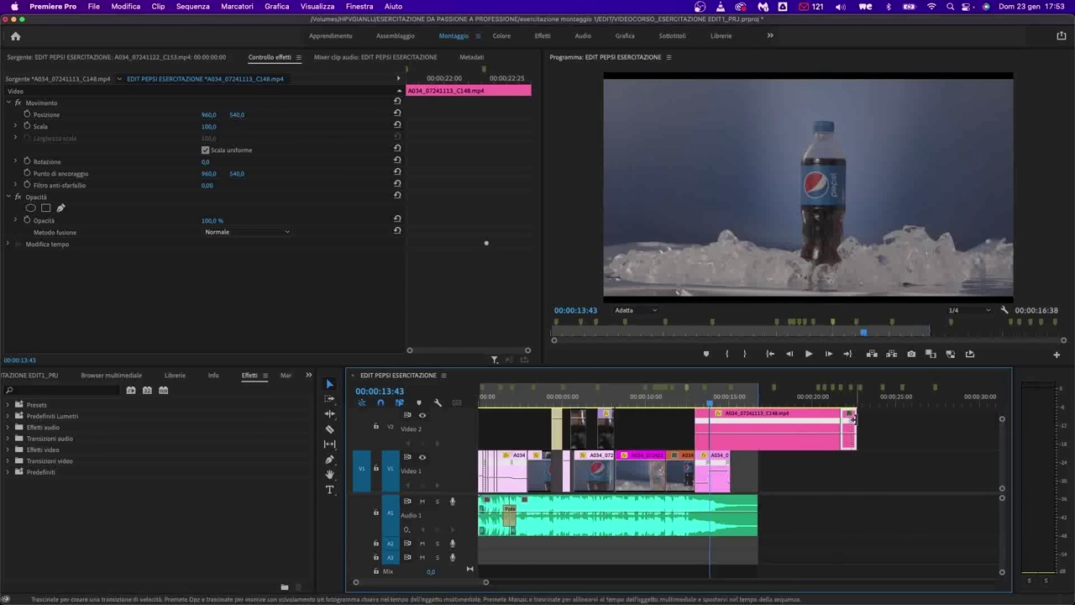
{"action": "left_click", "coordinate": [764, 430]}
{"action": "key", "text": "super+r"}
{"action": "type", "text": "3"}
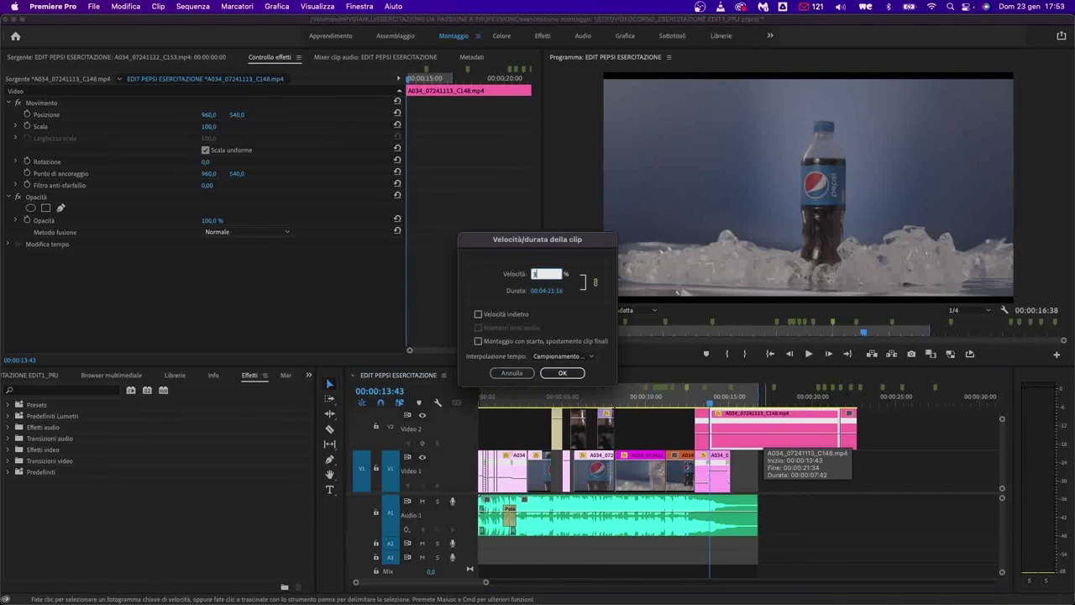
{"action": "key", "text": "Return"}
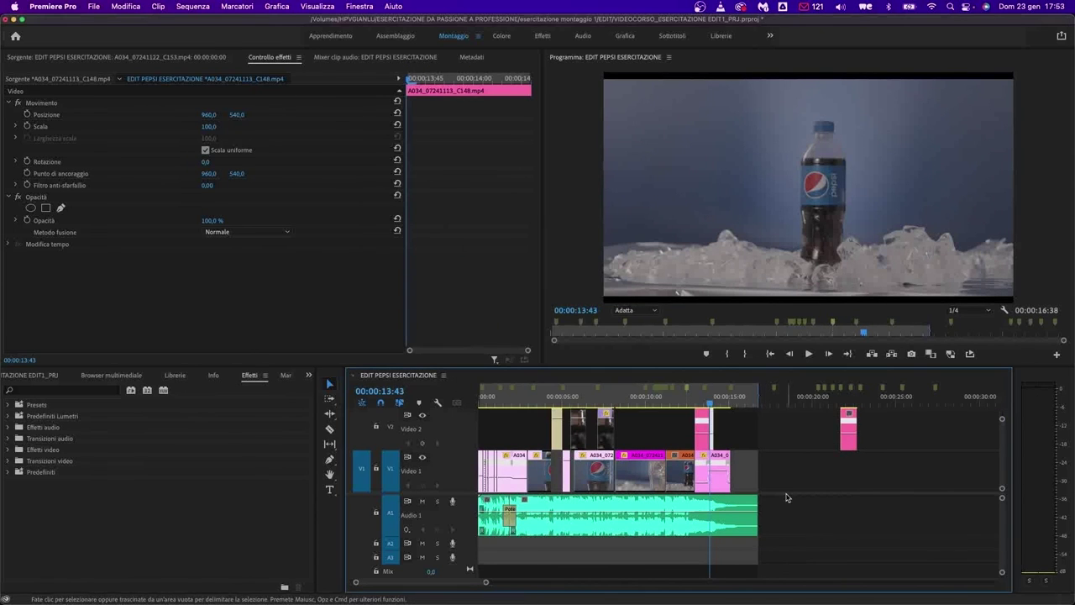
- Try moving the short pink piece to about 15:10, then undo the move and speed change
{"action": "scroll", "coordinate": [752, 470], "scroll_direction": "up", "scroll_amount": 5}
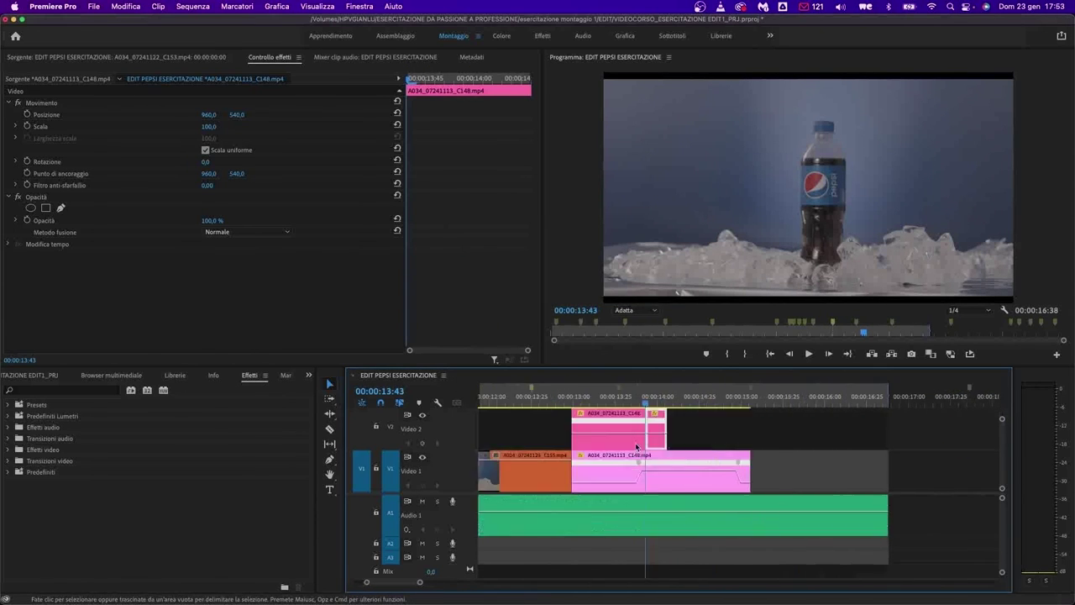
{"action": "left_click_drag", "start_coordinate": [935, 437], "coordinate": [640, 438]}
{"action": "key", "text": "super+z"}
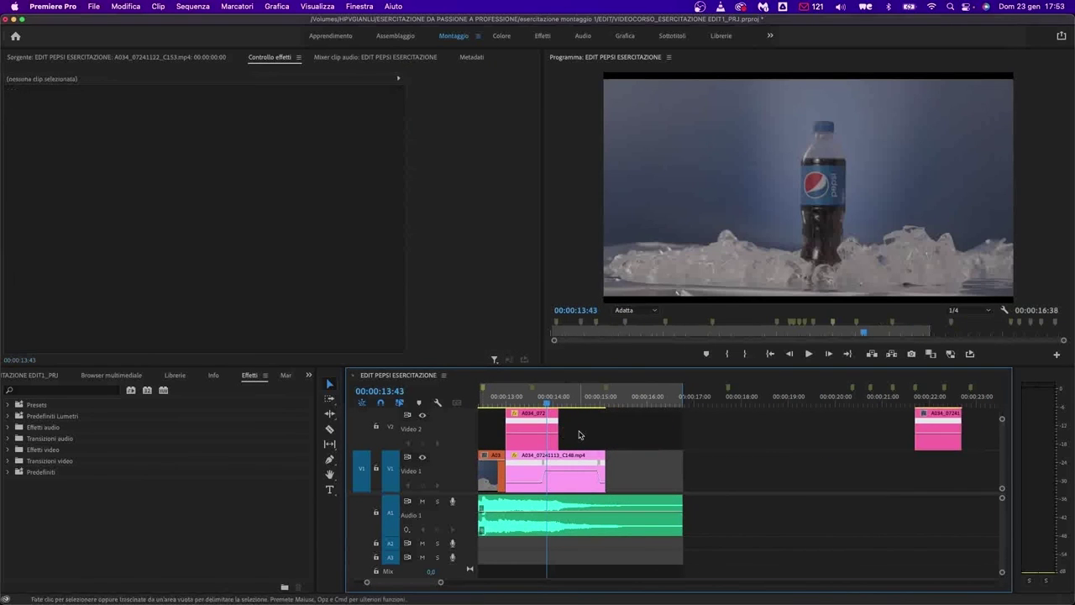
{"action": "key", "text": "super+z"}
- Set the long Video 2 piece to 2500% speed and move the right-hand piece beside the others
{"action": "left_click", "coordinate": [666, 436]}
{"action": "key", "text": "super+r"}
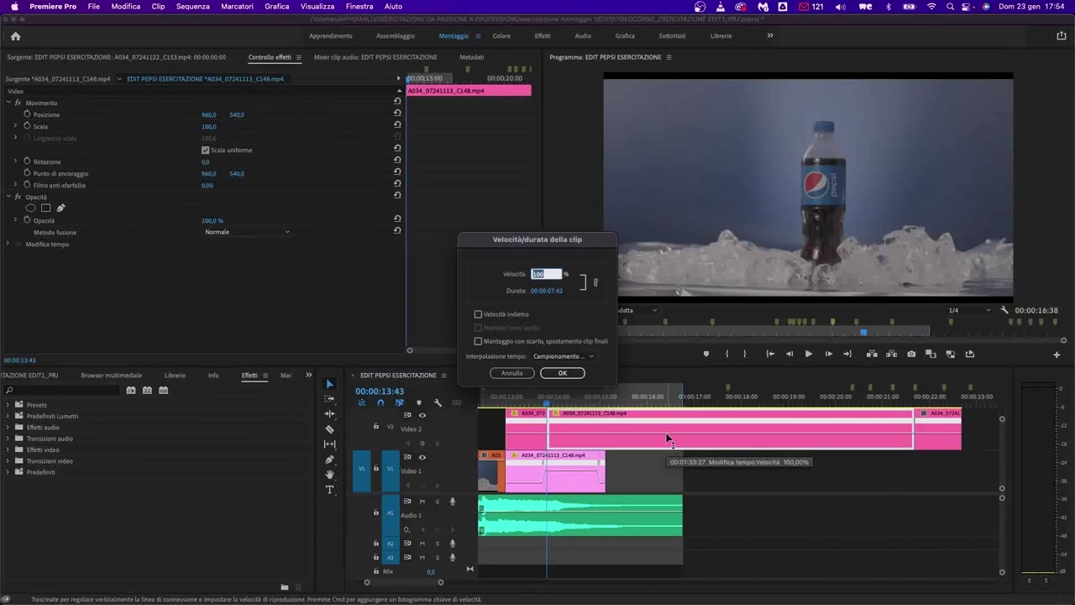
{"action": "type", "text": "2"}
{"action": "type", "text": "500"}
{"action": "key", "text": "Return"}
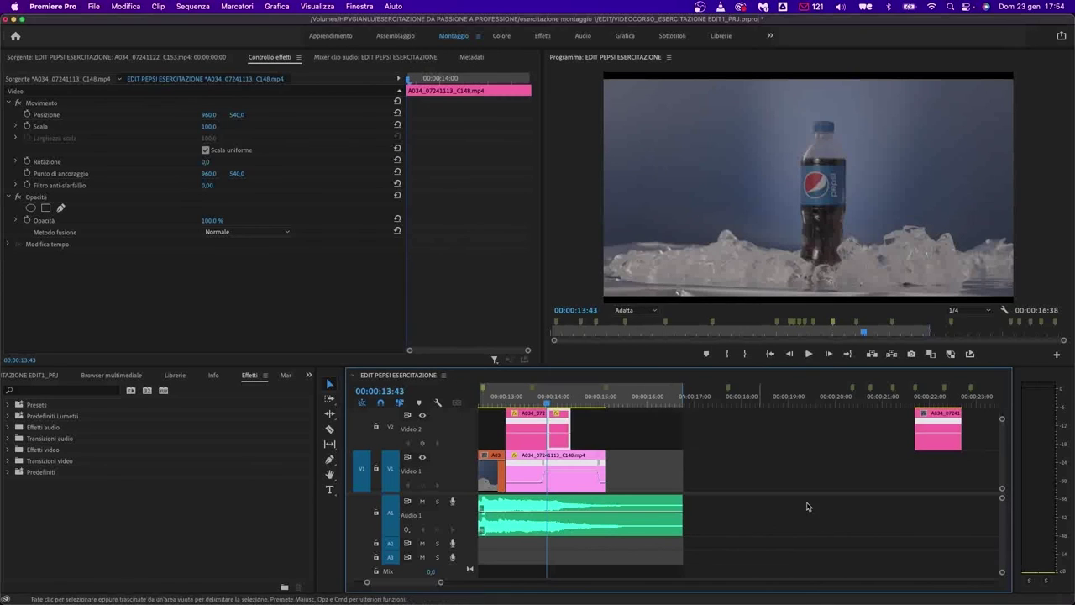
{"action": "left_click_drag", "start_coordinate": [933, 435], "coordinate": [592, 432]}
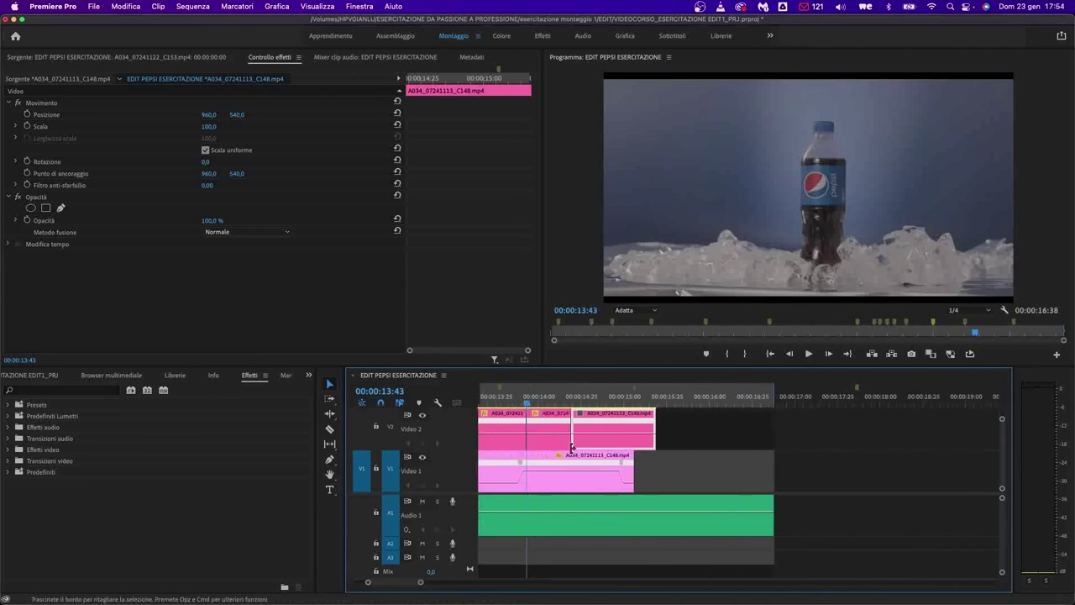
- Zoom in around the clips and scrub the playhead back to 12:40
{"action": "key", "text": "="}
{"action": "left_click", "coordinate": [683, 394]}
{"action": "left_click_drag", "start_coordinate": [682, 395], "coordinate": [625, 394]}
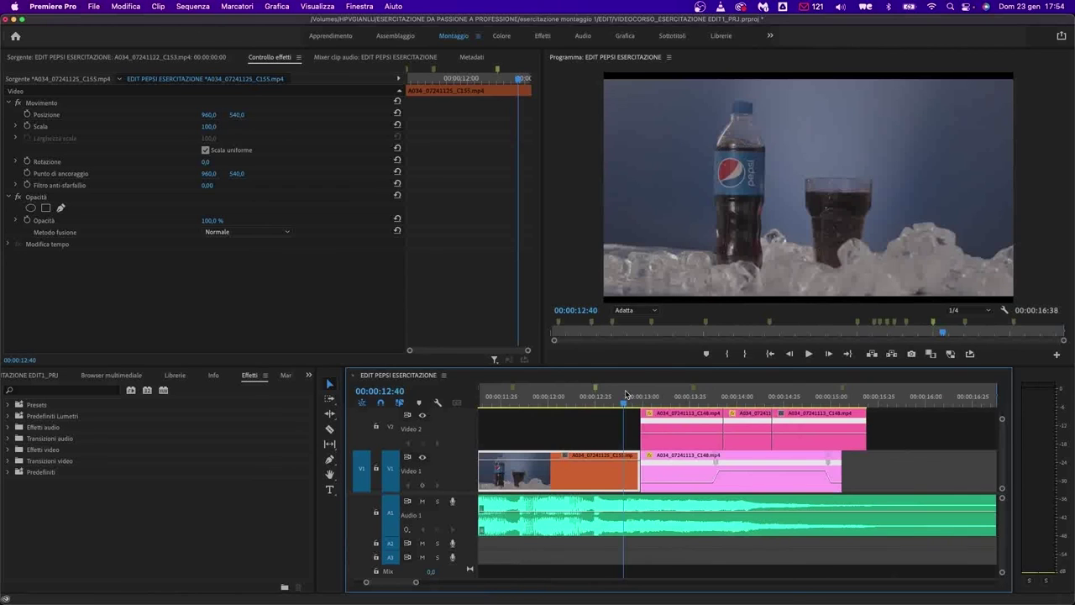
- Review playback of the sequence from 12:40, stopping at 14:38
{"action": "left_click", "coordinate": [652, 459]}
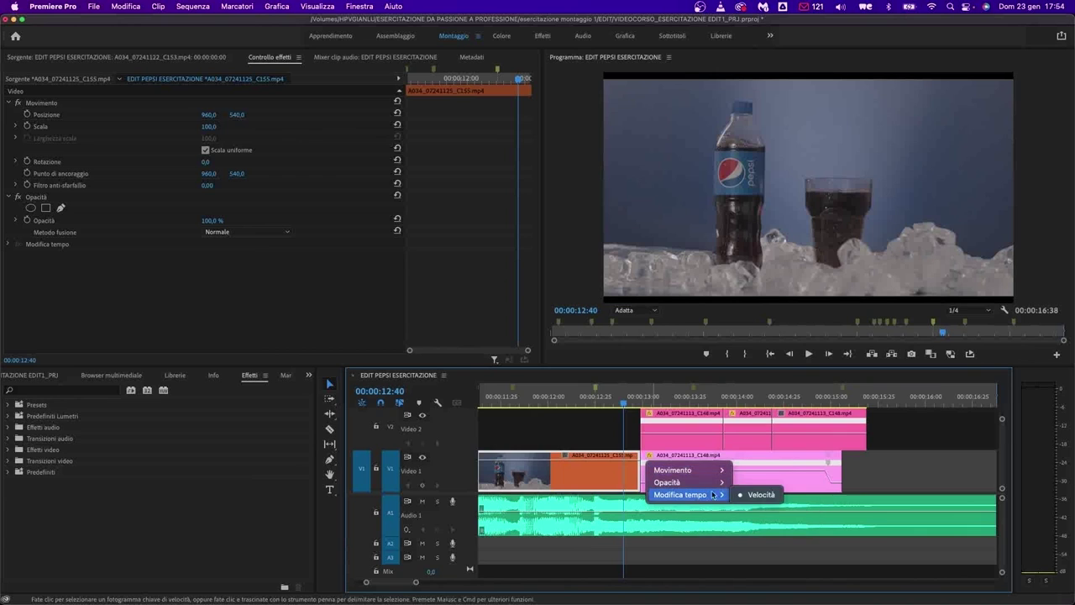
{"action": "left_click", "coordinate": [790, 469]}
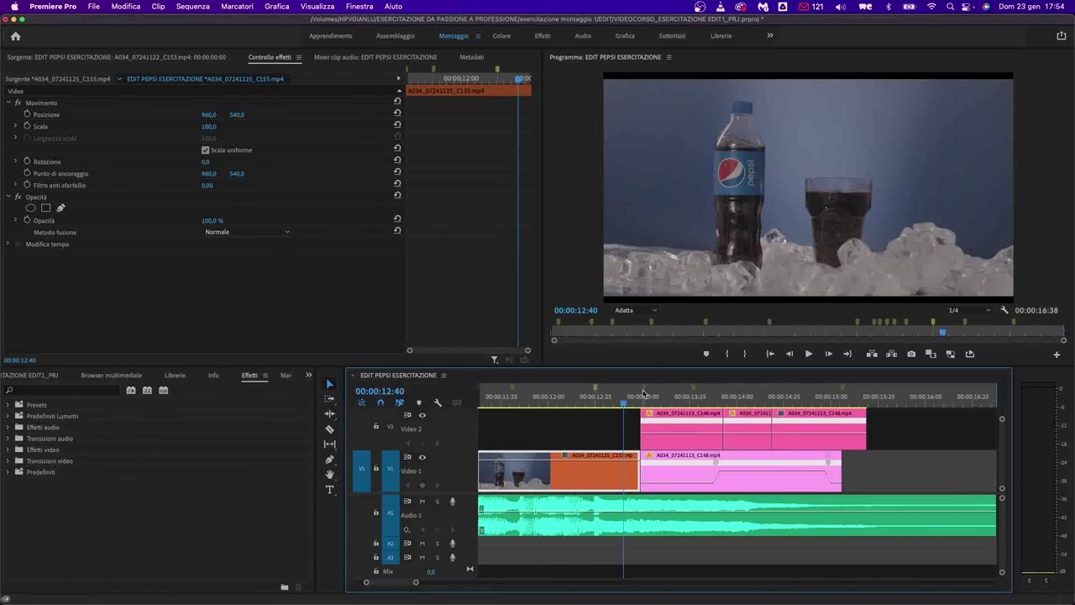
{"action": "key", "text": "space"}
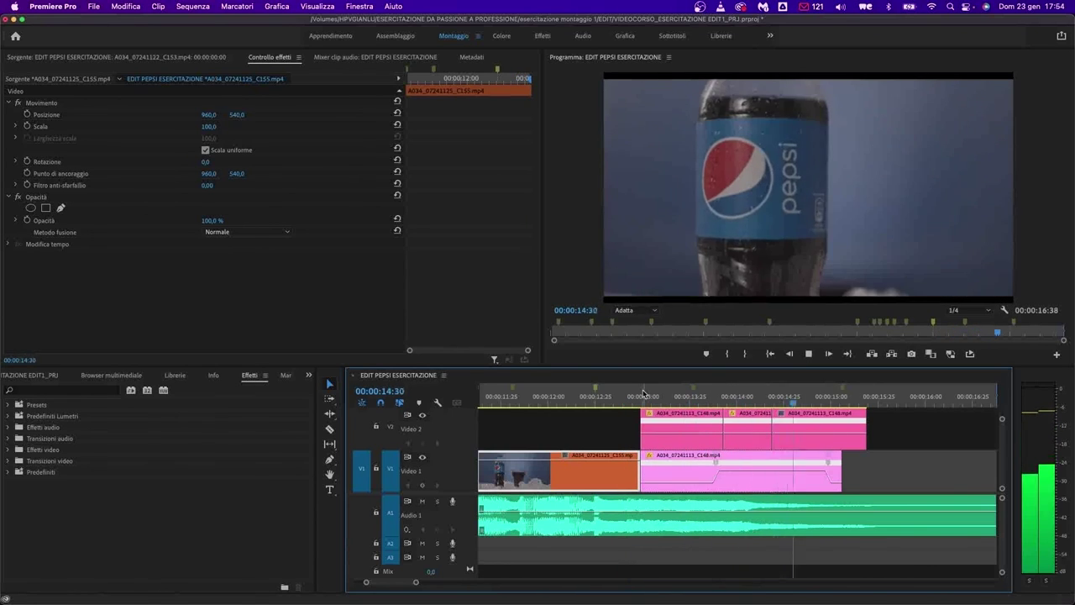
{"action": "key", "text": "d"}
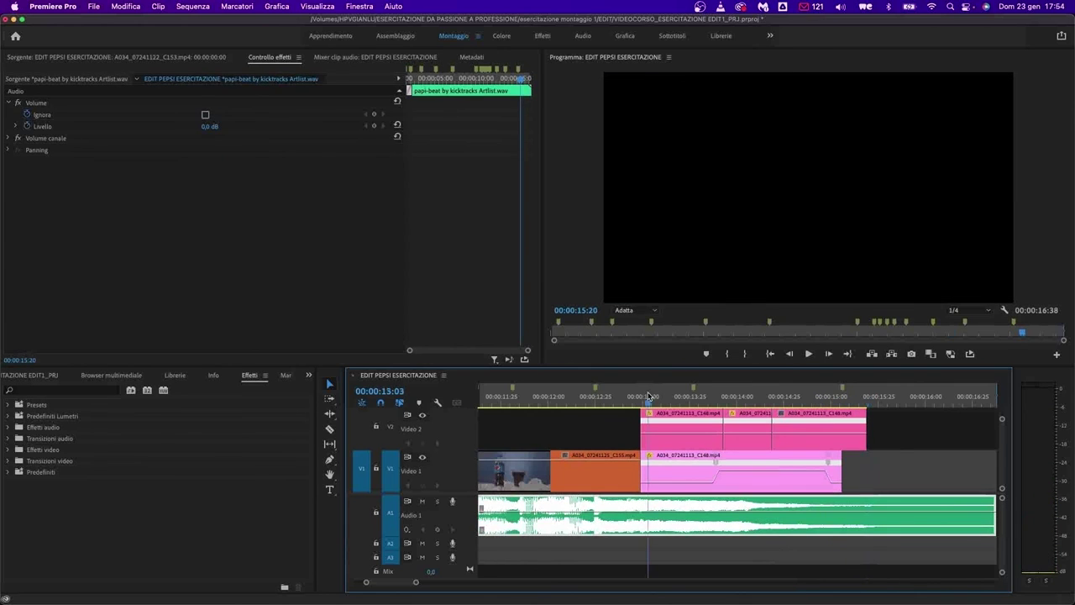
{"action": "key", "text": "space"}
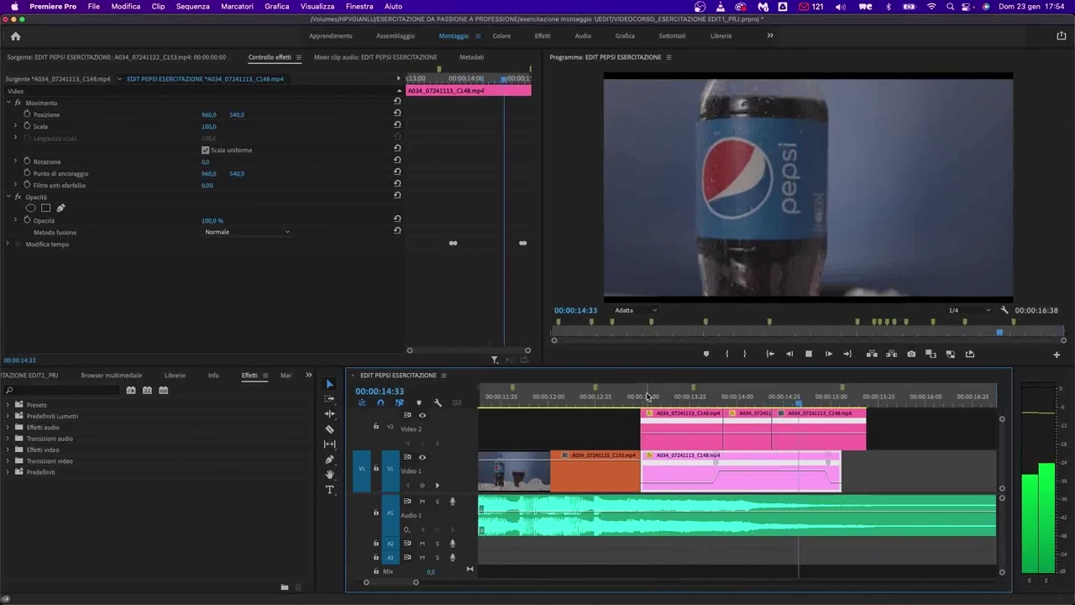
{"action": "key", "text": "space"}
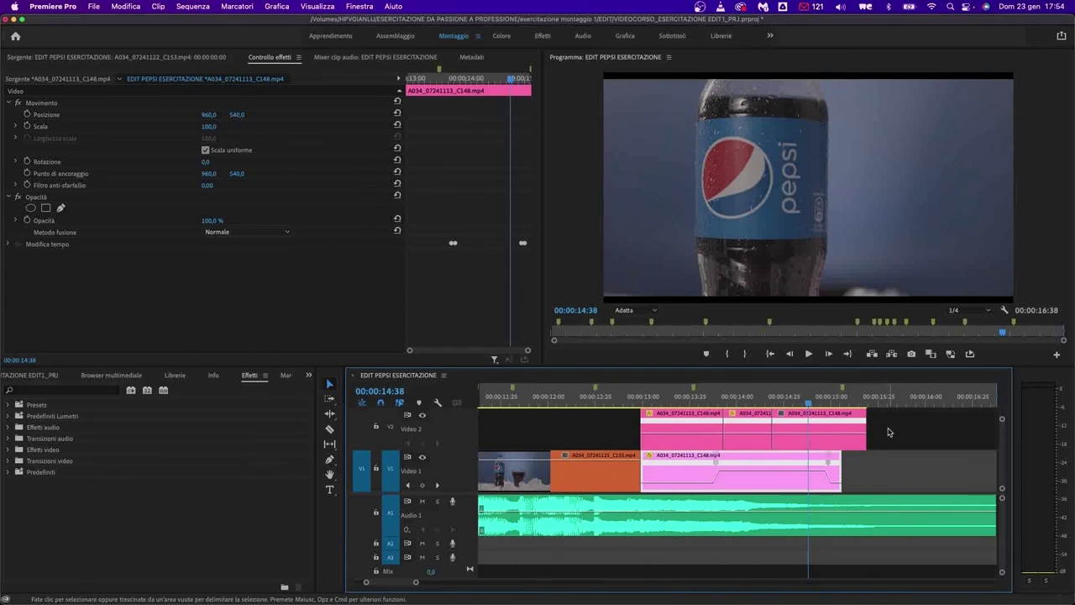
- Delete all the C148 pieces on Video 2
{"action": "left_click_drag", "start_coordinate": [902, 438], "coordinate": [670, 425]}
{"action": "key", "text": "Delete"}
{"action": "key", "text": "="}
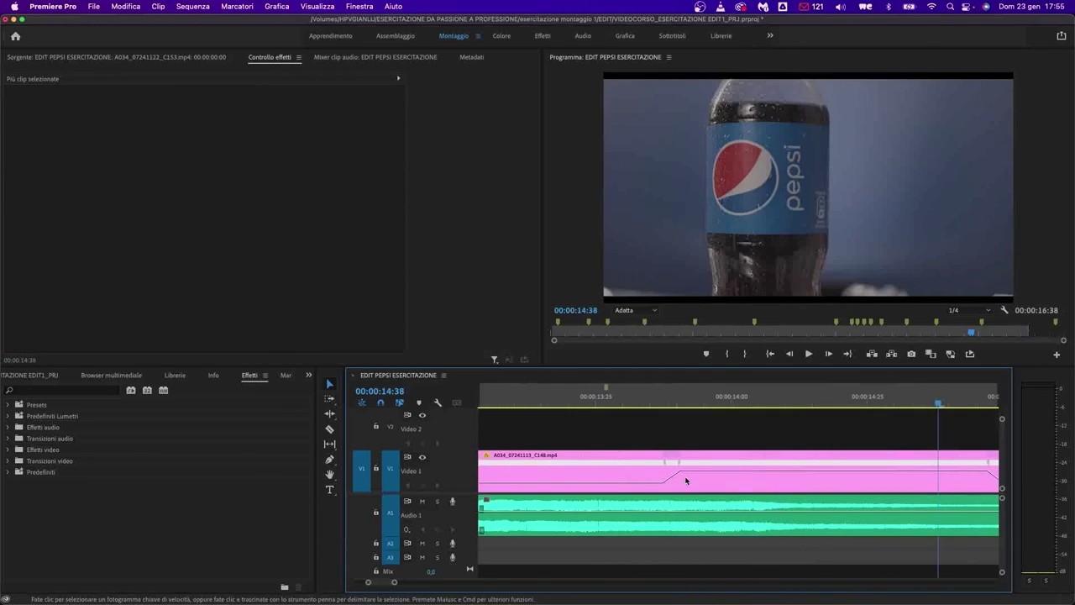
{"action": "scroll", "coordinate": [695, 482], "scroll_direction": "up", "scroll_amount": 1}
- Widen the start transition of C148's speed ramp on V1
{"action": "left_click", "coordinate": [696, 480]}
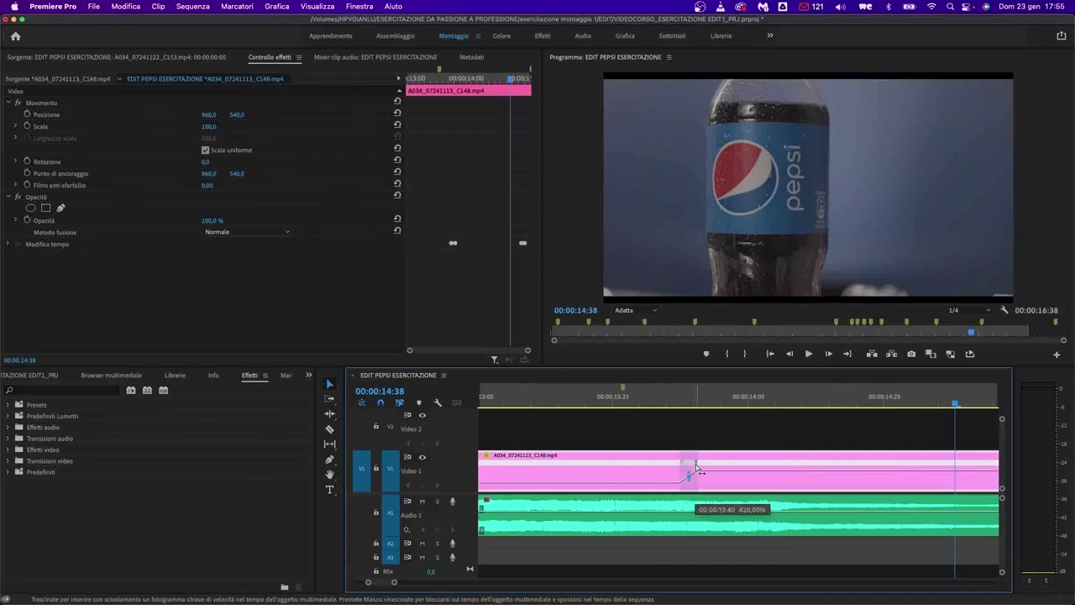
{"action": "left_click_drag", "start_coordinate": [678, 461], "coordinate": [760, 462]}
{"action": "scroll", "coordinate": [683, 464], "scroll_direction": "up", "scroll_amount": 2}
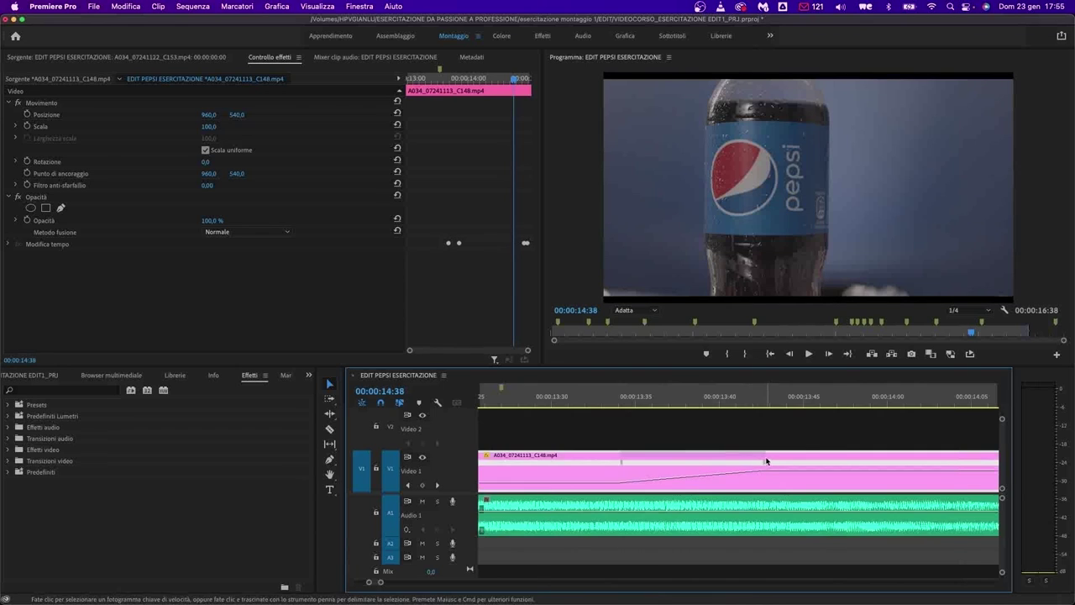
{"action": "scroll", "coordinate": [753, 462], "scroll_direction": "down", "scroll_amount": 3}
{"action": "scroll", "coordinate": [754, 463], "scroll_direction": "right", "scroll_amount": 1}
- Widen the end transition of the ramp and play back from about 13:00
{"action": "left_click_drag", "start_coordinate": [826, 471], "coordinate": [798, 467]}
{"action": "scroll", "coordinate": [792, 468], "scroll_direction": "down", "scroll_amount": 3}
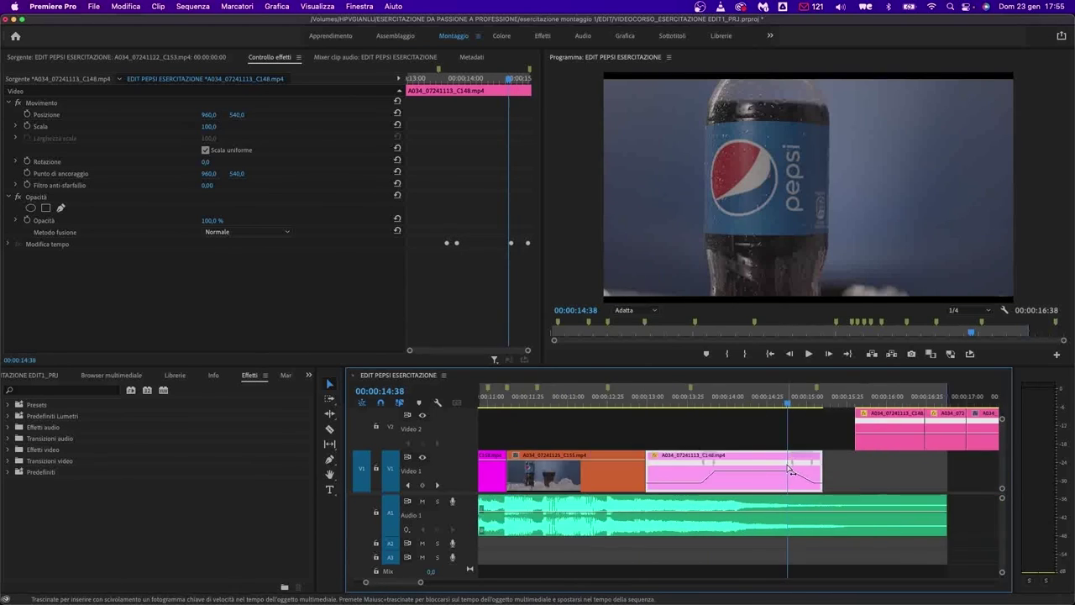
{"action": "left_click", "coordinate": [650, 400]}
{"action": "key", "text": "space"}
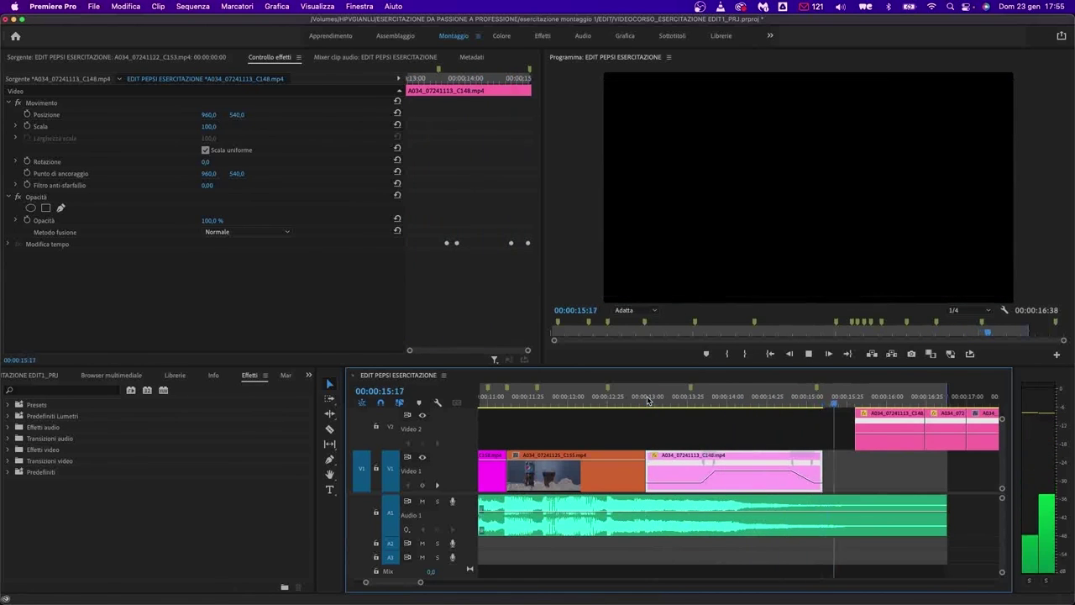
- Preview the speed ramp from several playhead positions between 12:46 and 15:26
{"action": "key", "text": "space"}
{"action": "left_click", "coordinate": [654, 399]}
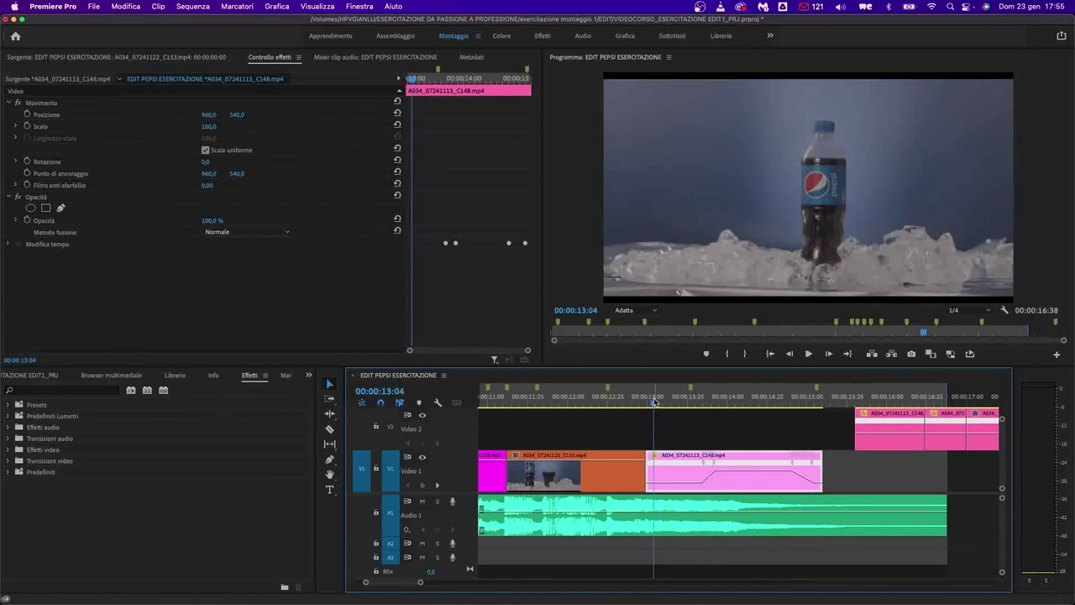
{"action": "left_click", "coordinate": [862, 396]}
{"action": "key", "text": "space"}
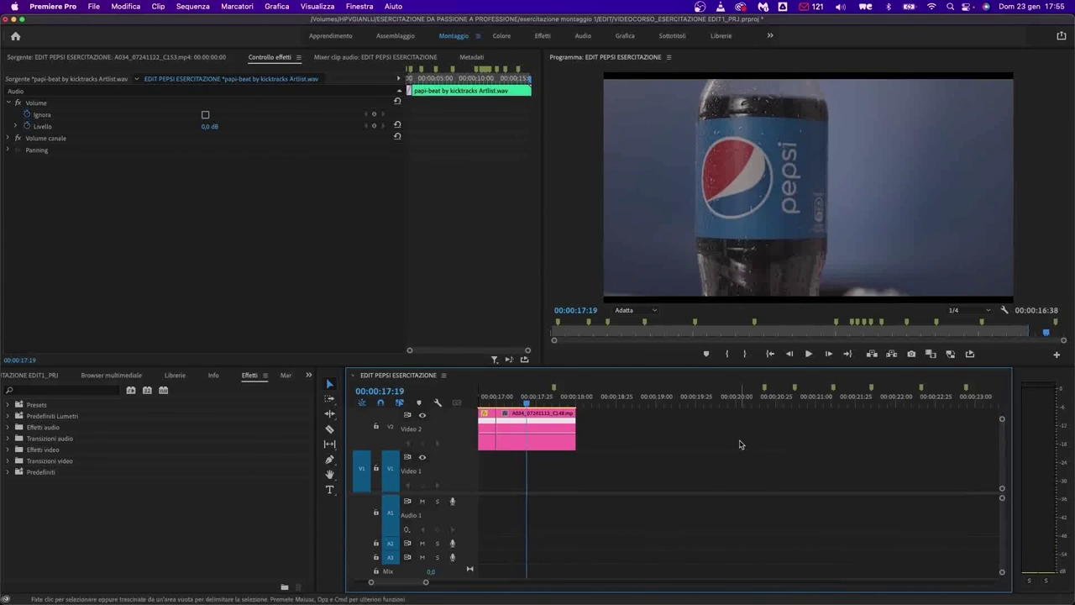
{"action": "scroll", "coordinate": [739, 441], "scroll_direction": "up", "scroll_amount": 10}
{"action": "left_click", "coordinate": [592, 401]}
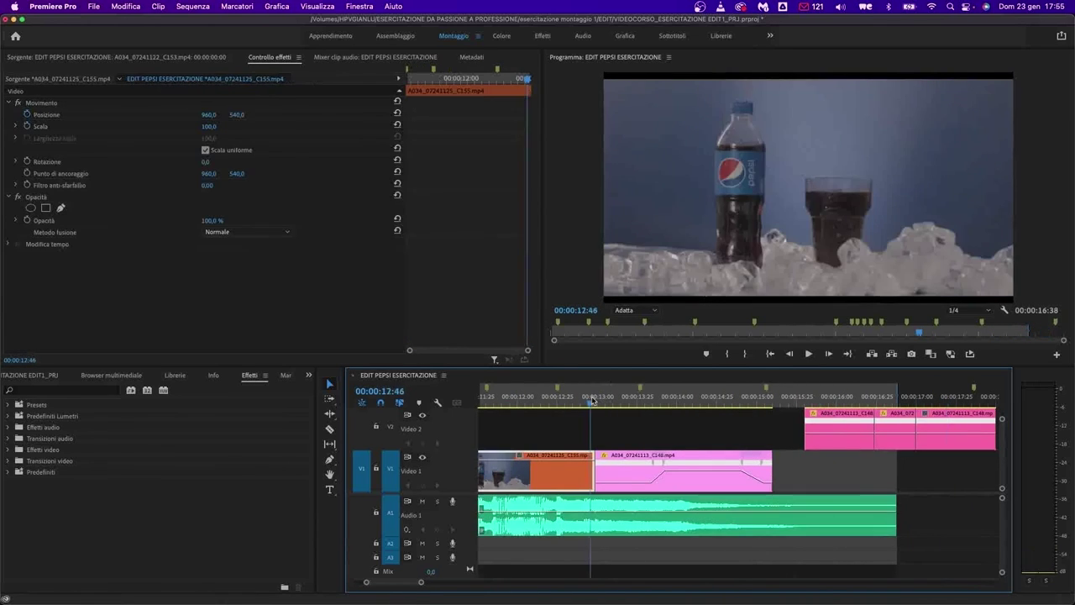
{"action": "key", "text": "space"}
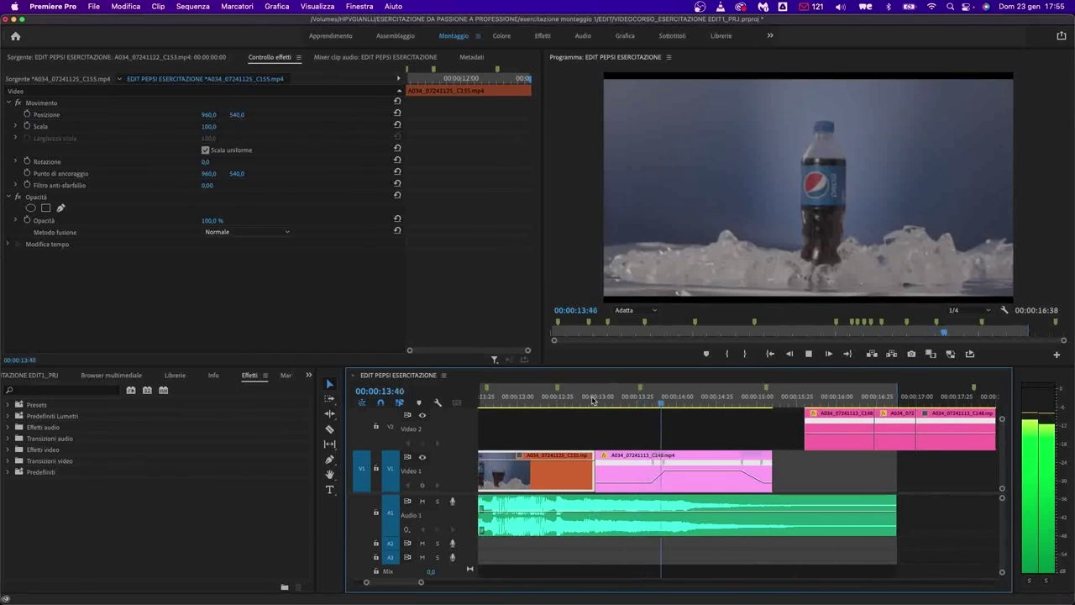
{"action": "key", "text": "space"}
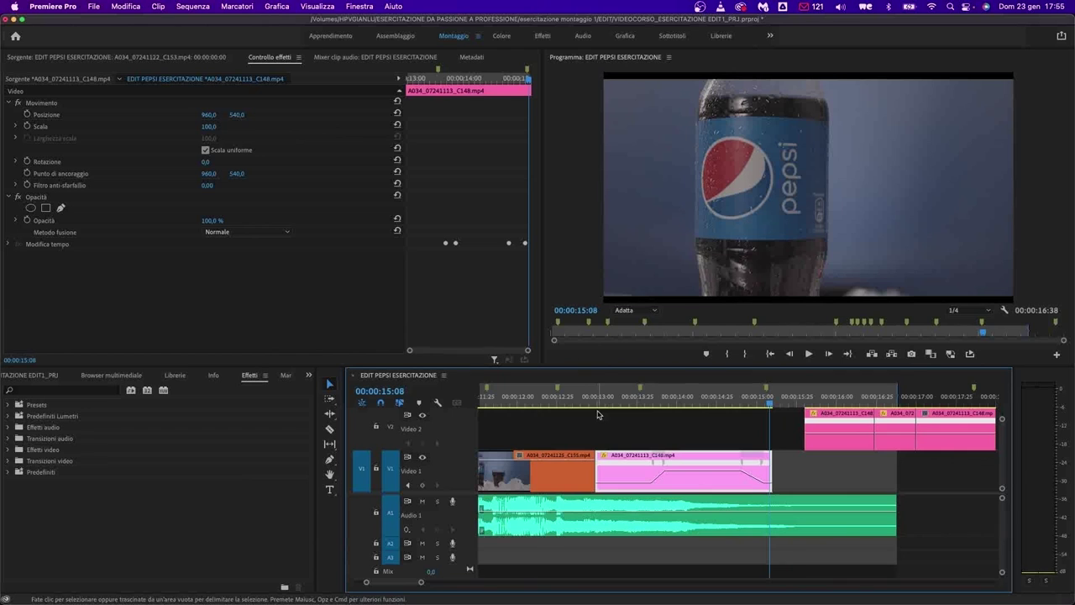
- Replay the bottle shot from 15:34 and 13:02, then the edit from the sequence start
{"action": "left_click", "coordinate": [812, 400]}
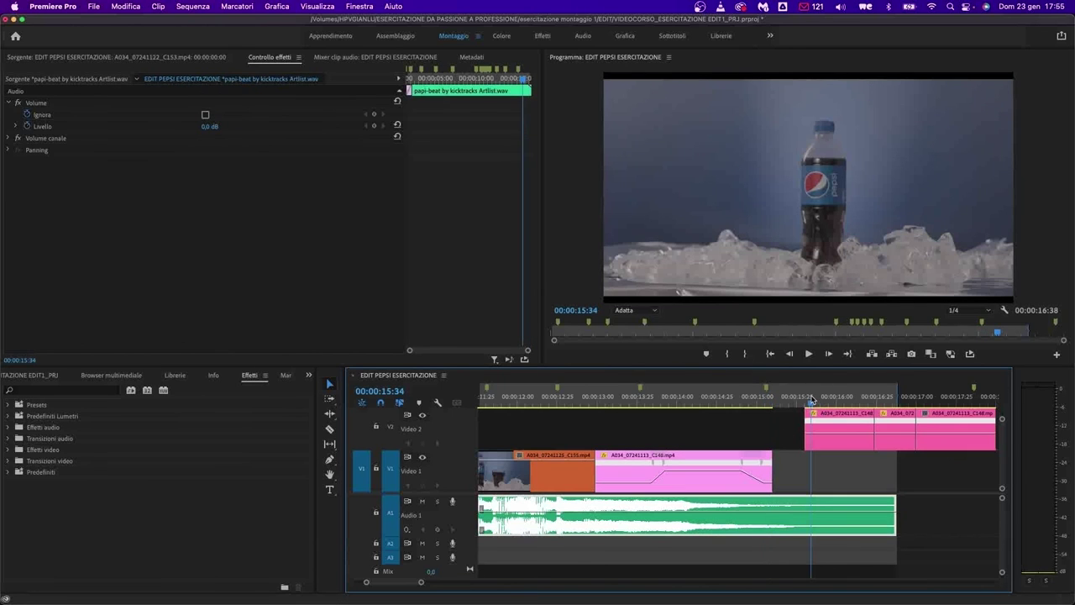
{"action": "key", "text": "space"}
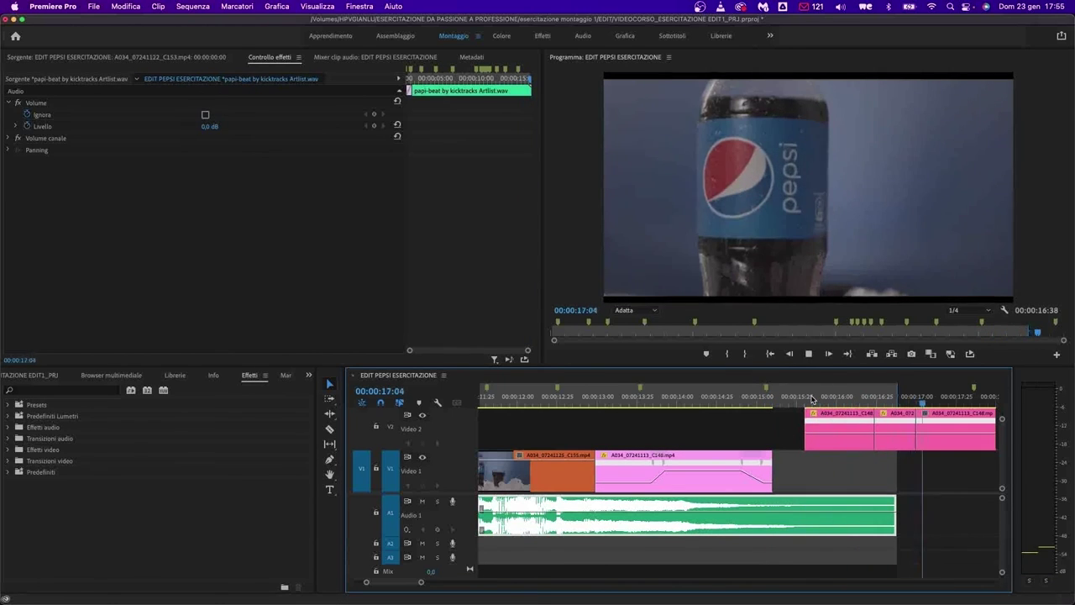
{"action": "left_click", "coordinate": [600, 398]}
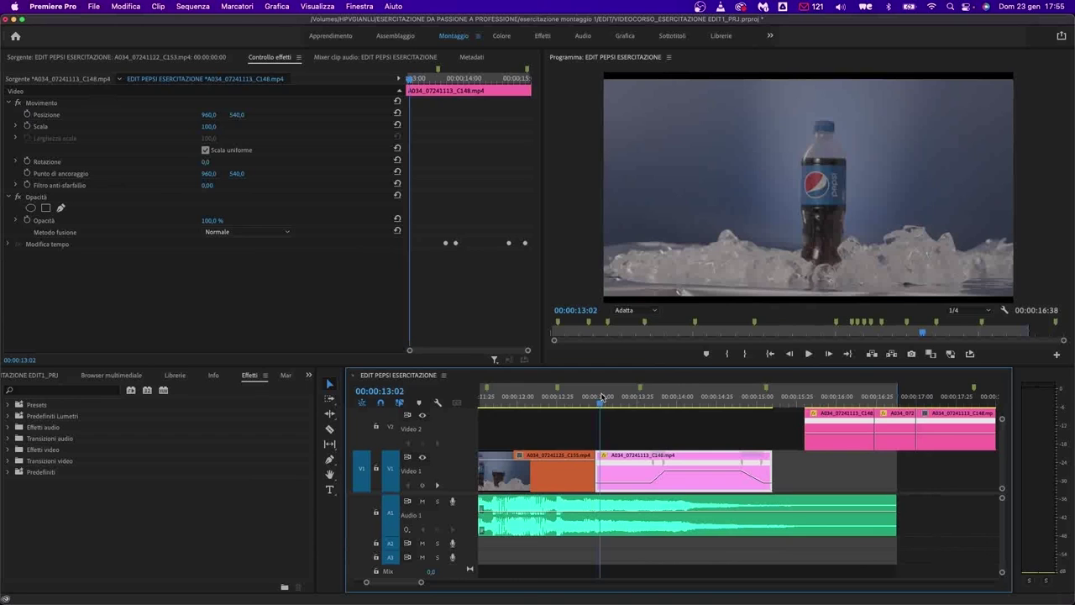
{"action": "key", "text": "space"}
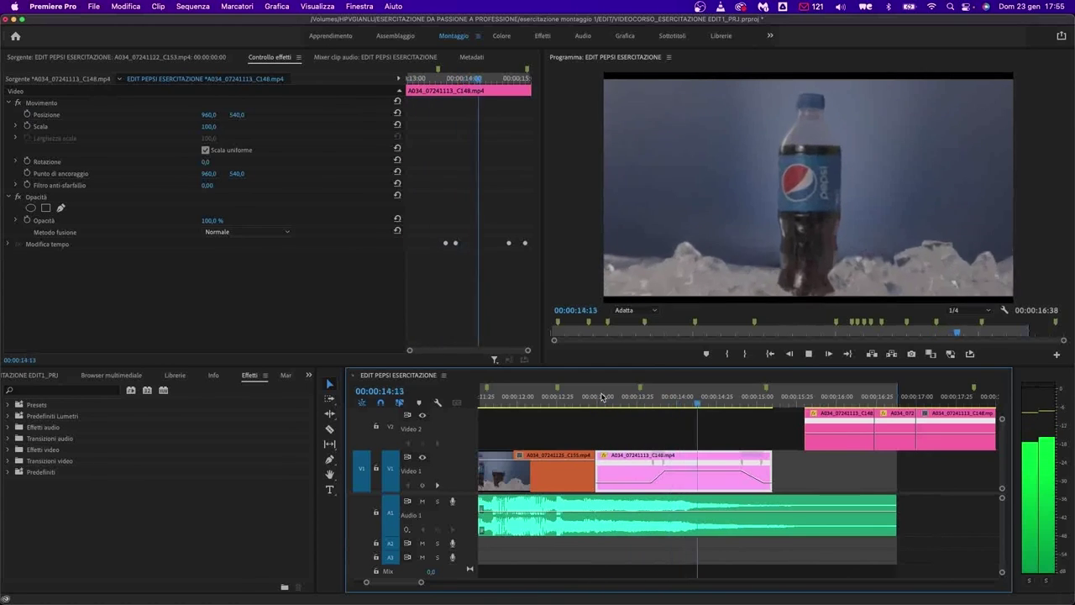
{"action": "key", "text": "space"}
{"action": "key", "text": "minus"}
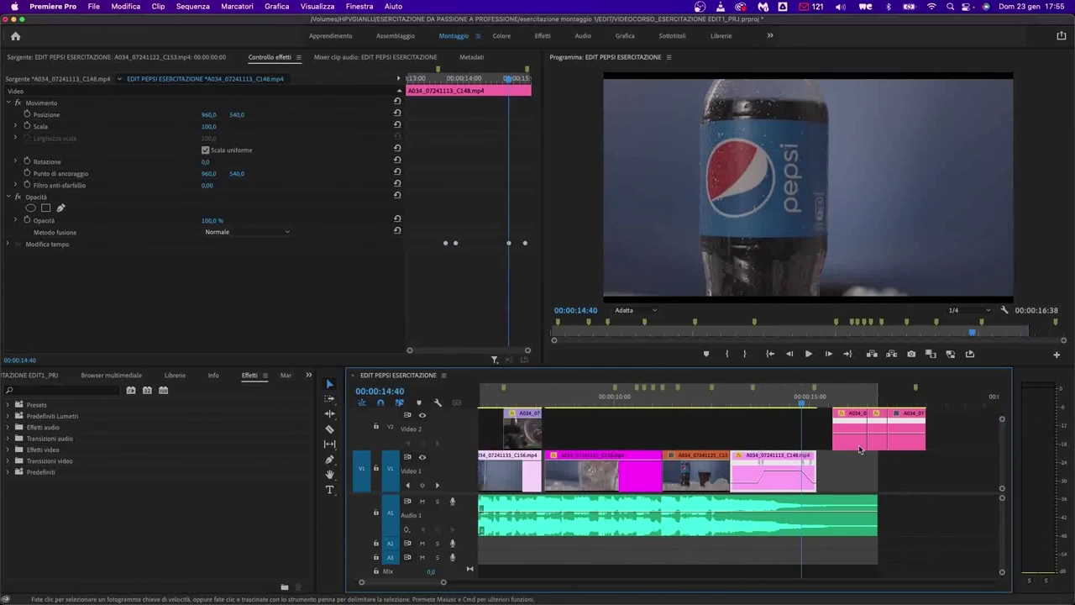
{"action": "left_click", "coordinate": [965, 456]}
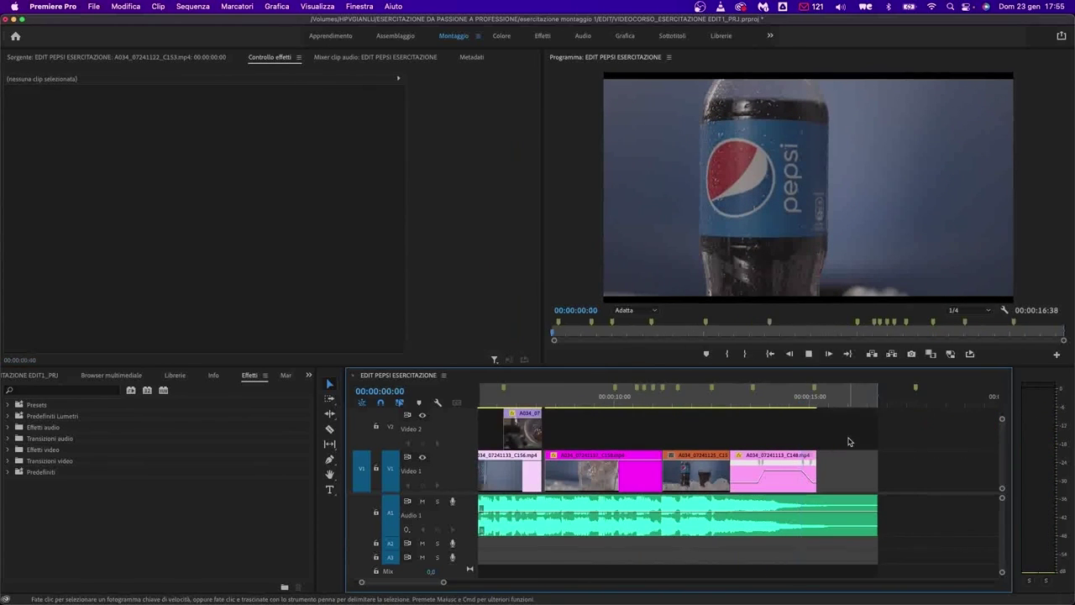
{"action": "key", "text": "Home"}
{"action": "key", "text": "space"}
{"action": "left_click", "coordinate": [773, 451]}
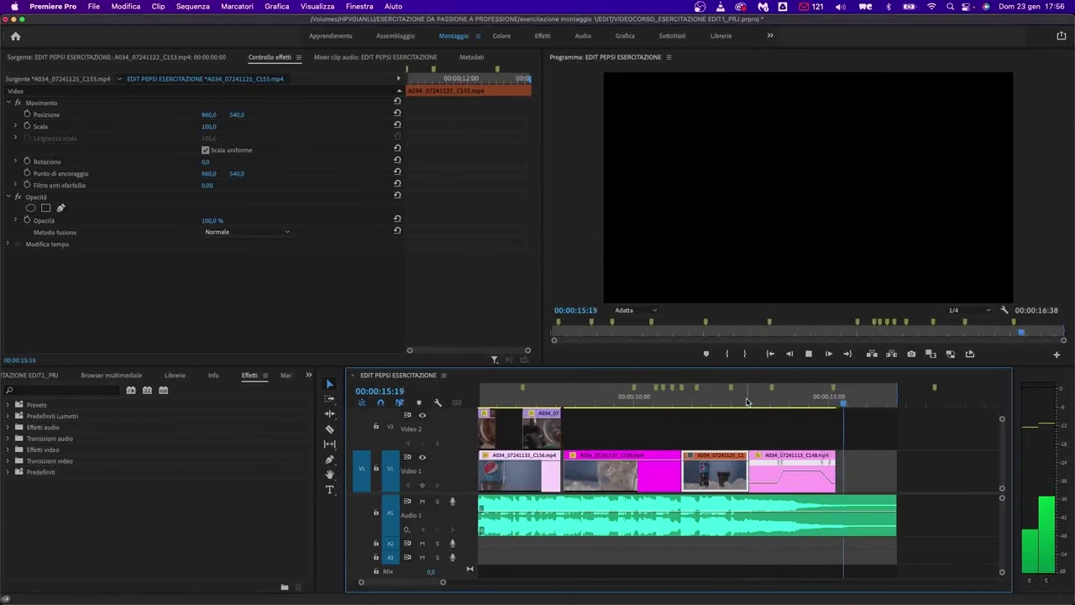
- Extend the C148 out-point slightly to about 15:23 and replay around 15:00
{"action": "left_click", "coordinate": [819, 514]}
{"action": "left_click_drag", "start_coordinate": [836, 471], "coordinate": [842, 470]}
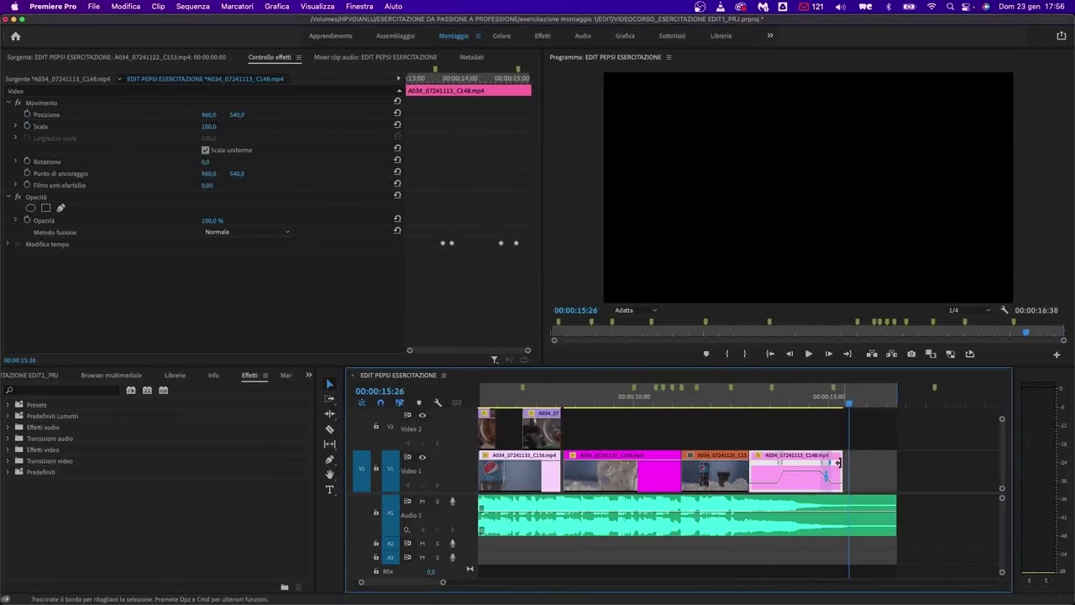
{"action": "left_click", "coordinate": [798, 397]}
{"action": "key", "text": "space"}
{"action": "key", "text": "space"}
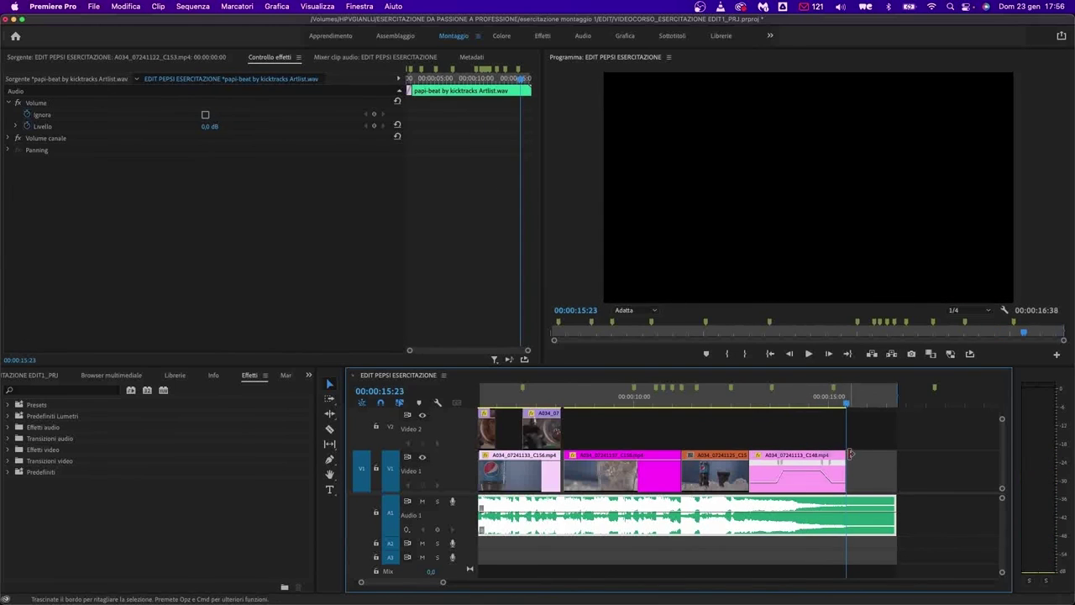
{"action": "key", "text": "space"}
{"action": "key", "text": "minus"}
{"action": "left_click", "coordinate": [765, 398]}
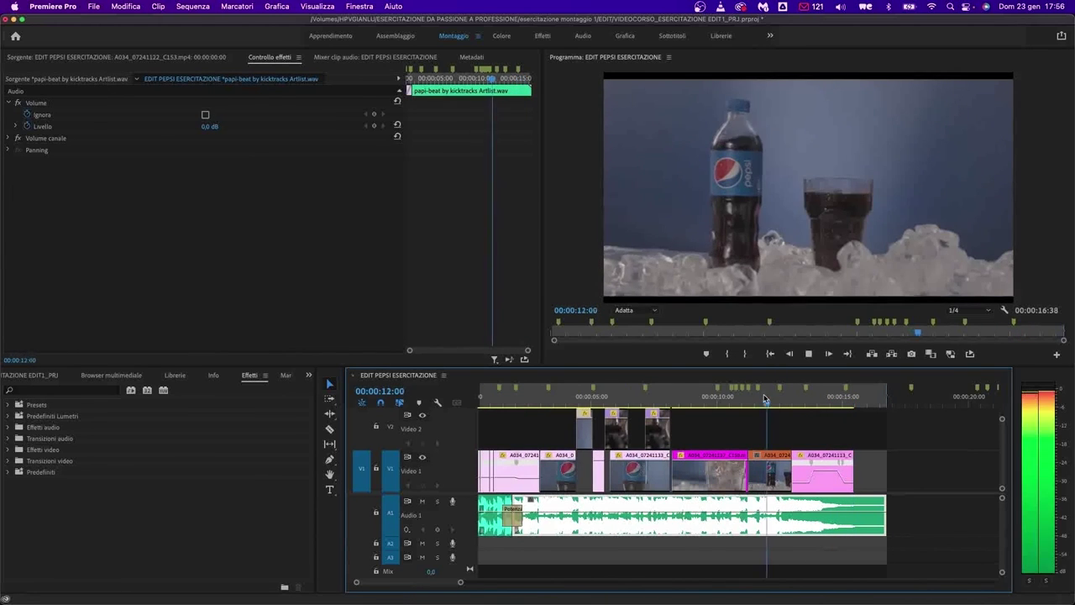
- Move C155 up to Video 2 and lengthen C158 beneath it to fill the gap
{"action": "left_click_drag", "start_coordinate": [762, 477], "coordinate": [718, 435]}
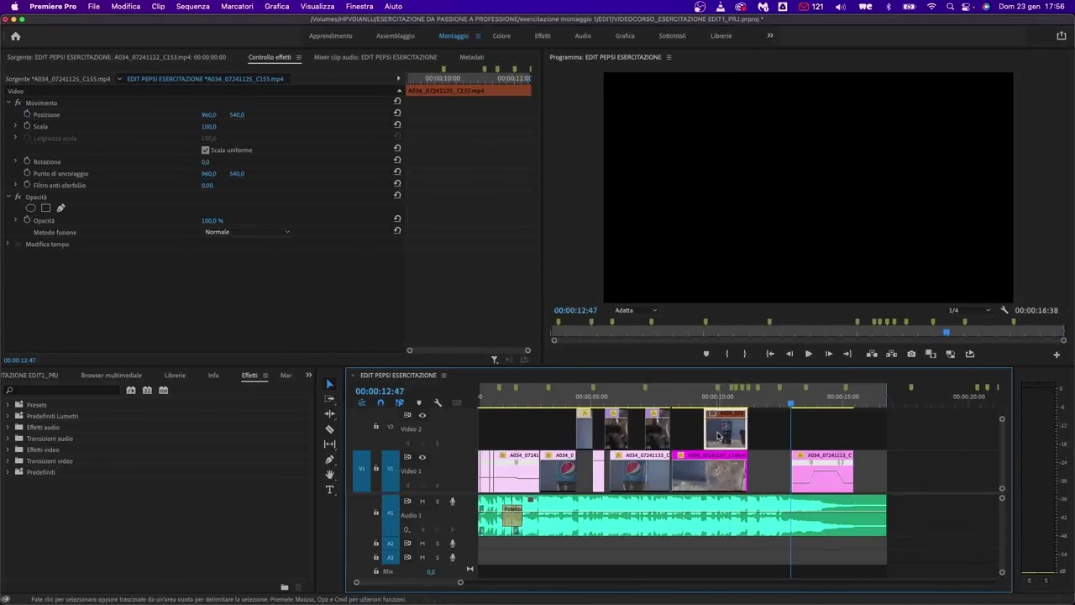
{"action": "left_click", "coordinate": [716, 475]}
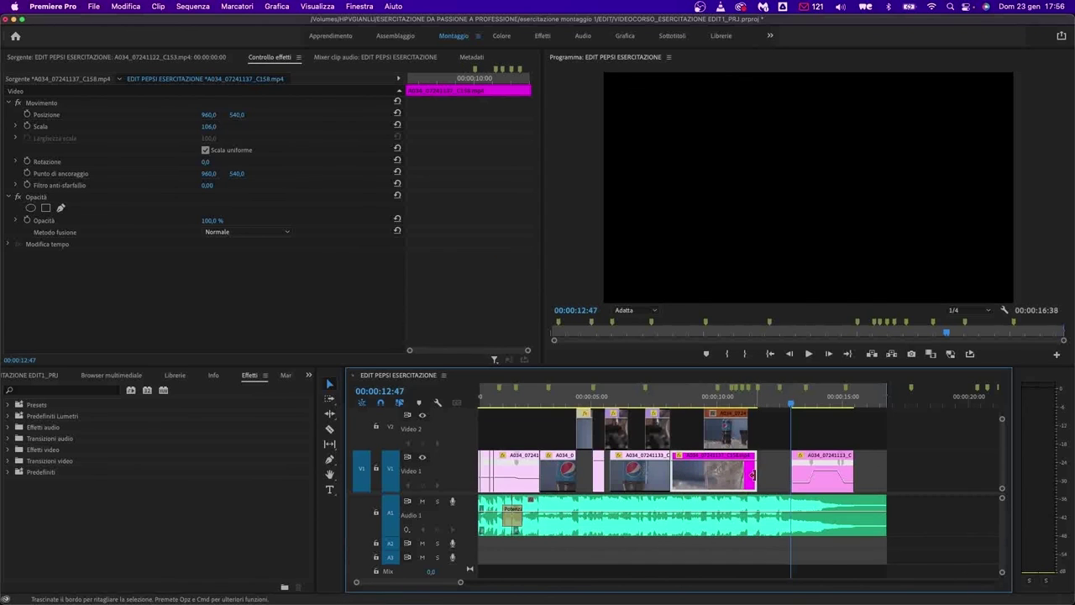
{"action": "left_click_drag", "start_coordinate": [752, 476], "coordinate": [788, 476]}
{"action": "left_click", "coordinate": [677, 395]}
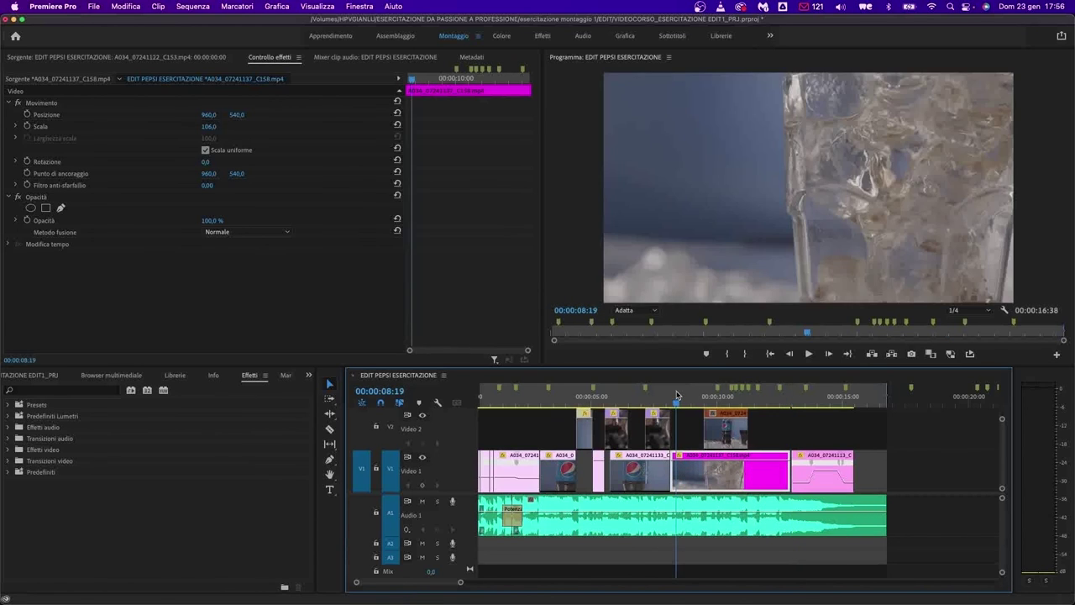
{"action": "key", "text": "space"}
{"action": "key", "text": "space"}
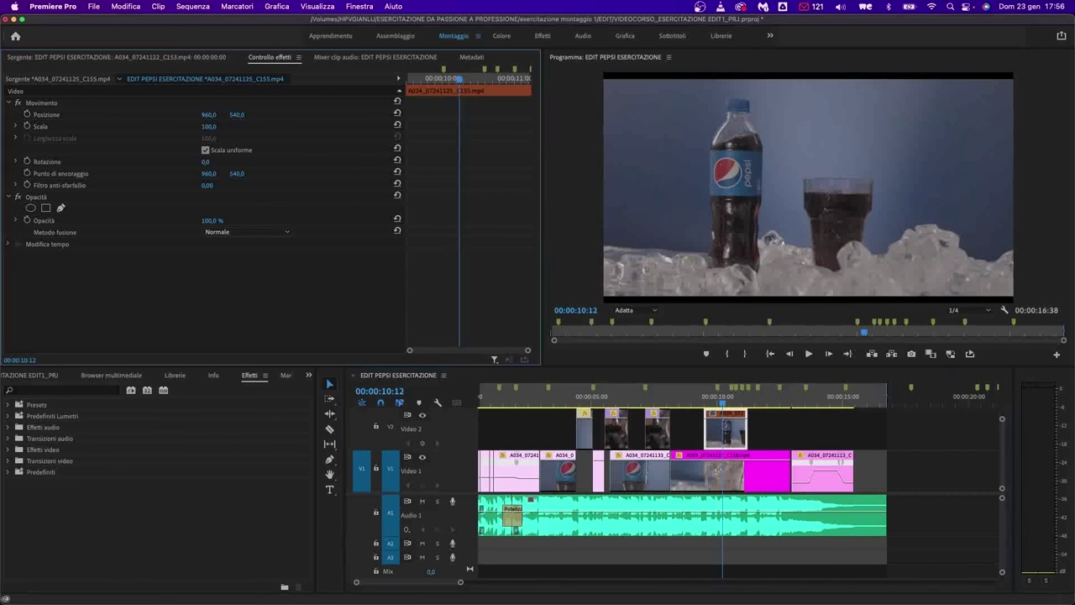
- Set the bottle-and-glass shot's Scale to 106
{"action": "left_click_drag", "start_coordinate": [209, 126], "coordinate": [216, 126]}
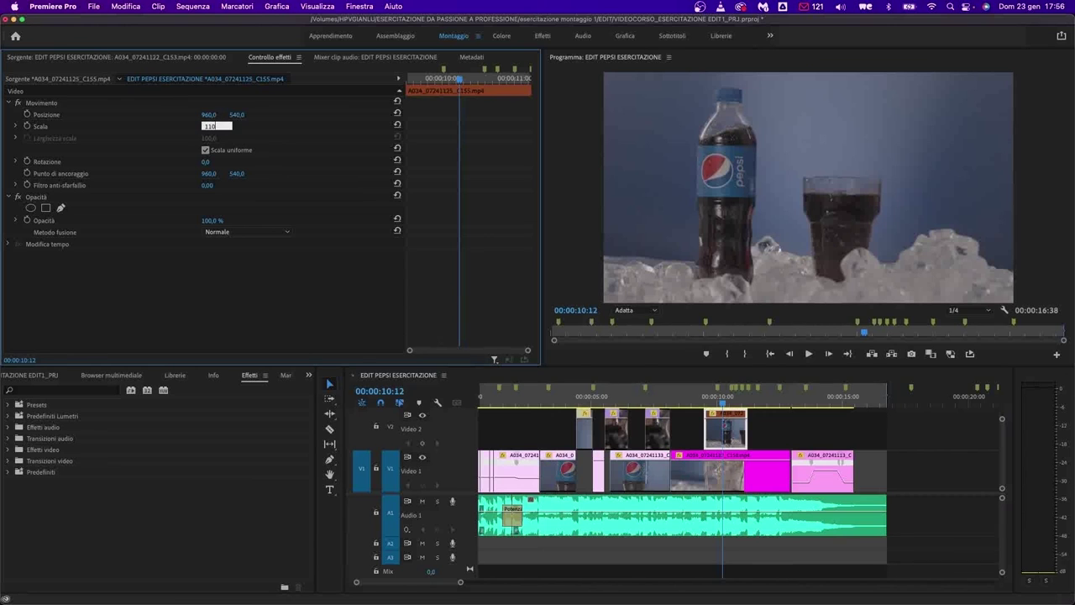
{"action": "type", "text": "106"}
{"action": "key", "text": "Return"}
- Move a Video 1 clip about 3 seconds earlier and play the edit from the start
{"action": "key", "text": "="}
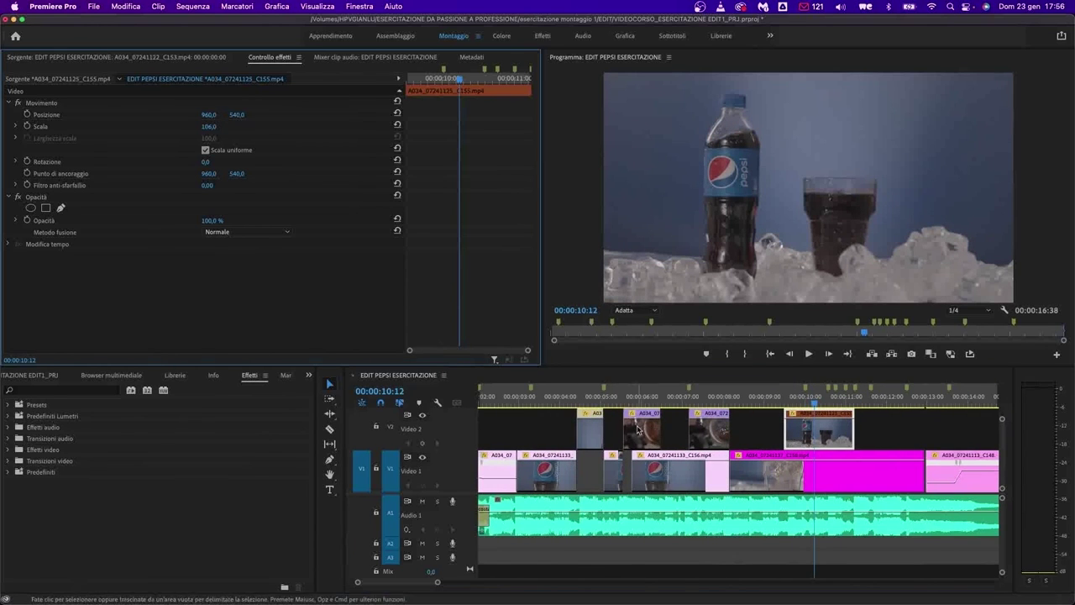
{"action": "left_click_drag", "start_coordinate": [852, 470], "coordinate": [694, 484]}
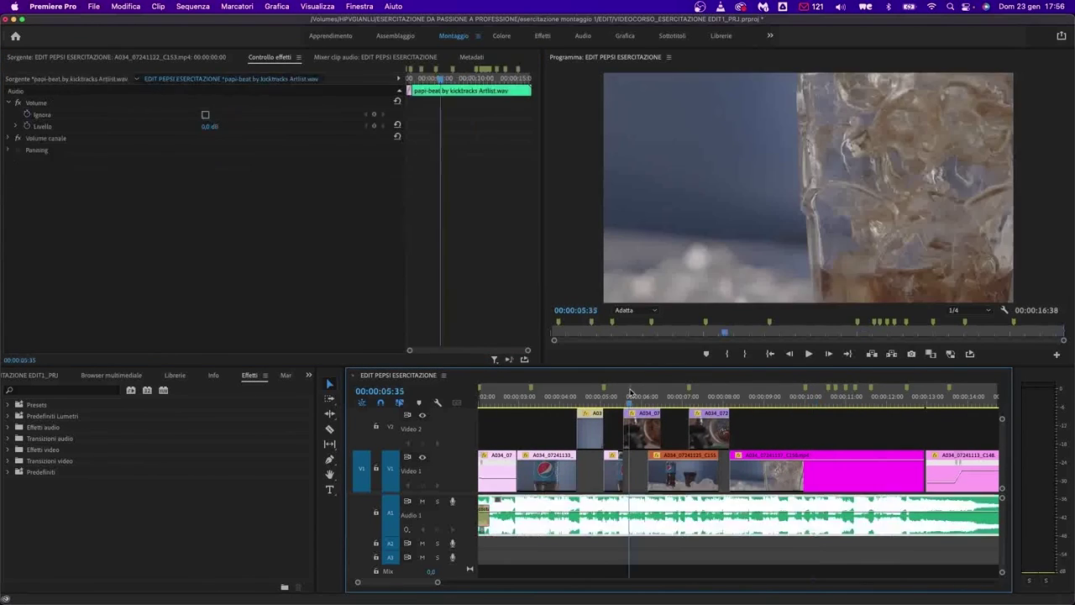
{"action": "key", "text": "Home"}
{"action": "key", "text": "space"}
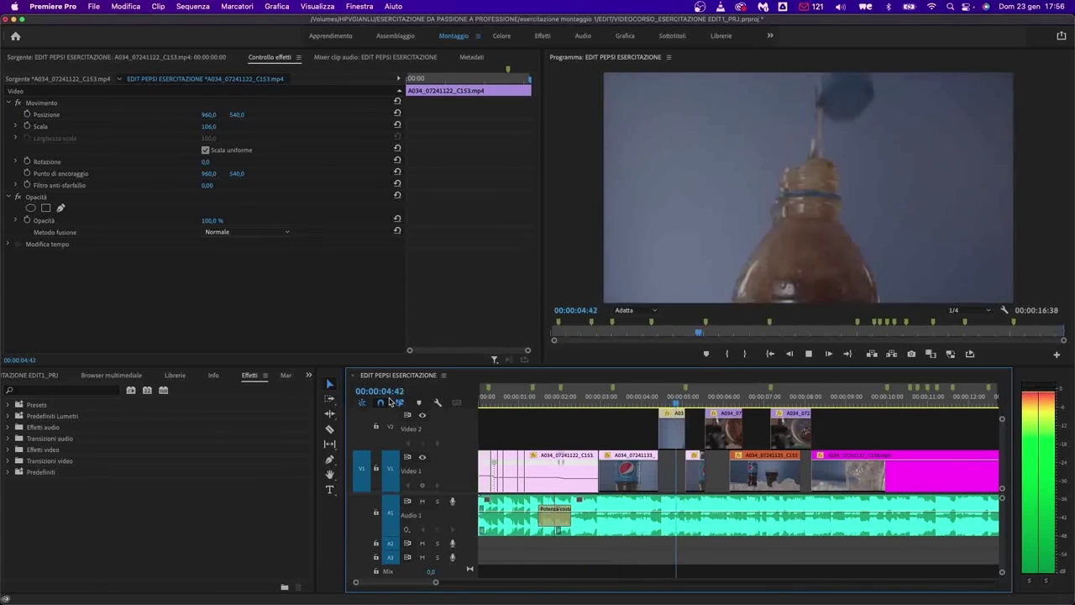
- Delete the short C156 clip, move C155 earlier on Video 1, review, then undo
{"action": "left_click", "coordinate": [699, 471]}
{"action": "key", "text": "Delete"}
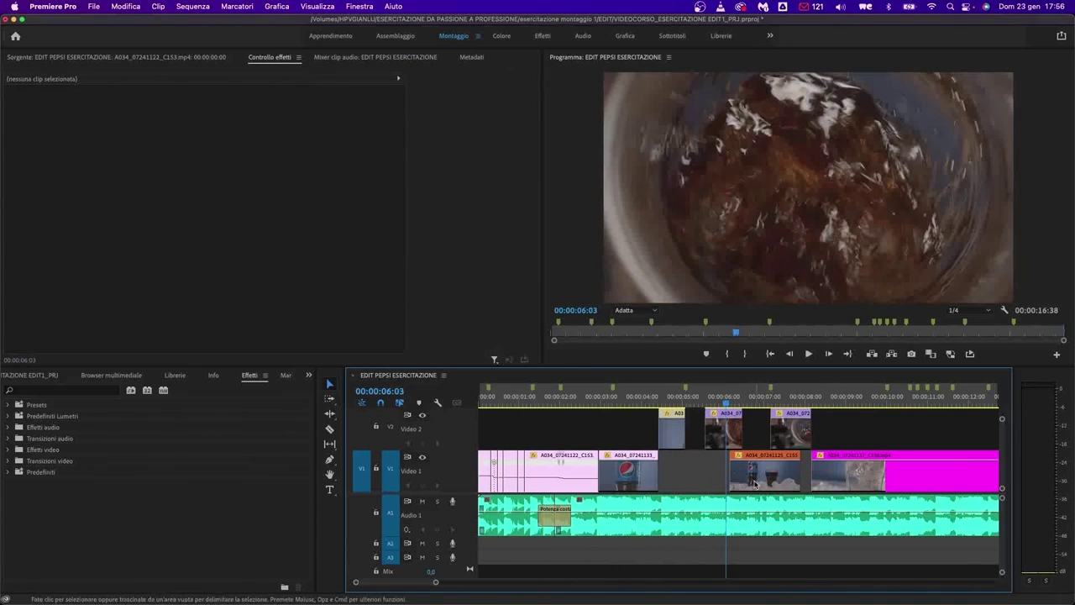
{"action": "left_click_drag", "start_coordinate": [756, 484], "coordinate": [720, 477]}
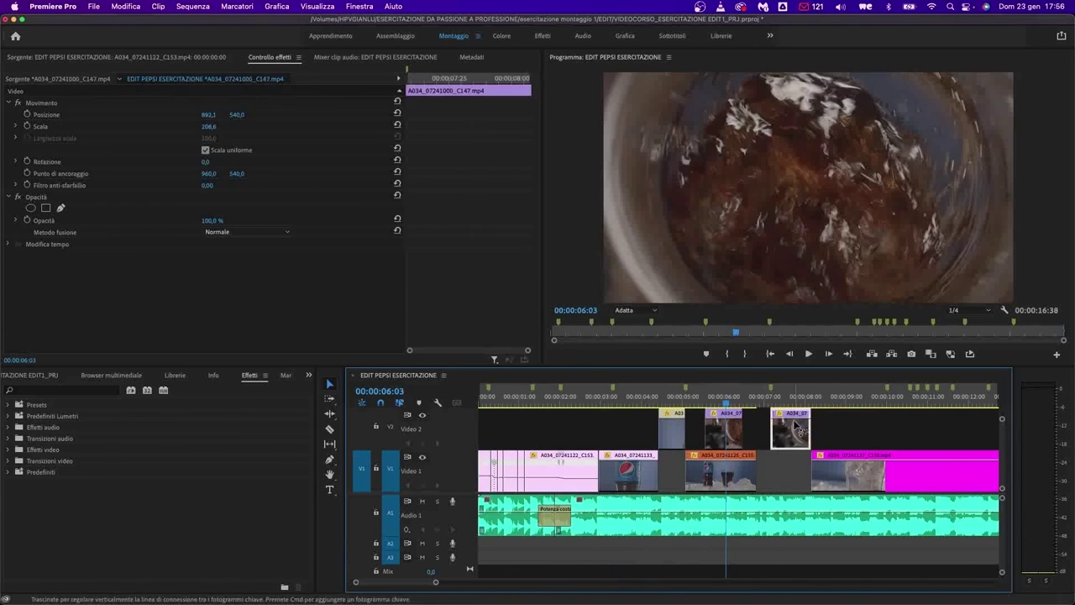
{"action": "left_click", "coordinate": [629, 398]}
{"action": "key", "text": "space"}
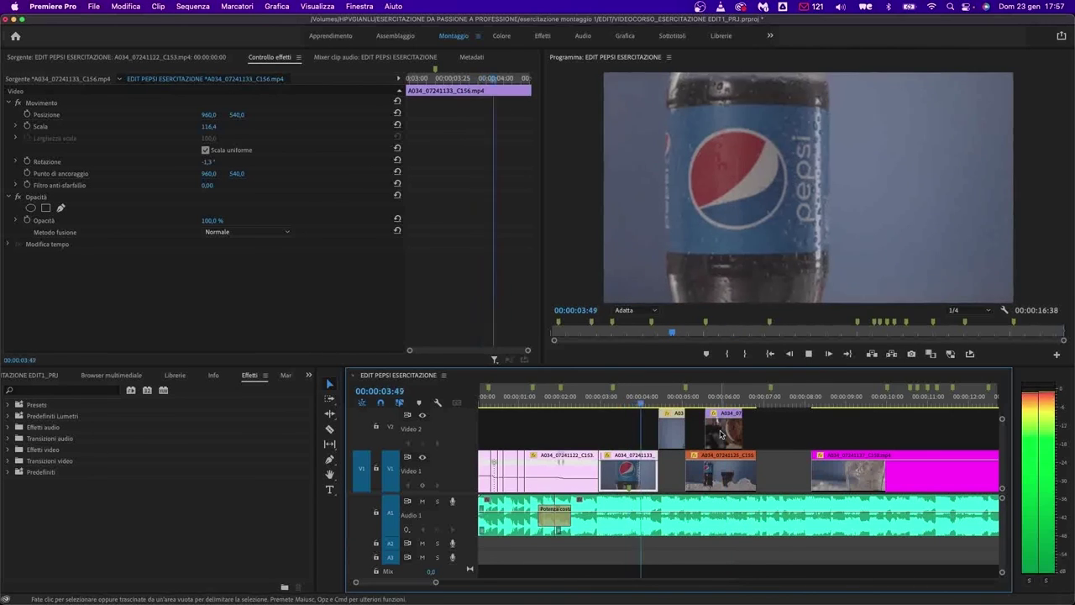
{"action": "left_click", "coordinate": [728, 481]}
{"action": "key", "text": "super+z"}
{"action": "key", "text": "super+z"}
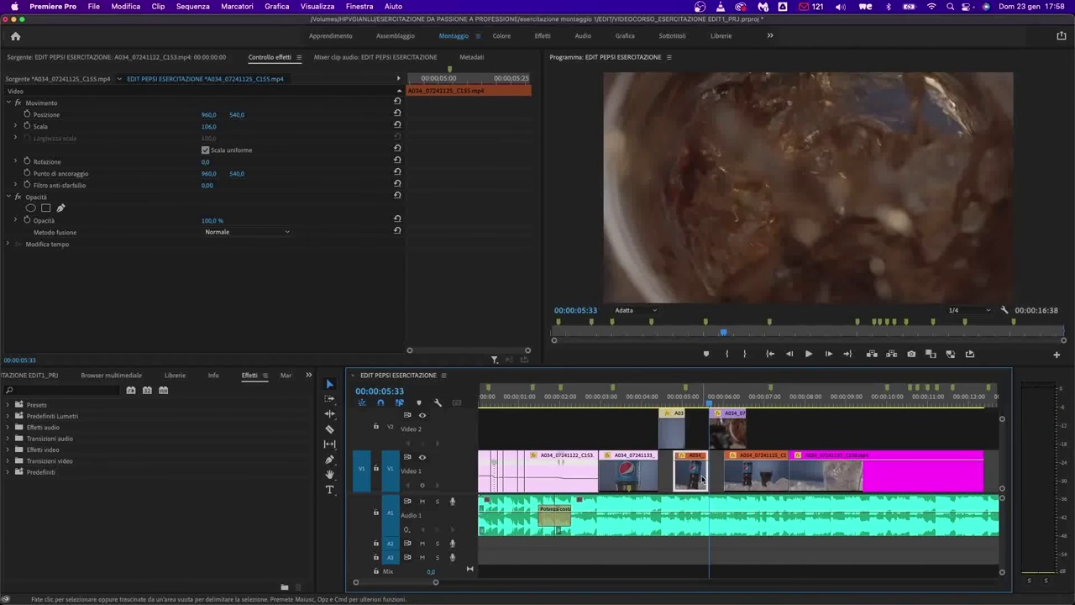
- Trim the start of C155 and shorten the Video 1 clip around 00:00:05:06
{"action": "left_click", "coordinate": [685, 396]}
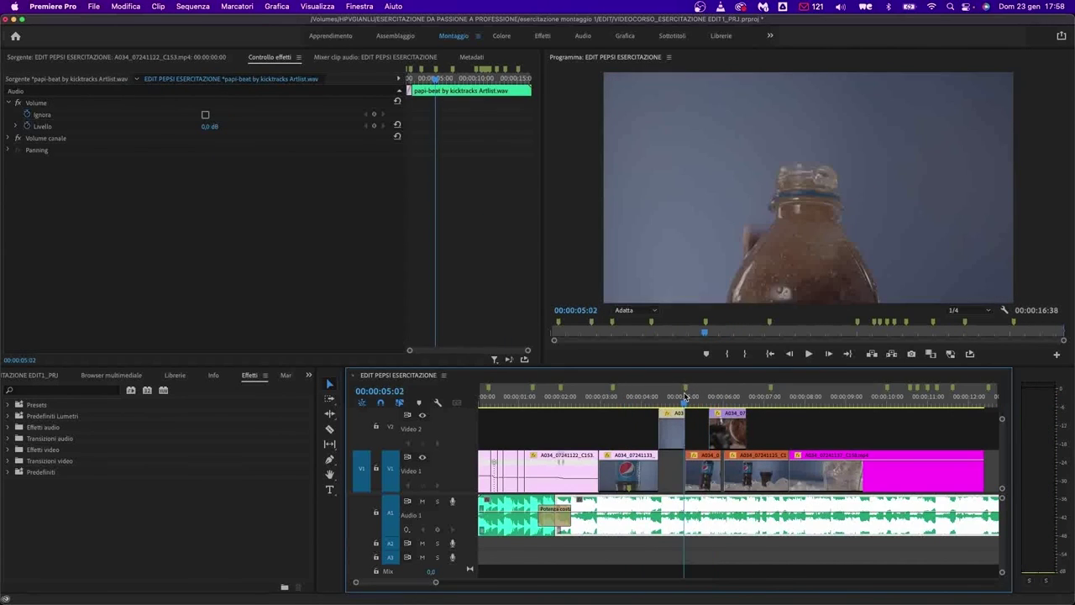
{"action": "key", "text": "space"}
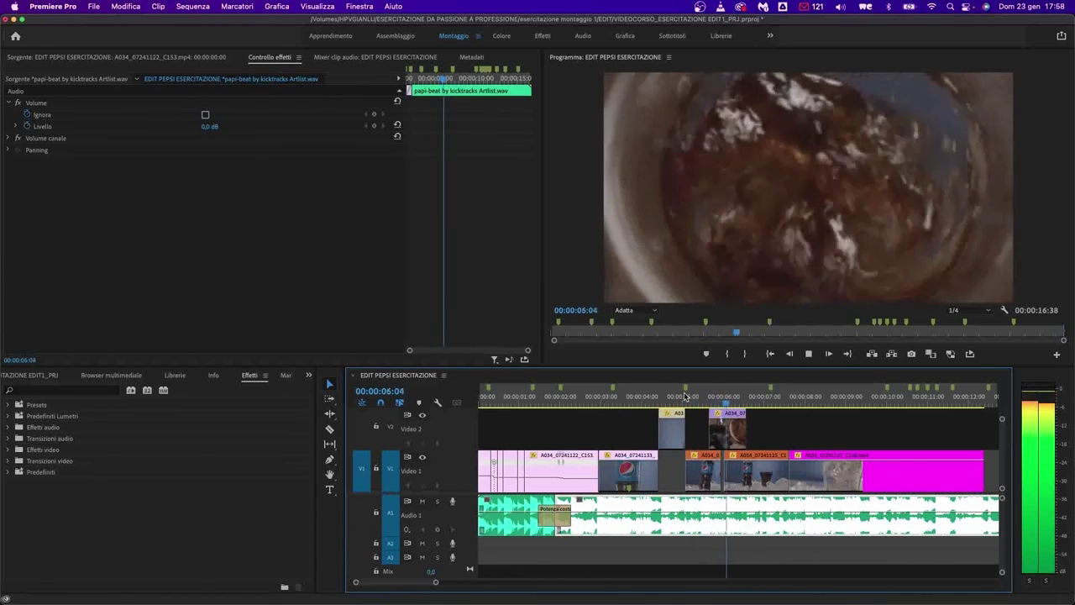
{"action": "left_click_drag", "start_coordinate": [724, 472], "coordinate": [692, 474]}
{"action": "left_click_drag", "start_coordinate": [716, 473], "coordinate": [676, 472]}
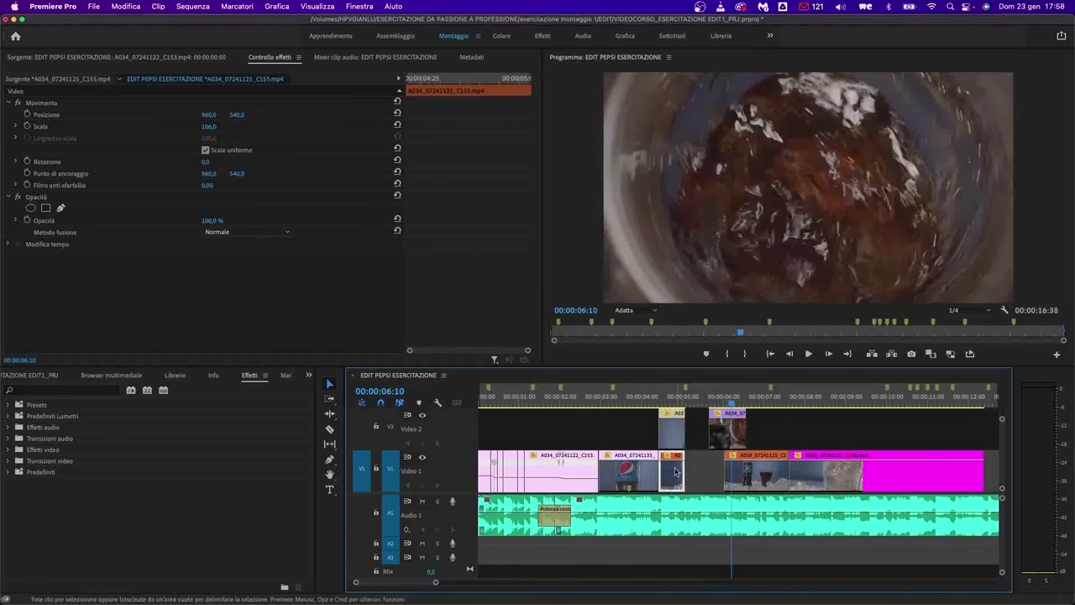
{"action": "left_click", "coordinate": [675, 391]}
{"action": "key", "text": "space"}
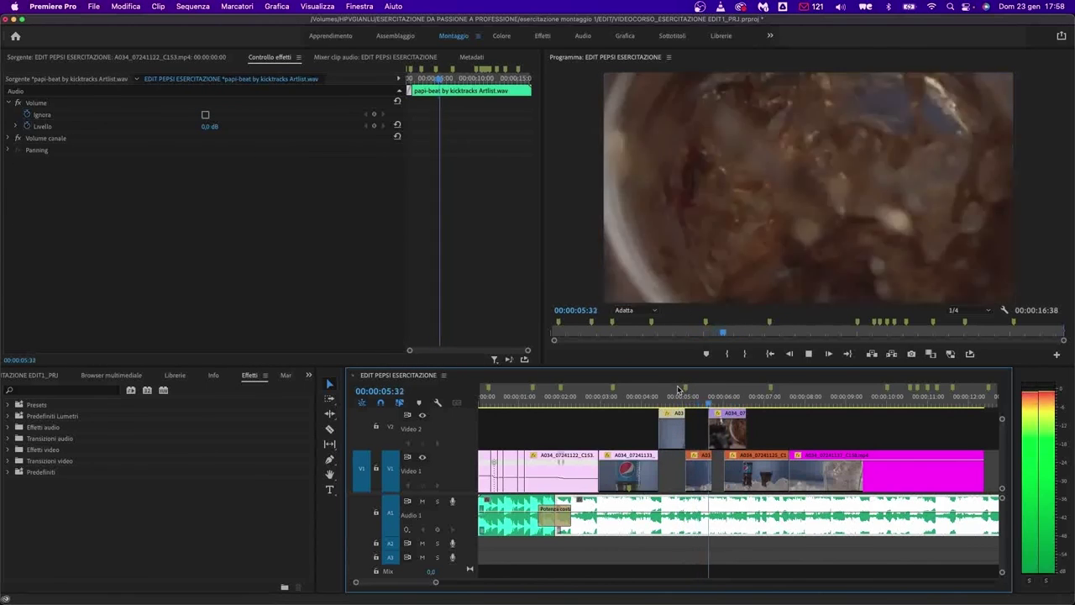
{"action": "key", "text": "space"}
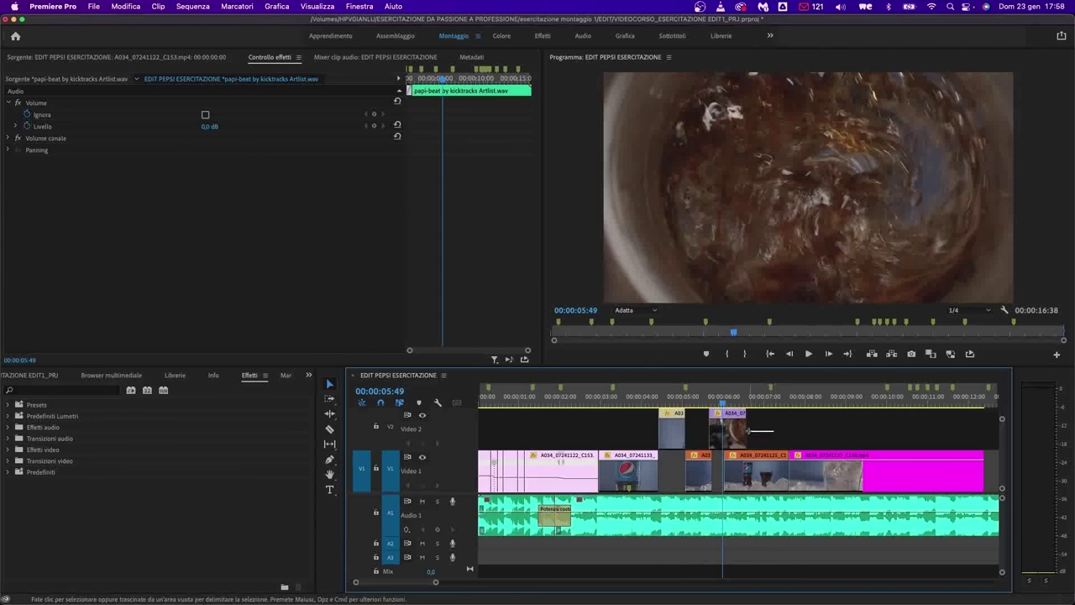
- Check the C155 clip's Speed/Duration settings and review the edit up to 00:00:05:15
{"action": "left_click_drag", "start_coordinate": [739, 433], "coordinate": [779, 435]}
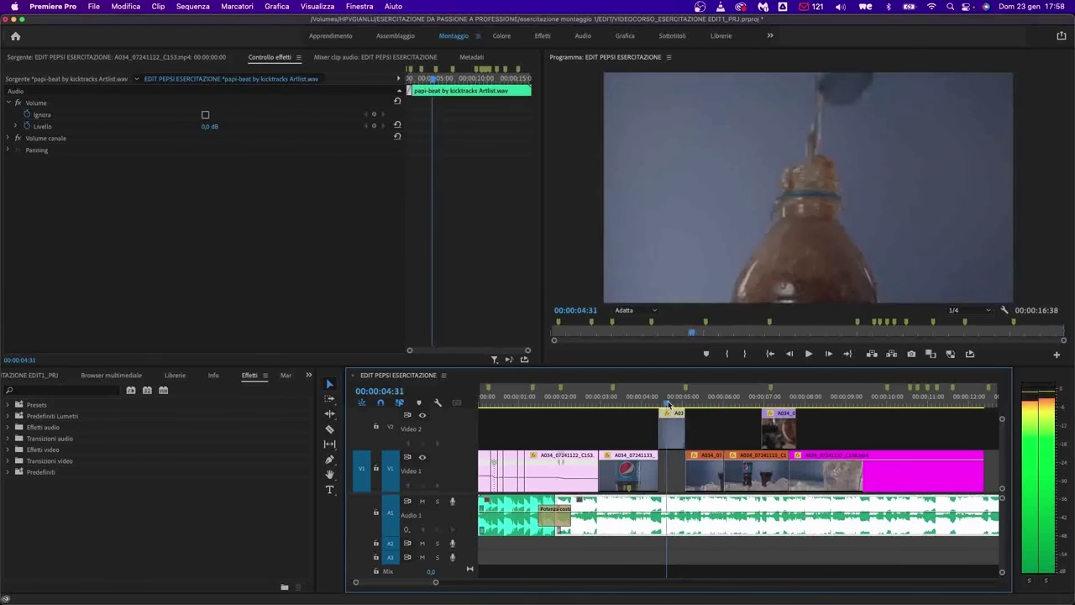
{"action": "left_click", "coordinate": [743, 477]}
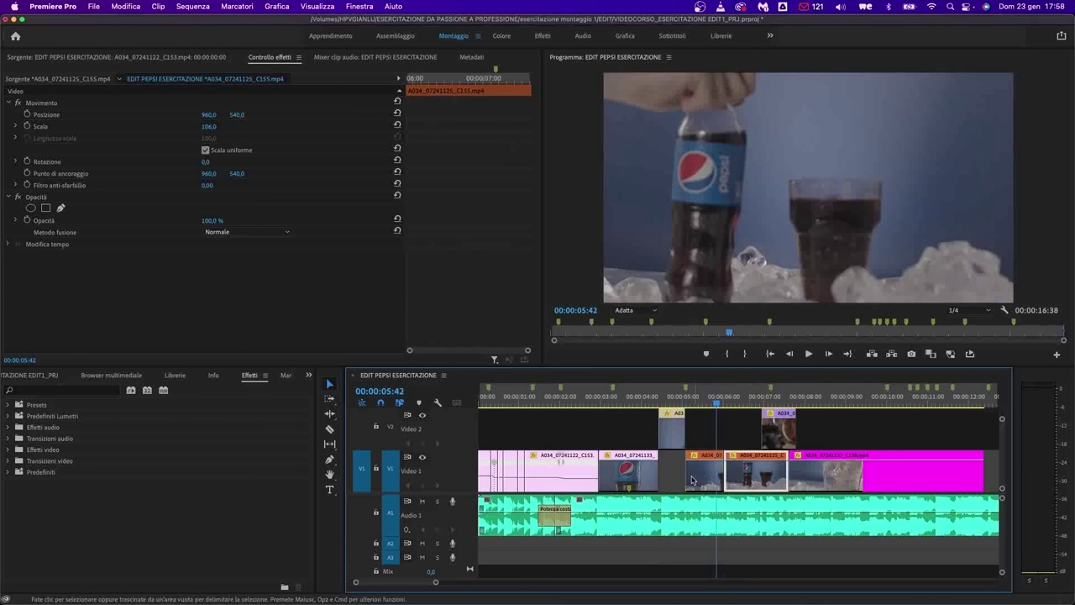
{"action": "key", "text": "super+r"}
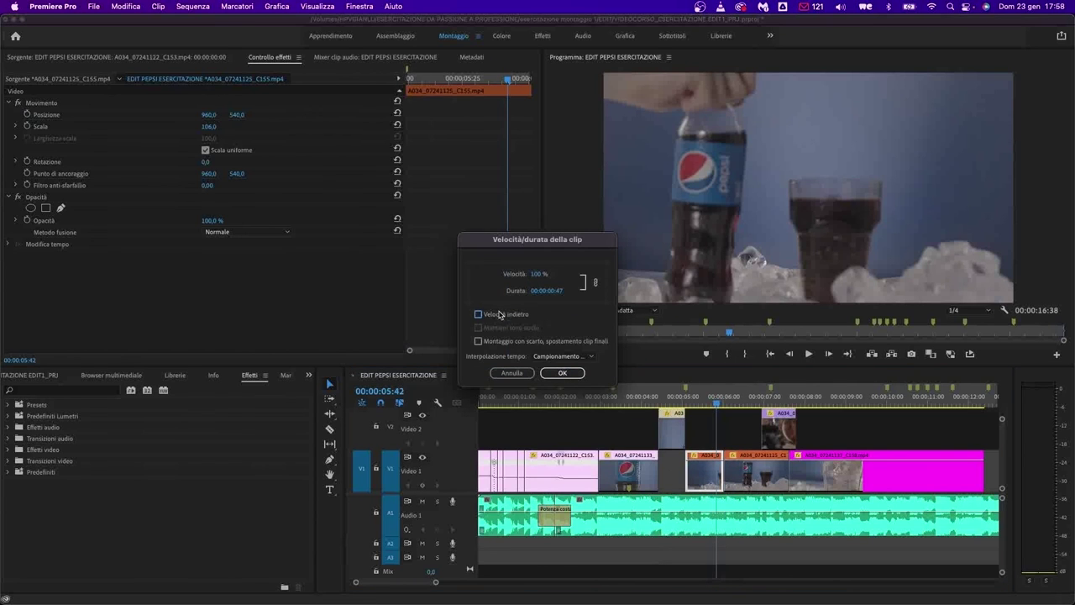
{"action": "left_click", "coordinate": [570, 379]}
{"action": "key", "text": "space"}
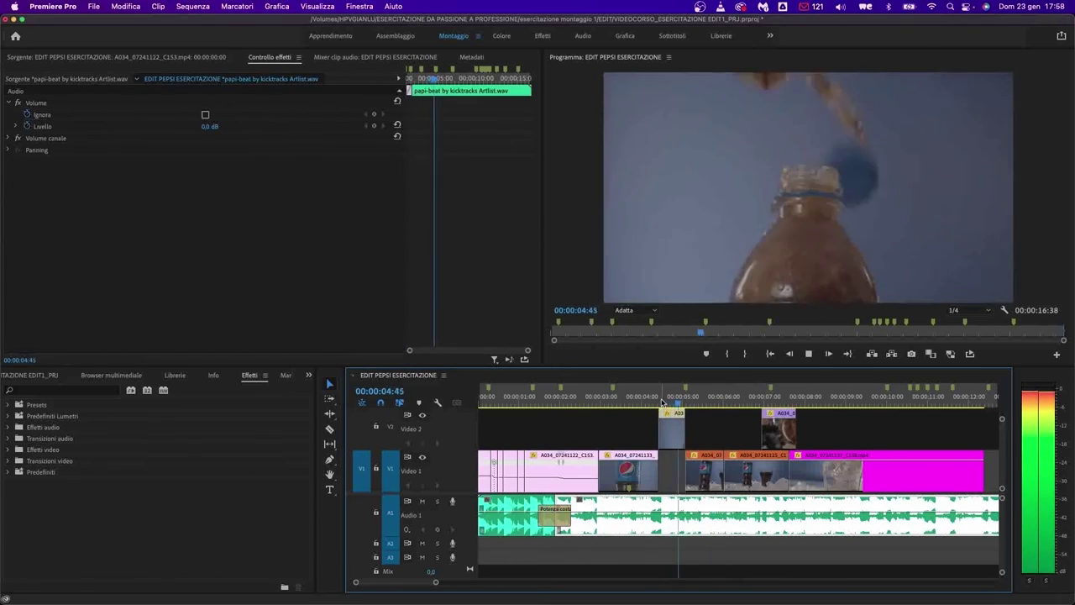
{"action": "left_click", "coordinate": [692, 400]}
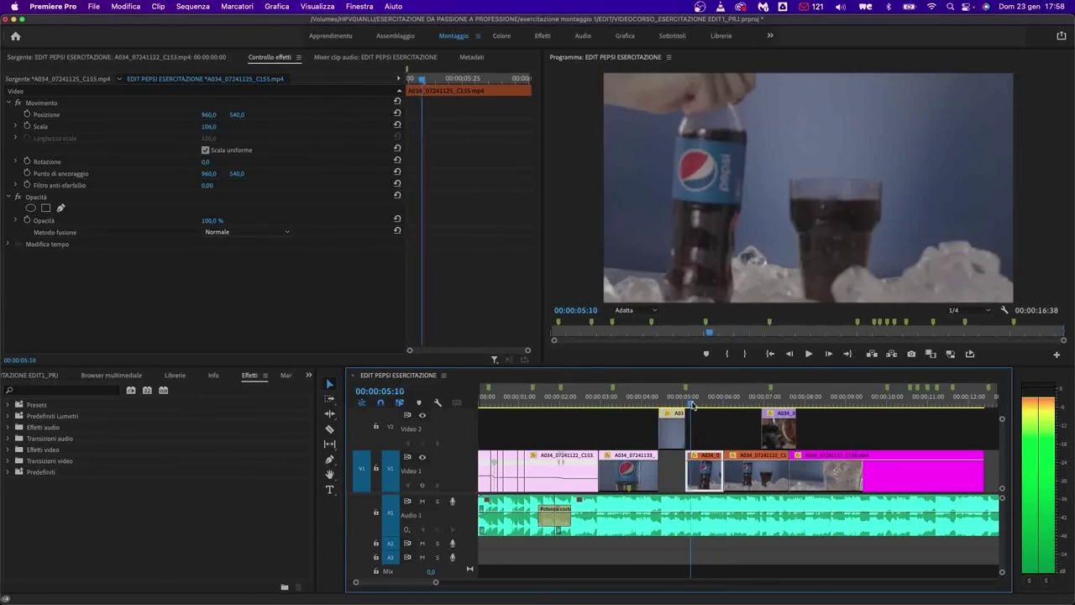
- Slide the A034_07241125 clip earlier and trim the start of the orange Video 1 clip
{"action": "left_click", "coordinate": [691, 472]}
{"action": "left_click_drag", "start_coordinate": [741, 469], "coordinate": [689, 484]}
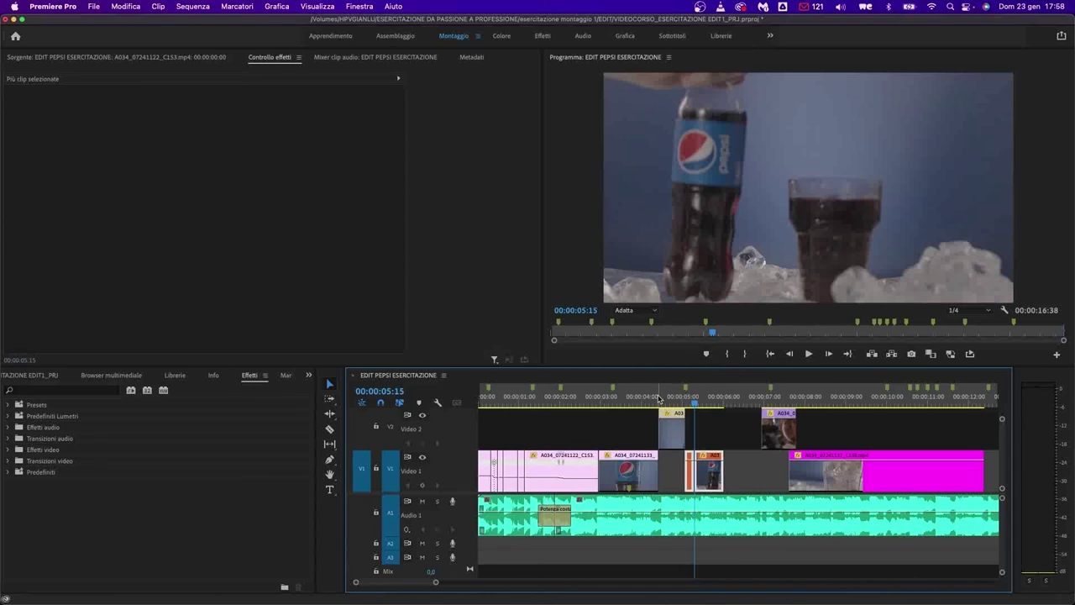
{"action": "left_click", "coordinate": [652, 401]}
{"action": "key", "text": "space"}
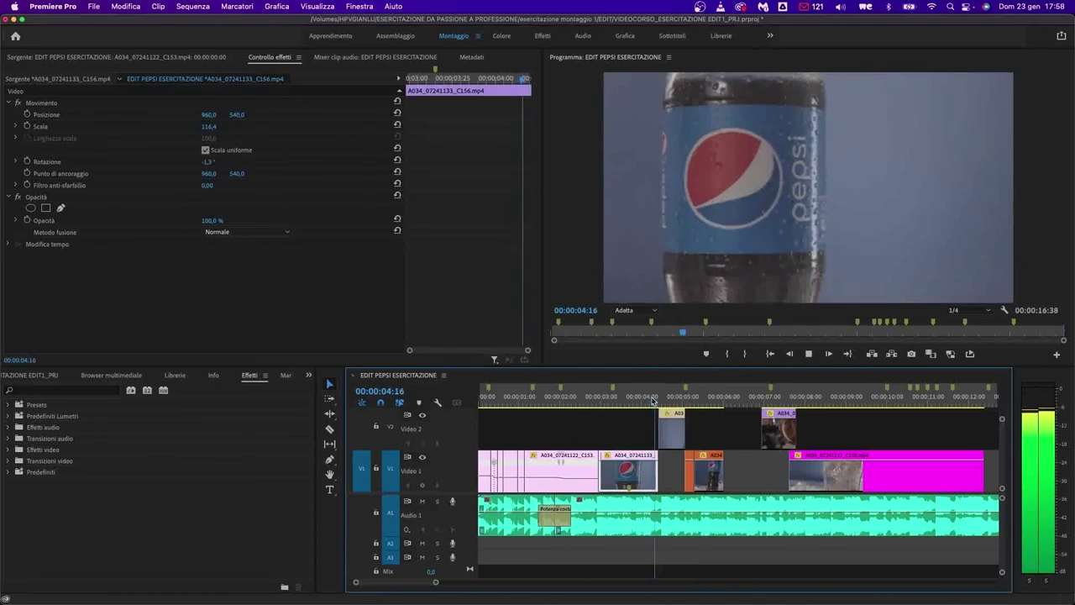
{"action": "left_click", "coordinate": [677, 512]}
{"action": "left_click_drag", "start_coordinate": [696, 468], "coordinate": [745, 468]}
{"action": "left_click", "coordinate": [692, 468]}
- Extend the A034 clip's end, then move the Video 2 clip earlier and lengthen its end
{"action": "left_click", "coordinate": [739, 514]}
{"action": "key", "text": "space"}
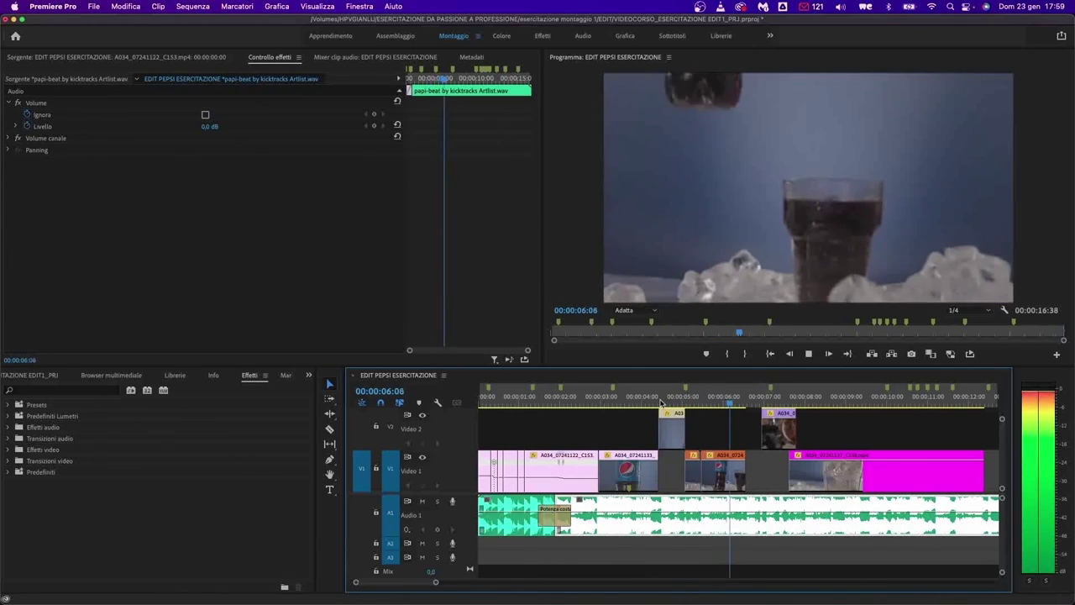
{"action": "left_click_drag", "start_coordinate": [779, 428], "coordinate": [763, 429]}
{"action": "key", "text": "space"}
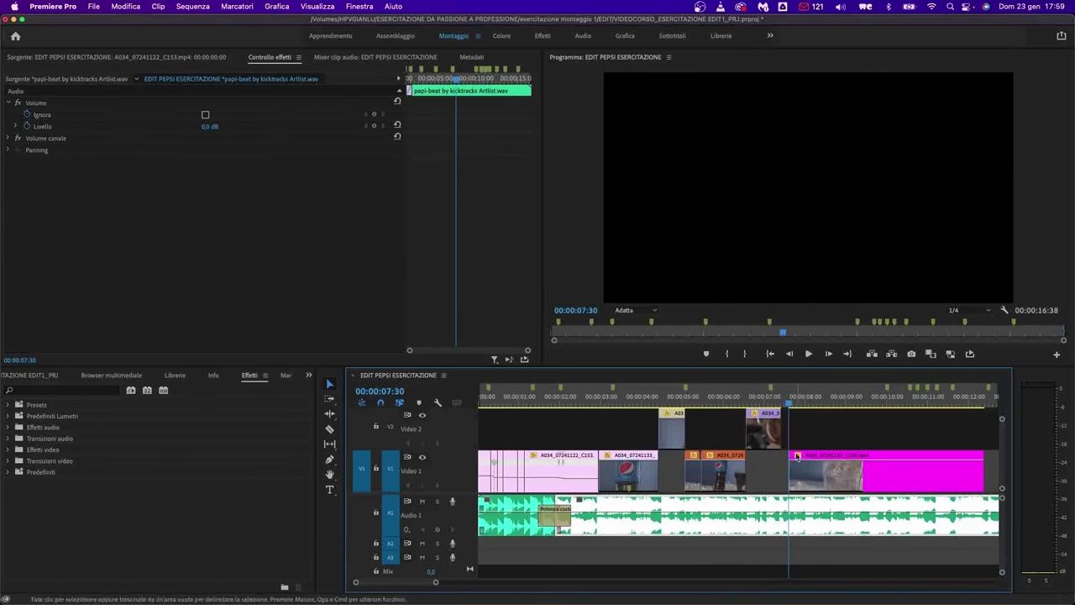
{"action": "key", "text": "j"}
{"action": "left_click_drag", "start_coordinate": [781, 429], "coordinate": [799, 429]}
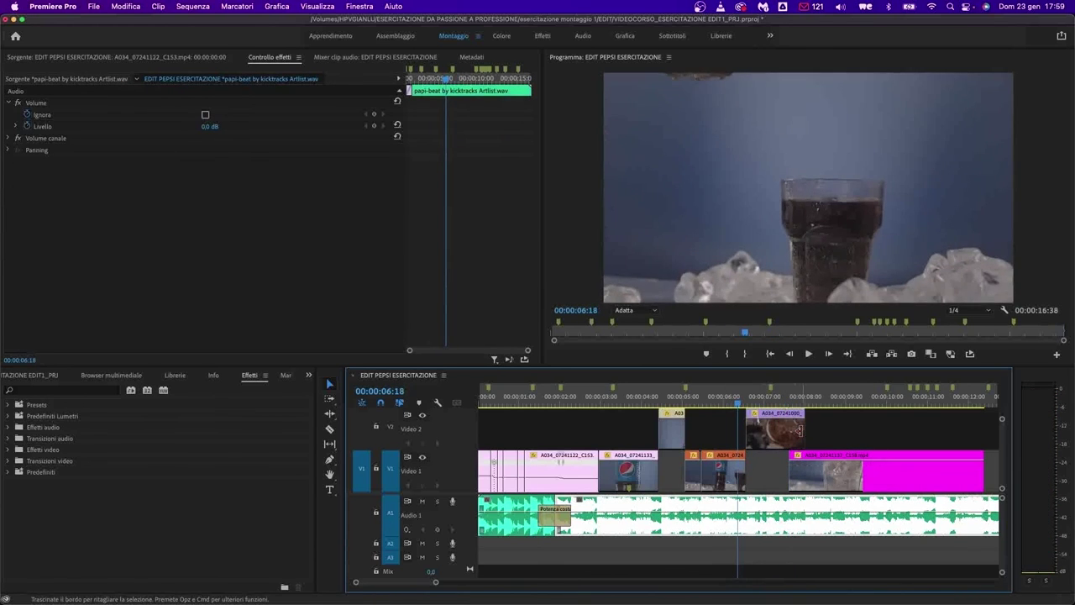
- Add keyframes to the swirl clip: rotation about 31.3° and scale 226.7
{"action": "key", "text": "space"}
{"action": "left_click", "coordinate": [776, 430]}
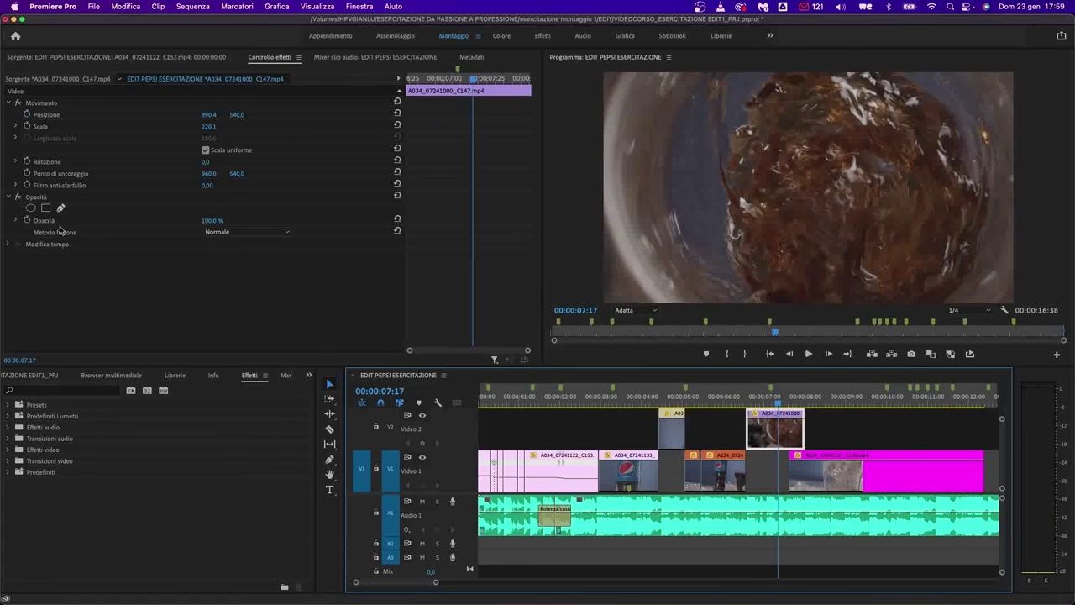
{"action": "left_click", "coordinate": [26, 162]}
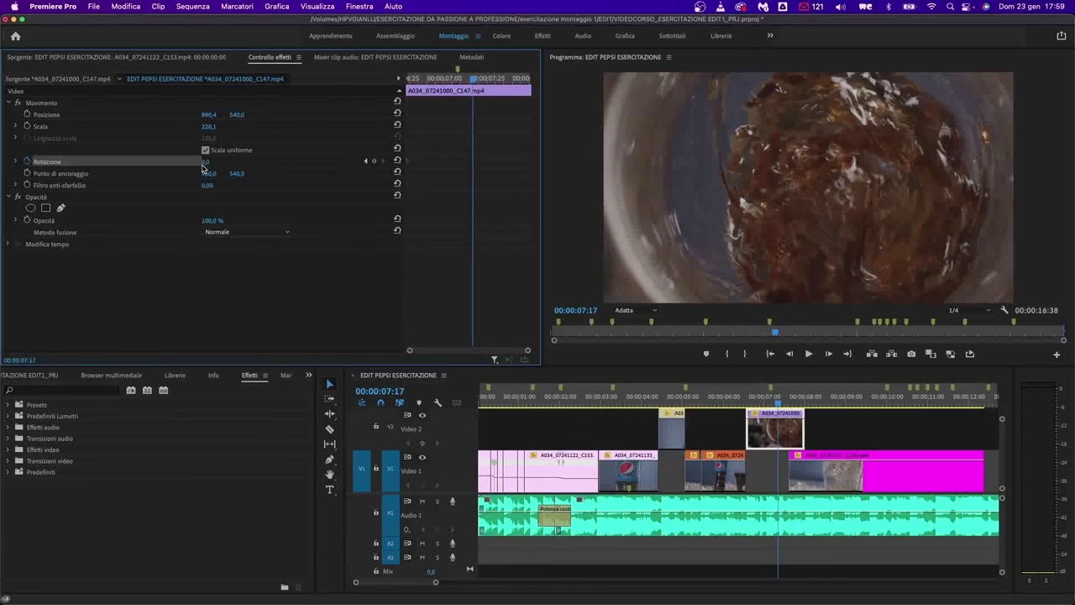
{"action": "left_click_drag", "start_coordinate": [203, 165], "coordinate": [128, 150]}
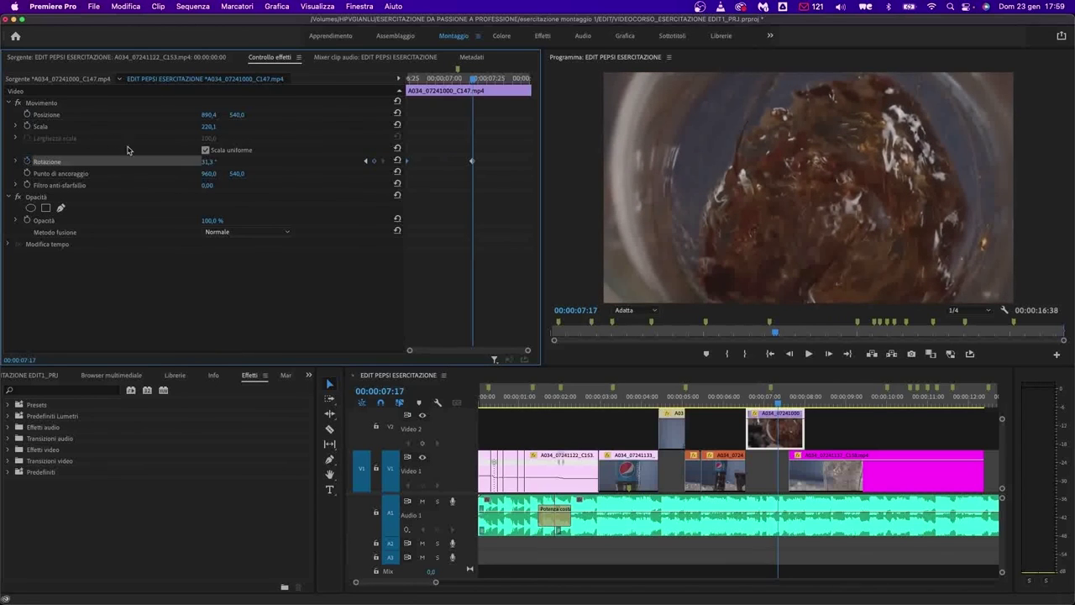
{"action": "left_click", "coordinate": [27, 126]}
{"action": "left_click_drag", "start_coordinate": [224, 132], "coordinate": [269, 131]}
- Shift the rotation keyframe later in time and set the keyframes to Uscita graduale (ease out)
{"action": "left_click_drag", "start_coordinate": [471, 161], "coordinate": [529, 161]}
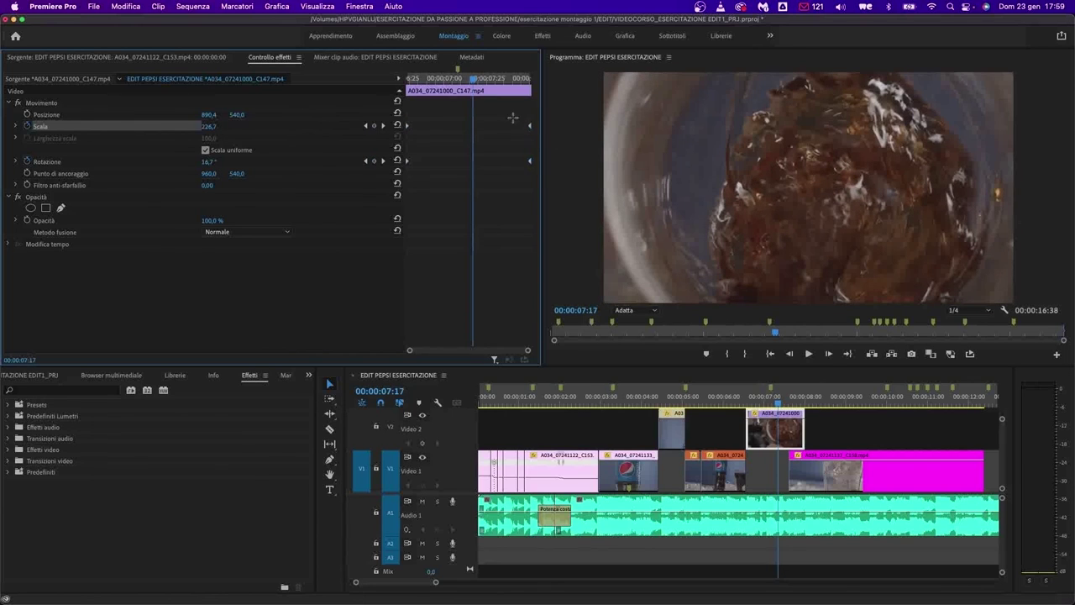
{"action": "right_click", "coordinate": [409, 161]}
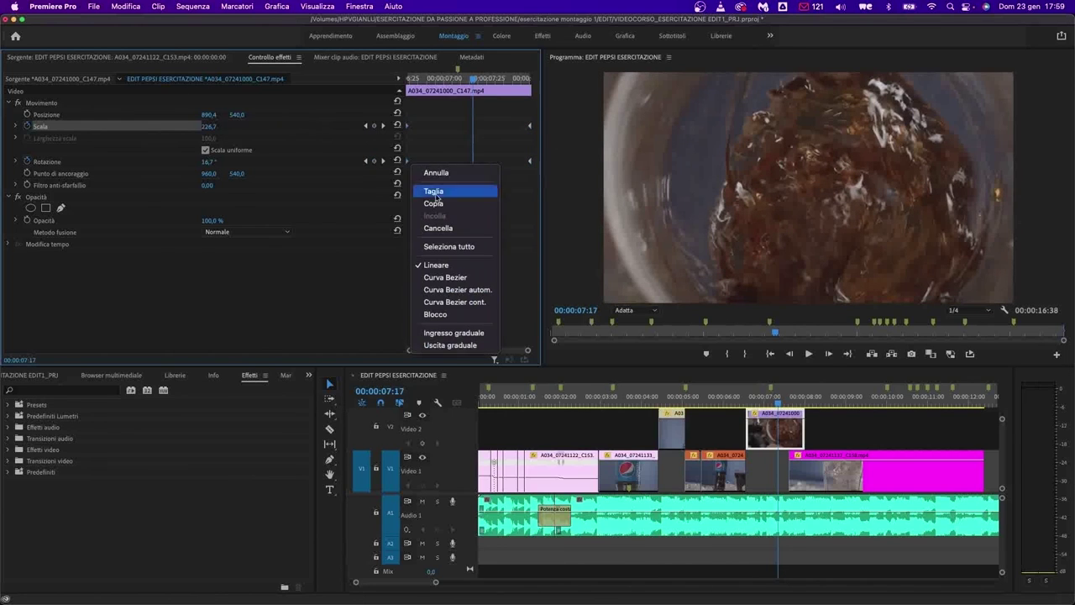
{"action": "left_click", "coordinate": [472, 345]}
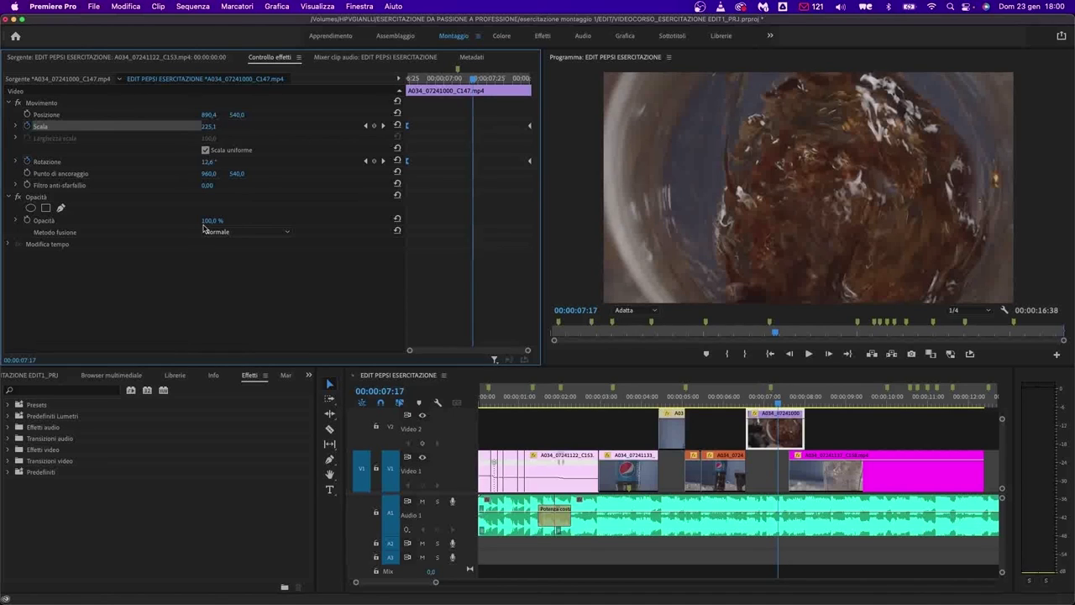
- Stop playback near 10:31 and trim clip C158's out point to the playhead
{"action": "left_click", "coordinate": [202, 307]}
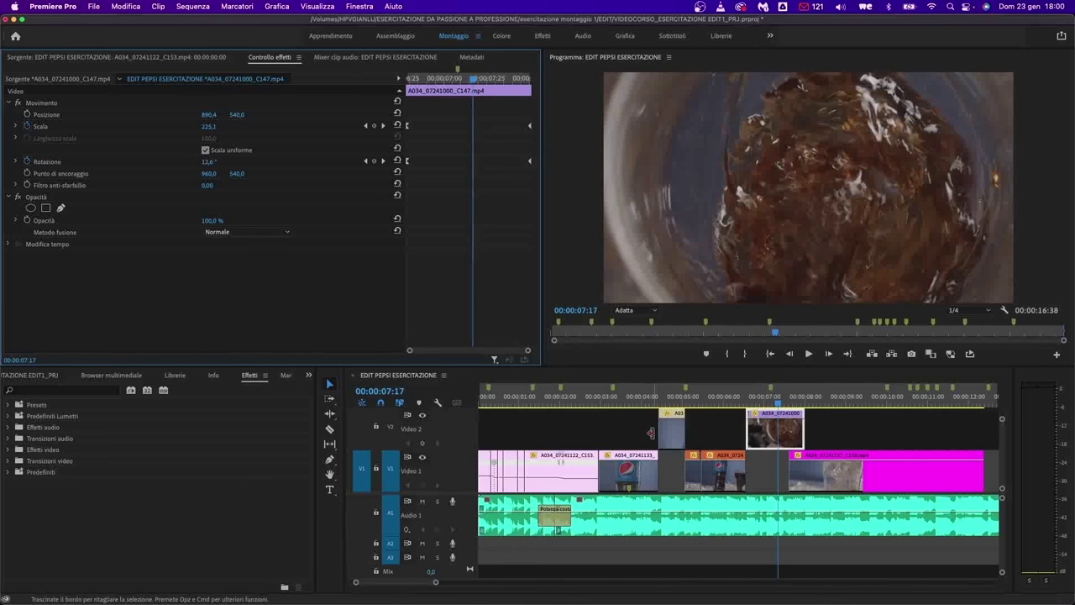
{"action": "left_click", "coordinate": [736, 401]}
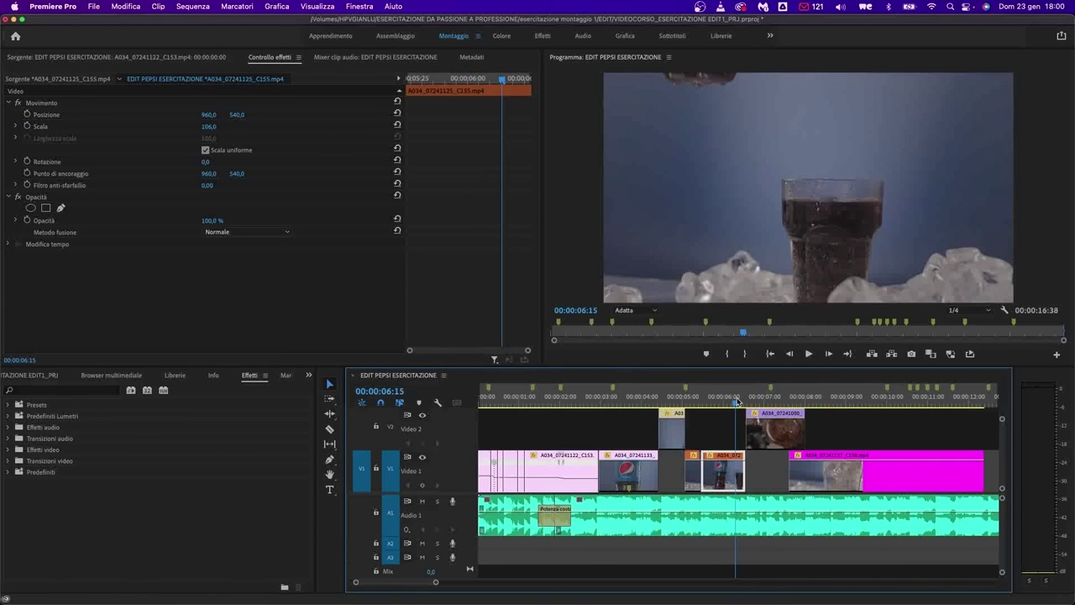
{"action": "key", "text": "space"}
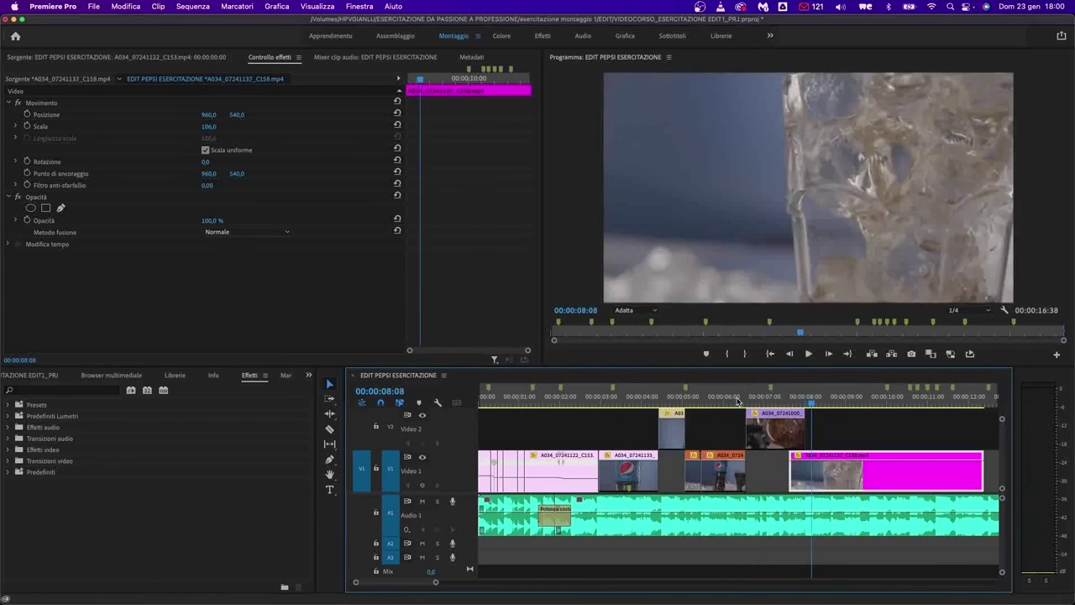
{"action": "left_click", "coordinate": [731, 403]}
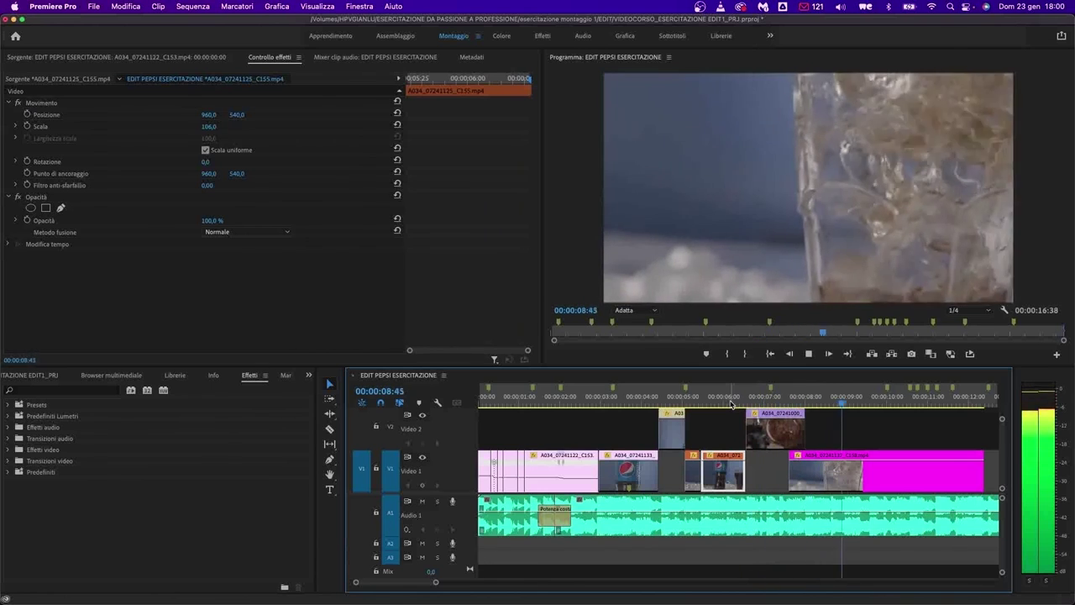
{"action": "key", "text": "space"}
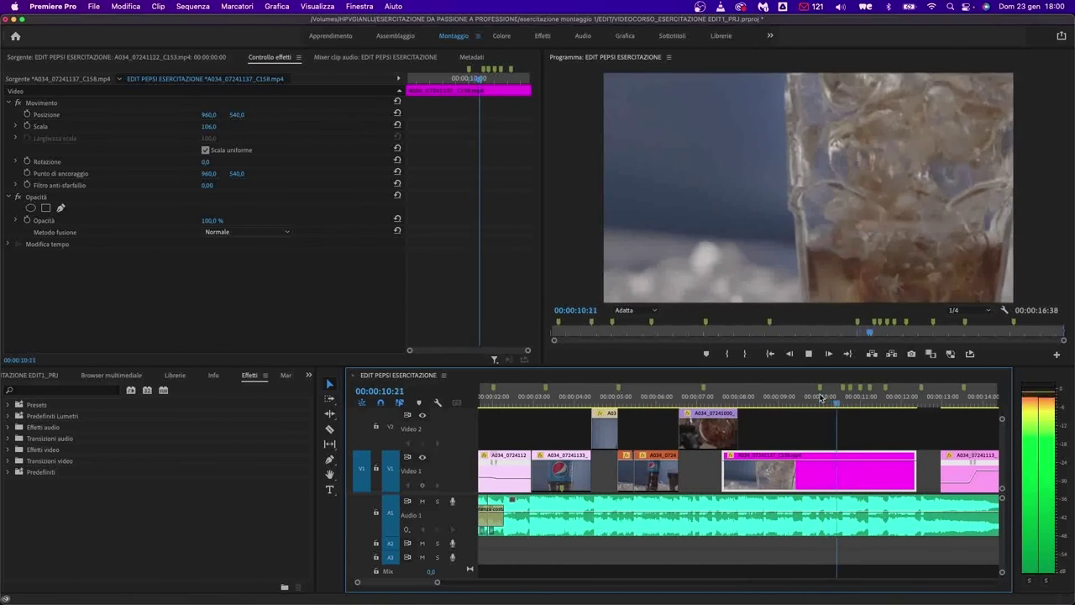
{"action": "key", "text": "alt+w"}
{"action": "key", "text": "space"}
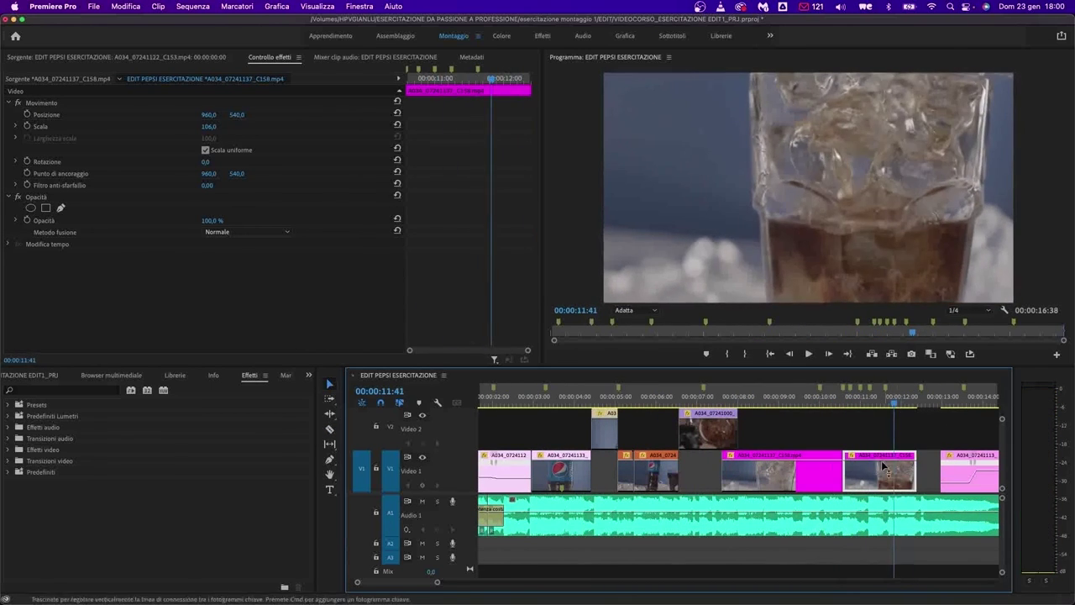
{"action": "key", "text": "space"}
- Try sliding clip C148 left to close the gap, then undo the move
{"action": "left_click_drag", "start_coordinate": [756, 398], "coordinate": [846, 398]}
{"action": "scroll", "coordinate": [840, 470], "scroll_direction": "right", "scroll_amount": 3}
{"action": "left_click_drag", "start_coordinate": [895, 485], "coordinate": [788, 489]}
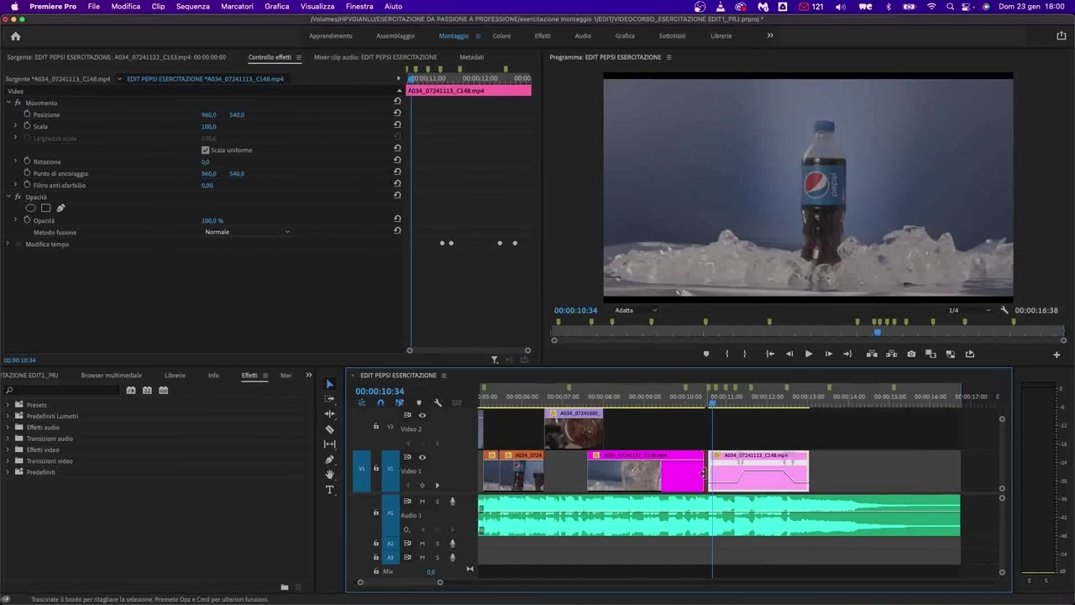
{"action": "key", "text": "space"}
{"action": "key", "text": "space"}
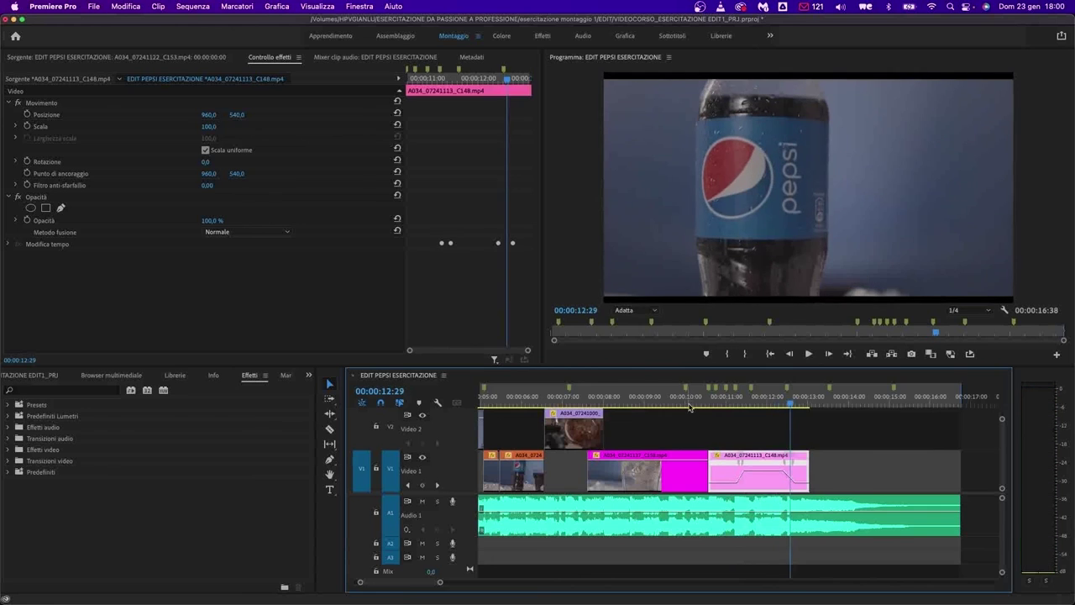
{"action": "key", "text": "ctrl+z"}
{"action": "key", "text": "space"}
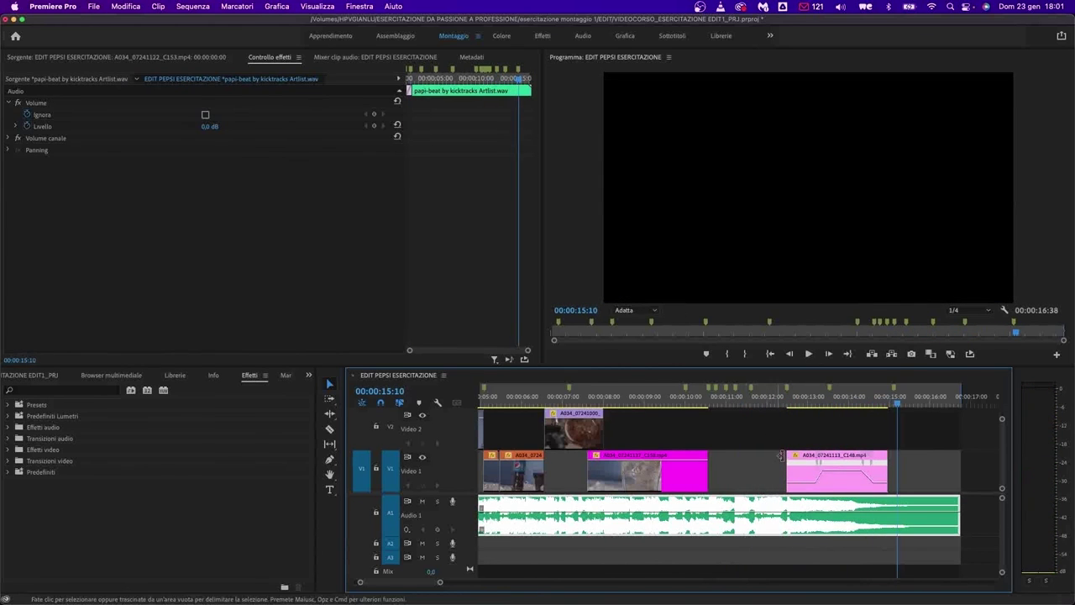
{"action": "key", "text": "space"}
- Play through the C148 Pepsi shots to the end of the edit
{"action": "left_click_drag", "start_coordinate": [874, 491], "coordinate": [874, 492]}
{"action": "left_click", "coordinate": [781, 394]}
{"action": "key", "text": "space"}
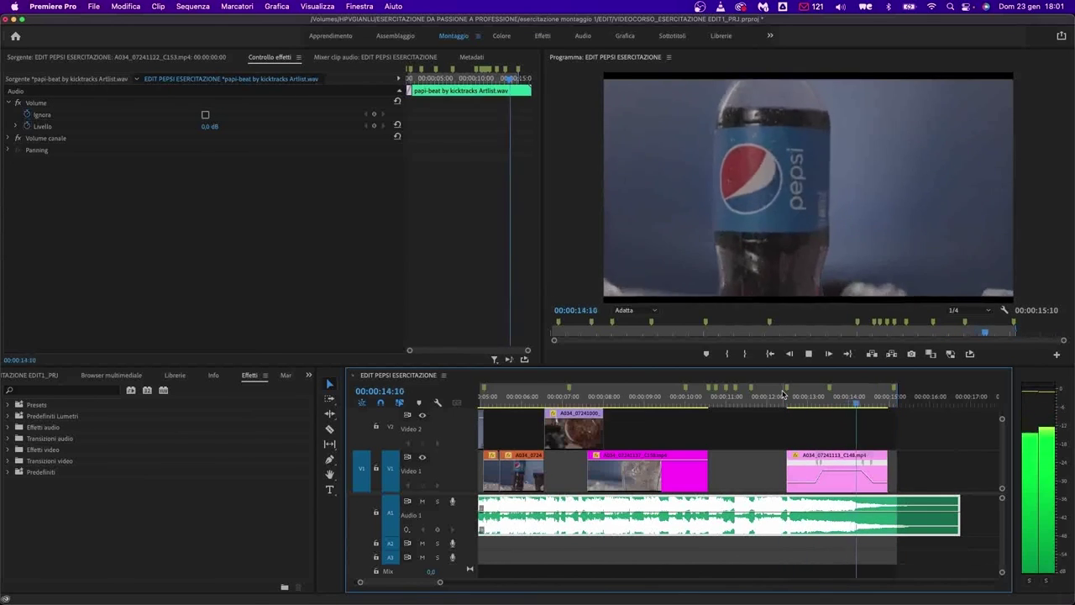
{"action": "scroll", "coordinate": [643, 455], "scroll_direction": "up", "scroll_amount": 5}
{"action": "key", "text": "space"}
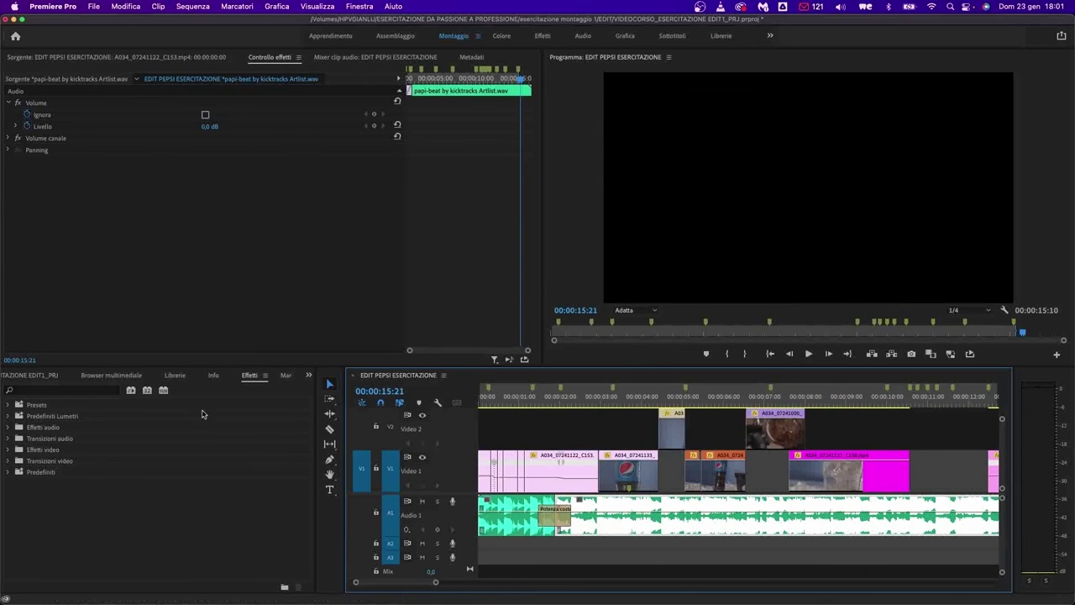
- Show the Progetto panel and load A034_07241125_C155 from the CLIP bin, scrubbed to the glass-on-ice shot
{"action": "left_click", "coordinate": [308, 375]}
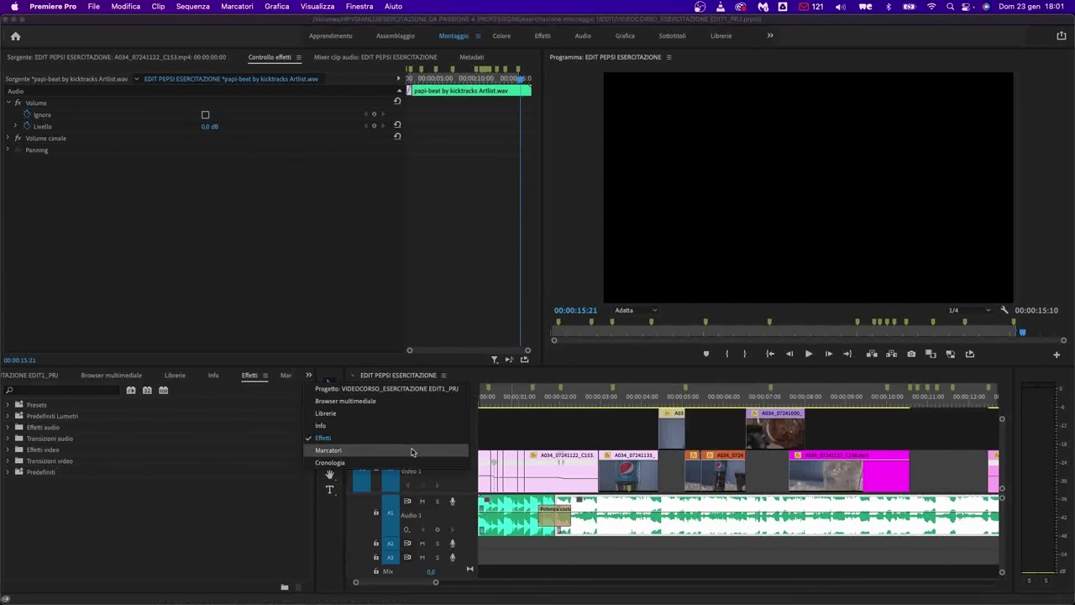
{"action": "left_click", "coordinate": [358, 389]}
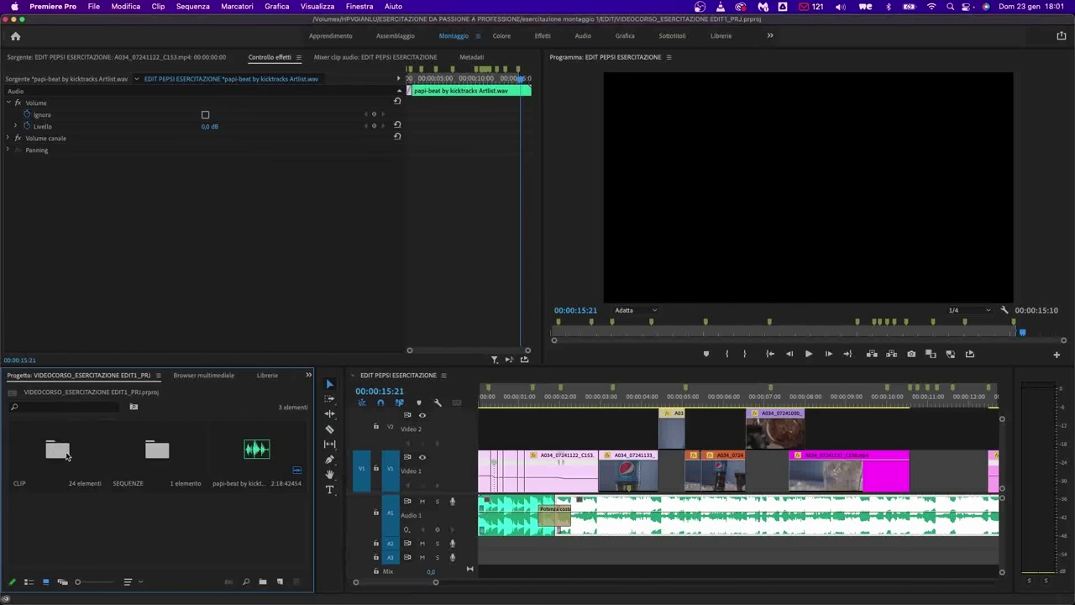
{"action": "double_click", "coordinate": [67, 455]}
{"action": "scroll", "coordinate": [178, 516], "scroll_direction": "down", "scroll_amount": 5}
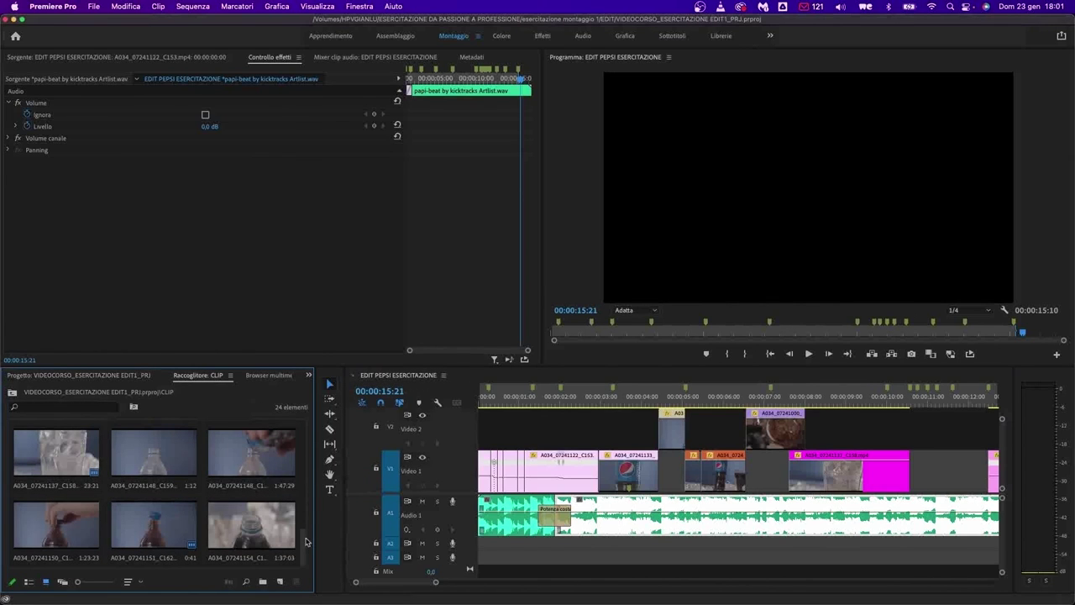
{"action": "scroll", "coordinate": [302, 559], "scroll_direction": "up", "scroll_amount": 5}
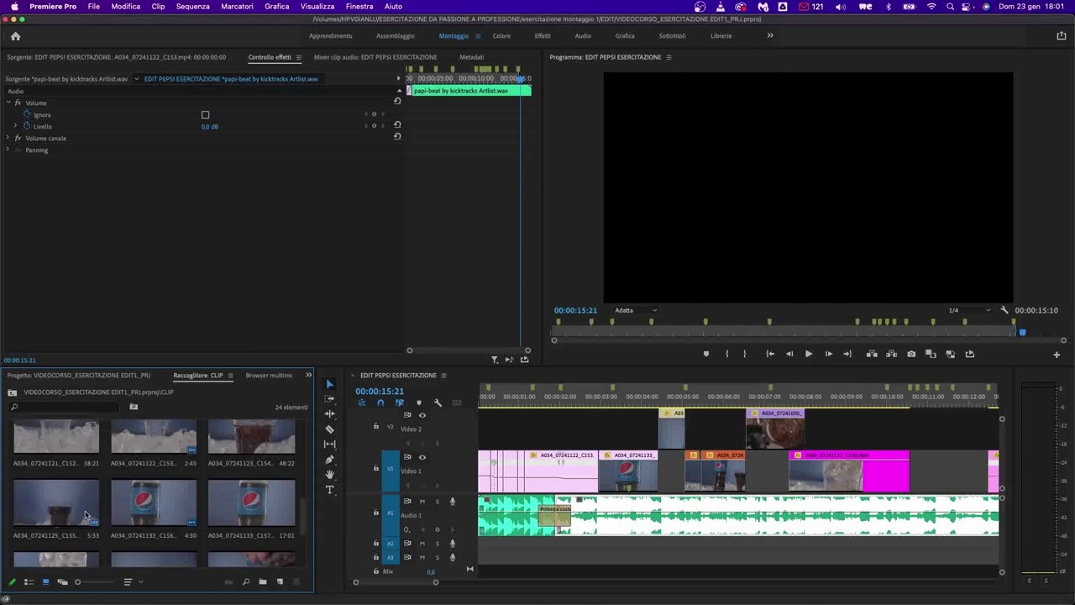
{"action": "double_click", "coordinate": [30, 521]}
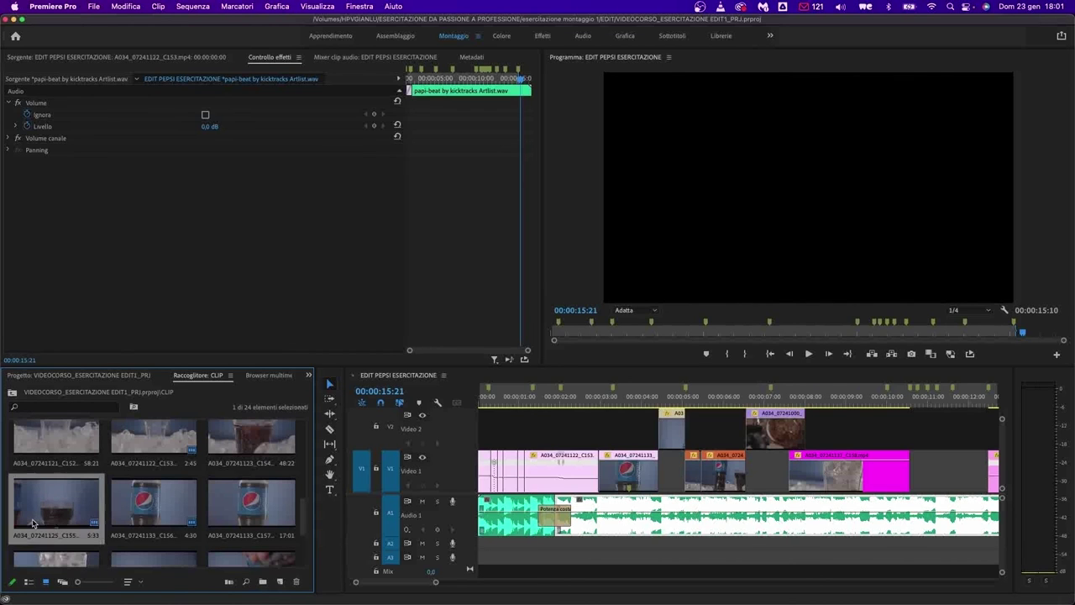
{"action": "left_click_drag", "start_coordinate": [85, 332], "coordinate": [453, 293]}
- Mark a 1:22 In/Out range on C155's glass-on-ice shot and overwrite it onto Video 1 at 5 seconds
{"action": "key", "text": "i"}
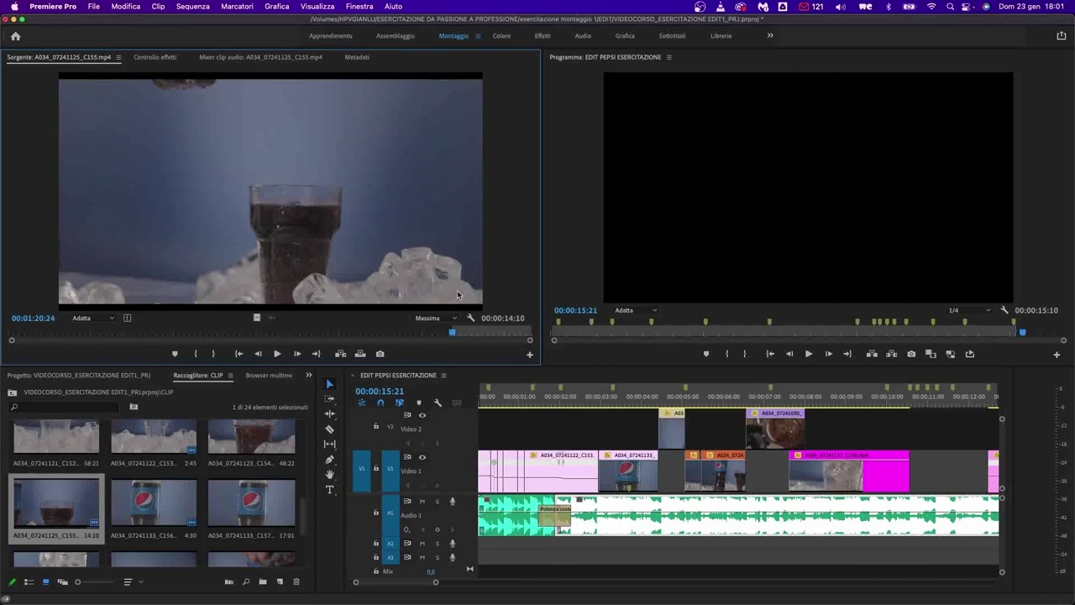
{"action": "left_click_drag", "start_coordinate": [453, 335], "coordinate": [502, 335]}
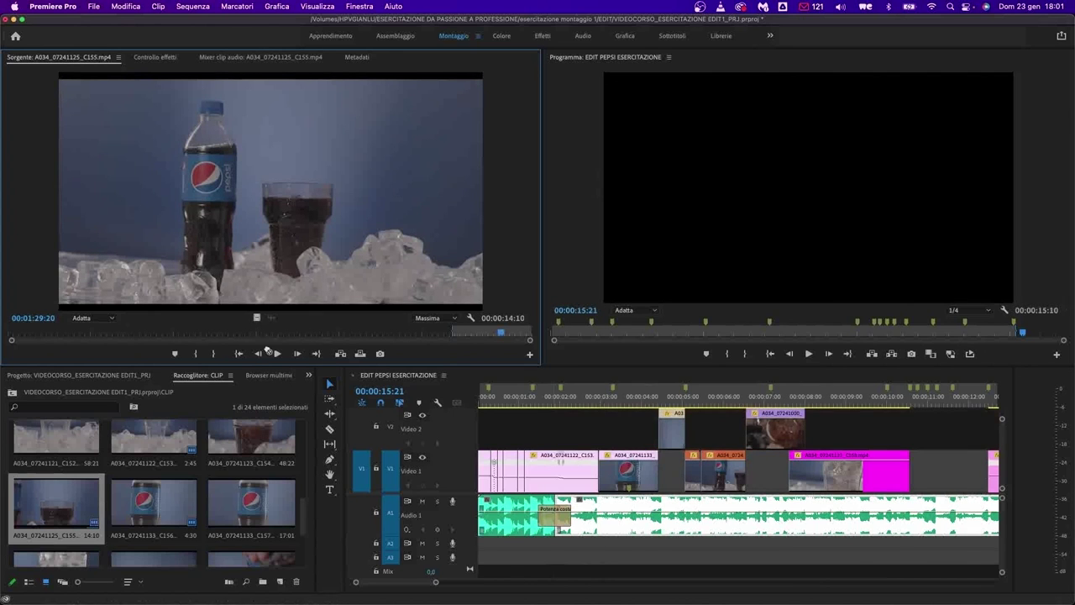
{"action": "key", "text": "shift+i"}
{"action": "key", "text": "space"}
{"action": "key", "text": "space"}
{"action": "key", "text": "o"}
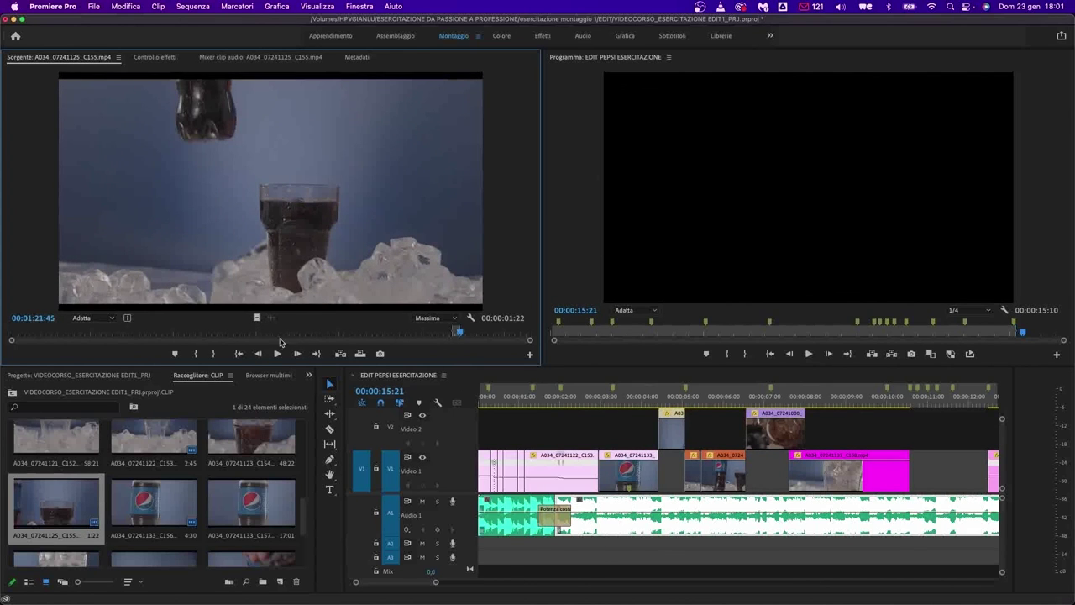
{"action": "left_click_drag", "start_coordinate": [256, 317], "coordinate": [704, 477]}
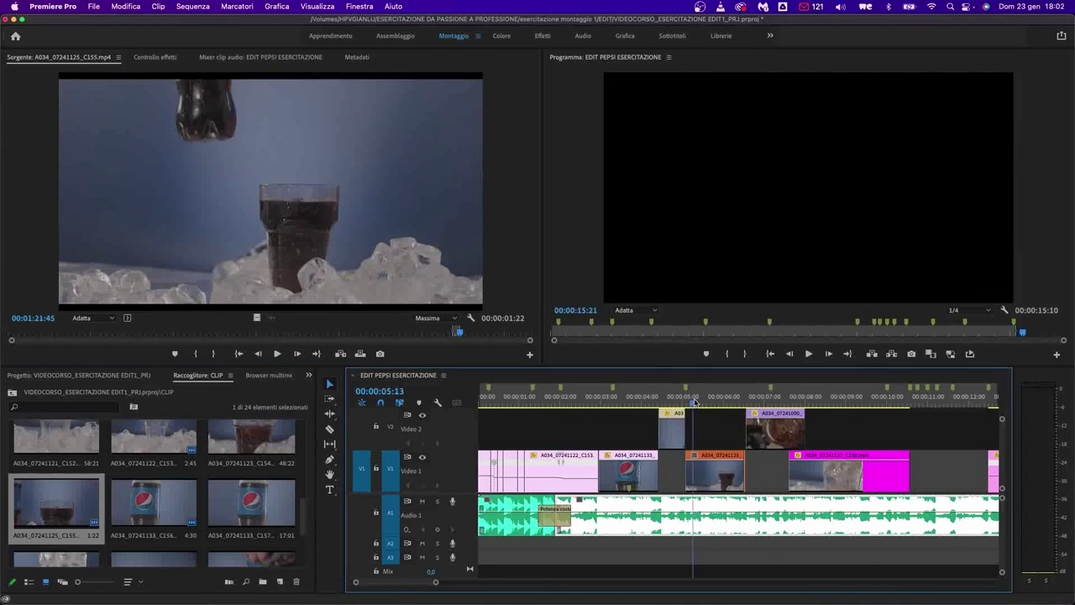
- Adjust the new C155 clip's speed/duration option and set its scale to 105
{"action": "key", "text": "super+r"}
{"action": "left_click", "coordinate": [502, 327]}
{"action": "left_click", "coordinate": [561, 374]}
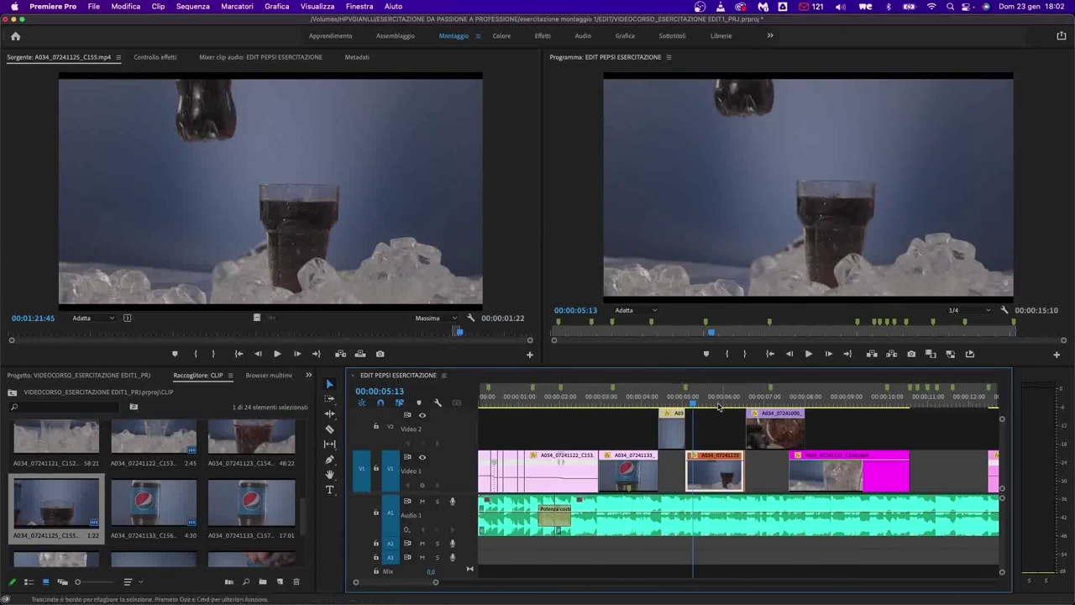
{"action": "left_click", "coordinate": [686, 398]}
{"action": "left_click", "coordinate": [693, 398]}
{"action": "left_click", "coordinate": [713, 472]}
{"action": "left_click", "coordinate": [155, 56]}
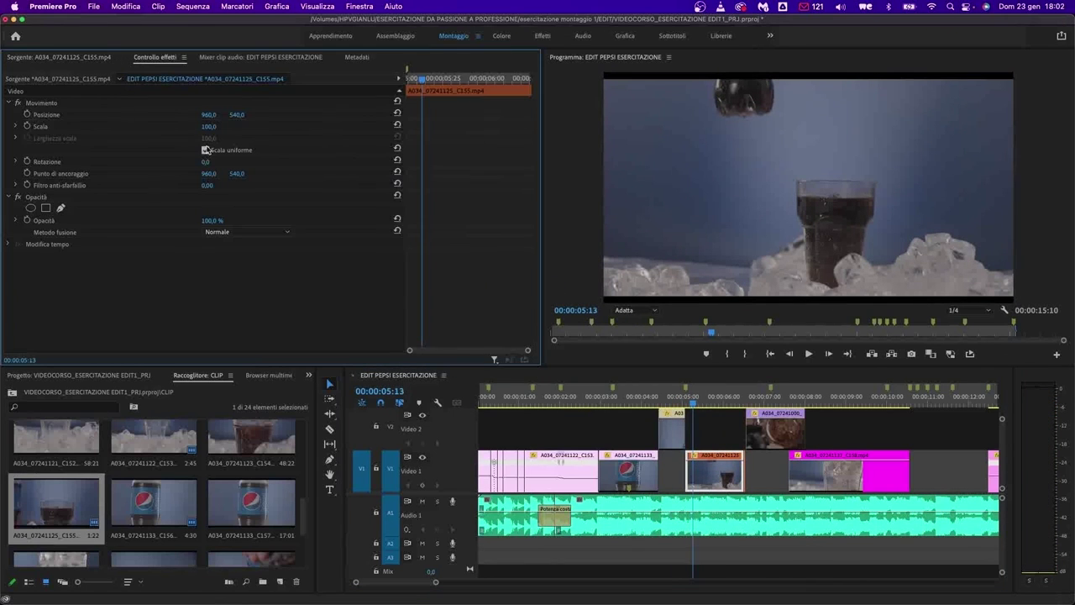
{"action": "type", "text": "105"}
{"action": "key", "text": "Return"}
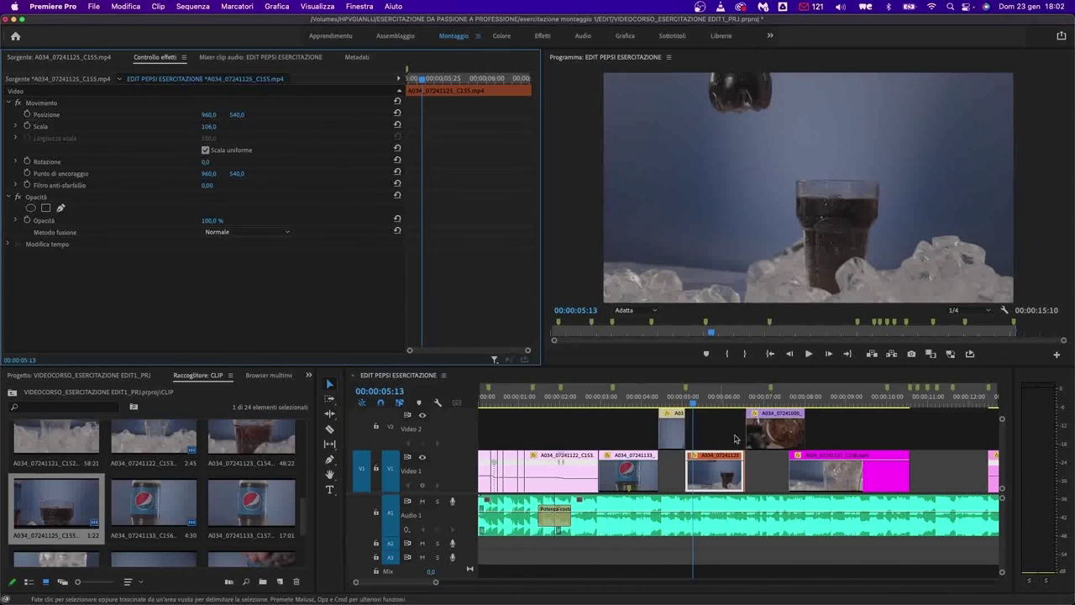
- Shorten the end of the C155 clip on Video 1 by about one second
{"action": "left_click", "coordinate": [680, 404]}
{"action": "left_click", "coordinate": [713, 470]}
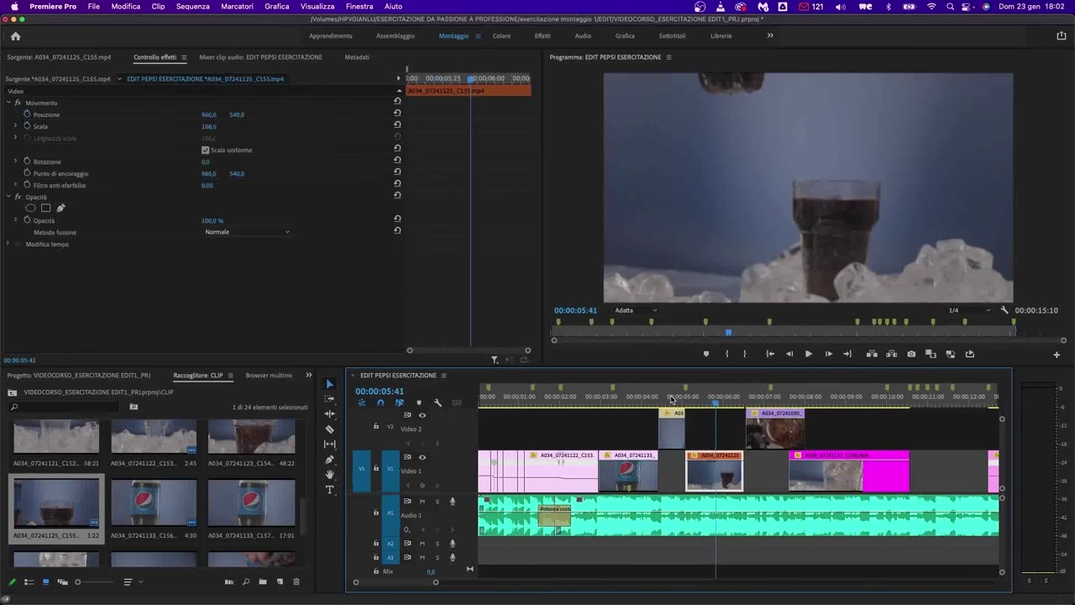
{"action": "left_click", "coordinate": [702, 398]}
{"action": "left_click", "coordinate": [675, 398]}
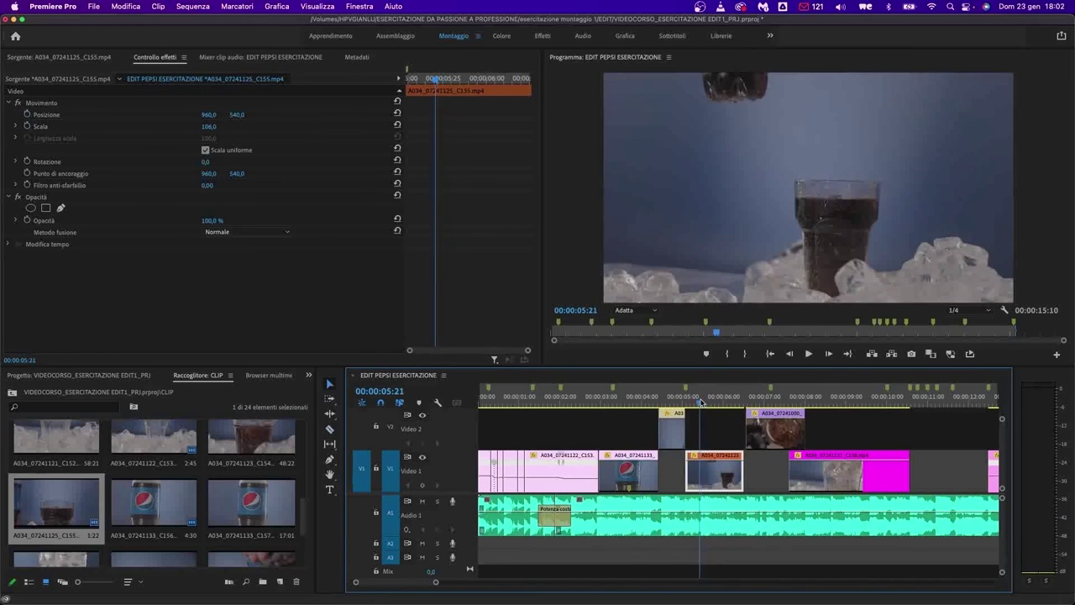
{"action": "left_click", "coordinate": [697, 517]}
{"action": "left_click", "coordinate": [697, 473]}
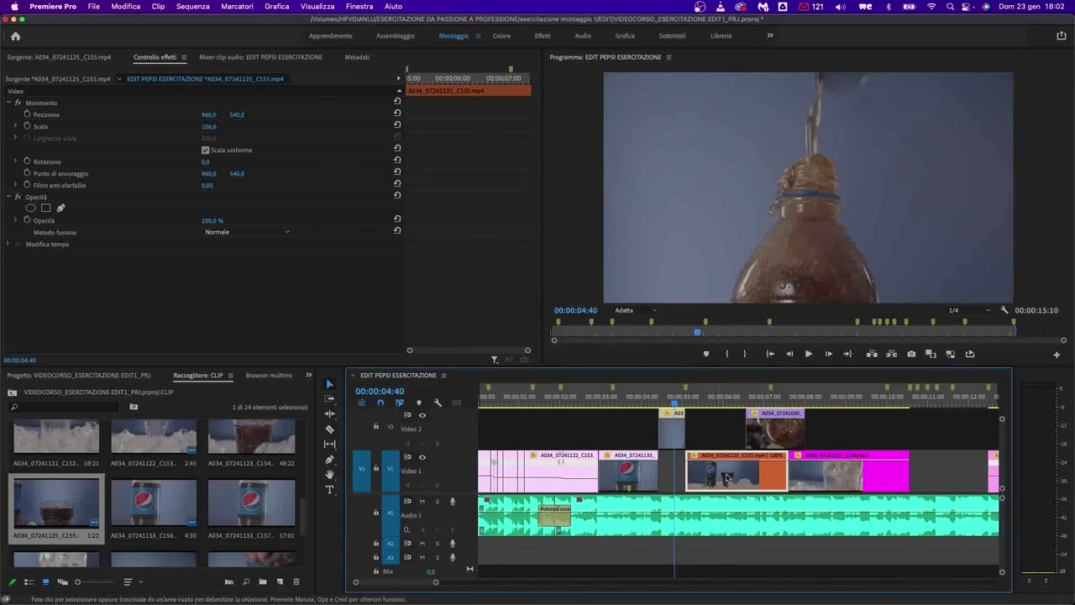
{"action": "left_click_drag", "start_coordinate": [743, 467], "coordinate": [739, 467]}
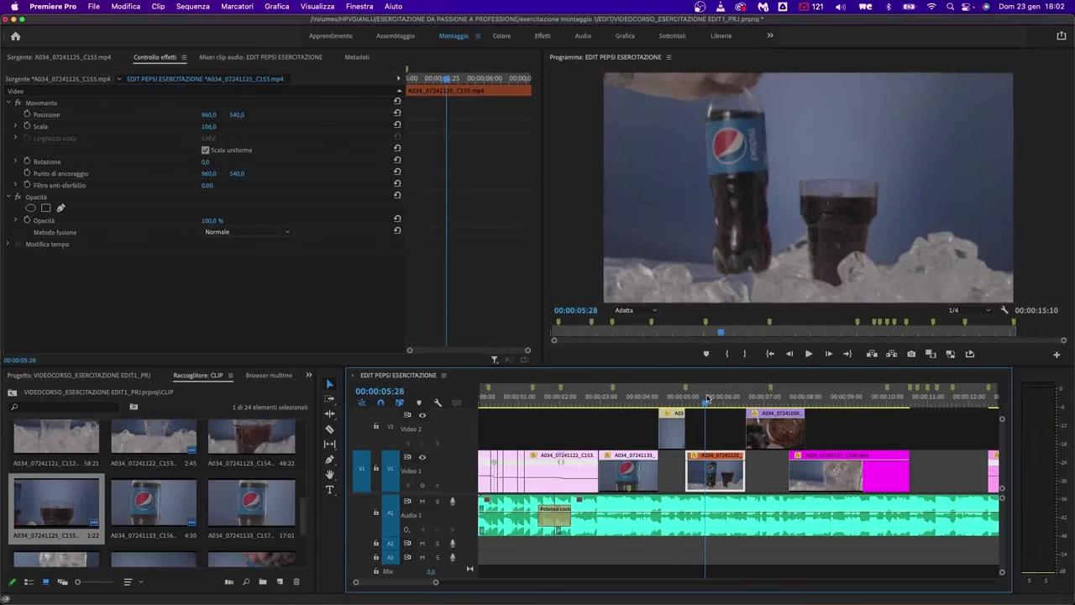
- Play back the trimmed section, return to 06:13 and zoom the timeline in around C155
{"action": "key", "text": "space"}
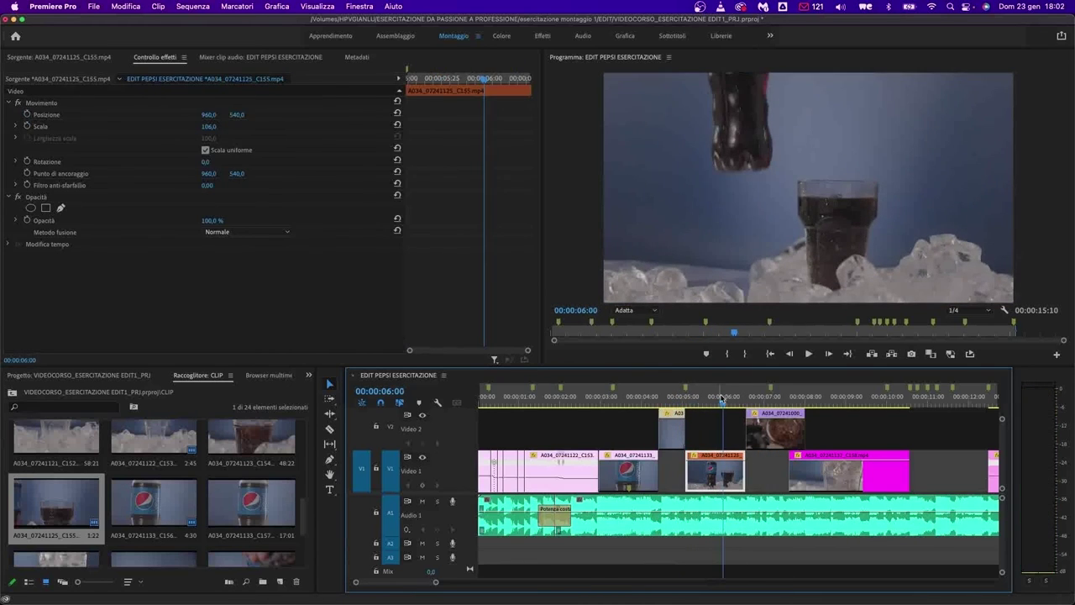
{"action": "left_click_drag", "start_coordinate": [682, 398], "coordinate": [669, 402]}
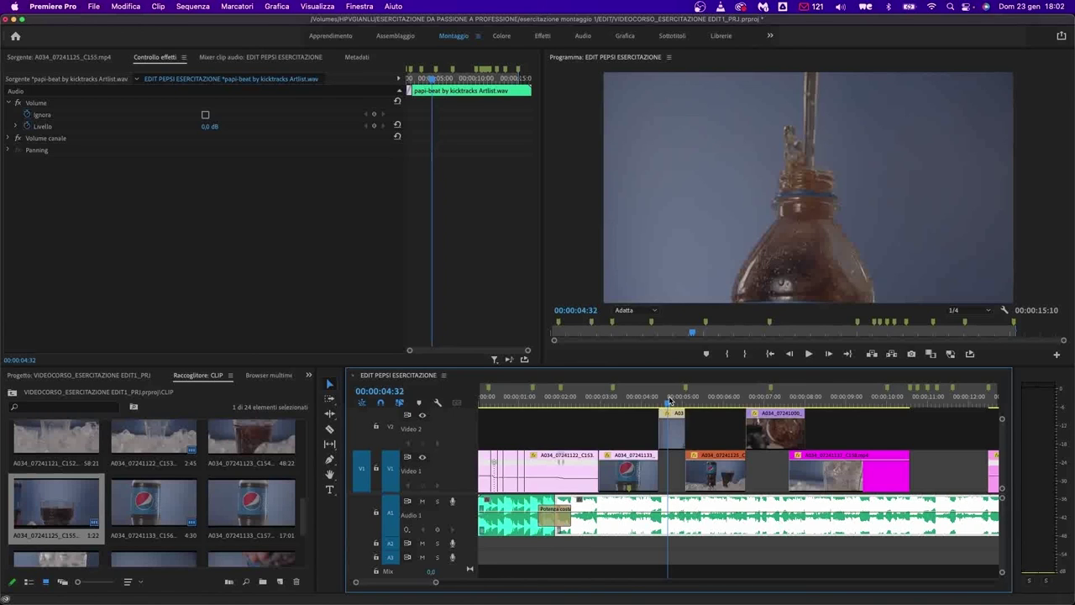
{"action": "key", "text": "space"}
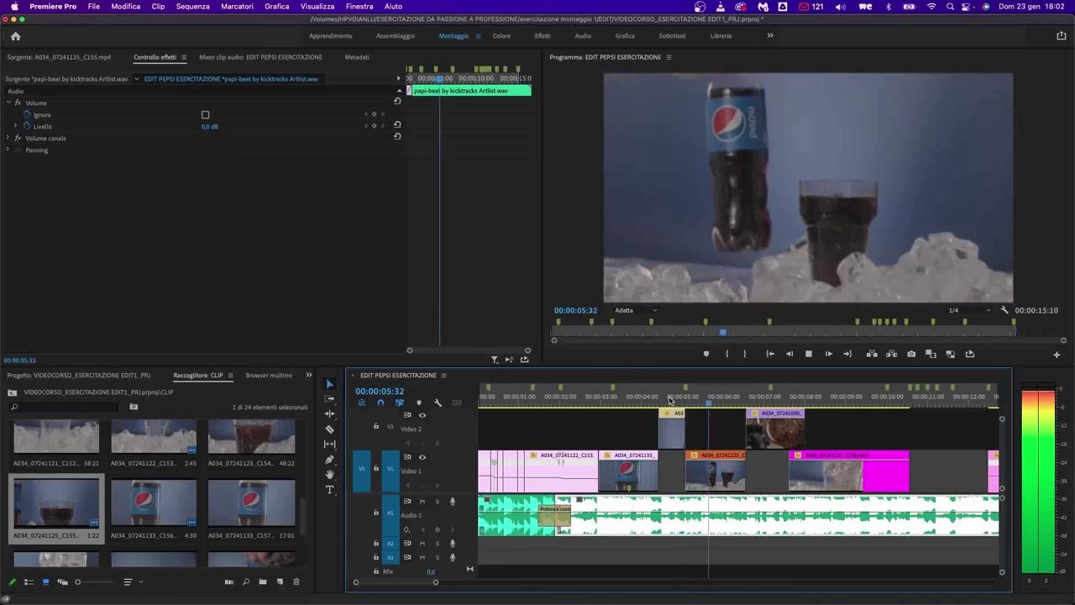
{"action": "key", "text": "space"}
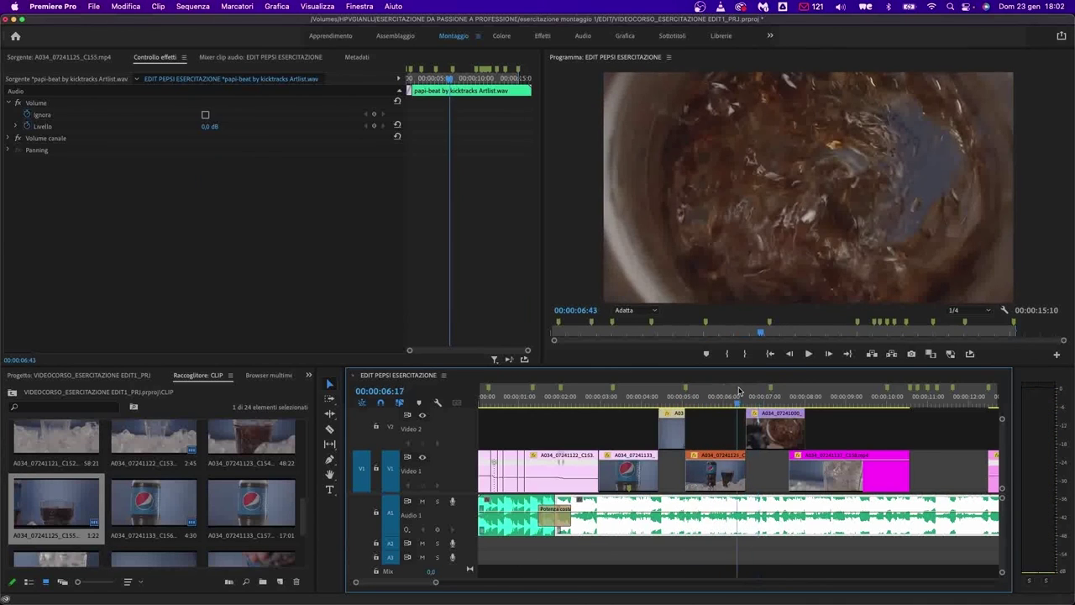
{"action": "left_click_drag", "start_coordinate": [739, 391], "coordinate": [735, 389]}
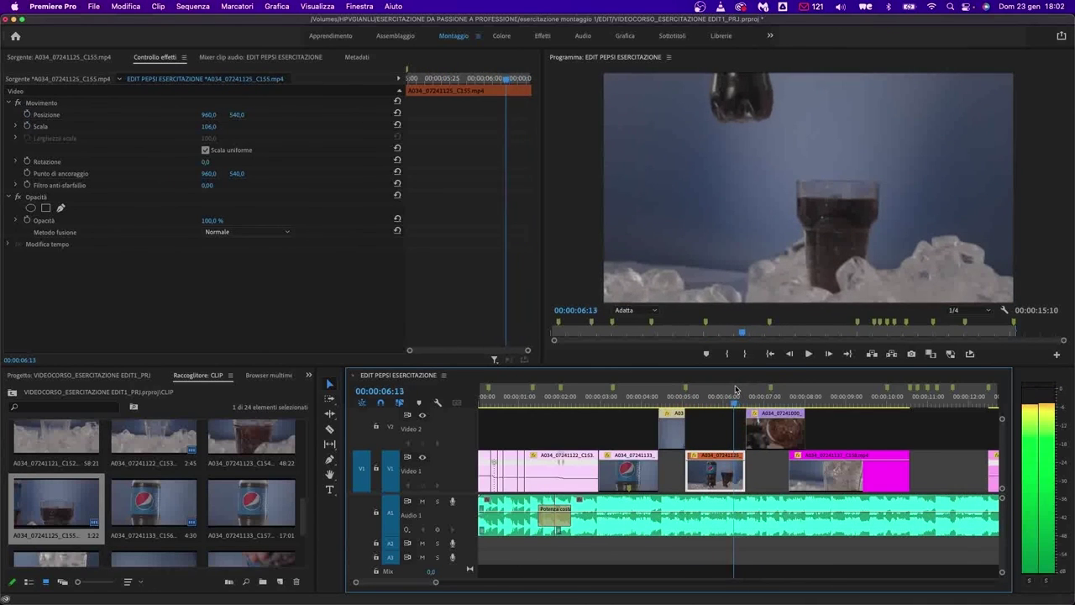
{"action": "key", "text": "="}
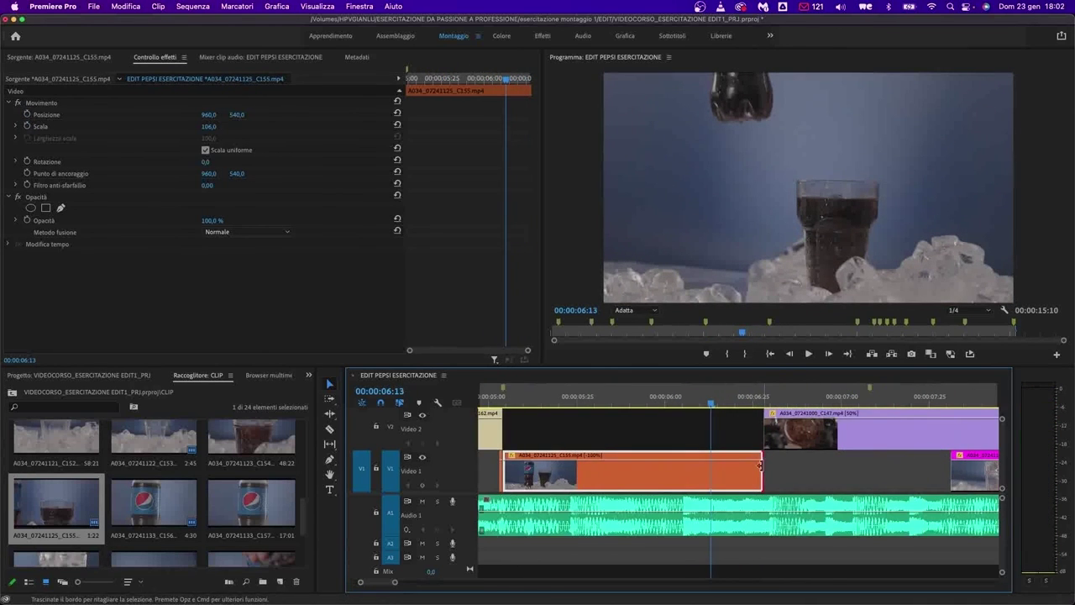
- Shorten clip C155's end and slide C147 earlier on Video 2 to meet it
{"action": "left_click_drag", "start_coordinate": [761, 465], "coordinate": [710, 464]}
{"action": "left_click_drag", "start_coordinate": [772, 433], "coordinate": [726, 445]}
{"action": "key", "text": "space"}
{"action": "left_click", "coordinate": [705, 468]}
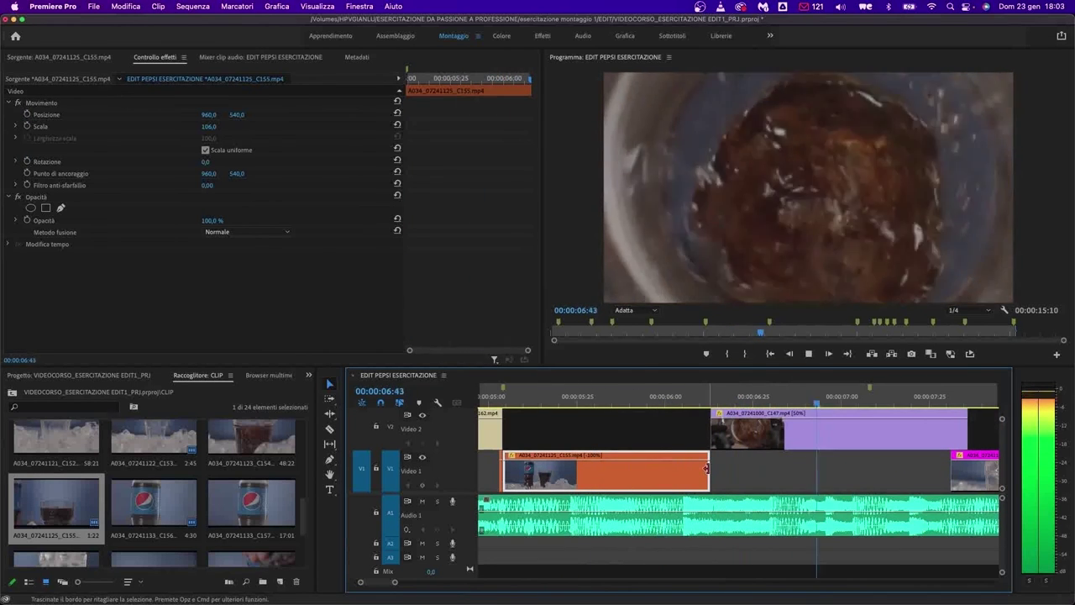
{"action": "left_click", "coordinate": [705, 470]}
{"action": "key", "text": "space"}
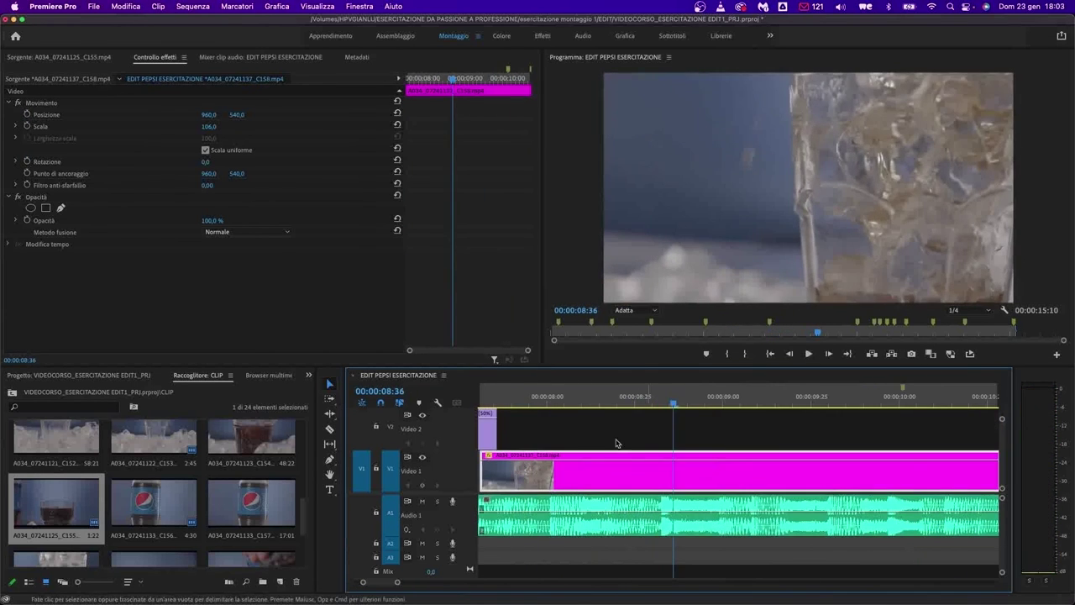
- Extend clip C147 on Video 2 to about 08:00 and play back the change
{"action": "left_click_drag", "start_coordinate": [496, 428], "coordinate": [554, 428]}
{"action": "key", "text": "minus"}
{"action": "left_click", "coordinate": [512, 388]}
{"action": "key", "text": "space"}
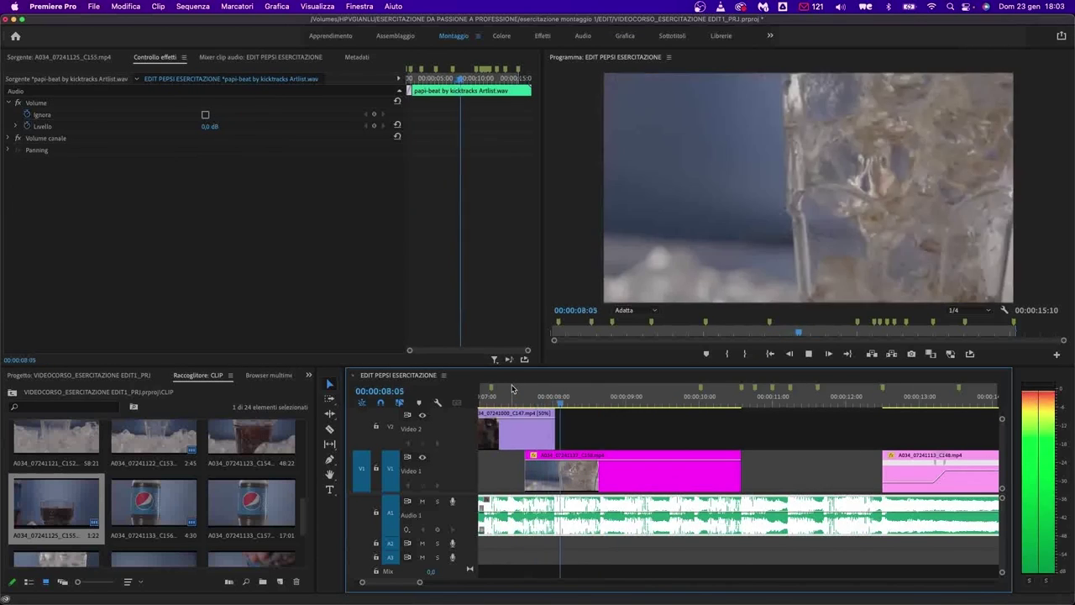
{"action": "left_click", "coordinate": [510, 388]}
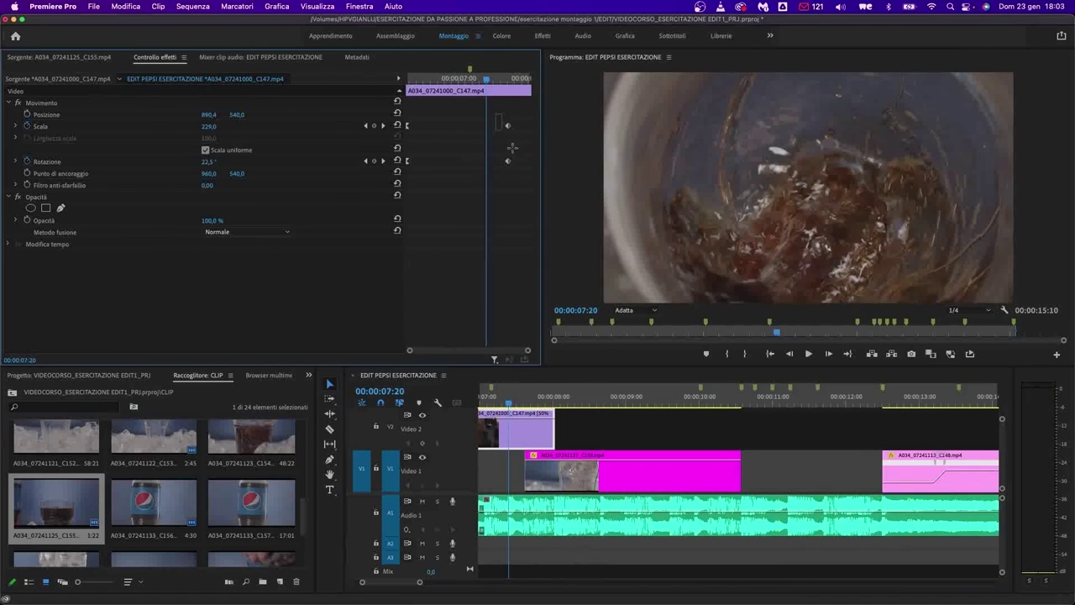
{"action": "left_click", "coordinate": [543, 392]}
{"action": "key", "text": "space"}
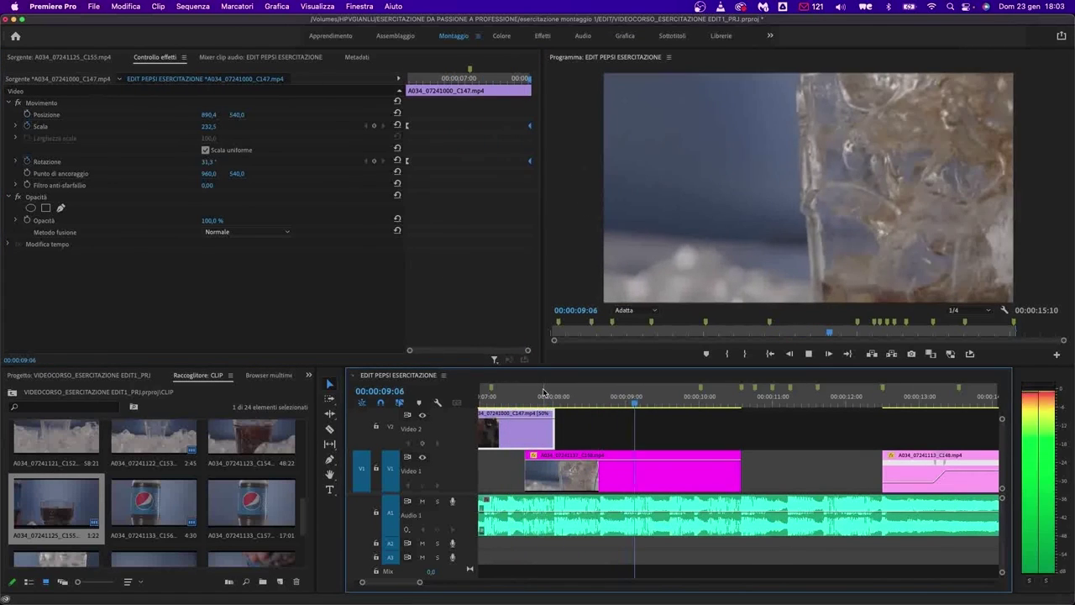
- Lengthen clip C158 up to the next clip and review it
{"action": "left_click", "coordinate": [543, 477]}
{"action": "left_click_drag", "start_coordinate": [740, 470], "coordinate": [880, 471]}
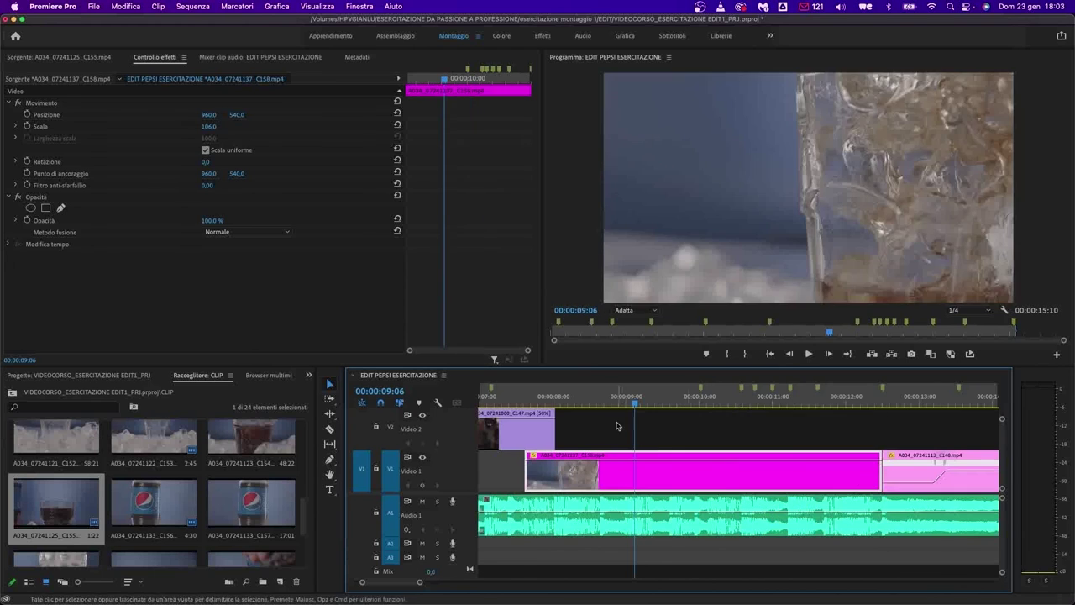
{"action": "left_click", "coordinate": [632, 514]}
{"action": "key", "text": "space"}
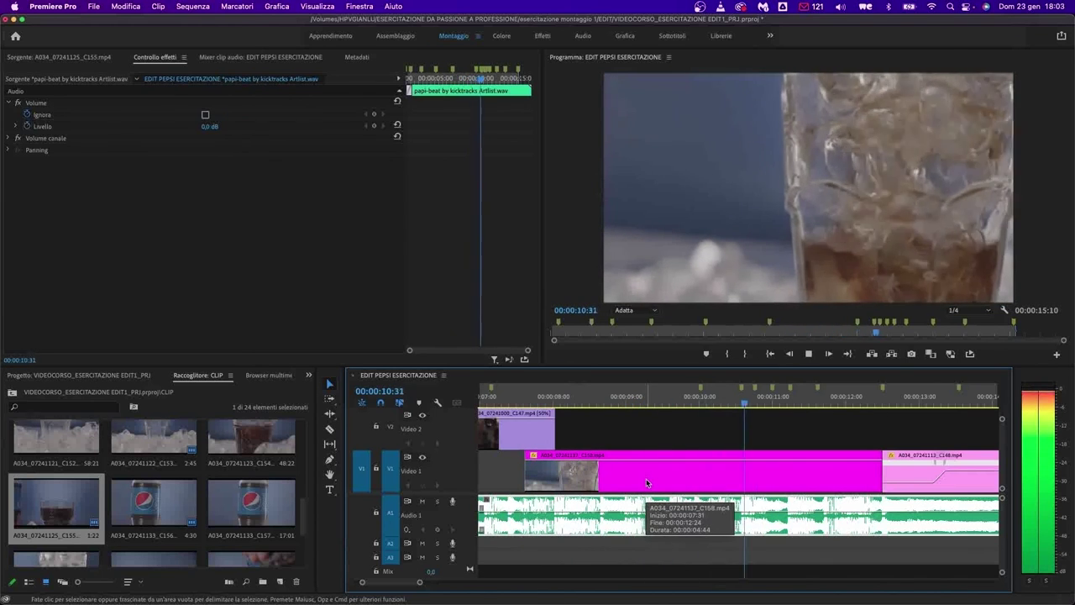
{"action": "left_click", "coordinate": [646, 482]}
- Split clip C158 at 10:44, about 11:06 and near 11:36, then clear the In/Out marks
{"action": "left_click", "coordinate": [785, 401]}
{"action": "left_click_drag", "start_coordinate": [750, 404], "coordinate": [825, 404]}
{"action": "key", "text": "super+k"}
{"action": "key", "text": "super+k"}
{"action": "key", "text": "x"}
{"action": "key", "text": "super+k"}
{"action": "left_click", "coordinate": [808, 399]}
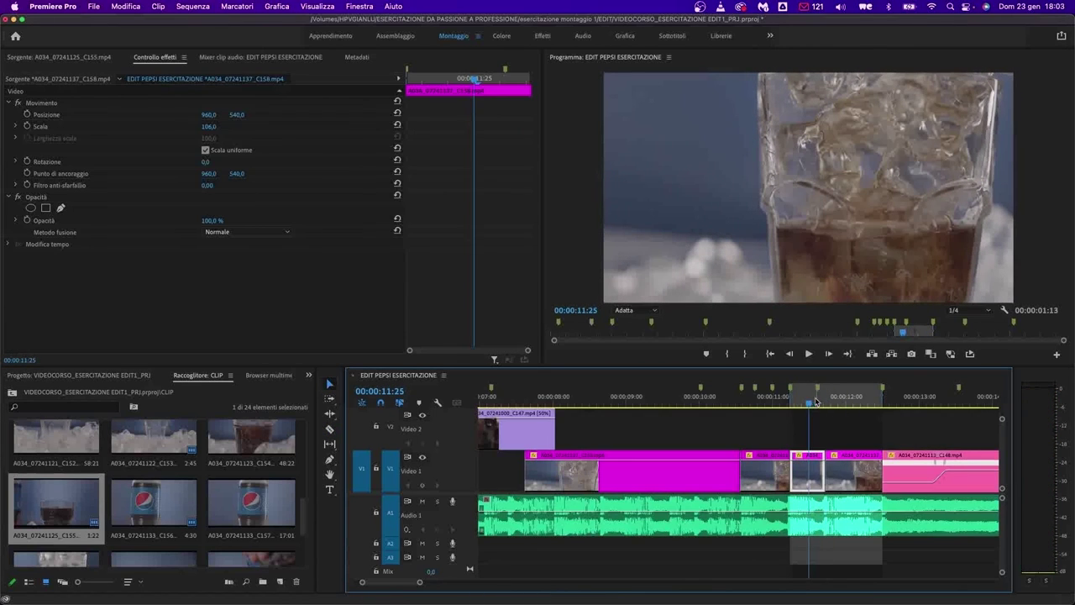
{"action": "right_click", "coordinate": [798, 399]}
{"action": "left_click", "coordinate": [840, 436]}
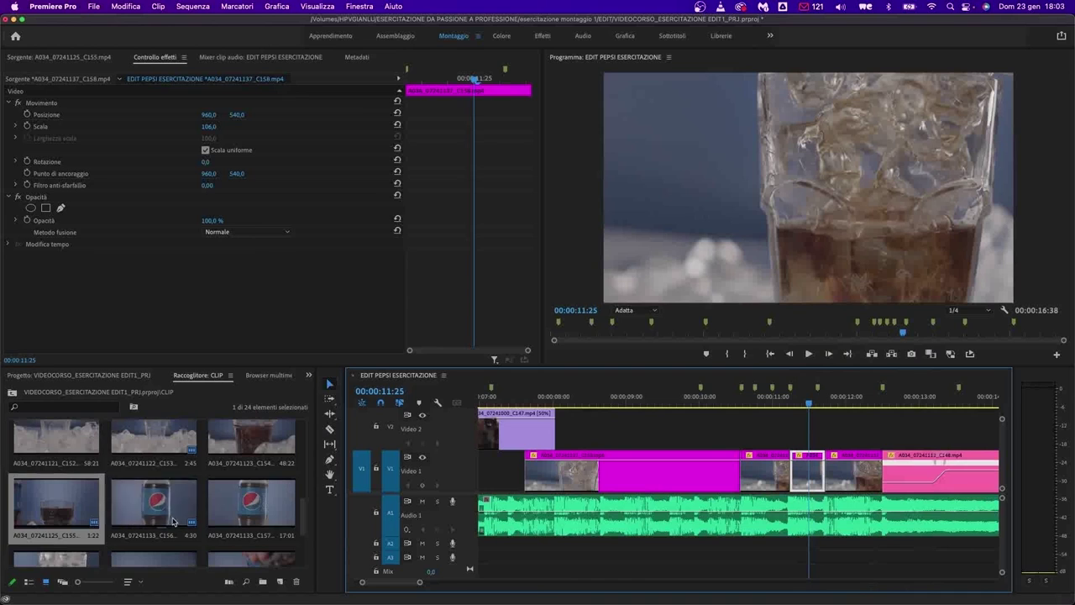
{"action": "scroll", "coordinate": [168, 521], "scroll_direction": "down", "scroll_amount": 5}
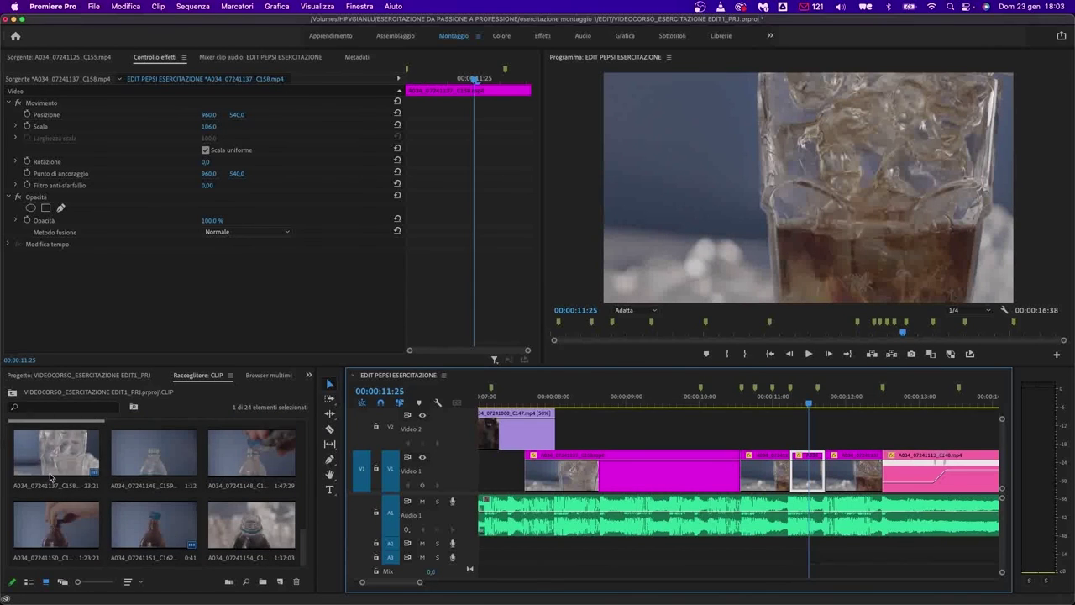
- Skim pouring clips C152, C153 and C154 in the Source monitor, then reload C152
{"action": "scroll", "coordinate": [194, 495], "scroll_direction": "up", "scroll_amount": 5}
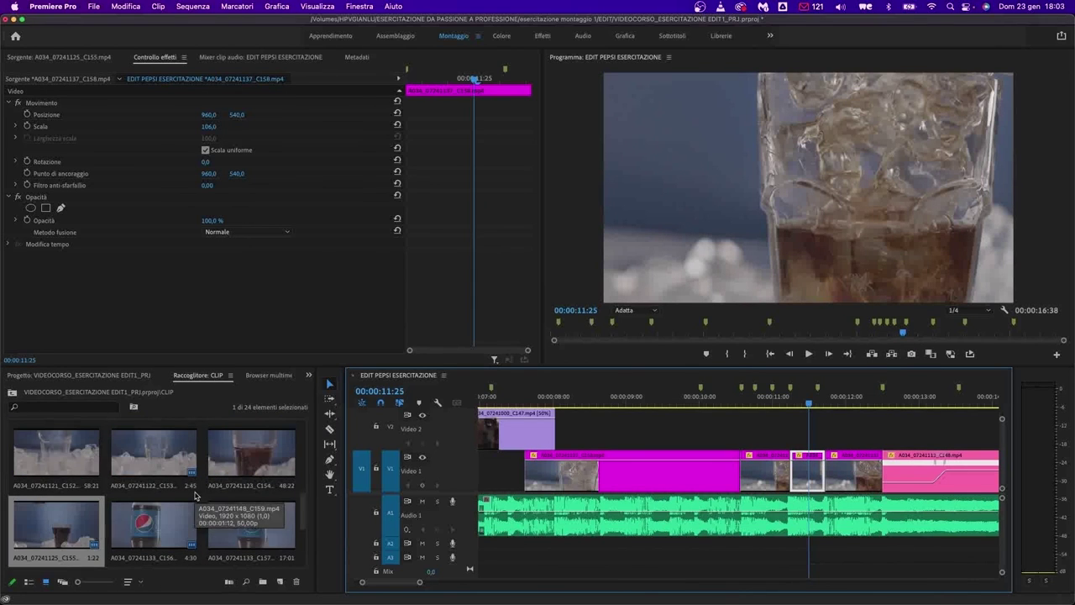
{"action": "double_click", "coordinate": [73, 462]}
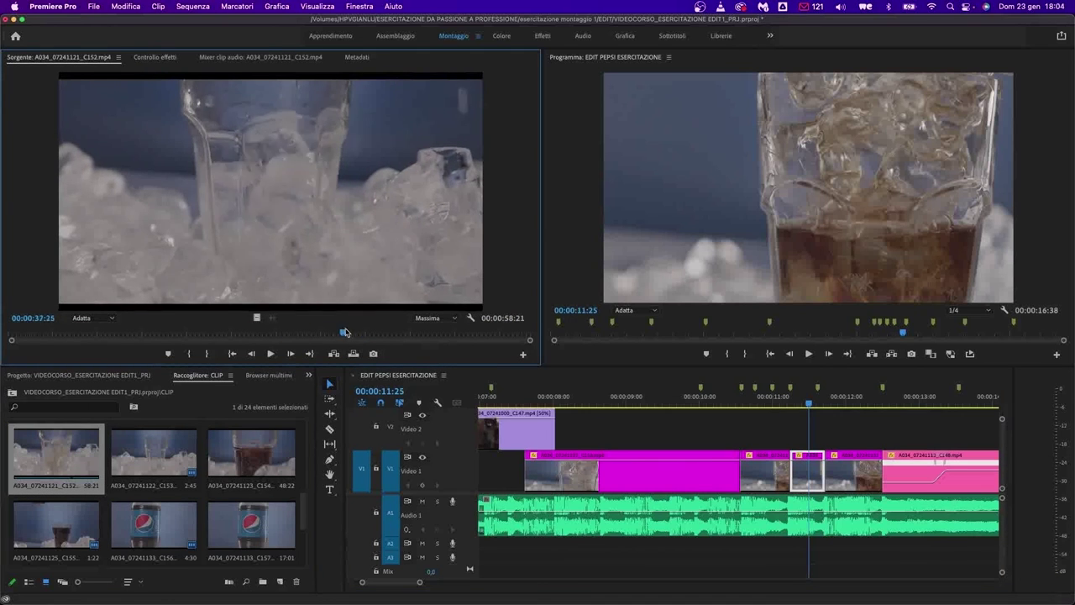
{"action": "left_click", "coordinate": [411, 336]}
{"action": "left_click_drag", "start_coordinate": [412, 340], "coordinate": [467, 348]}
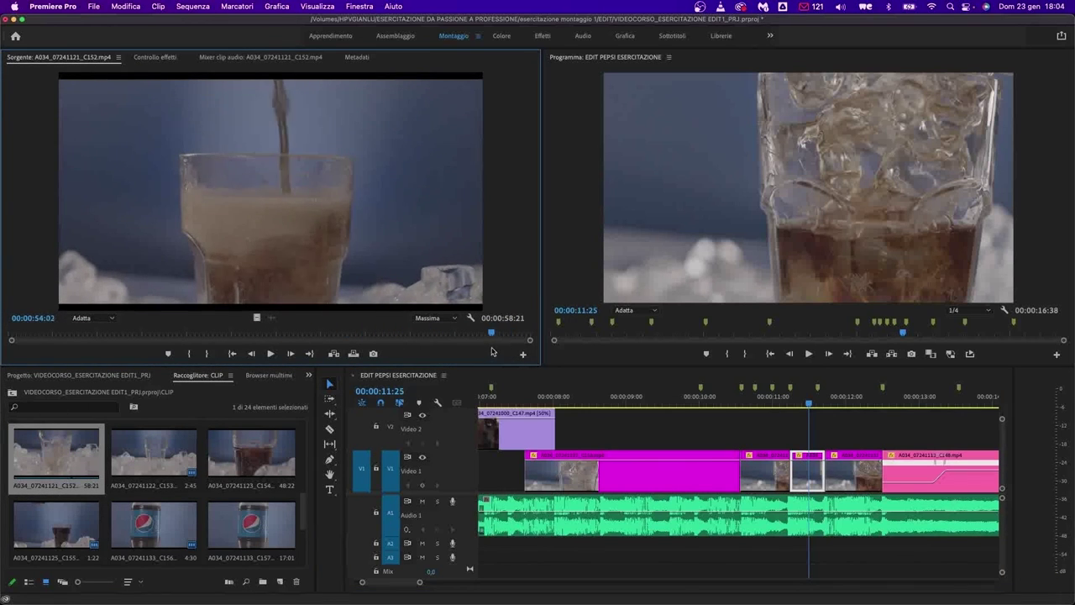
{"action": "double_click", "coordinate": [162, 463]}
{"action": "left_click_drag", "start_coordinate": [243, 328], "coordinate": [178, 319]}
{"action": "double_click", "coordinate": [251, 454]}
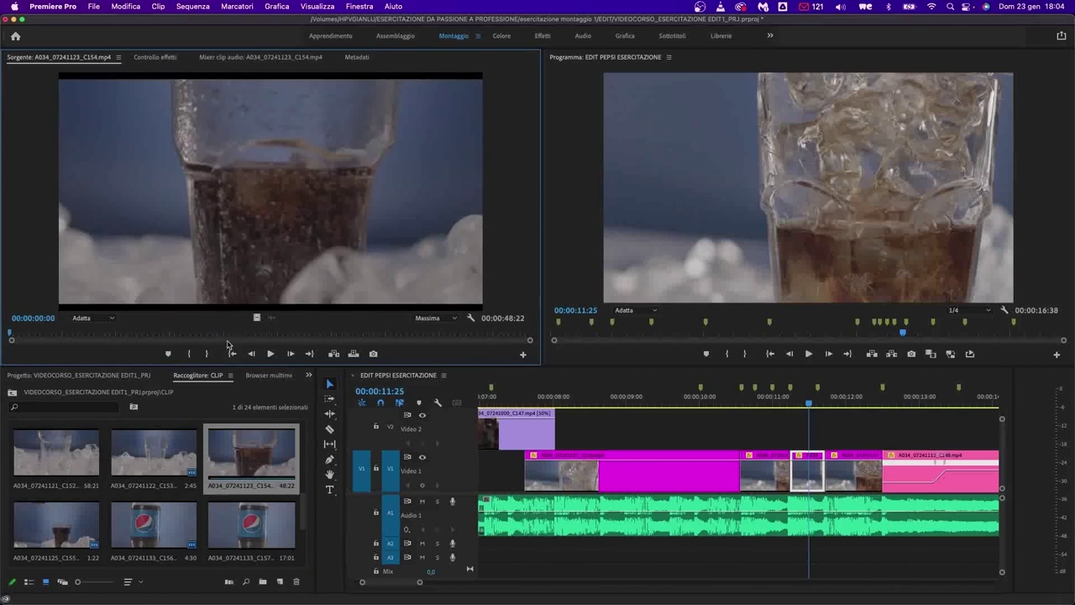
{"action": "left_click_drag", "start_coordinate": [458, 336], "coordinate": [517, 334]}
{"action": "double_click", "coordinate": [136, 457]}
{"action": "double_click", "coordinate": [55, 453]}
- Mark a C152 range, place it on Video 2 near 11:25 and set its scale to 106
{"action": "key", "text": "i"}
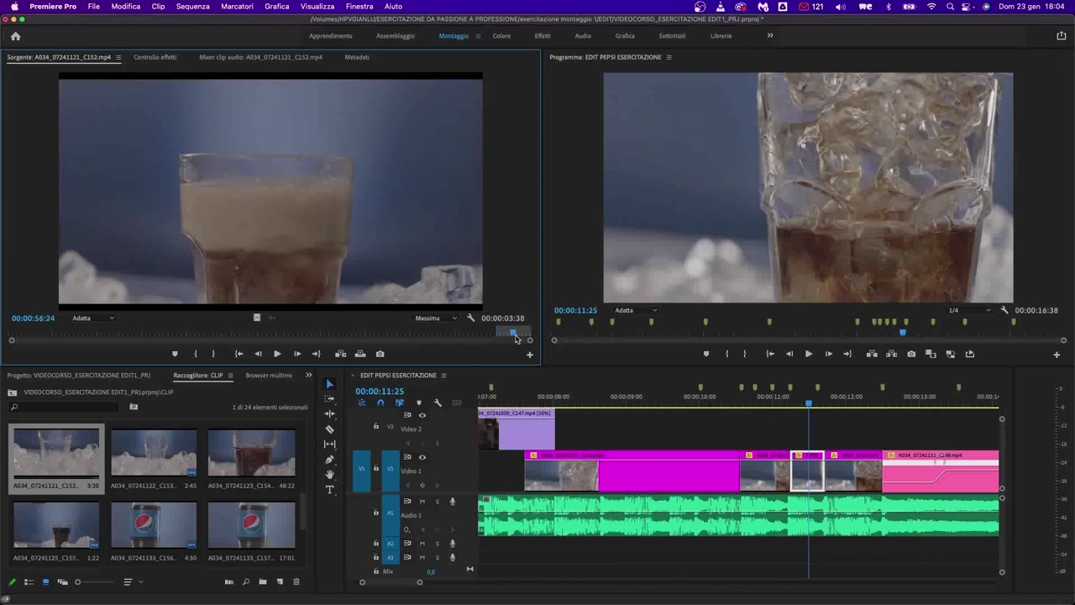
{"action": "key", "text": "o"}
{"action": "left_click_drag", "start_coordinate": [268, 193], "coordinate": [911, 426]}
{"action": "scroll", "coordinate": [739, 471], "scroll_direction": "right", "scroll_amount": 3}
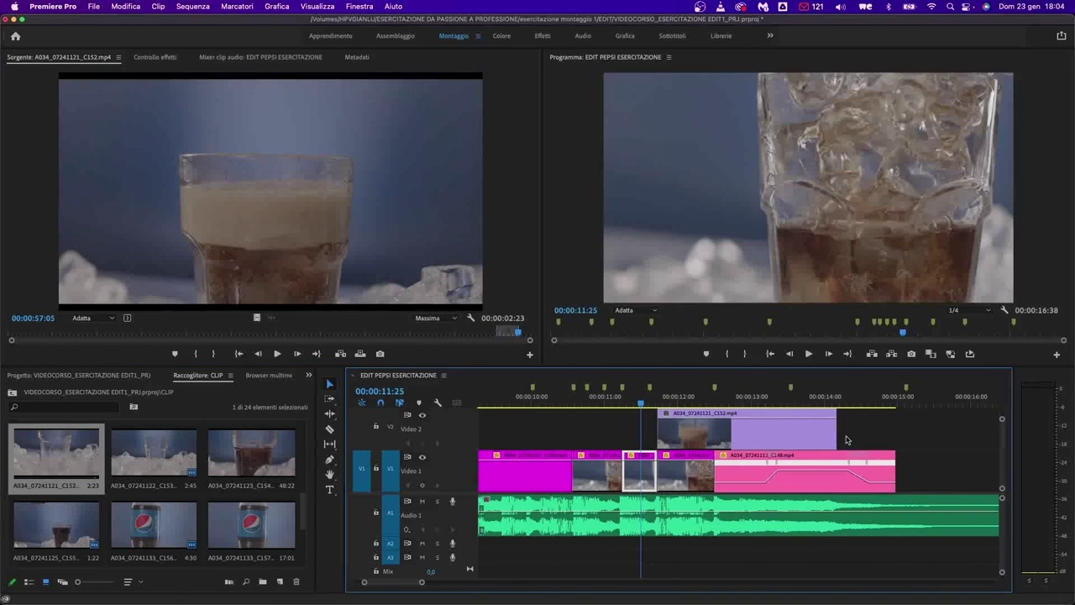
{"action": "left_click_drag", "start_coordinate": [836, 429], "coordinate": [713, 429]}
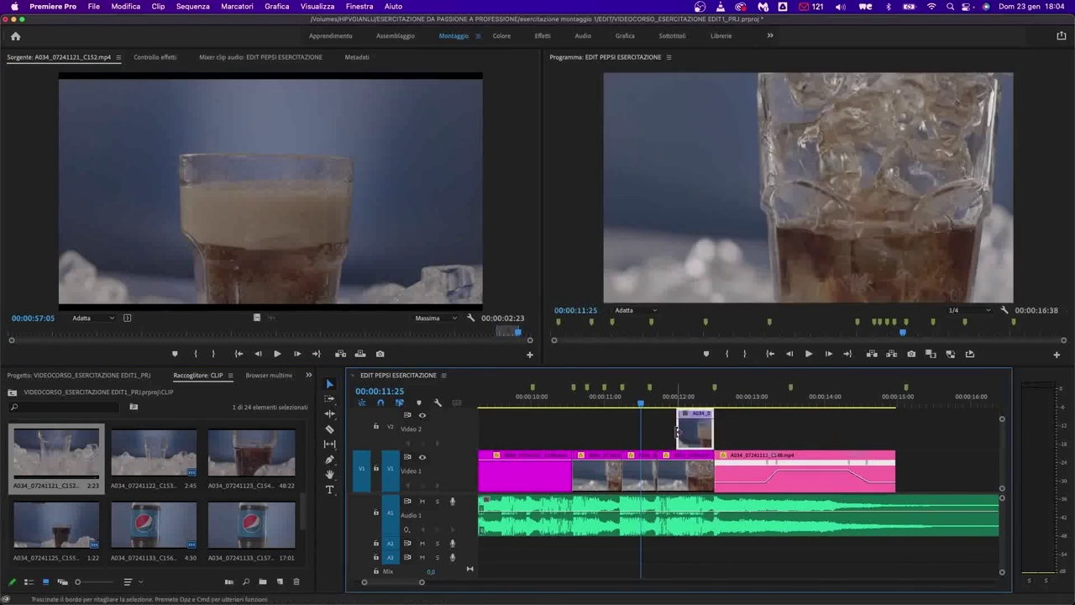
{"action": "left_click", "coordinate": [680, 396]}
{"action": "left_click", "coordinate": [162, 57]}
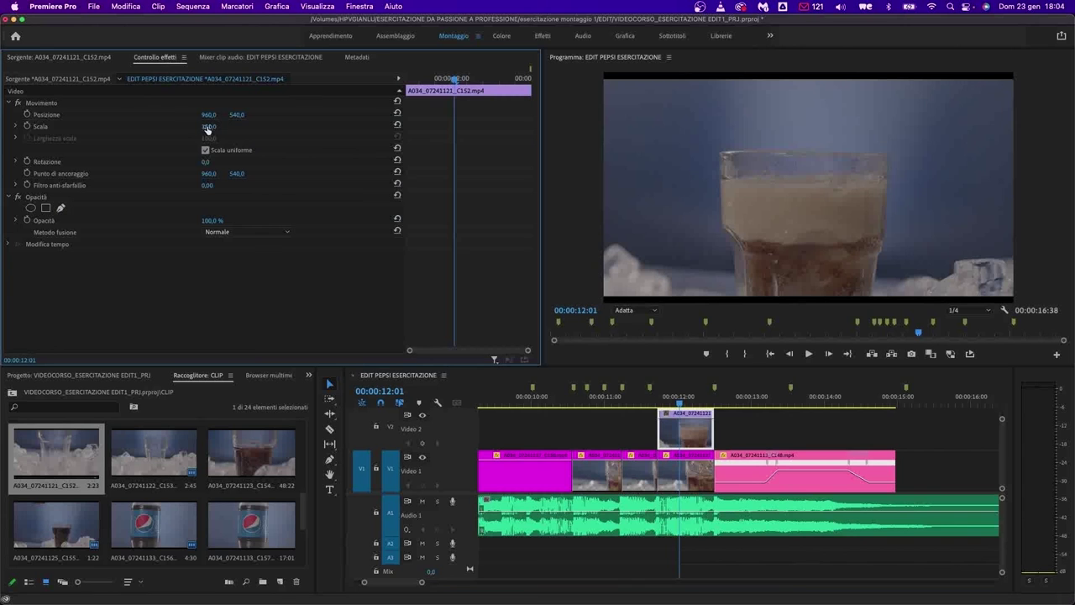
{"action": "key", "text": "Return"}
- Review the sequence around 10:31 and shorten clip C152 on Video 2 by 15 frames
{"action": "left_click_drag", "start_coordinate": [554, 396], "coordinate": [654, 396]}
{"action": "key", "text": "j"}
{"action": "key", "text": "k"}
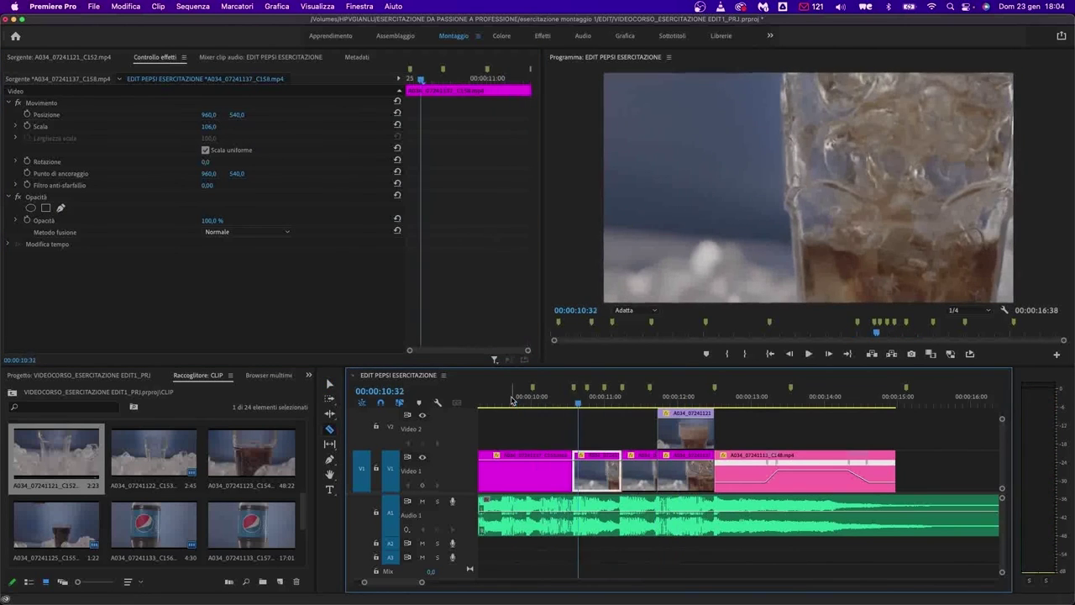
{"action": "scroll", "coordinate": [588, 445], "scroll_direction": "left", "scroll_amount": 3}
{"action": "key", "text": "minus"}
{"action": "key", "text": "c"}
{"action": "key", "text": "v"}
{"action": "key", "text": "space"}
{"action": "key", "text": "equal"}
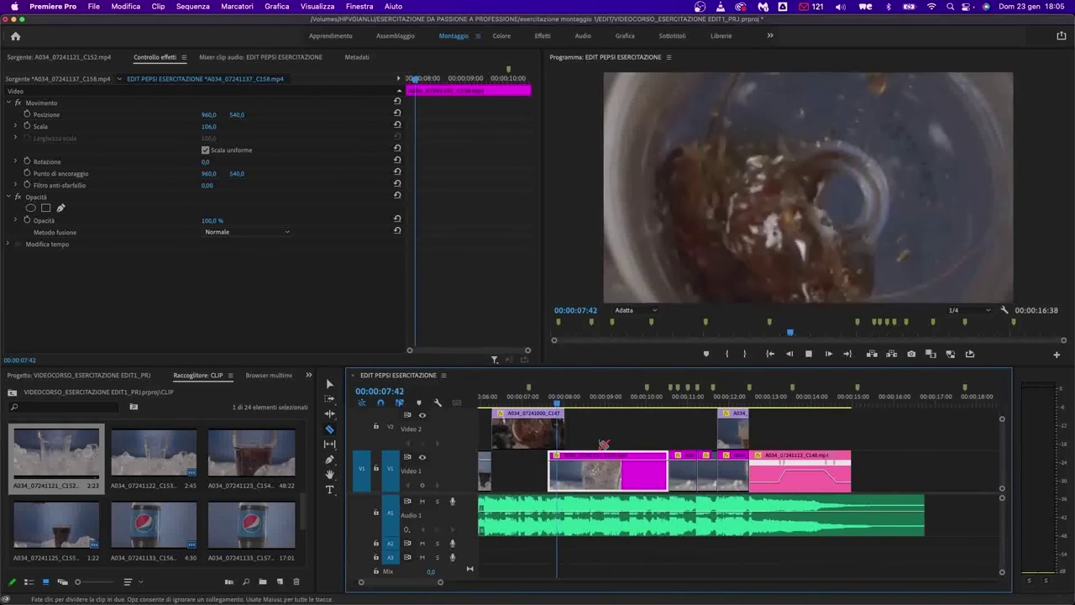
{"action": "key", "text": "space"}
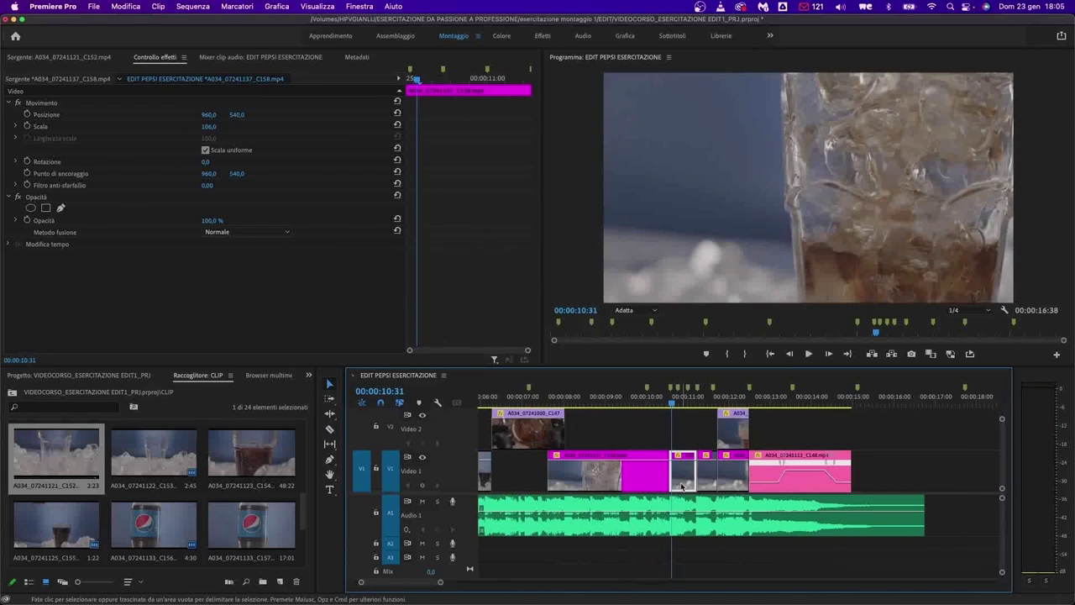
{"action": "key", "text": "equal"}
{"action": "left_click", "coordinate": [750, 430]}
{"action": "mouse_move", "coordinate": [754, 430]}
{"action": "left_mouse_down"}
{"action": "mouse_move", "coordinate": [676, 439]}
{"action": "mouse_move", "coordinate": [760, 451]}
{"action": "mouse_move", "coordinate": [761, 432]}
{"action": "left_mouse_up"}
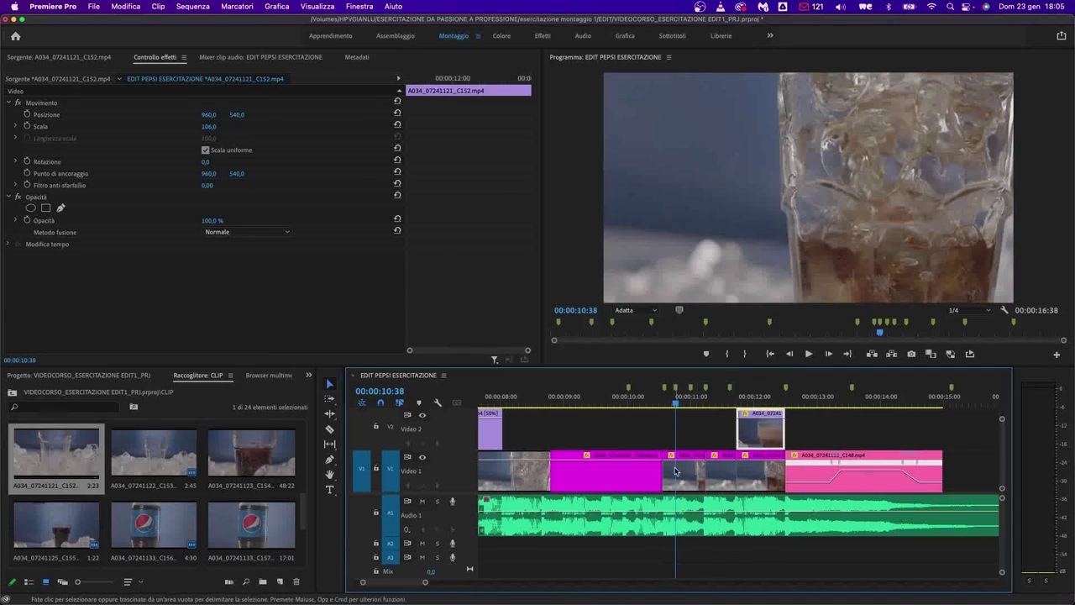
- Mark a C153 range, place it on Video 2 at 10:38 and scale it to 106
{"action": "double_click", "coordinate": [160, 461]}
{"action": "left_click_drag", "start_coordinate": [260, 332], "coordinate": [319, 336]}
{"action": "key", "text": "i"}
{"action": "key", "text": "o"}
{"action": "left_click_drag", "start_coordinate": [260, 317], "coordinate": [667, 433]}
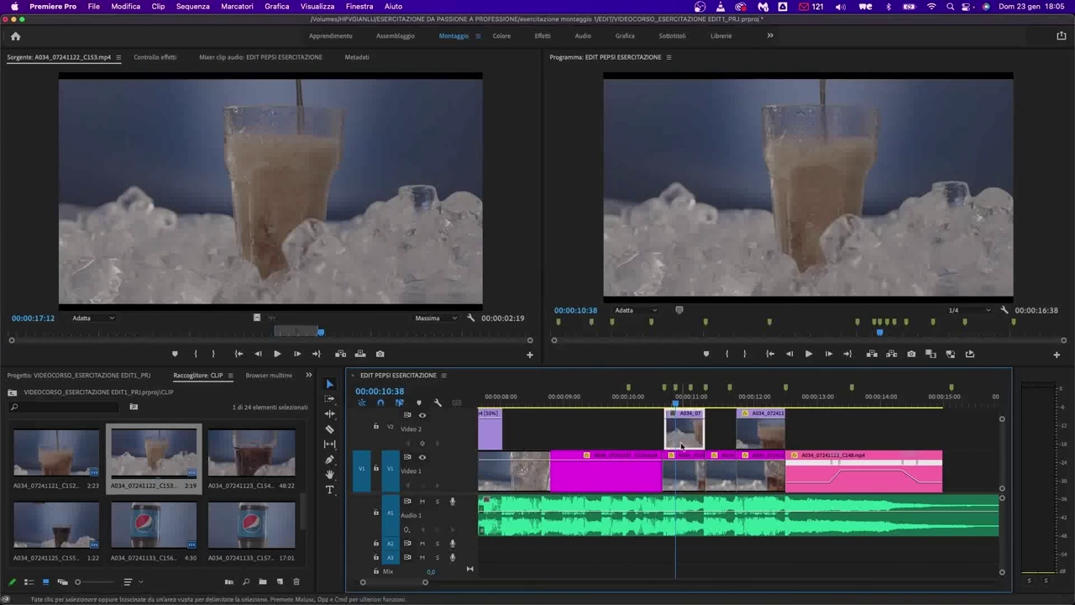
{"action": "left_click", "coordinate": [155, 56]}
{"action": "type", "text": "106"}
{"action": "key", "text": "Return"}
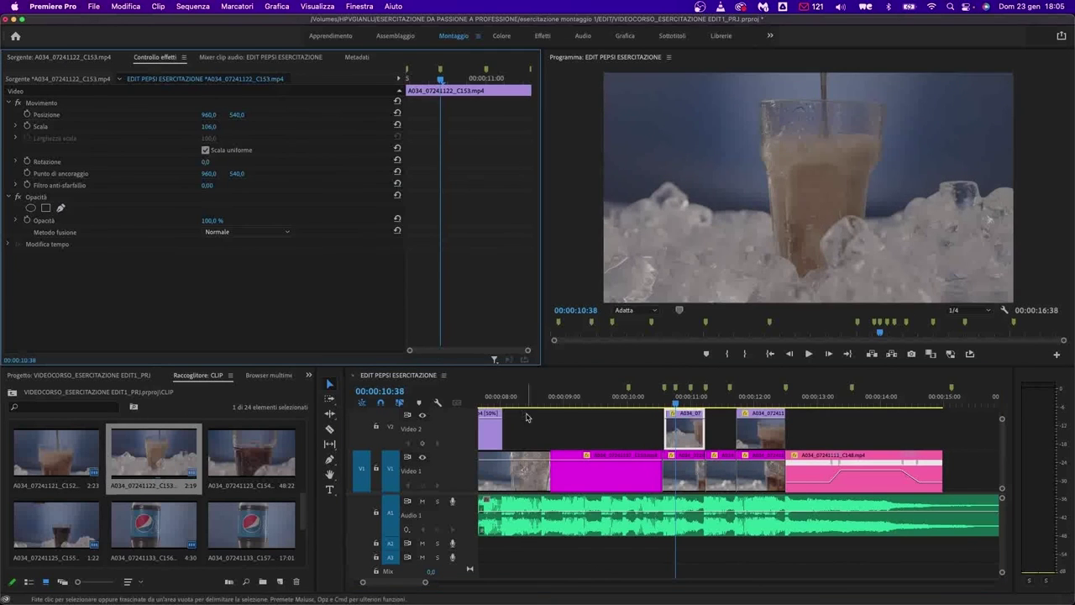
- Trim the closing C148 clip's end at about 00:00:13:00 and review the new ending
{"action": "left_click", "coordinate": [489, 396]}
{"action": "key", "text": "space"}
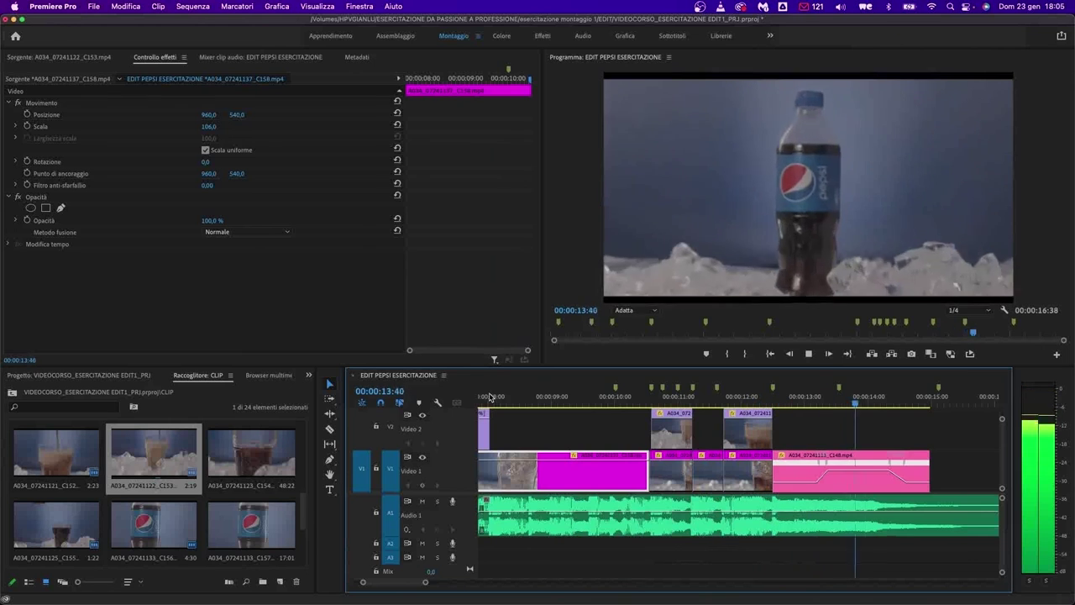
{"action": "left_click", "coordinate": [804, 404]}
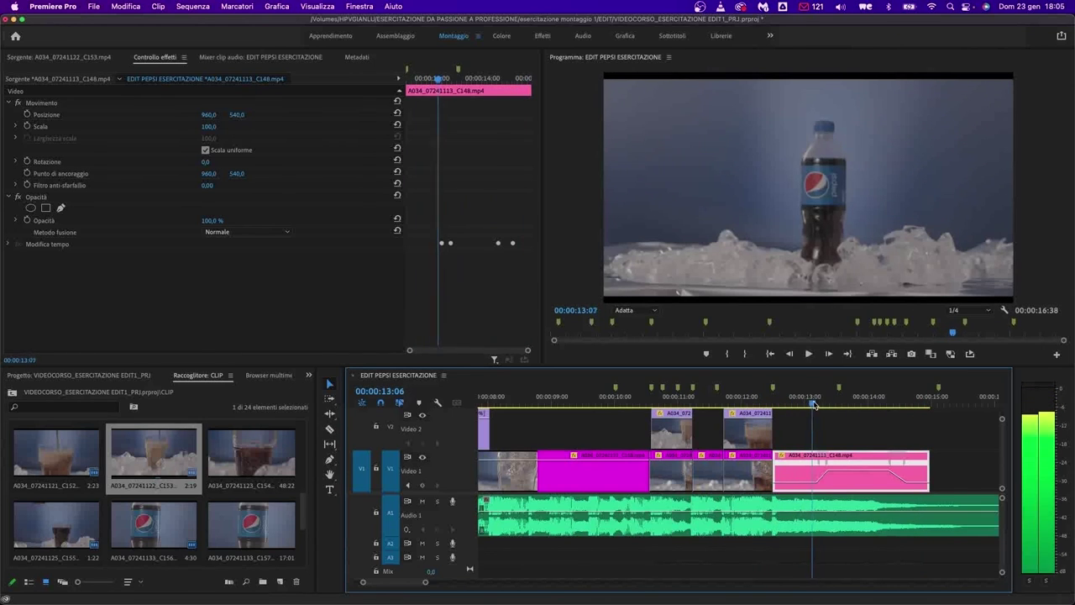
{"action": "key", "text": "super+z"}
{"action": "key", "text": "super+z"}
{"action": "key", "text": "space"}
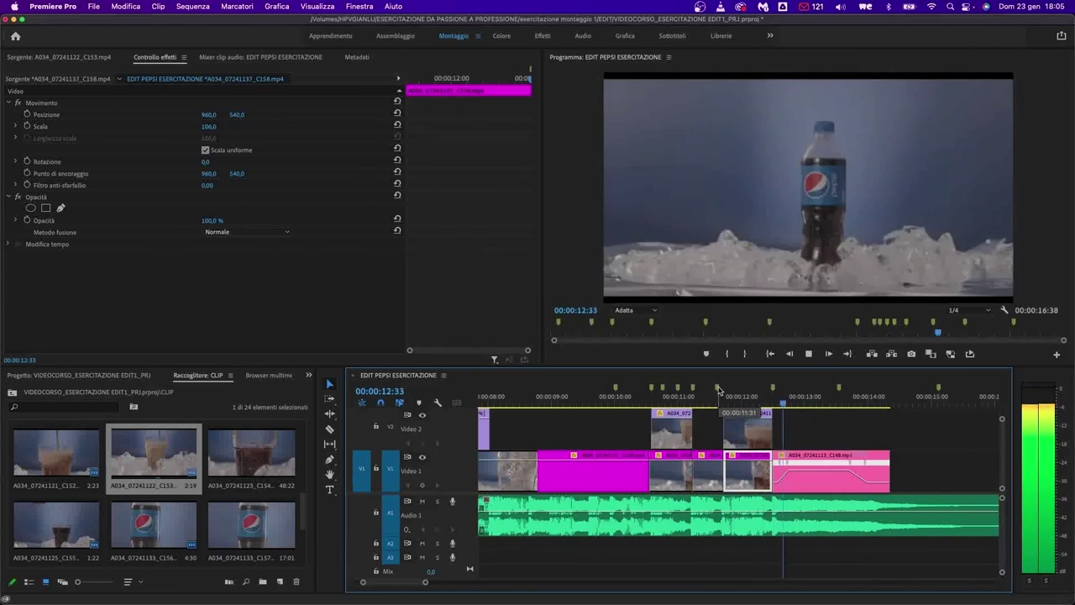
{"action": "left_click", "coordinate": [756, 517]}
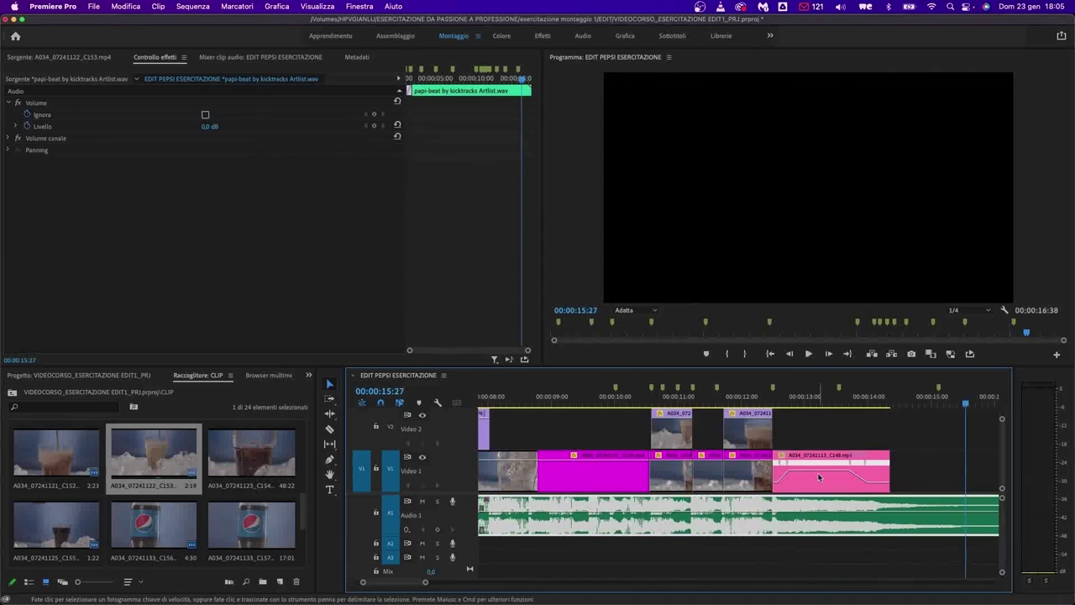
{"action": "scroll", "coordinate": [818, 504], "scroll_direction": "down", "scroll_amount": 2}
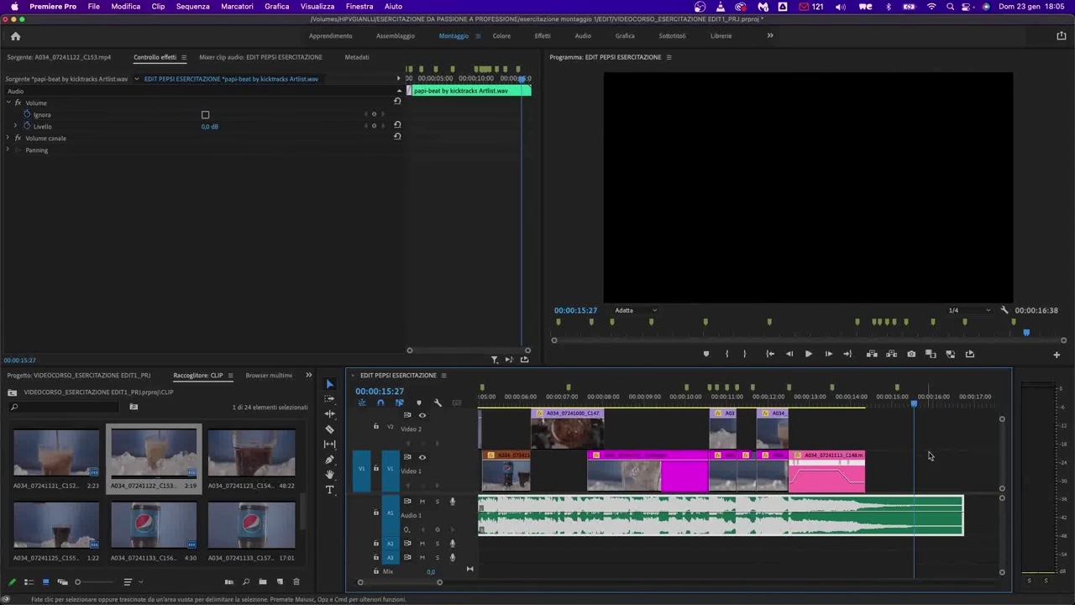
{"action": "left_click", "coordinate": [905, 404]}
{"action": "left_click_drag", "start_coordinate": [903, 405], "coordinate": [892, 405]}
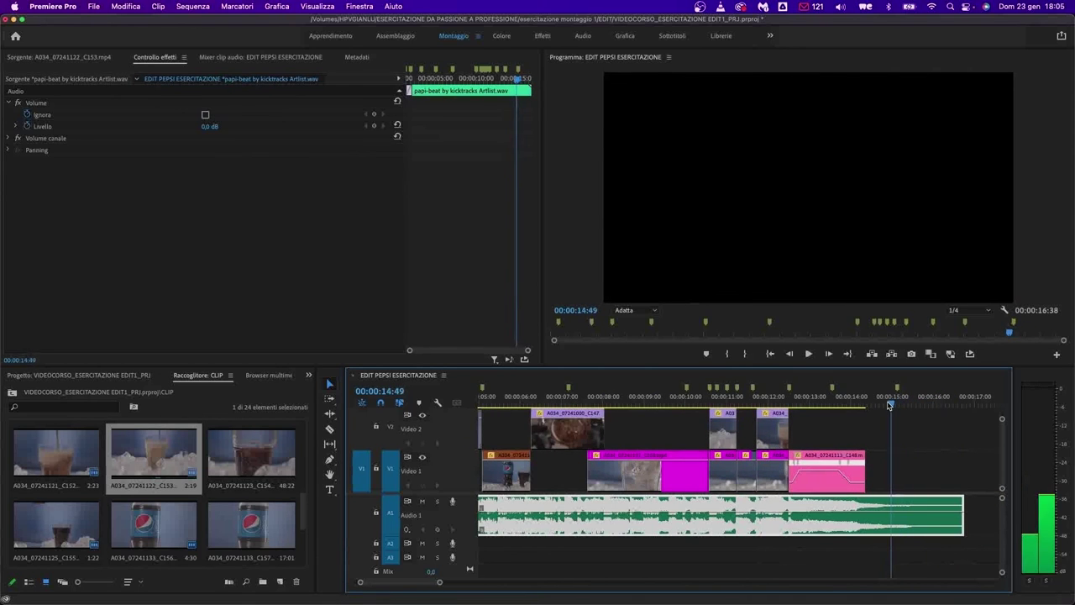
{"action": "scroll", "coordinate": [915, 475], "scroll_direction": "down", "scroll_amount": 3}
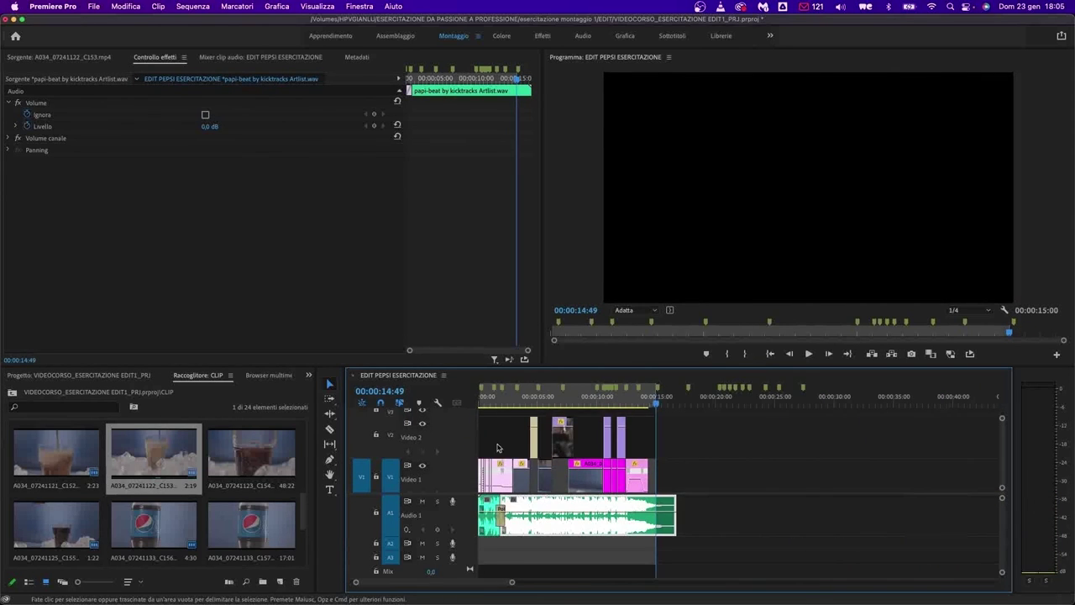
- Return the playhead to the sequence start, save the project with Cmd+S, and scroll to Video 1
{"action": "key", "text": "Home"}
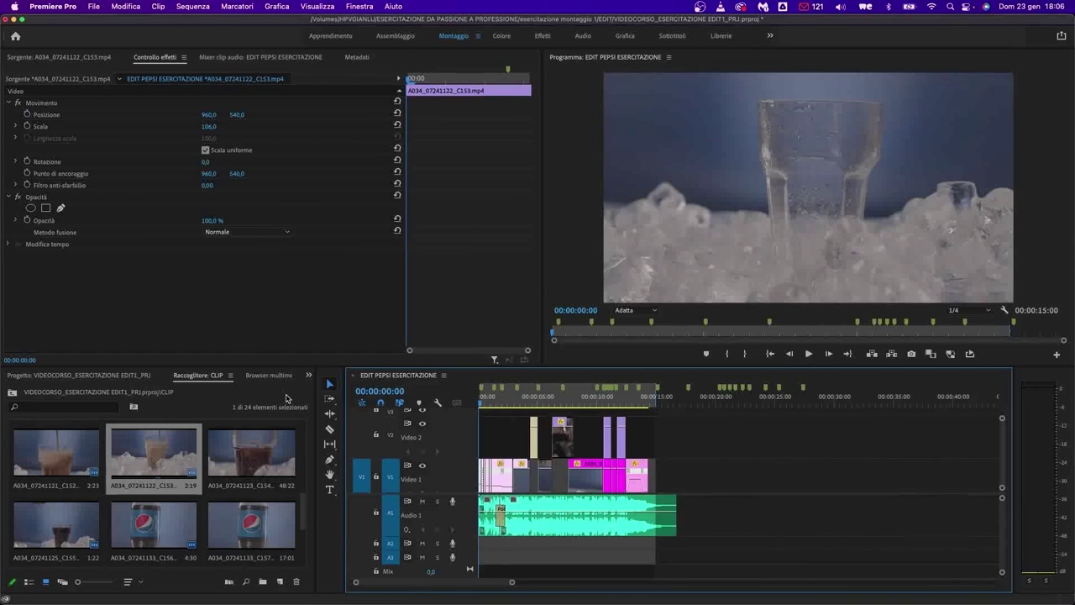
{"action": "key", "text": "super+s"}
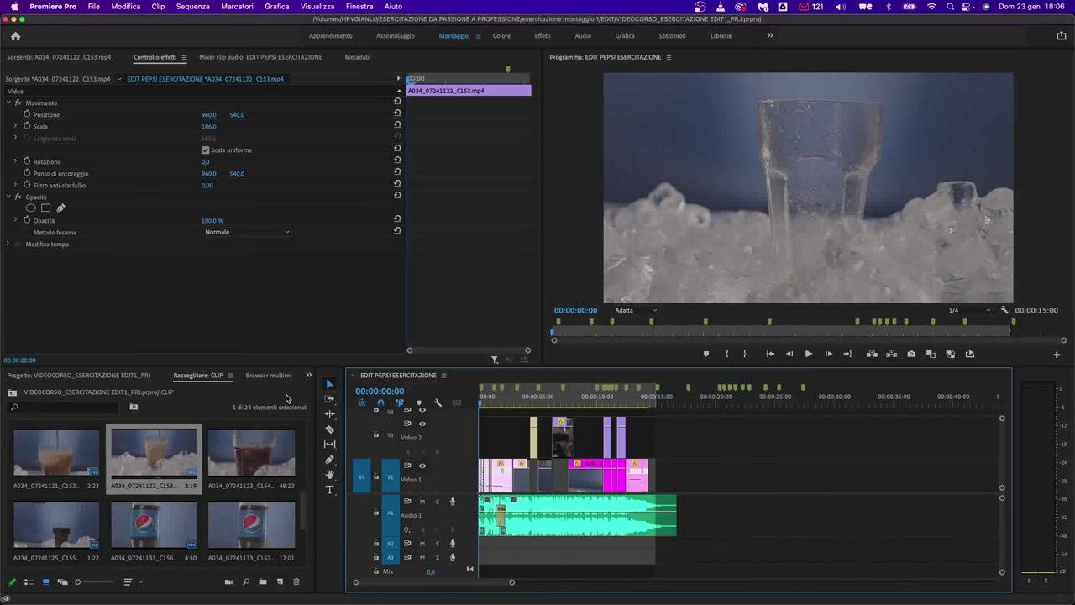
{"action": "scroll", "coordinate": [504, 453], "scroll_direction": "up", "scroll_amount": 8}
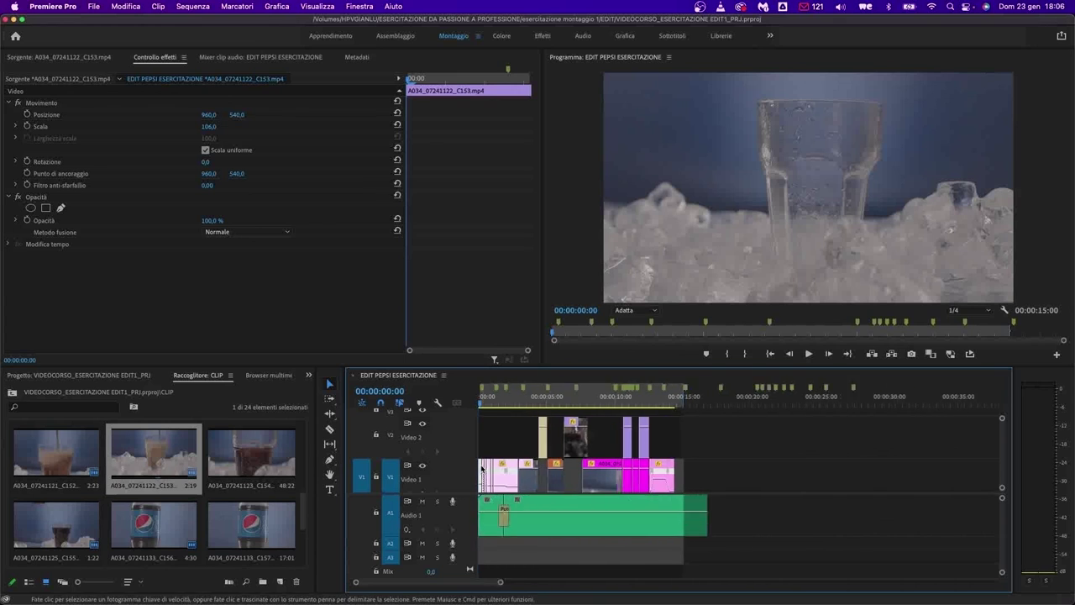
{"action": "scroll", "coordinate": [524, 448], "scroll_direction": "down", "scroll_amount": 1}
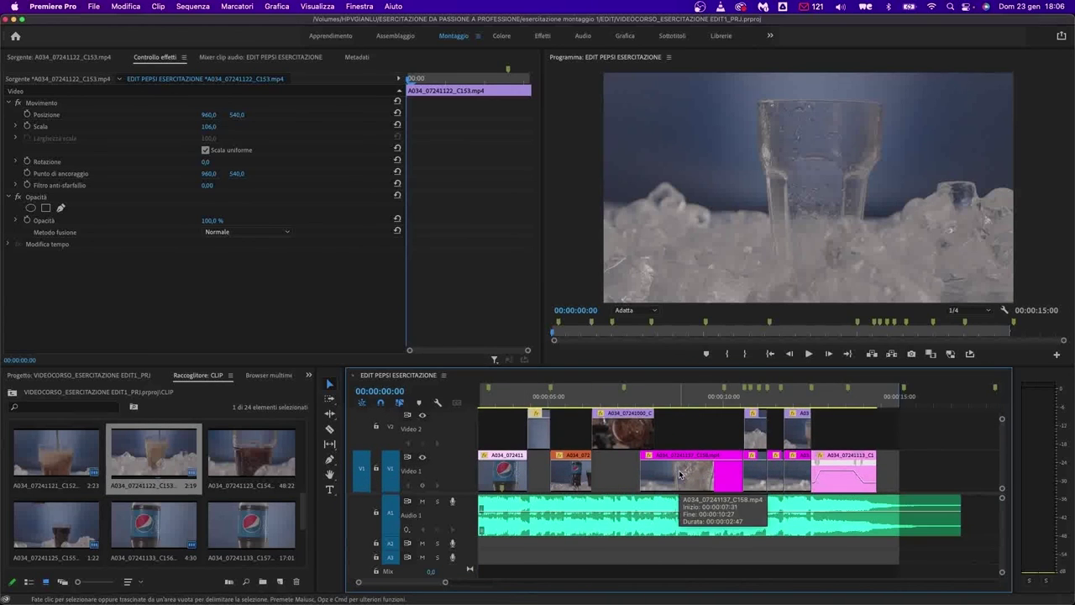
- Move the four Video 2 clips down onto Video 1 and deselect them
{"action": "left_click_drag", "start_coordinate": [767, 430], "coordinate": [528, 434]}
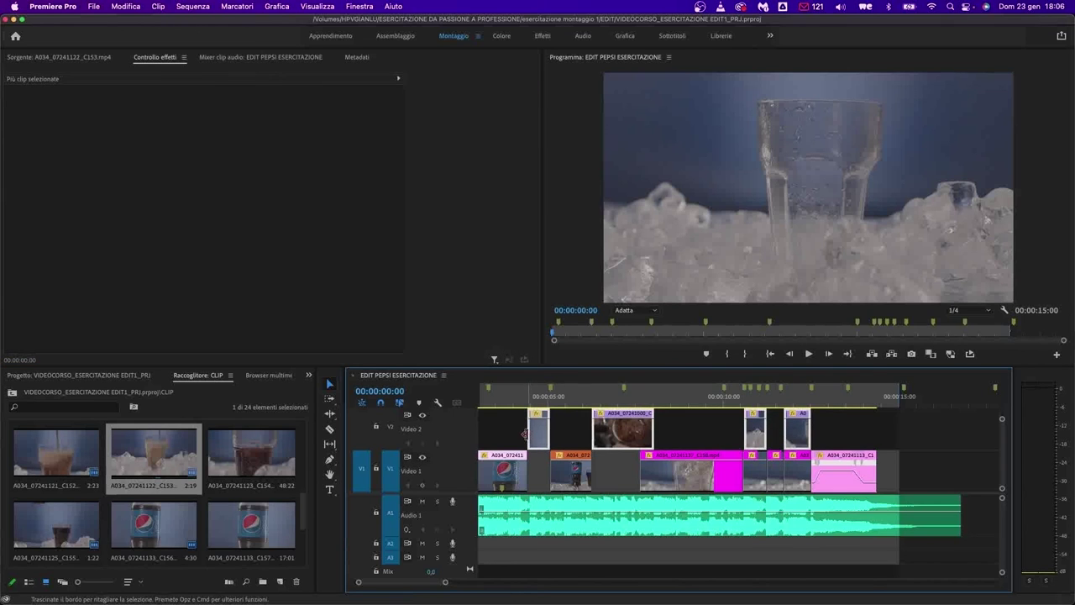
{"action": "key", "text": "alt+Down"}
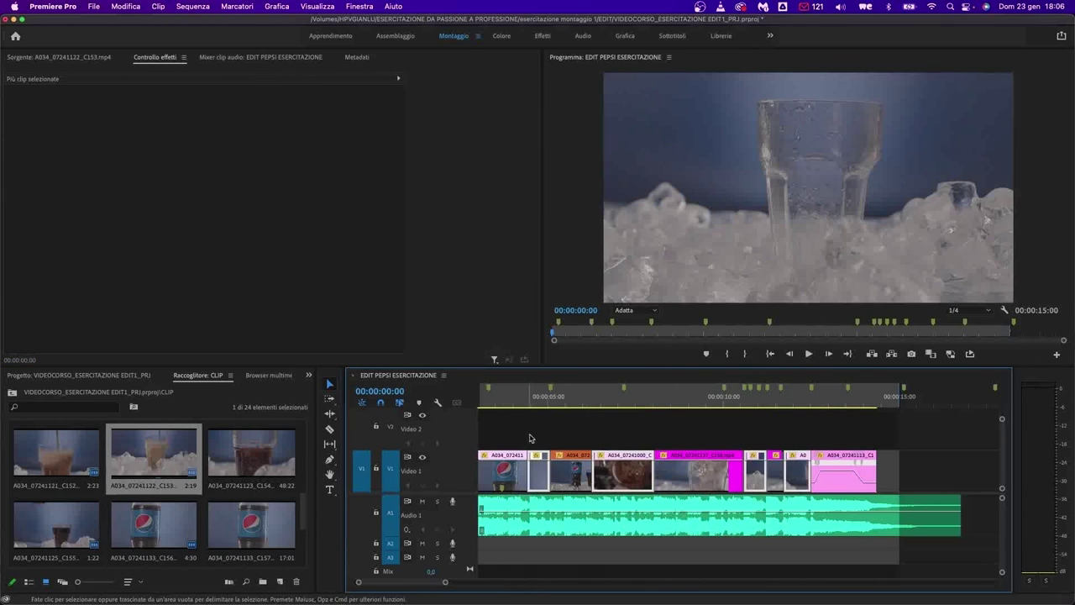
{"action": "scroll", "coordinate": [529, 437], "scroll_direction": "up", "scroll_amount": 5}
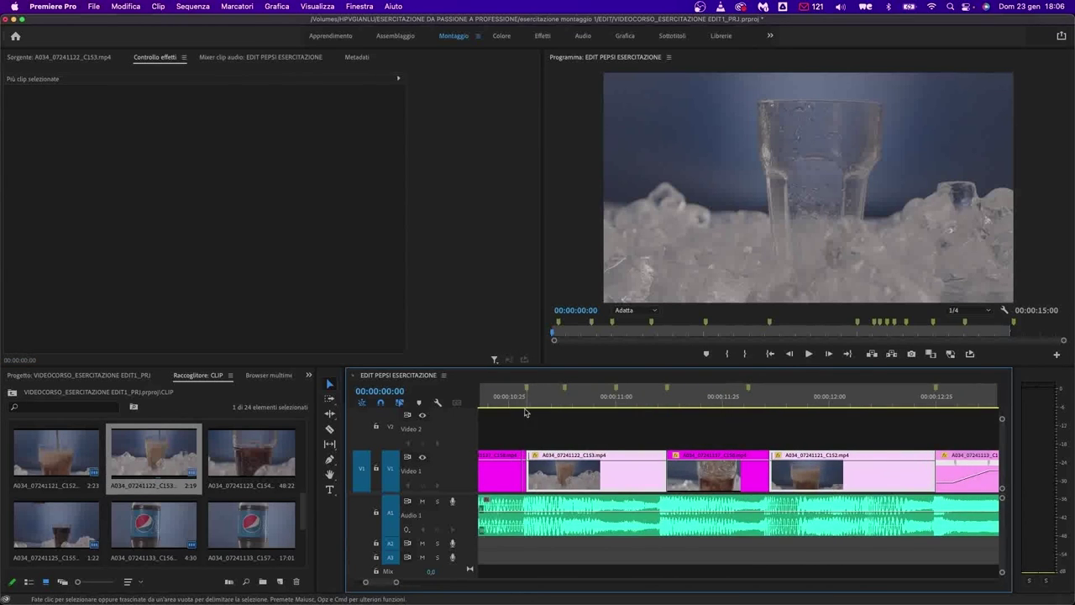
{"action": "left_click", "coordinate": [525, 410]}
{"action": "scroll", "coordinate": [580, 484], "scroll_direction": "down", "scroll_amount": 8}
{"action": "scroll", "coordinate": [549, 485], "scroll_direction": "up", "scroll_amount": 5}
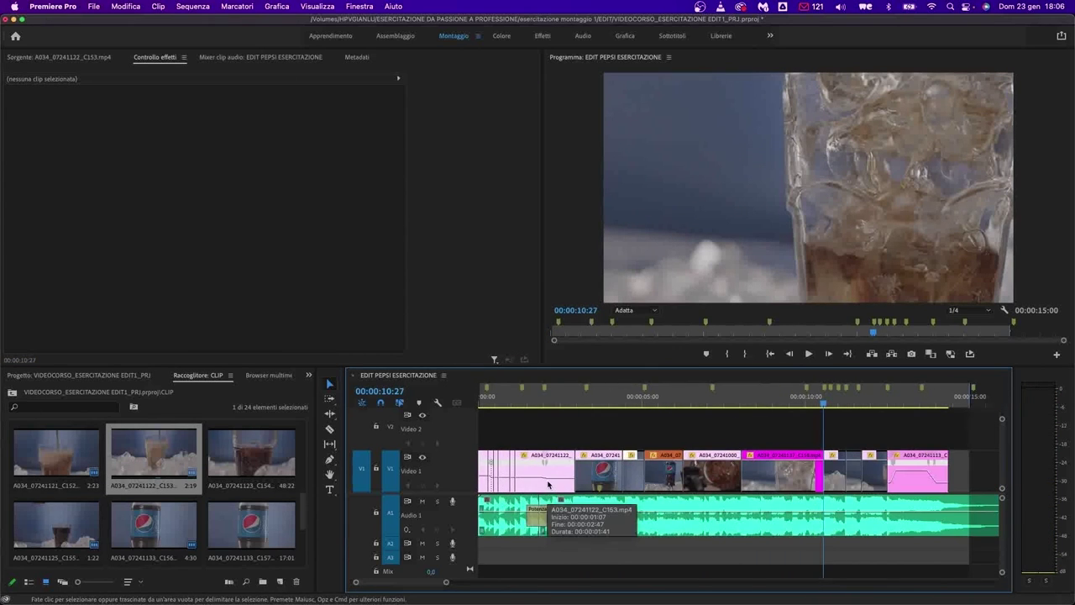
{"action": "scroll", "coordinate": [548, 484], "scroll_direction": "down", "scroll_amount": 2}
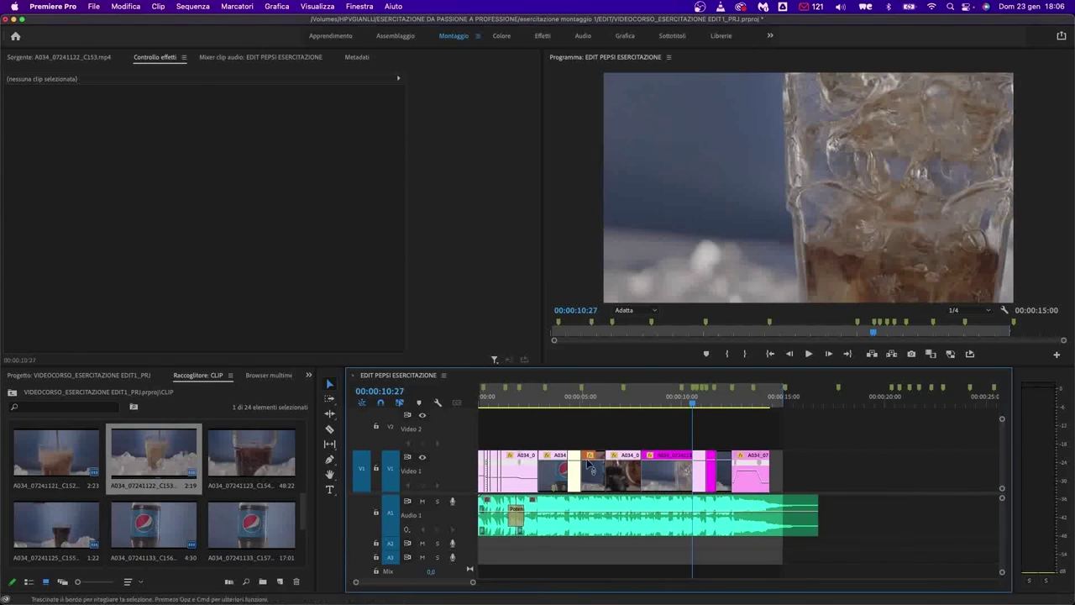
- Replay from the start, zoom the timeline in, and cut the Video 1 clip at the playhead
{"action": "key", "text": "Home"}
{"action": "key", "text": "space"}
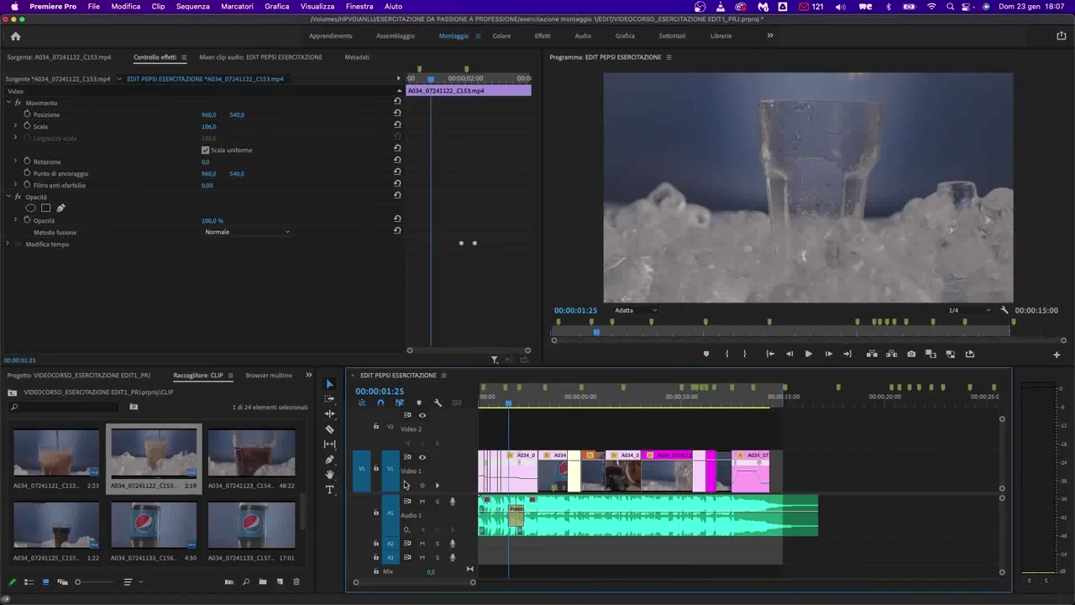
{"action": "key", "text": "equal"}
{"action": "key", "text": "equal"}
{"action": "key", "text": "equal"}
{"action": "key", "text": "space"}
{"action": "mouse_move", "coordinate": [748, 406]}
{"action": "left_mouse_down"}
{"action": "mouse_move", "coordinate": [724, 403]}
{"action": "mouse_move", "coordinate": [734, 403]}
{"action": "left_mouse_up"}
{"action": "key", "text": "super+k"}
{"action": "left_click", "coordinate": [692, 403]}
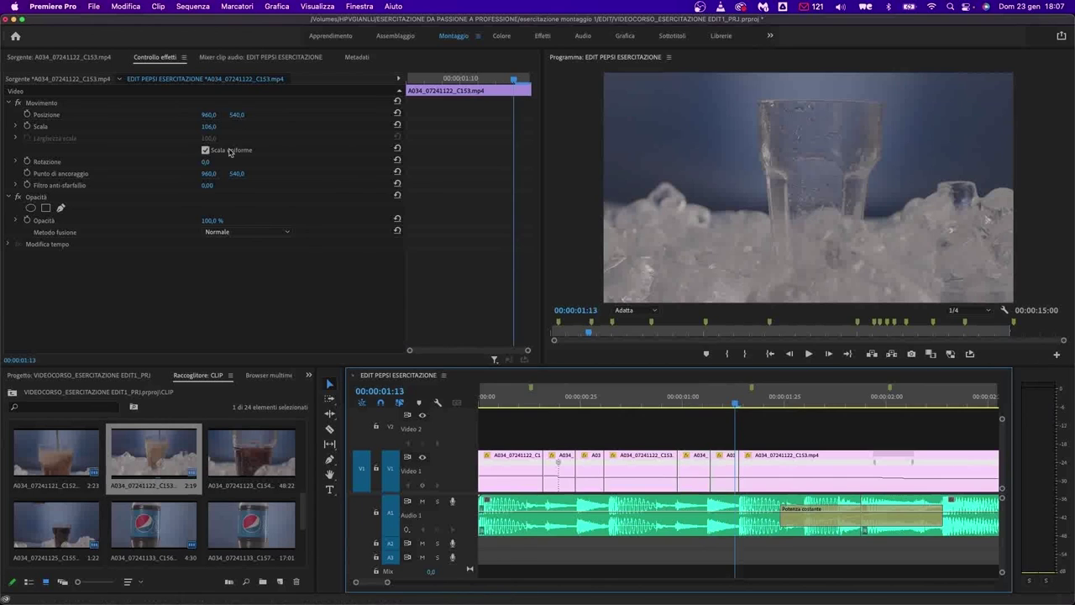
- Scale the current clip to 130 and review it, returning the playhead to 00:00:01:30
{"action": "left_click", "coordinate": [209, 126]}
{"action": "type", "text": "130"}
{"action": "key", "text": "Return"}
{"action": "key", "text": "space"}
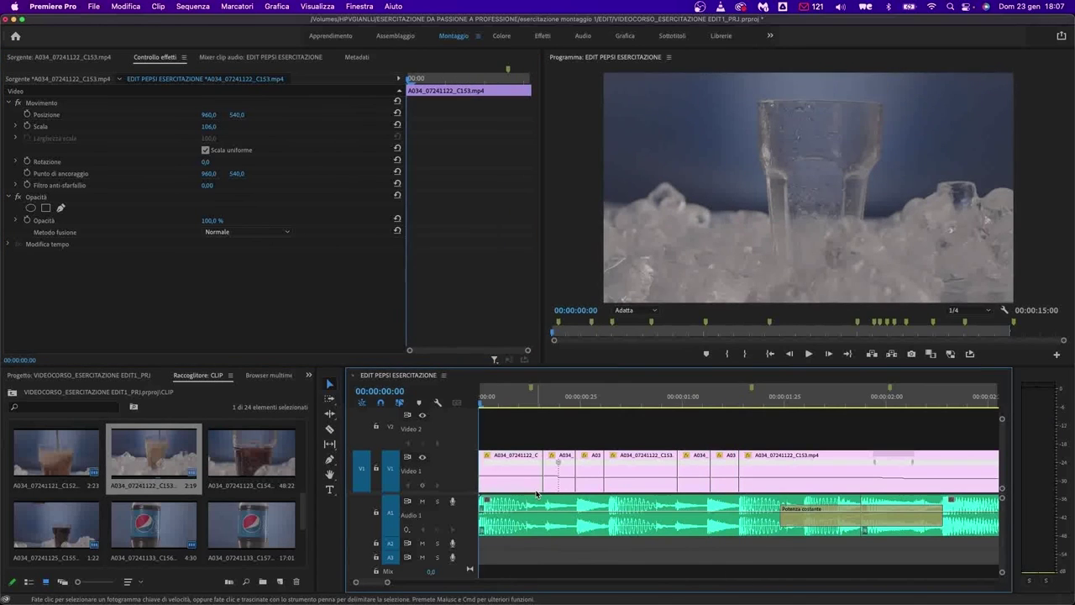
{"action": "left_click", "coordinate": [720, 444]}
{"action": "left_click_drag", "start_coordinate": [743, 403], "coordinate": [806, 406]}
- Split the Video 1 clip at 00:00:01:30 and scale the new piece to 125
{"action": "key", "text": "super+k"}
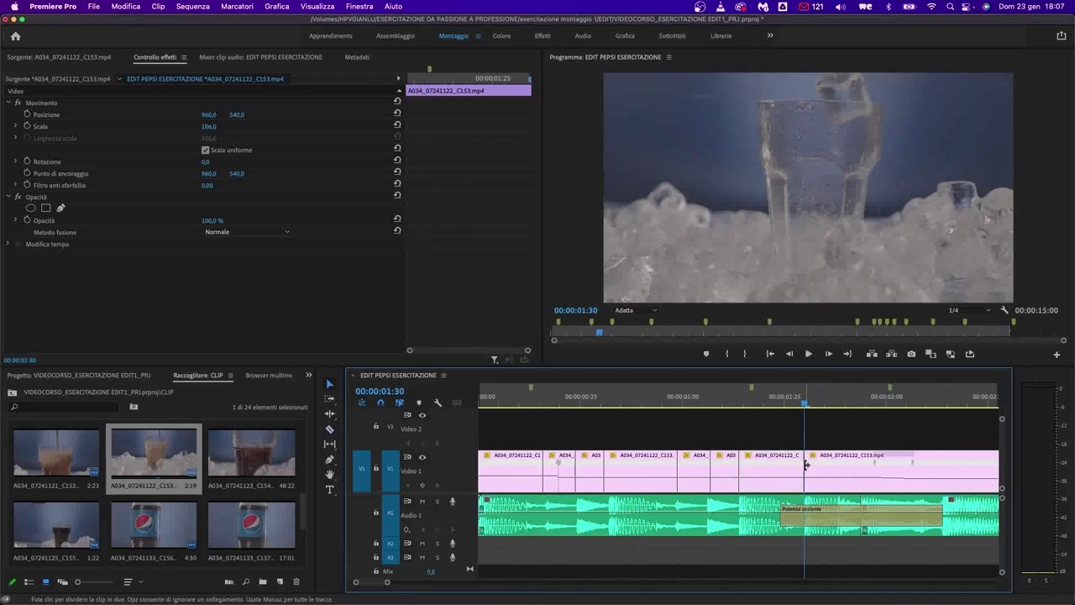
{"action": "left_click", "coordinate": [824, 398]}
{"action": "left_click", "coordinate": [215, 125]}
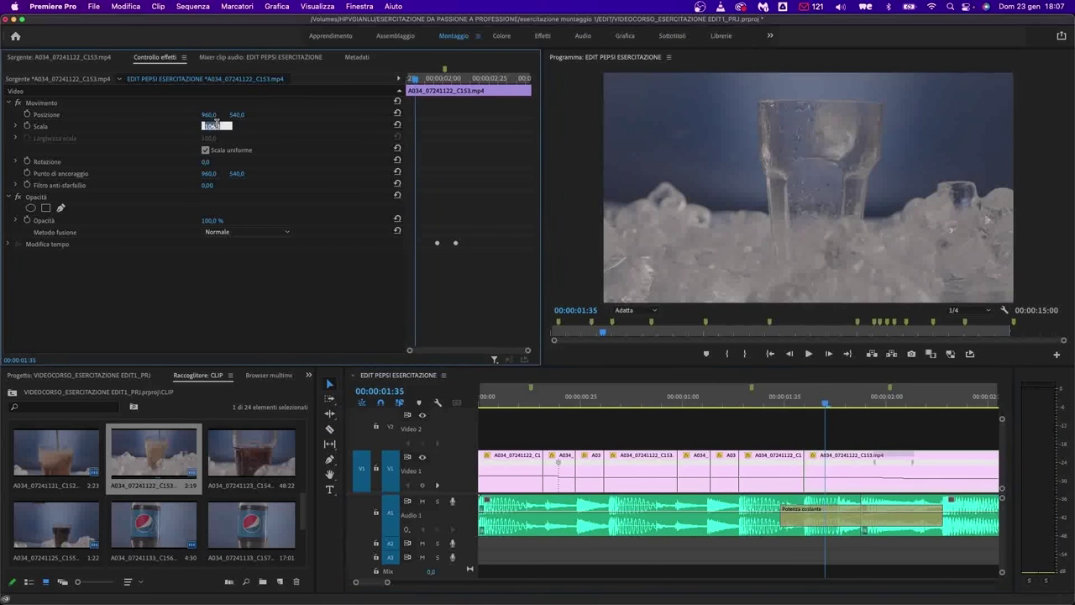
{"action": "type", "text": "125"}
{"action": "key", "text": "Return"}
- Replay the sequence from the start, stopping on clip C148 at 00:00:14:07
{"action": "left_click", "coordinate": [519, 478]}
{"action": "key", "text": "Home"}
{"action": "key", "text": "space"}
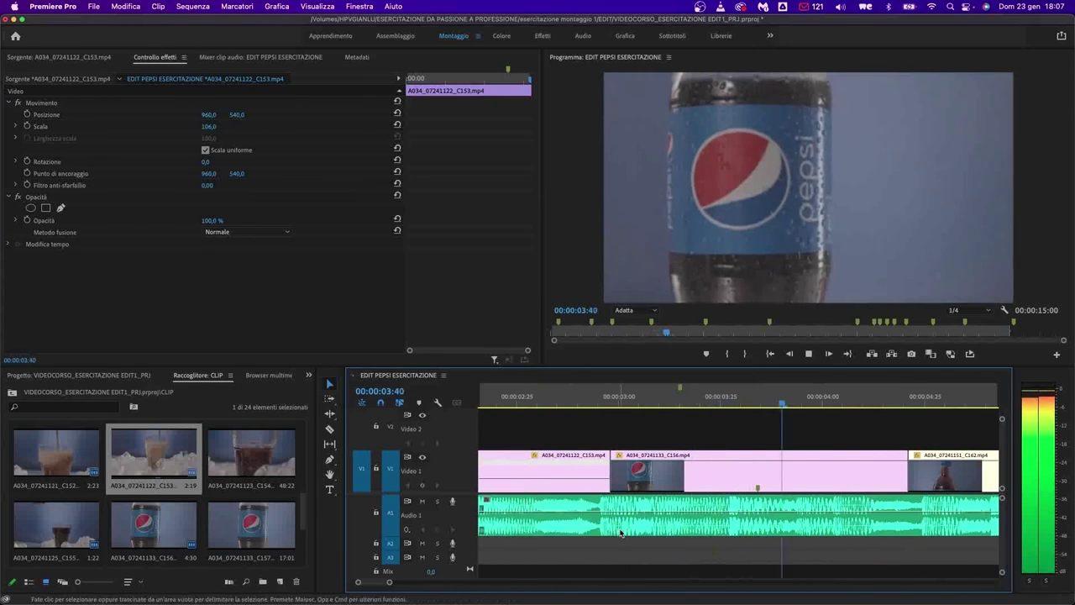
{"action": "key", "text": "minus"}
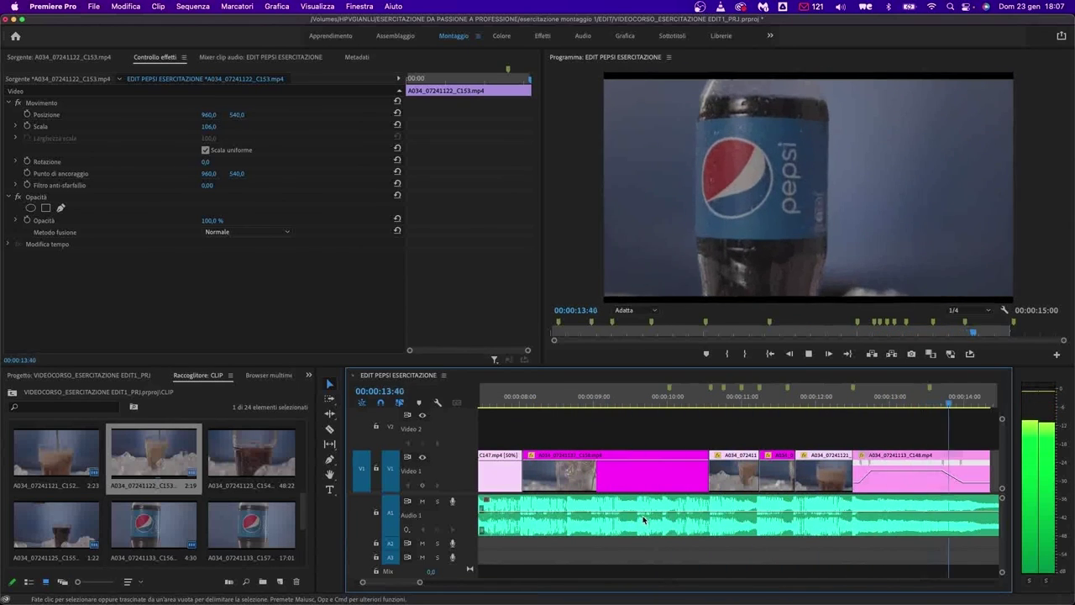
{"action": "key", "text": "space"}
- Set clip C148's scale to 106 and zoom out to the whole sequence
{"action": "left_click", "coordinate": [205, 129]}
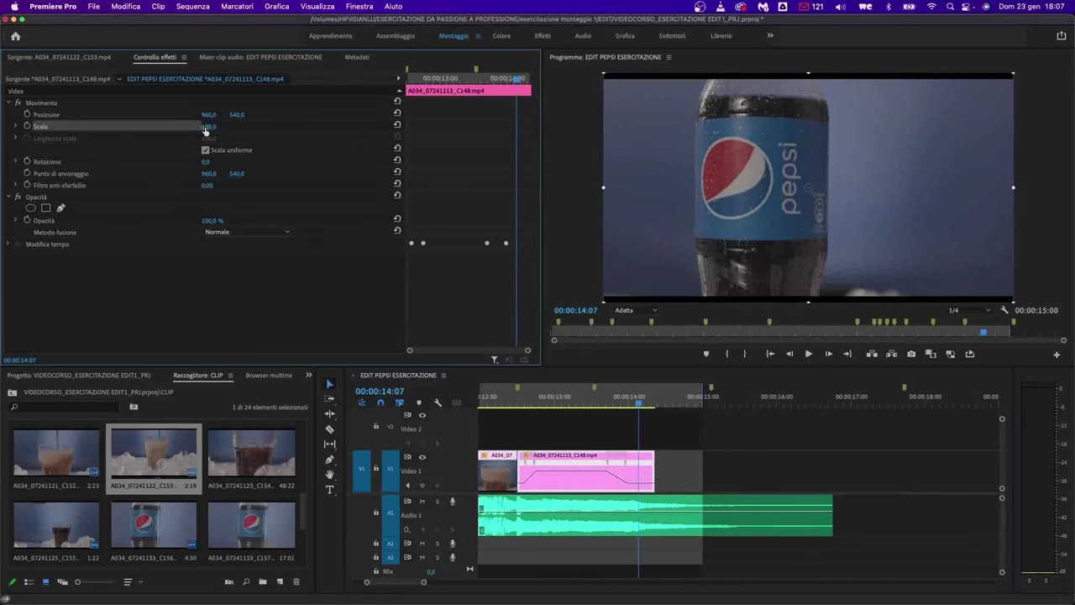
{"action": "type", "text": "106"}
{"action": "key", "text": "Return"}
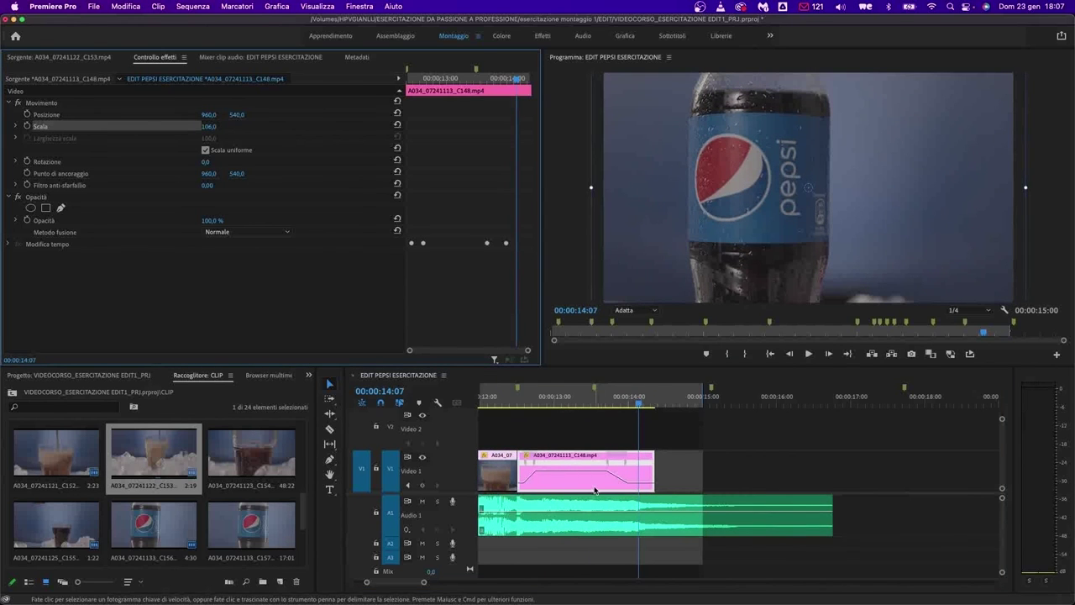
{"action": "key", "text": "minus"}
{"action": "key", "text": "minus"}
{"action": "key", "text": "minus"}
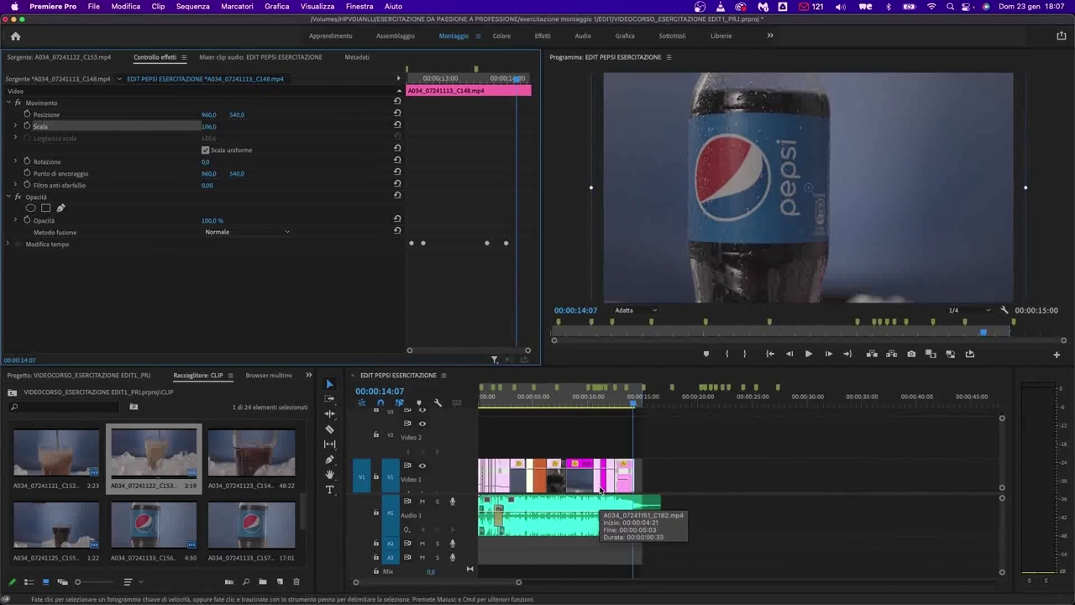
{"action": "key", "text": "Home"}
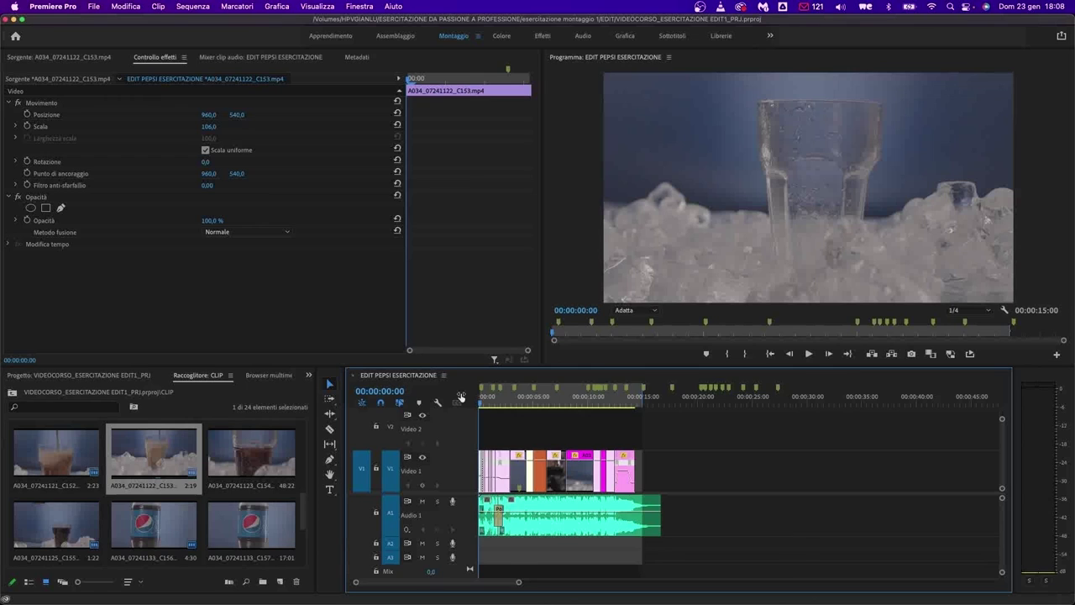